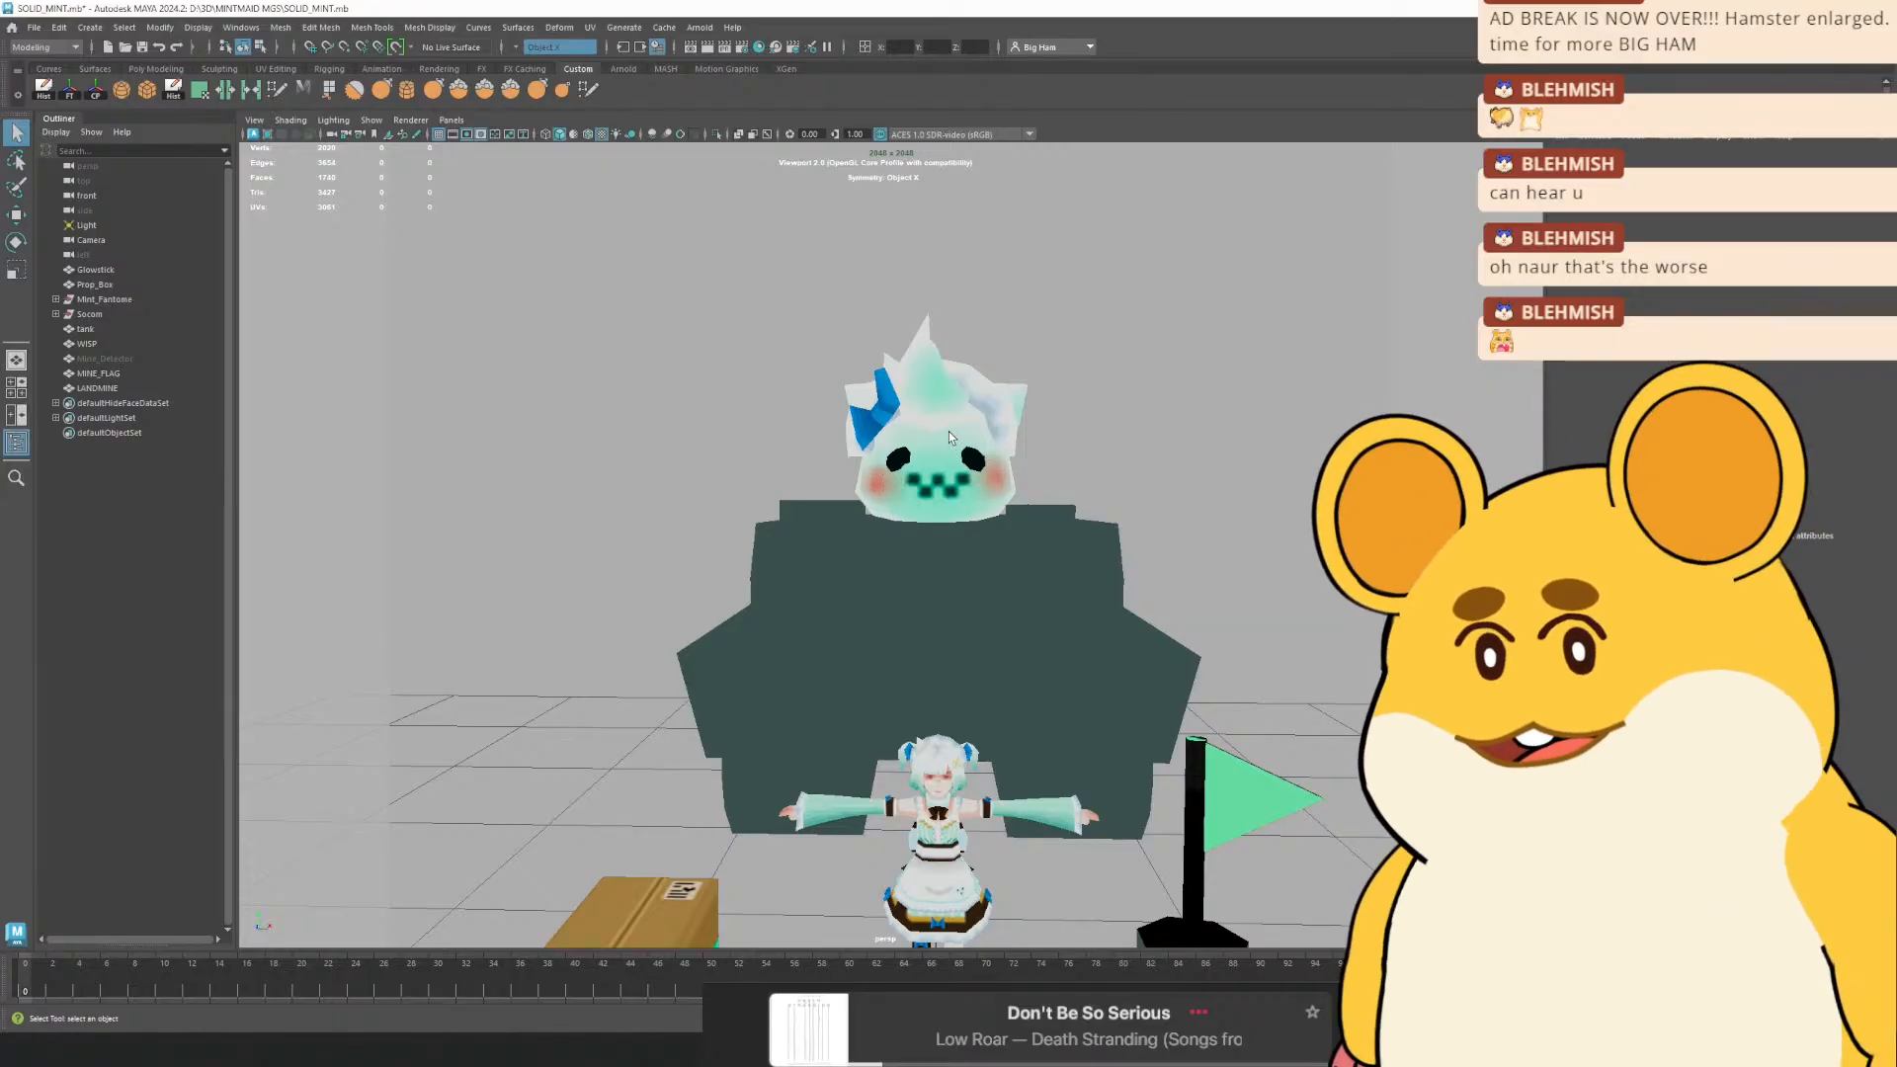
Examine the wisp and tank models from the front, the side and close up, and select the tank
scroll(943, 431, "up", 1)
scroll(959, 454, "down", 5)
left_click_drag(972, 484, 741, 544, "alt")
left_click_drag(862, 446, 865, 460, "alt")
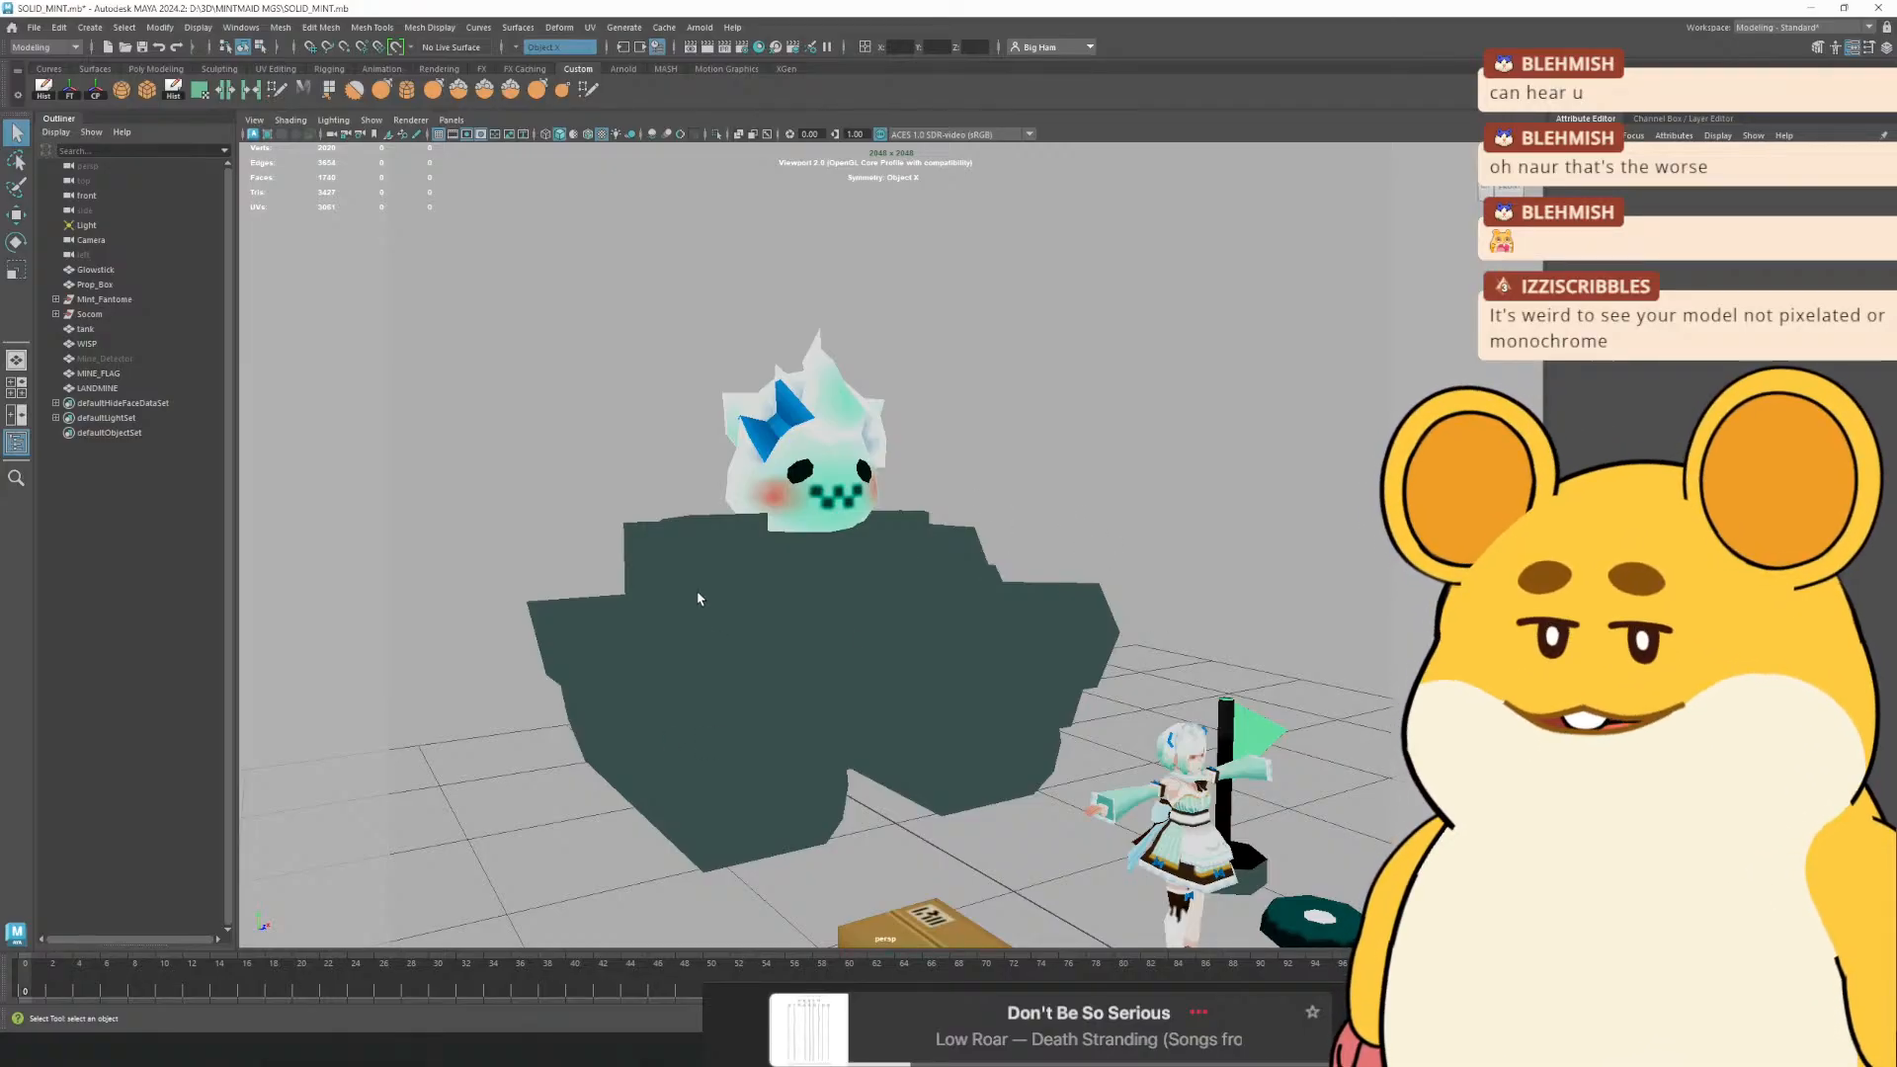
left_click_drag(875, 407, 817, 334)
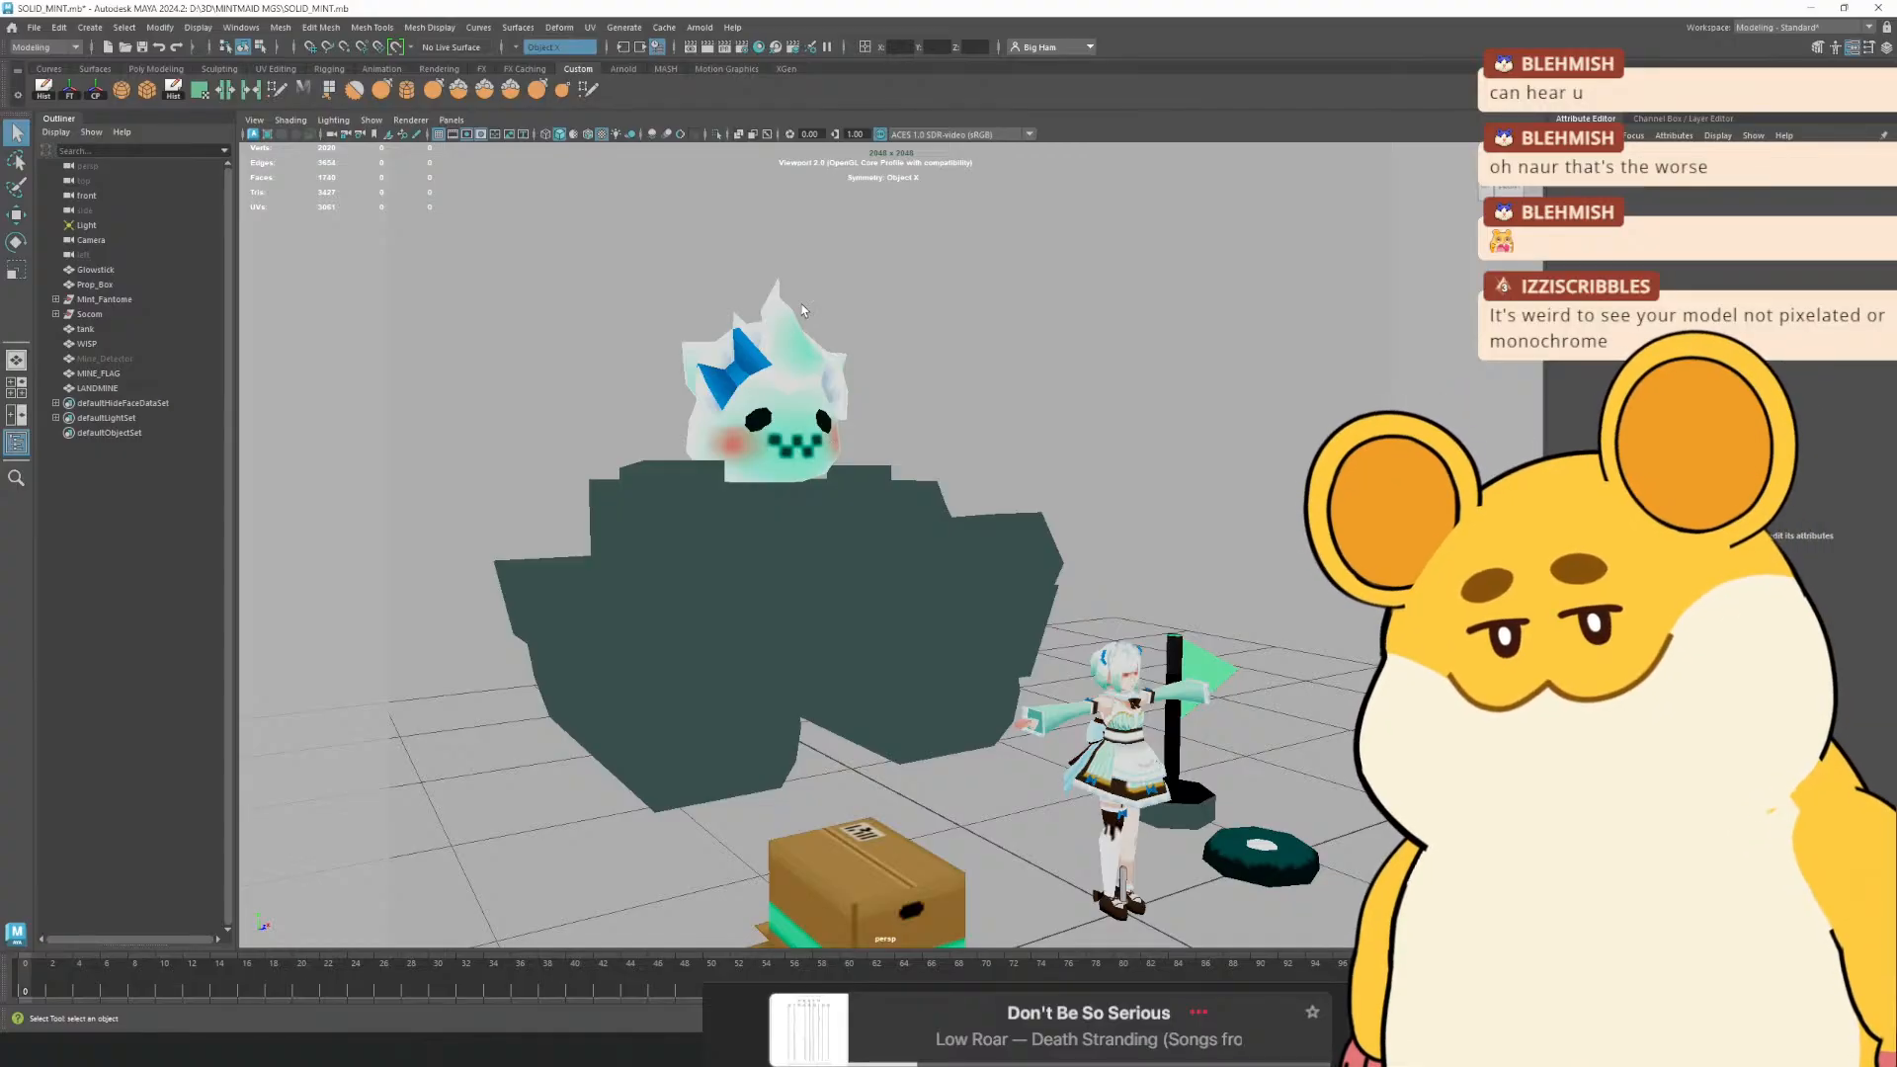
left_click_drag(855, 254, 791, 308)
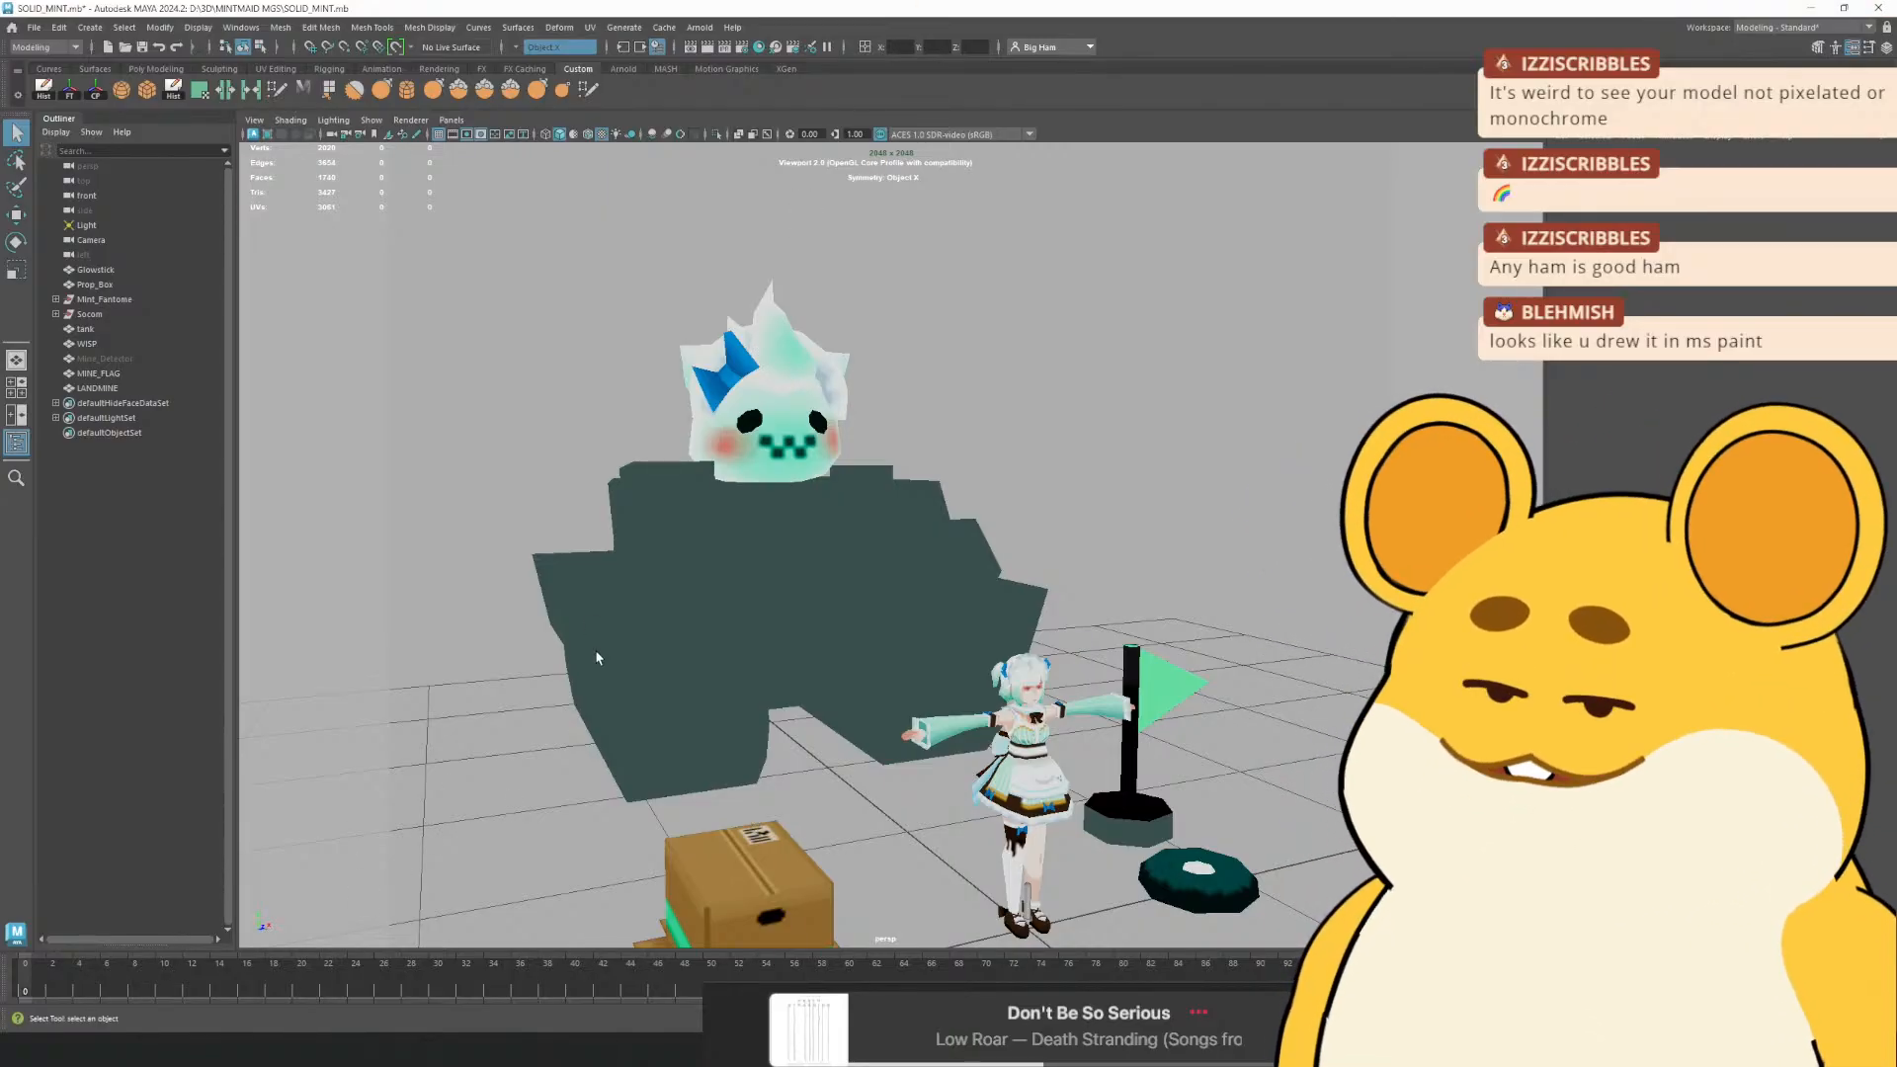
scroll(859, 517, "up", 2)
left_click_drag(791, 456, 768, 505, "alt")
left_click(777, 530)
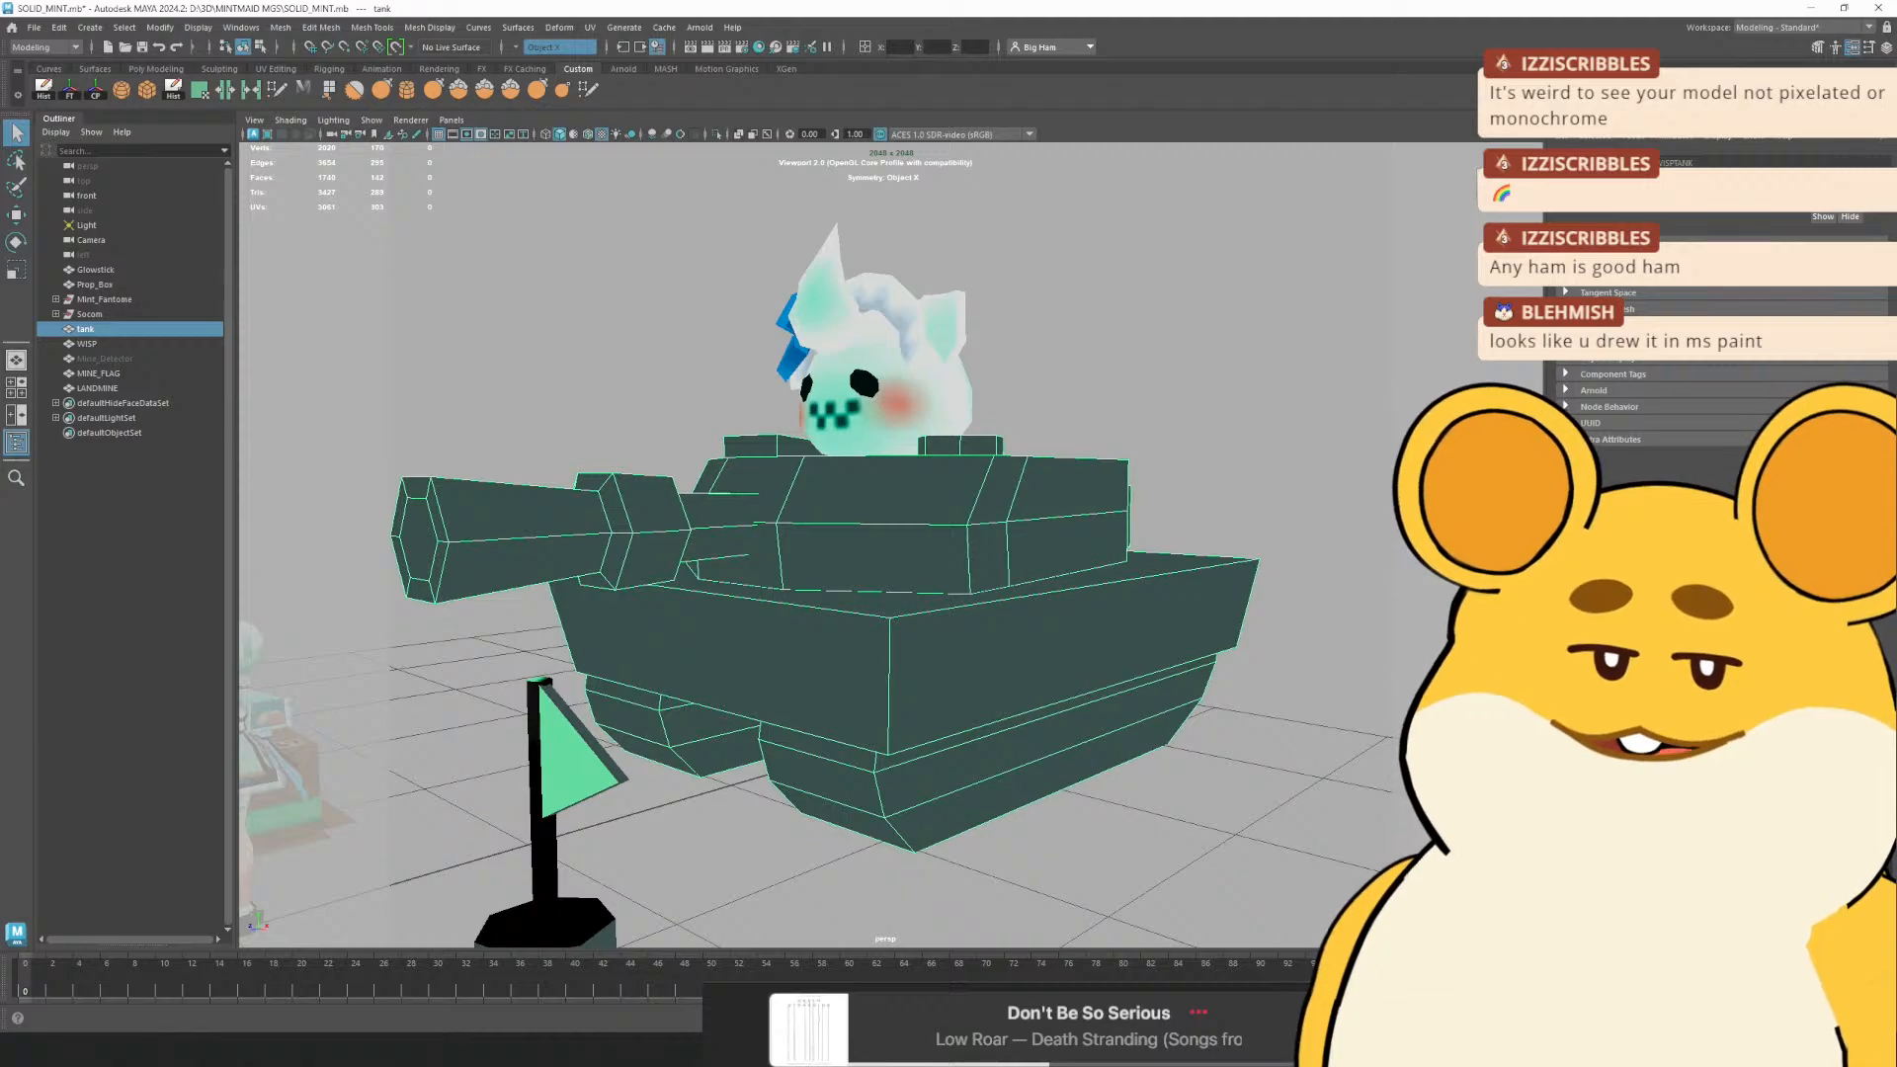
Switch to Aseprite, open the recent file mintsweeper_body.ase and inspect its texture sheet
key("alt+Tab")
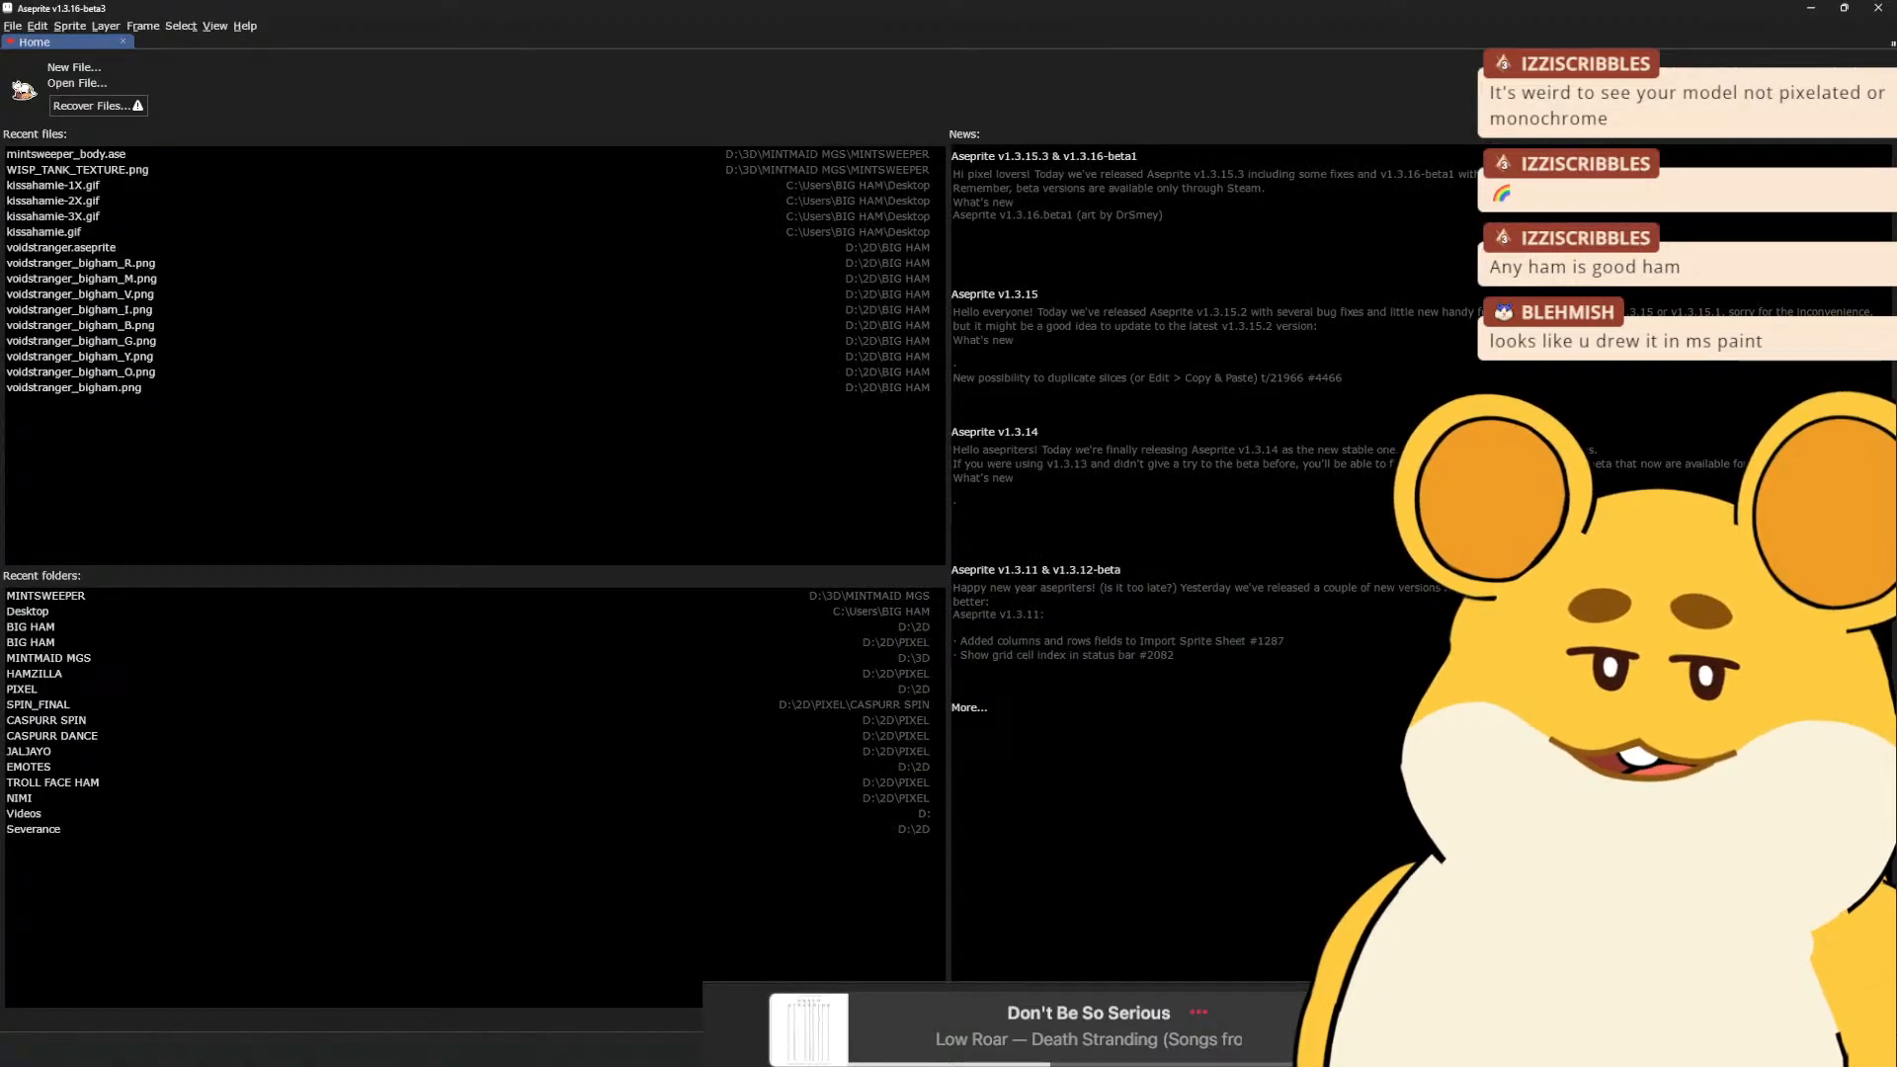
left_click(82, 158)
scroll(1091, 542, "up", 3)
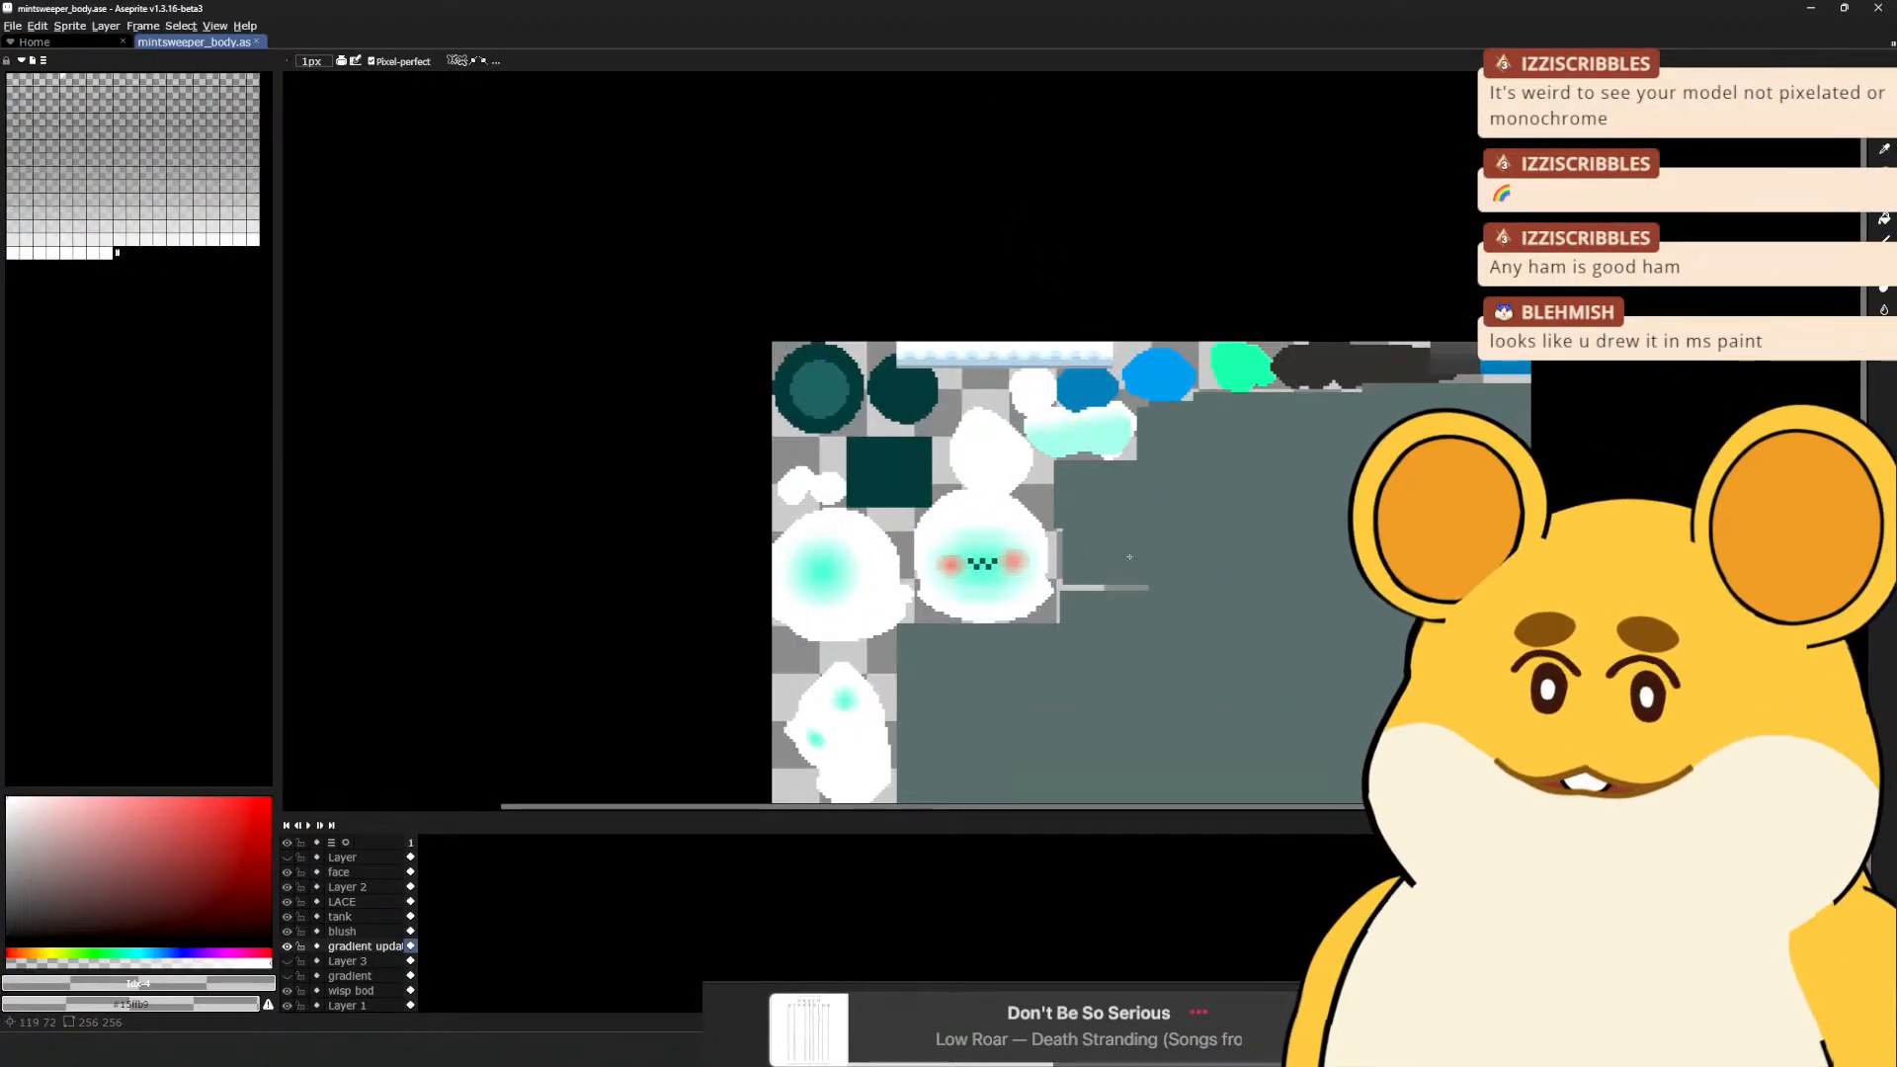
scroll(1129, 551, "down", 2)
left_click_drag(1204, 603, 889, 449)
scroll(872, 445, "up", 2)
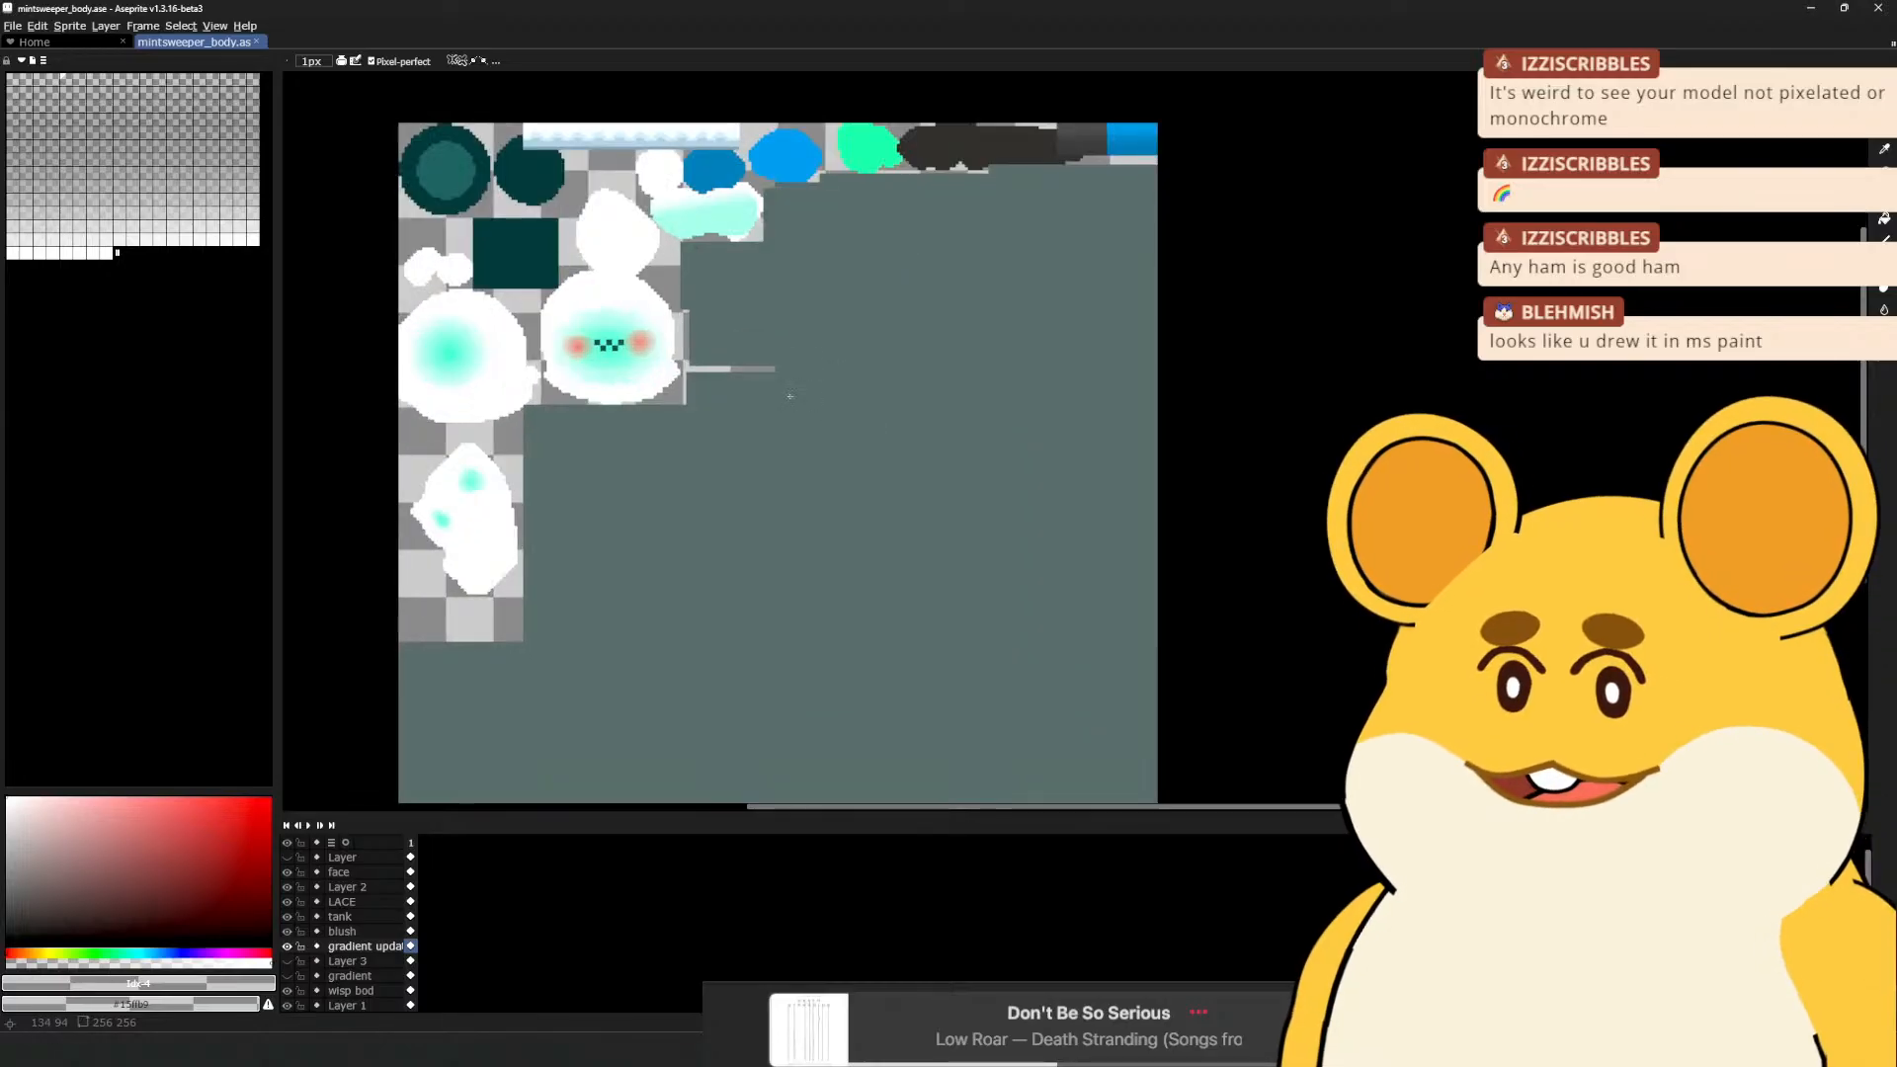
left_click_drag(789, 396, 845, 438)
Launch PureRef and paste the cyan tank screenshot onto the empty board, scaled down slightly
key("alt+Tab")
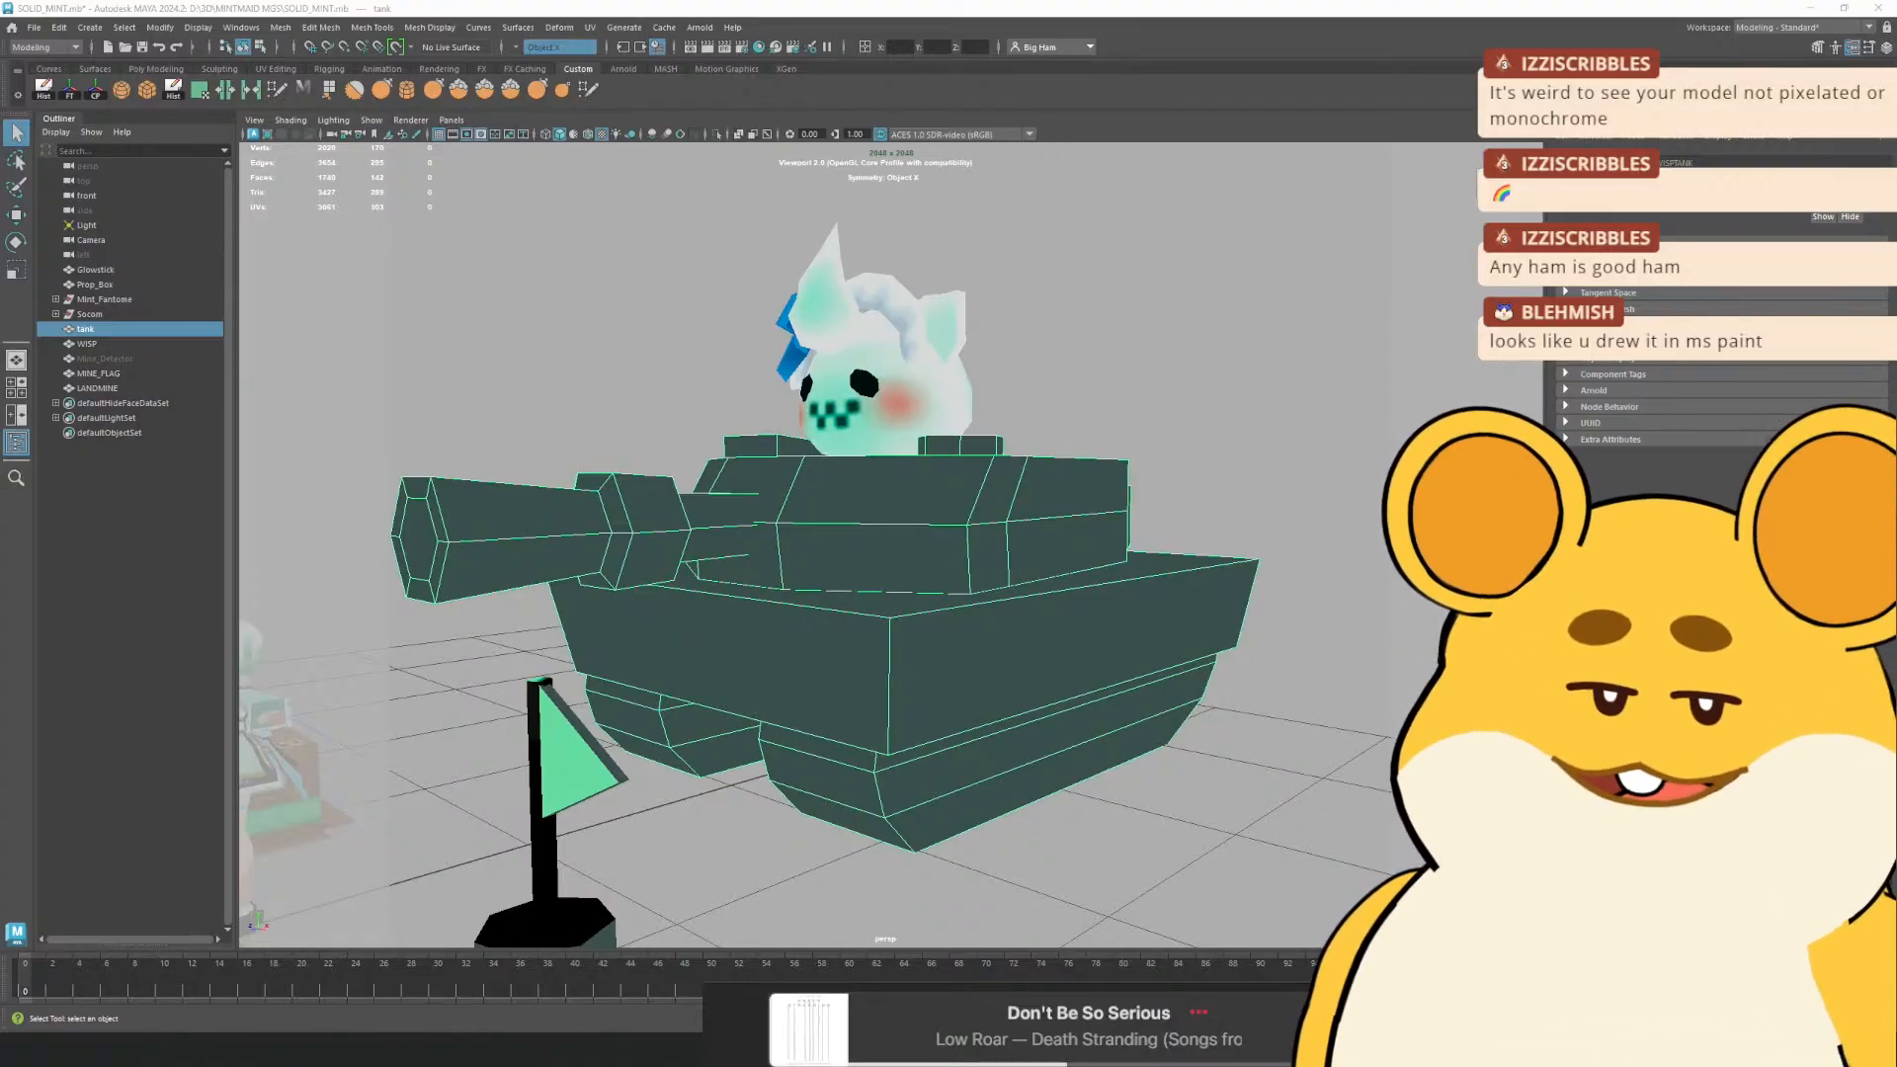
key("super")
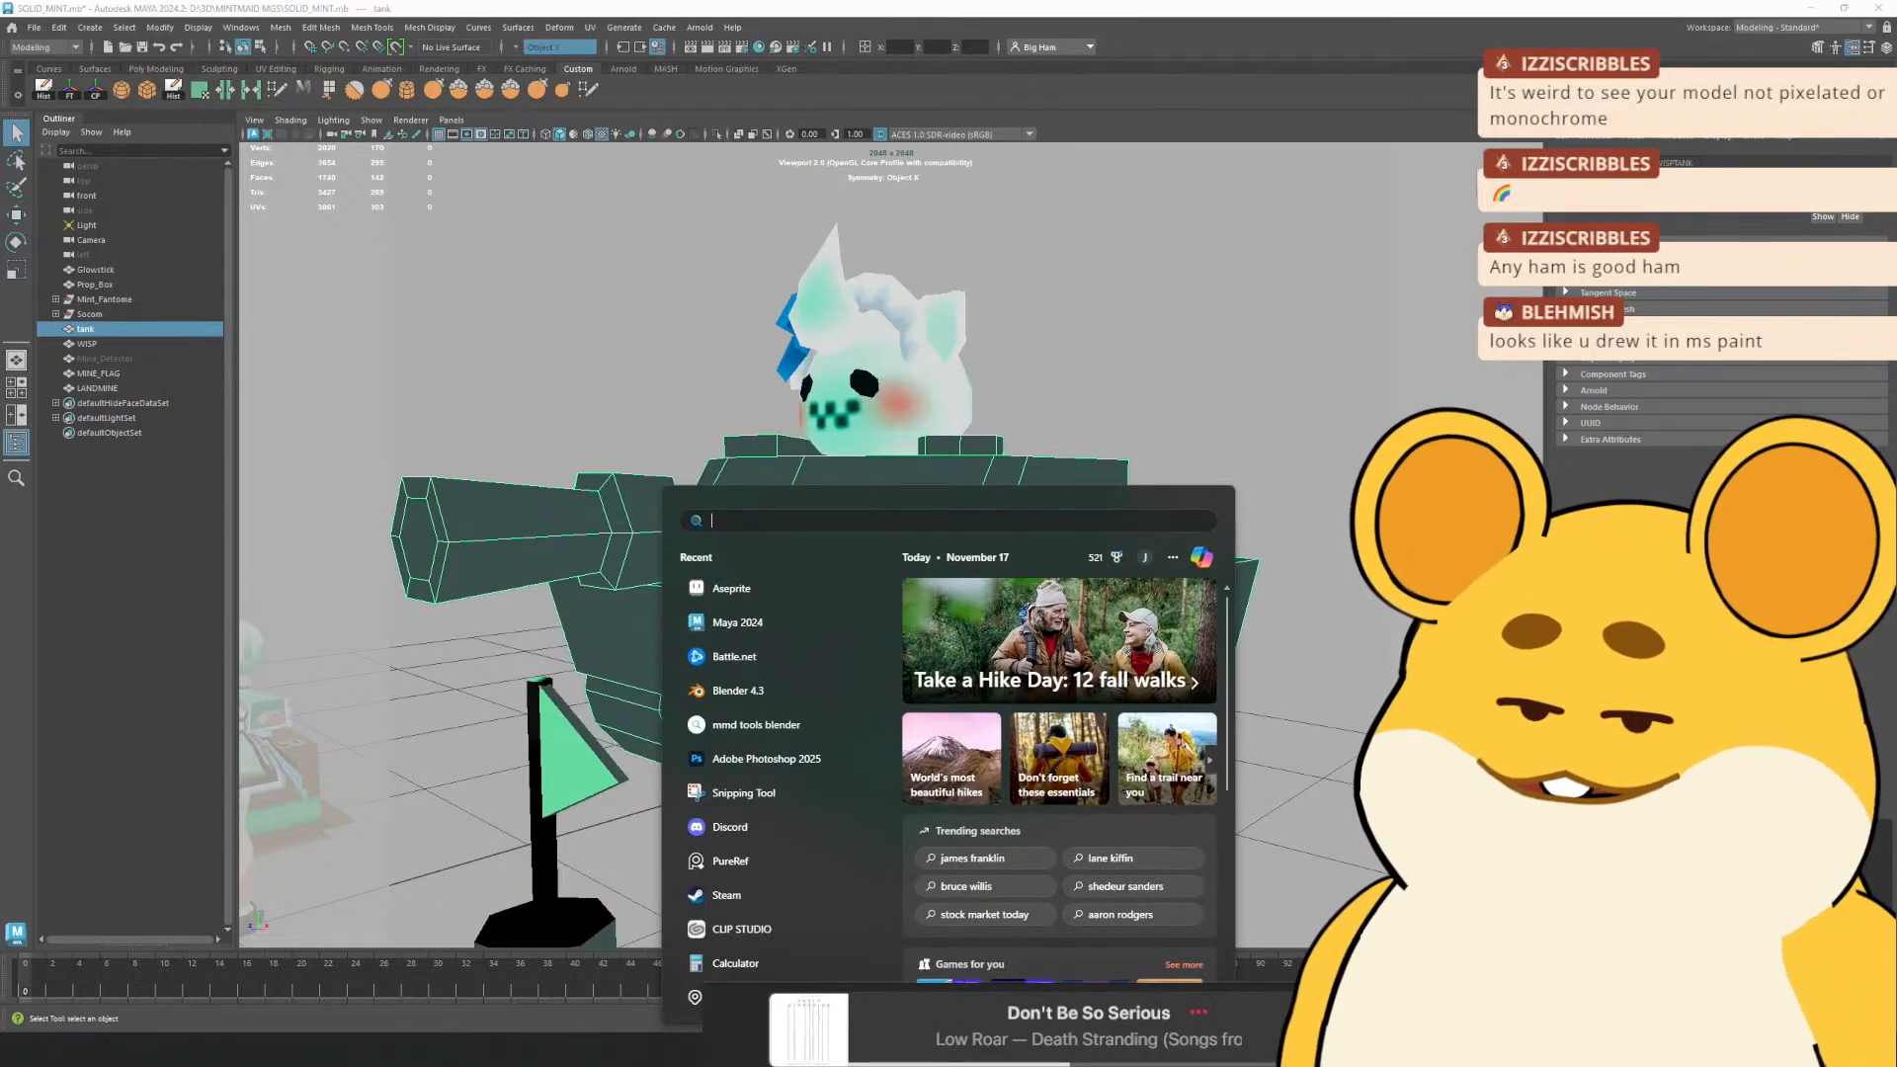
type("pureref")
key("Return")
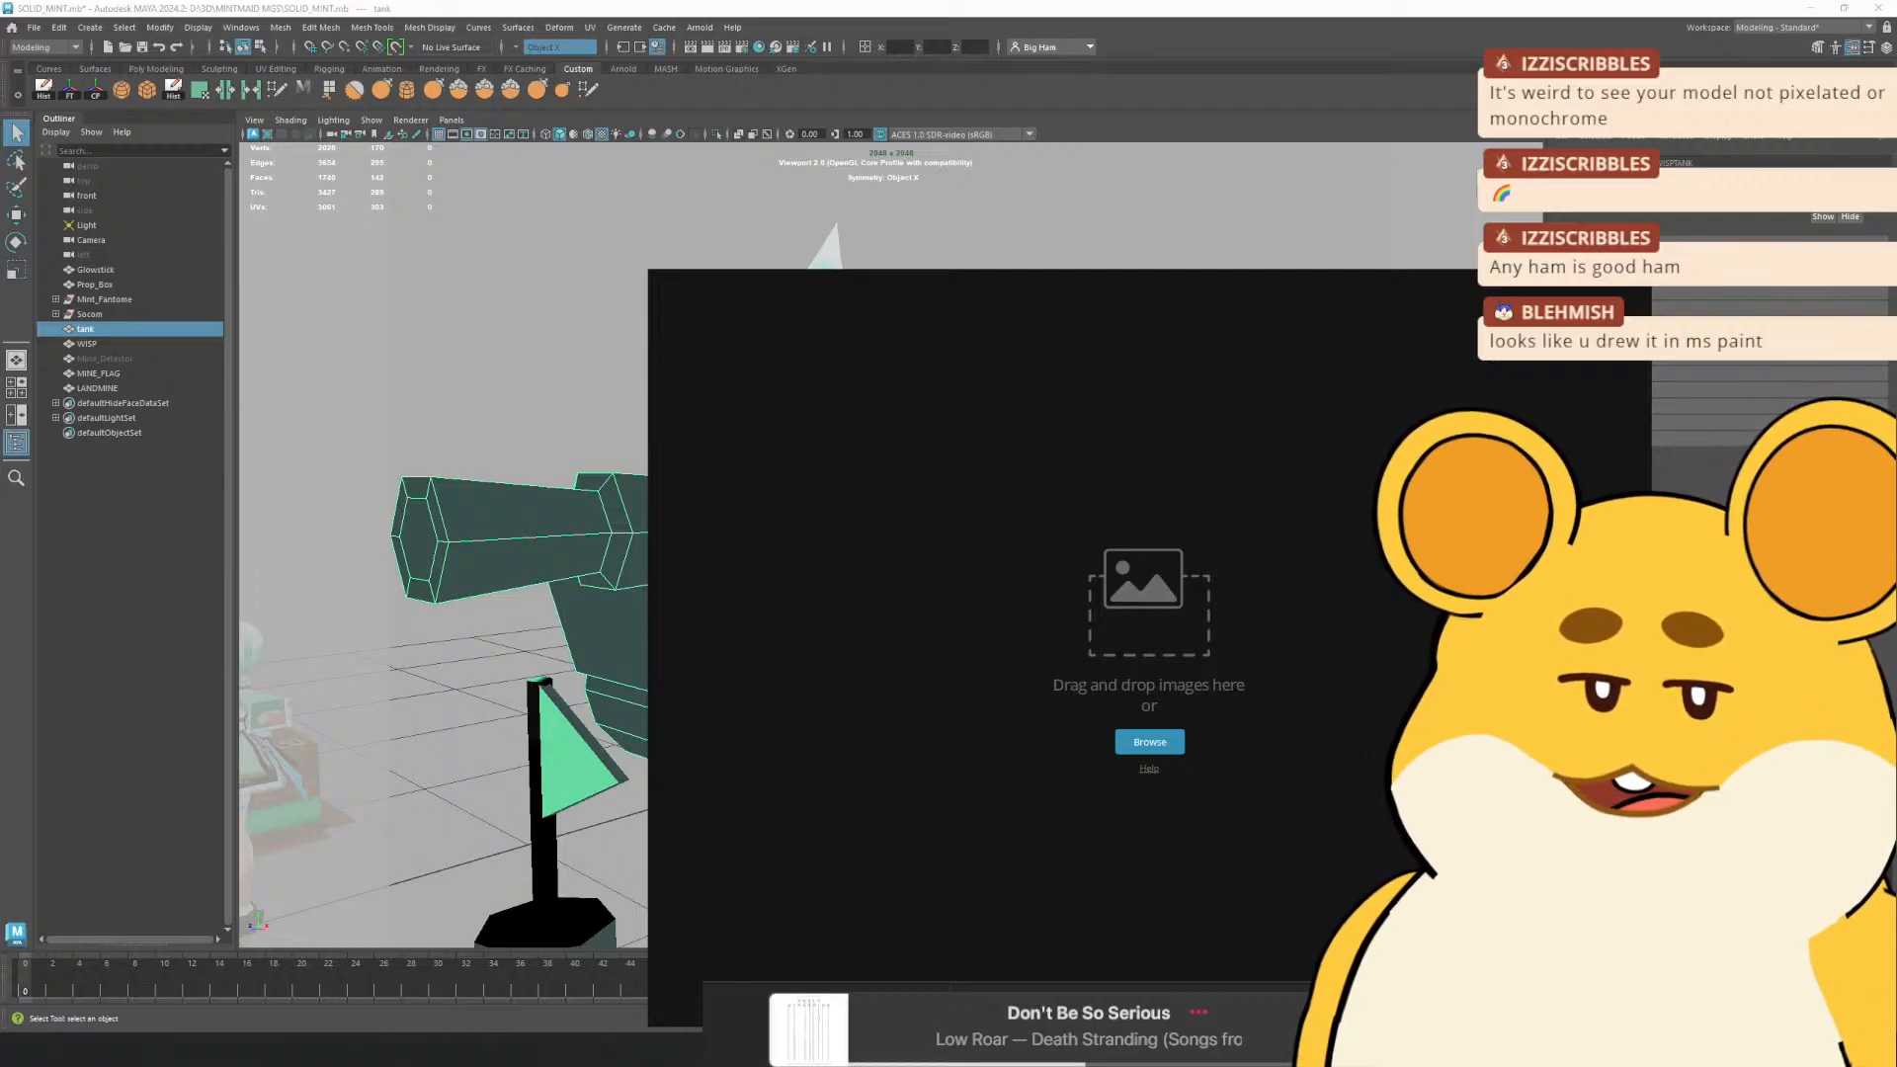
key("ctrl+v")
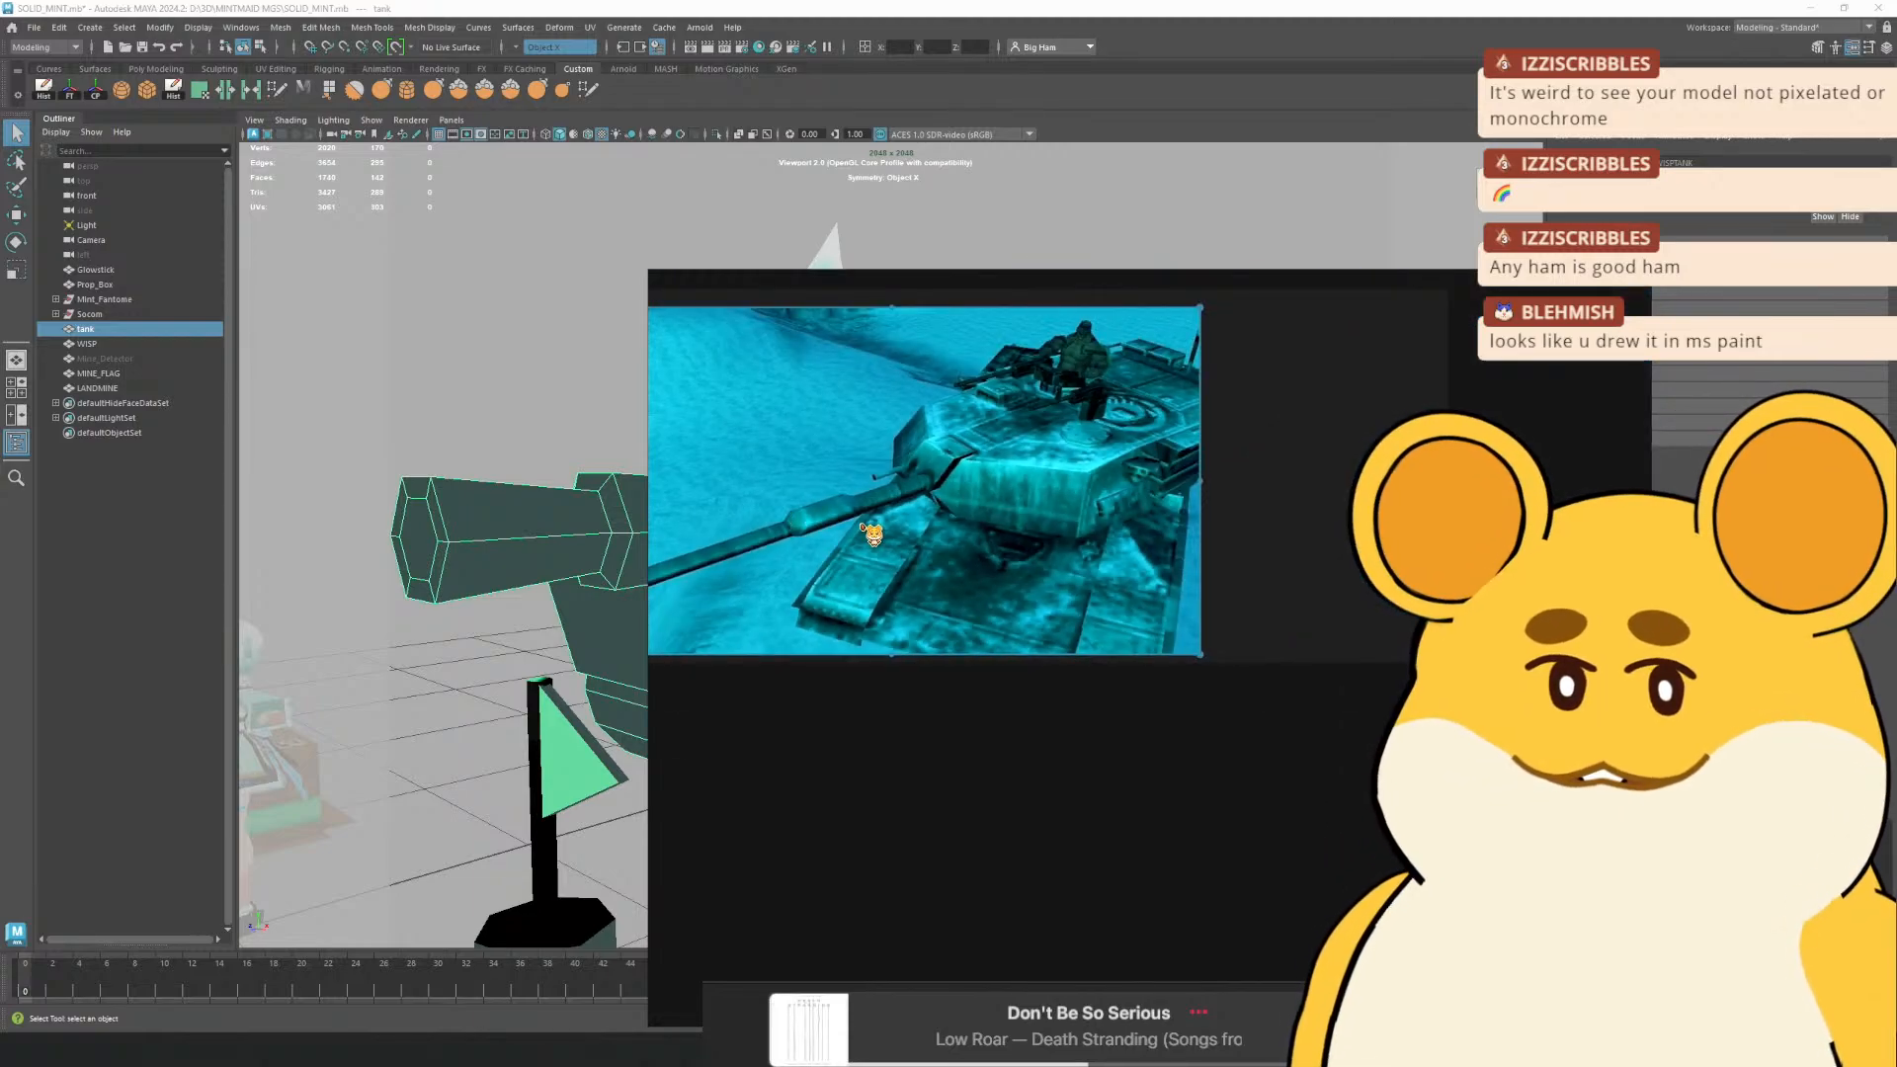
left_click_drag(1043, 555, 1024, 511)
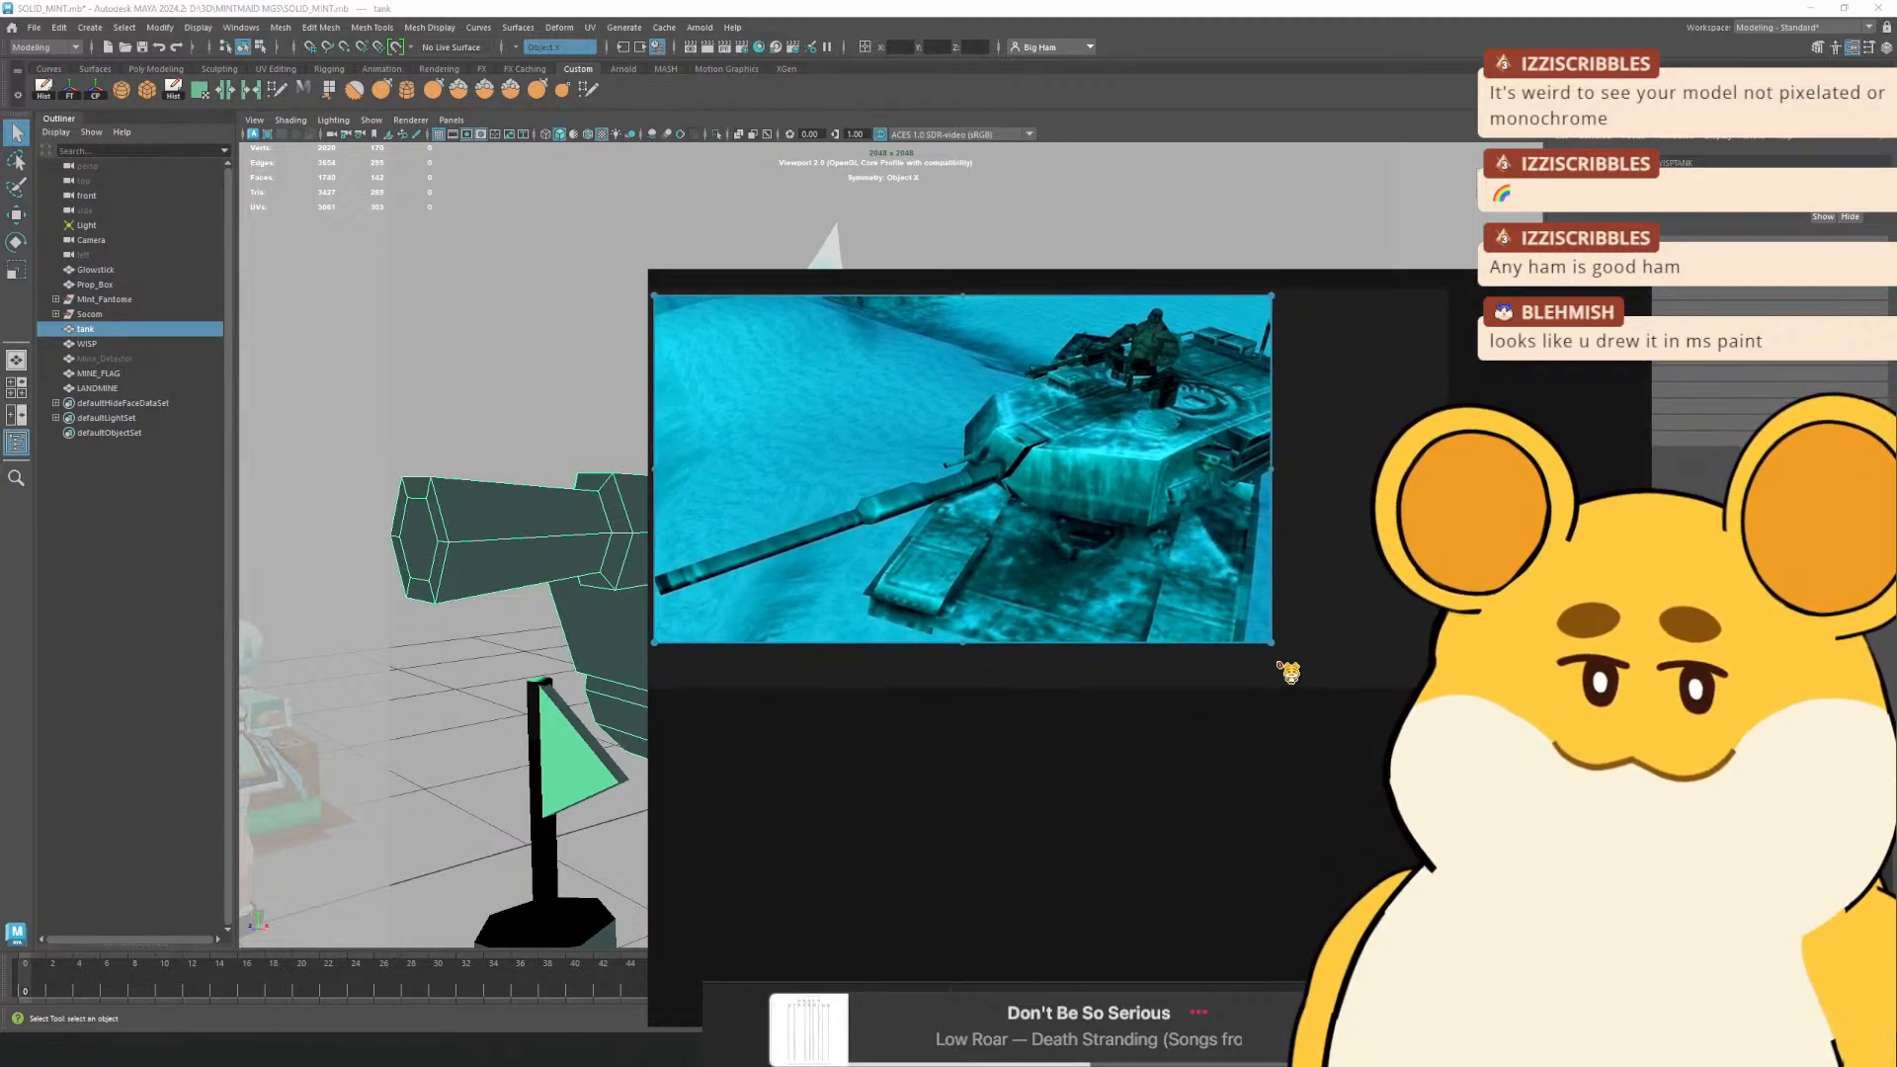
left_click_drag(1274, 648, 1176, 593)
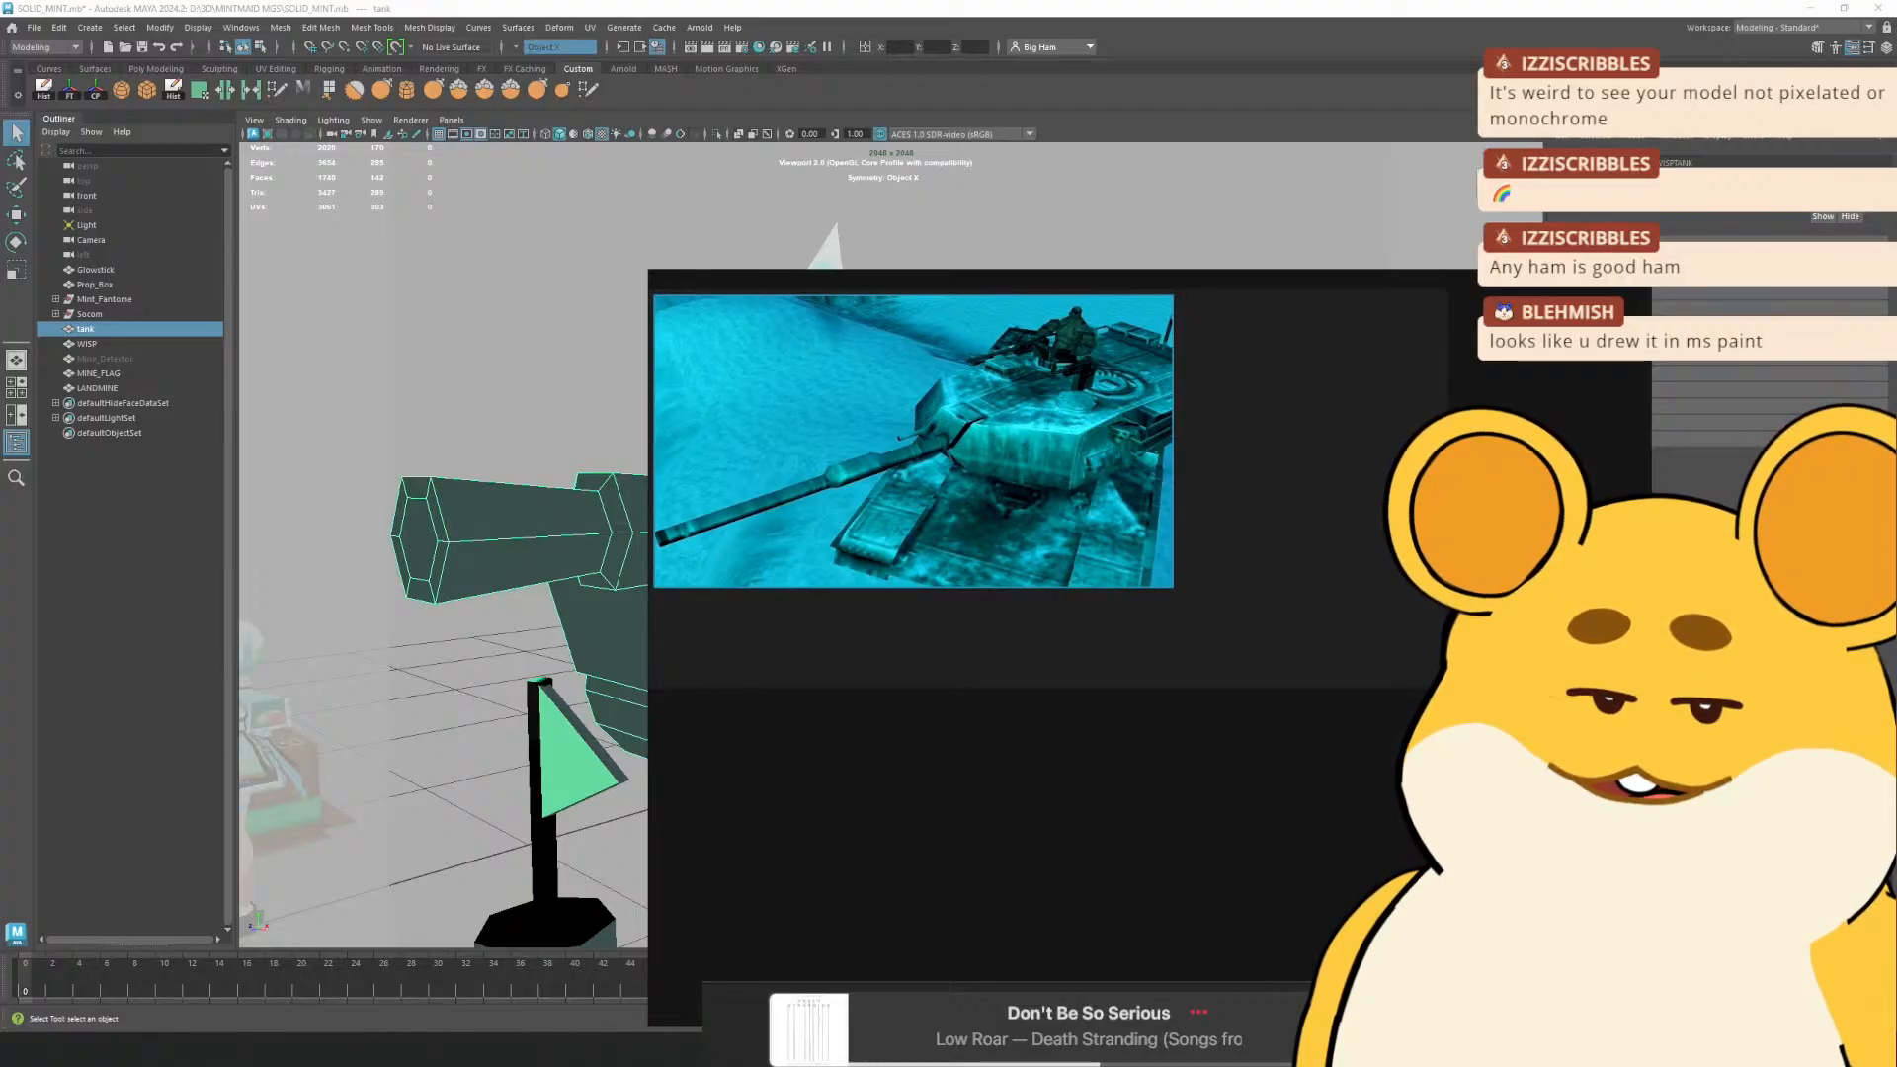
Paste a second tank screenshot onto the board and scale the two references so they stack at matching widths
key("ctrl+v")
left_click_drag(1027, 456, 1234, 616)
scroll(1333, 642, "down", 3)
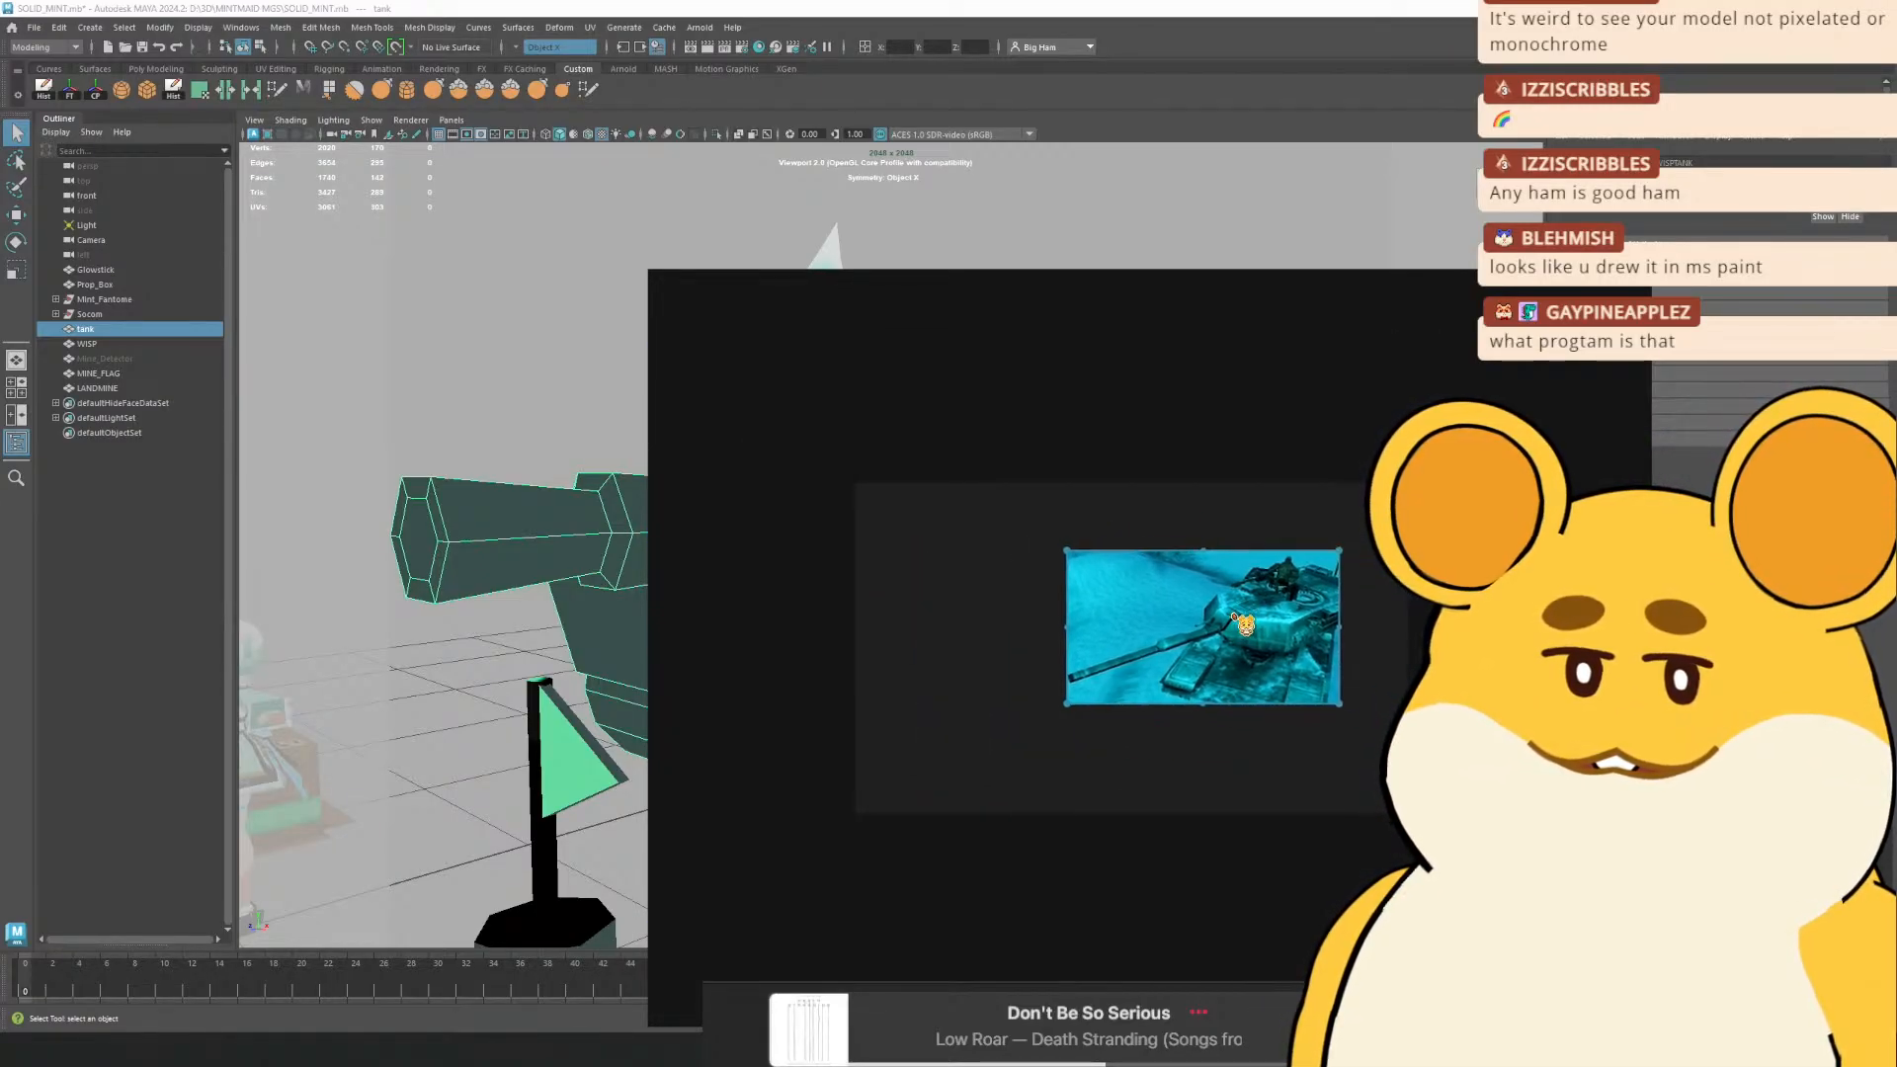
scroll(1234, 616, "up", 3)
left_click_drag(1234, 501, 903, 559)
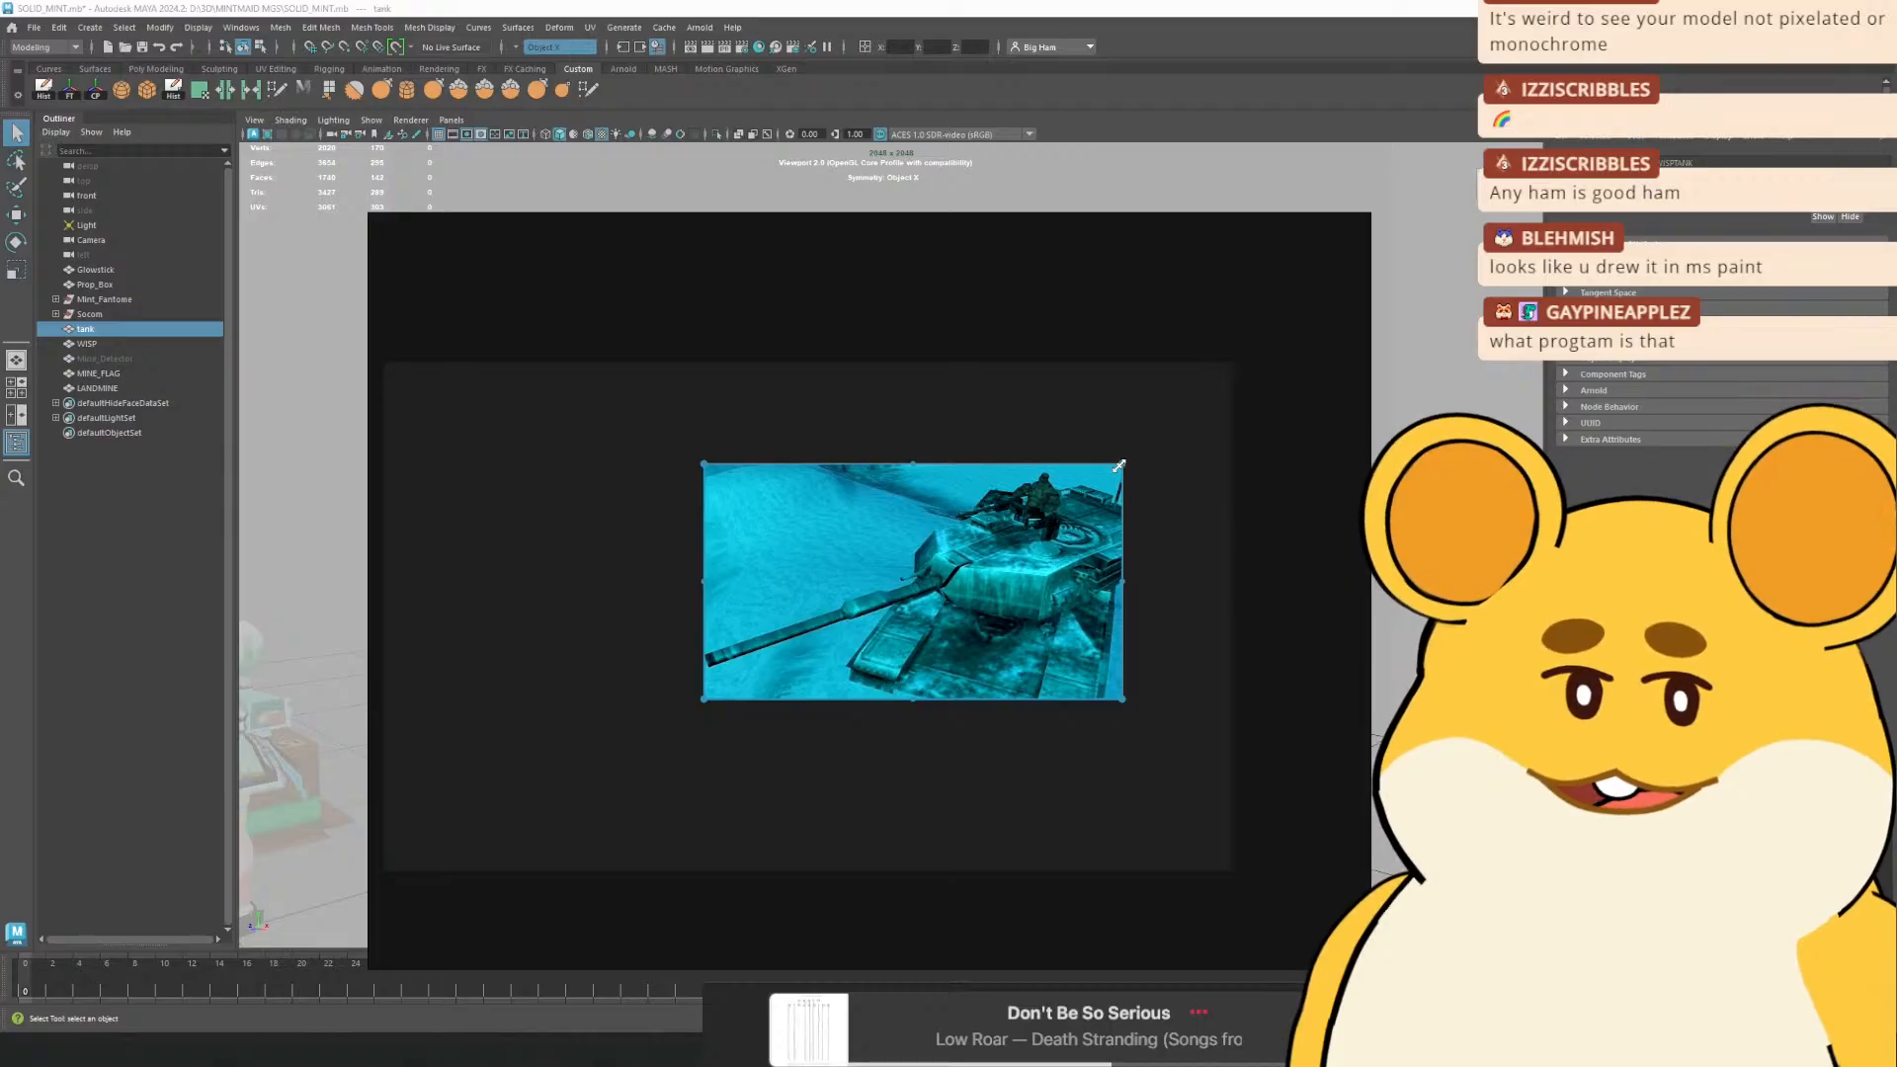
left_click_drag(1119, 465, 904, 565)
scroll(917, 573, "up", 2)
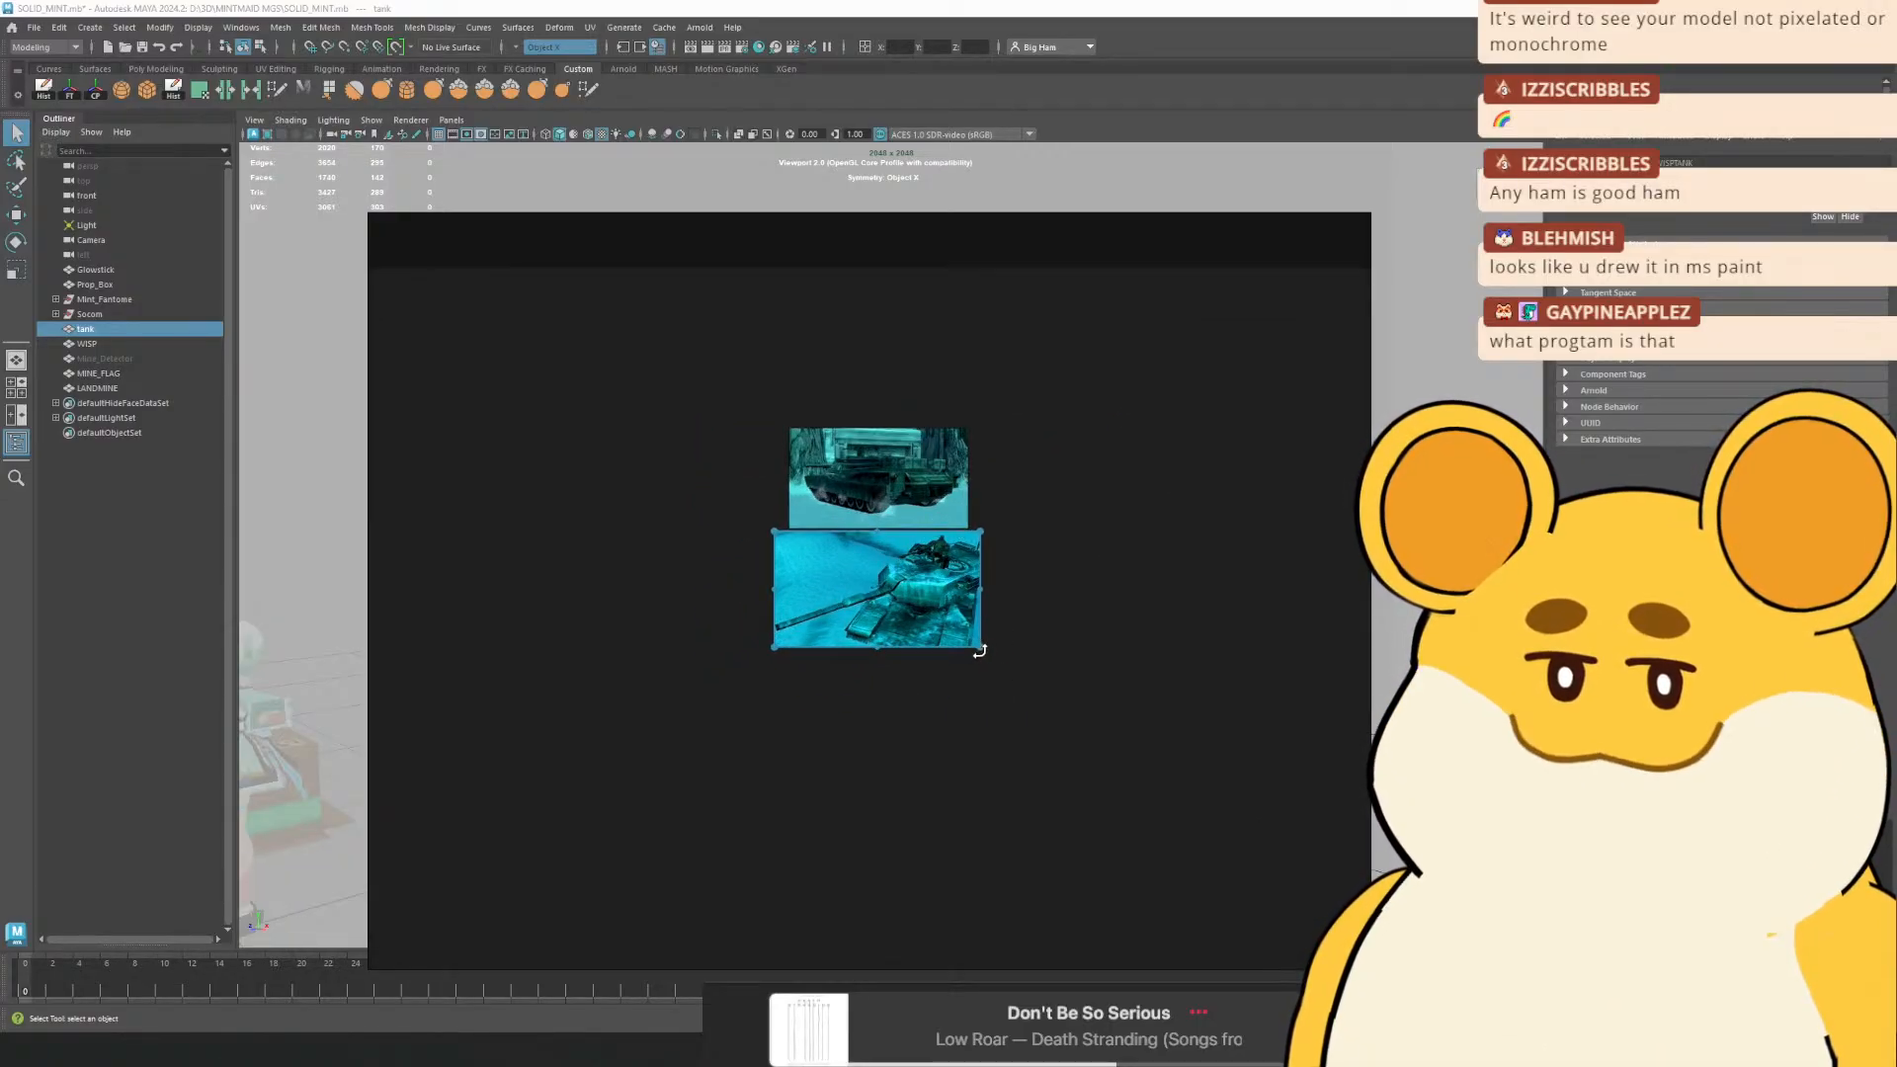
left_click_drag(976, 648, 854, 521)
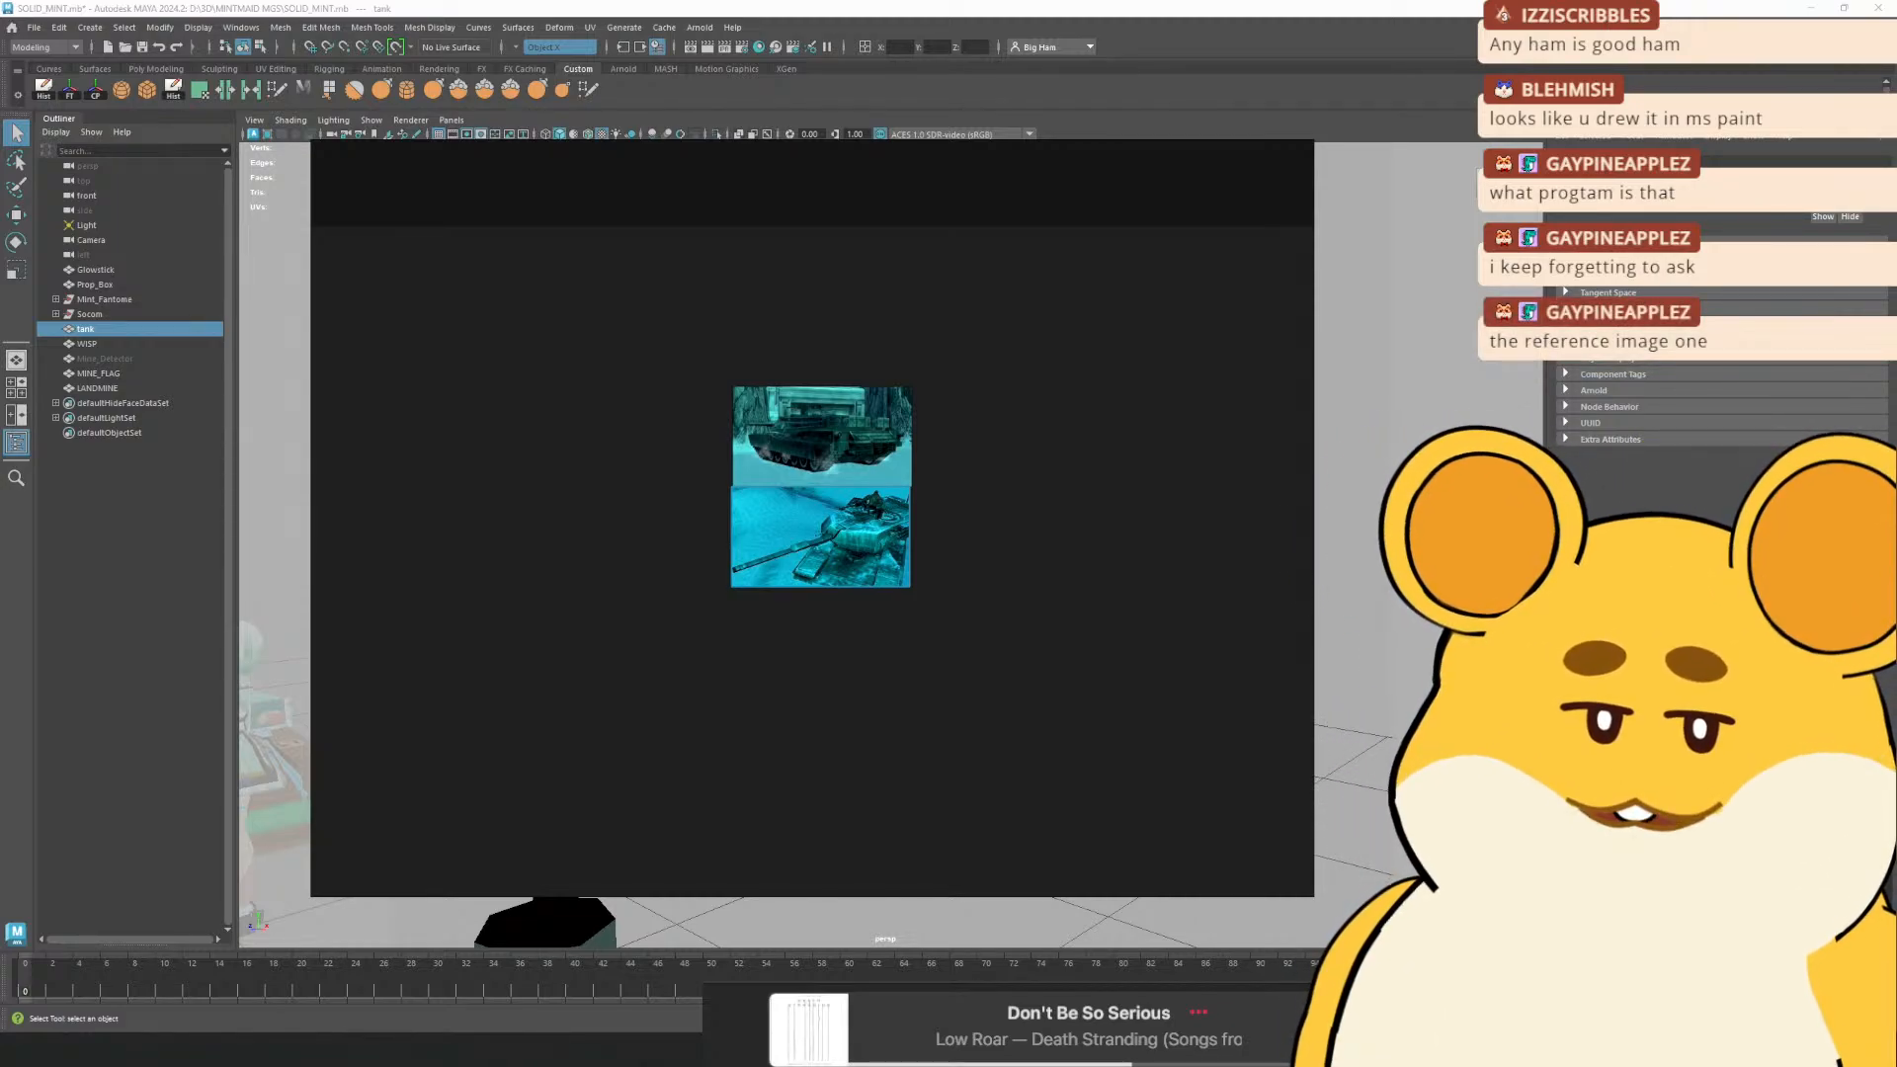
Shrink the PureRef board and place it beside the Maya viewport, and close the browser window showing pureref.com
left_click_drag(0, 197, 826, 201)
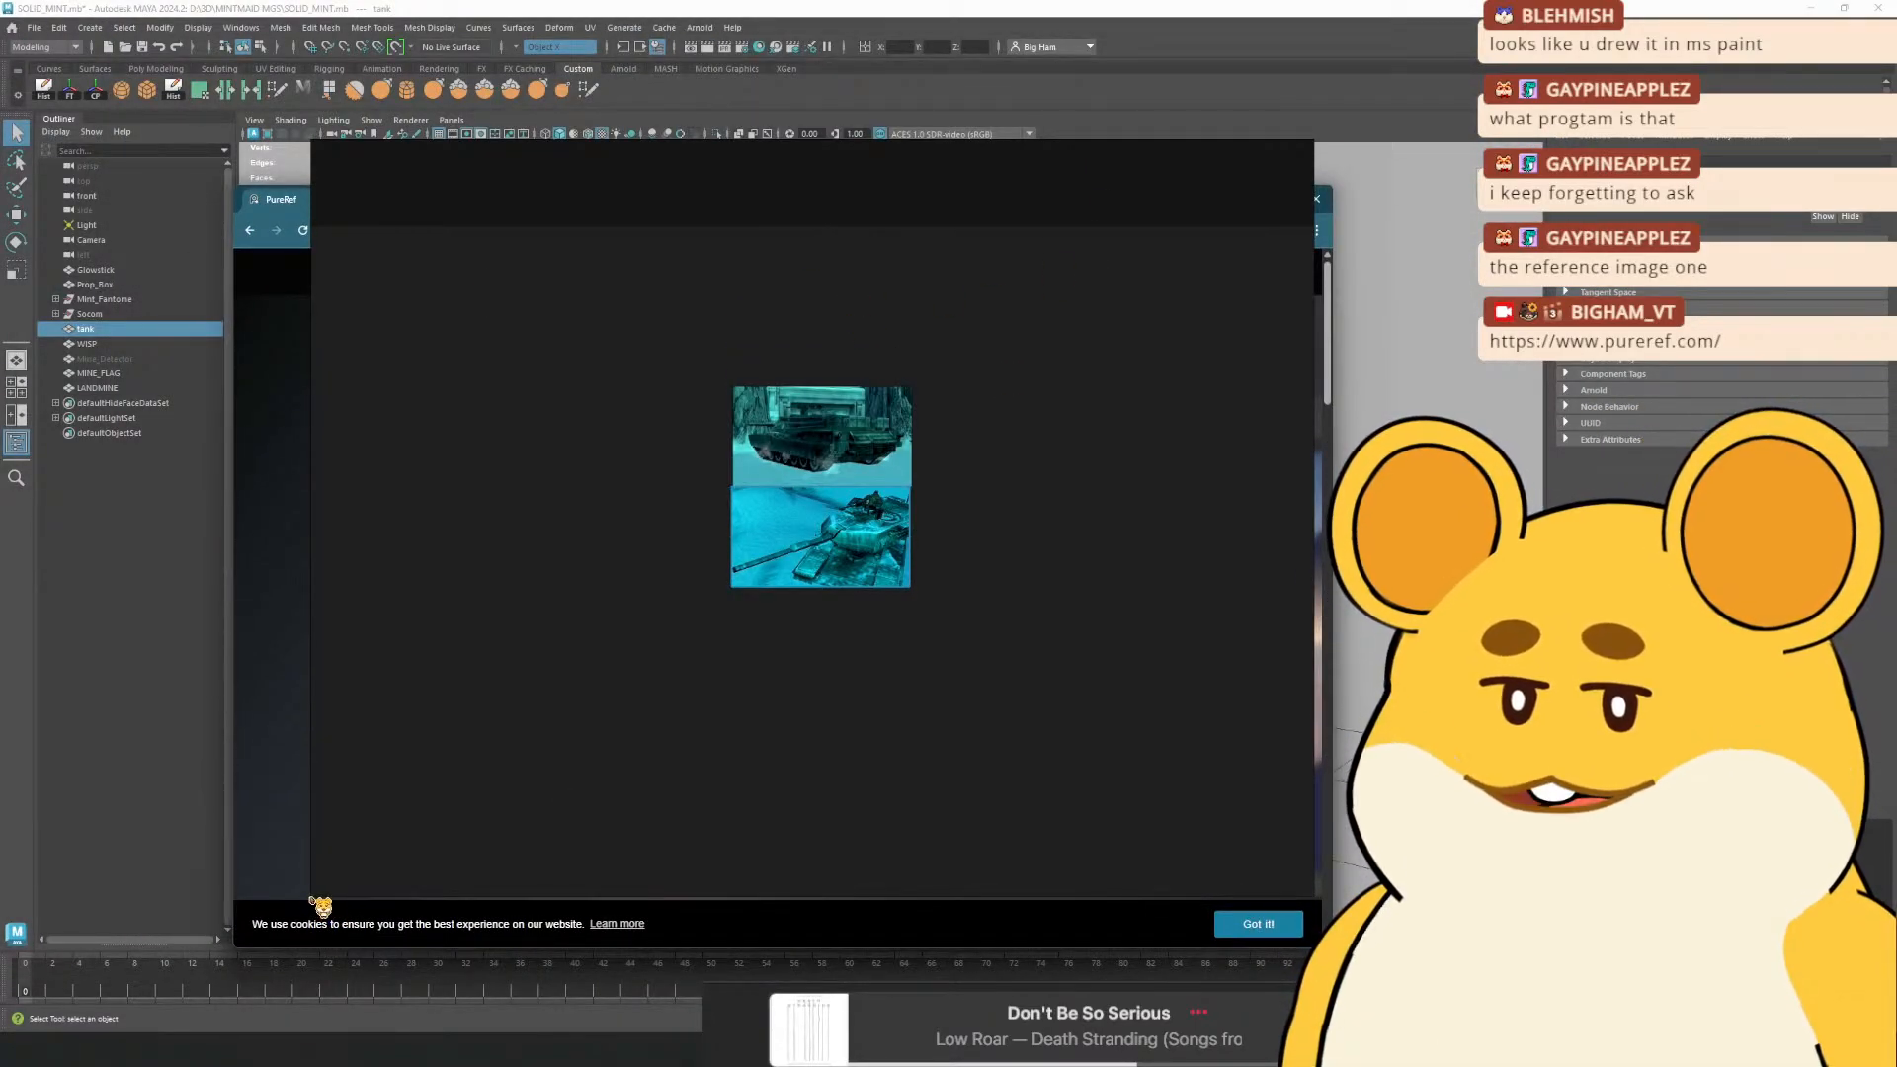
left_click_drag(468, 804, 1505, 479)
scroll(1146, 370, "up", 4)
scroll(1143, 351, "down", 2)
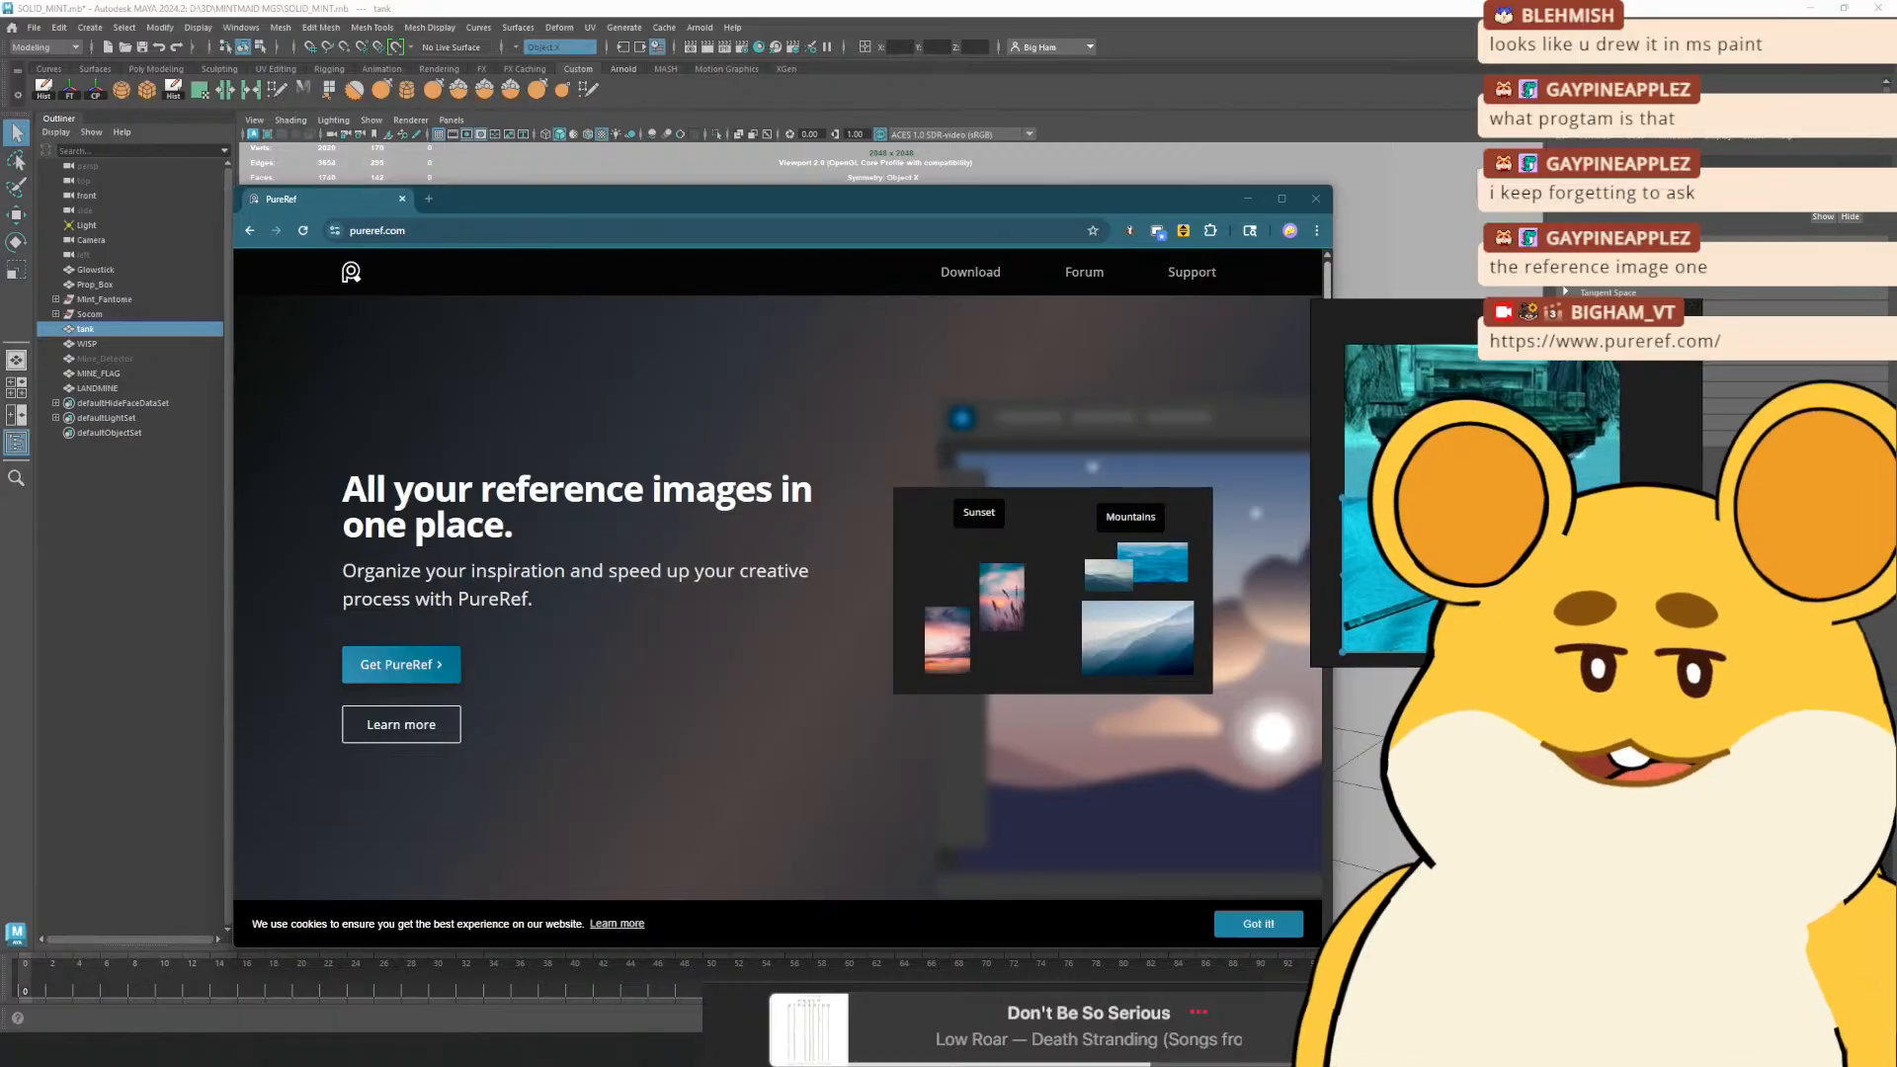
left_click_drag(1474, 312, 1485, 242)
left_click(1316, 199)
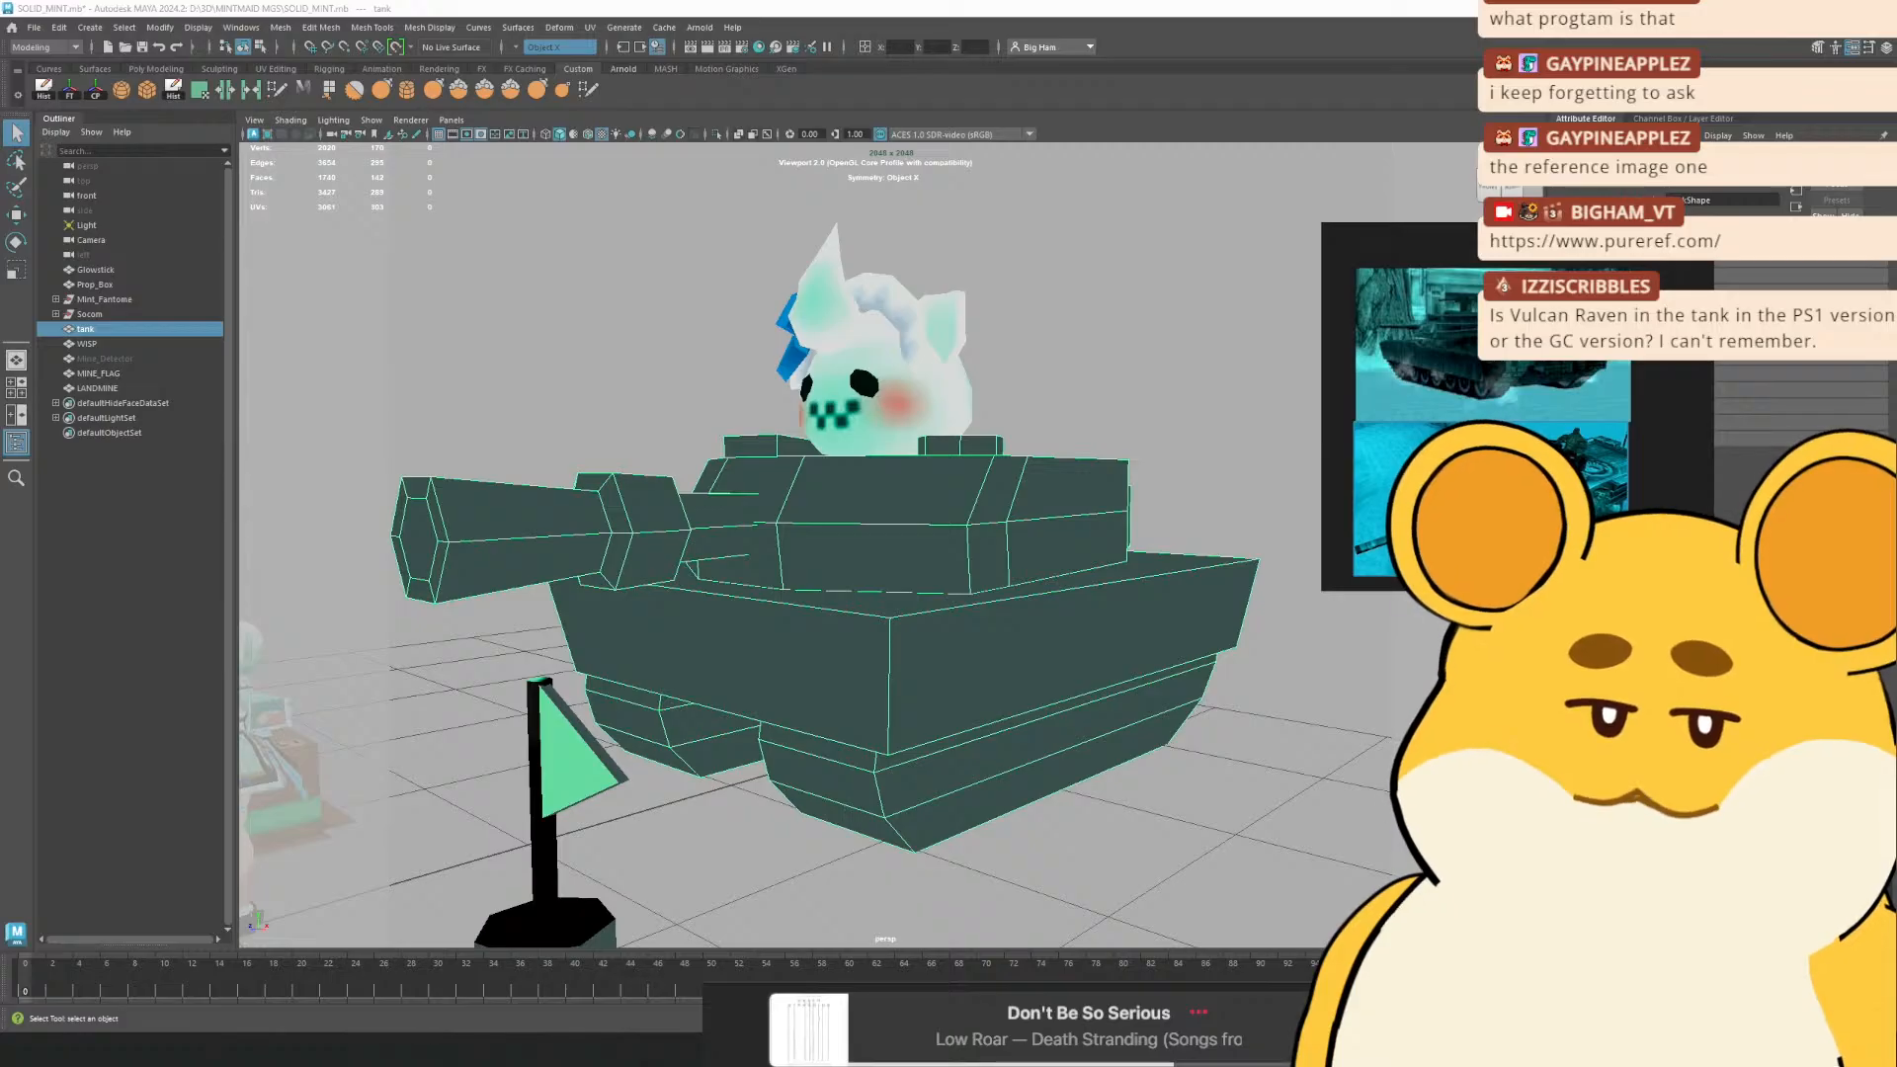
Add a tank battle gameplay screenshot to the reference board and scale it down above the other tank images
left_click(879, 365)
scroll(1518, 366, "down", 5)
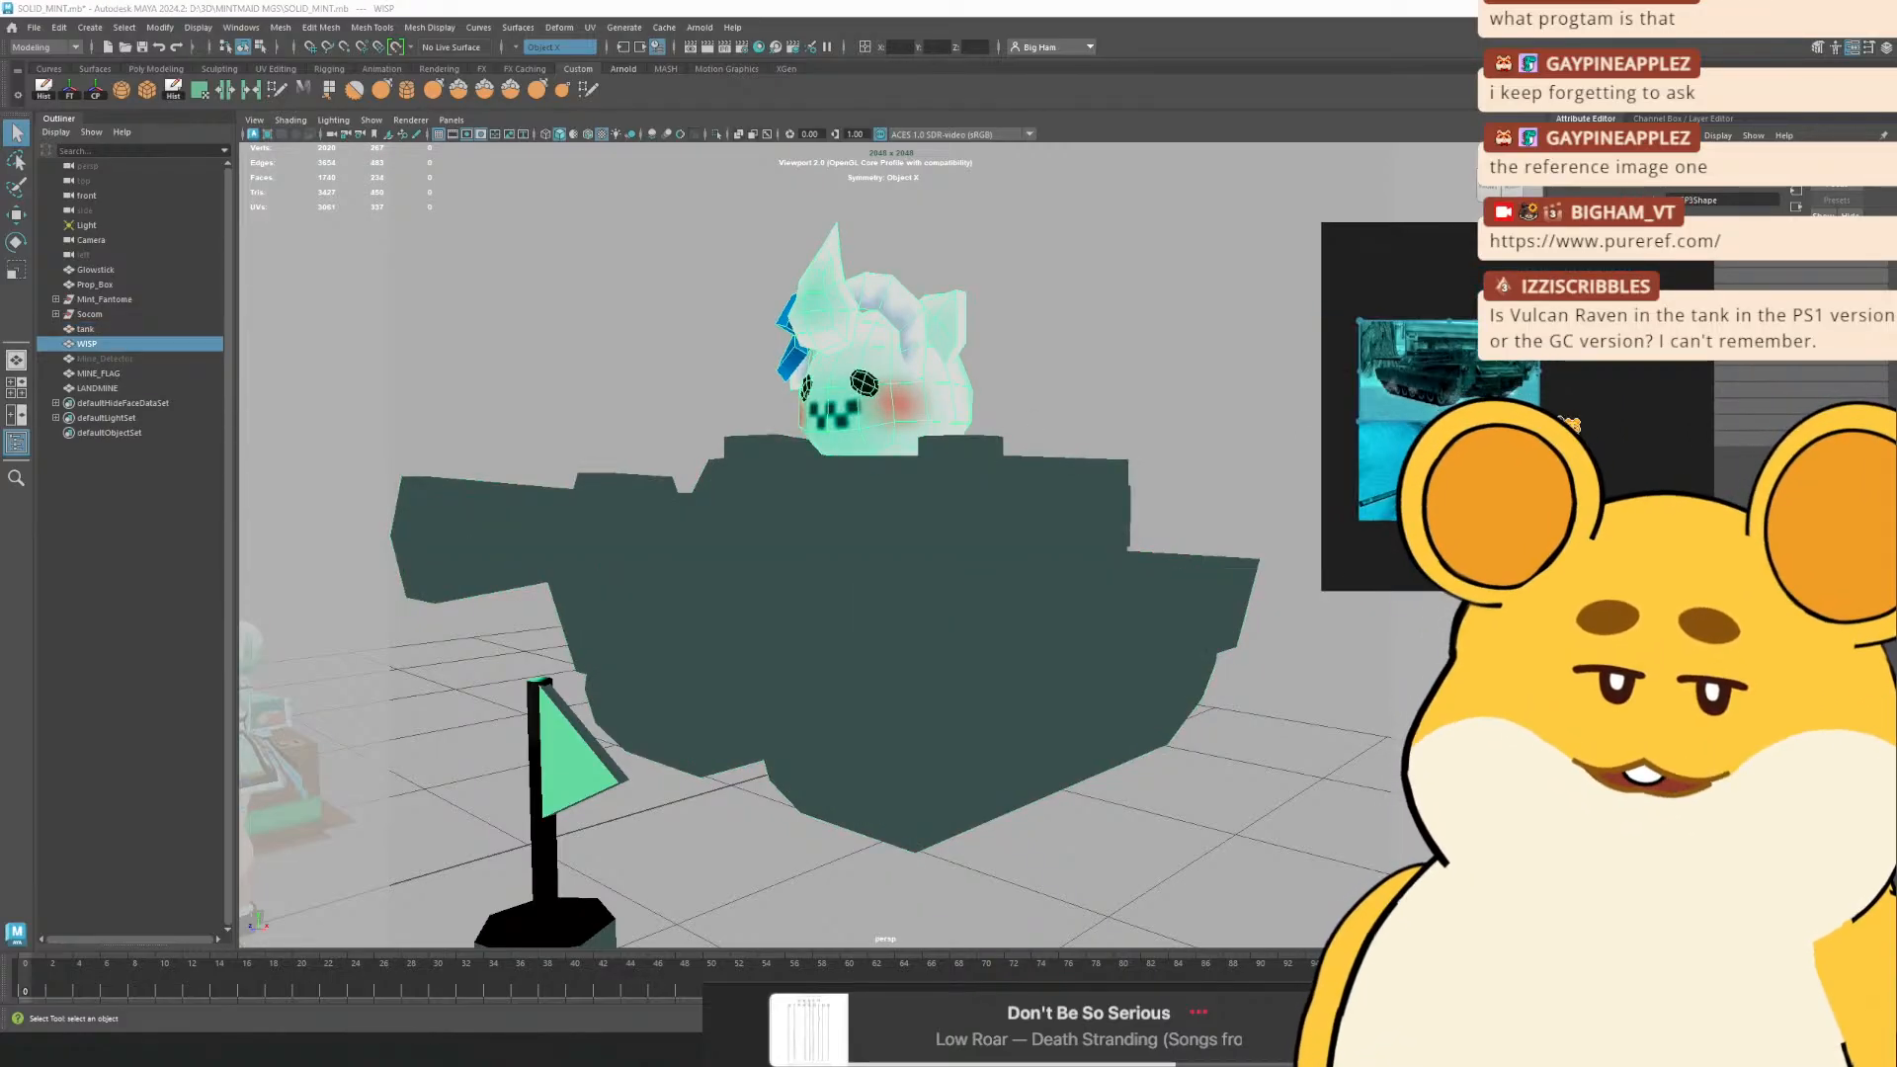
scroll(1462, 424, "up", 5)
scroll(1517, 406, "down", 3)
scroll(1517, 406, "up", 4)
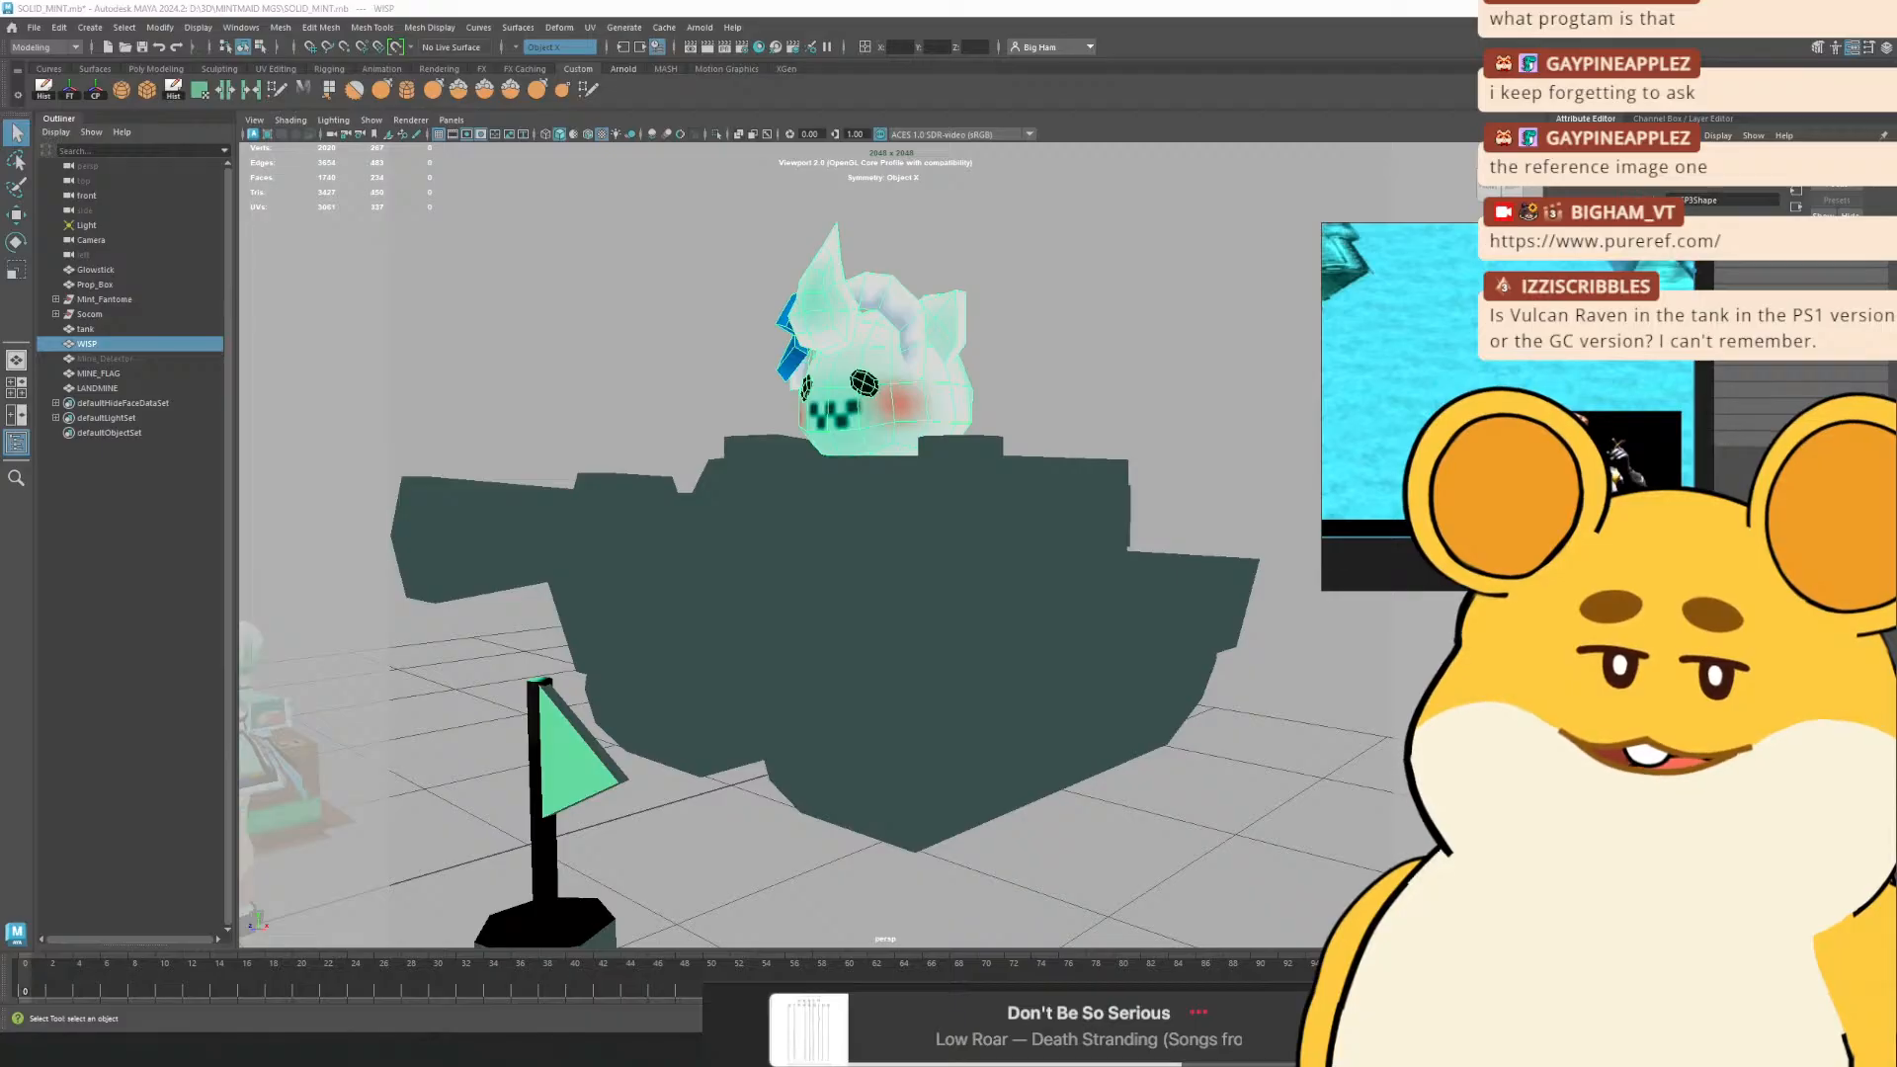
scroll(1658, 509, "up", 2)
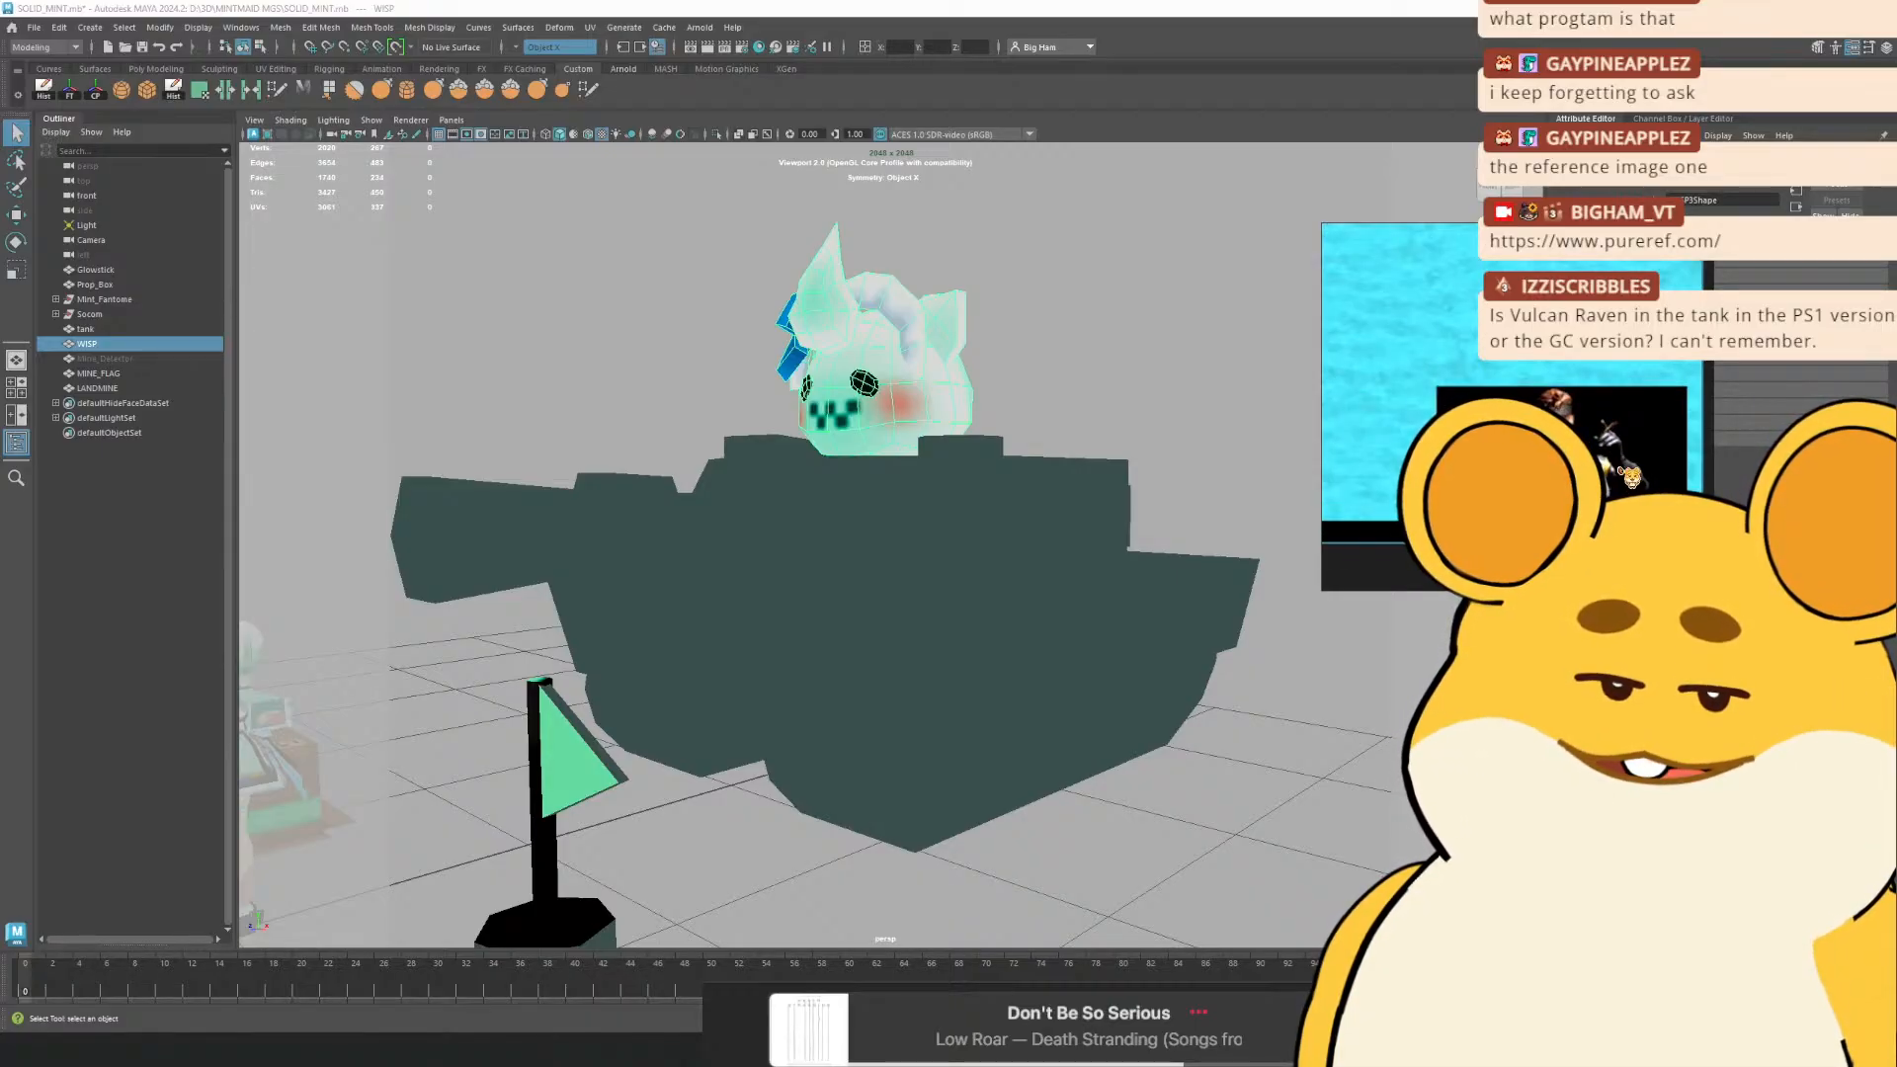
scroll(1637, 488, "down", 3)
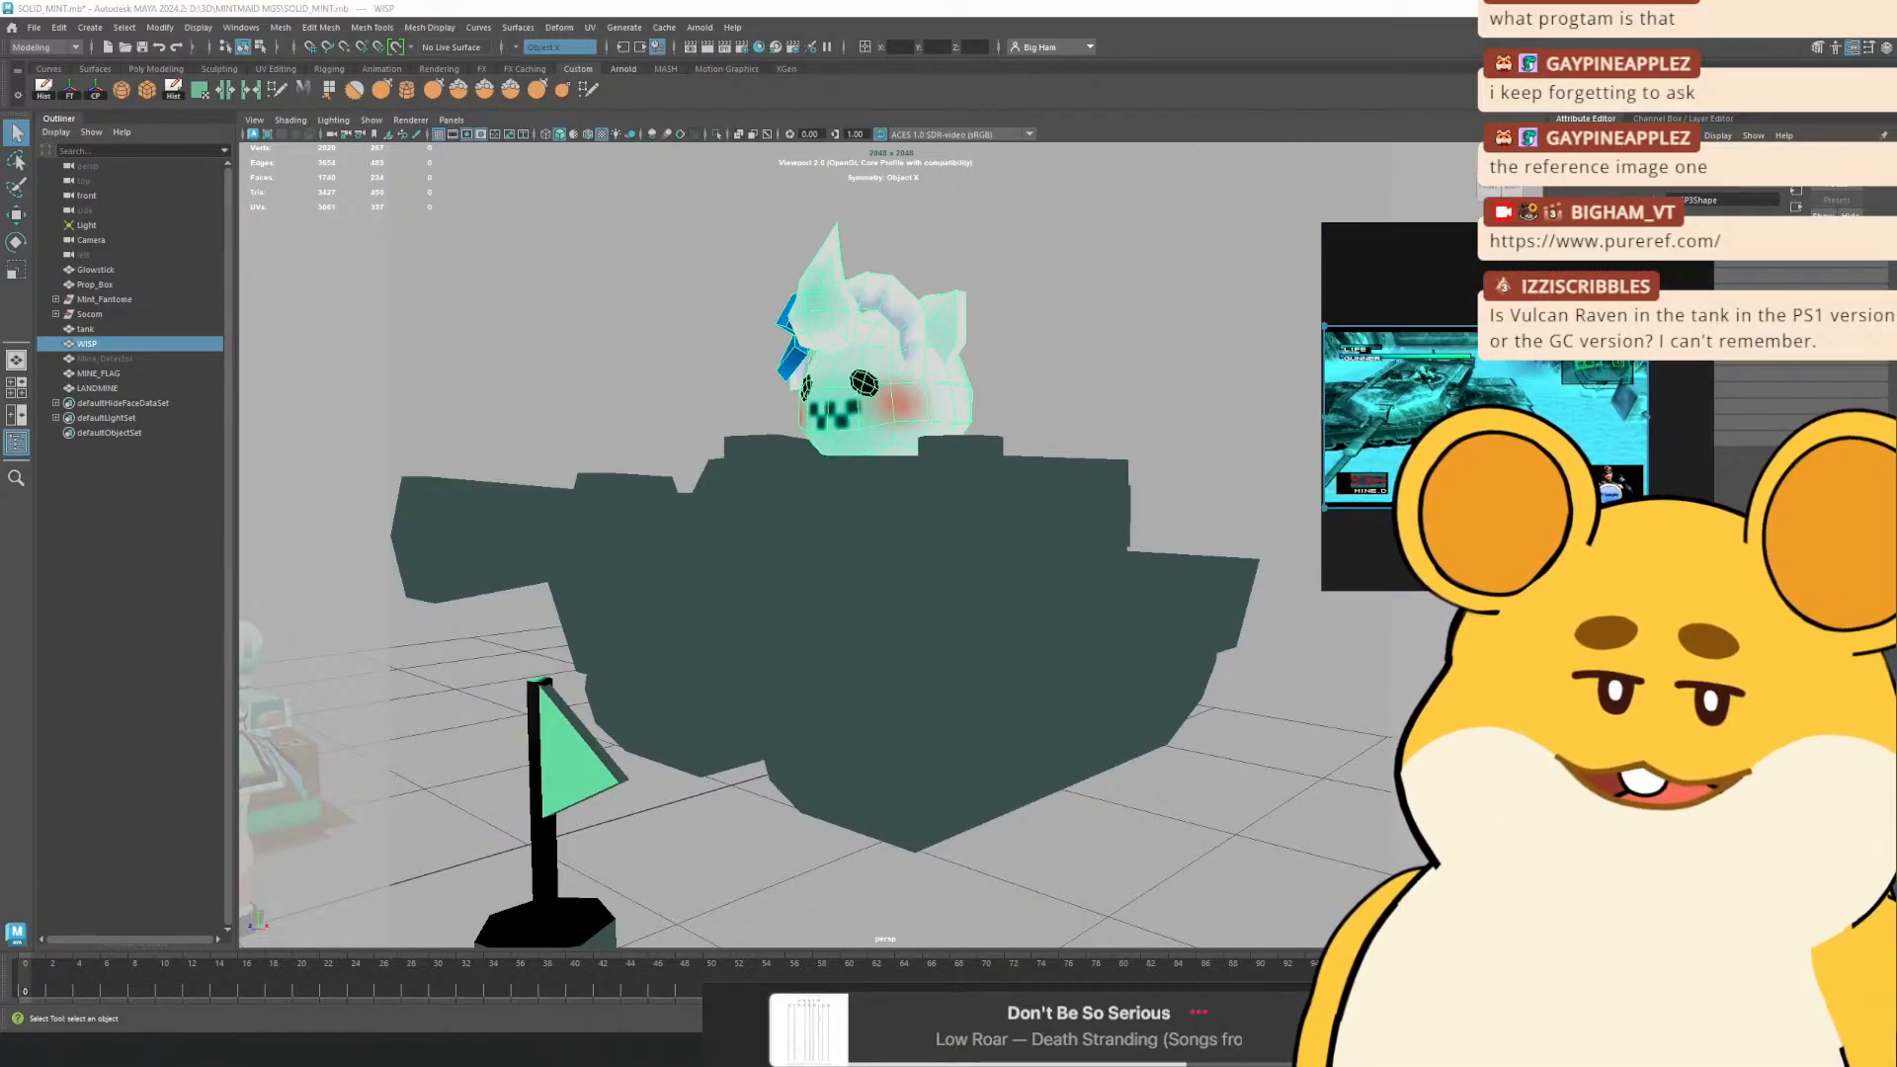
scroll(1376, 424, "down", 4)
scroll(1376, 424, "up", 3)
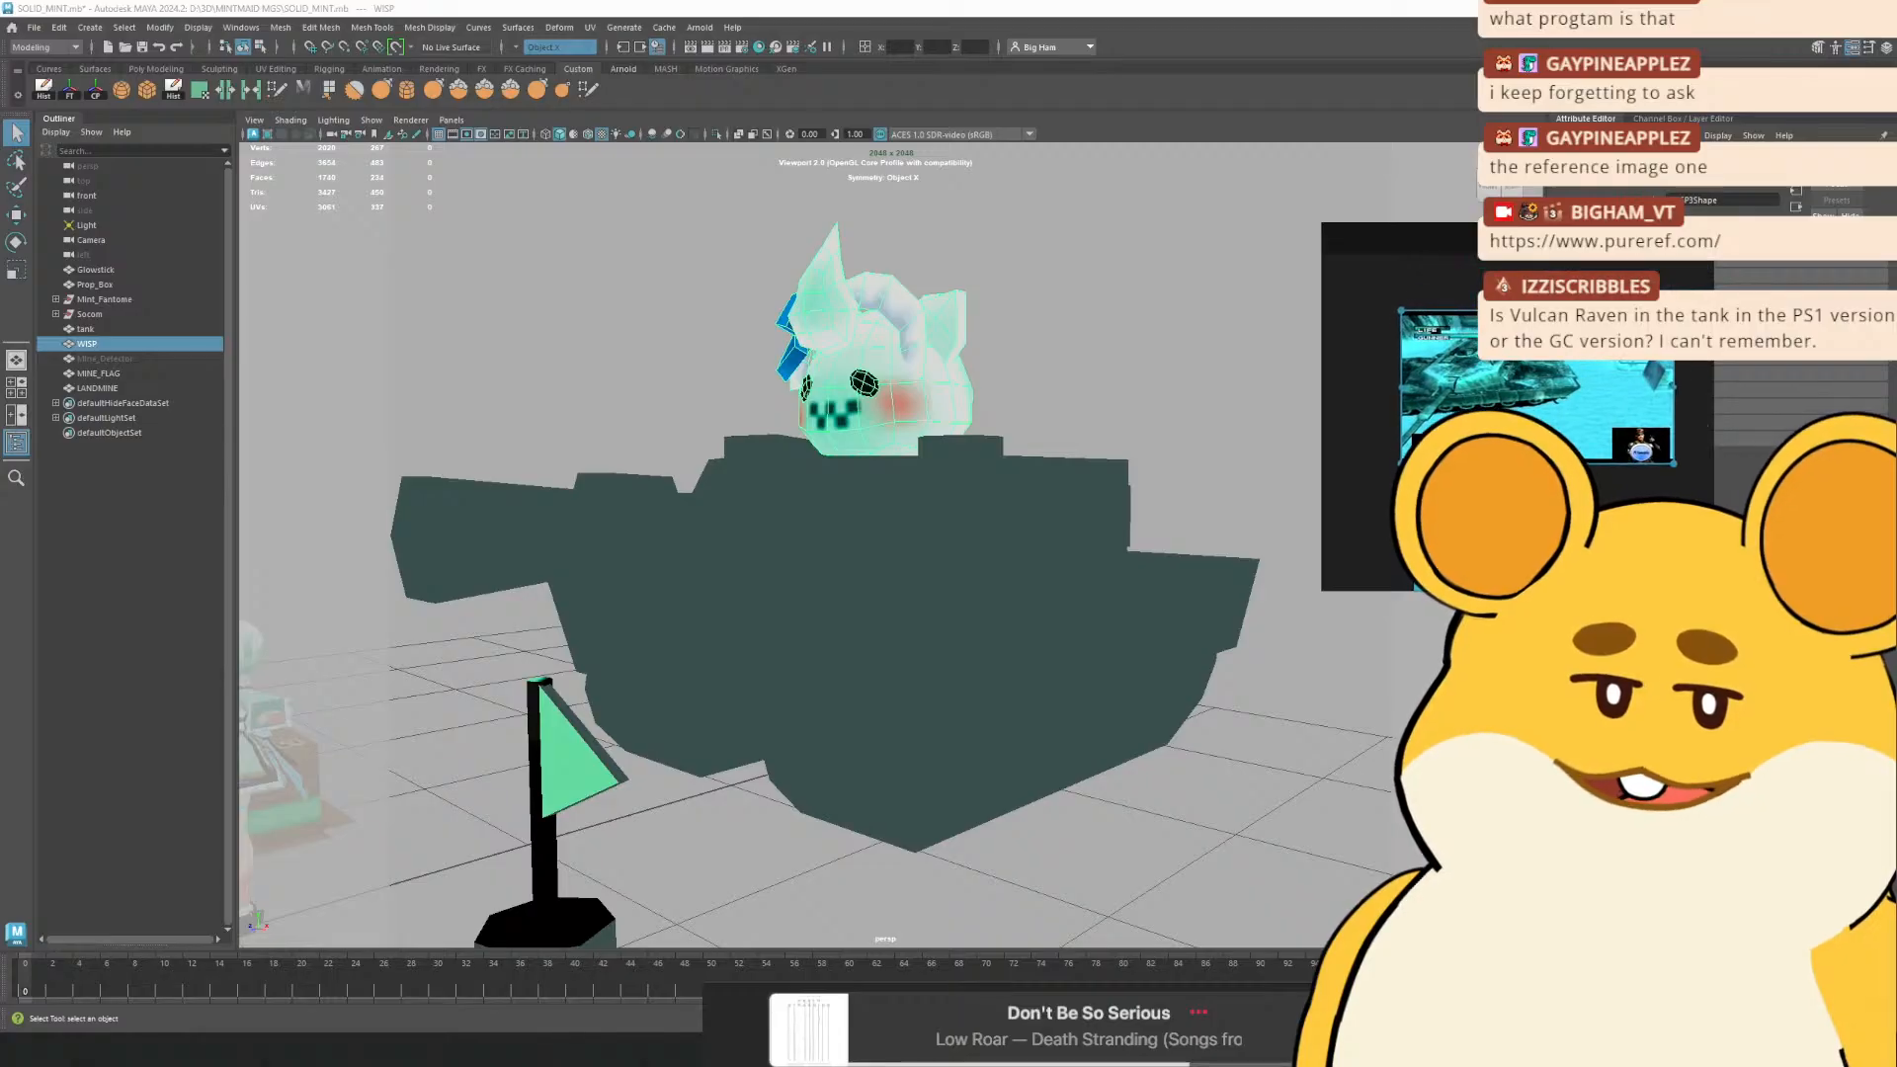
left_click_drag(1670, 461, 1580, 456)
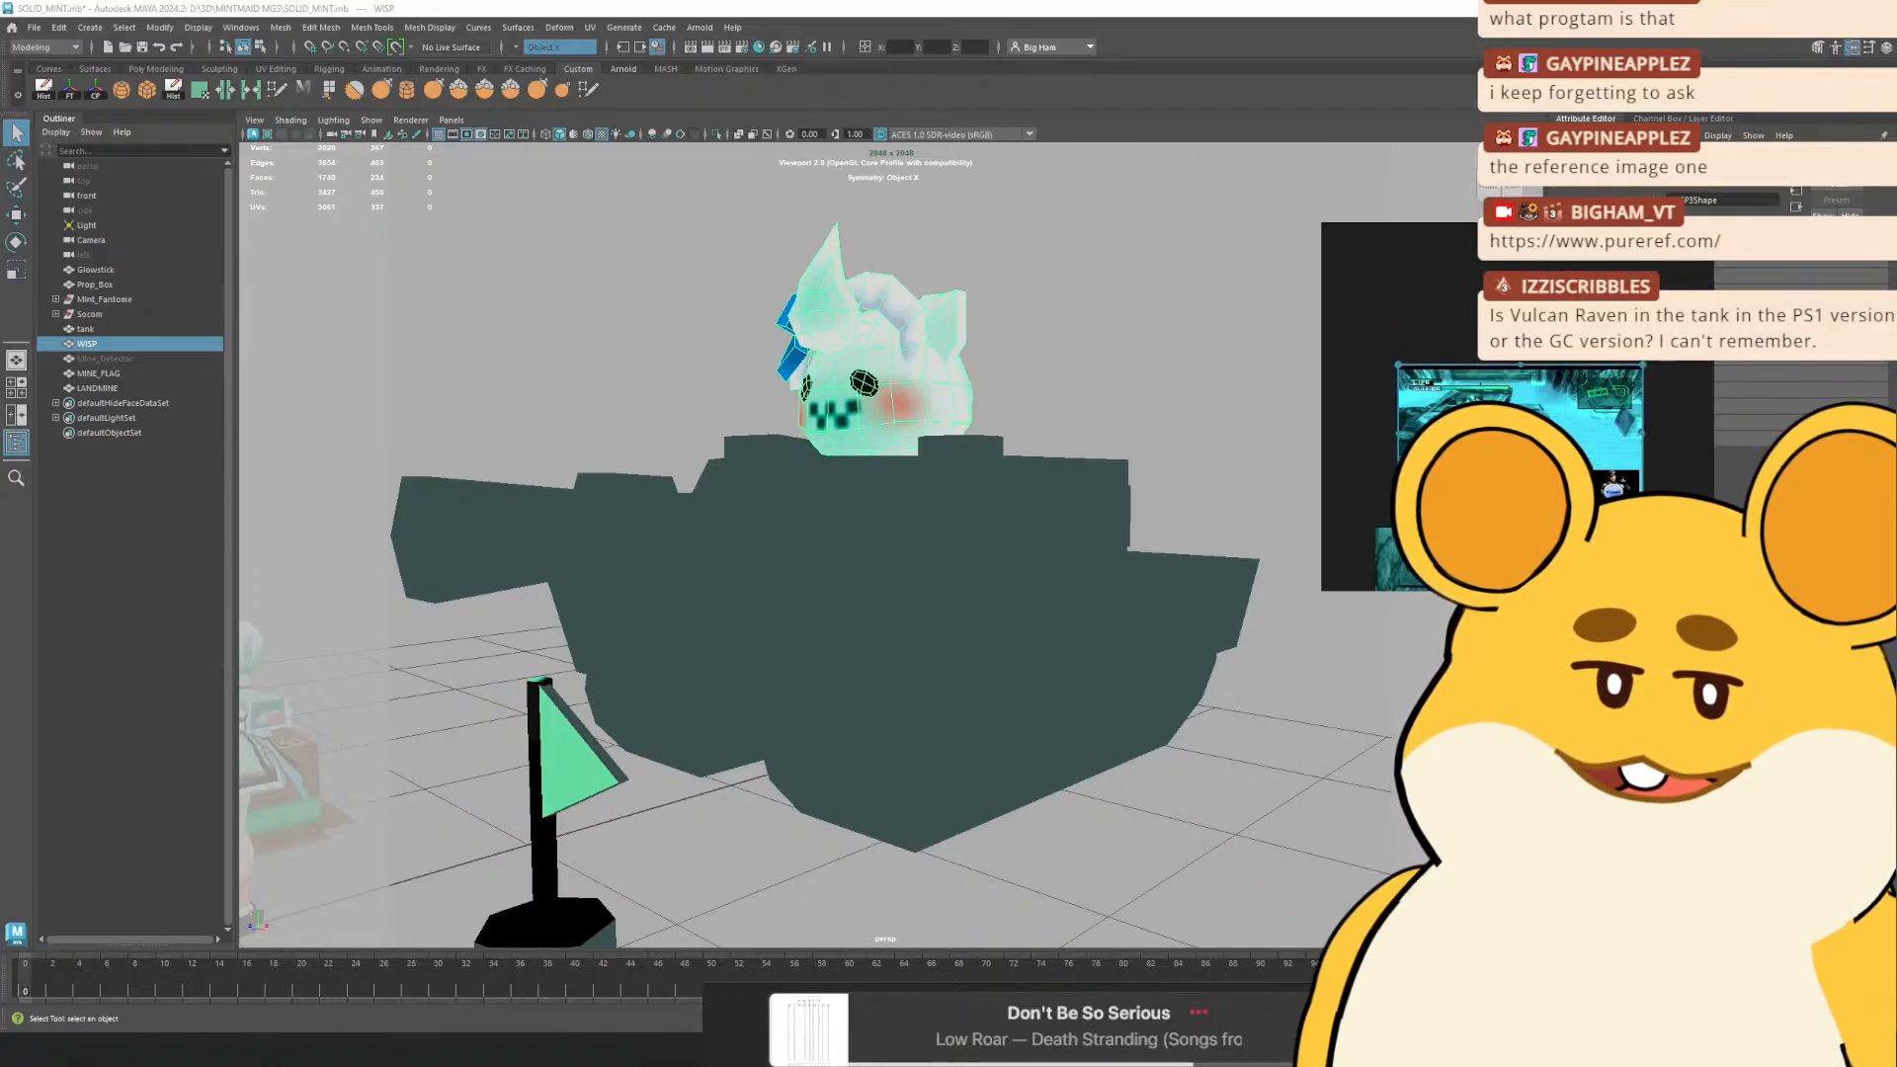
scroll(1541, 402, "up", 2)
Select the tank in Maya and display wireframe over the shaded models
left_click(1087, 796)
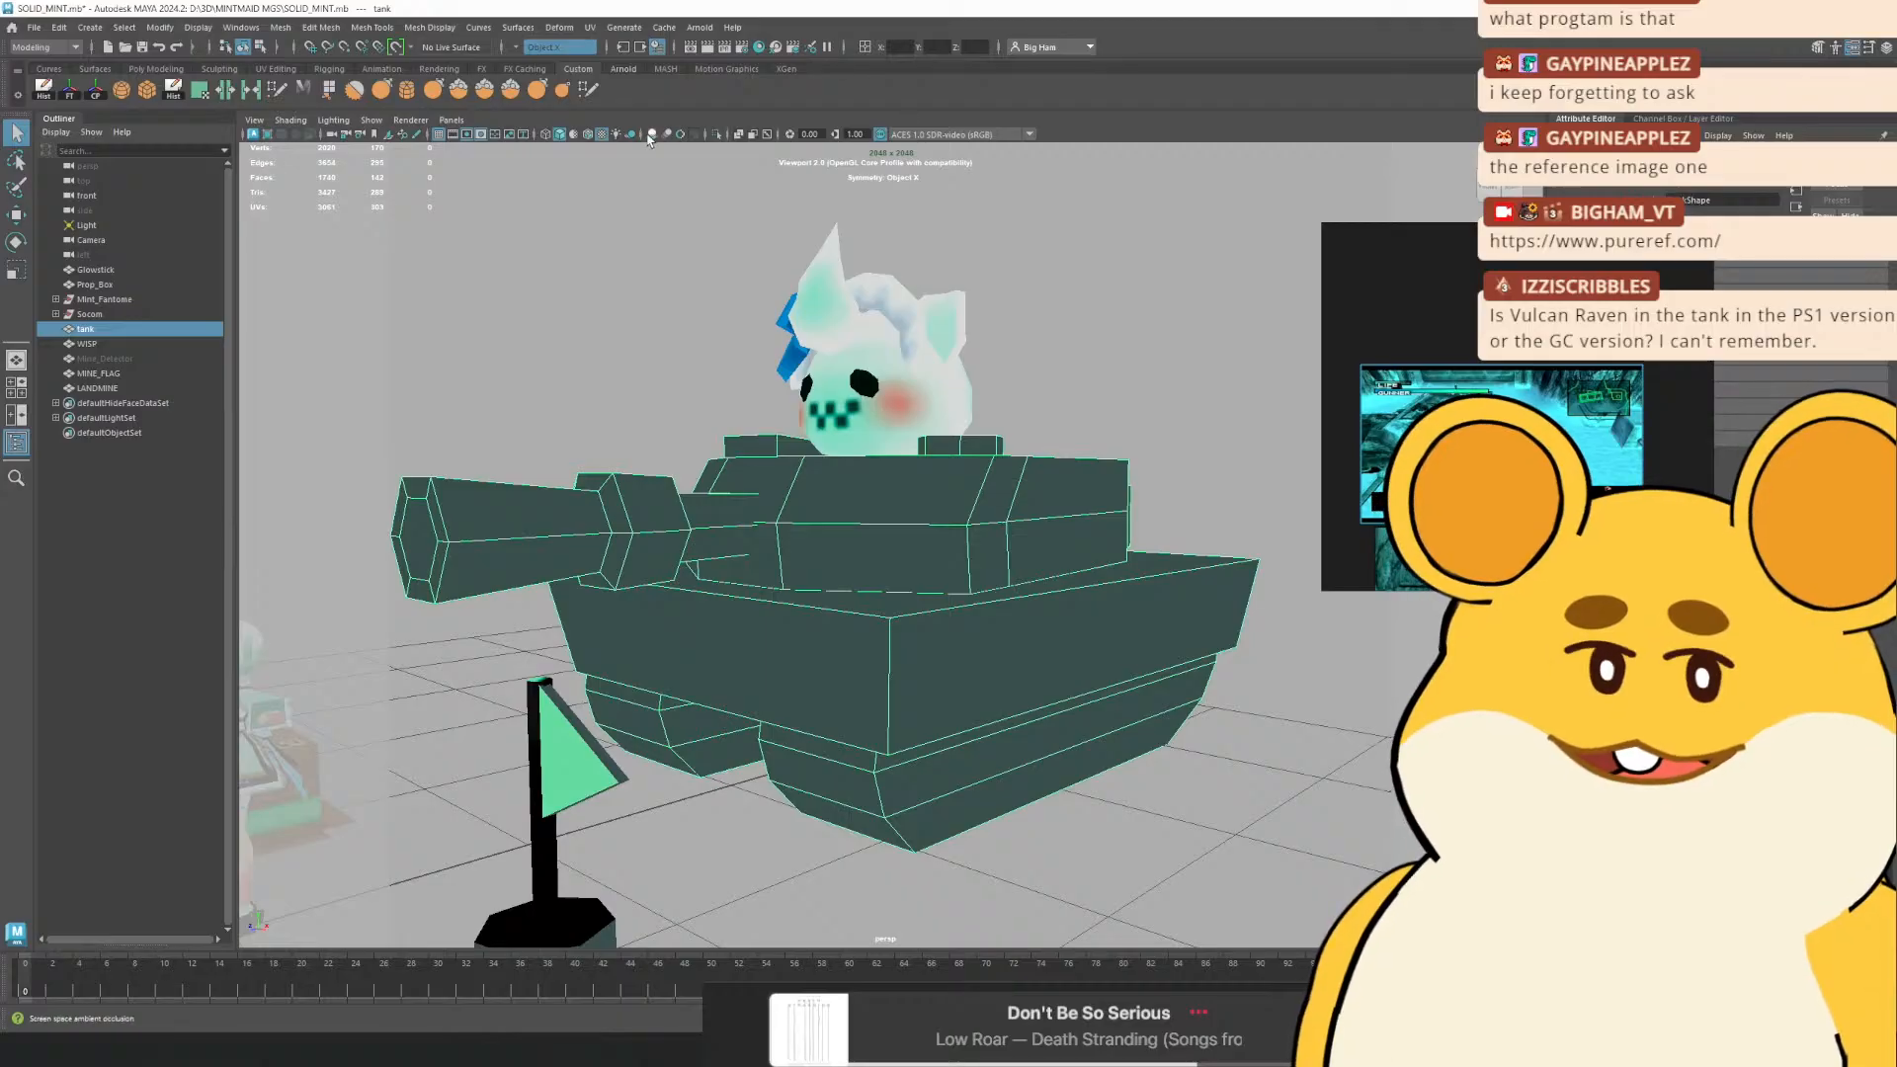
left_click(587, 135)
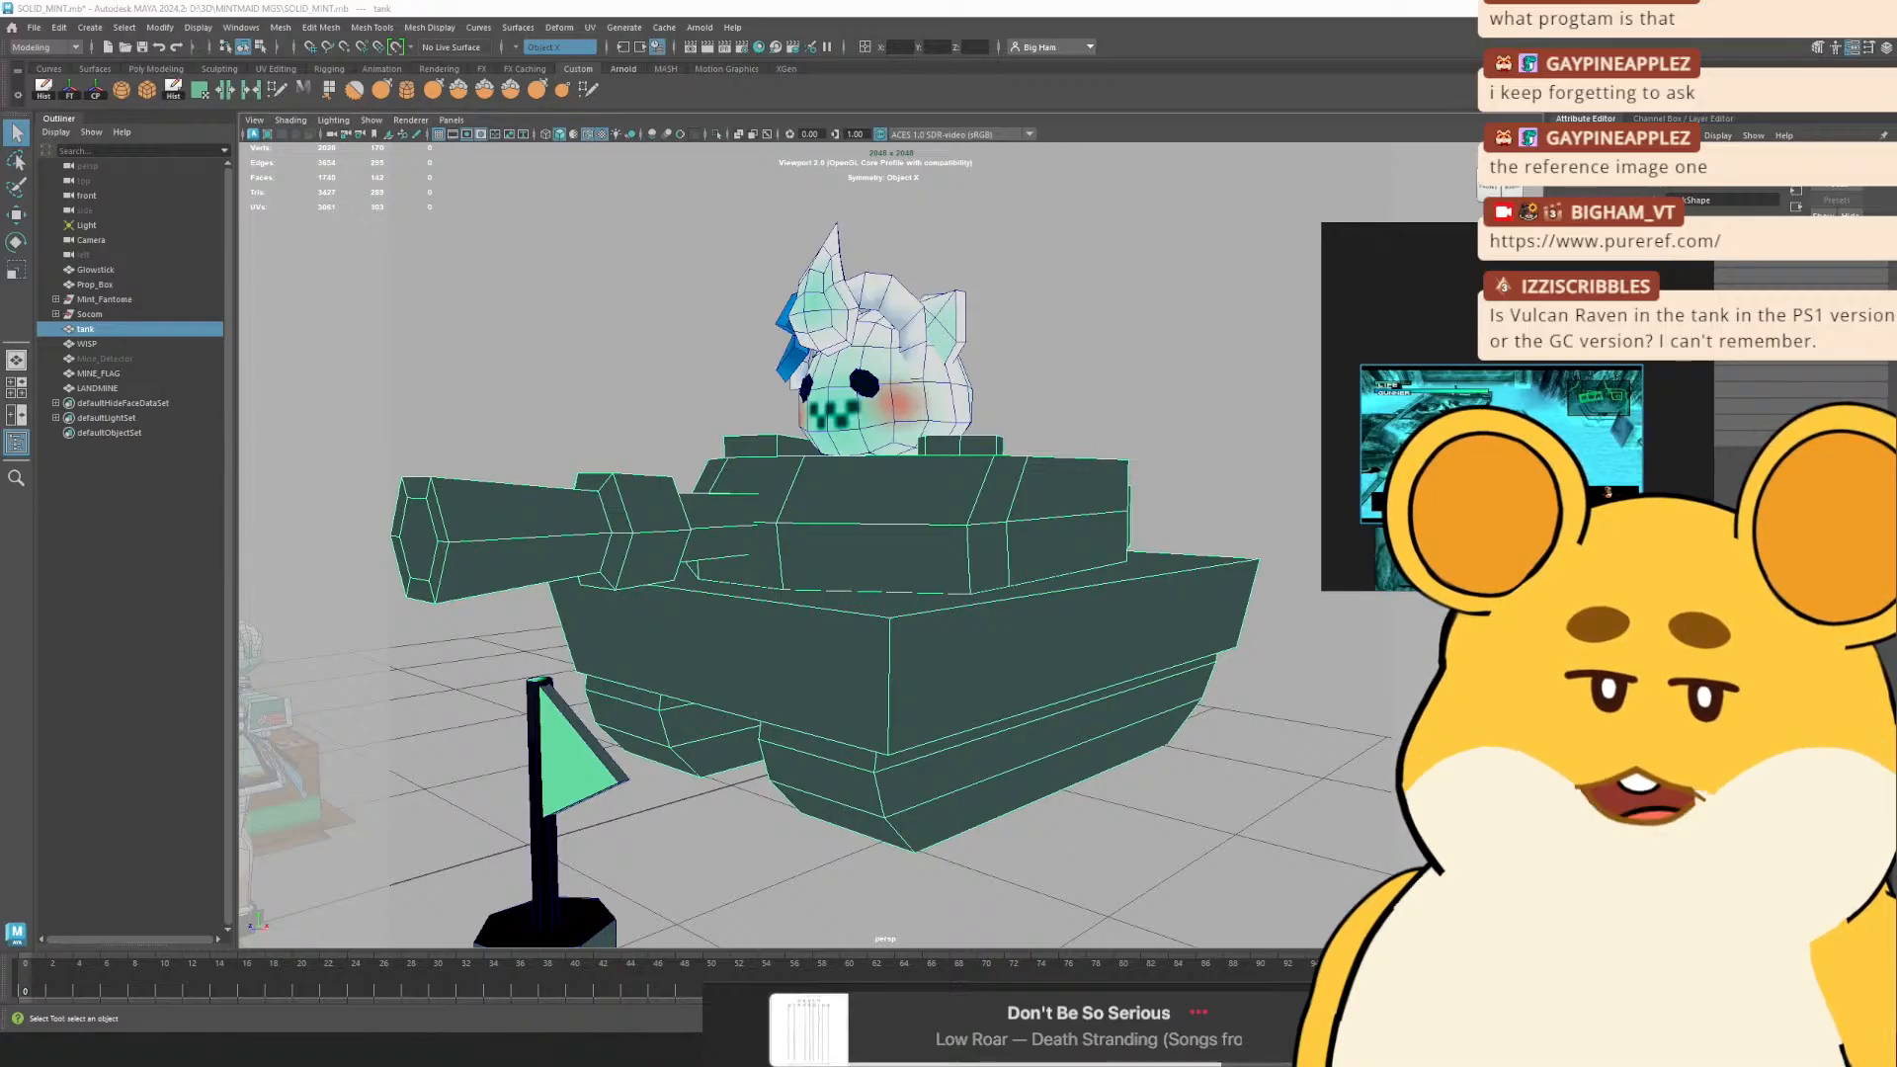
Copy the "M1 tank / Vulcan Raven" boss fight image from the browser's image results to the PureRef board and arrange it
key("alt+Tab")
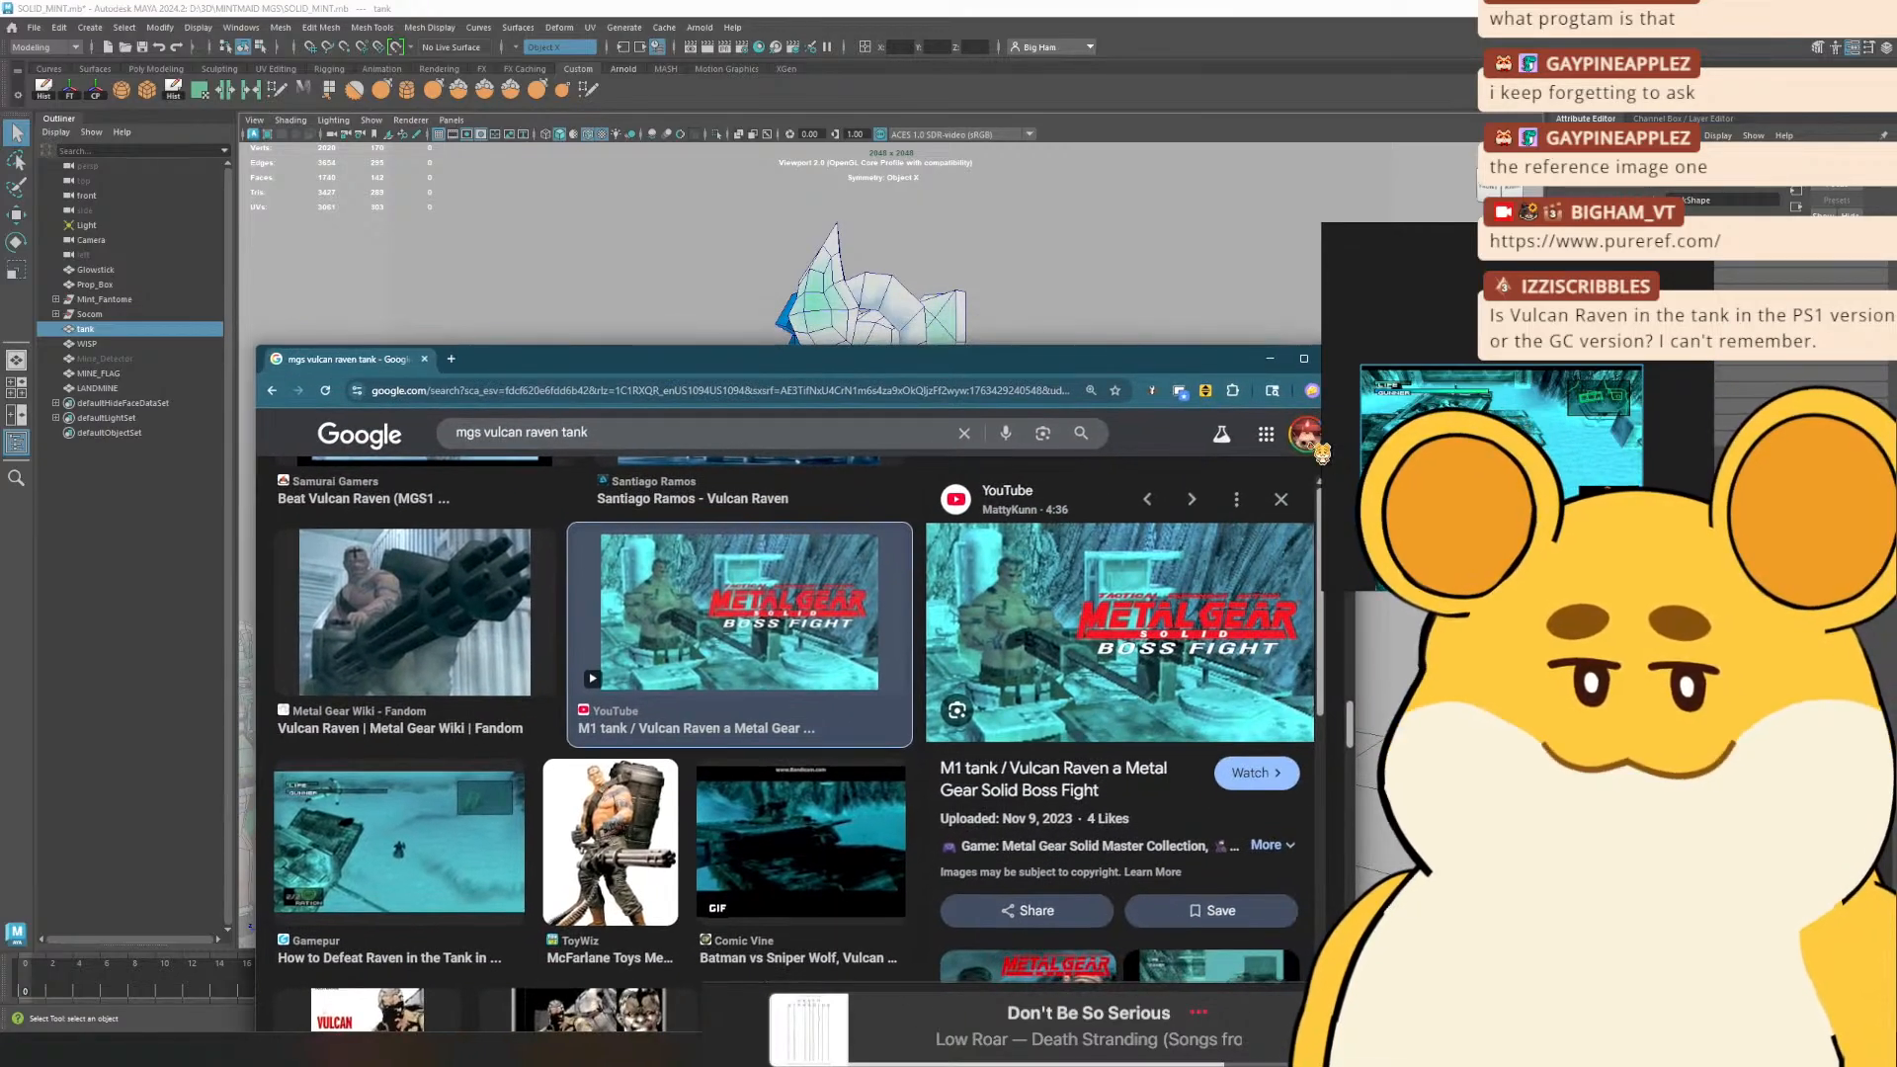
right_click(966, 573)
left_click(1081, 812)
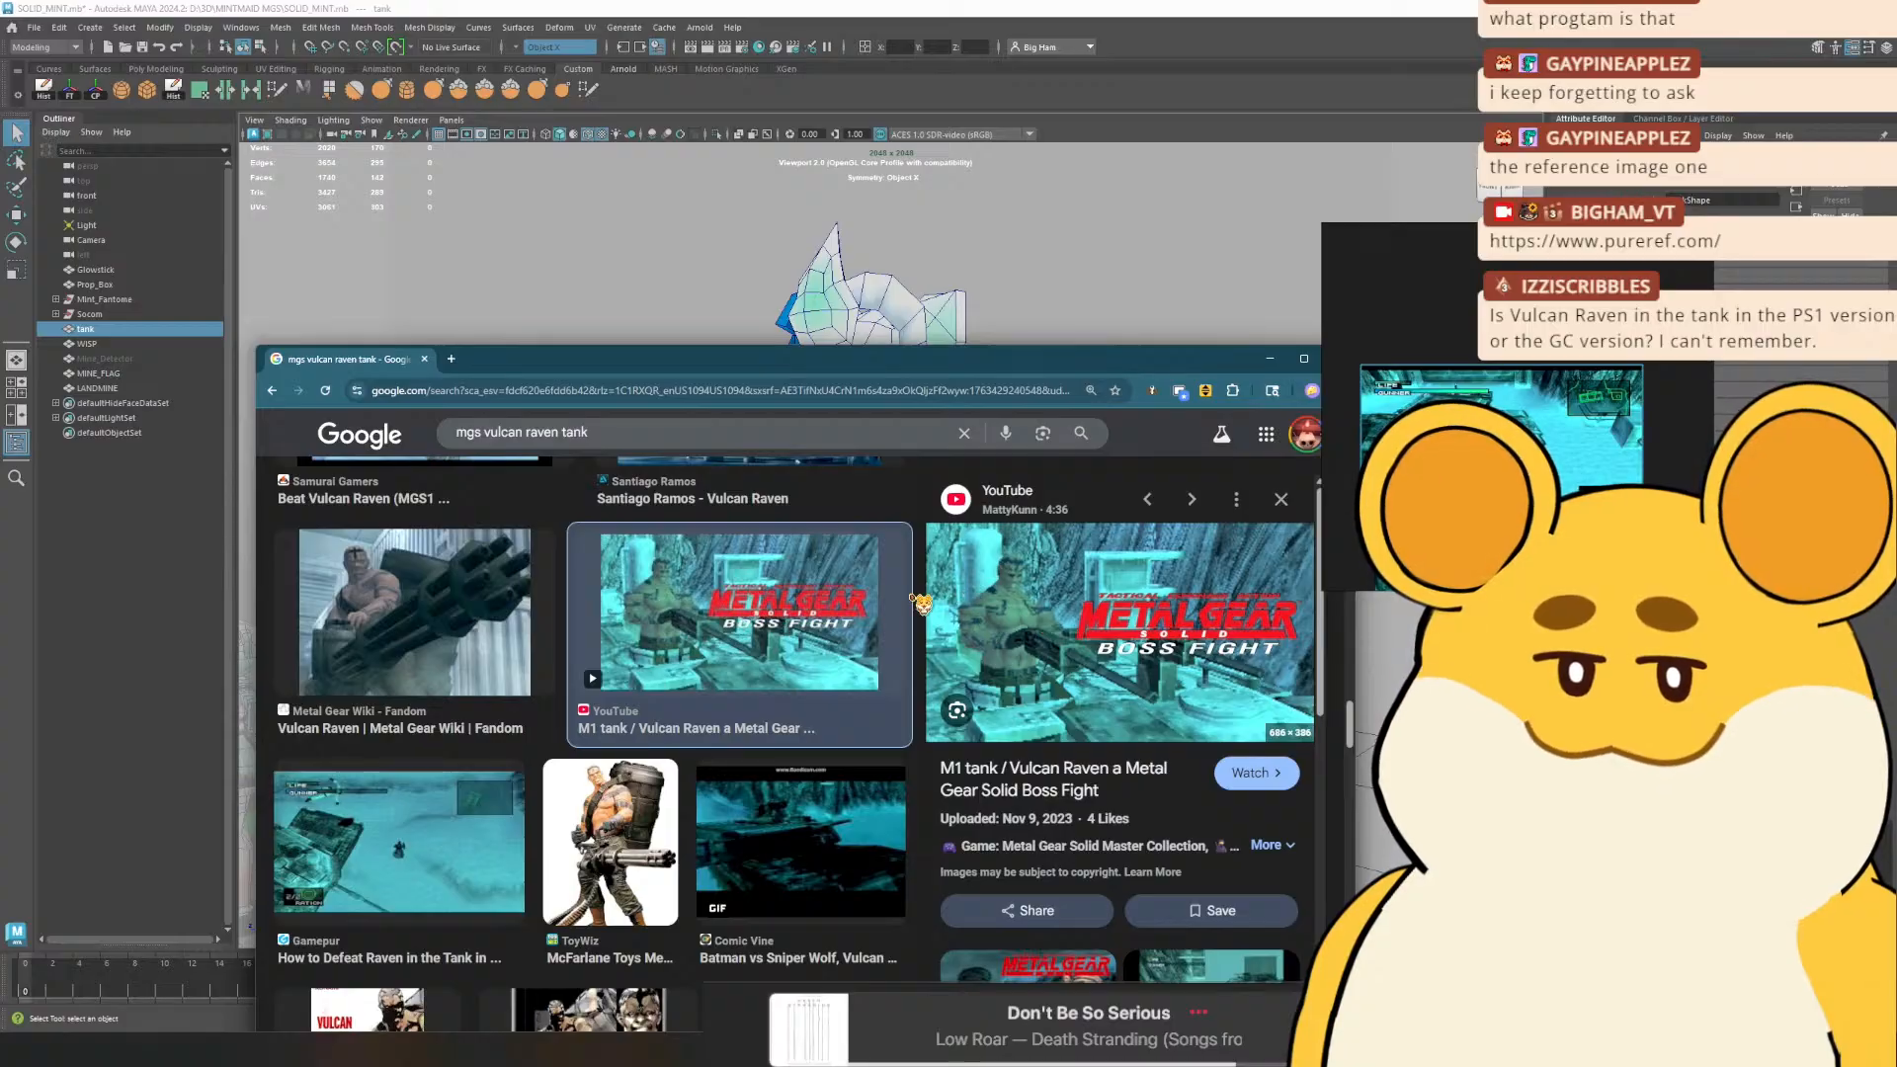
left_click_drag(727, 359, 1896, 381)
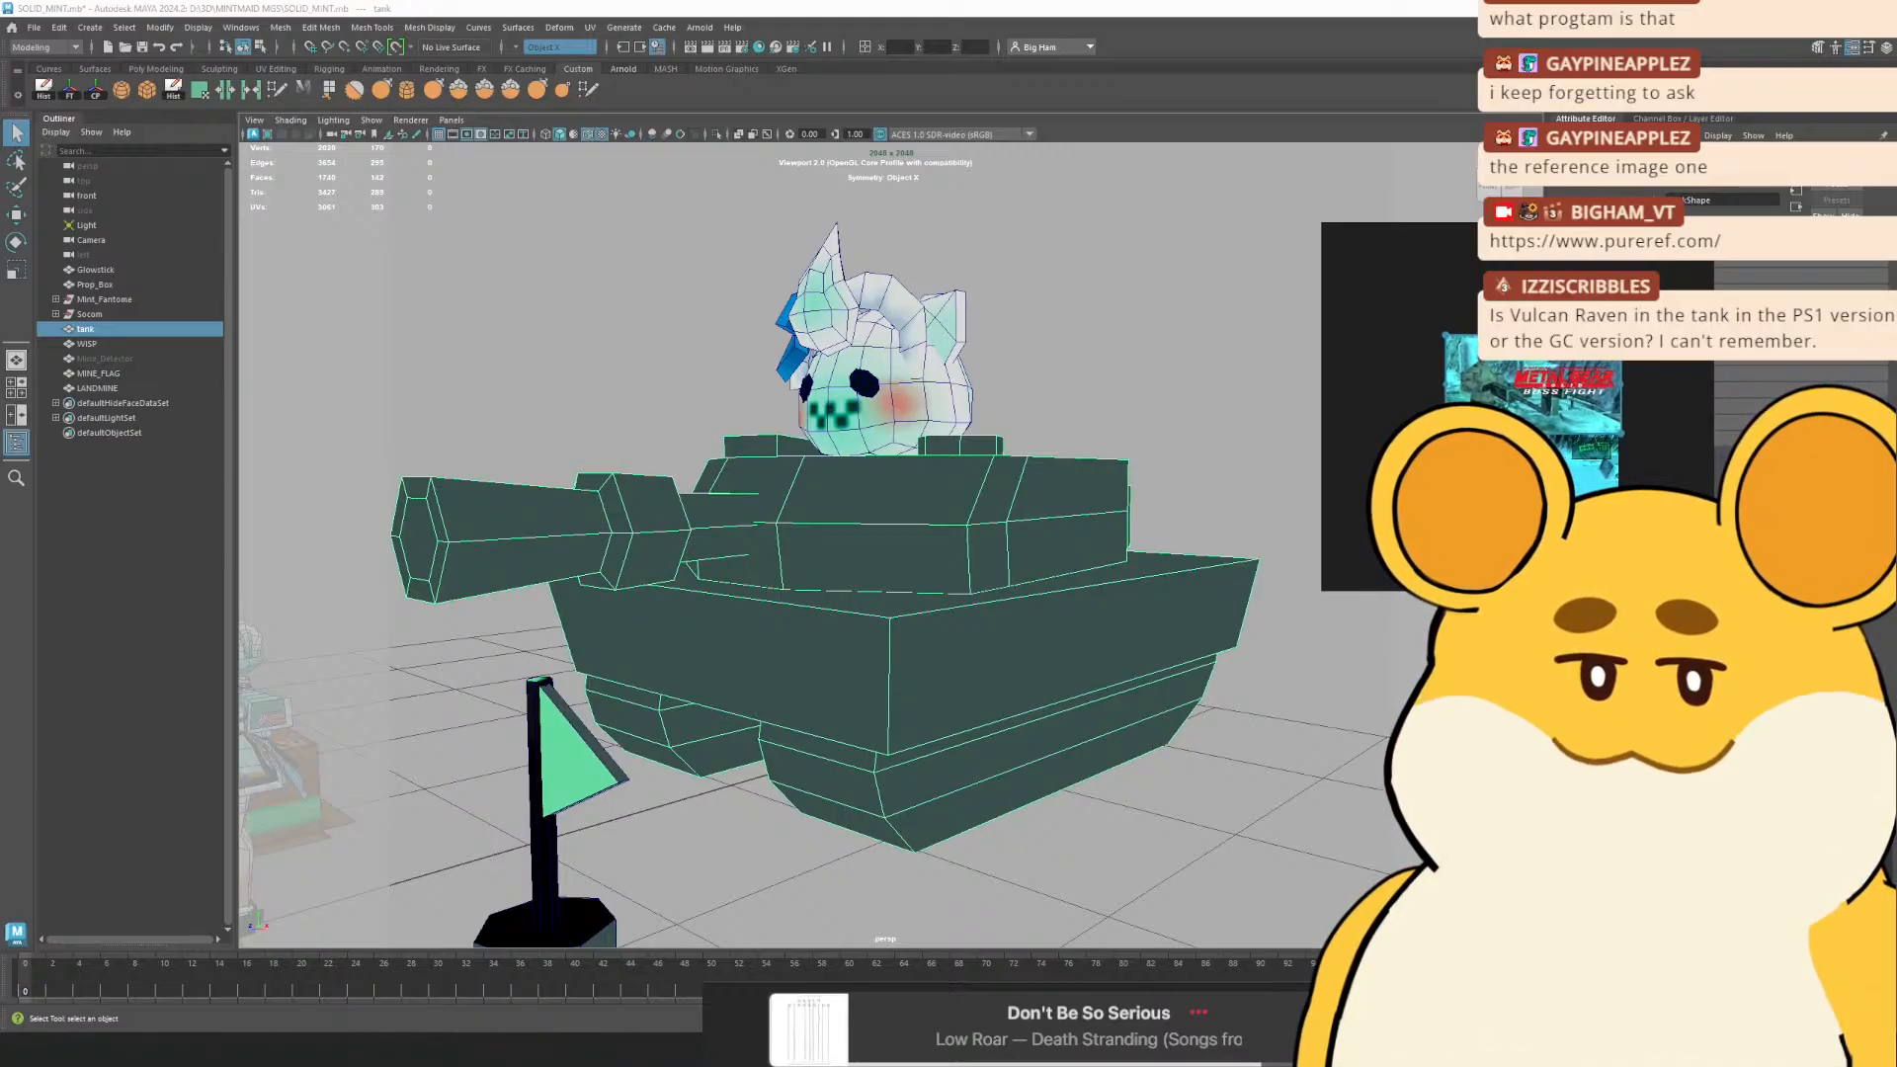
left_click_drag(1610, 463, 1601, 257)
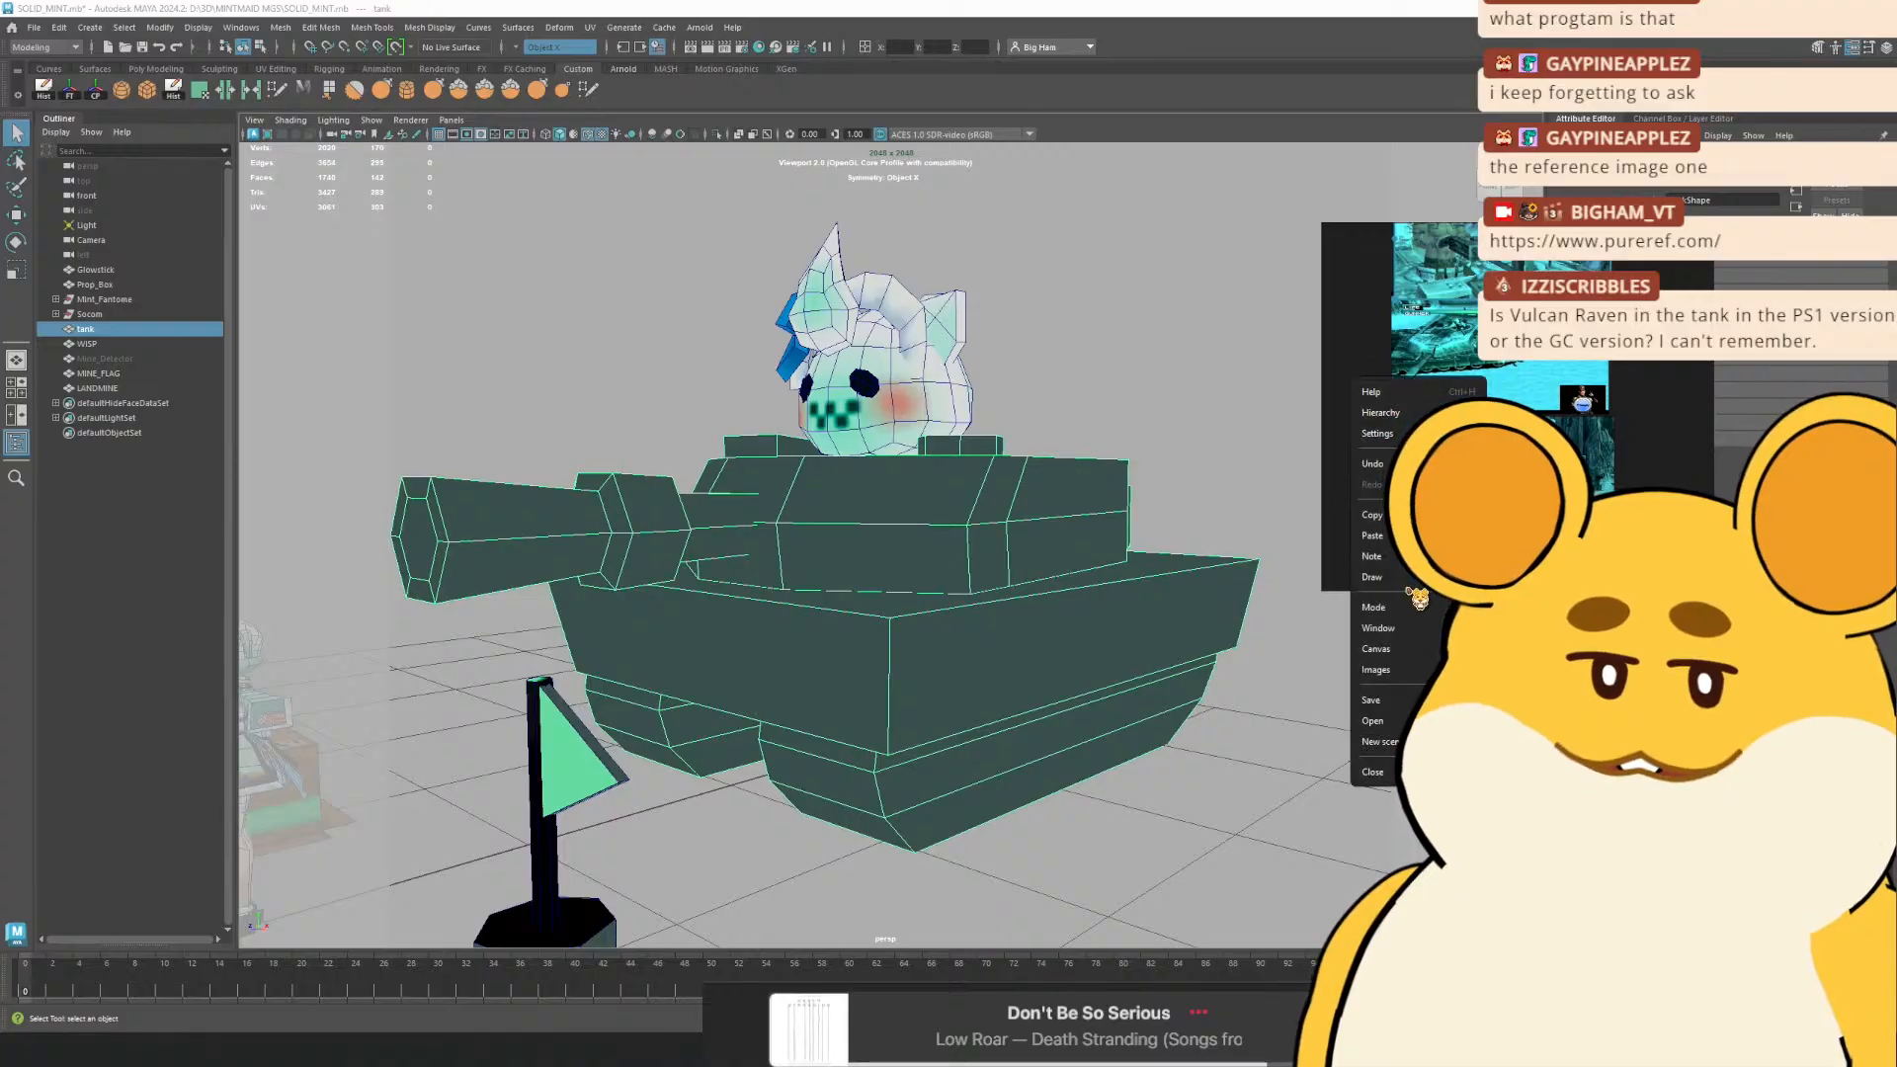
Save the PureRef board as "mint ref" in the MINTMAID MGS folder inside the 3D folder on the ART (D:) drive
left_click(1371, 700)
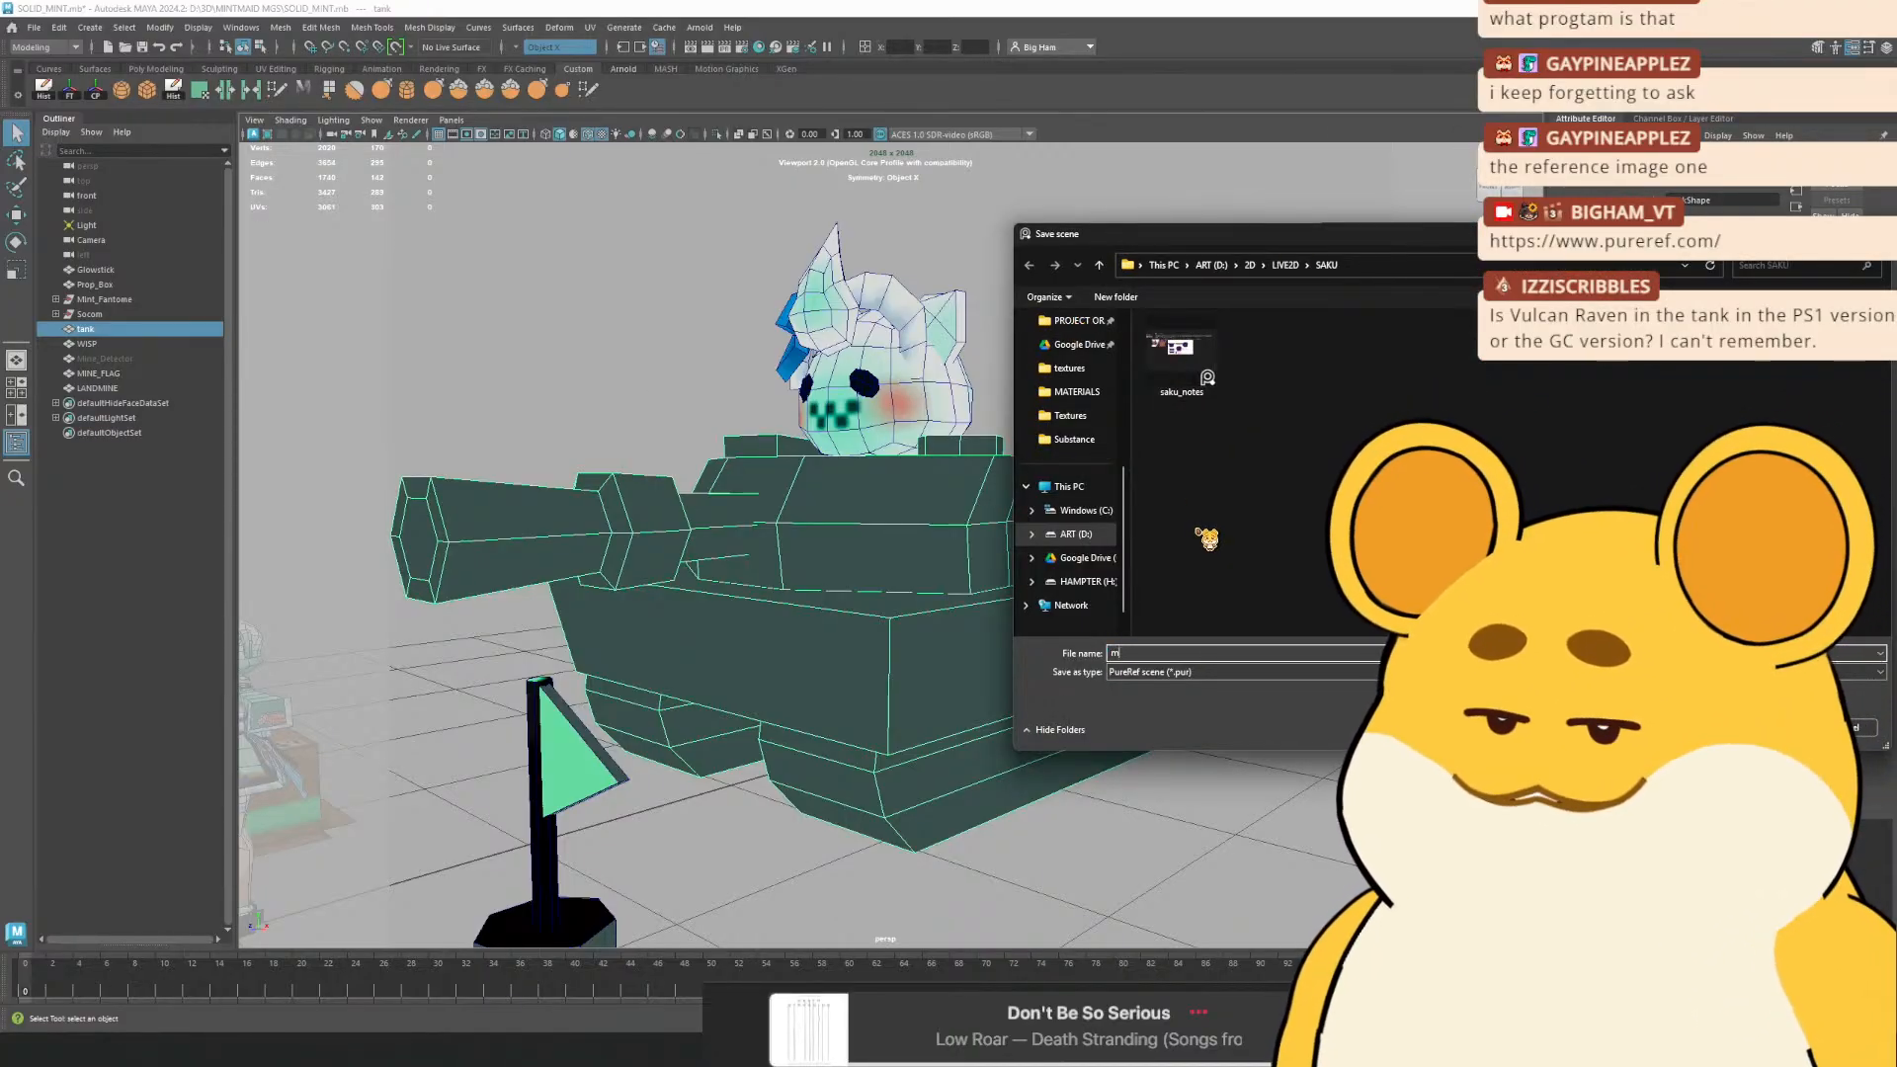
type("mint ref")
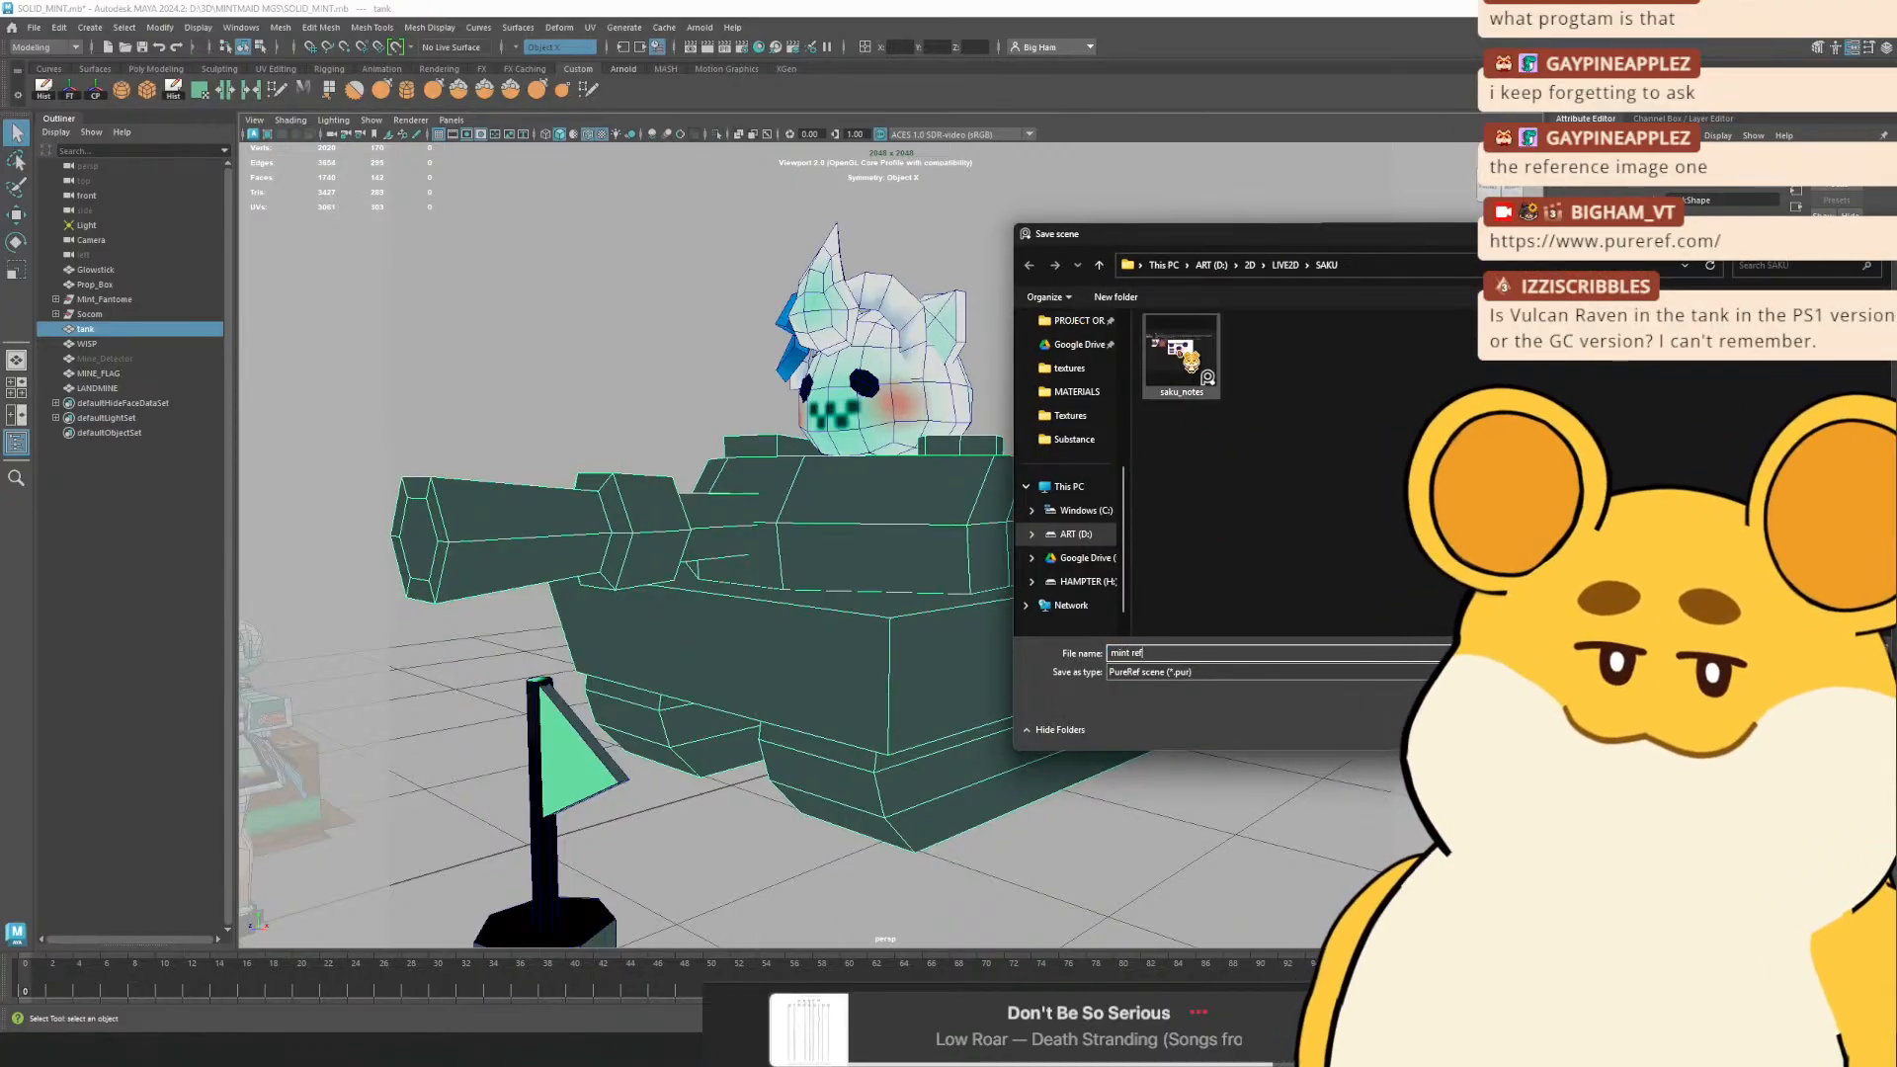
left_click(1211, 265)
double_click(1246, 361)
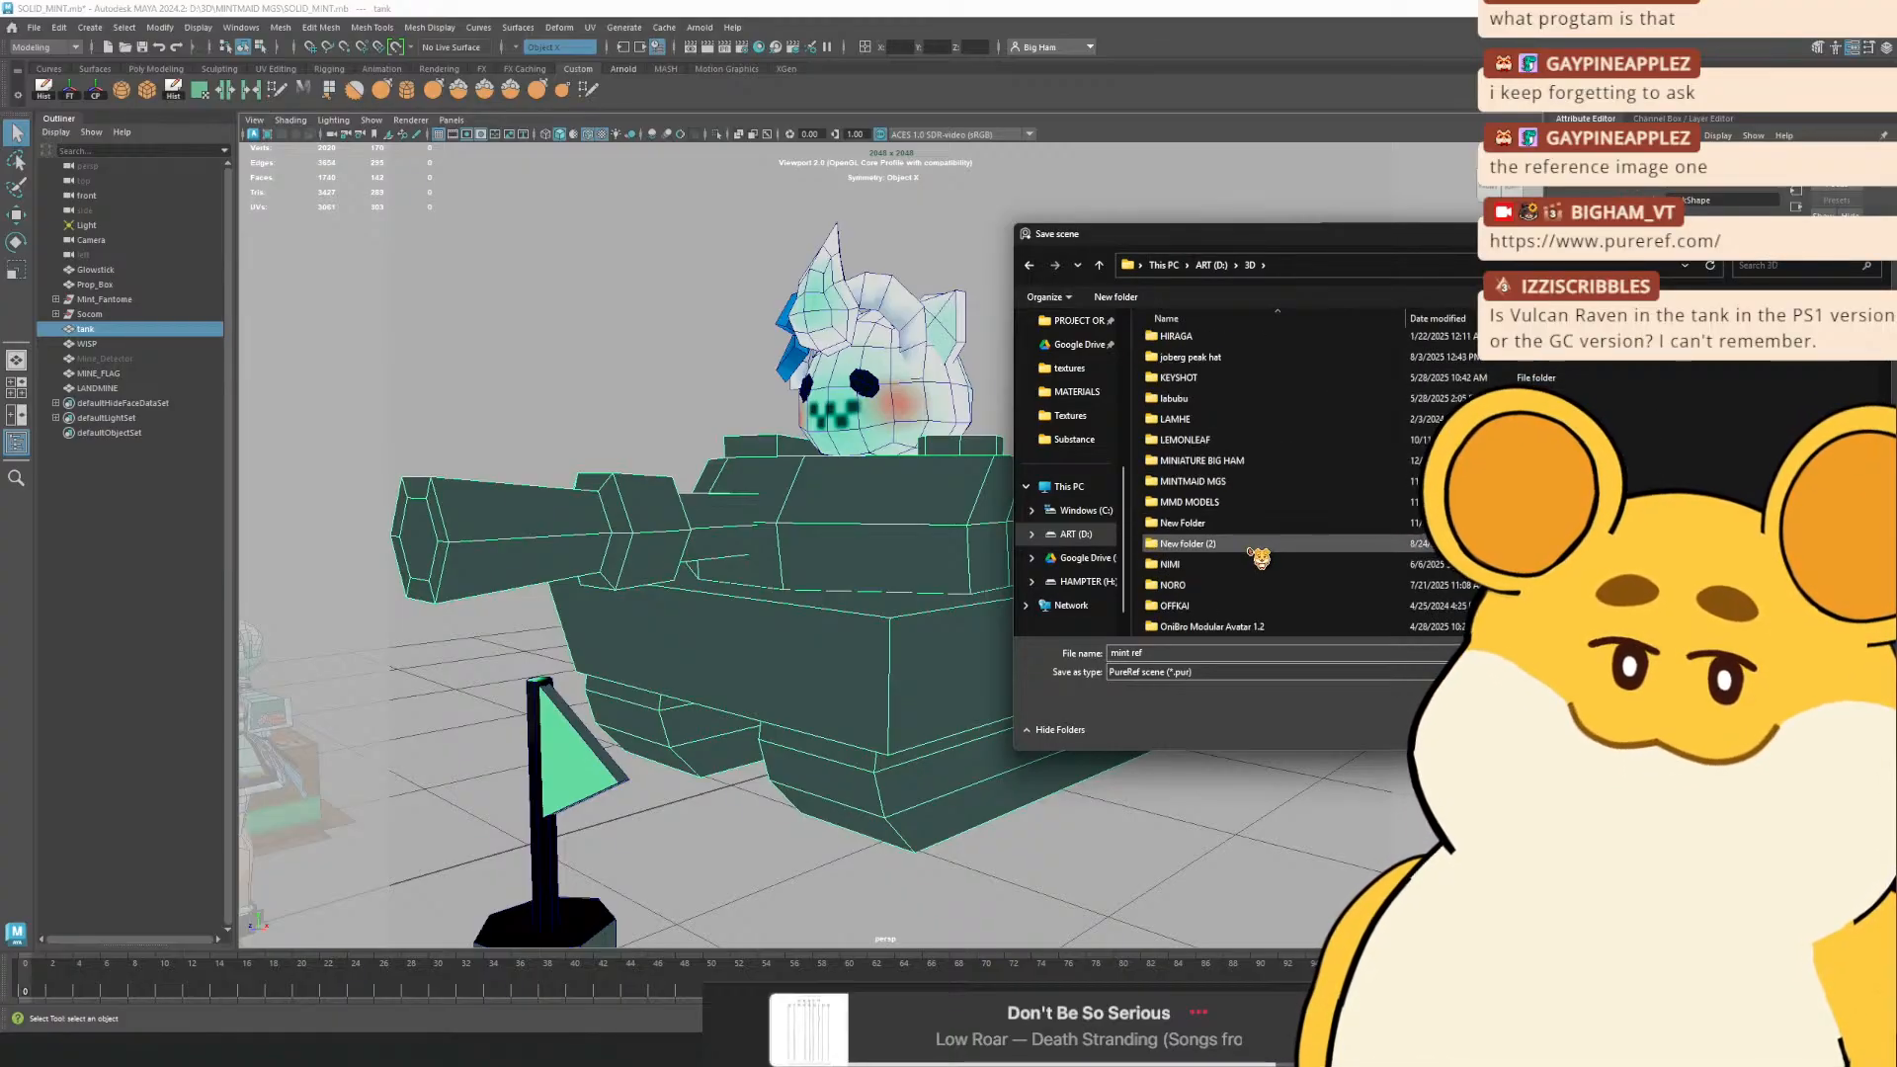
scroll(1239, 571, "down", 3)
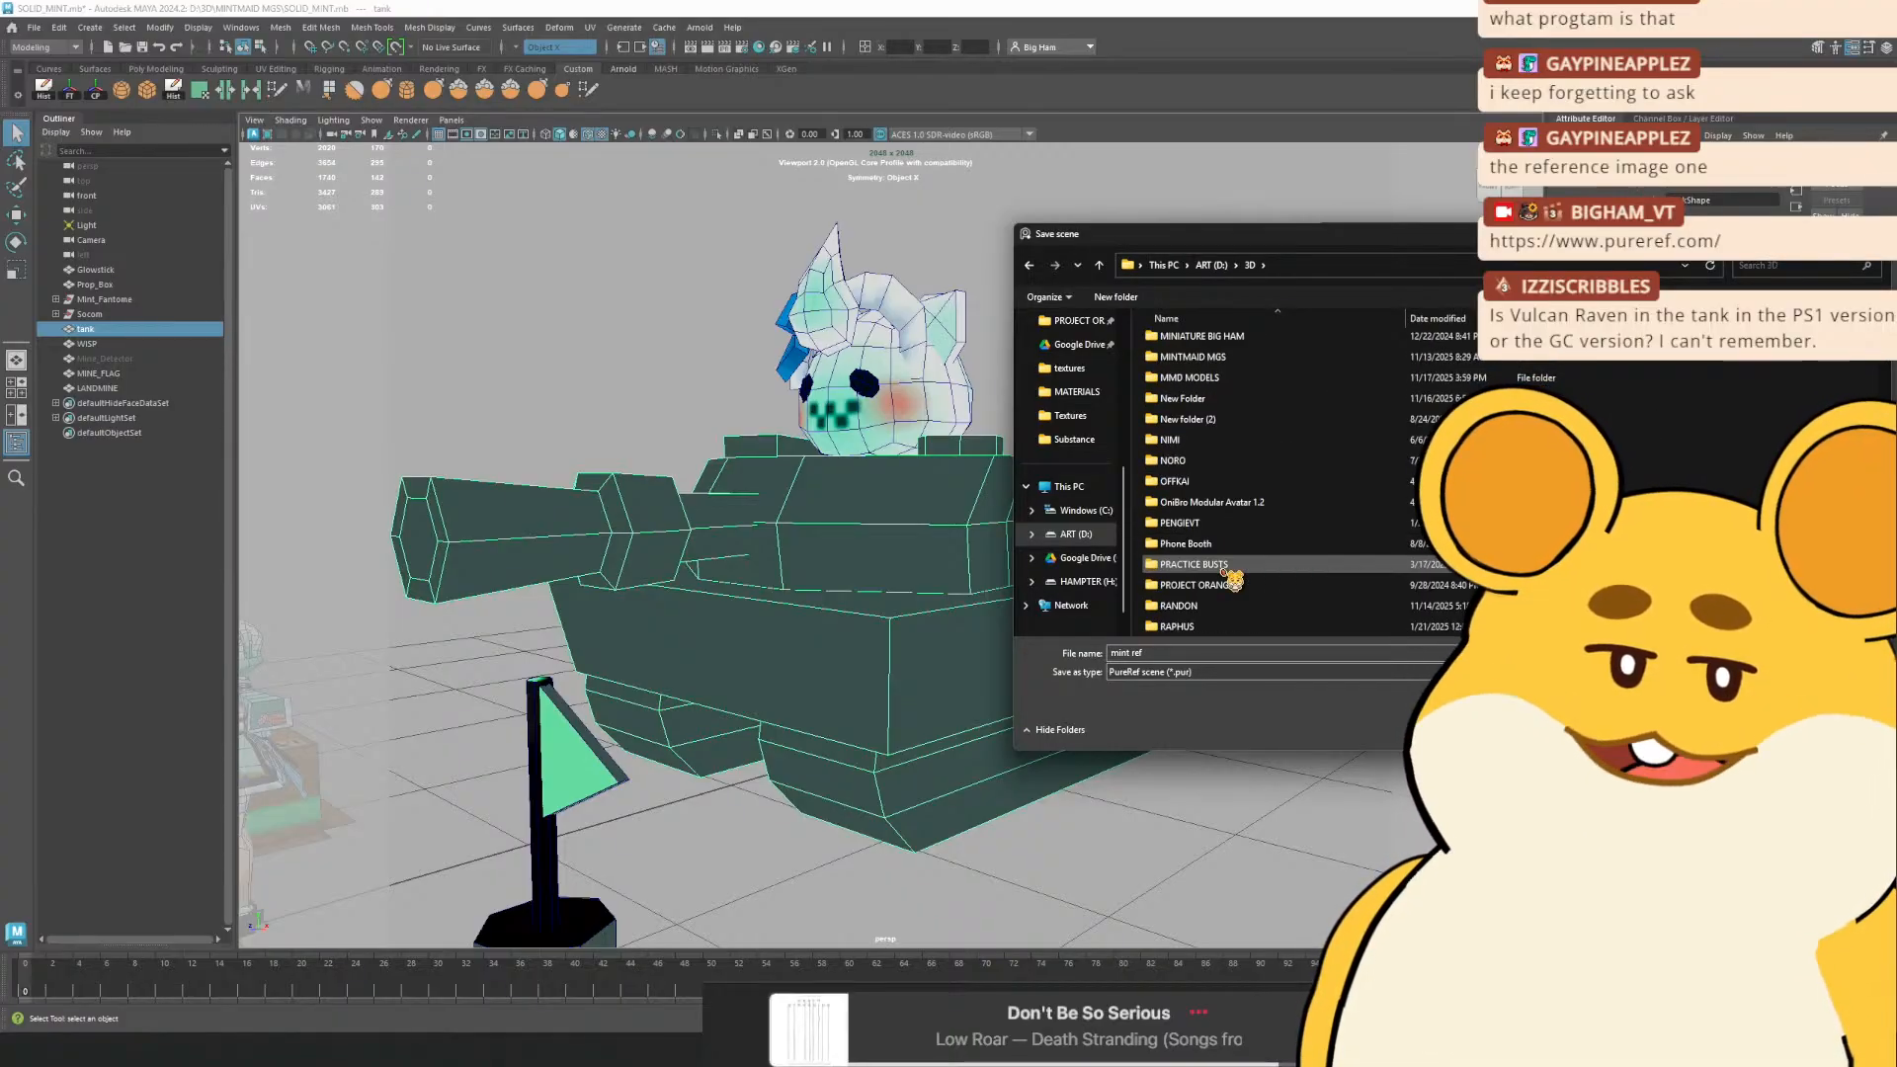
scroll(1233, 580, "up", 3)
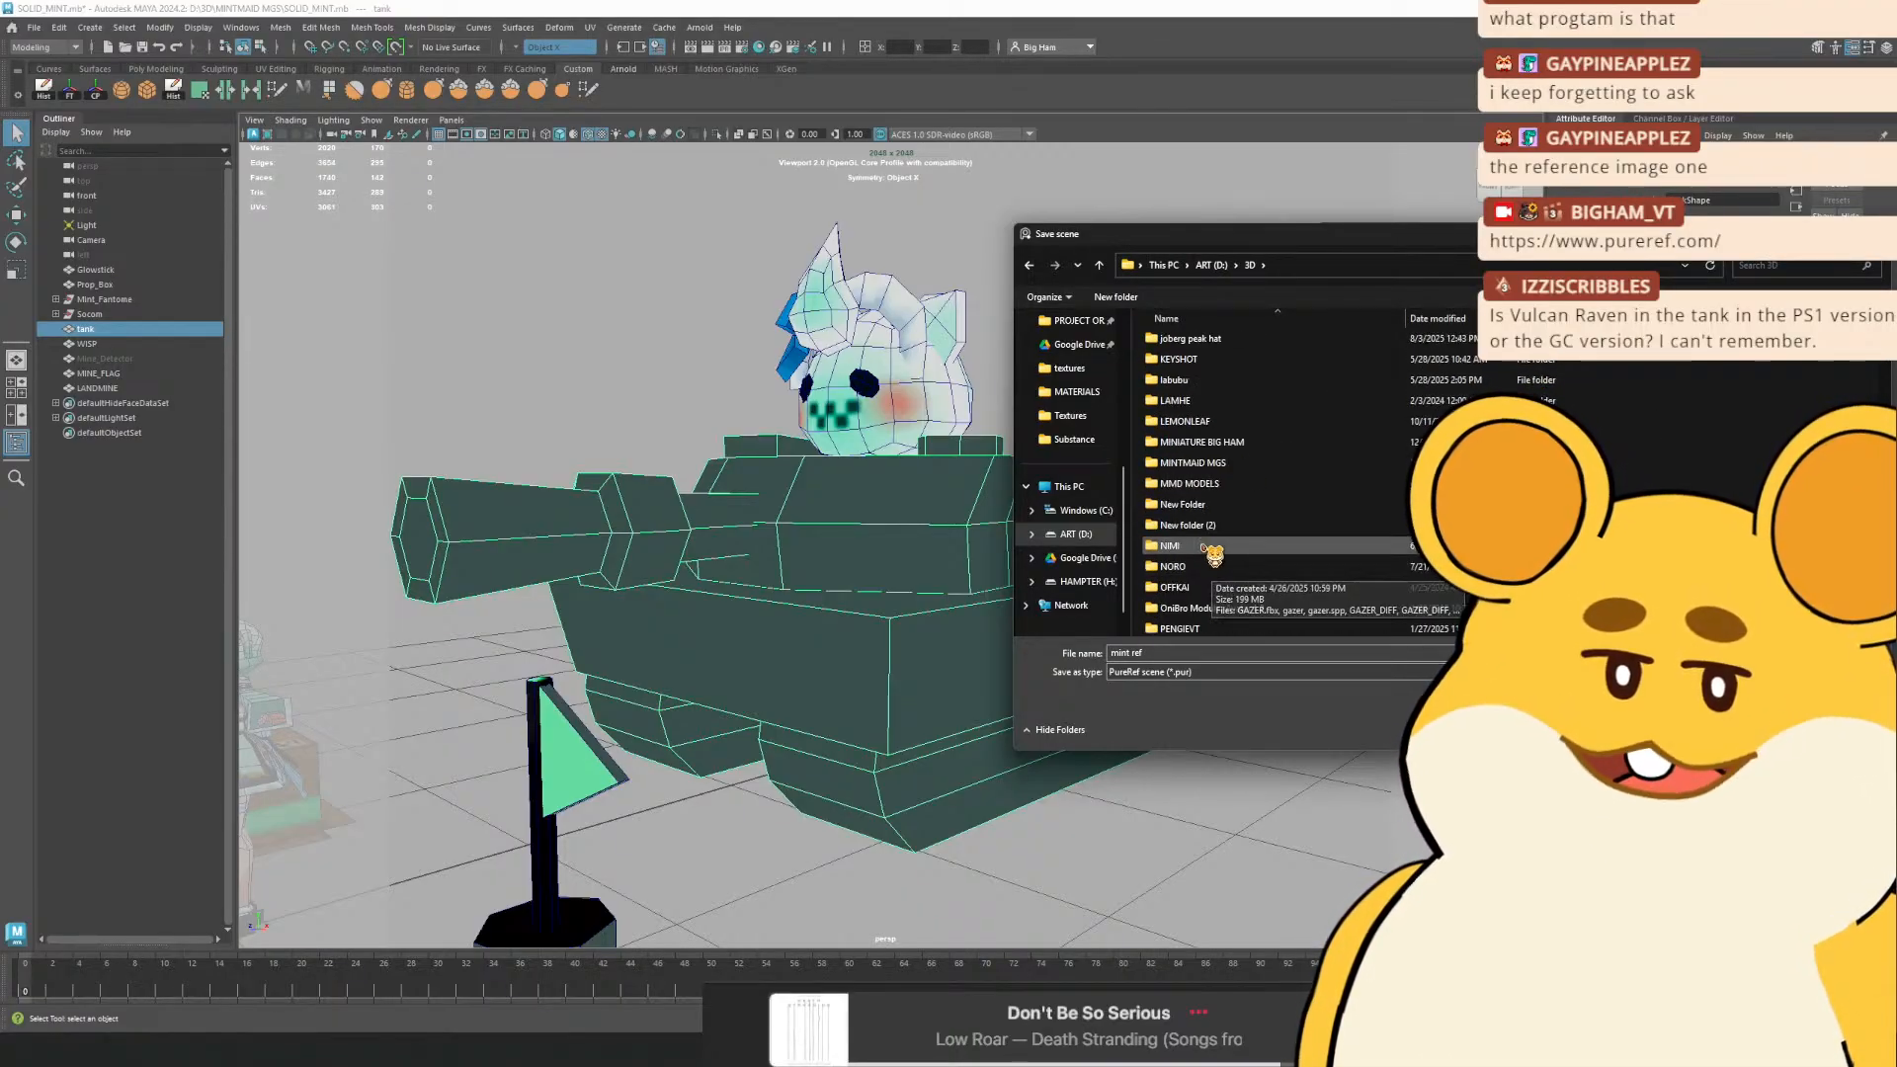
double_click(1229, 465)
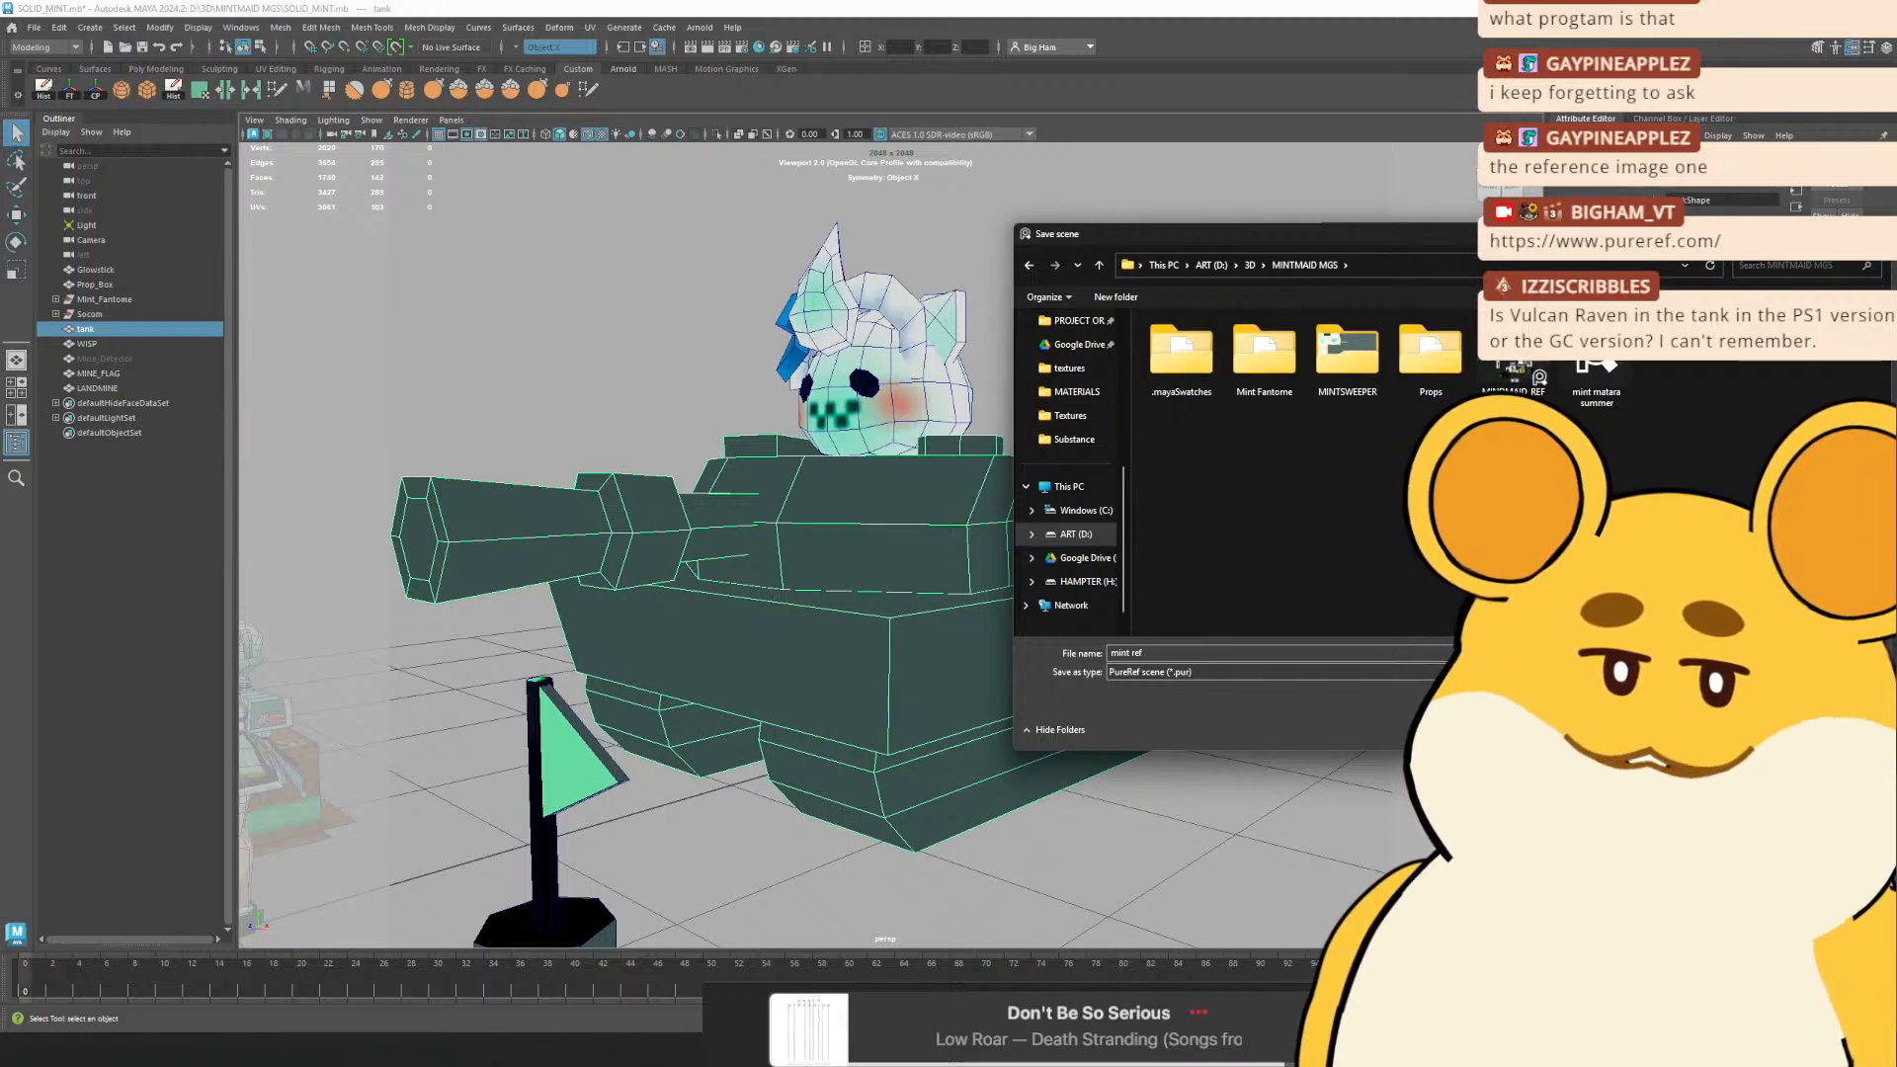
key("Return")
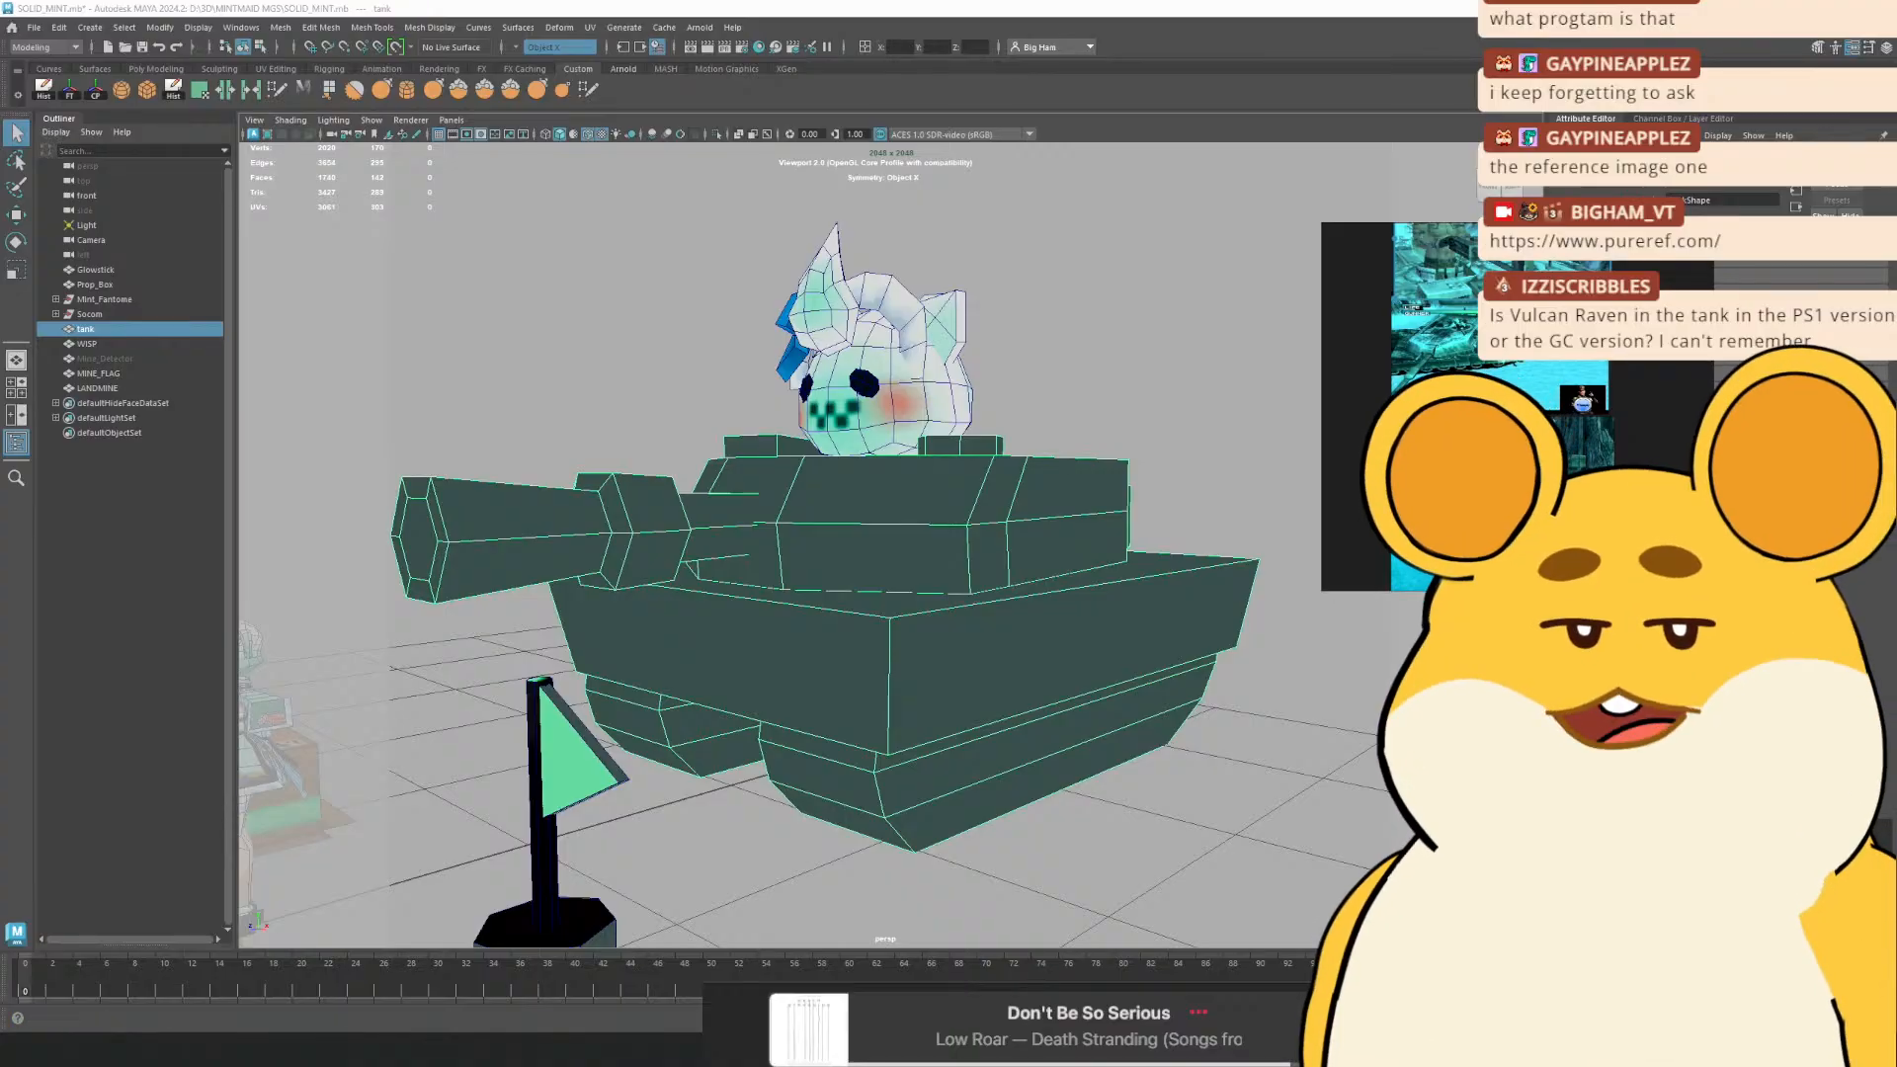
Open the MINTMAID MGS folder from ART (D:) > 3D in File Explorer and bring its texture files into view
key("super+e")
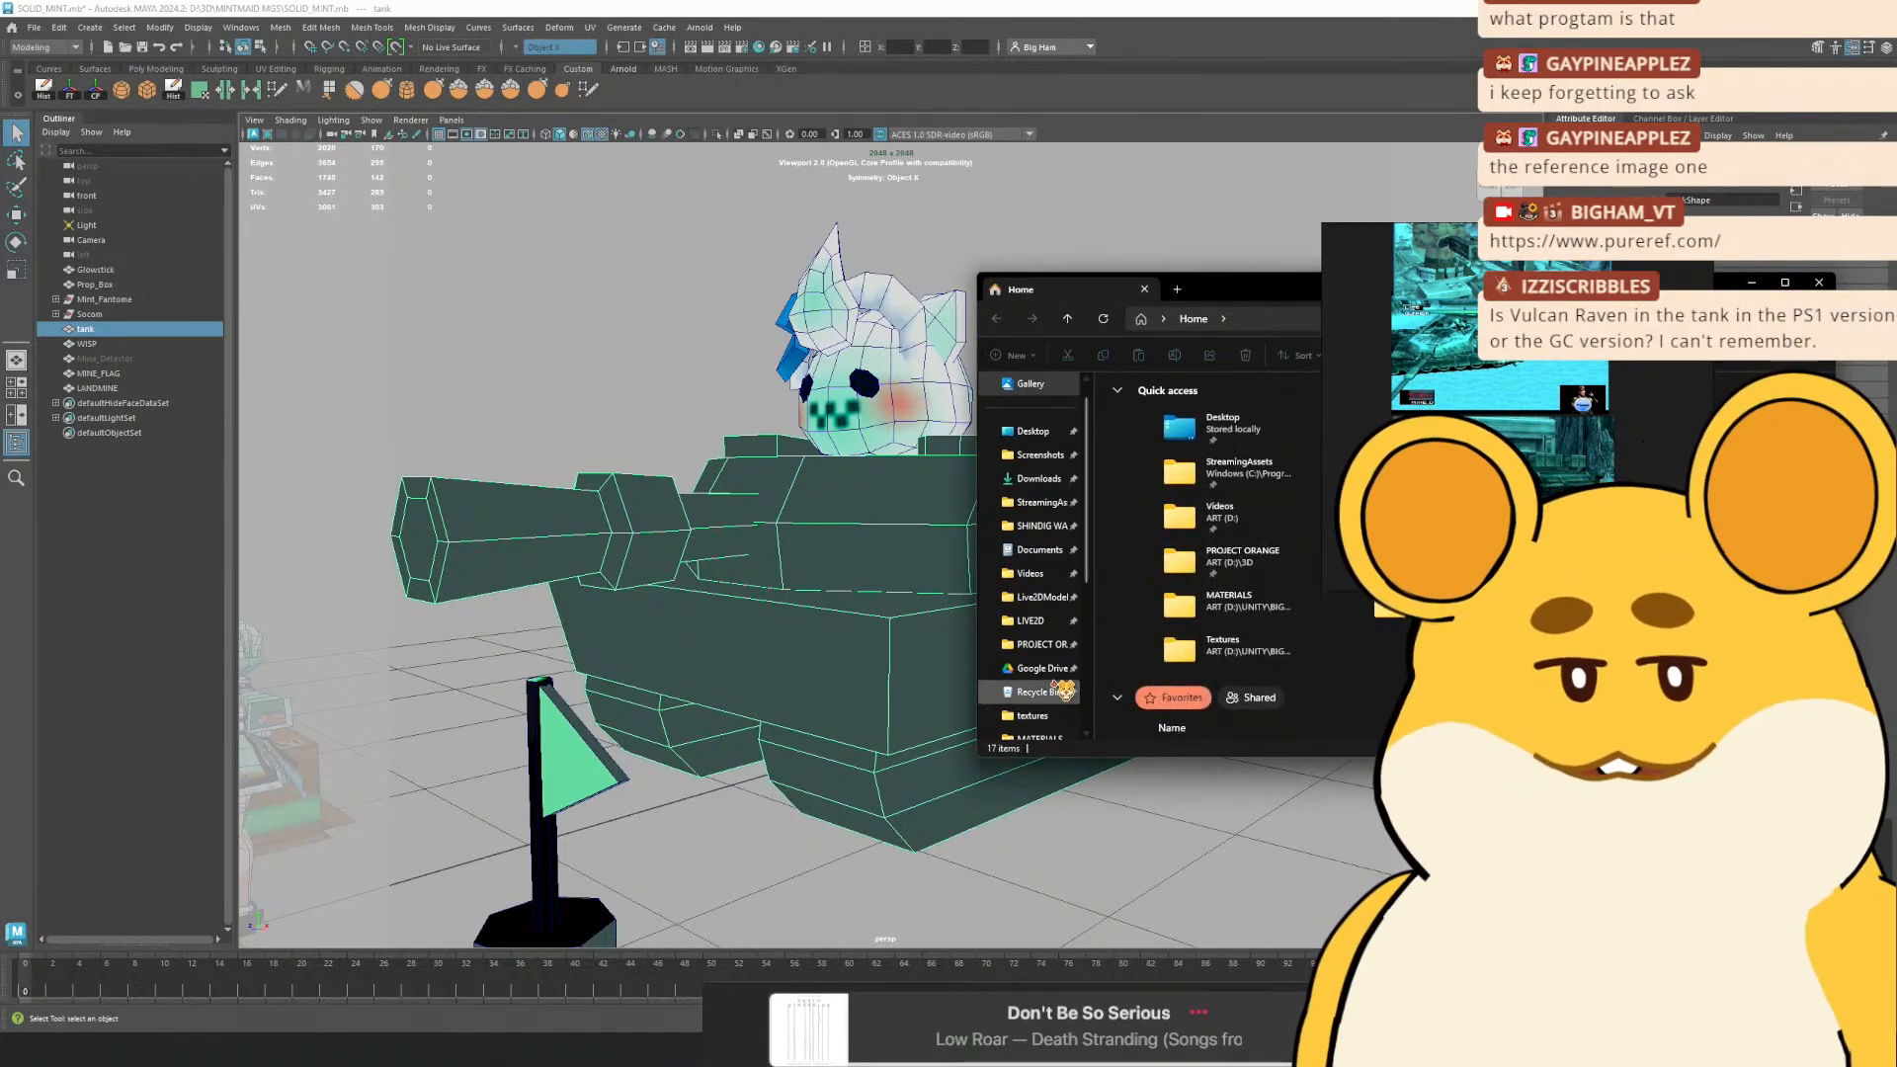
scroll(1060, 722, "down", 3)
left_click(1037, 620)
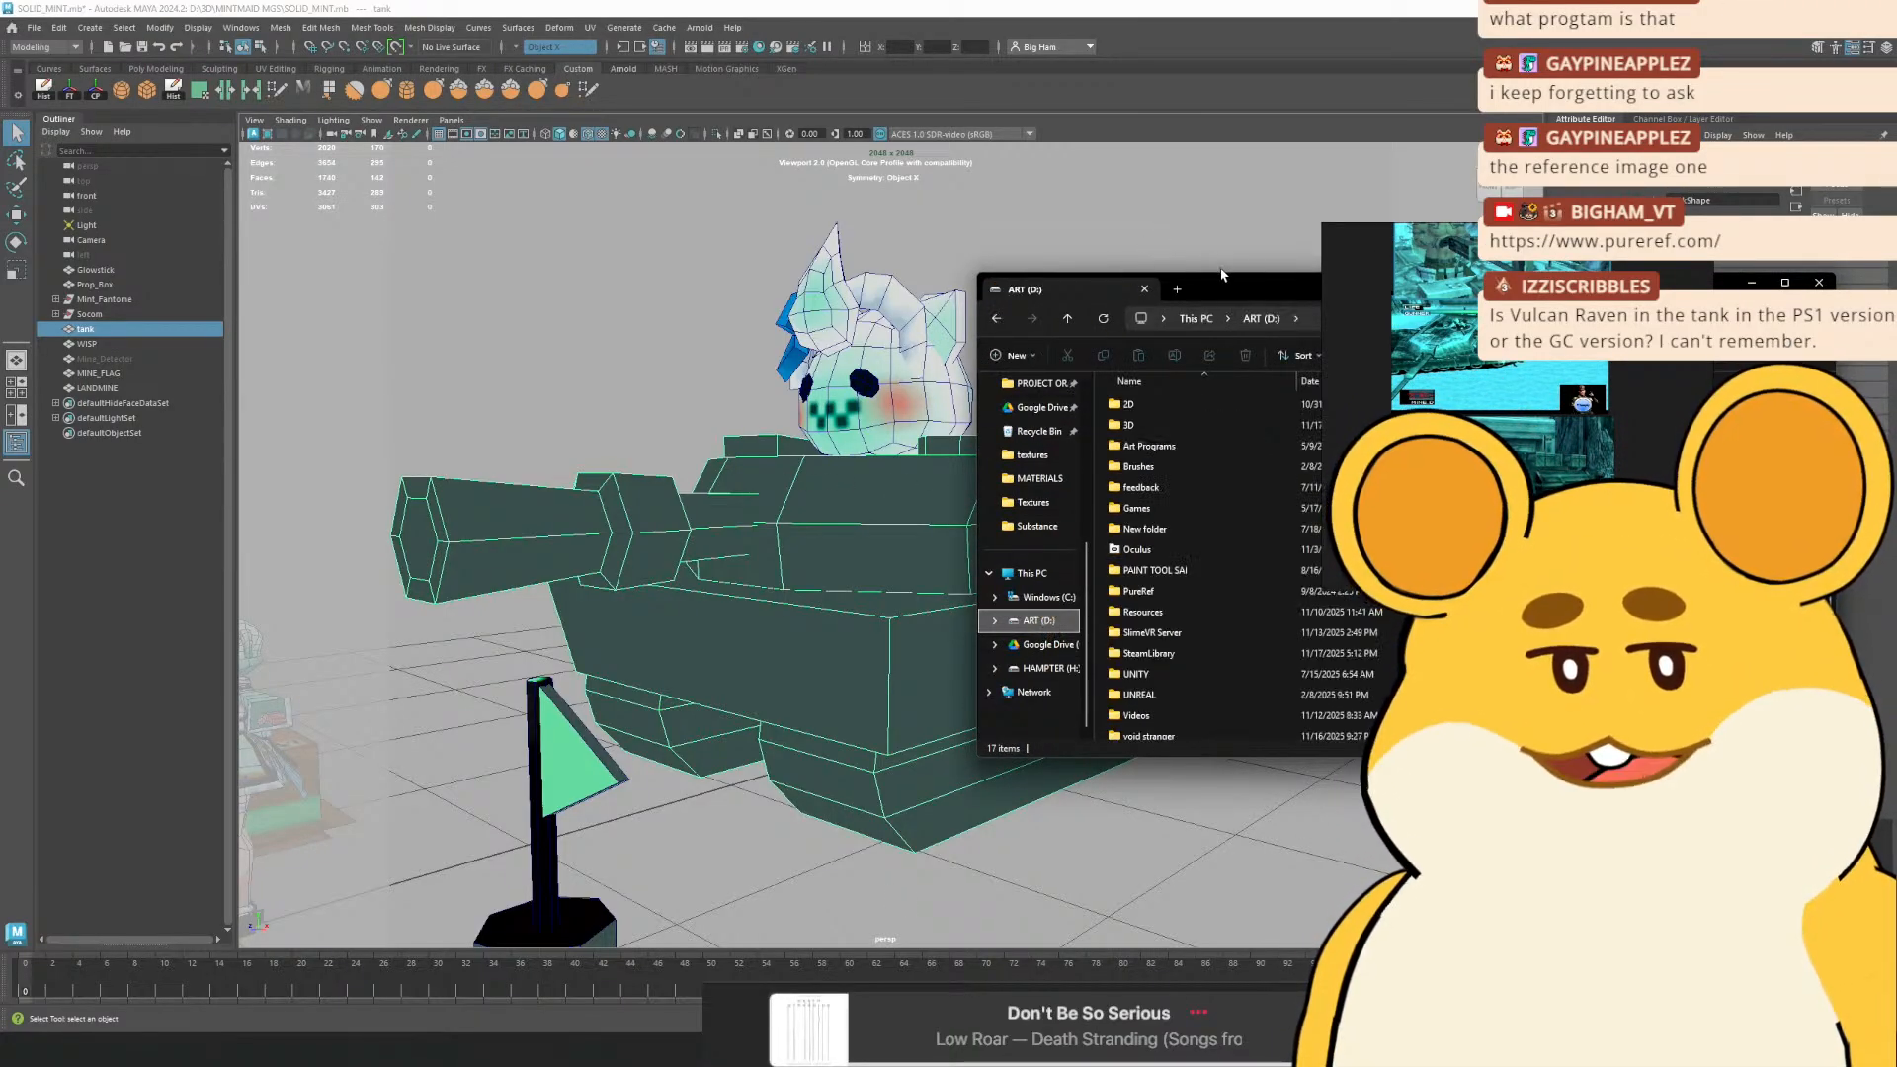
double_click(1126, 425)
left_click_drag(1284, 289, 500, 333)
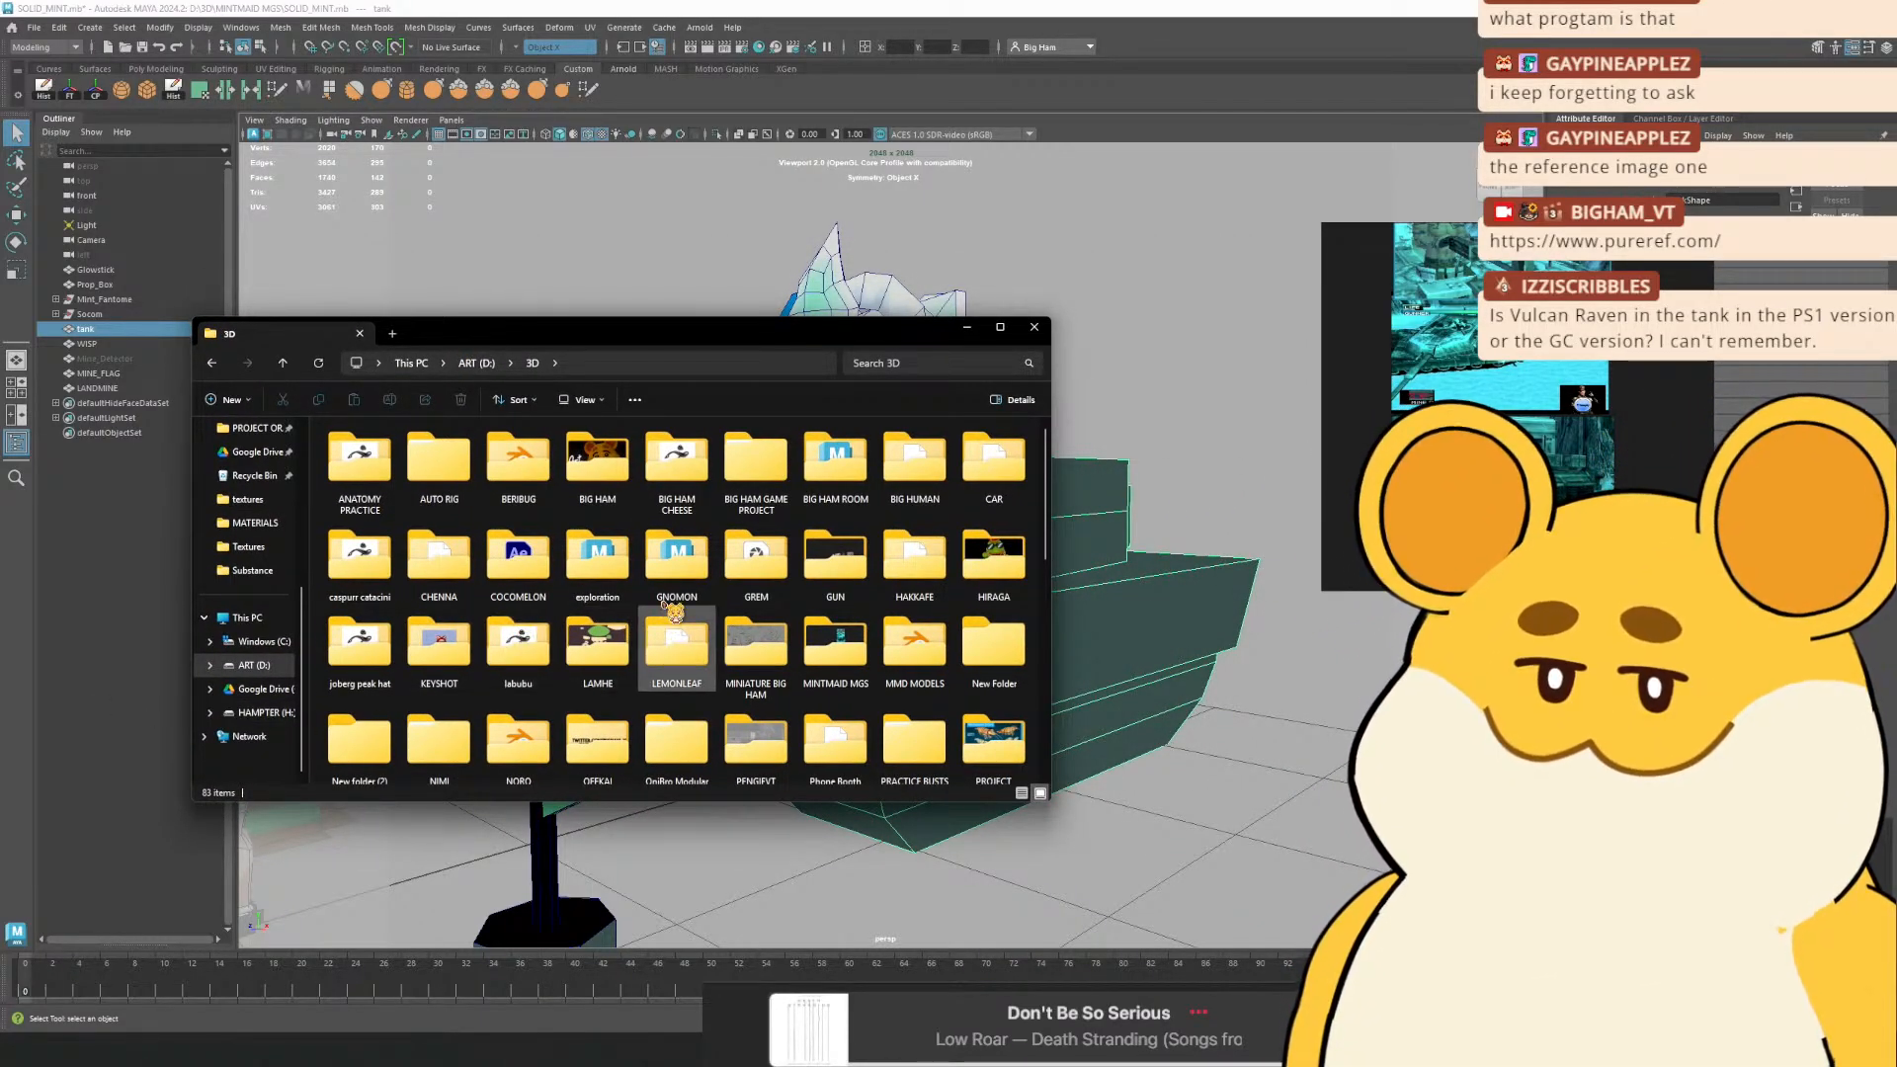
scroll(679, 597, "down", 3)
scroll(848, 482, "up", 1)
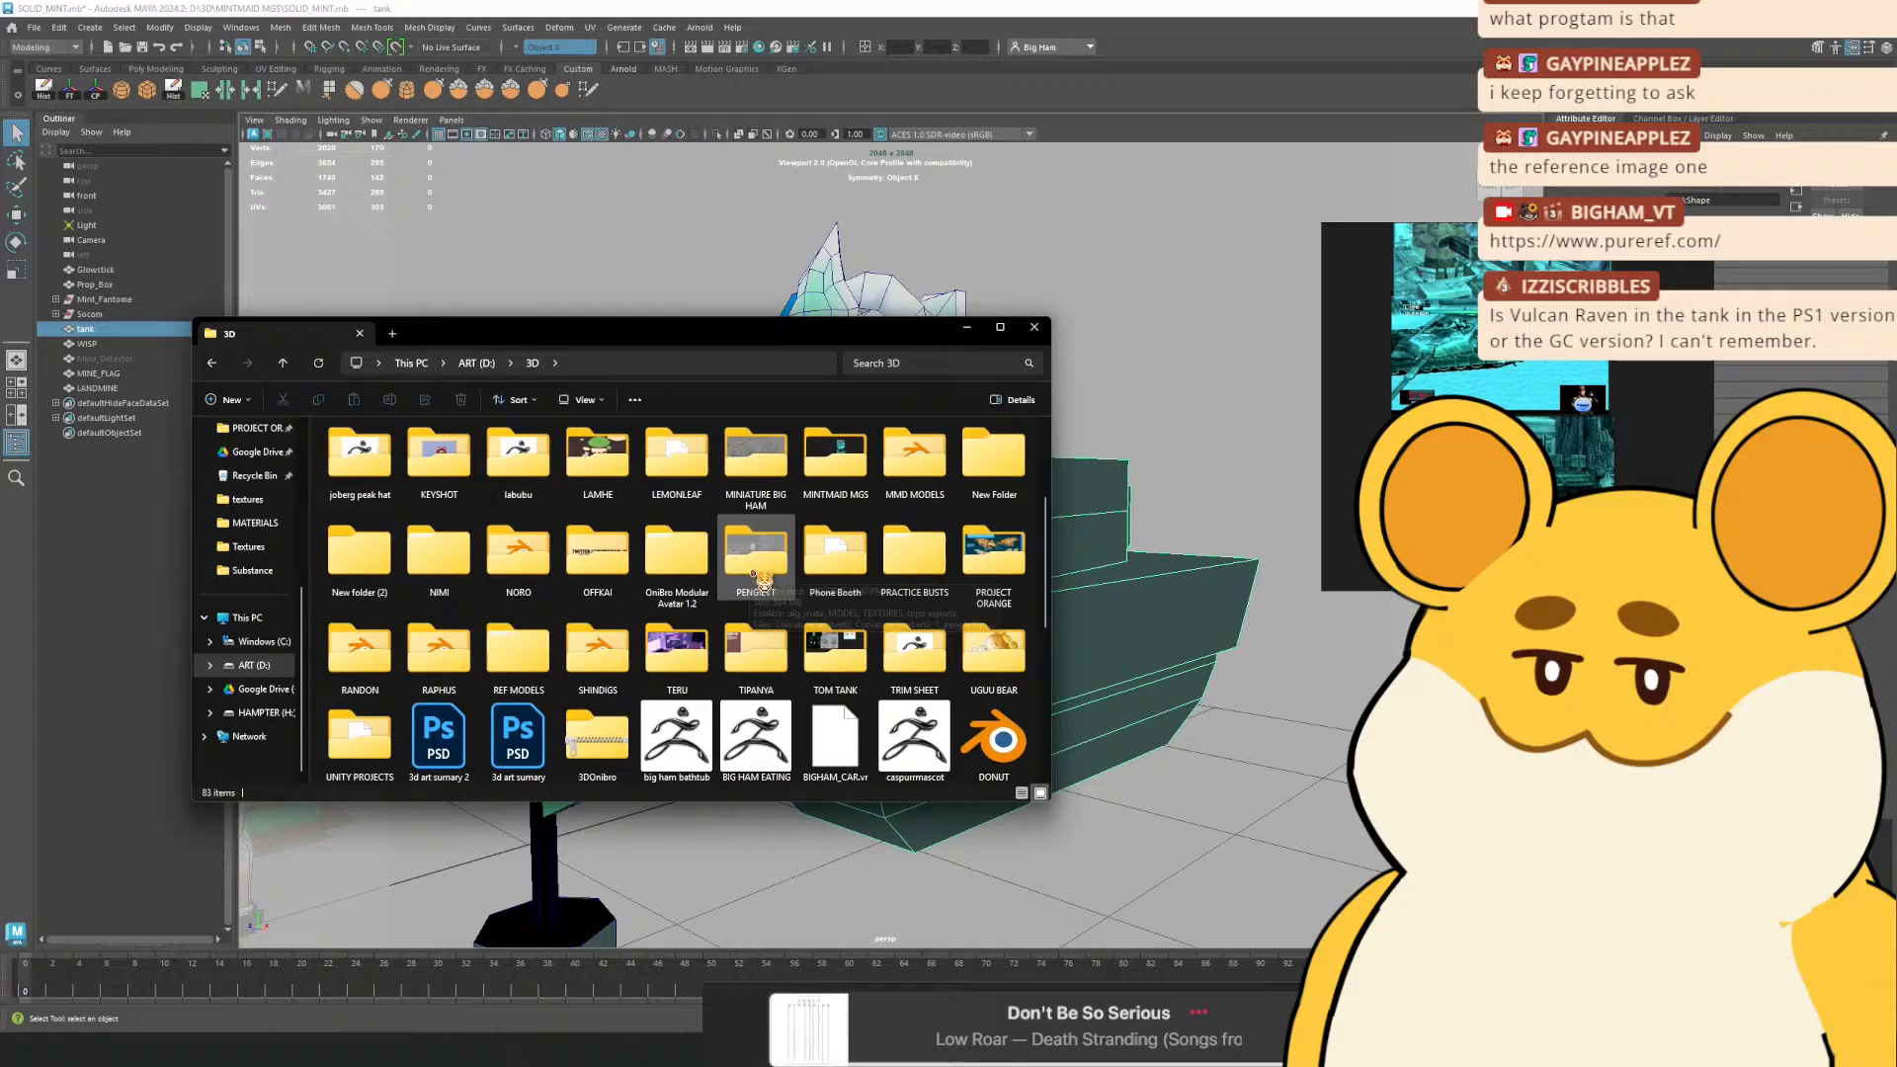
double_click(847, 482)
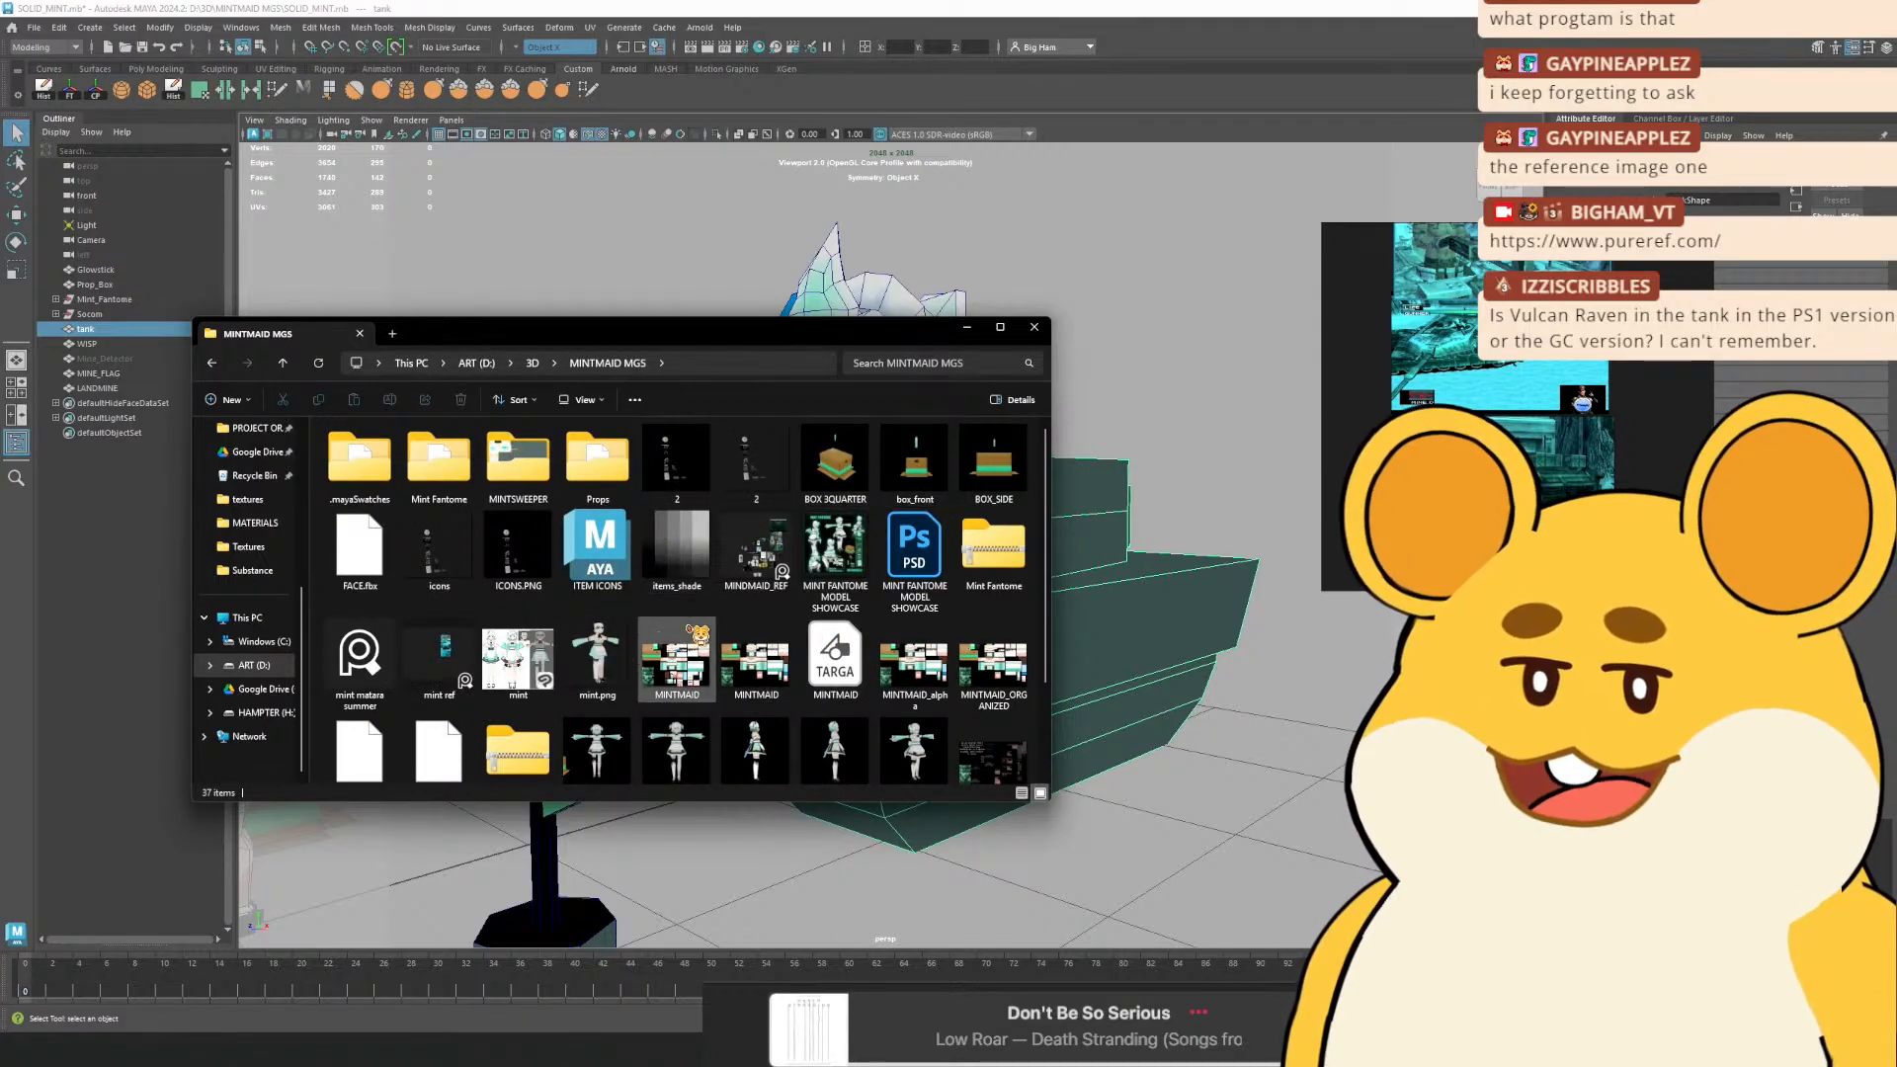
scroll(835, 573, "down", 1)
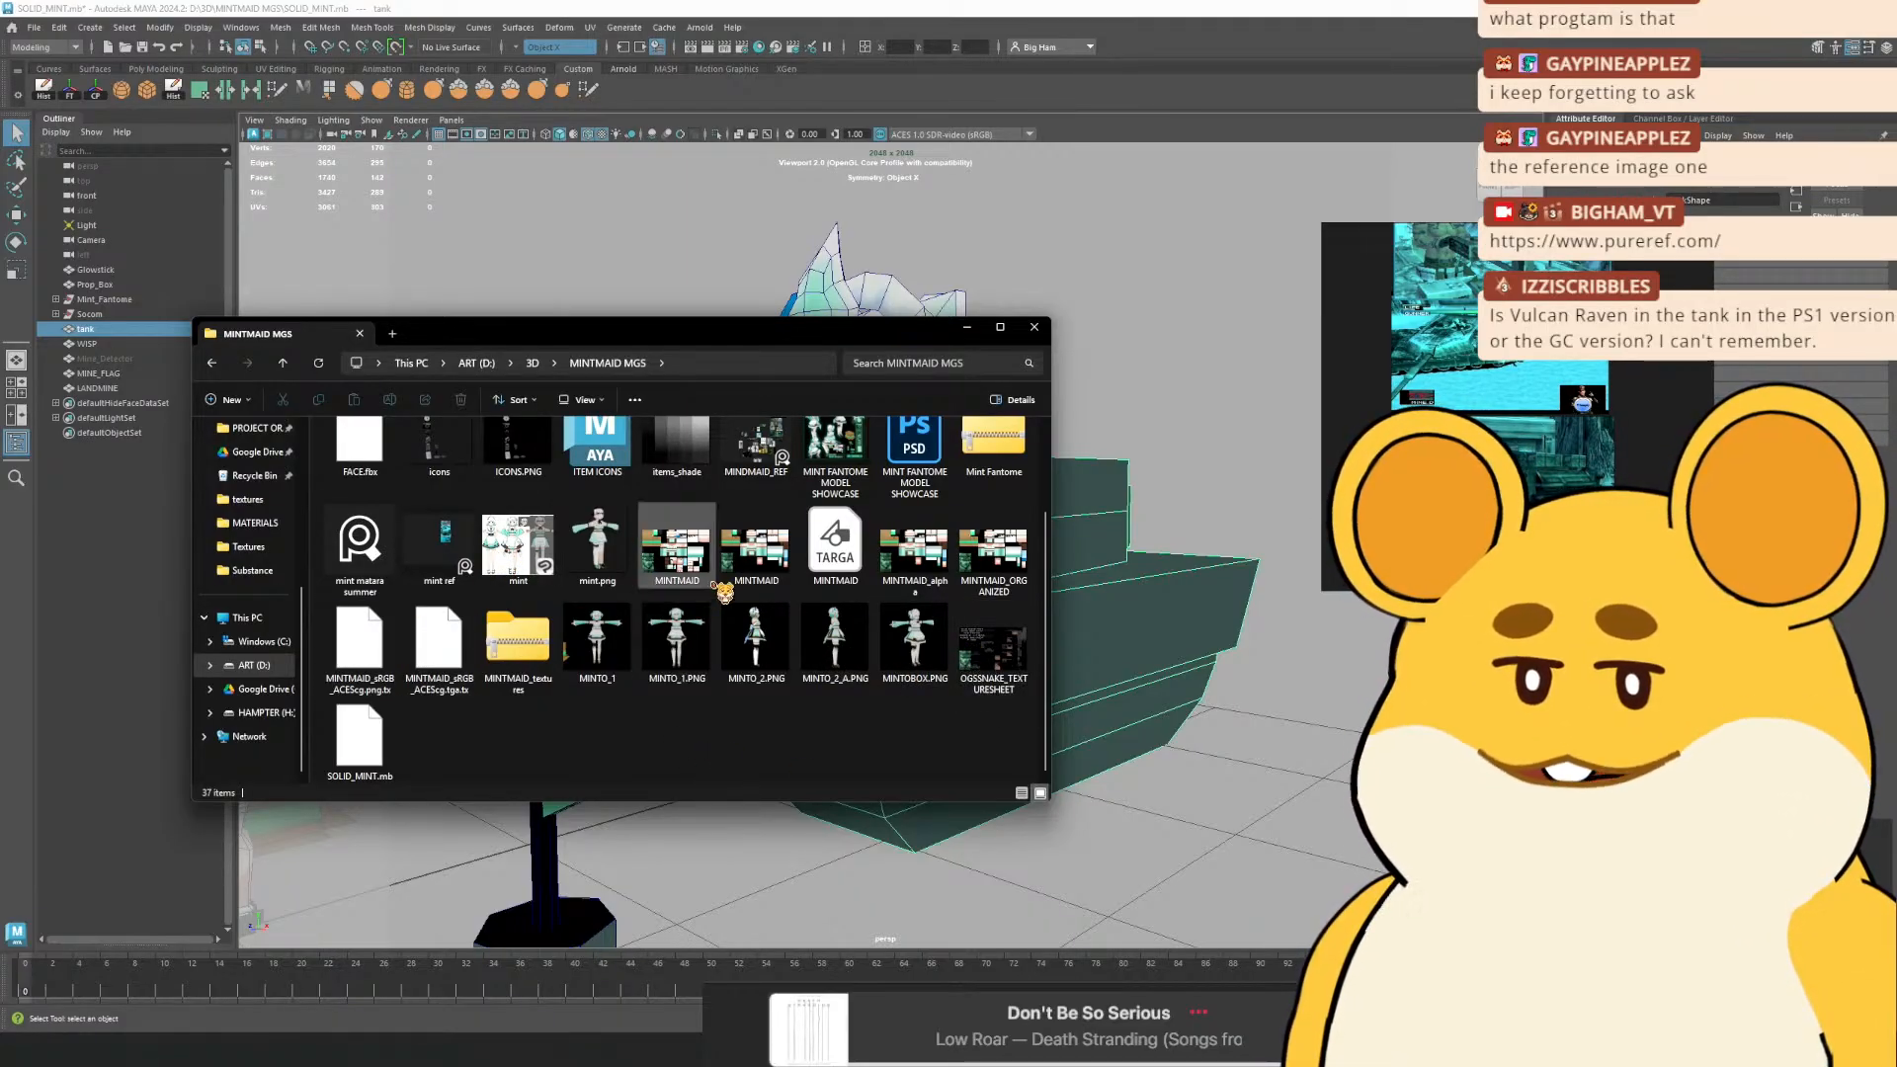
Switch to Aseprite and open the MINTMAID sprite file from the folder alongside the mintsweeper_body sprite
key("alt+Tab")
key("alt+Tab")
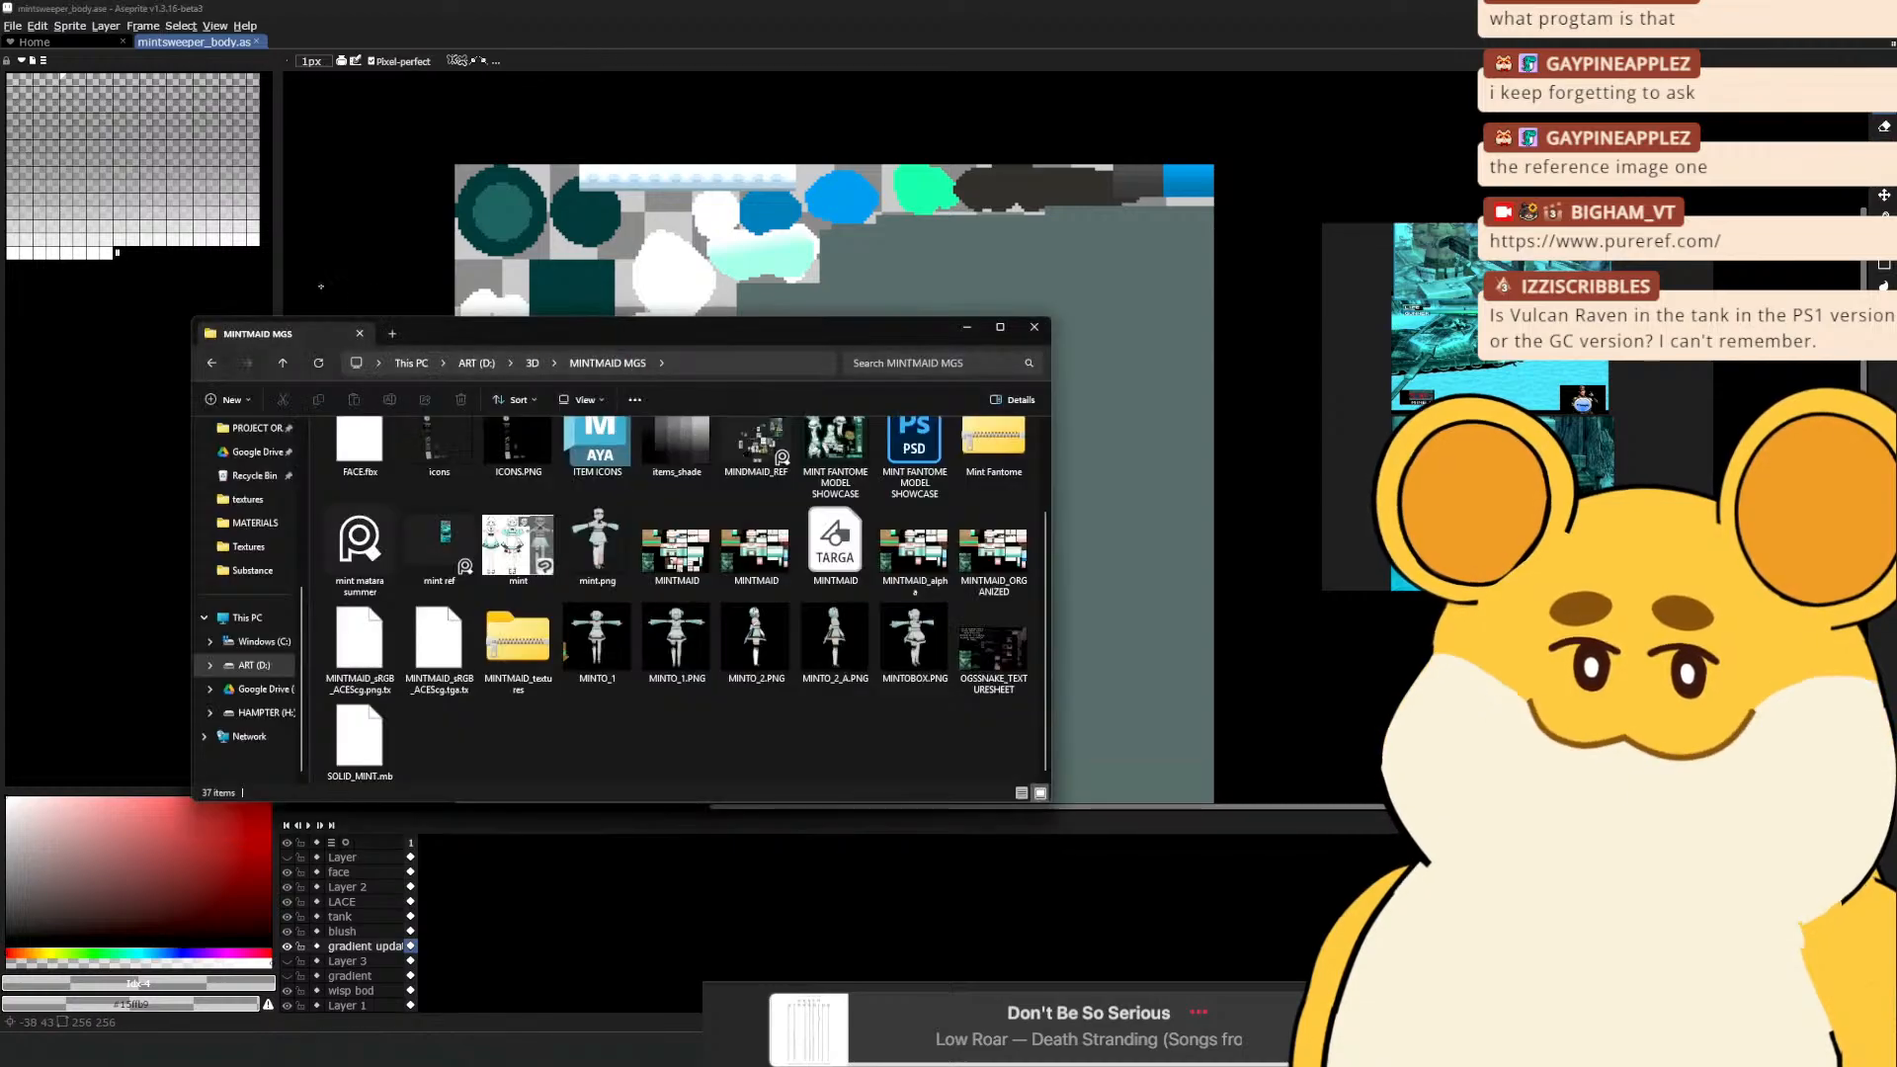
left_click(682, 559)
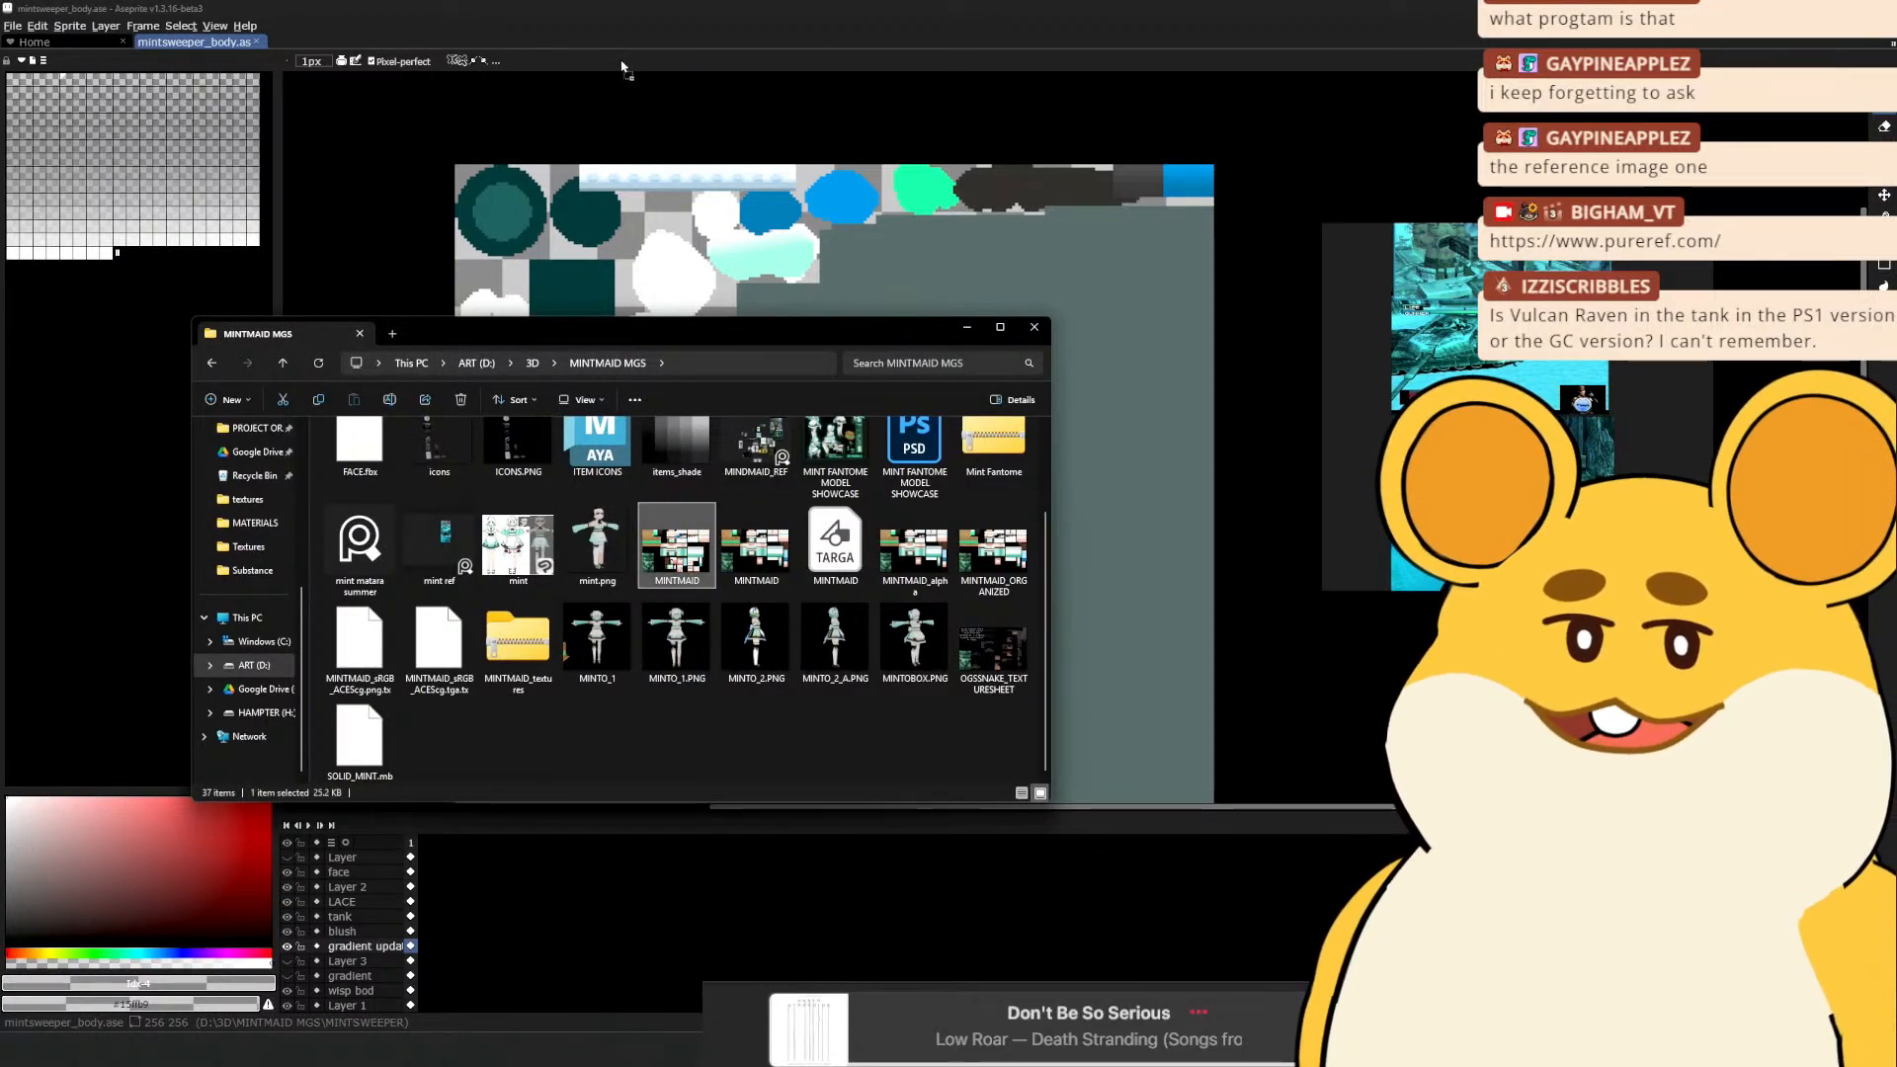
left_click_drag(588, 42, 588, 39)
left_click_drag(833, 340, 346, 380)
scroll(1165, 448, "up", 2)
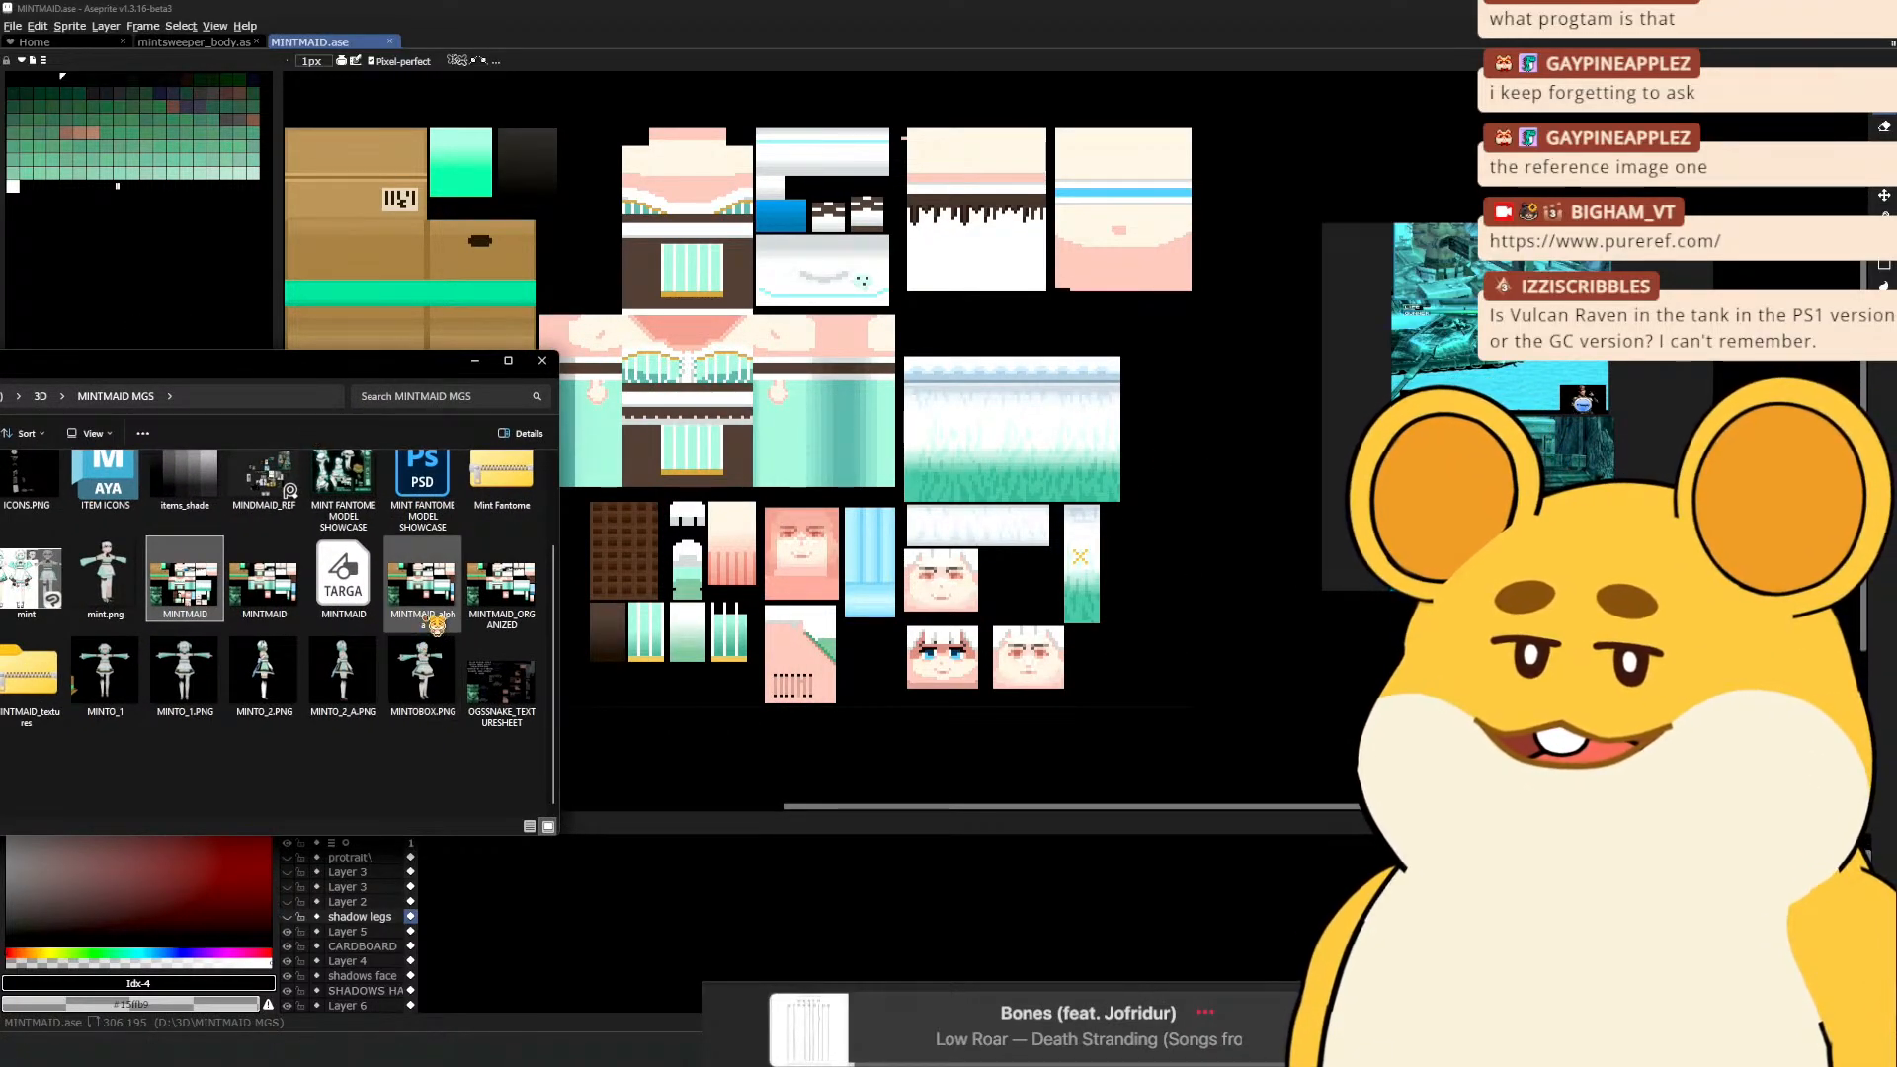
Open the MINDMAID_REF board from the folder, examine its Style Library reference images and close it again
scroll(316, 602, "up", 1)
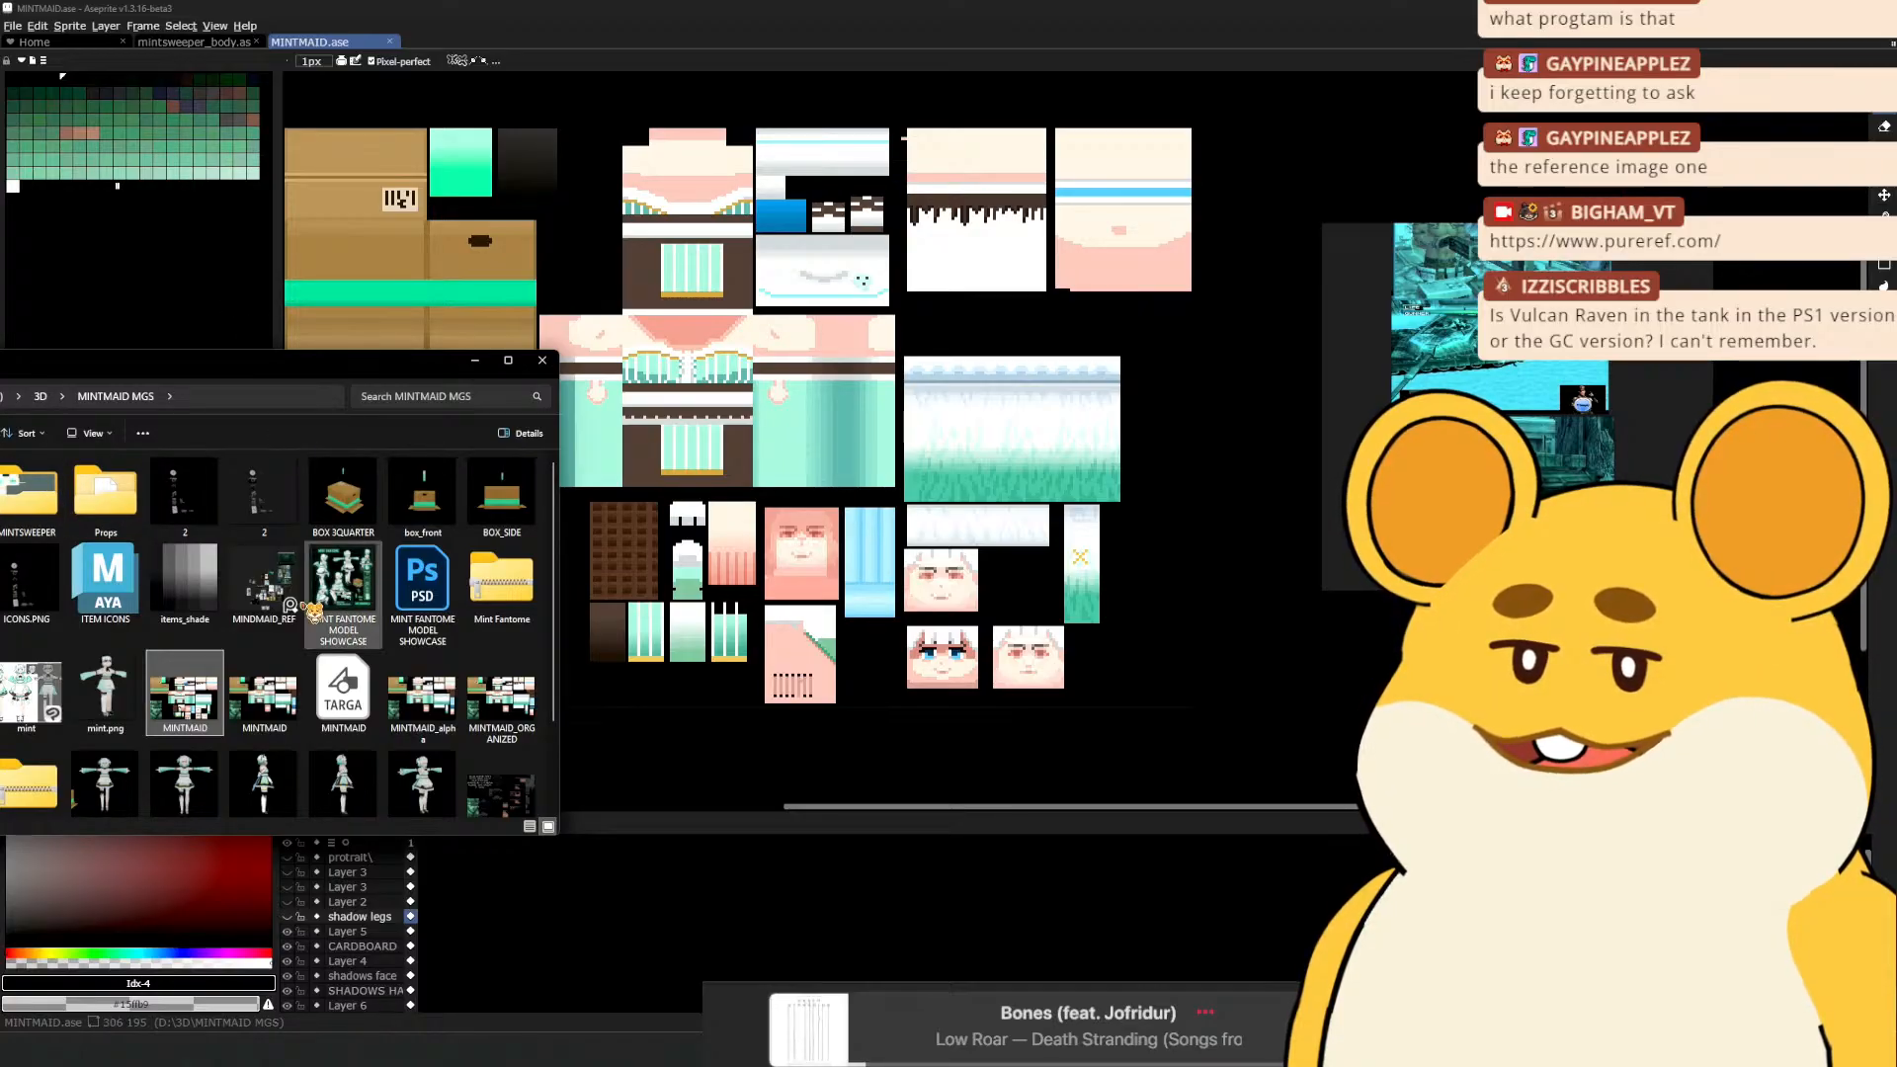
double_click(264, 583)
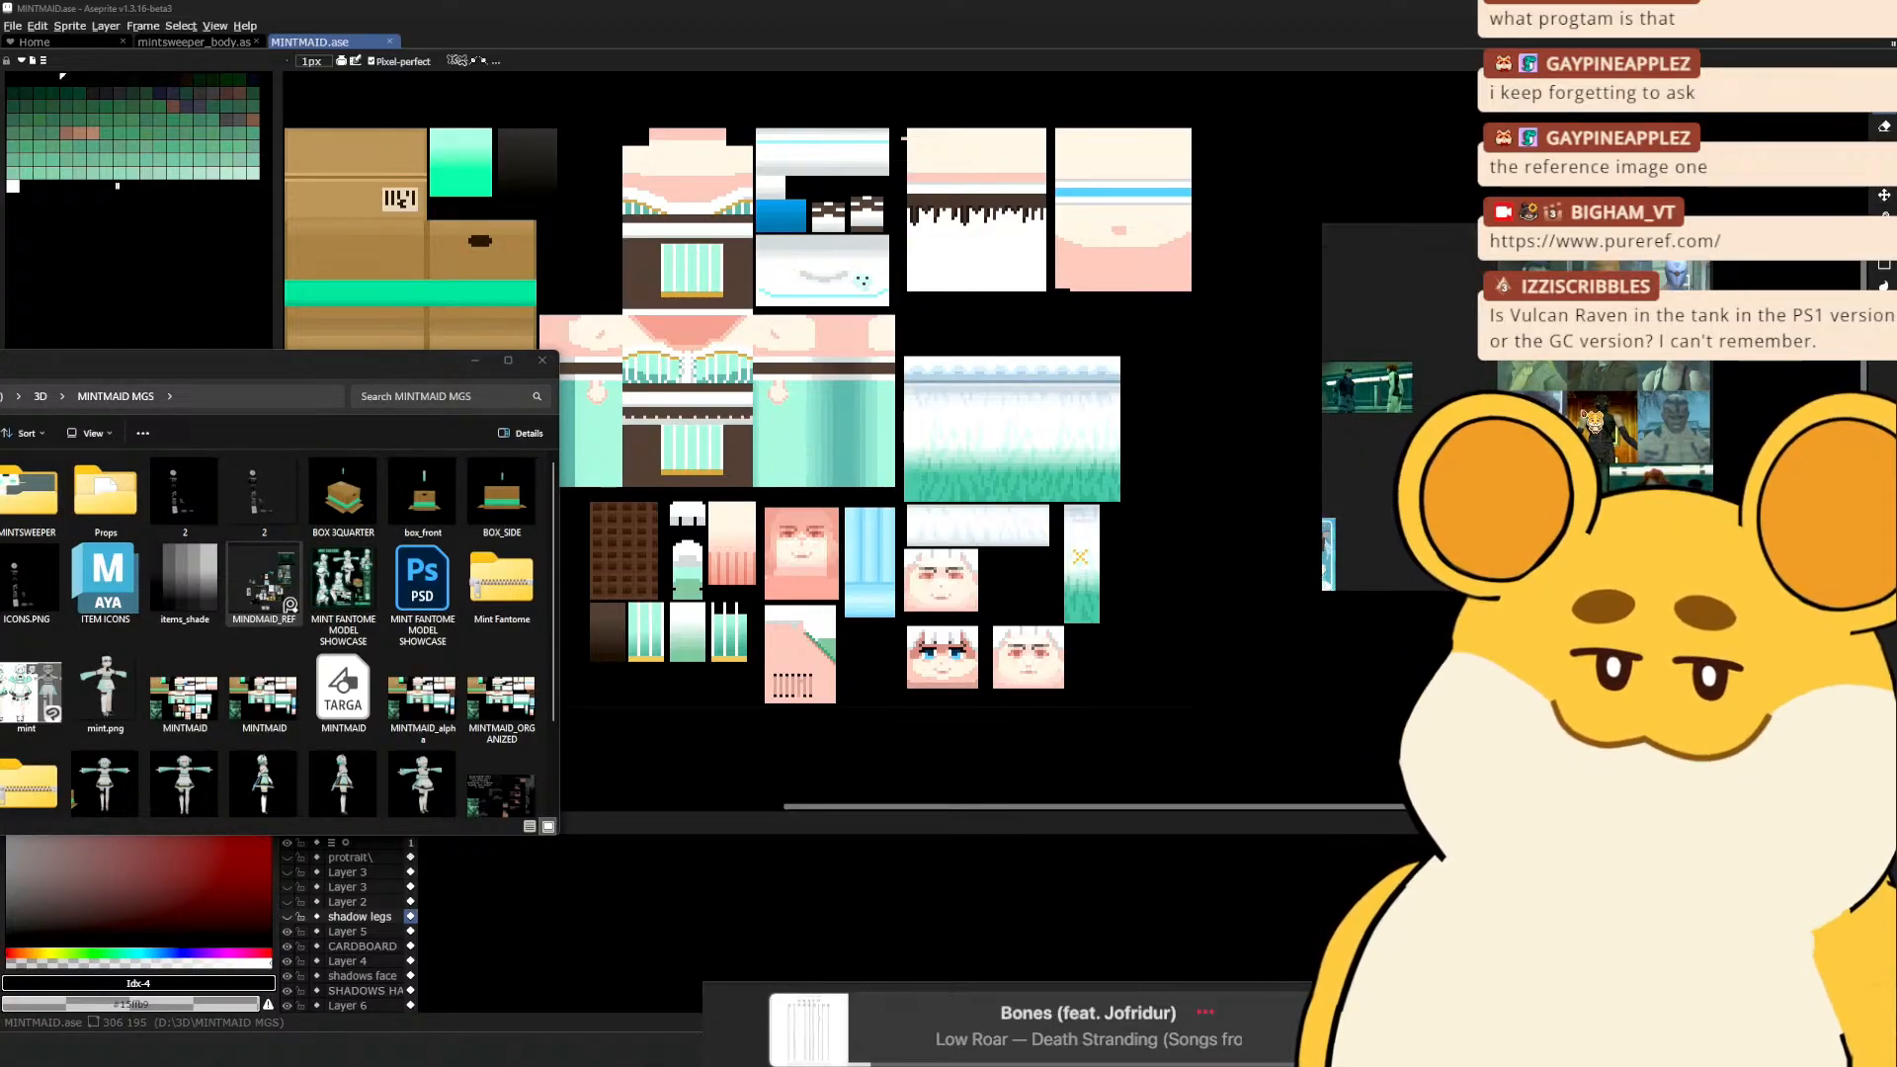
left_click_drag(1113, 426, 1181, 367)
left_click_drag(1020, 474, 1029, 377)
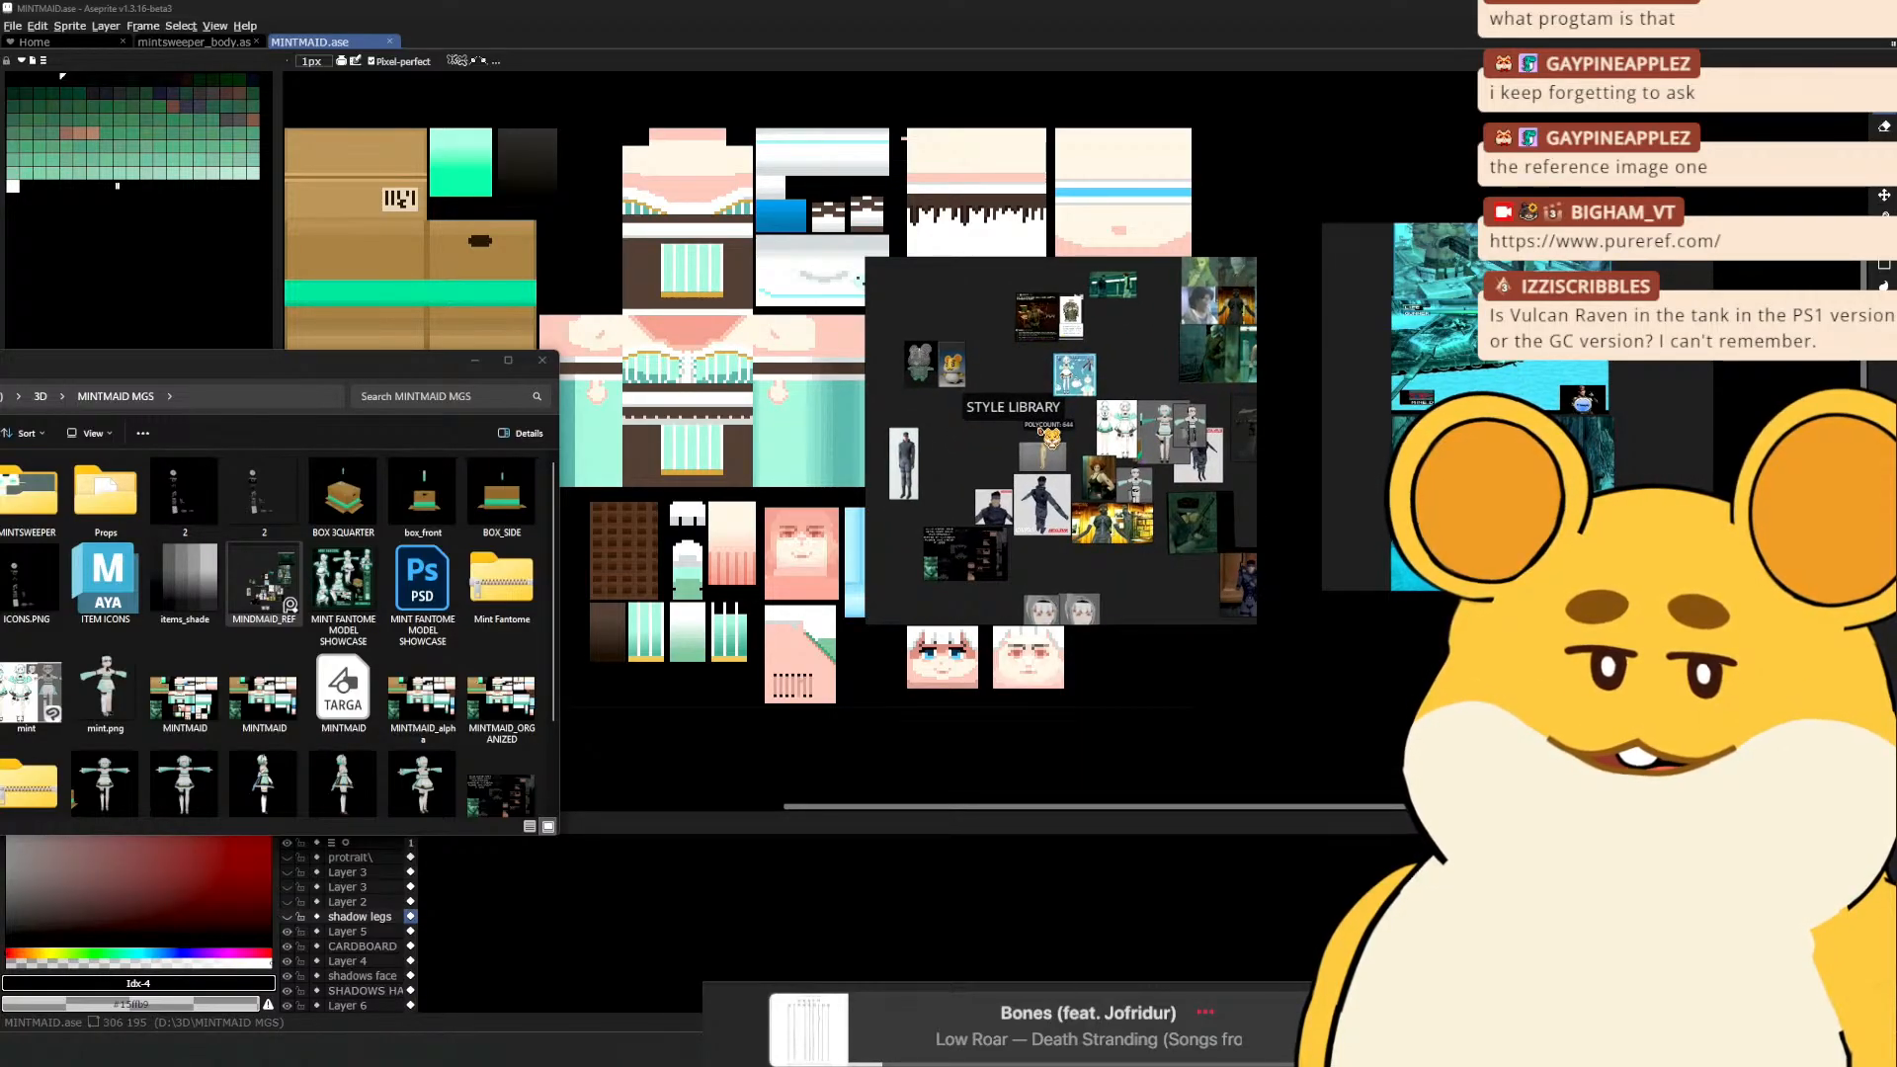
scroll(1069, 375, "up", 5)
scroll(996, 415, "down", 2)
left_click_drag(1104, 566, 992, 364)
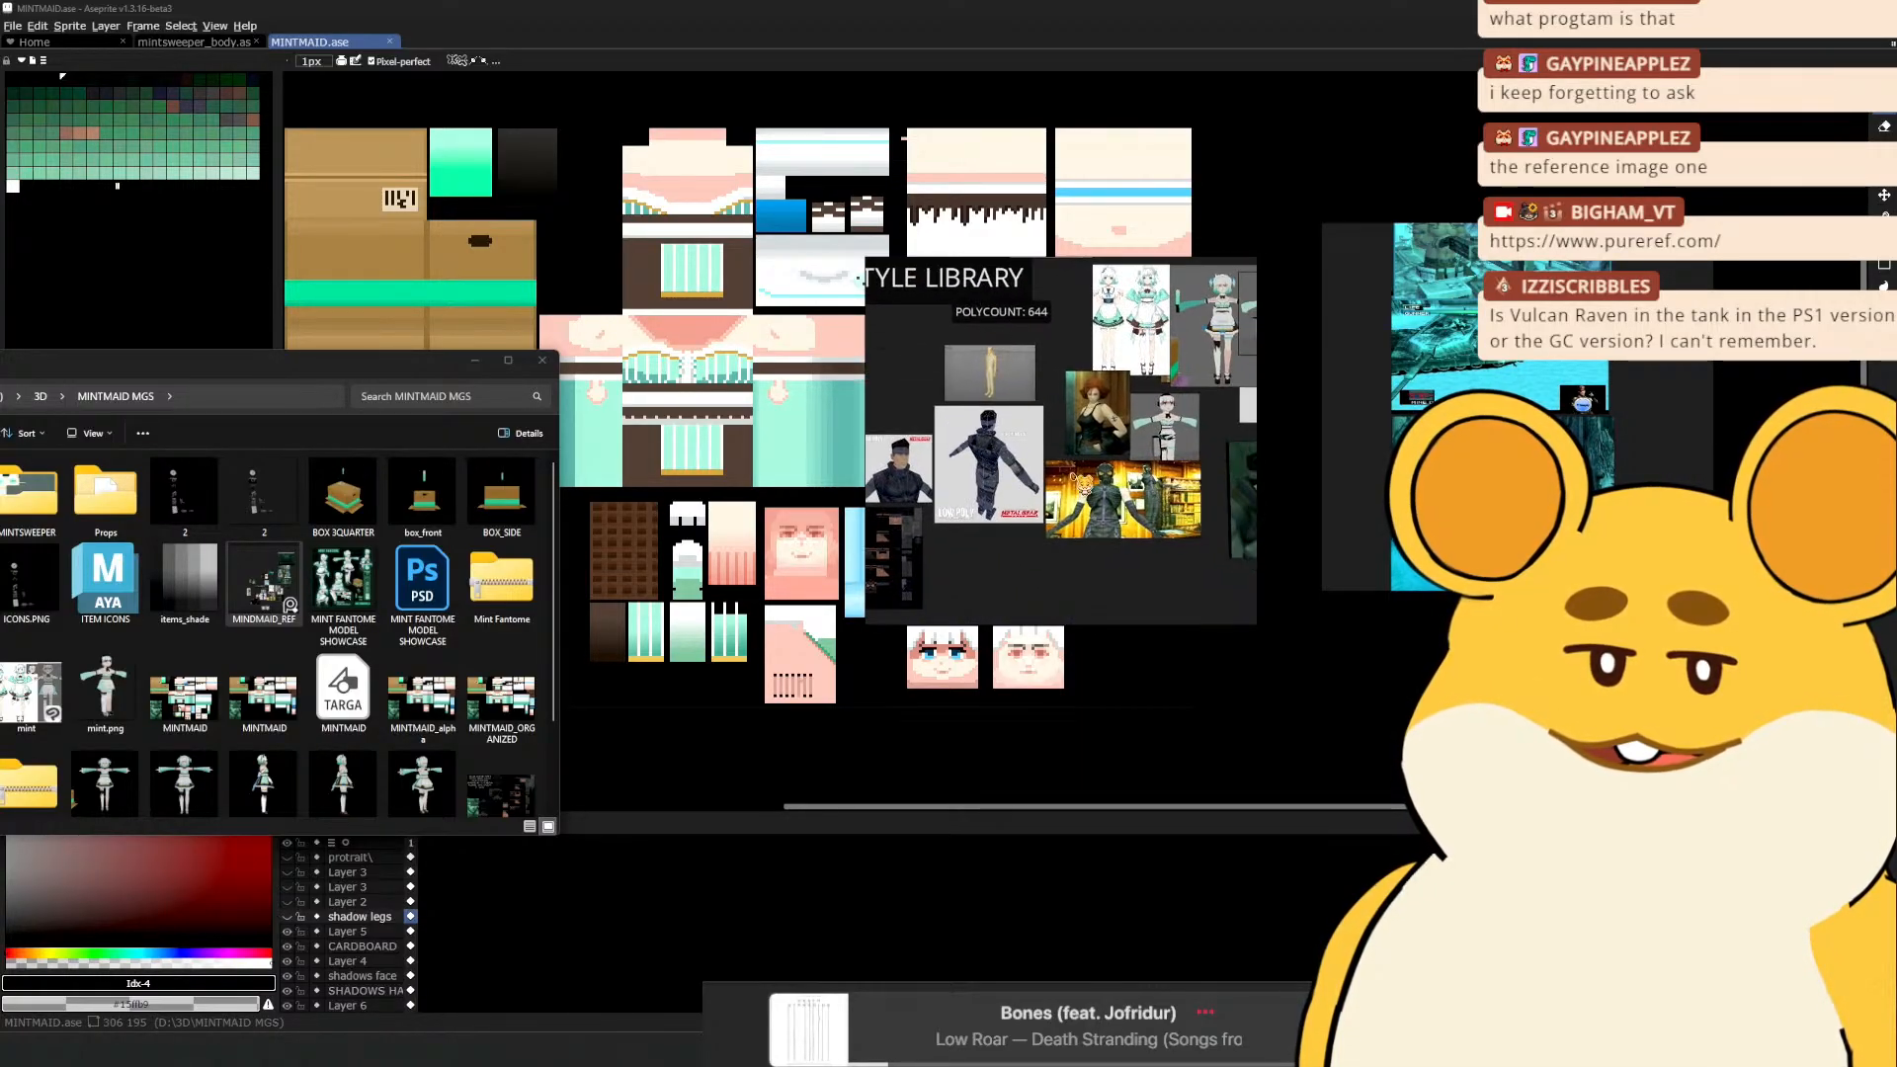
scroll(1083, 481, "up", 5)
right_click(1120, 337)
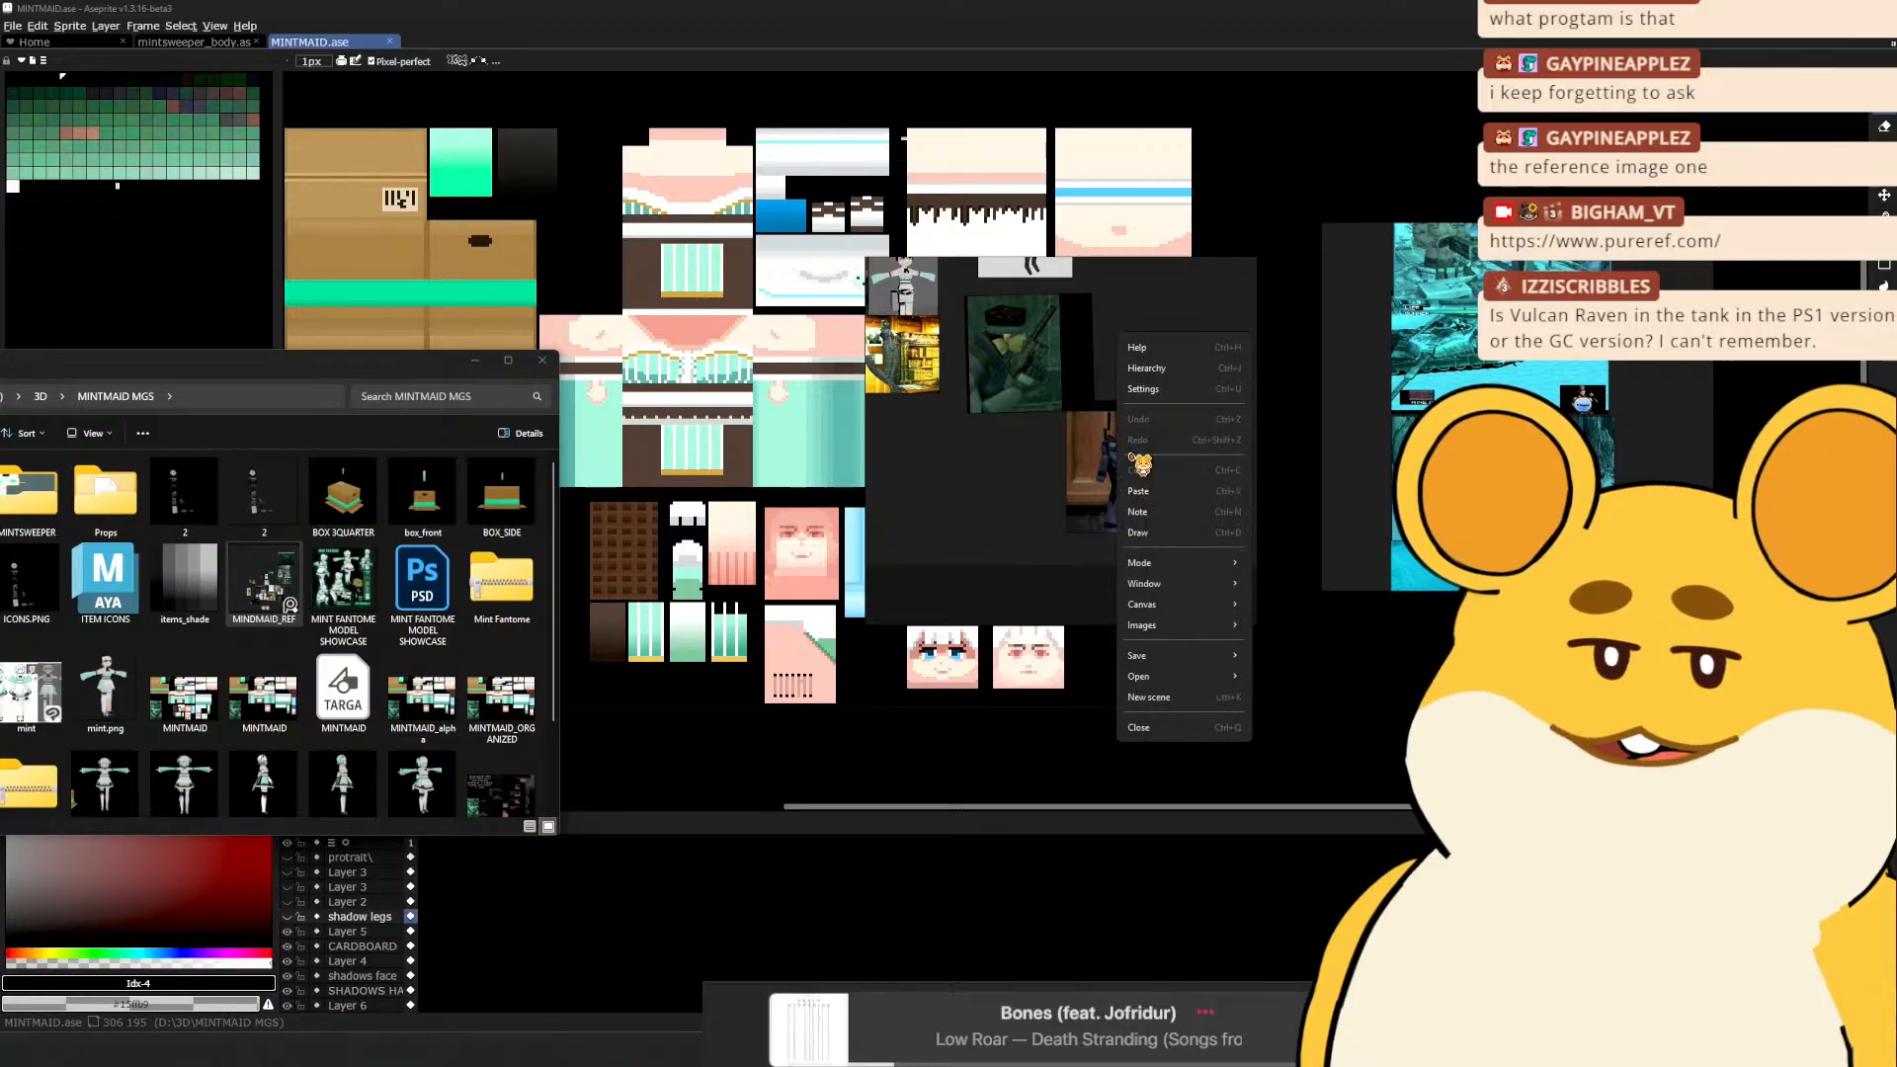
left_click(1163, 727)
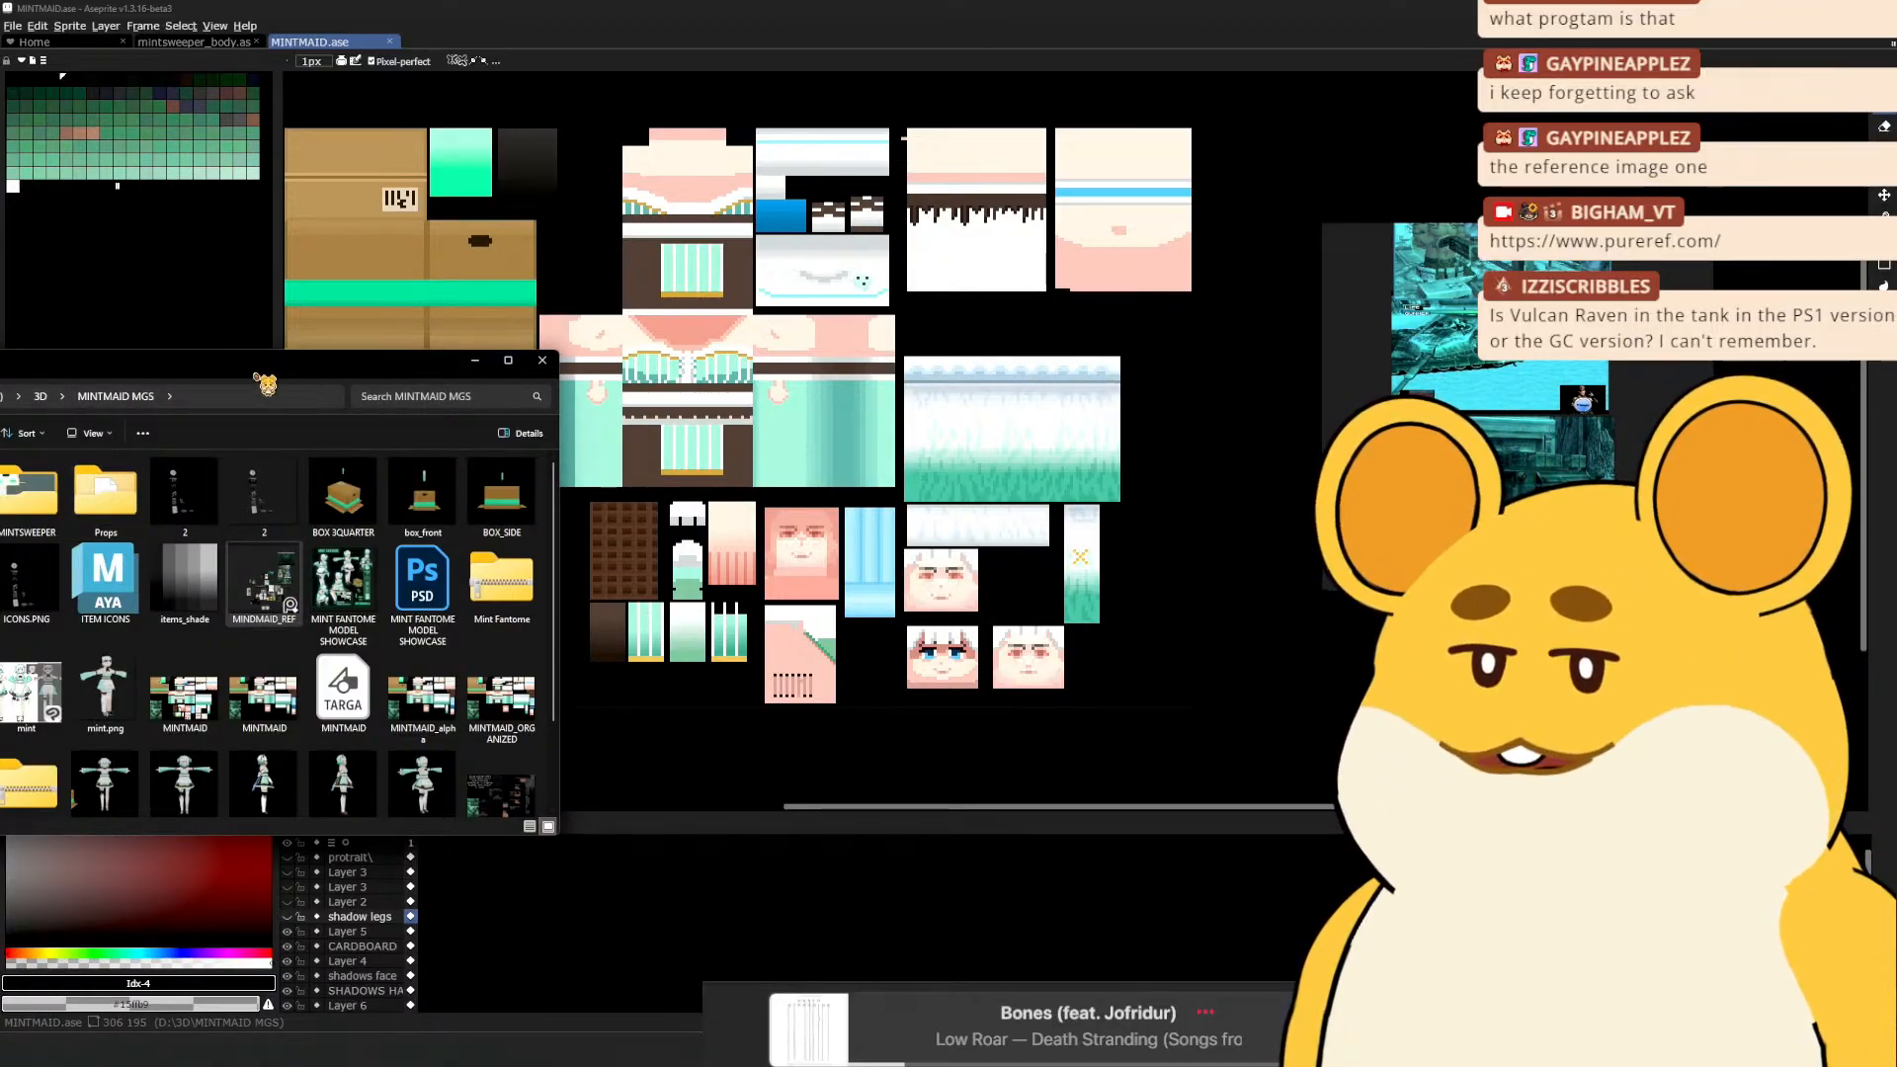
Inspect the MINTMAID.ase texture sheet up close and look through the MINTSWEEPER and Mint Fantome subfolders
left_click_drag(269, 378, 477, 327)
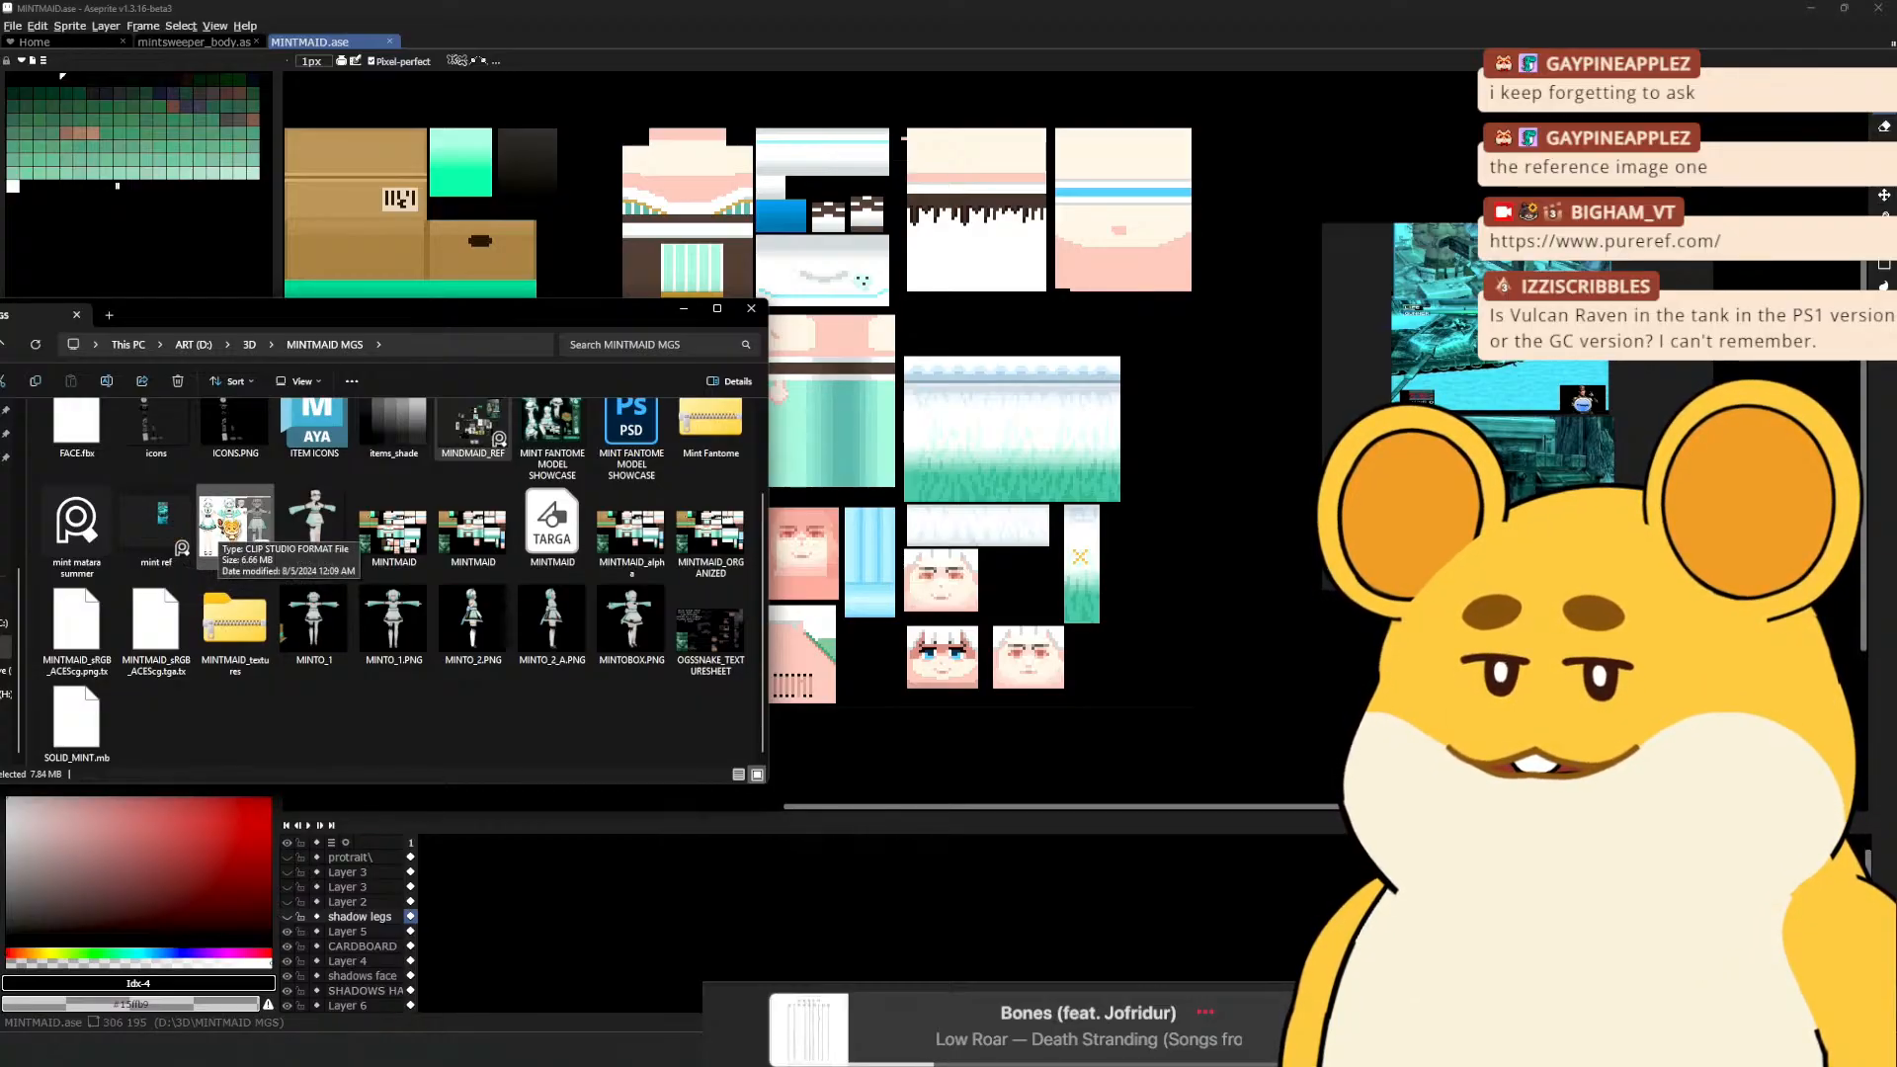
scroll(229, 539, "up", 1)
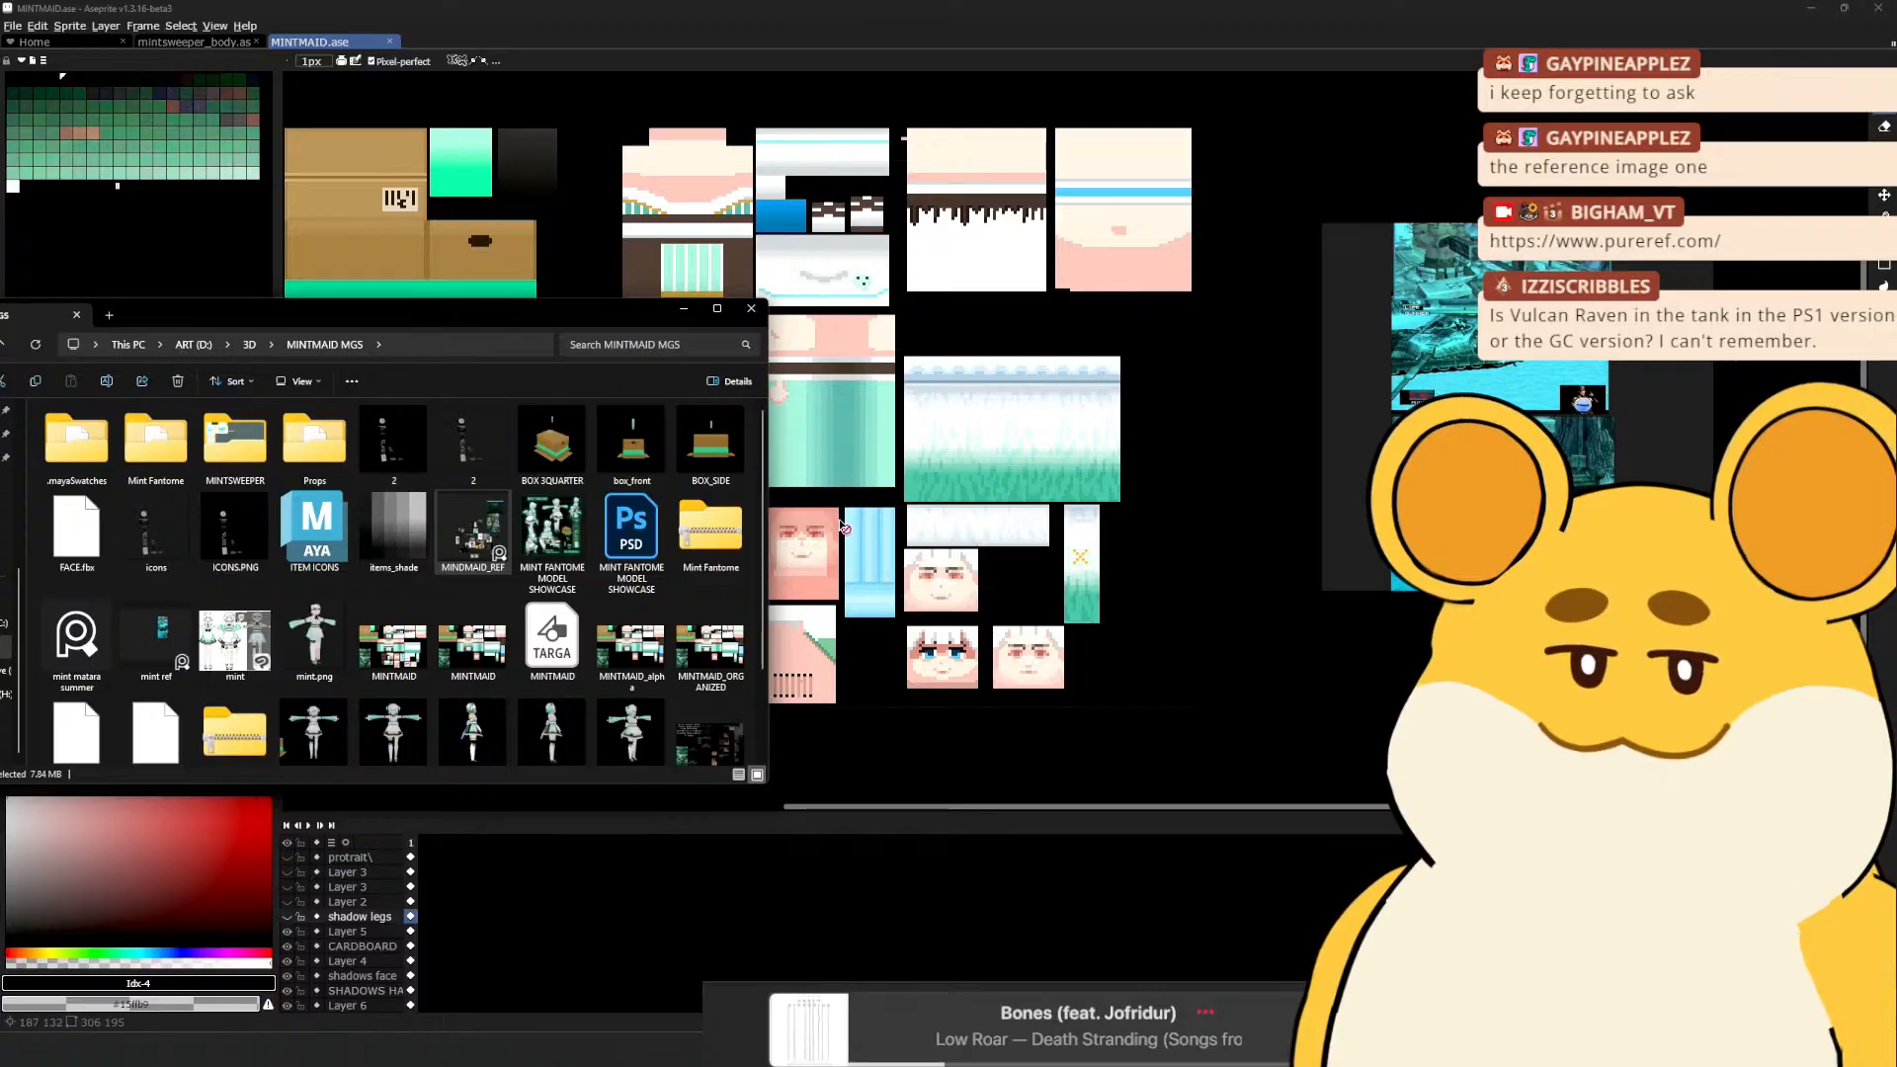
scroll(931, 388, "up", 1)
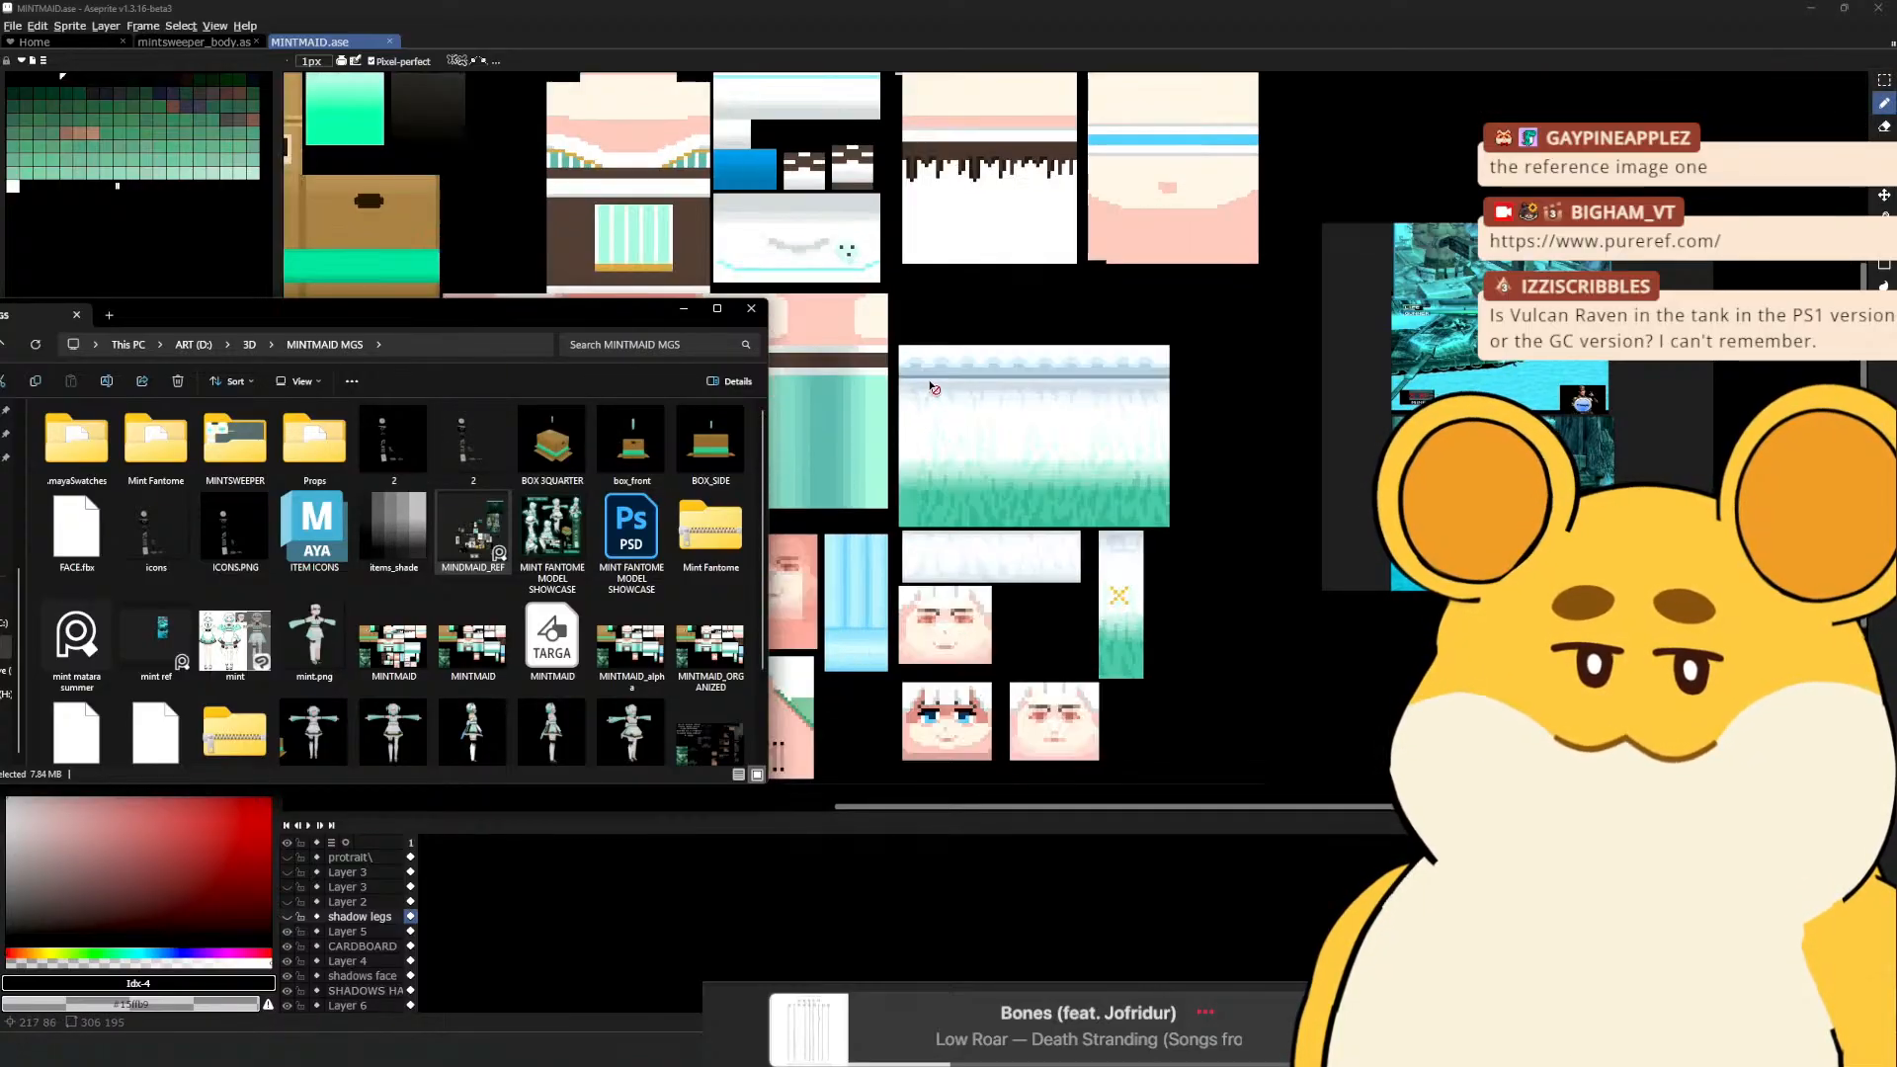
scroll(931, 388, "up", 1)
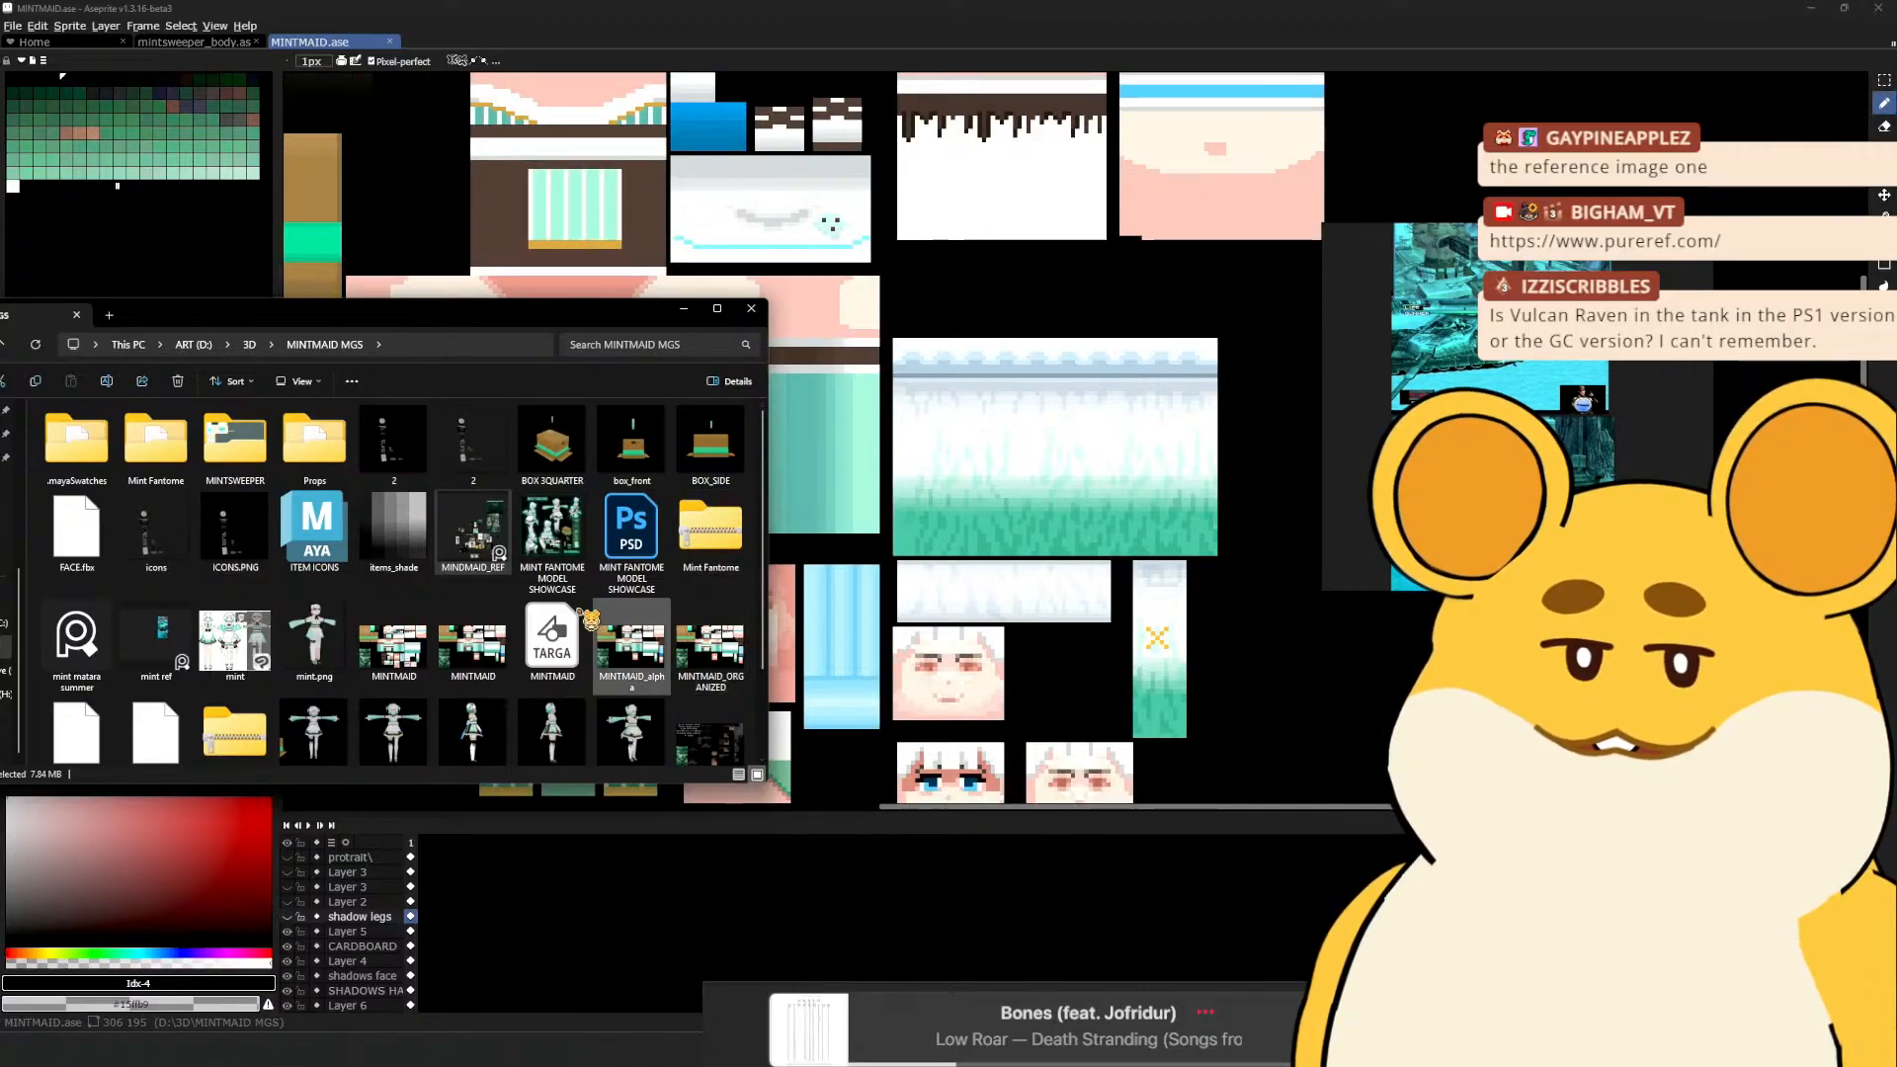
double_click(234, 439)
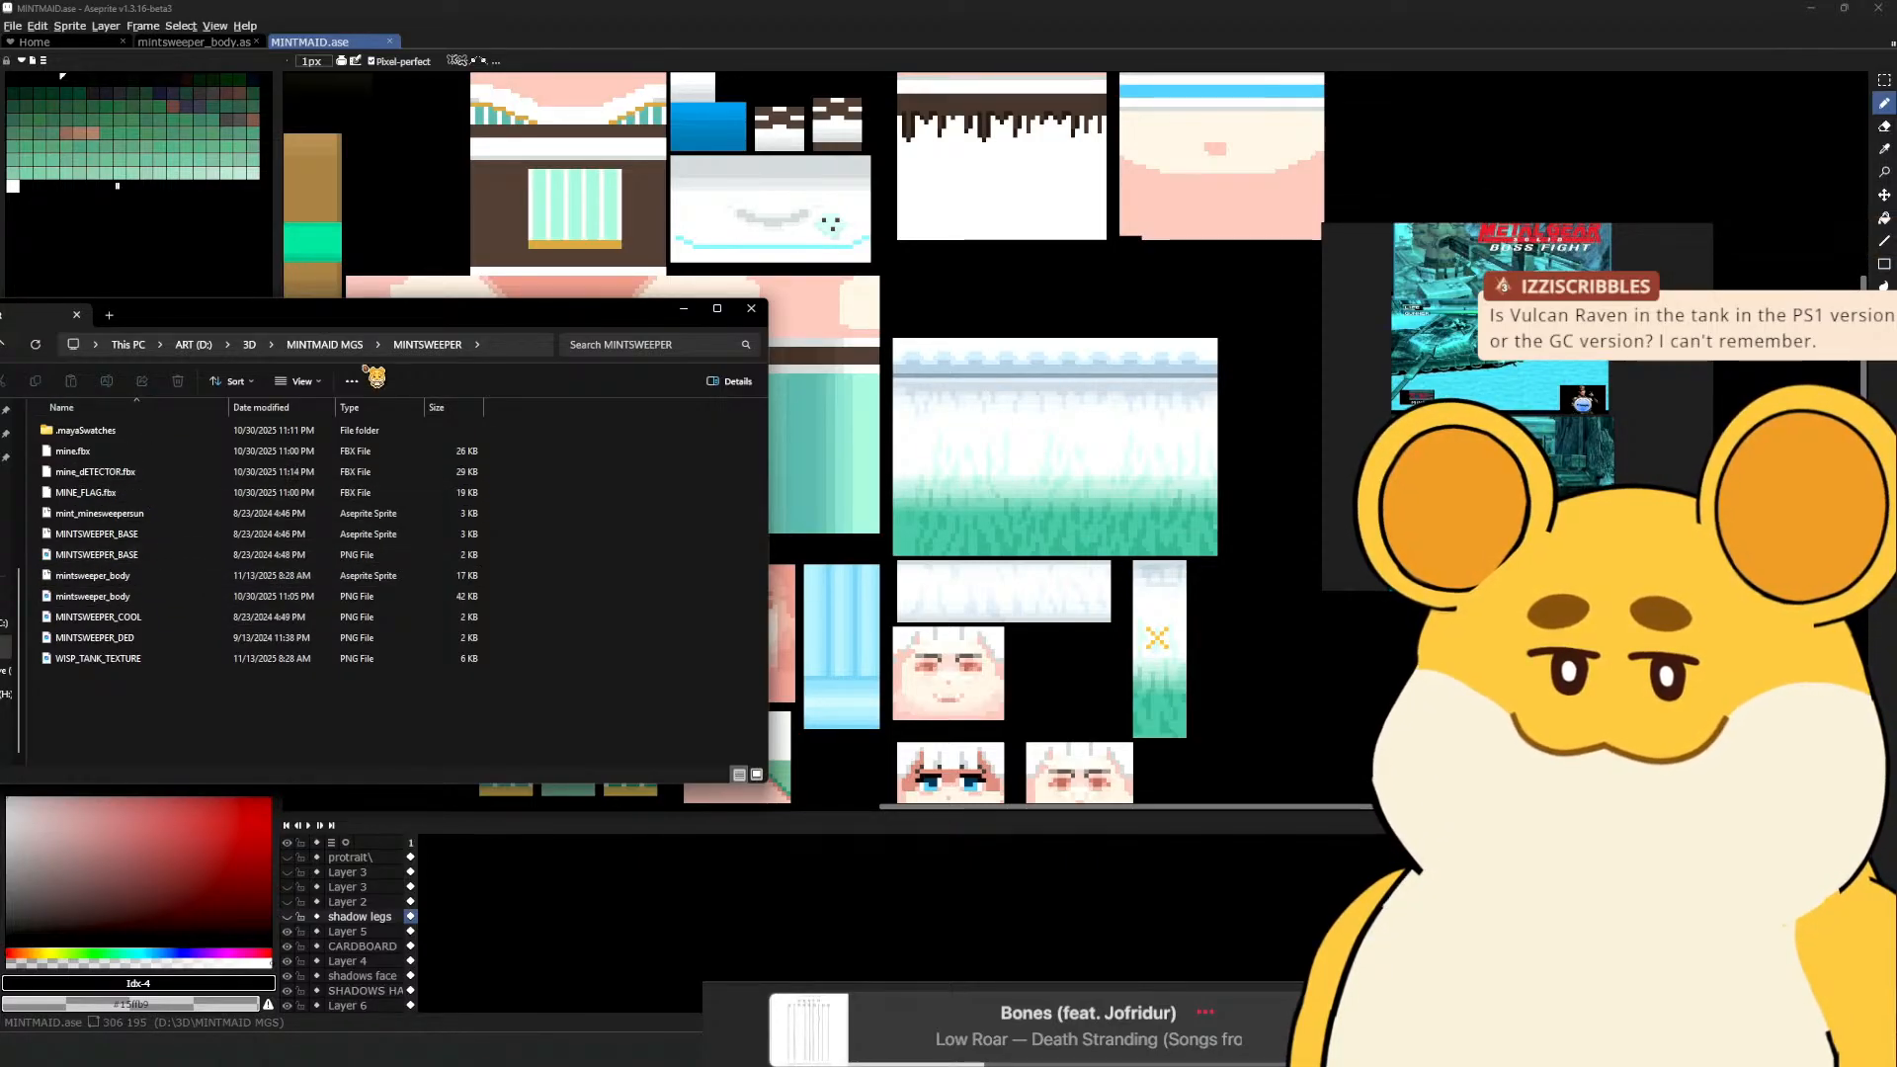
left_click(324, 344)
double_click(109, 464)
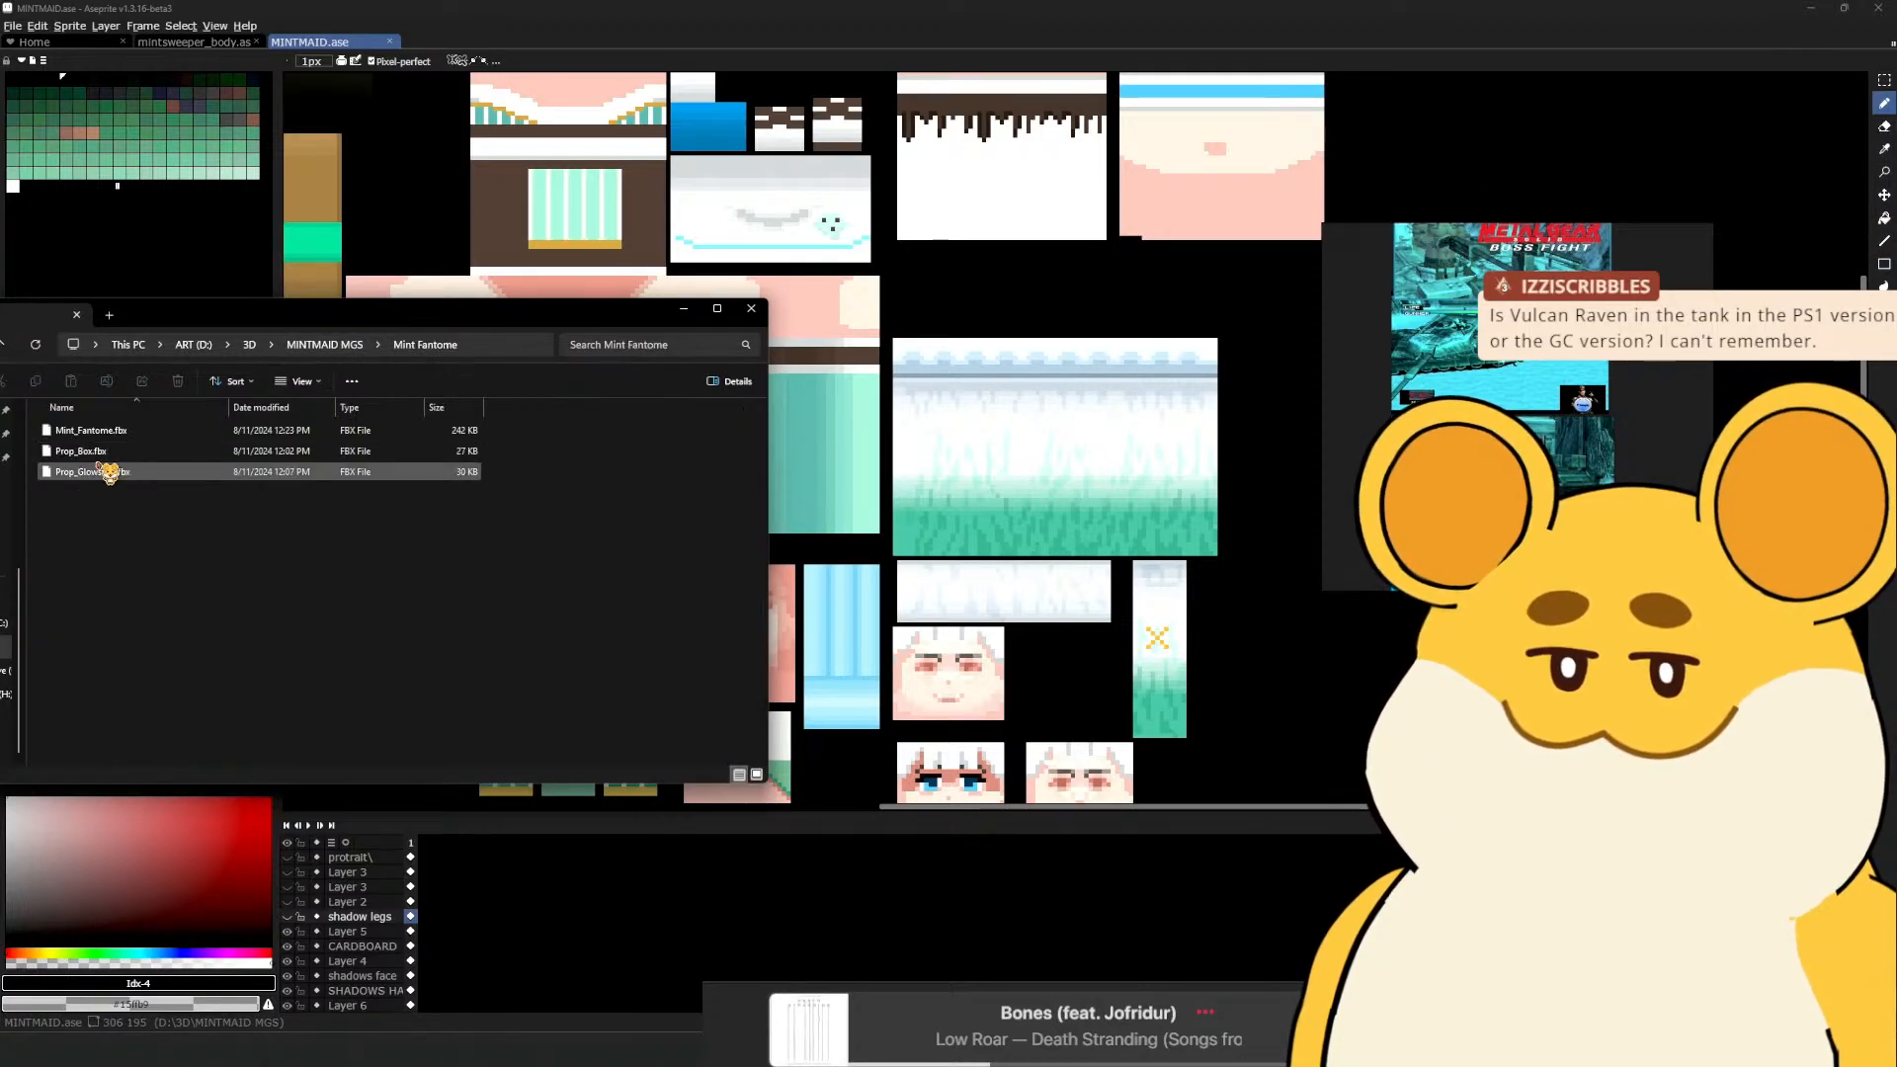
left_click(345, 345)
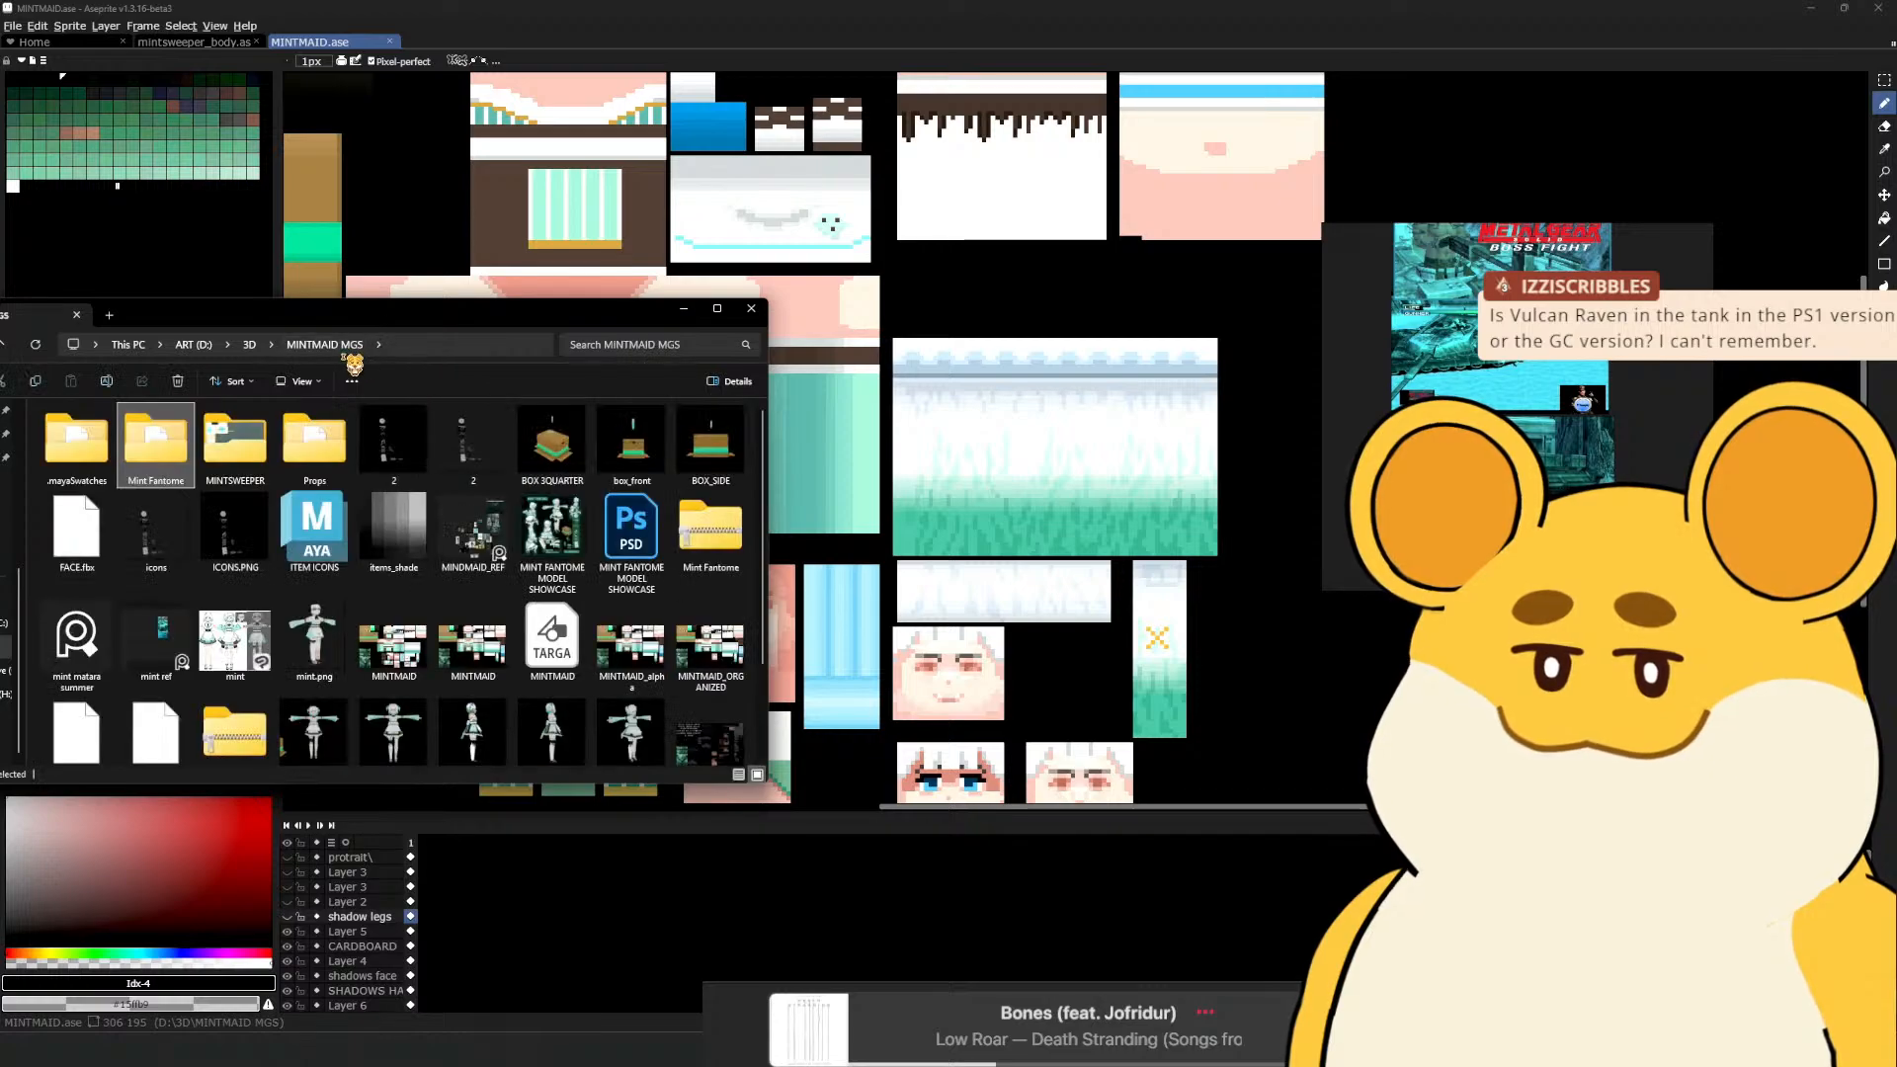
Copy the MINTMAID PNG from the MINTMAID_textures archive into the MINTMAID MGS folder
scroll(266, 519, "down", 1)
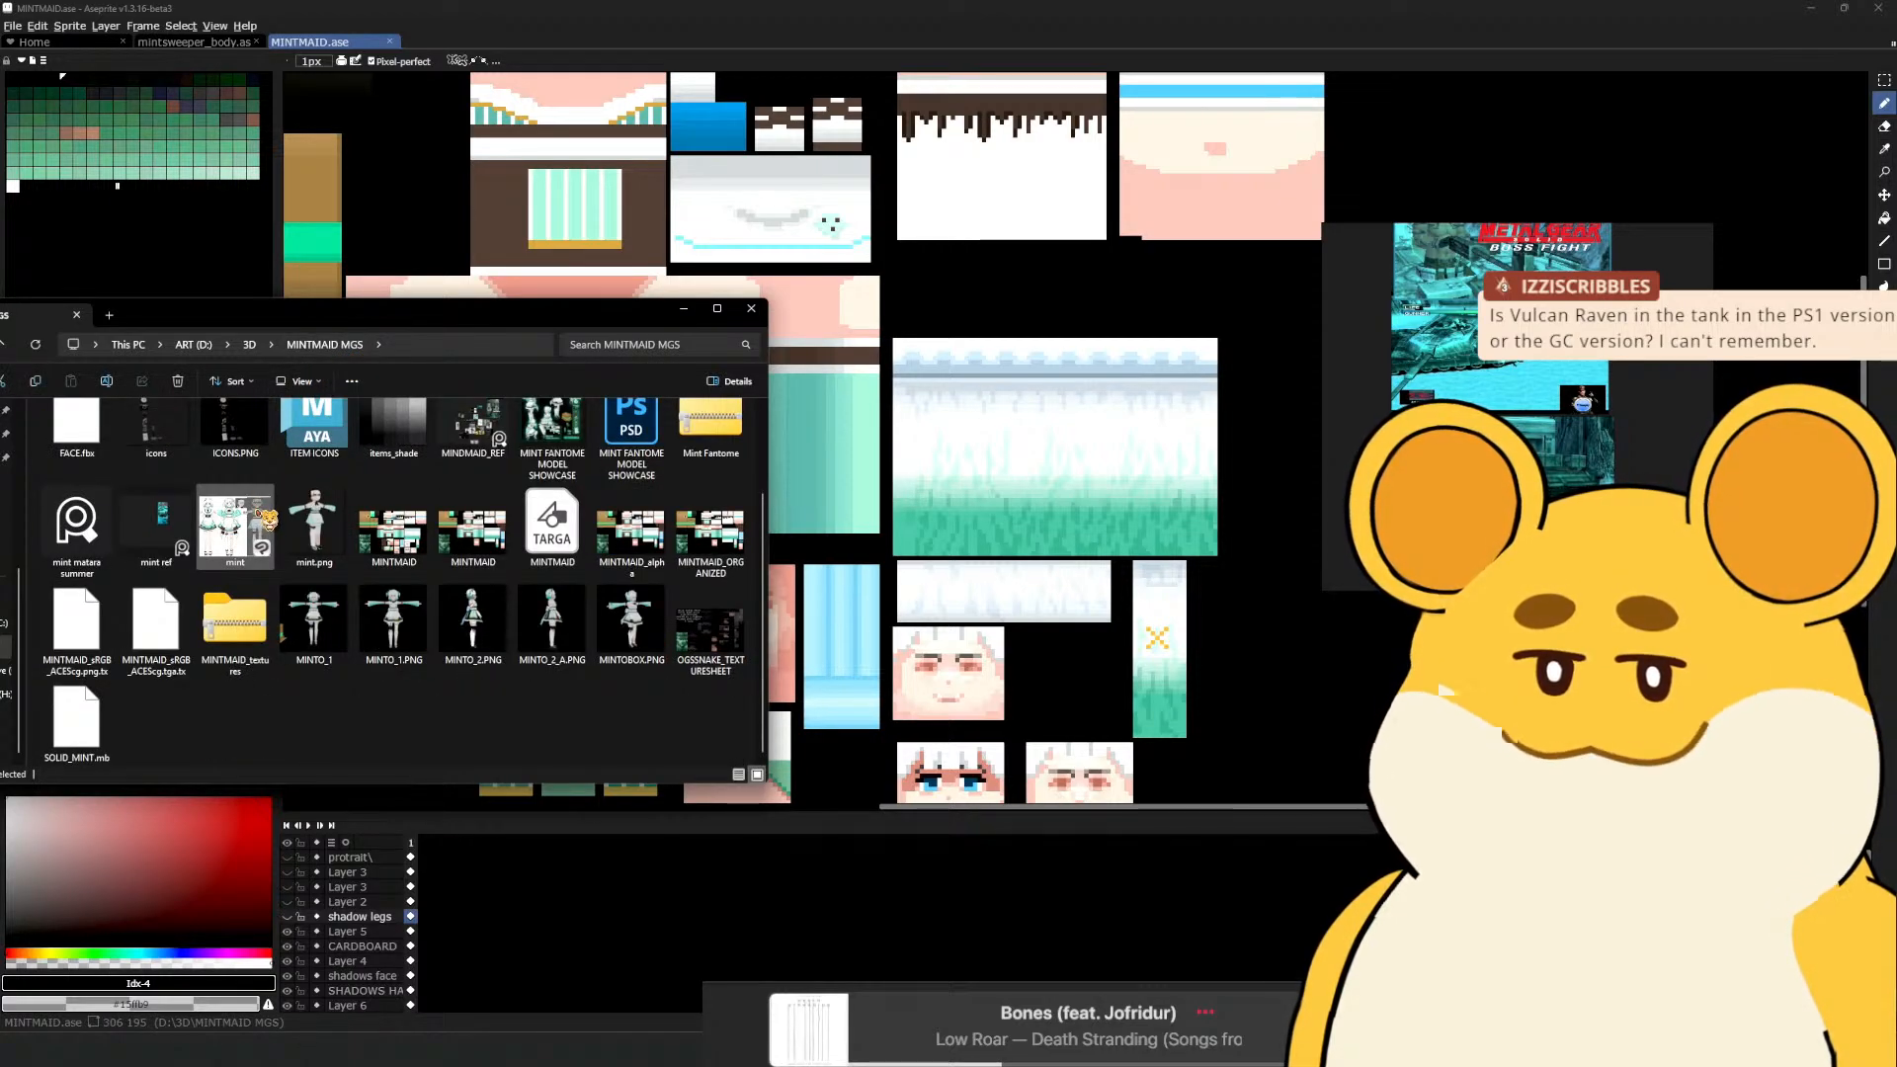
double_click(237, 621)
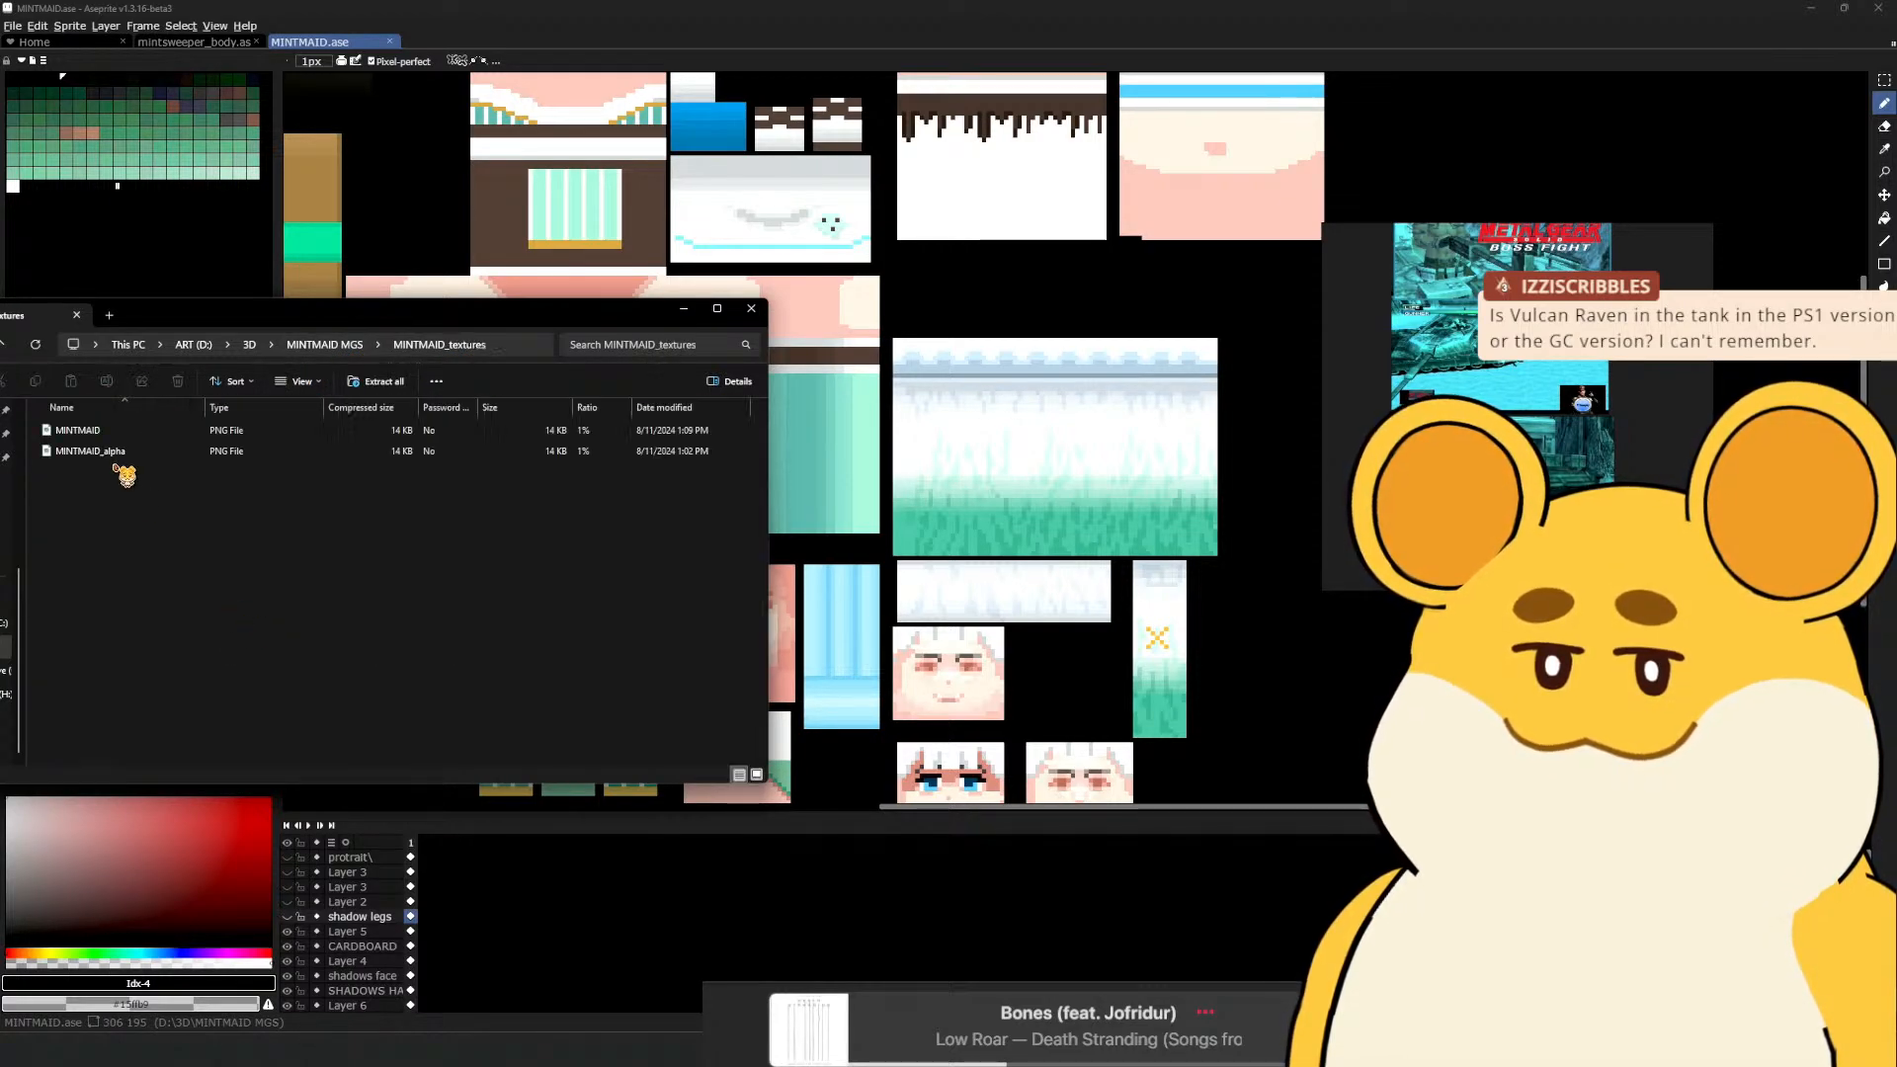
left_click(113, 431)
key("ctrl+c")
left_click(345, 344)
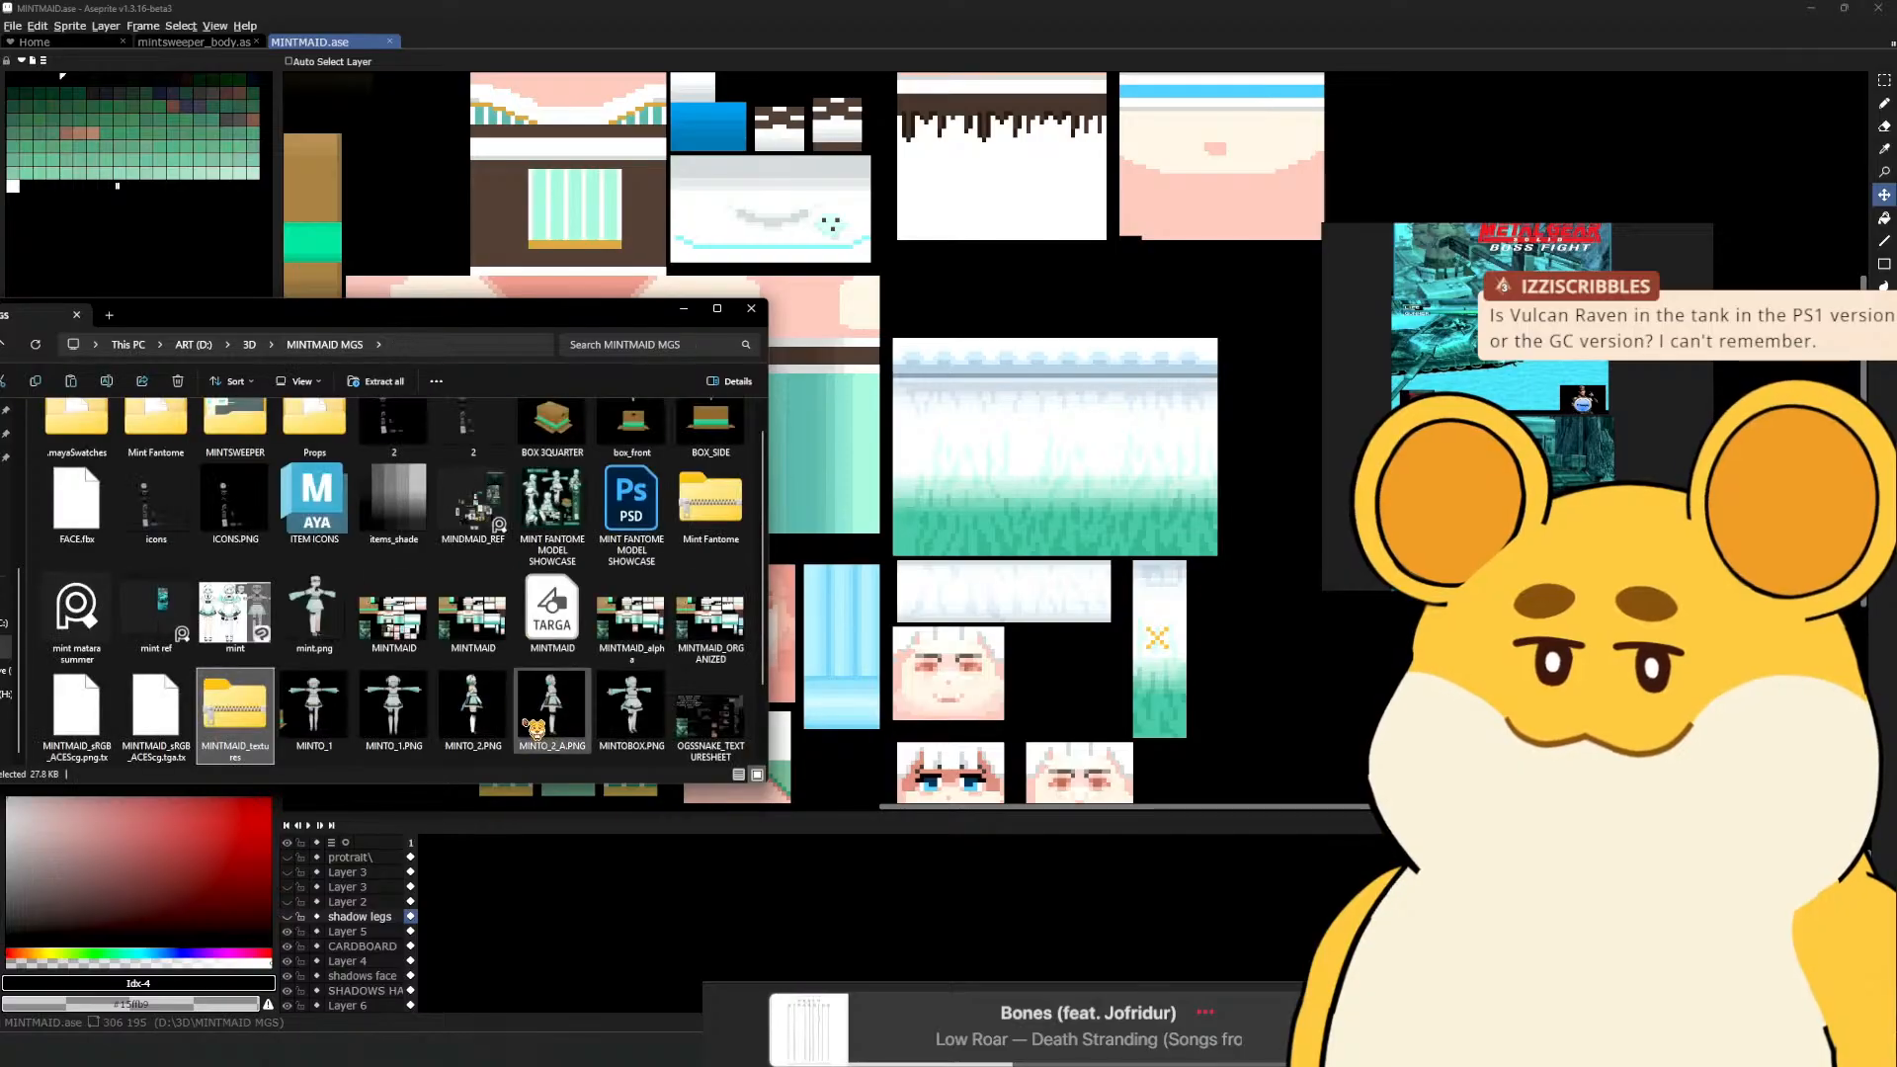
scroll(534, 729, "down", 1)
key("ctrl+v")
left_click(465, 425)
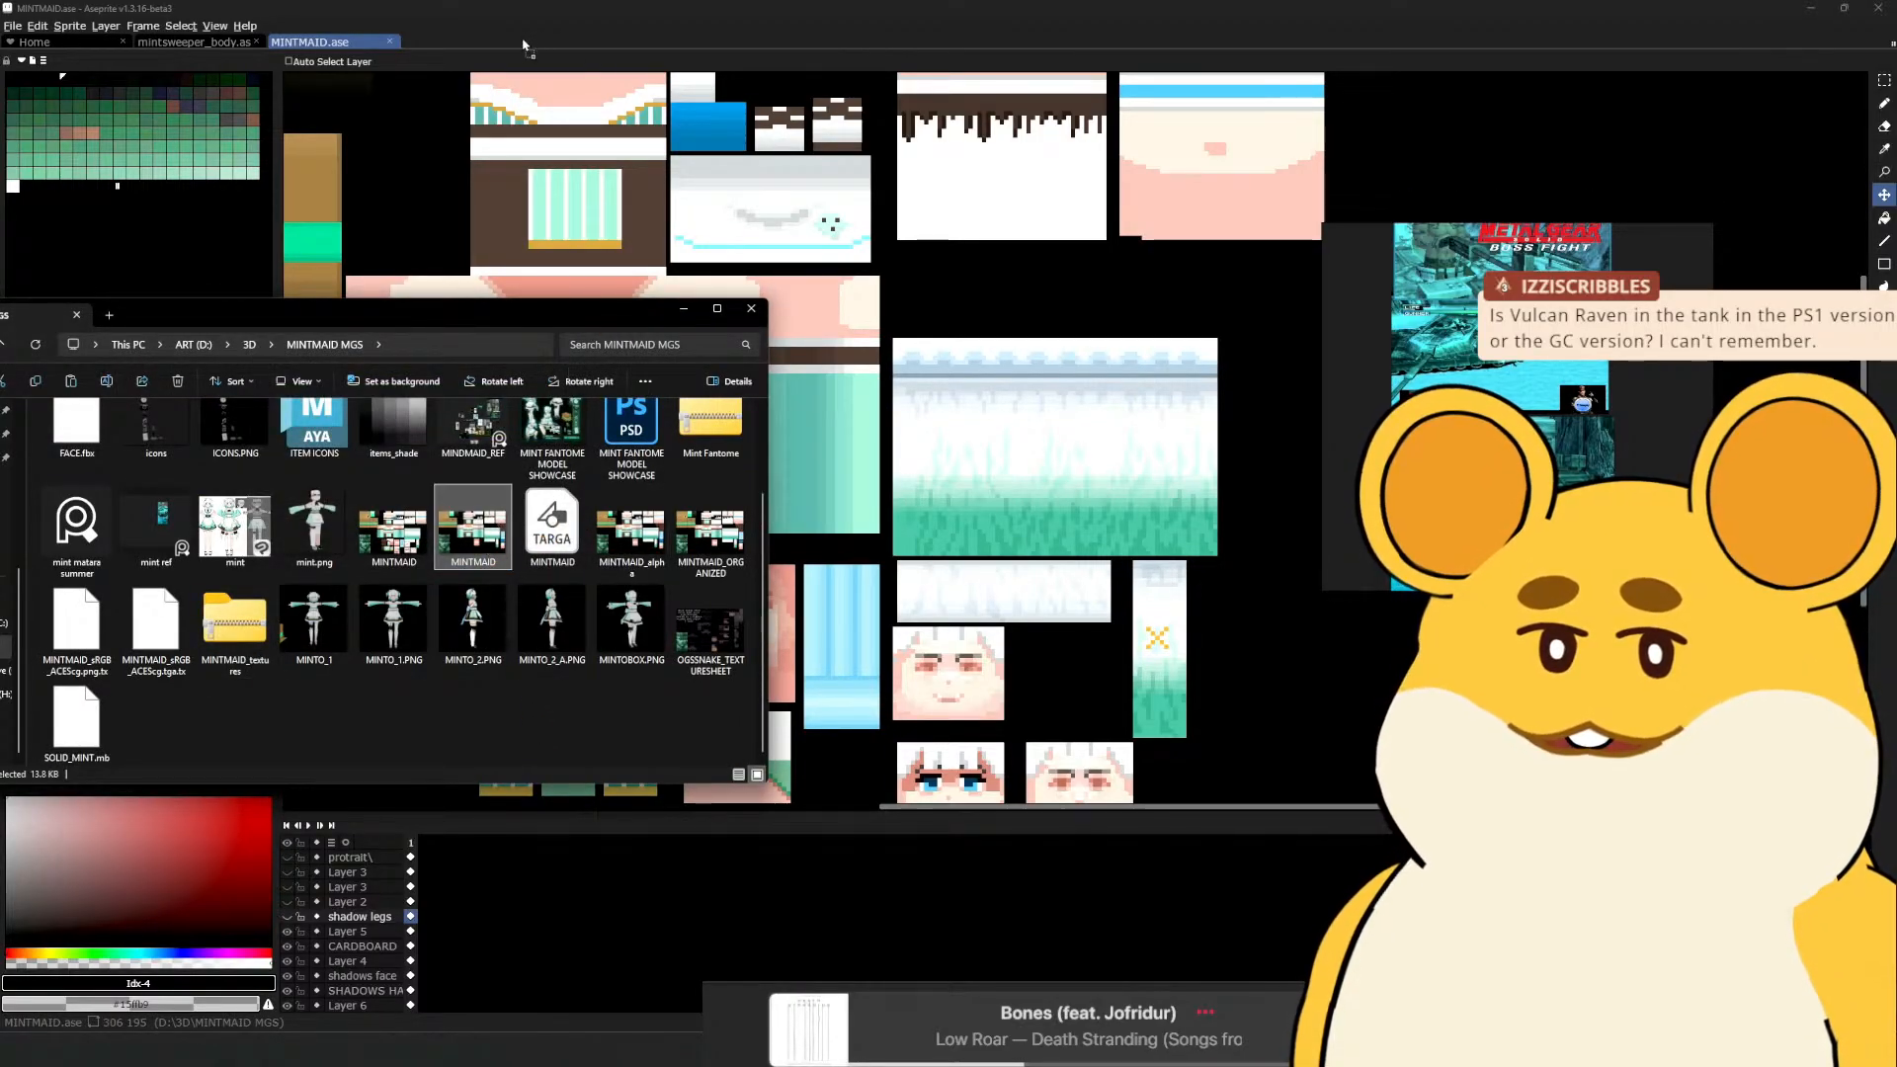
Open MINTMAID.png in Aseprite and move the reference board and file window aside to uncover the texture sheet
left_click_drag(523, 45, 525, 45)
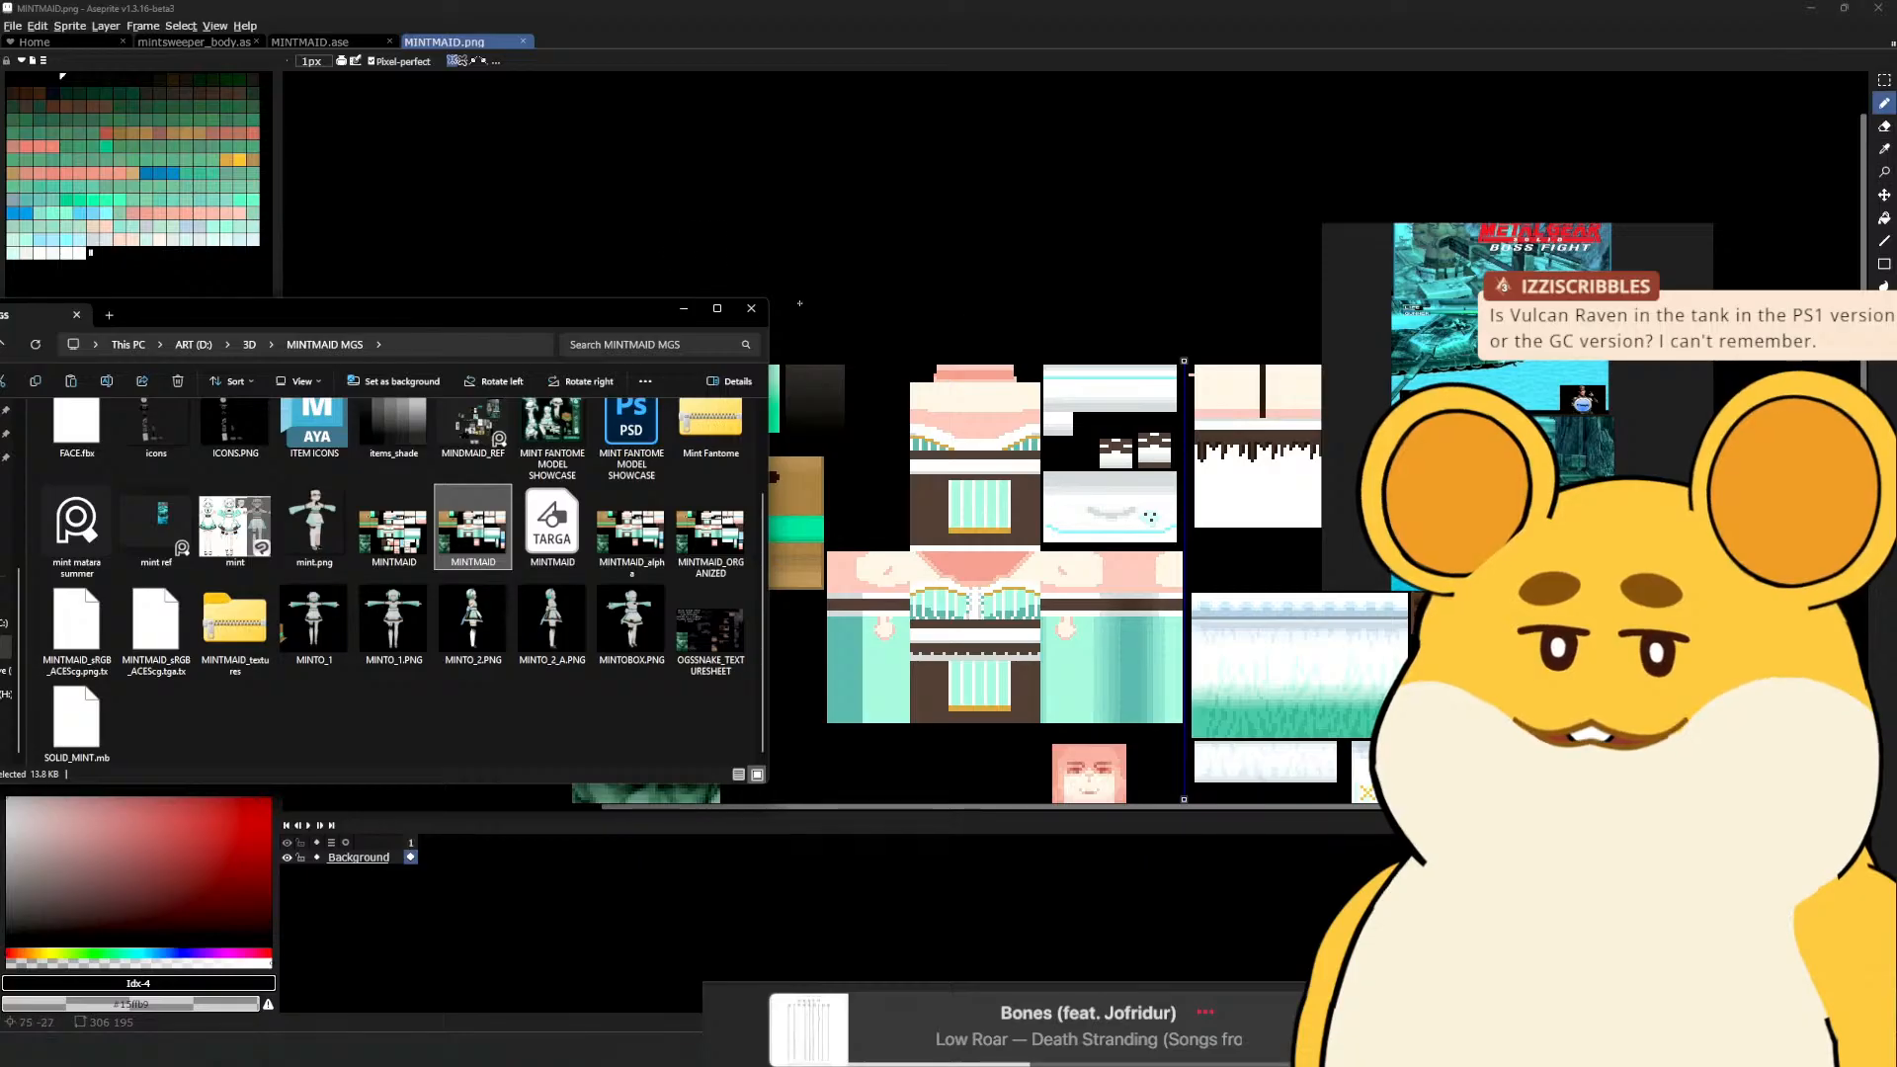
left_click_drag(1432, 259, 1597, 187)
left_click_drag(610, 319, 403, 312)
scroll(832, 238, "down", 1)
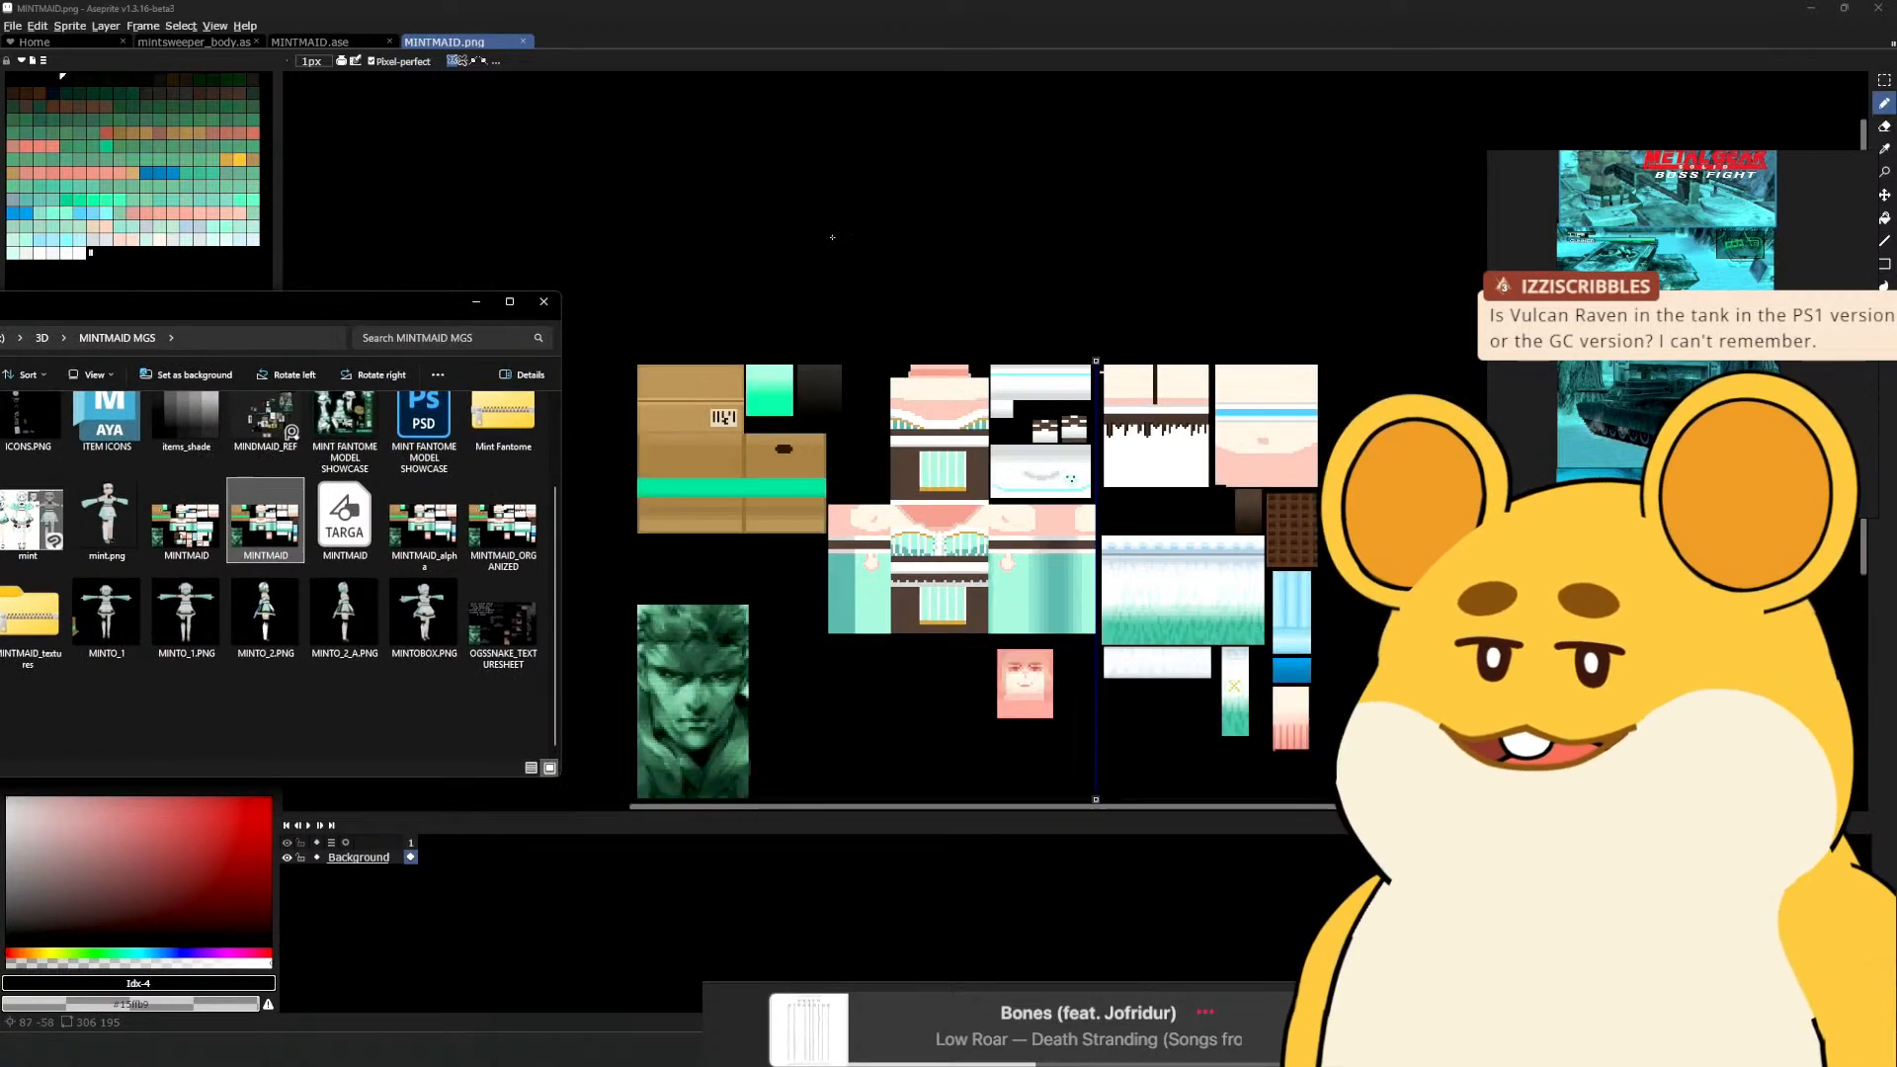
Look over the whole MINTMAID.png texture sheet
scroll(832, 237, "down", 4)
scroll(855, 240, "up", 3)
left_click(1160, 537)
key("space")
left_click_drag(1080, 456, 1215, 471)
scroll(1103, 432, "up", 1)
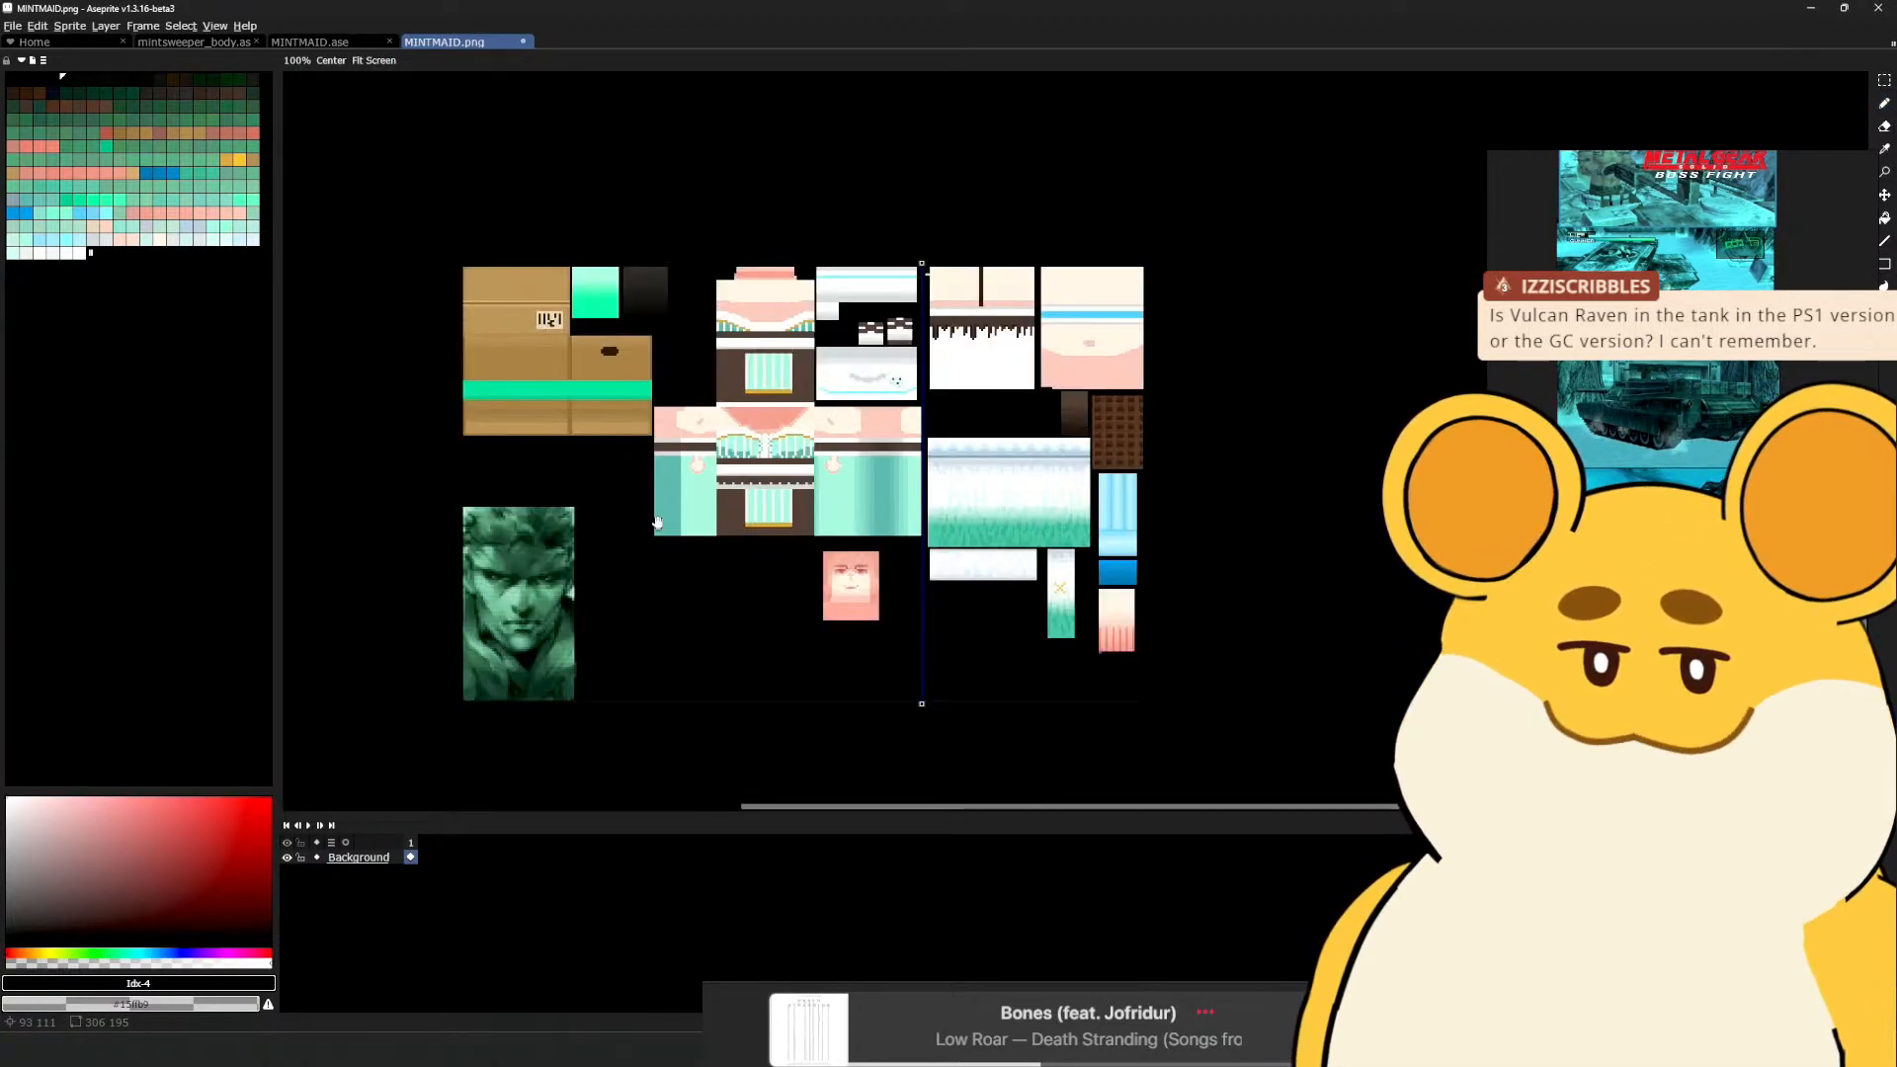
Try to move the Background layer of MINTMAID.ase to the top of its layer stack
left_click(342, 42)
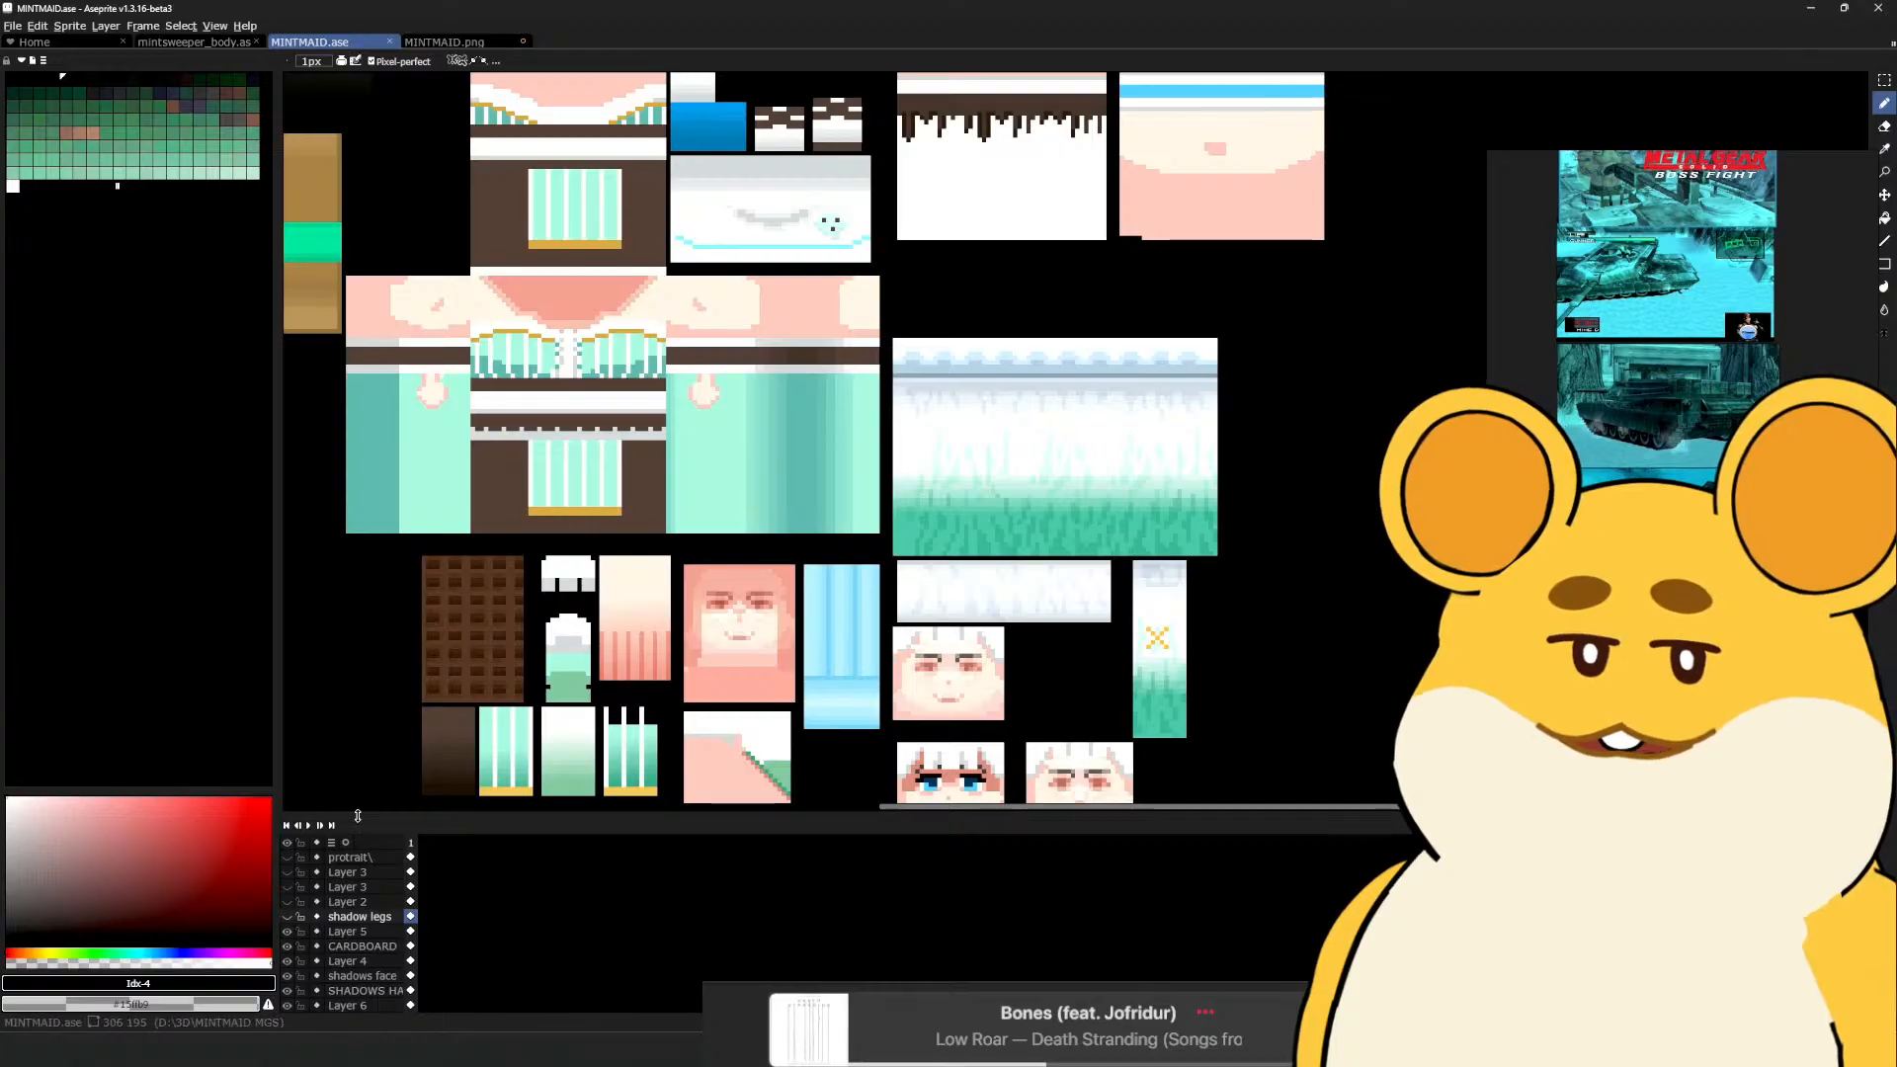
scroll(366, 938, "down", 2)
left_click(357, 990)
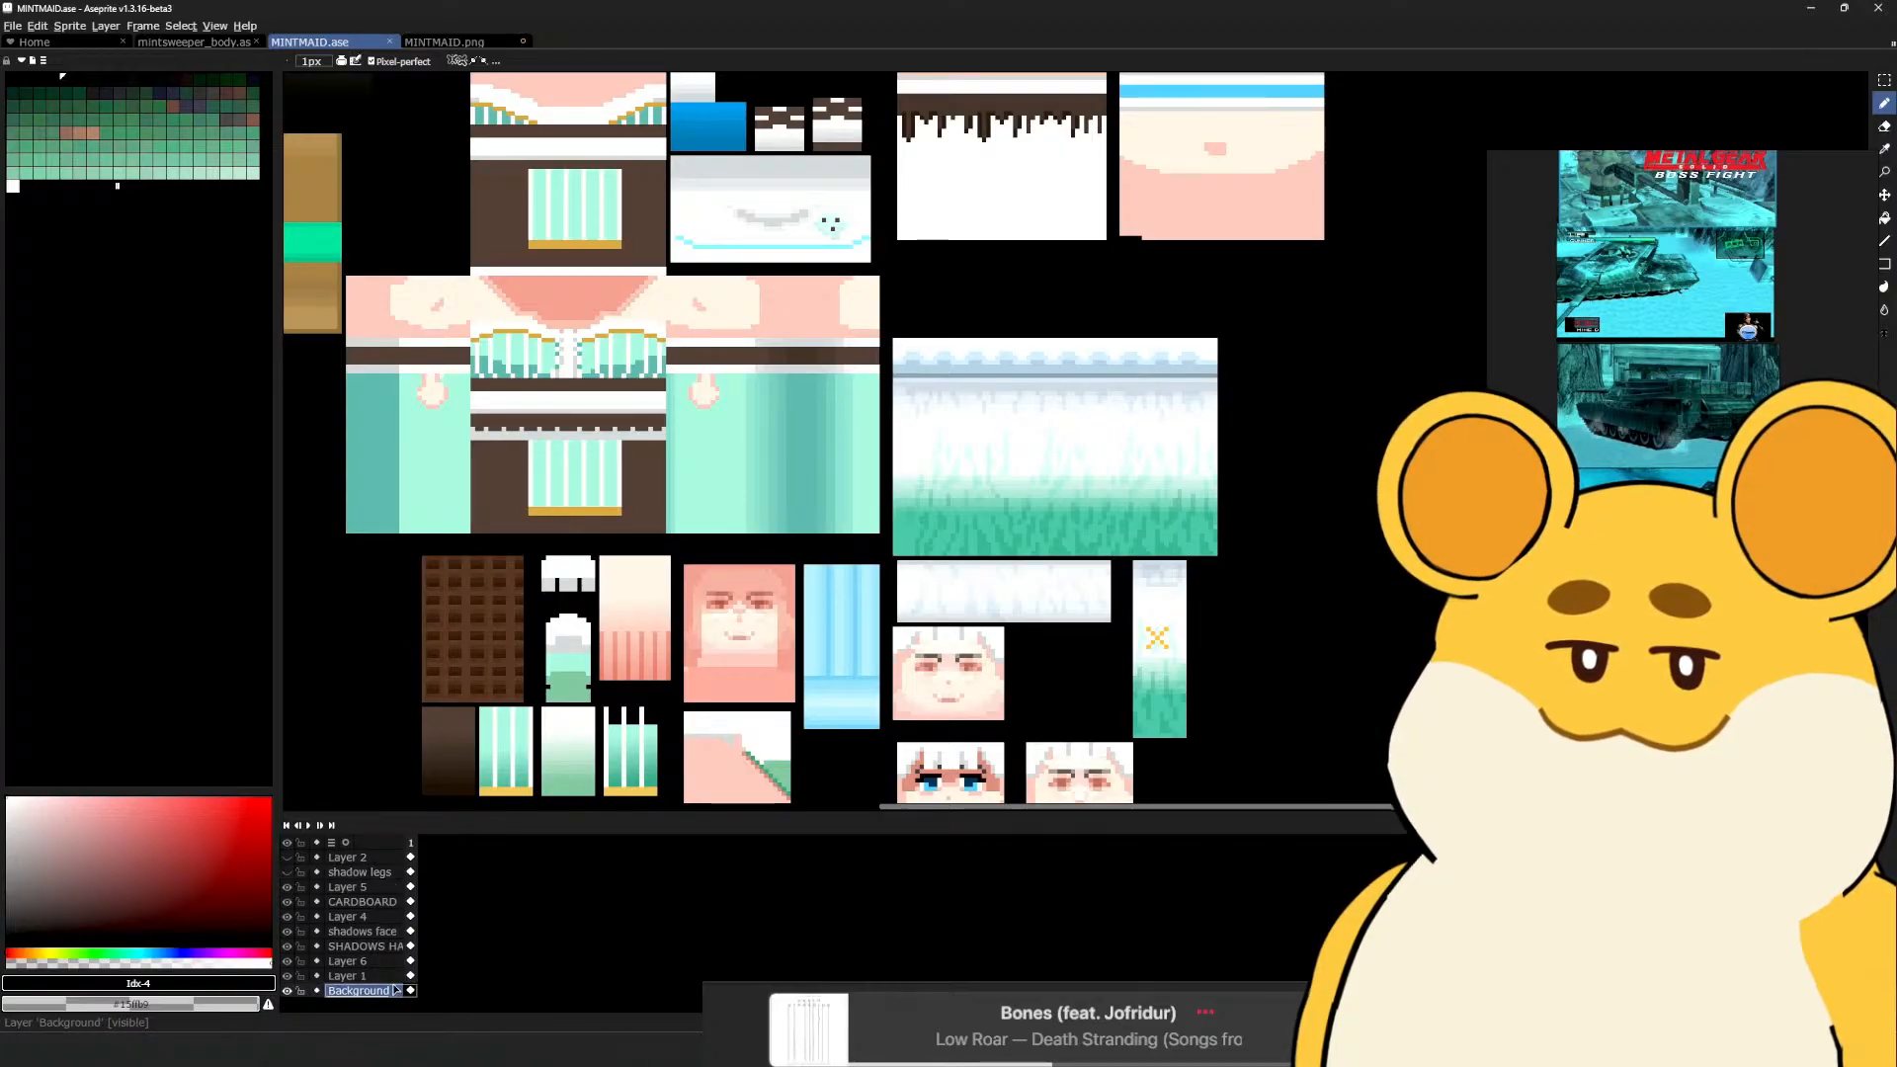
left_click_drag(394, 990, 389, 860)
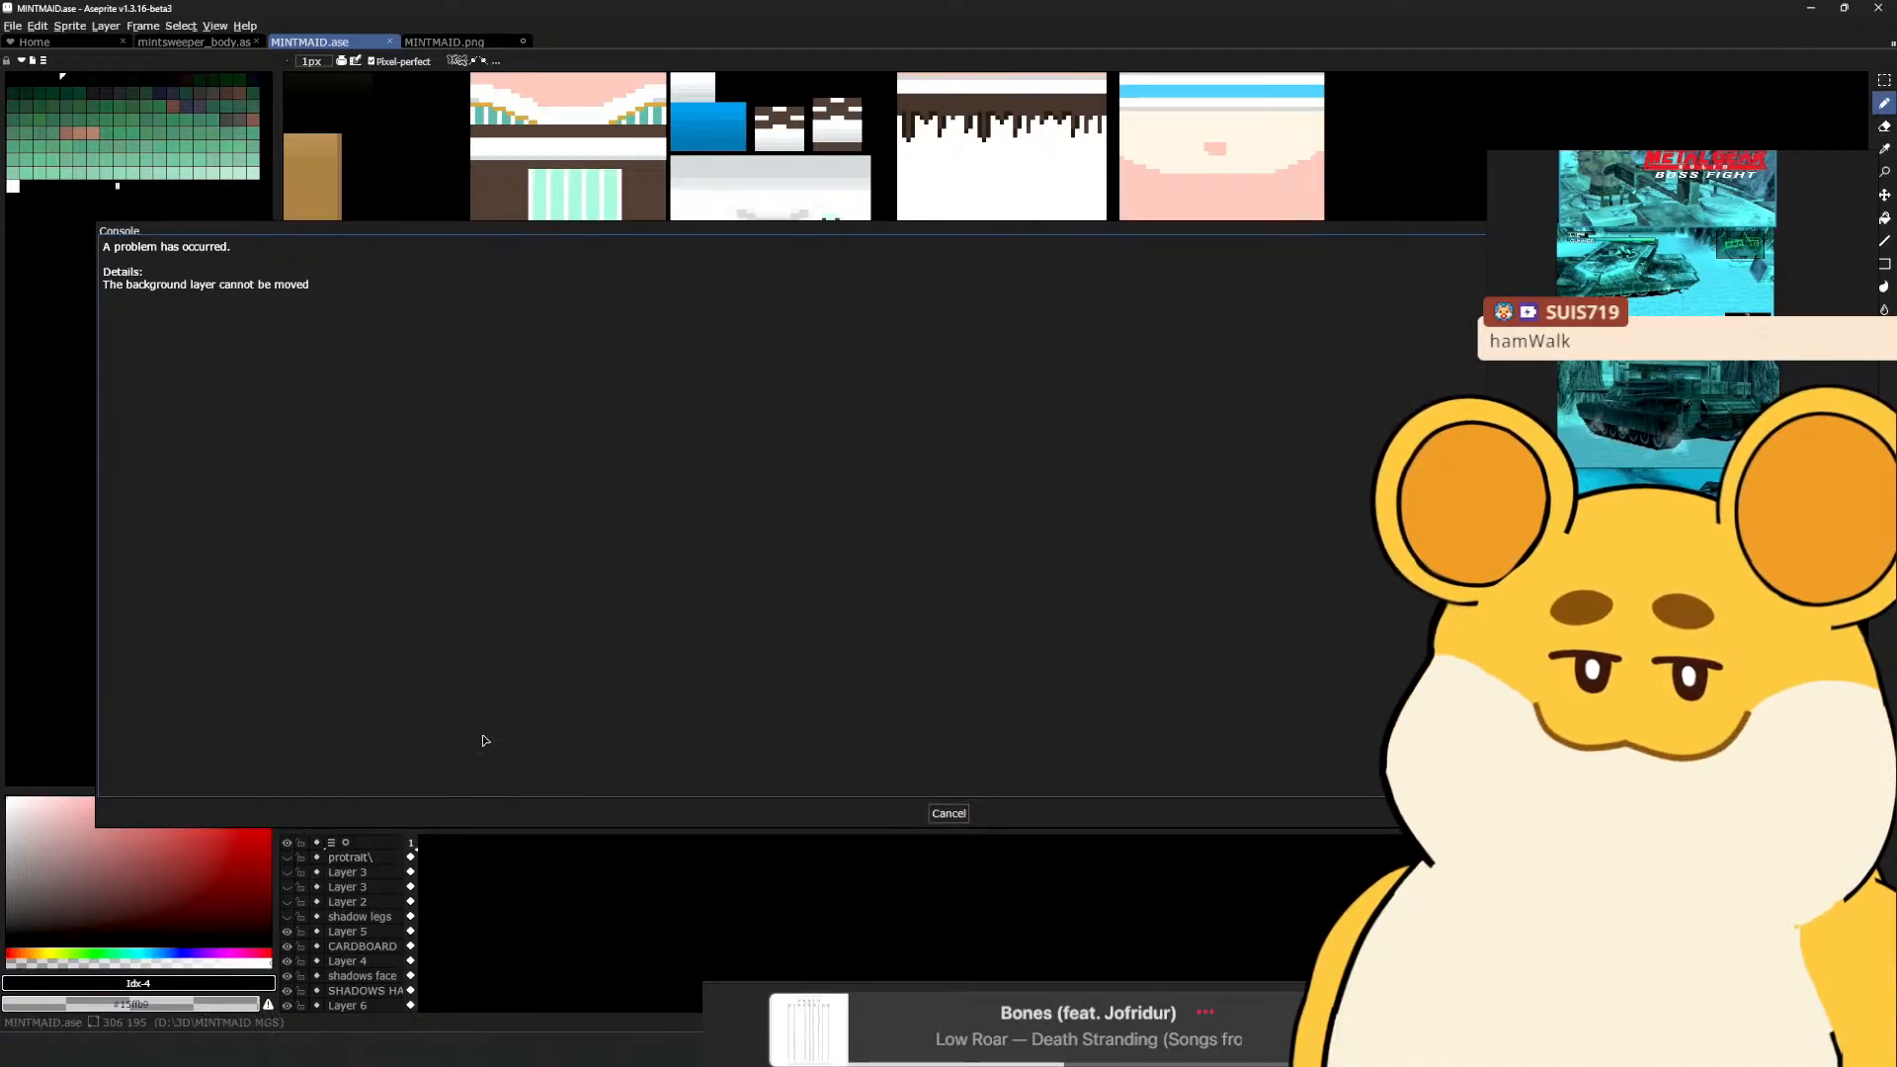
left_click(948, 813)
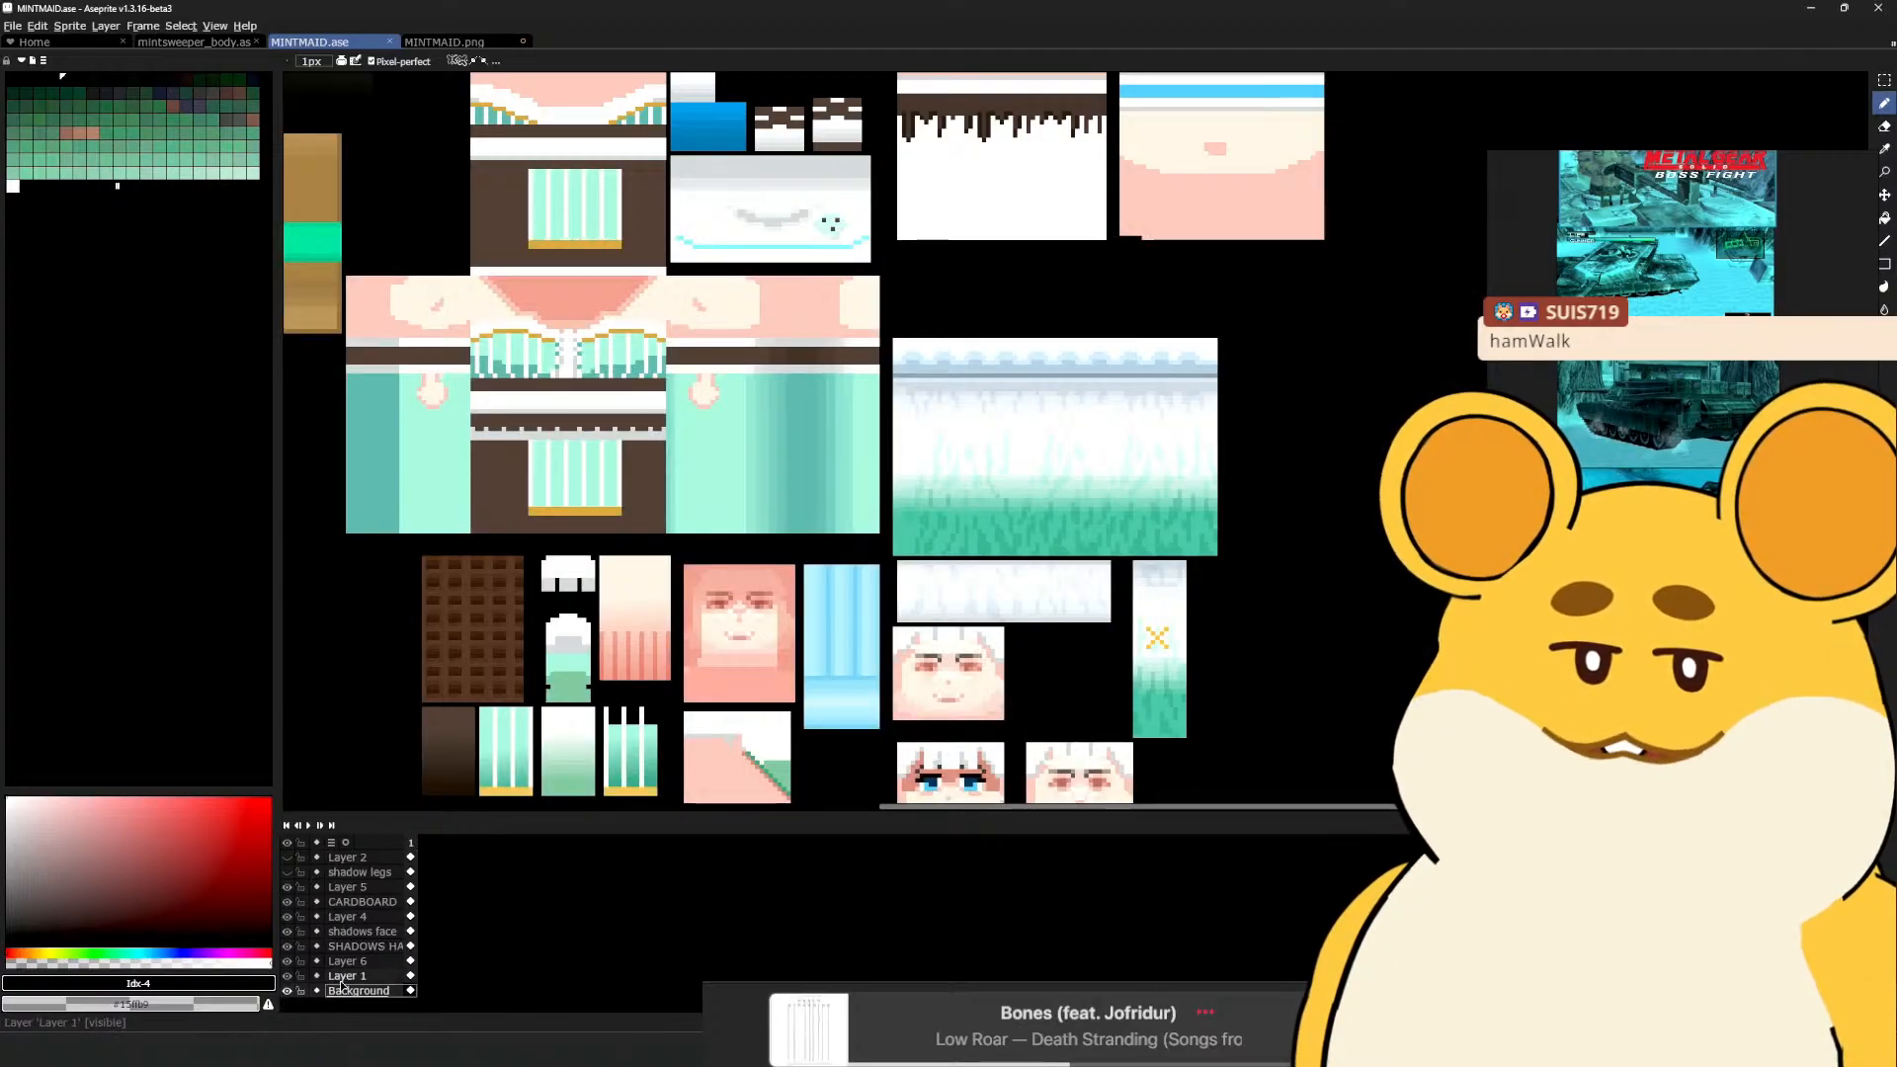
Select the Background layer's whole canvas in MINTMAID.ase, add a new layer above the portrait layer and clear the selection
key("ctrl+a")
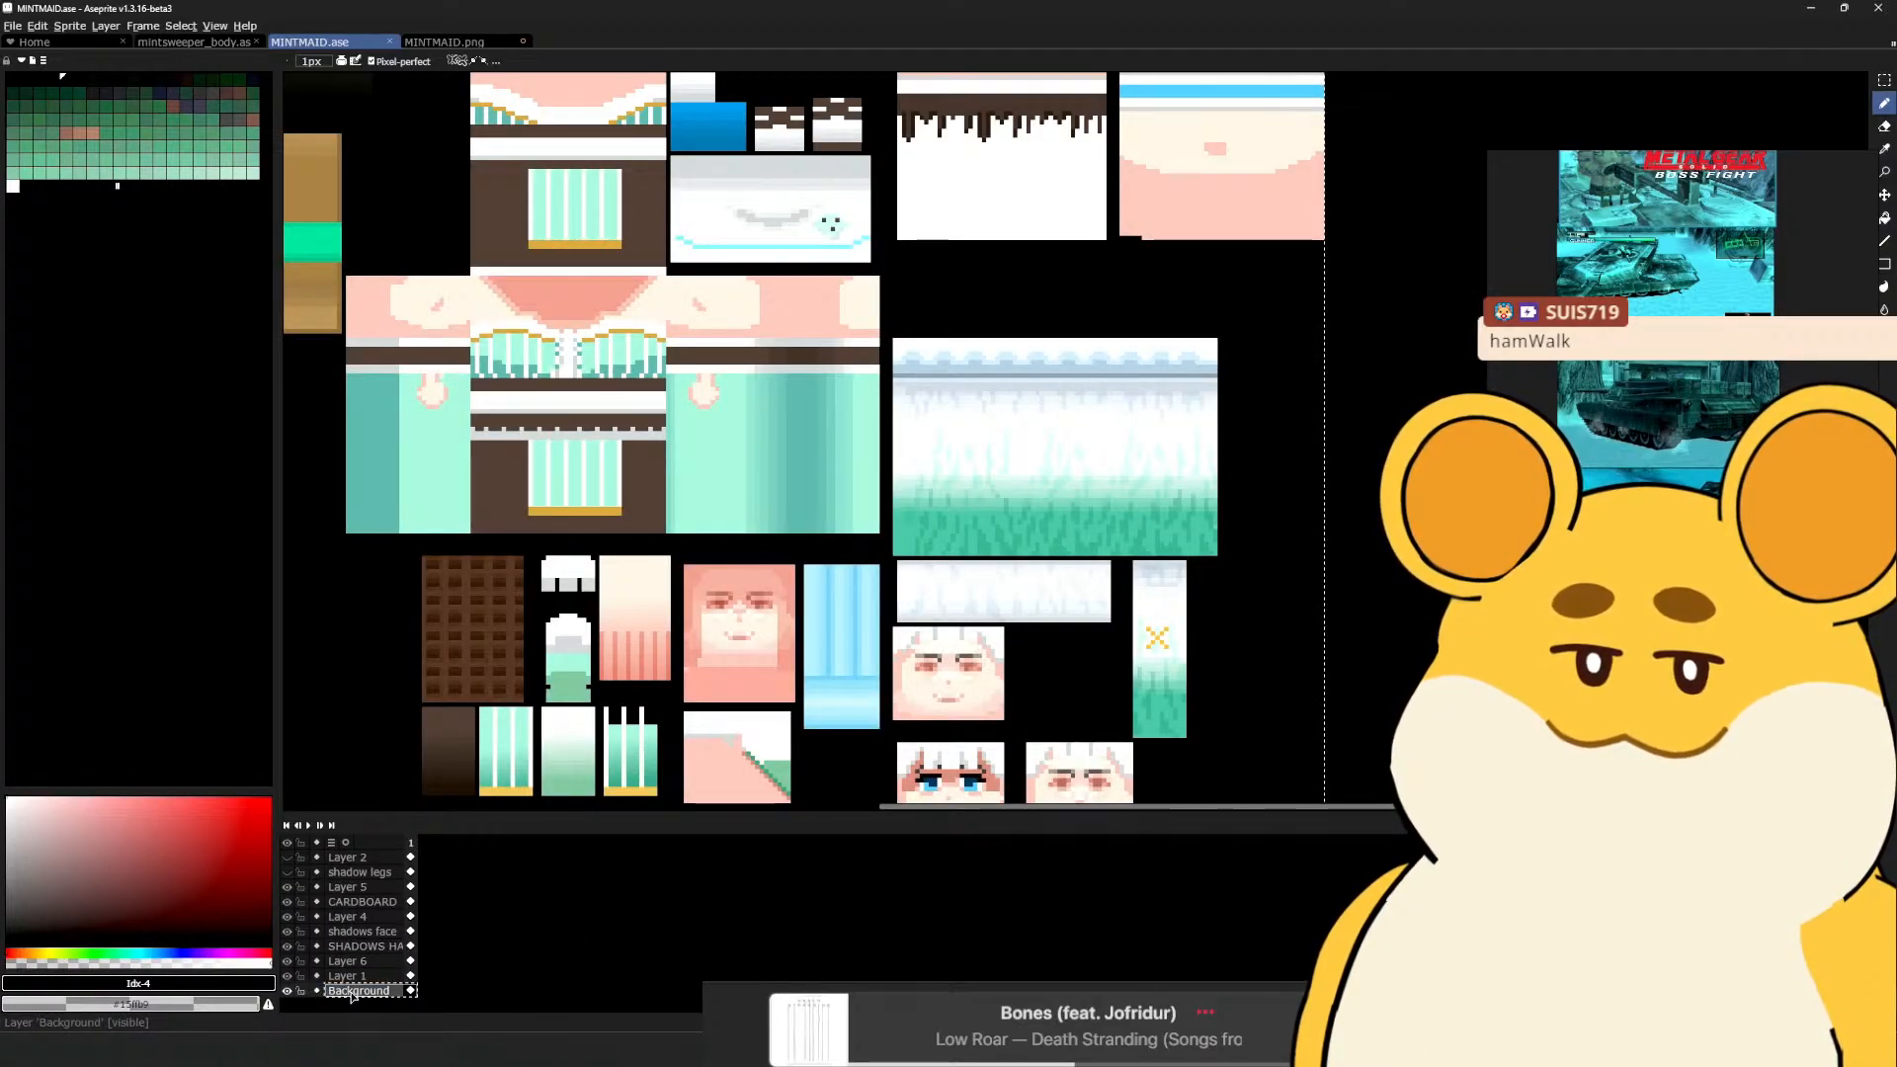
scroll(357, 987, "up", 1)
left_click(382, 859)
key("shift+n")
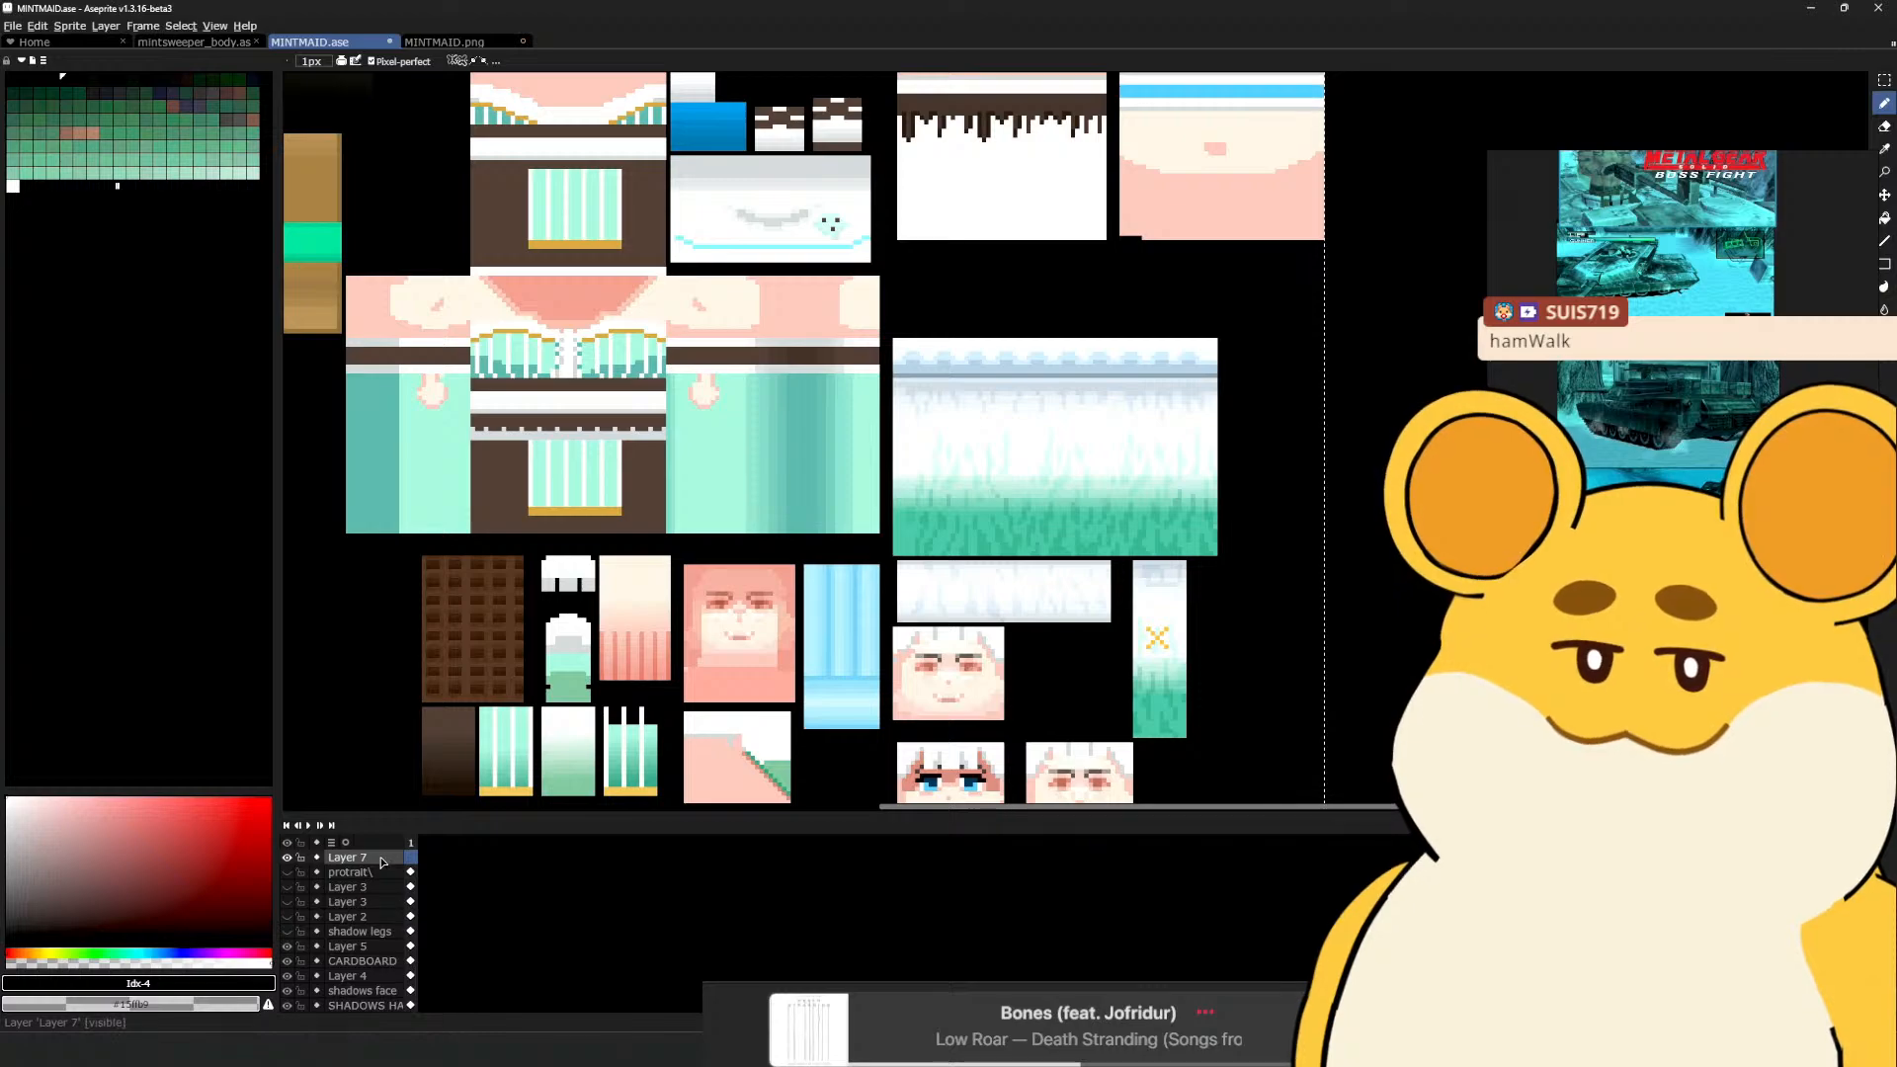
scroll(359, 993, "down", 1)
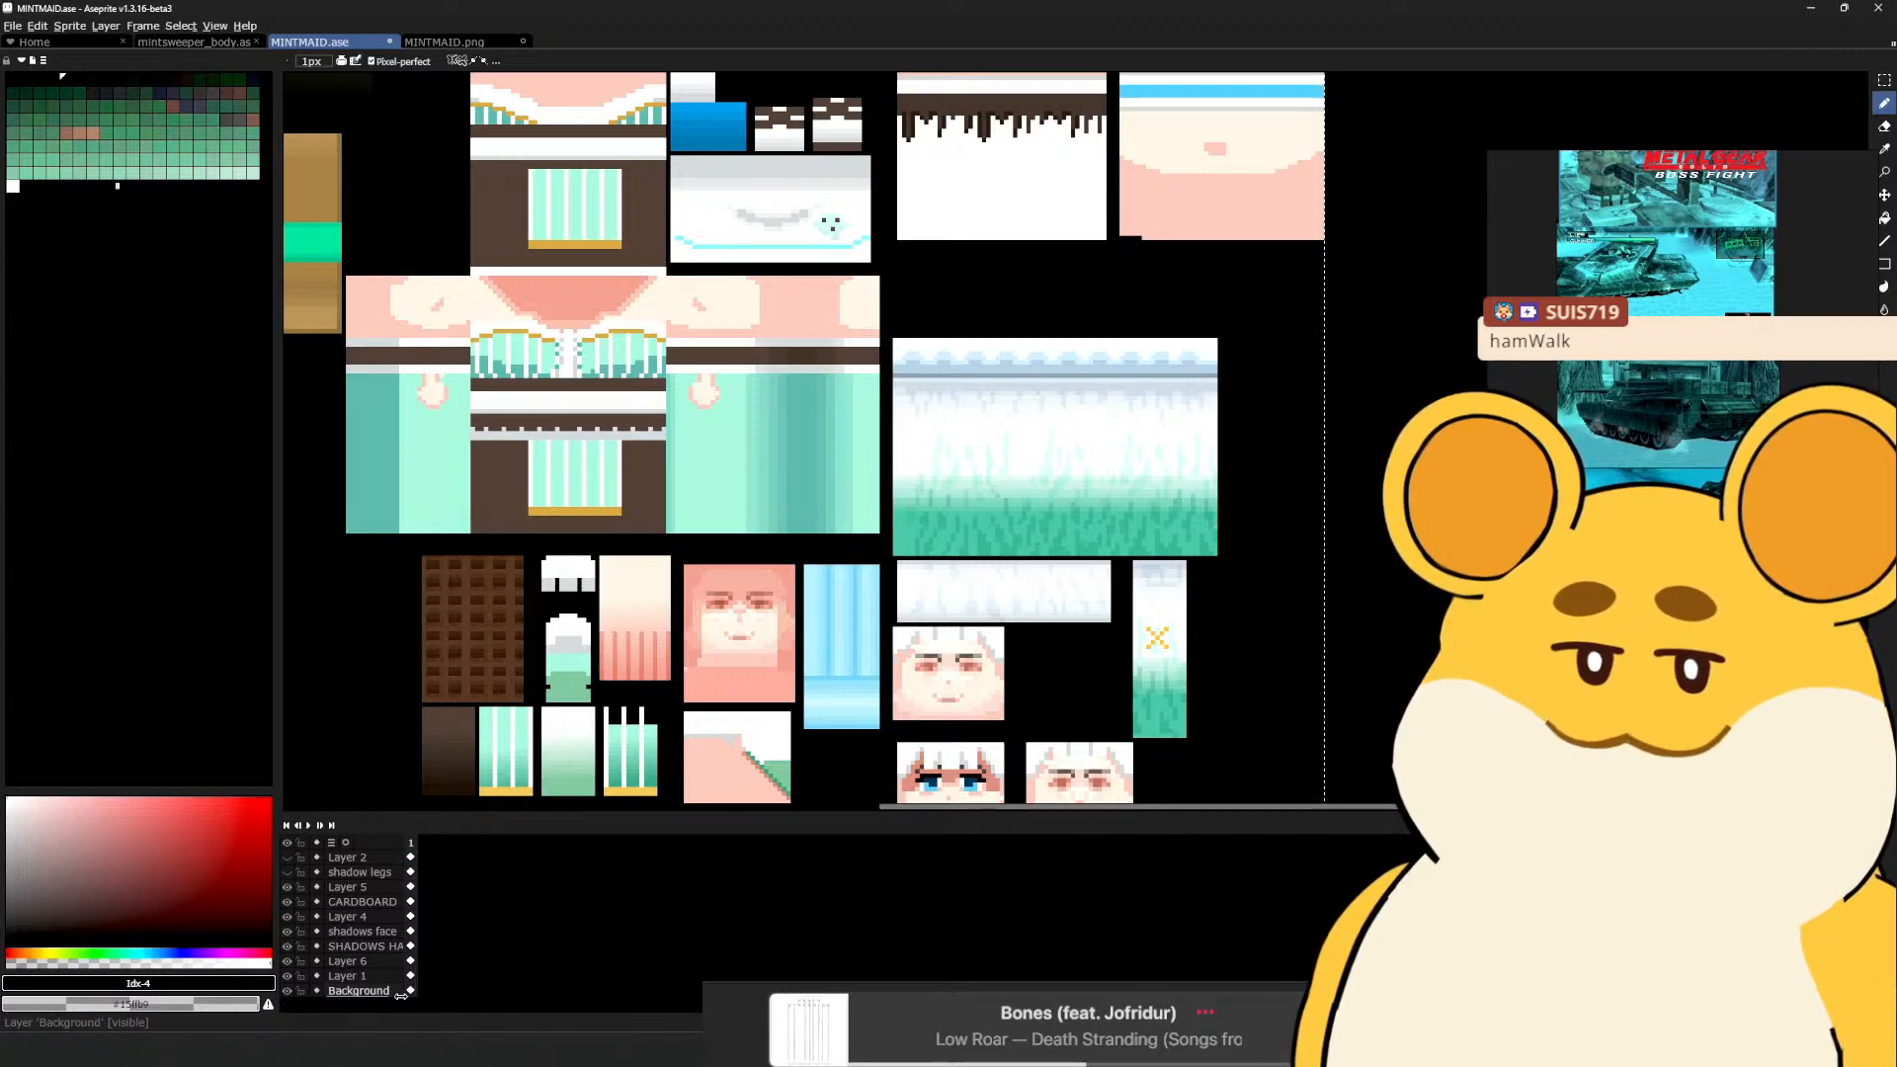
scroll(376, 918, "up", 1)
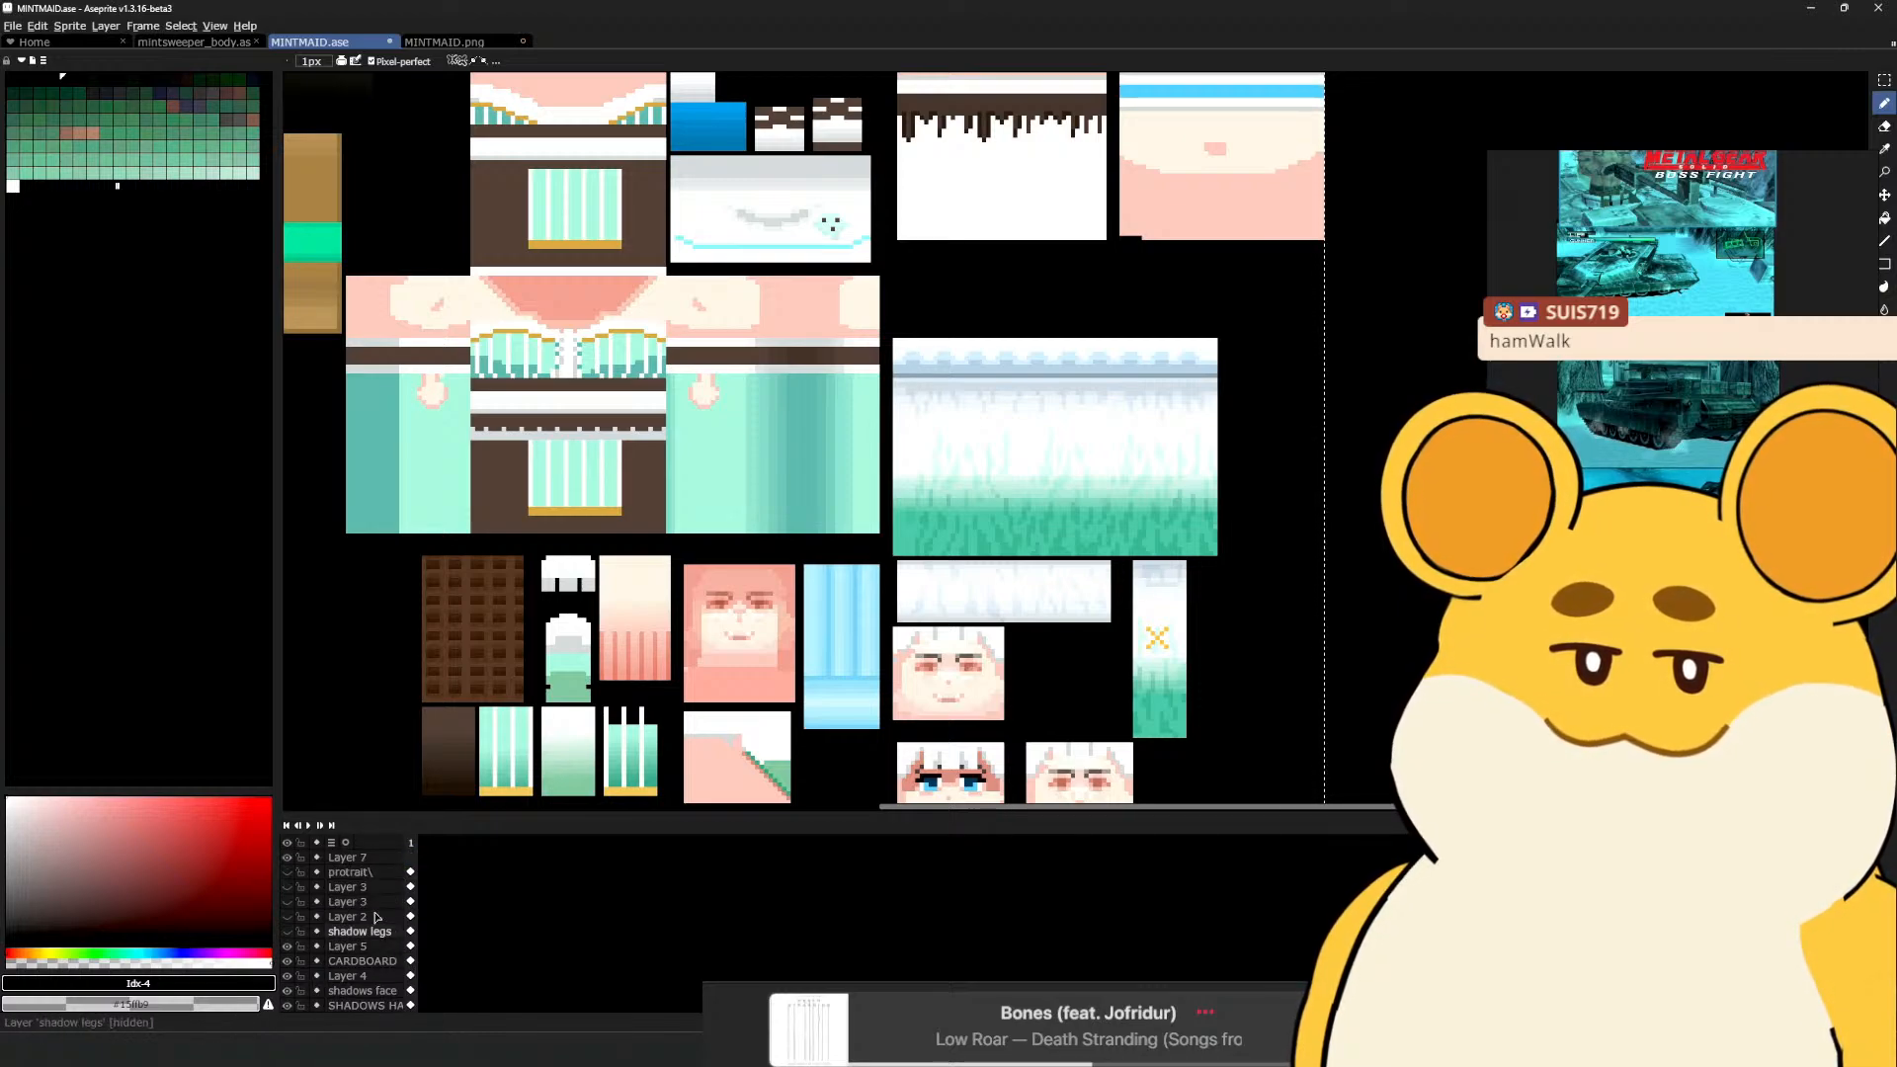
left_click(409, 857)
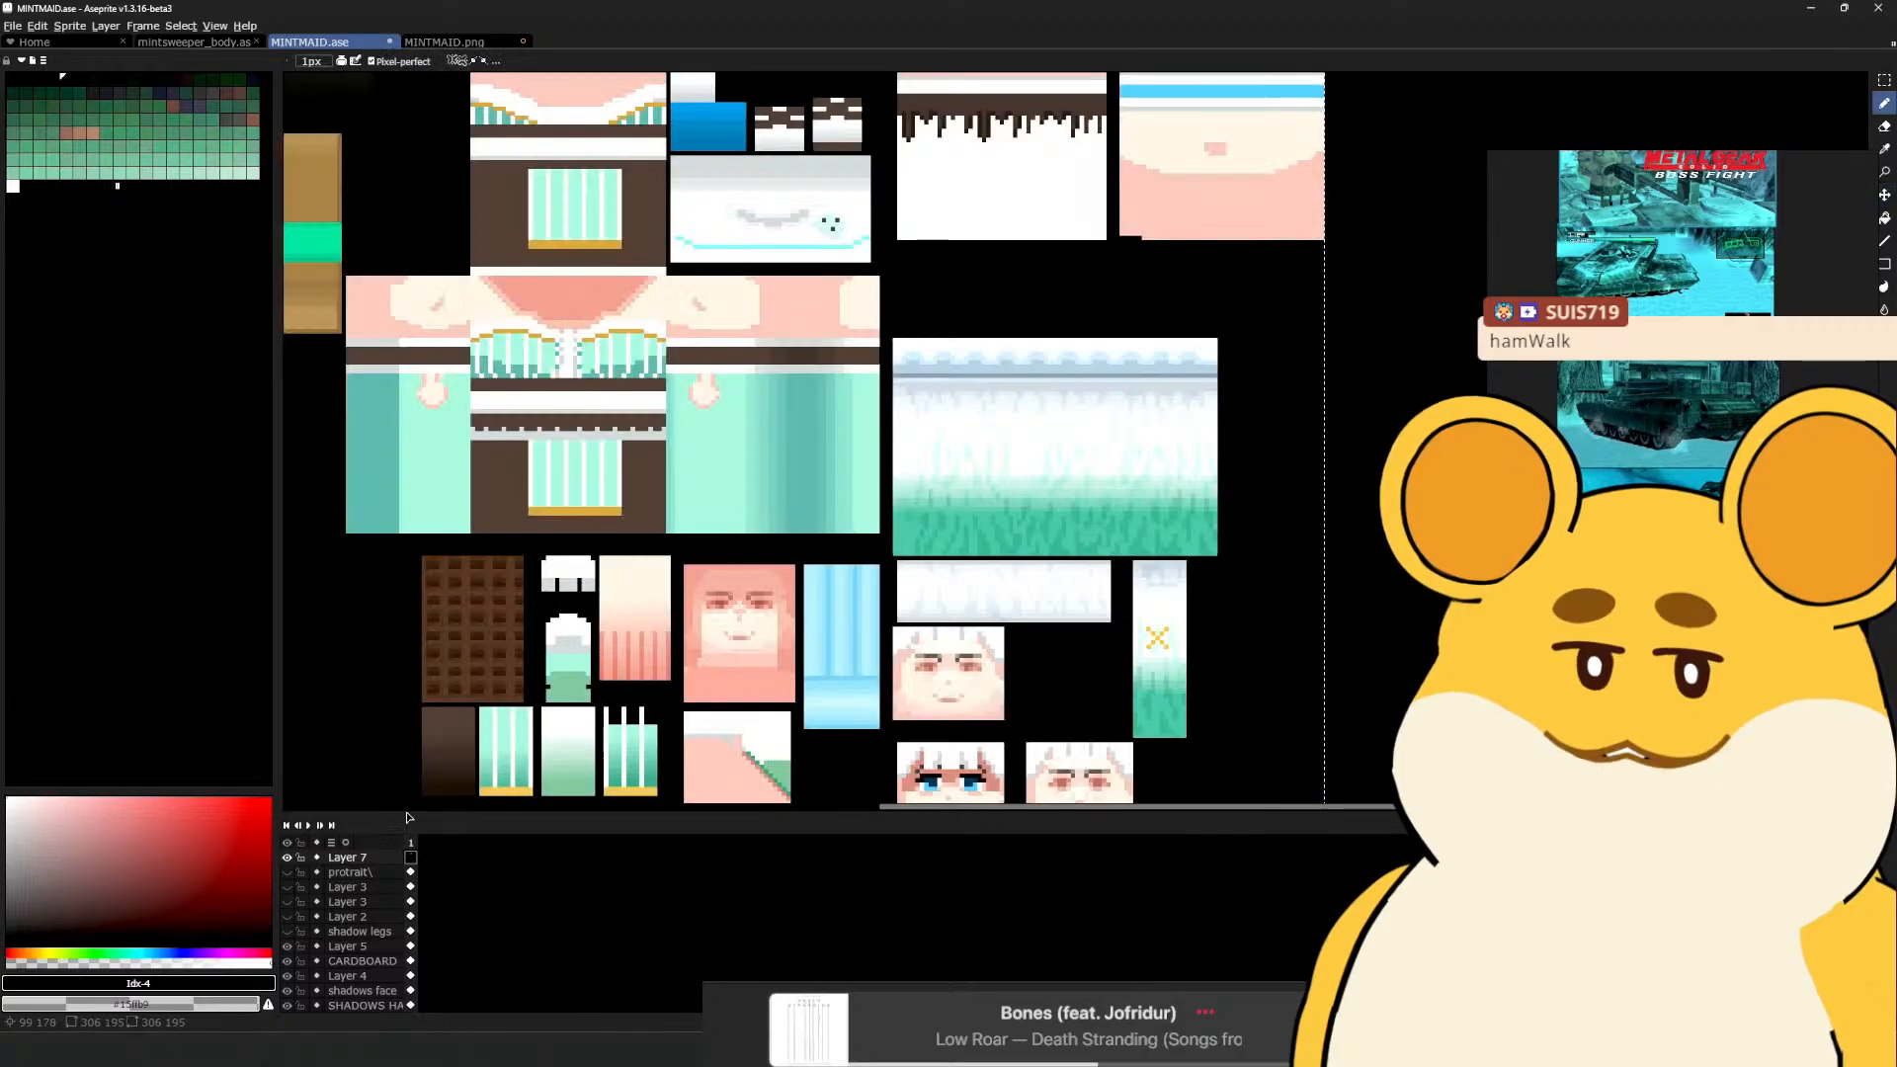
scroll(408, 818, "down", 1)
key("m")
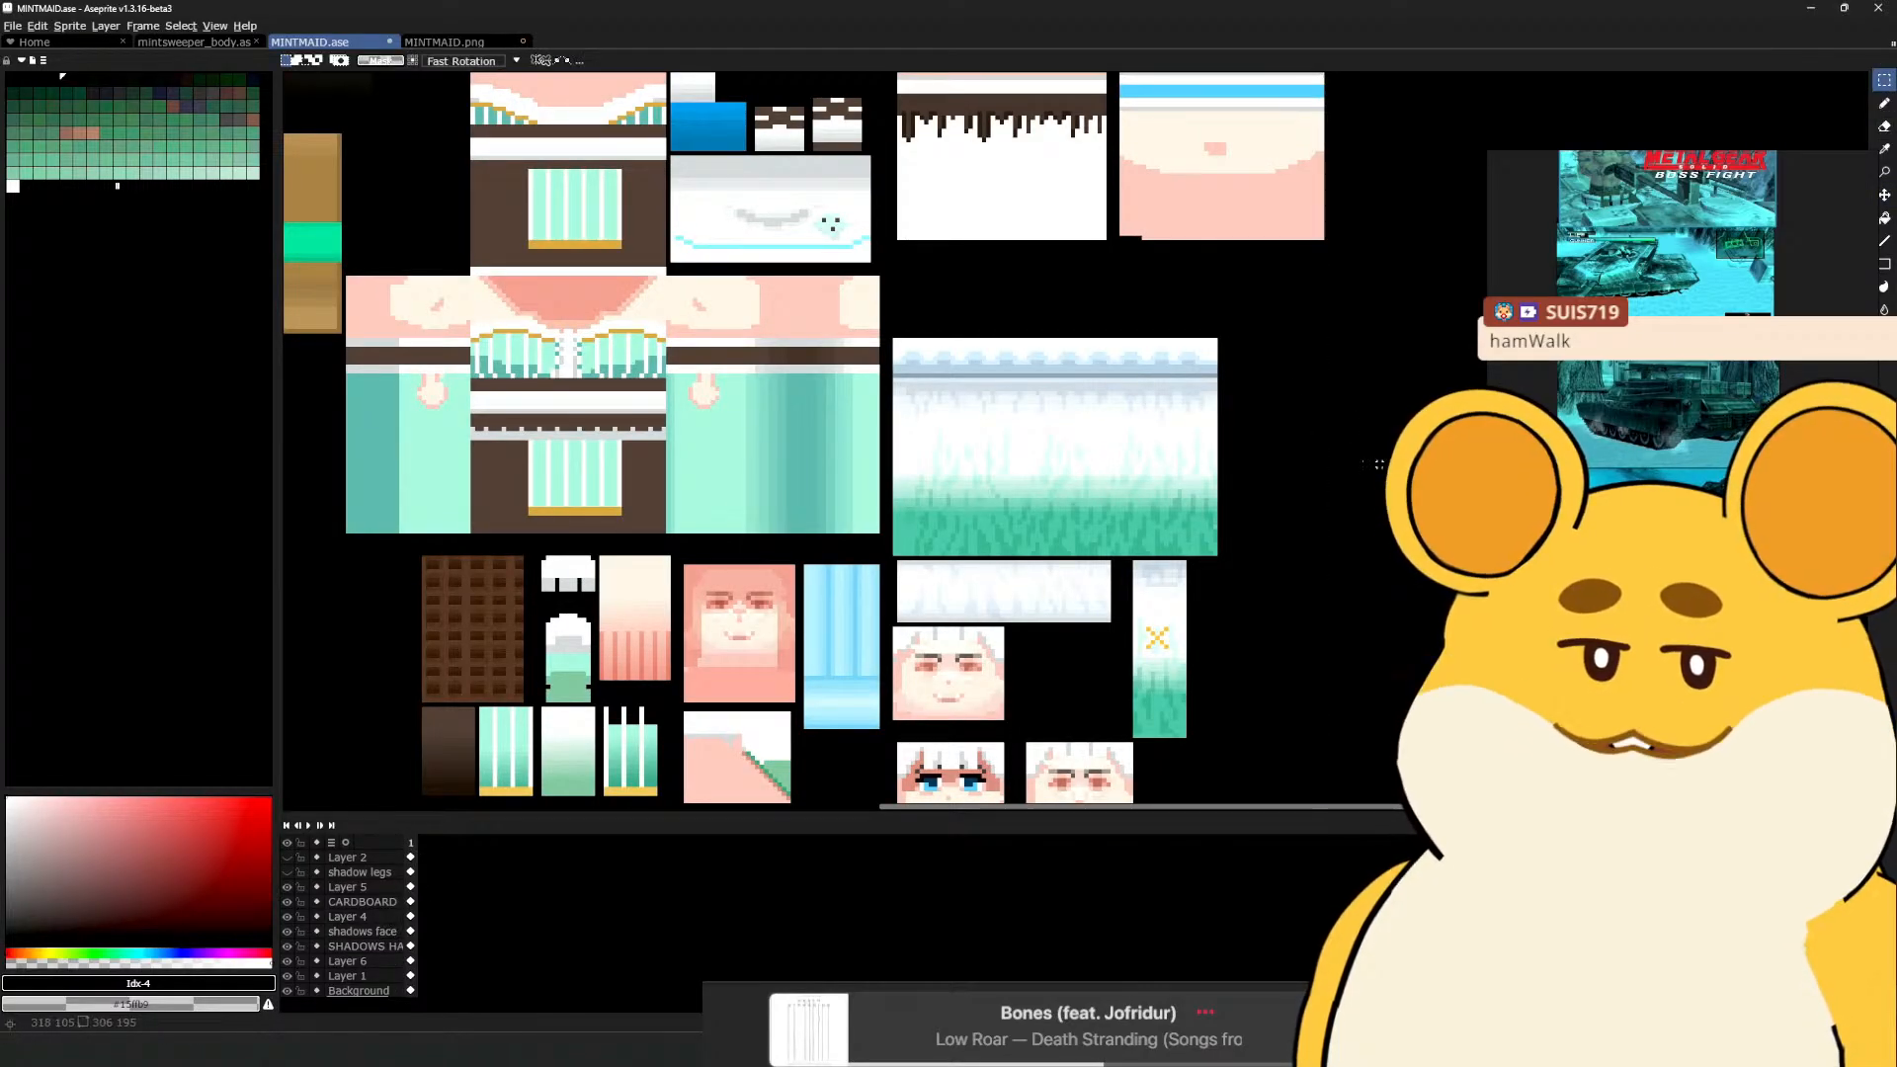
Toggle the shadow legs layer's visibility and examine the complete MINTMAID.ase texture sheet
scroll(327, 892, "up", 1)
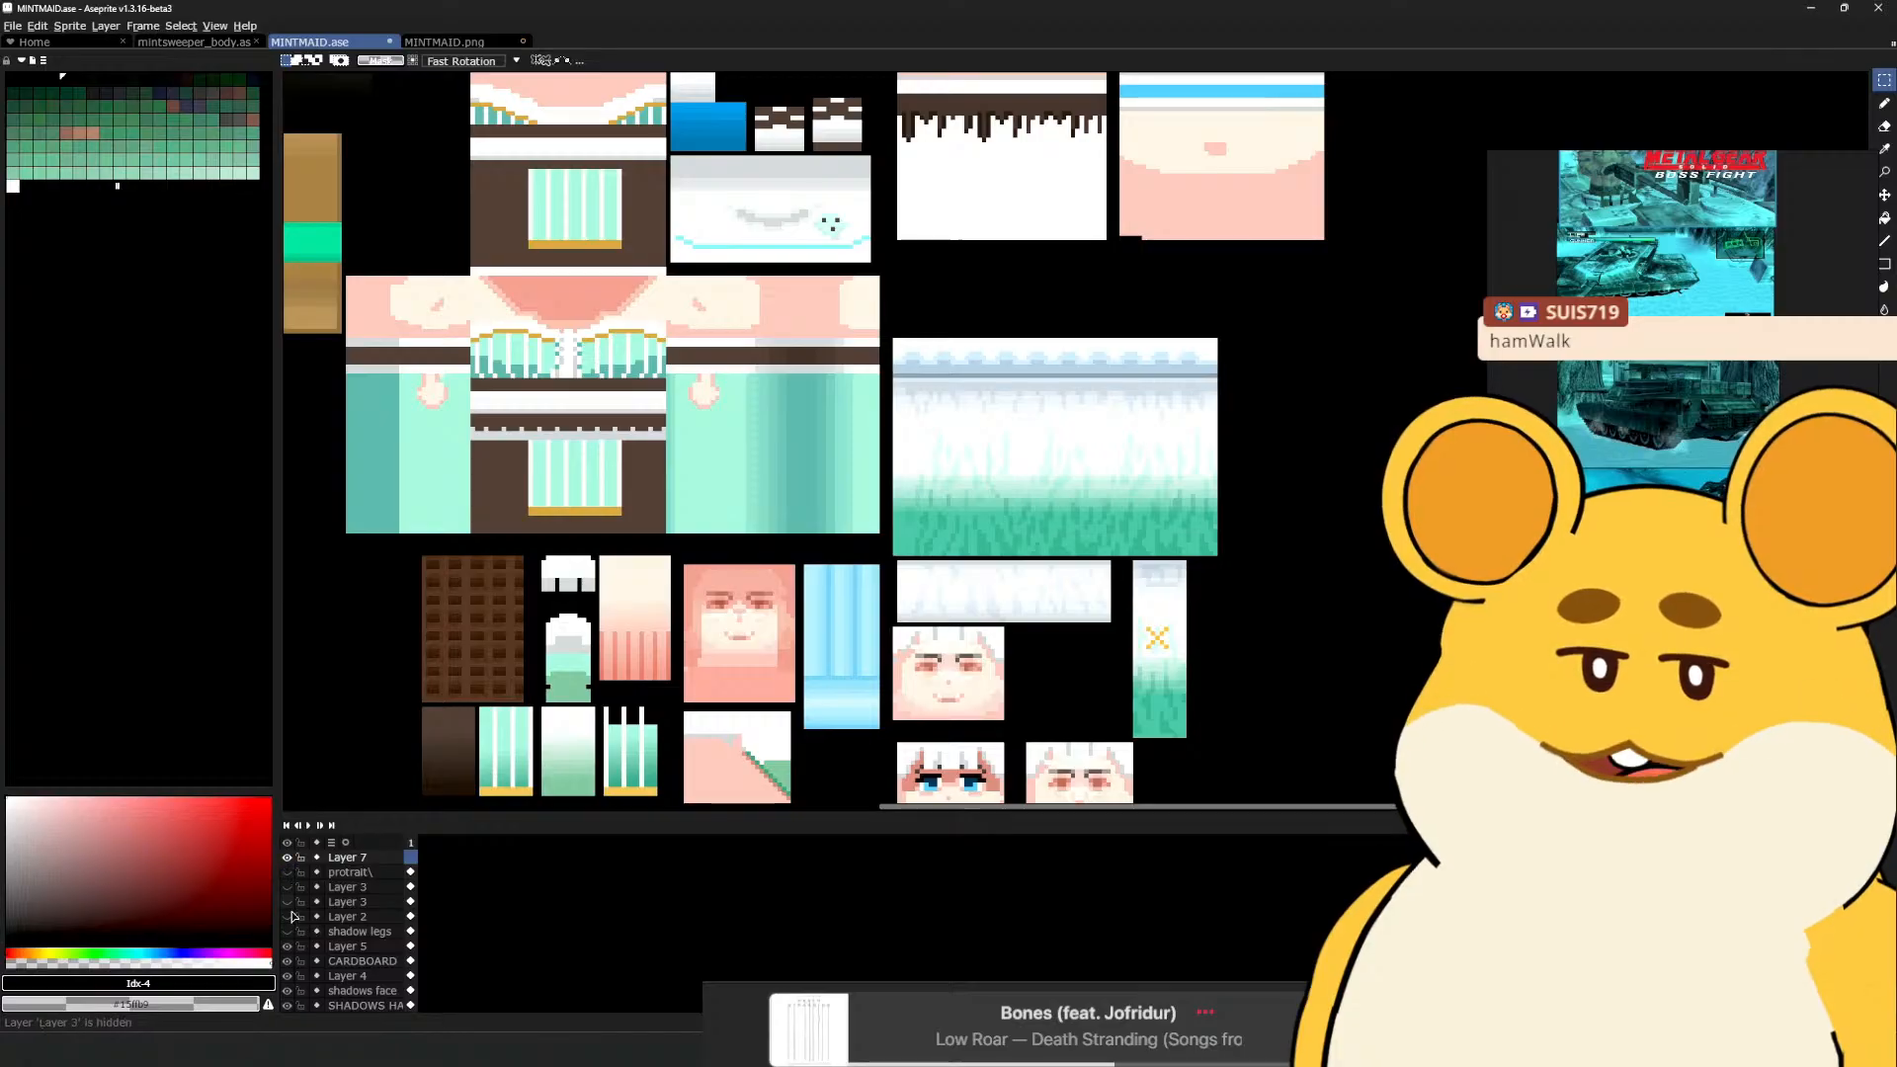
left_click(288, 932)
left_click(289, 933)
scroll(859, 537, "down", 1)
left_click_drag(859, 536, 920, 584)
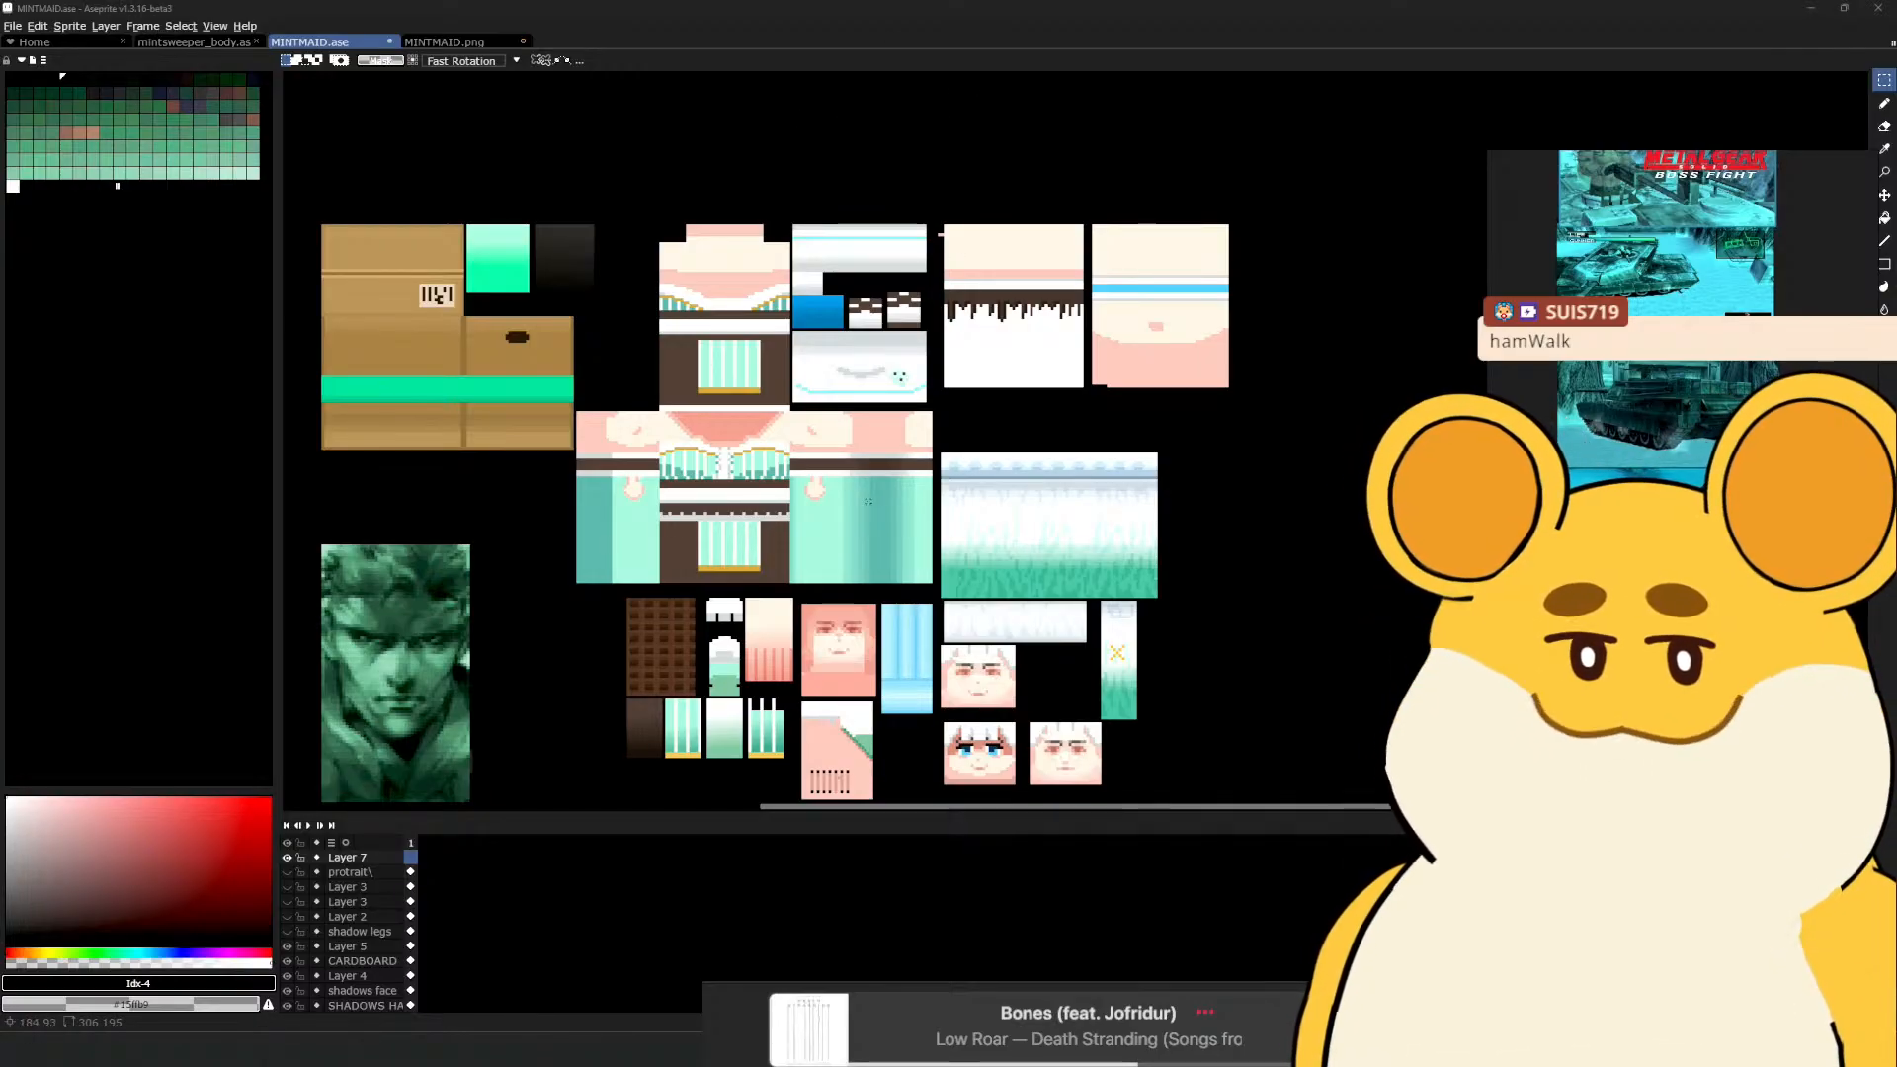
Compare with MINTMAID.png and close MINTMAID.ase without saving its changes
left_click(472, 42)
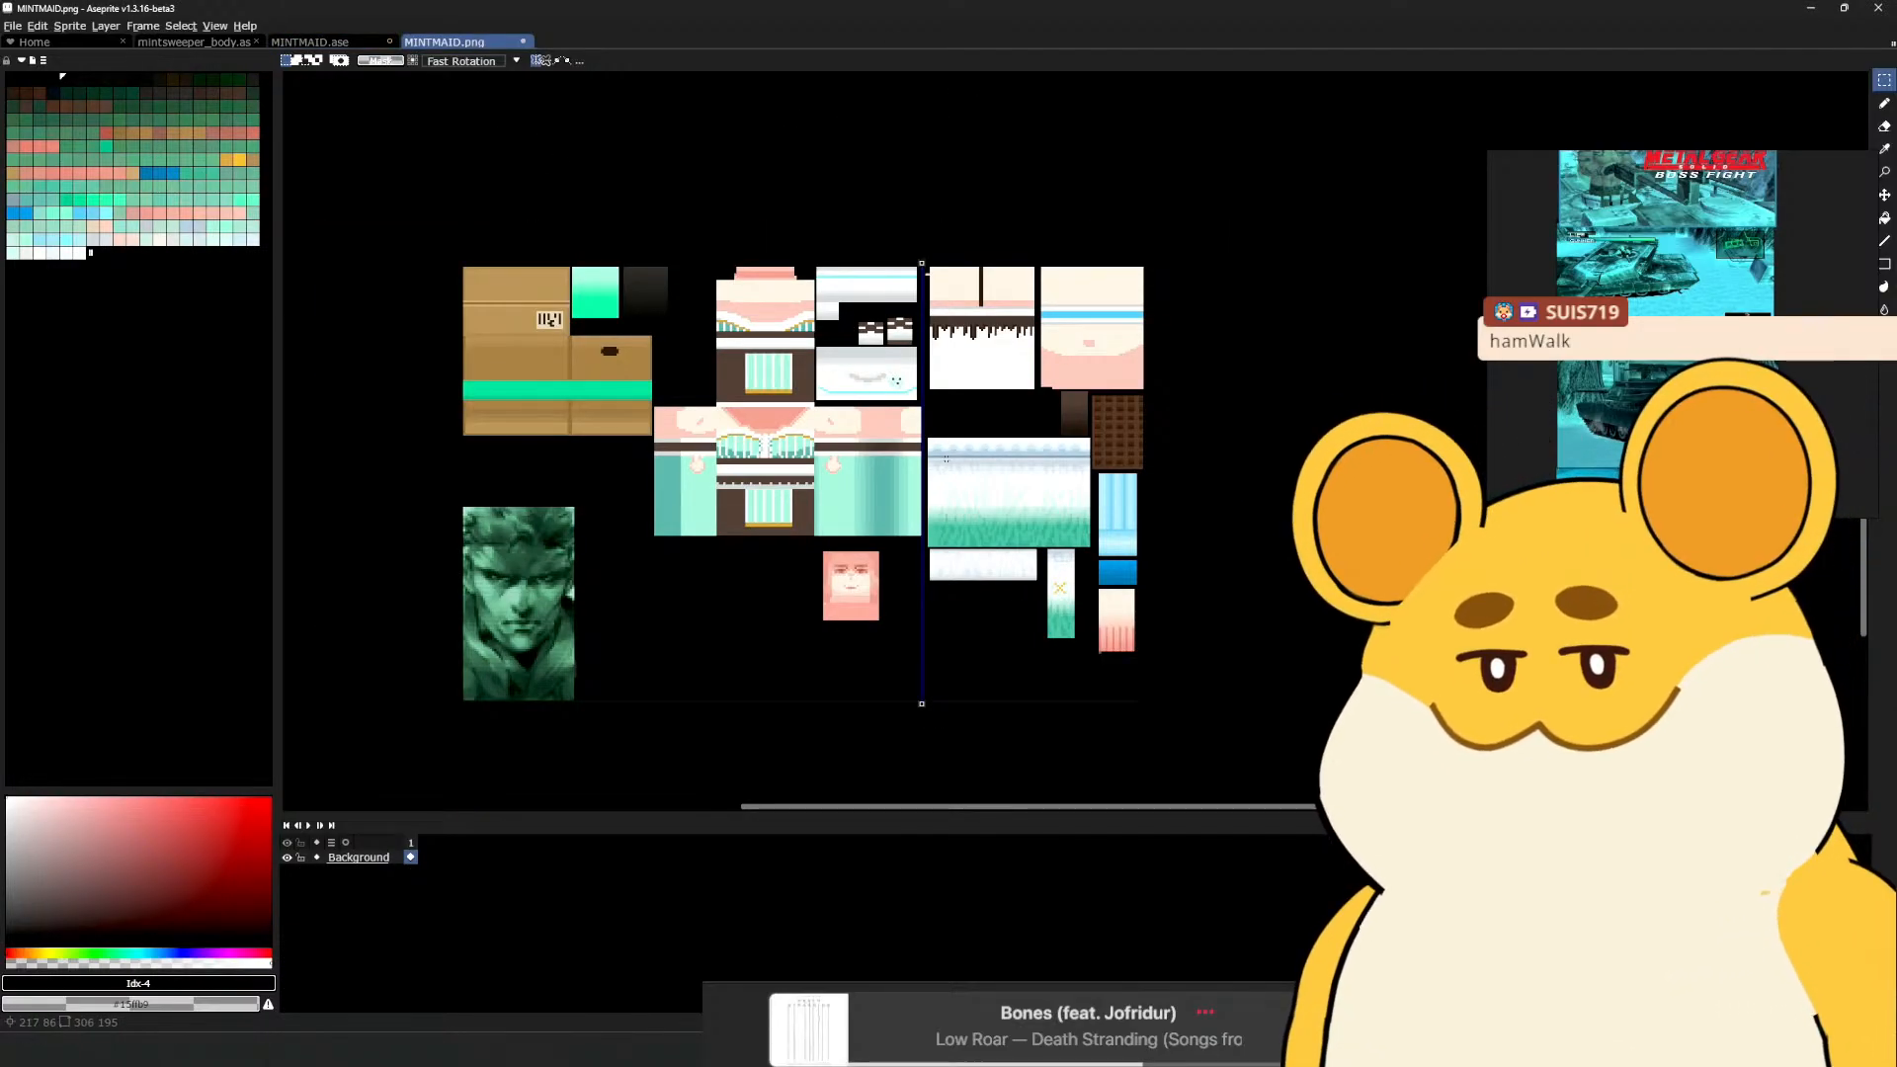
left_click(388, 43)
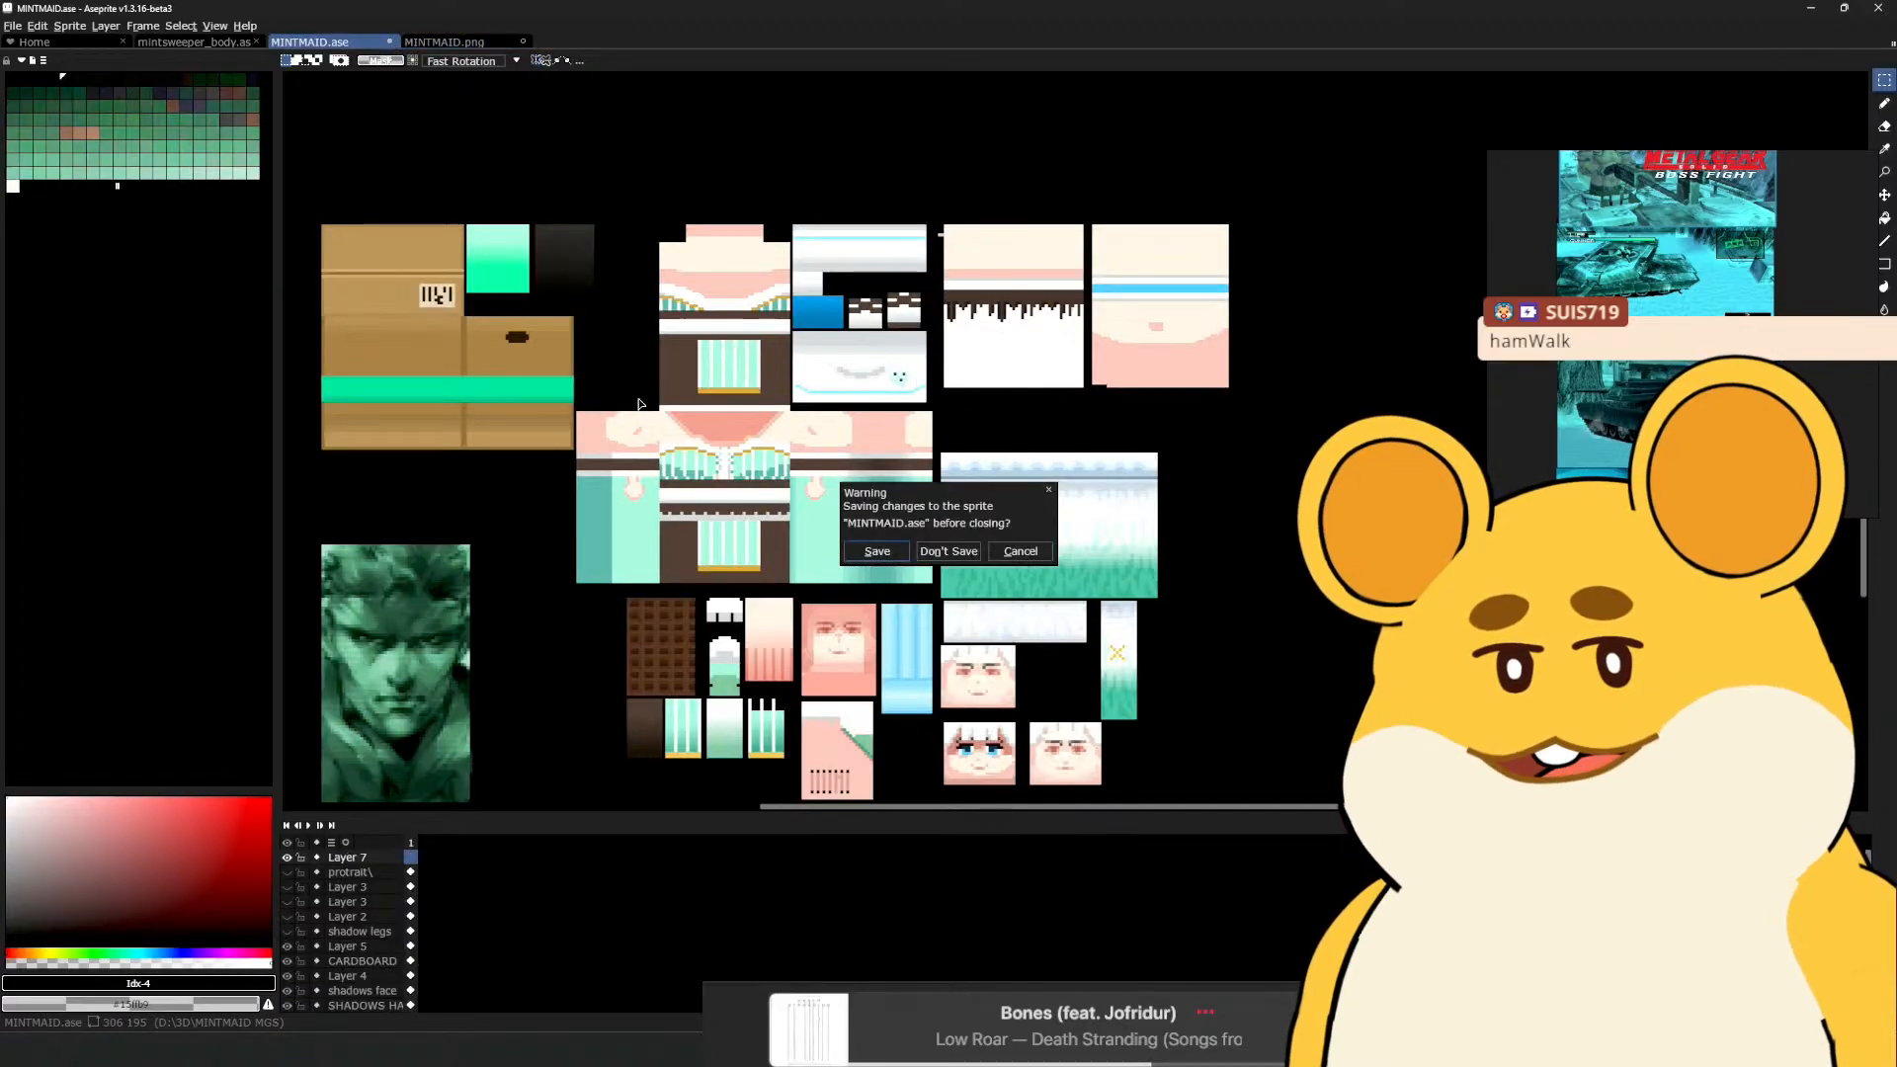
left_click(973, 546)
scroll(576, 321, "up", 2)
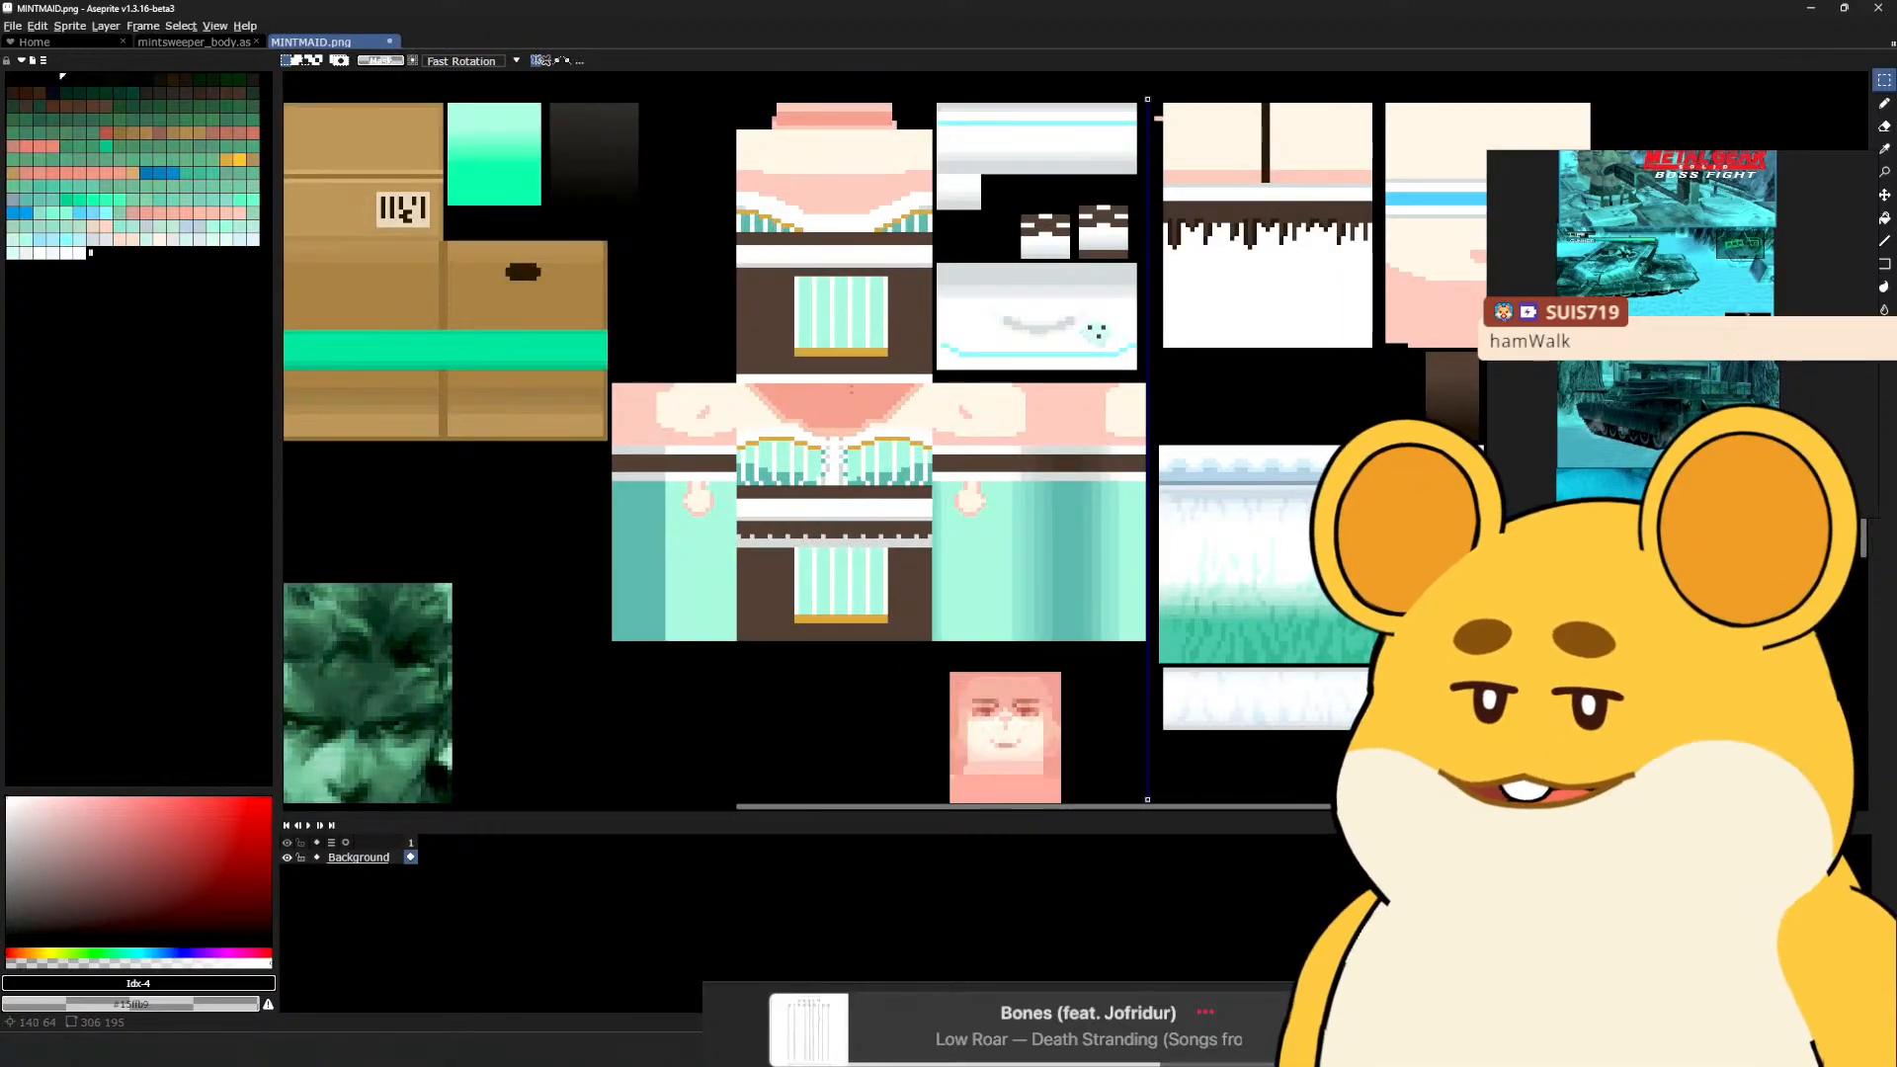
Examine the mintsweeper_body.ase texture and compare it with the MINTMAID.png sheet
left_click(195, 42)
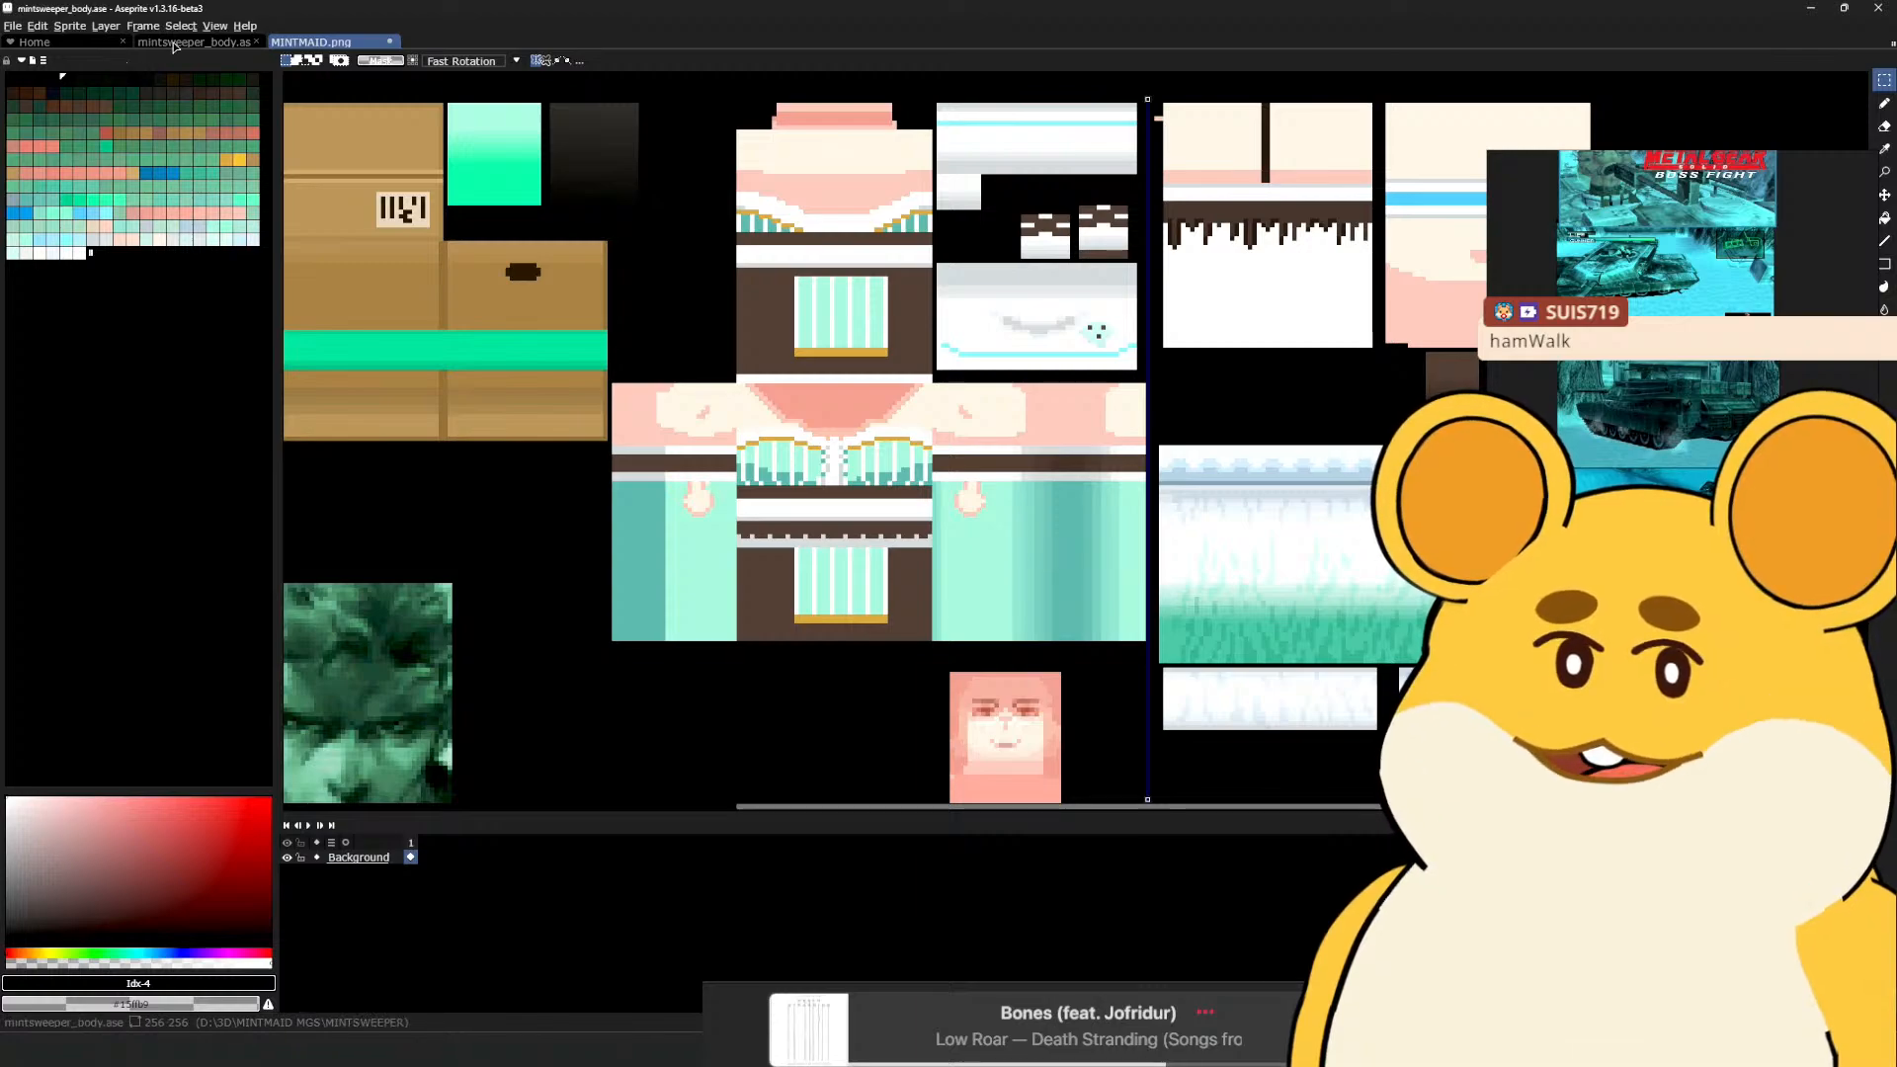
scroll(711, 303, "down", 1)
left_click_drag(741, 400, 830, 398)
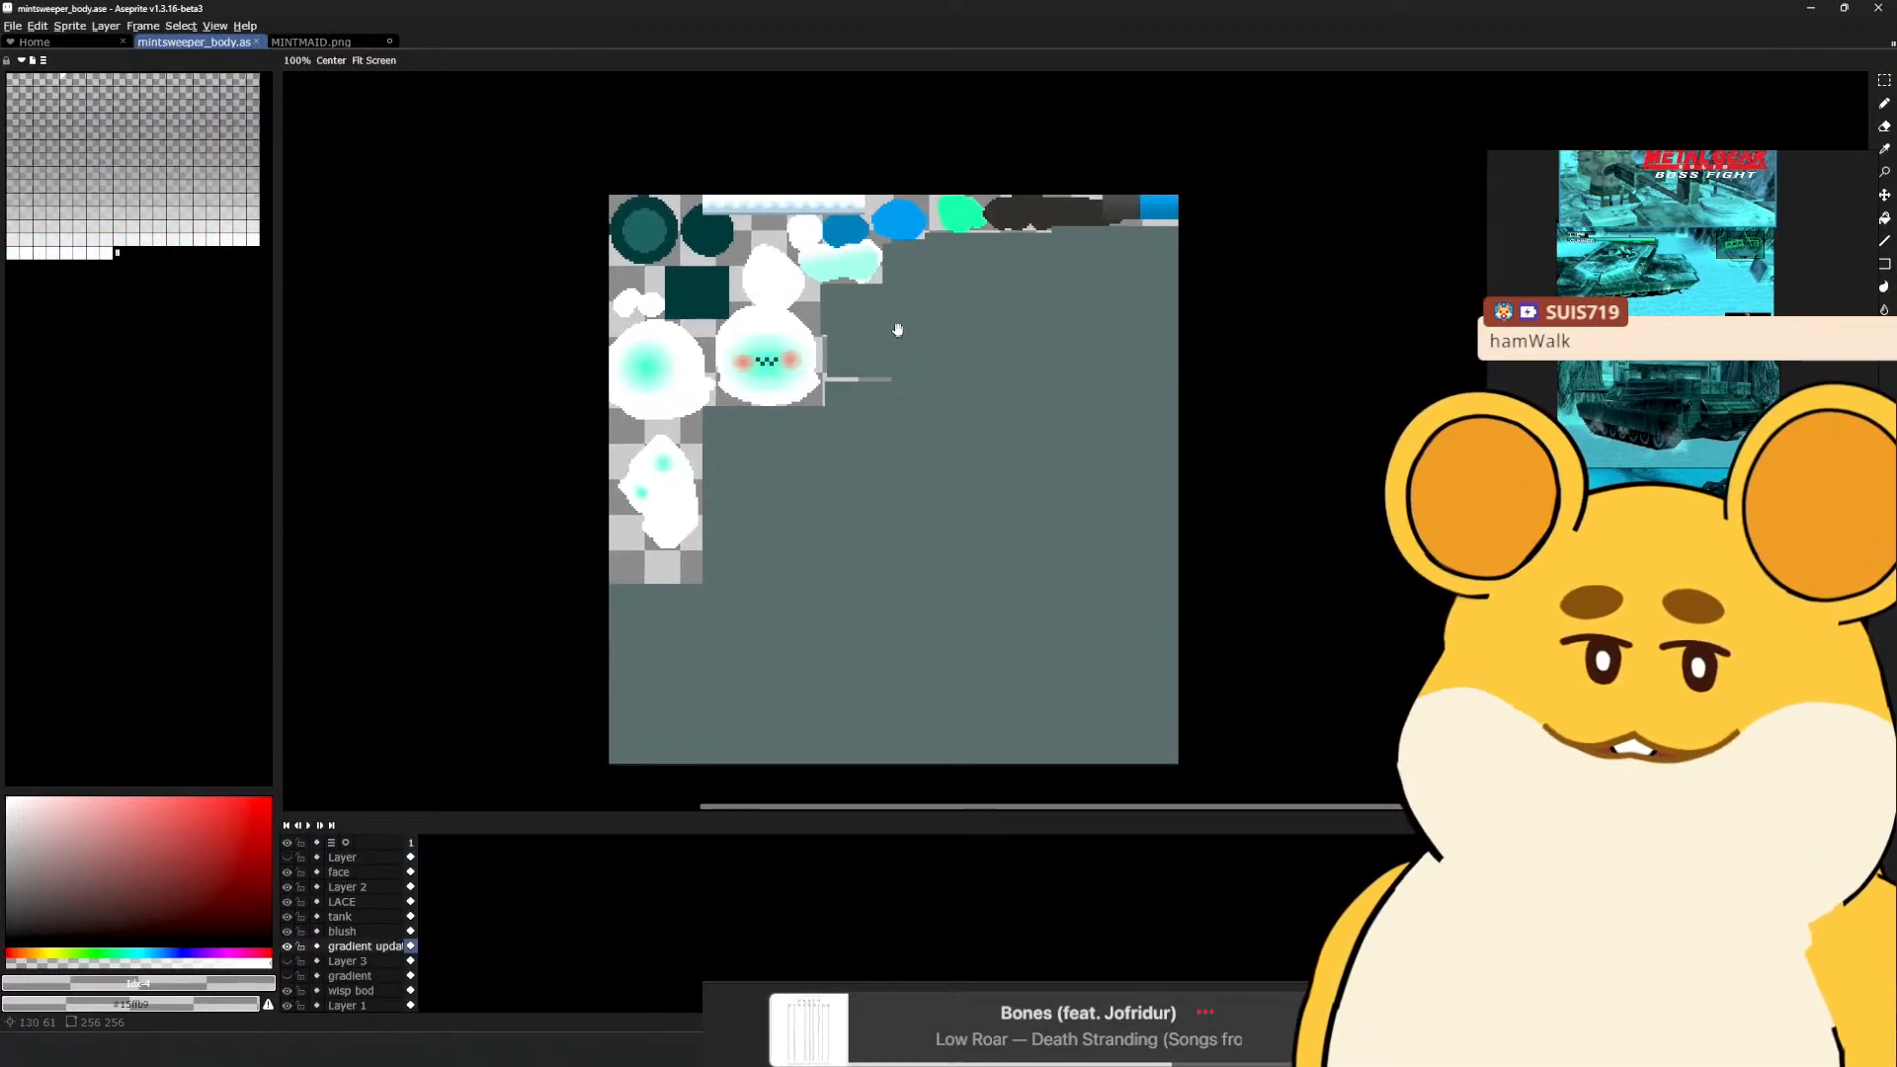
left_click_drag(940, 329, 902, 342)
scroll(903, 342, "up", 2)
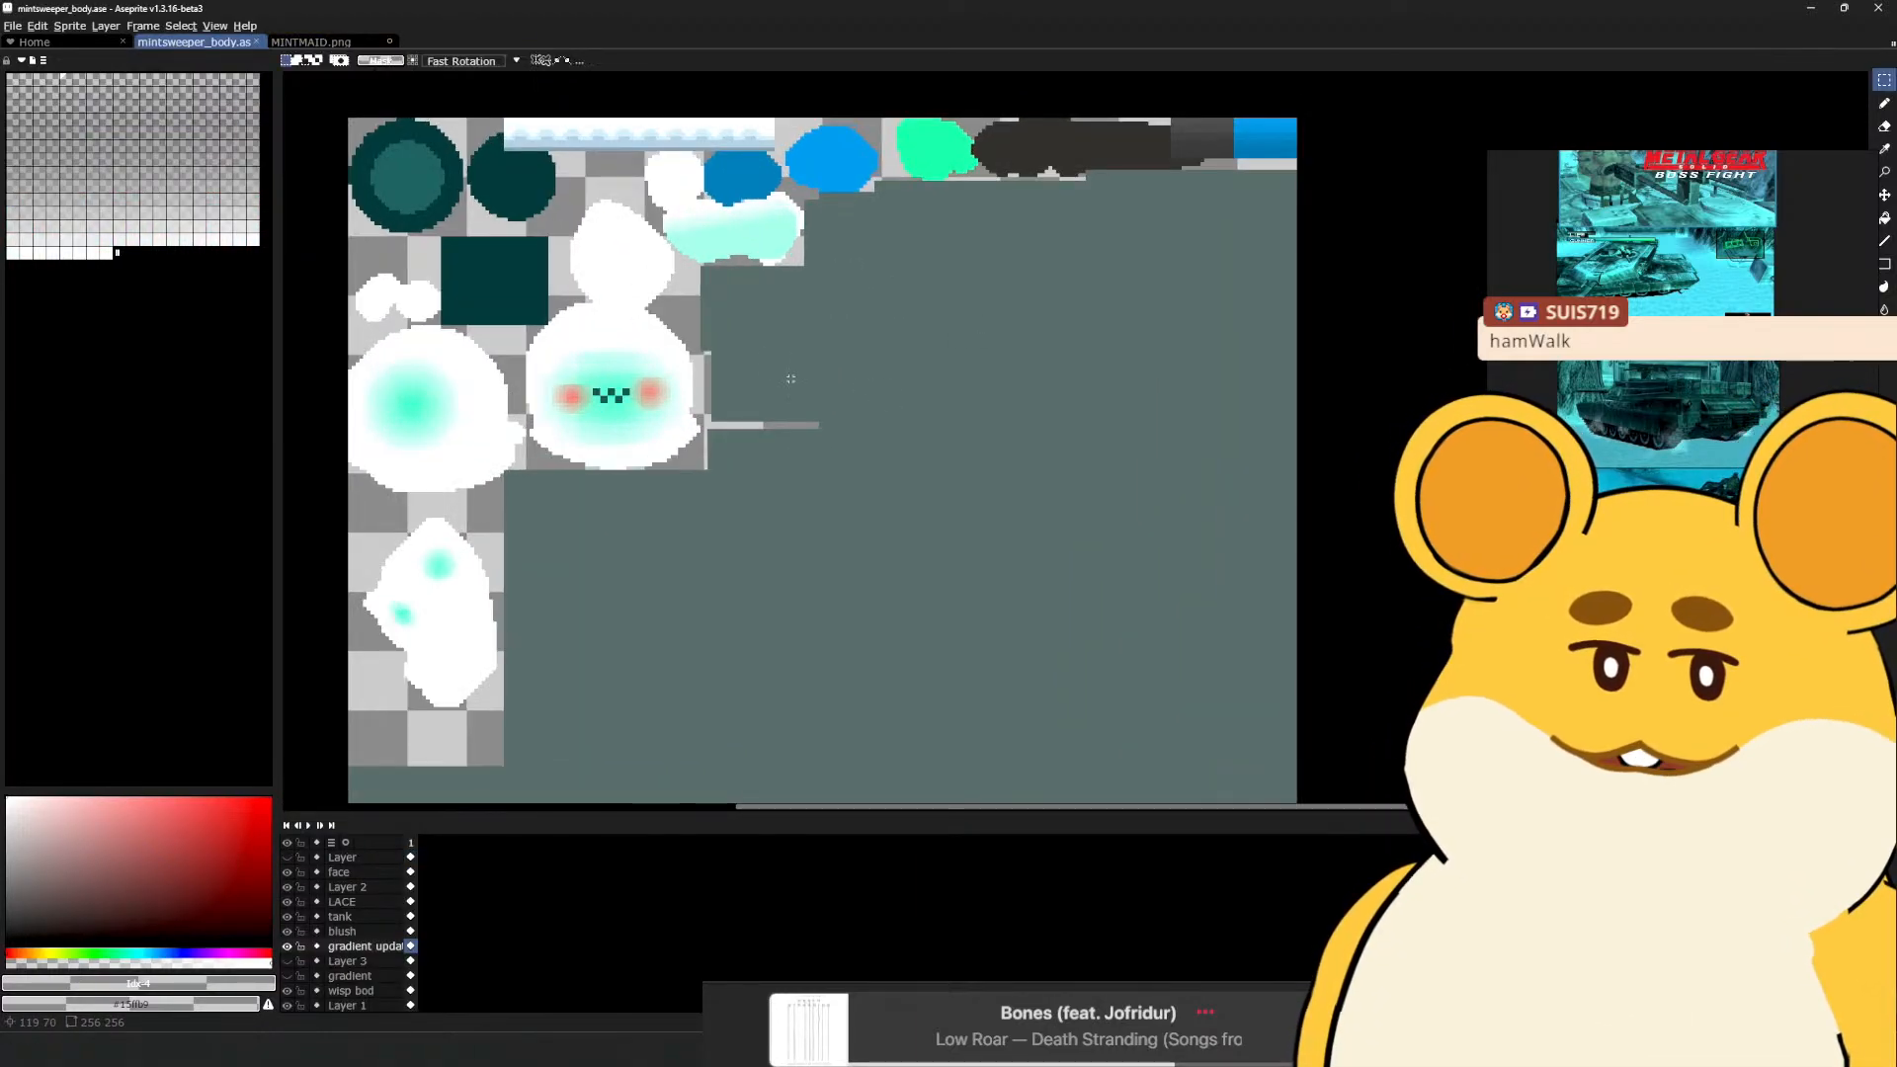
left_click(331, 41)
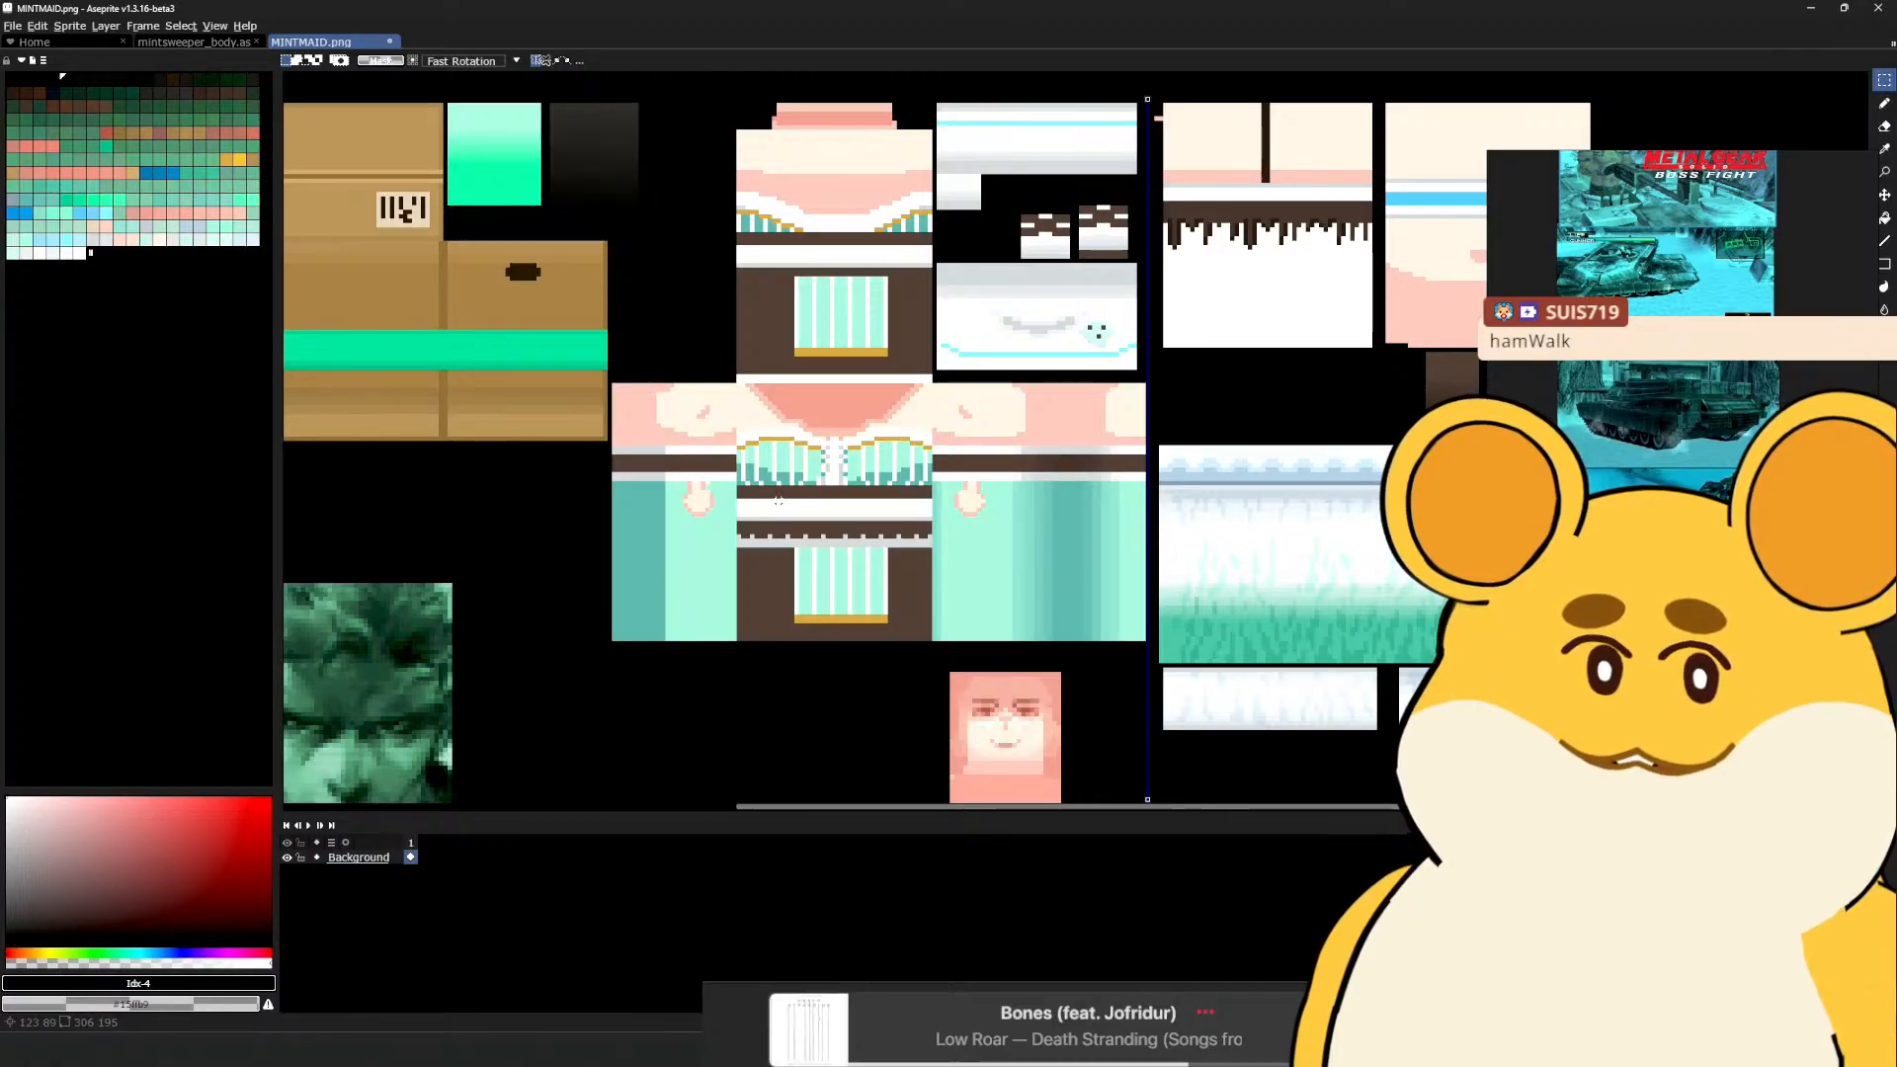
Add a new layer above the face layer in mintsweeper_body.ase, name it TANK and keep it active
left_click(226, 42)
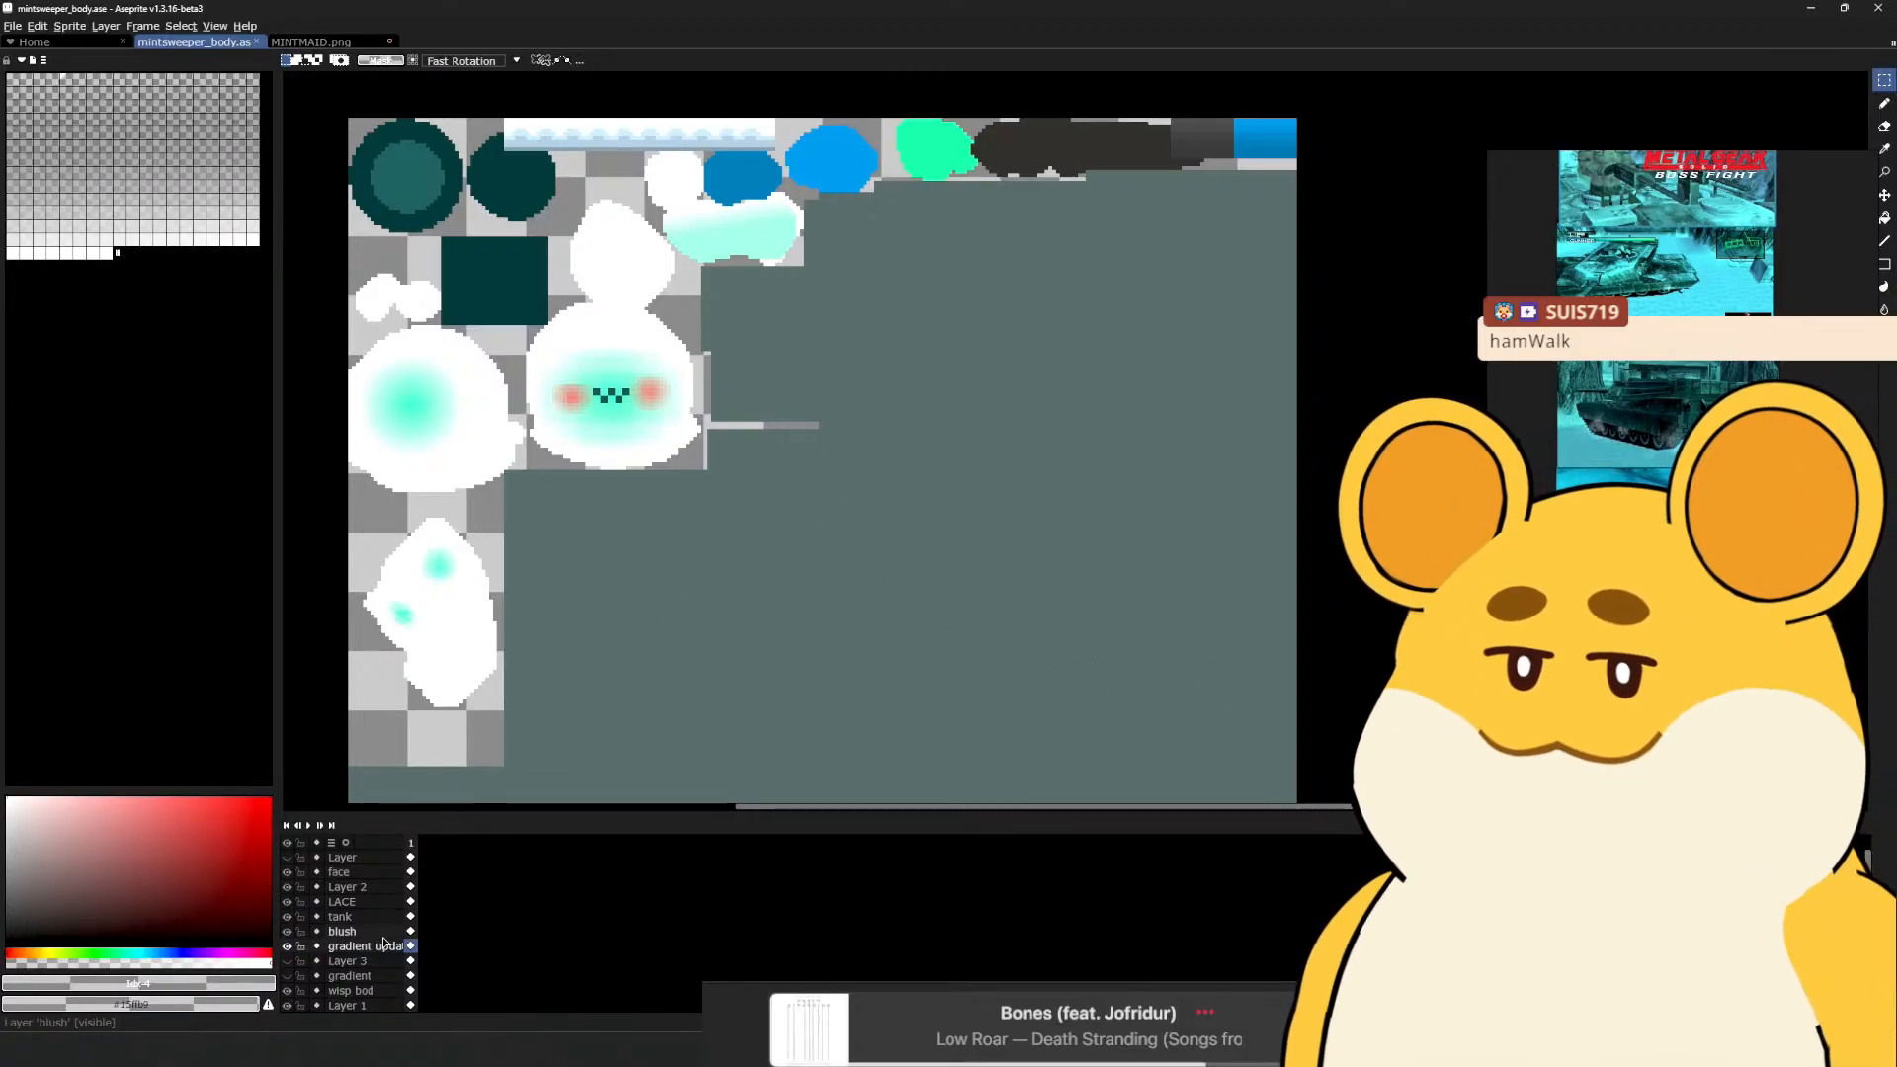
left_click(373, 872)
key("shift+n")
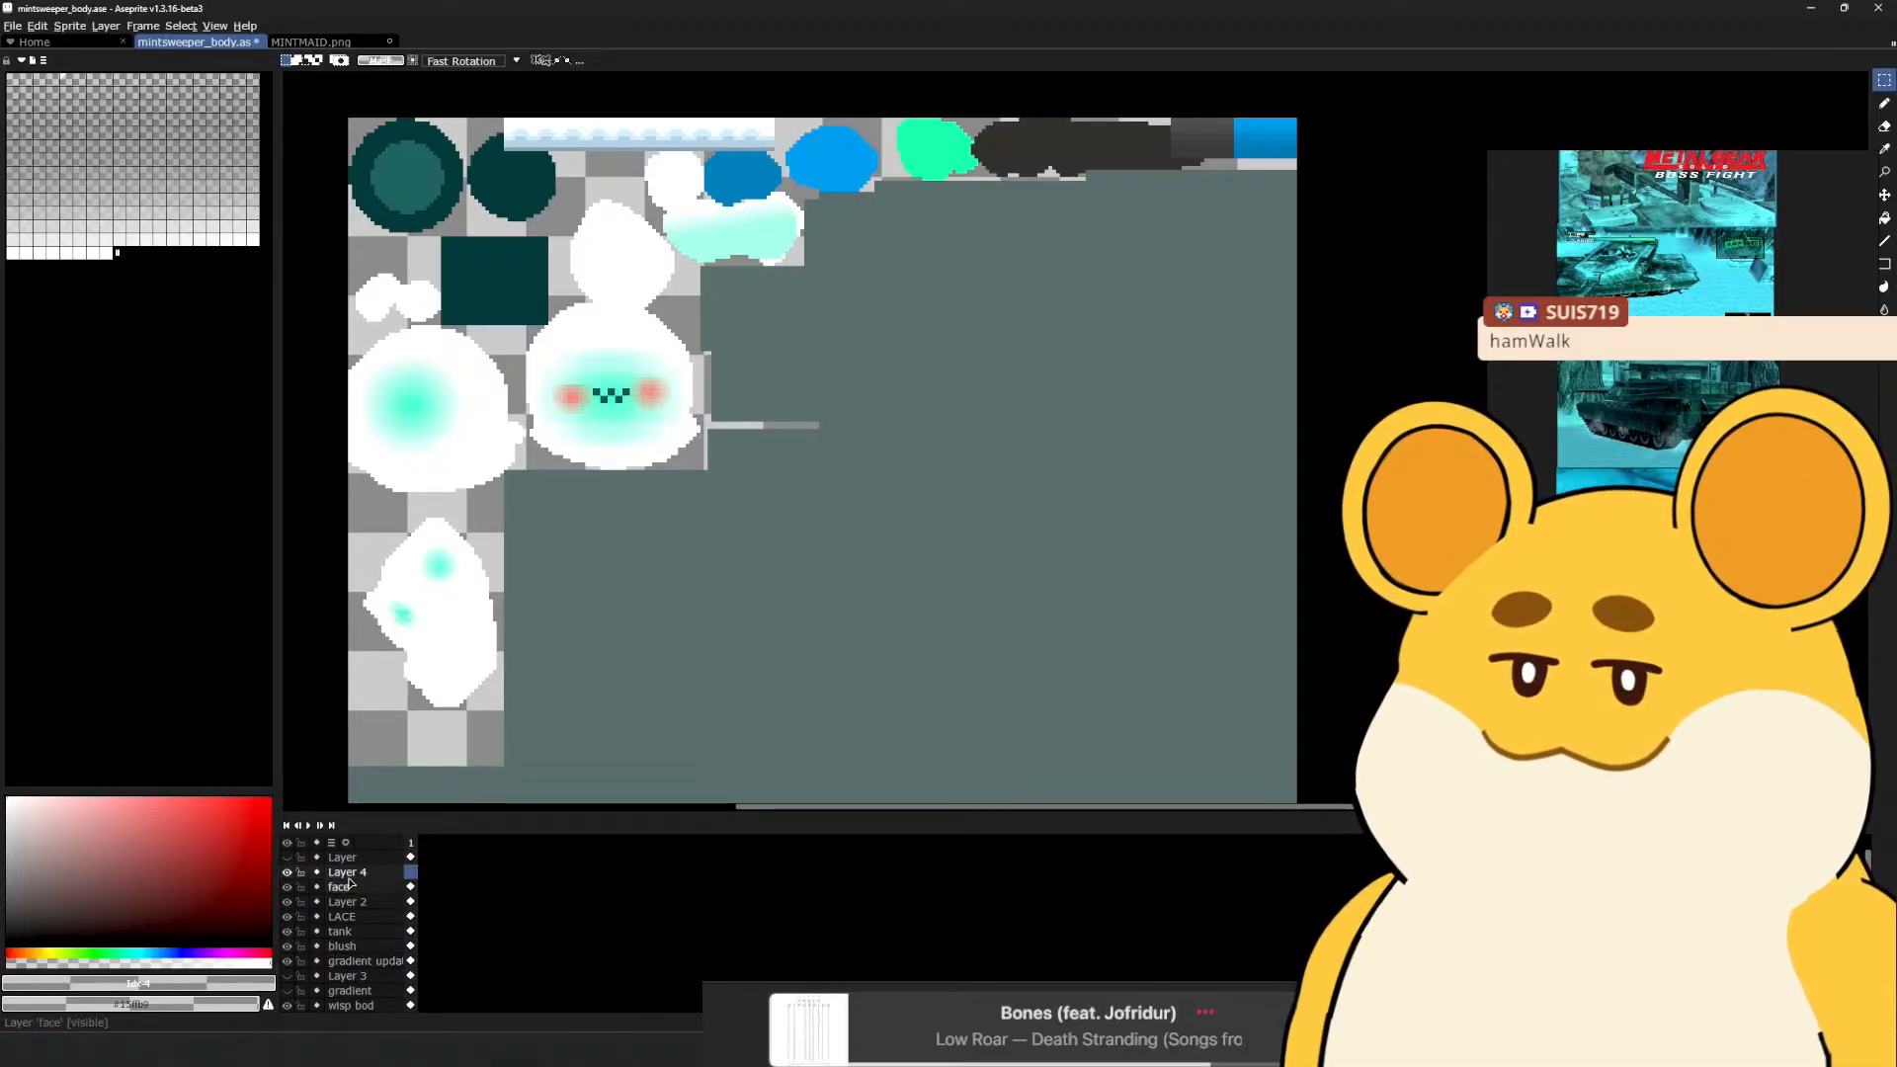
double_click(351, 873)
key("Return")
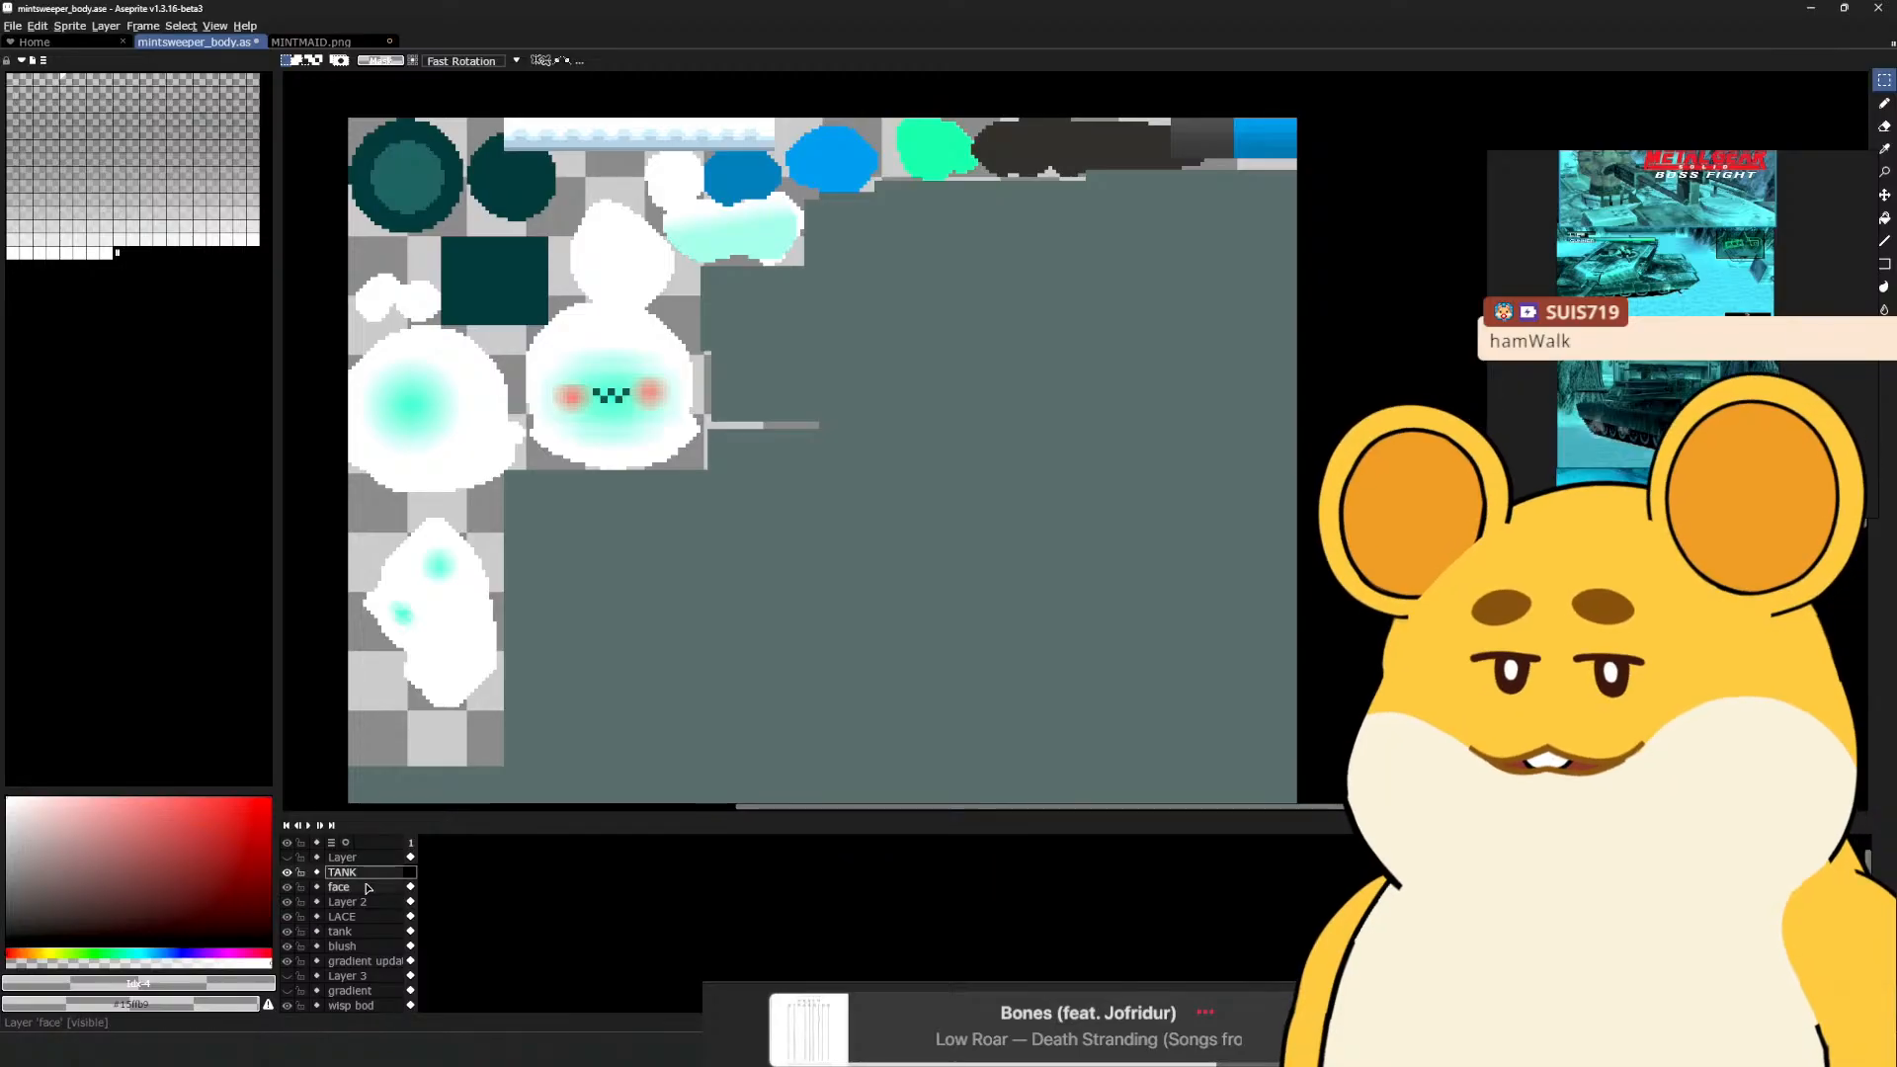
left_click(346, 887)
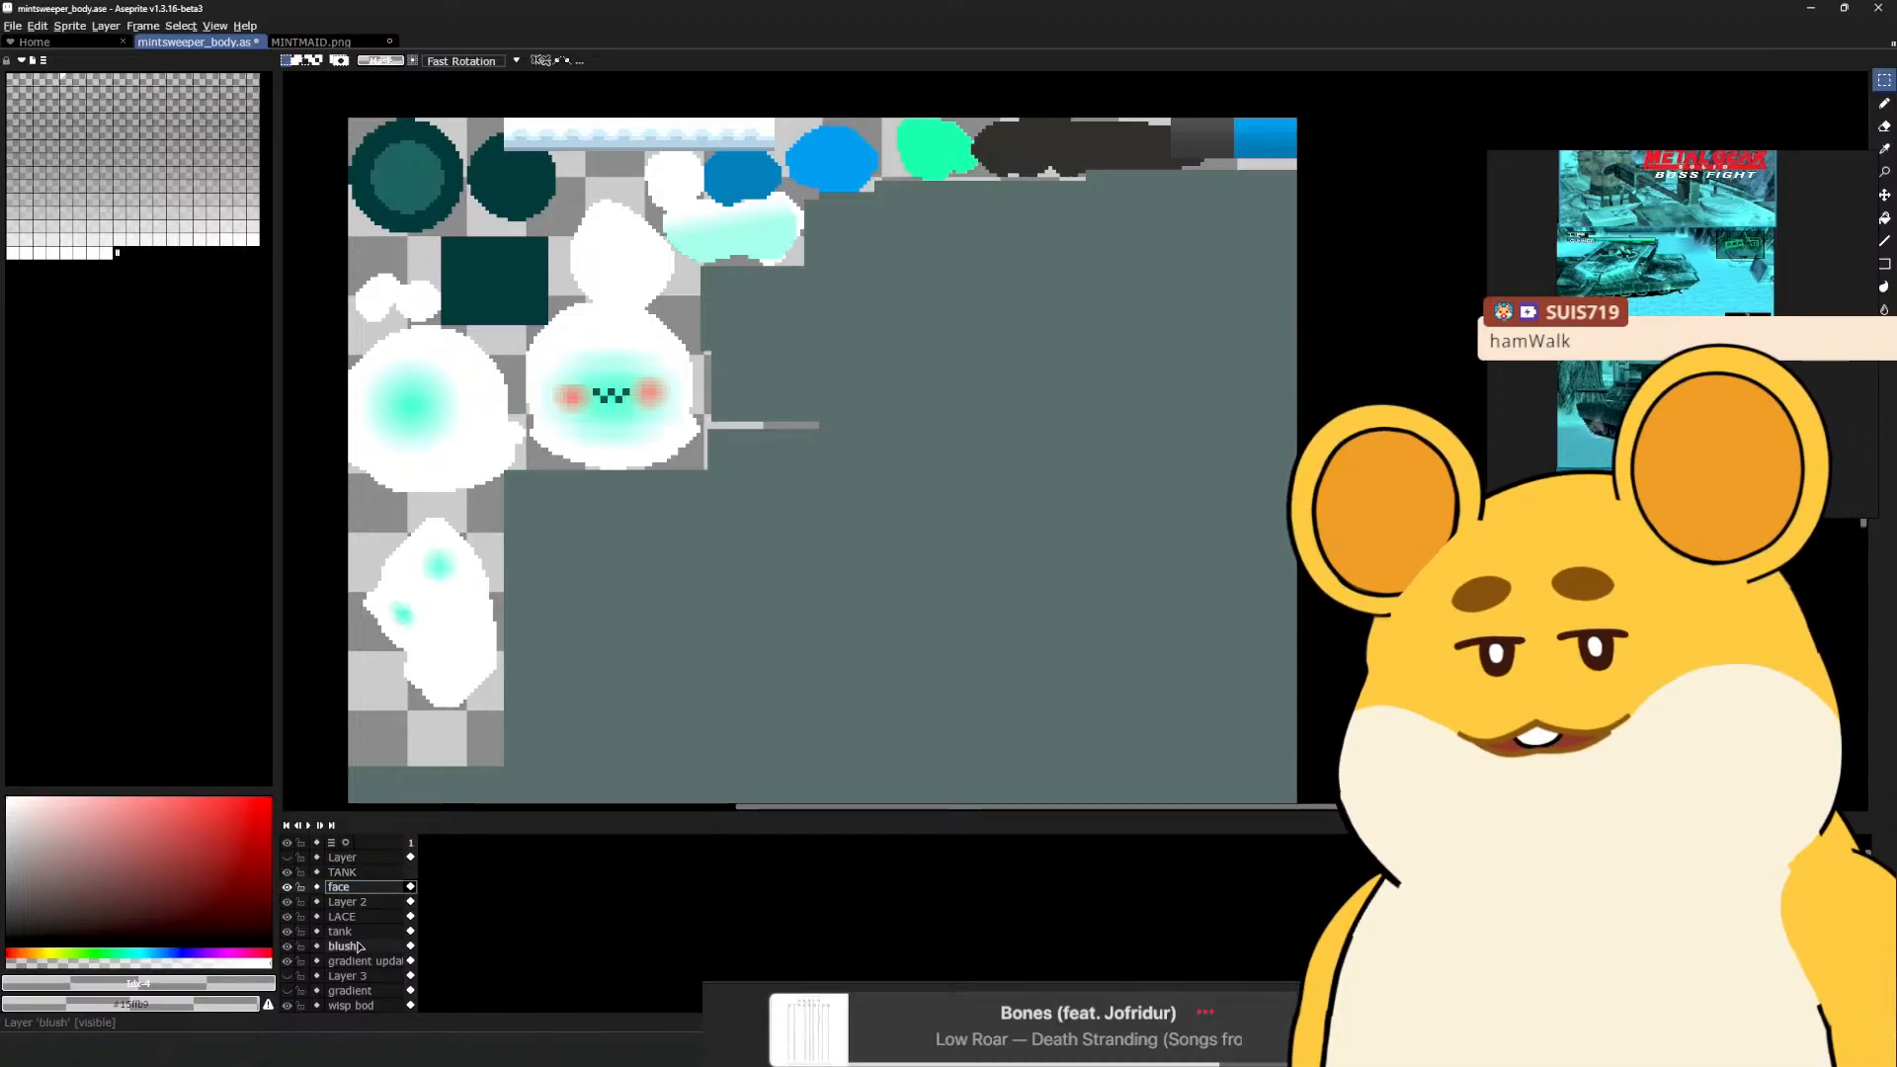
left_click(342, 872)
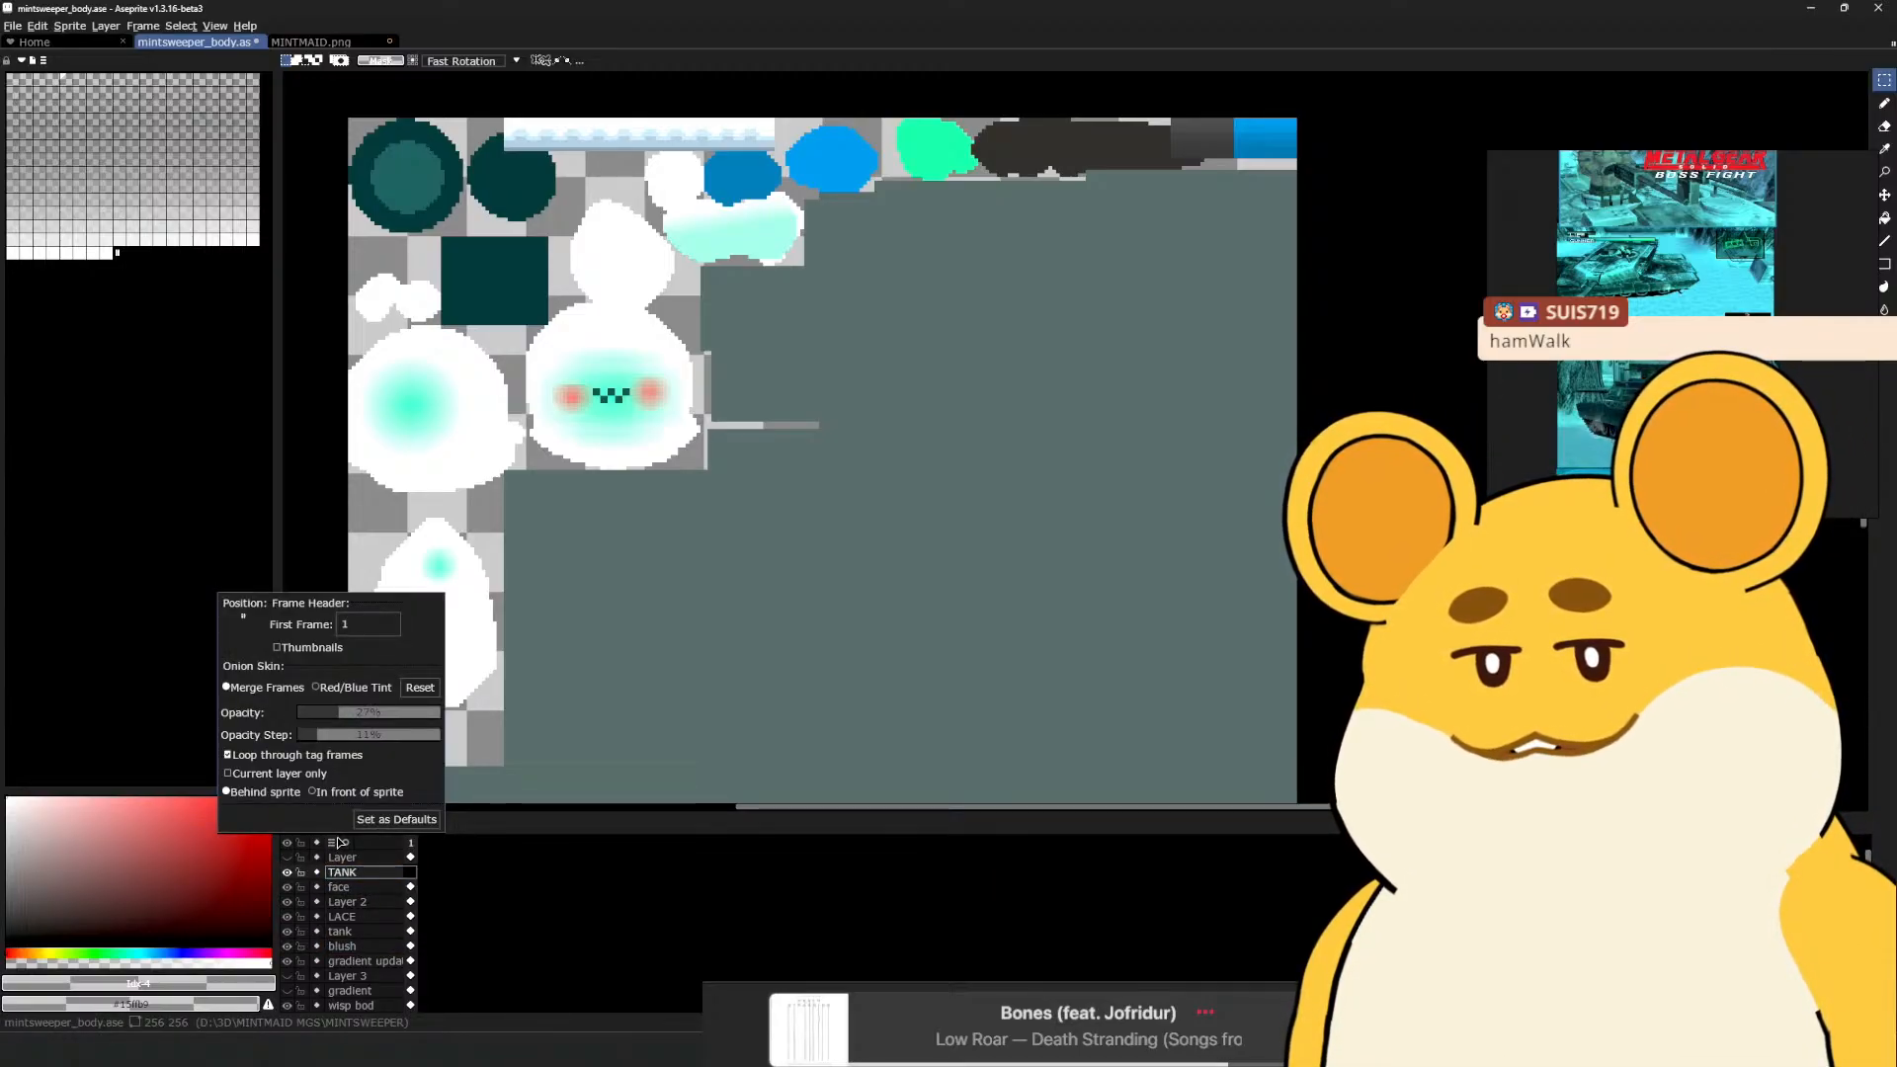
left_click(383, 874)
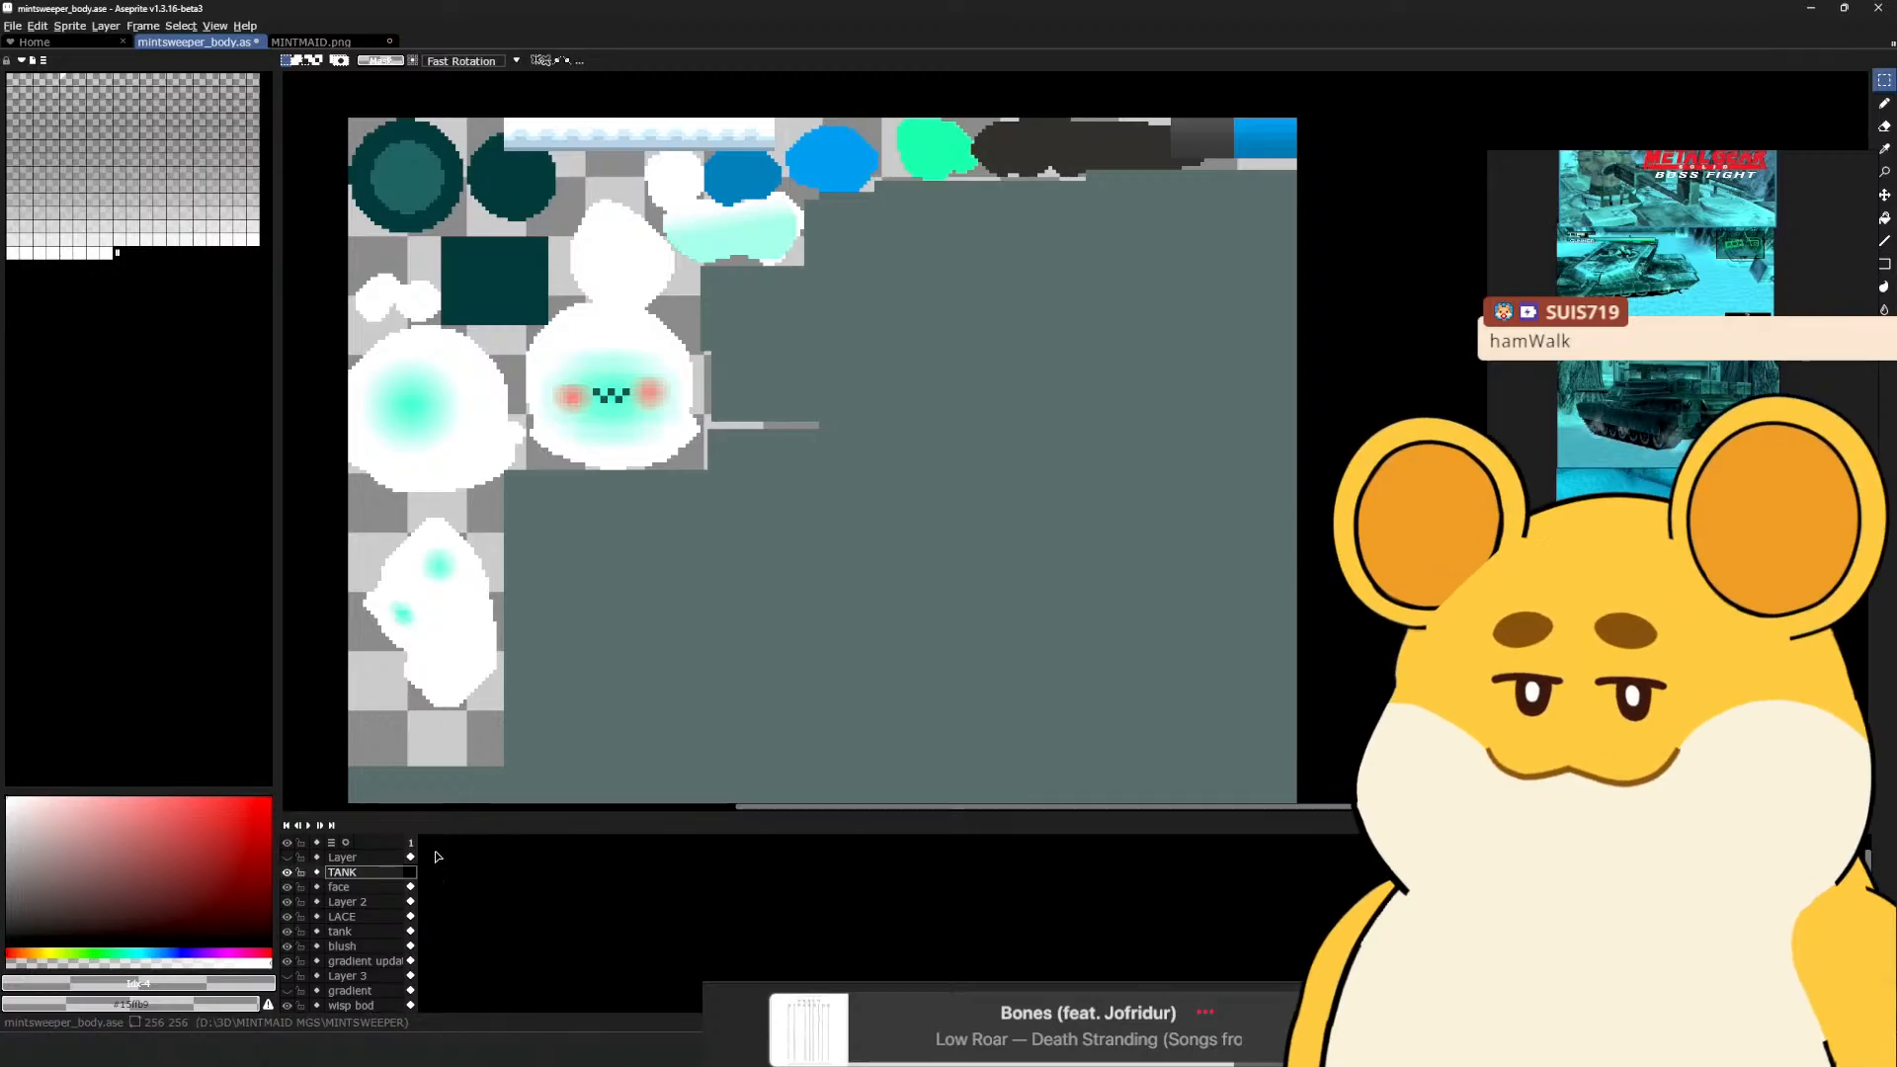
Capture part of the tank boss-fight reference board and paste it onto the TANK layer, scaled down to about 174 by 152 pixels
scroll(1635, 277, "up", 5)
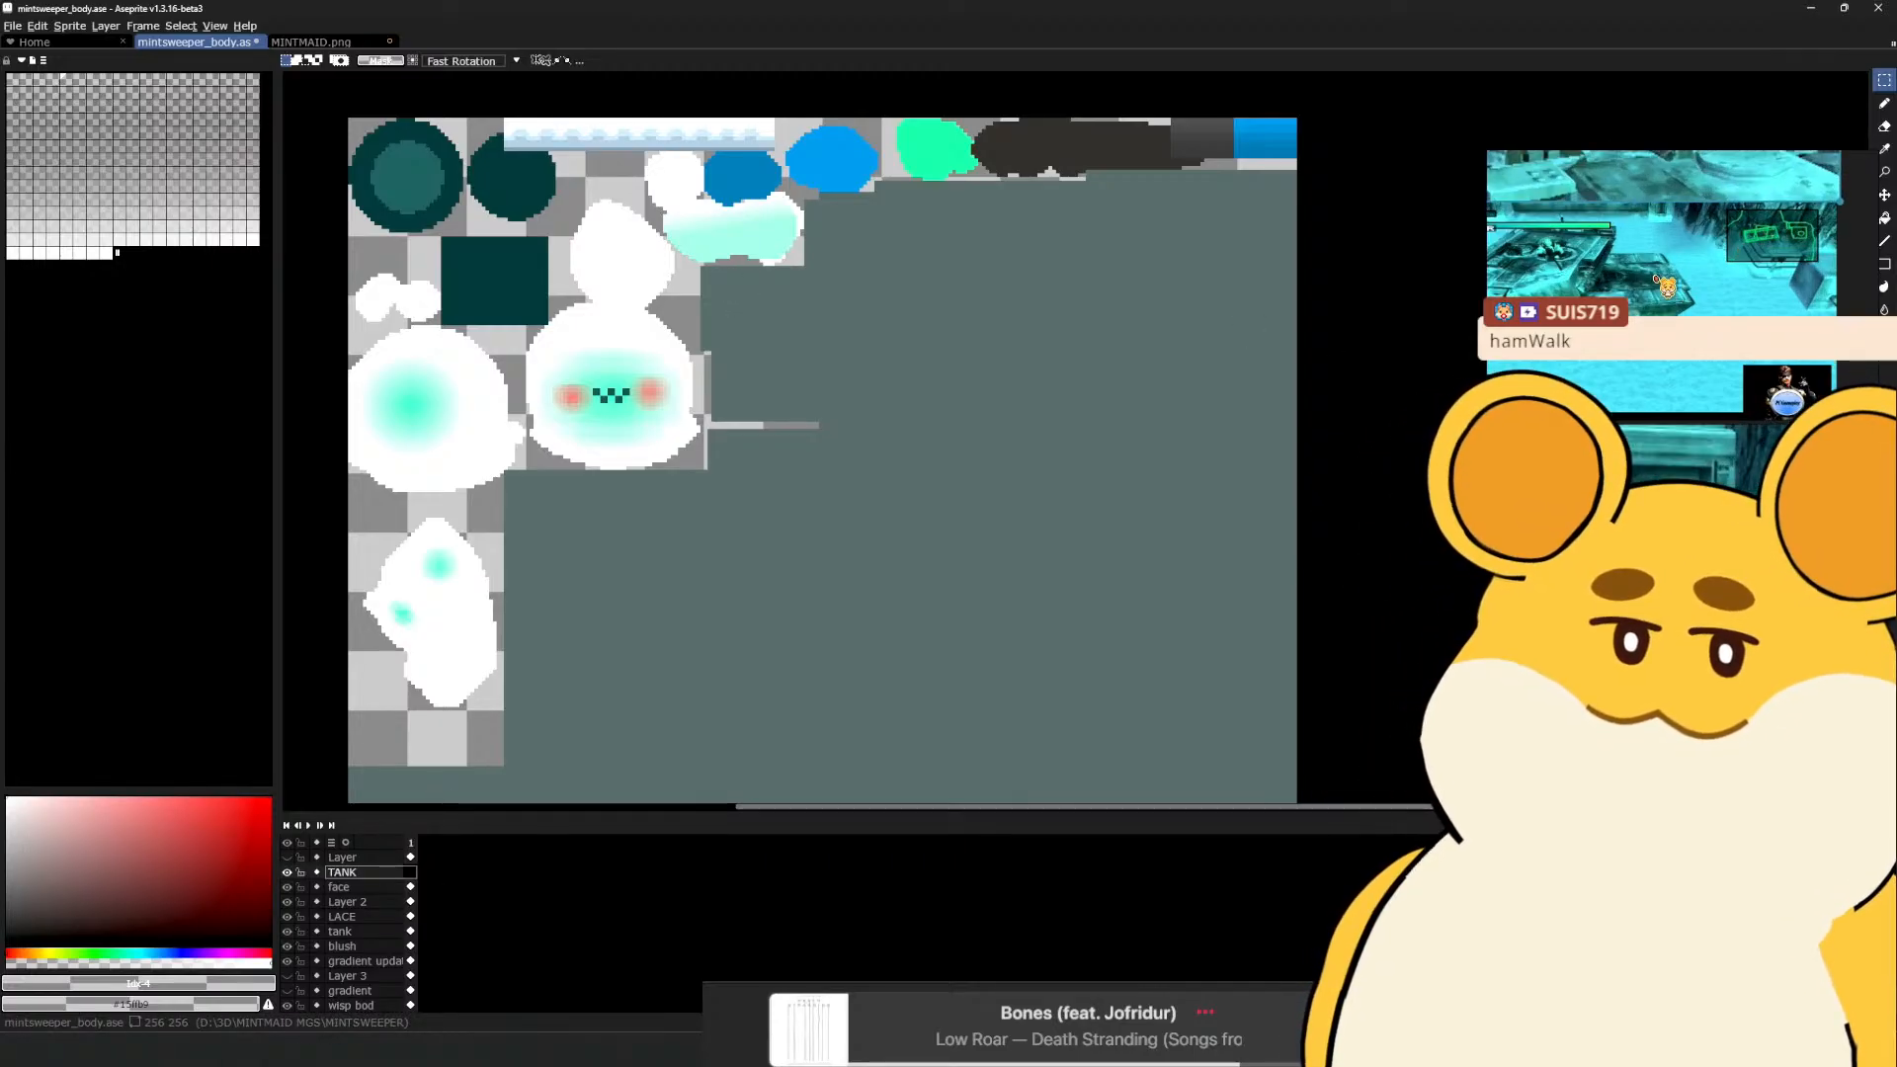
left_click_drag(1634, 277, 1734, 476)
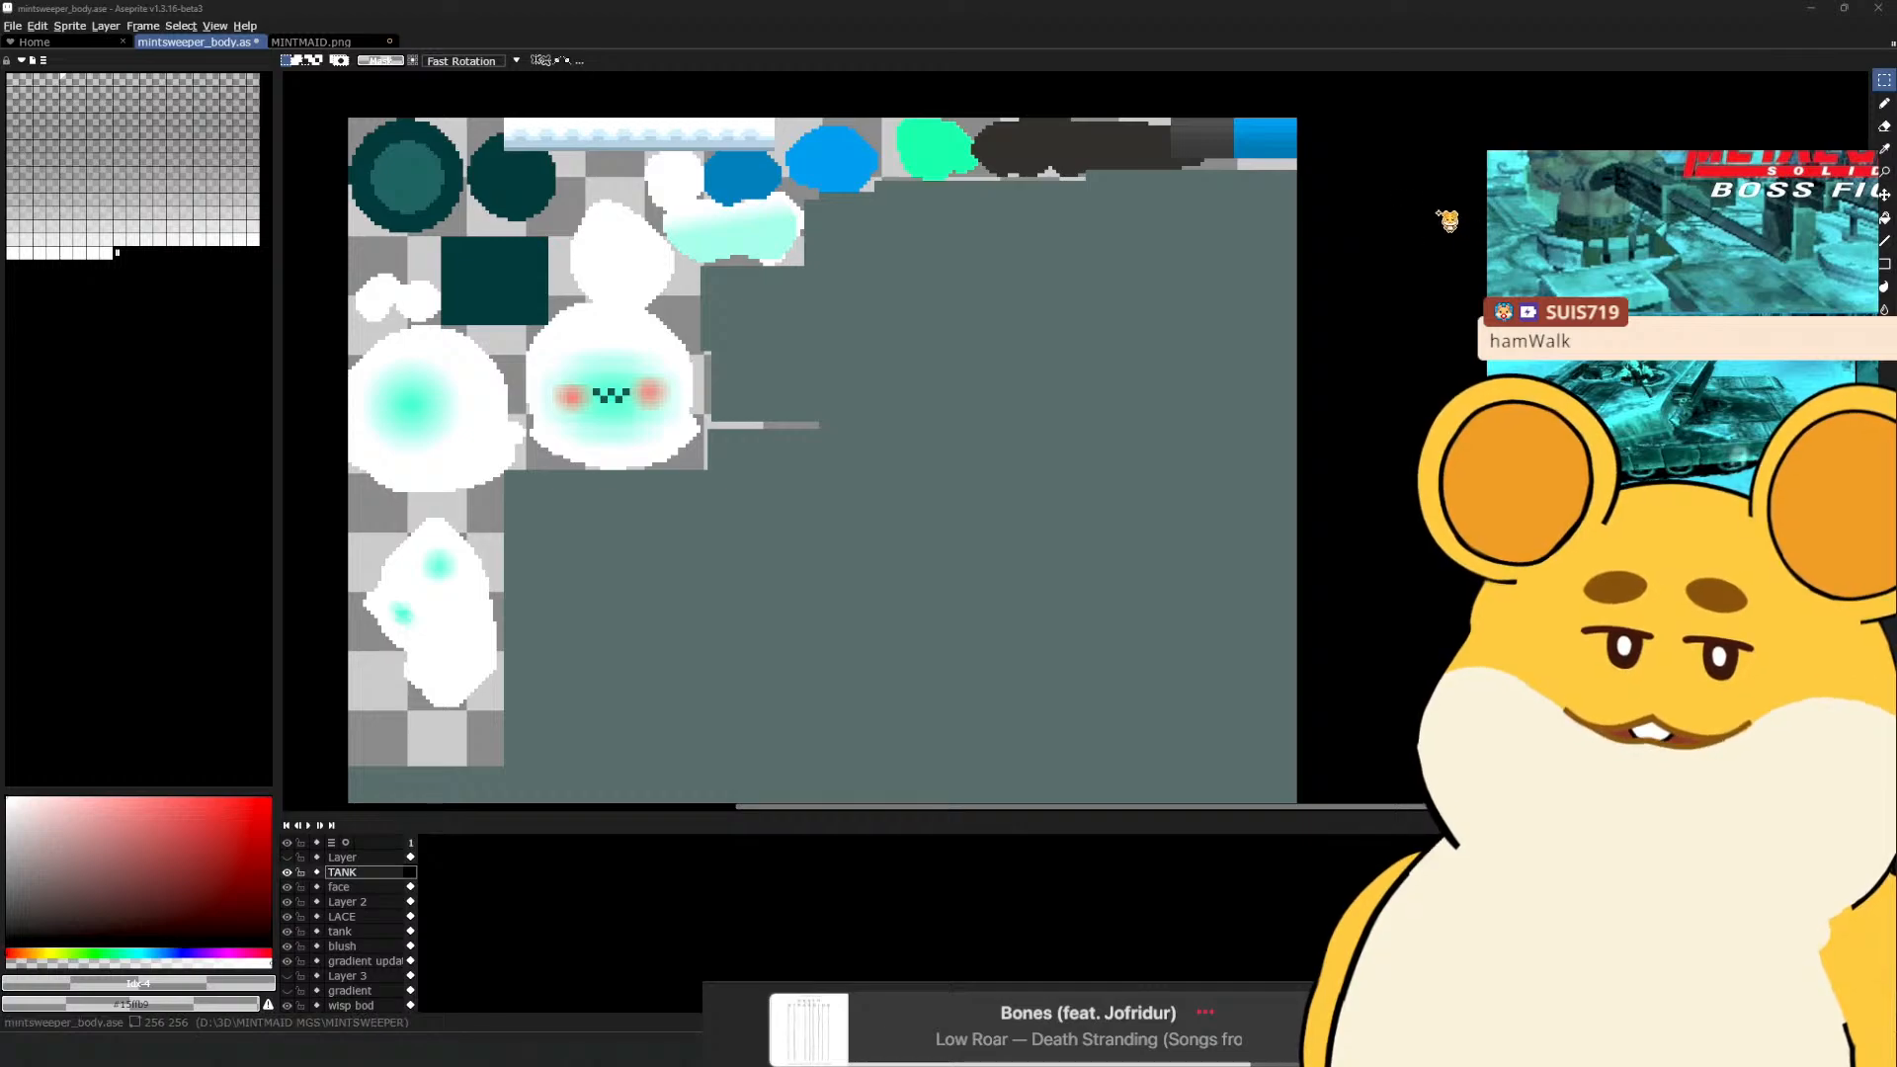
key("ctrl+v")
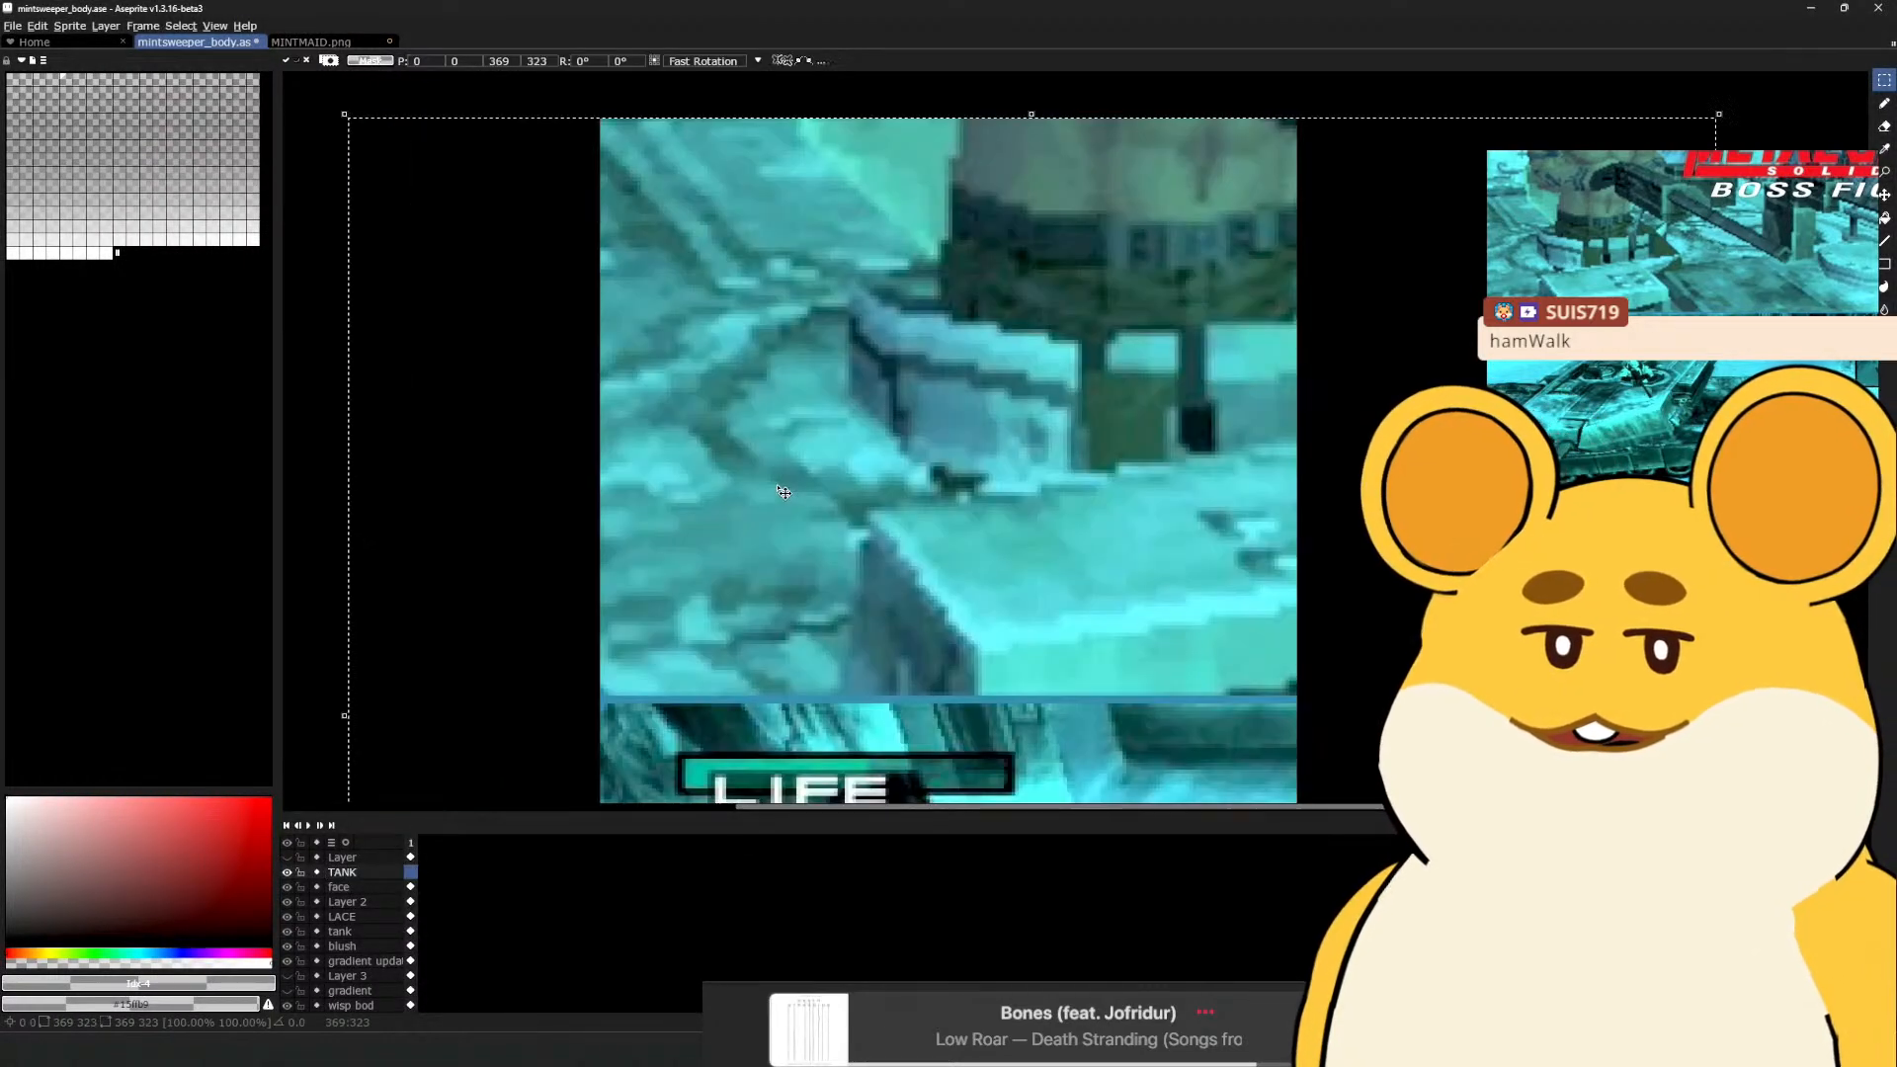
left_click_drag(540, 284, 609, 473)
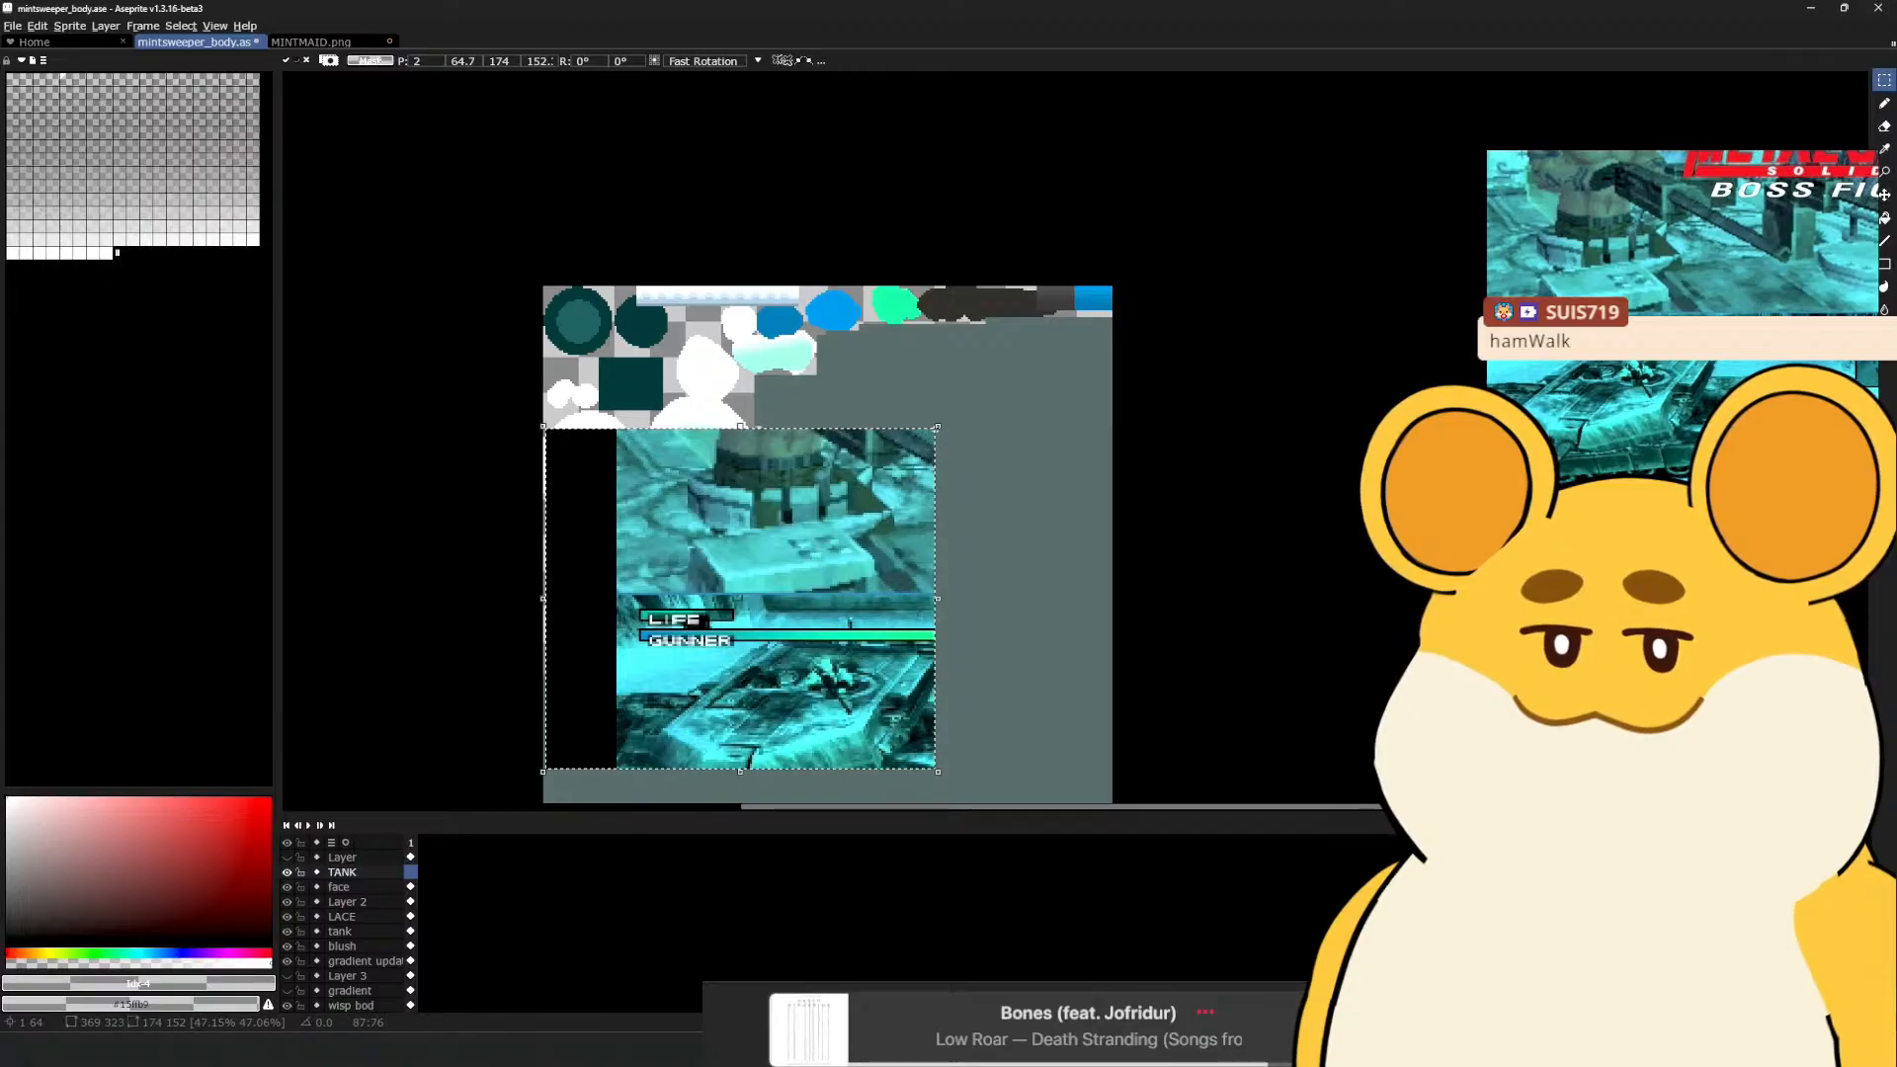
left_click_drag(939, 426, 821, 487)
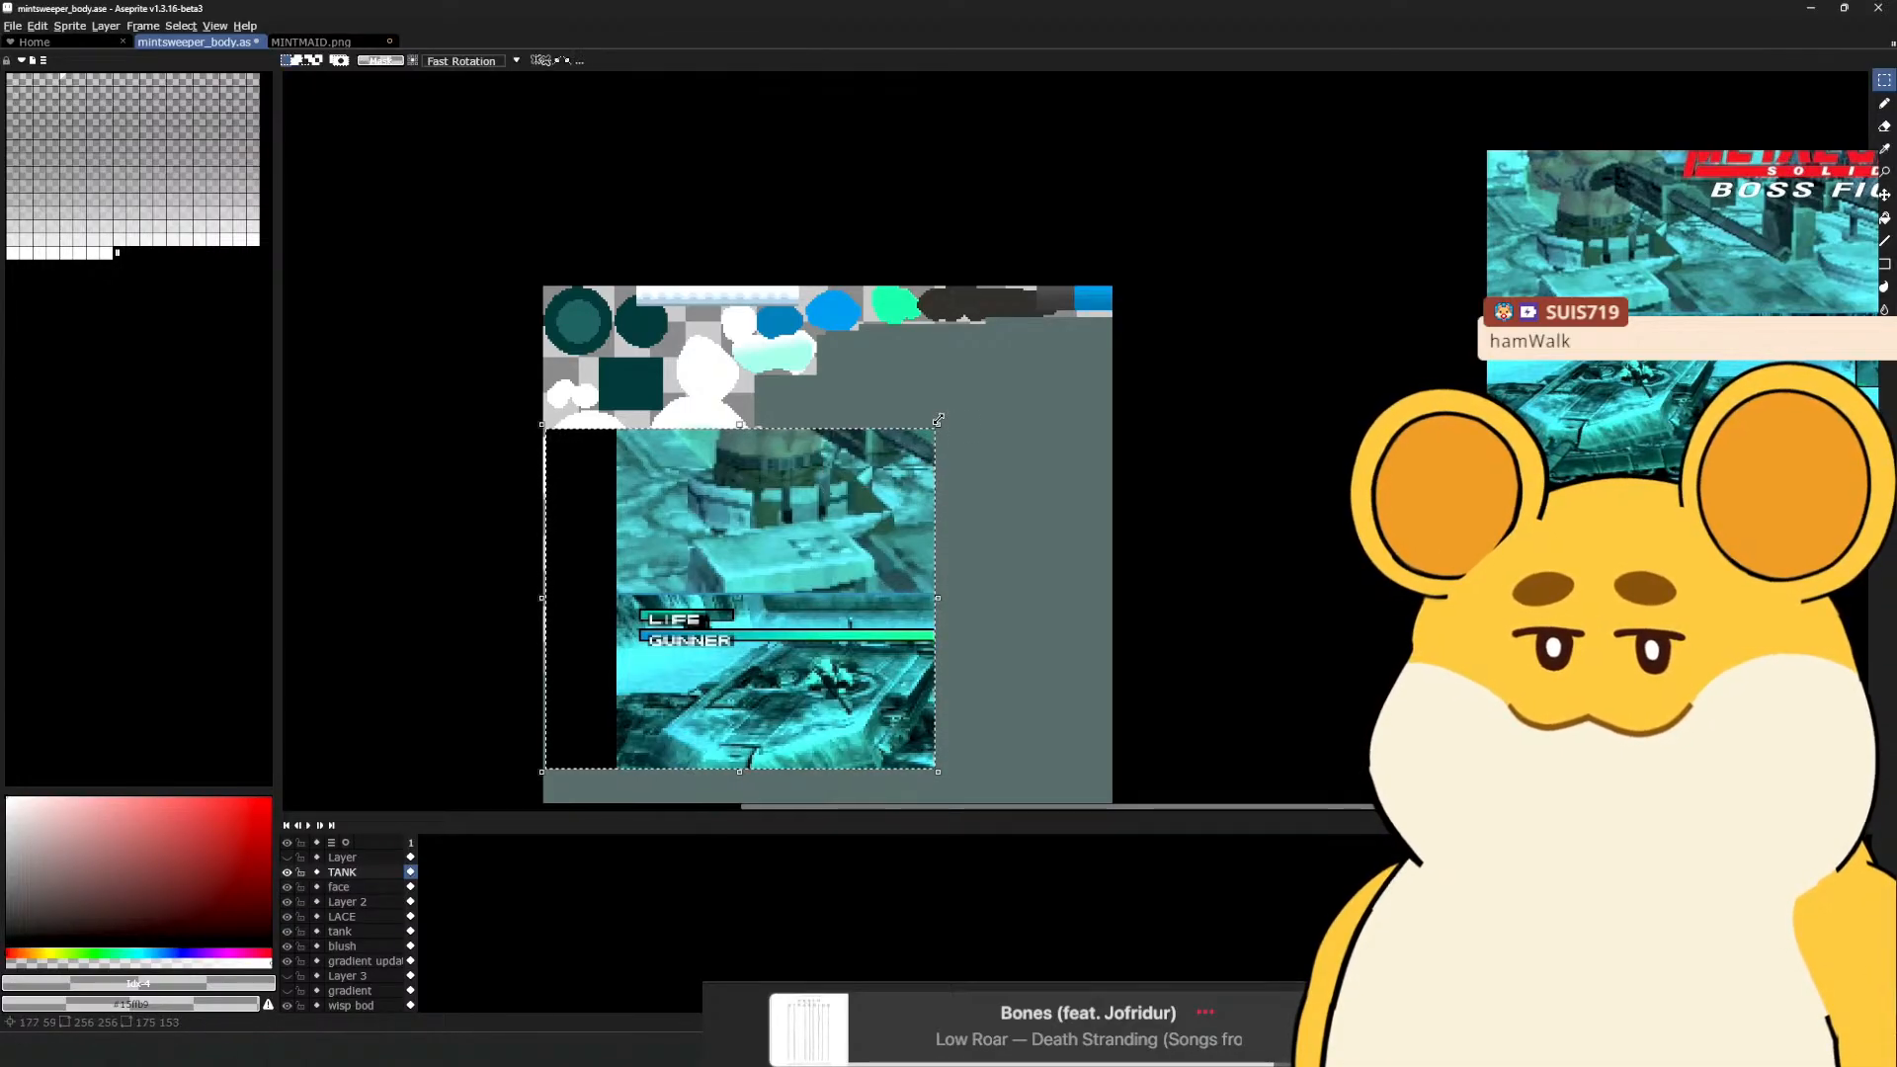
Shrink the pasted tank reference further and place it in the free area below the blushing face texture
left_click_drag(941, 423, 729, 607)
left_click_drag(637, 714, 727, 632)
scroll(728, 632, "up", 2)
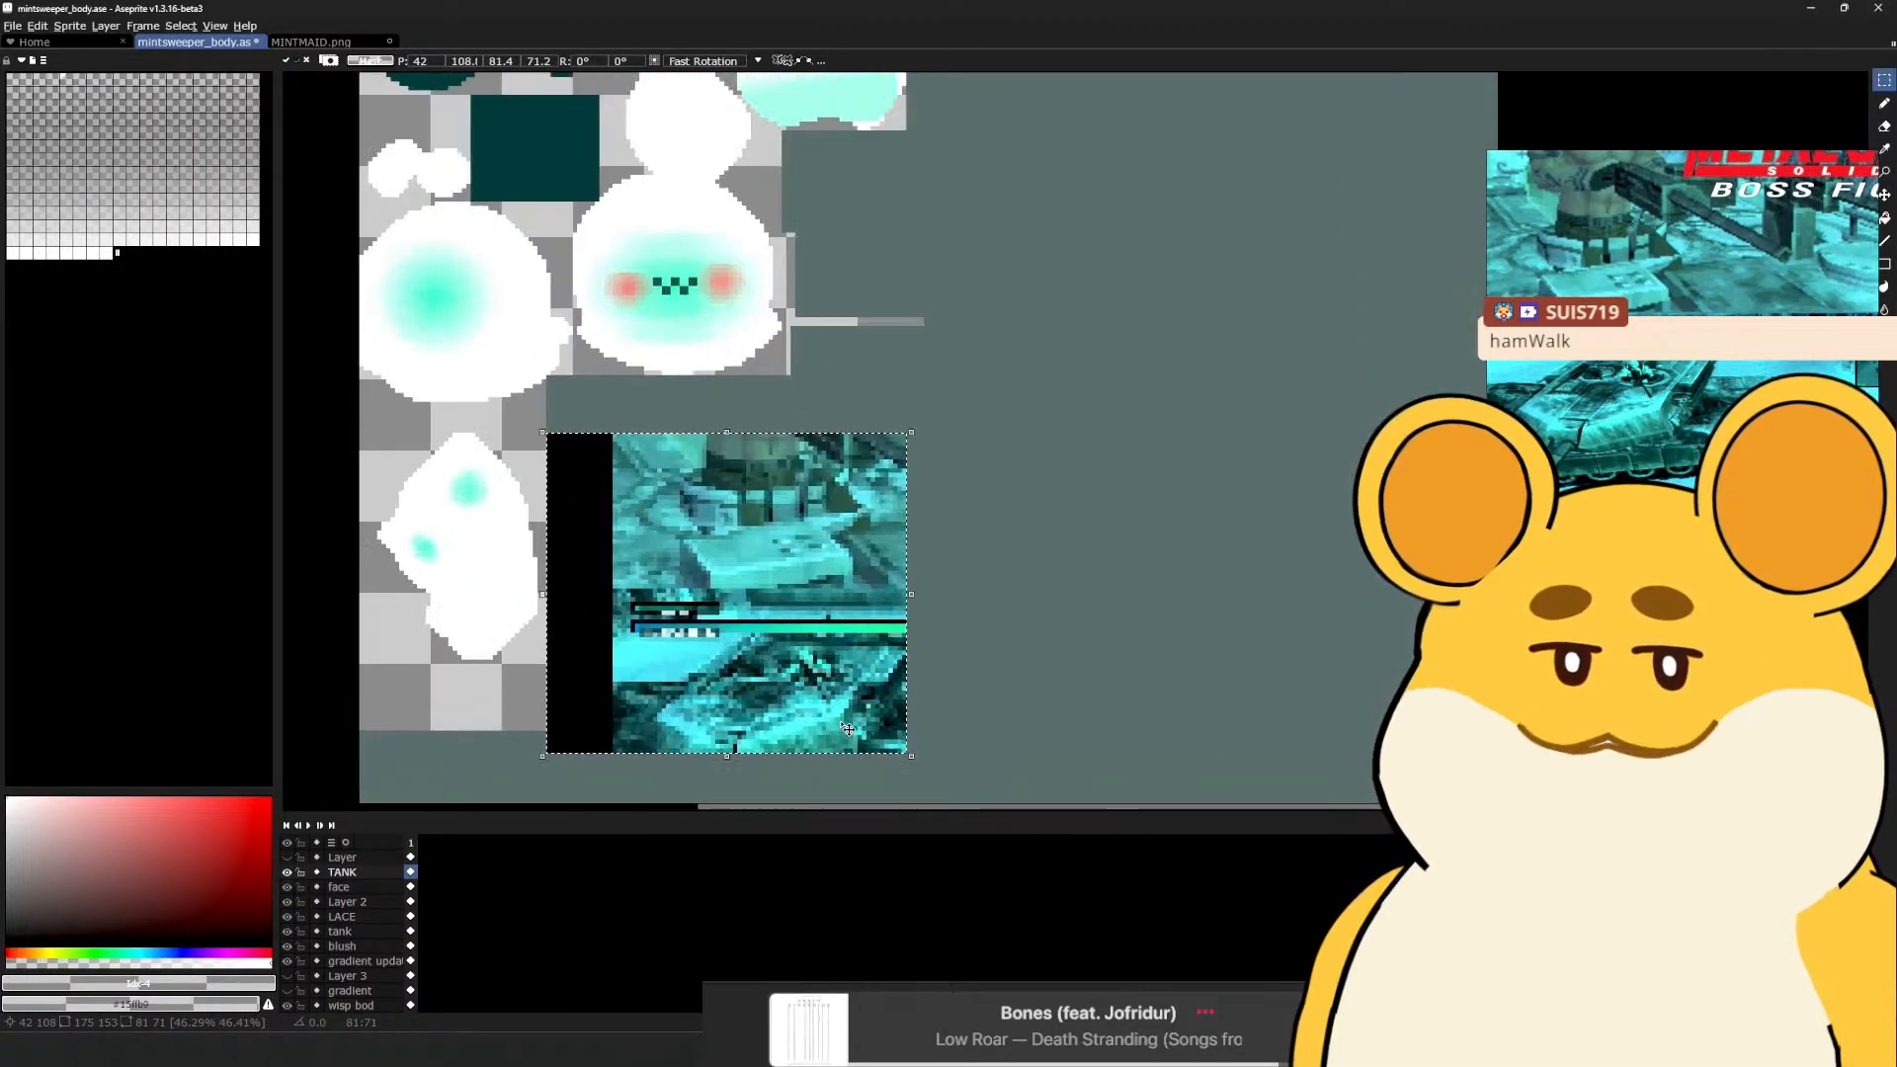
mouse_move(913, 759)
left_mouse_down()
mouse_move(932, 771)
mouse_move(894, 733)
mouse_move(942, 783)
left_mouse_up()
scroll(894, 733, "down", 2)
scroll(978, 691, "up", 1)
left_click(976, 691)
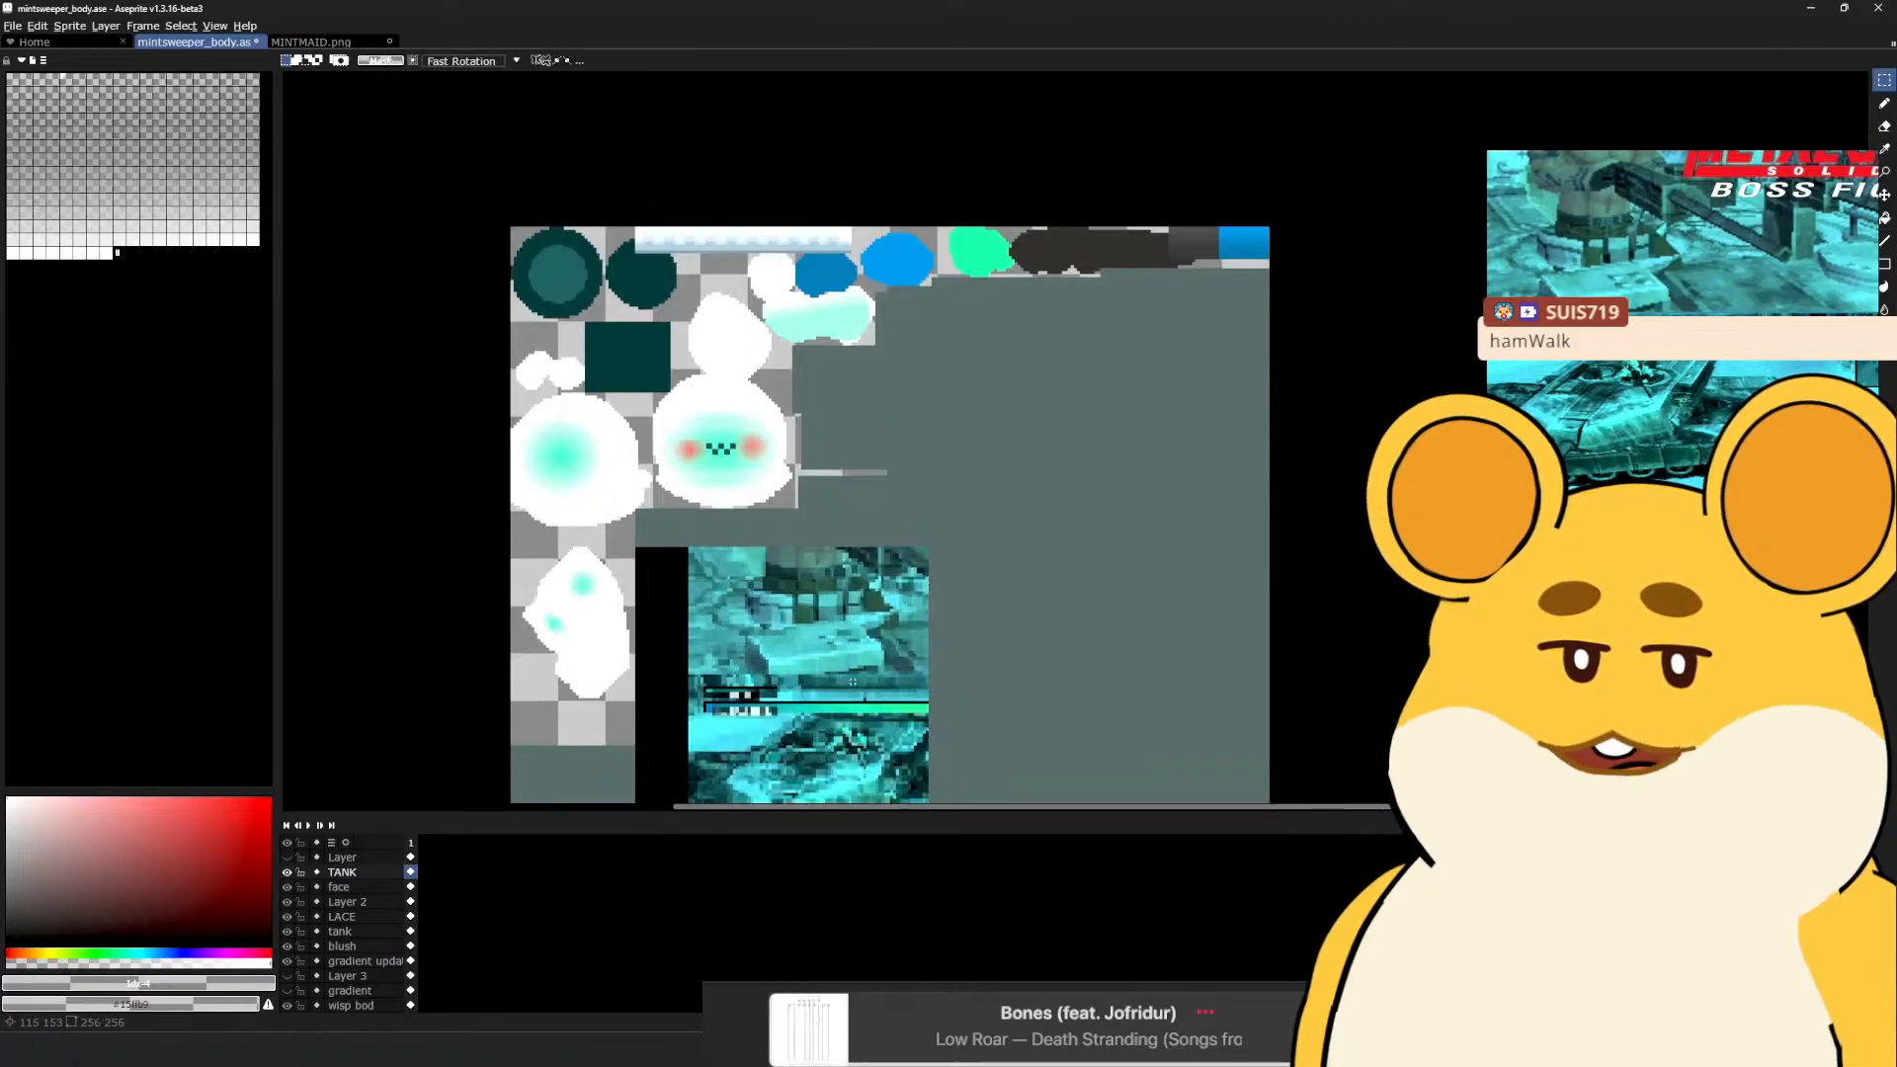
Sample the teal #45c4ba from the pasted reference for the Pencil and add a new layer above TANK
scroll(828, 664, "up", 1)
key("b")
left_click(804, 647, "alt")
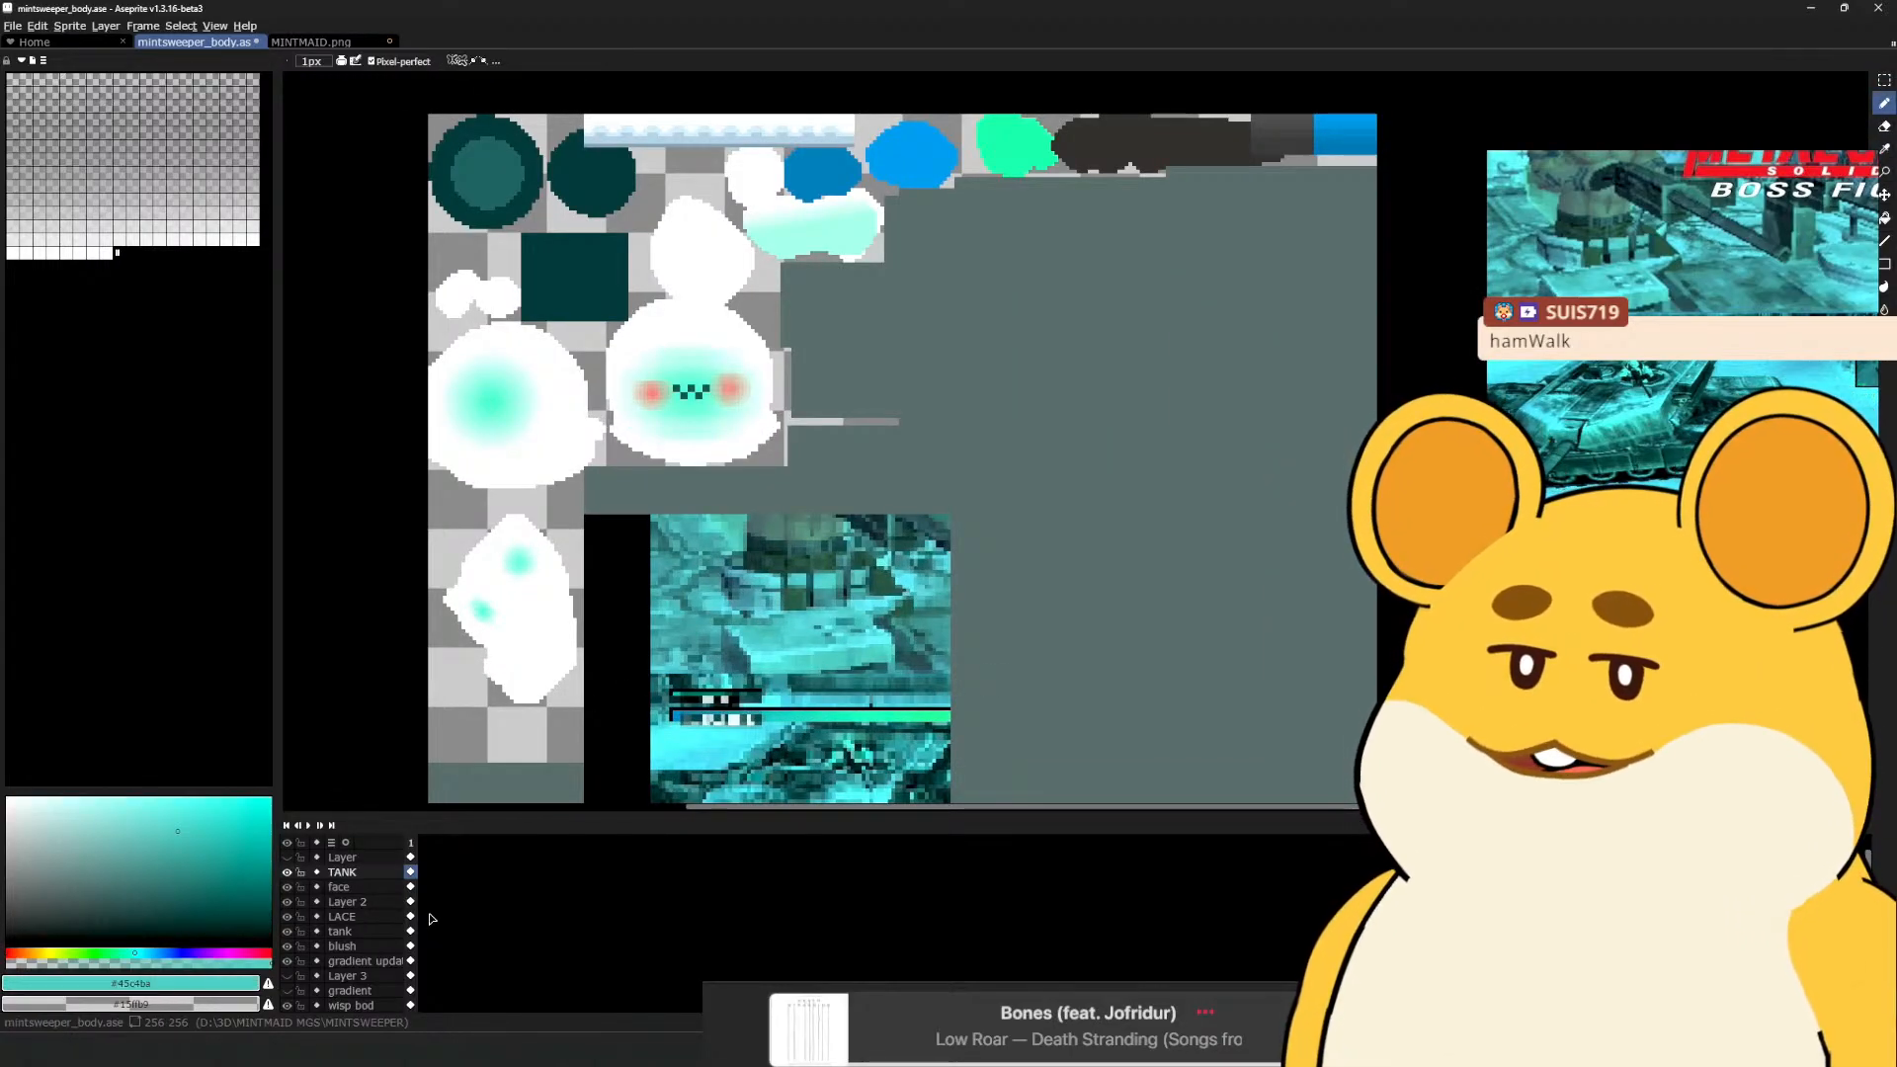
key("shift+n")
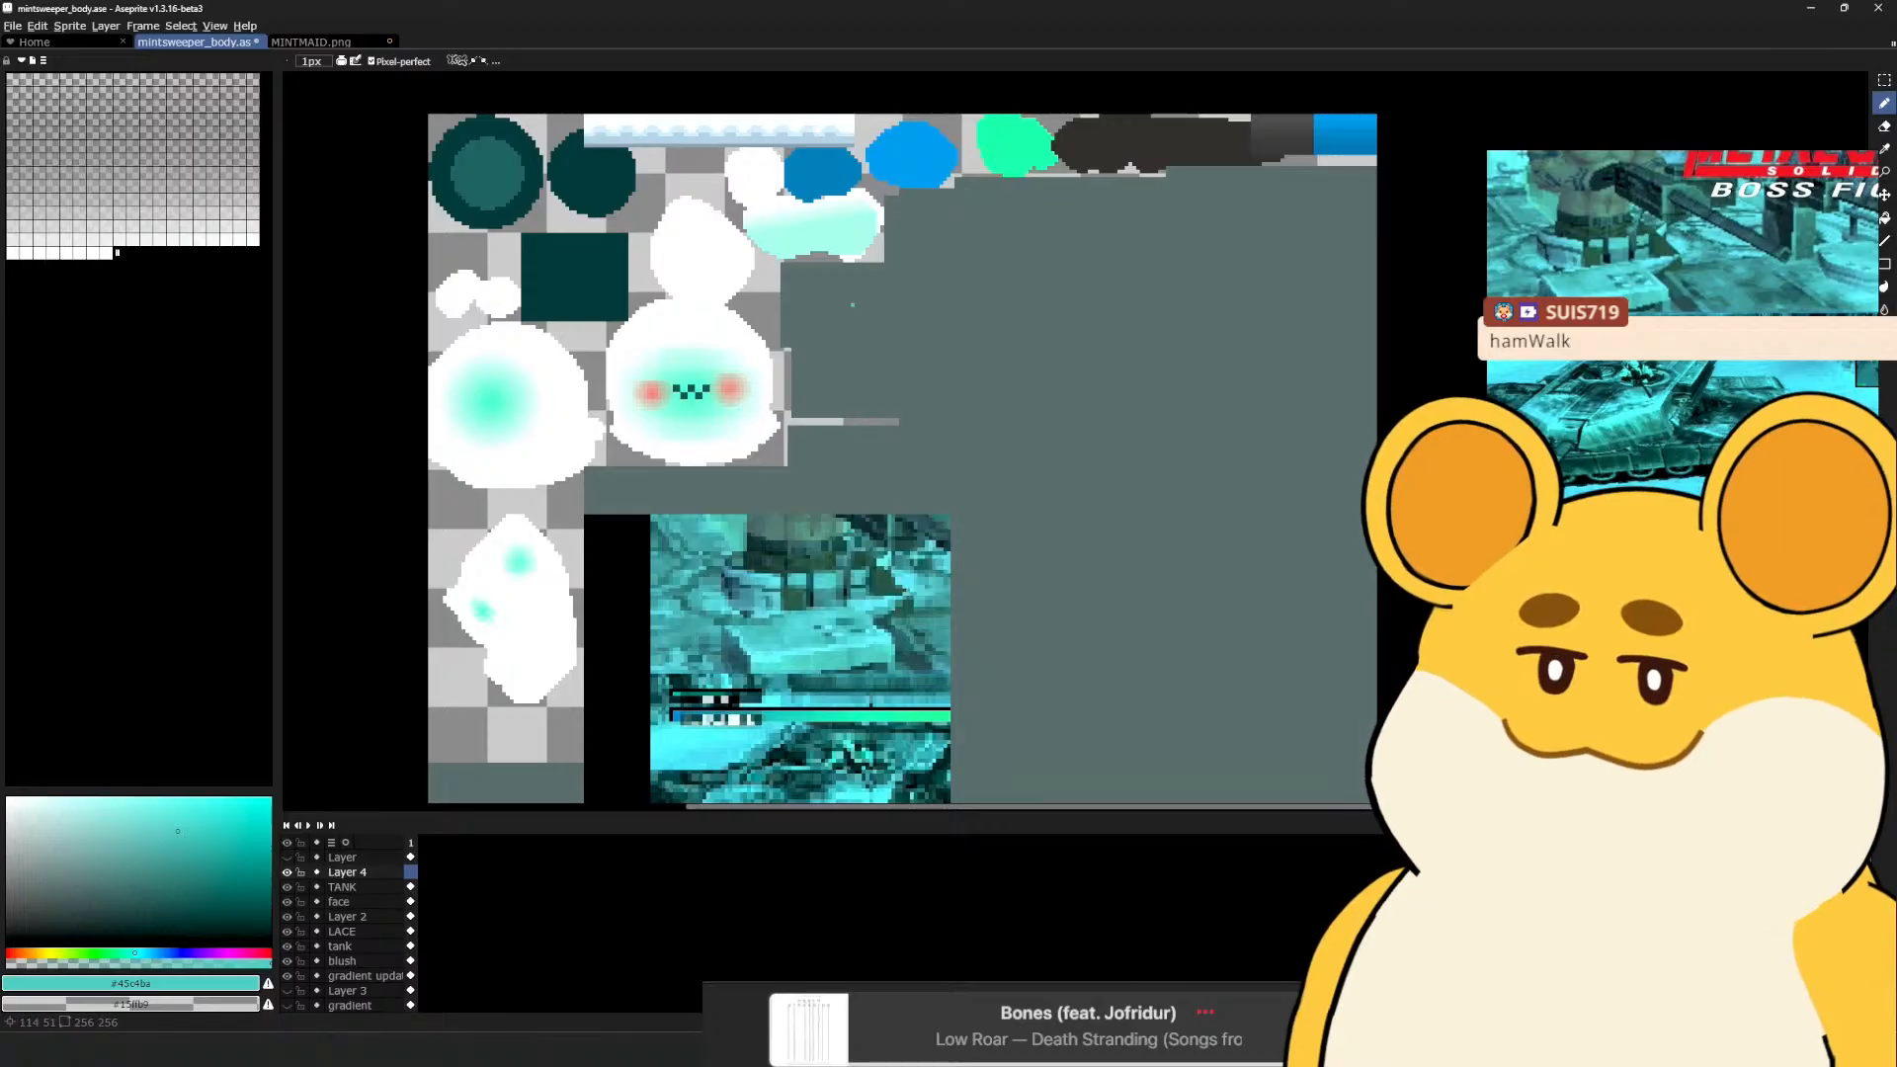
Fill a rectangle of about 146 by 69 pixels with teal #45c4ba on Layer 4, in the free area beside the blushing face
key("m")
mouse_move(785, 261)
left_mouse_down()
mouse_move(987, 334)
mouse_move(1330, 520)
left_mouse_up()
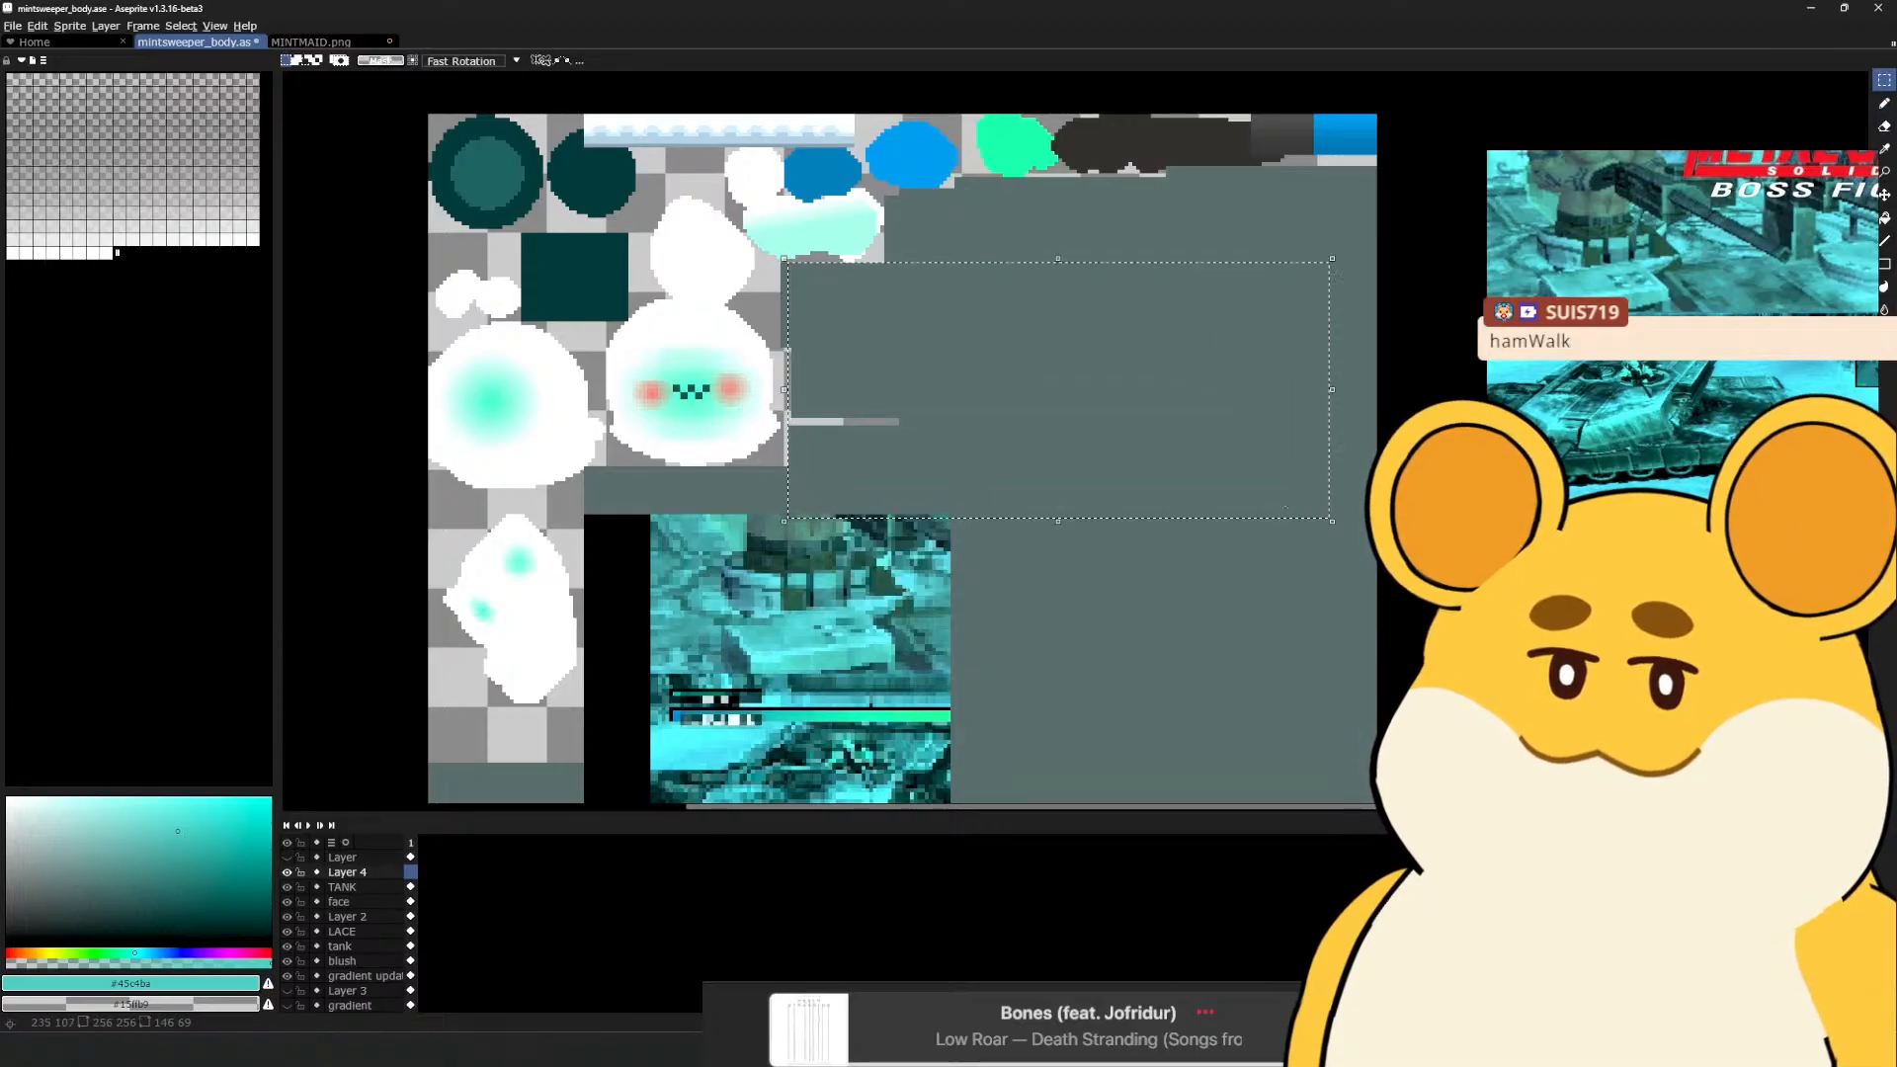
key("g")
left_click(1221, 481)
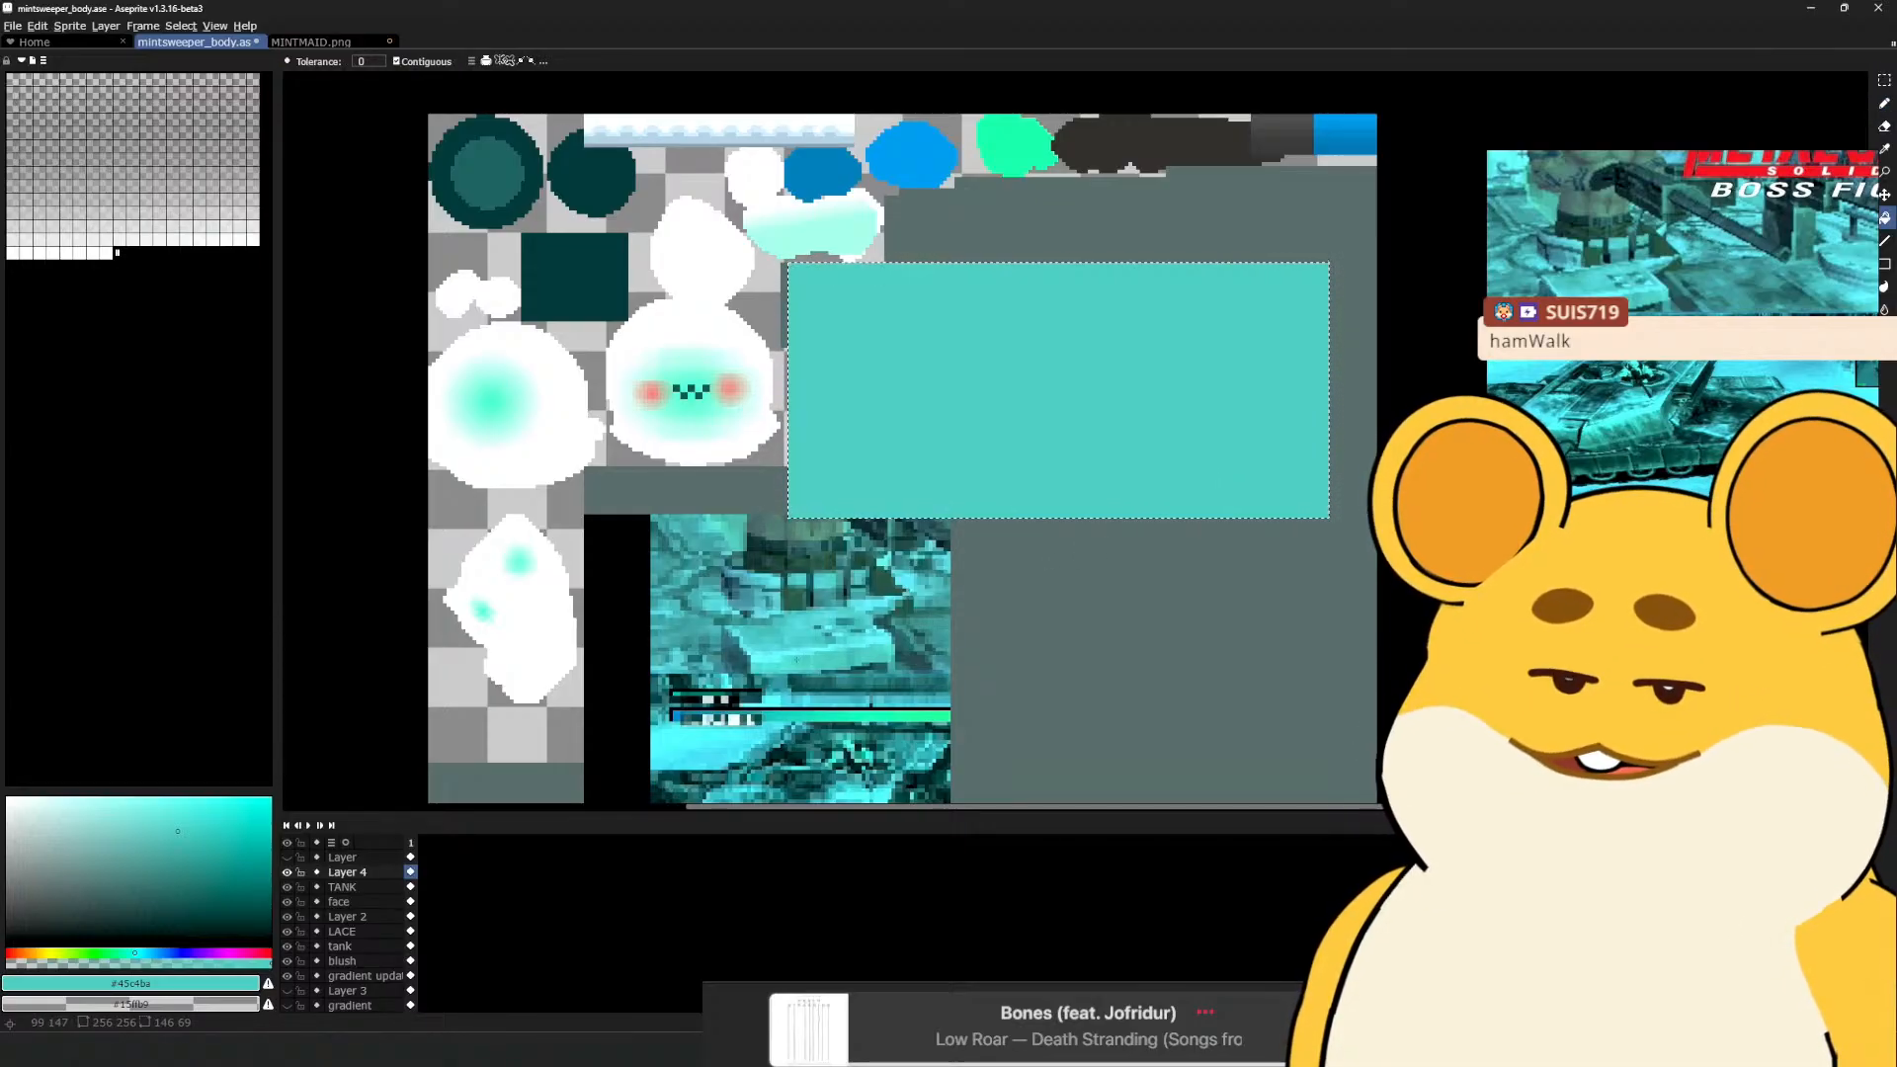
Reduce the teal rectangle's saturation by 13 with the Hue/Saturation adjustment
key("v")
key("ctrl+u")
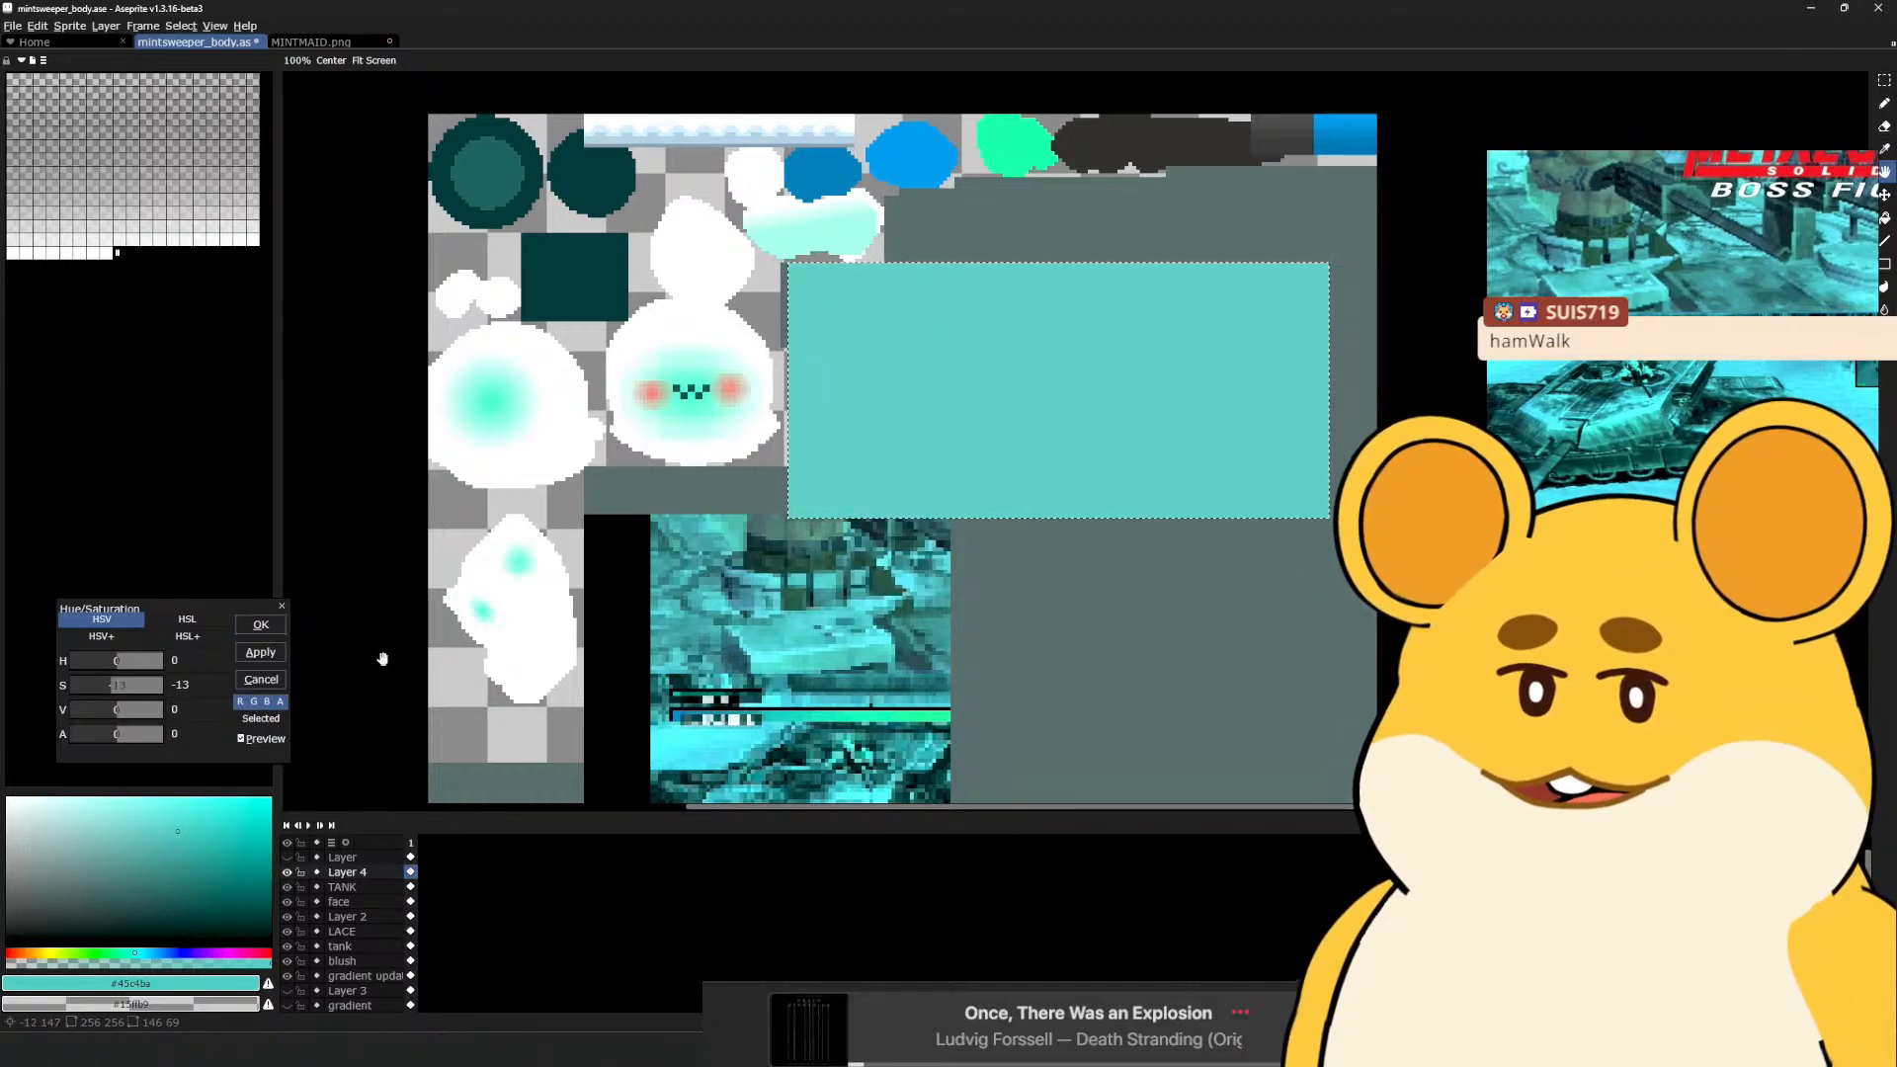
key("Return")
Sample the dark teal #215354 from the pasted tank reference and add a new layer above Layer 4
key("u")
left_click(819, 560, "alt")
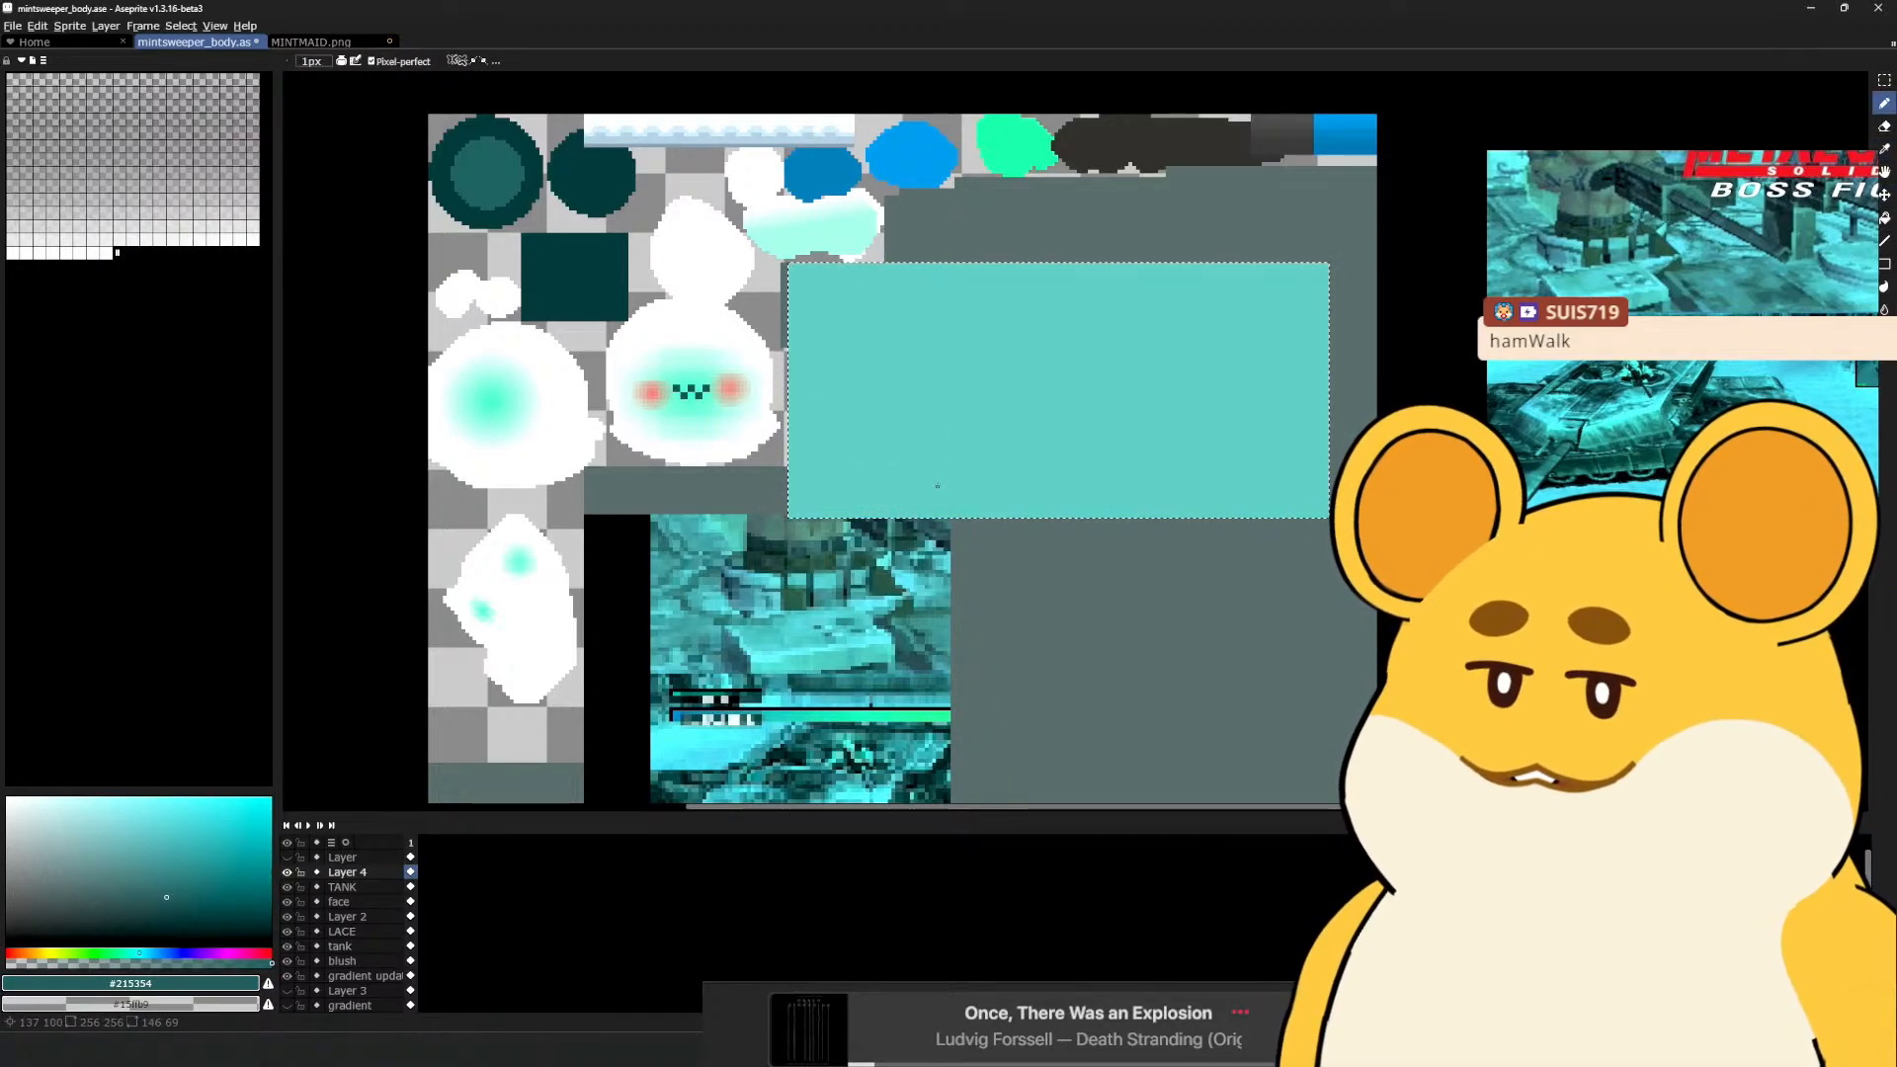
key("m")
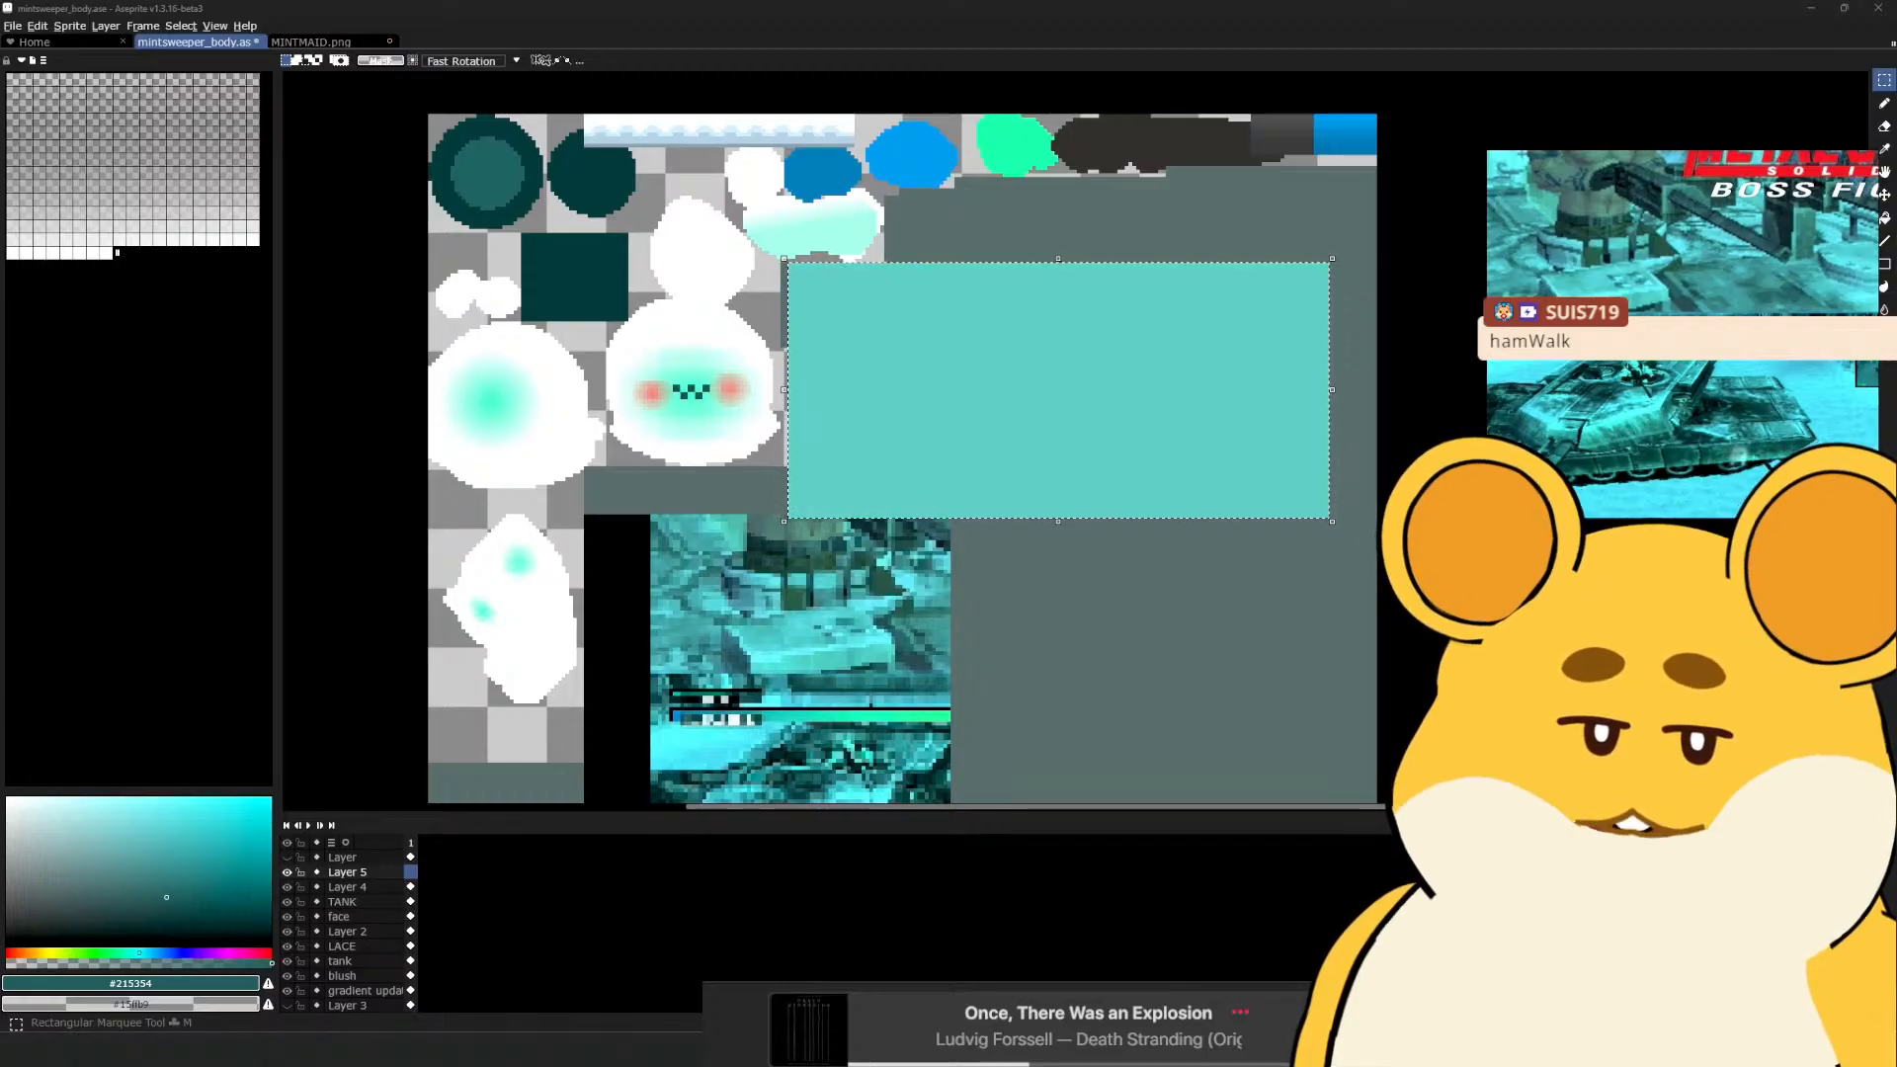
Switch to the browser and examine the texture sheet in the Metal Gear Solid texture rips thread at enlarged size, especially the tank-like hatch panel
left_click_drag(770, 373, 926, 317)
scroll(921, 632, "up", 5)
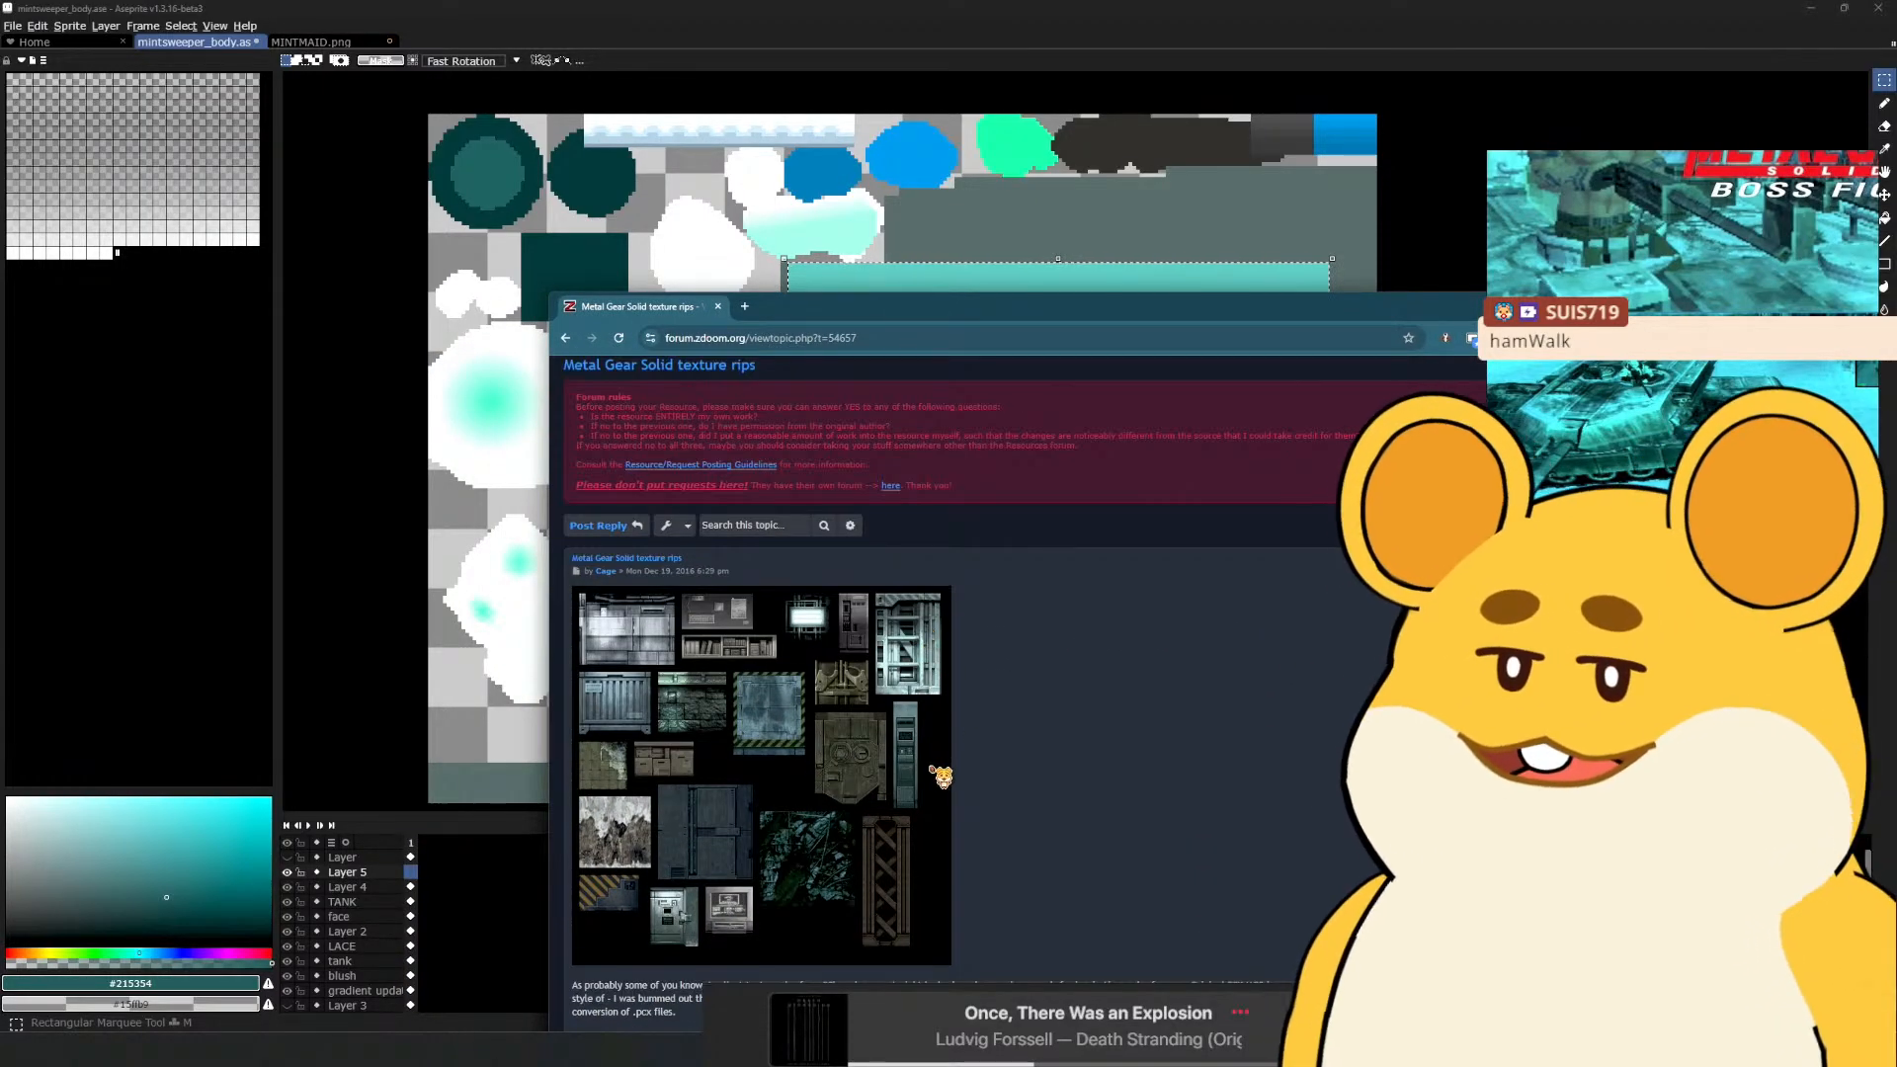
scroll(913, 783, "up", 2, "ctrl")
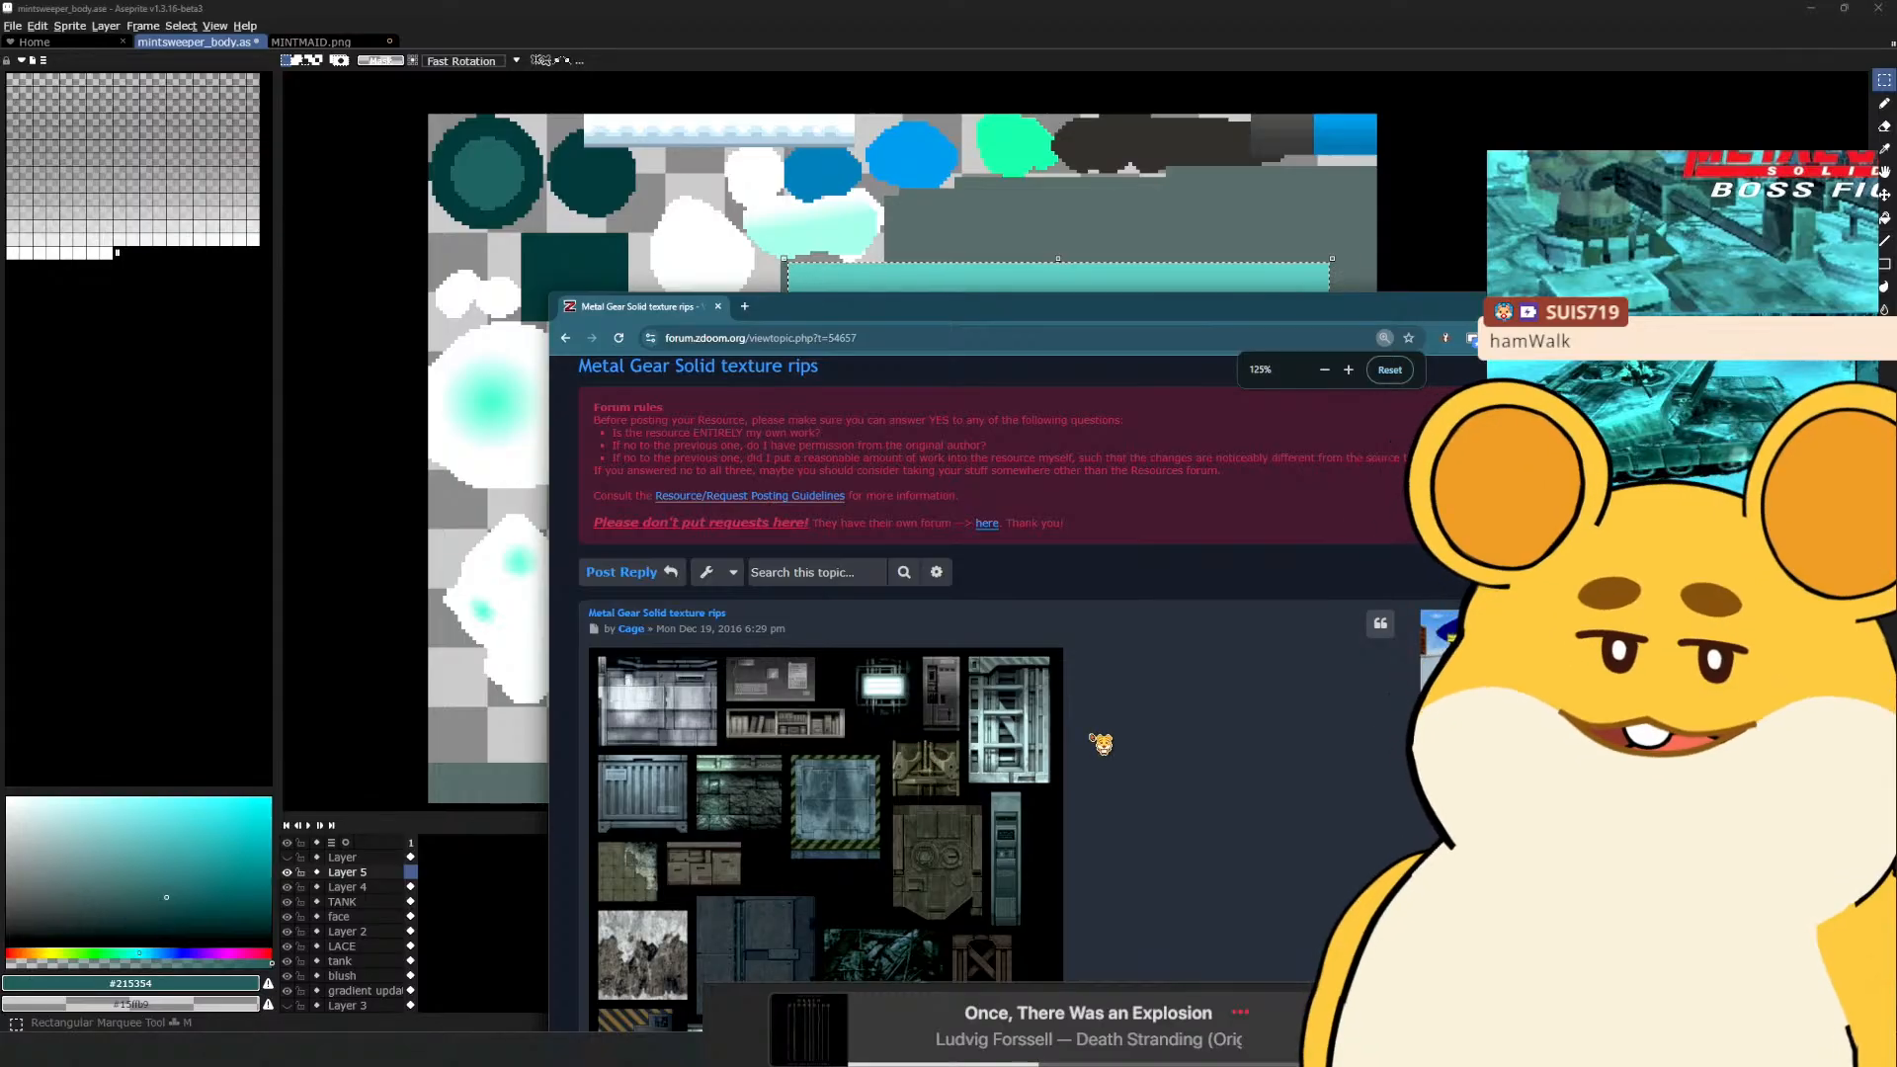
left_click_drag(936, 306, 886, 241)
scroll(899, 454, "down", 1)
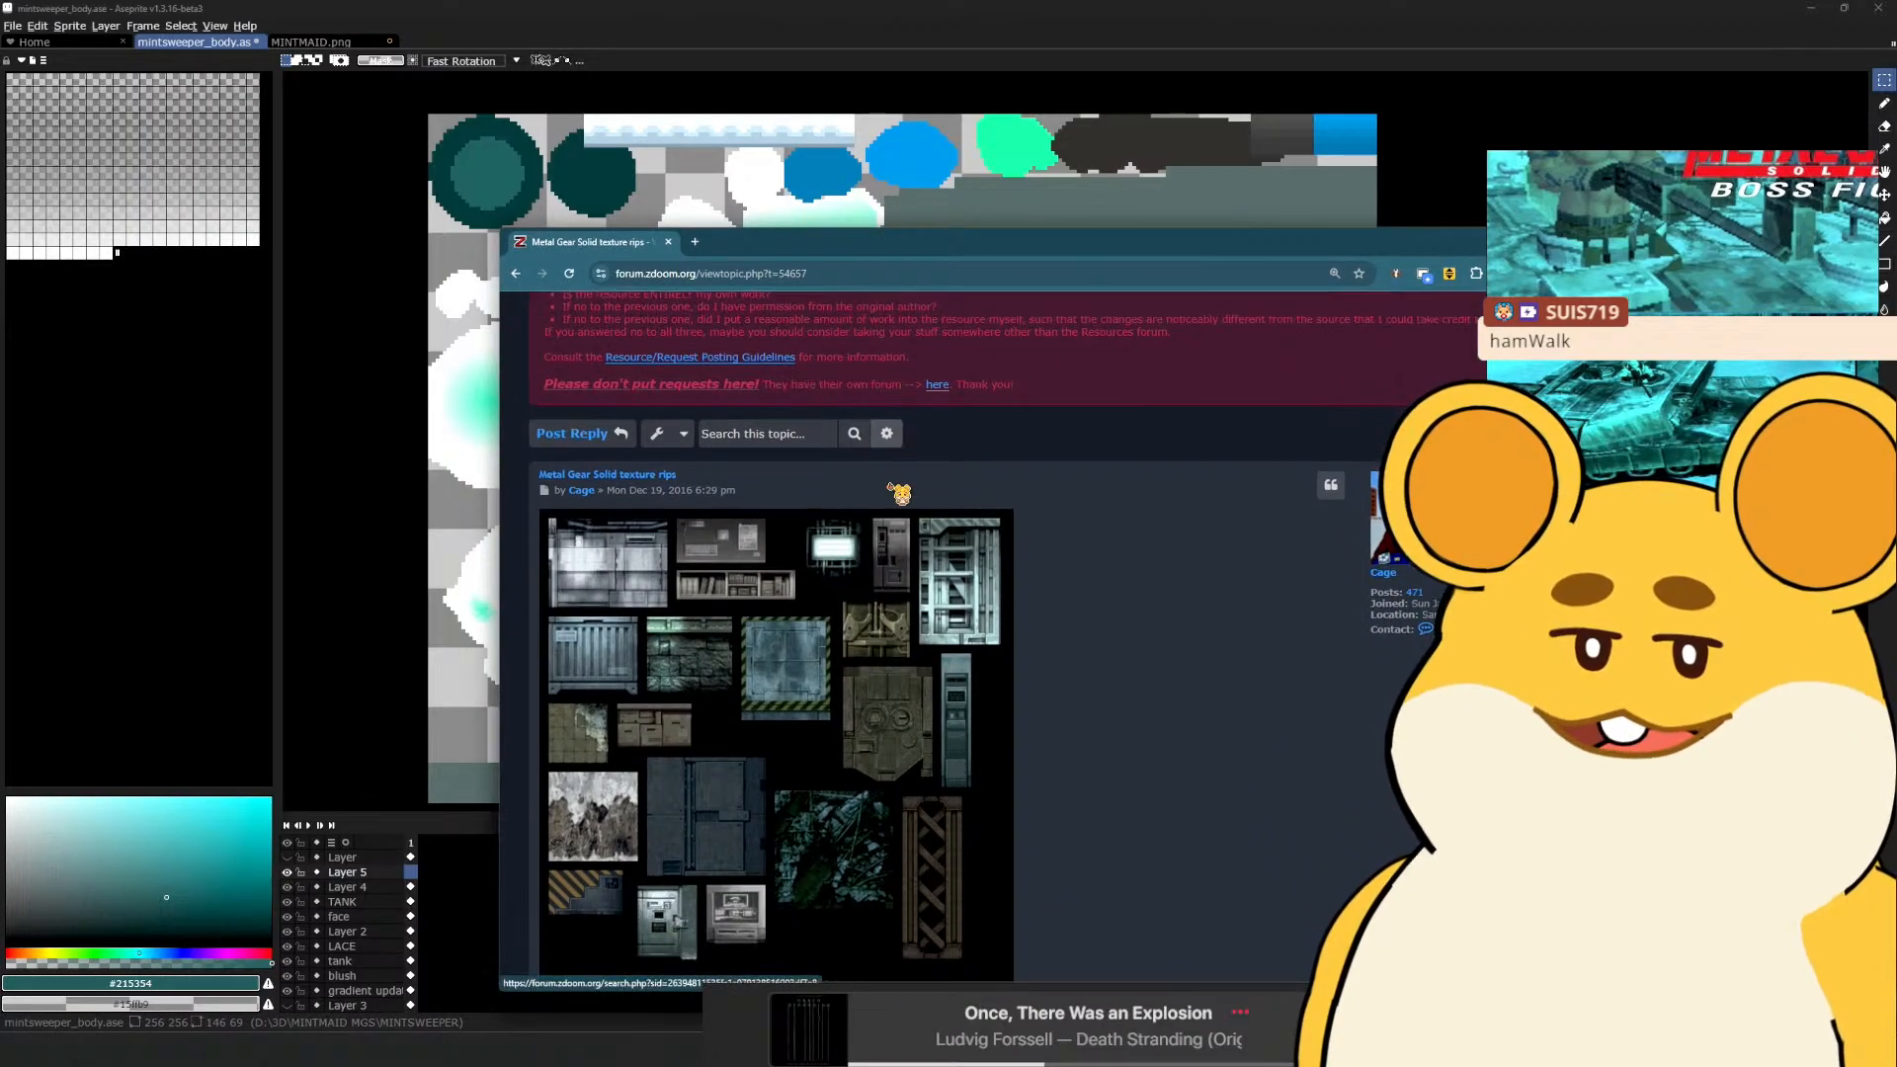
scroll(879, 583, "down", 2)
scroll(1010, 632, "up", 1, "ctrl")
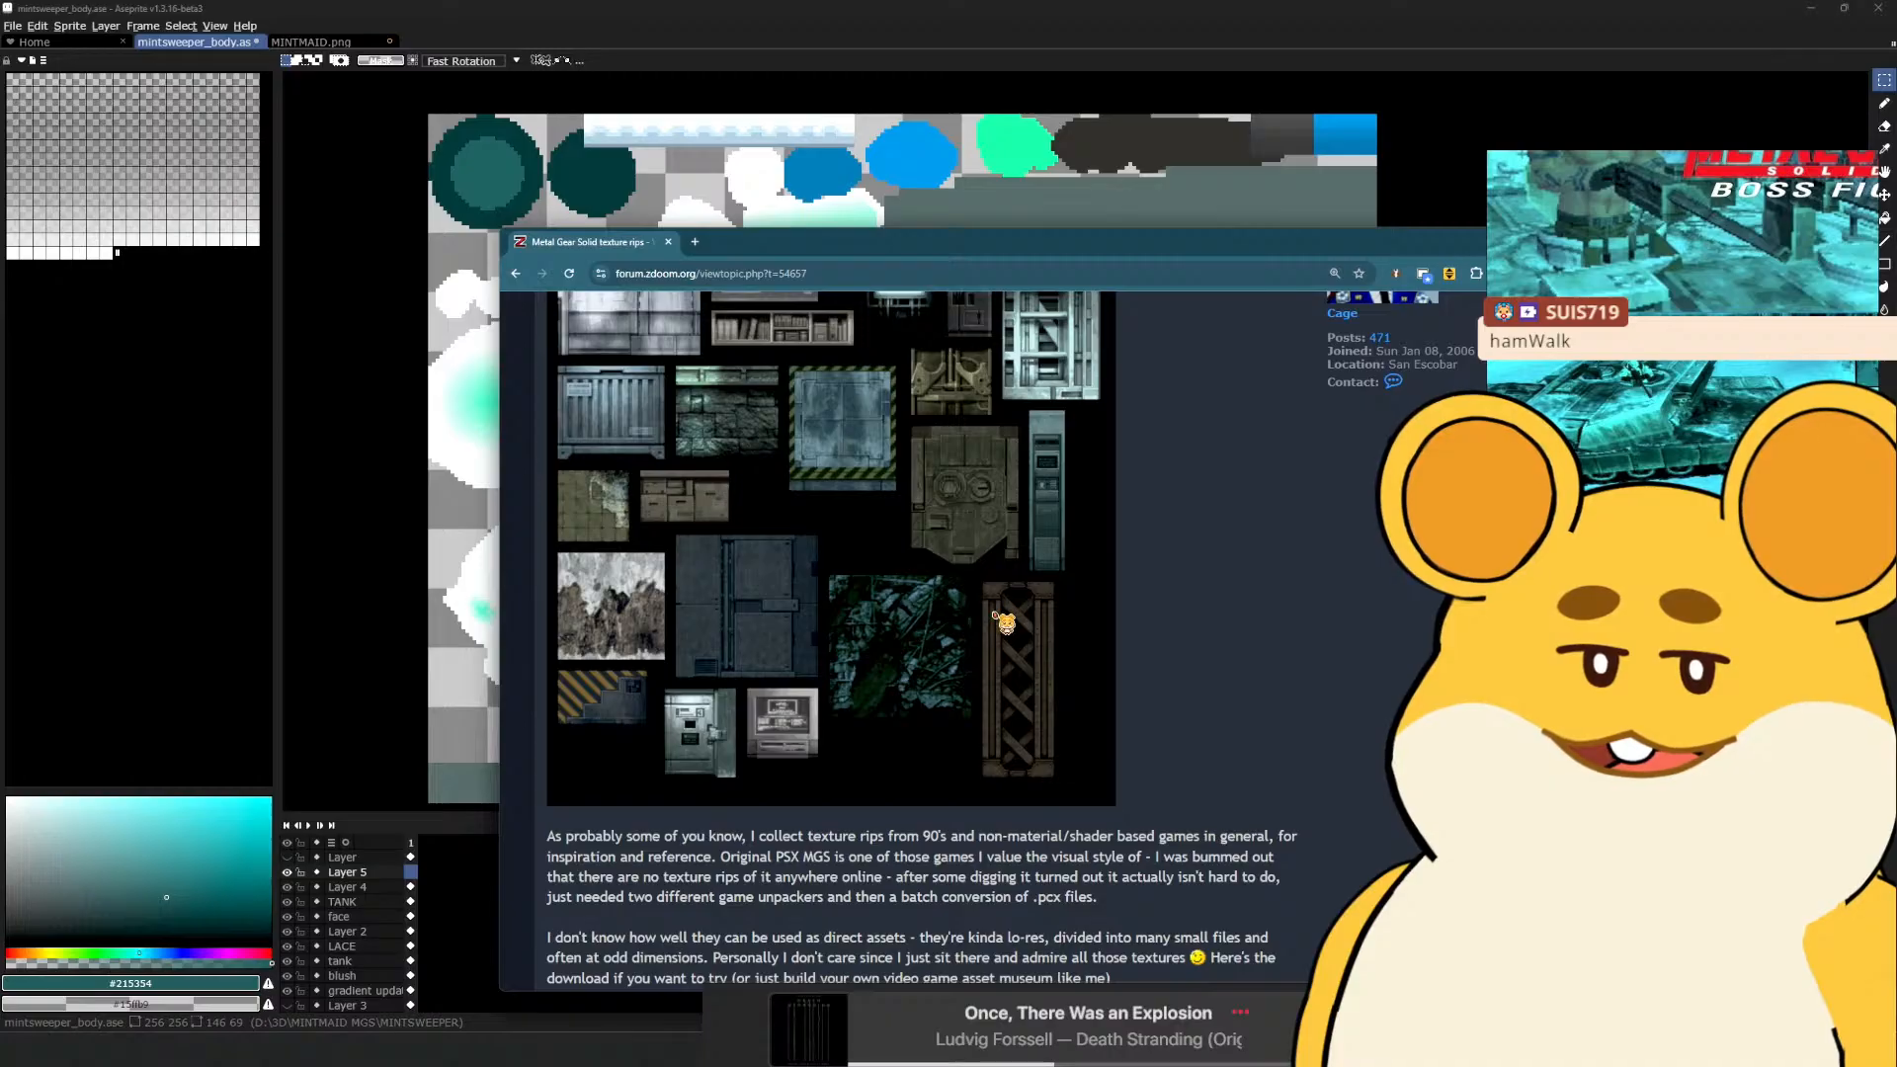
scroll(1007, 615, "up", 1, "ctrl")
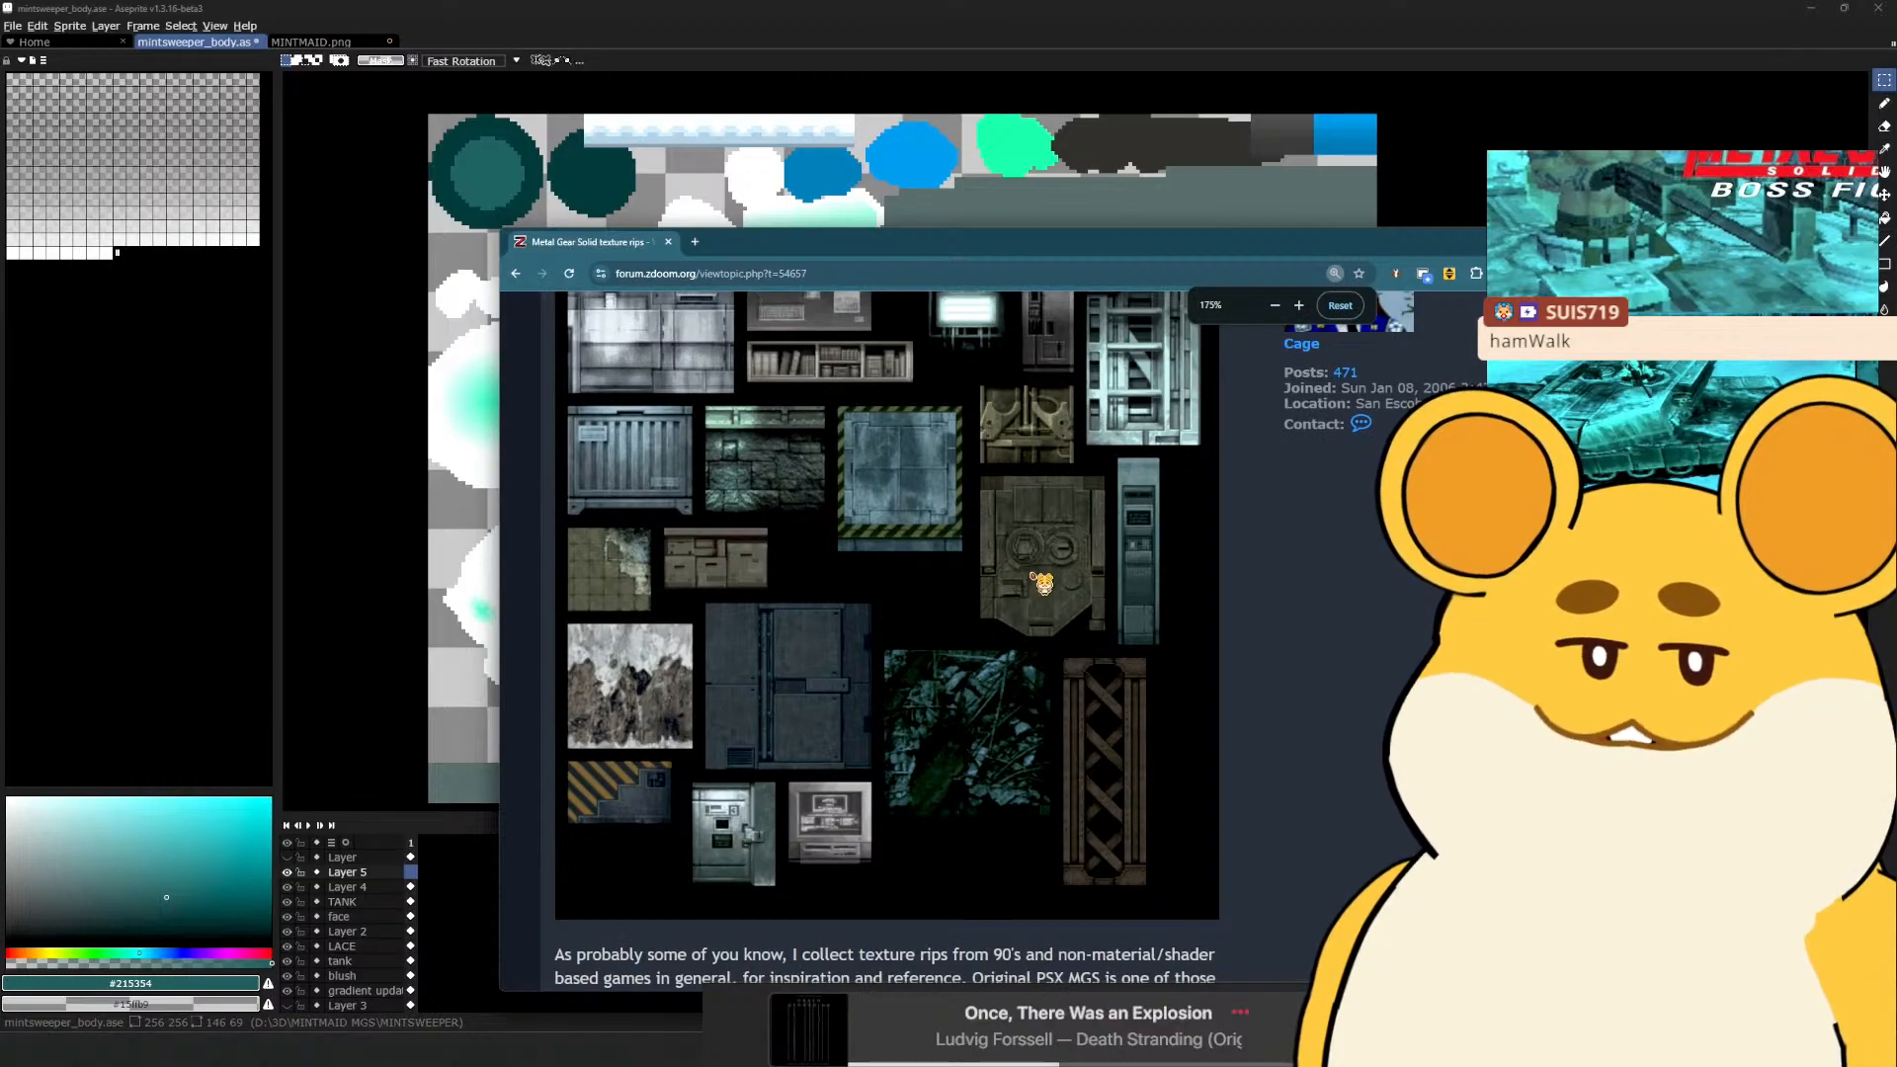
scroll(1044, 583, "up", 1)
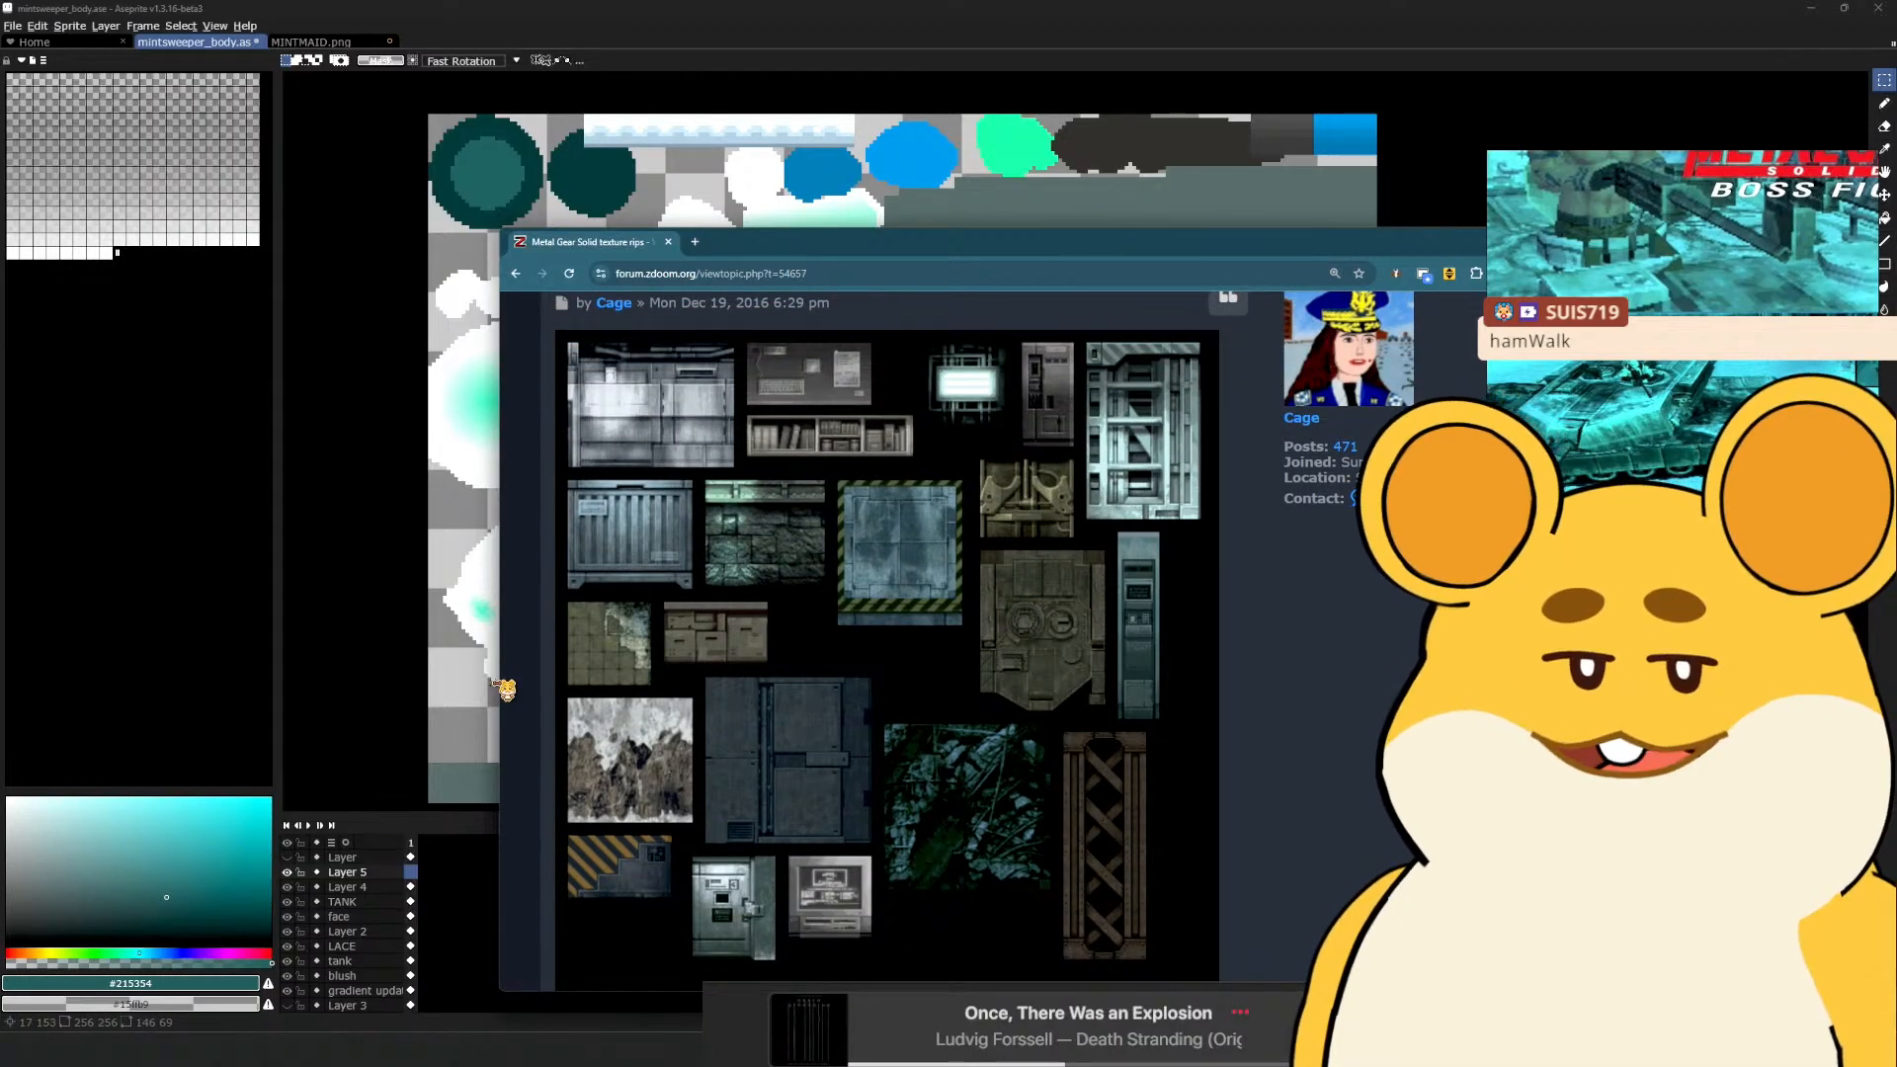
scroll(1225, 638, "up", 2, "ctrl")
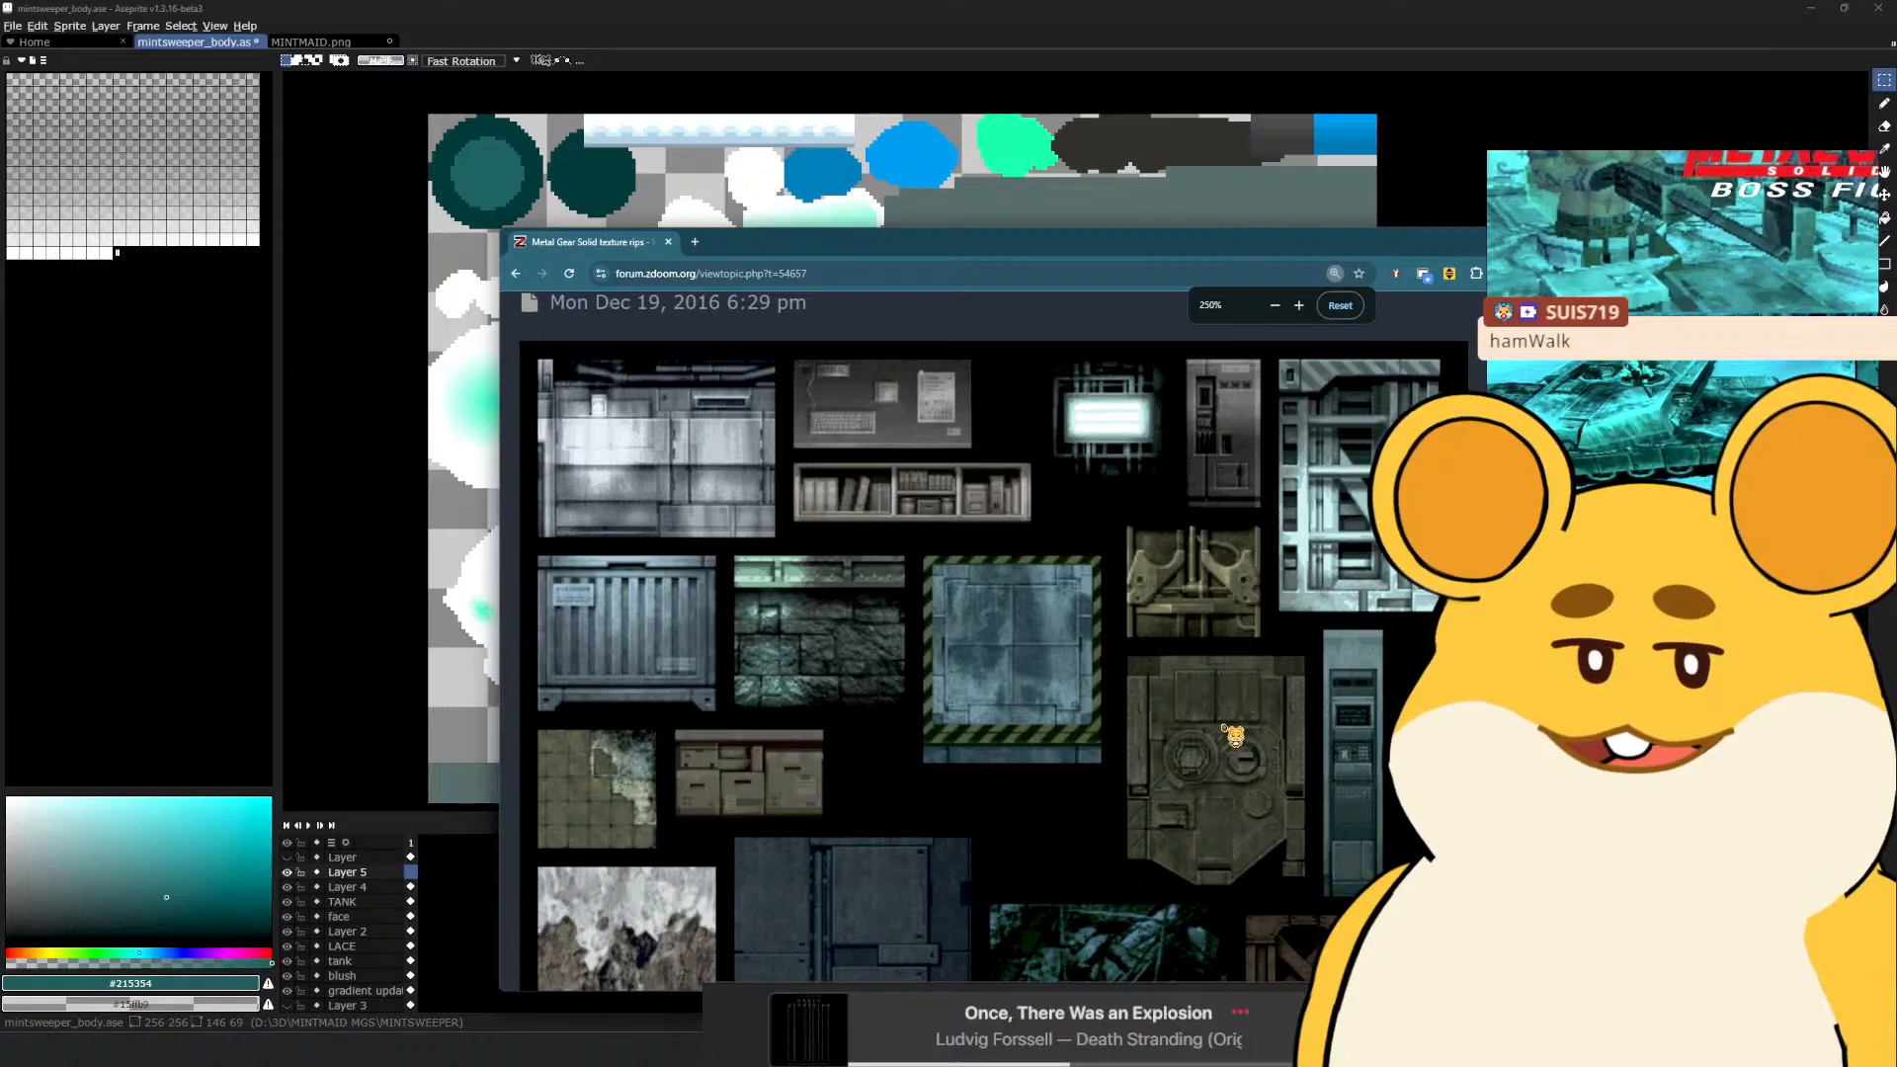
scroll(1233, 736, "down", 1)
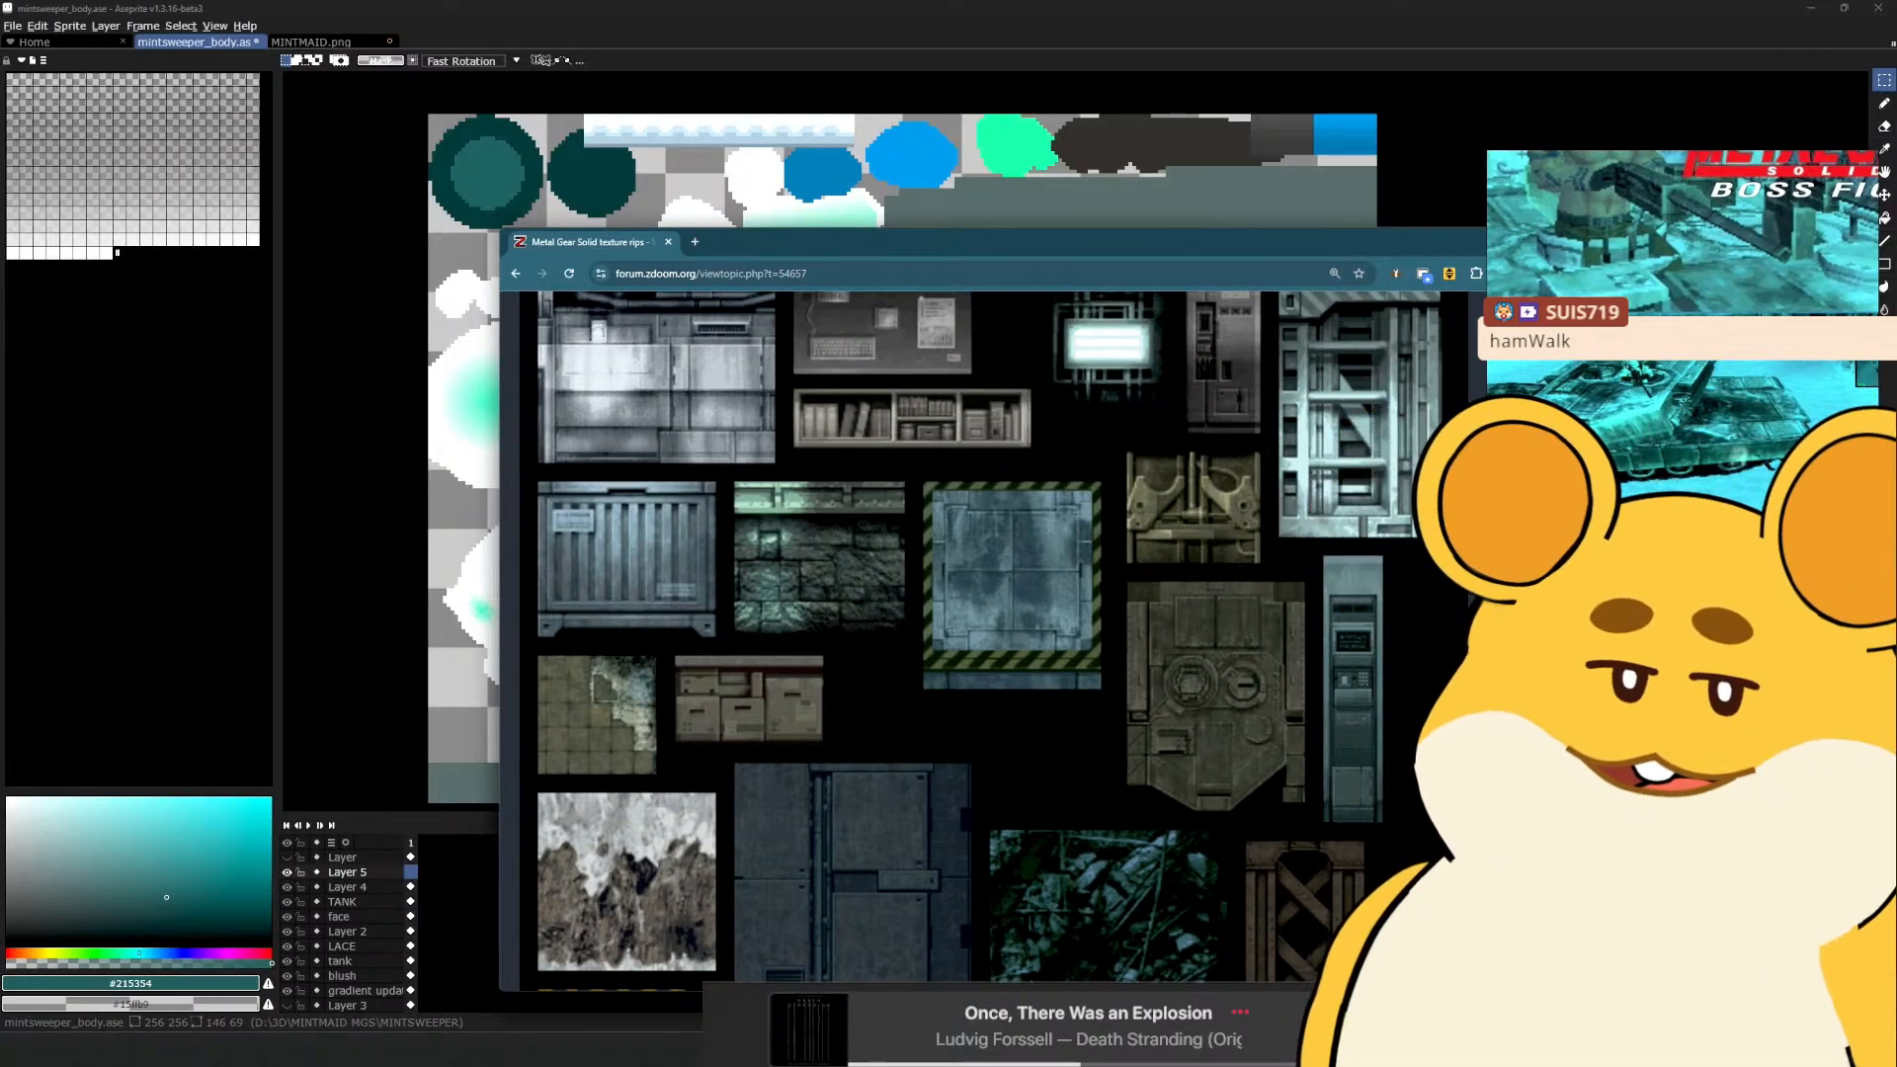
Read the texture rips post's description, download links and replies, move that window aside, and close the browser window showing pureref.com
scroll(1113, 587, "down", 5)
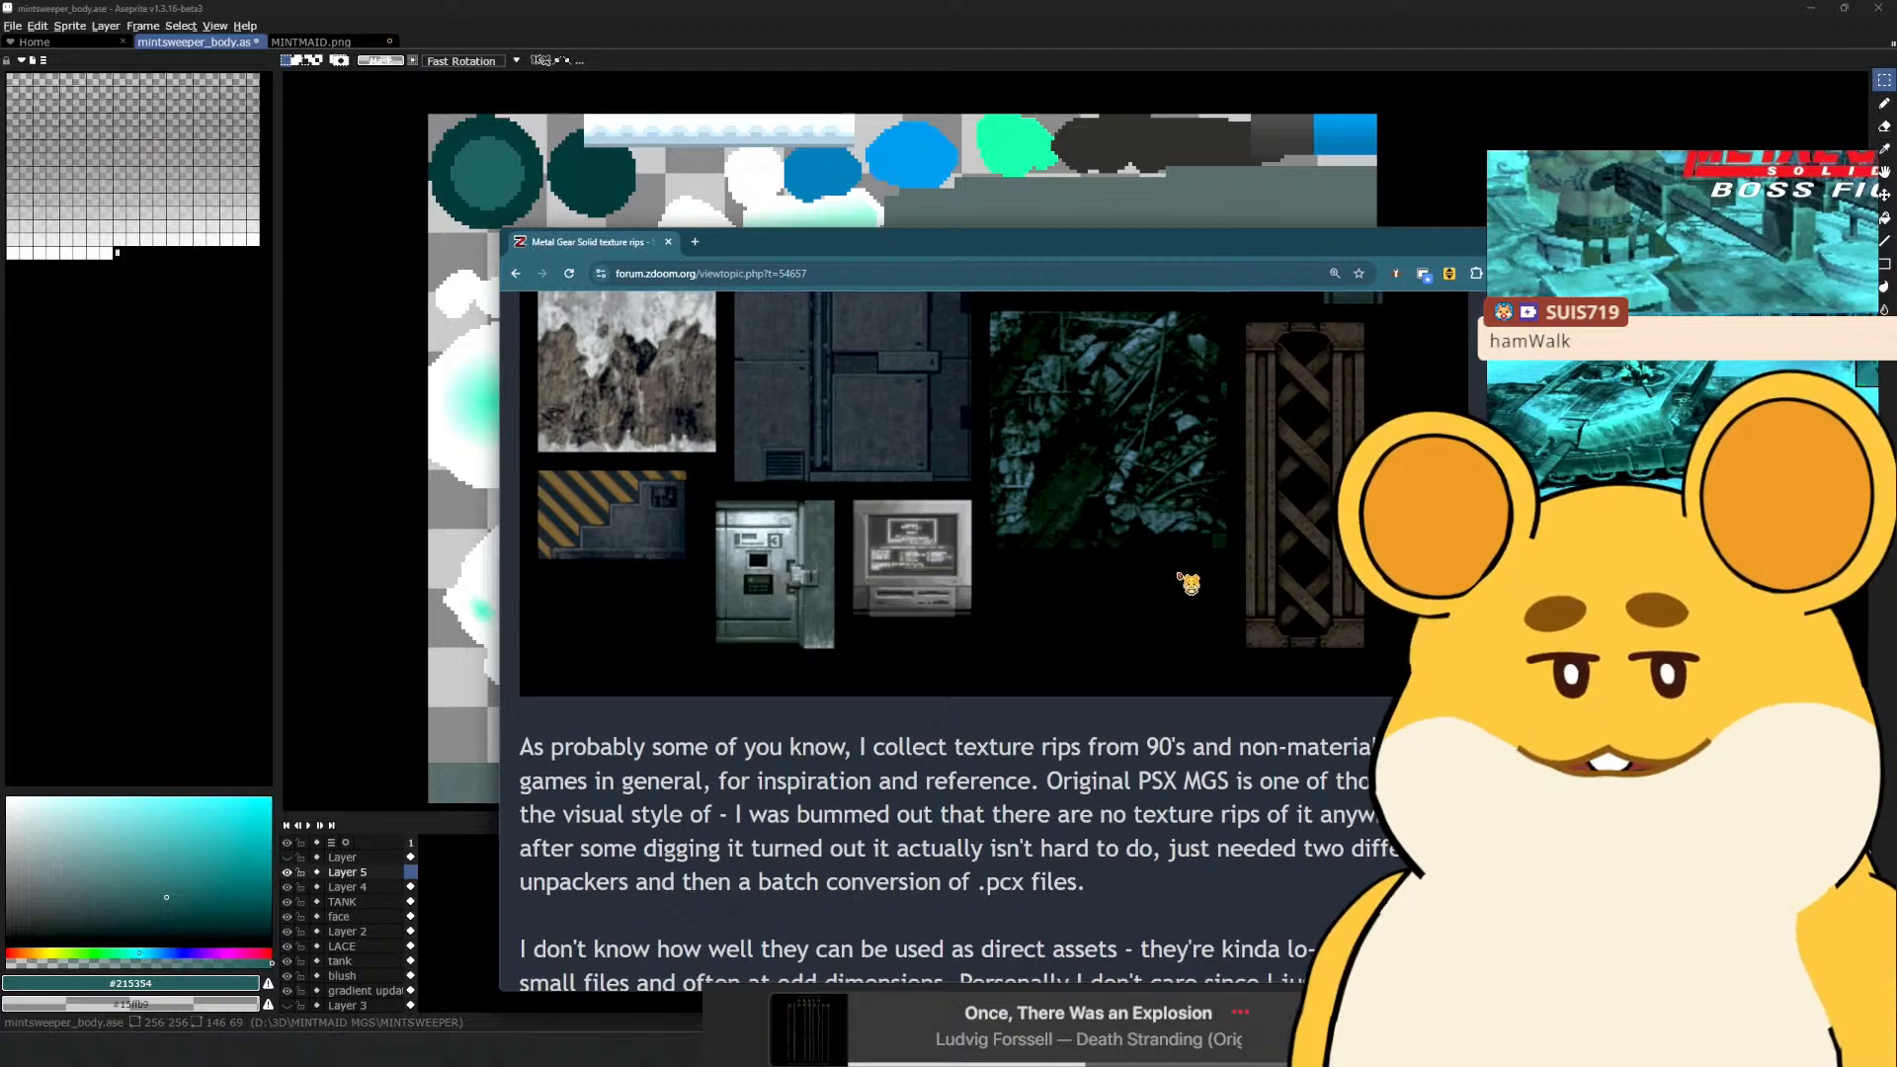
scroll(1190, 583, "down", 2)
scroll(1117, 628, "down", 3)
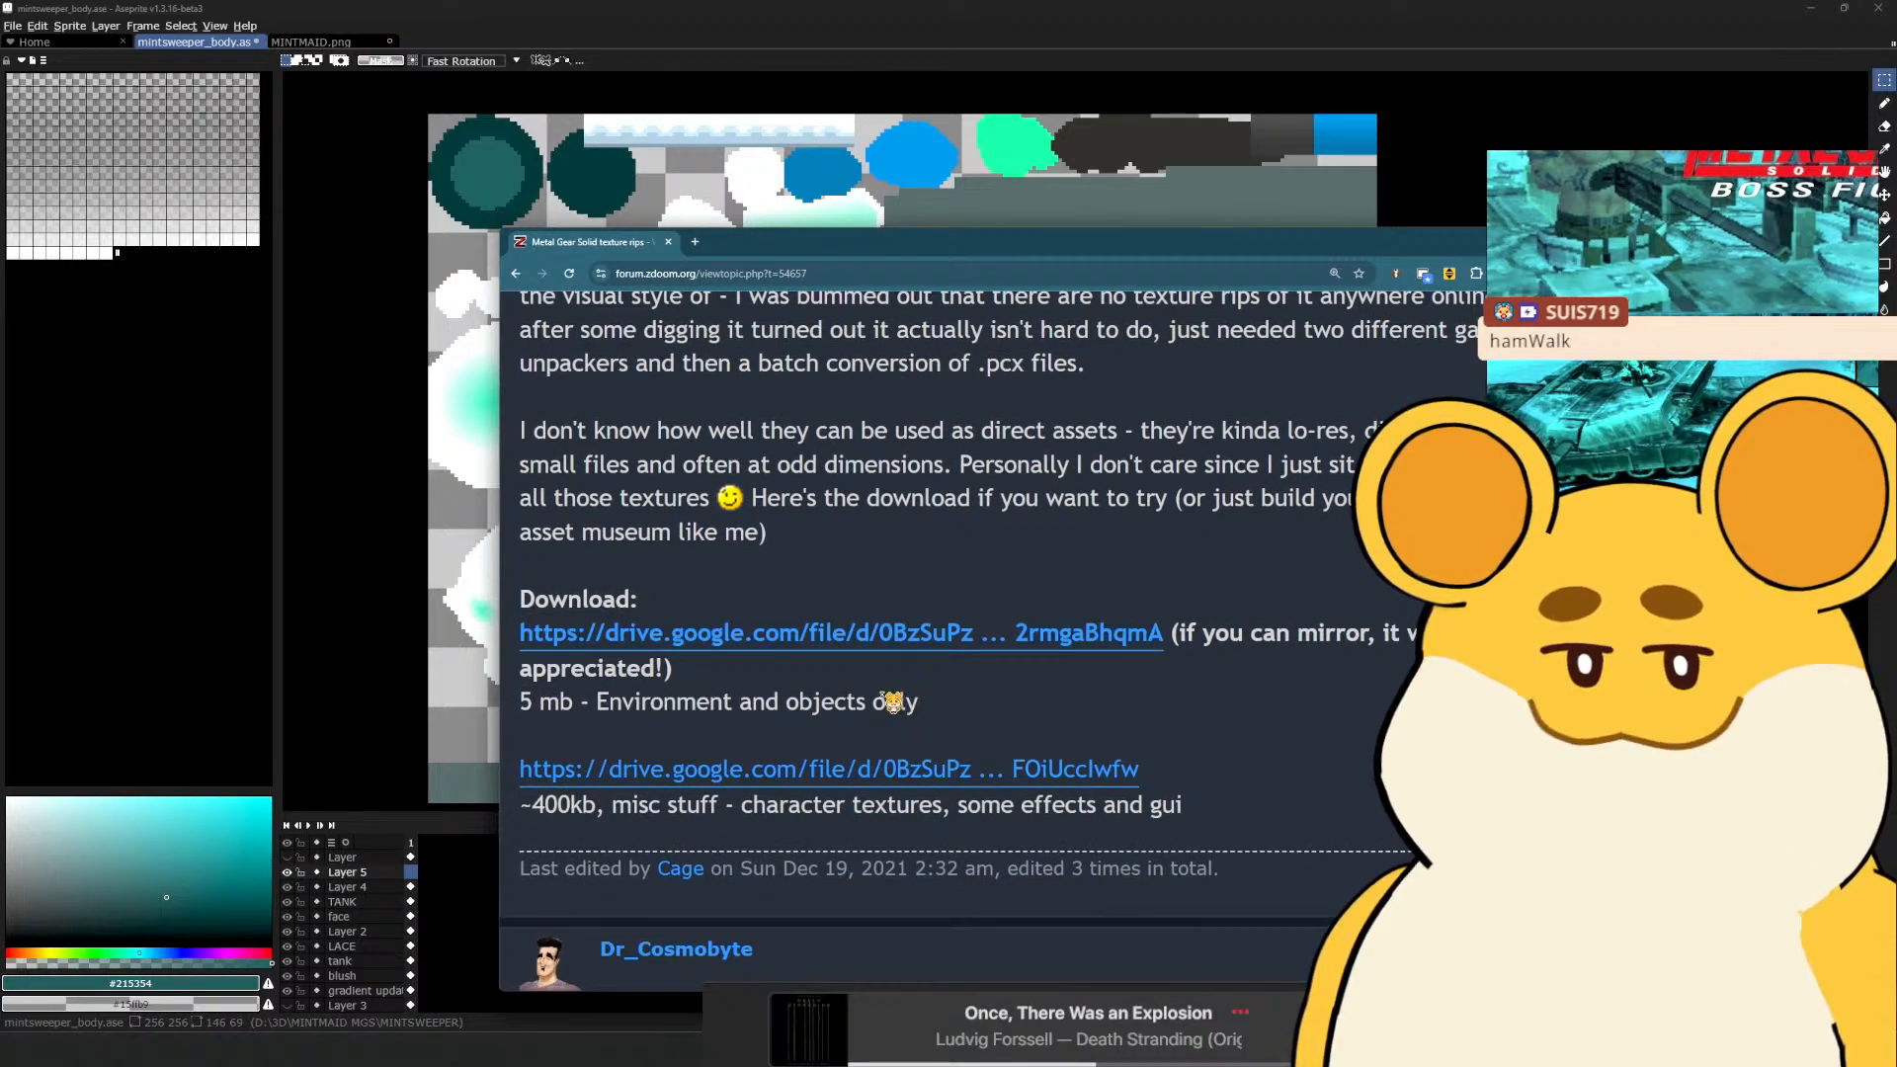
scroll(922, 692, "down", 4)
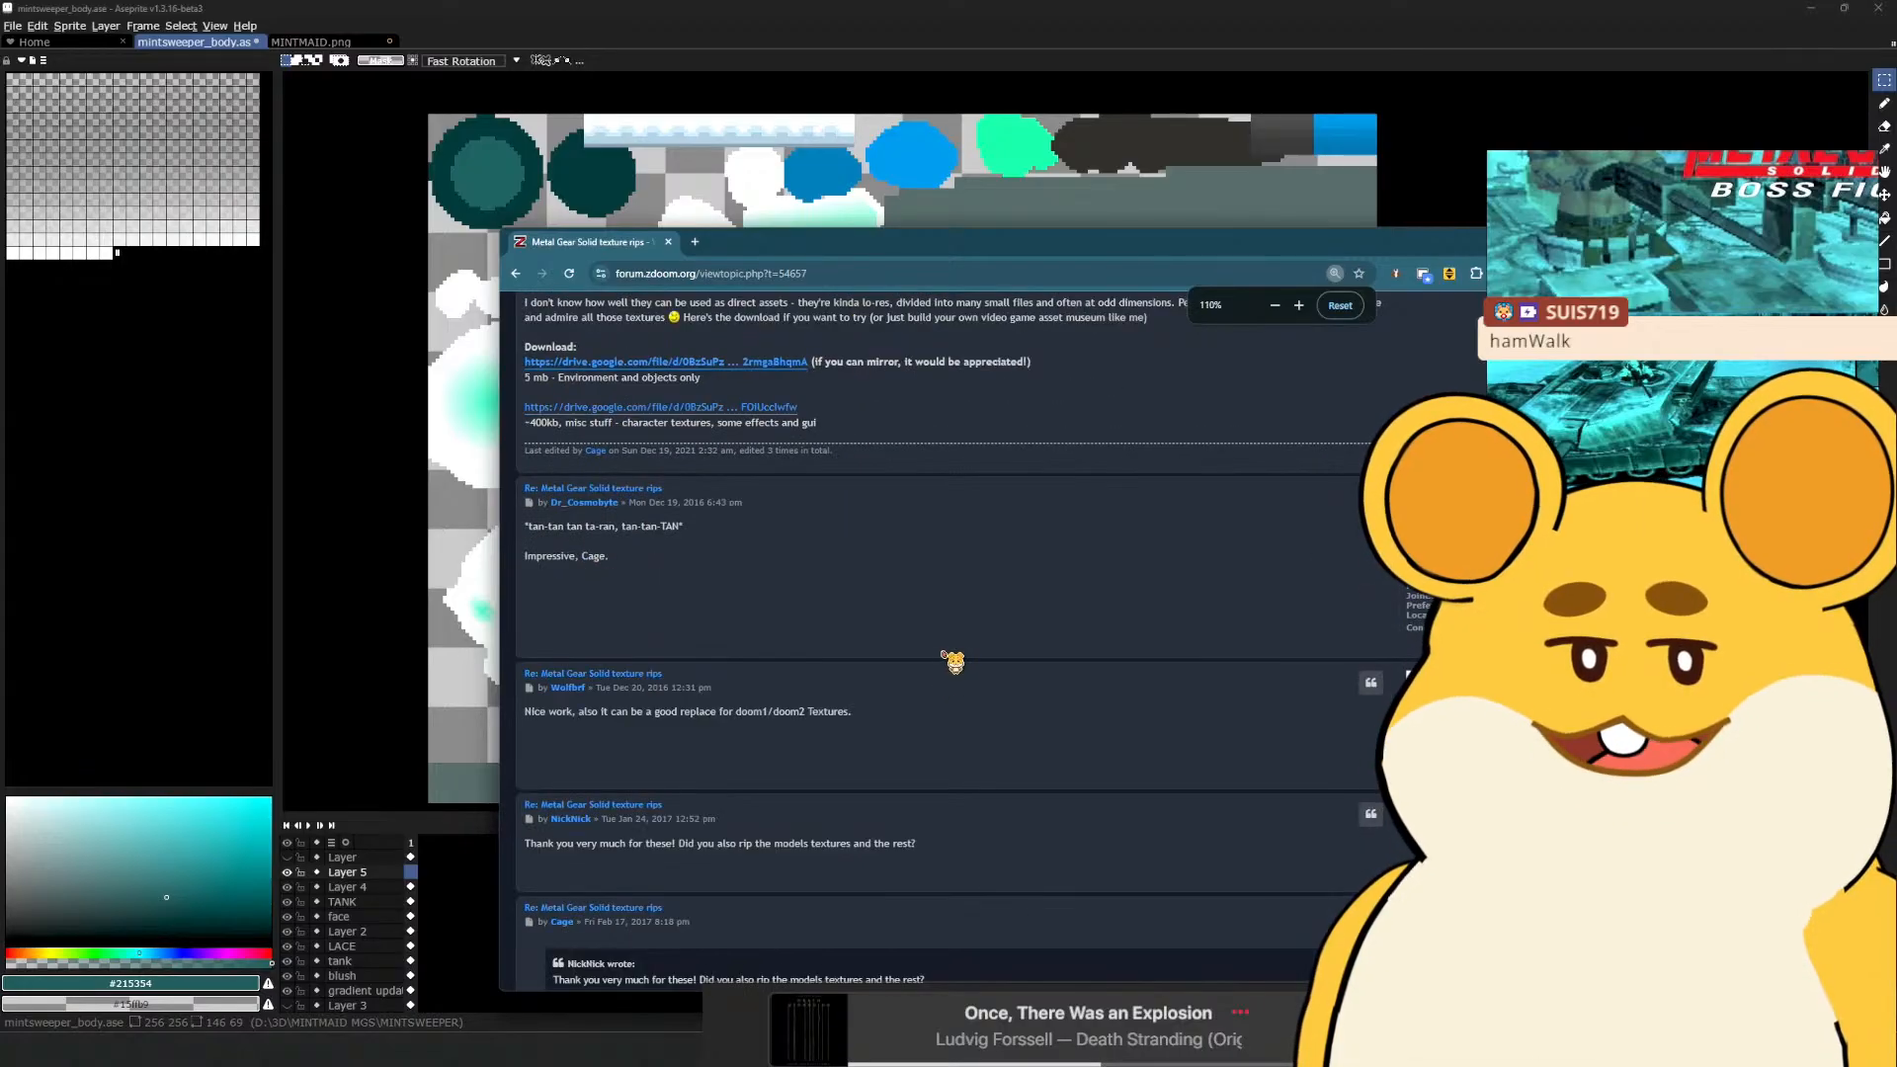
left_click_drag(855, 231, 1896, 258)
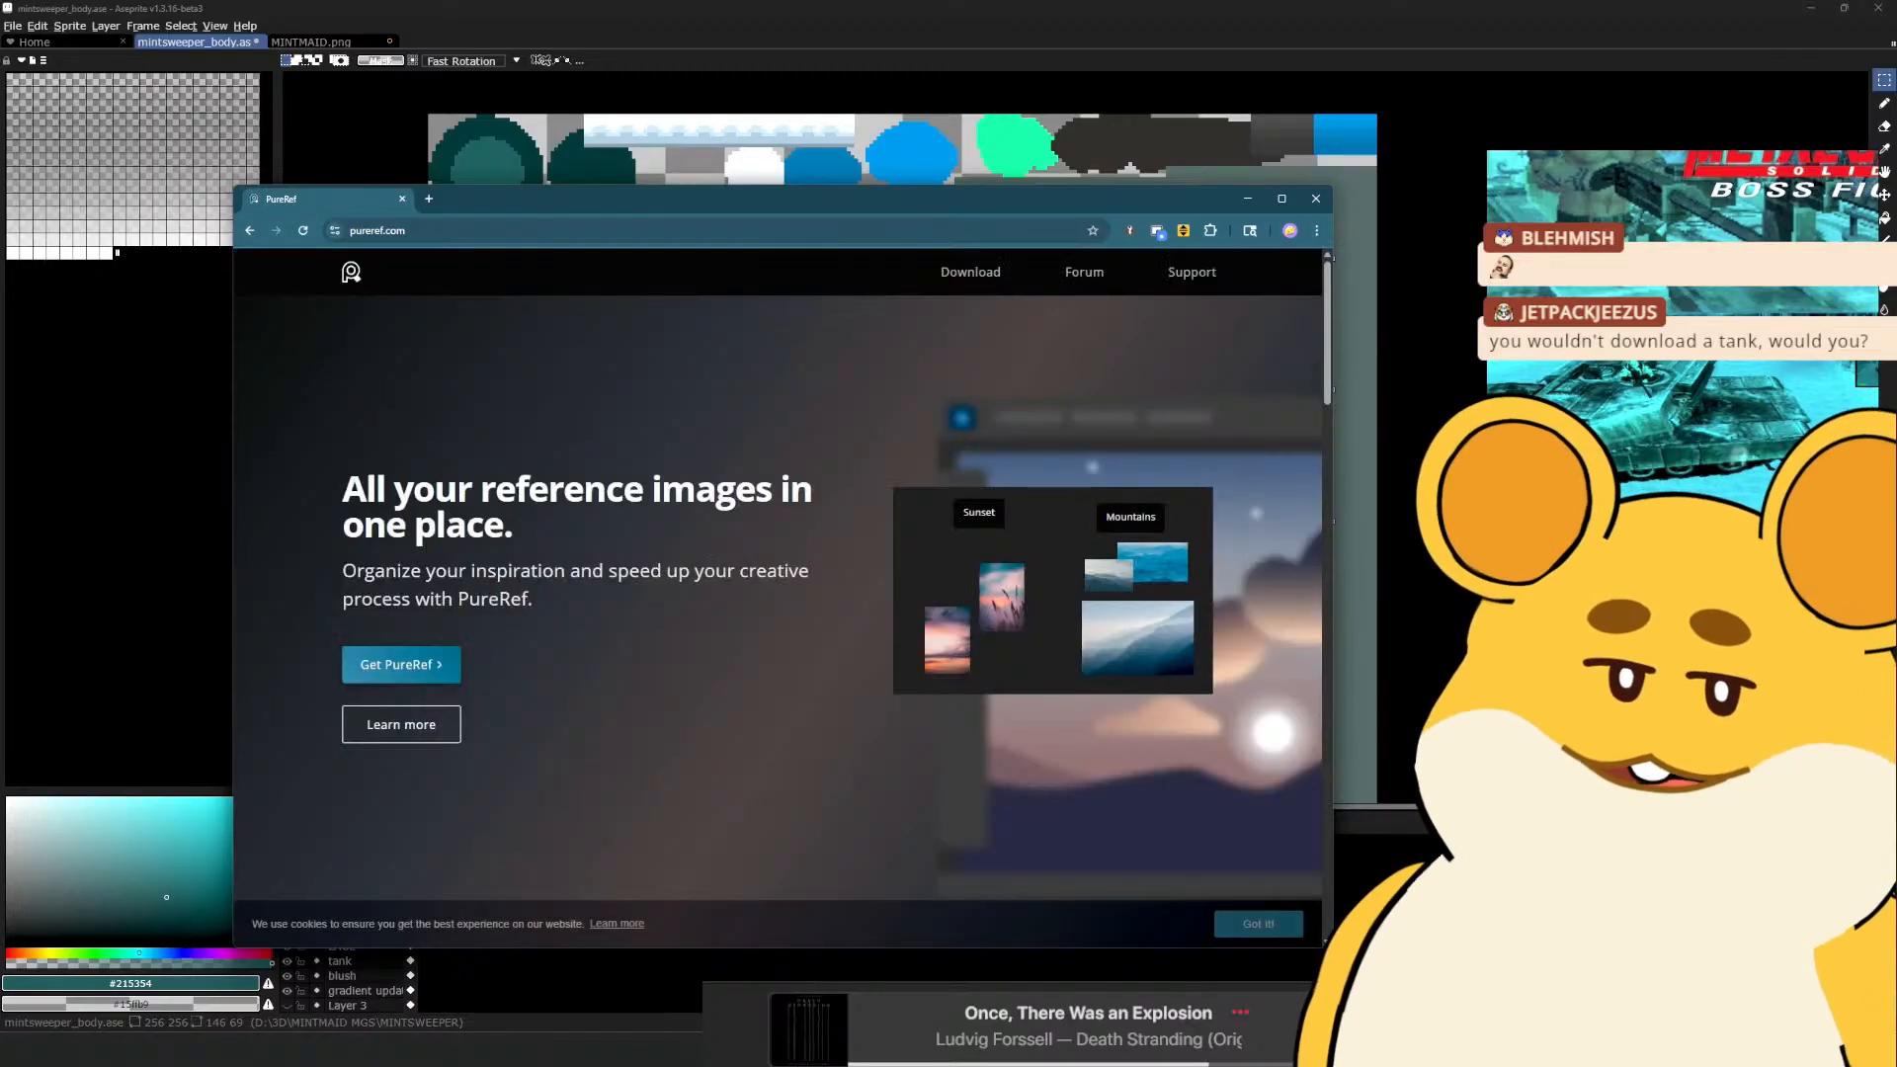
left_click(1314, 199)
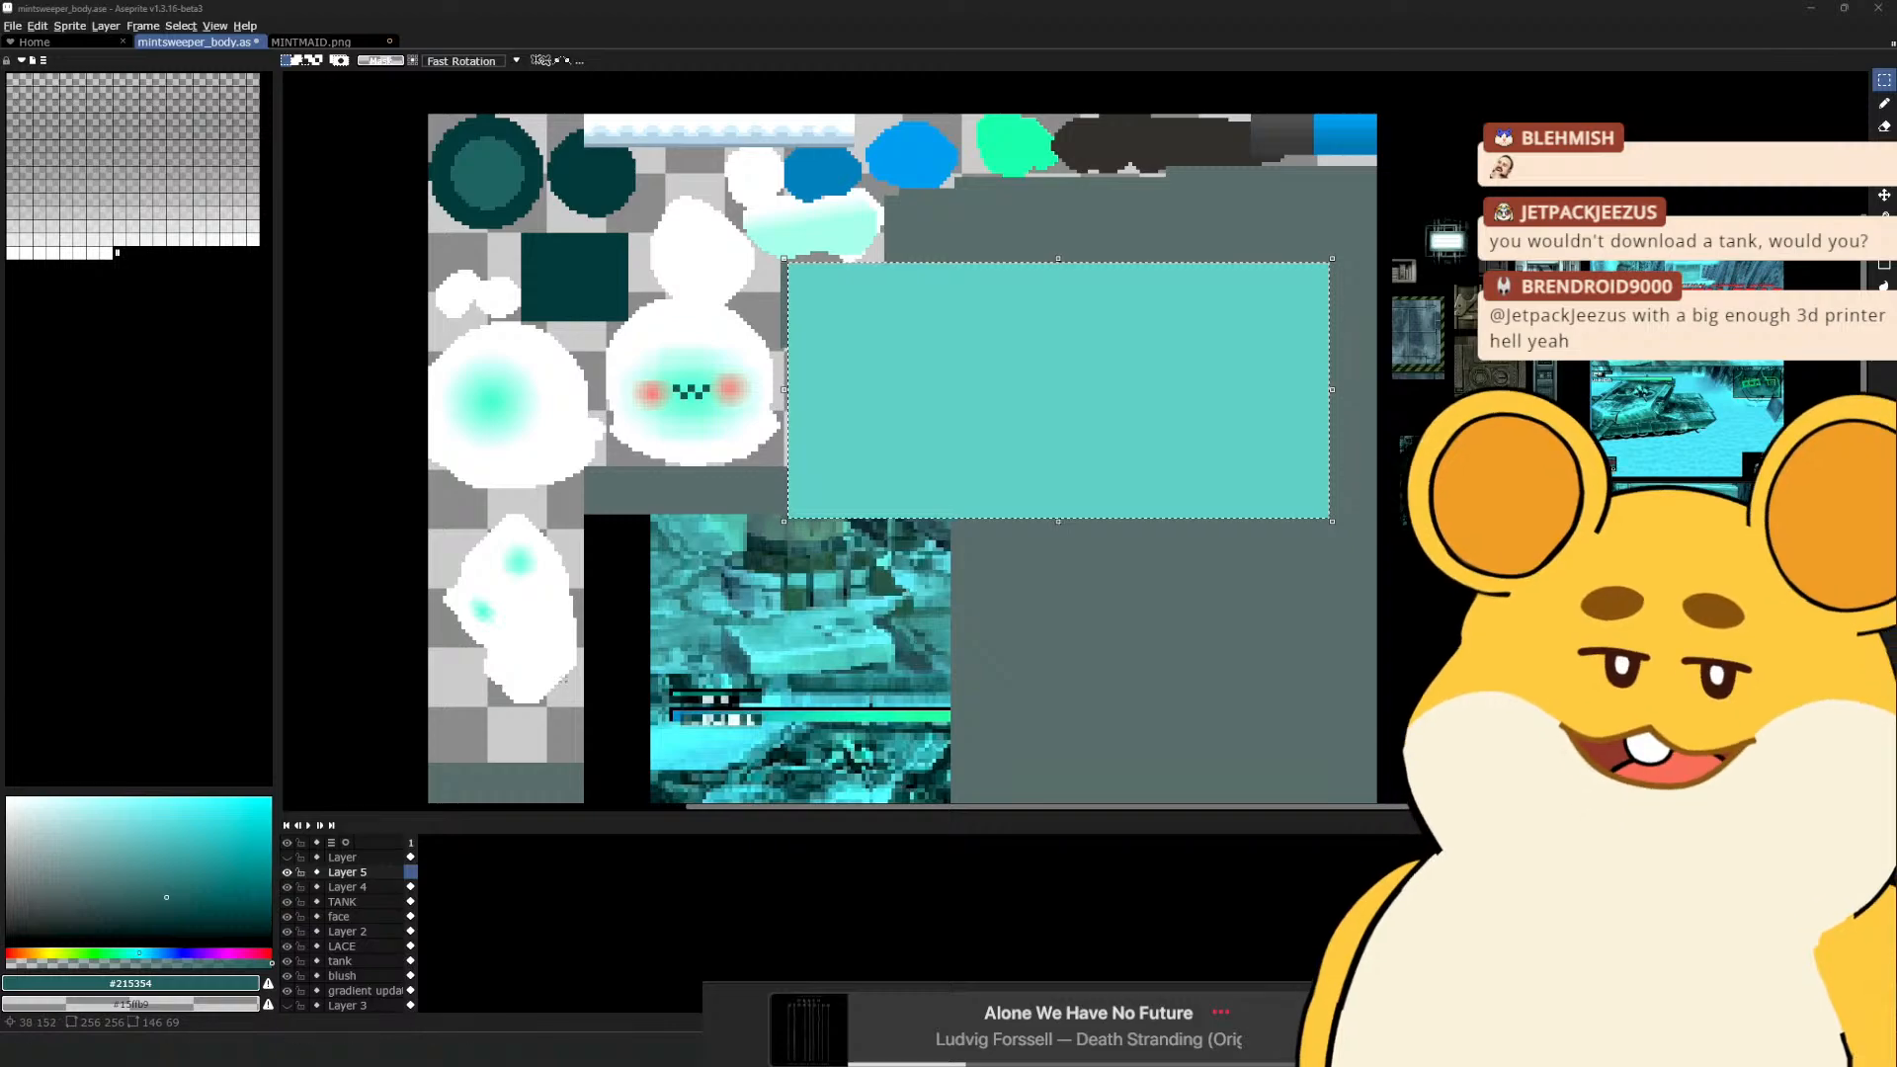
Deselect, sample the teal #56c4bb from the pasted tank reference's matching rectangle area, and shift the Layer 4 rectangle slightly away from the face texture
left_click_drag(962, 367, 942, 424)
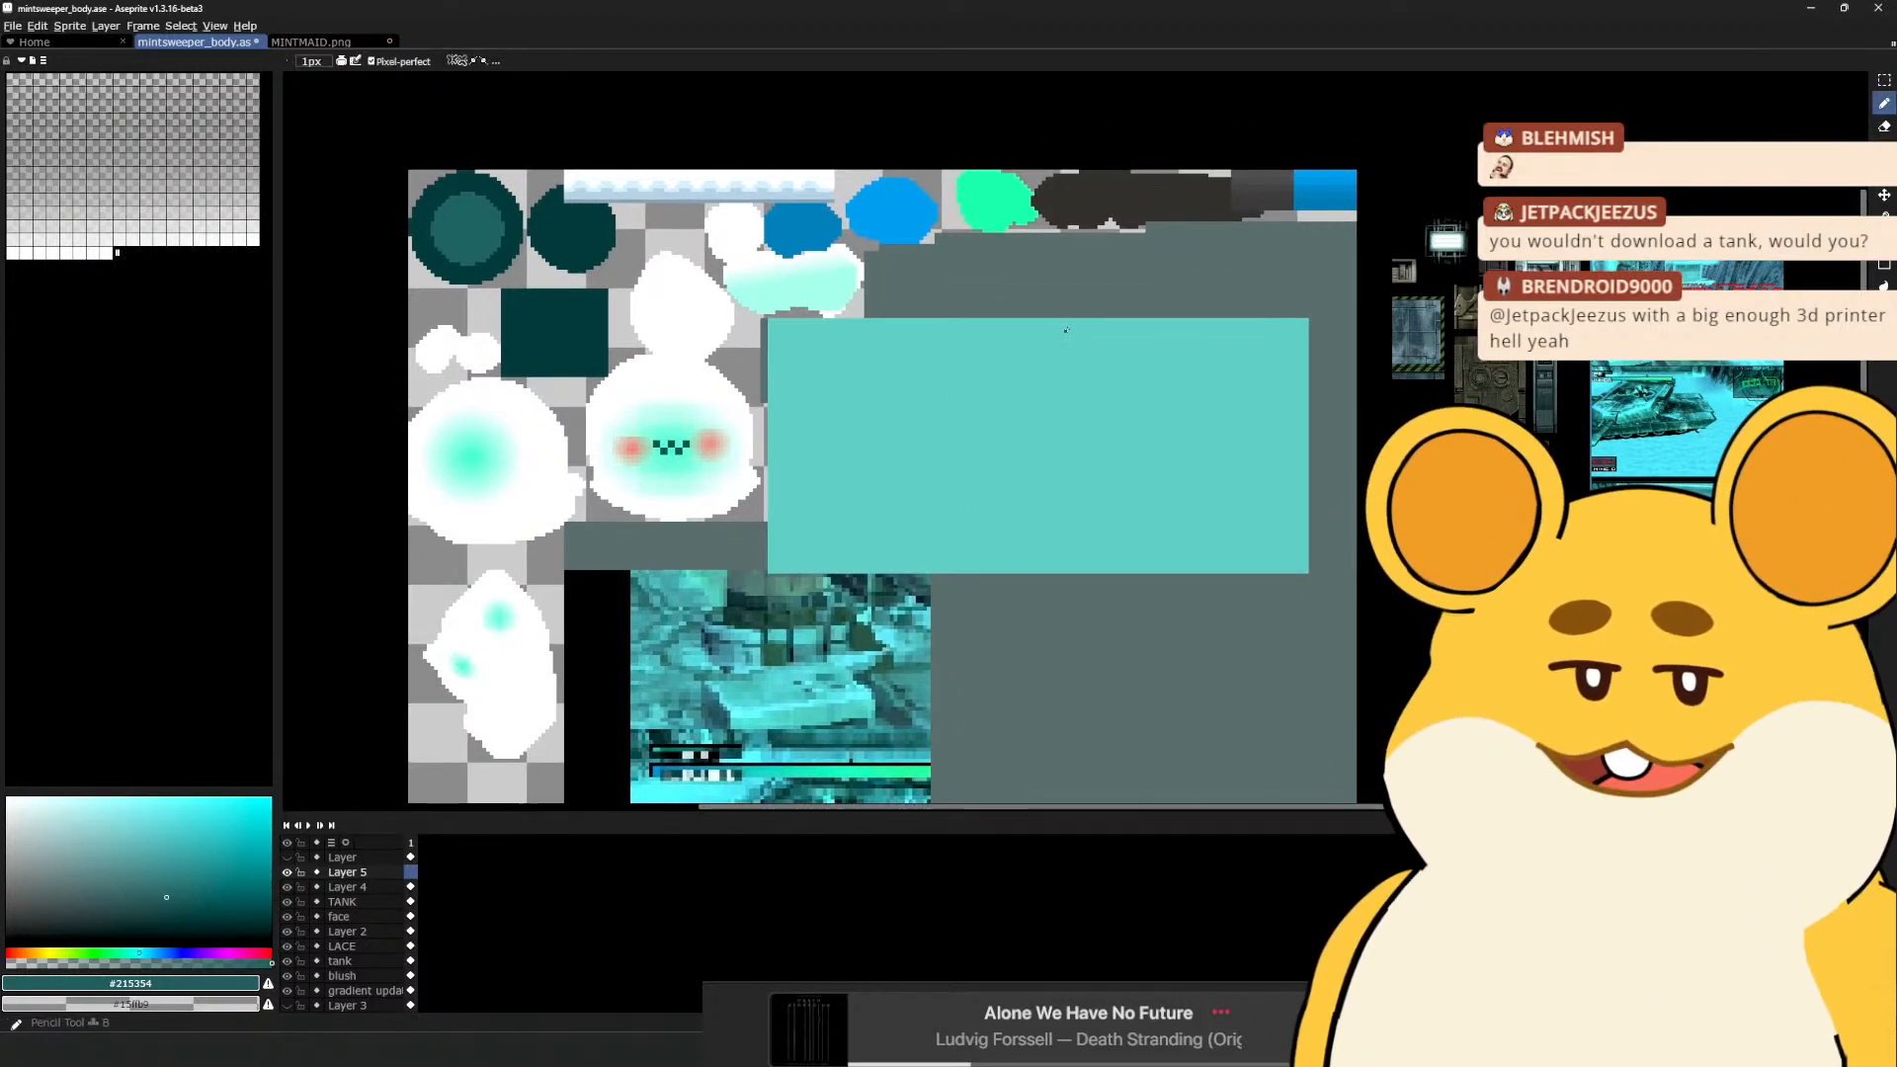
left_click(842, 428, "alt")
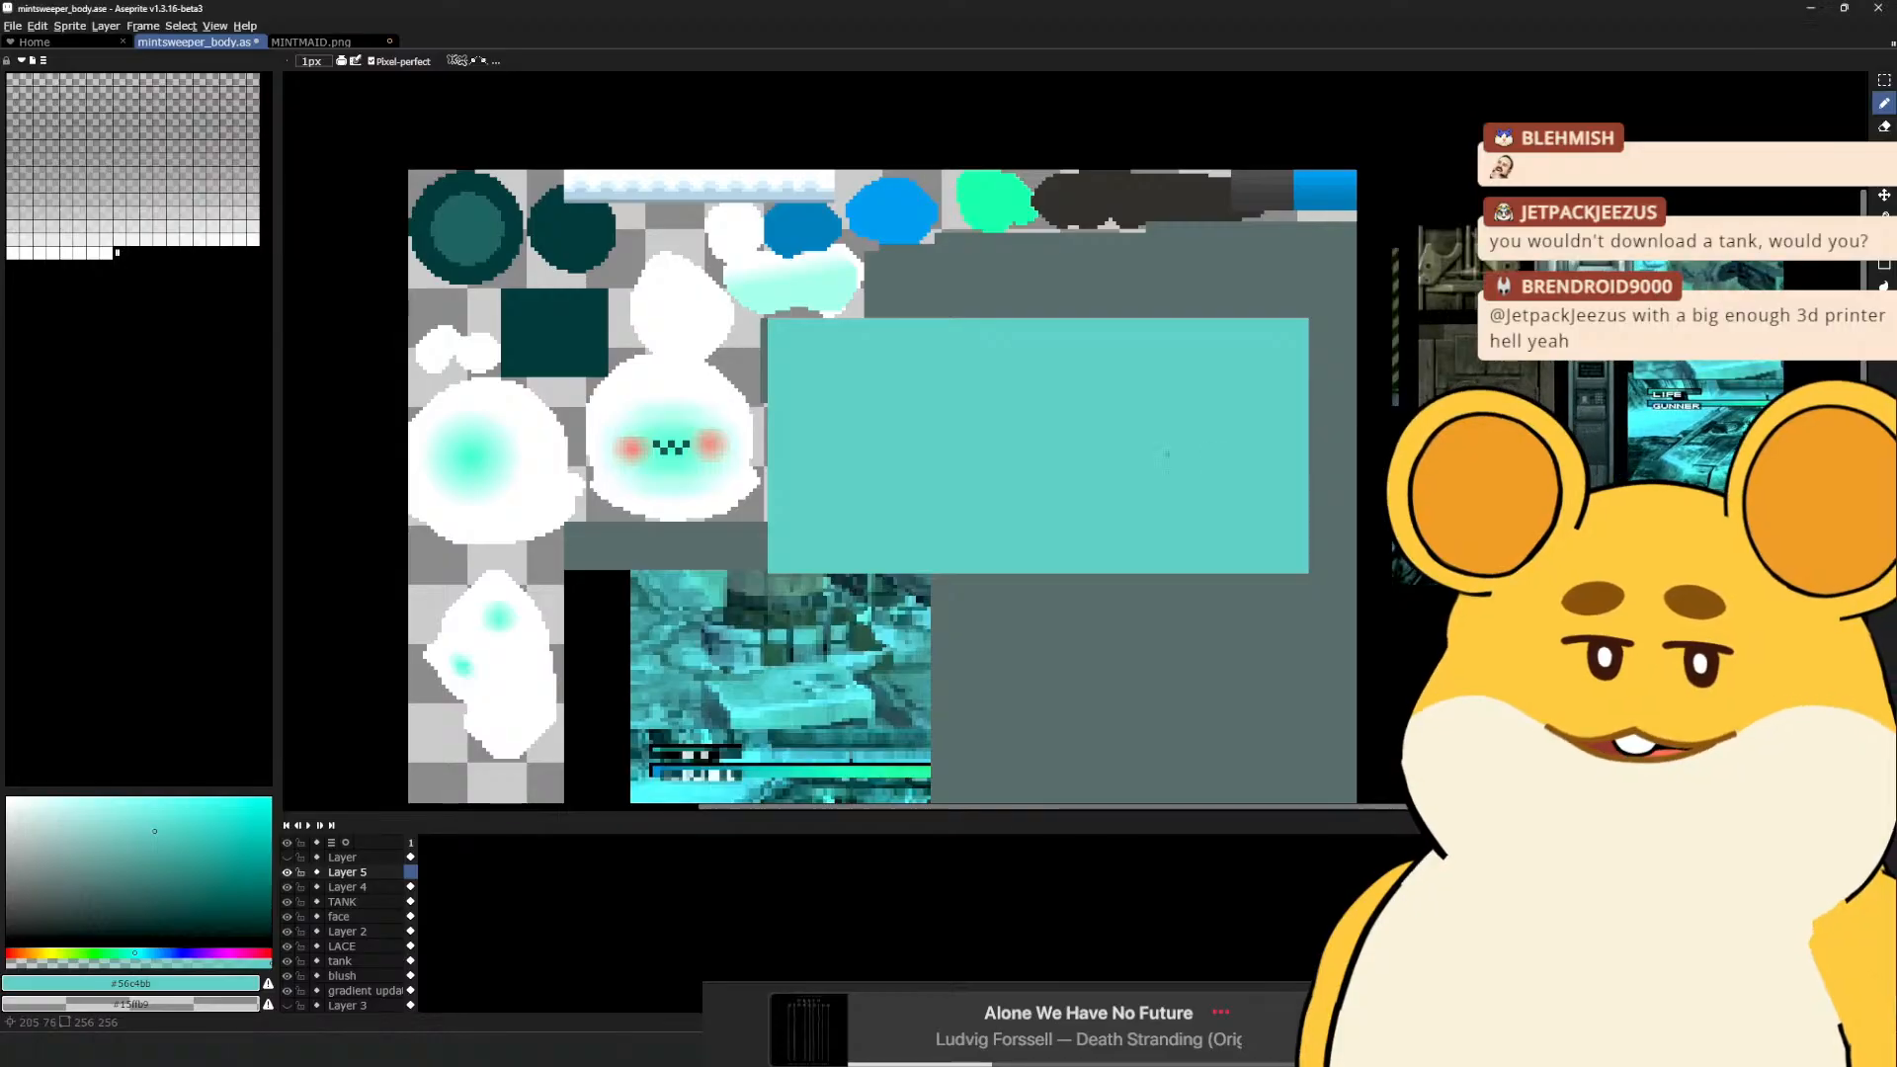
key("v")
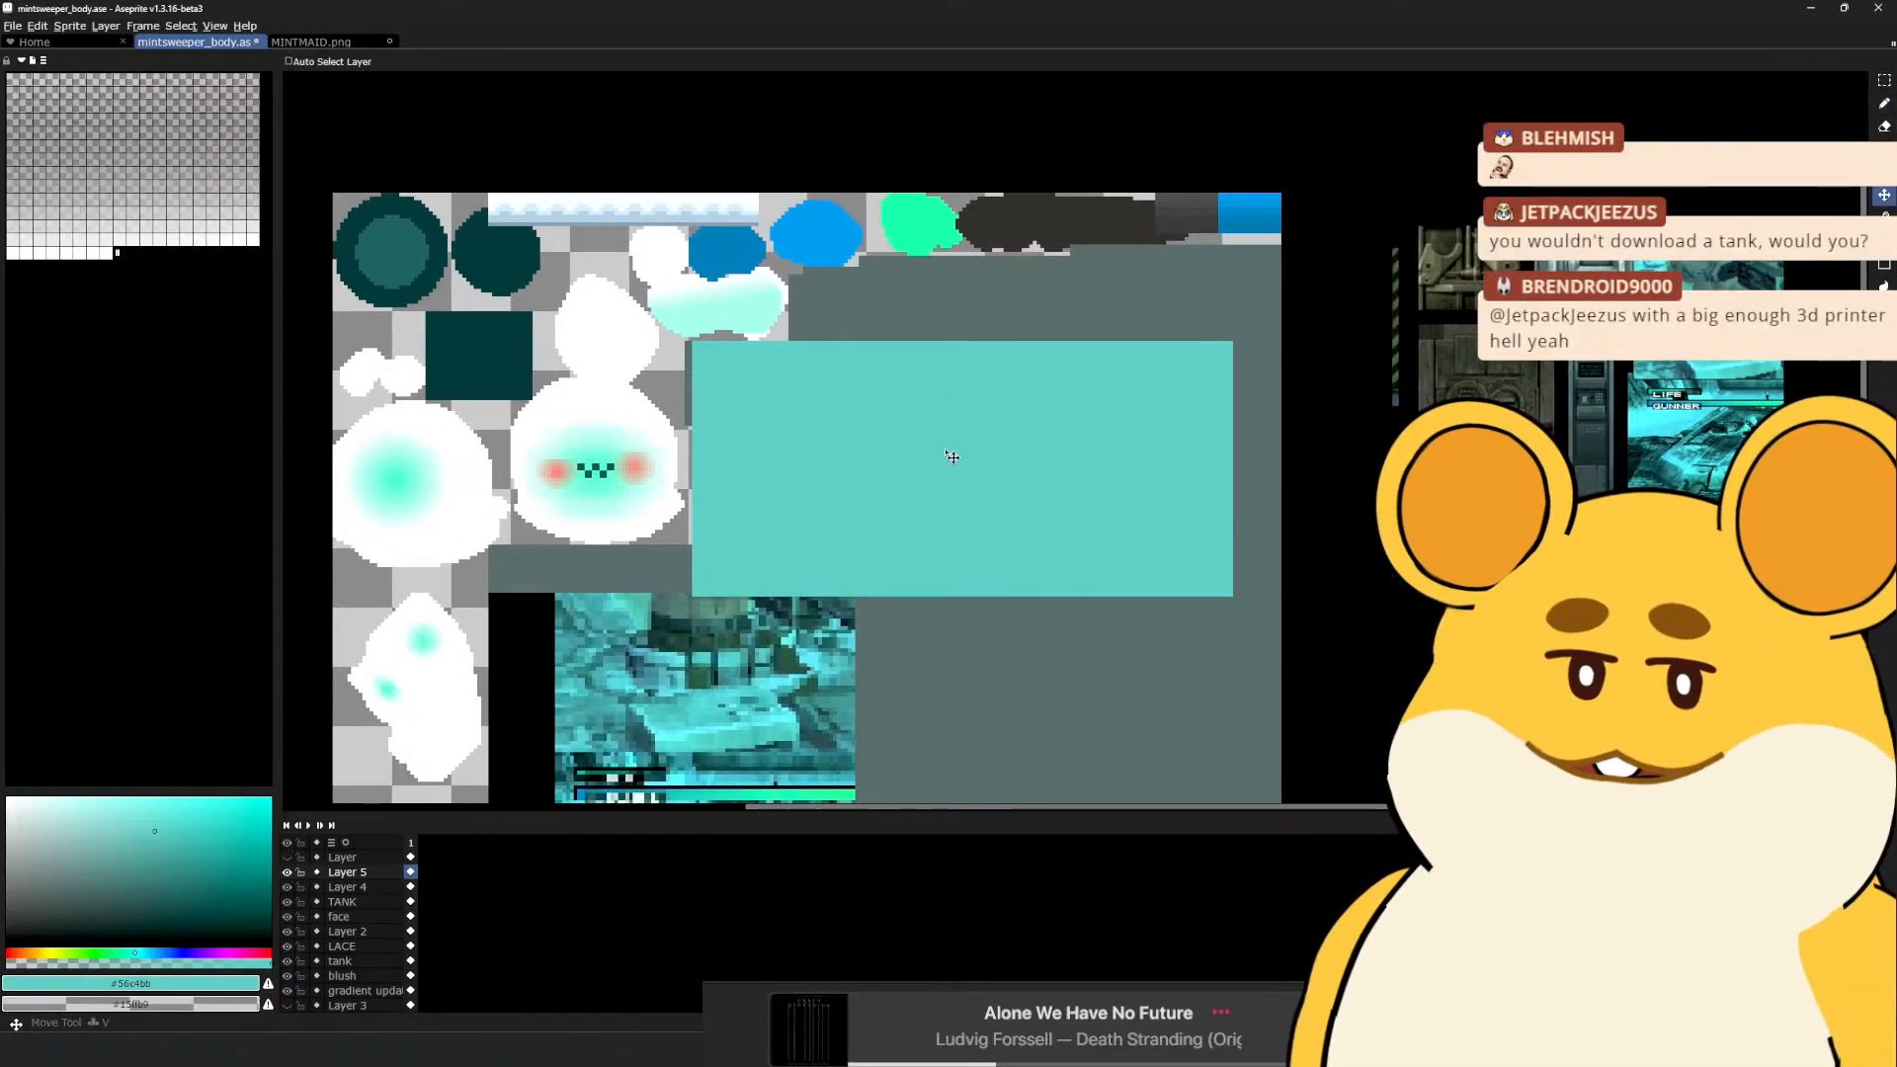
left_click(944, 453)
left_click_drag(945, 454, 986, 445)
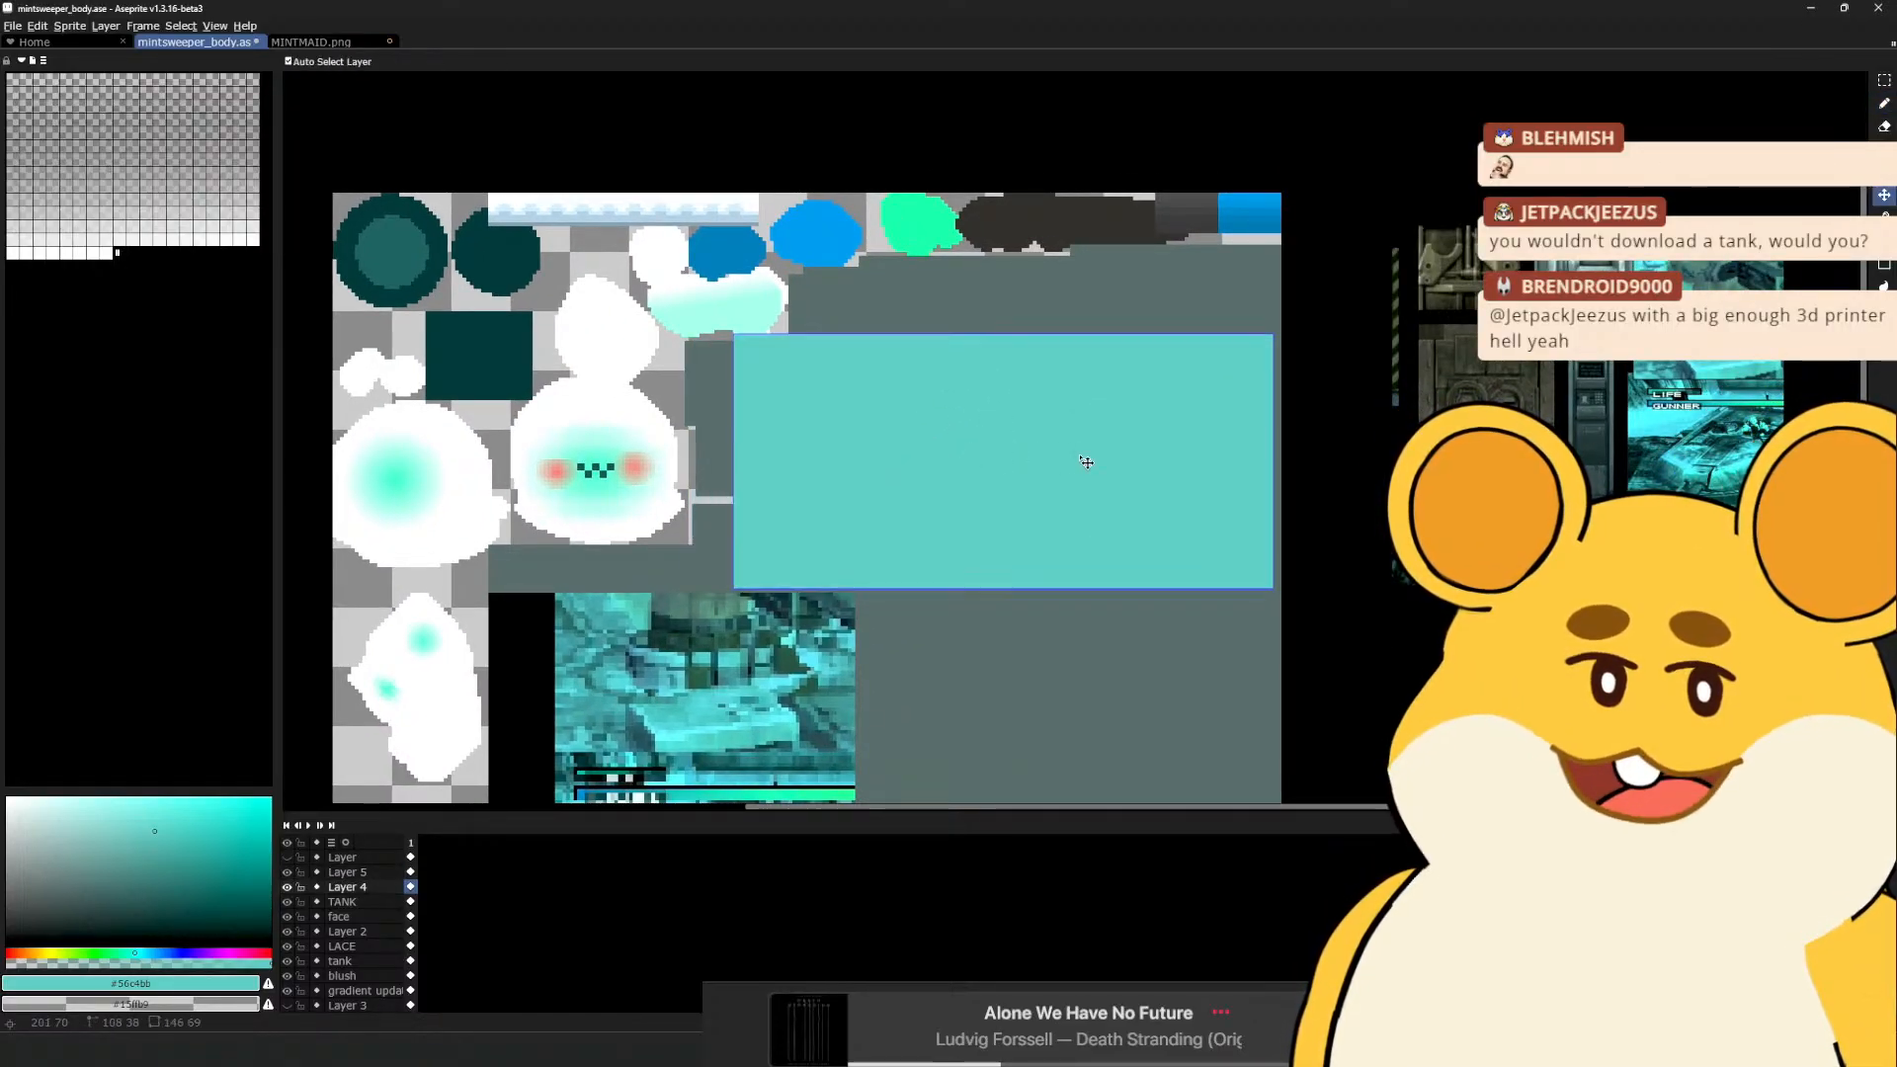
left_click_drag(818, 545, 759, 501)
key("ctrl+z")
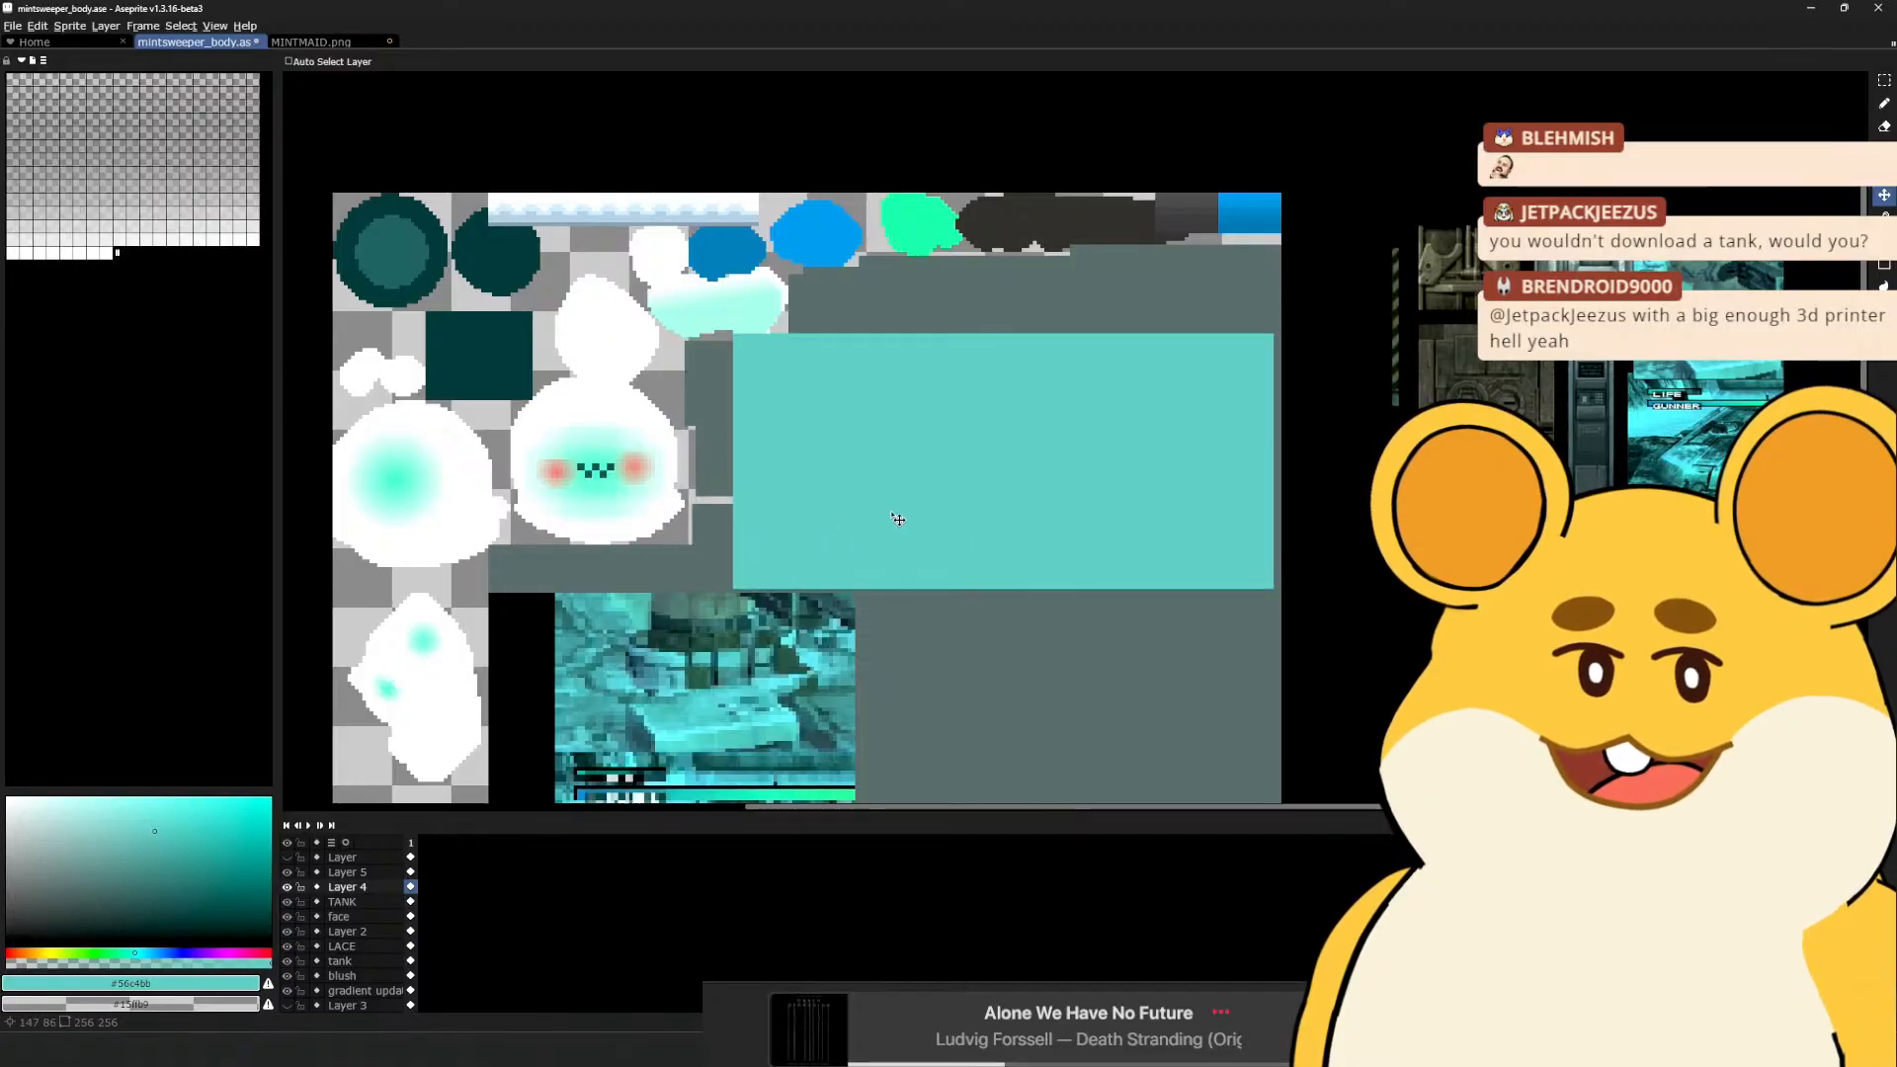
left_click_drag(938, 489, 846, 531)
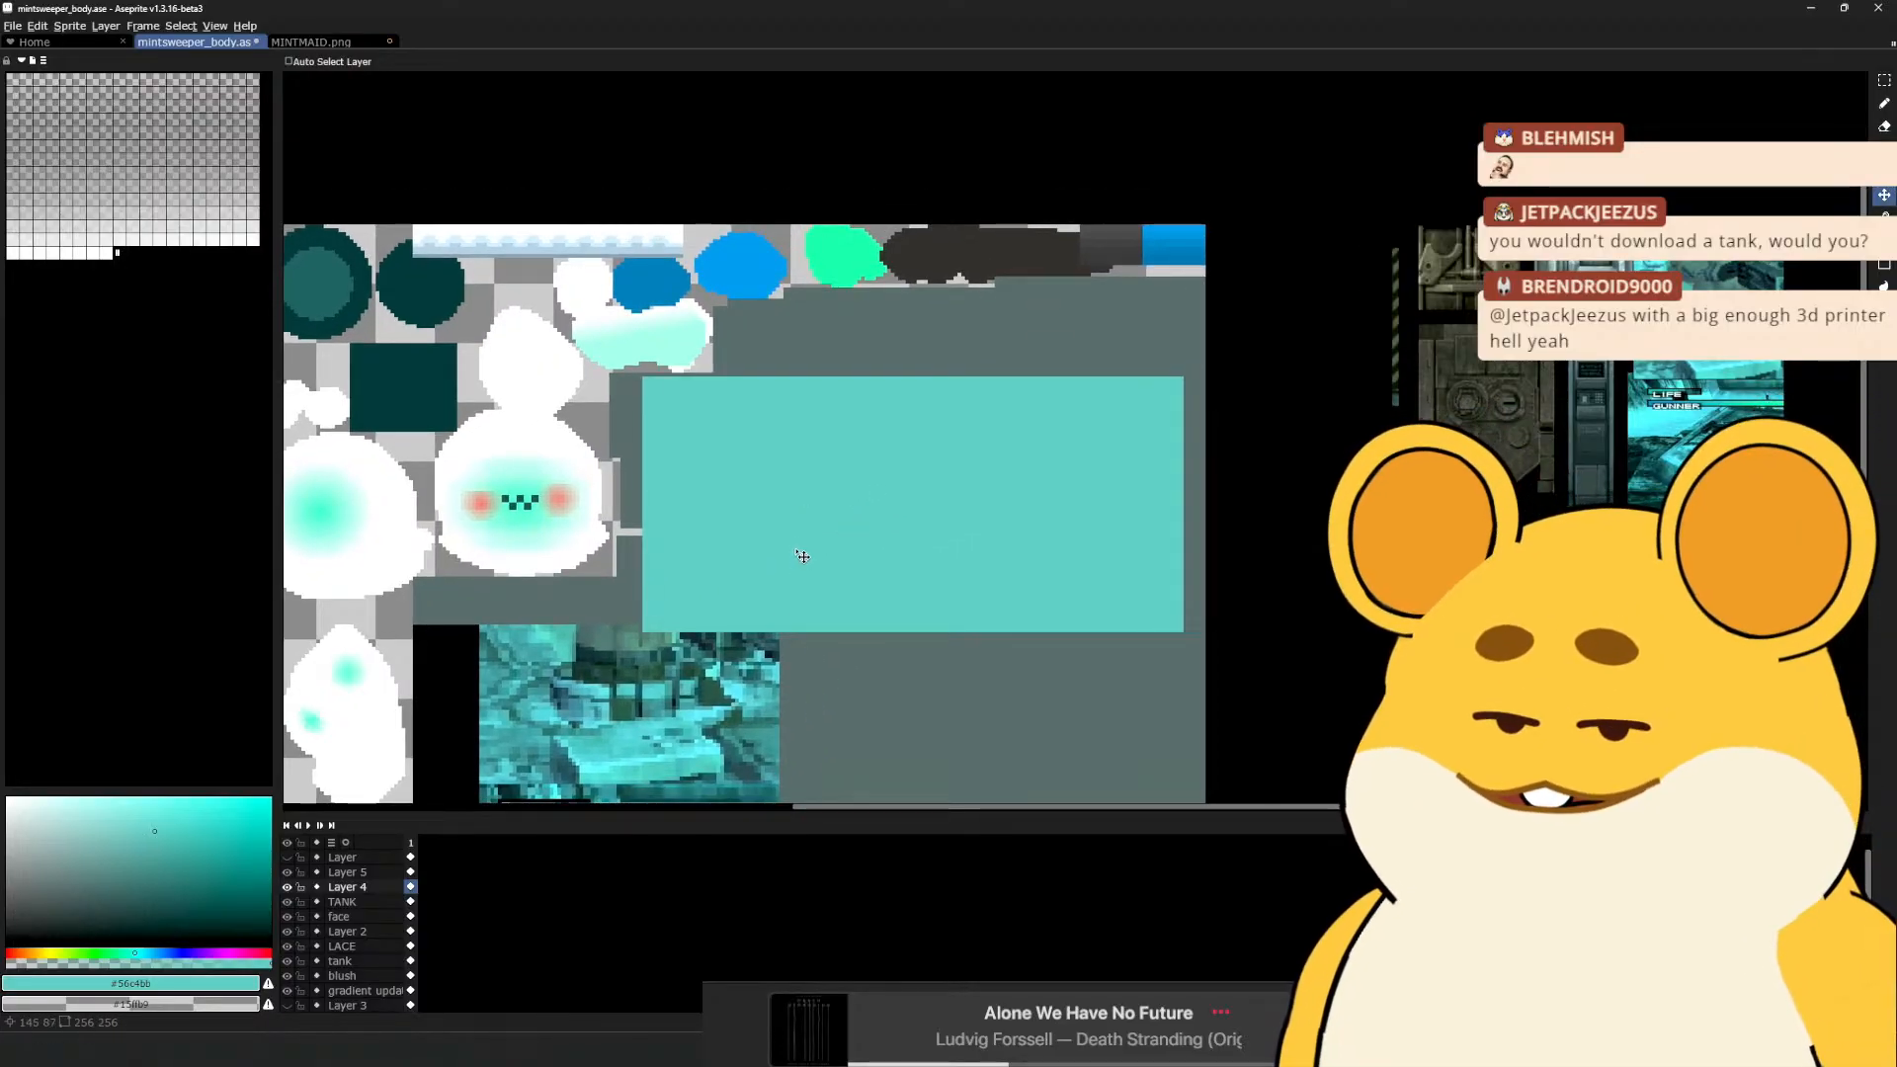
Darken the drawing color to a muted teal with hue 175°, saturation 52 and value 45
key("alt")
key("alt")
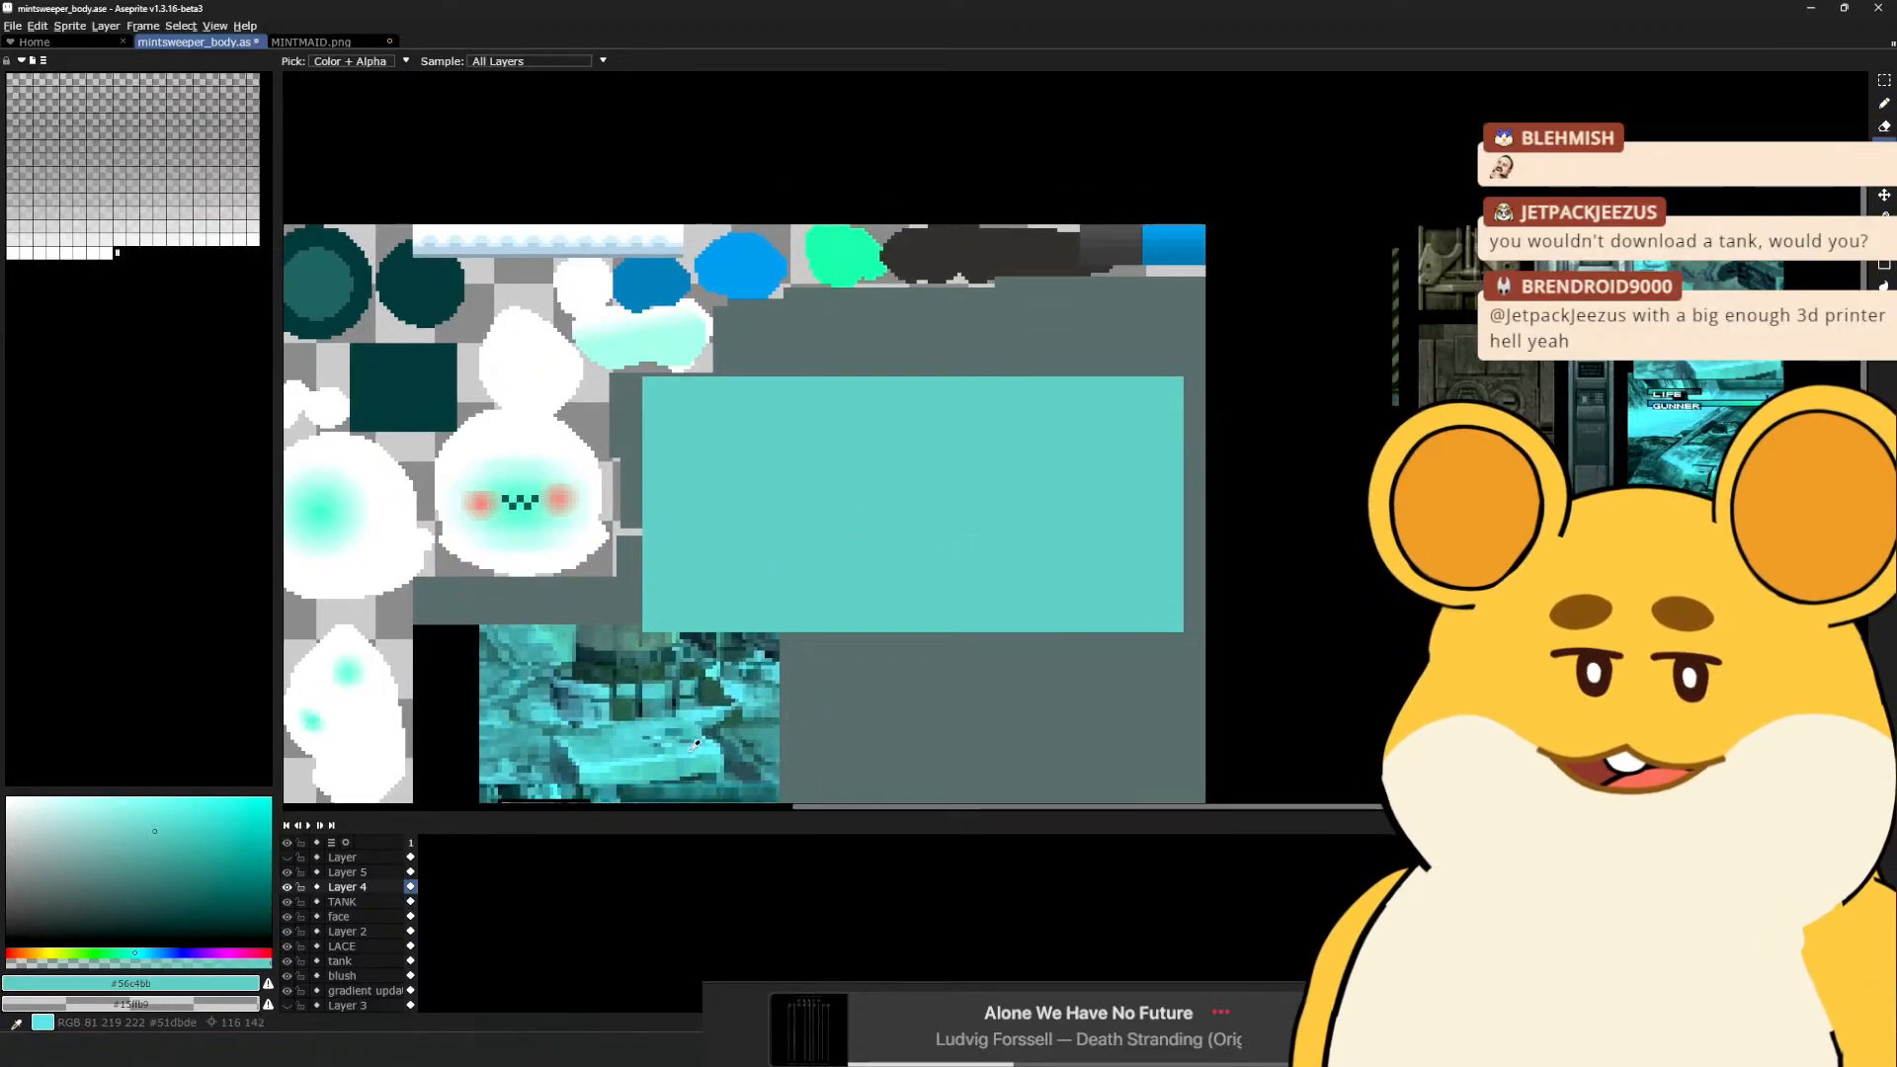
left_click_drag(841, 540, 848, 501)
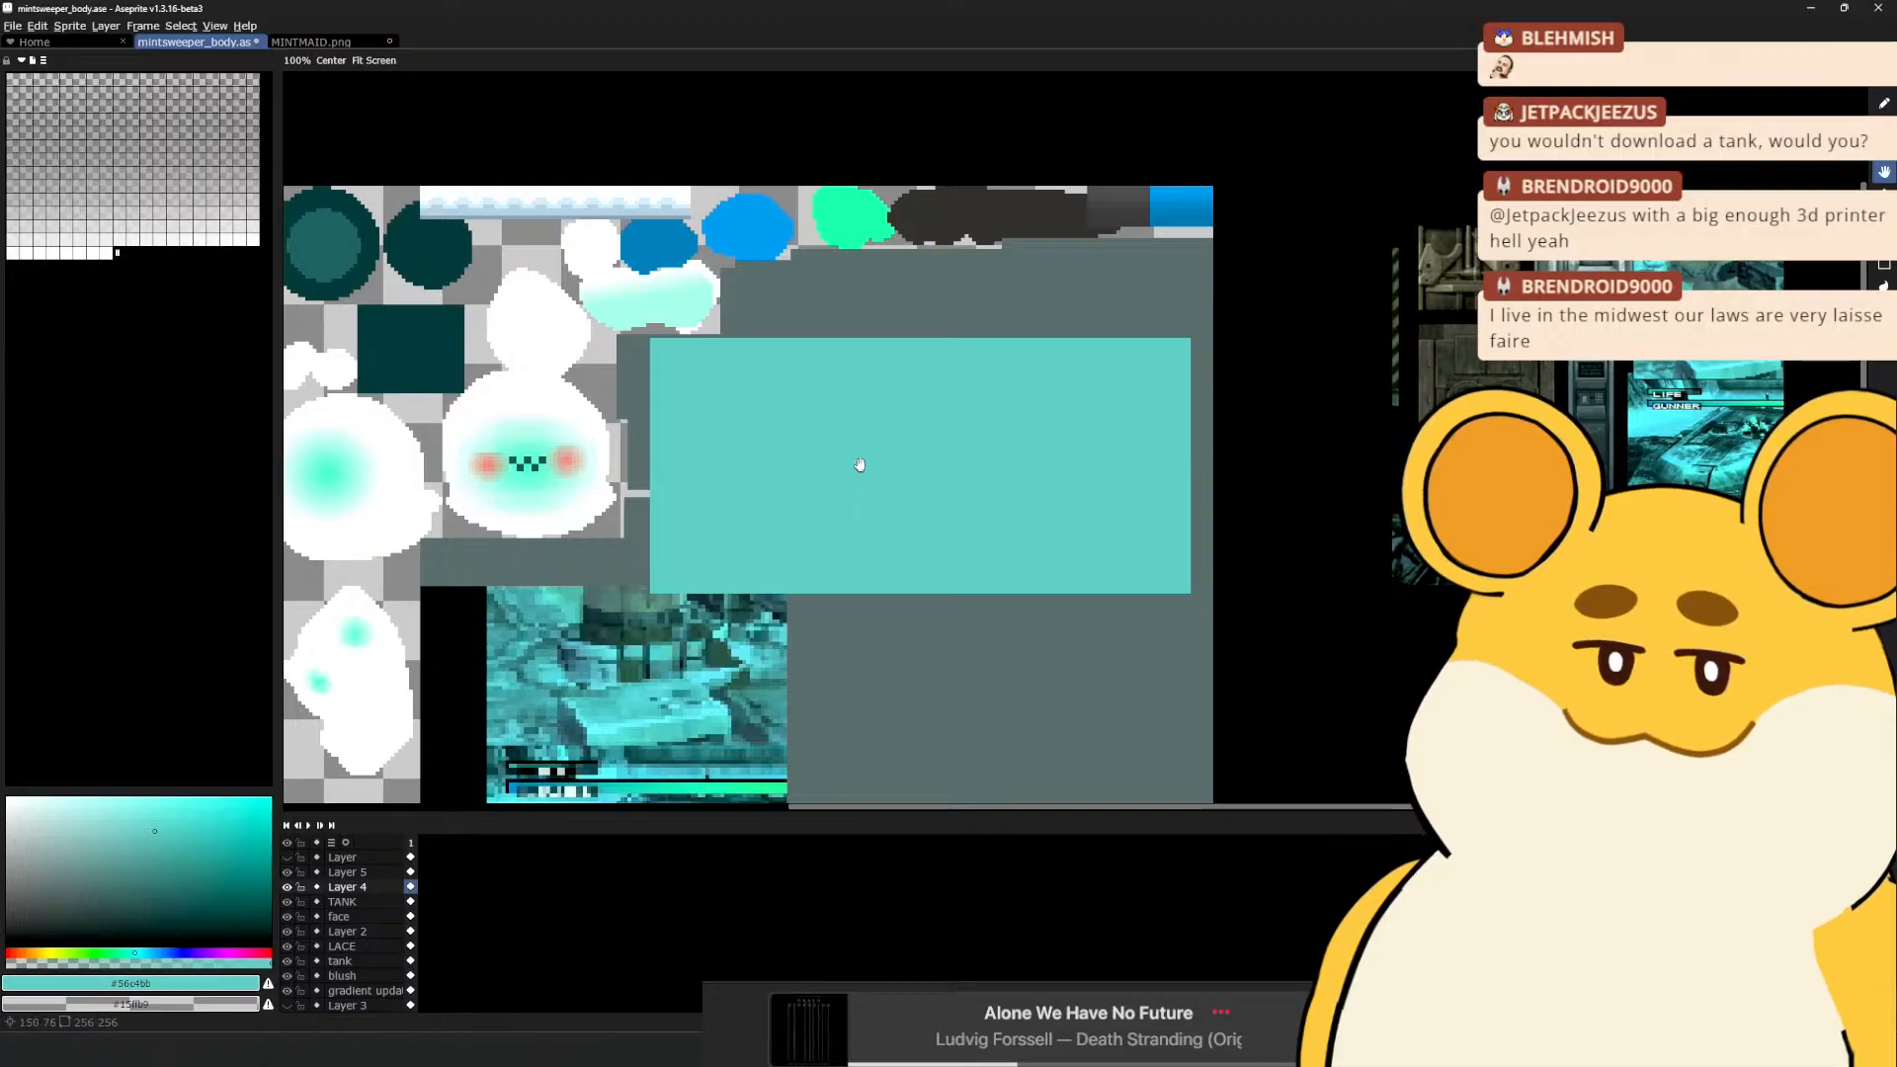
key("alt")
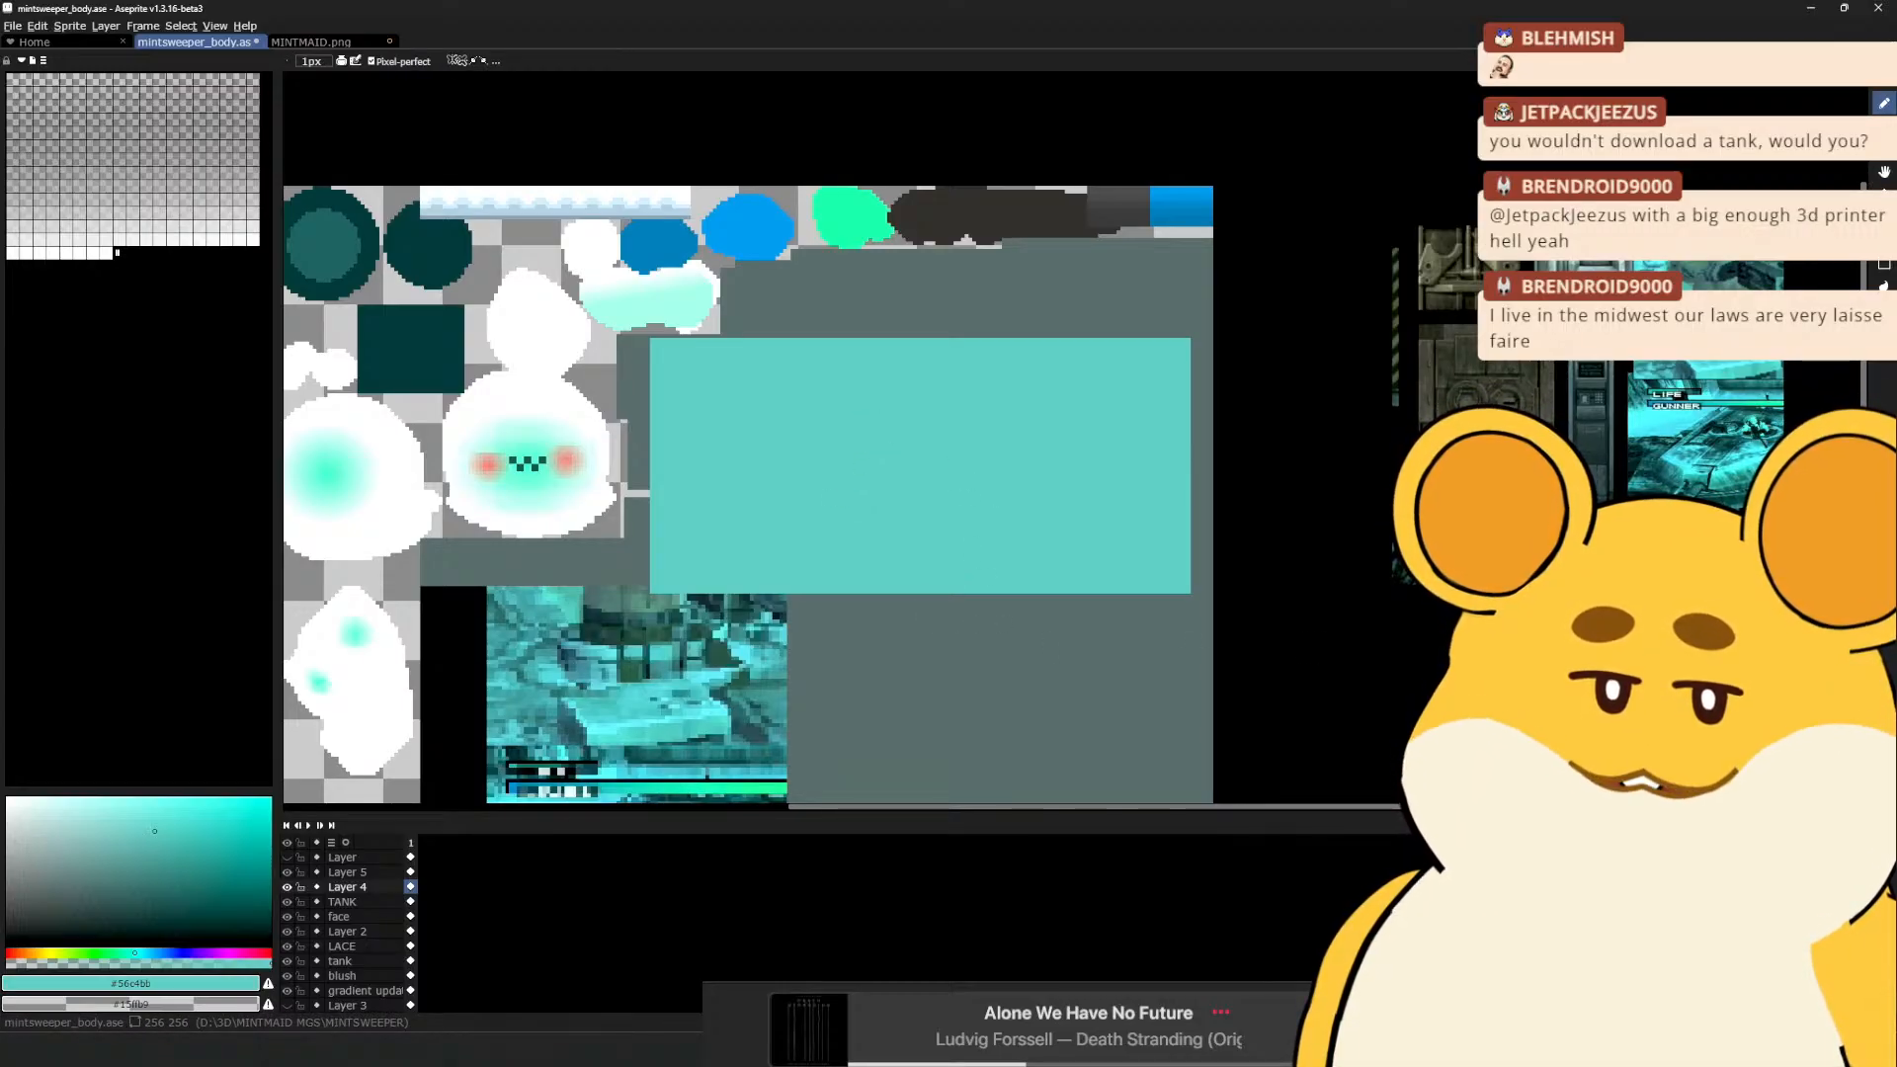
key("alt")
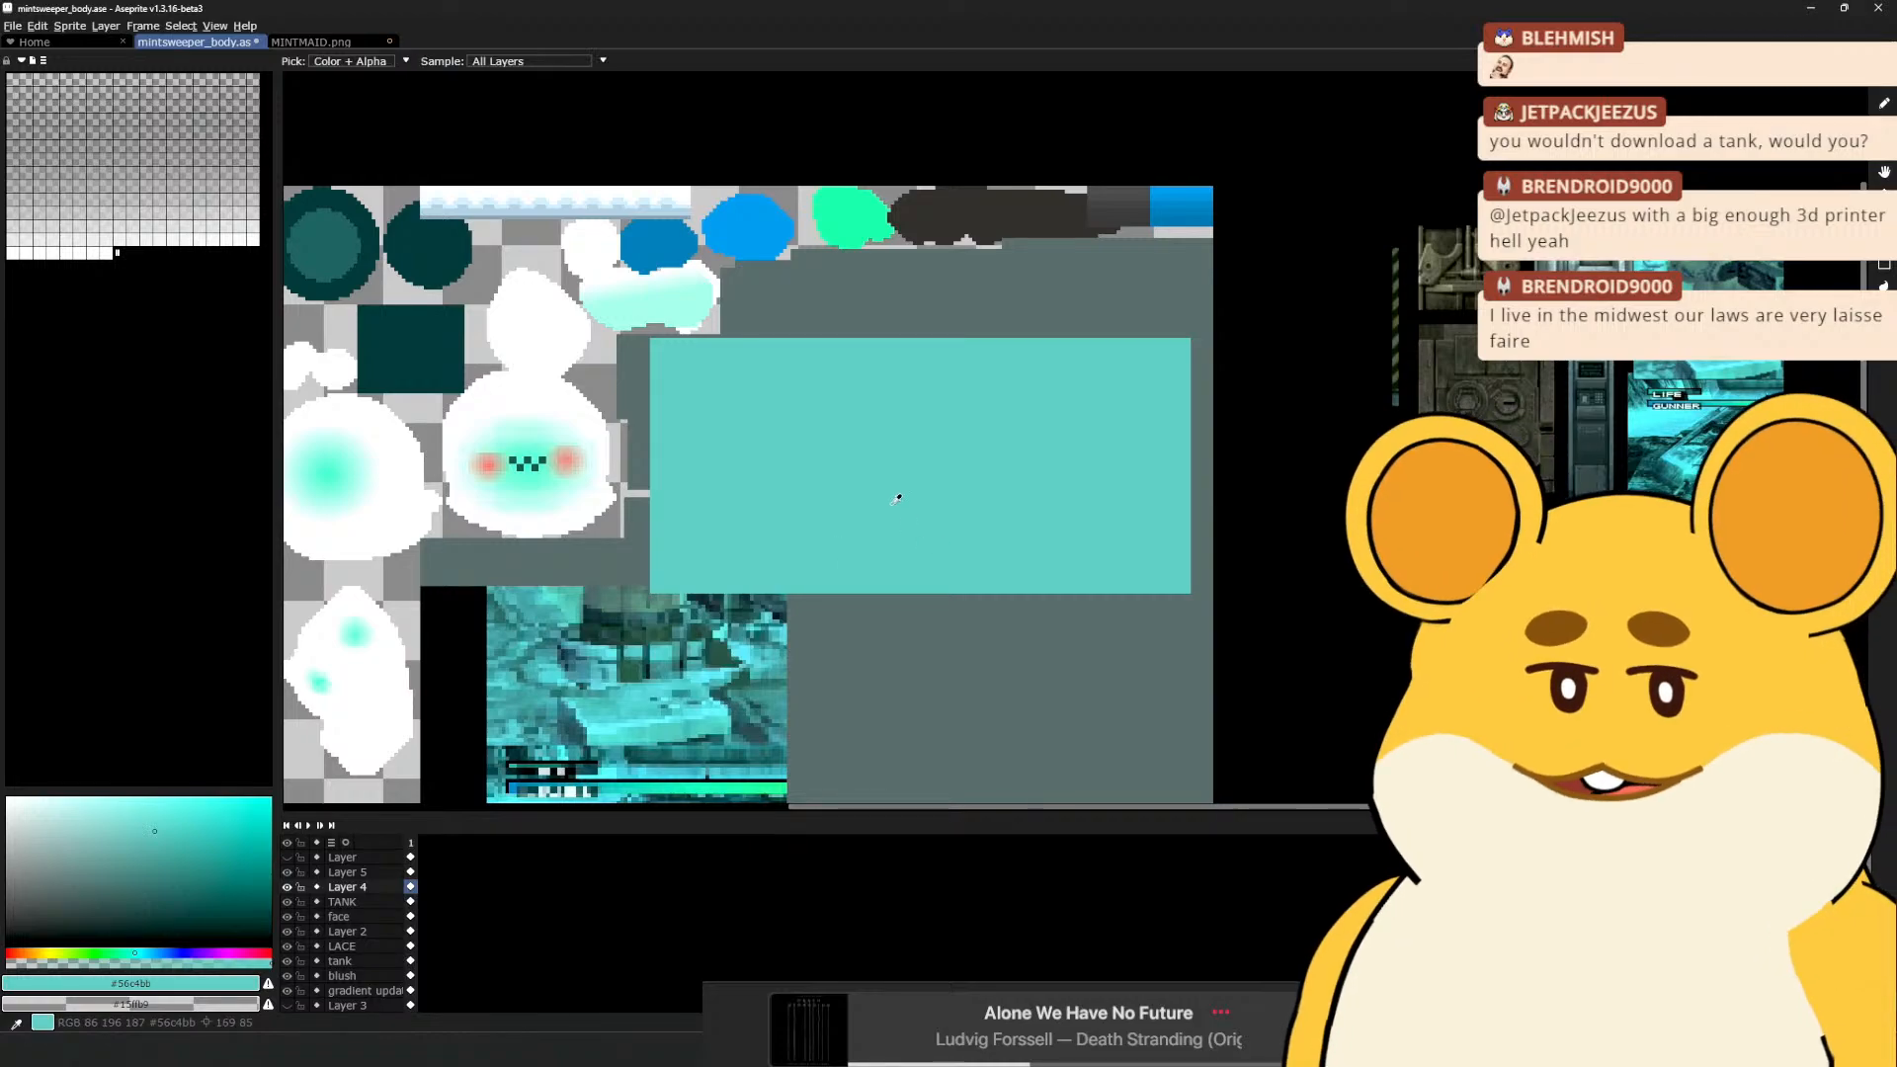
left_click_drag(151, 852, 145, 877)
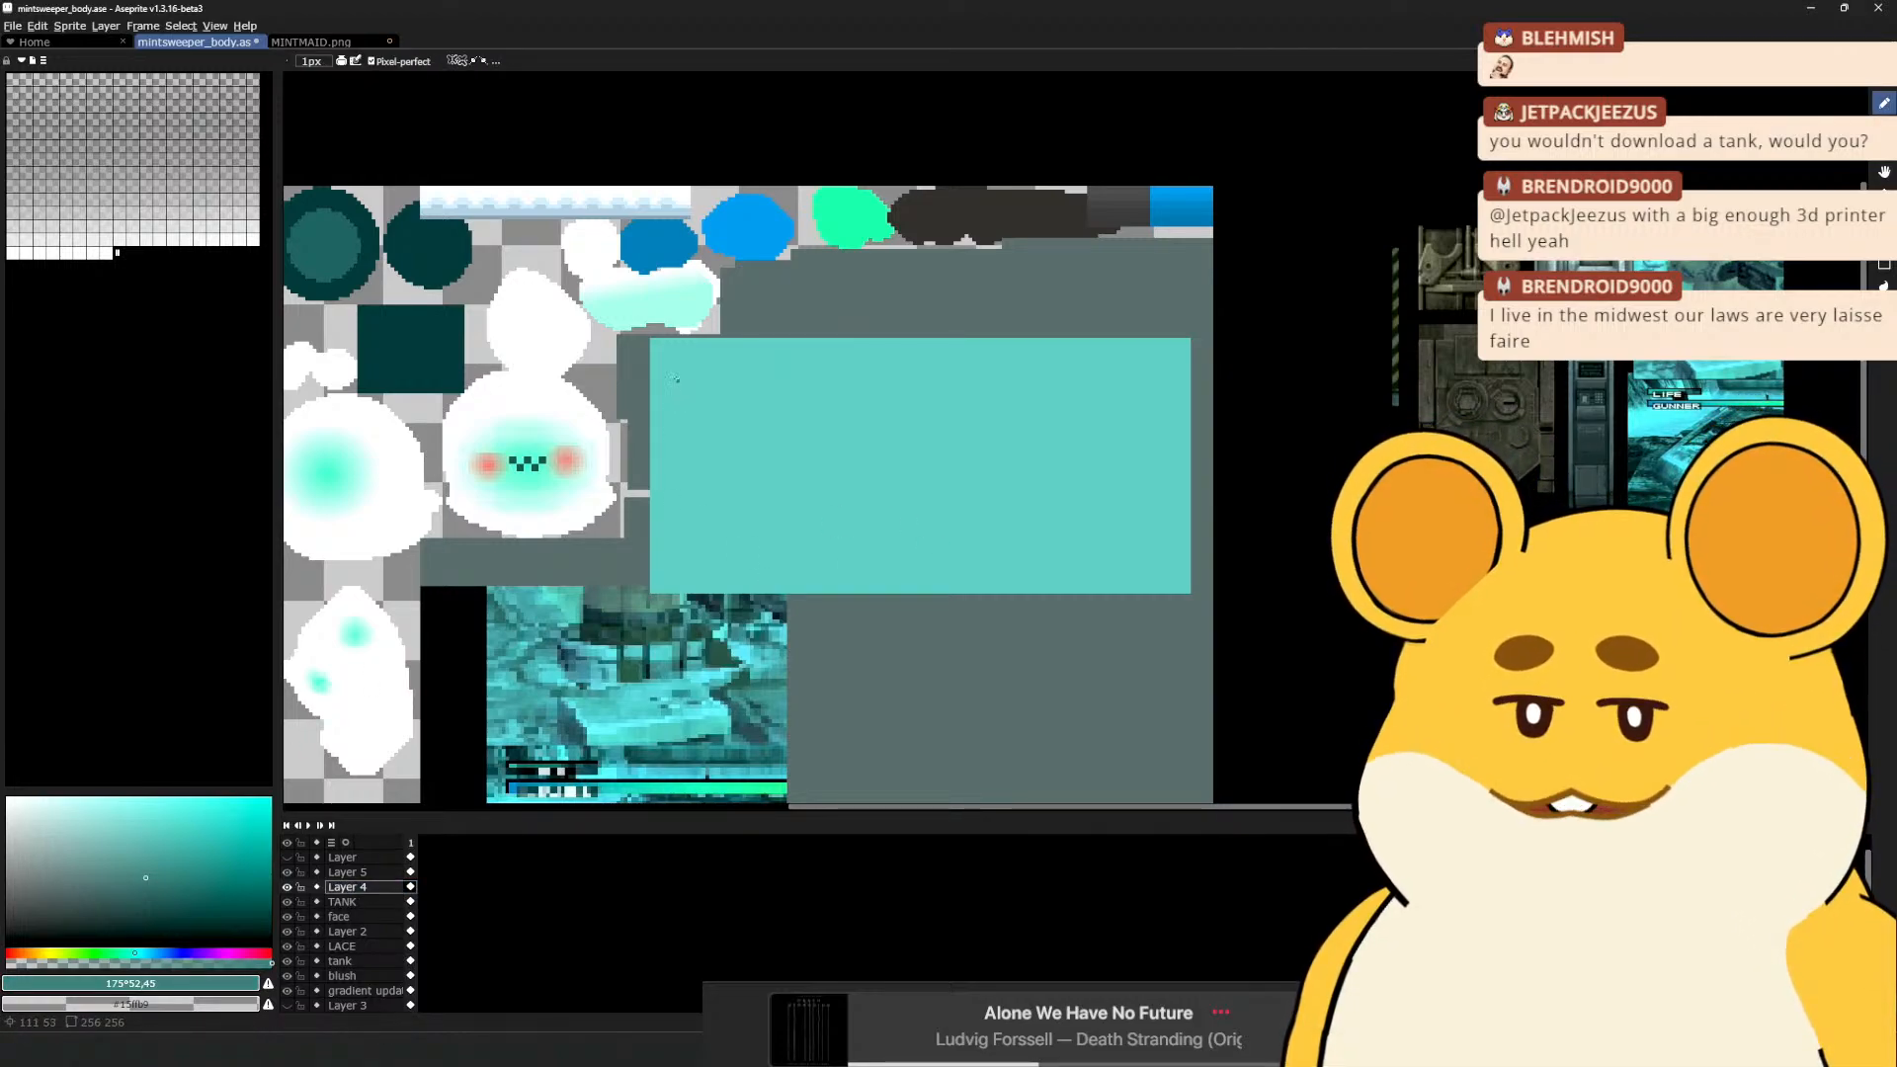
Extend the teal rectangle on Layer 4 downward over part of the pasted tank reference, to about 99 pixels high
key("m")
key("space")
left_click_drag(917, 365, 877, 322)
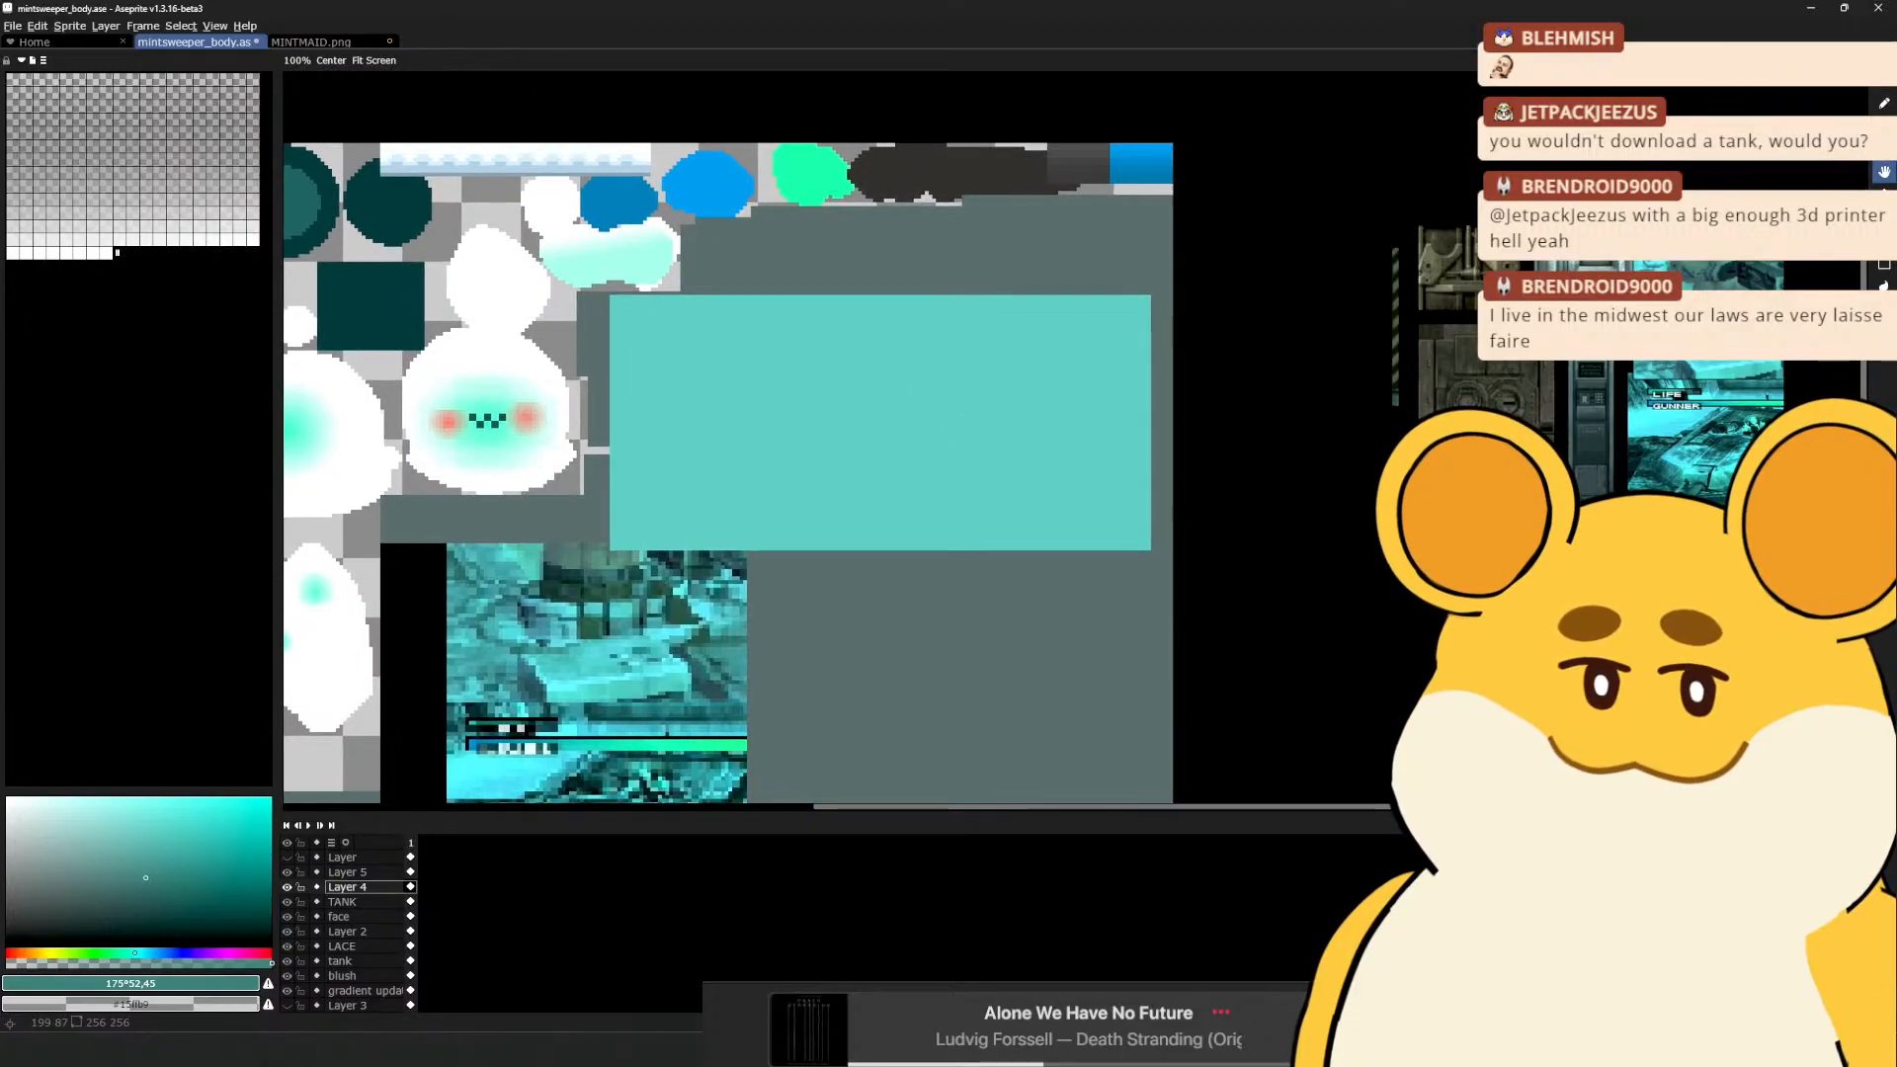
key("v")
mouse_move(974, 408)
left_mouse_down()
mouse_move(978, 480)
mouse_move(990, 420)
mouse_move(973, 428)
left_mouse_up()
key("m")
scroll(913, 552, "down", 2)
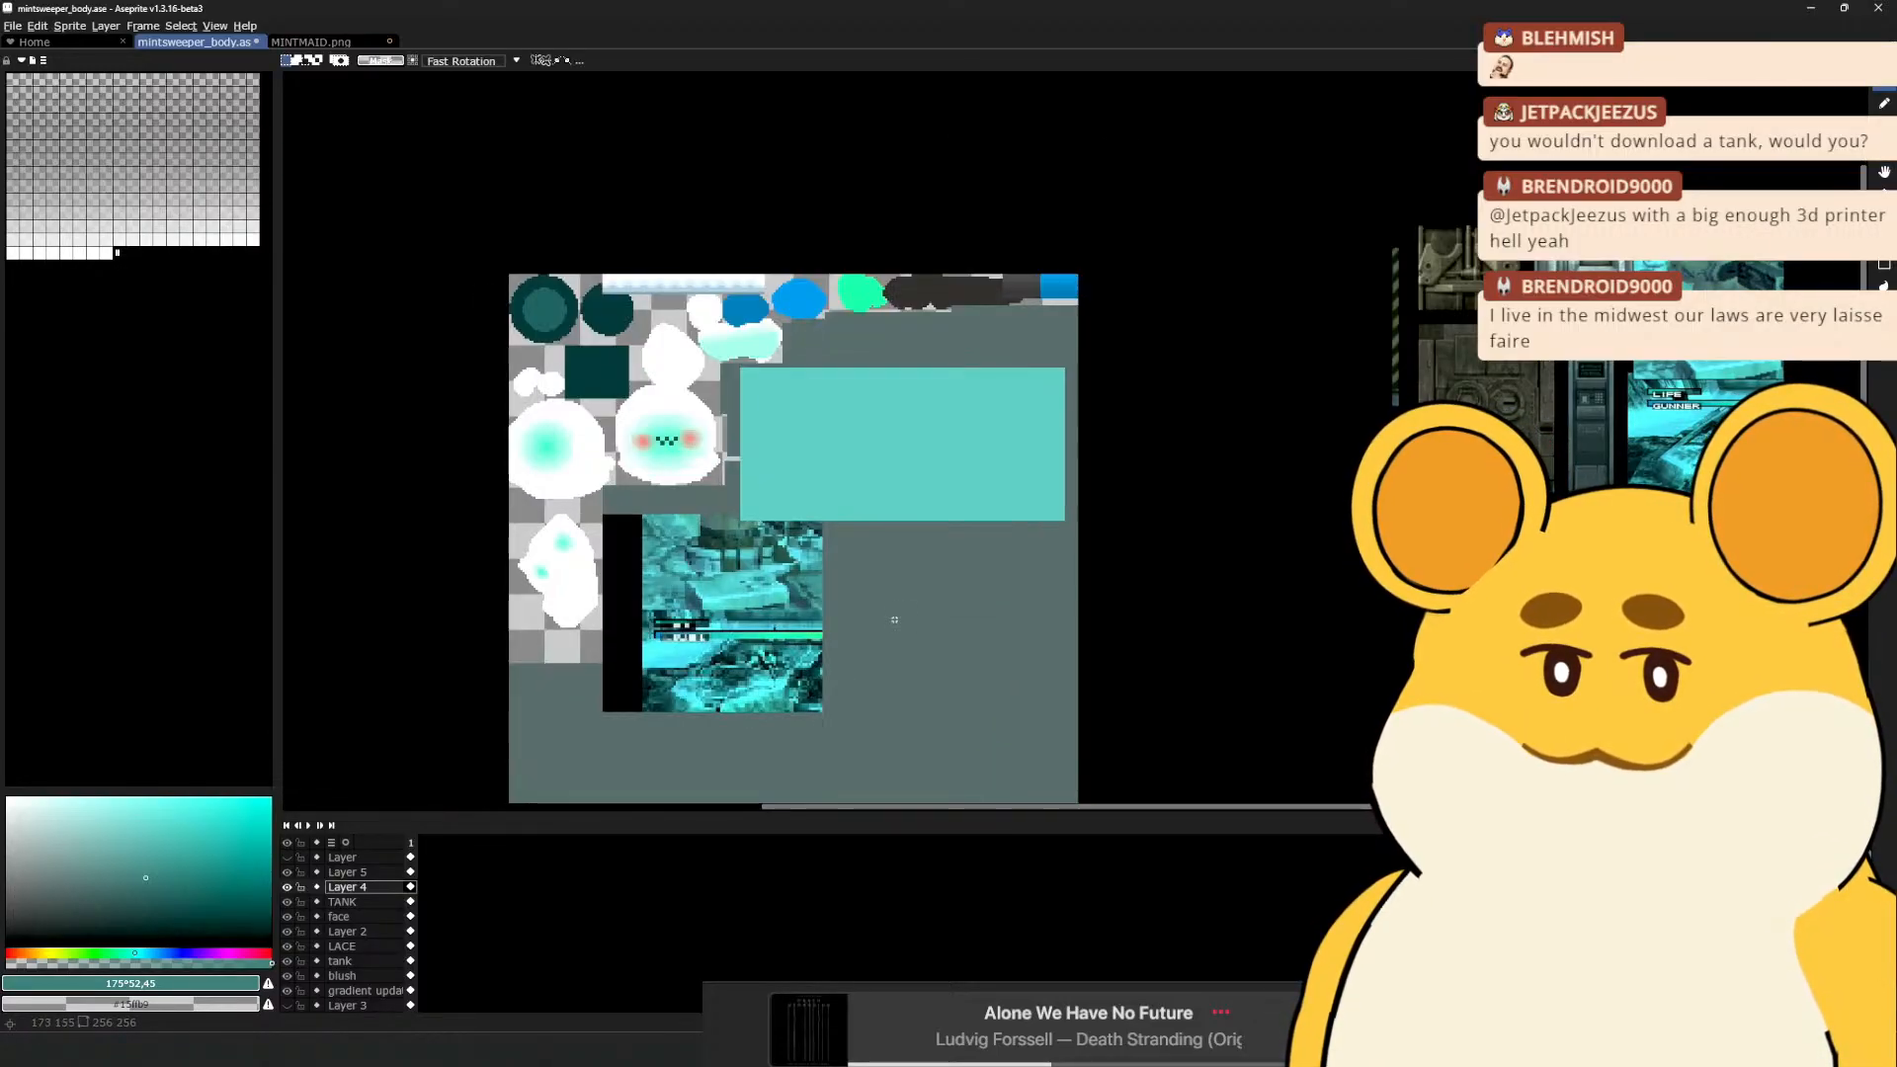
mouse_move(738, 365)
left_mouse_down()
mouse_move(1077, 538)
mouse_move(1065, 613)
left_mouse_up()
key("ctrl+t")
key("Return")
scroll(974, 520, "up", 2)
On Layer 5, draw the top and both sides of a panel outline about 56 by 73 pixels over the teal rectangle
key("b")
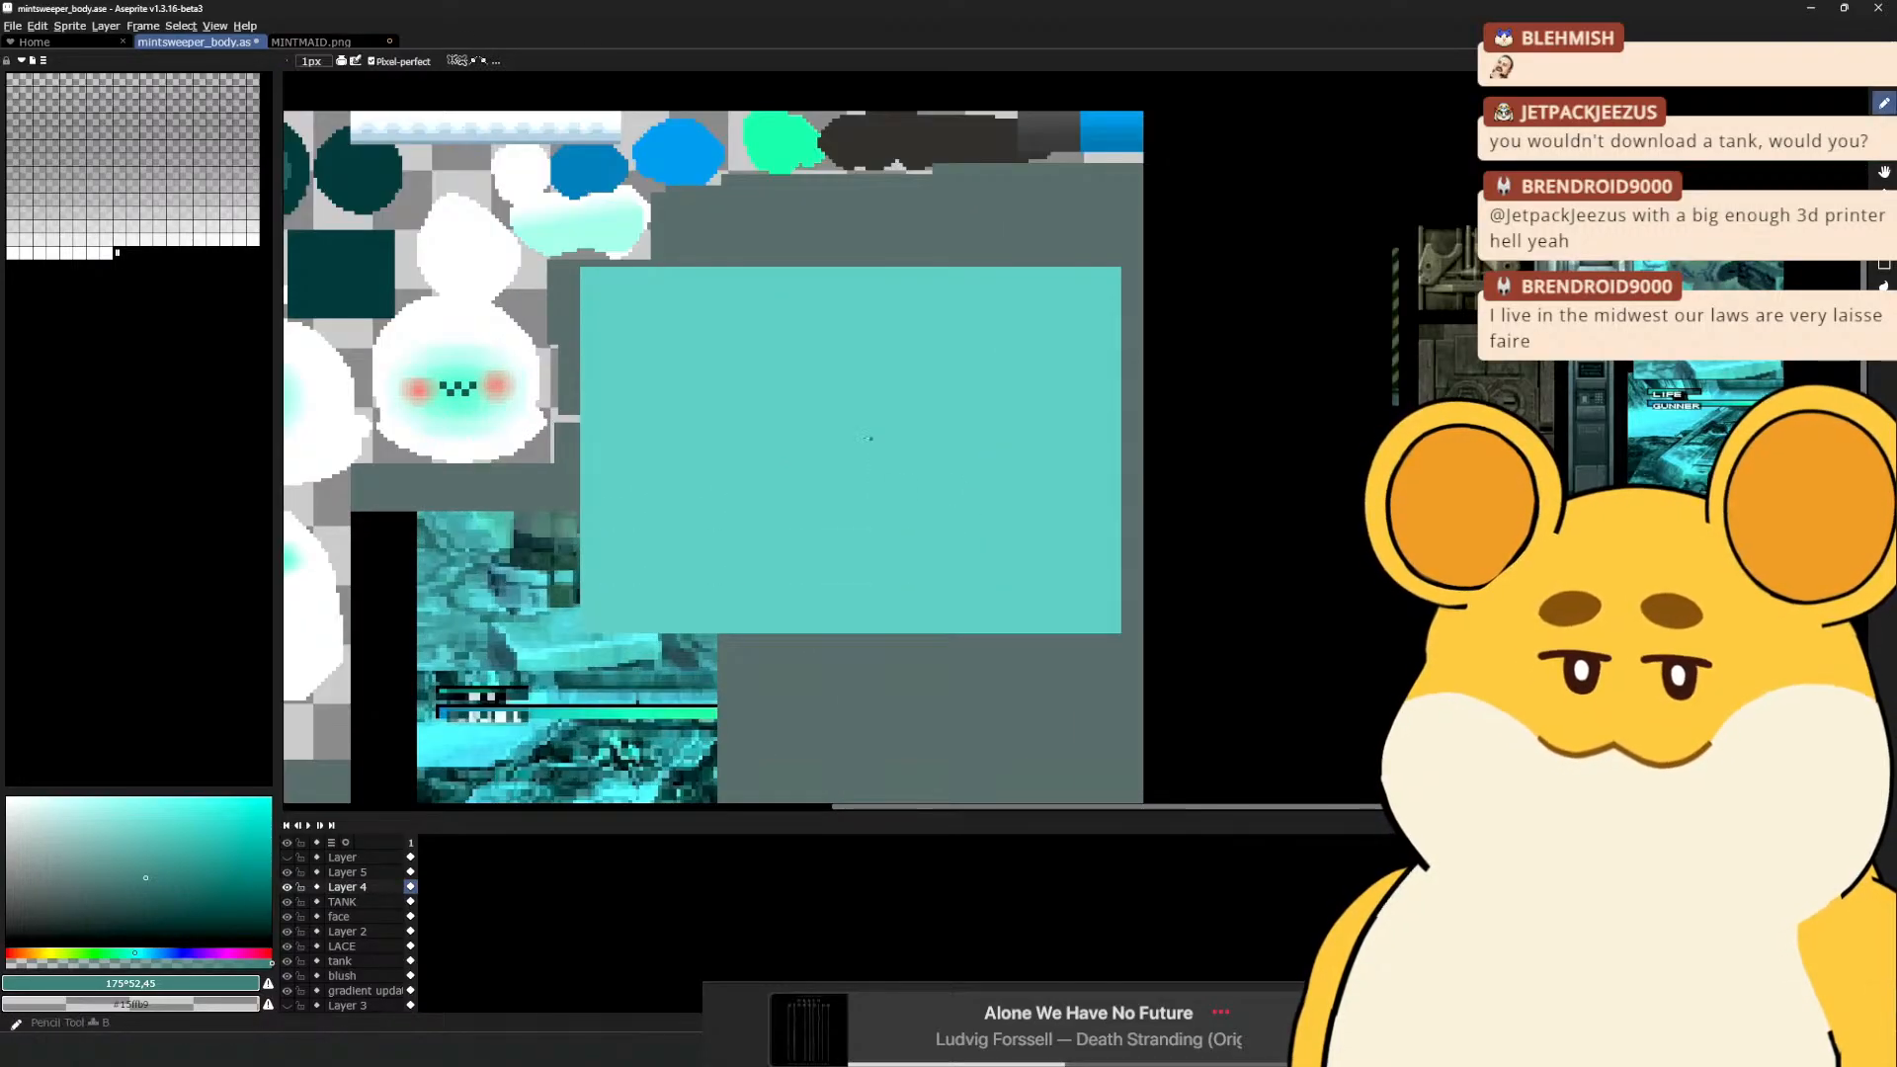
left_click(348, 872)
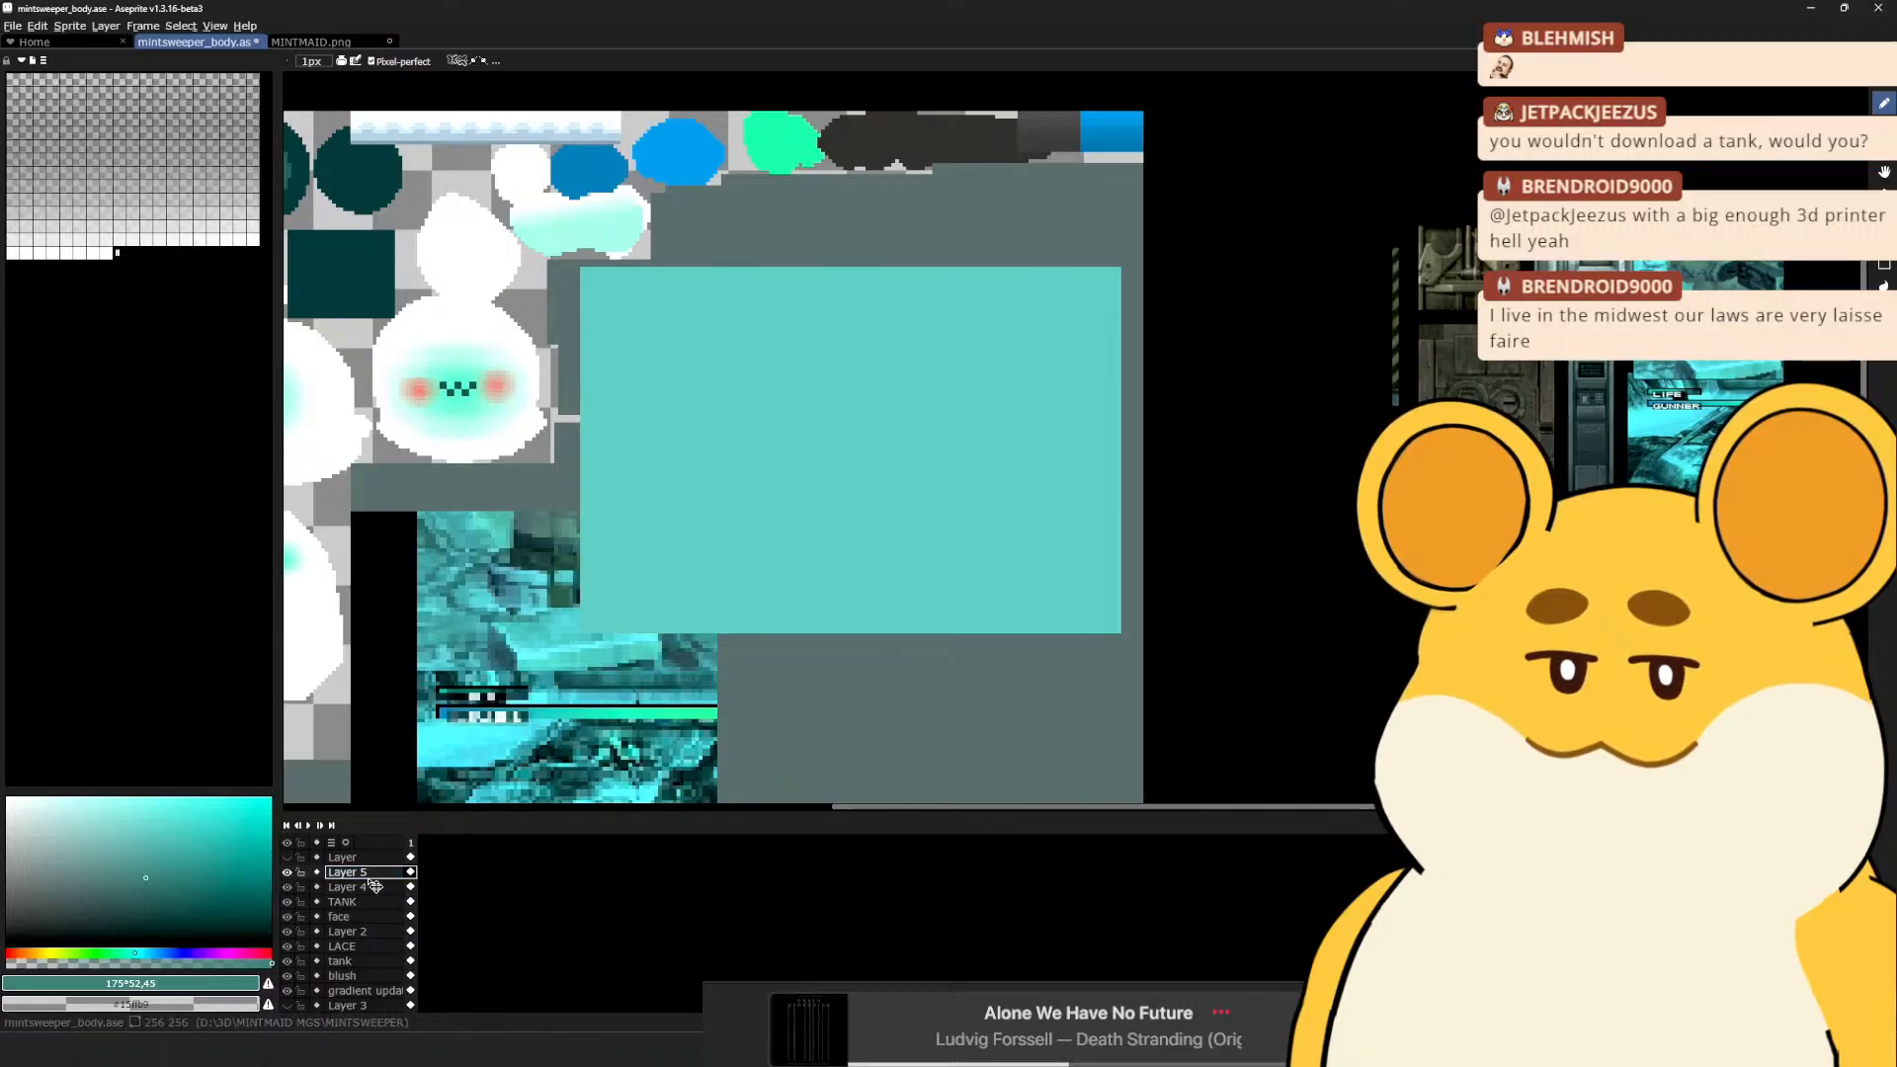
left_click(287, 875)
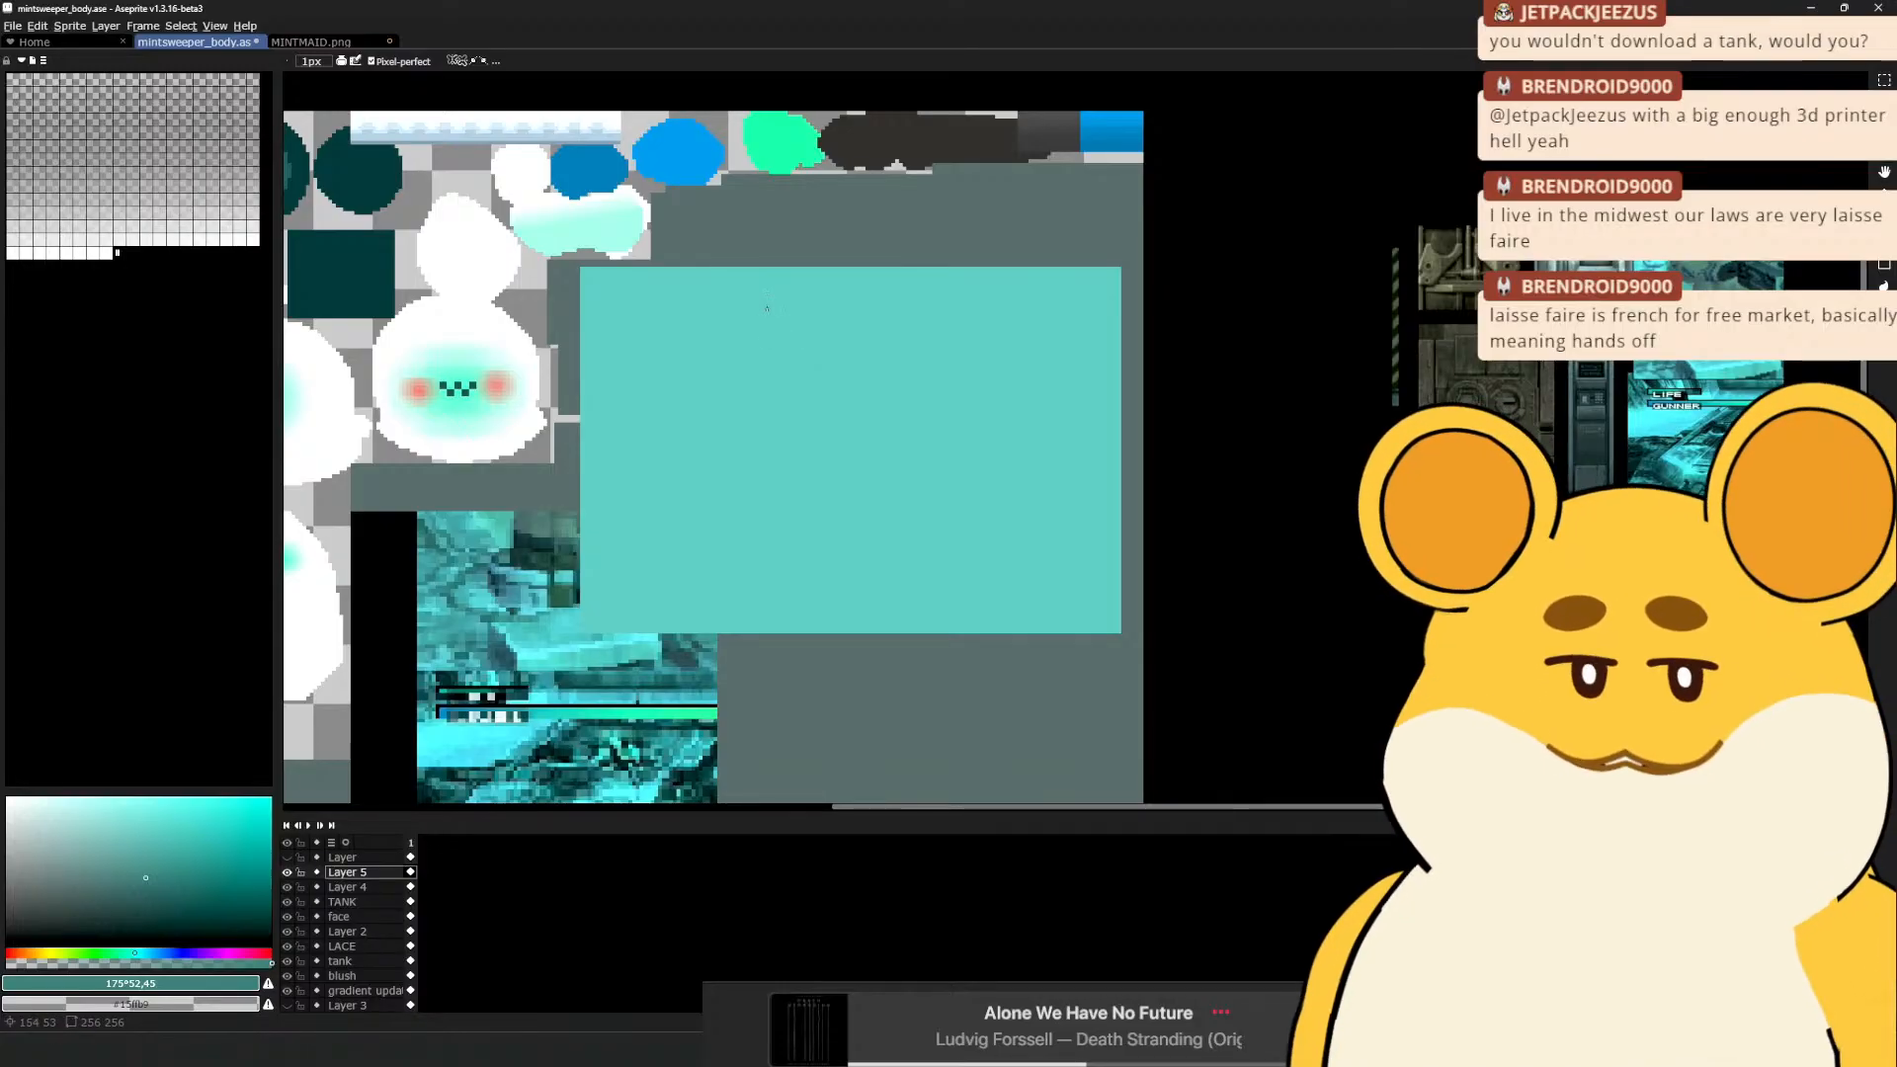
left_click_drag(766, 275, 767, 466)
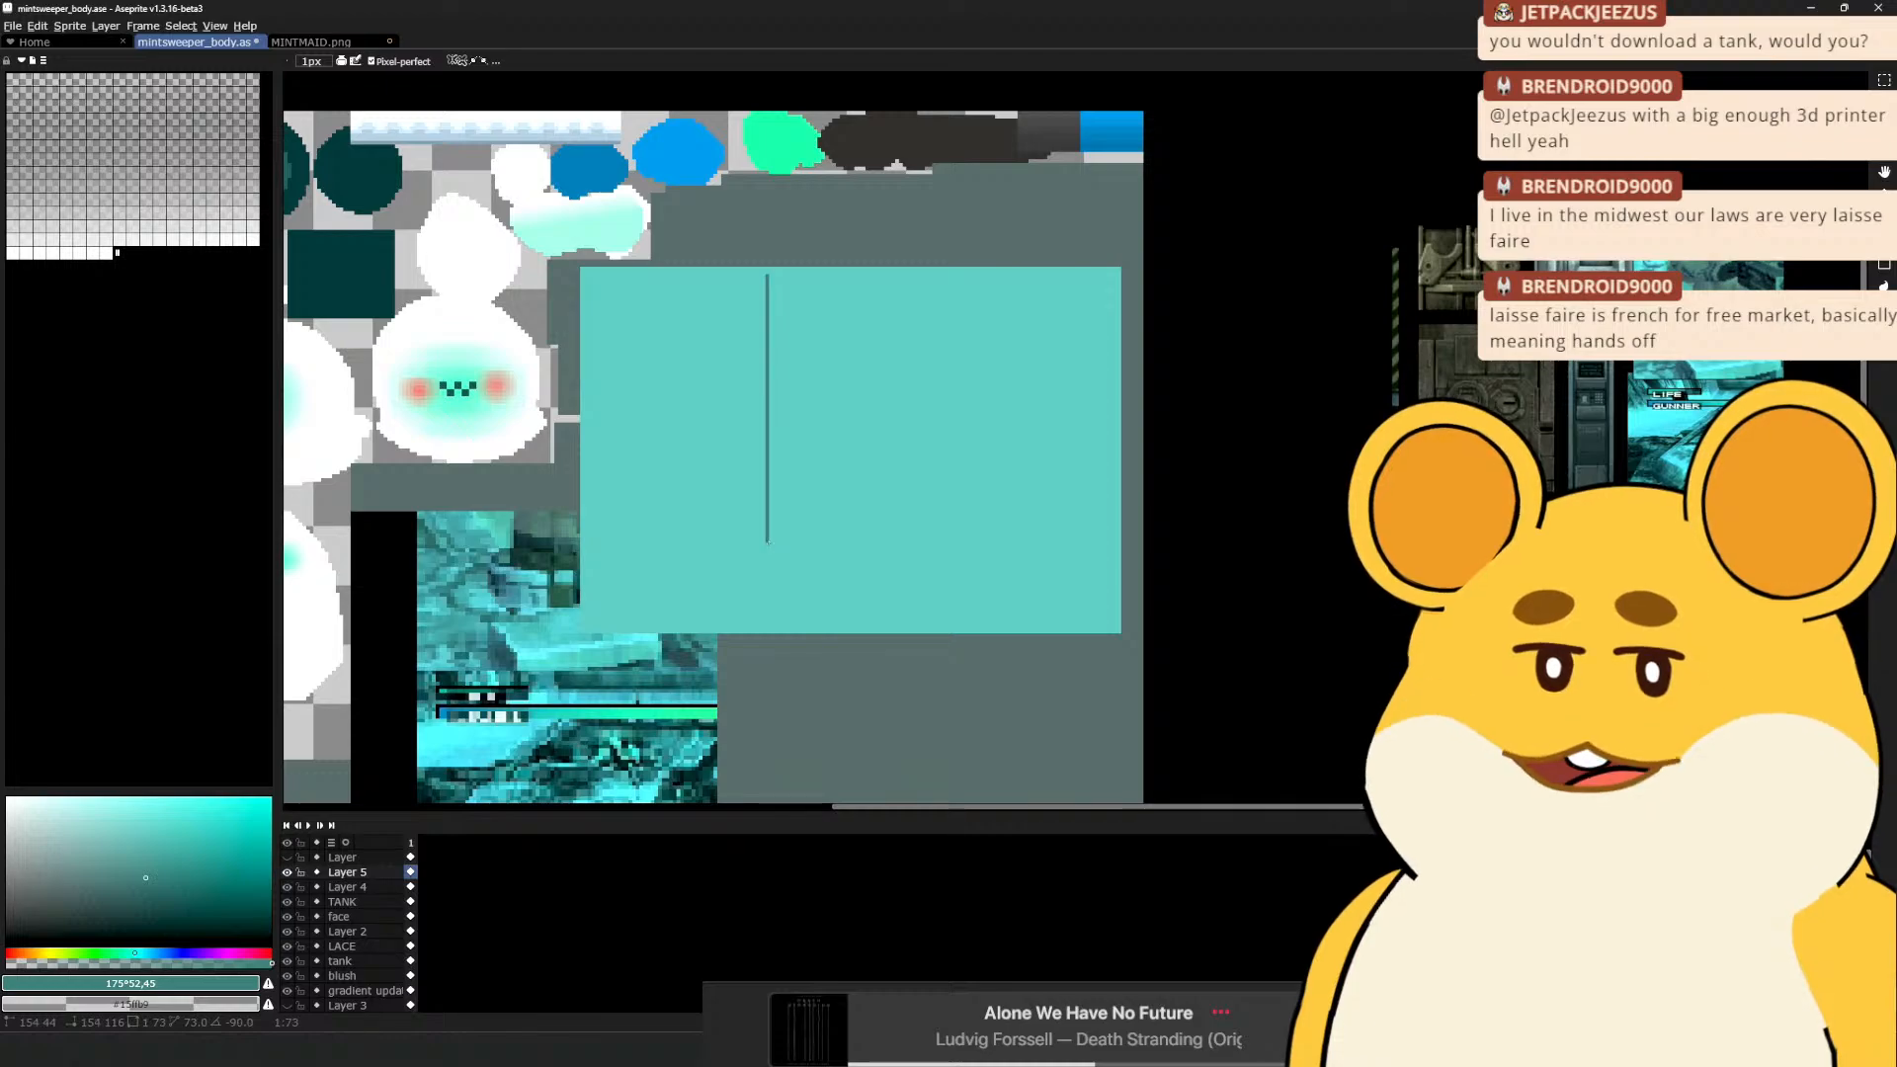
key("v")
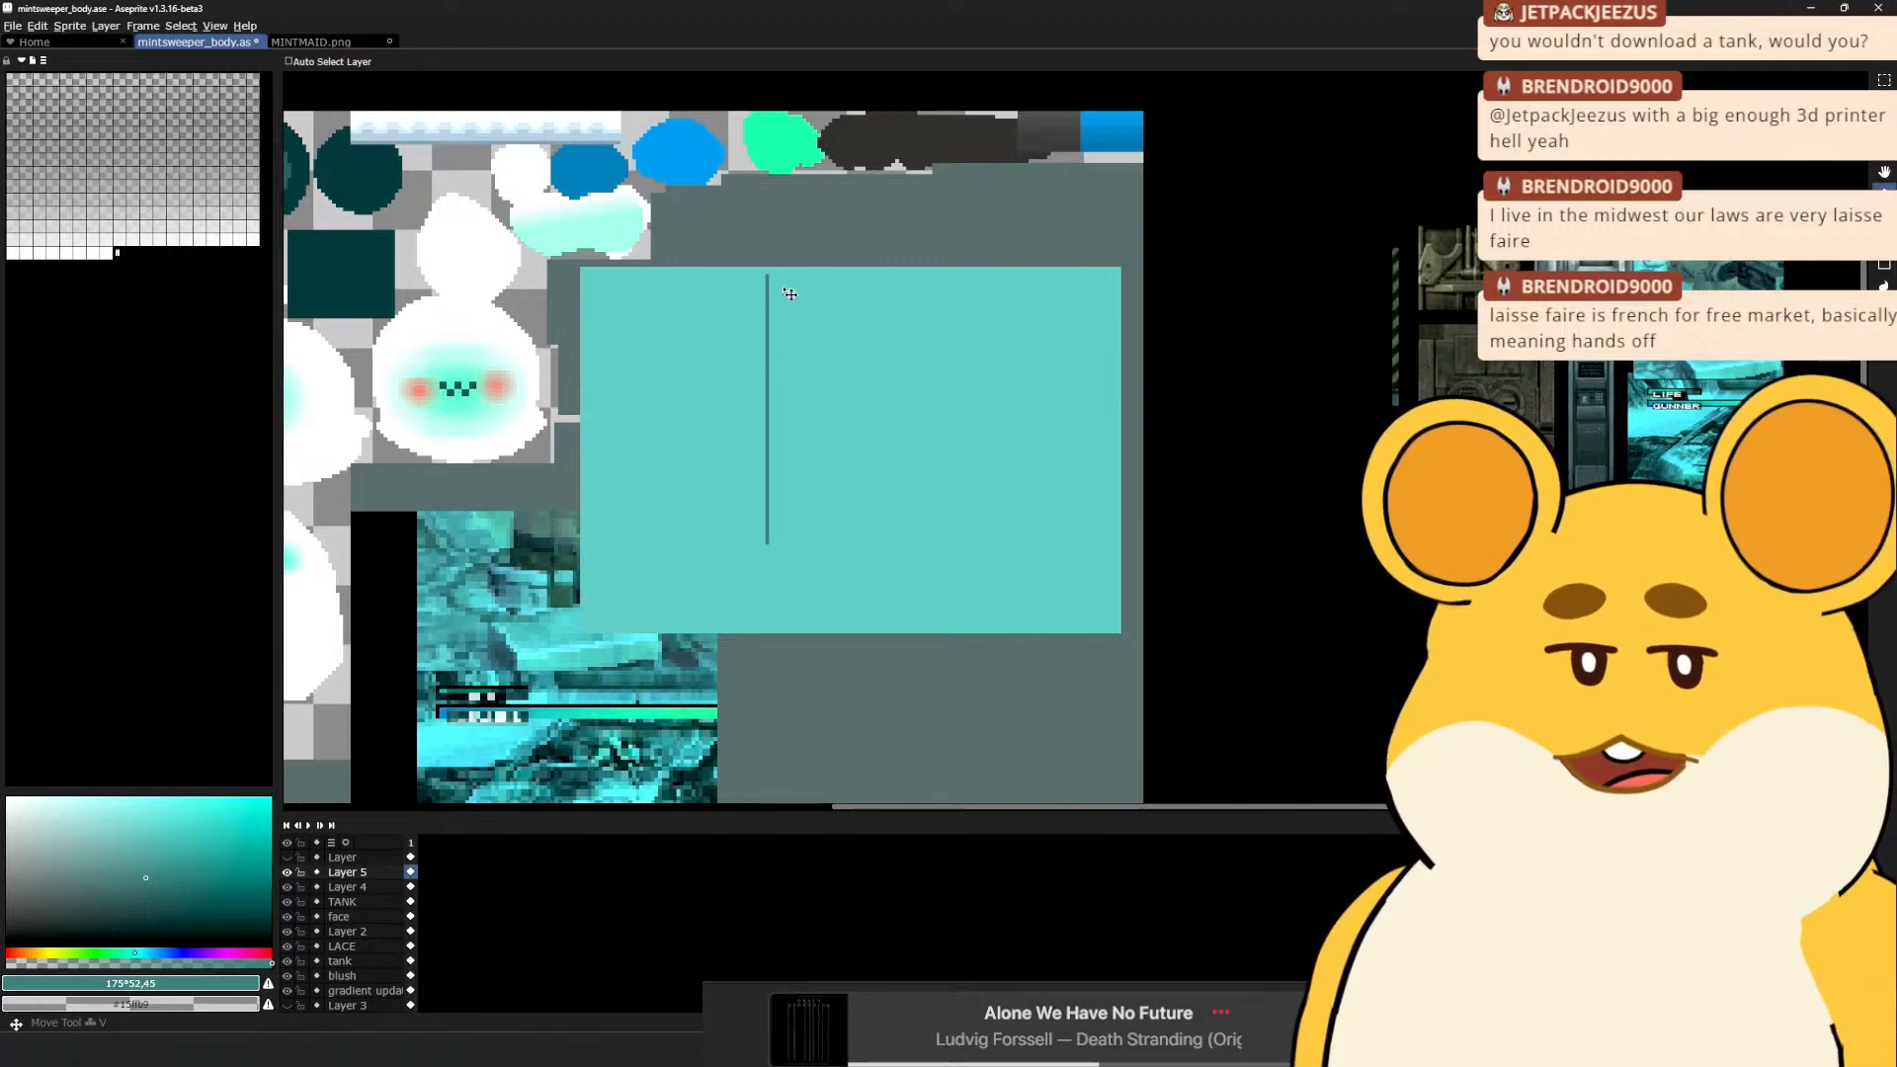
key("b")
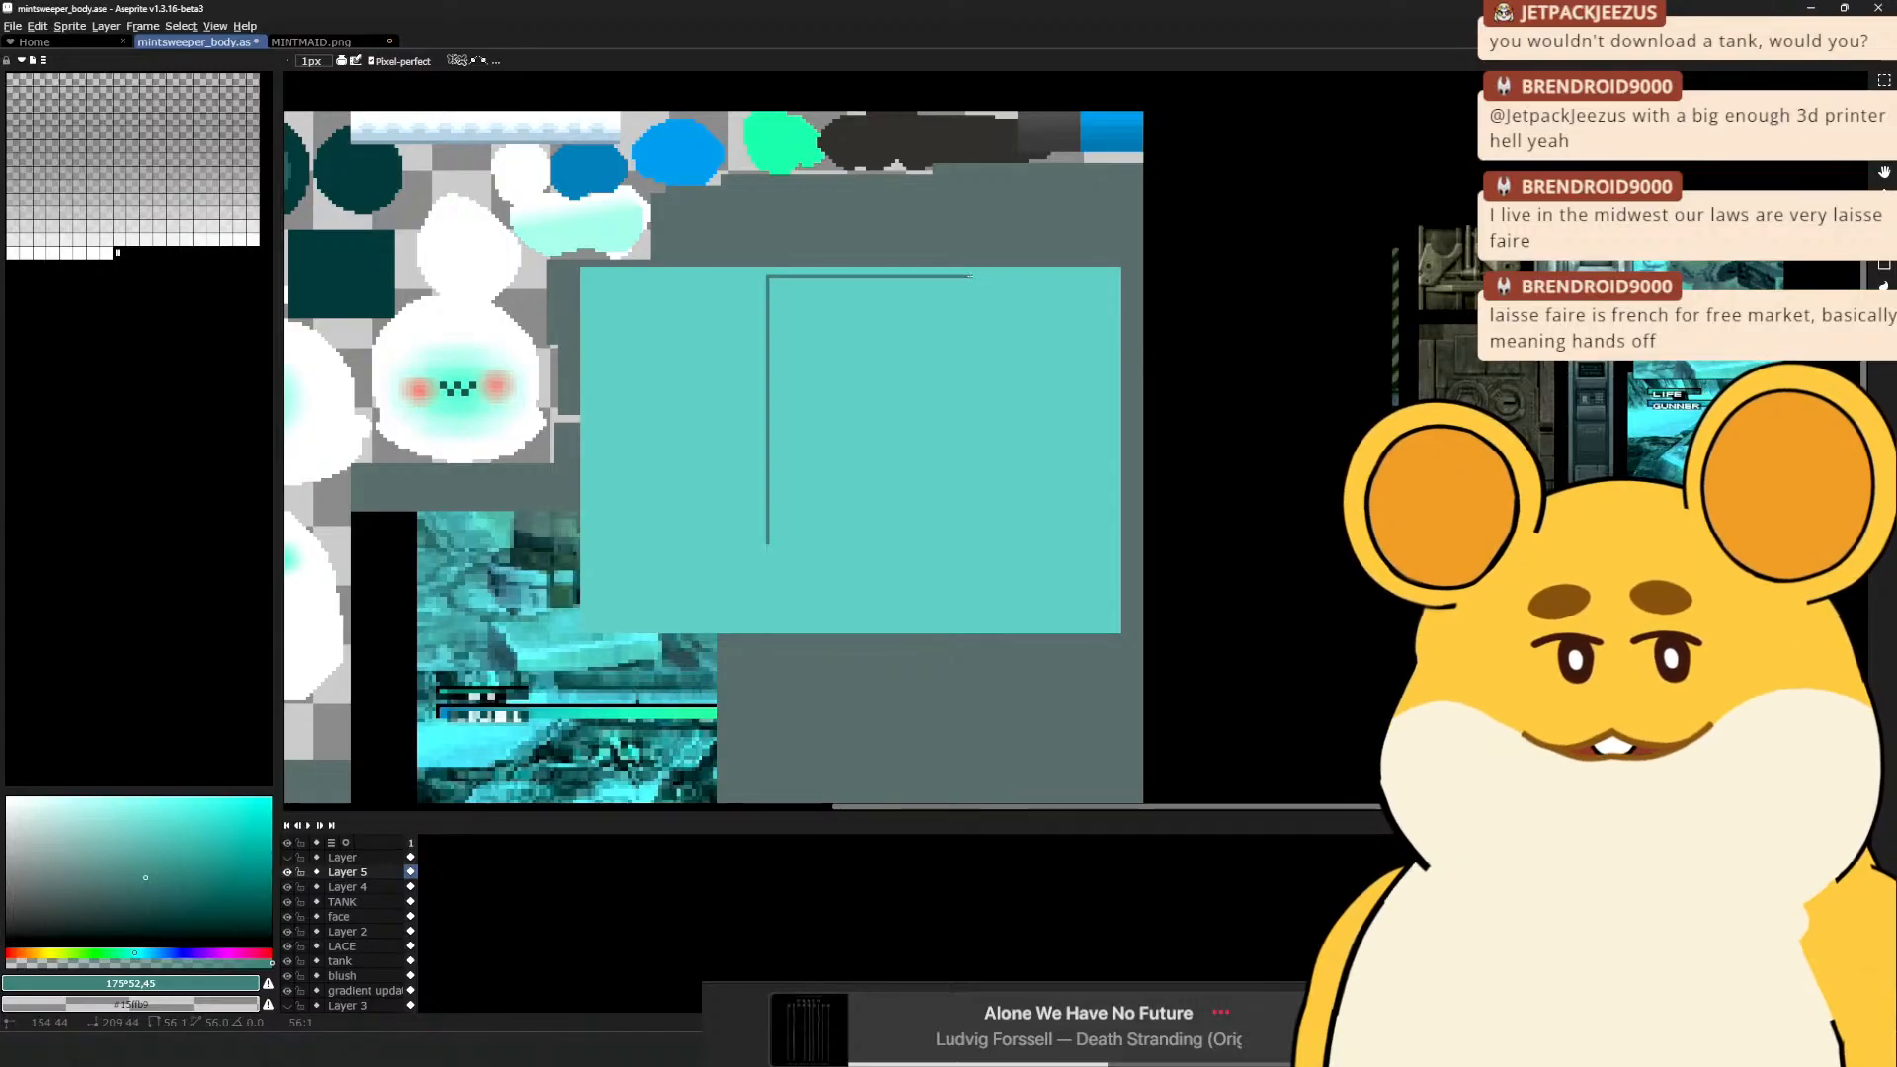
left_click(970, 276, "shift")
scroll(1490, 362, "up", 2)
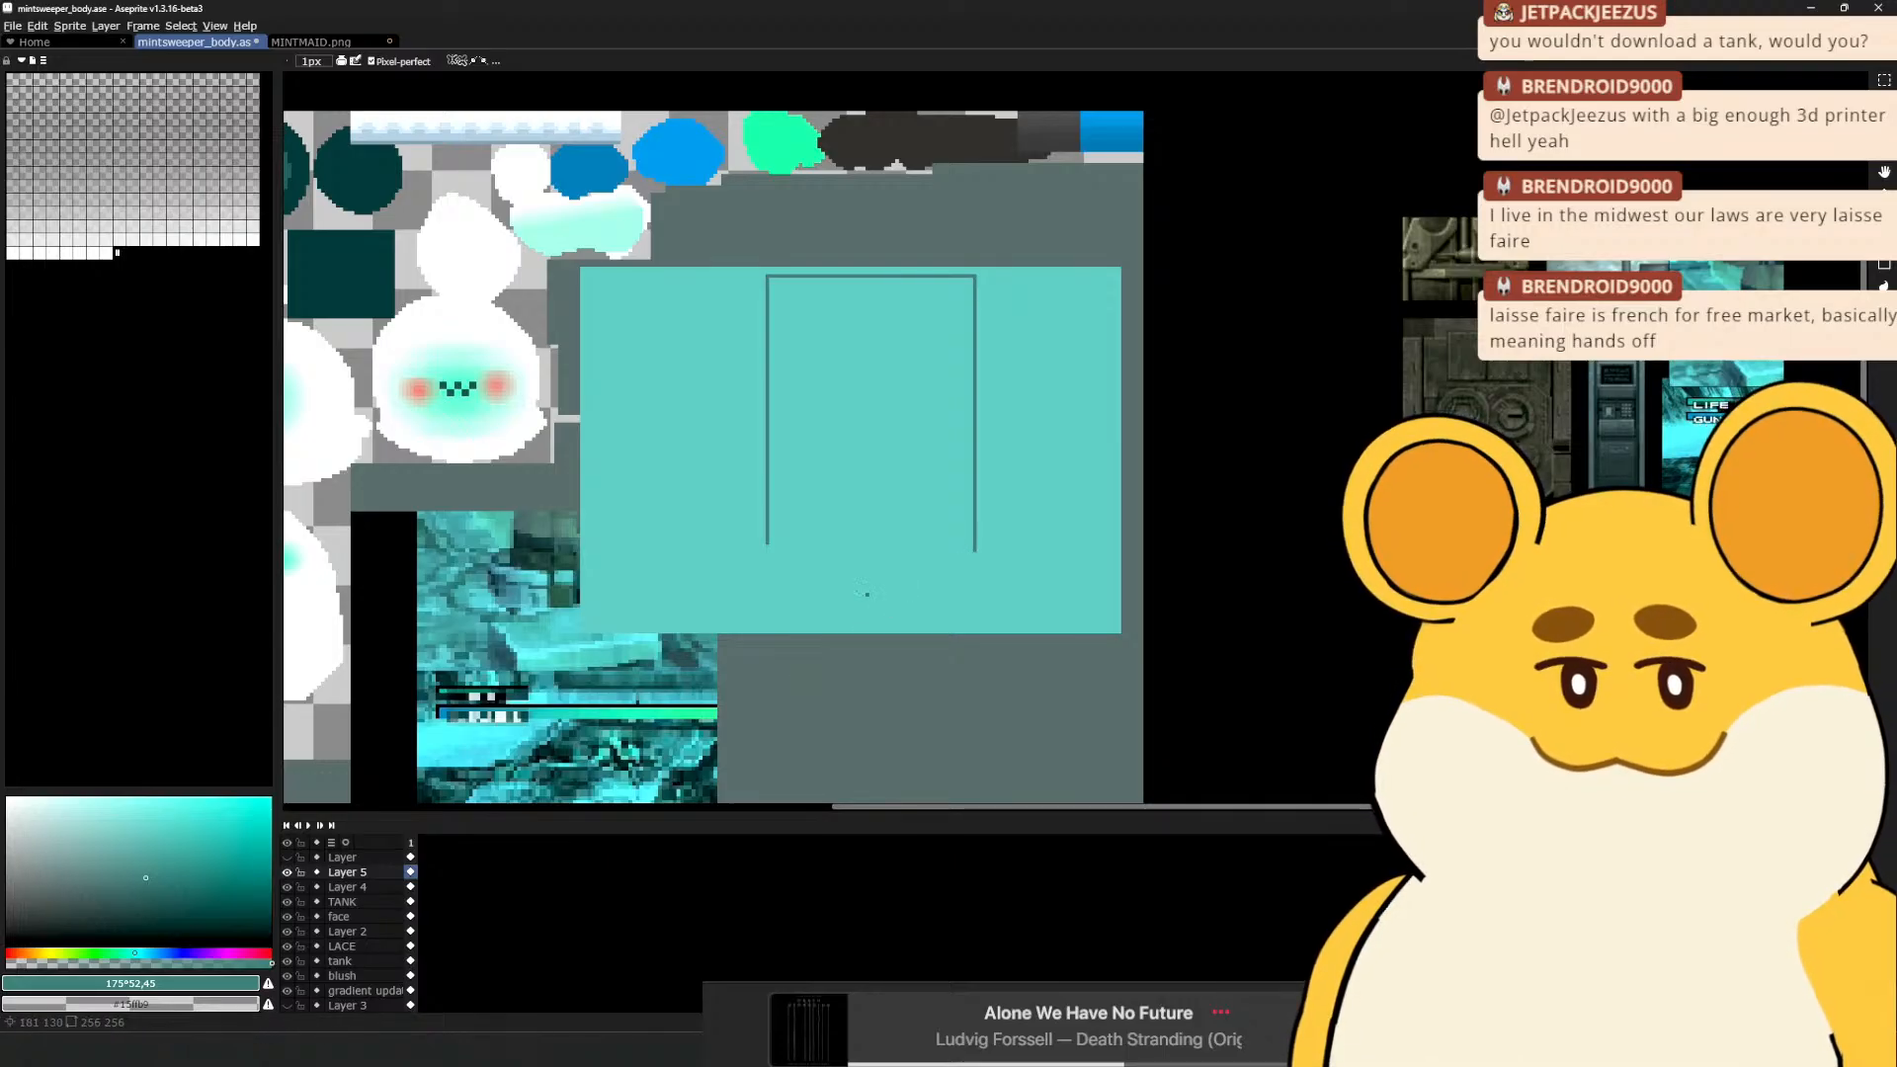
Trim the outline's overshooting side, close its lower edge and add a tapered section with a short flat tip below
key("e")
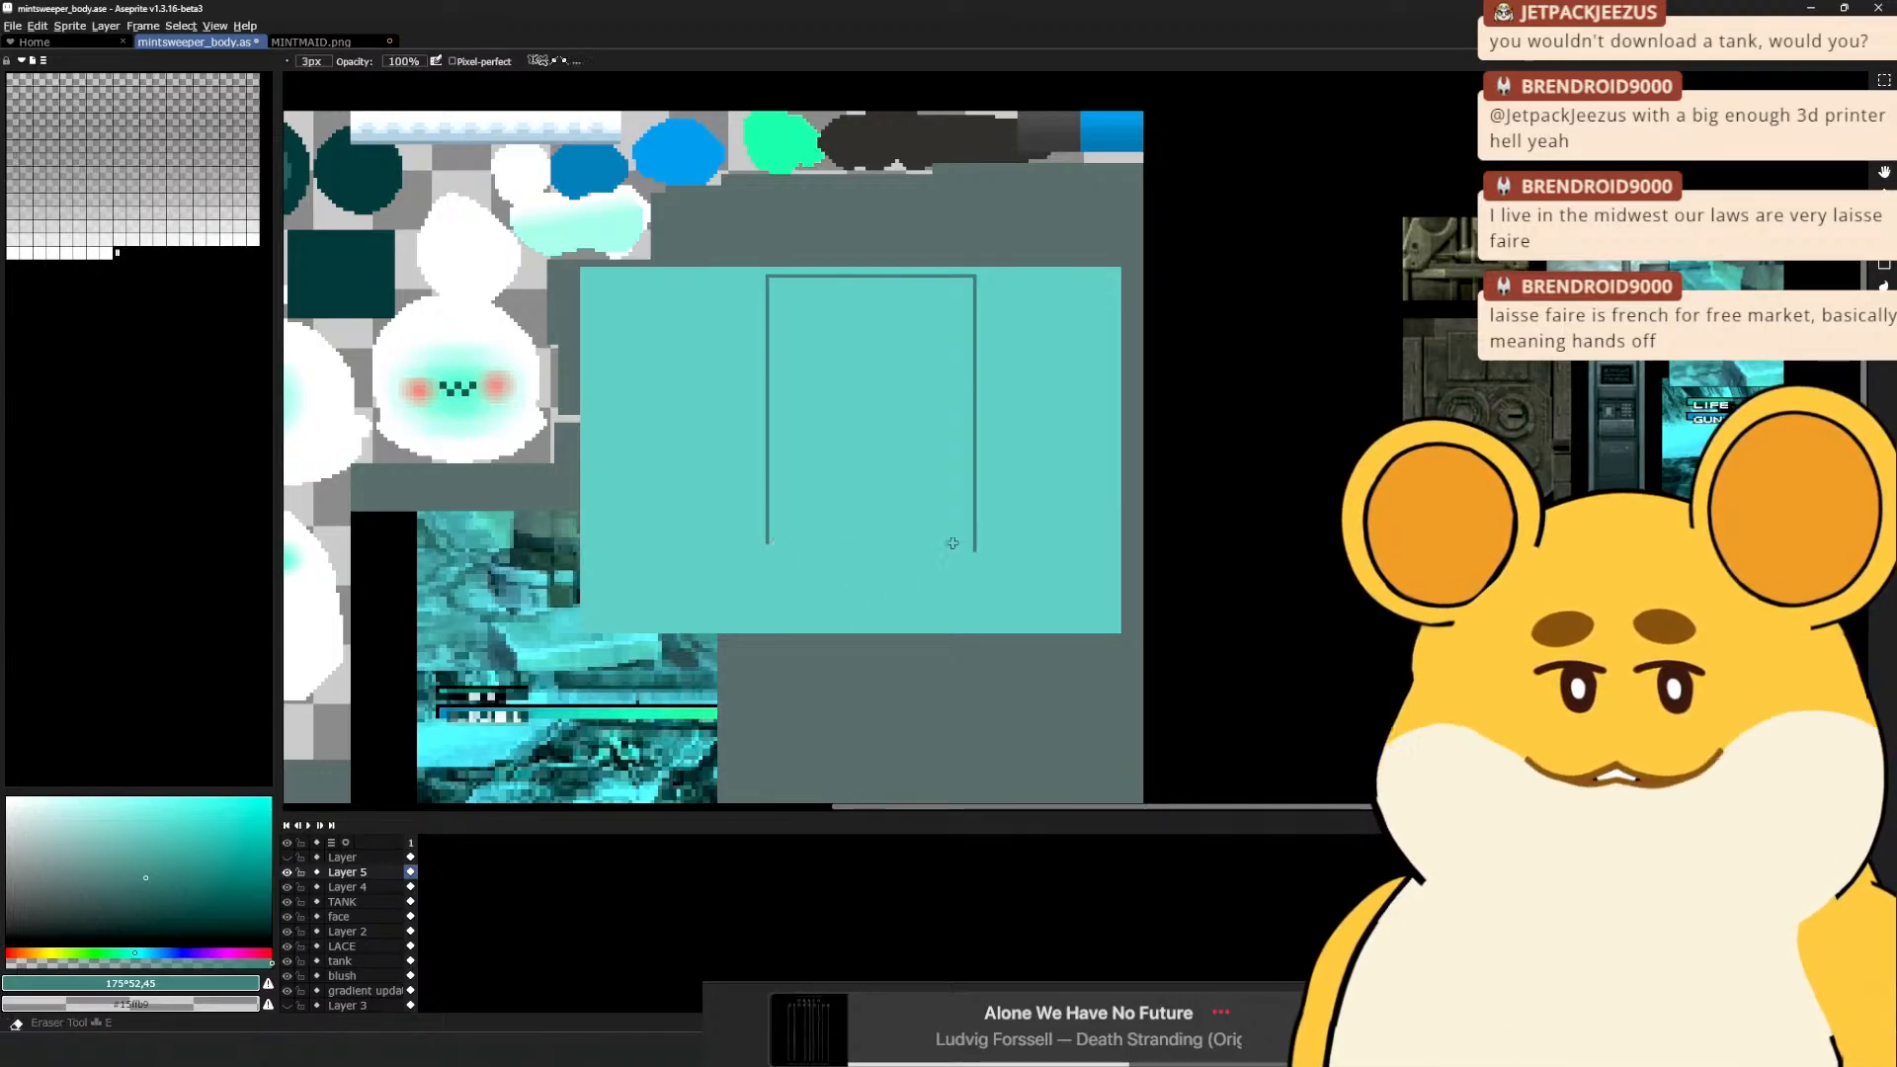
key("b")
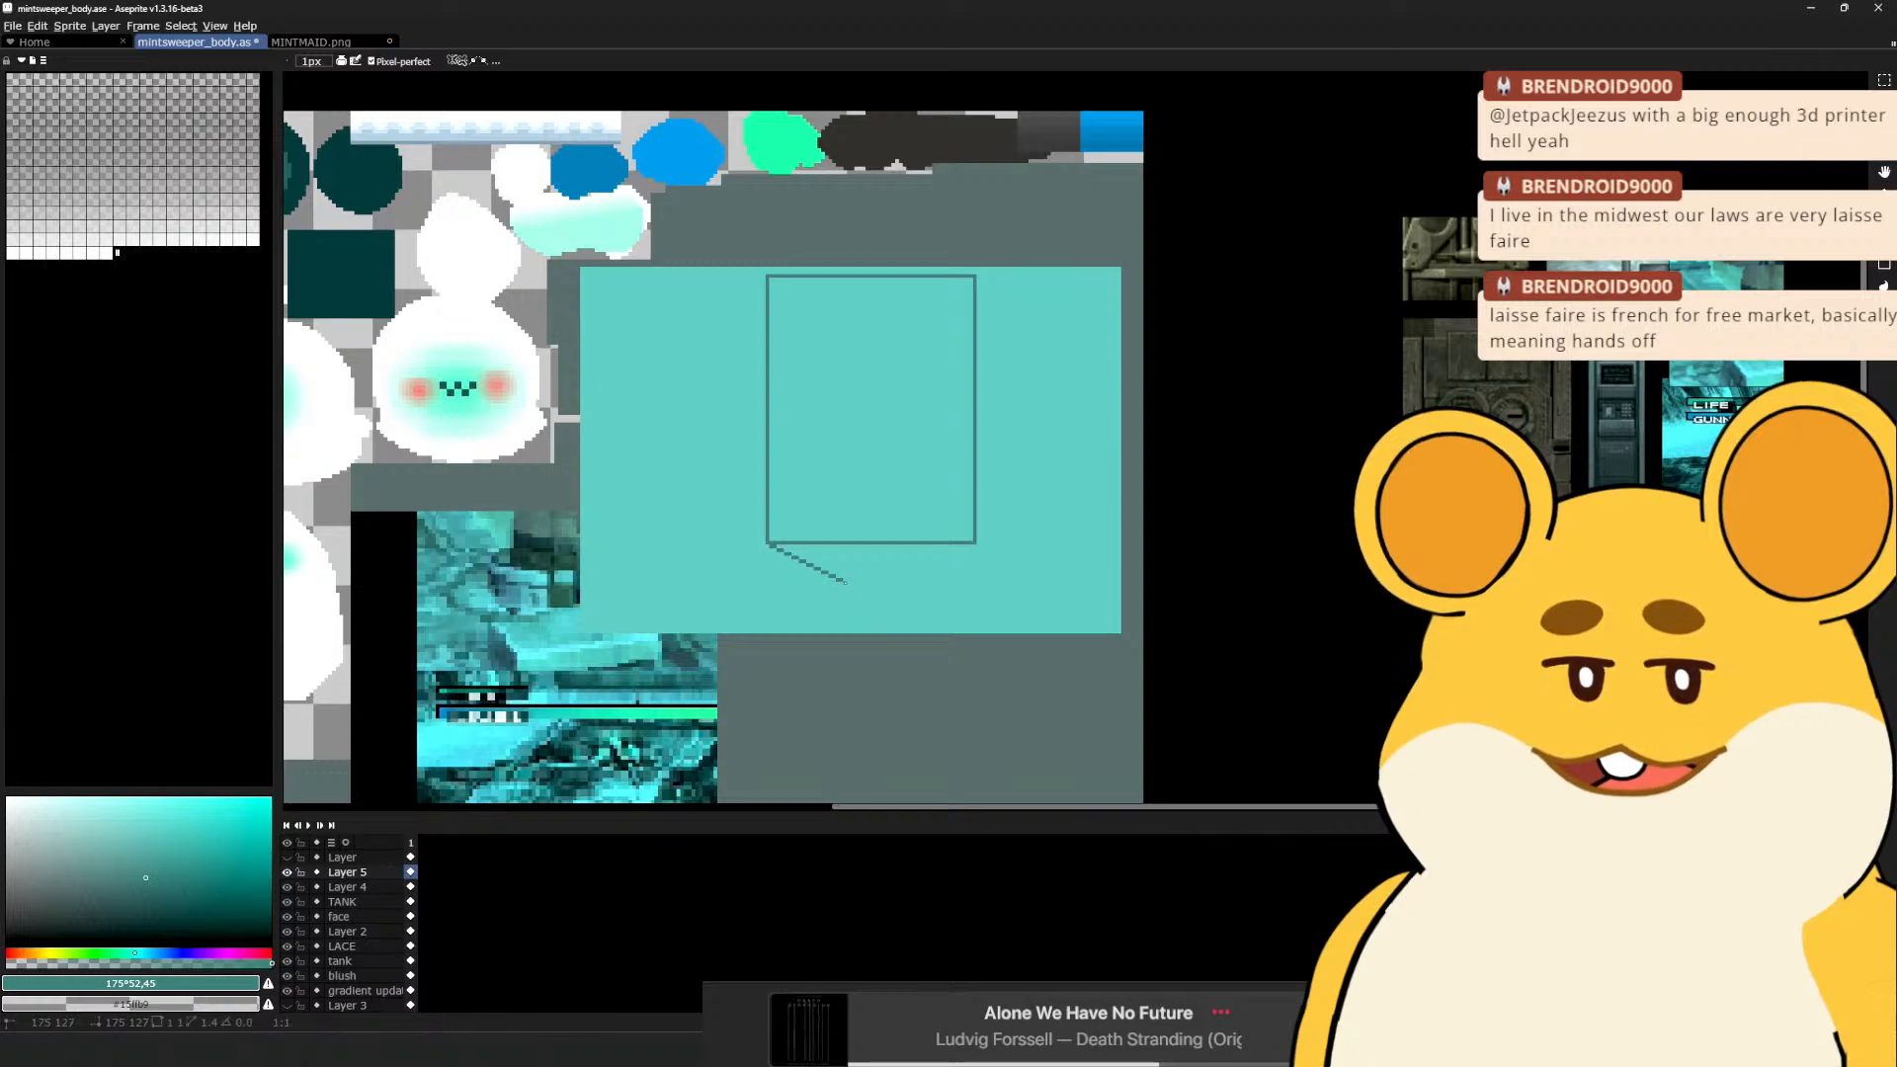
left_click(974, 545)
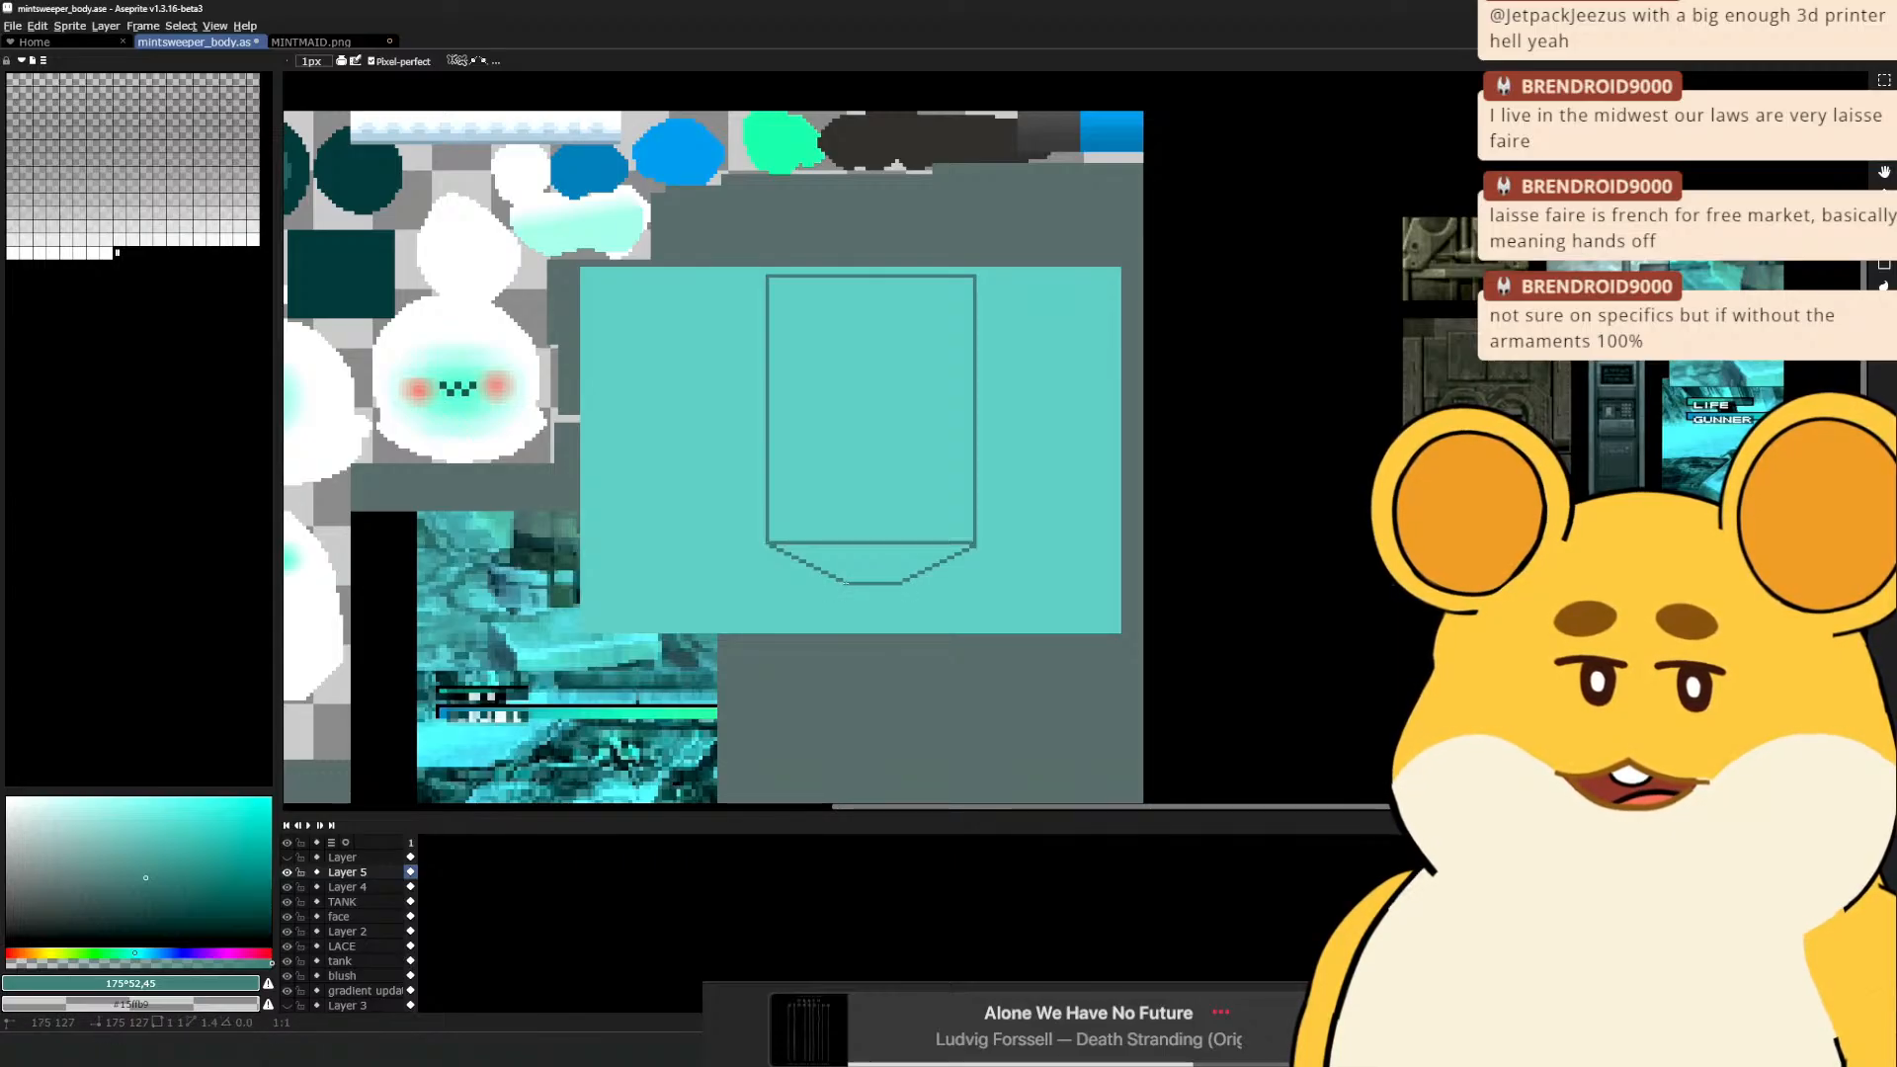
Erase the horizontal line between the rectangular outline and its tapered section with a 1 px eraser
key("space")
left_click_drag(832, 532, 844, 537)
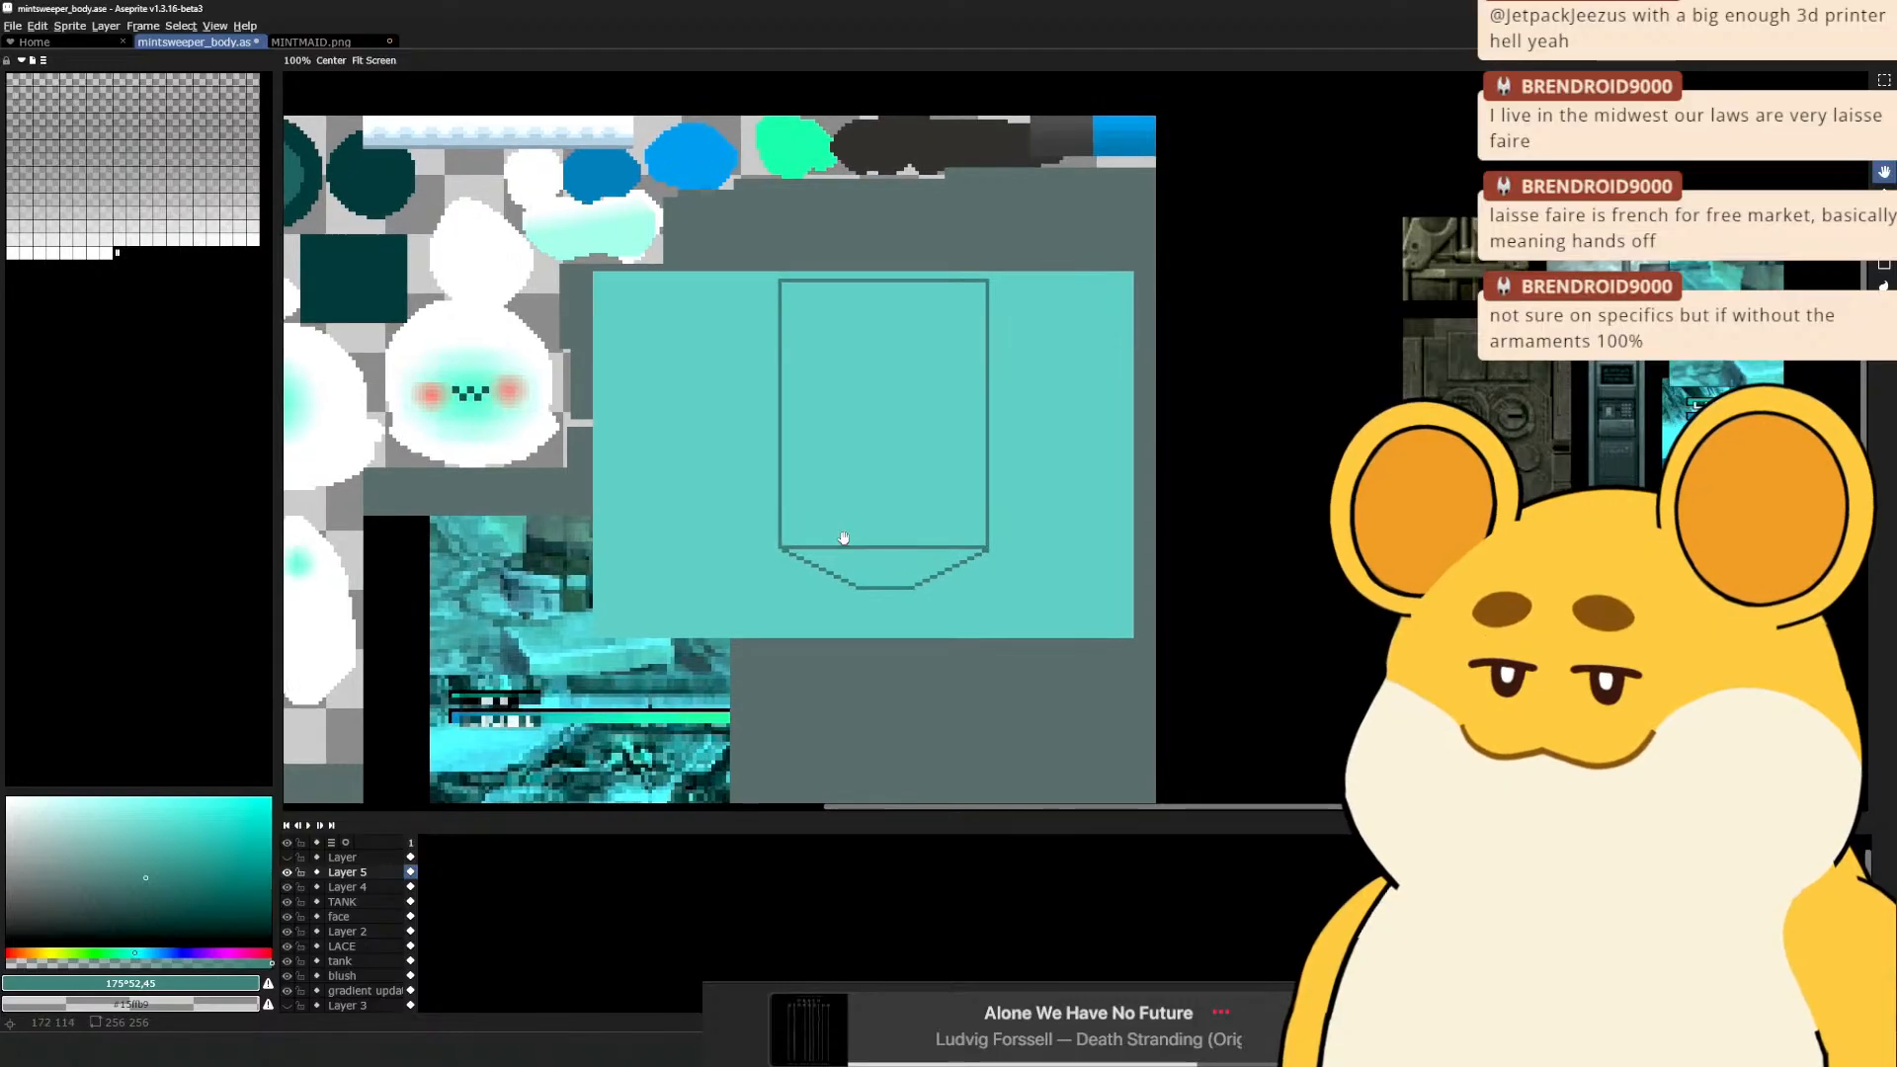
key("e")
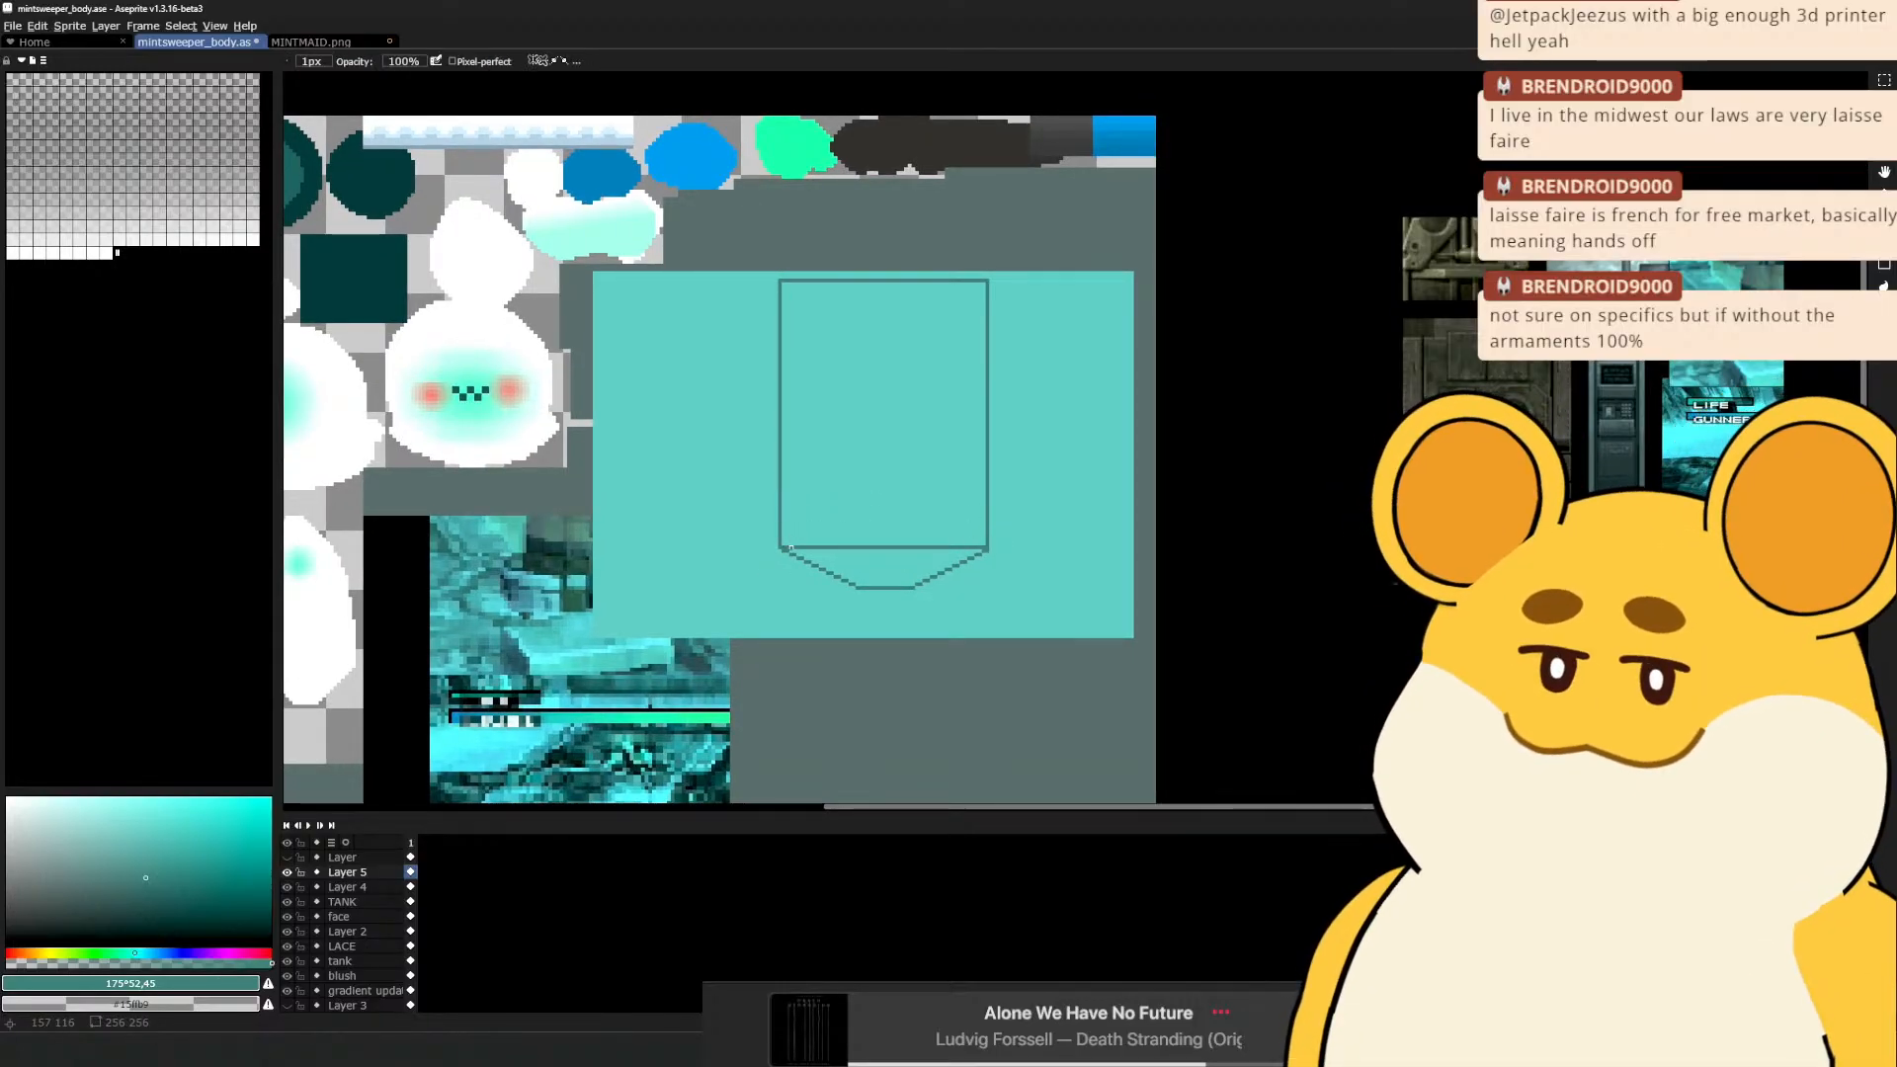
left_click_drag(790, 548, 944, 547)
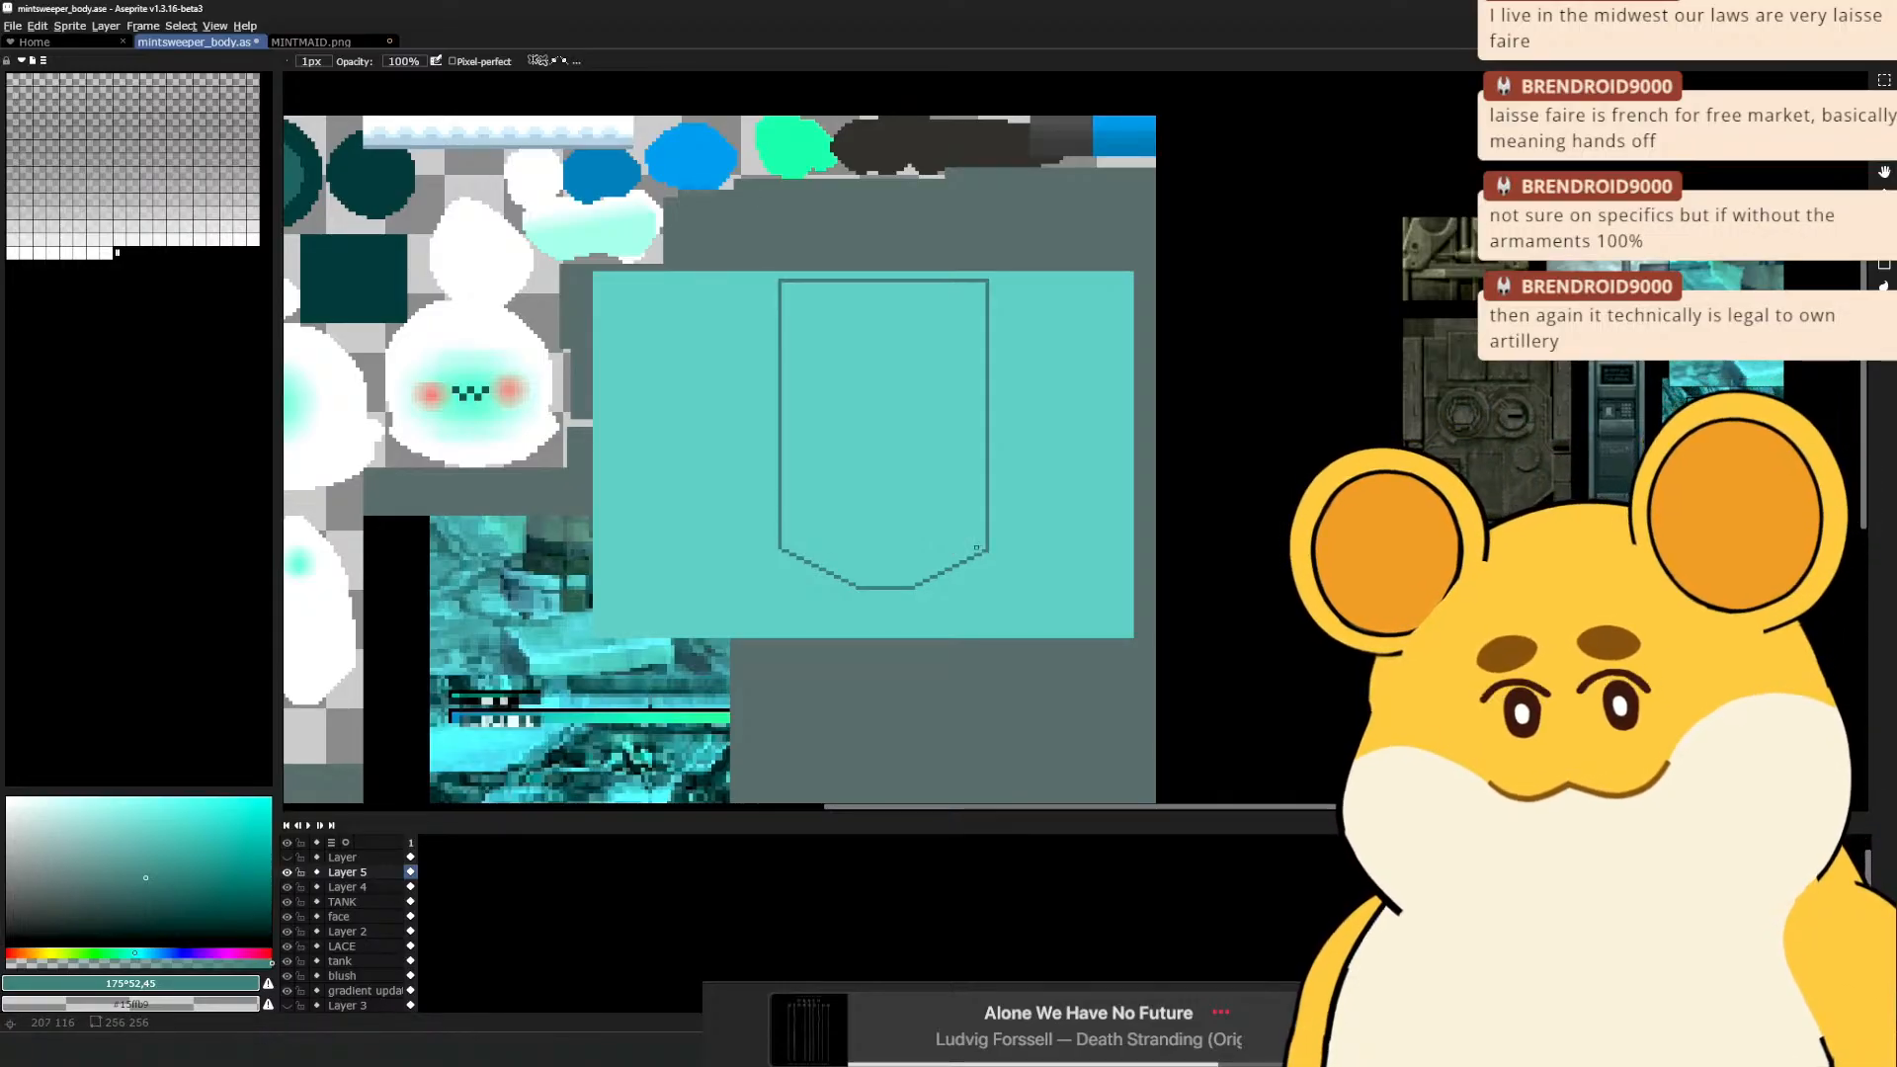
Select the taper's right slanted edge, nudge it one pixel inward, deselect and fill the gap at its corner
scroll(976, 547, "up", 2)
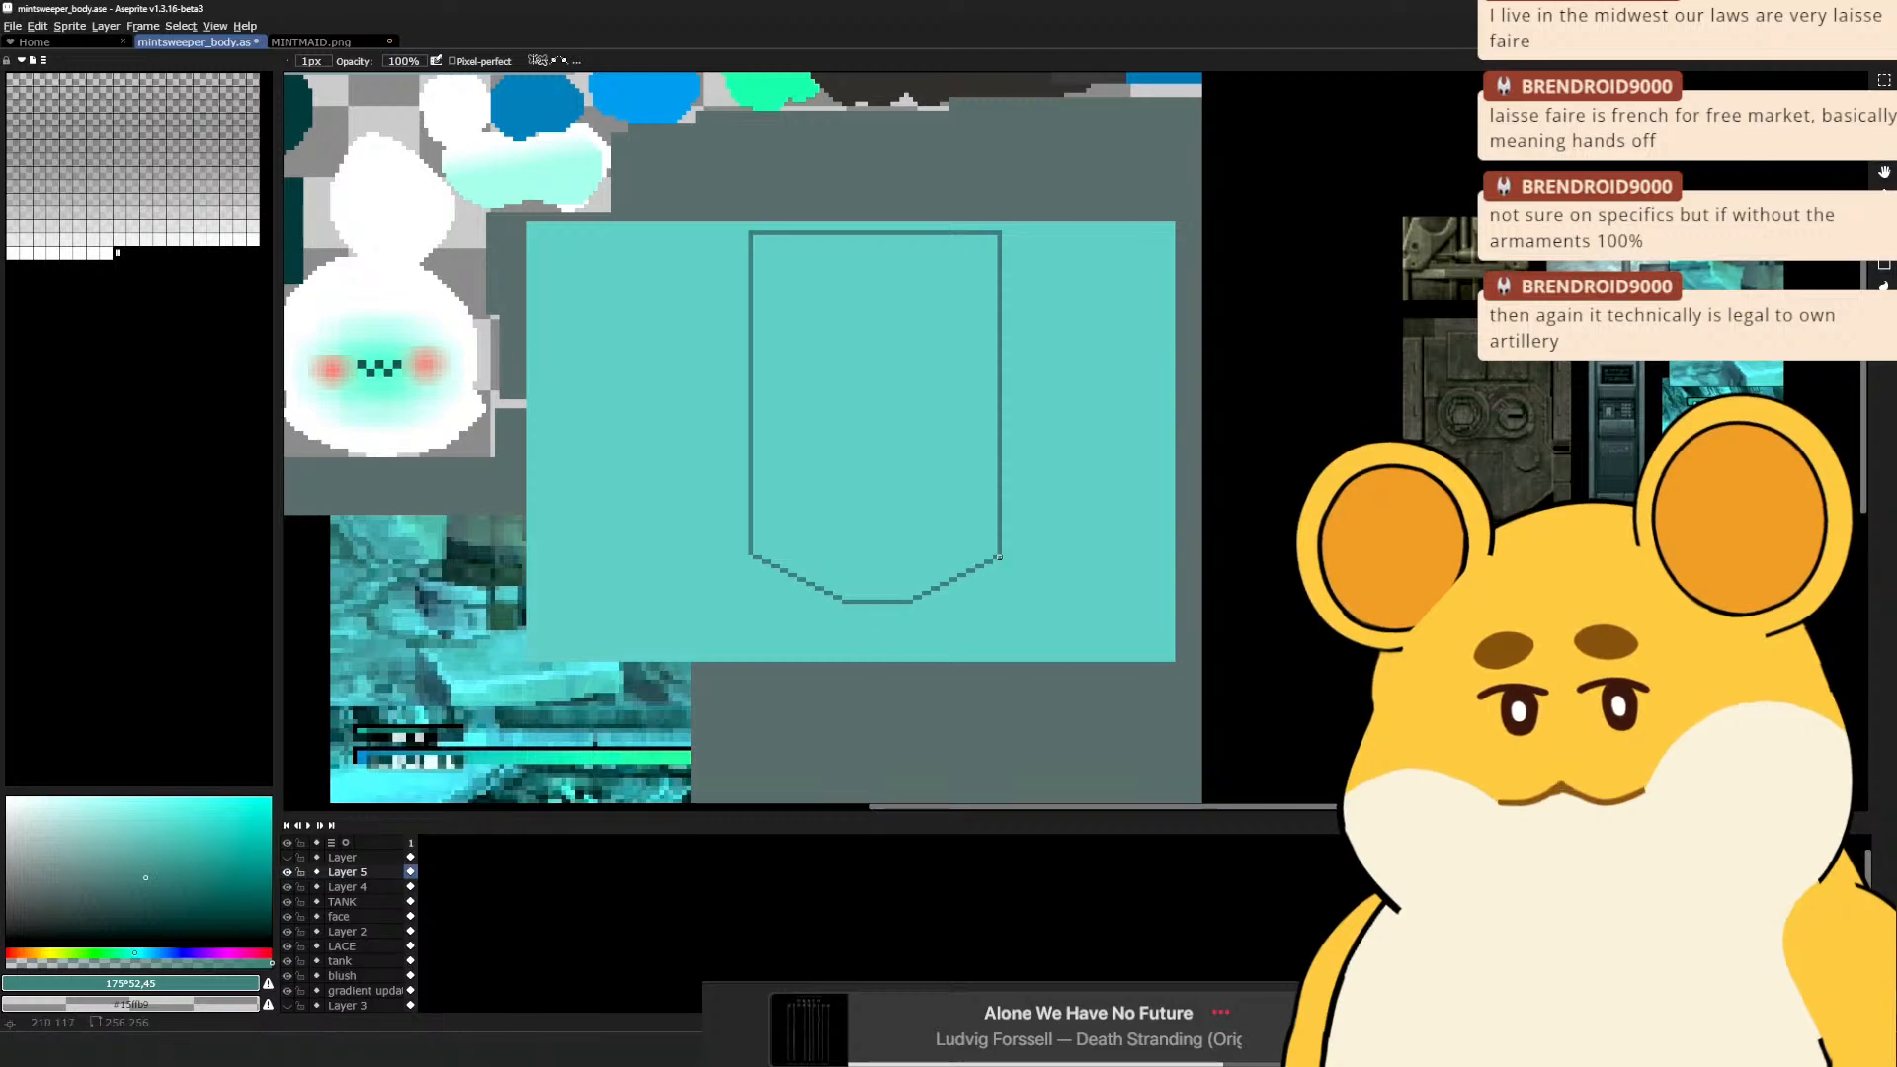
key("b")
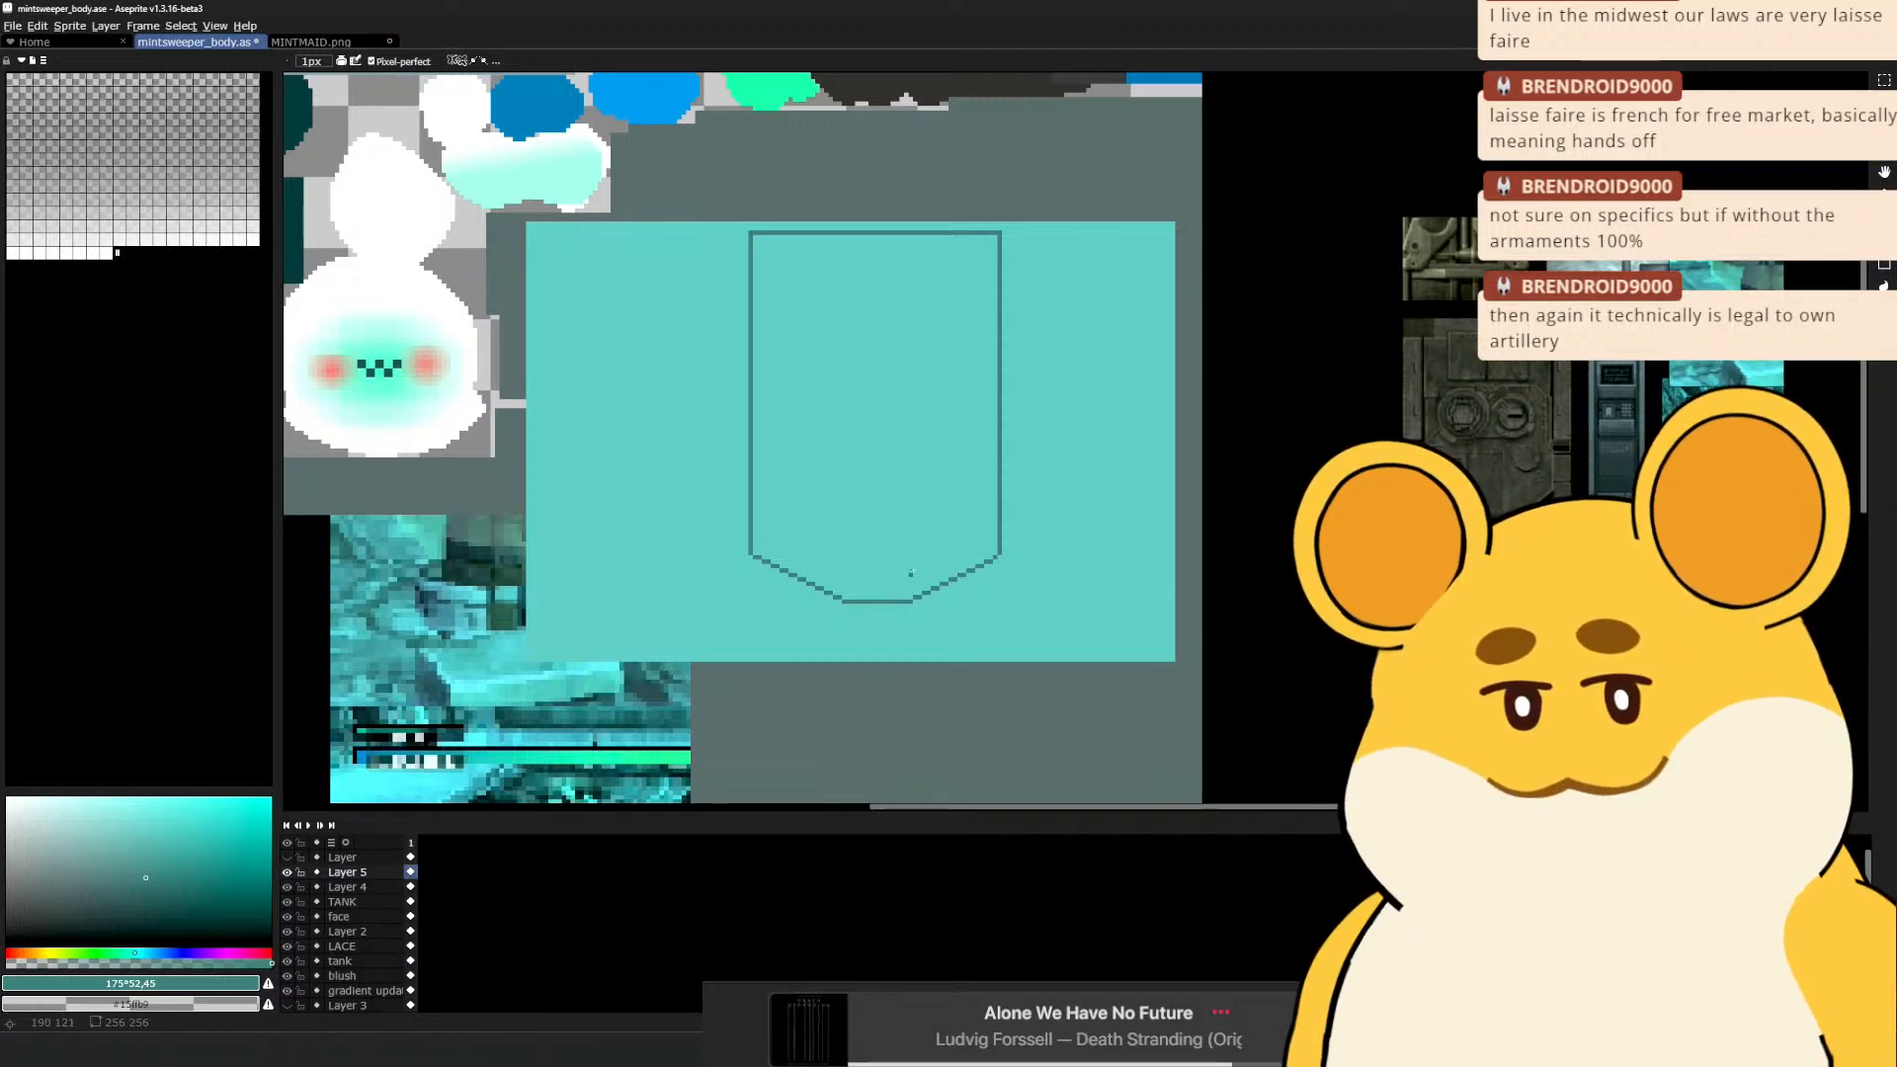
key("m")
left_click_drag(991, 611, 1001, 615)
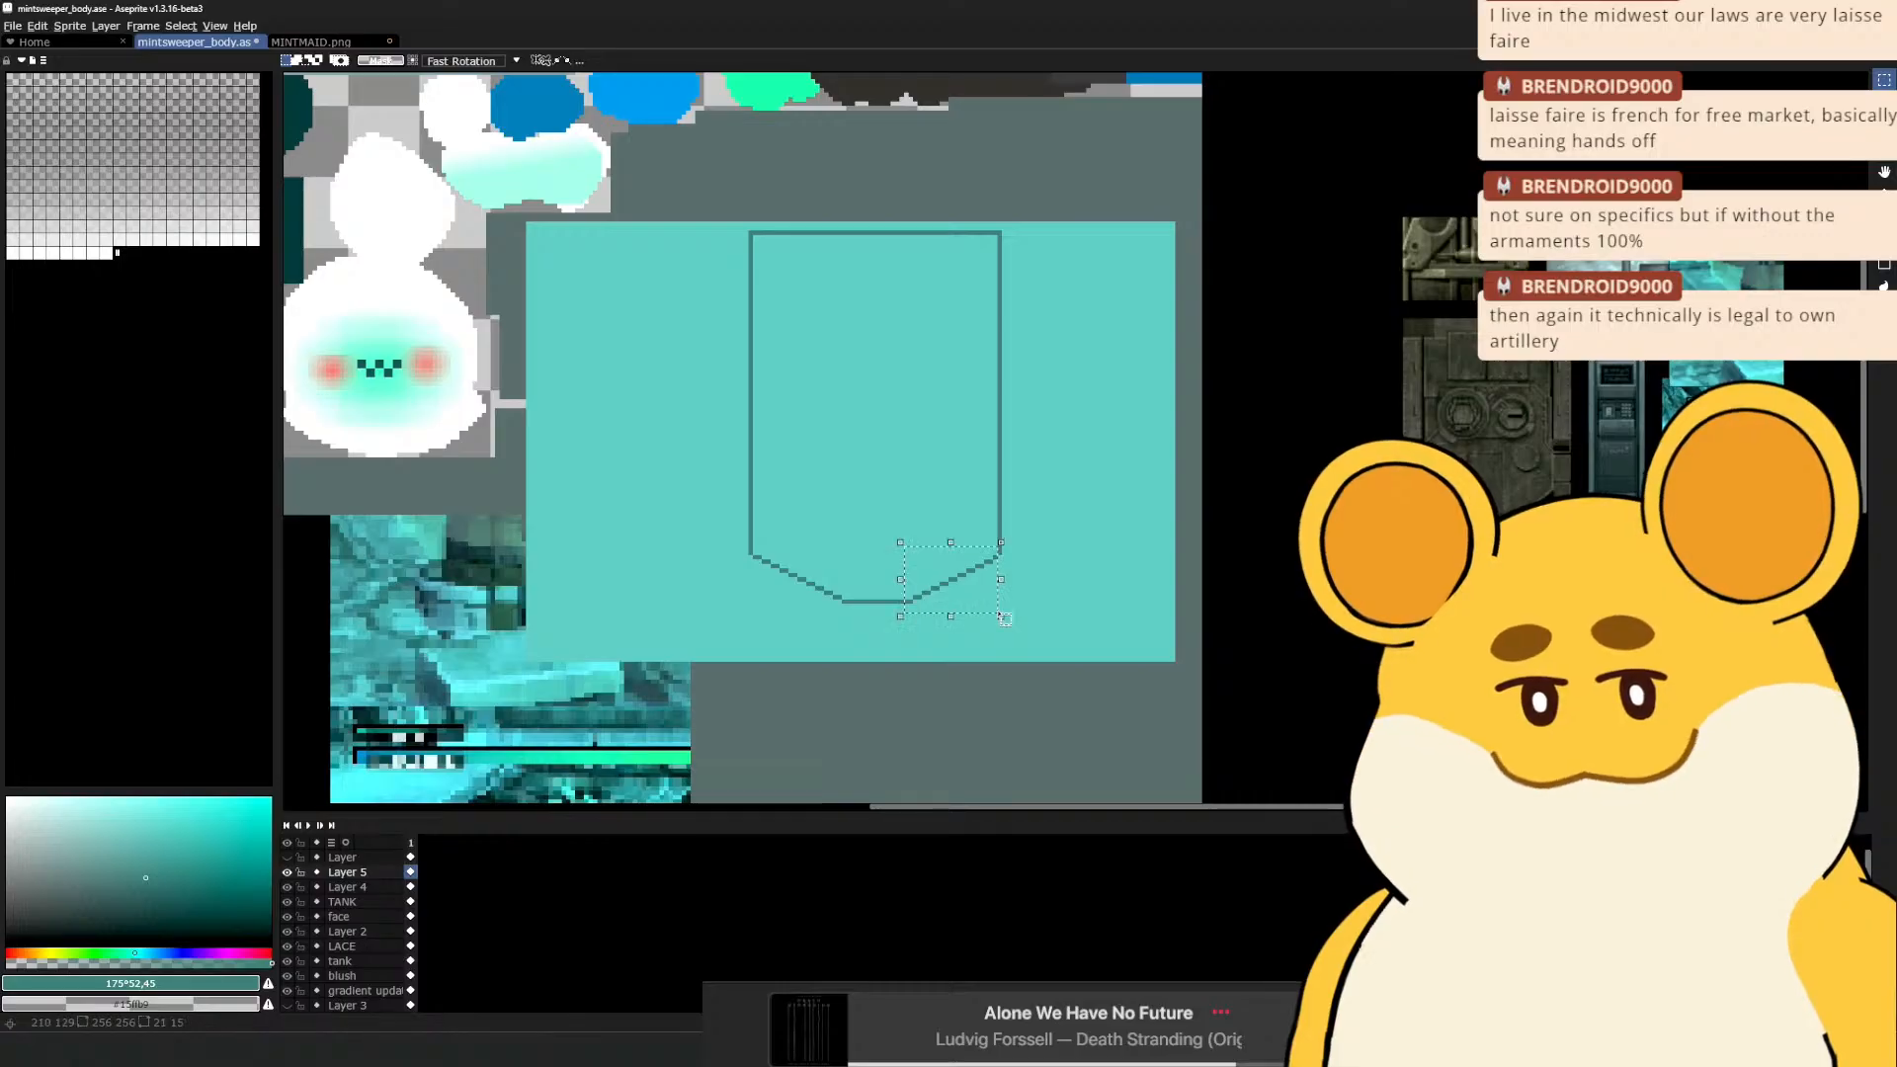
key("Left")
key("ctrl+d")
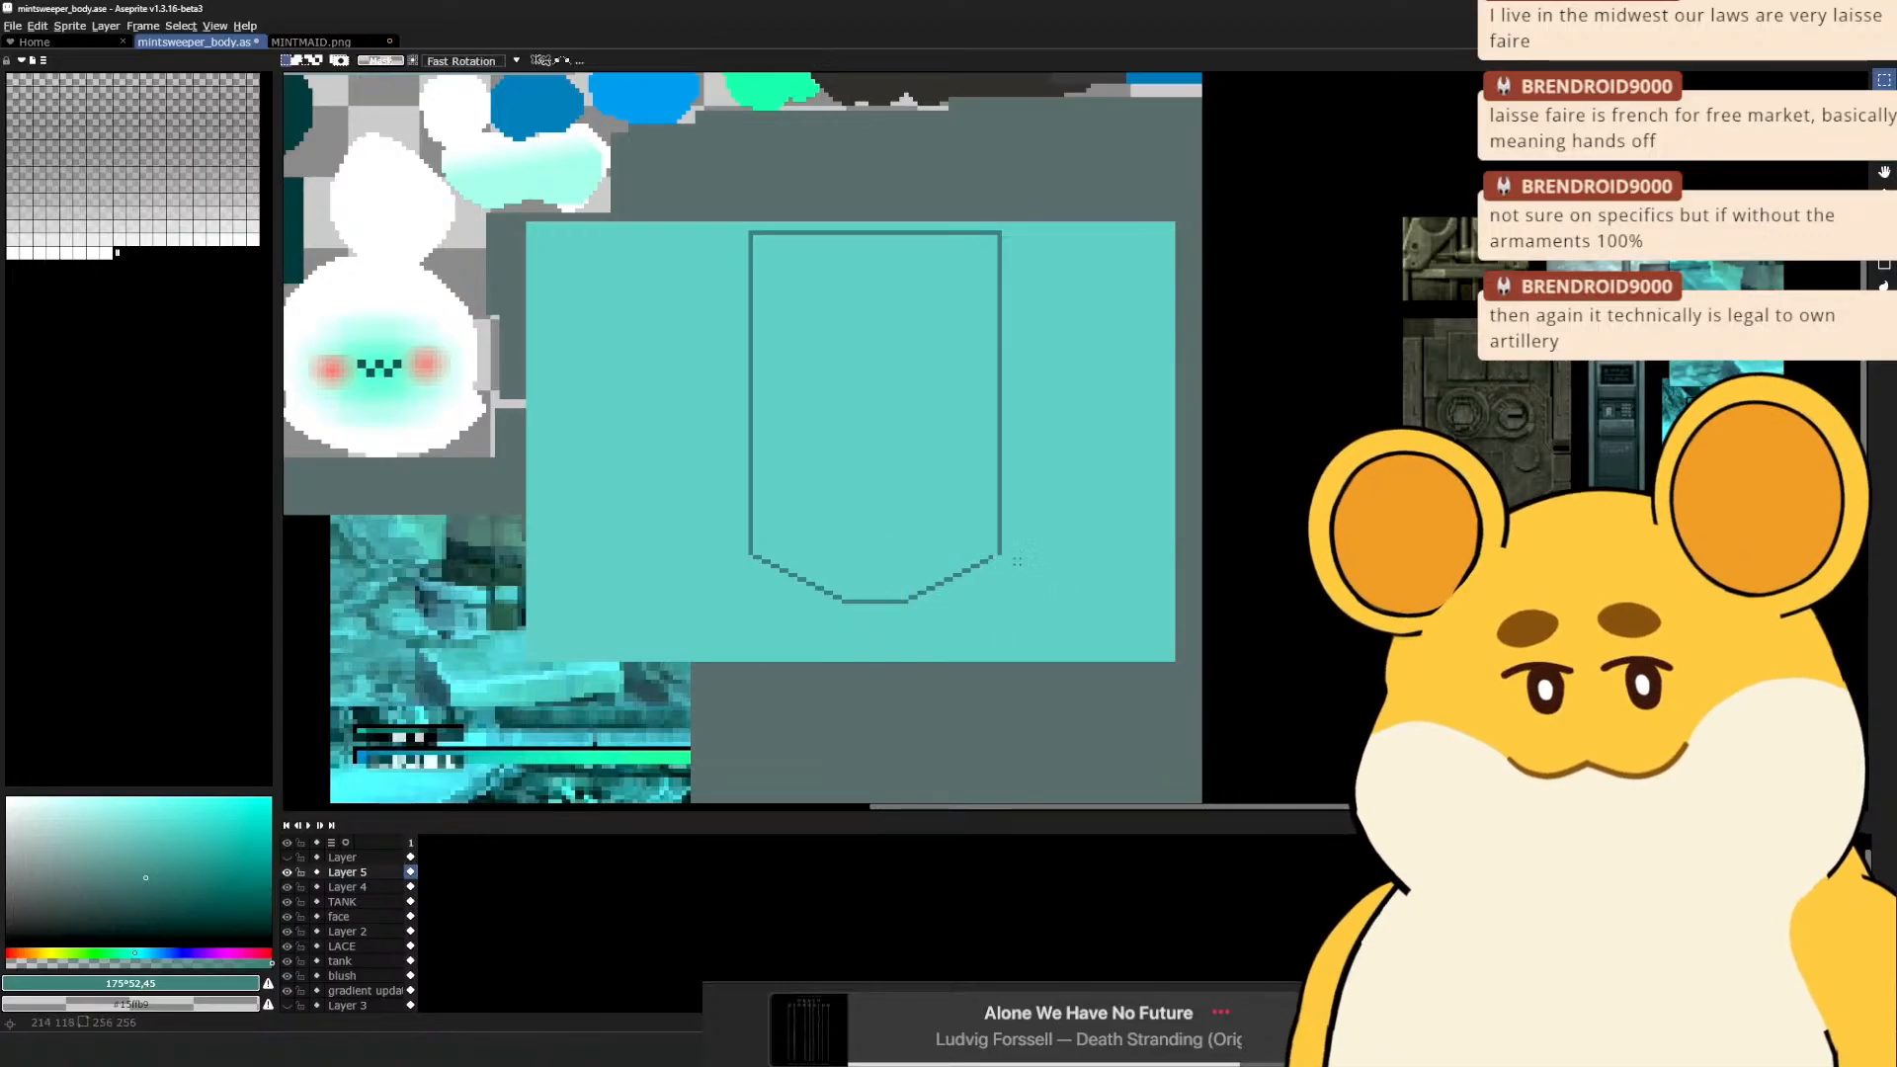
key("b")
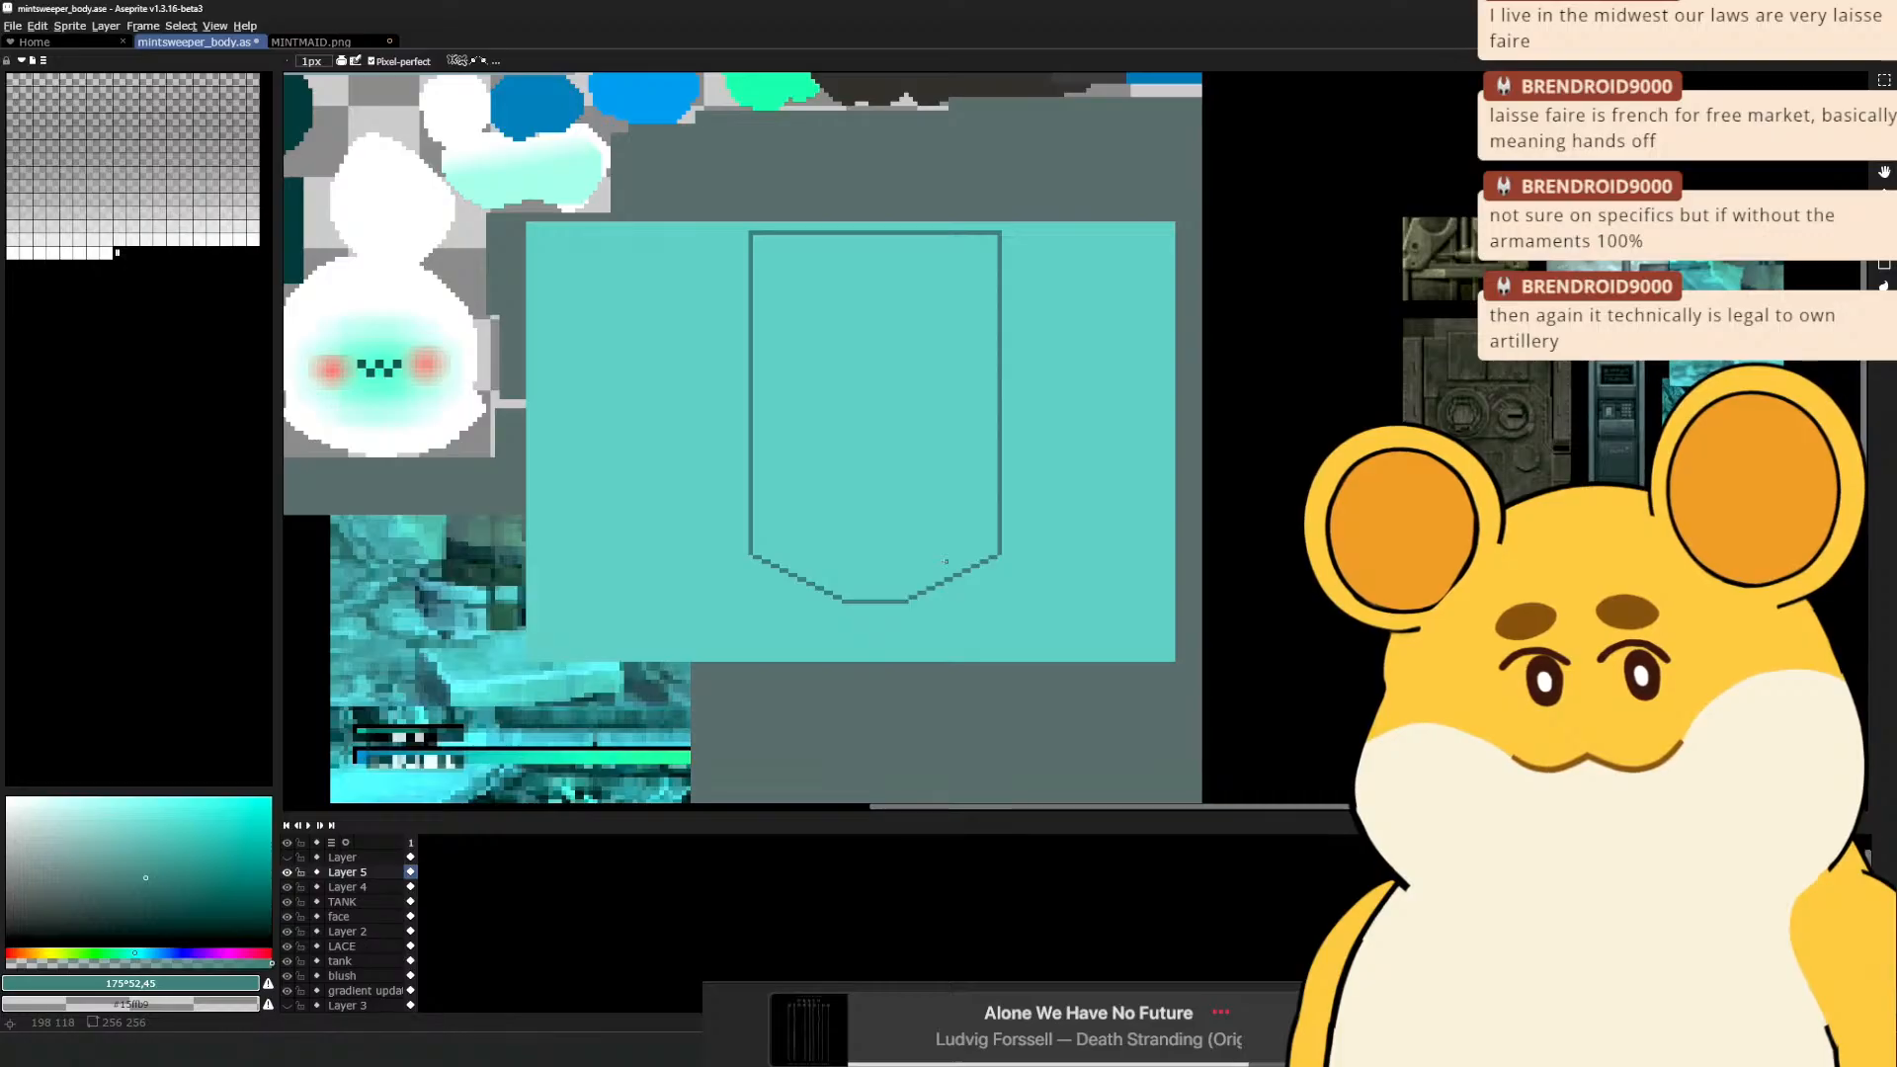
Switch to Maya and open the UV Editor to show the tank's UV layout
scroll(945, 561, "down", 3)
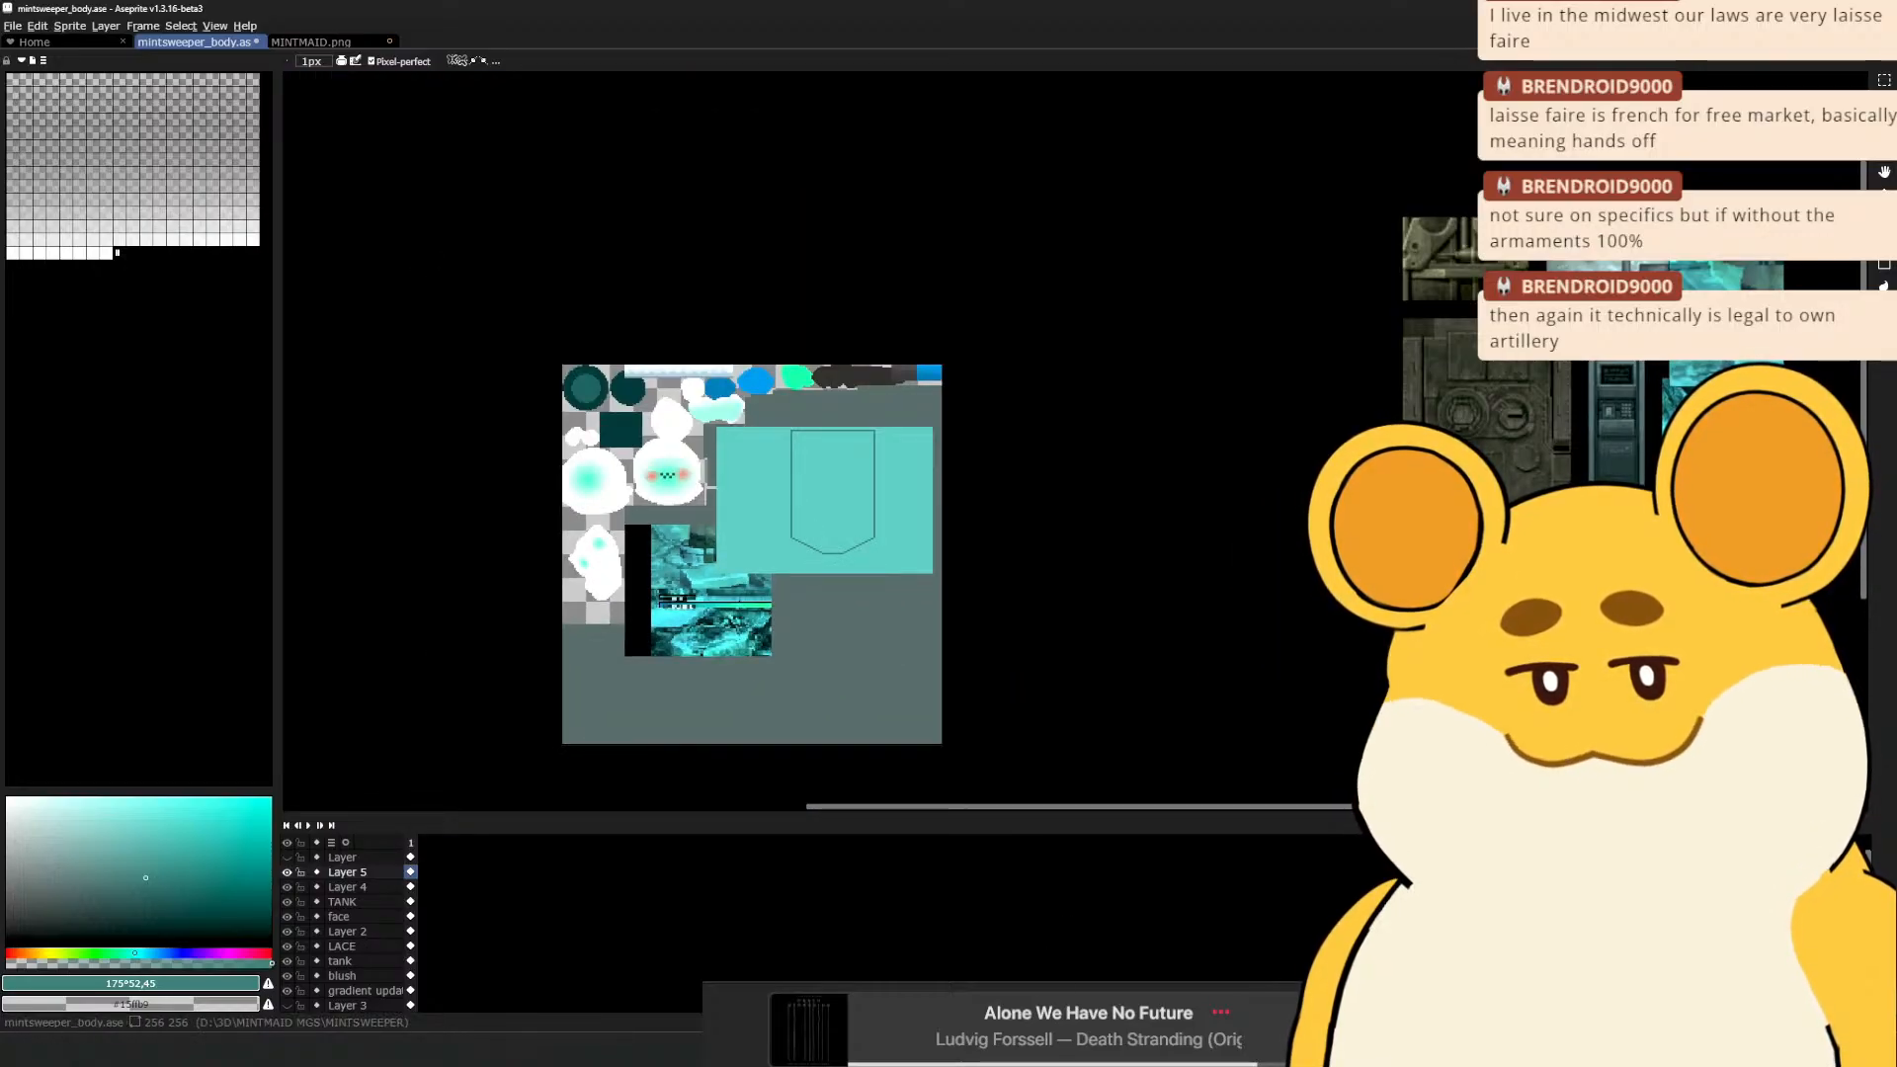
key("alt+Tab")
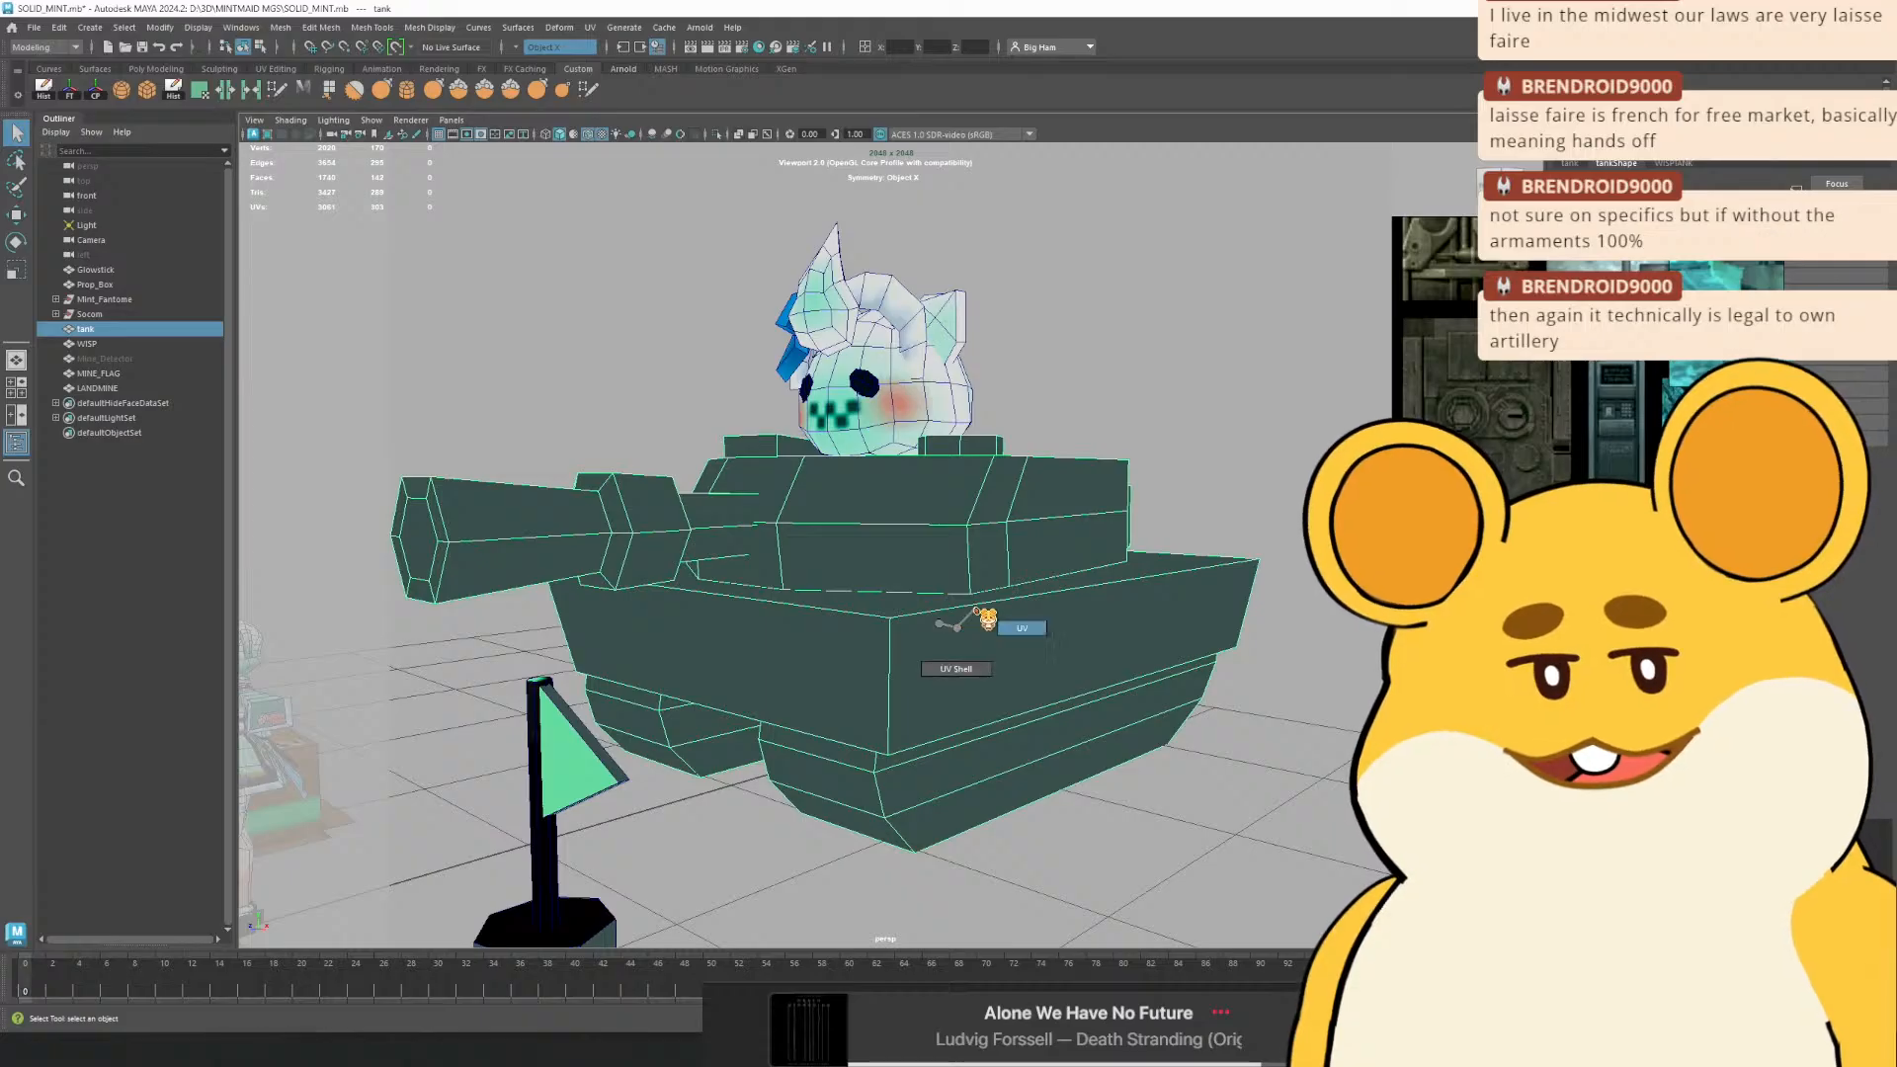
key("w")
right_click(960, 531)
left_click(1030, 508)
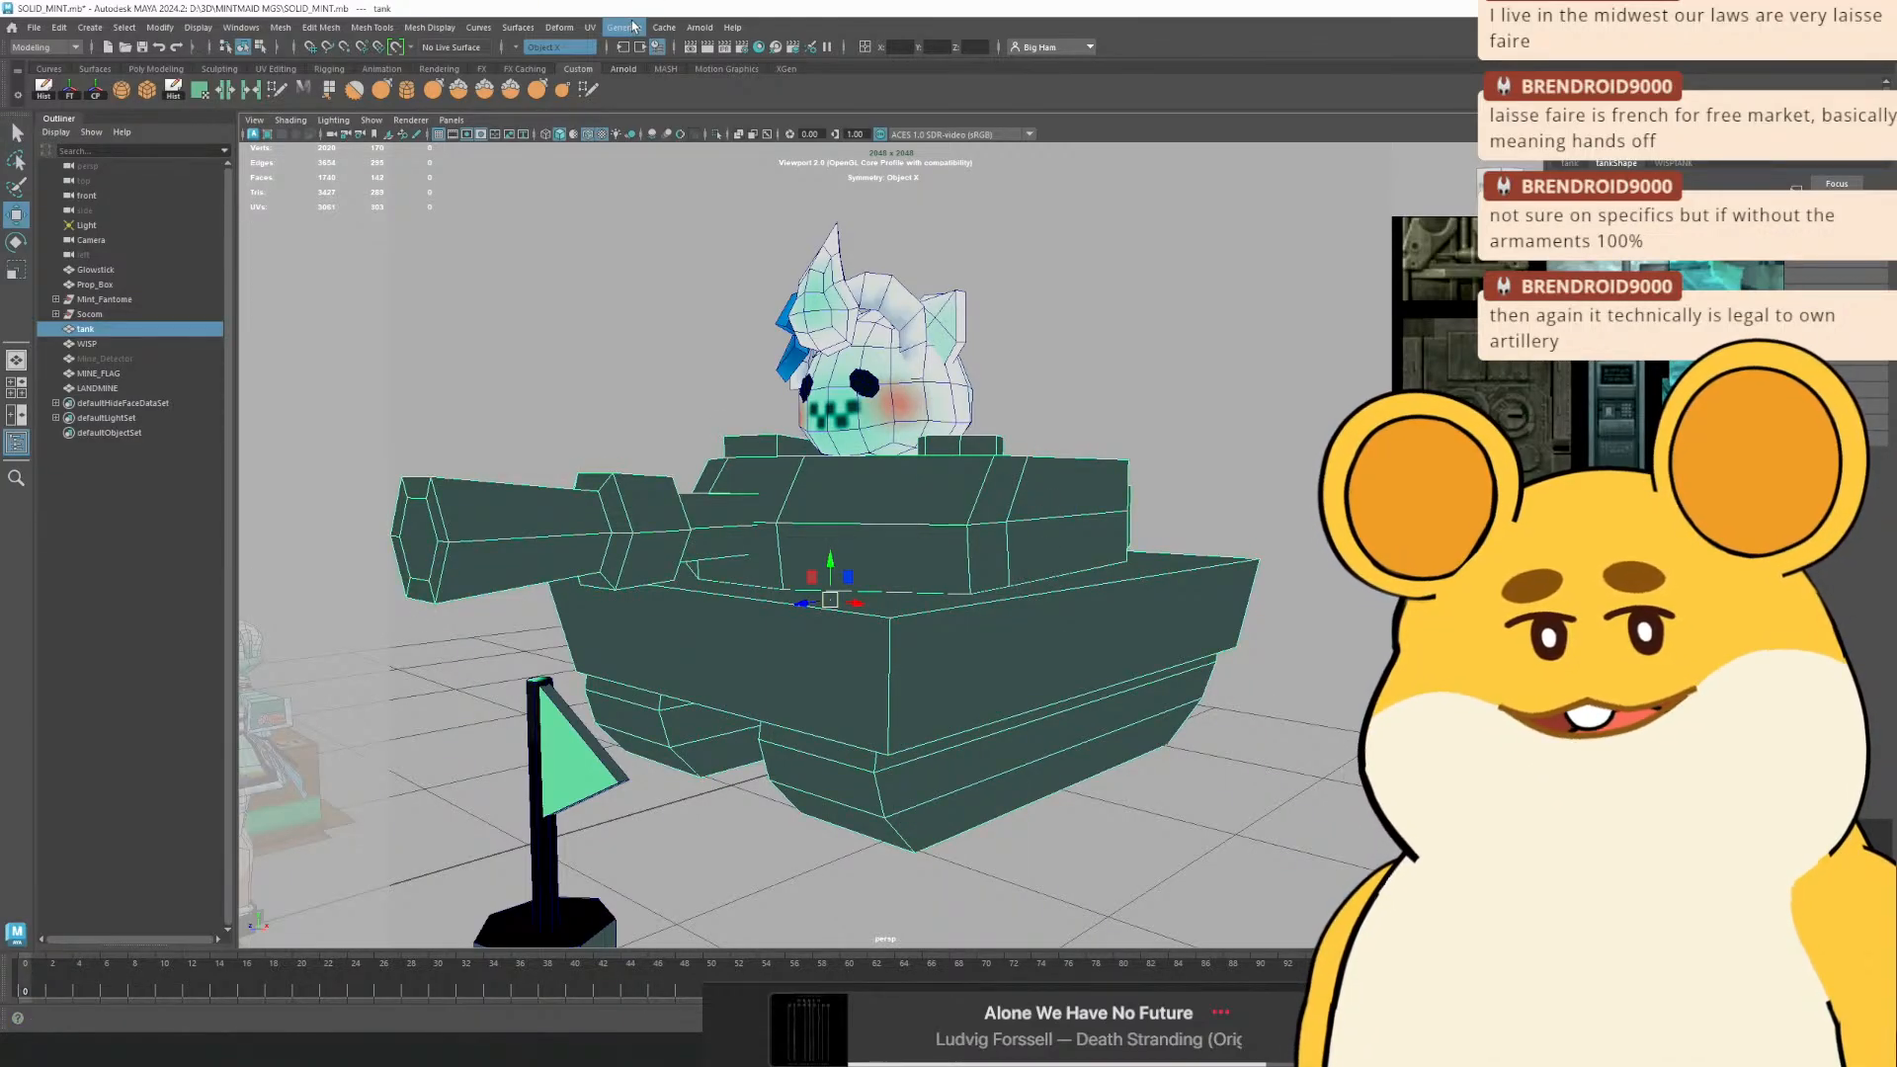
left_click(590, 27)
left_click(628, 65)
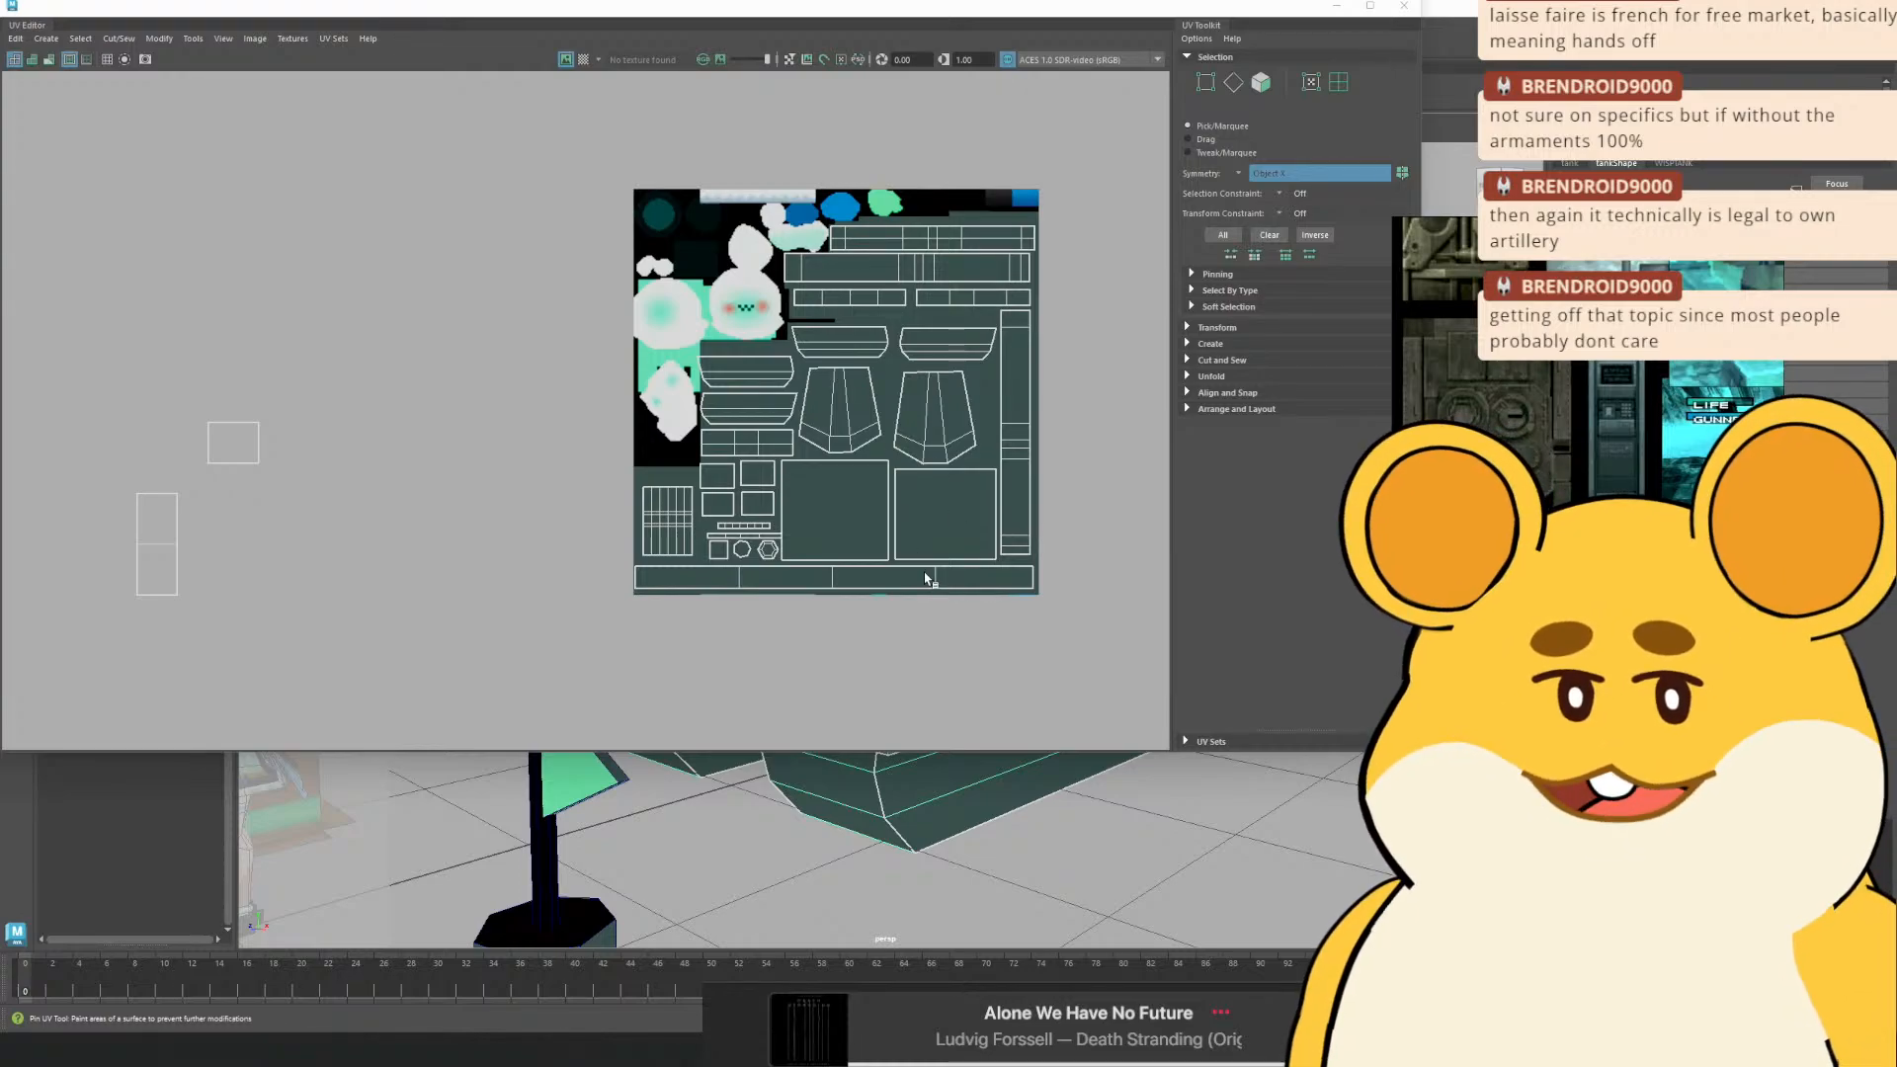
Reselect the tank in the viewport and switch it to UV component selection
left_click(1197, 785)
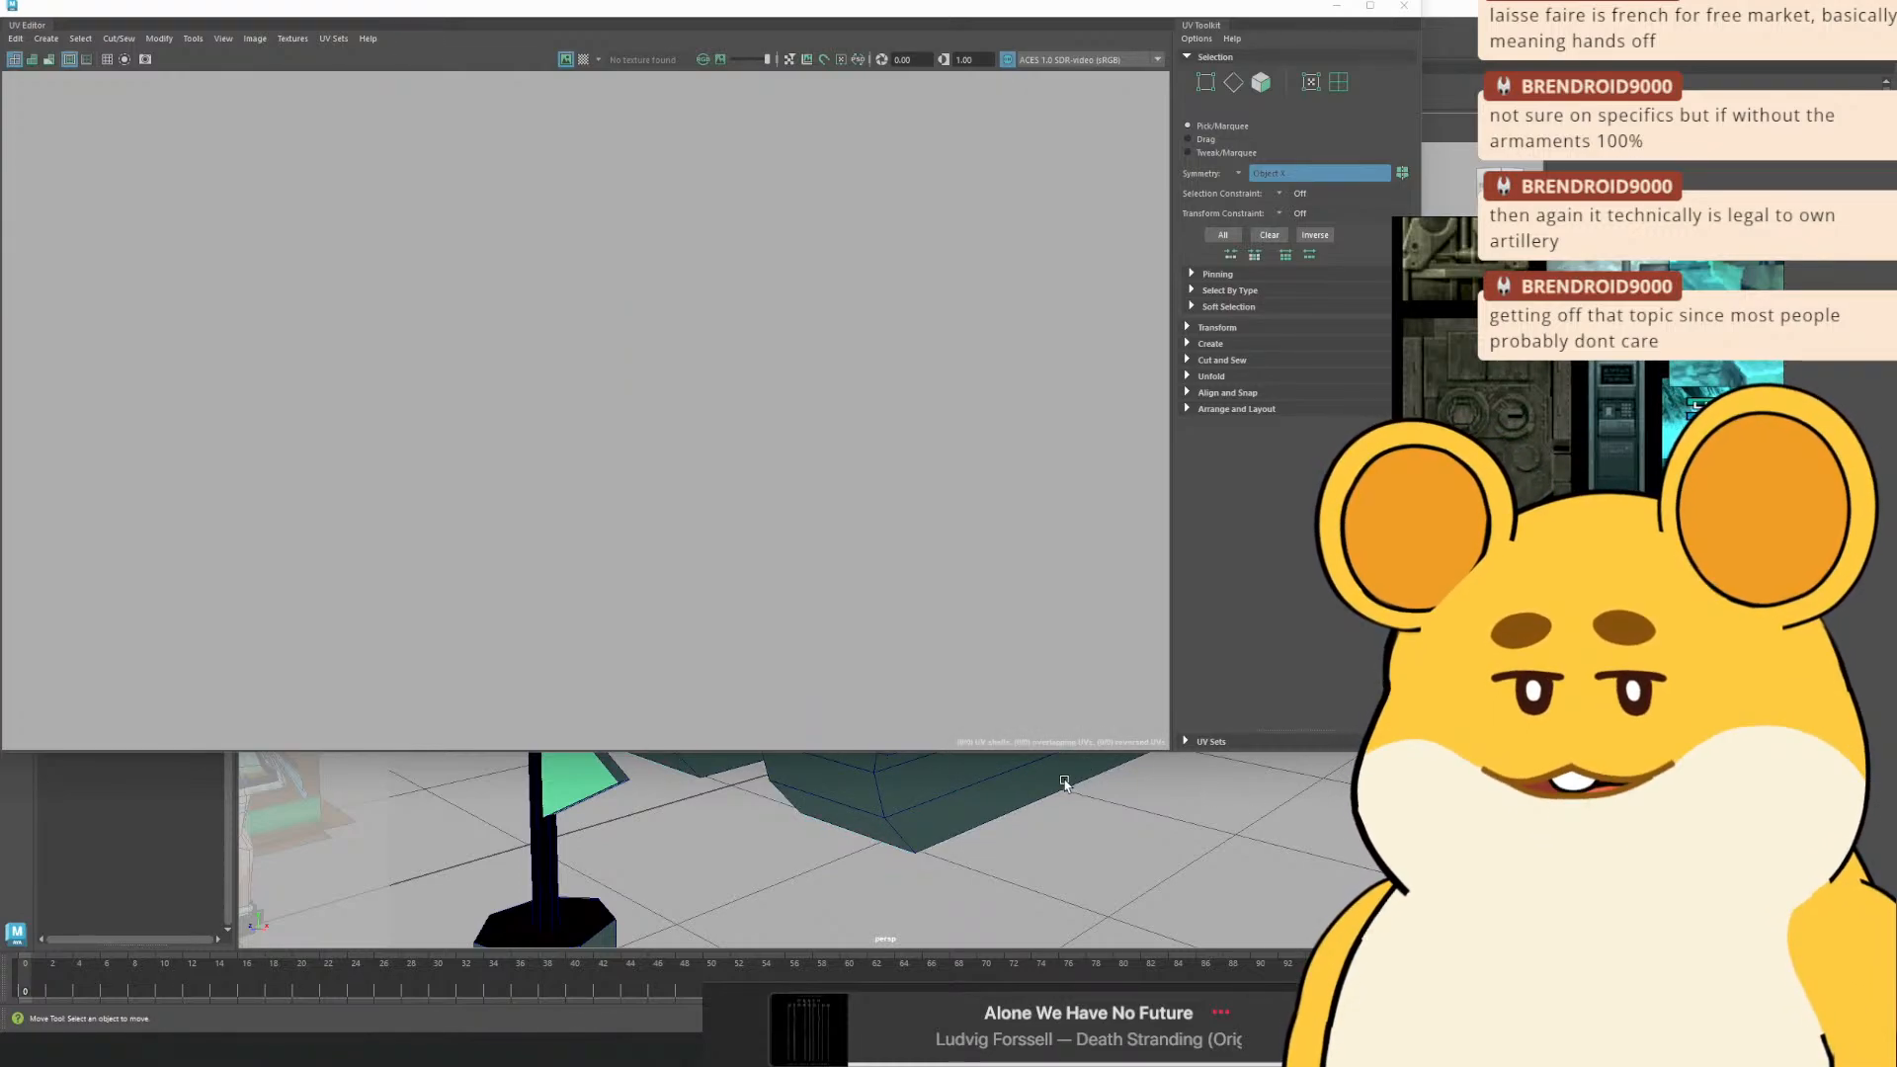
left_click(916, 770)
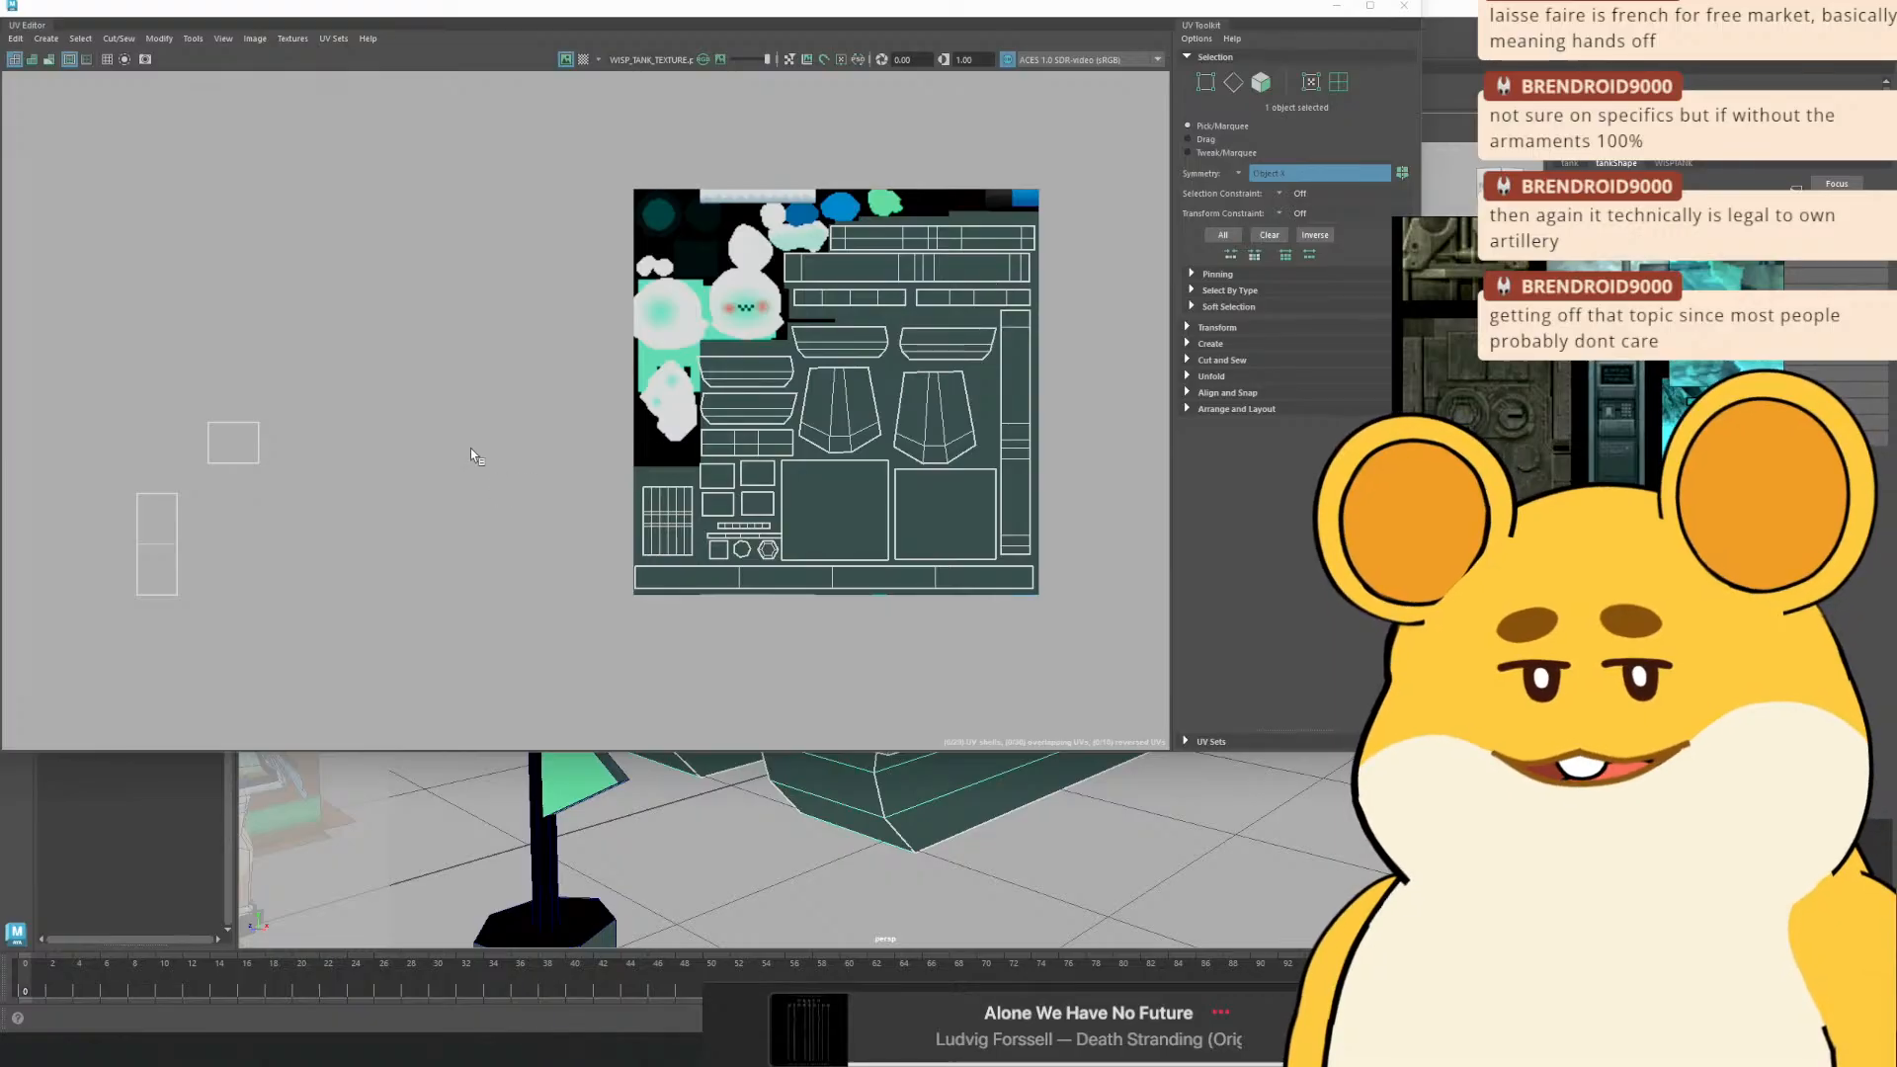
key("F12")
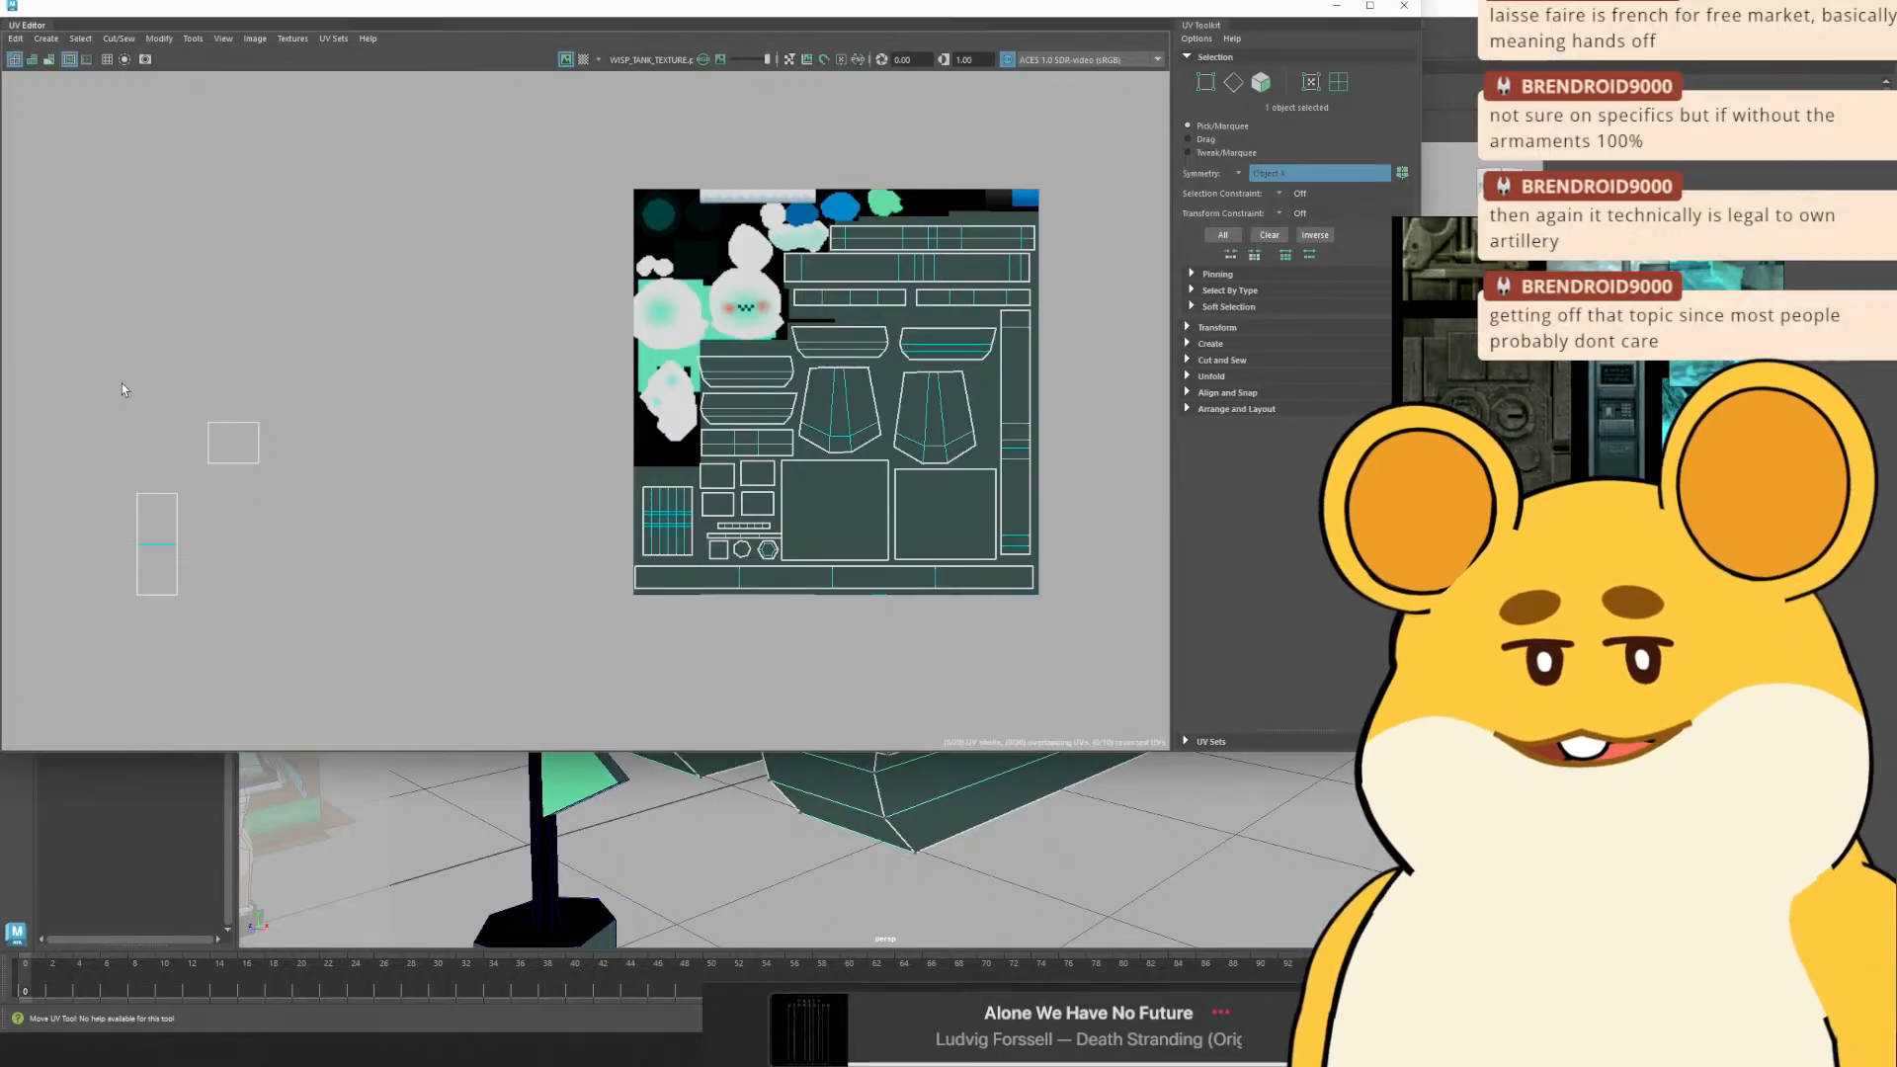
left_click_drag(1191, 20, 1352, 637)
left_click_drag(985, 466, 1154, 277)
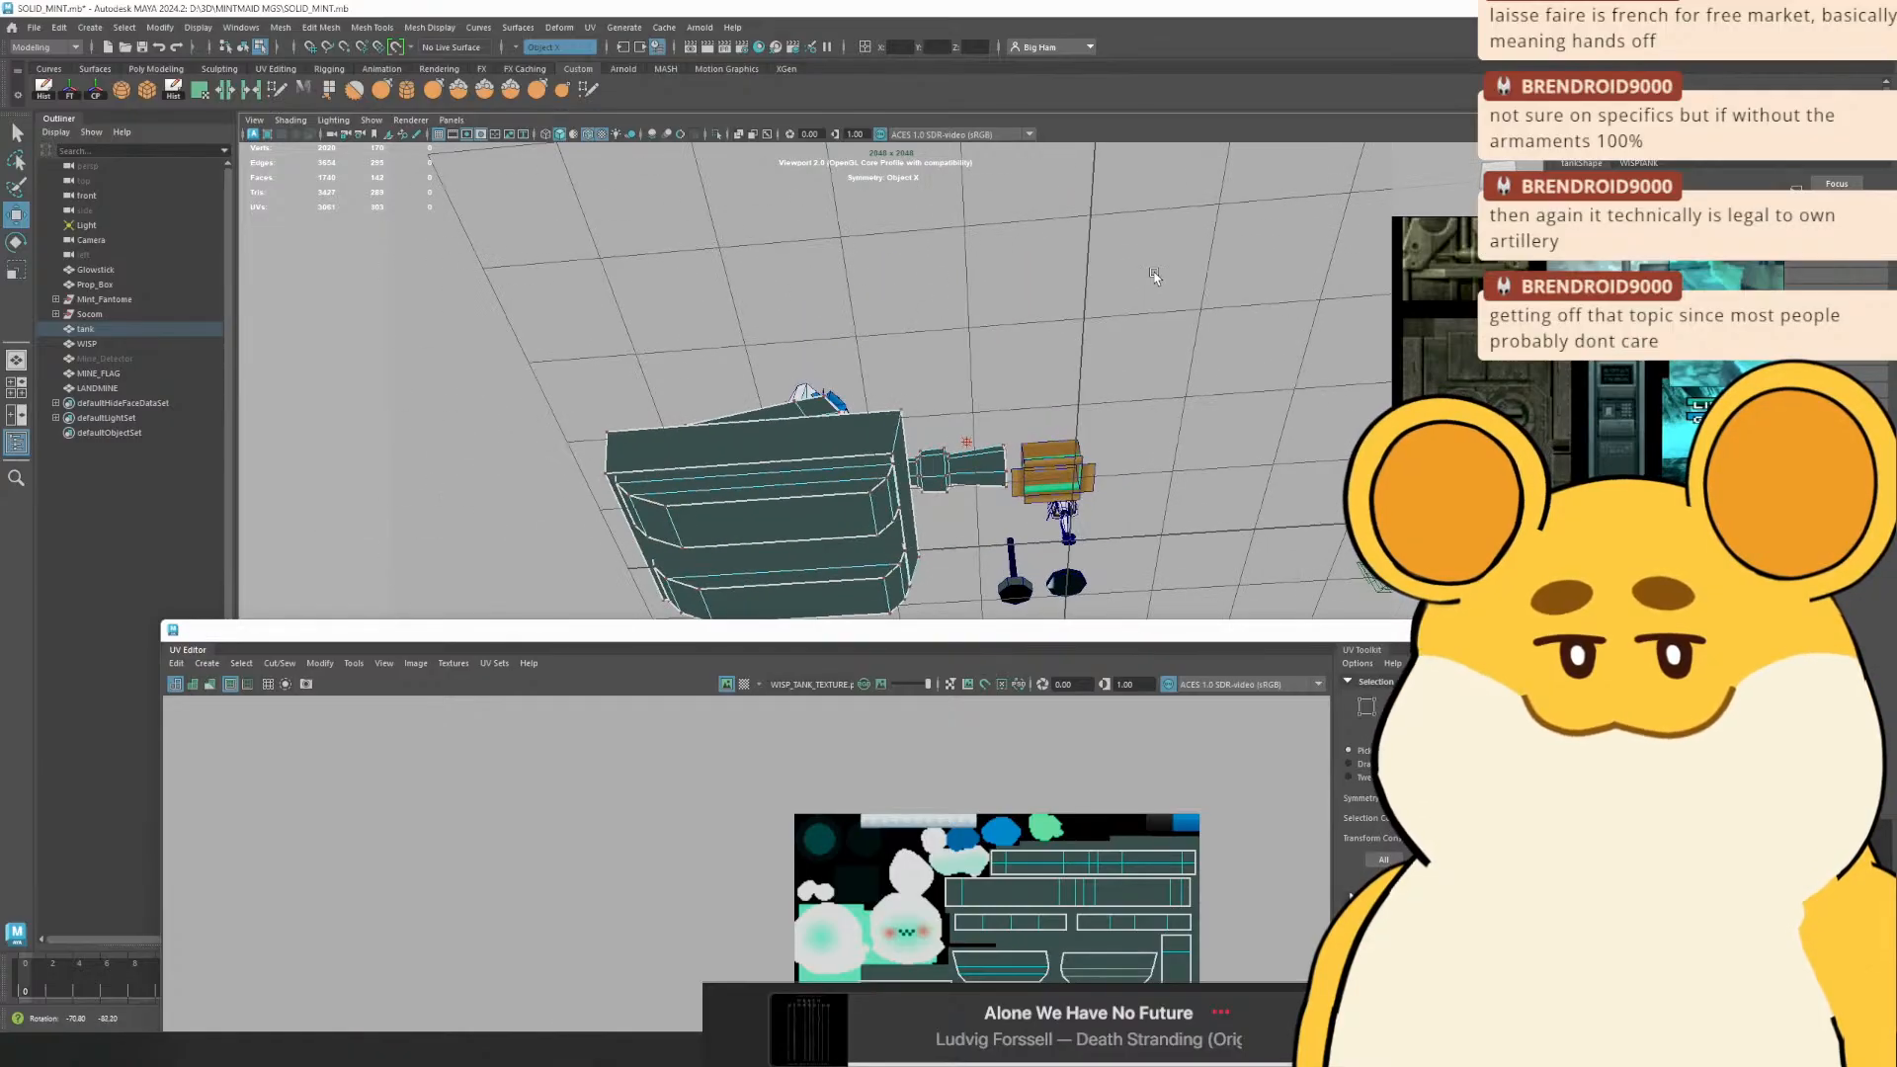
left_click(717, 135)
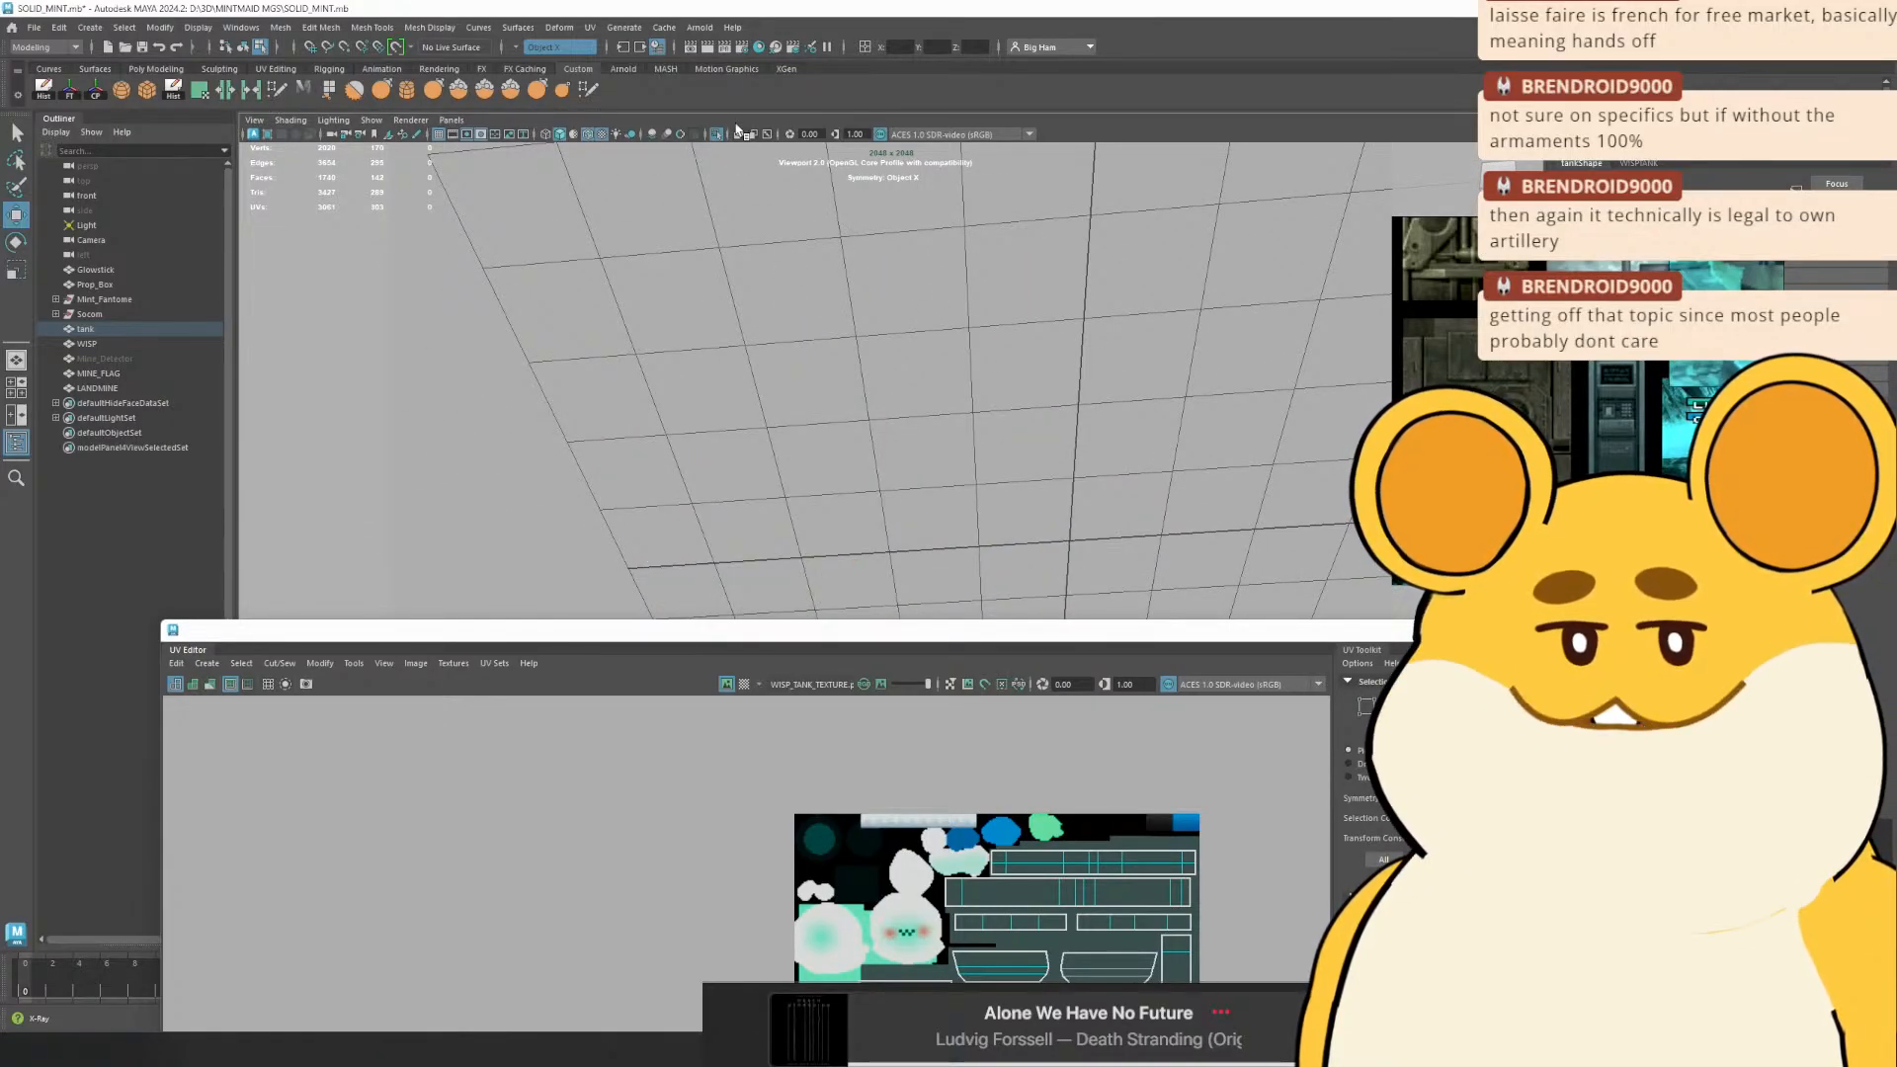
left_click(718, 135)
left_click(717, 136)
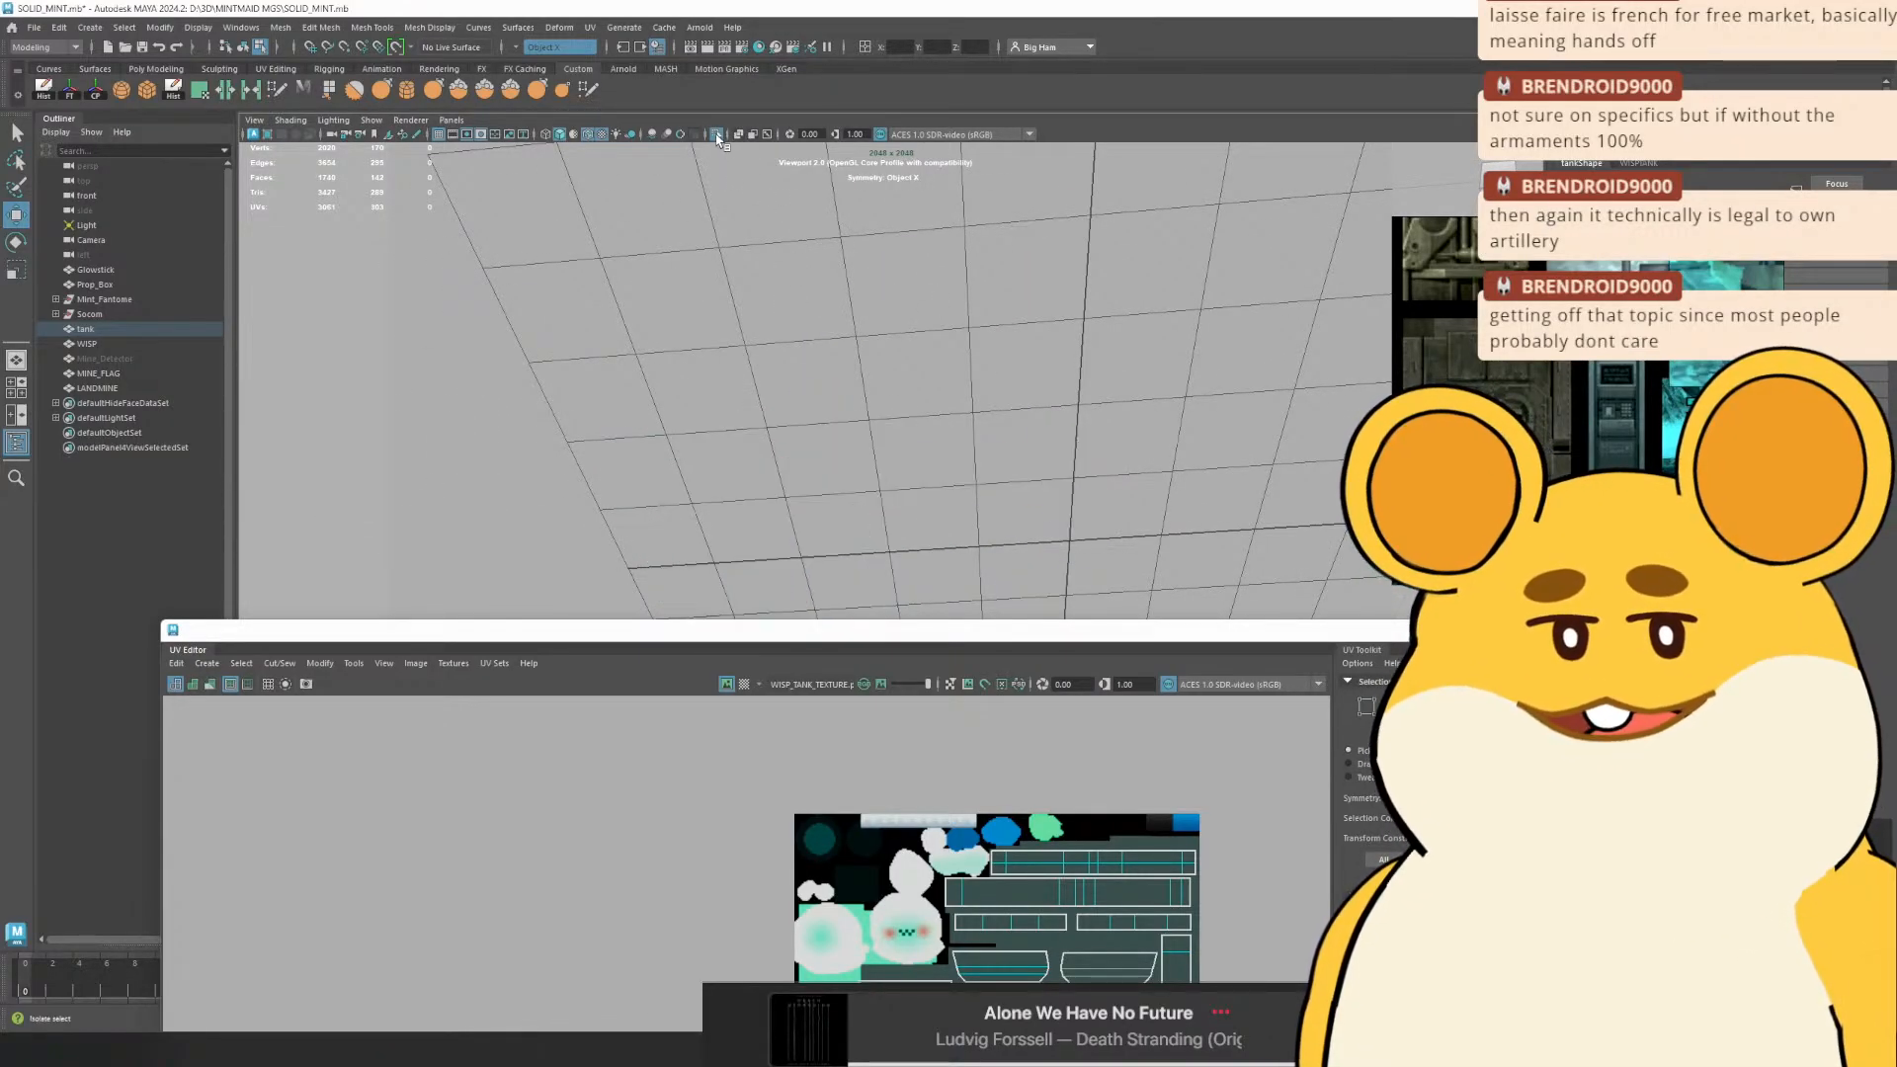
left_click(717, 135)
Reposition the UV Editor and shrink its window so the UV layout and the 3D tank are visible side by side
left_click_drag(865, 629, 717, 194)
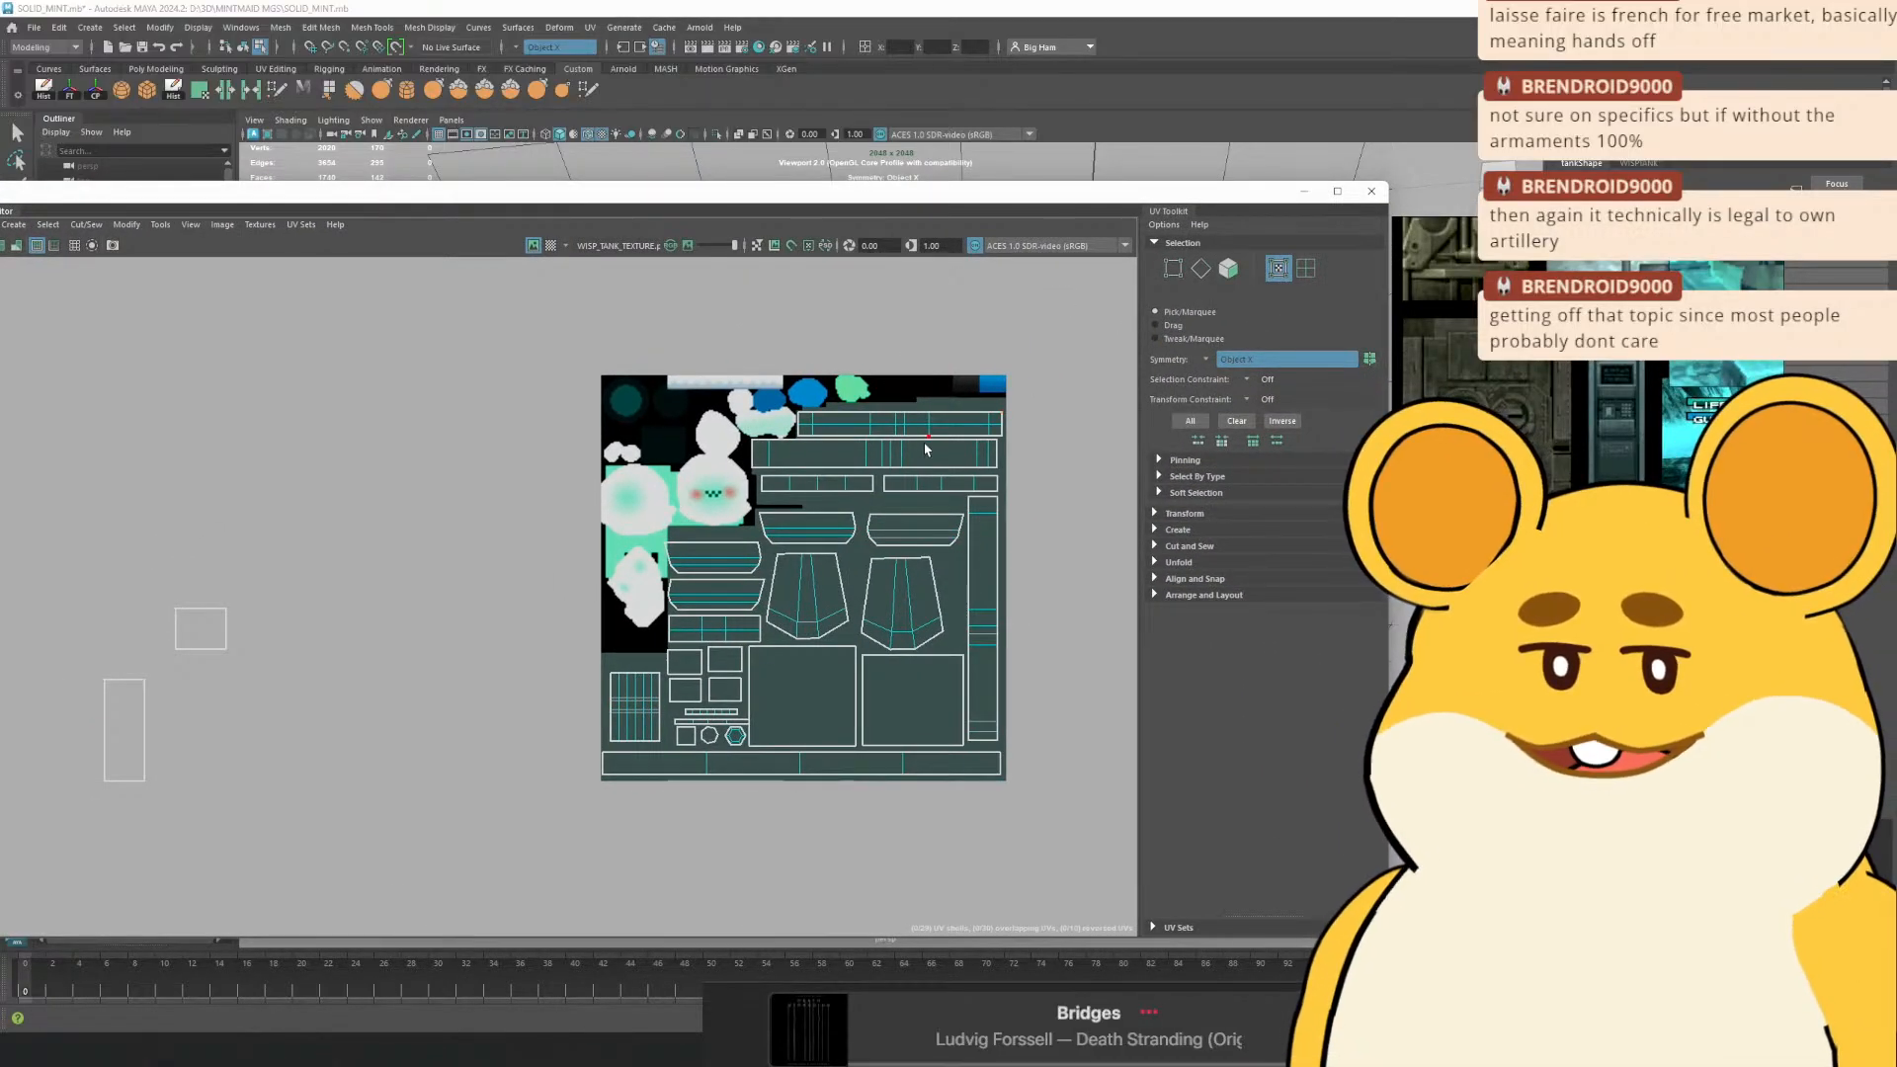
left_click_drag(927, 449, 715, 547)
scroll(715, 547, "up", 2)
scroll(724, 542, "down", 6)
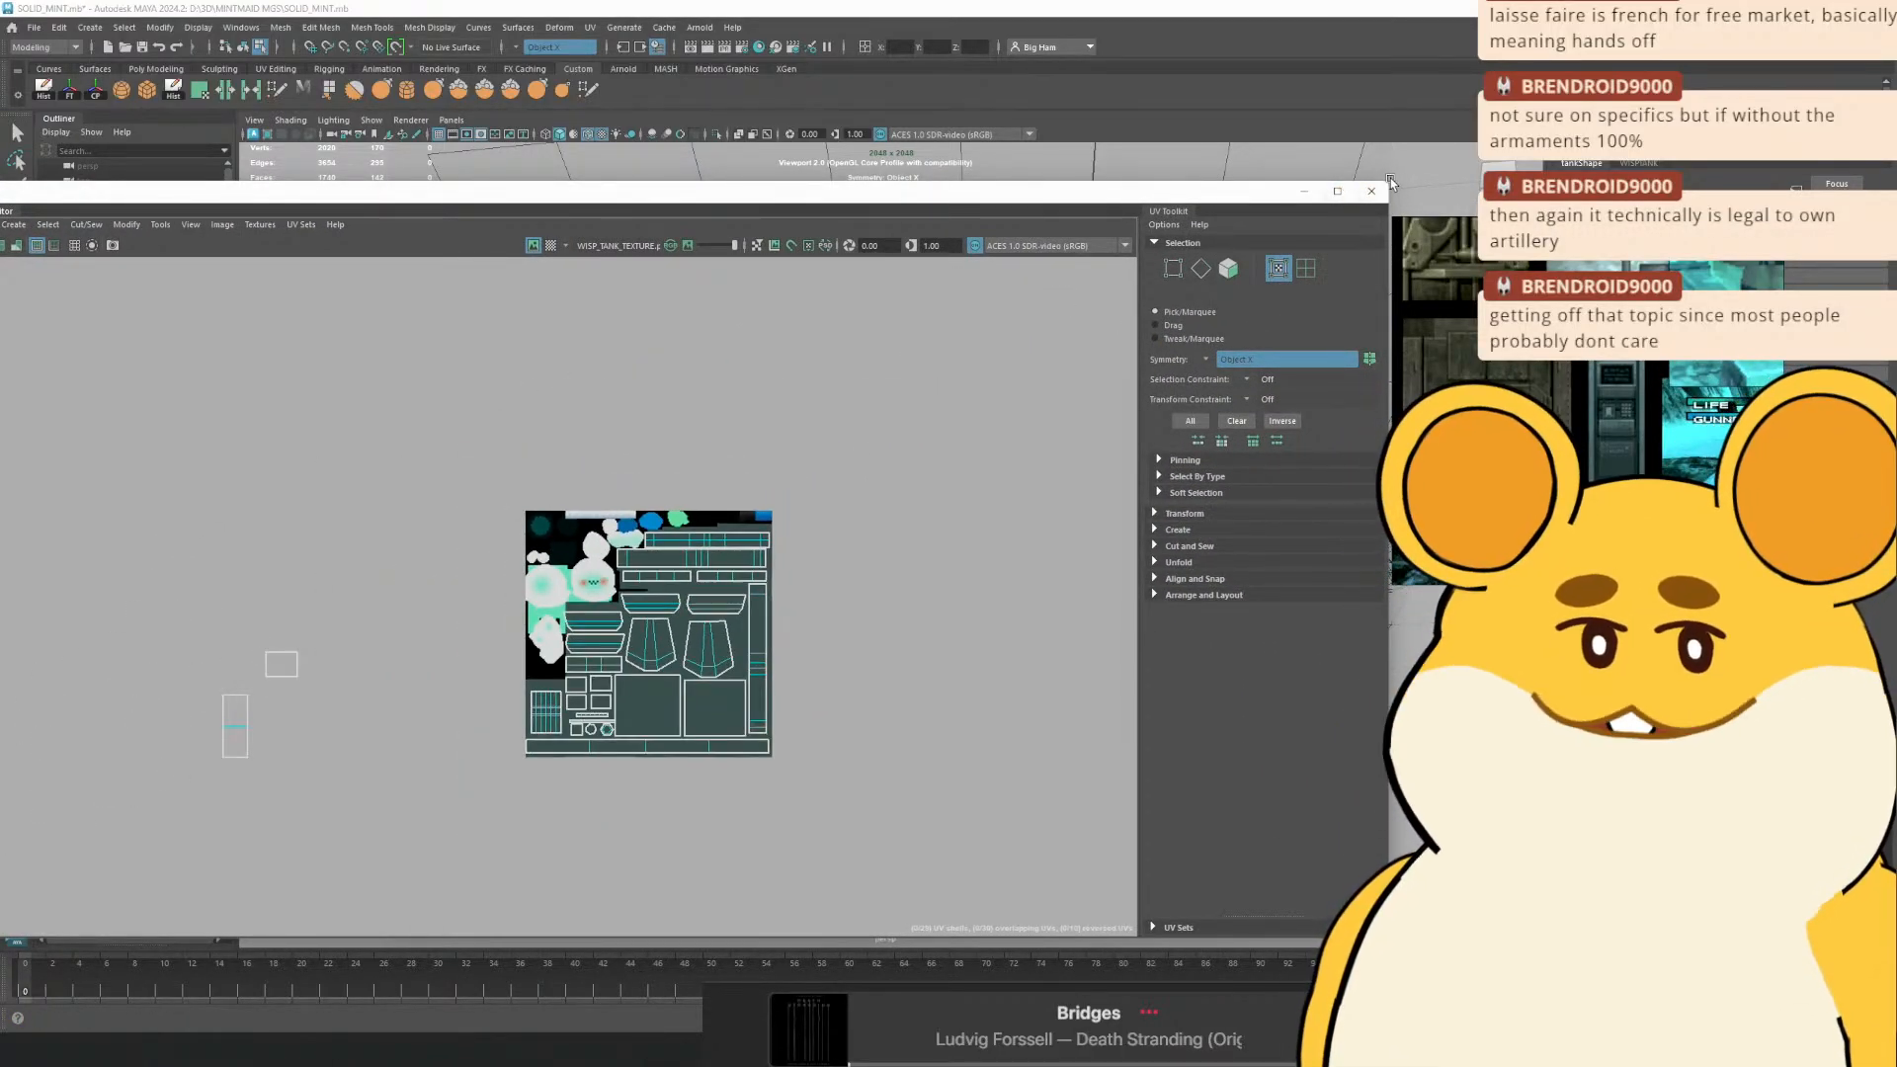
left_click_drag(1391, 181, 800, 288)
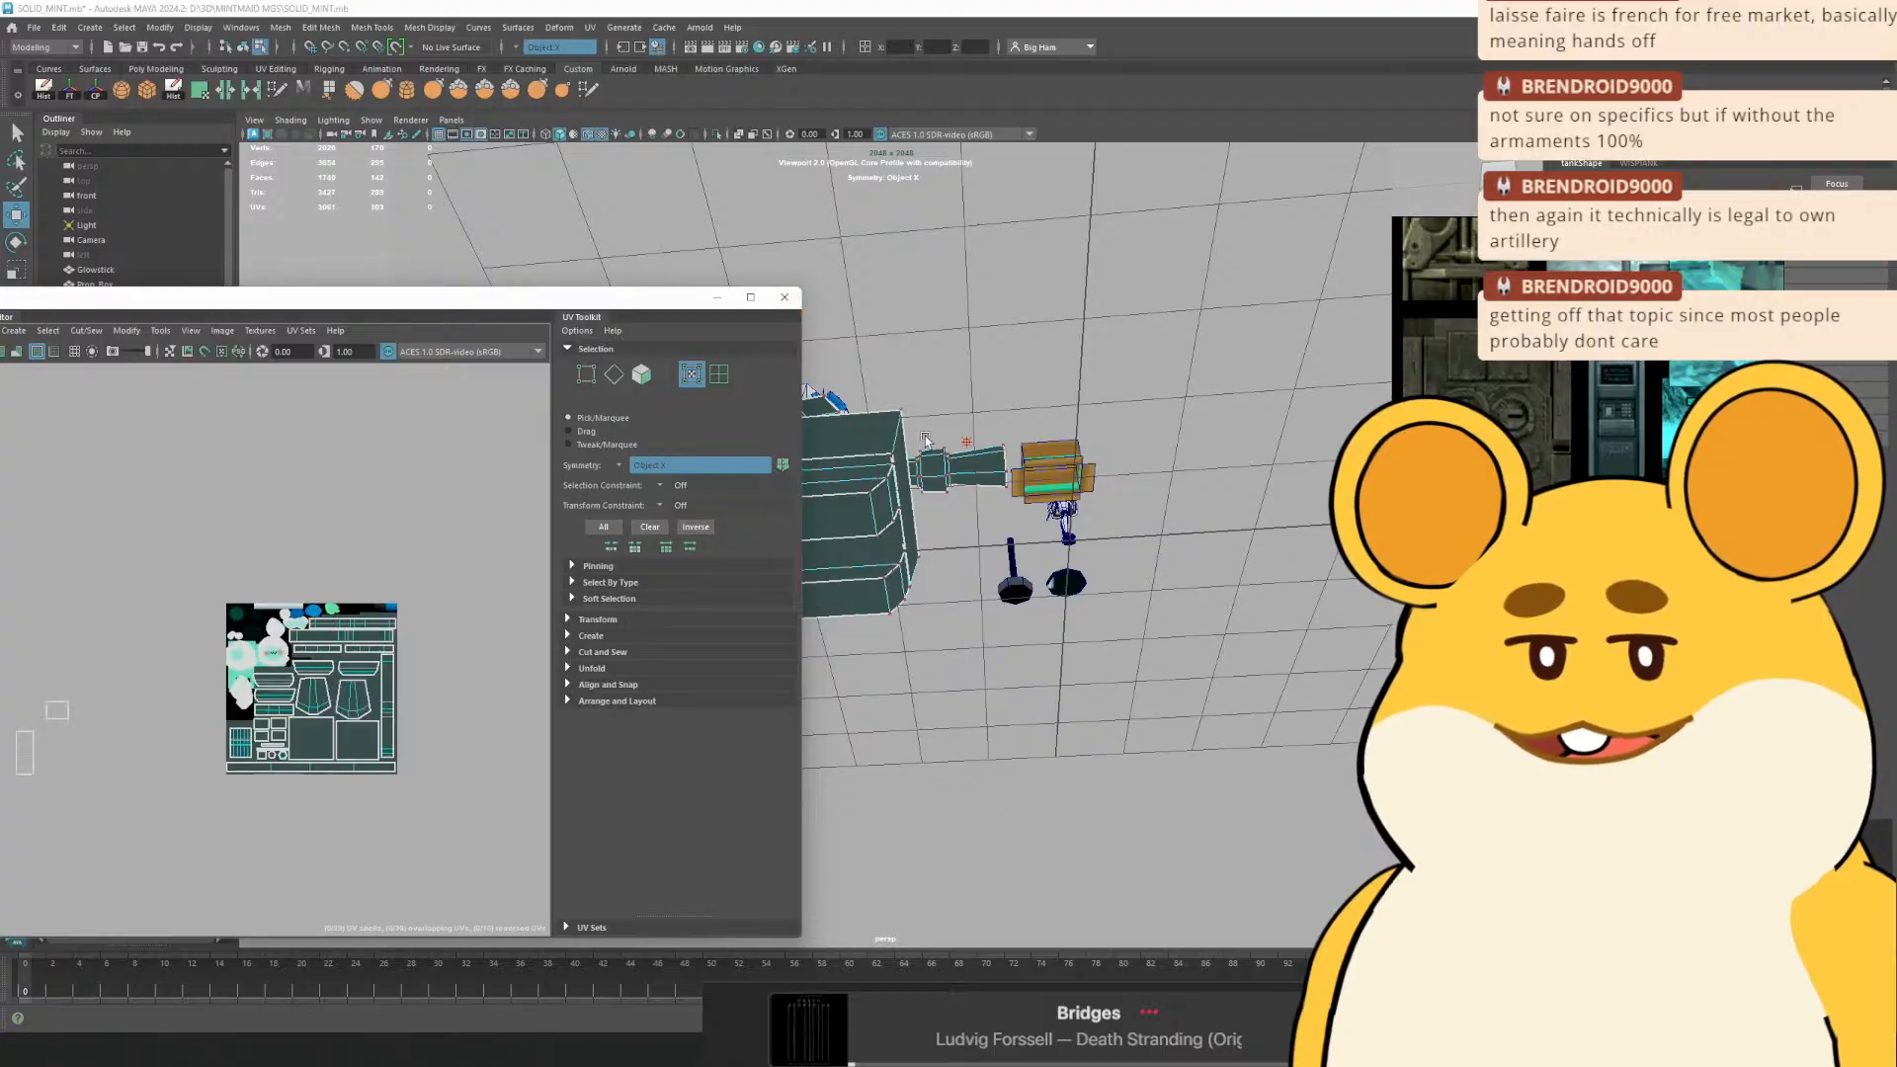
Select the tank, switch to vertex selection, and marquee-select the two stray UV shells outside the texture tile
left_click(926, 440)
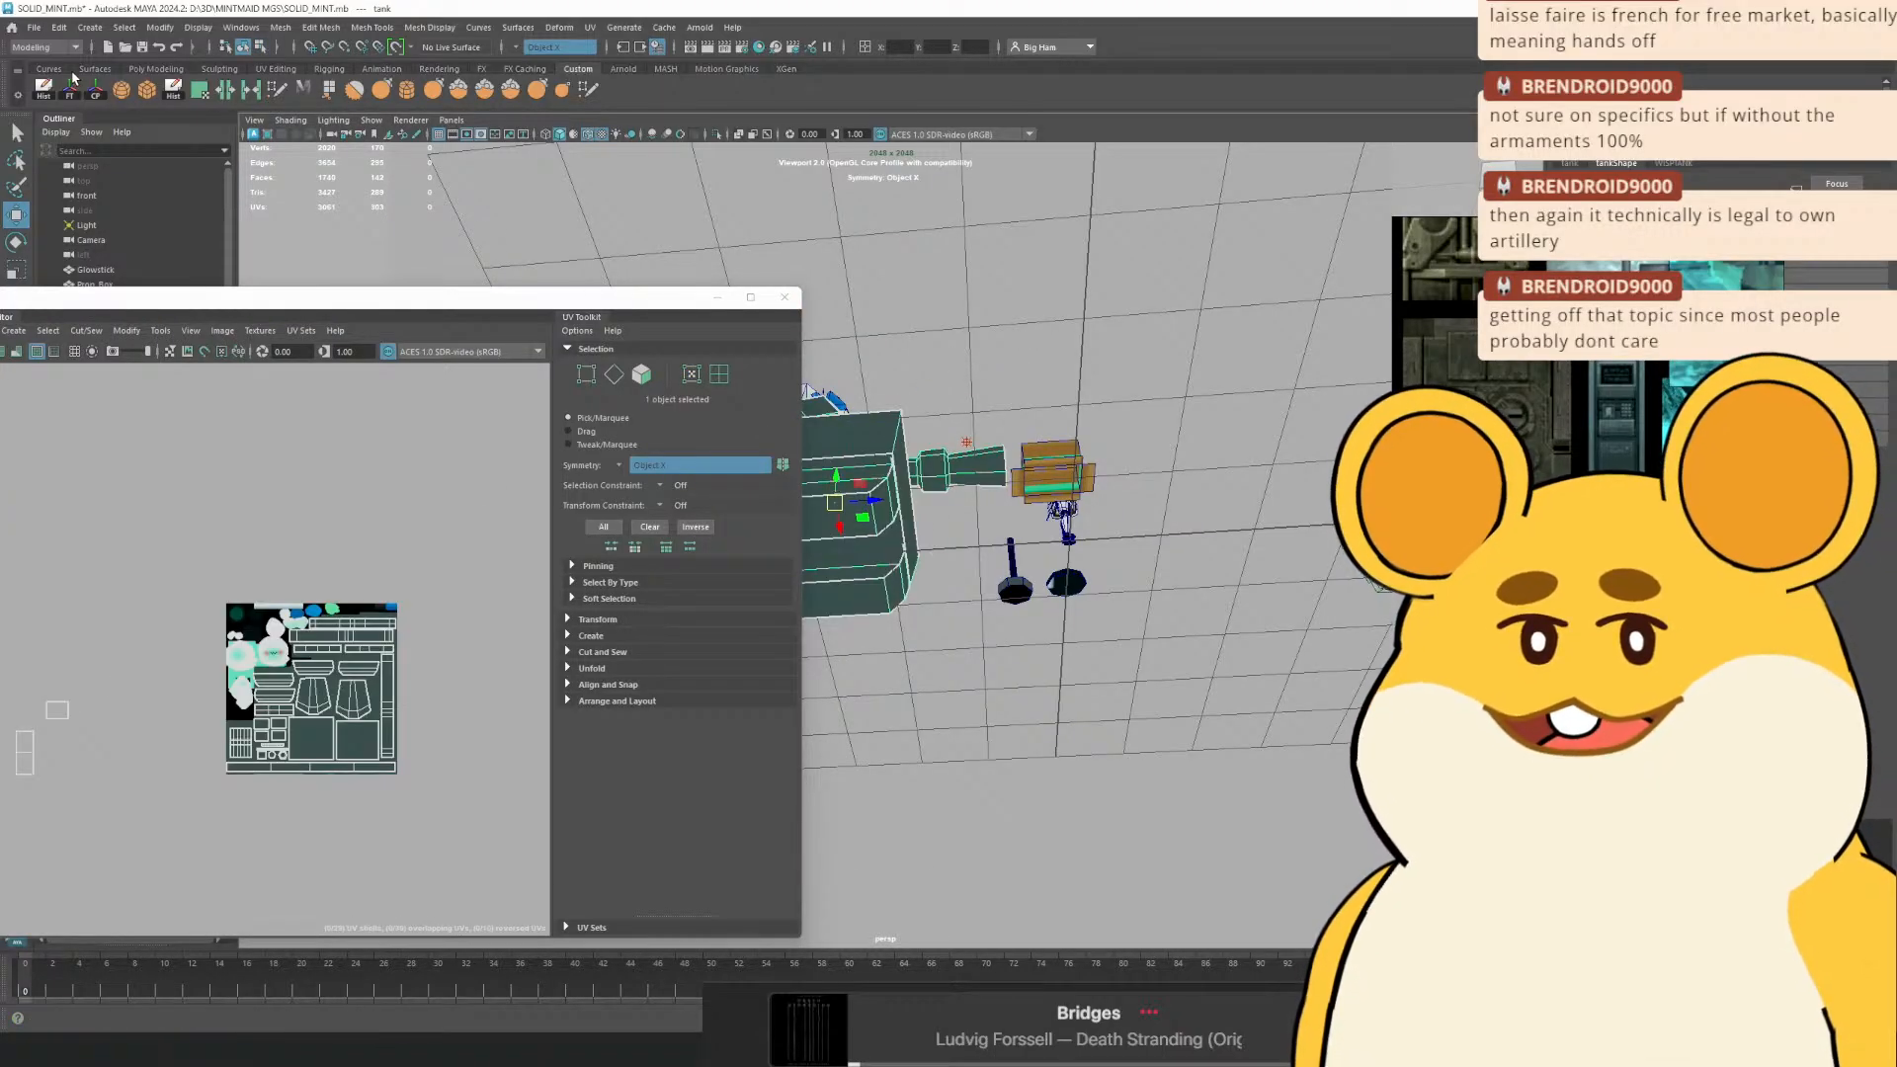
left_click_drag(1087, 444, 820, 682, "alt")
right_click(54, 726)
right_click(64, 759)
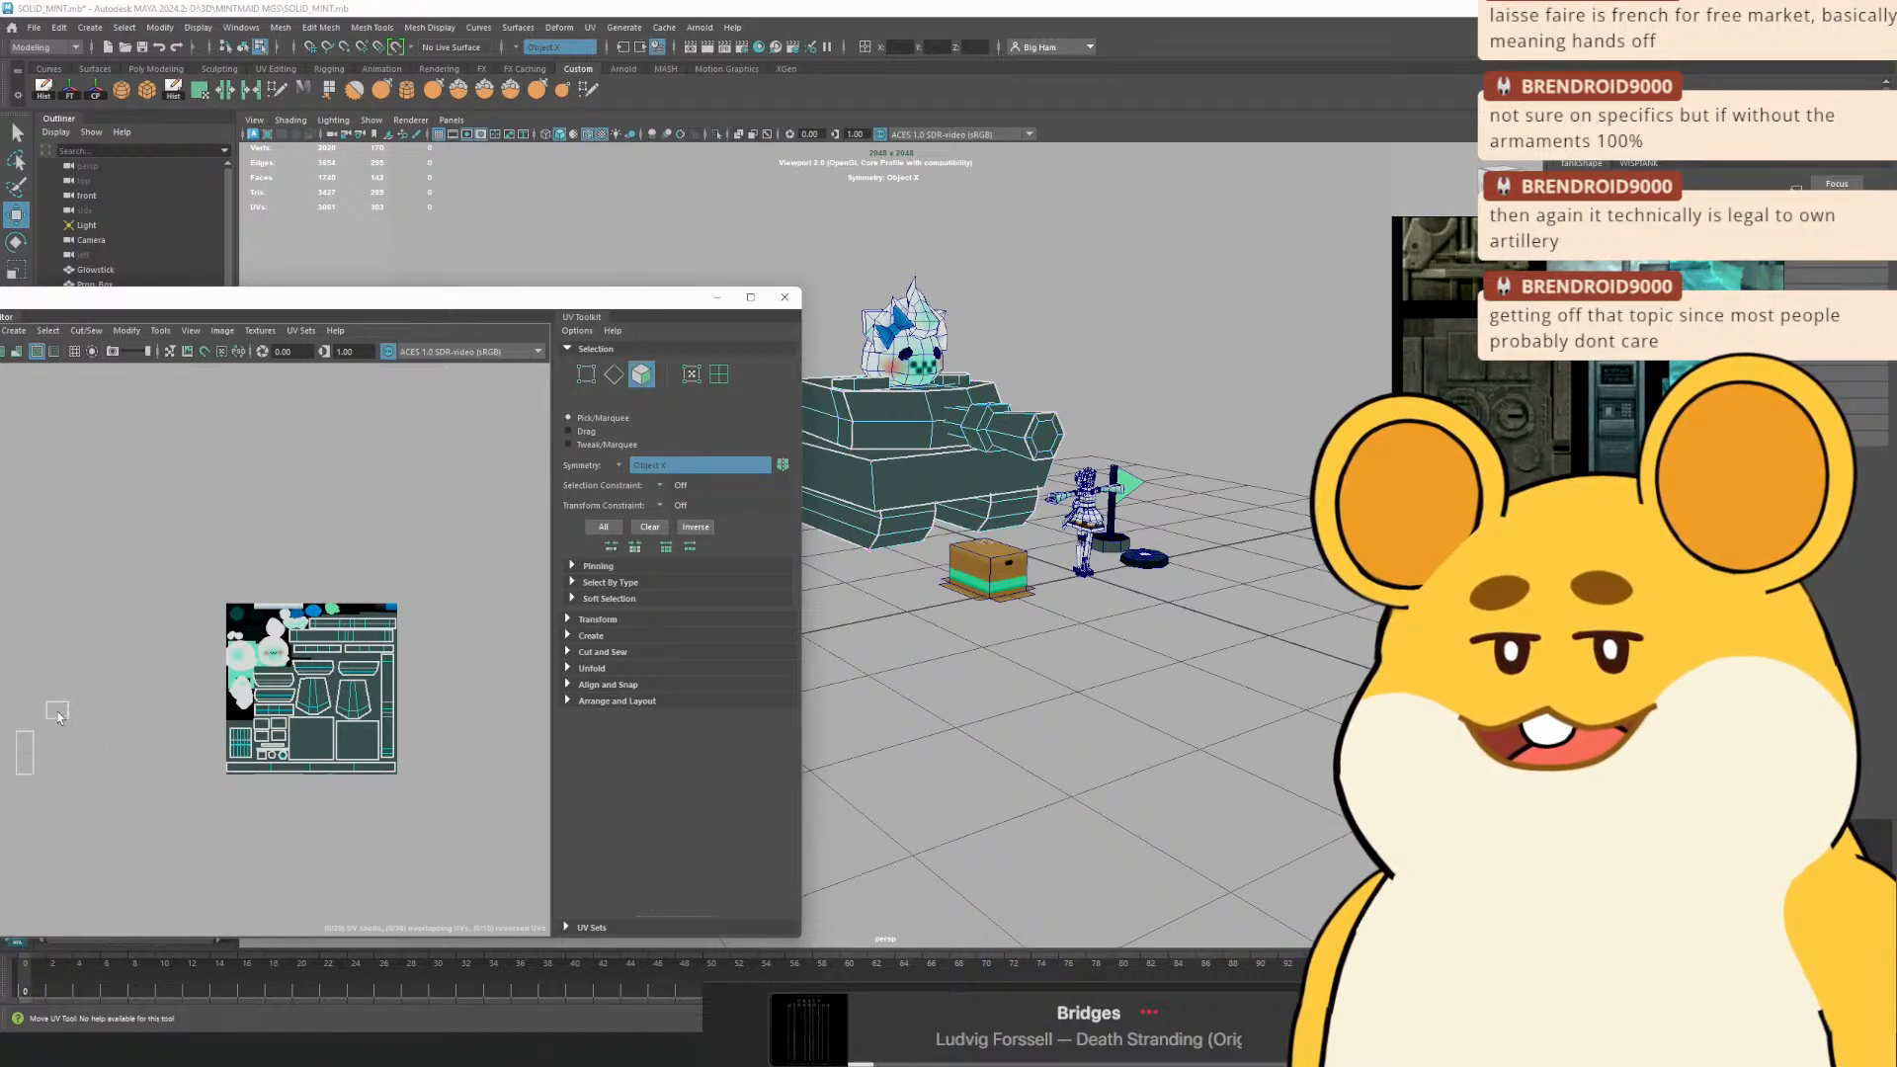
right_click(105, 717)
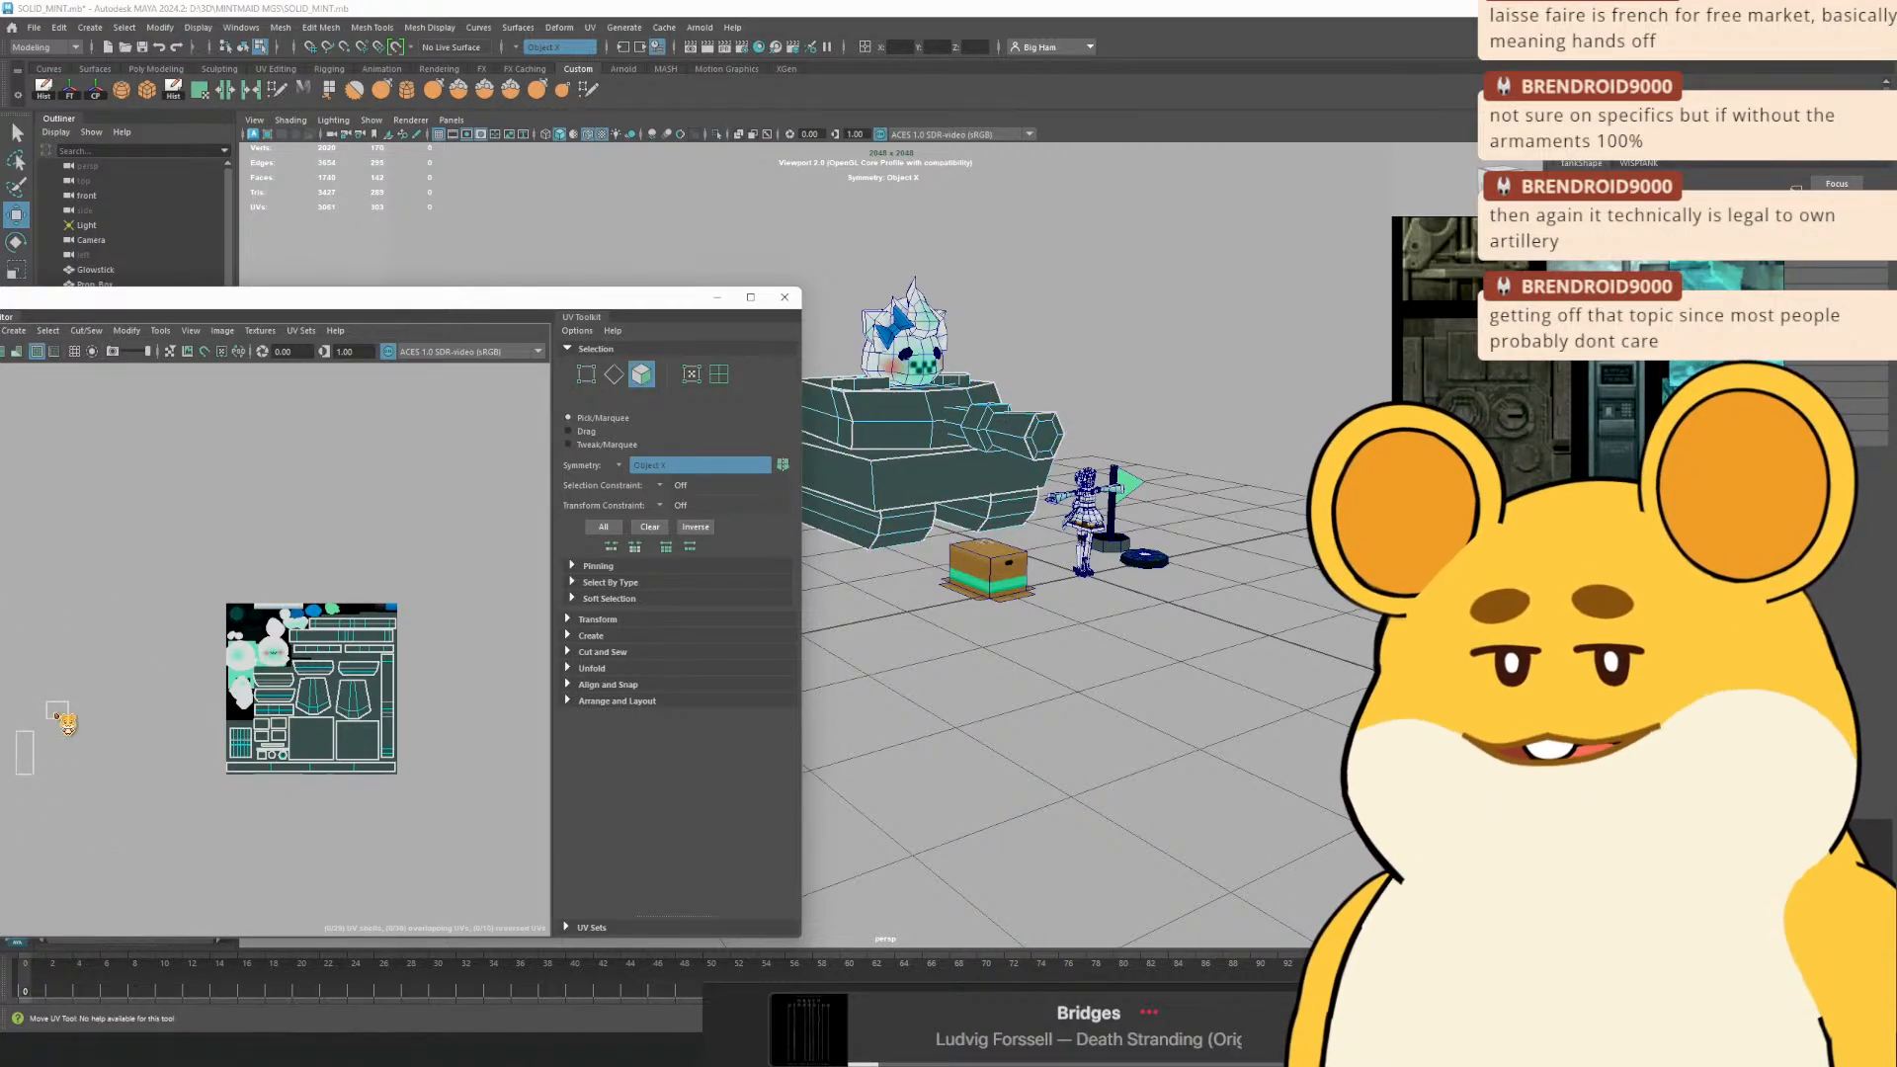
right_click(106, 720)
left_click_drag(97, 696, 29, 896)
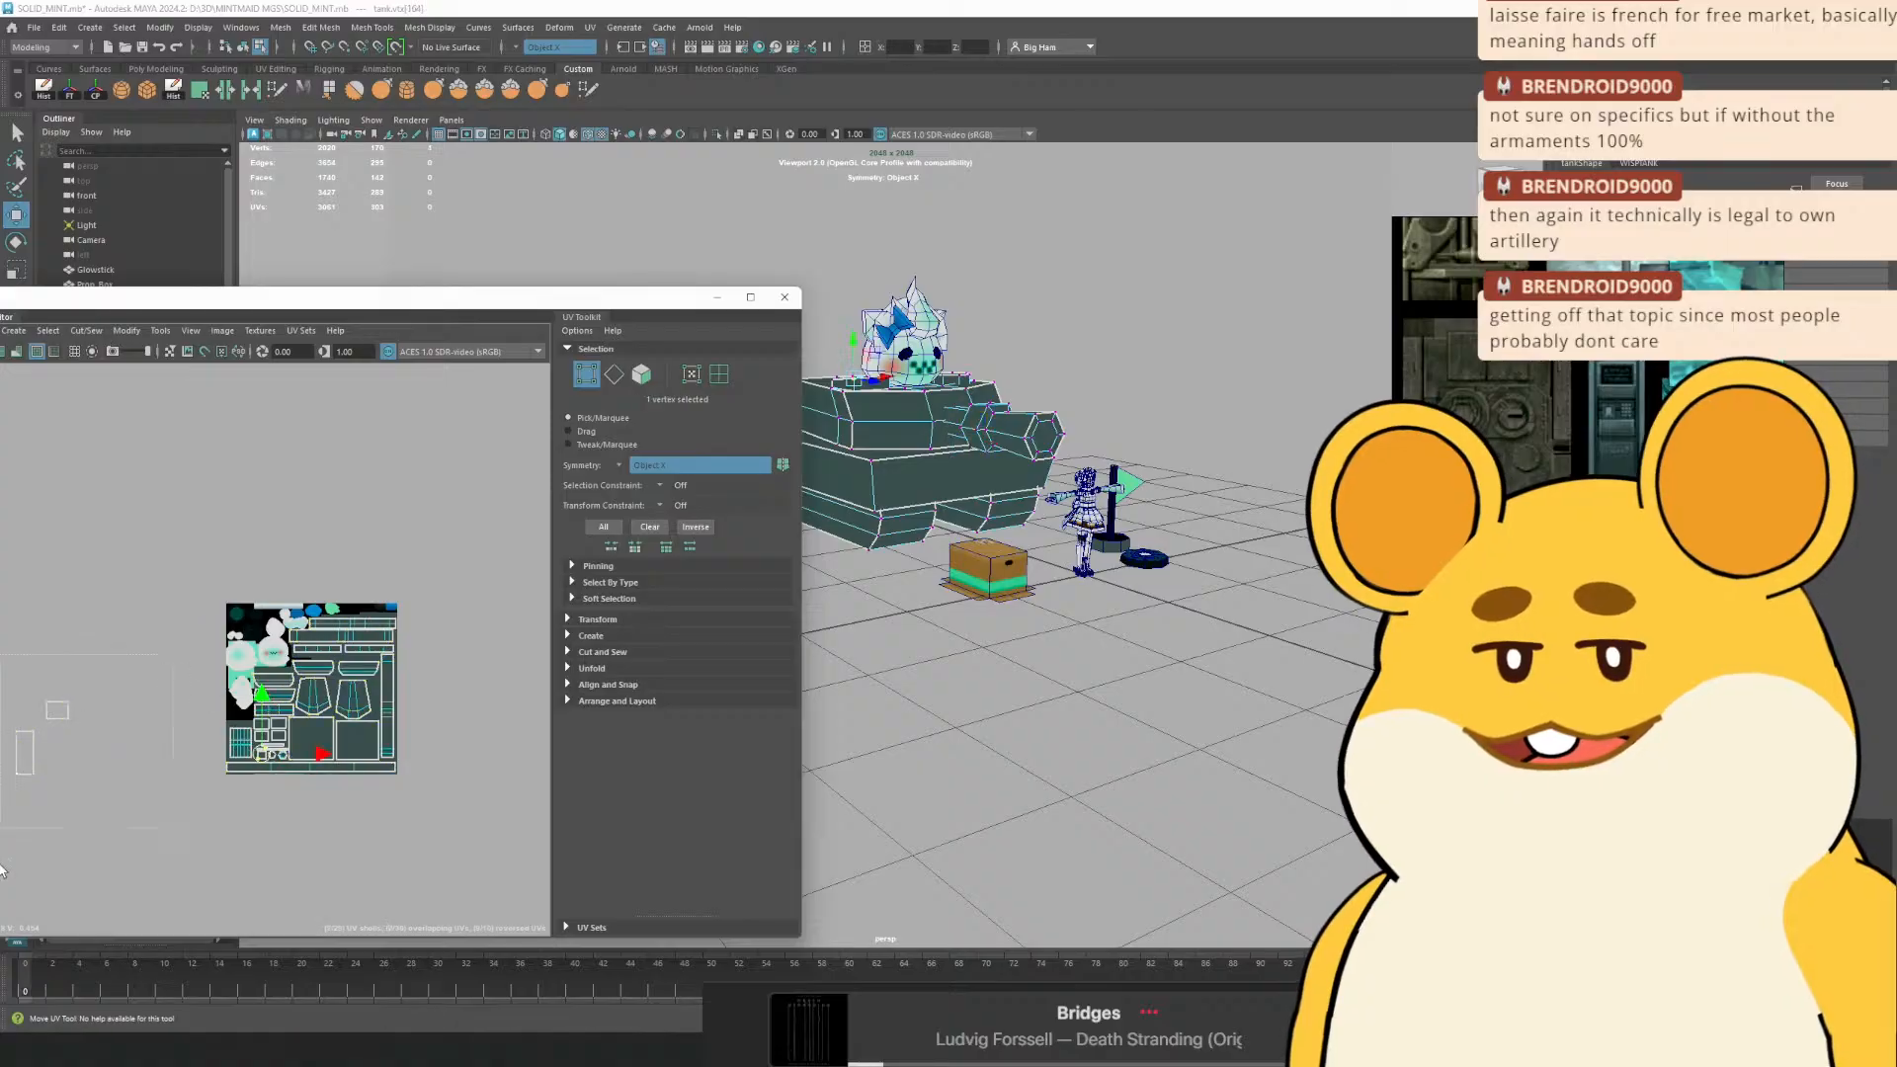
Frame the selected vertices and display the viewport in wireframe to look for the stray shells' geometry on the tank
key("f")
left_click_drag(1038, 562, 1066, 470)
left_click(547, 134)
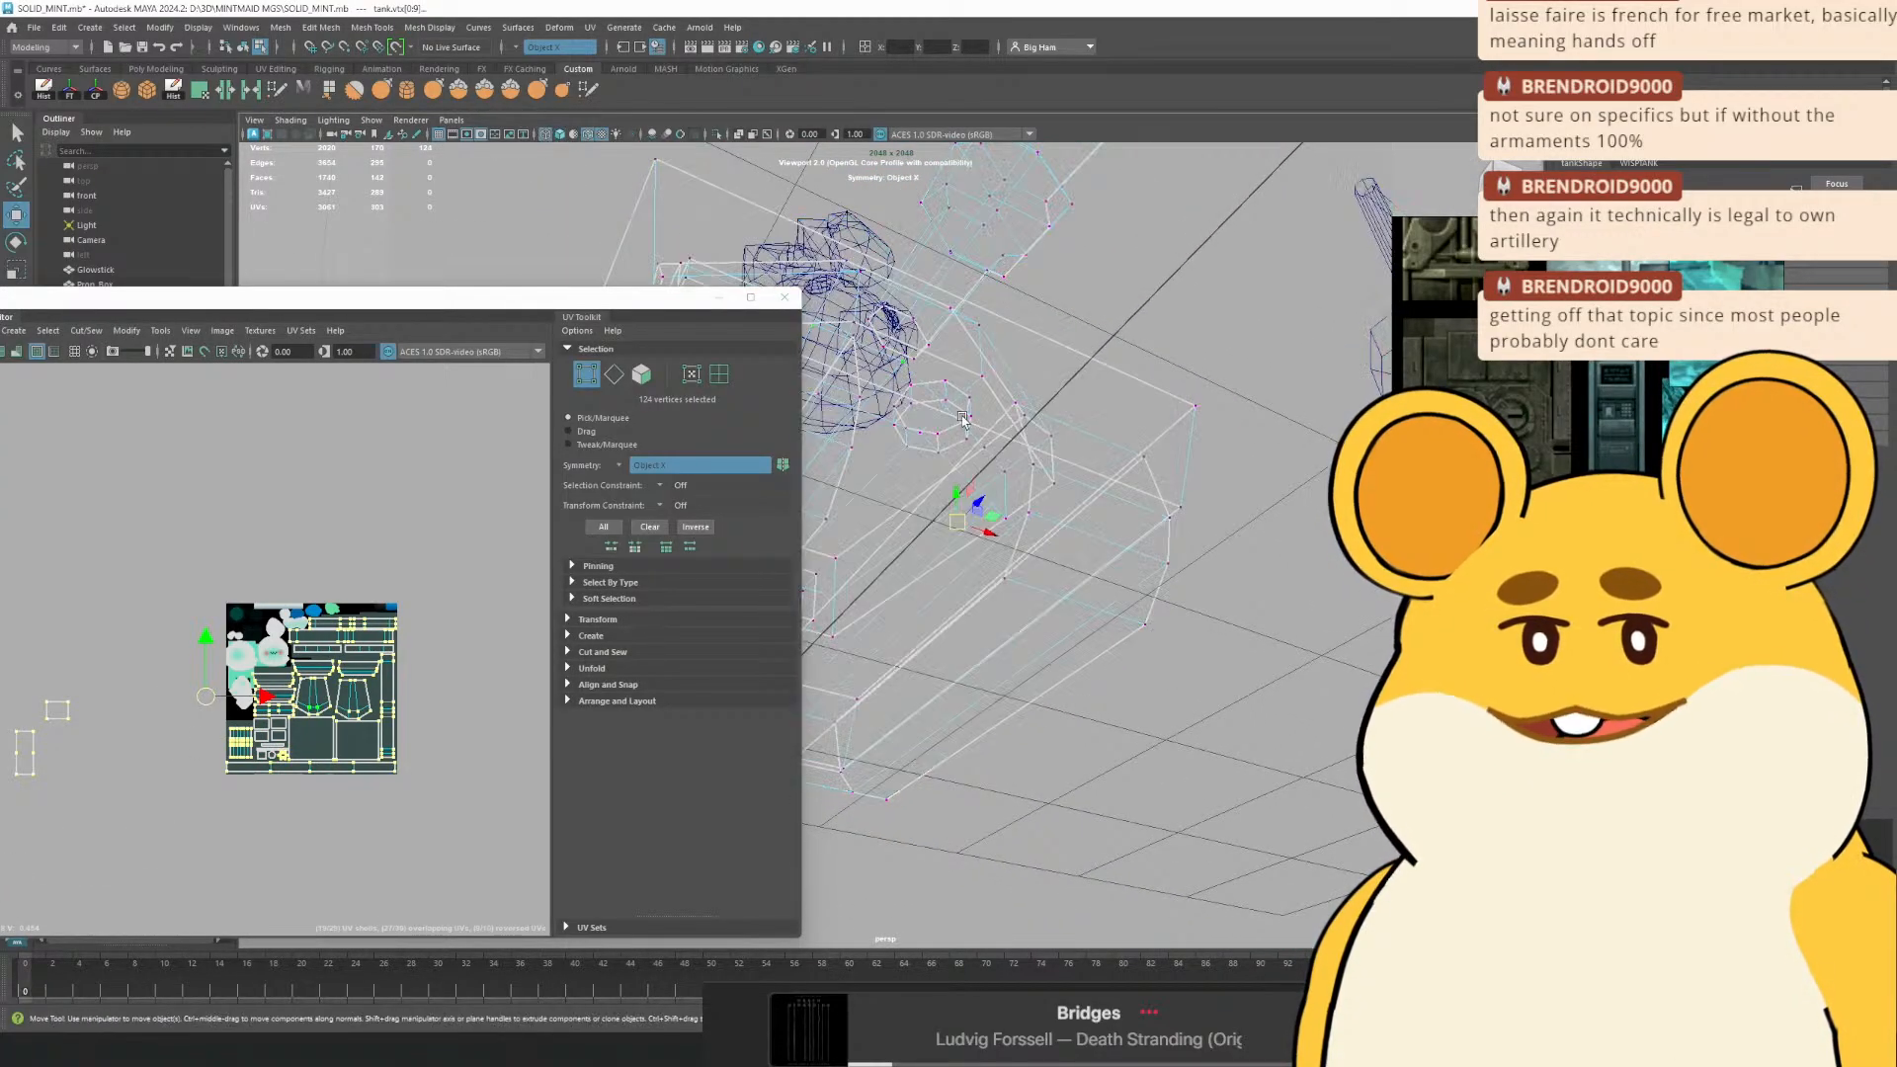
mouse_move(939, 405)
left_mouse_down()
mouse_move(1025, 483)
mouse_move(1210, 212)
mouse_move(889, 464)
left_mouse_up()
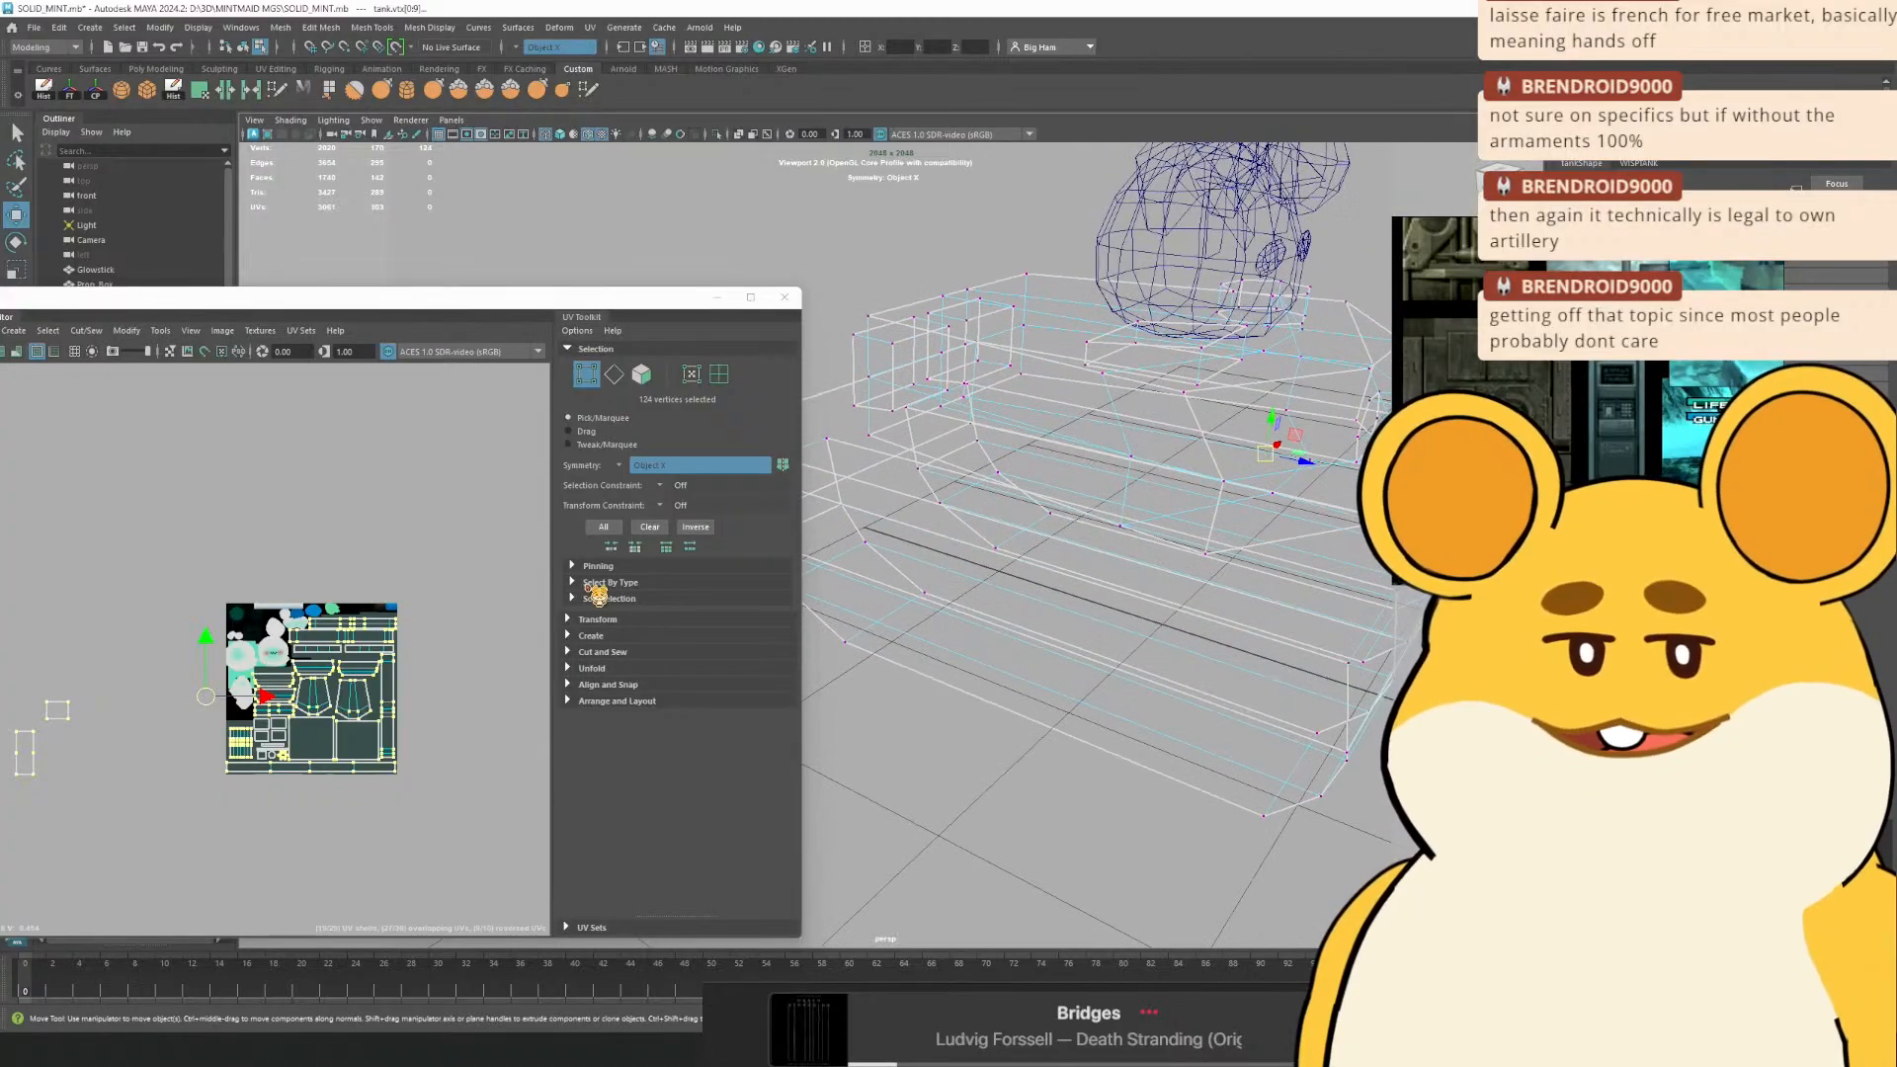
Select vertices in different UV shells, including the stray ones, to compare them with the matching points on the wireframe tank
left_click(441, 682)
double_click(379, 713)
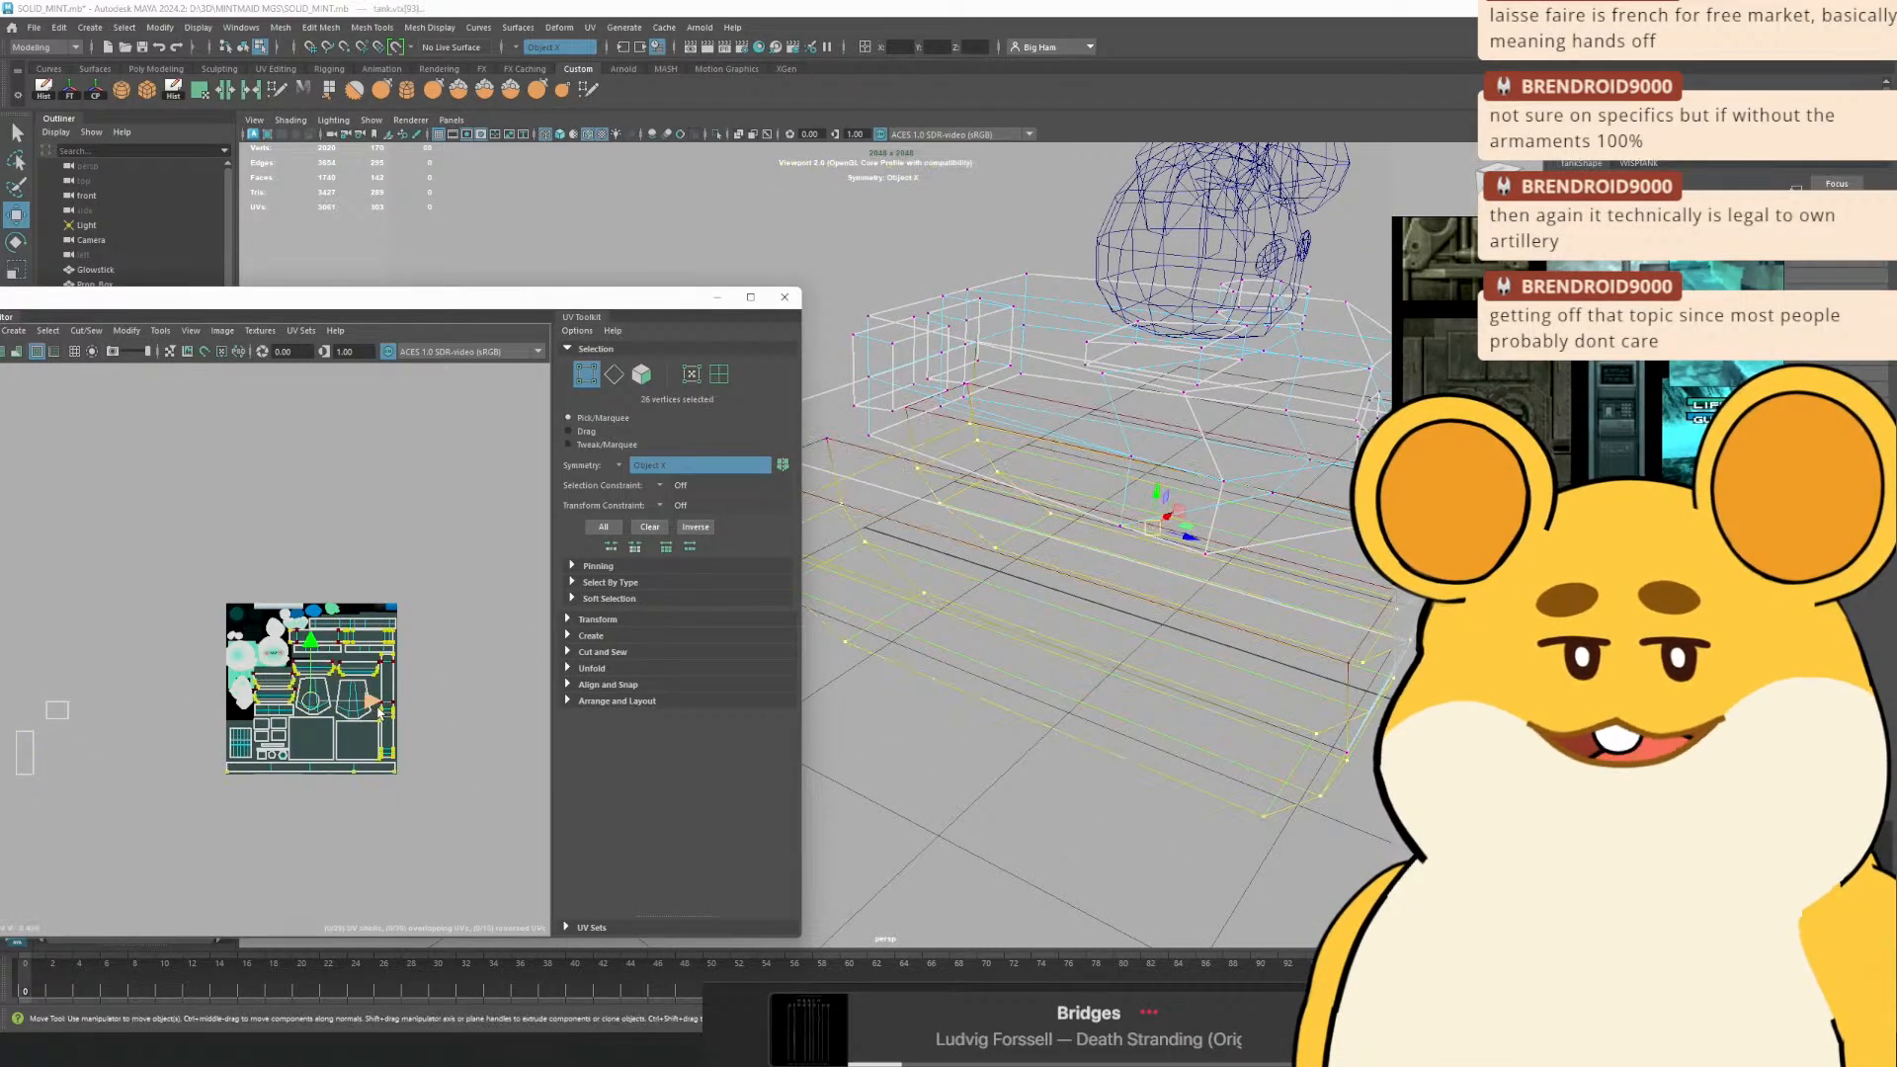
left_click(439, 697)
left_click_drag(438, 686, 378, 719)
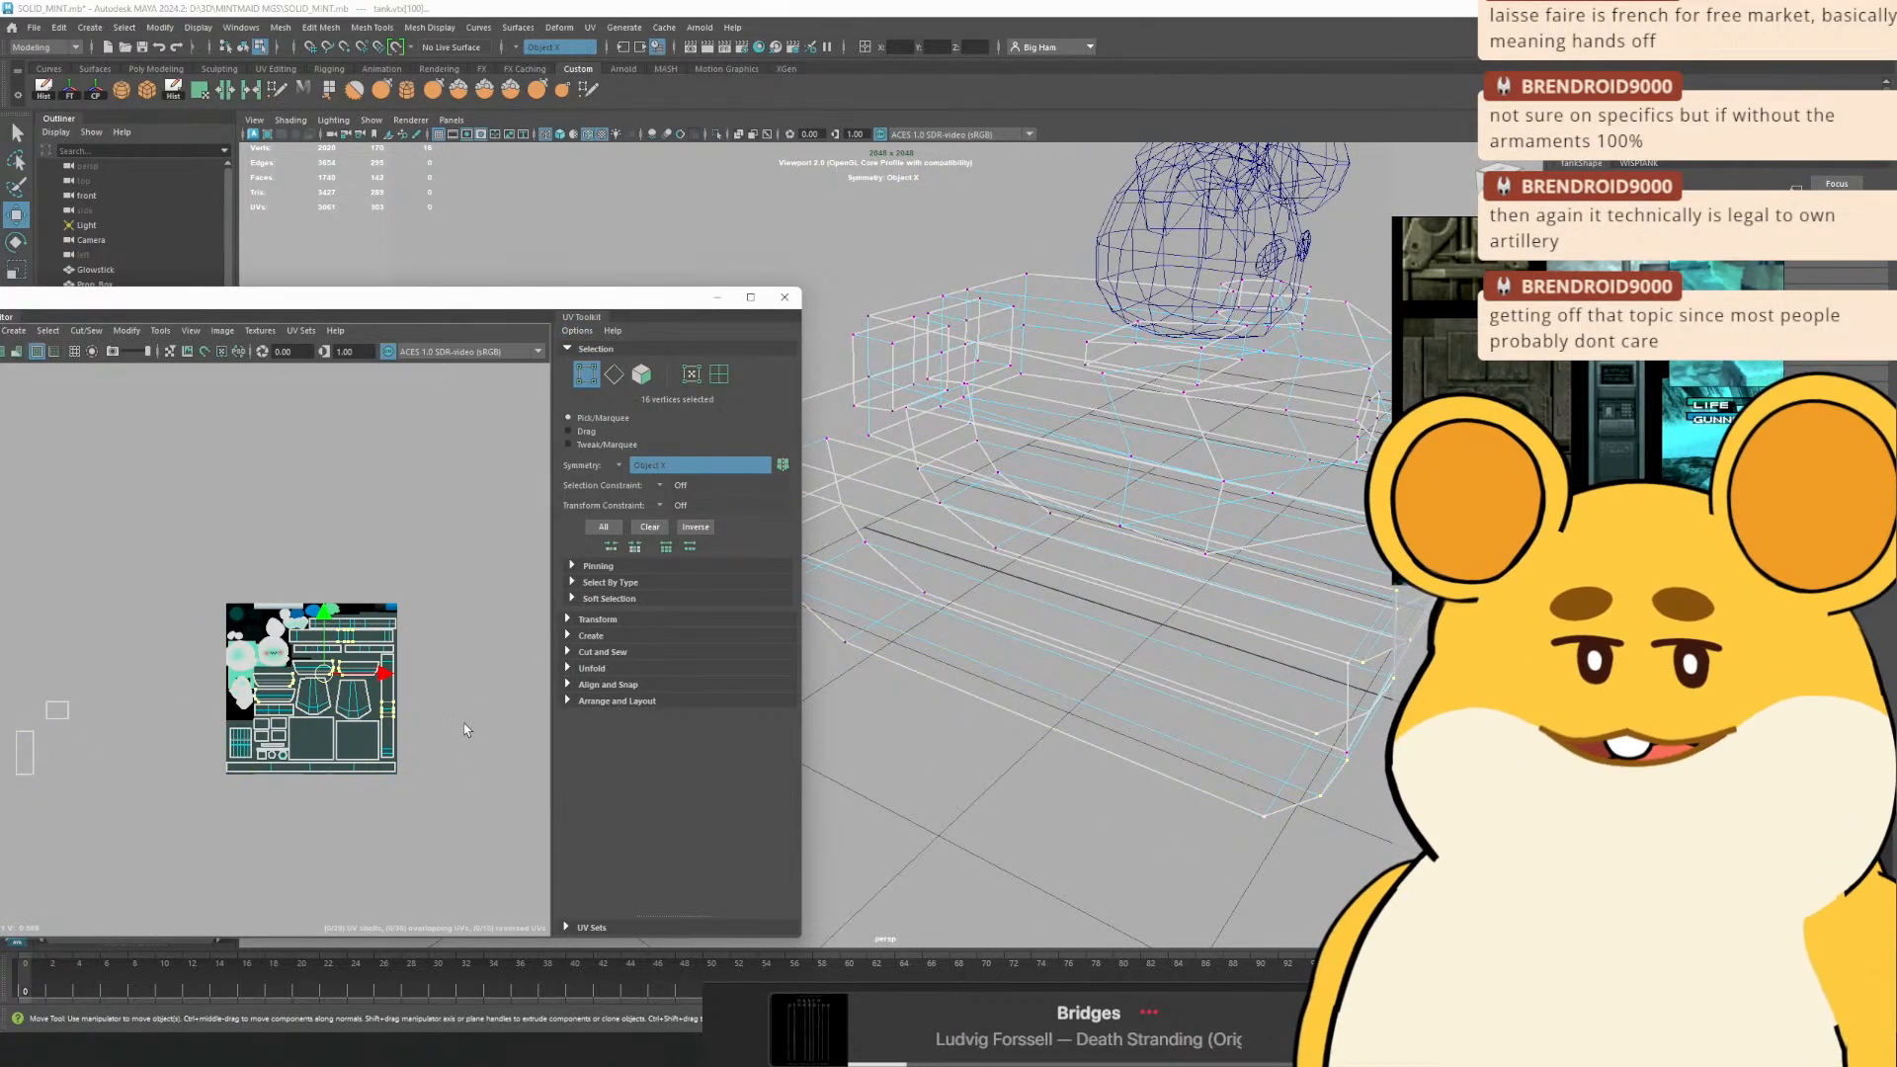
scroll(129, 754, "down", 2)
double_click(86, 736)
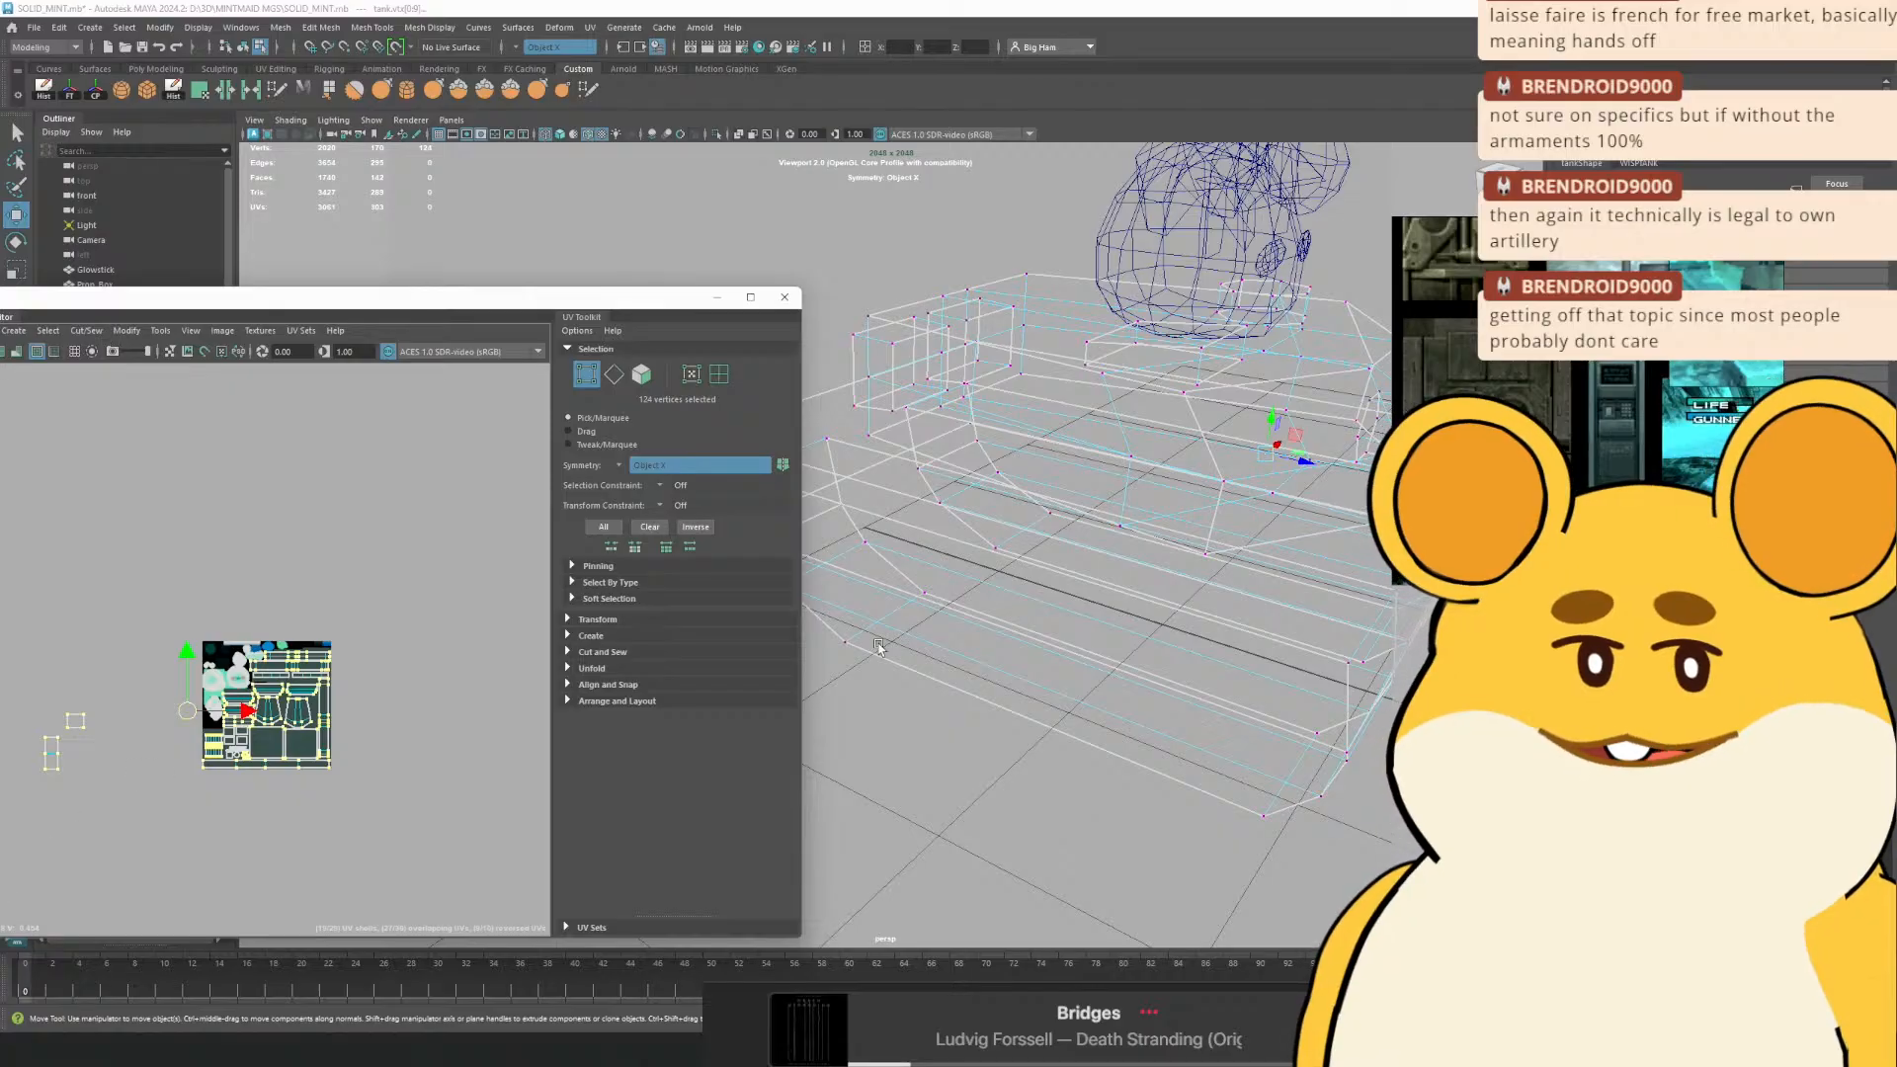
left_click_drag(1101, 585, 898, 553, "alt")
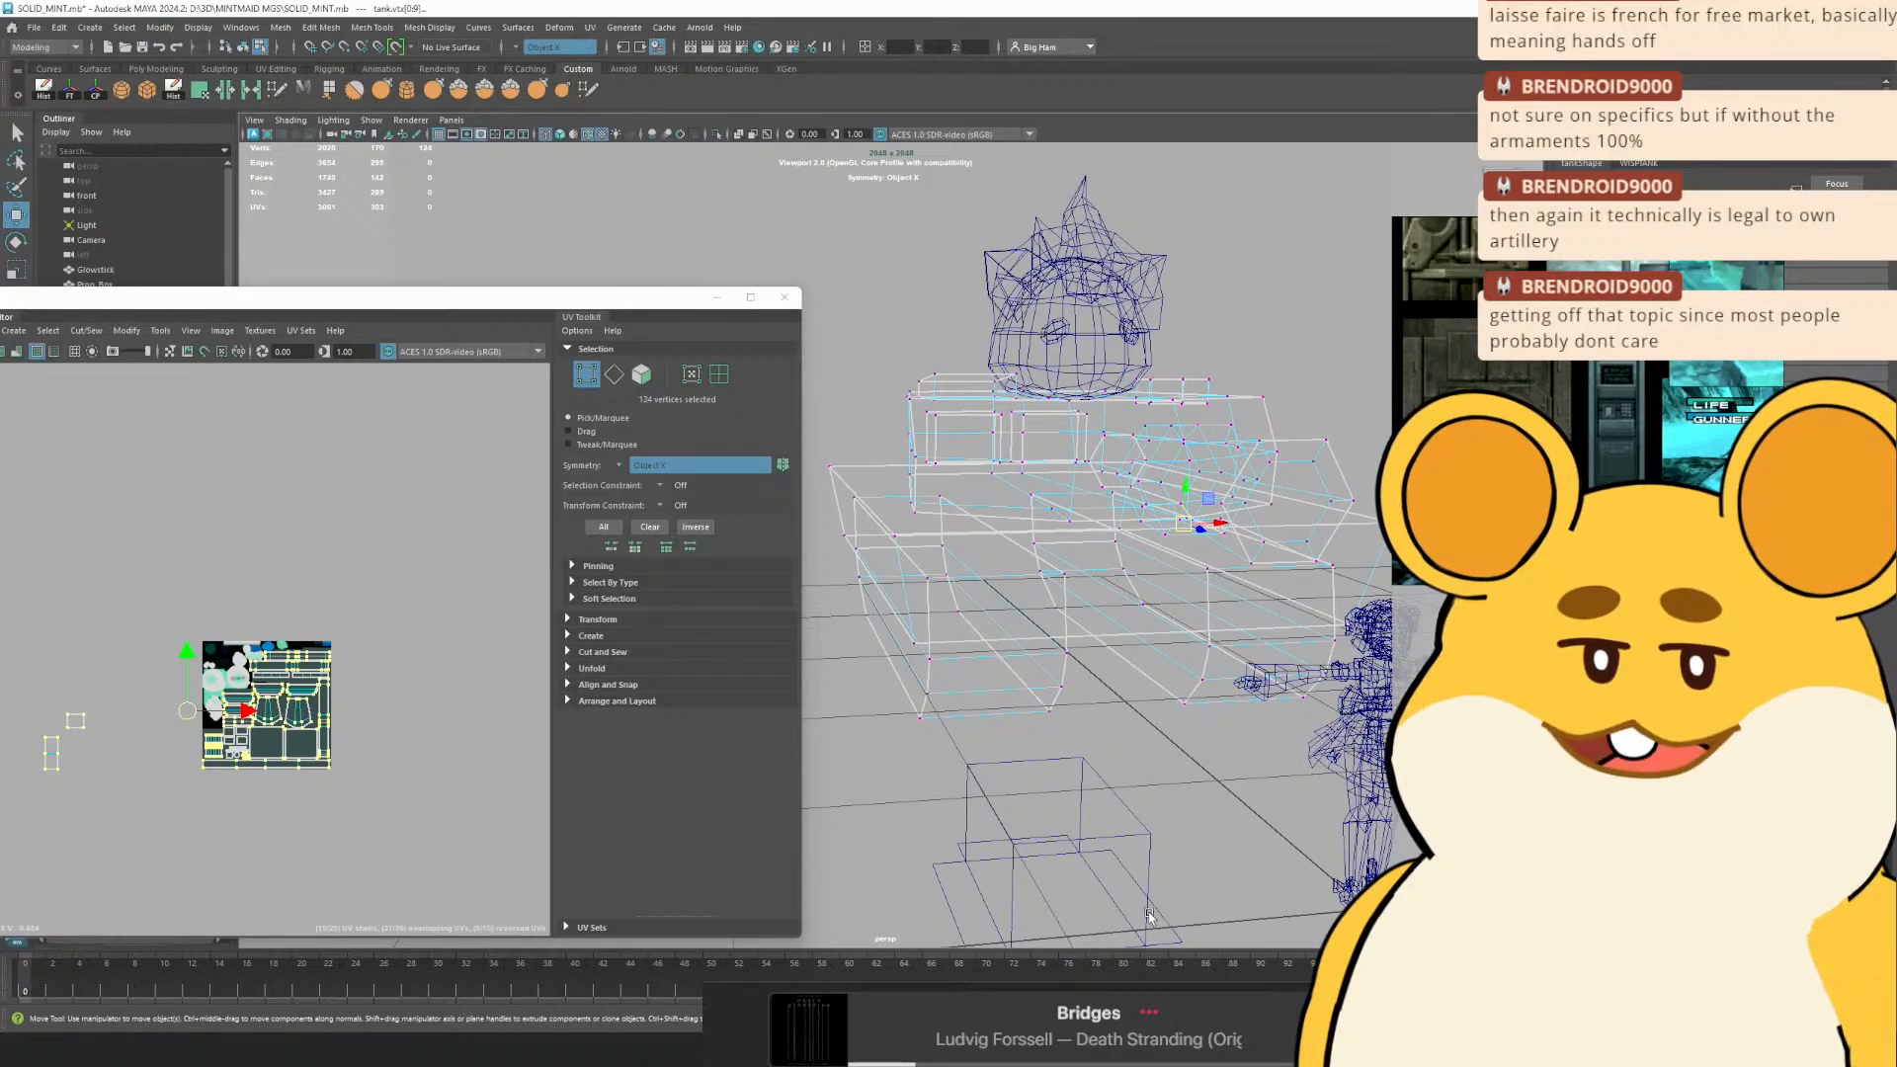
Turn off modelling symmetry and undo the test moves of the tank's selected vertices
left_click_drag(1191, 531, 808, 143)
key("ctrl+z")
left_click(514, 47)
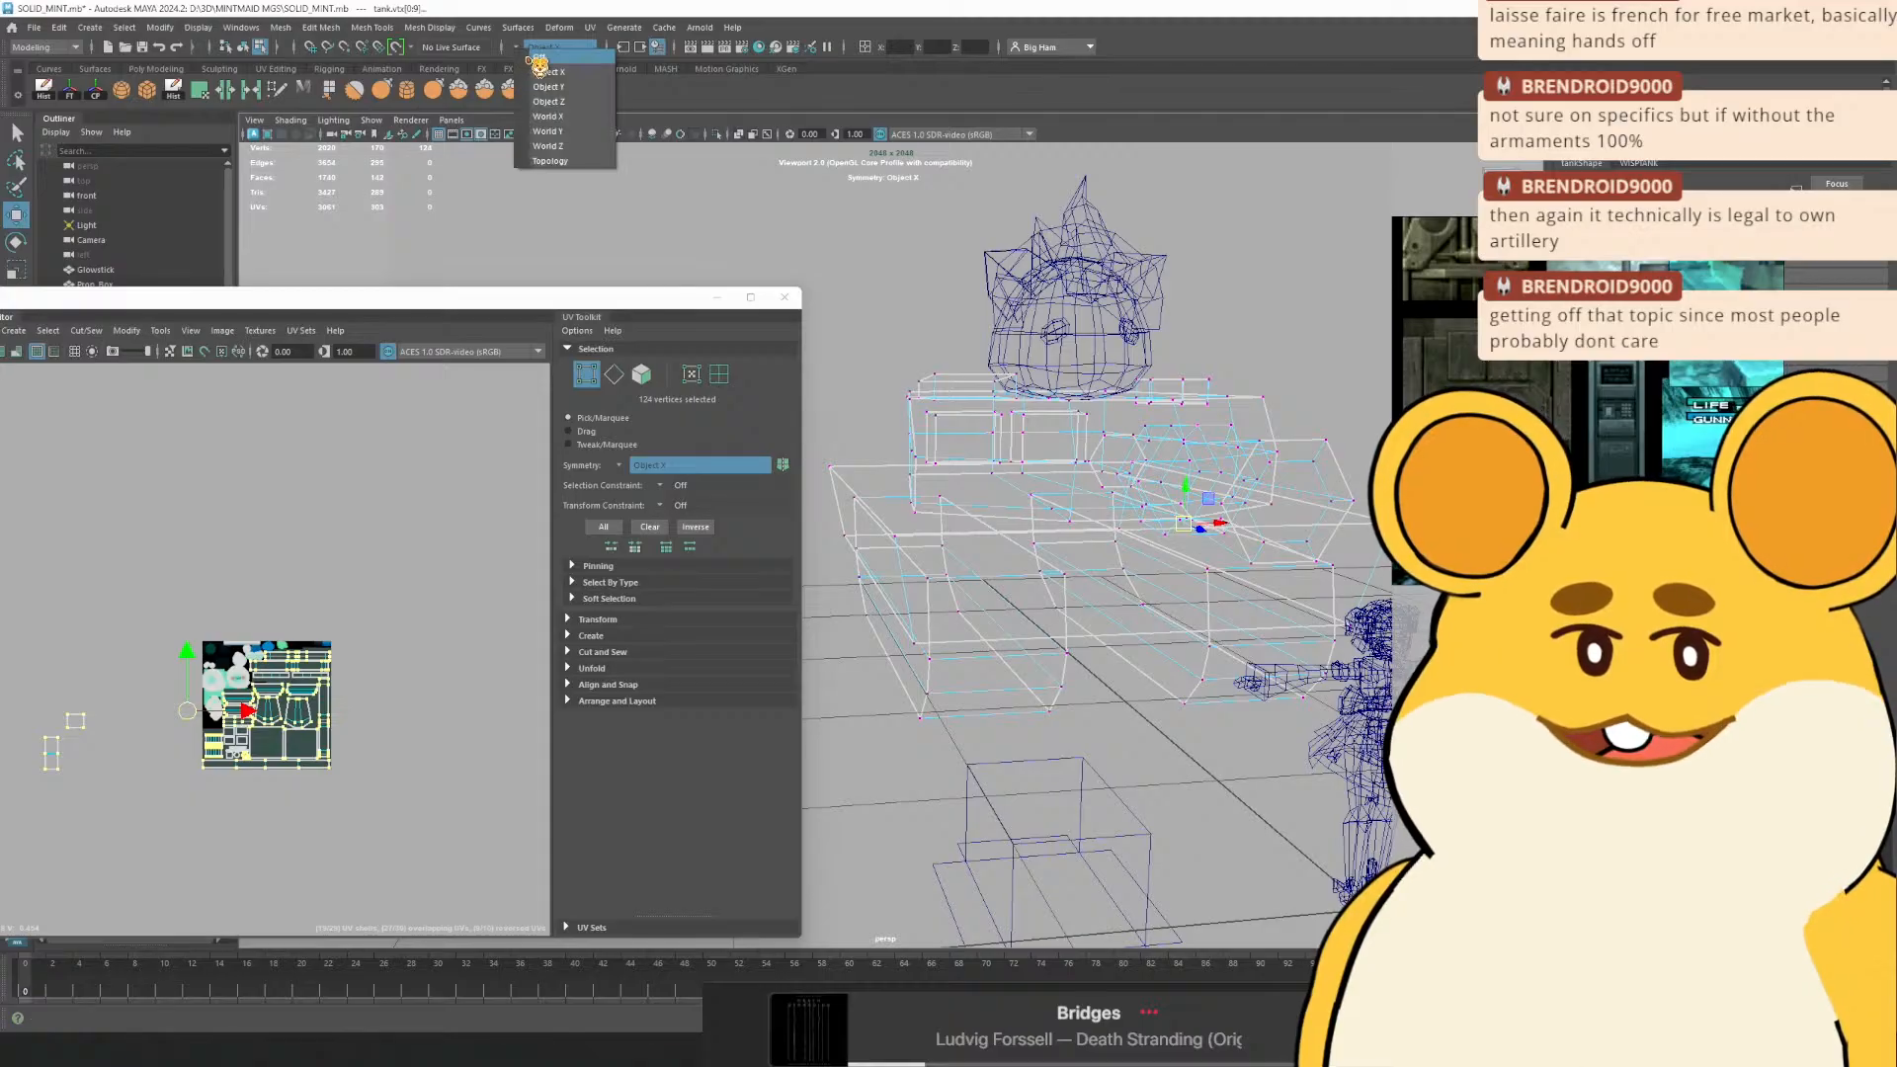
left_click(533, 56)
left_click_drag(1176, 444, 858, 607, "alt")
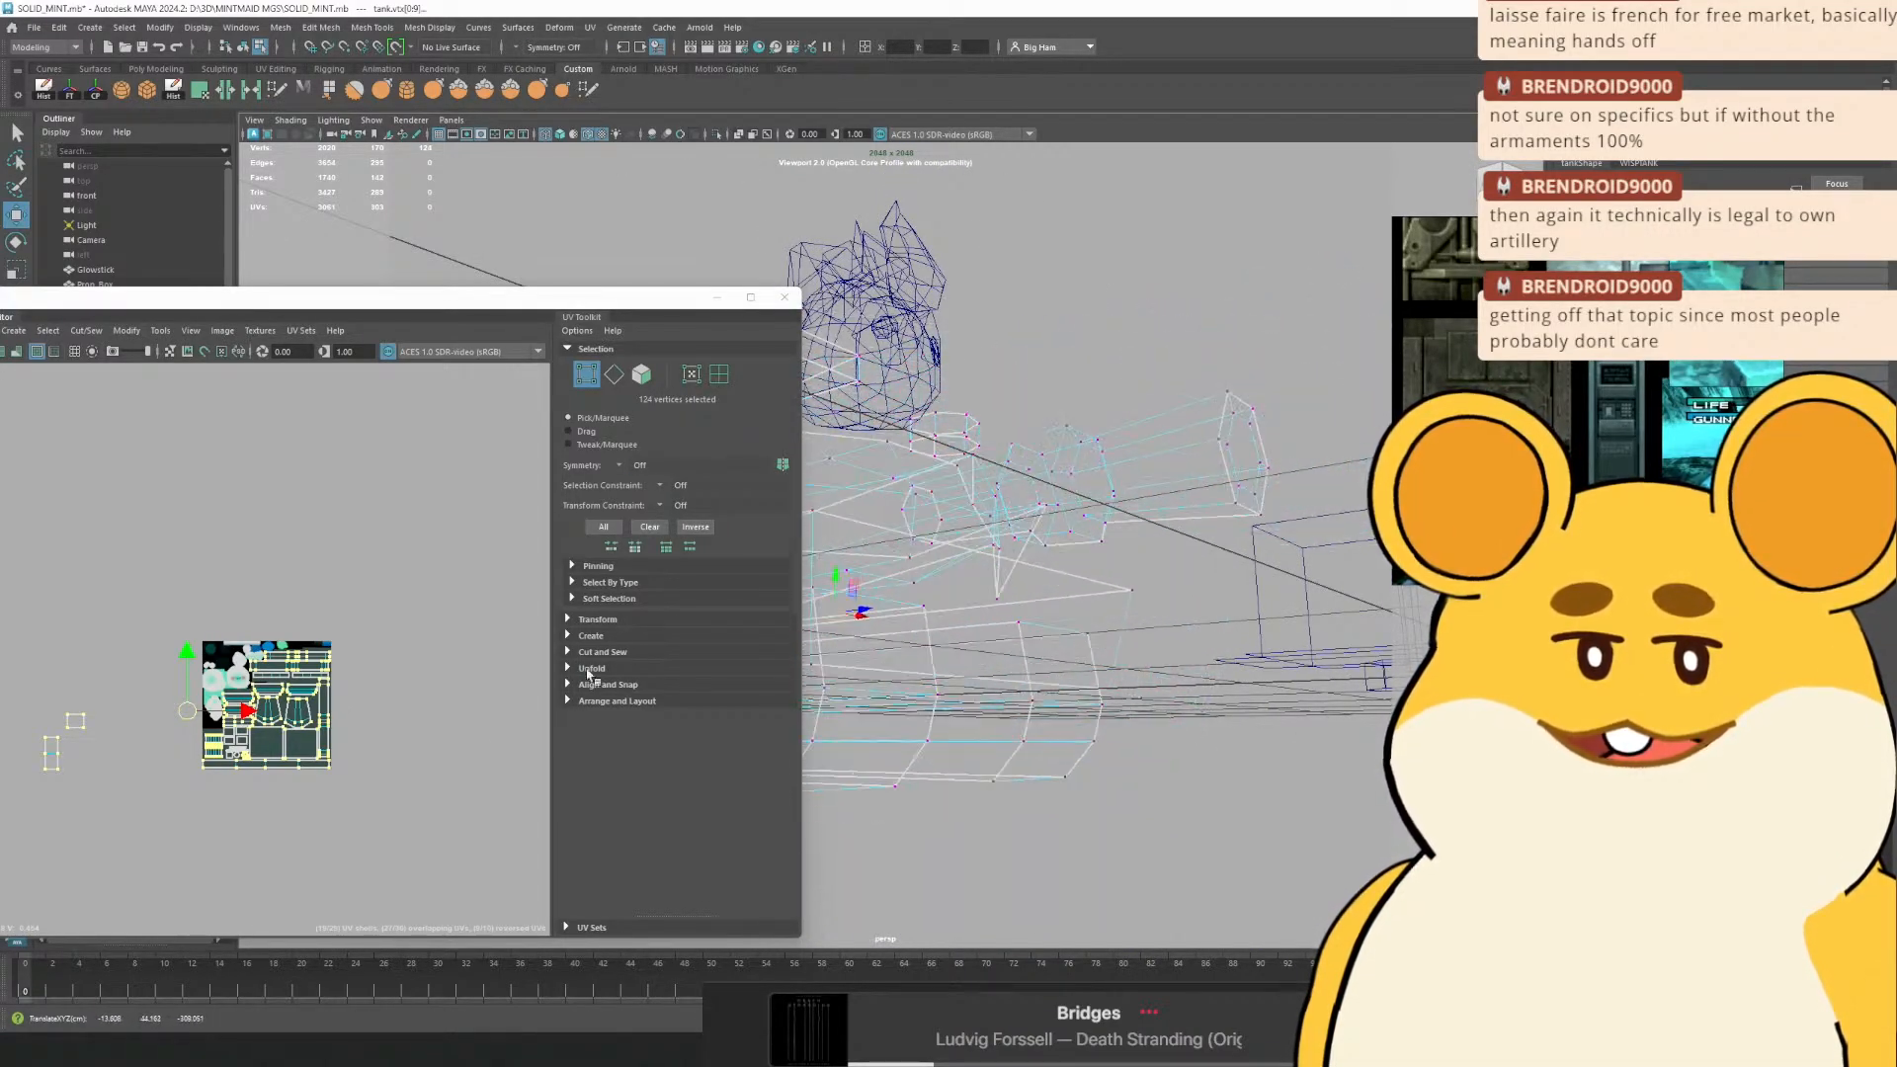
key("ctrl+z")
Clear the vertex selection, try UV component selection on the stray shells, and return the tank to object mode
left_click(175, 839)
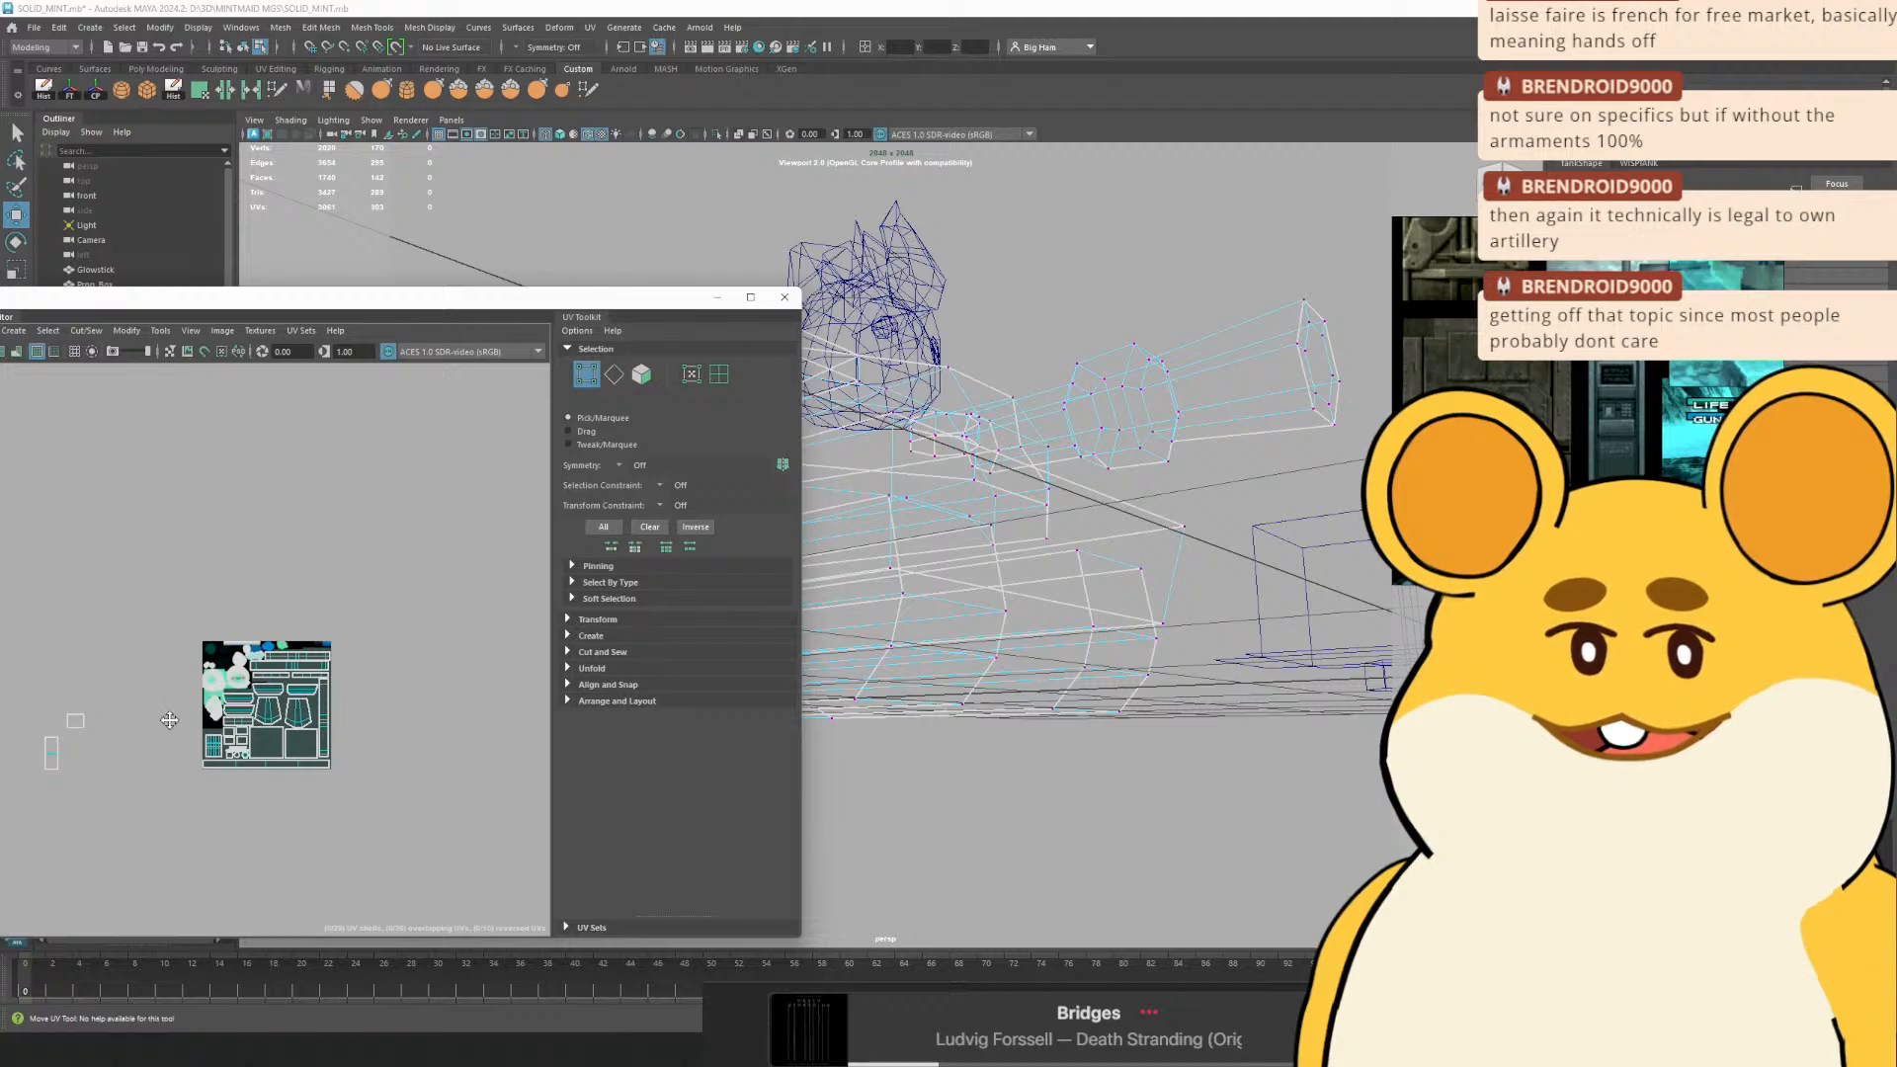
left_click_drag(162, 738, 331, 681, "alt")
right_click(224, 672)
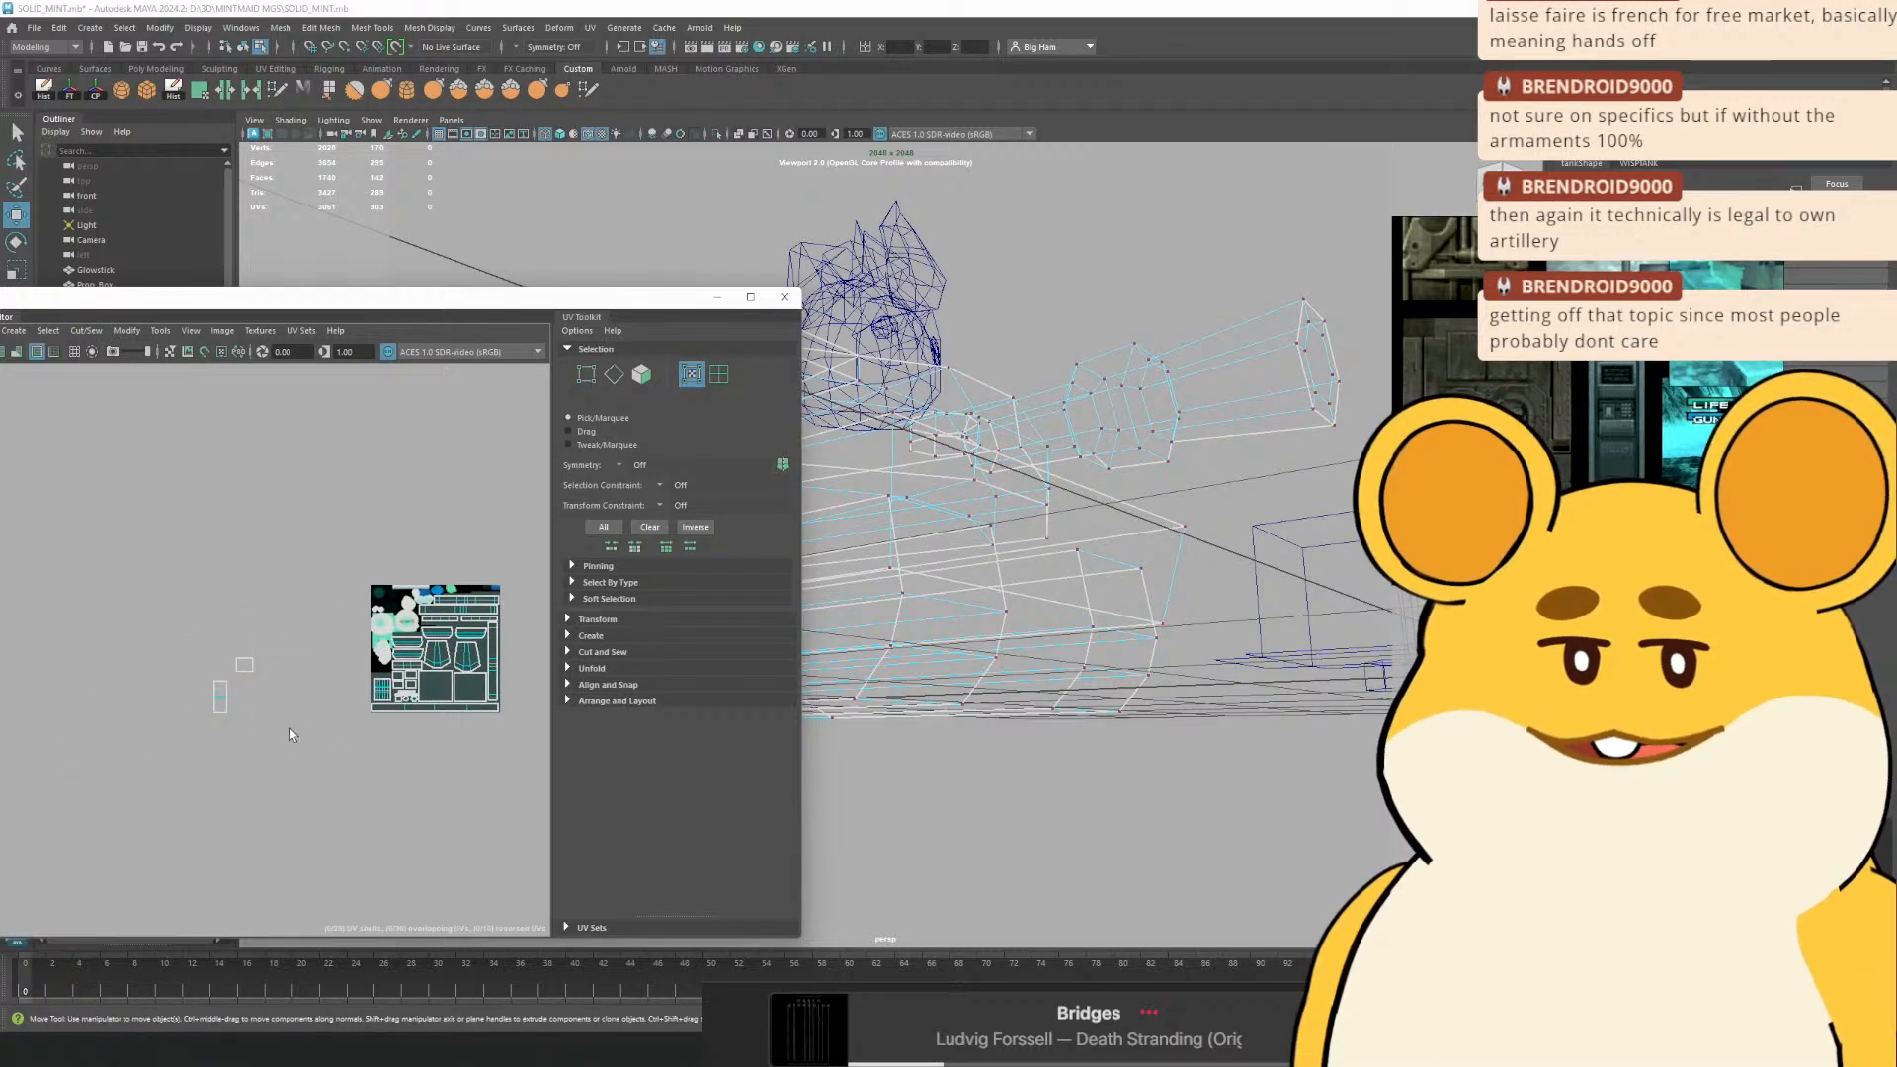
right_click(239, 664)
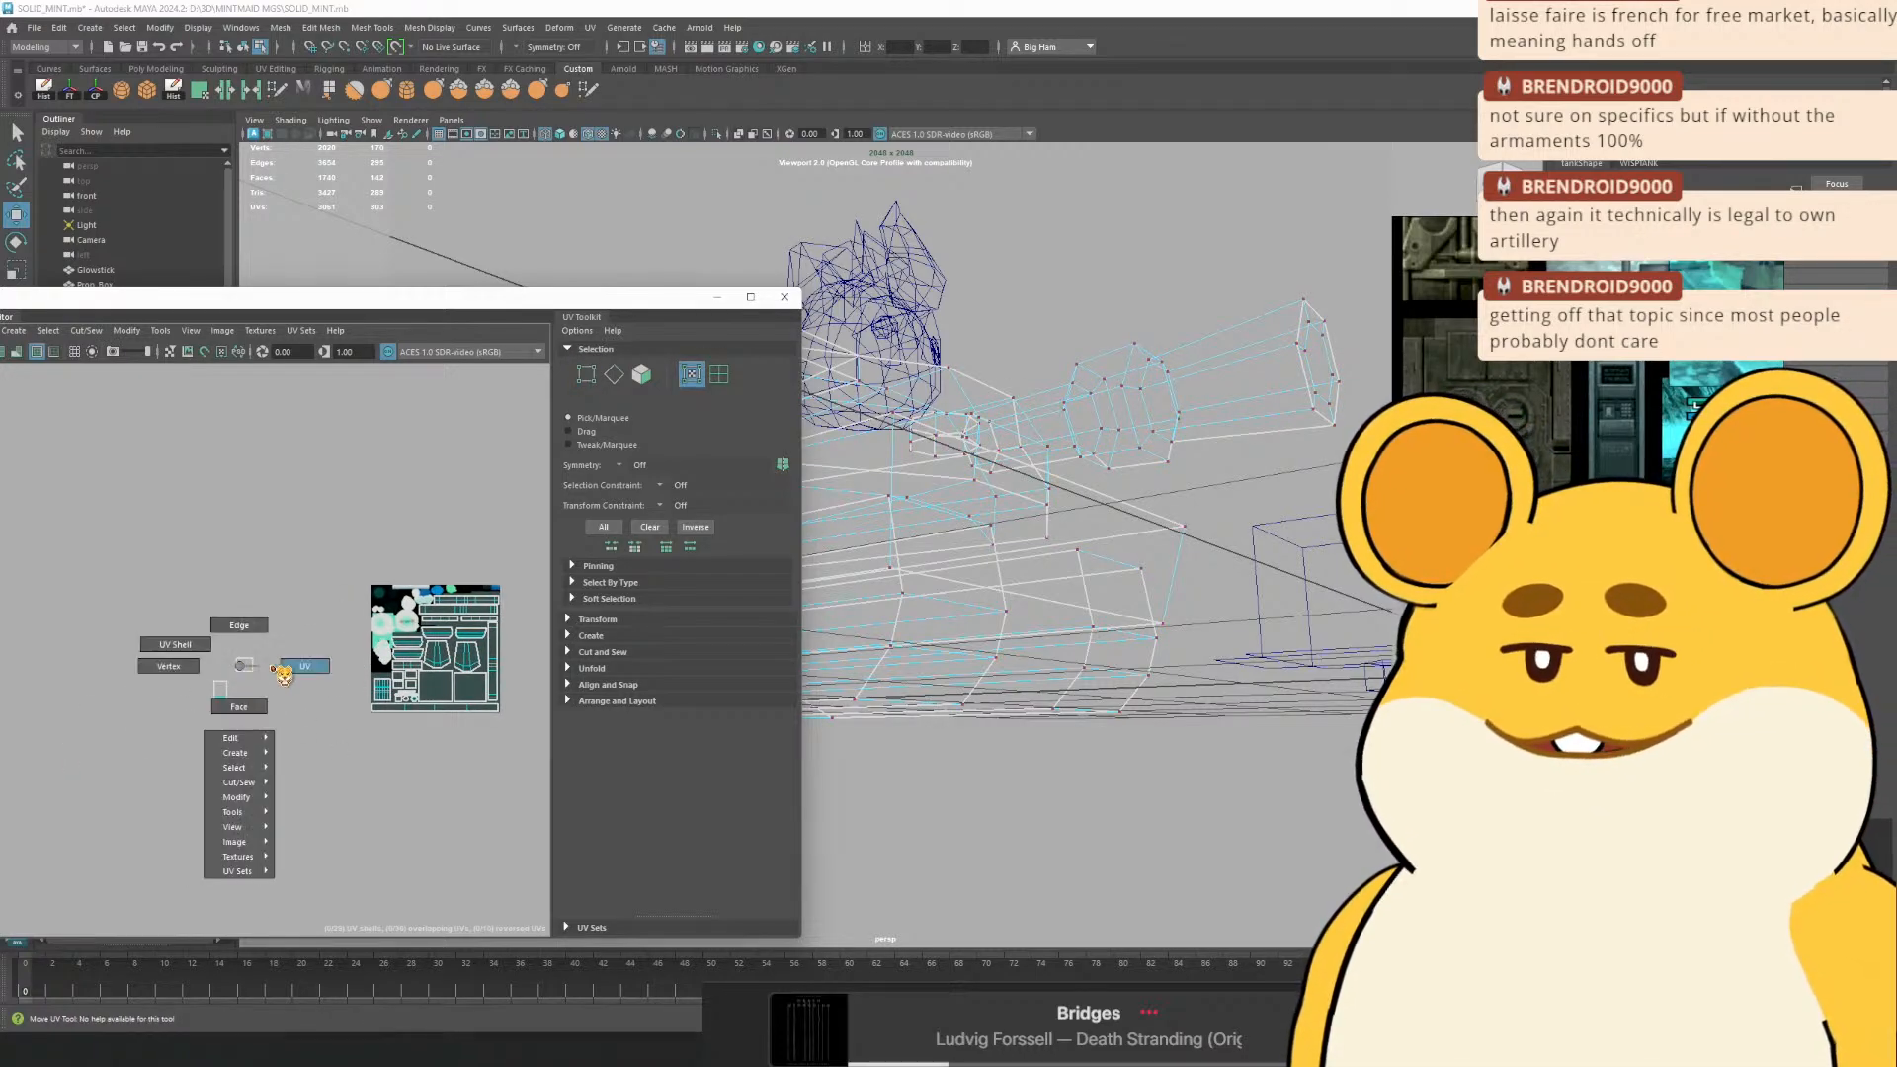
right_click(1049, 401)
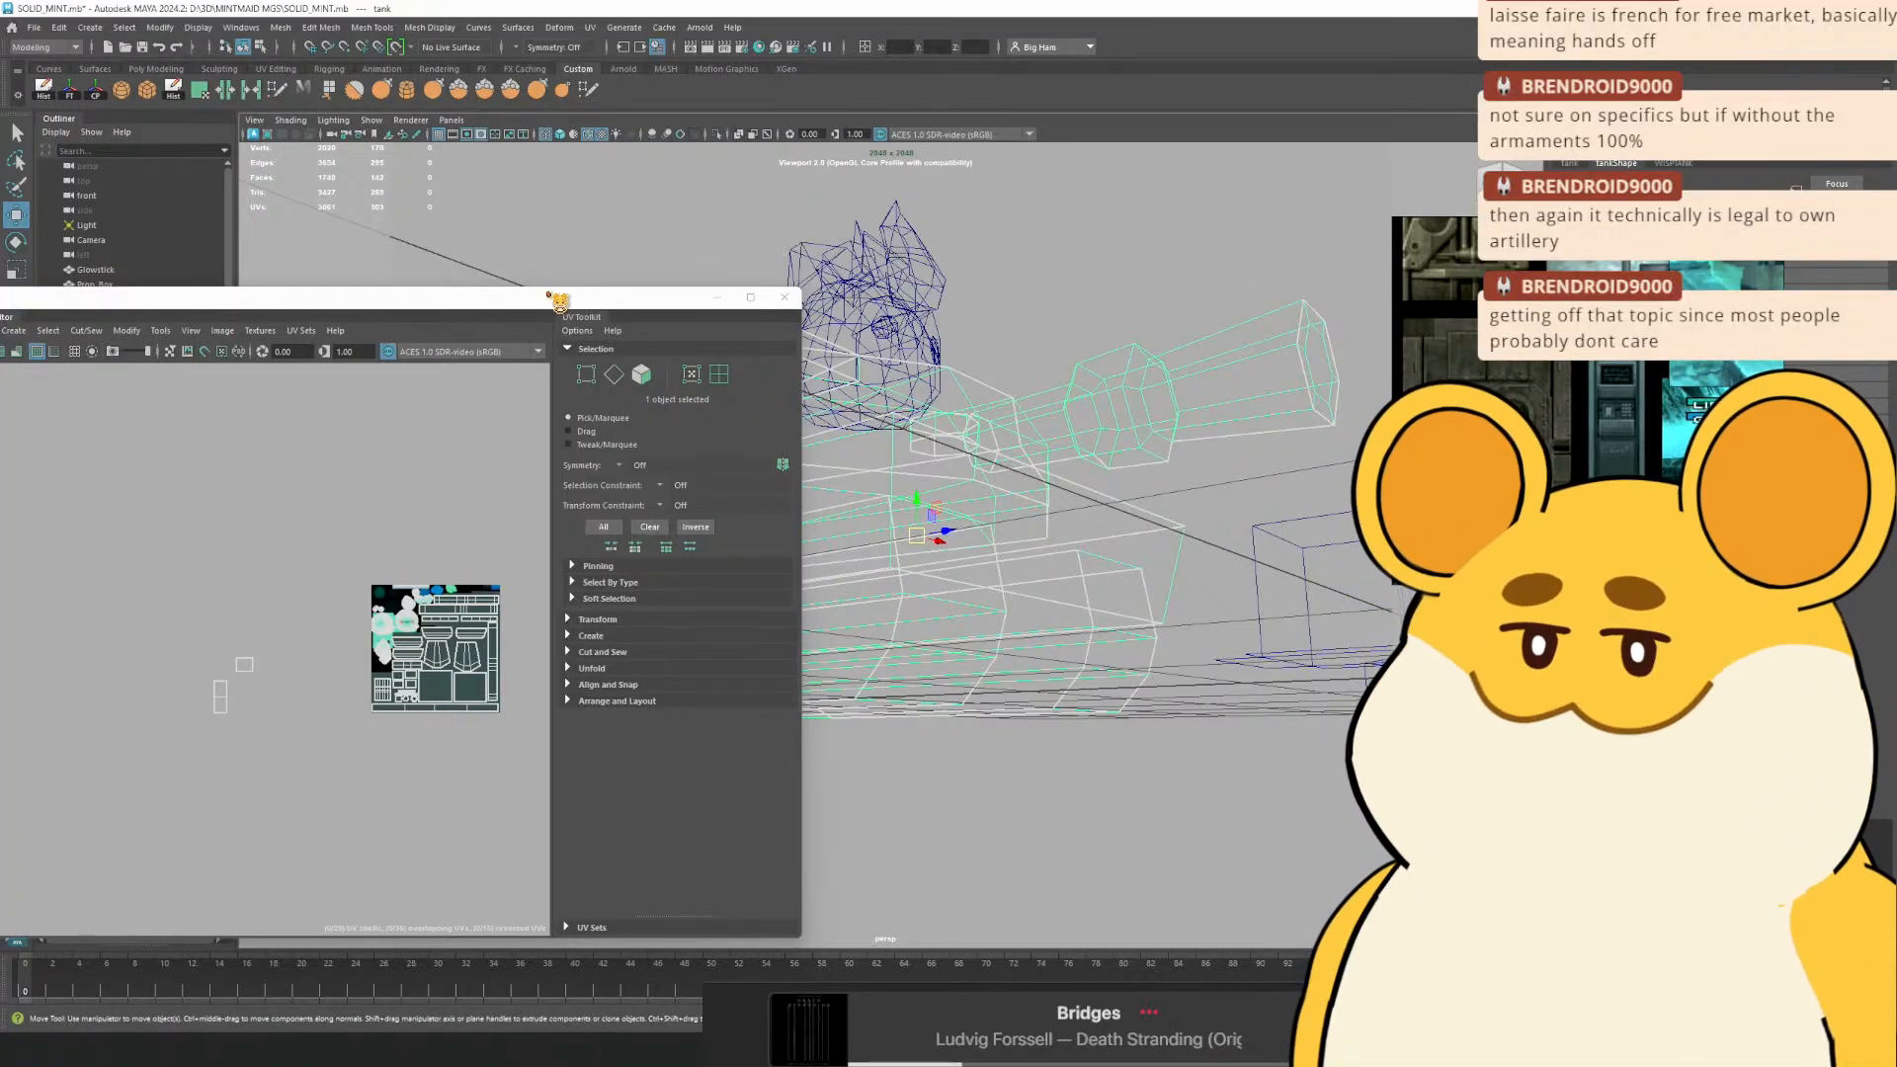
Reposition the UV Editor to uncover the viewport and Outliner, and reselect the tank
left_click_drag(550, 296, 257, 353)
left_click_drag(890, 358, 796, 405, "alt")
left_click(1059, 376)
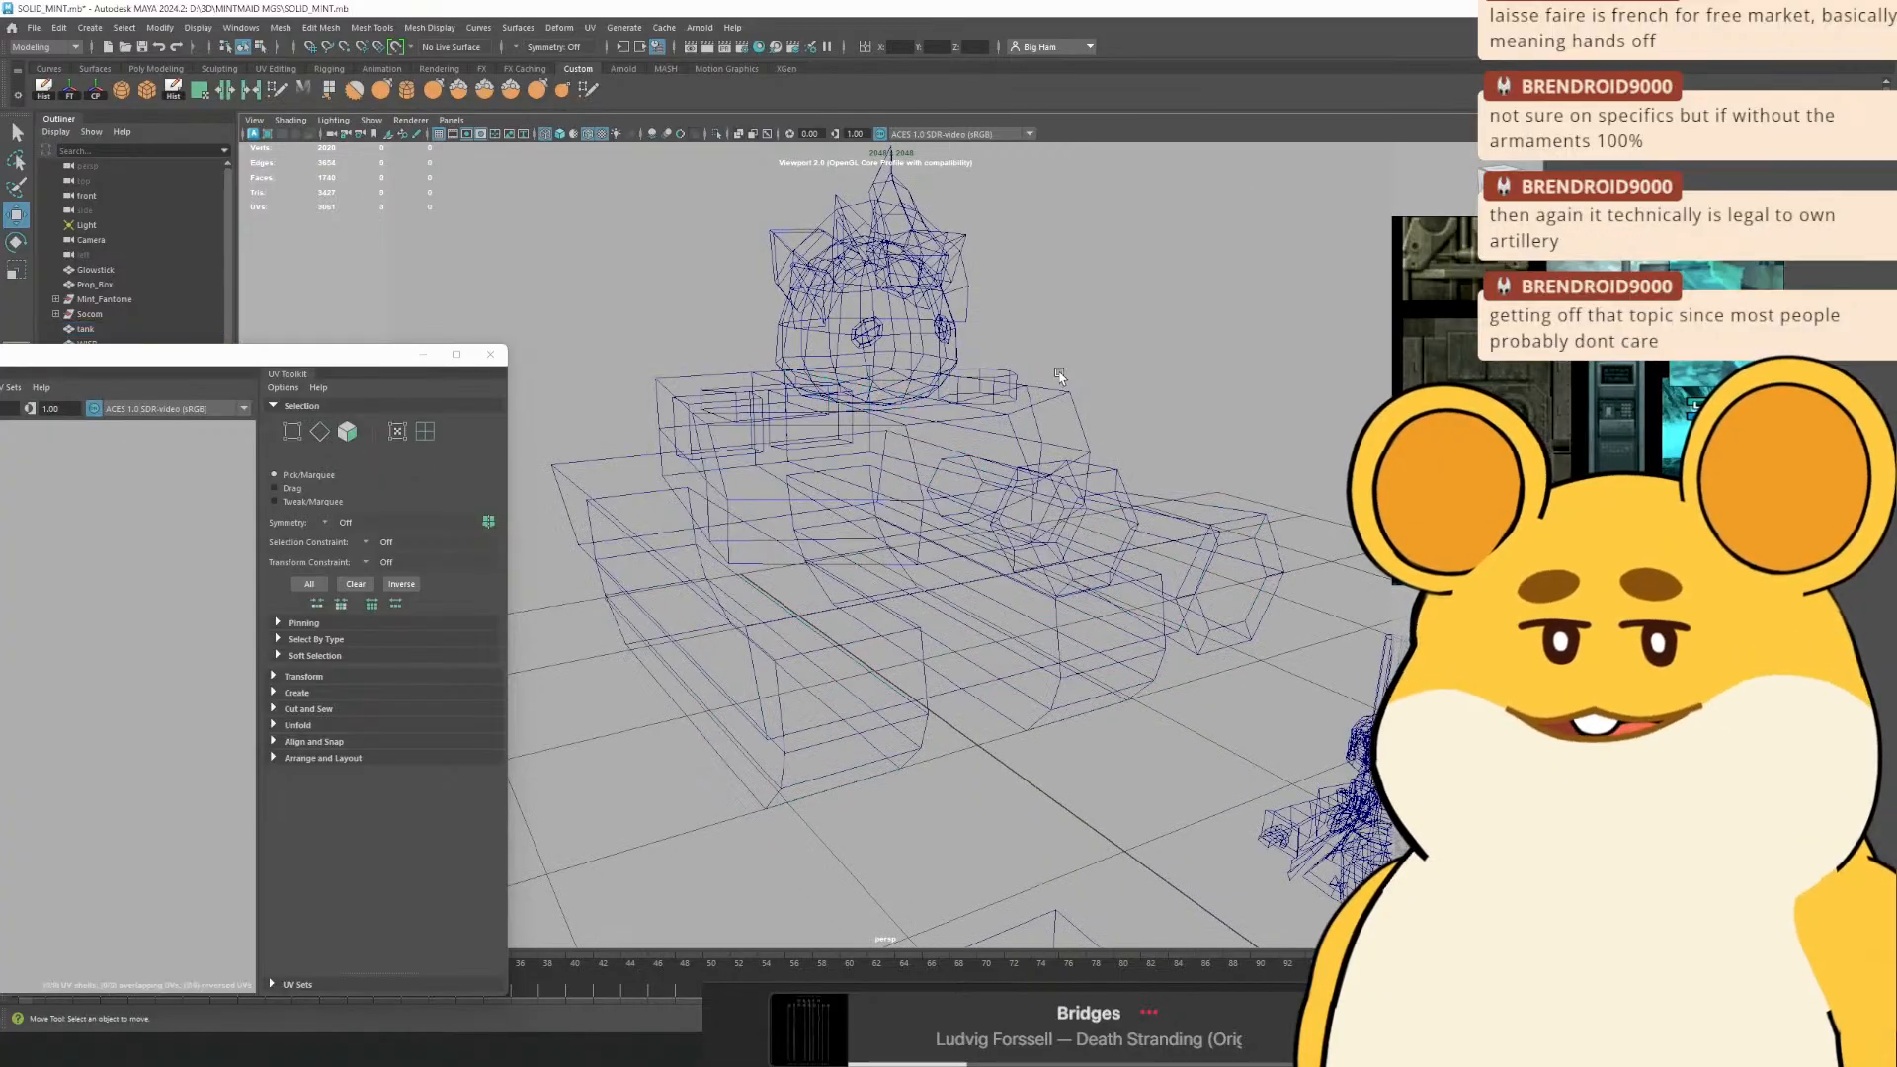
left_click(1007, 453)
scroll(1007, 453, "down", 5)
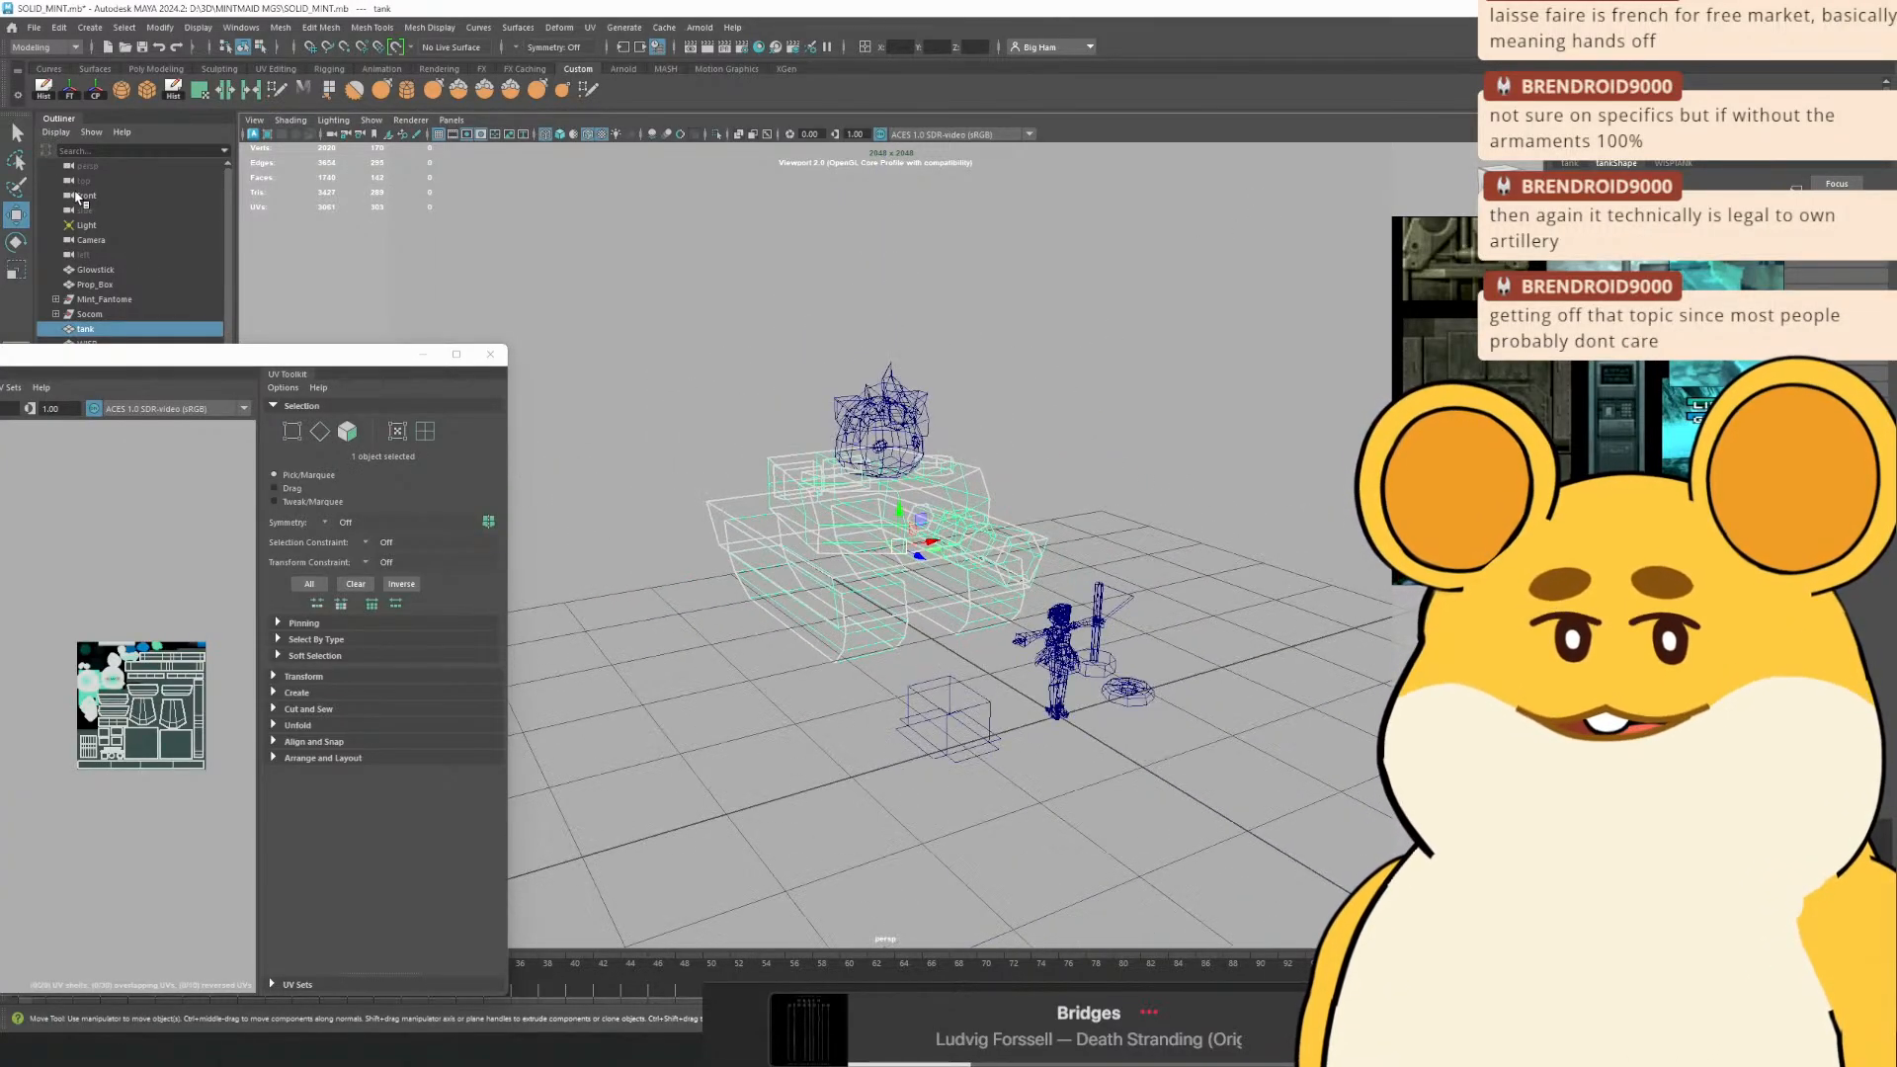
left_click_drag(76, 352, 302, 655)
Duplicate the tank and raise the copy above the original
key("ctrl+d")
left_click_drag(909, 499, 911, 168)
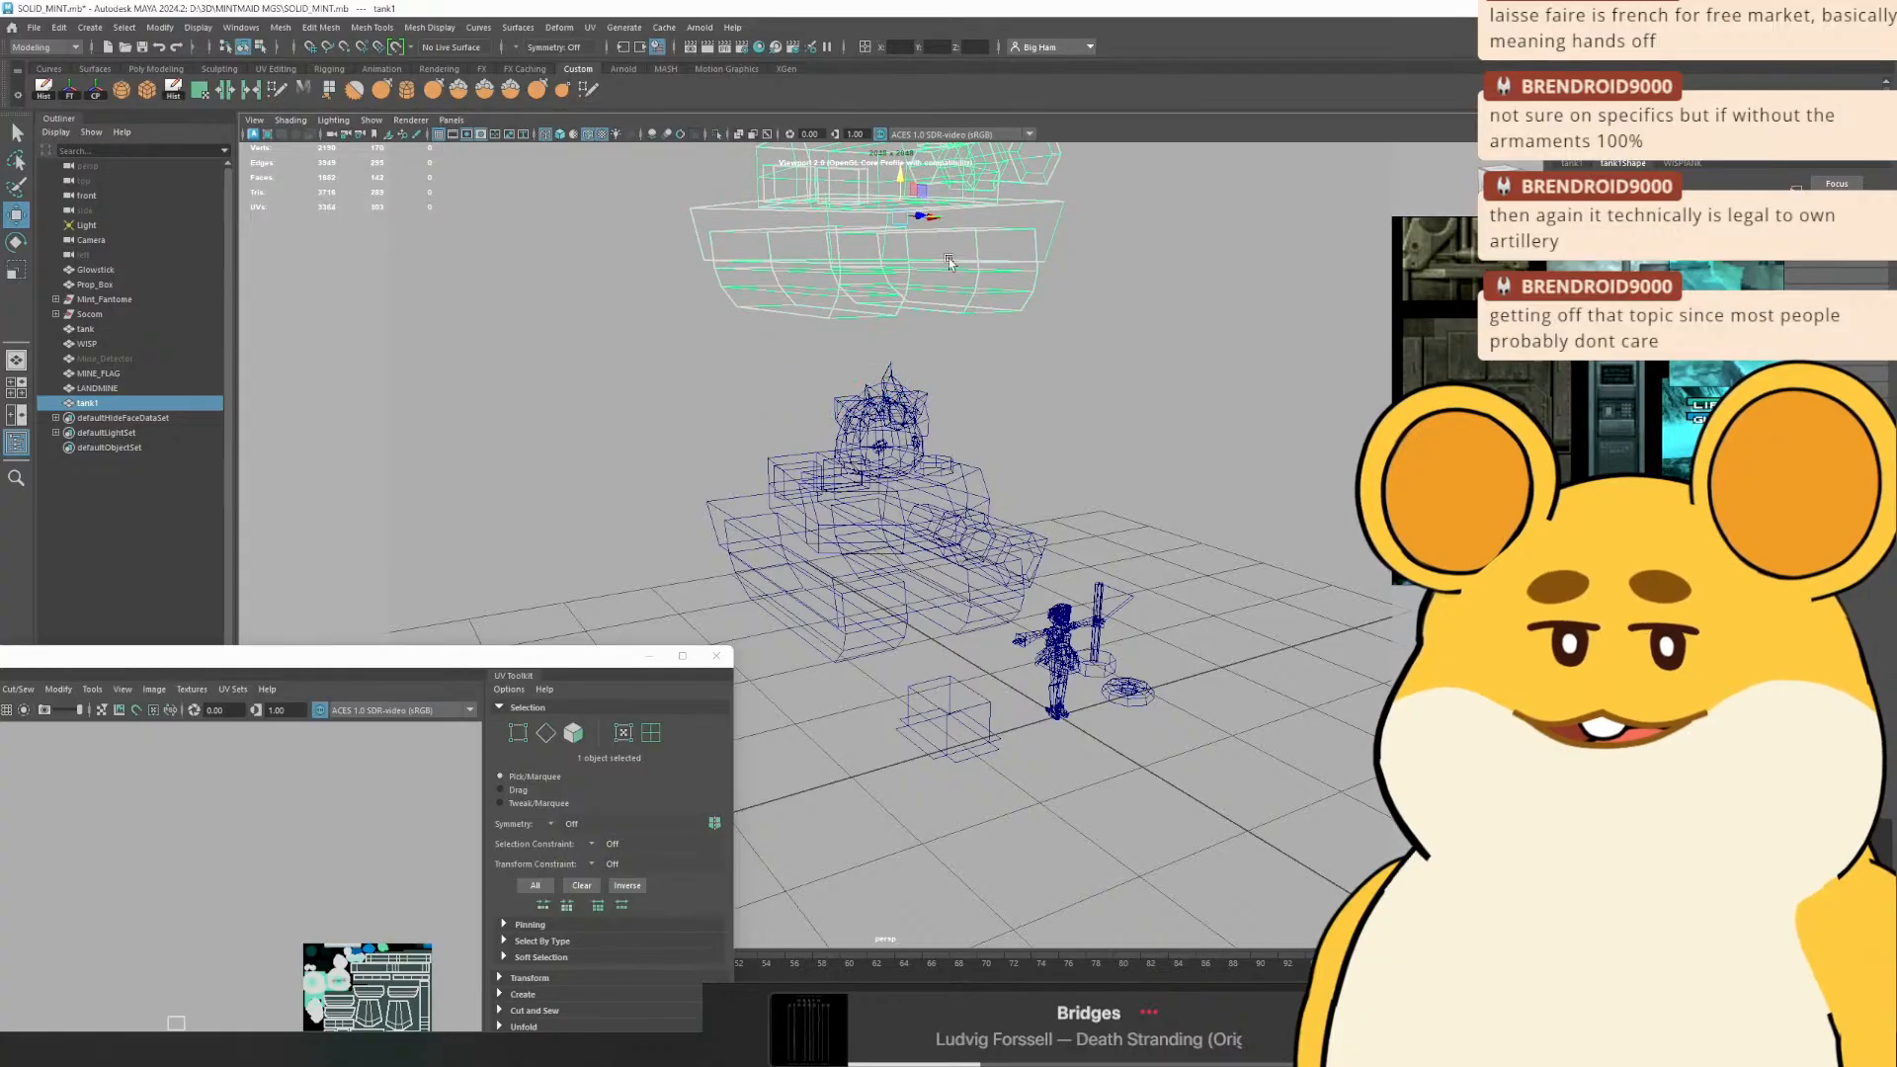
left_click(1092, 467)
left_click(949, 552)
left_click(872, 262)
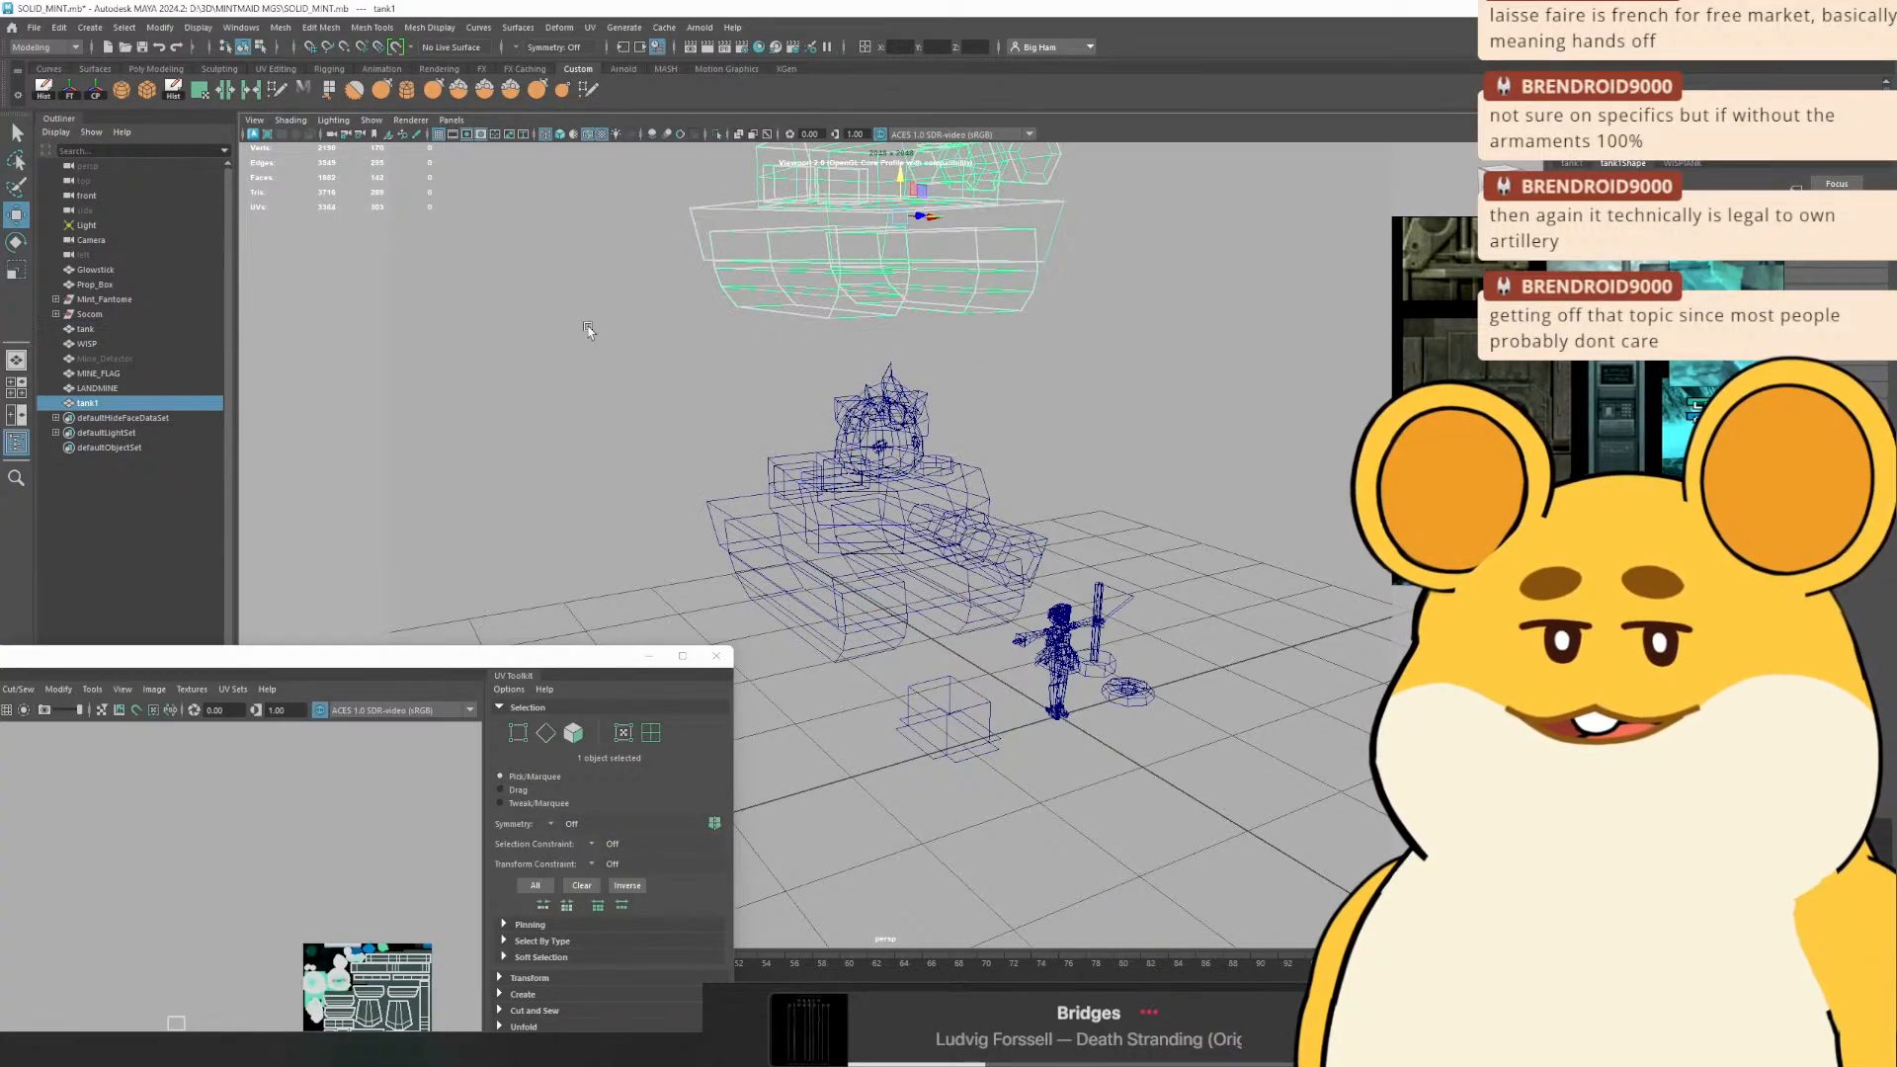
Inspect the duplicate's UV layout in face mode, return it to object mode, and remove the duplicate
left_click_drag(348, 657, 450, 422)
right_click(110, 729)
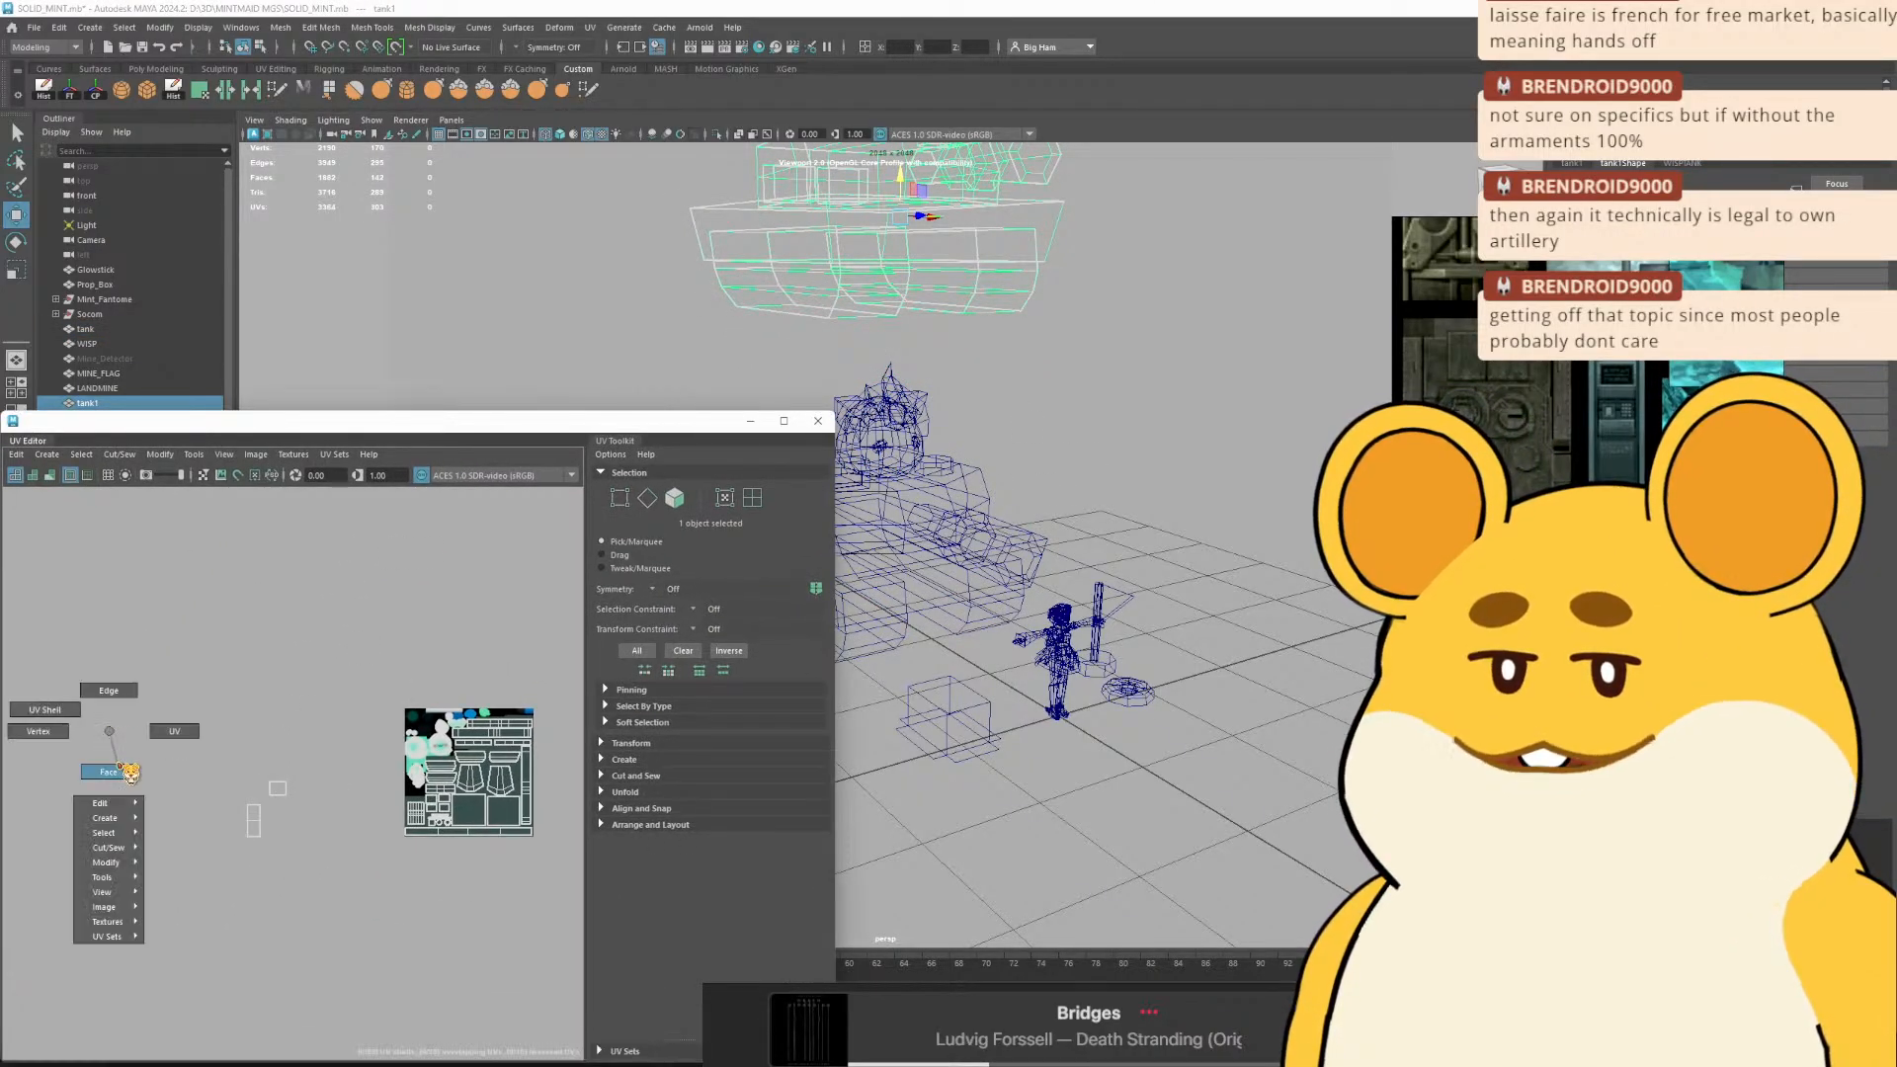
right_click(937, 231)
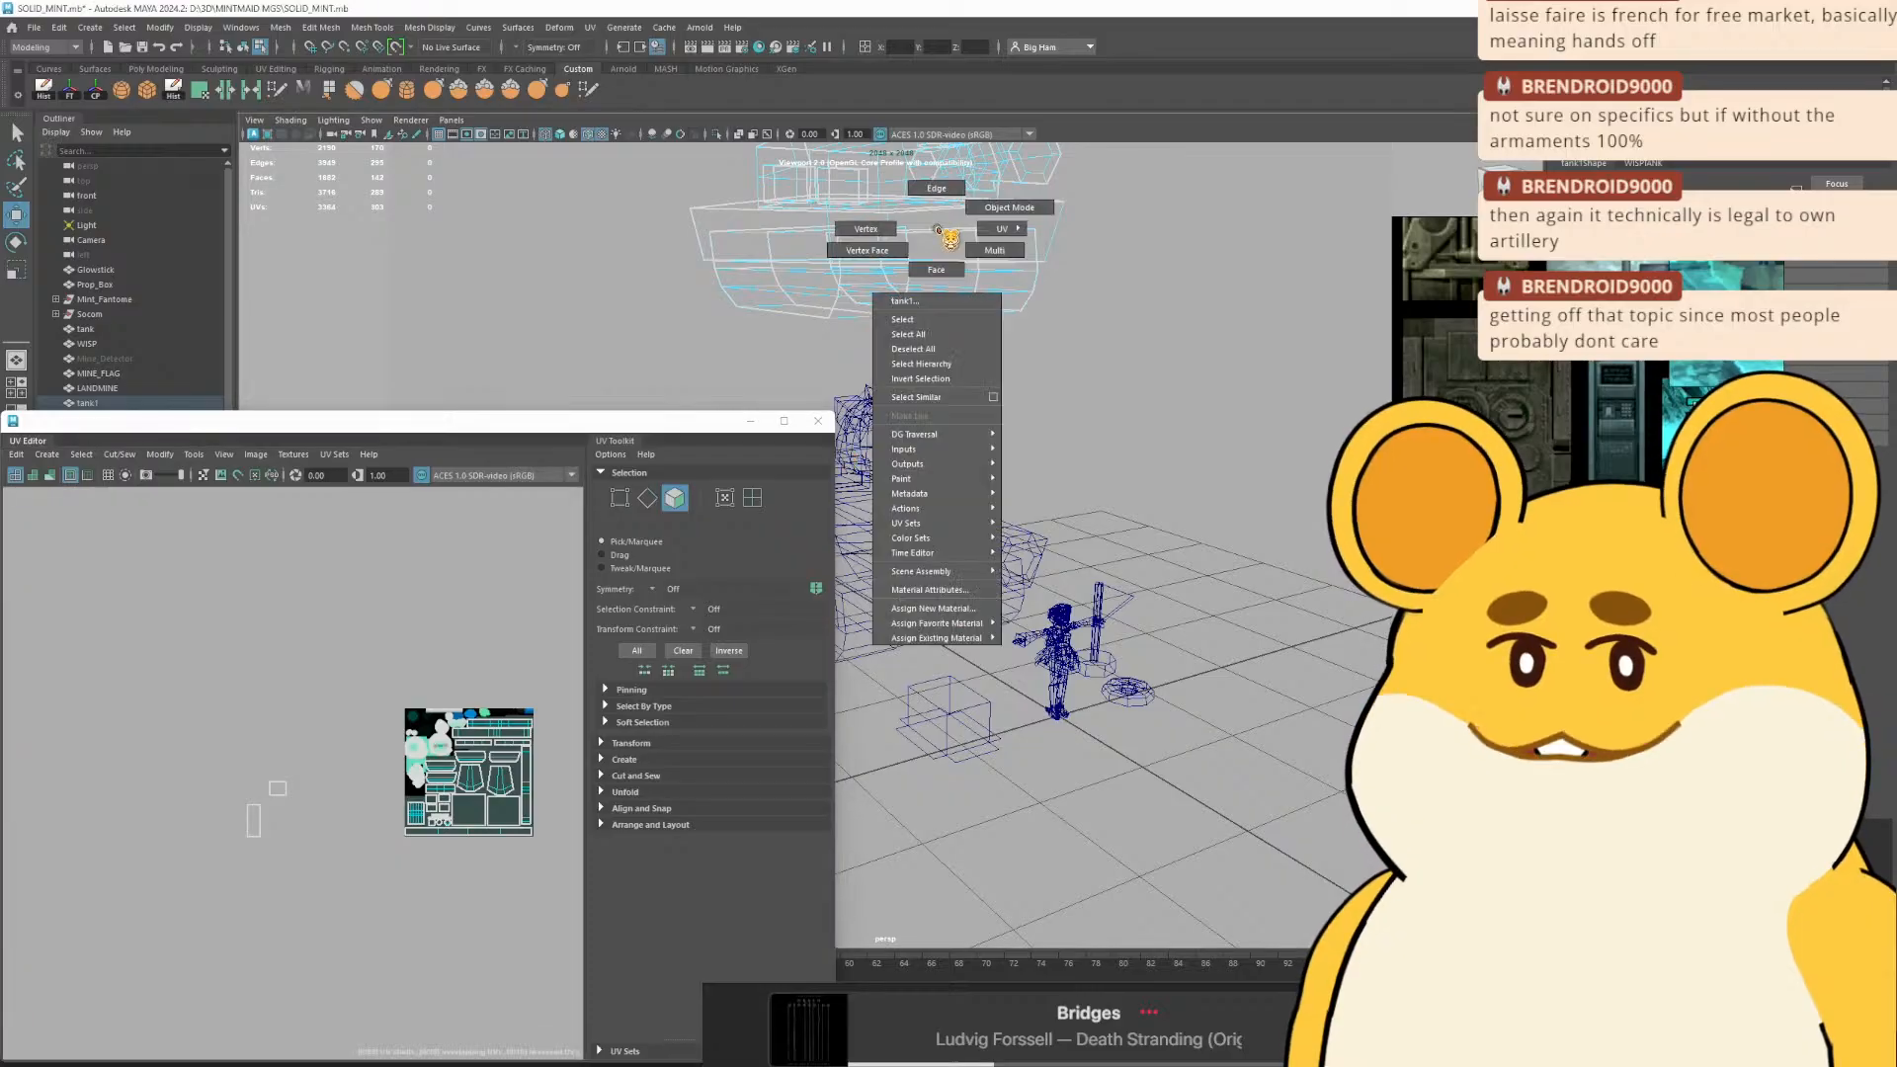
left_click(1004, 278)
left_click(934, 236)
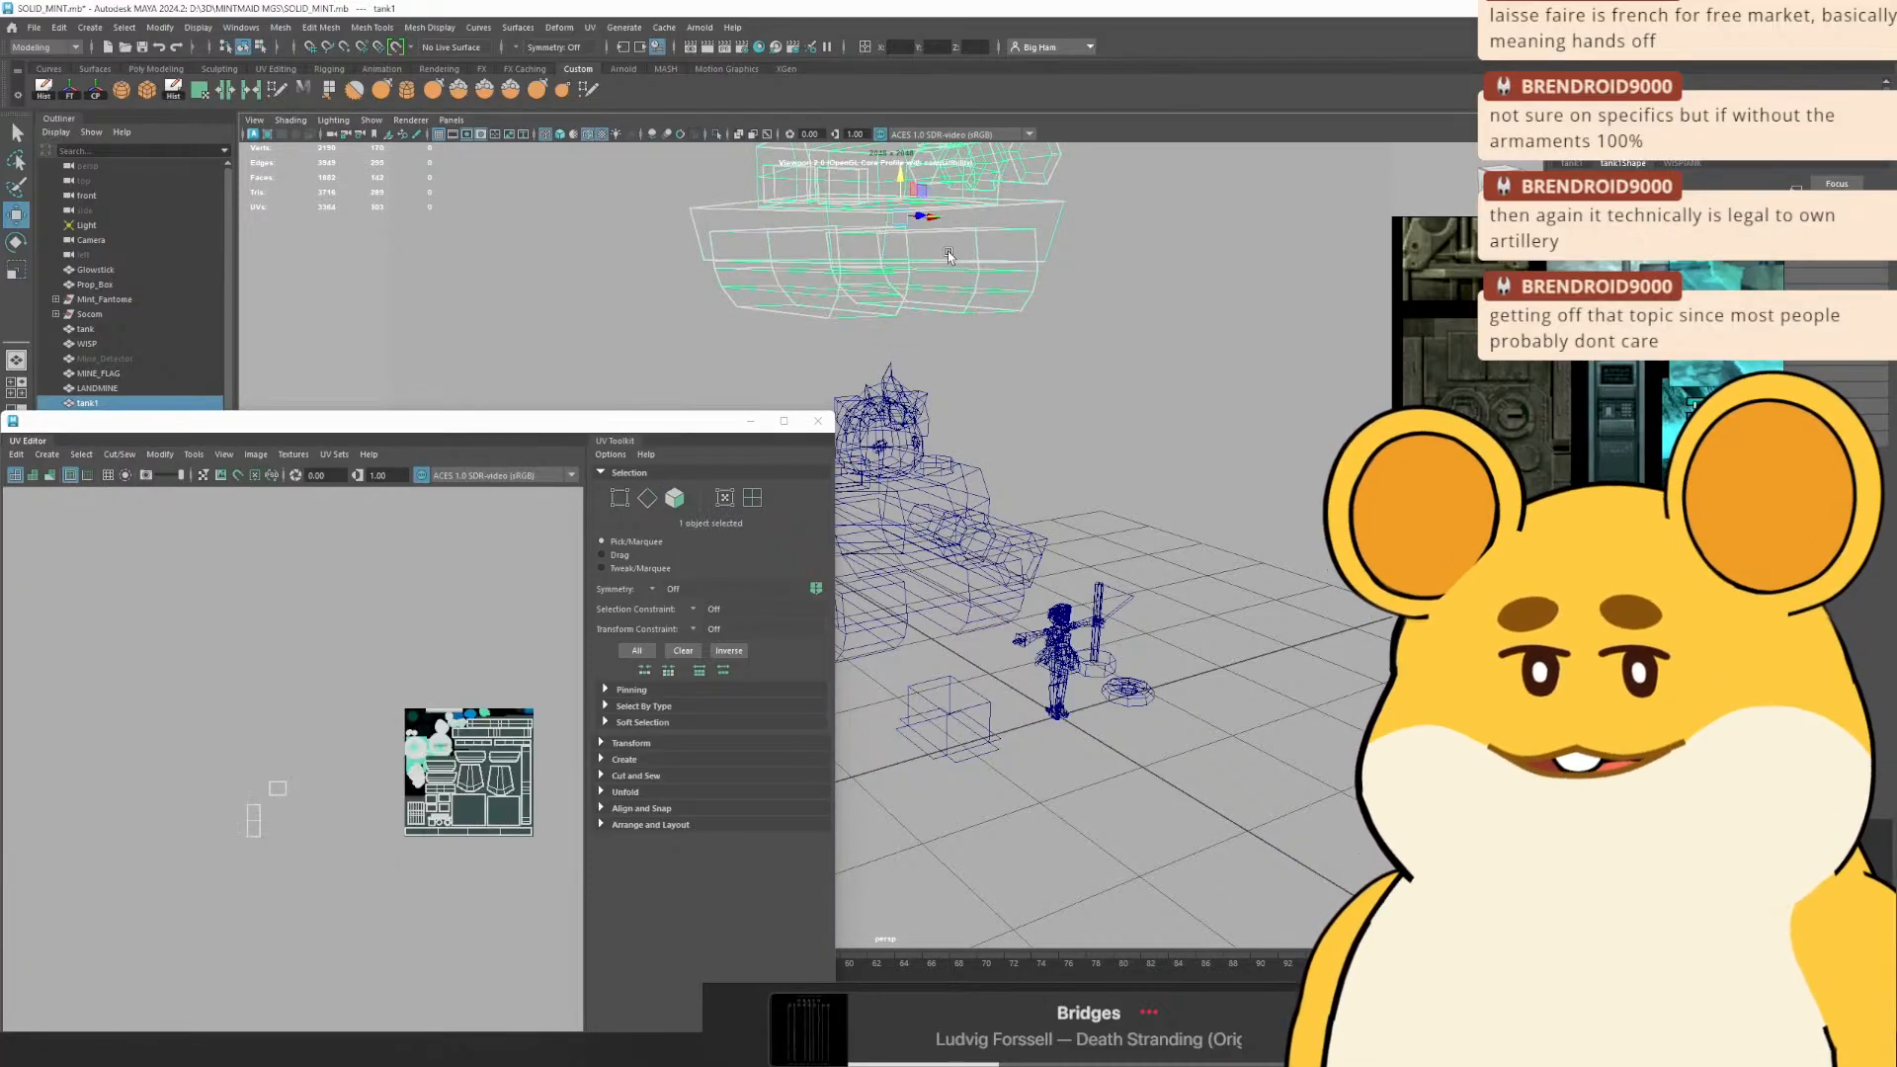
key("ctrl+h")
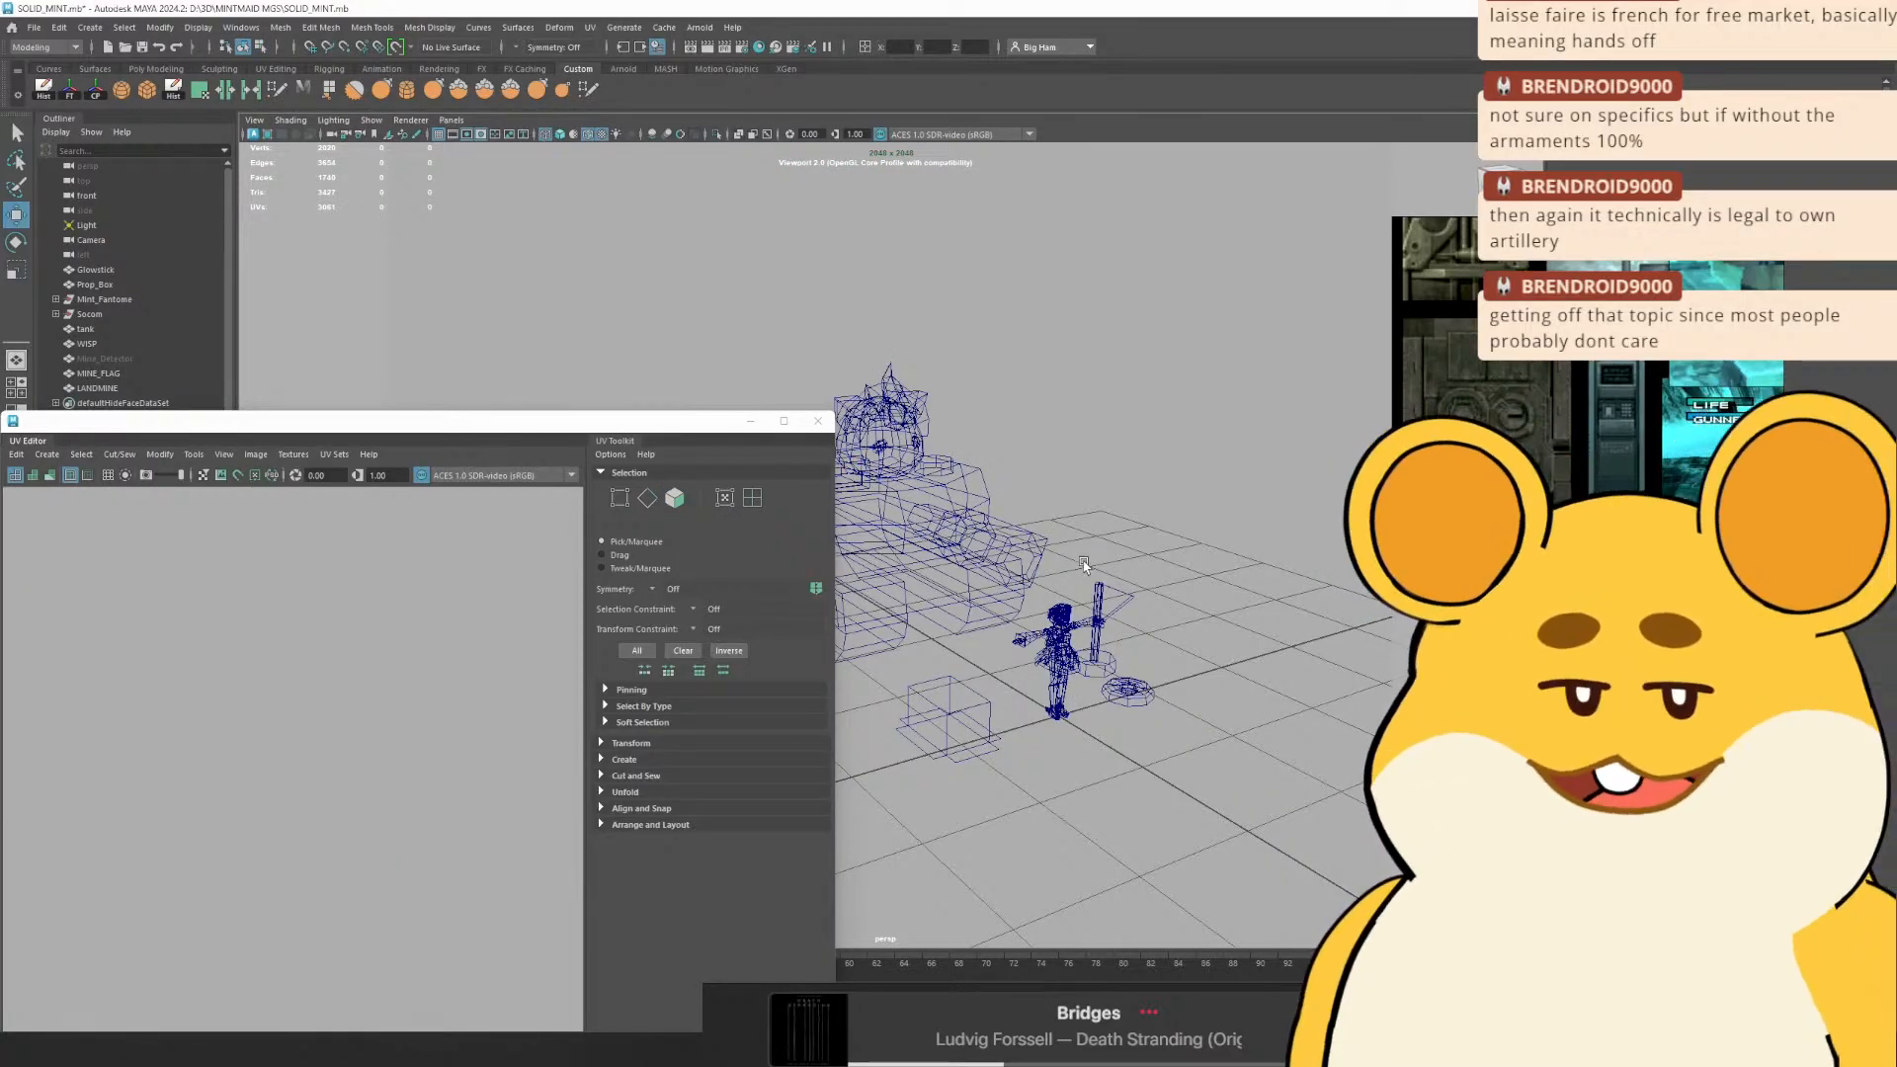
Select the original tank in face mode and pick its hull and track shells to locate them in the UV layout
left_click(849, 548)
left_click_drag(848, 547, 975, 506, "alt")
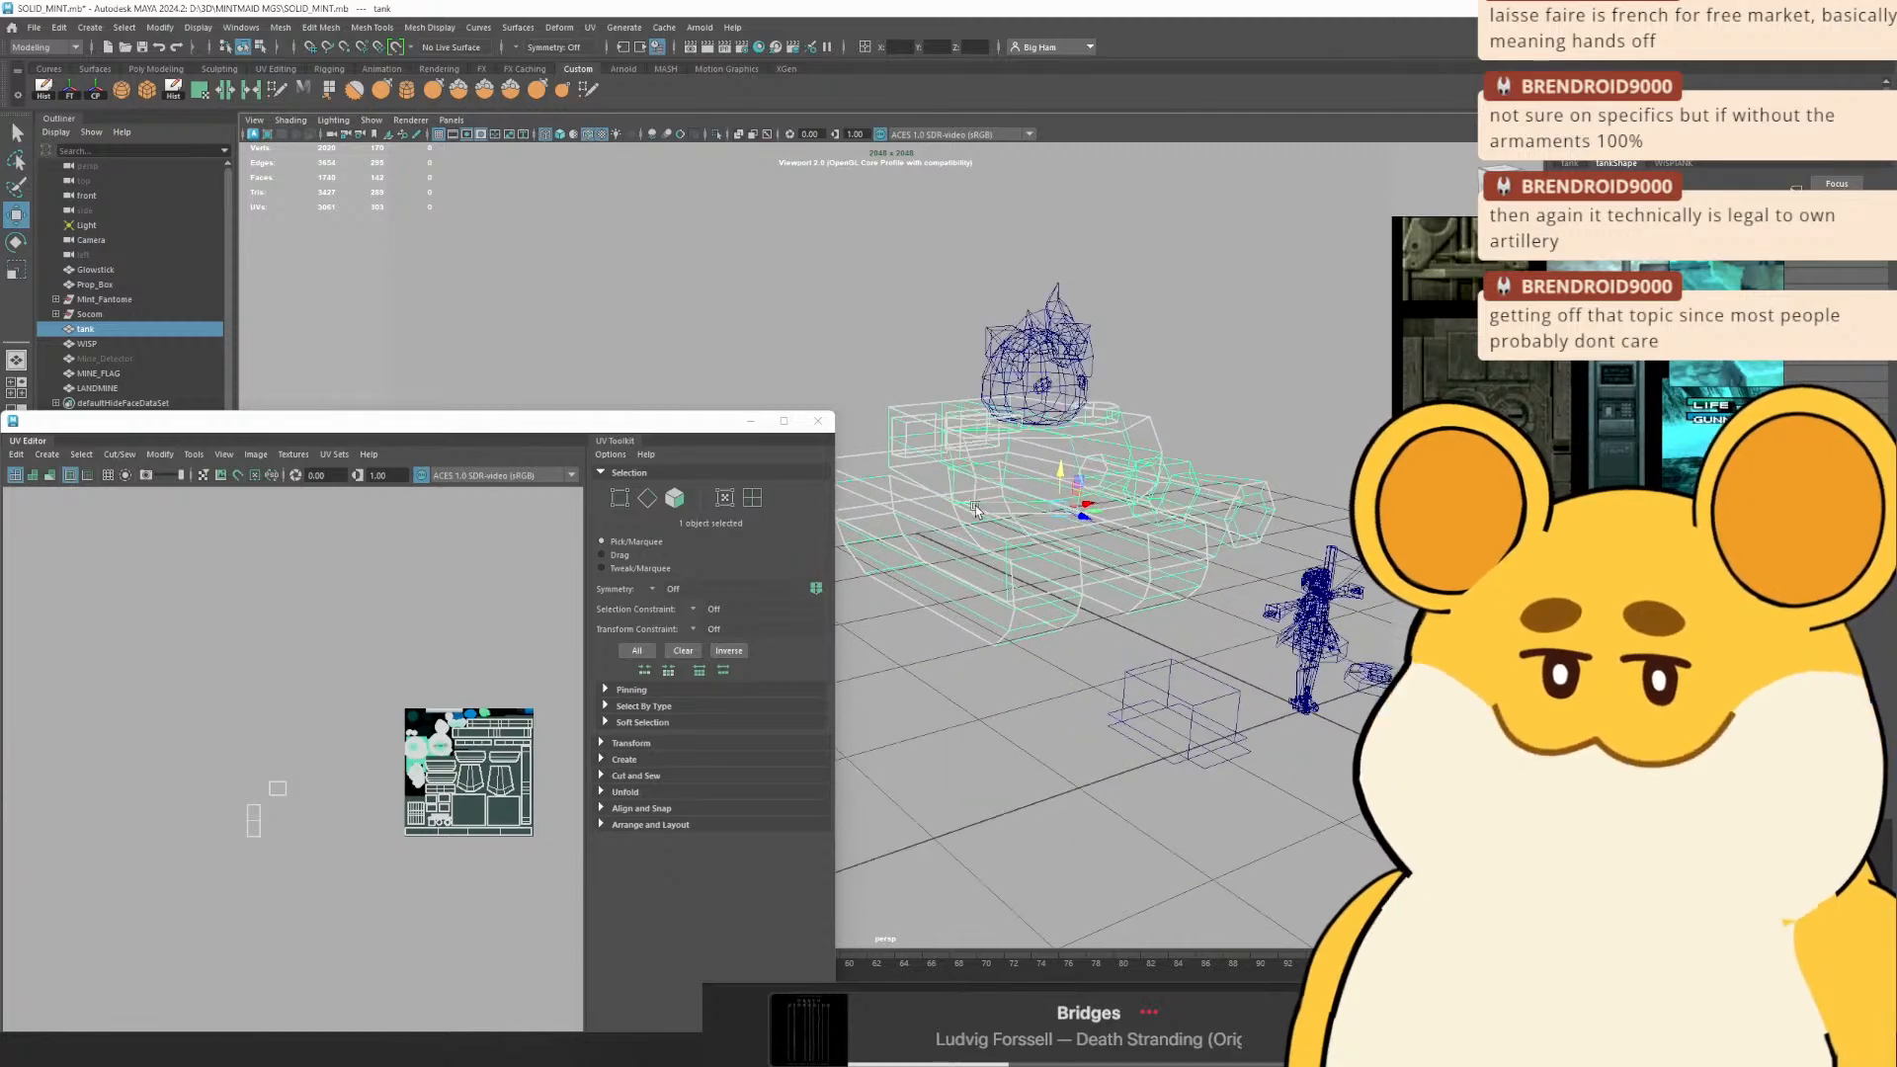
right_click(975, 506)
double_click(1095, 546)
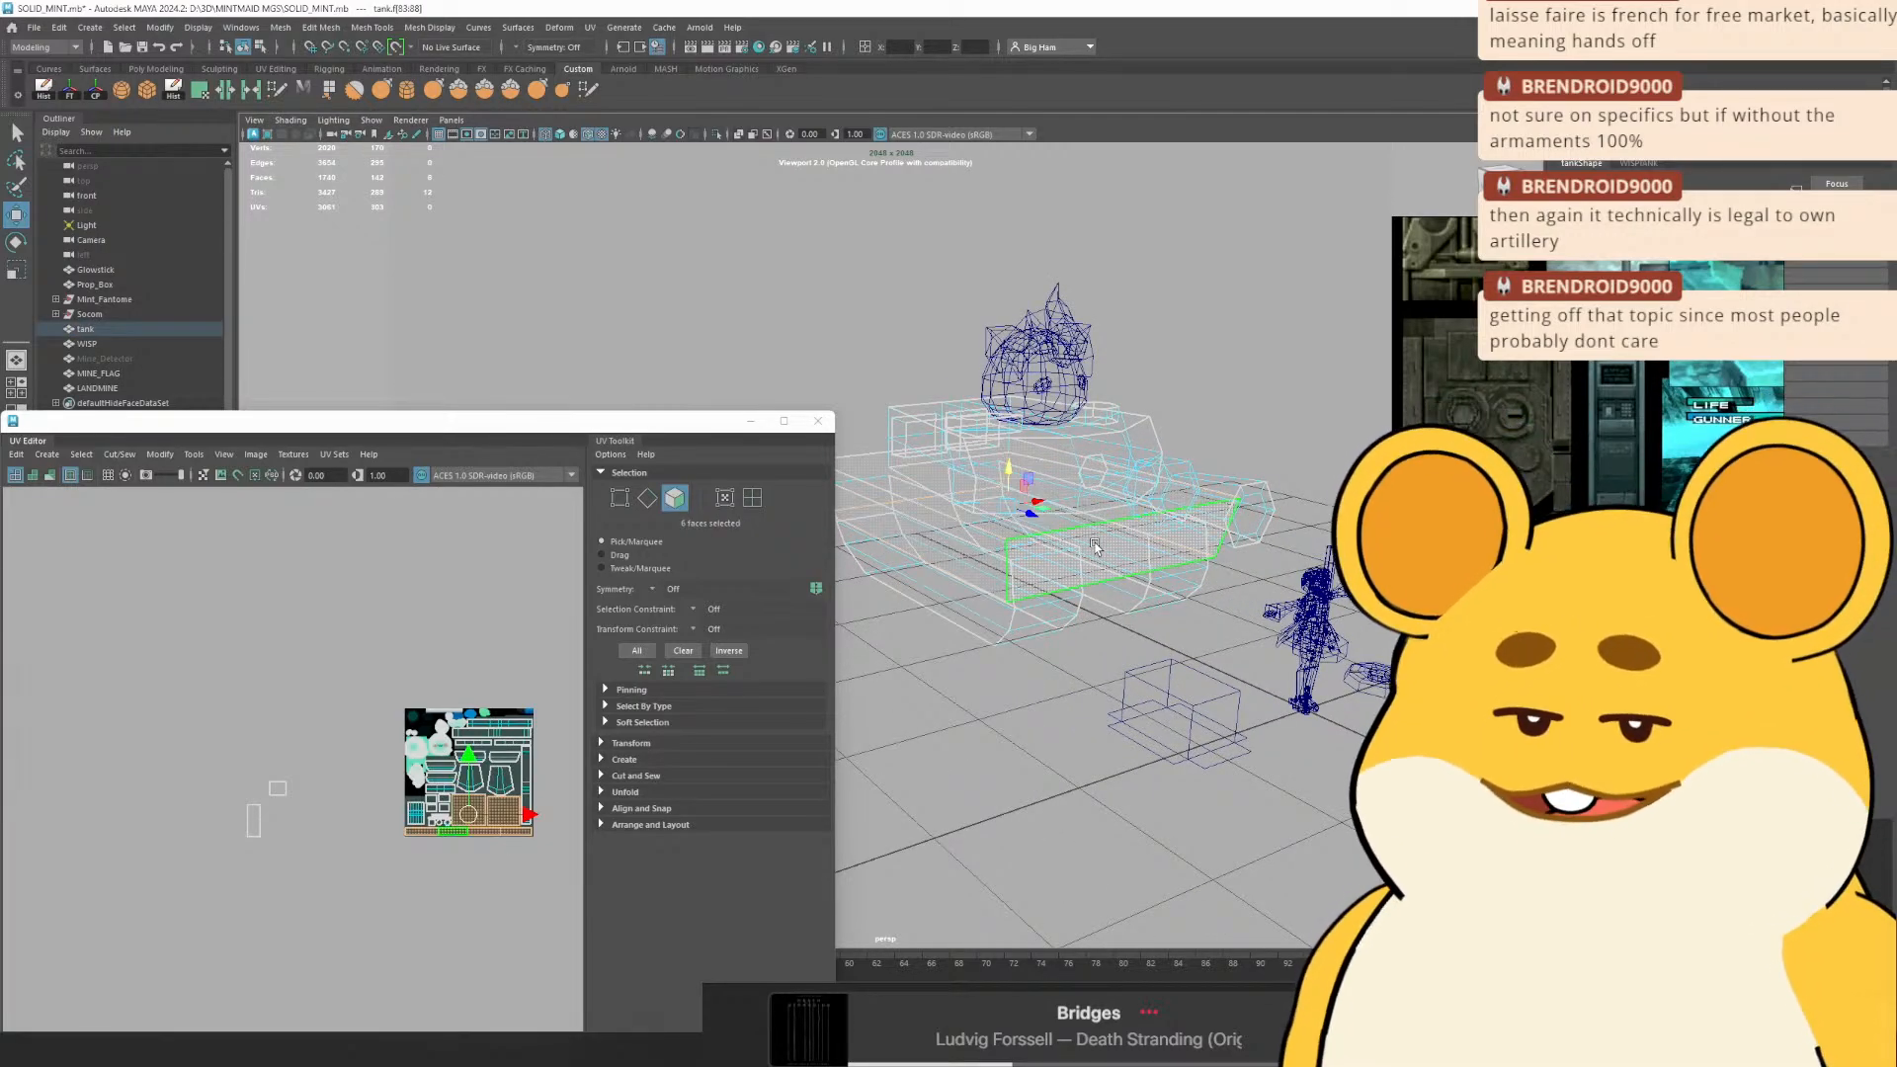
left_click(1108, 678)
scroll(1100, 525, "up", 4)
left_click(1100, 525)
double_click(1065, 641)
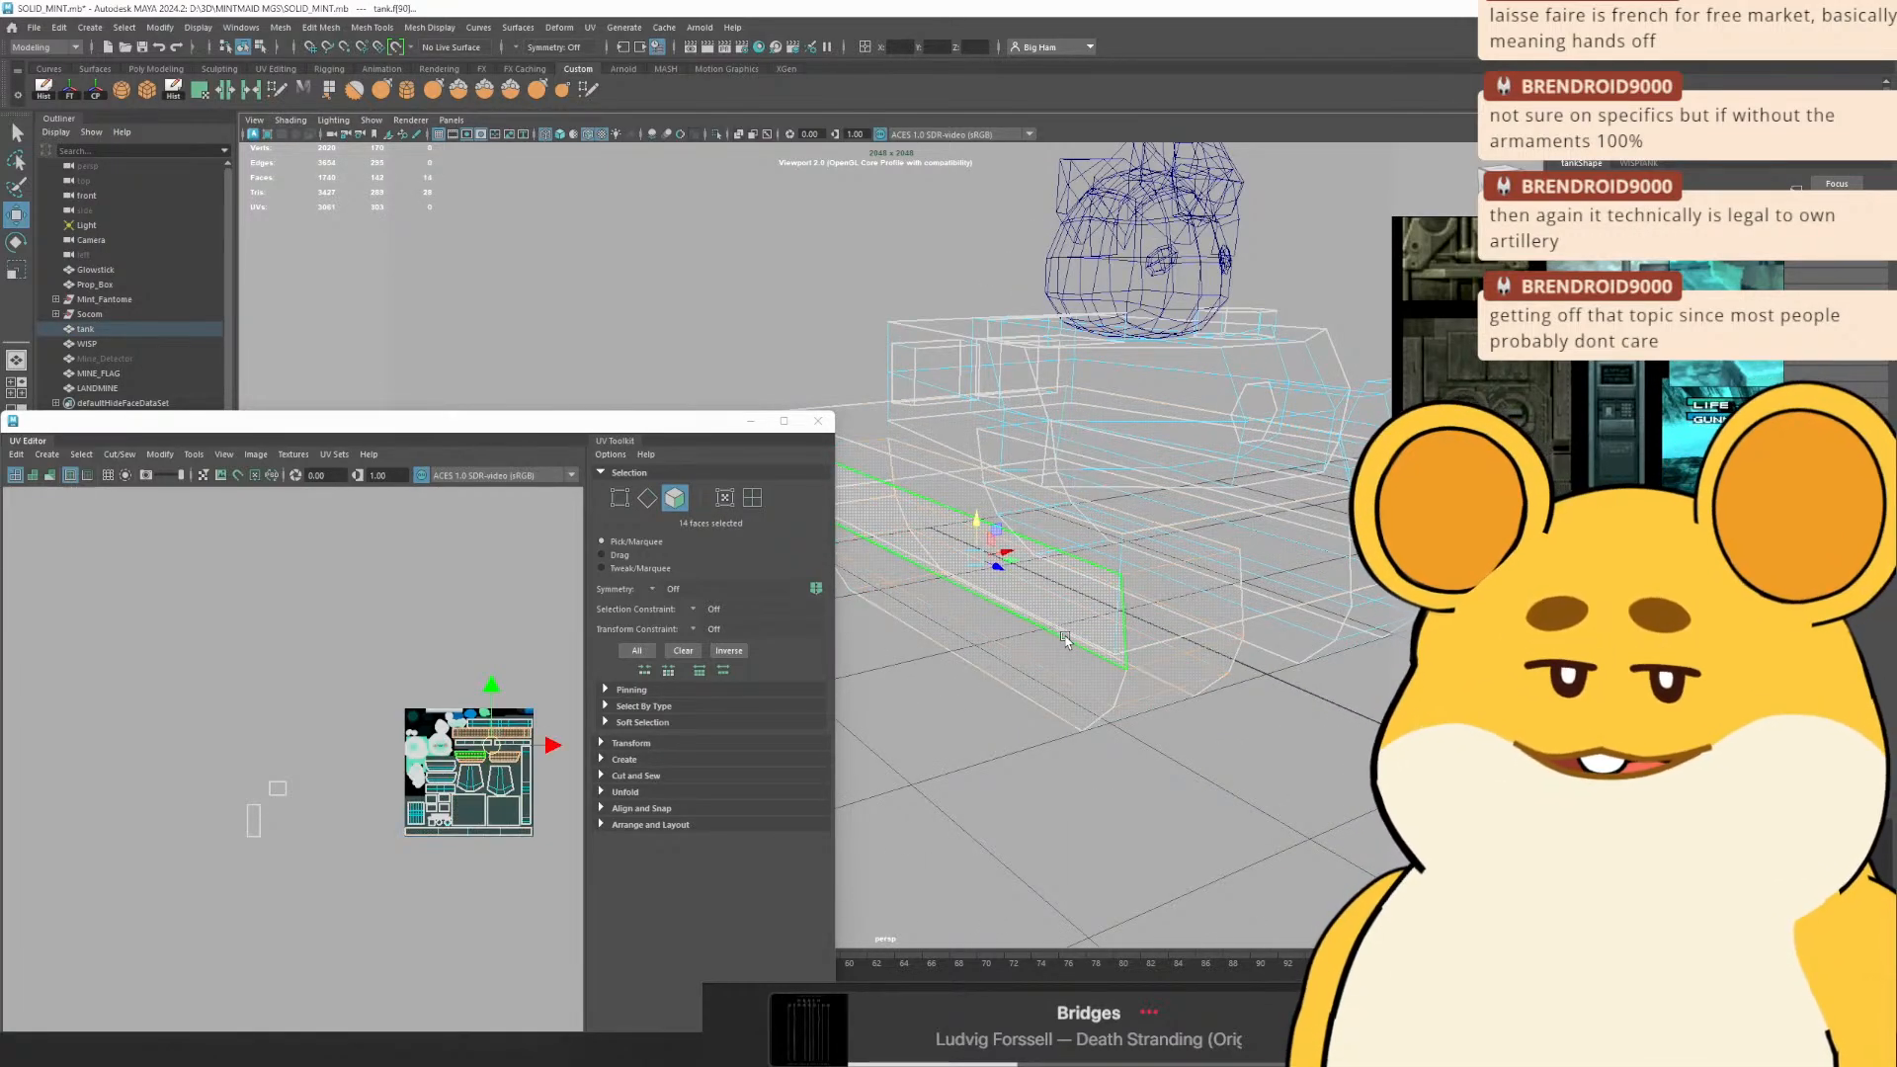
Try deleting one track's connected faces to look for hidden geometry, and undo the deletion
left_click(951, 644)
left_click_drag(1111, 582, 1007, 579, "alt")
key("ctrl+z")
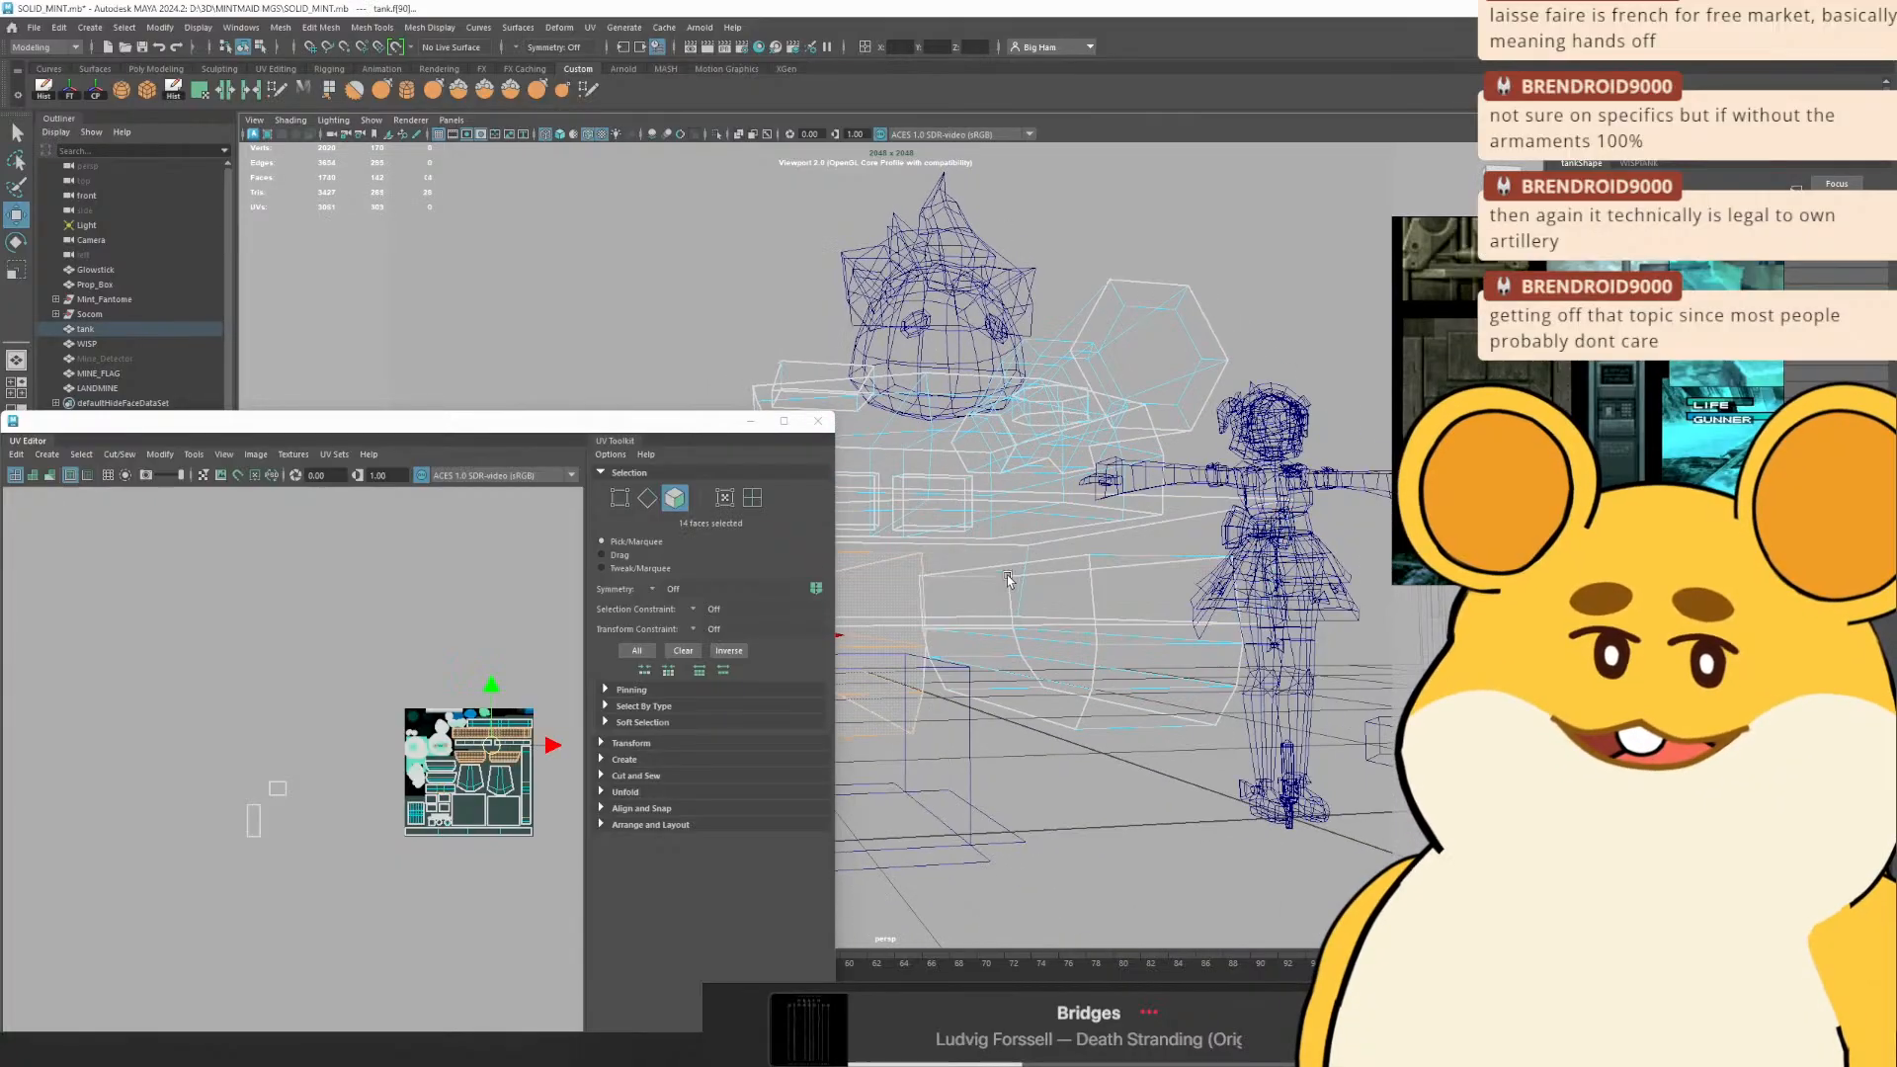
left_click(1151, 668)
key("Delete")
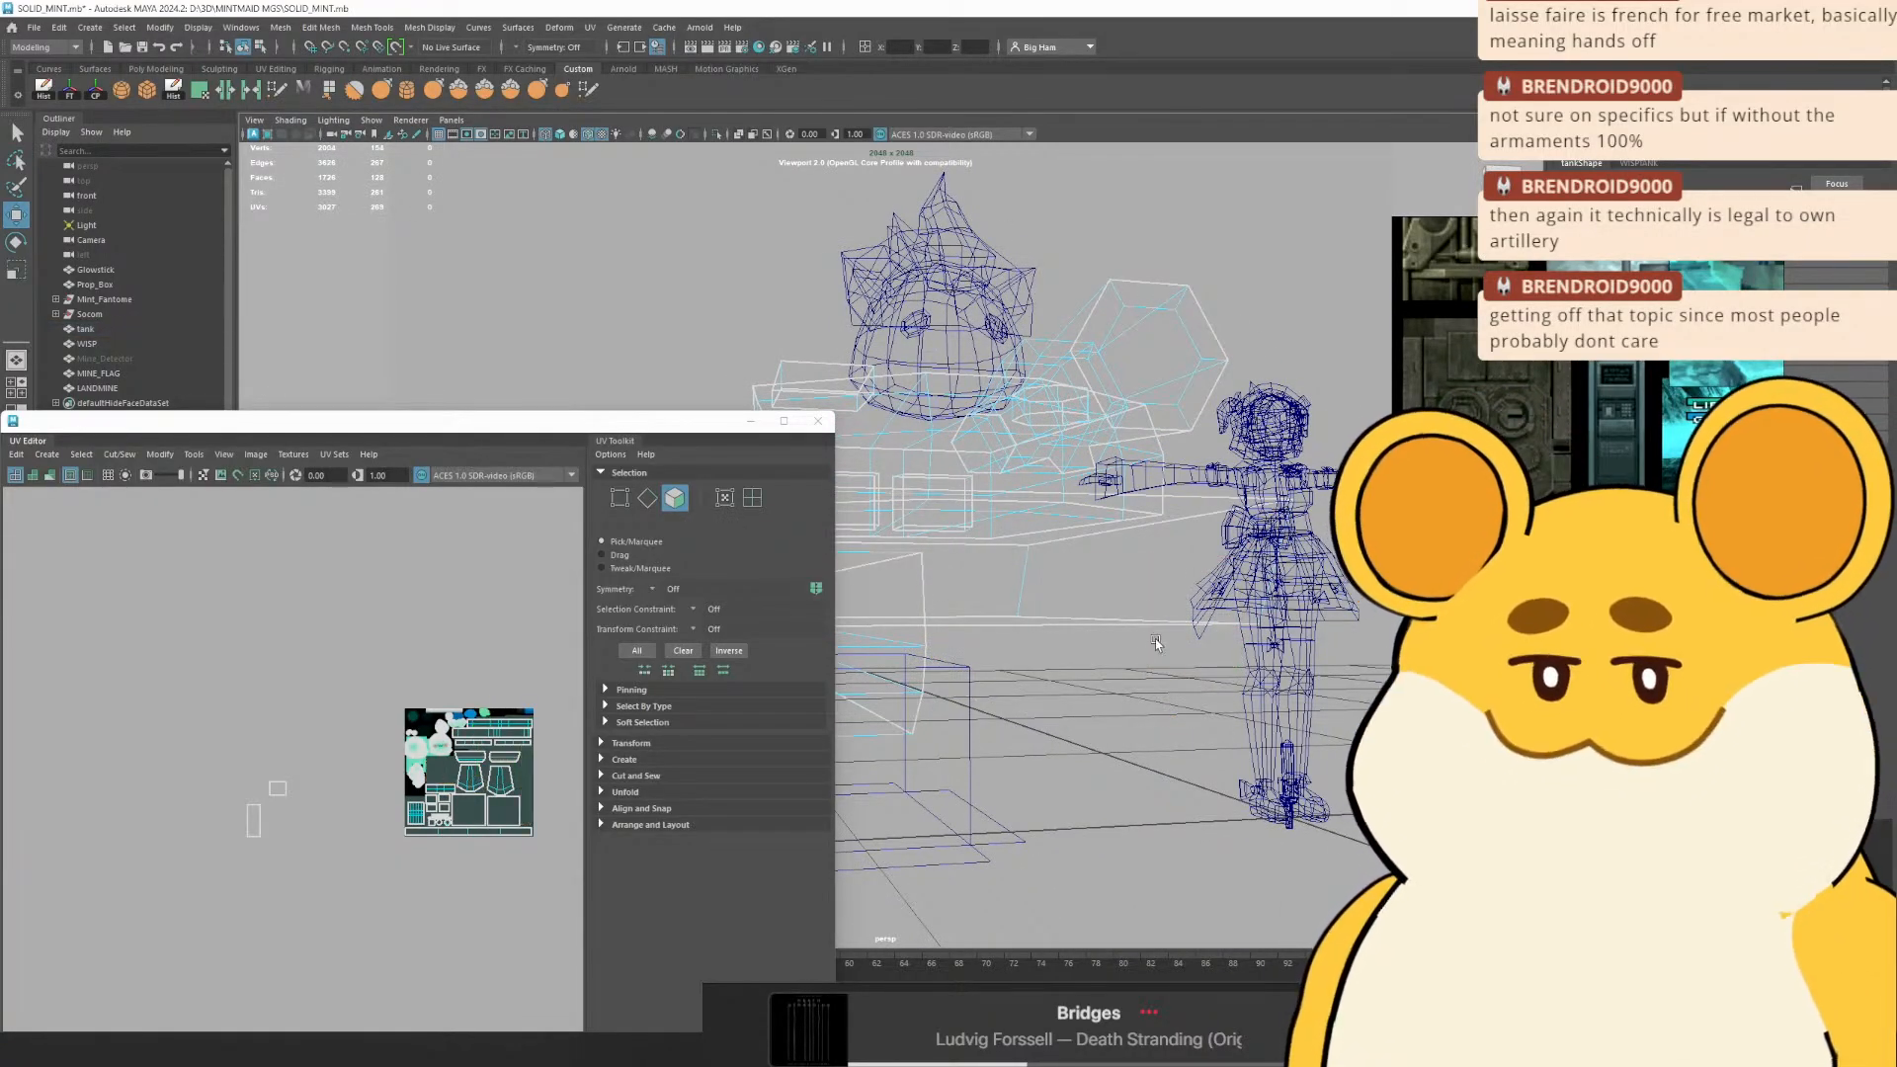
key("ctrl+z")
Repeat the deletion test on the tank from another angle, undo it, and return to face selection
right_click(1006, 476)
left_click(1076, 446)
left_click_drag(992, 452, 956, 405, "alt")
key("Delete")
key("ctrl+z")
right_click(950, 395)
left_click(950, 440)
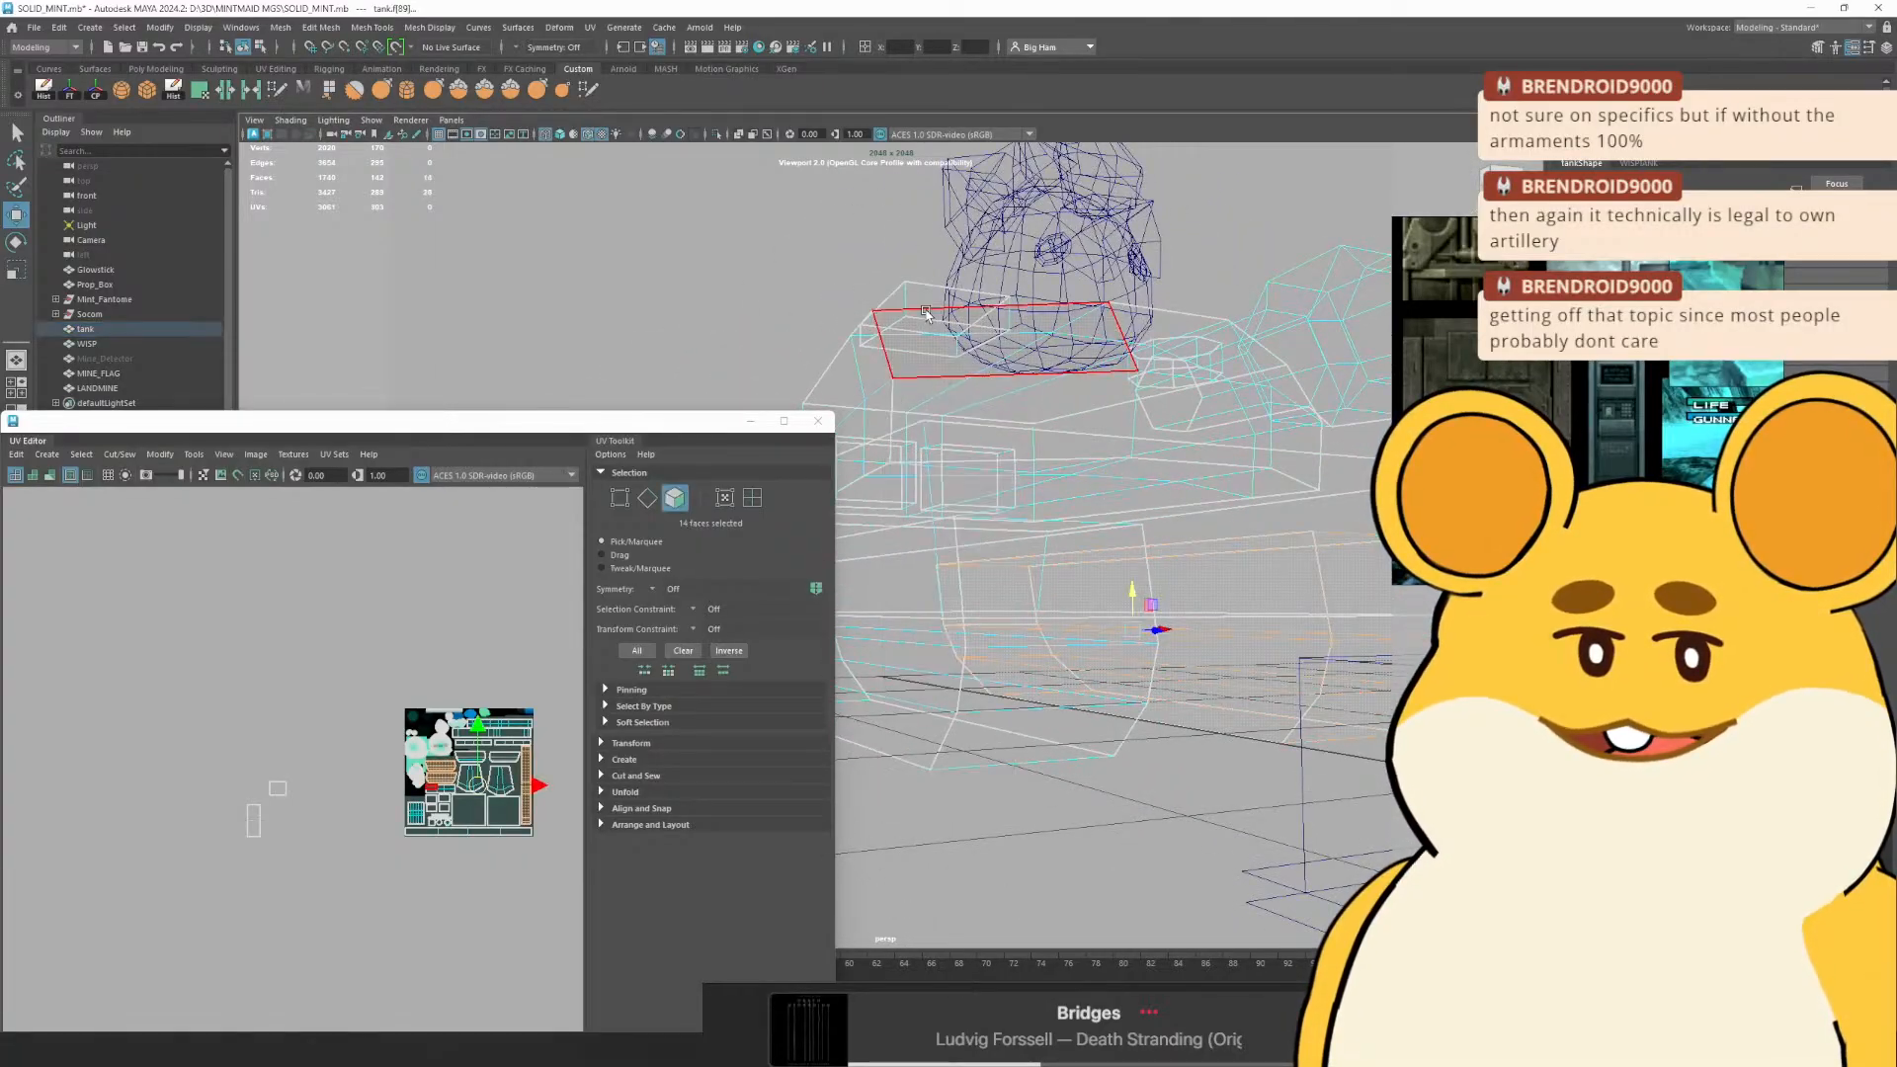
Select the turret's raised parts, the rear boxes and the hull shell by shell to compare each with the UV layout
double_click(946, 304)
left_click_drag(948, 297, 1135, 338, "alt")
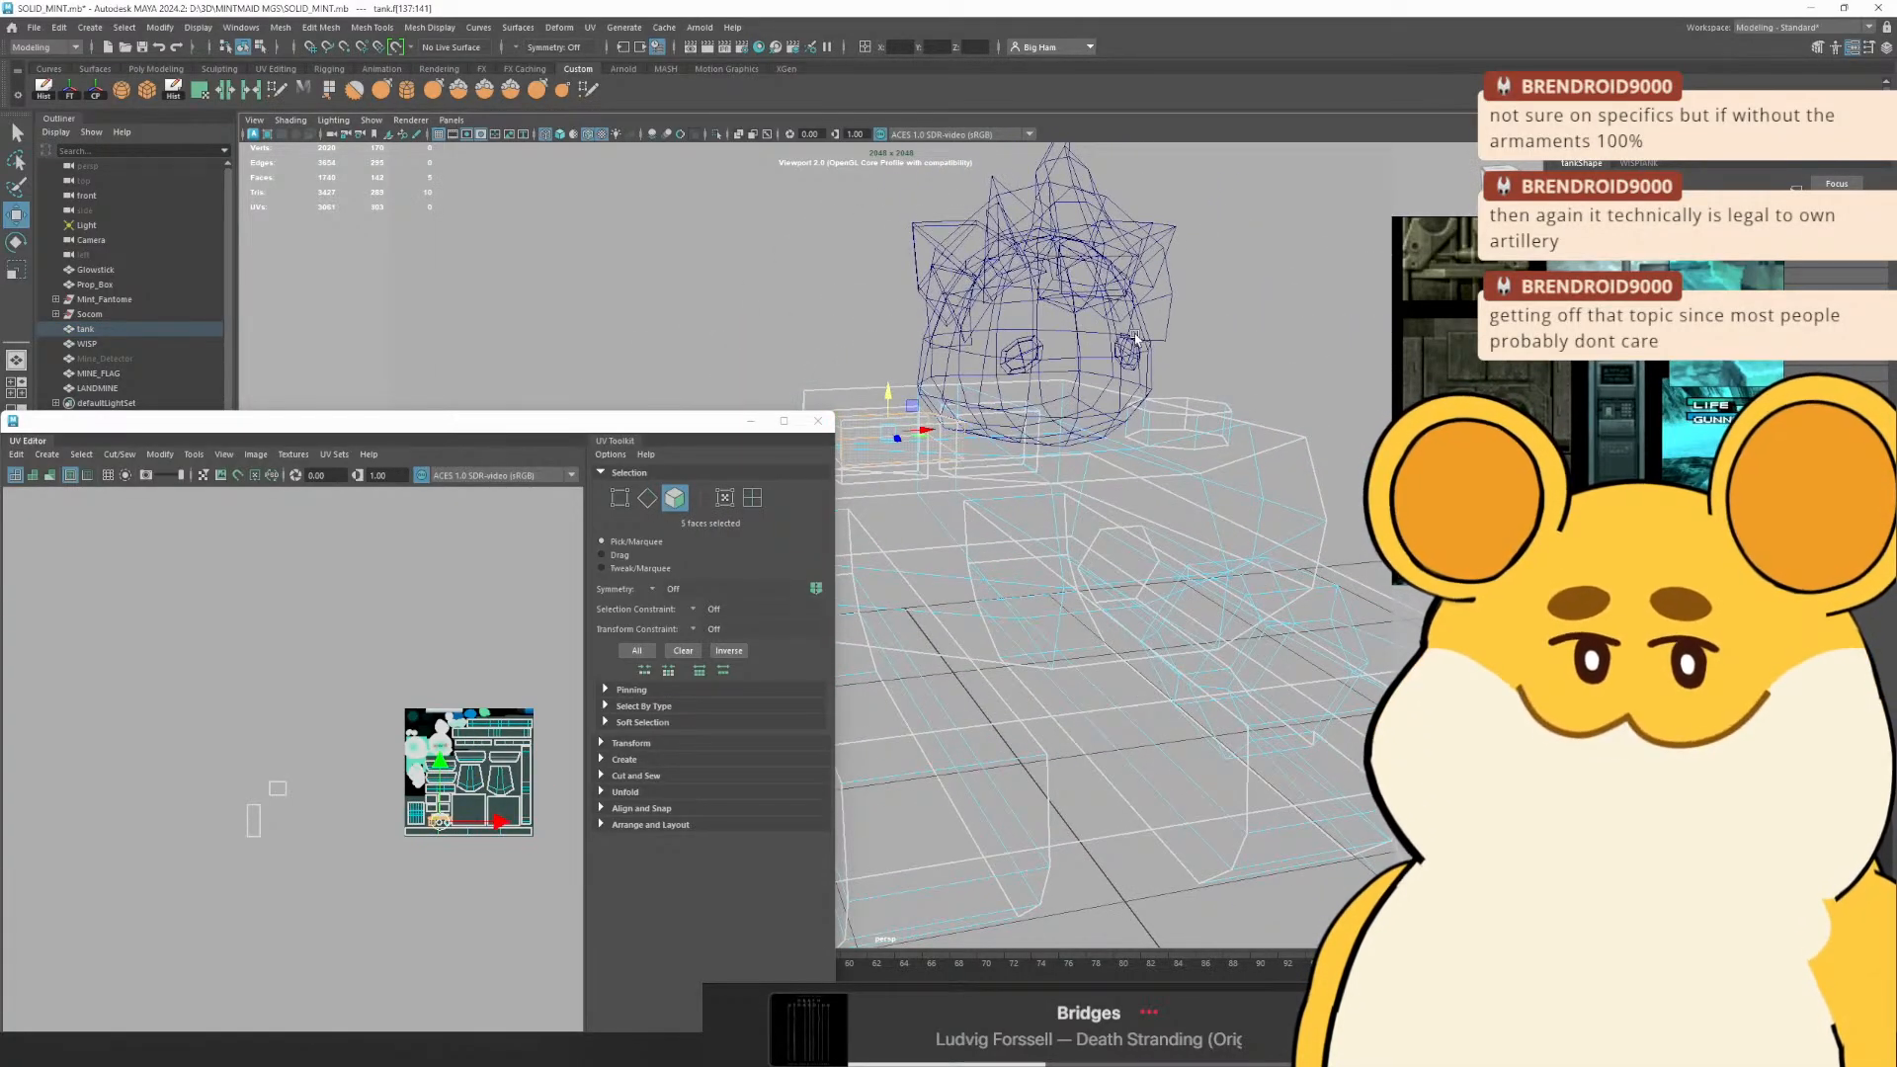
double_click(1192, 419)
left_click_drag(1174, 592, 1193, 449, "alt")
double_click(1210, 491)
double_click(1193, 448)
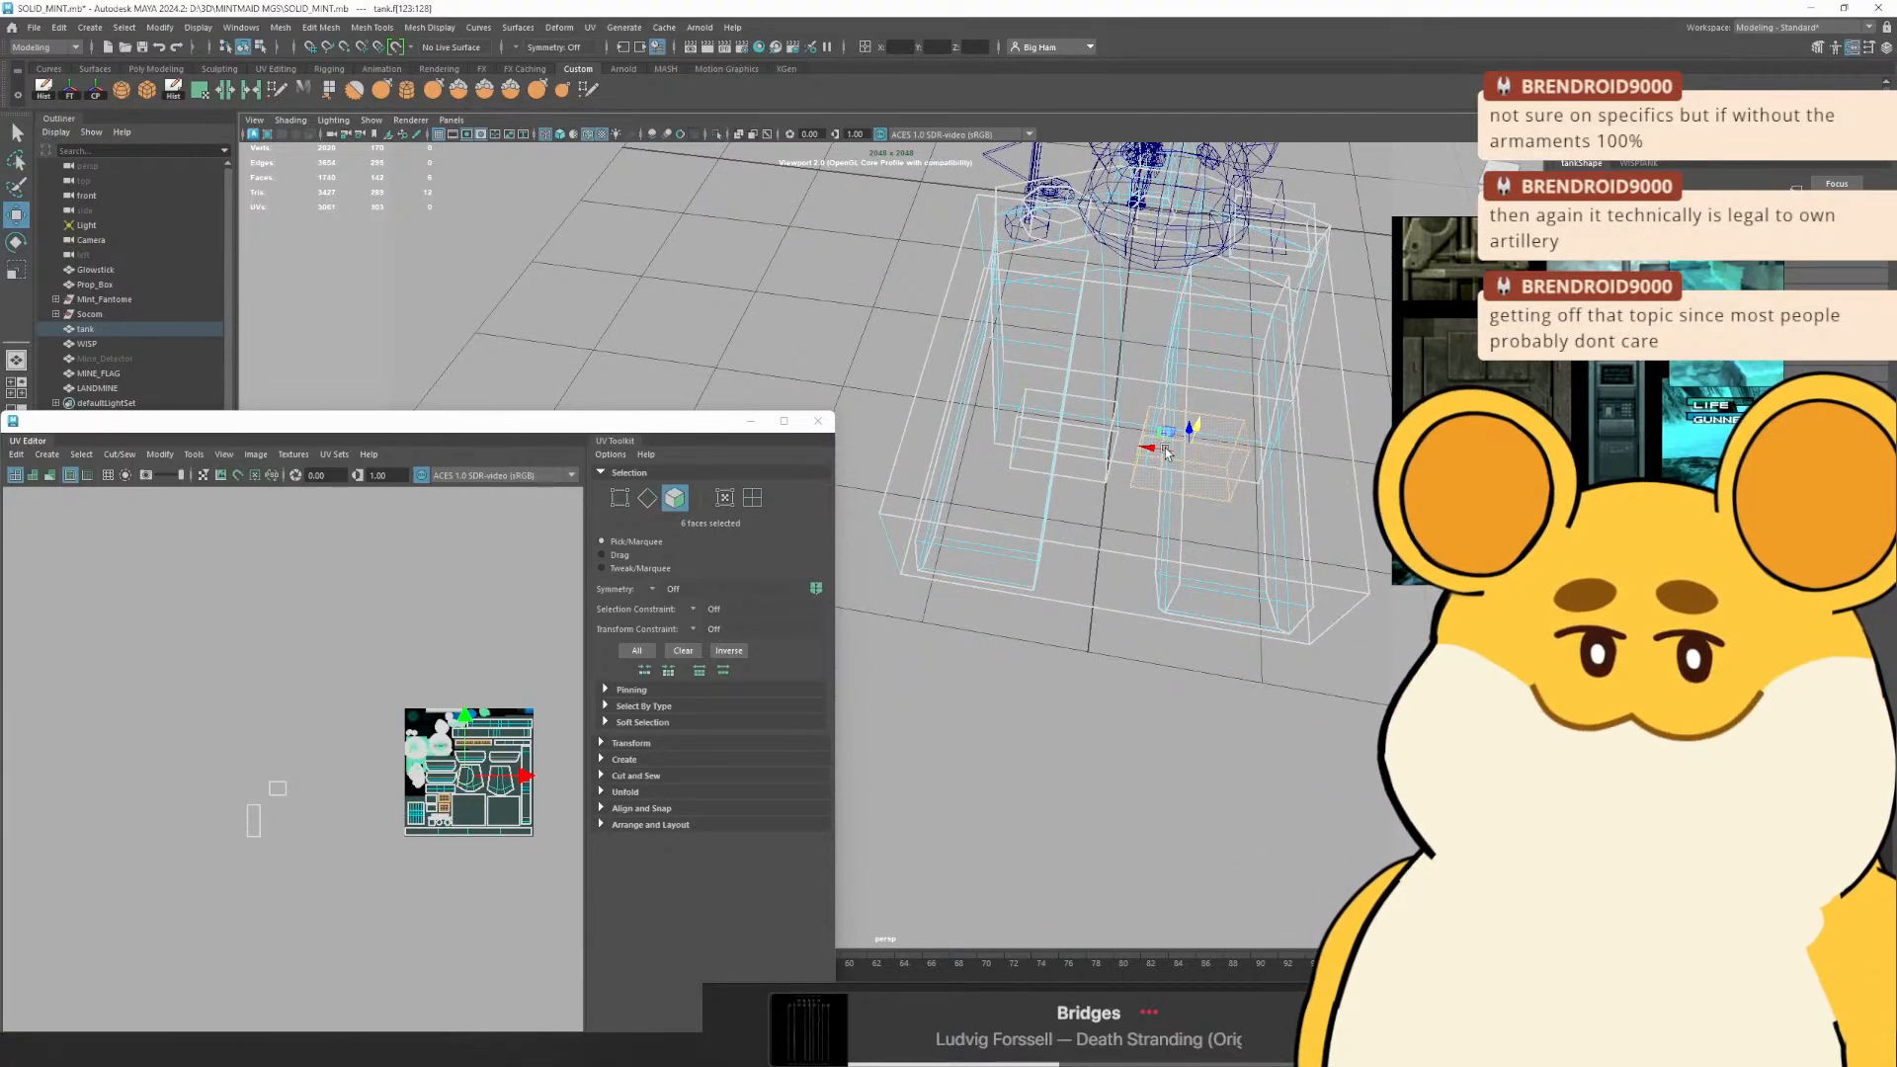
double_click(1042, 457)
left_click_drag(1063, 406, 1080, 554, "alt")
double_click(1080, 554)
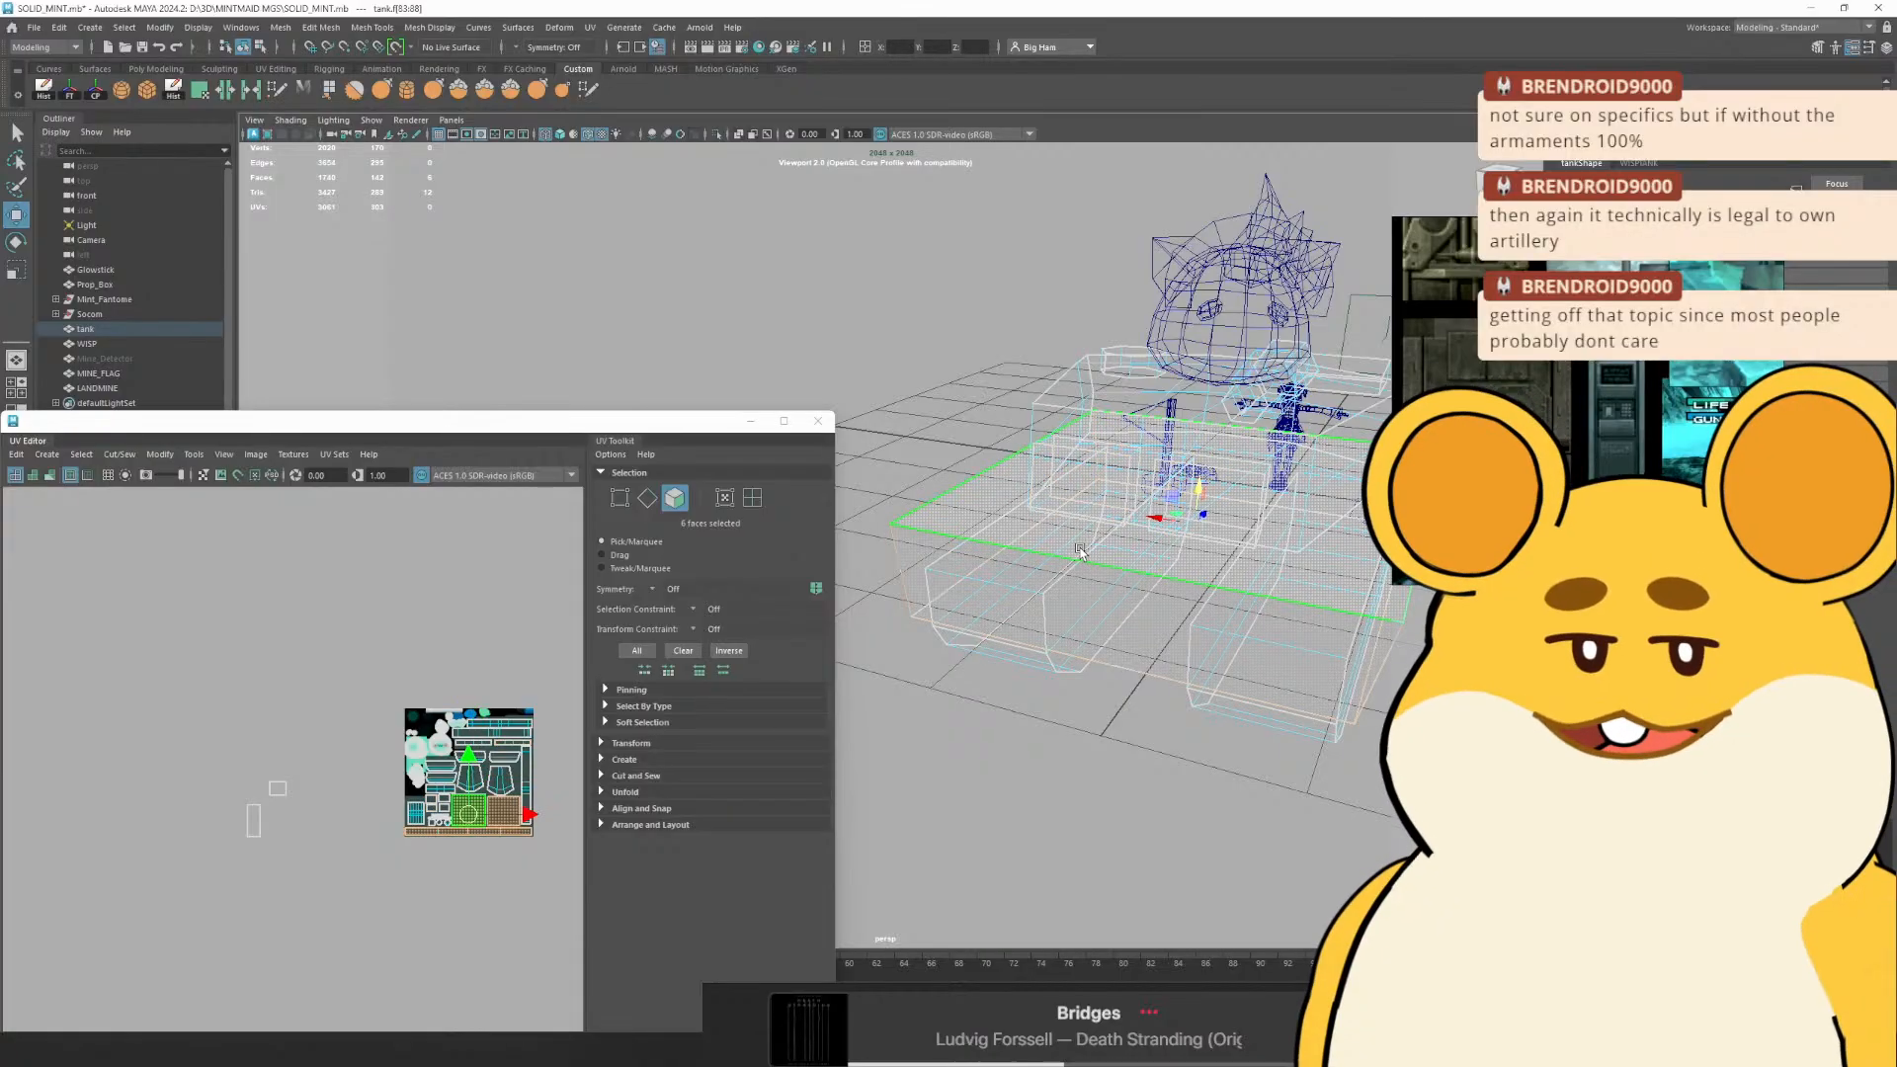
Marquee-select the tank's faces in the viewport to check which UV shells they cover
scroll(1028, 597, "down", 3)
left_click_drag(863, 252, 1383, 692)
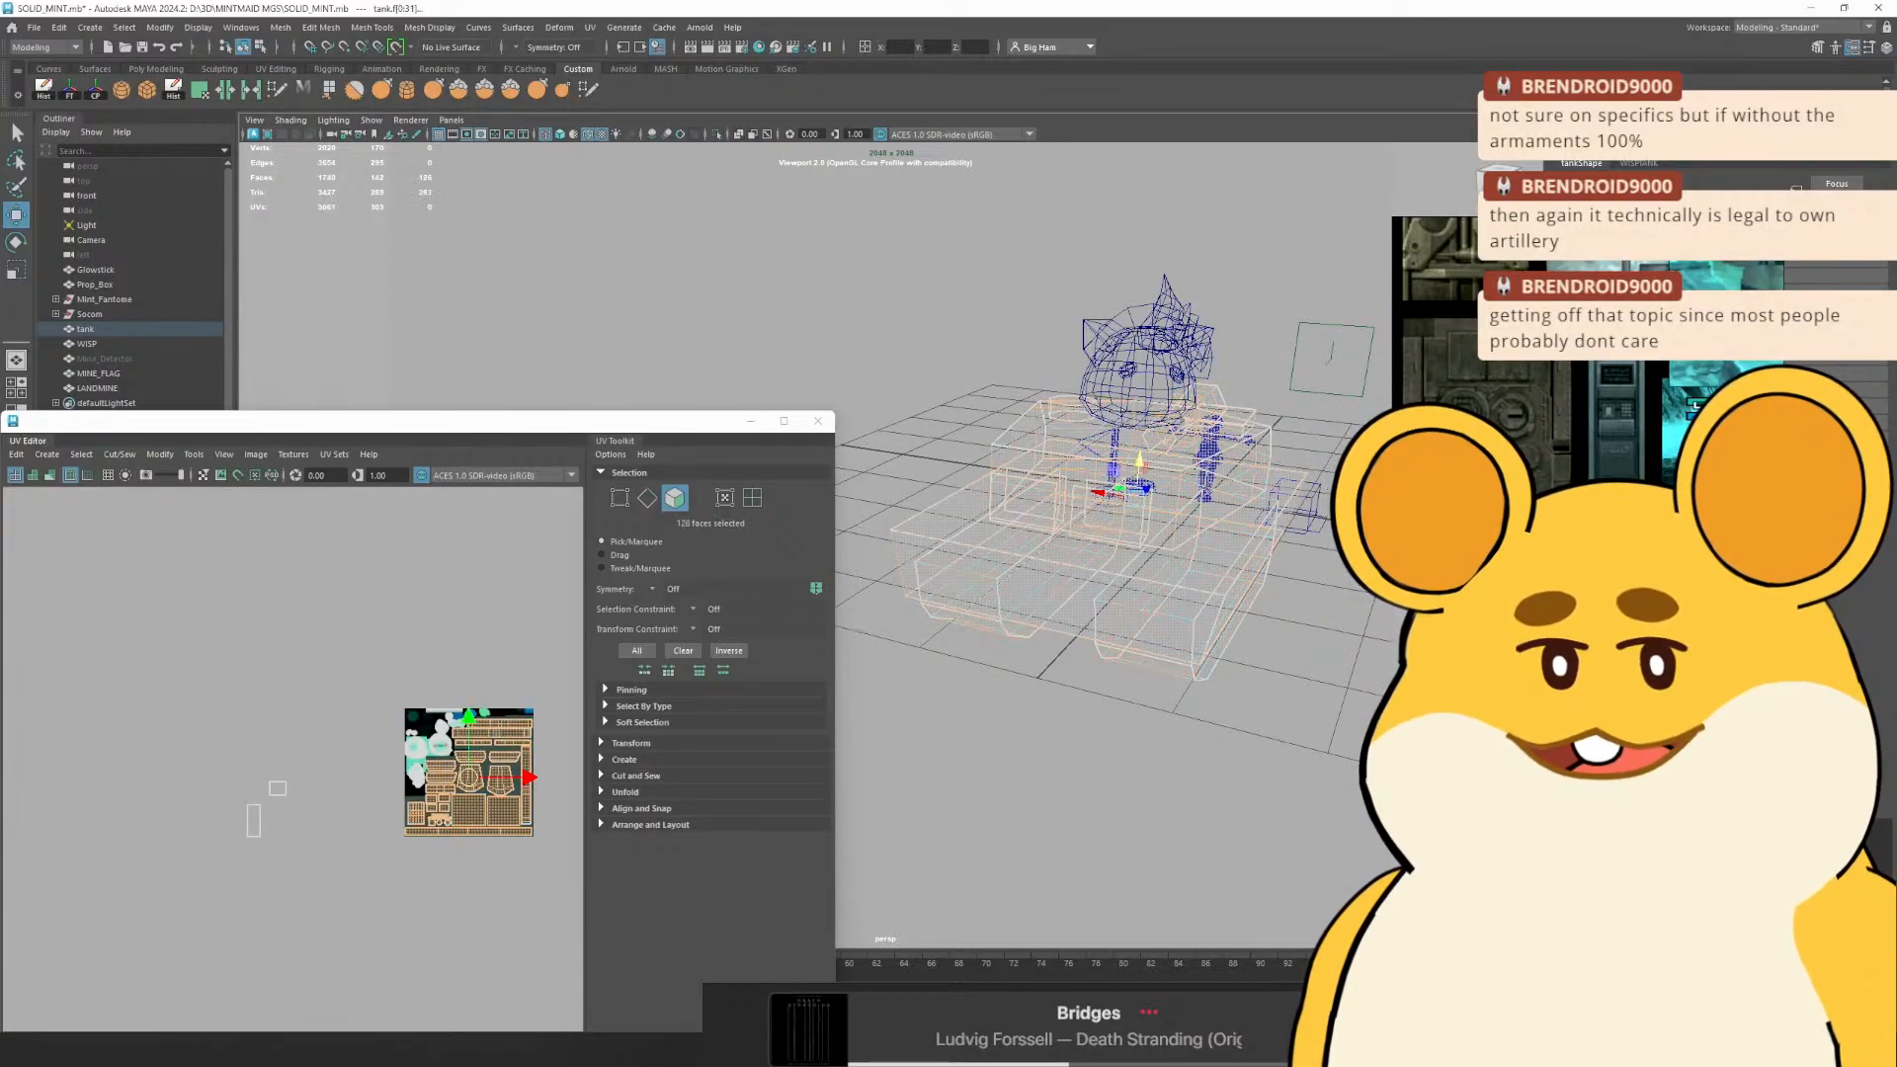
left_click_drag(1217, 572, 1274, 558, "alt")
scroll(1274, 558, "up", 4)
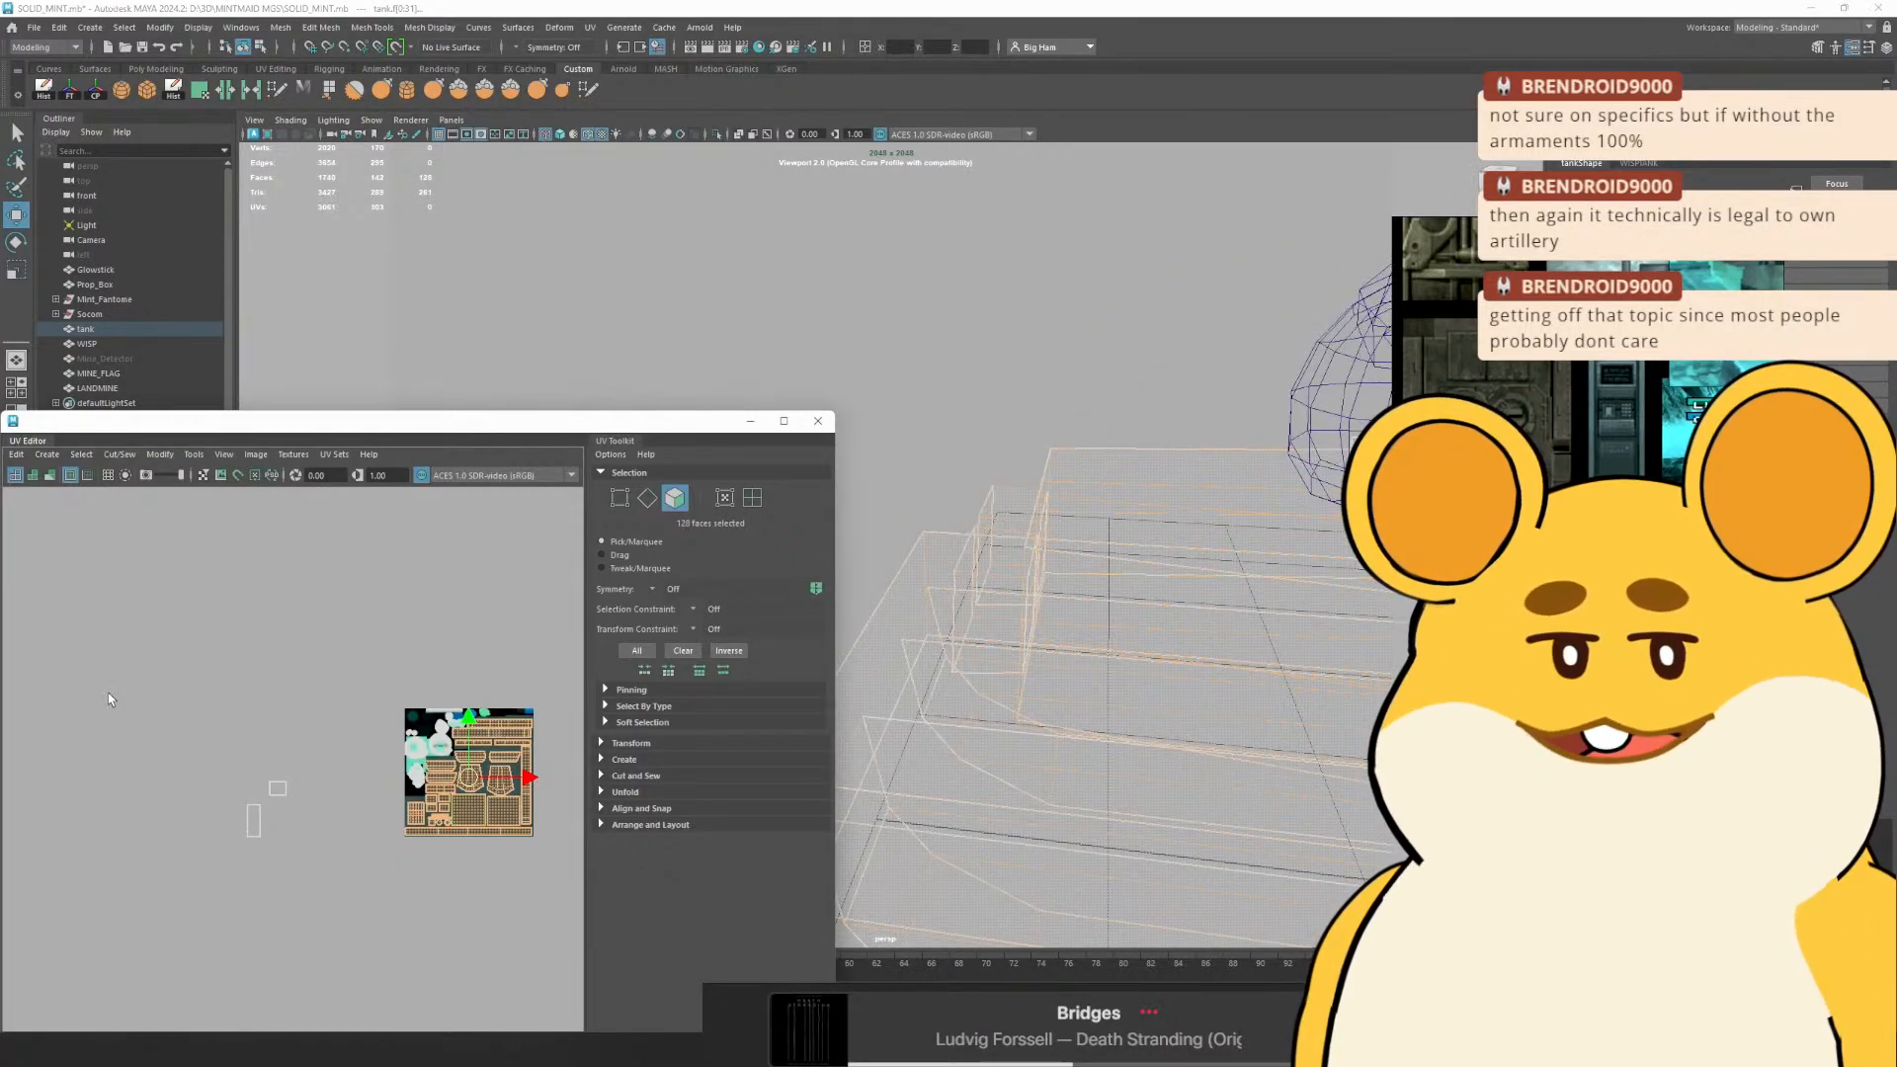
Check the stray UV shells in UV selection mode, and reselect the whole tank as an object
left_click(251, 798)
right_click(251, 798)
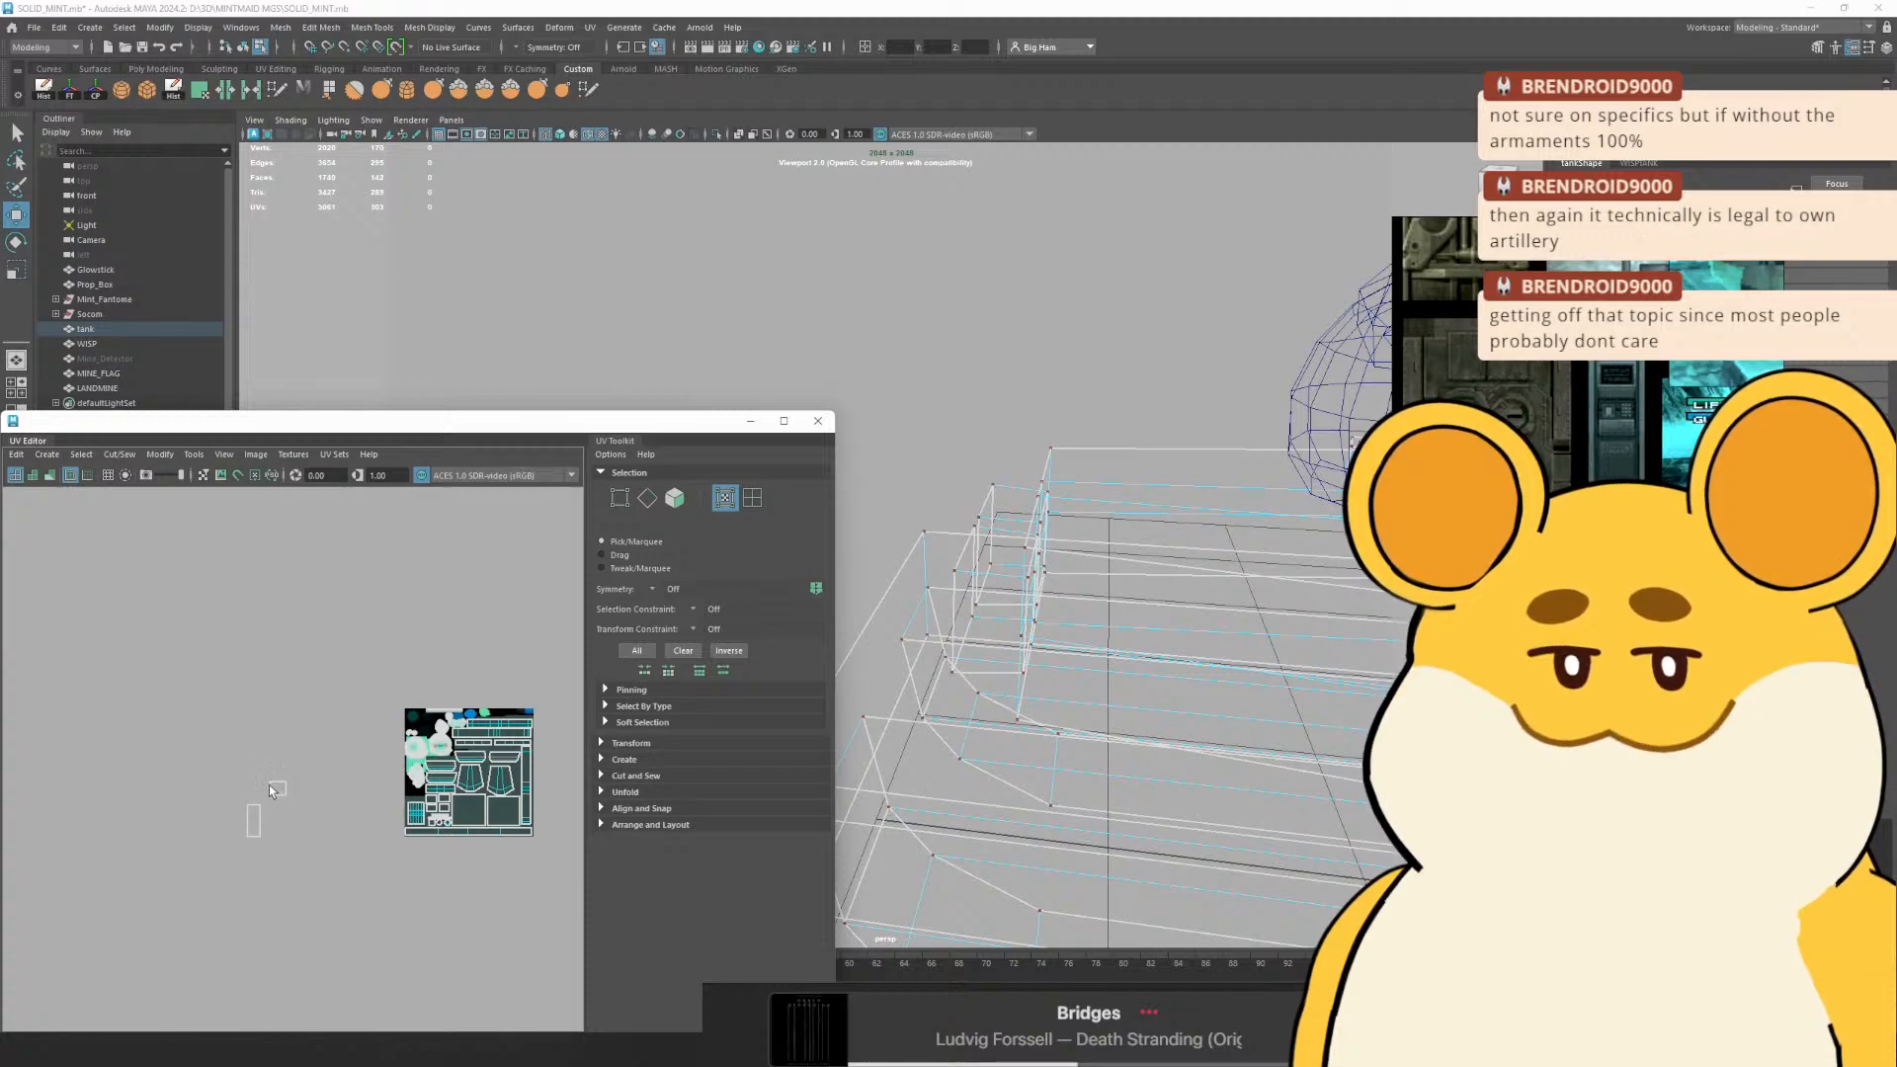
left_click_drag(369, 421, 381, 194)
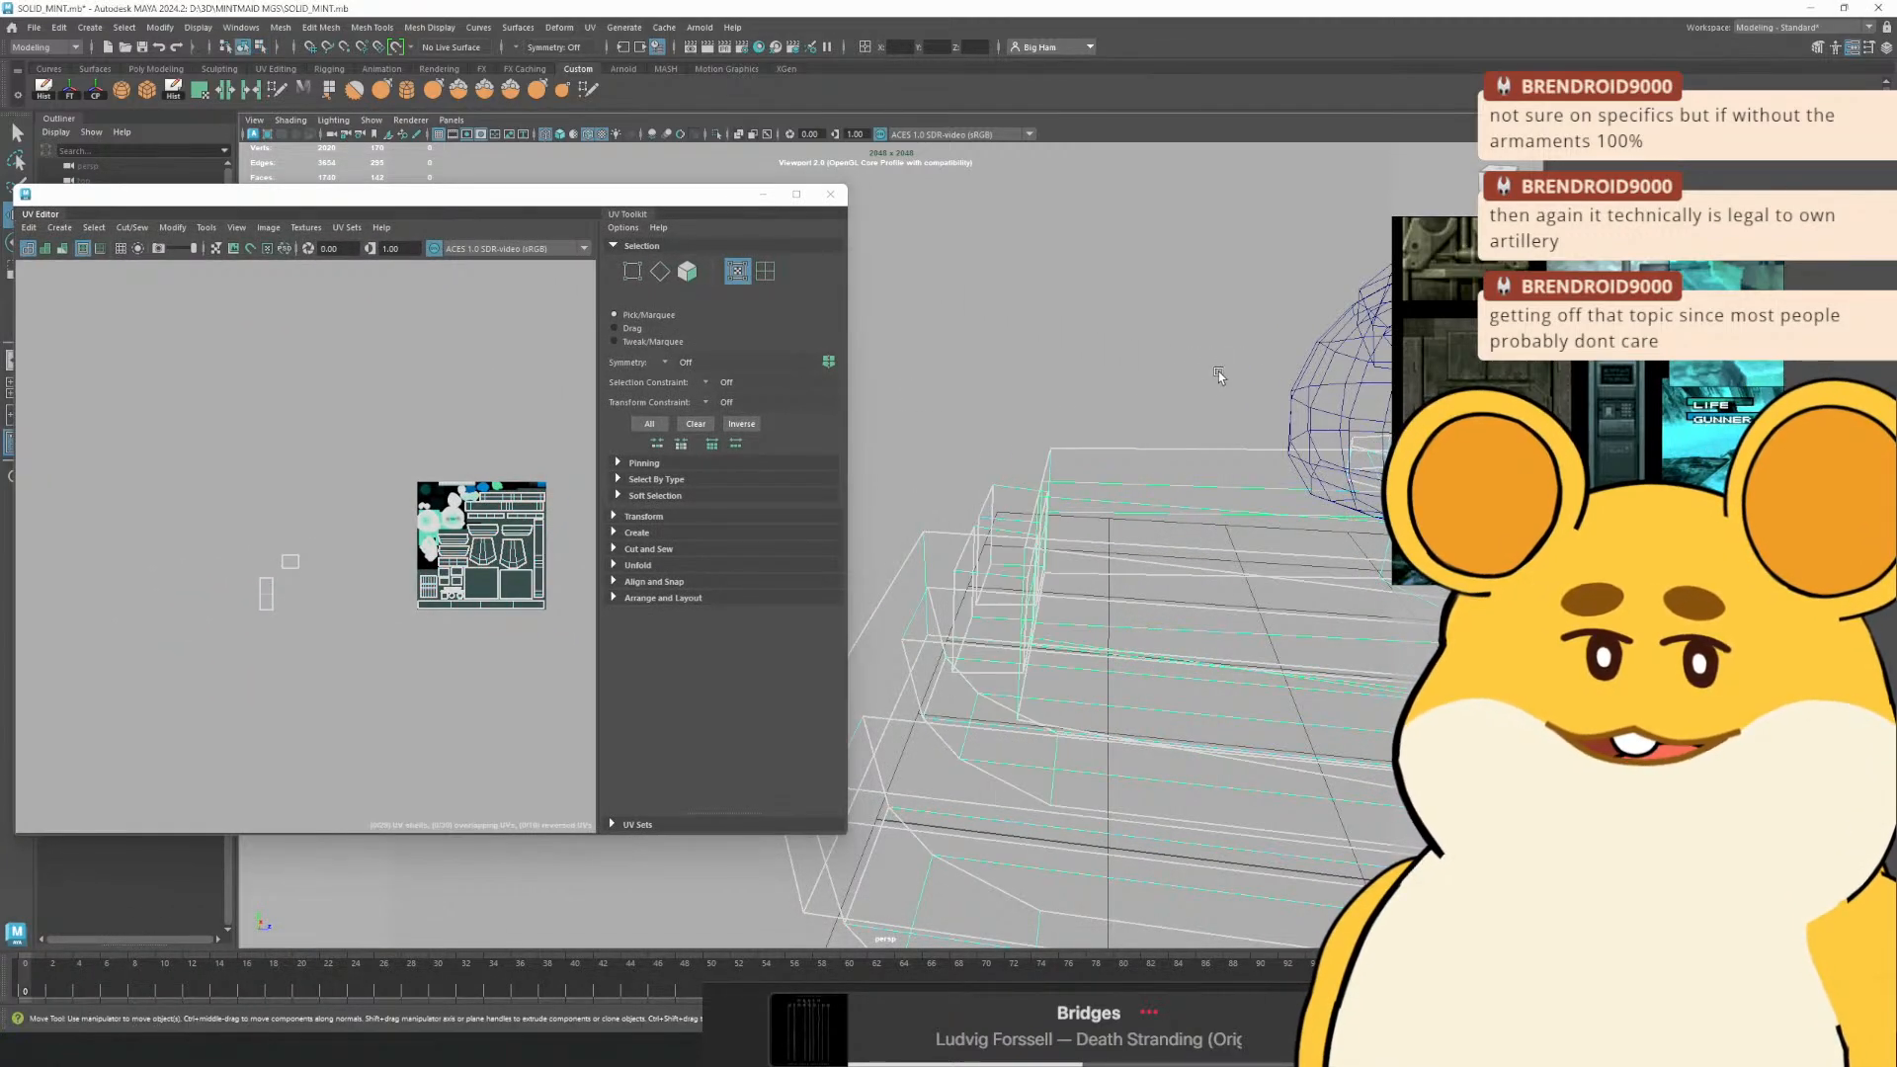
scroll(1218, 374, "down", 5)
left_click(1062, 491)
left_click(926, 570)
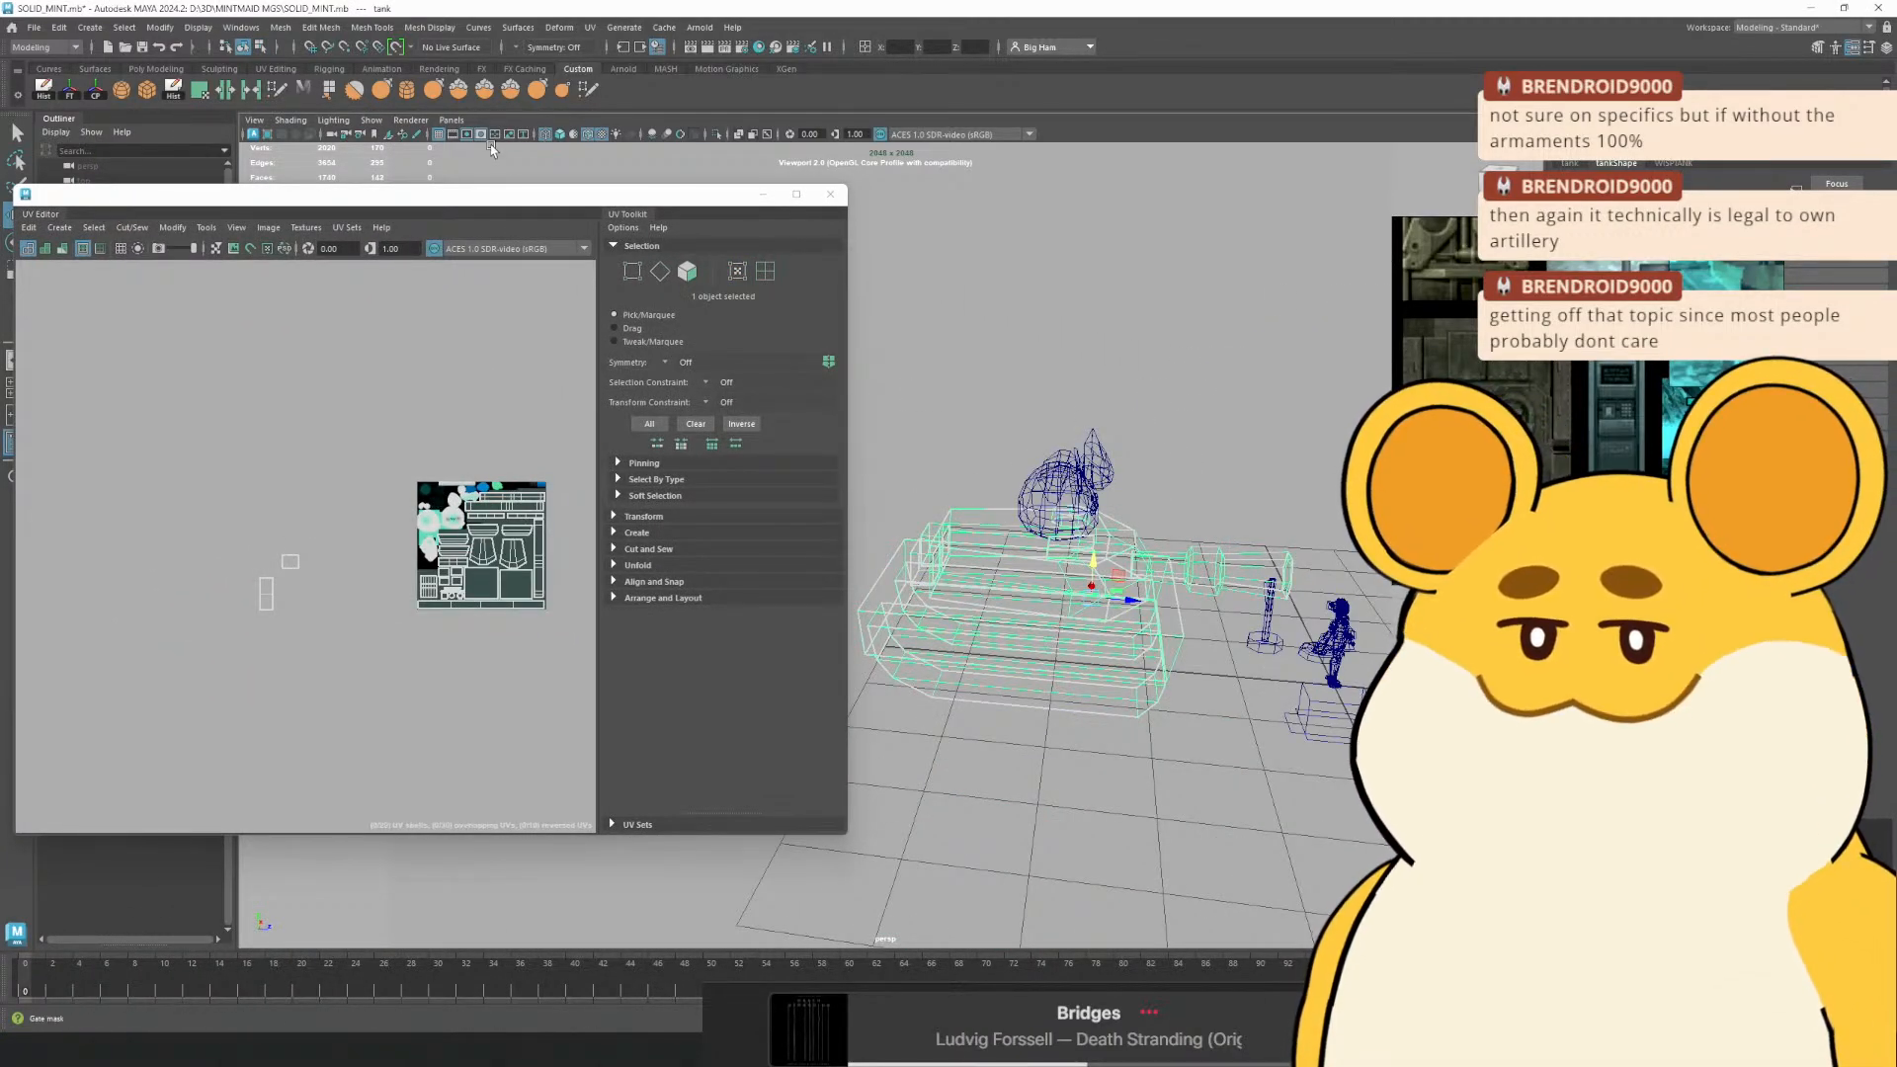
Try a planar projection of the whole tank along the Z axis, fitted to the bounding box, and undo it
left_click(200, 90)
left_click(585, 633)
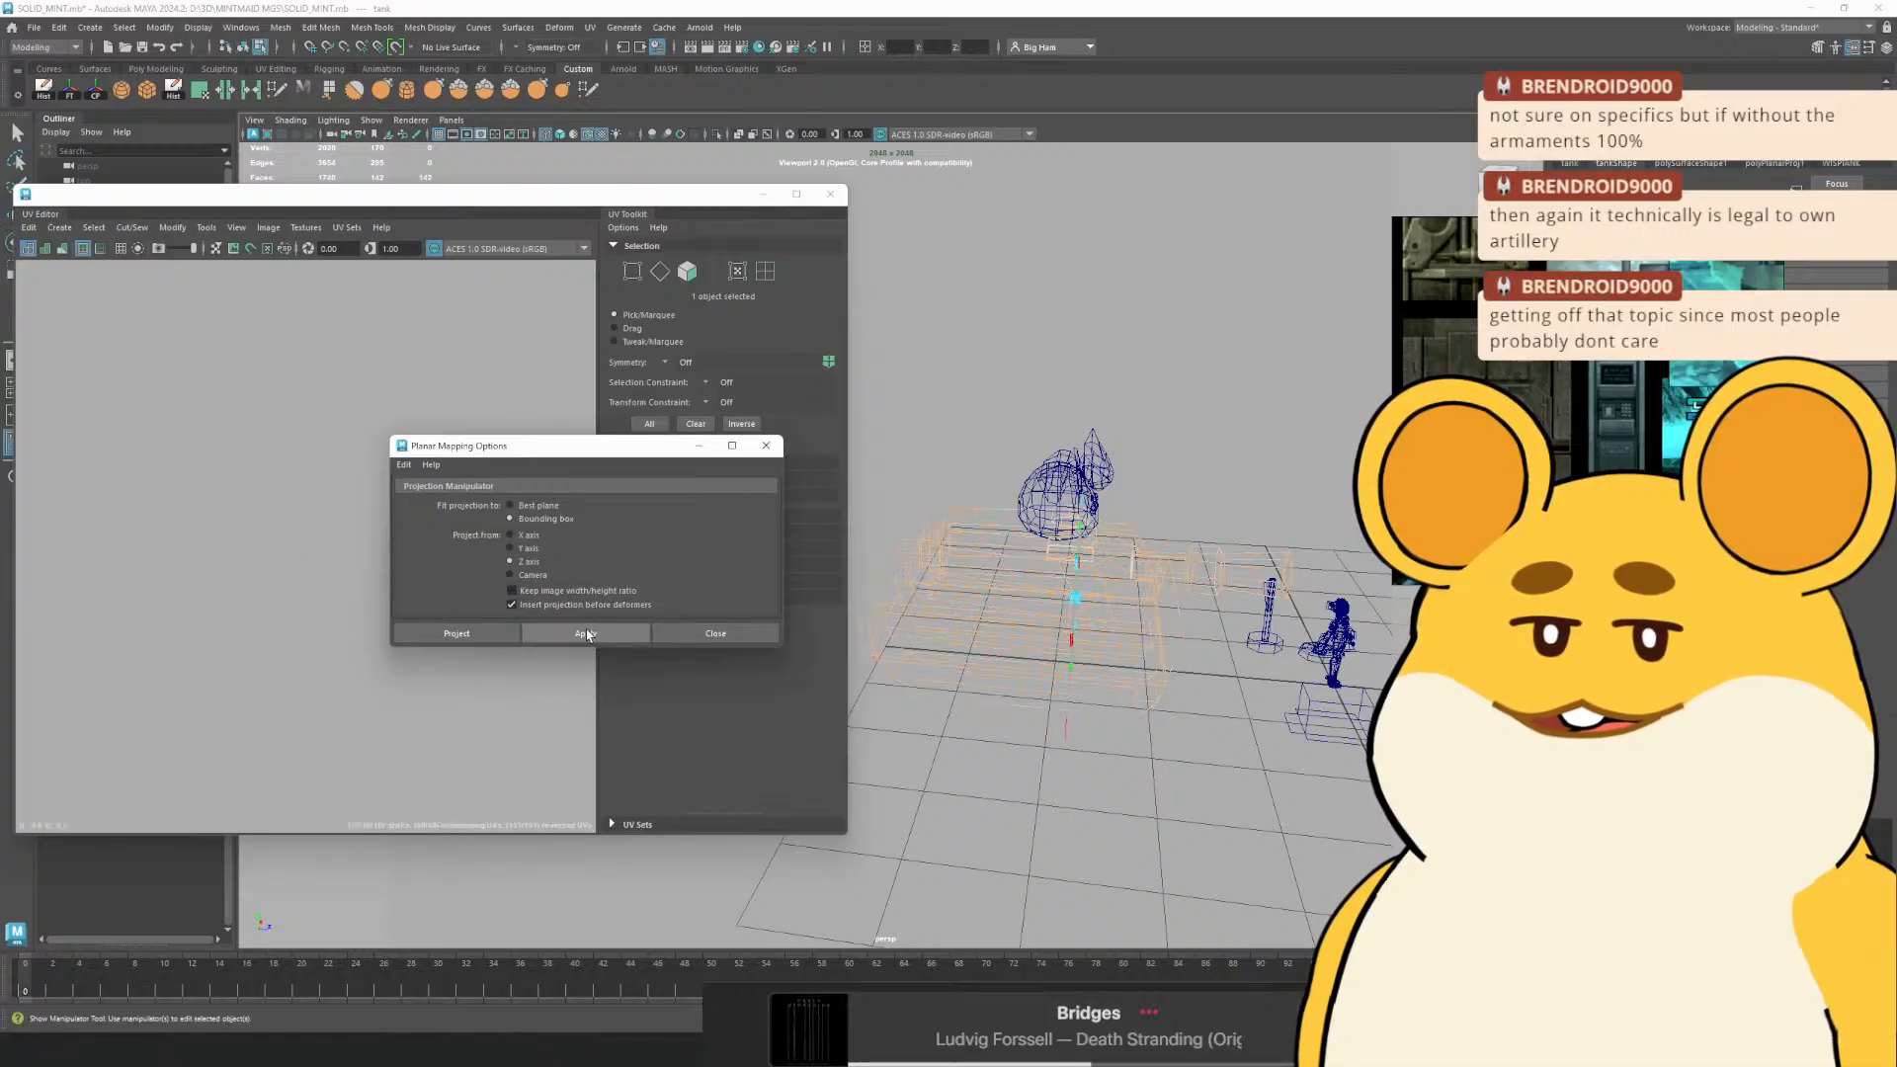
left_click_drag(427, 197, 563, 68)
left_click_drag(1274, 561, 1432, 583)
key("ctrl+z")
Try the bounding-box planar projection on only the tank hull's connected faces to test whether the stray UV shells belong to them
scroll(1176, 616, "up", 5)
key("w")
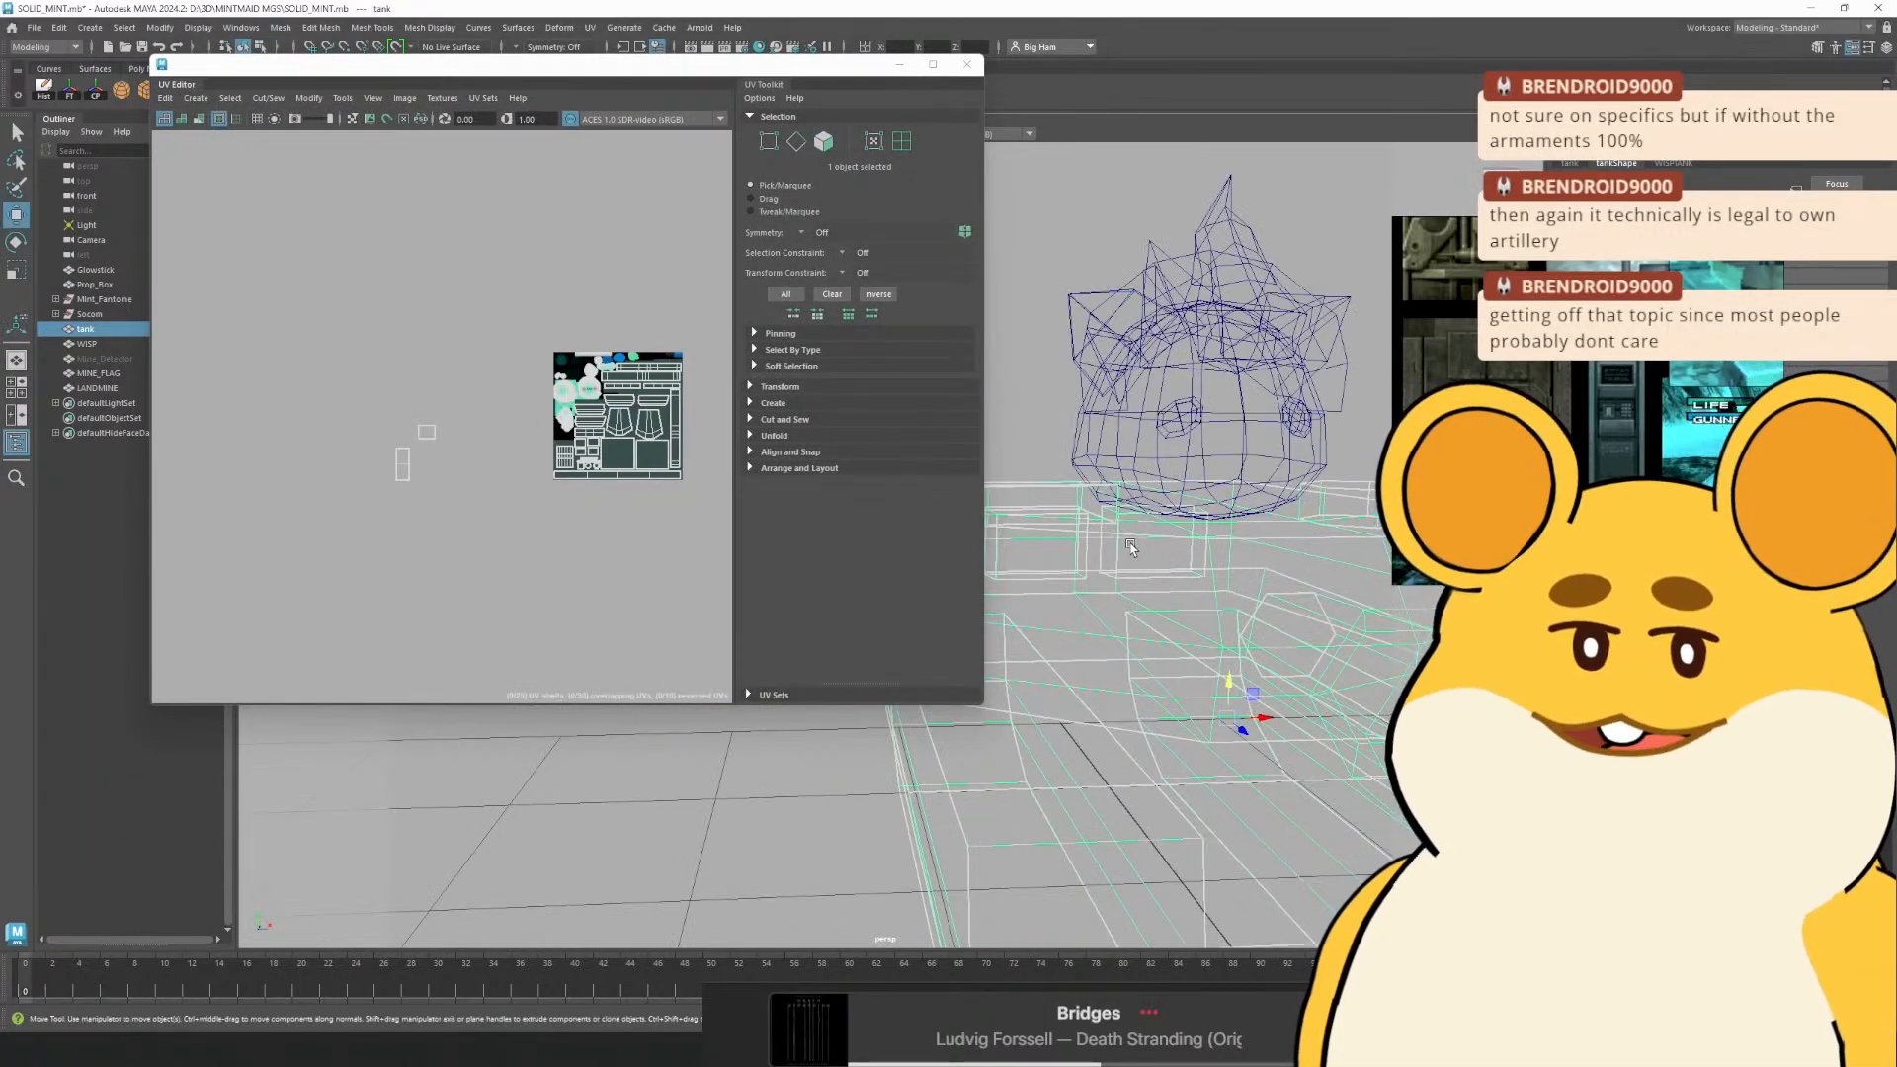
right_click(1125, 541)
left_click_drag(1138, 569, 1211, 598)
double_click(1207, 597)
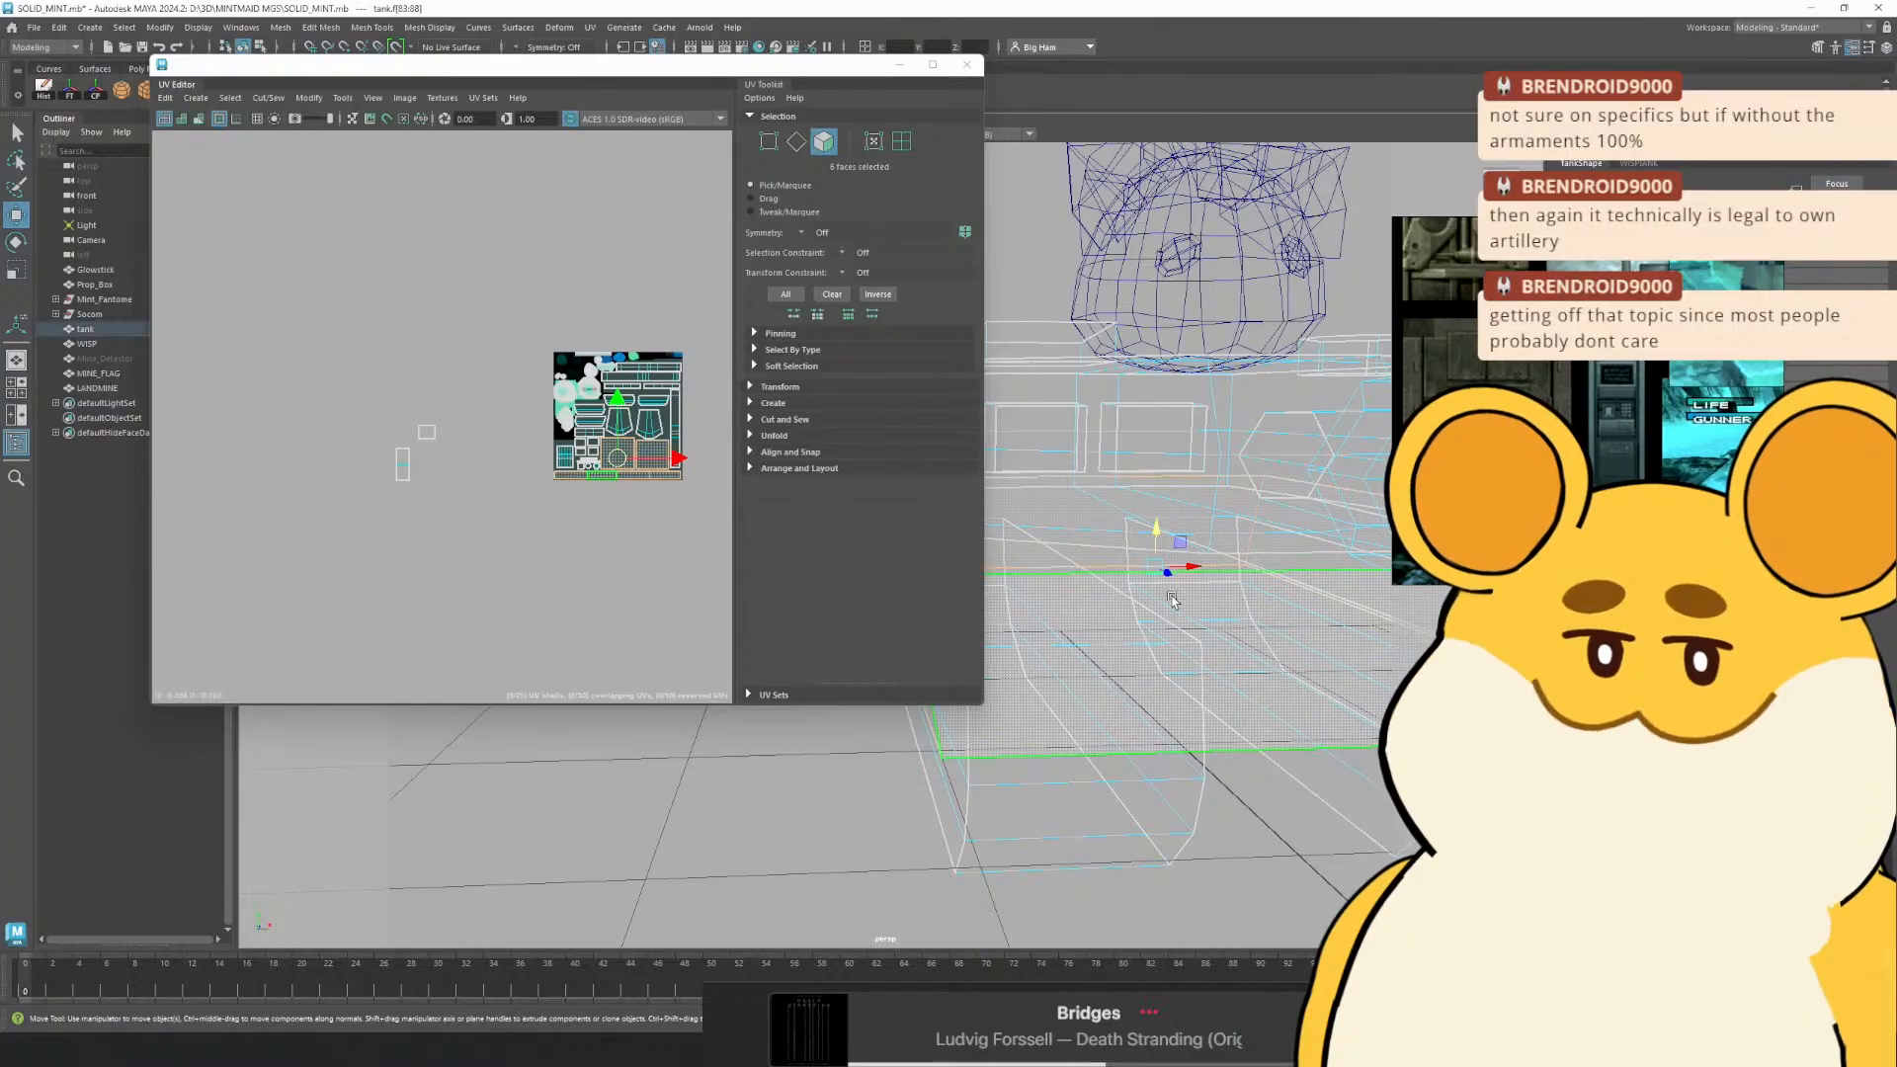
left_click_drag(250, 68, 183, 169)
left_click(199, 90)
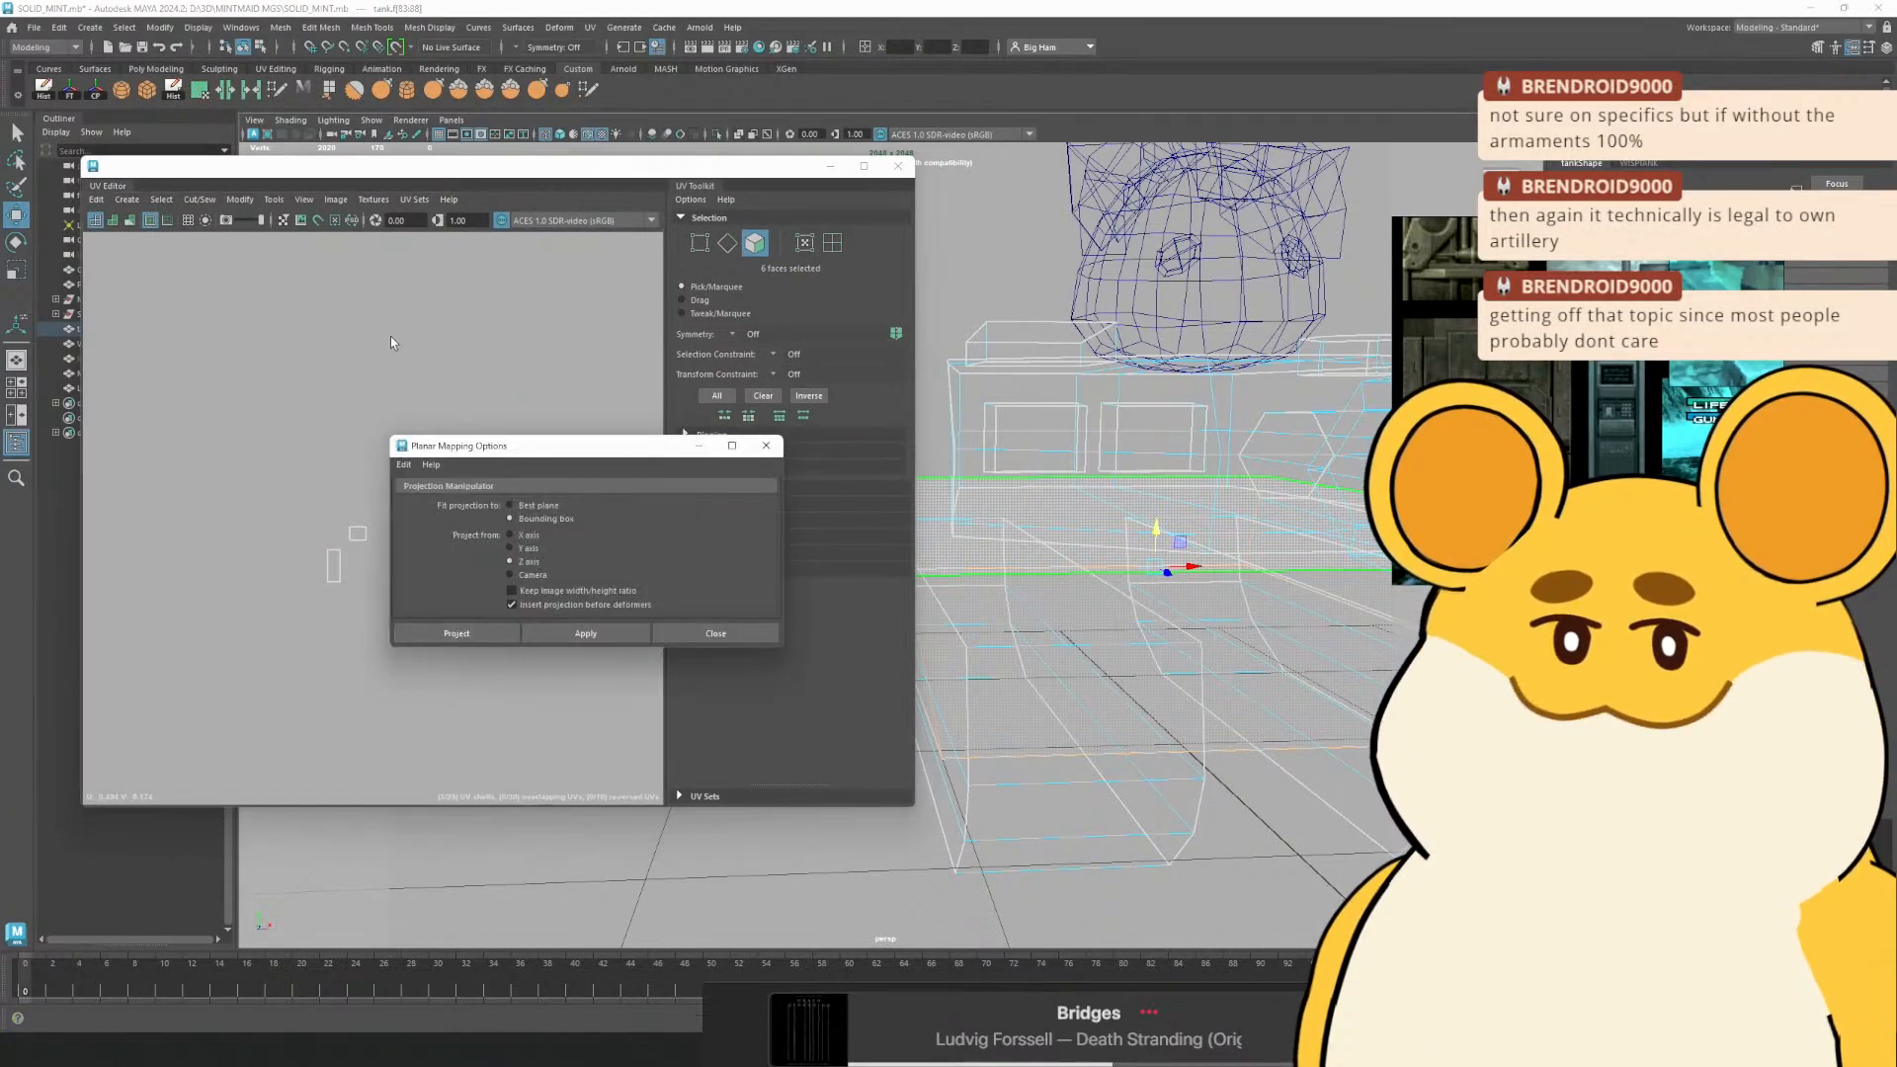
left_click(586, 633)
left_click_drag(759, 450, 762, 623)
left_click_drag(1254, 723, 1201, 618)
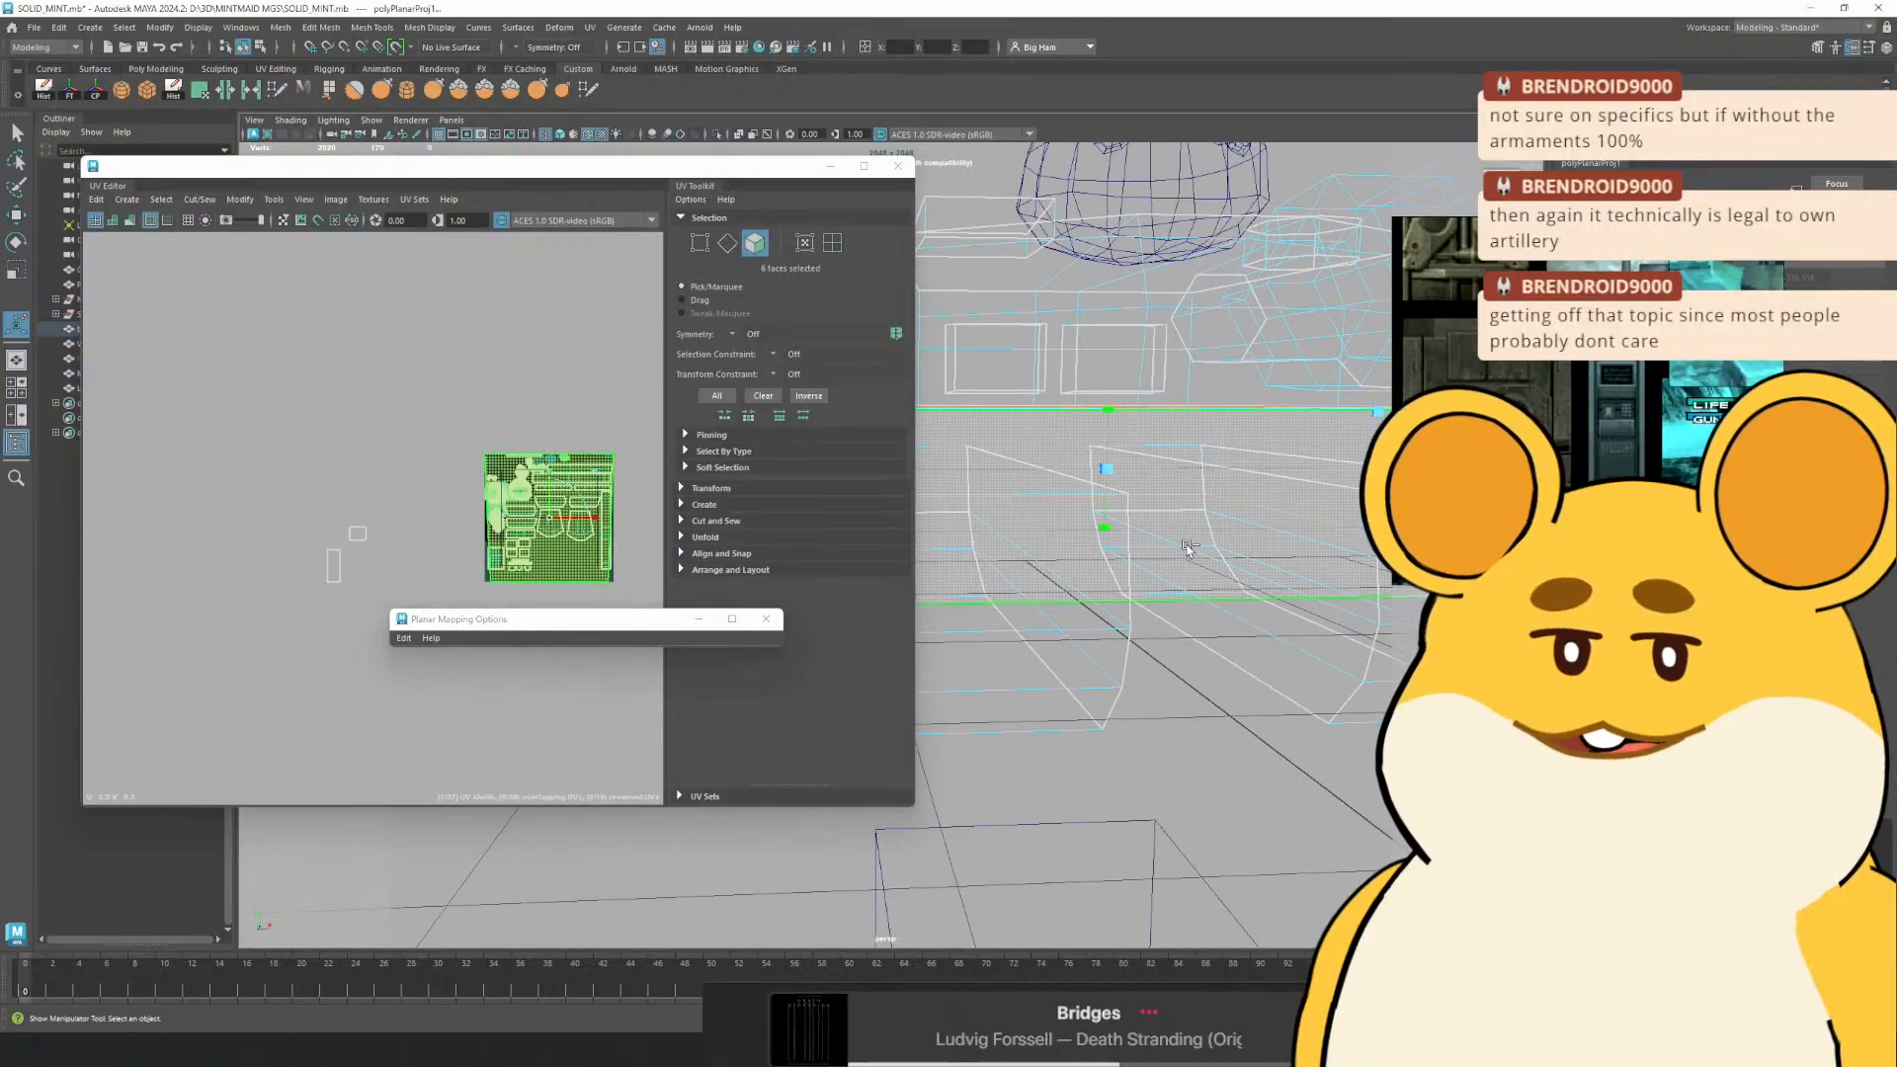
Try the planar projection on one track's faces and on the other's, undoing the result
left_click(1117, 632)
double_click(1118, 632)
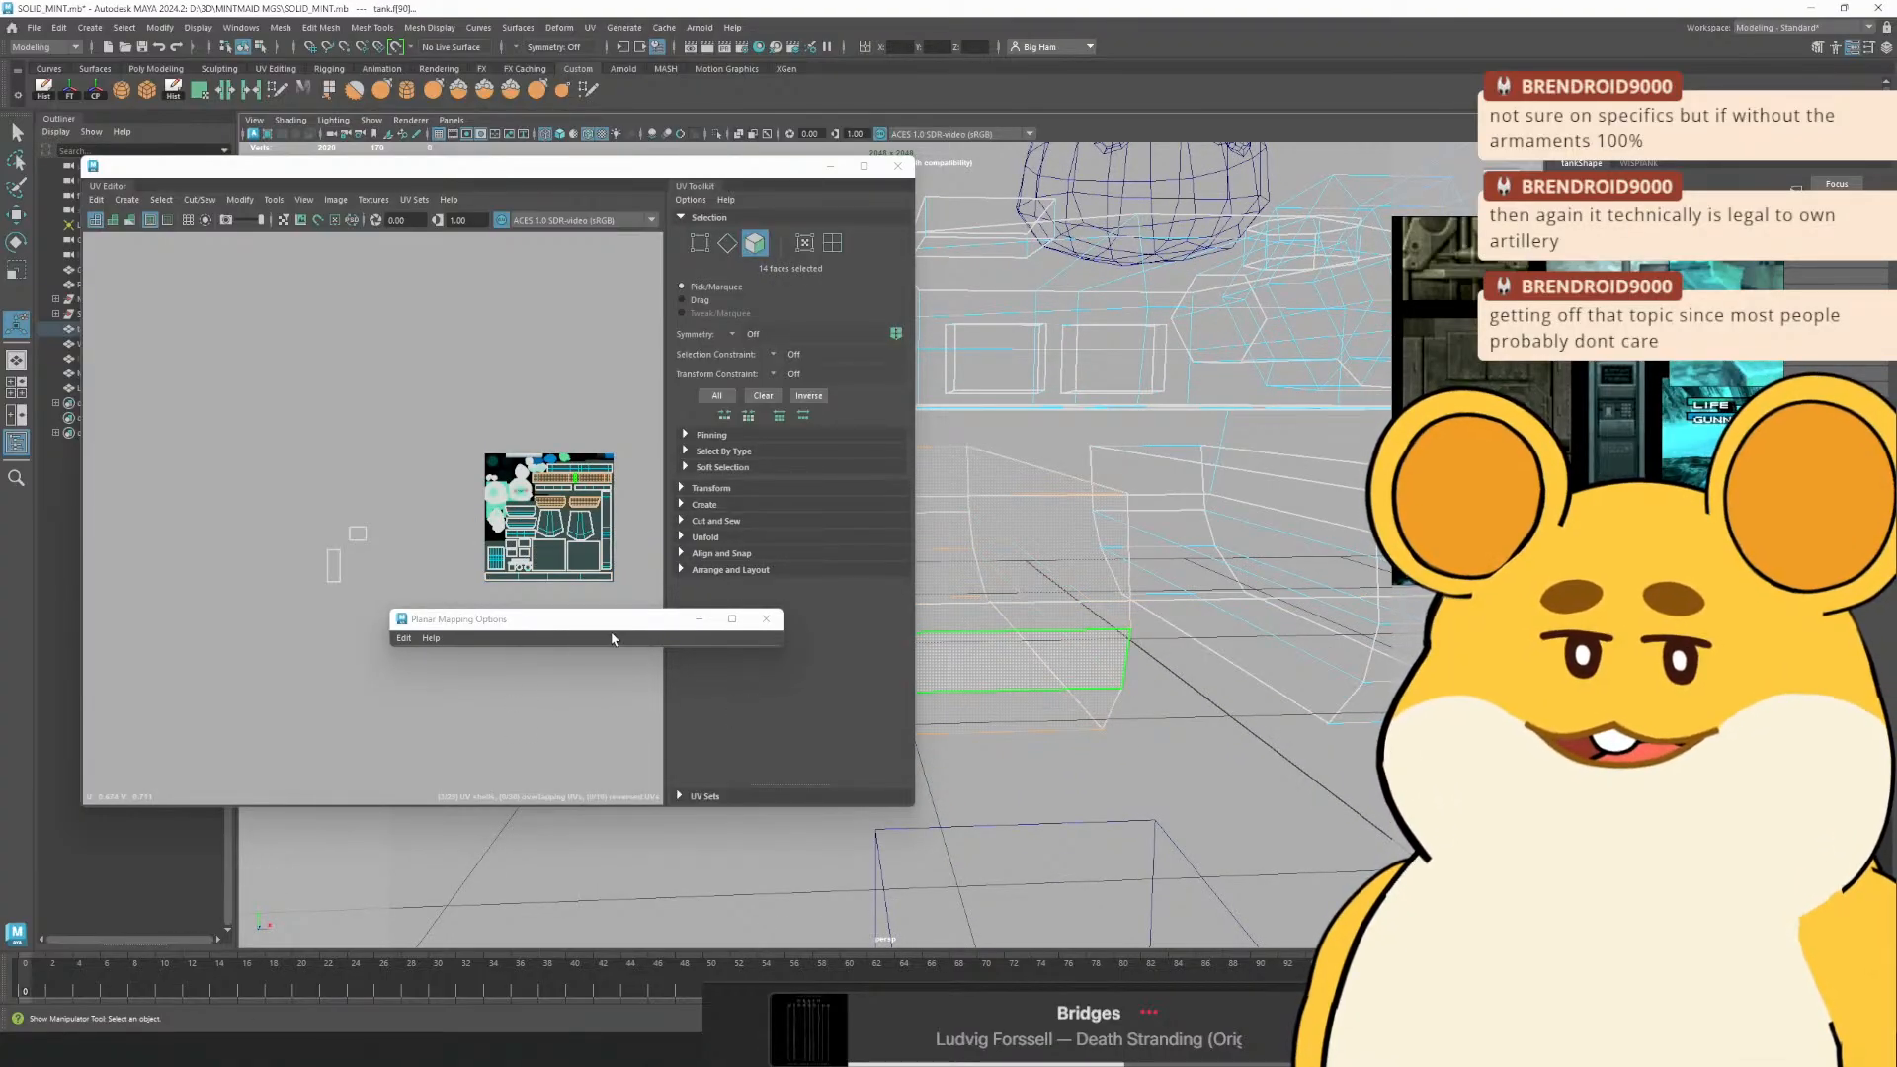
left_click_drag(796, 657, 775, 741)
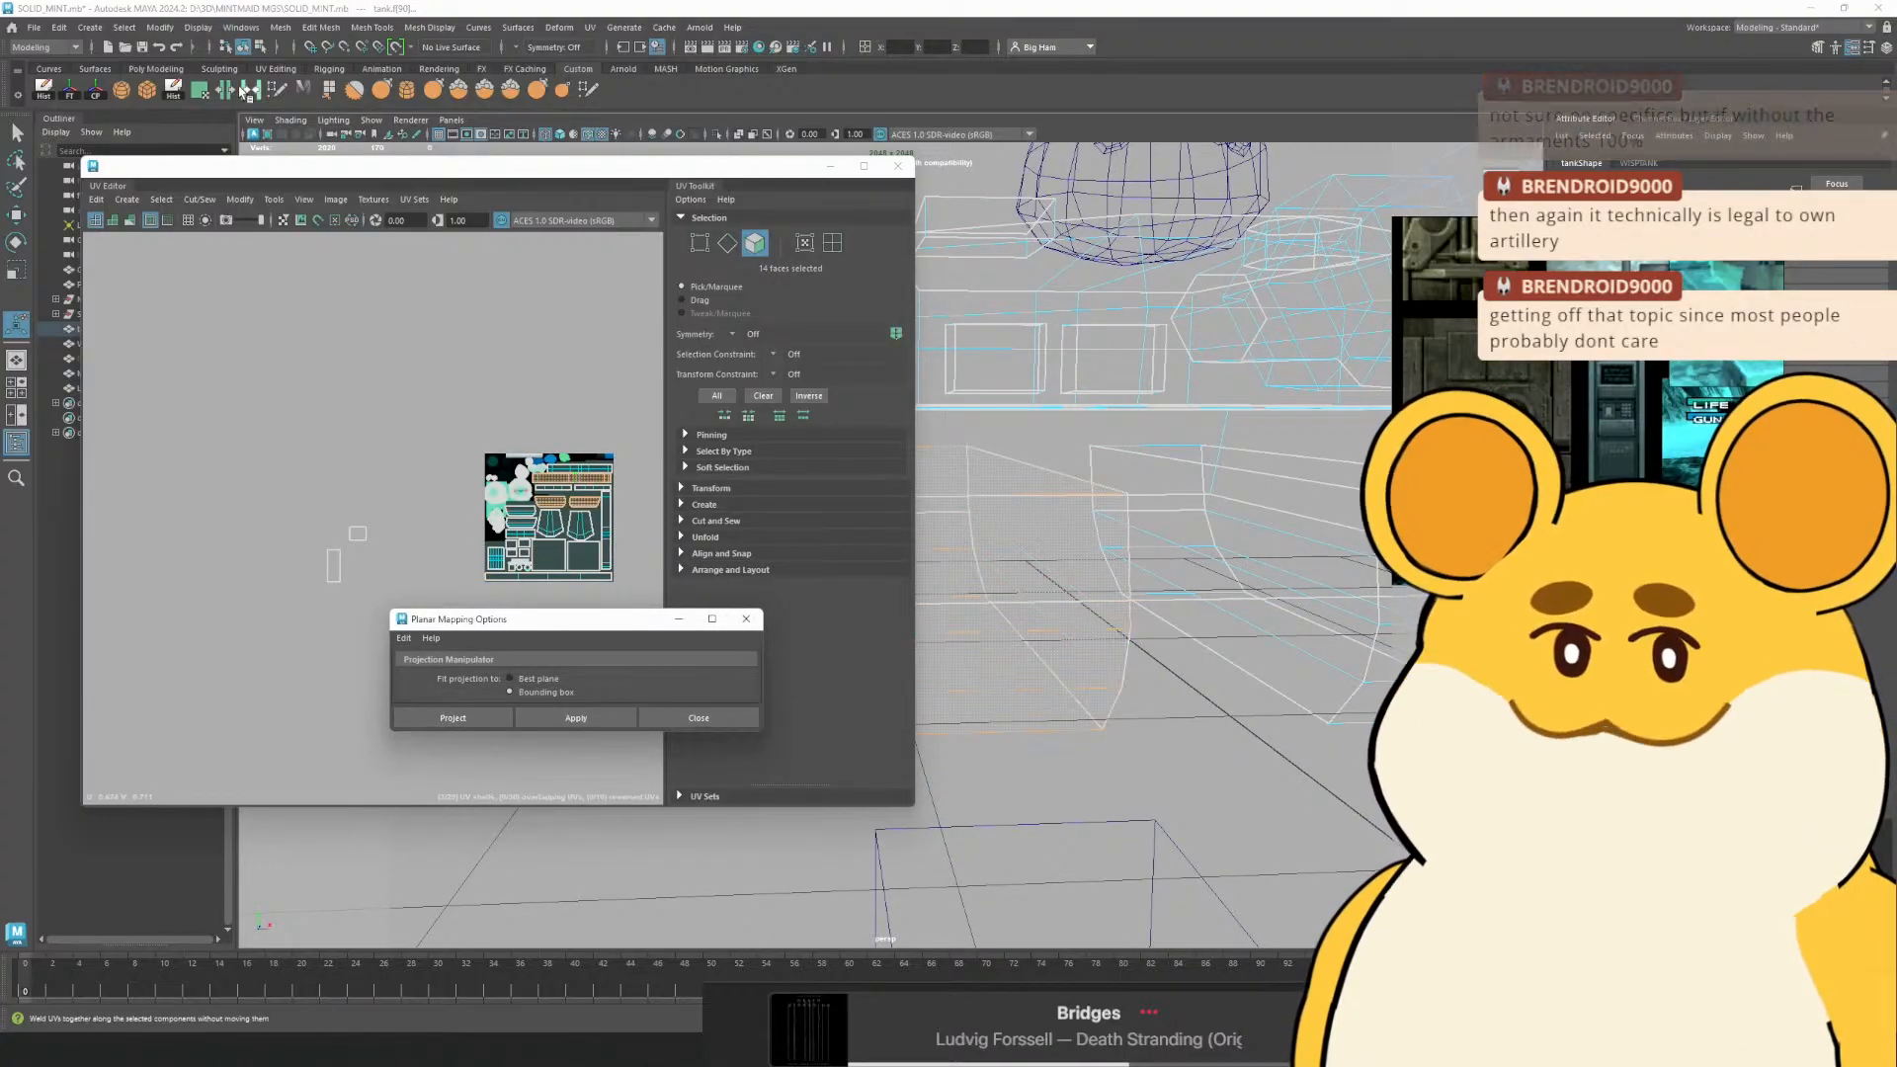
left_click(575, 718)
left_click_drag(1126, 652, 1048, 617)
double_click(1378, 610)
left_click(575, 718)
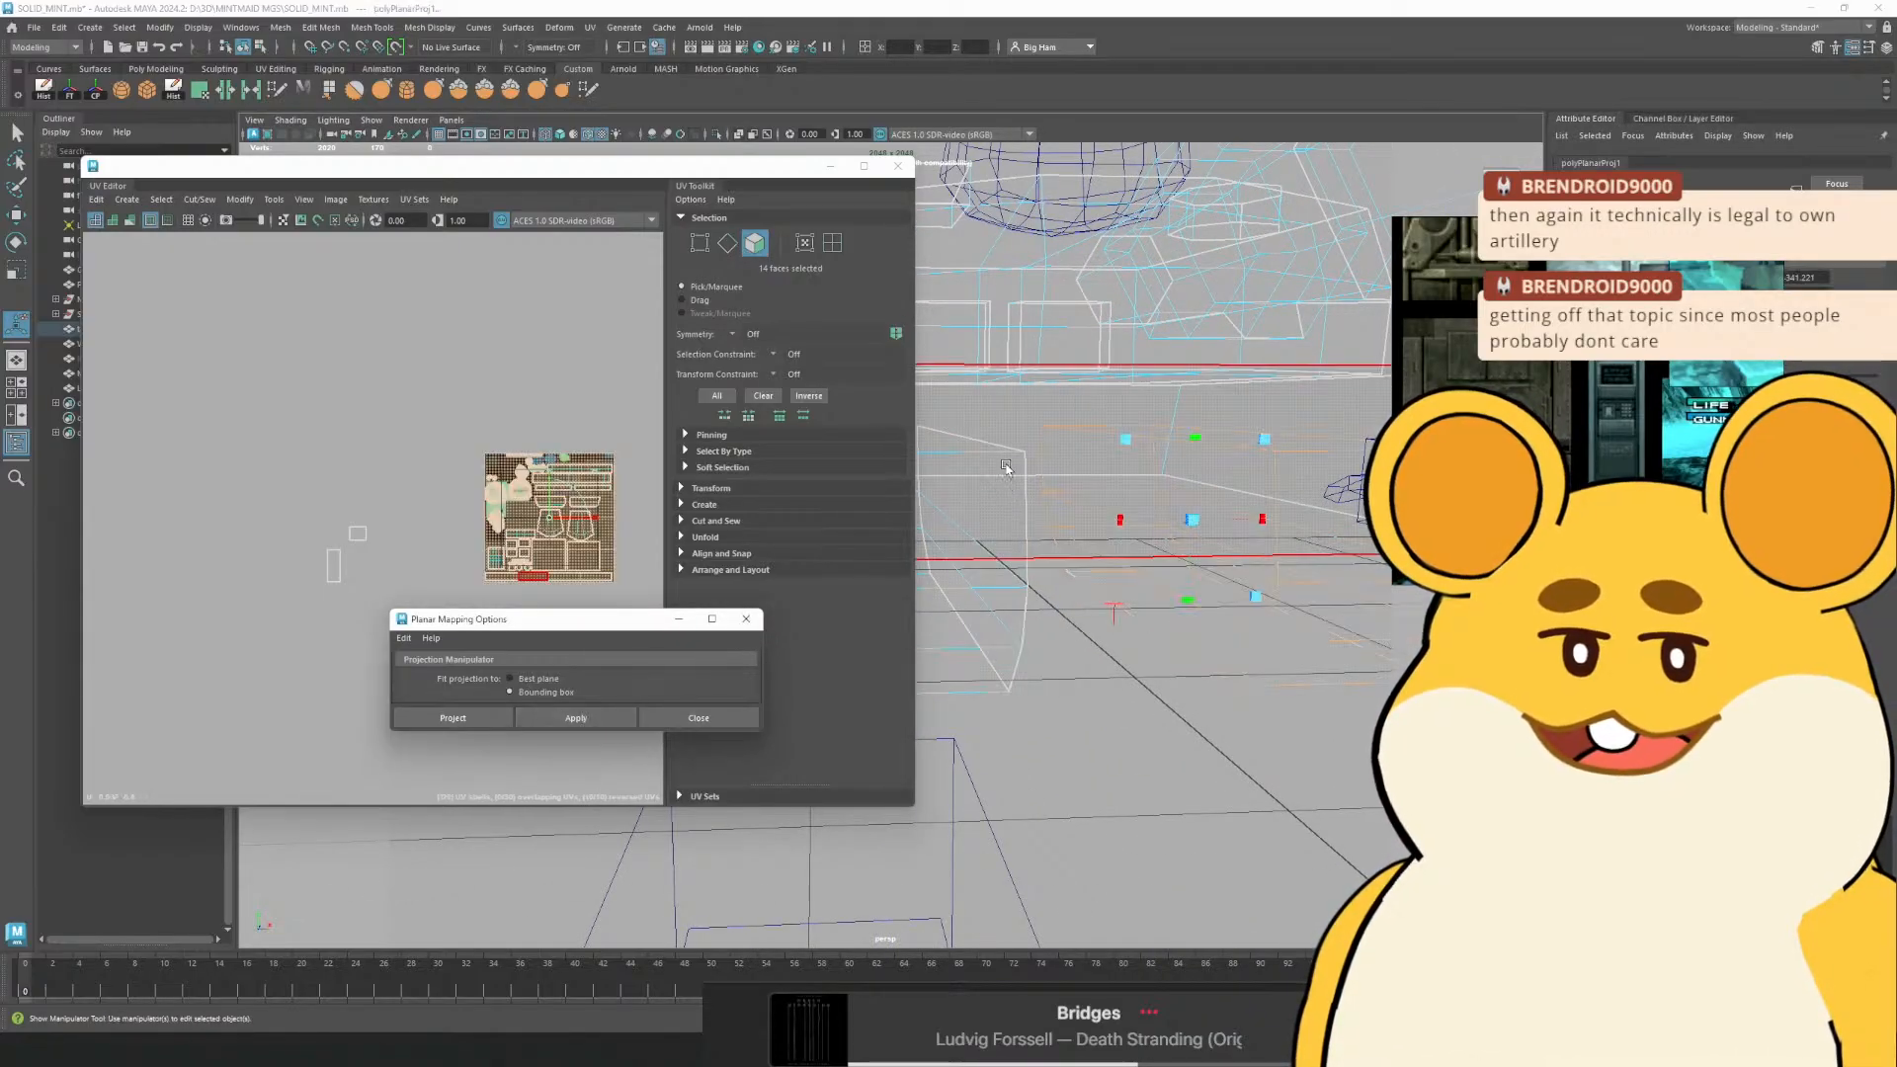
left_click_drag(1037, 370, 998, 487)
key("ctrl+z")
Try the planar projection on a raised turret part and on the turret body in turn, undoing each test
double_click(1192, 475)
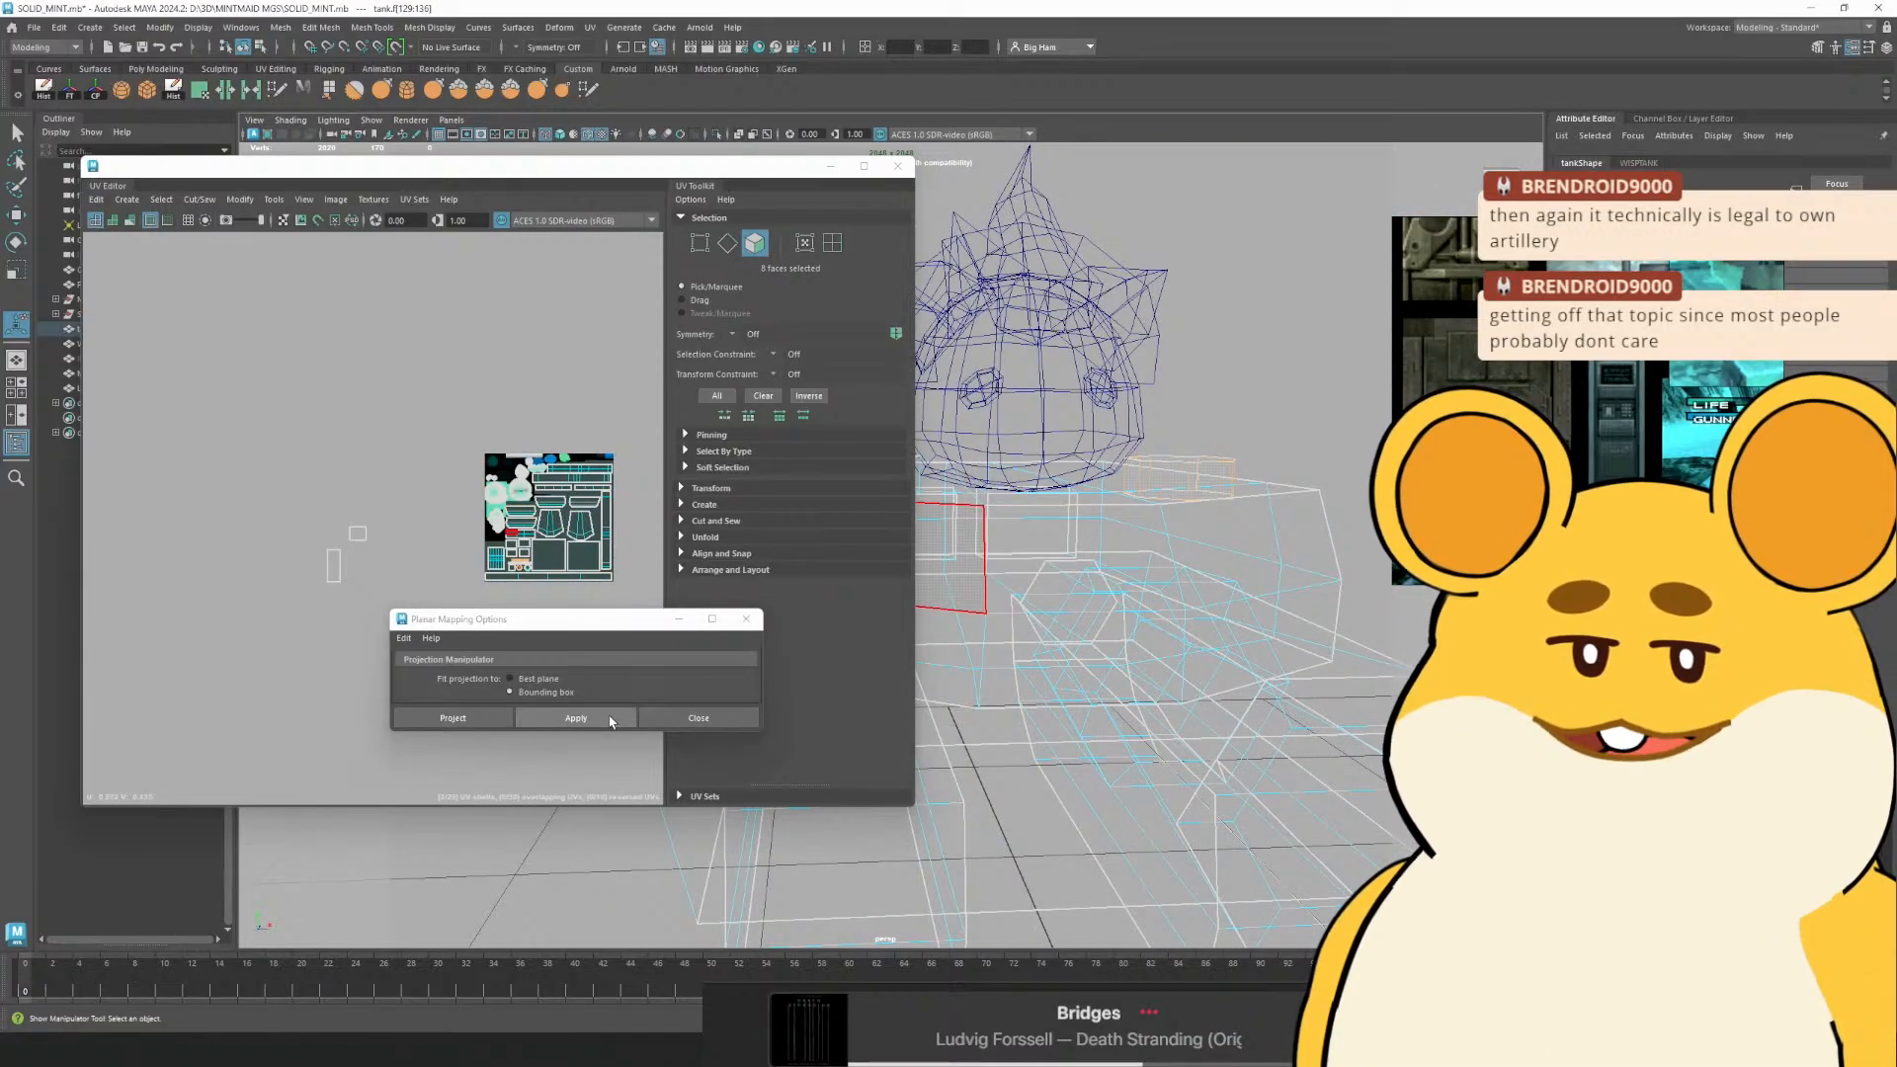
left_click(604, 719)
left_click_drag(1058, 682, 1108, 589)
key("ctrl+z")
double_click(1108, 472)
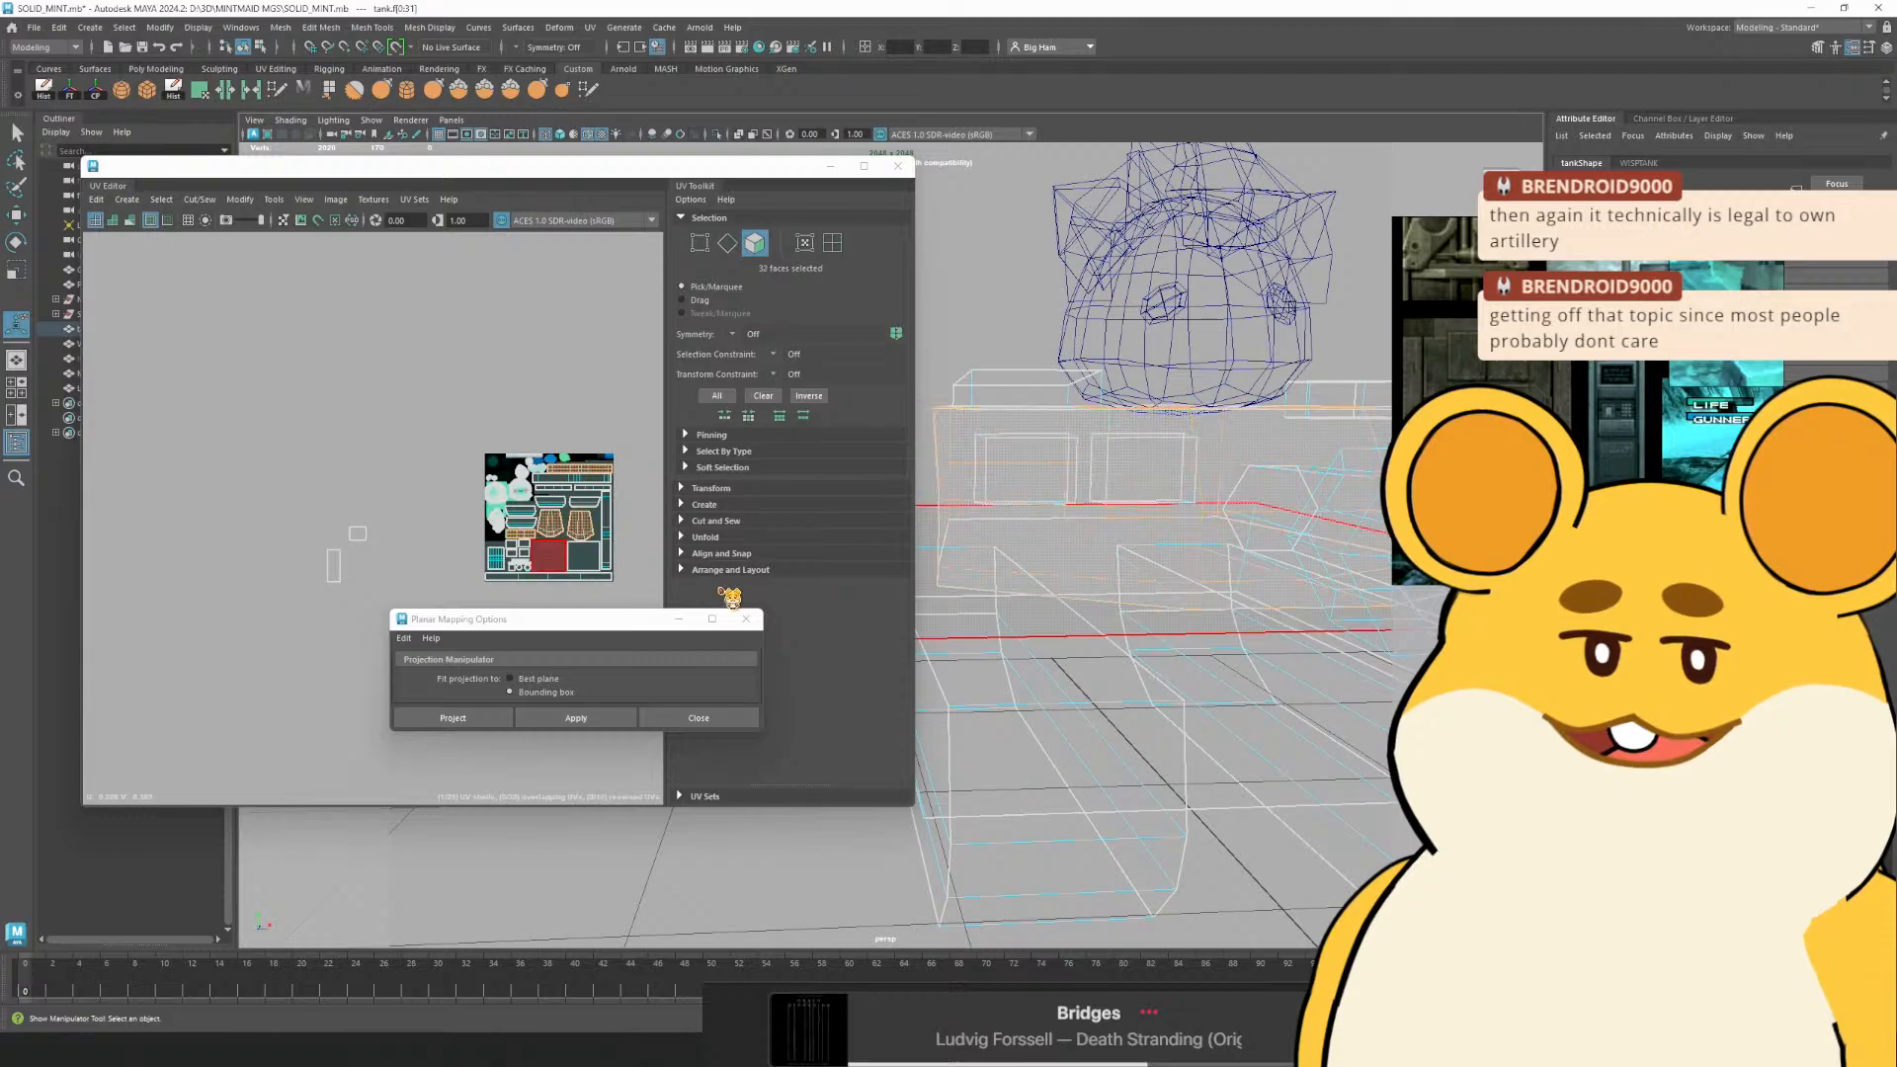
left_click(573, 721)
left_click(698, 718)
key("ctrl+z")
Select a rear box's faces and try the planar projection on them, keeping the UV layout in view
left_click_drag(978, 553, 1186, 494)
left_click(1038, 436)
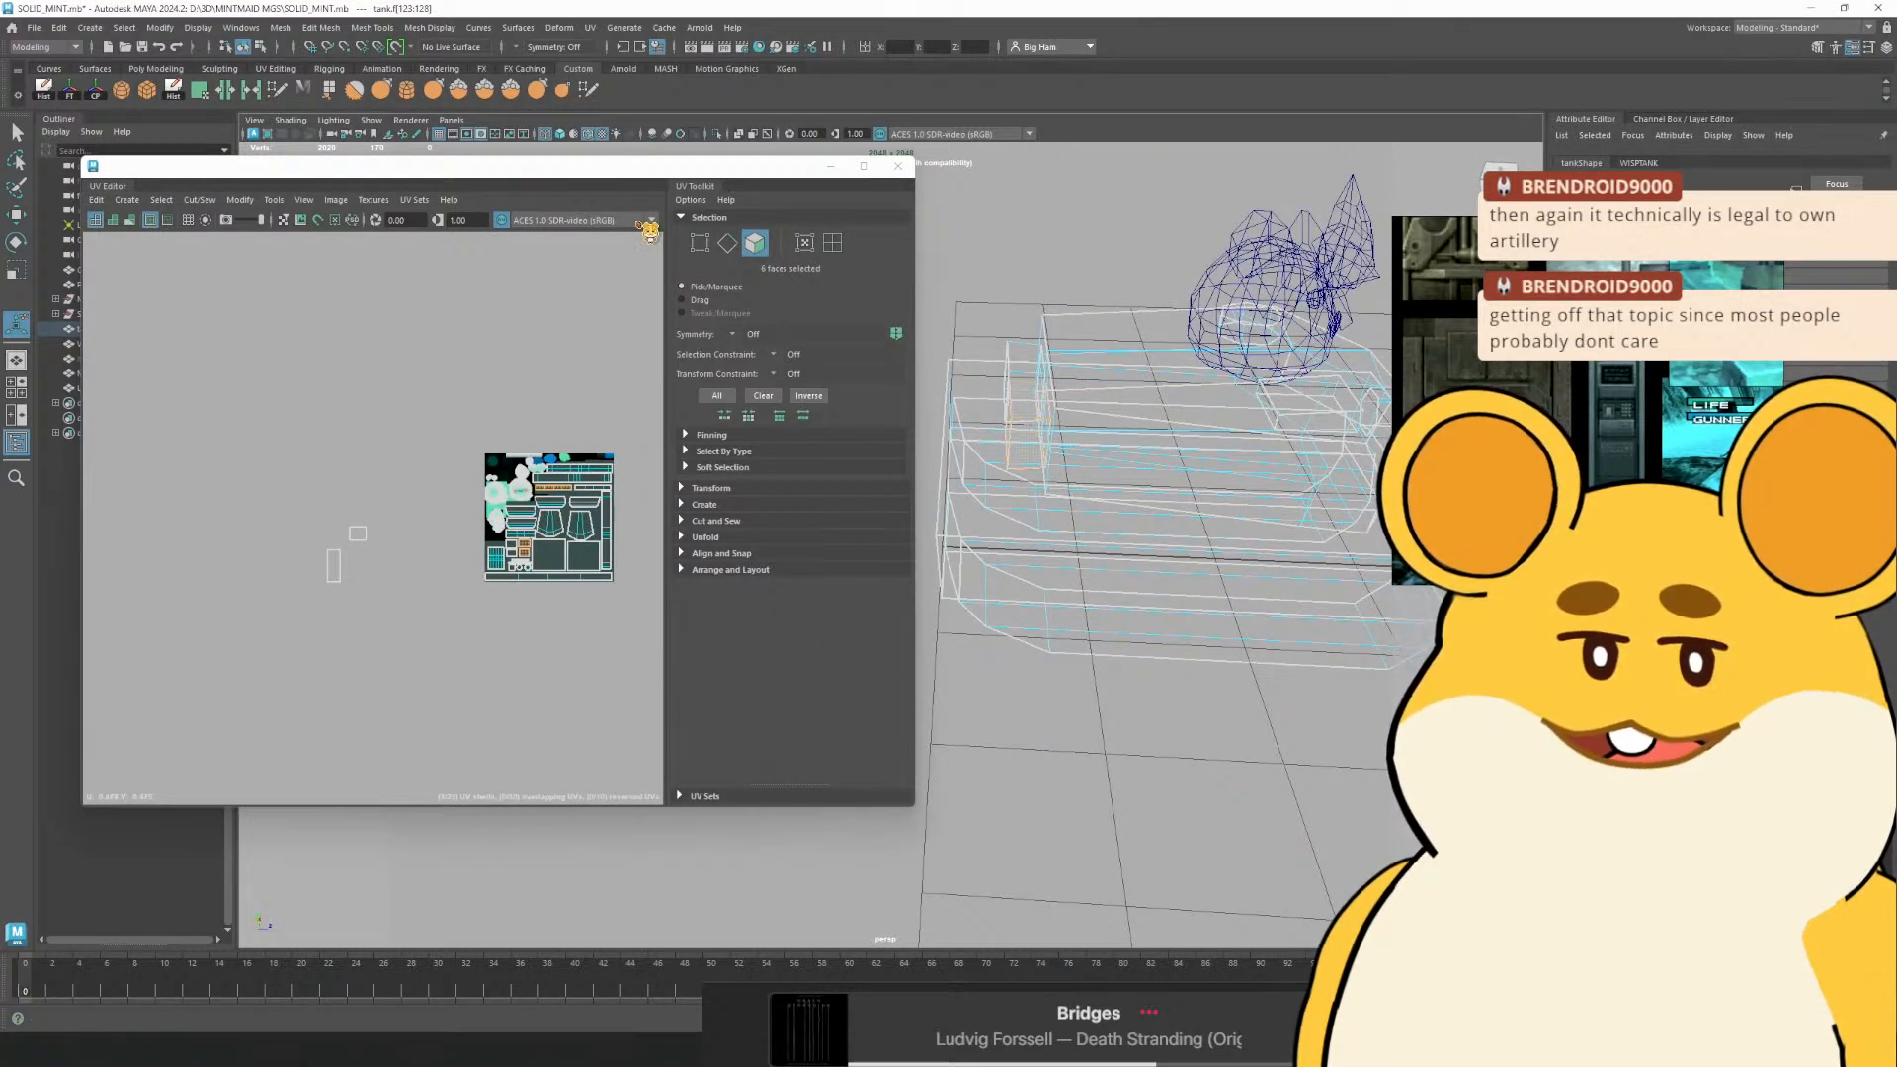
left_click_drag(697, 170, 1281, 345)
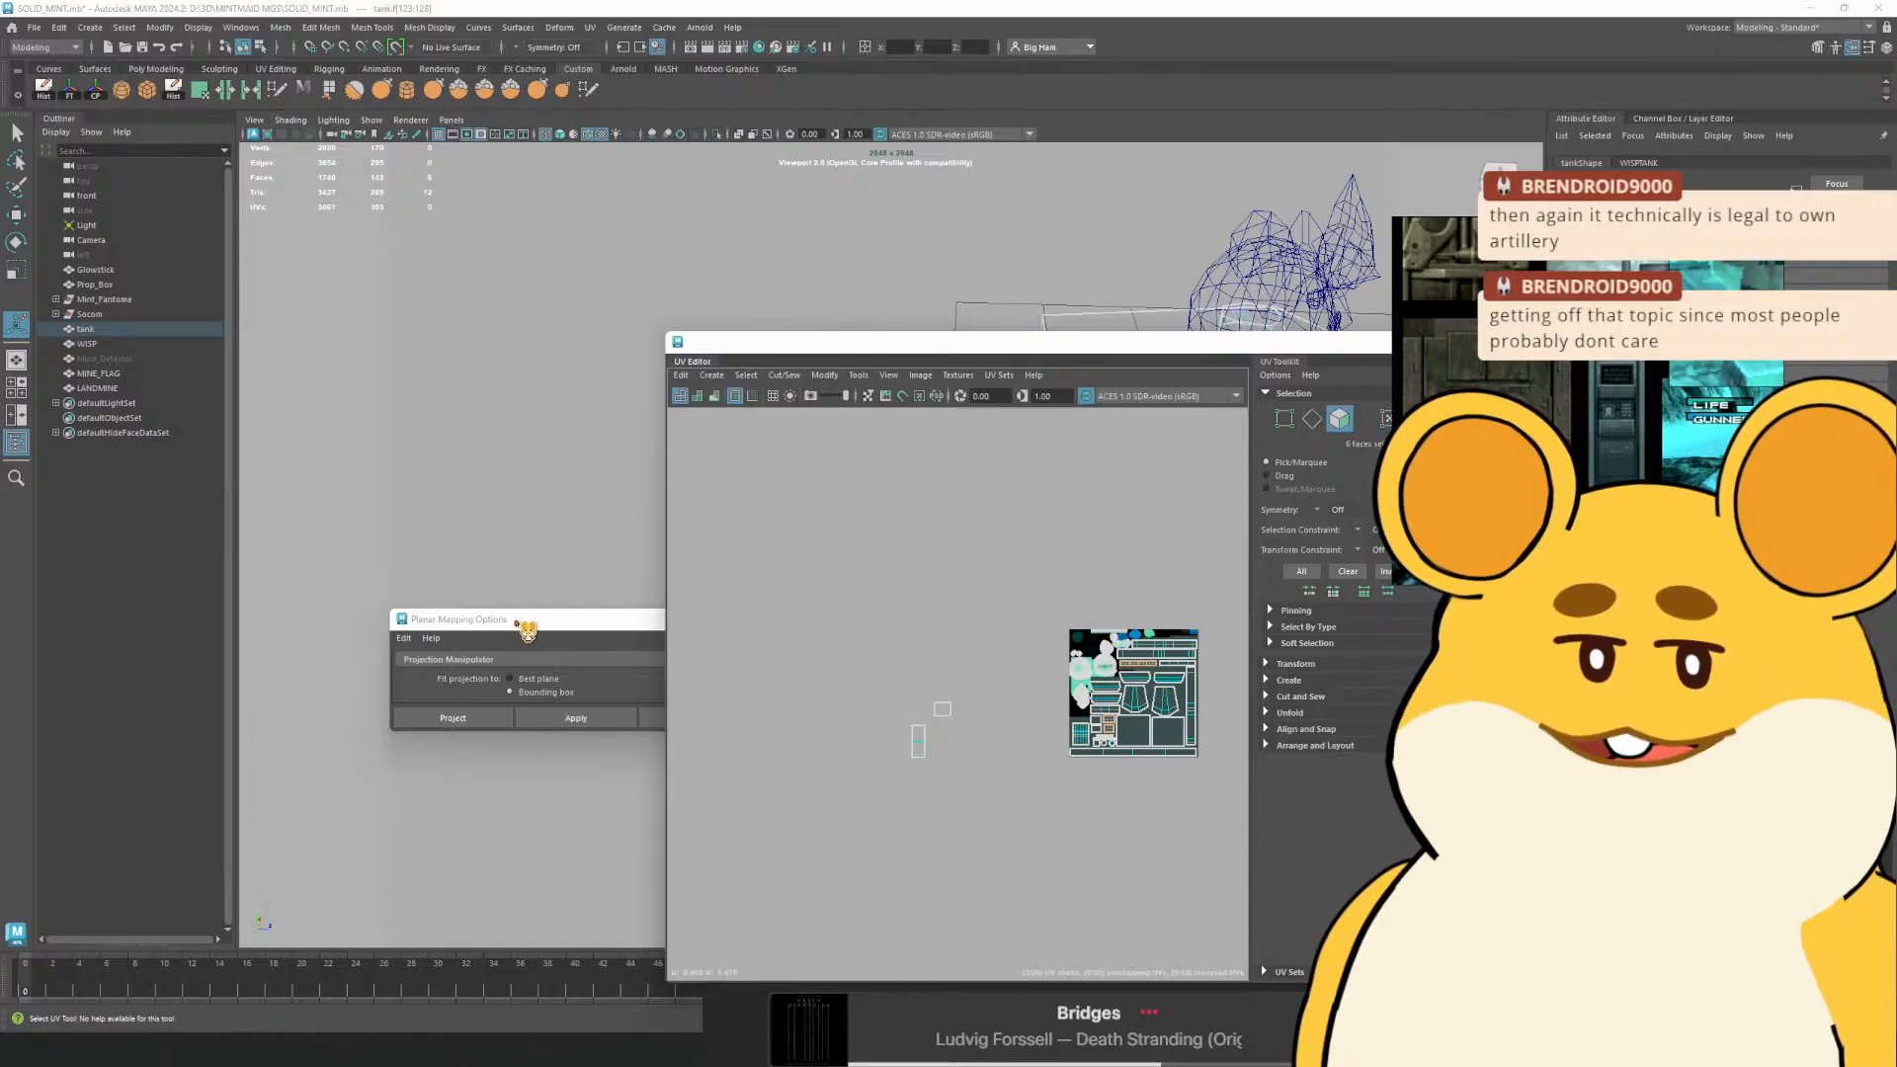
left_click_drag(527, 631, 237, 687)
left_click(282, 775)
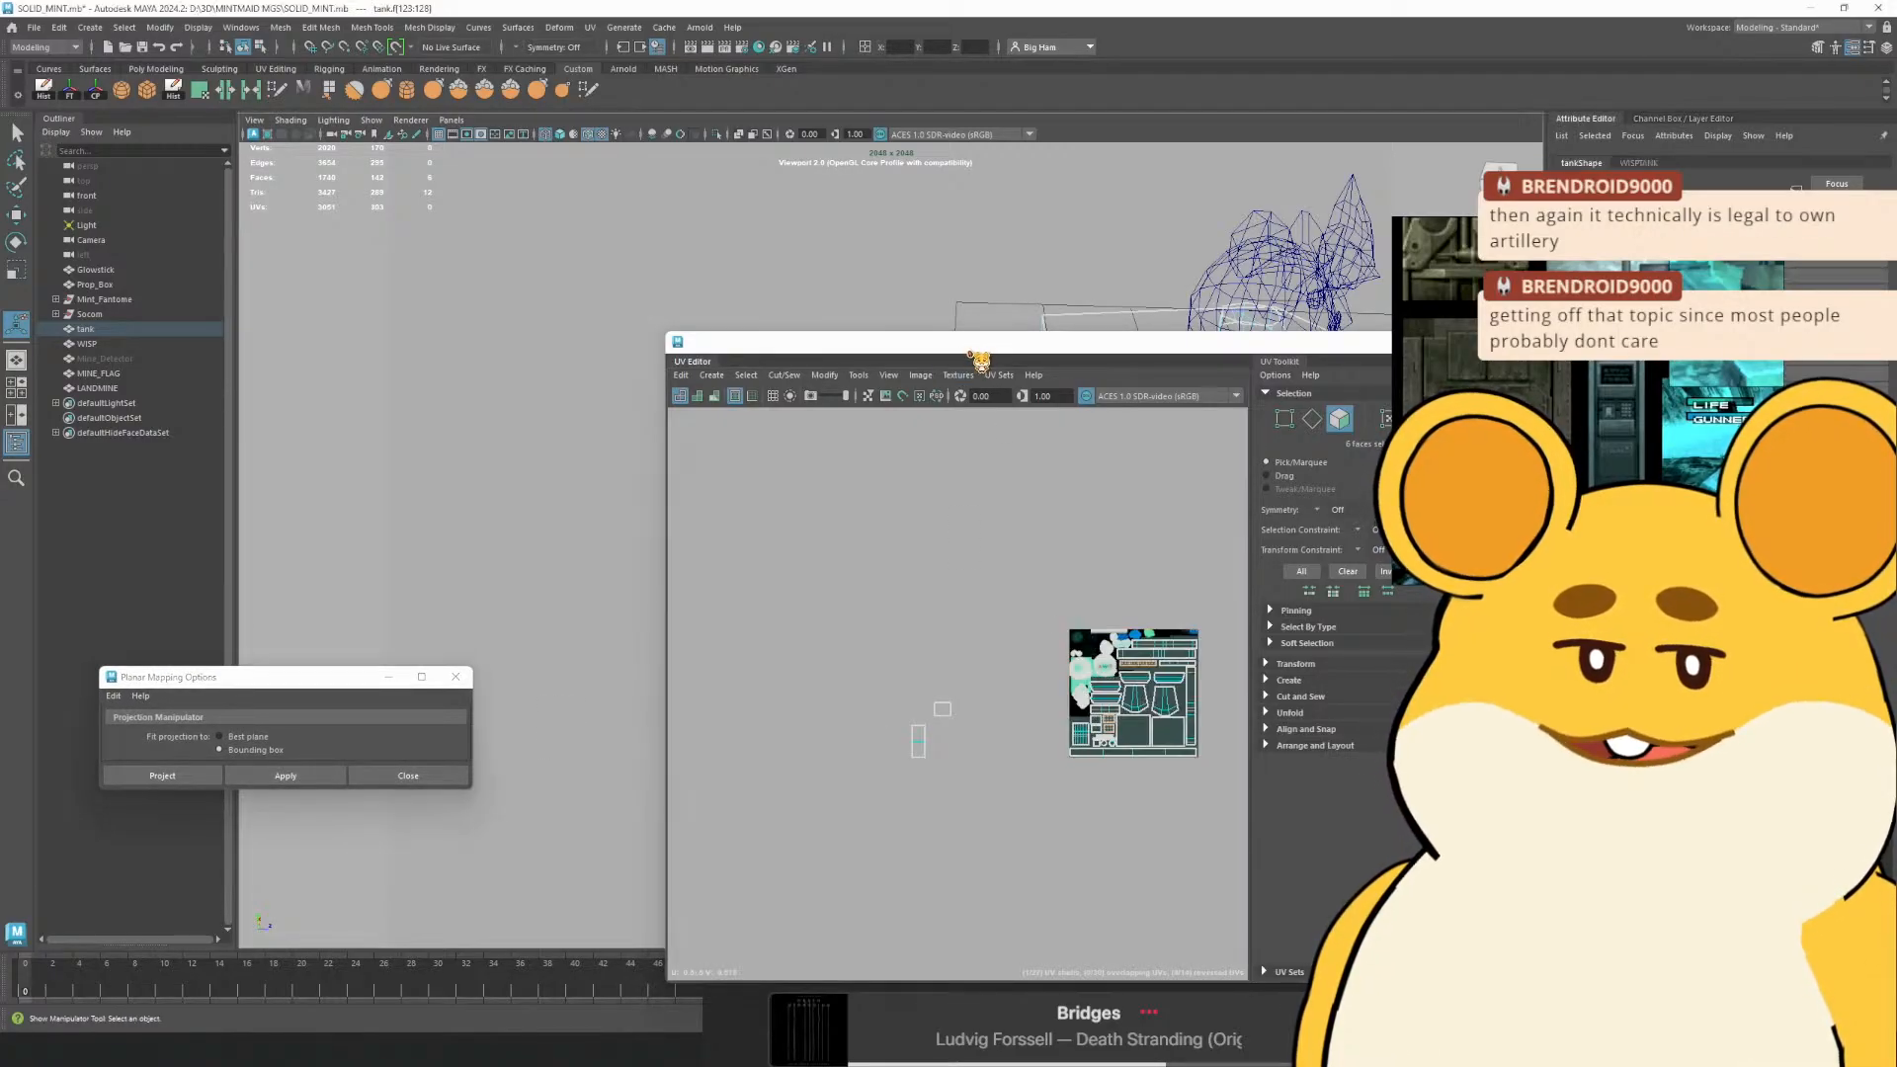
left_click_drag(978, 344, 498, 124)
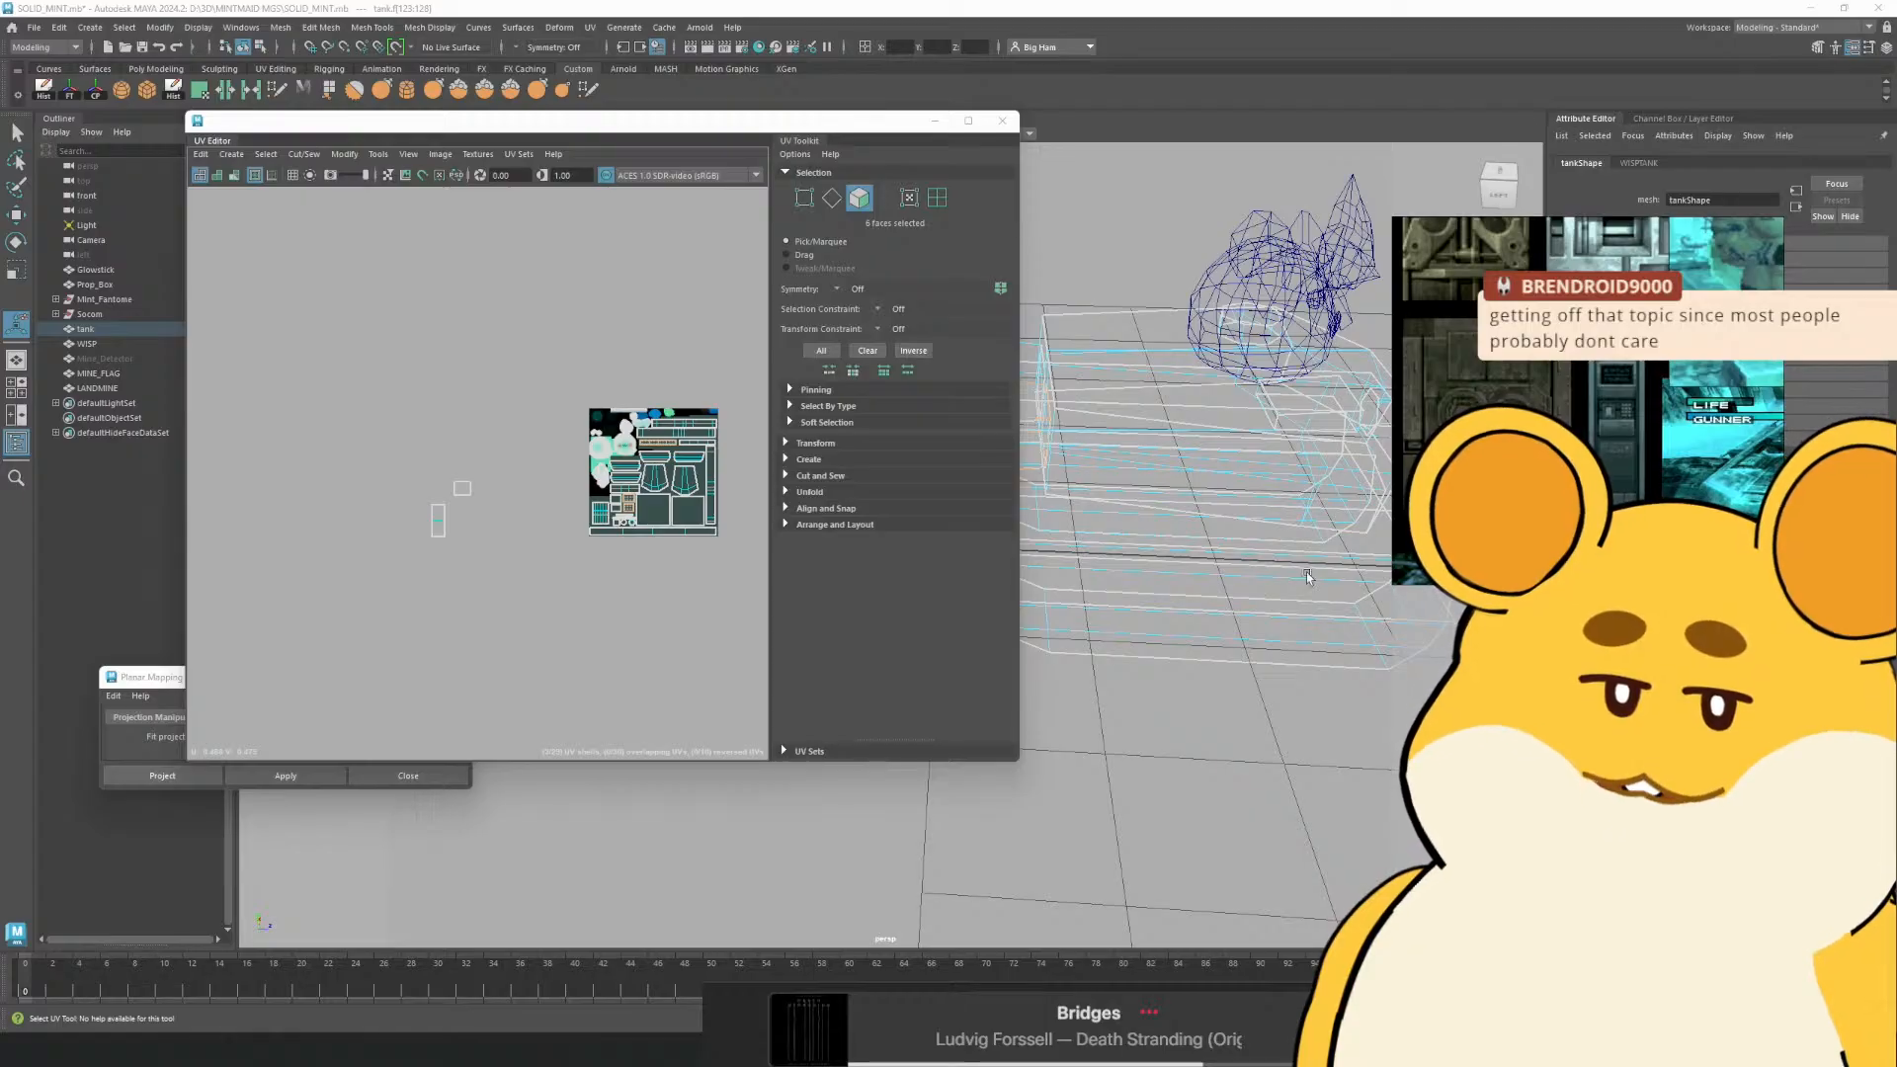
Try to pick the stray shells beside the texture tile using UV shell and face selection
scroll(1126, 510, "up", 2)
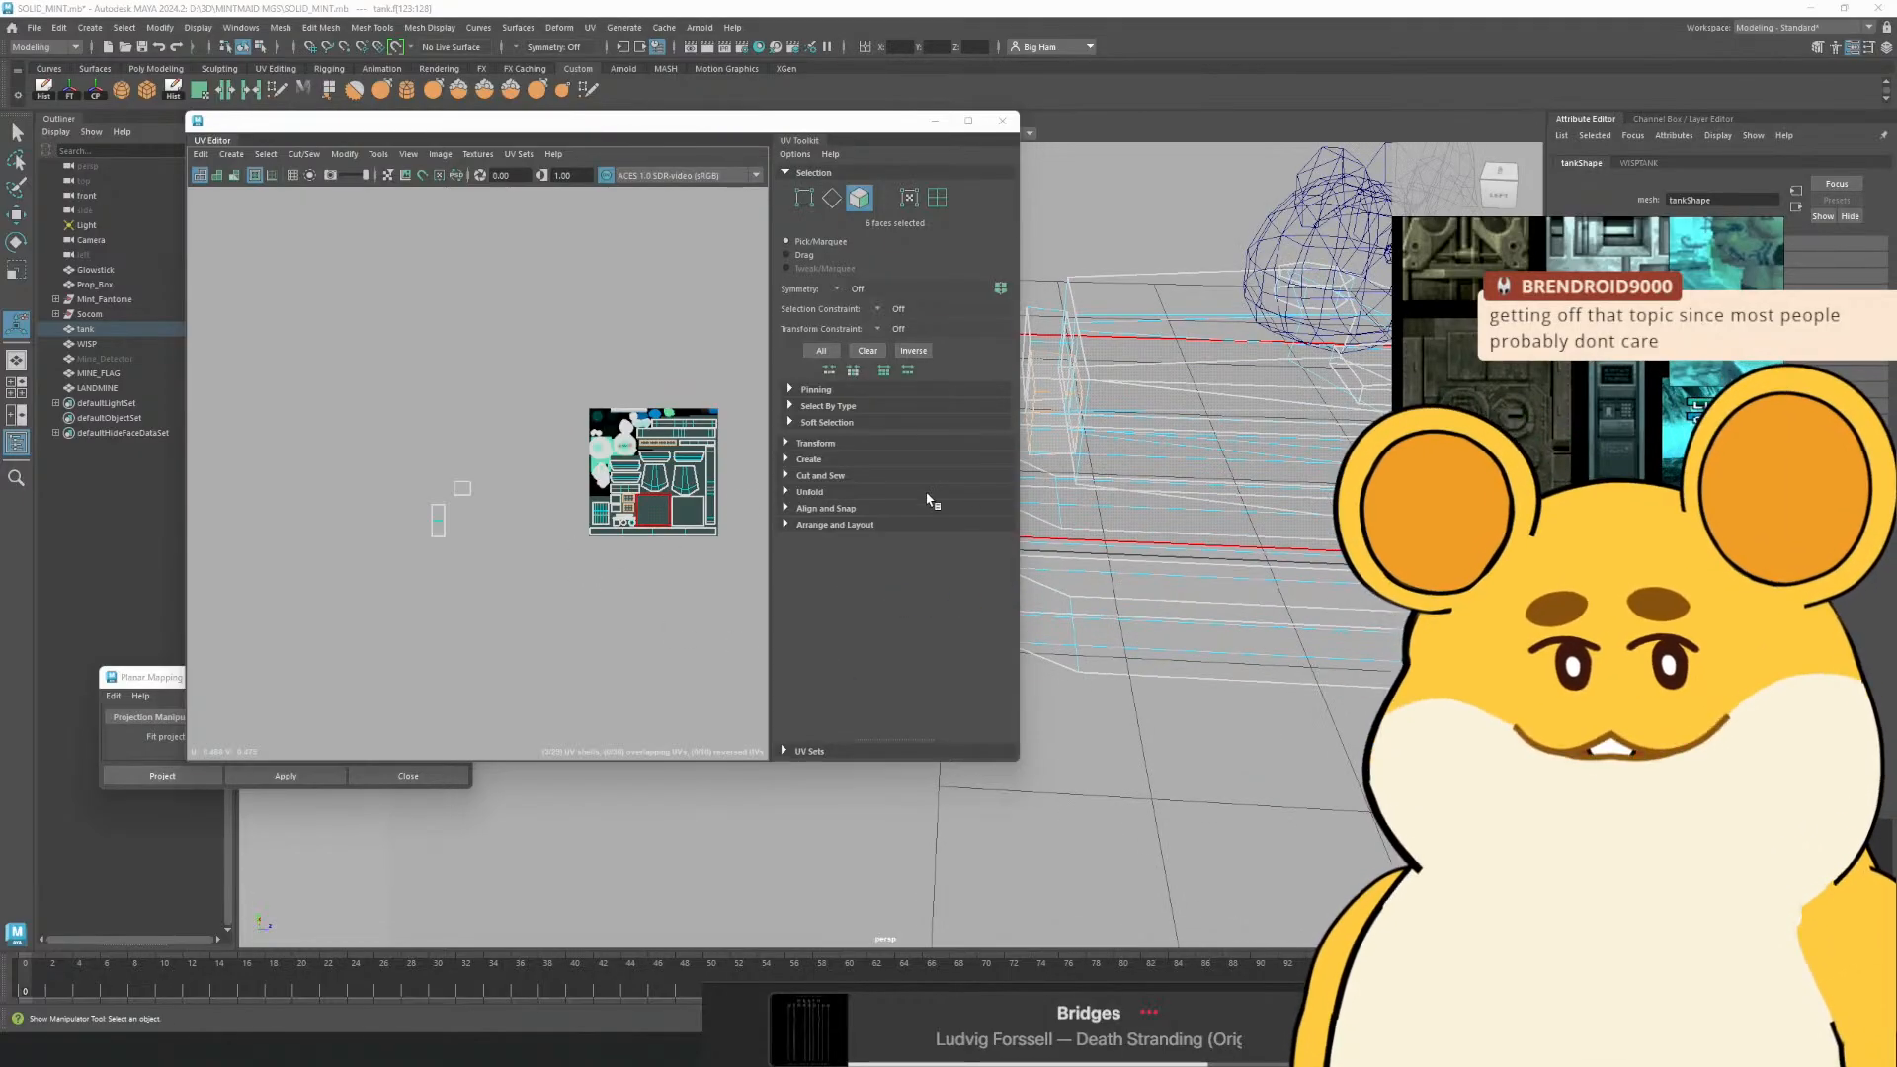
left_click(602, 514)
right_click(442, 514)
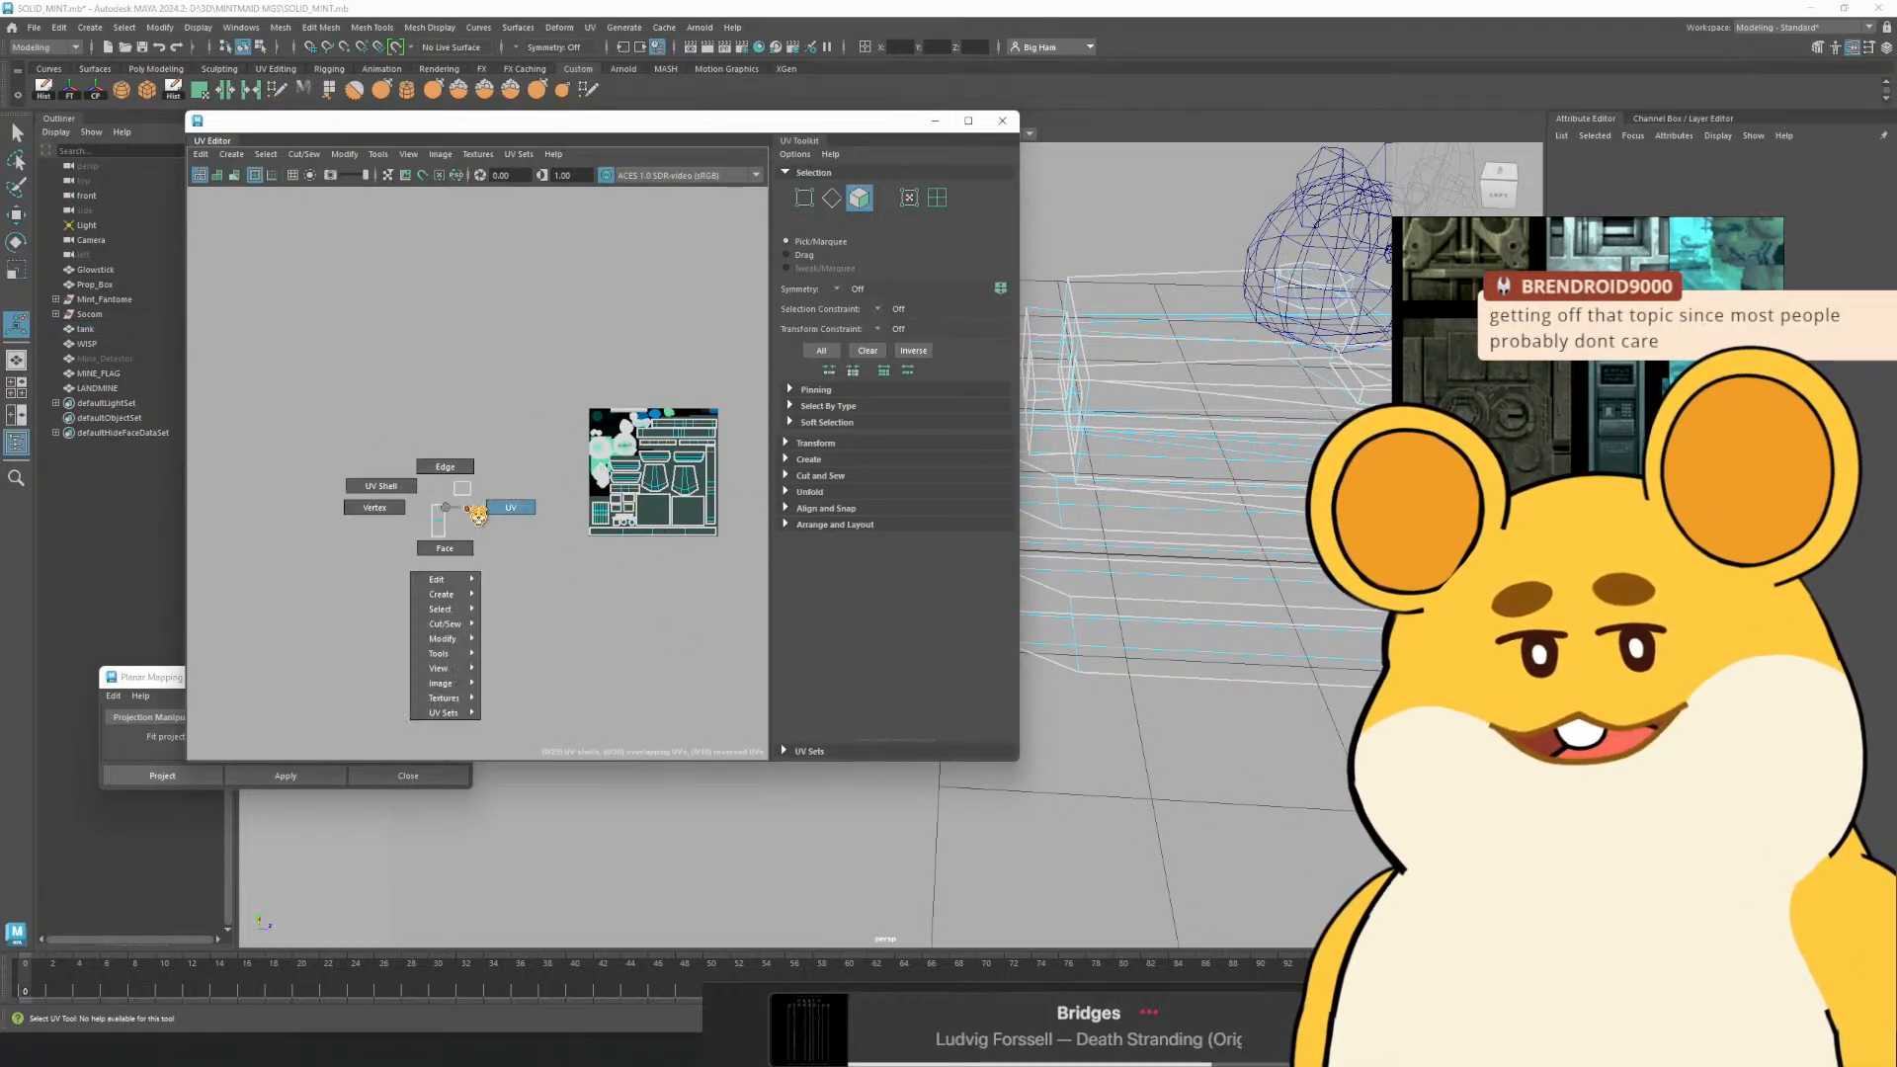
left_click(935, 198)
left_click_drag(344, 384, 453, 515)
right_click(431, 505)
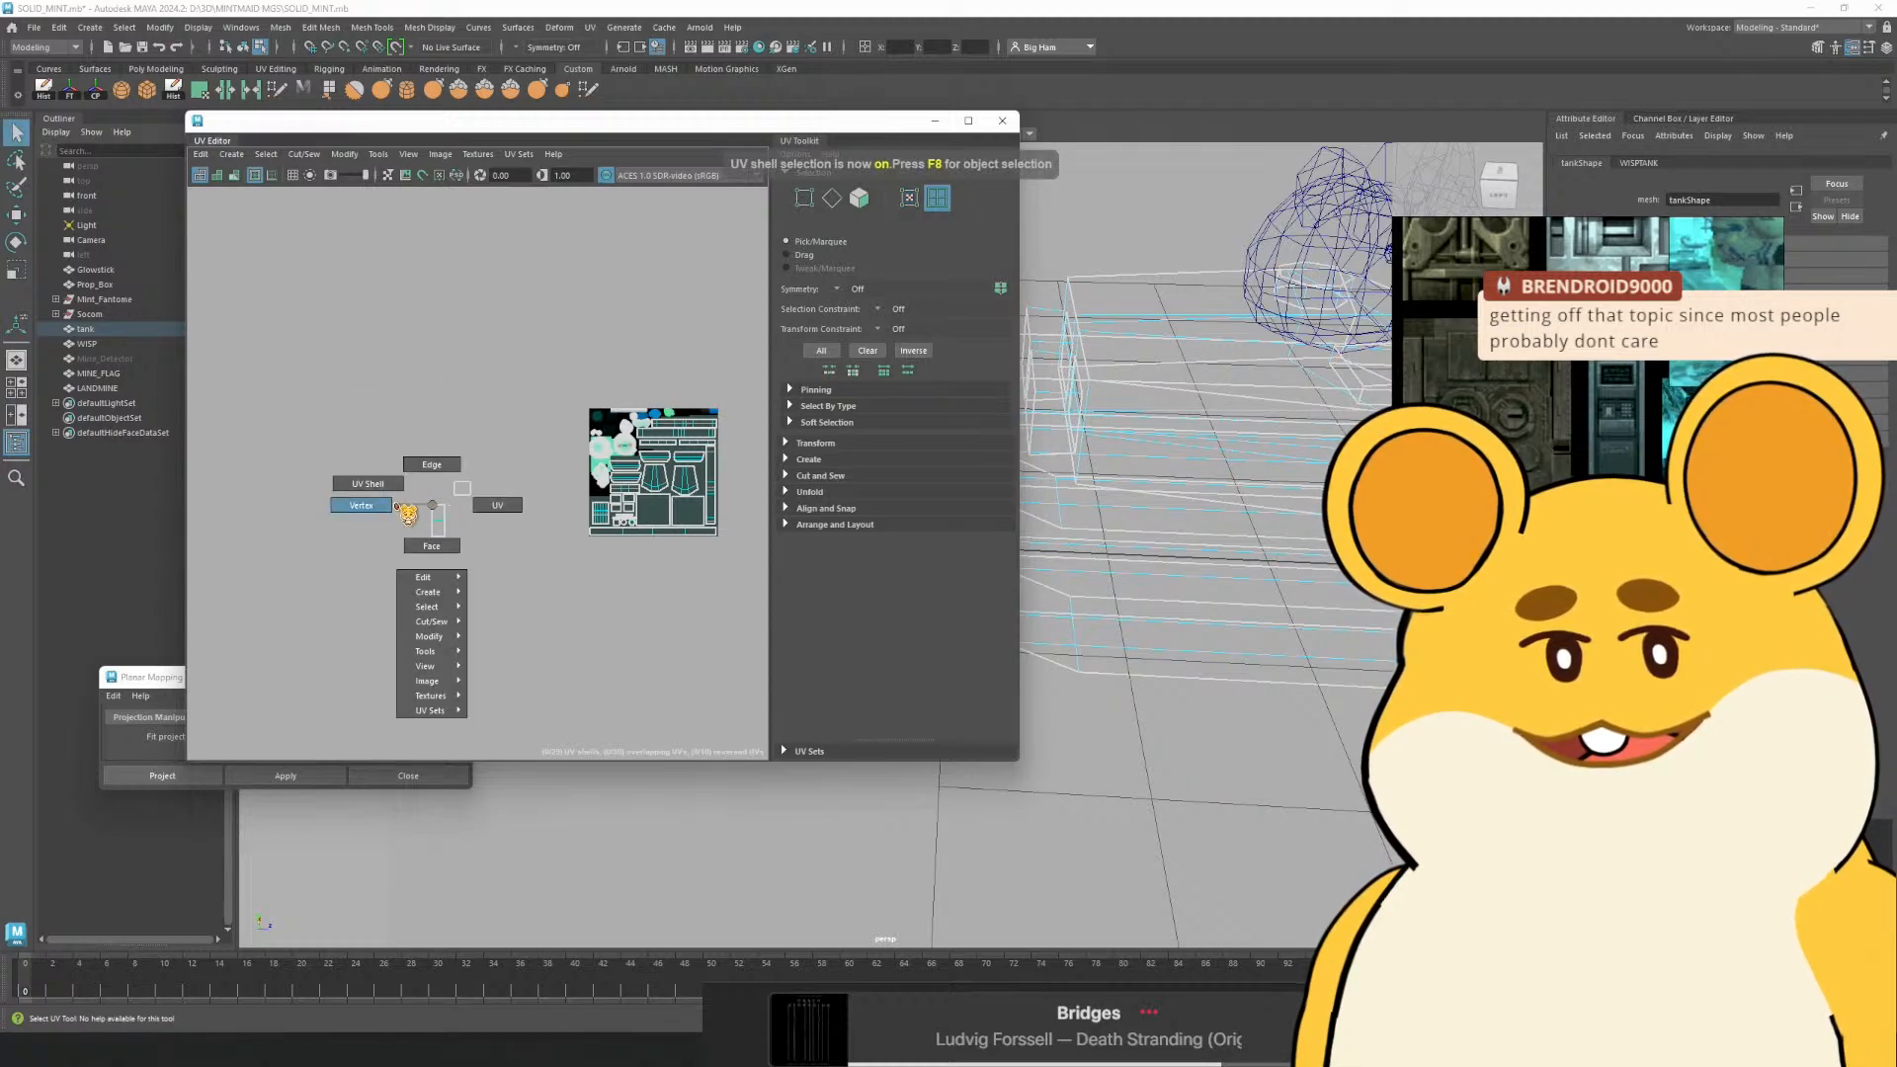
left_click(431, 546)
left_click_drag(372, 415, 556, 604)
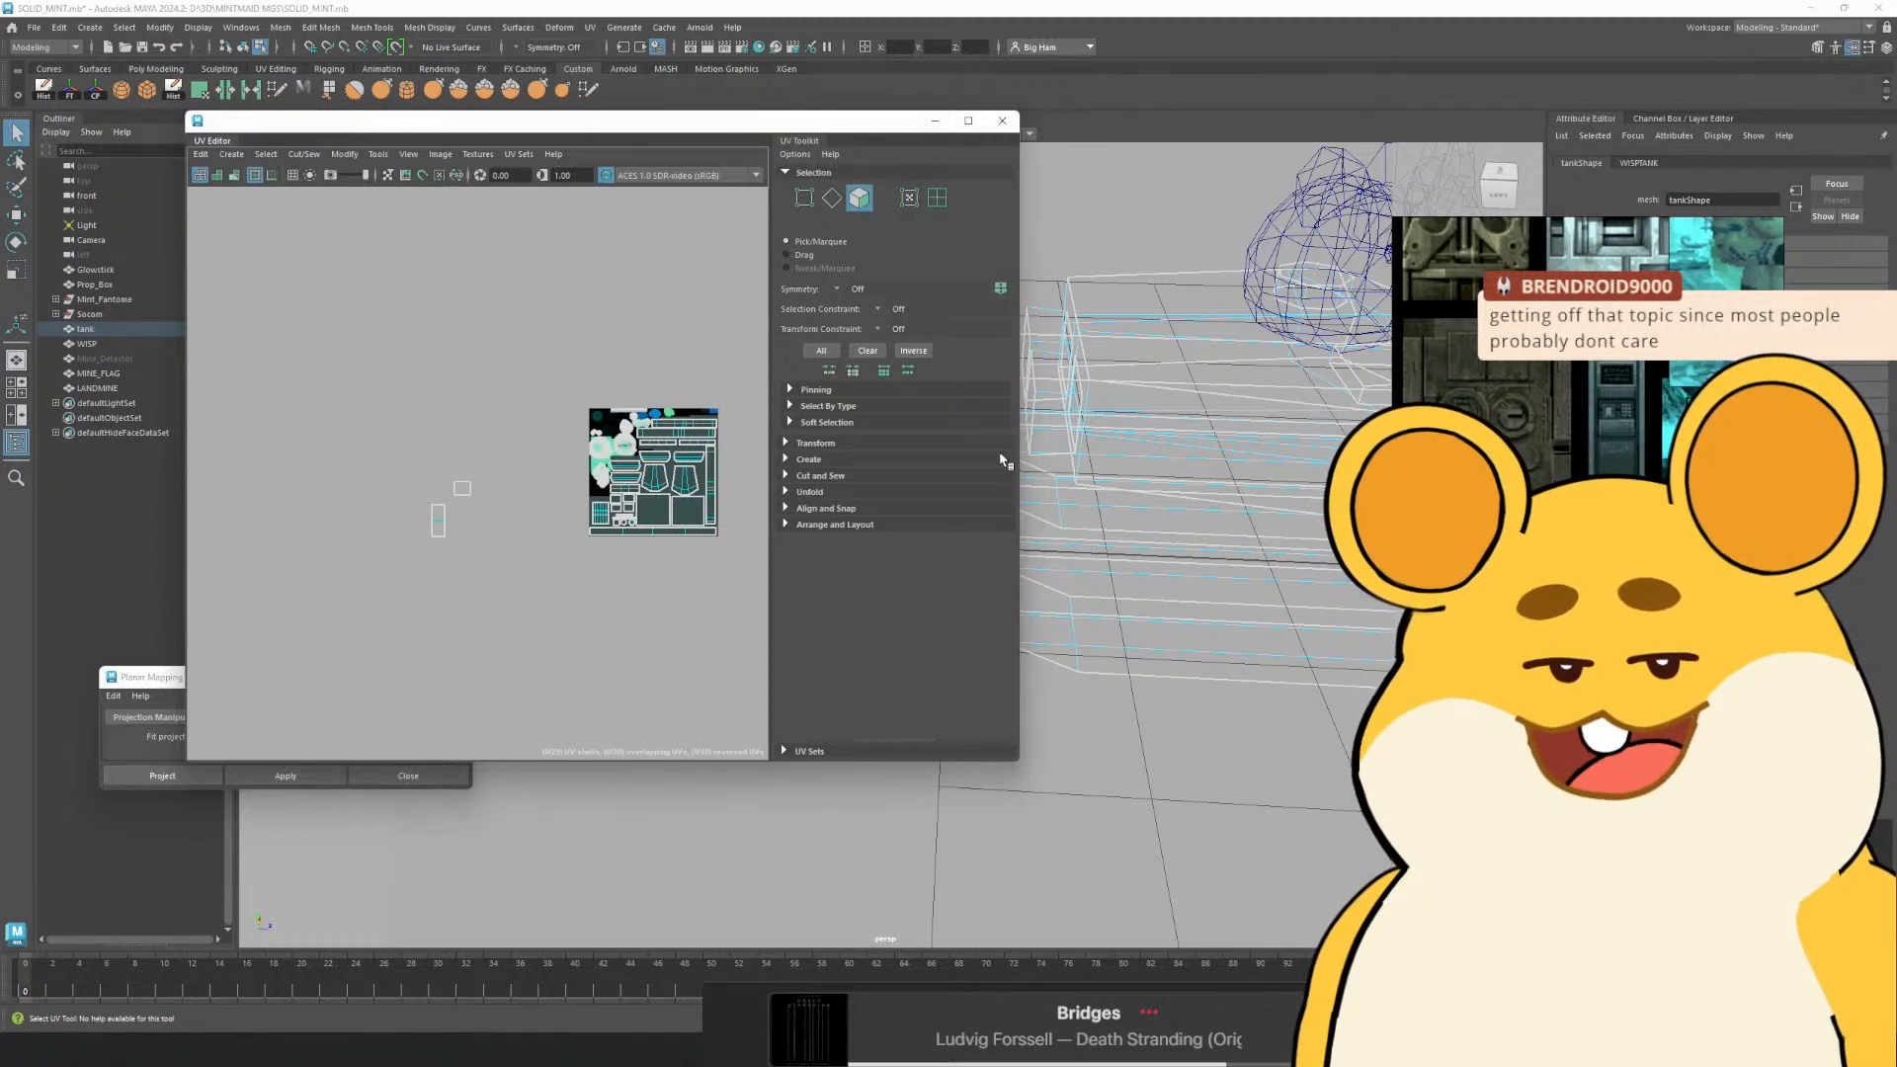
Return to object selection, deselect and reselect the tank, and examine its UV layout up close
right_click(1079, 361)
left_click(1148, 319)
left_click(1158, 311)
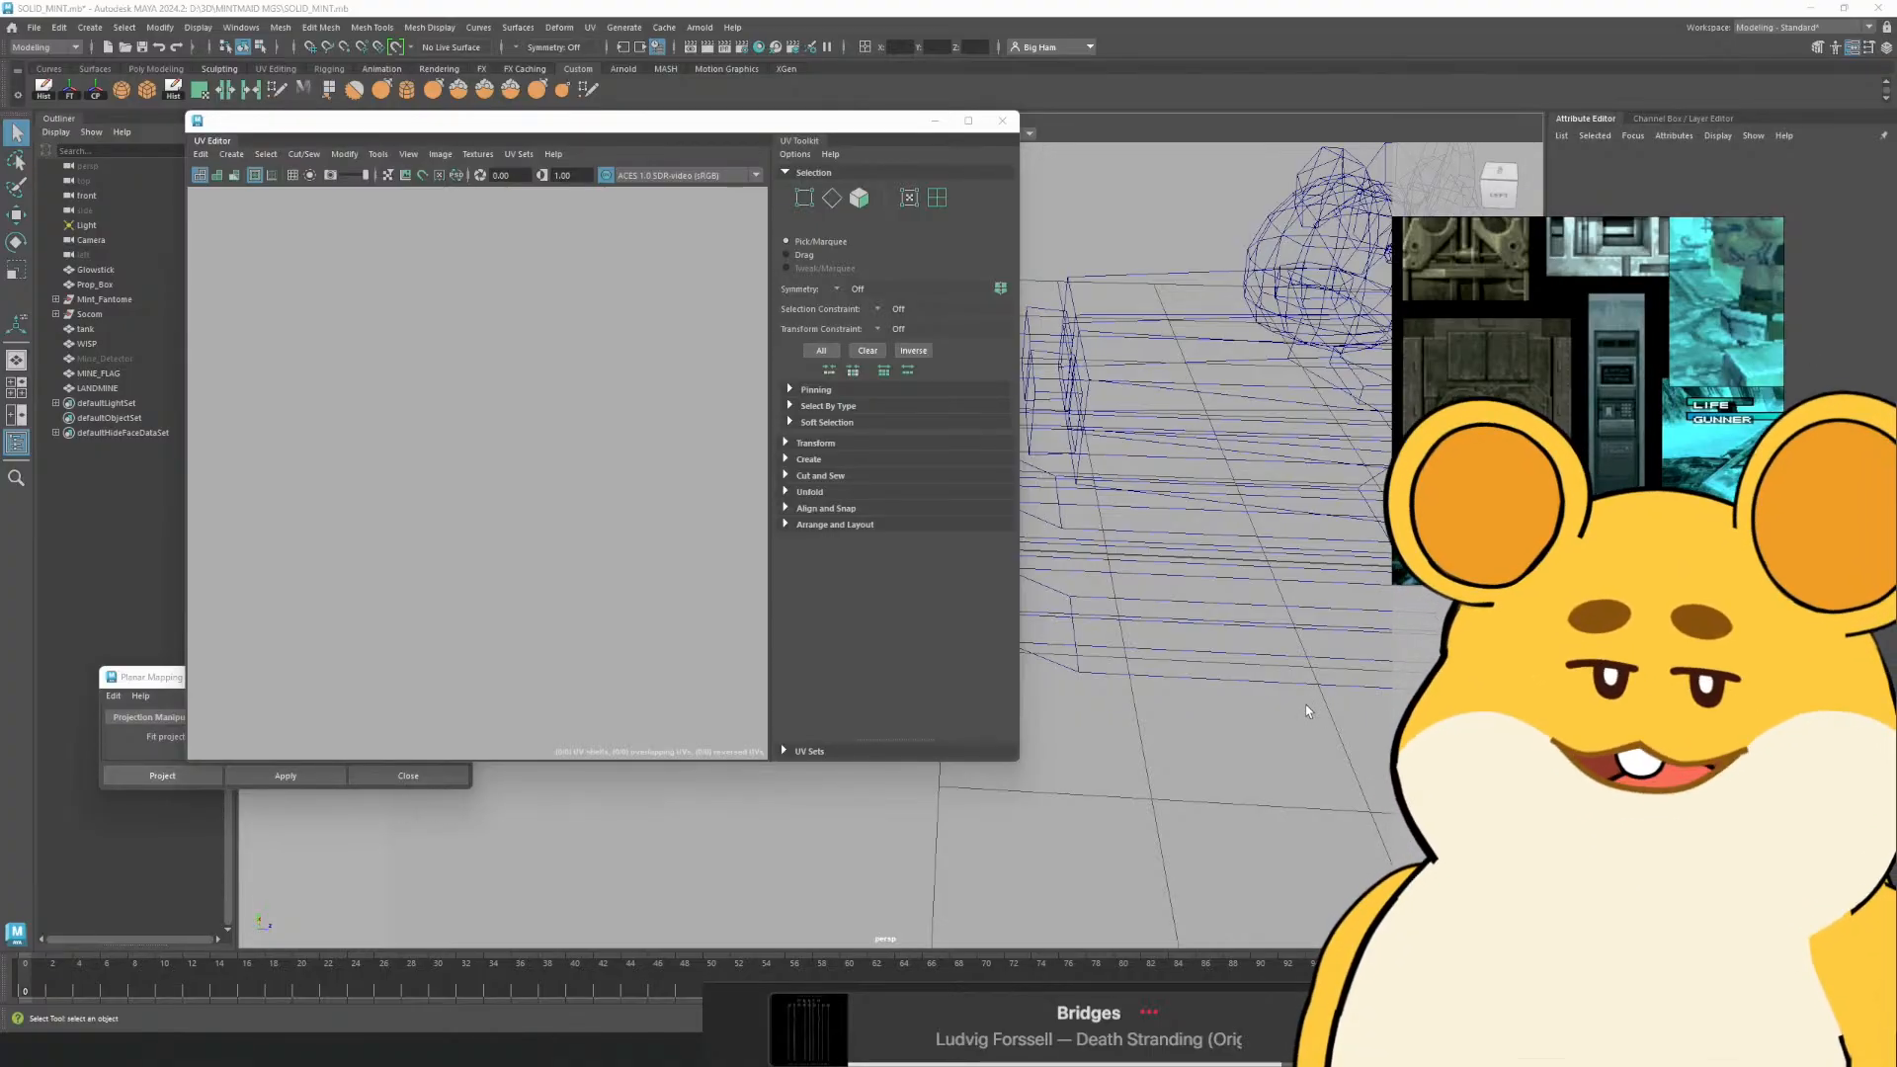
left_click(1124, 538)
left_click_drag(1395, 401, 1087, 440)
left_click_drag(839, 120, 678, 60)
scroll(499, 436, "up", 4)
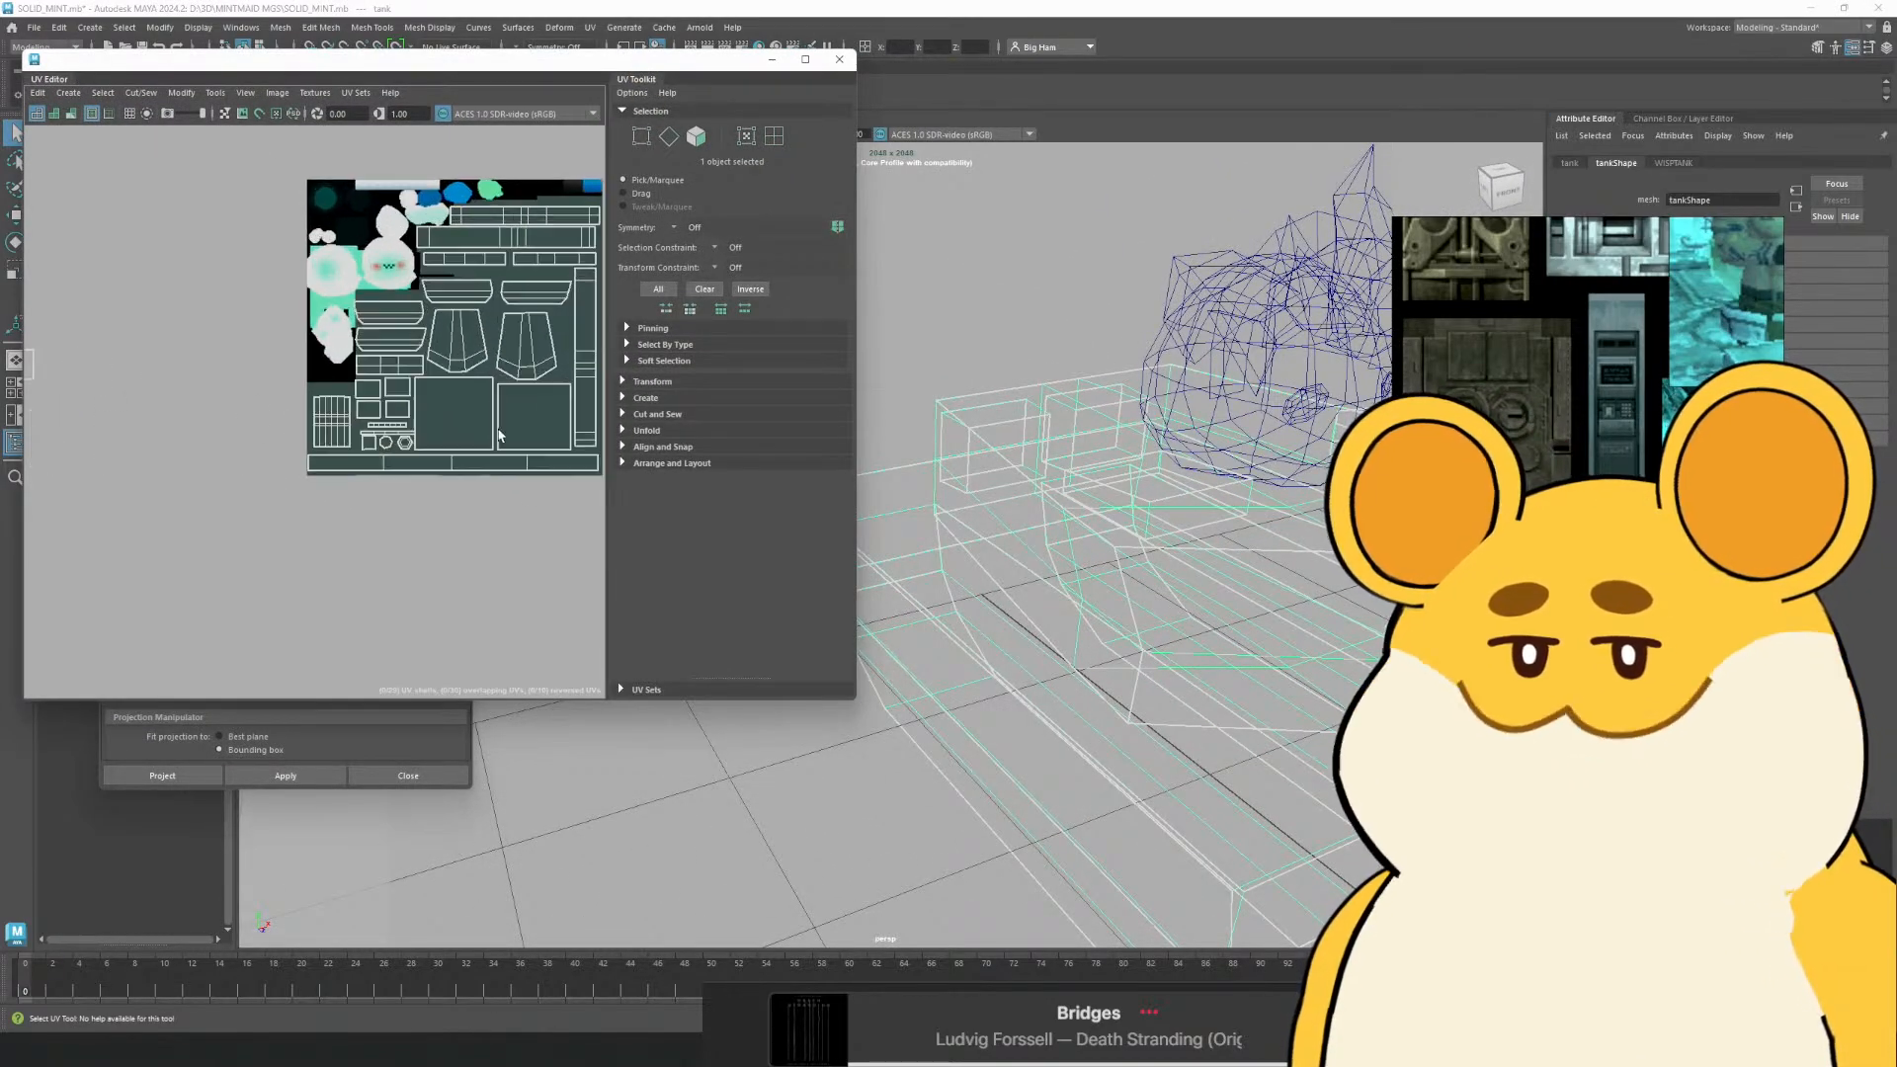
scroll(499, 436, "up", 3)
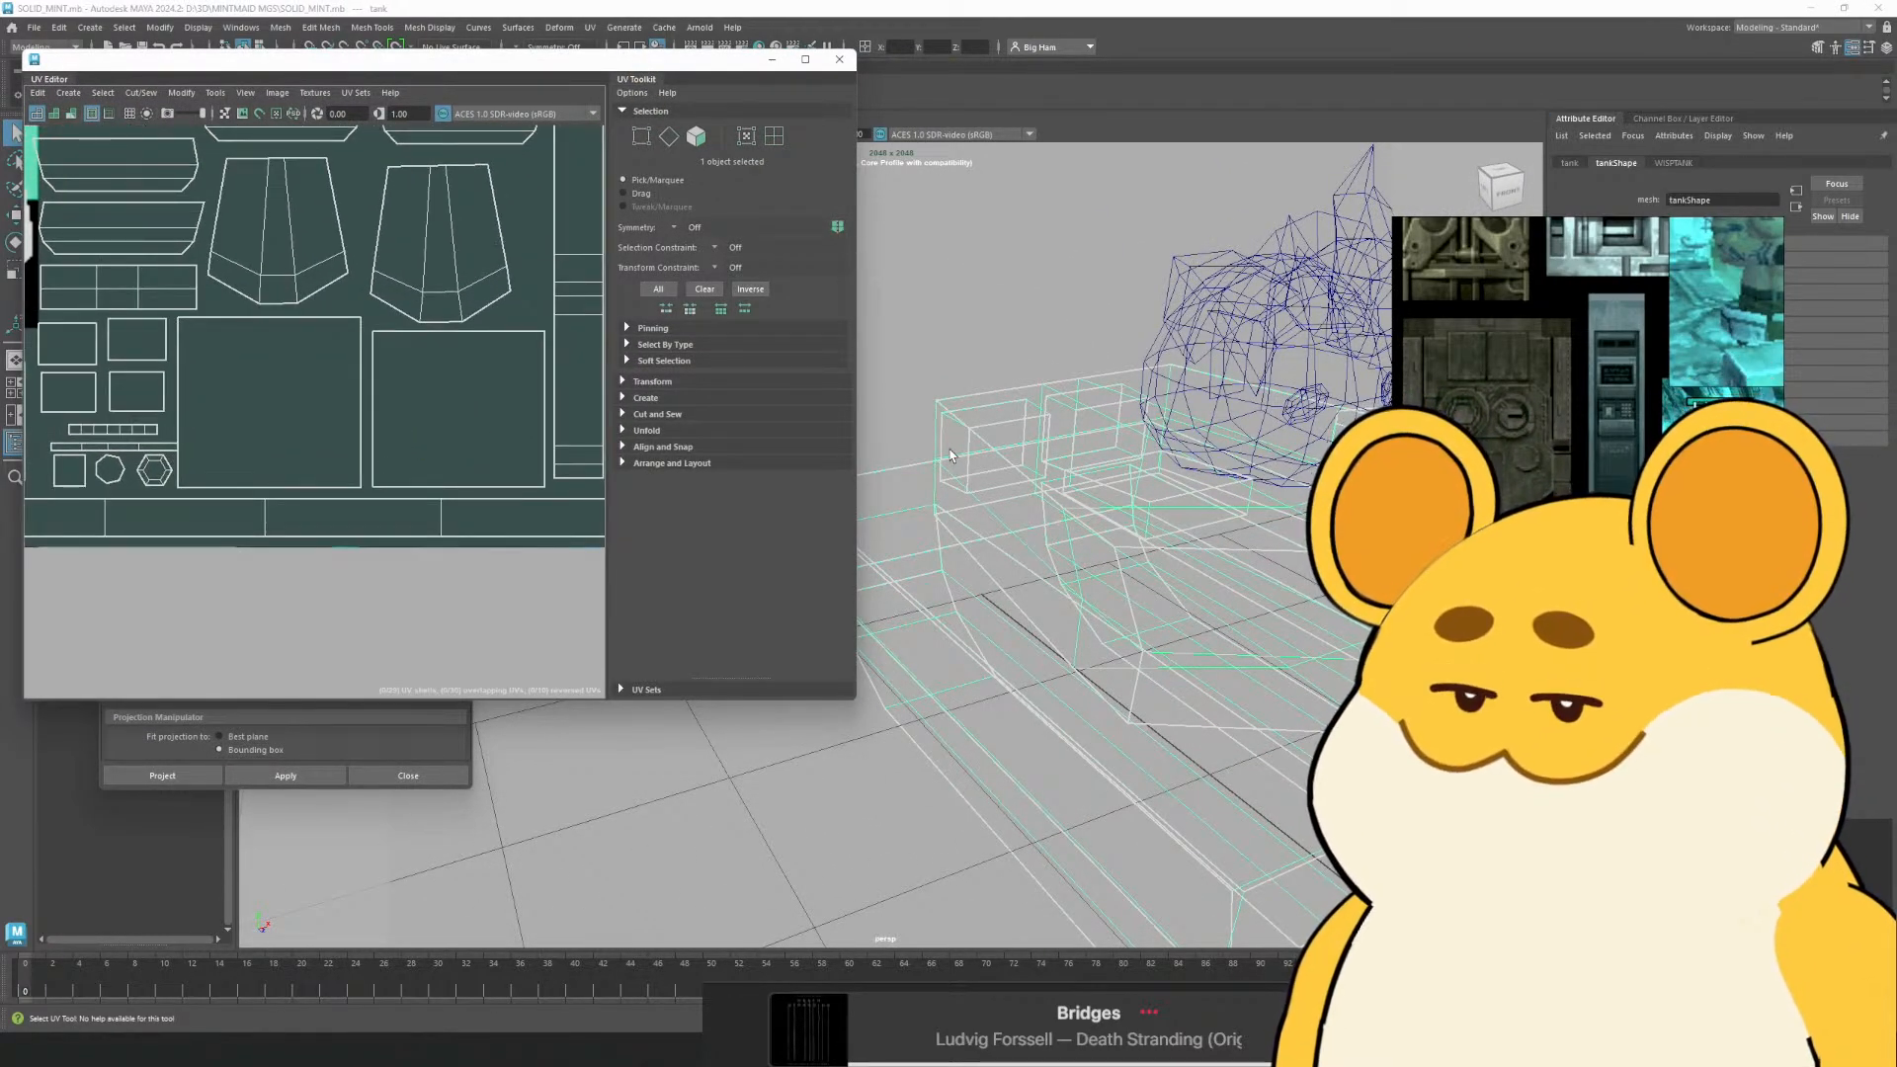
scroll(1032, 509, "down", 3)
left_click_drag(1033, 509, 1002, 459)
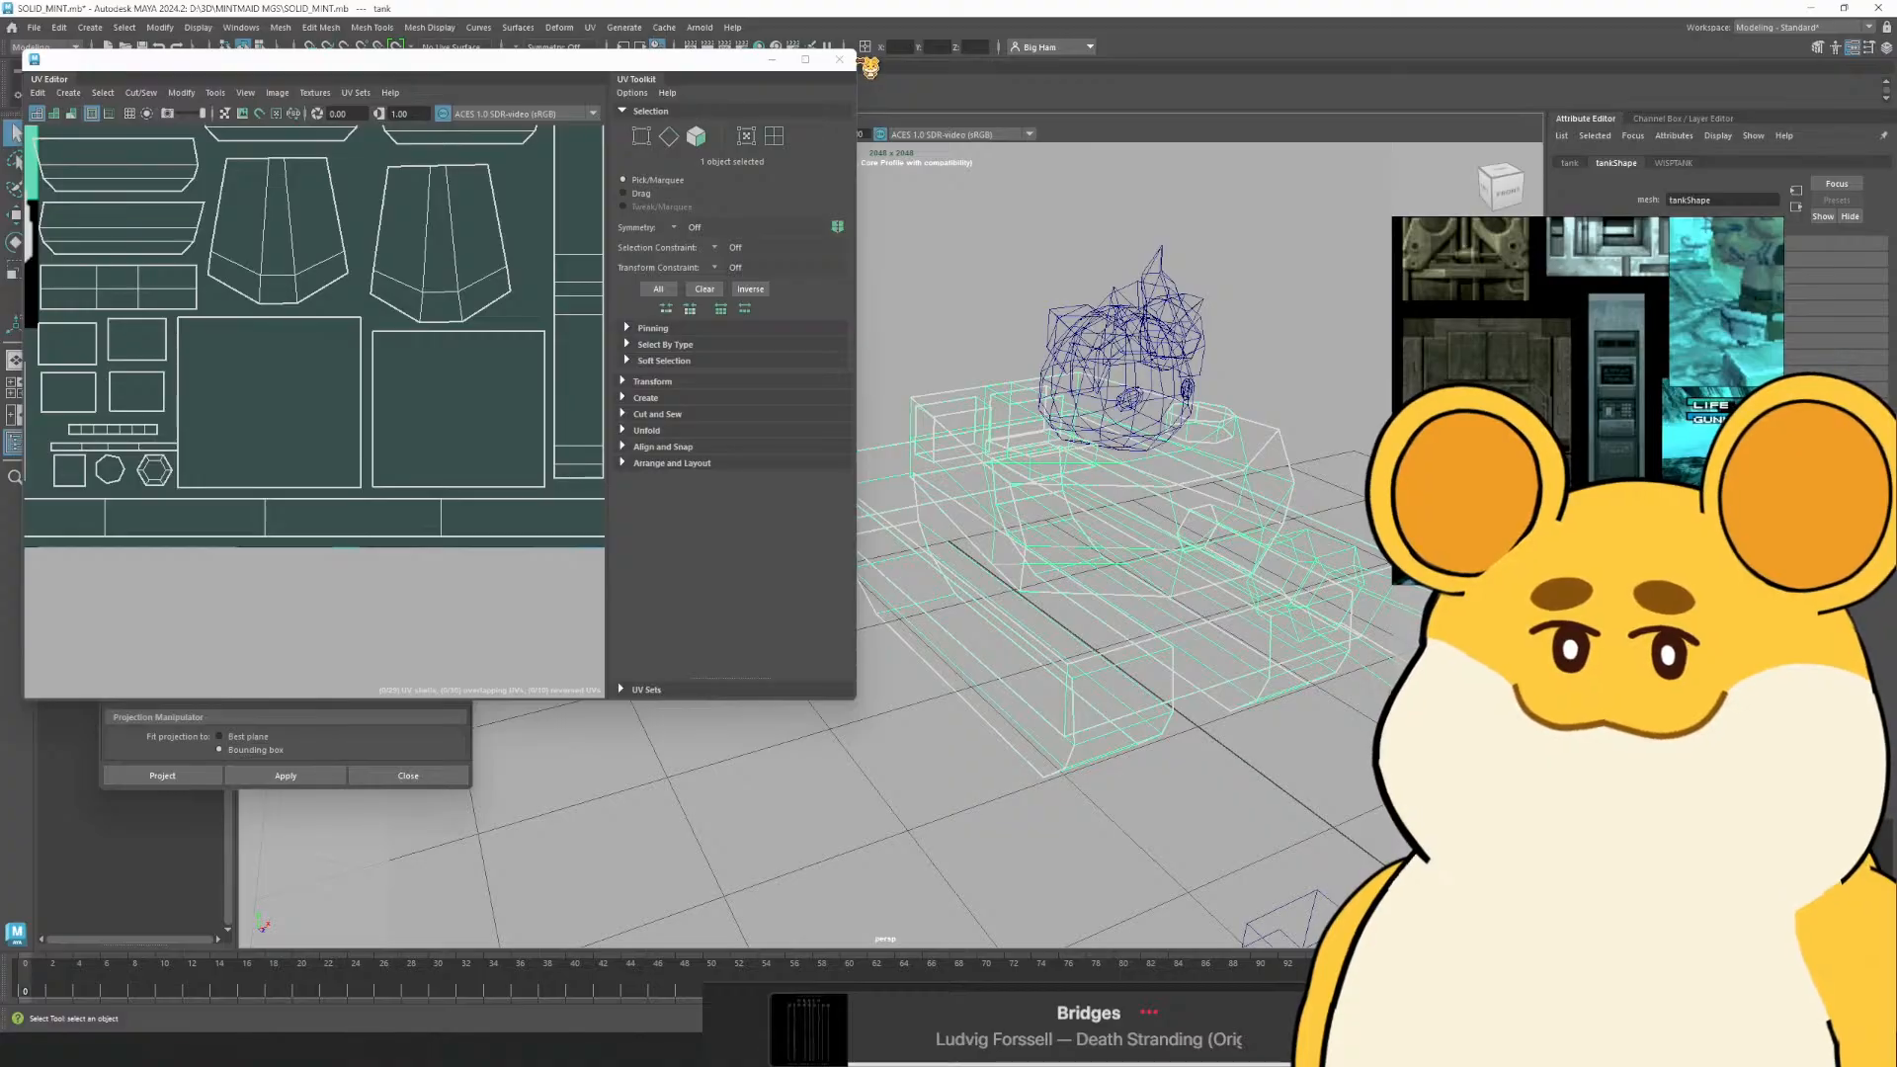
Narrow the UV Editor window and show the viewport models shaded with their textures
left_click_drag(855, 61, 648, 119)
left_click_drag(444, 65, 566, 341)
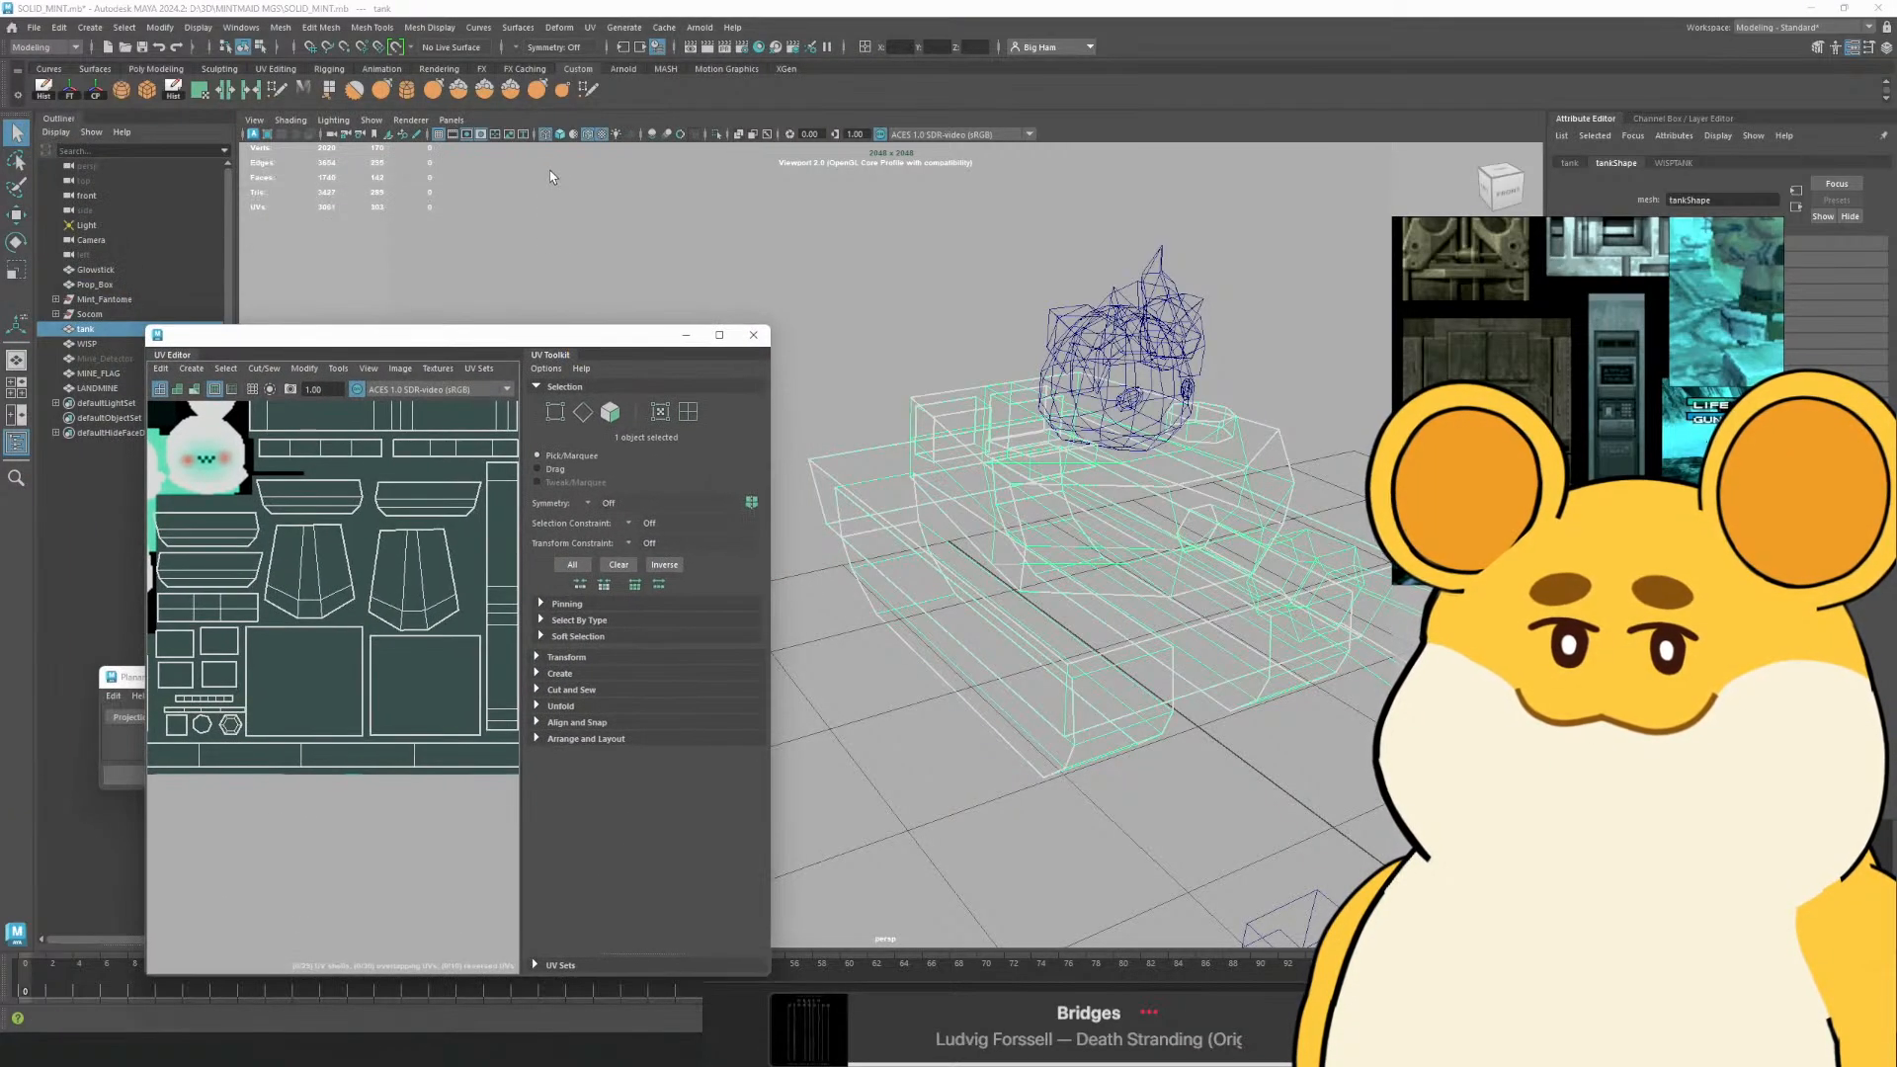
left_click(561, 135)
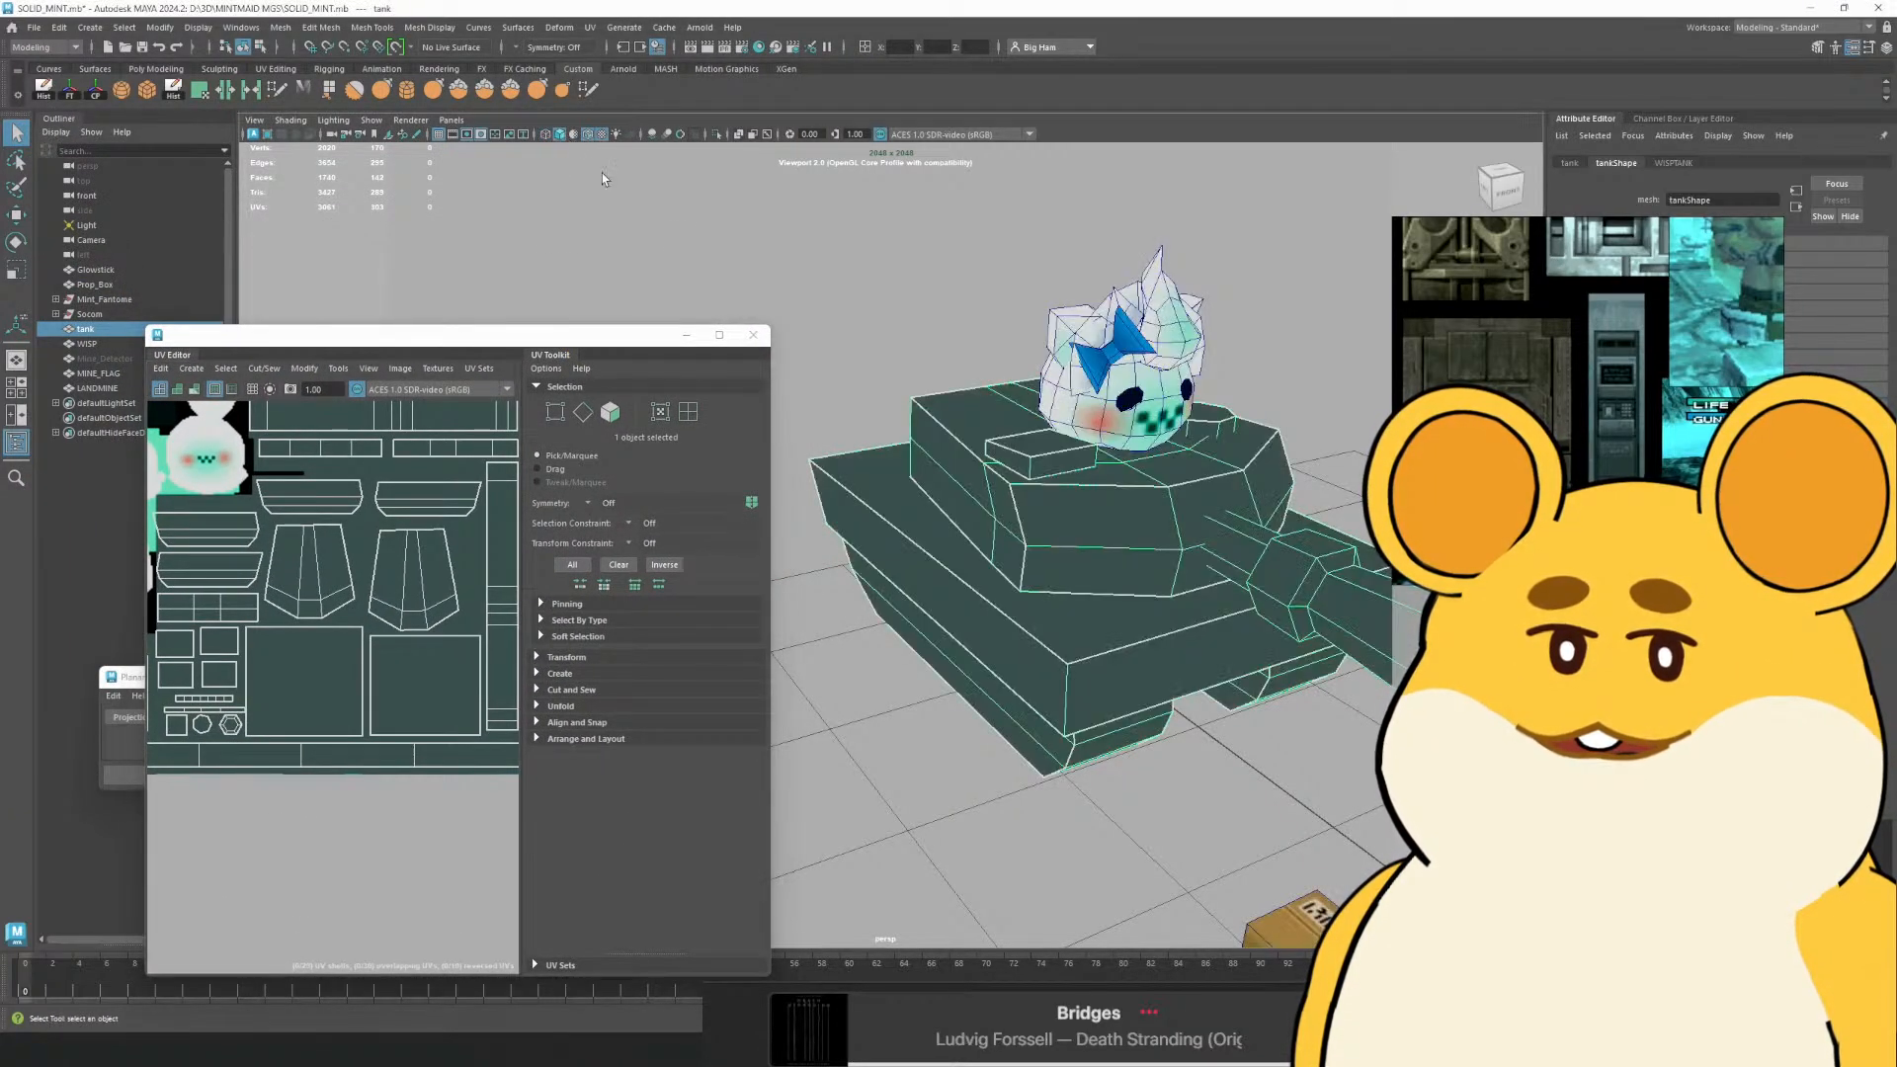
left_click_drag(1166, 474, 1022, 484, "alt")
key("w")
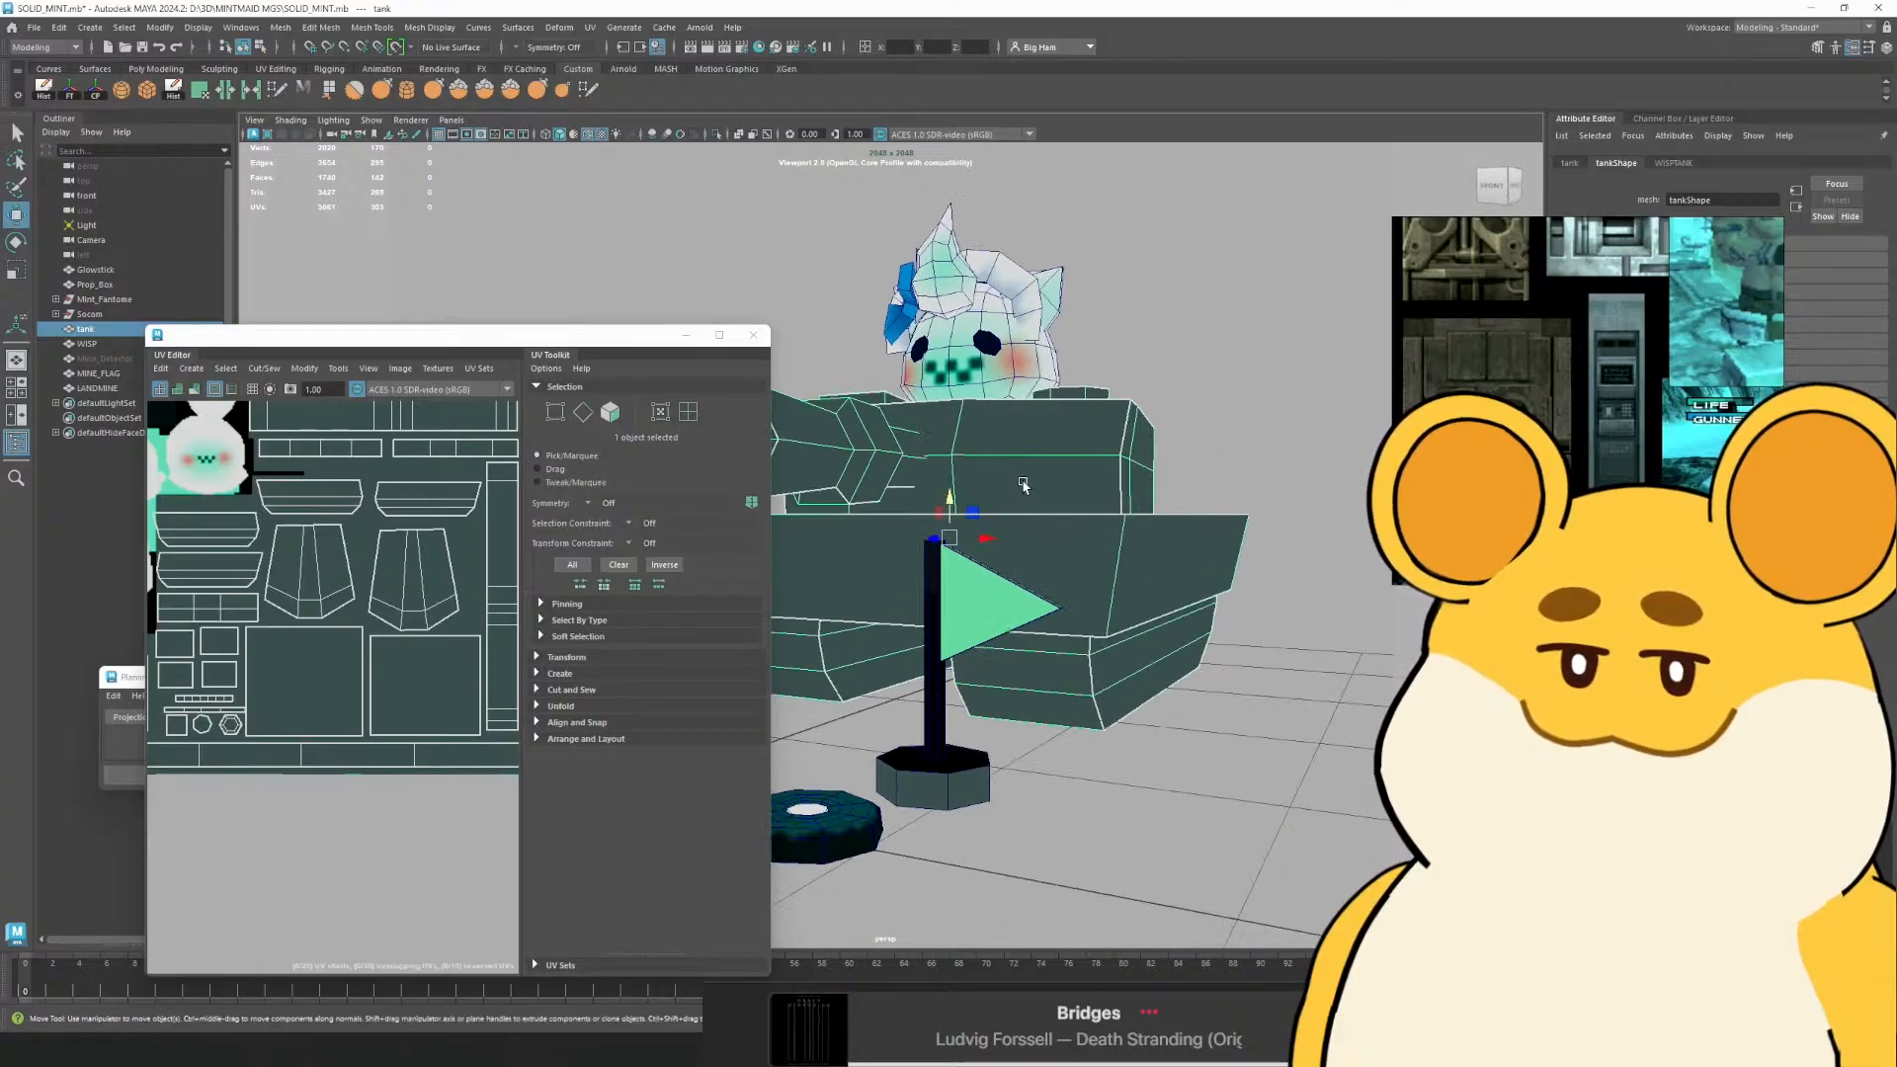
Select the hull's connected faces to compare them with the UV layout, and return to object selection
left_click_drag(517, 334, 479, 154)
left_click_drag(879, 375, 1000, 372, "alt")
right_click(1220, 590)
left_click(1219, 629)
double_click(1216, 647)
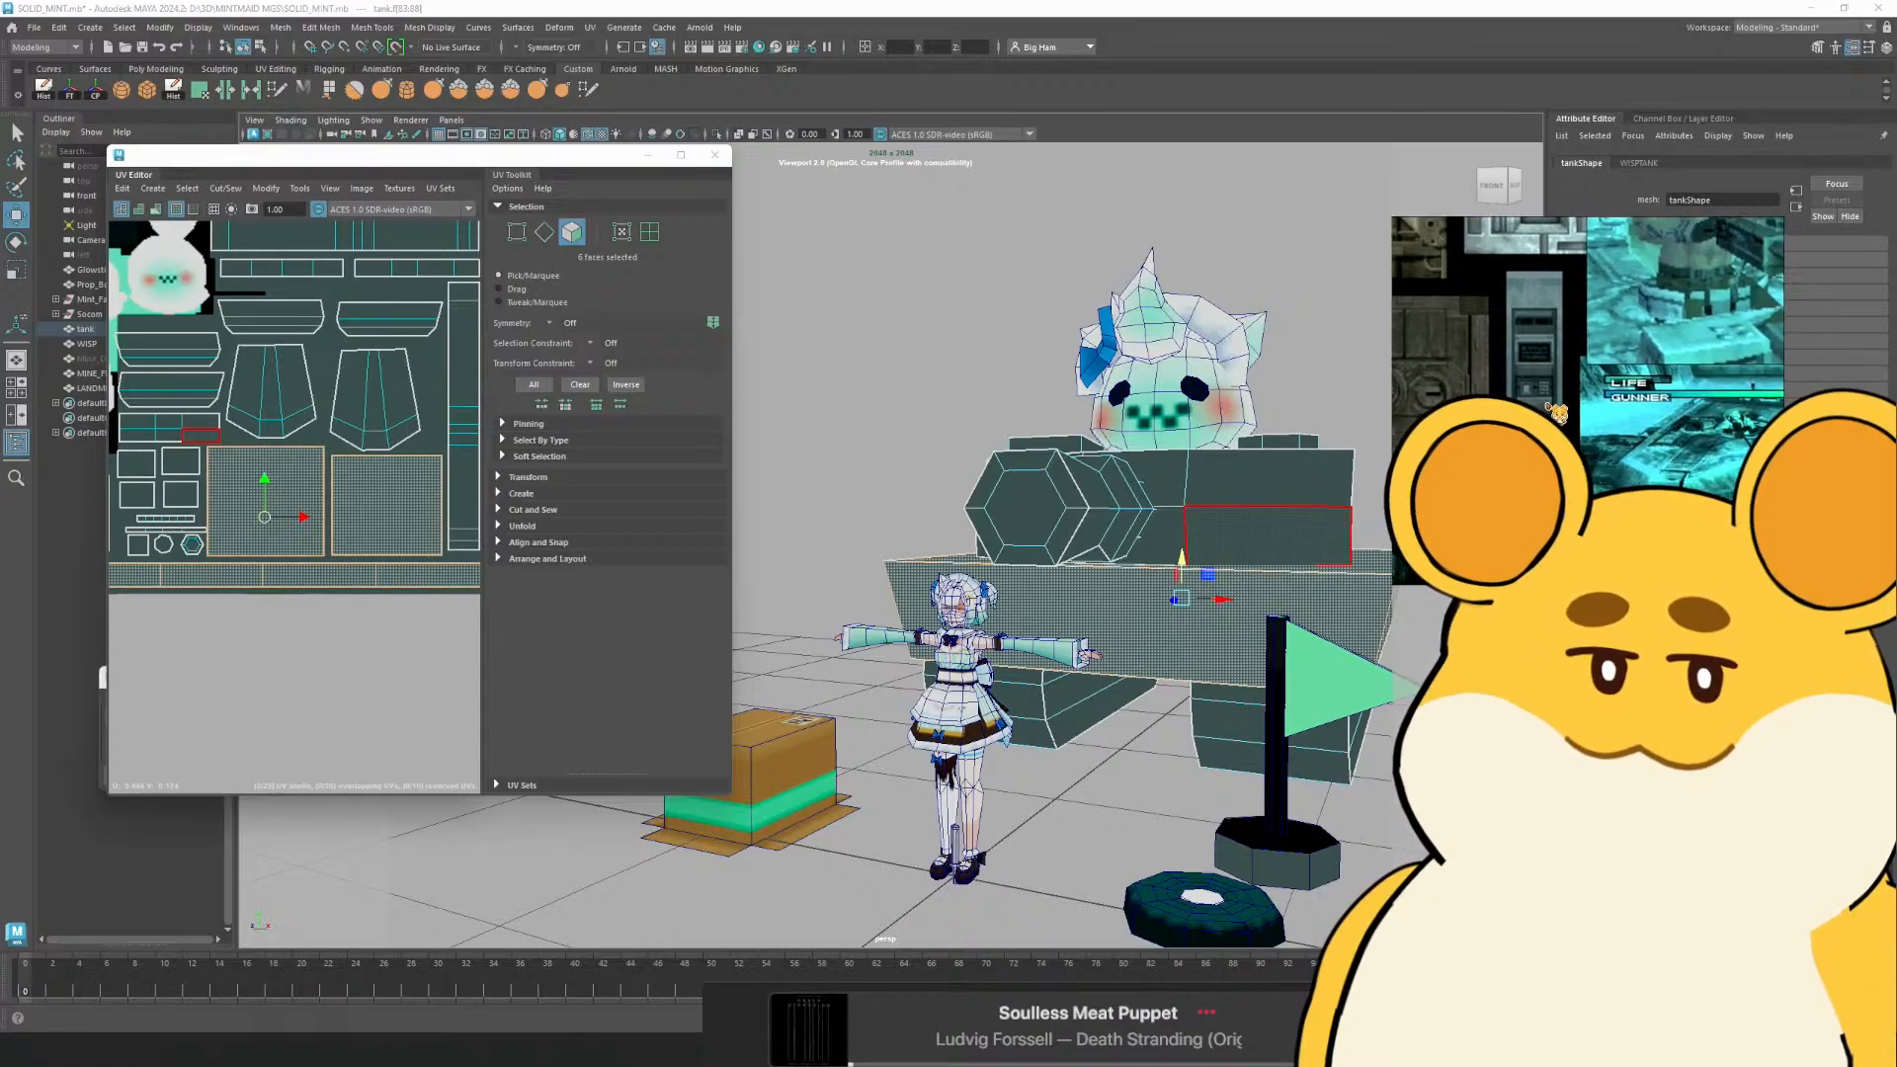
right_click(1179, 571)
left_click(1261, 547)
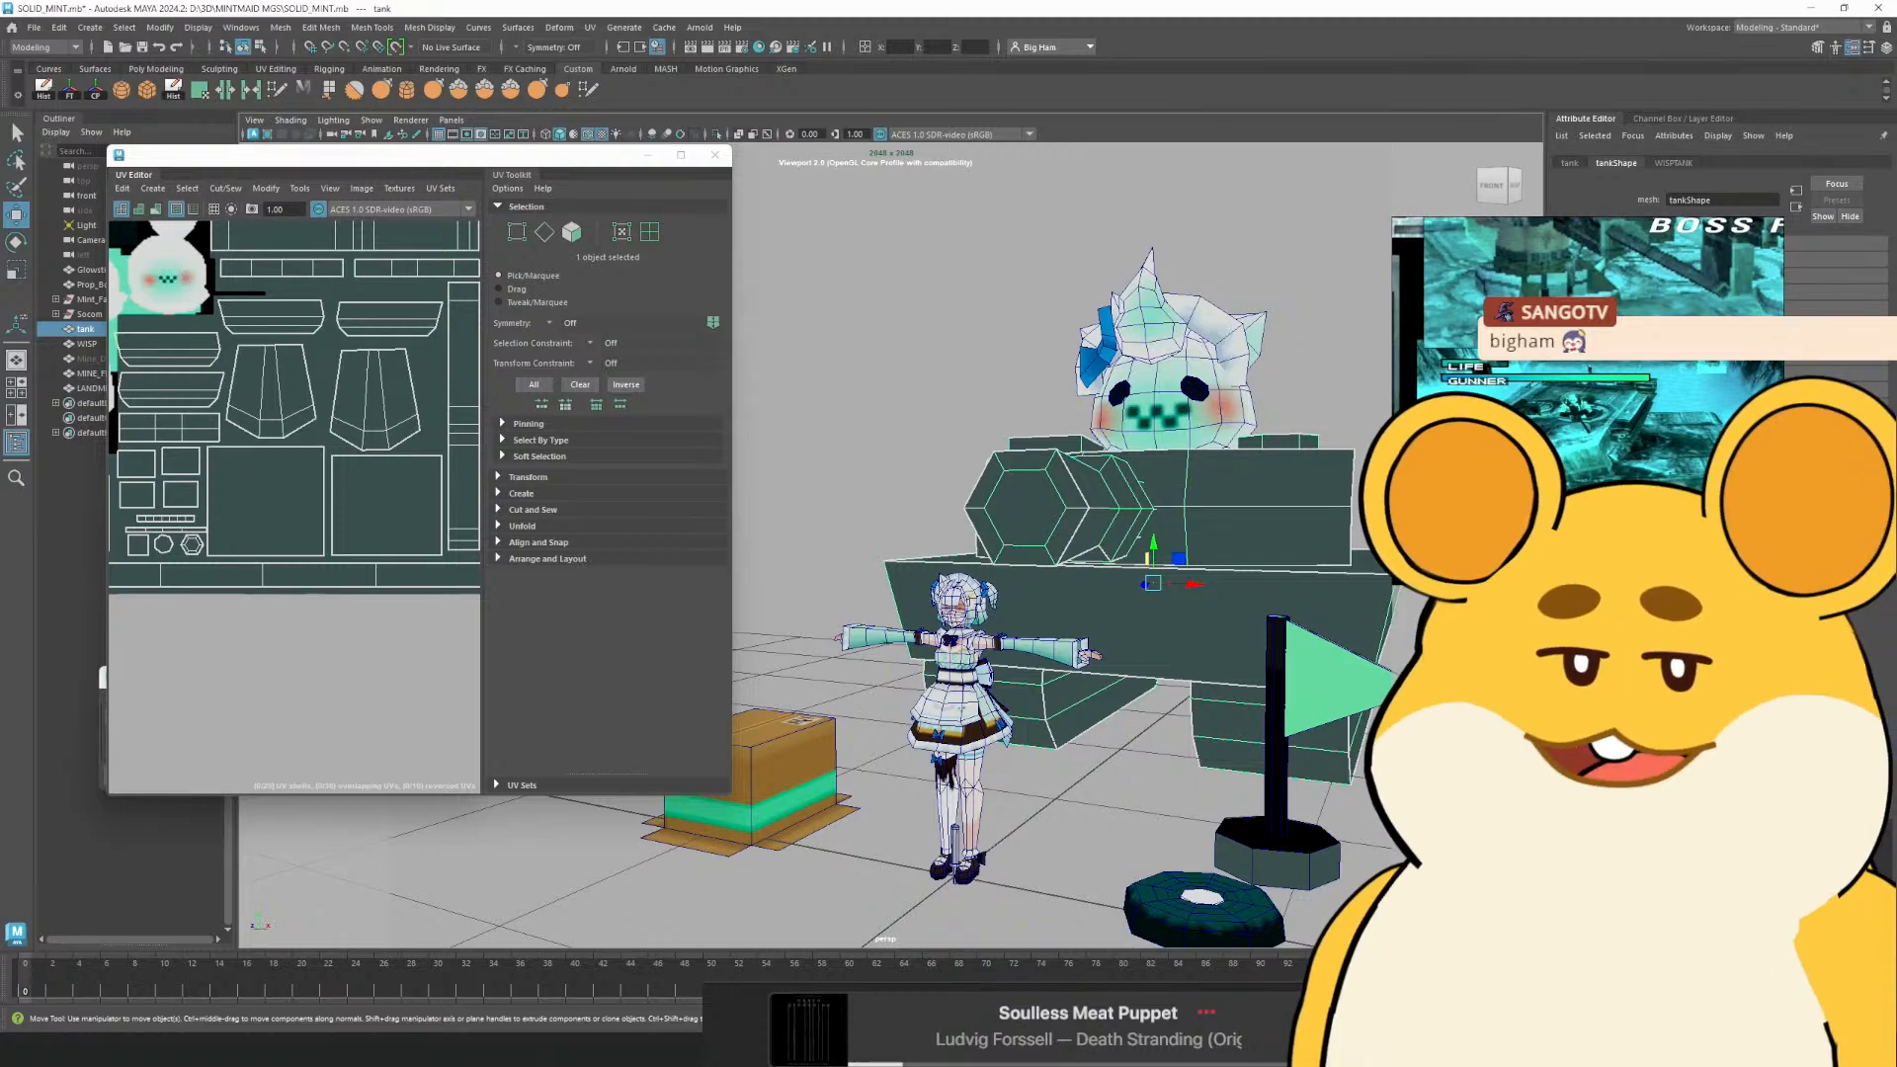
Select the hull's side faces to locate them in the UV layout, and switch to mintsweeper_body.ase in Aseprite
scroll(326, 500, "down", 3)
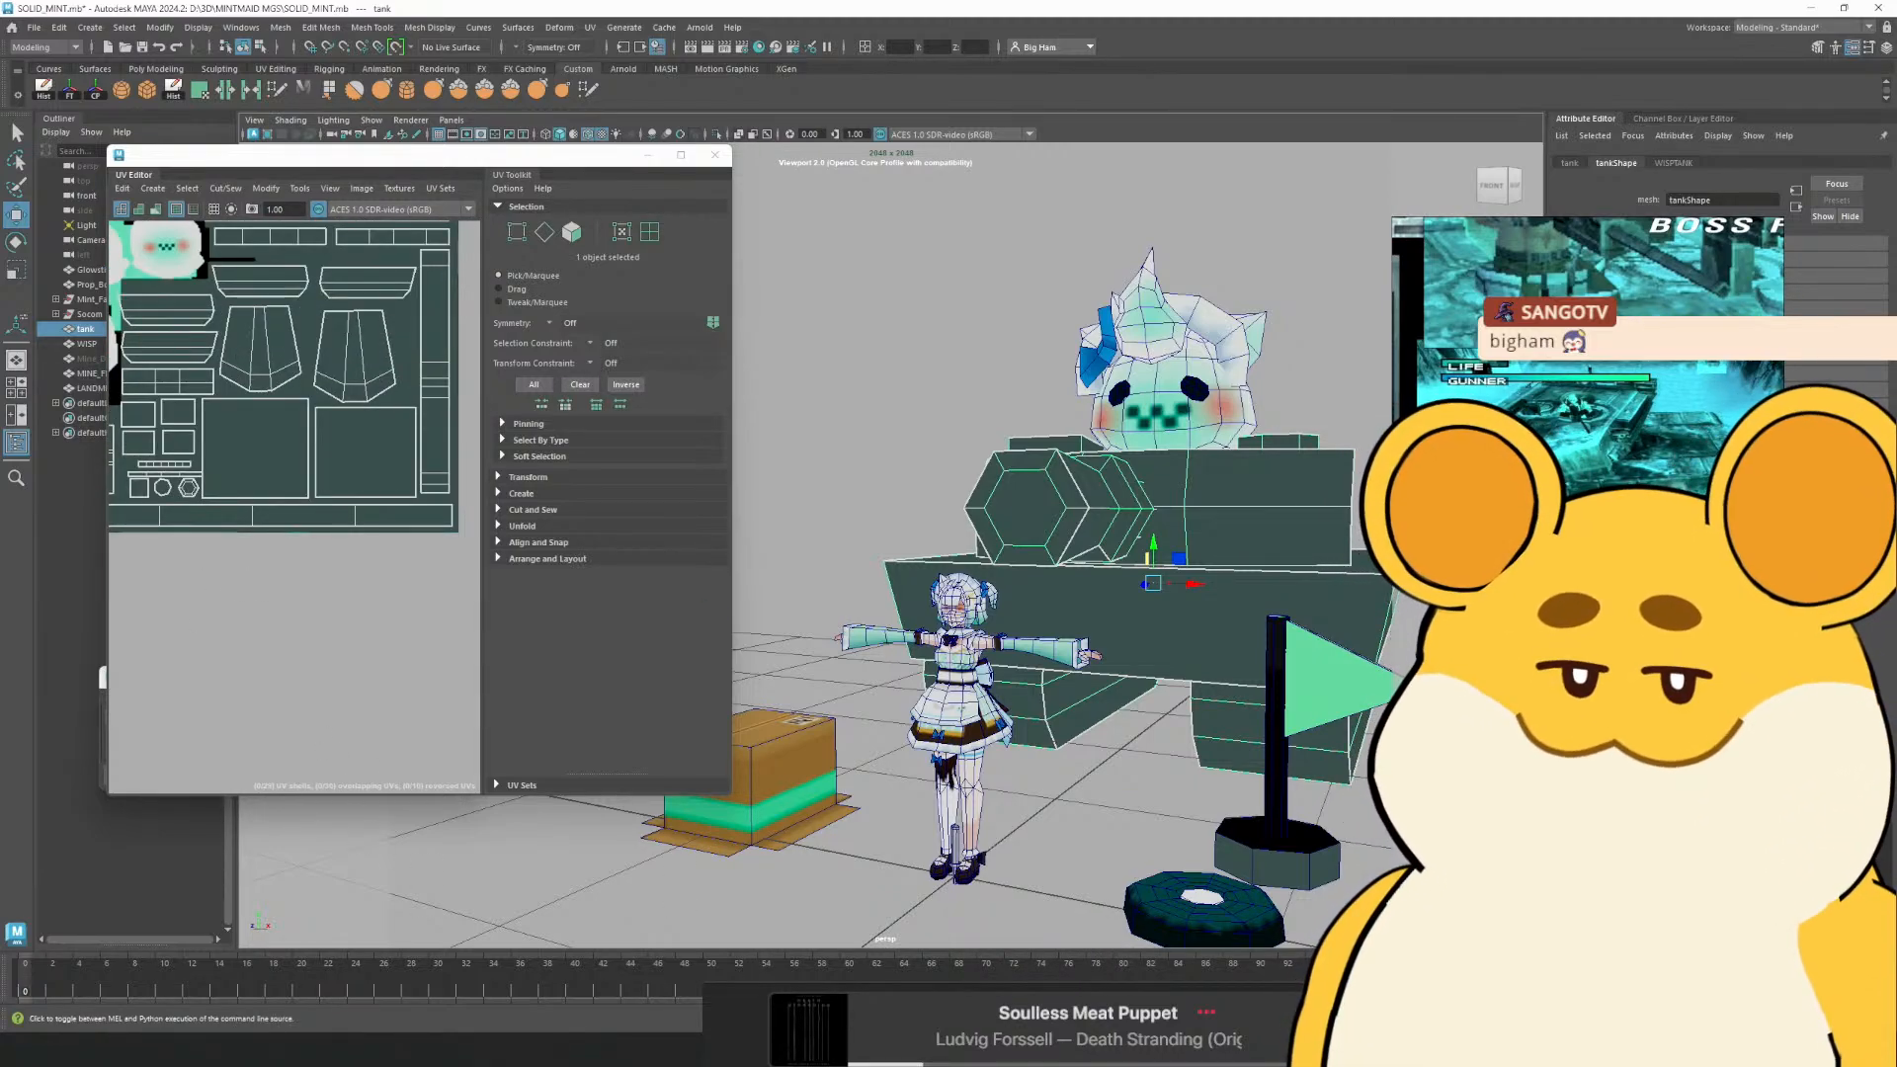
mouse_move(1062, 1047)
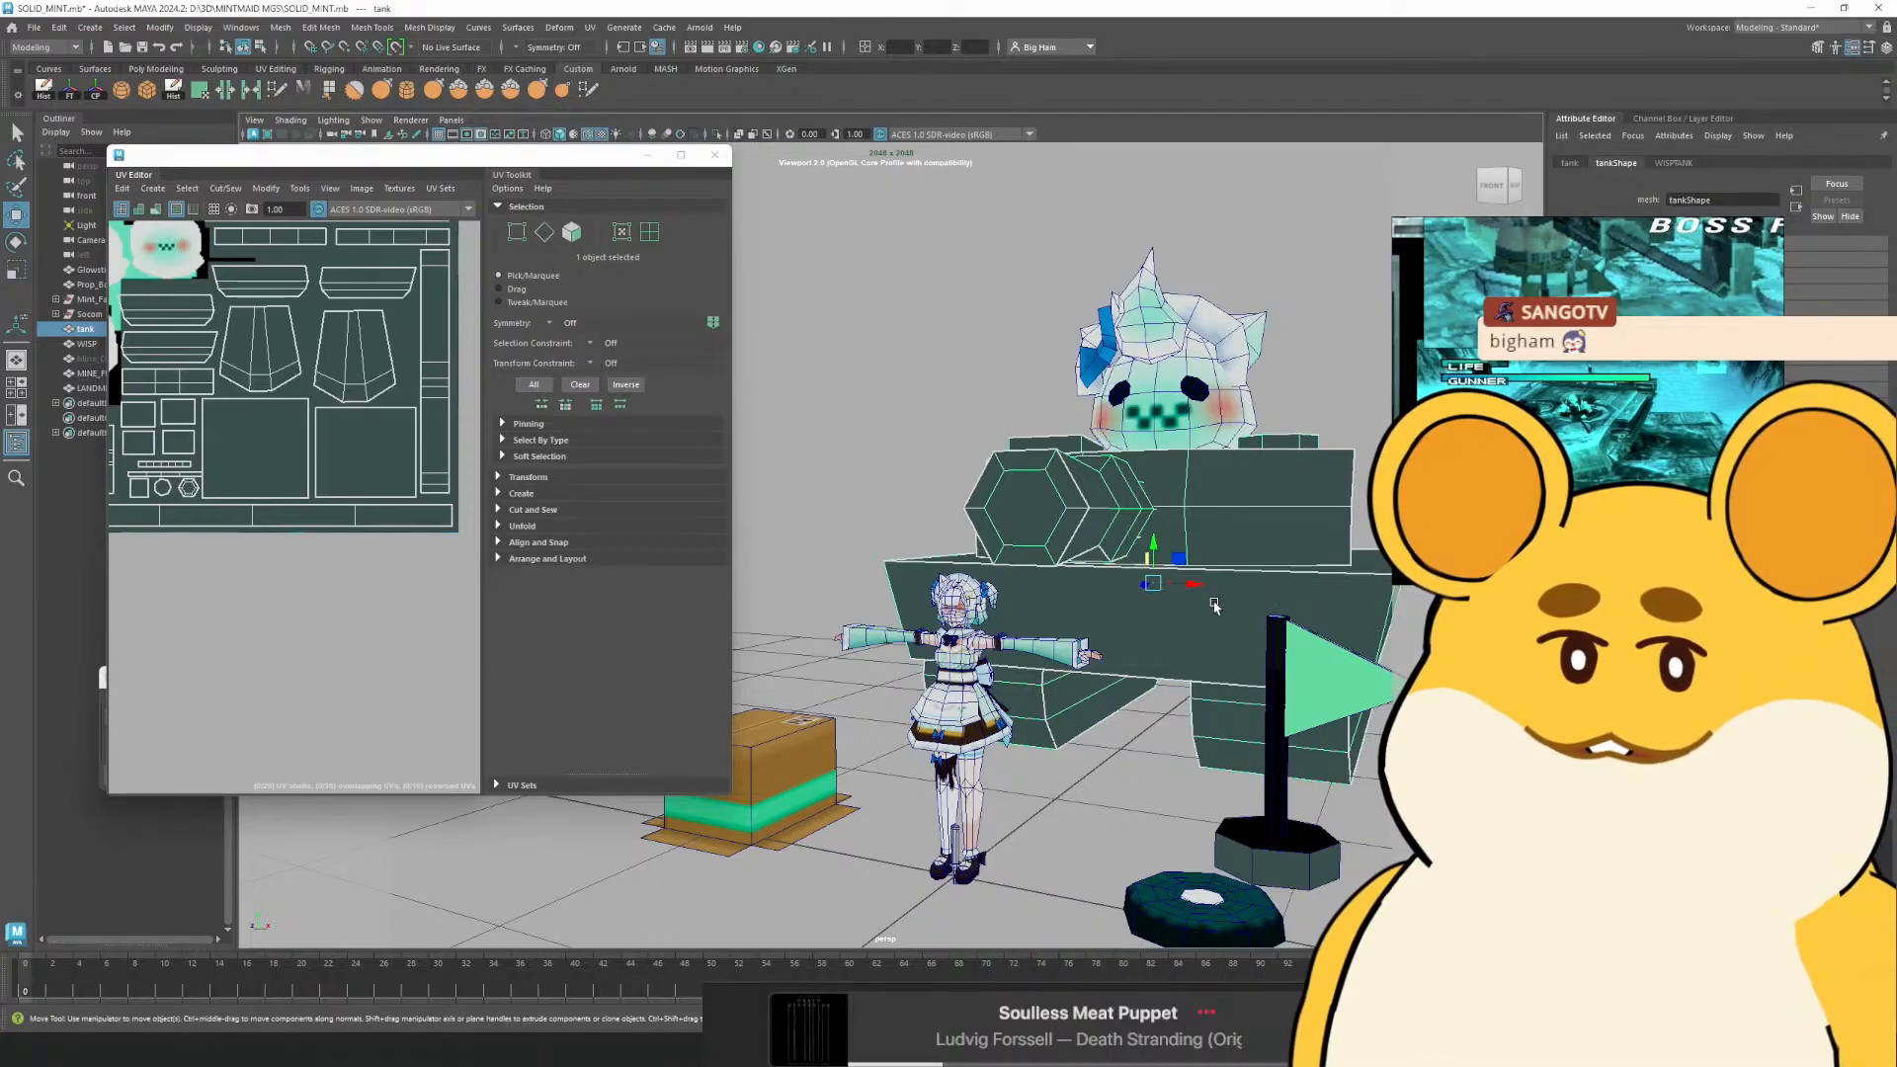
left_click(1217, 635)
left_click(1215, 632)
left_click_drag(1312, 660, 1215, 663)
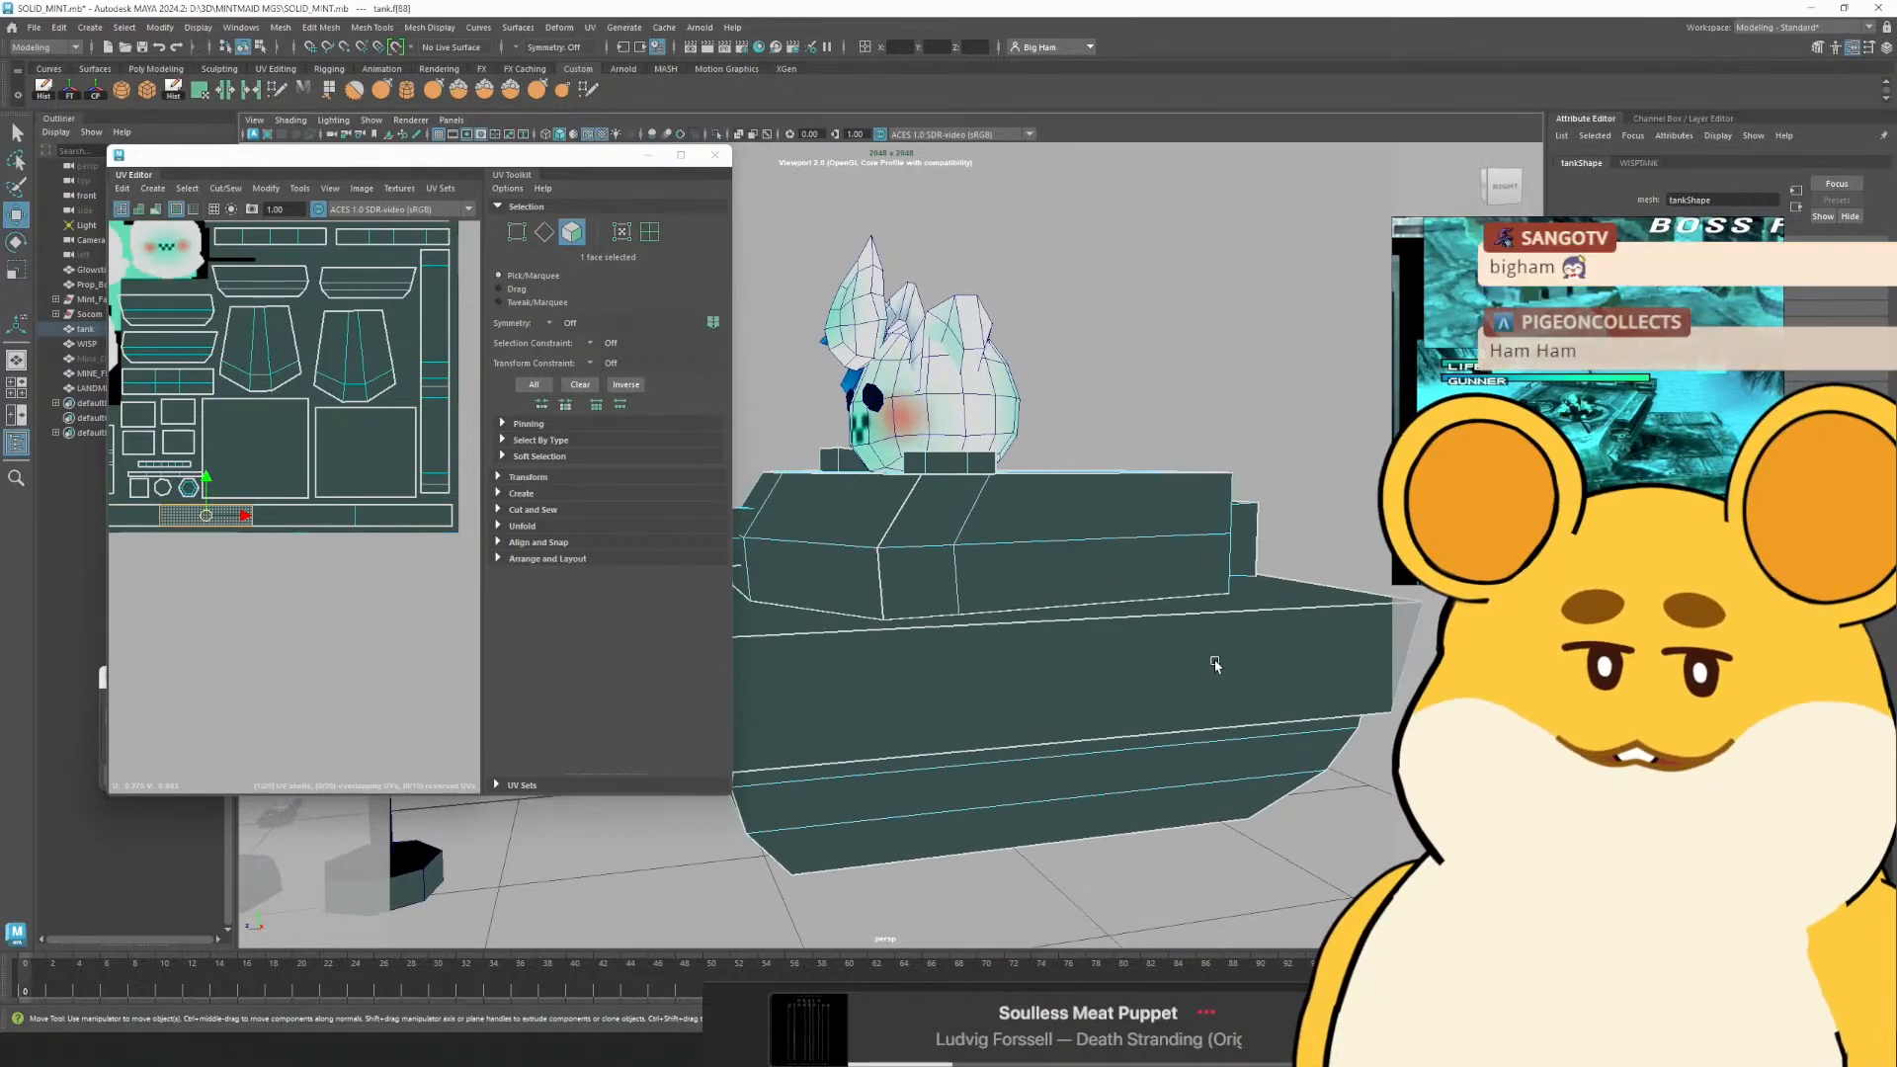
double_click(1138, 647, "shift")
key("alt+Tab")
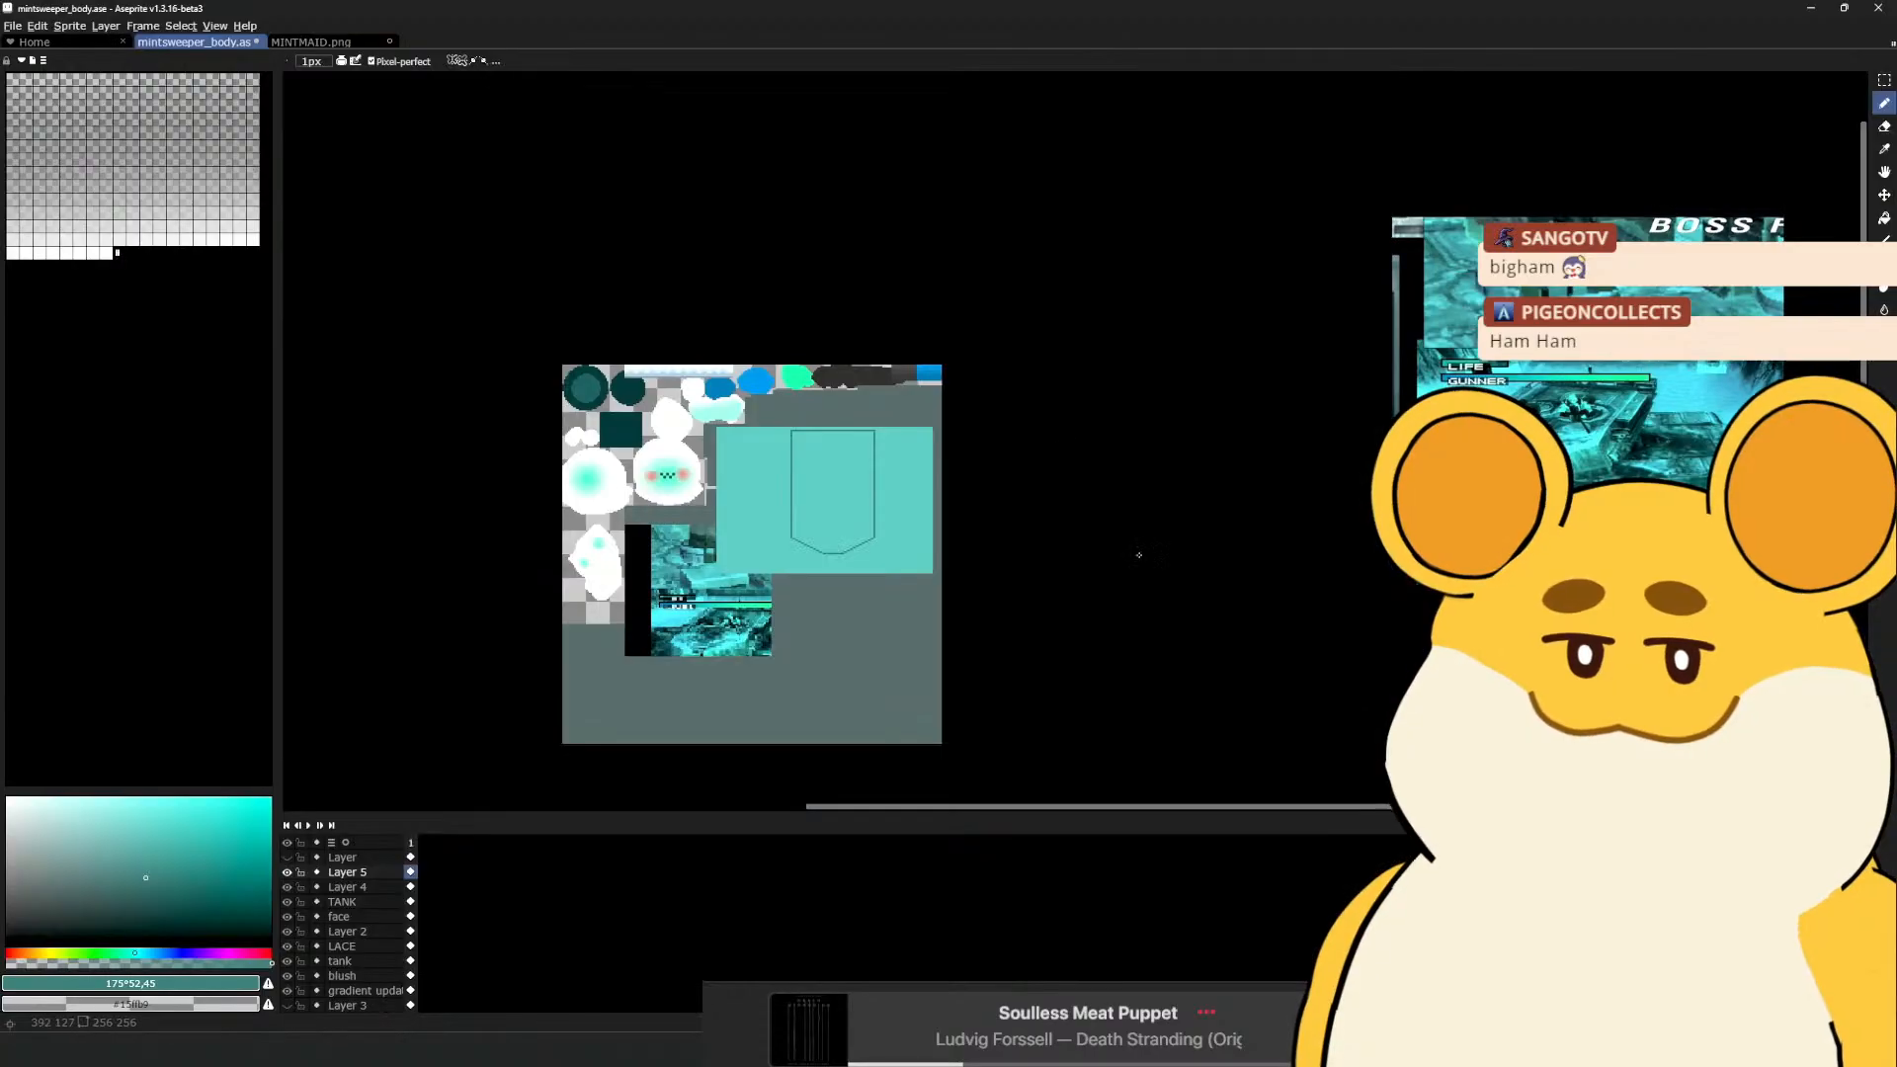
scroll(643, 643, "up", 1)
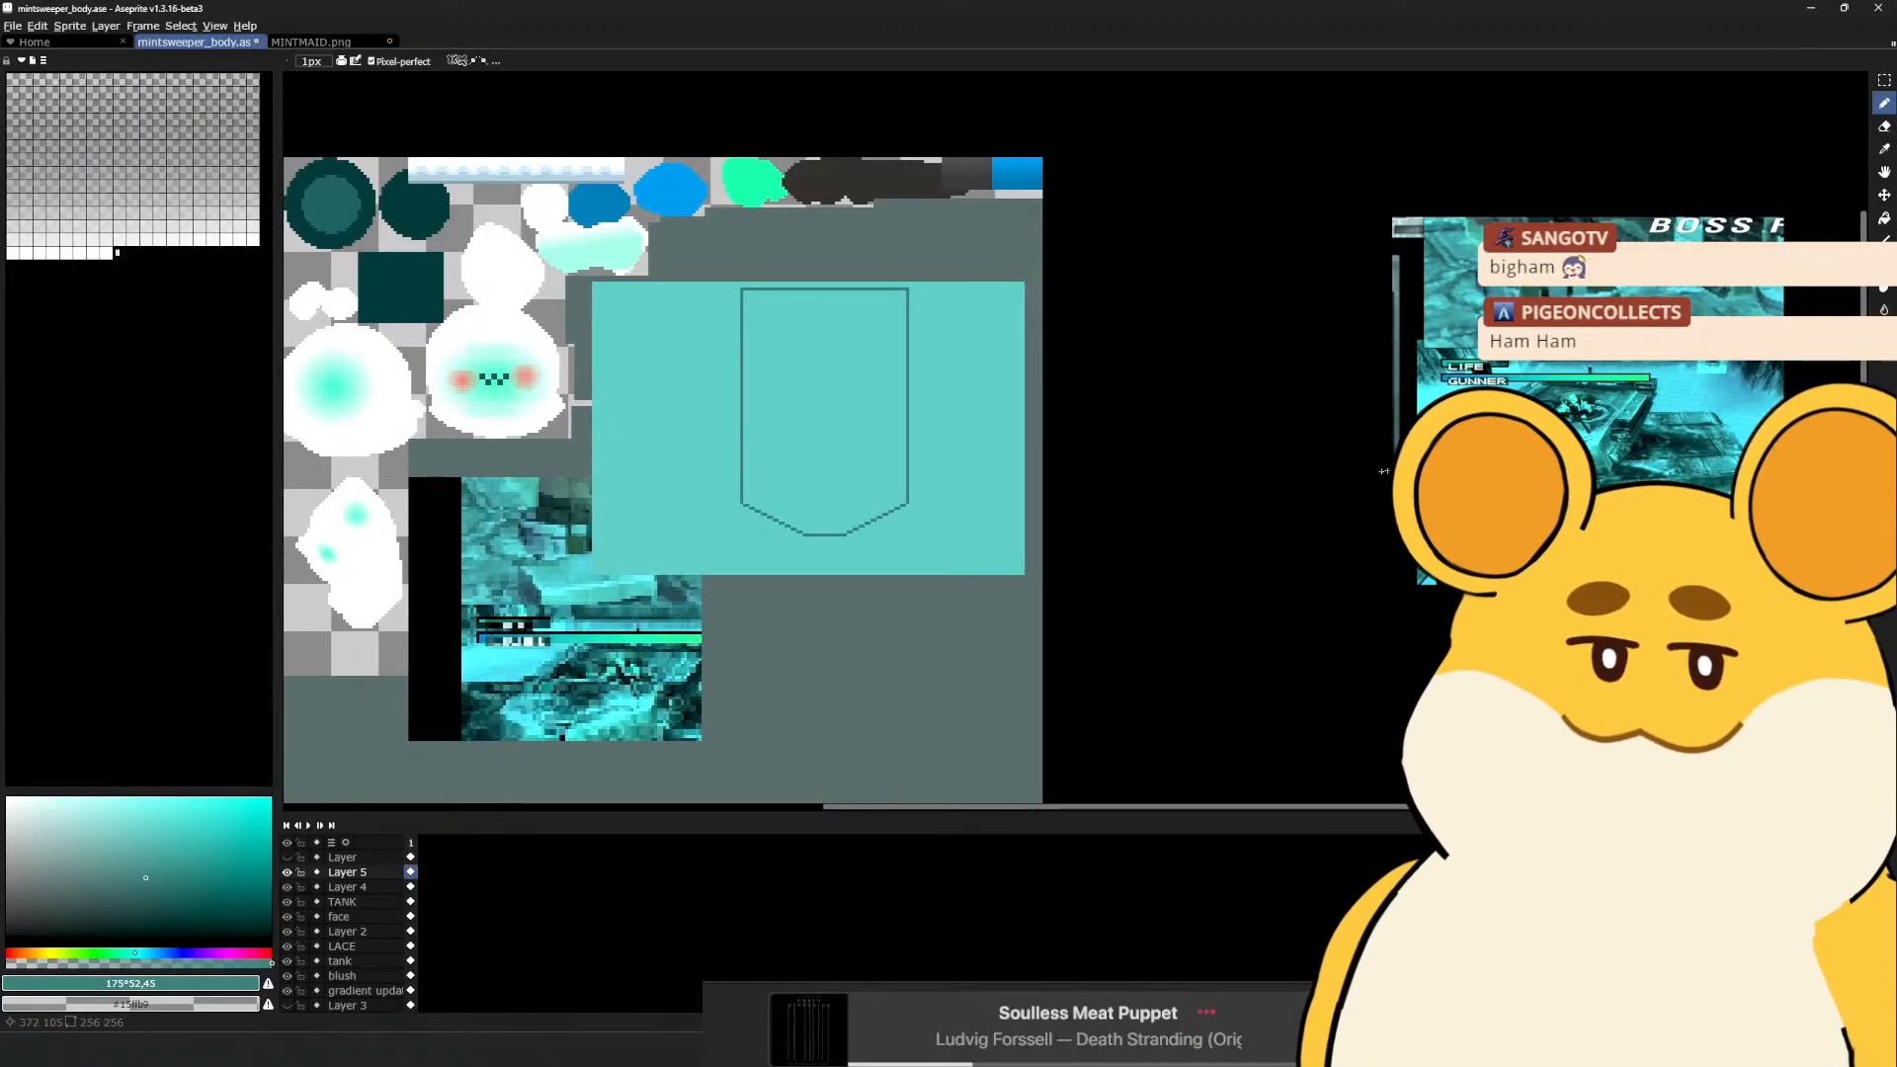
Capture a region of the tank reference image and paste it onto the TANK layer
key("super+shift+s")
left_click_drag(1291, 391, 1626, 597)
key("alt")
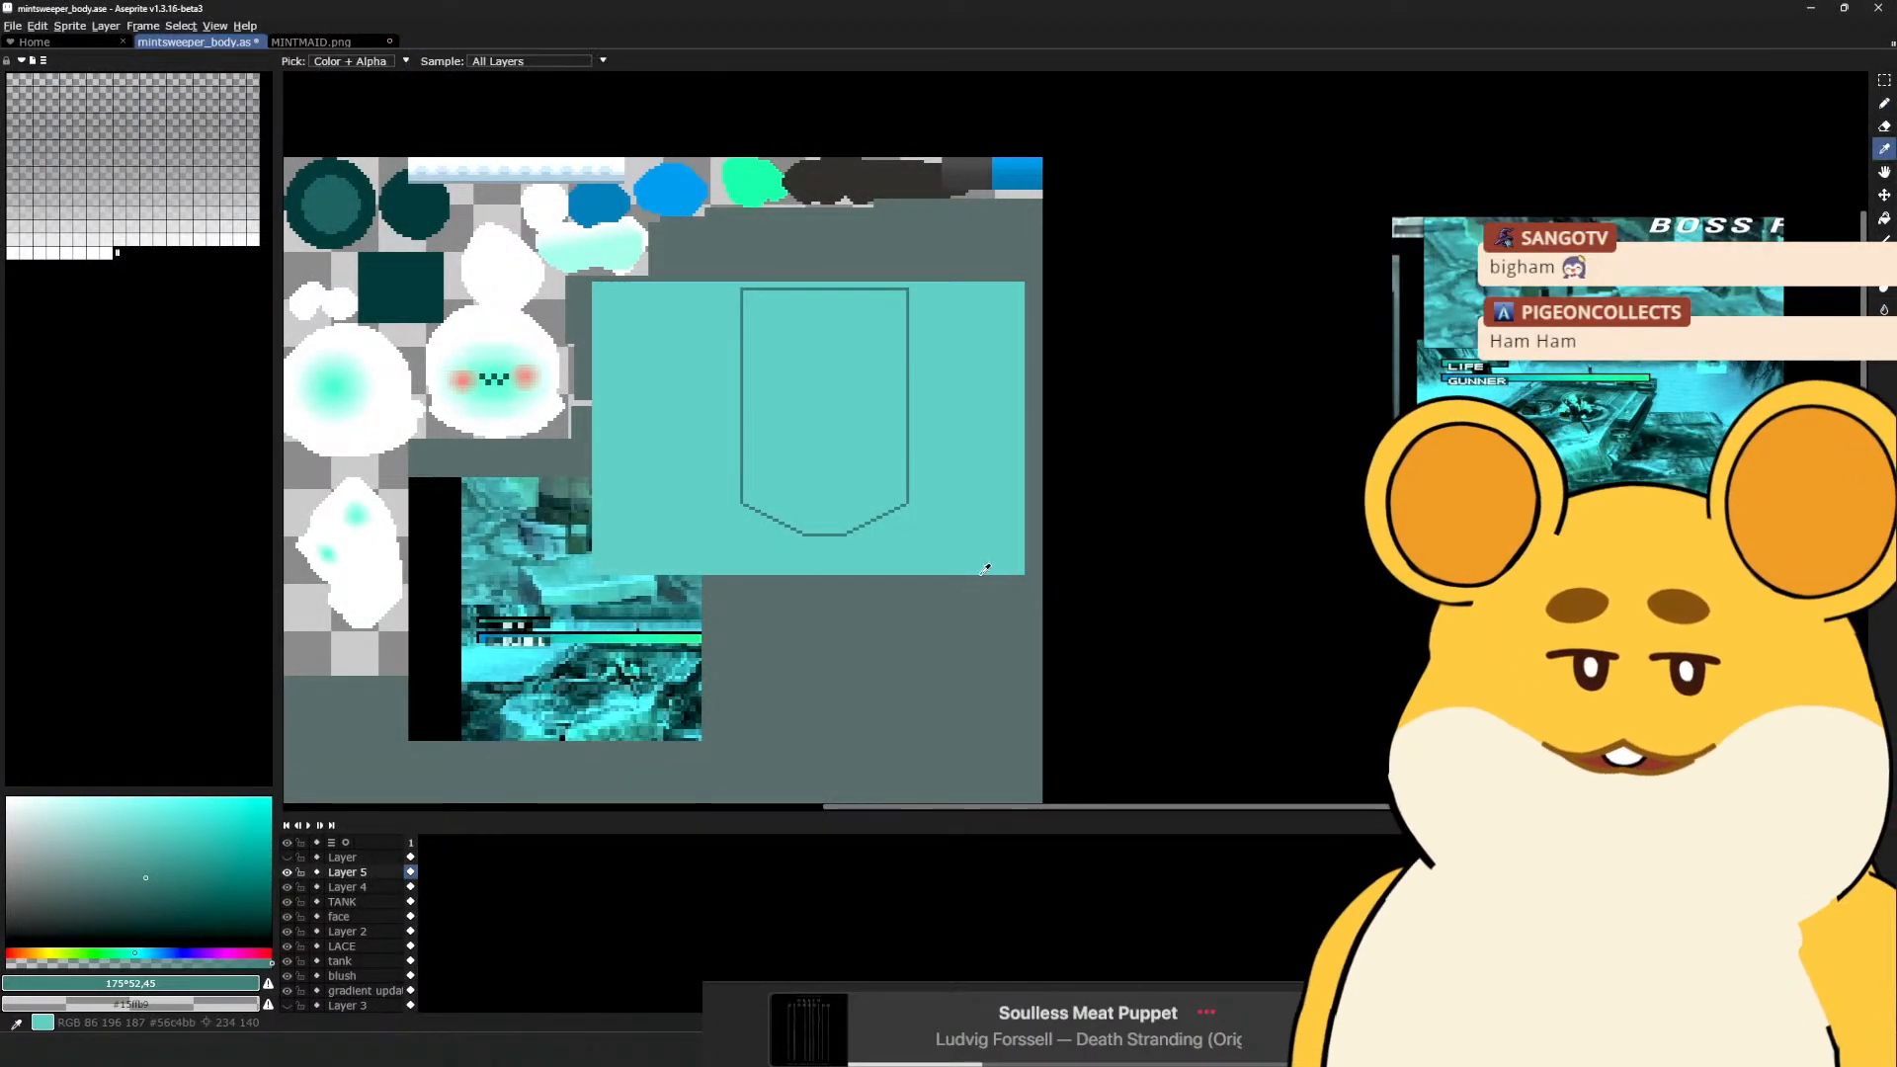
left_click_drag(987, 565, 1092, 510)
key("alt")
left_click_drag(892, 590, 938, 524)
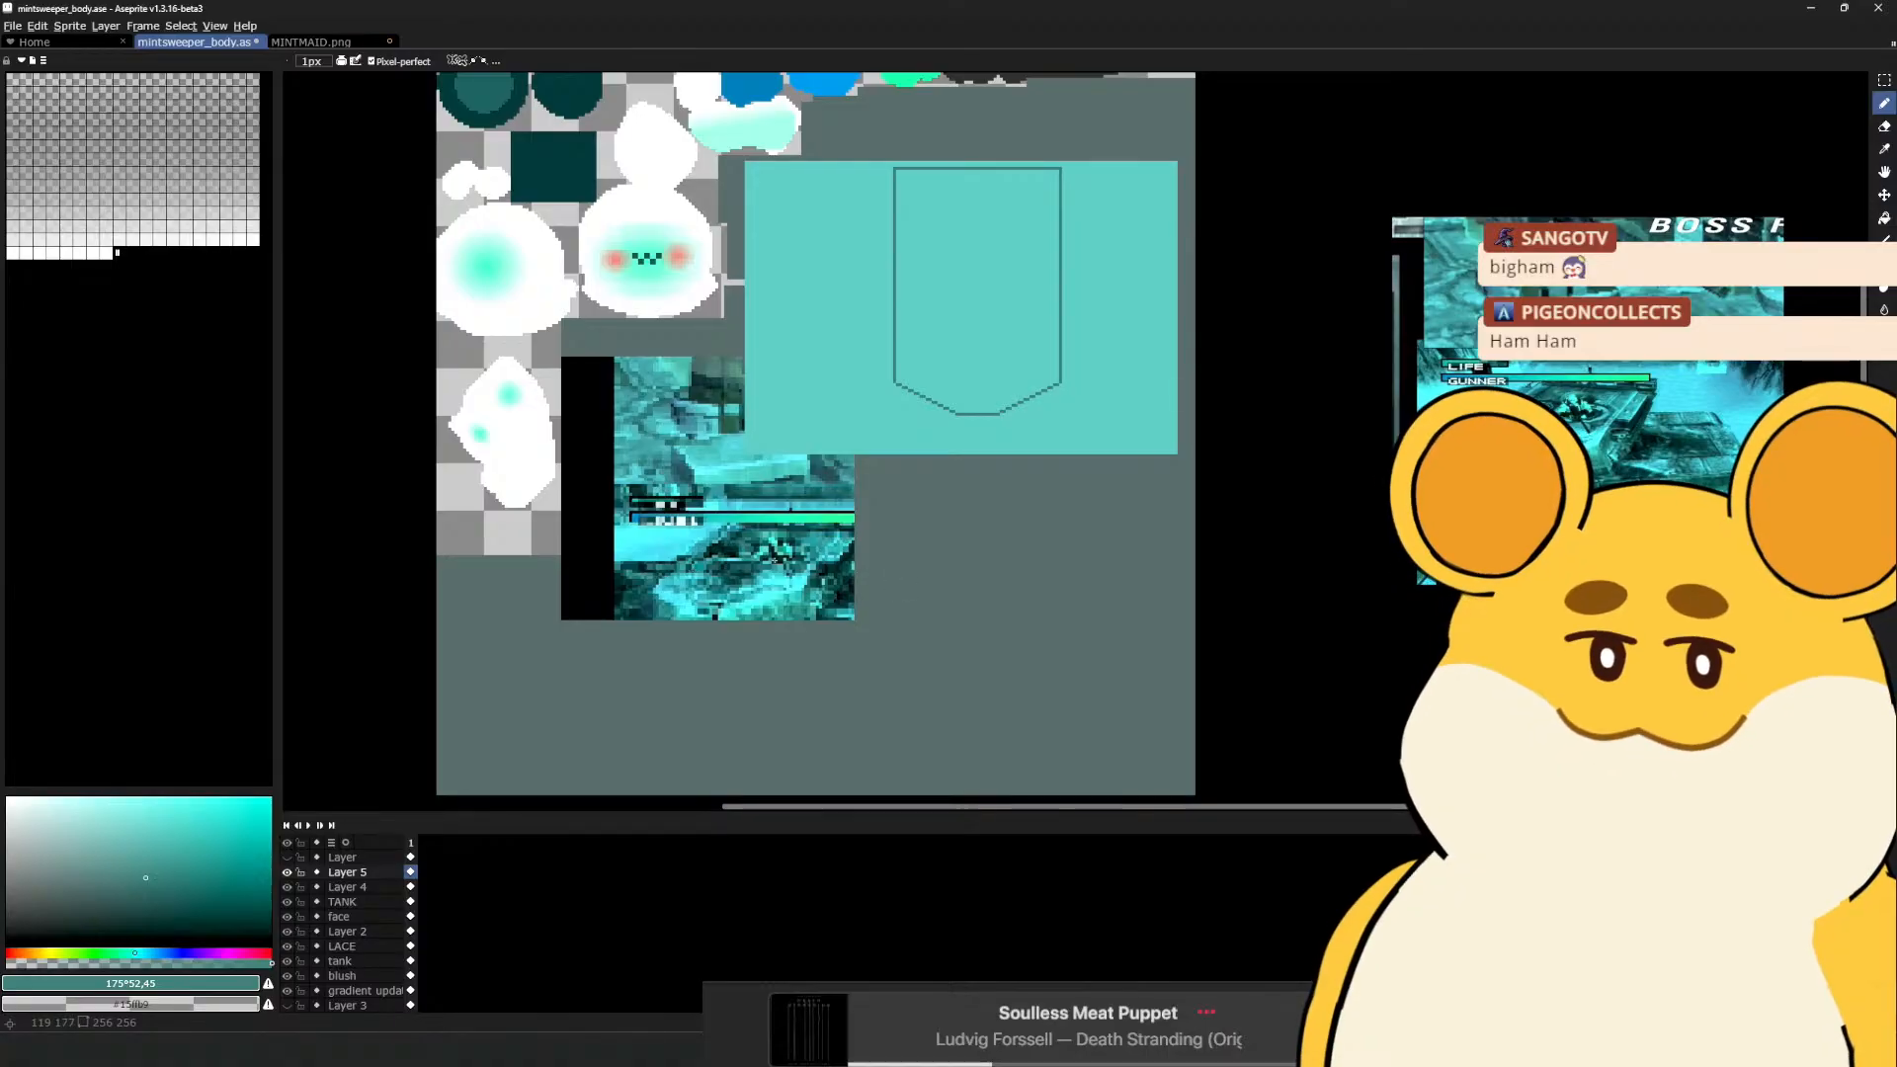
left_click(341, 901)
key("ctrl+v")
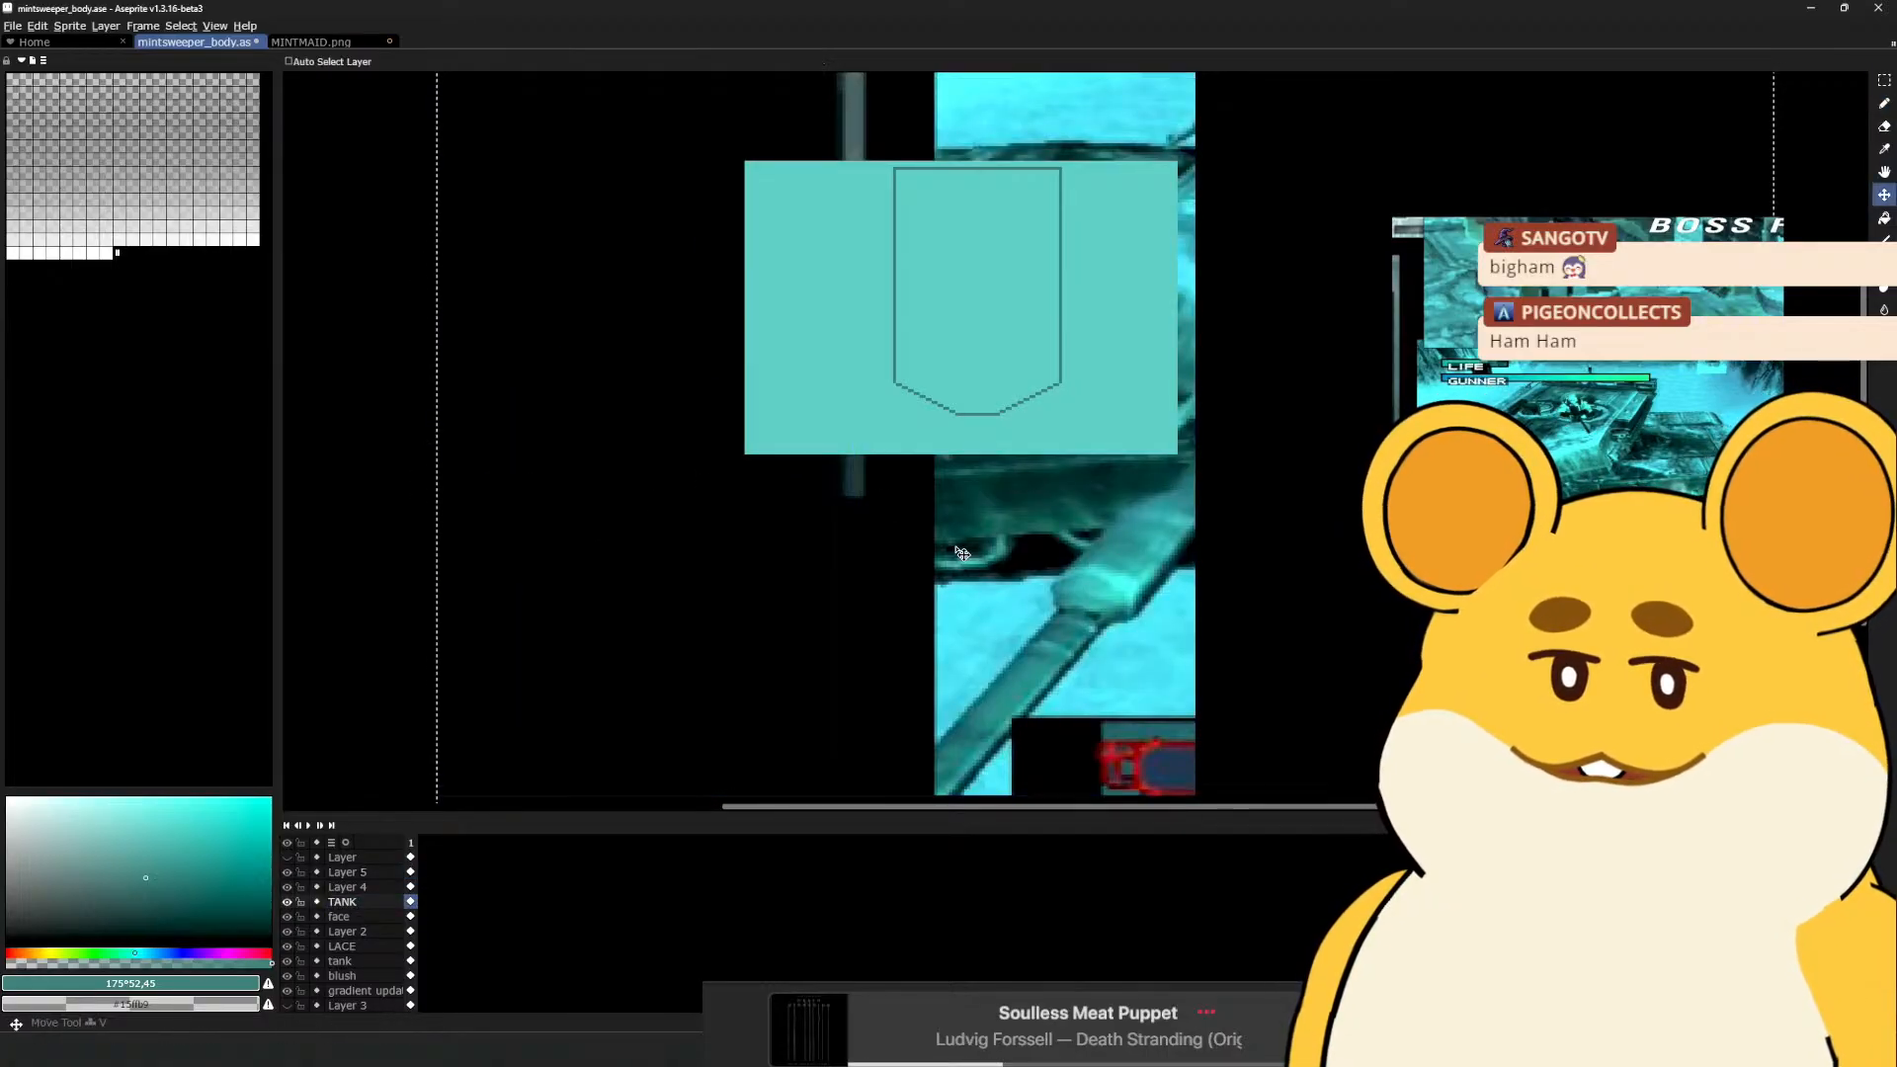
Try to reposition and scale down the oversized pasted reference, then undo the paste
left_click_drag(1296, 596, 832, 575)
scroll(833, 547, "down", 5)
scroll(833, 547, "up", 2)
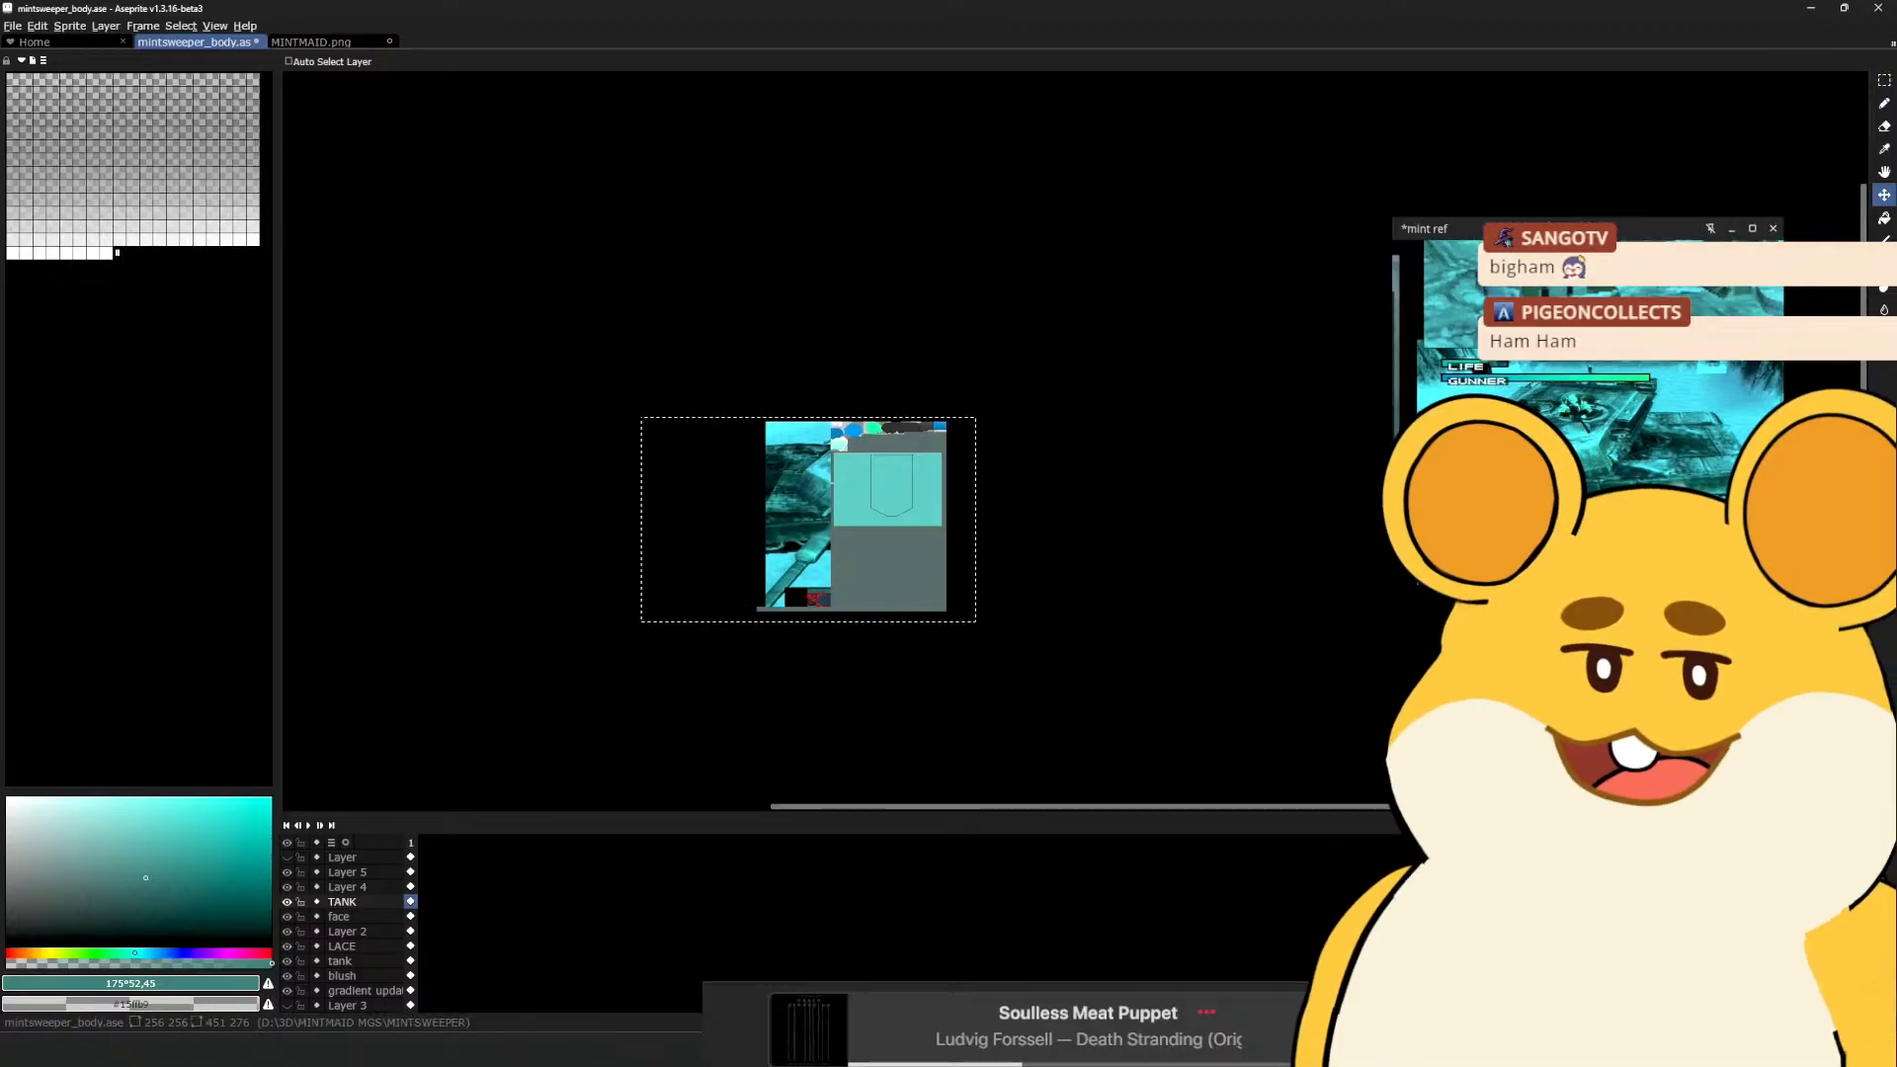
left_click(1884, 79)
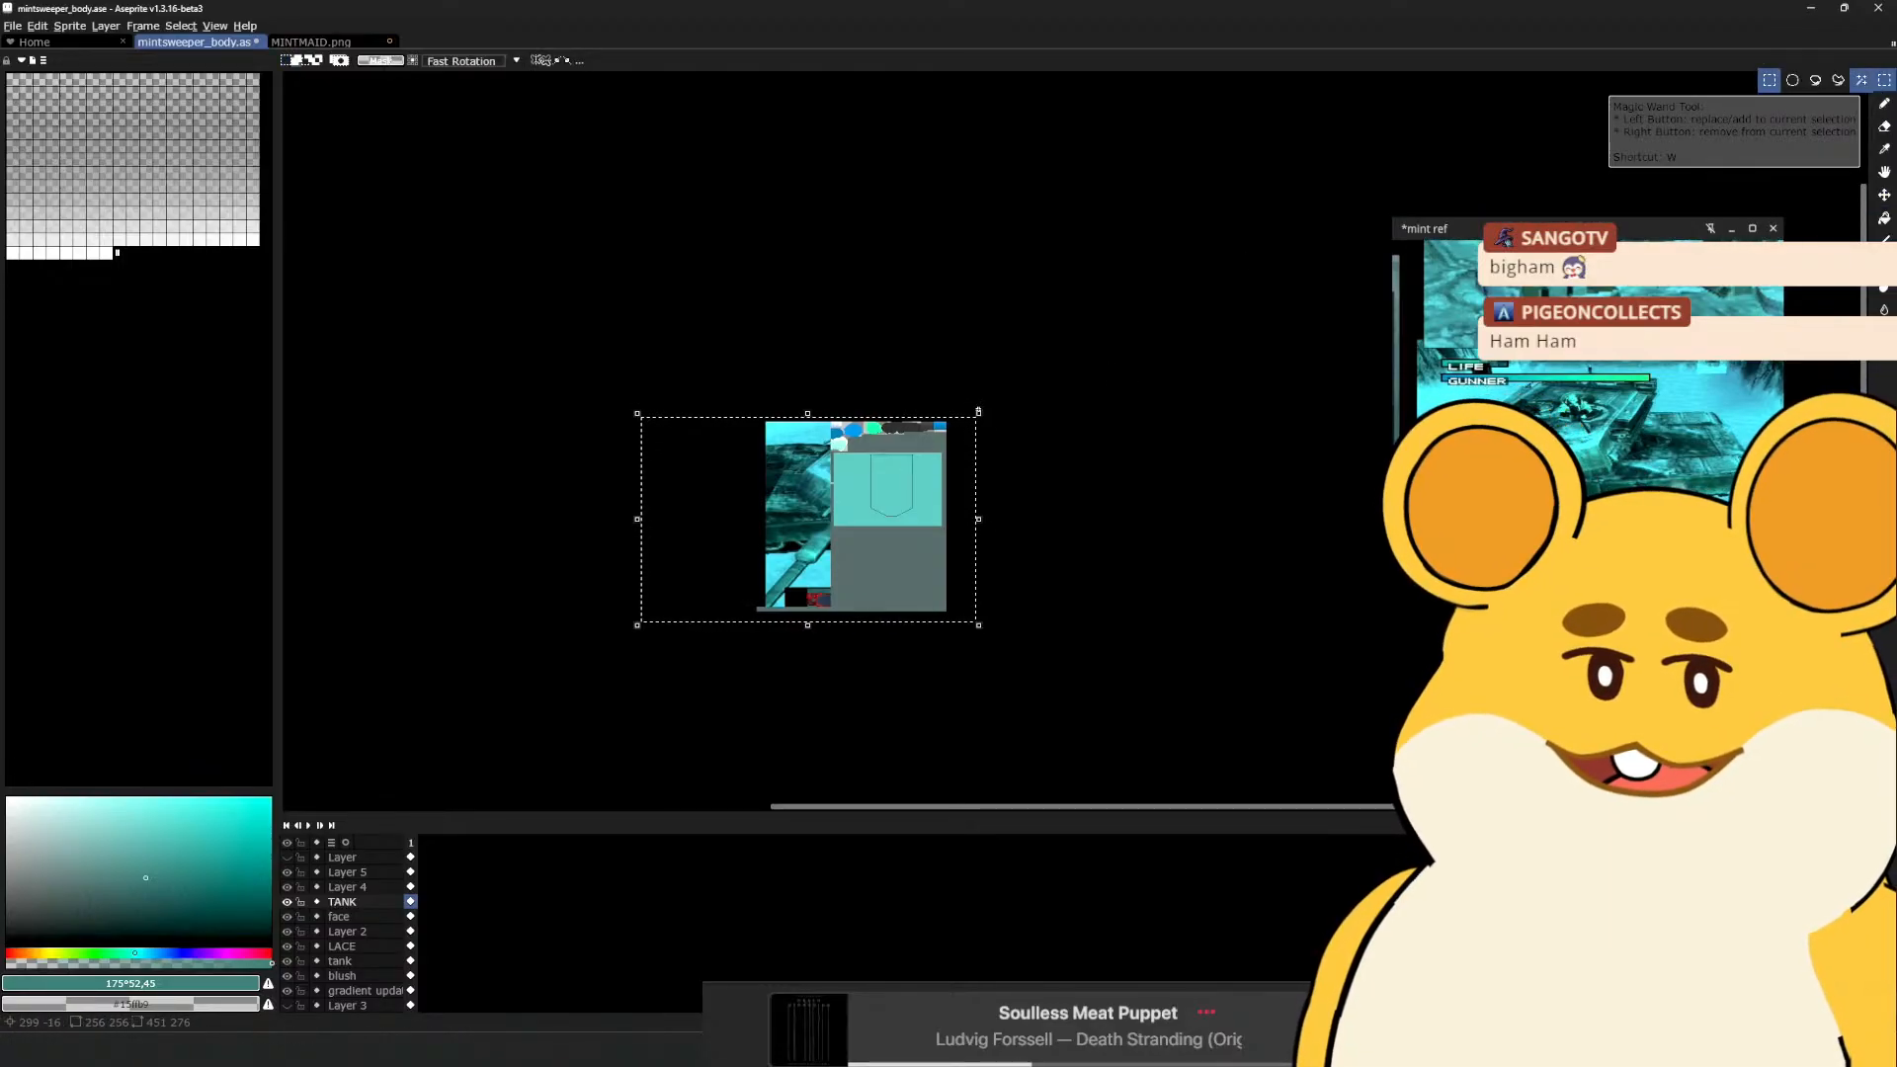
left_click_drag(978, 411, 871, 558)
key("ctrl+z")
key("ctrl+z")
key("ctrl+z")
key("ctrl+z")
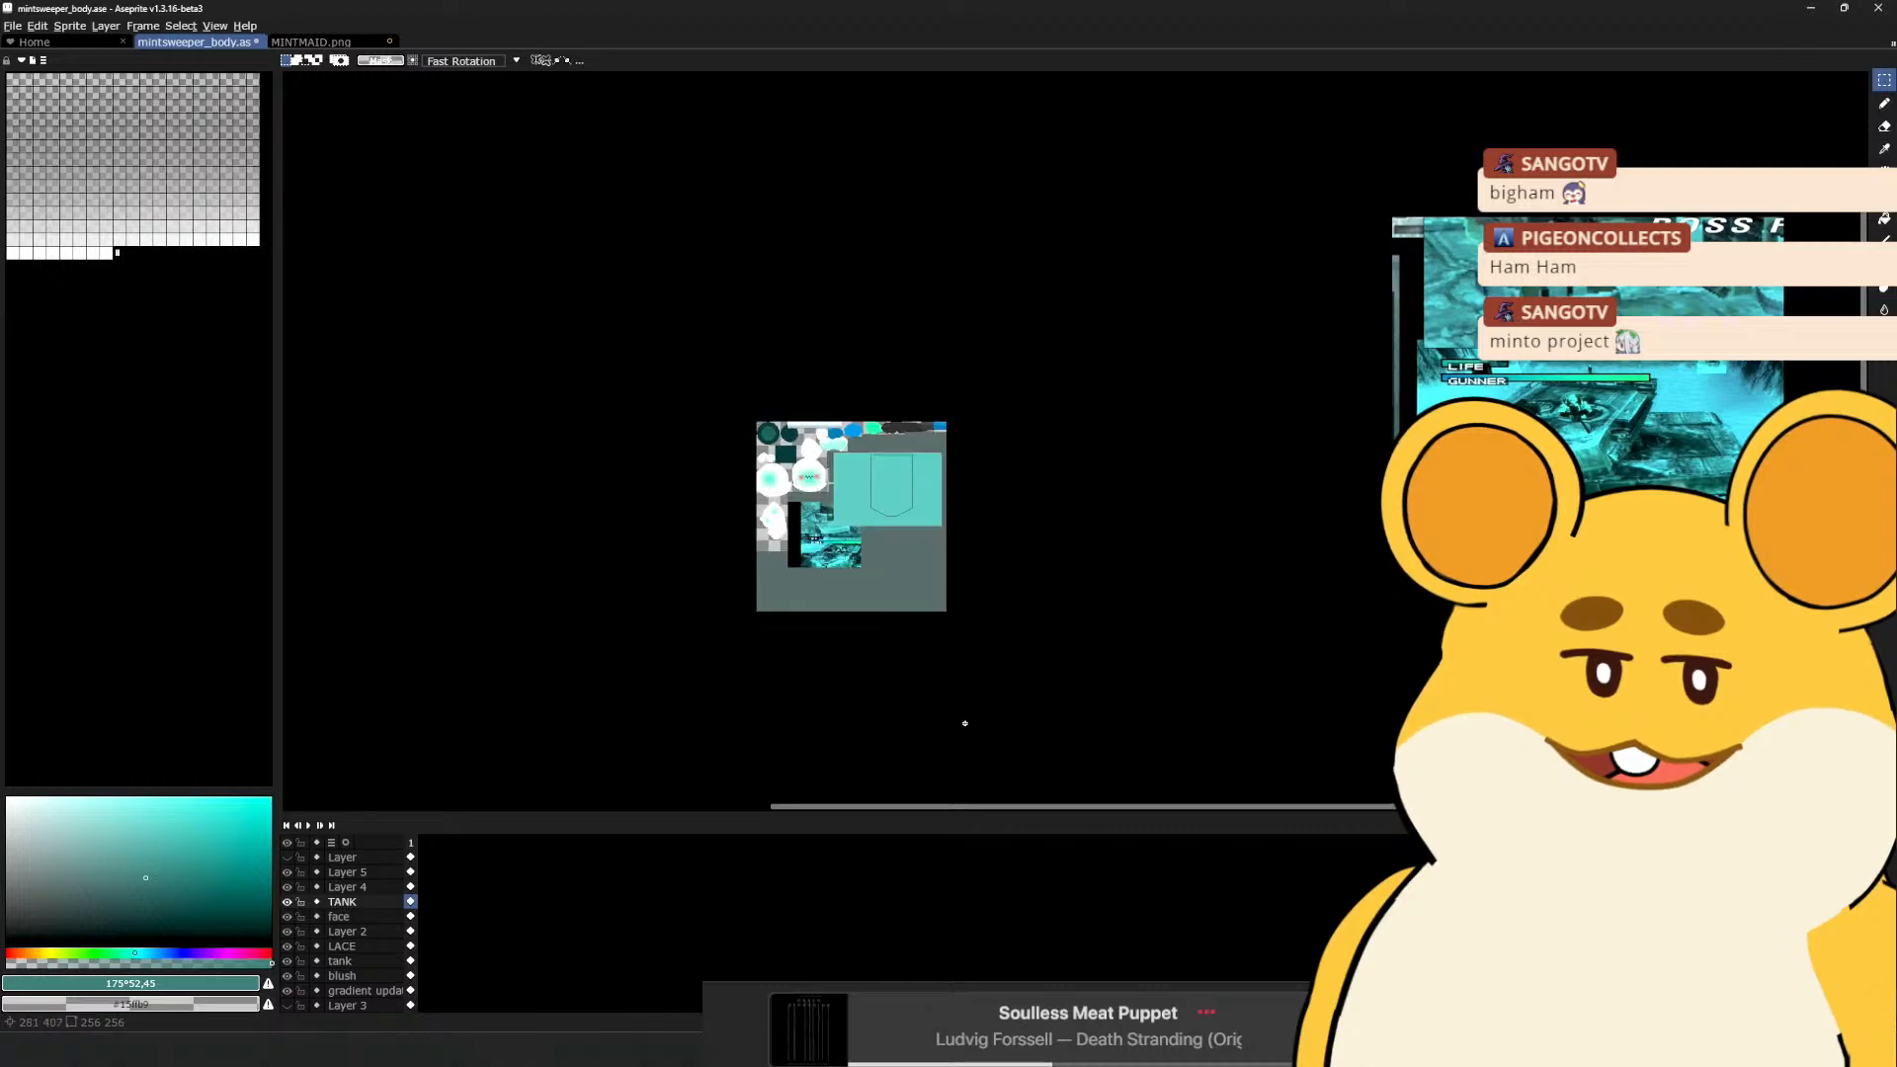
Capture a tighter close-up of the tank reference and paste it onto the TANK layer
key("super")
left_click(1342, 455)
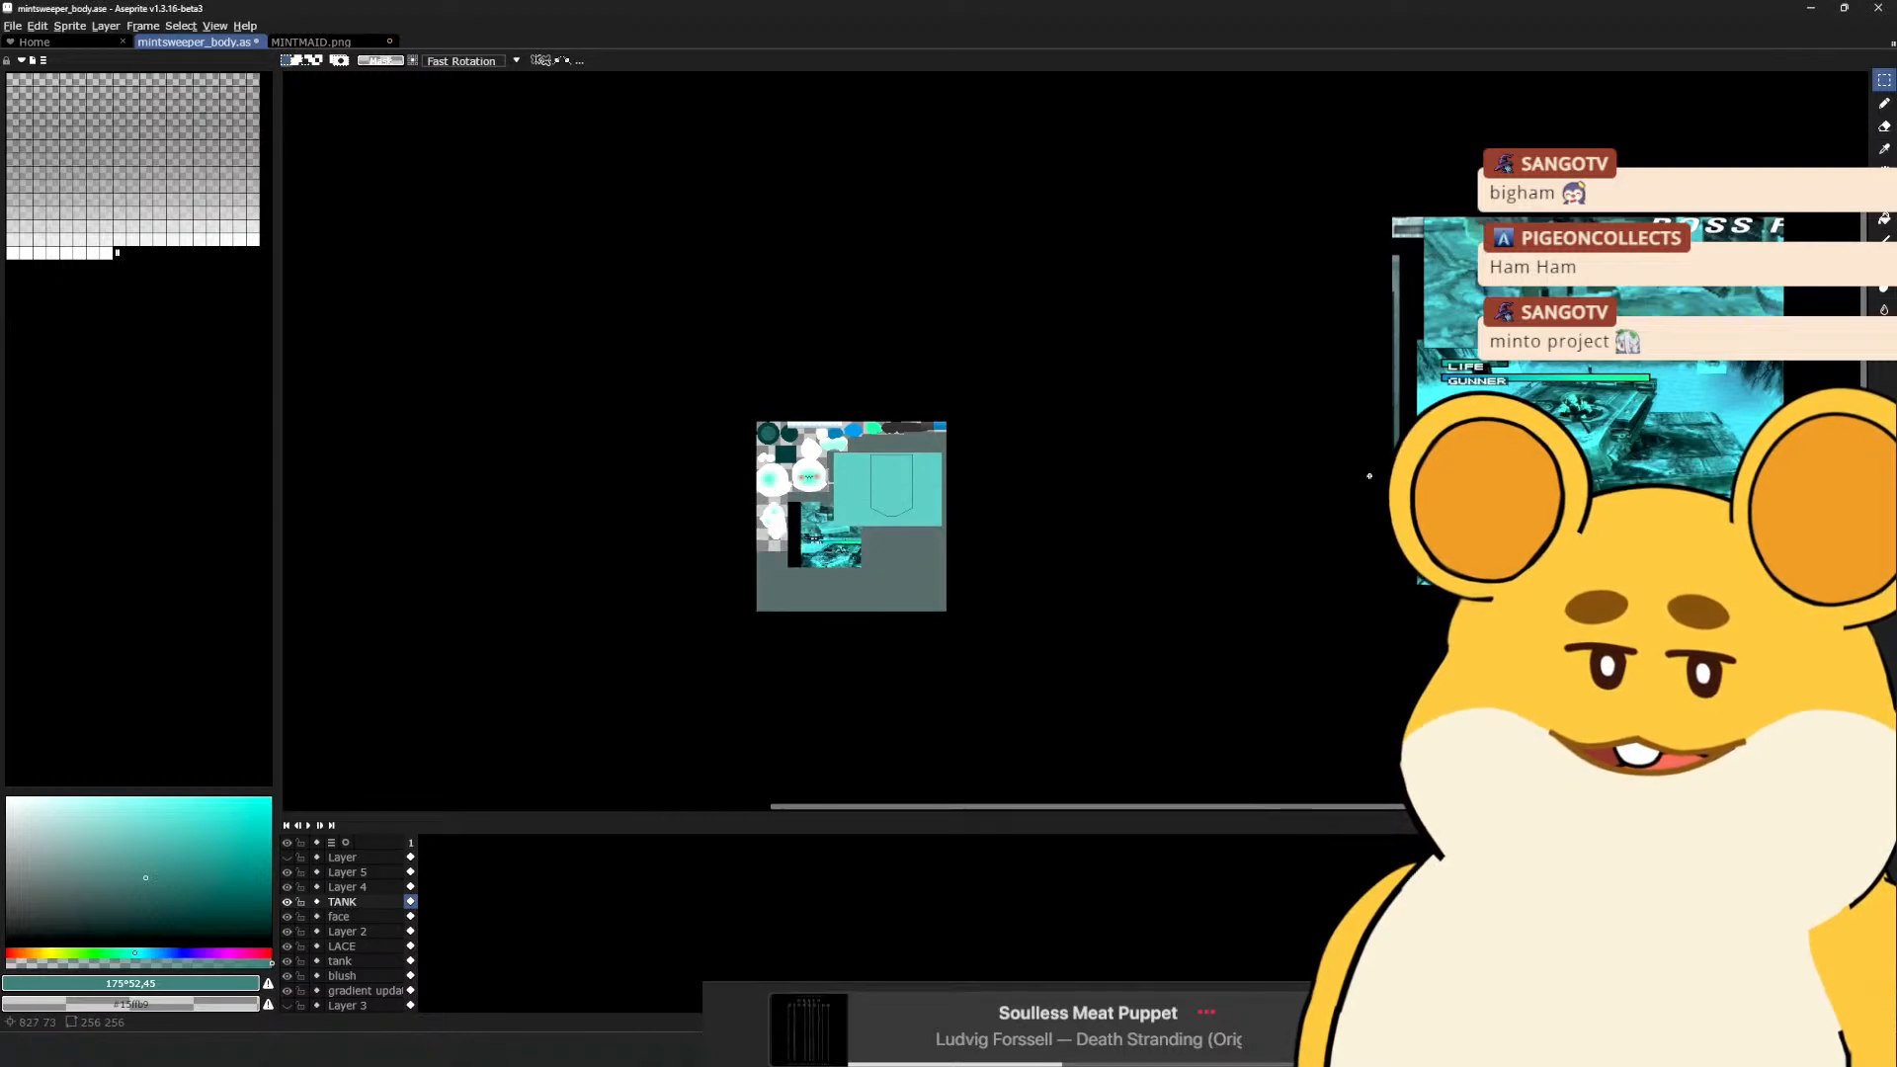
key("super+shift+s")
left_click_drag(1403, 475, 1561, 585)
key("ctrl+v")
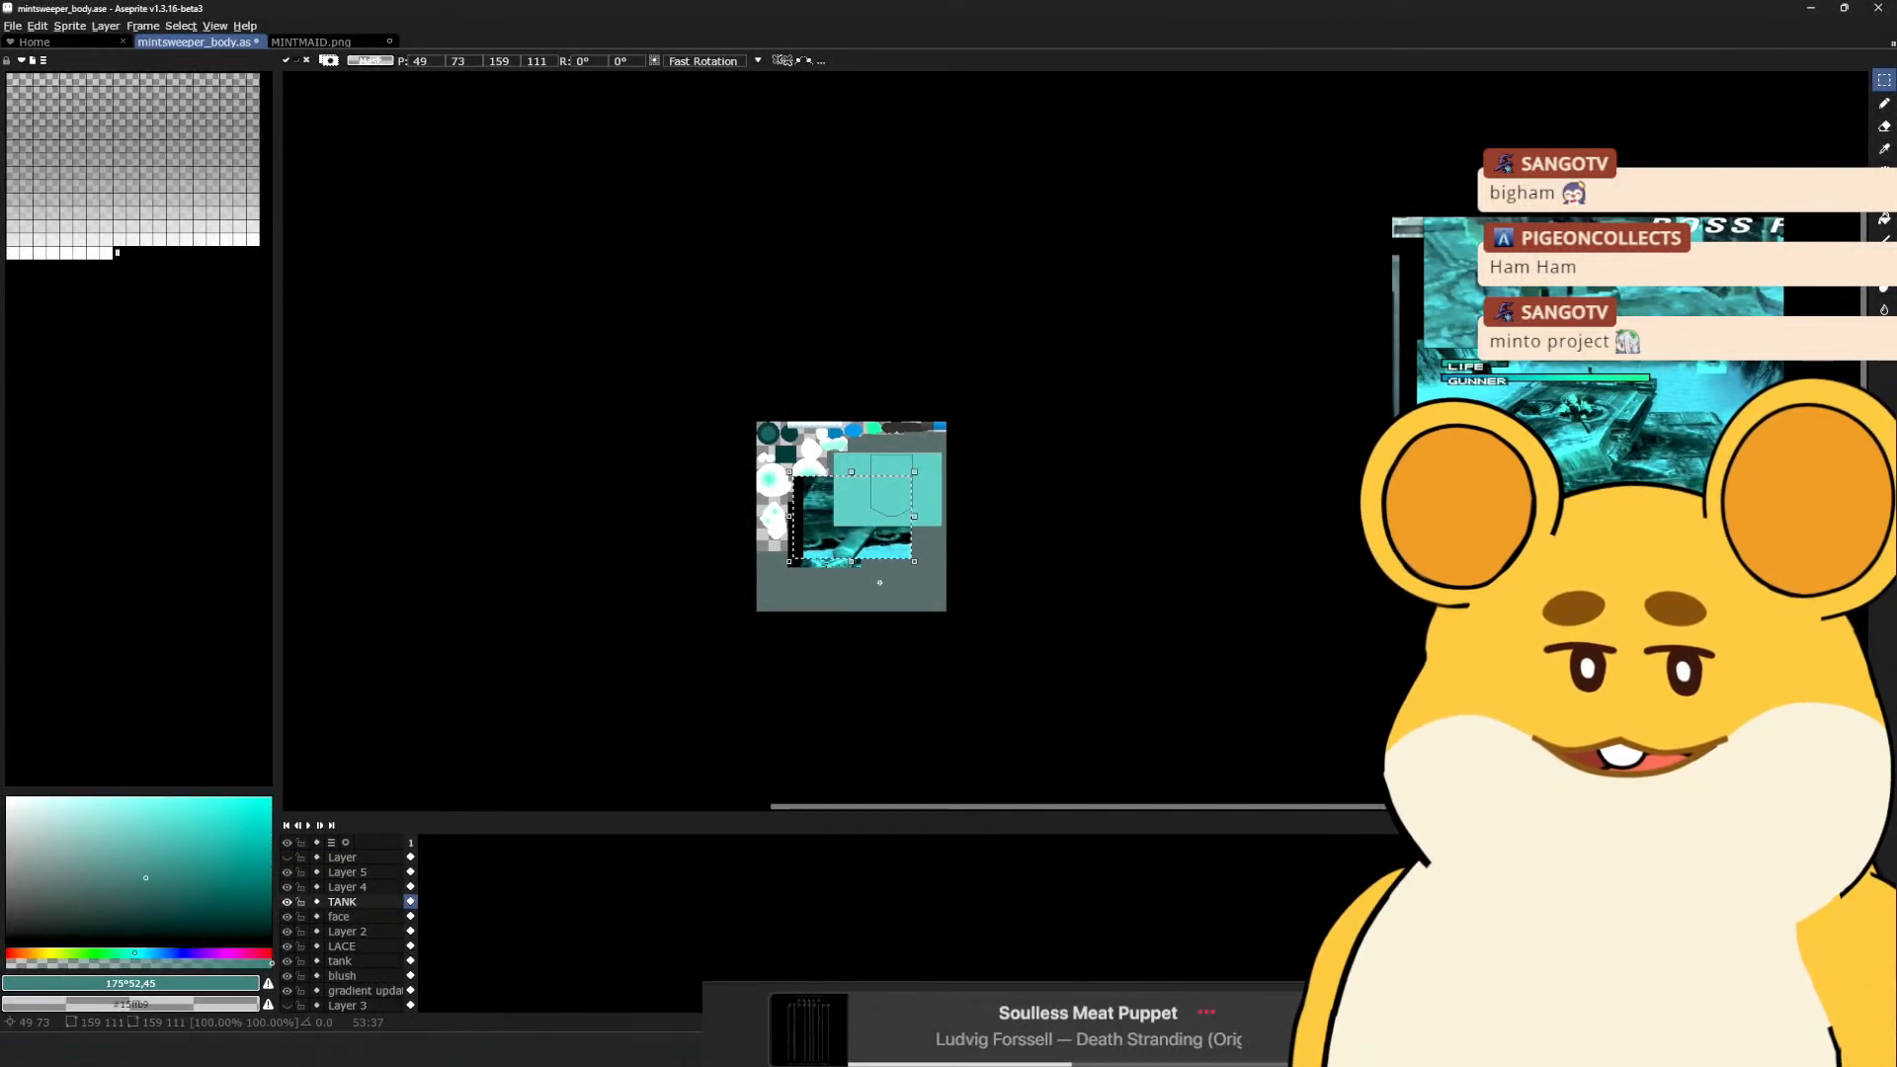
Try to place and resize the pasted tank close-up below the light teal block, then undo the placement and paste
left_click_drag(897, 533, 869, 557)
left_click_drag(888, 492, 846, 517)
scroll(895, 532, "up", 2)
left_click_drag(826, 660, 991, 733)
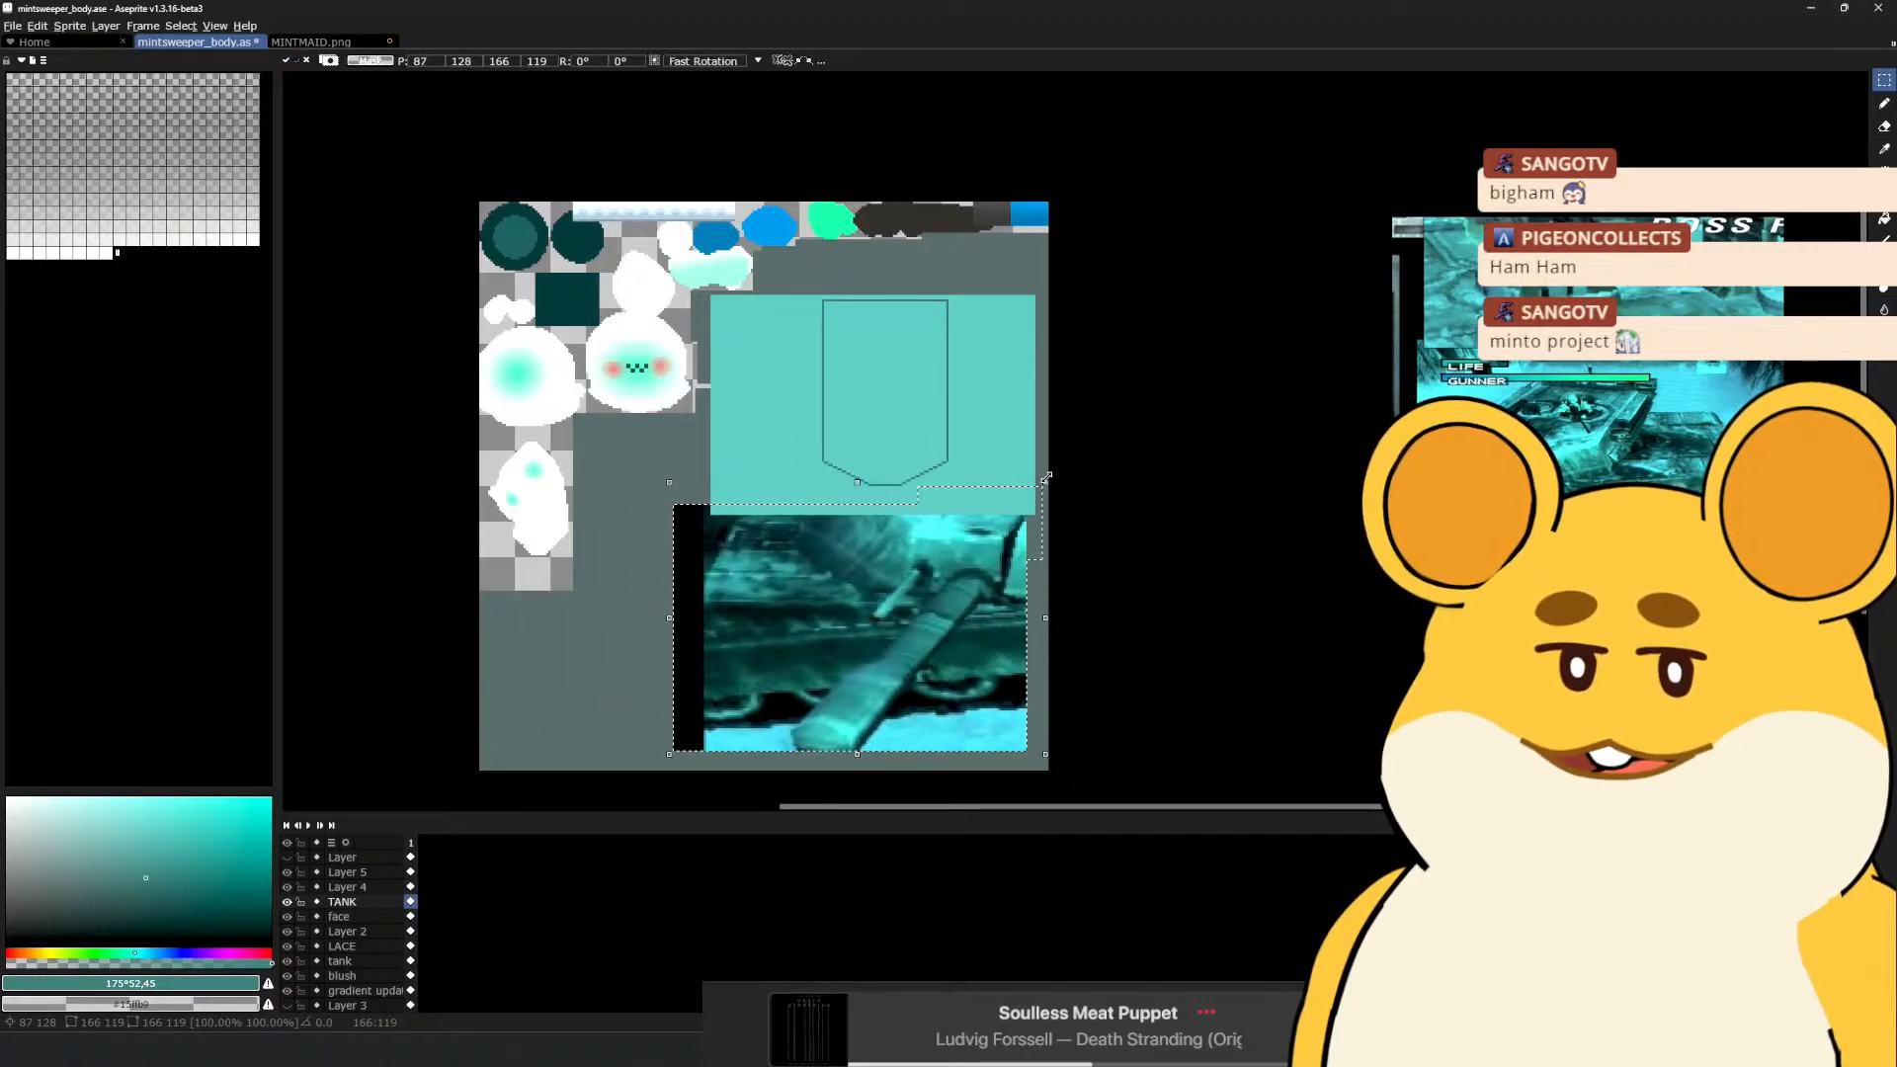
key("ctrl+z")
left_click_drag(860, 432, 1108, 561)
key("ctrl+z")
key("ctrl+z")
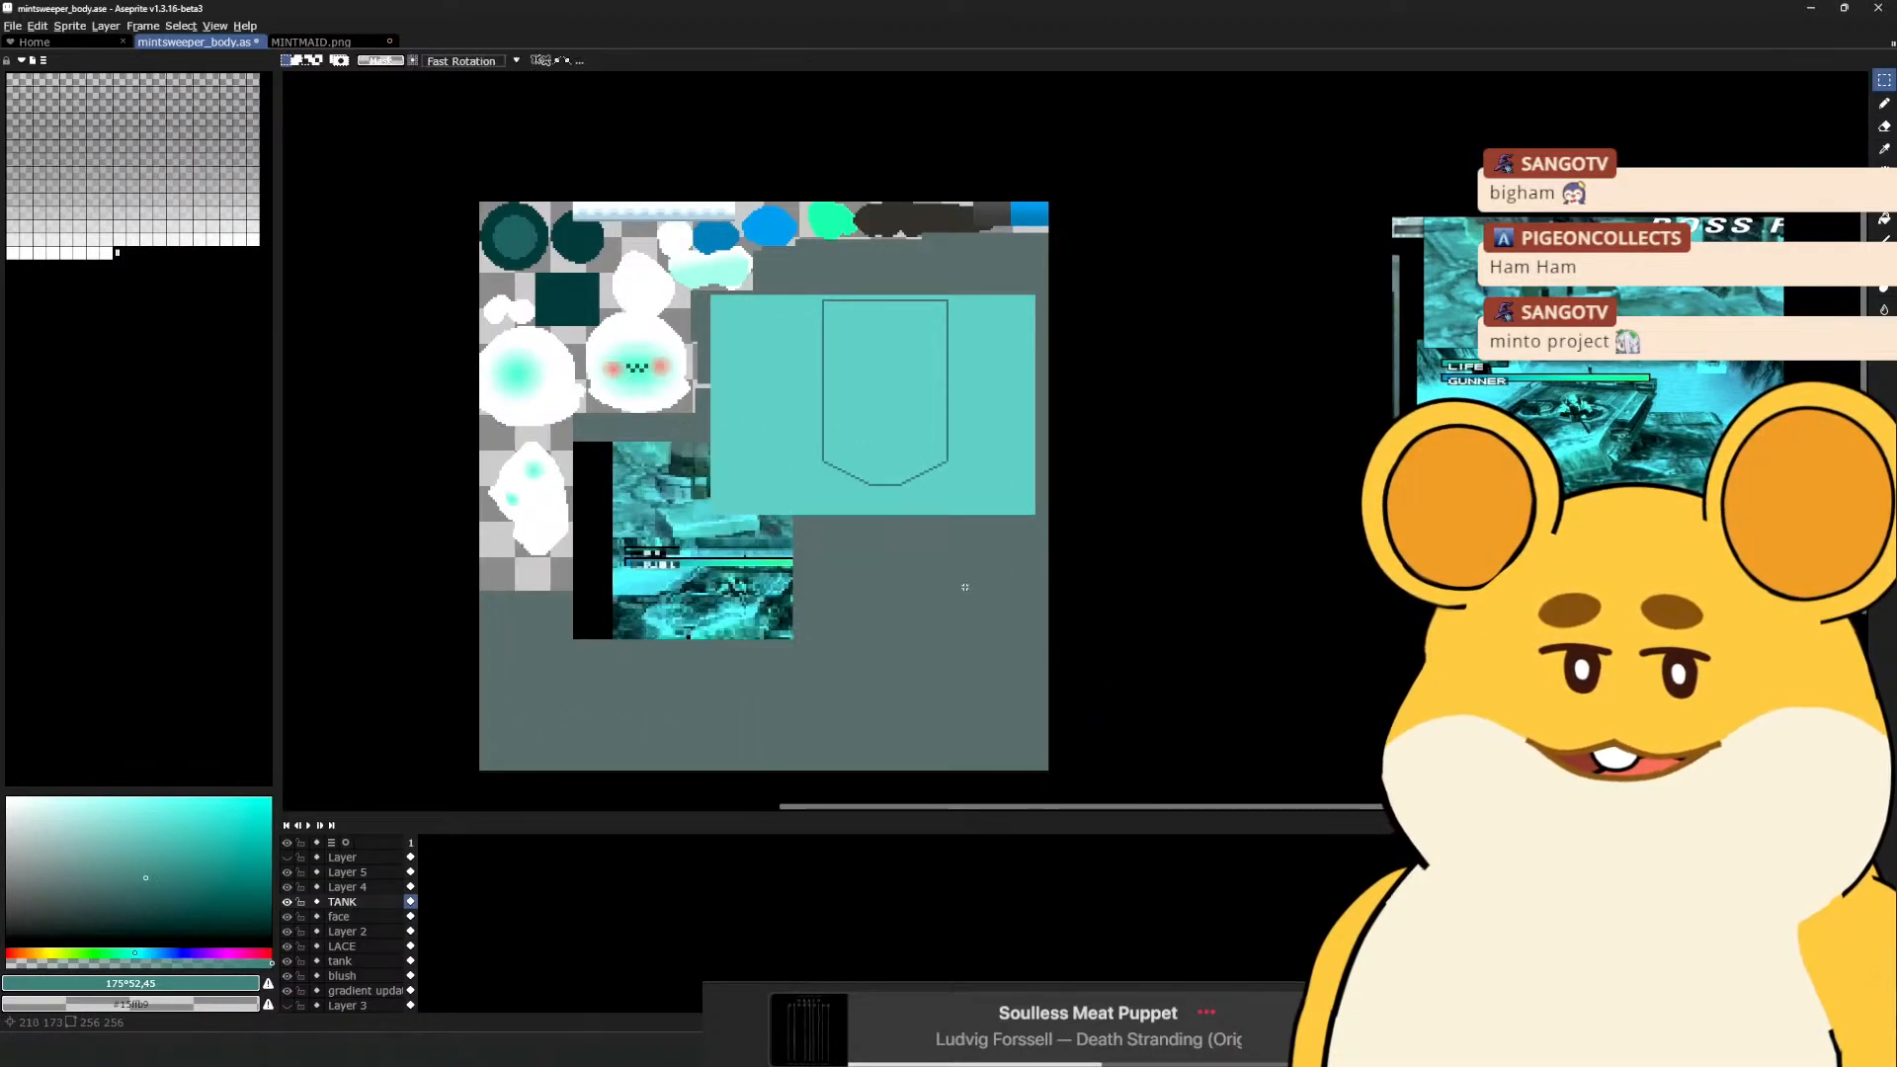
Paste the tank close-up again, scale it down and fit it into the texture's lower-left corner
key("ctrl+v")
left_click_drag(948, 620, 783, 502)
left_click_drag(720, 445, 589, 733)
left_click(847, 680)
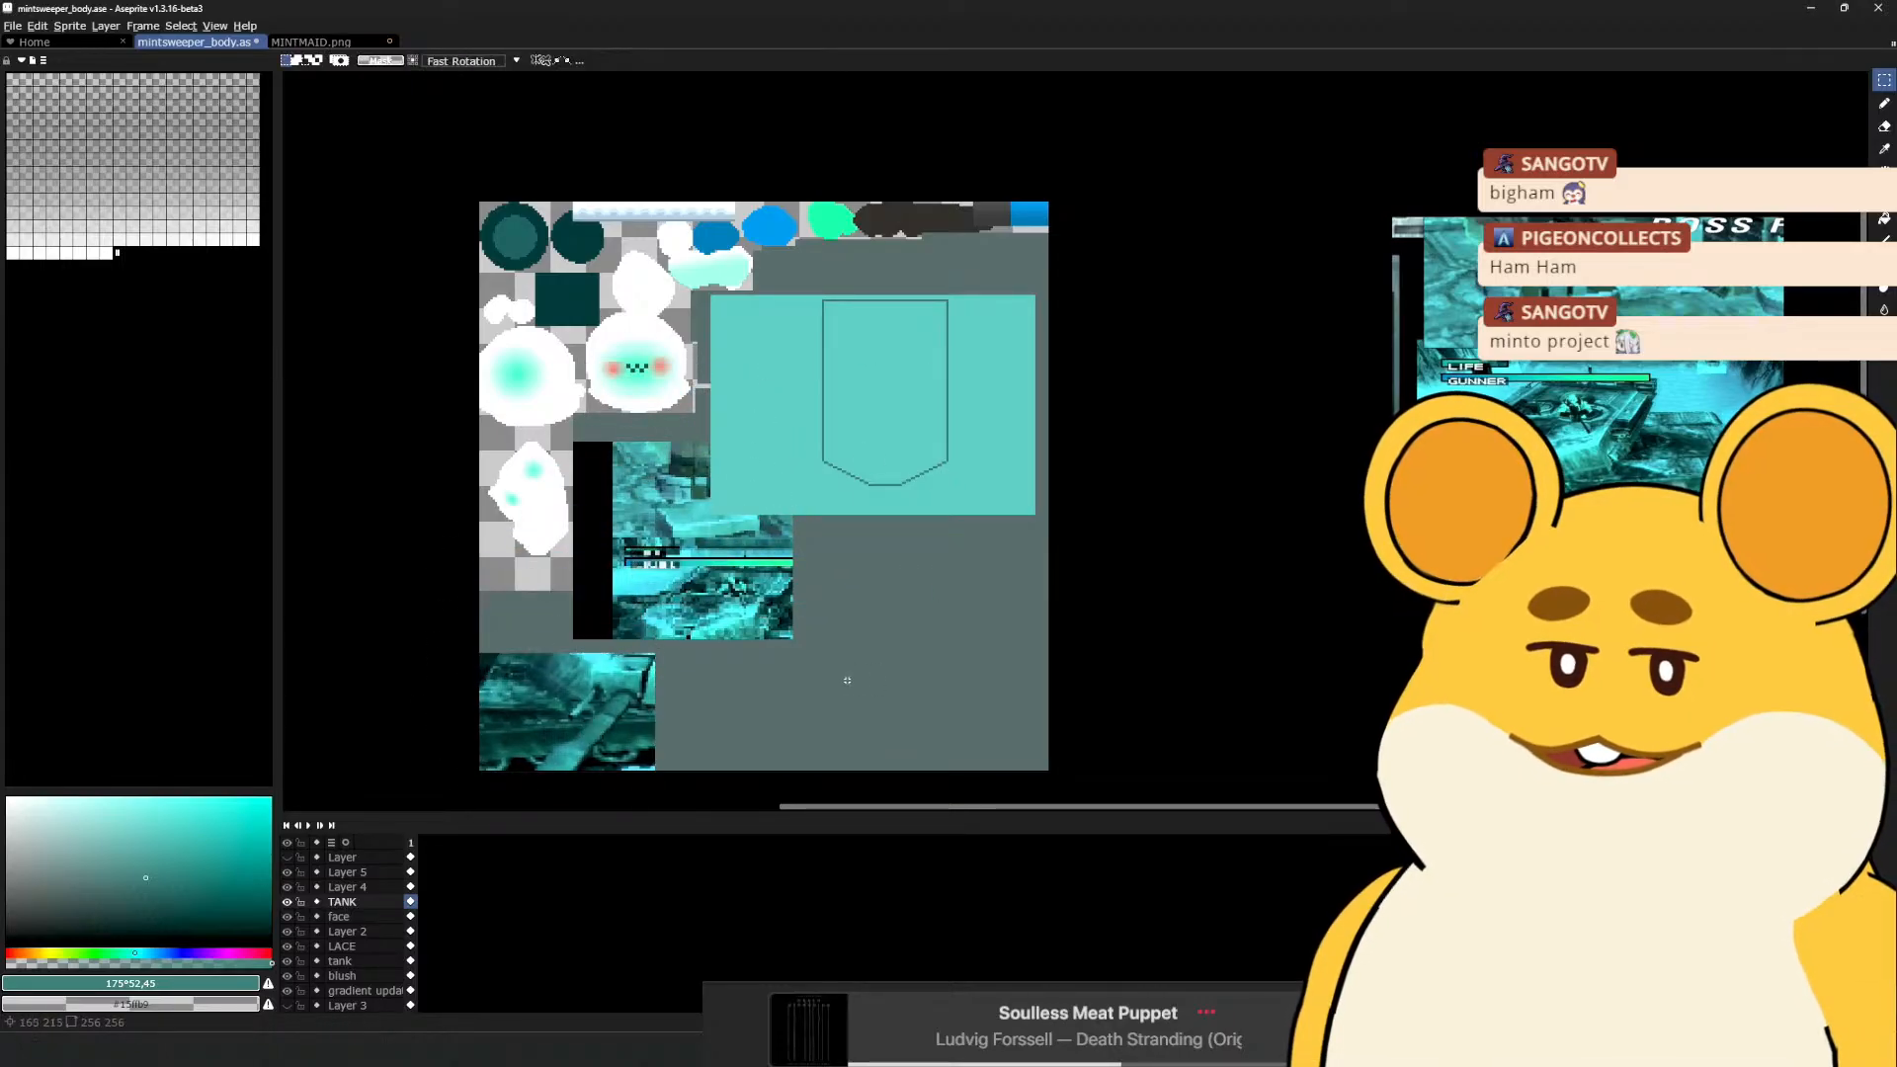
On a new layer above TANK, fill a 256 × 37 px strip along the texture's bottom edge with dark teal #0b2d2c sampled from the reference
left_click_drag(786, 641, 890, 600)
scroll(943, 500, "up", 1)
left_click_drag(939, 540, 960, 417)
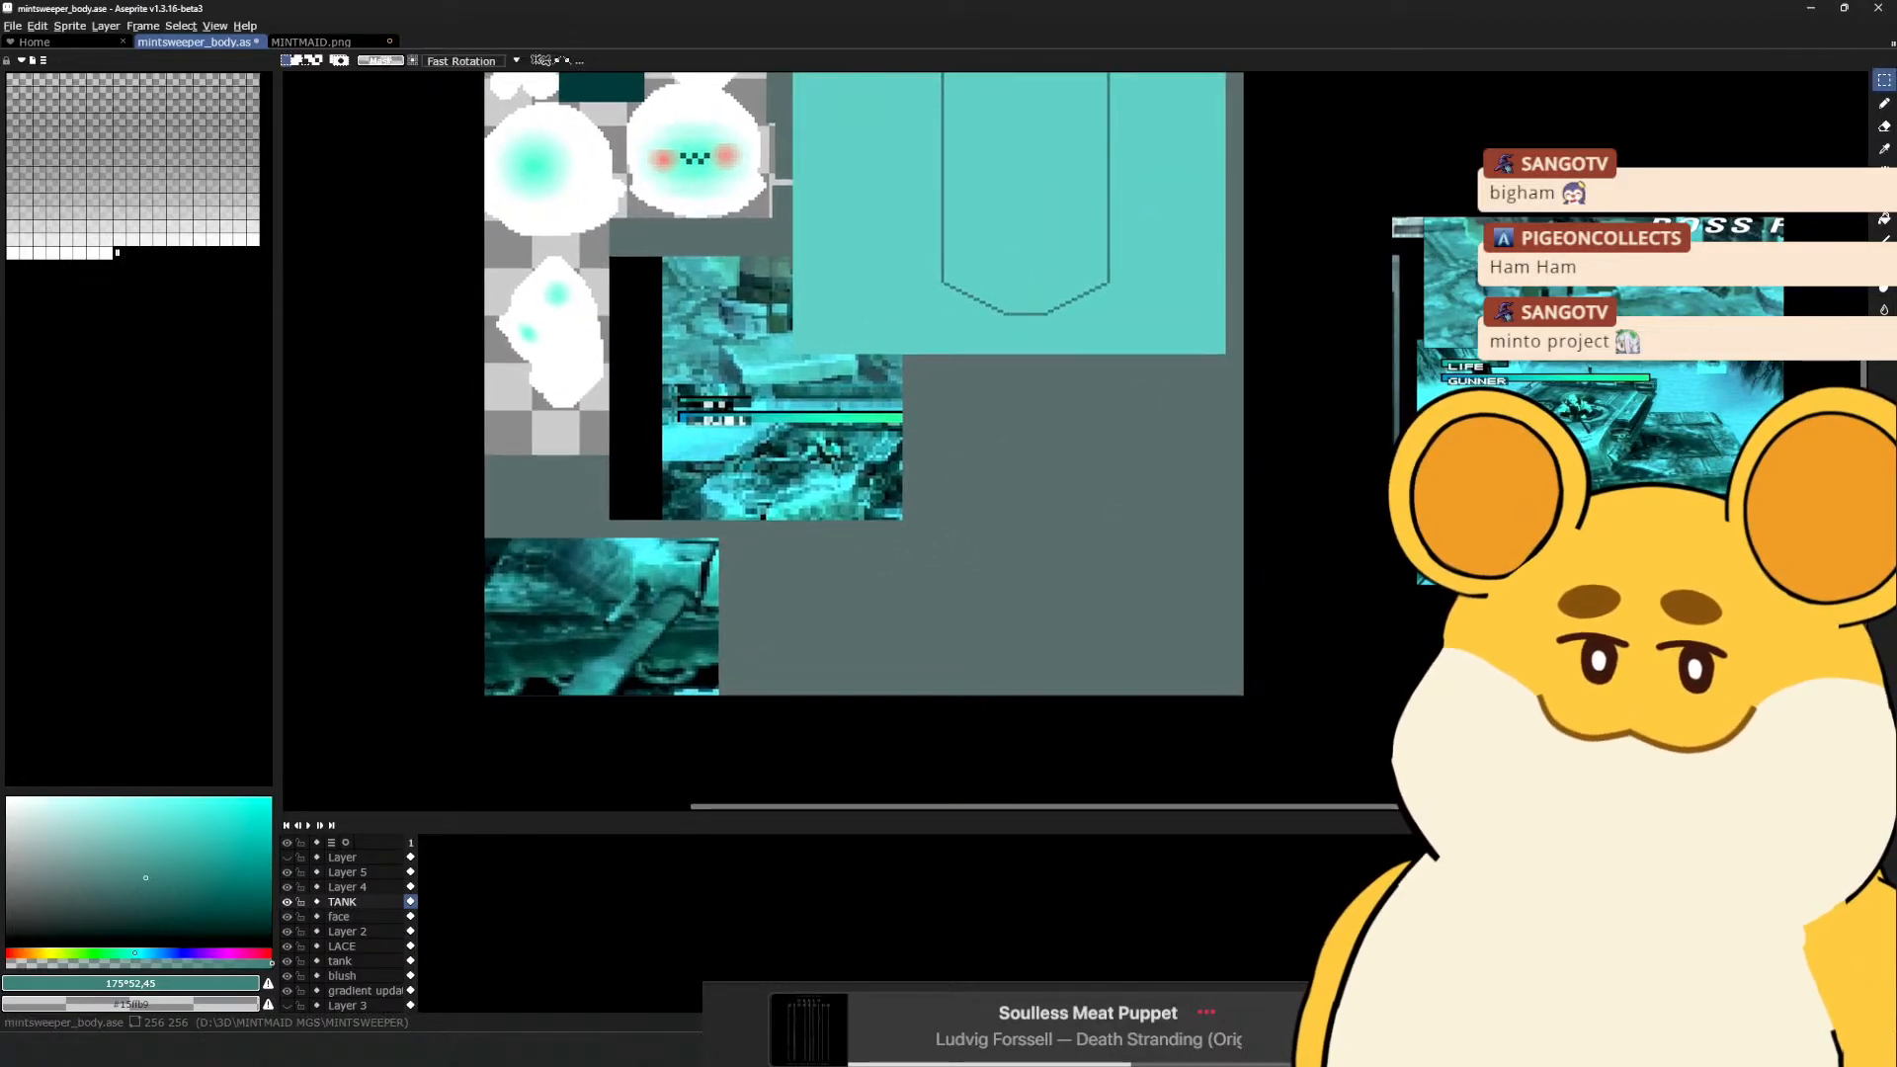
key("shift+n")
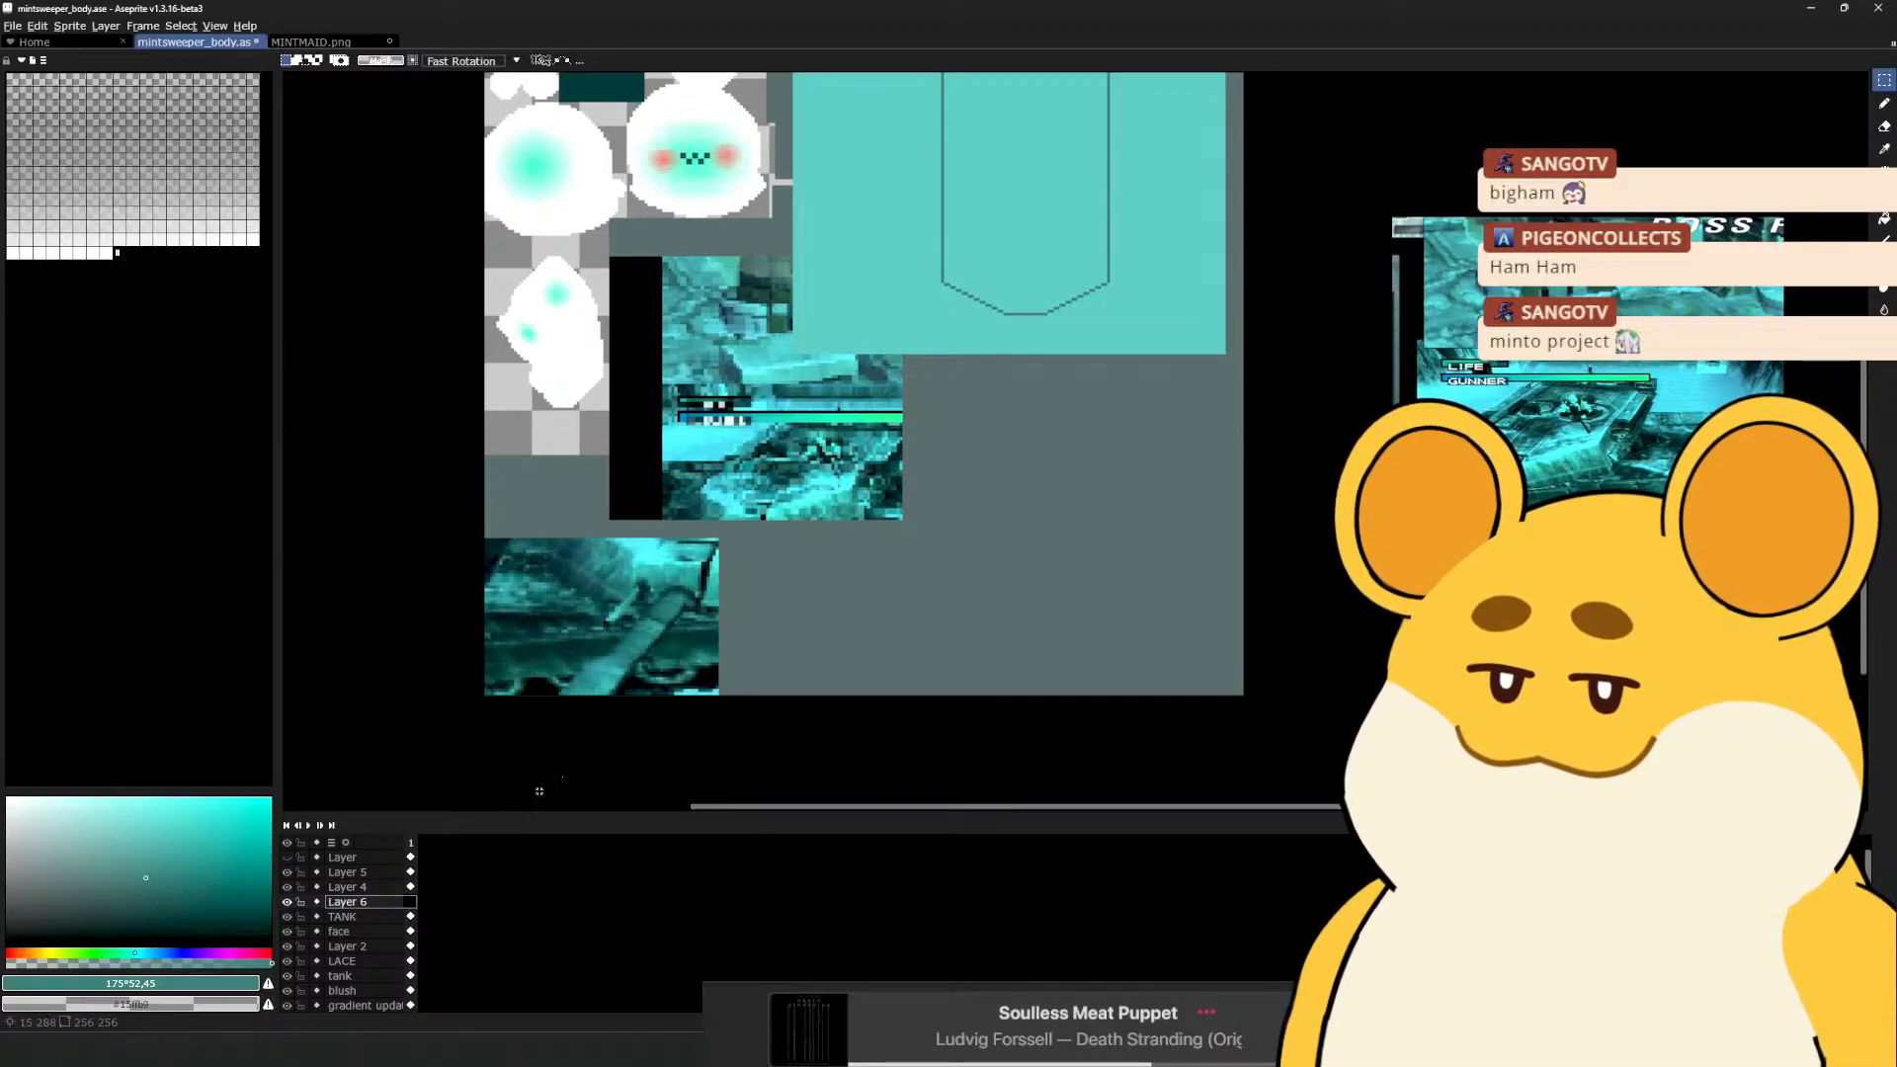
left_click_drag(472, 699, 1247, 583)
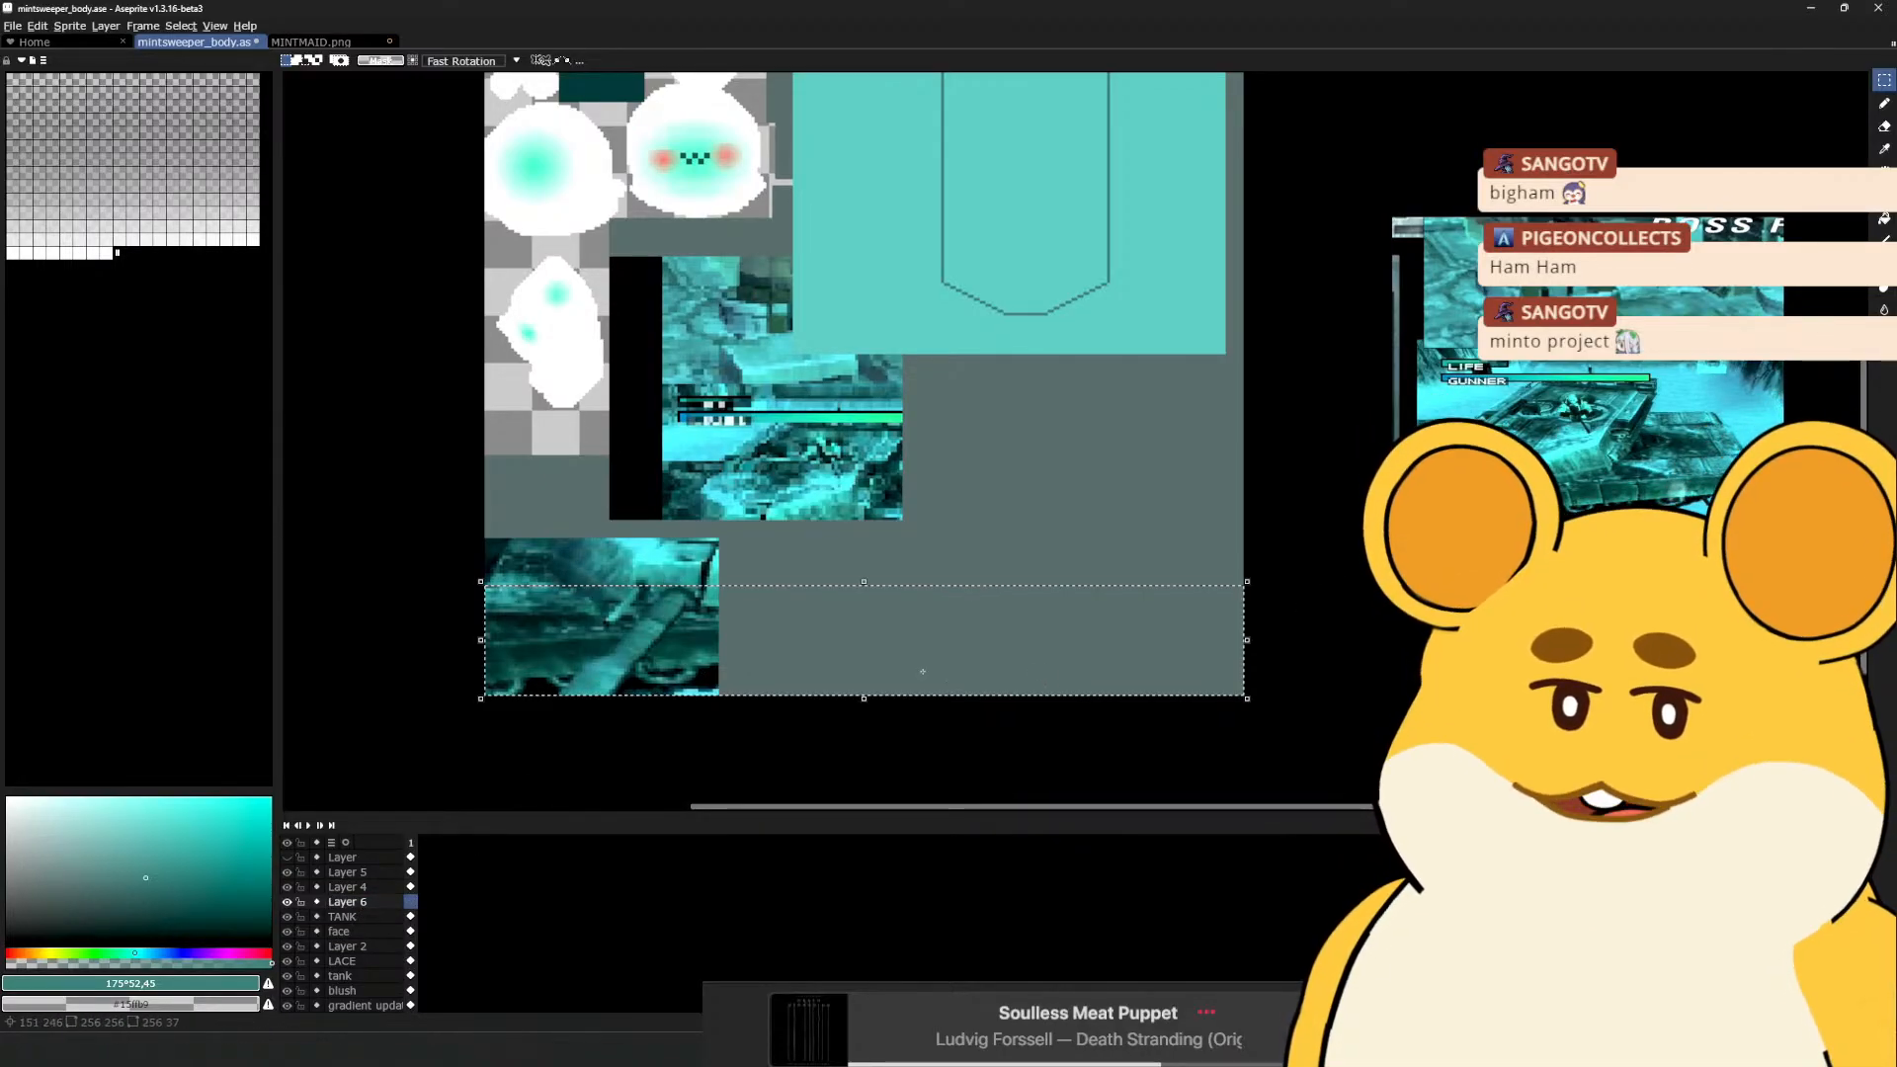
key("i")
left_click(734, 643)
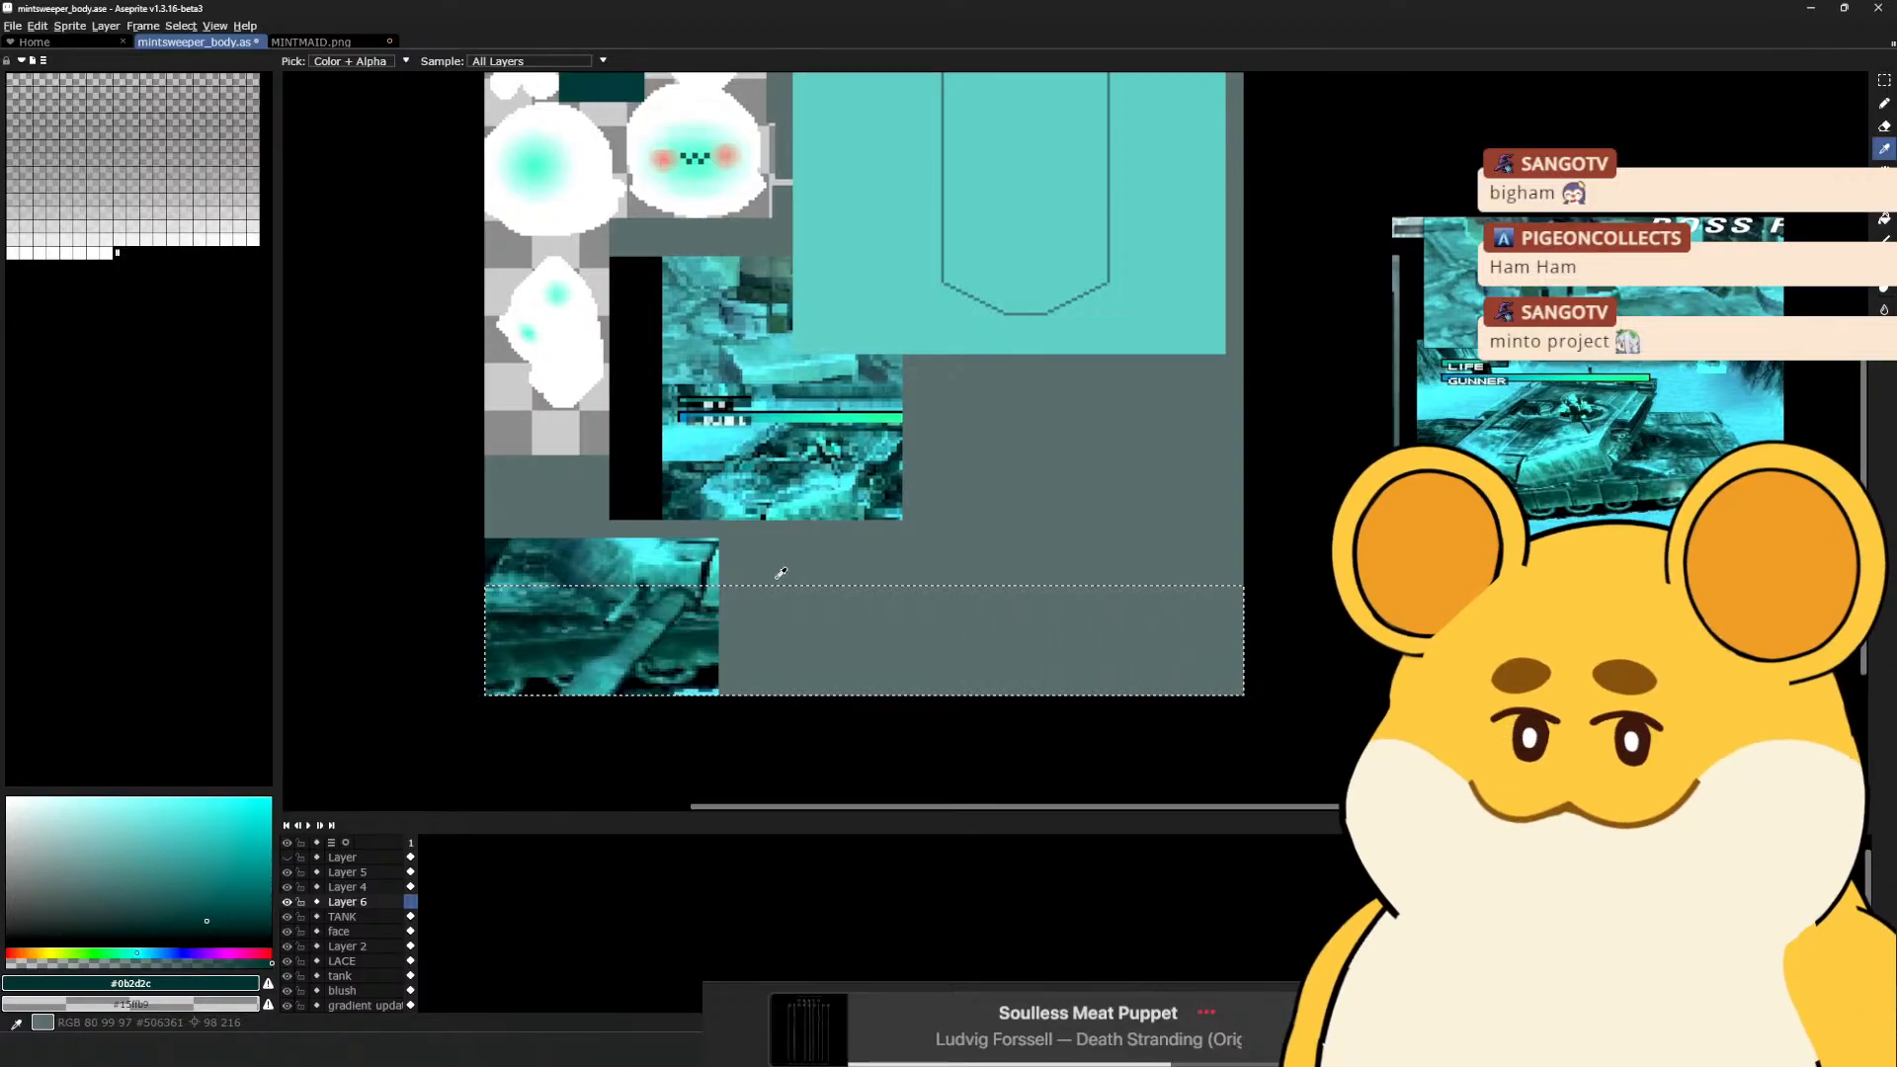
key("b")
key("f")
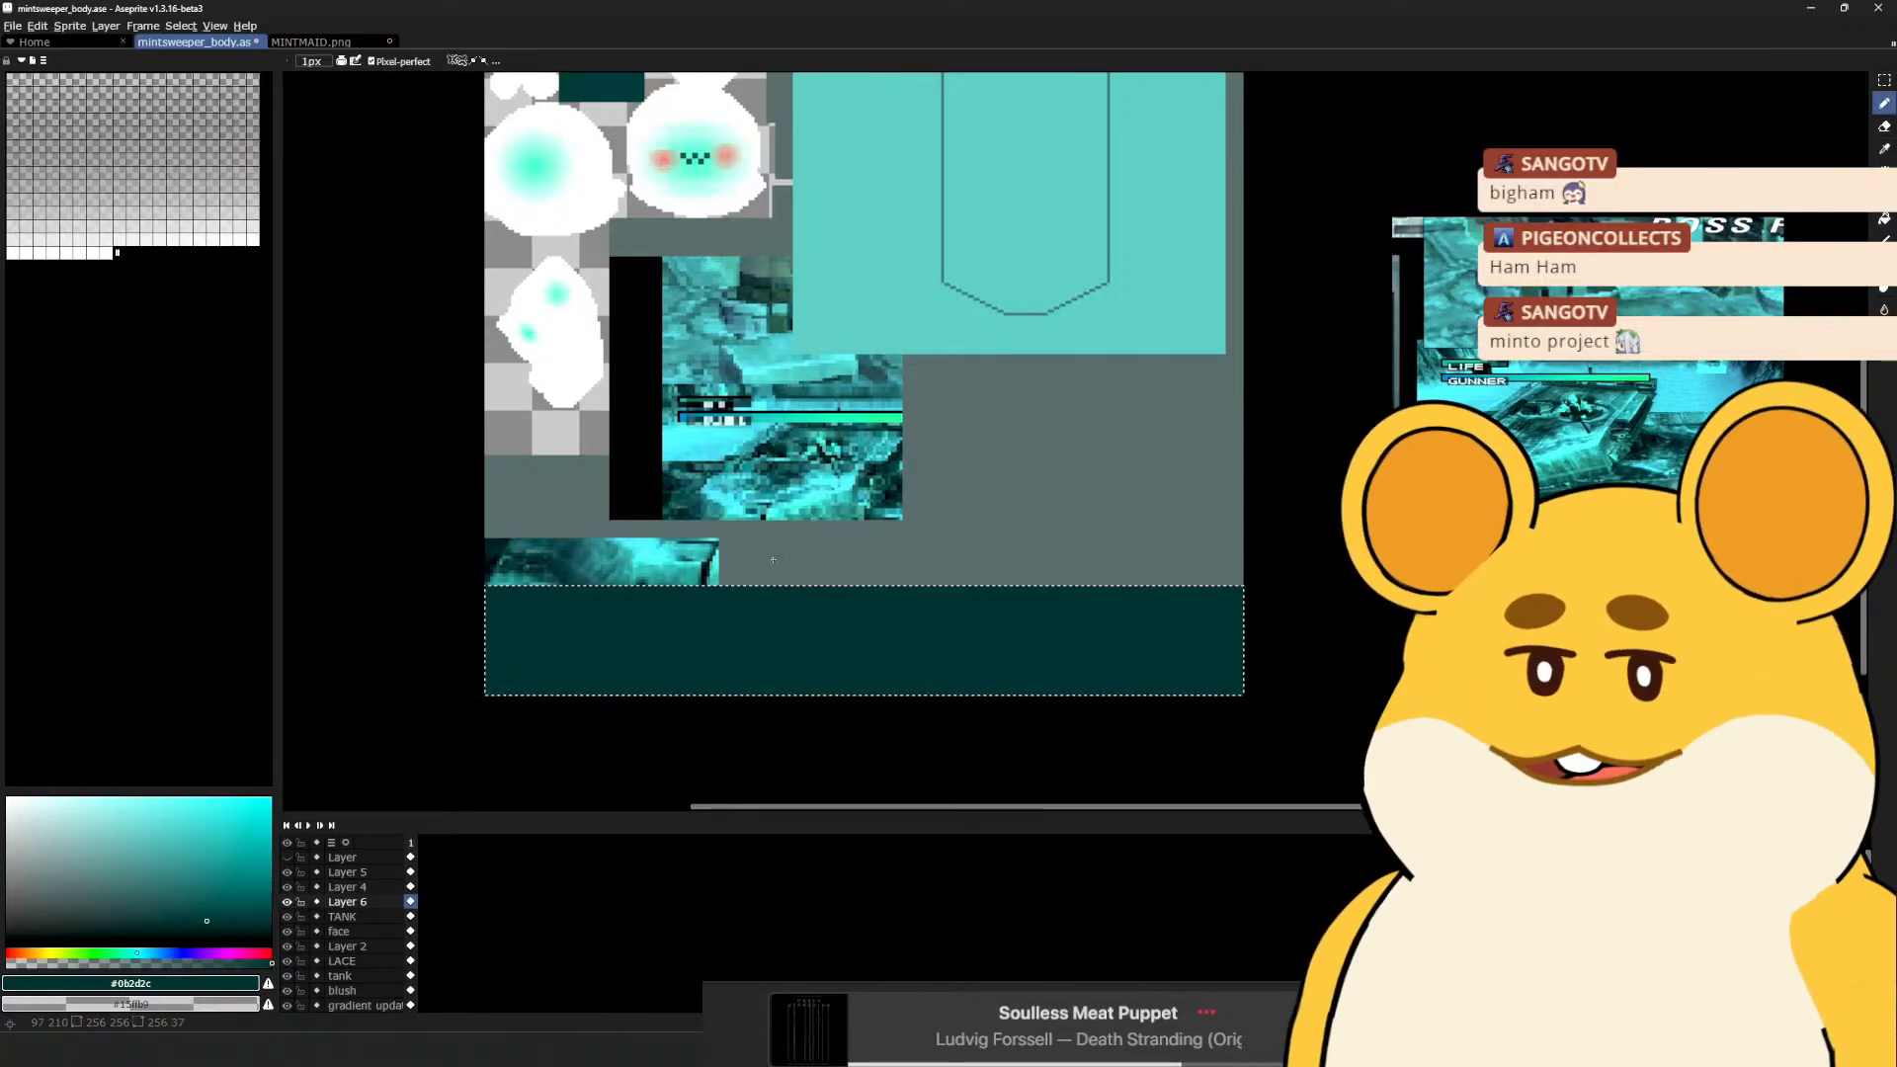
key("m")
key("ctrl+d")
Move the tank close-up on the TANK layer out from under the dark strip to the free area below the light teal block
key("v")
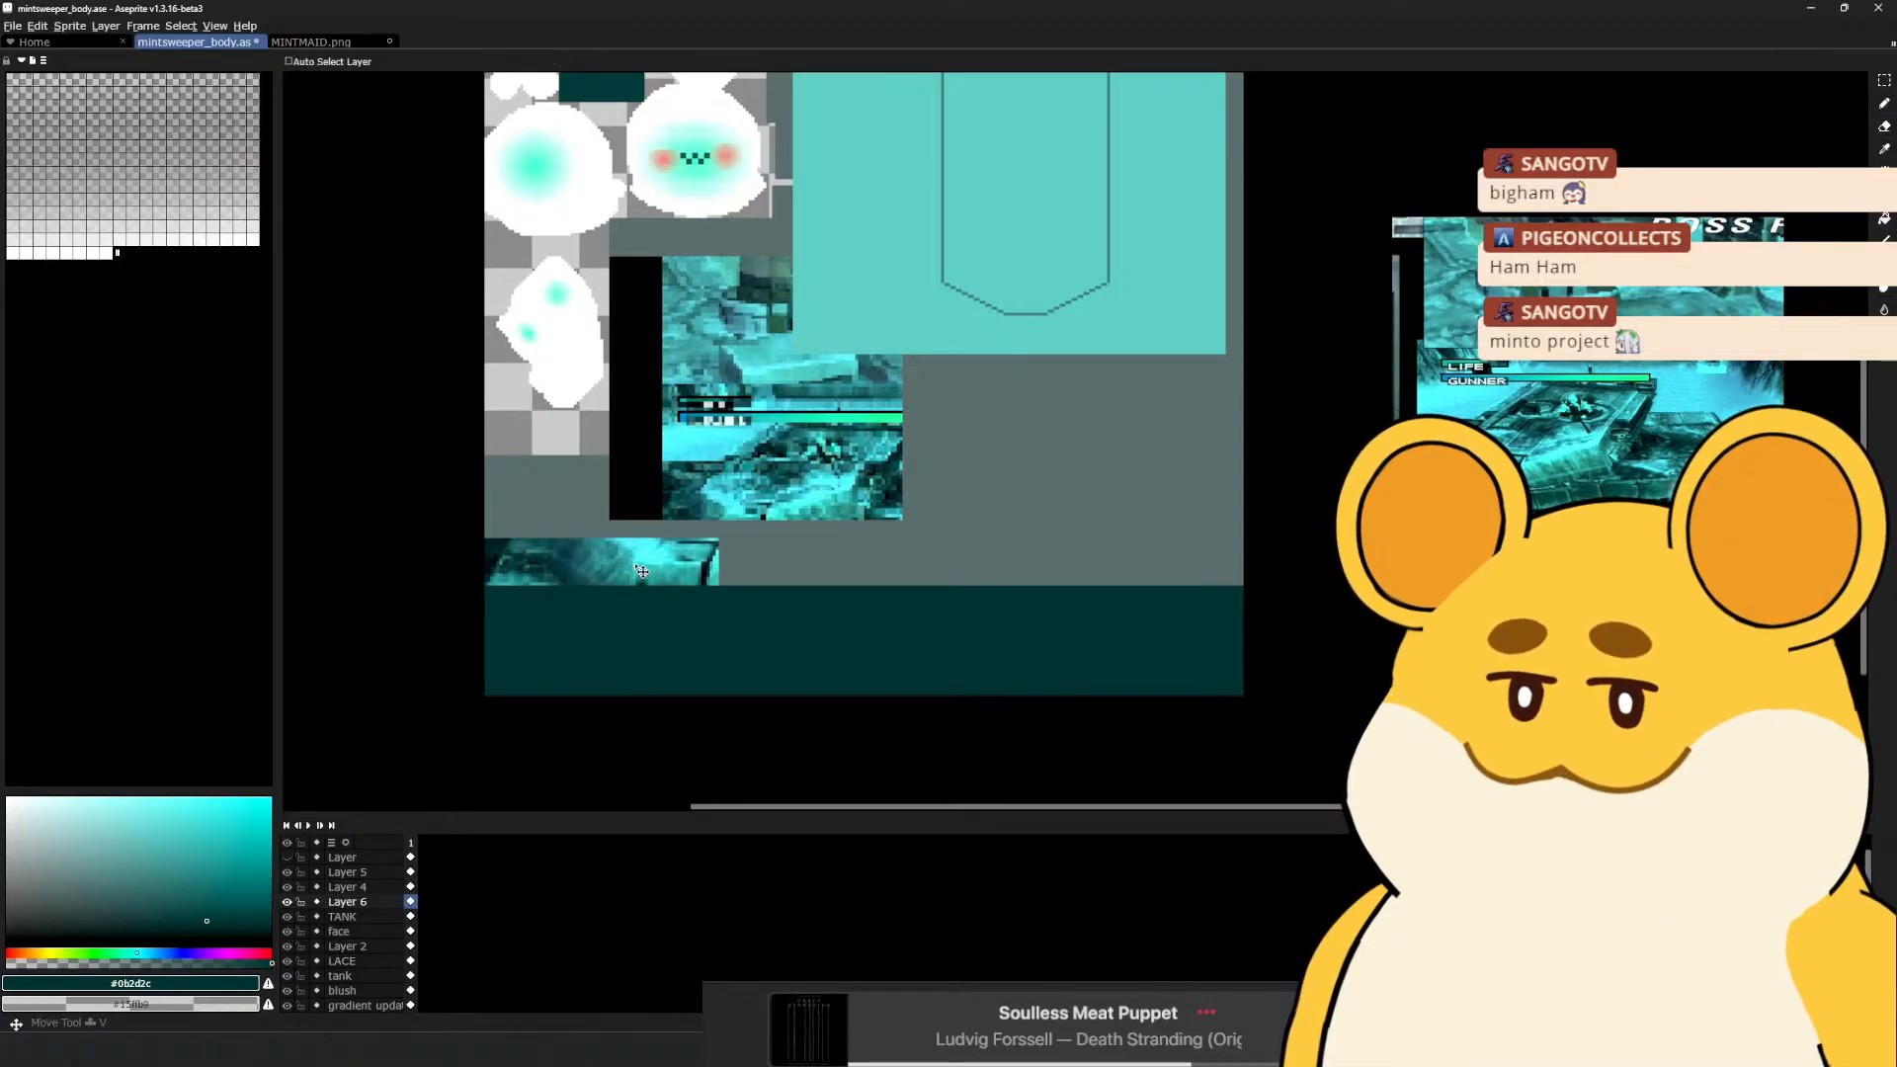
key("Down")
key("m")
left_click_drag(377, 717, 1180, 450)
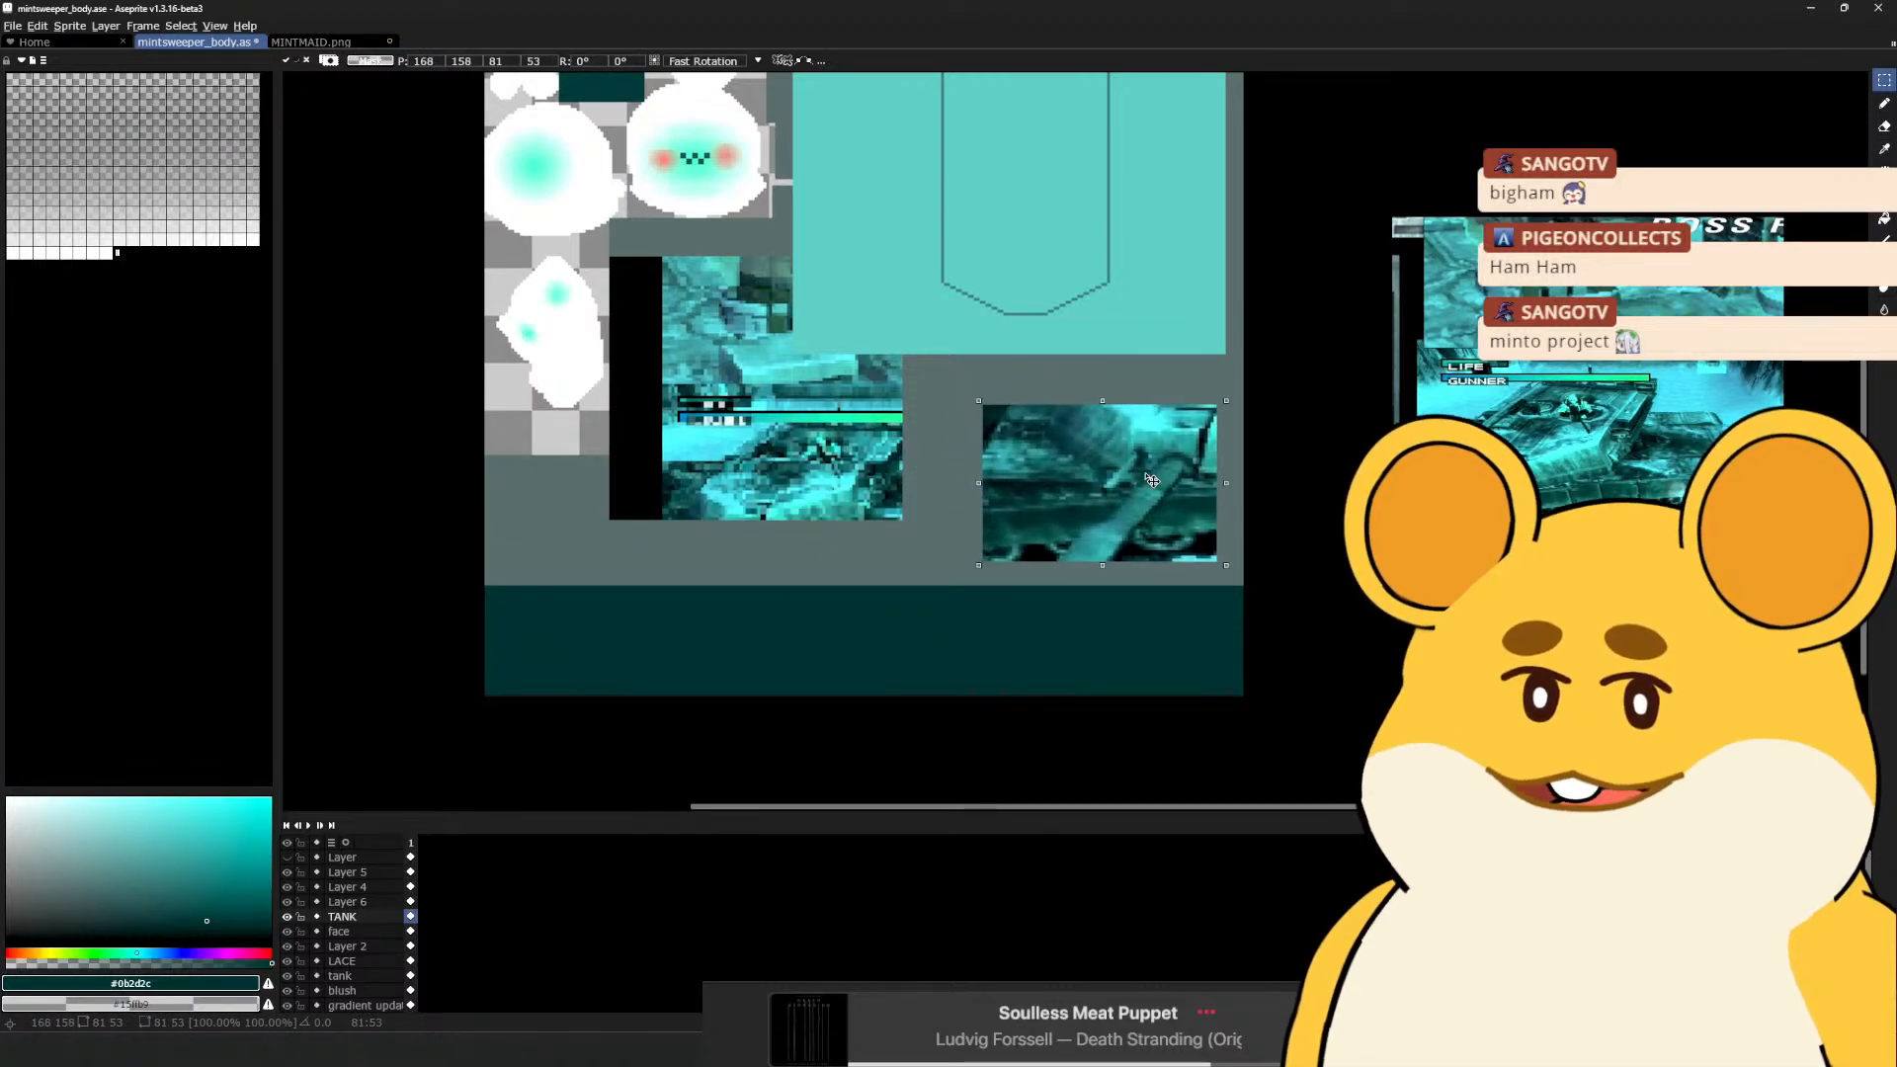
left_click(1211, 716)
Adjust the dark strip's colour on Layer 6 with Hue/Saturation, setting saturation to -14 and value to 11
key("b")
key("alt")
key("v")
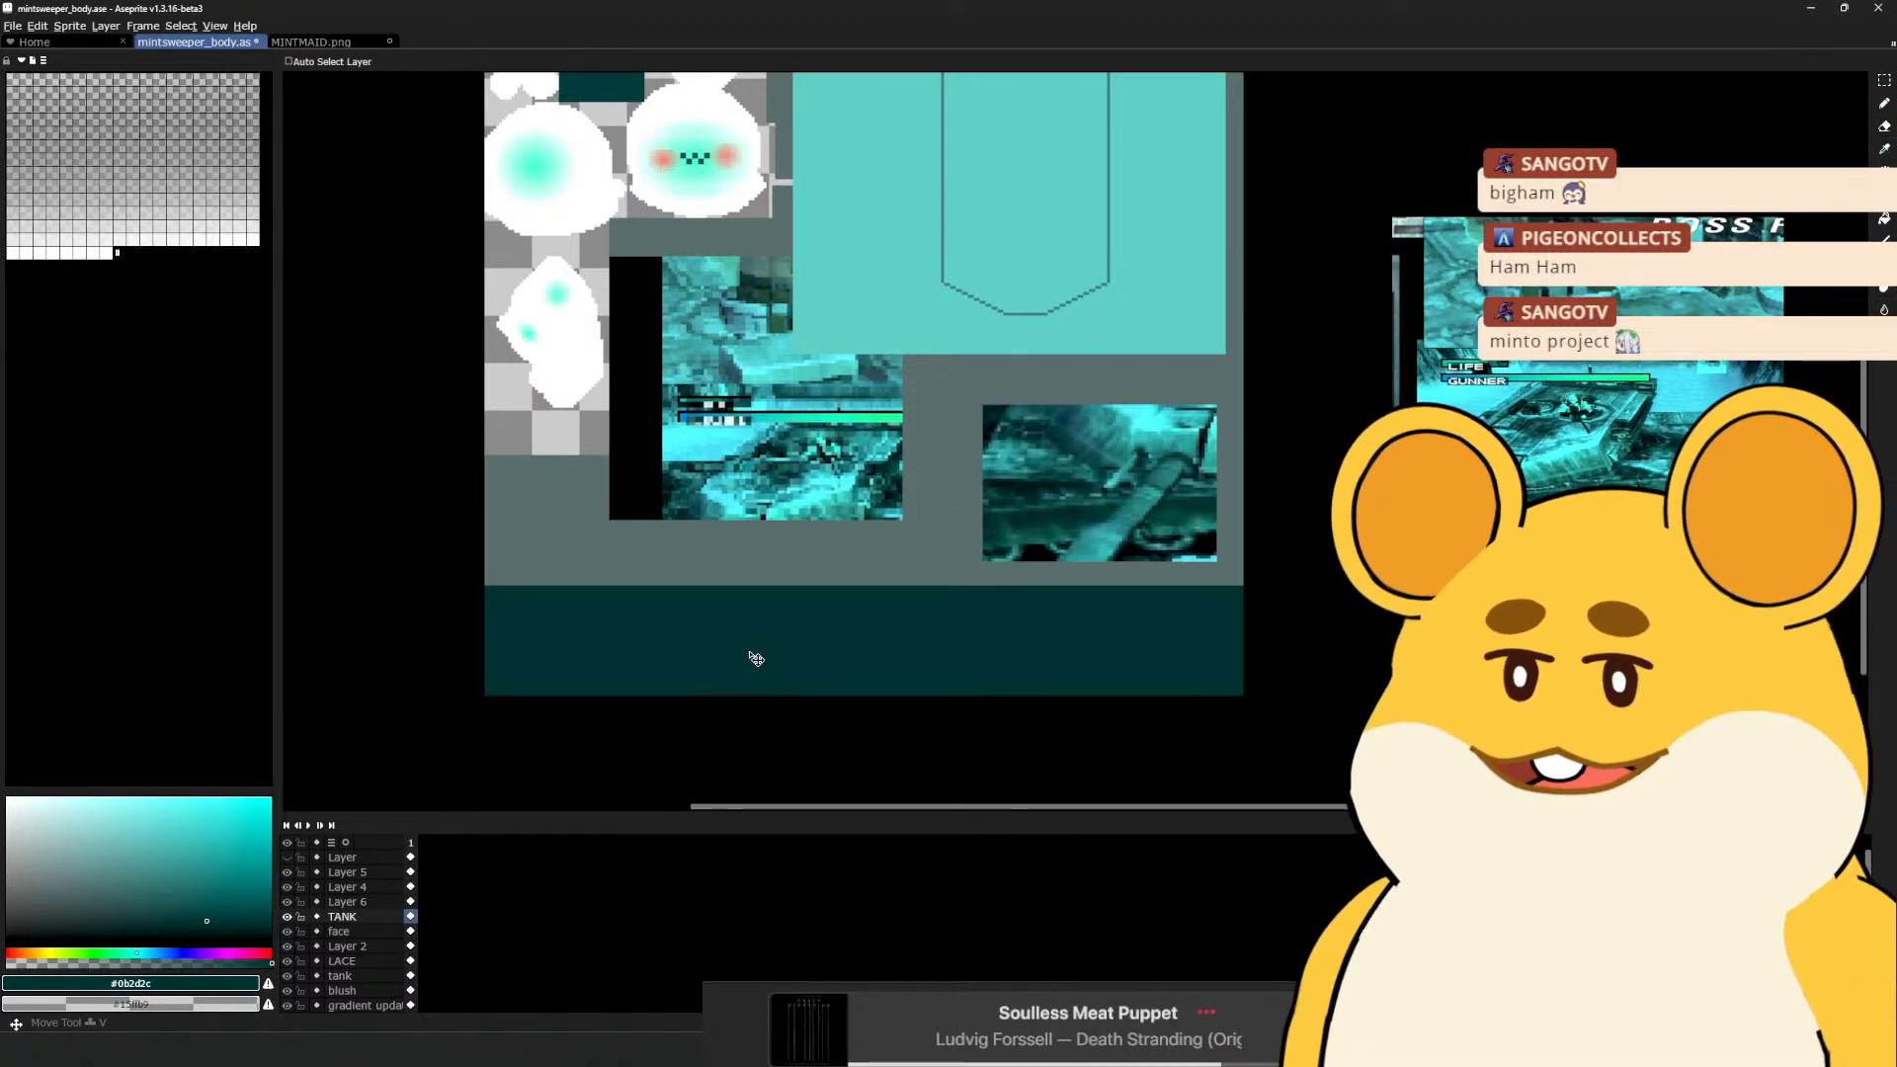
key("Up")
key("ctrl+u")
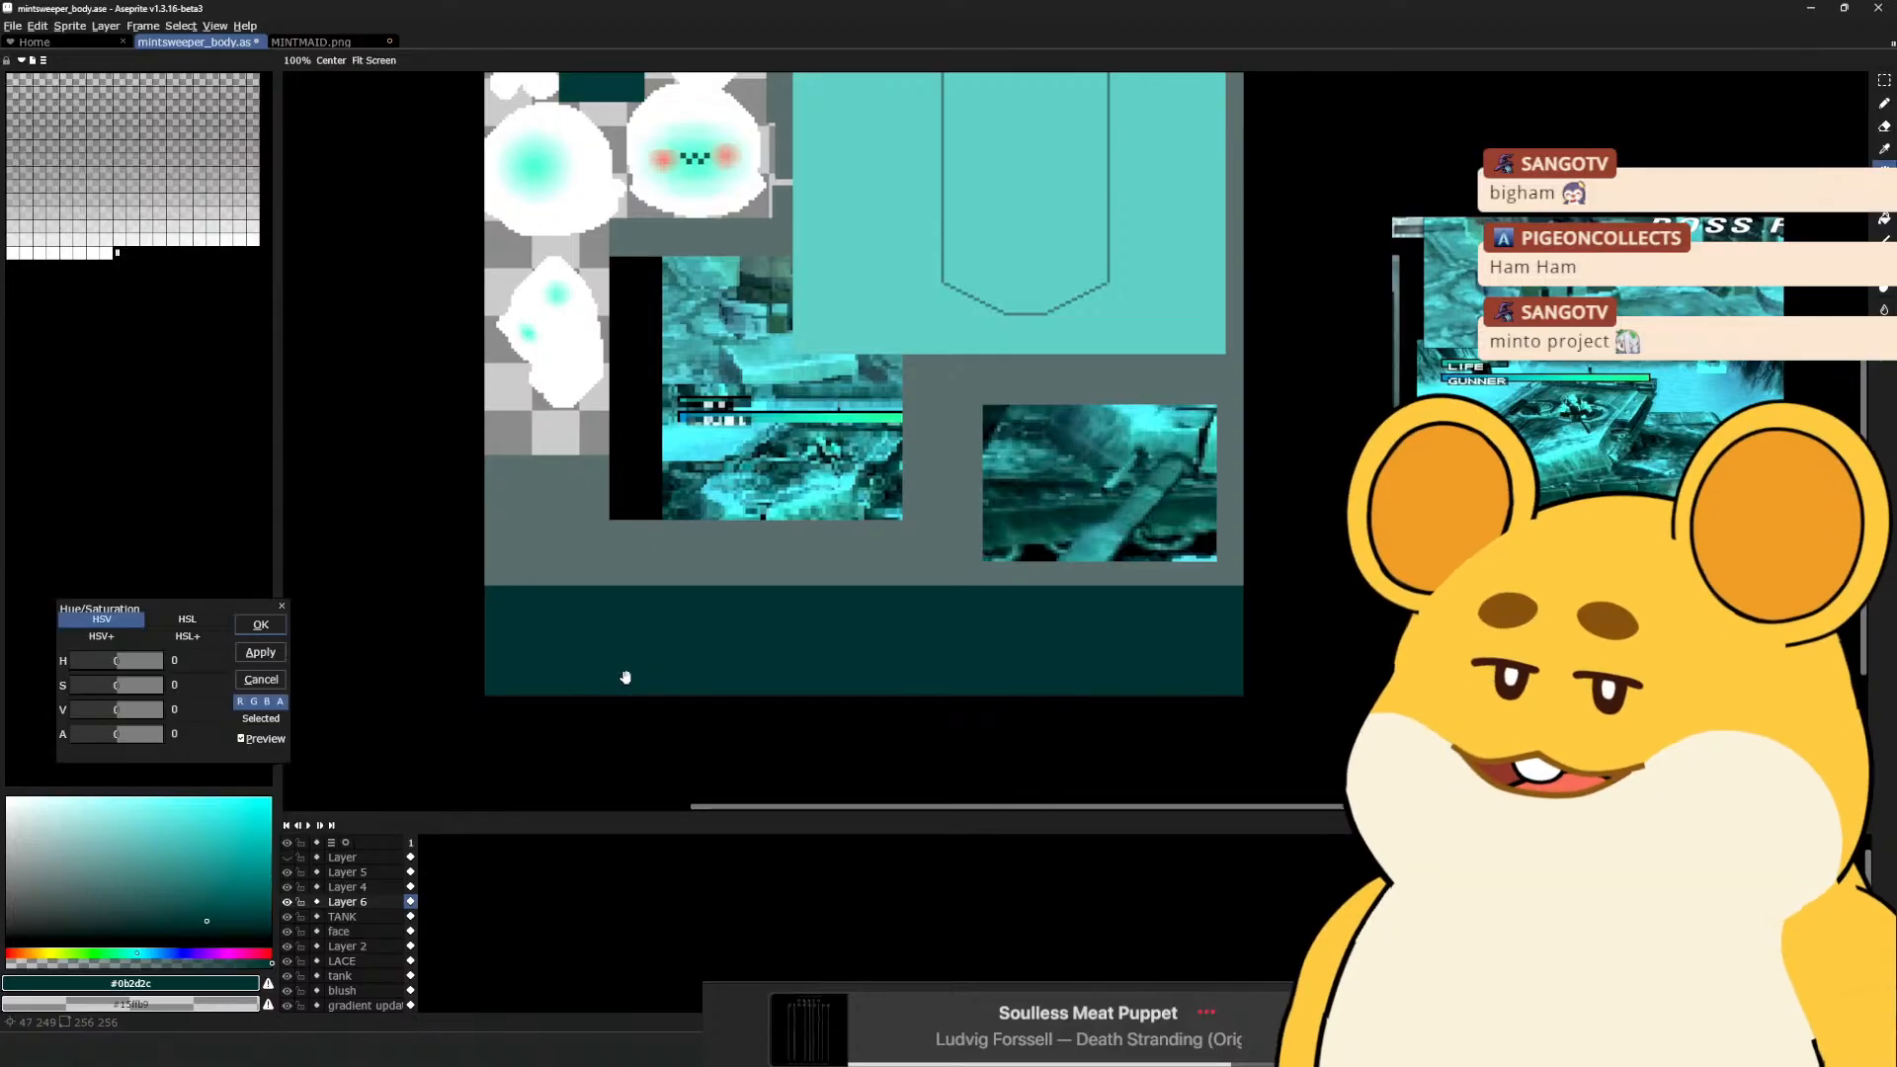
left_click_drag(117, 705, 113, 688)
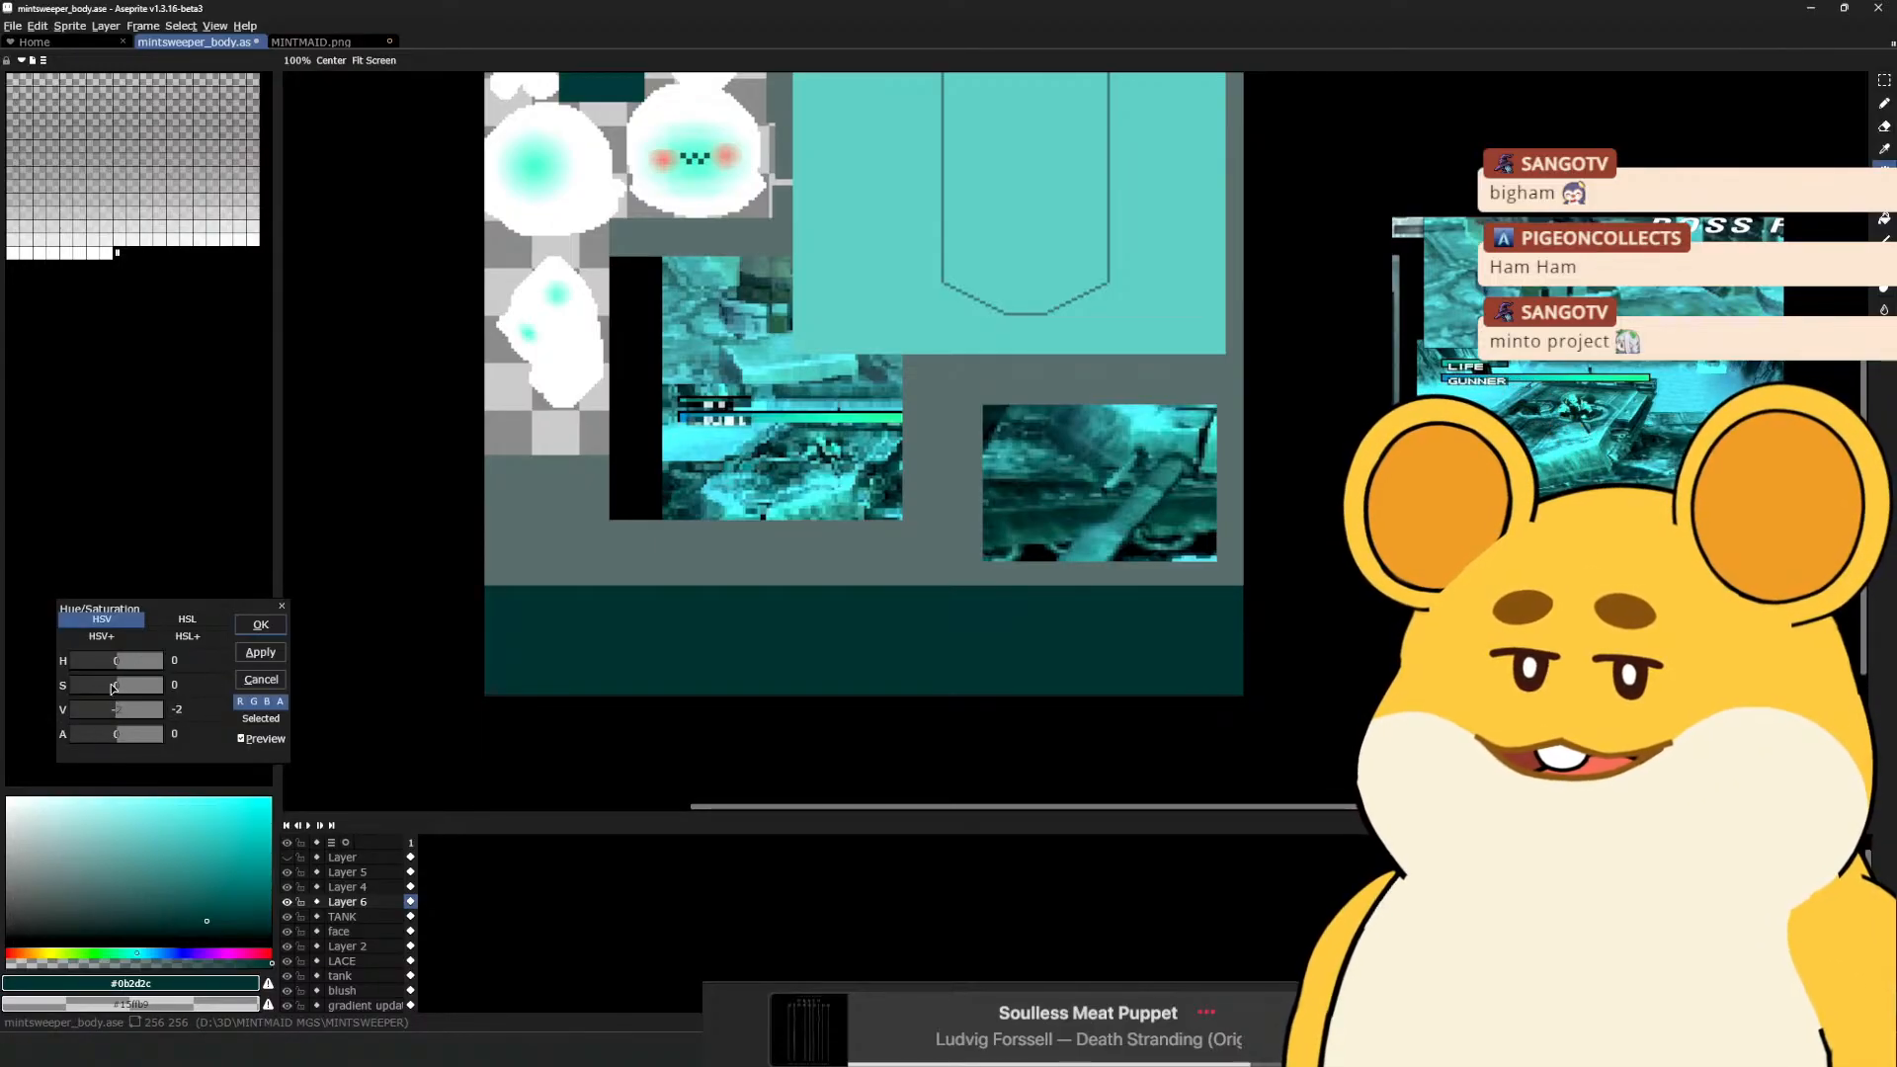
left_click(121, 710)
left_click(110, 685)
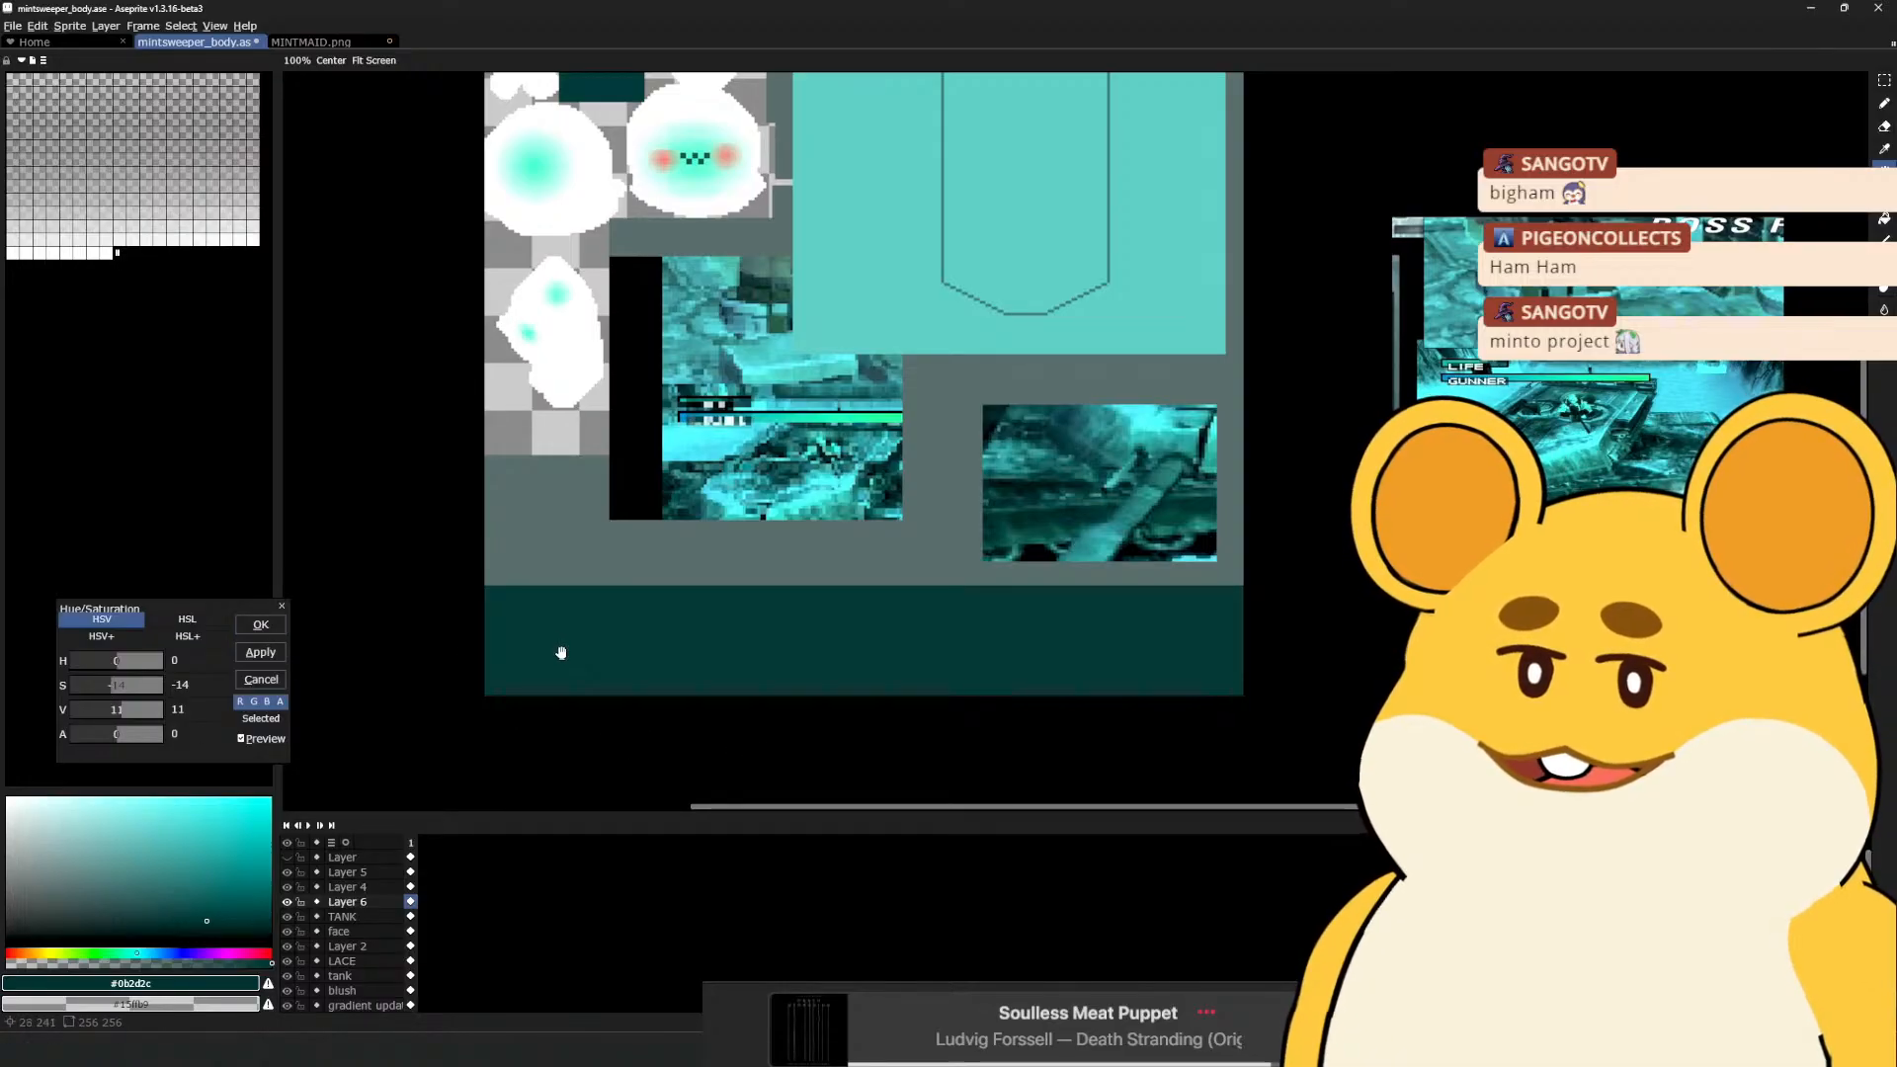
left_click(260, 625)
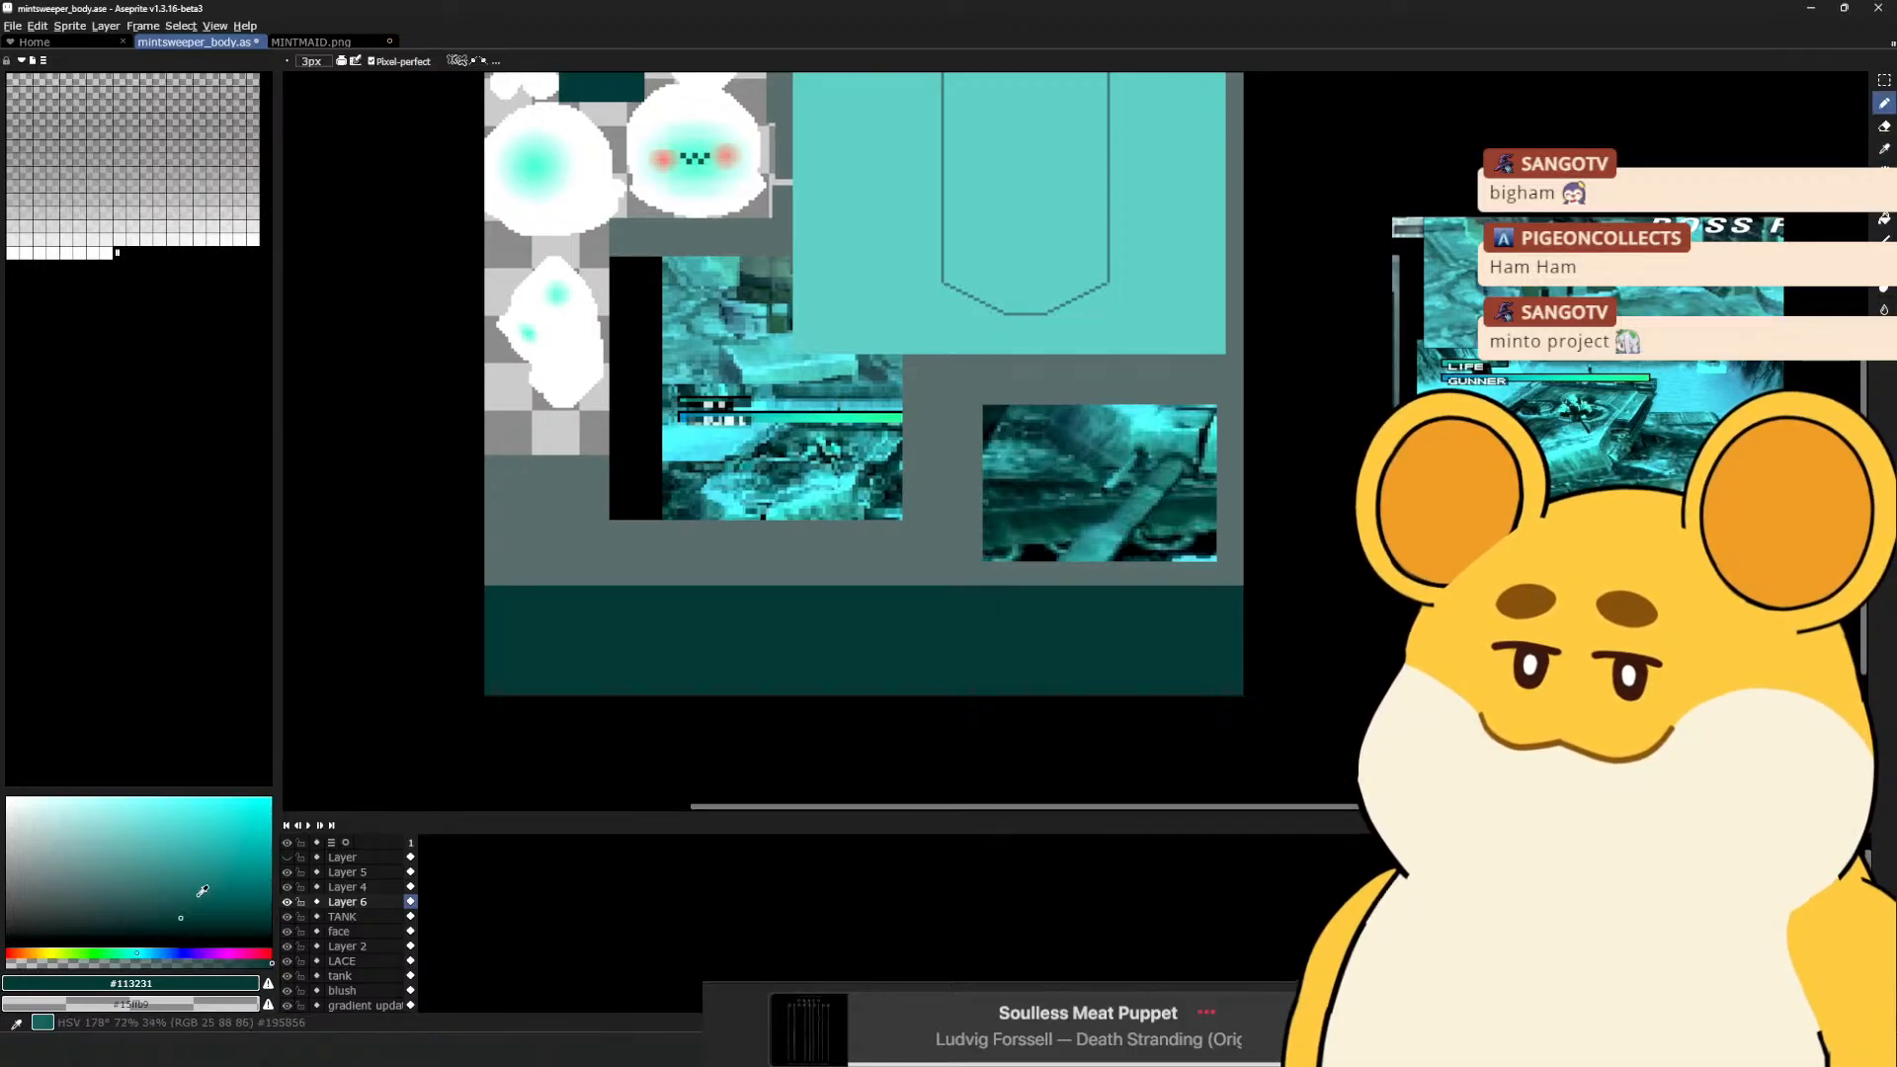
Set the drawing colour to a near-black teal (HSV 178°, 67, 7) and add a new layer above the dark strip's layer
left_click(183, 934)
key("shift+n")
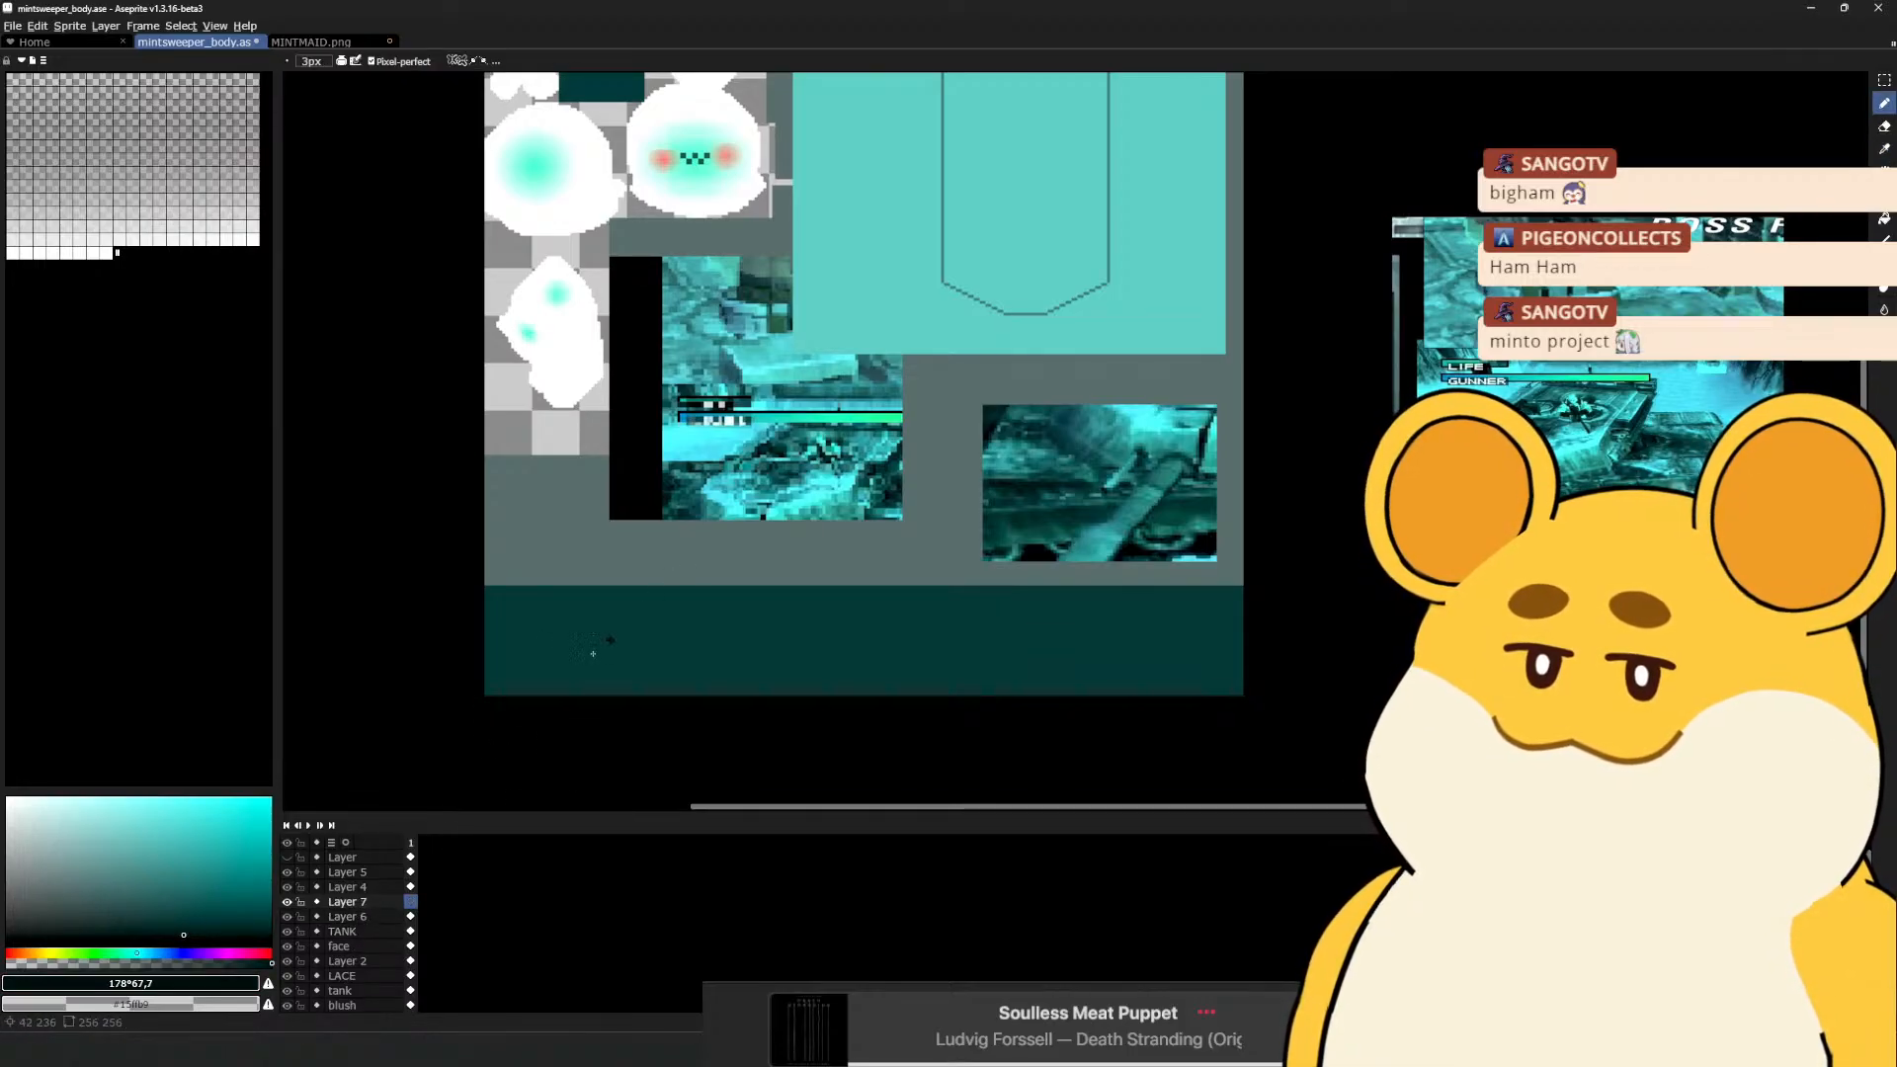
Rename the dark strip's layer as "soolid lower tri" and the empty layer above it as "low trim lines"
double_click(380, 916)
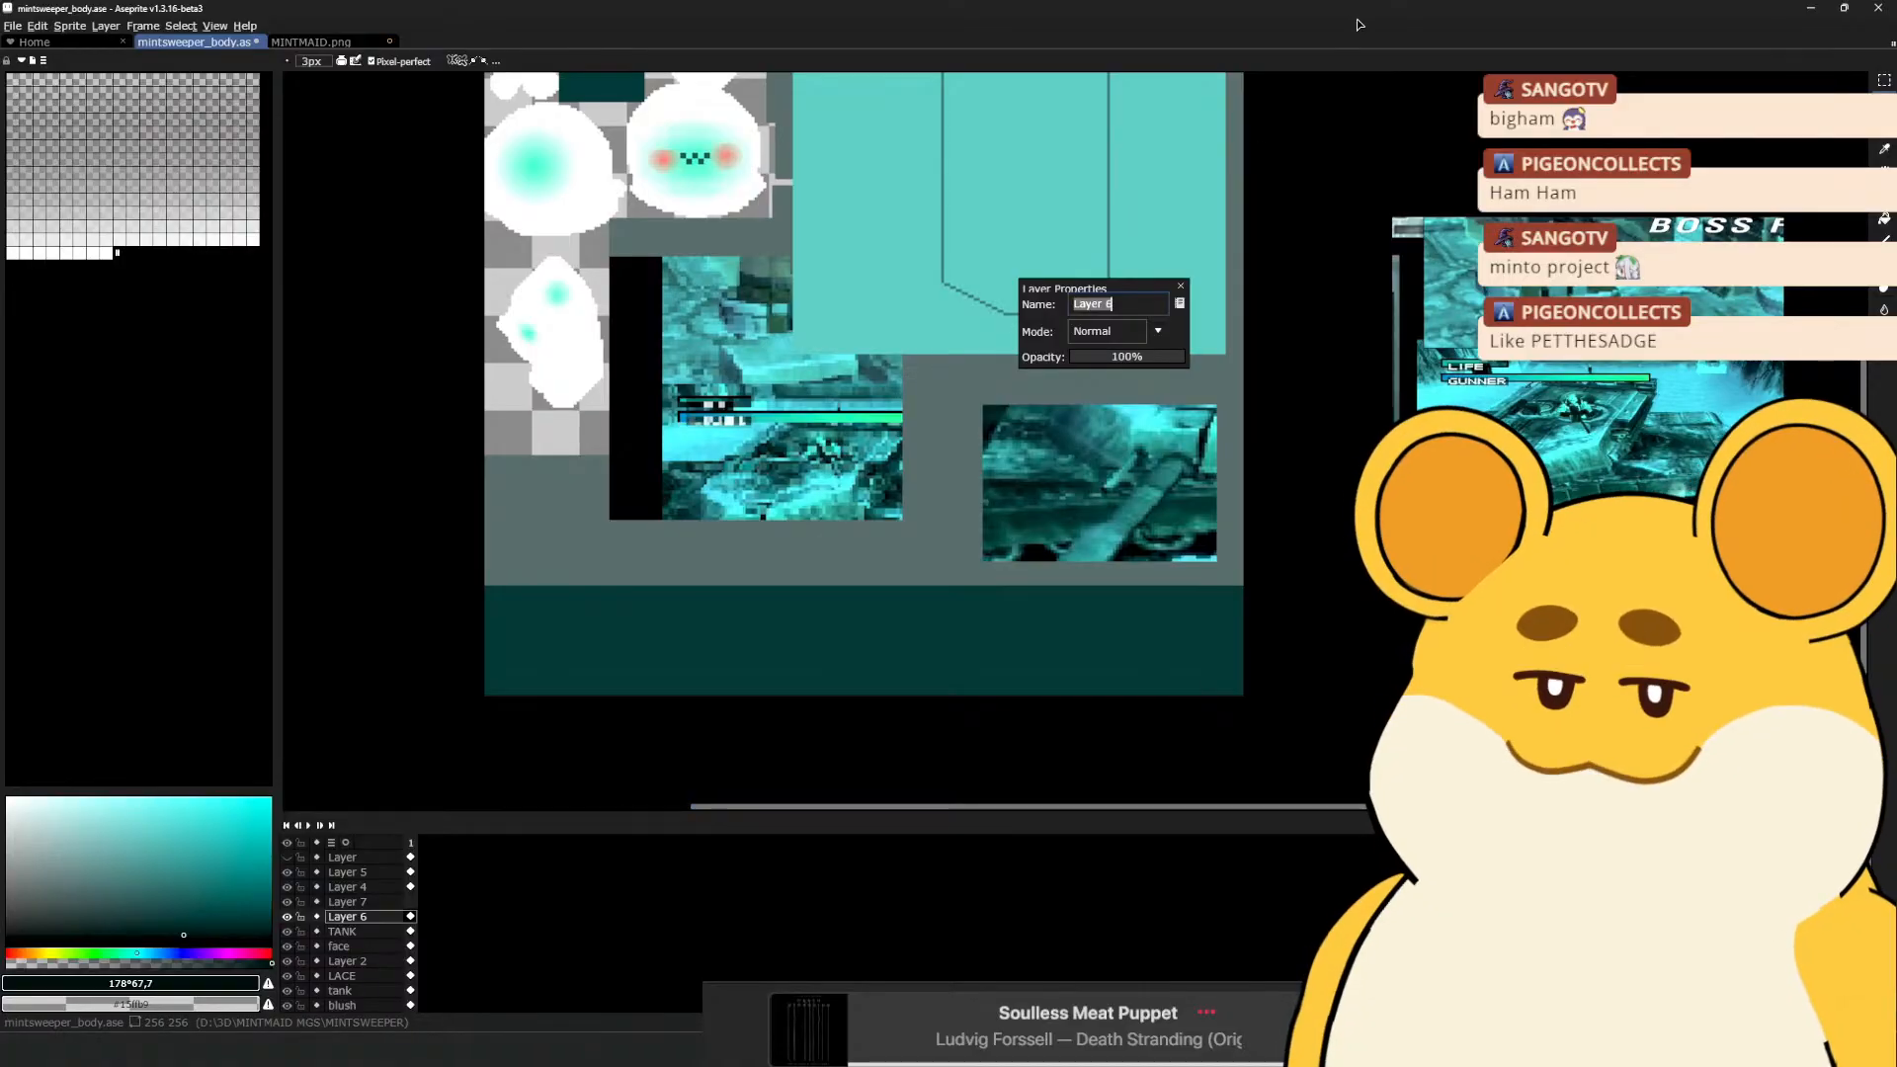
type("soolid lower tr")
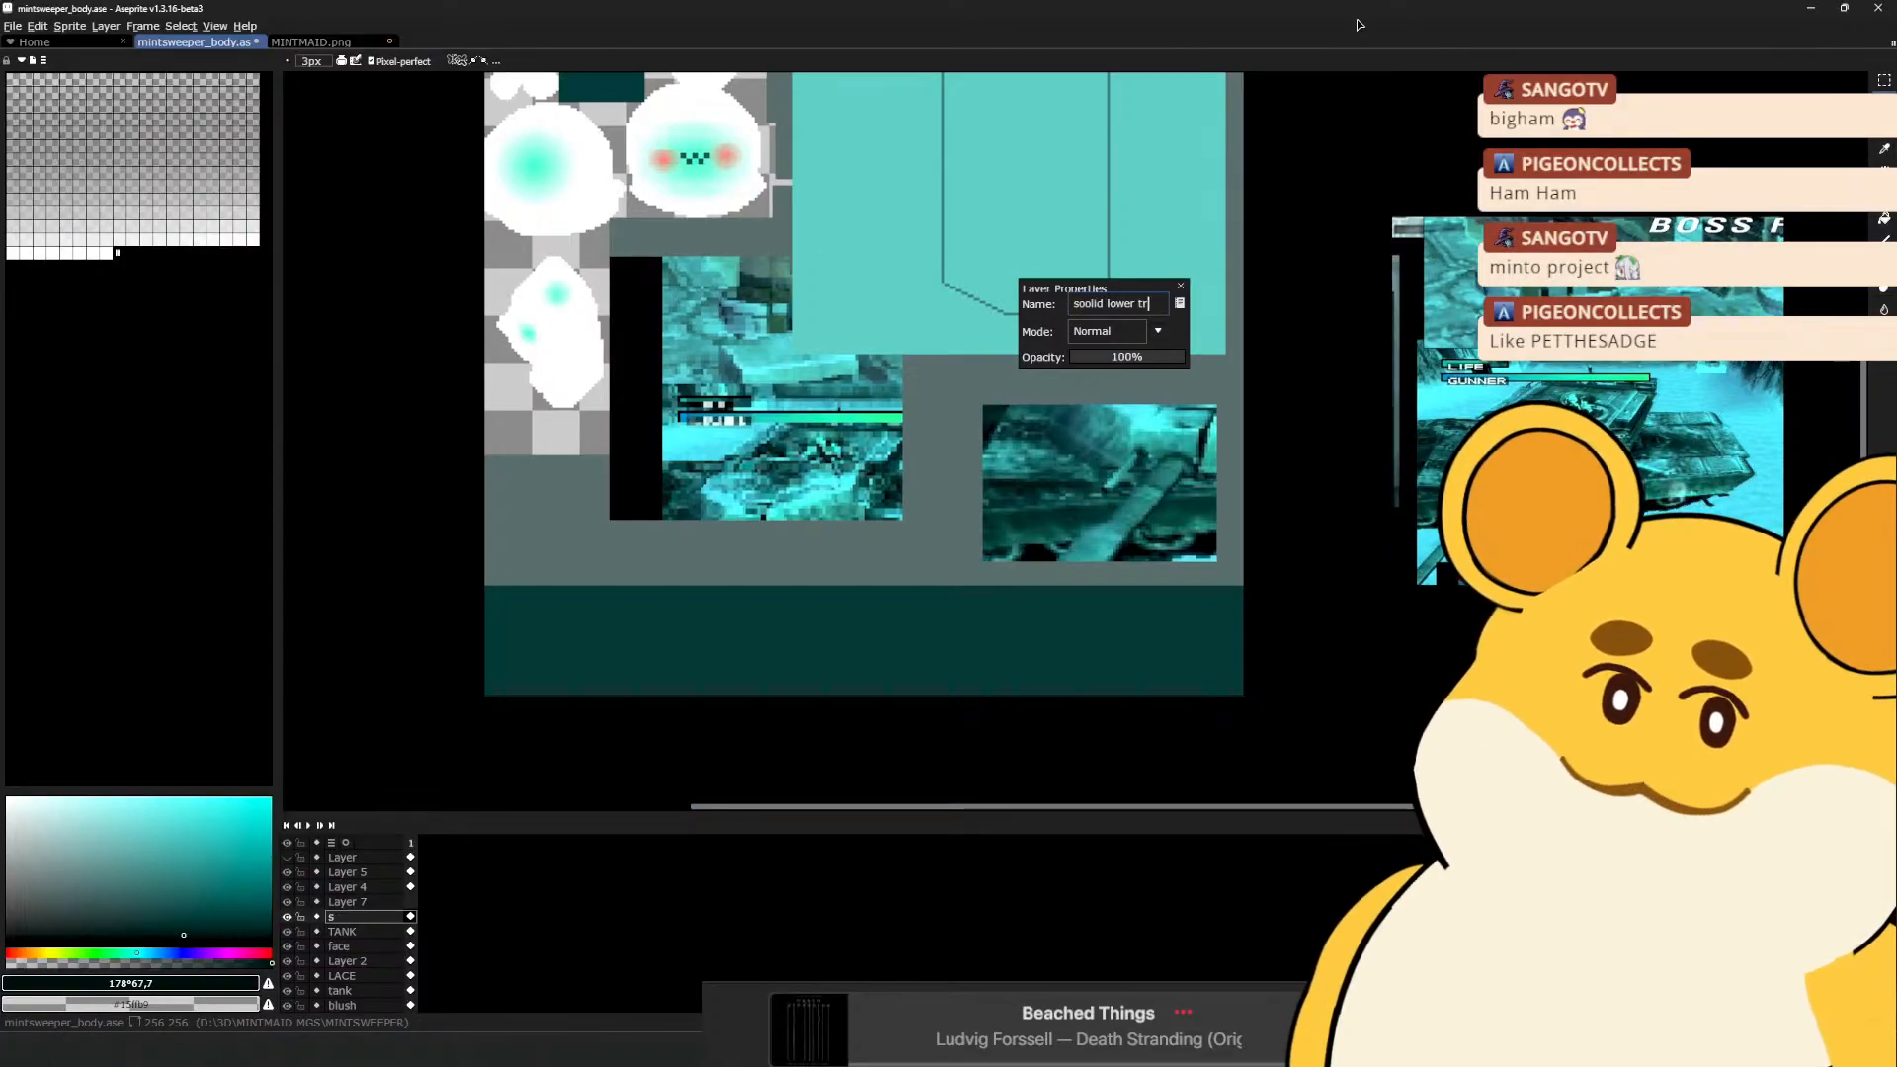
type("i")
key("Return")
left_click(382, 904)
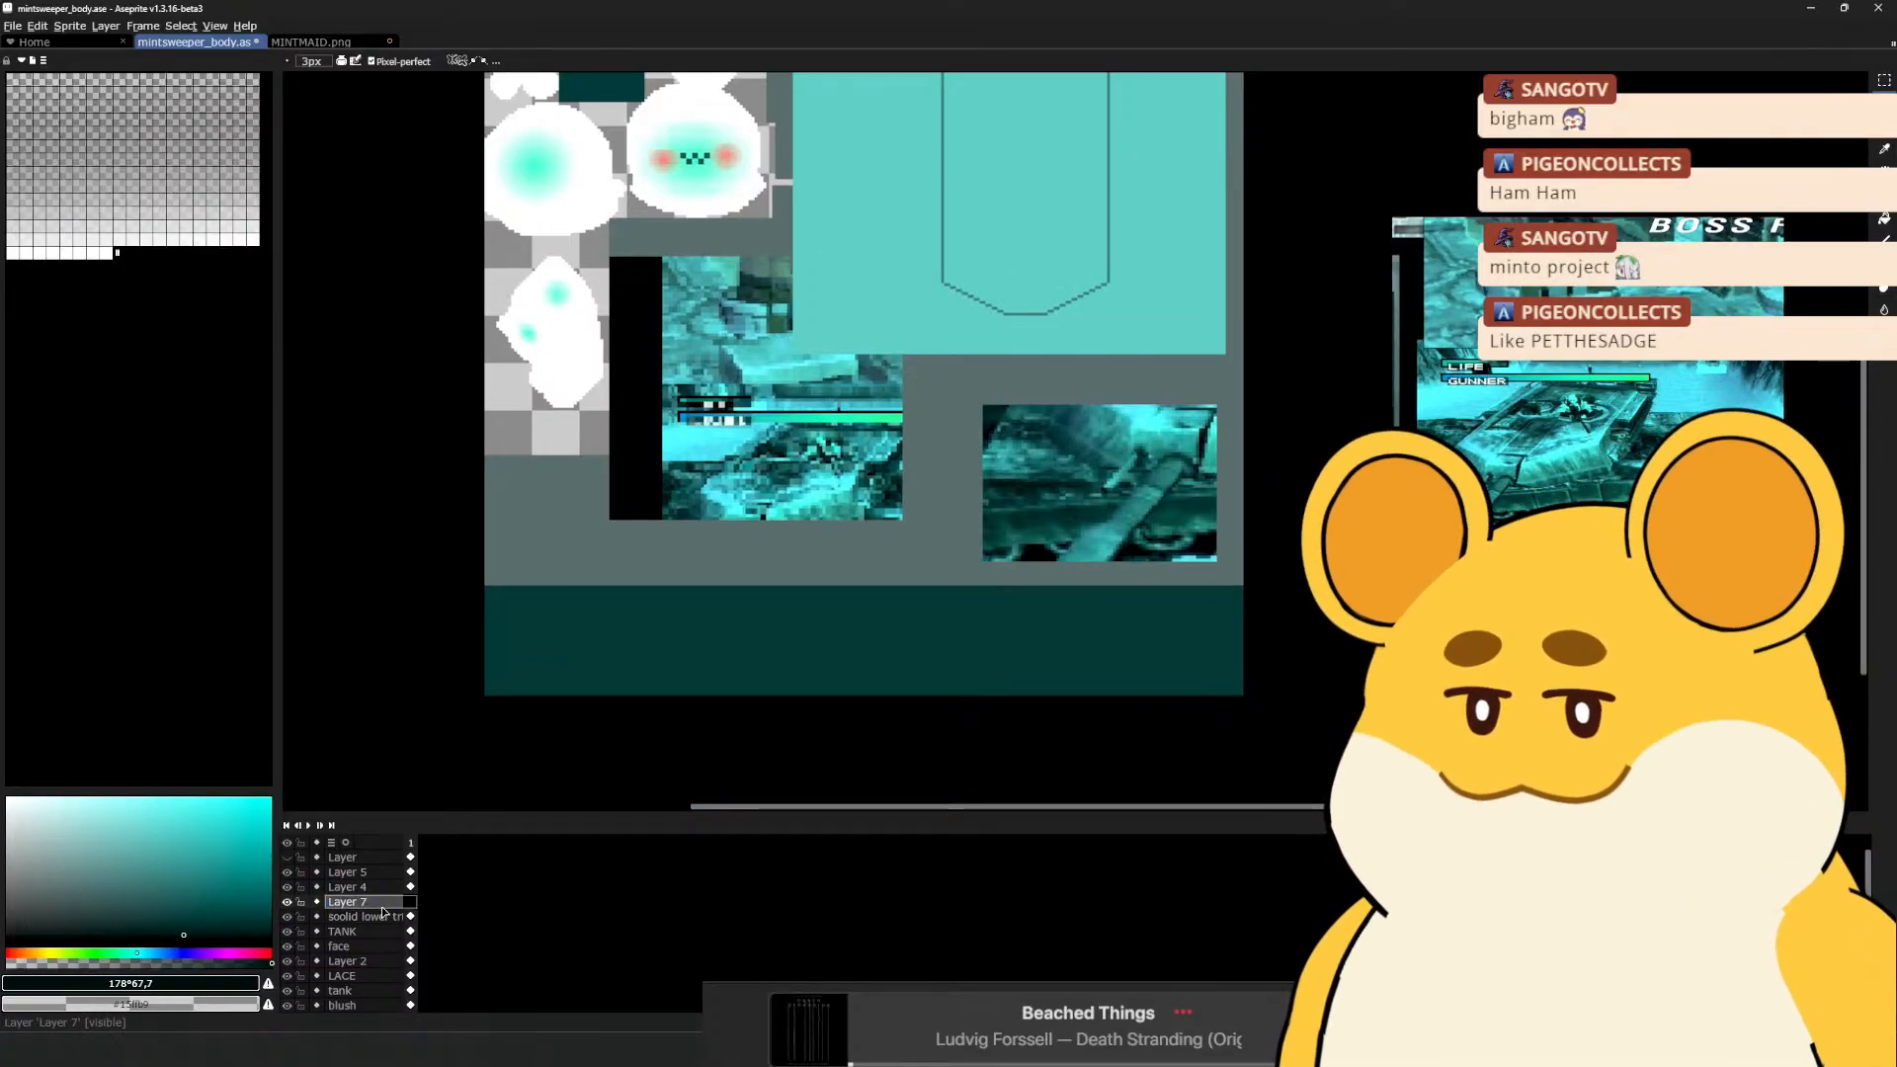
double_click(382, 905)
type("low trim ")
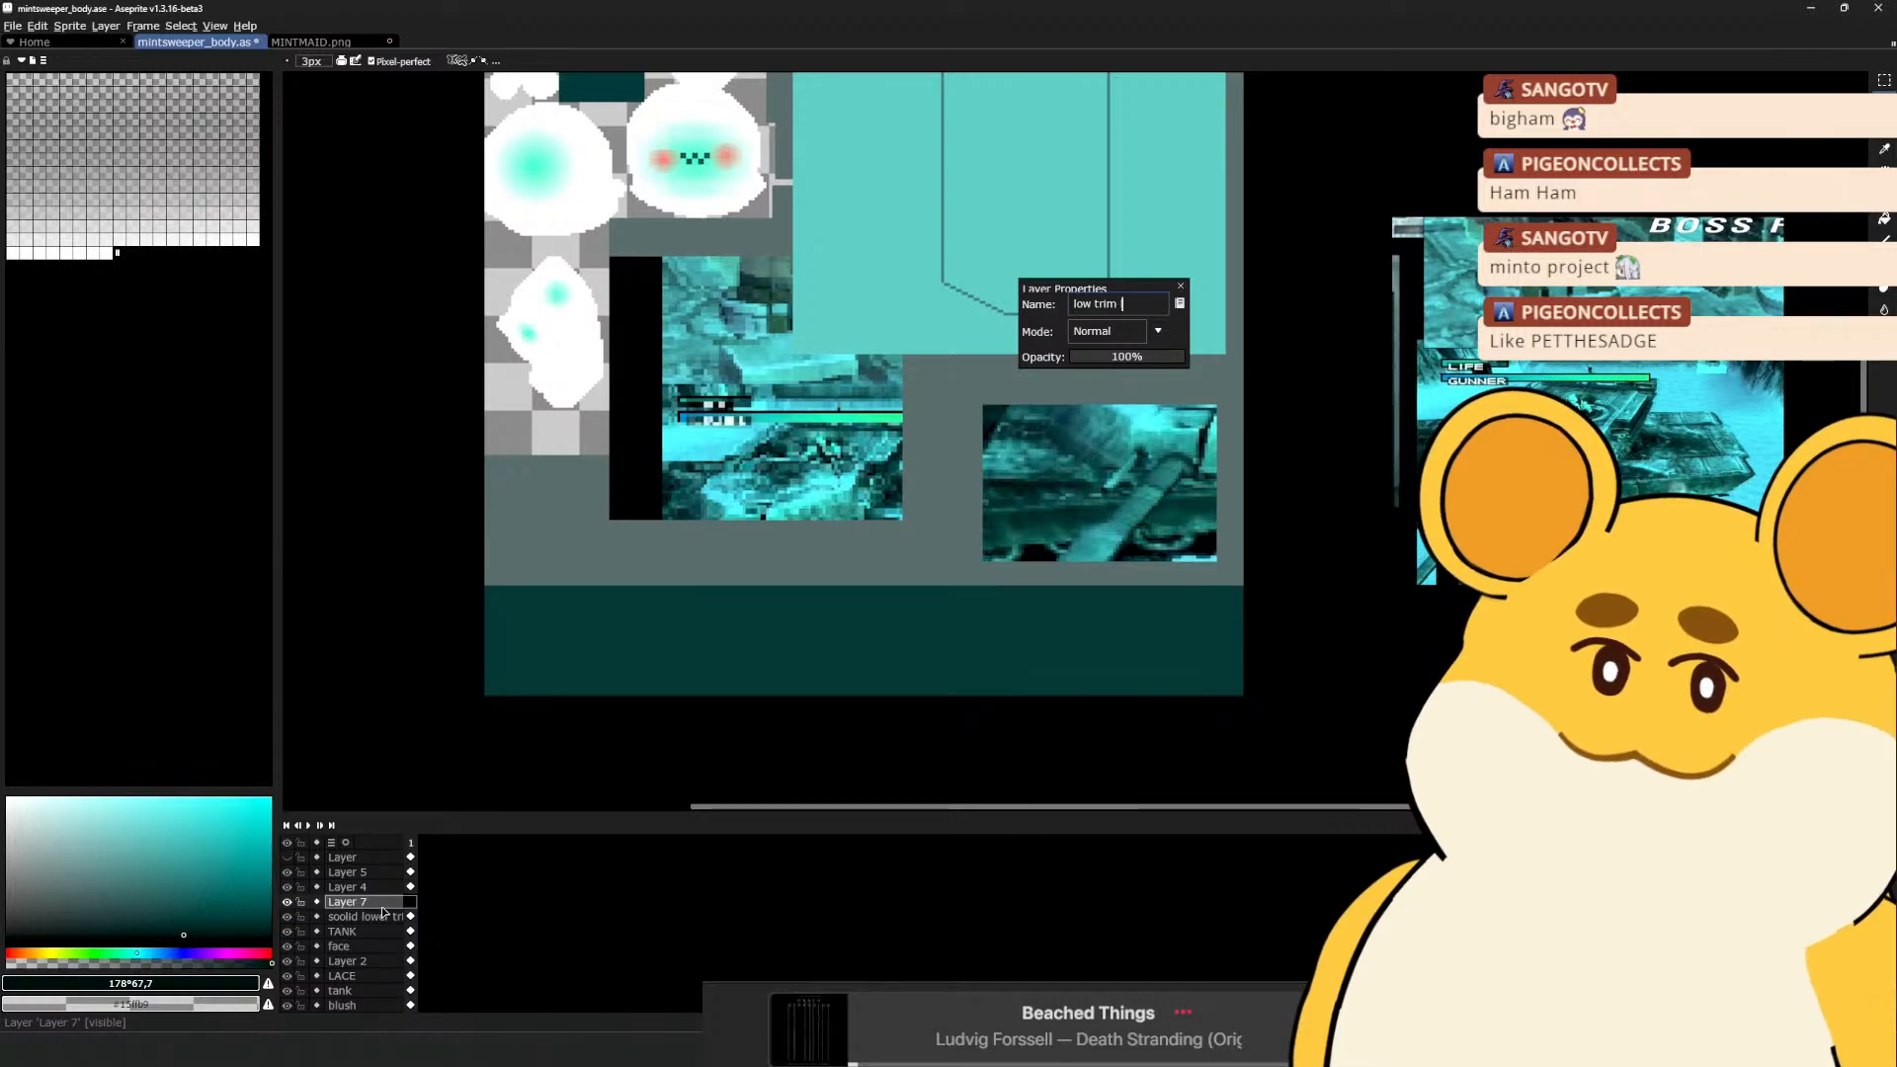
type("lines")
key("Return")
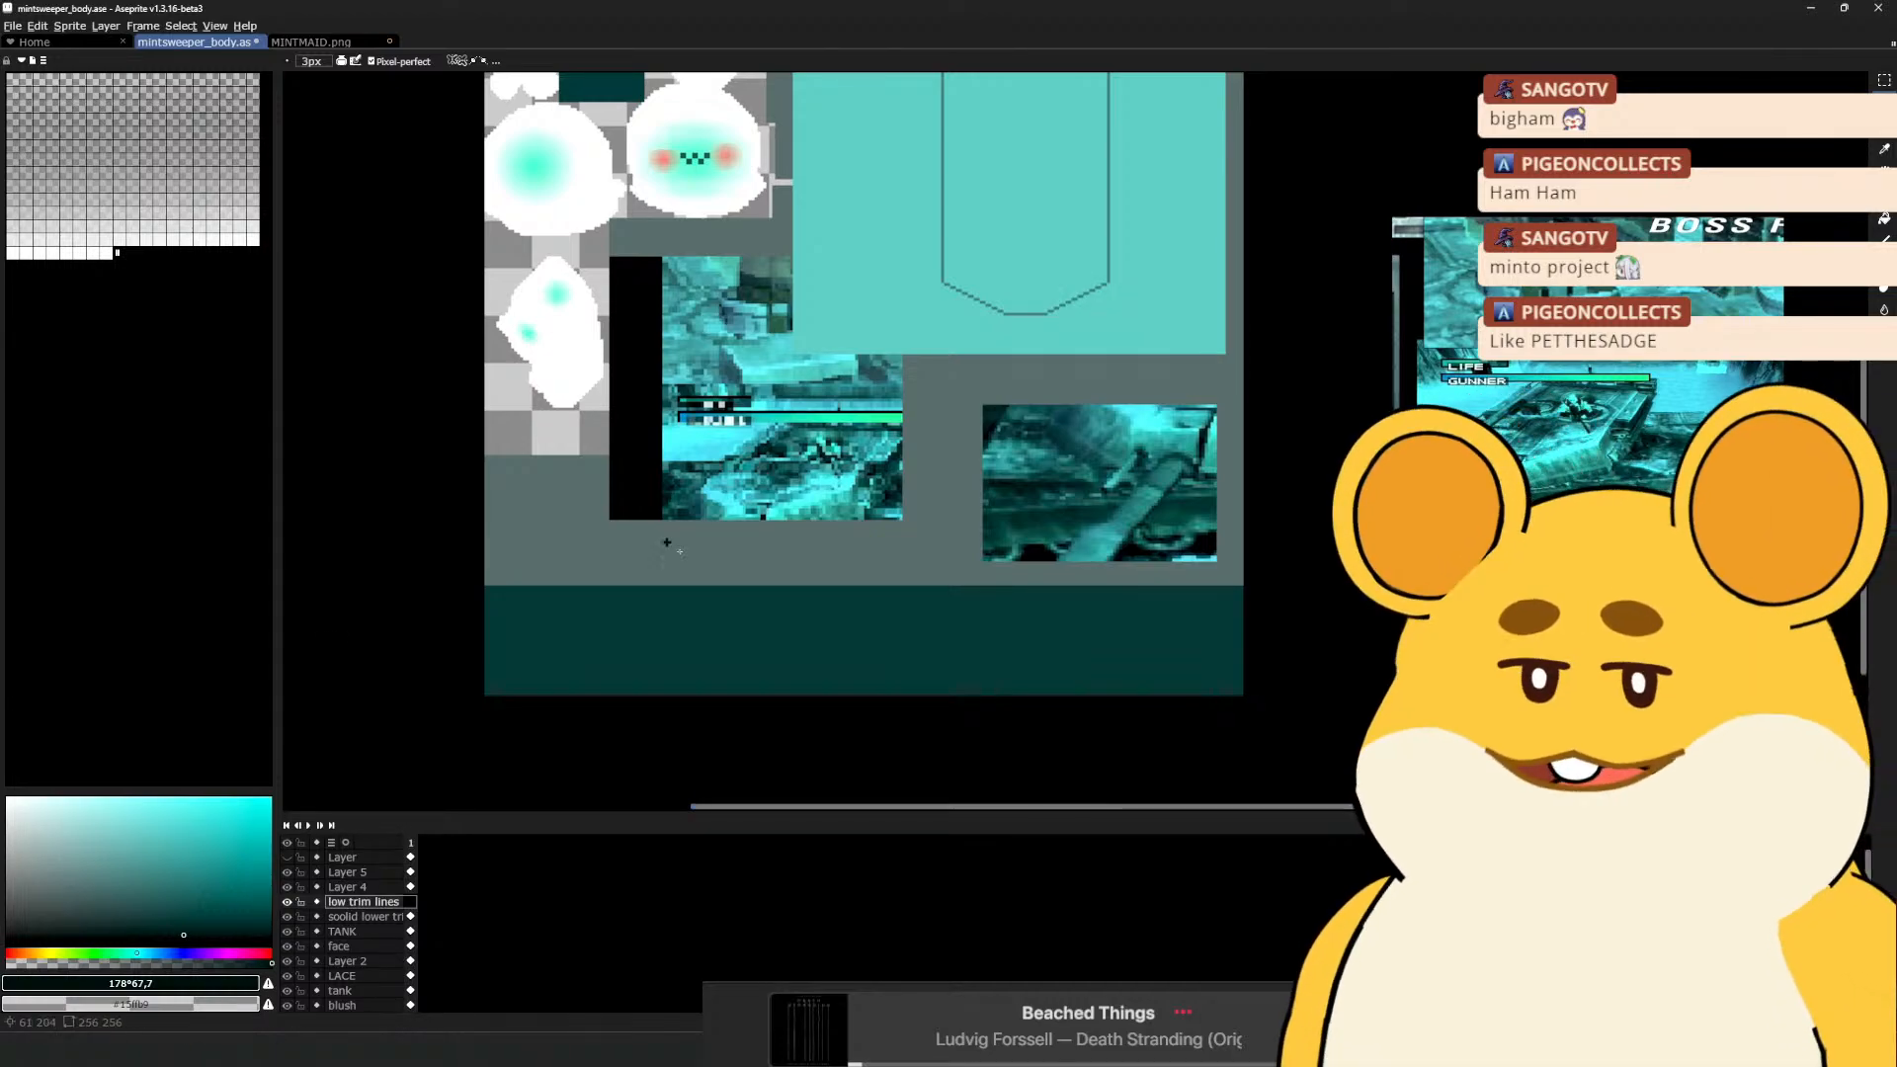
Draw a 1 px vertical line across the left part of the dark strip, with a small block beside its lower end
scroll(692, 591, "up", 1)
left_click_drag(669, 640, 713, 551)
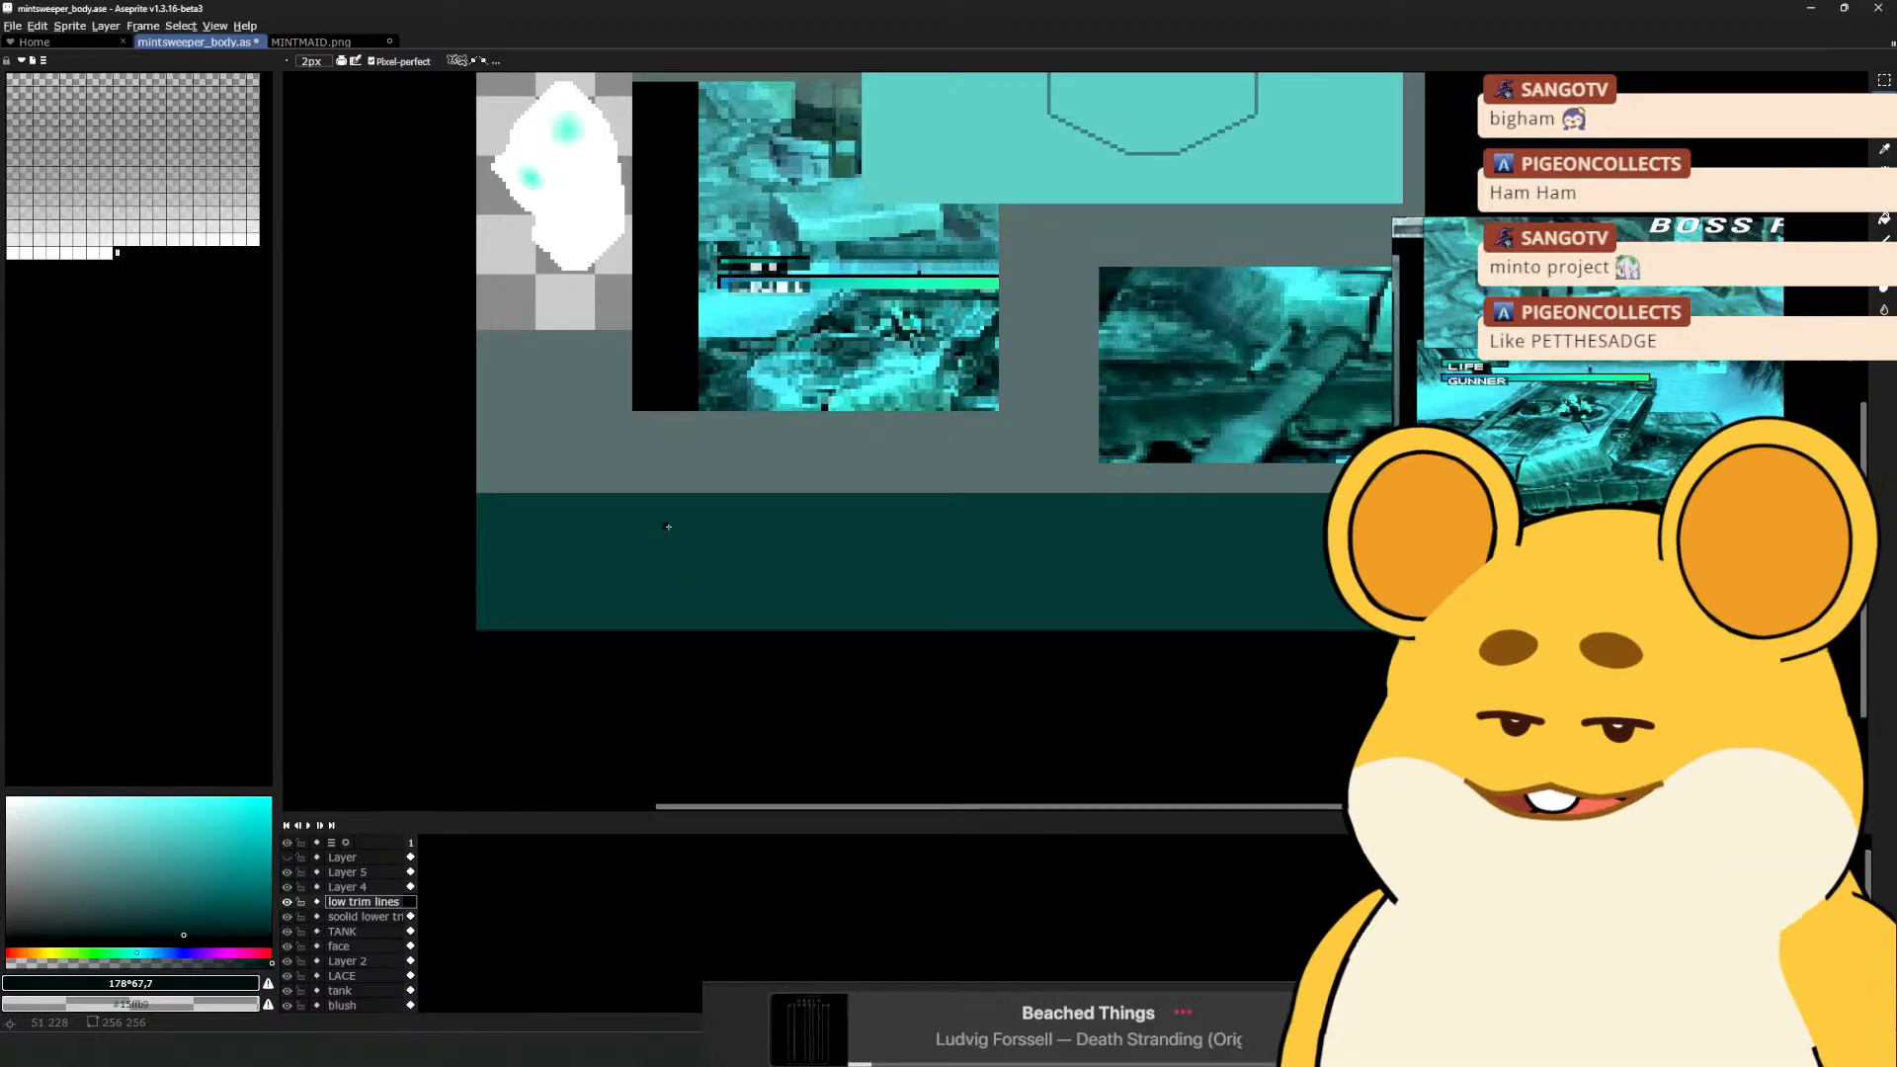
left_click_drag(668, 526, 668, 630)
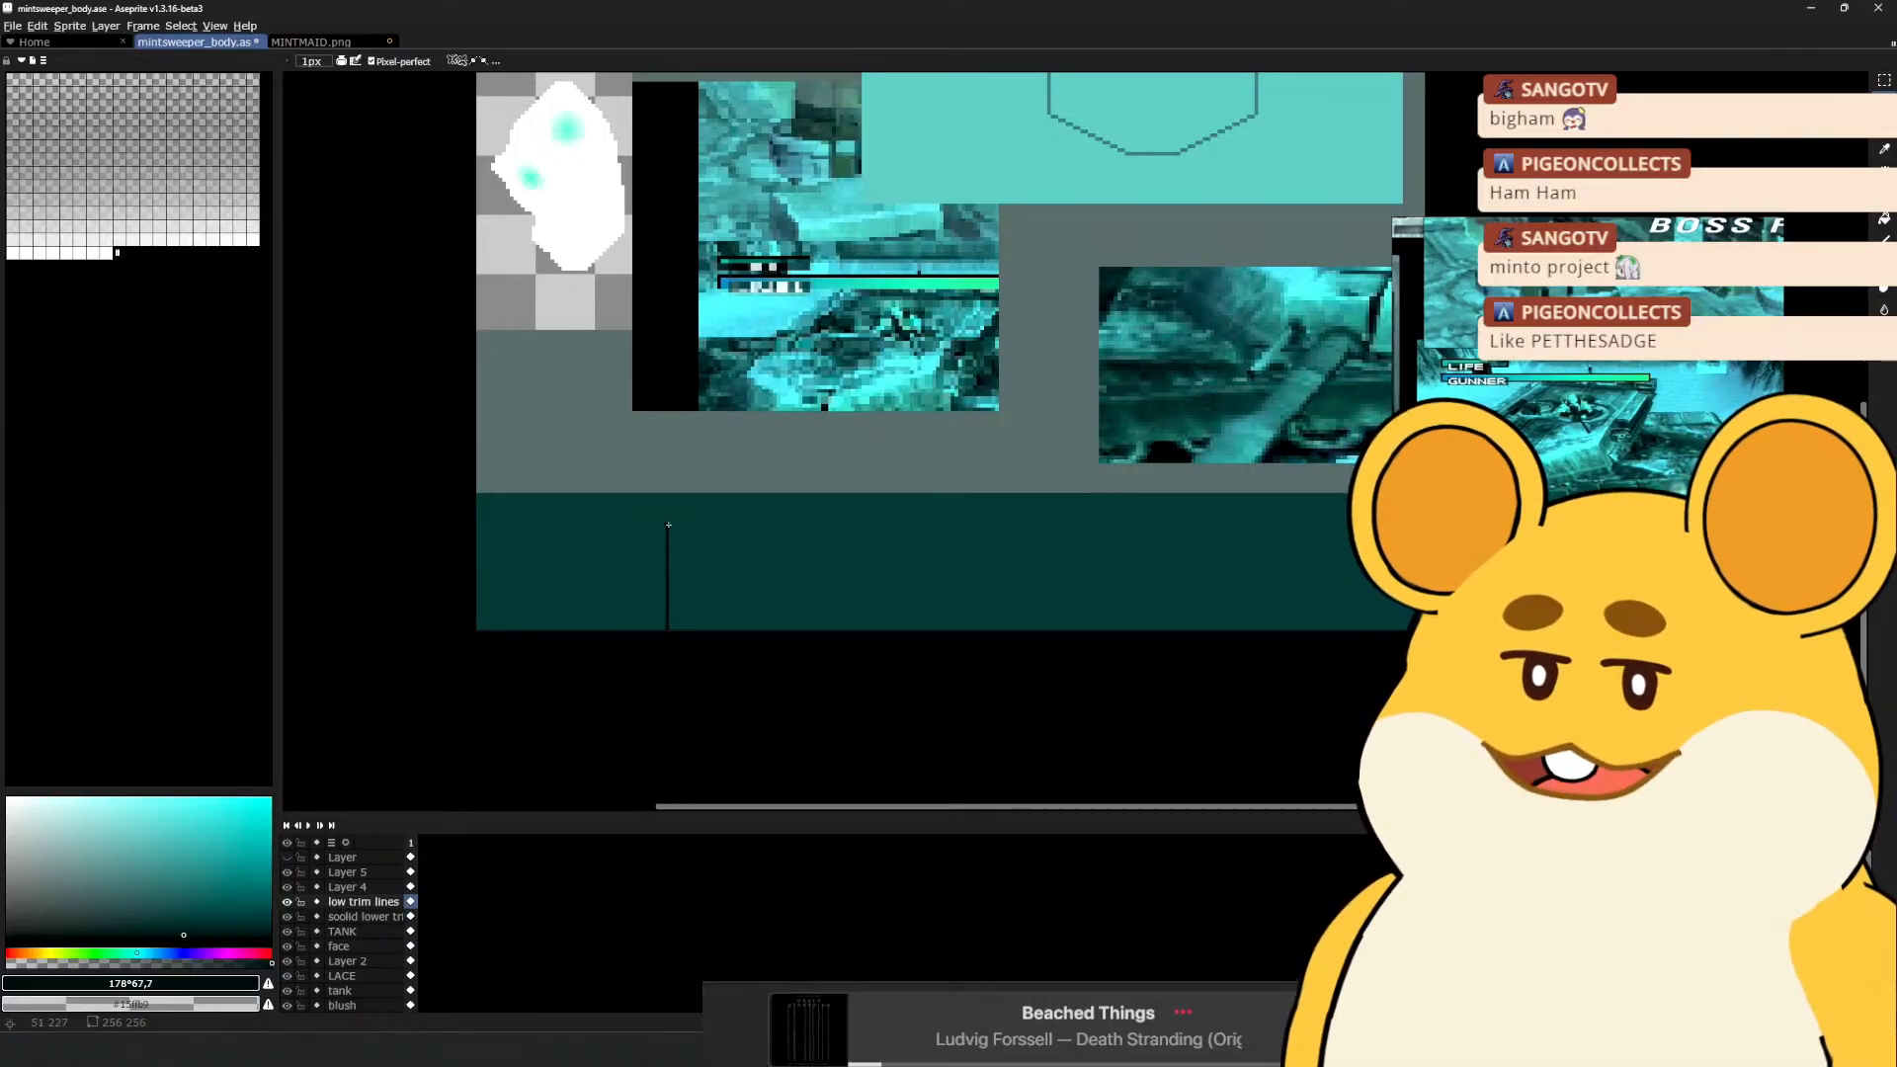
left_click_drag(668, 505, 670, 545)
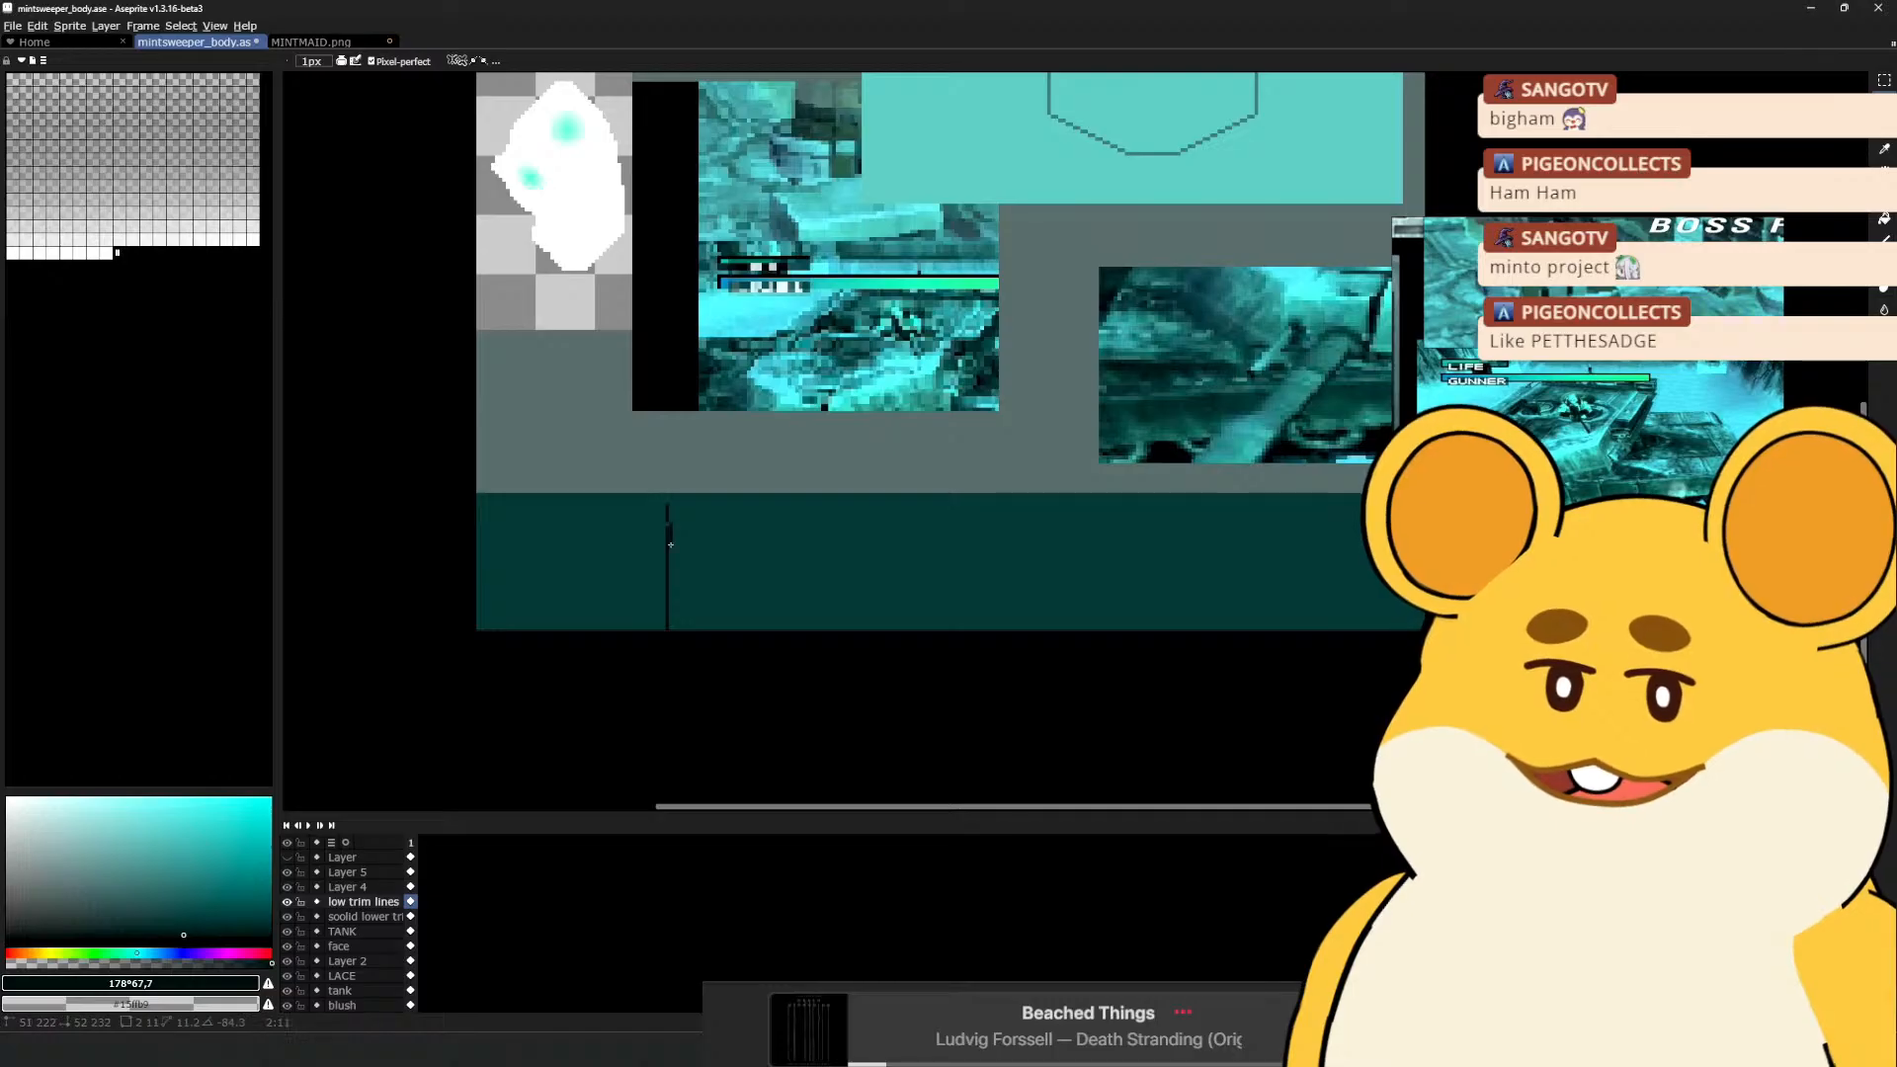
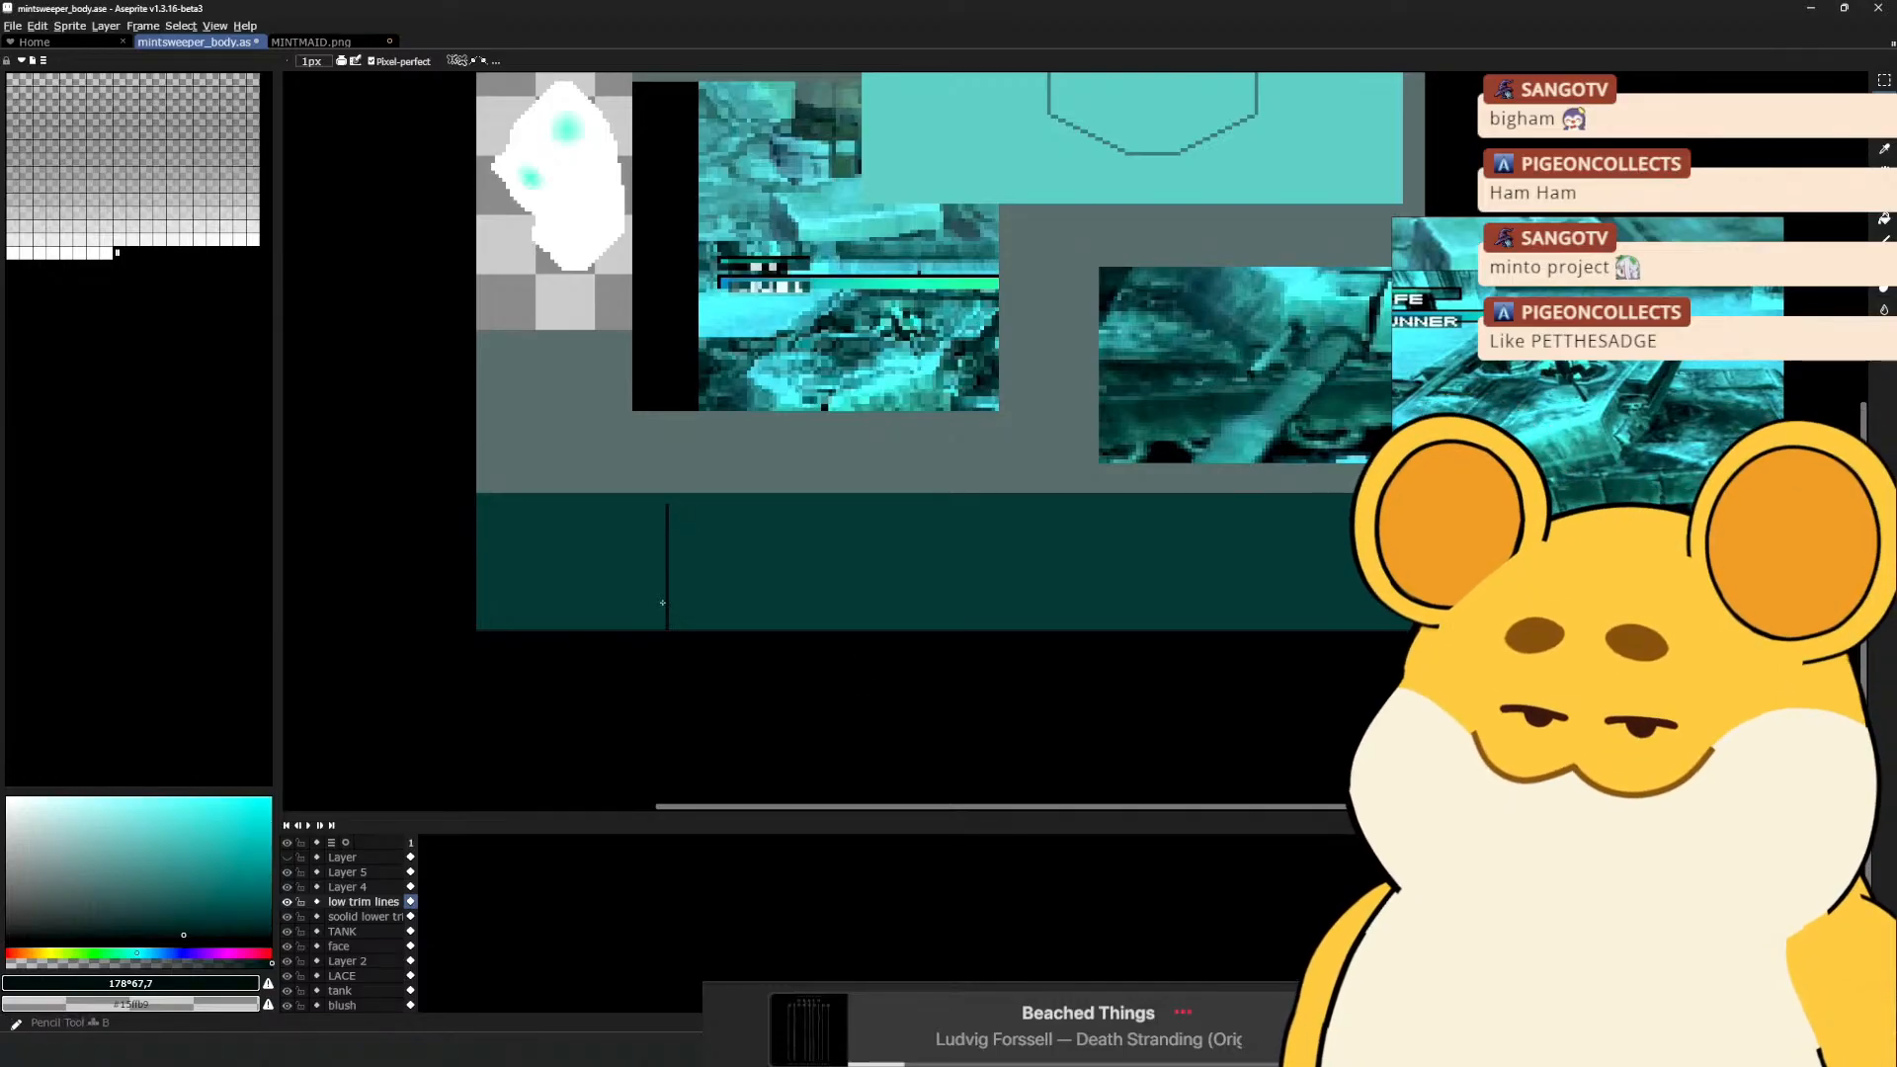
key("plus")
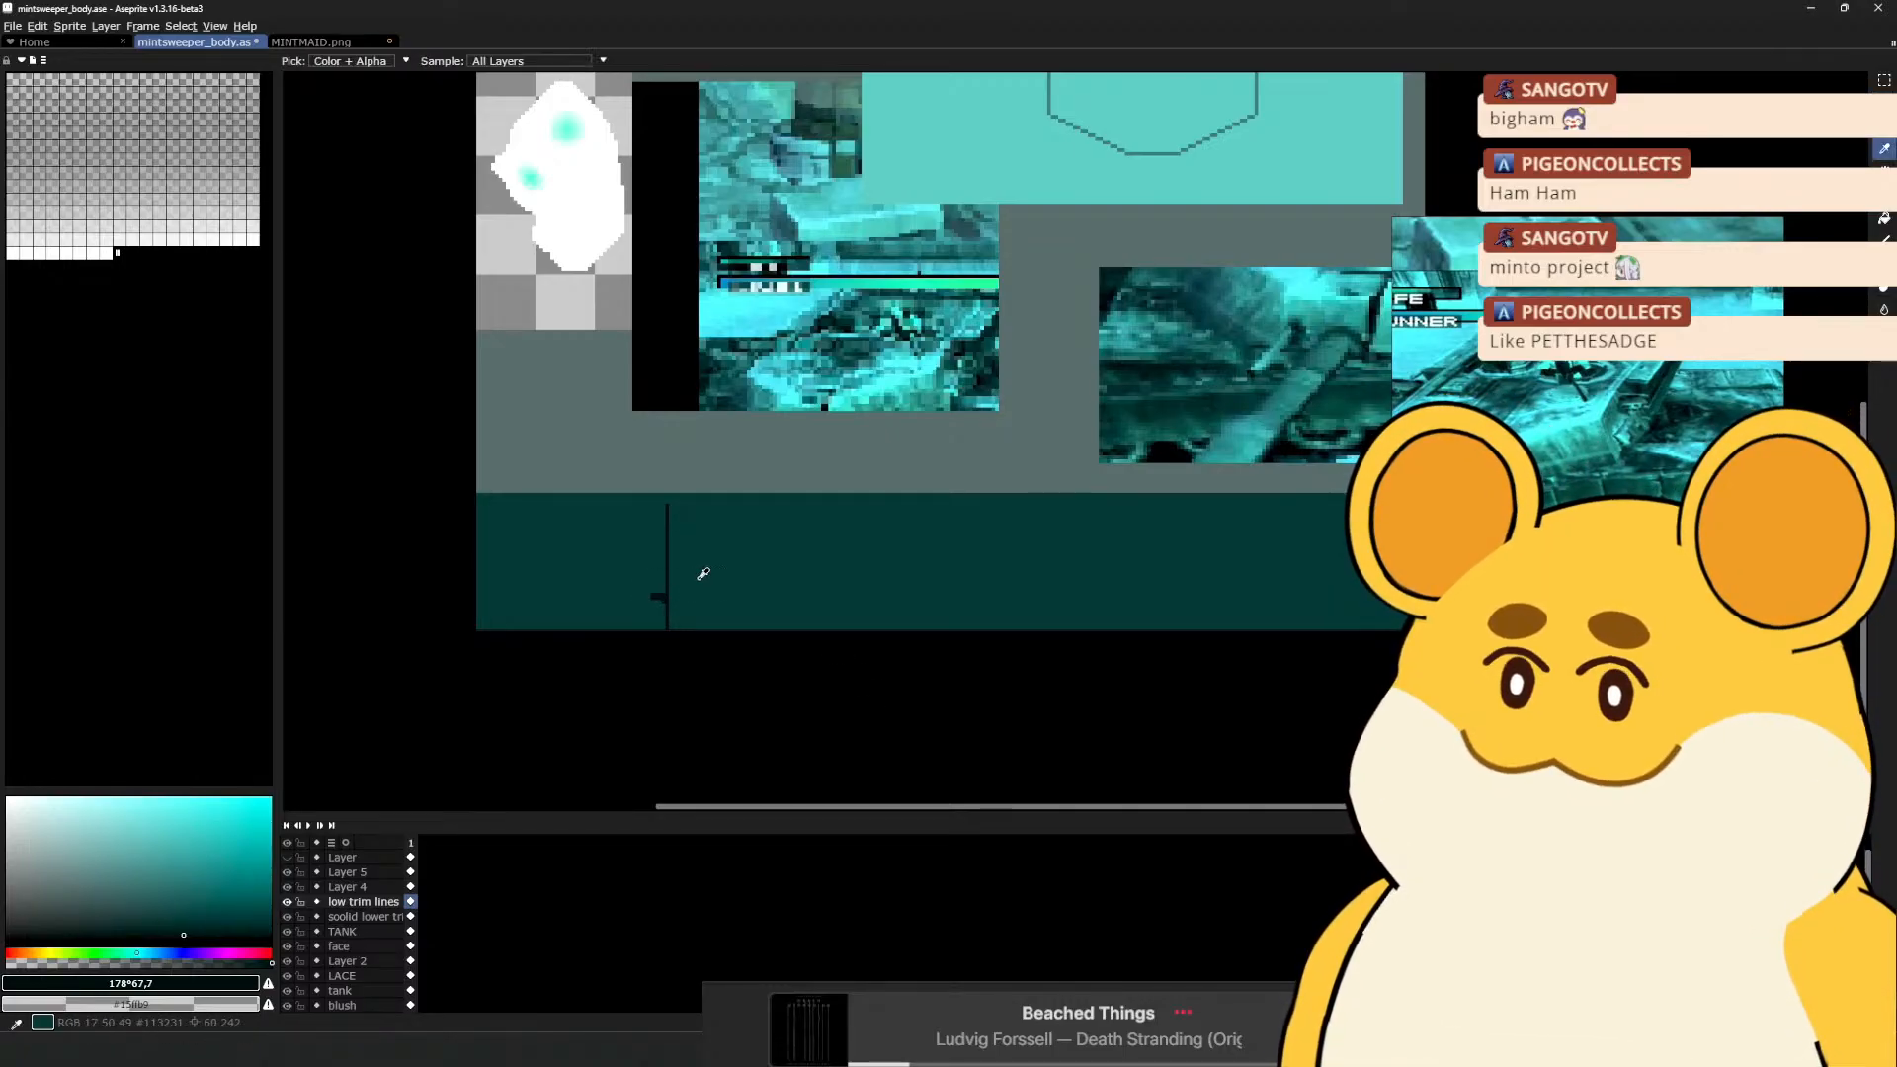
left_click_drag(698, 571, 550, 542)
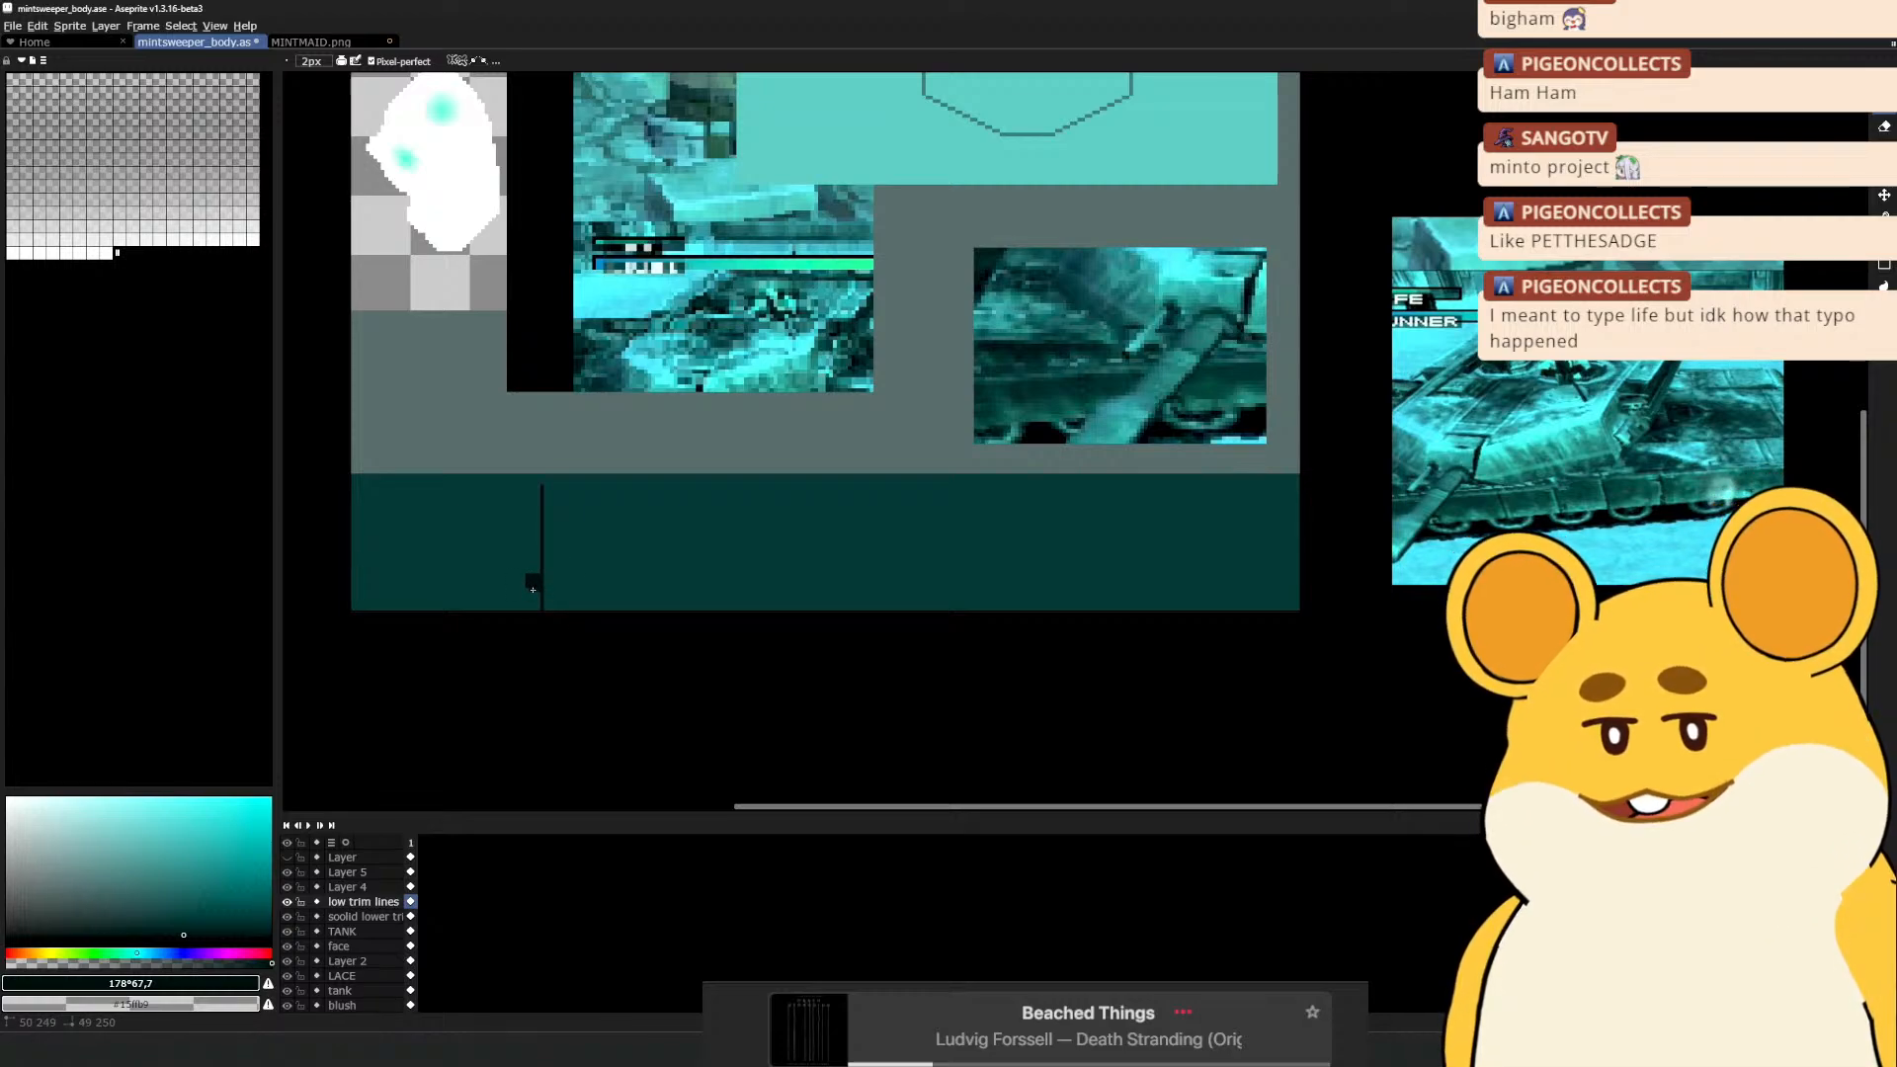
left_click_drag(544, 526, 576, 538)
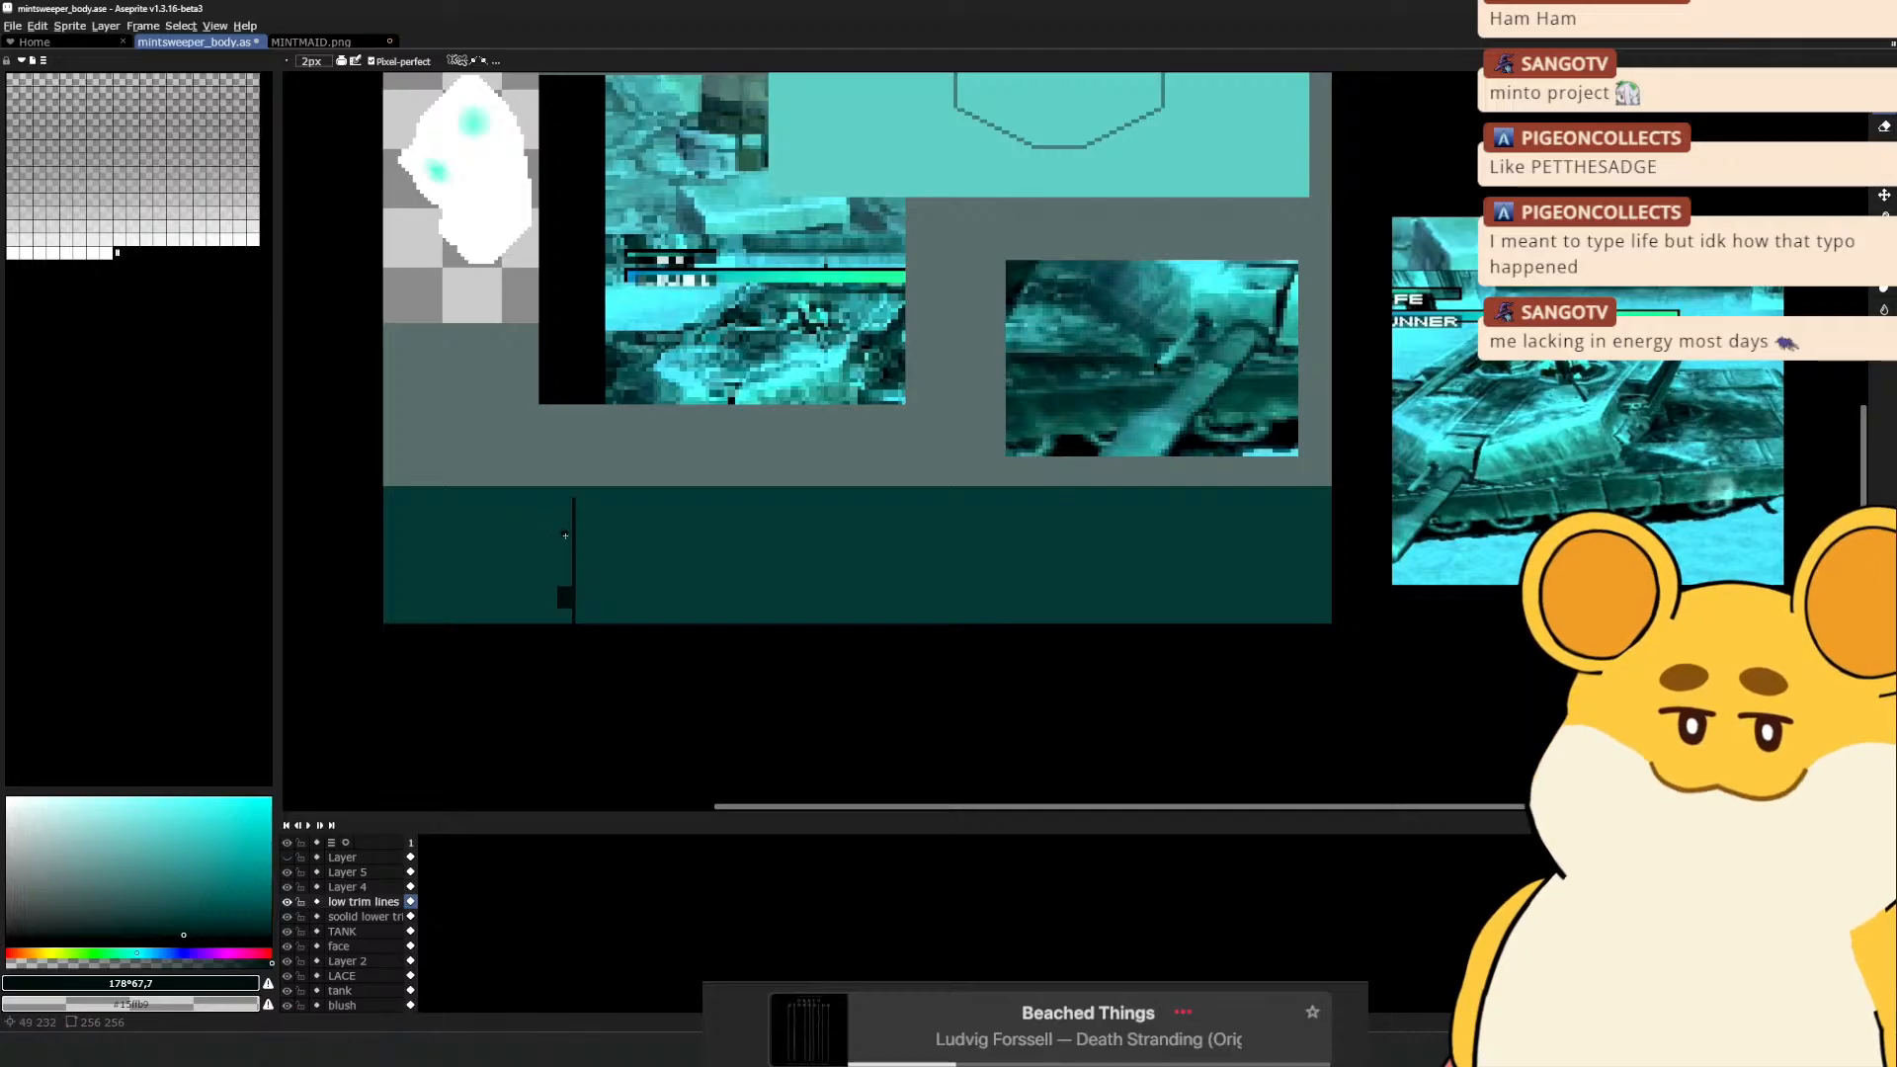
Duplicate the small block near the upper end of the vertical line and erase its outer edge so it is narrower
key("m")
mouse_move(542, 560)
left_mouse_down()
mouse_move(574, 616)
mouse_move(555, 531)
mouse_move(569, 550)
left_mouse_up()
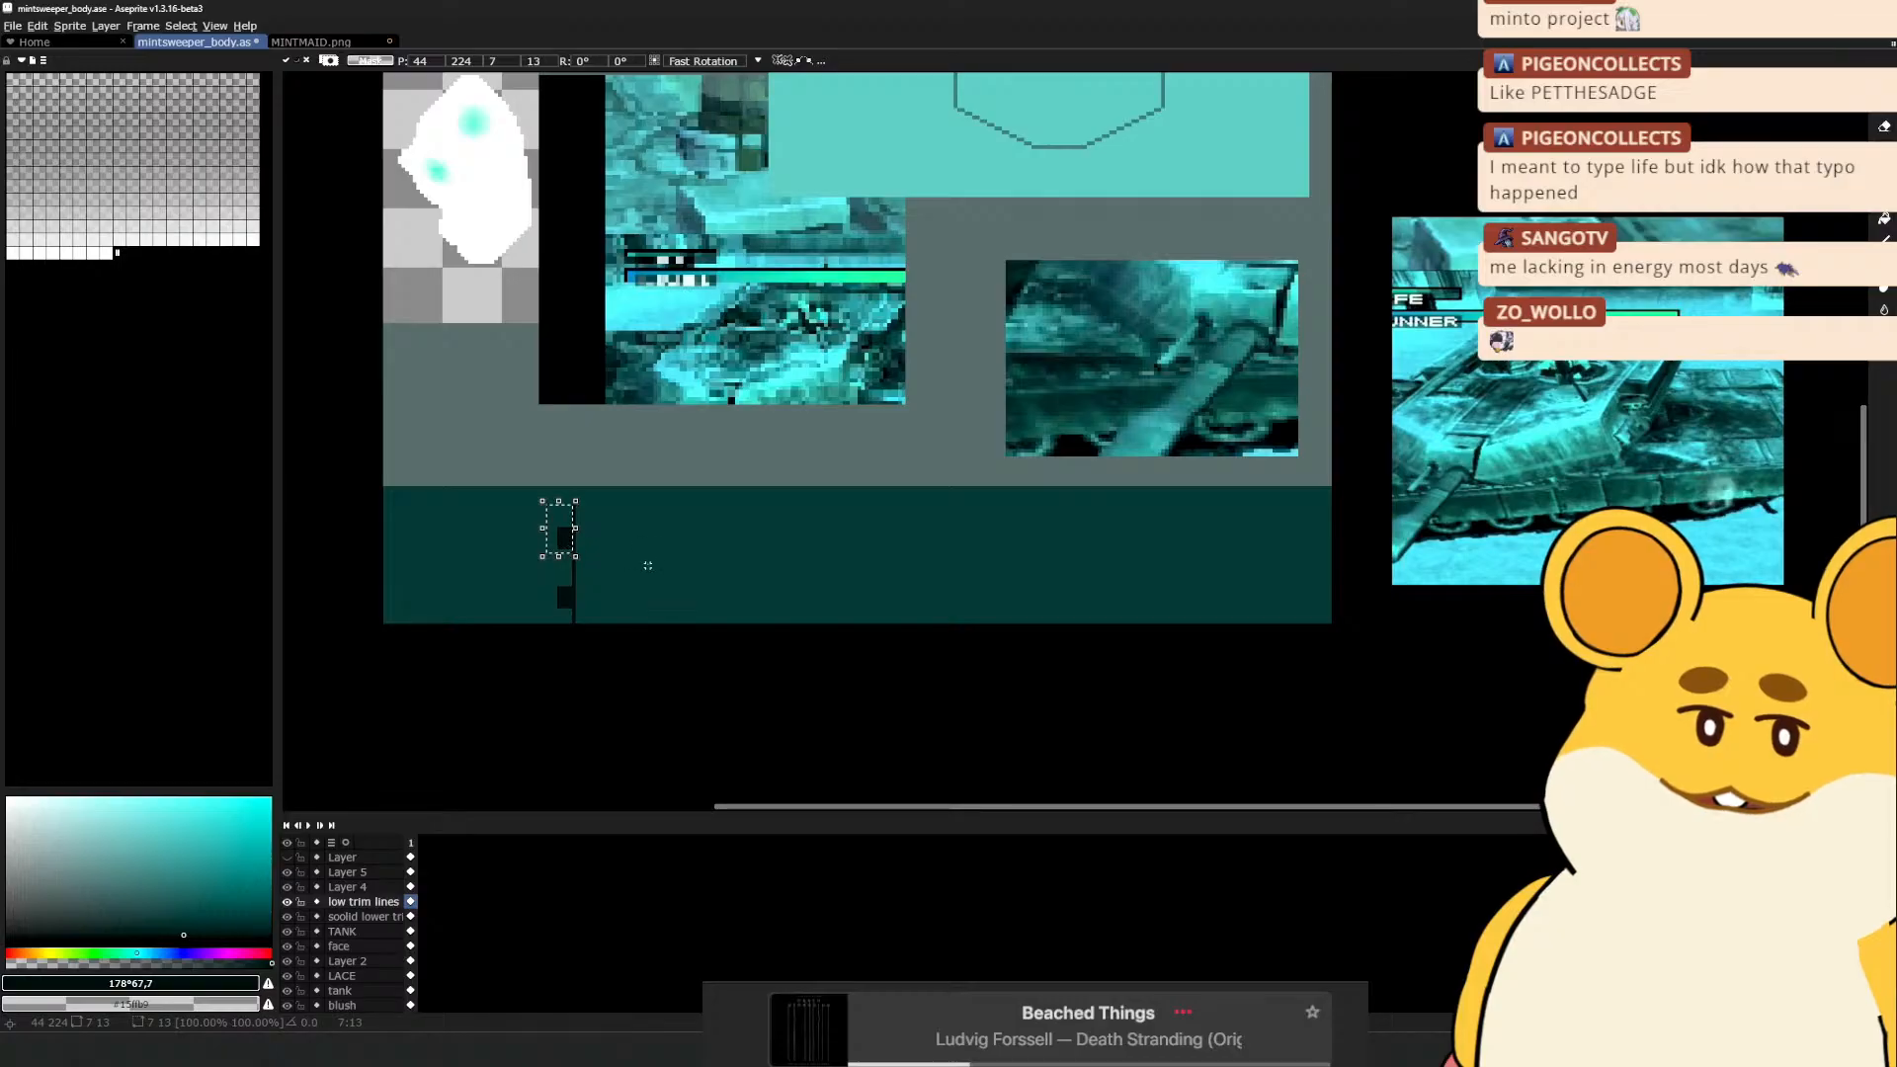
key("ctrl+d")
key("b")
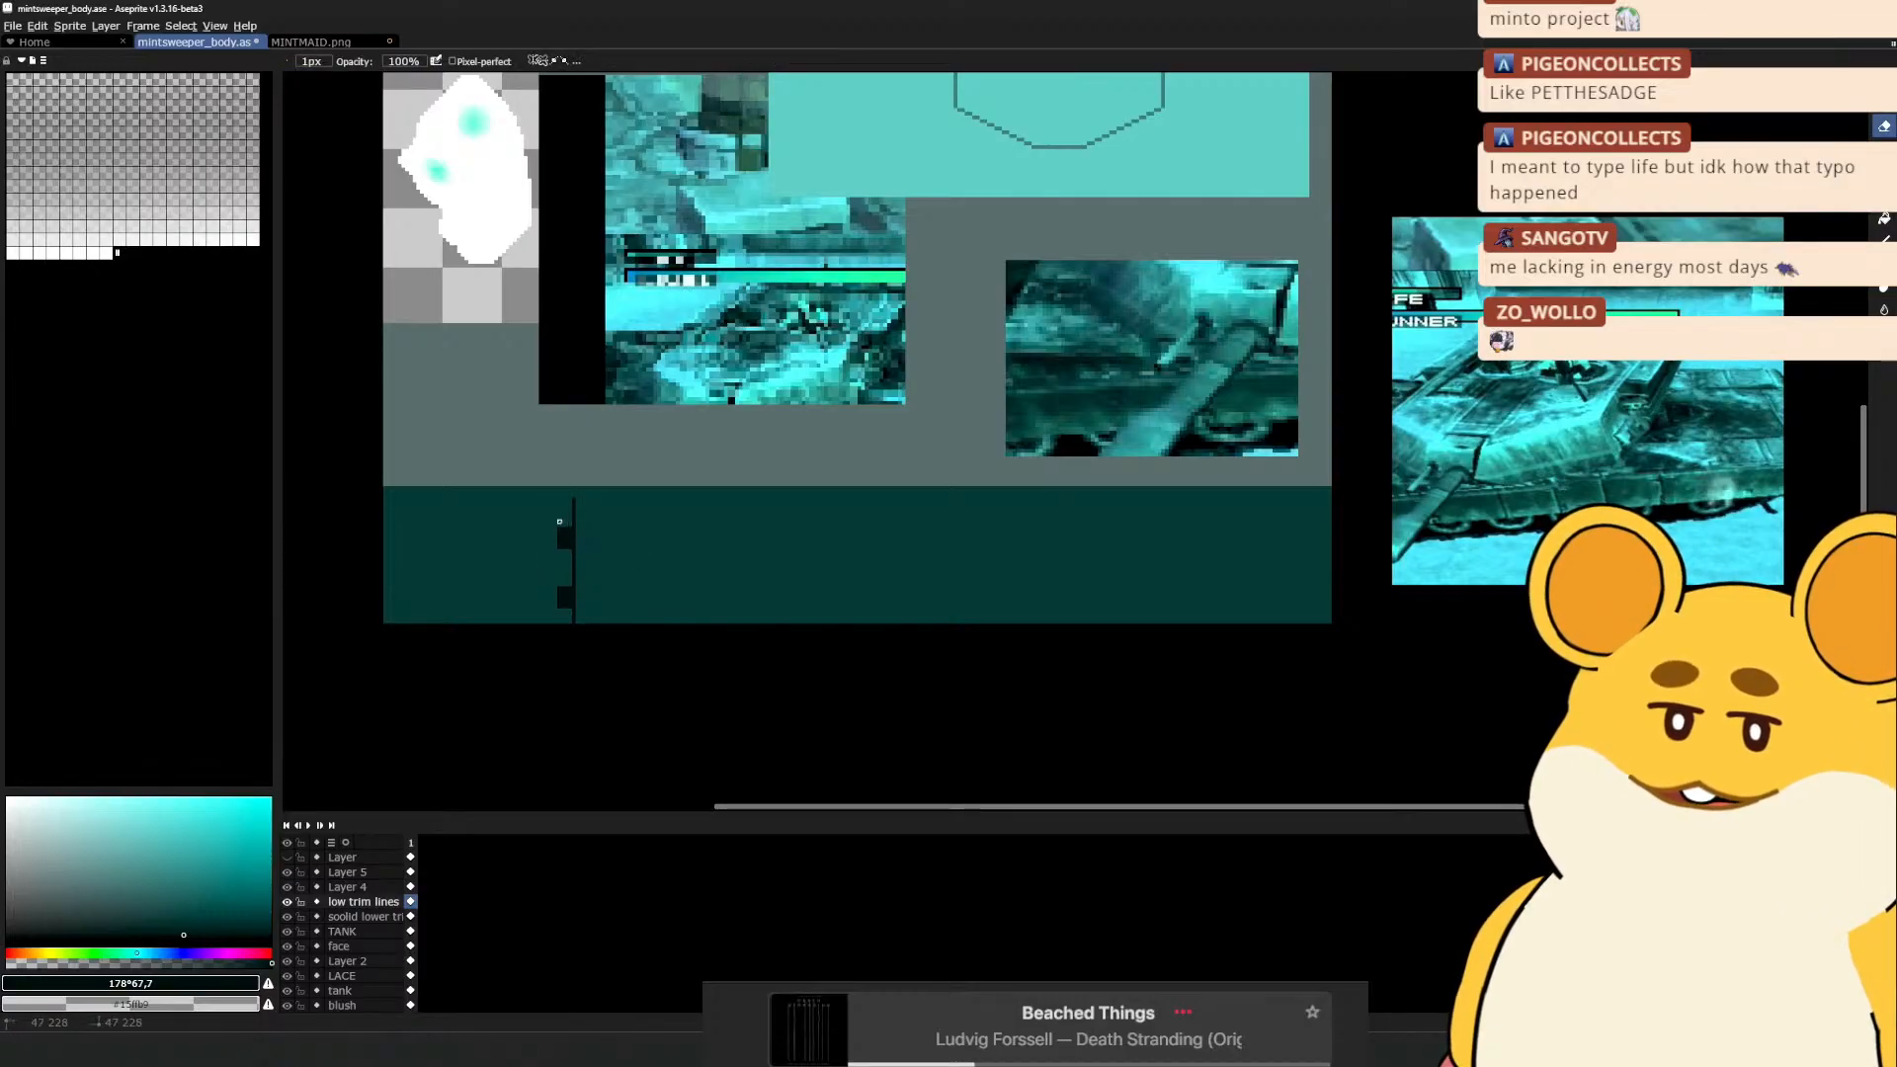
key("v")
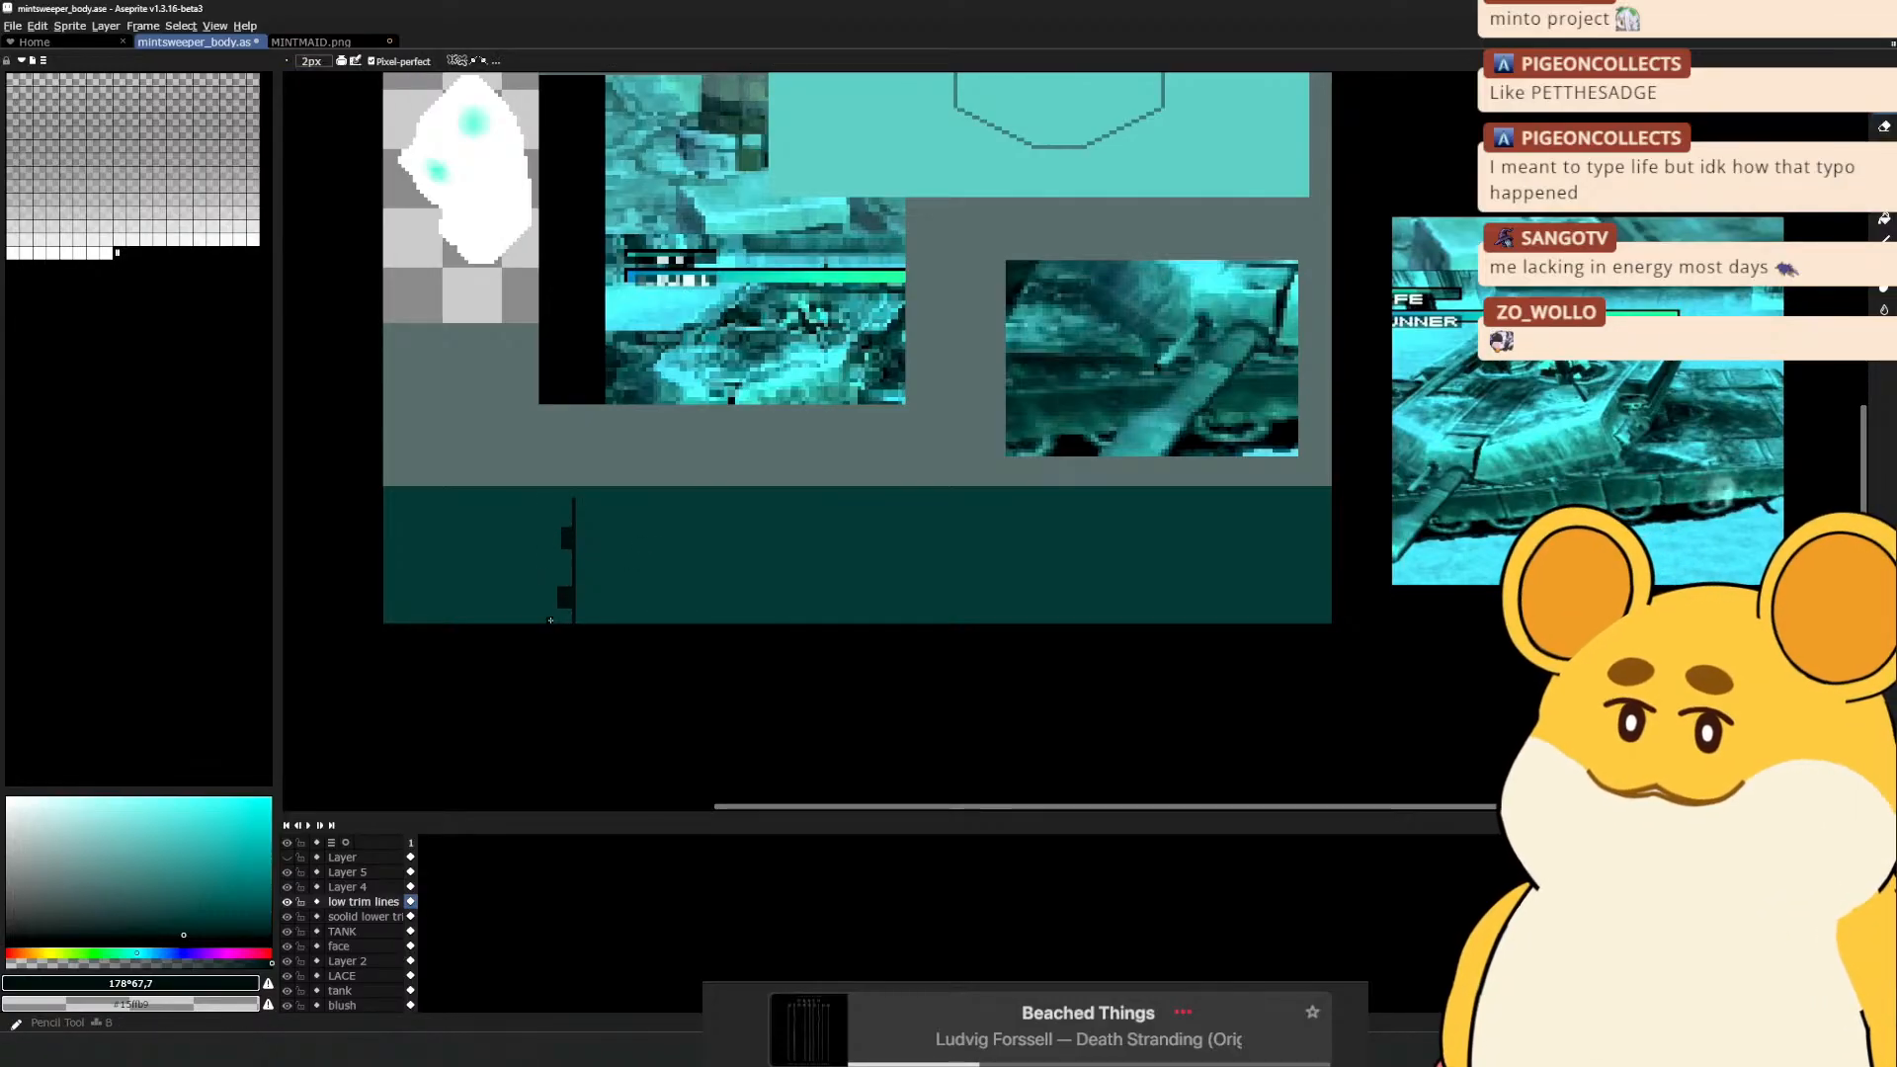
Close the strip's leftmost panel with 1 px lines along its bottom, left and top edges
key("space")
left_click_drag(590, 513, 702, 511)
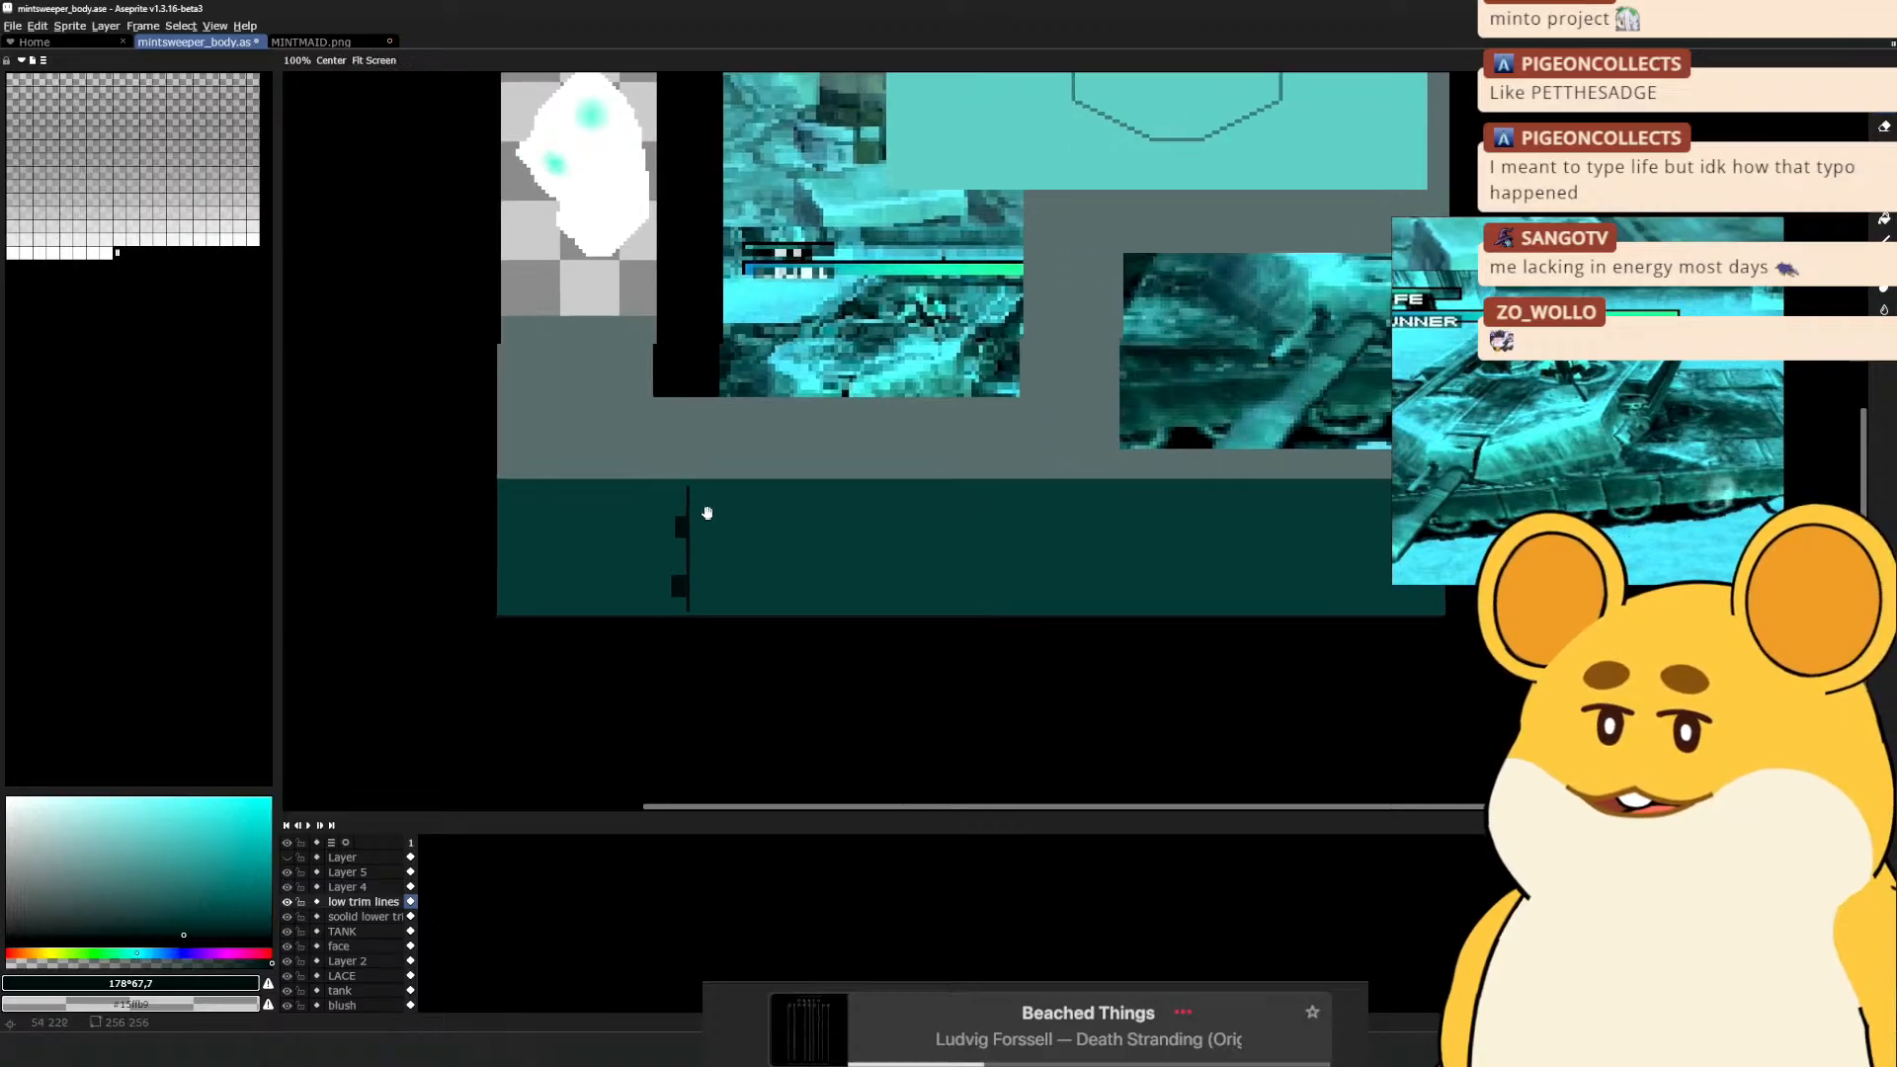
key("b")
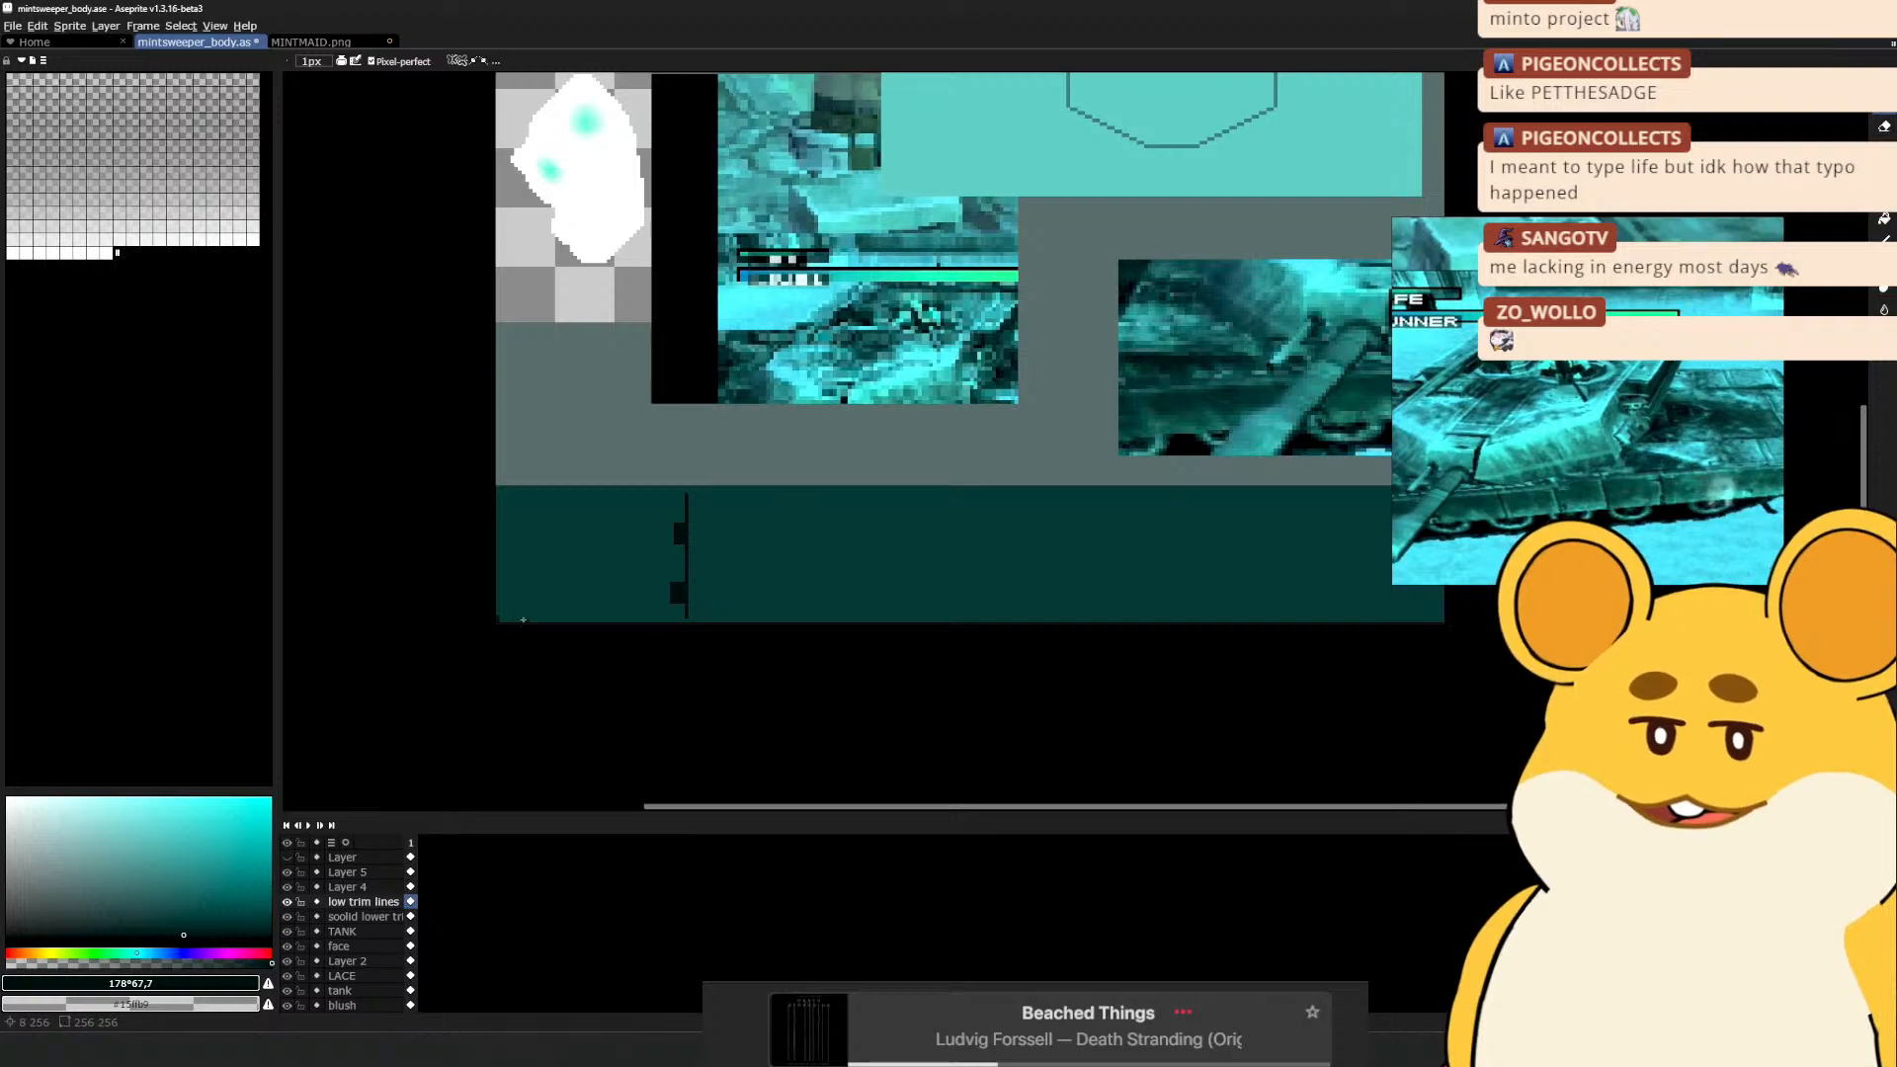
left_click_drag(499, 619, 572, 621)
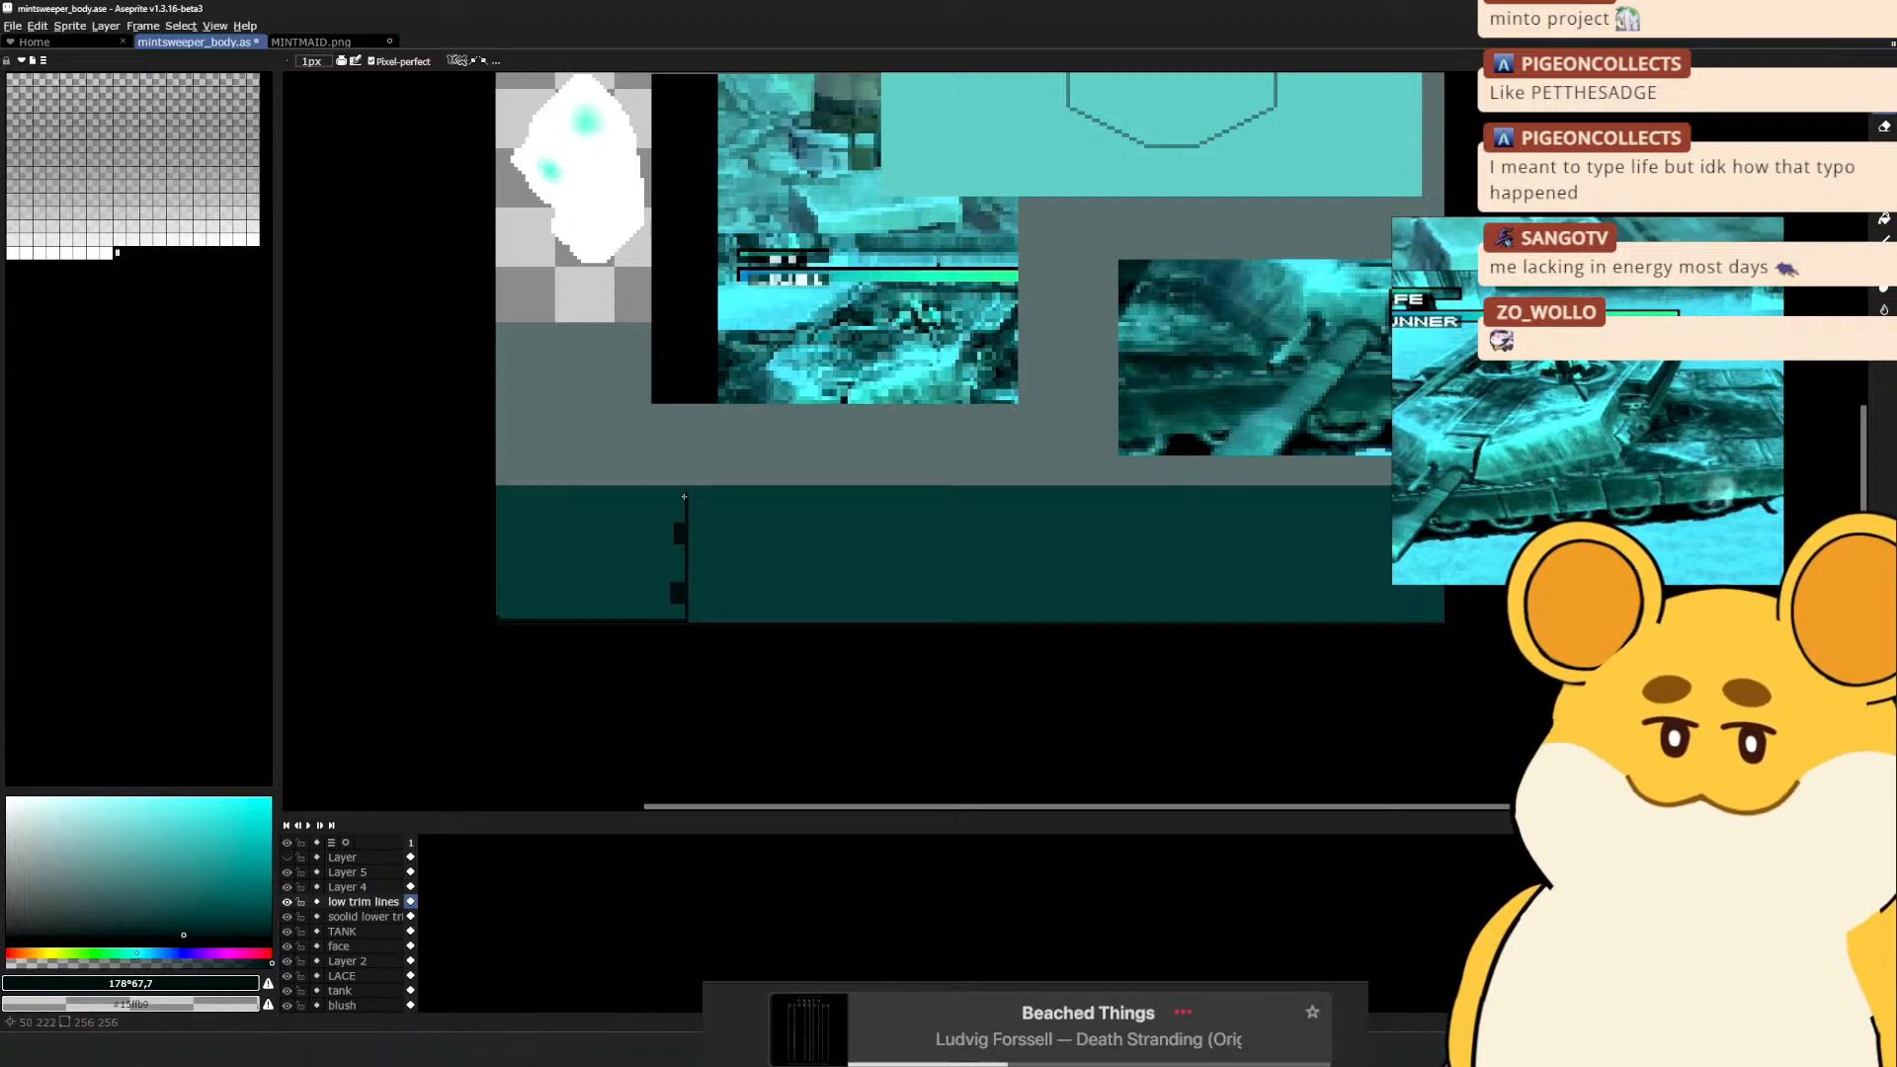
mouse_move(684, 497)
left_mouse_down()
mouse_move(494, 499)
mouse_move(498, 618)
left_mouse_up()
key("ctrl+z")
Switch to Maya, return the tank to object mode and examine its side hull before going back to Aseprite
key("ctrl+s")
key("alt+Tab")
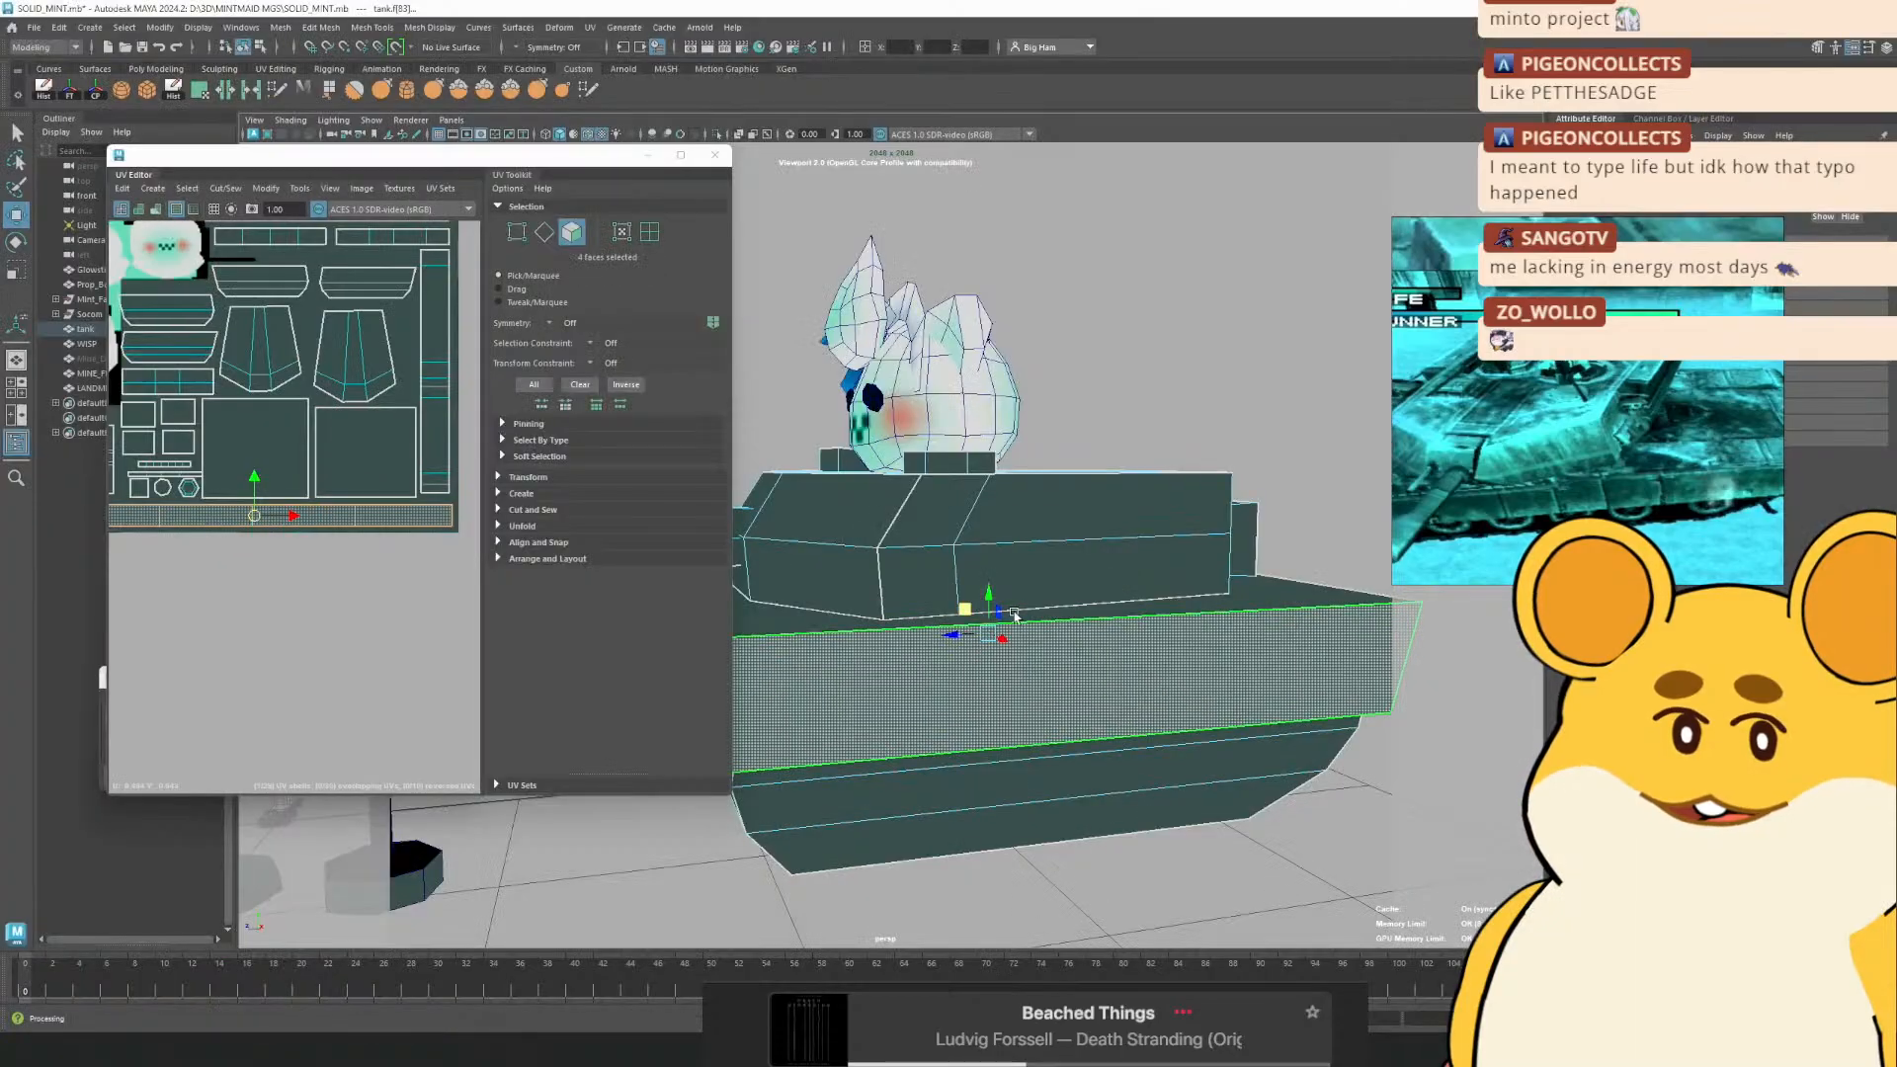
right_click(1137, 620)
left_click(1228, 375)
scroll(1239, 357, "down", 3)
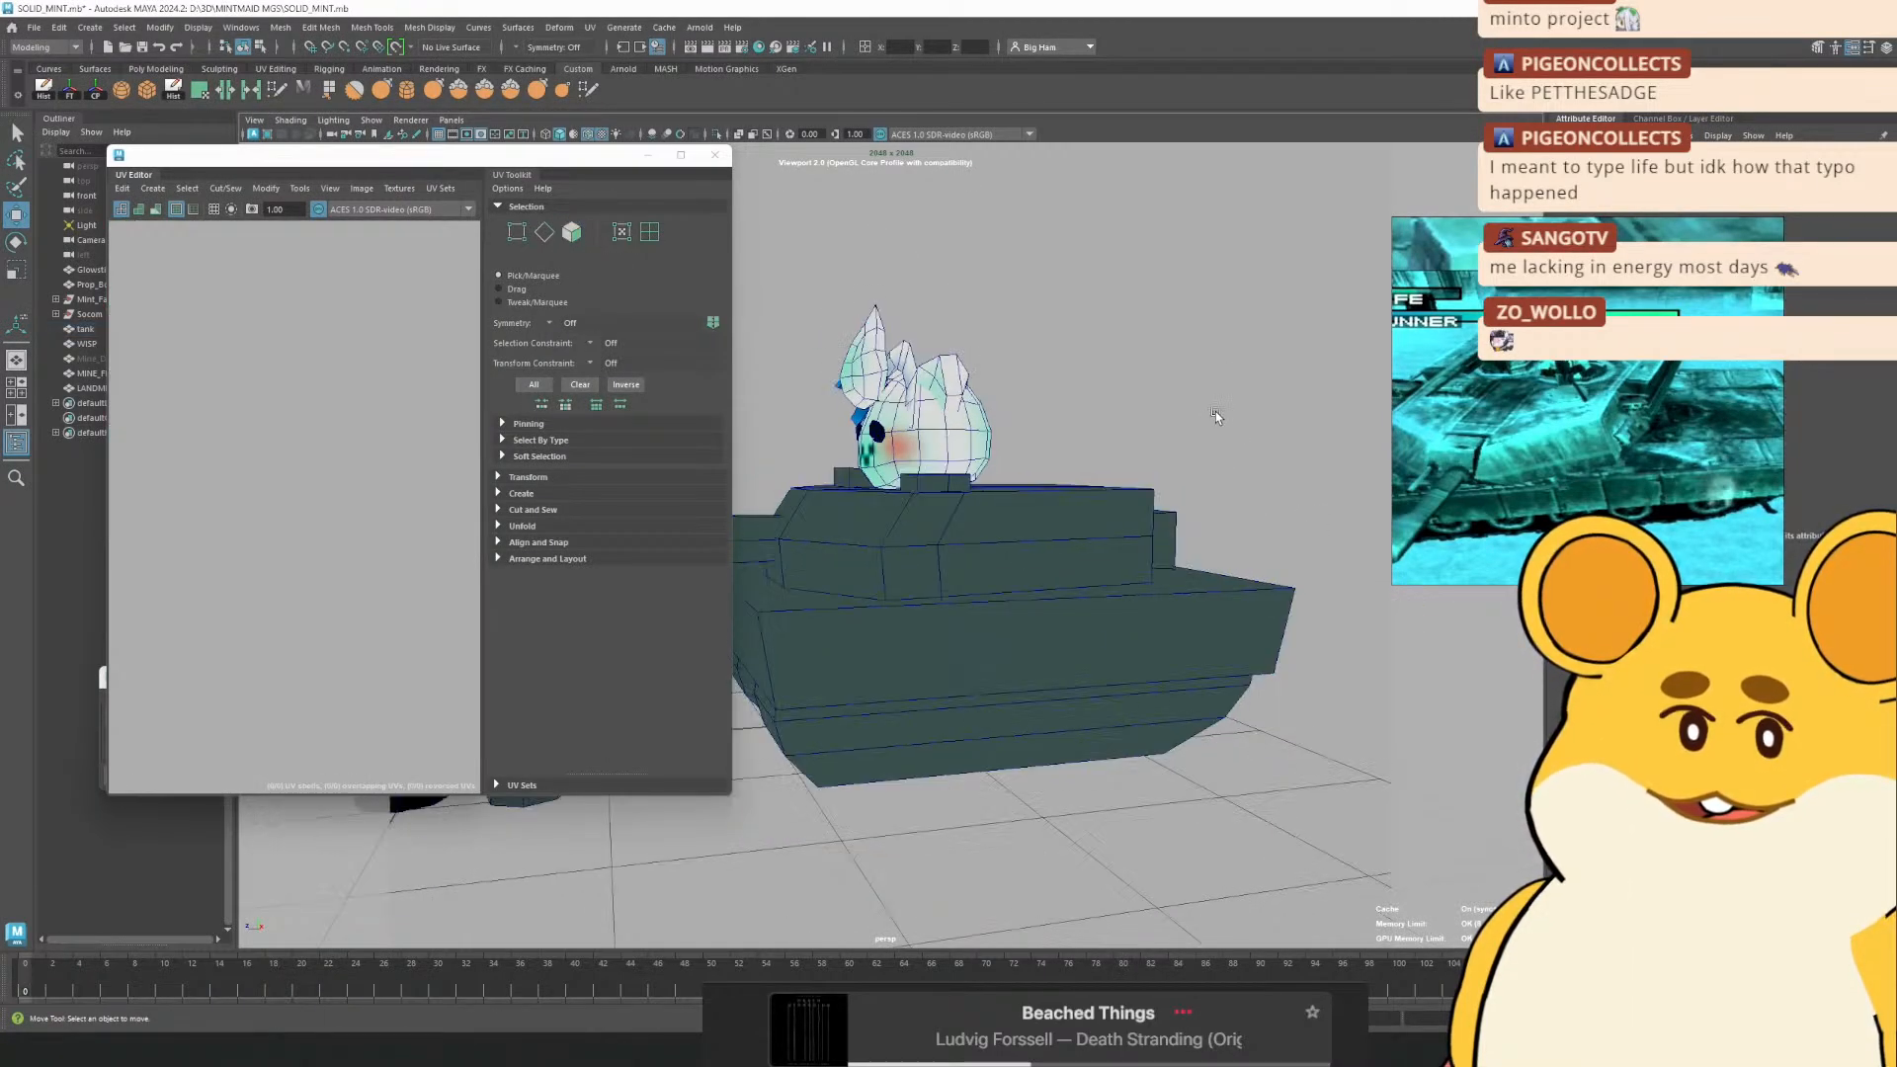
mouse_move(966, 495)
left_mouse_down()
mouse_move(1008, 495)
mouse_move(978, 495)
left_mouse_up()
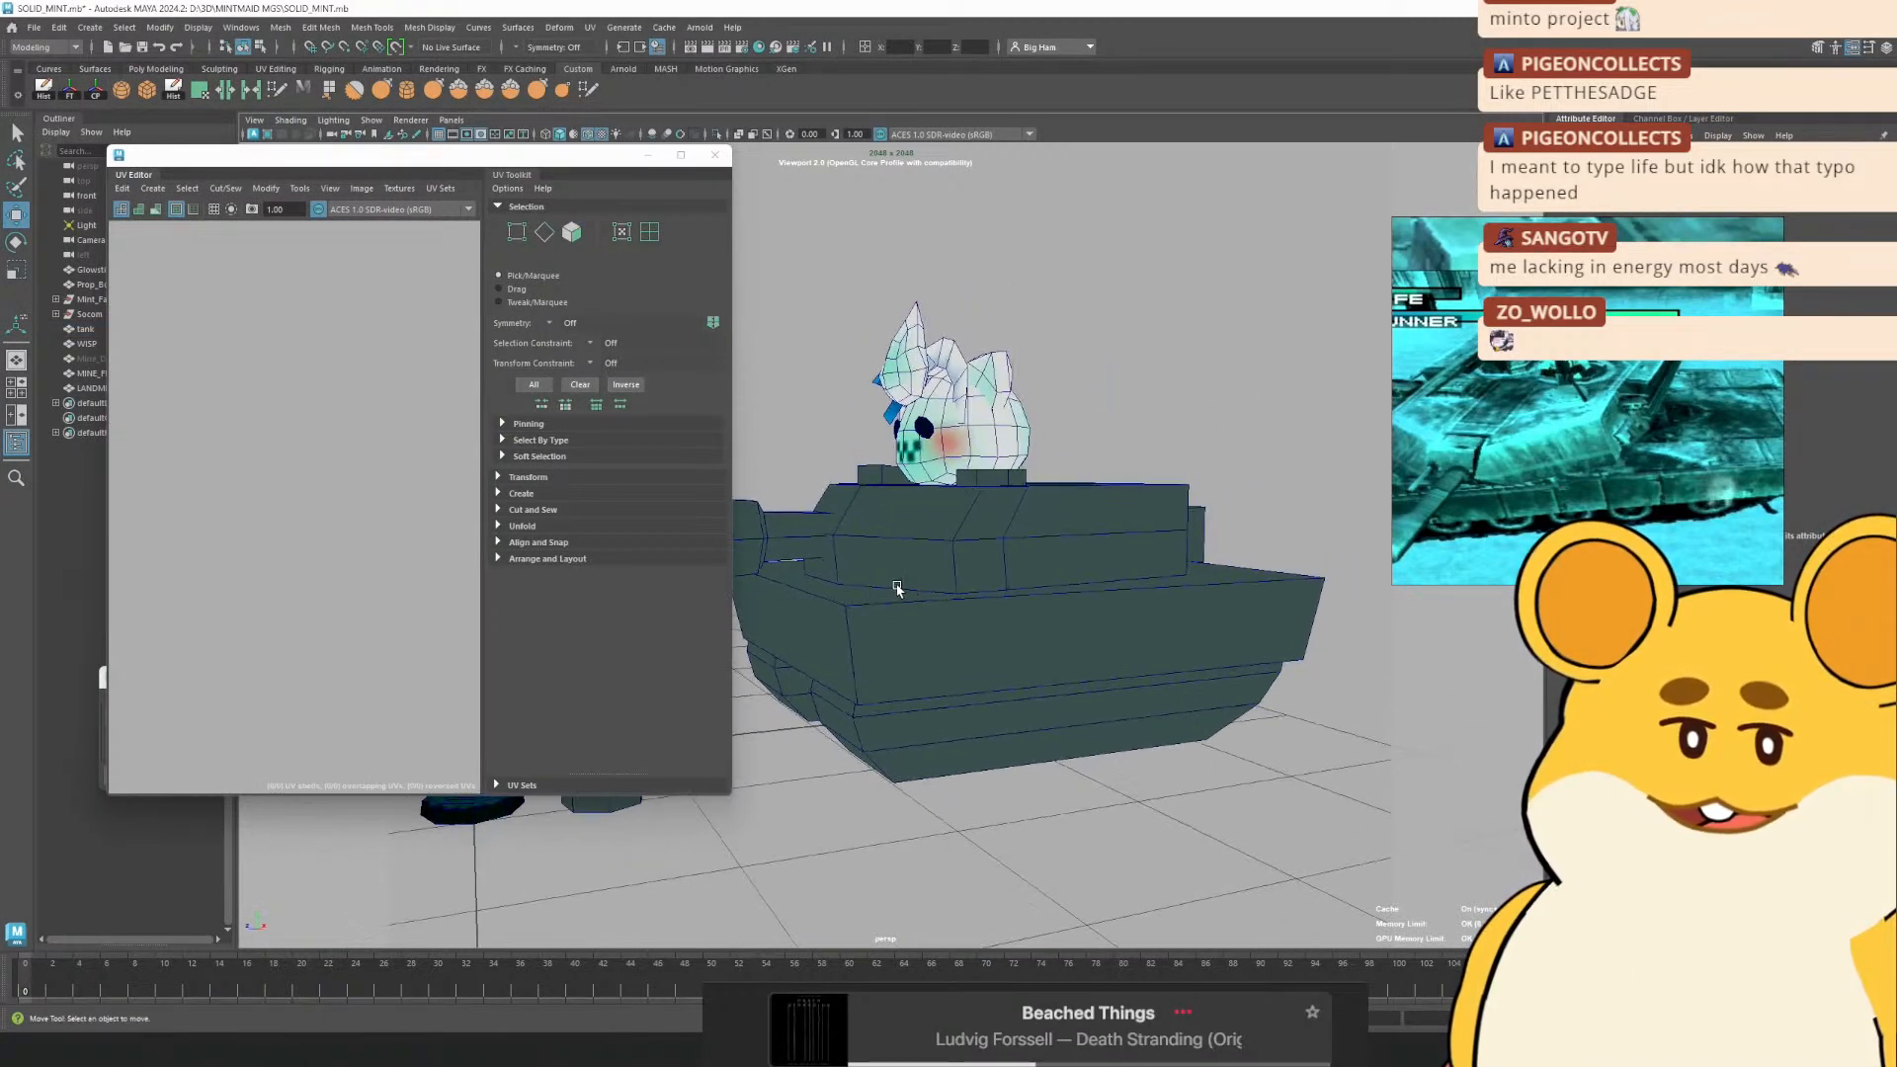
key("alt+Tab")
Sample a bright cyan from the tank capture and add a layer named "snow" above "low trim lines"
key("b")
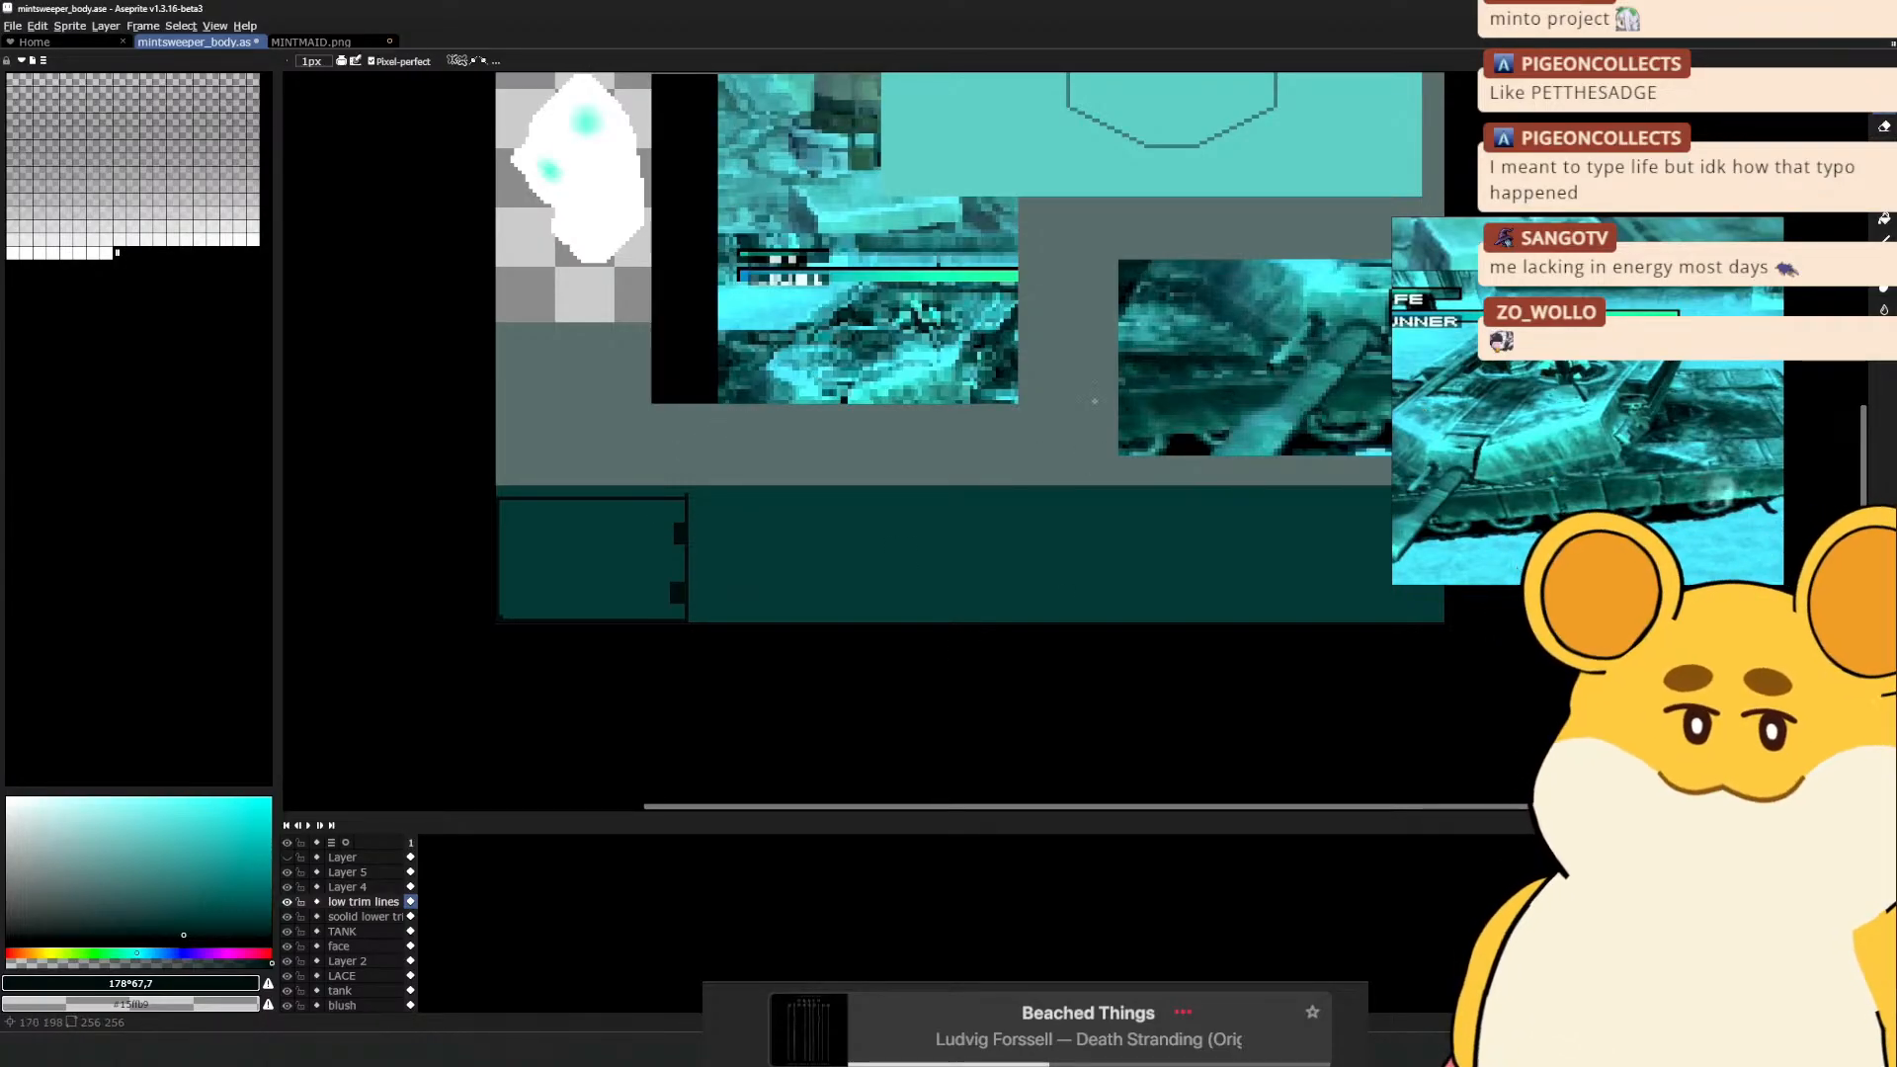
left_click_drag(1146, 387, 890, 437)
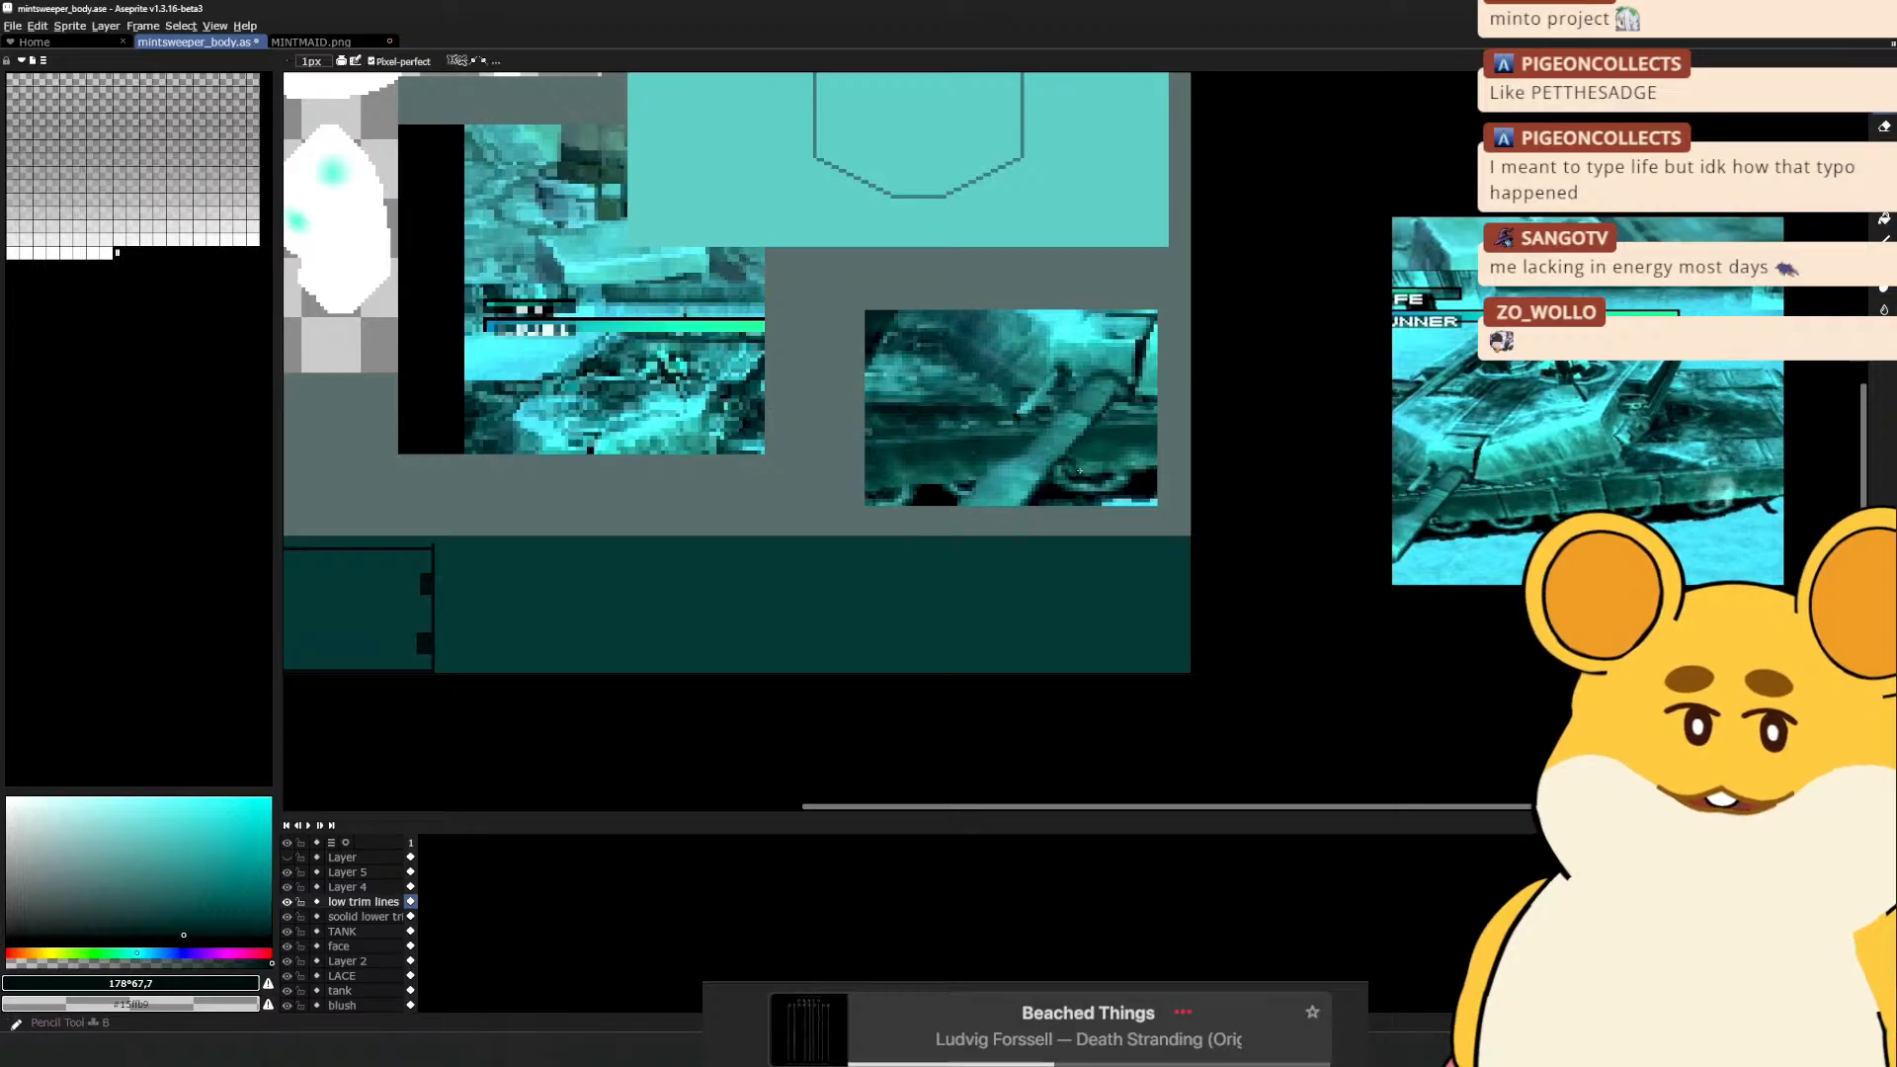
left_click(723, 441, "alt")
left_click_drag(719, 507, 977, 490)
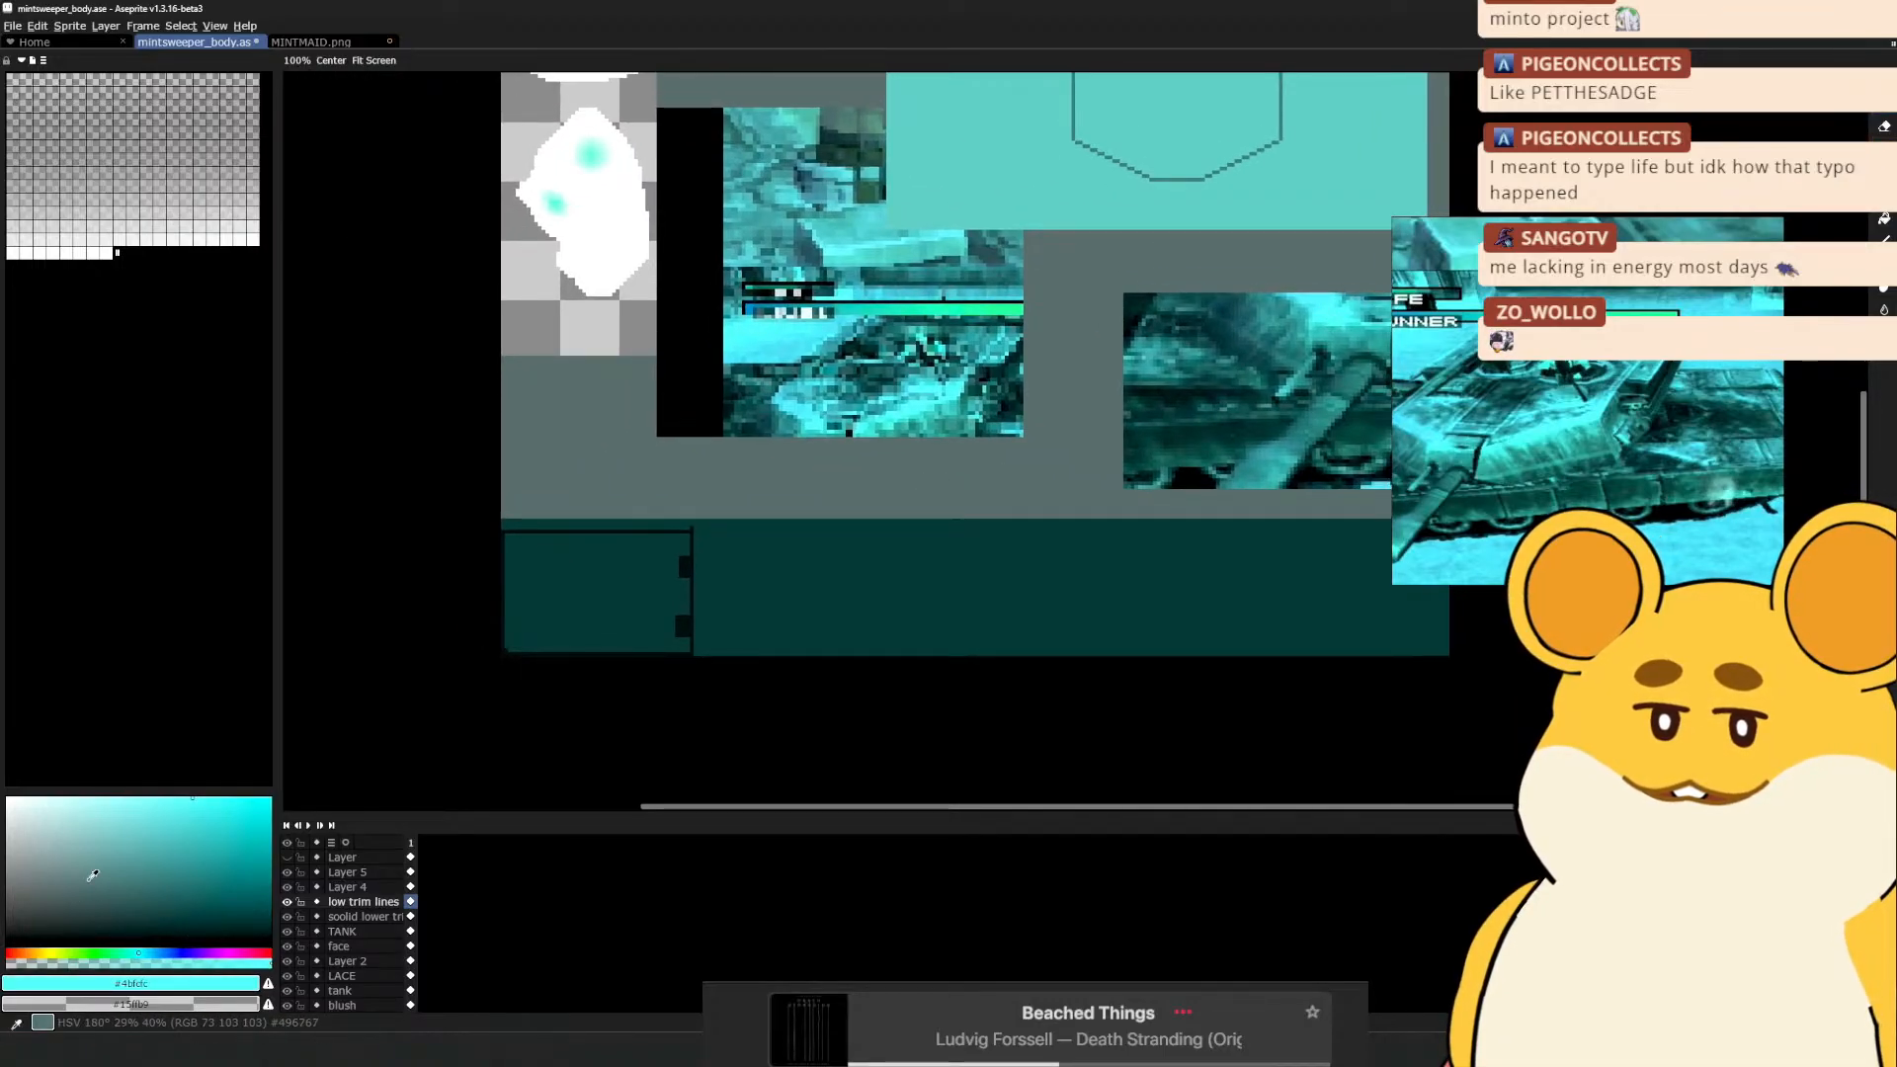
key("shift+n")
double_click(376, 903)
type("snow")
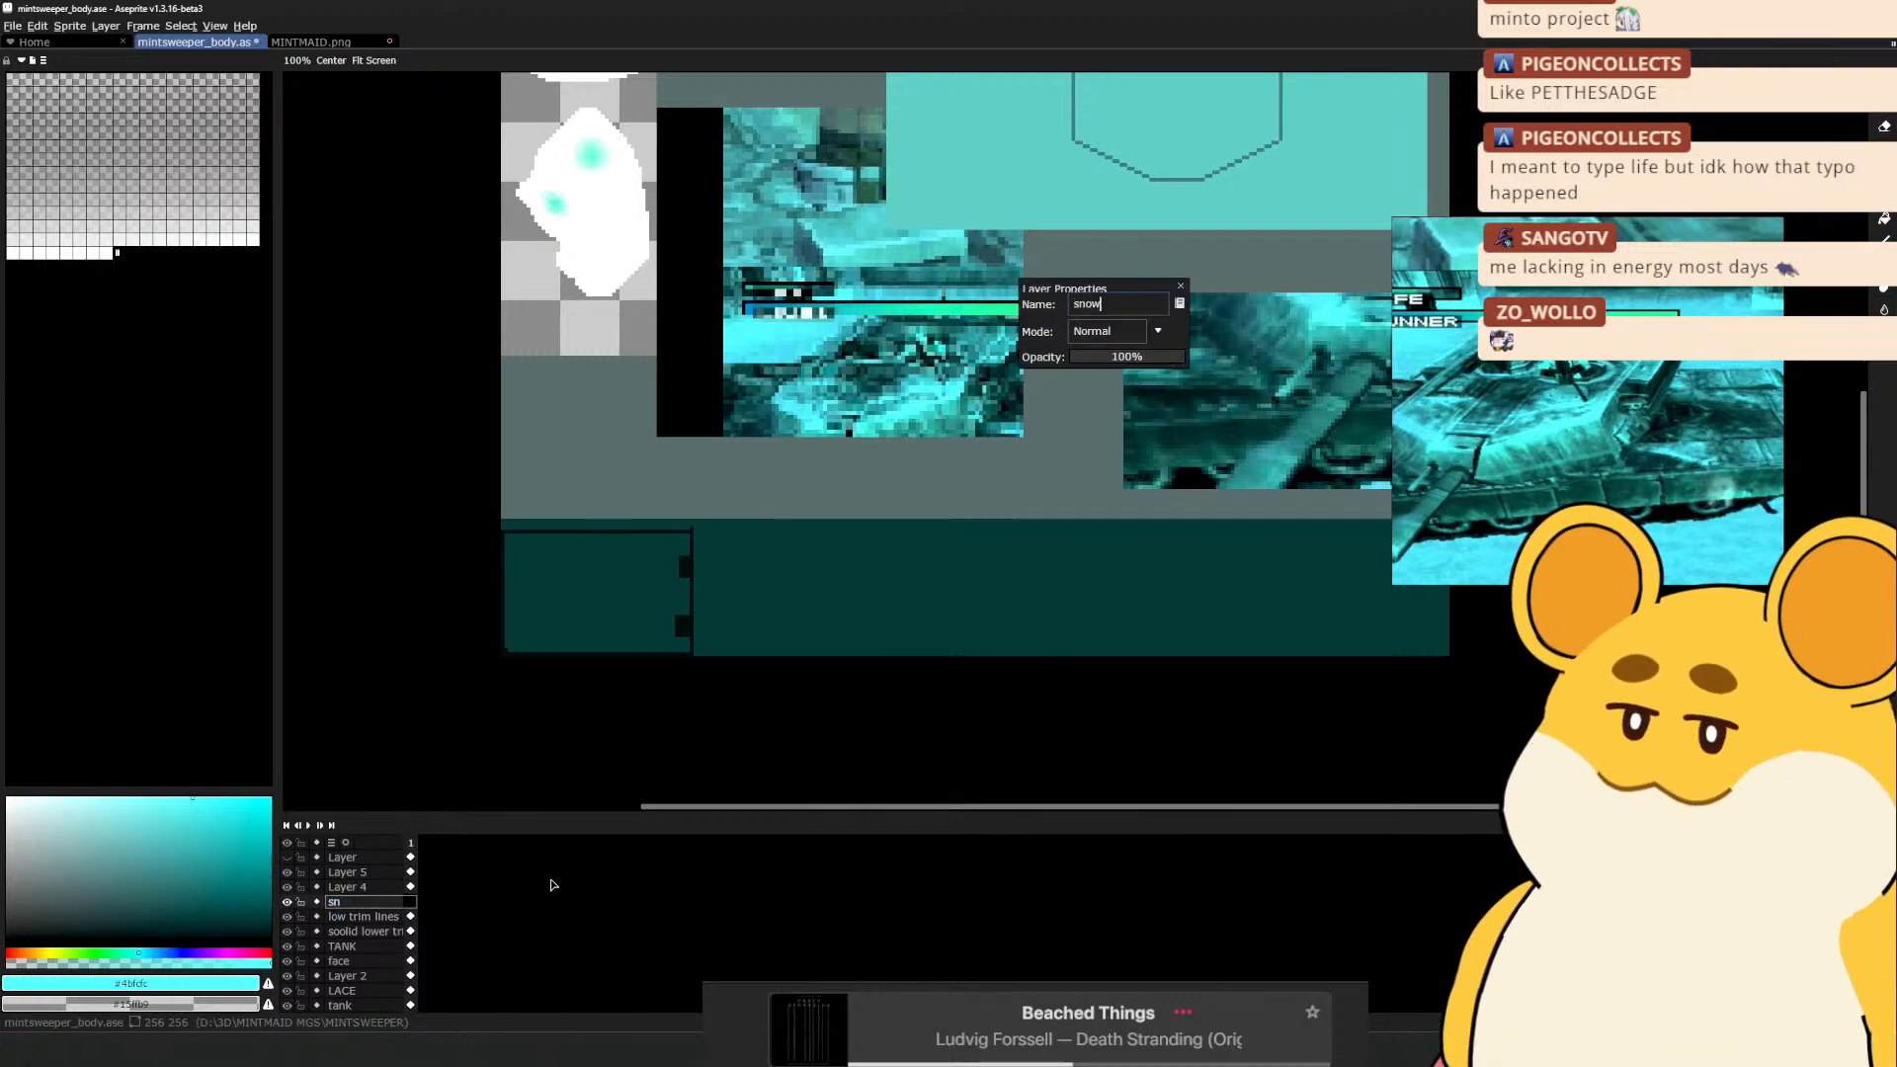
key("Return")
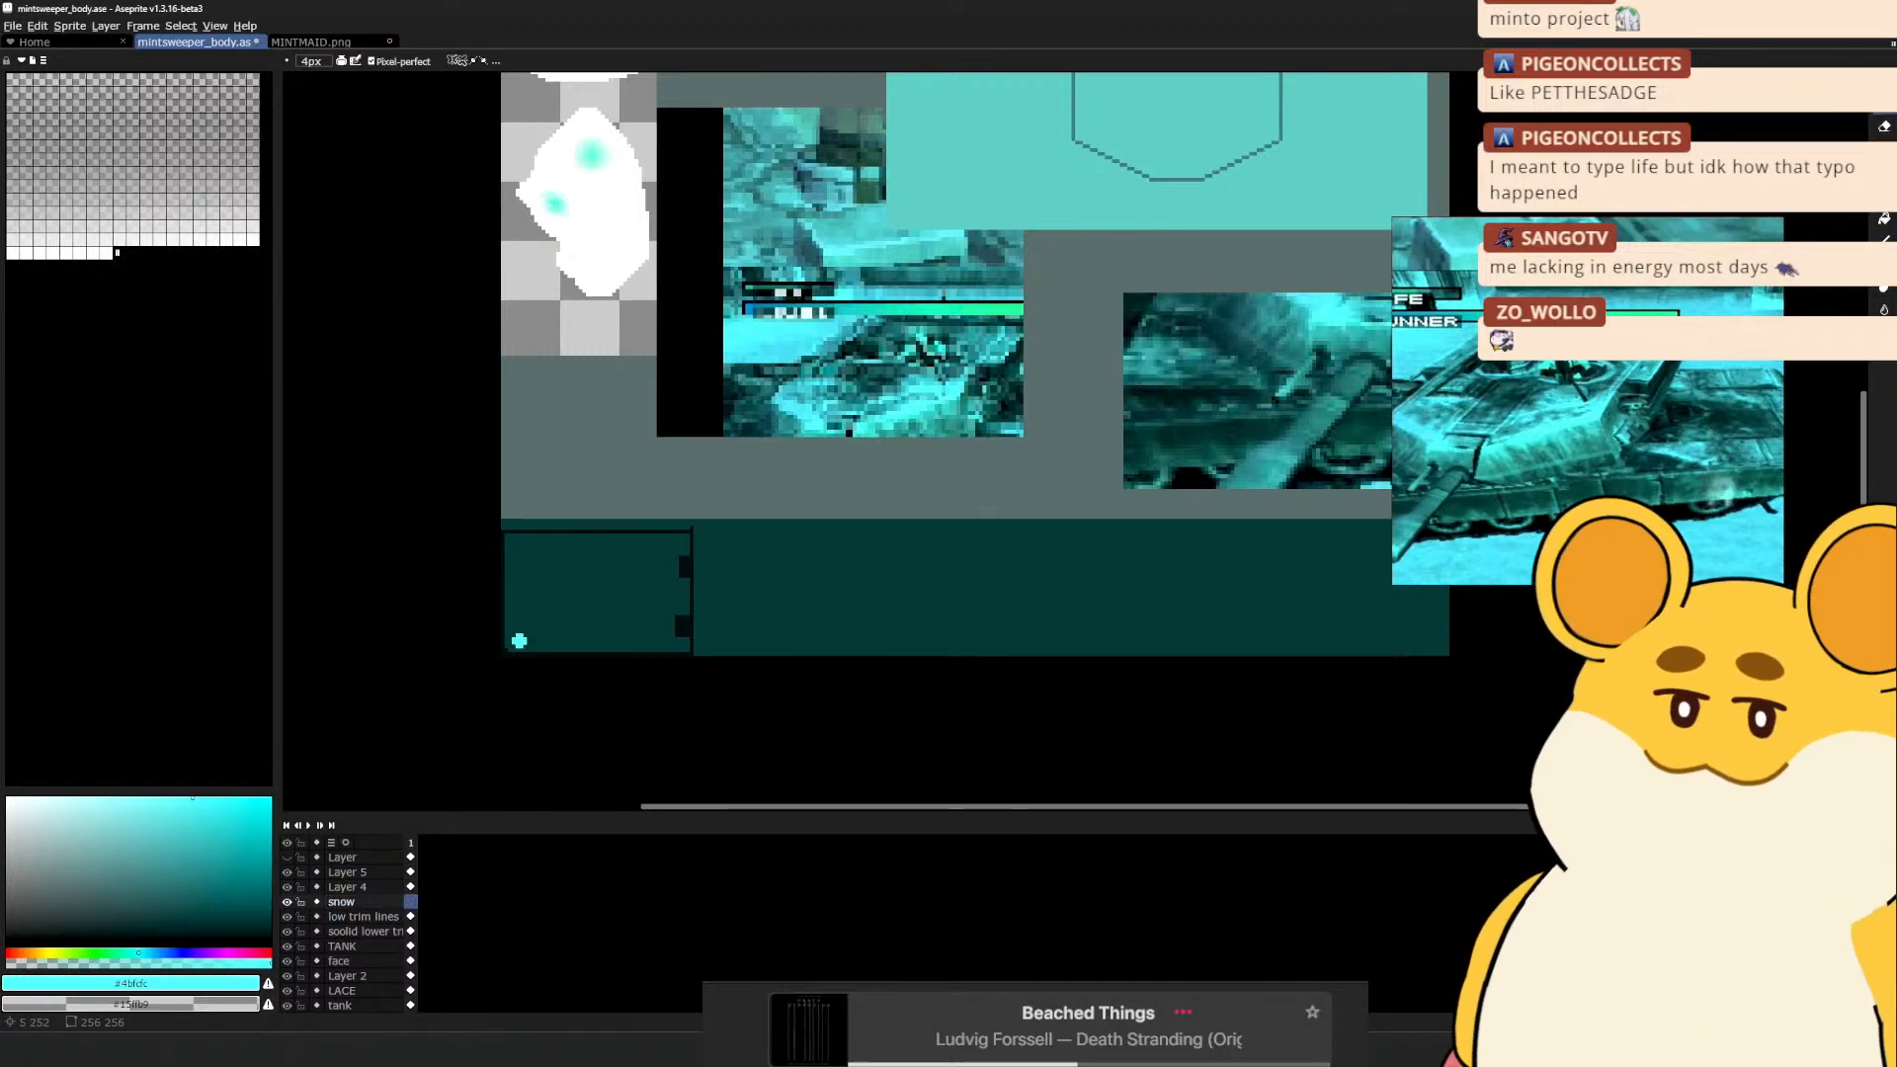
Set the drawing colour to a muted light teal (HSV 180°, 31, 75) and place the "snow" layer beneath "low trim lines"
left_click_drag(123, 798, 90, 832)
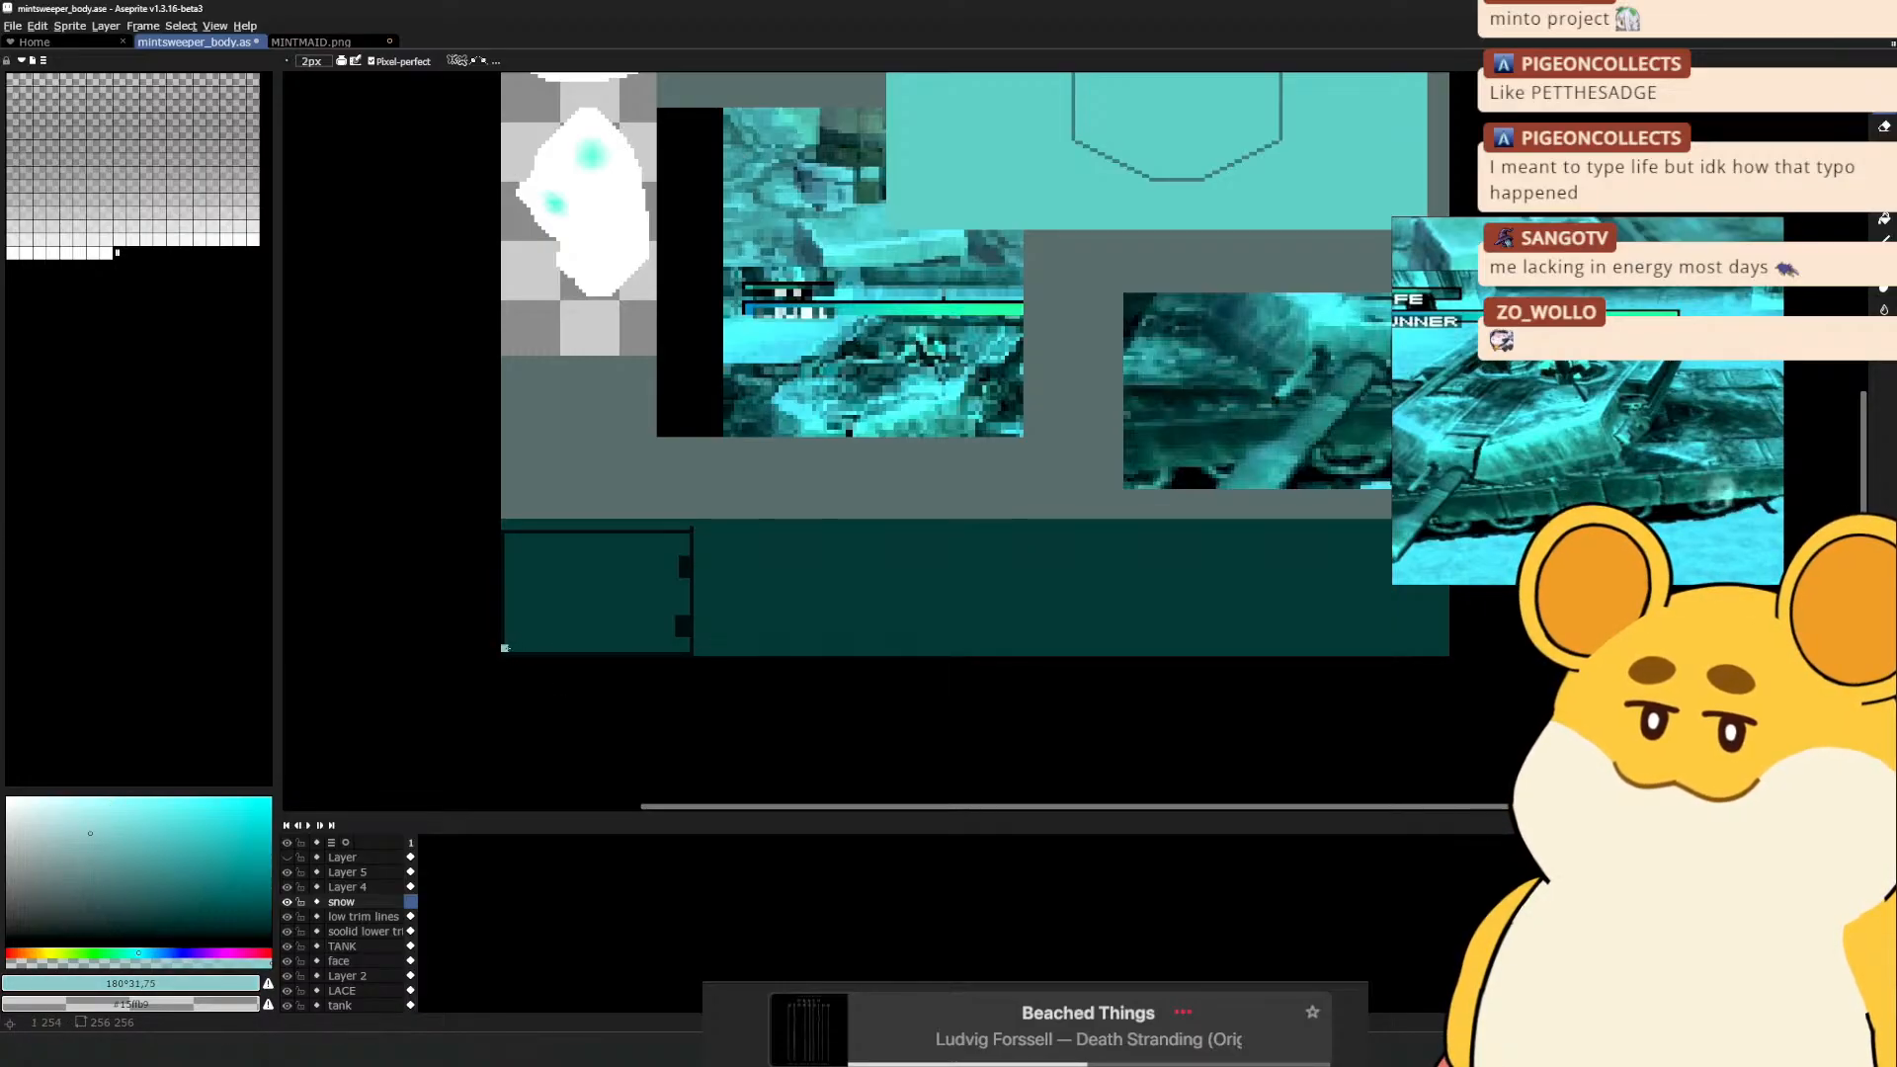
key("m")
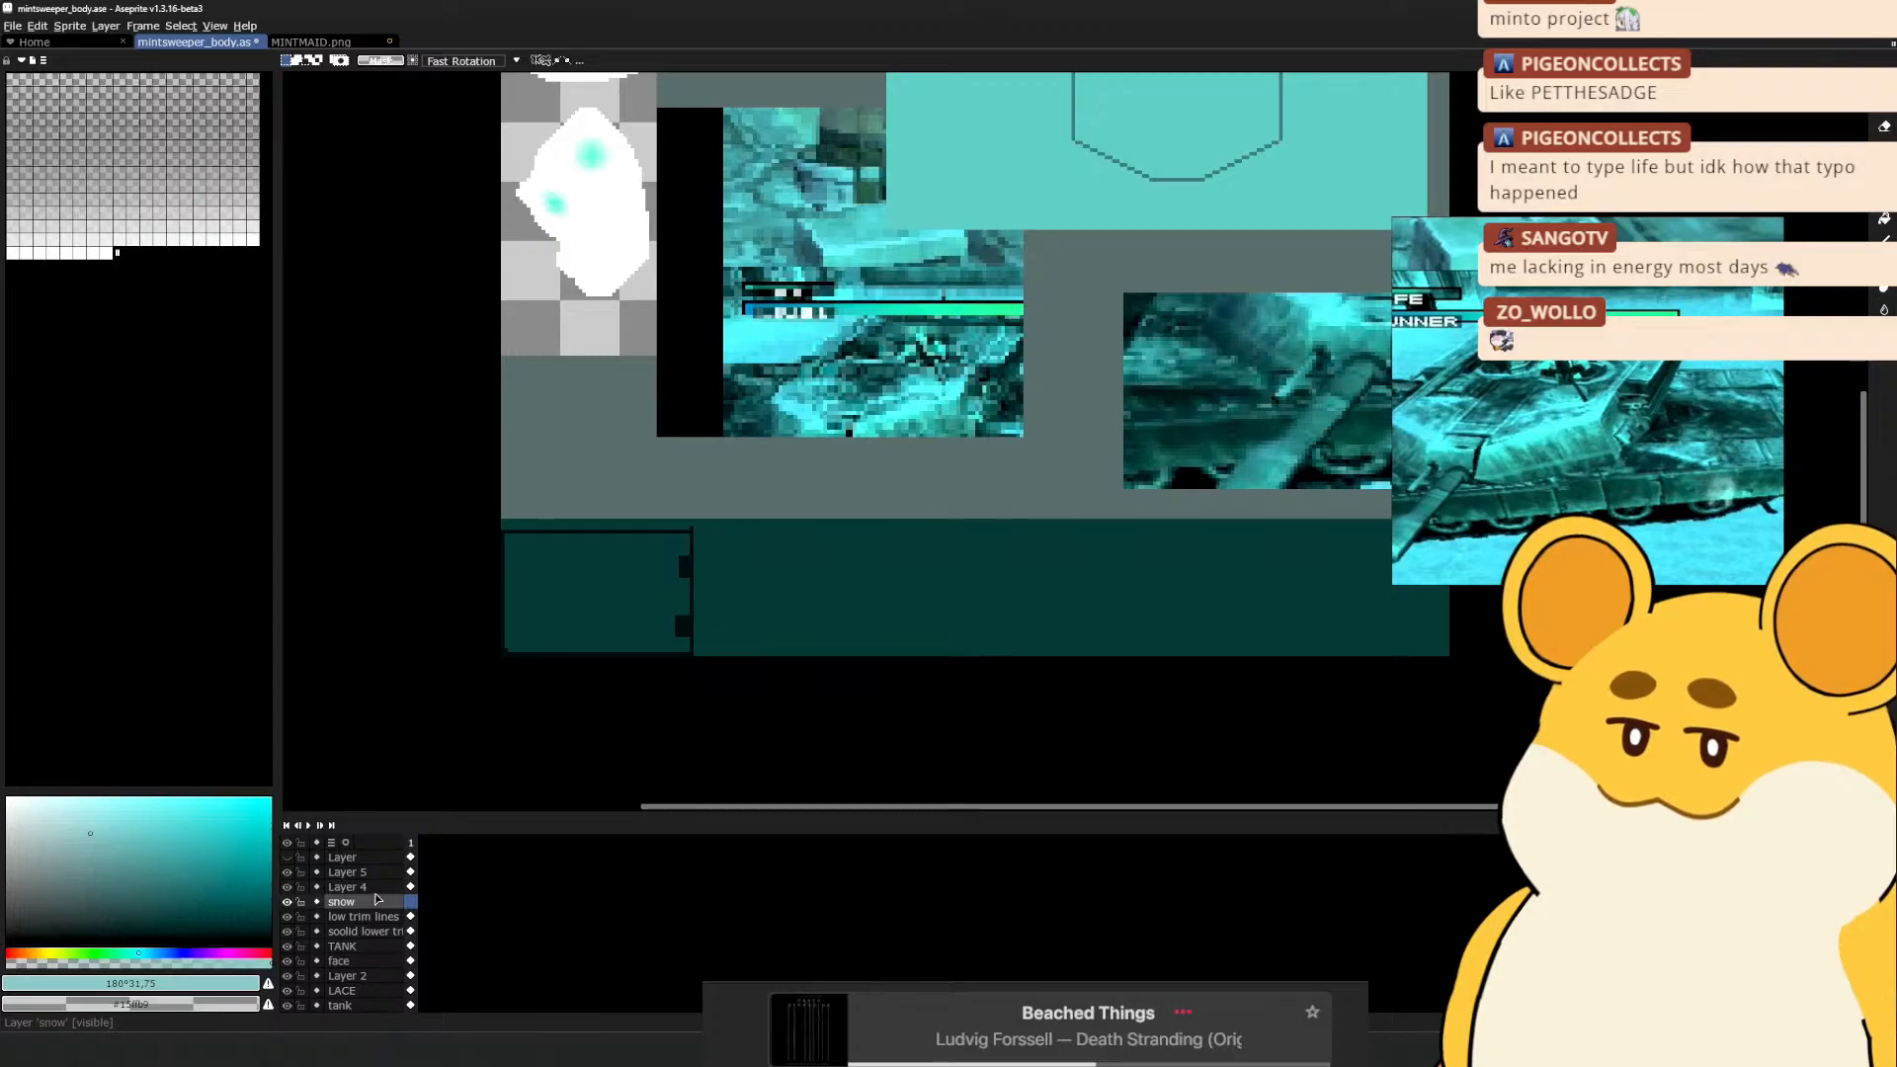
left_click_drag(361, 902, 360, 918)
Paint a straight 6 px snow band along the full bottom edge of the dark strip
key("b")
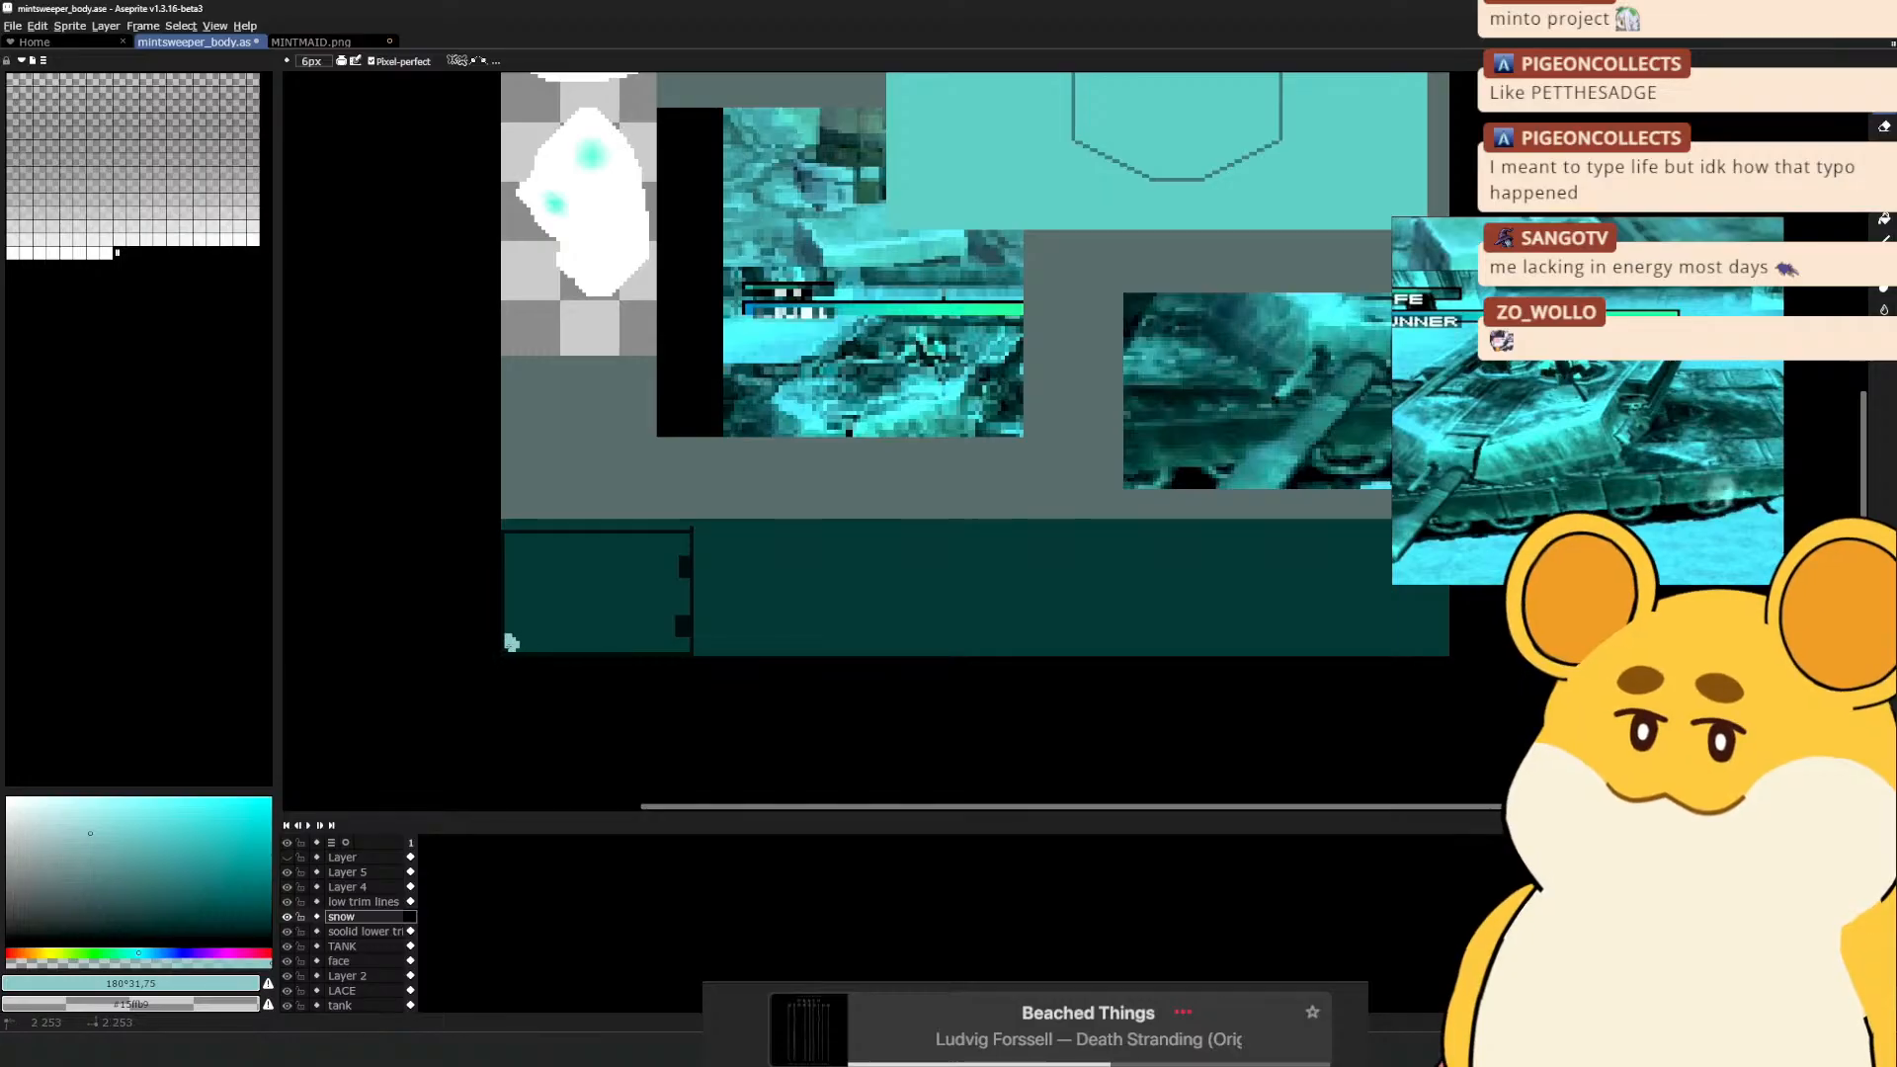
mouse_move(508, 635)
left_mouse_down()
mouse_move(537, 677)
mouse_move(767, 656)
mouse_move(769, 693)
left_mouse_up()
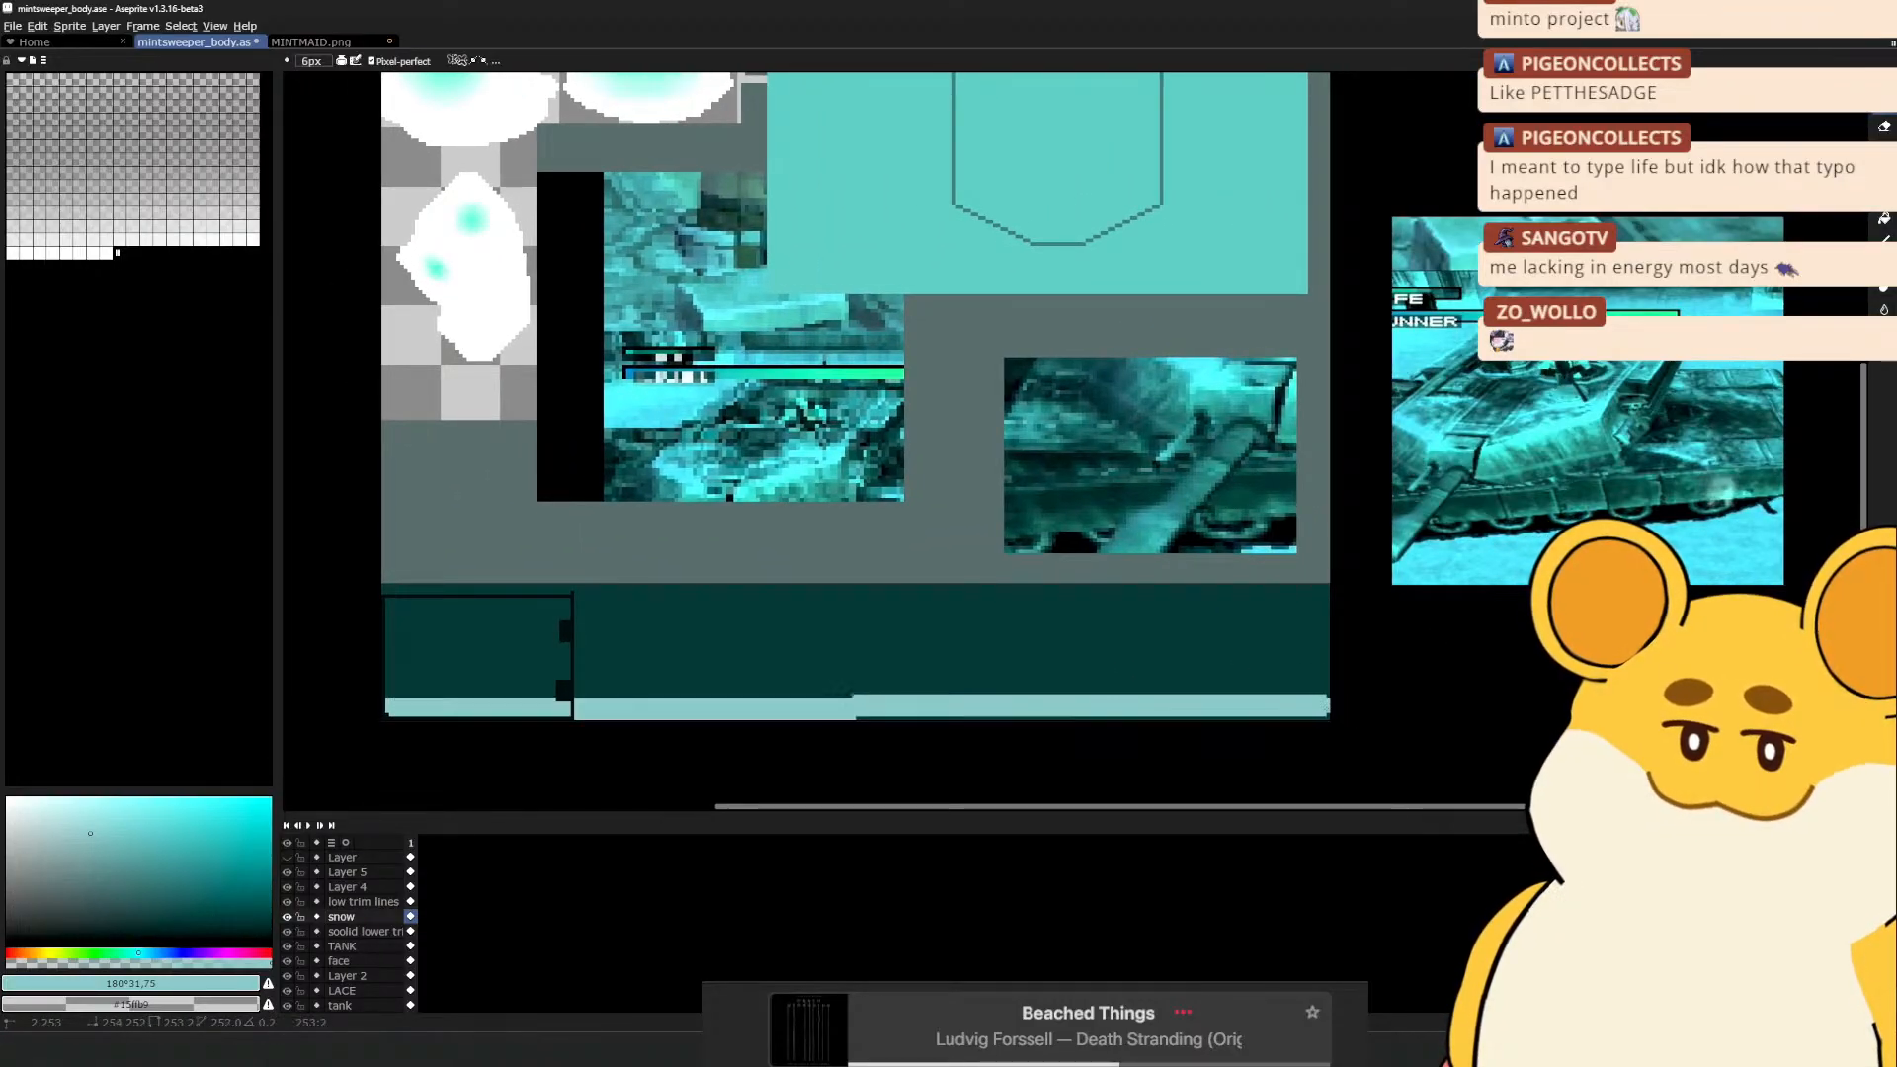
left_click(1325, 710, "shift")
Thicken the snow band upward along its full length with a 4 px brush and add a small snow mark above the lower block
mouse_move(941, 653)
left_mouse_down()
mouse_move(1082, 624)
mouse_move(1062, 617)
left_mouse_up()
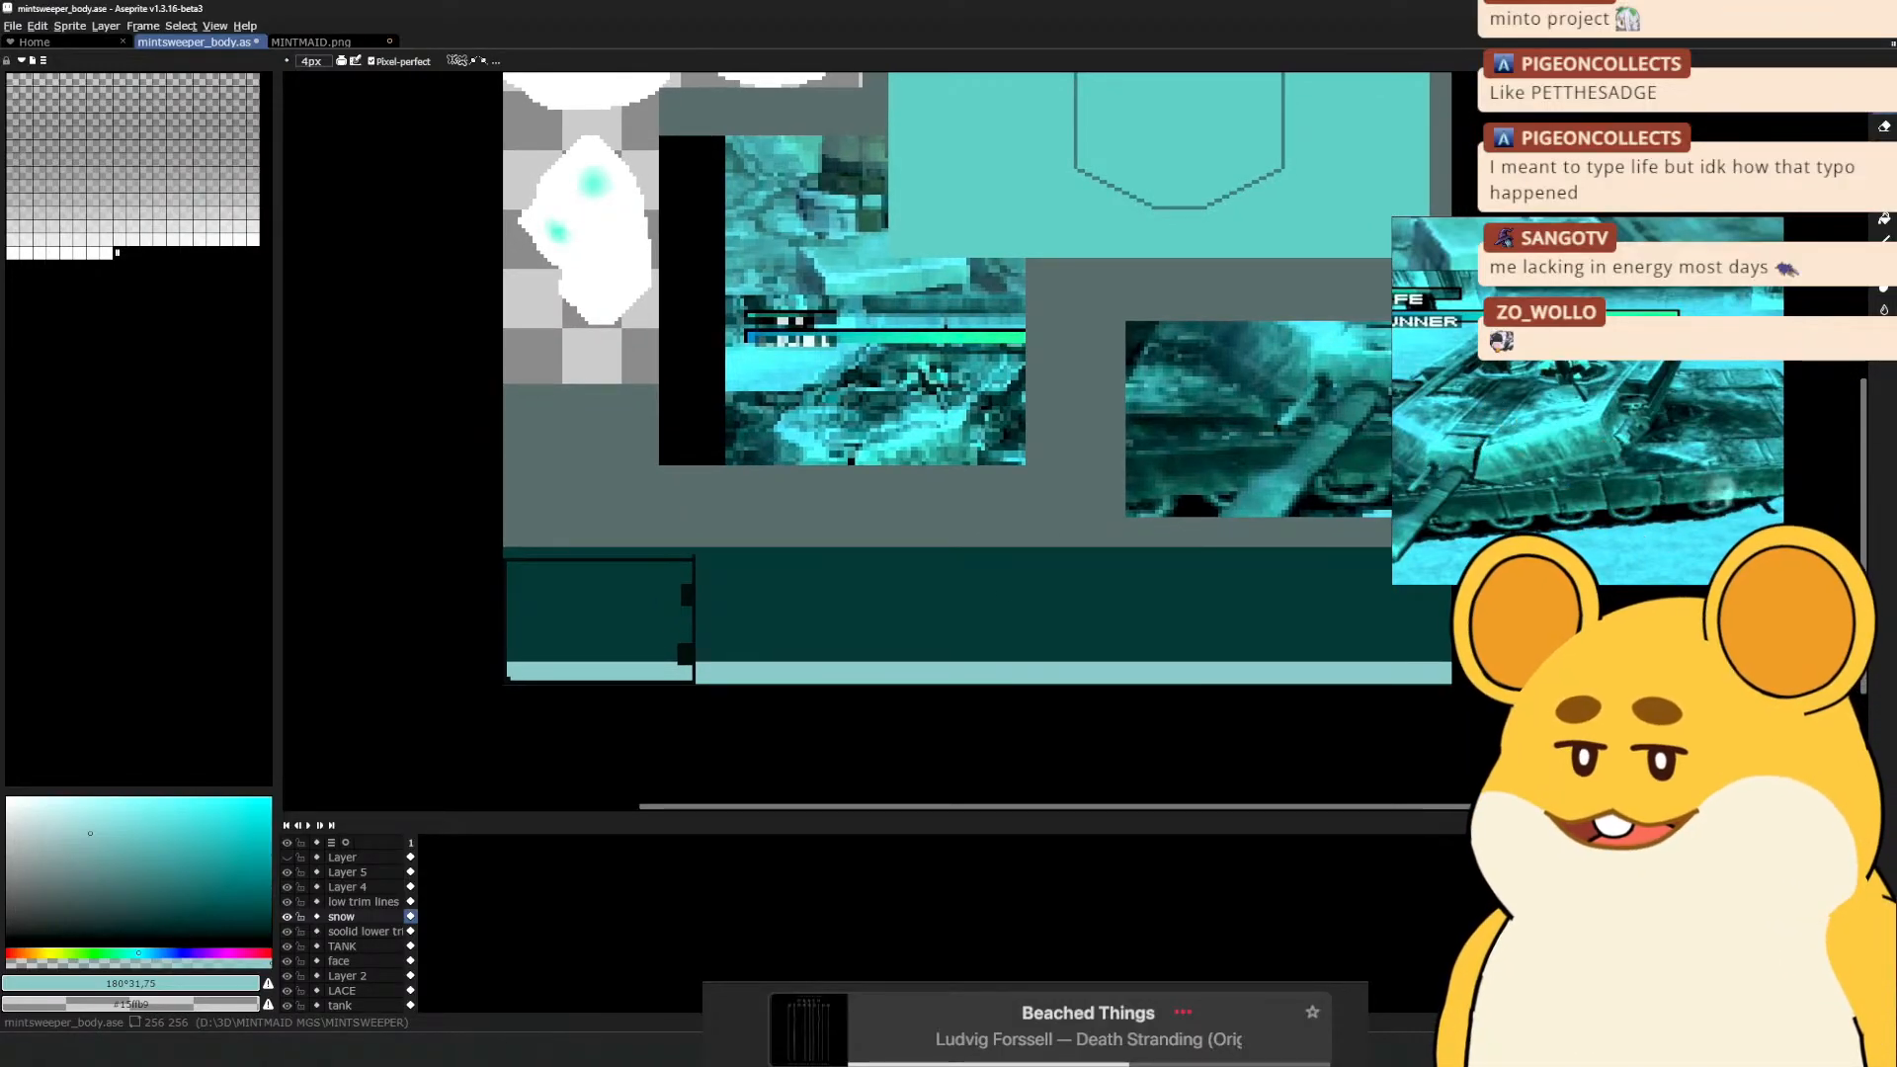
key("minus")
key("minus")
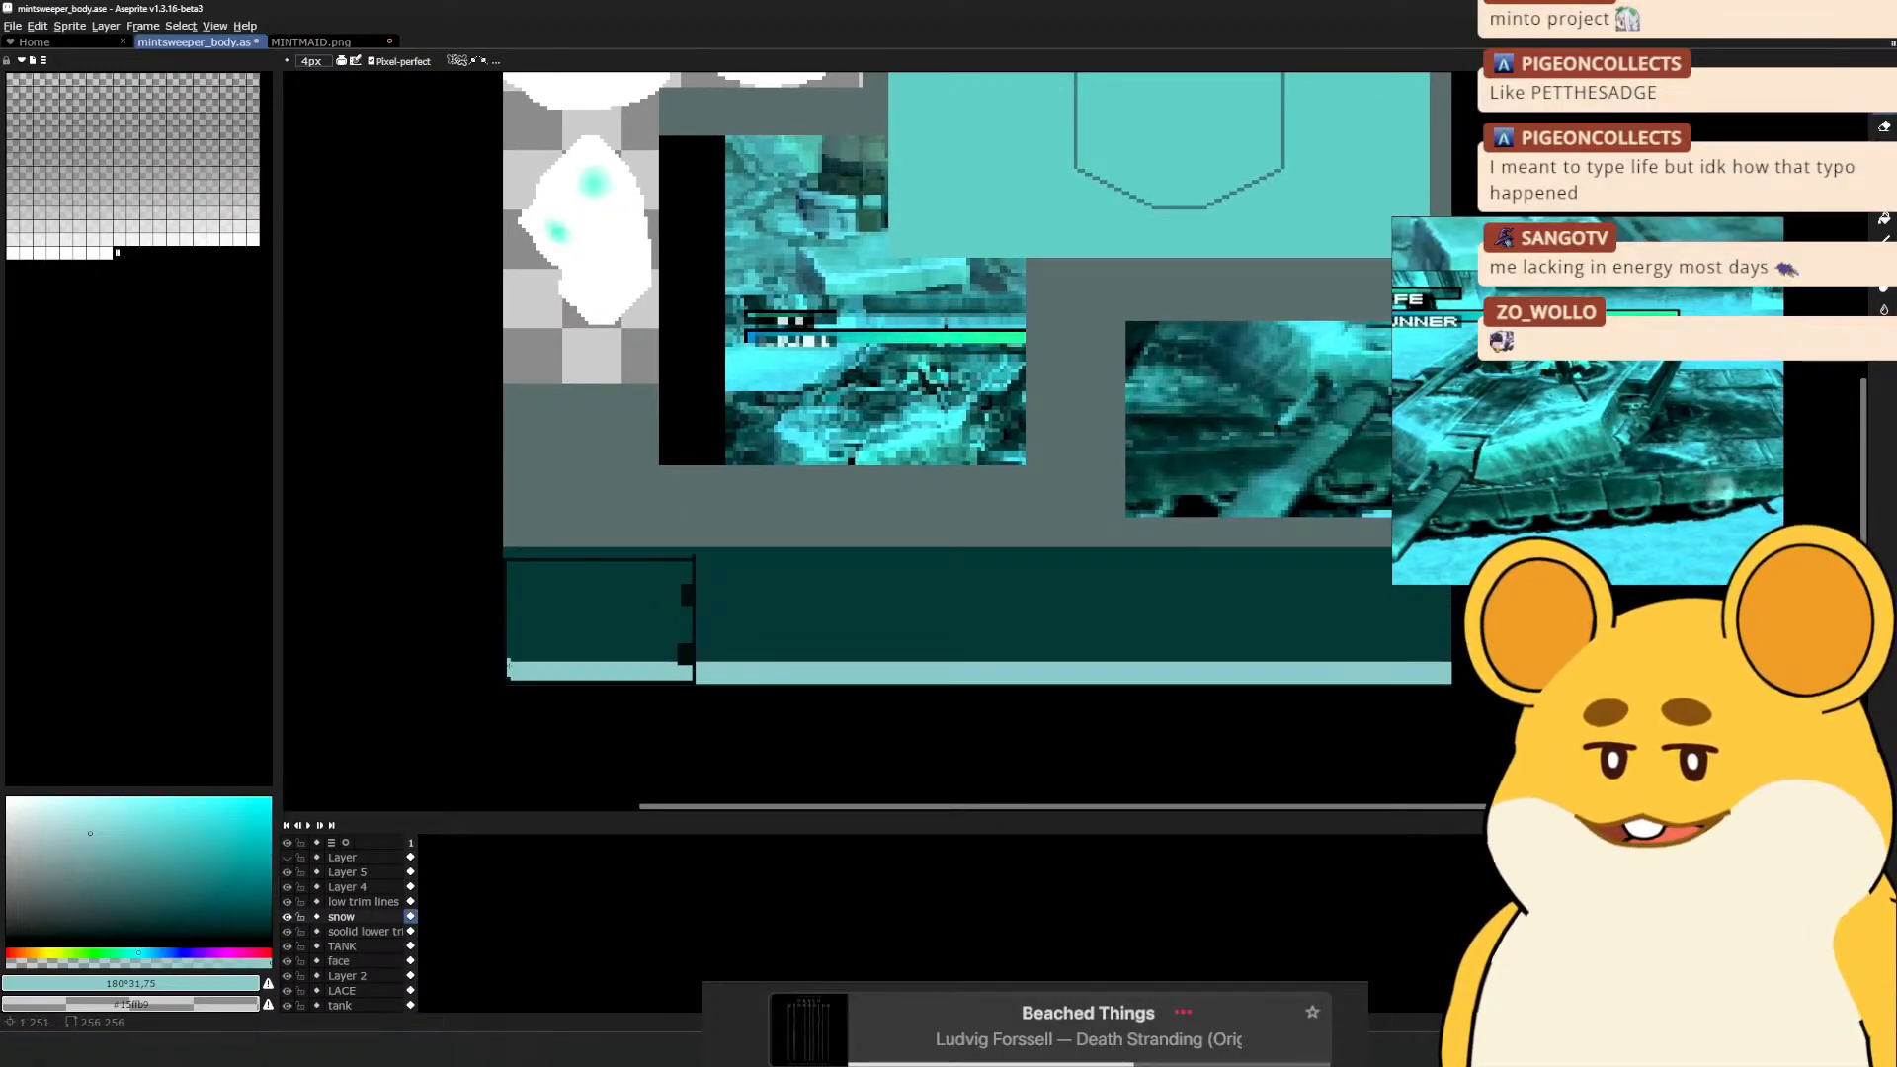
left_click_drag(907, 661, 844, 658)
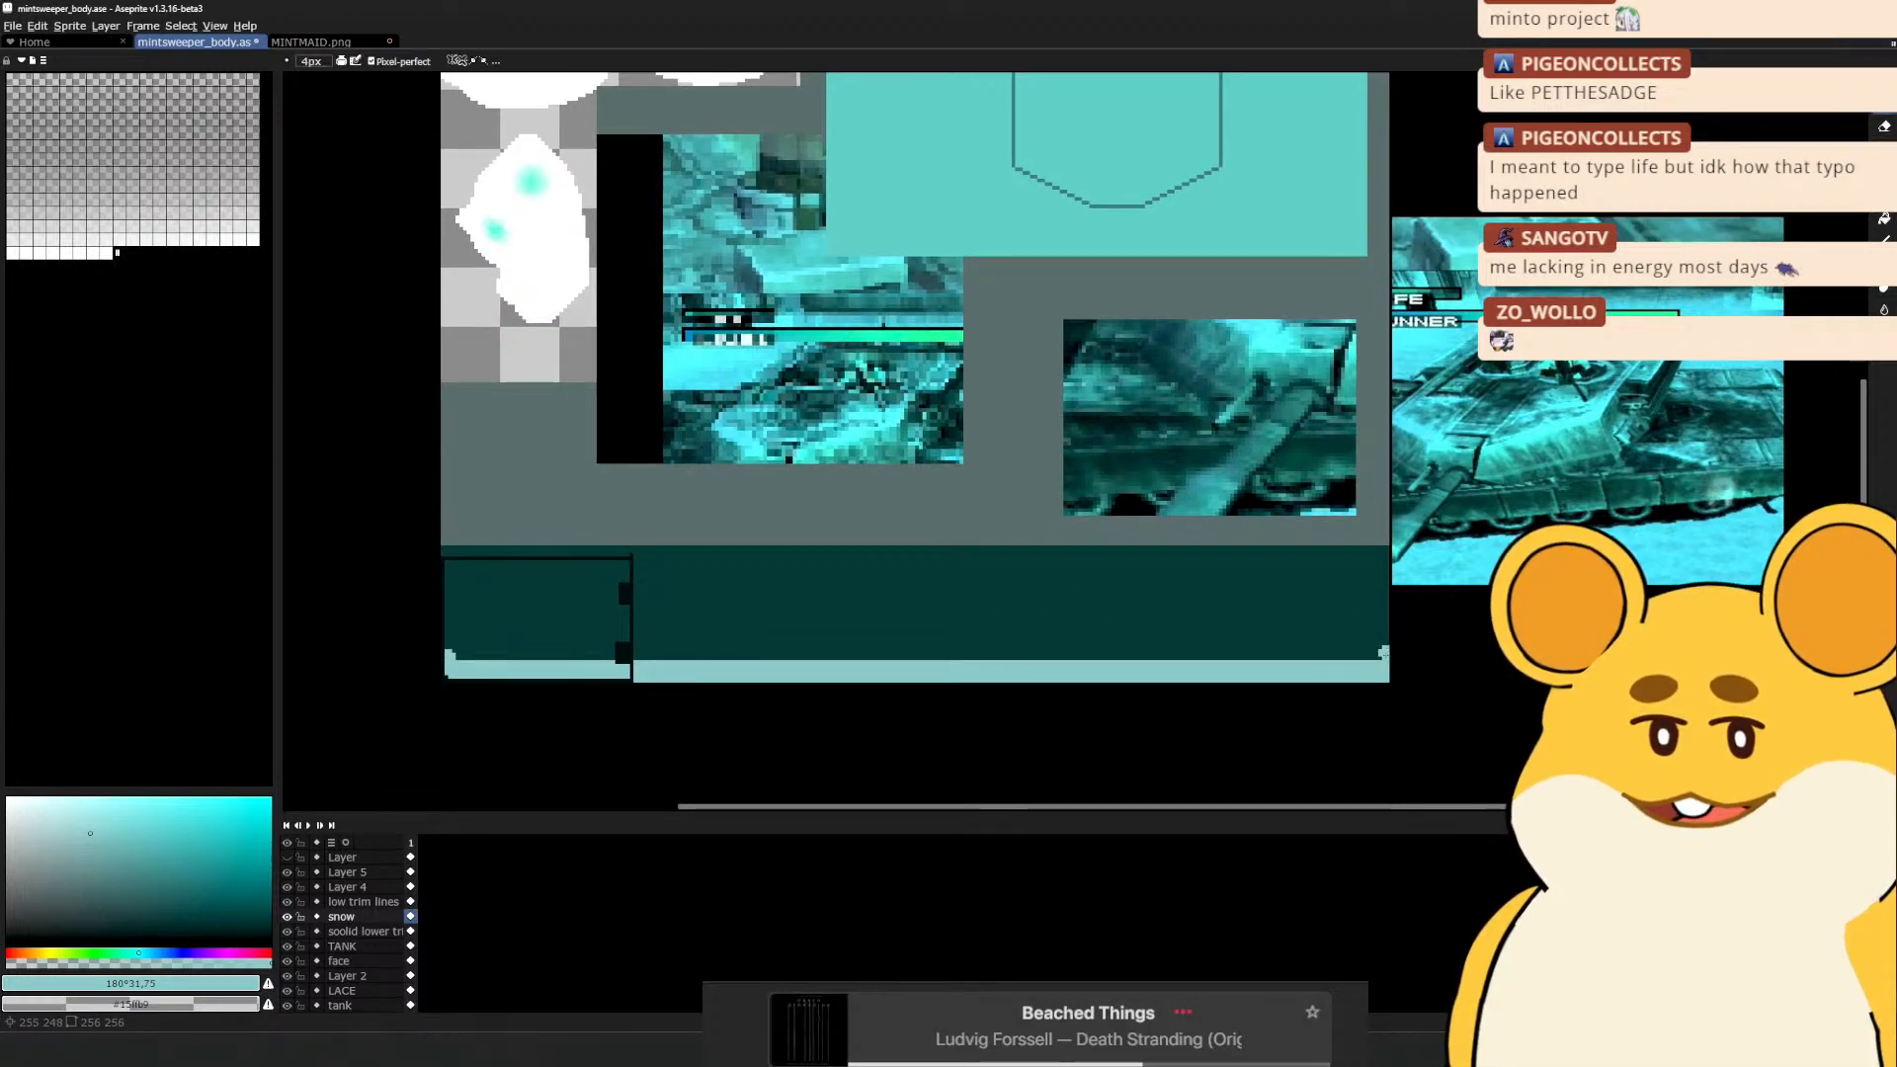
left_click_drag(644, 640, 788, 619)
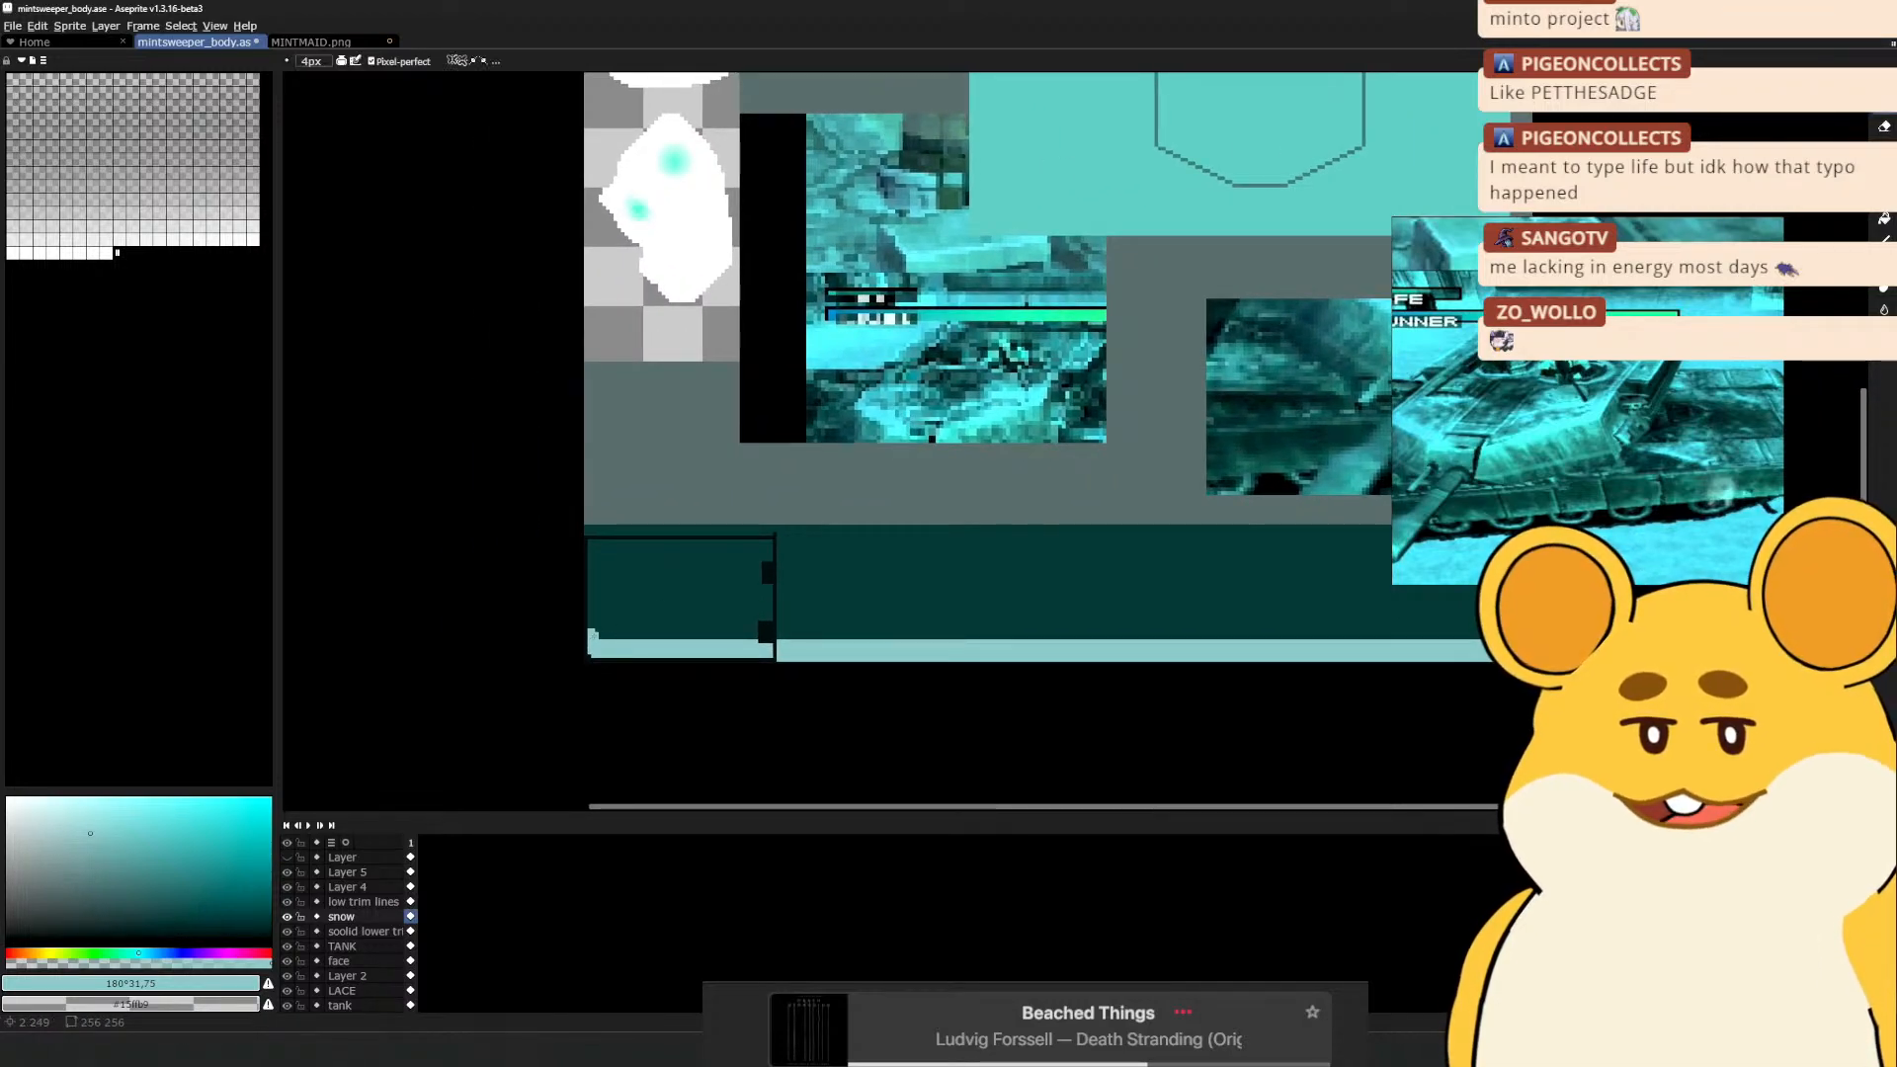
left_click(599, 637)
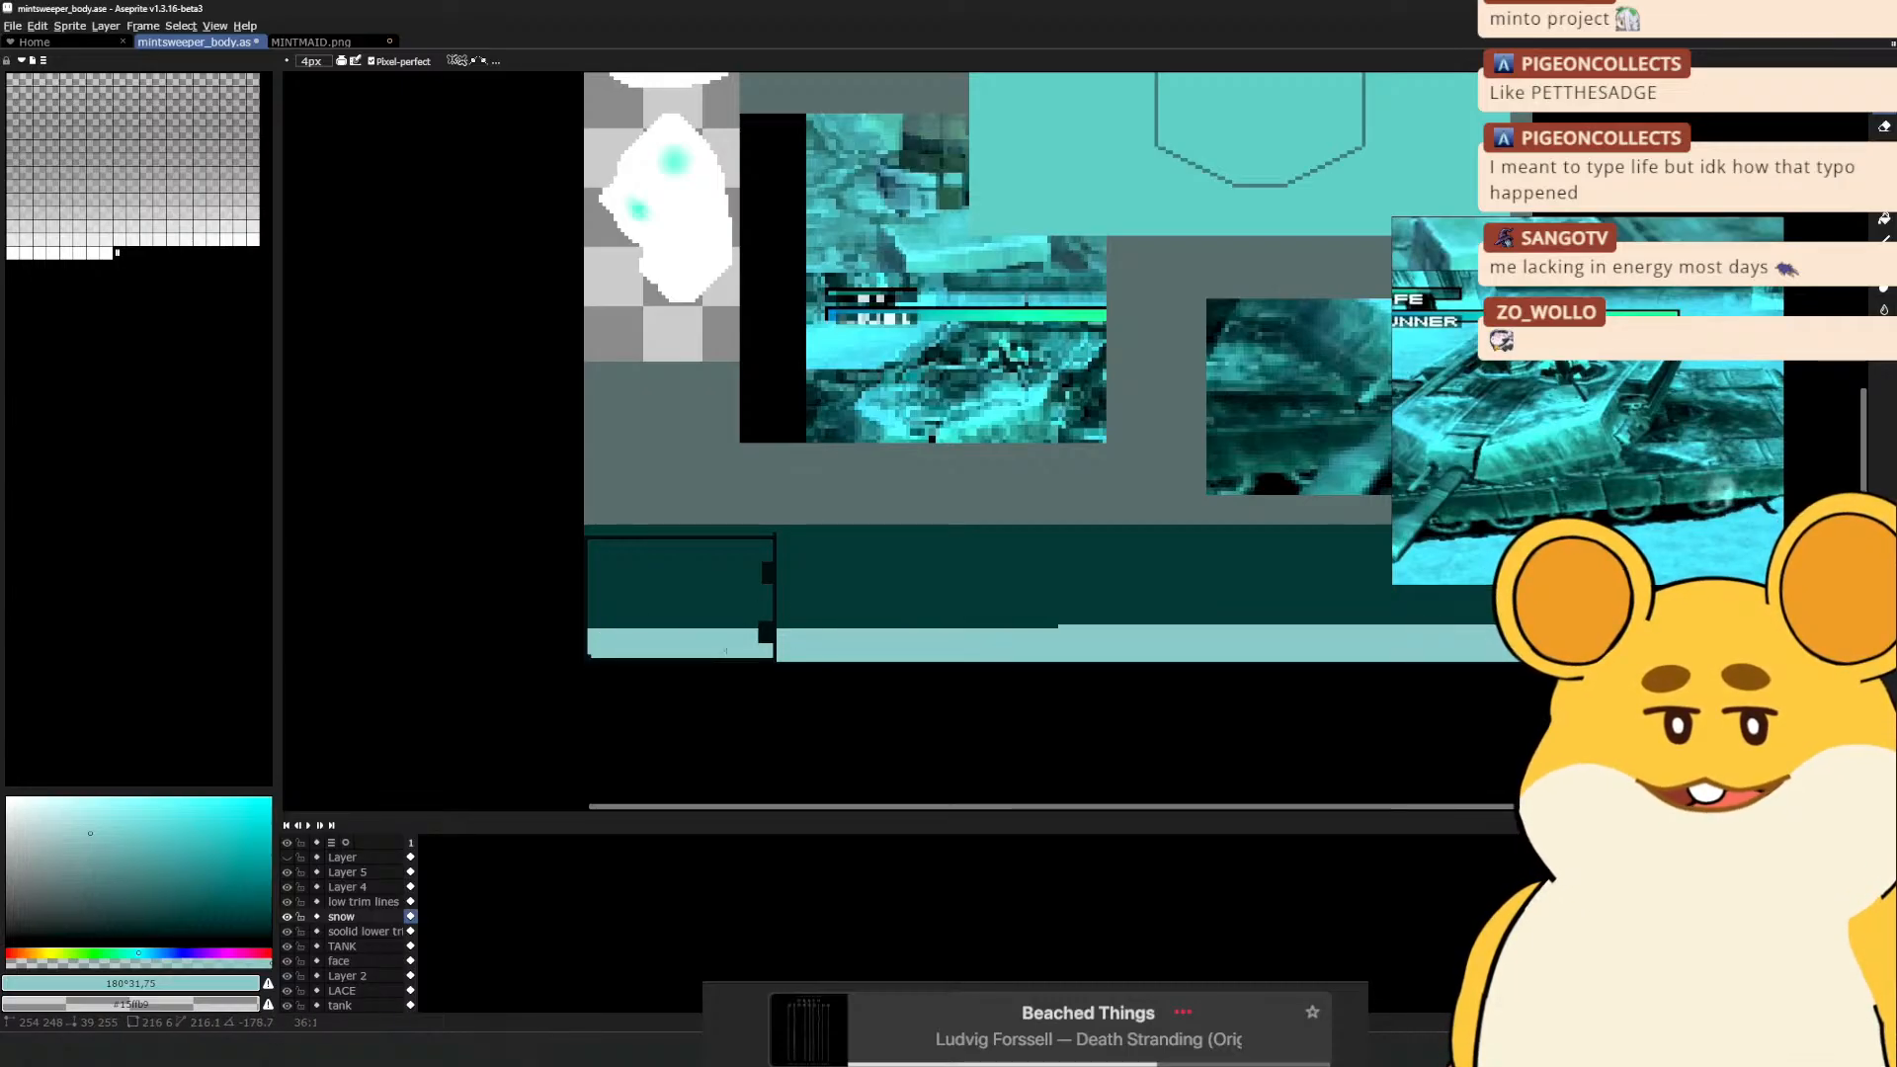
left_click(590, 633, "shift")
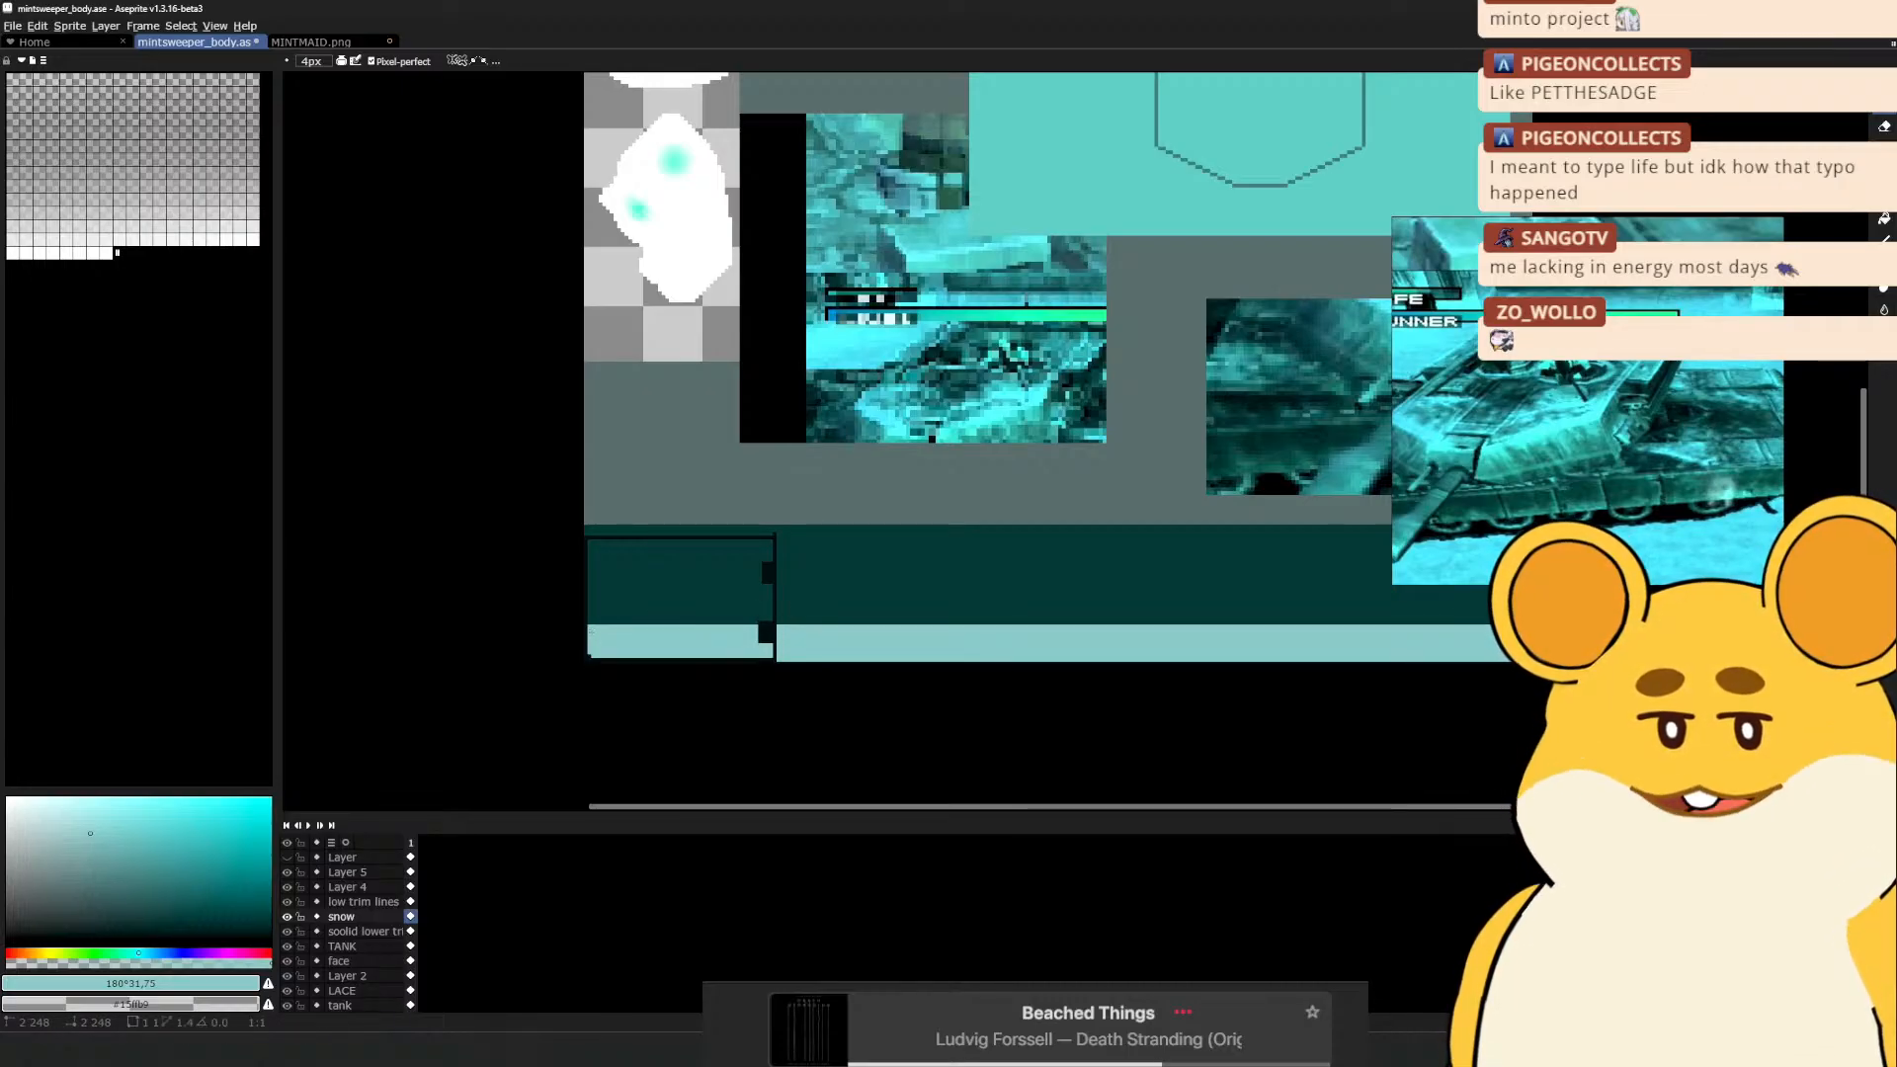
key("e")
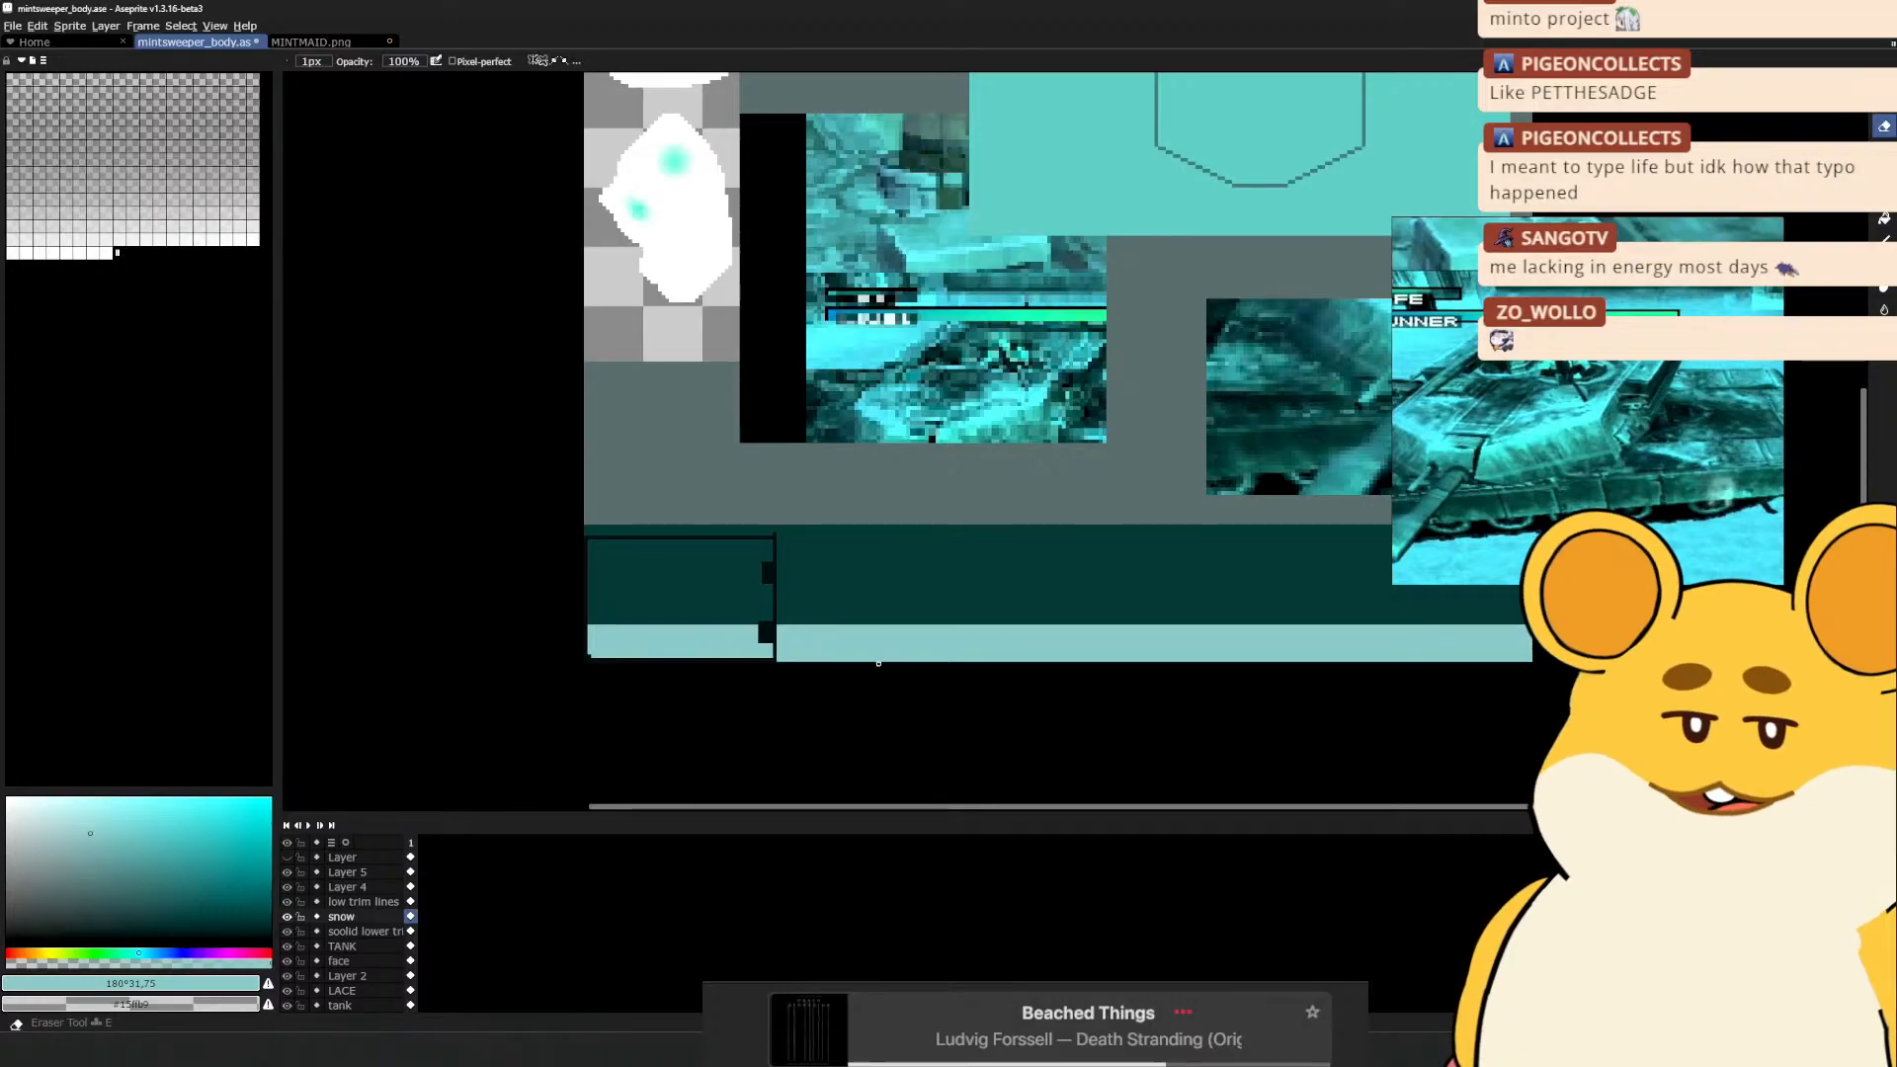
key("b")
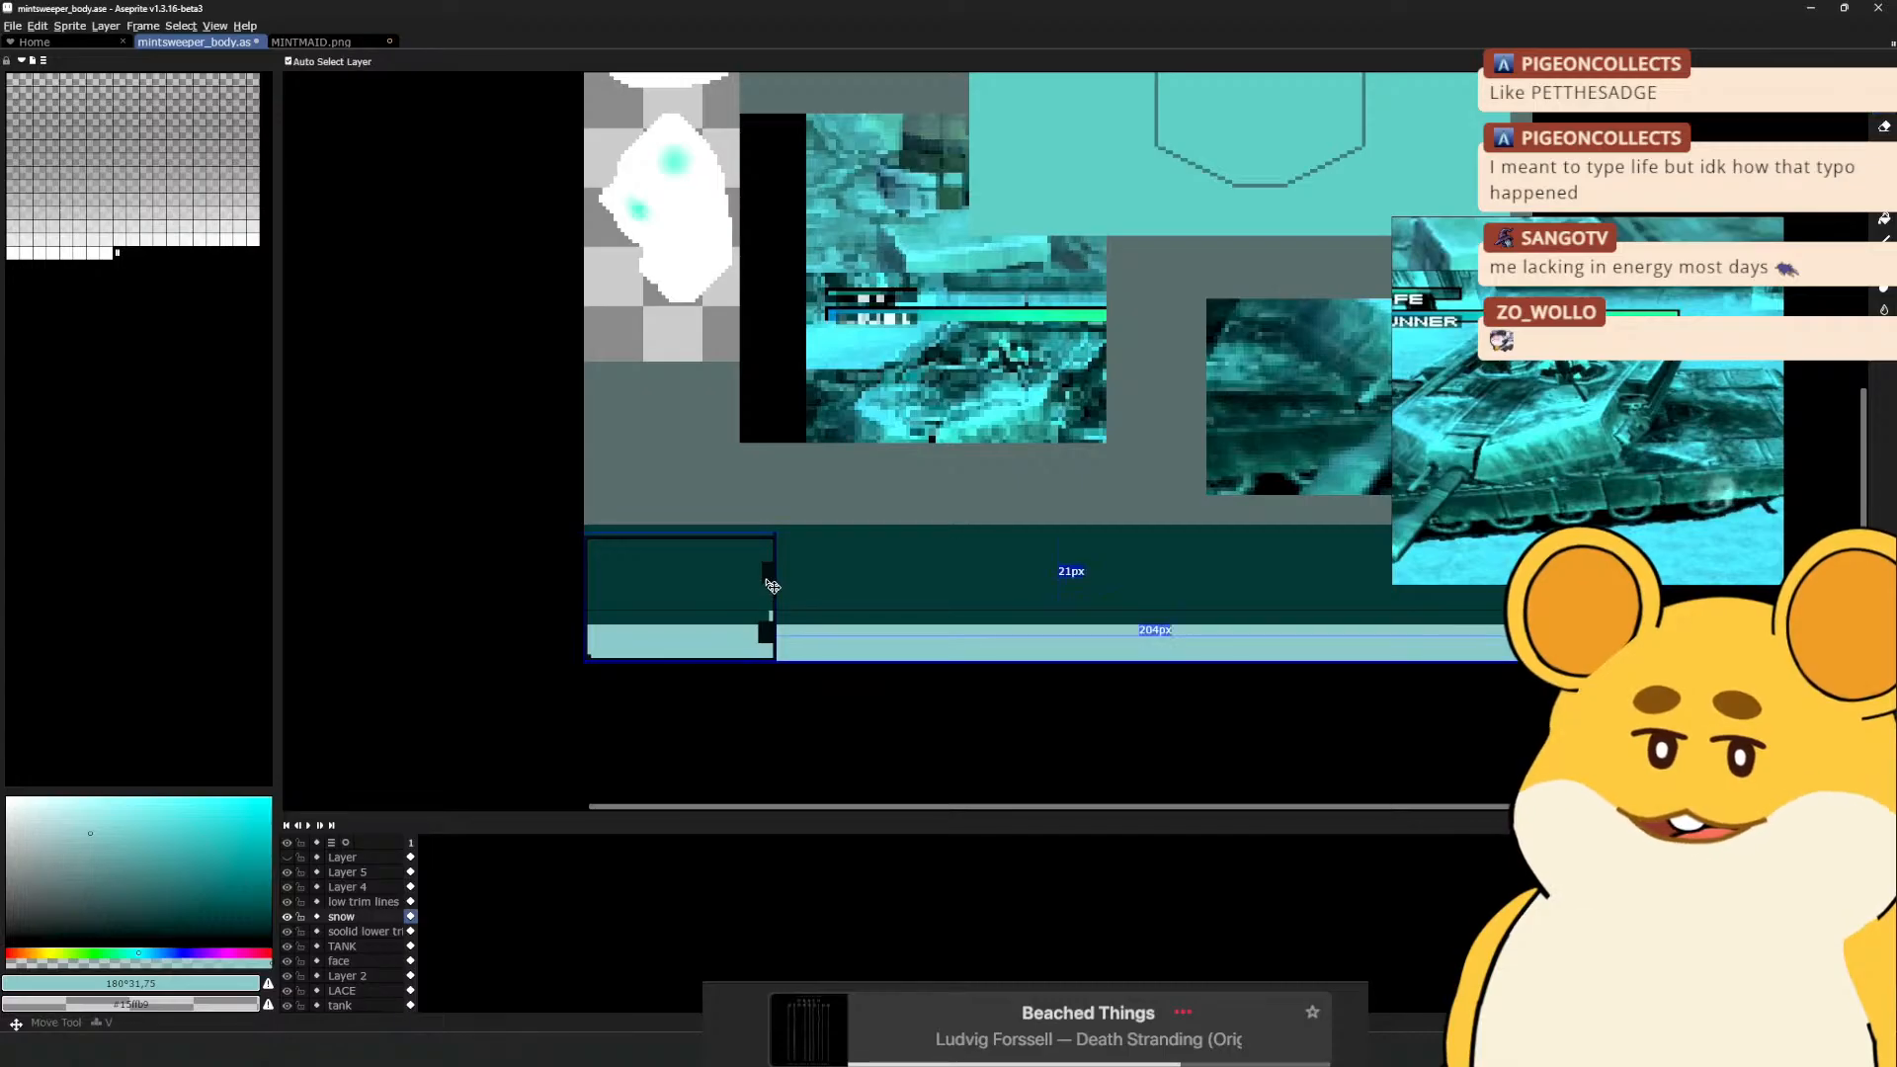
Duplicate the panel outline with its two blocks on "low trim lines" and place the copy directly to the right of the original
left_click(773, 585, "ctrl")
key("m")
left_click_drag(563, 658, 779, 531)
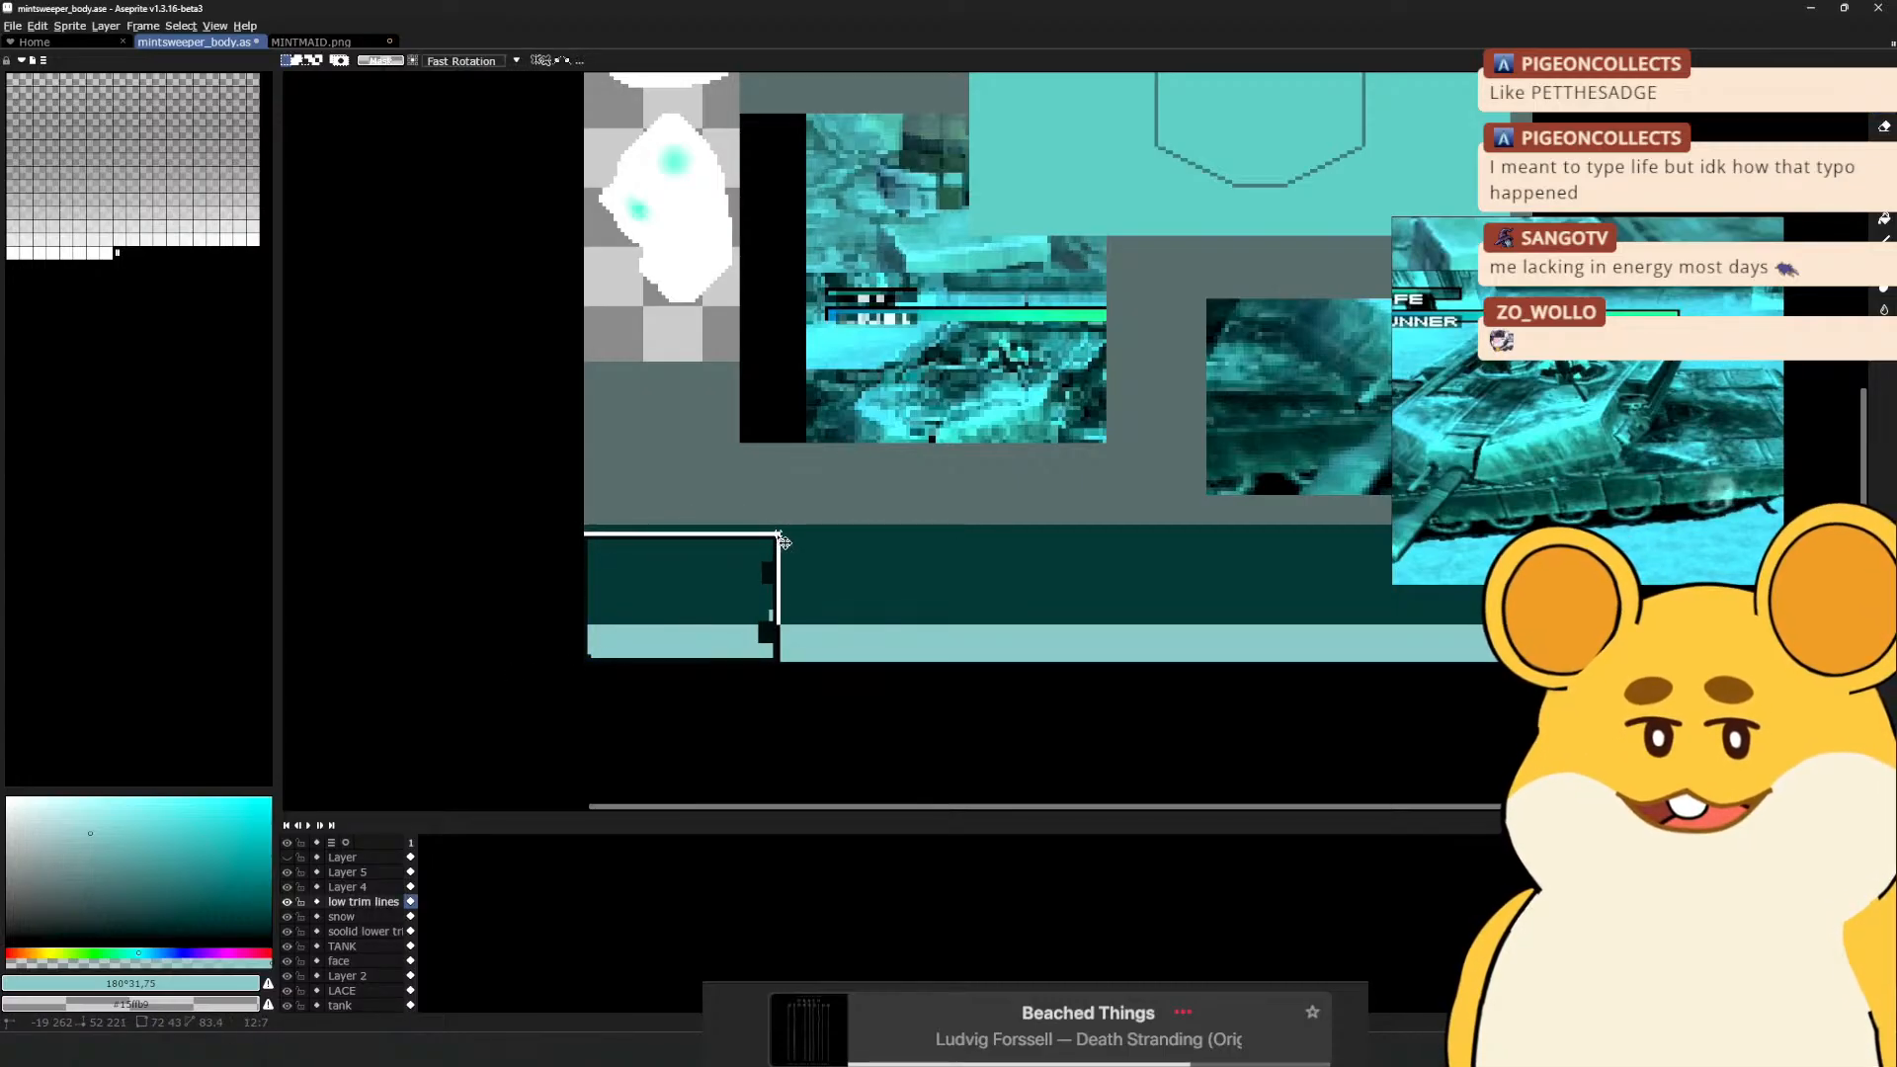
left_click(698, 551)
left_click_drag(699, 551, 891, 569)
key("space")
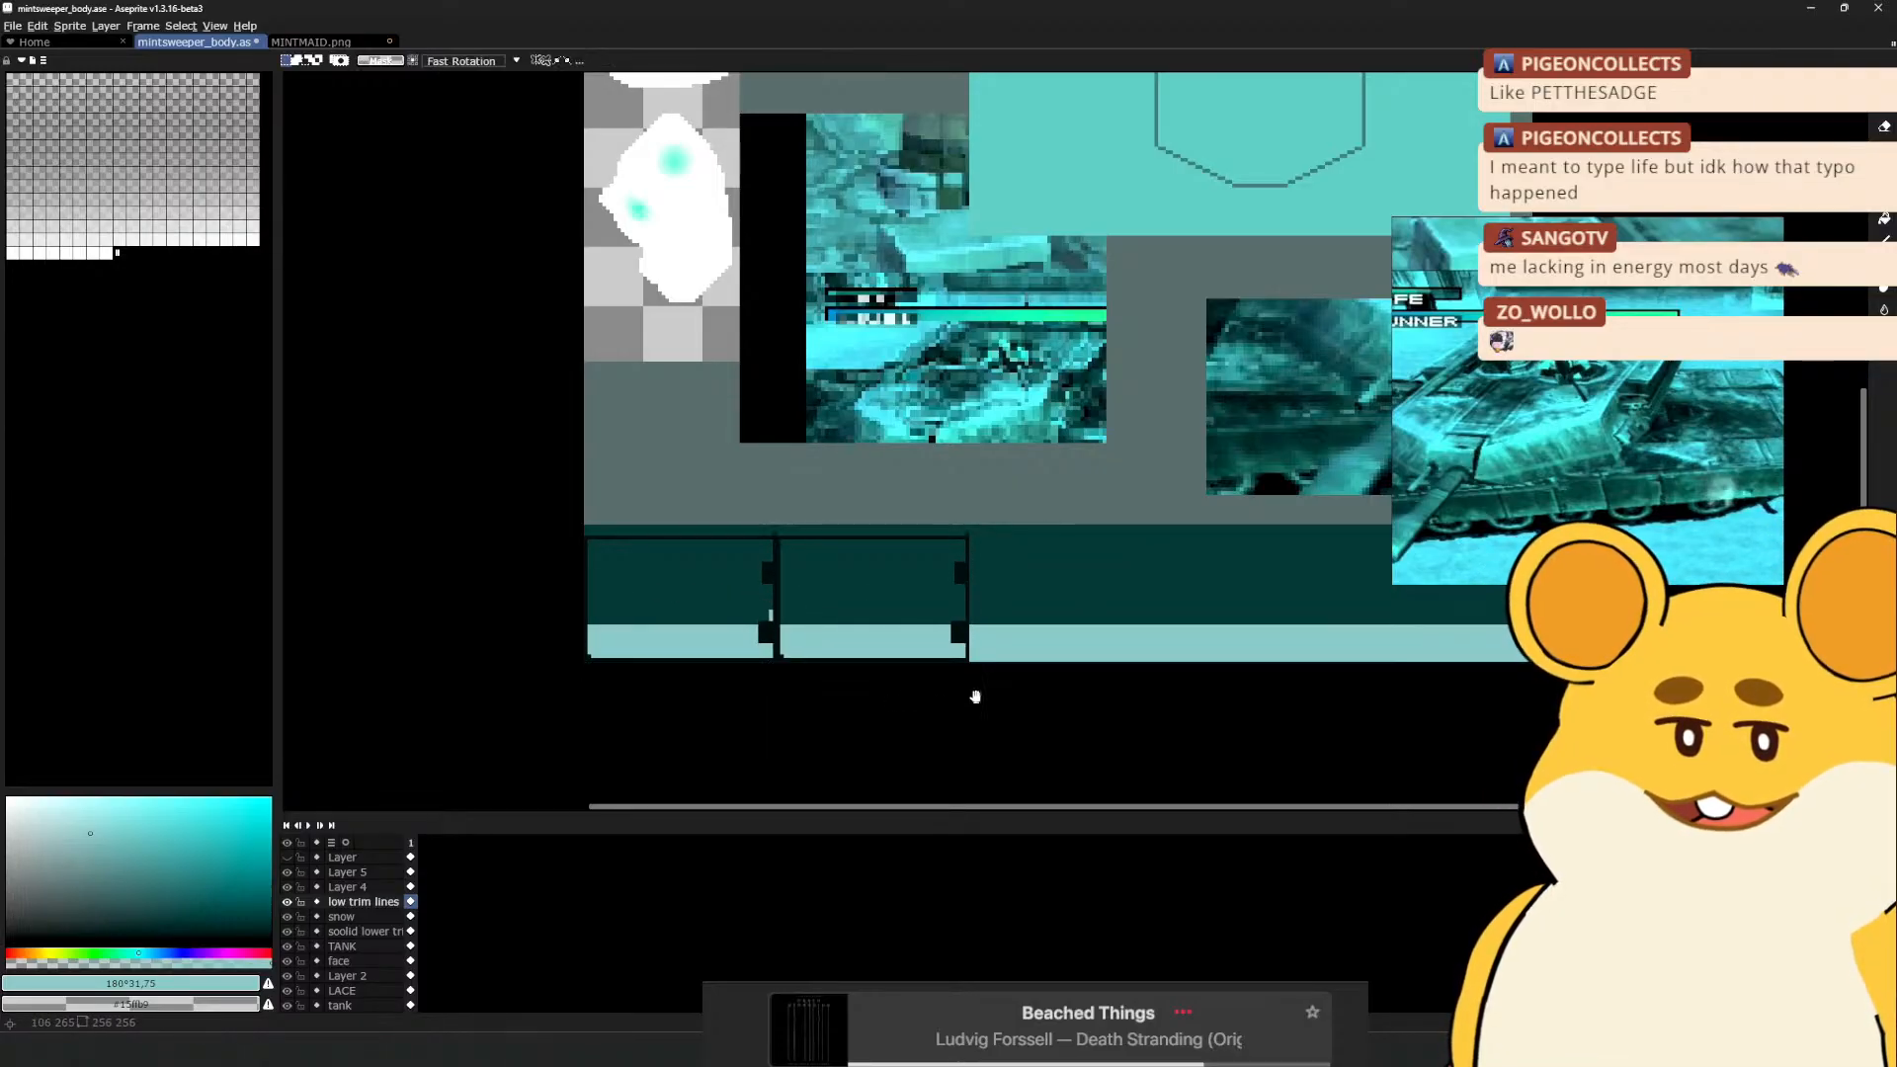
left_click_drag(974, 689, 411, 535)
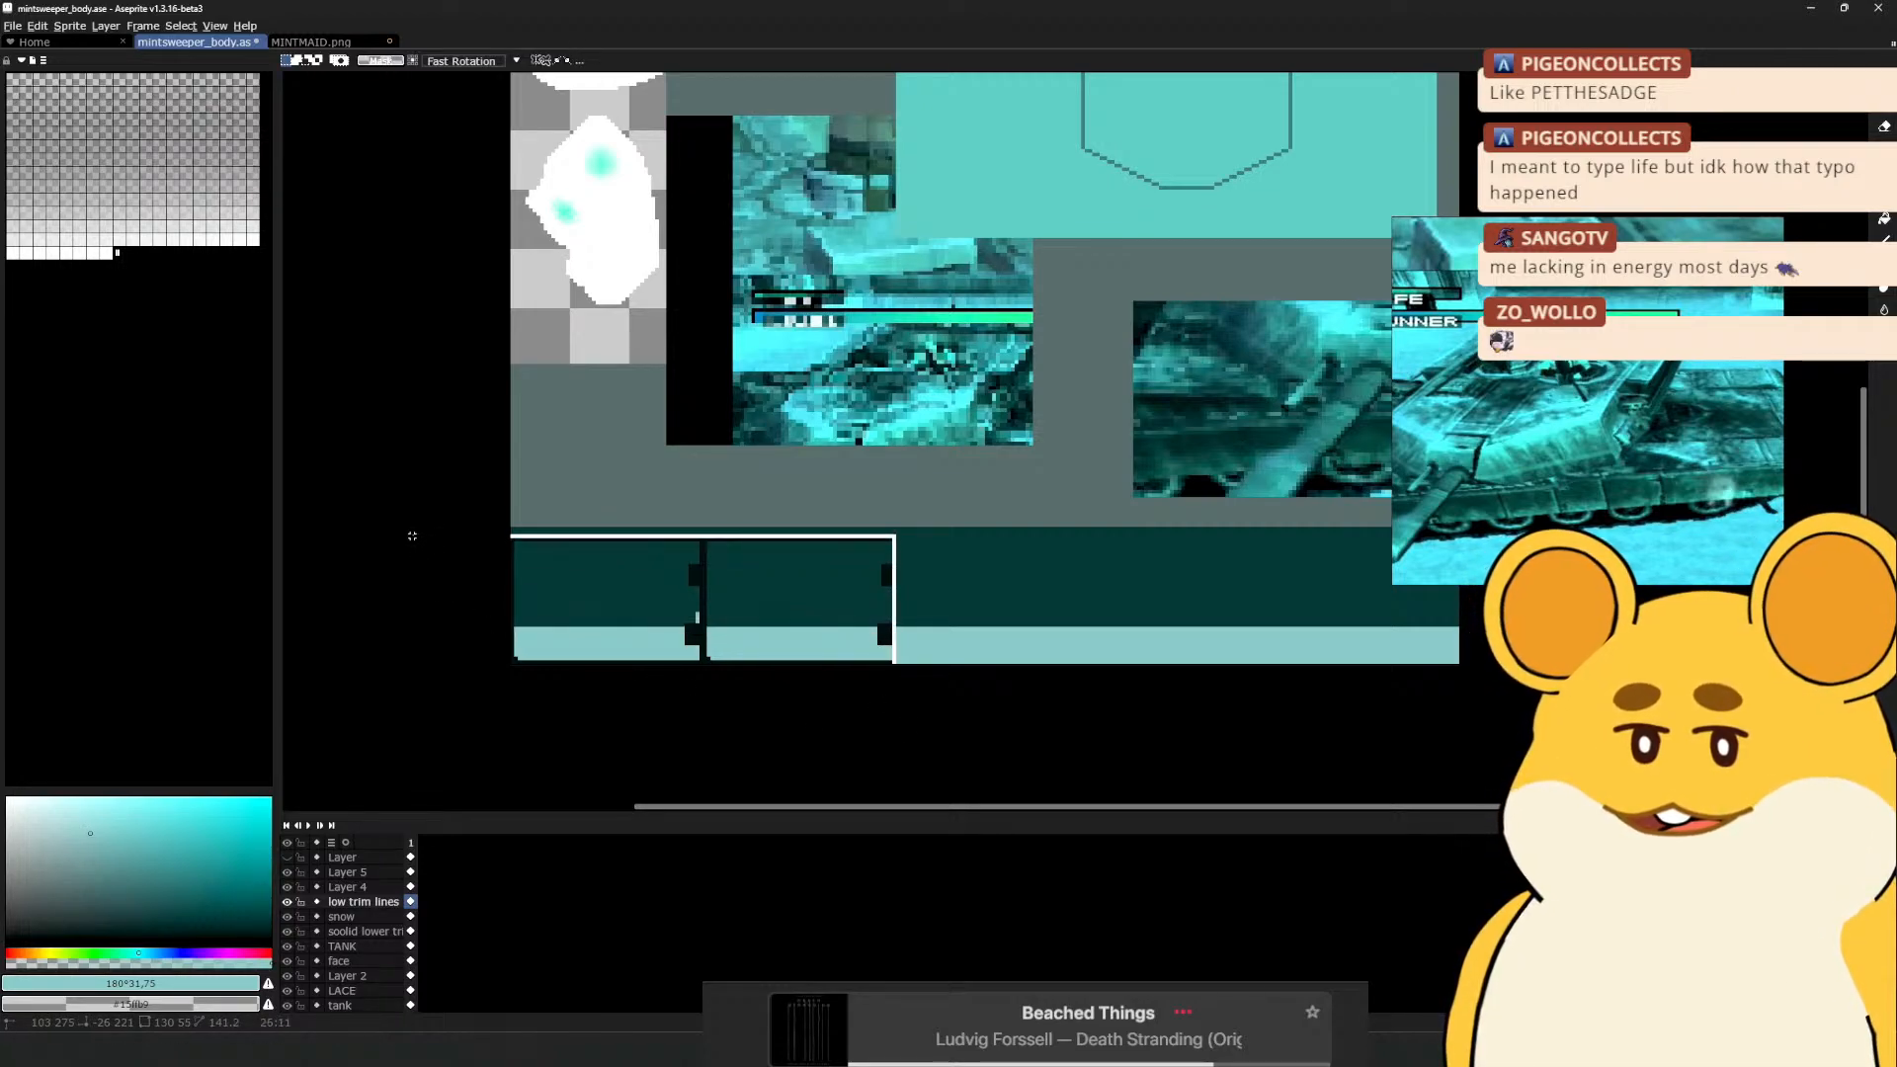
left_click_drag(720, 584, 1123, 602)
key("ctrl+z")
left_click(908, 746)
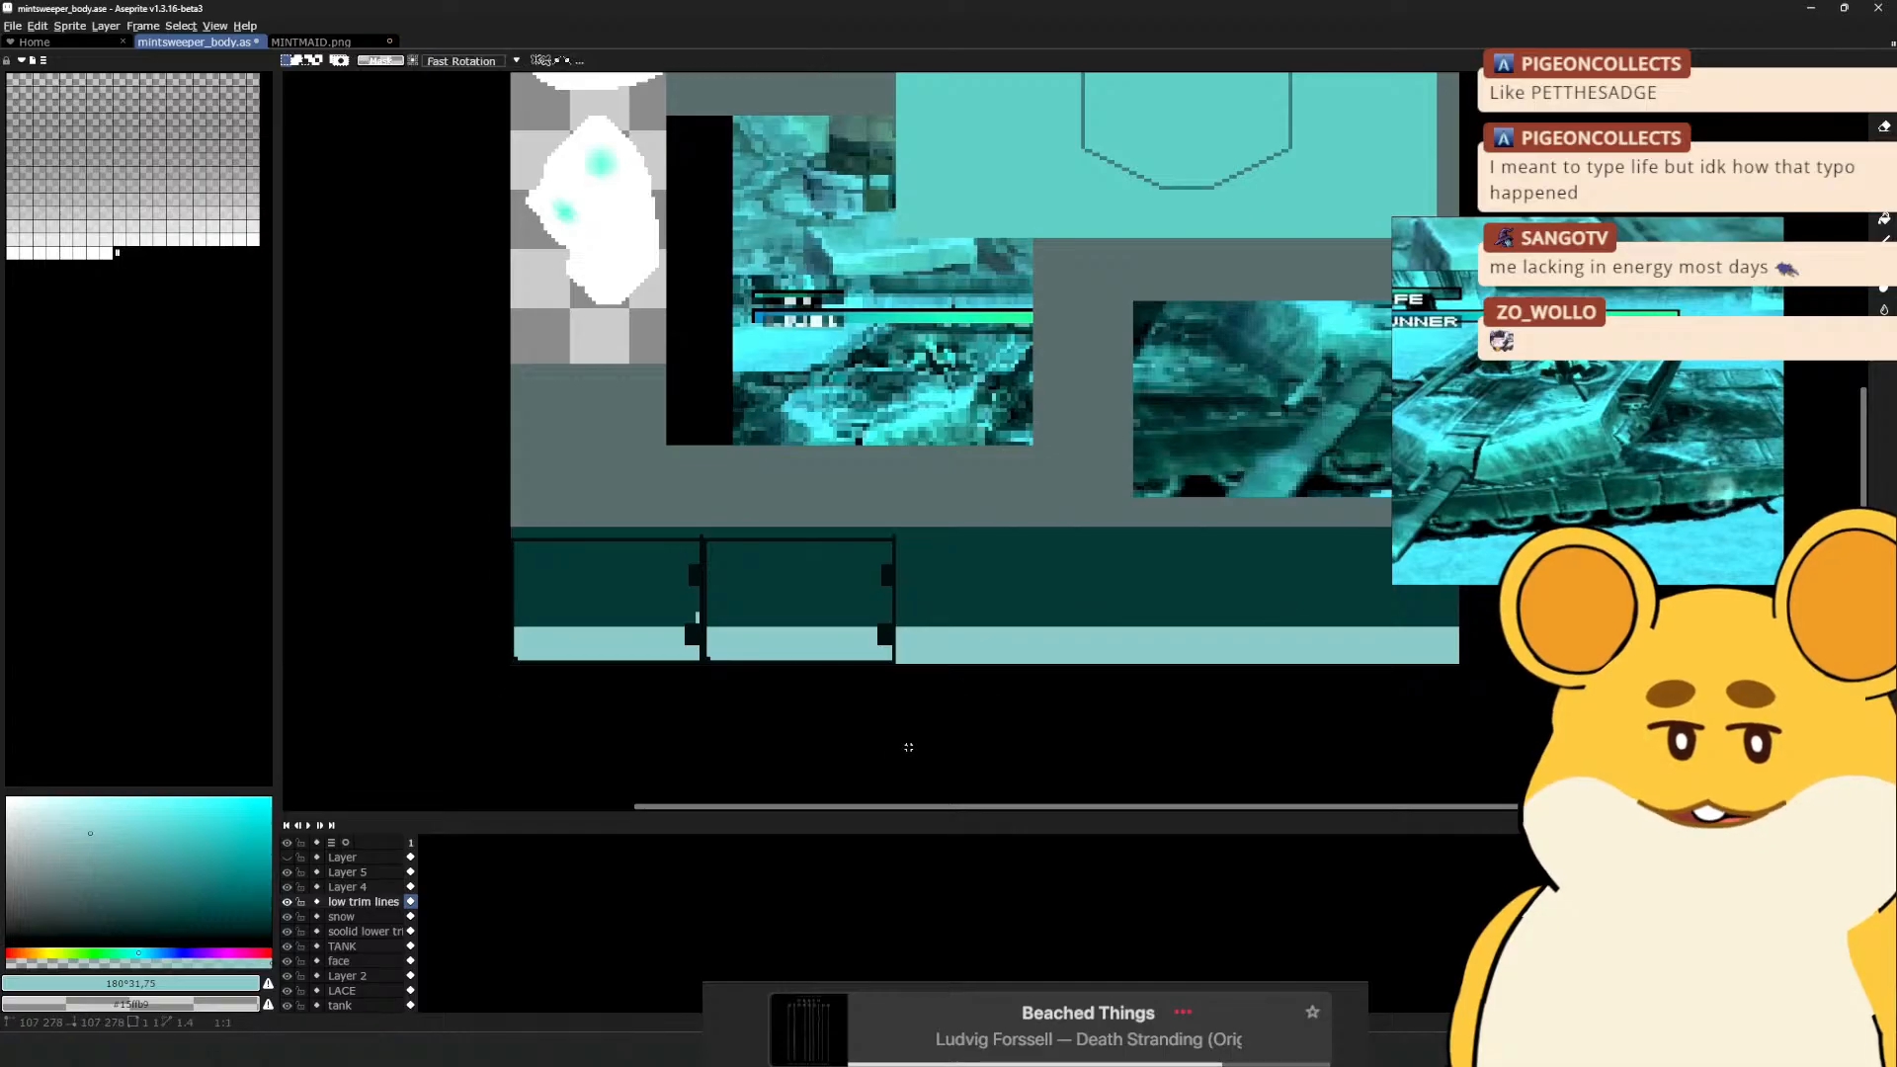
Widen the upper blocks of both panels to match their lower blocks, using a 1 px pencil in the sampled colour #071414
key("b")
scroll(690, 580, "up", 1)
left_click(698, 587, "alt")
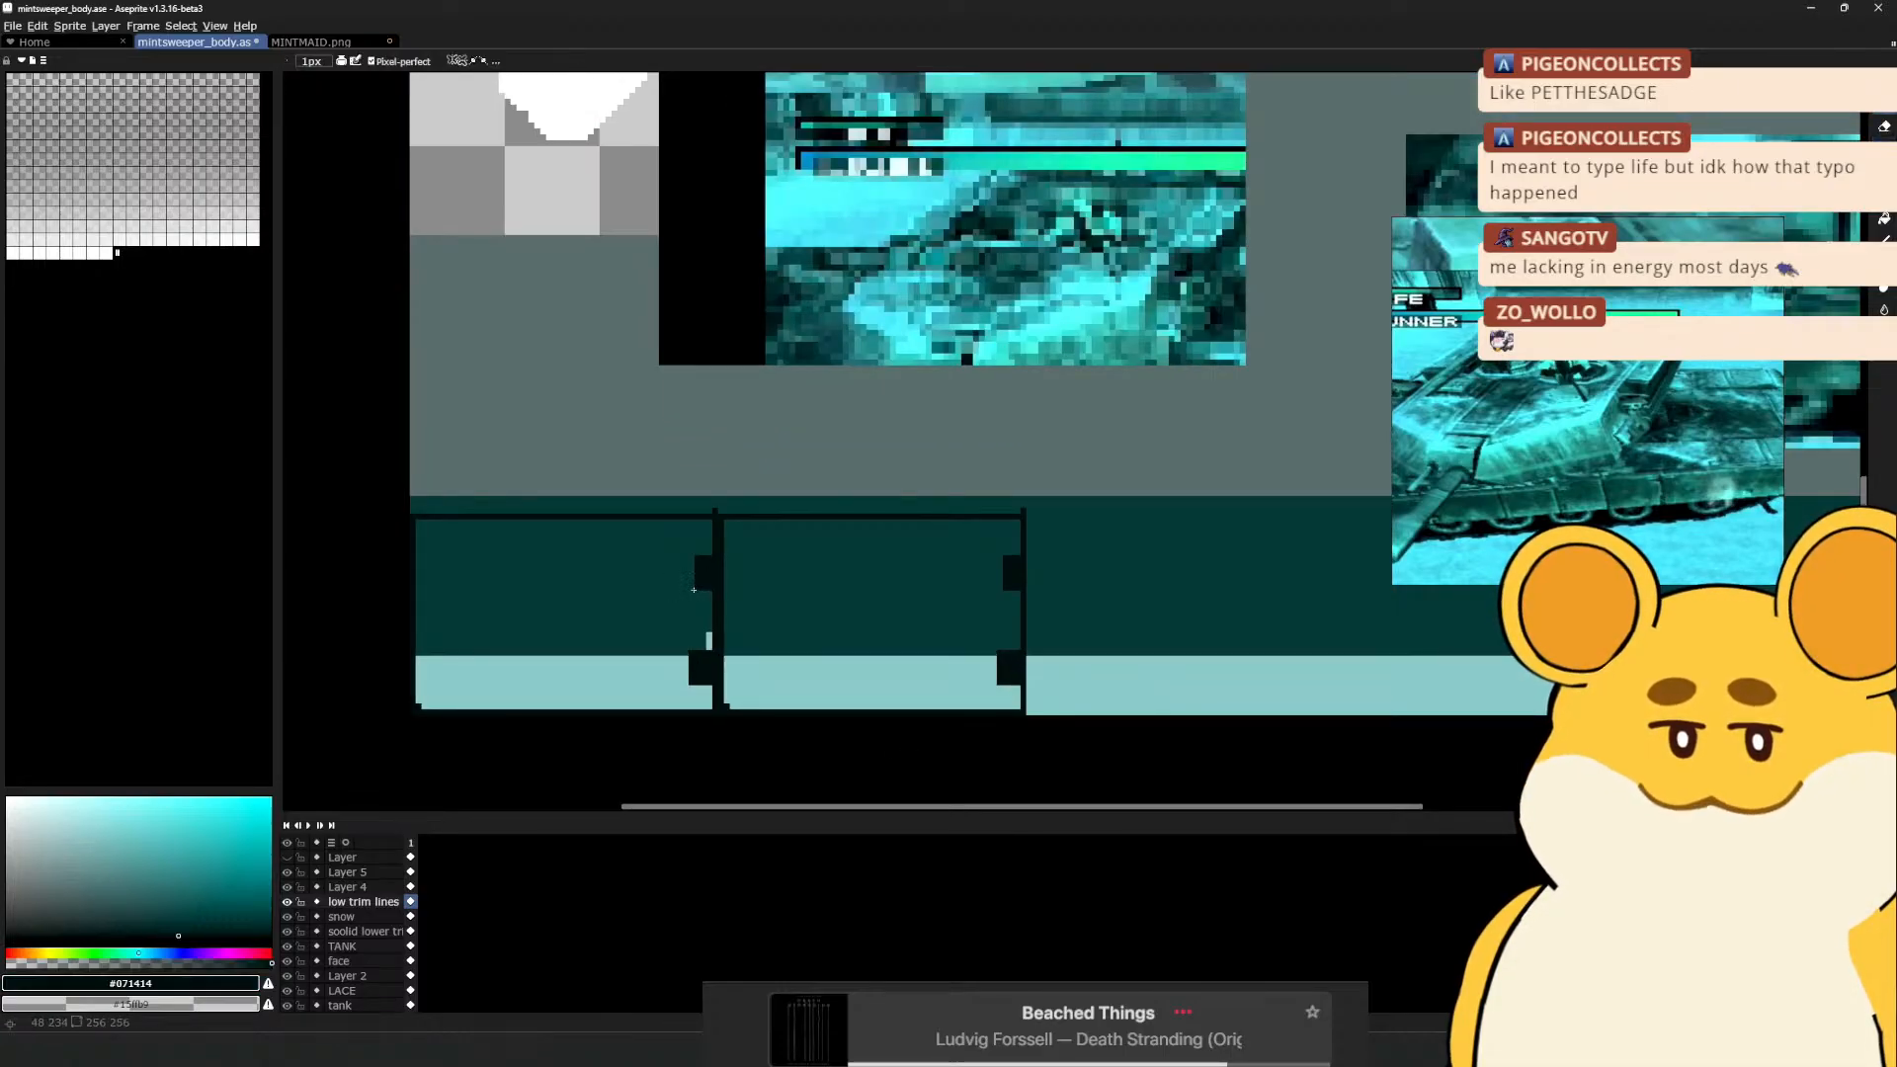
left_click(691, 587)
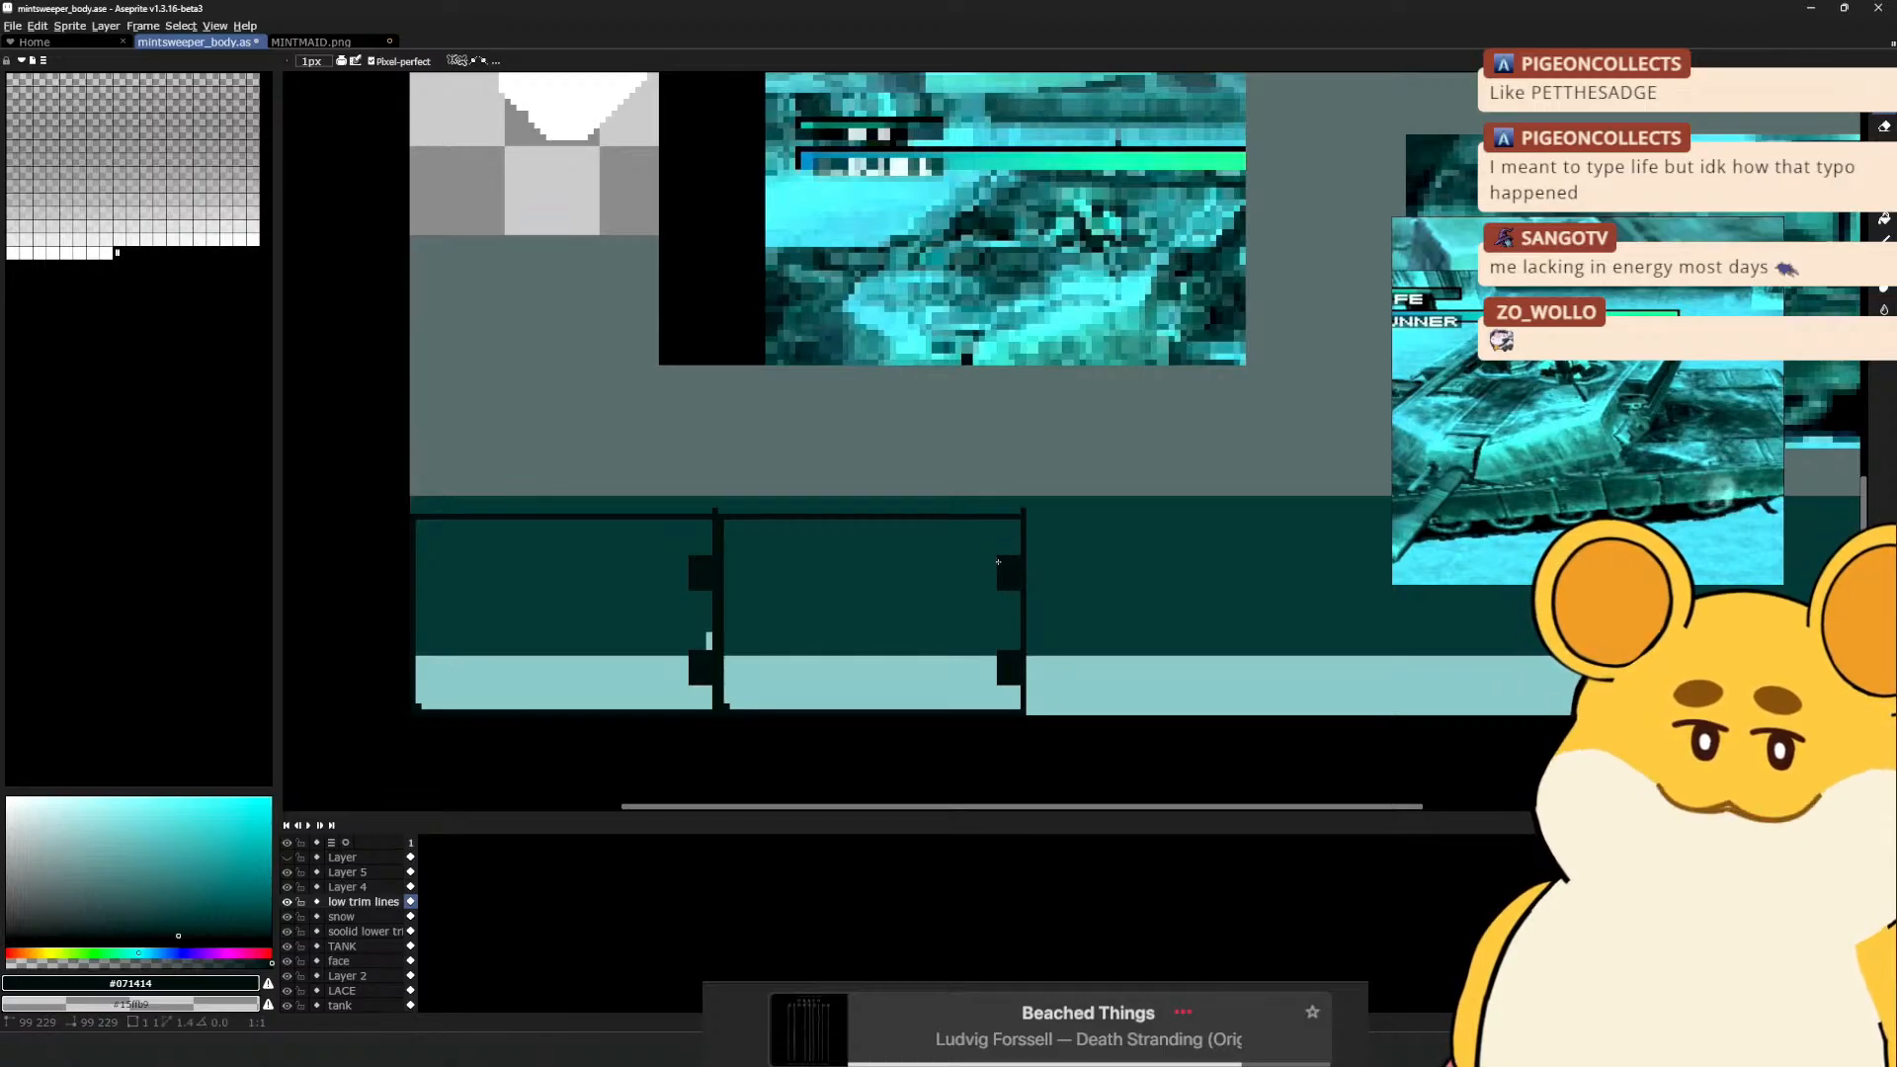
scroll(998, 567, "down", 1)
scroll(1006, 628, "up", 1)
left_click_drag(1006, 632, 843, 643)
scroll(842, 643, "down", 1)
Erase the small snow mark above the first panel's lower block on the "snow" layer
key("v")
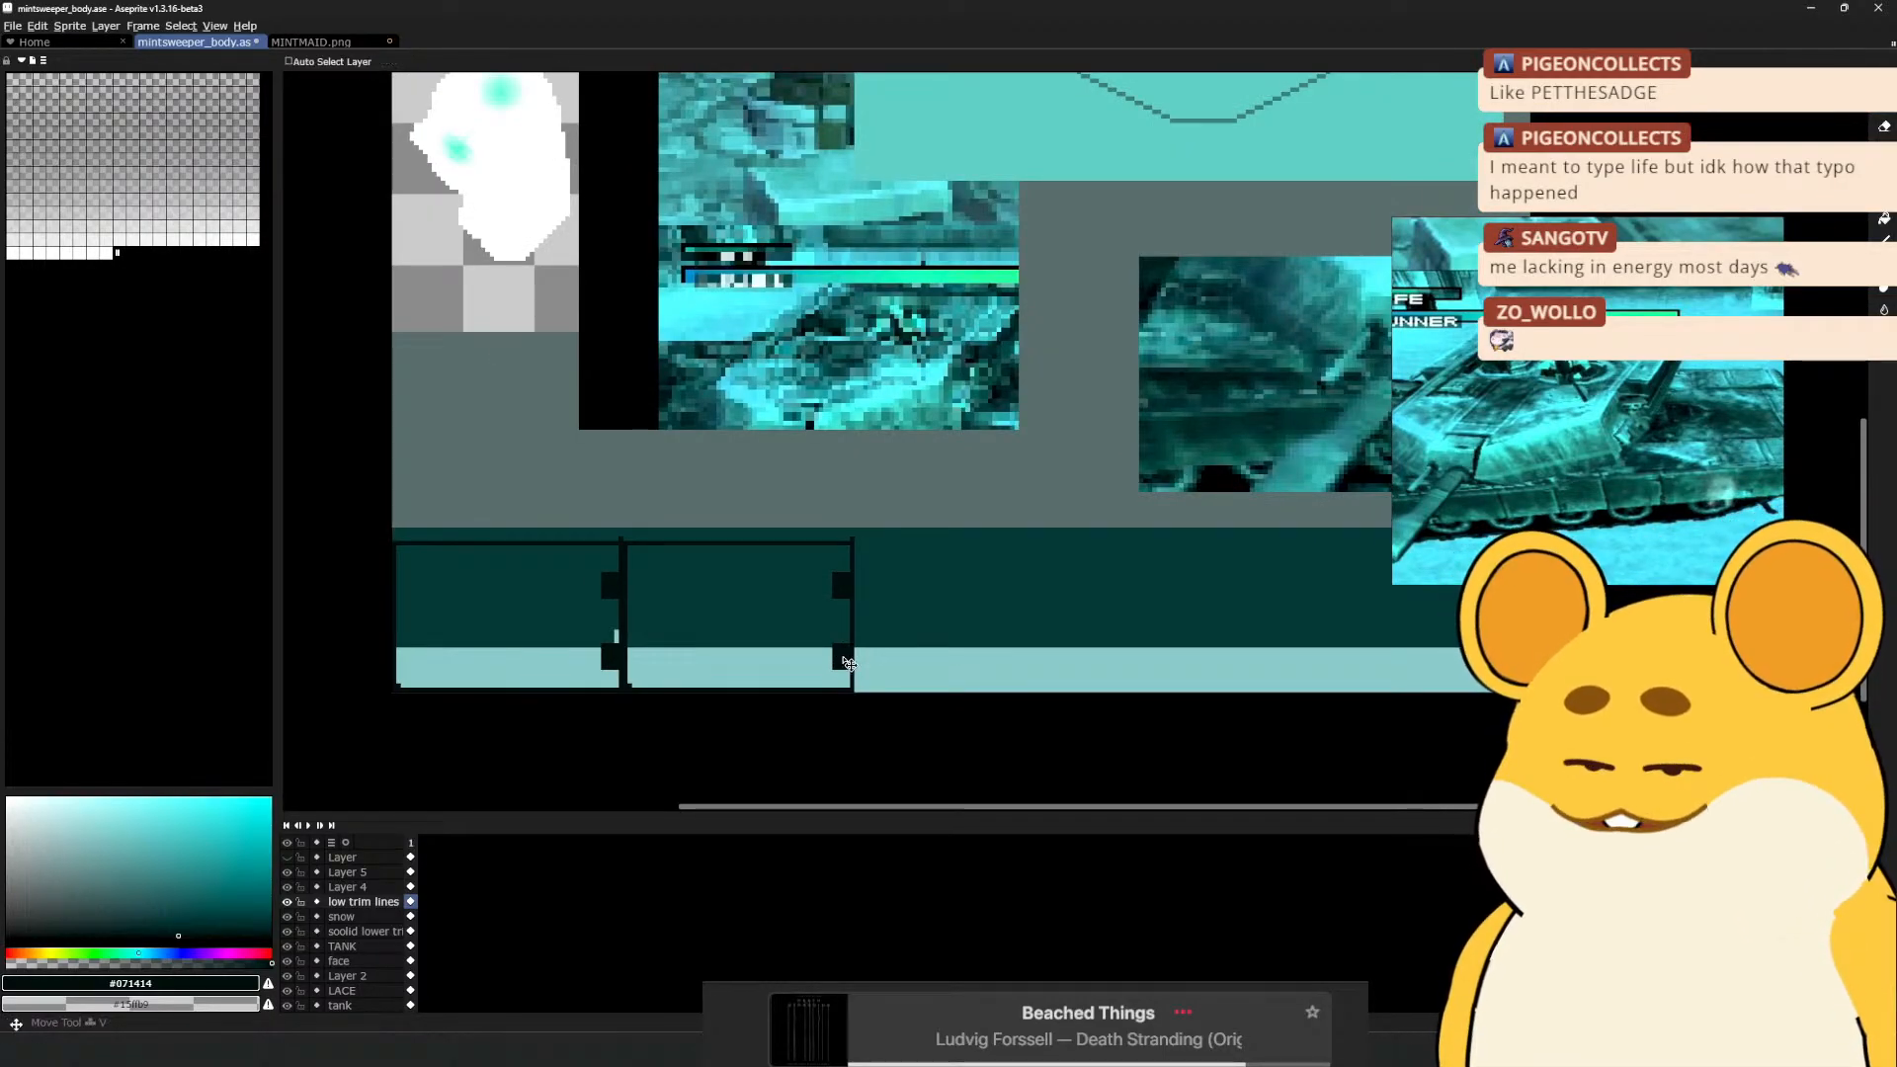
left_click(615, 637)
key("e")
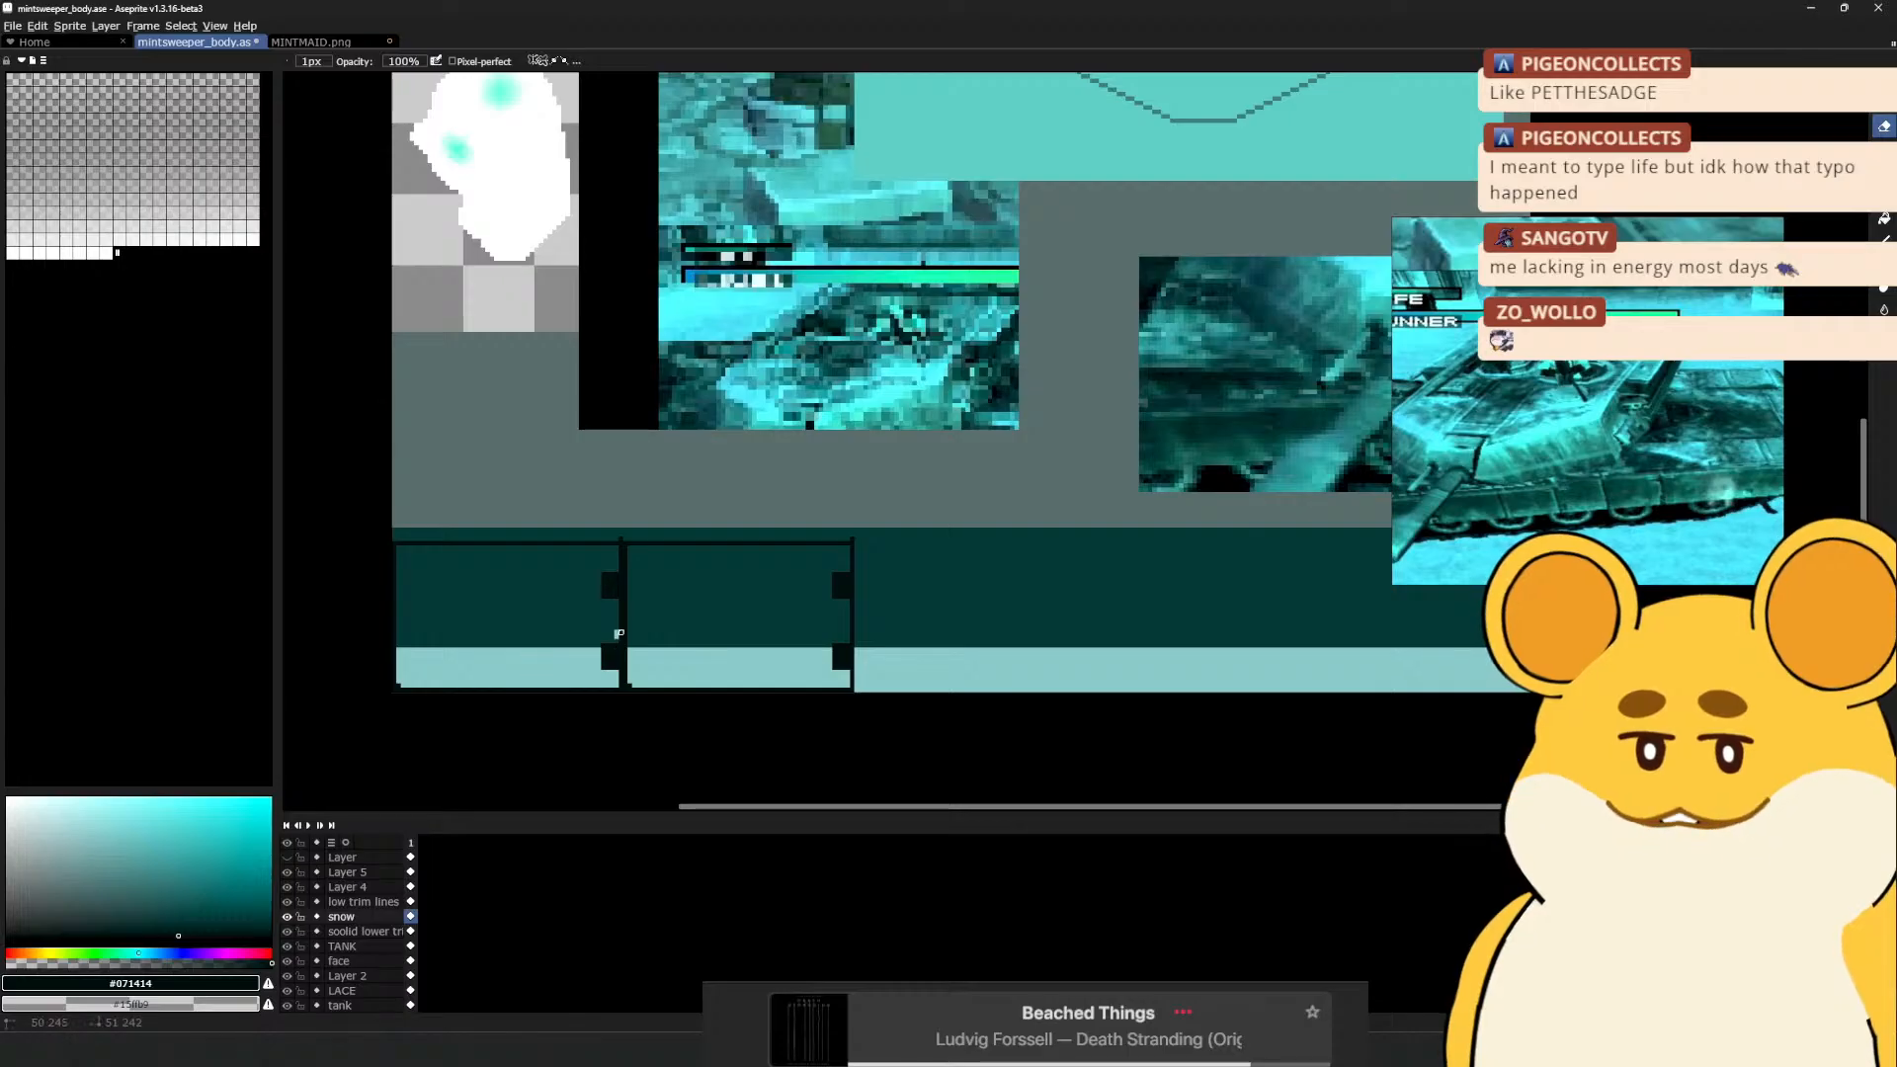
left_click_drag(695, 646, 686, 649)
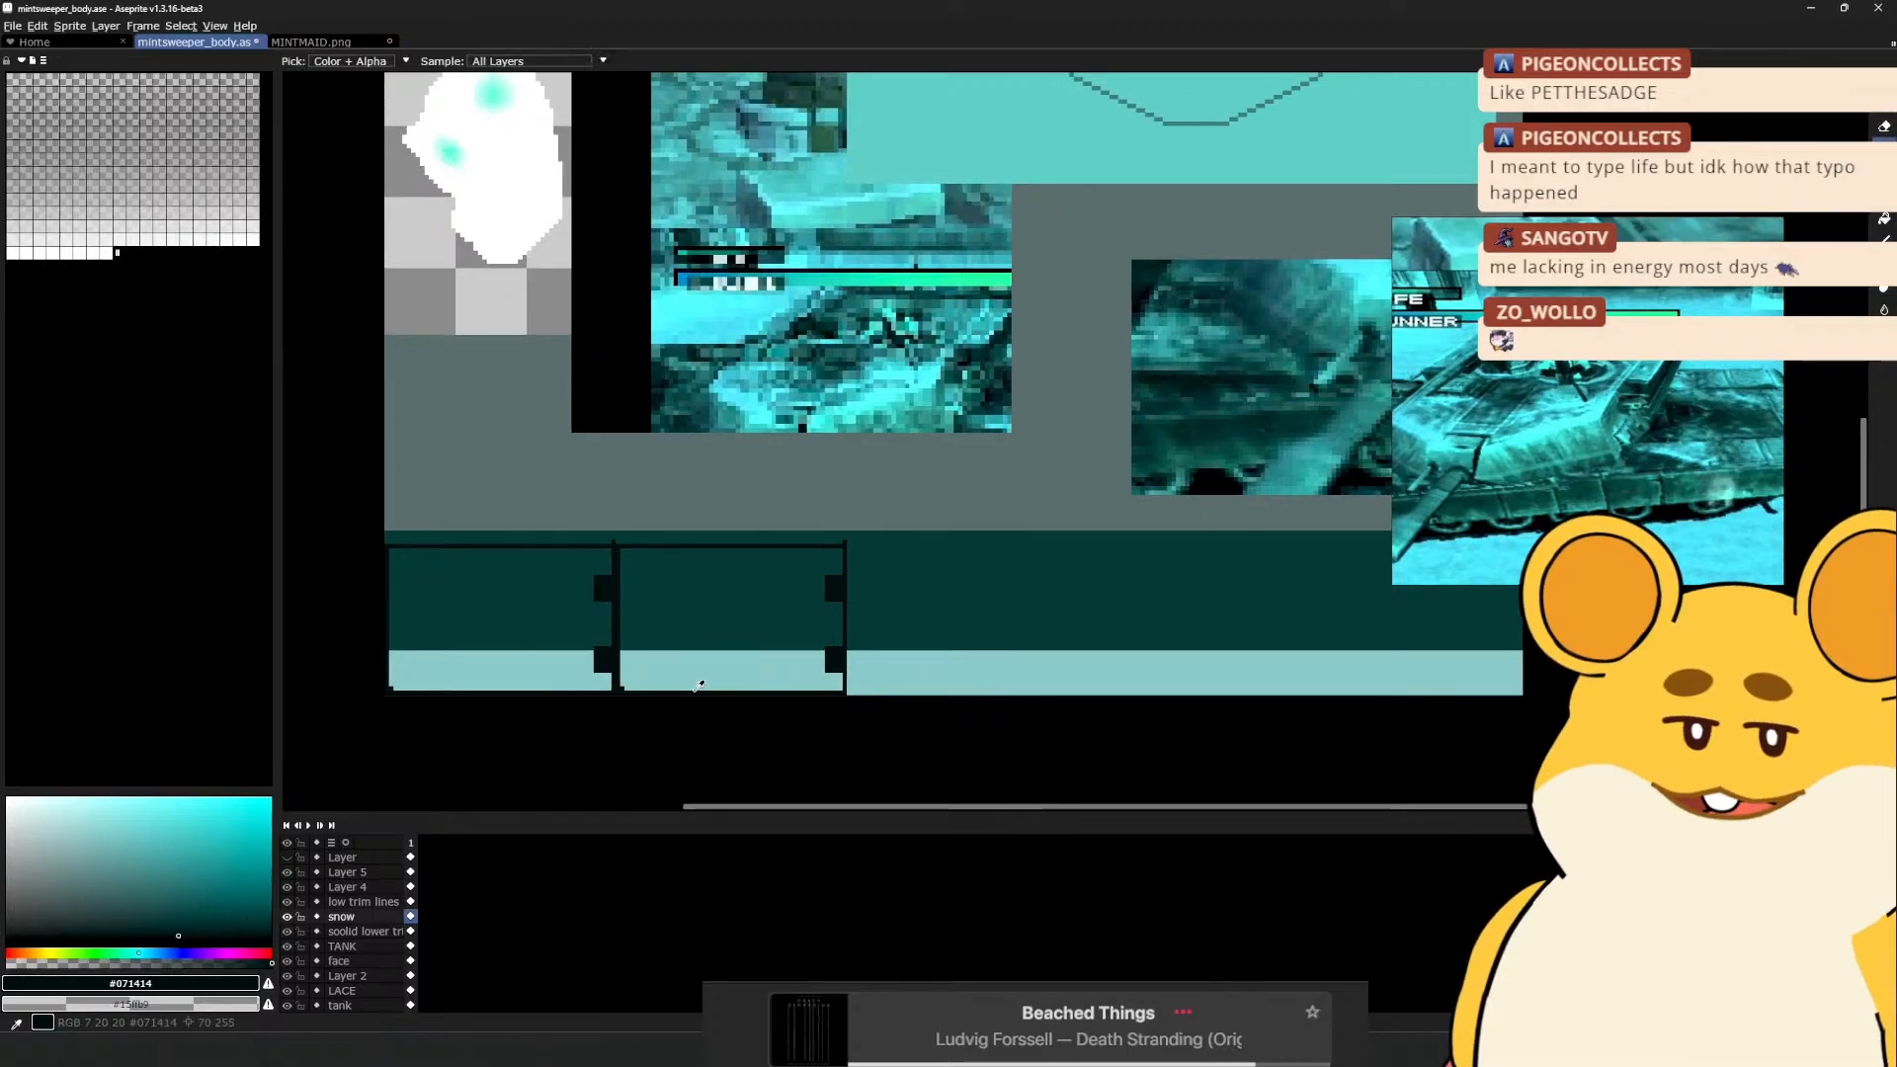
Paint a small 1 px snow mark above the second panel's lower block in the sampled snow colour
left_click(701, 681, "alt")
key("v")
key("b")
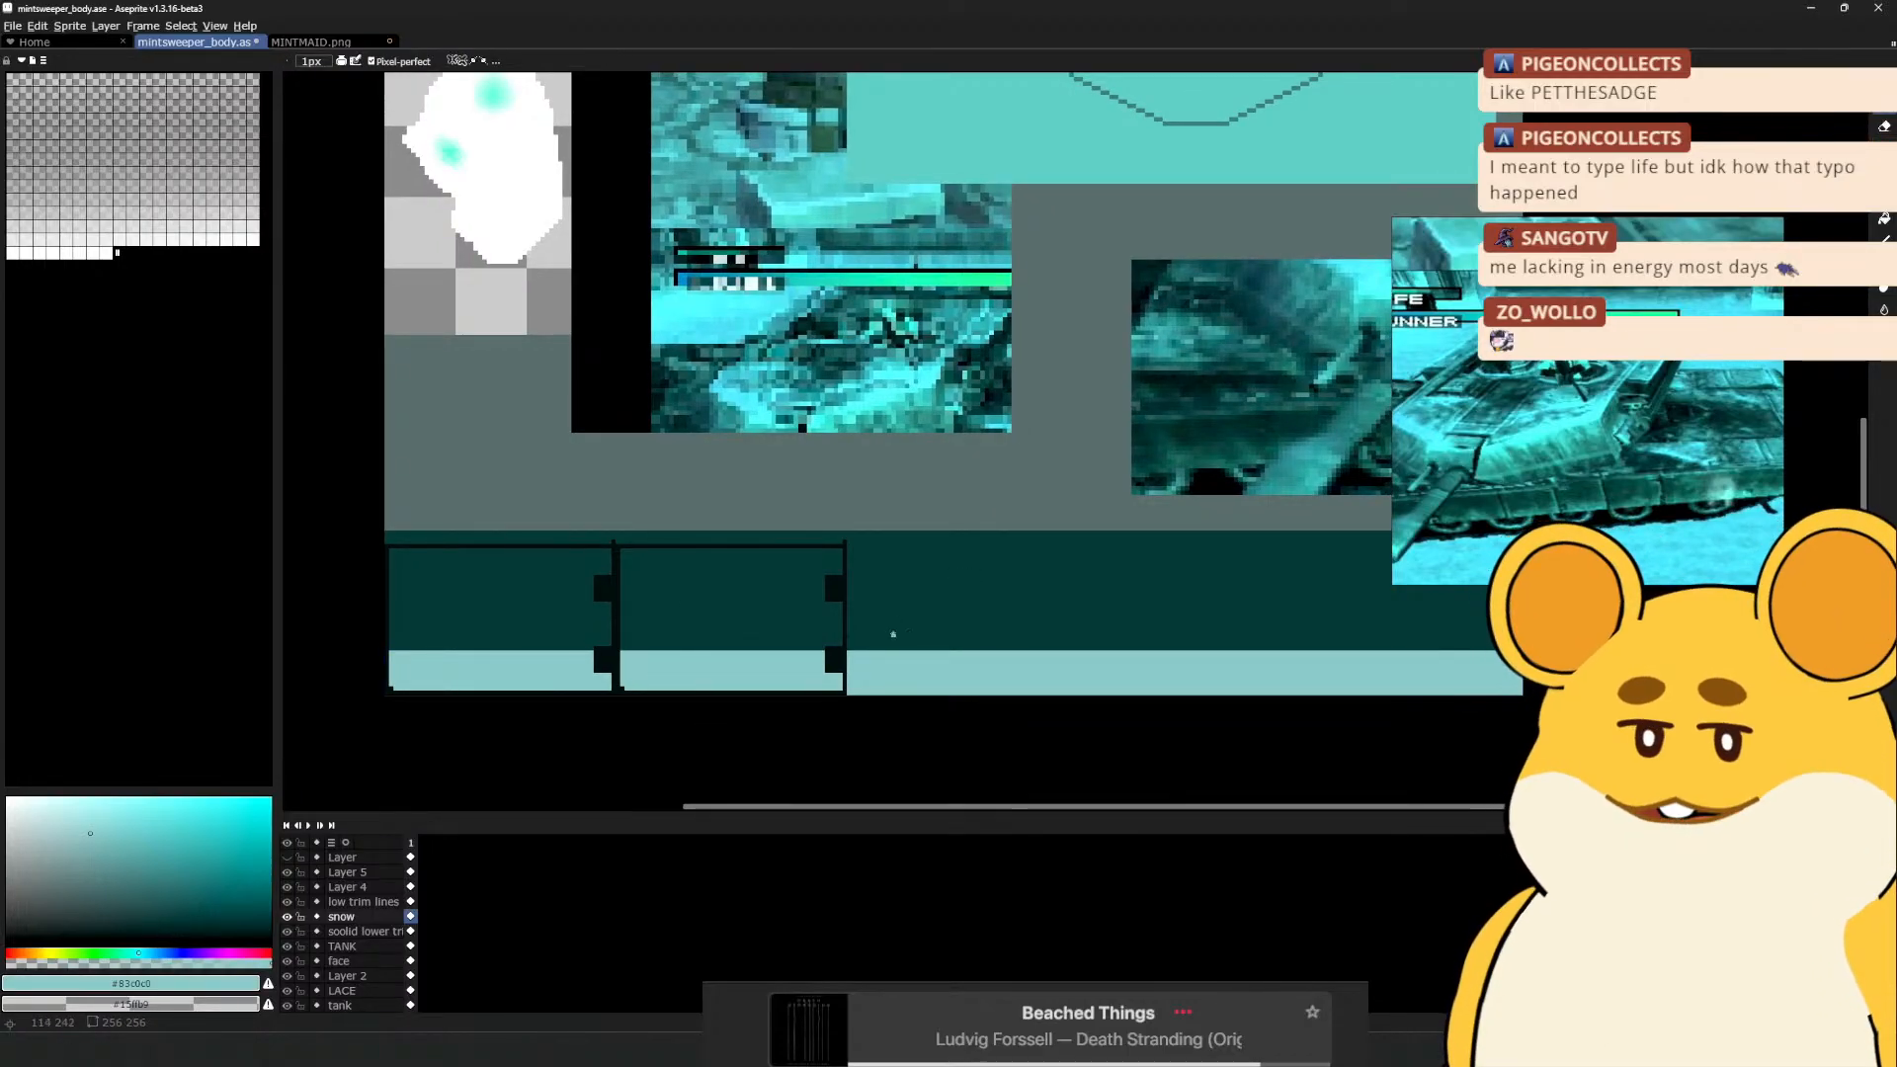
left_click_drag(840, 646, 840, 636)
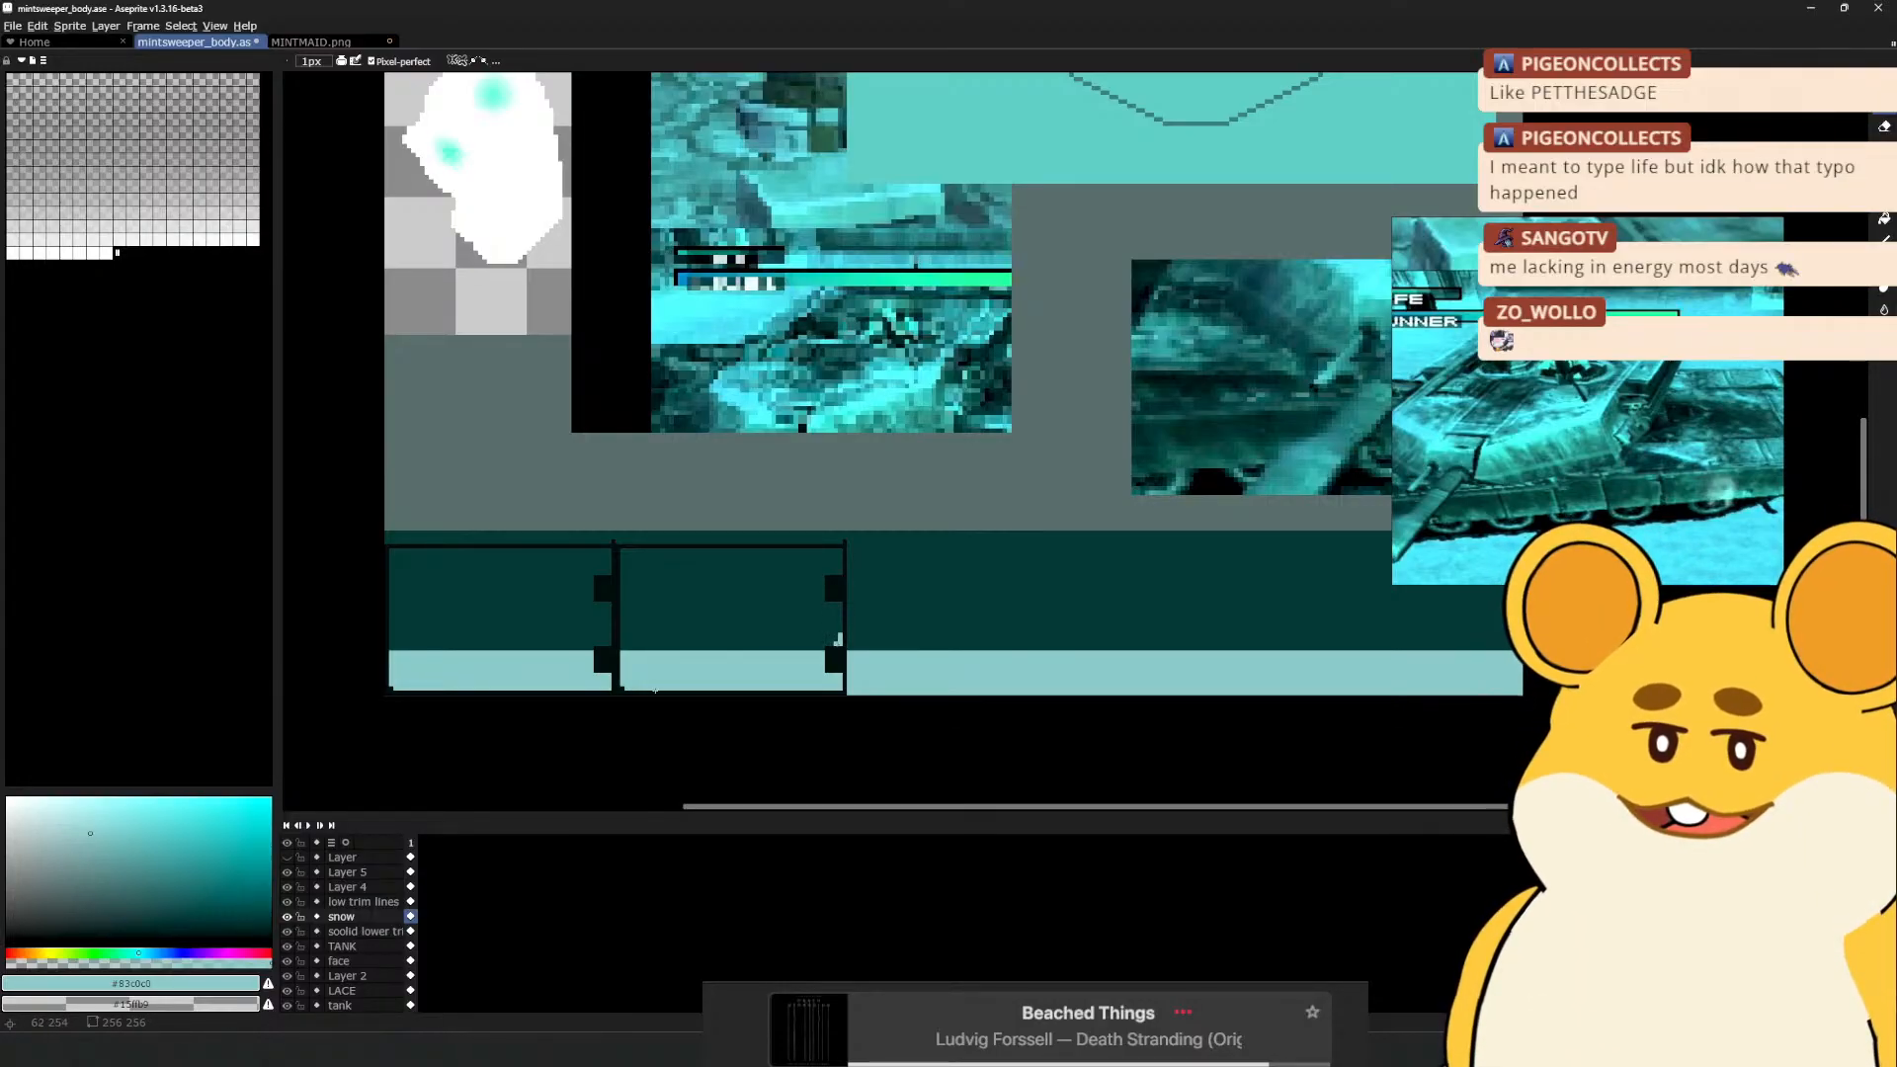
On the solid lower trim layer, paint a straight 2 px highlight in HSV 178°, 63, 34 along the full dark strip, just below the panels' upper line
left_click_drag(656, 606, 602, 601)
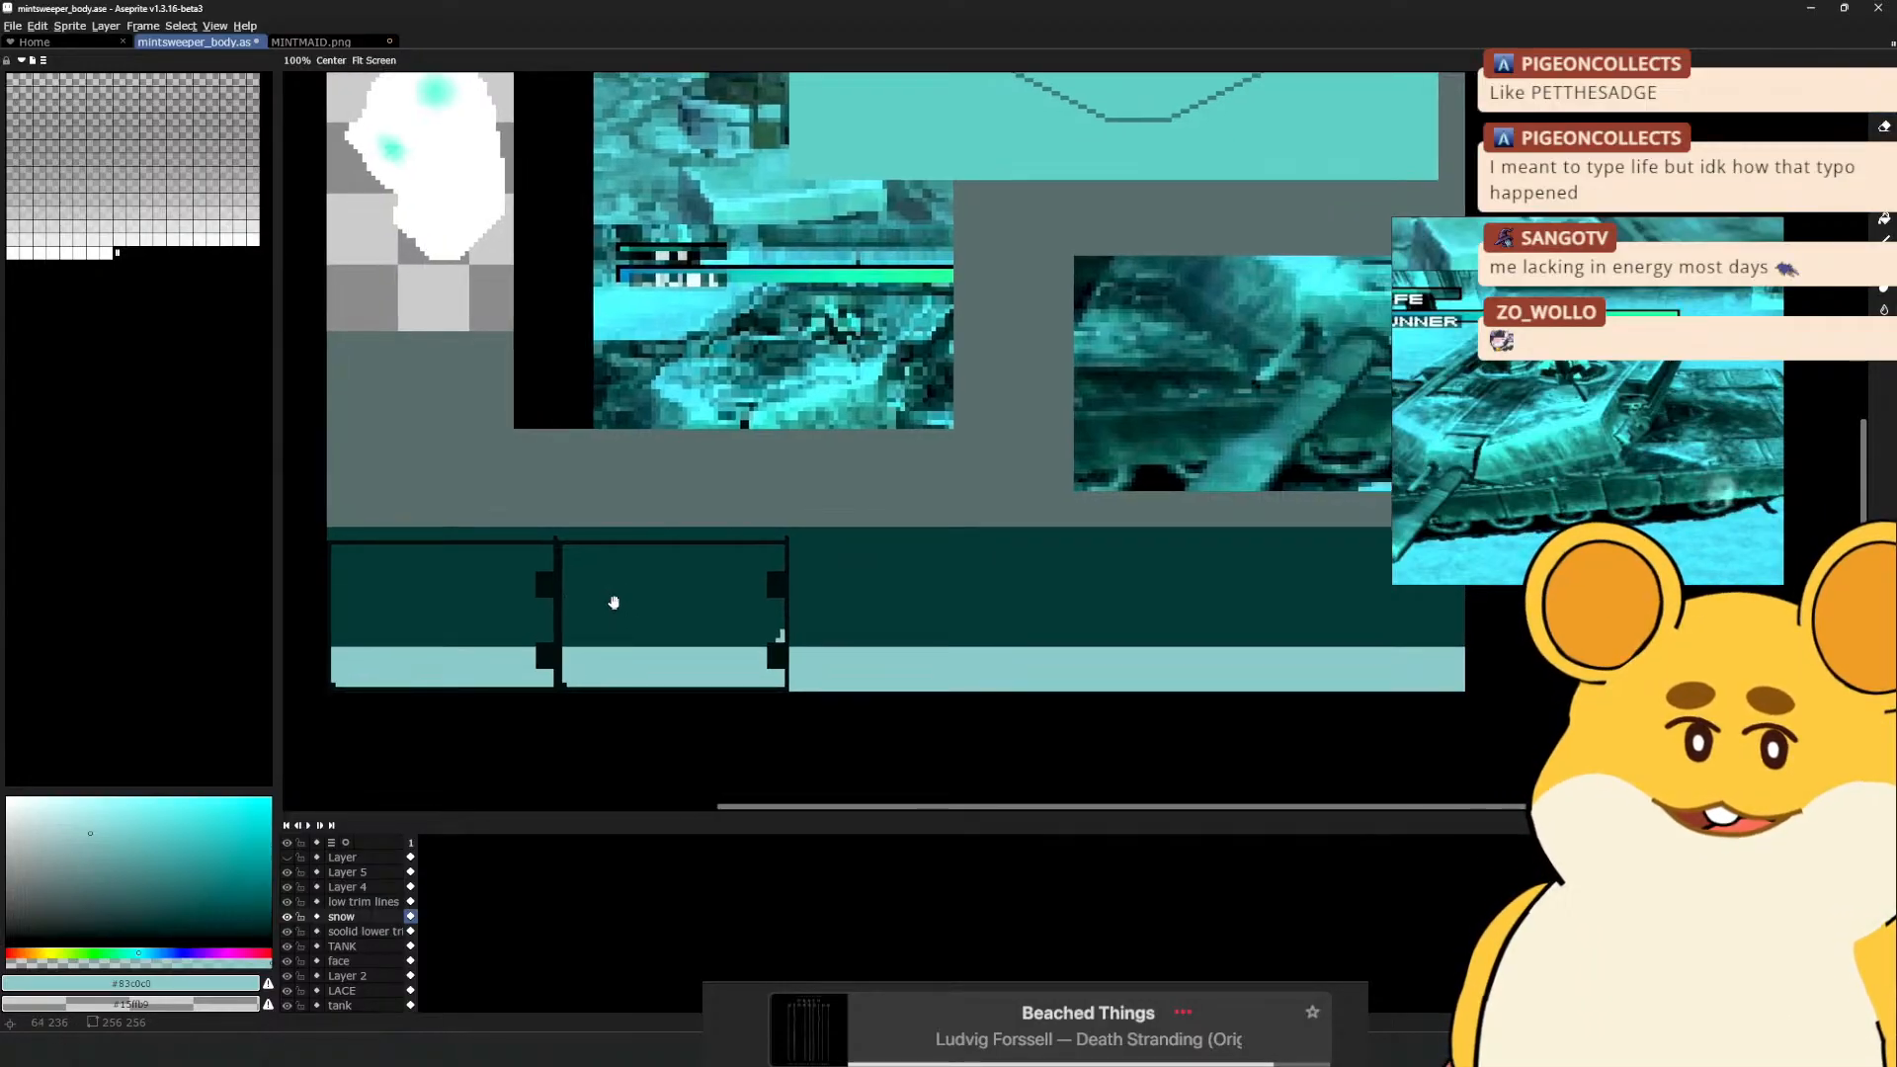
left_click(632, 597, "ctrl")
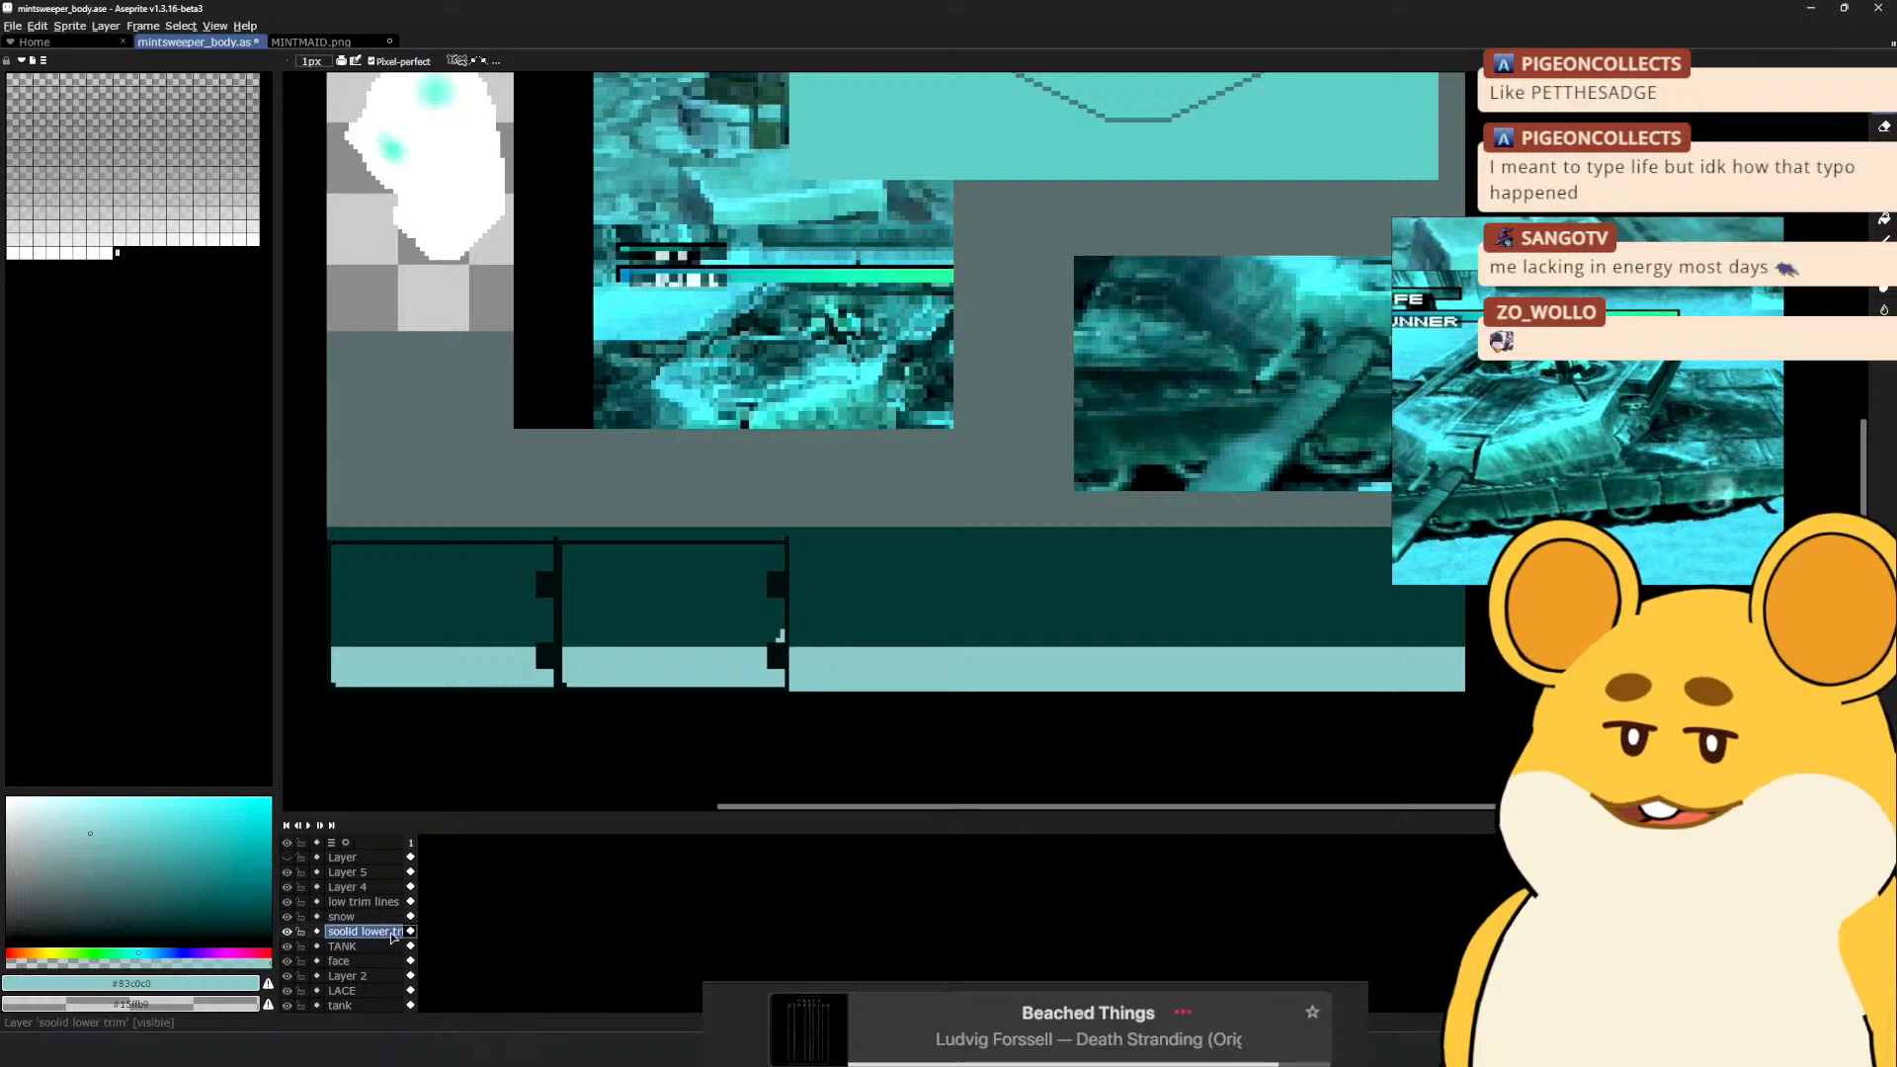
left_click(465, 611, "alt")
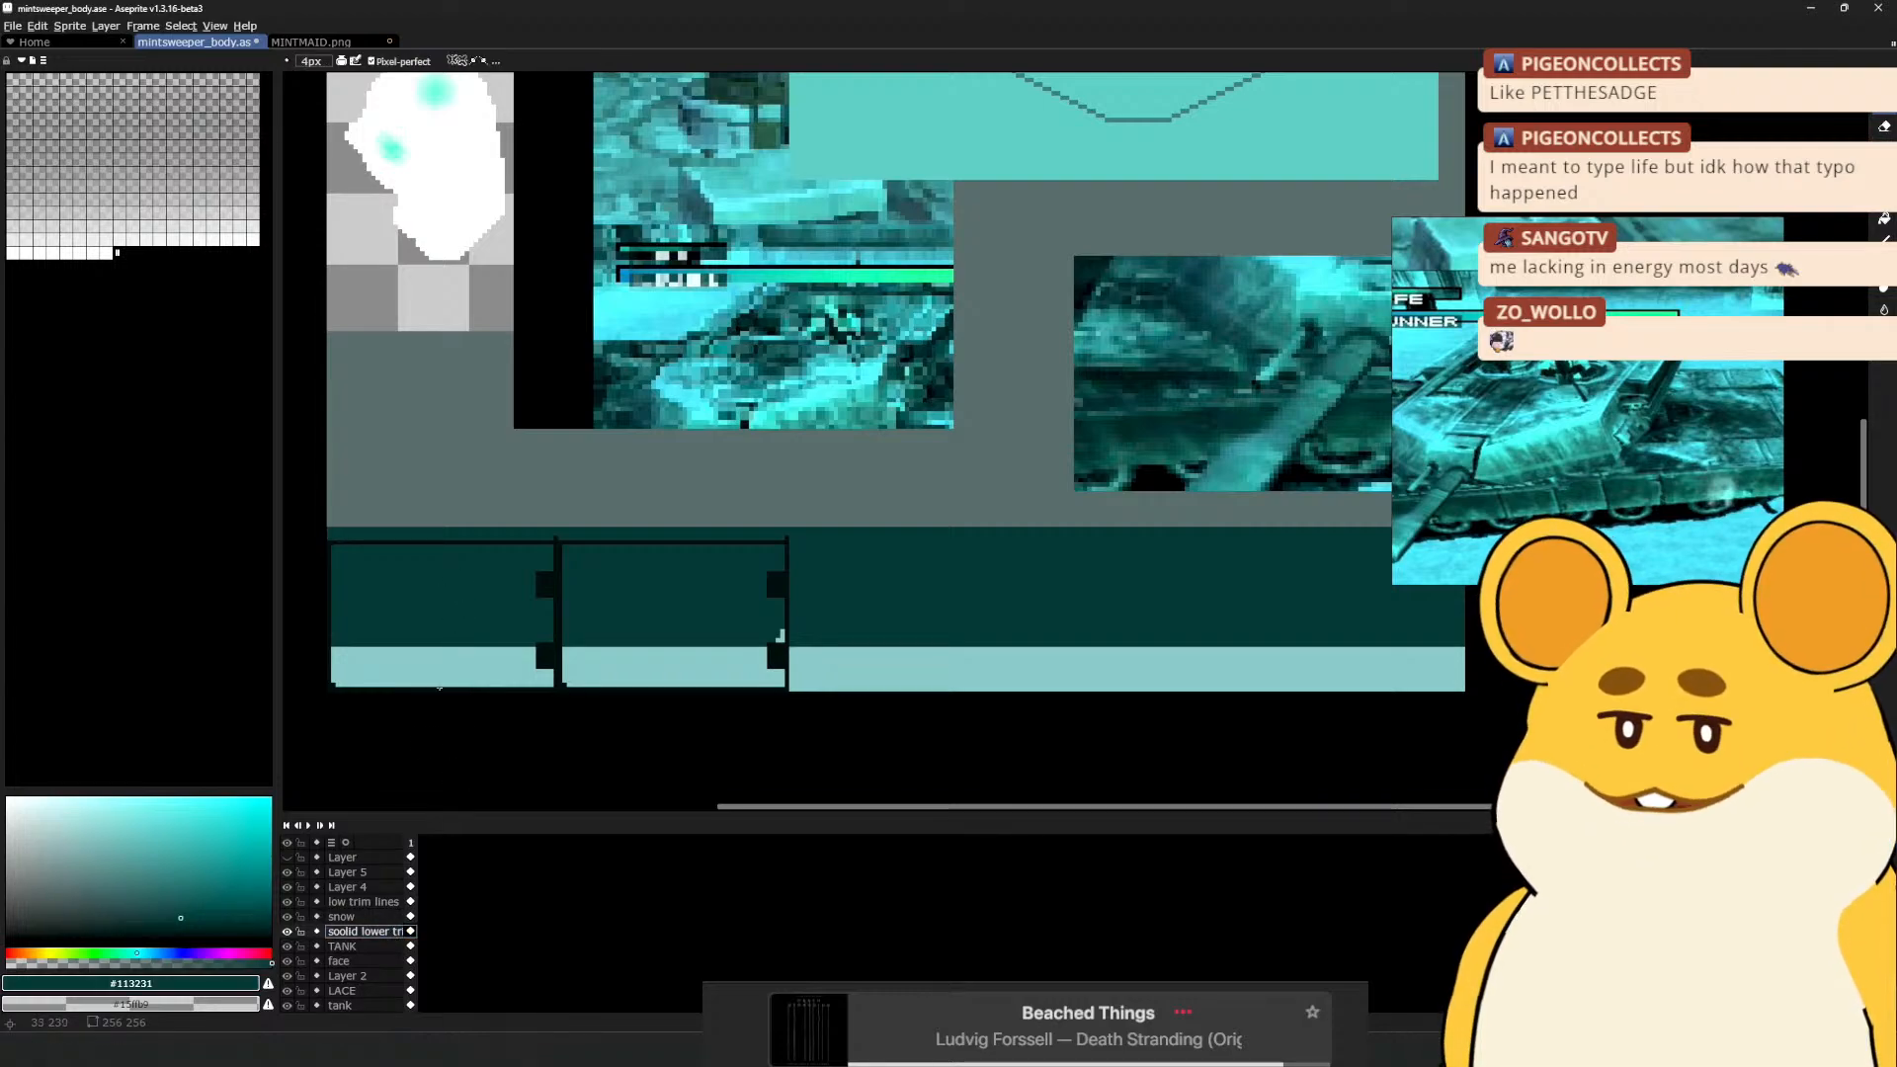
left_click(173, 894)
key("minus")
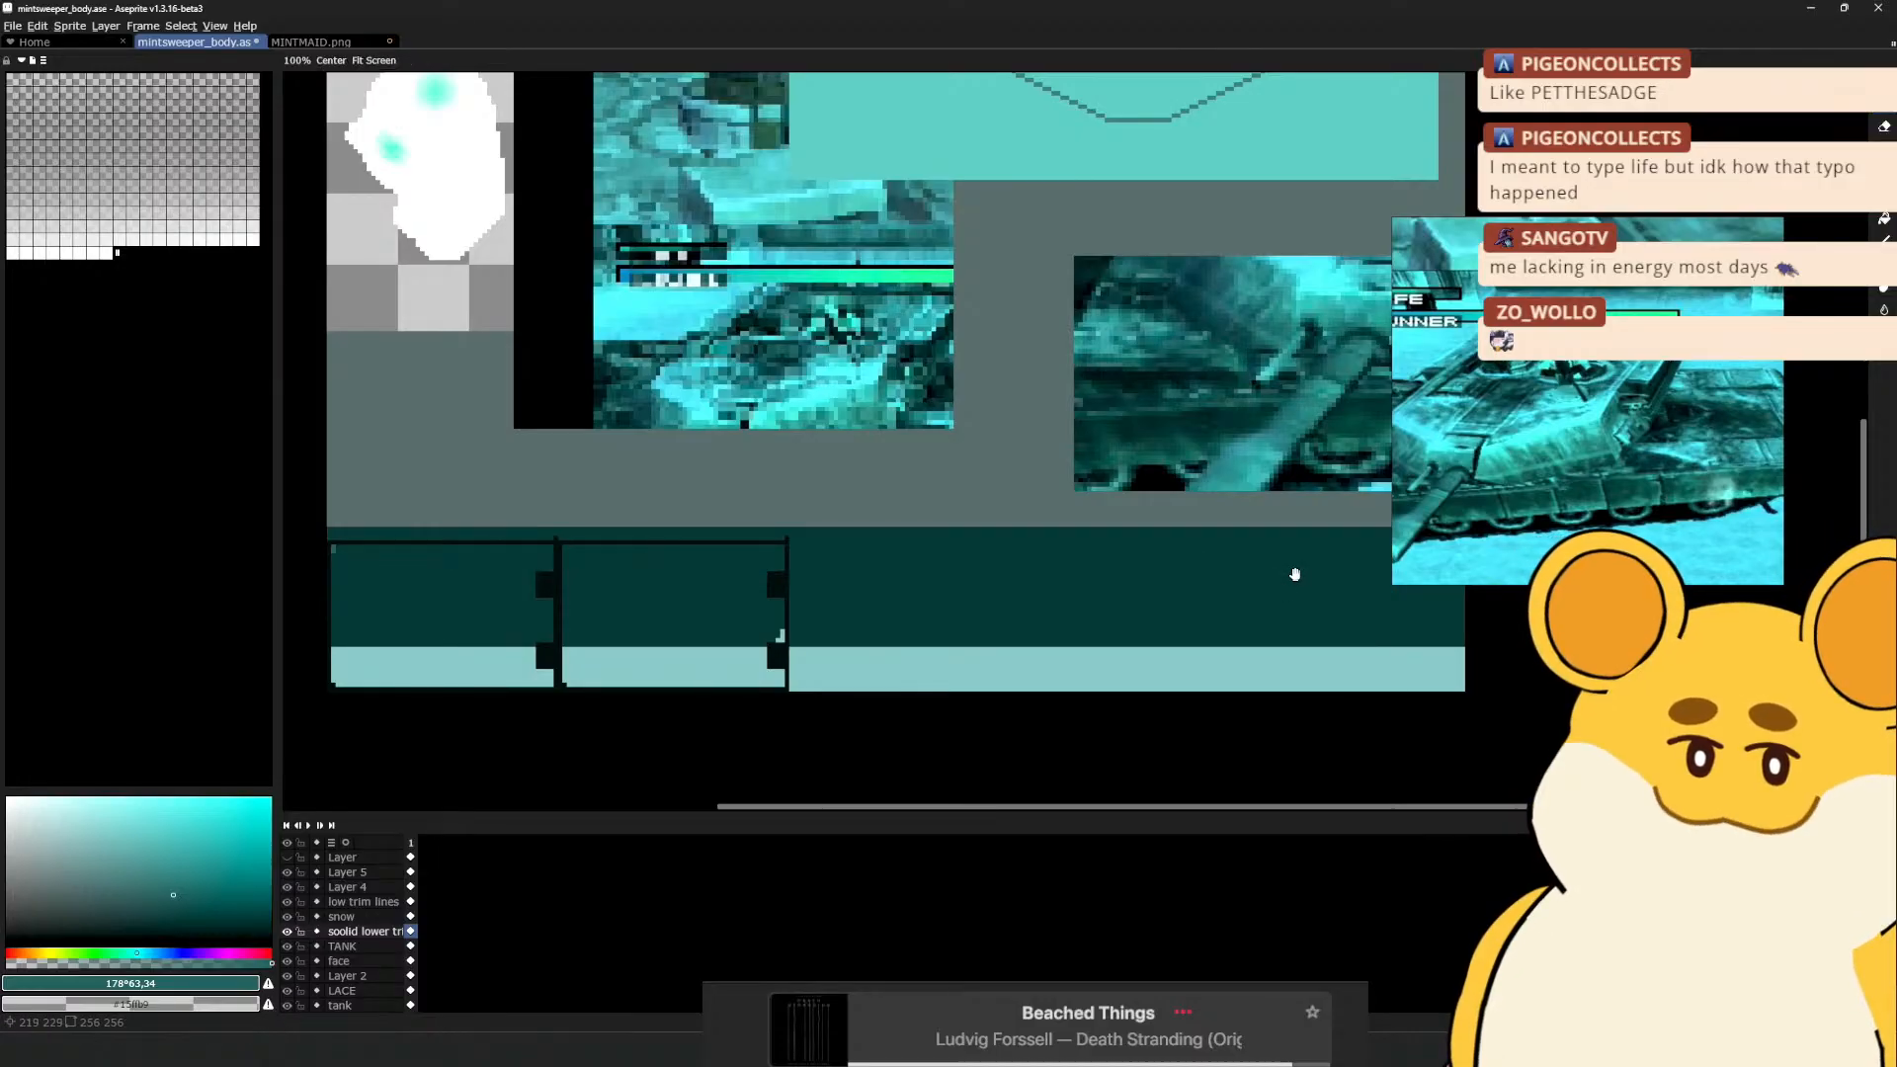
left_click_drag(1346, 569, 1039, 641)
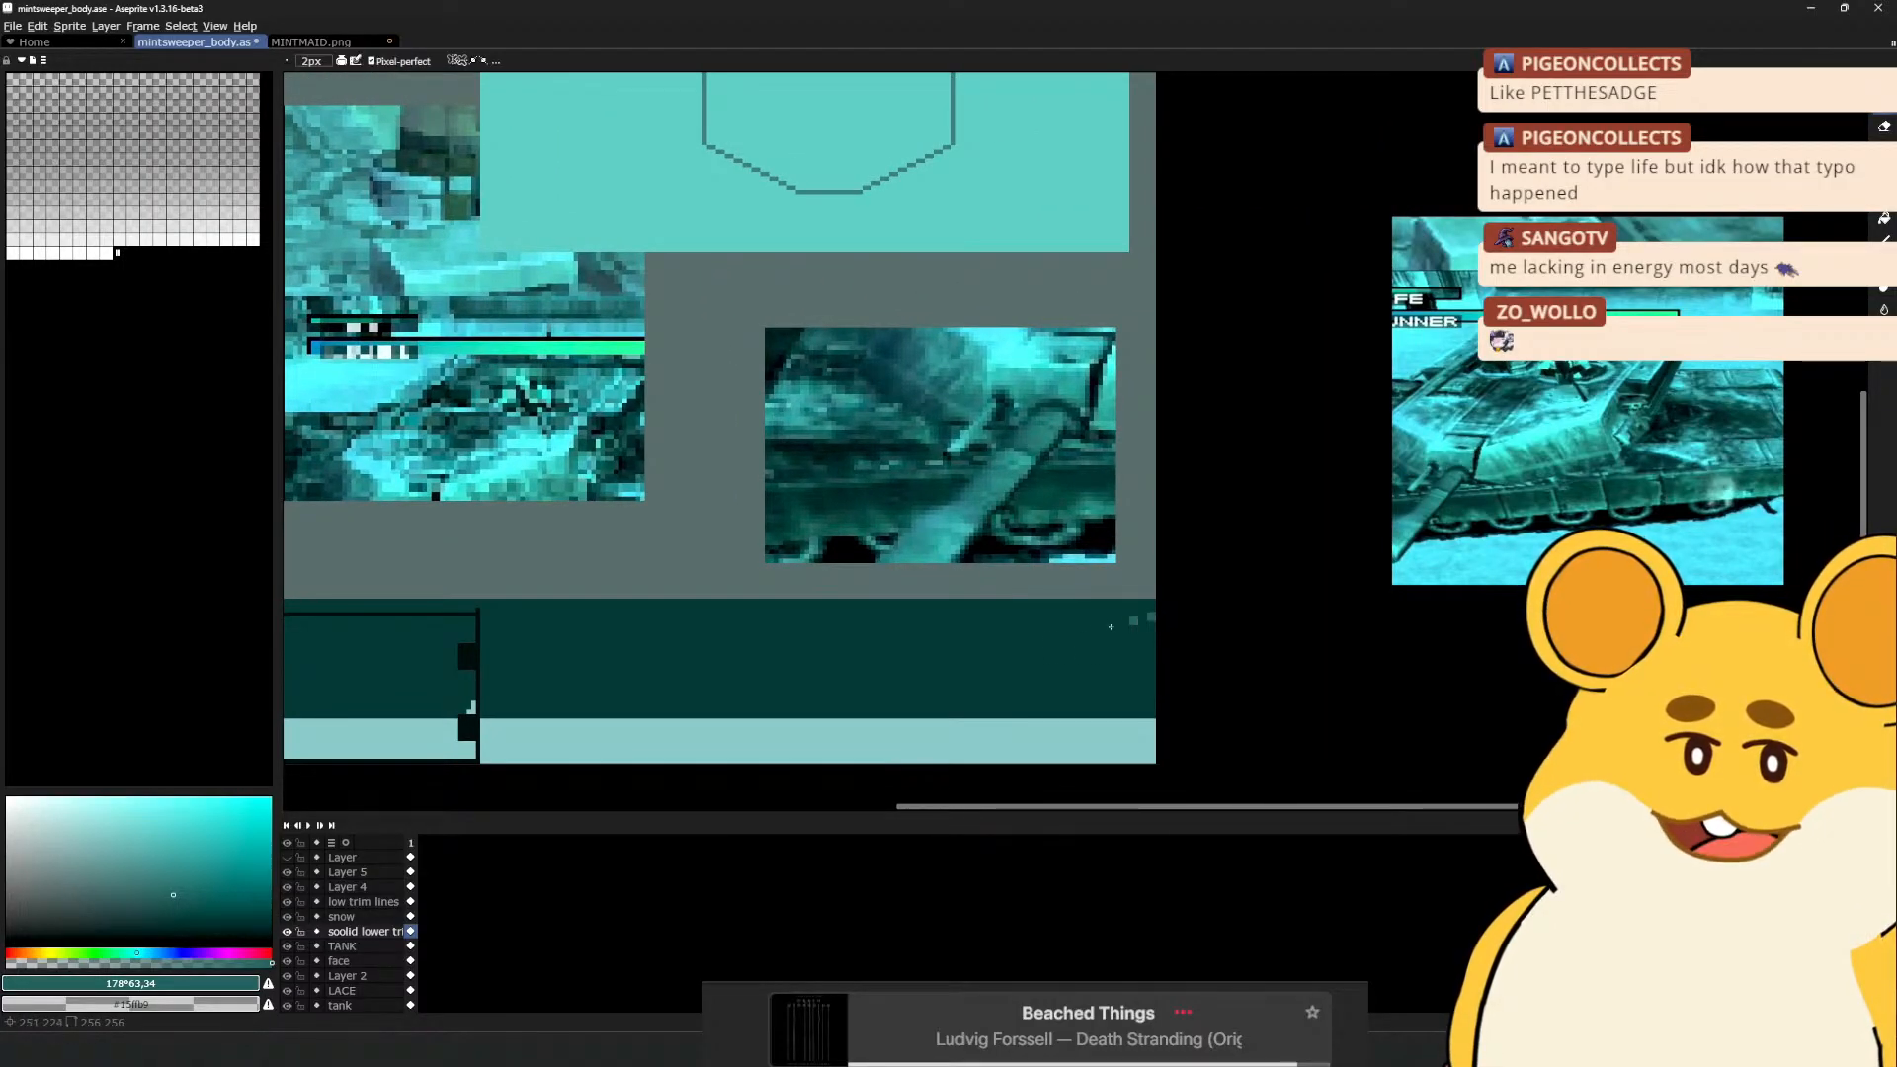
left_click_drag(789, 665, 1181, 594)
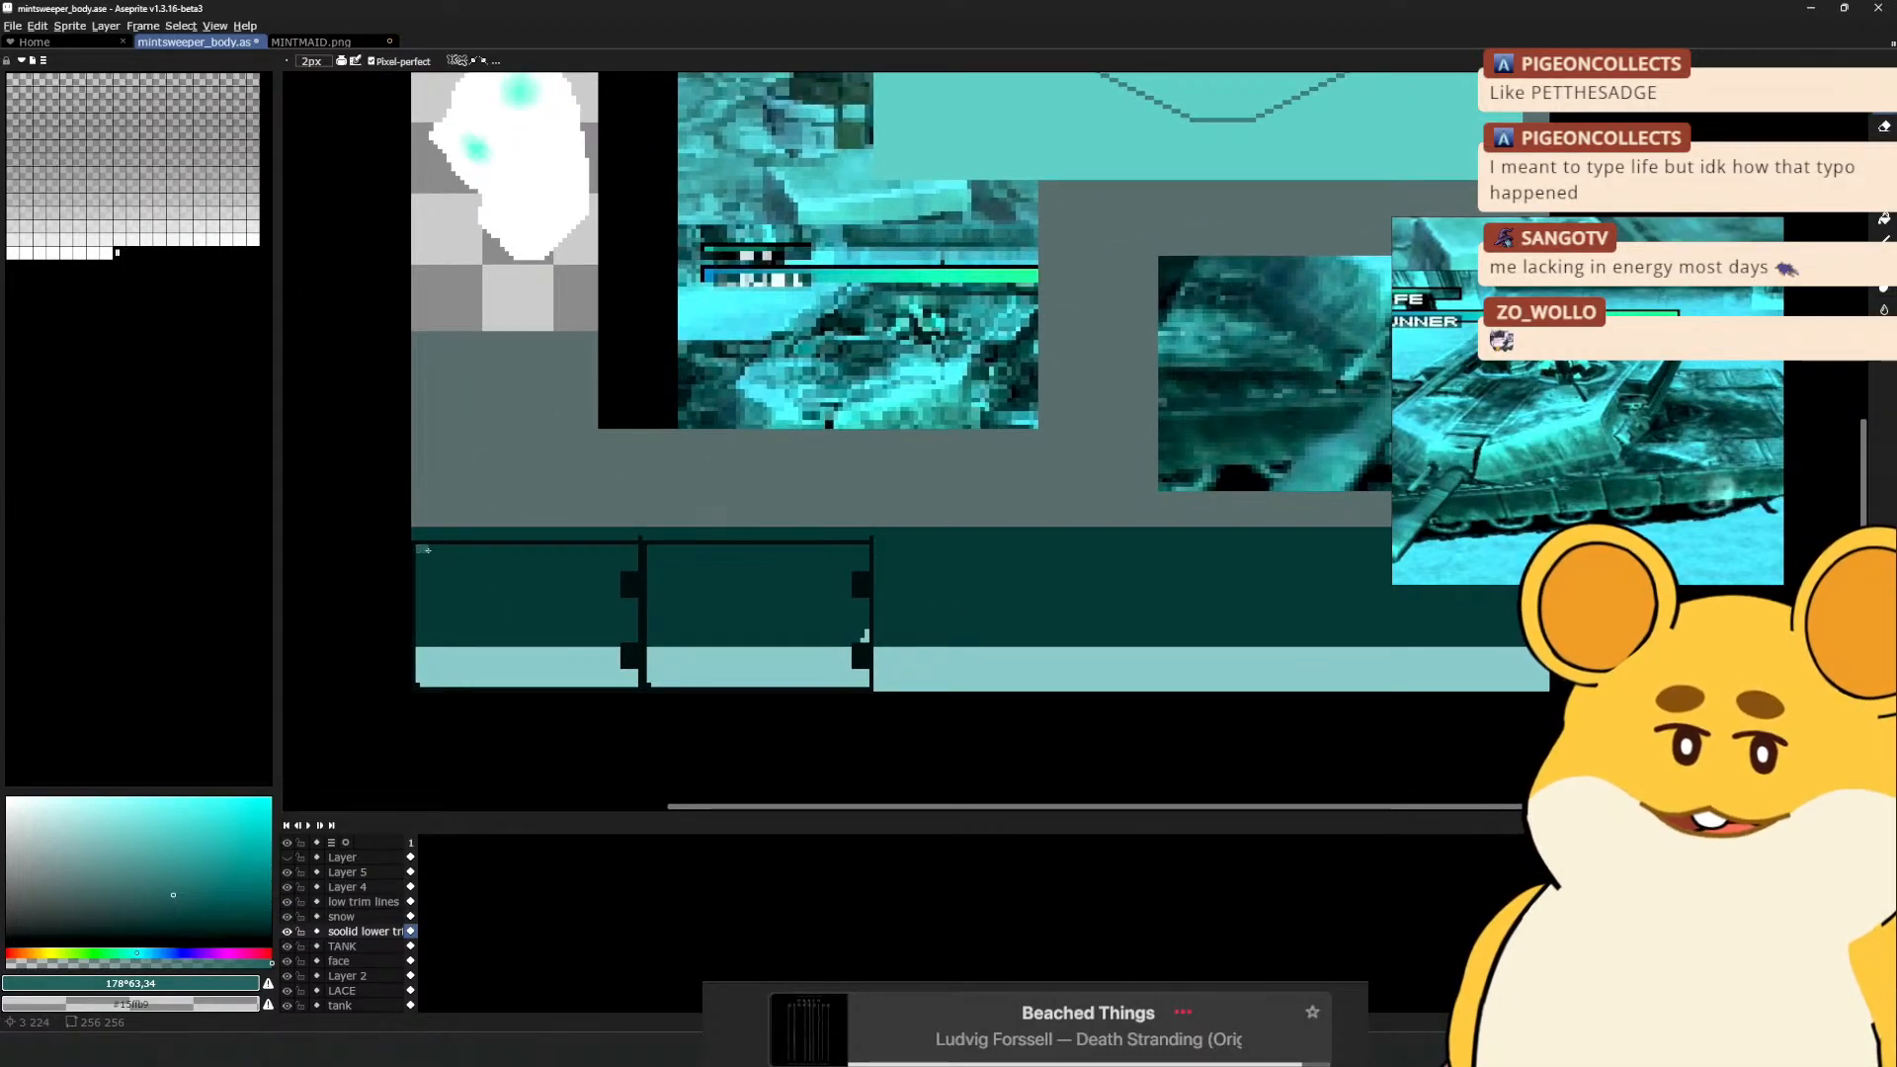
left_click(1062, 548, "shift")
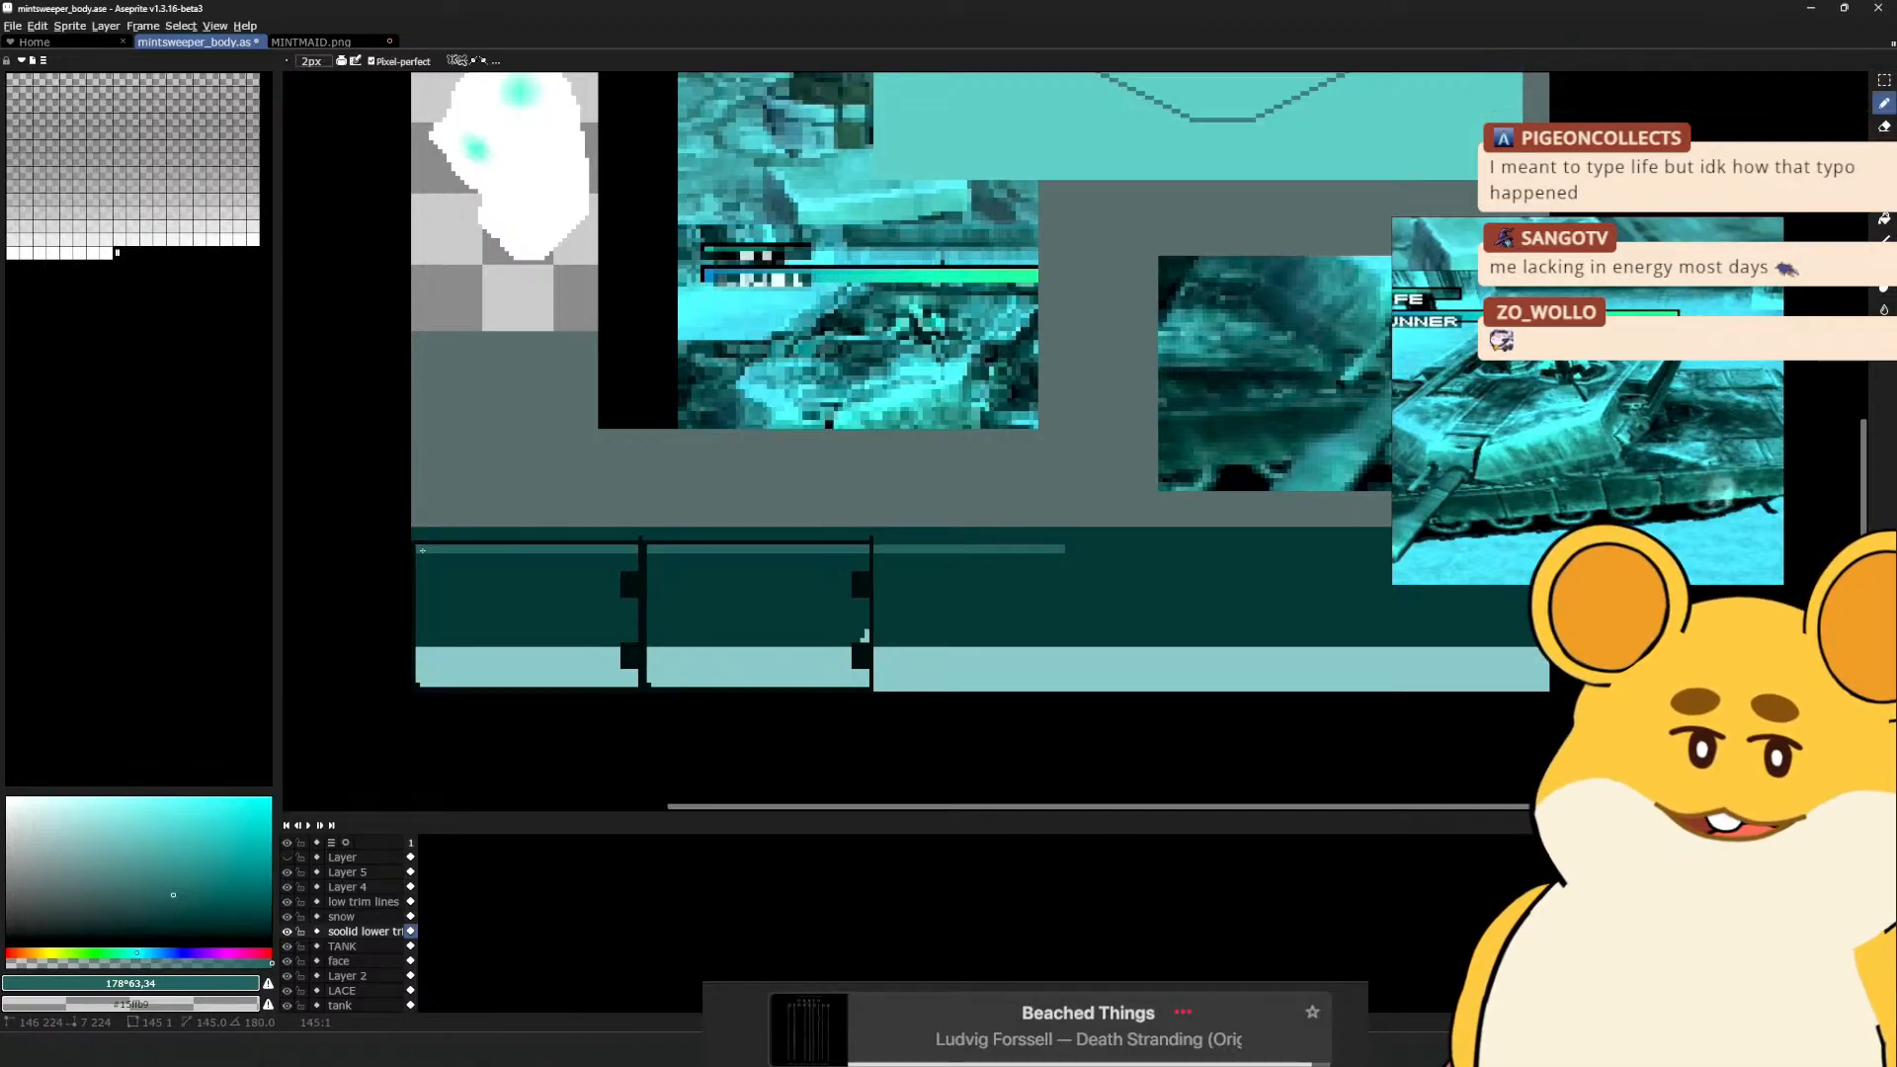
mouse_move(753, 571)
left_mouse_down()
mouse_move(559, 555)
mouse_move(564, 602)
left_mouse_up()
left_click(1178, 556)
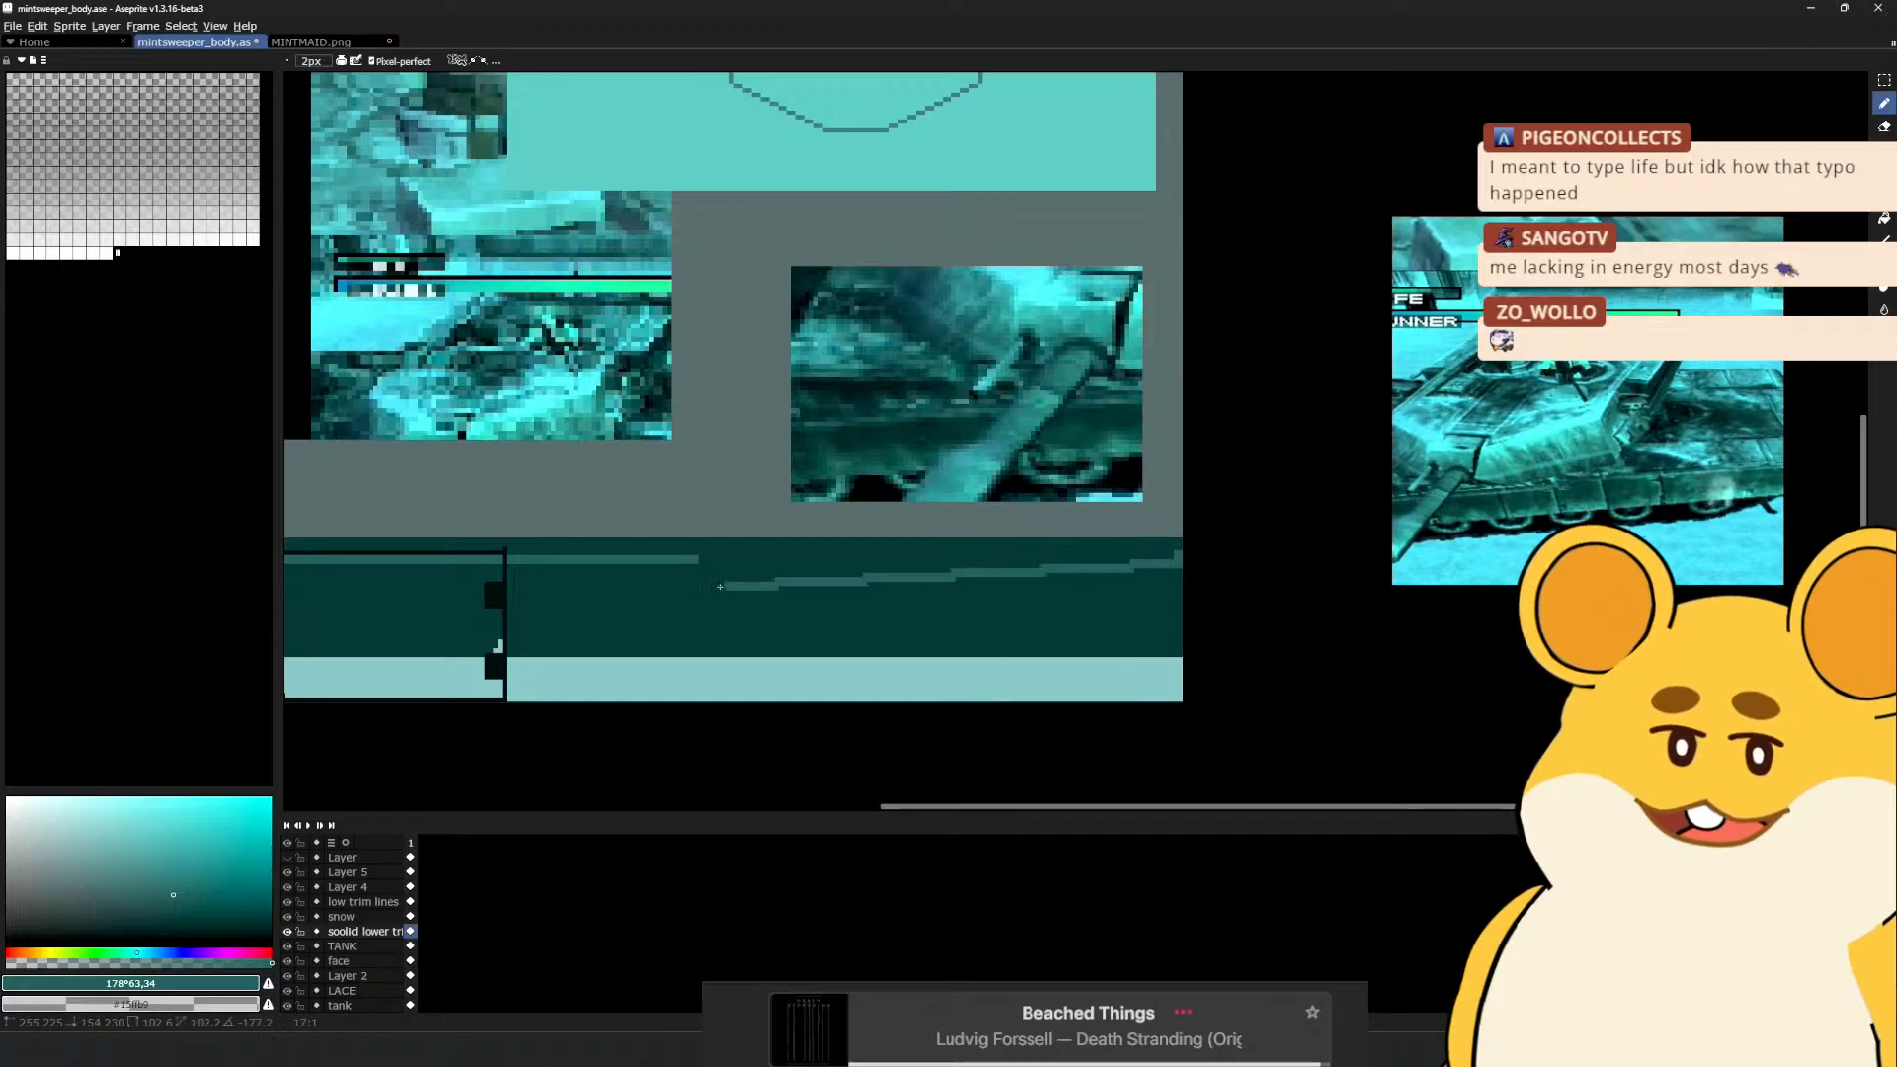
left_click(695, 560)
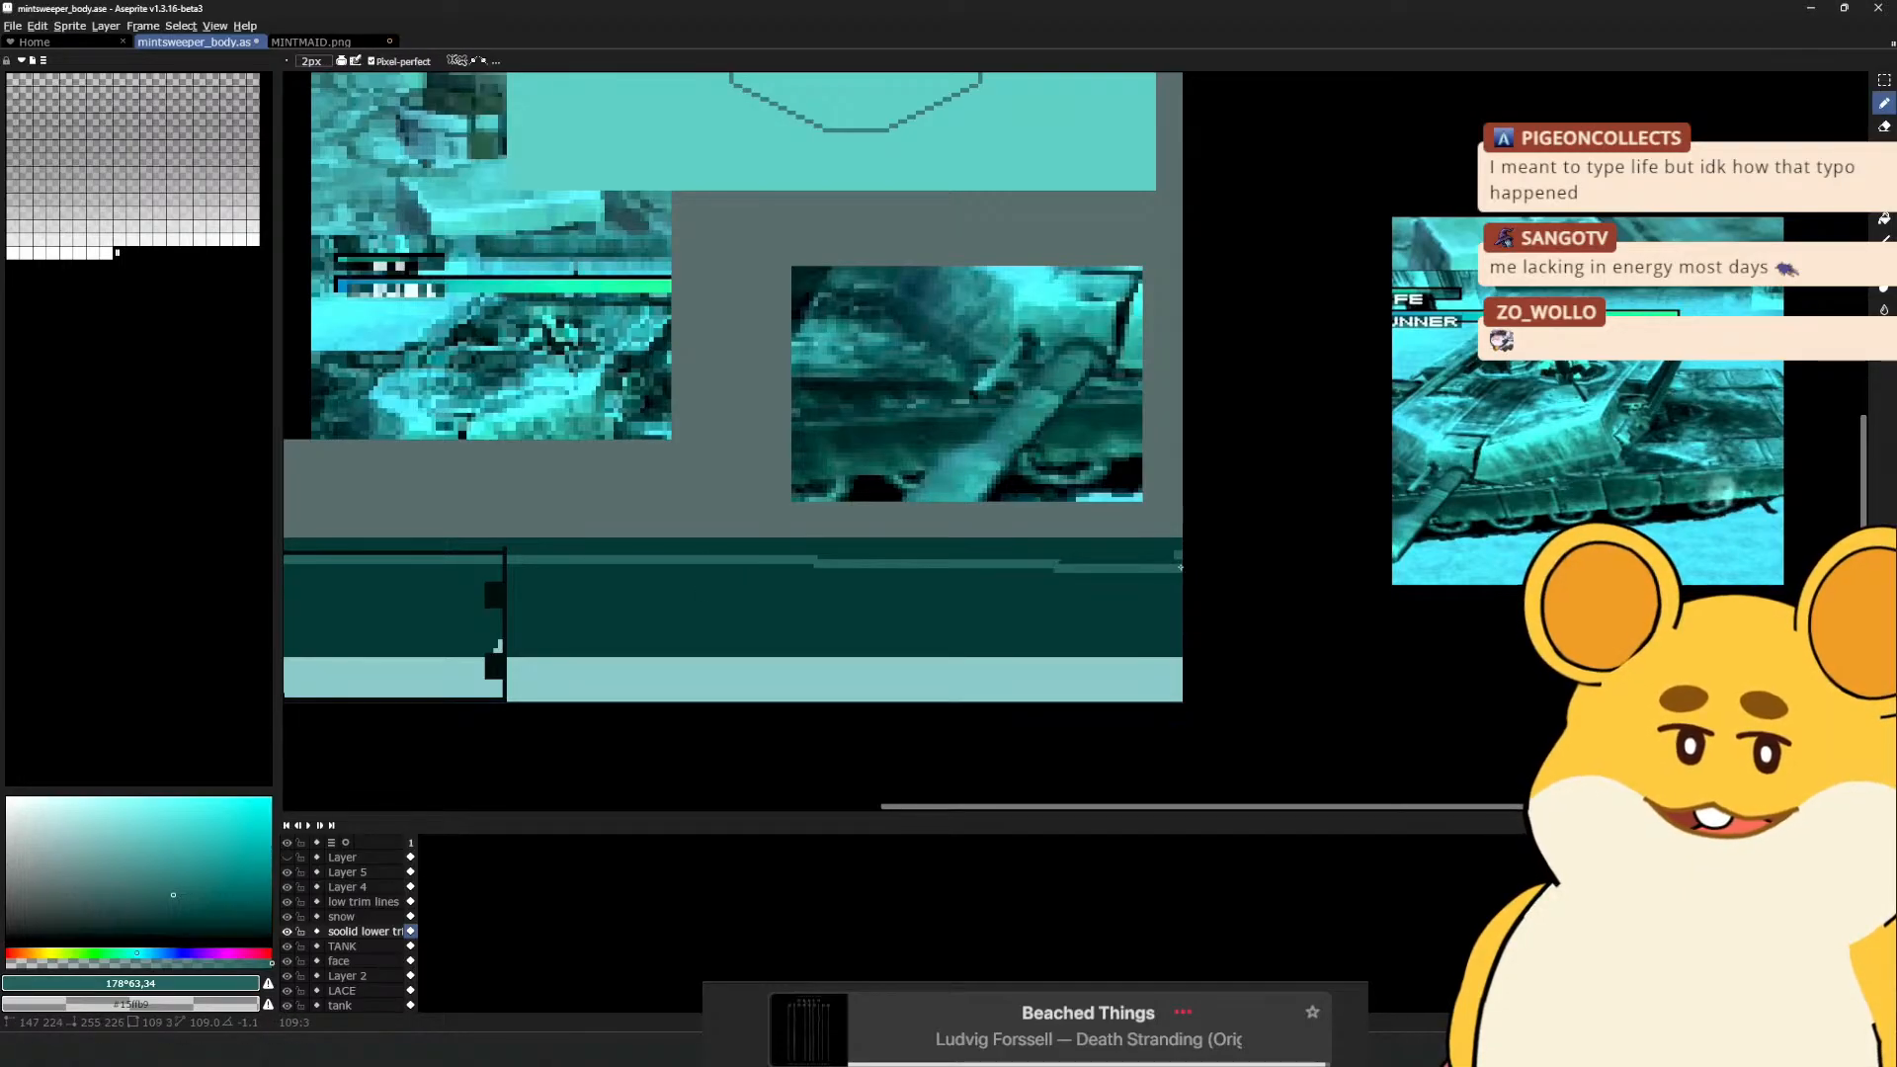
Cover the stray highlight pixels above the line at the strip's right end with the sampled dark teal #113231
key("e")
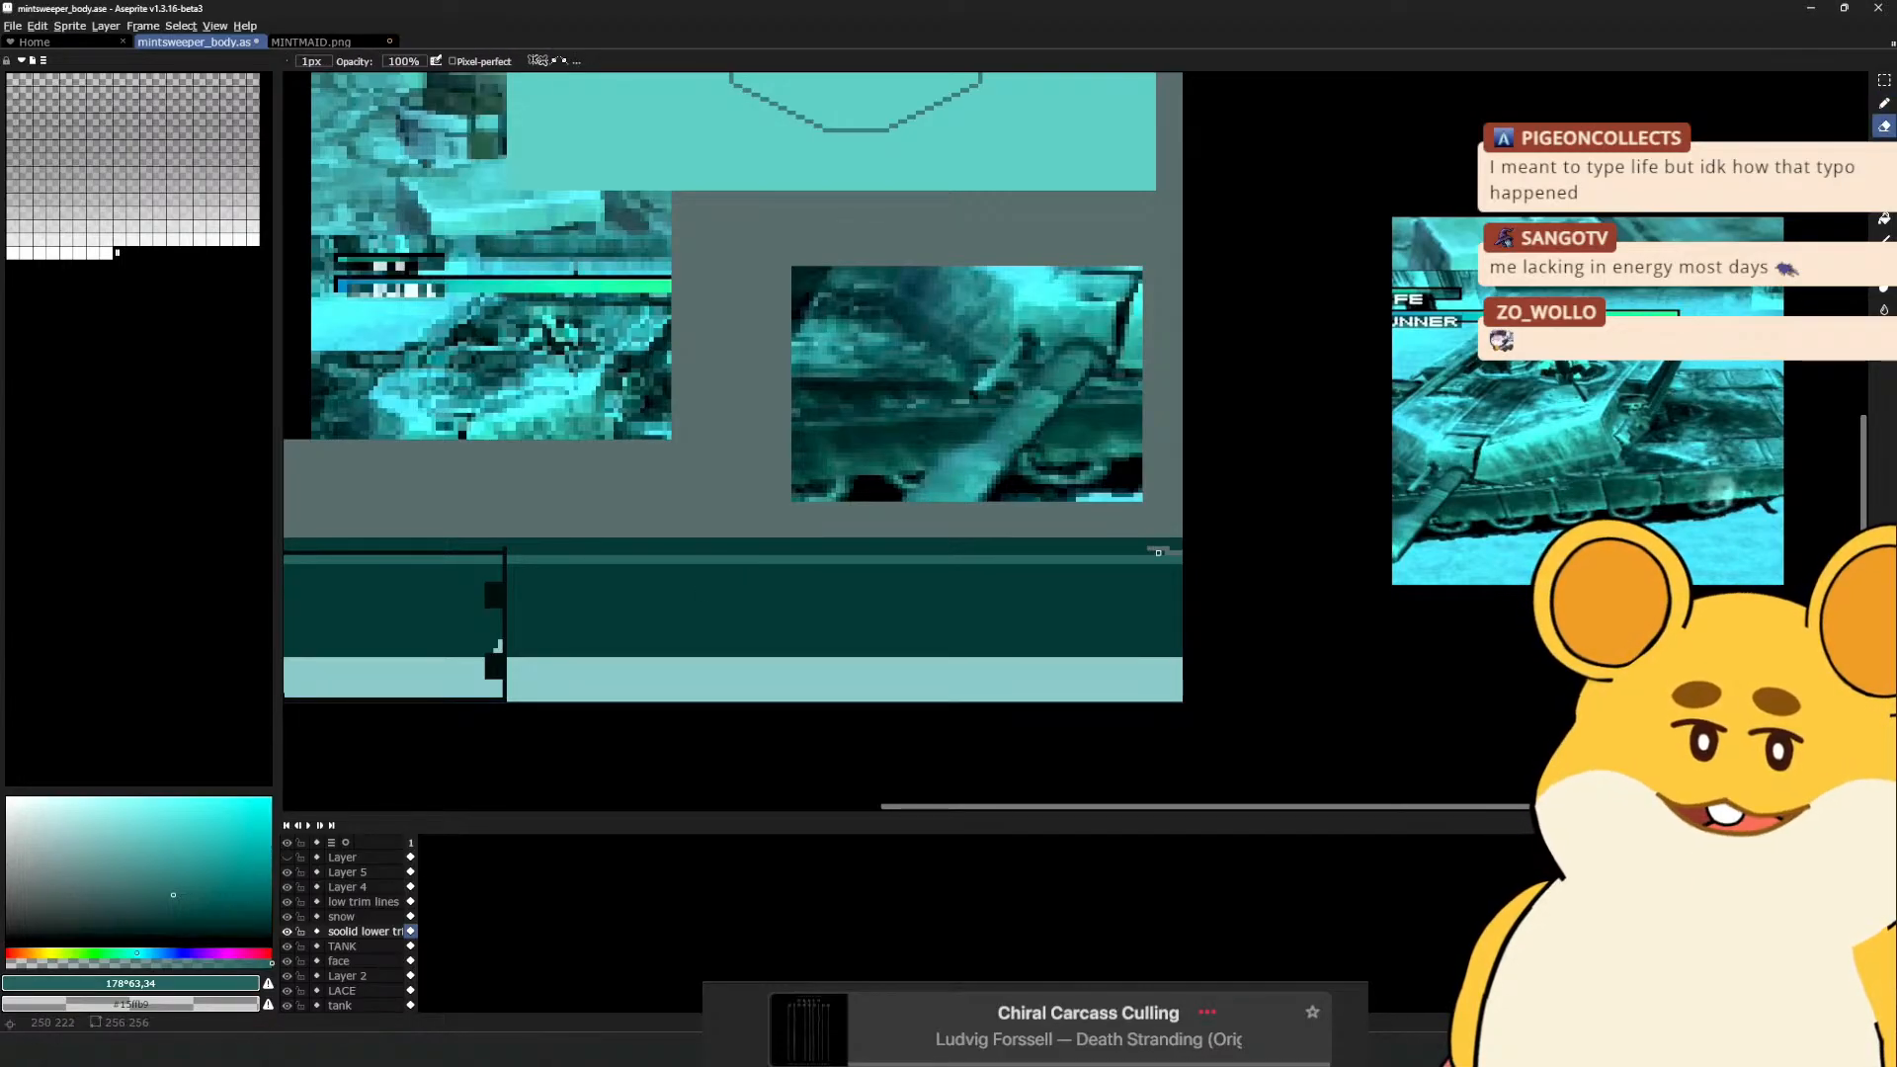
key("b")
left_click(1171, 551, "alt")
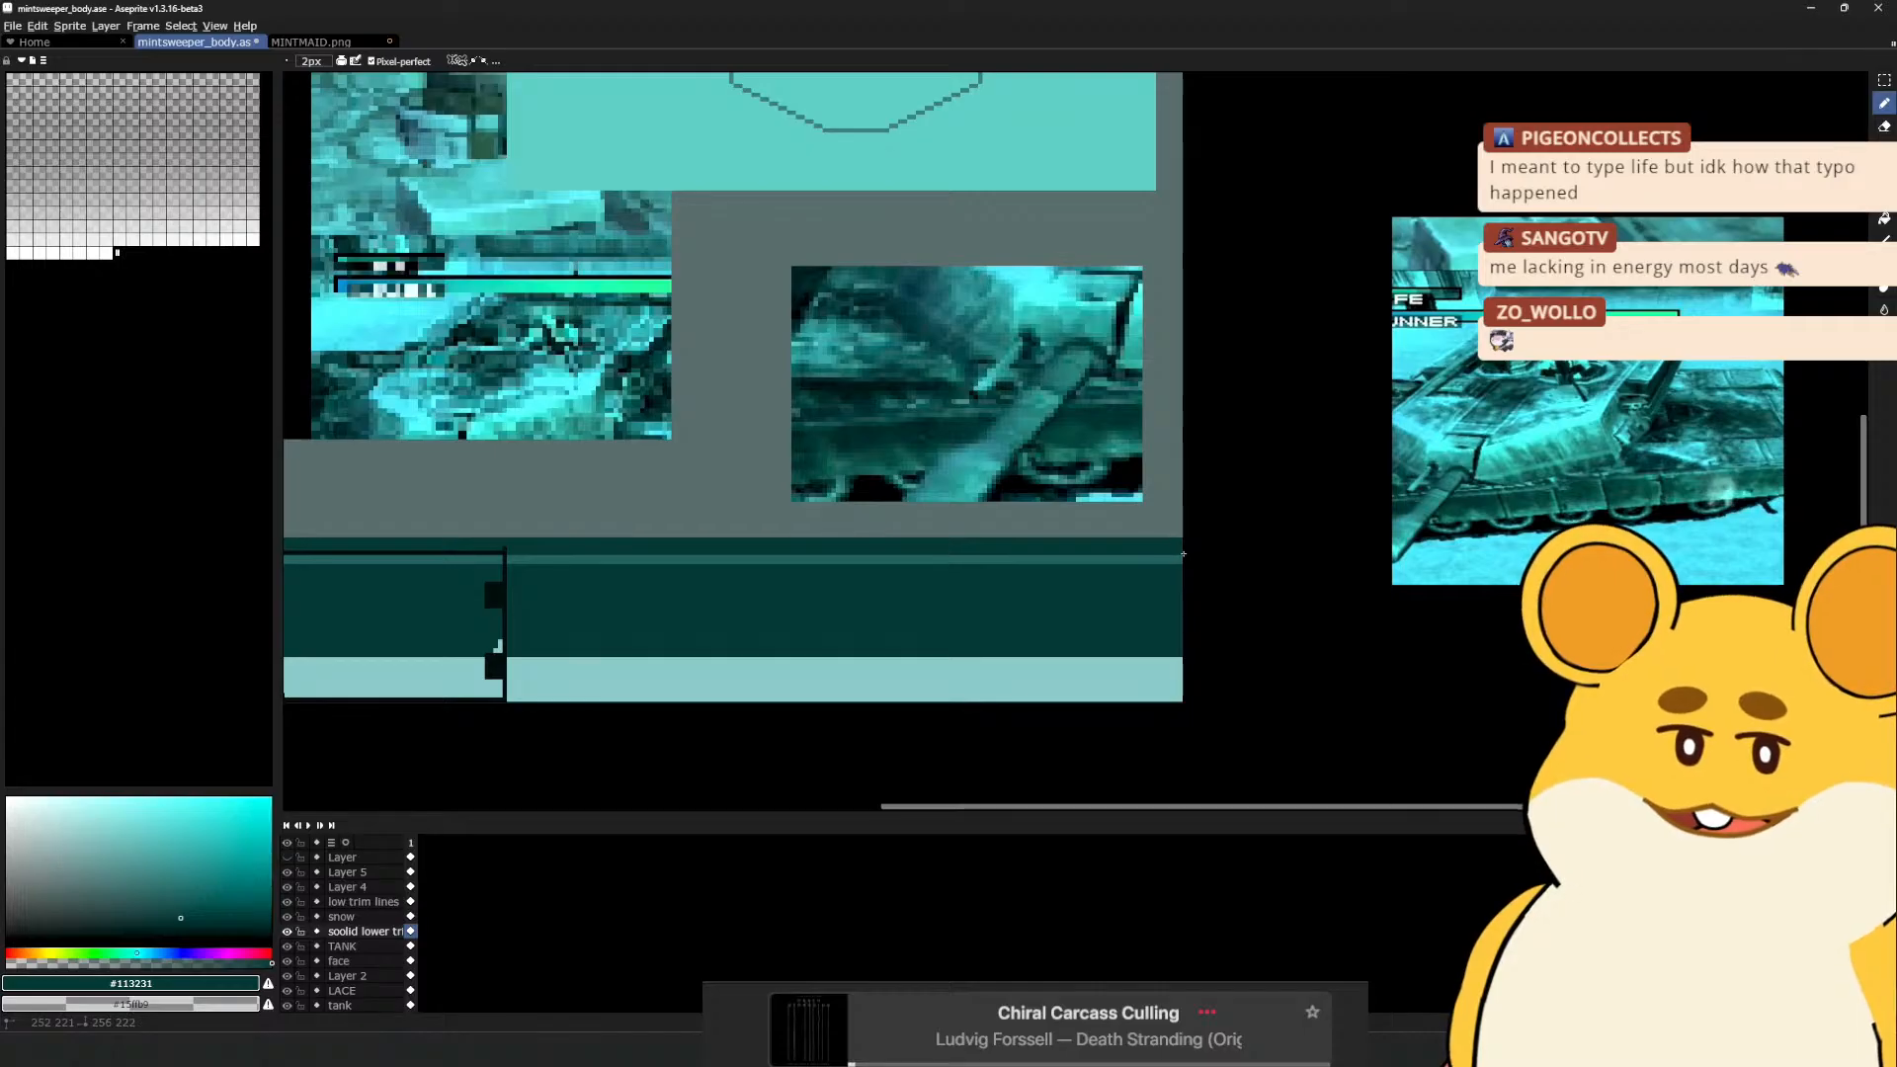
Duplicate the two panel outlines on "low trim lines" and place the copy directly to the right of the second panel
scroll(1136, 568, "left", 6)
key("v")
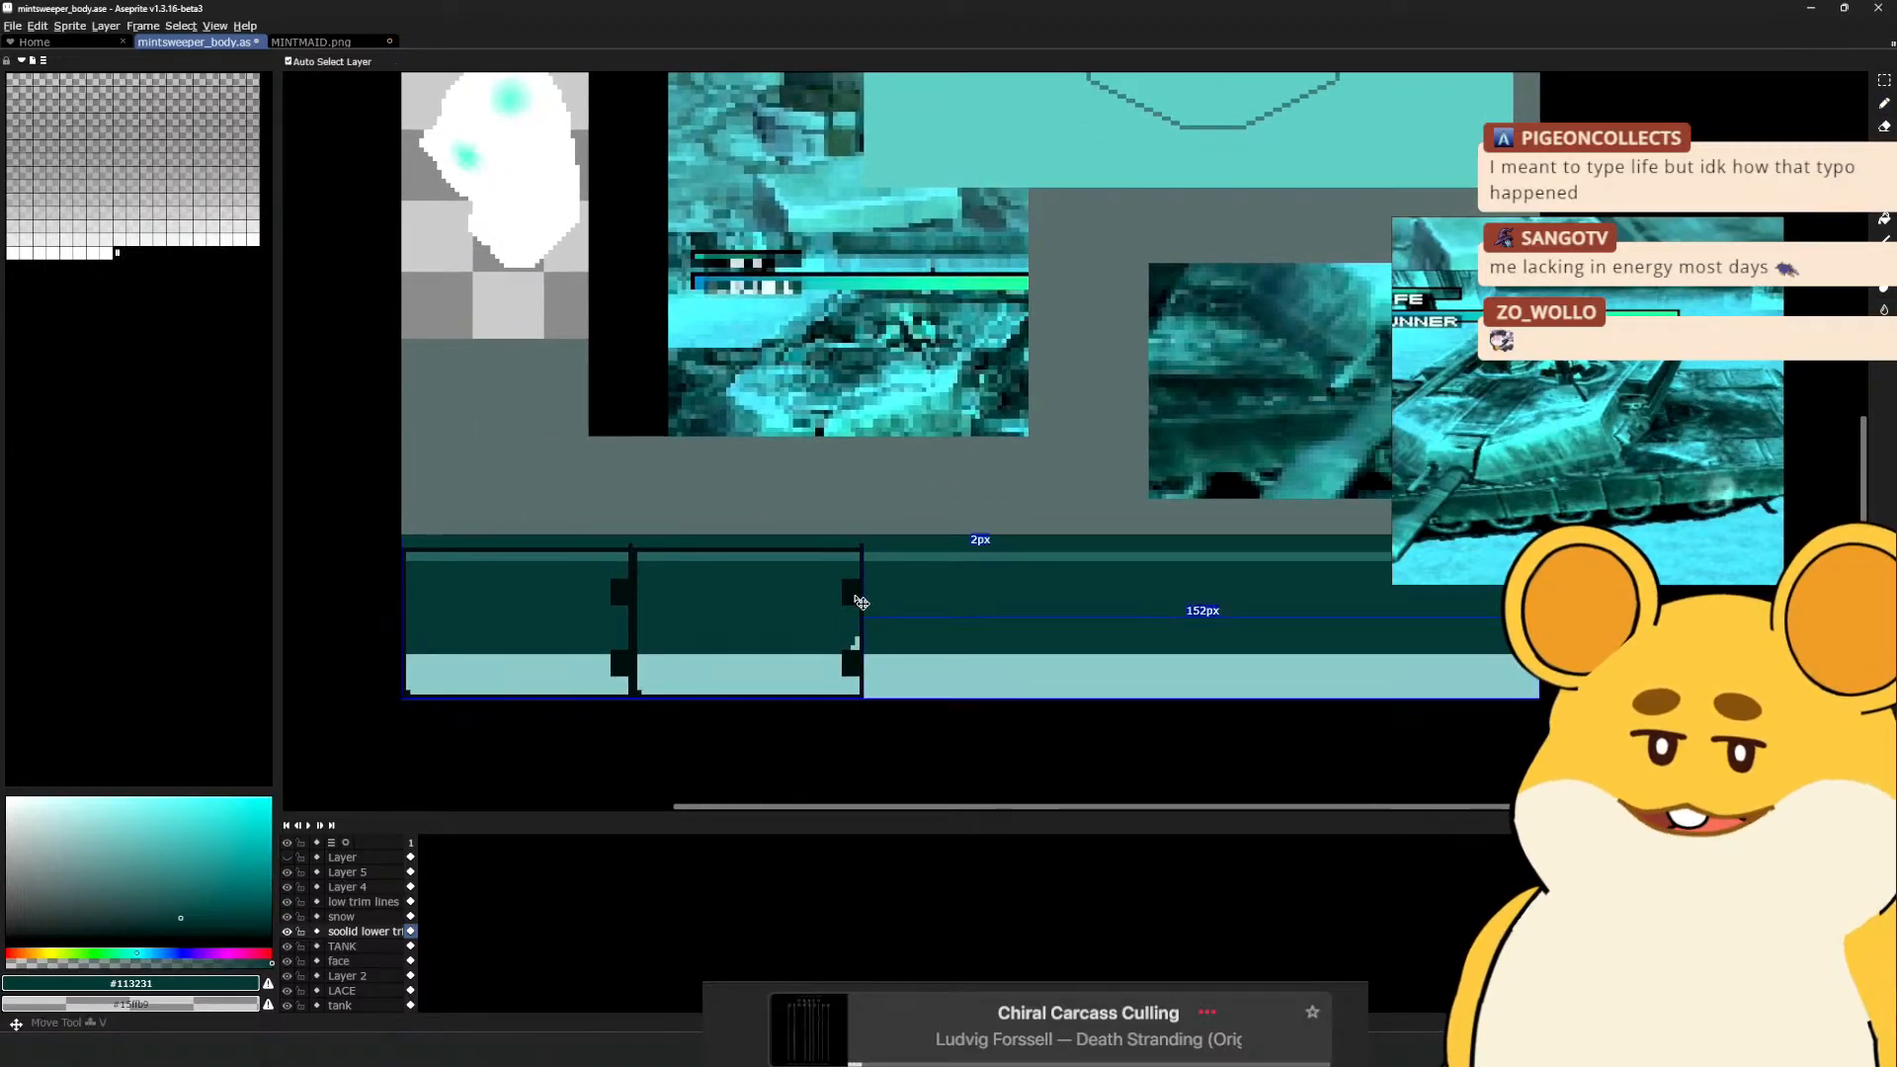
left_click(861, 602, "ctrl")
key("ctrl+a")
key("ctrl+c")
key("ctrl+v")
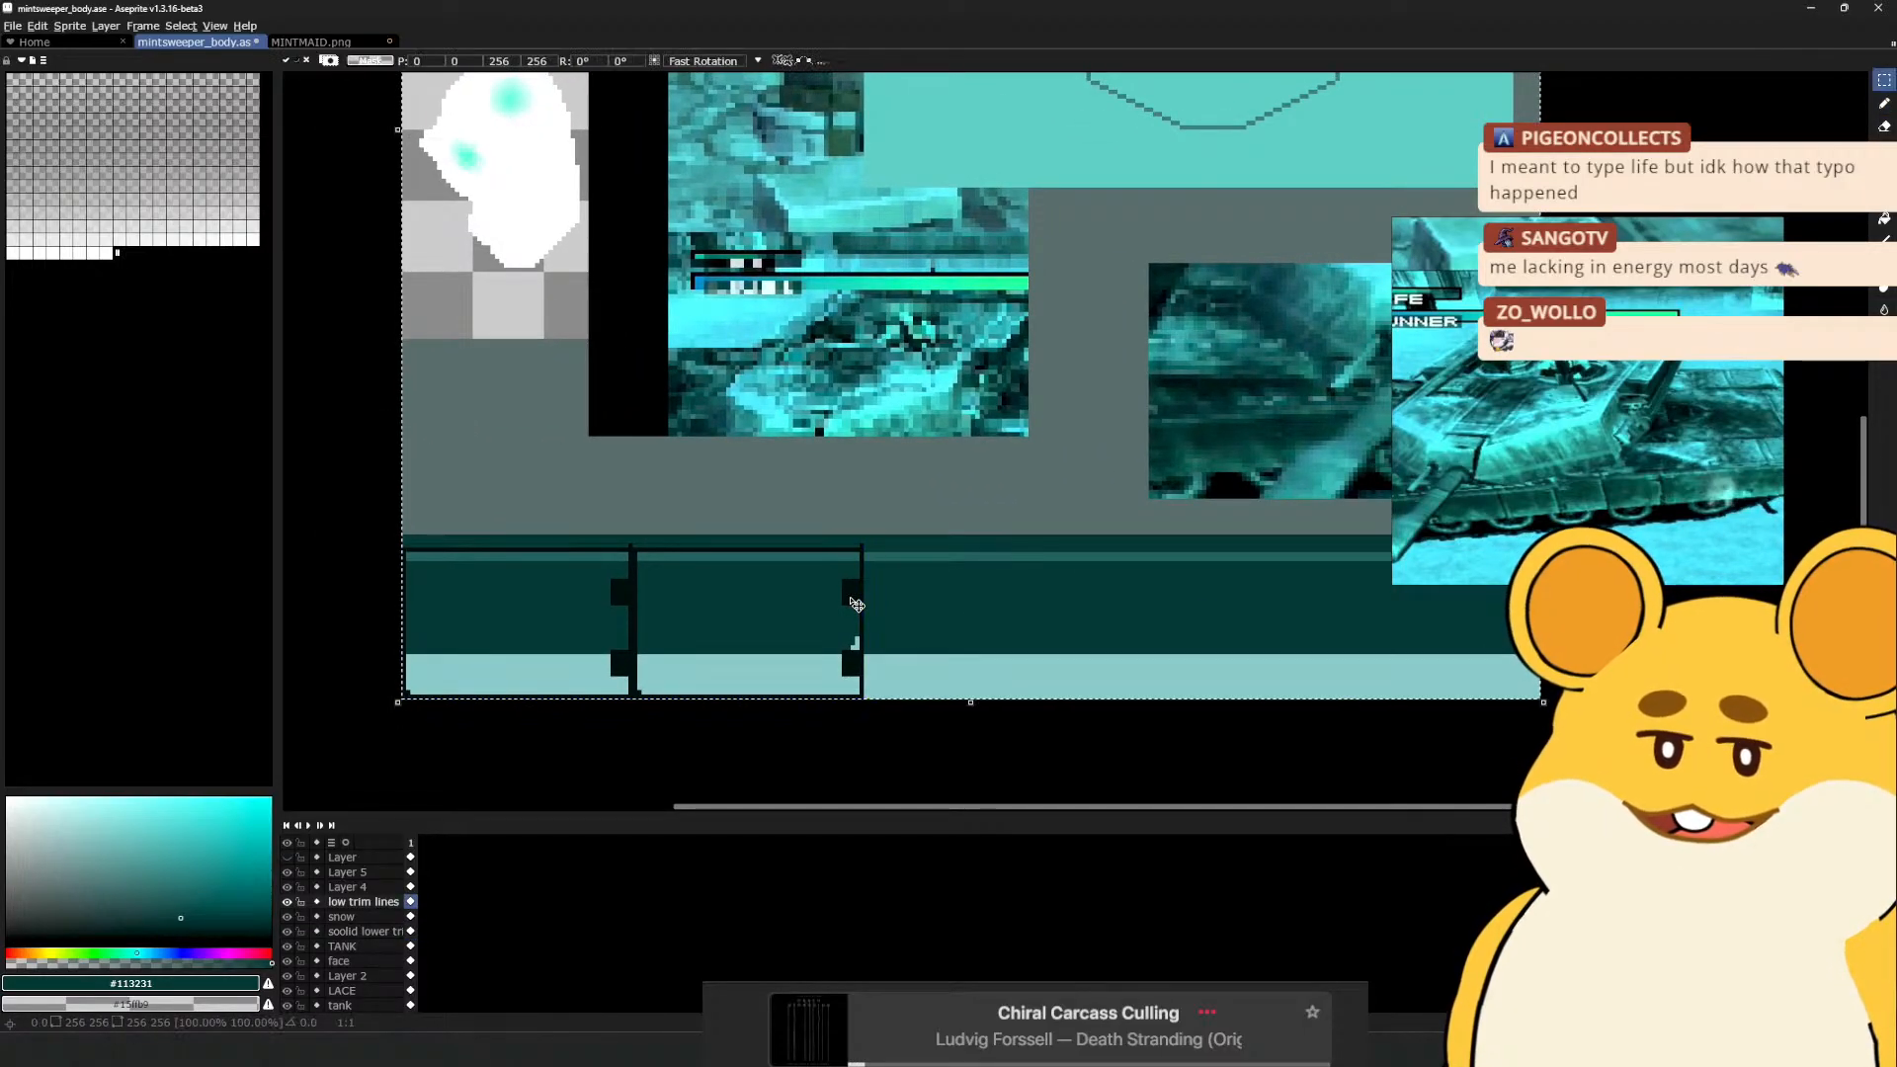
left_click_drag(856, 600, 1310, 590)
left_click(1178, 740)
Duplicate the panel outlines again with an X offset of 207 to fill the strip's remaining right end
key("space")
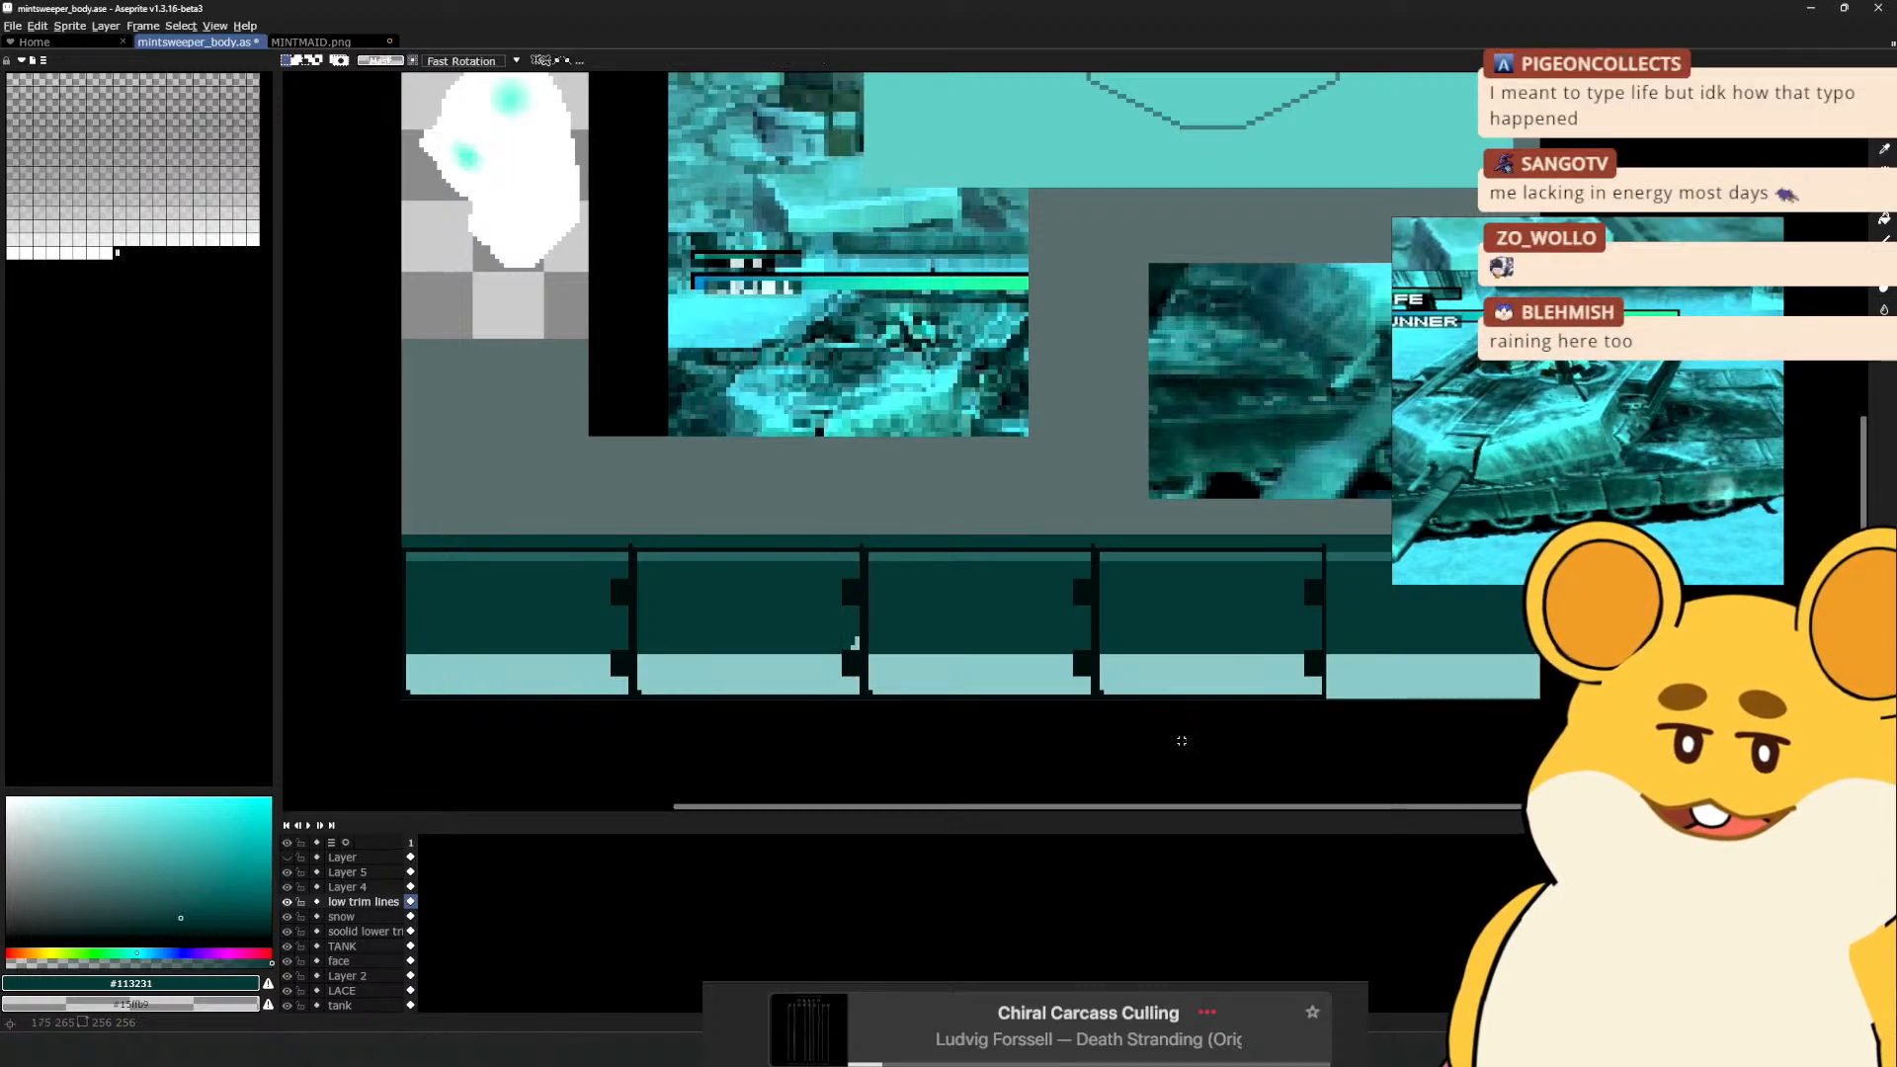
left_click_drag(1182, 740, 954, 754)
key("ctrl+a")
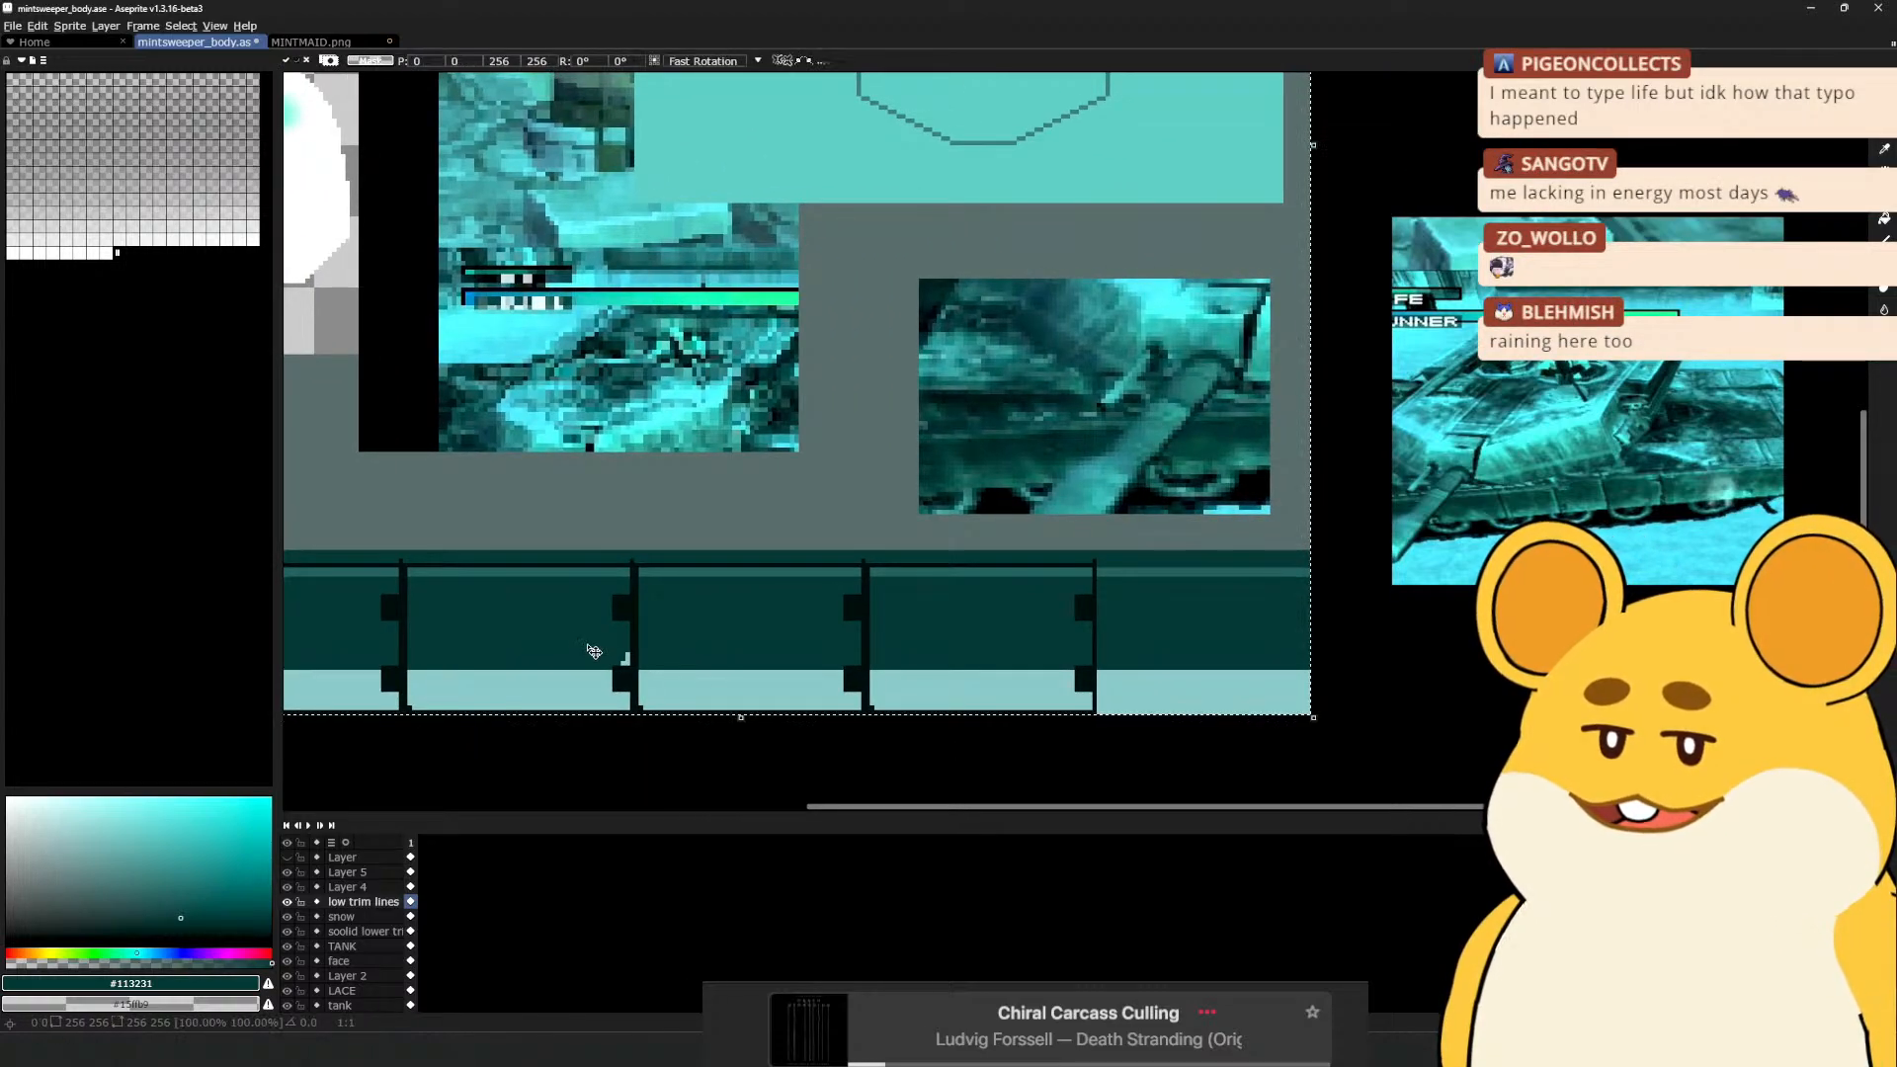
left_click_drag(630, 610, 1557, 610)
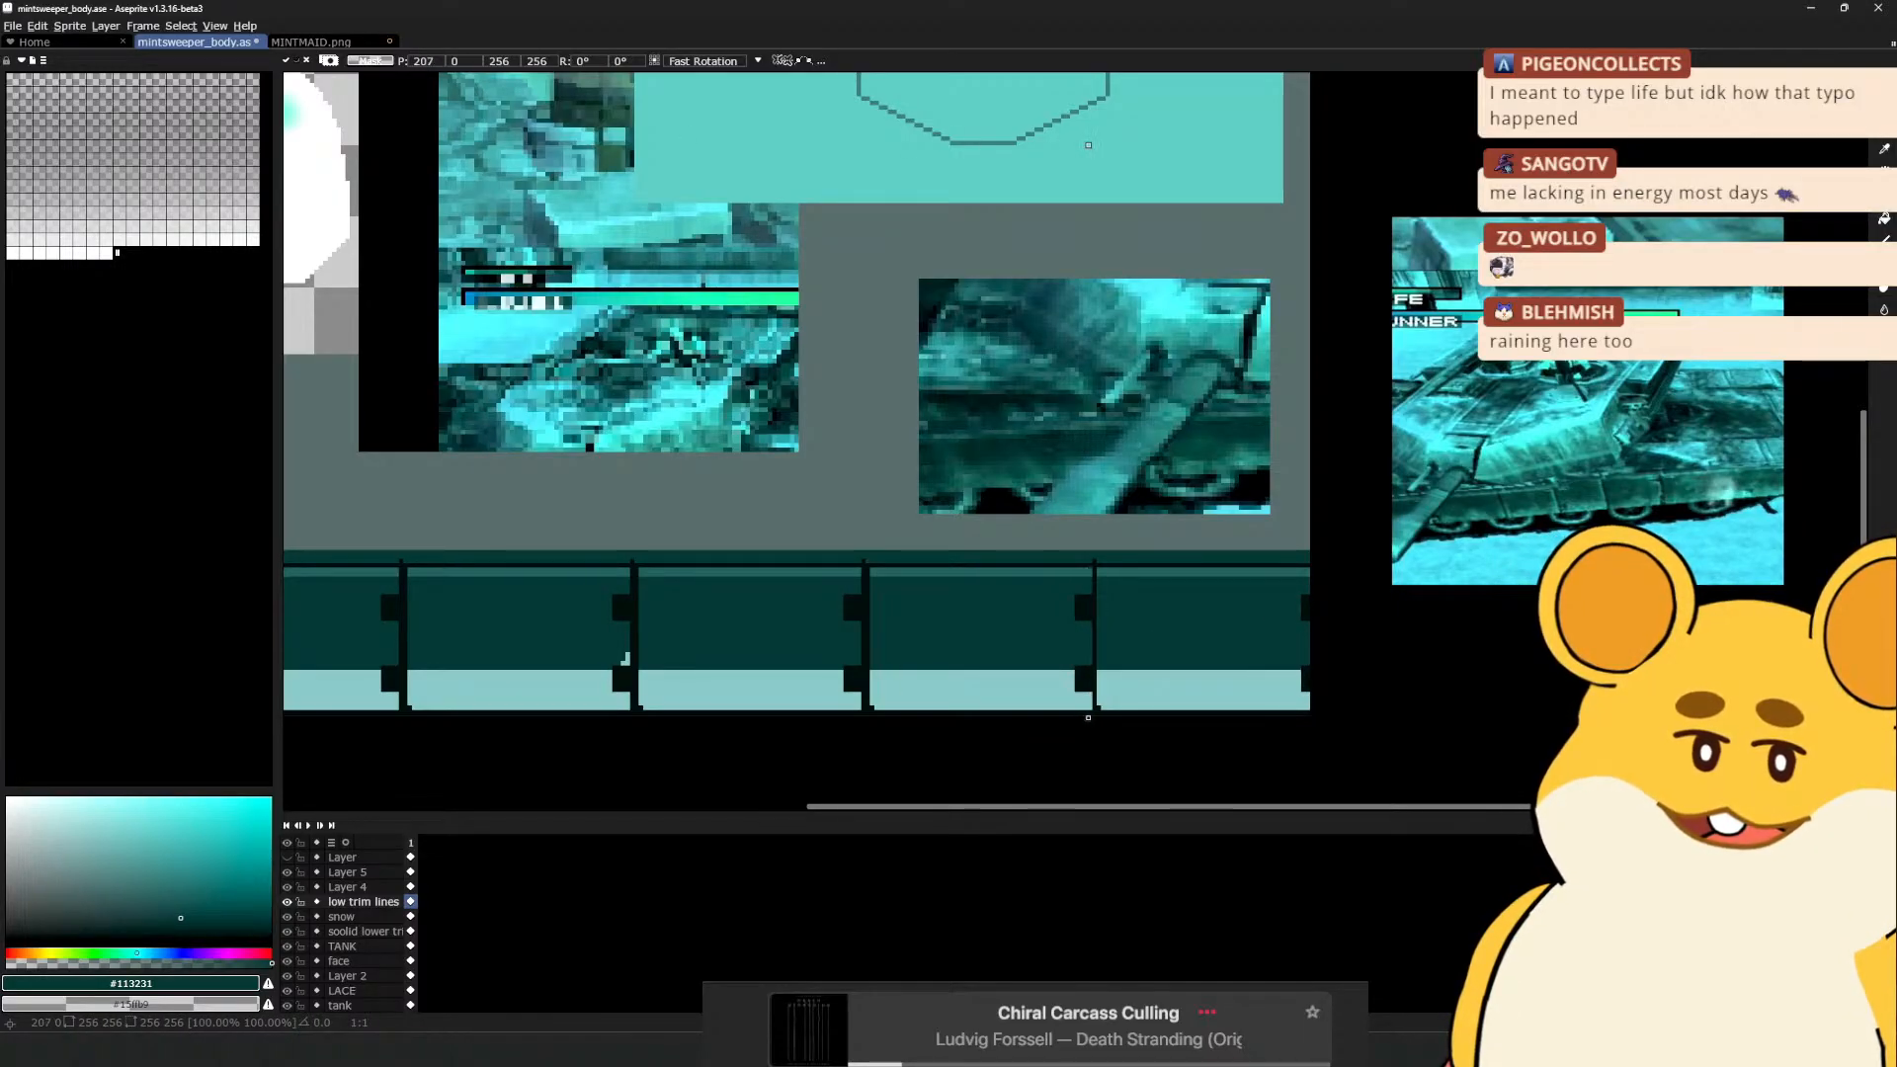
Shift the panel dividers and blocks on "low trim lines" slightly left so the last blocks fit inside the canvas edge
left_click_drag(610, 642, 584, 611)
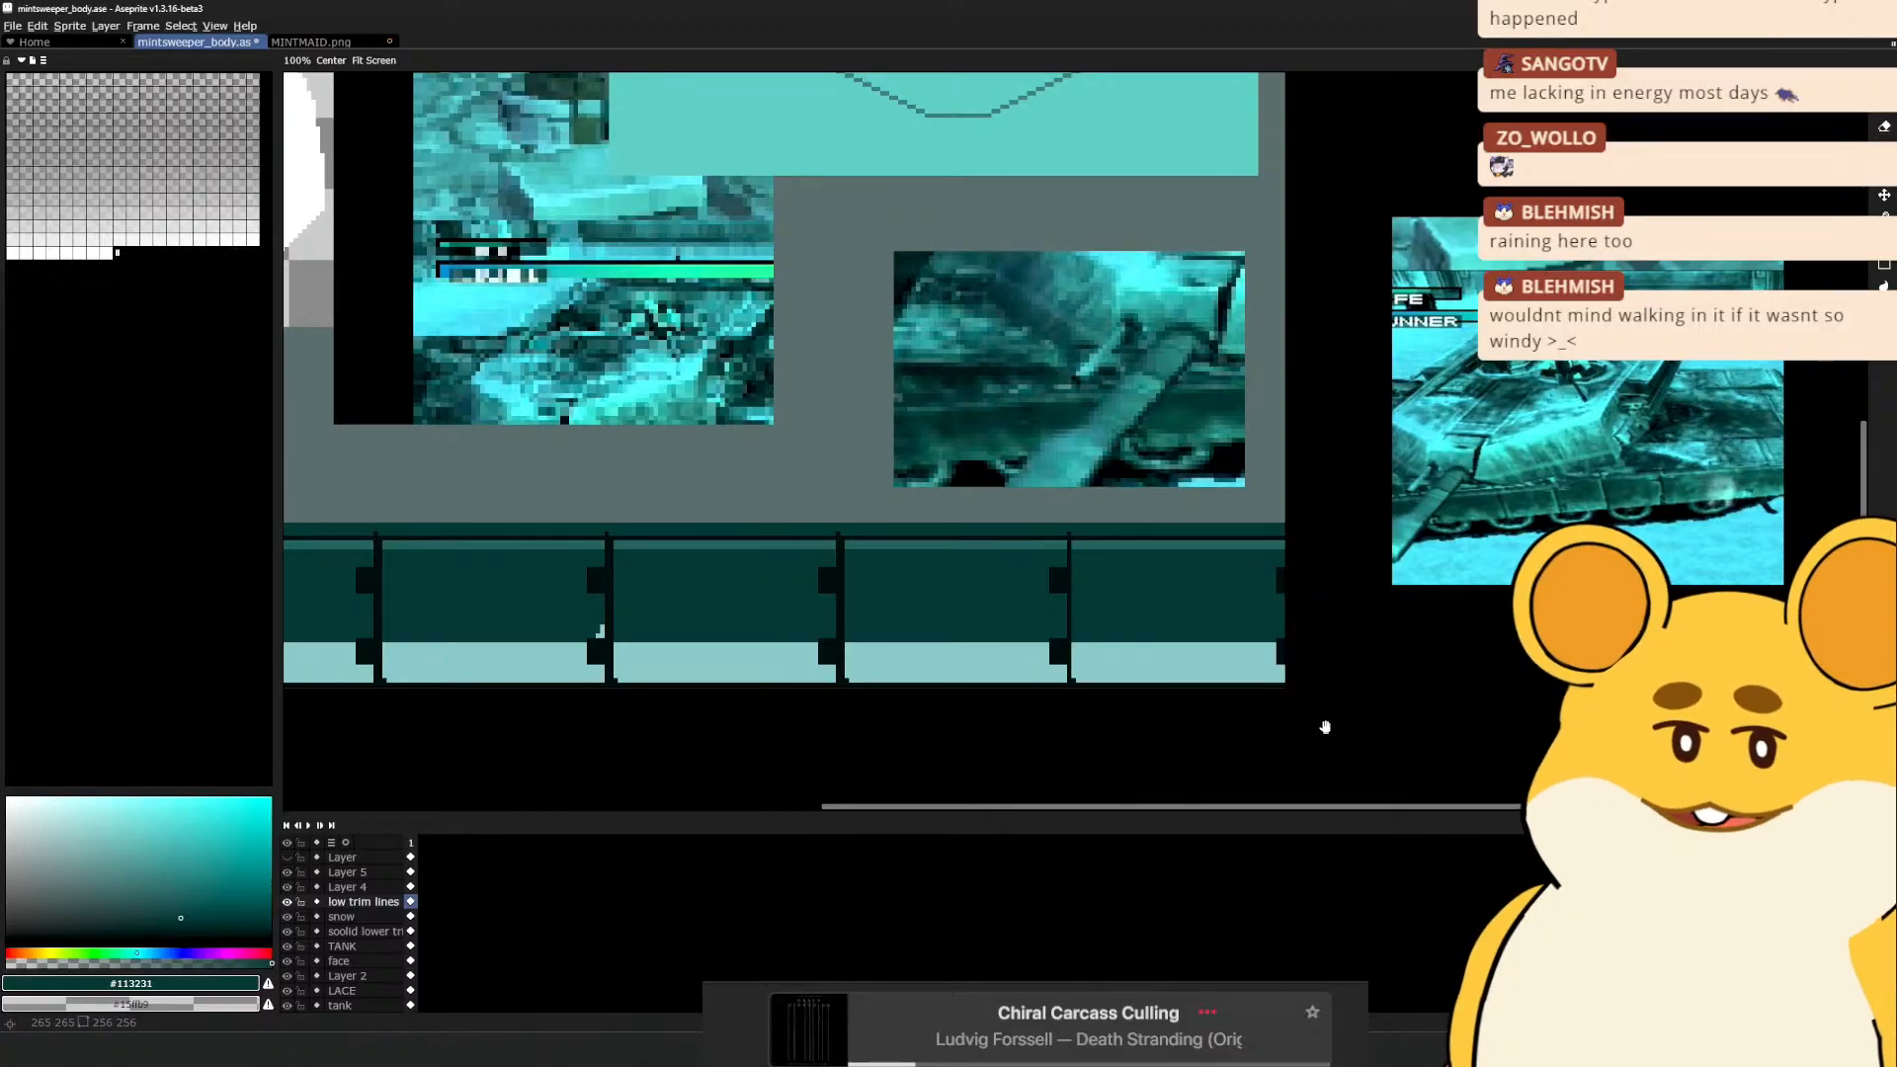
scroll(1203, 729, "down", 1)
left_click_drag(432, 729, 1277, 549)
left_click_drag(1232, 620, 1225, 620)
key("ctrl+d")
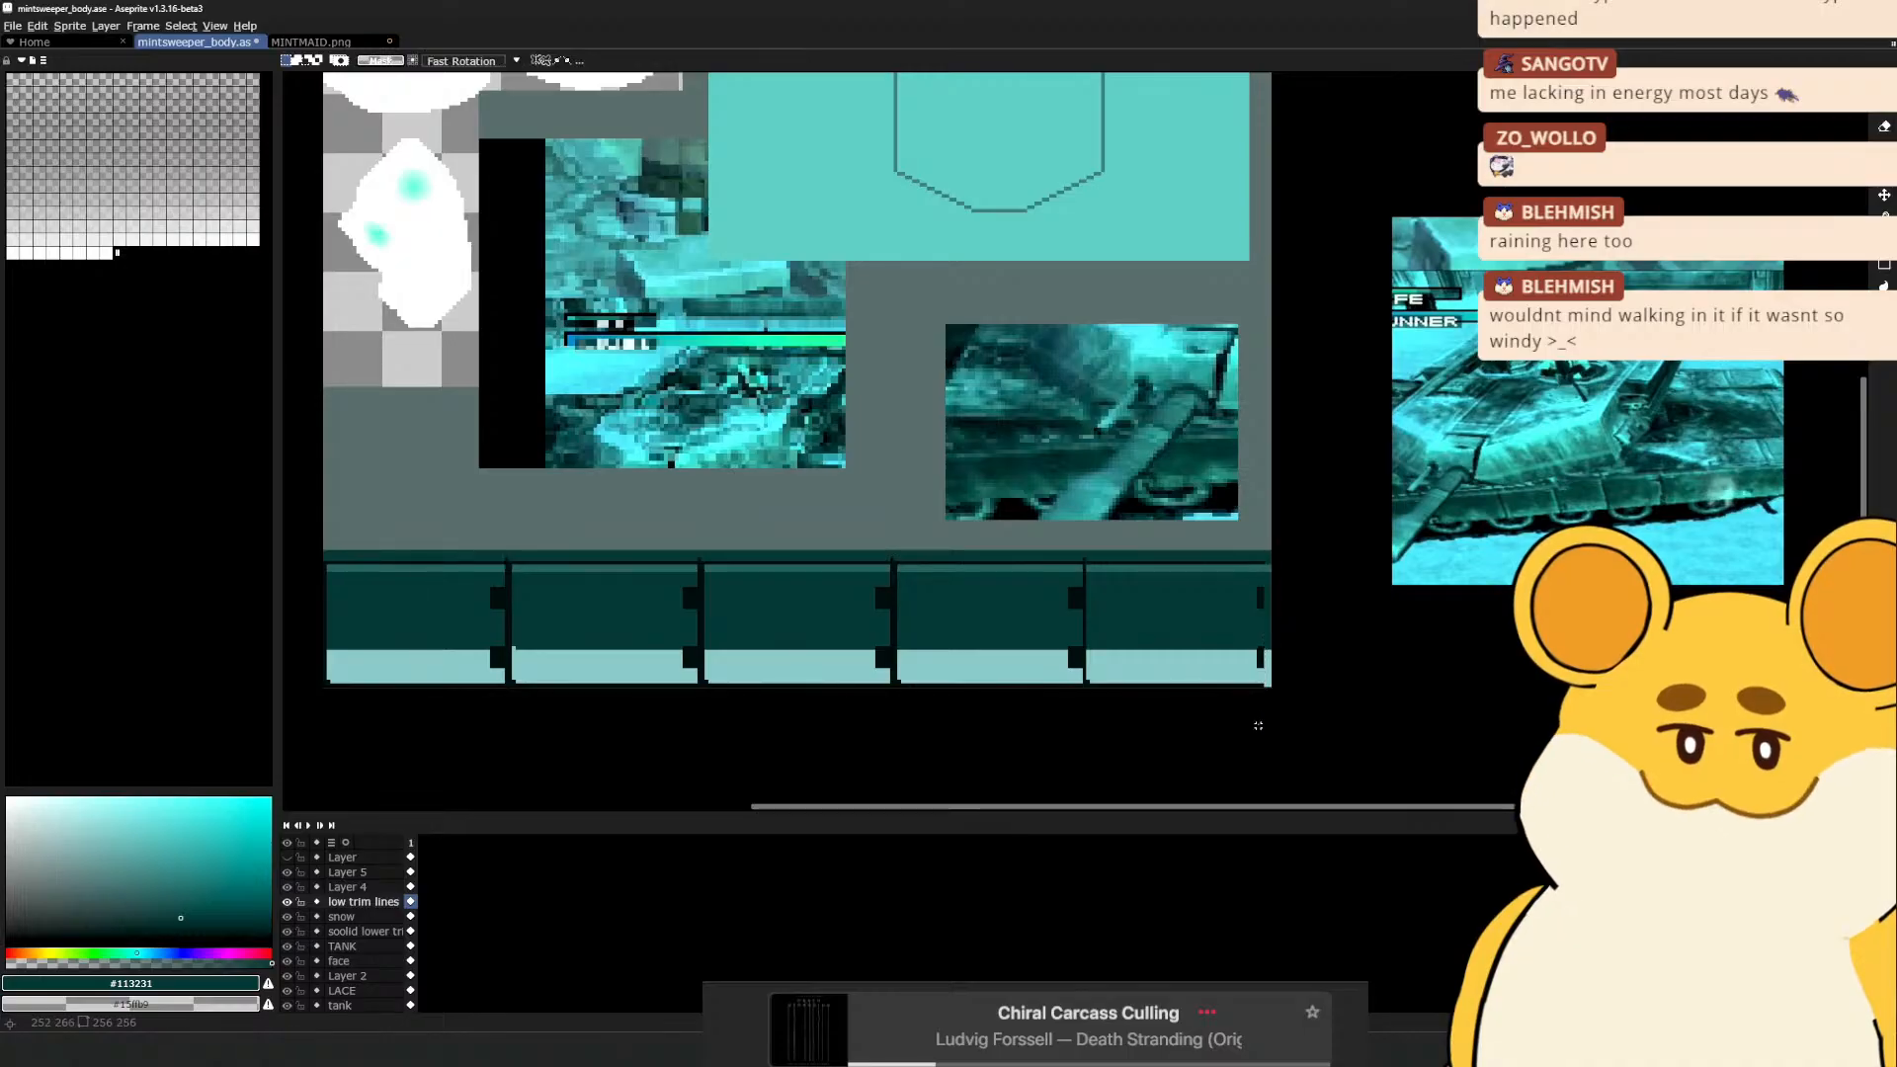
key("ctrl+a")
key("ctrl+d")
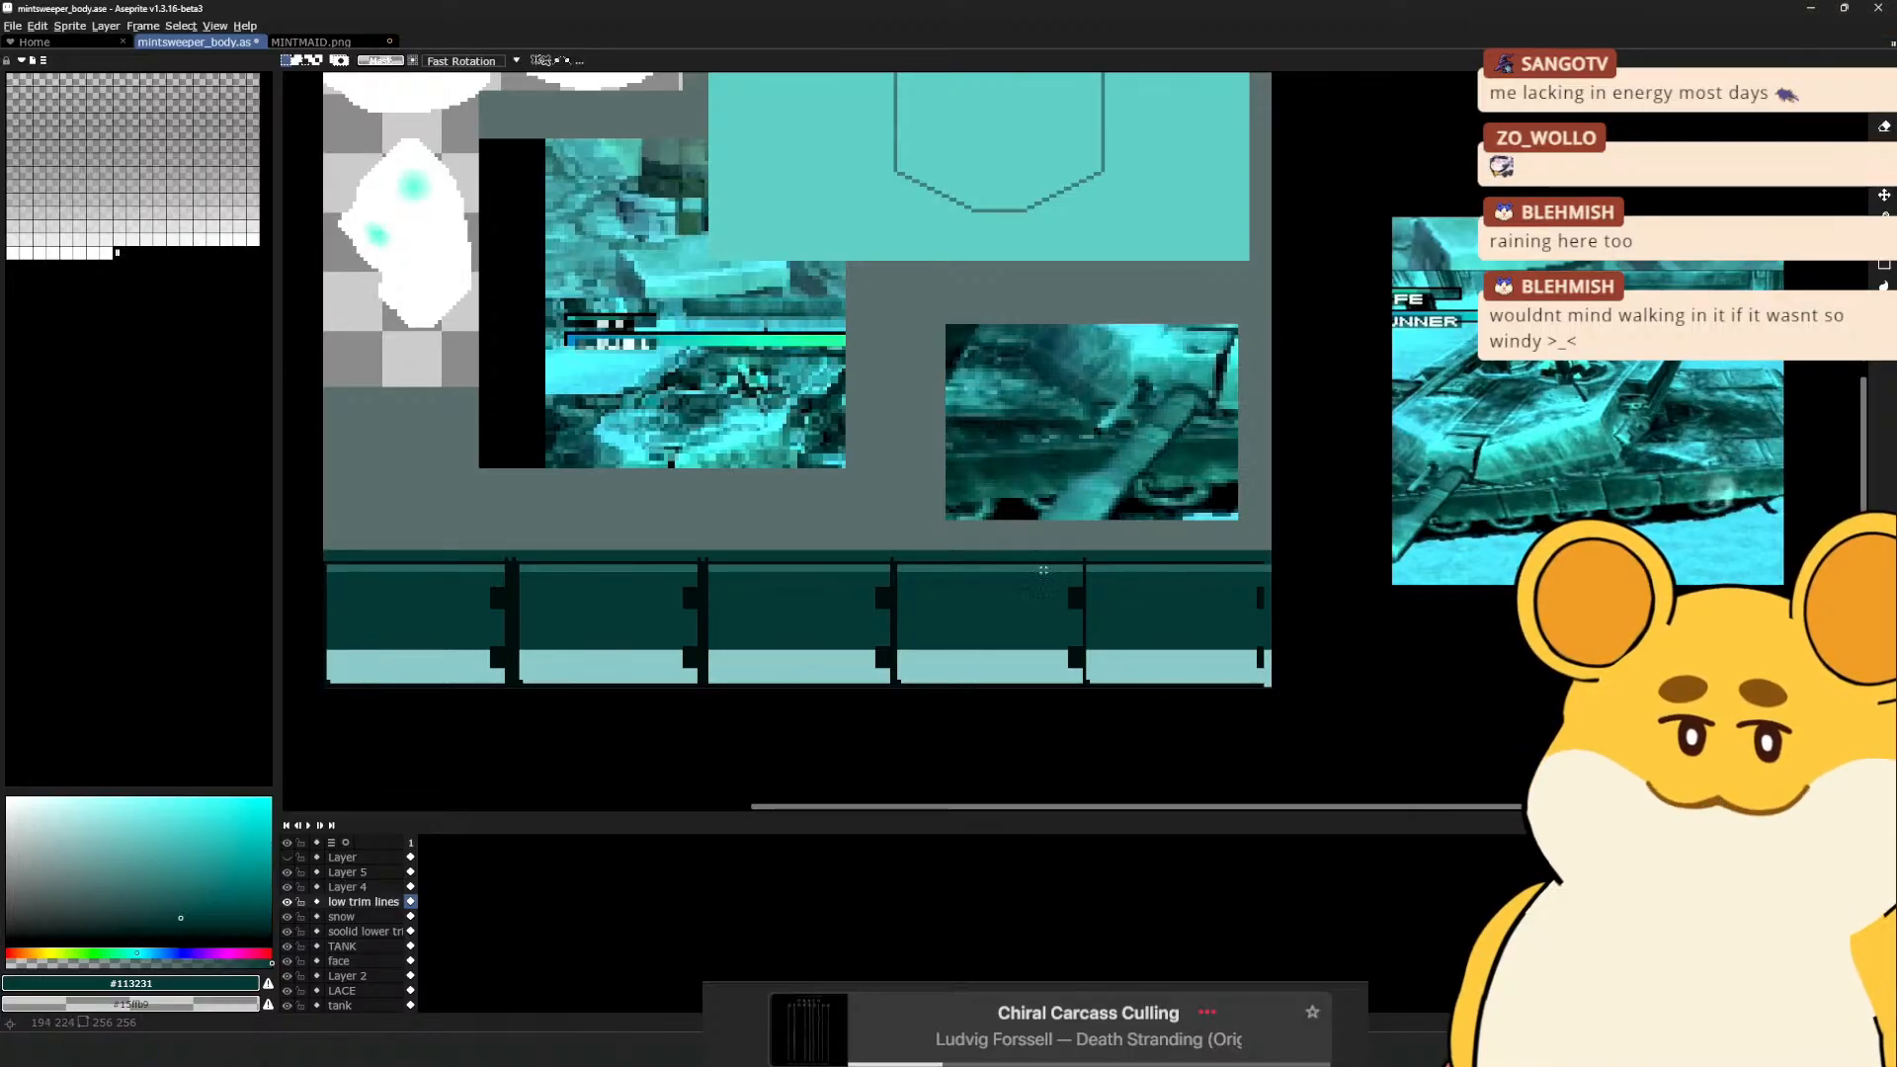
key("ctrl+z")
key("ctrl+z")
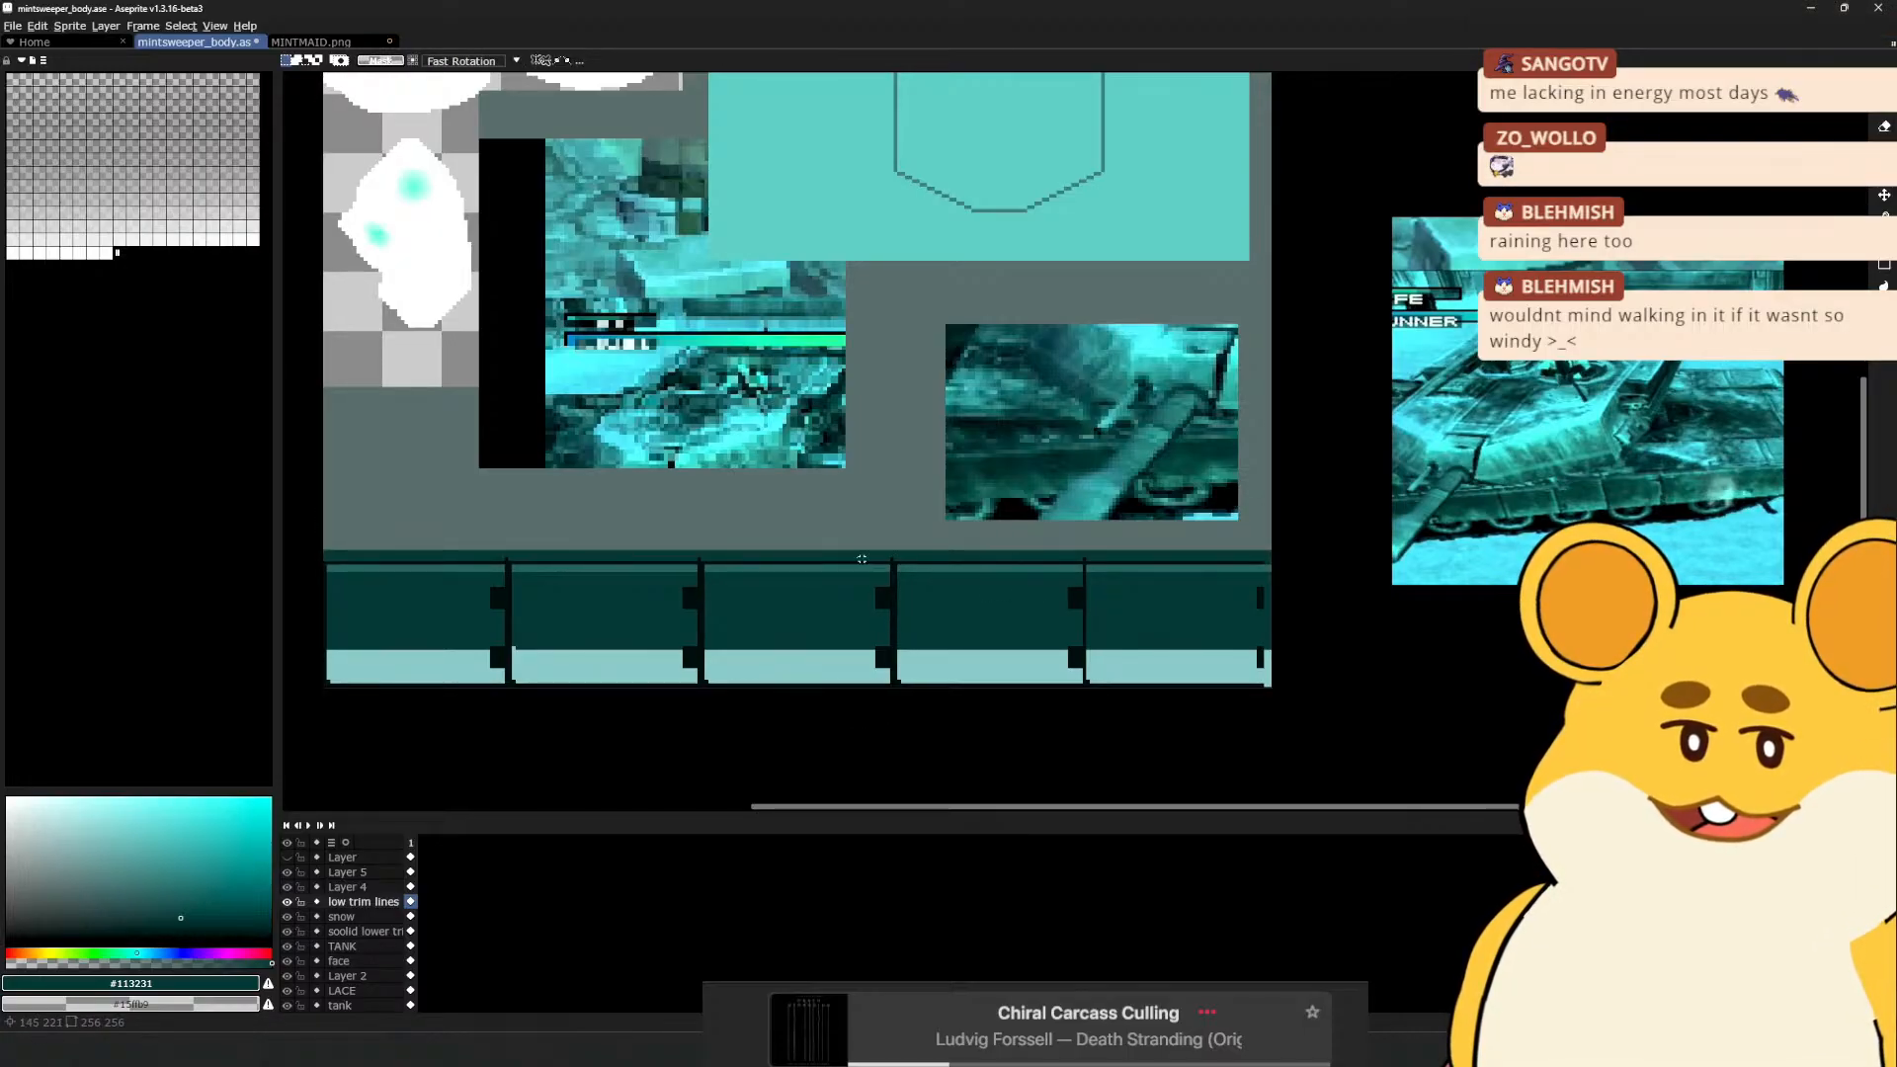
Copy the 18 × 36 px section with the third divider and its blocks onto the fourth divider and the strip's right end
left_click_drag(839, 551, 1080, 646)
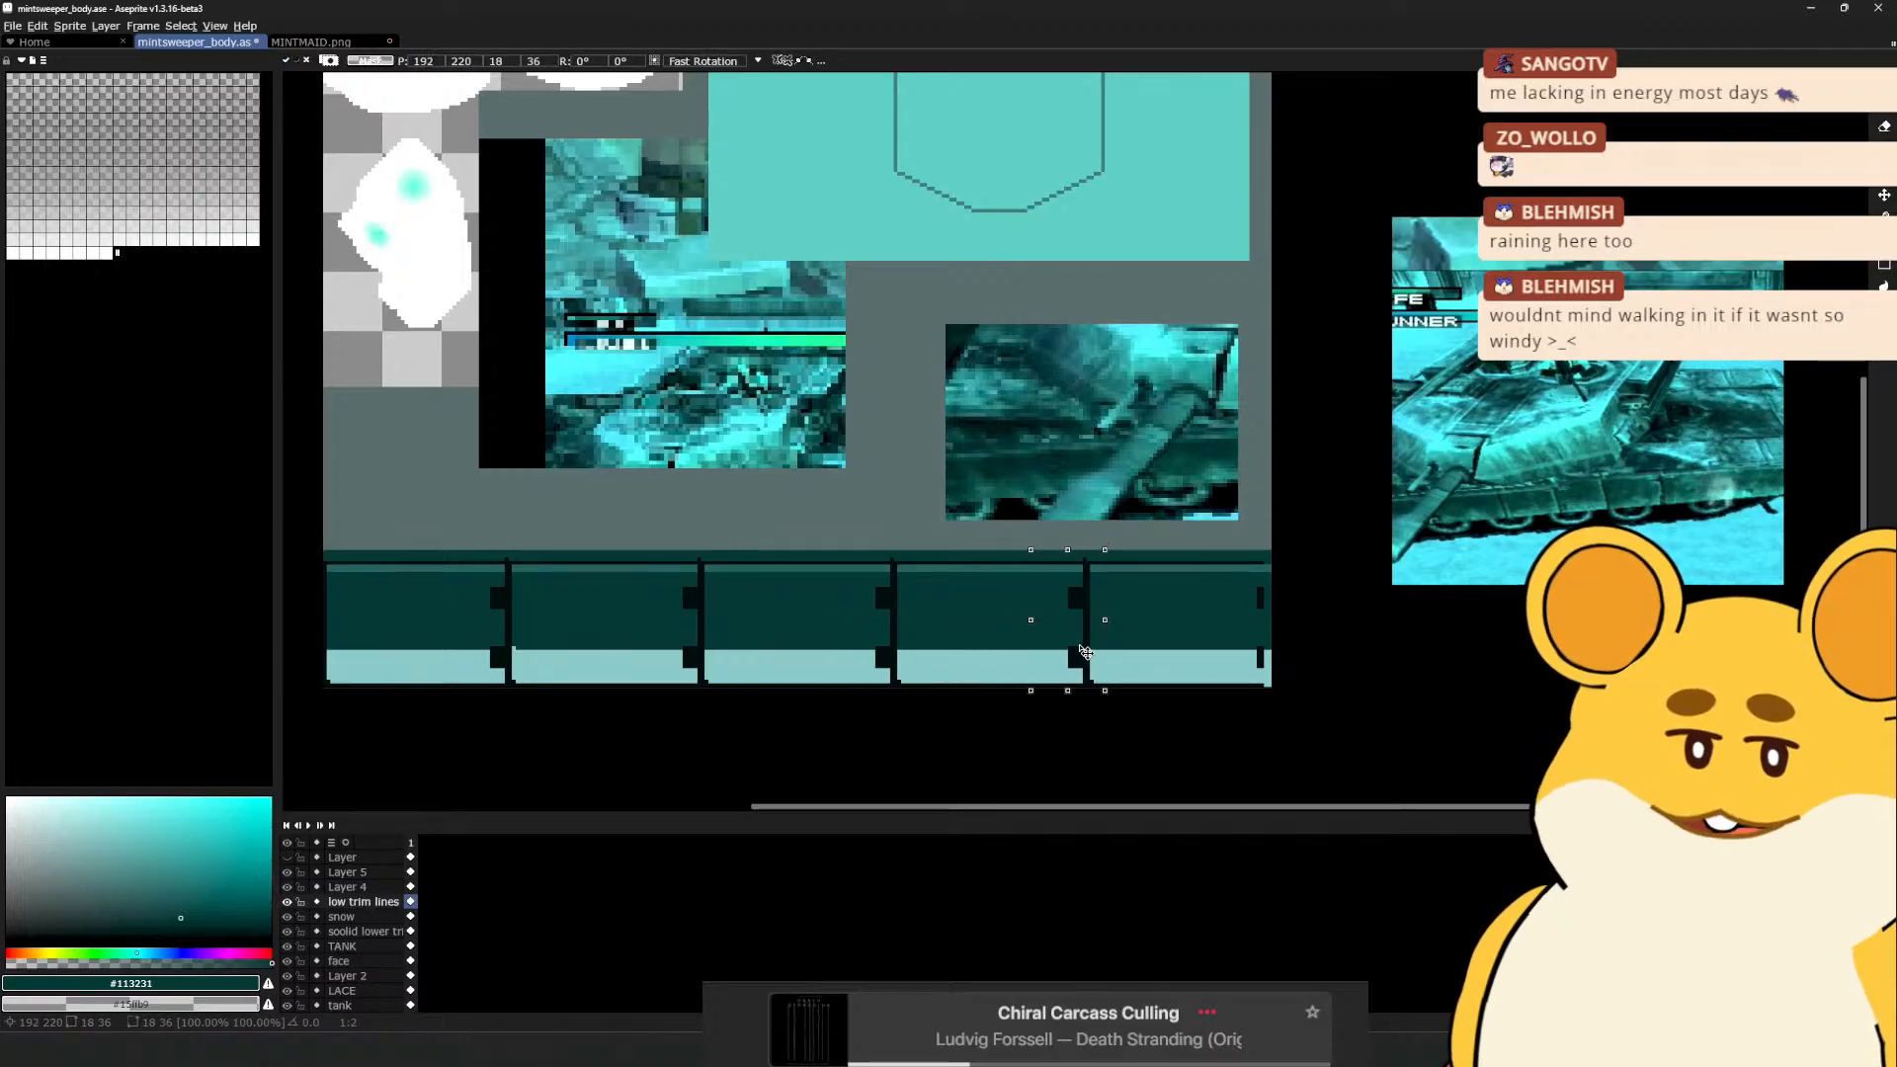
key("ctrl+d")
key("ctrl+v")
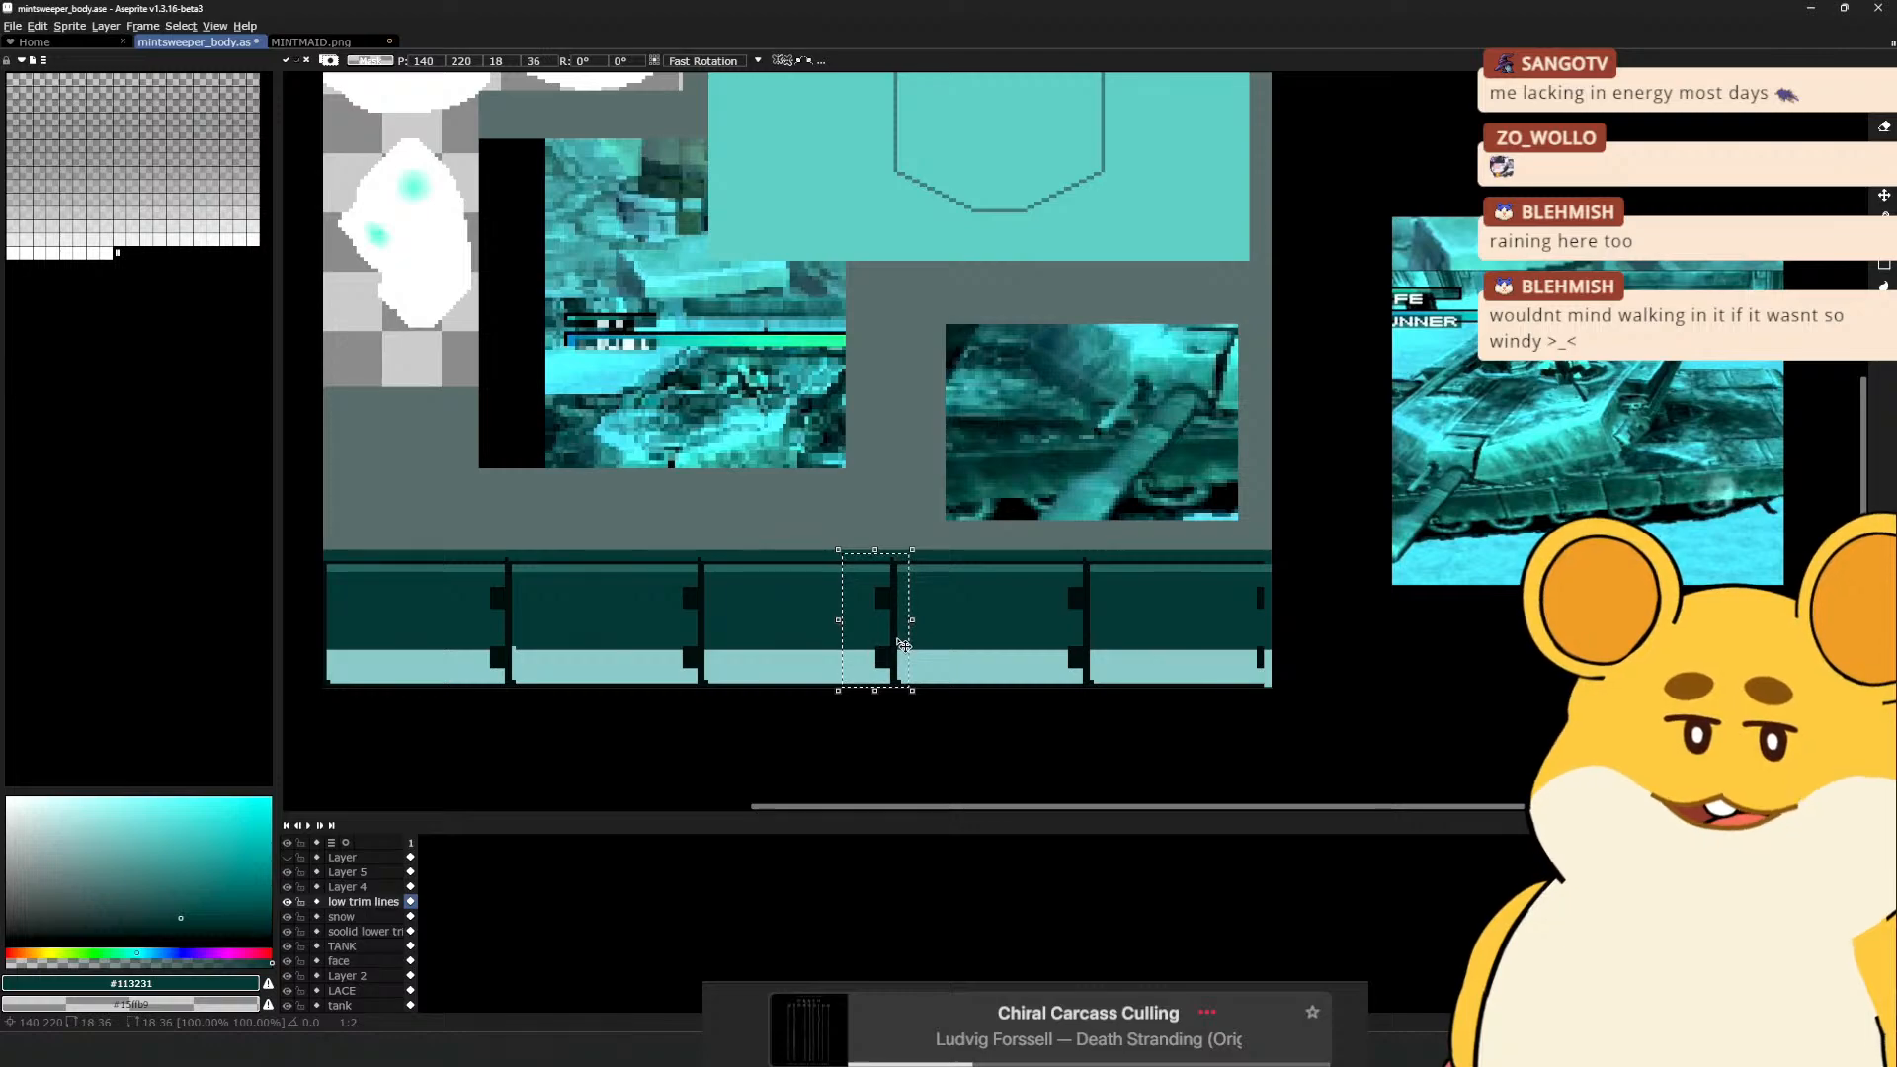
left_click_drag(904, 649, 1282, 653)
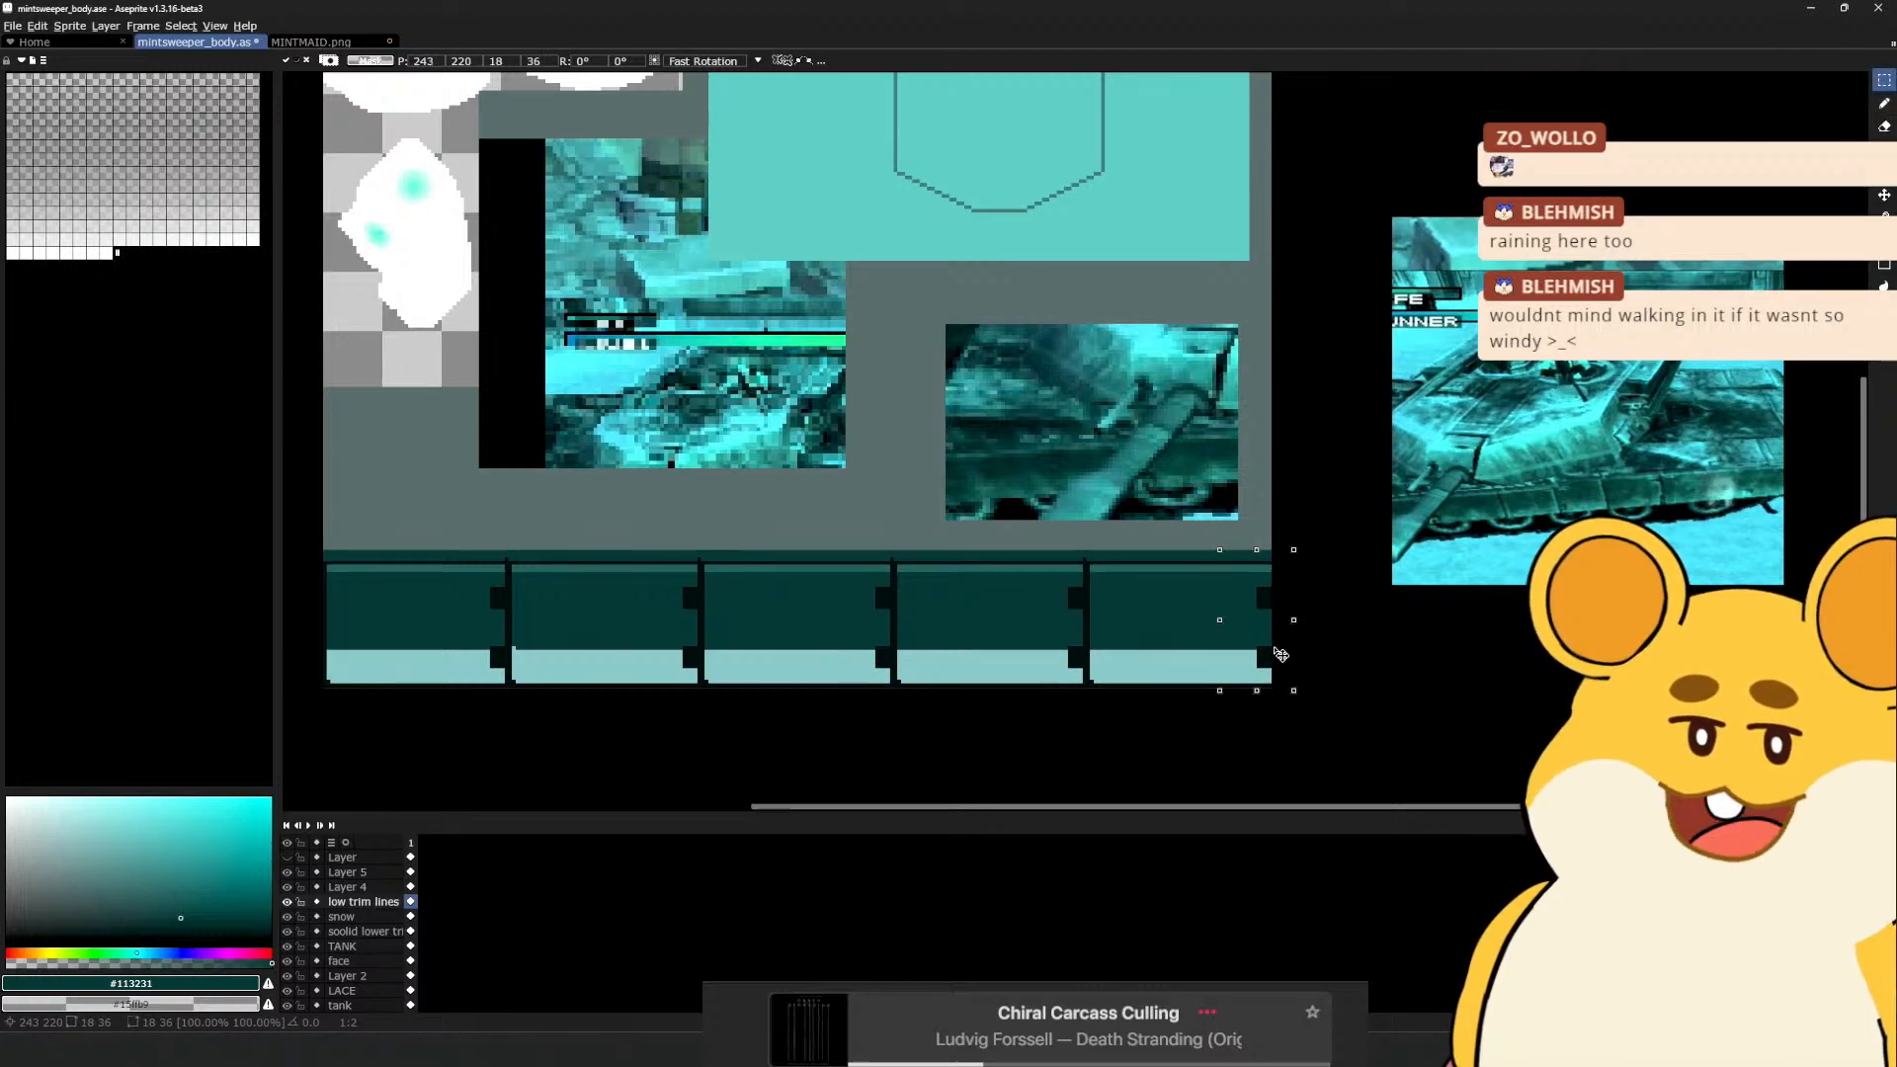
left_click(1309, 724)
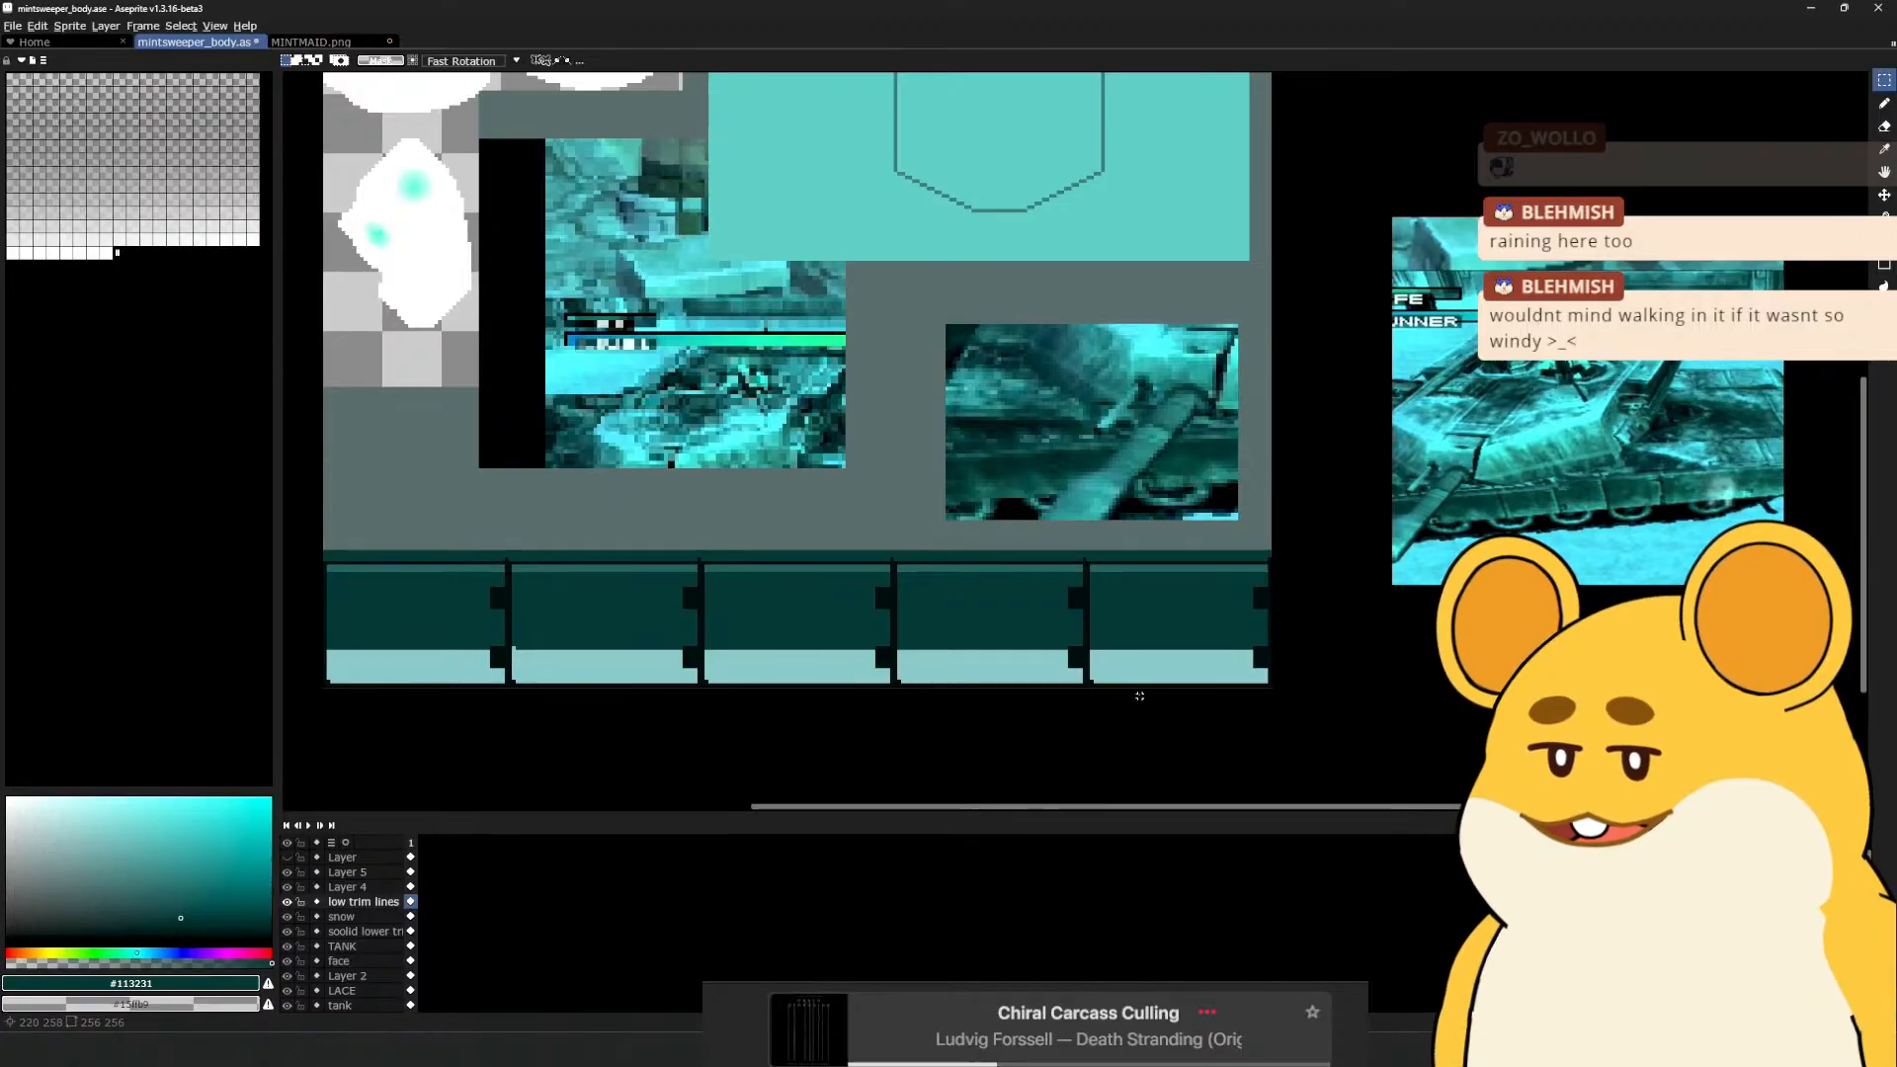
Add a dark #071414 pixel to the upper-left corner of the first panel on "low trim lines"
scroll(1024, 701, "up", 1)
key("space")
left_click_drag(1099, 715, 965, 739)
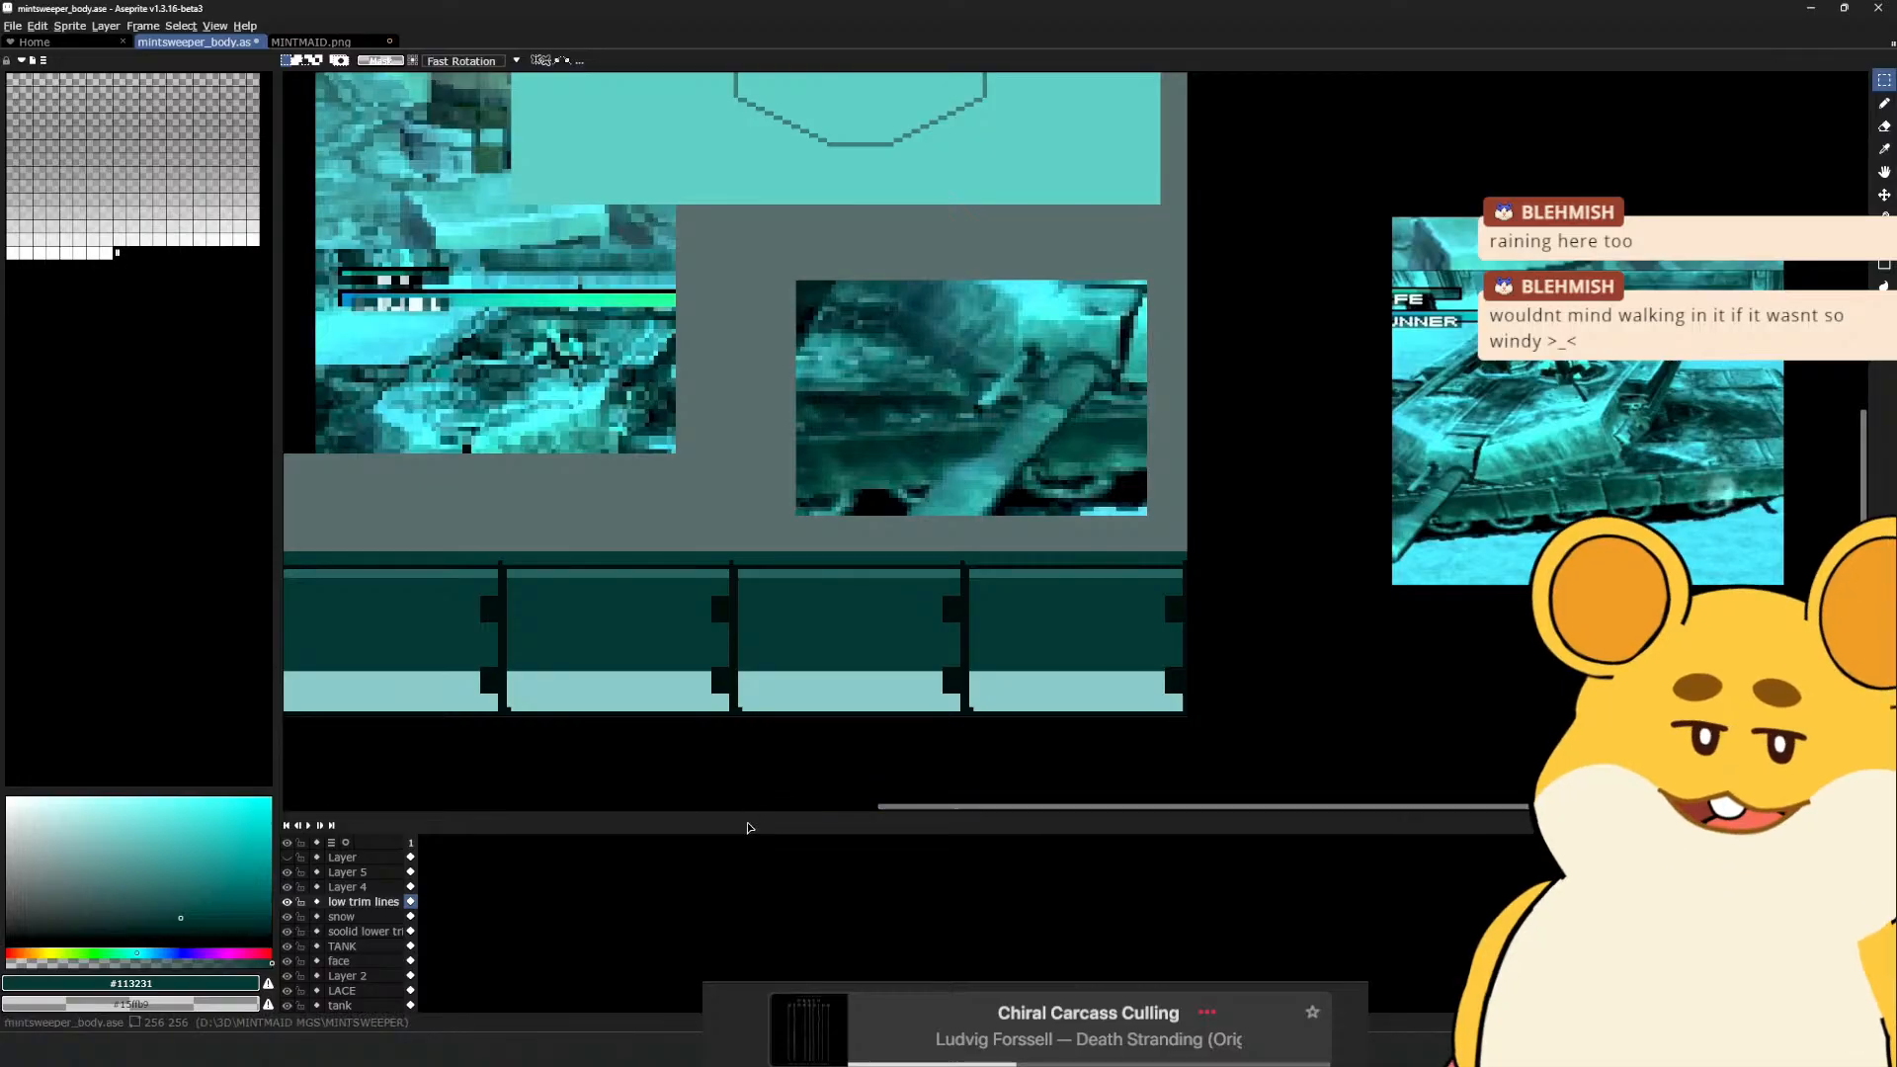
left_click_drag(759, 656, 907, 670)
left_click_drag(434, 687, 893, 659)
scroll(668, 573, "up", 3)
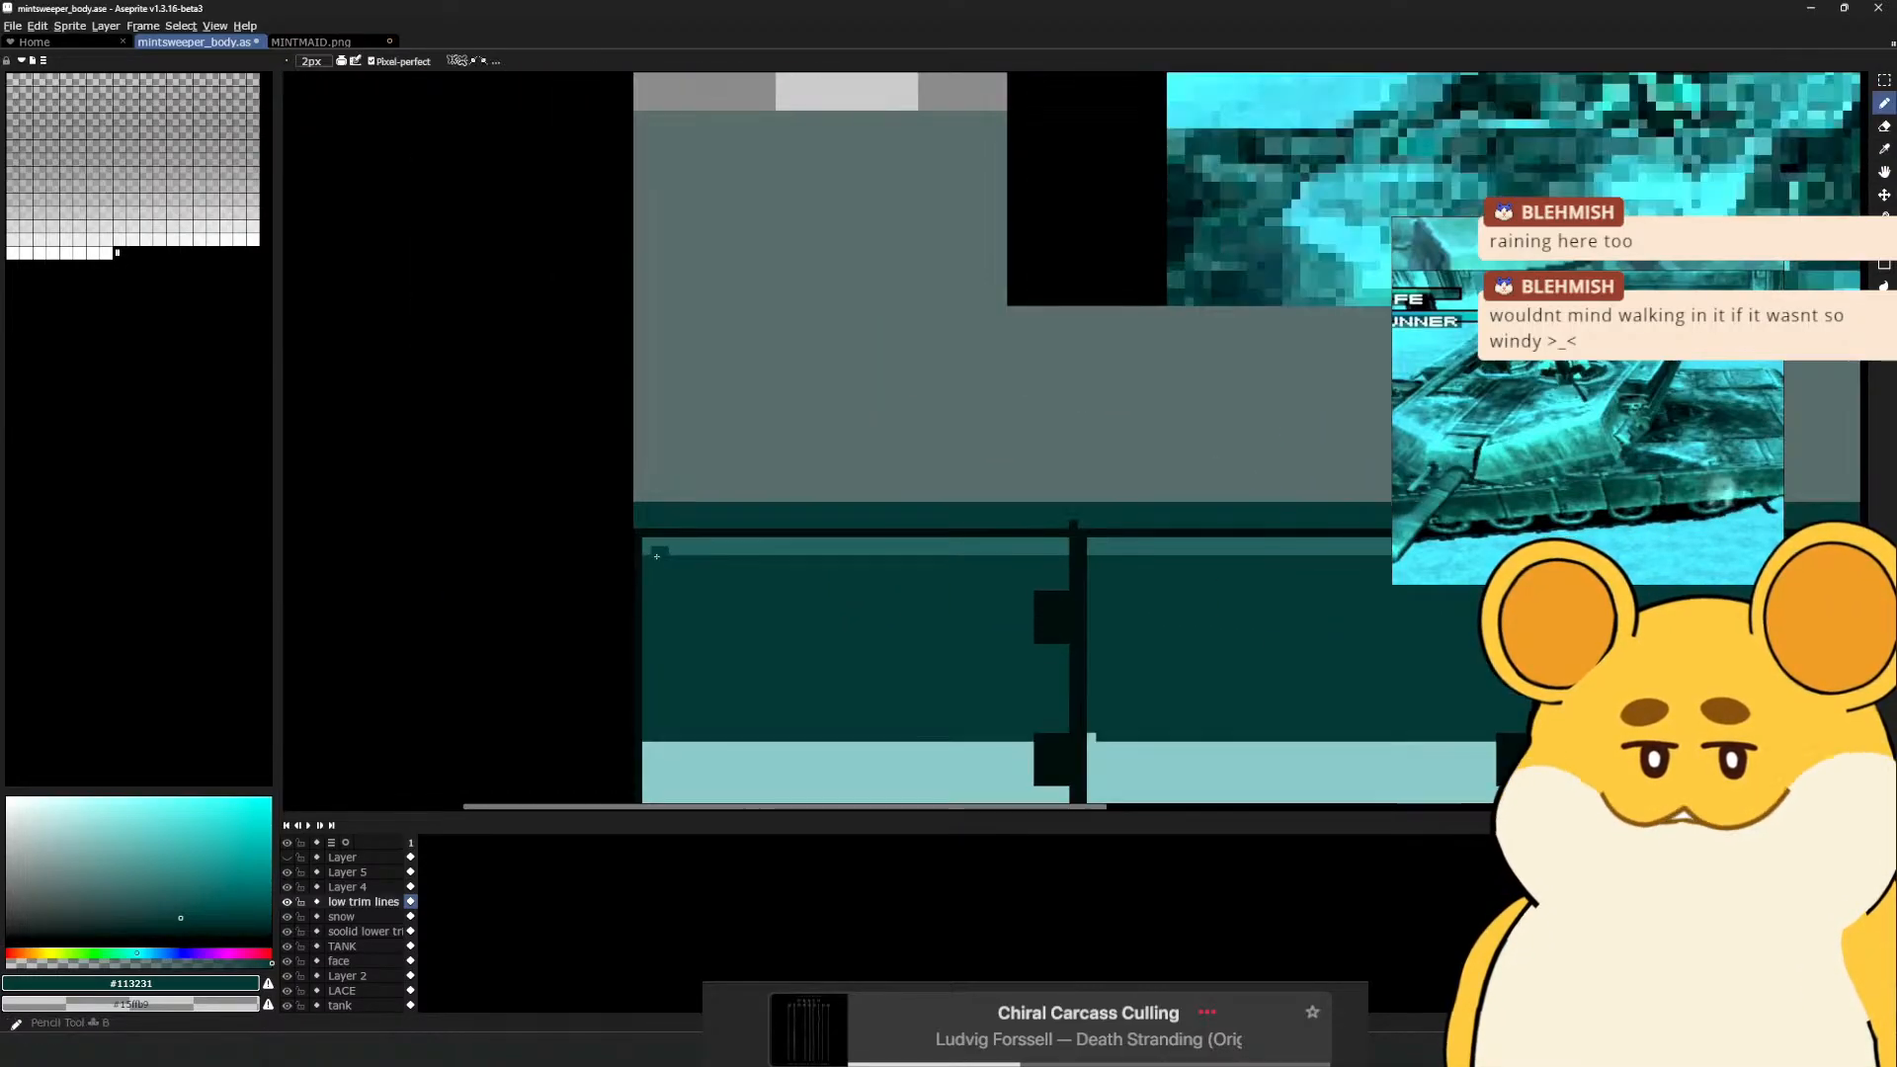
left_click(644, 538, "alt")
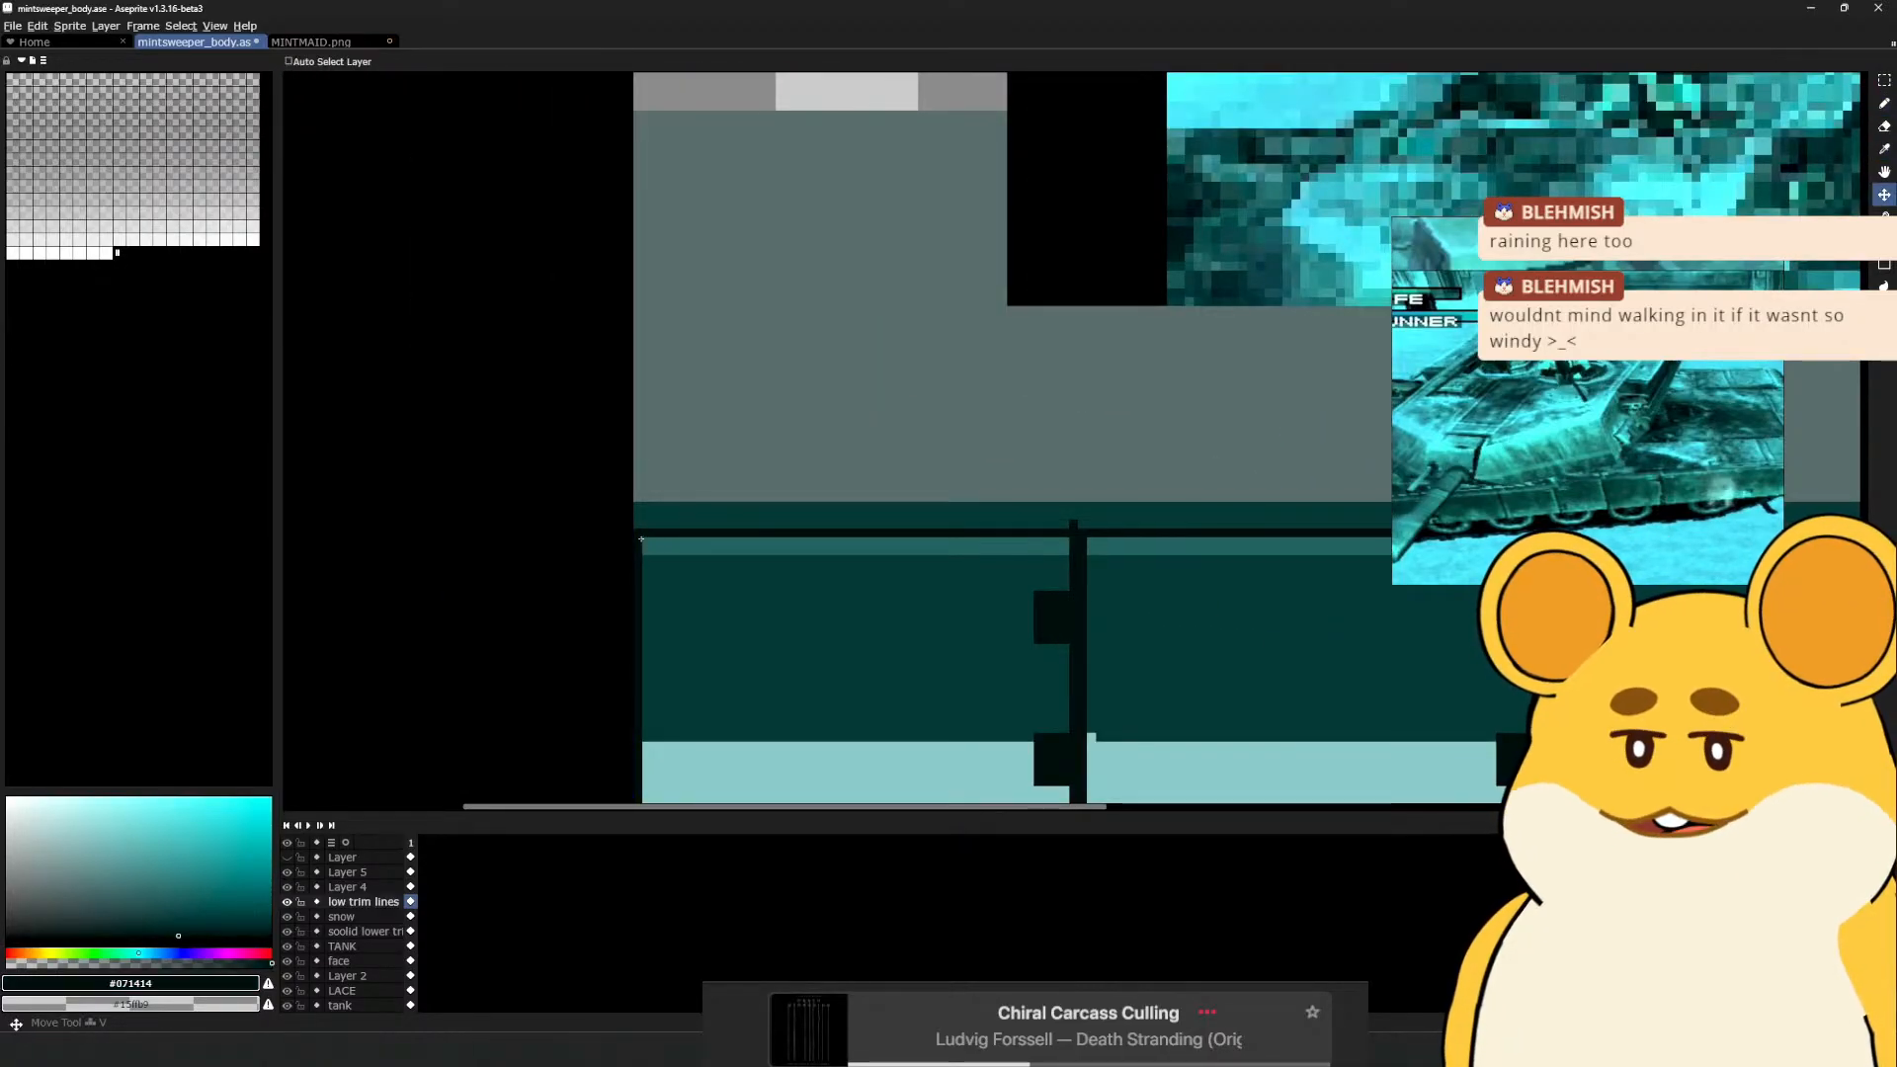
left_click(644, 540)
Erase the nub above the first divider and add a dark corner pixel at the first panel's lower right
key("h")
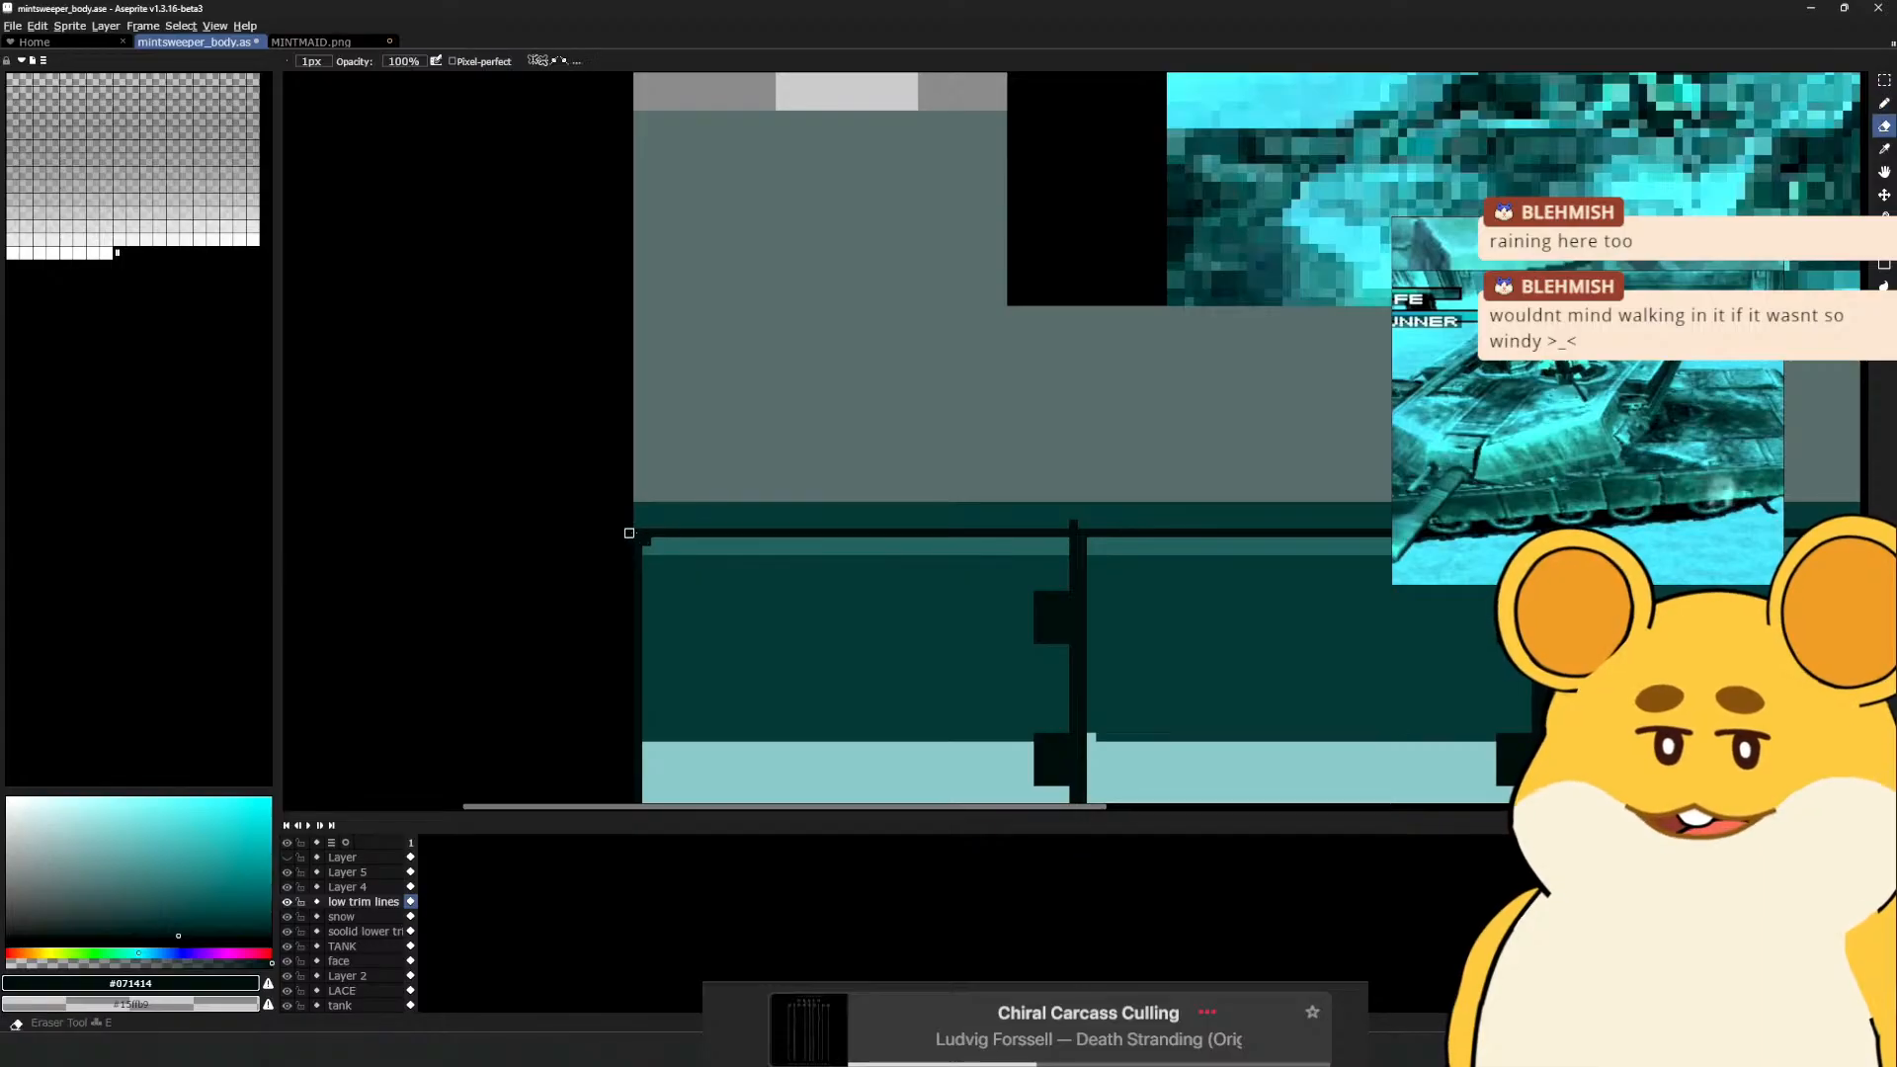
left_click_drag(834, 576, 603, 530)
key("e")
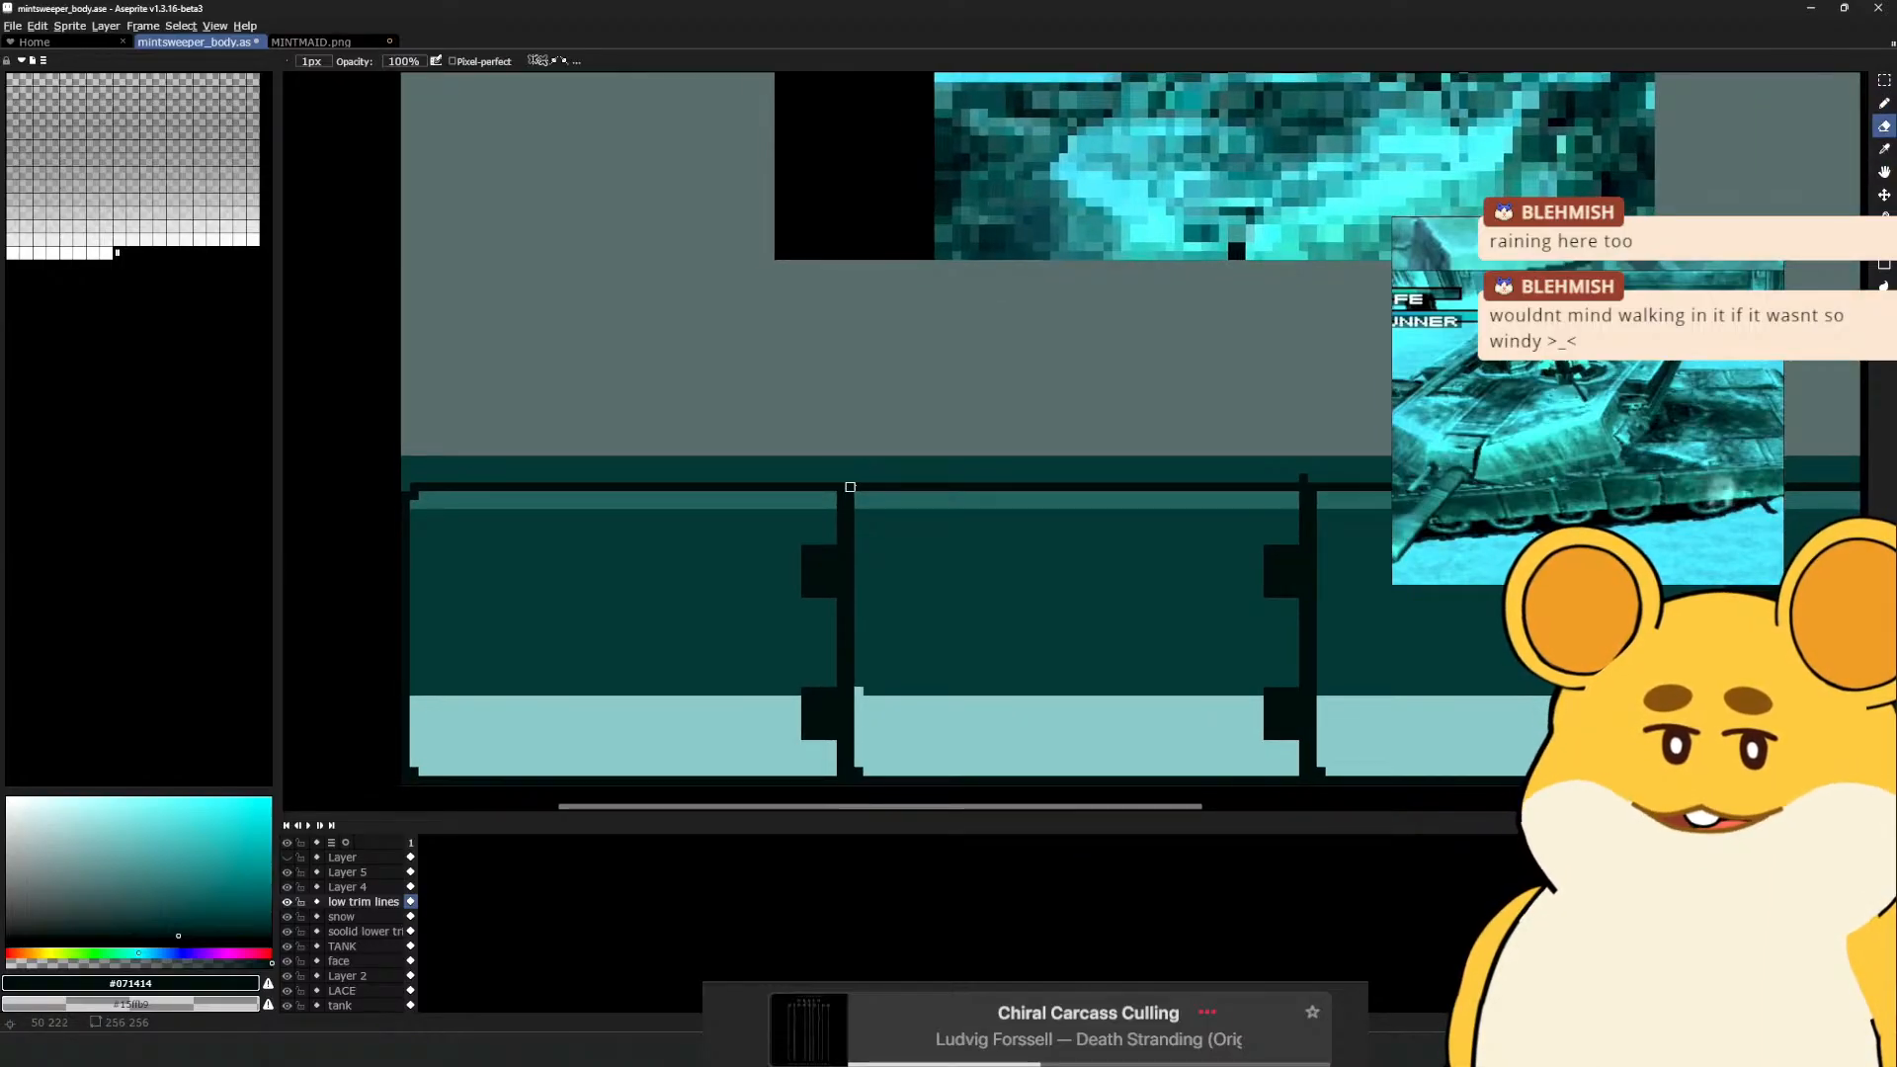
scroll(850, 487, "down", 1)
scroll(855, 626, "down", 1)
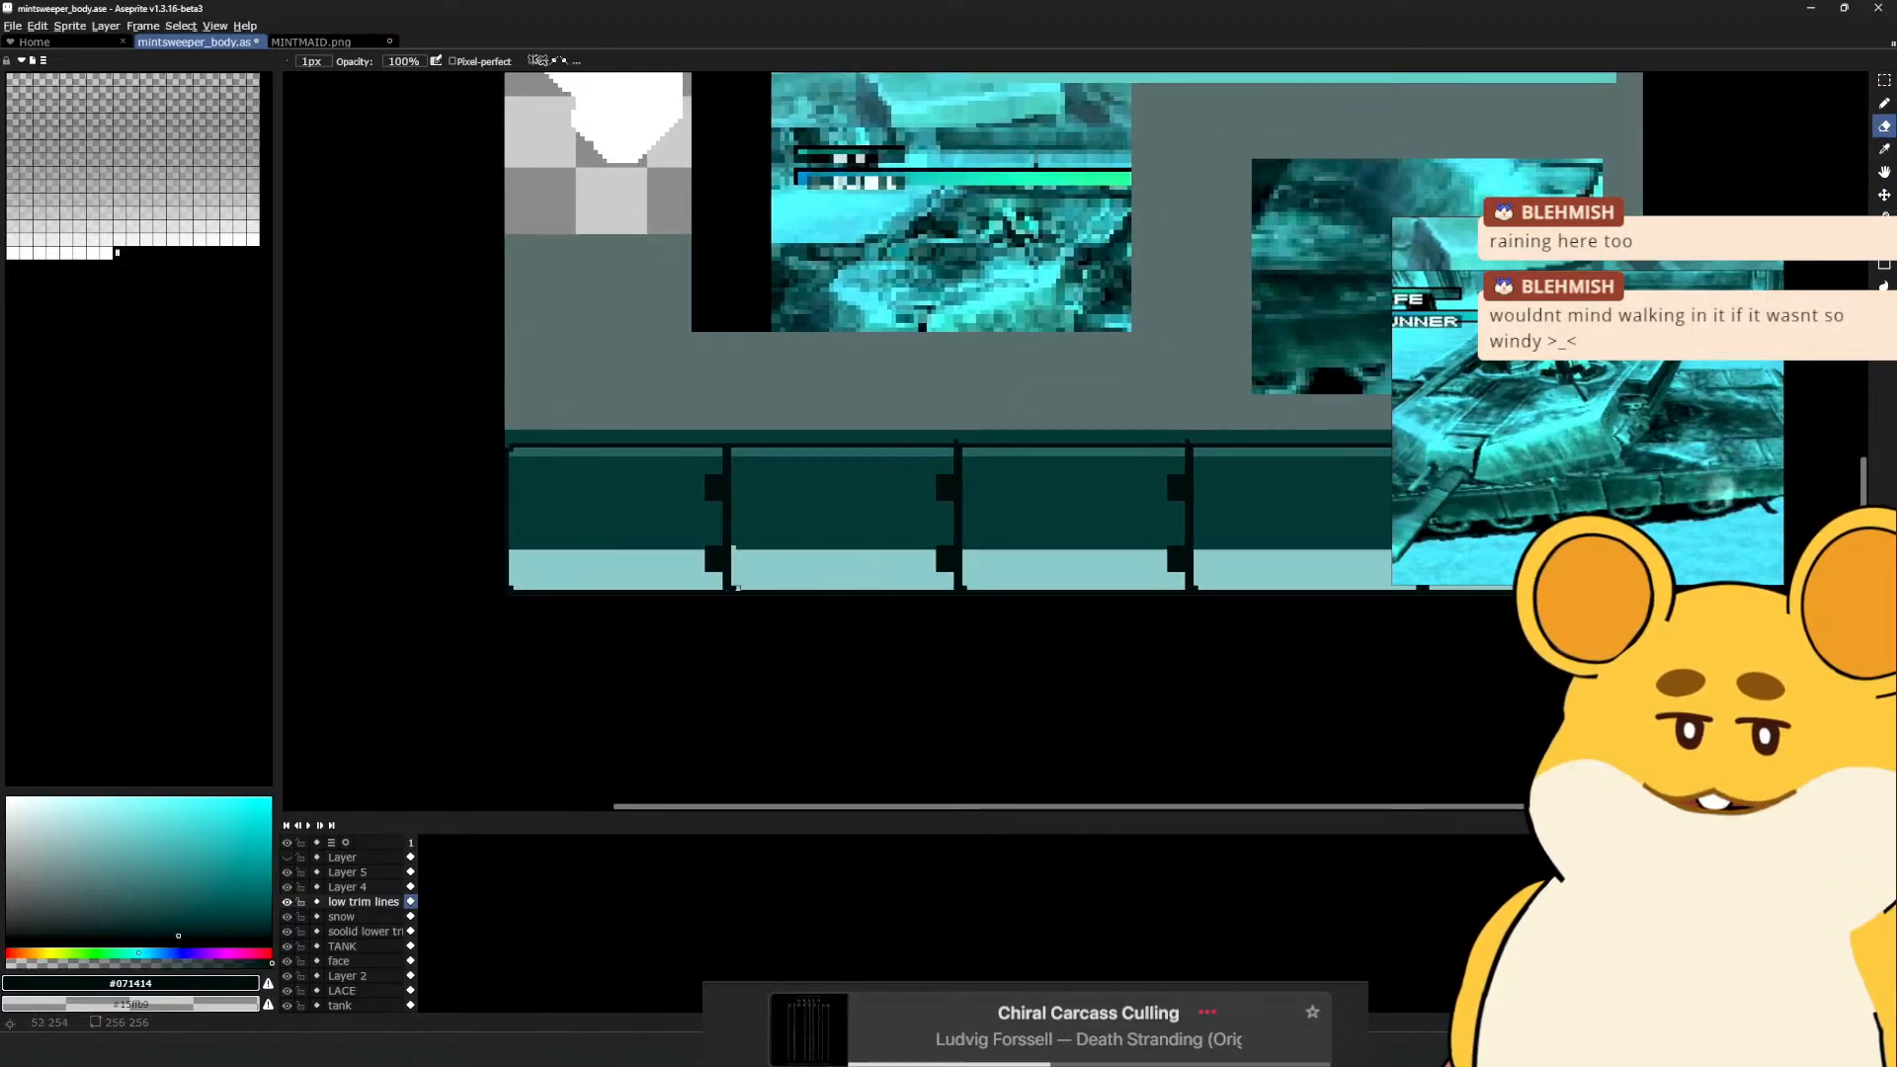
key("b")
key("z")
left_click(740, 586)
key("b")
left_click(713, 588)
Sample the #205856 highlight colour from the panels and make the solid lower trim layer active
key("space")
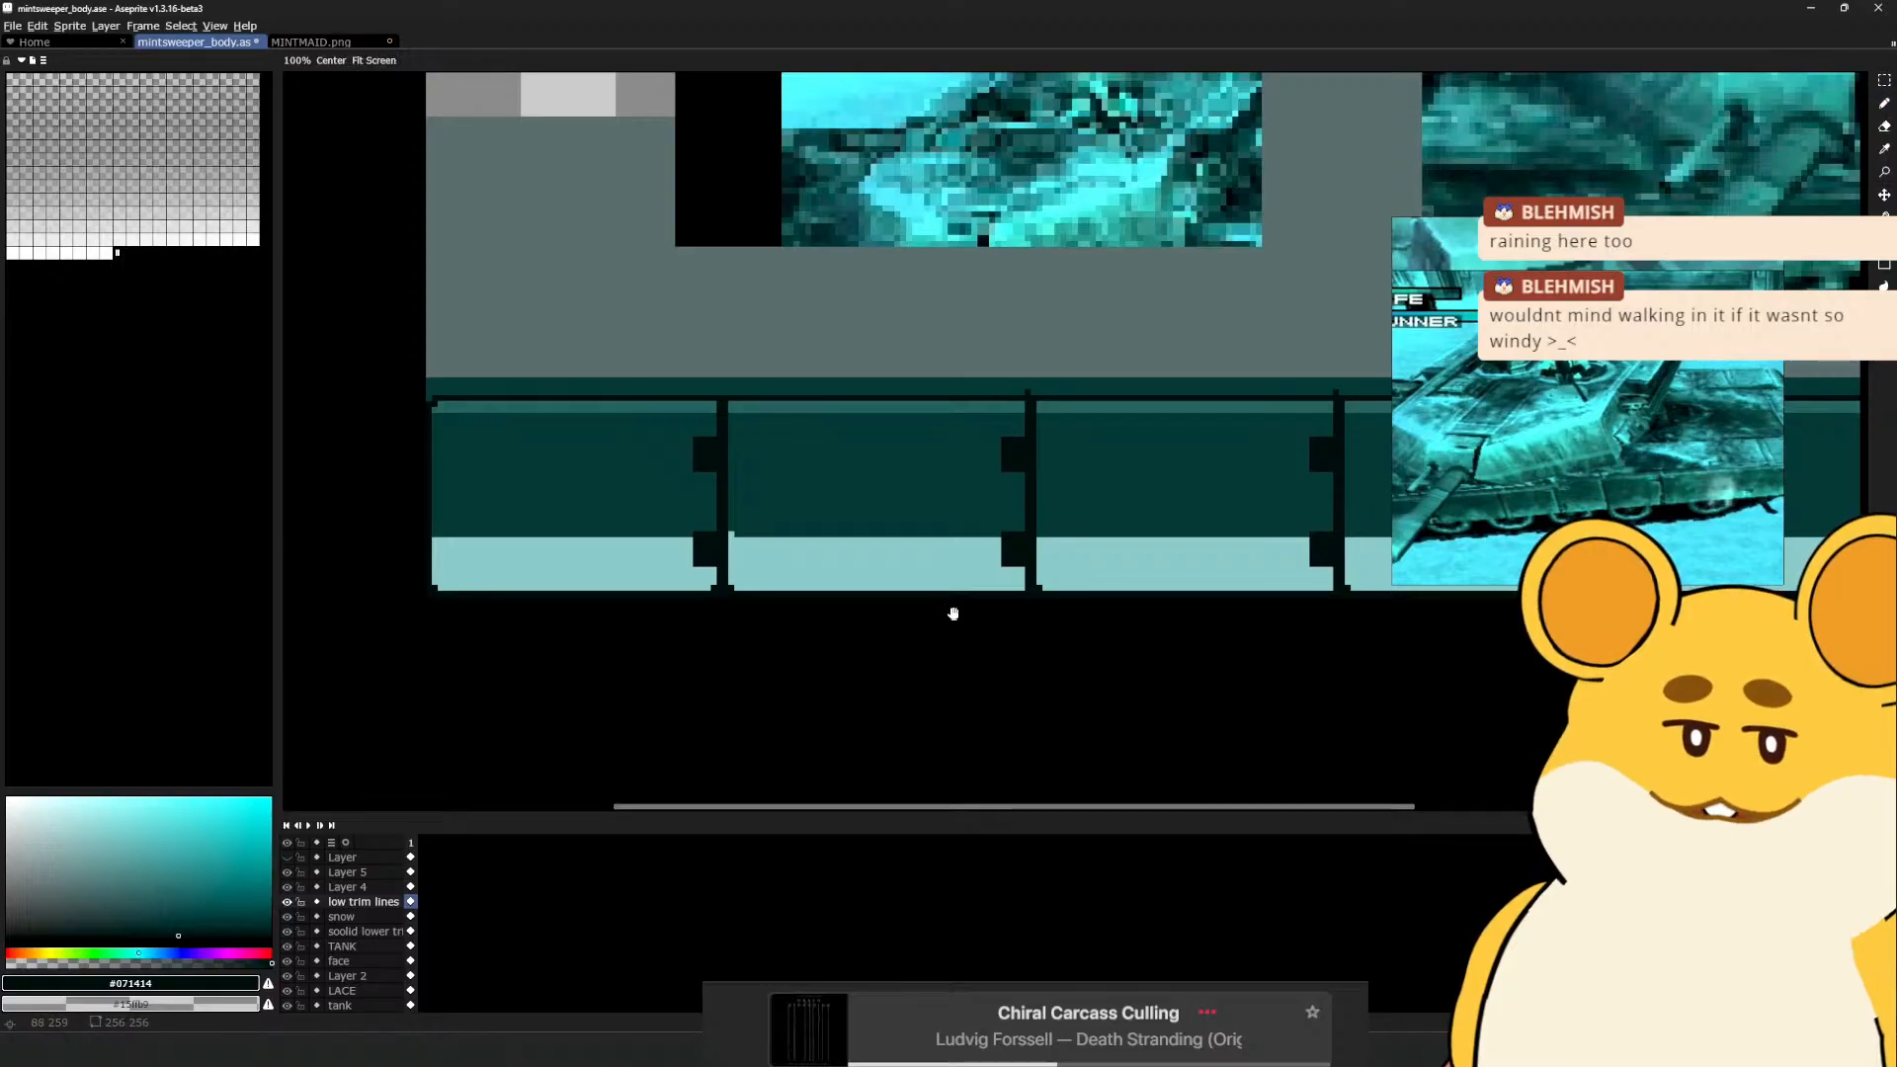
left_click_drag(954, 613, 533, 656)
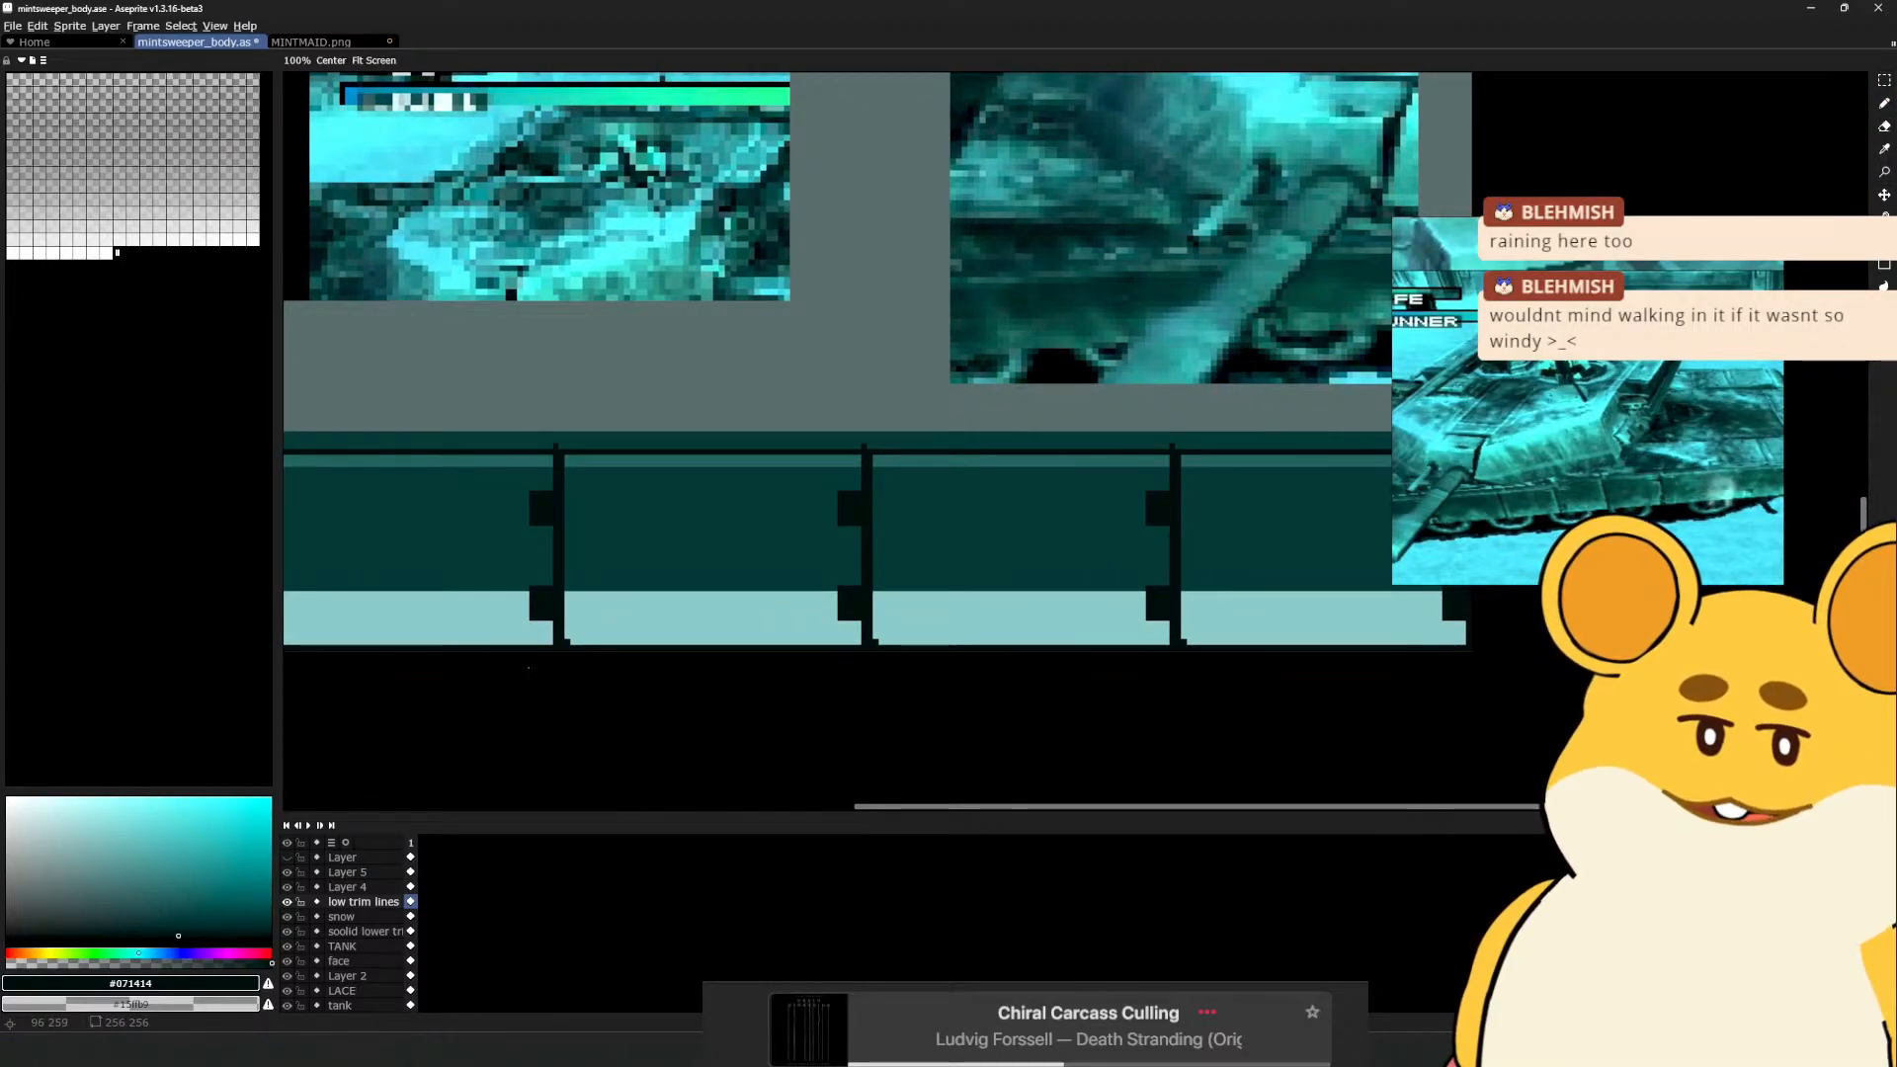
key("e")
scroll(567, 642, "right", 4)
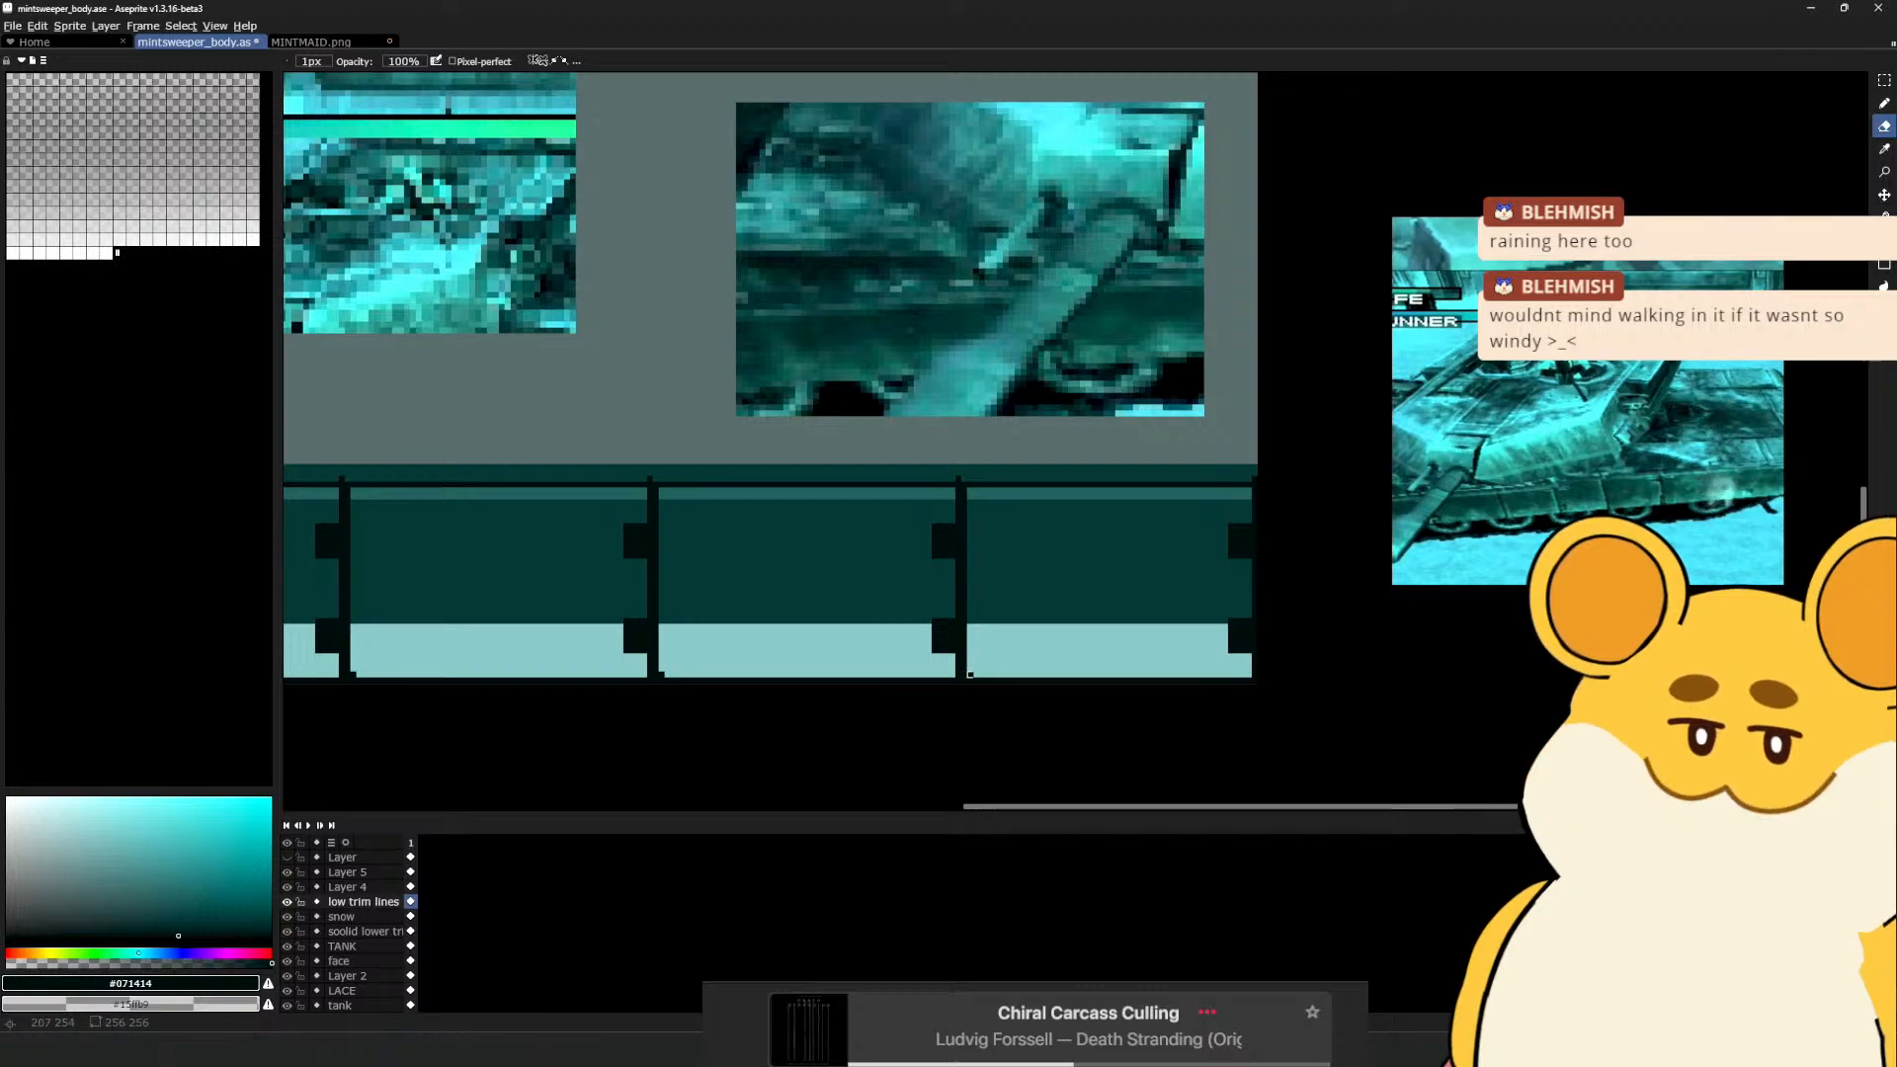
key("b")
left_click_drag(775, 622, 1067, 633)
left_click_drag(730, 583, 1196, 648)
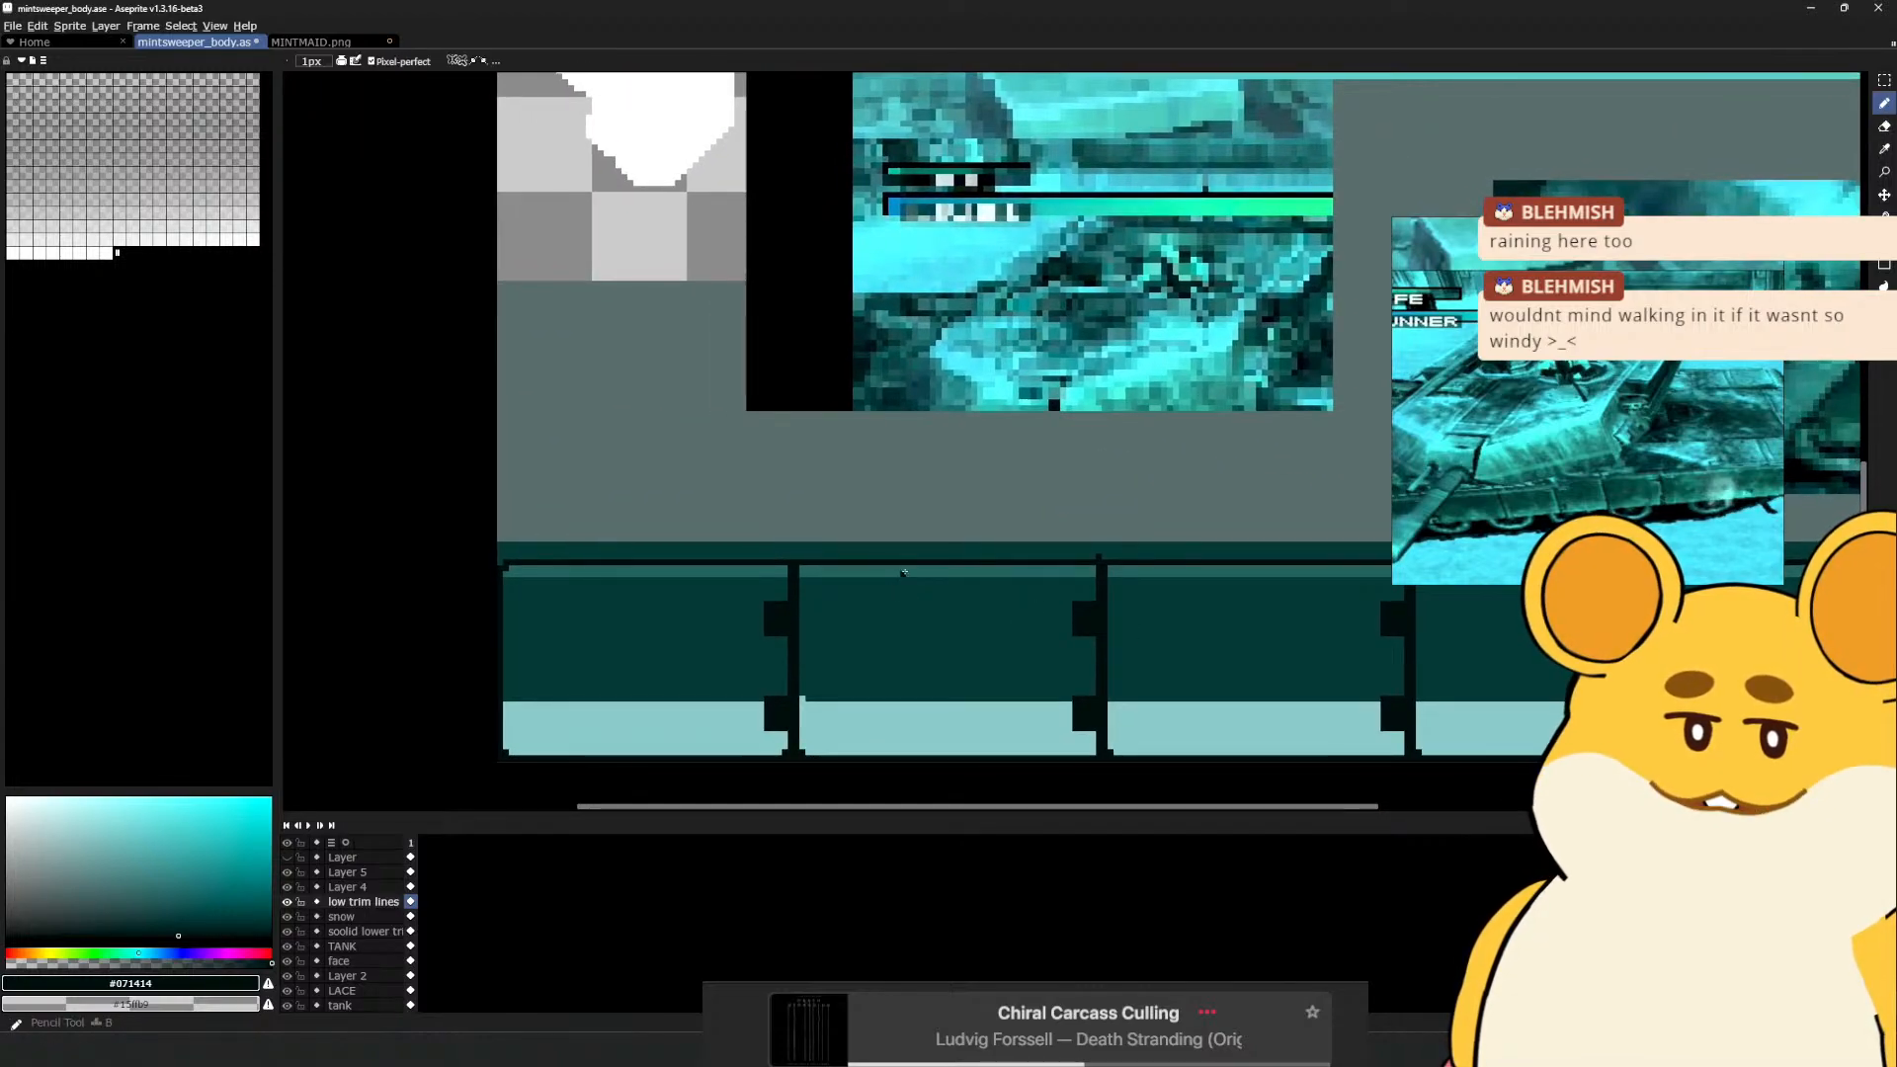
left_click(903, 573, "alt")
left_click(654, 582, "ctrl")
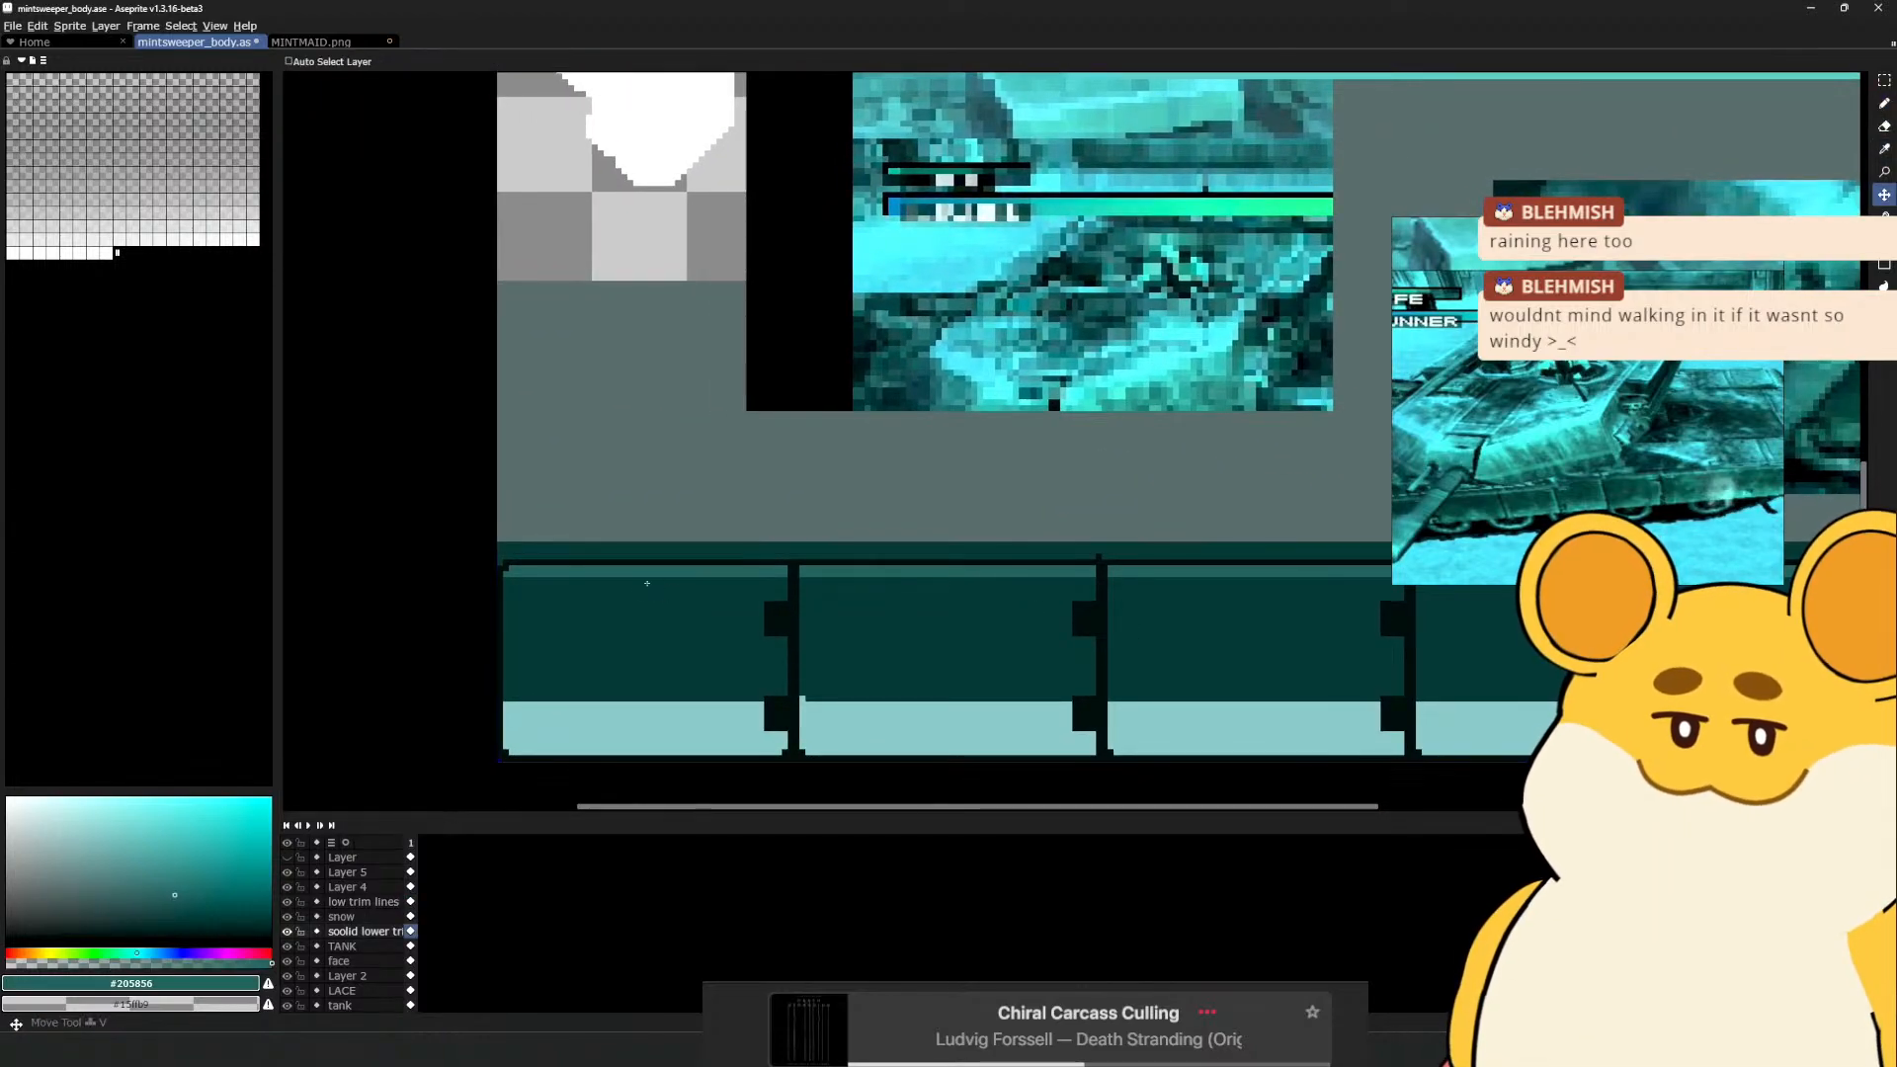
left_click(506, 579)
left_click(786, 579, "shift")
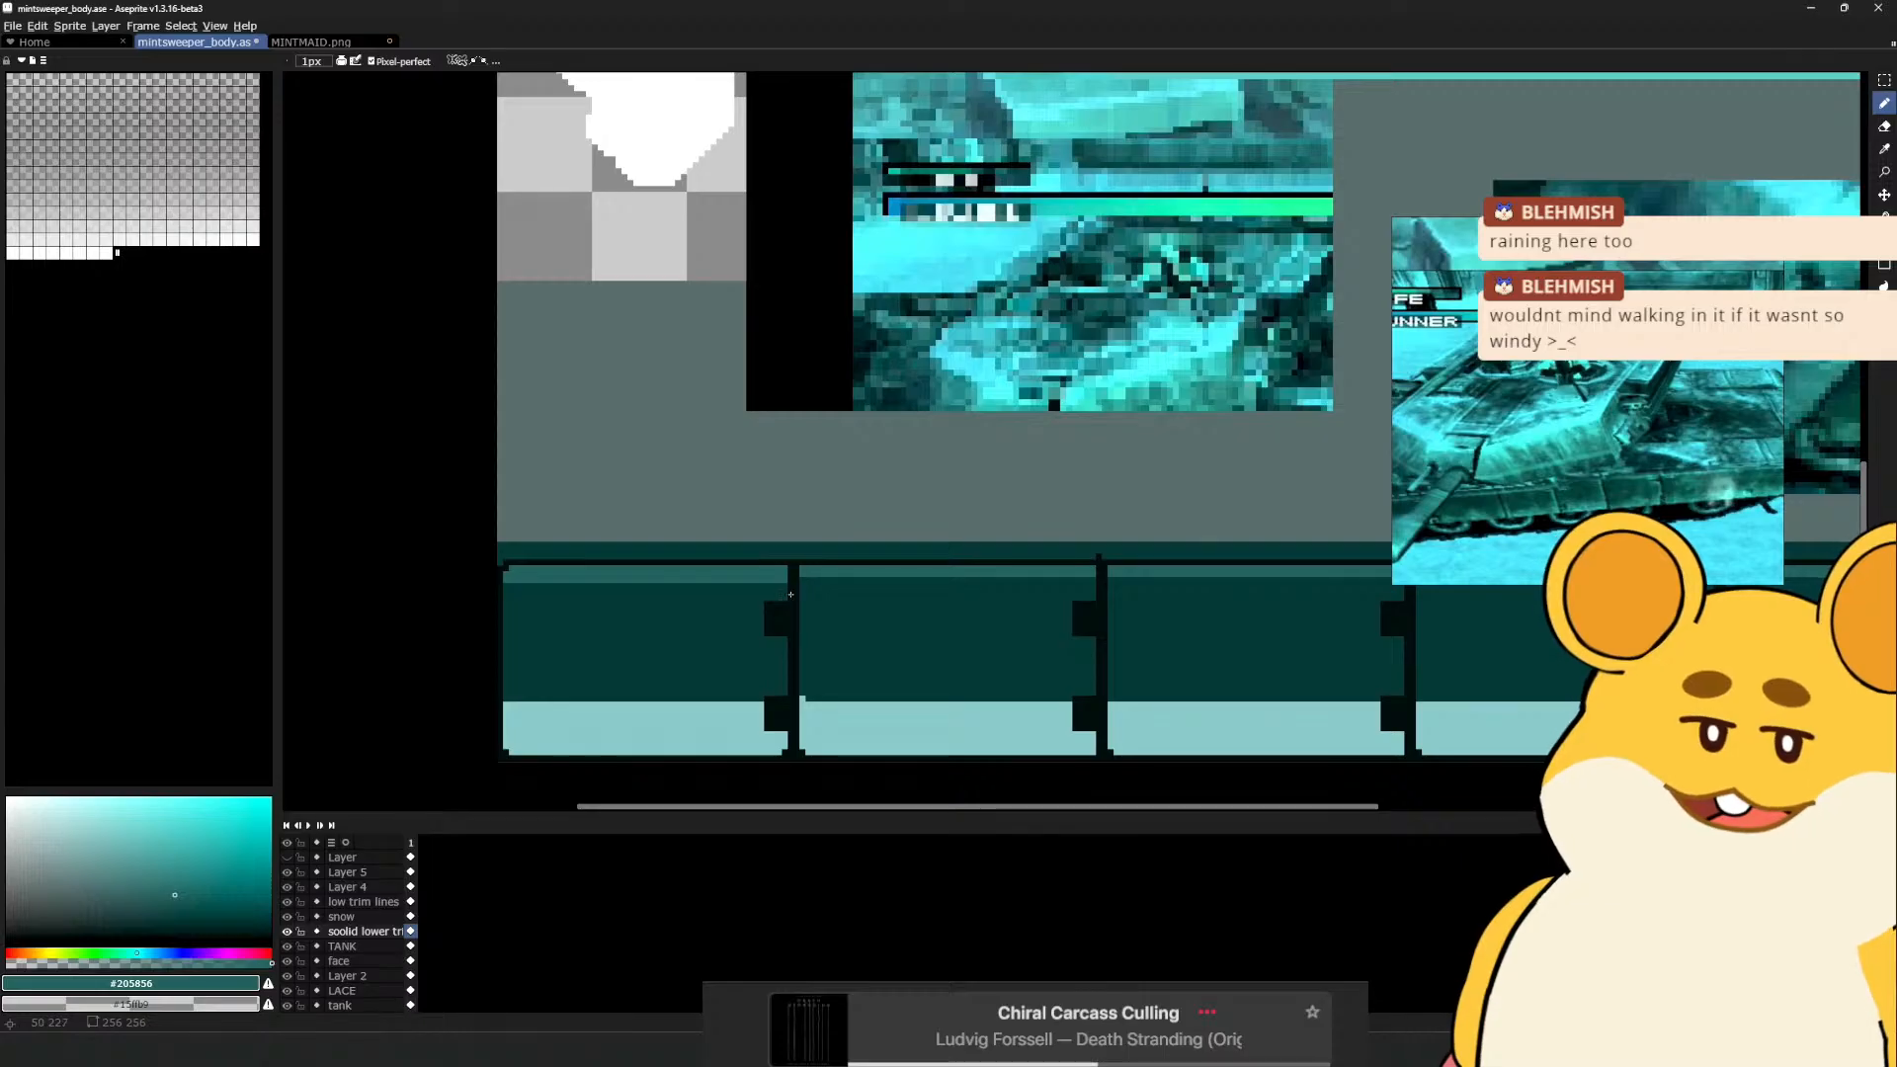
key("ctrl+z")
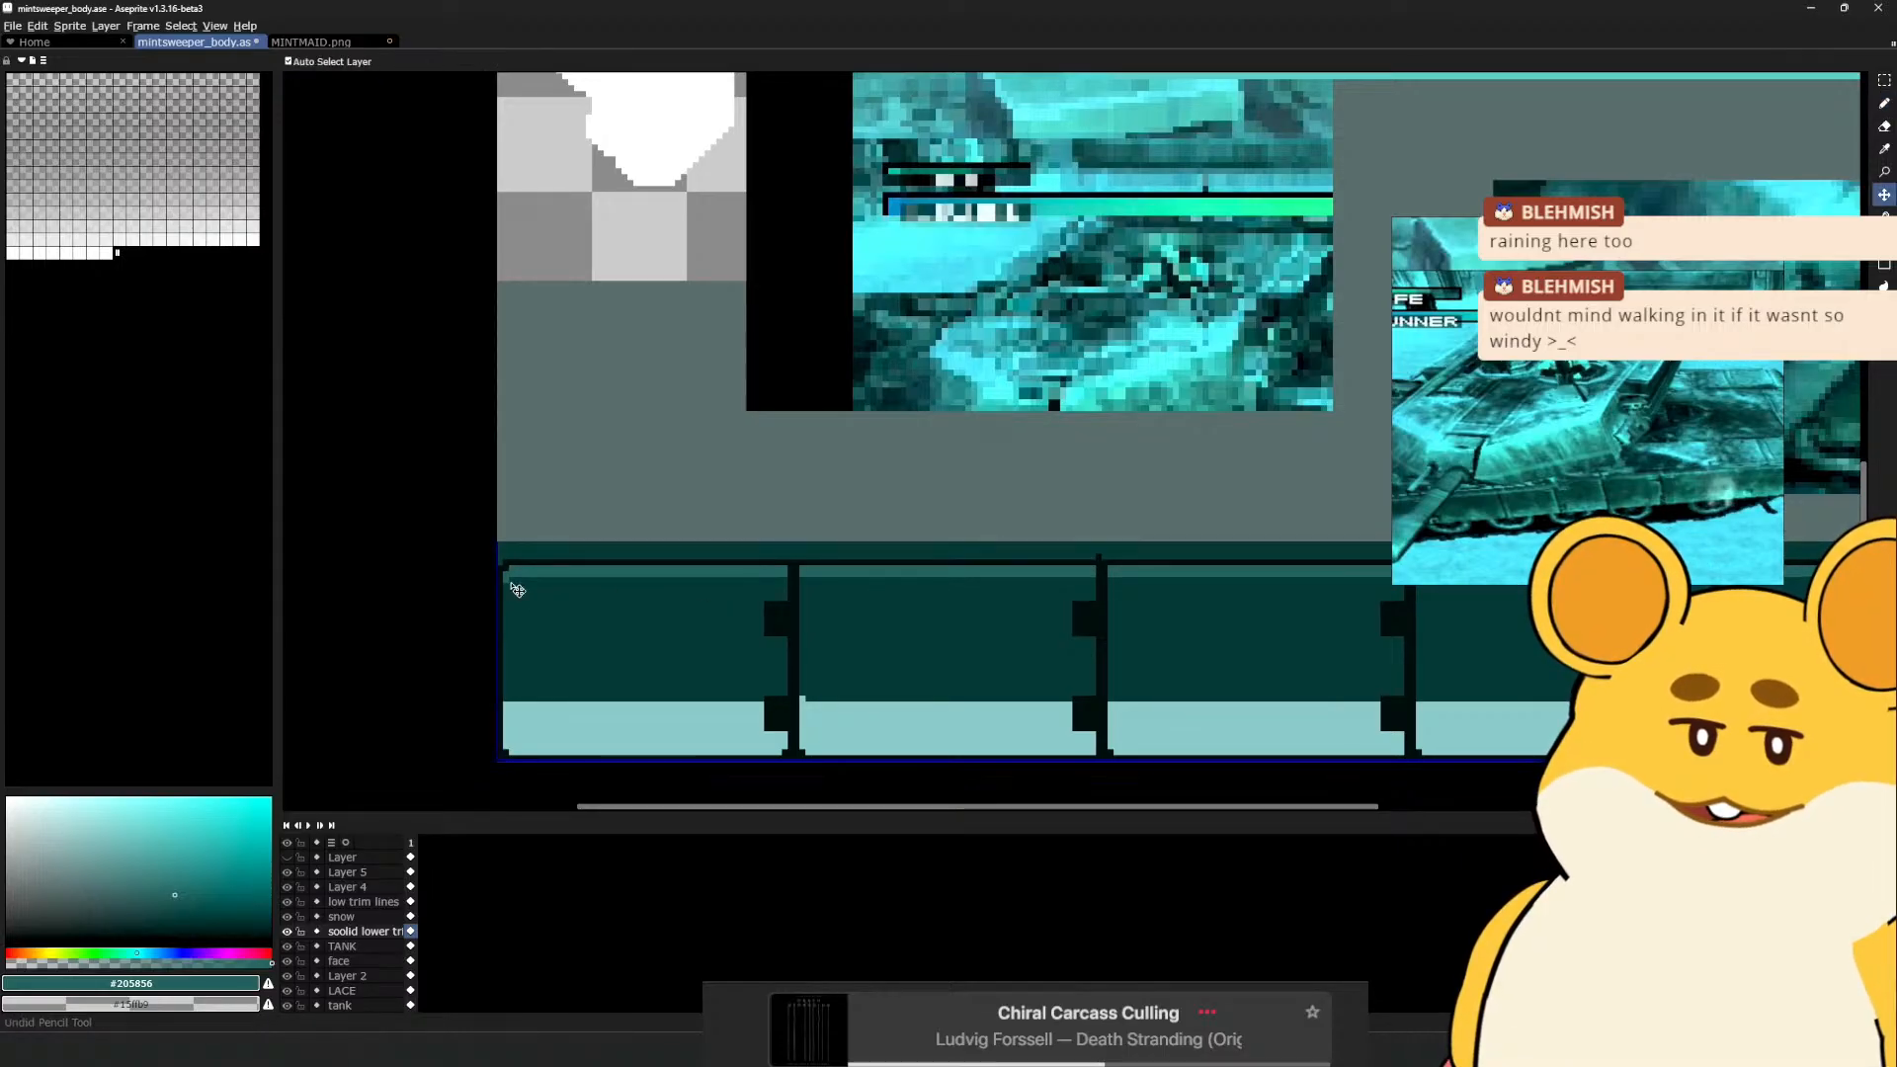
Thicken the highlight along the panels' upper edge by one pixel row across the full strip using straight pencil lines
left_click_drag(1642, 589, 814, 629)
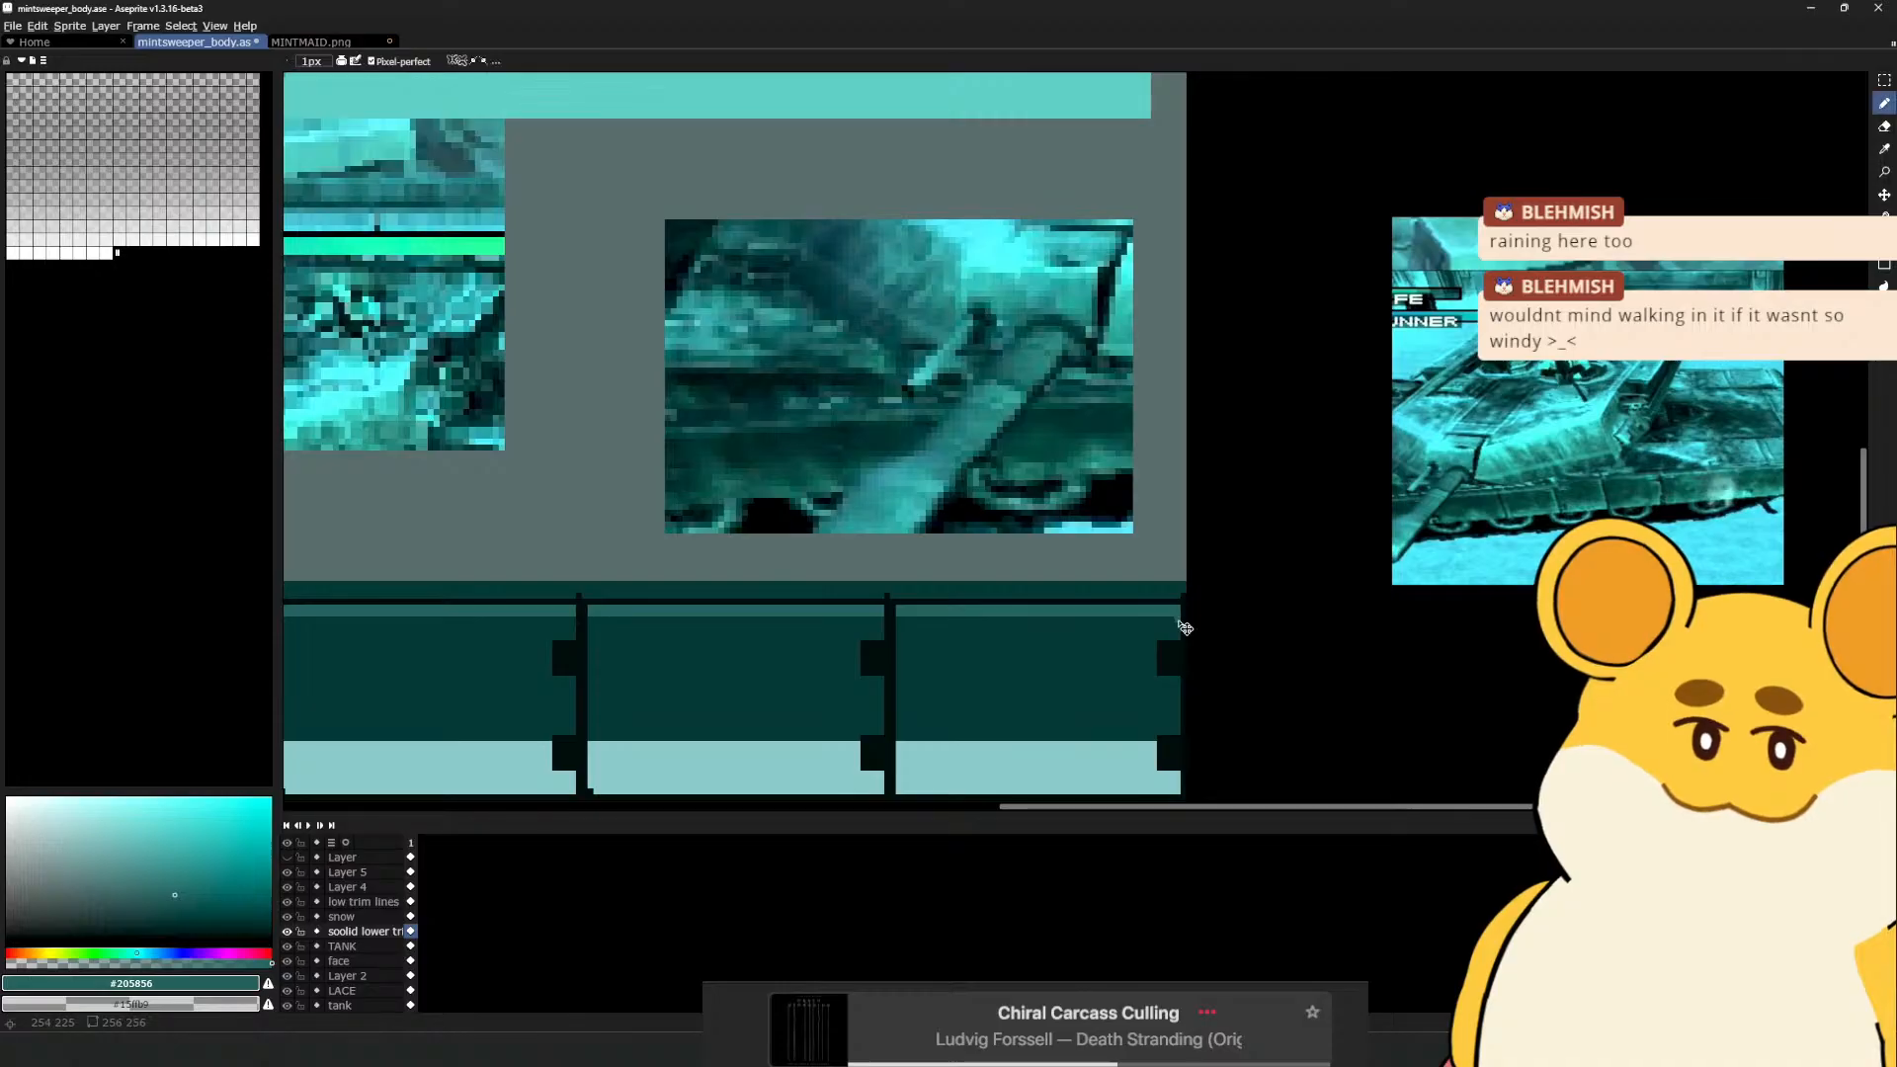
key("alt")
left_click(1177, 619)
left_click_drag(592, 647, 1135, 658)
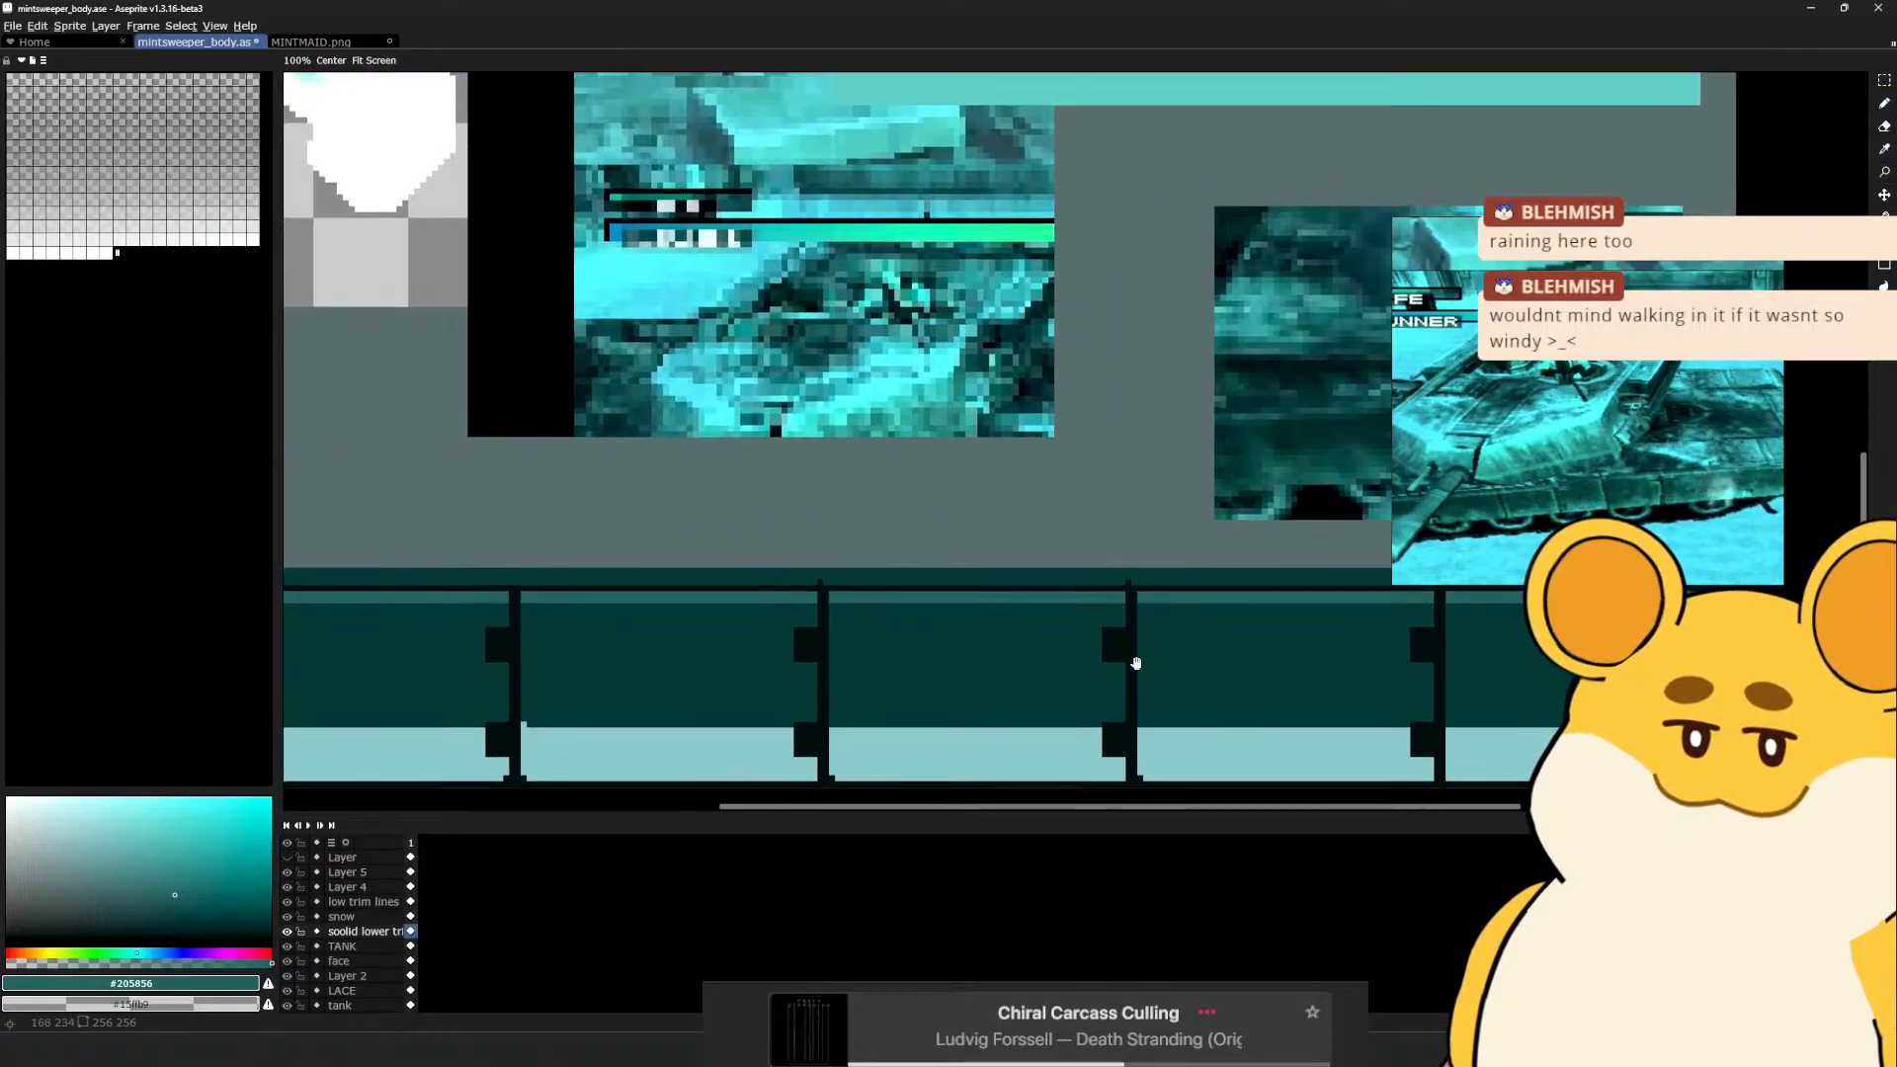
left_click_drag(336, 628, 839, 630)
left_click(745, 609, "shift")
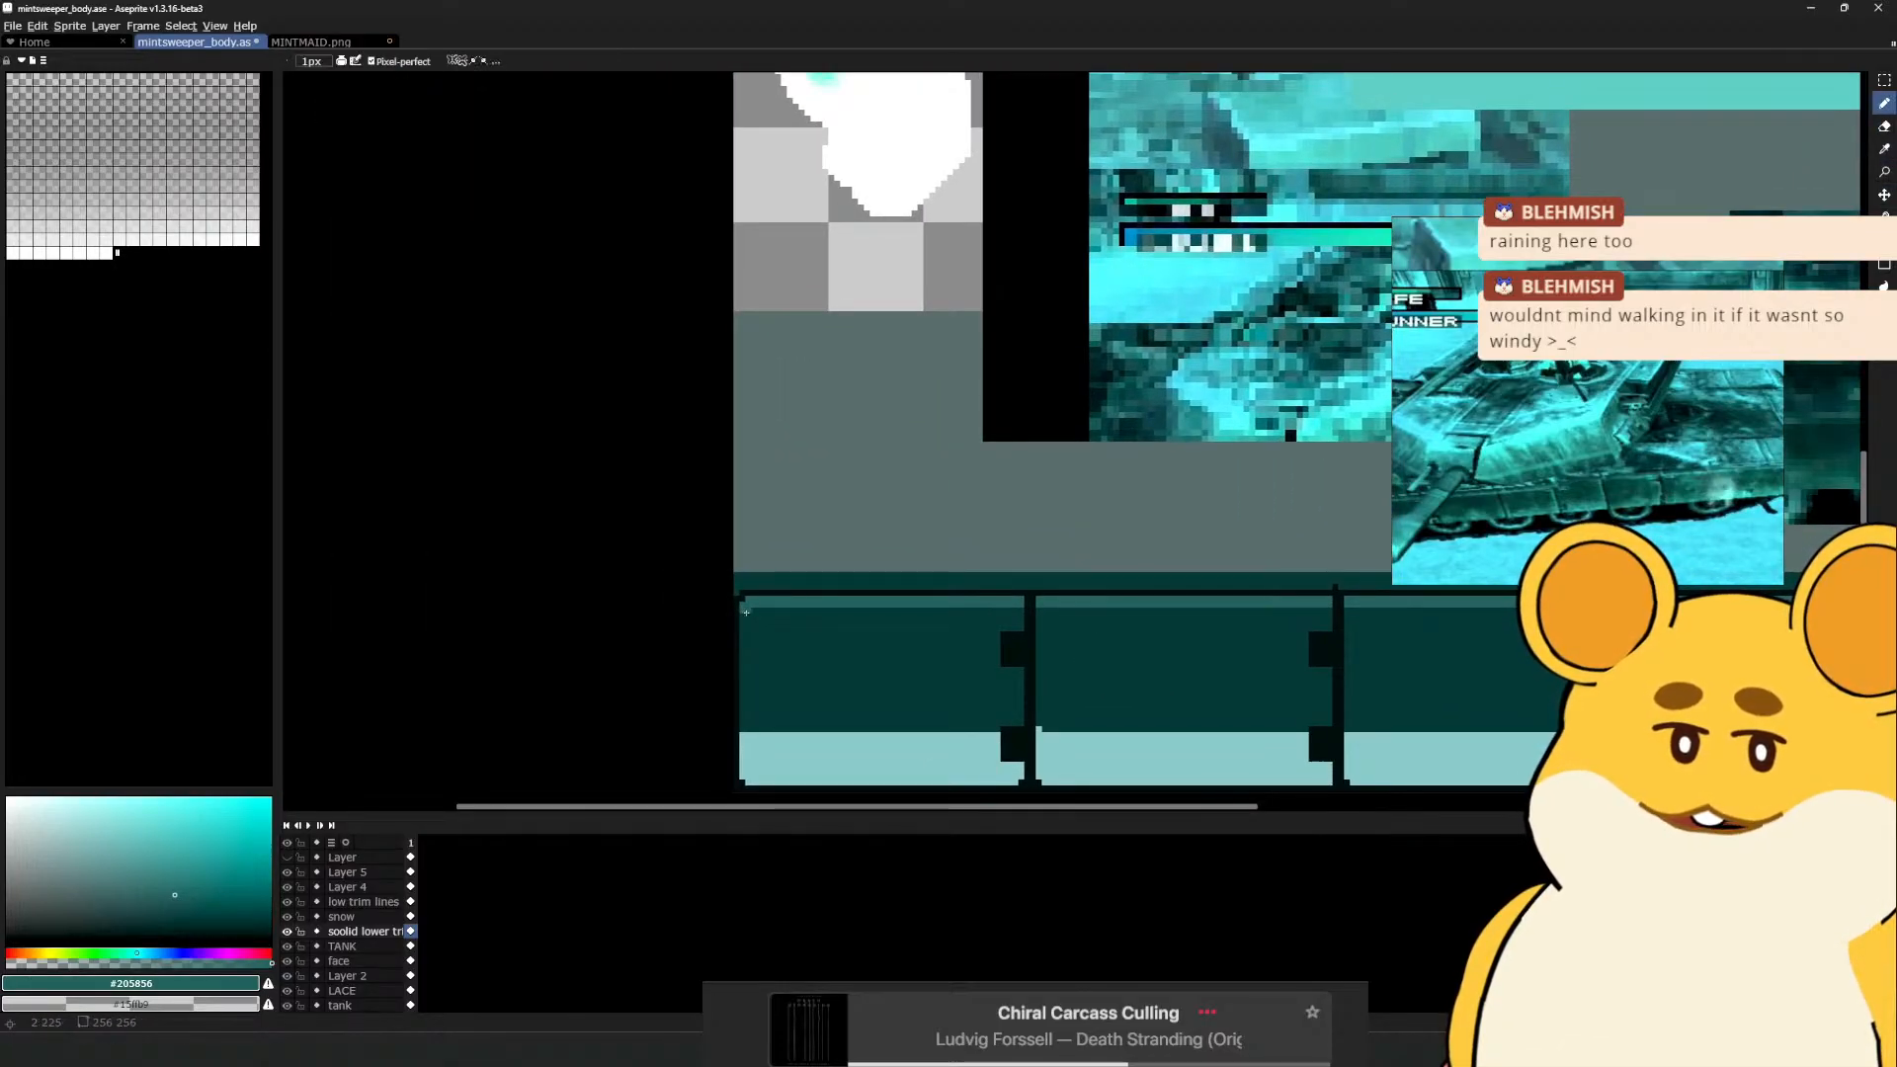
left_click_drag(1181, 631, 515, 666)
left_click_drag(1538, 631, 1391, 636)
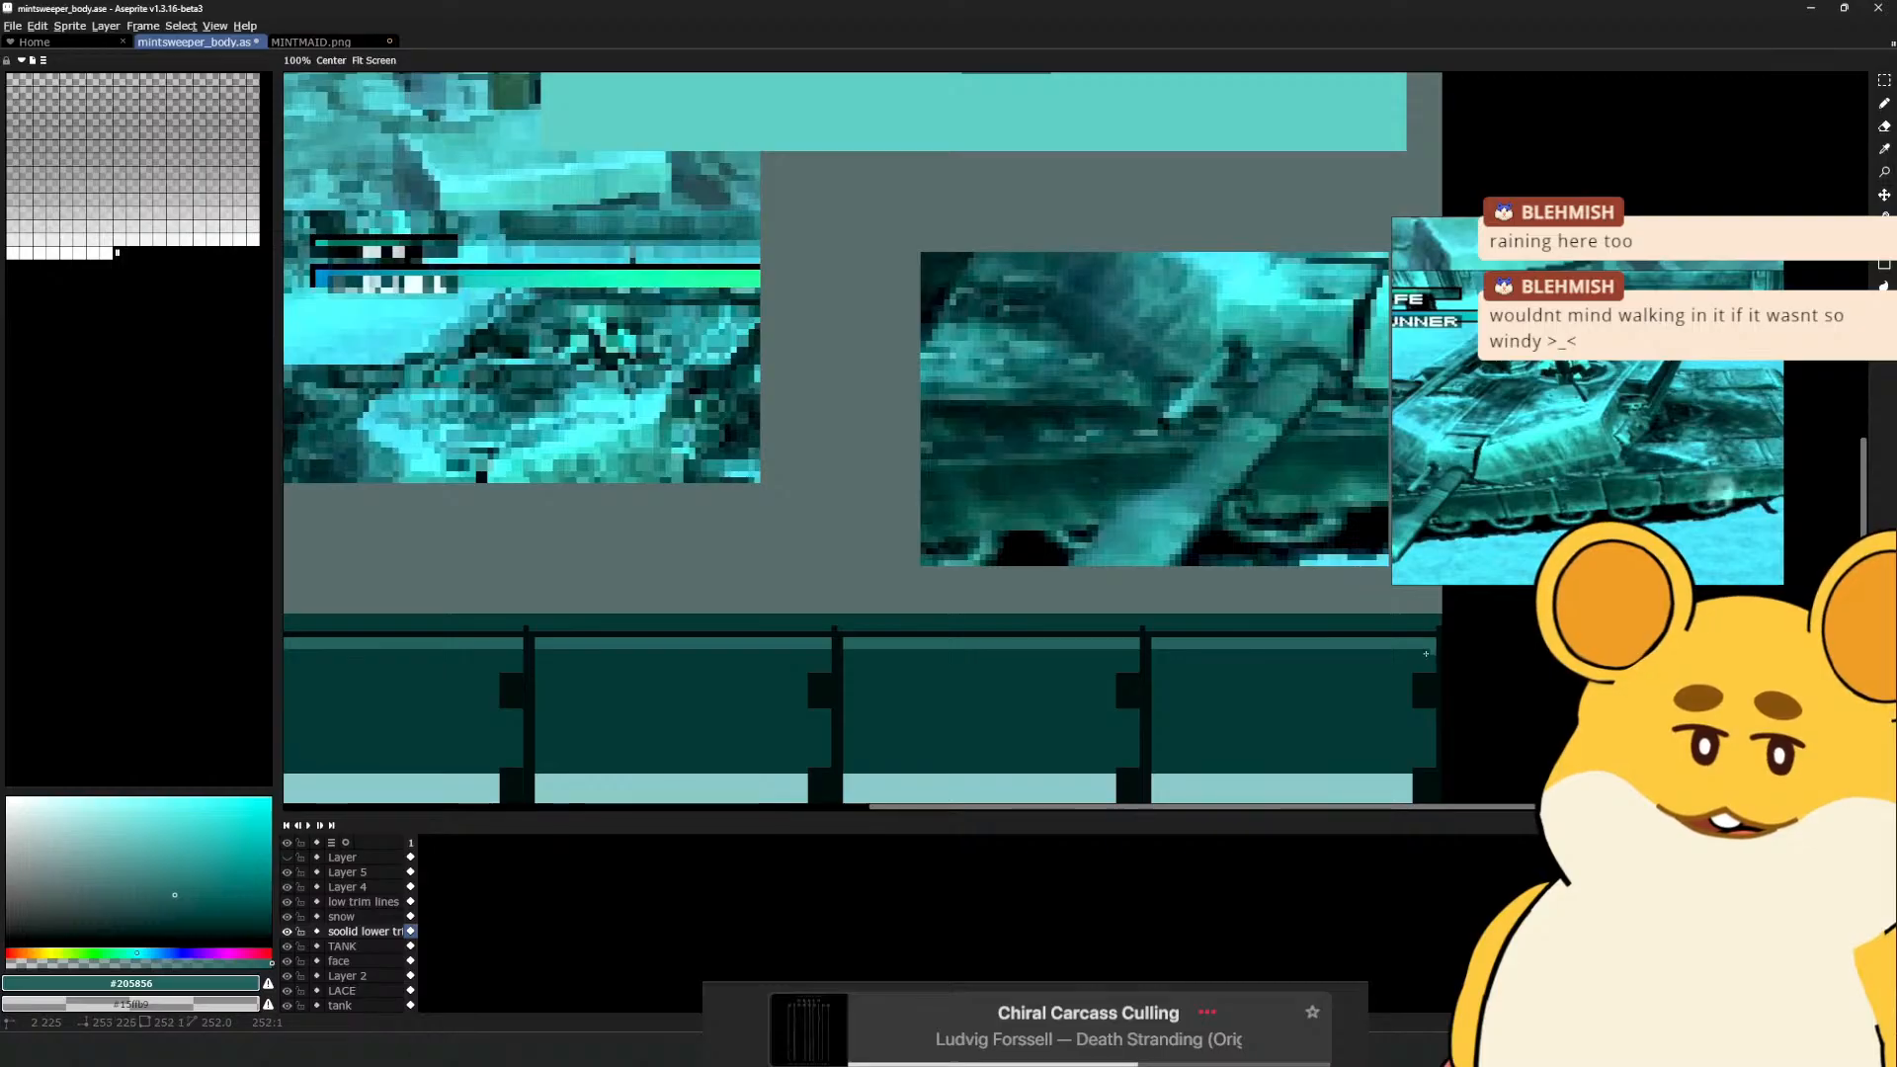
left_click_drag(694, 658, 1122, 629)
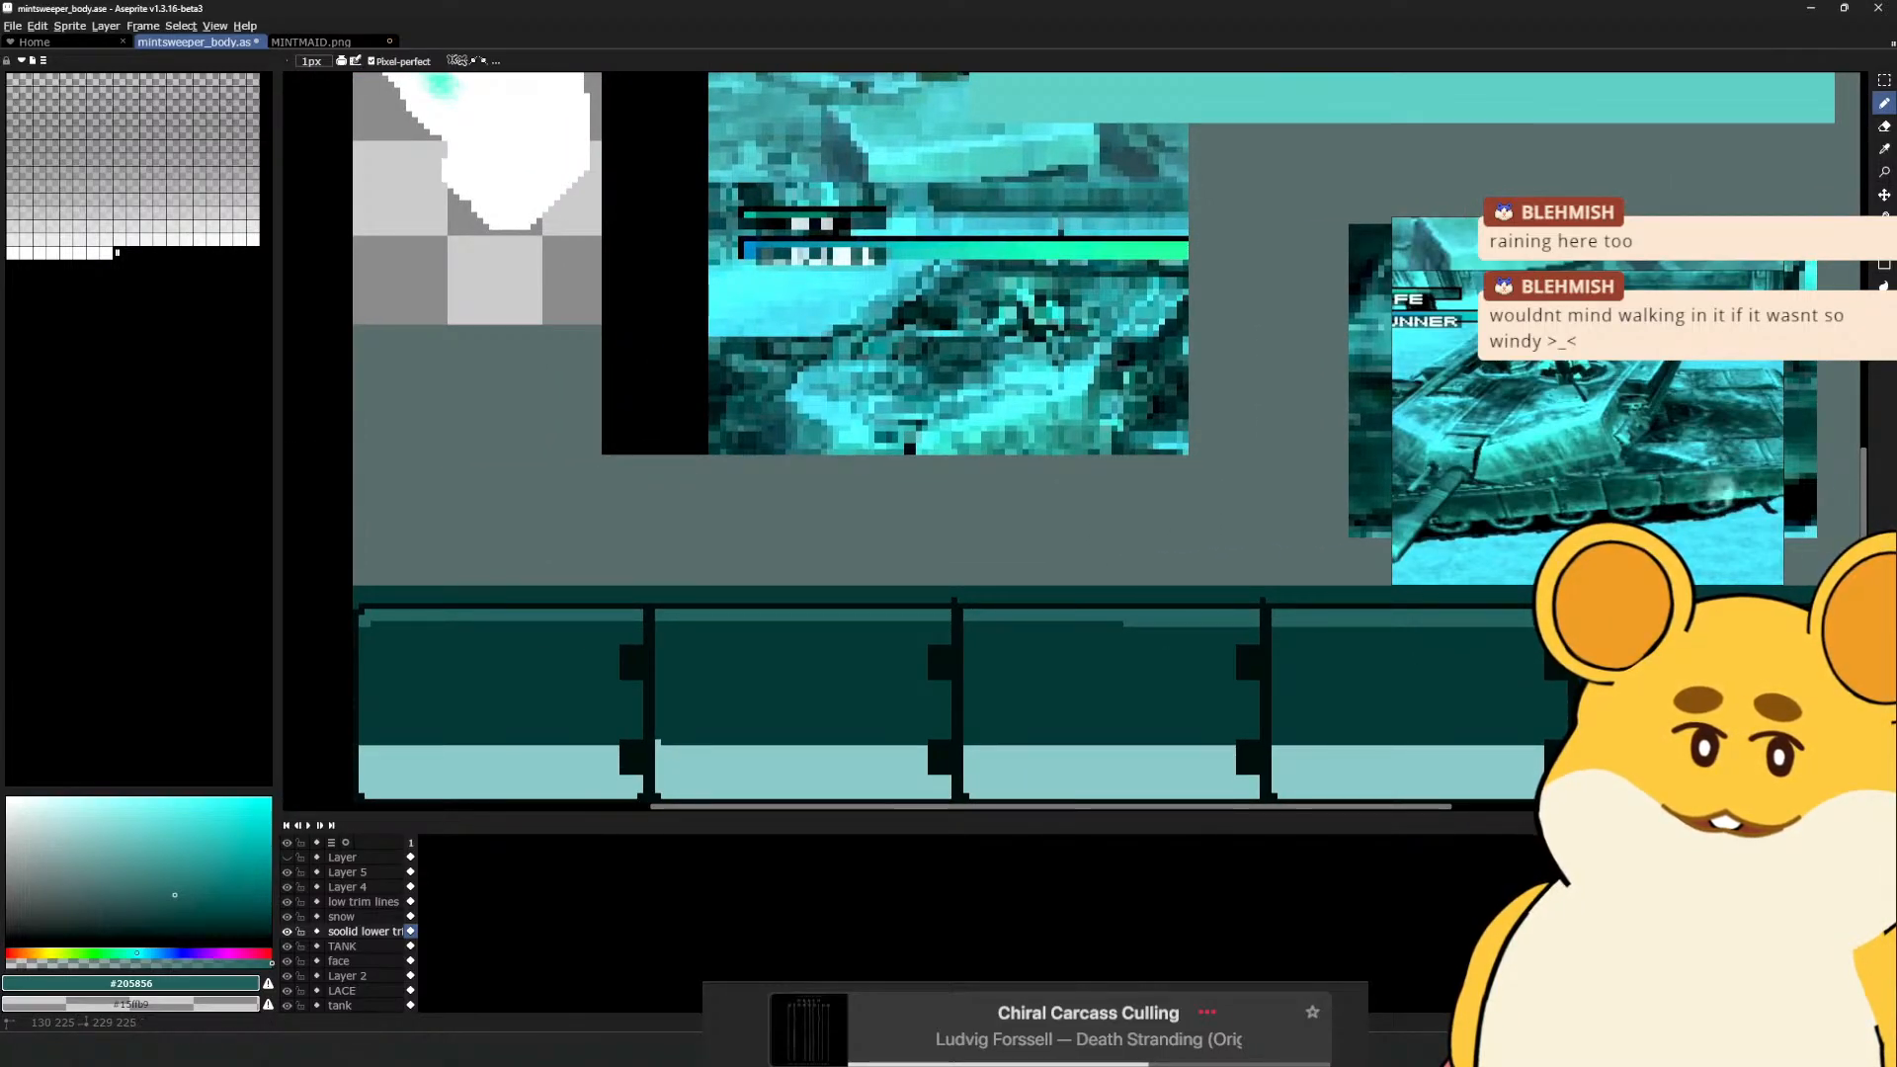
left_click(365, 624, "shift")
left_click_drag(1662, 690, 1167, 697)
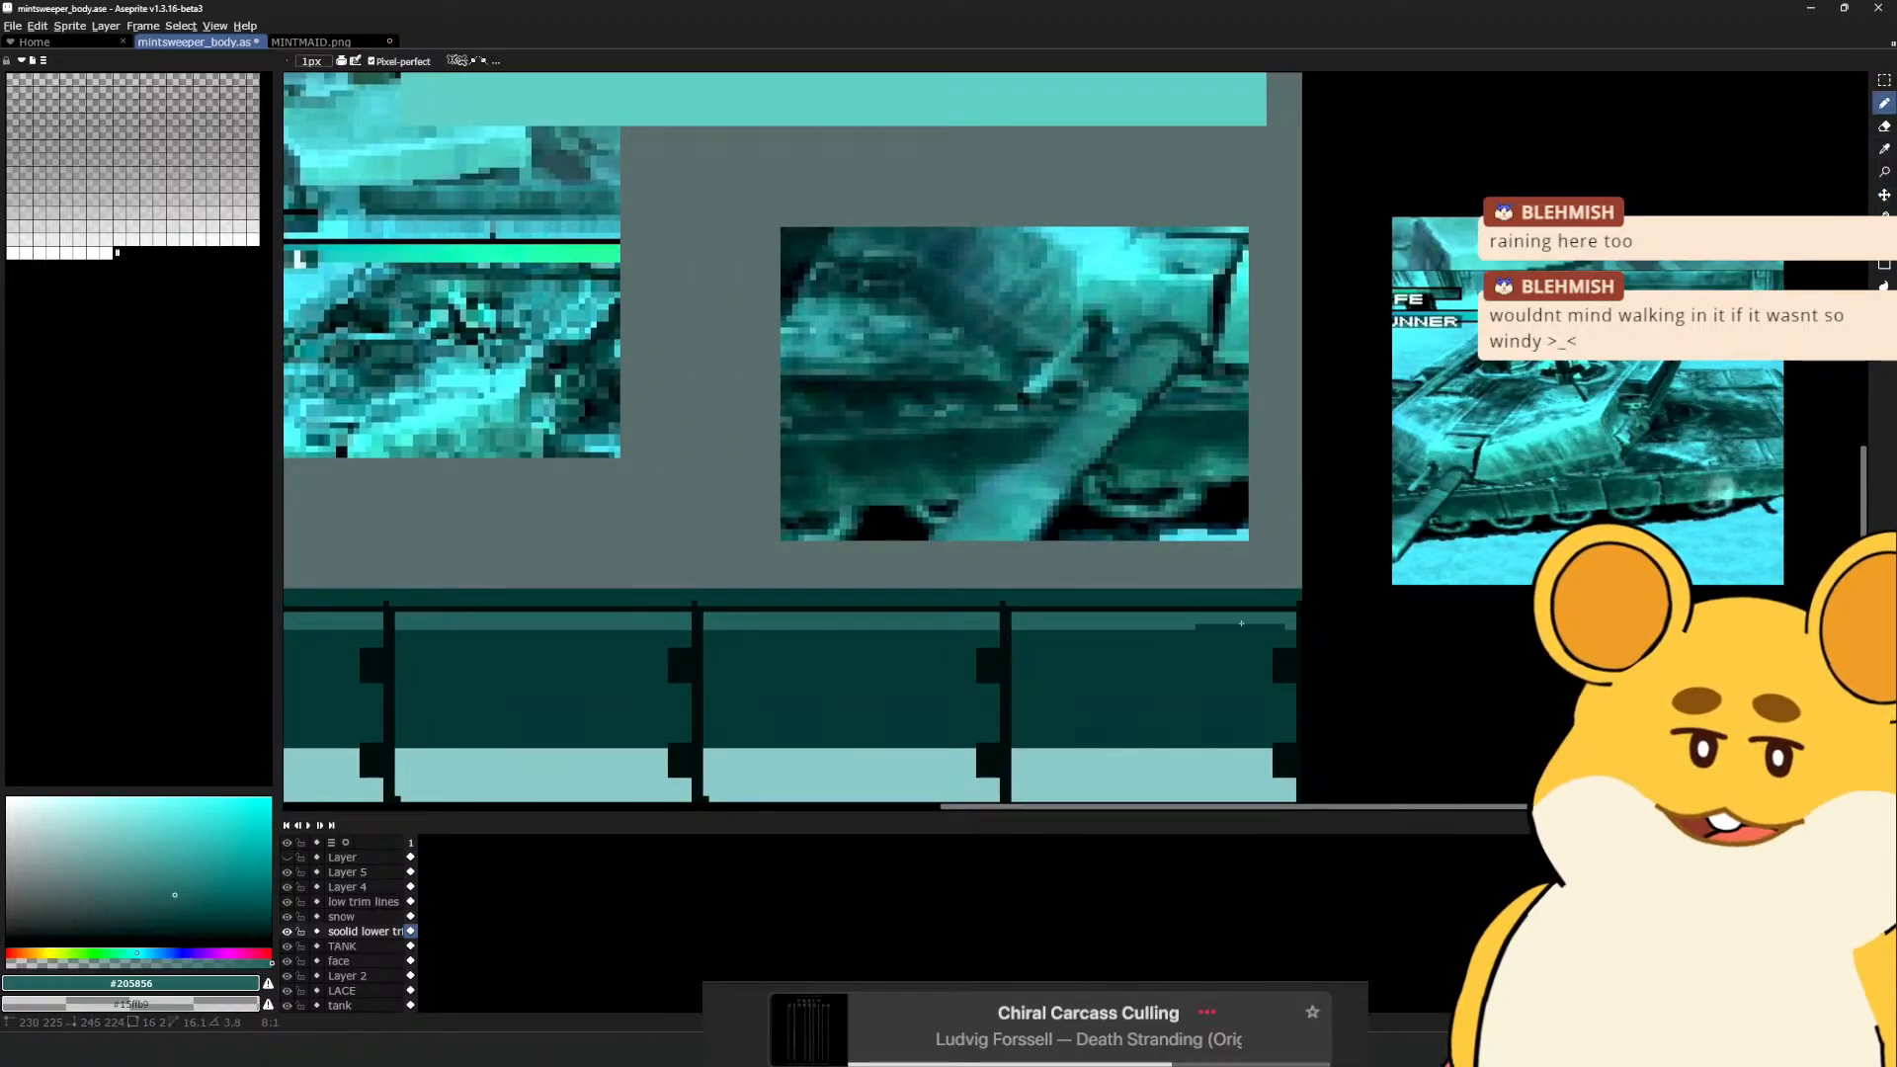
Draw a one-pixel teal edge (HSV 177, 65, 28) along the first panel's right side, following the outline of its dark blocks
key("space")
left_click_drag(929, 690, 1198, 632)
left_click_drag(911, 652, 1109, 639)
left_click_drag(766, 596, 812, 598)
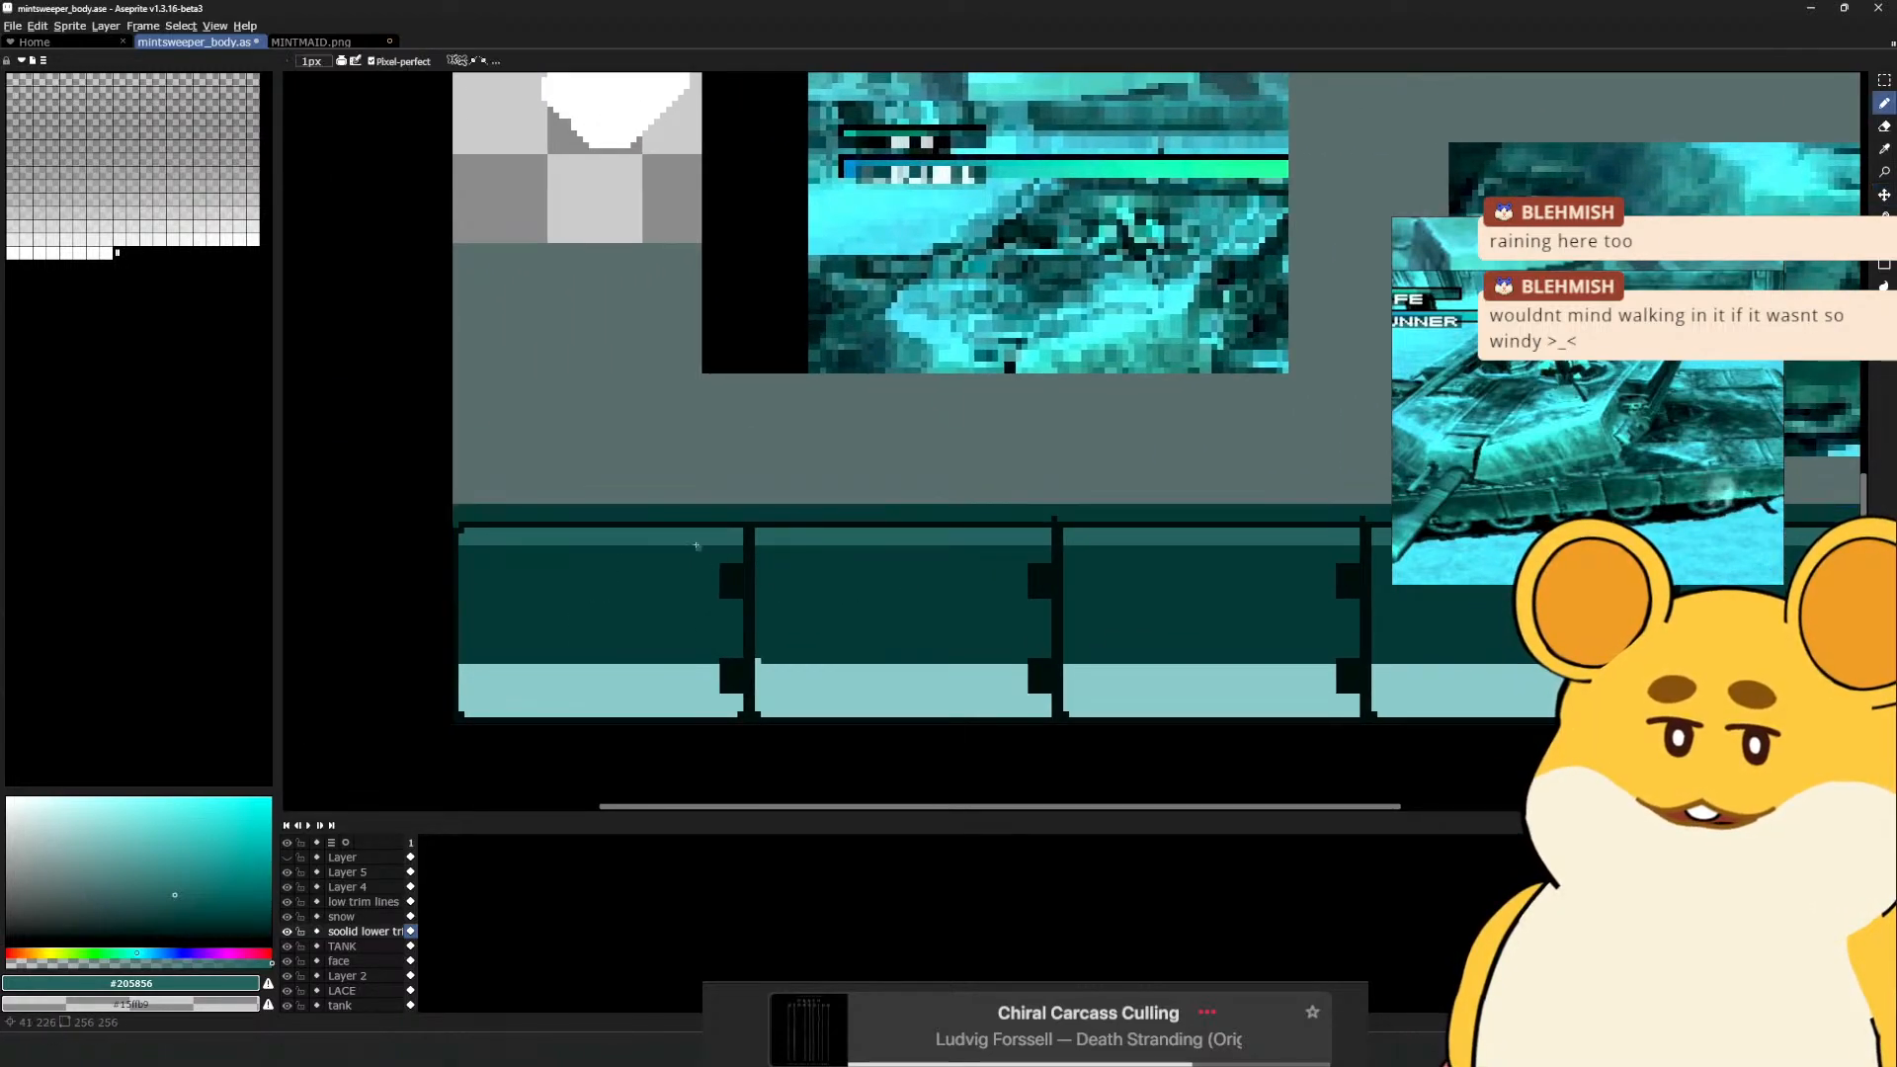
left_click(175, 881)
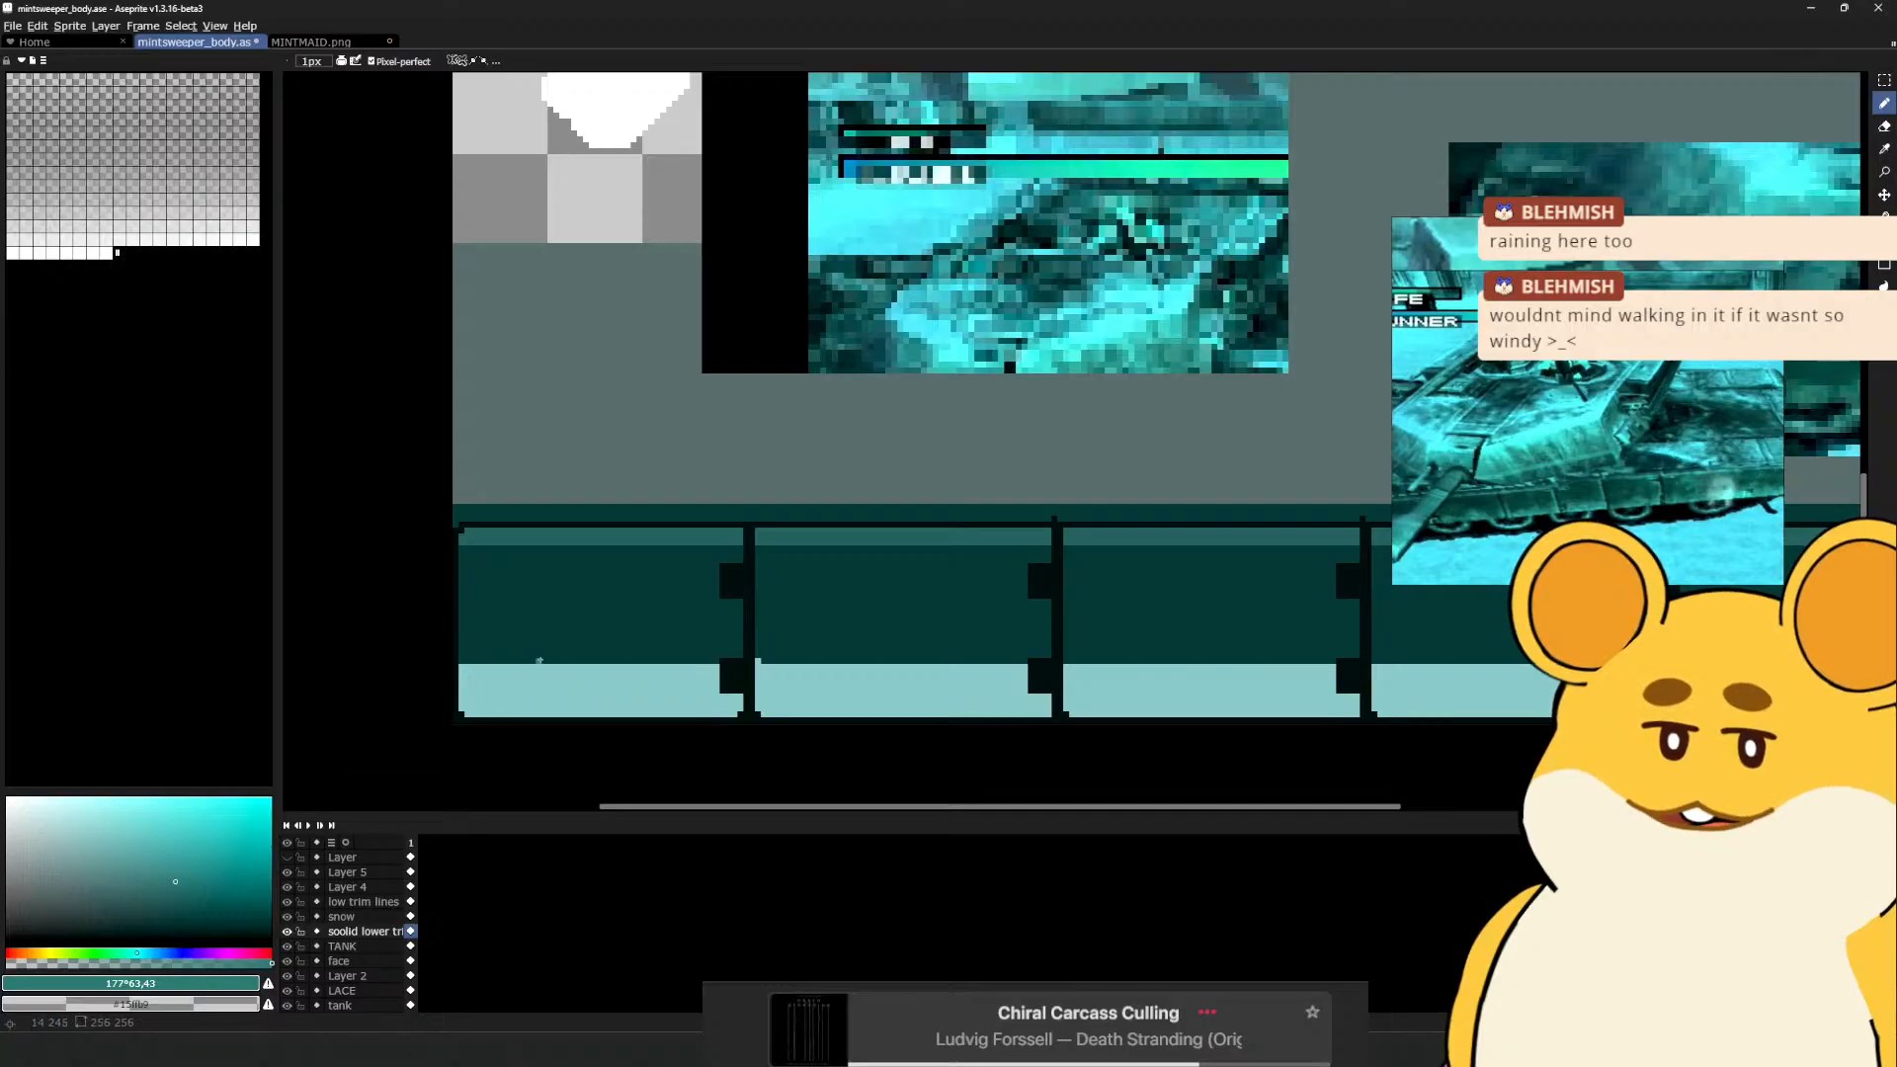
key("i")
left_click(682, 541, "alt")
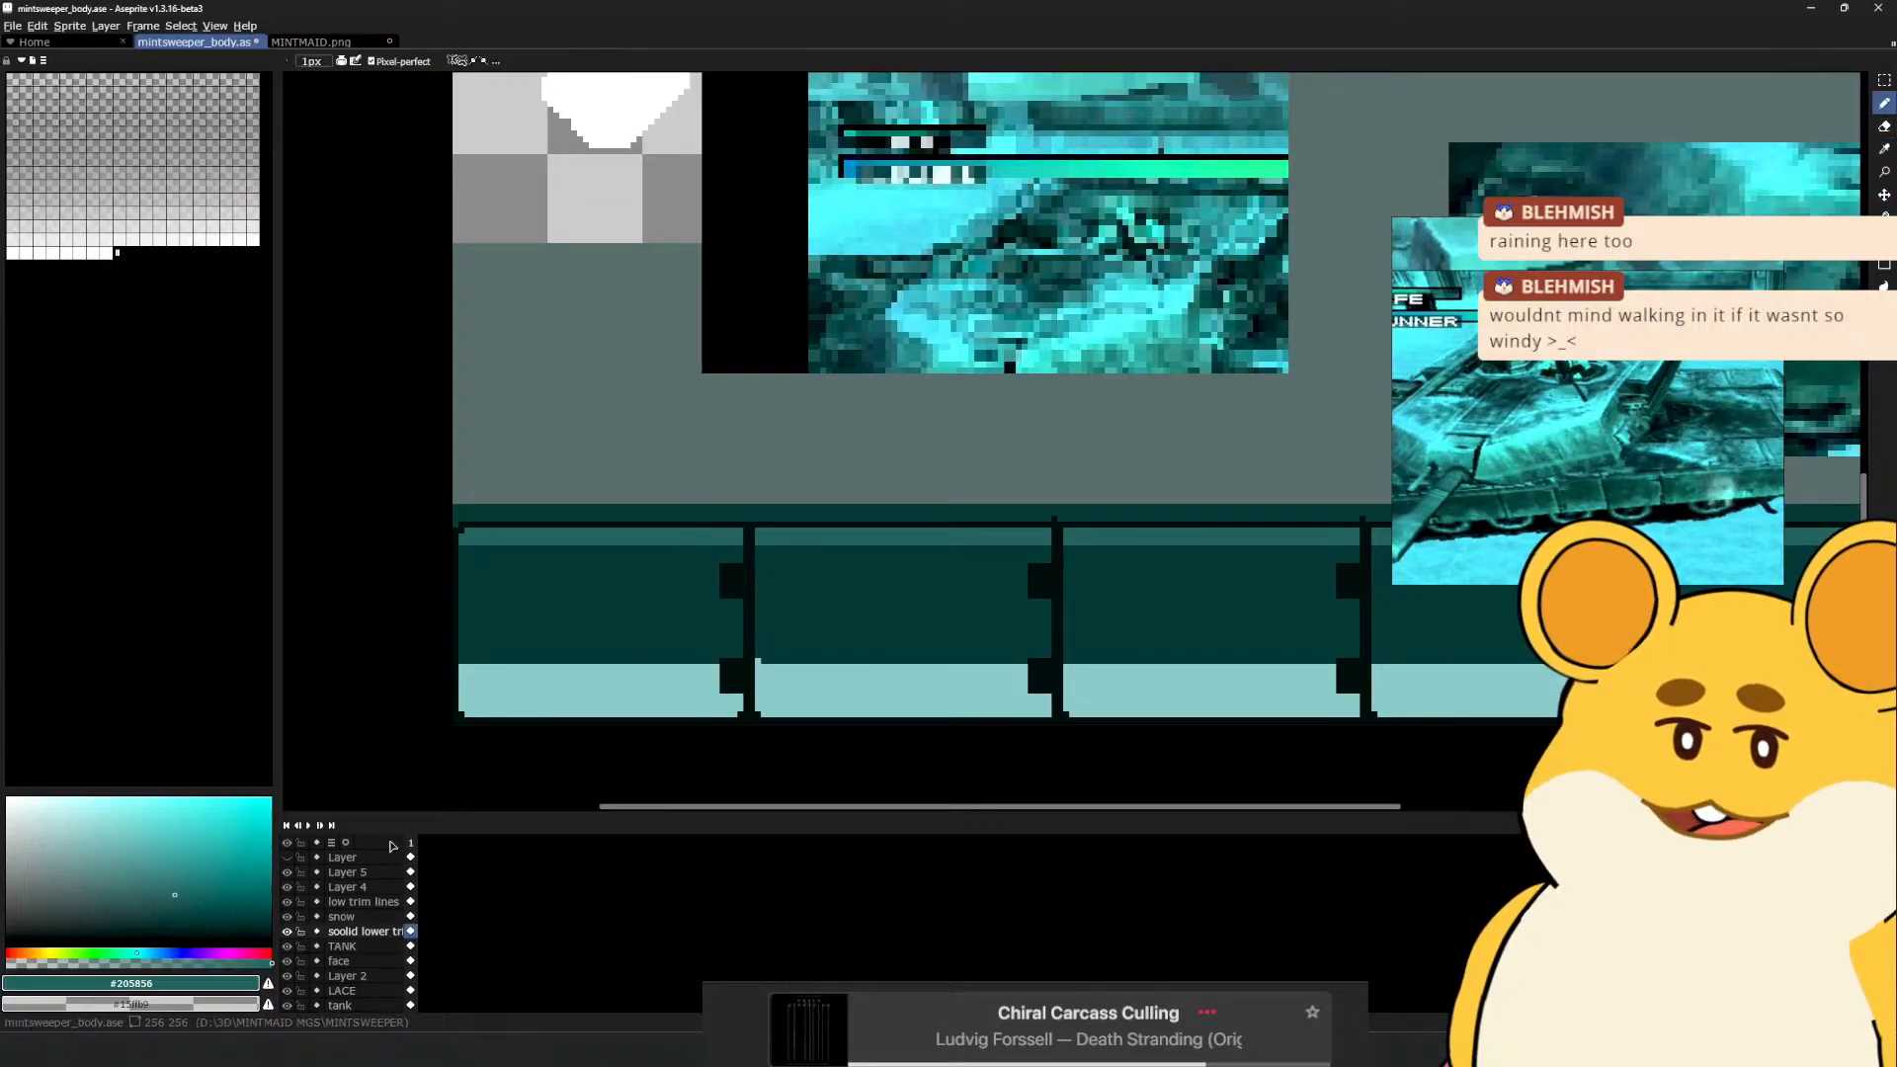
left_click(175, 907)
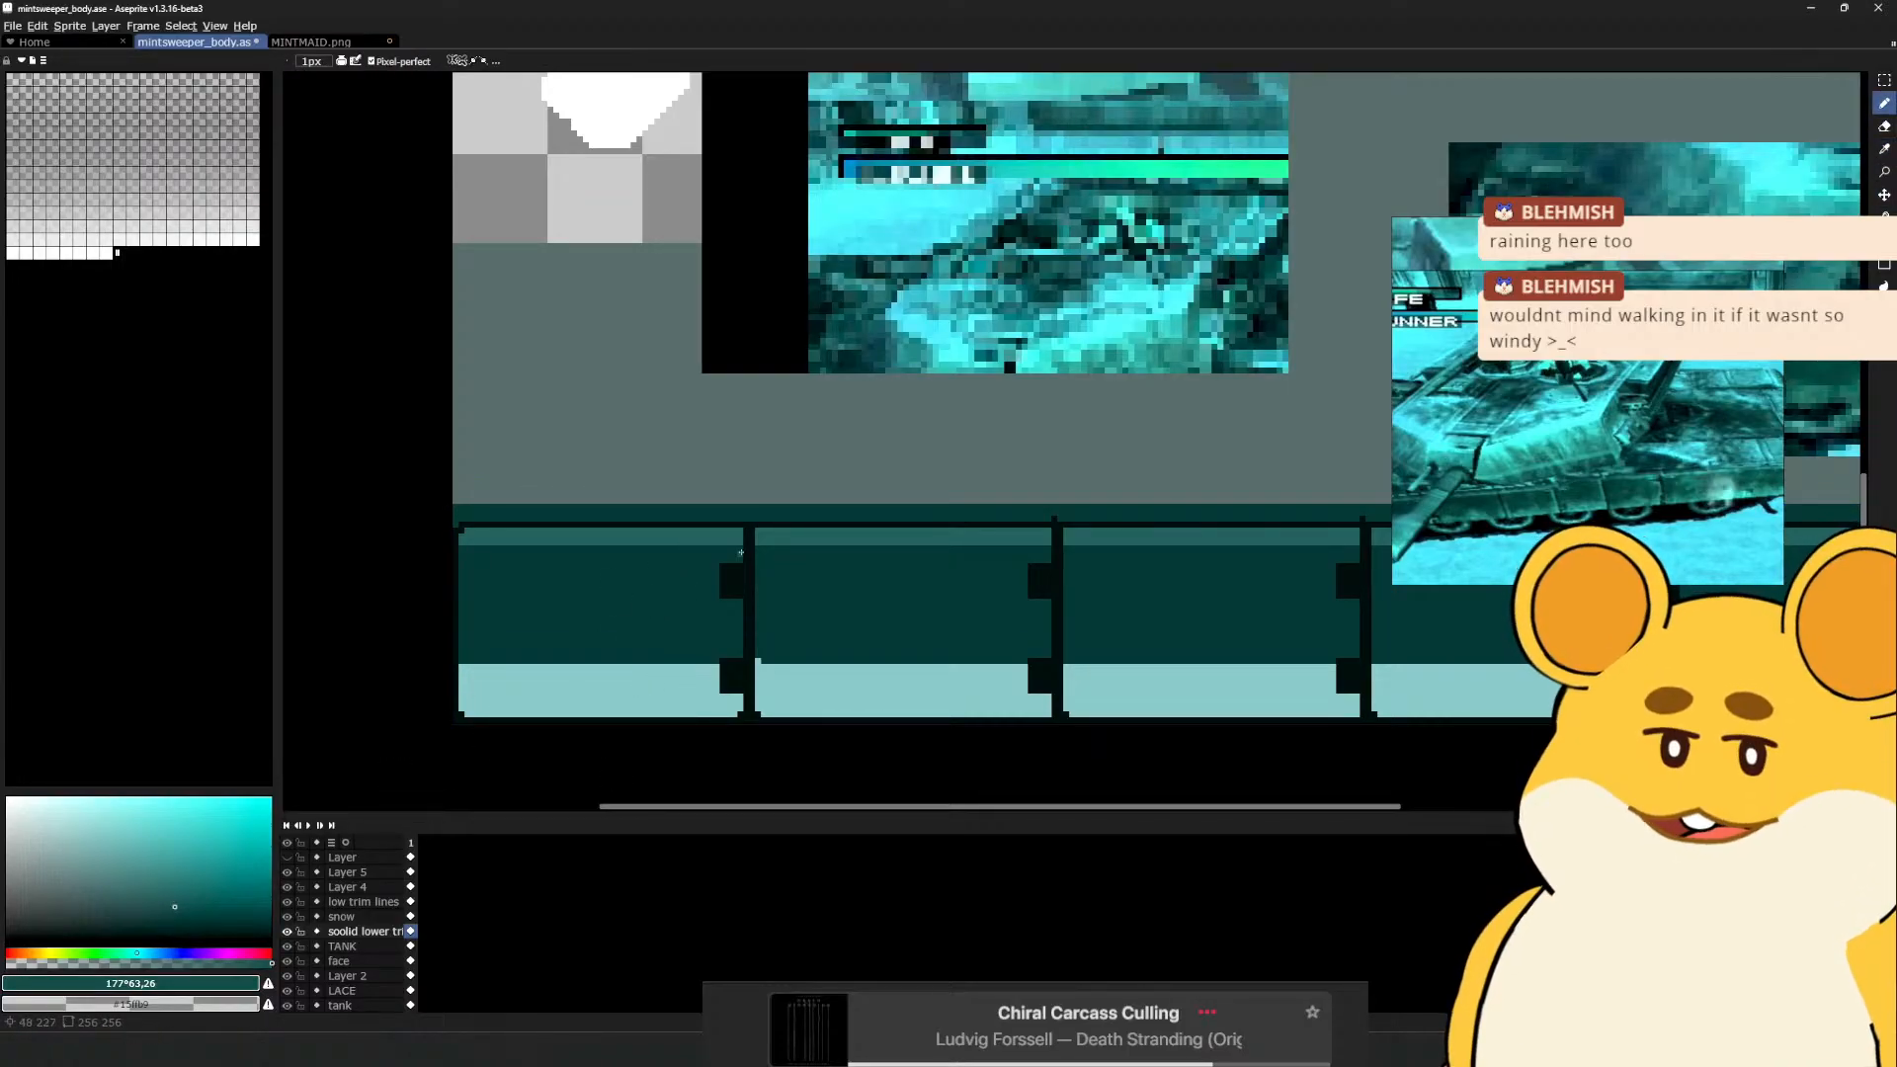
left_click(177, 898)
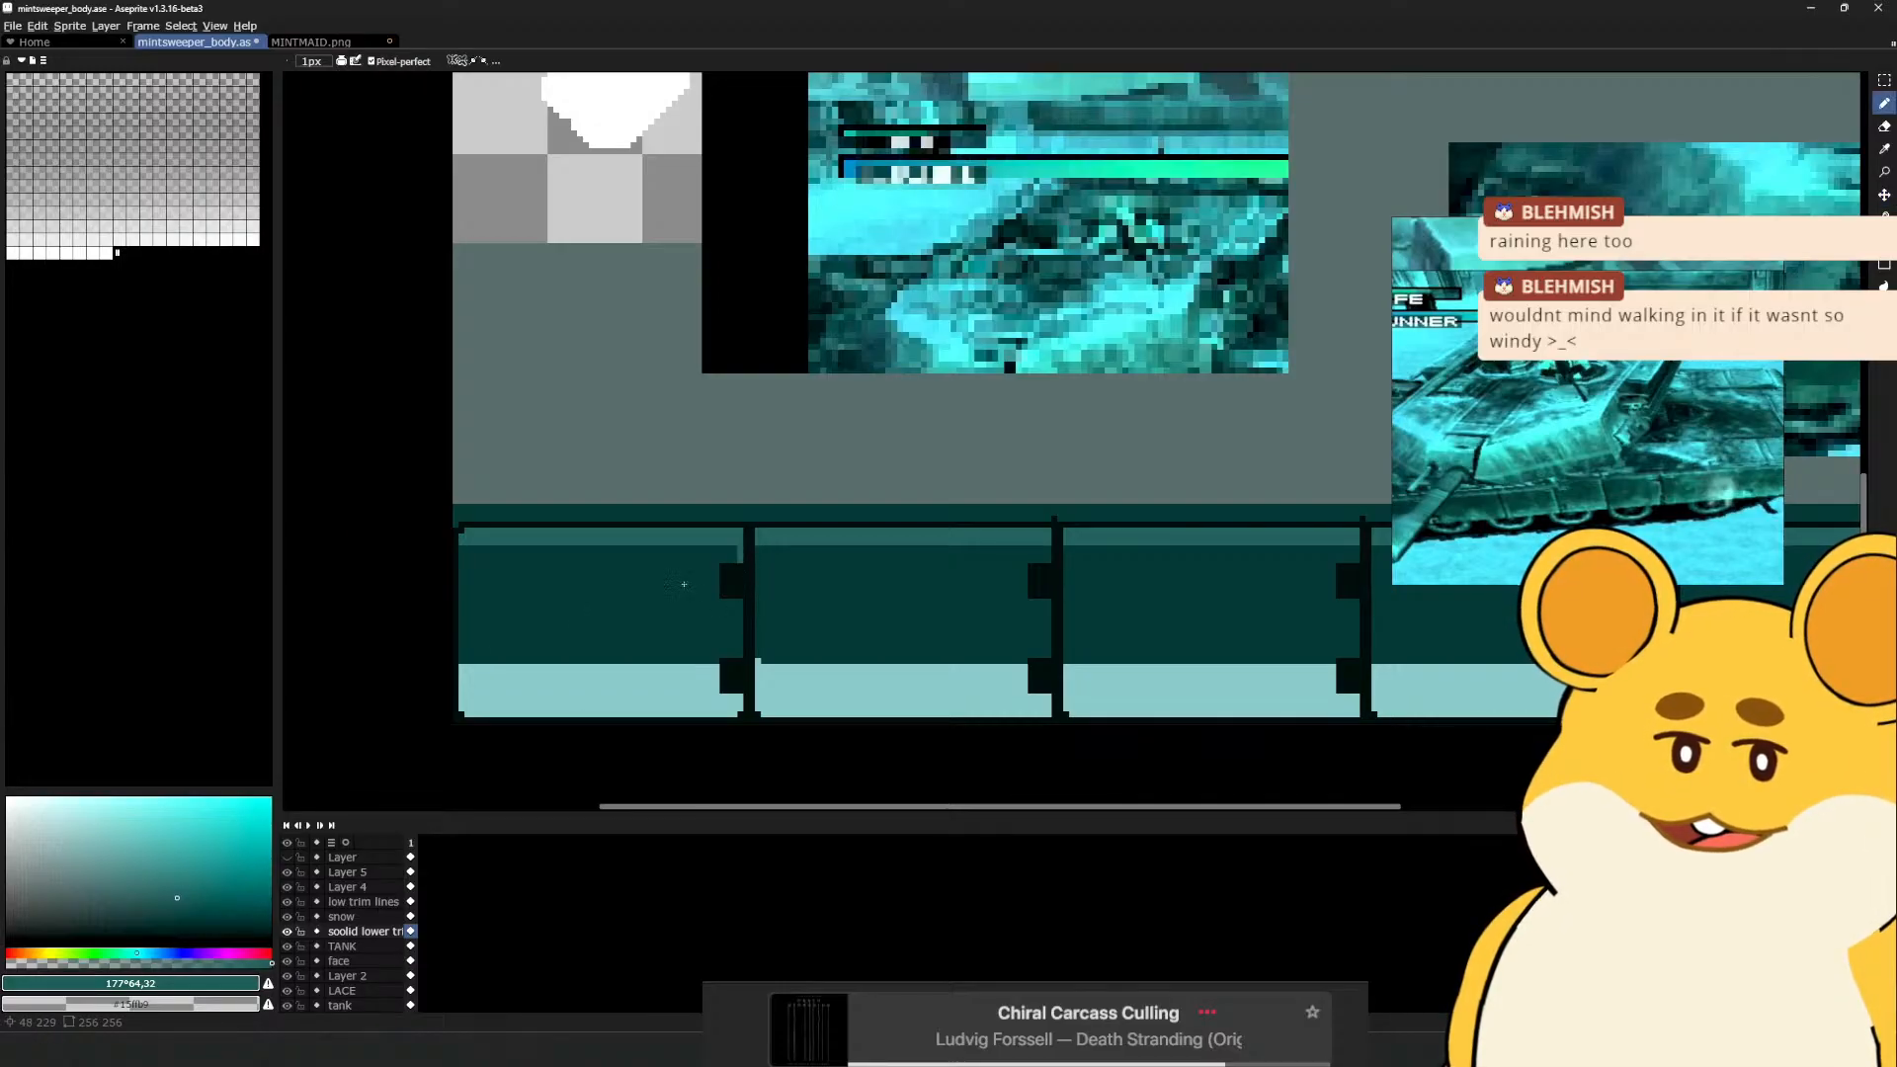
left_click(179, 904)
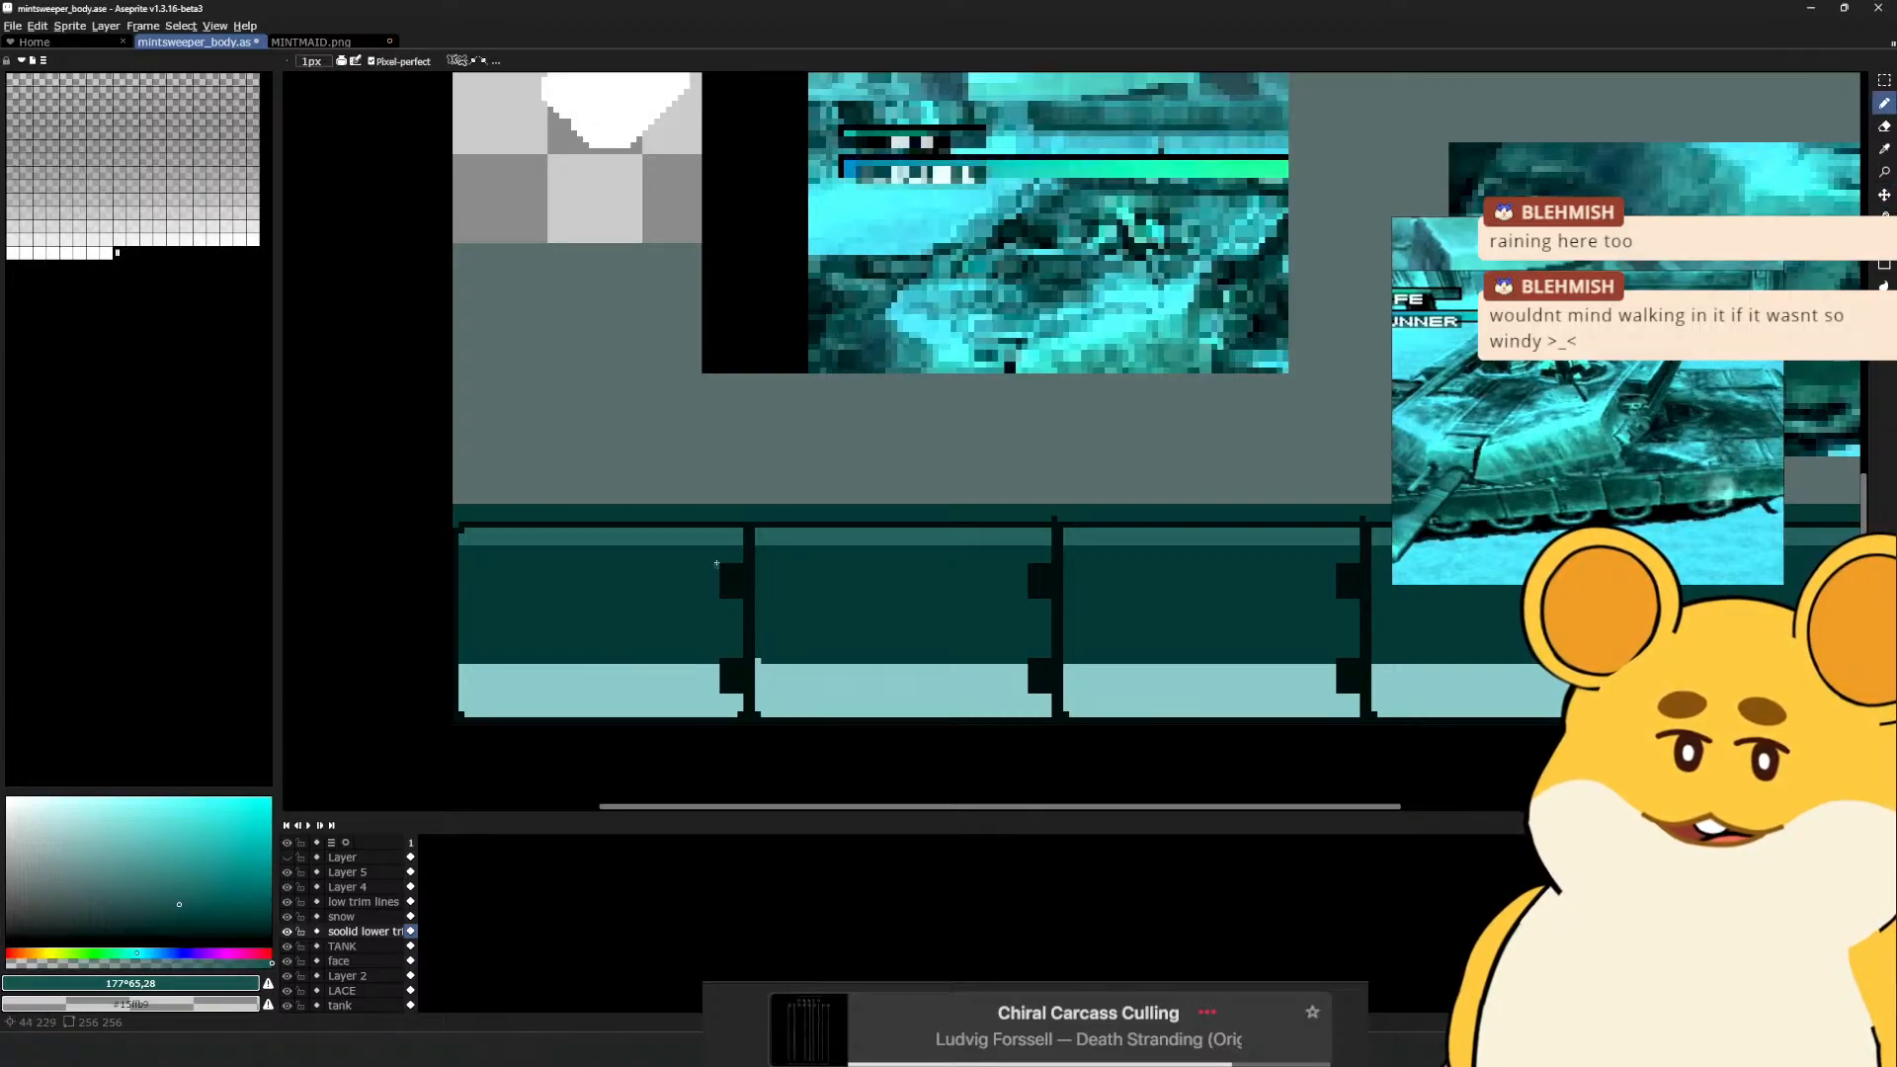
left_click_drag(715, 567, 716, 598)
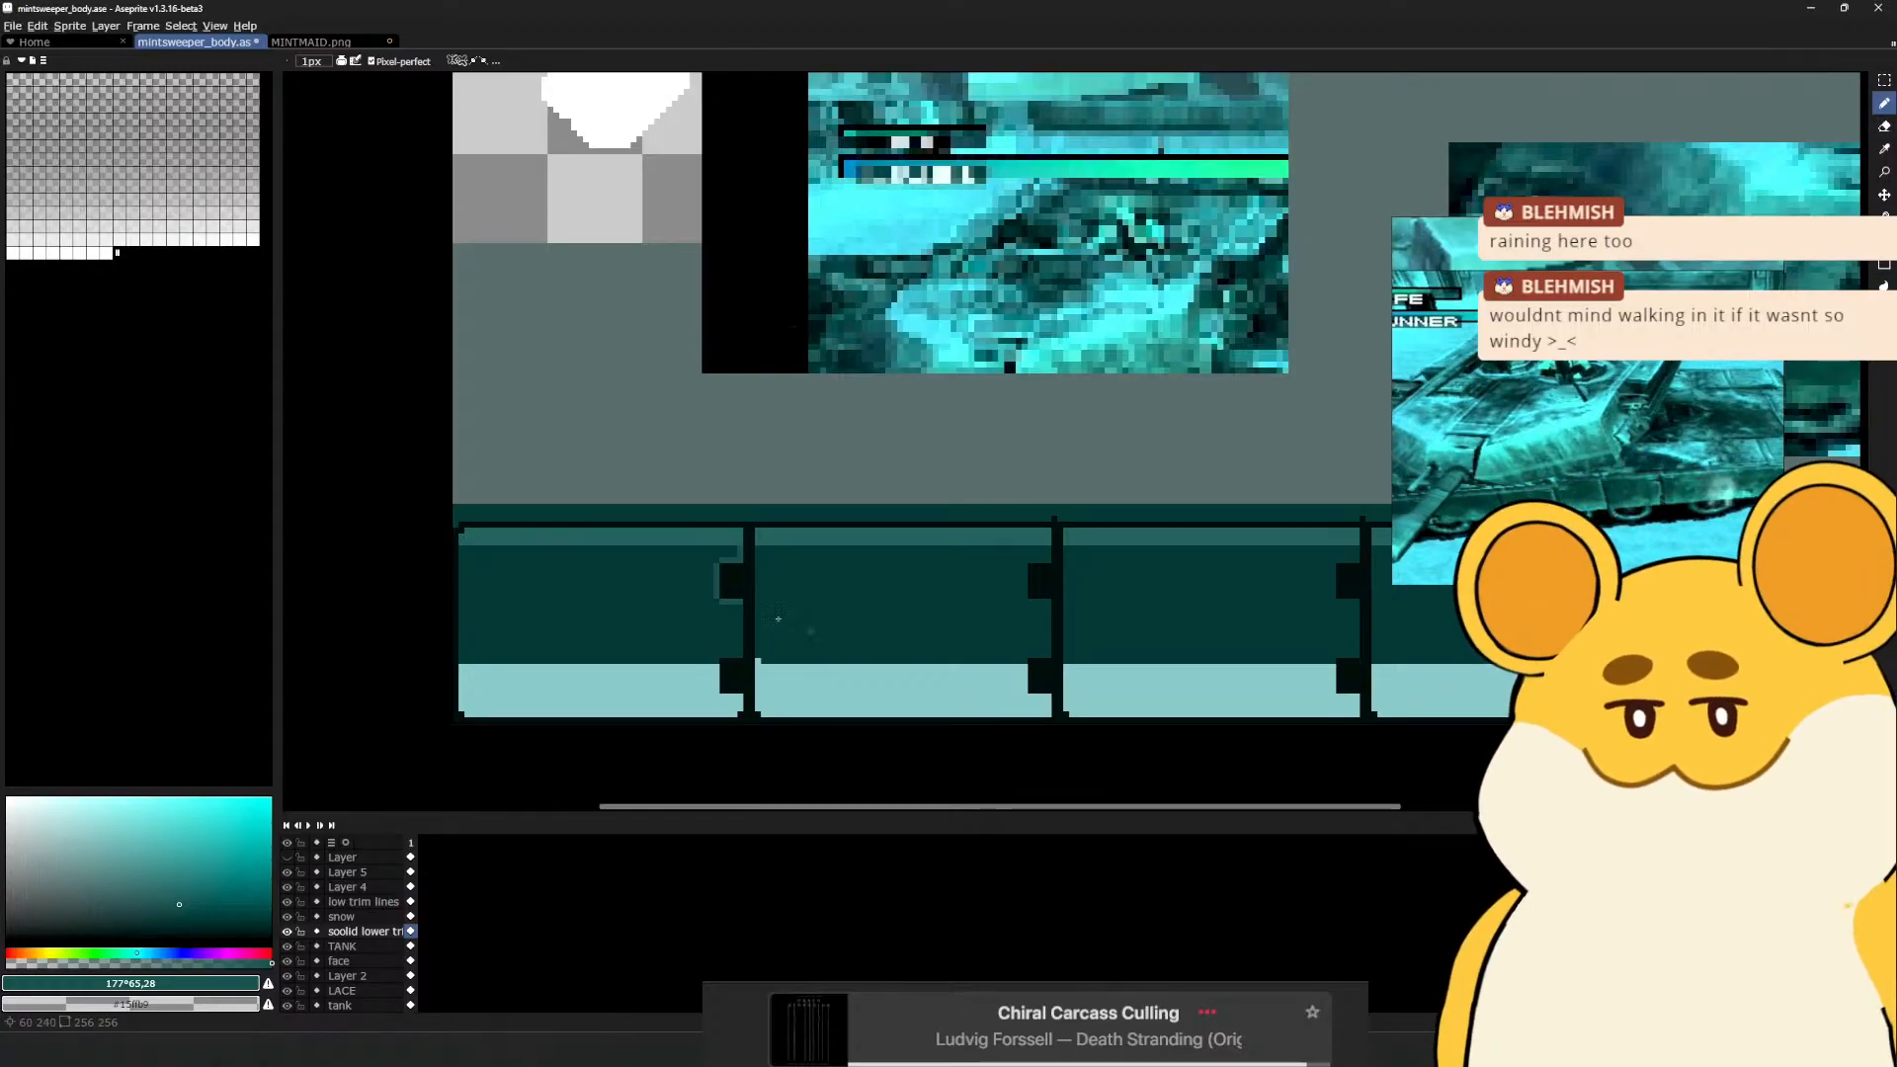
left_click_drag(737, 597, 740, 657)
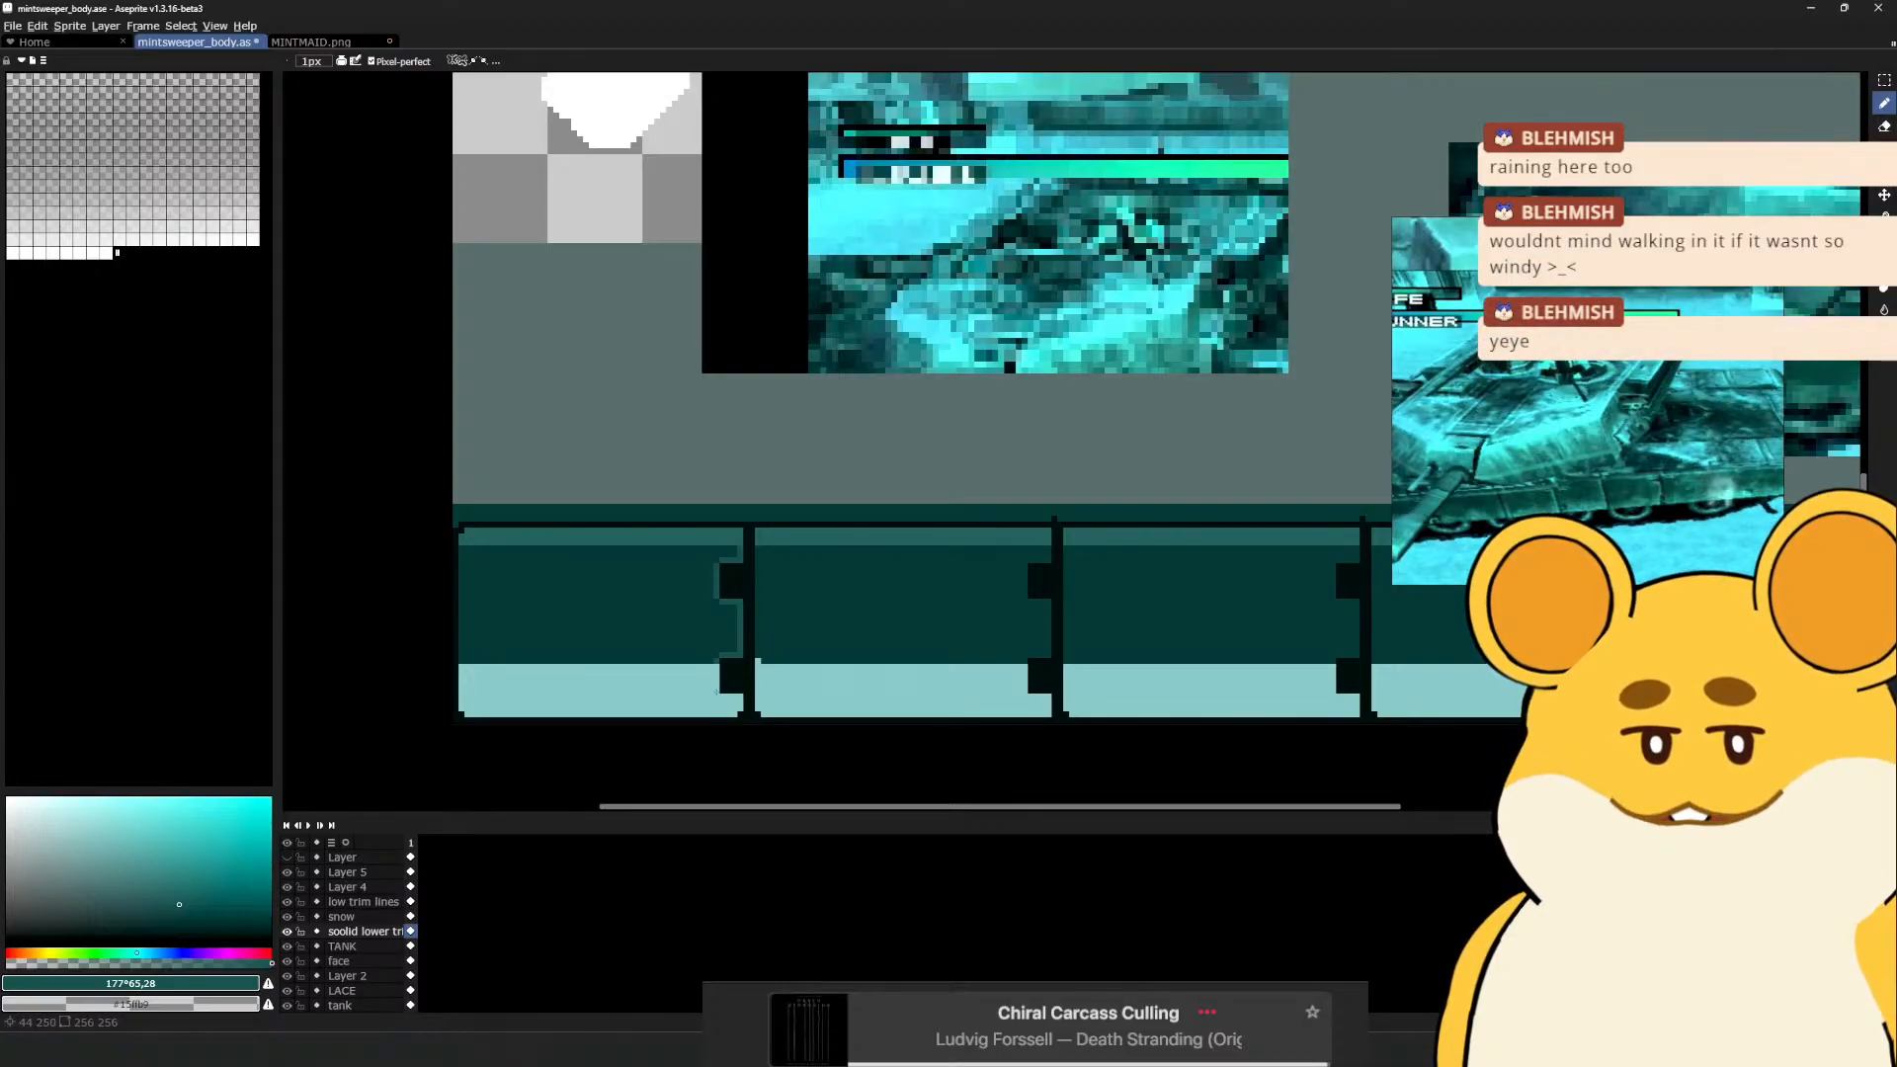
left_click_drag(724, 696, 731, 696)
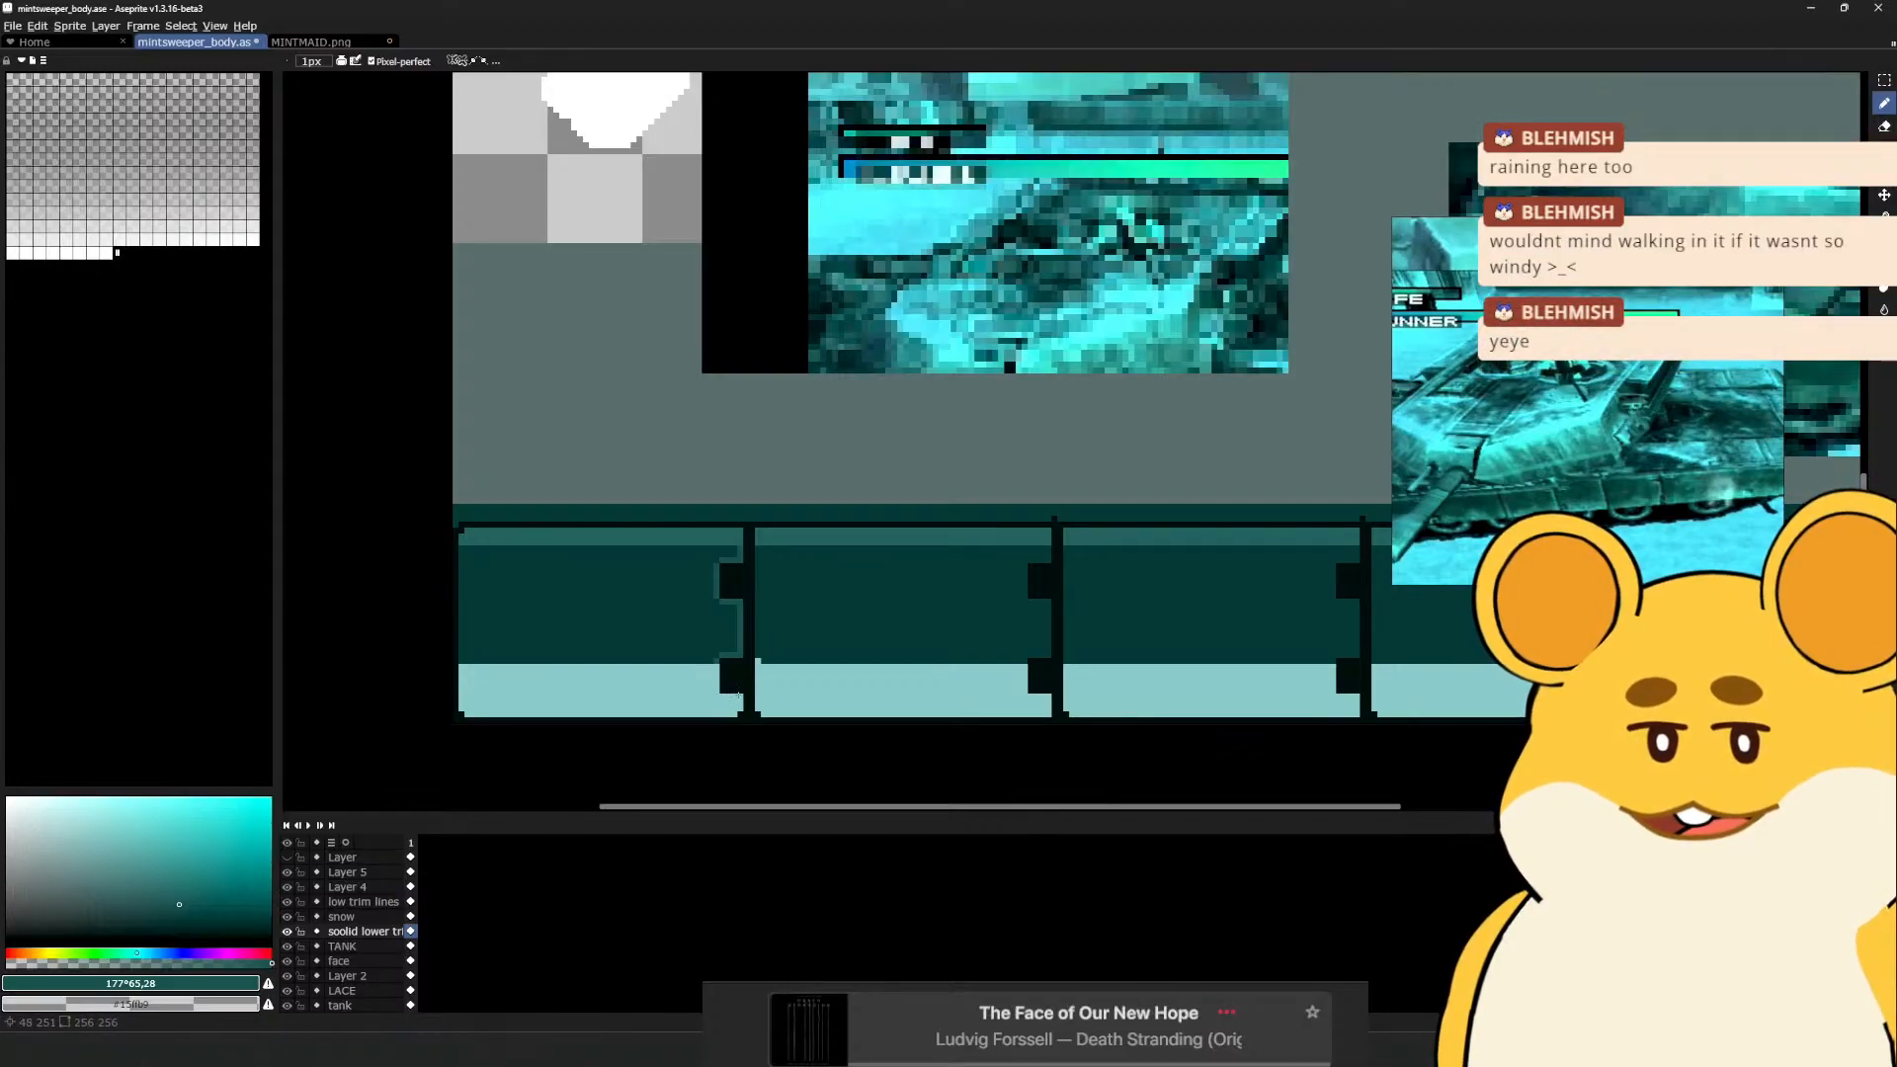
On the "snow" layer, shade the snow around the lower dark blocks of the first two panels with HSV 180, 44, 63
key("v")
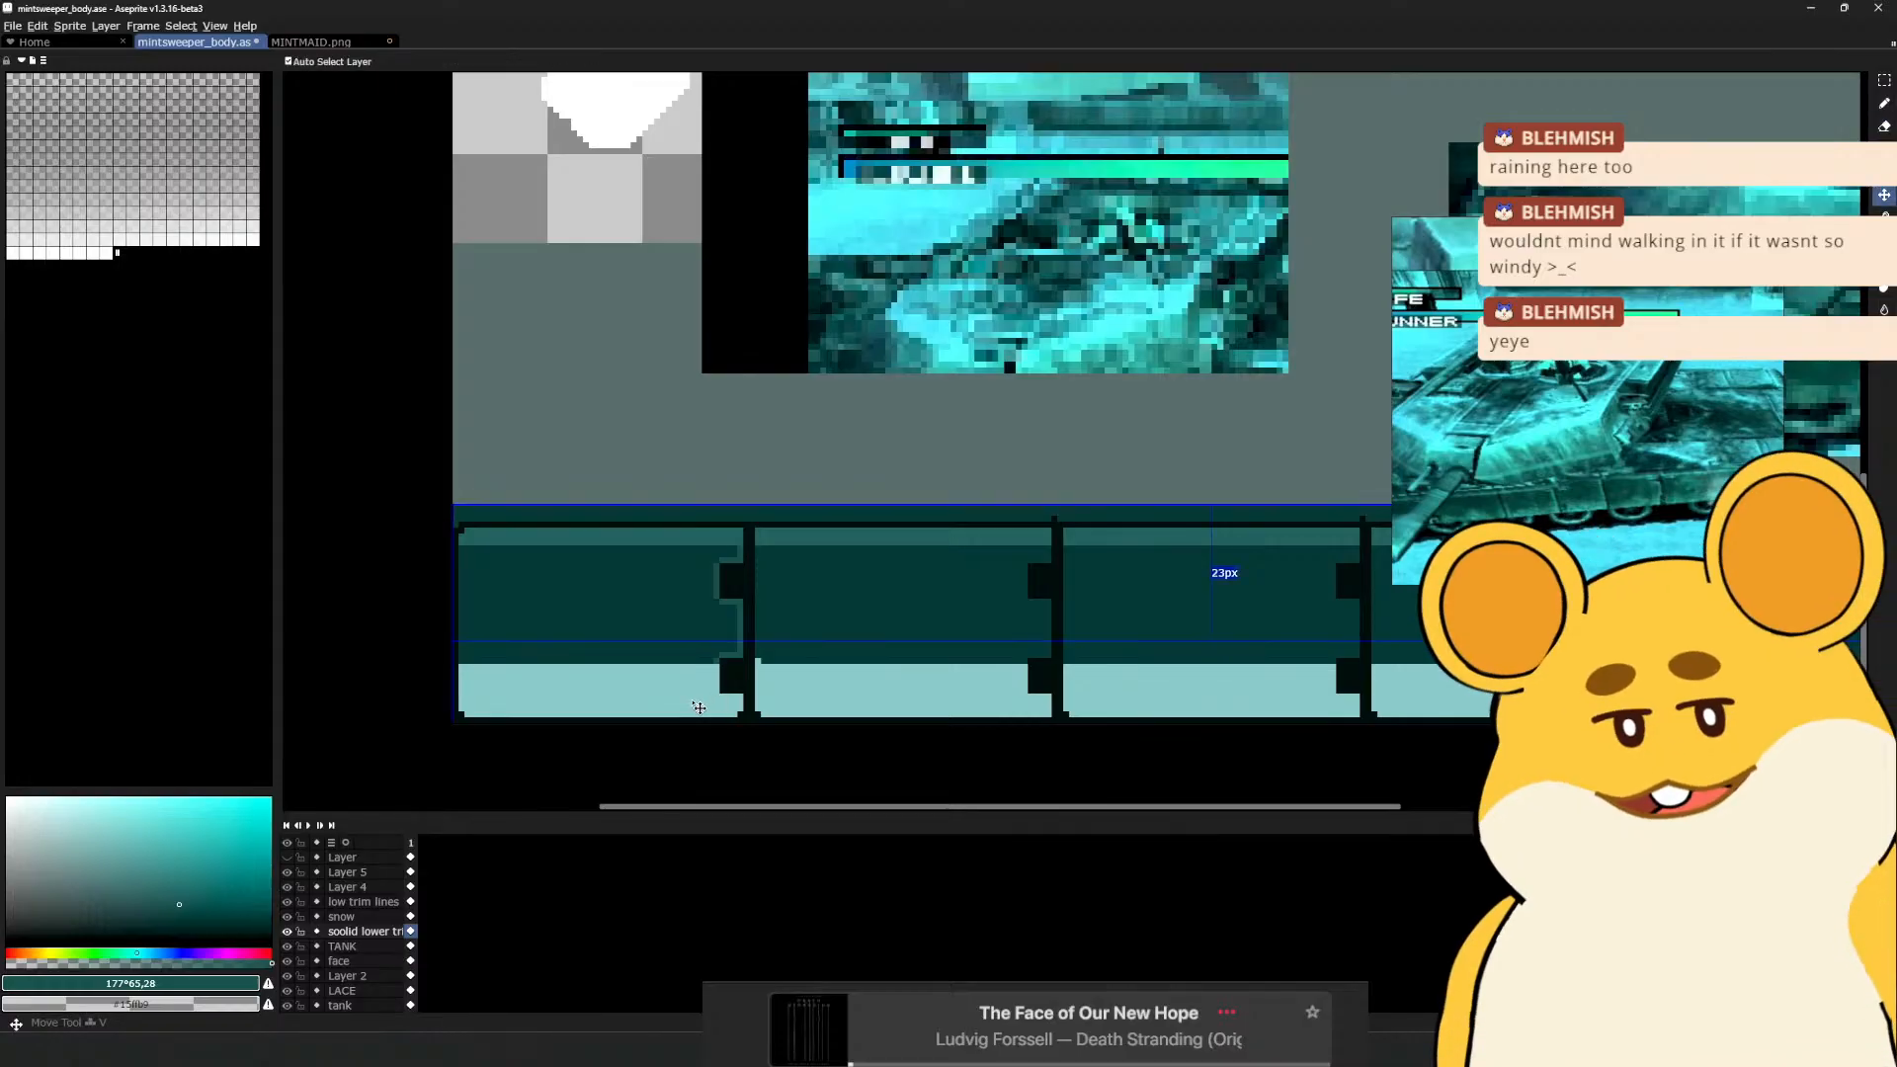
left_click(698, 707, "ctrl")
left_click(690, 695, "alt")
left_click(96, 848)
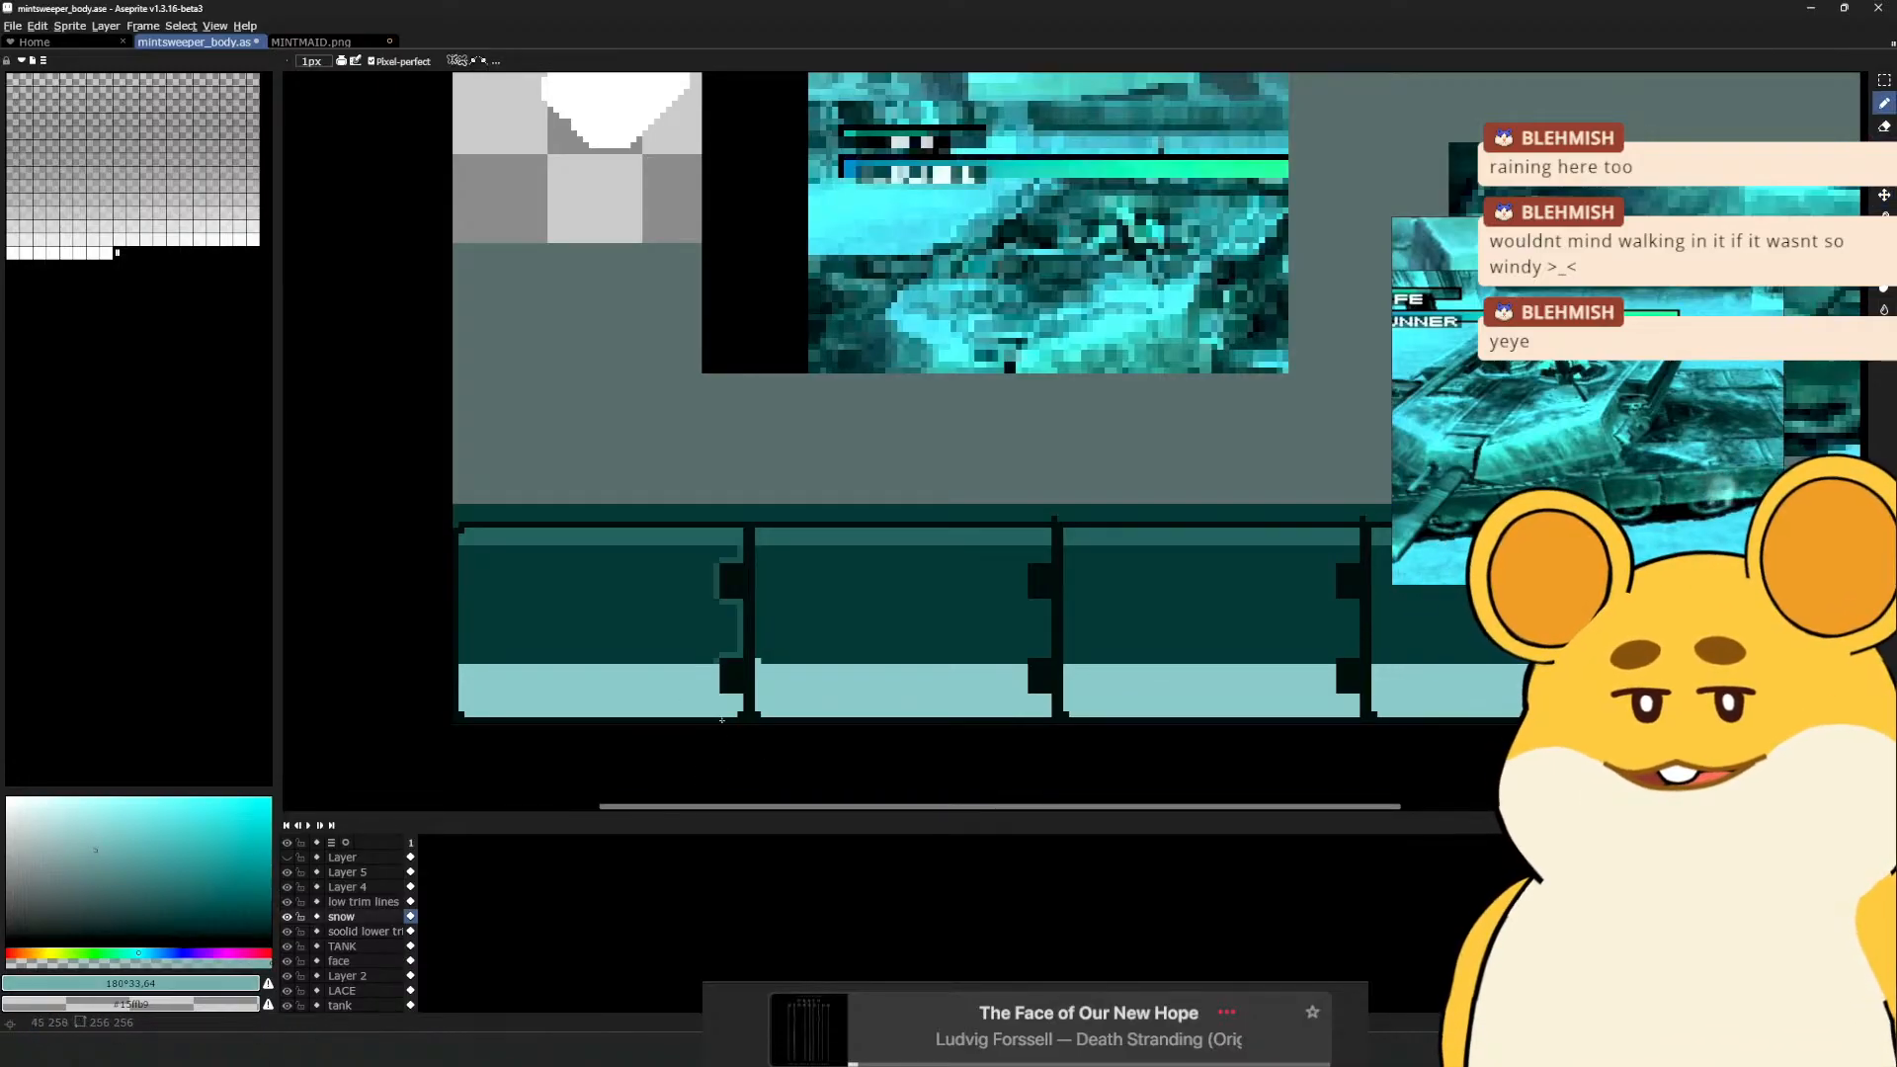
left_click(117, 868)
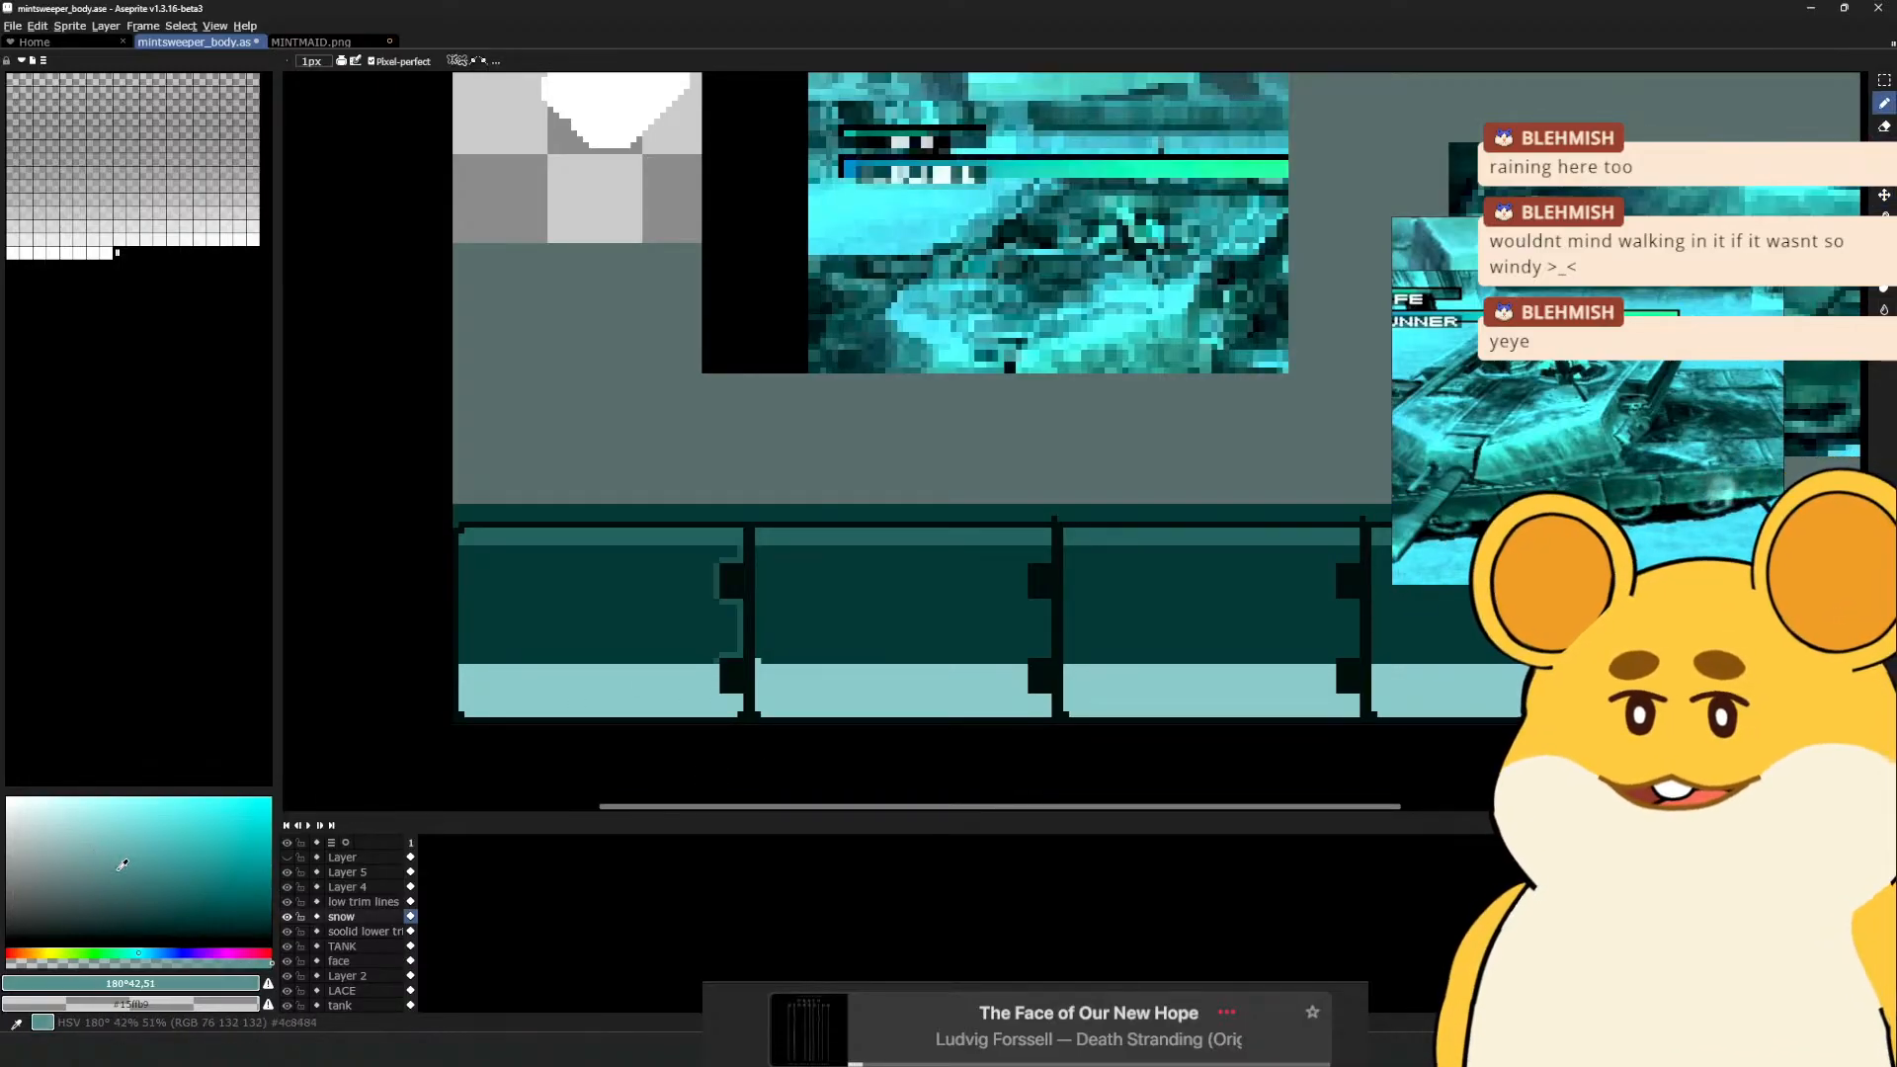
scroll(657, 695, "up", 1)
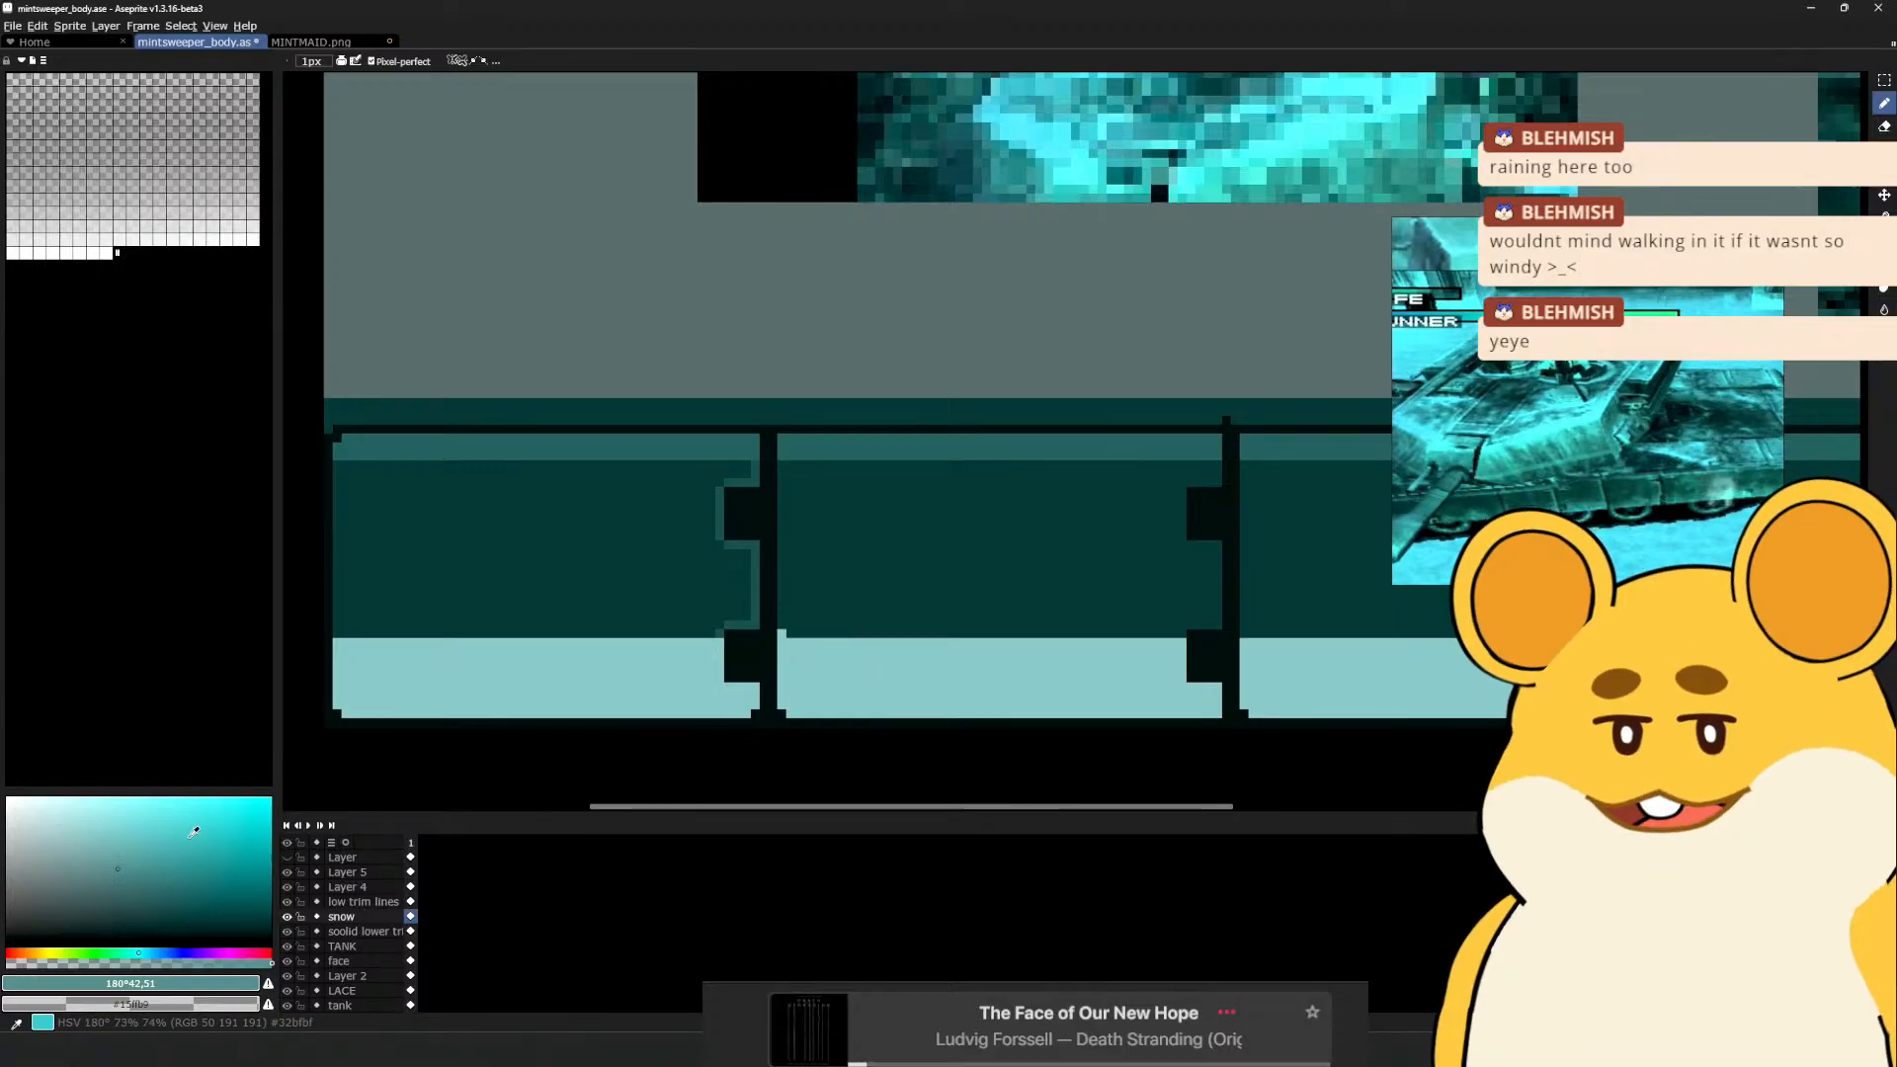
left_click(124, 851)
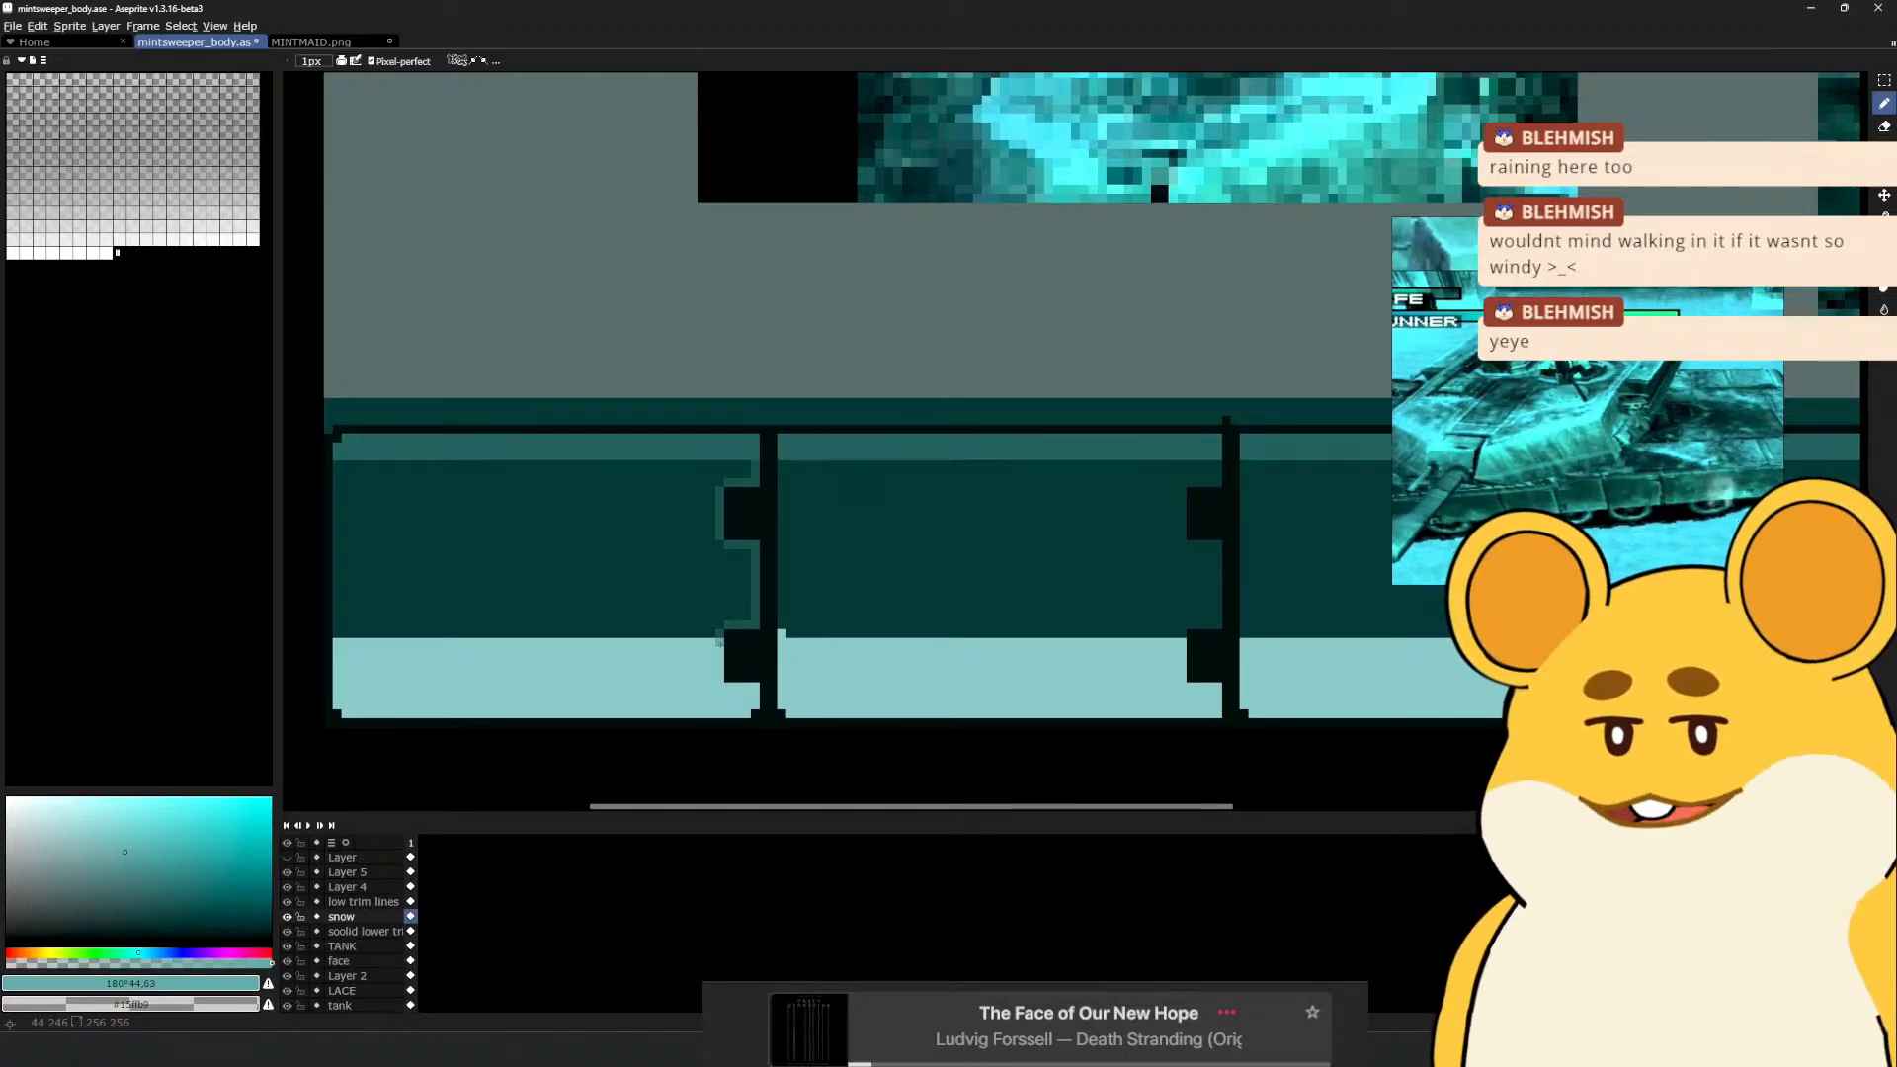
mouse_move(719, 642)
left_mouse_down()
mouse_move(719, 692)
mouse_move(754, 705)
left_mouse_up()
left_click_drag(1053, 662, 817, 691)
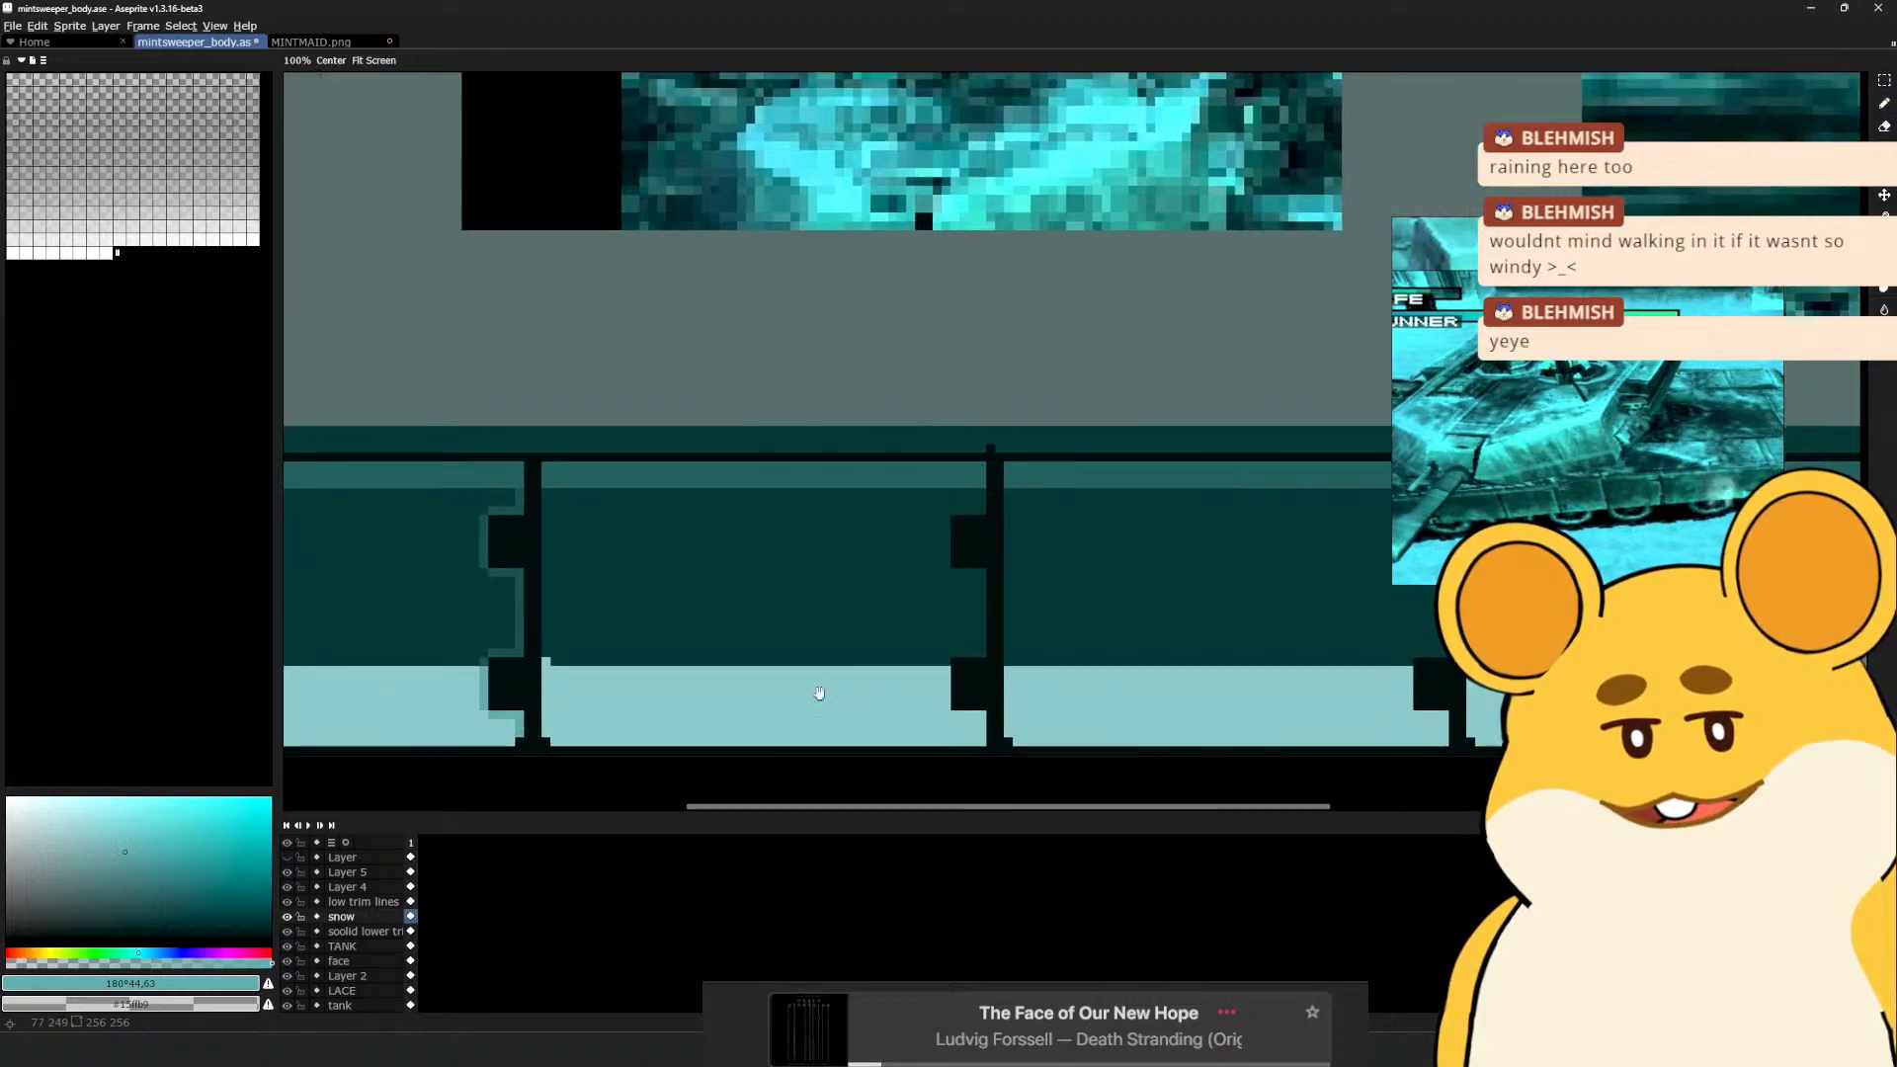
left_click_drag(943, 672, 981, 733)
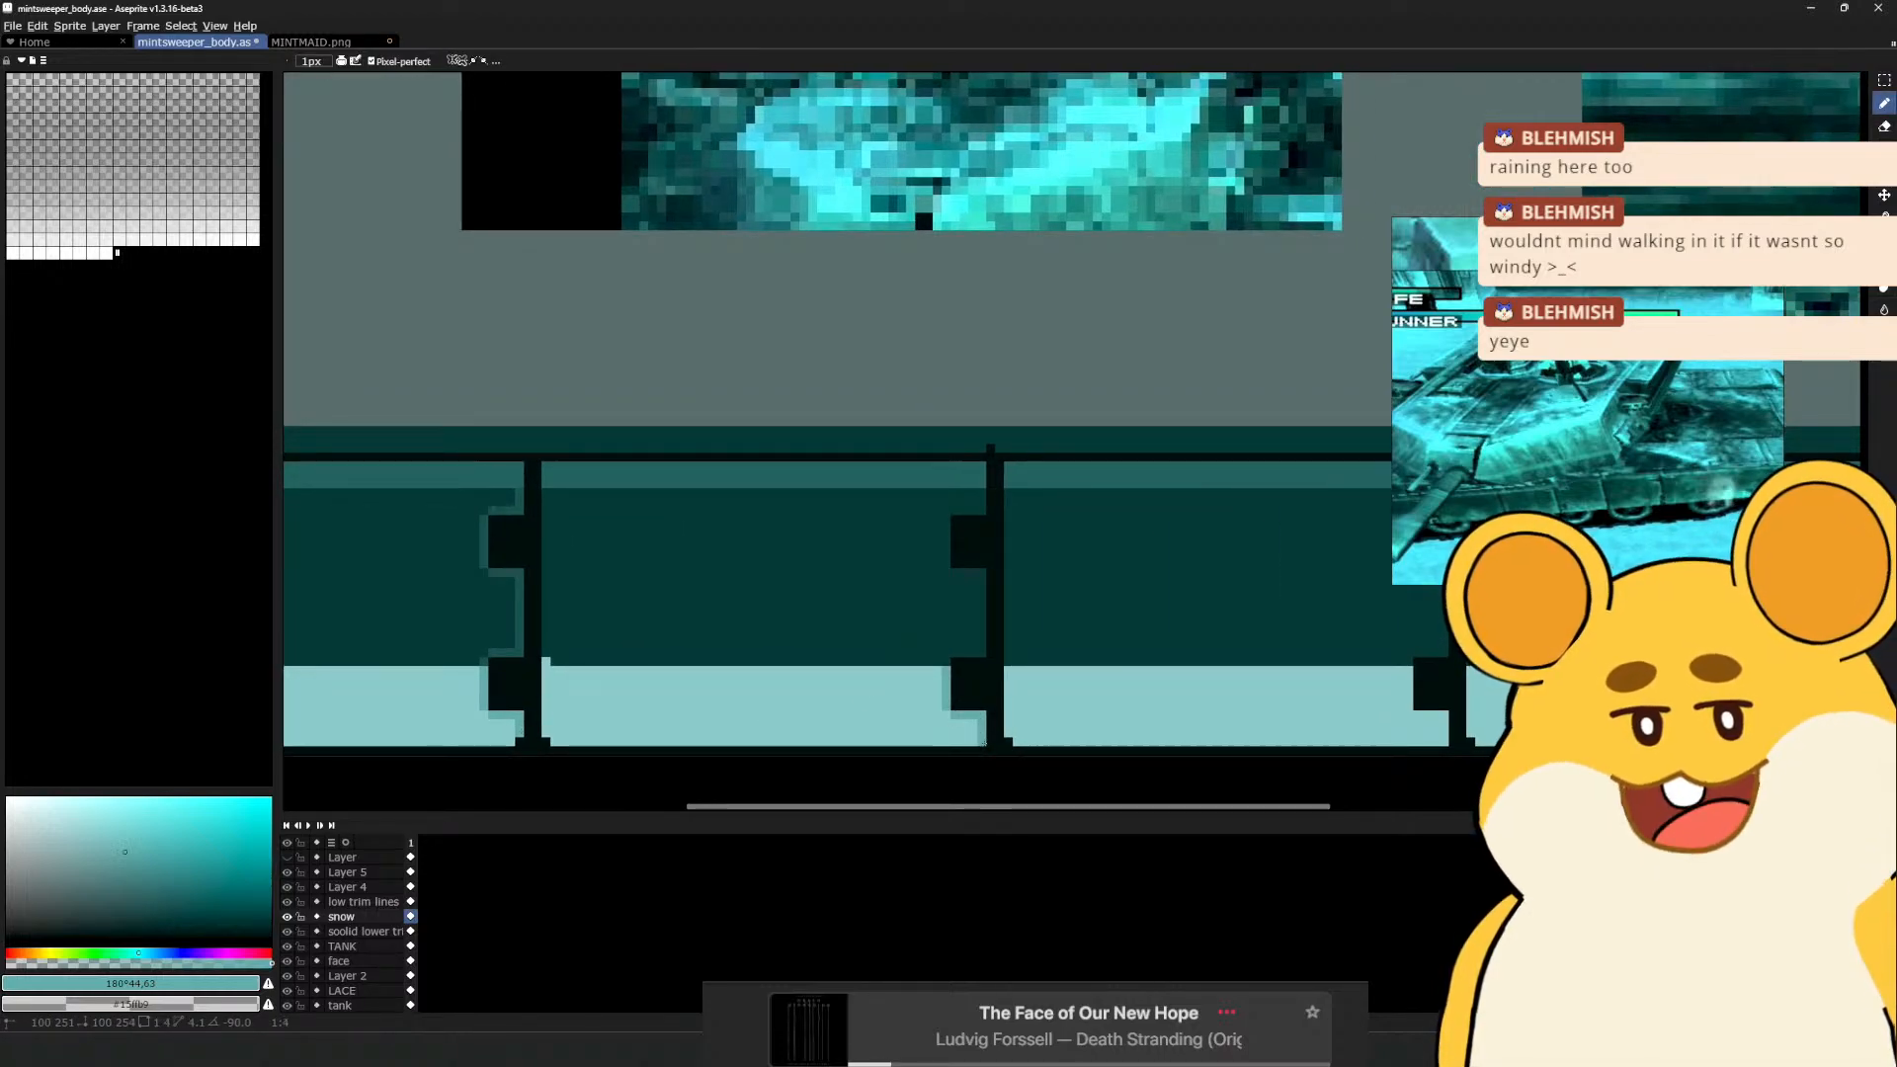
Shade the snow around the lower dark blocks of the third, fourth and fifth panels with HSV 180, 44, 63
left_click_drag(674, 638, 780, 645)
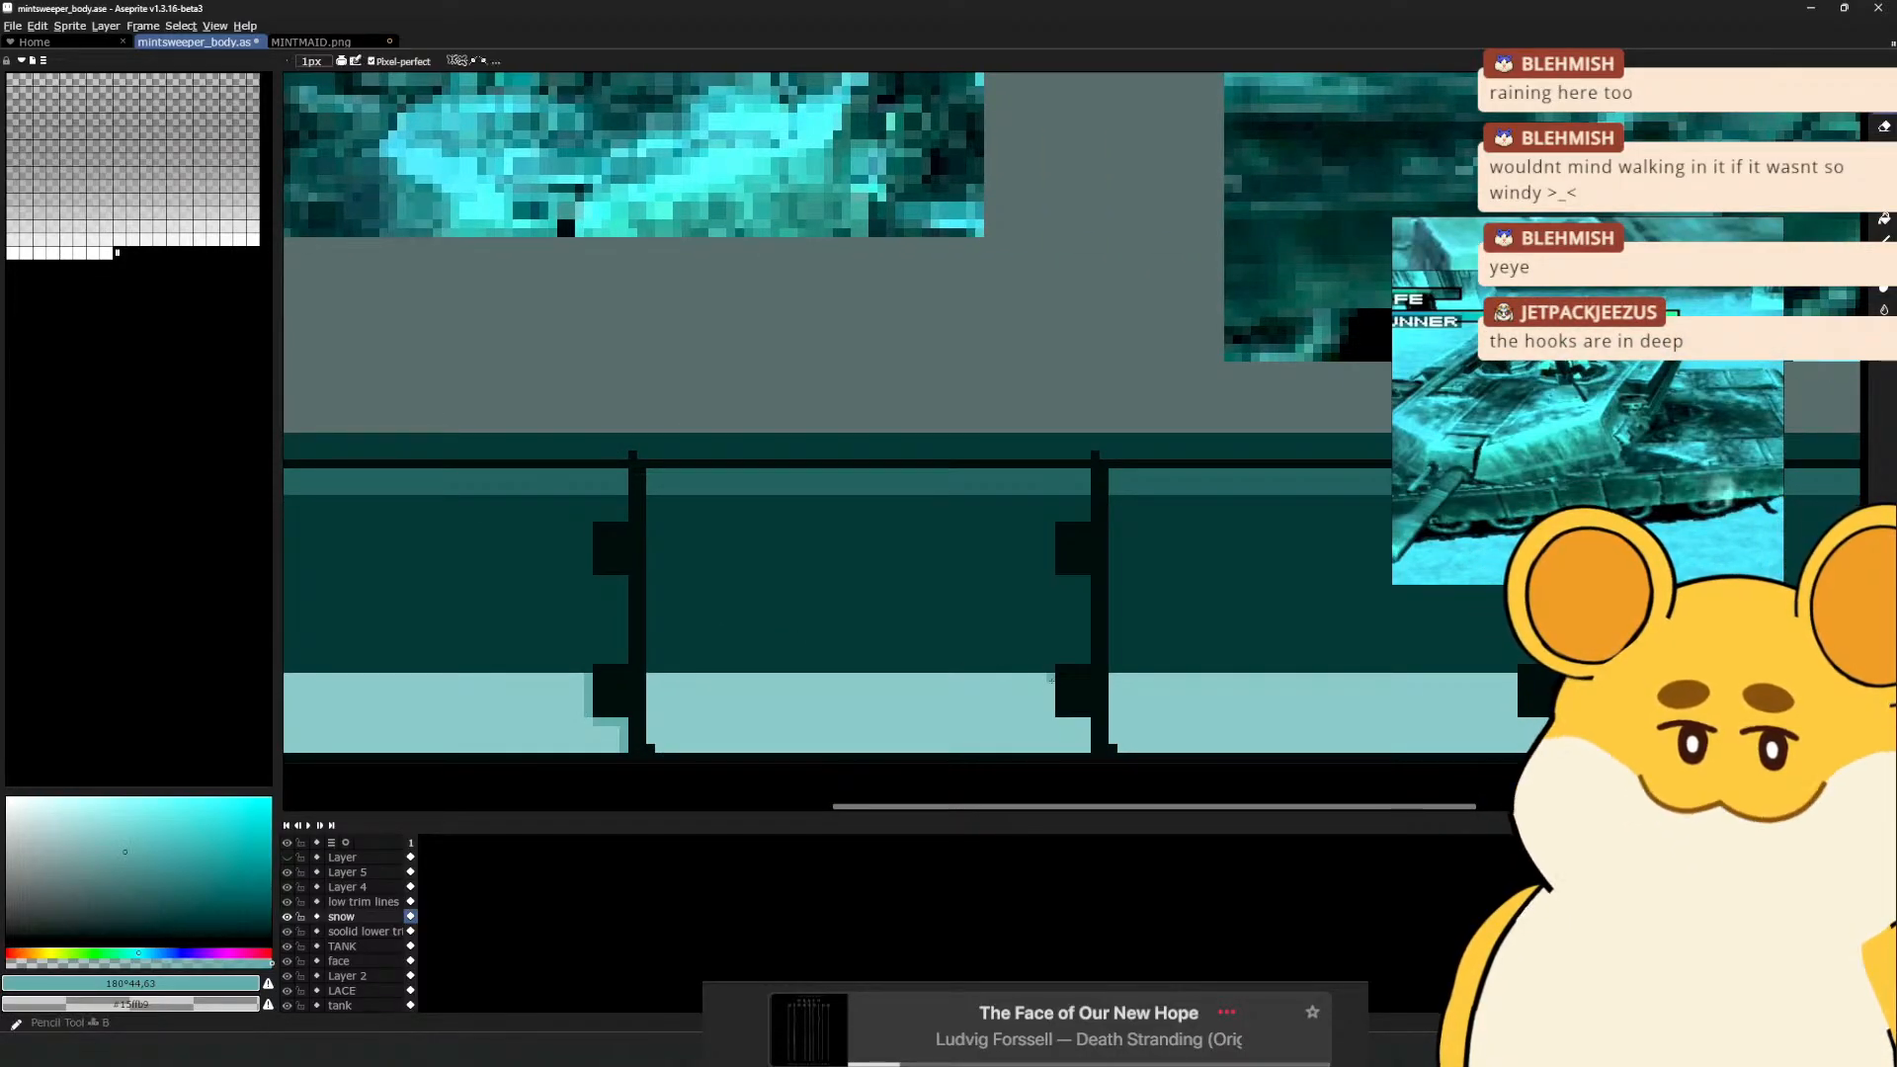
mouse_move(1050, 678)
left_mouse_down()
mouse_move(1050, 713)
mouse_move(1051, 676)
mouse_move(1071, 678)
mouse_move(905, 681)
left_mouse_up()
left_click_drag(1235, 709, 917, 732)
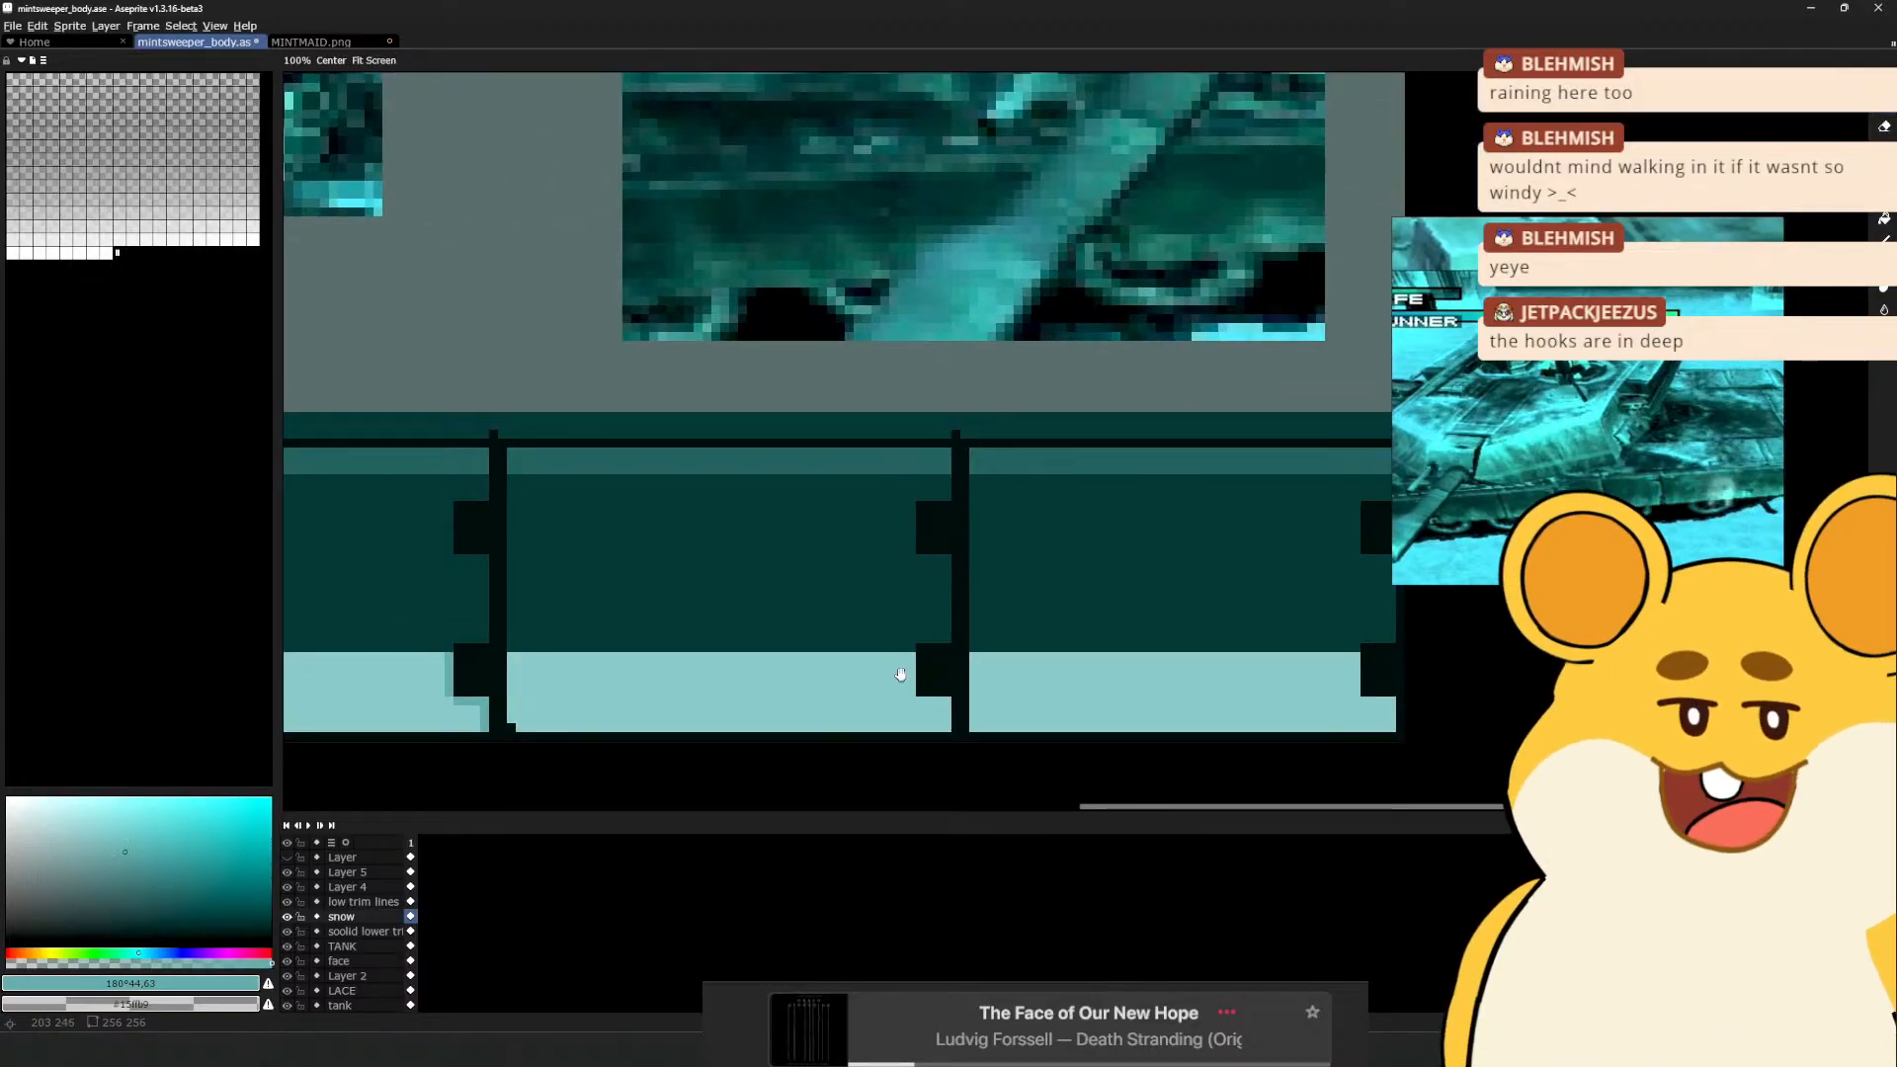
left_click_drag(911, 656, 911, 686)
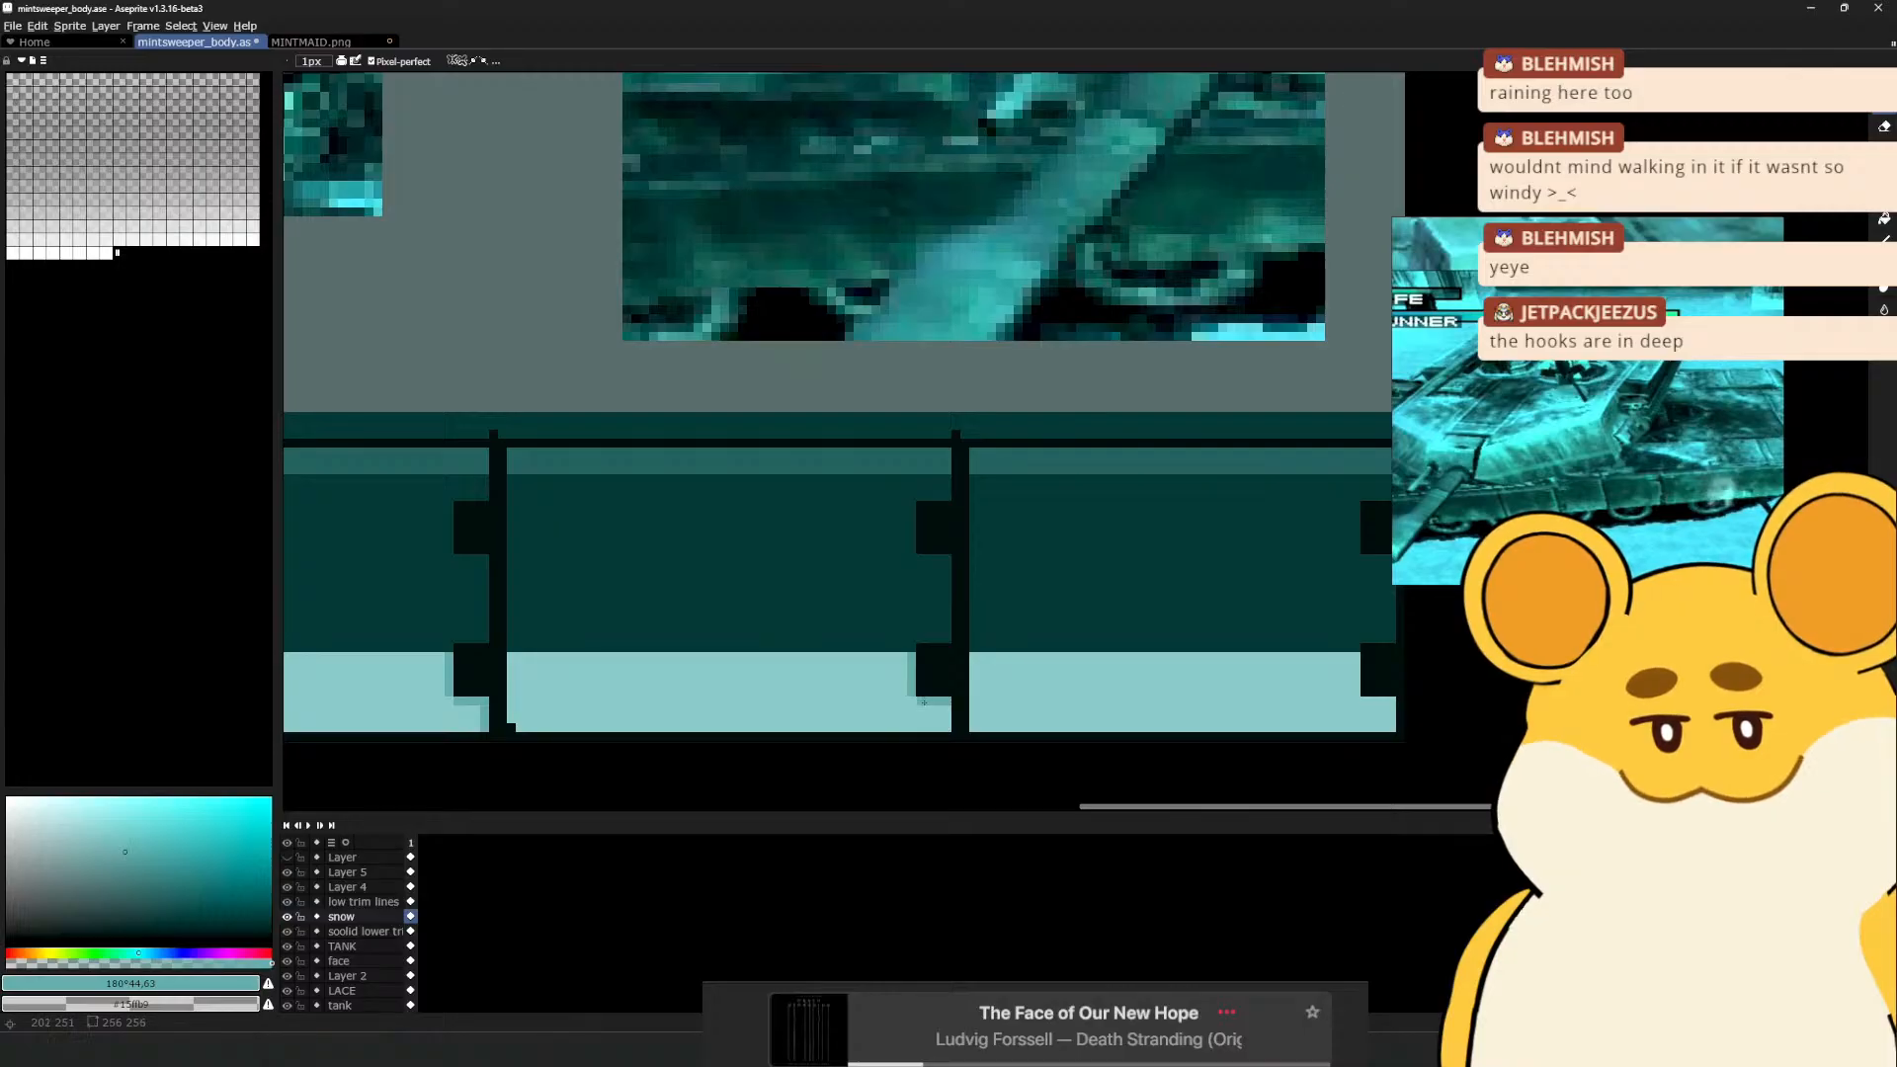
left_click_drag(924, 701, 878, 654)
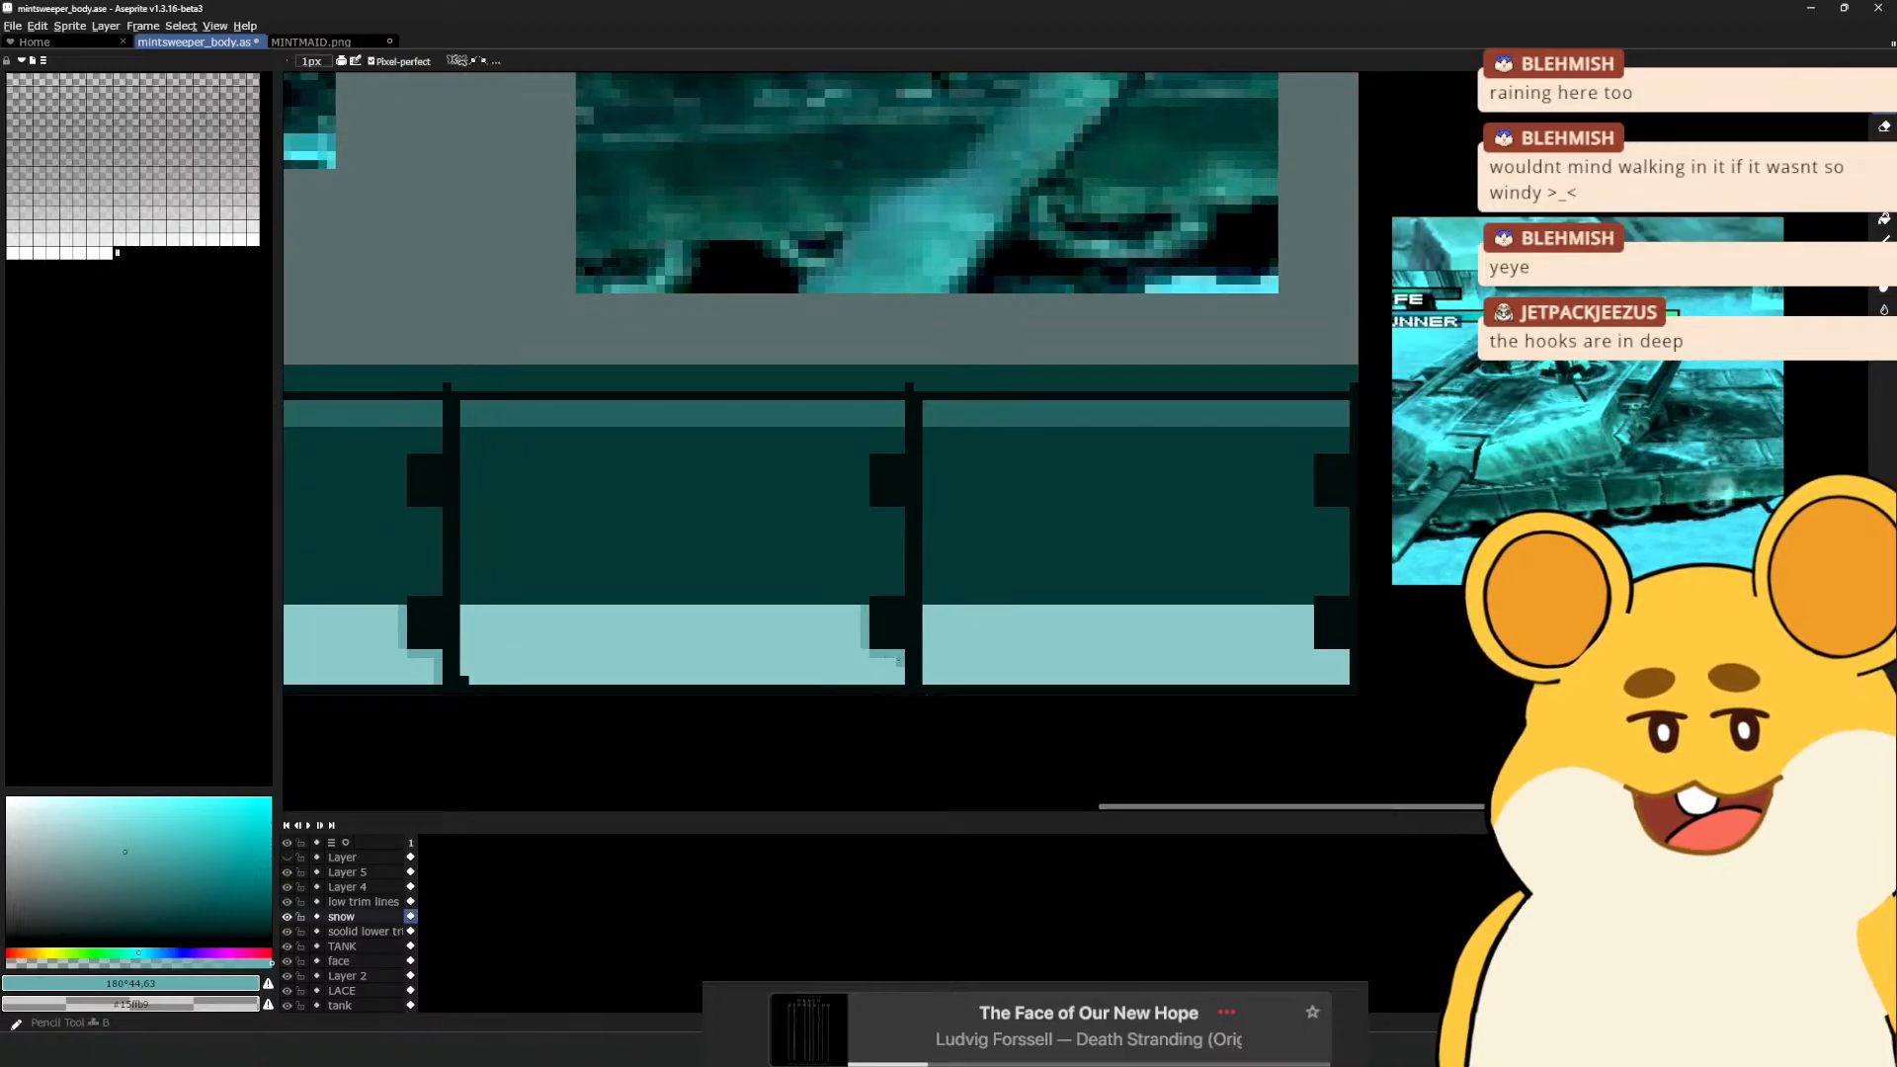
left_click_drag(997, 629, 839, 642)
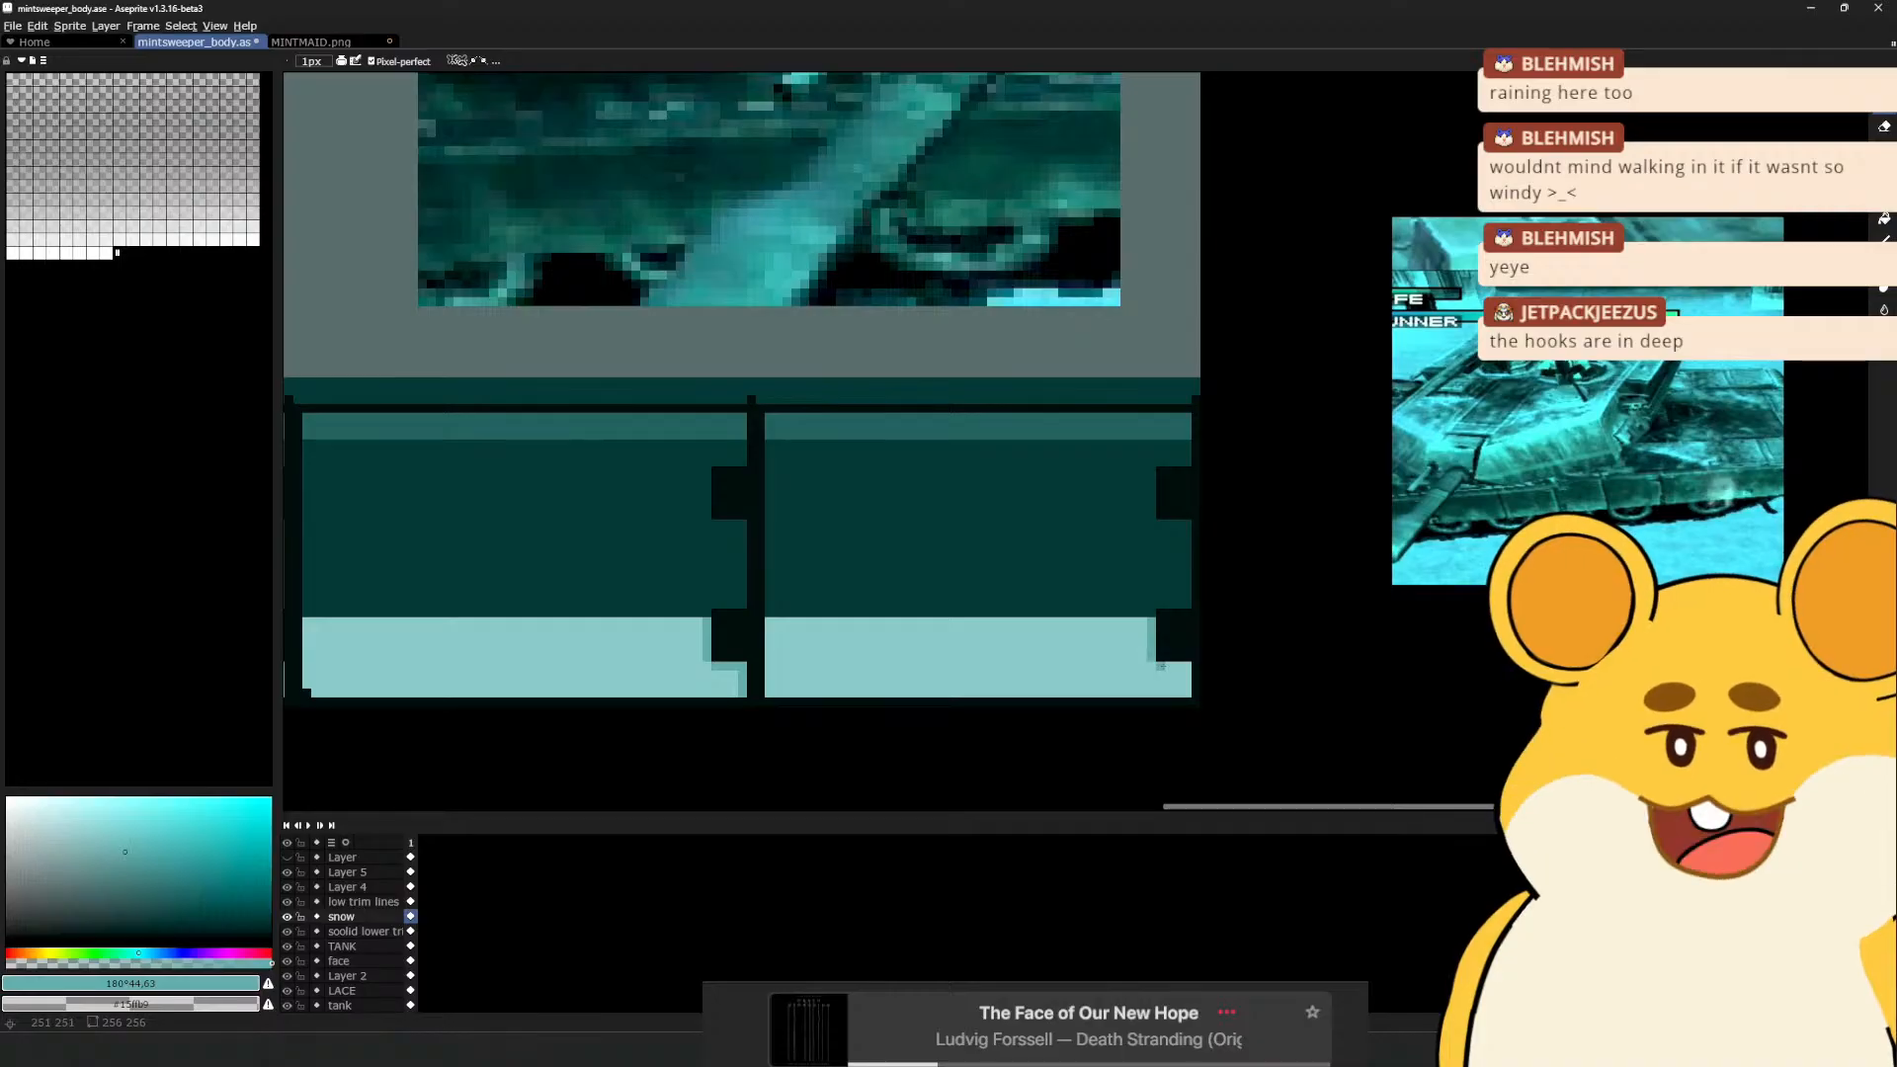
left_click_drag(975, 625, 1262, 639)
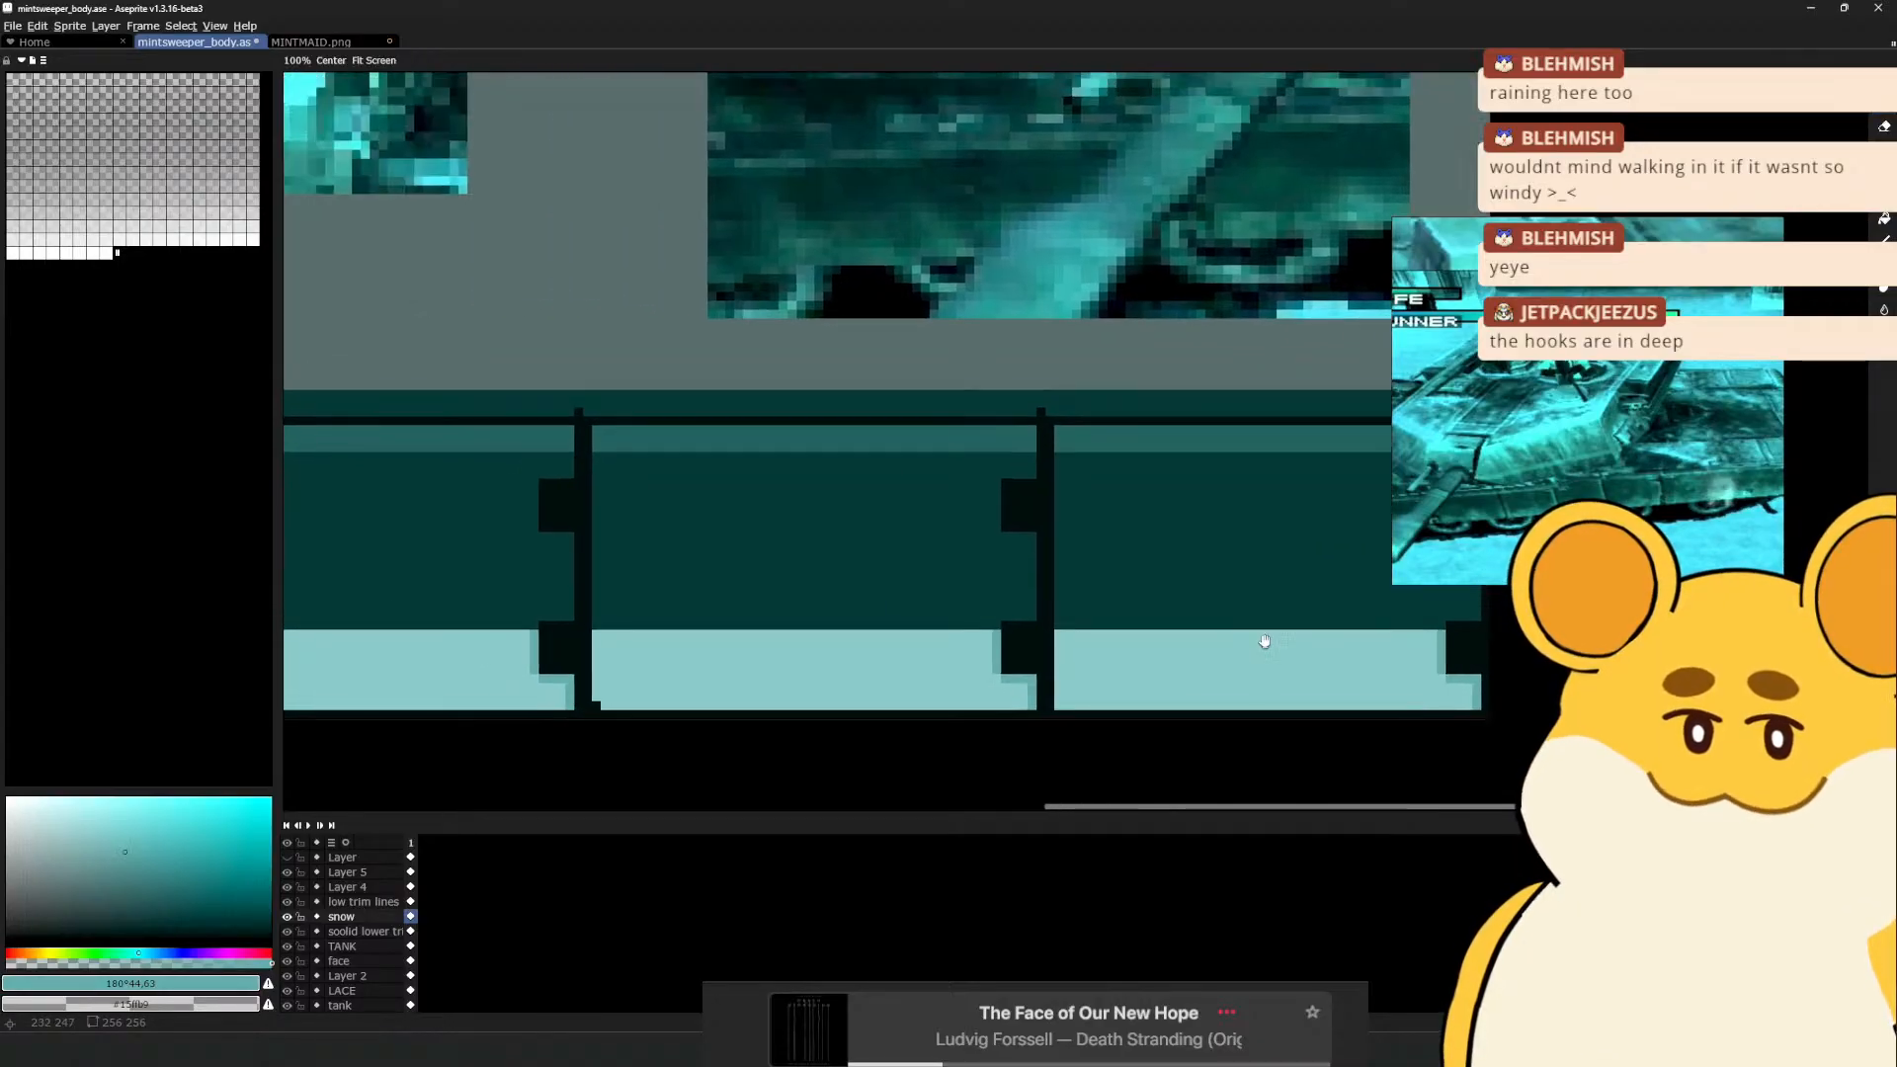
Review the snow shading along the full strip of lower trim panels, up close and from a distance
left_click_drag(914, 609, 1152, 637)
left_click_drag(987, 613, 1160, 597)
scroll(729, 593, "down", 3)
left_click_drag(489, 617, 759, 622)
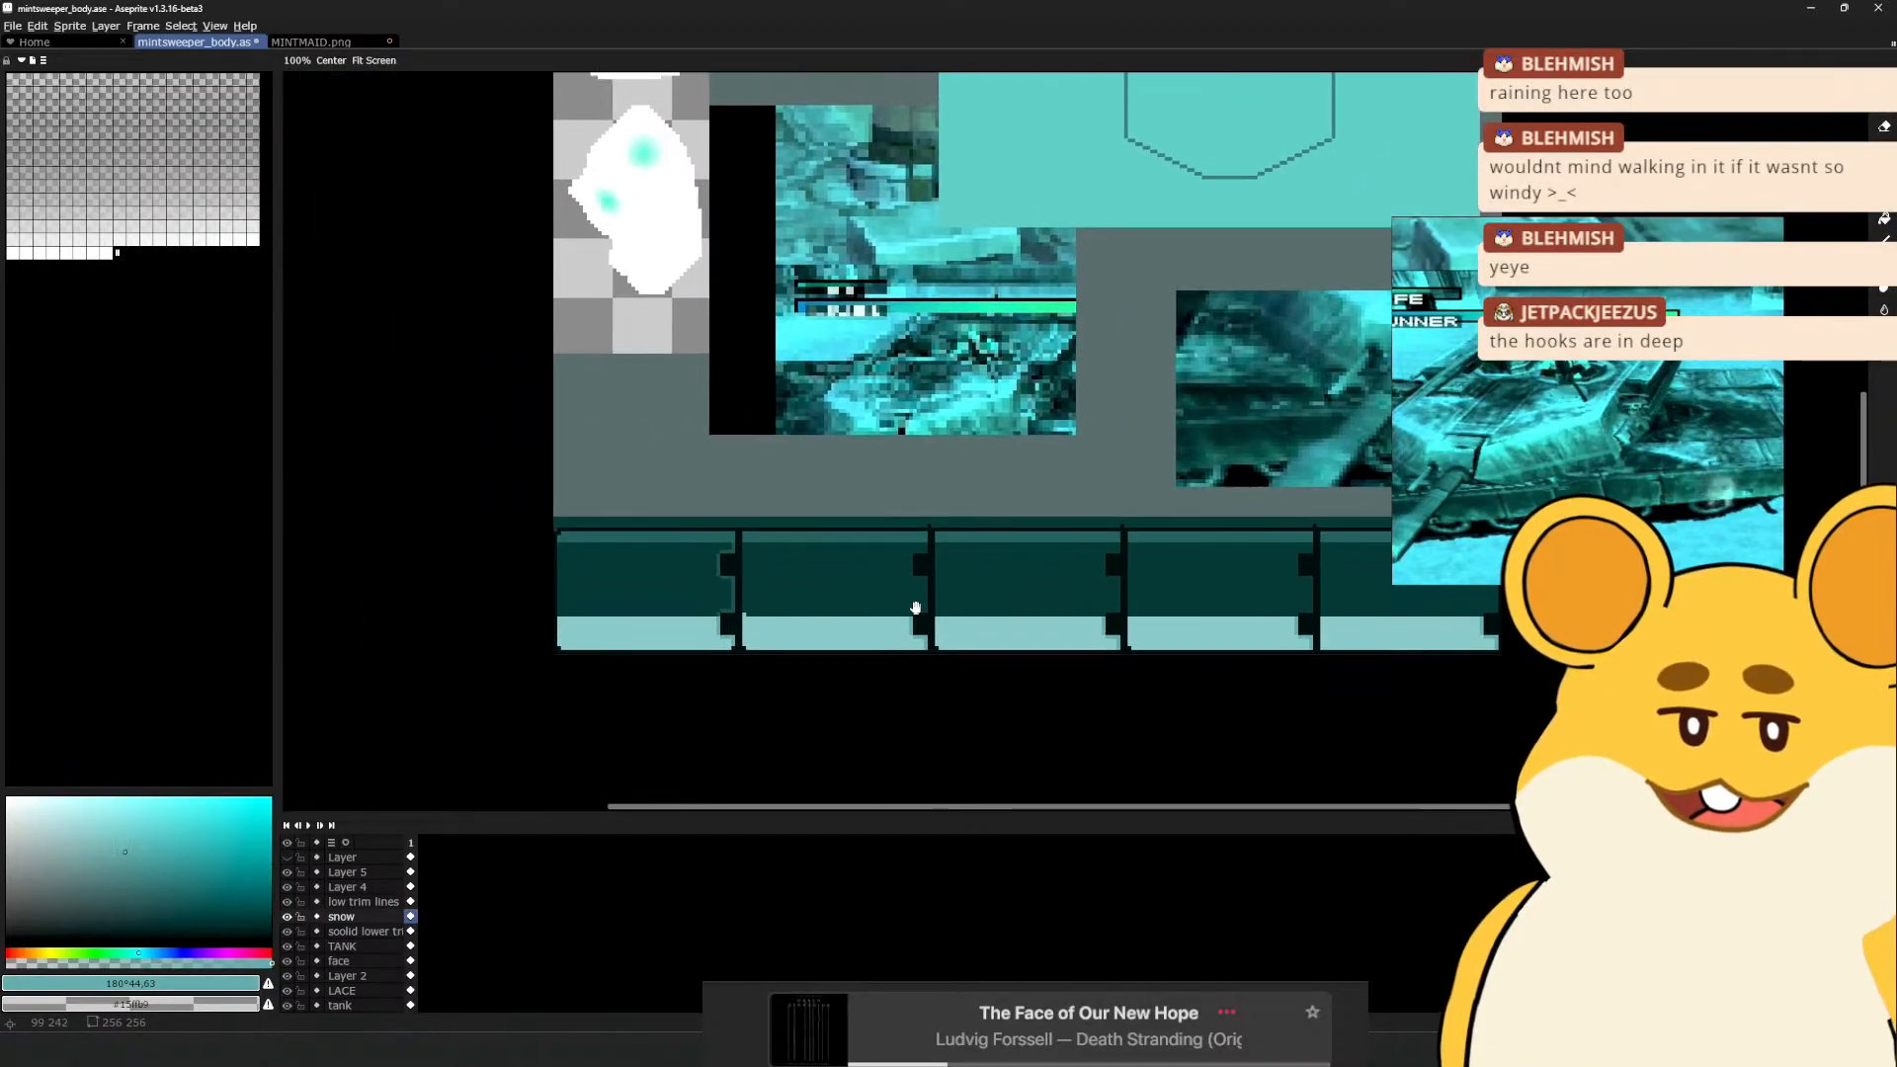
scroll(759, 622, "up", 2)
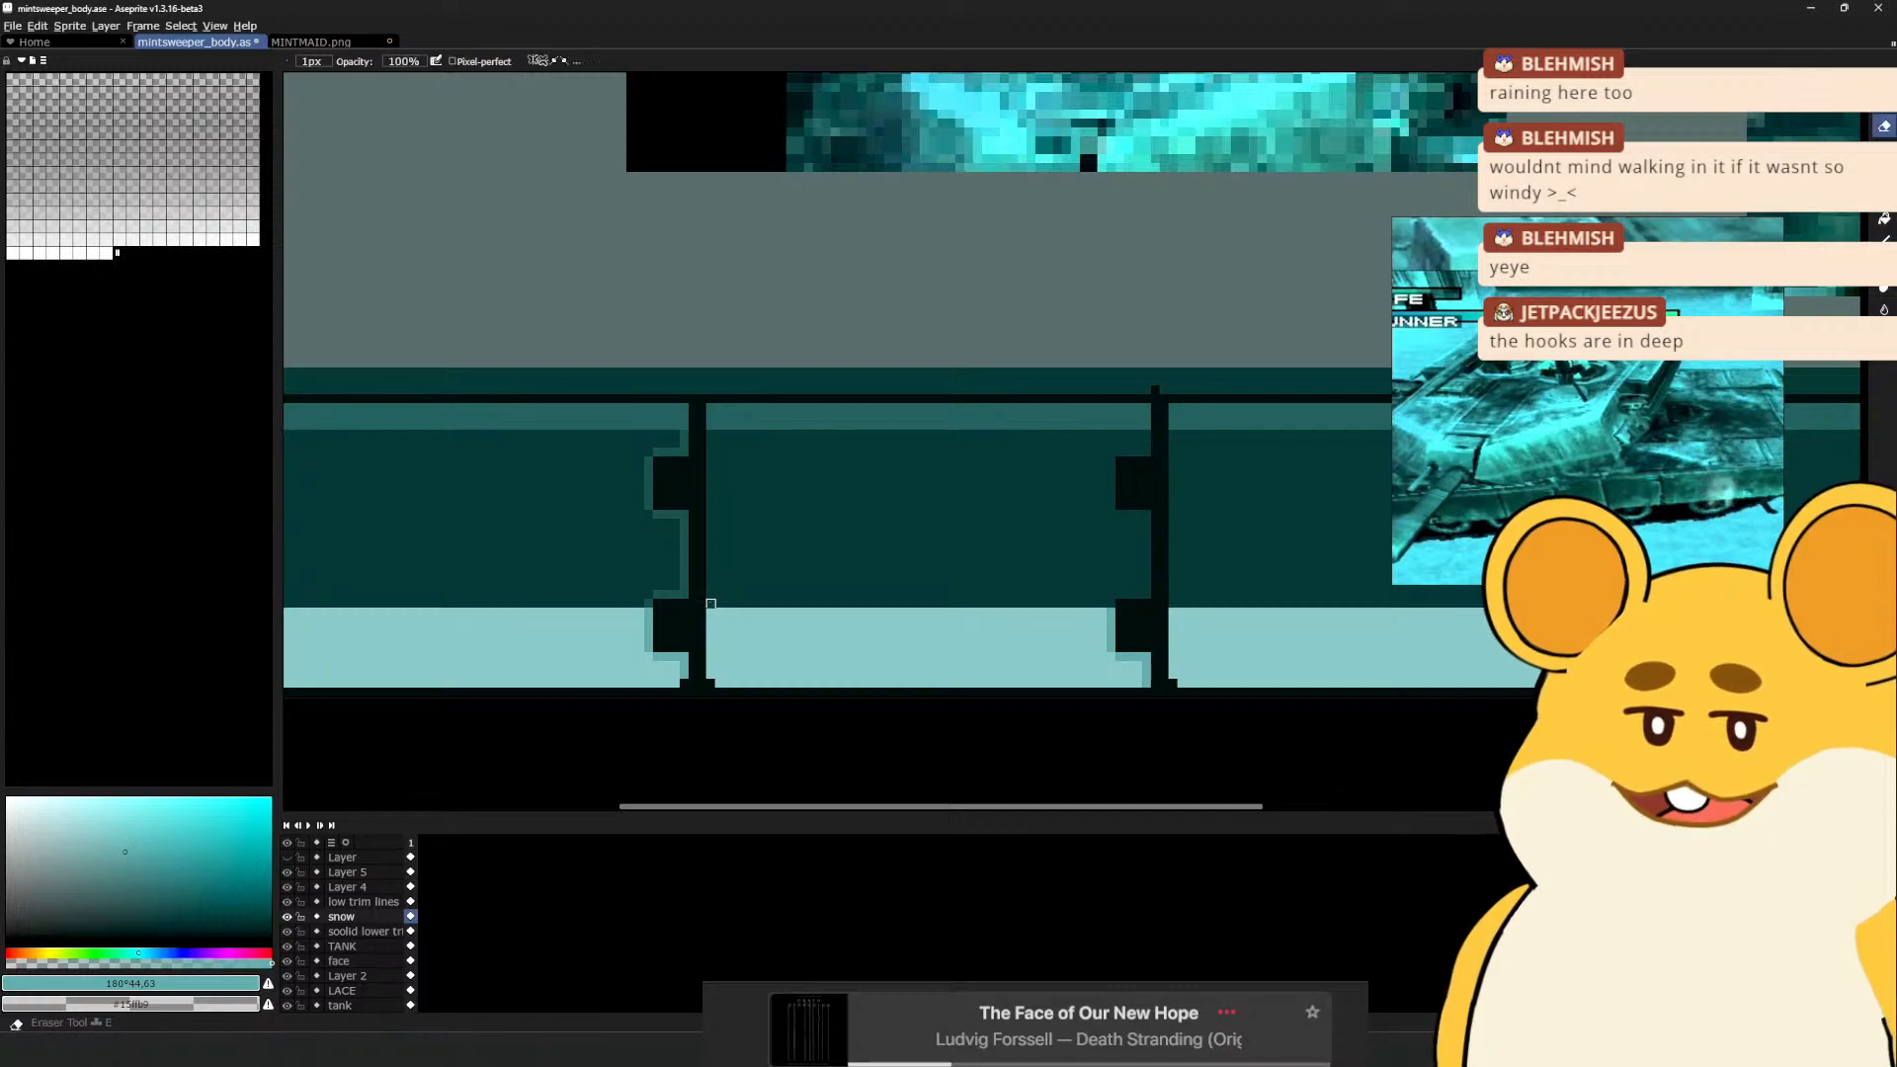
left_click(737, 626, "alt")
left_click_drag(701, 572, 969, 533)
scroll(1022, 571, "down", 5)
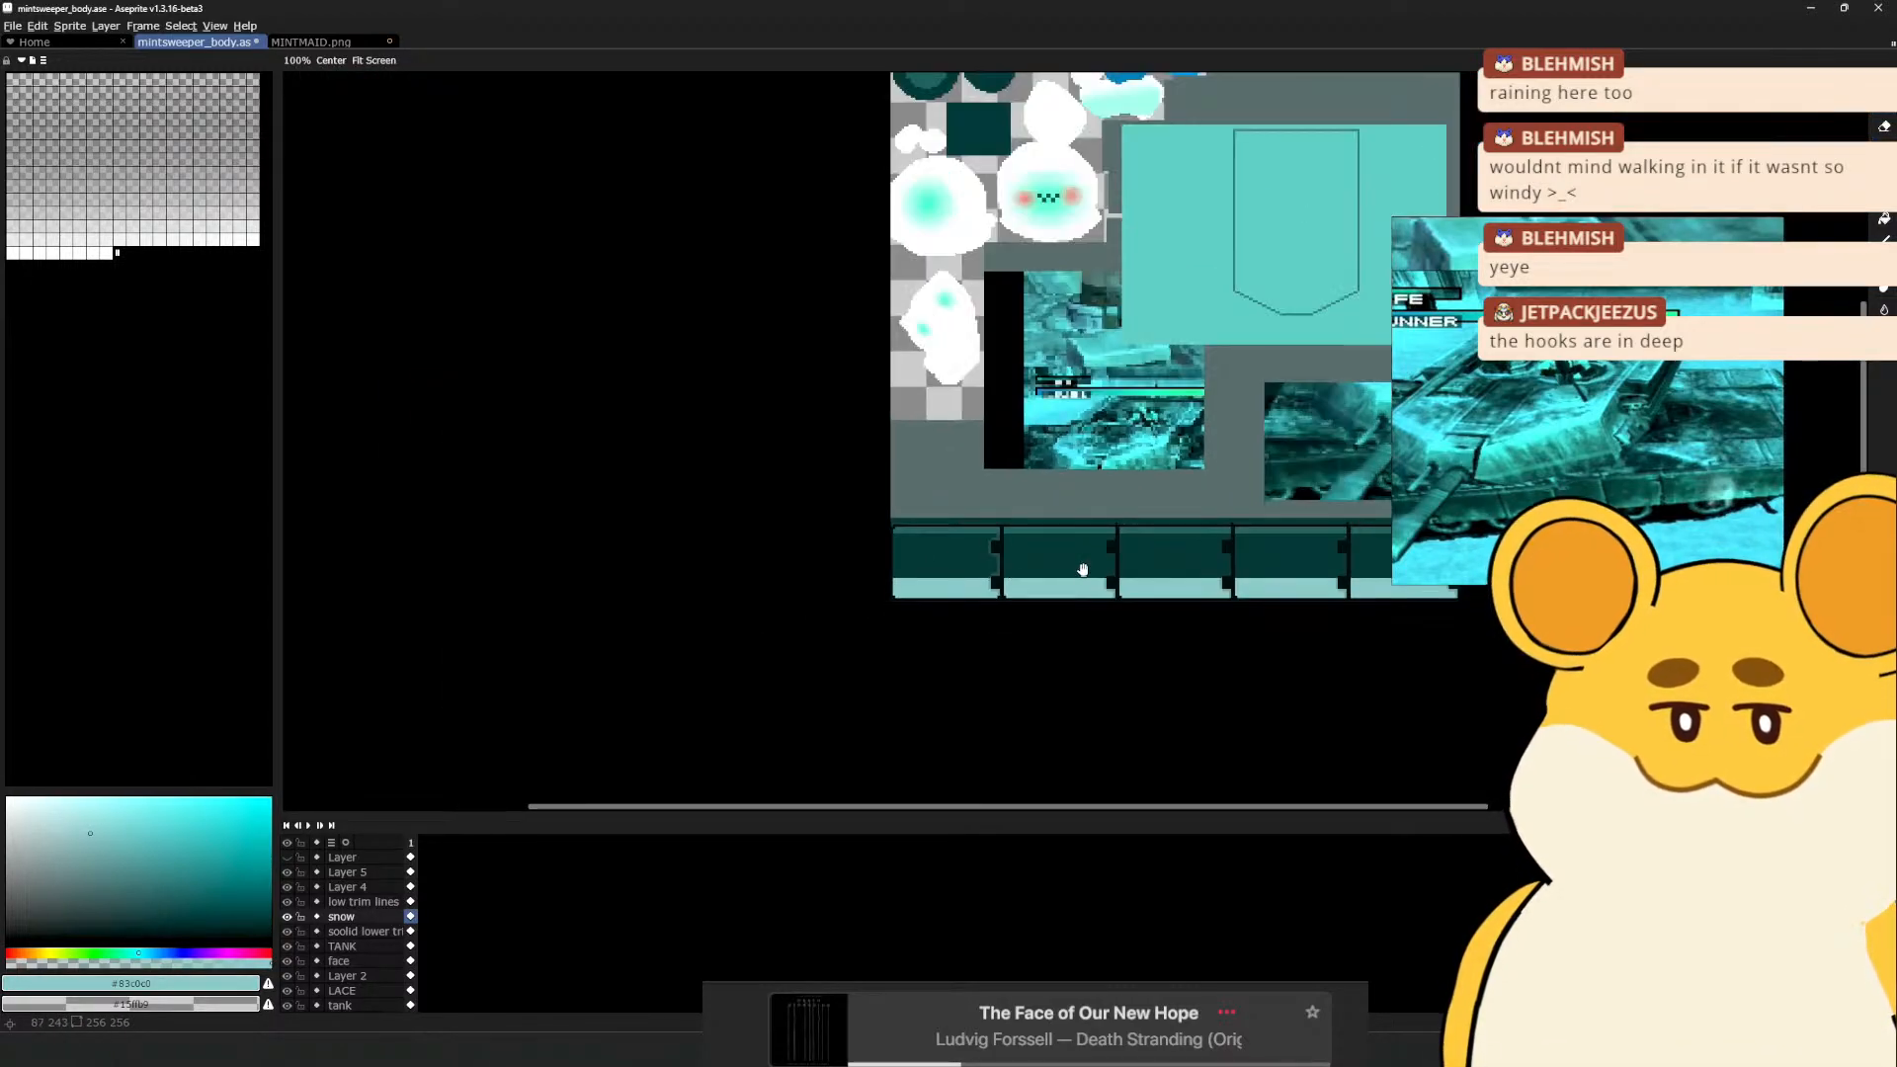
scroll(1087, 571, "down", 1)
scroll(1135, 590, "up", 1)
scroll(1055, 561, "up", 3)
On the solid lower trim layer, draw a one-pixel edge in the sampled #194846 around the second panel's right-side dark blocks
left_click(837, 460, "ctrl")
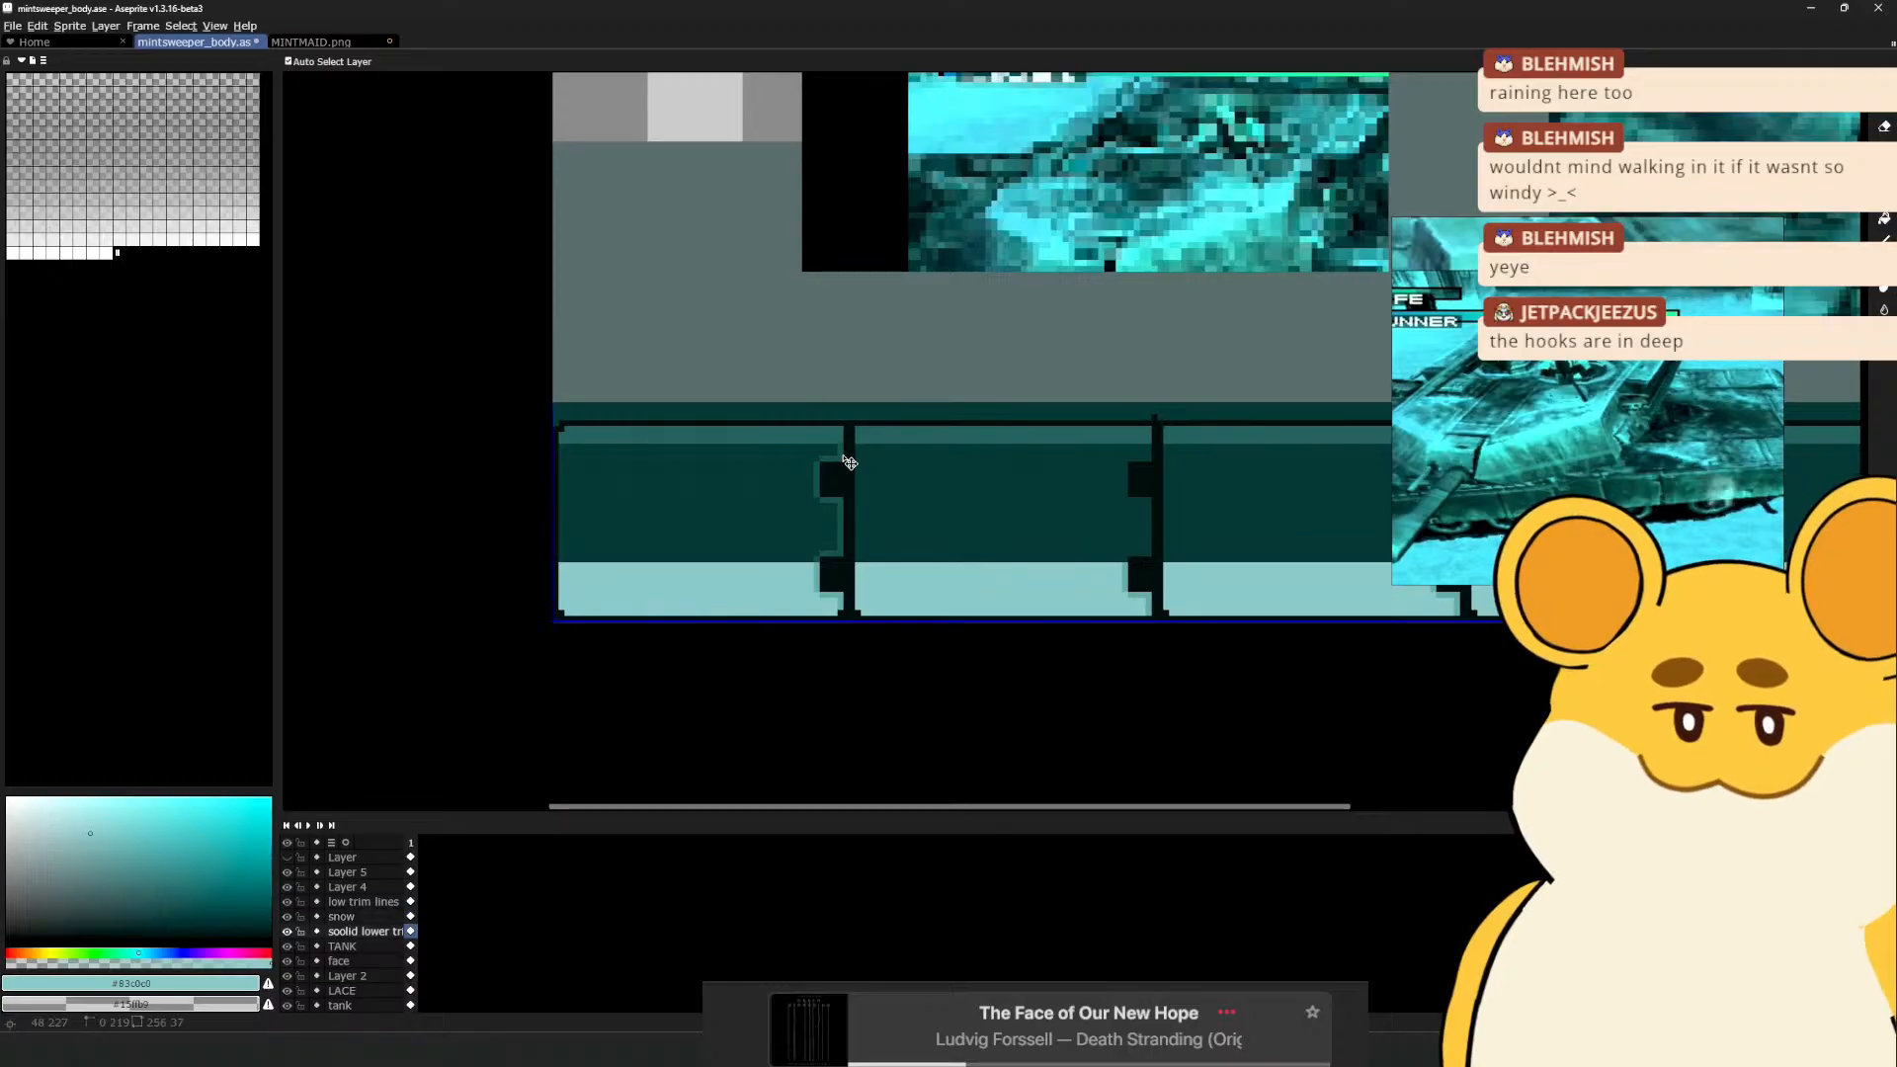
left_click(838, 454, "alt")
scroll(830, 460, "right", 2)
scroll(939, 494, "up", 1)
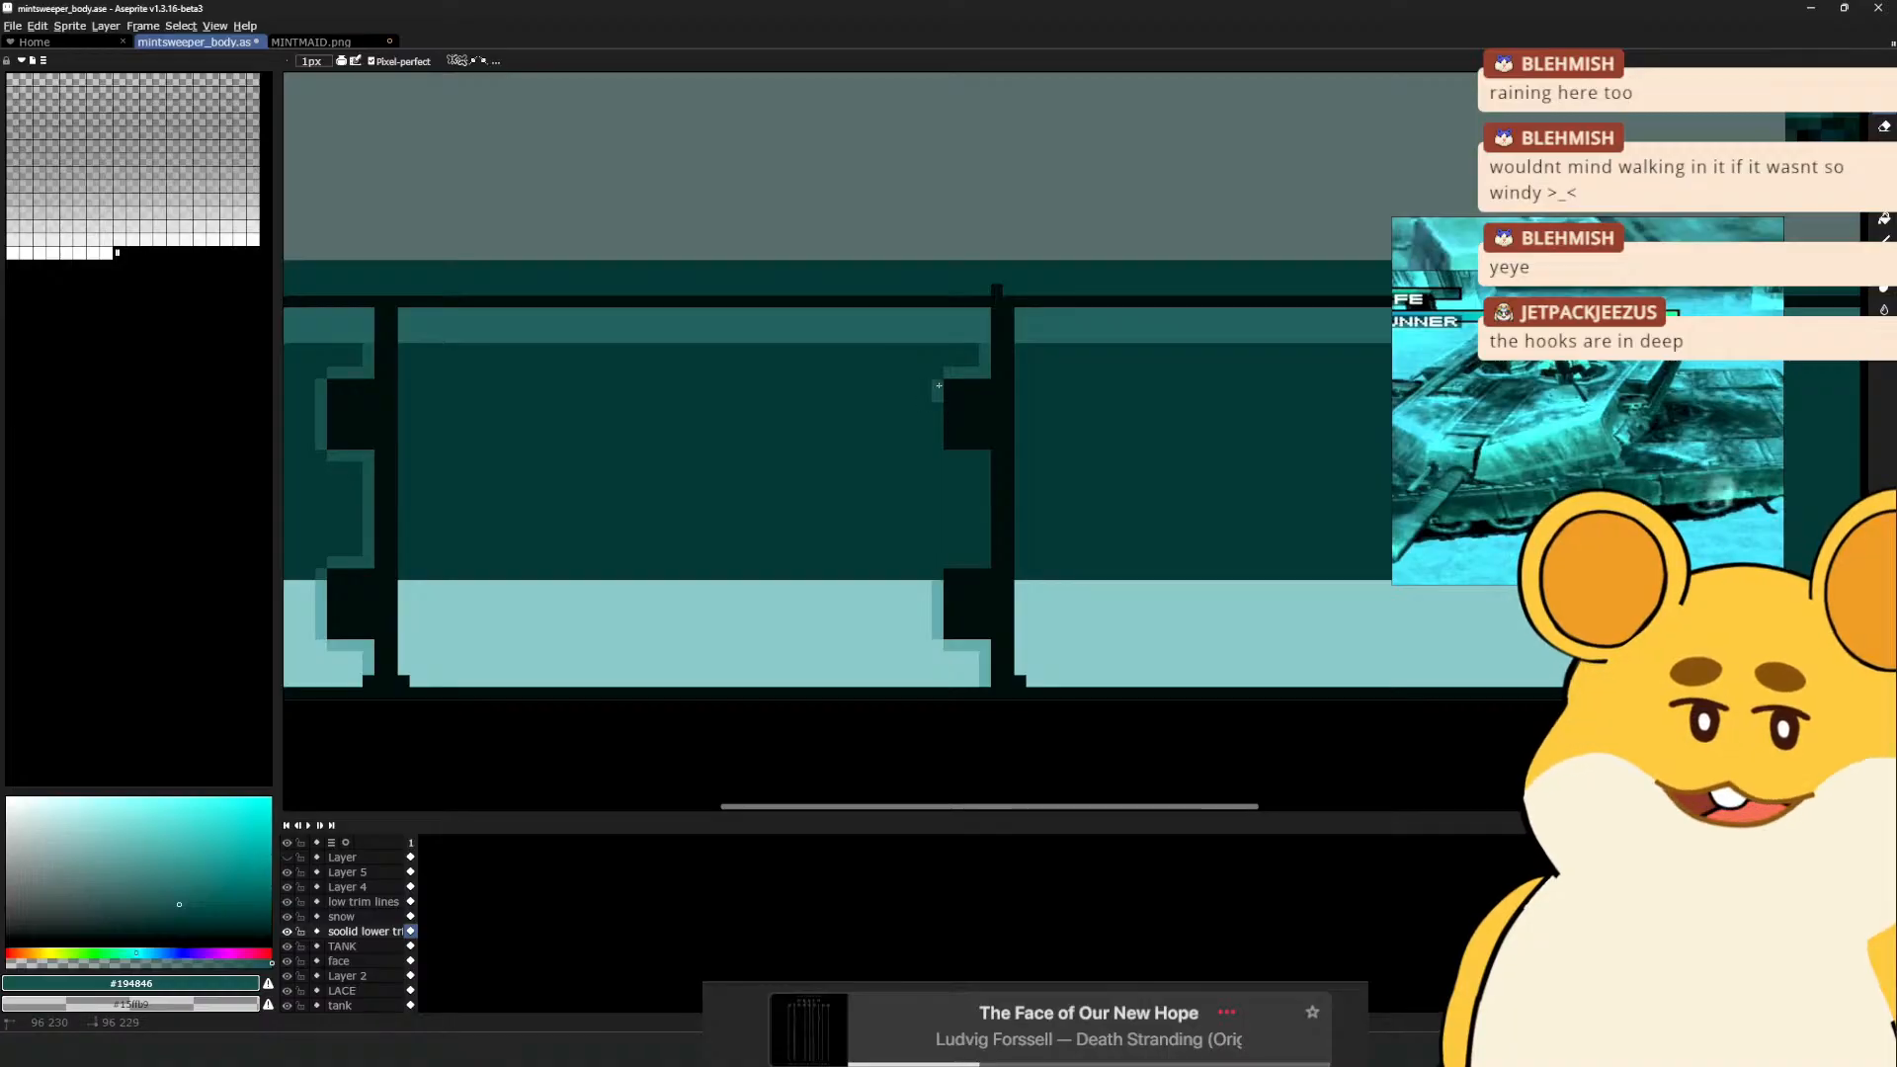
mouse_move(938, 386)
left_mouse_down()
mouse_move(944, 456)
mouse_move(987, 461)
mouse_move(984, 554)
mouse_move(682, 526)
mouse_move(529, 576)
left_mouse_up()
key("space")
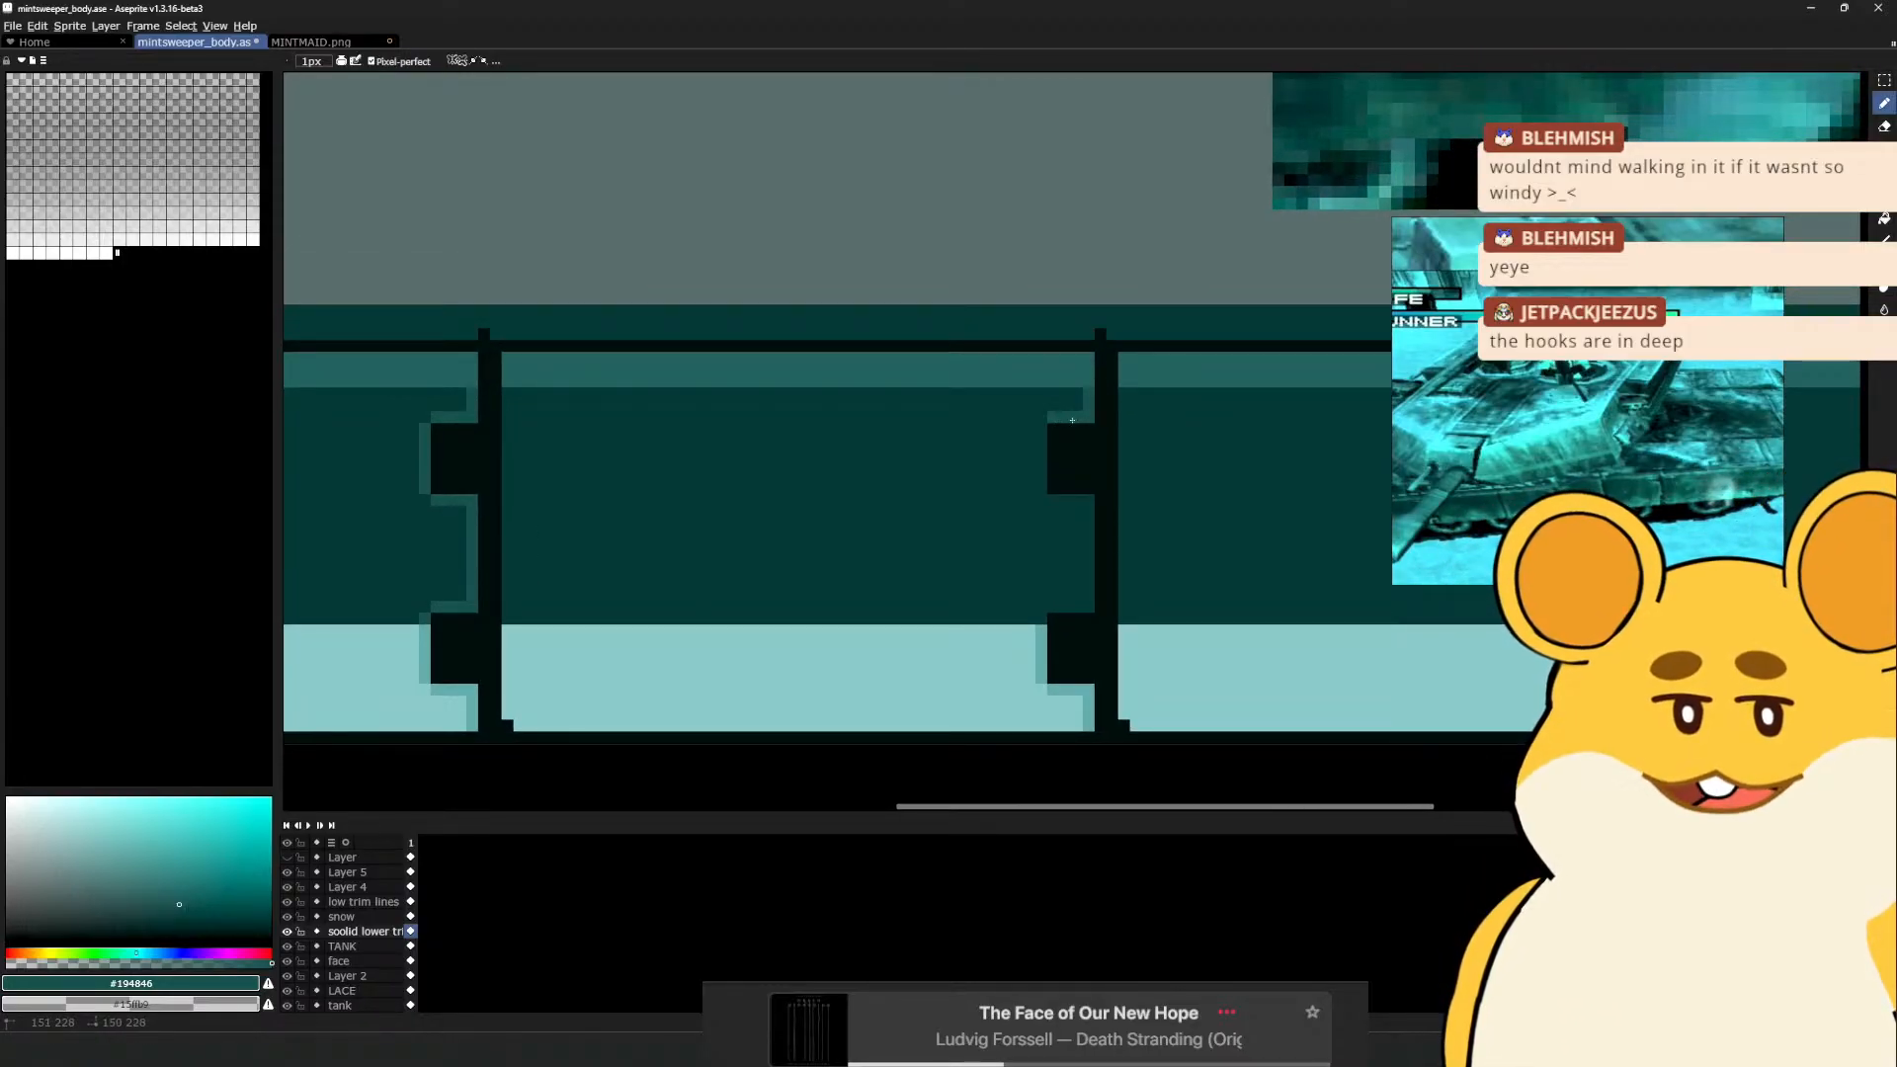
Continue the one-pixel #194846 edge along the right sides of the third and fourth panels, following their dark blocks
mouse_move(1040, 431)
left_mouse_down()
mouse_move(1041, 489)
mouse_move(1085, 502)
mouse_move(1088, 607)
mouse_move(1055, 607)
left_mouse_up()
key("space")
left_click_drag(1176, 576, 1163, 386)
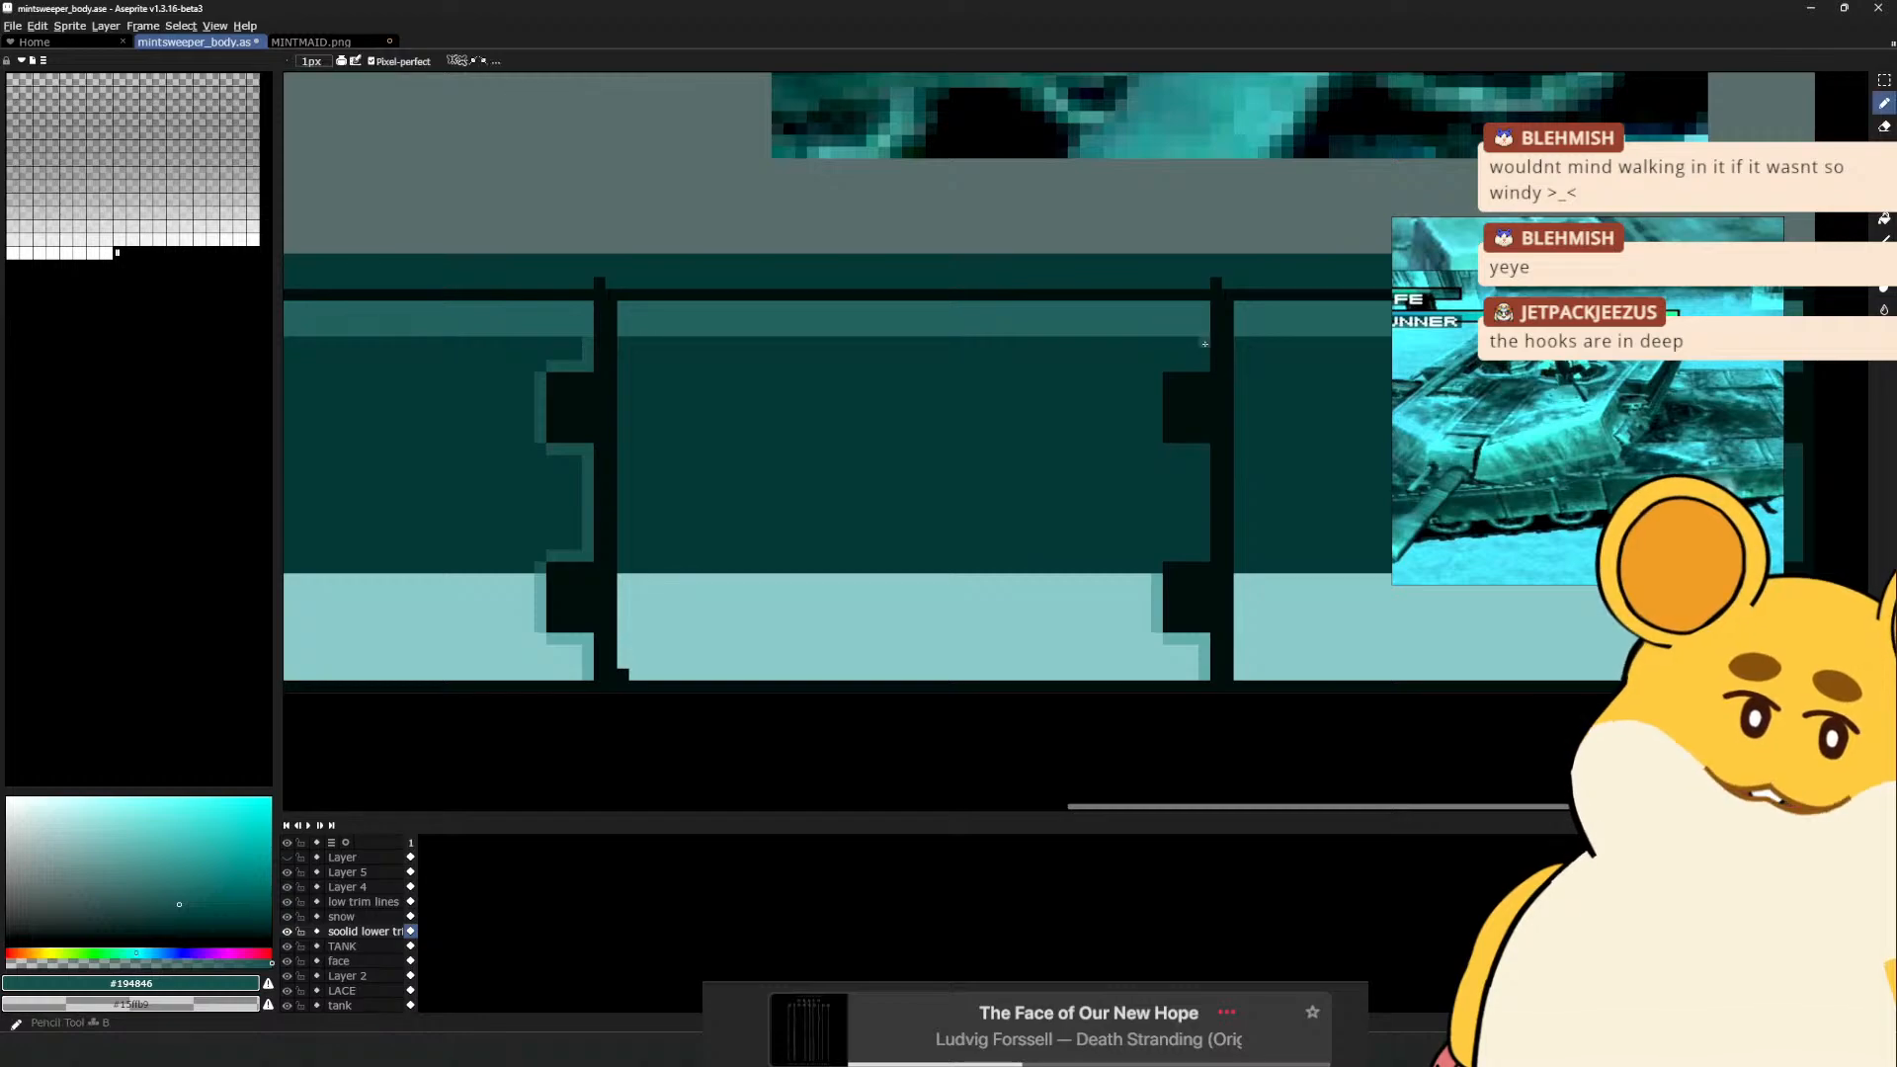
left_click_drag(1156, 380, 1155, 446)
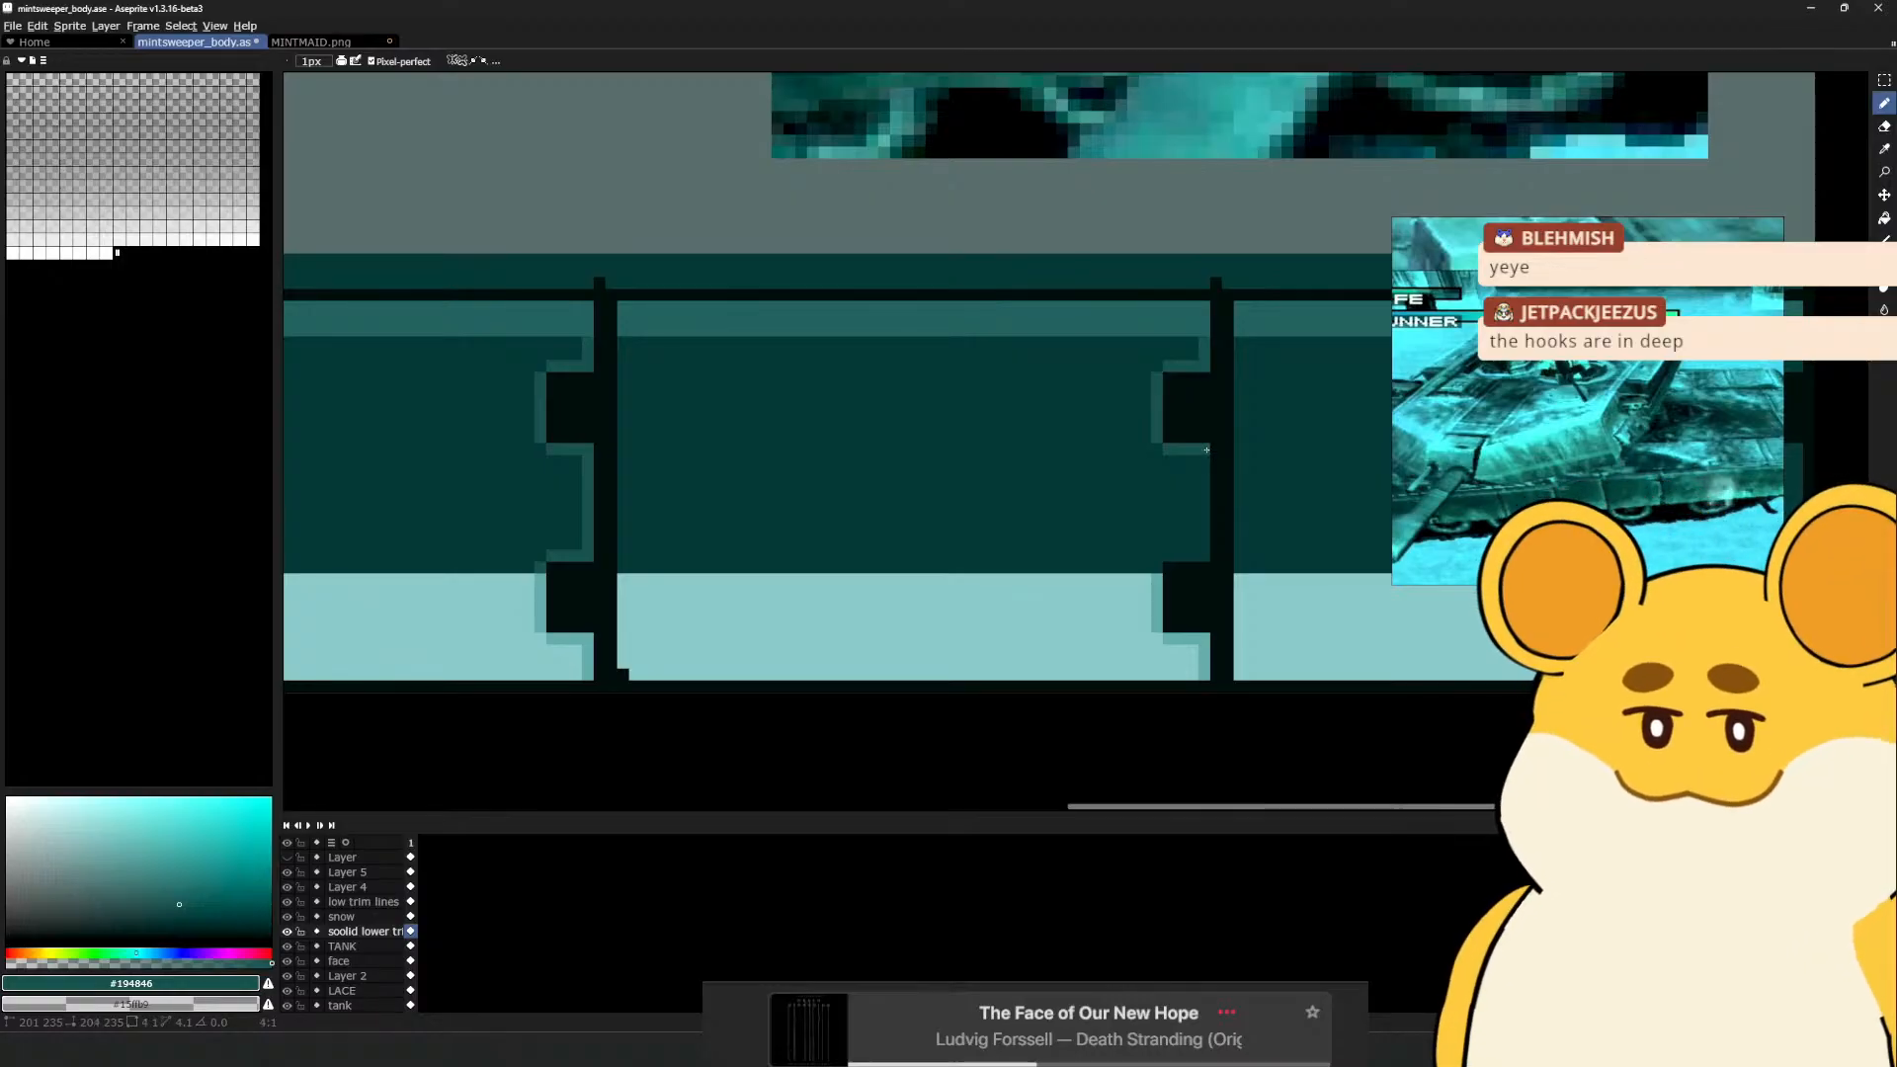
Outline the hinge notches and right edges of the last two panels with a 1 px line in #194846
mouse_move(1207, 450)
left_mouse_down()
mouse_move(1208, 557)
mouse_move(1158, 564)
left_mouse_up()
scroll(1153, 560, "down", 4)
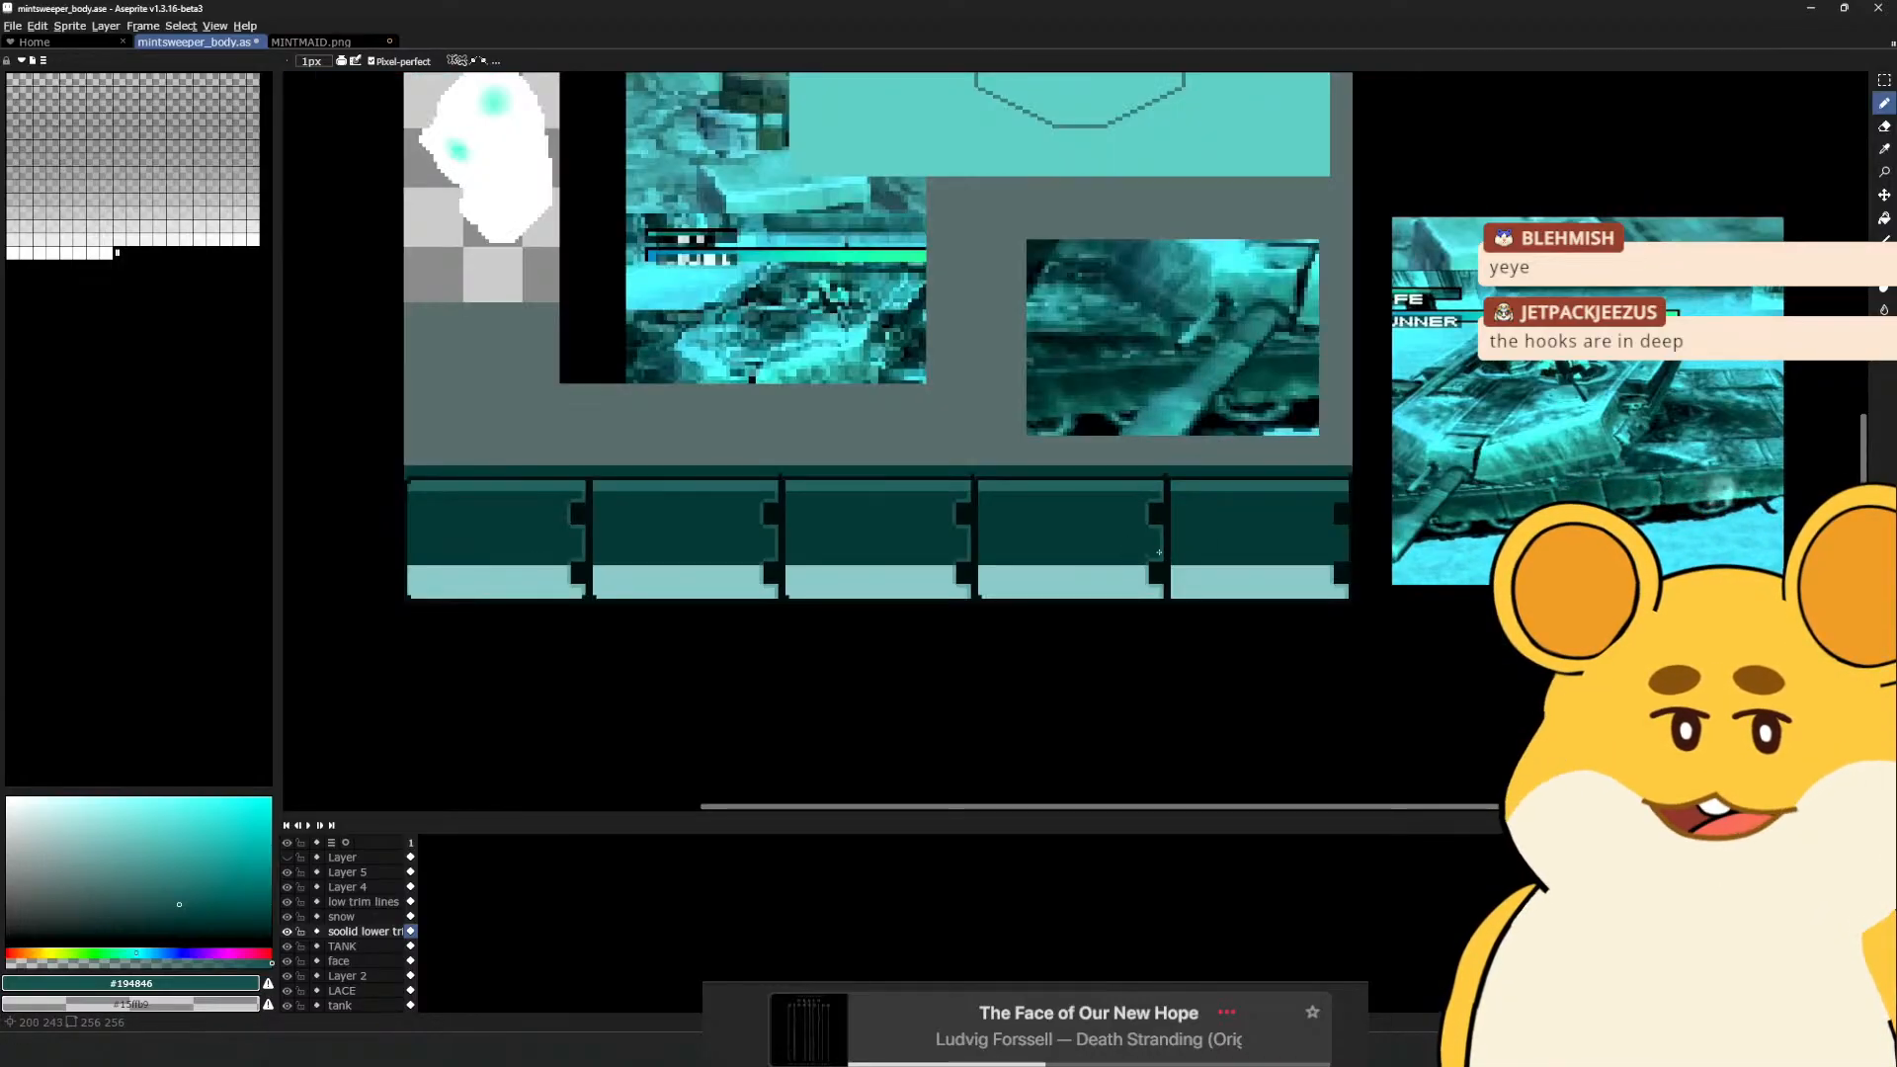
scroll(1166, 524, "up", 2)
key("space")
left_click_drag(1261, 504, 1091, 510)
scroll(1199, 506, "up", 2)
key("space")
left_click_drag(1221, 517, 1032, 486)
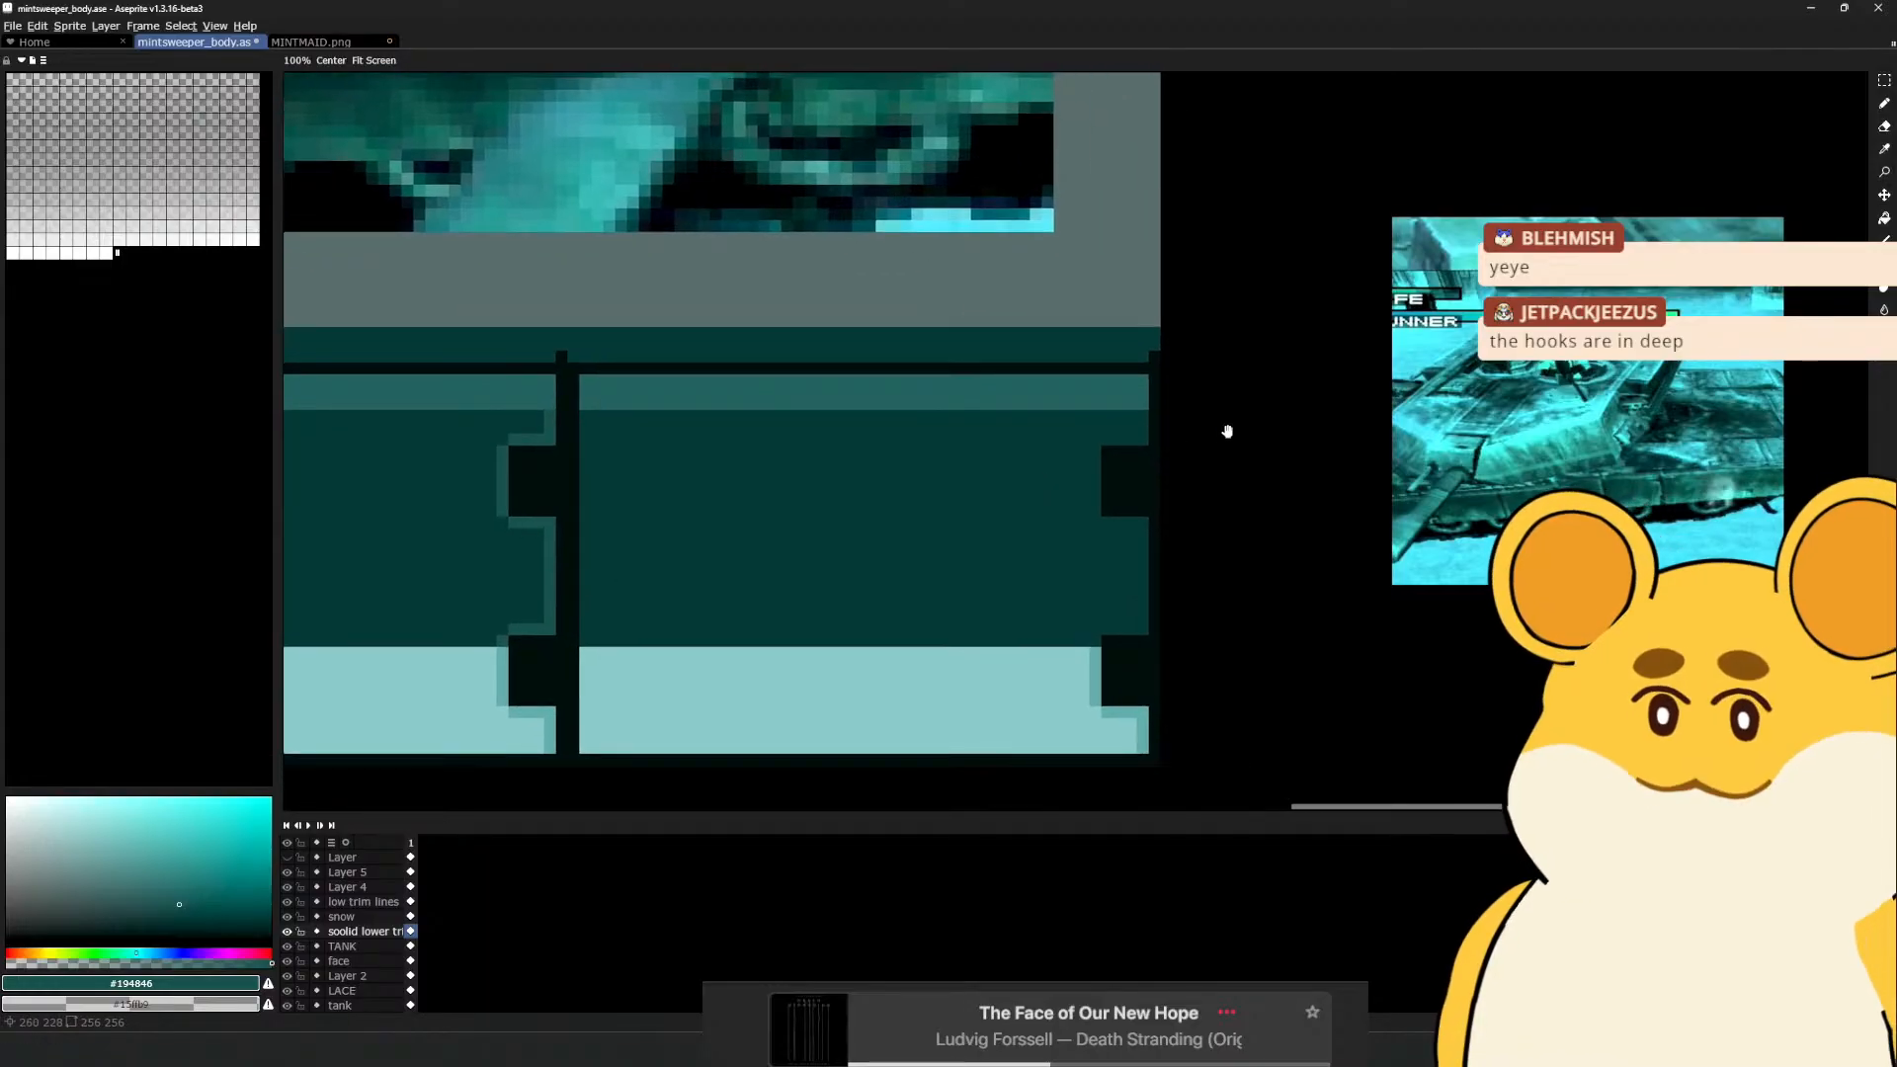
scroll(1139, 465, "up", 1)
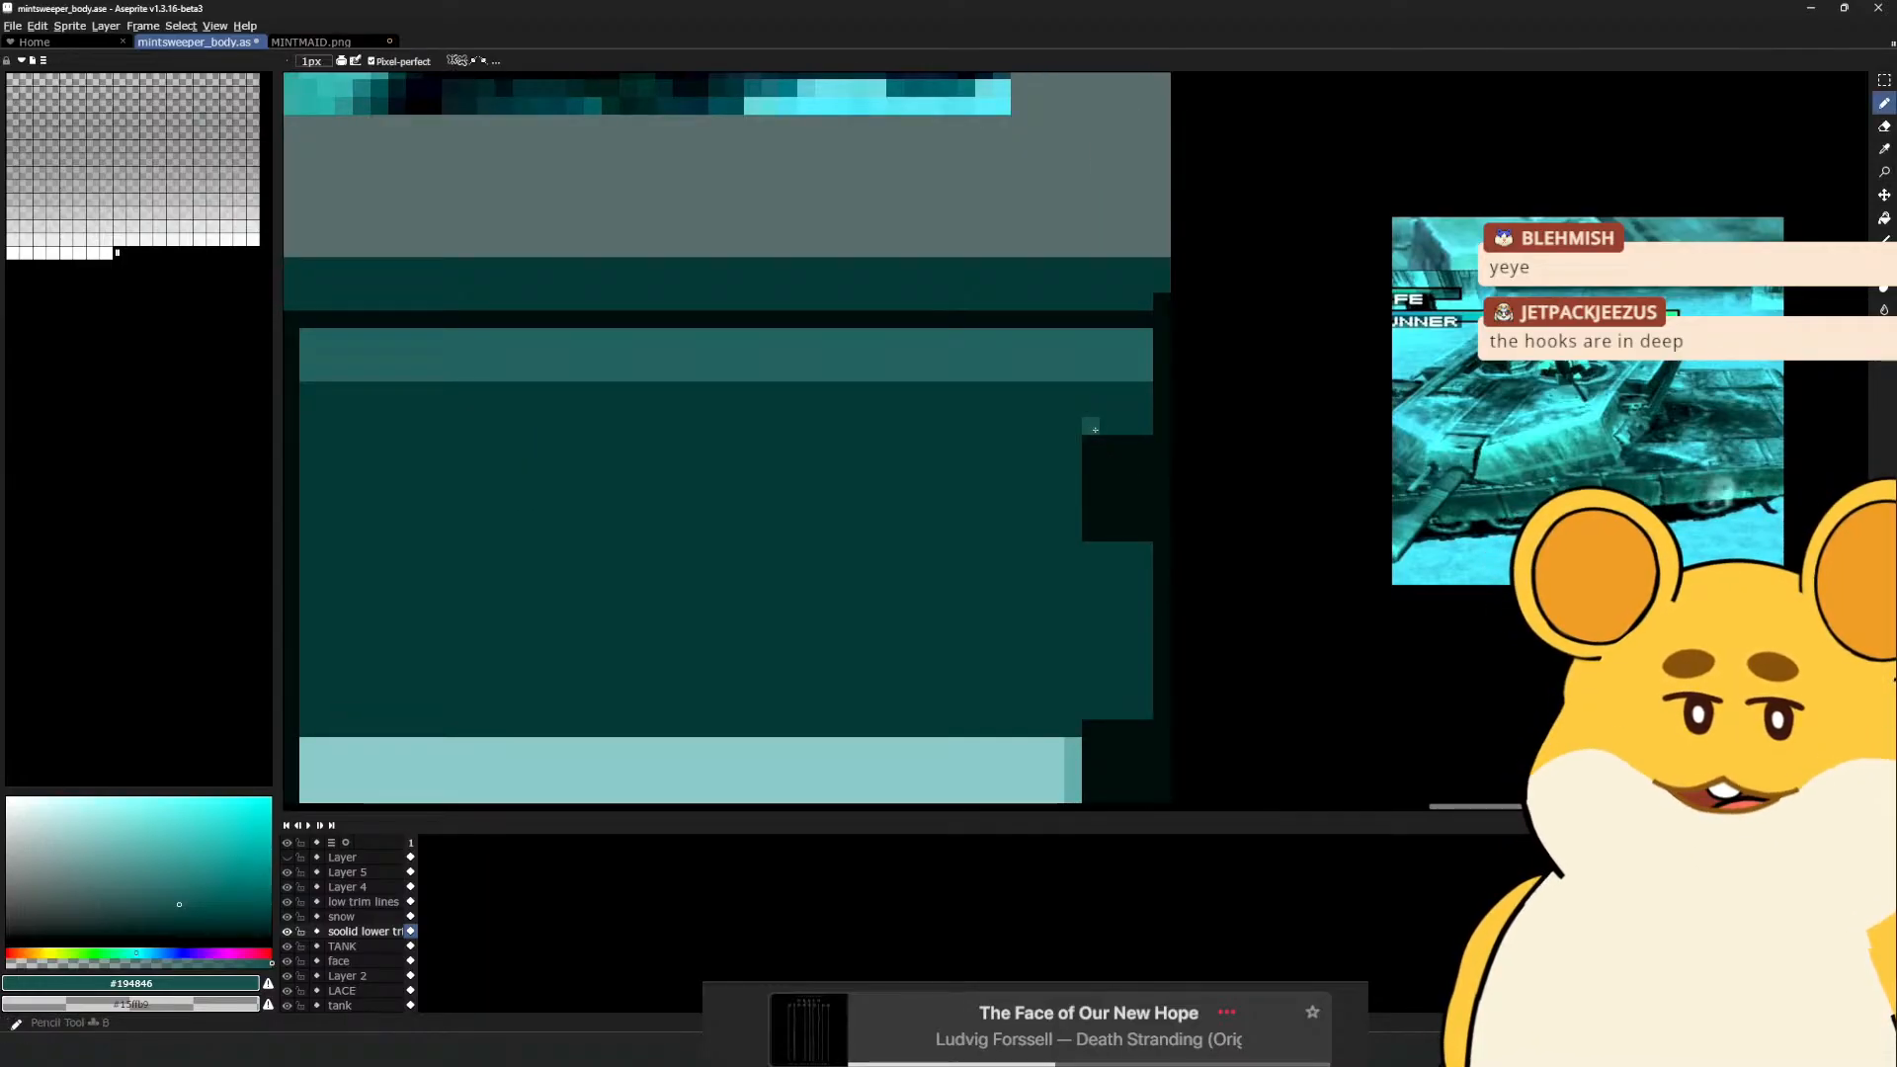
mouse_move(1091, 427)
left_mouse_down()
mouse_move(1140, 428)
mouse_move(1141, 392)
mouse_move(1071, 446)
mouse_move(1065, 491)
mouse_move(1091, 545)
mouse_move(1146, 550)
mouse_move(1158, 678)
mouse_move(1149, 702)
mouse_move(1150, 635)
mouse_move(1124, 727)
left_mouse_up()
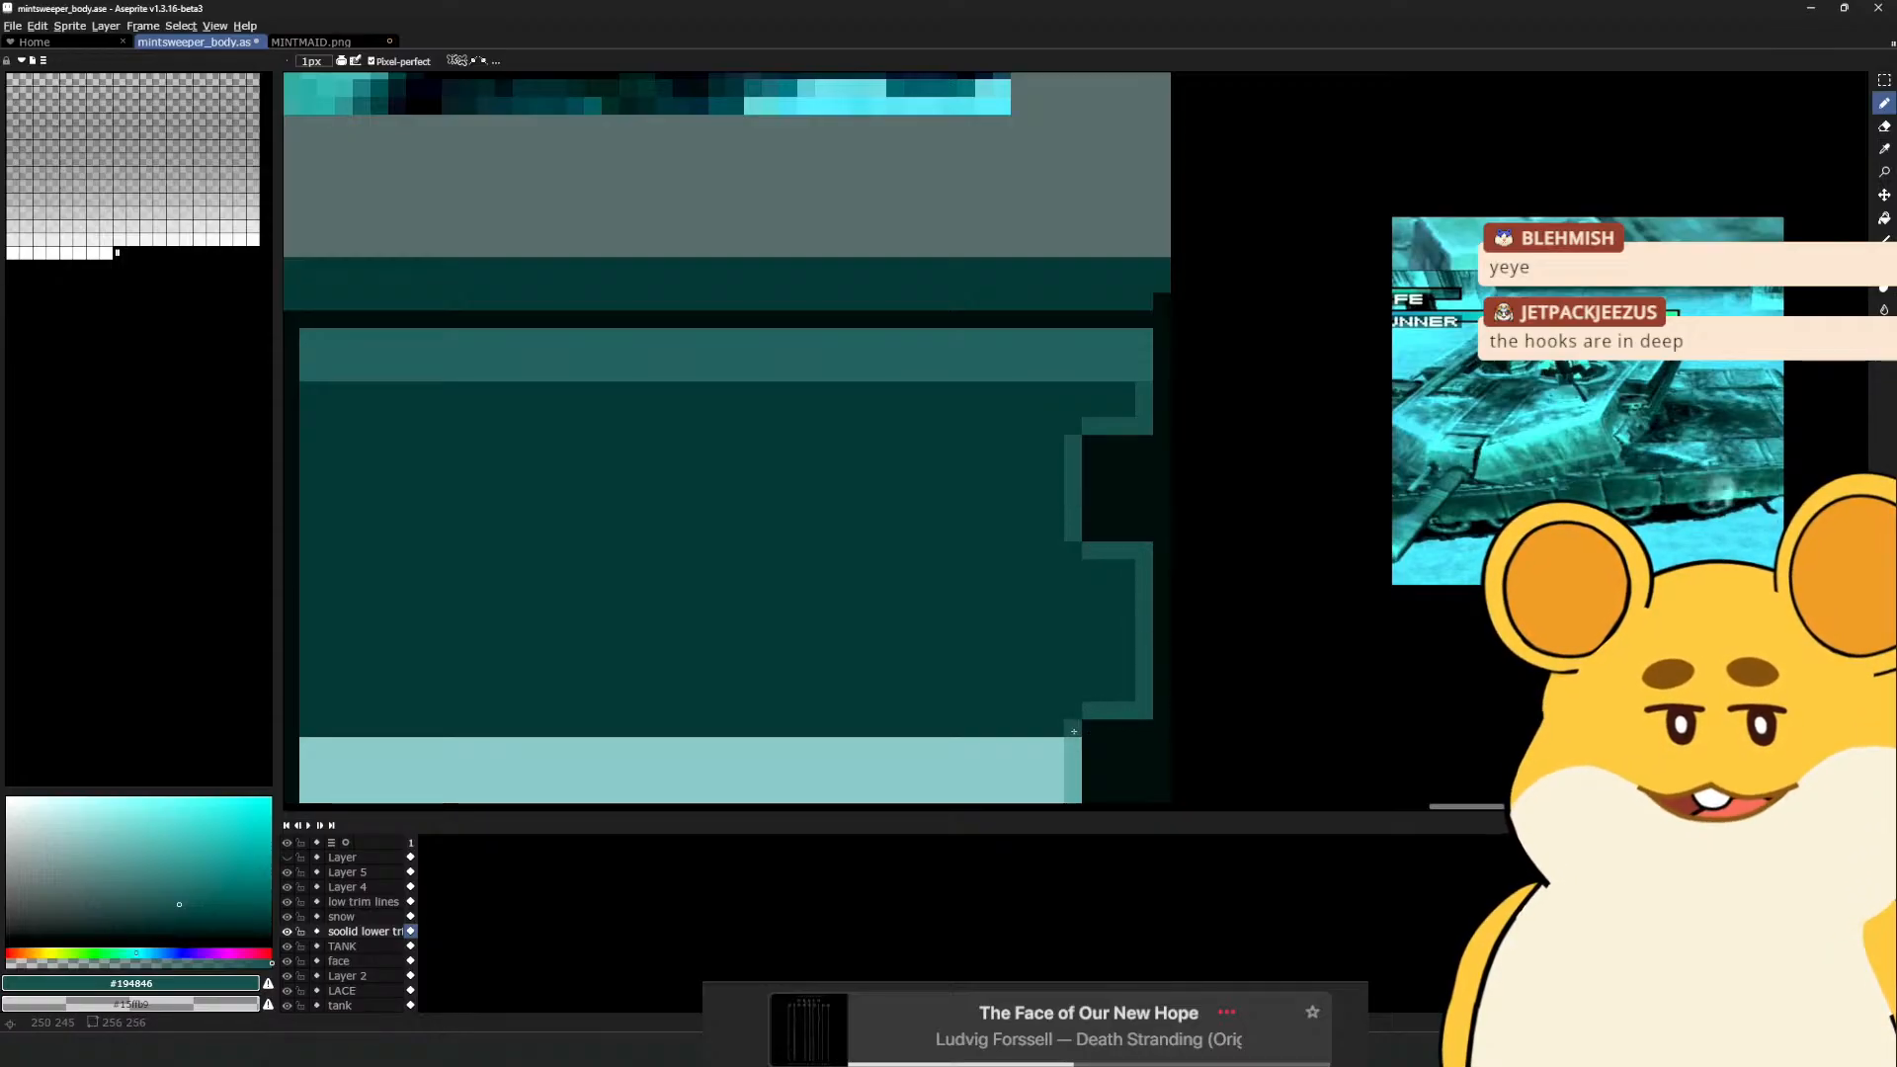
Sample the dark teal of the second panel and darken it to #0d2827 for shading
scroll(1074, 731, "down", 2)
key("space")
left_click_drag(819, 652, 1135, 522)
left_click_drag(795, 516, 1245, 576)
left_click_drag(574, 603, 1150, 615)
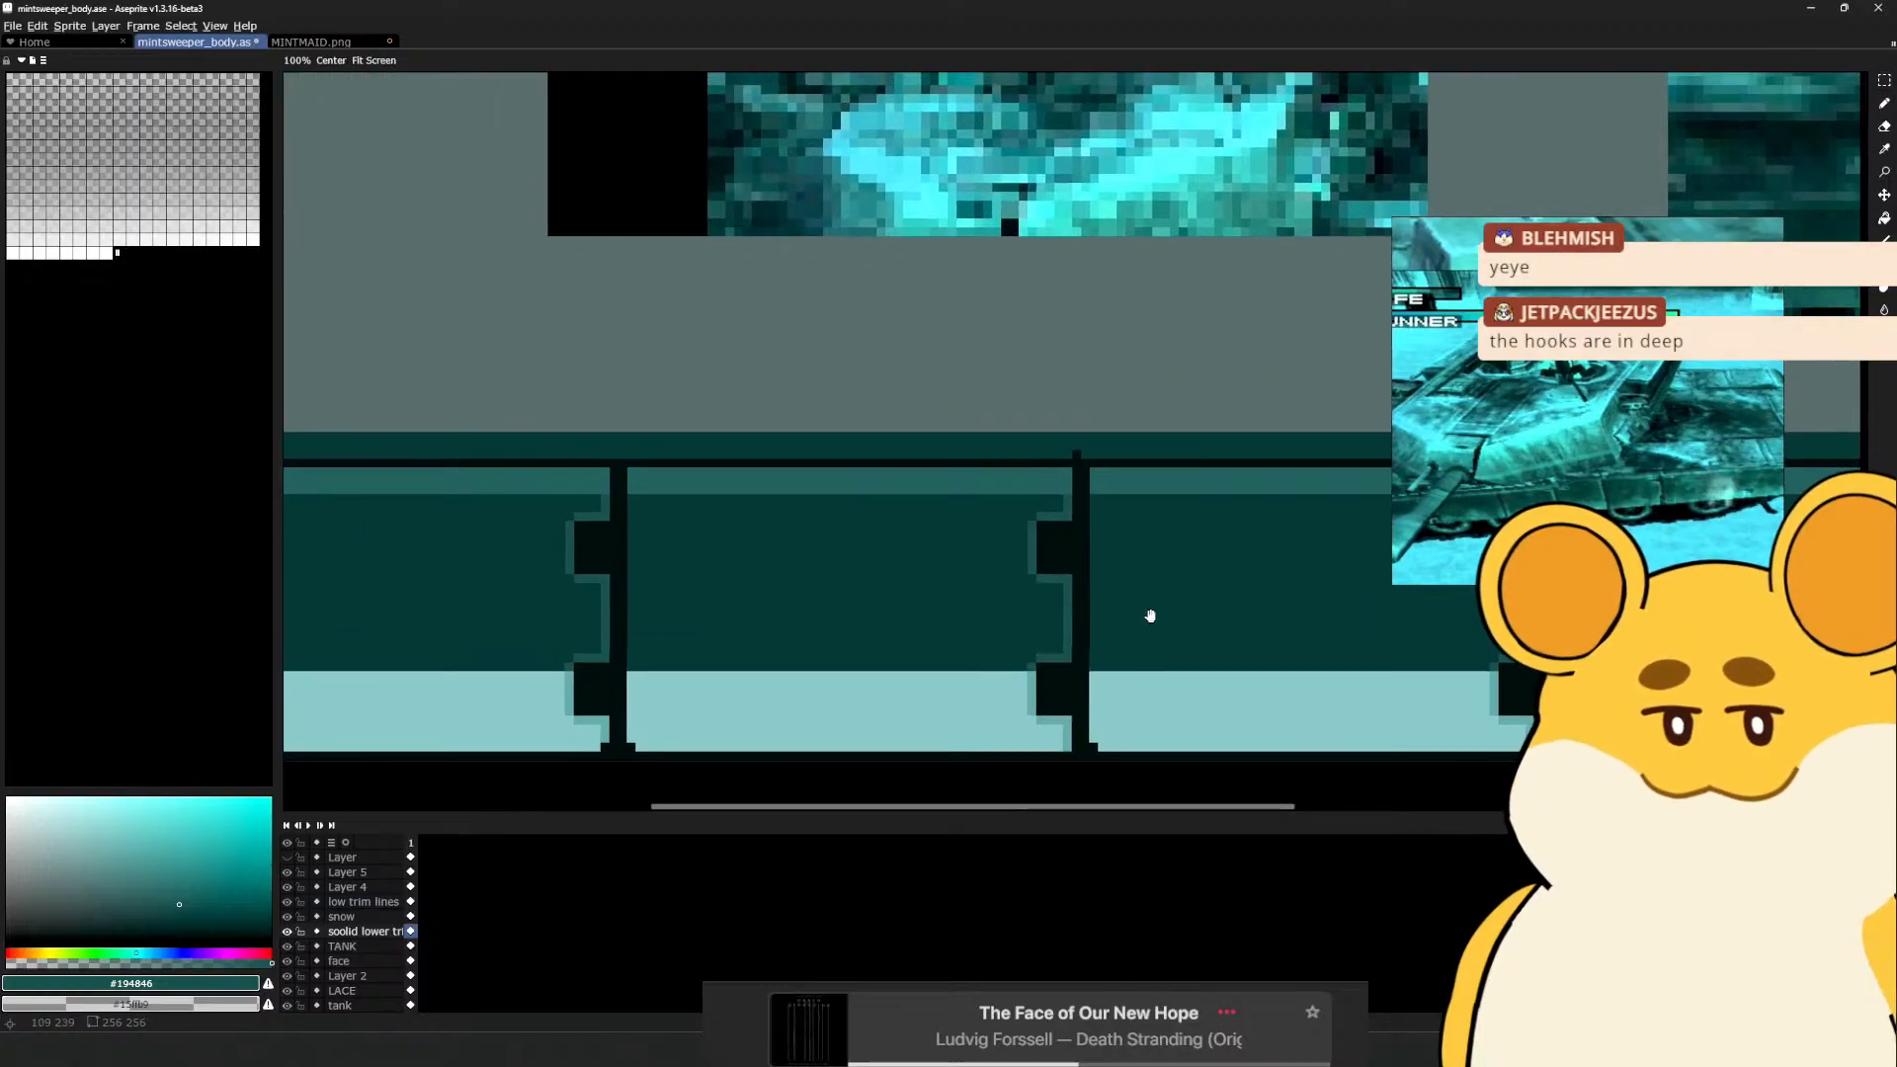
left_click_drag(454, 615, 776, 592)
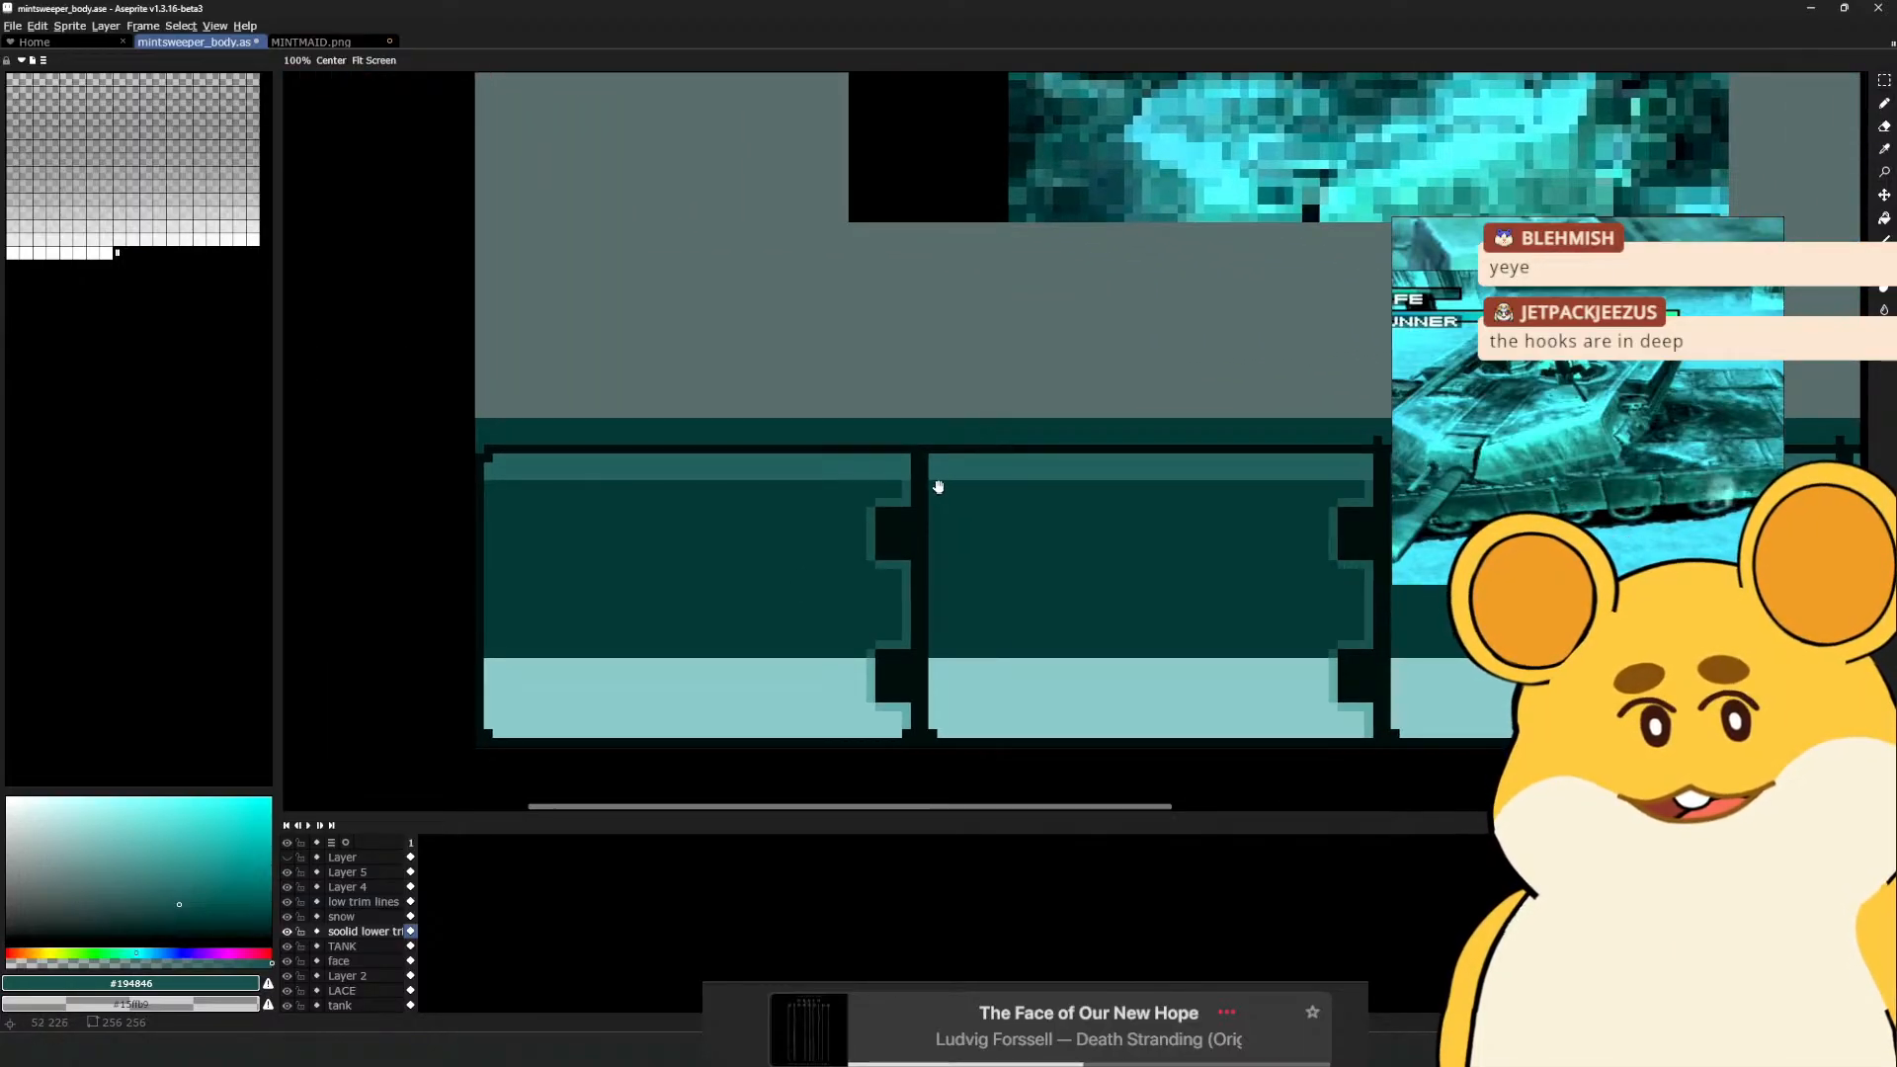
left_click(949, 508, "alt")
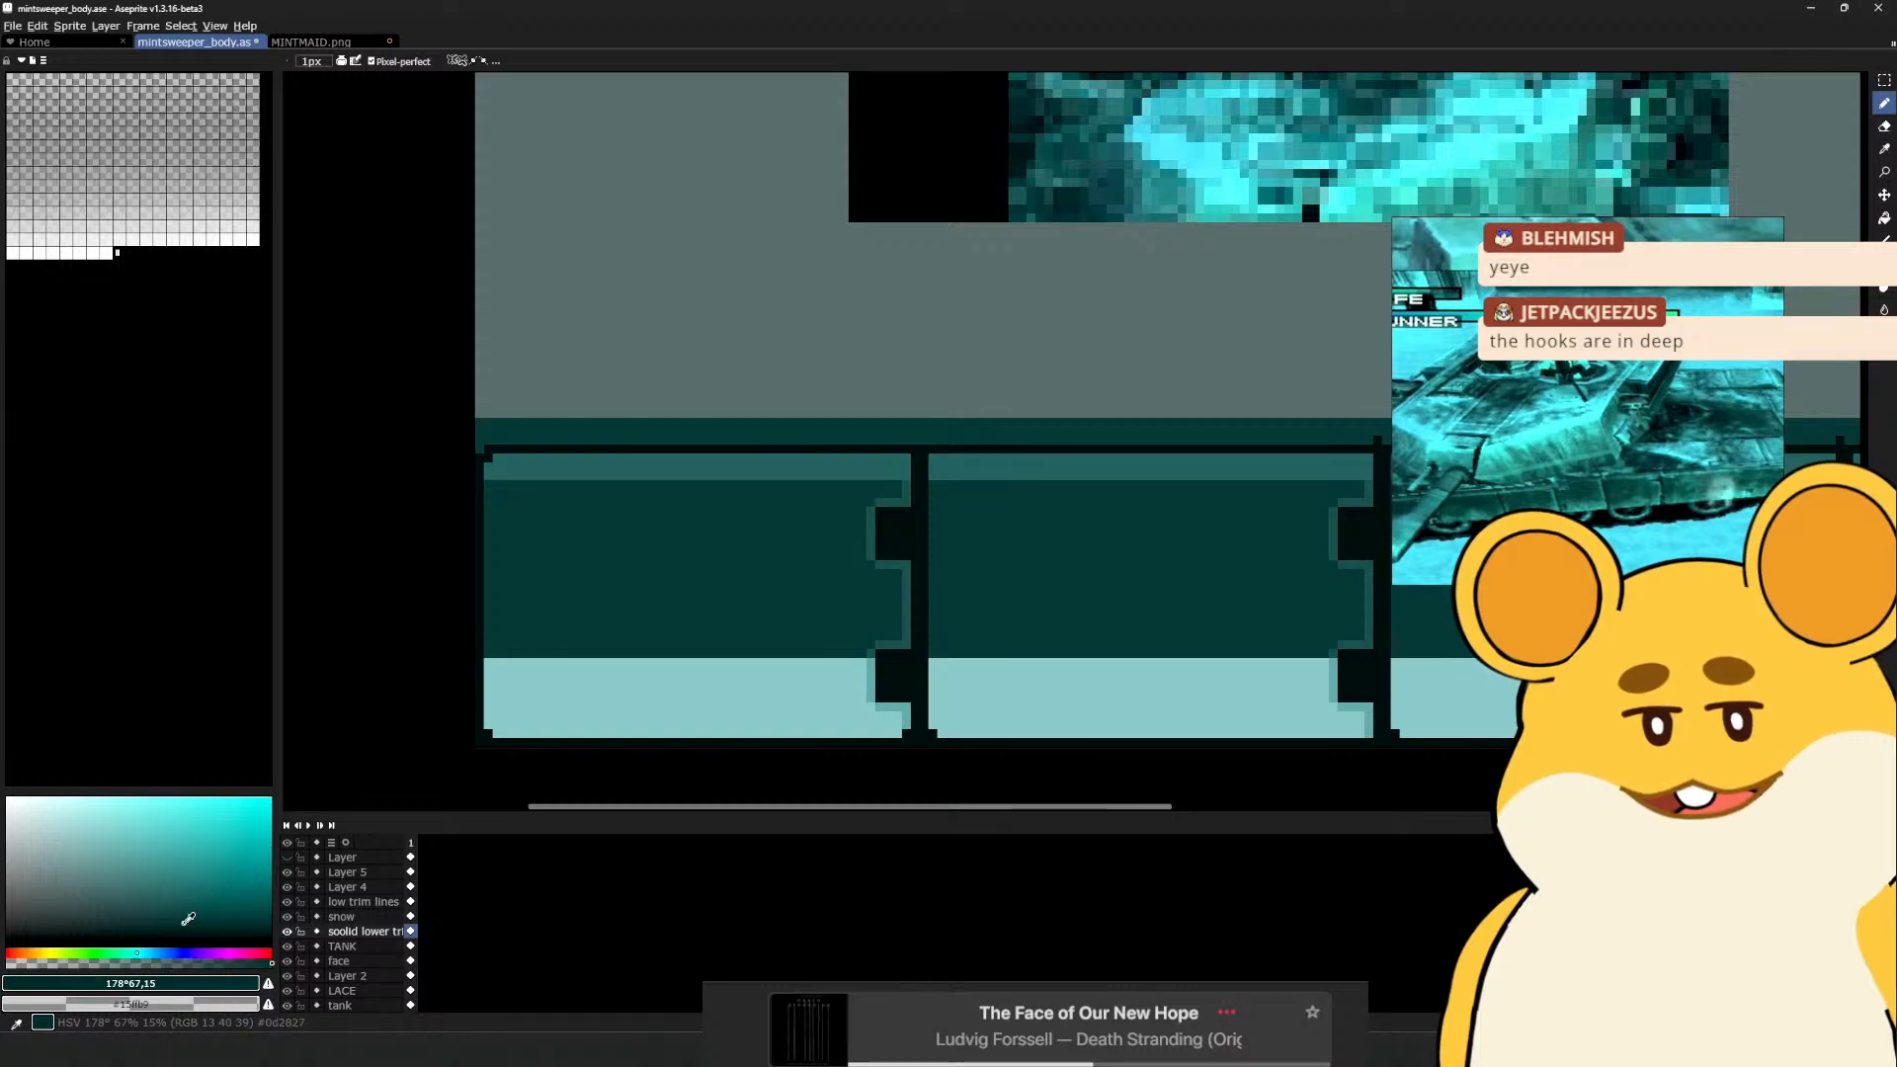
key("v")
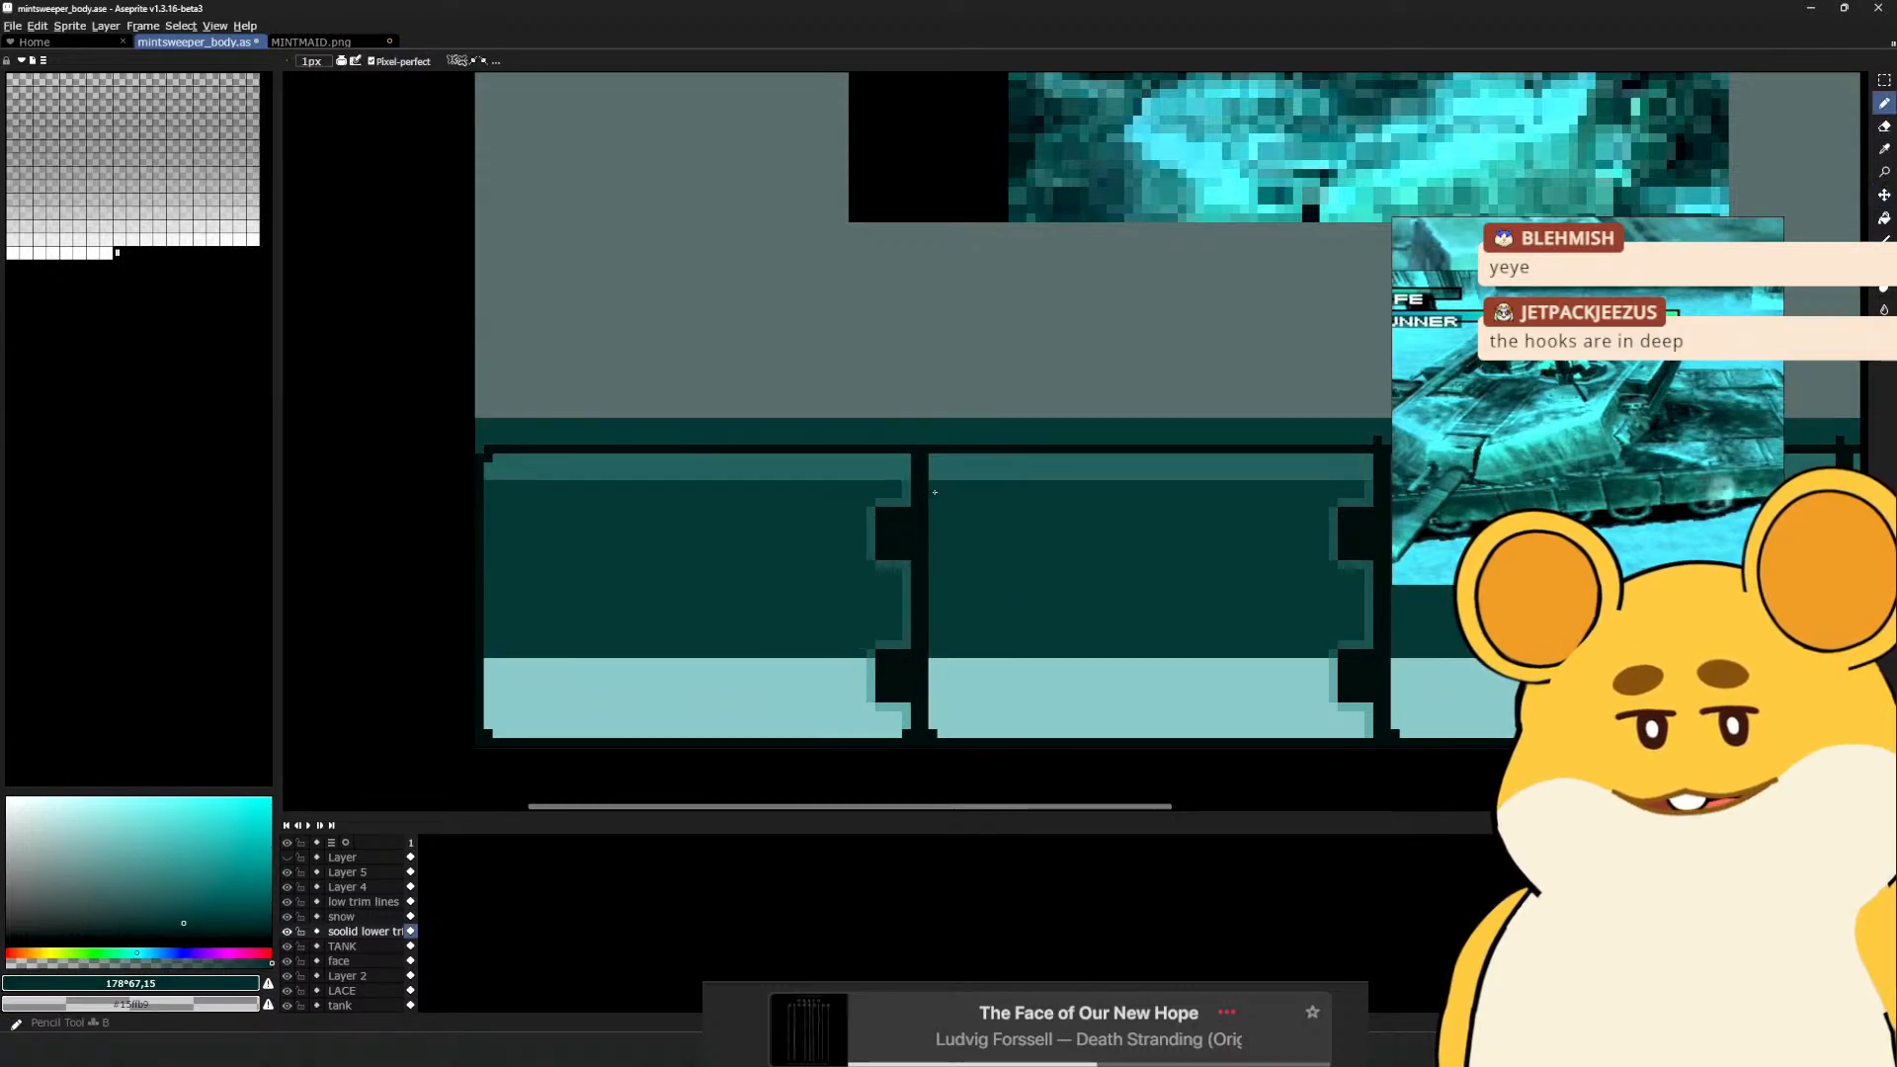
left_click_drag(974, 556, 979, 359)
key("ctrl+z")
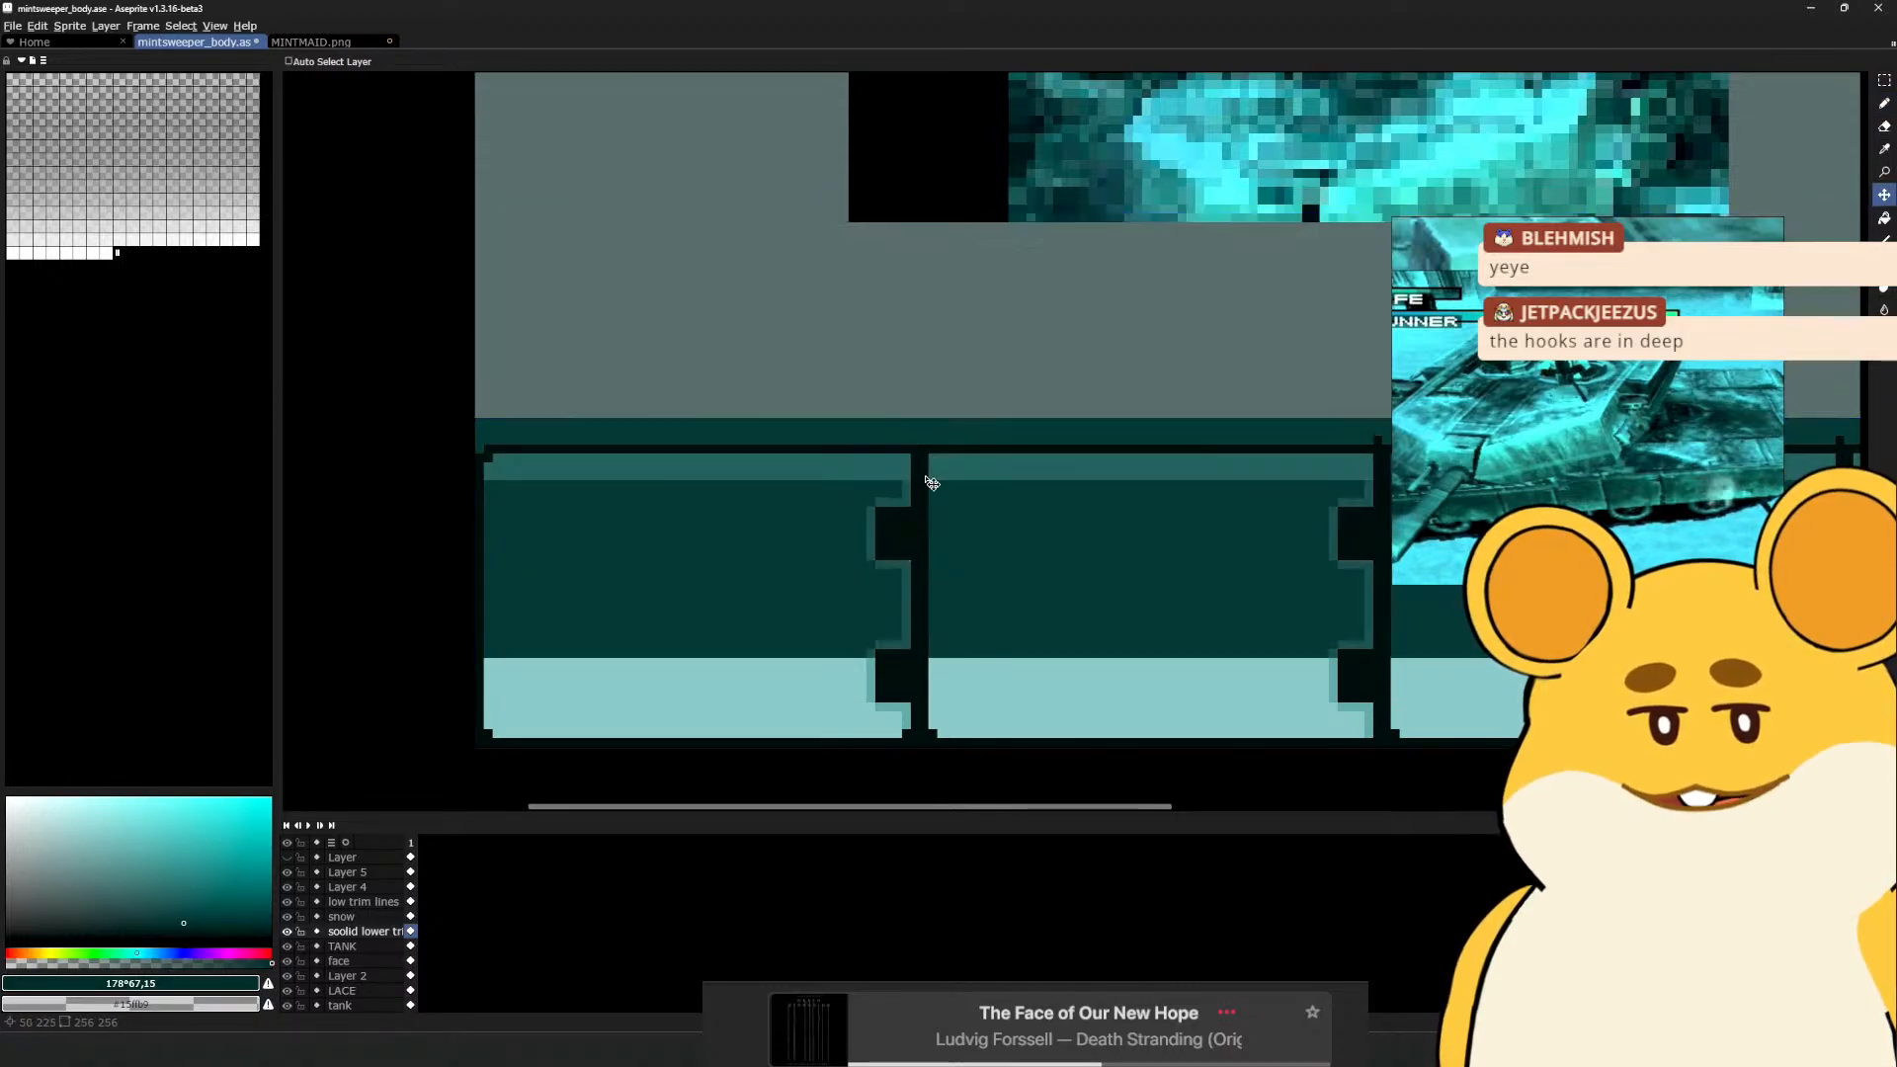
key("b")
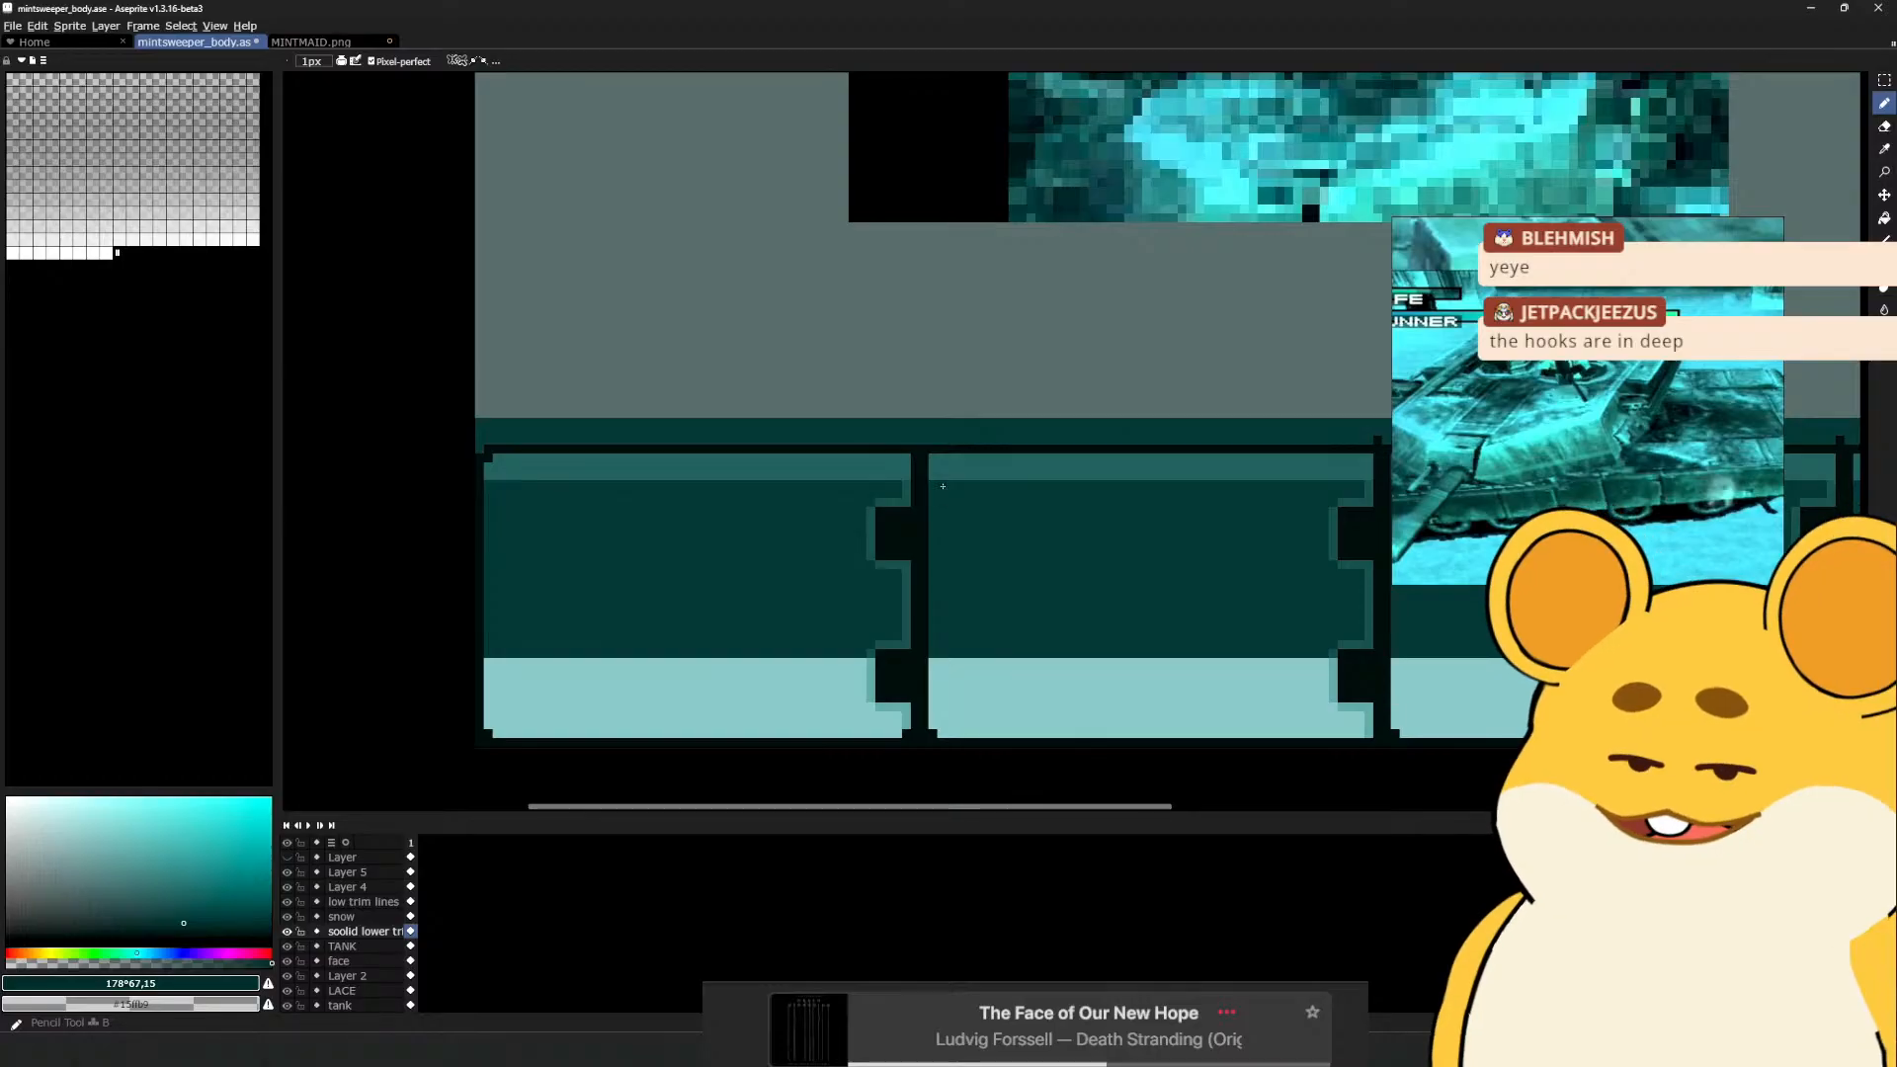
Draw 1 px vertical shadow lines in #0d2827 down the left edges of the second and first panels
key("plus")
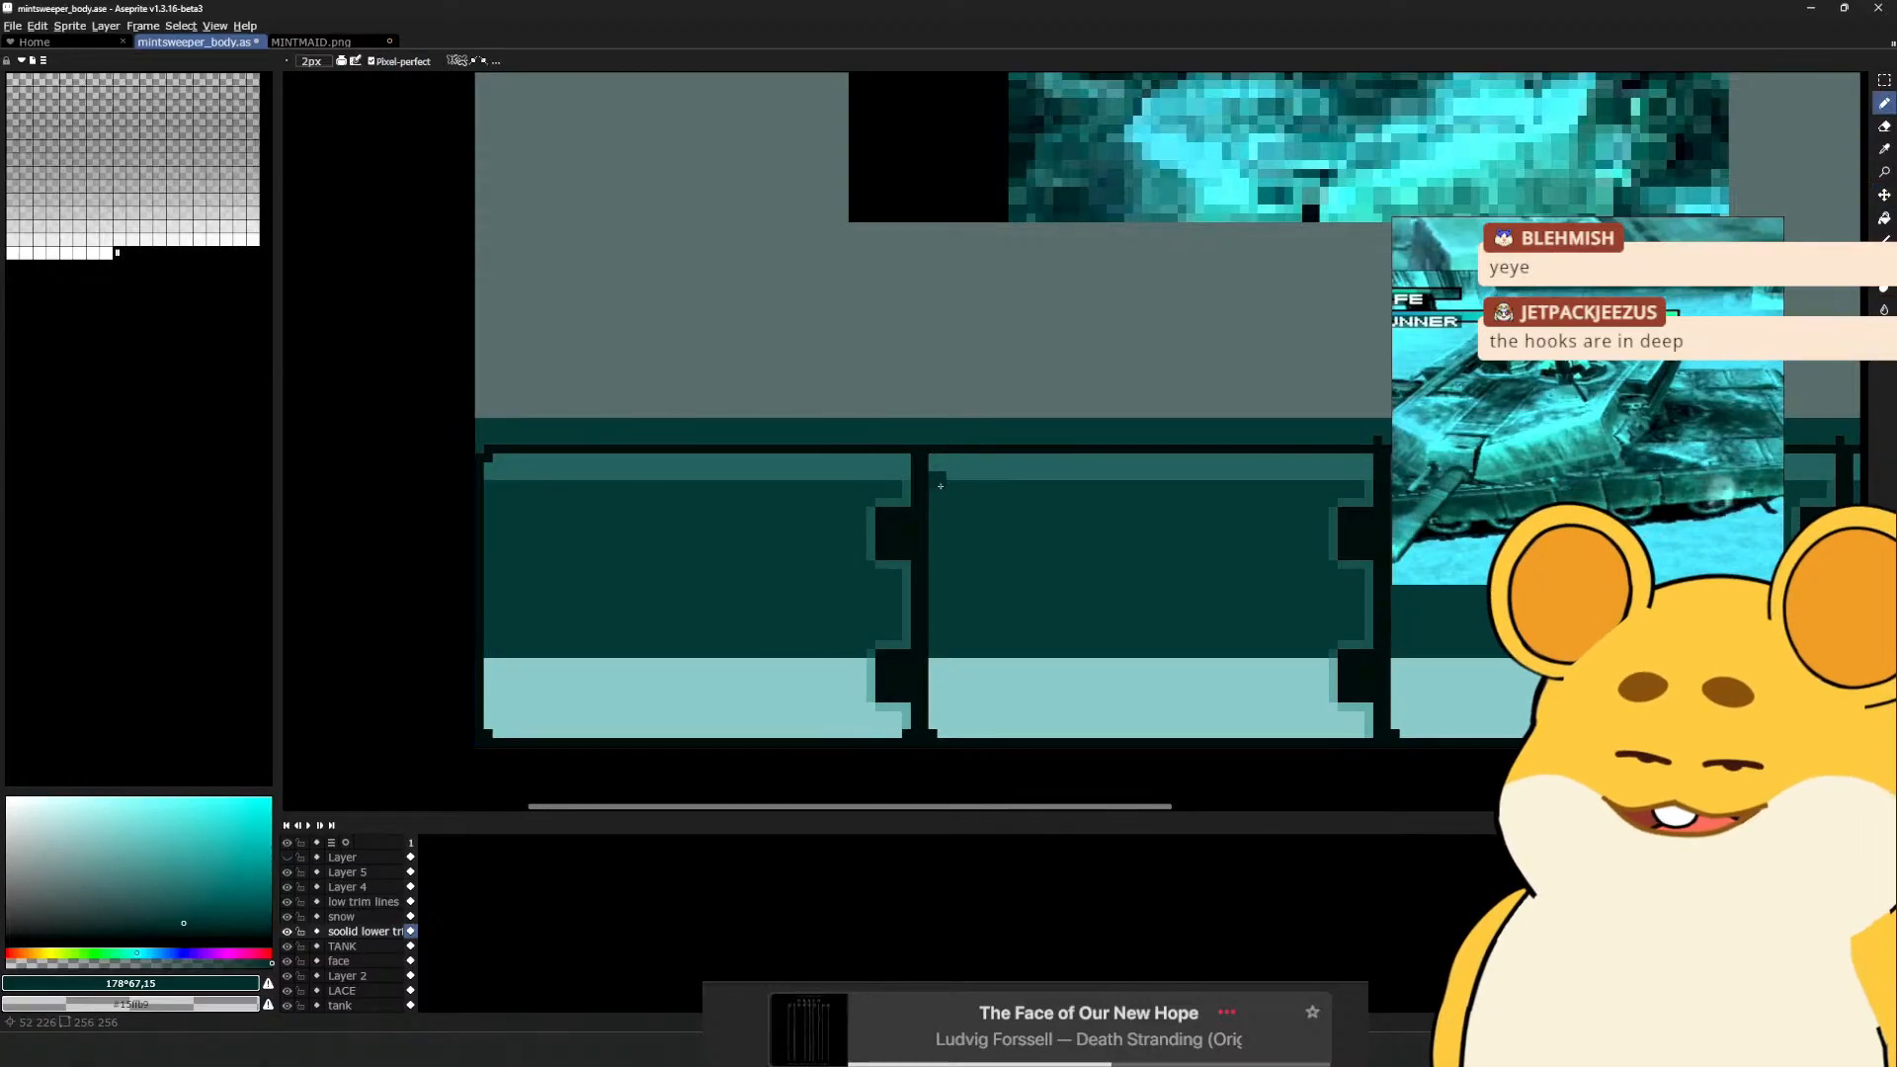
left_click(935, 487)
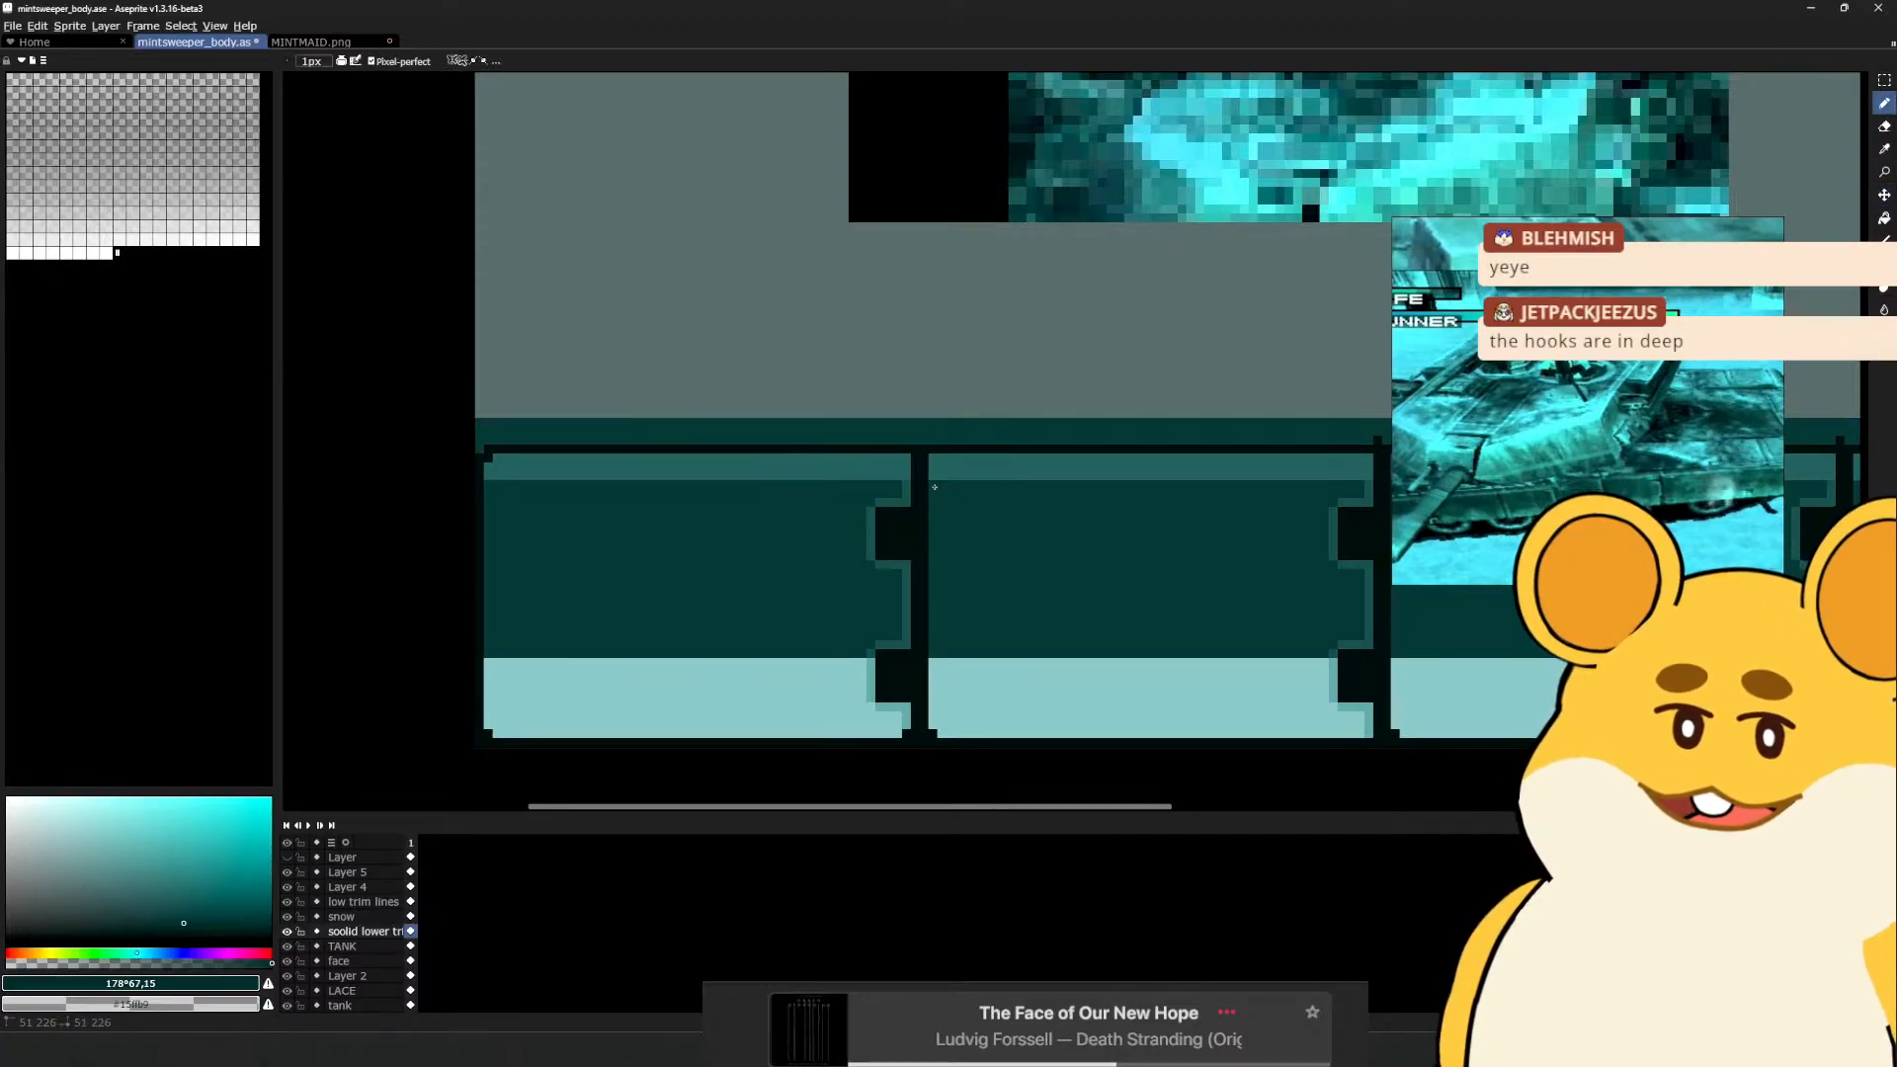
left_click(934, 724, "shift")
key("space")
left_click_drag(953, 600, 1063, 606)
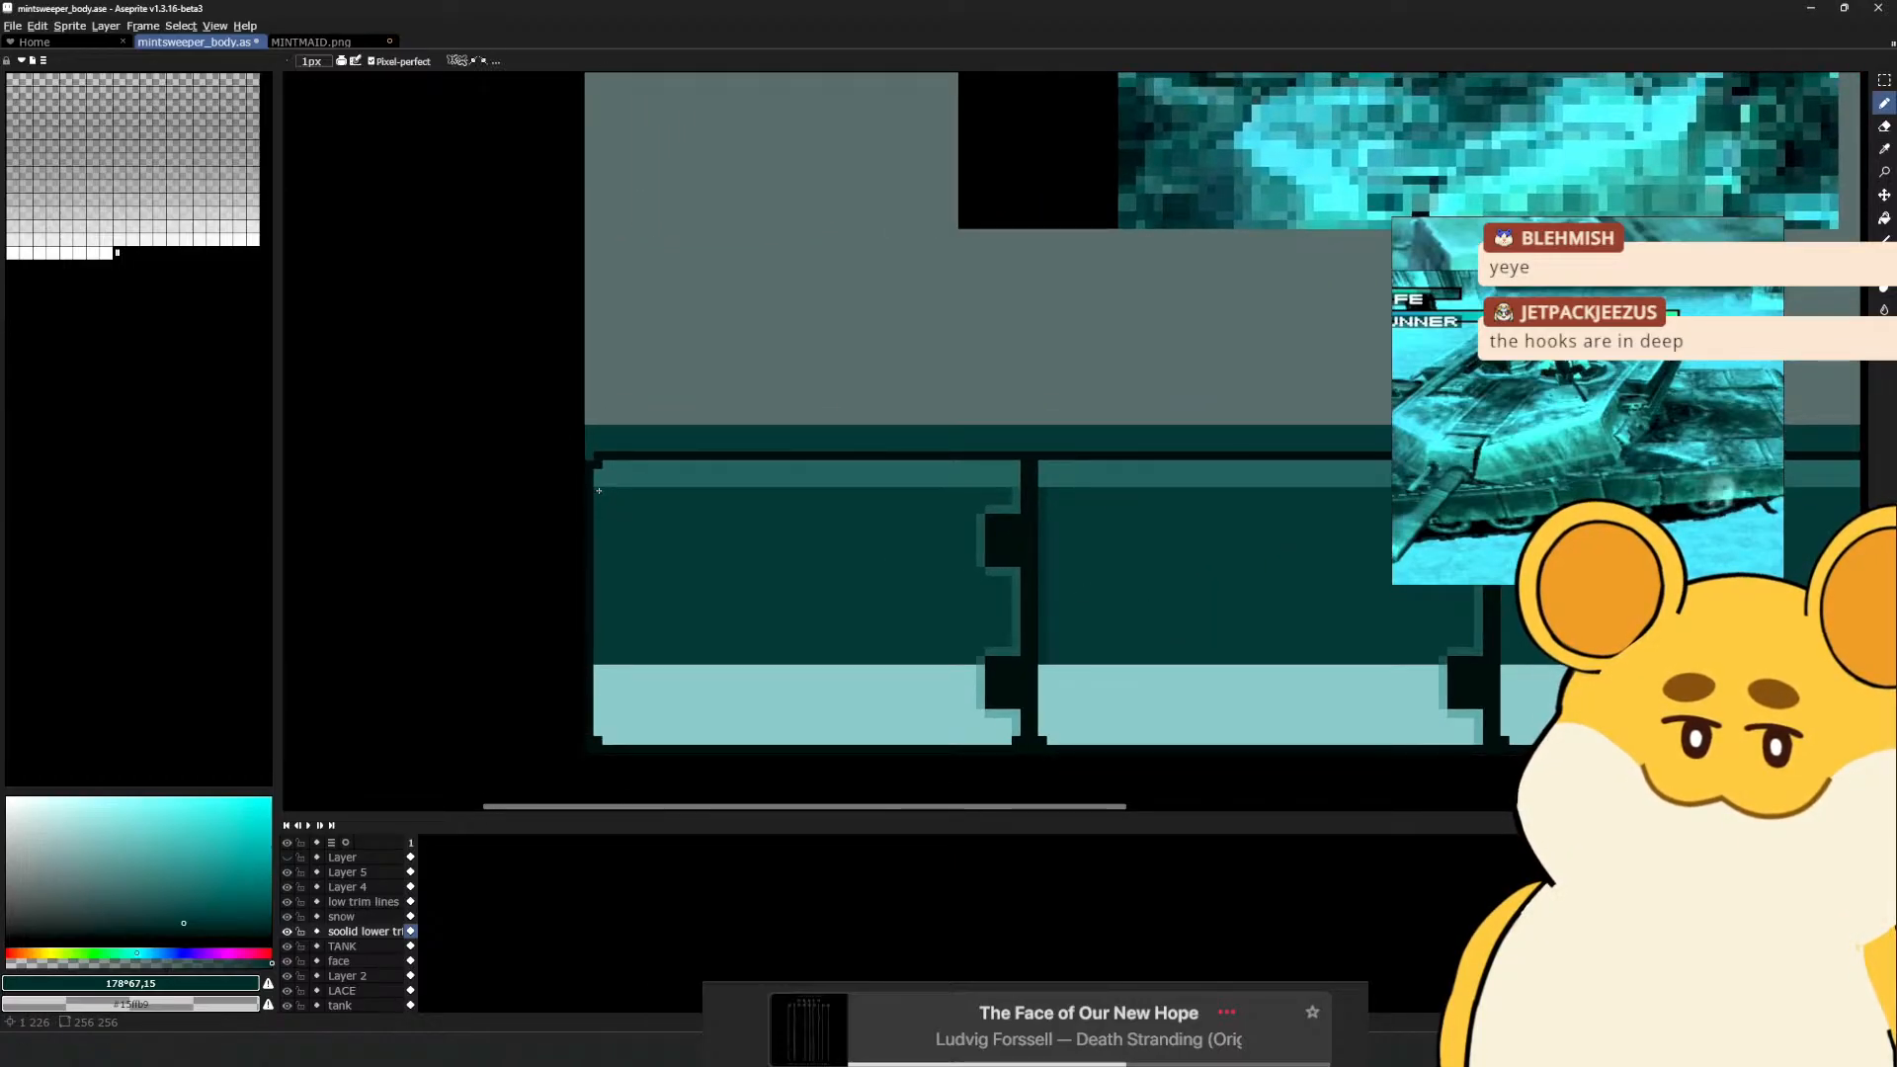
left_click(596, 727, "shift")
Draw matching 1 px shadow lines down the left edges of the third, fourth and fifth panels
key("space")
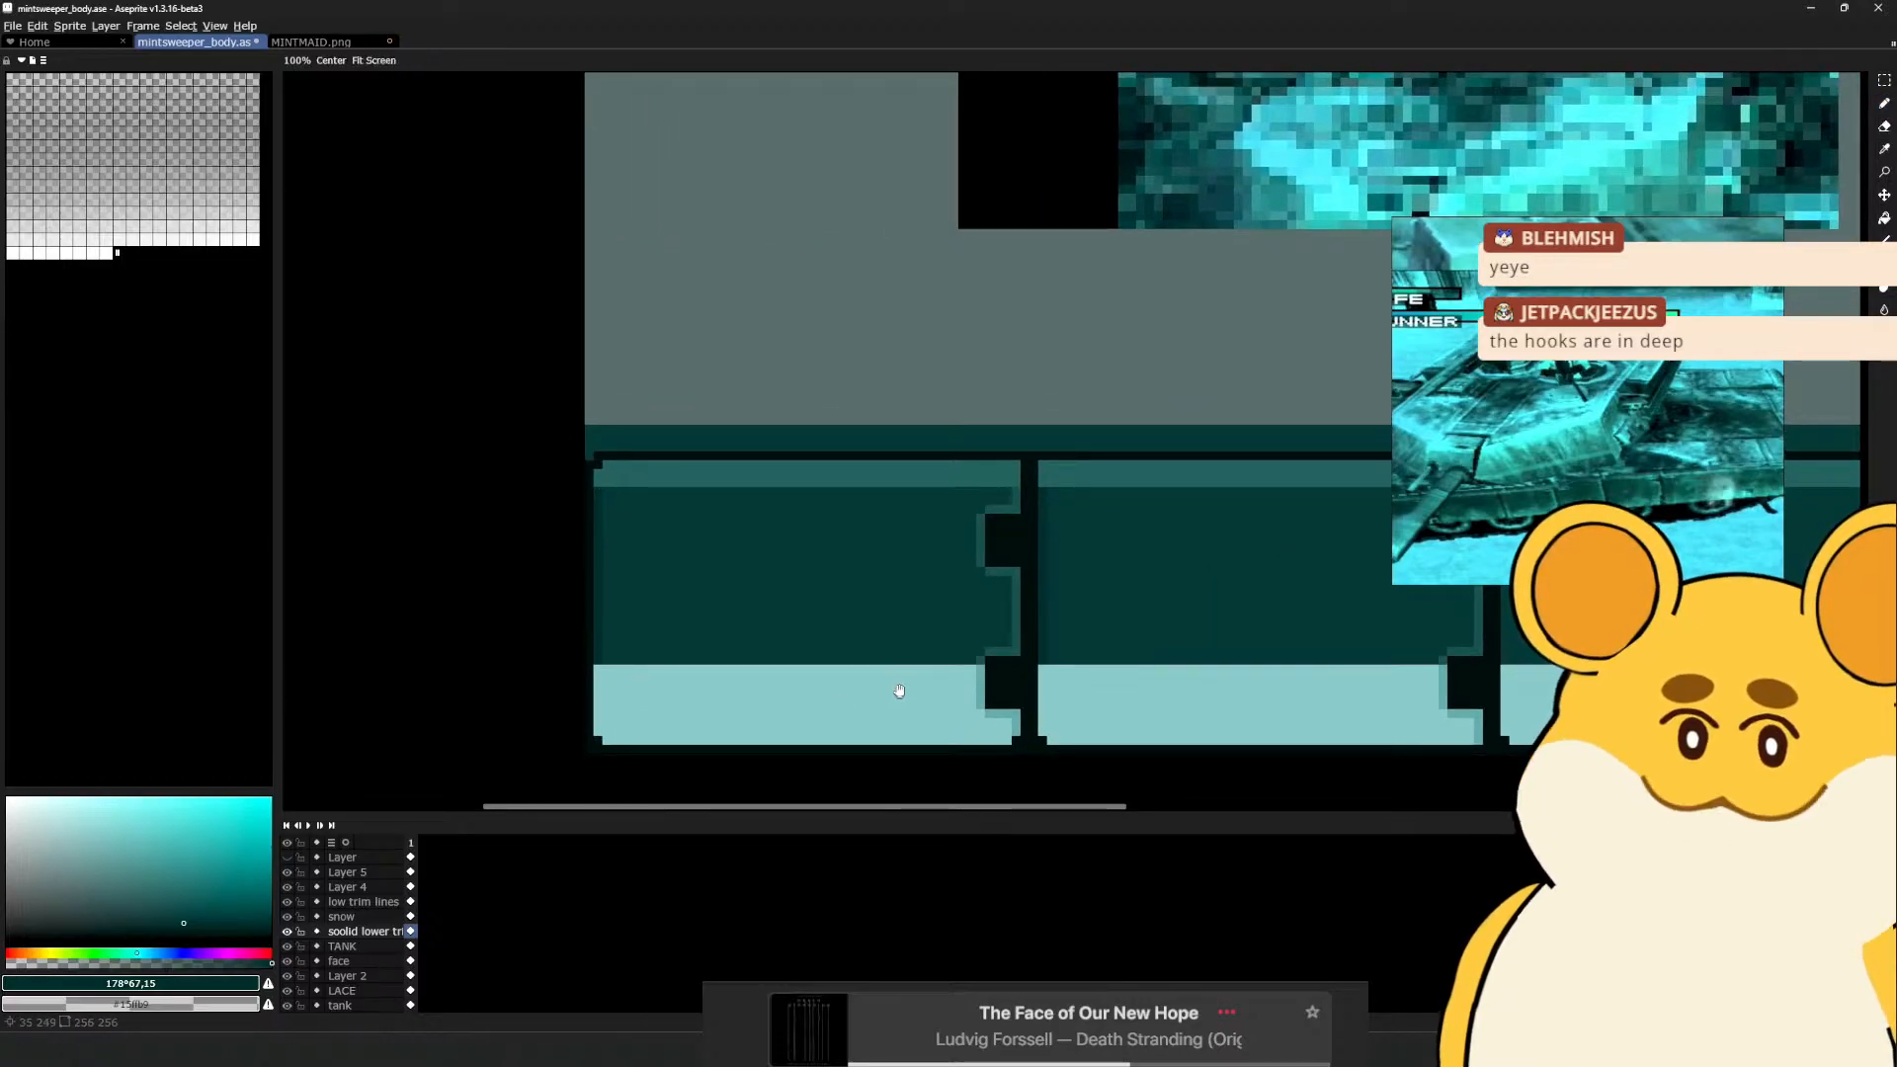
left_click_drag(898, 691, 538, 700)
left_click_drag(1016, 669, 813, 625)
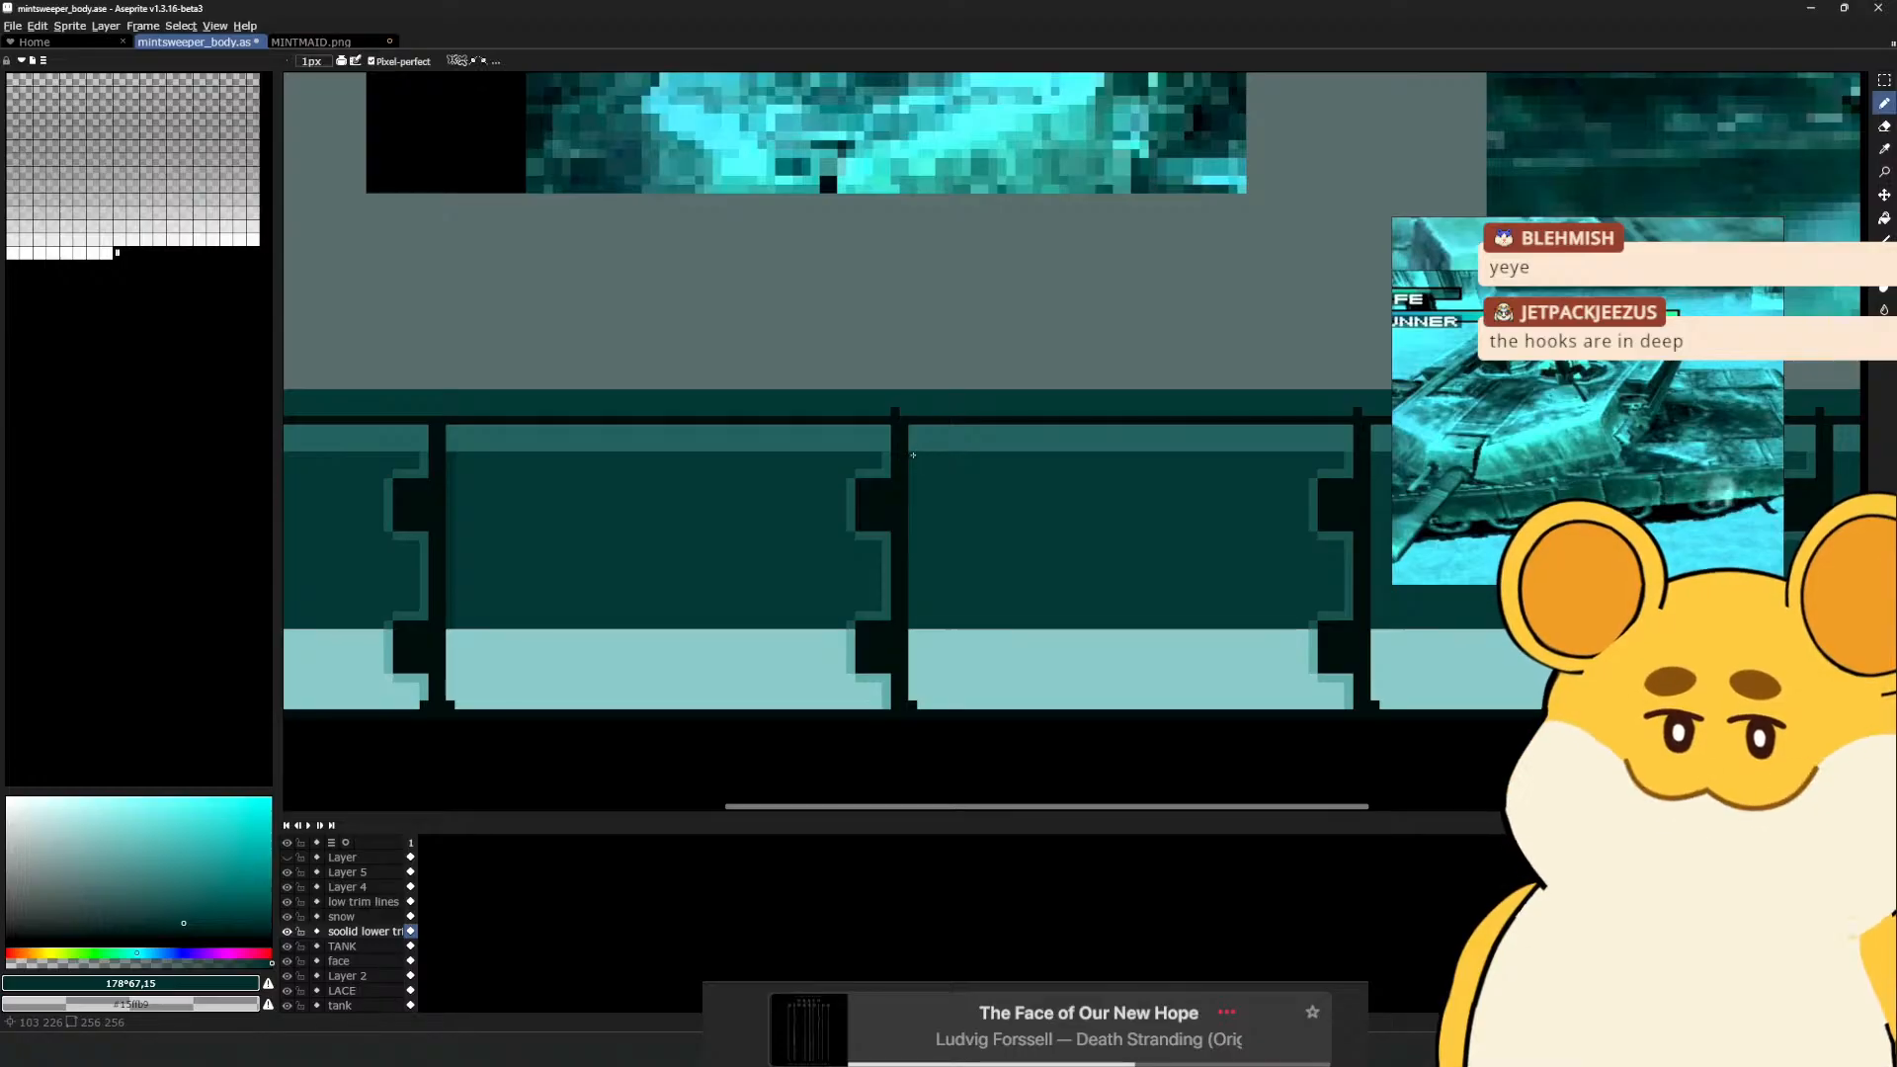
left_click(914, 701, "shift")
key("space")
left_click_drag(970, 693, 683, 710)
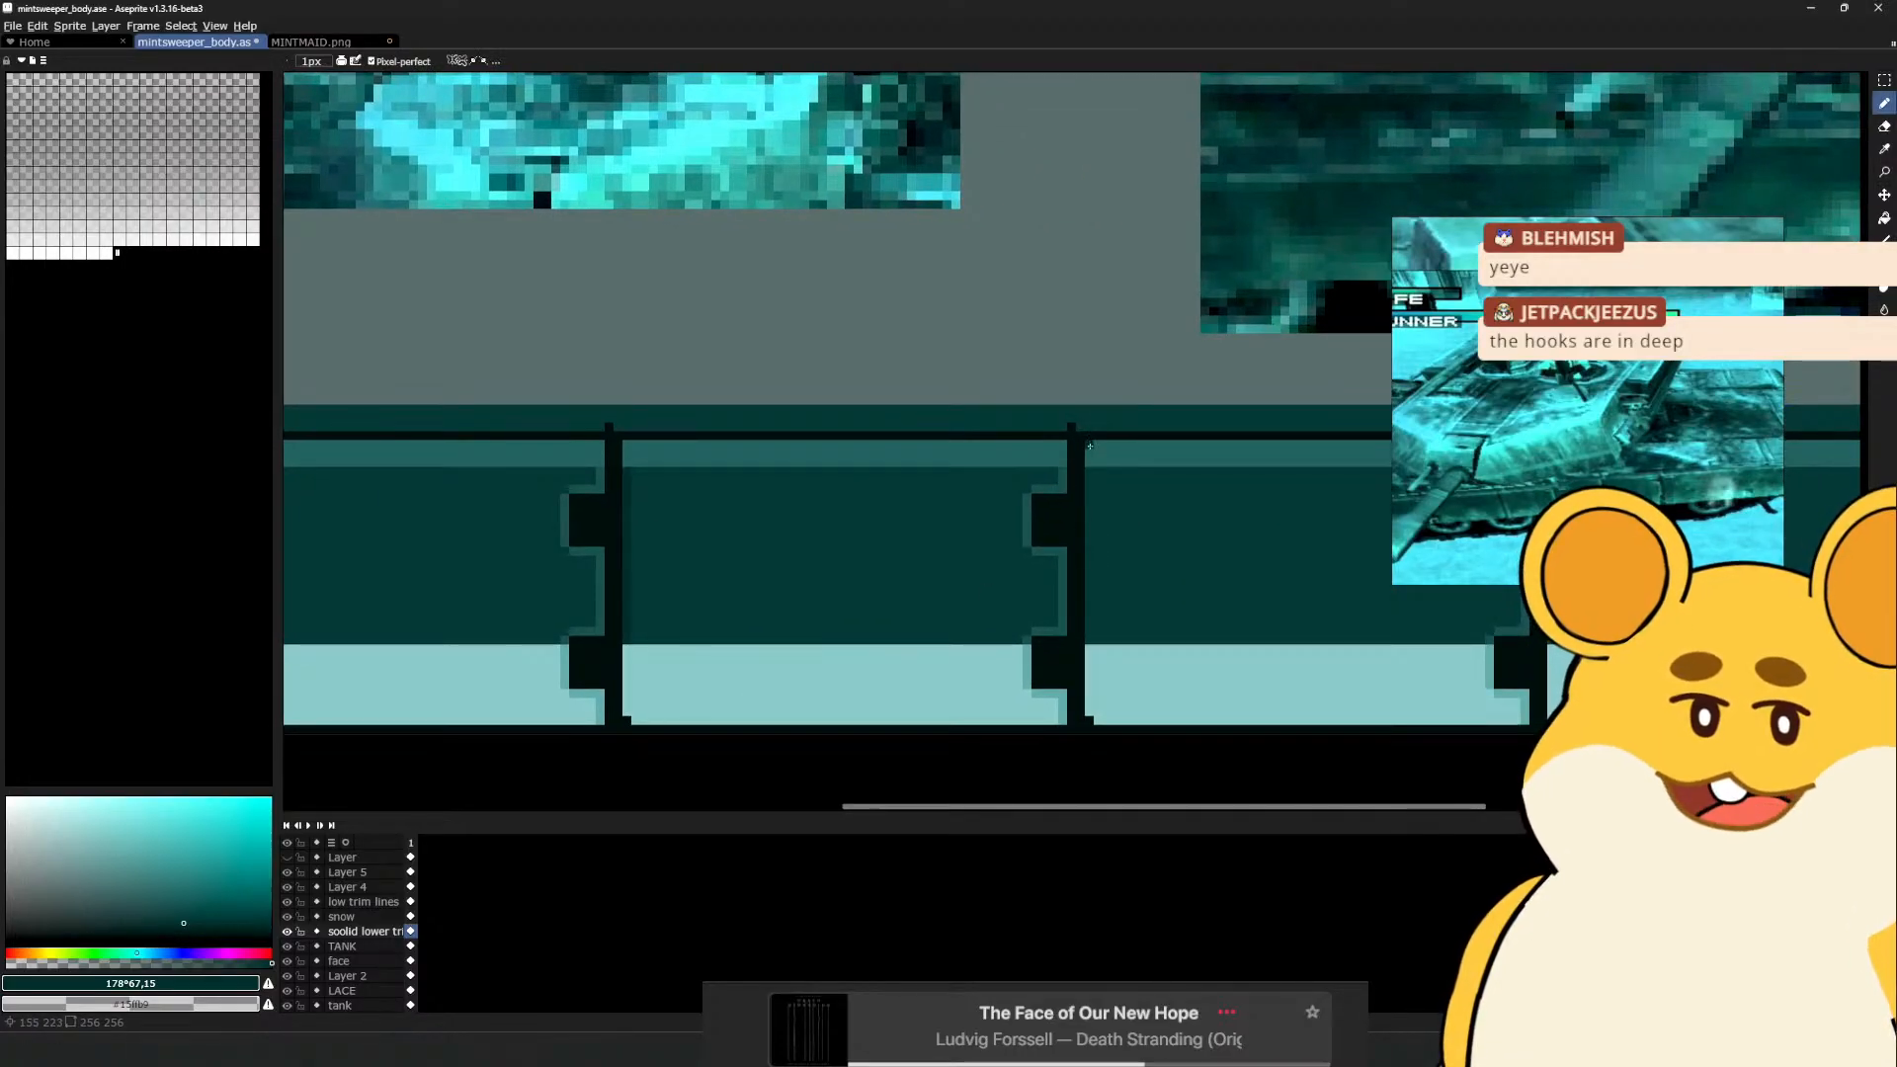
key("space")
left_click_drag(1189, 623, 853, 575)
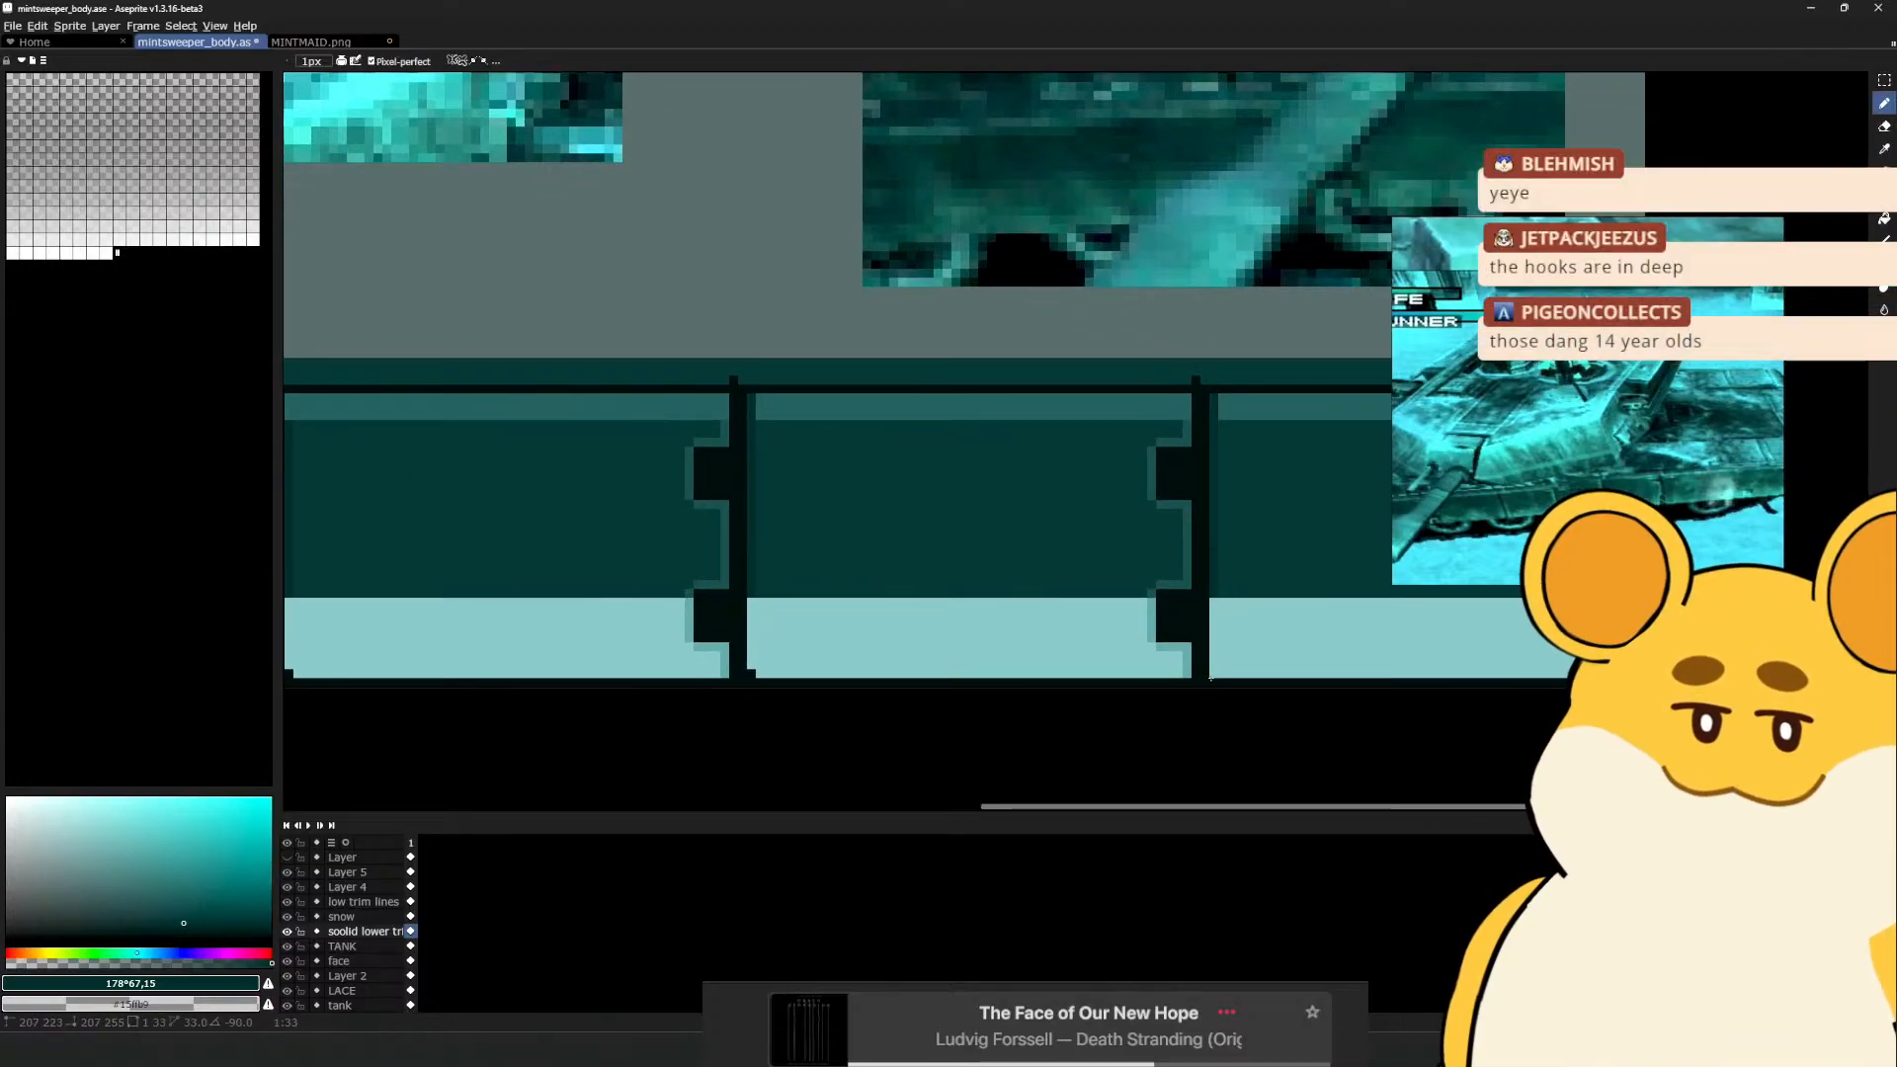
Touch up the shadow lines in #113231 where they cross the lighter strip at the panels' upper edge
key("space")
left_click_drag(797, 398, 771, 397)
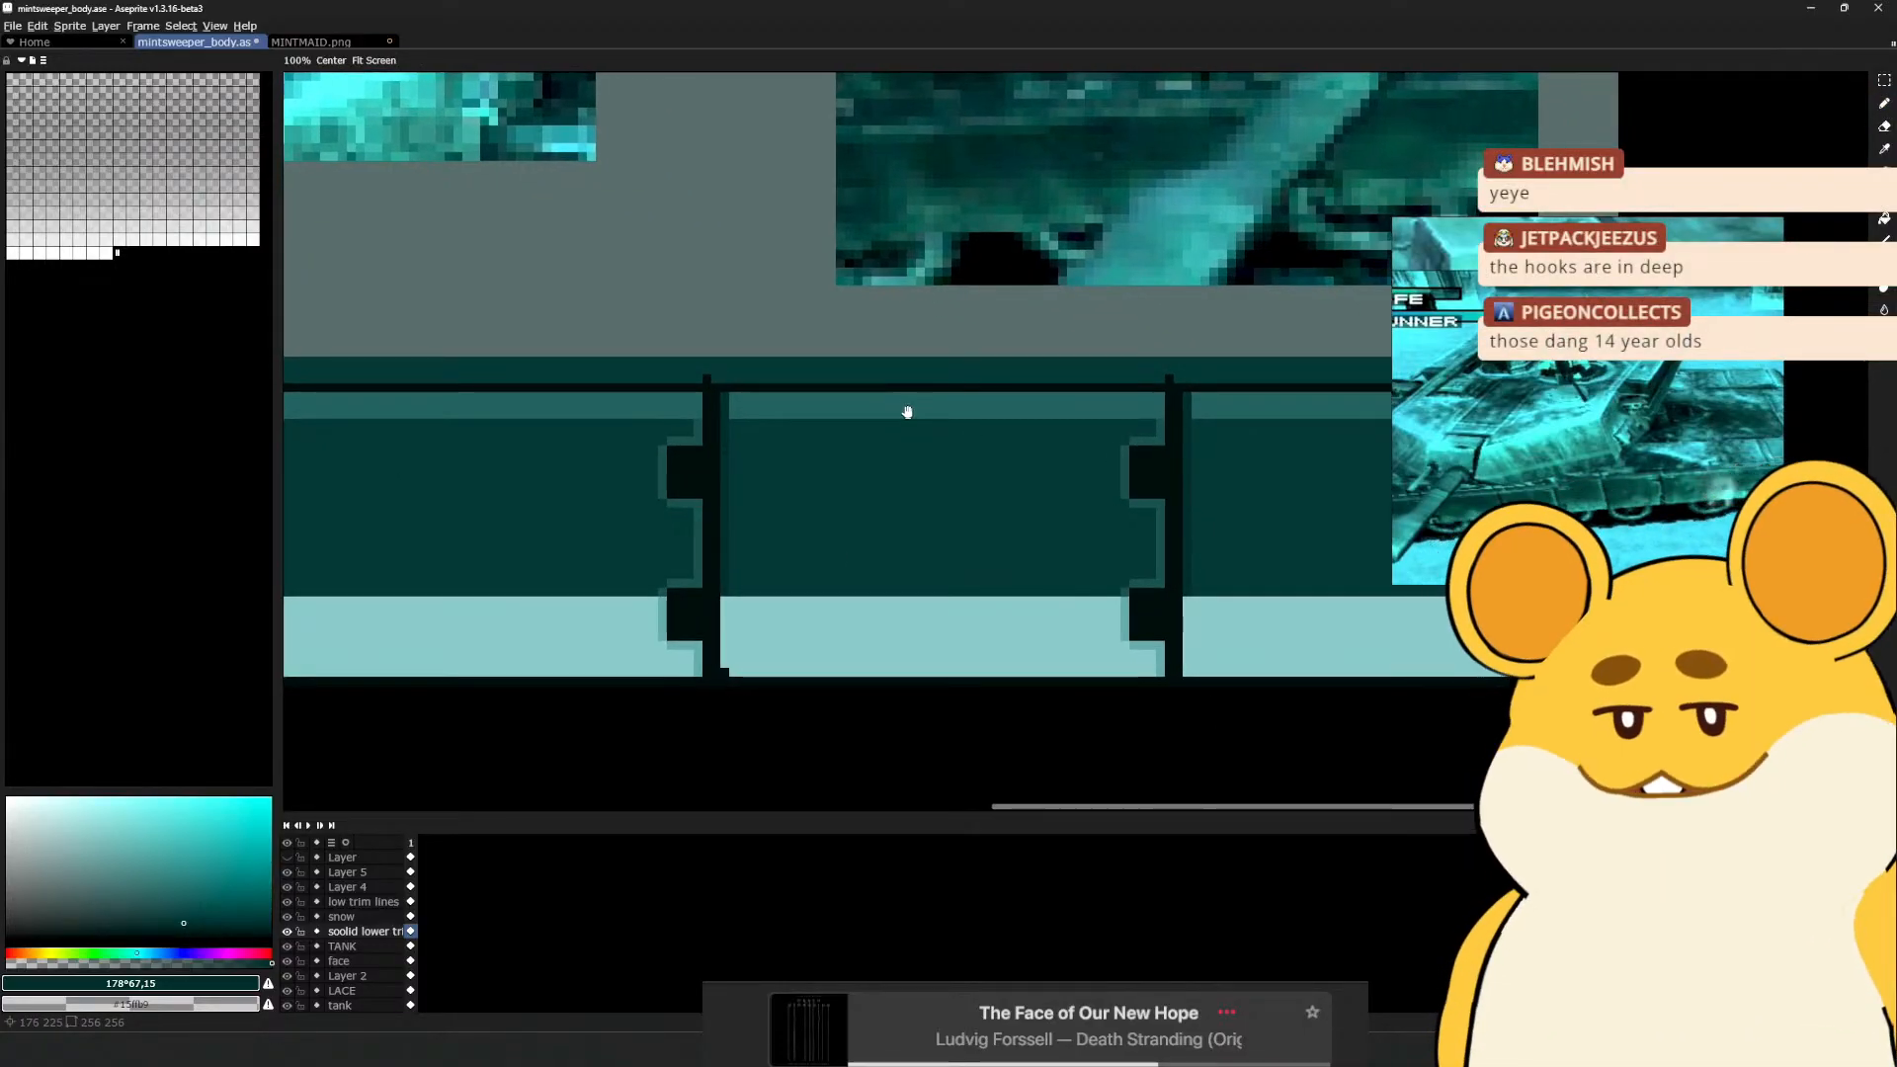
key("alt")
left_click(790, 439, "alt")
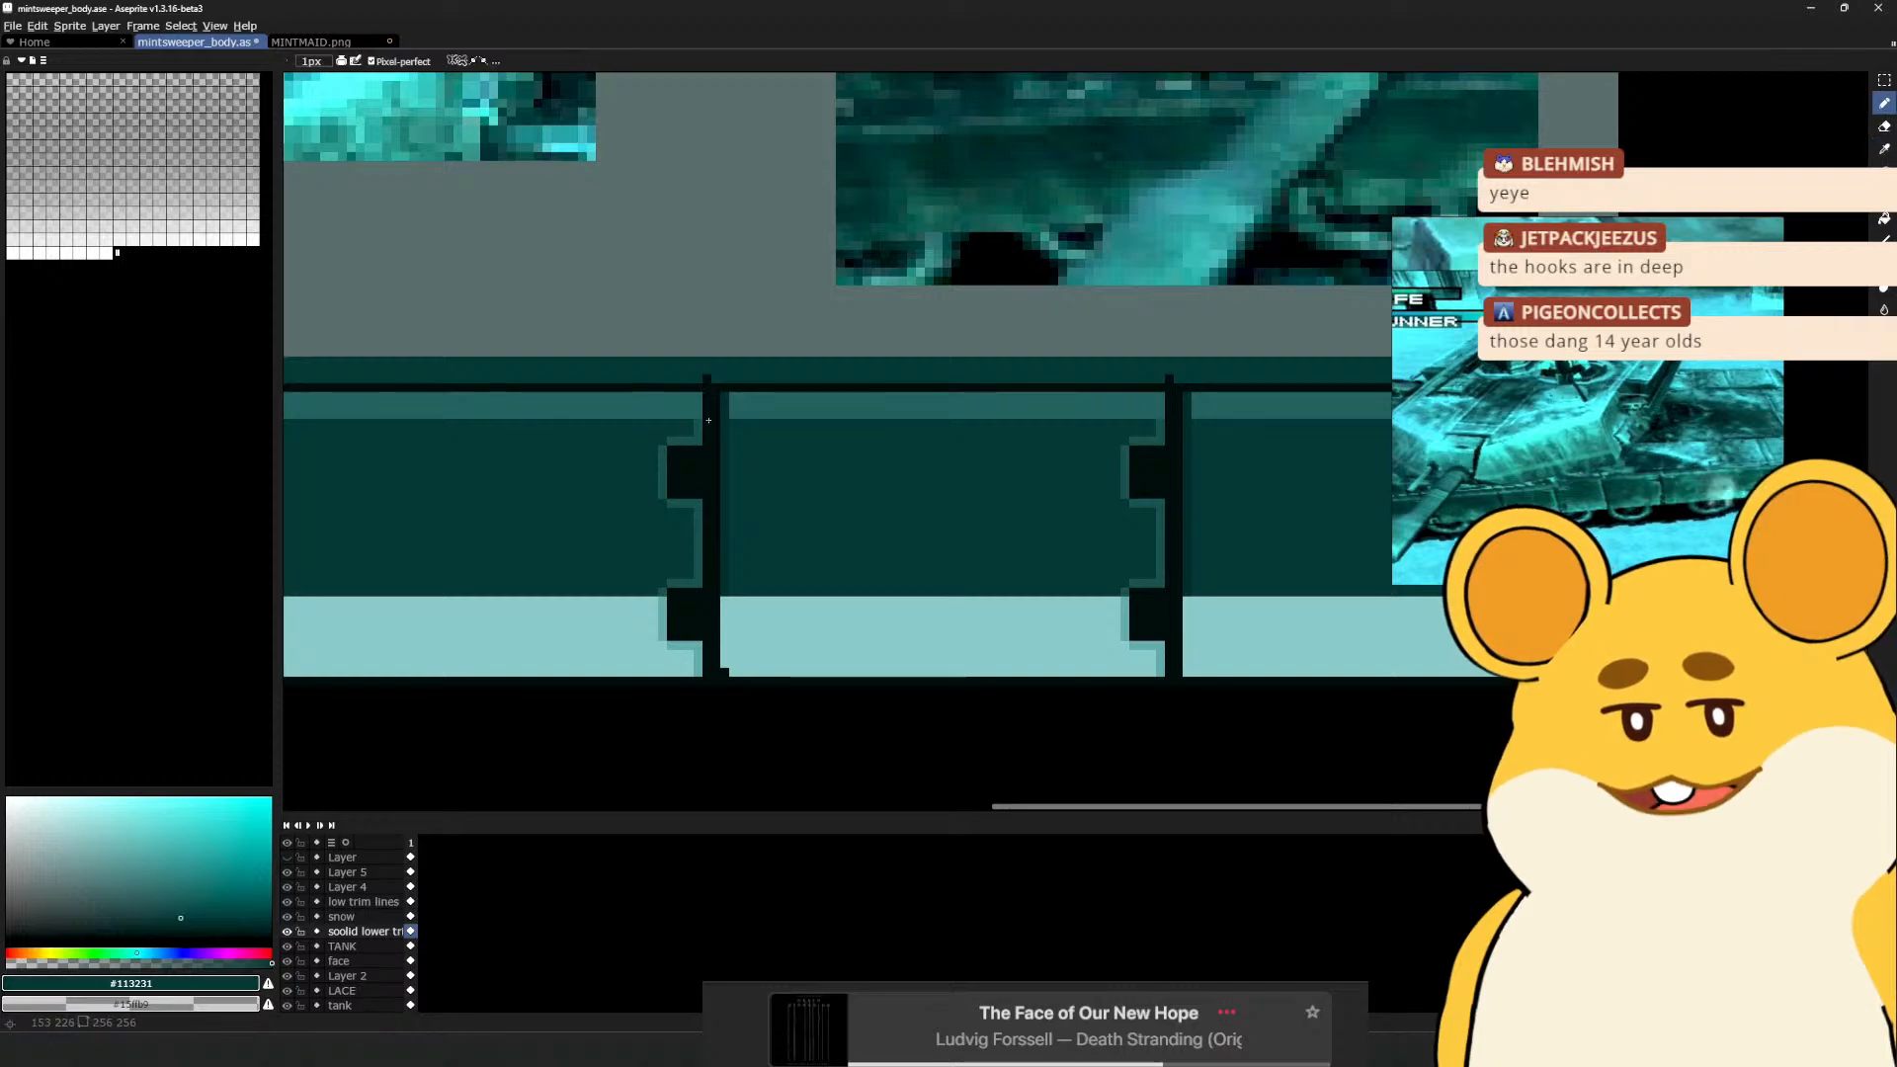
left_click_drag(1239, 389, 1051, 382)
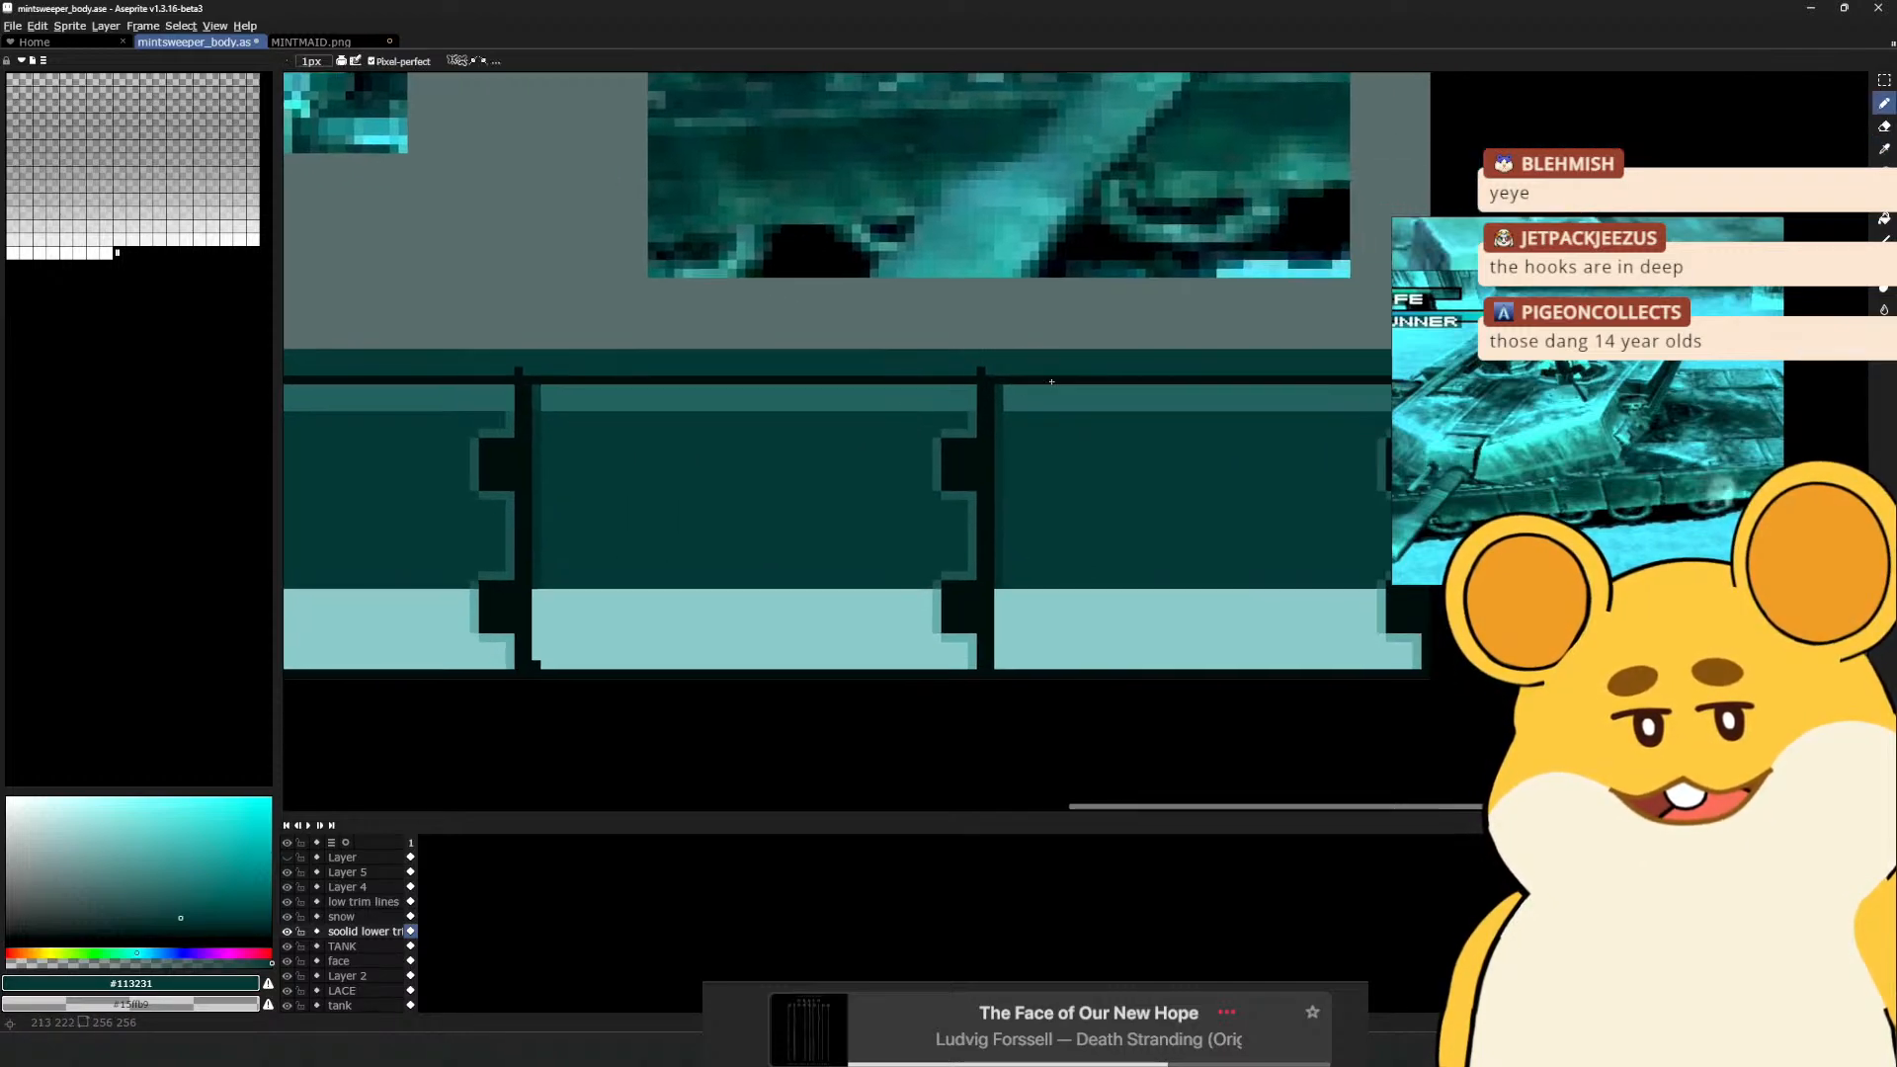
left_click(999, 393)
key("space")
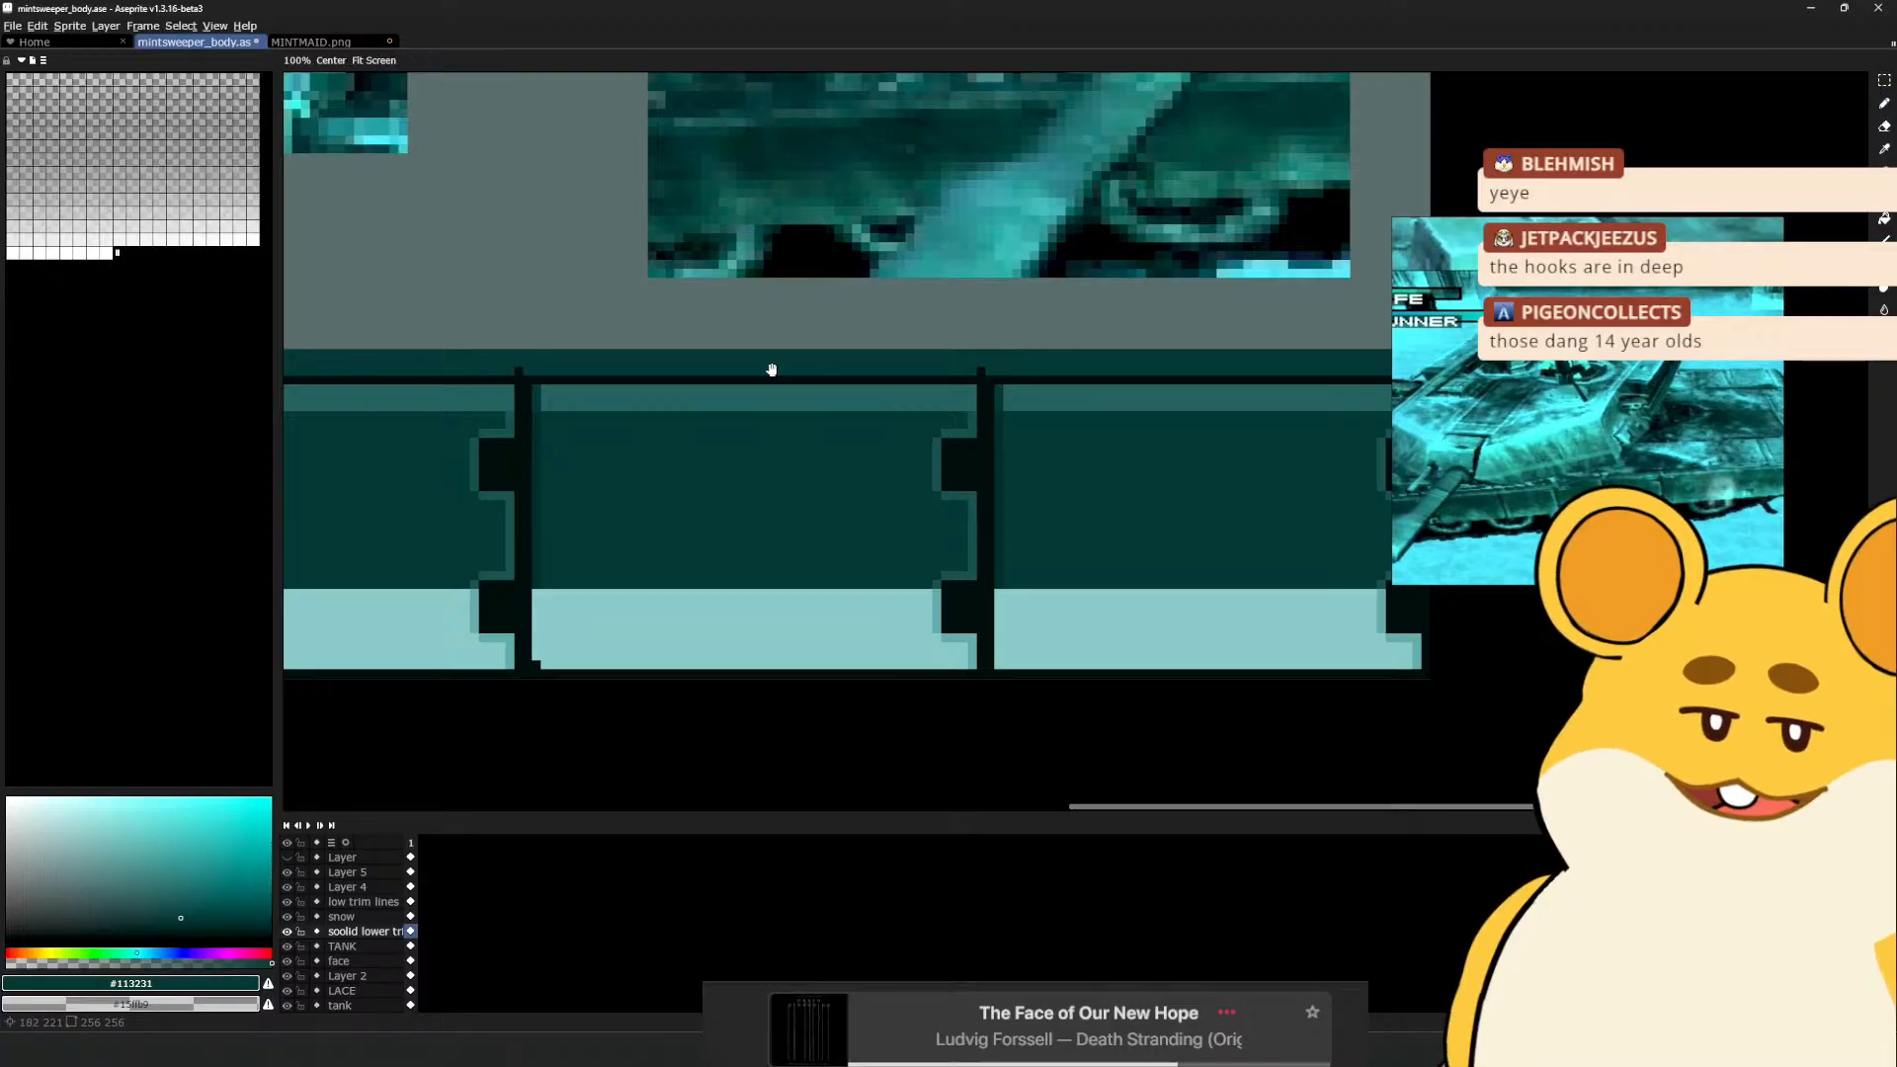
left_click_drag(419, 404, 923, 483)
left_click_drag(620, 504, 1036, 492)
left_click_drag(764, 482, 872, 508)
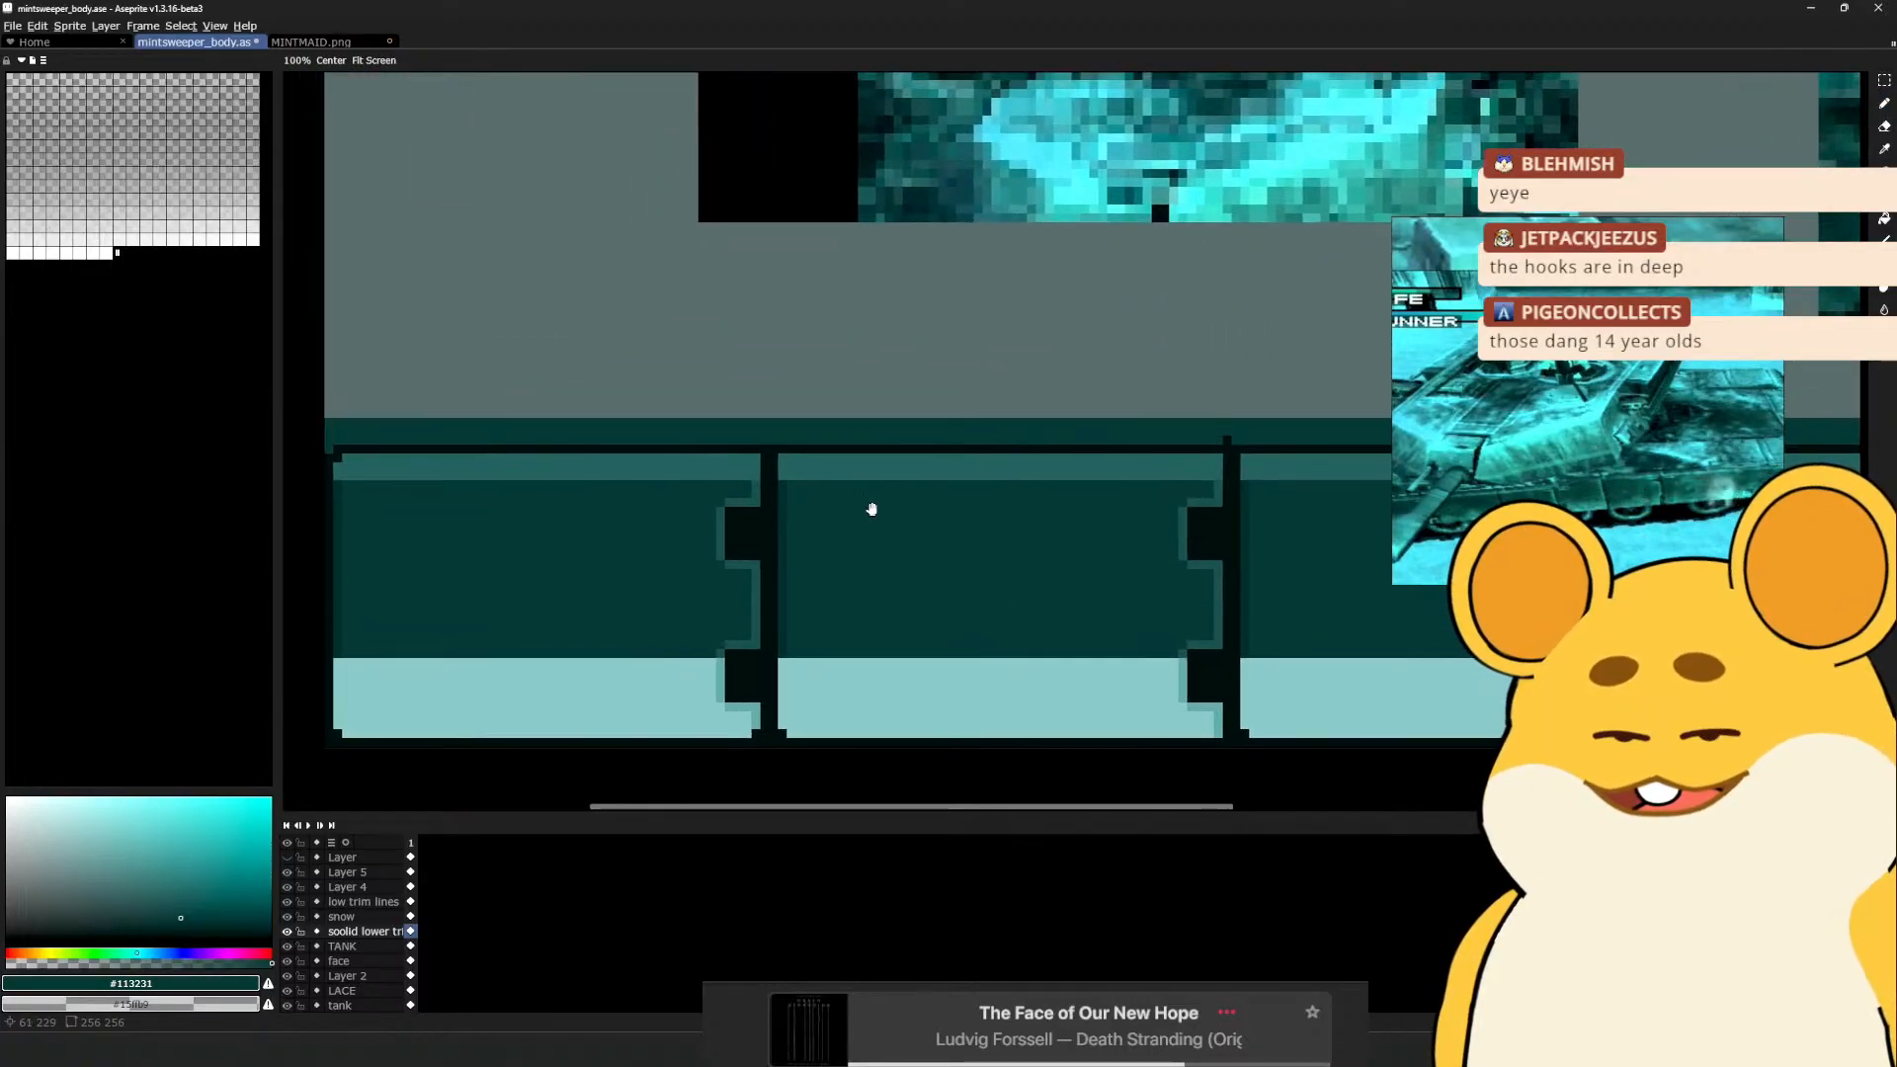
Sample the shadow colour #0d2827 and examine the edge shading along the whole row of panels
left_click(780, 557, "alt")
key("space")
left_click_drag(726, 574, 791, 590)
left_click_drag(1083, 540, 657, 447)
left_click_drag(995, 556, 868, 550)
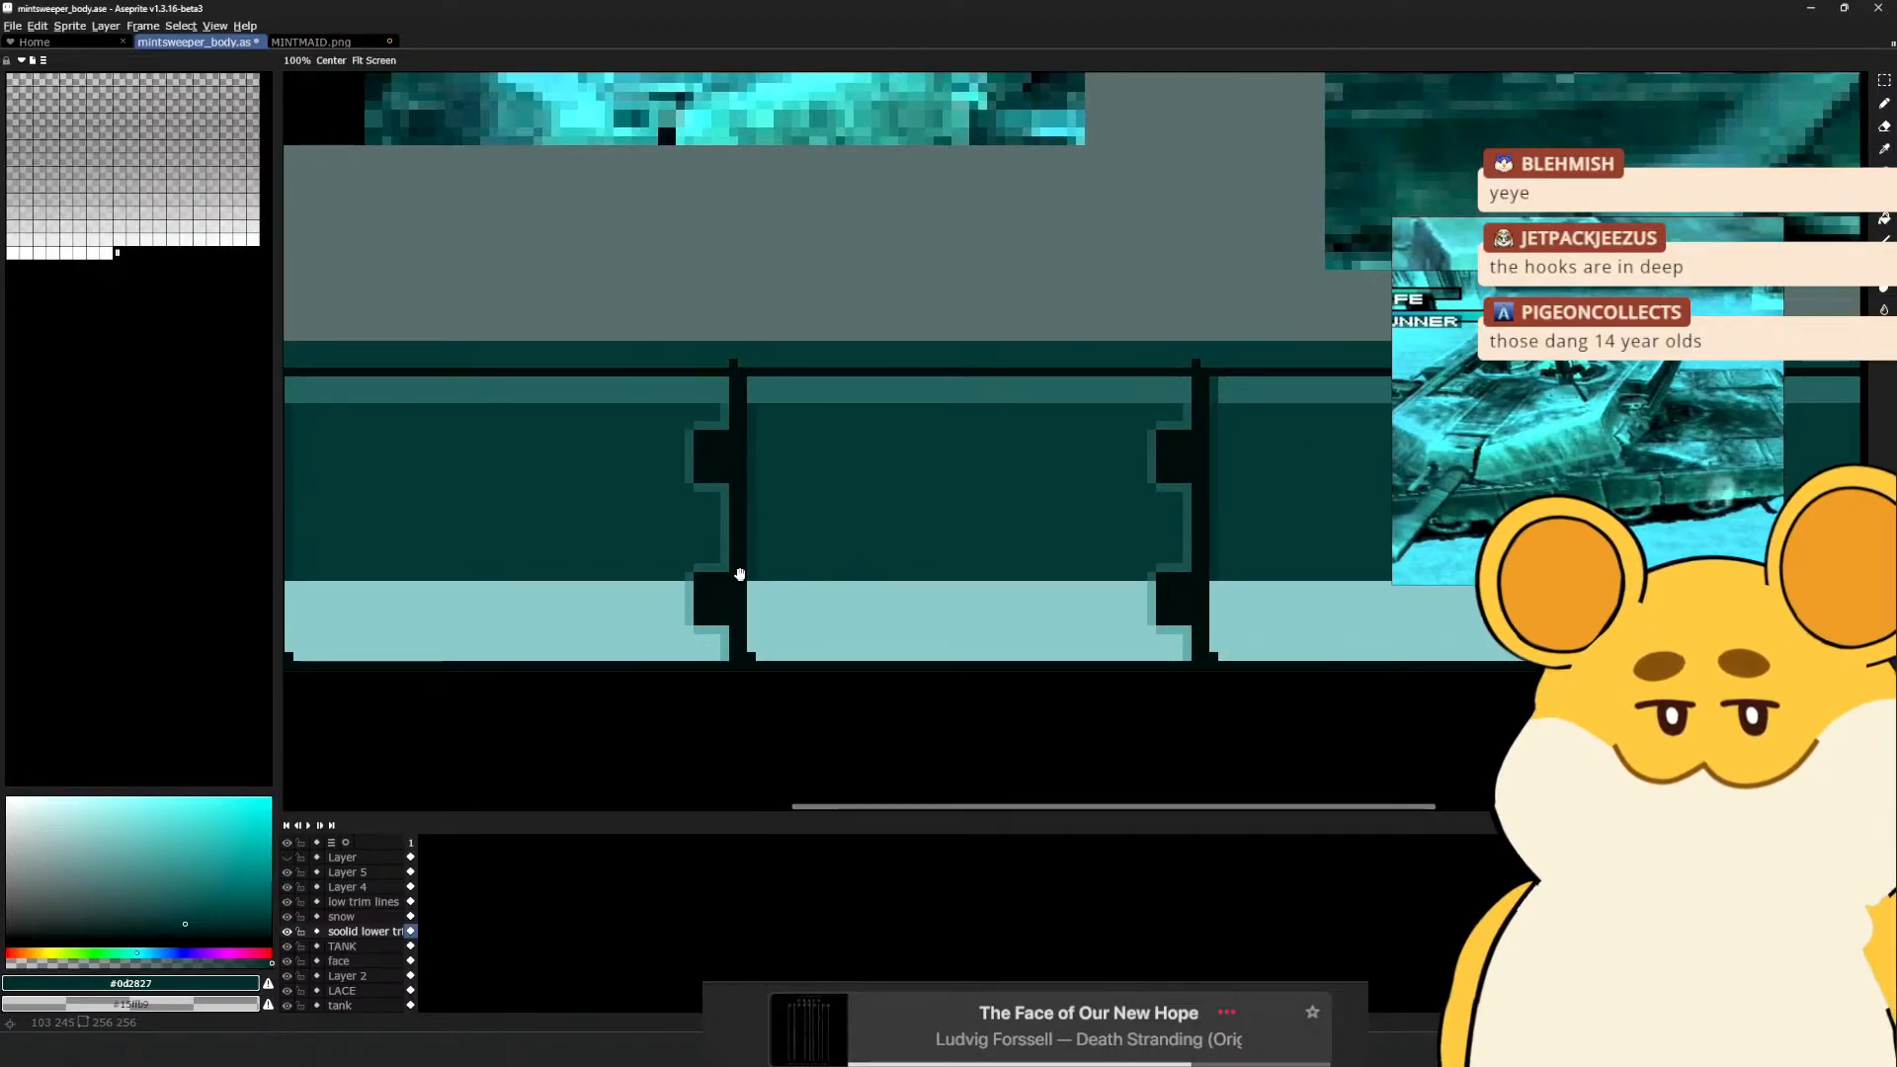
left_click_drag(707, 529, 834, 536)
left_click_drag(788, 543, 1010, 545)
left_click_drag(735, 595, 949, 579)
scroll(913, 537, "down", 1)
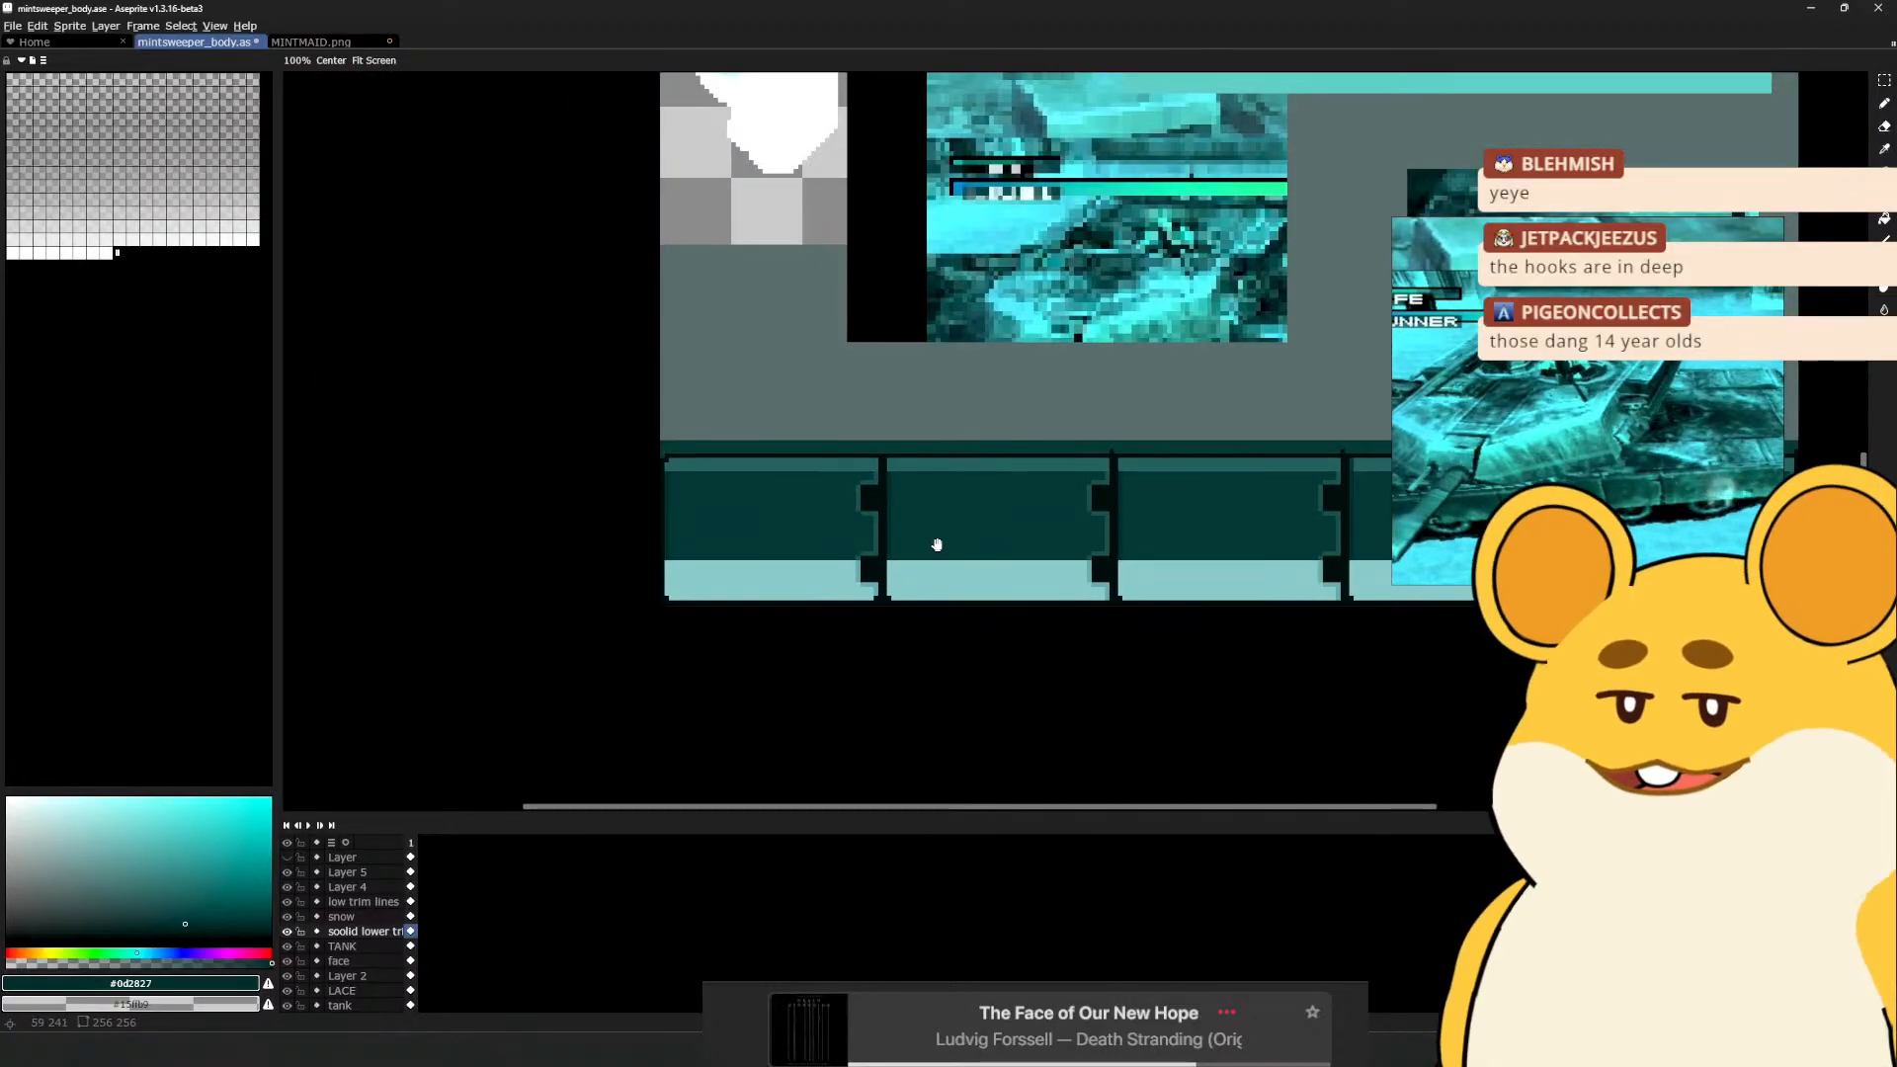
left_click_drag(1145, 567, 838, 579)
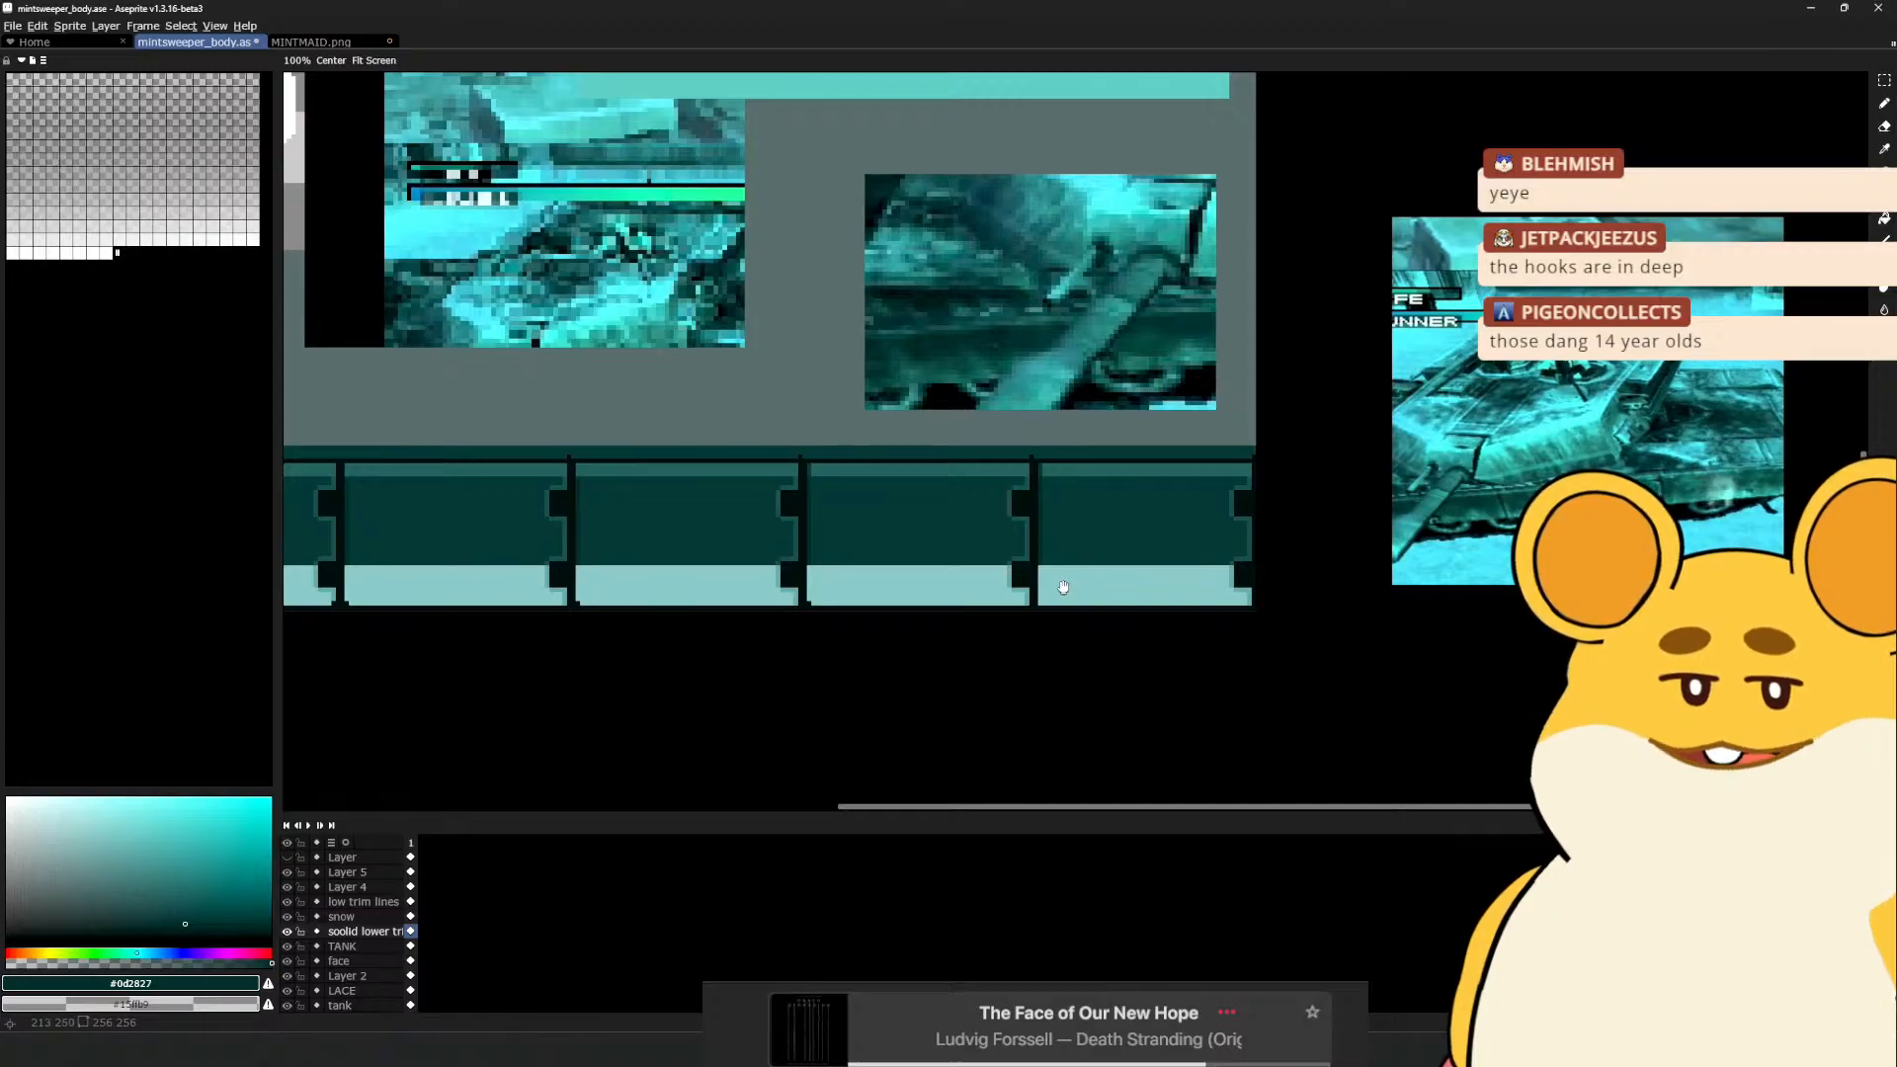
left_click_drag(986, 594, 1092, 586)
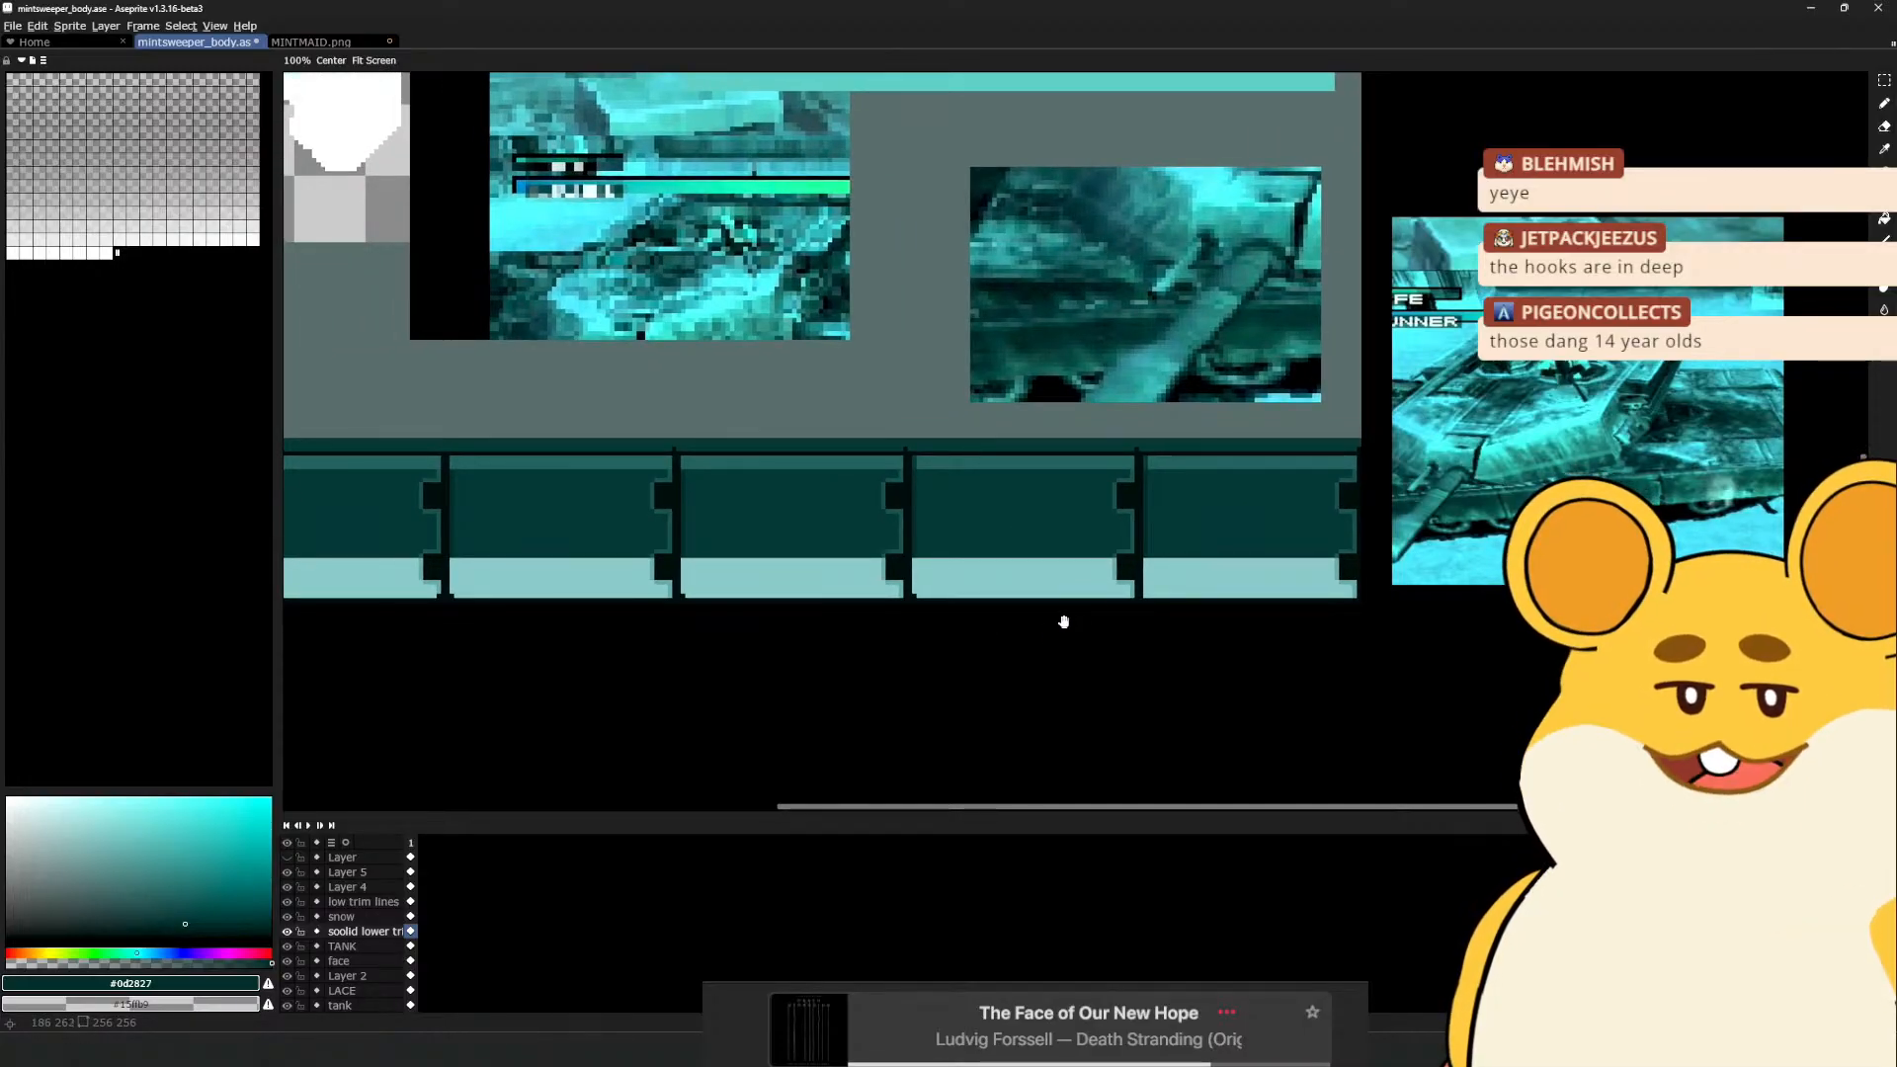
left_click_drag(1164, 593, 840, 556)
Switch to the snow layer, sample the snow colour and darken it to HSV 180, 37, 56
scroll(857, 607, "up", 1)
scroll(875, 648, "up", 1)
left_click(791, 618, "ctrl")
key("ctrl+z")
key("b")
left_click(723, 594, "alt")
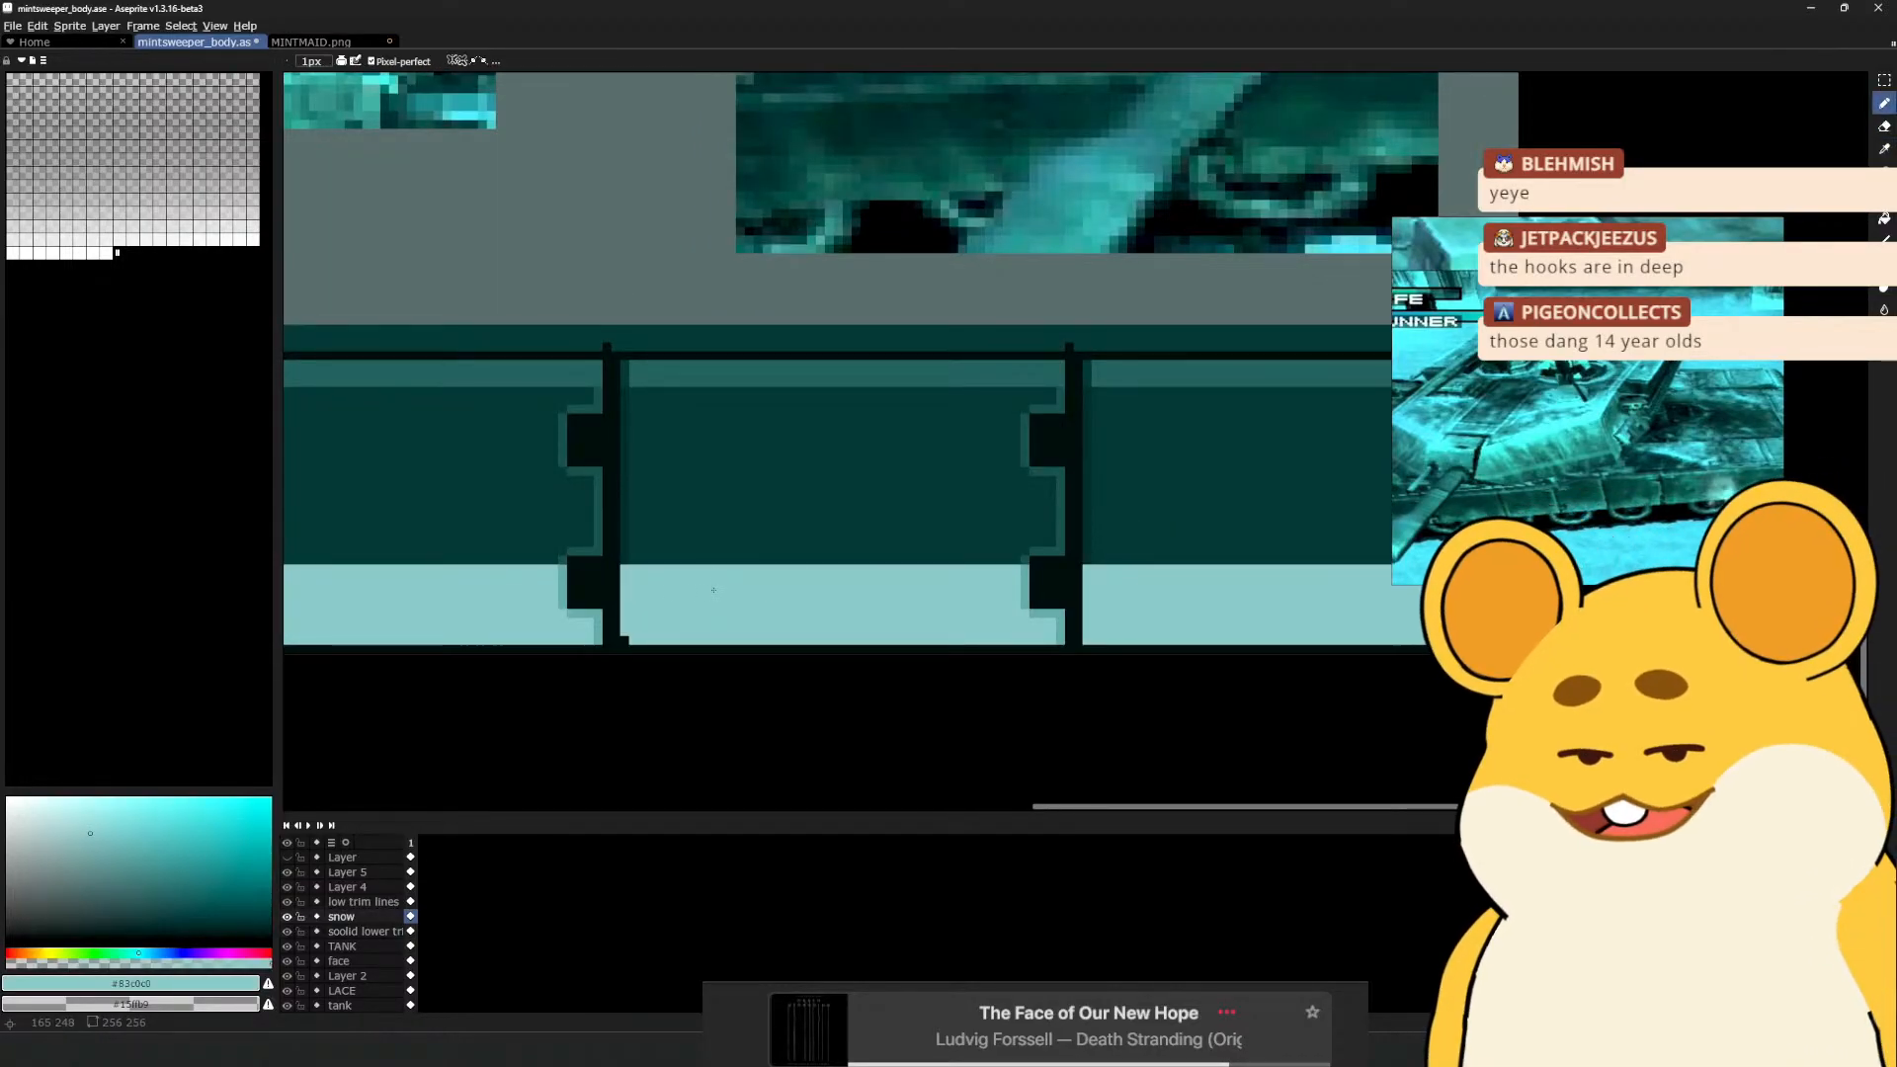
key("plus")
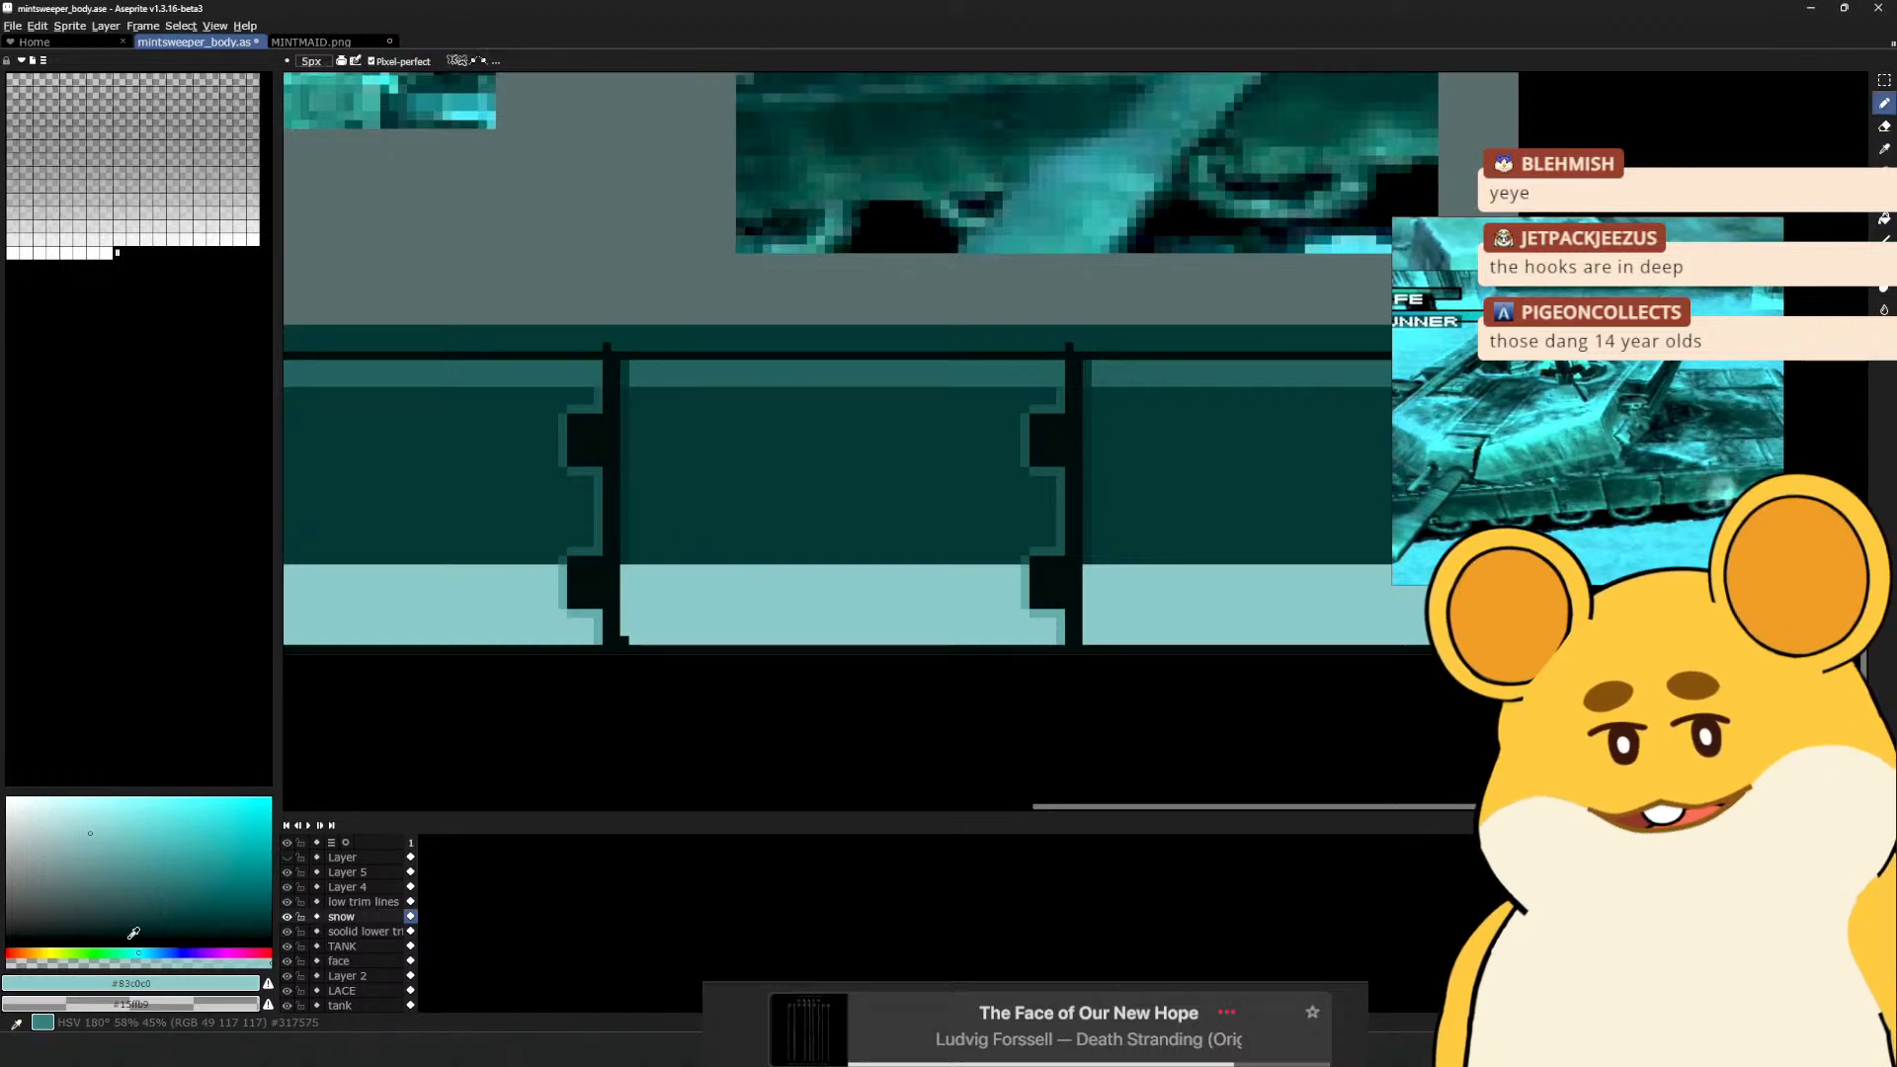
left_click(92, 859)
key("minus")
key("minus")
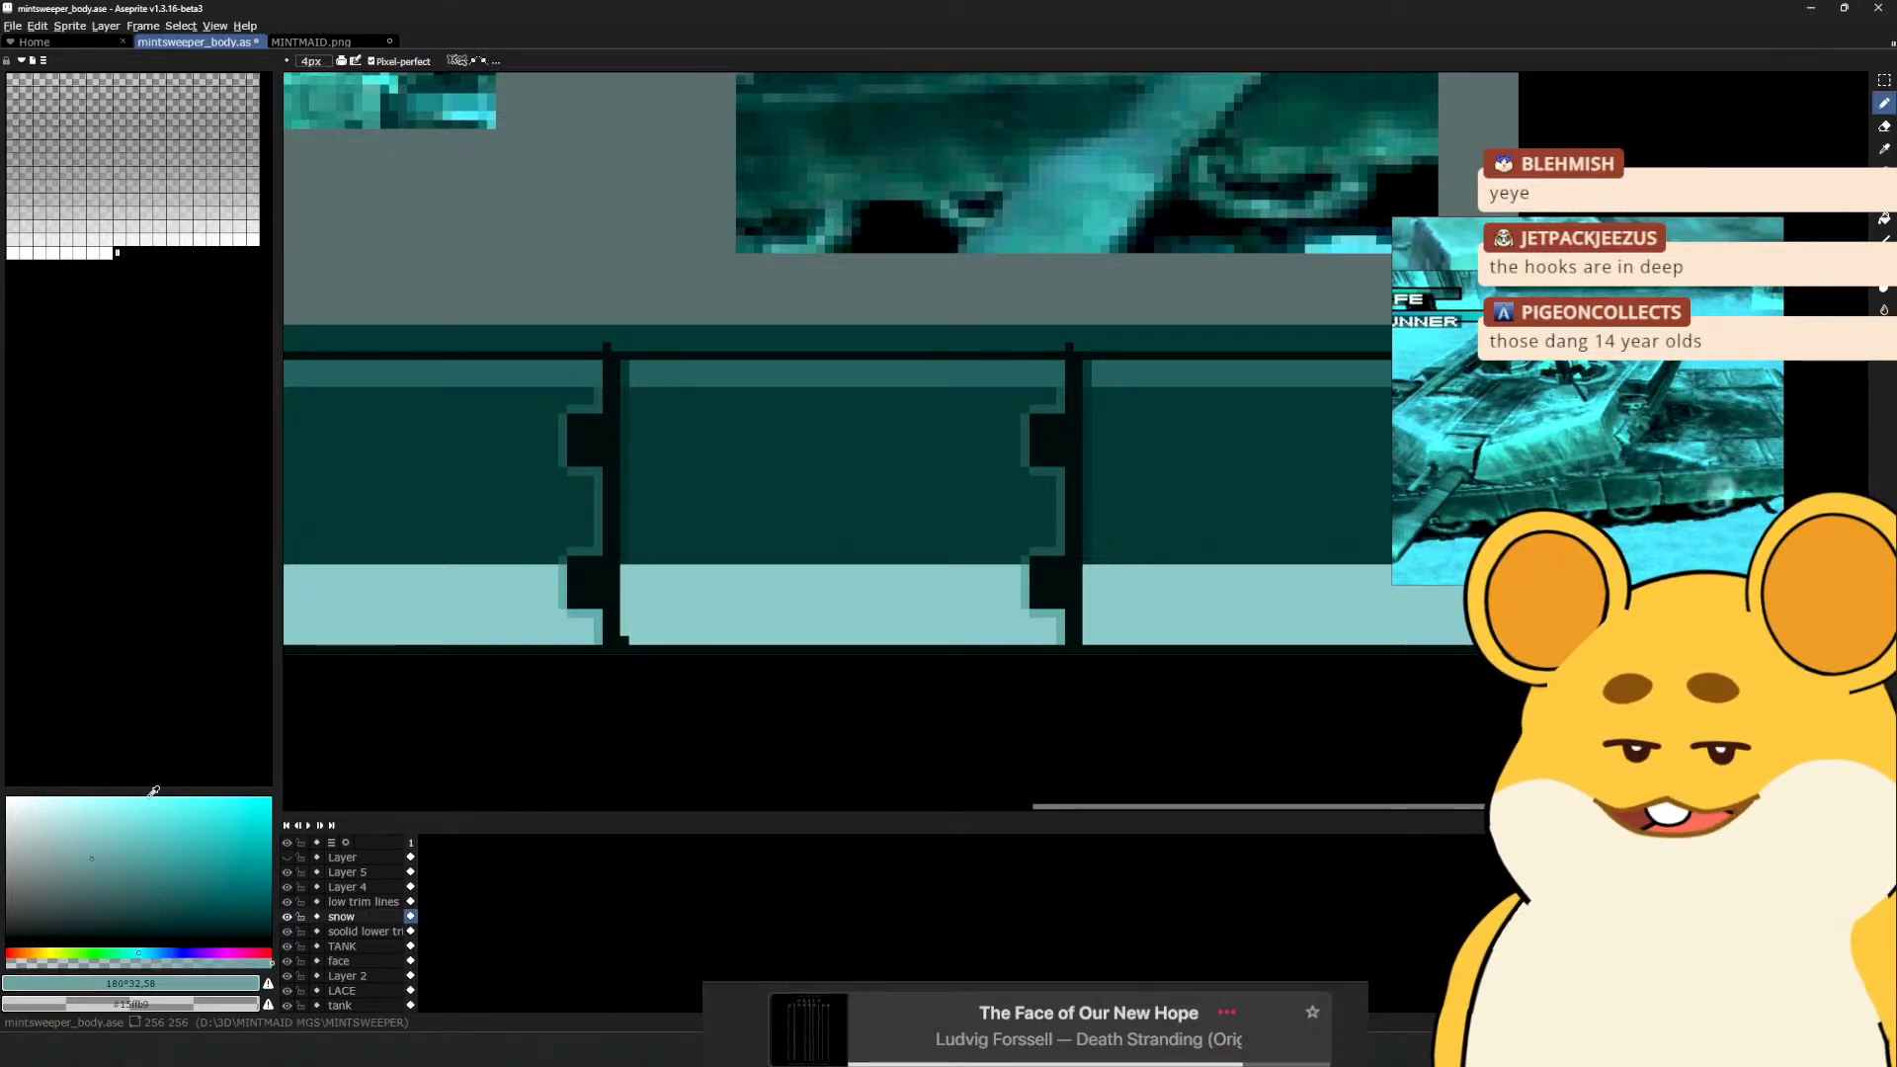
left_click(104, 861)
key("minus")
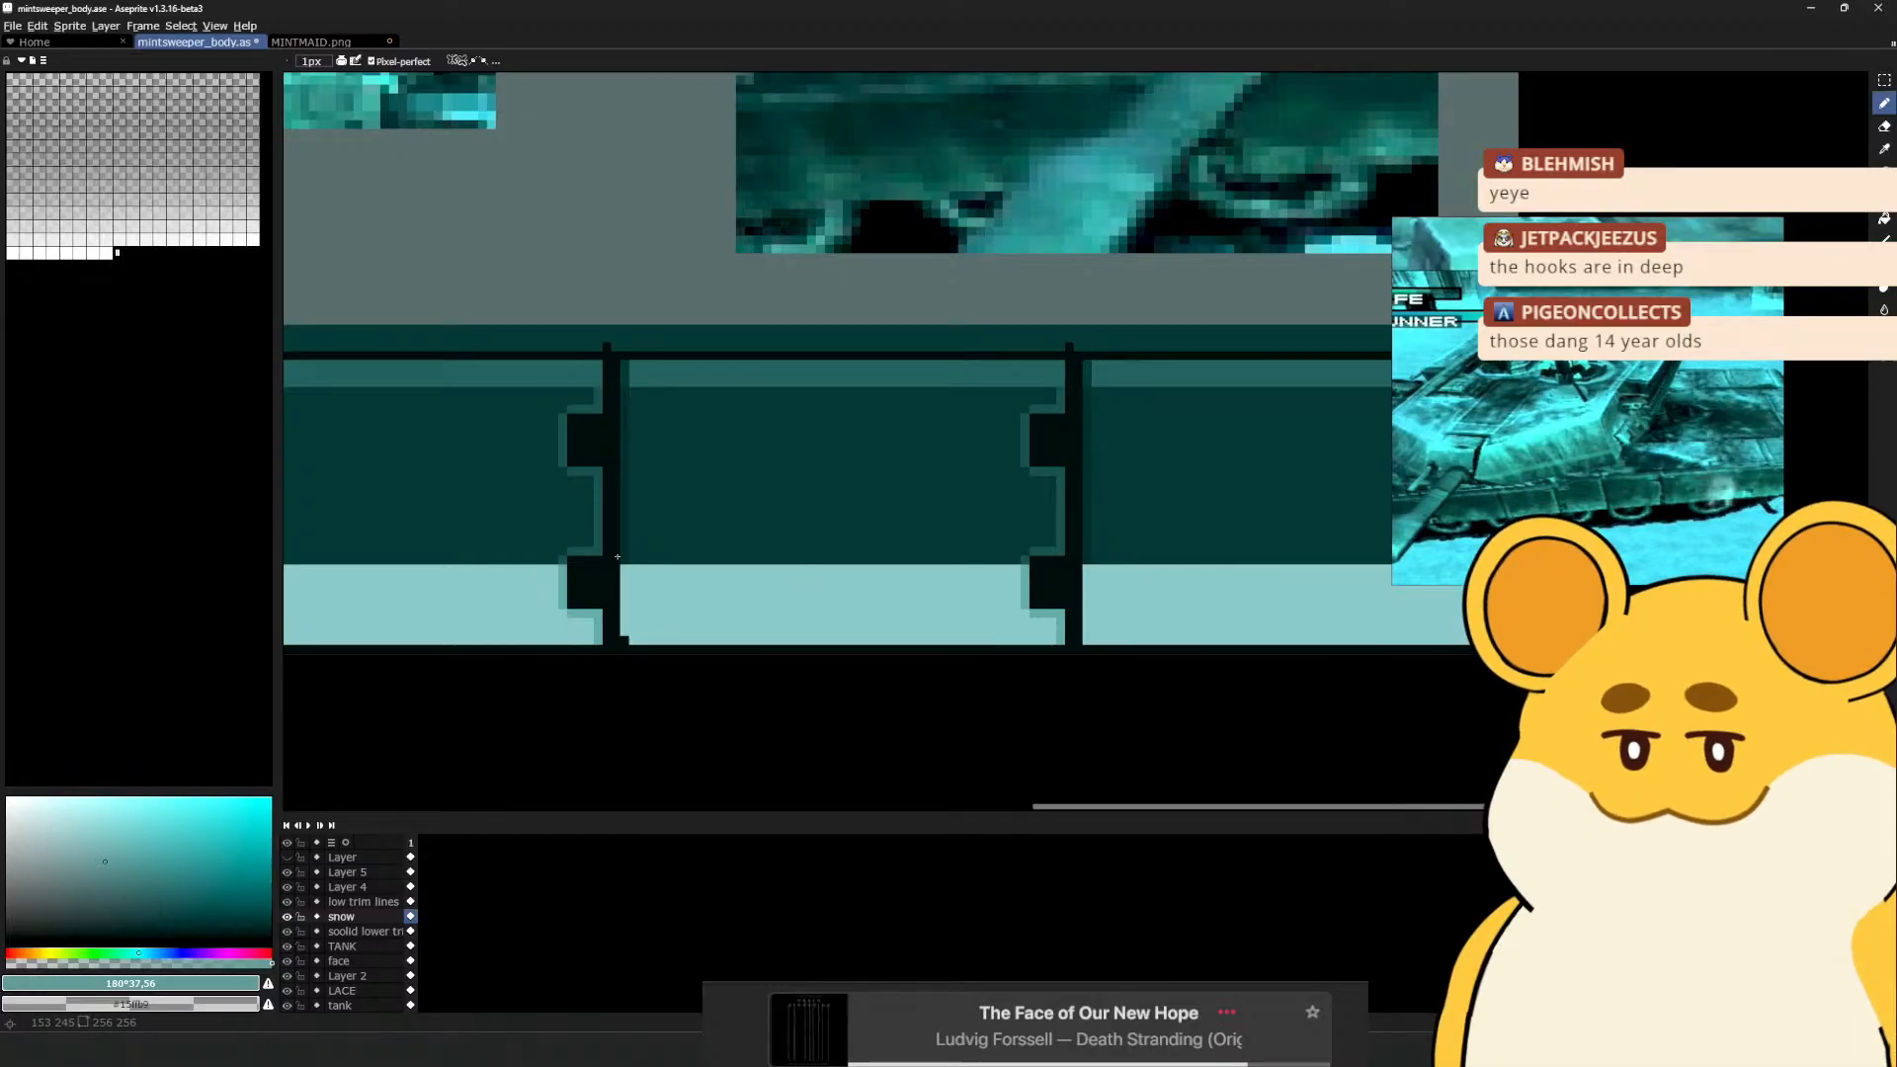
Draw a 2 px darker band along the upper edge of the snow strip on the fourth and fifth panels
scroll(620, 581, "up", 1)
scroll(620, 581, "up", 1)
scroll(624, 582, "down", 1)
left_click(643, 571)
key("space")
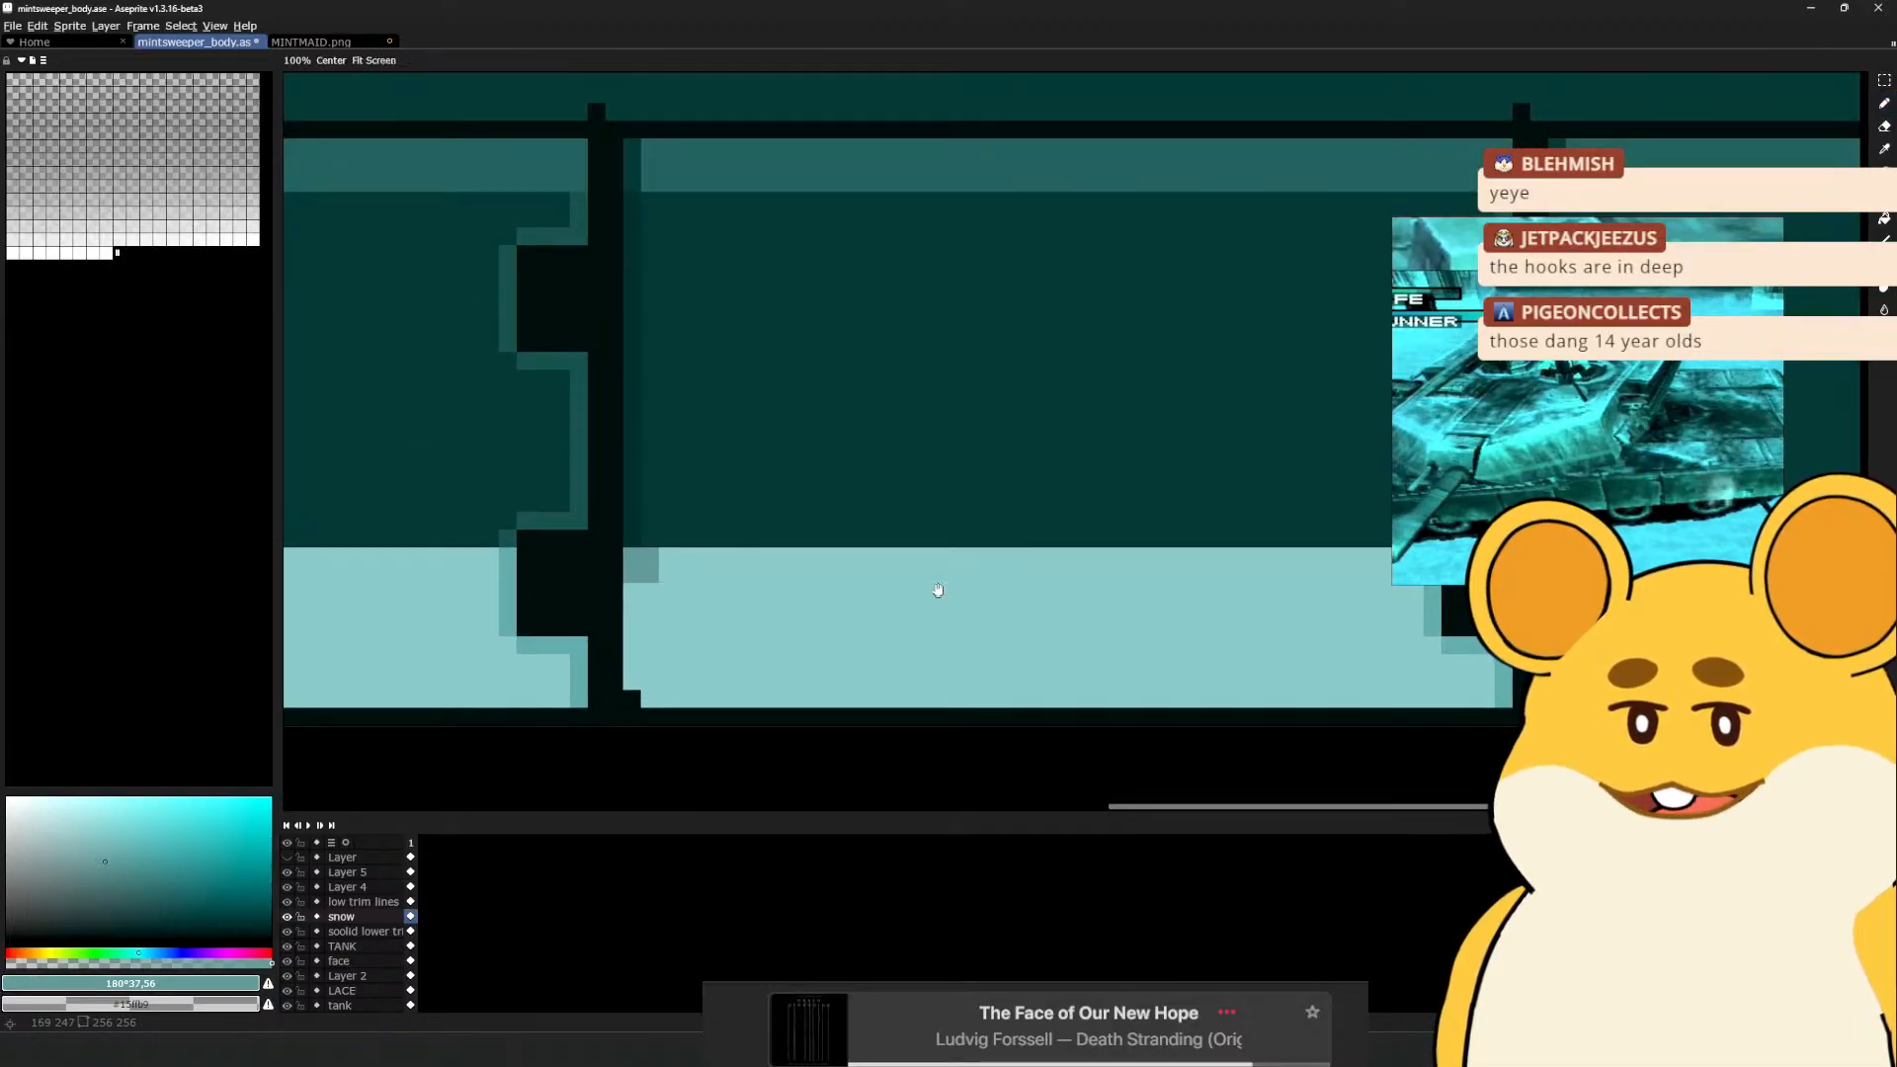
mouse_move(1418, 626)
left_mouse_down()
mouse_move(1174, 658)
mouse_move(1138, 598)
mouse_move(409, 599)
left_mouse_up()
mouse_move(1275, 642)
left_mouse_down()
mouse_move(514, 637)
mouse_move(1215, 588)
left_mouse_up()
left_click(1292, 595, "shift")
scroll(889, 620, "down", 2)
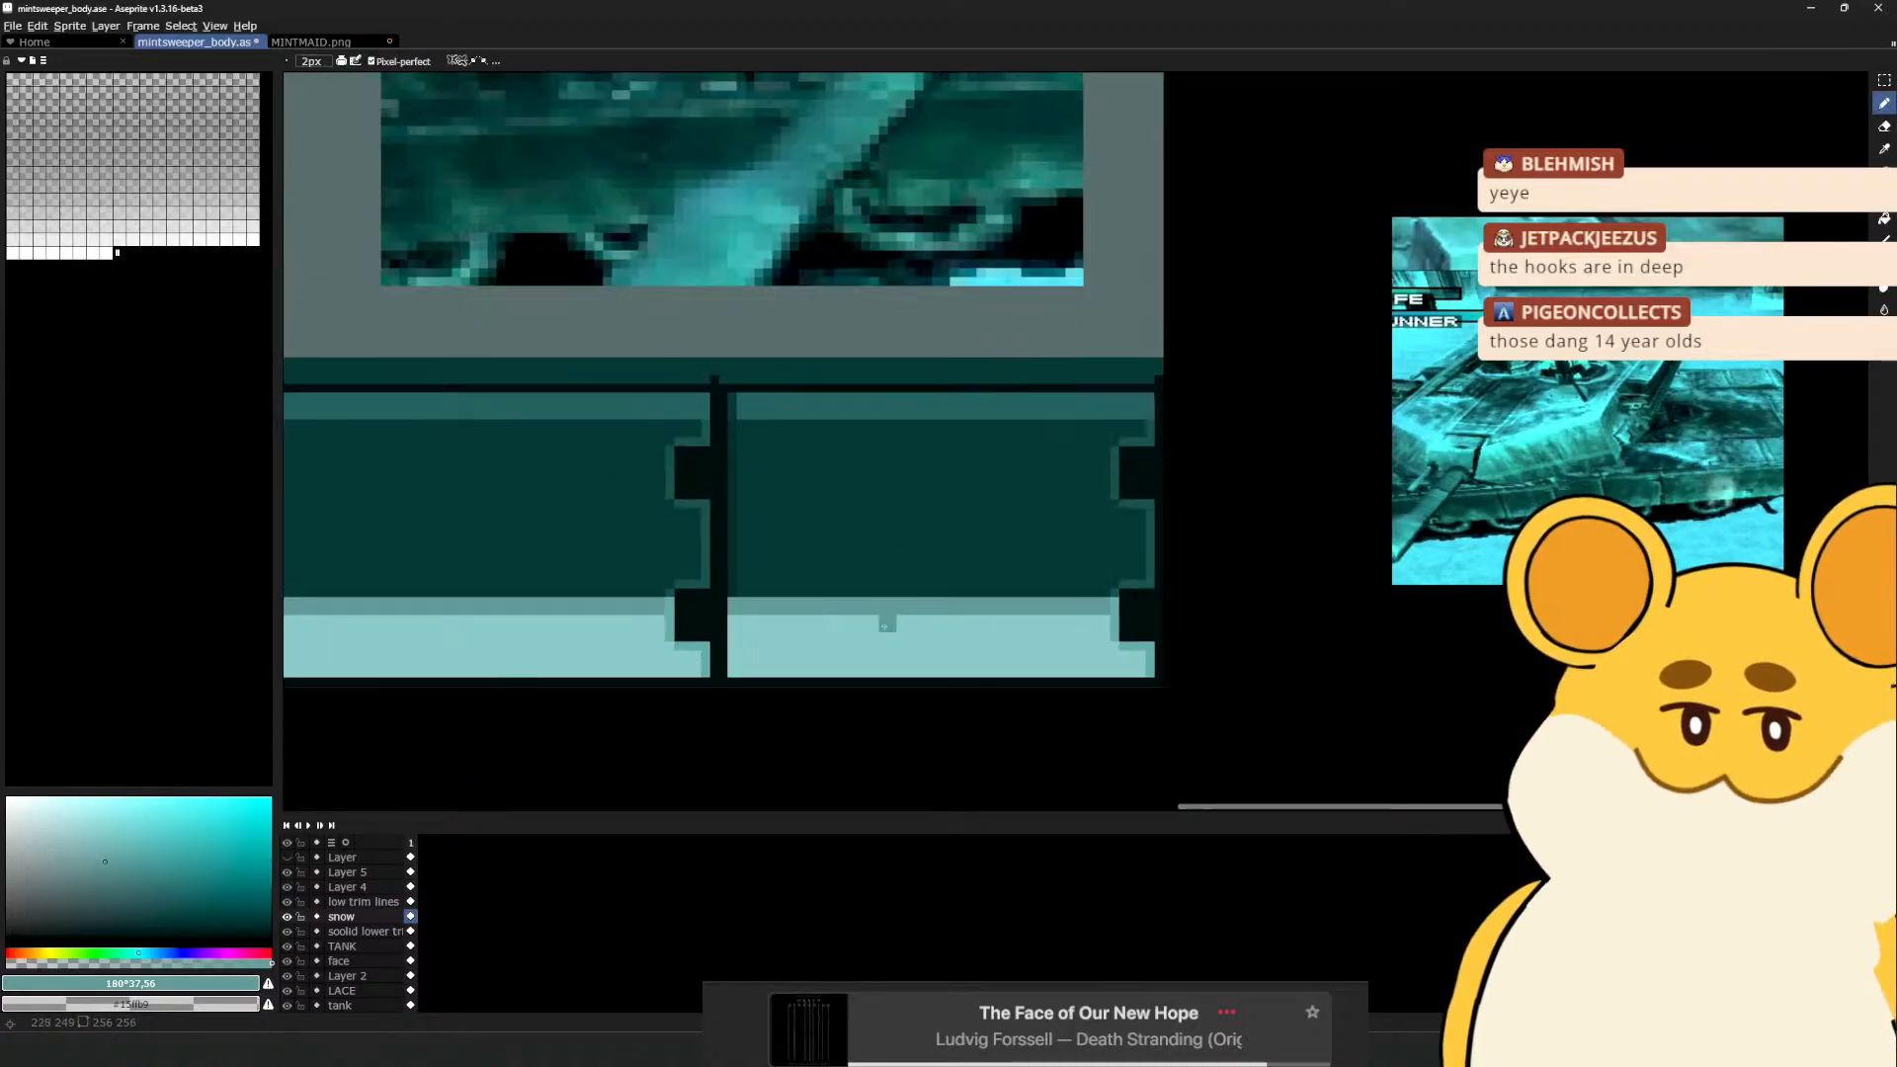
Draw a 44 px long, 2 px thick darker band along the upper edge of the third panel's snow
key("space")
left_click_drag(757, 644, 1330, 673)
left_click_drag(889, 638, 1270, 654)
scroll(998, 689, "up", 1)
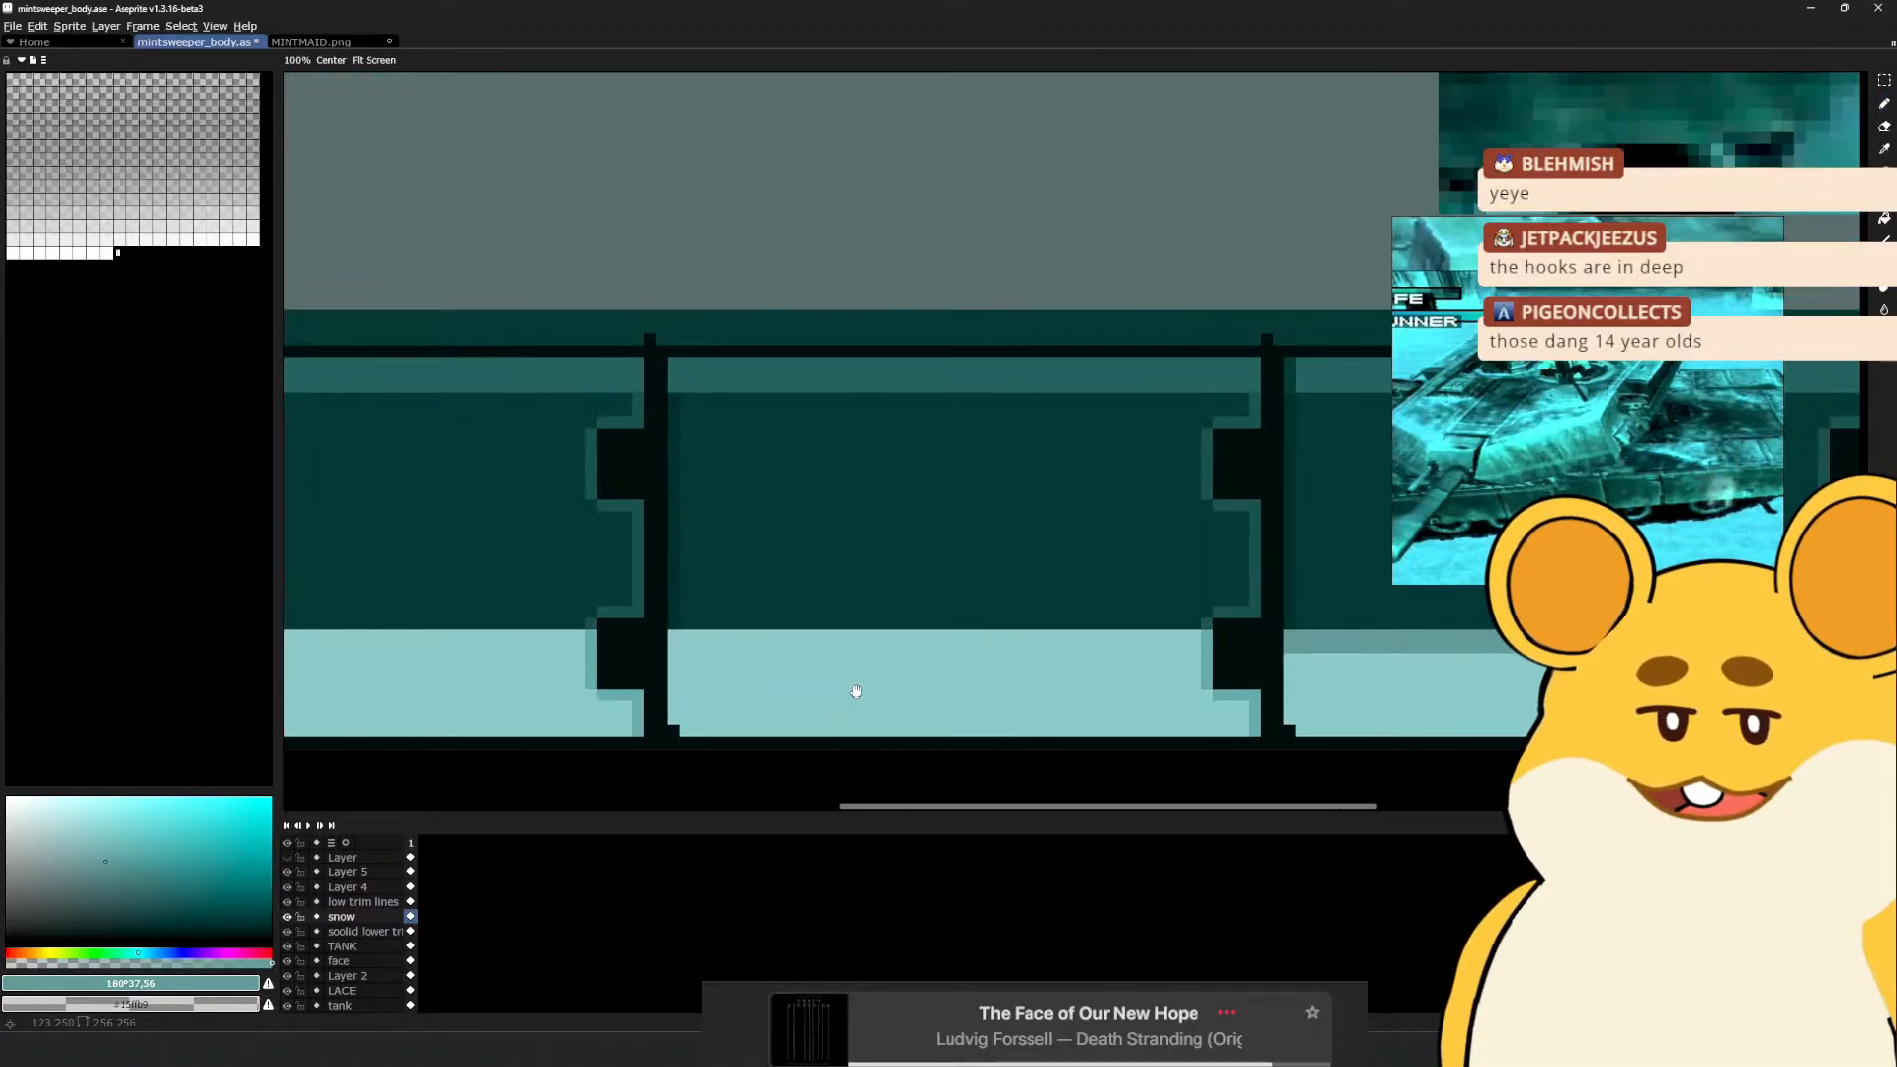
left_click(680, 642)
left_click(1190, 642, "shift")
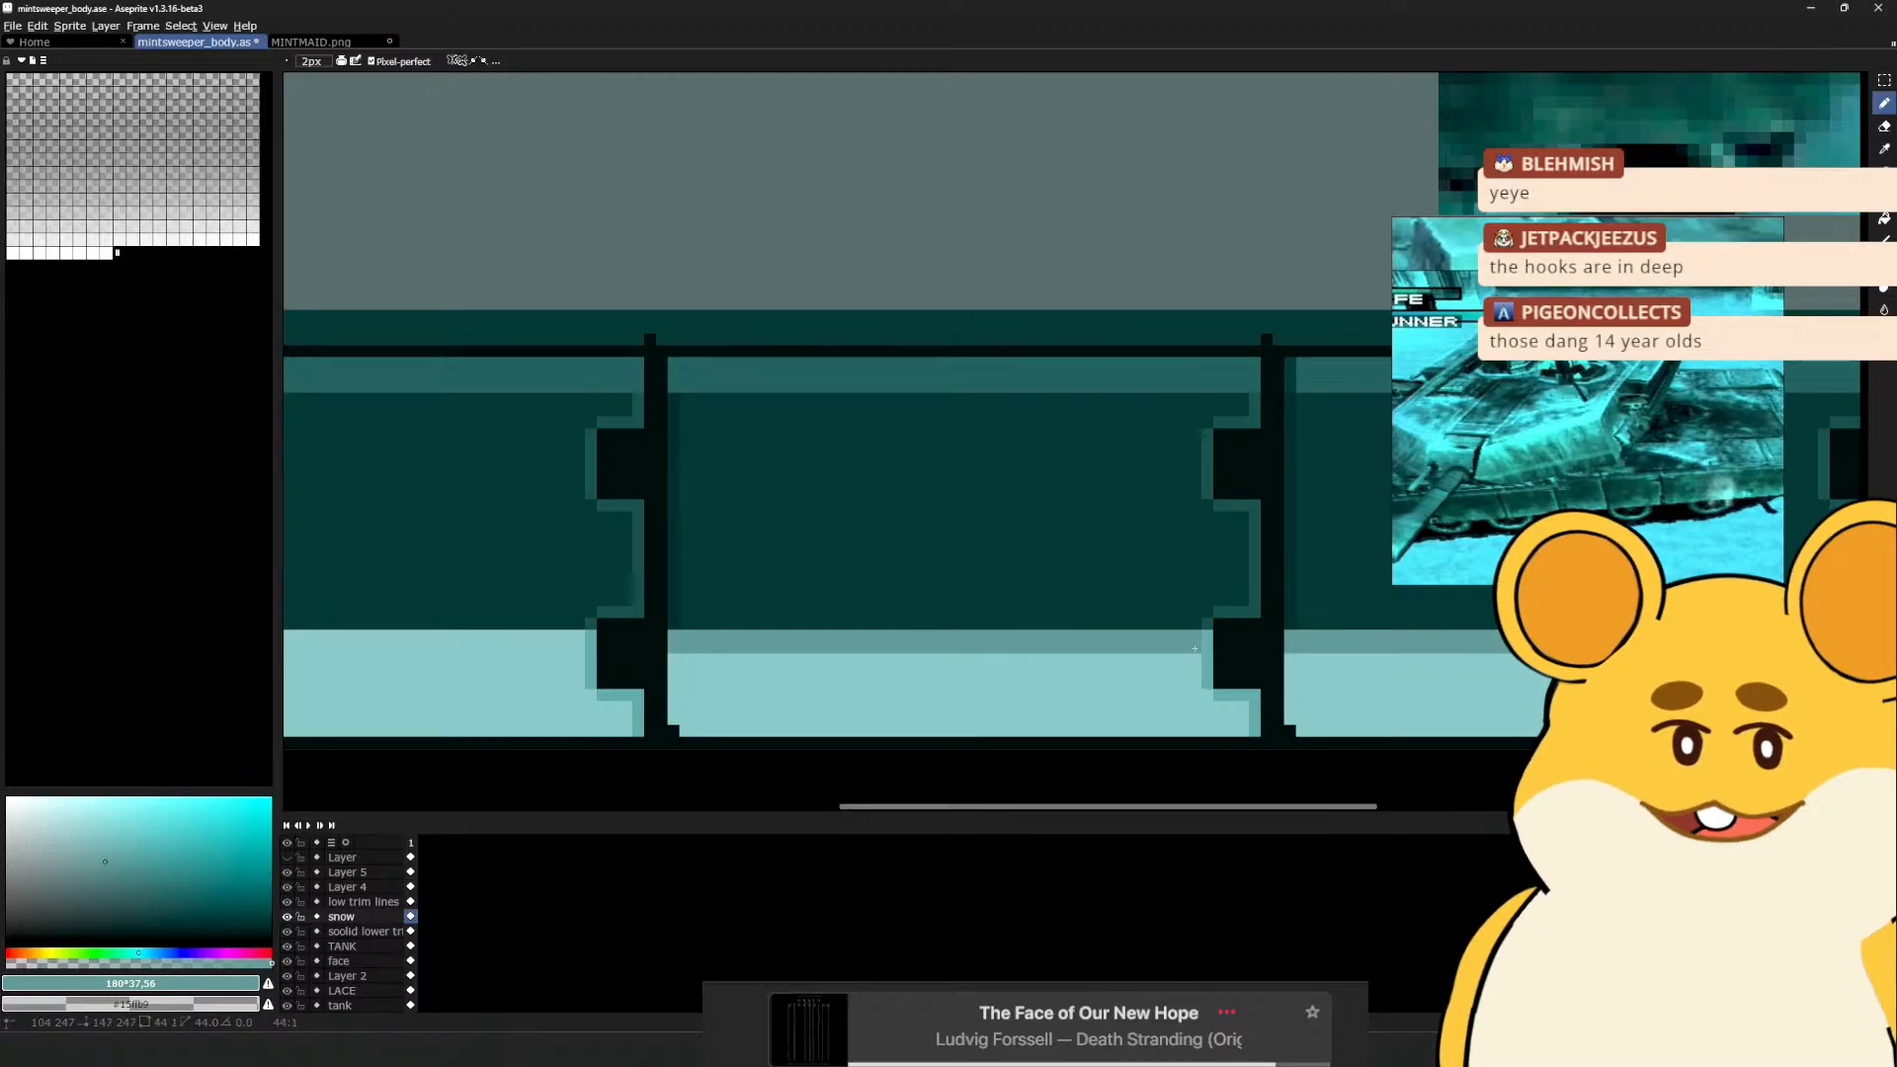
Draw the 2 px darker band along the upper edge of the snow on the second and first panels
key("space")
mouse_move(700, 566)
left_mouse_down()
mouse_move(820, 544)
mouse_move(1061, 557)
left_mouse_up()
left_click_drag(923, 640, 936, 640)
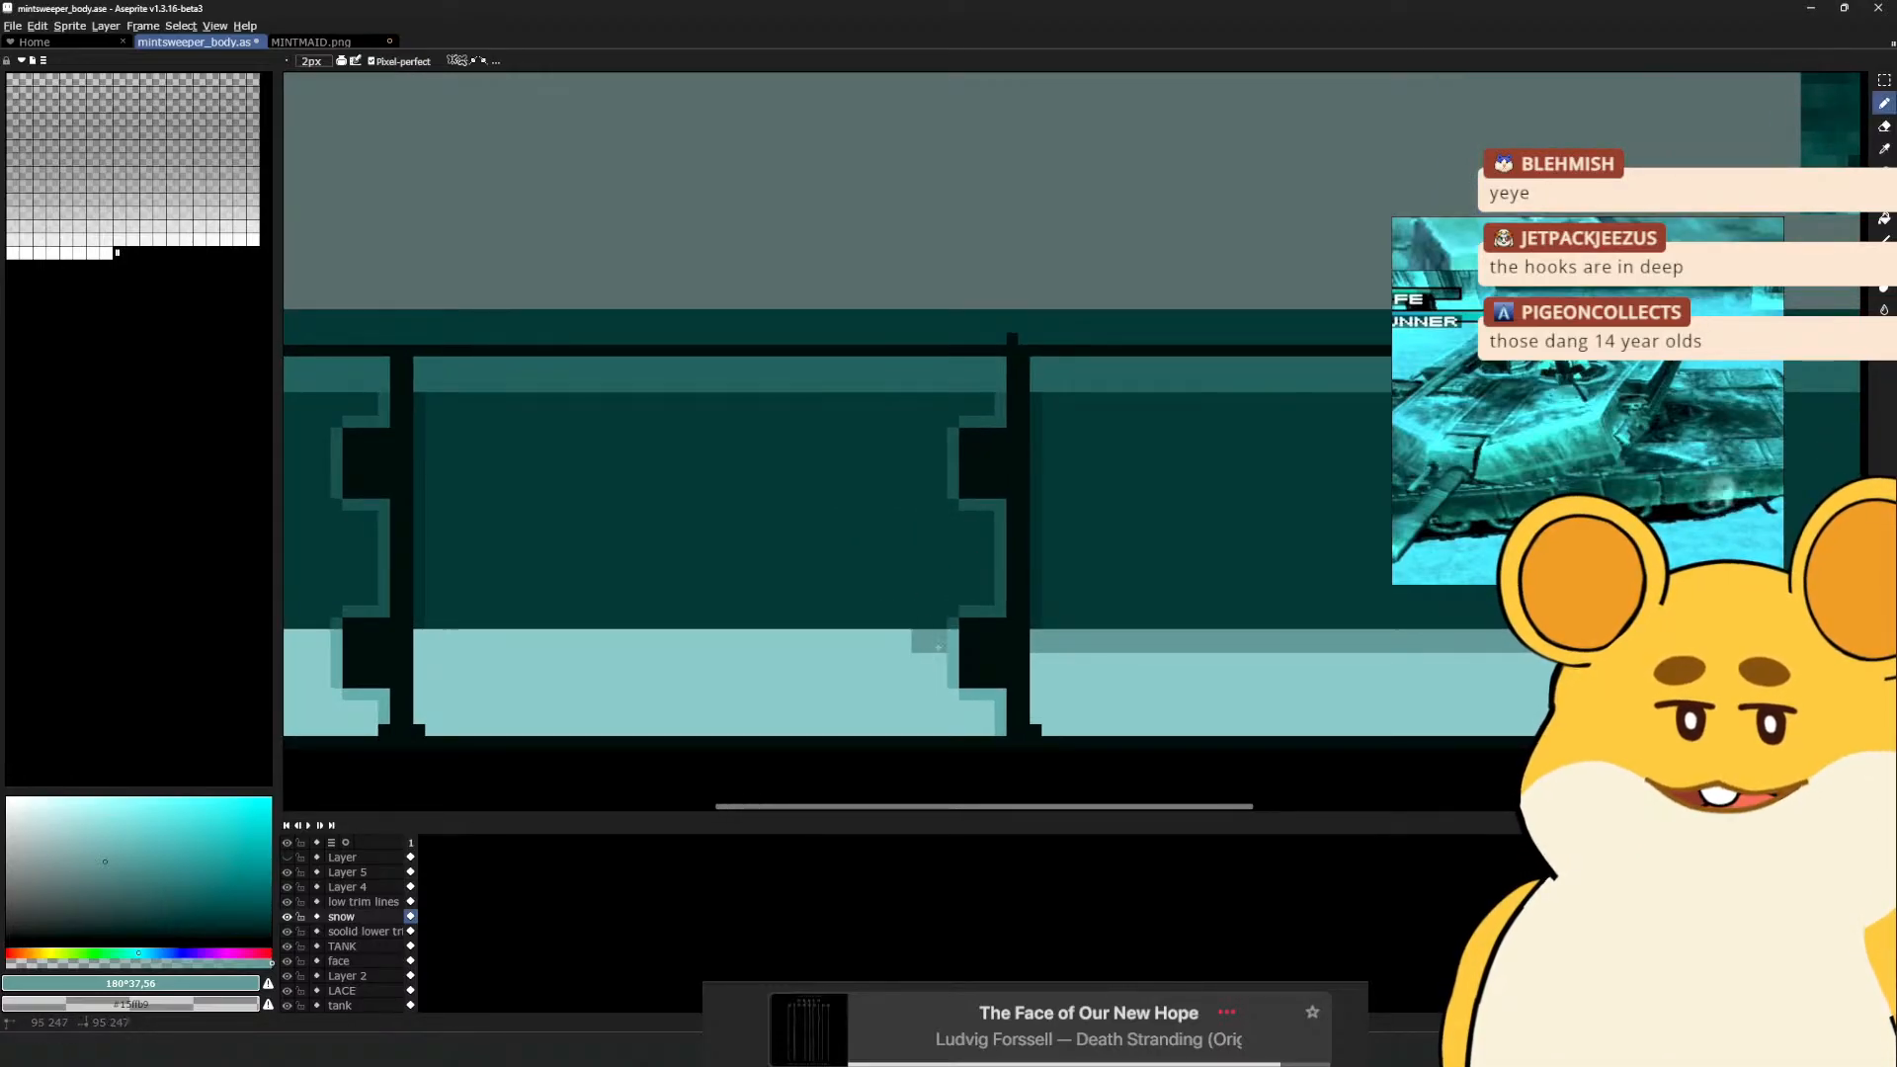
key("space")
left_click_drag(732, 635, 1078, 626)
left_click_drag(770, 631, 1240, 640)
key("space")
mouse_move(796, 606)
left_mouse_down()
mouse_move(1135, 626)
mouse_move(682, 595)
left_mouse_up()
key("space")
left_click_drag(1135, 602, 606, 592)
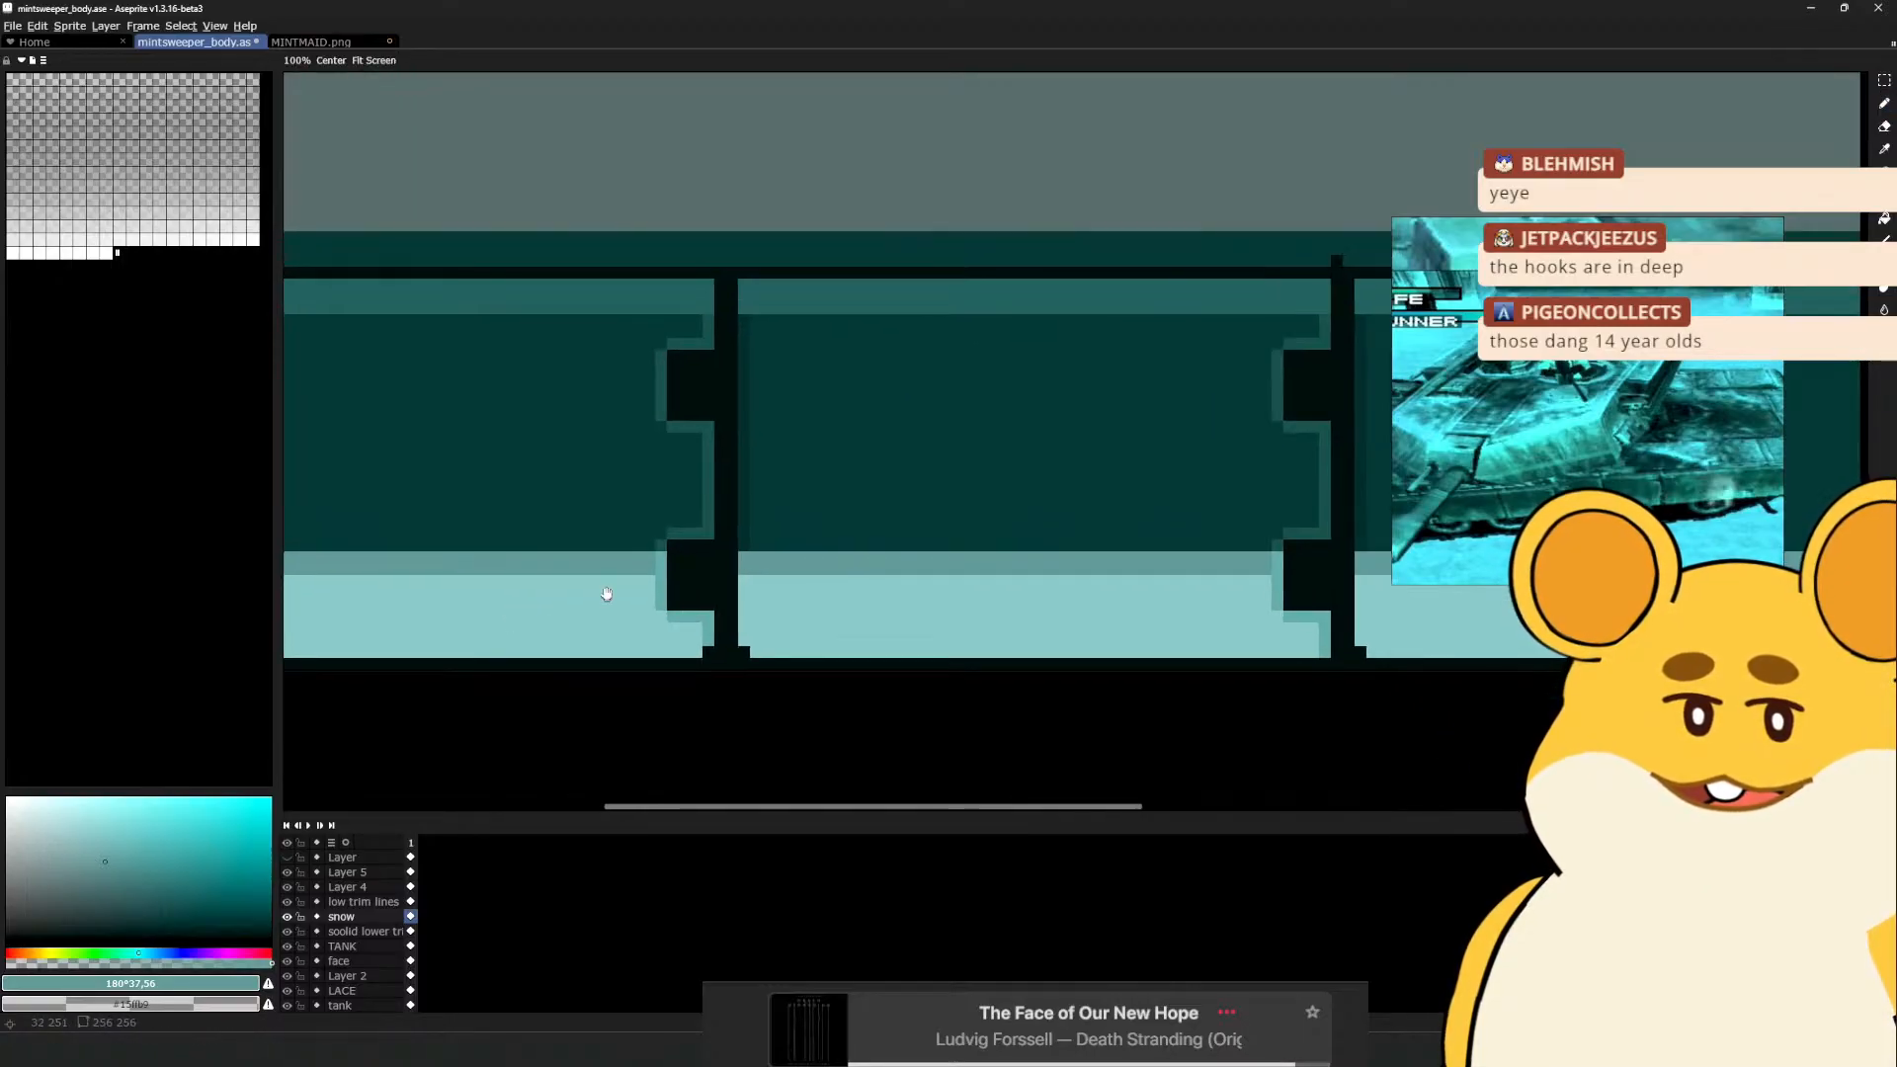
left_click_drag(1042, 610, 721, 551)
scroll(721, 552, "down", 4)
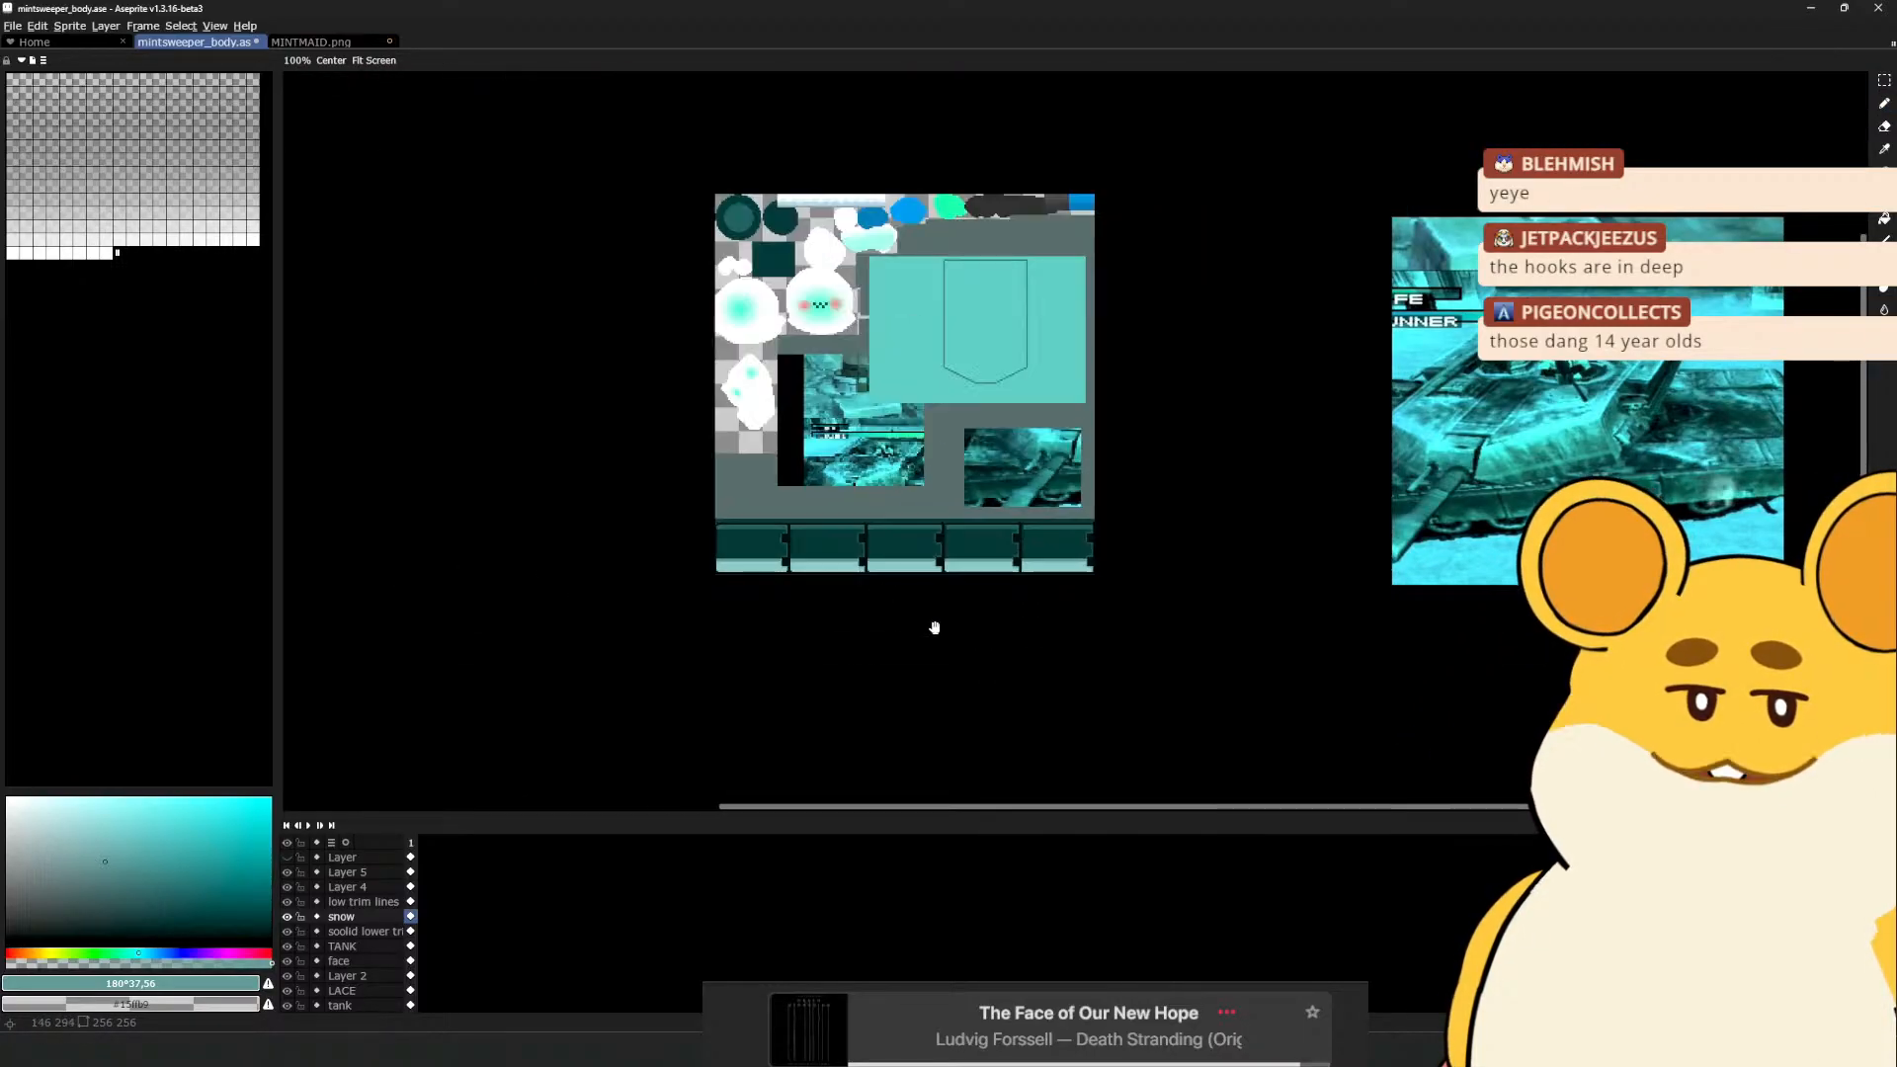
Switch to the low trim lines layer, sample #113231 and paint small rectangular insets in the black notches of the first two panels
scroll(886, 569, "up", 1)
scroll(886, 569, "up", 5)
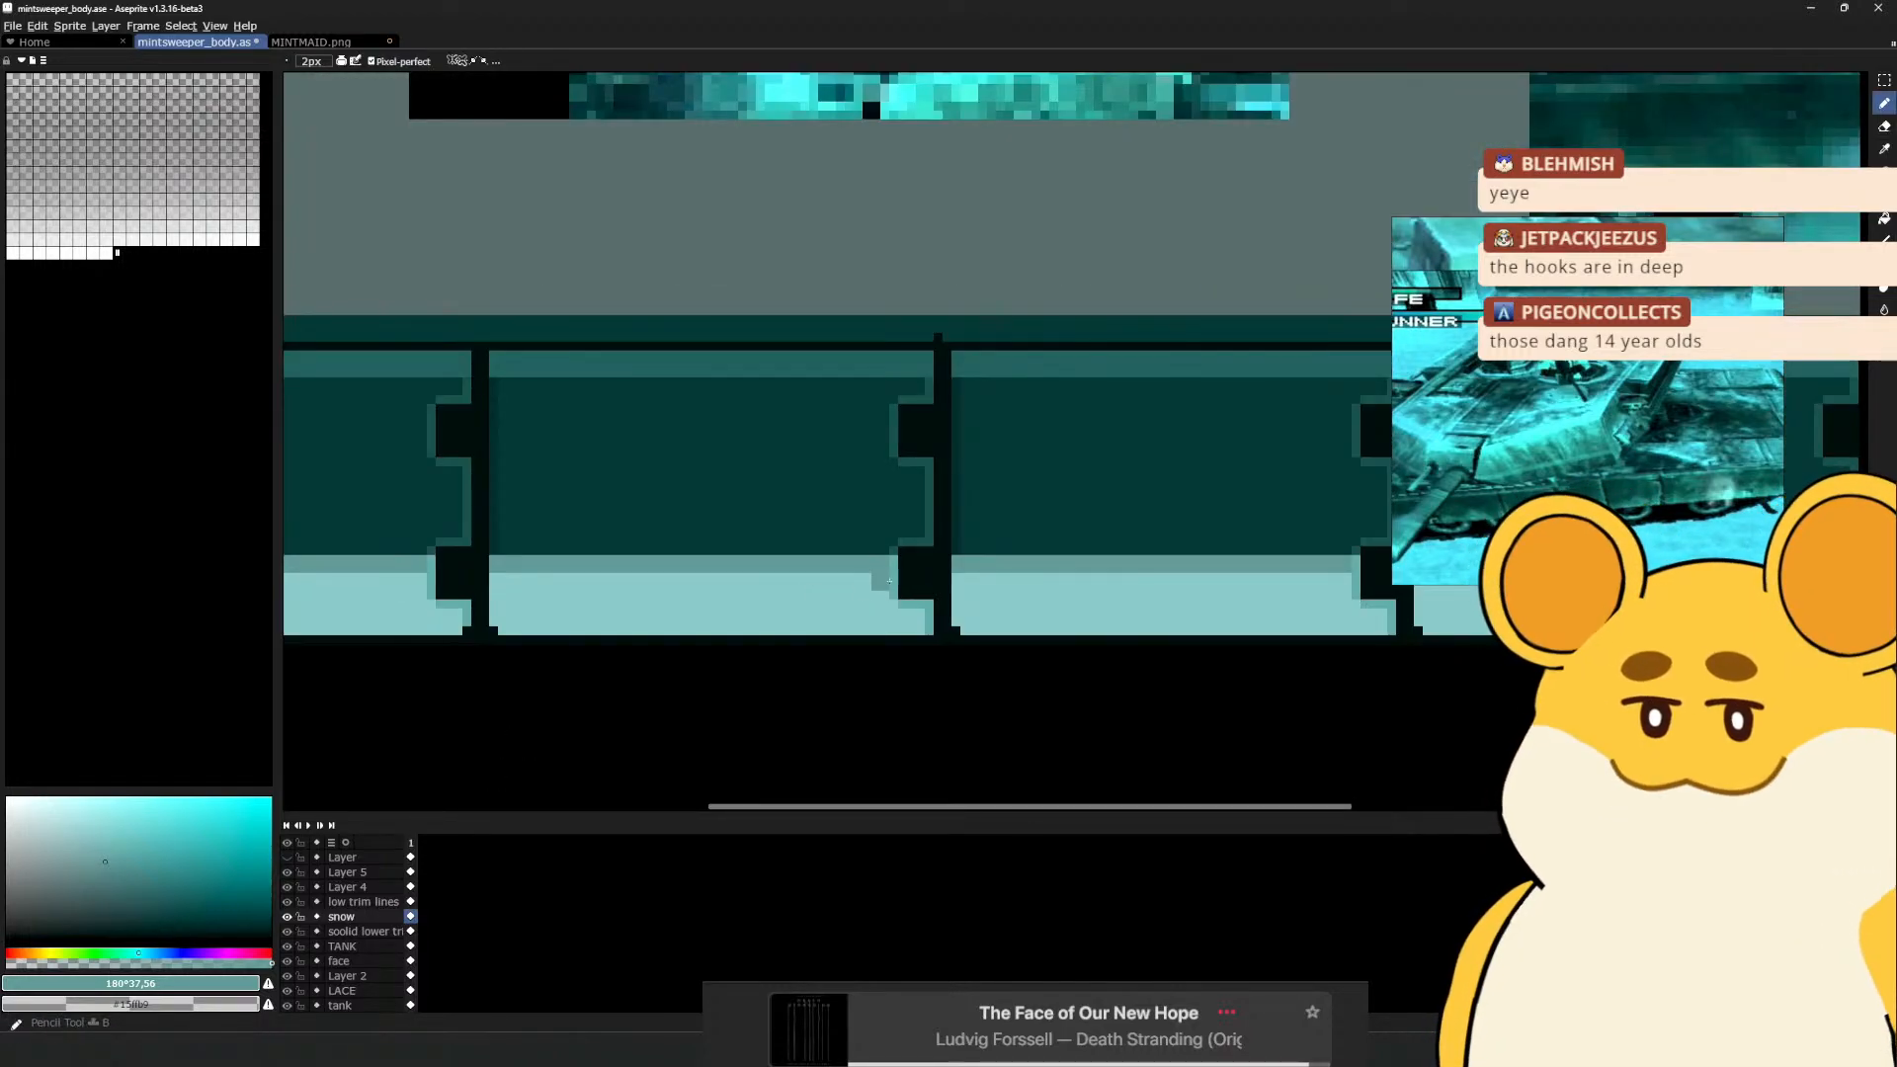
left_click_drag(920, 579, 889, 565, "ctrl")
key("ctrl+z")
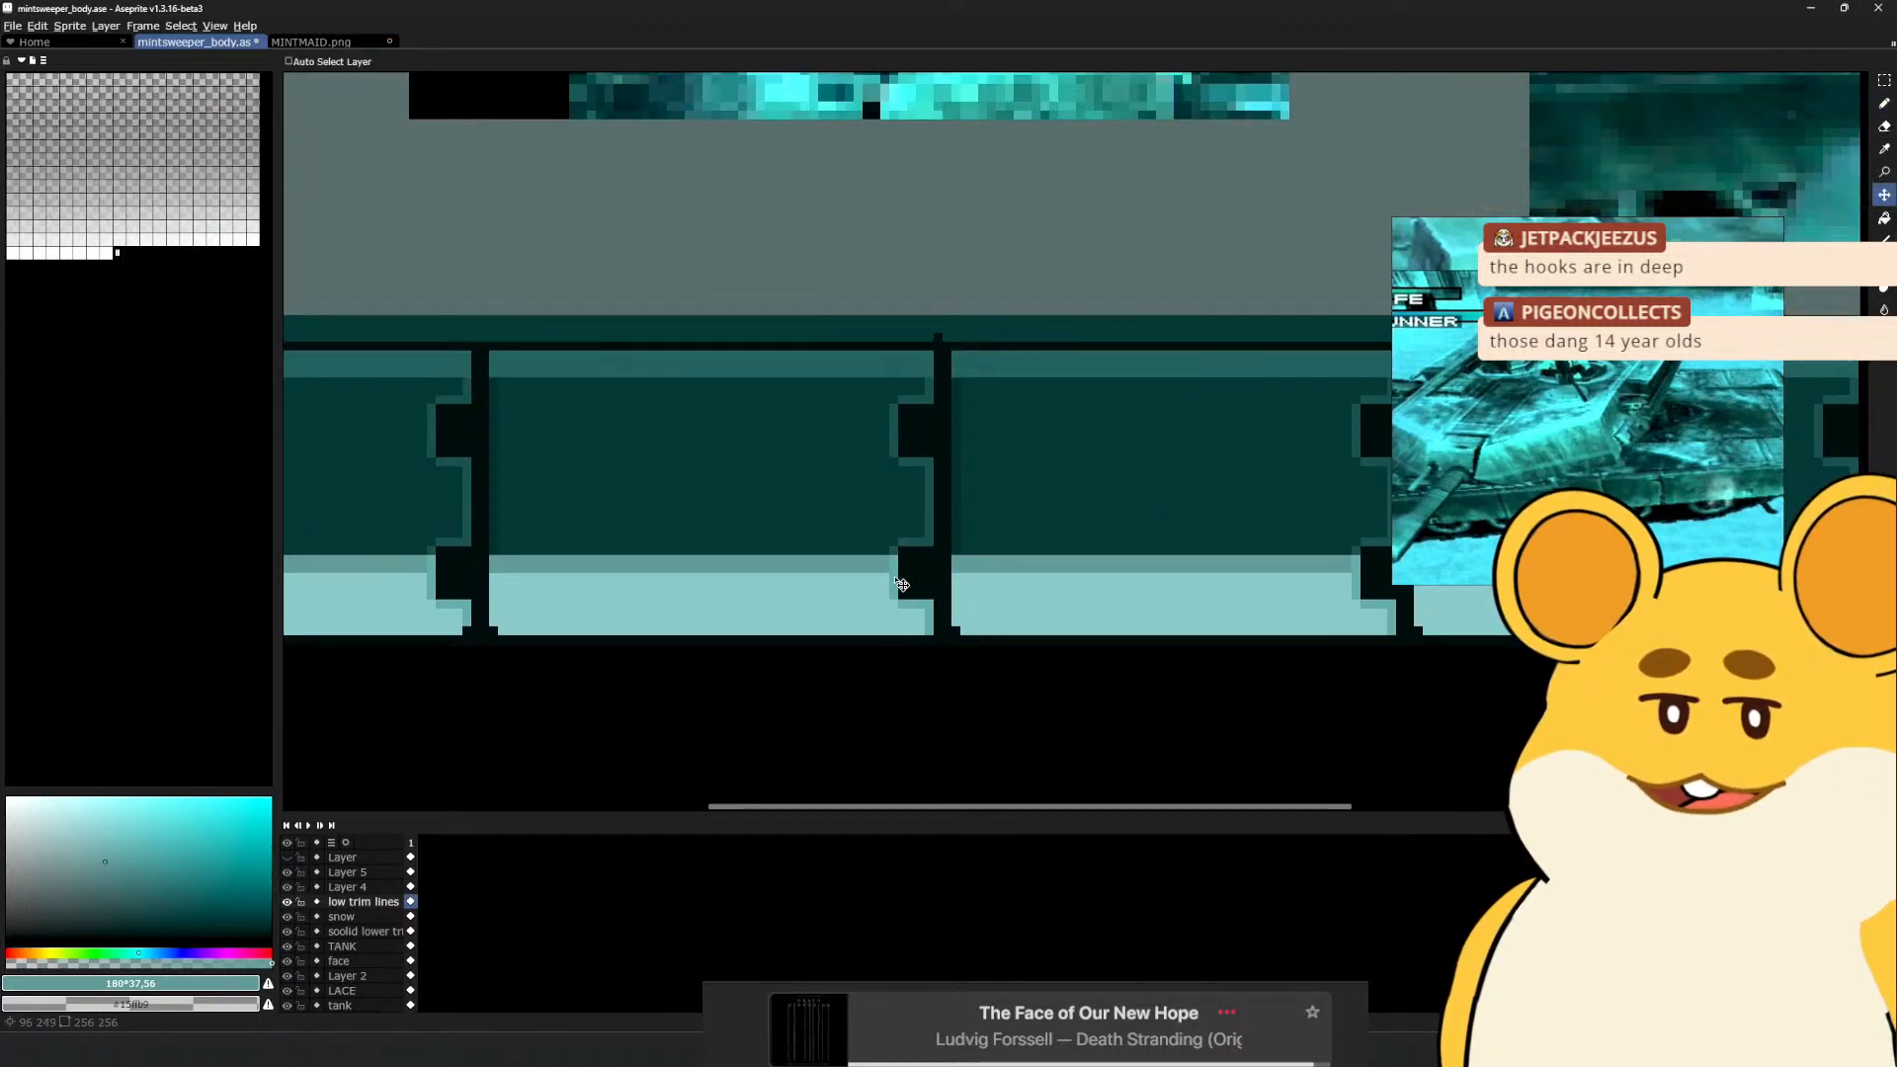
left_click(862, 438, "alt")
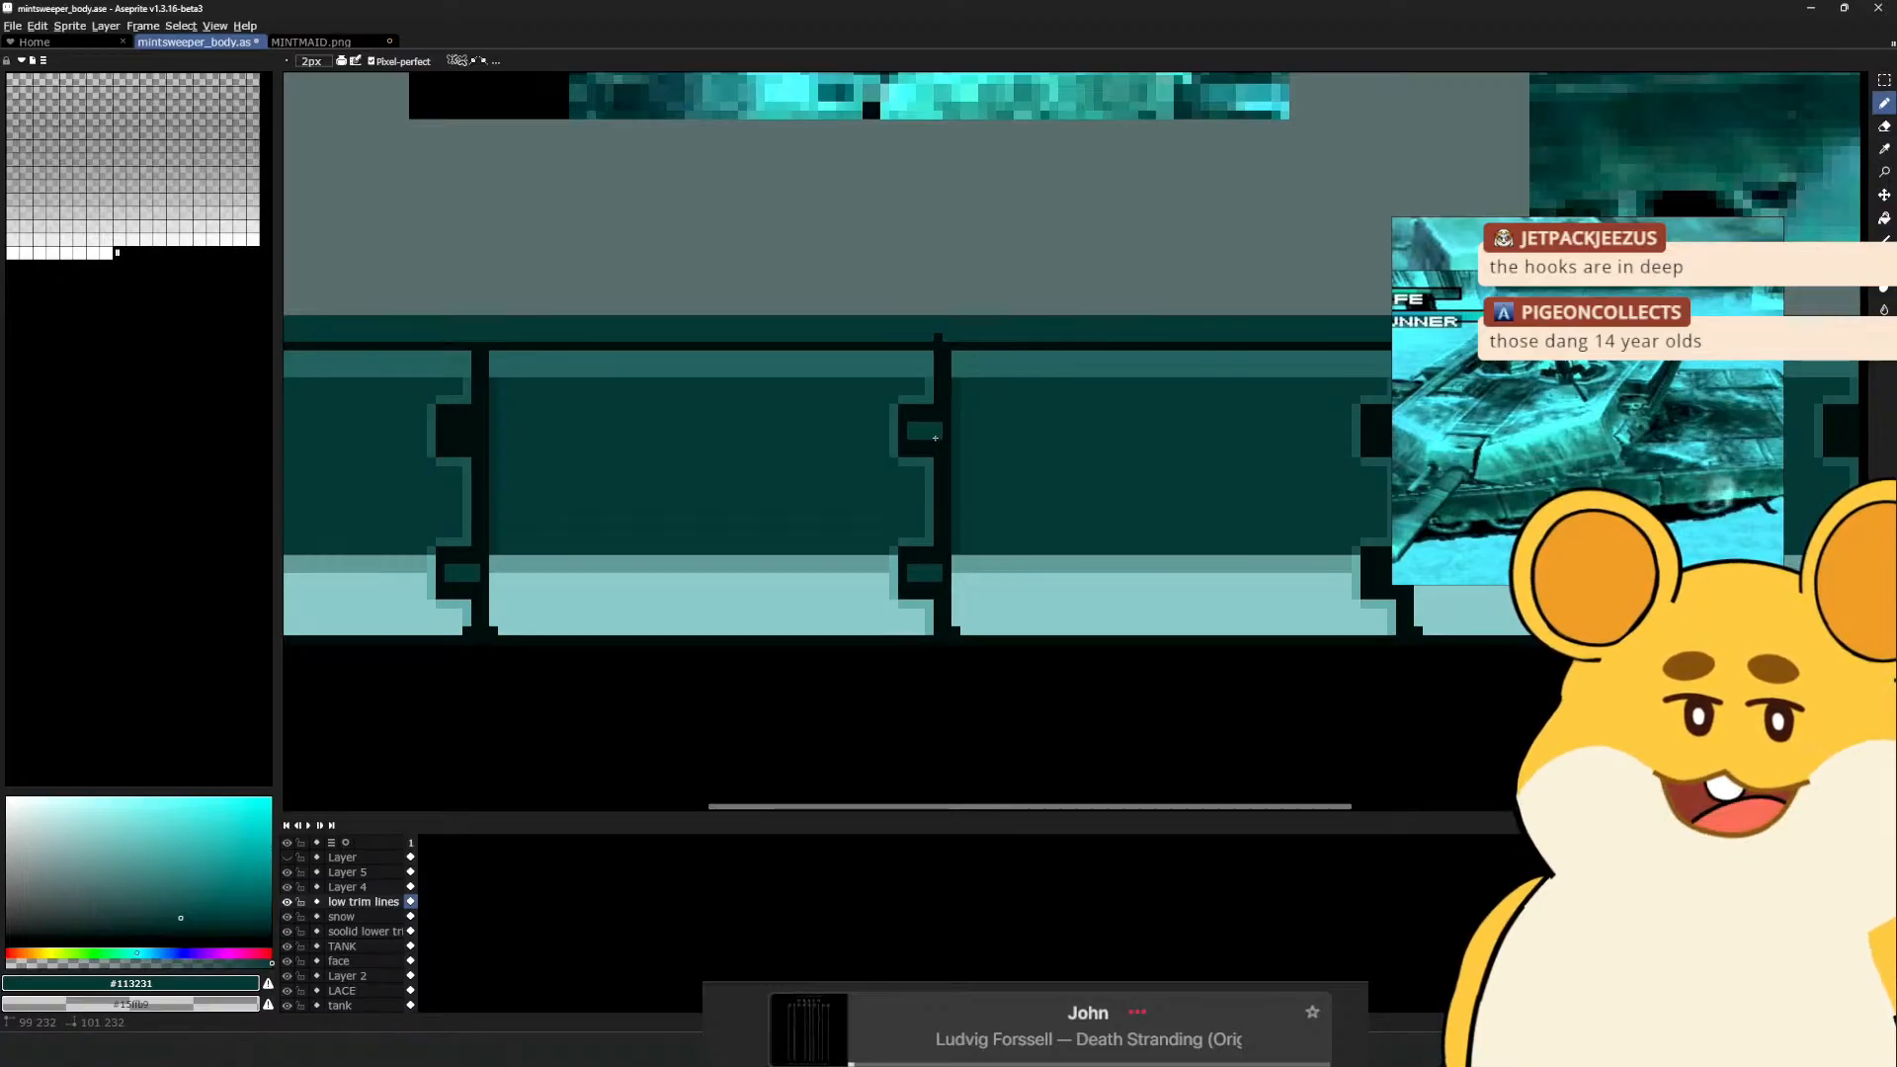
left_click_drag(497, 481, 555, 495)
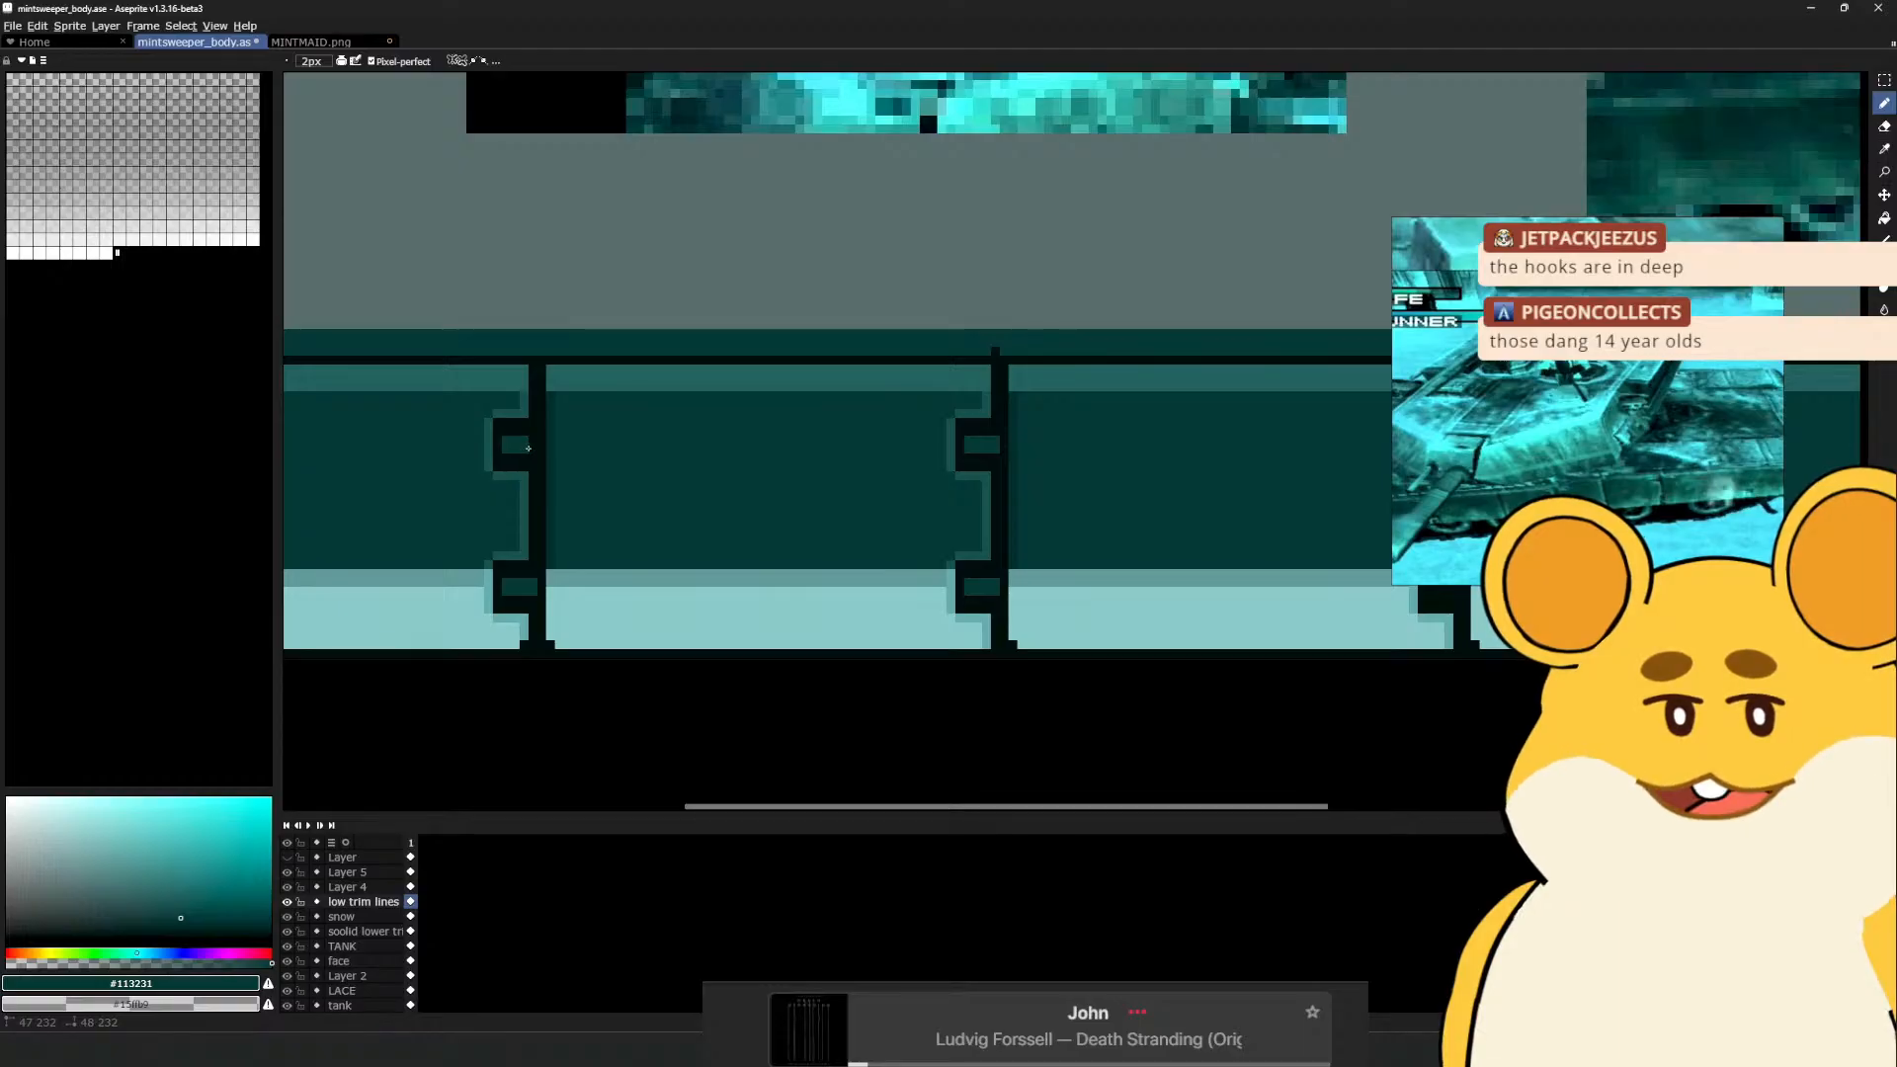
Paint a small #113231 rectangle inside the upper black notch of the third panel
mouse_move(892, 483)
left_mouse_down()
mouse_move(520, 542)
mouse_move(380, 523)
left_mouse_up()
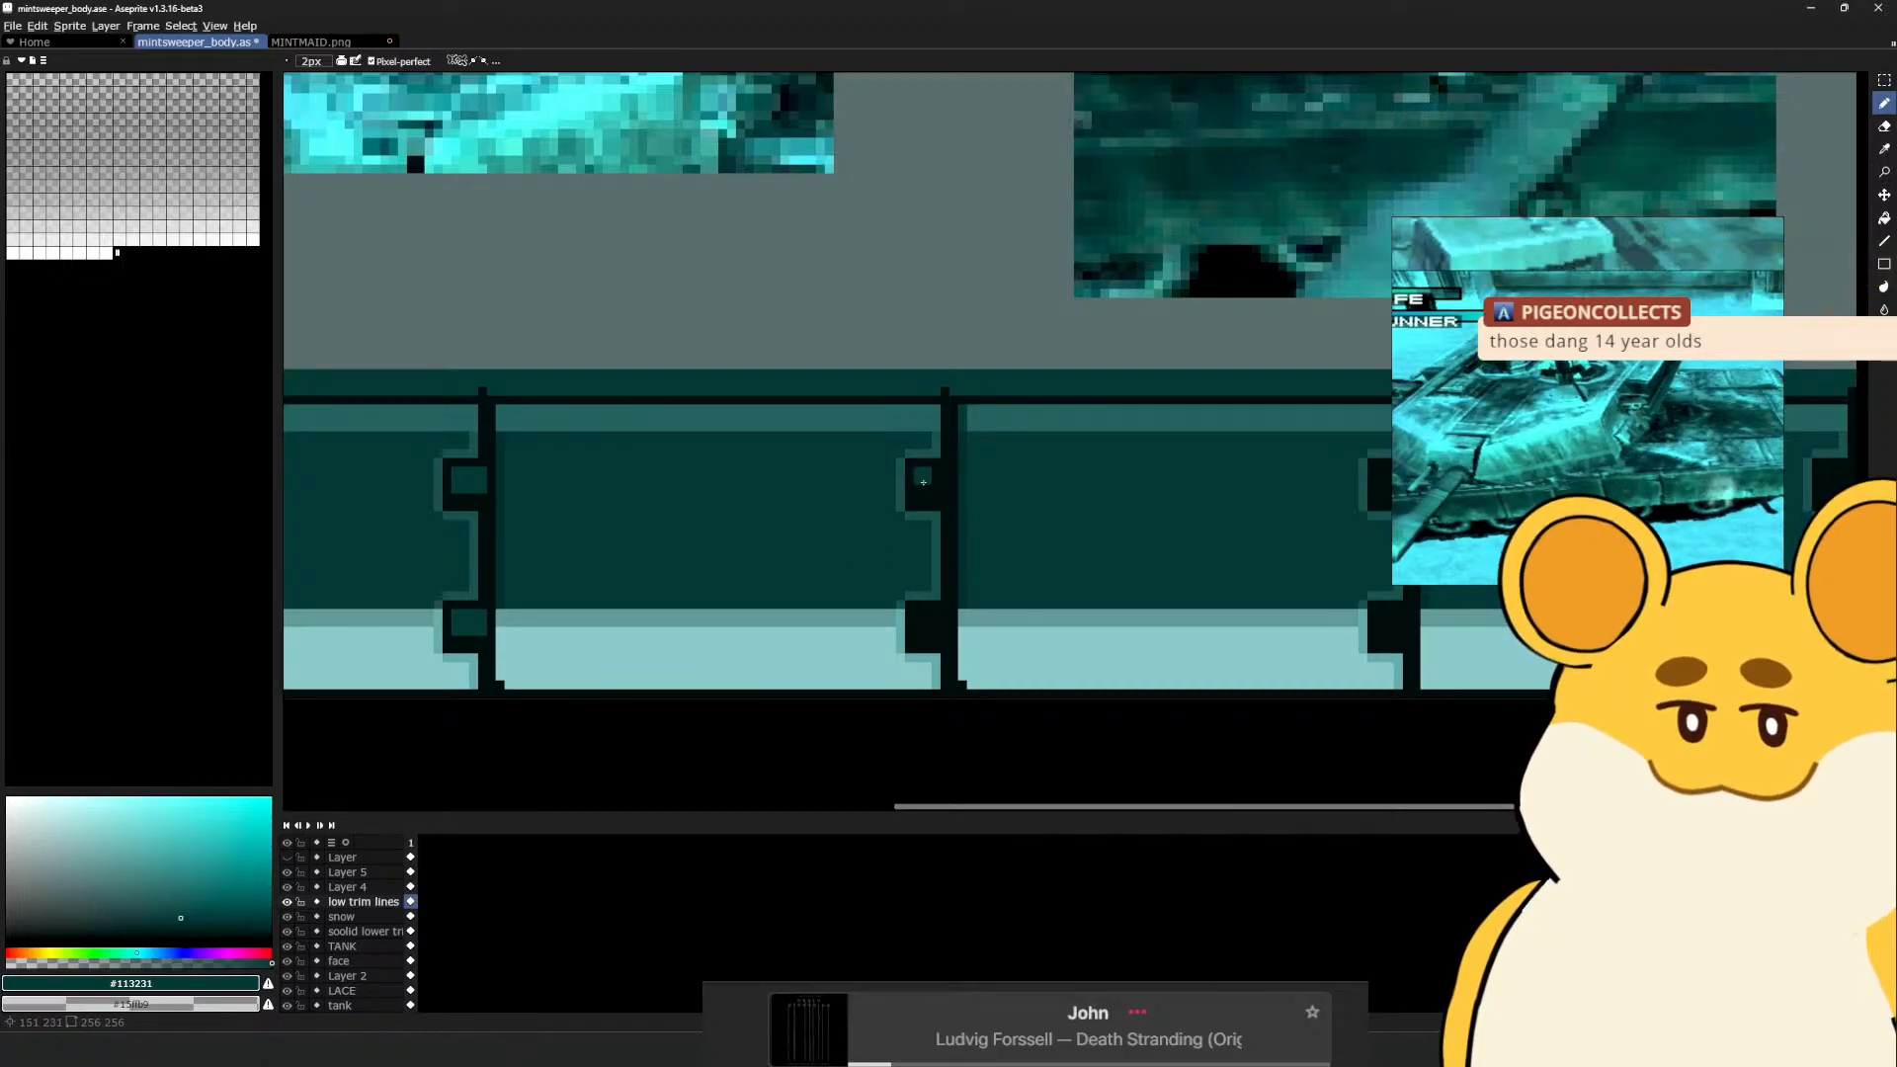
scroll(940, 487, "up", 3)
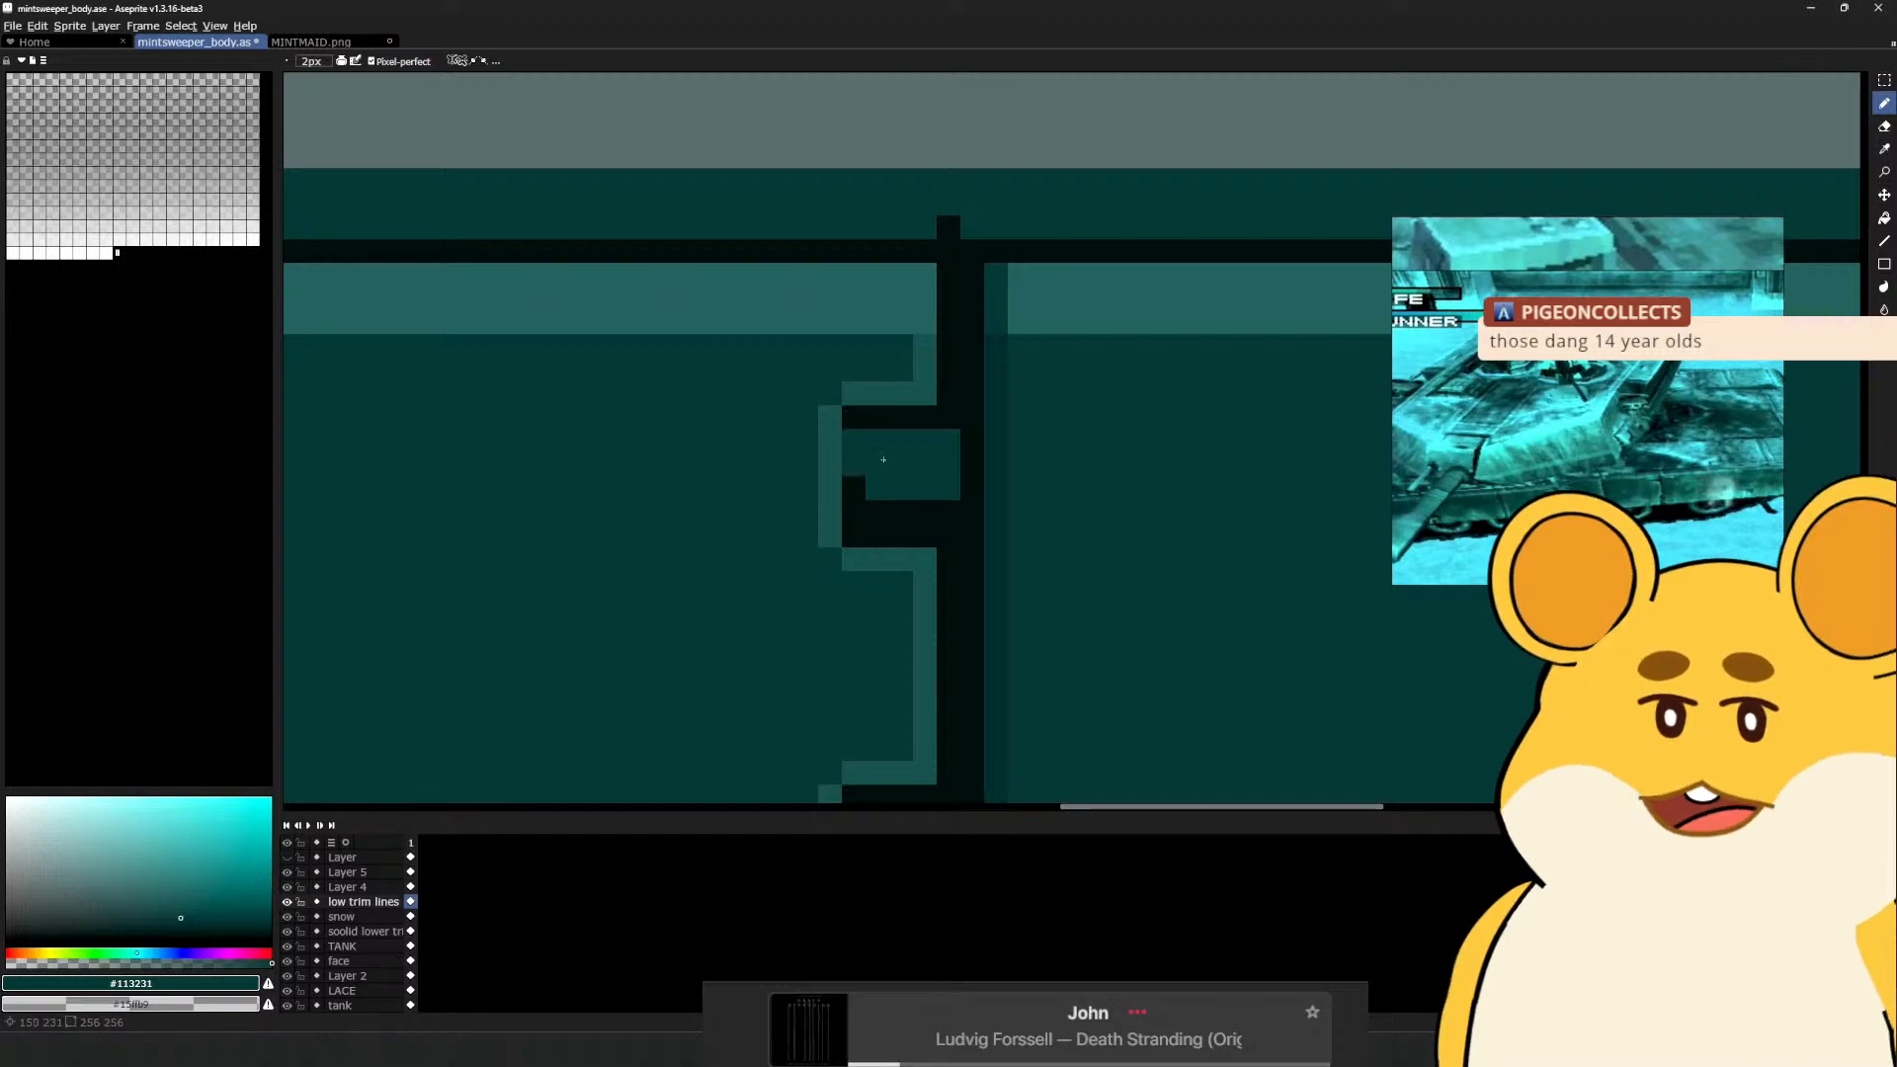
scroll(939, 456, "down", 3)
mouse_move(1016, 472)
left_mouse_down()
mouse_move(950, 487)
mouse_move(1040, 496)
left_mouse_up()
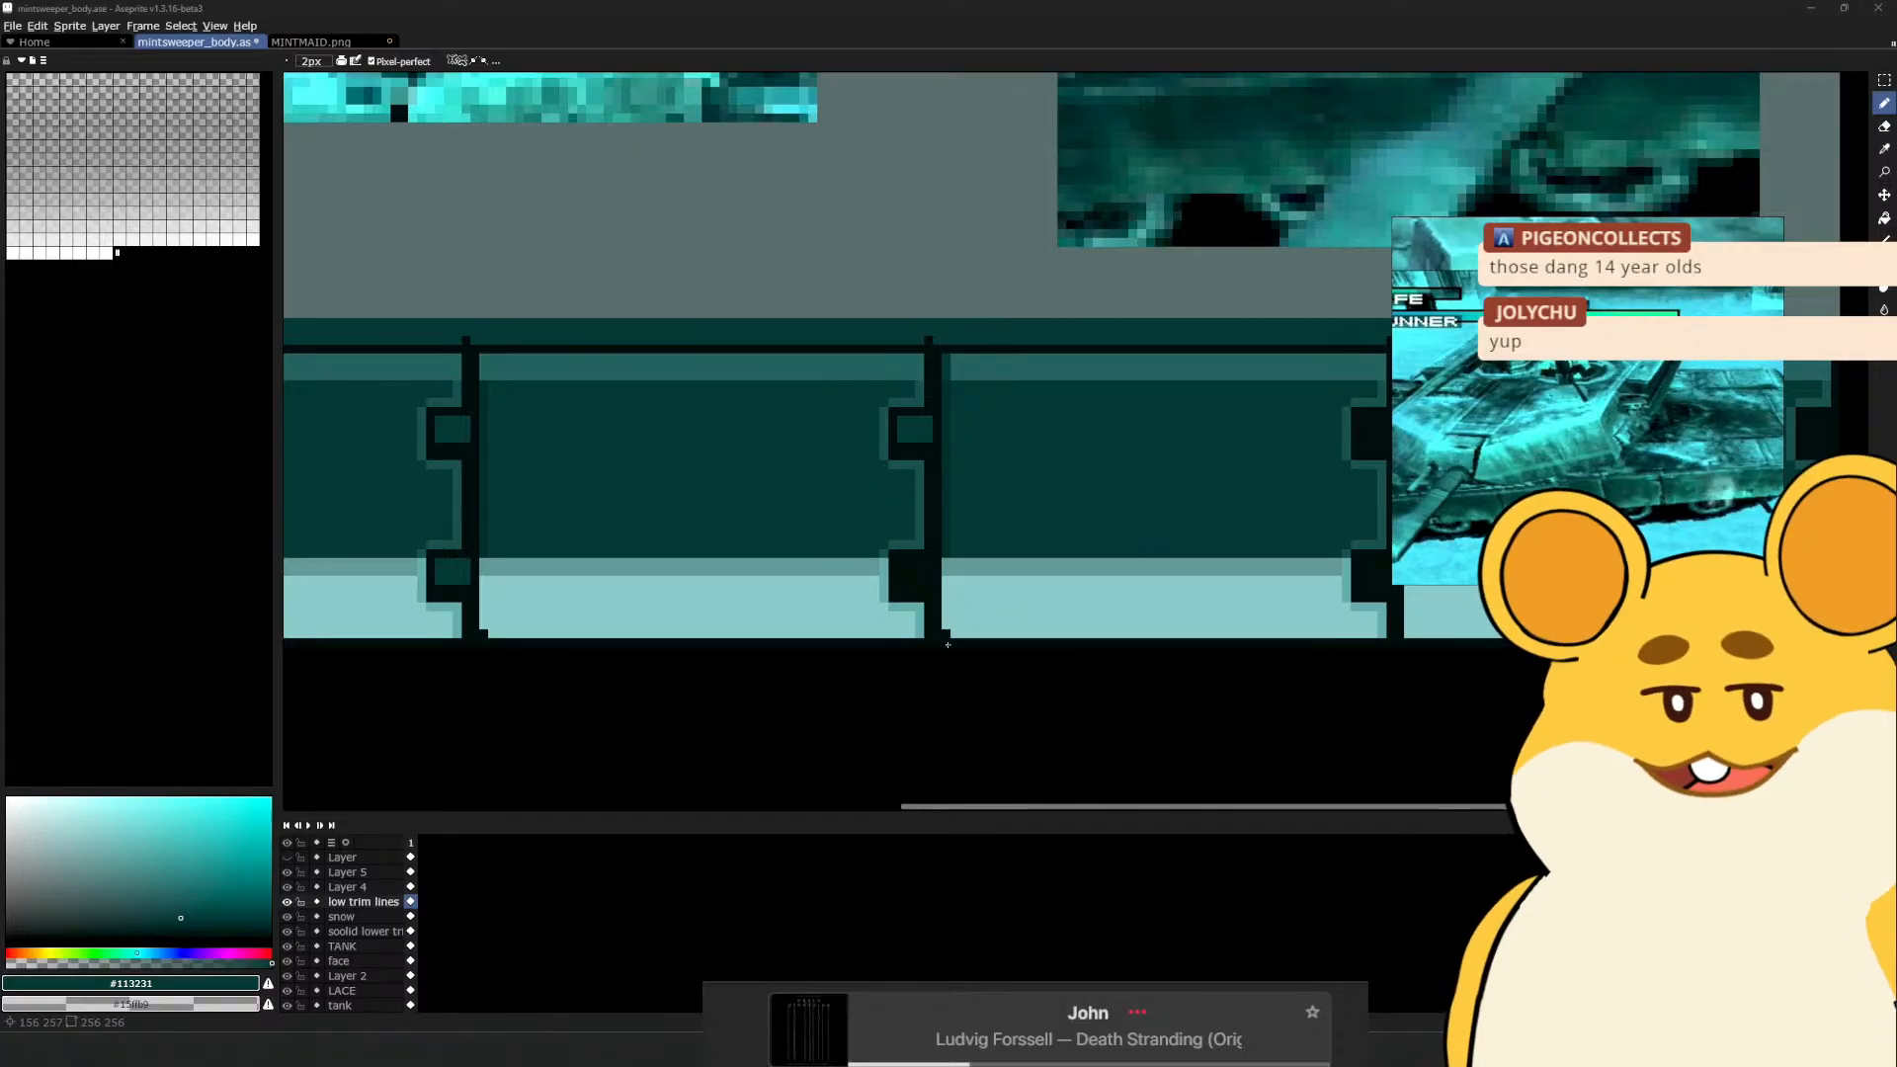
Paint a small plus-shaped #113231 inset inside the lower black notch of the third panel
left_click_drag(939, 381, 841, 405)
left_click_drag(352, 609, 448, 543)
key("b")
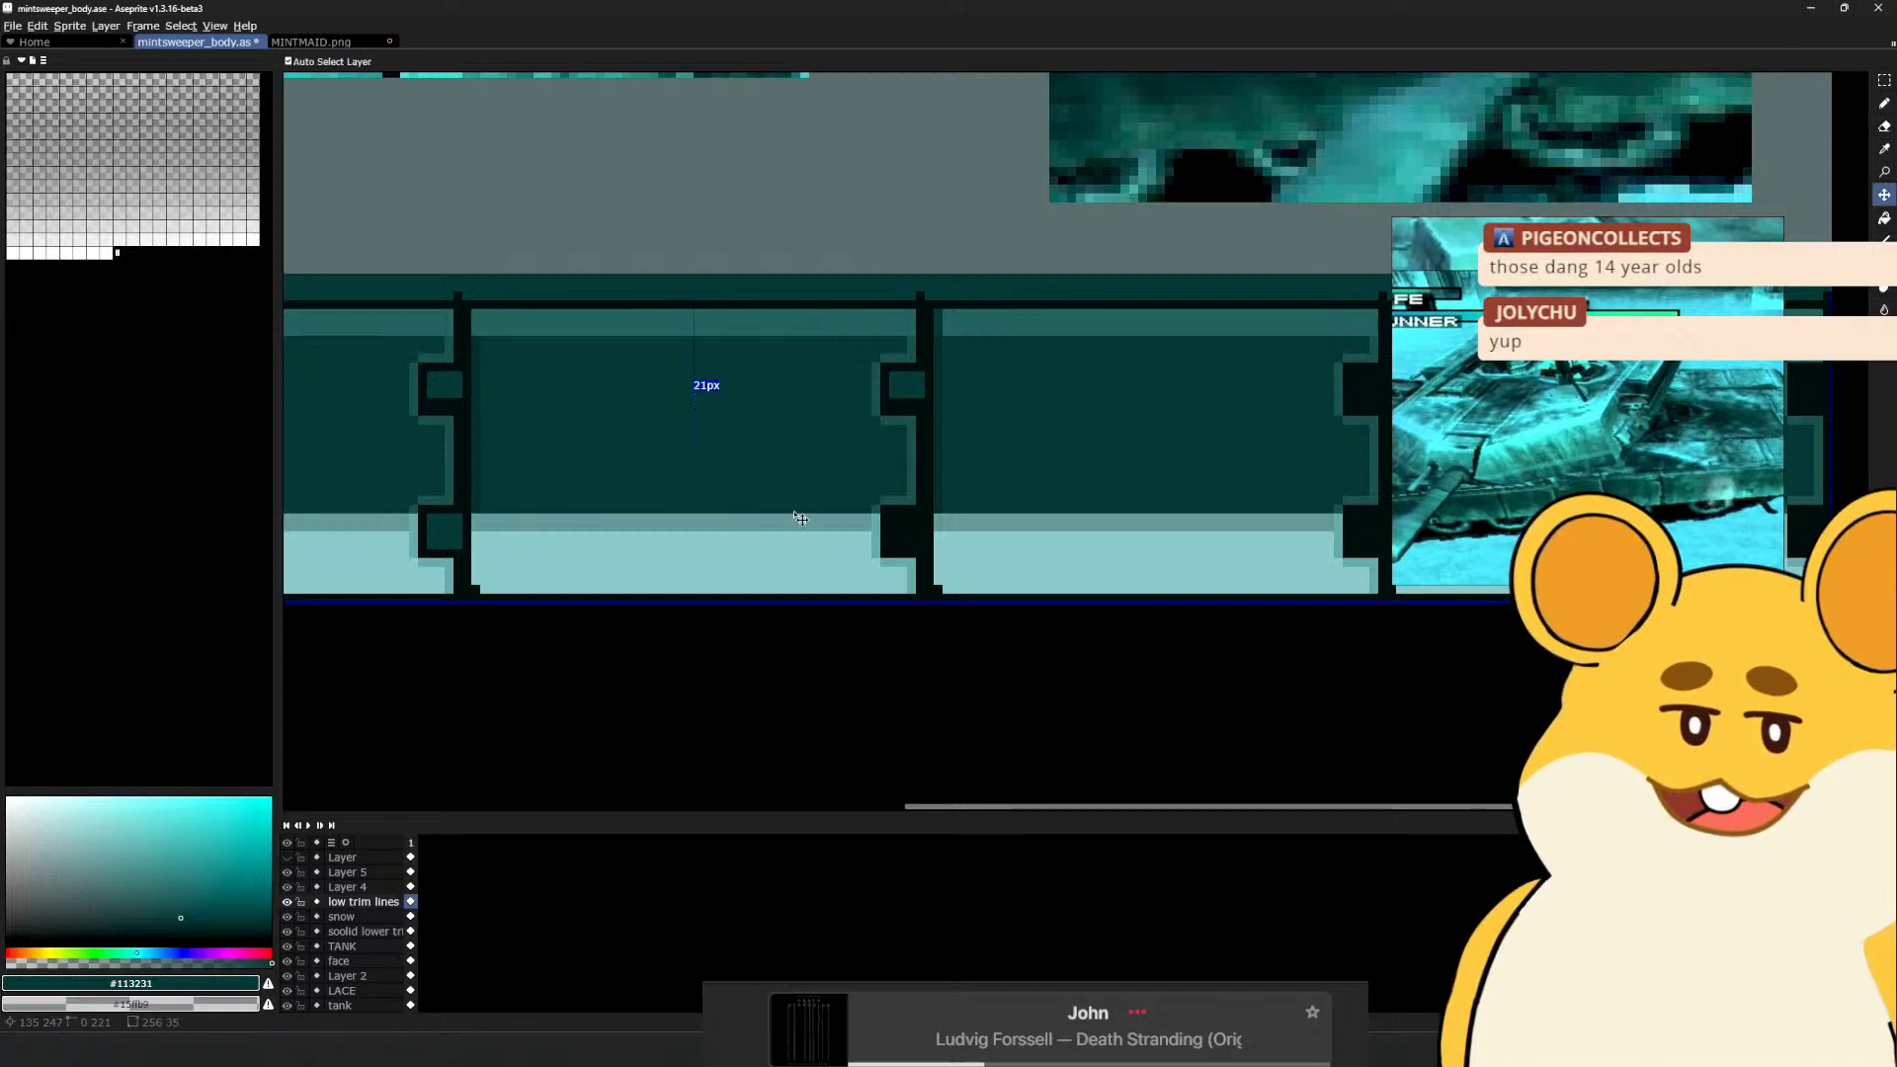
left_click_drag(899, 523, 850, 516)
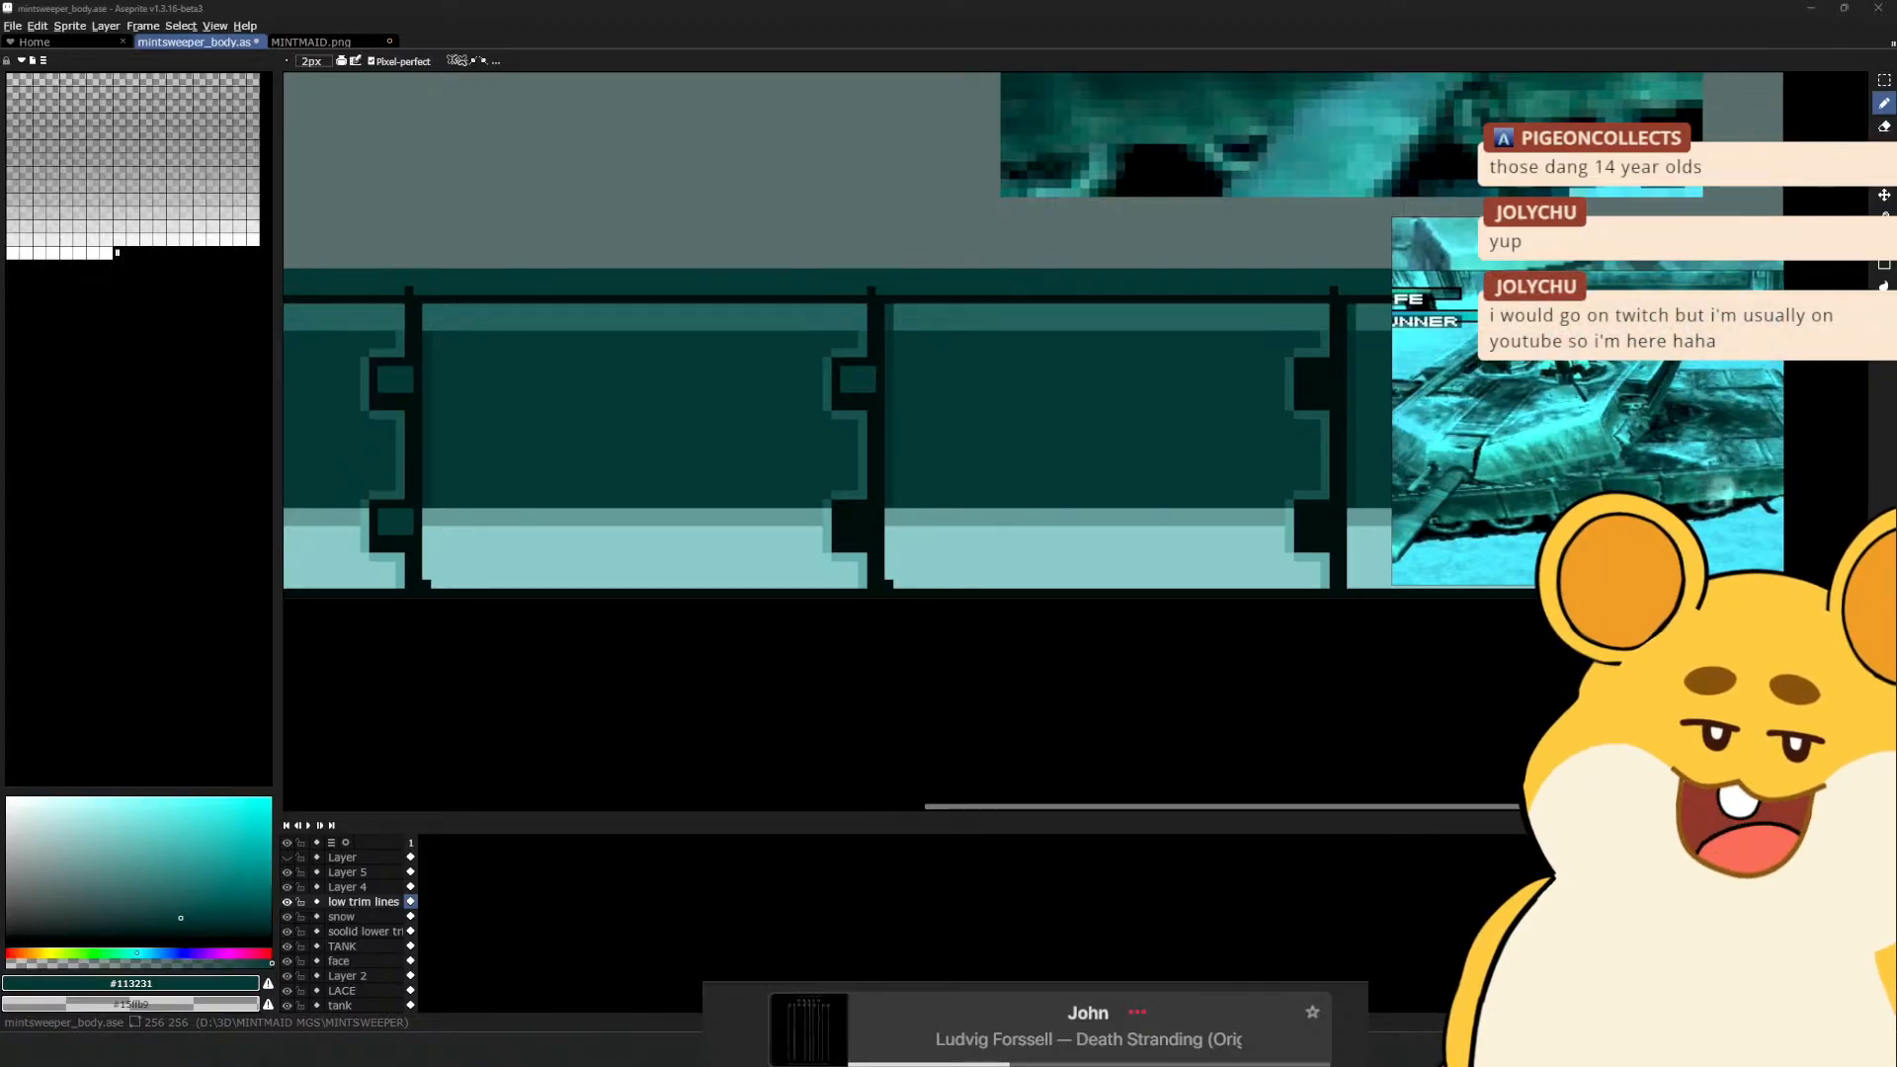
left_click(1165, 696)
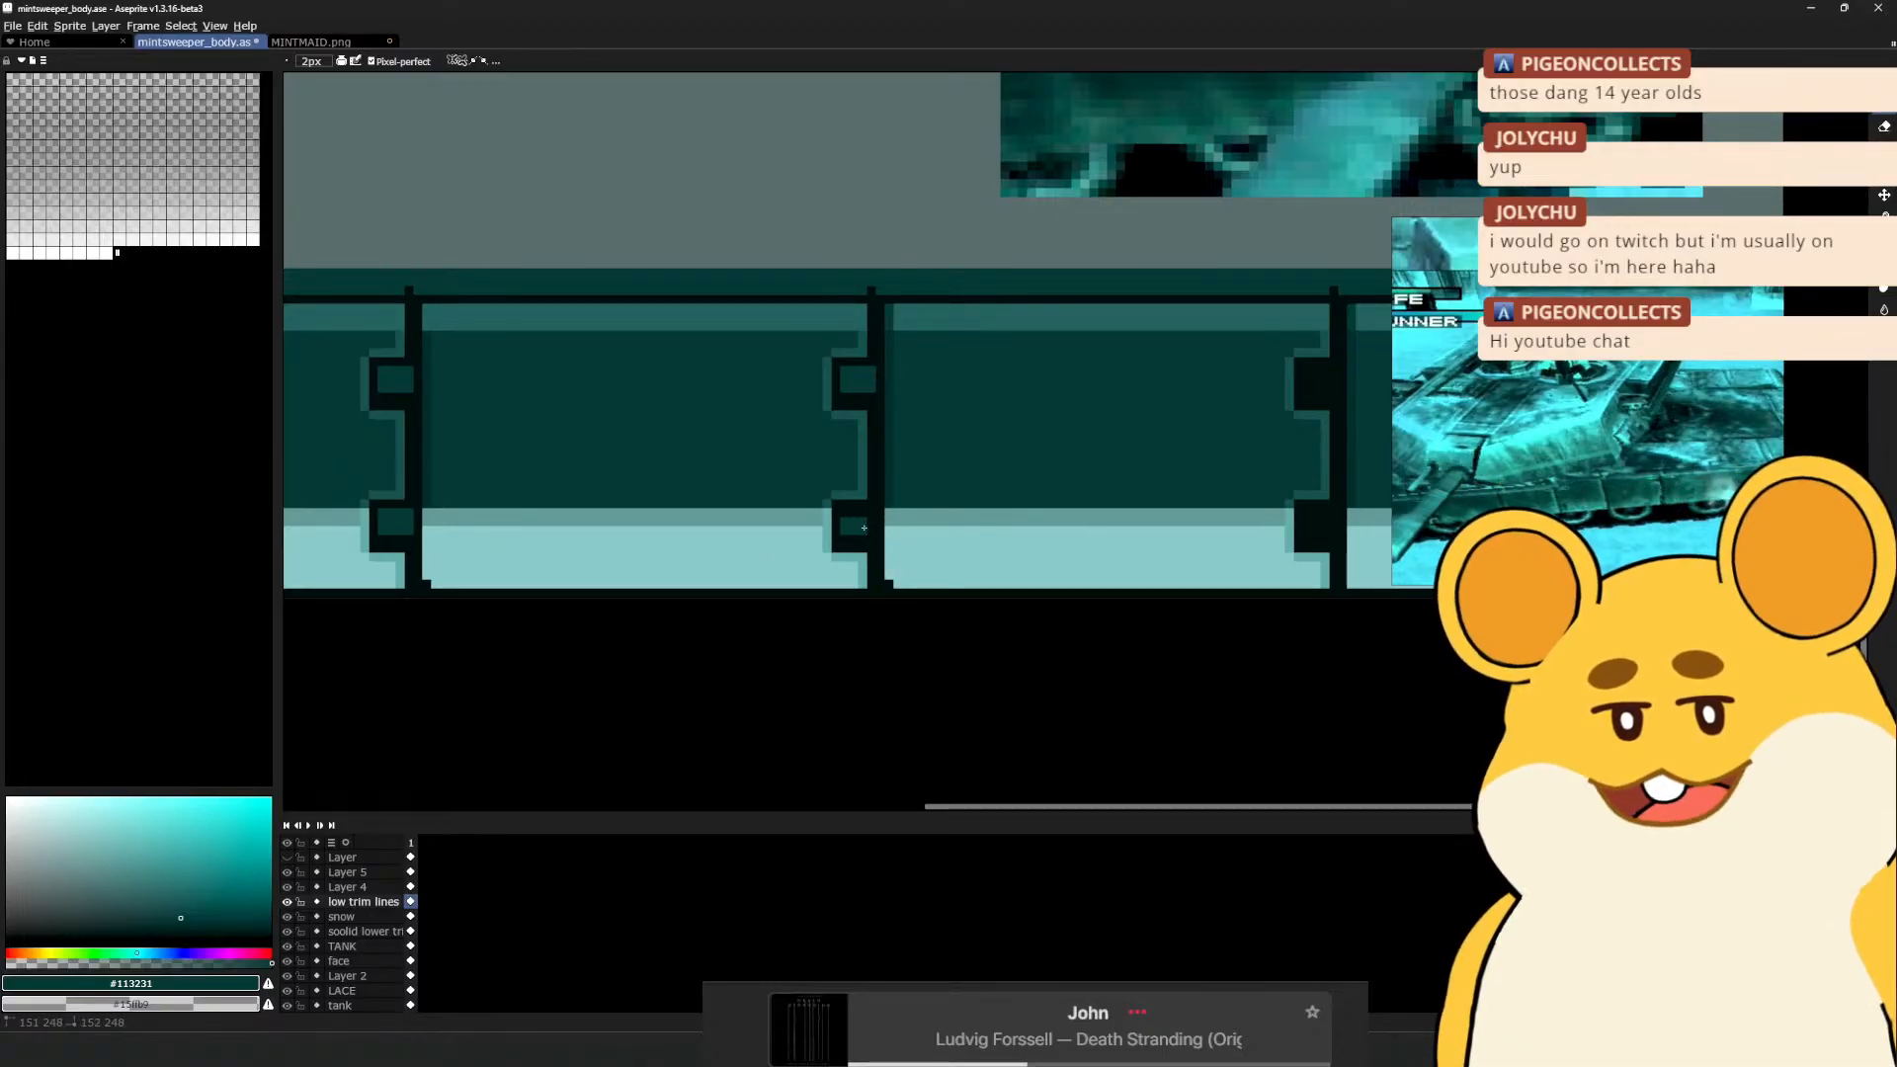
left_click(852, 521)
key("ctrl+z")
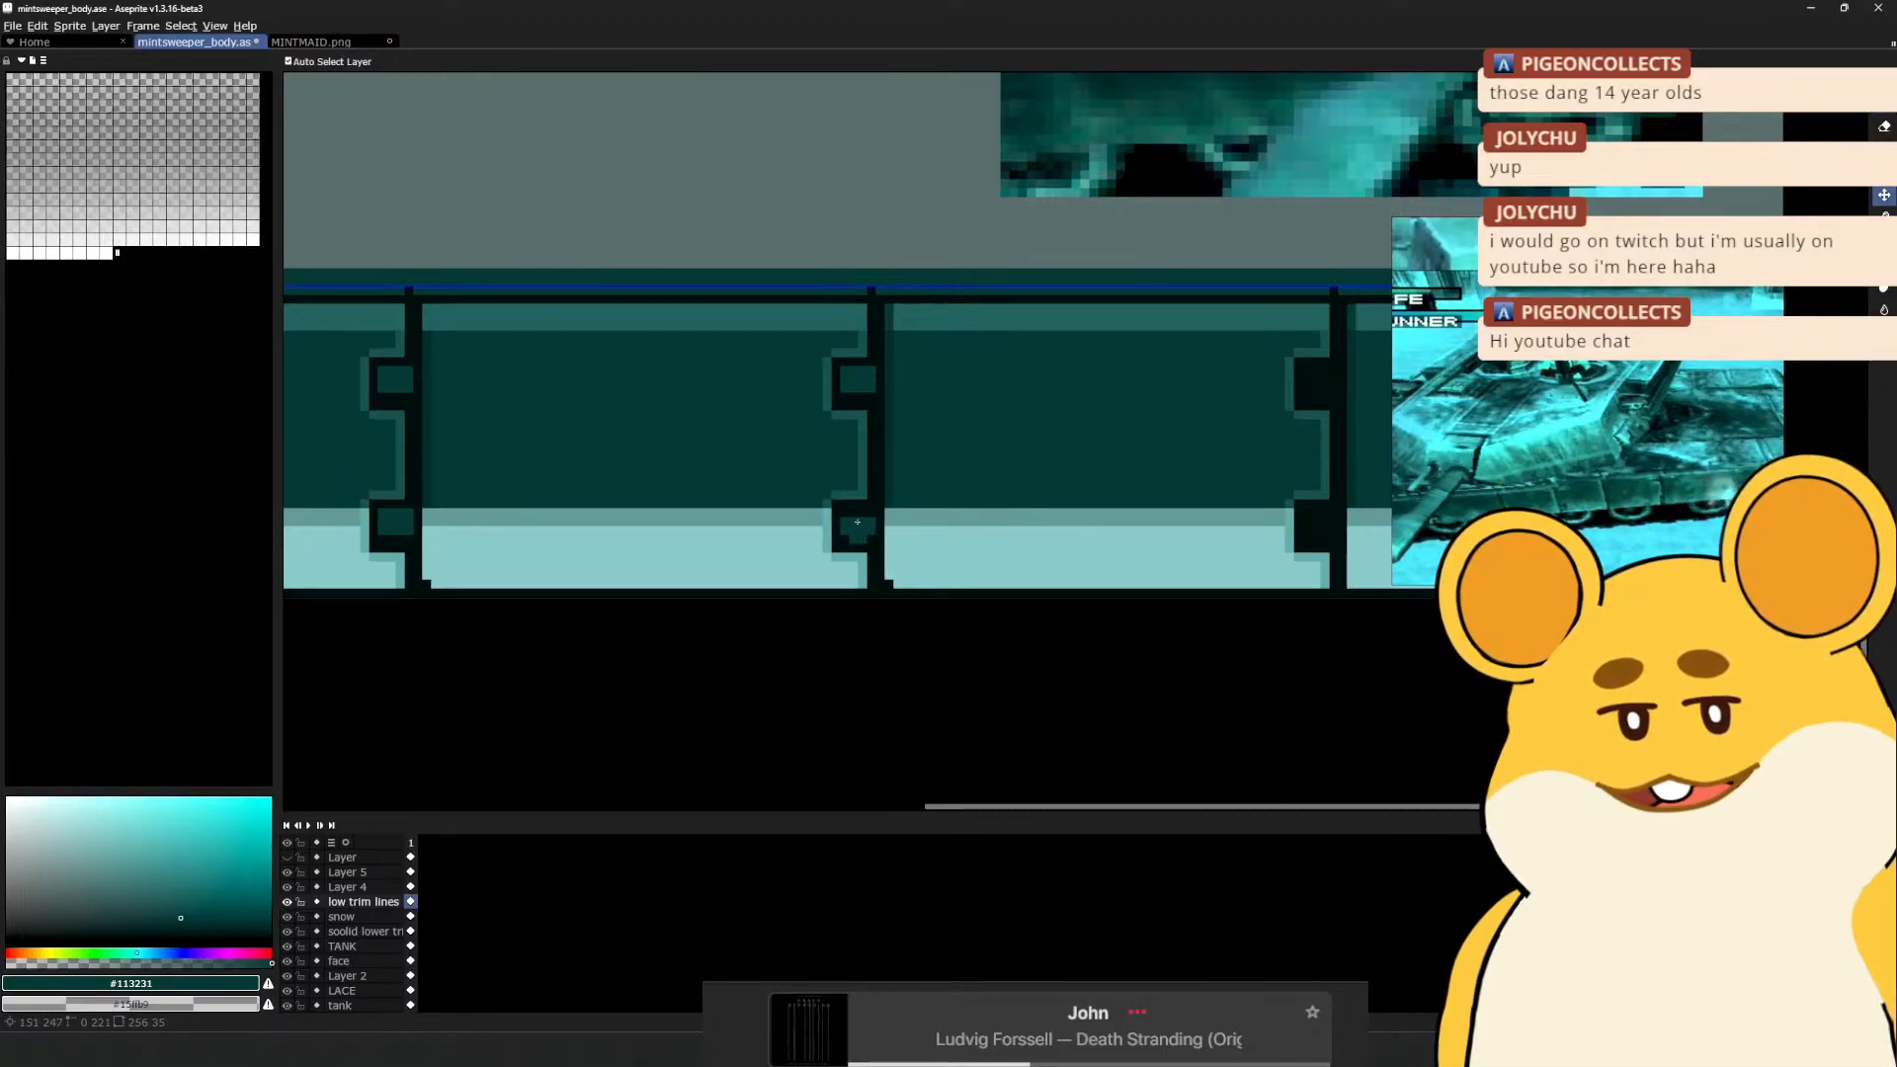
left_click_drag(853, 520, 861, 546)
key("ctrl+z")
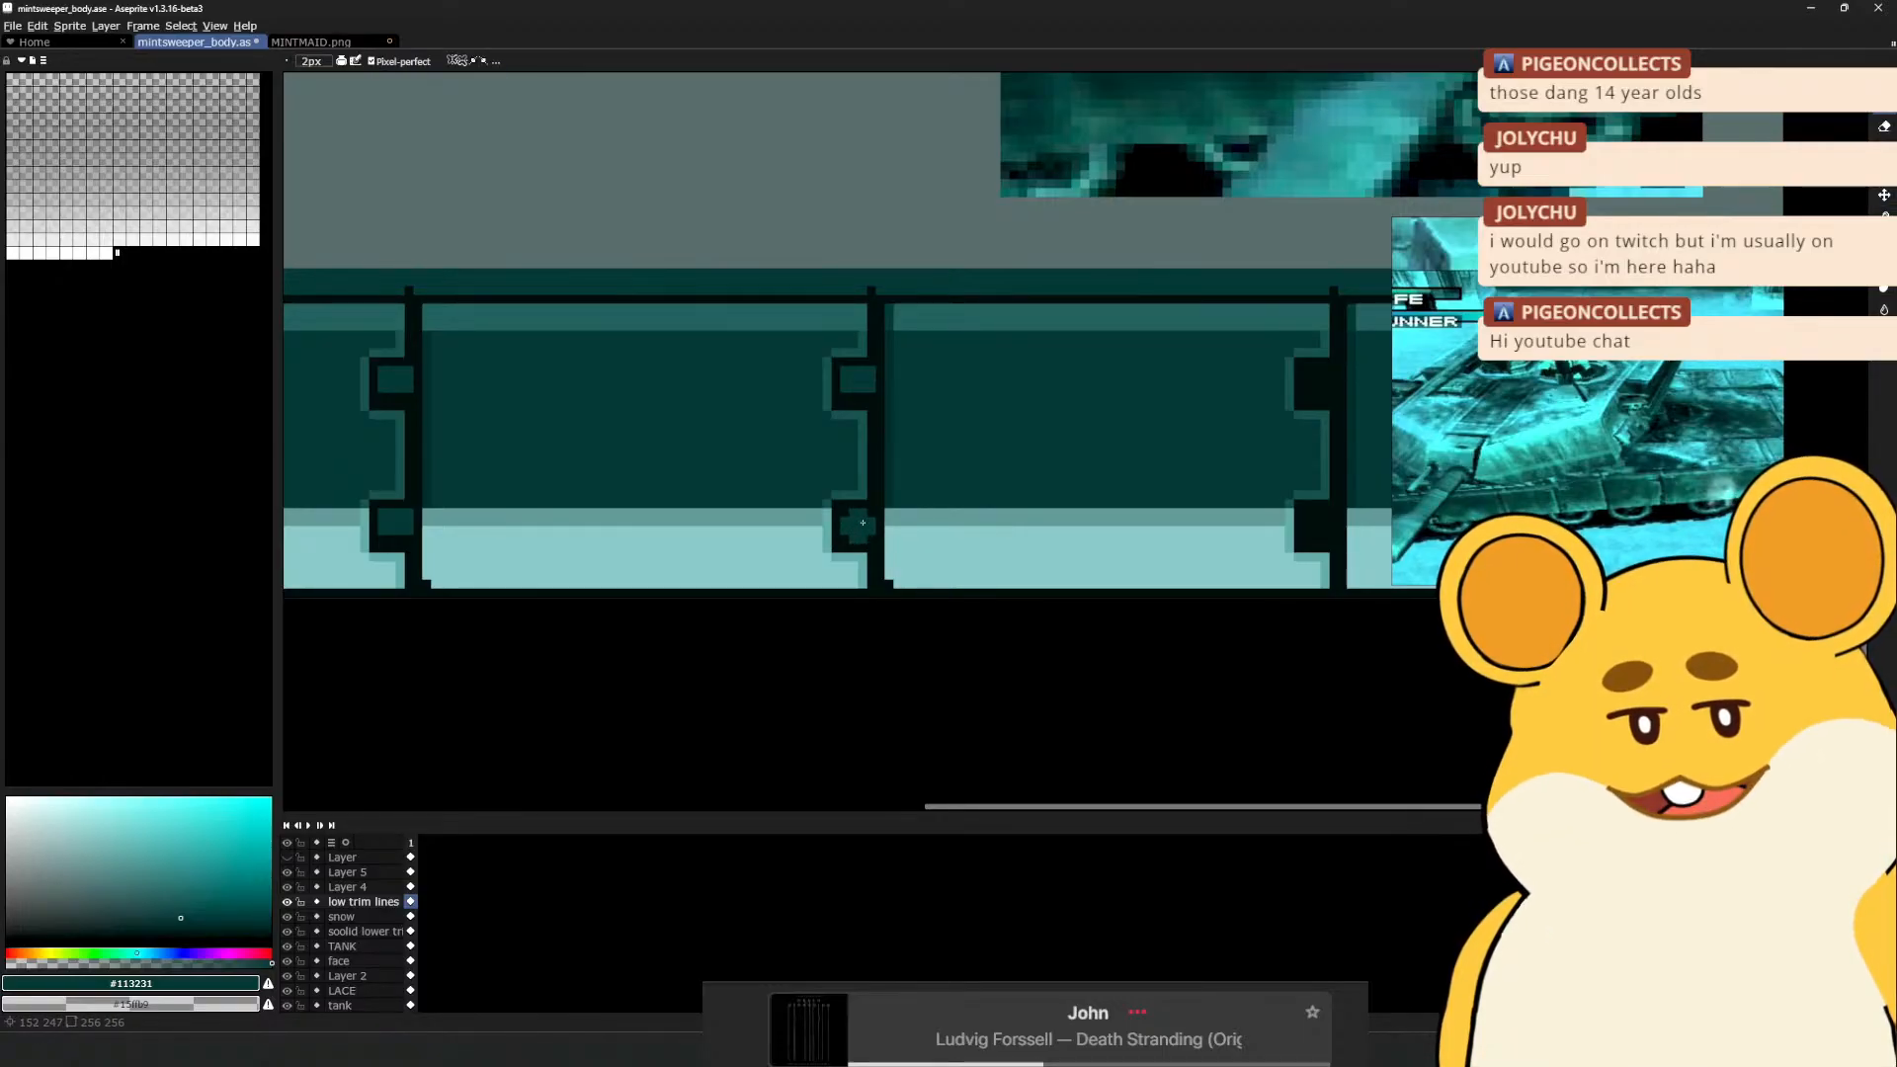
key("space")
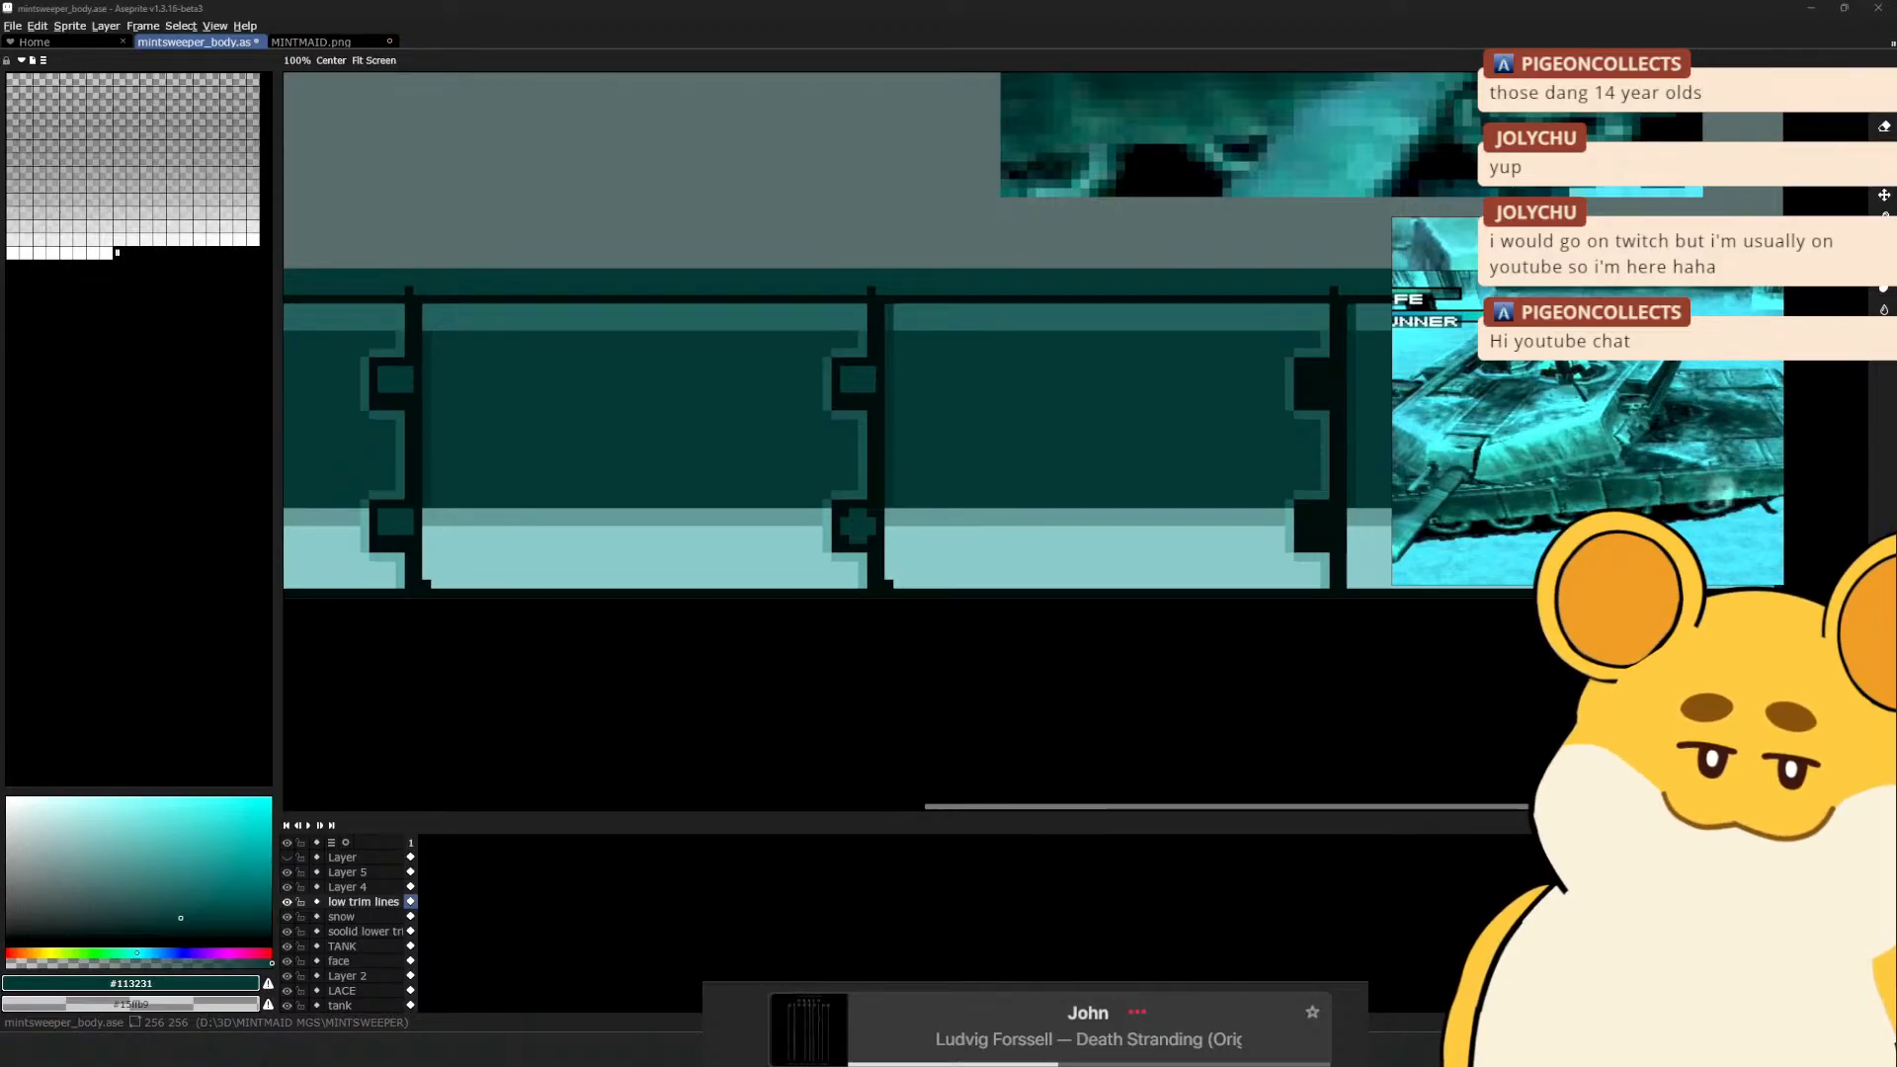
Switch to the browser with the X profile's media page and view the dark Art thumbnail image at full size
left_click_drag(1895, 347, 1326, 304)
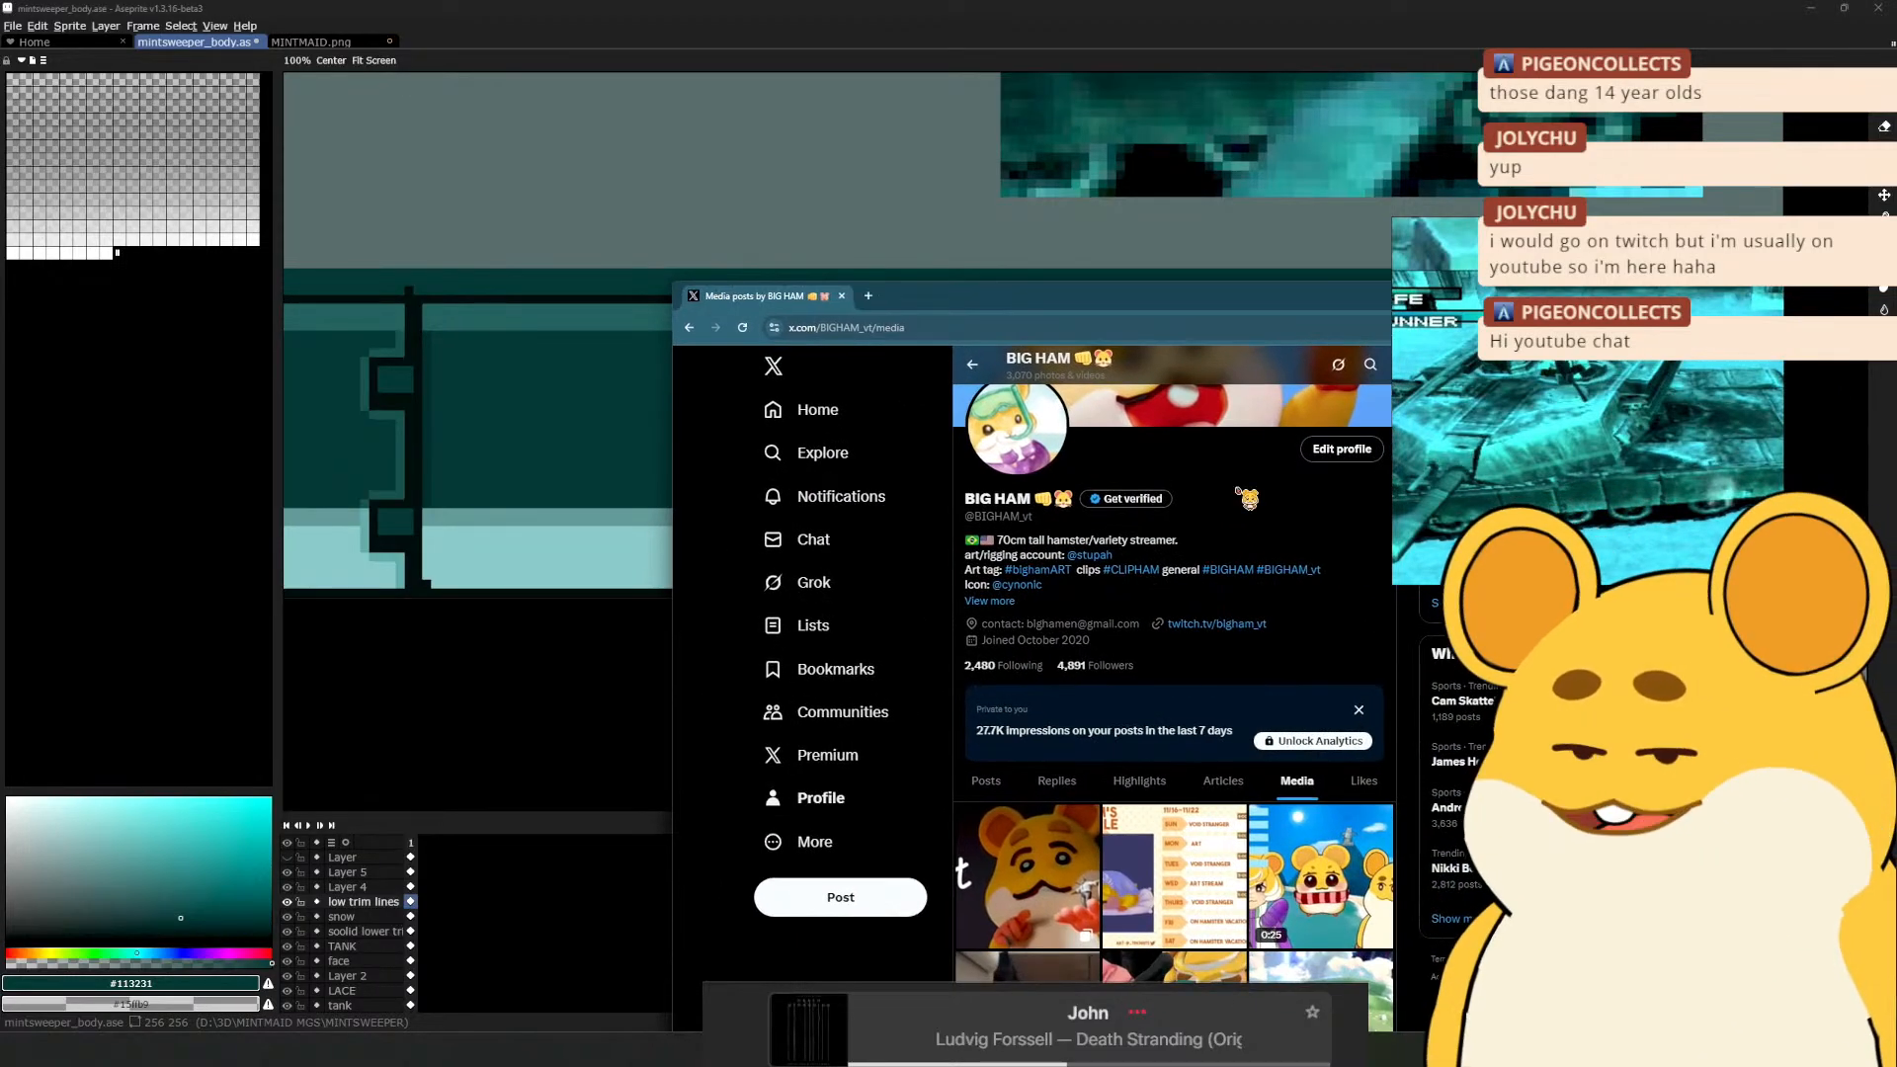
left_click(1069, 851)
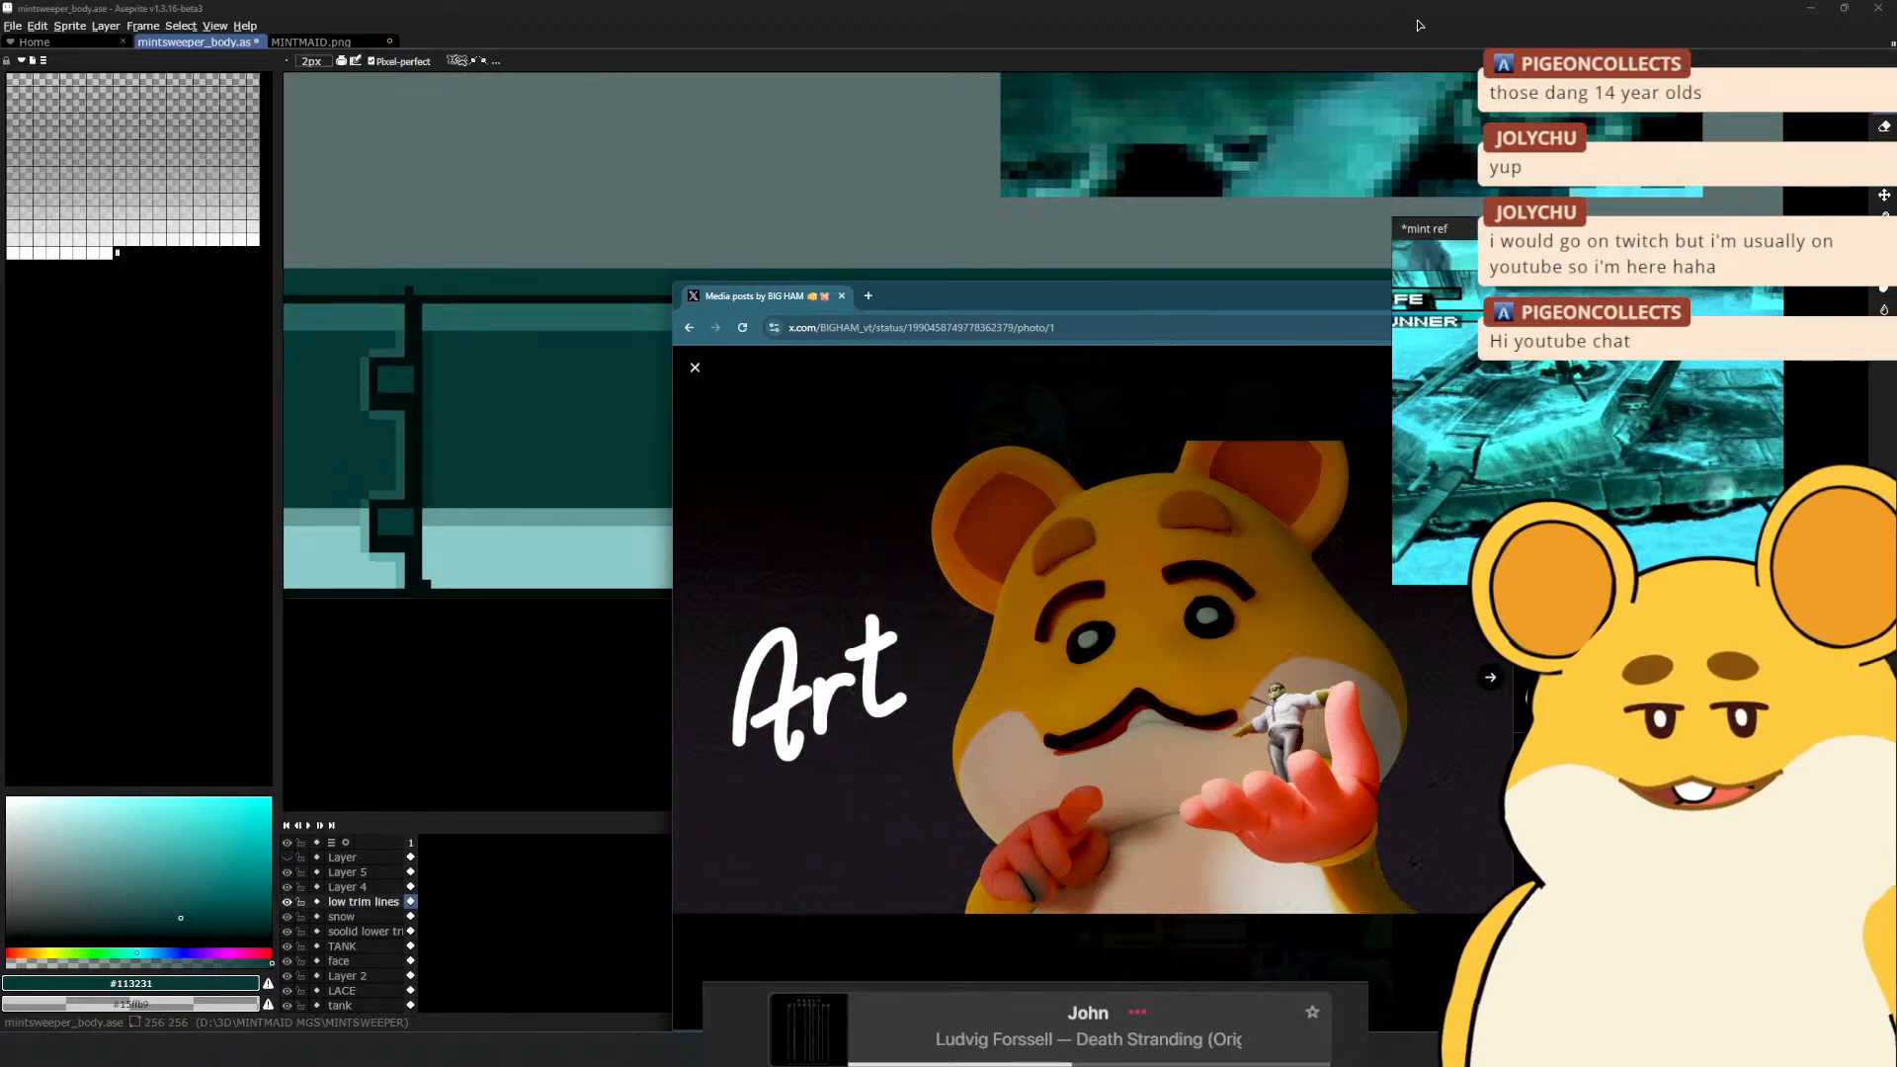
left_click_drag(1124, 314, 810, 288)
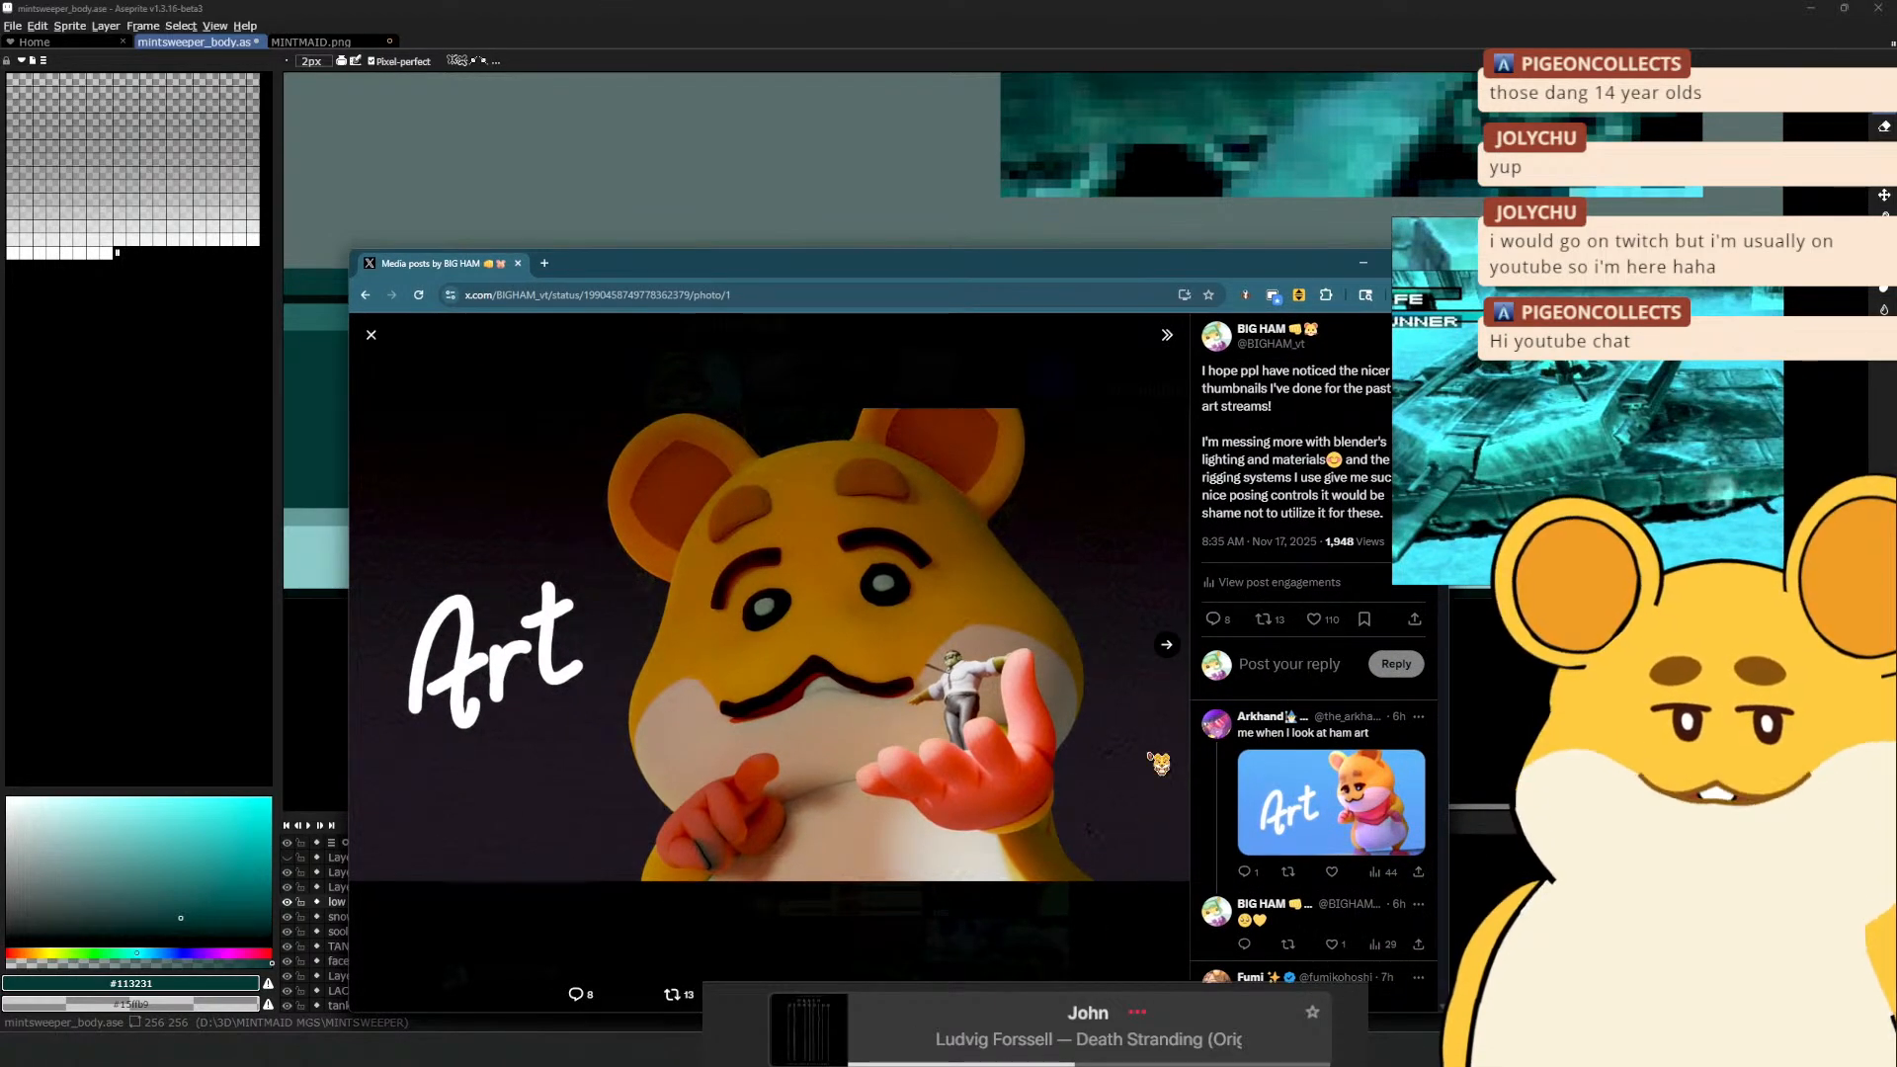
left_click(1094, 940)
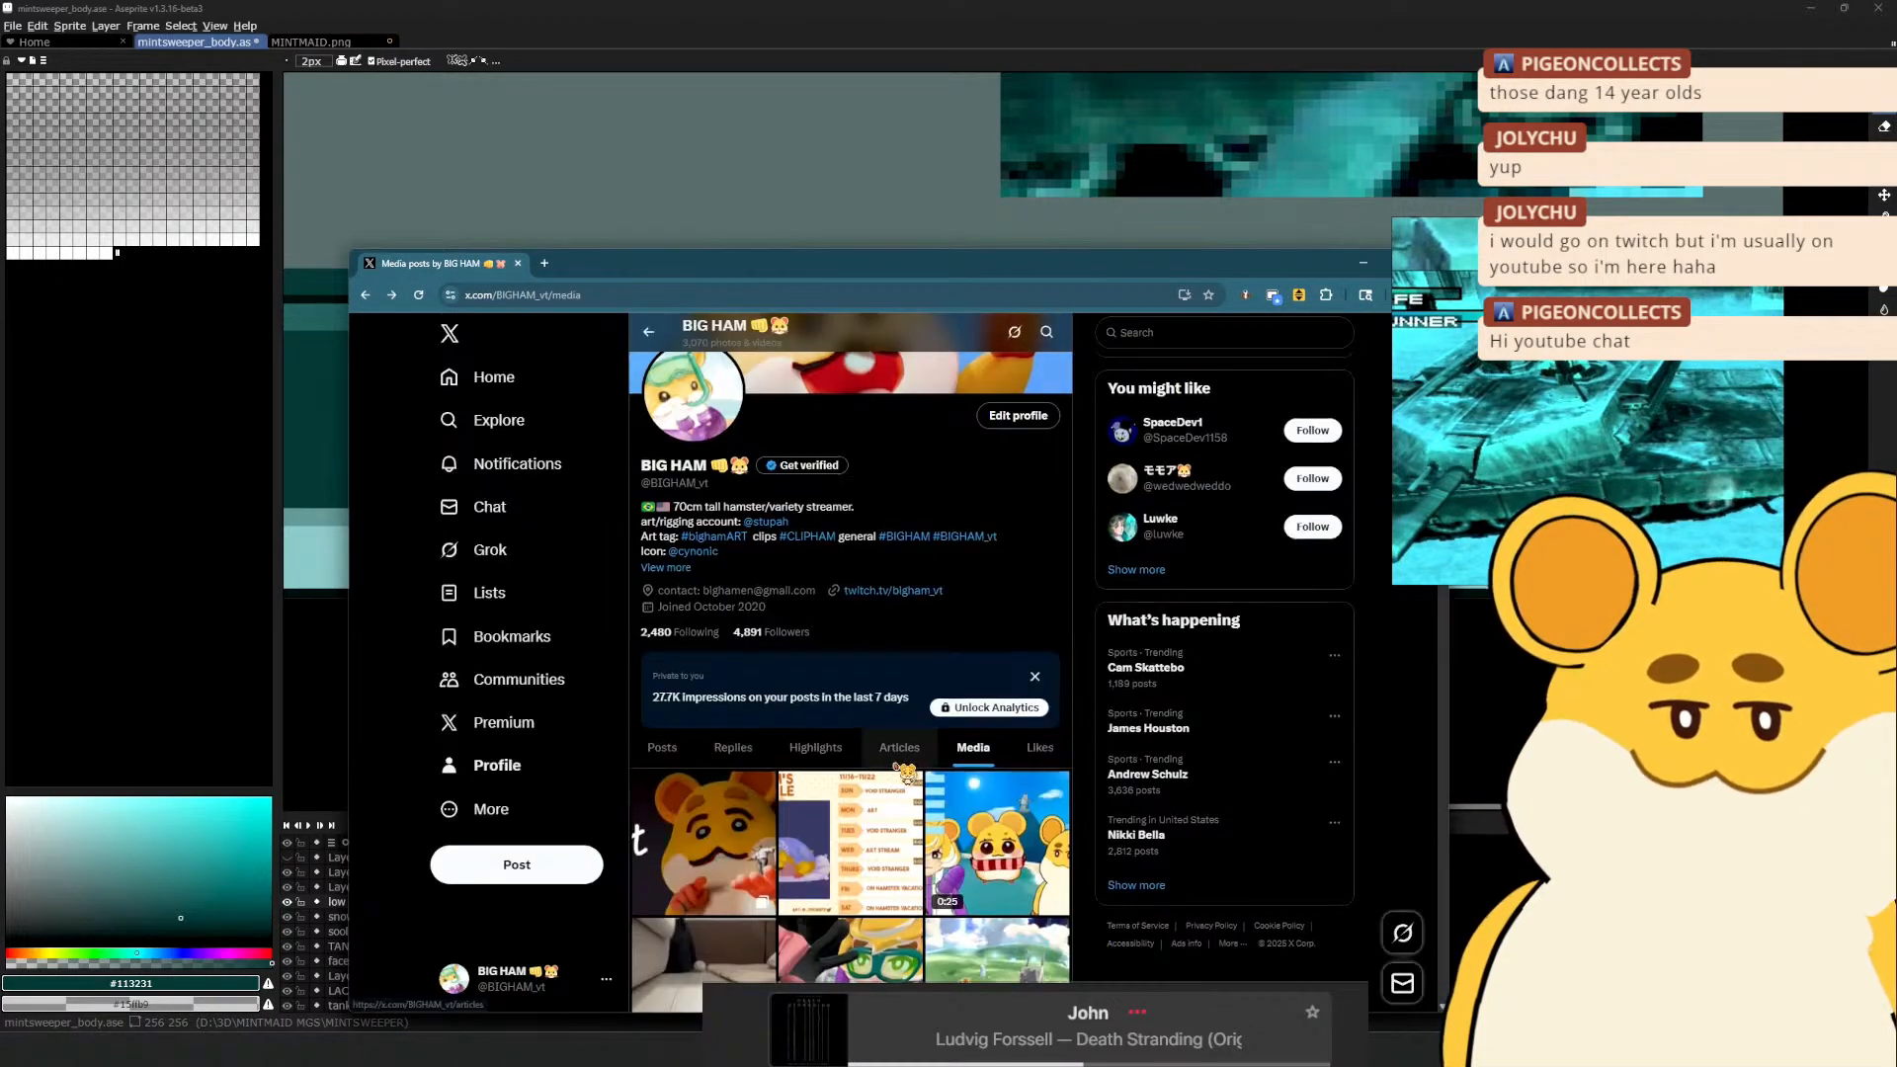
Browse the profile's posts for the one about the nicer art stream thumbnails and open that post
scroll(895, 758, "down", 3)
scroll(703, 600, "up", 2)
left_click(684, 603)
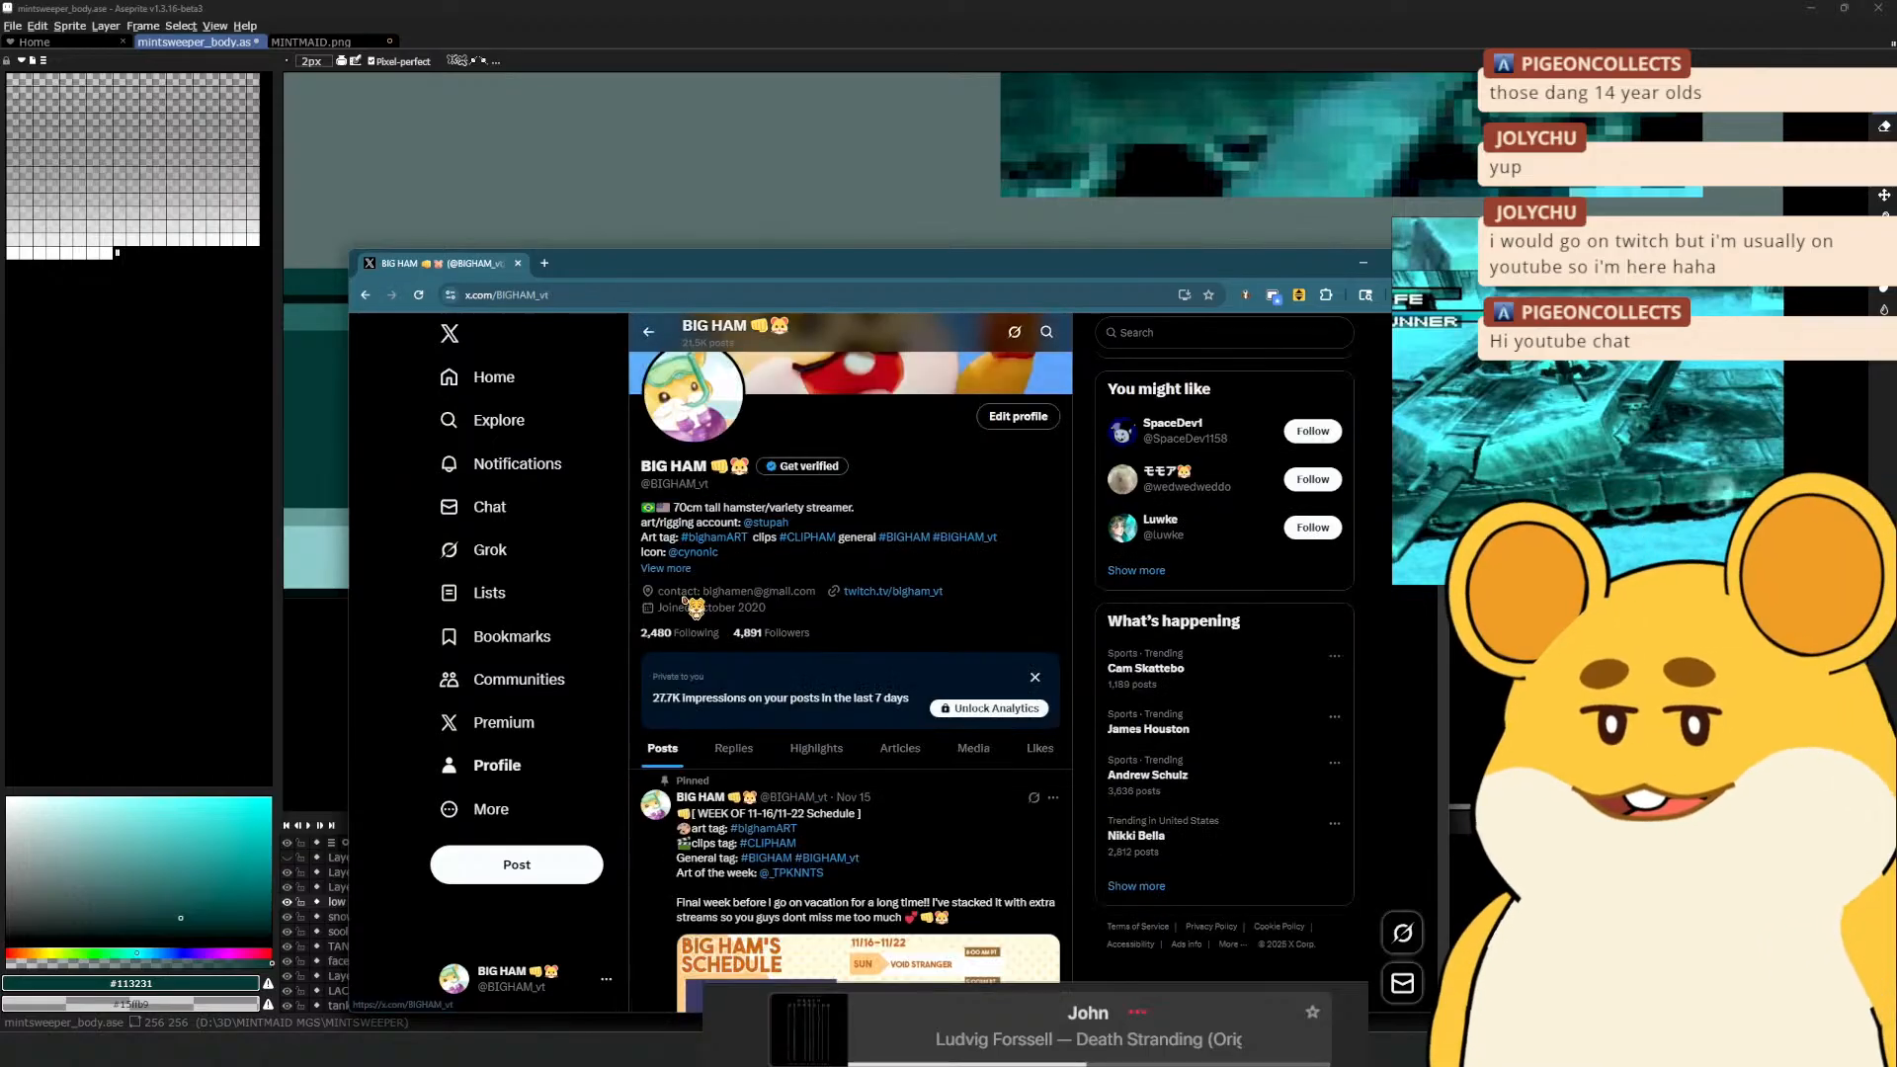
scroll(901, 706, "down", 3)
scroll(929, 704, "down", 5)
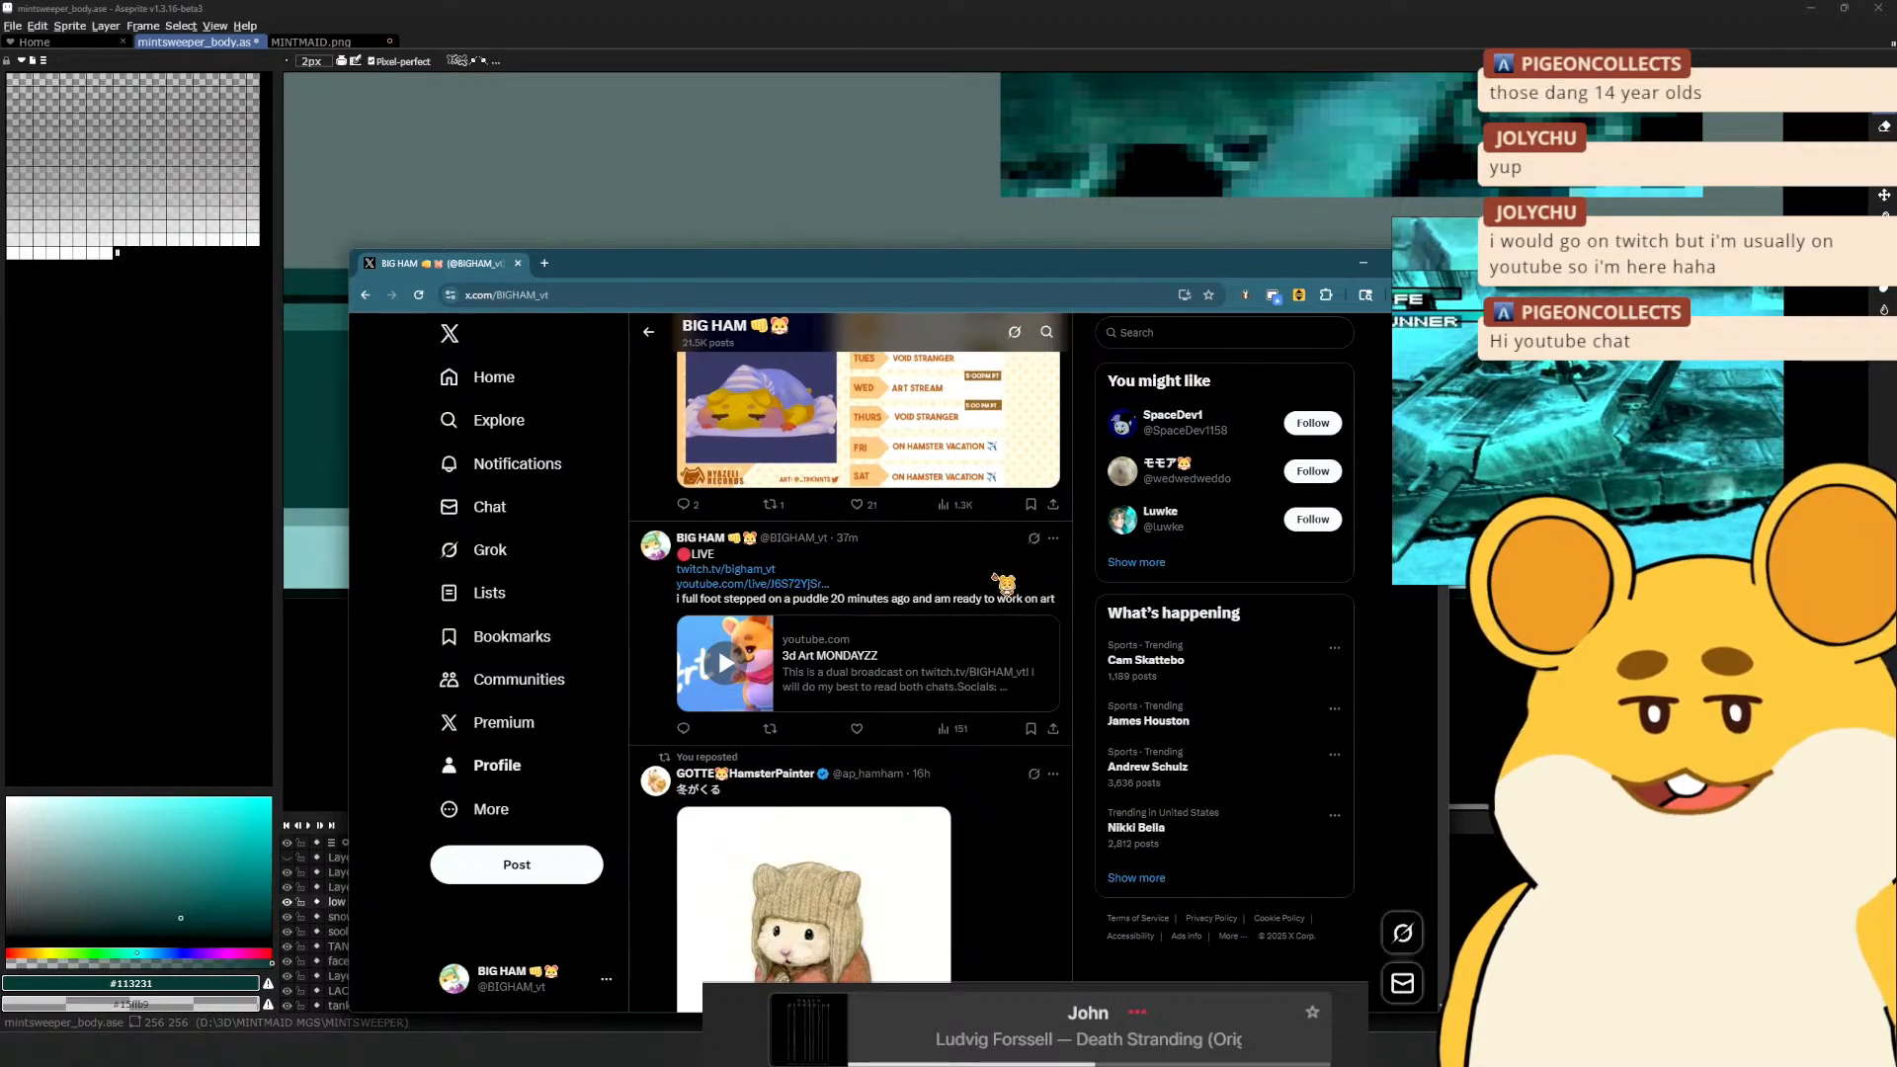
scroll(985, 606, "down", 3)
scroll(984, 606, "down", 15)
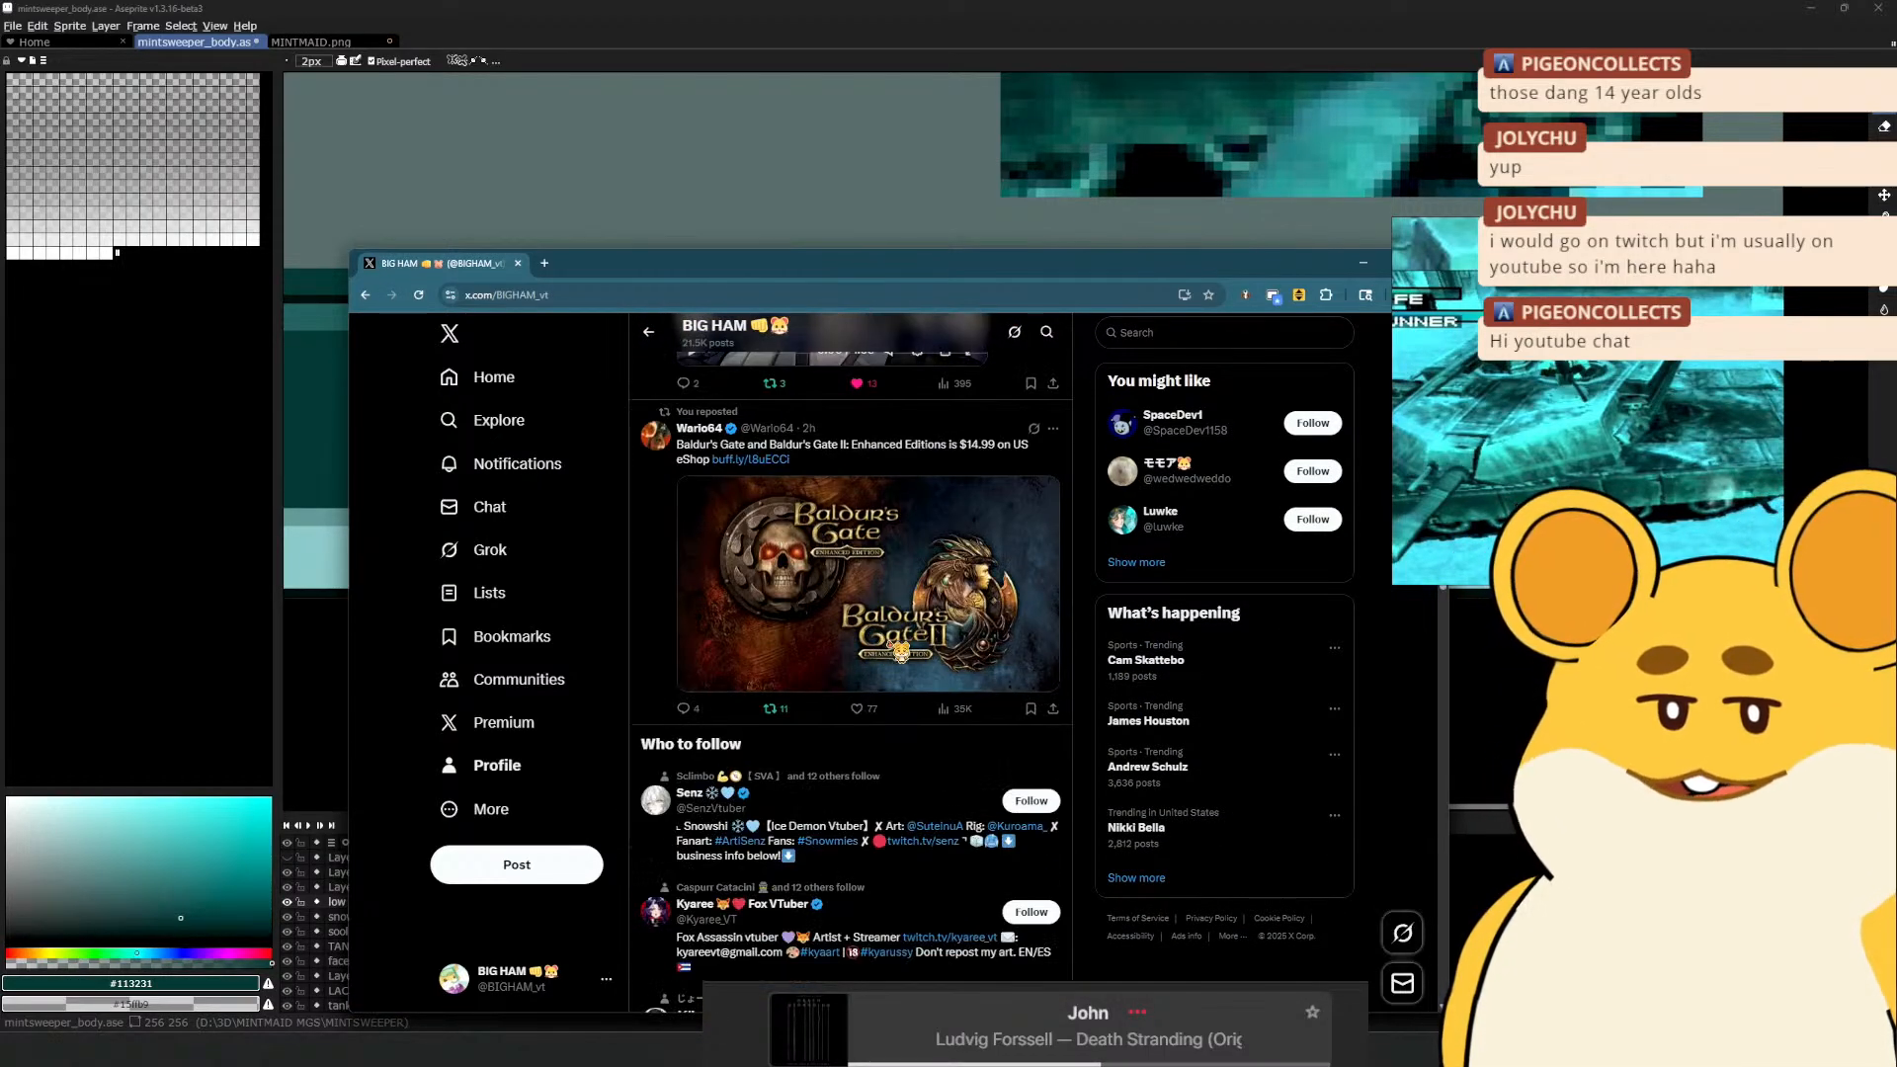
scroll(900, 696, "down", 5)
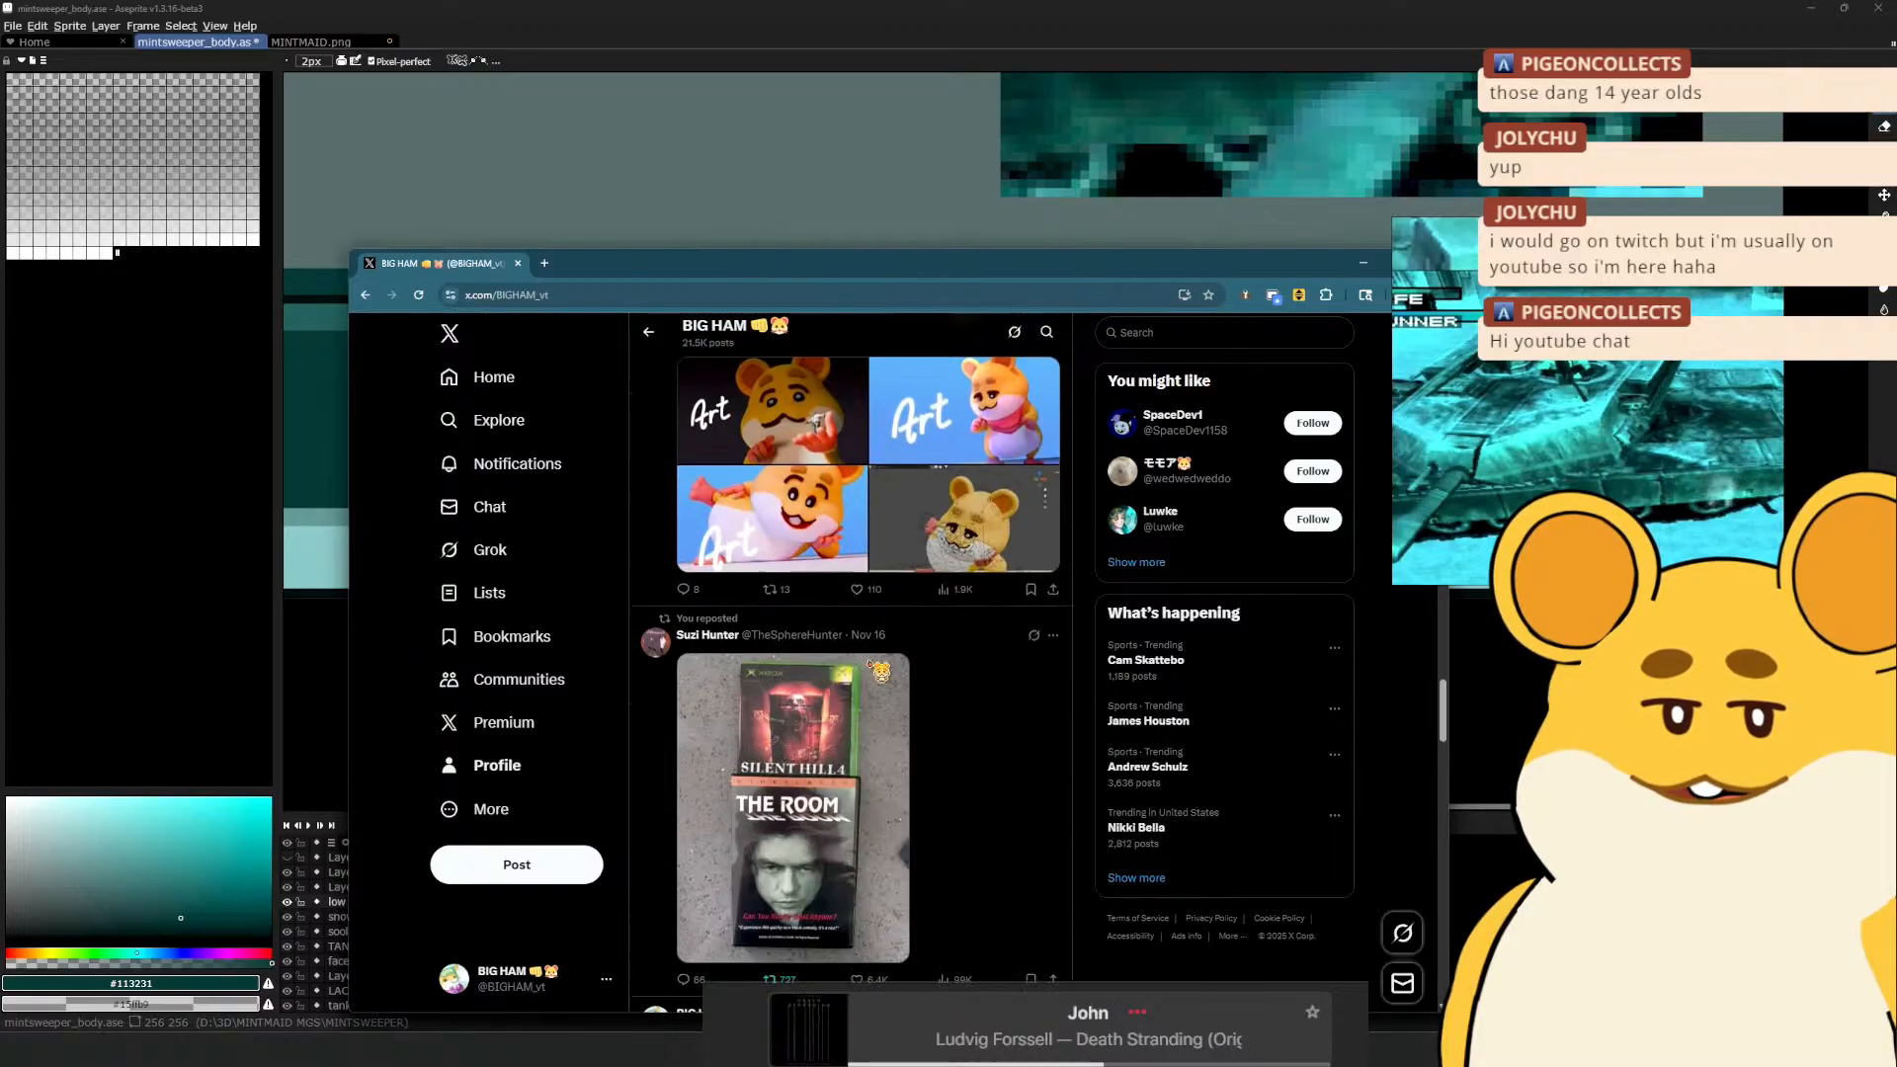
scroll(899, 697, "up", 4)
left_click(910, 597)
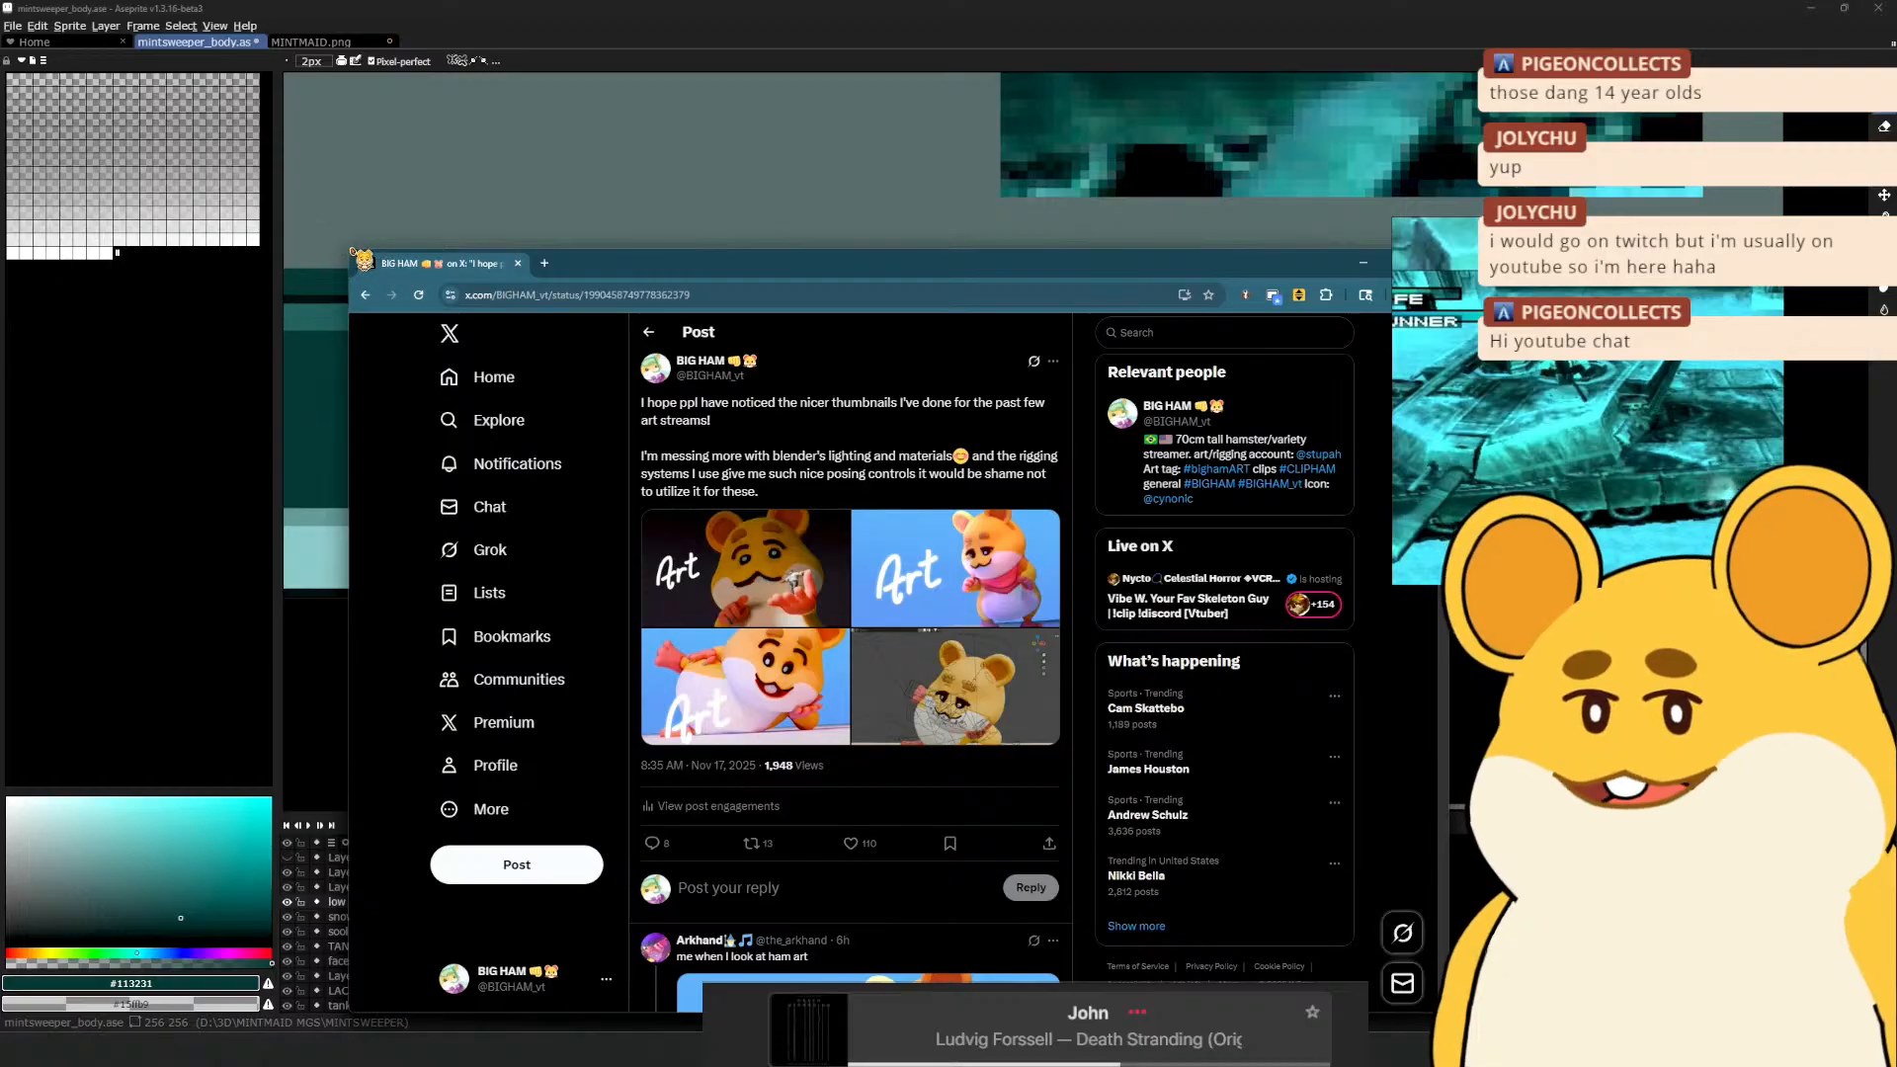
Enlarge the browser window and move the tank reference image clear of it
left_click_drag(352, 264, 81, 265)
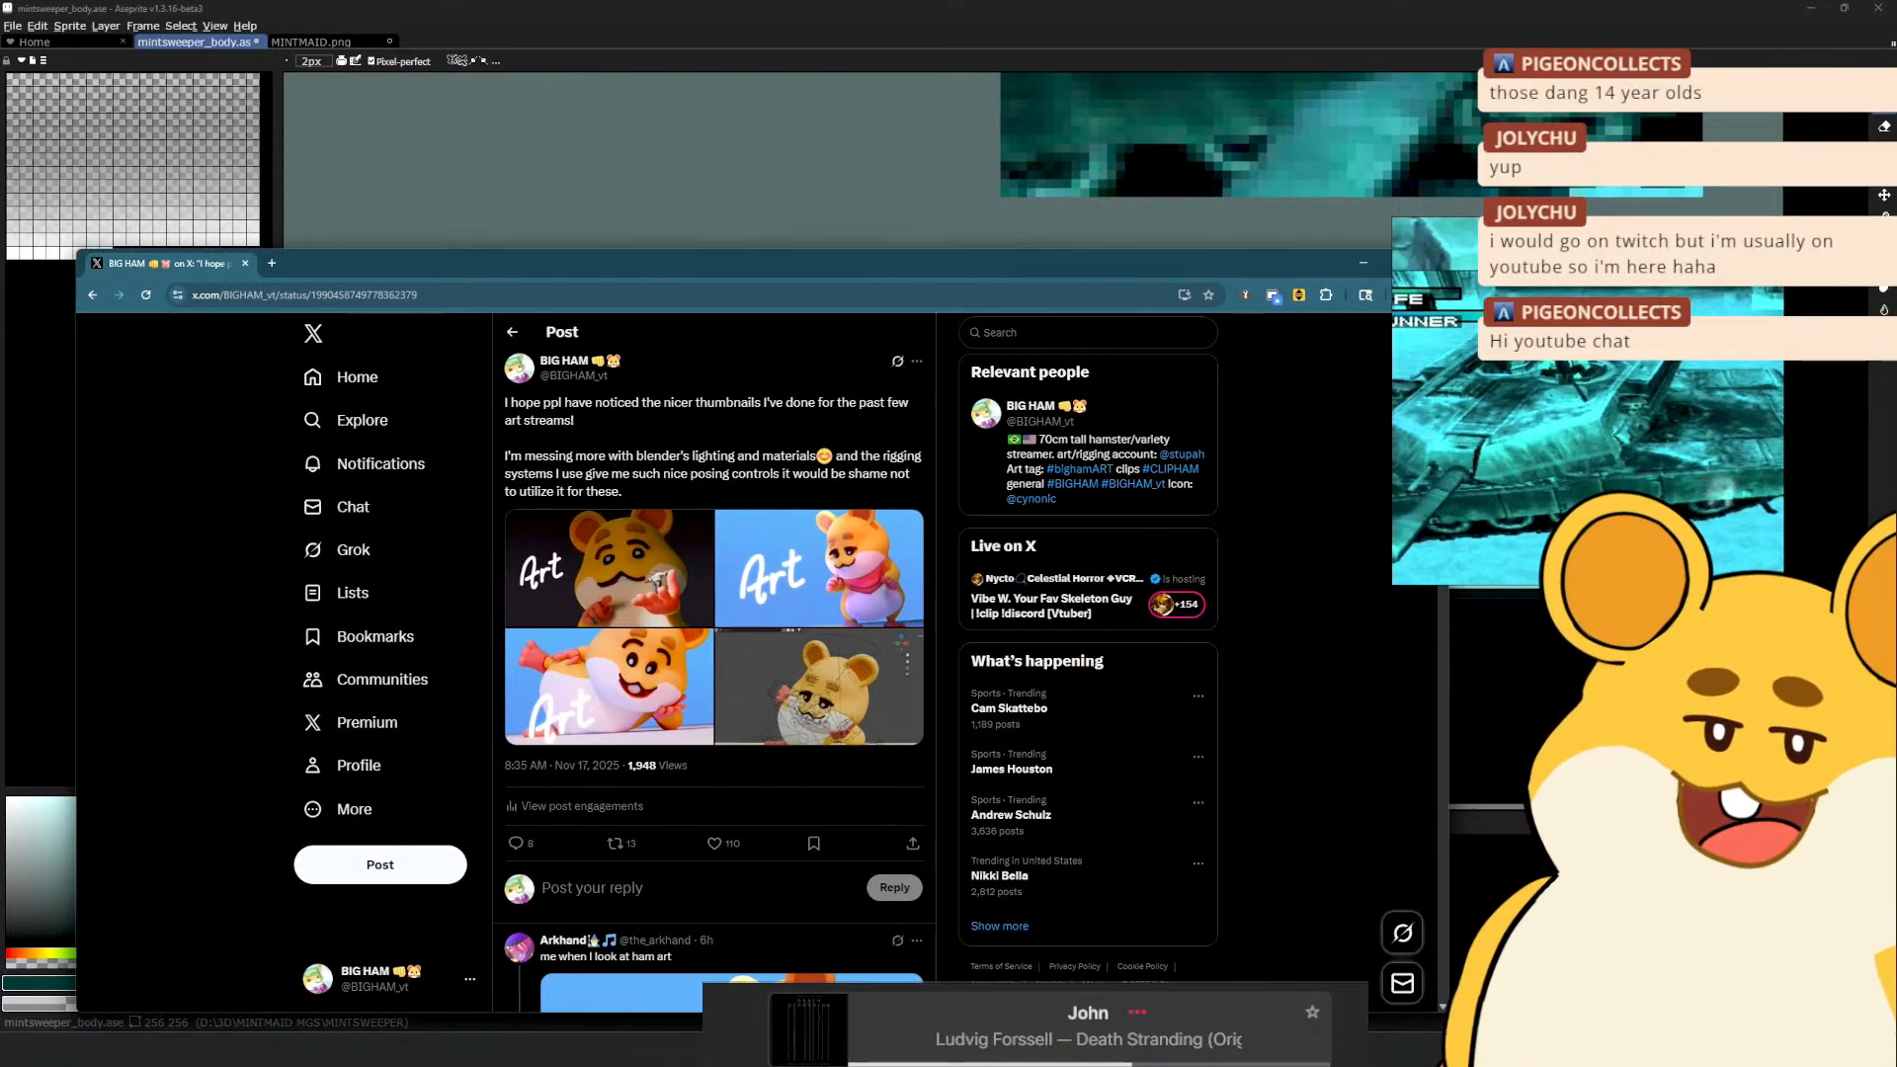
left_click_drag(1601, 227, 1686, 195)
left_click_drag(1449, 251, 1476, 151)
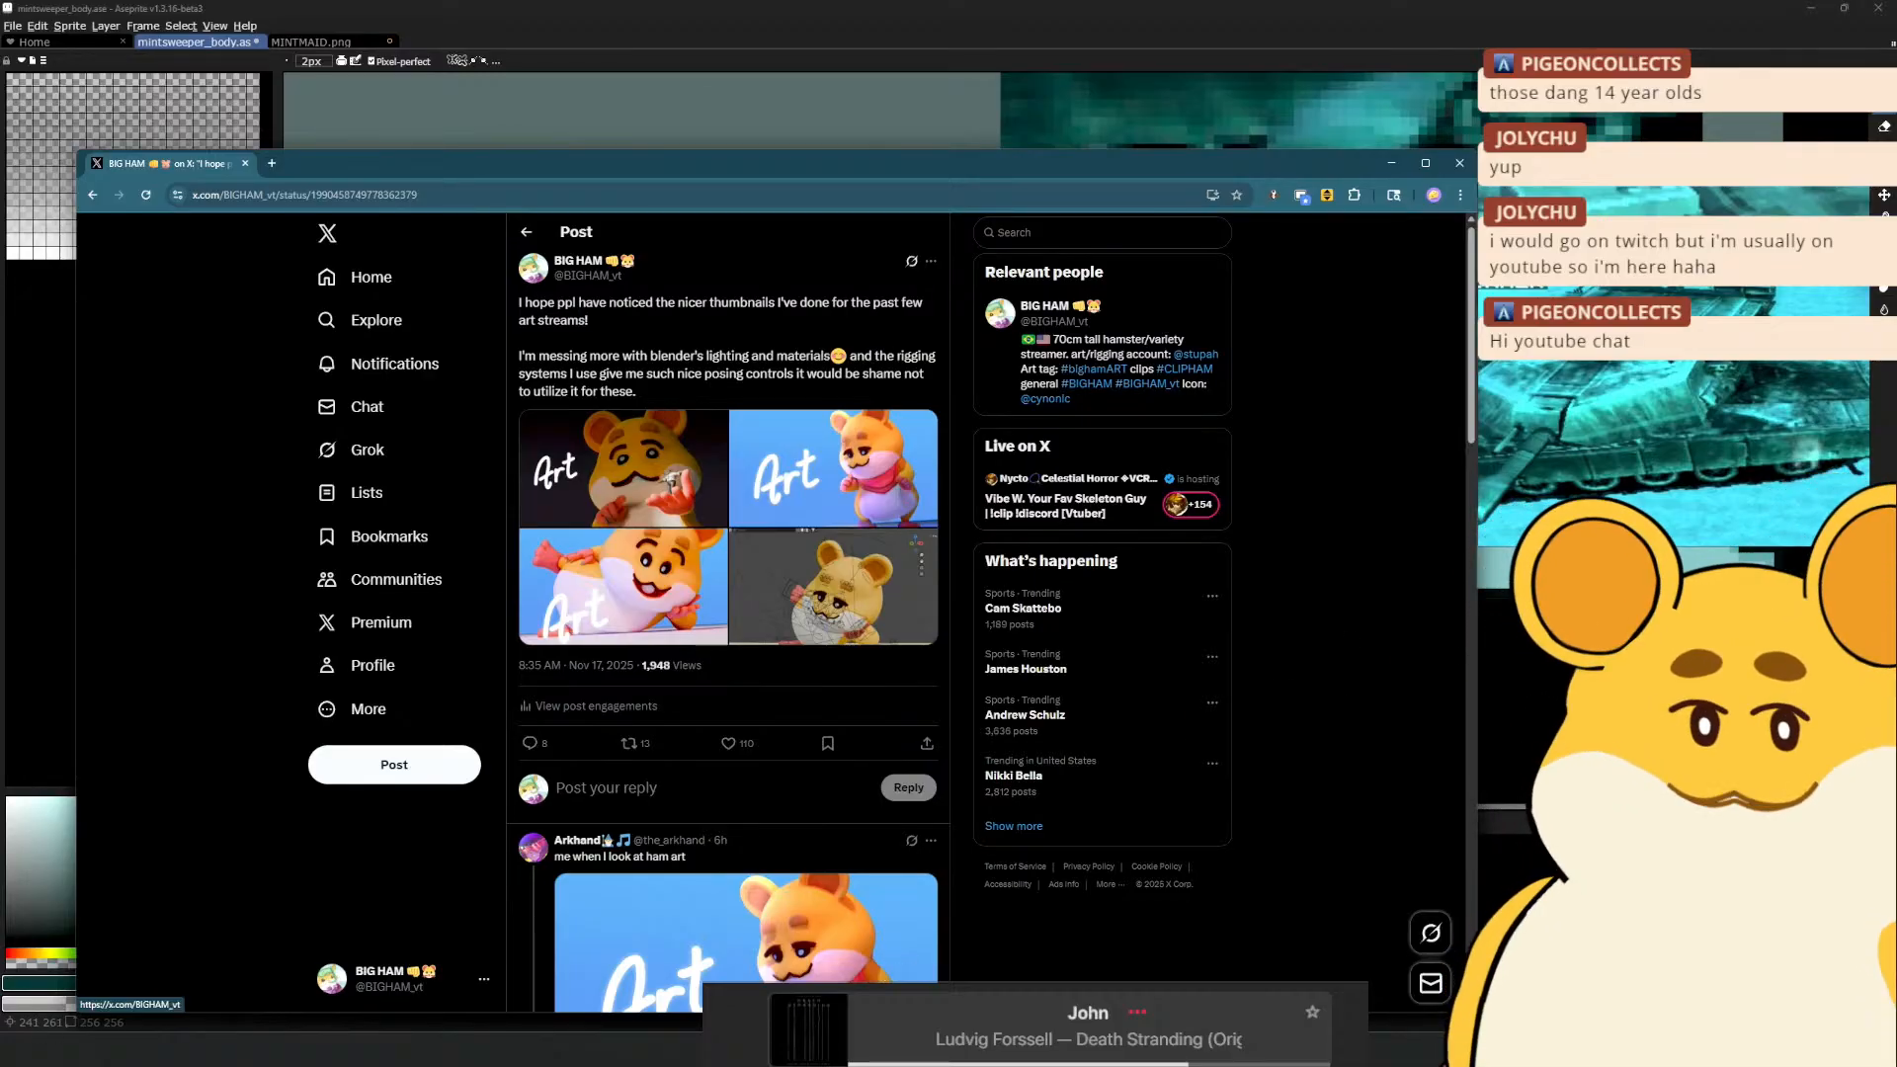
key("alt+Tab")
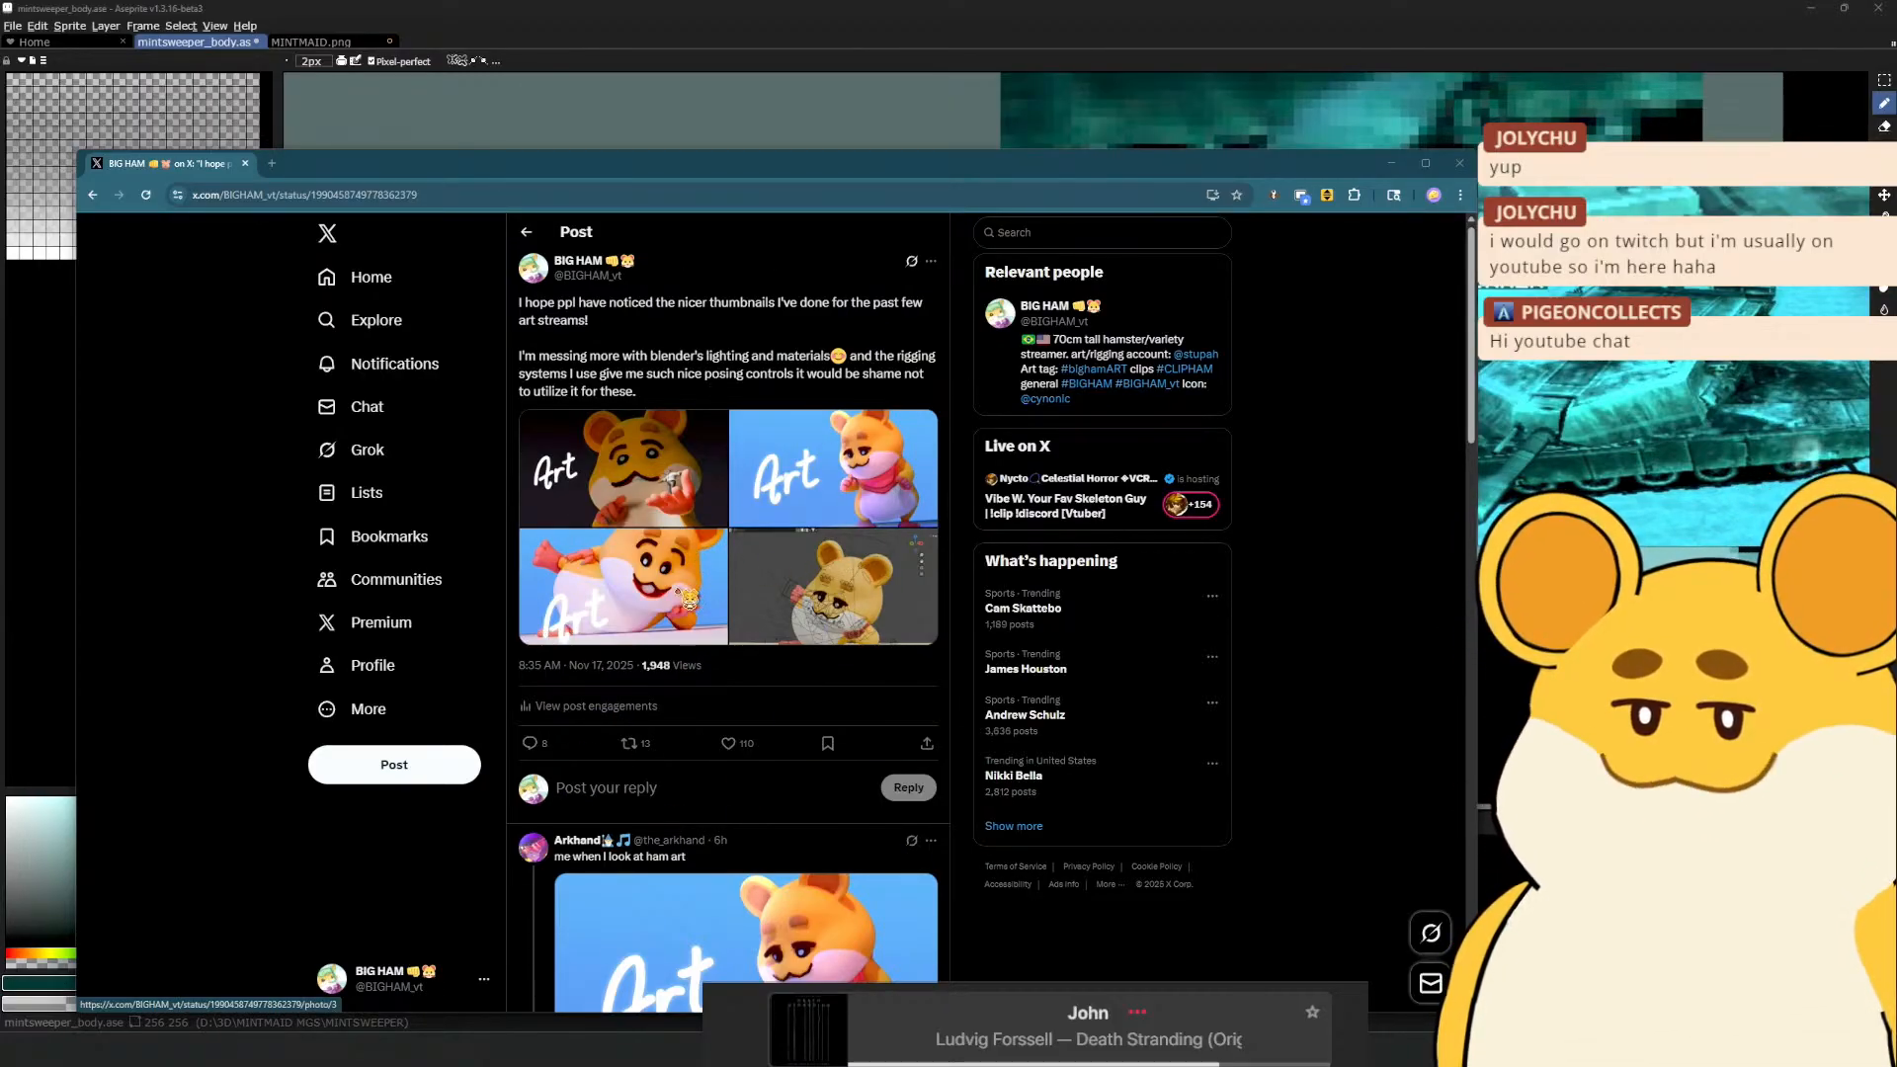
Look through the post's four images at full size, close the browser and return to the trim panels
left_click(642, 502)
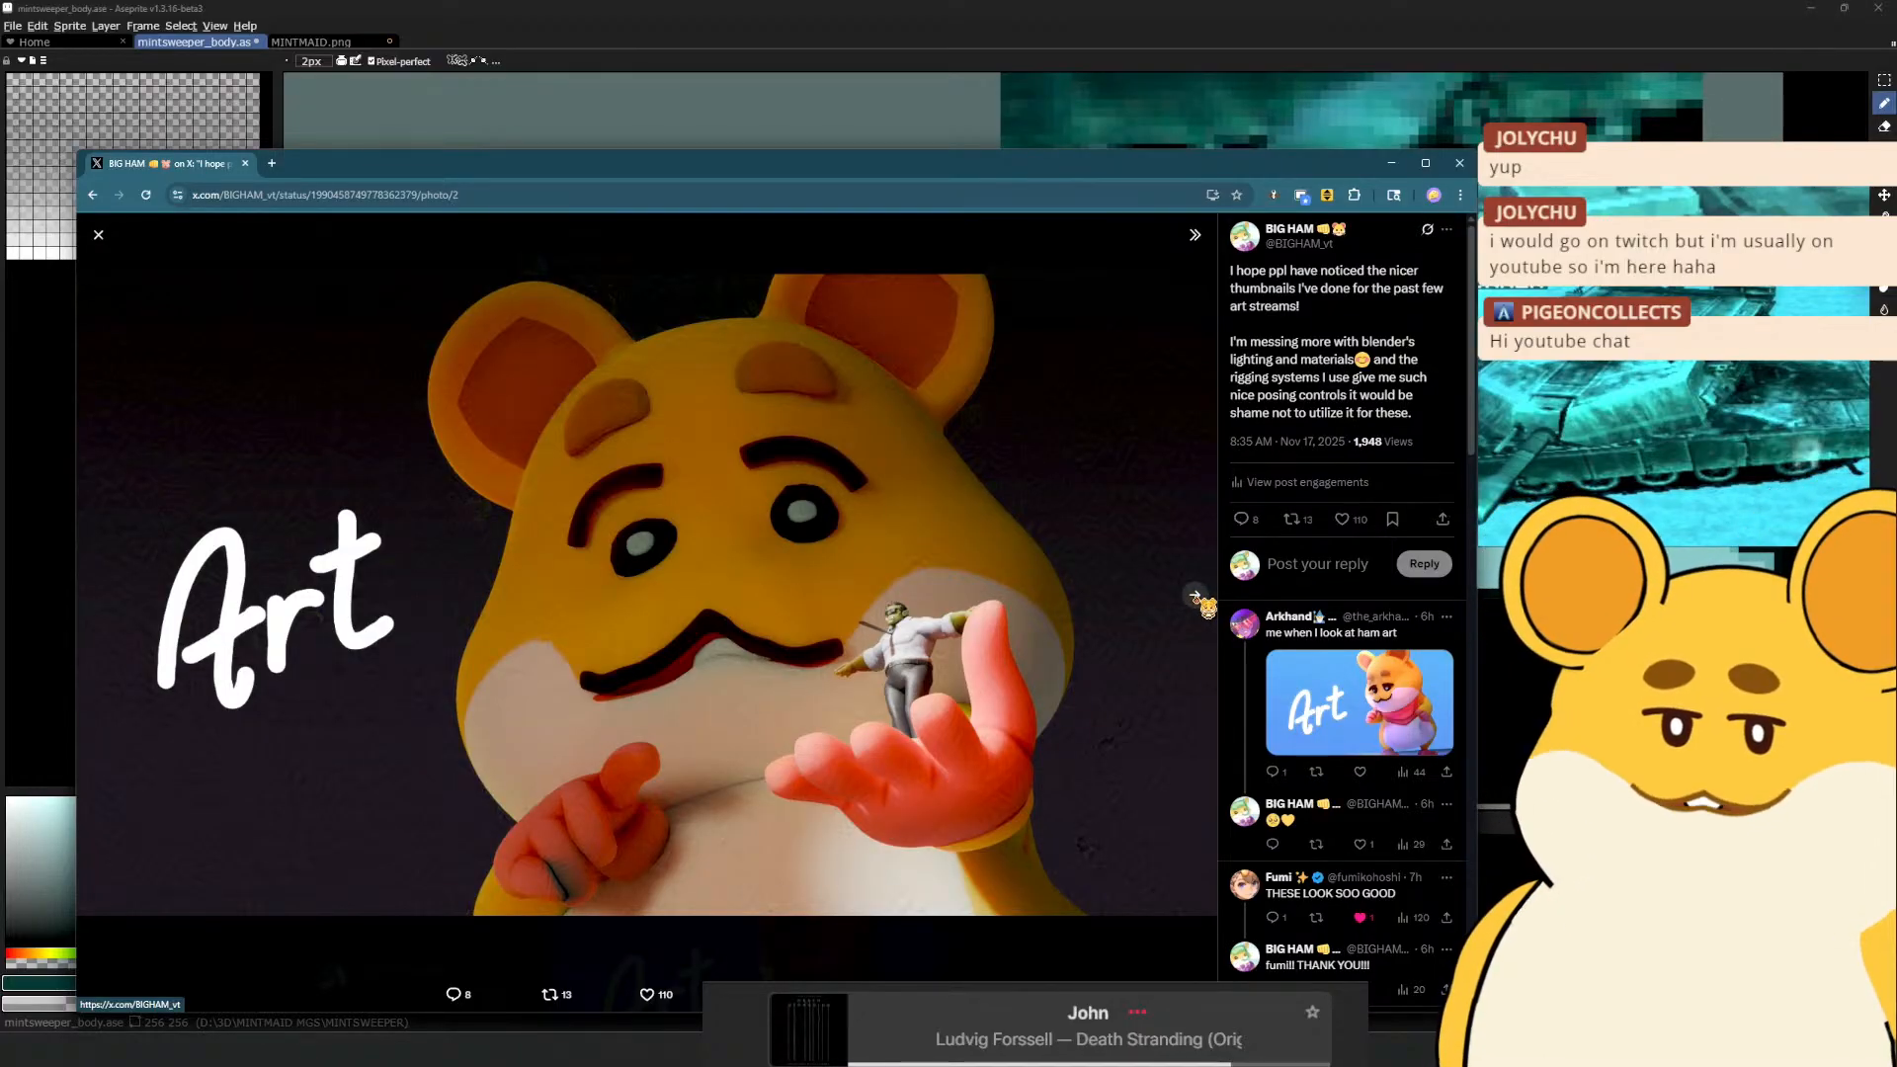
left_click(1195, 595)
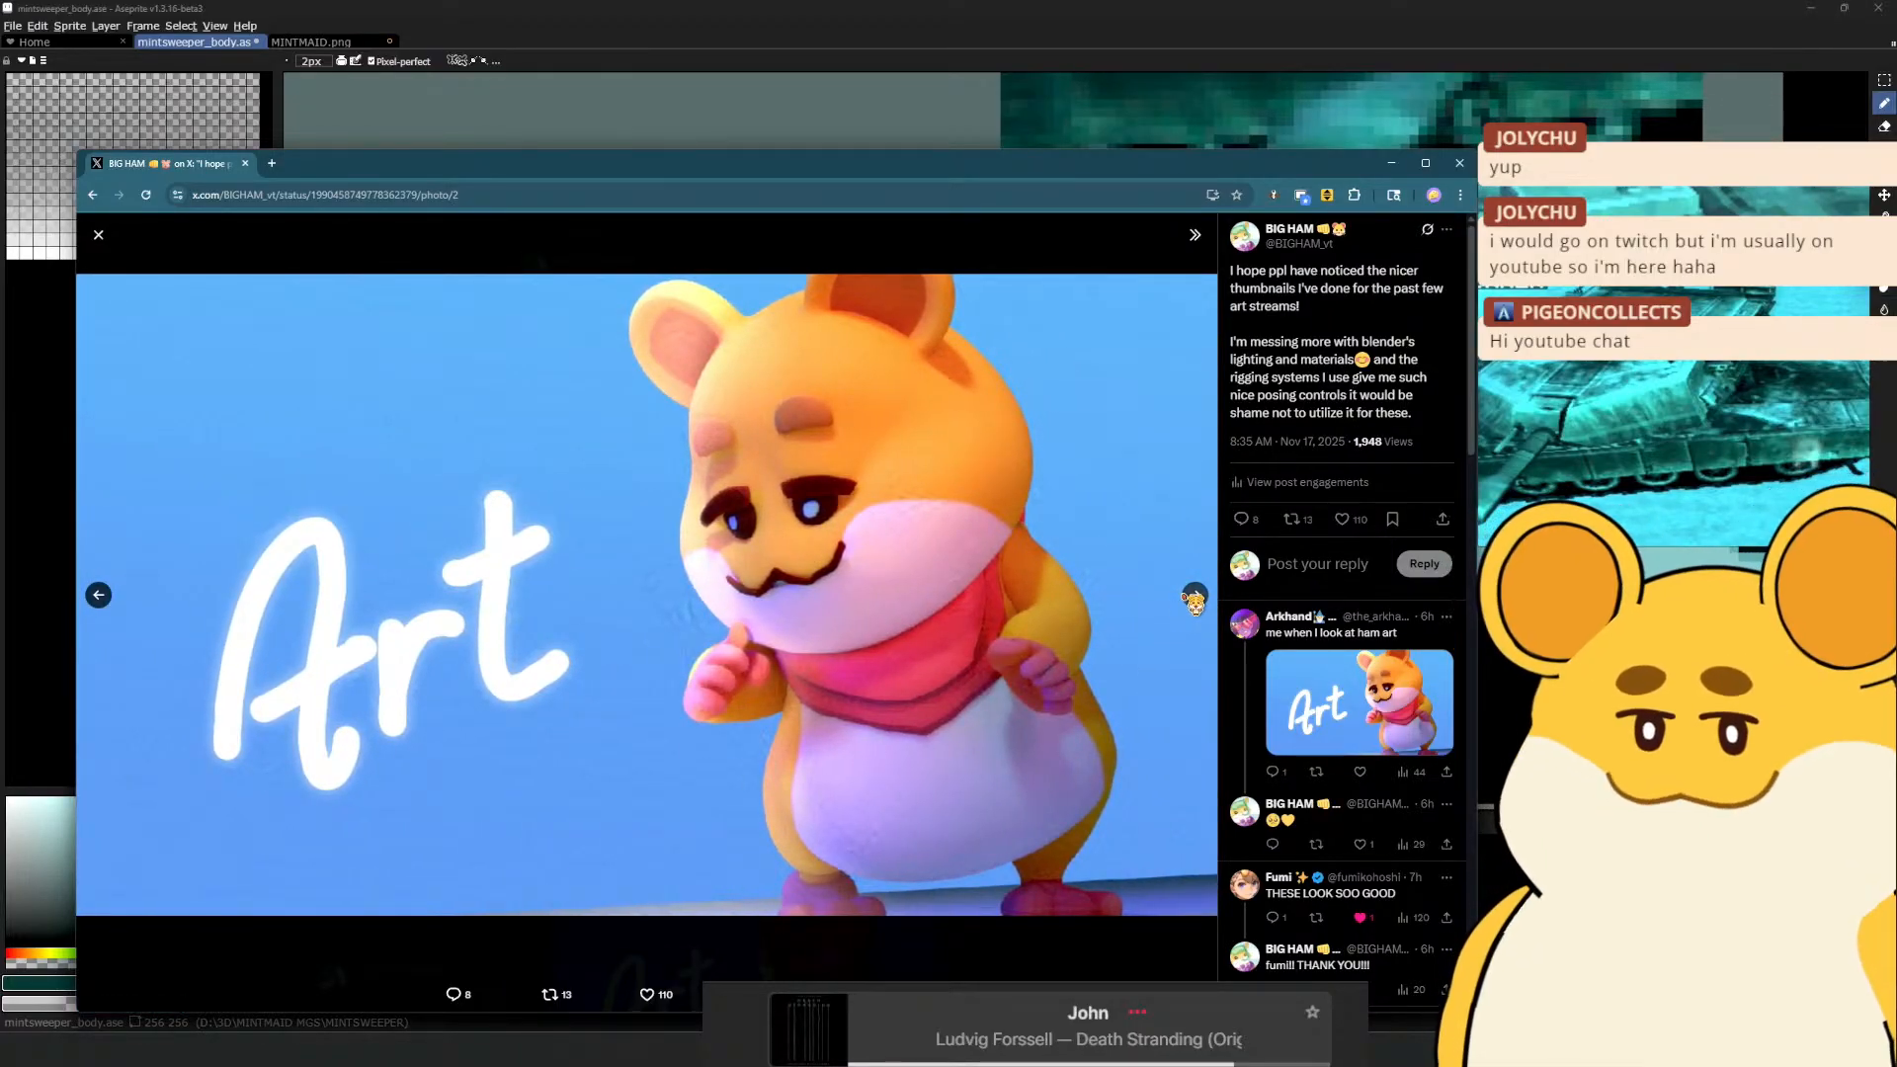
left_click(1195, 595)
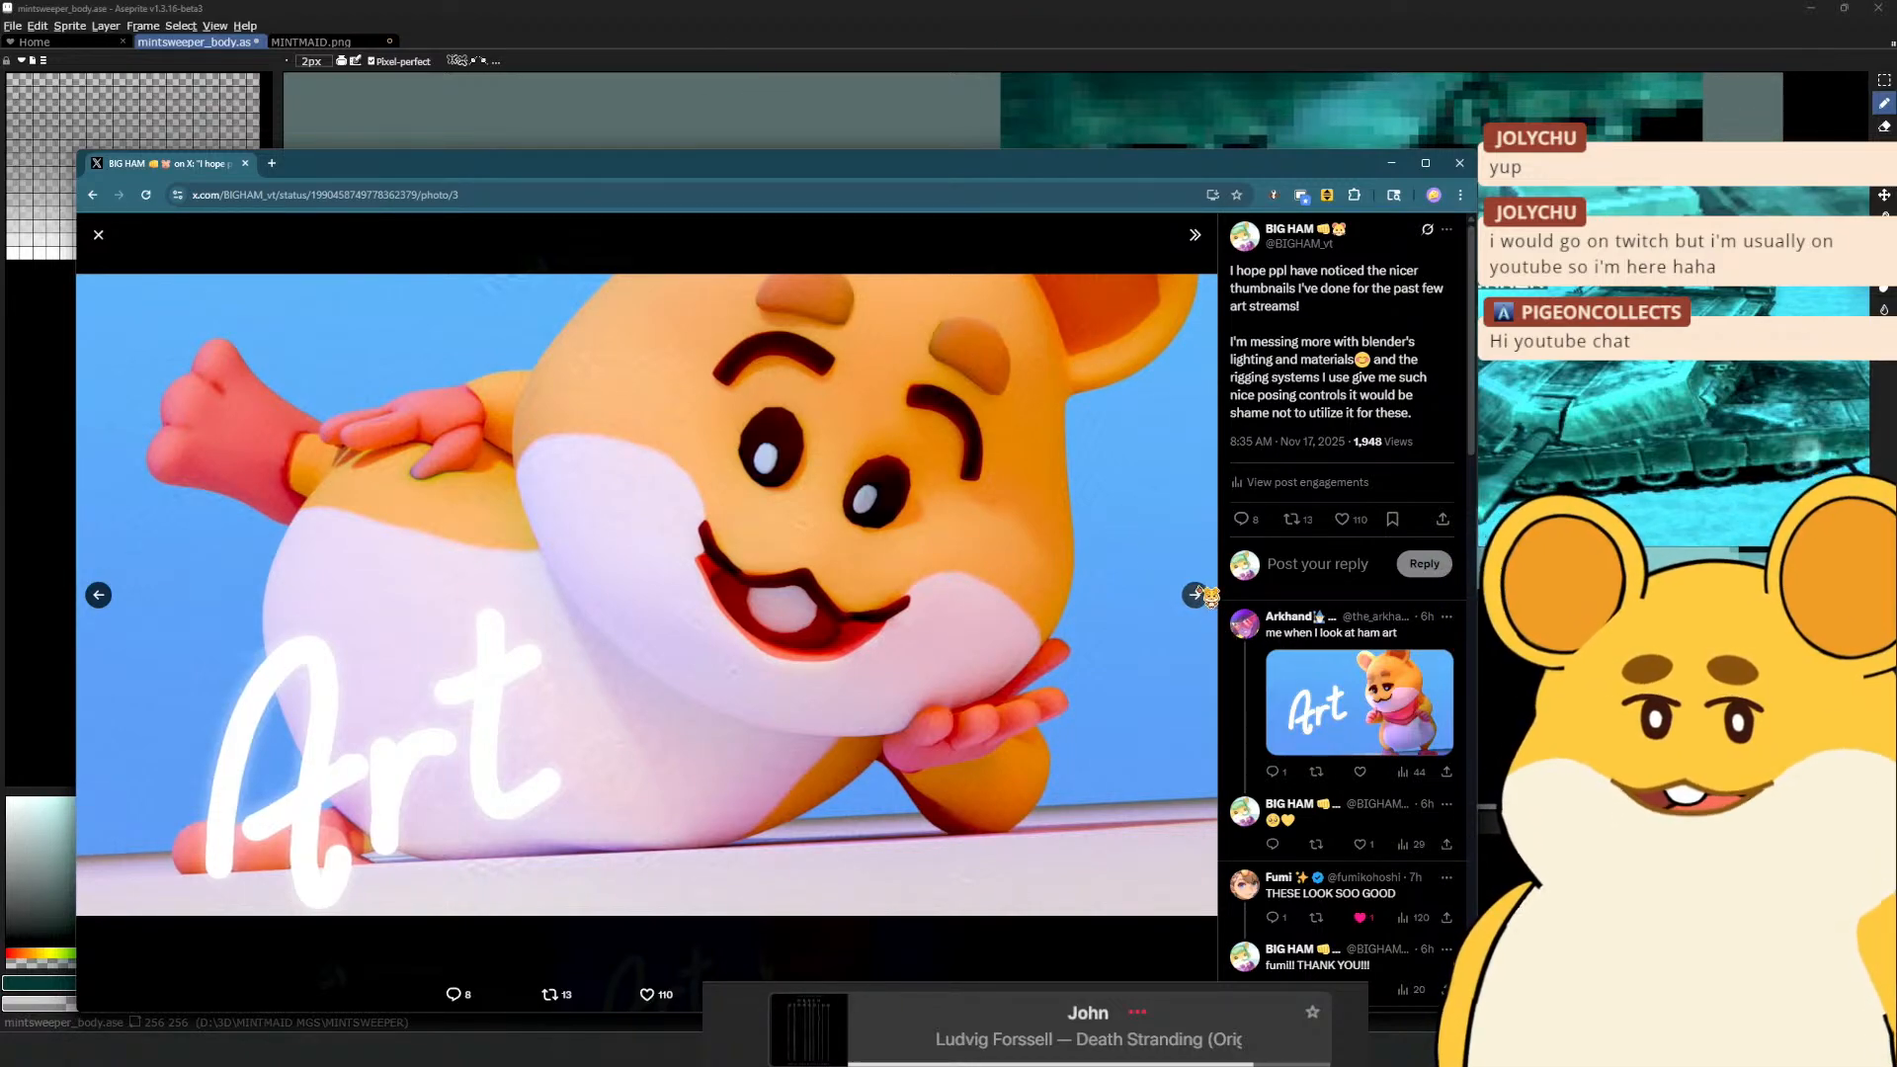
left_click(1194, 595)
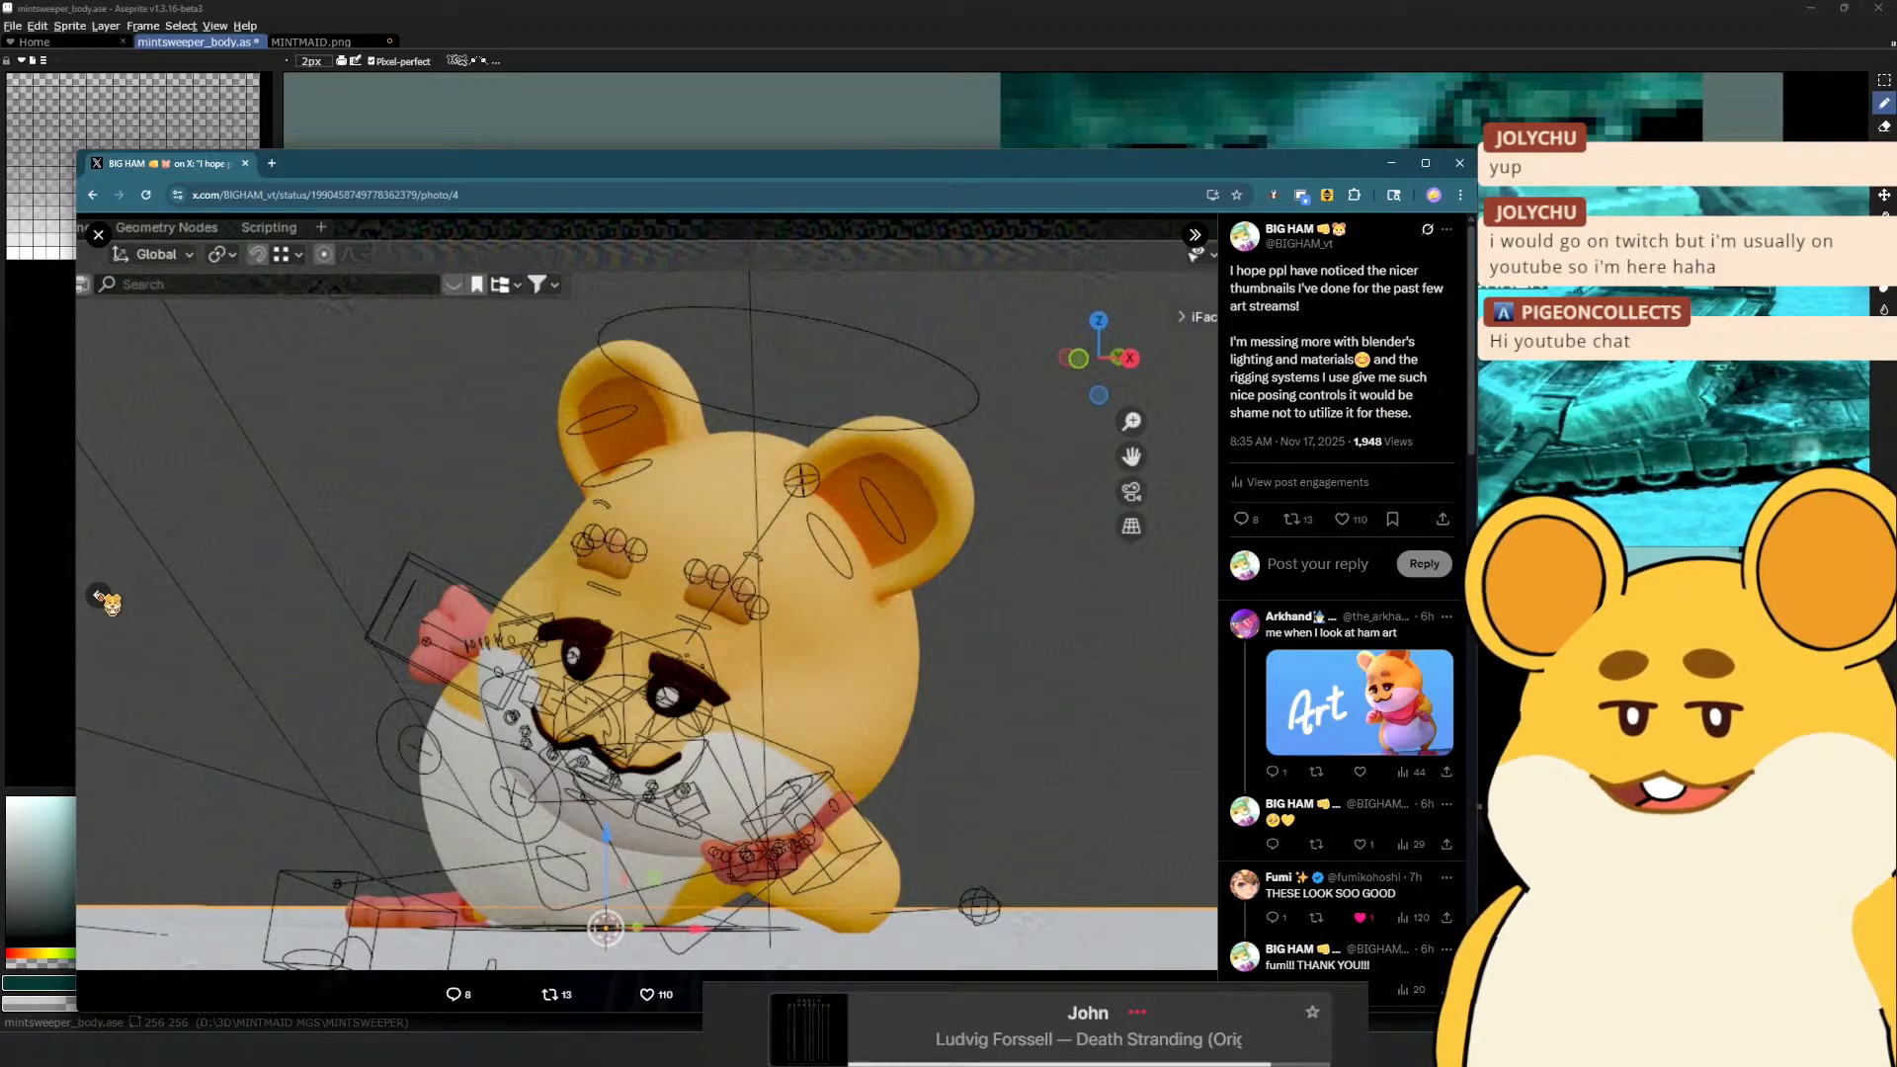
left_click(102, 599)
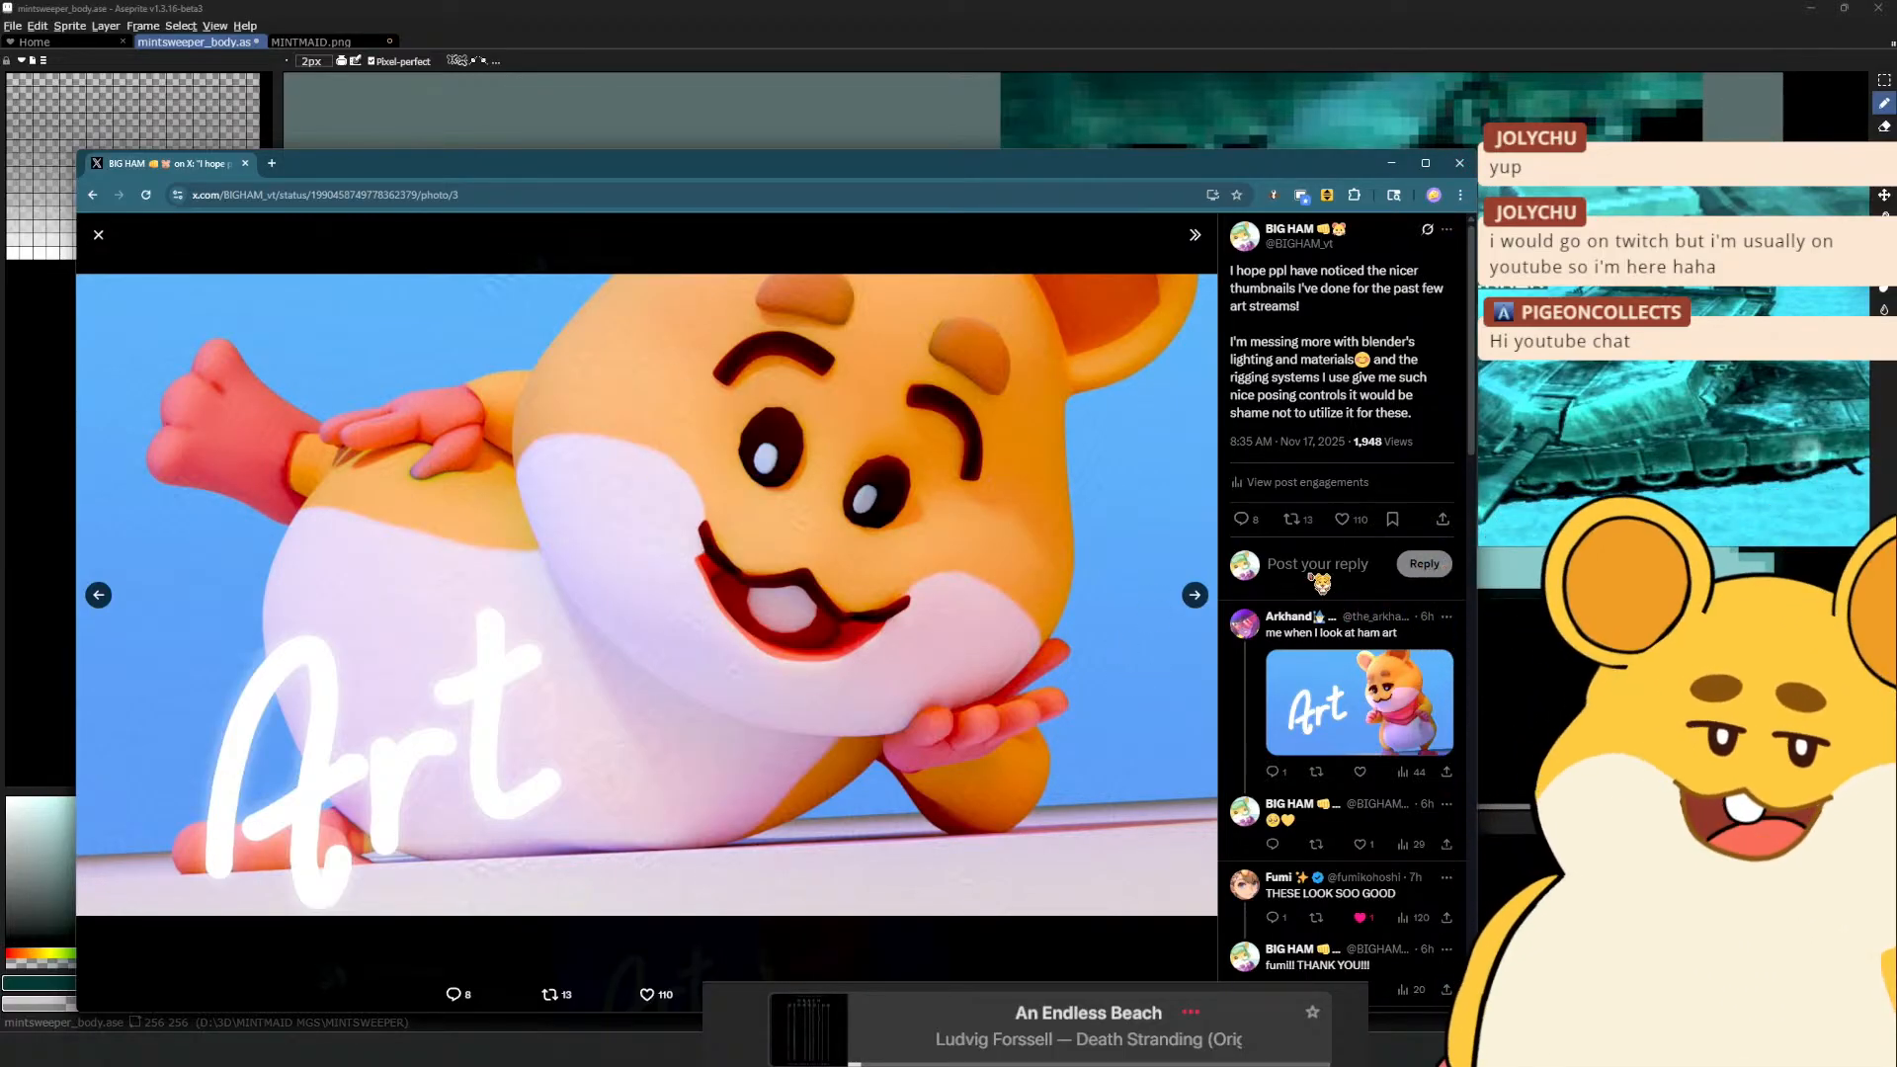
left_click(1469, 164)
scroll(933, 674, "down", 1)
scroll(933, 674, "up", 1)
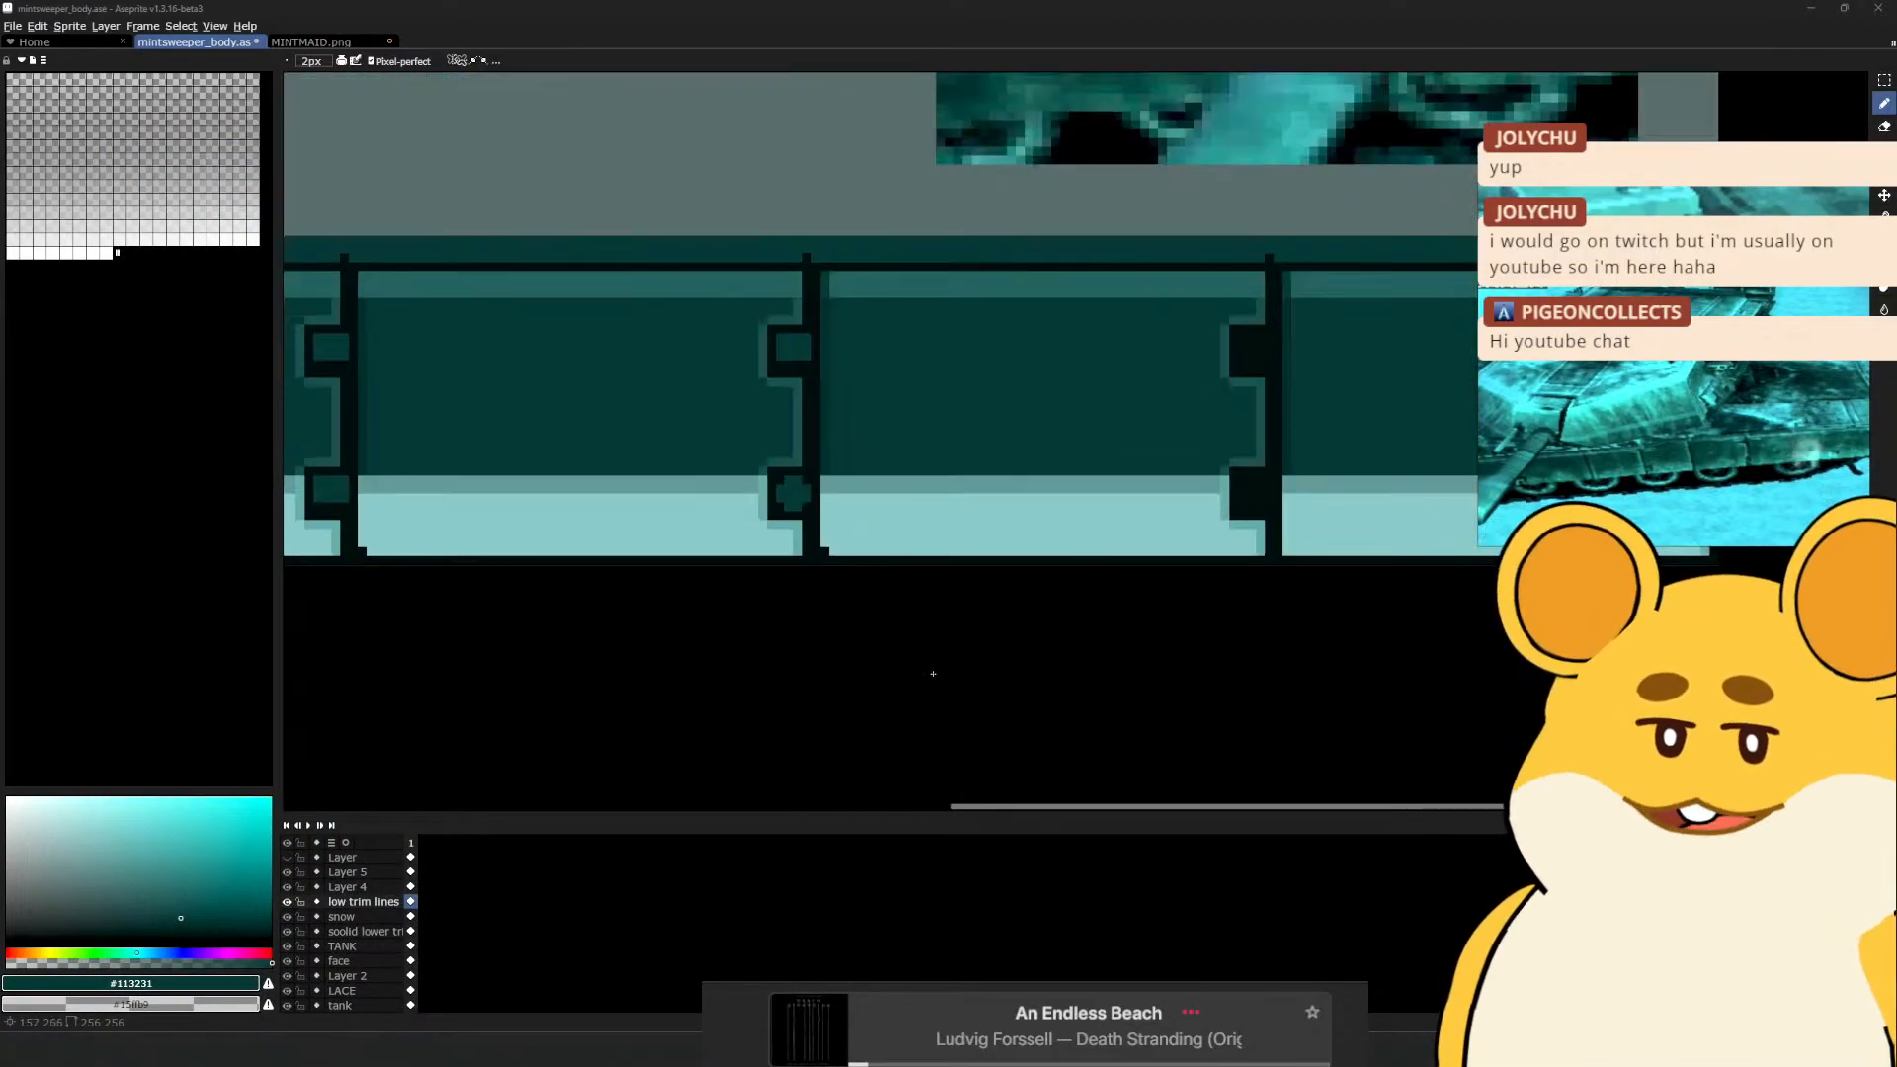
left_click_drag(816, 602, 838, 664)
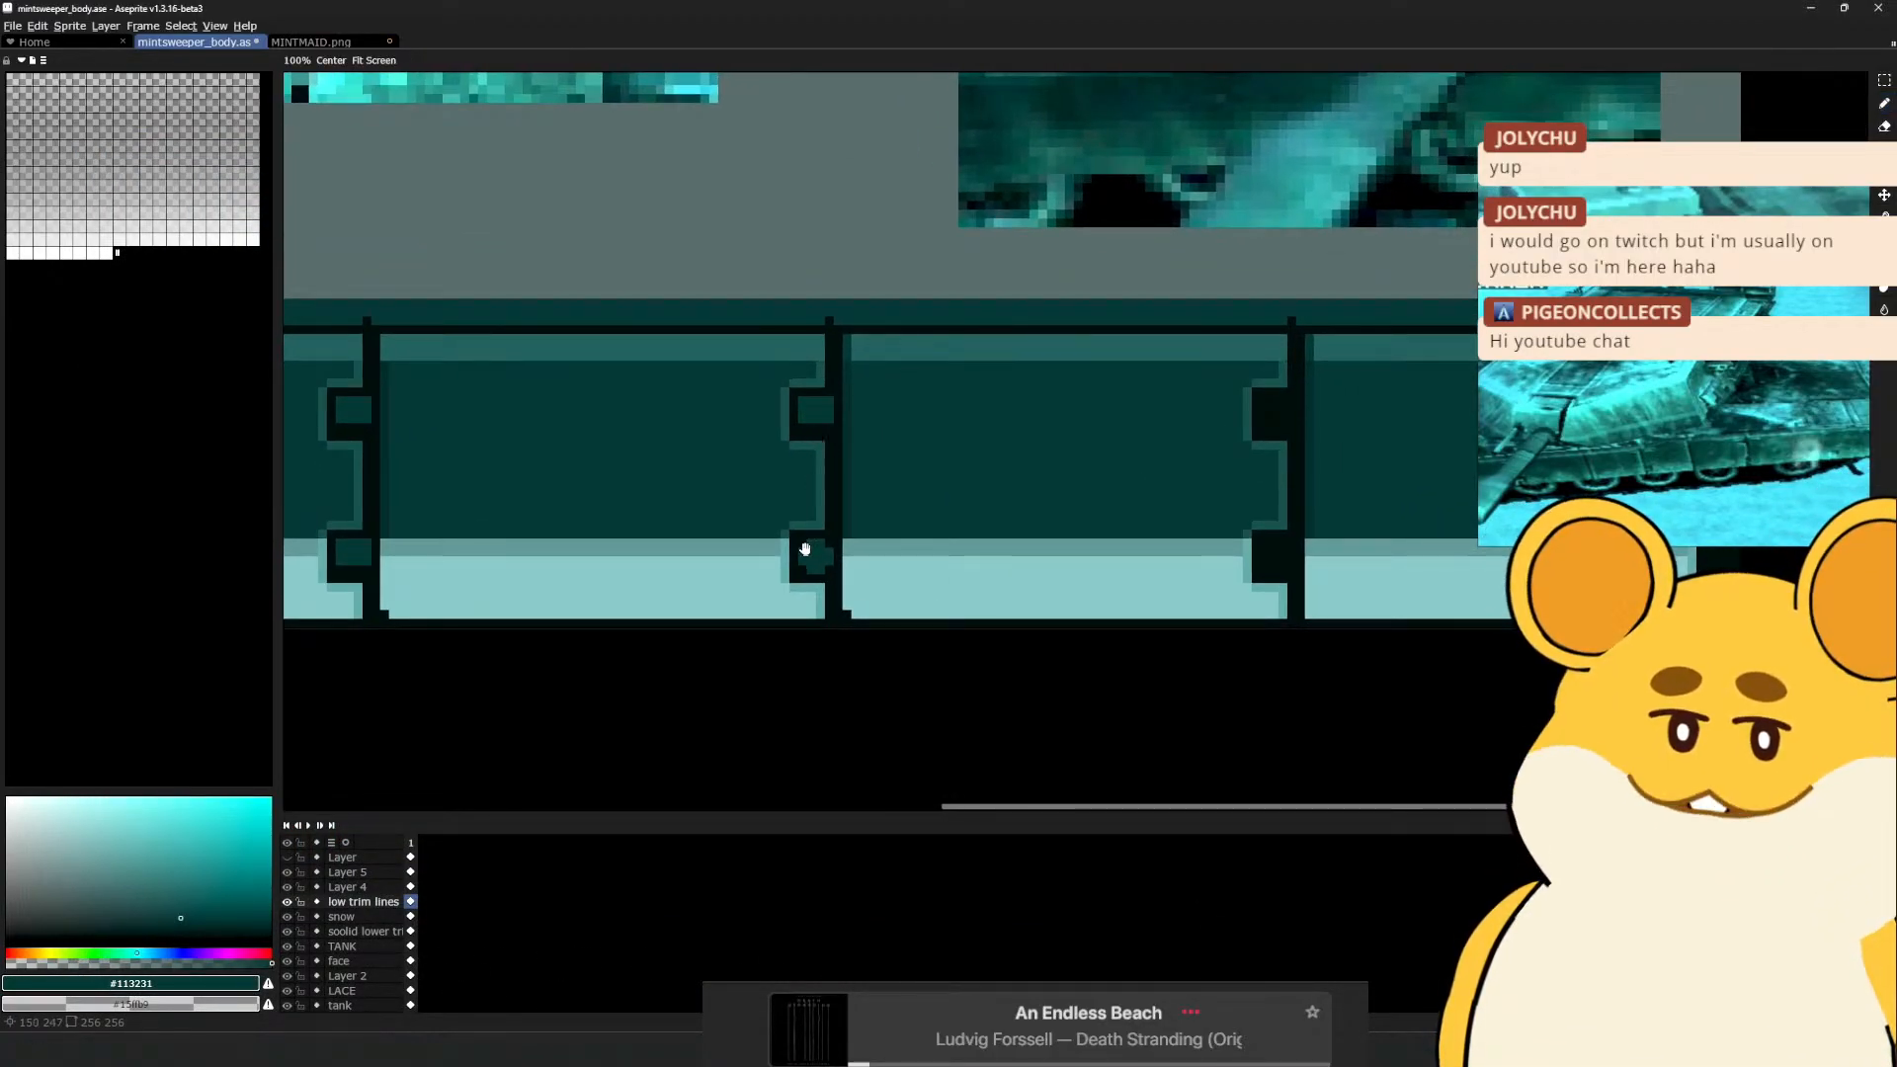
Cut the top corners off the inset in the middle divider's lower notch with 1 px strokes in #071414
key("b")
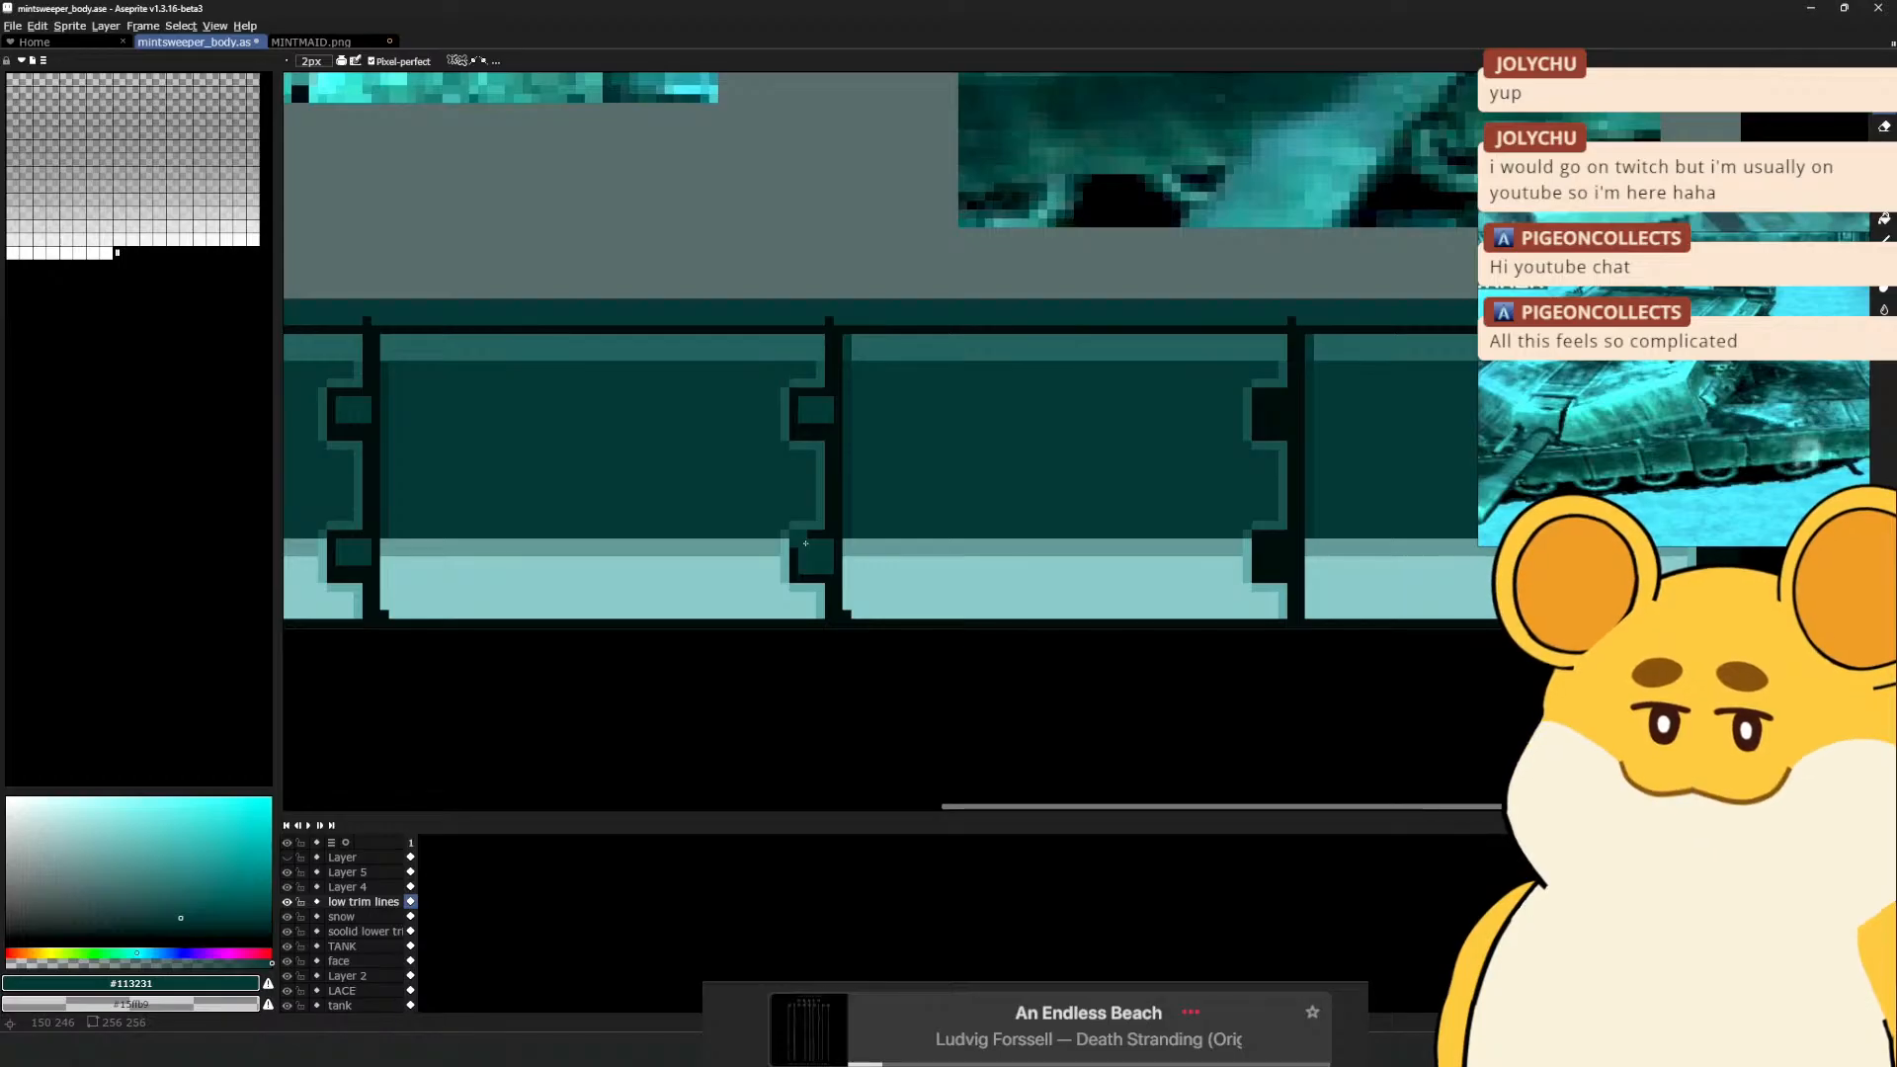
left_click_drag(826, 562, 839, 562)
key("ctrl+z")
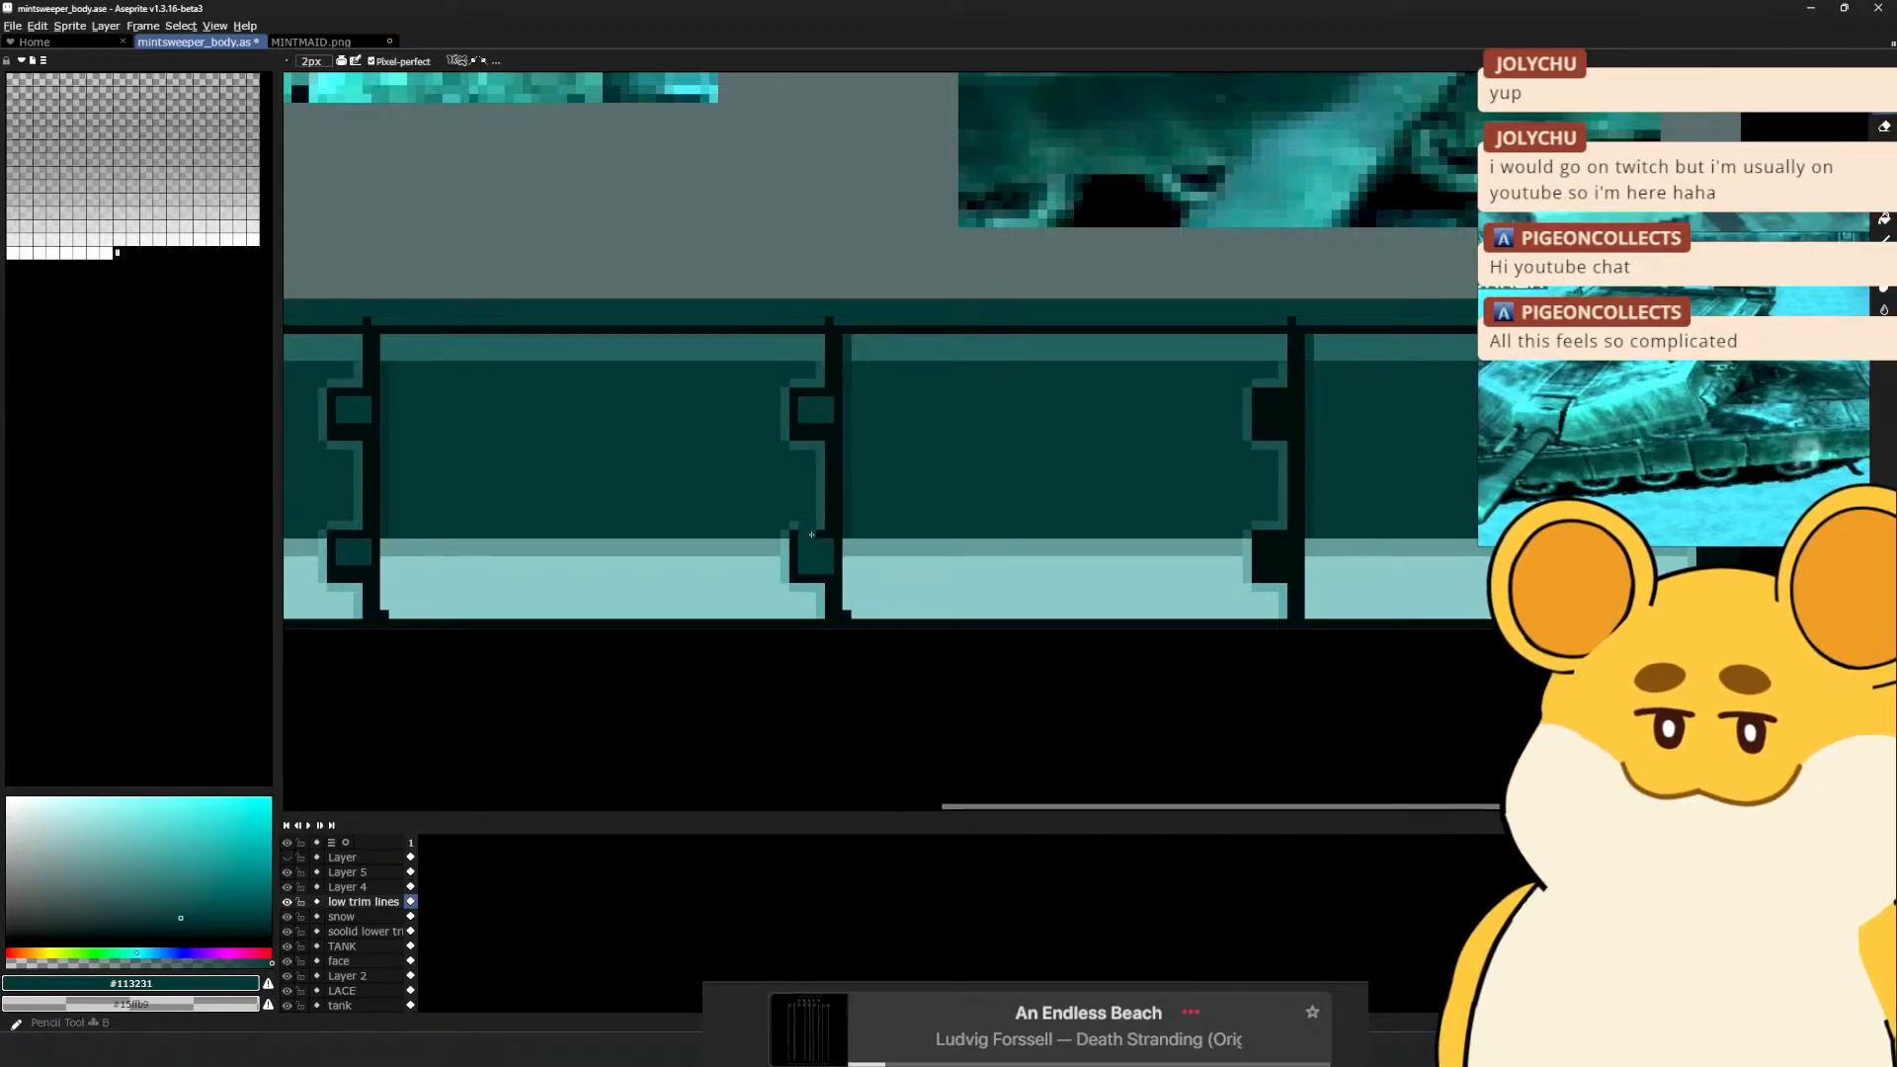
left_click(813, 536, "alt")
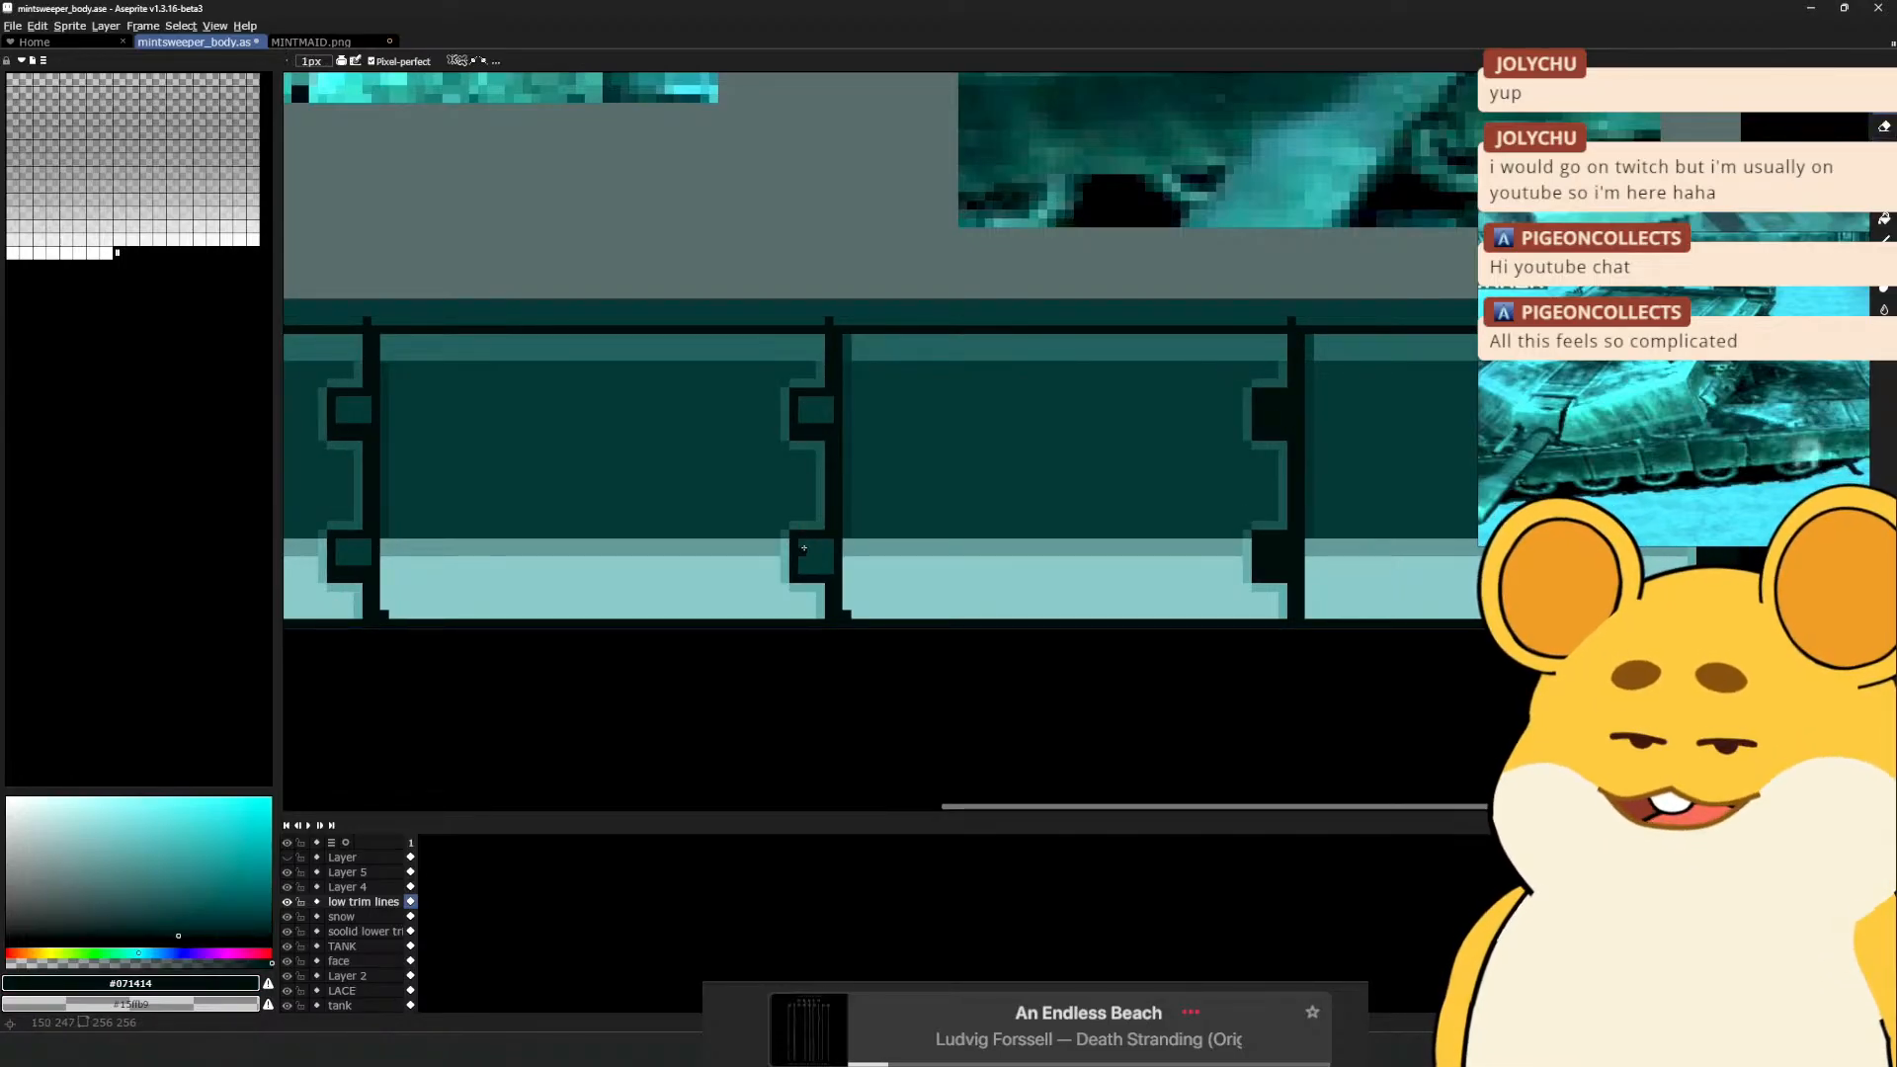
left_click(831, 539)
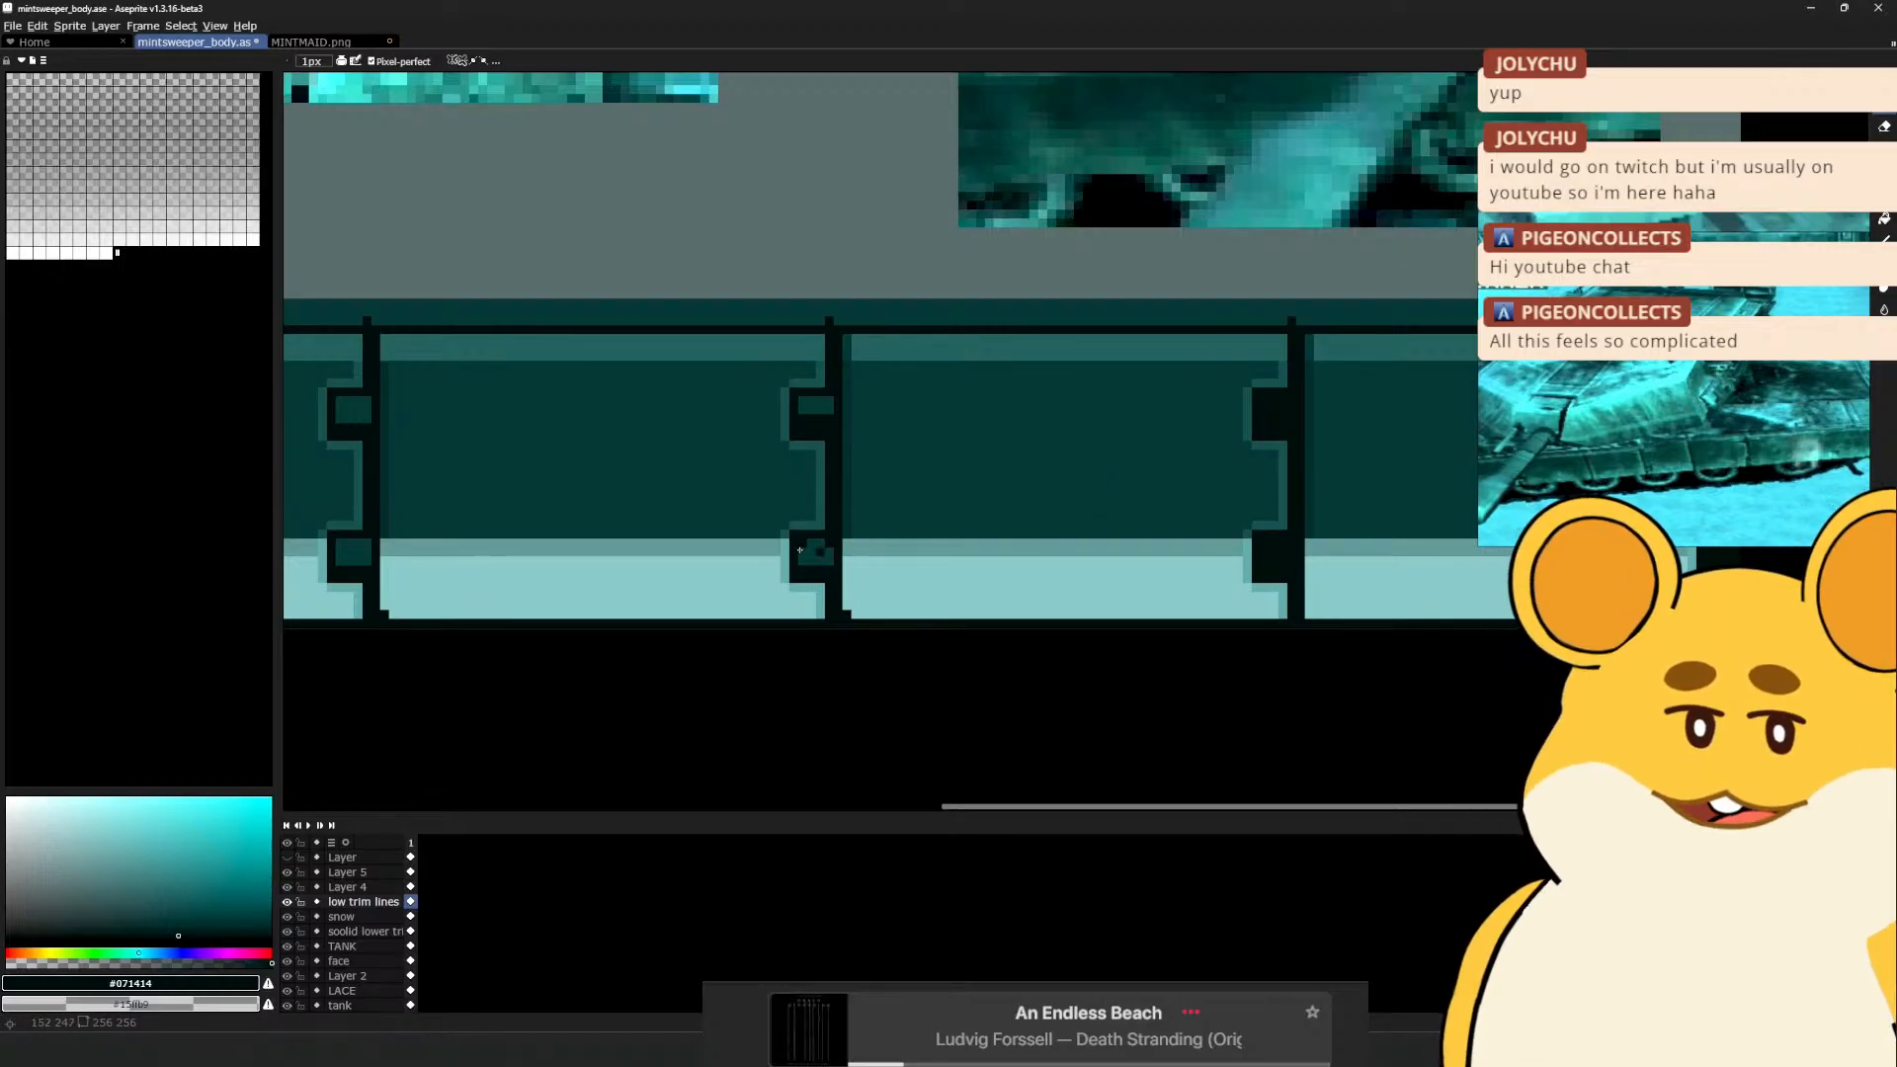
Paint matching stepped insets in #113231 in the lower and upper notches of the next divider along
left_click(812, 556, "alt")
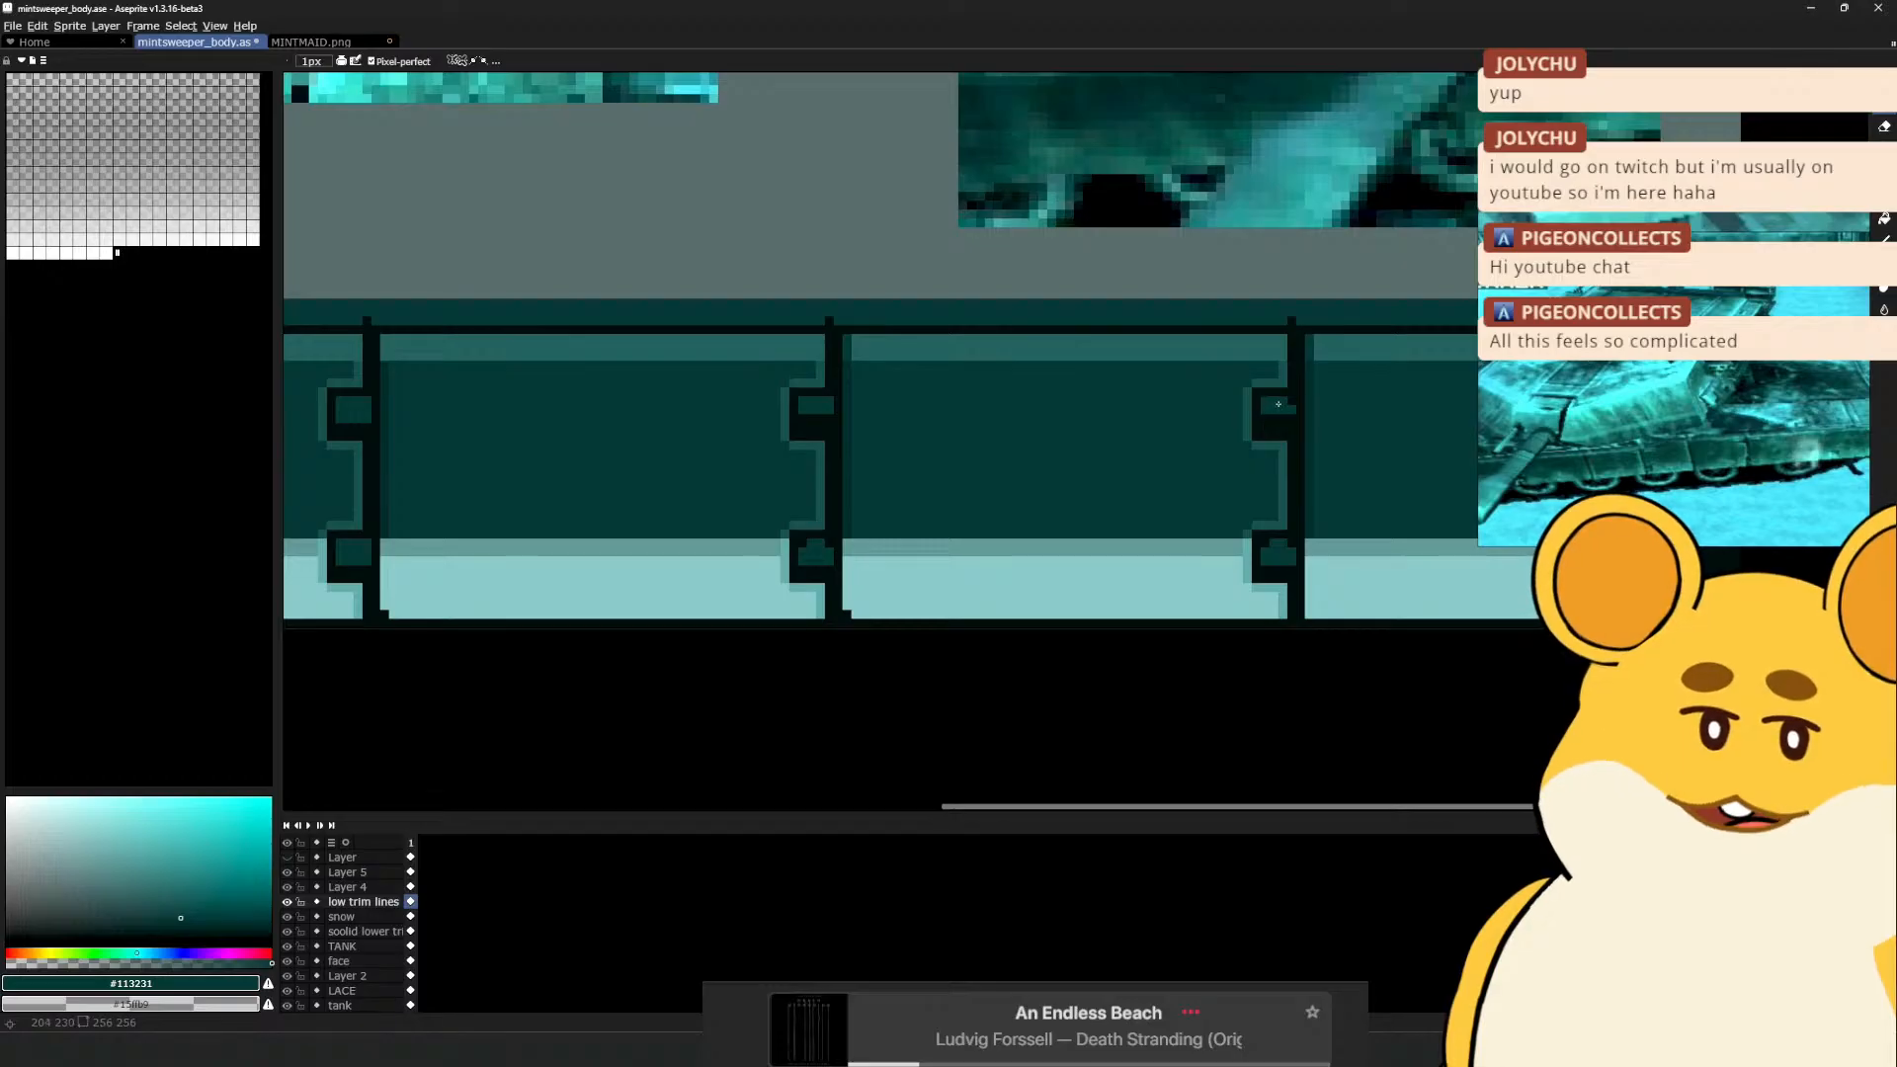
left_click(1264, 399, "alt")
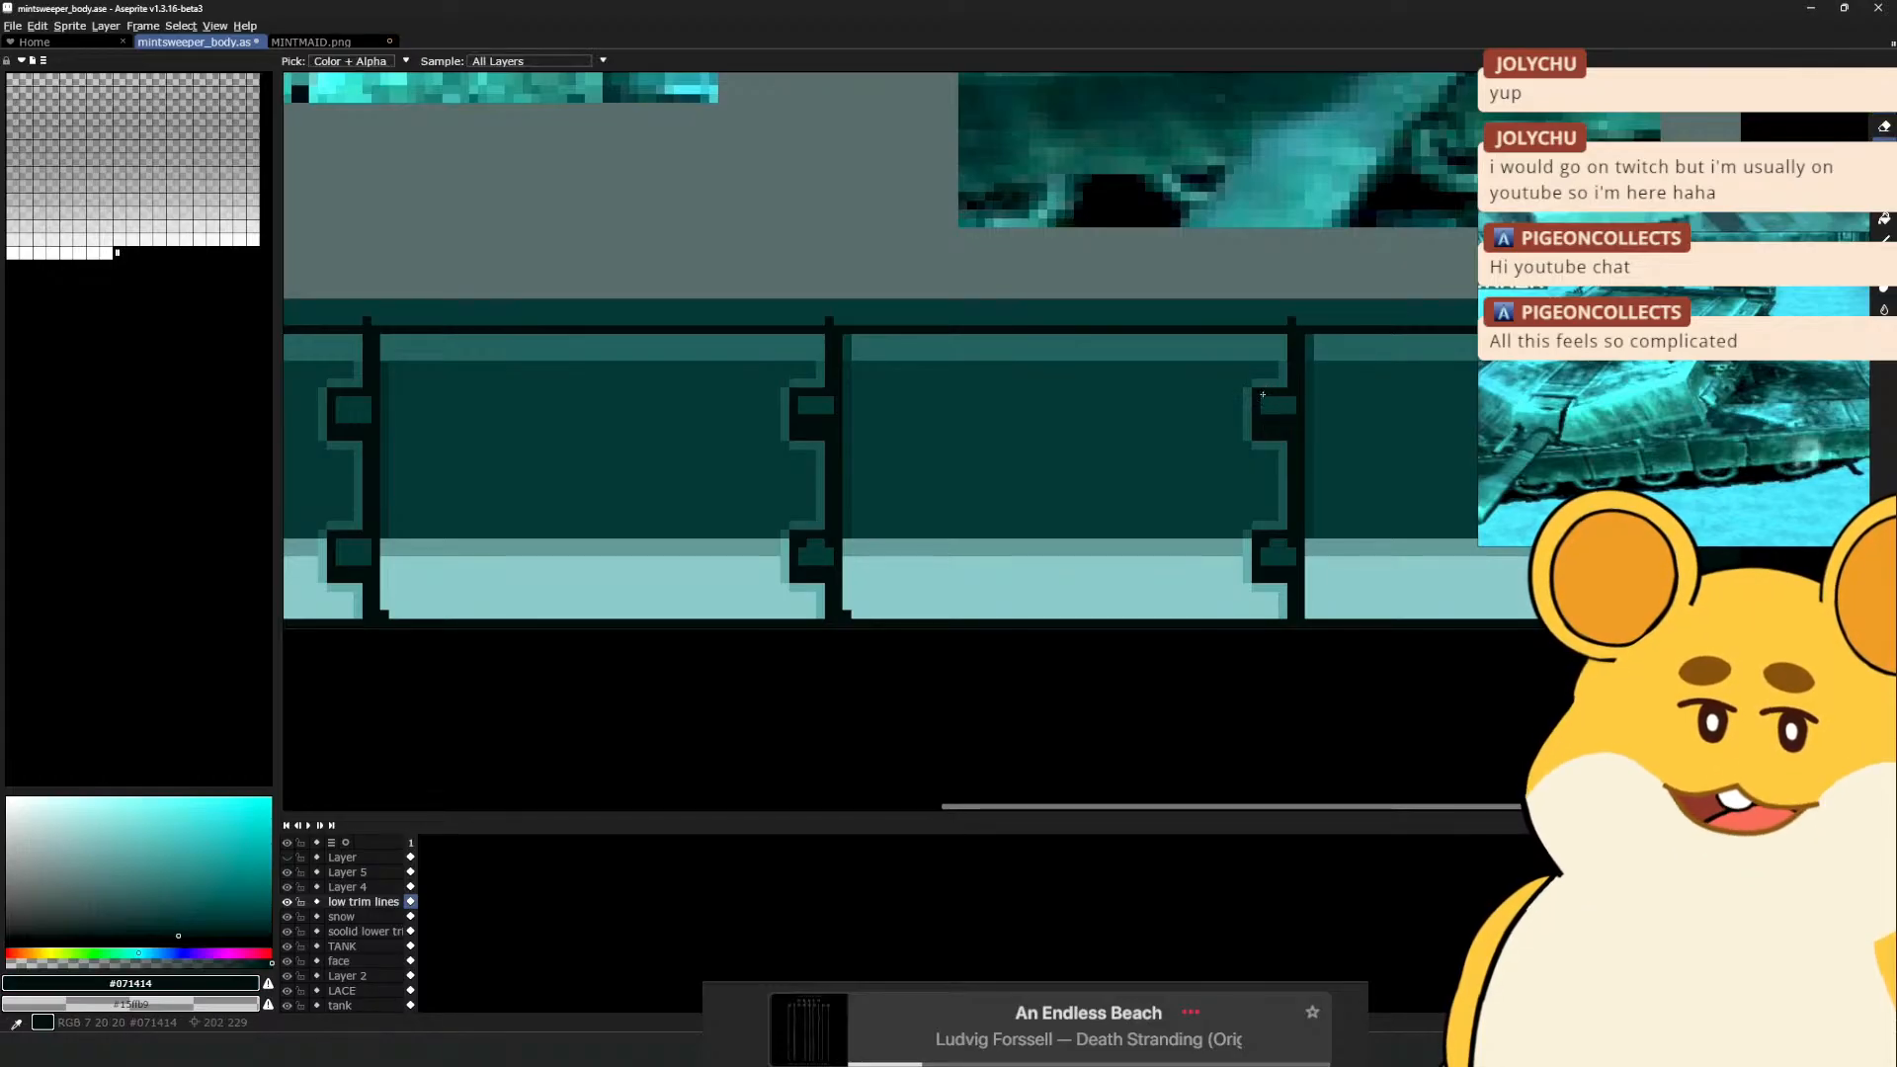
left_click(1264, 415, "alt")
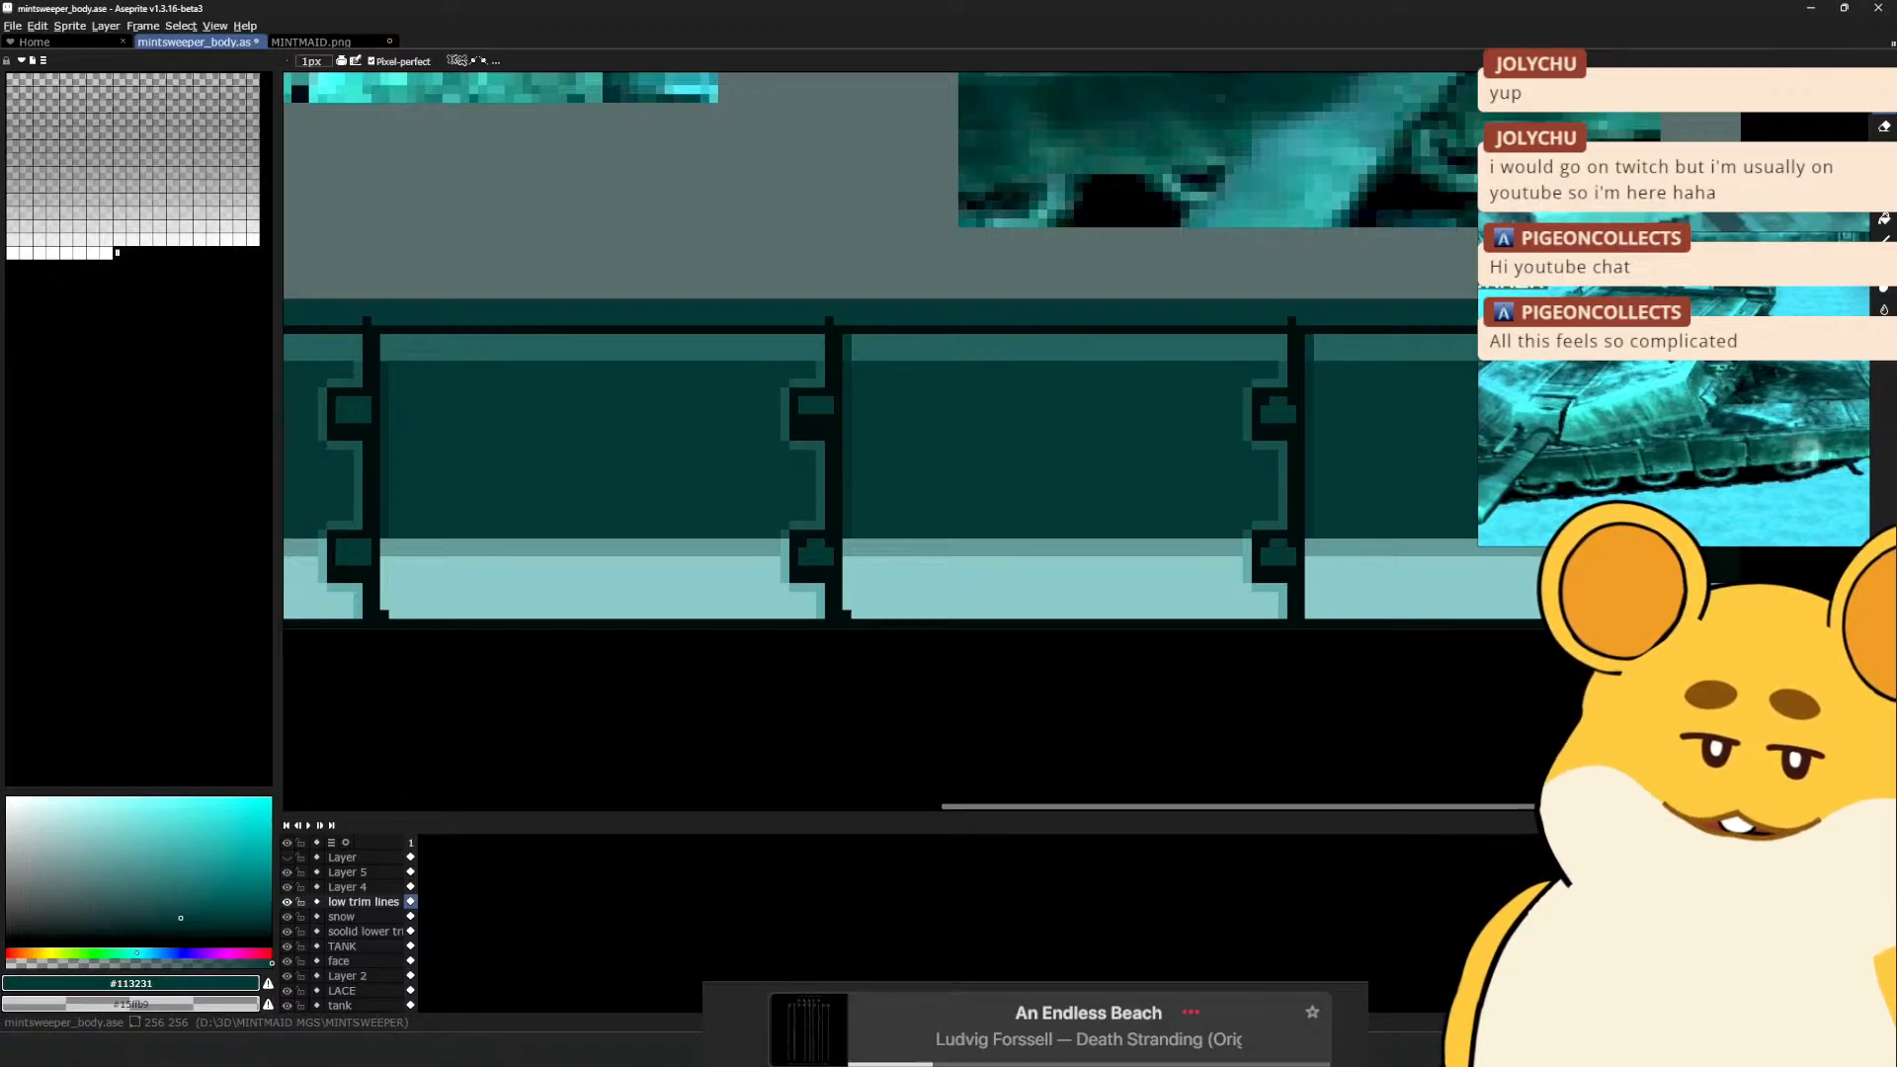
Reshape the inset in the middle divider's upper notch into the same stepped form, using #113231 and #071414
scroll(948, 314, "down", 1)
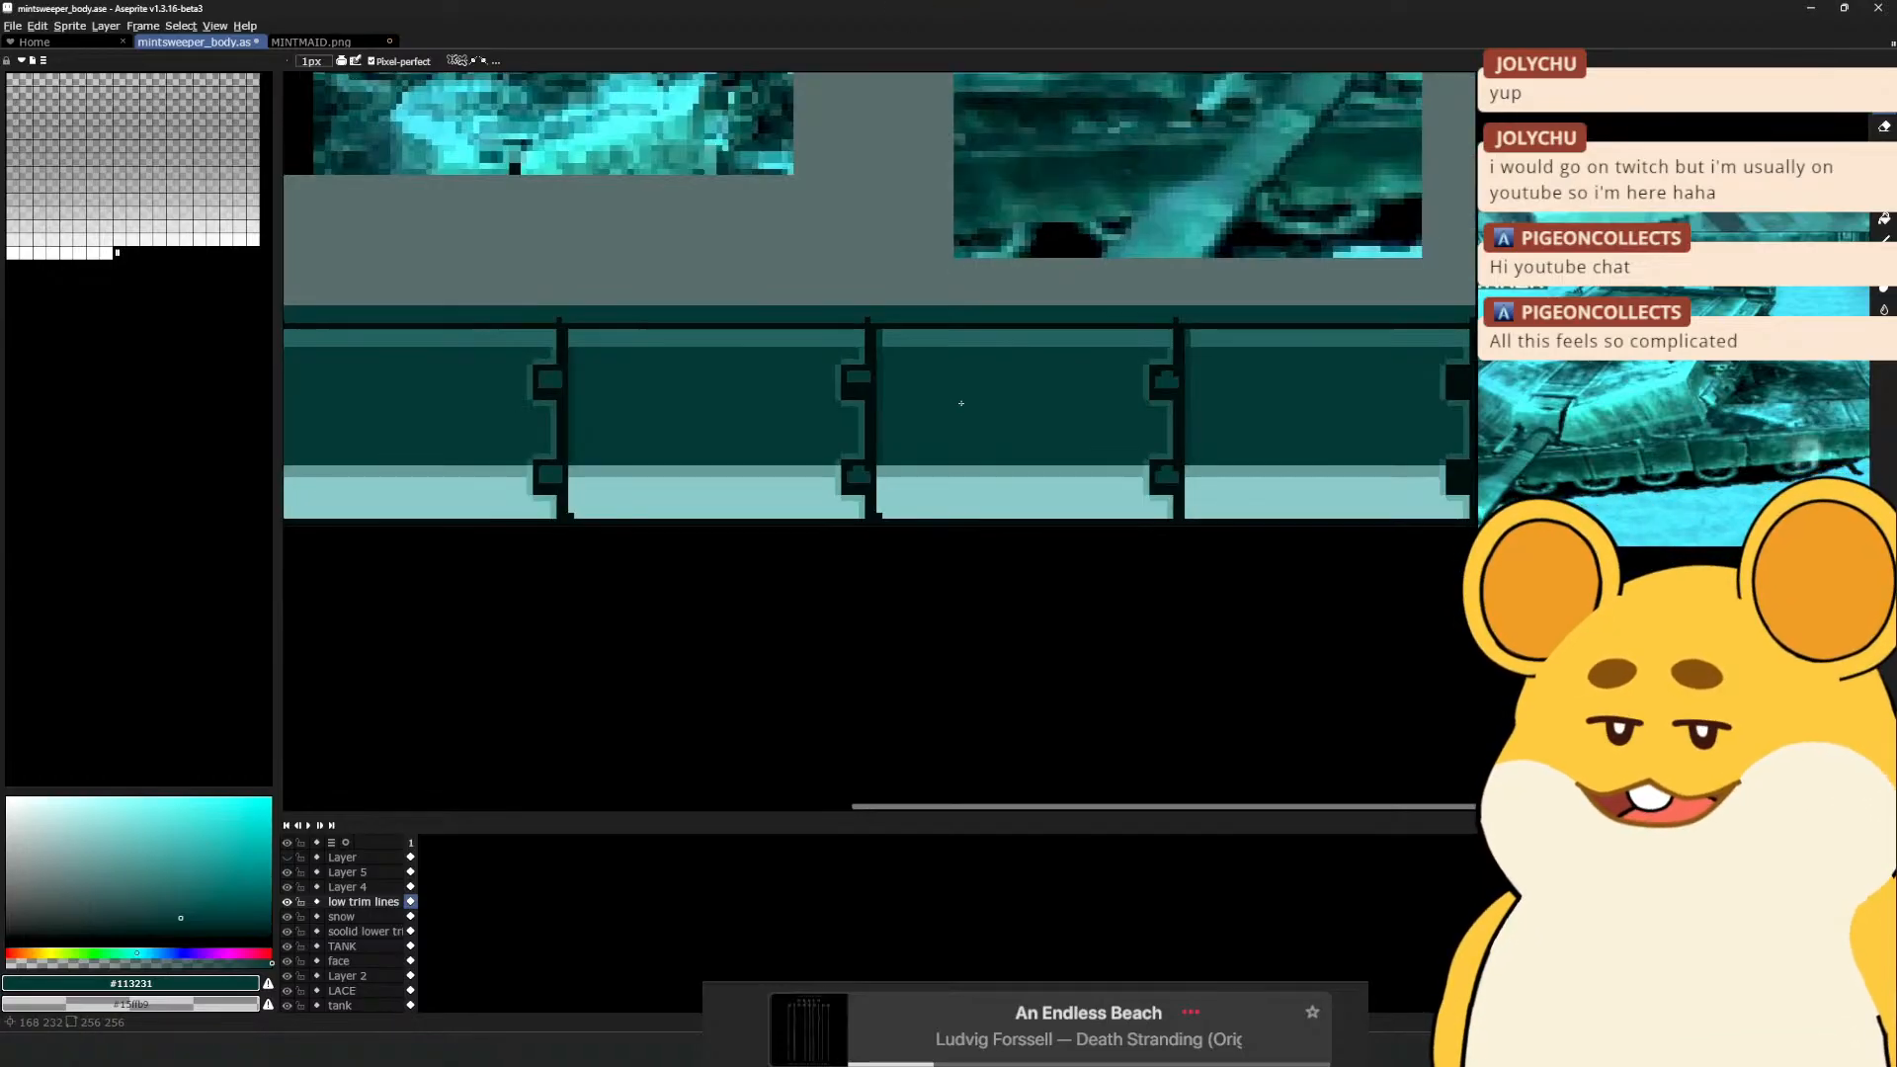
scroll(960, 400, "up", 1)
left_click(812, 413, "alt")
key("ctrl+z")
left_click(812, 367, "alt")
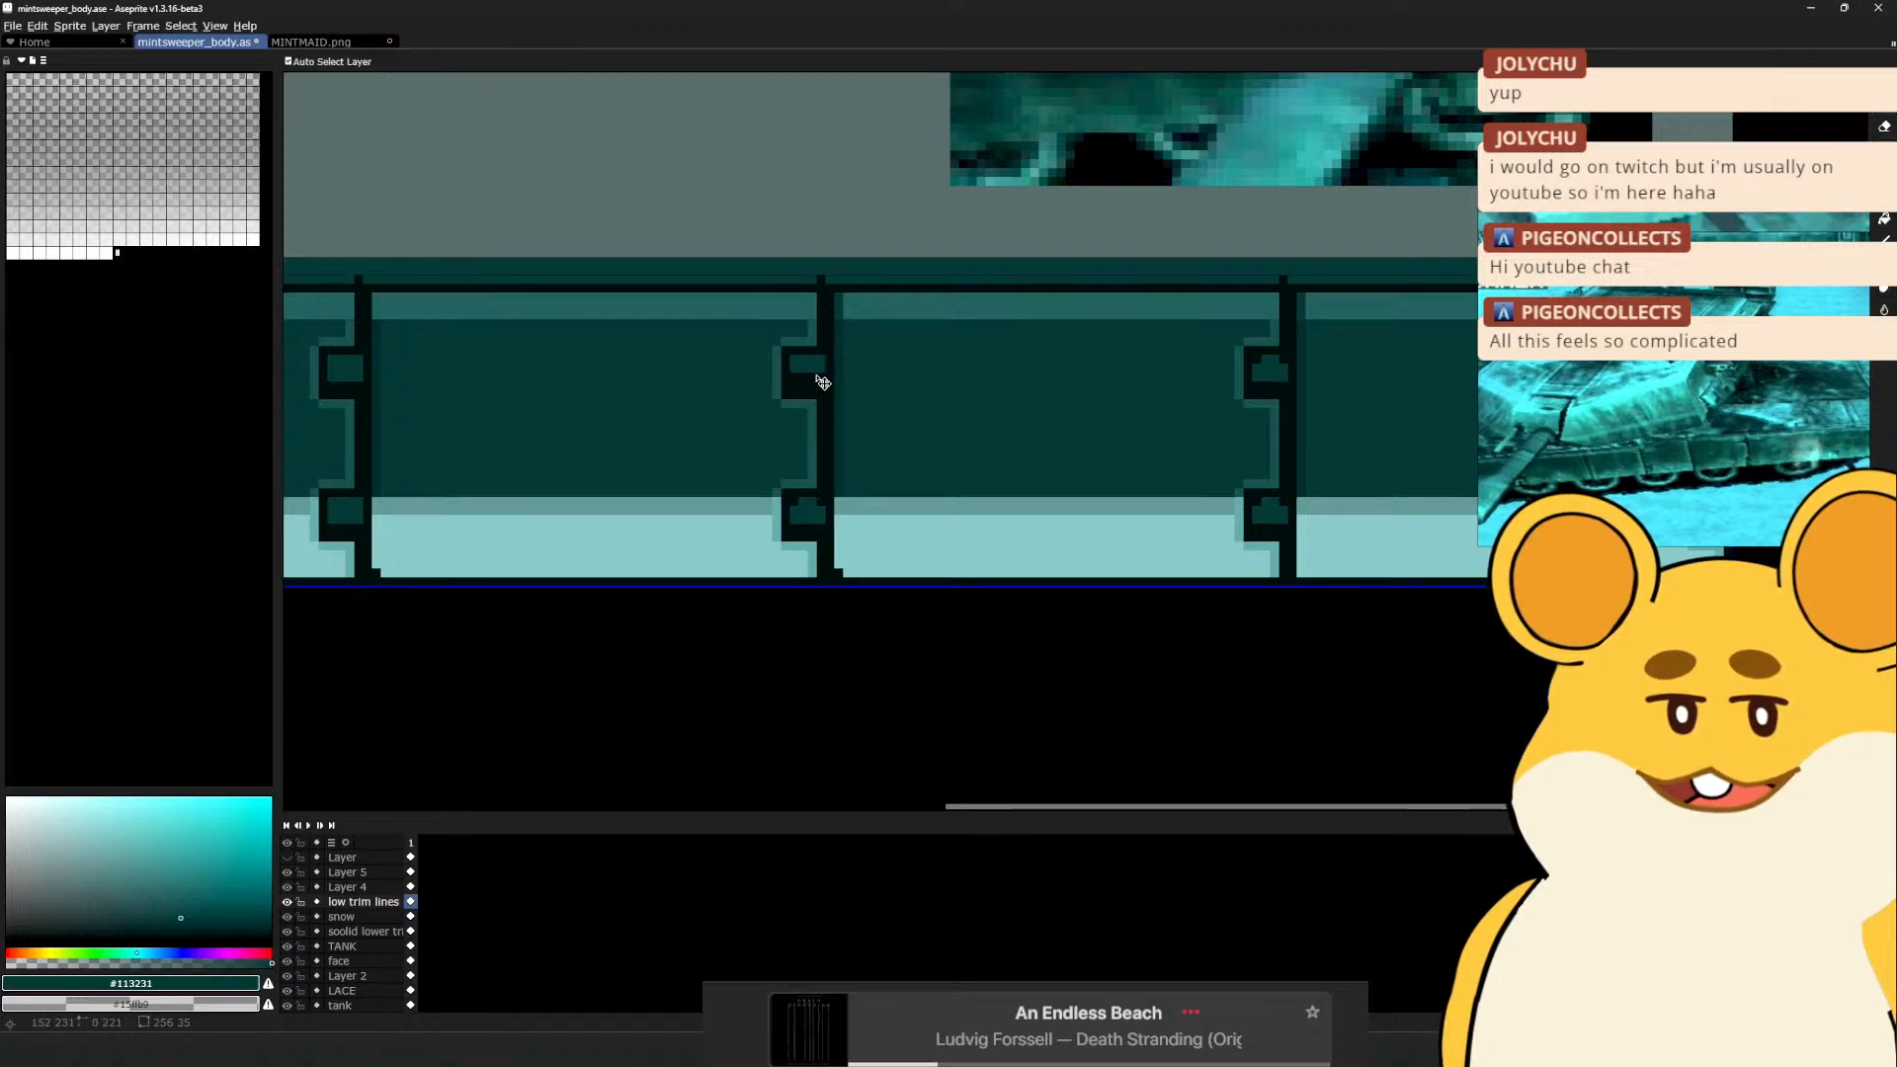
left_click_drag(1283, 377, 1257, 377)
left_click(1252, 326, "alt")
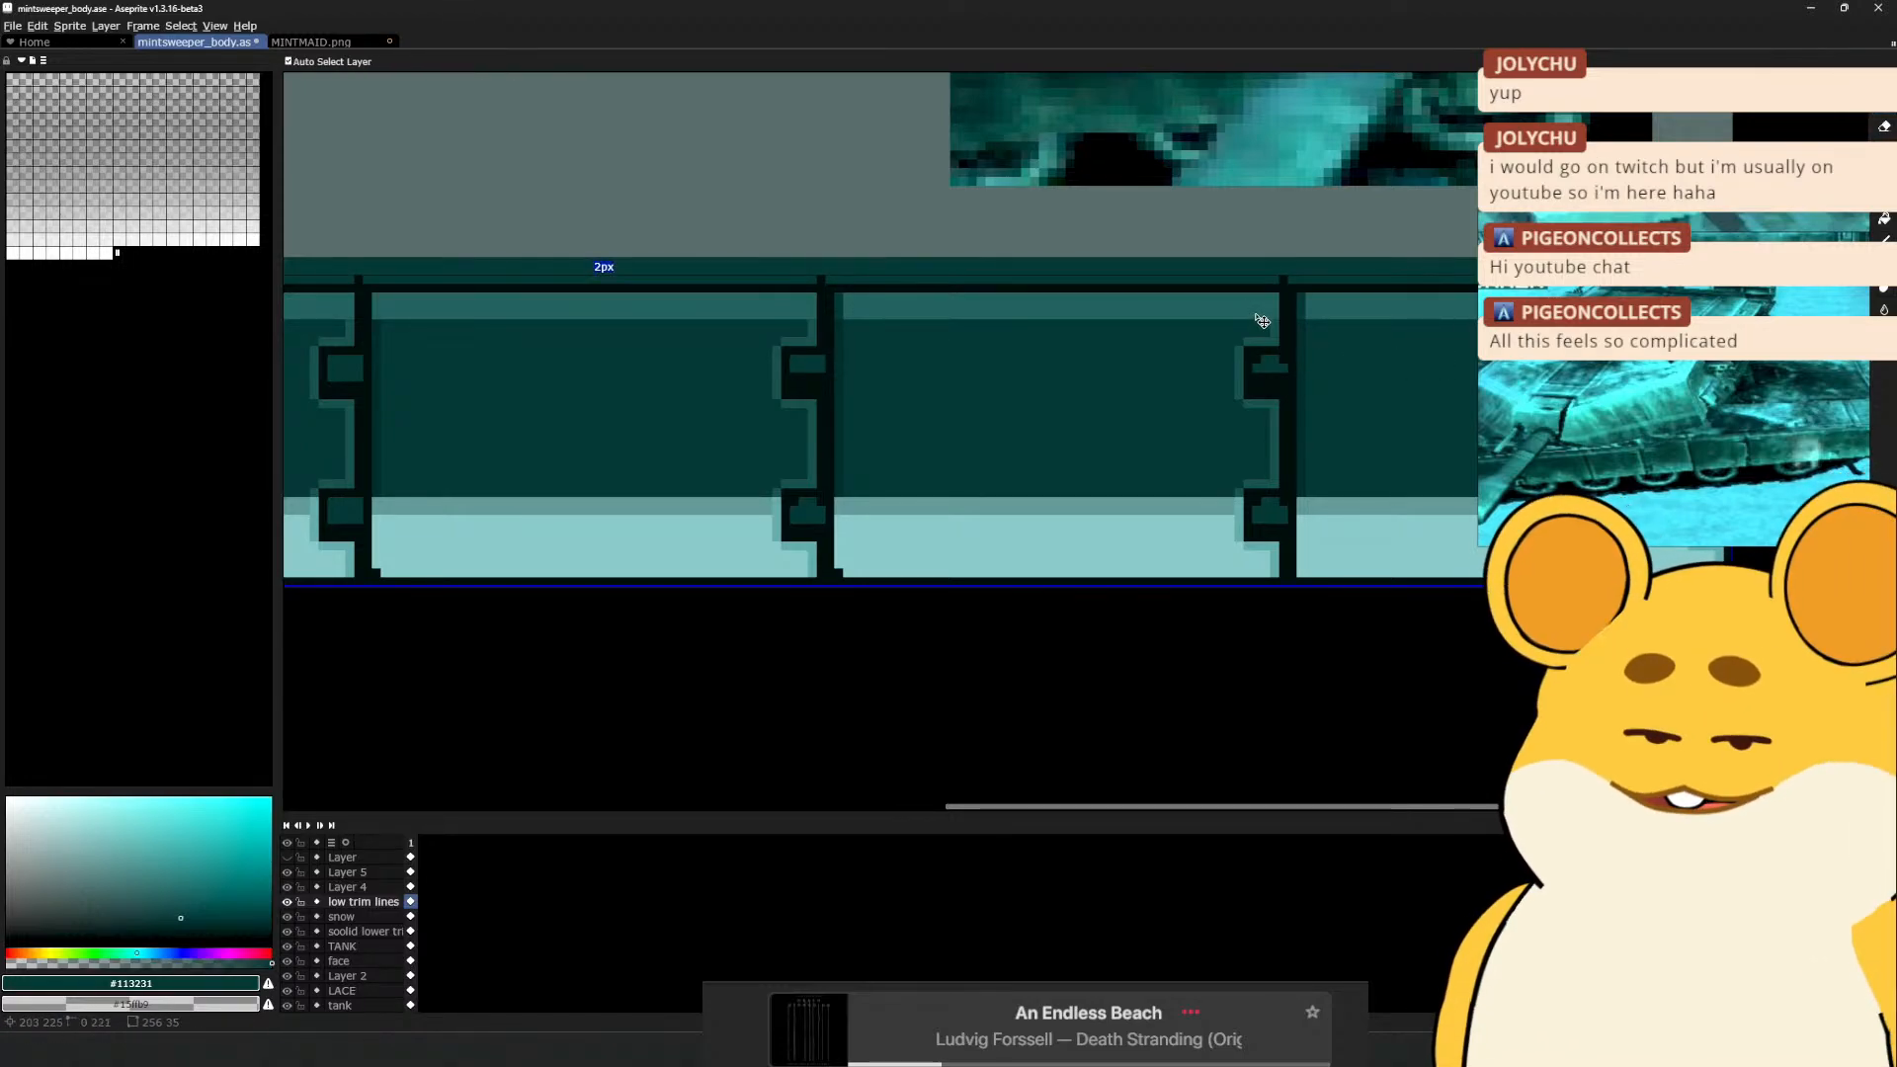
left_click(824, 360, "alt")
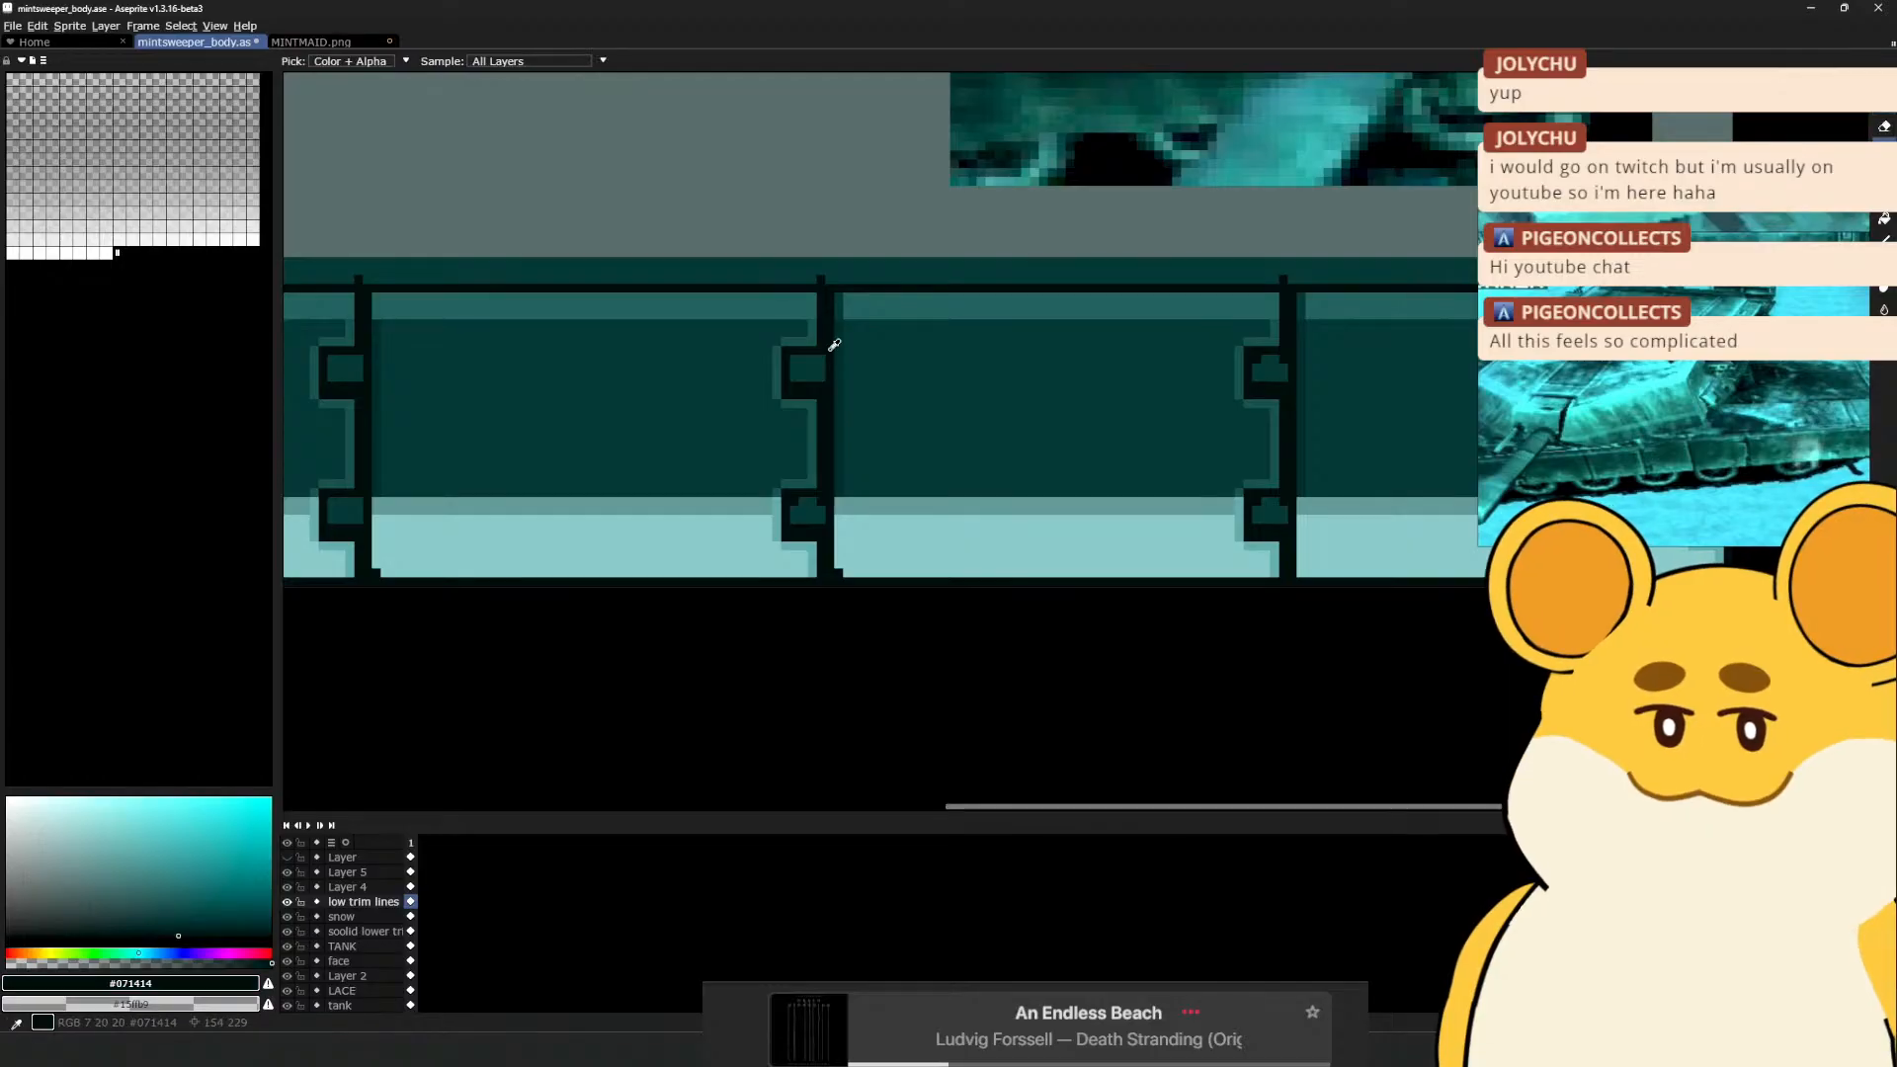
left_click_drag(934, 342, 821, 389)
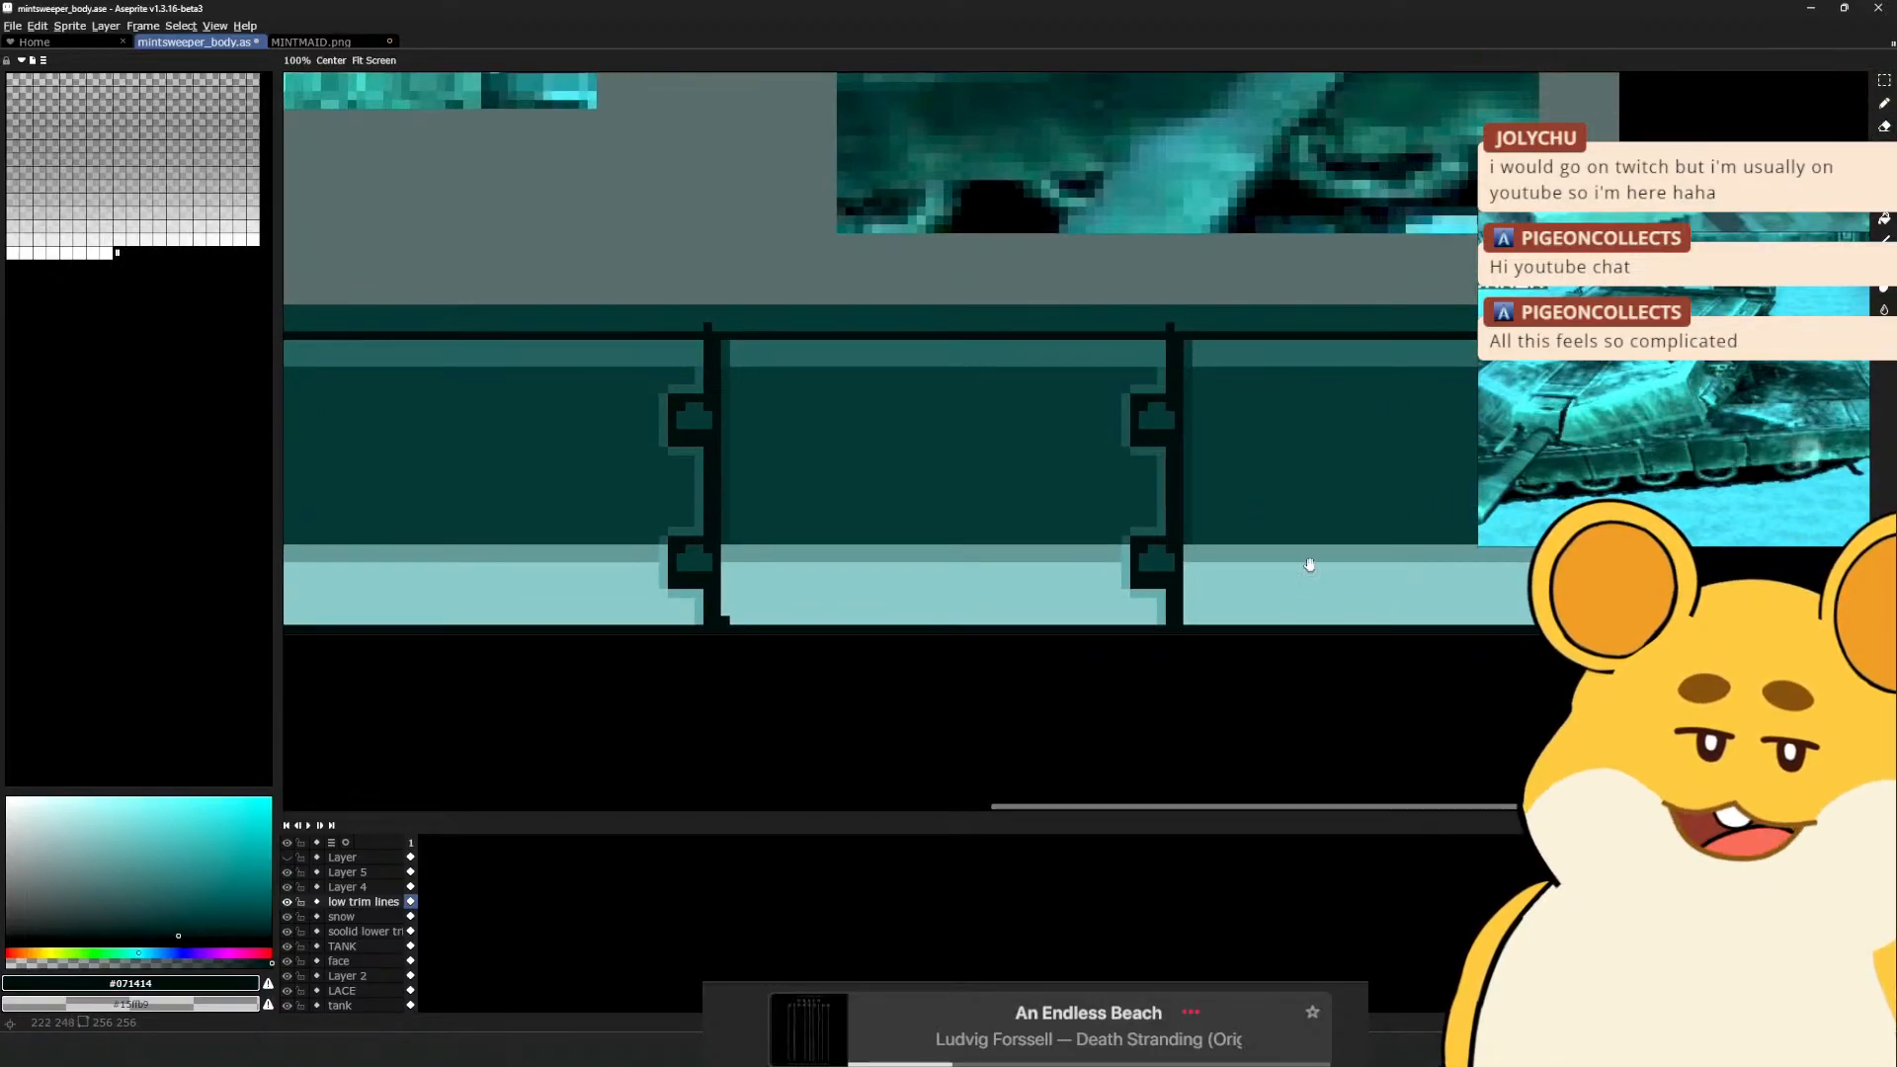
Launch Blender through the system search and open the recent file hakka shame.blend
key("super")
type("battle.net")
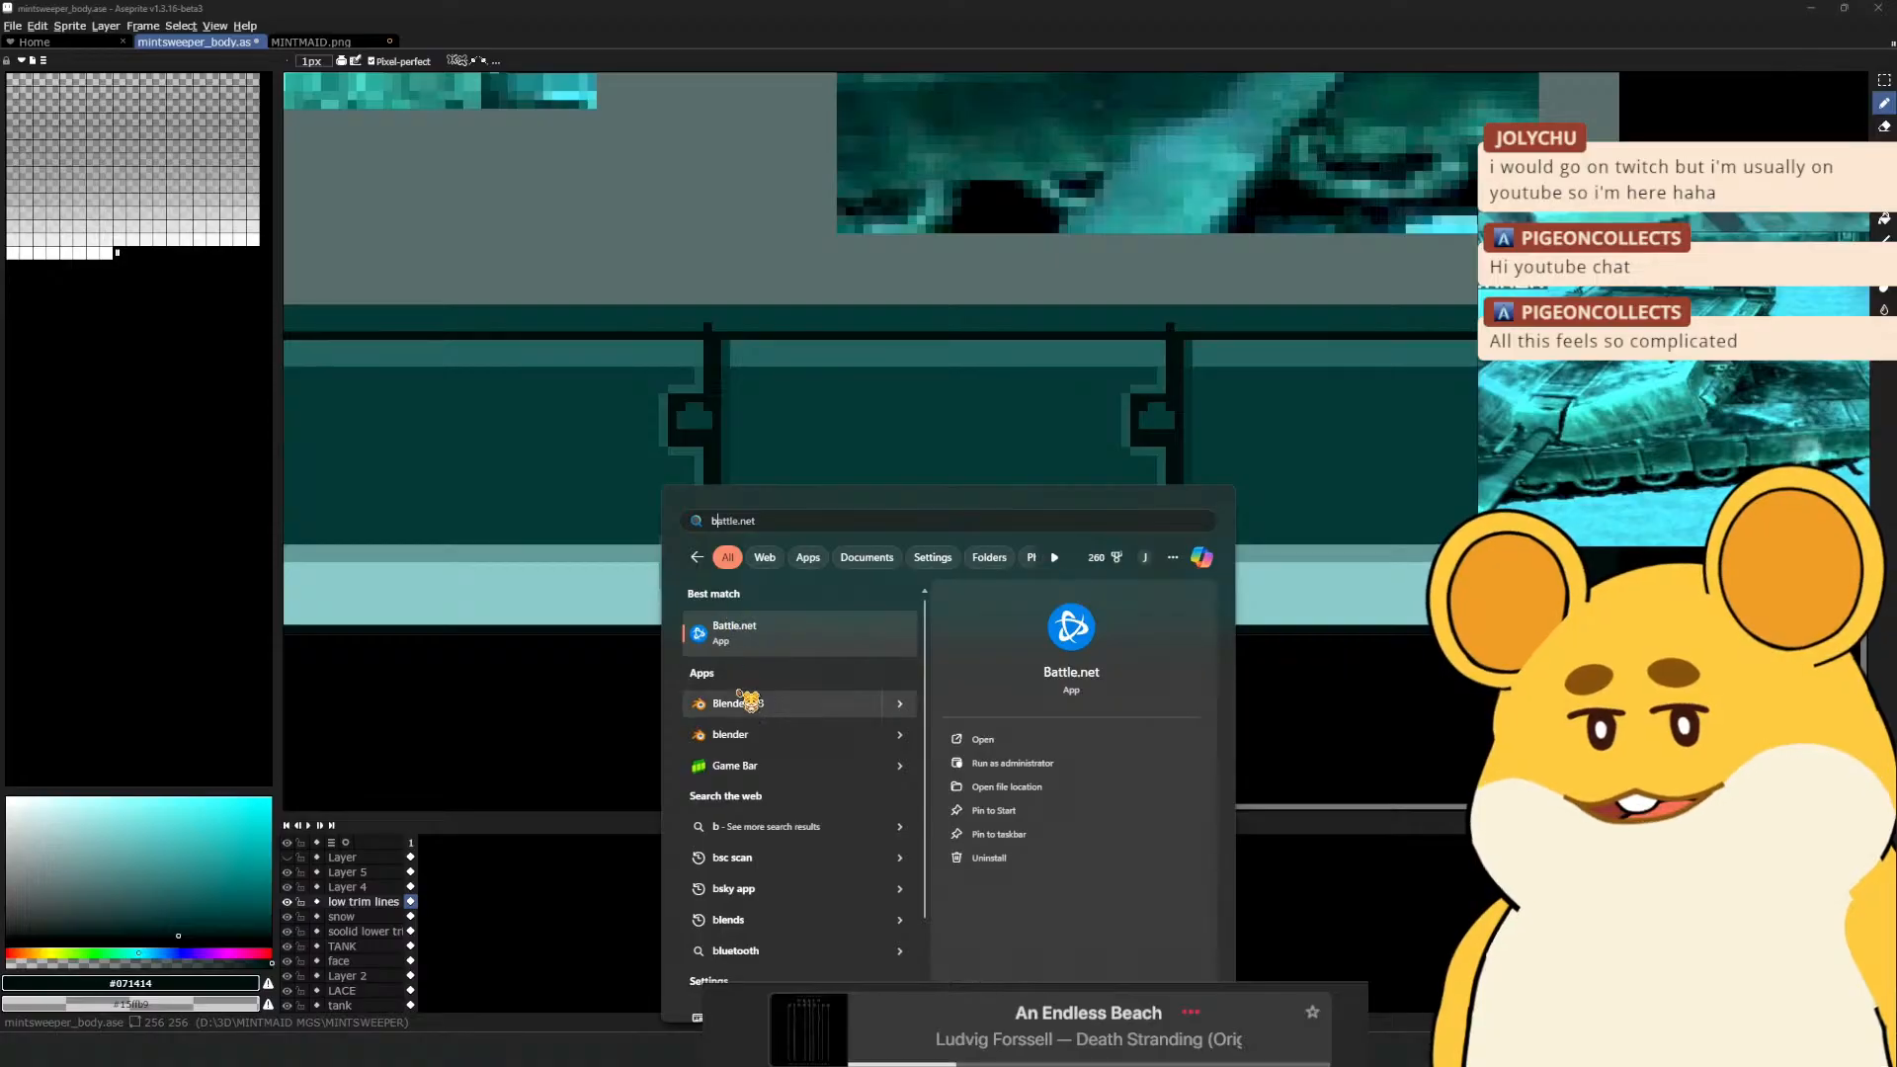
left_click(744, 699)
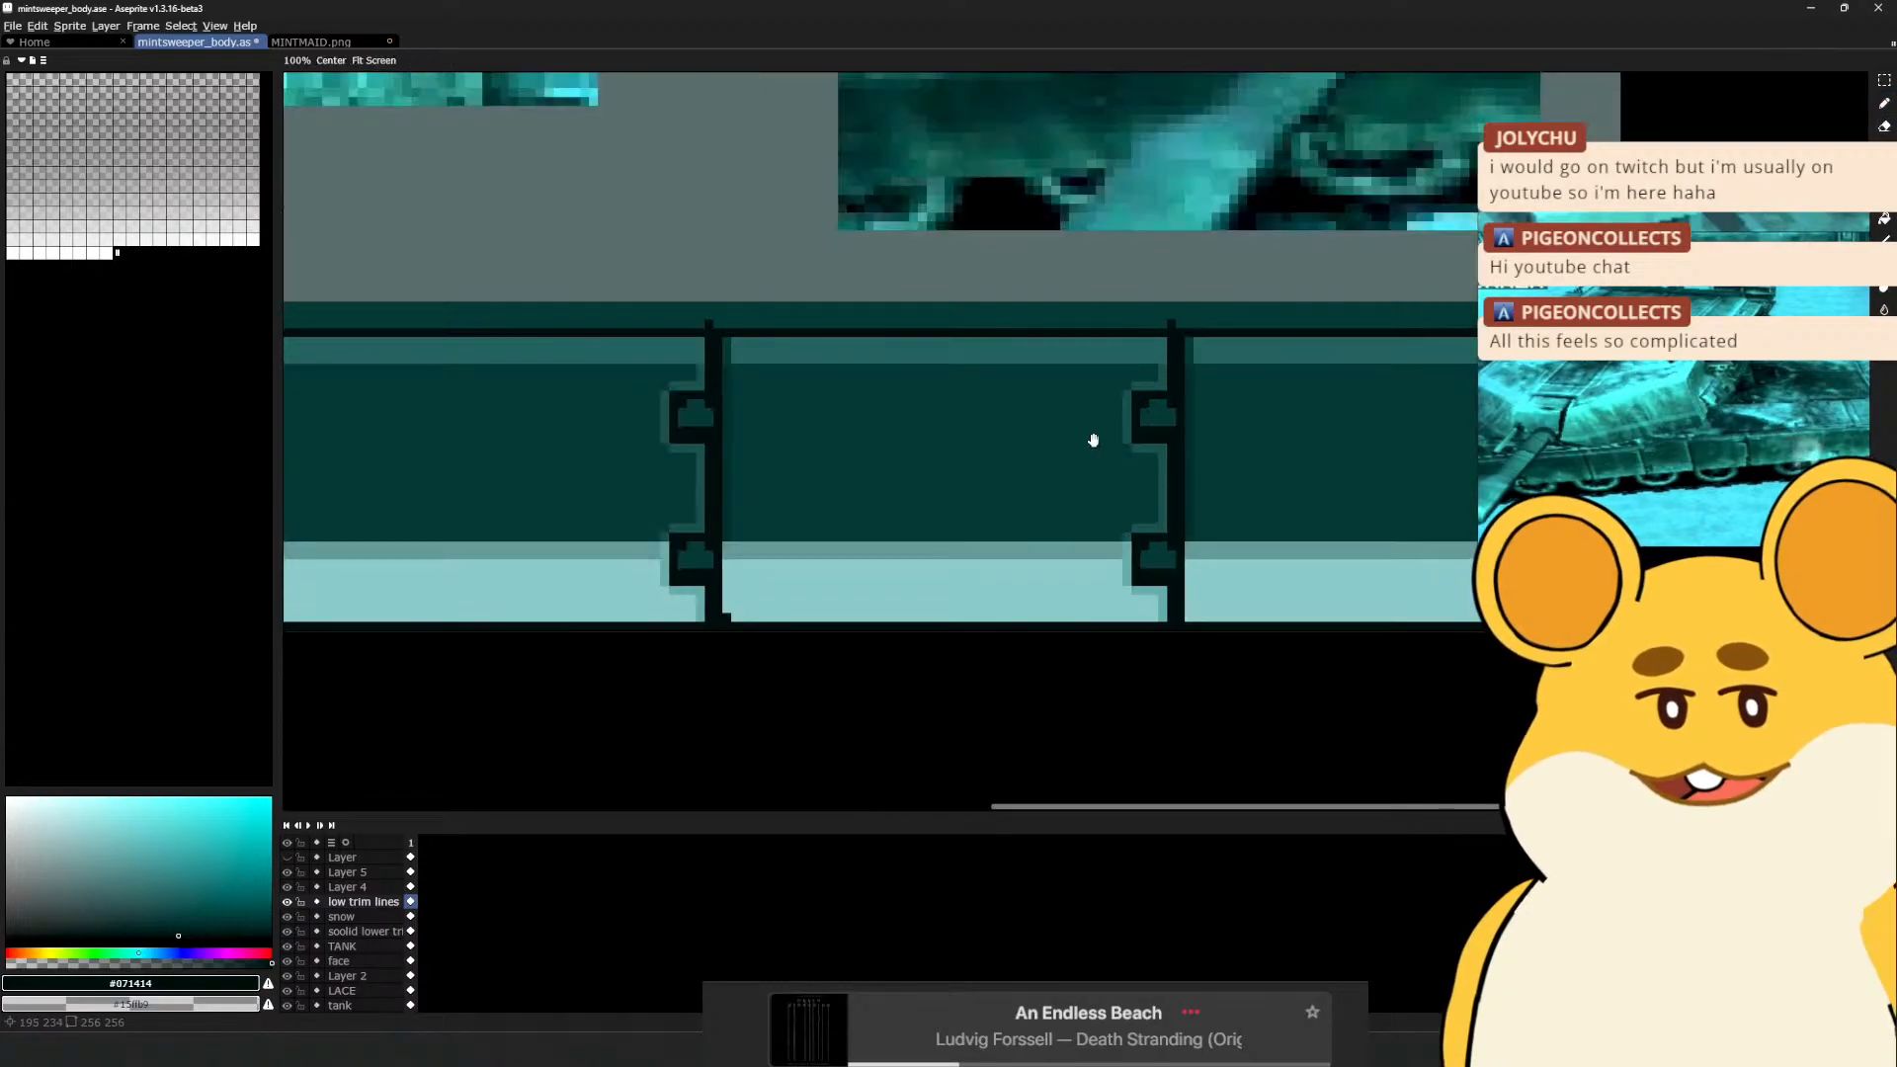
left_click_drag(1091, 435, 923, 458)
left_click_drag(1105, 531, 840, 554)
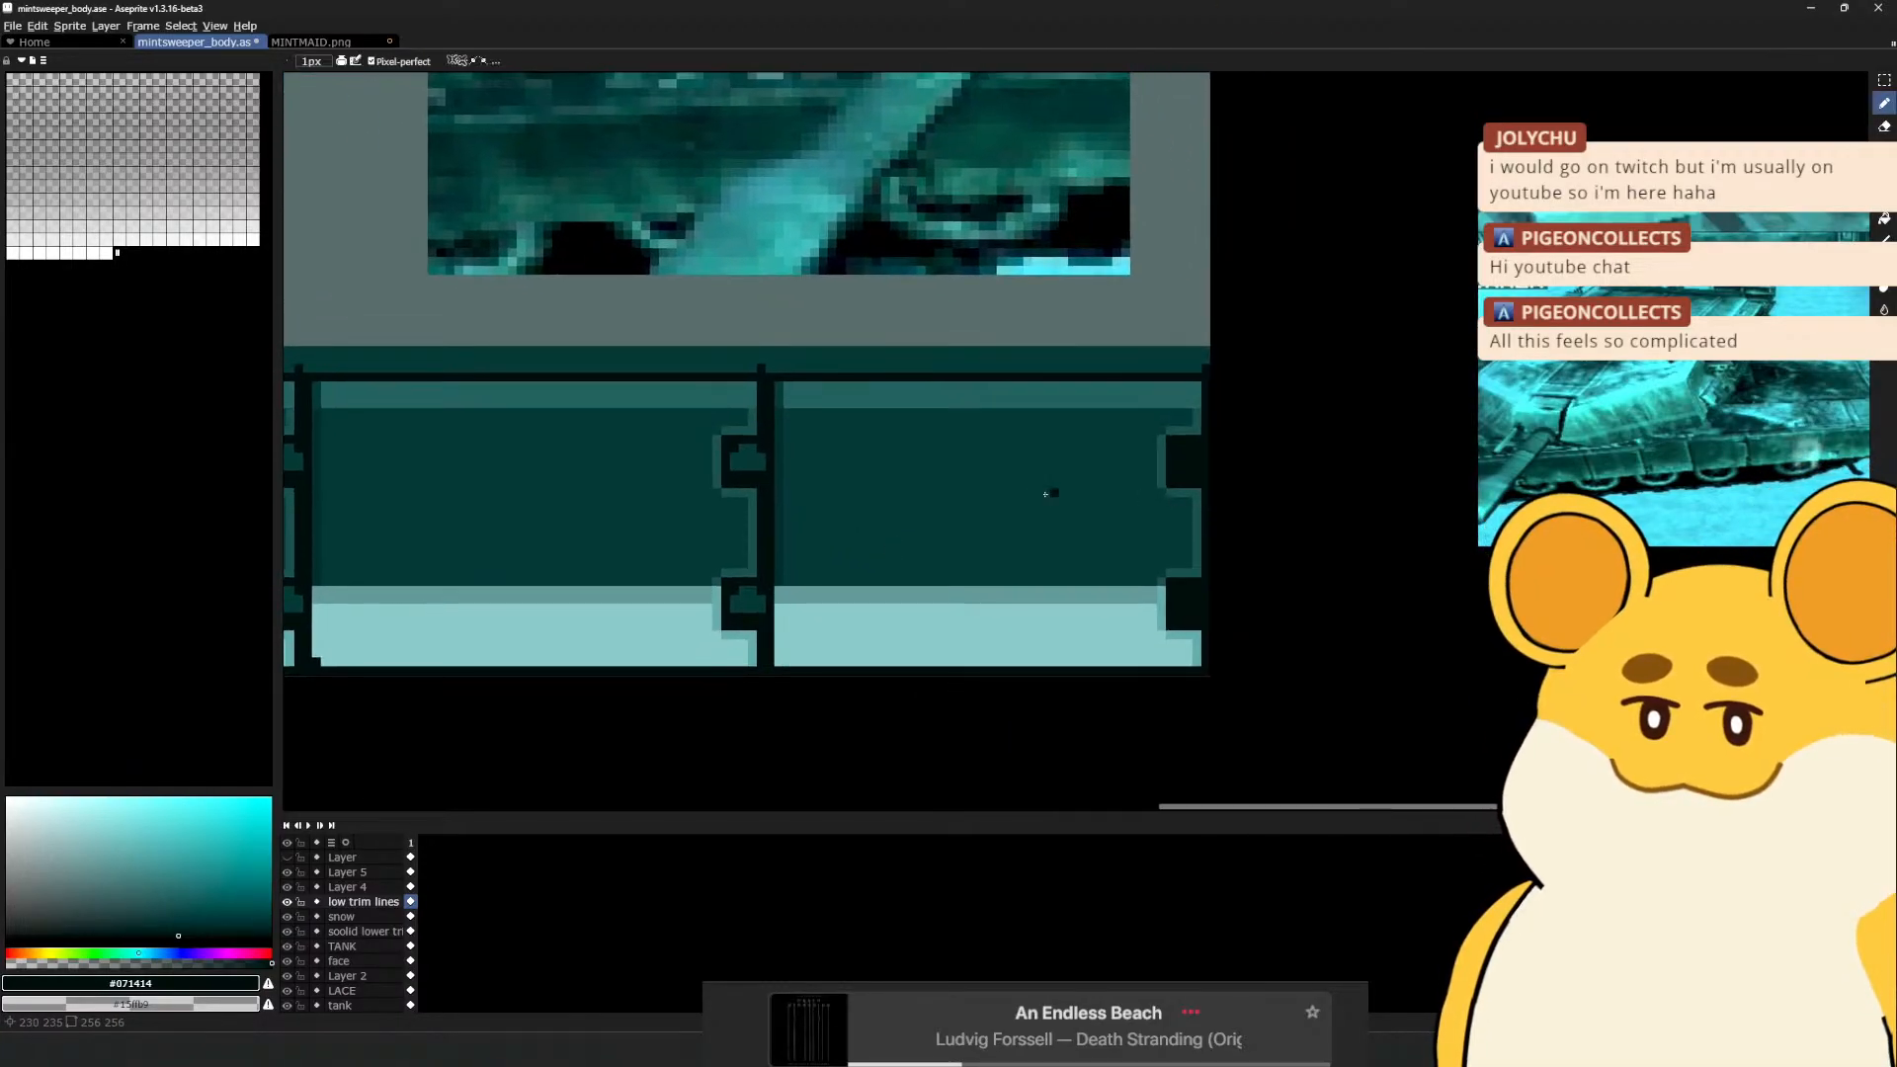
mouse_move(725, 441)
left_mouse_down()
mouse_move(942, 484)
mouse_move(1403, 467)
left_mouse_up()
left_click_drag(800, 487, 1342, 464)
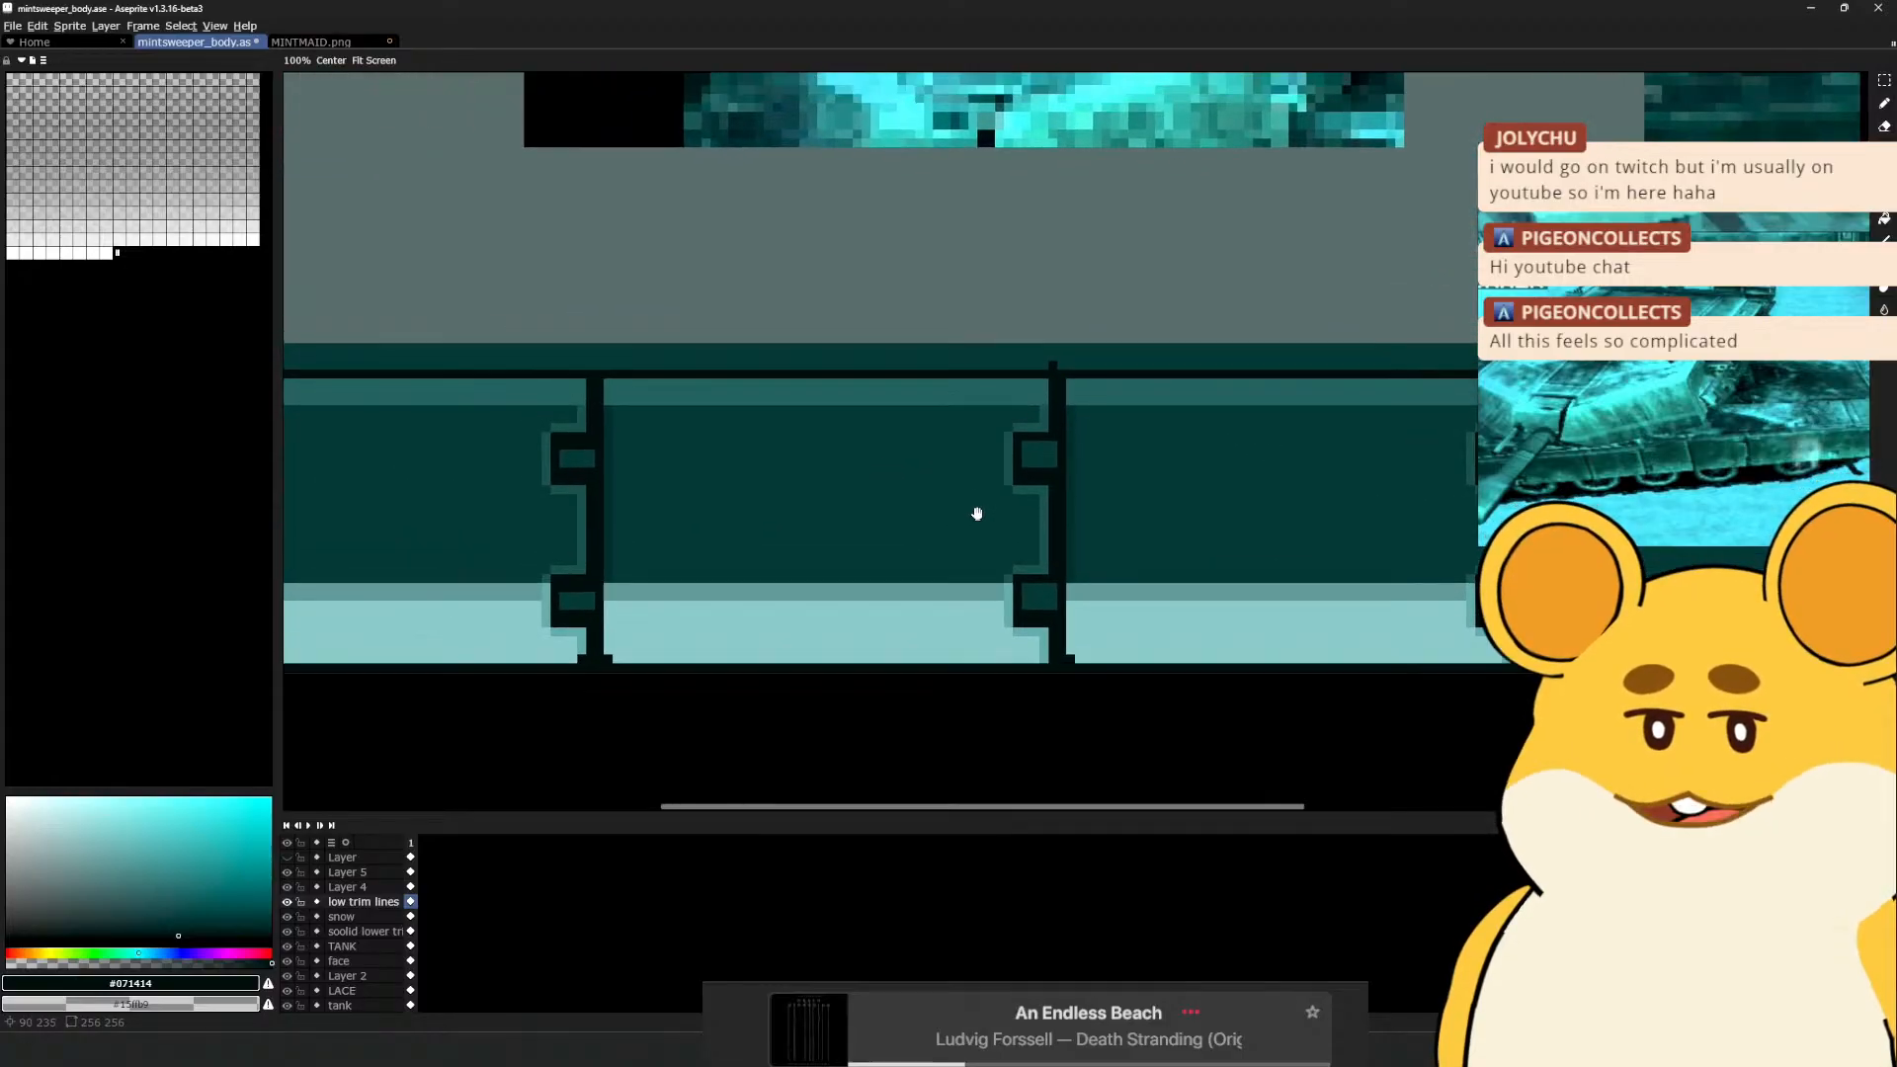
left_click_drag(976, 513, 1011, 545)
left_click_drag(1080, 493, 1021, 511)
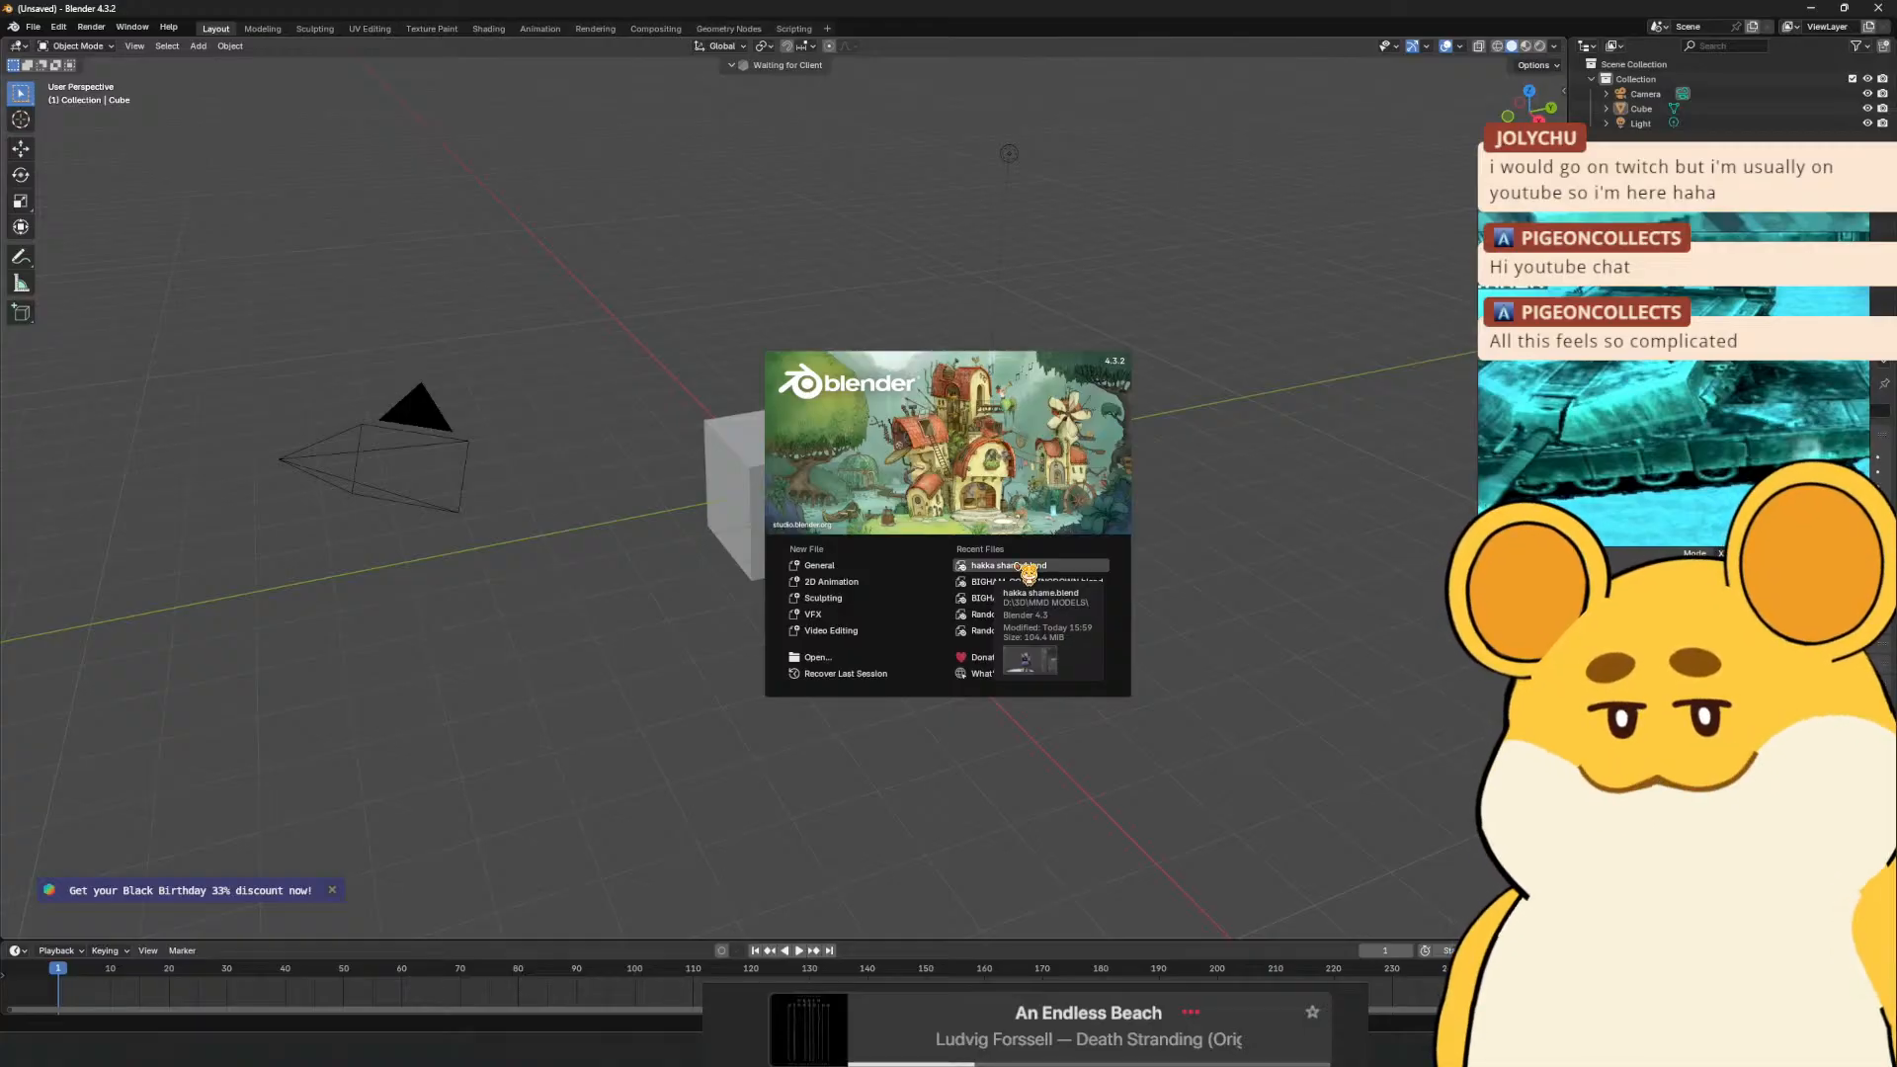
left_click(1027, 567)
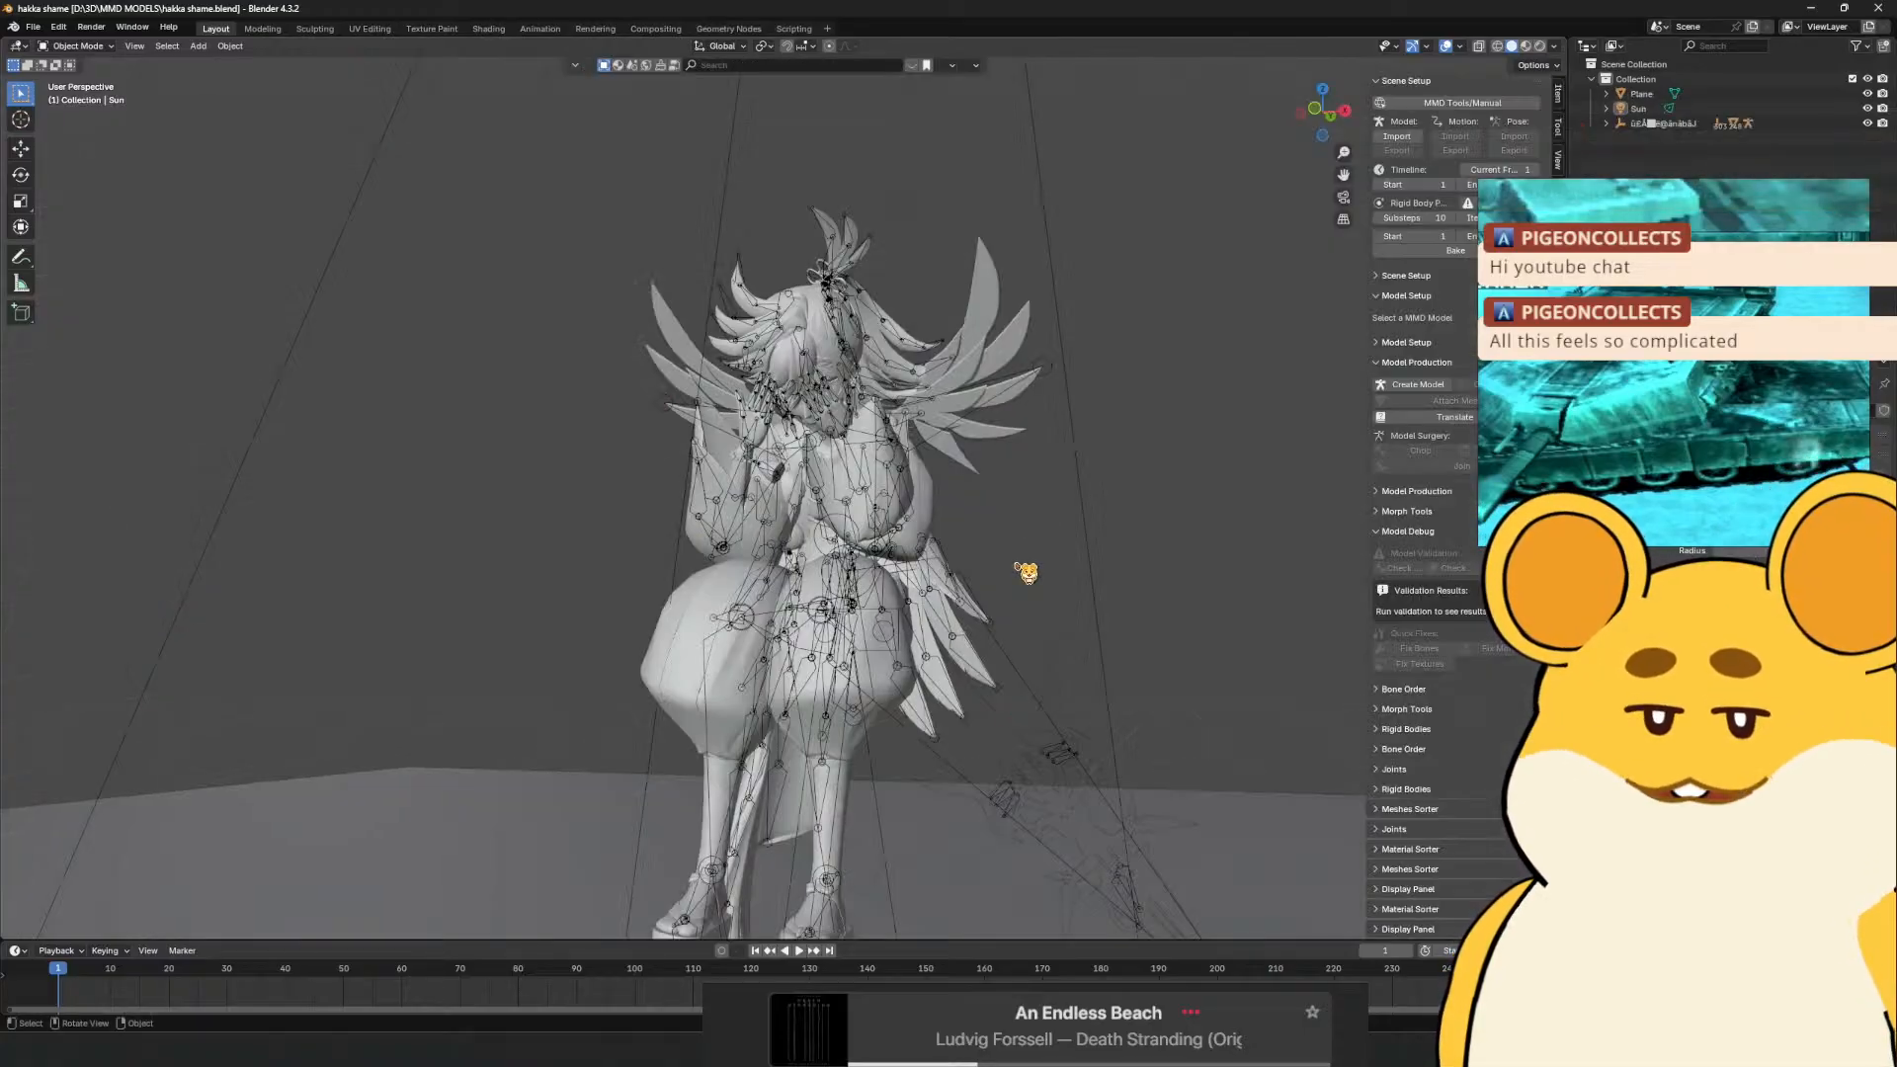
View the winged character in rendered shading from several angles and return the viewport to Material Preview
left_click(1526, 46)
left_click_drag(956, 336, 1087, 326)
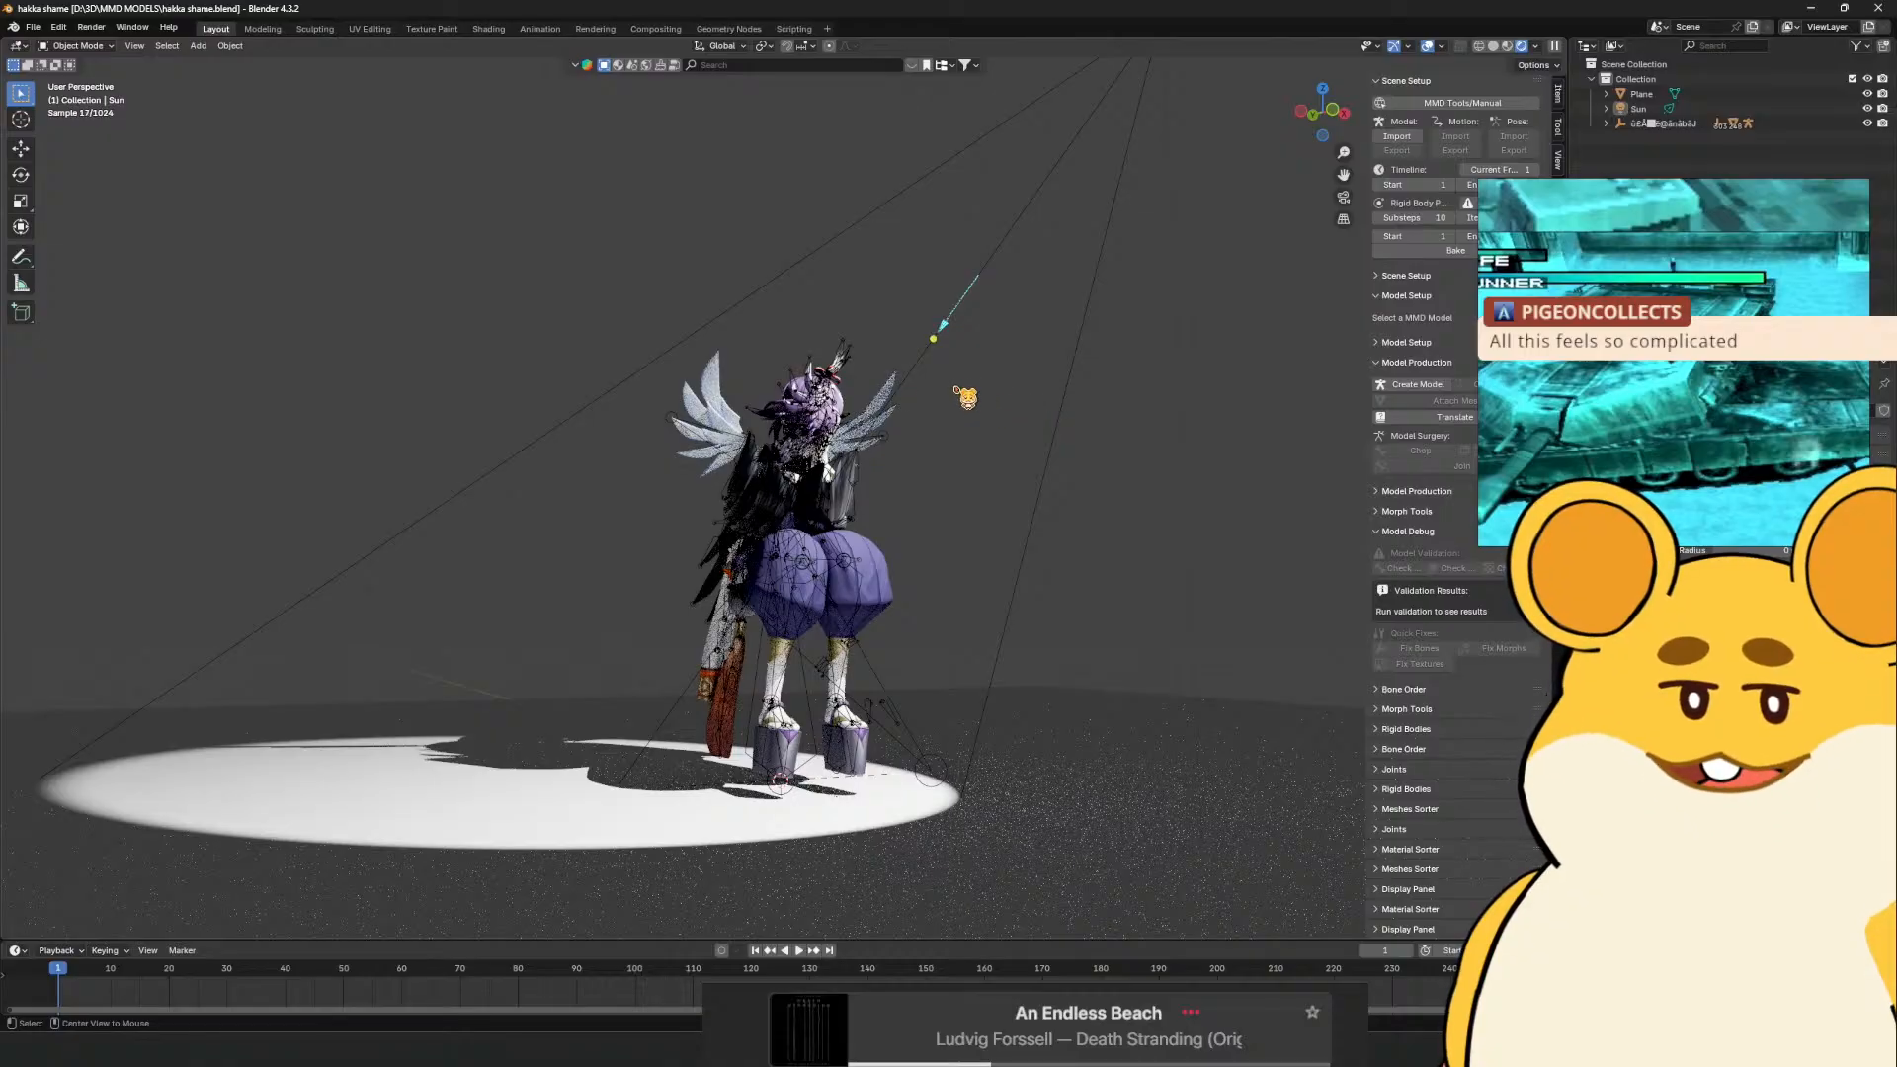
left_click_drag(978, 339, 919, 367)
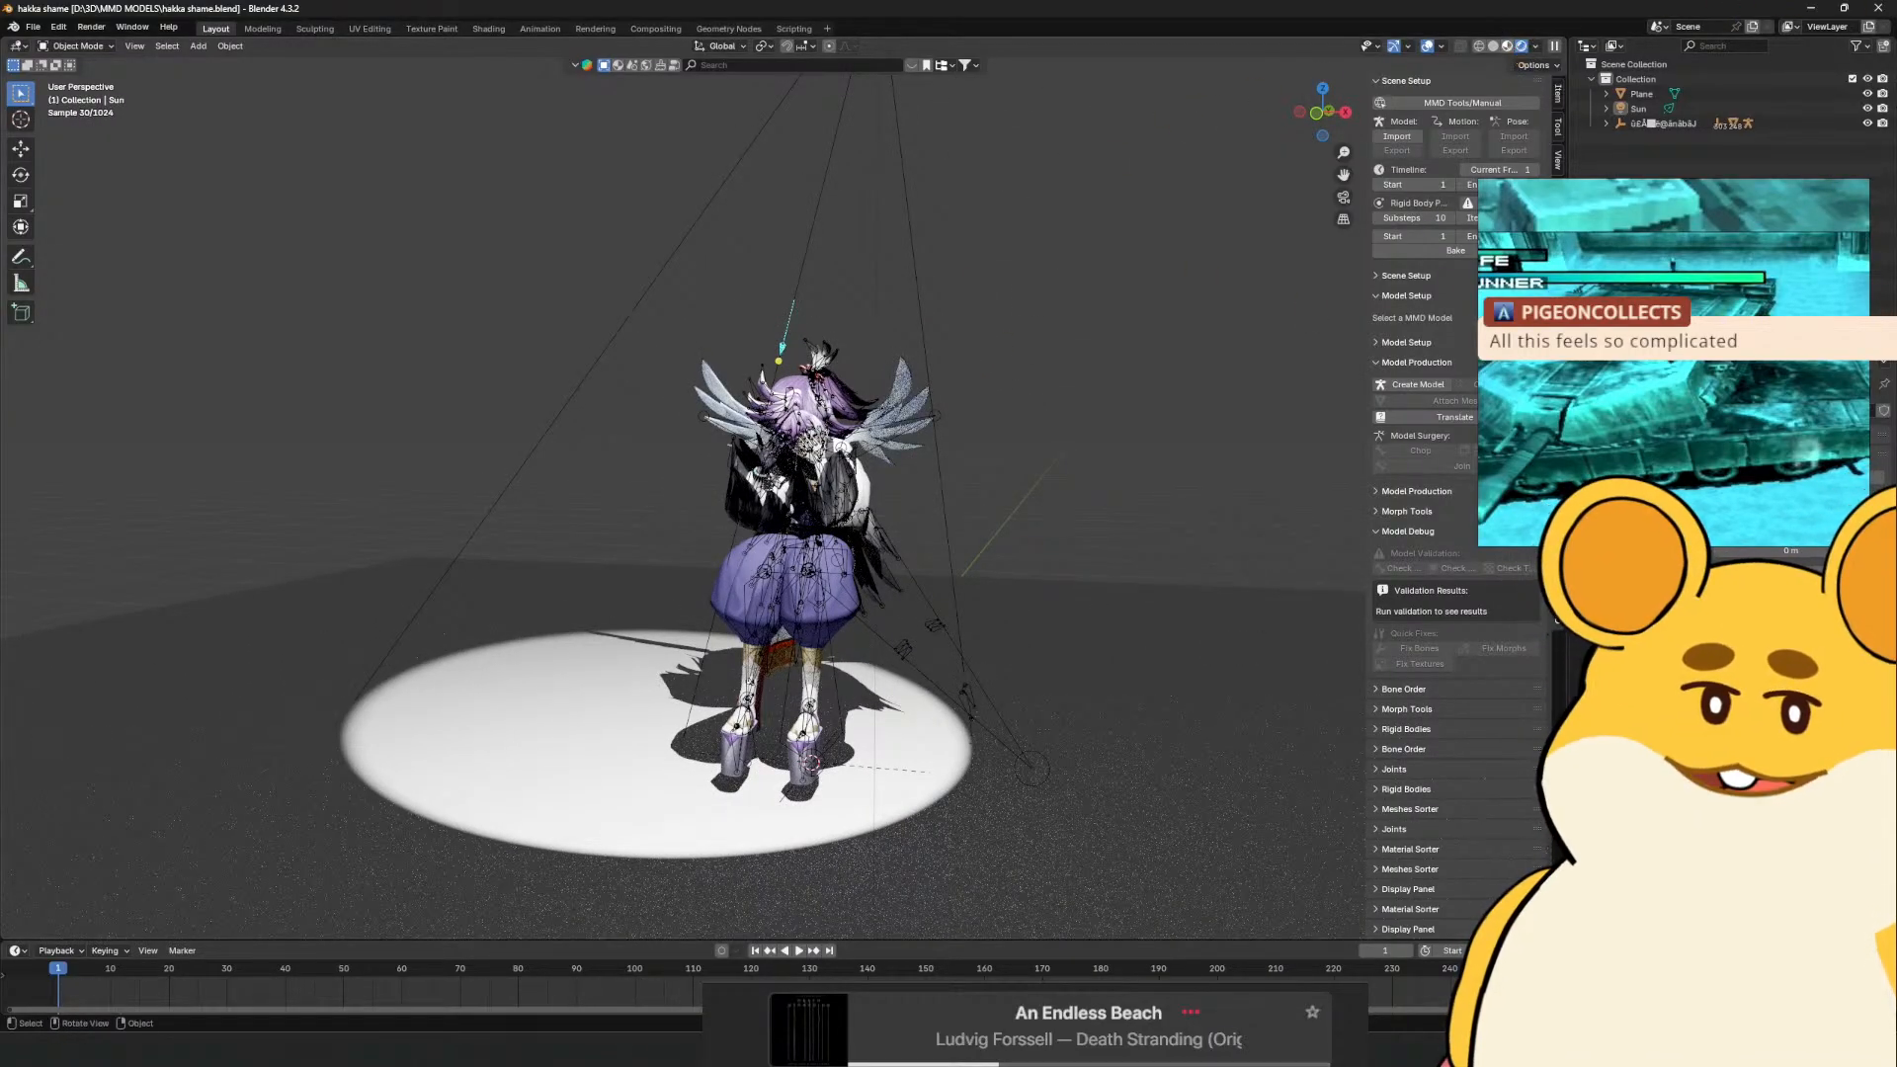
left_click(1506, 46)
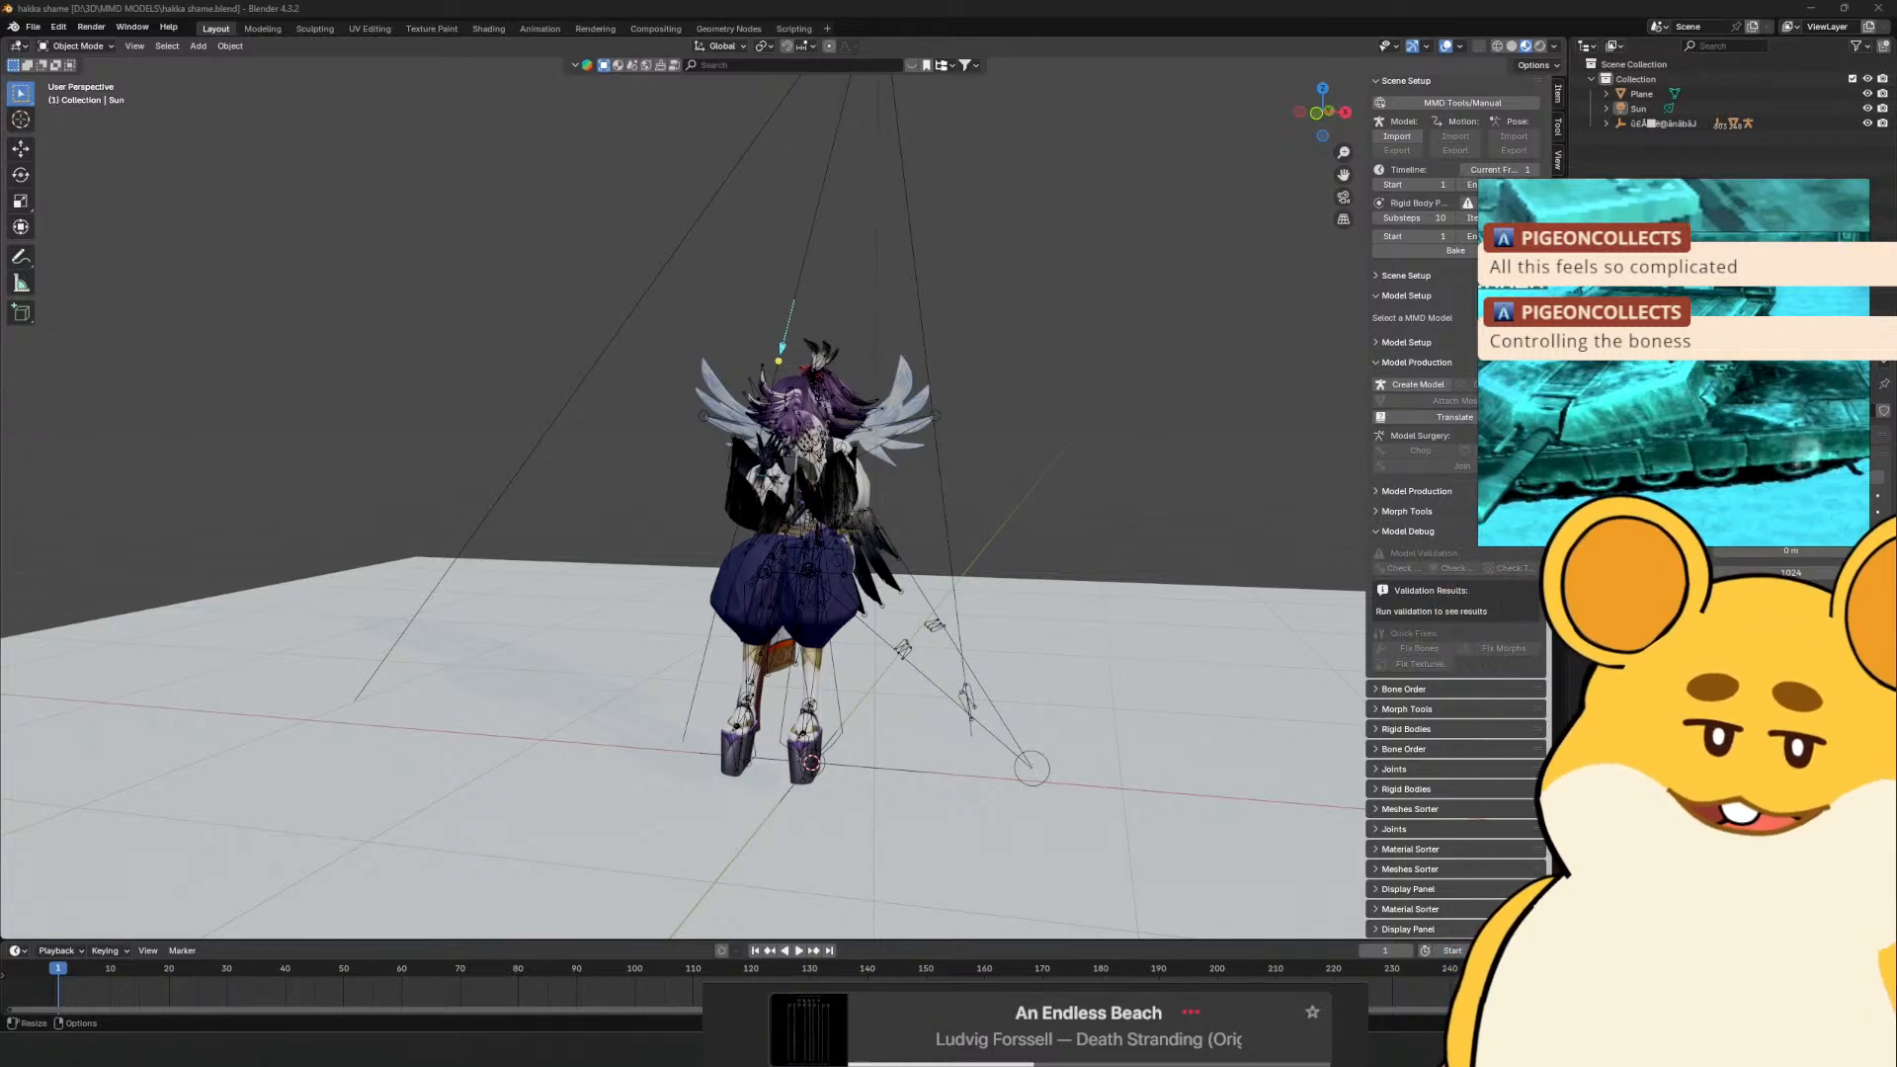
Bring the browser window with the capoeira YouTube video onto this screen and watch it full screen
left_click_drag(1896, 347, 461, 124)
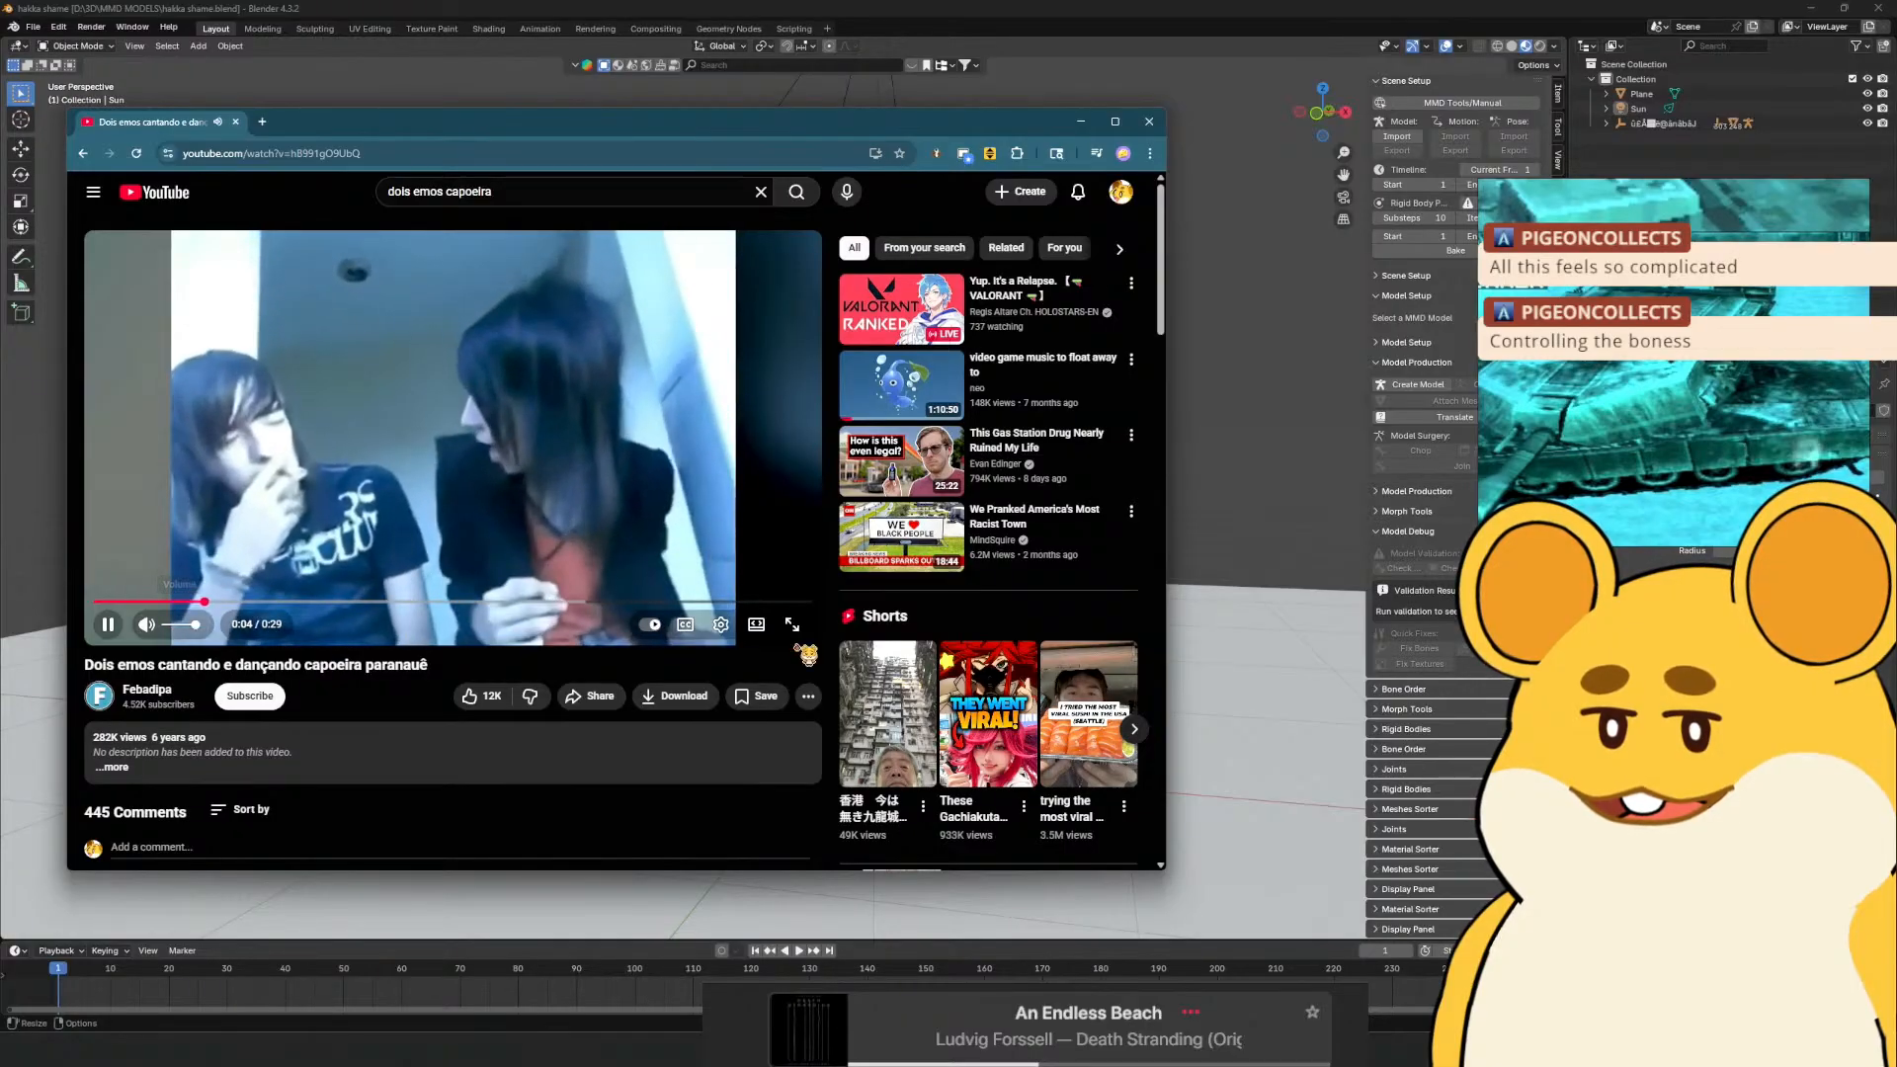
left_click(801, 626)
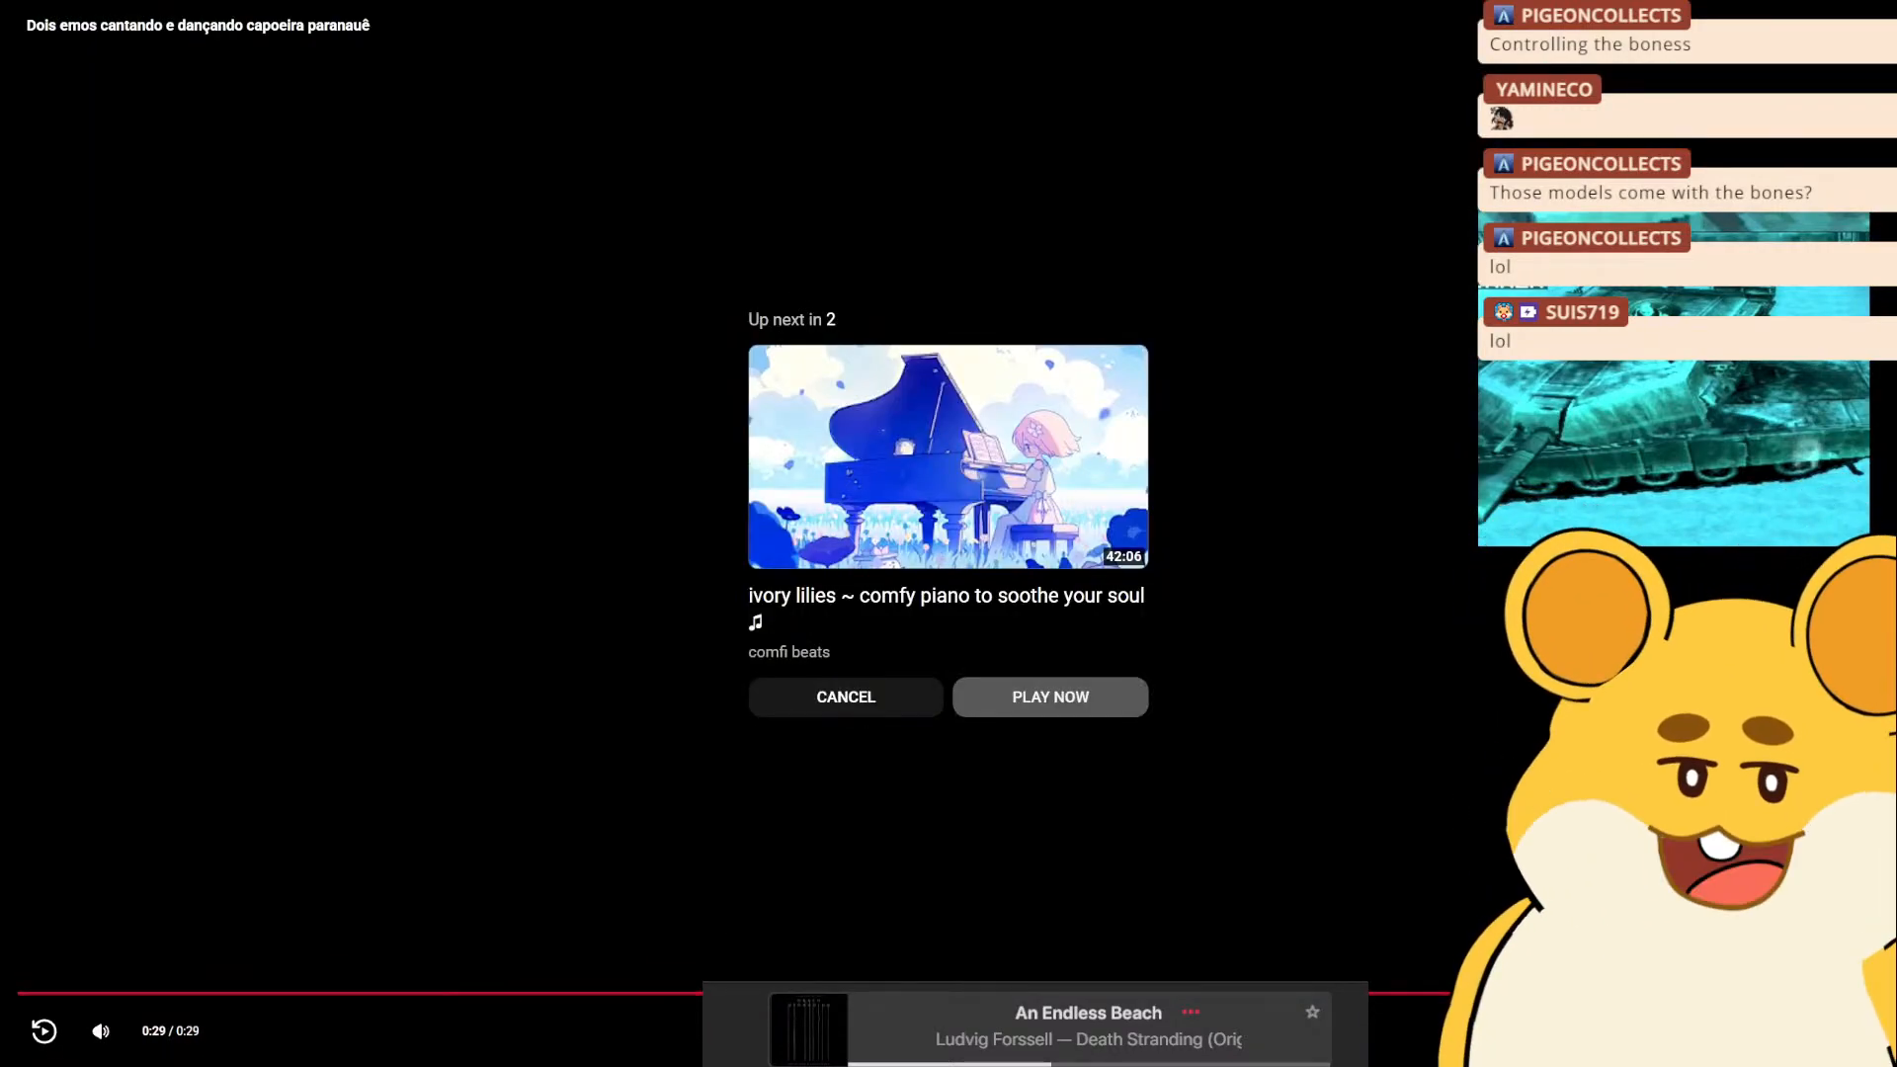
key("Escape")
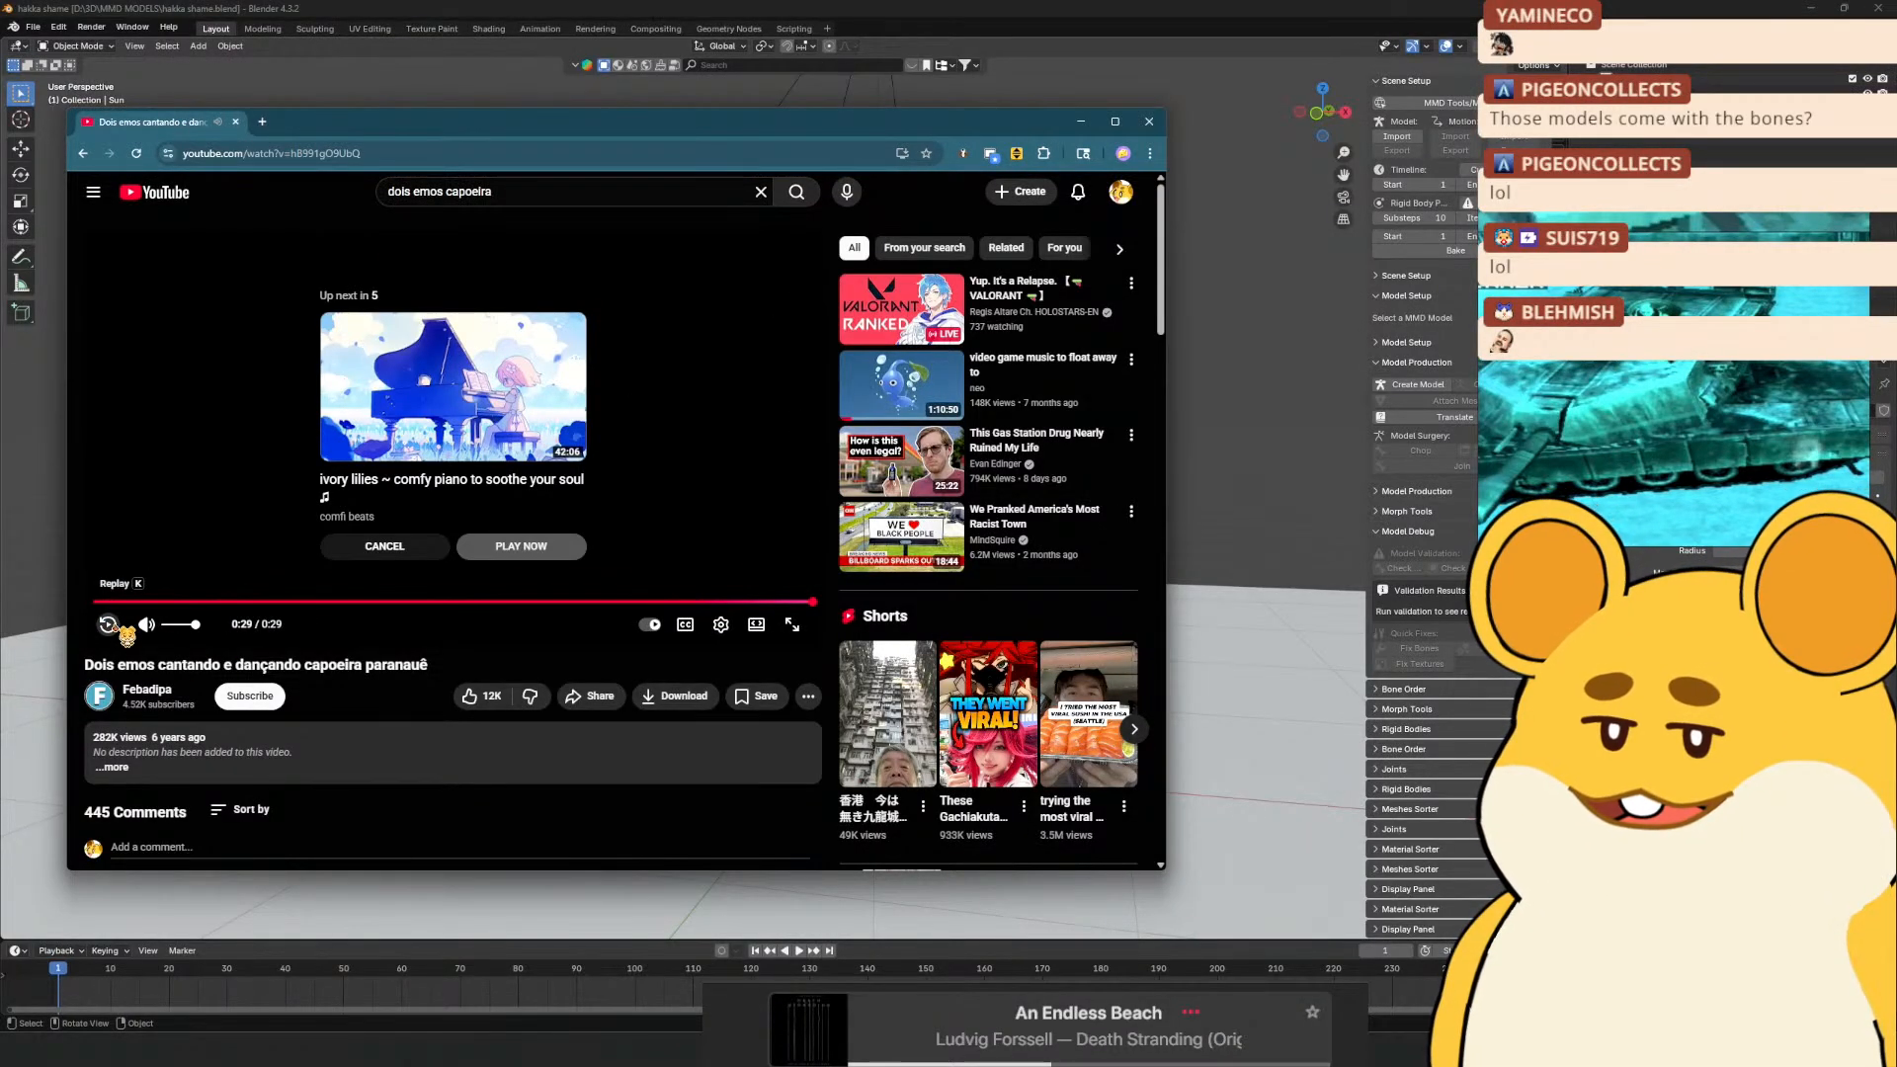
Replay the video in an enlarged browser window and close its tab
left_click(110, 626)
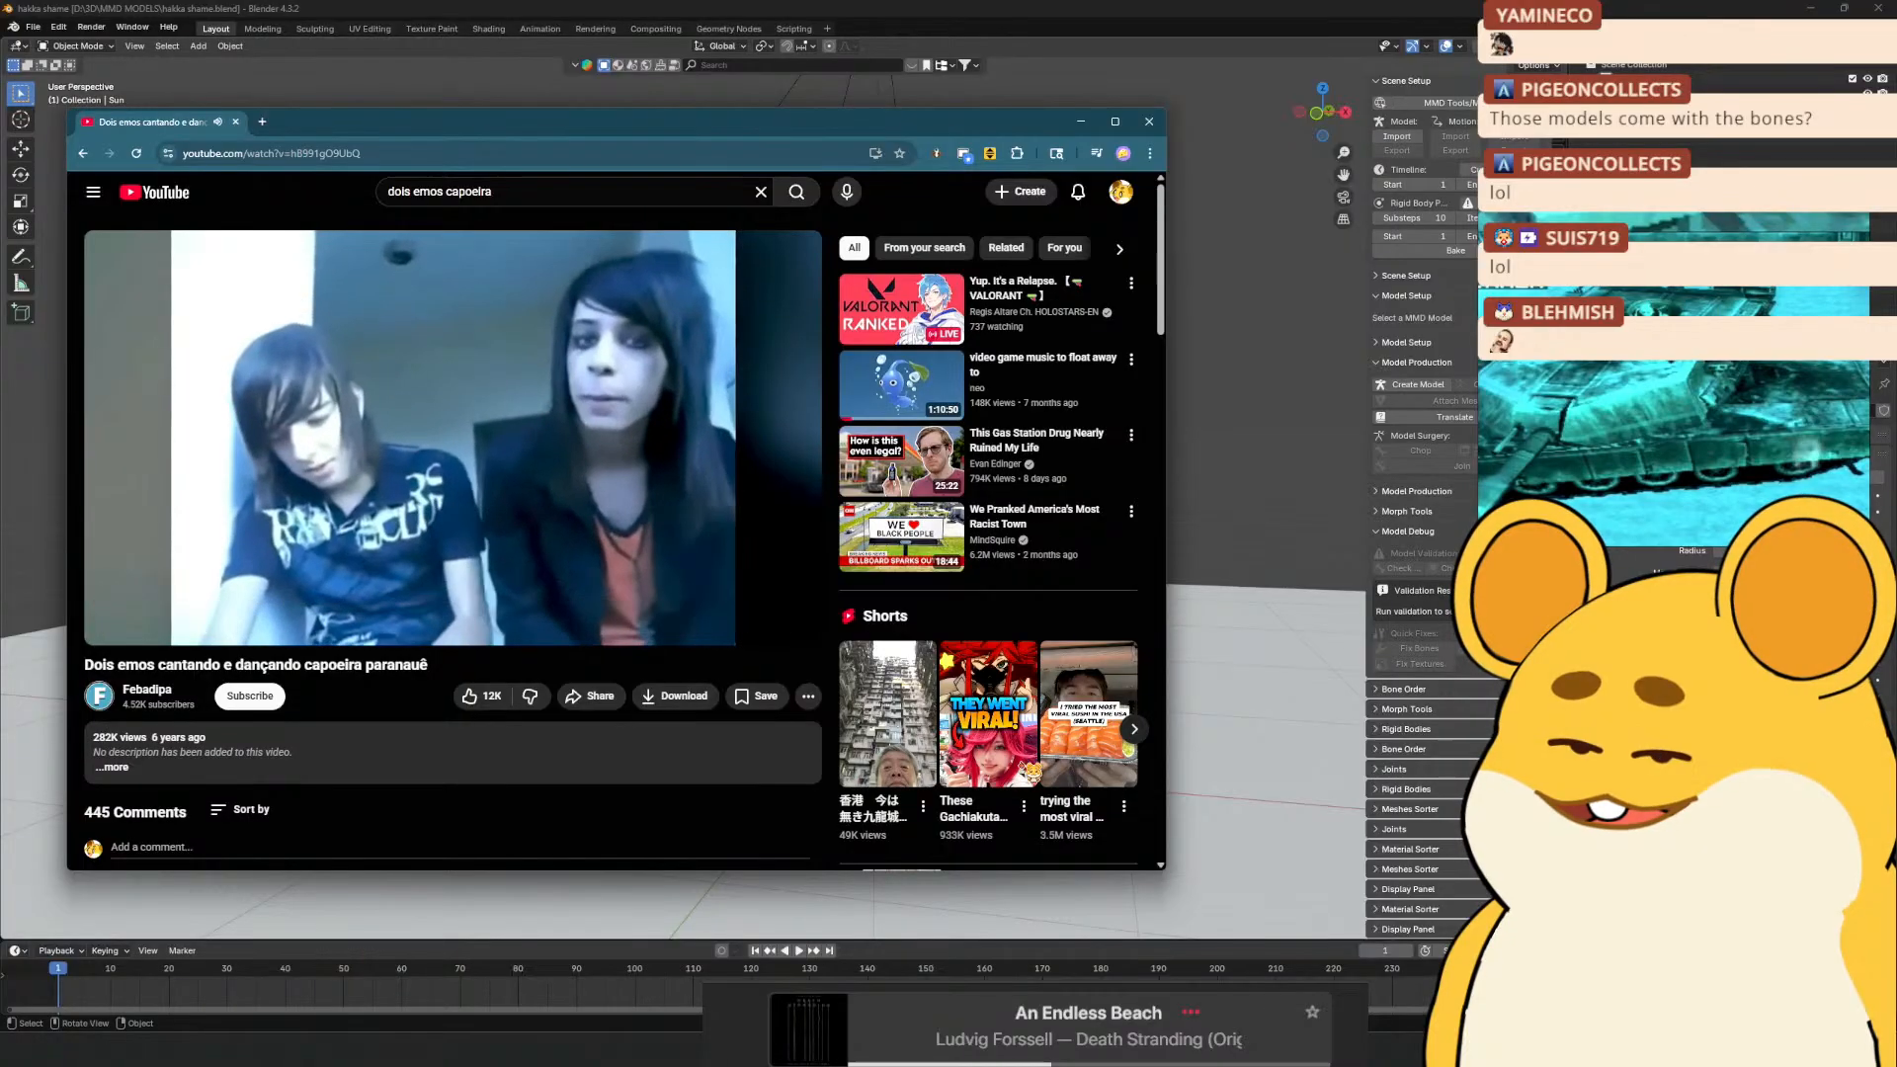
left_click_drag(1167, 870, 1314, 895)
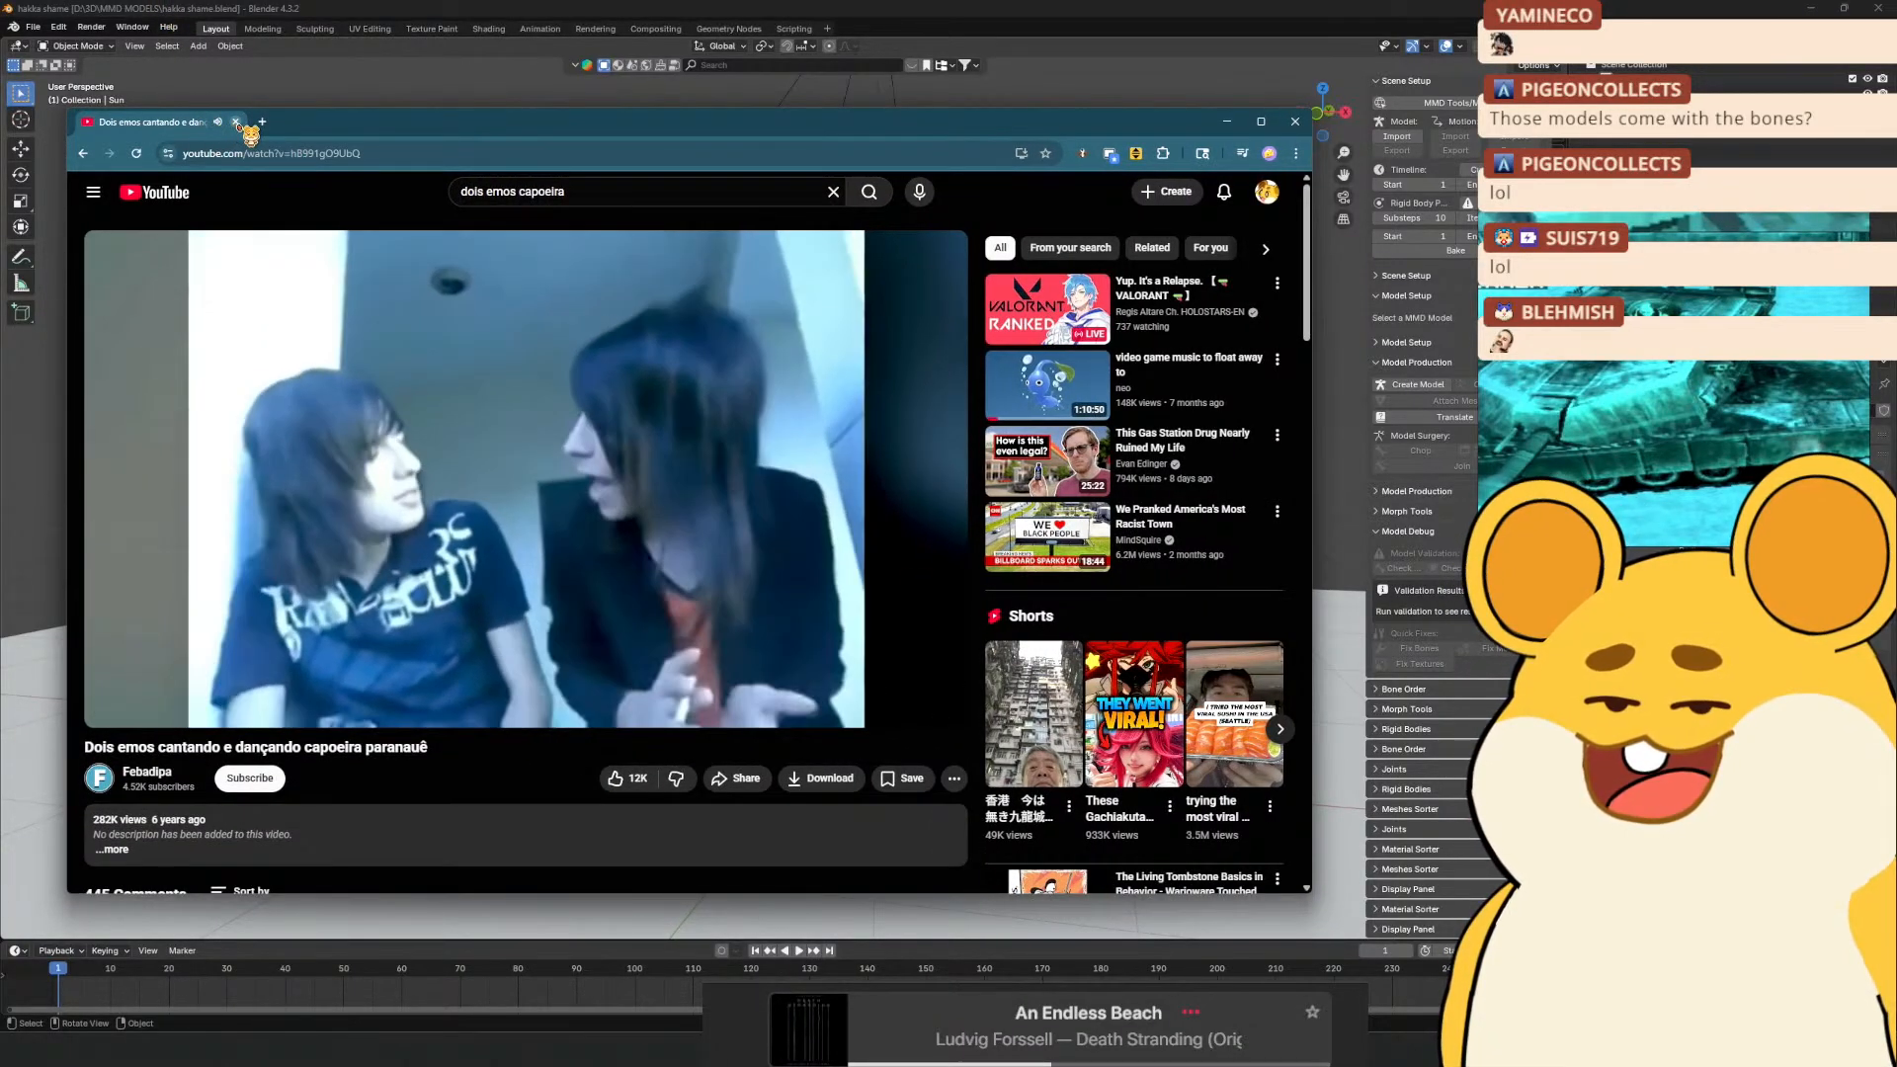
left_click(236, 123)
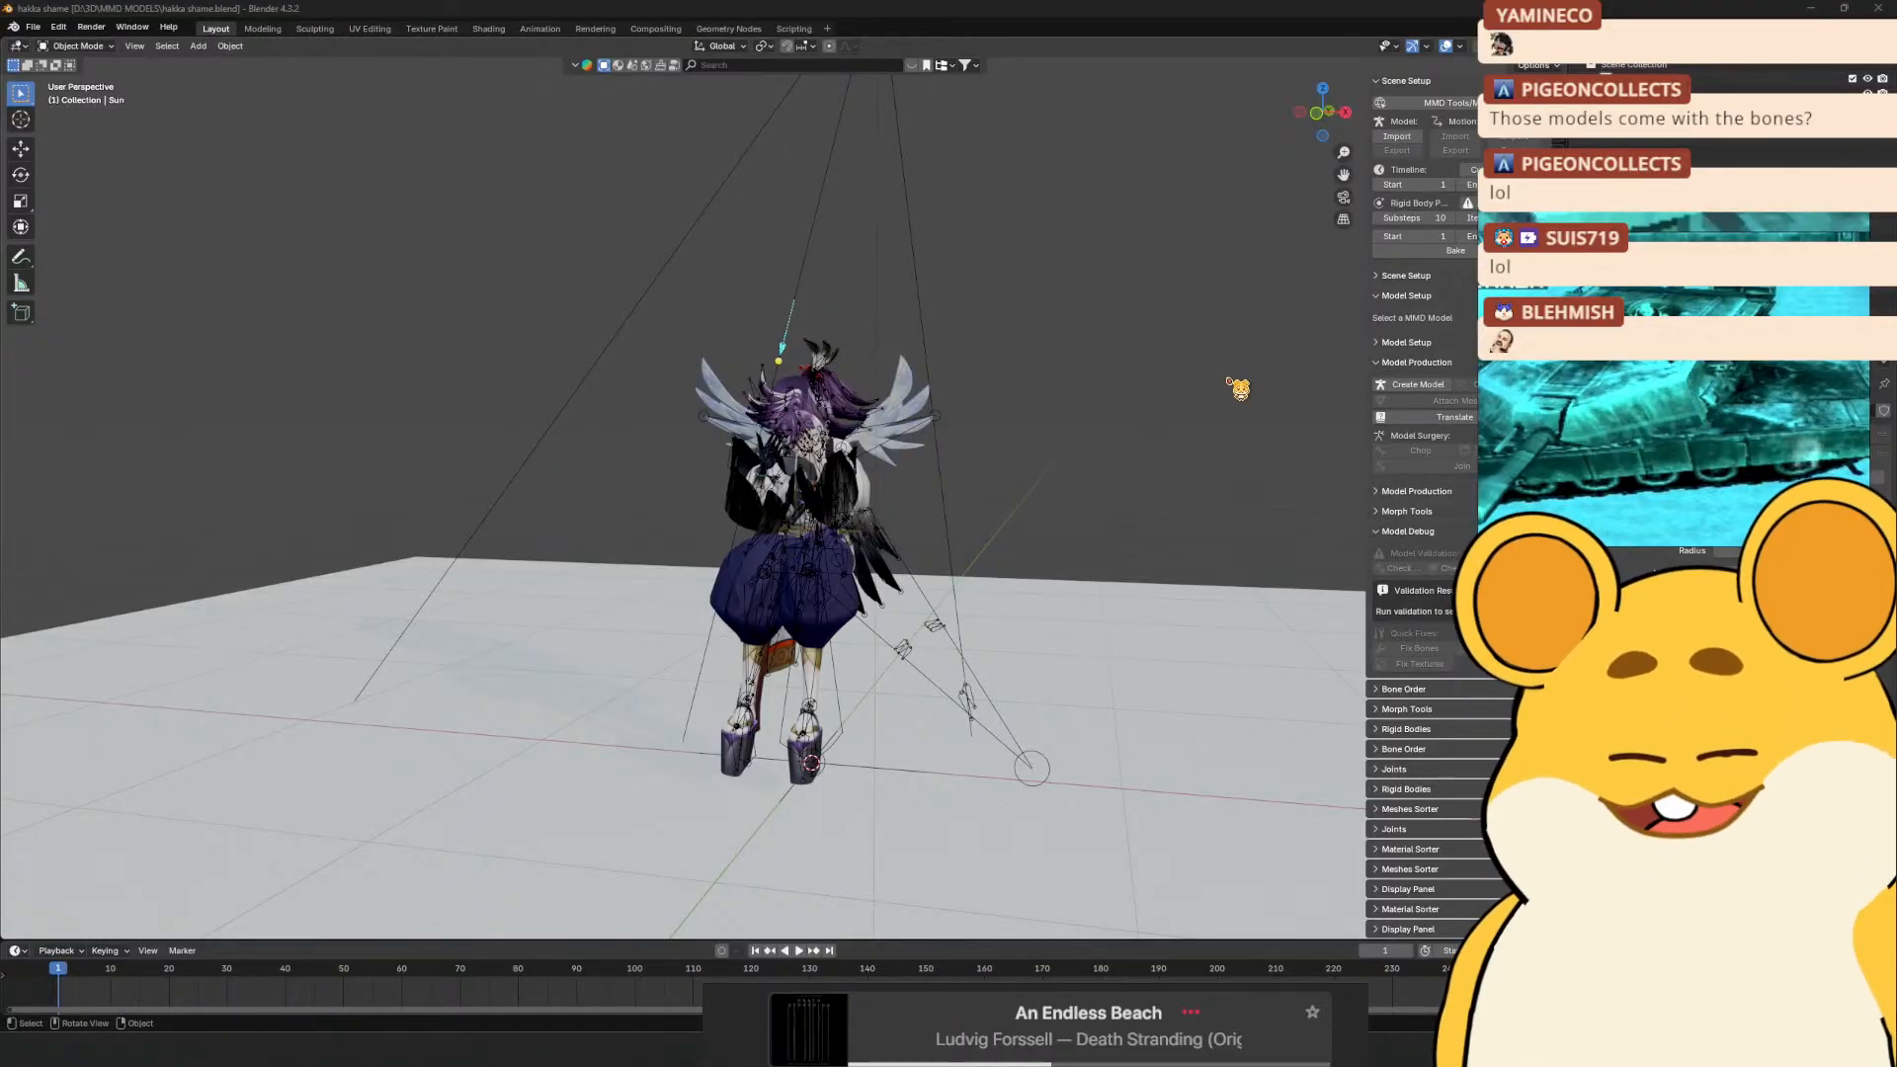
Frame the whole winged character in Blender, select its armature and switch it to Pose Mode
scroll(1122, 447, "up", 3)
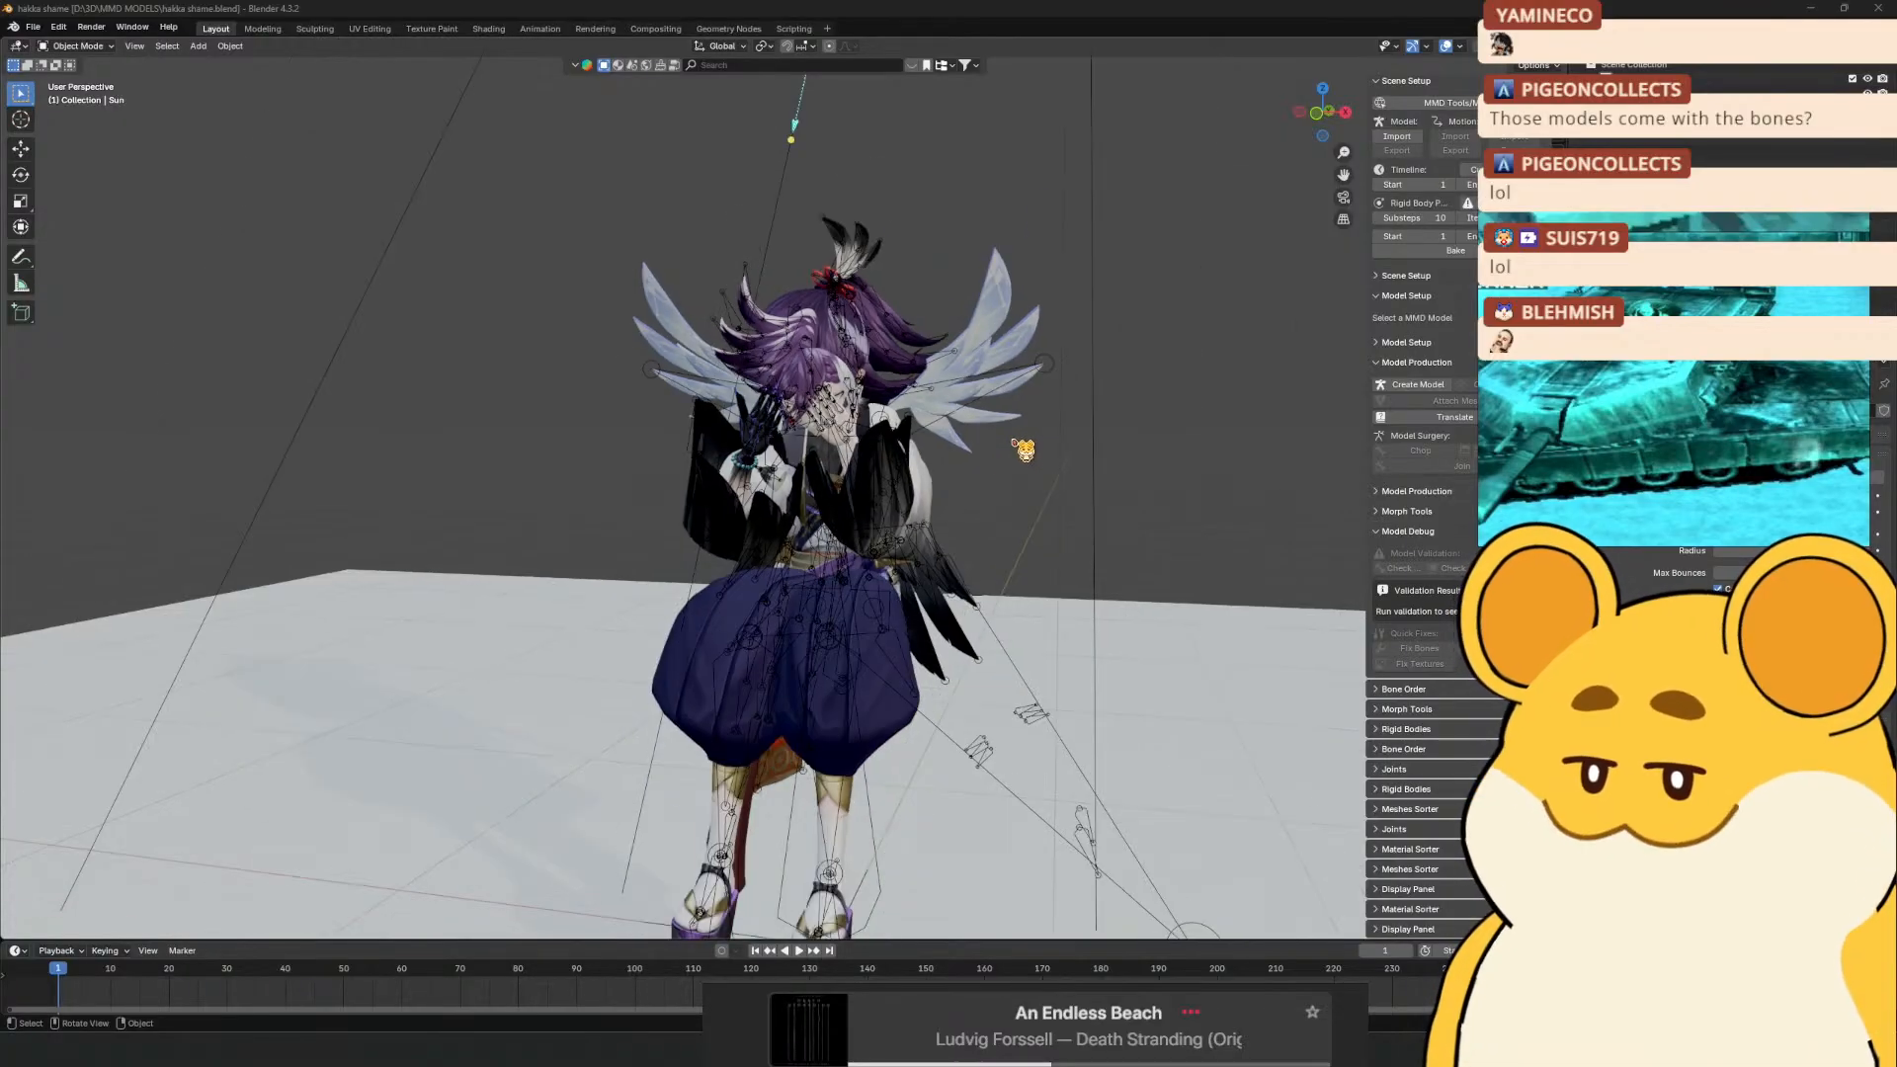
left_click_drag(1027, 415, 978, 332)
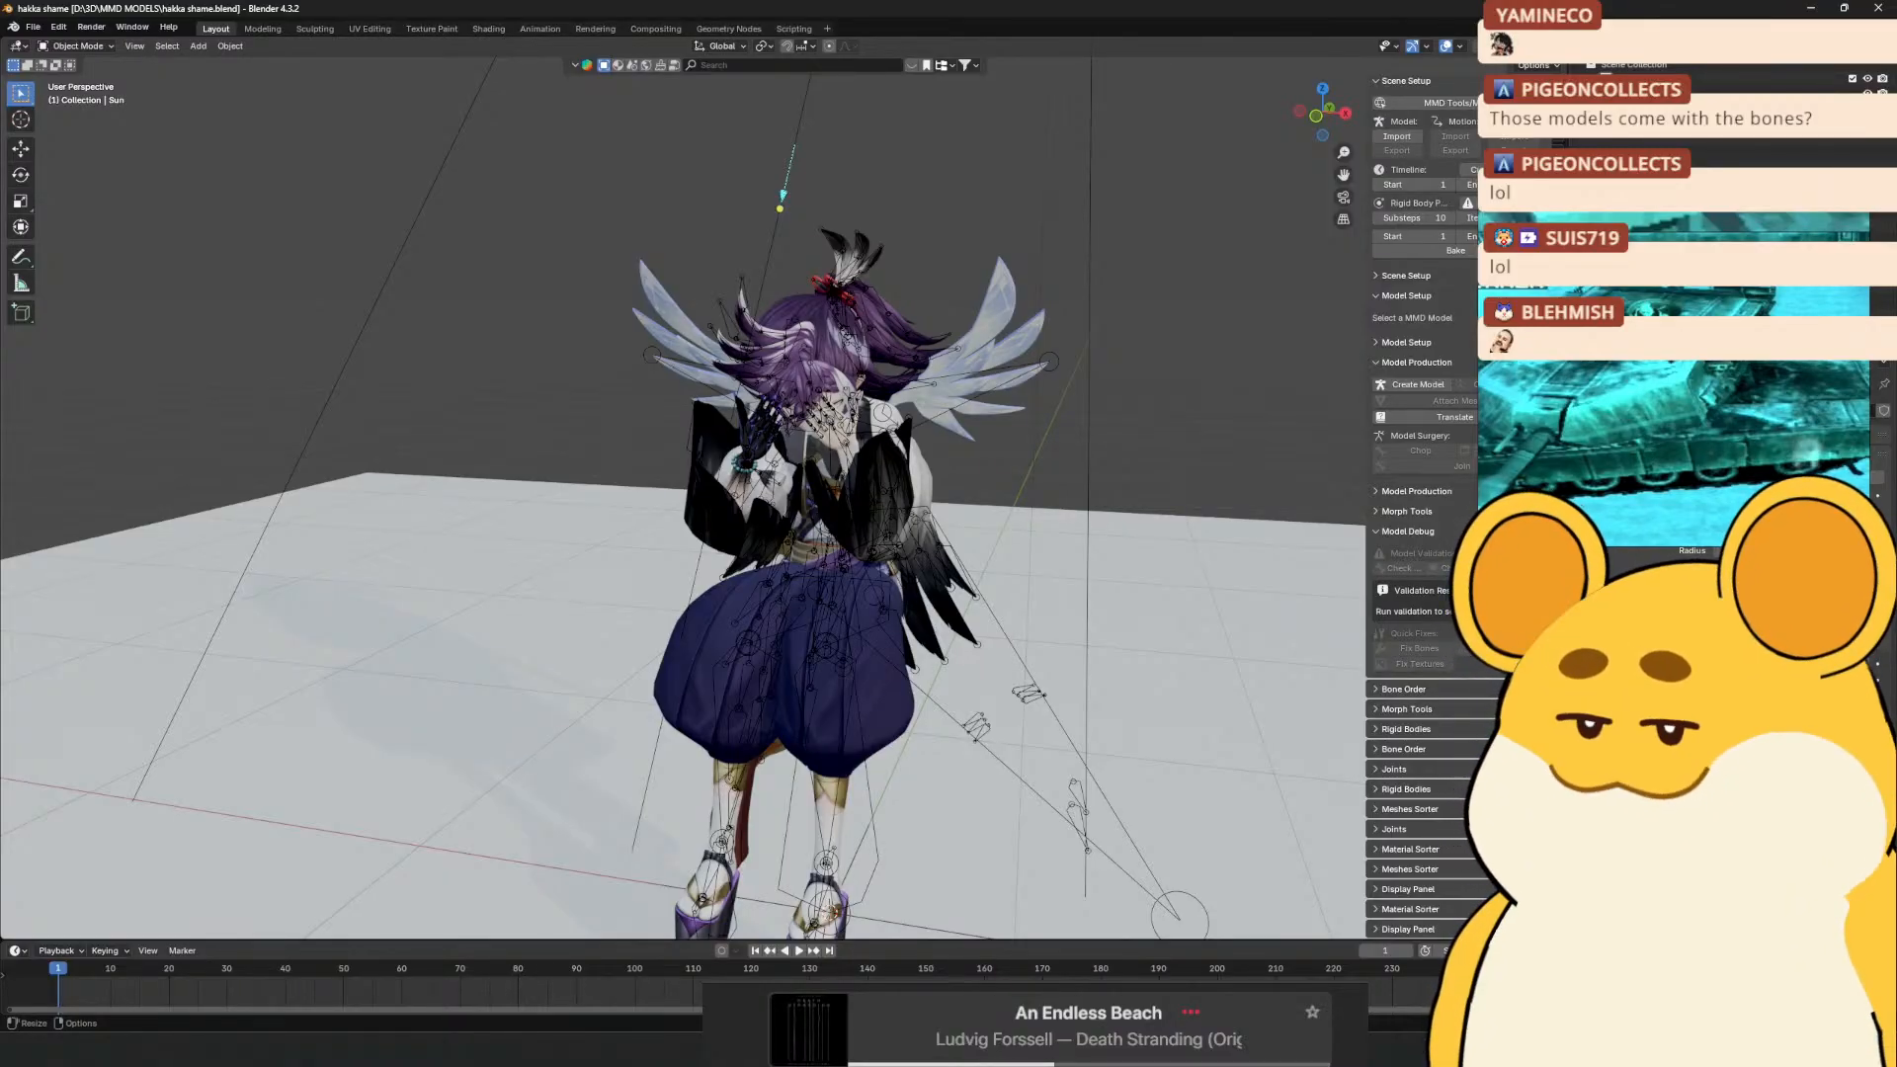
scroll(771, 543, "down", 4)
left_click_drag(772, 543, 761, 684)
scroll(882, 615, "up", 3)
left_click(856, 611)
left_click(763, 624)
key("ctrl+Tab")
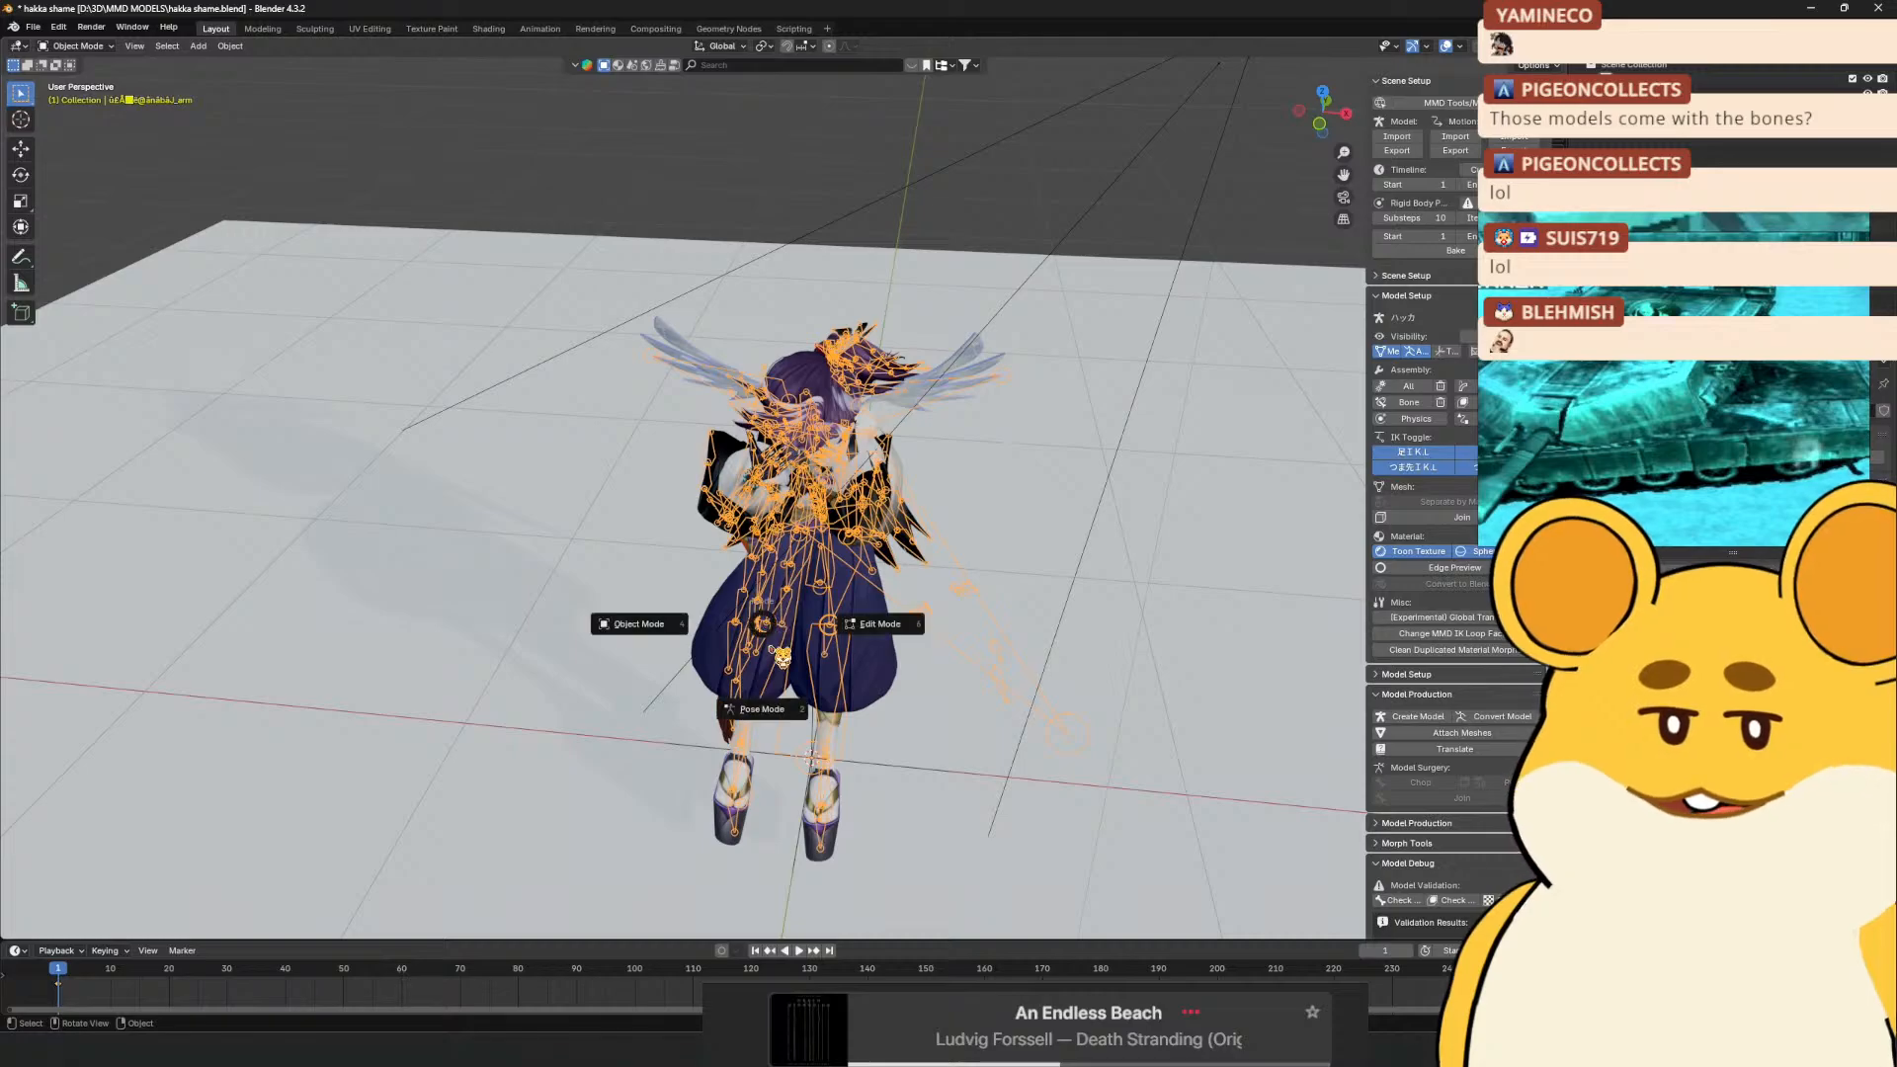
left_click(799, 678)
Try rotating the foot IK bone of one leg and undo the rotation
left_click(828, 663)
left_click_drag(928, 691, 890, 741)
scroll(762, 783, "up", 3)
left_click(858, 801)
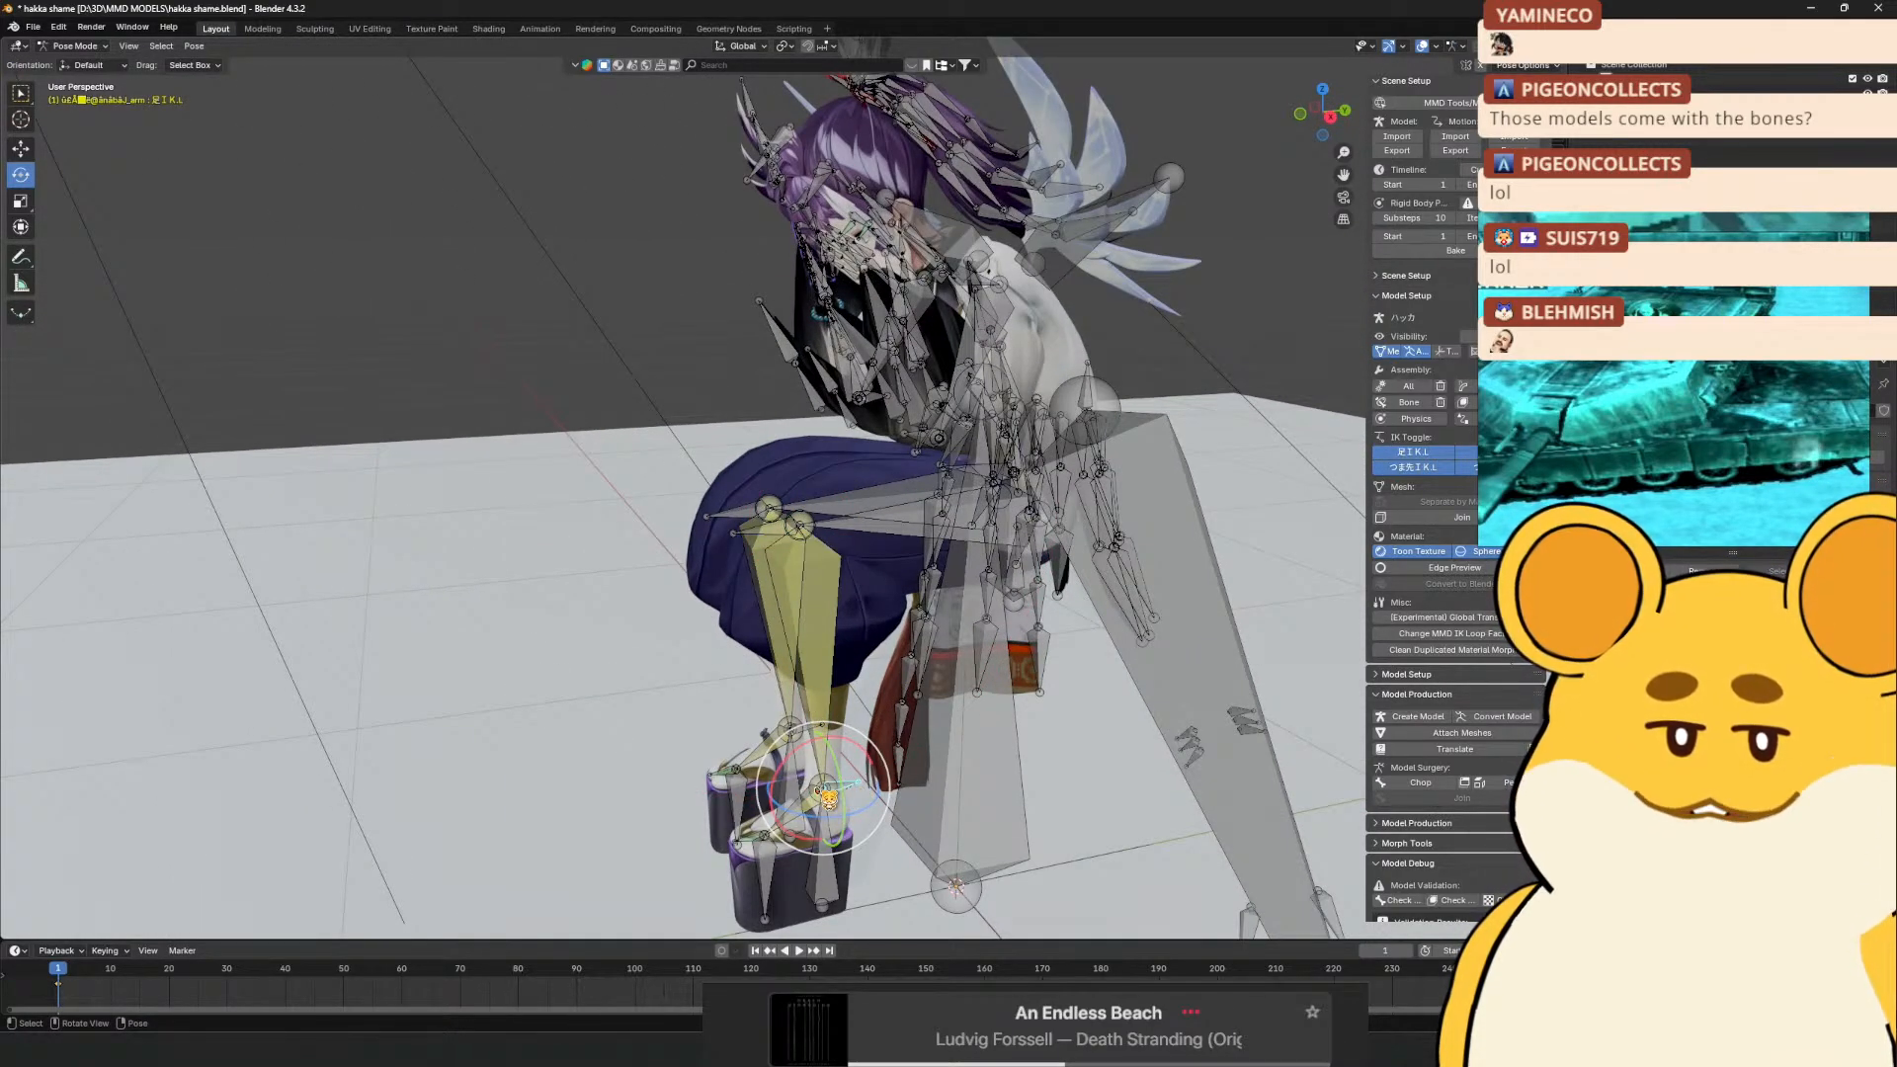
left_click_drag(819, 820, 848, 784)
key("ctrl+z")
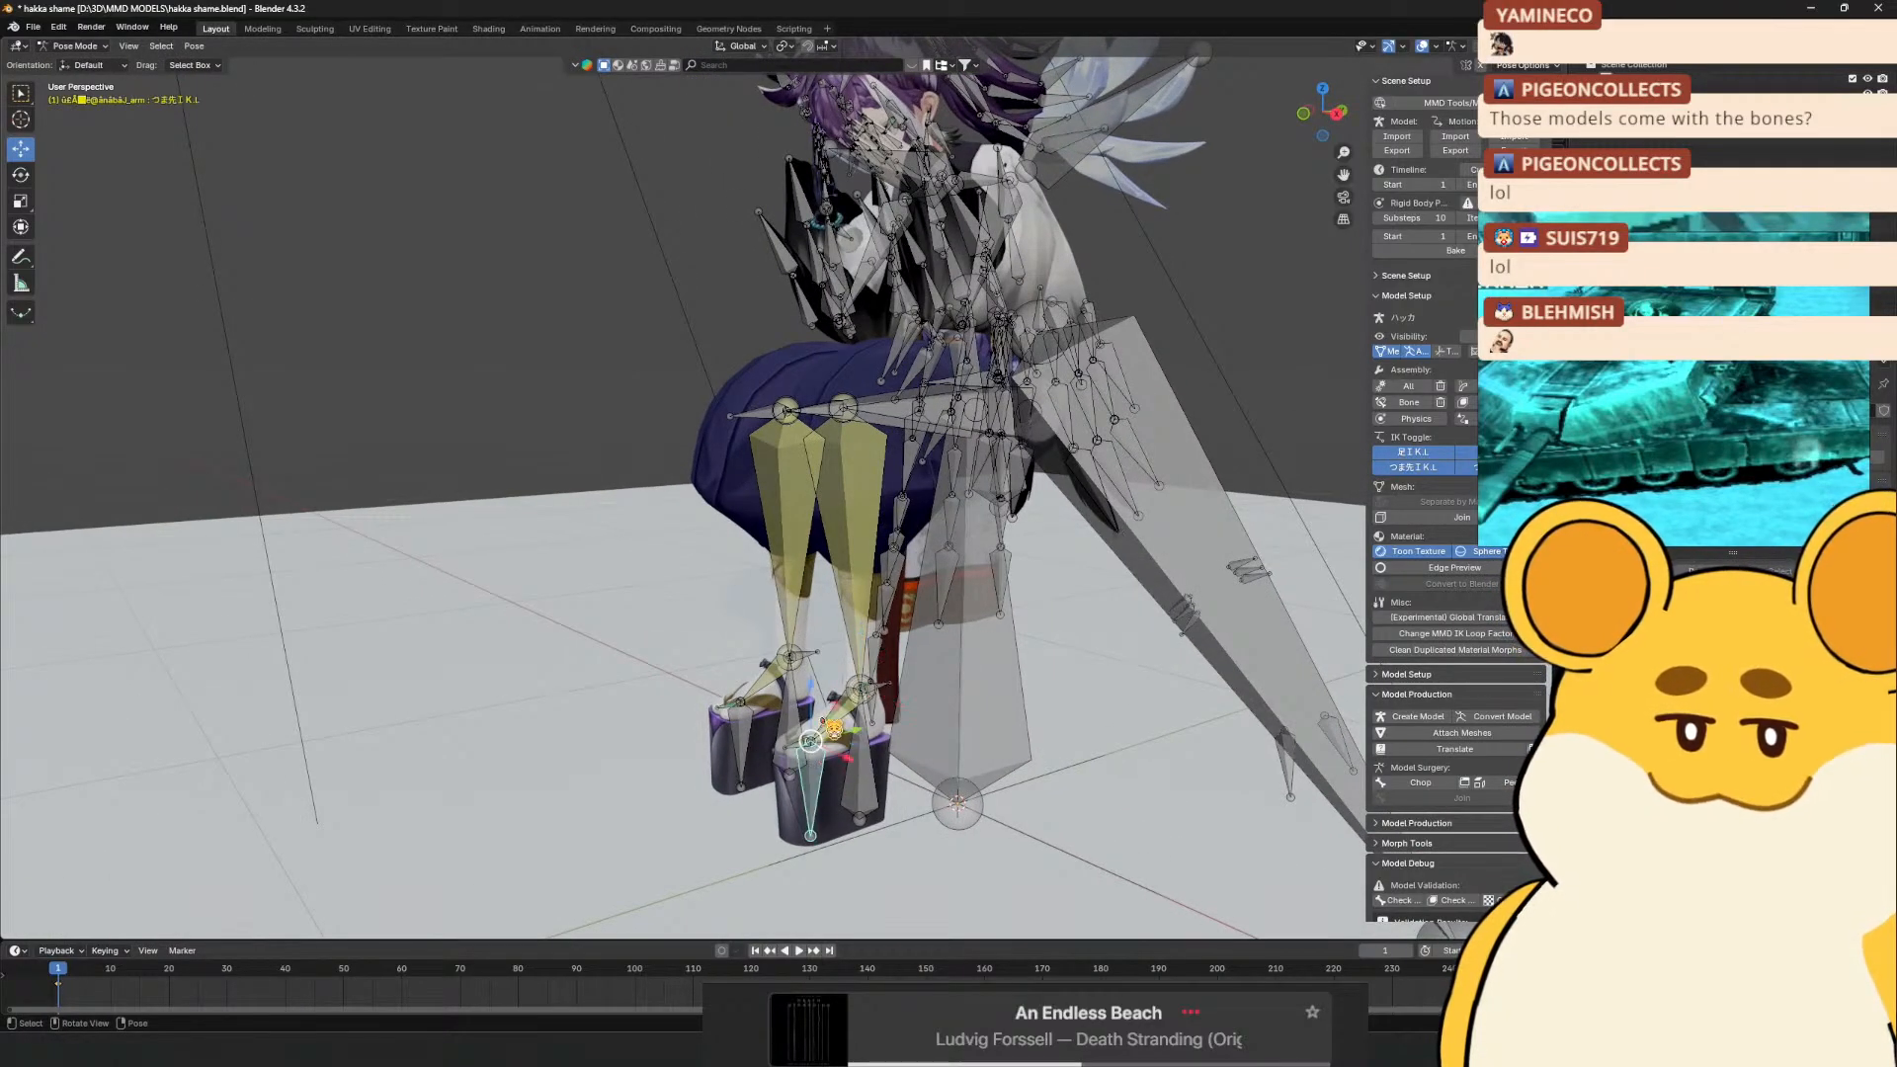
Try moving the toe IK bone along Z and the foot IK bone freely, undo, and view the rig from behind
key("g")
key("z")
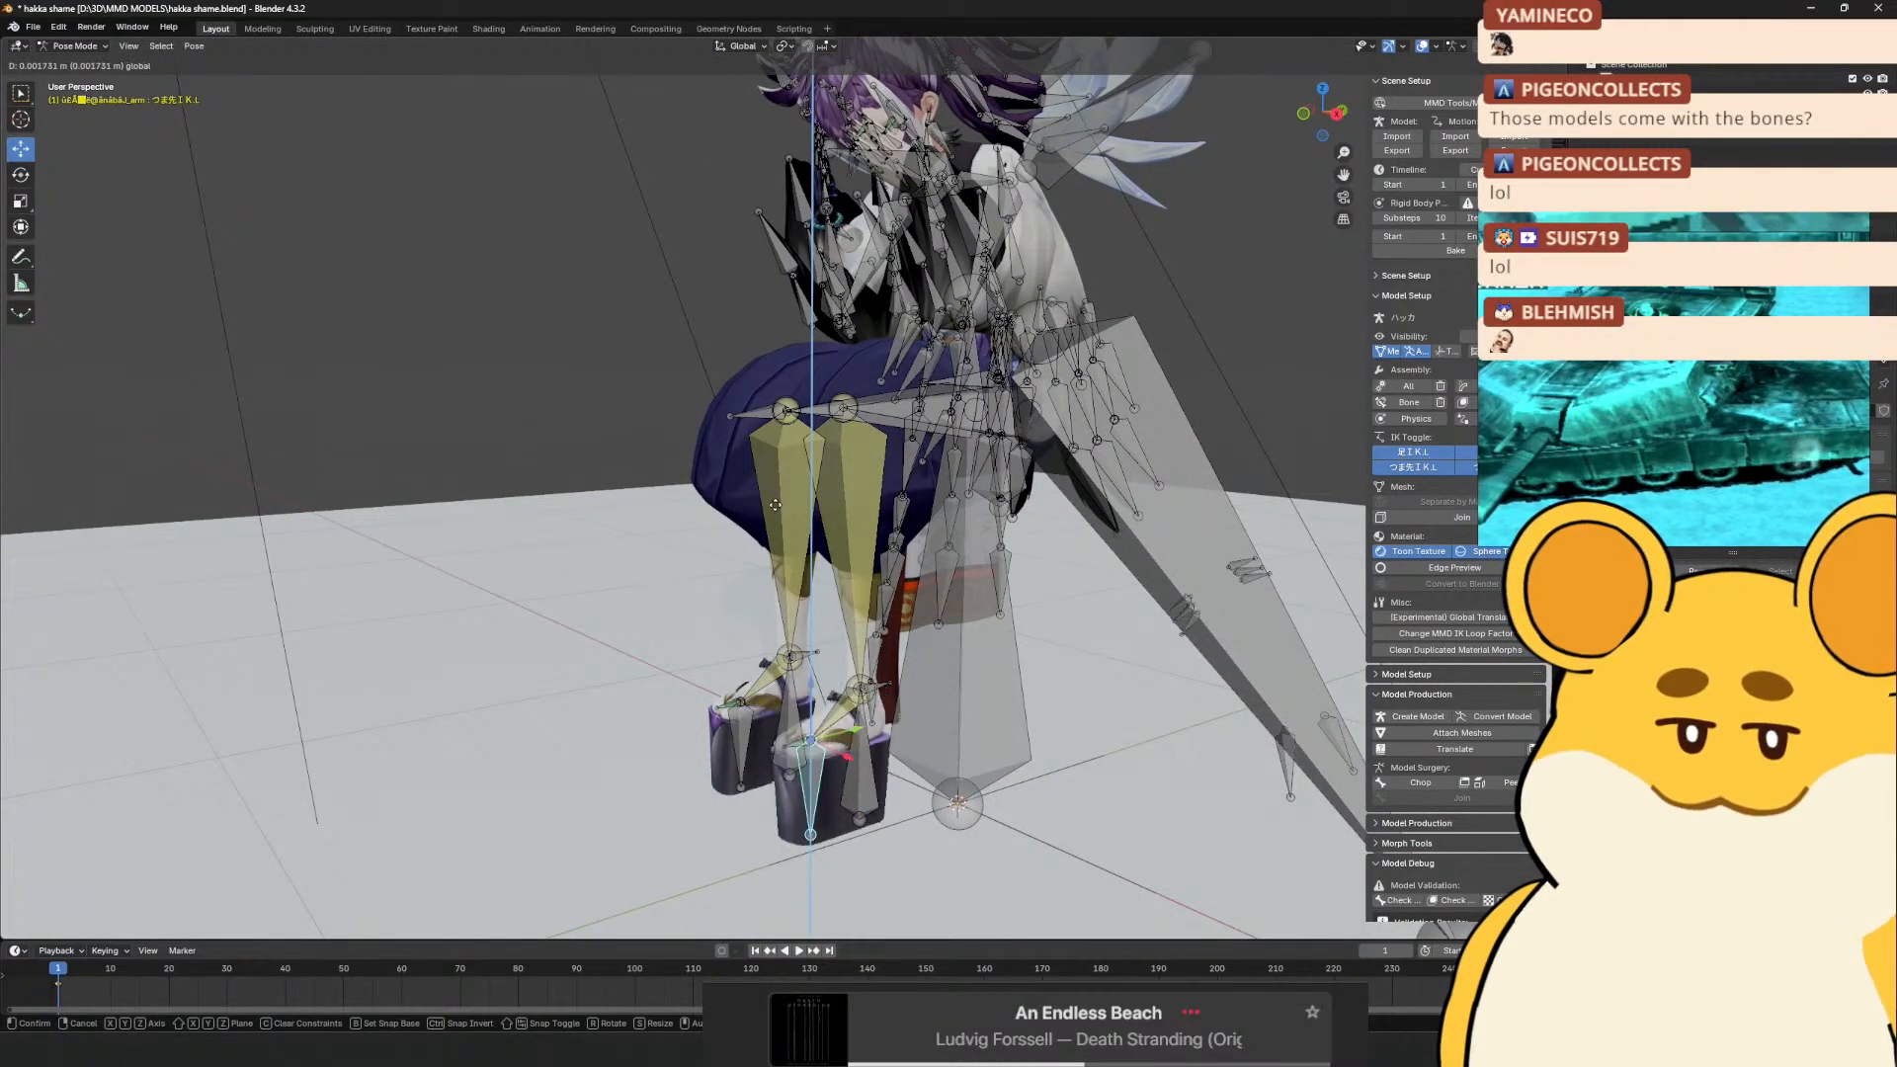
left_click(887, 705)
left_click_drag(890, 694, 961, 673)
key("g")
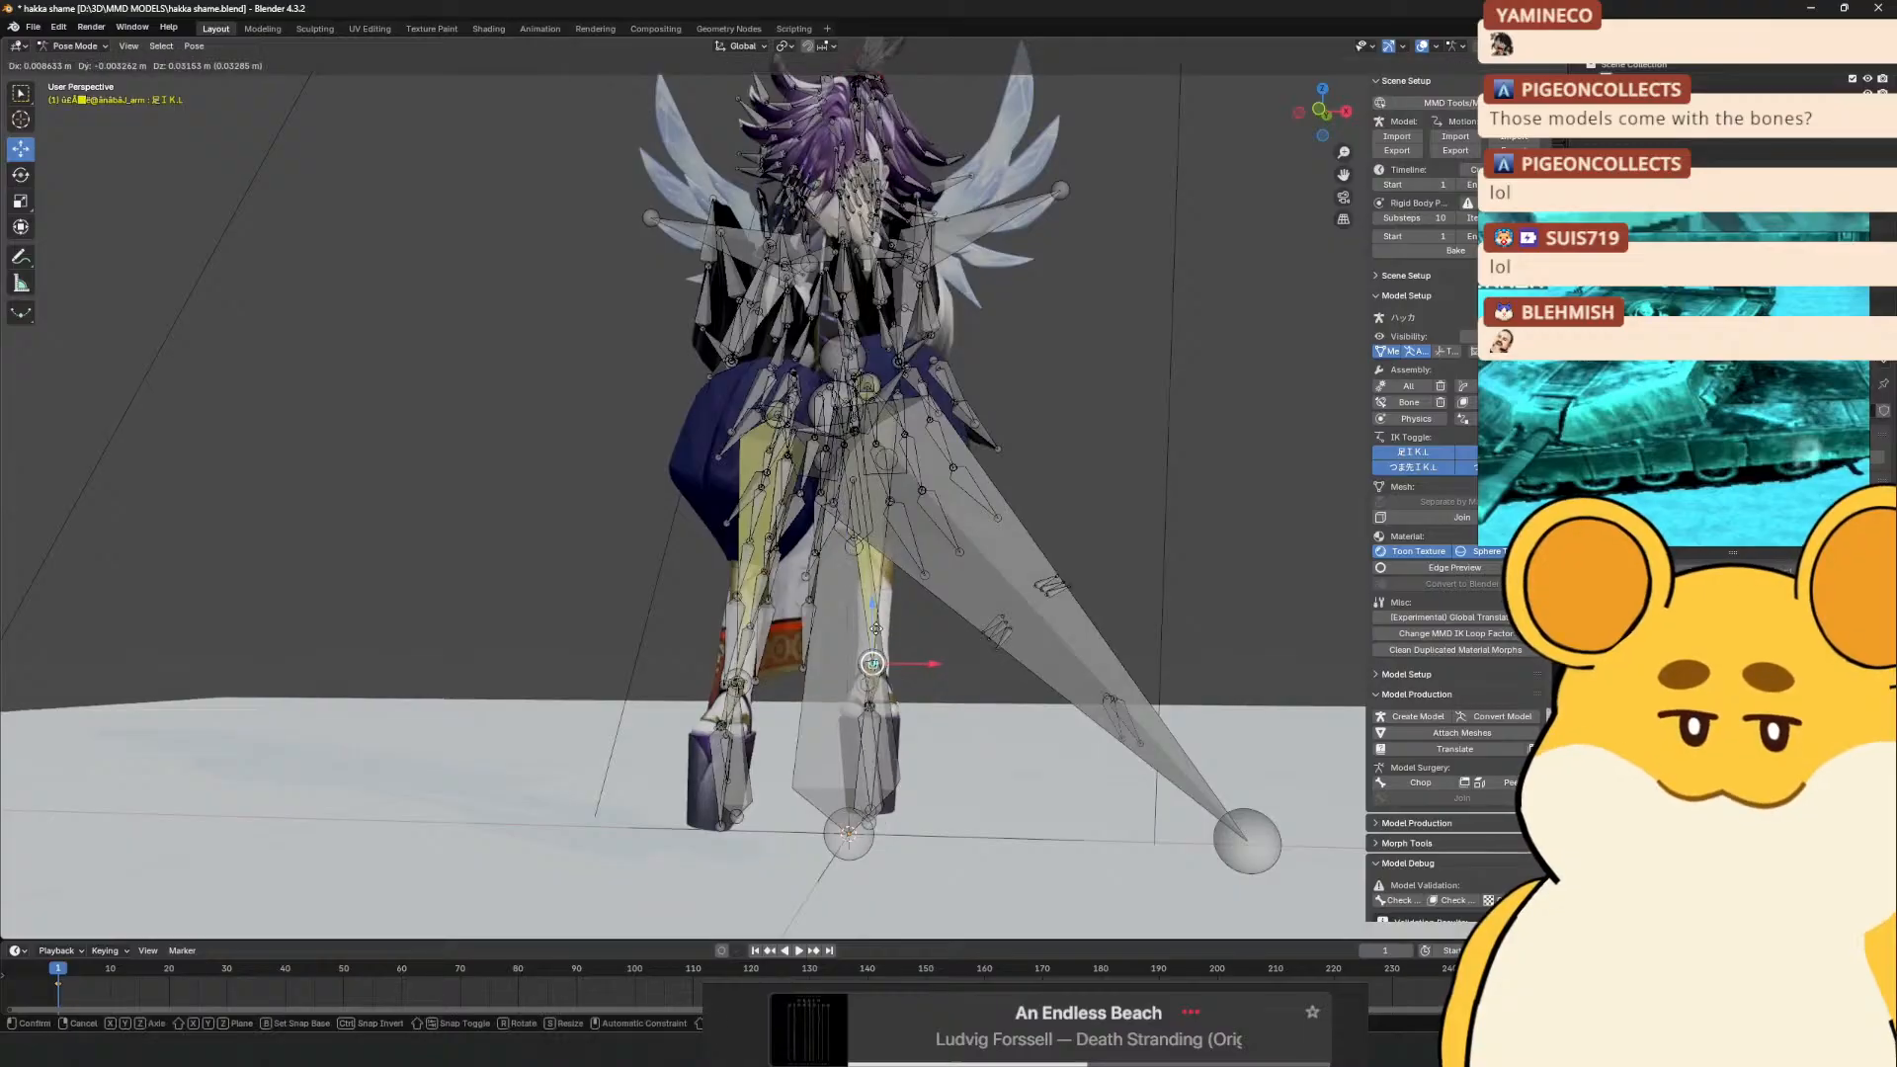
left_click(765, 675)
key("ctrl+z")
left_click_drag(830, 445, 1041, 451)
left_click(1041, 451)
scroll(1041, 452, "down", 3)
left_click_drag(889, 534, 948, 533)
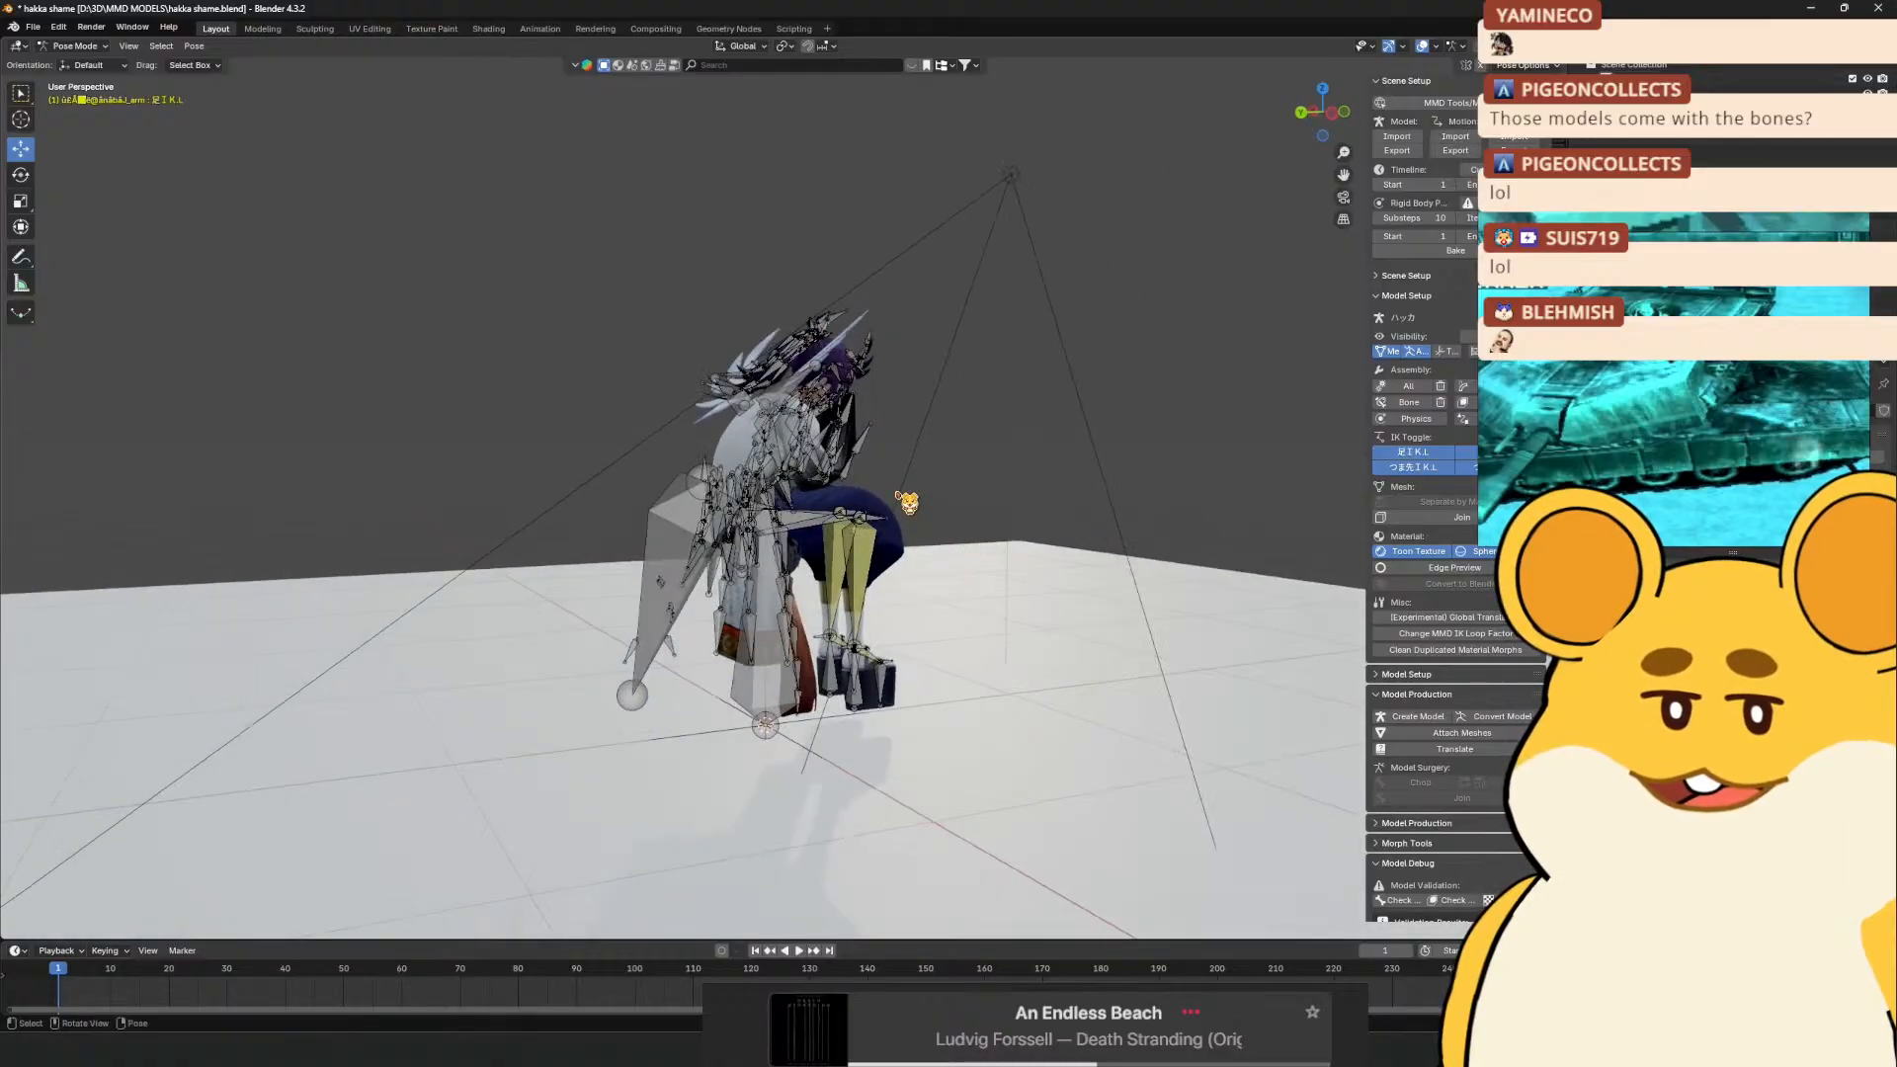
Open the recent file BIGHAM_OG_posing_LYINGDOWN.blend without saving the current scene
left_click(36, 27)
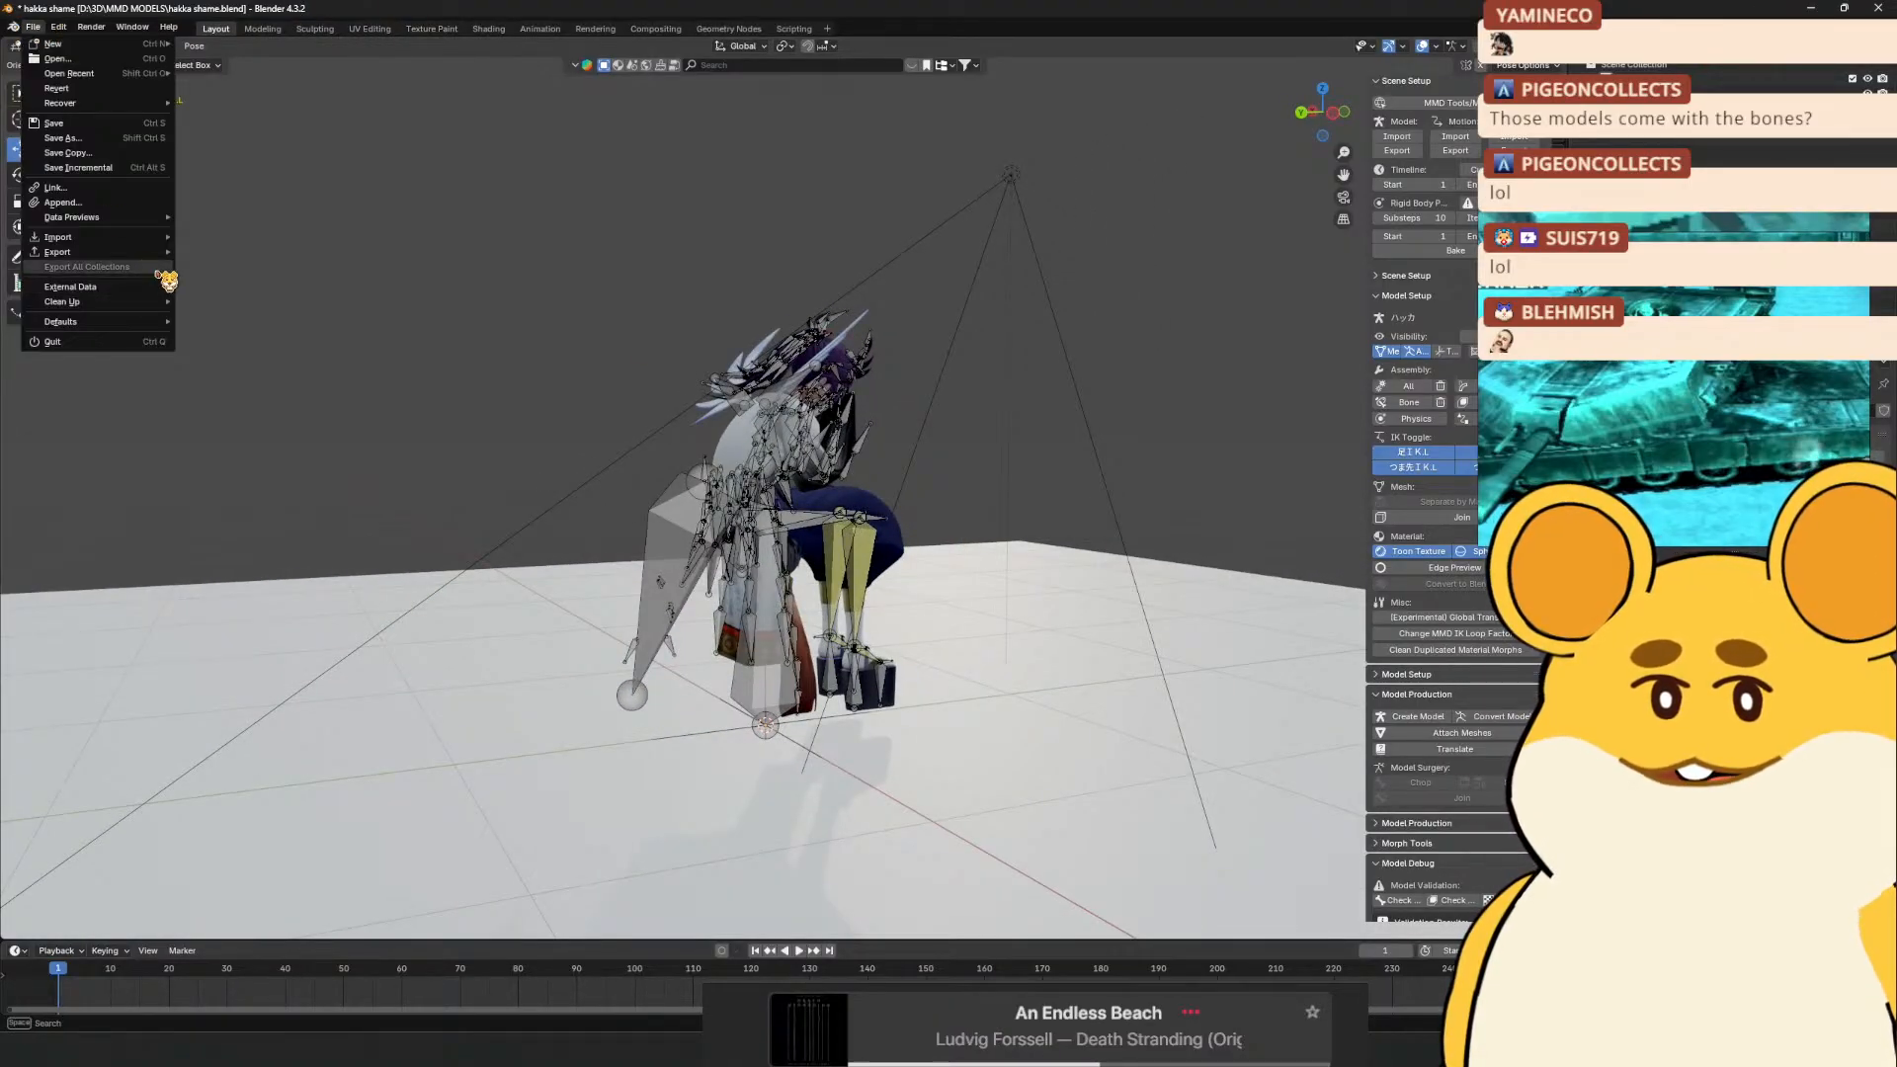
mouse_move(158, 74)
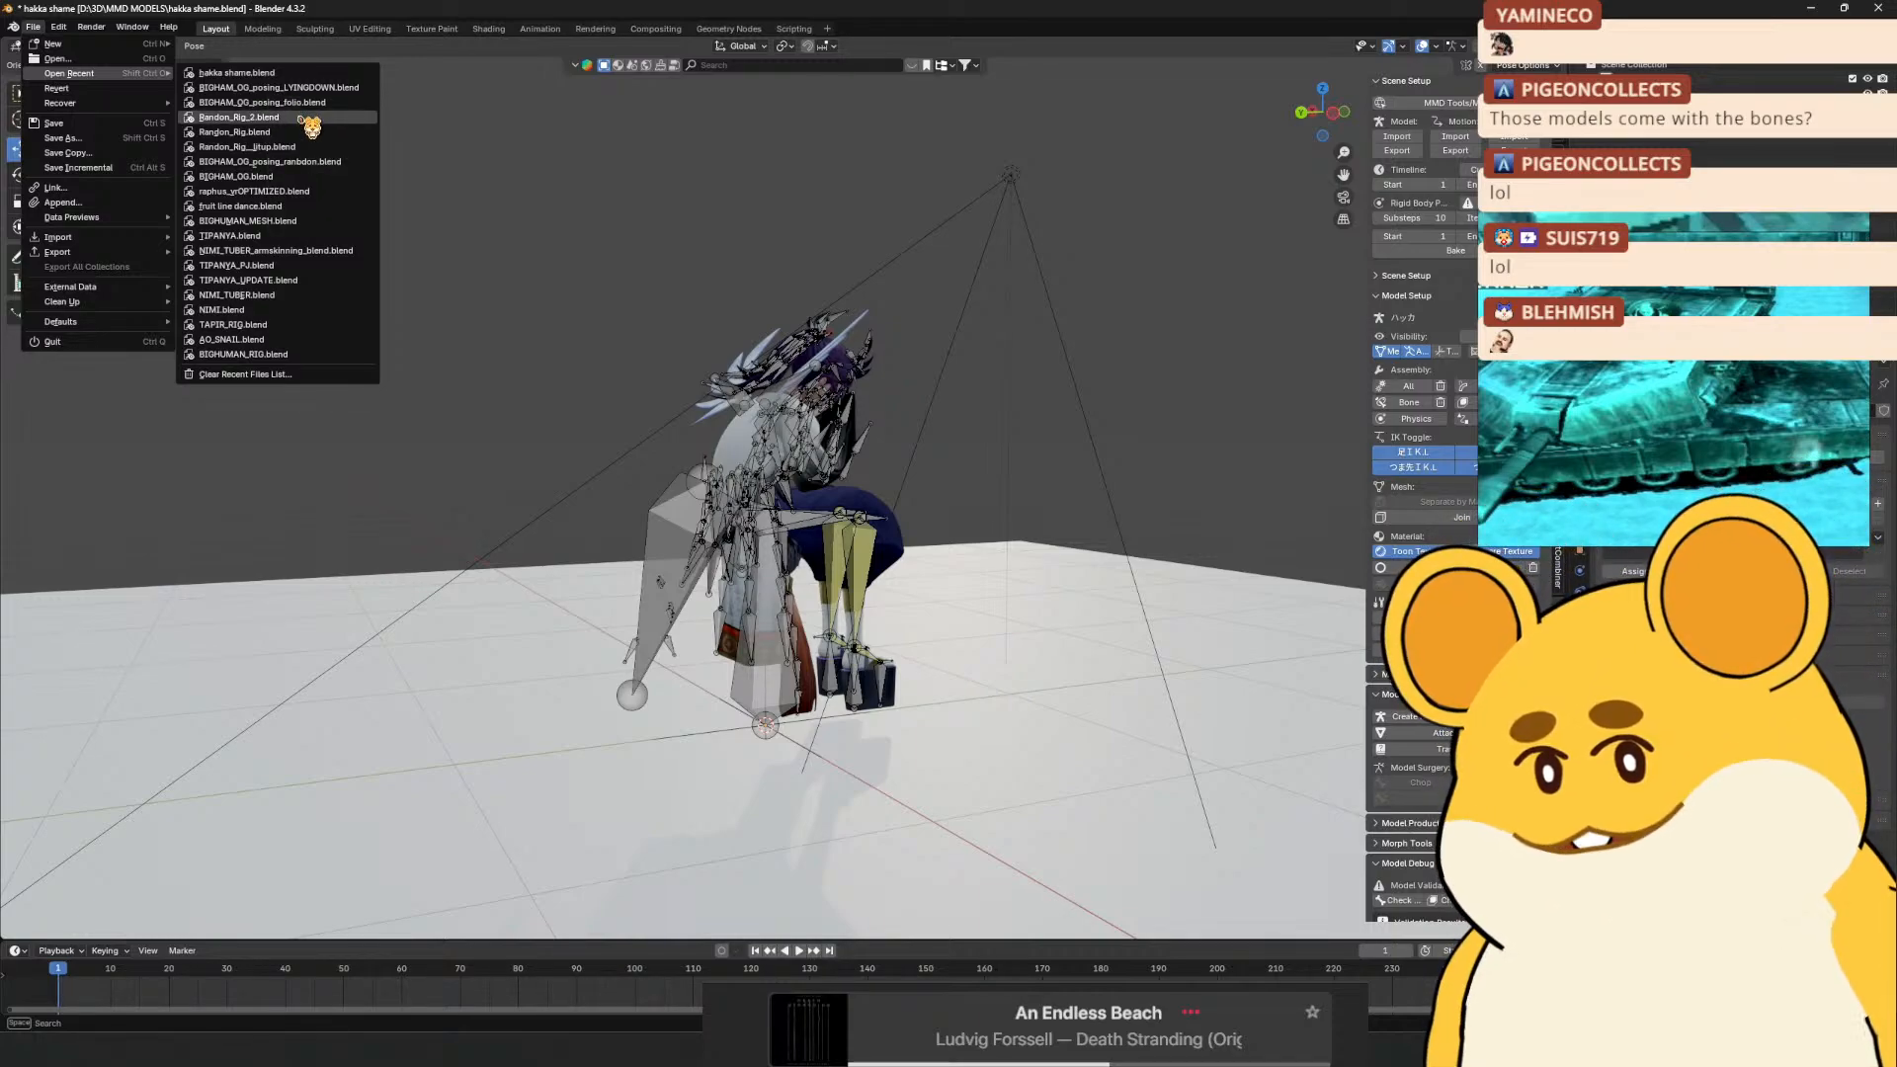
left_click(326, 87)
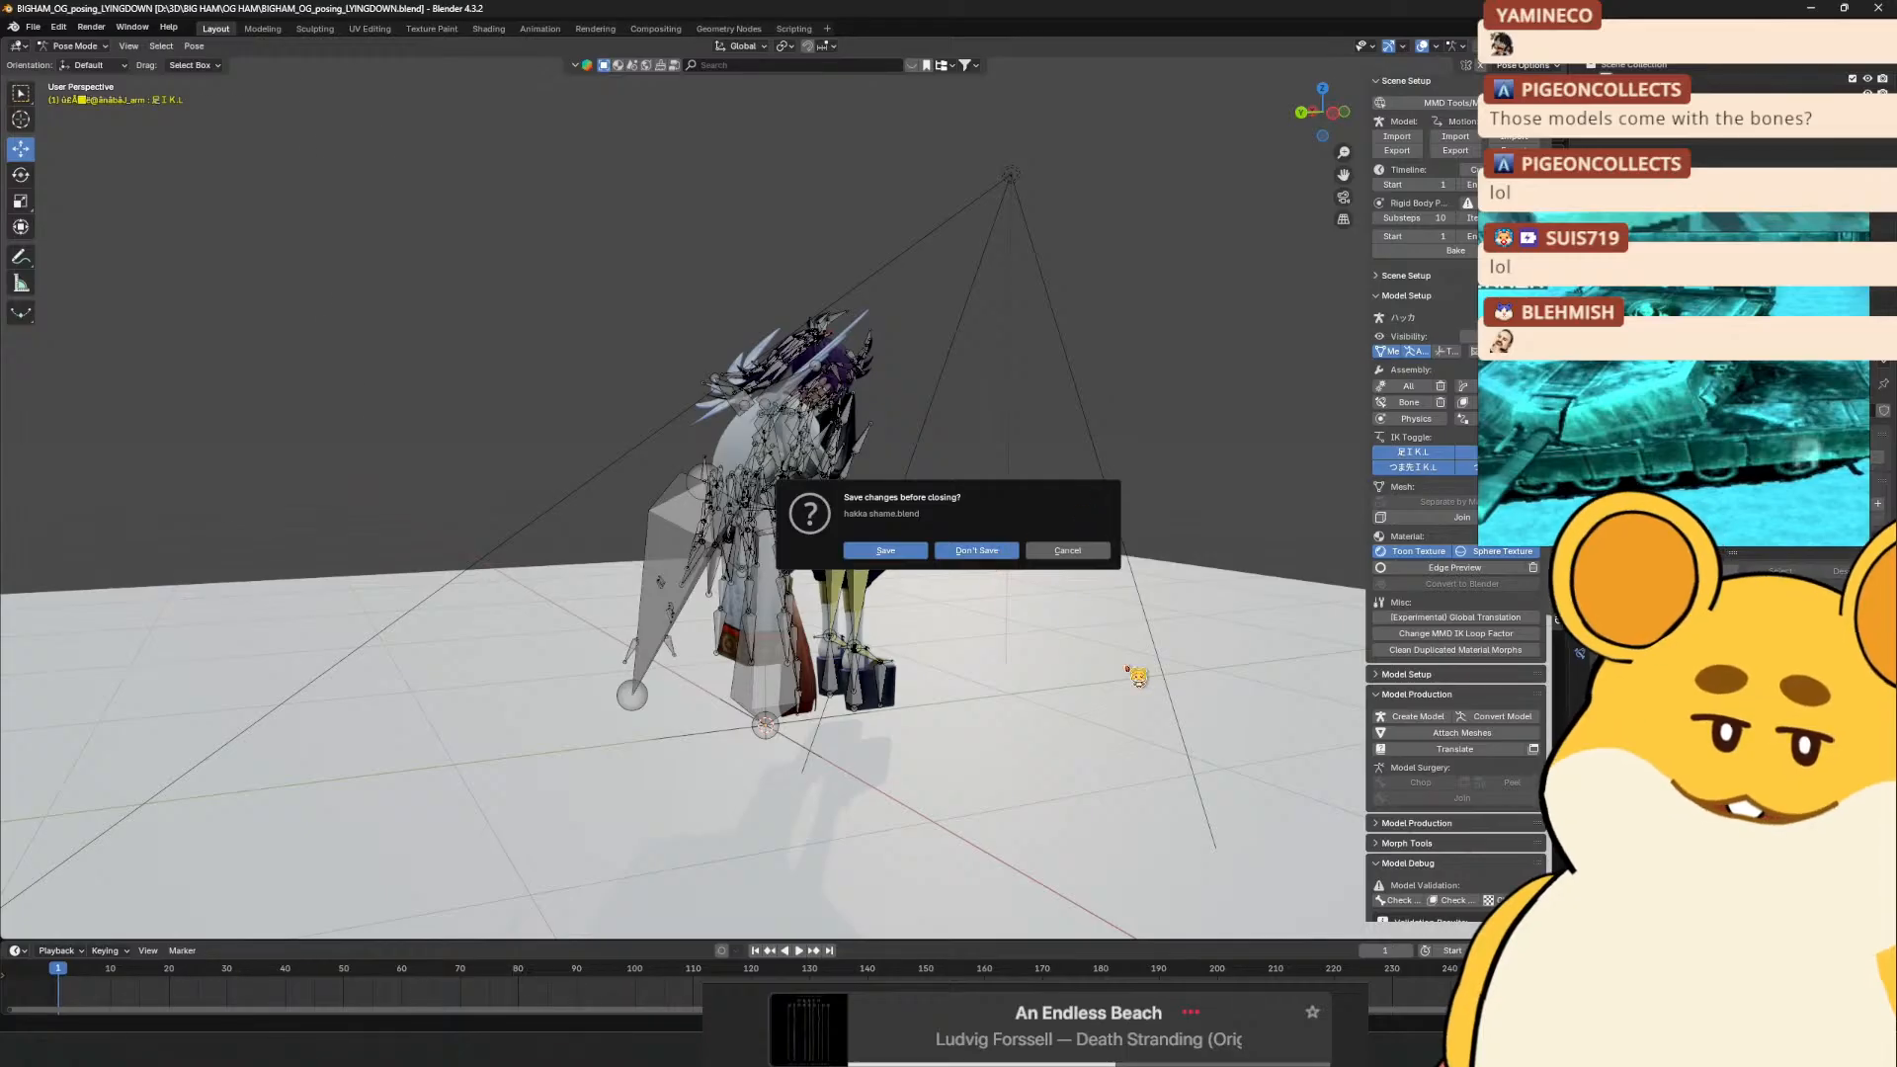
scroll(942, 603, "up", 2)
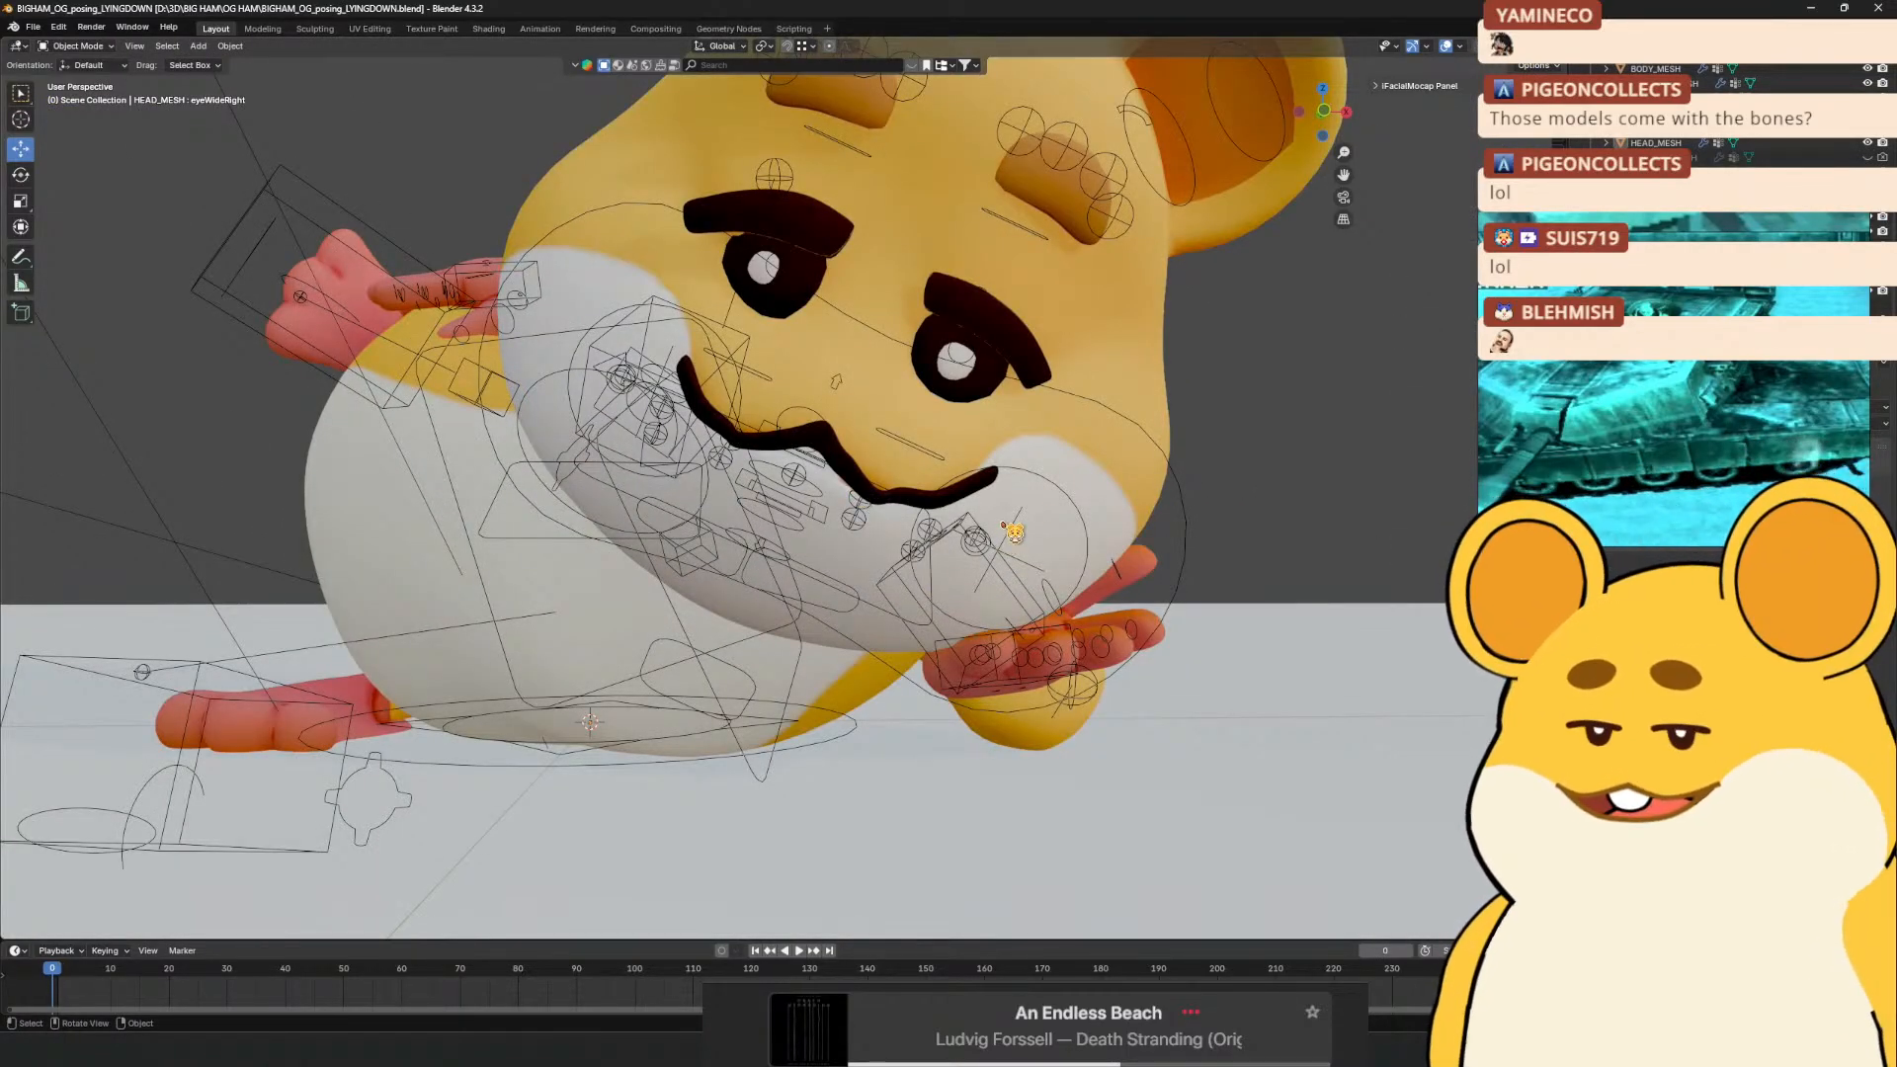
Select the lying hamster's armature and switch it to Pose Mode
scroll(1015, 534, "down", 4)
scroll(1025, 553, "up", 3)
left_click_drag(1005, 499, 647, 515)
scroll(647, 515, "down", 5)
mouse_move(809, 539)
left_mouse_down()
mouse_move(822, 504)
mouse_move(785, 514)
left_mouse_up()
left_click(782, 511)
key("ctrl+Tab")
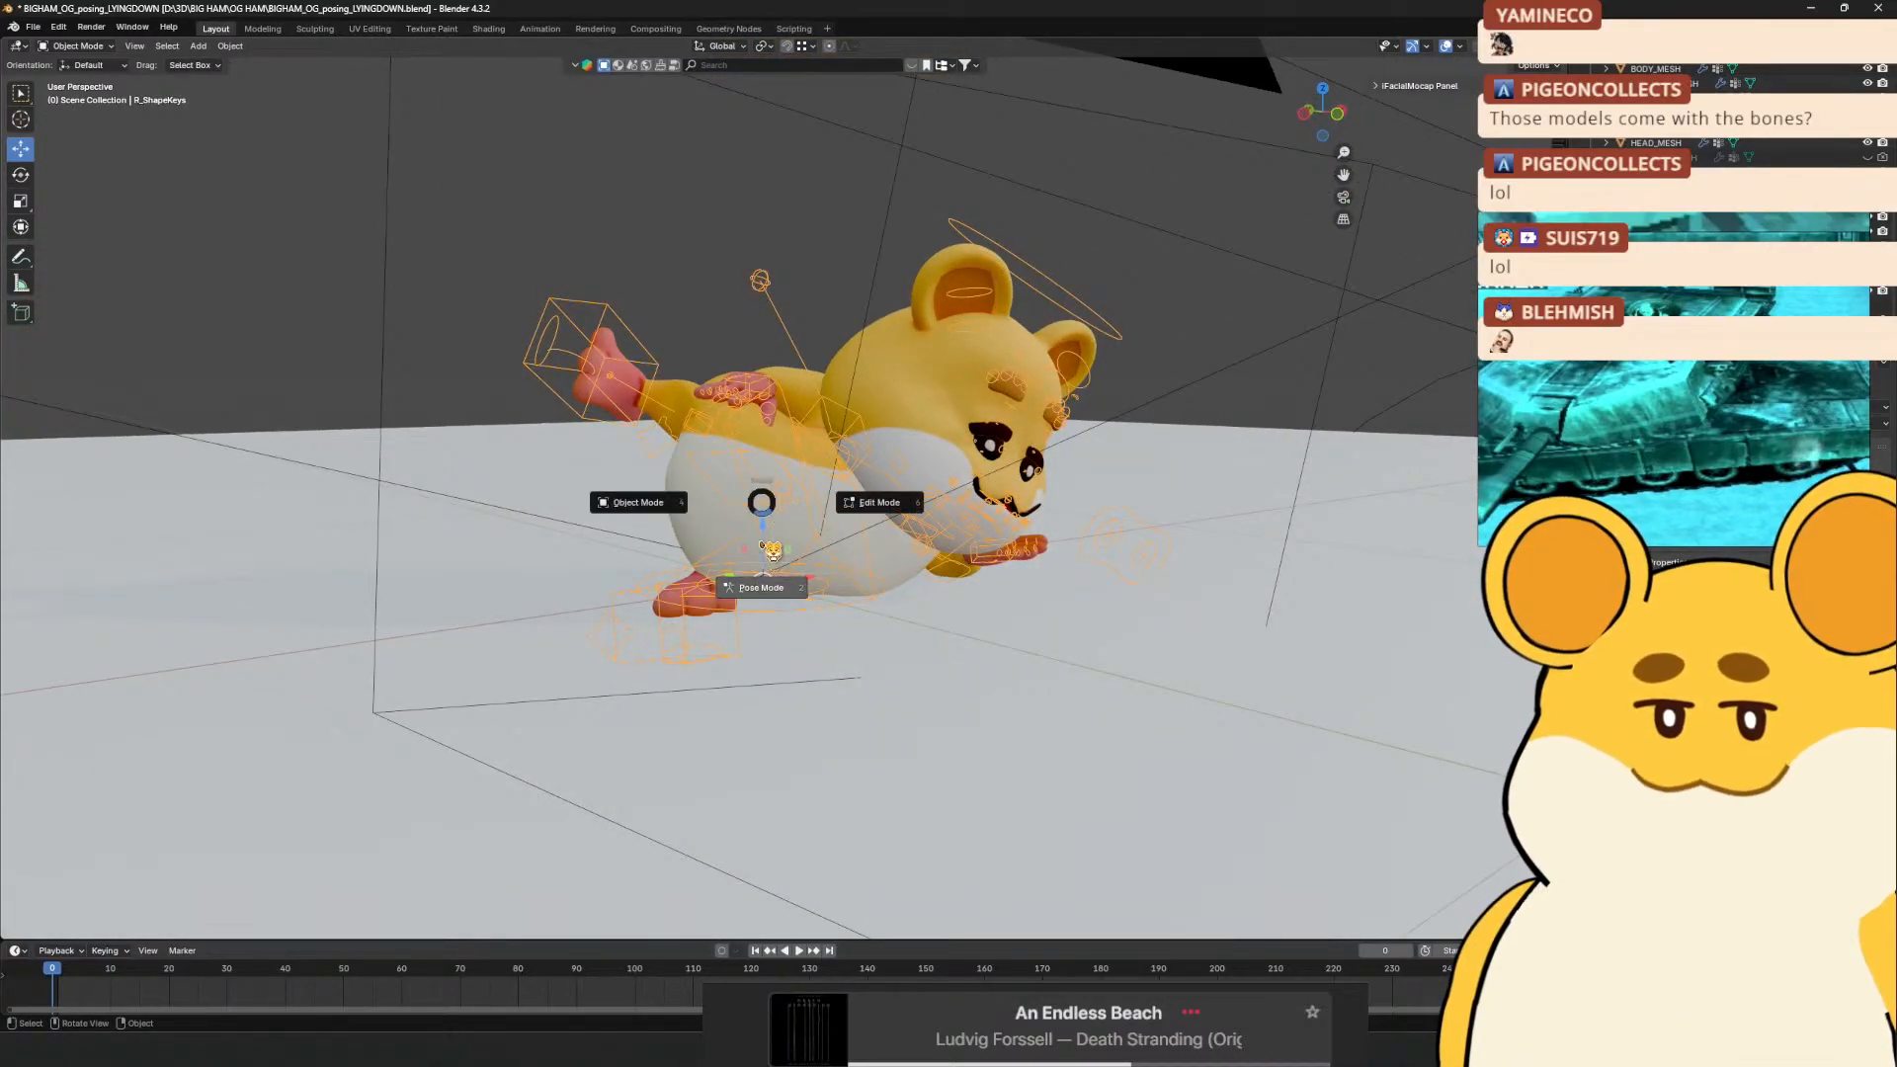
Try moving the root master bone to lift the hamster's body and undo the move
key("g")
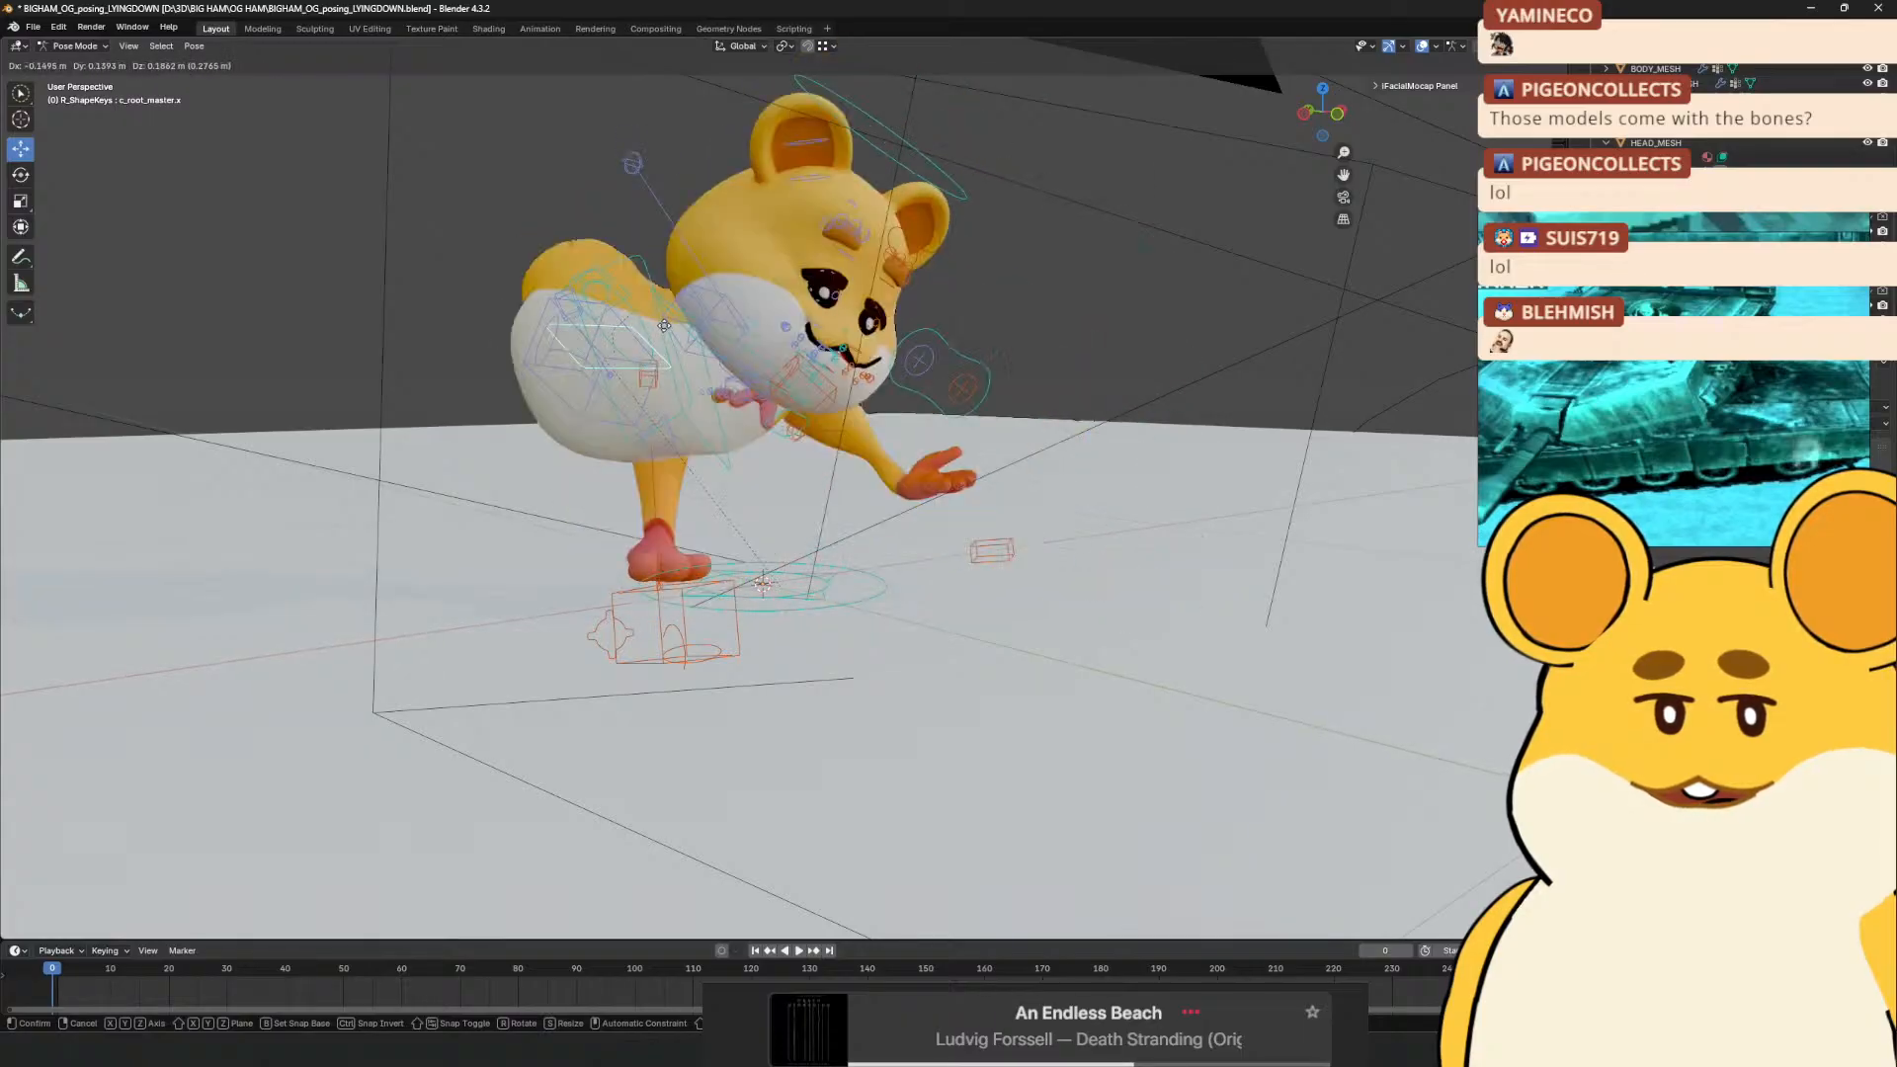
left_click(635, 334)
key("ctrl+z")
Move the left hand IK bone away from the chin by about 0.227 m in X, -0.076 m in Y and 0.082 m in Z
left_click_drag(858, 499, 961, 625)
left_click_drag(1072, 722, 1080, 613)
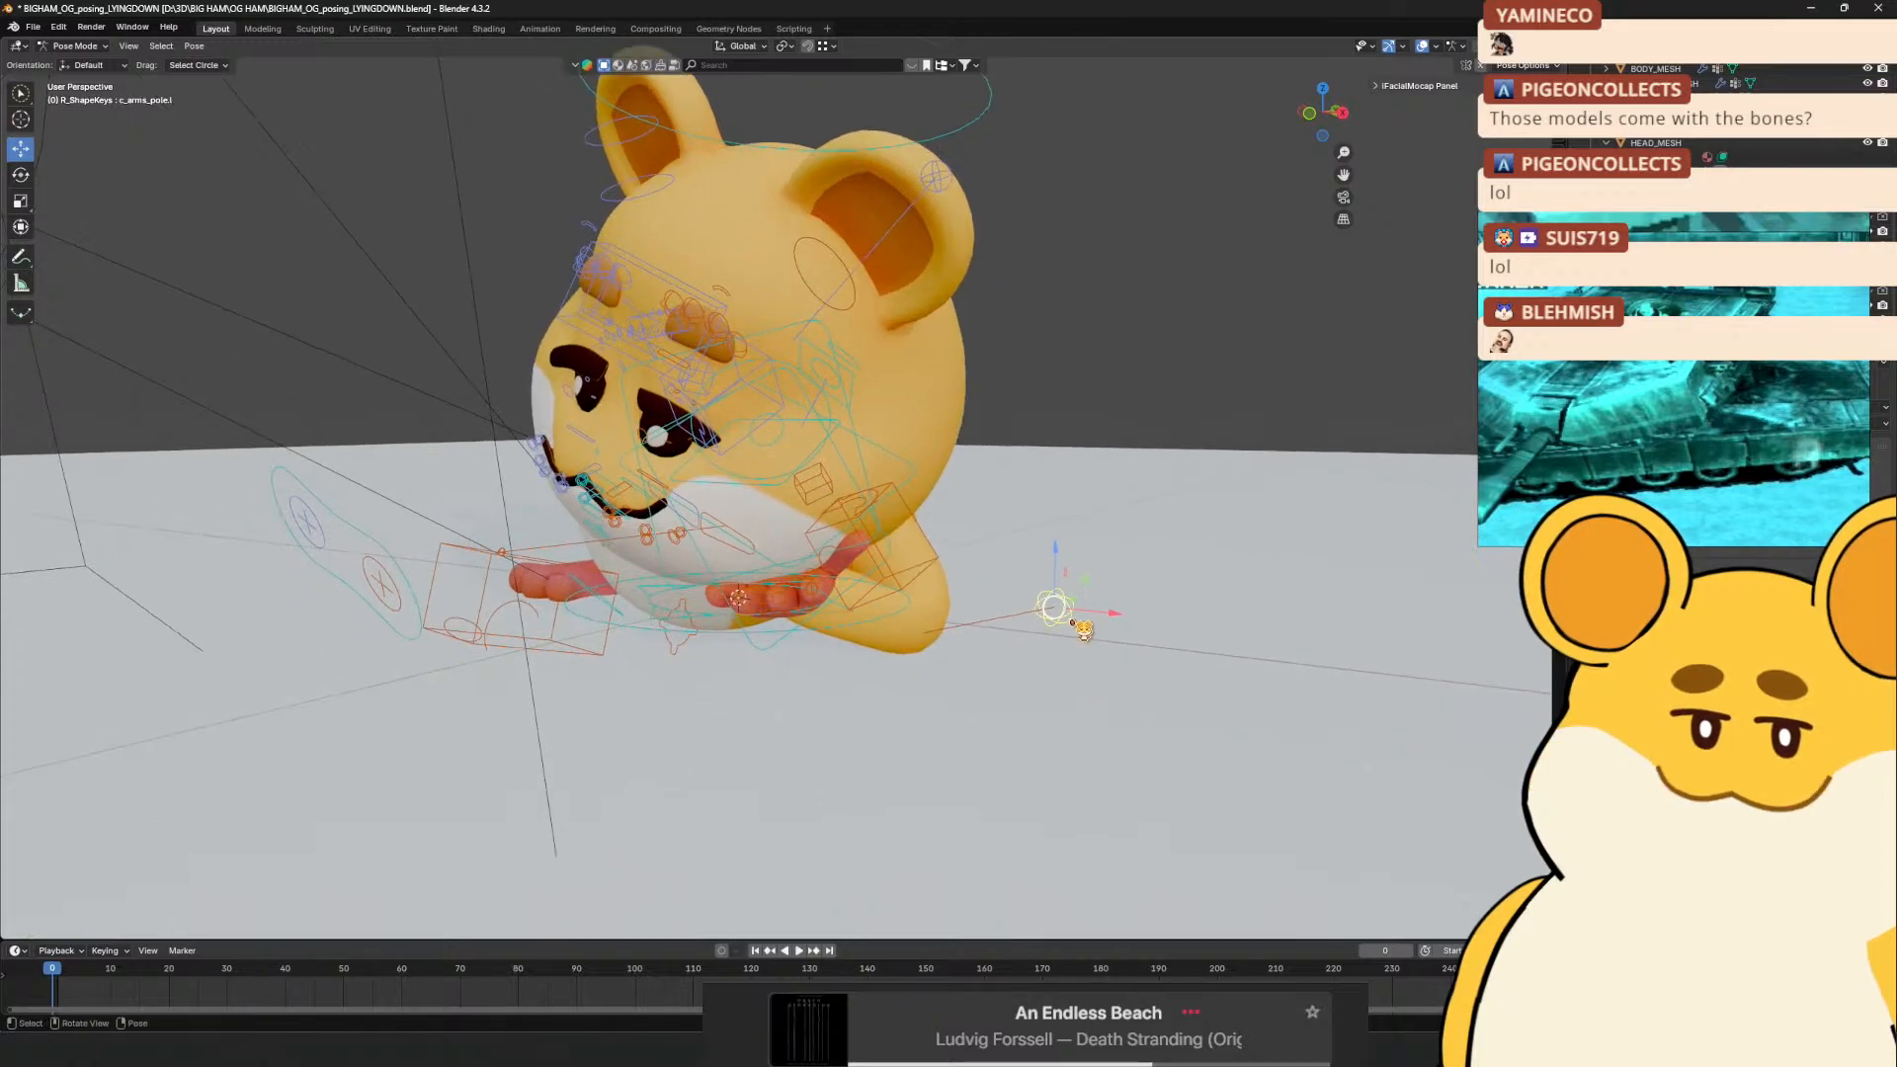
mouse_move(965, 563)
left_mouse_down()
mouse_move(876, 617)
mouse_move(971, 548)
left_mouse_up()
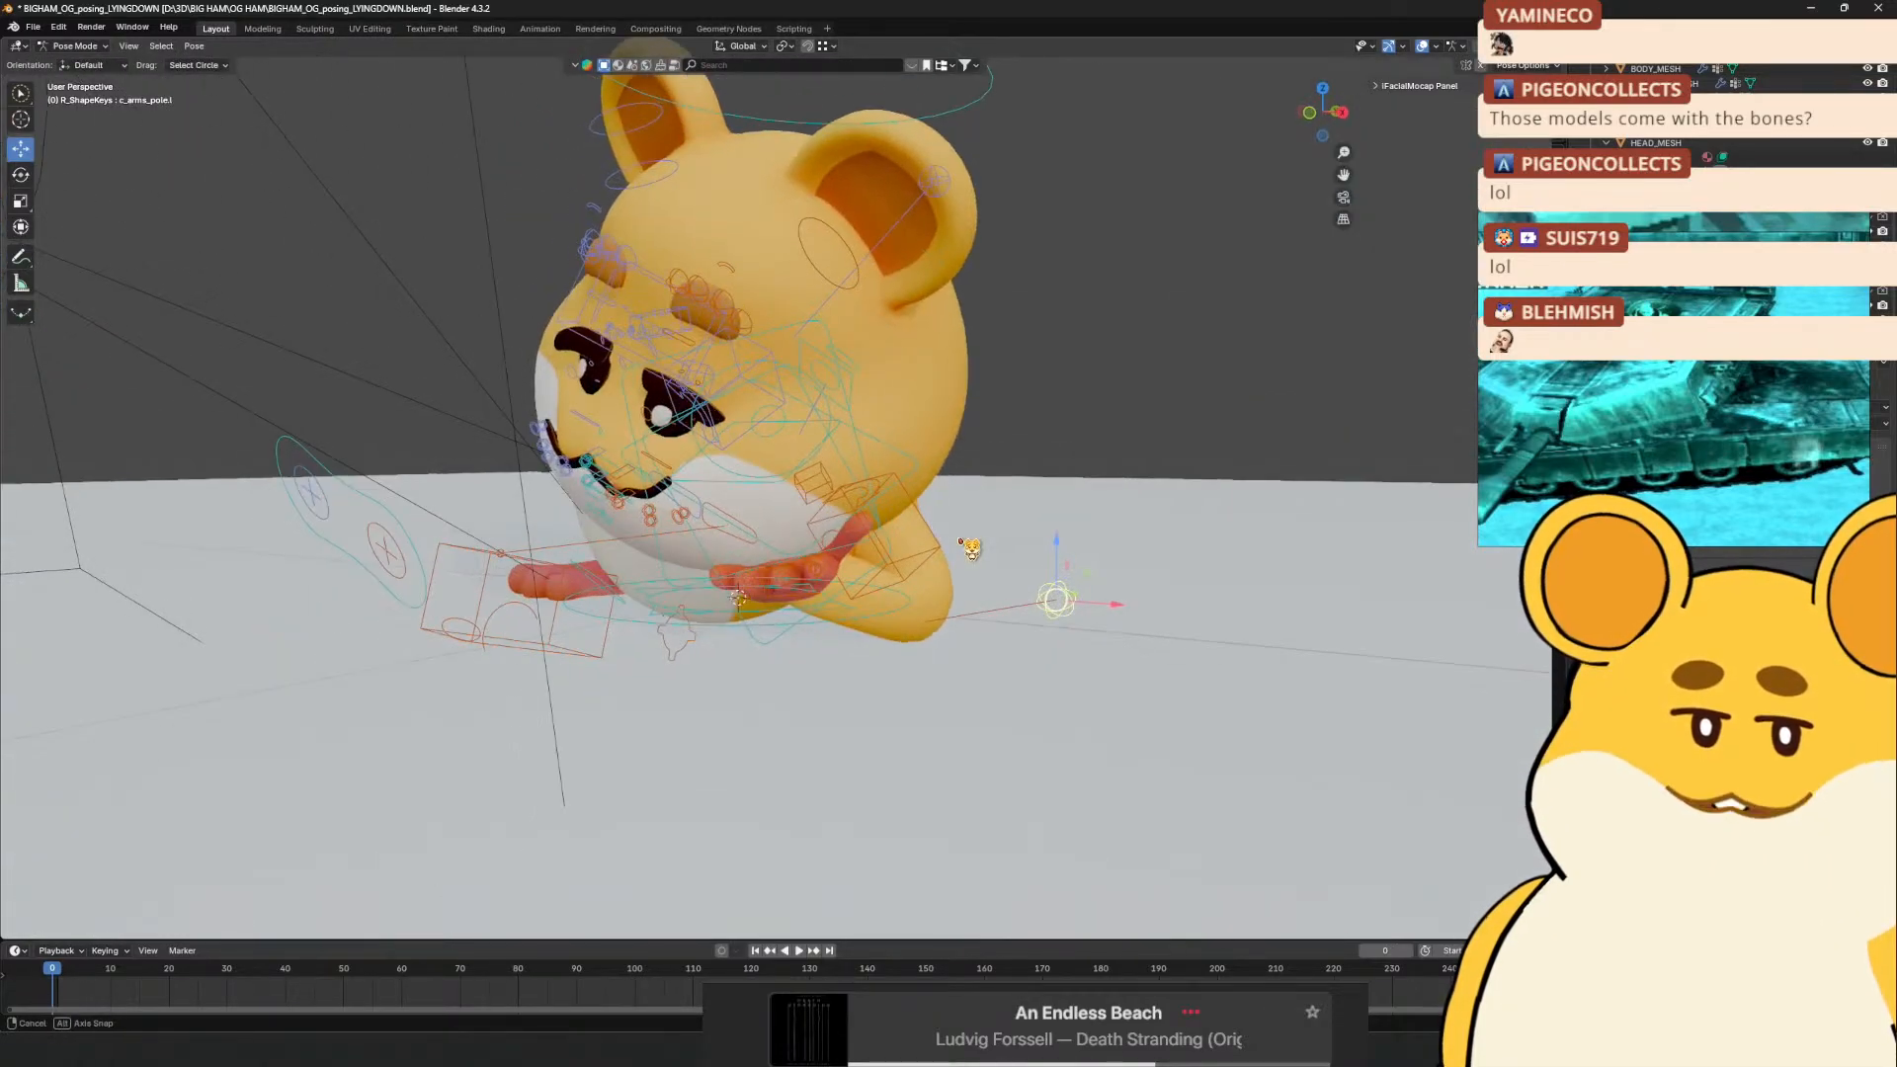
left_click_drag(798, 603, 668, 496)
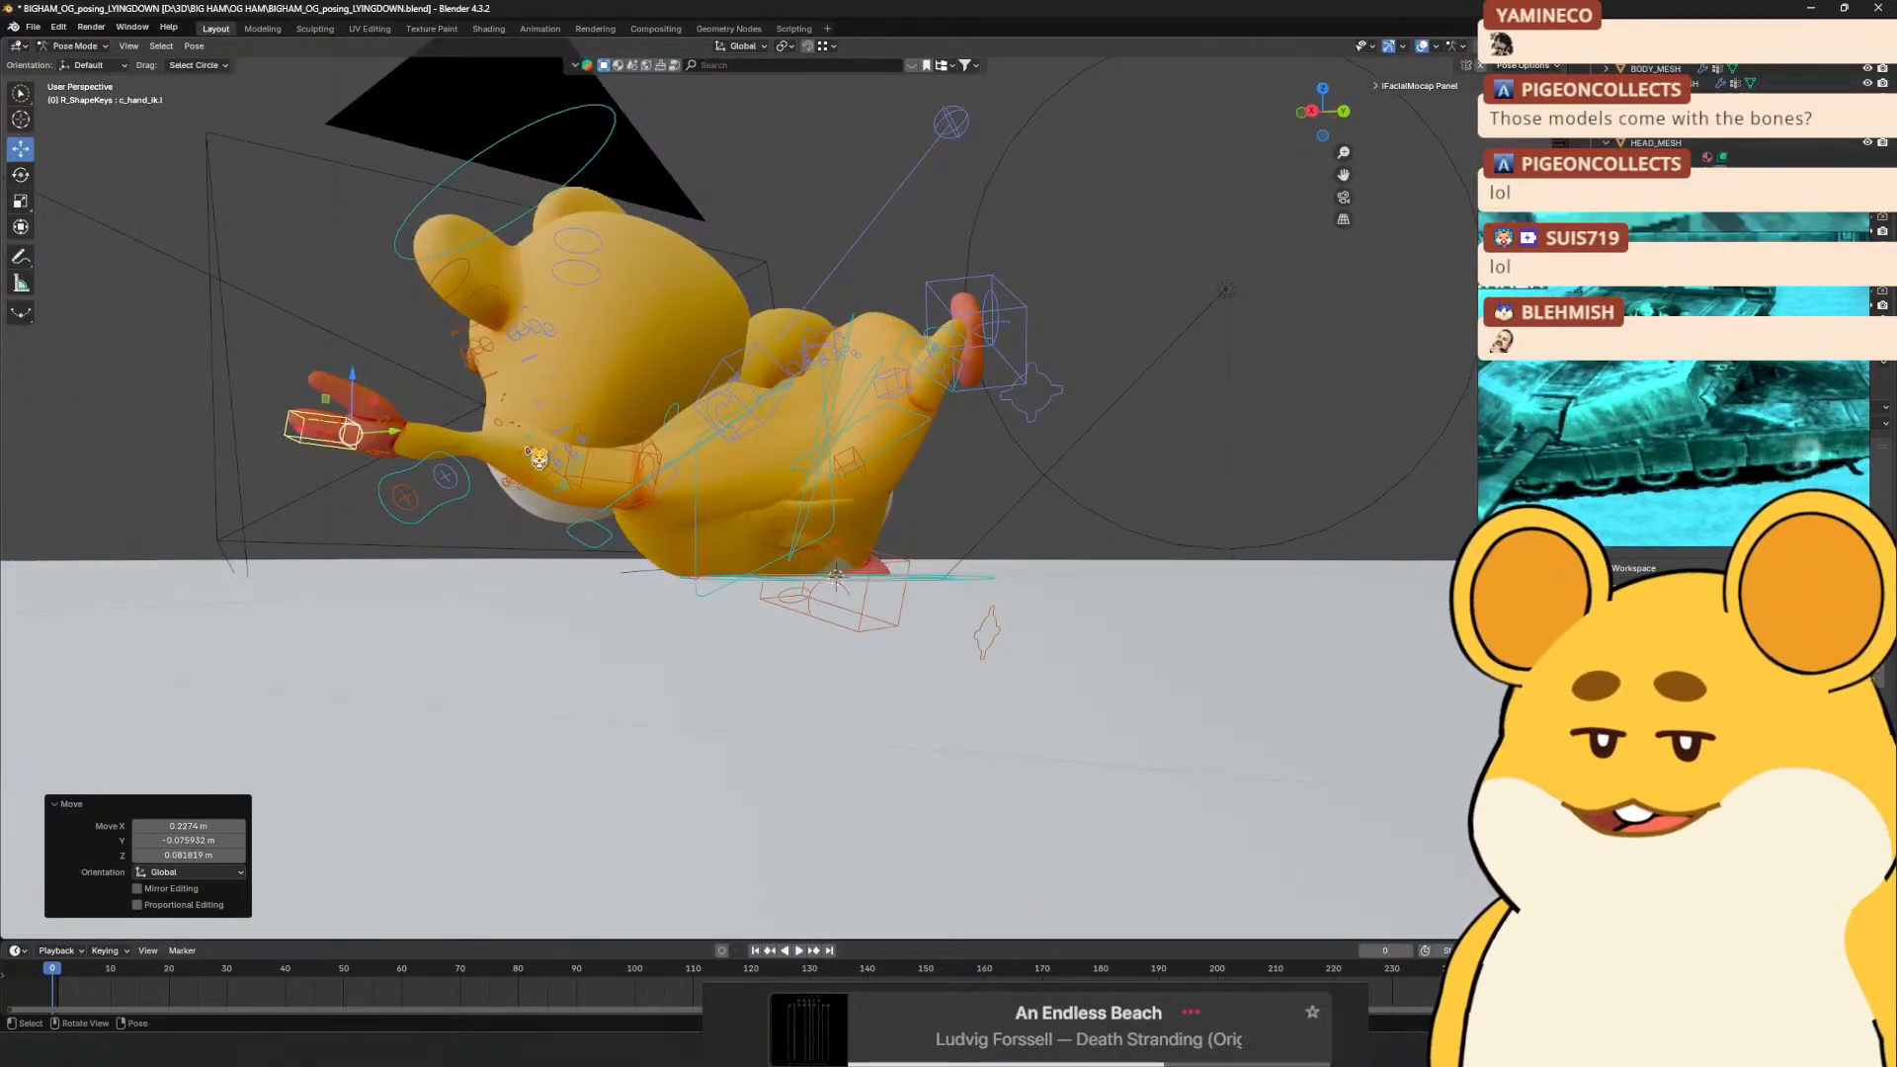
left_click_drag(532, 453, 444, 554)
Move the left arm's pole bone to redirect the elbow of the outstretched arm
left_click(810, 627)
key("g")
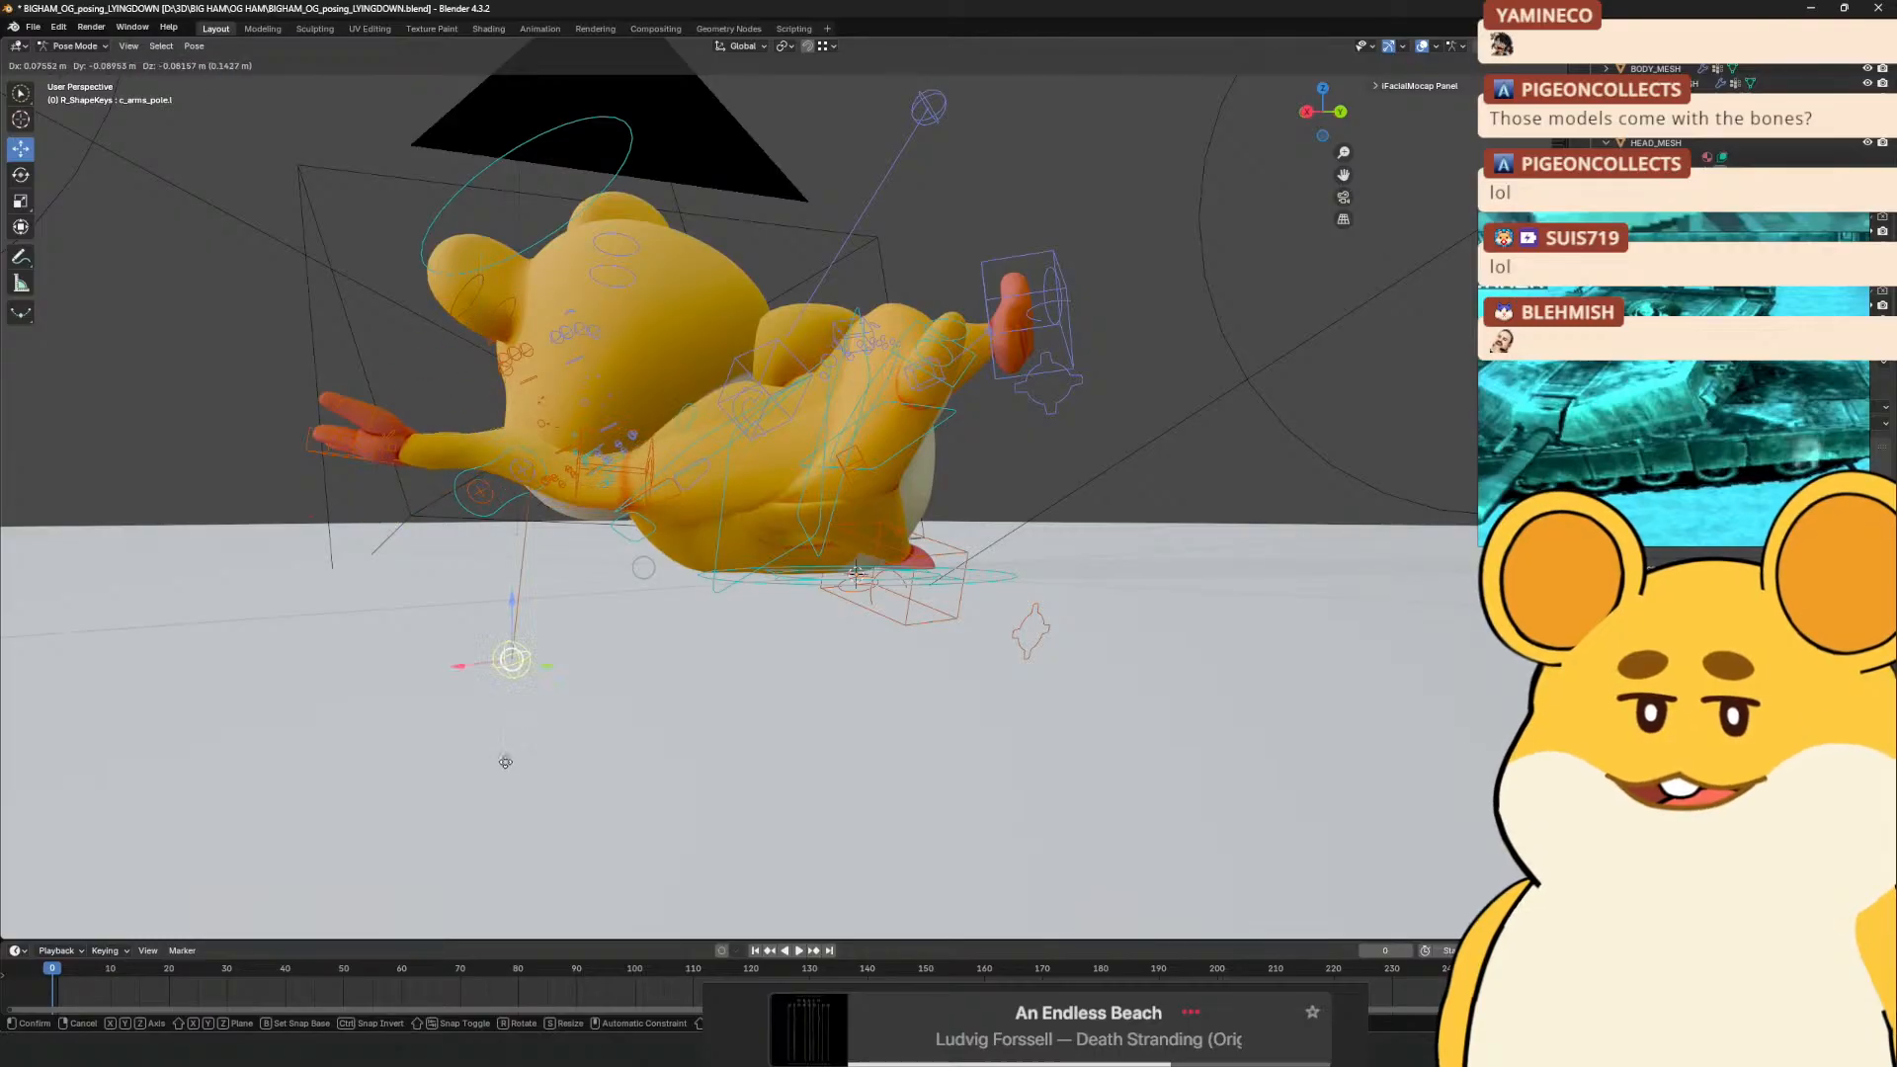
left_click(512, 265)
left_click_drag(510, 263, 613, 370)
Select the left upper-arm control bone at the shoulder and rotate it freely
left_click(640, 453)
left_click_drag(640, 452, 606, 468)
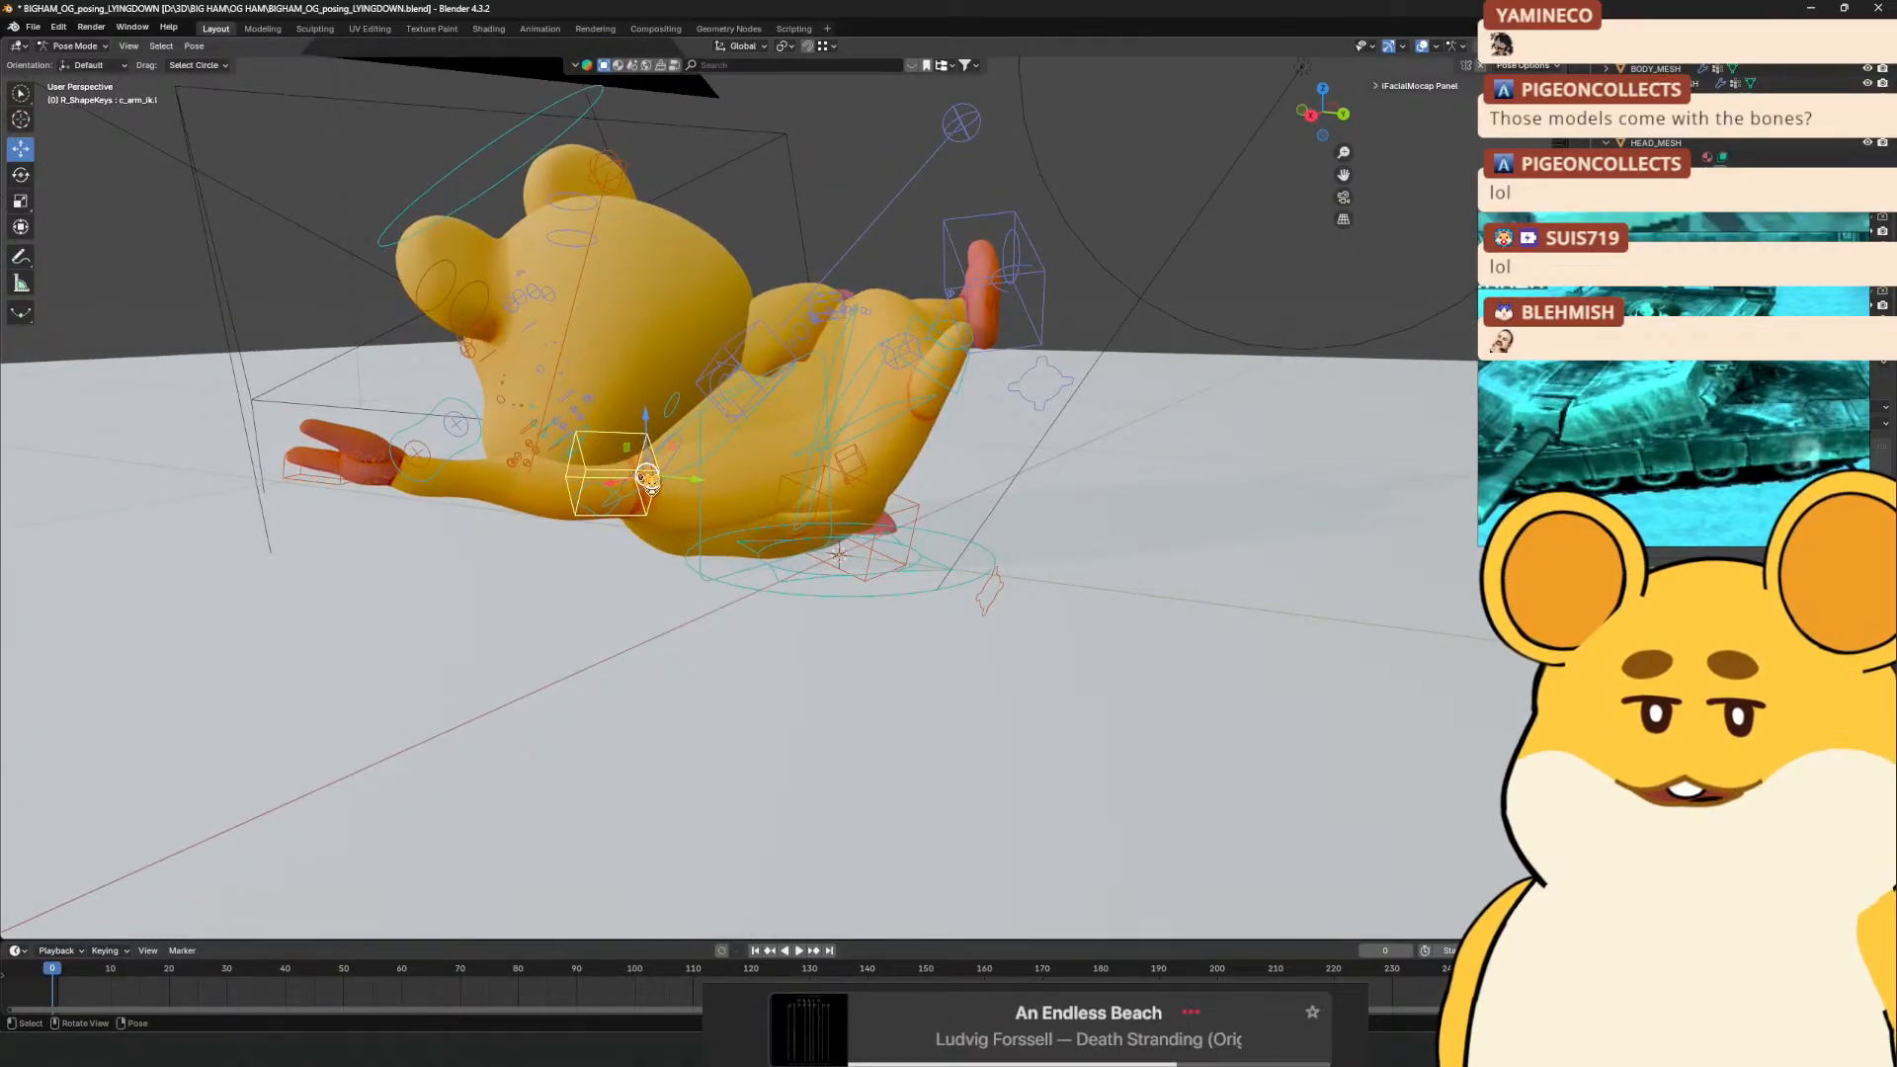
key("r")
left_click(550, 381)
left_click_drag(550, 381, 859, 368)
Switch the rig to Object Mode and select the hamster's head mesh
key("ctrl+Tab")
left_click(741, 370)
left_click(647, 409)
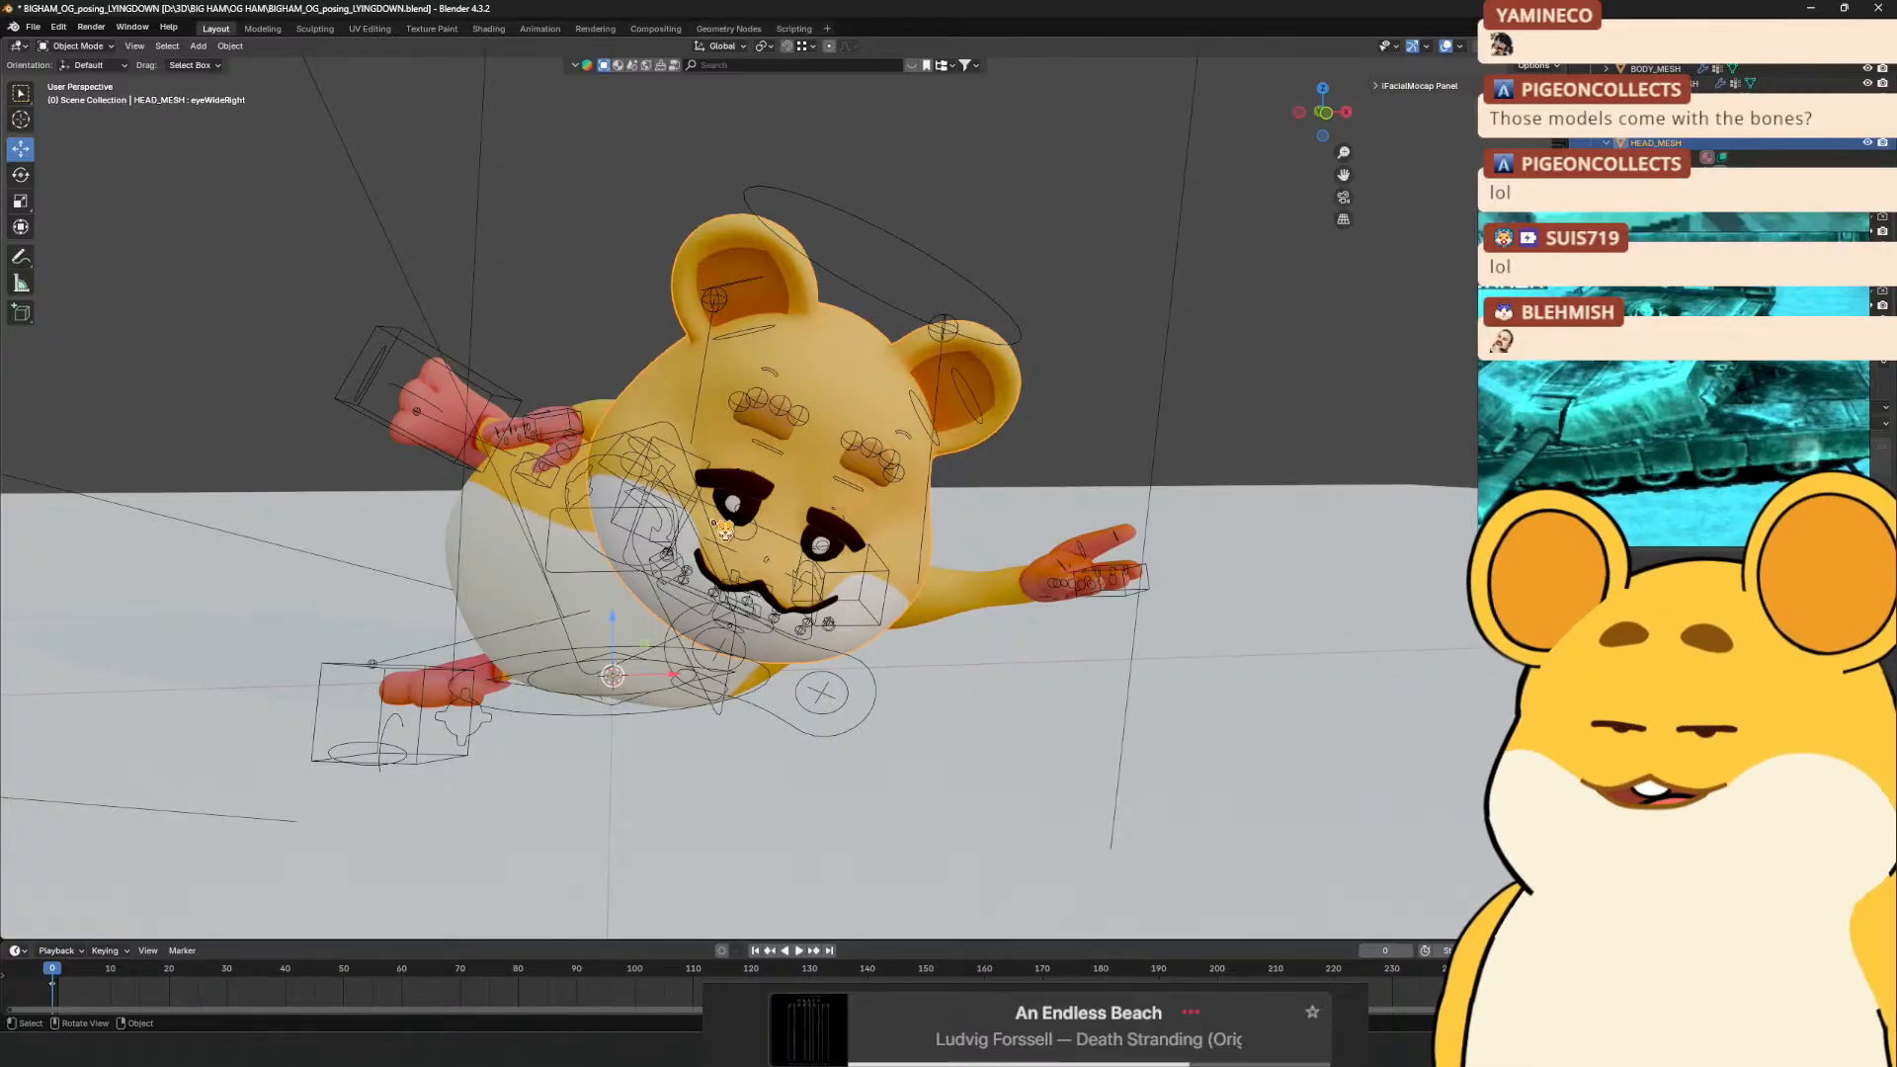
left_click_drag(714, 542, 737, 480)
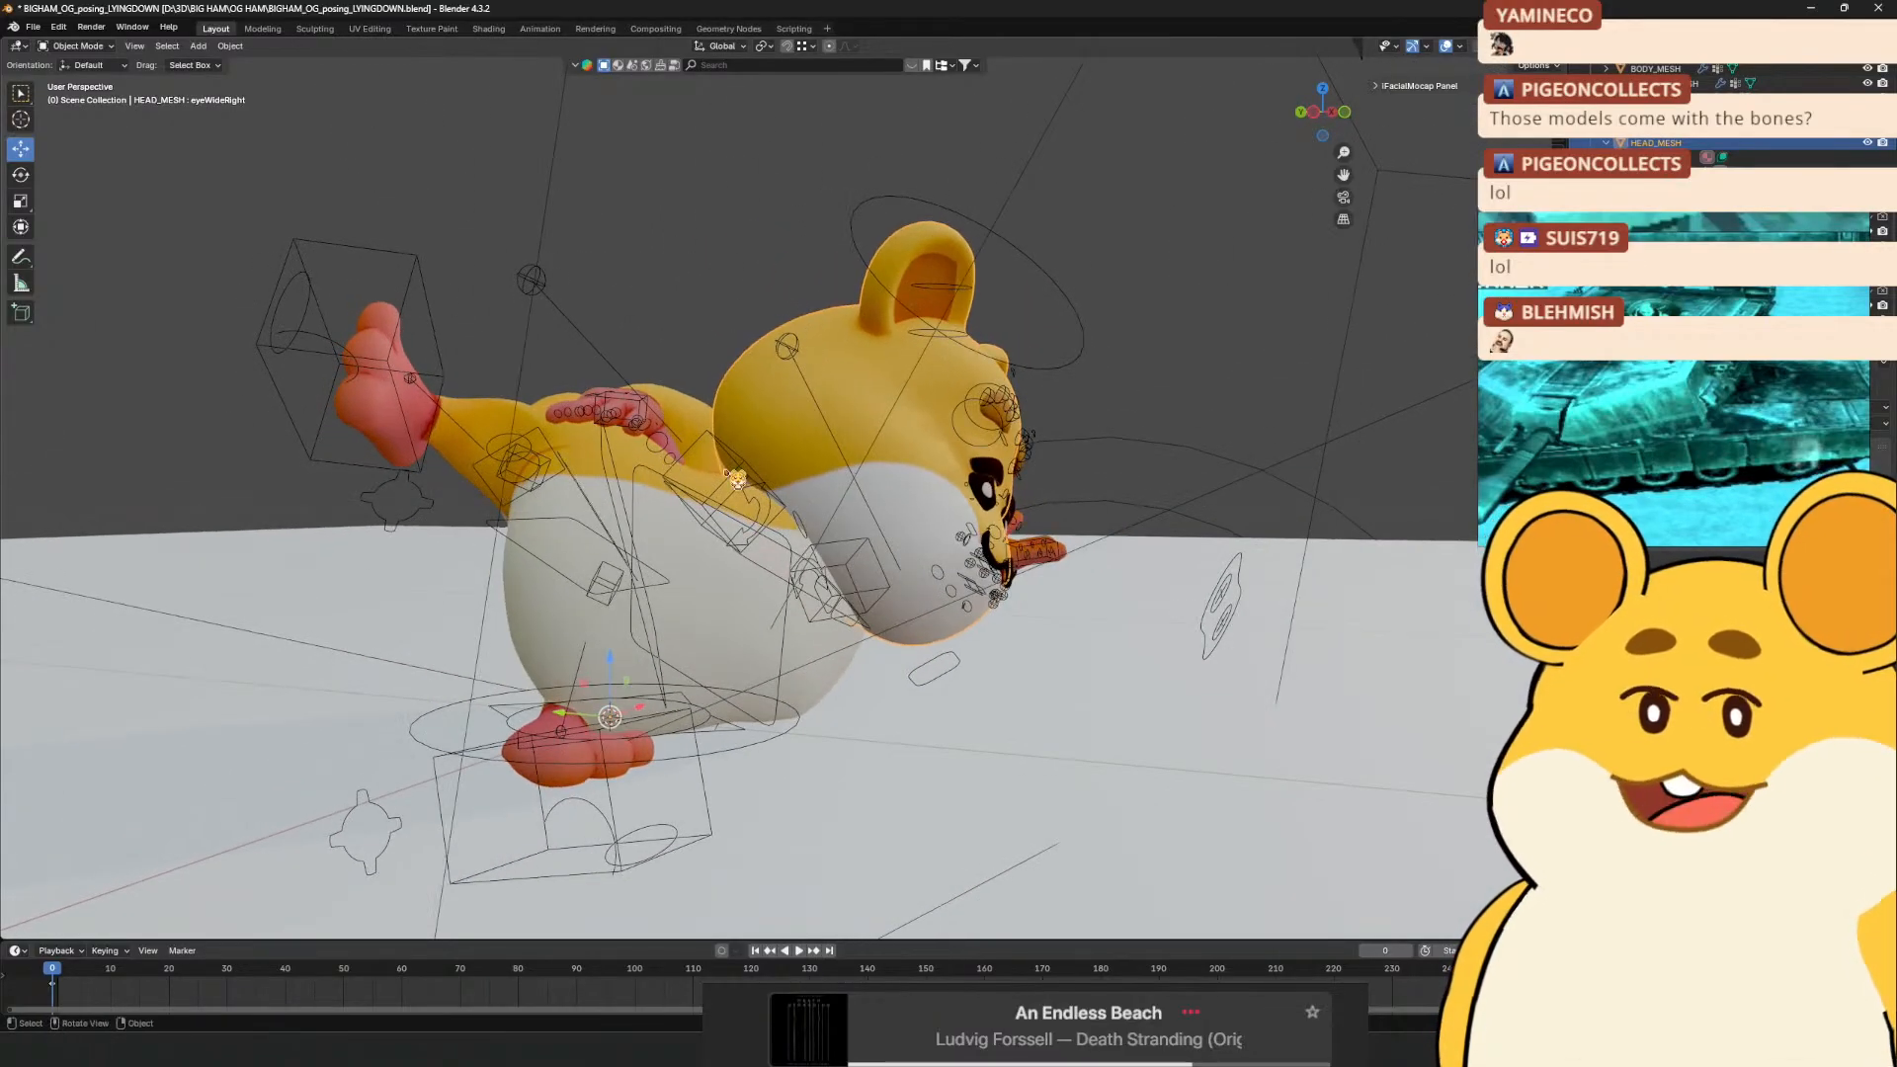
left_click_drag(876, 489, 787, 471)
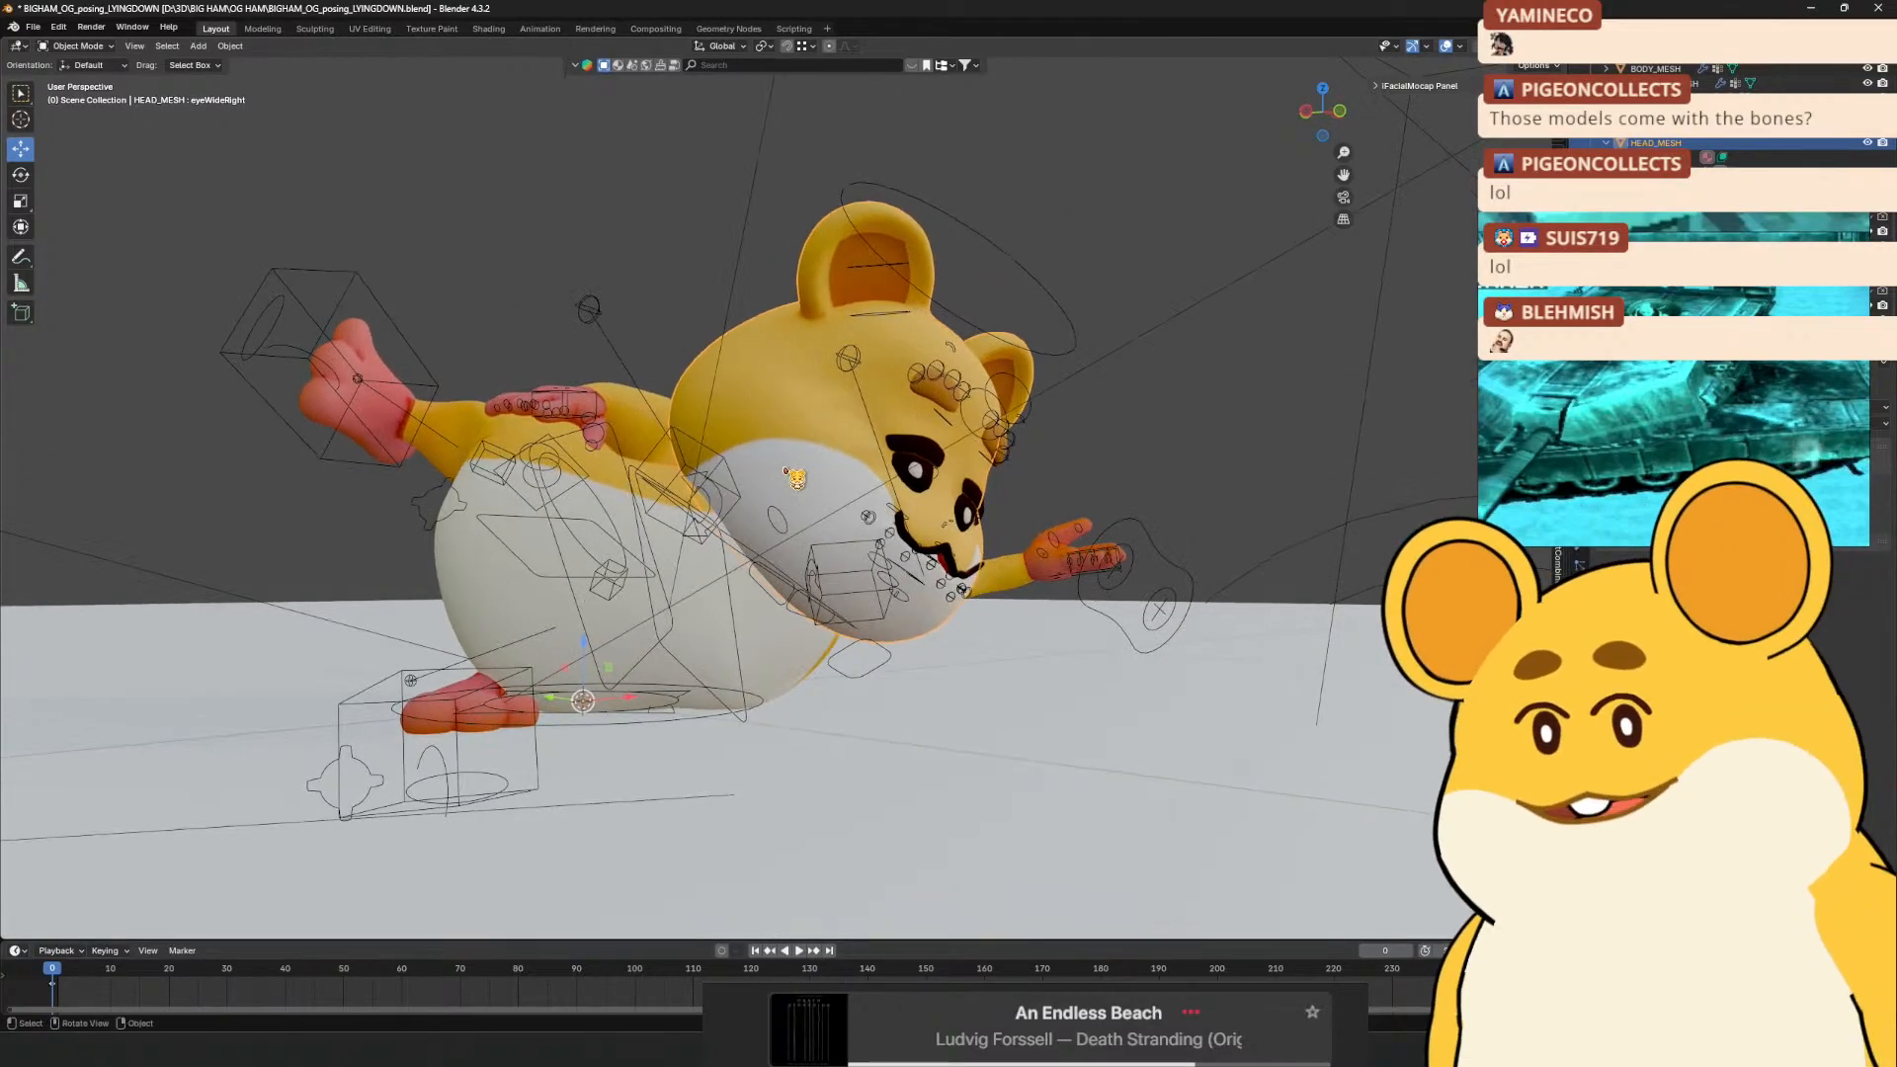
Select the hamster's armature again, return it to Pose Mode and select an eyebrow control bone
left_click(956, 386)
left_click(956, 387)
key("ctrl+Tab")
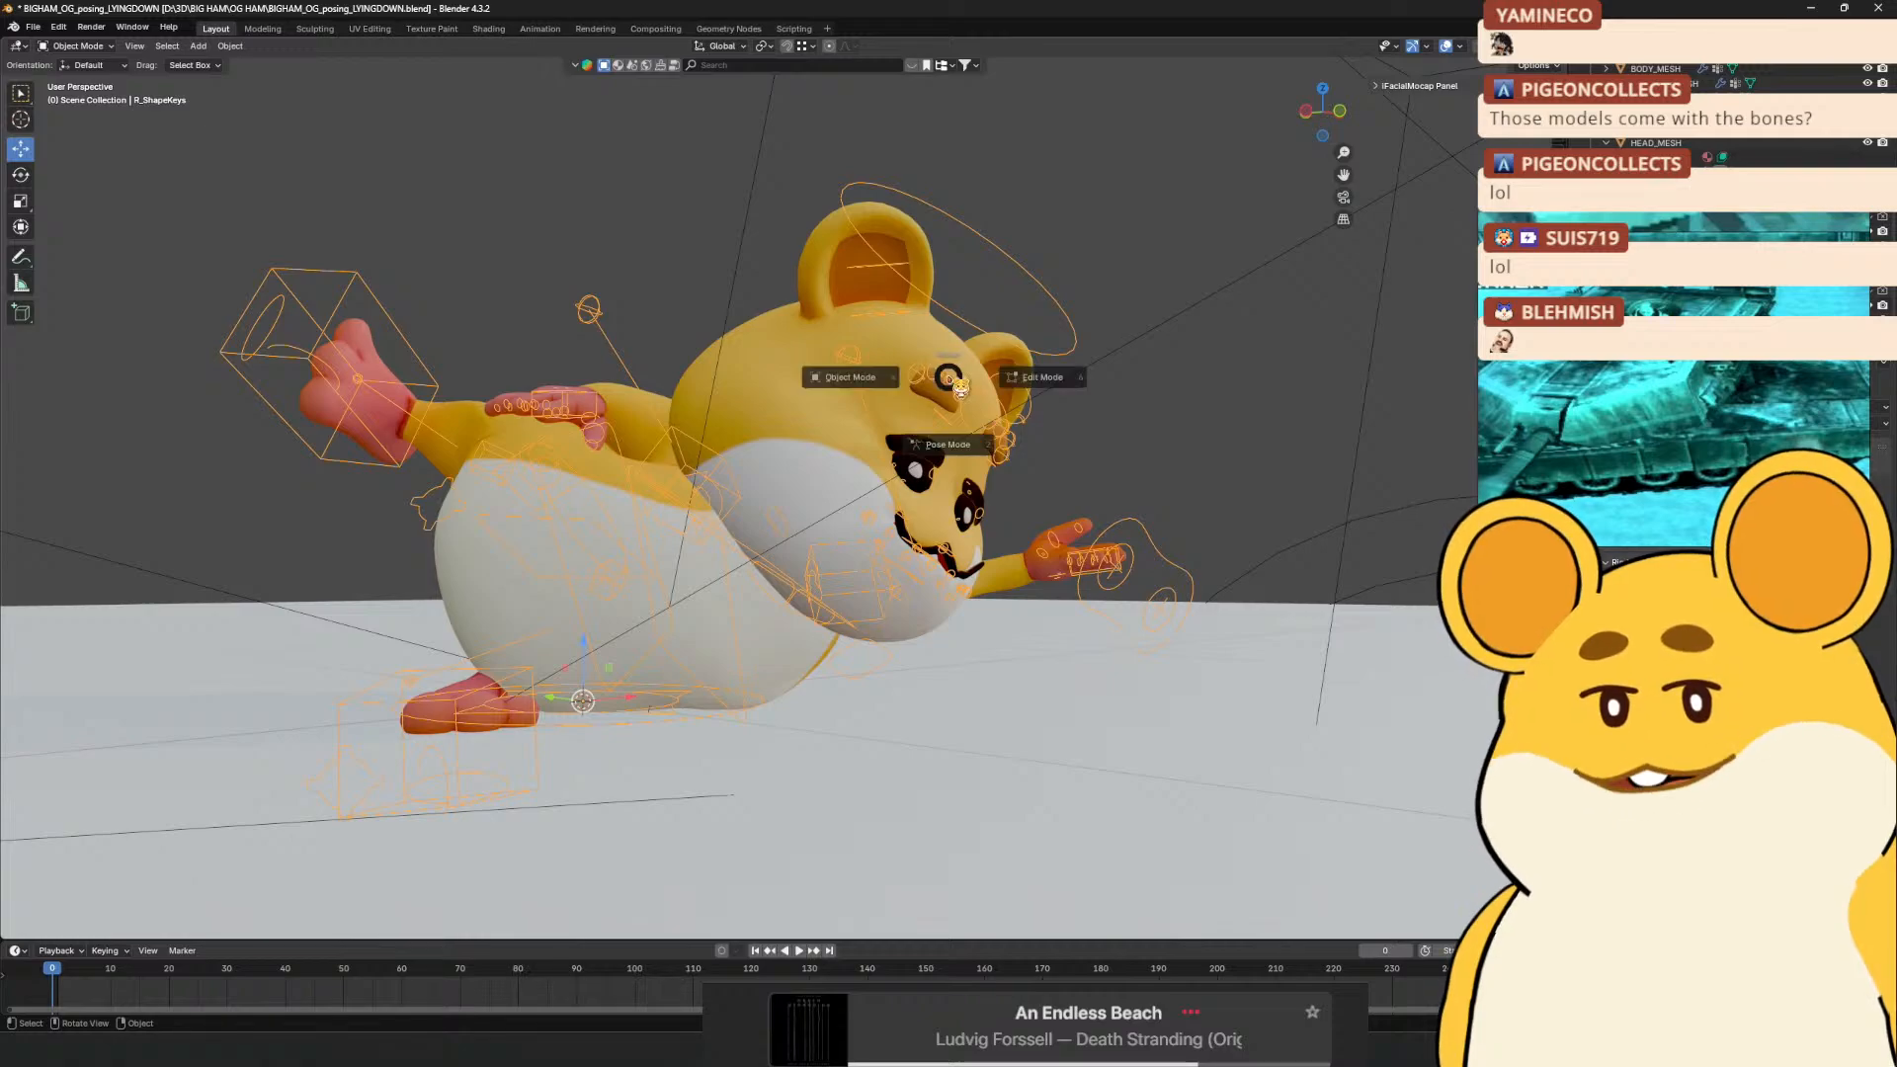
left_click(950, 441)
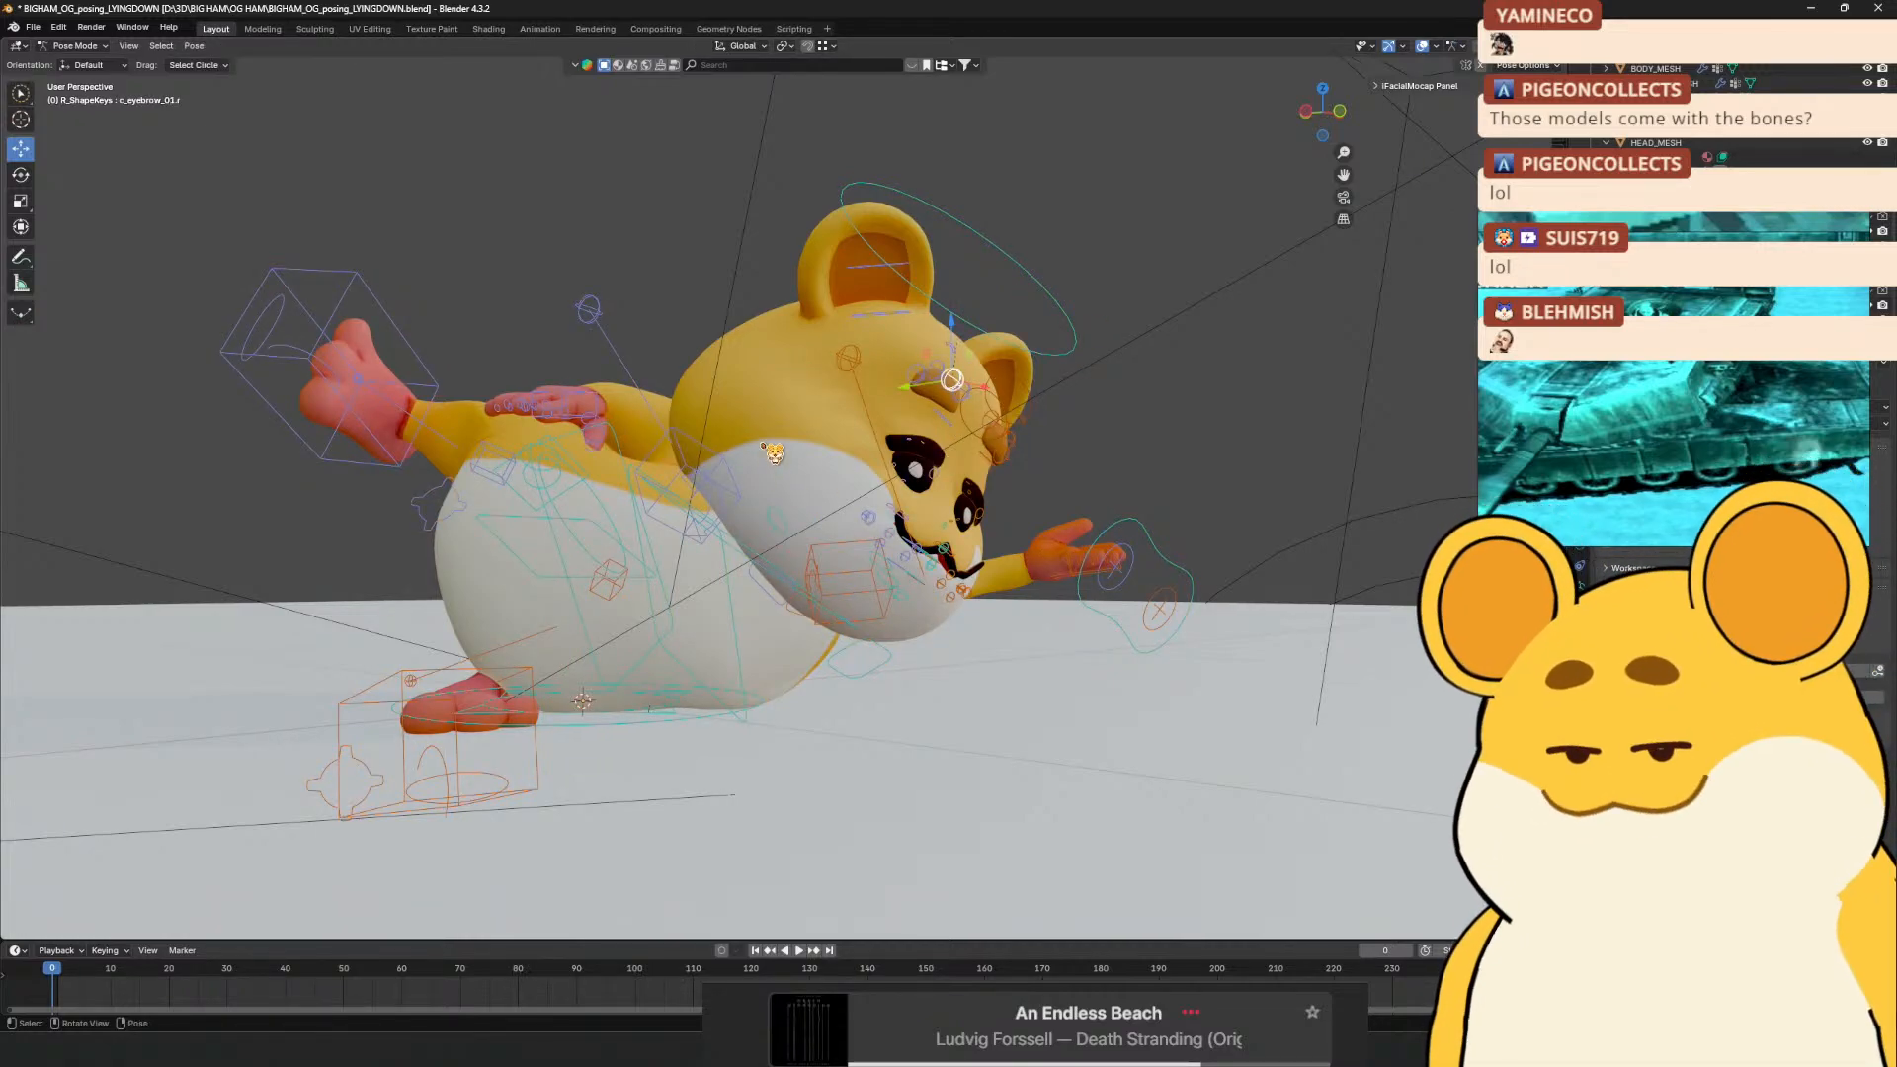
mouse_move(984, 394)
left_mouse_down()
mouse_move(942, 383)
mouse_move(966, 401)
left_mouse_up()
left_click_drag(557, 512, 461, 685)
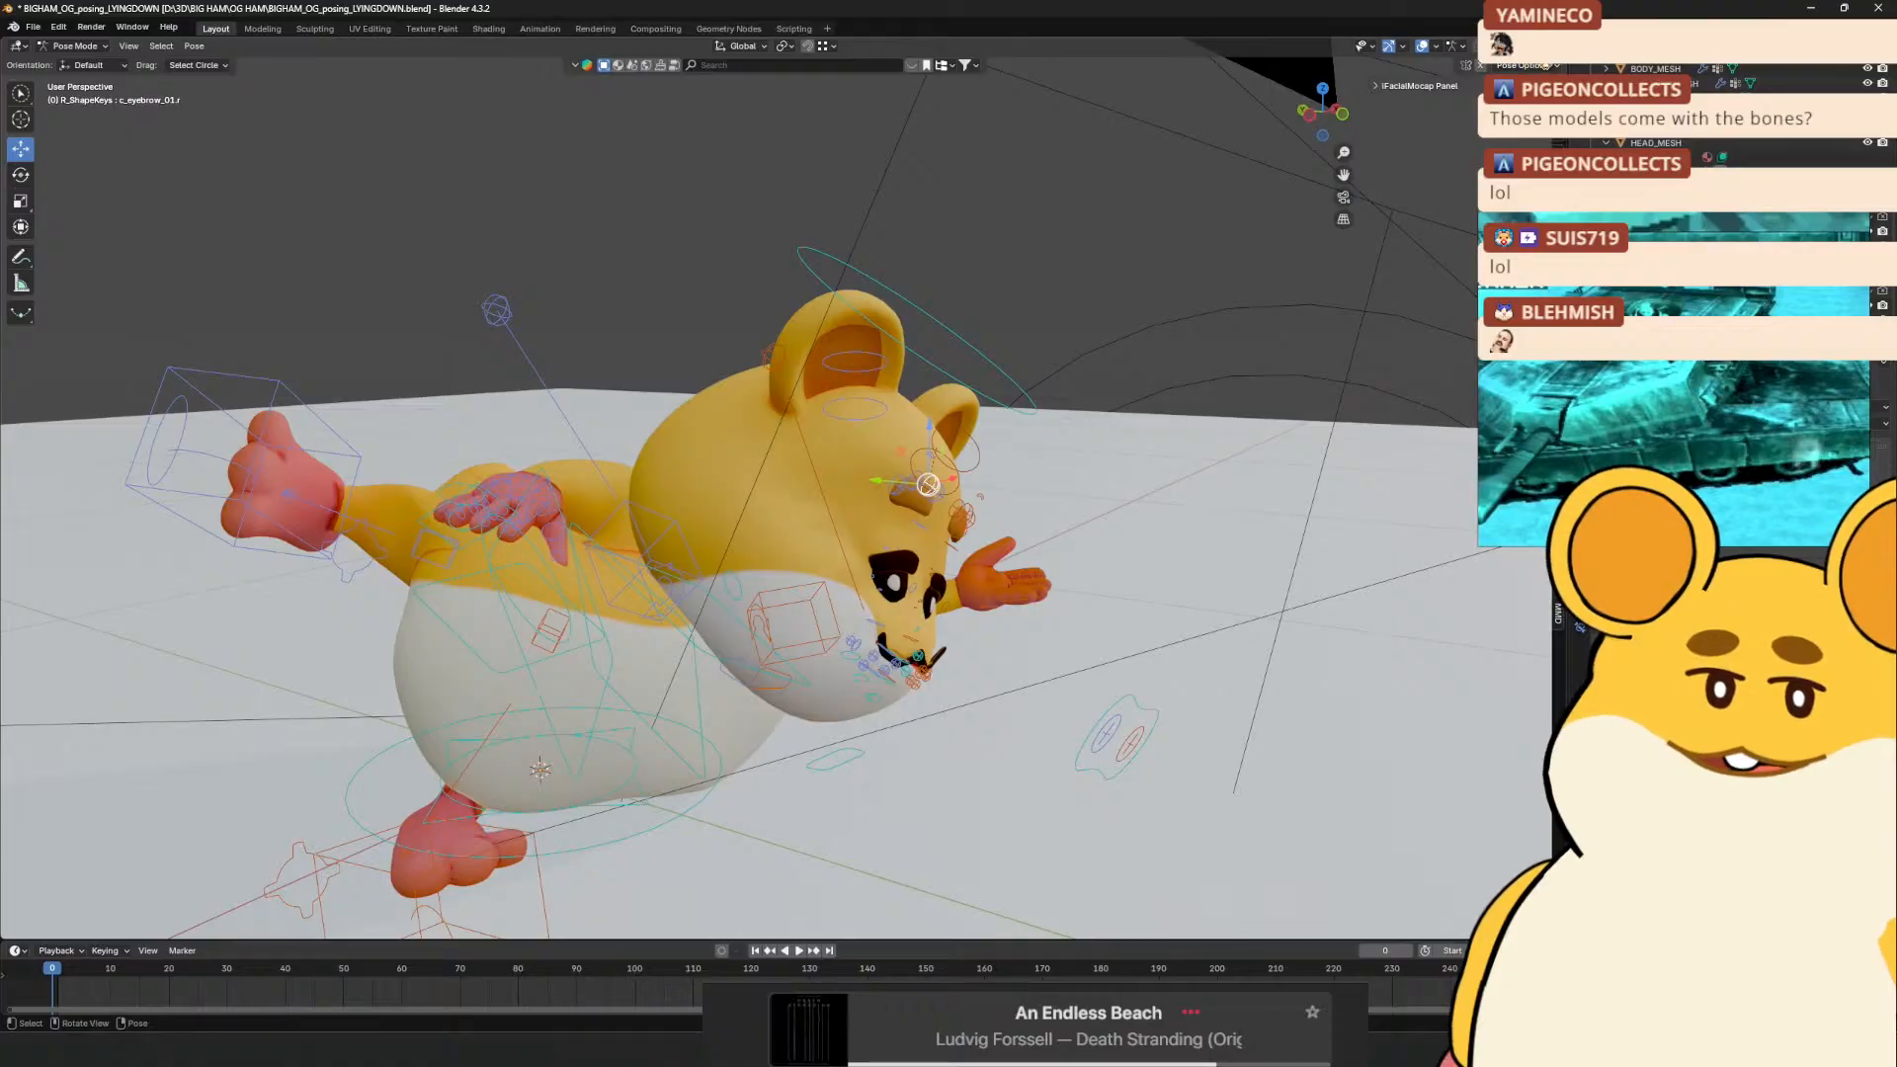
Switch the viewport to rendered shading so the scene's coloured lights shine on the posed hamster
left_click(1554, 47)
scroll(1084, 470, "down", 4)
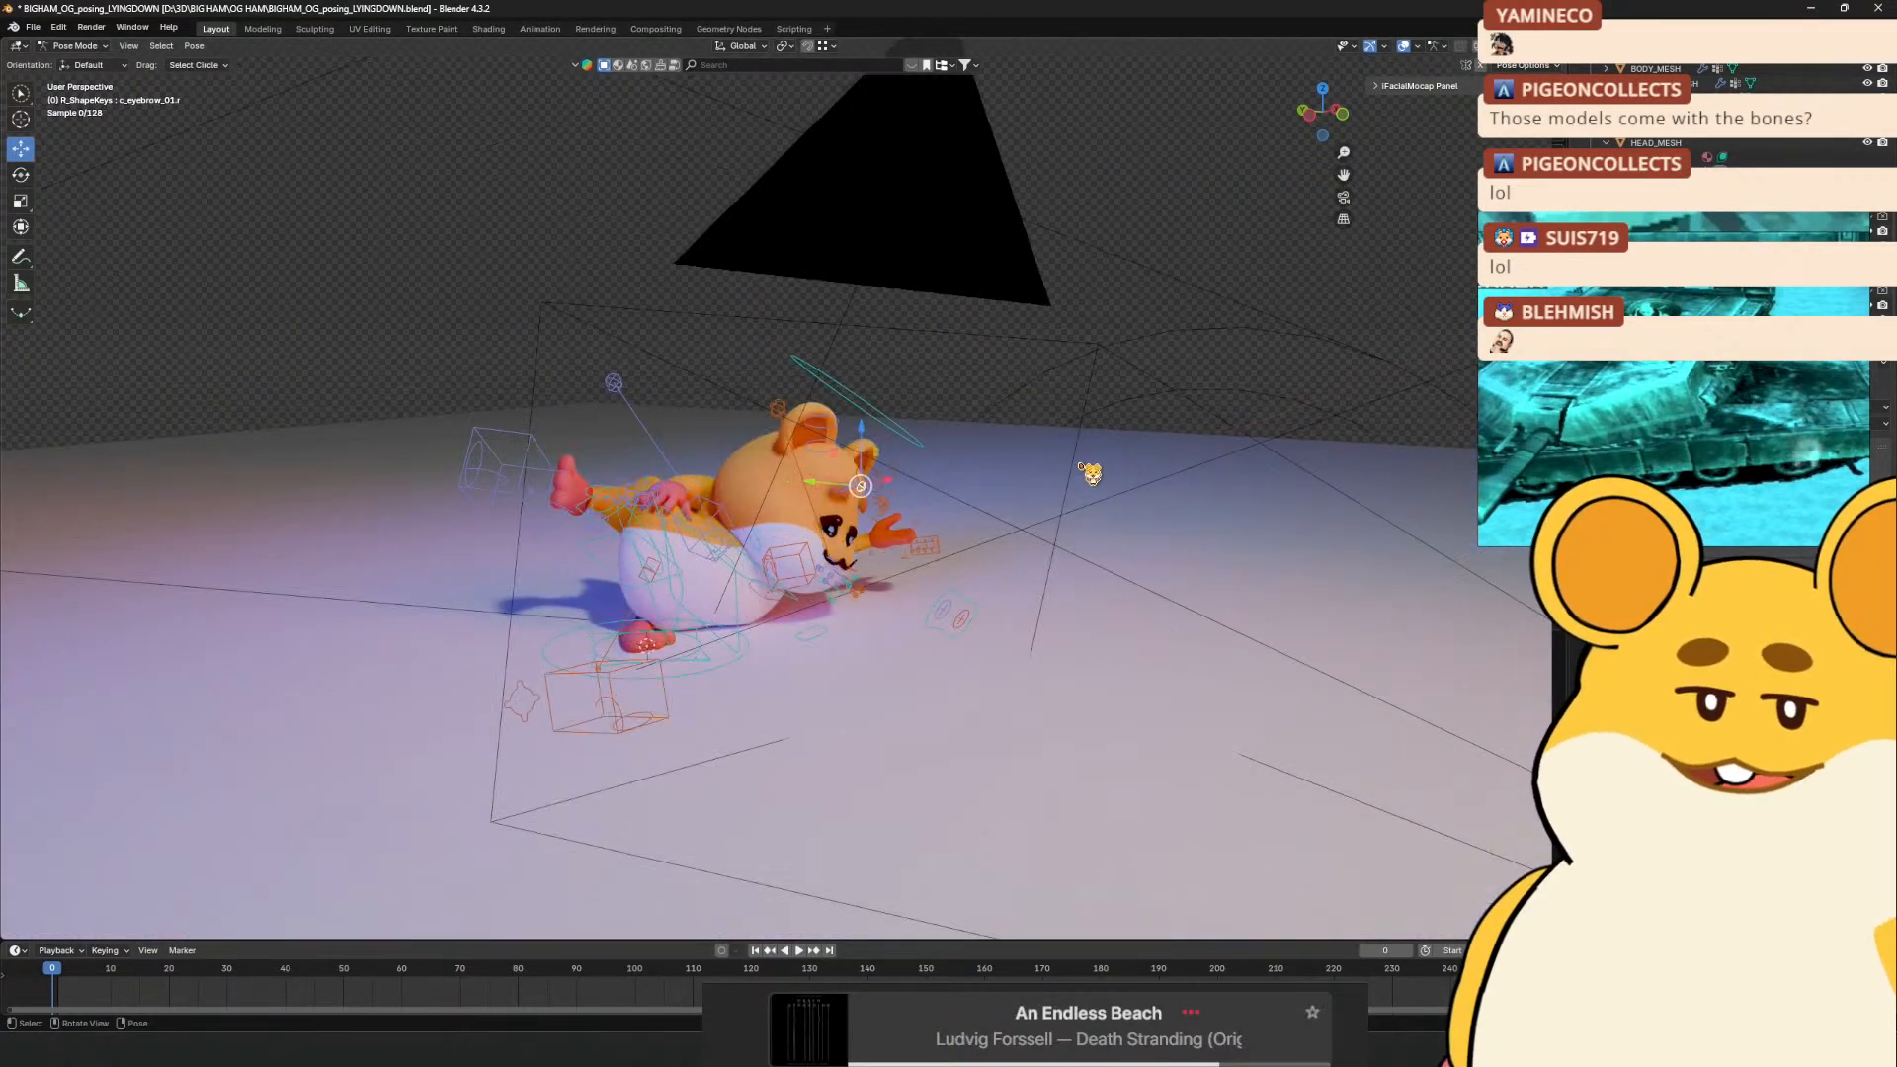
scroll(1091, 475, "up", 2)
key("g")
left_click(1095, 476)
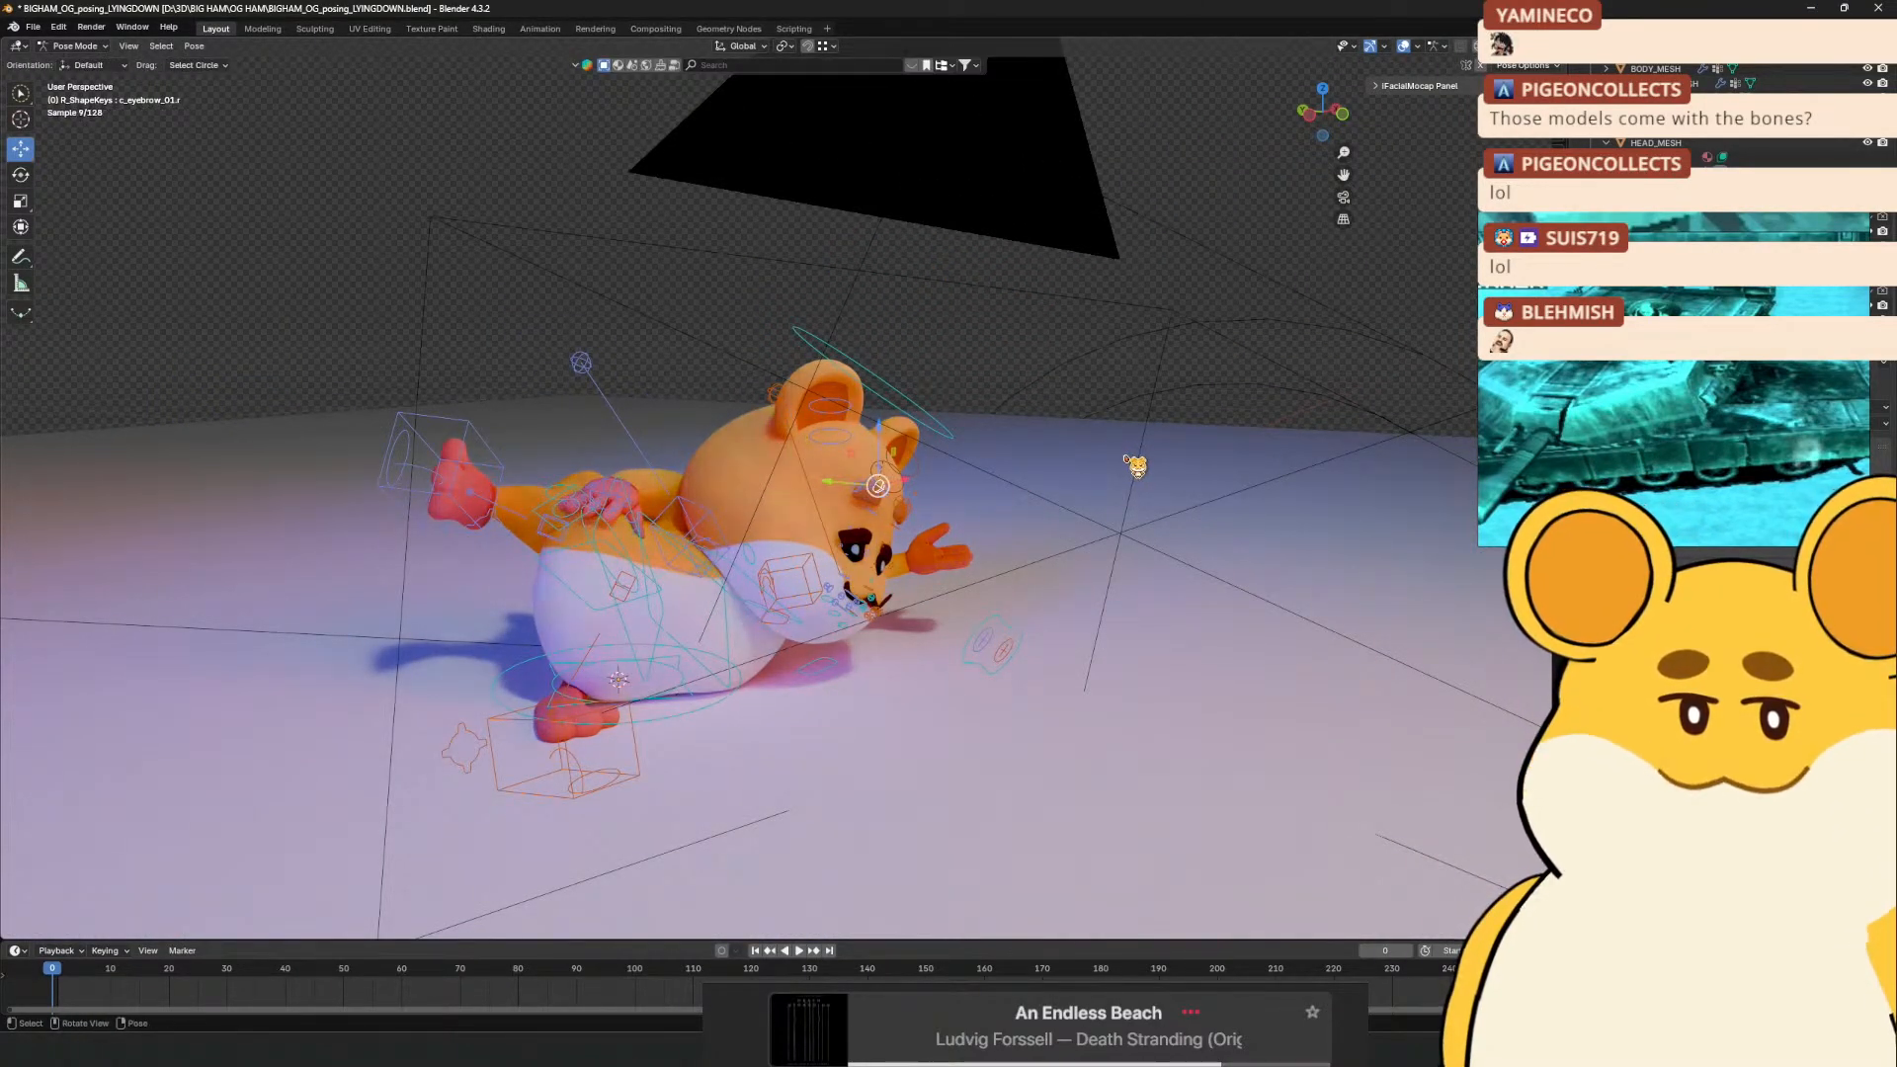
Examine the rendered hamster, its floor and the surrounding light and camera setup from close up and far away
left_click_drag(1134, 462, 1035, 386)
left_click_drag(889, 434, 847, 484)
scroll(804, 440, "up", 4)
scroll(963, 500, "down", 7)
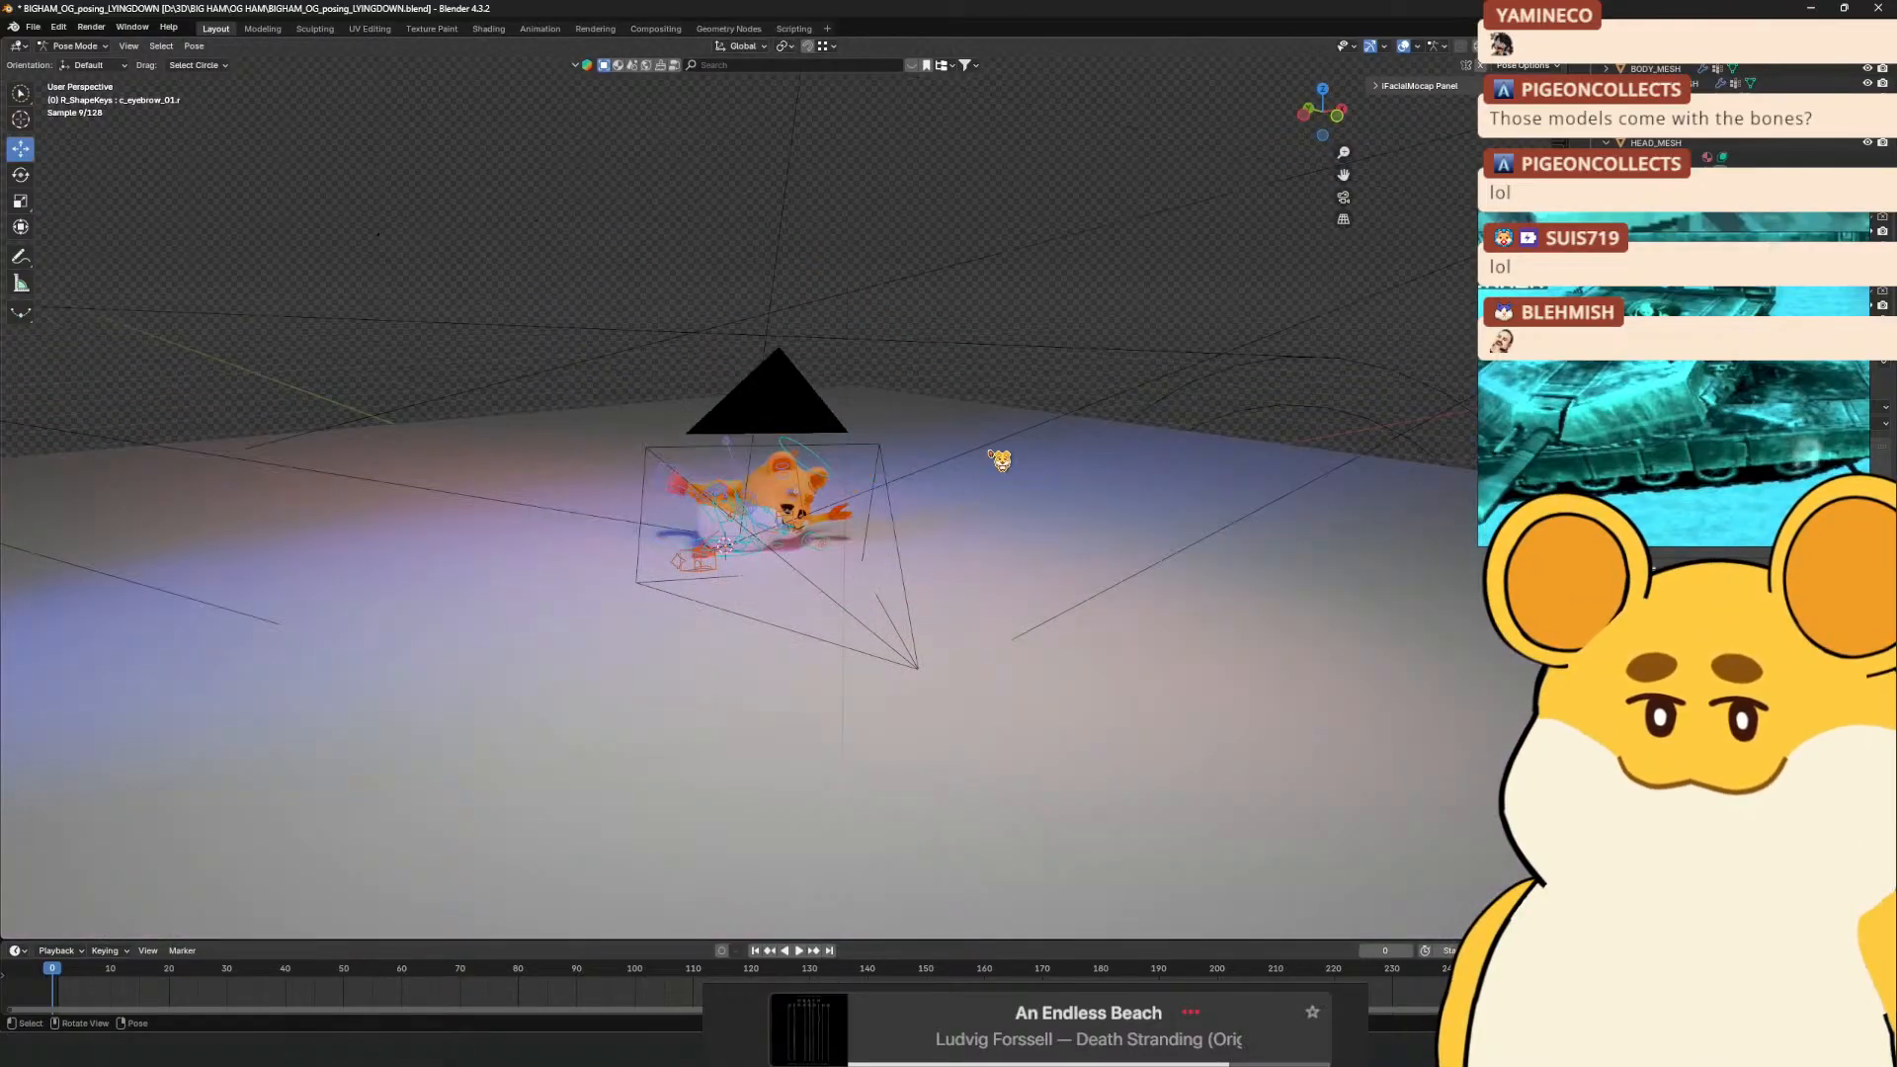
scroll(599, 439, "down", 3)
scroll(625, 446, "up", 5)
scroll(618, 533, "down", 4)
scroll(870, 329, "down", 4)
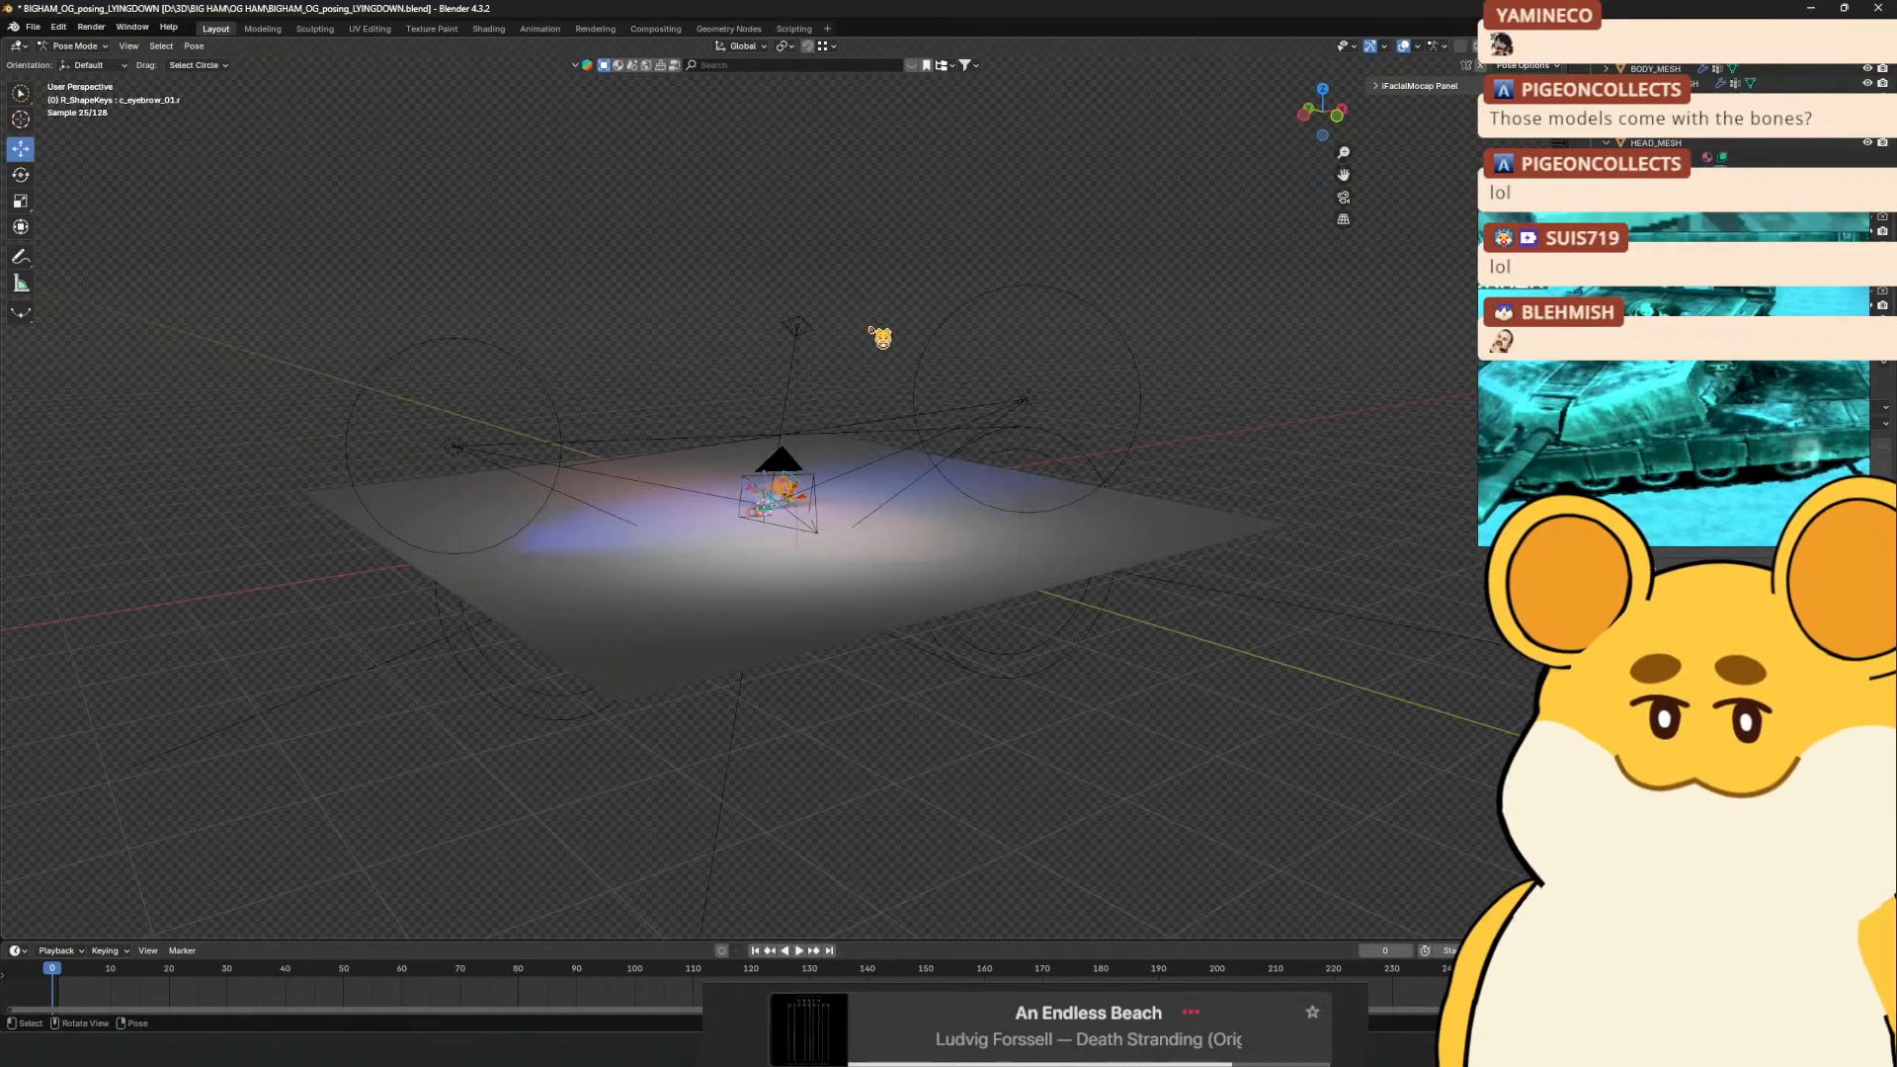
scroll(1232, 398, "up", 2)
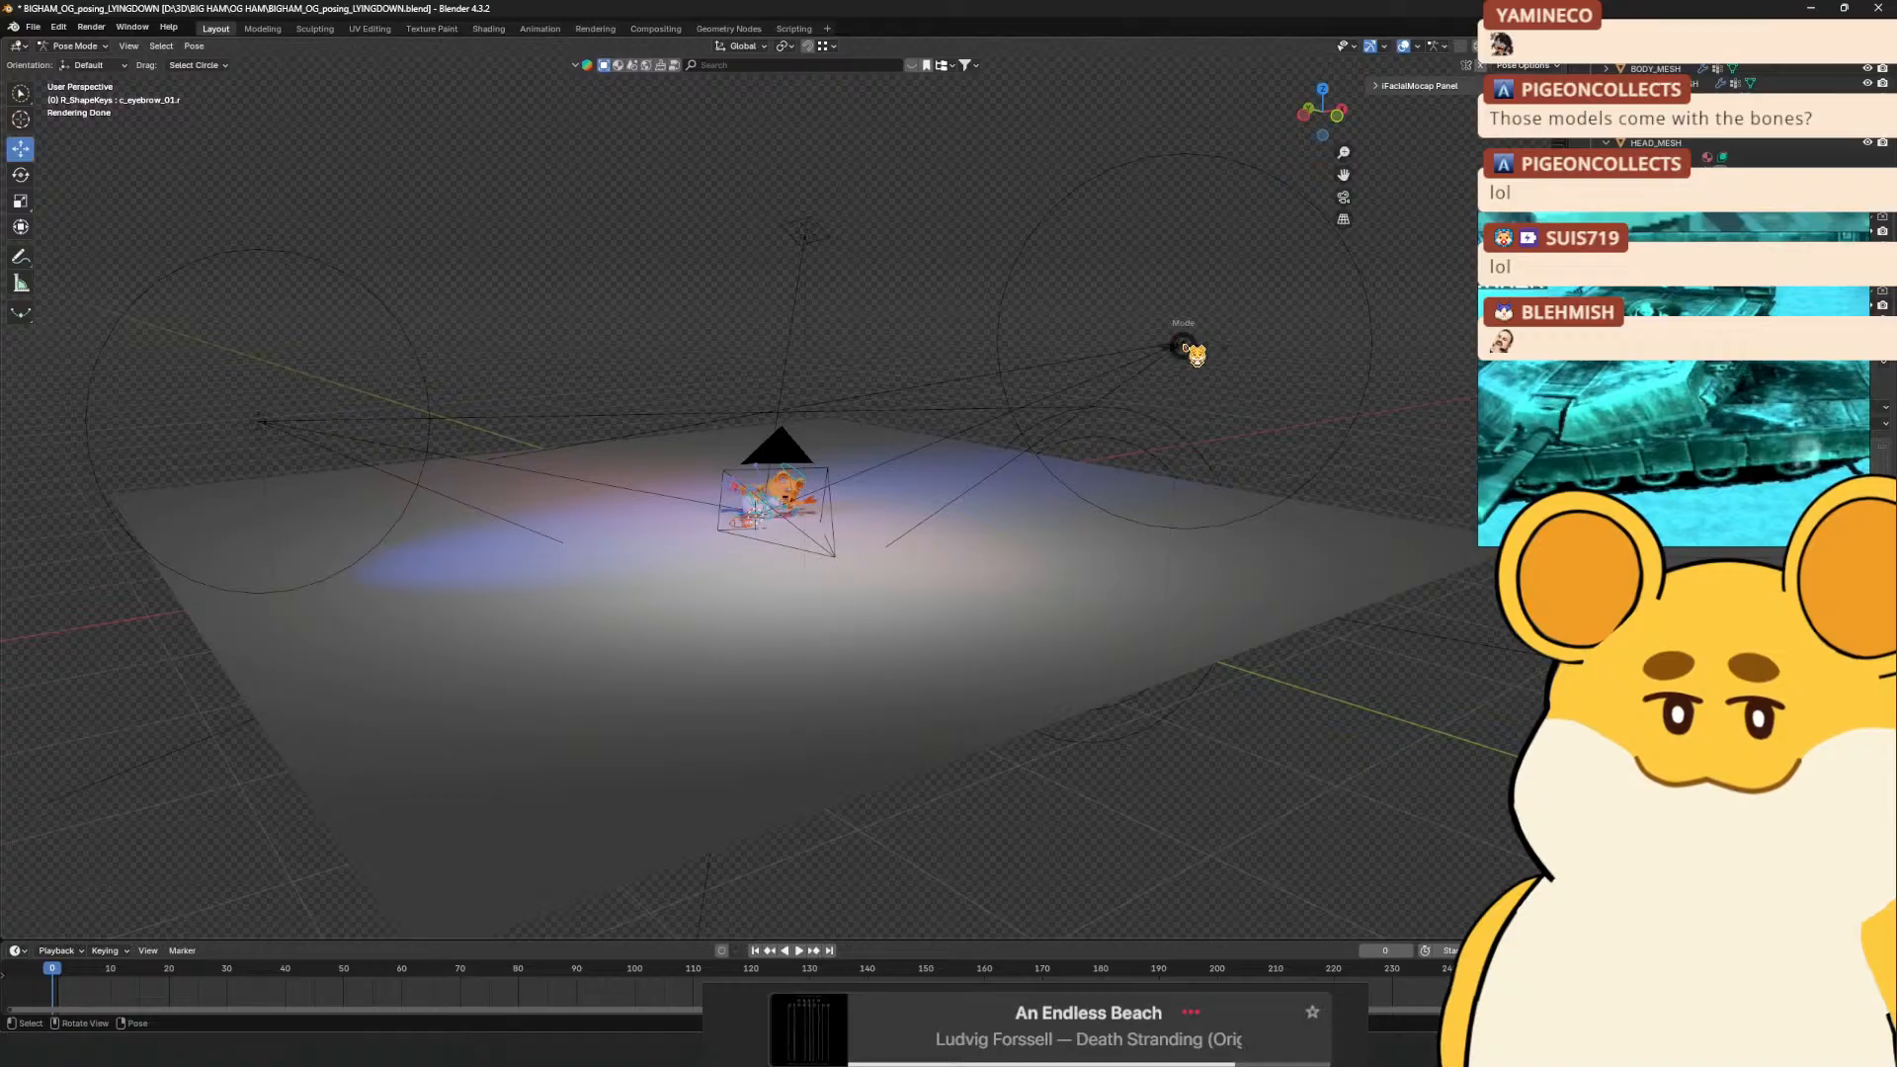
Switch the rig to Object Mode and back to Pose Mode
key("Tab")
left_click(1098, 345)
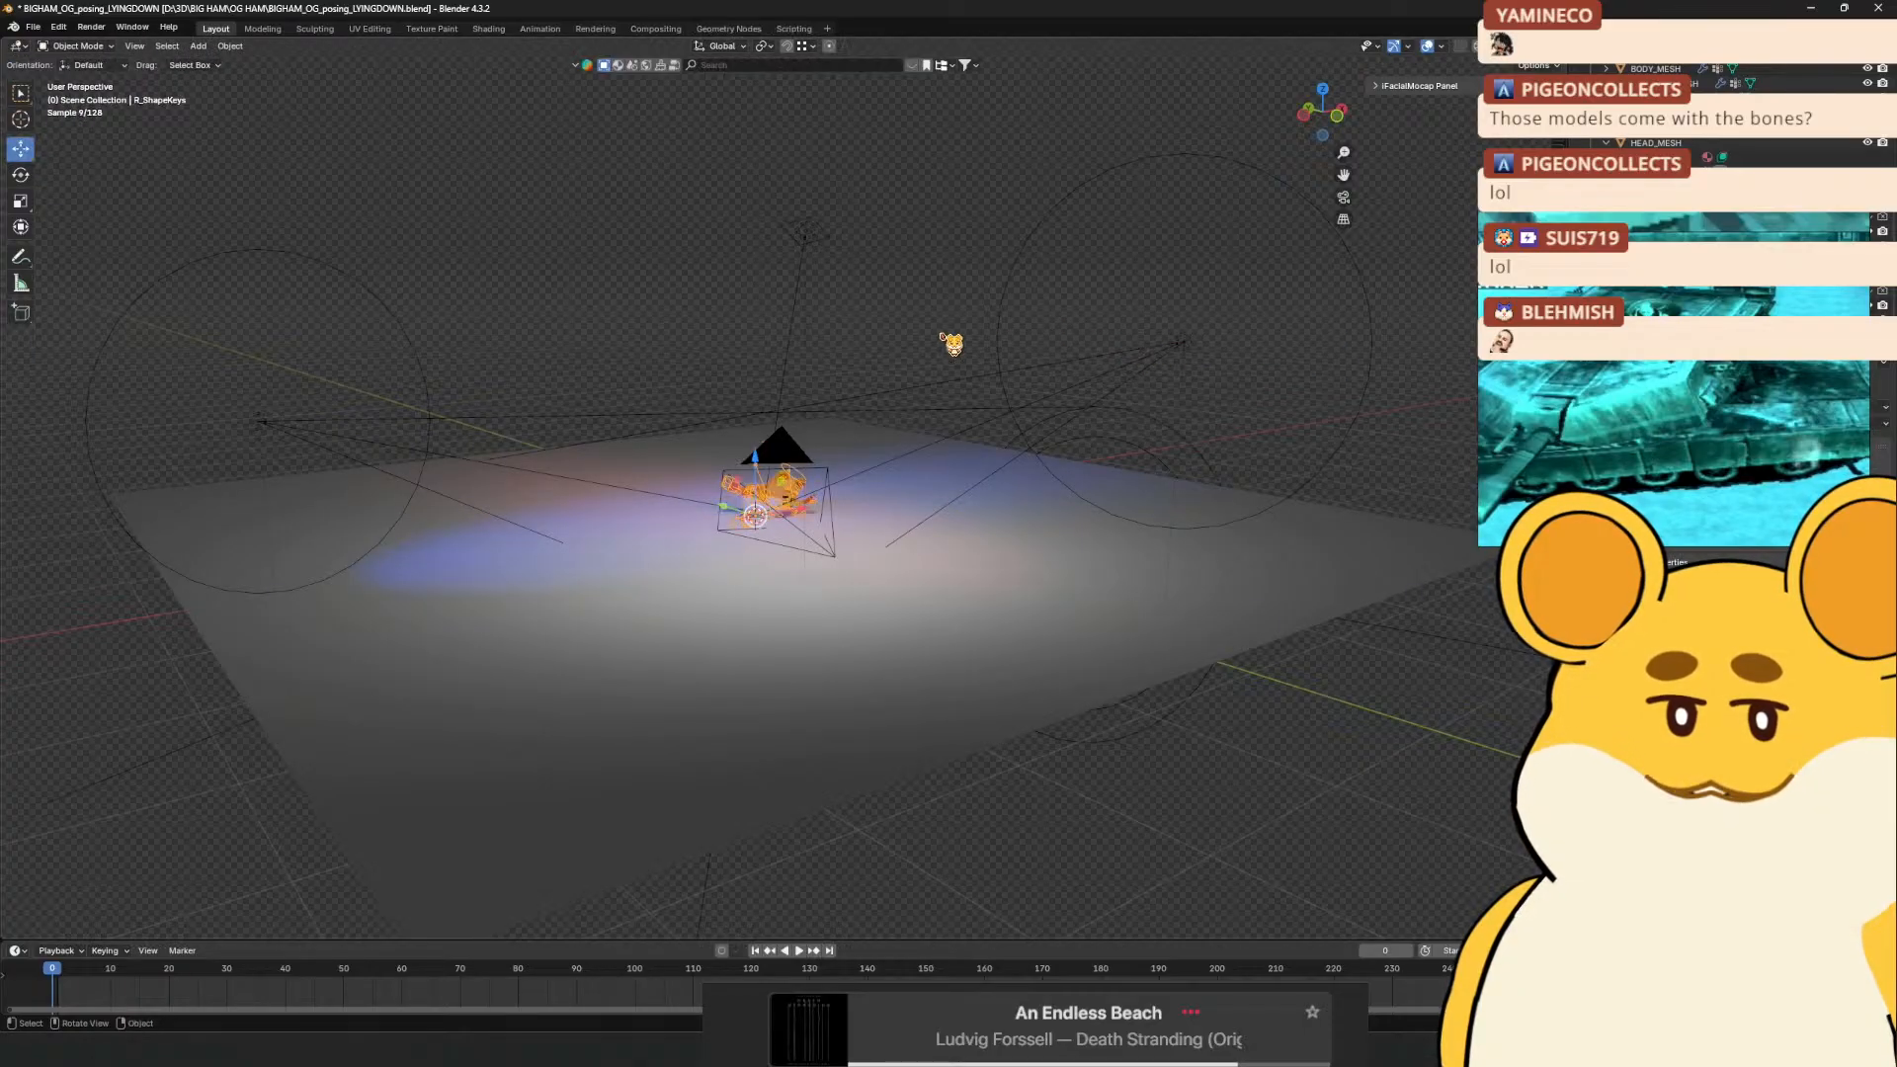
scroll(1294, 333, "up", 4)
key("ctrl+Tab")
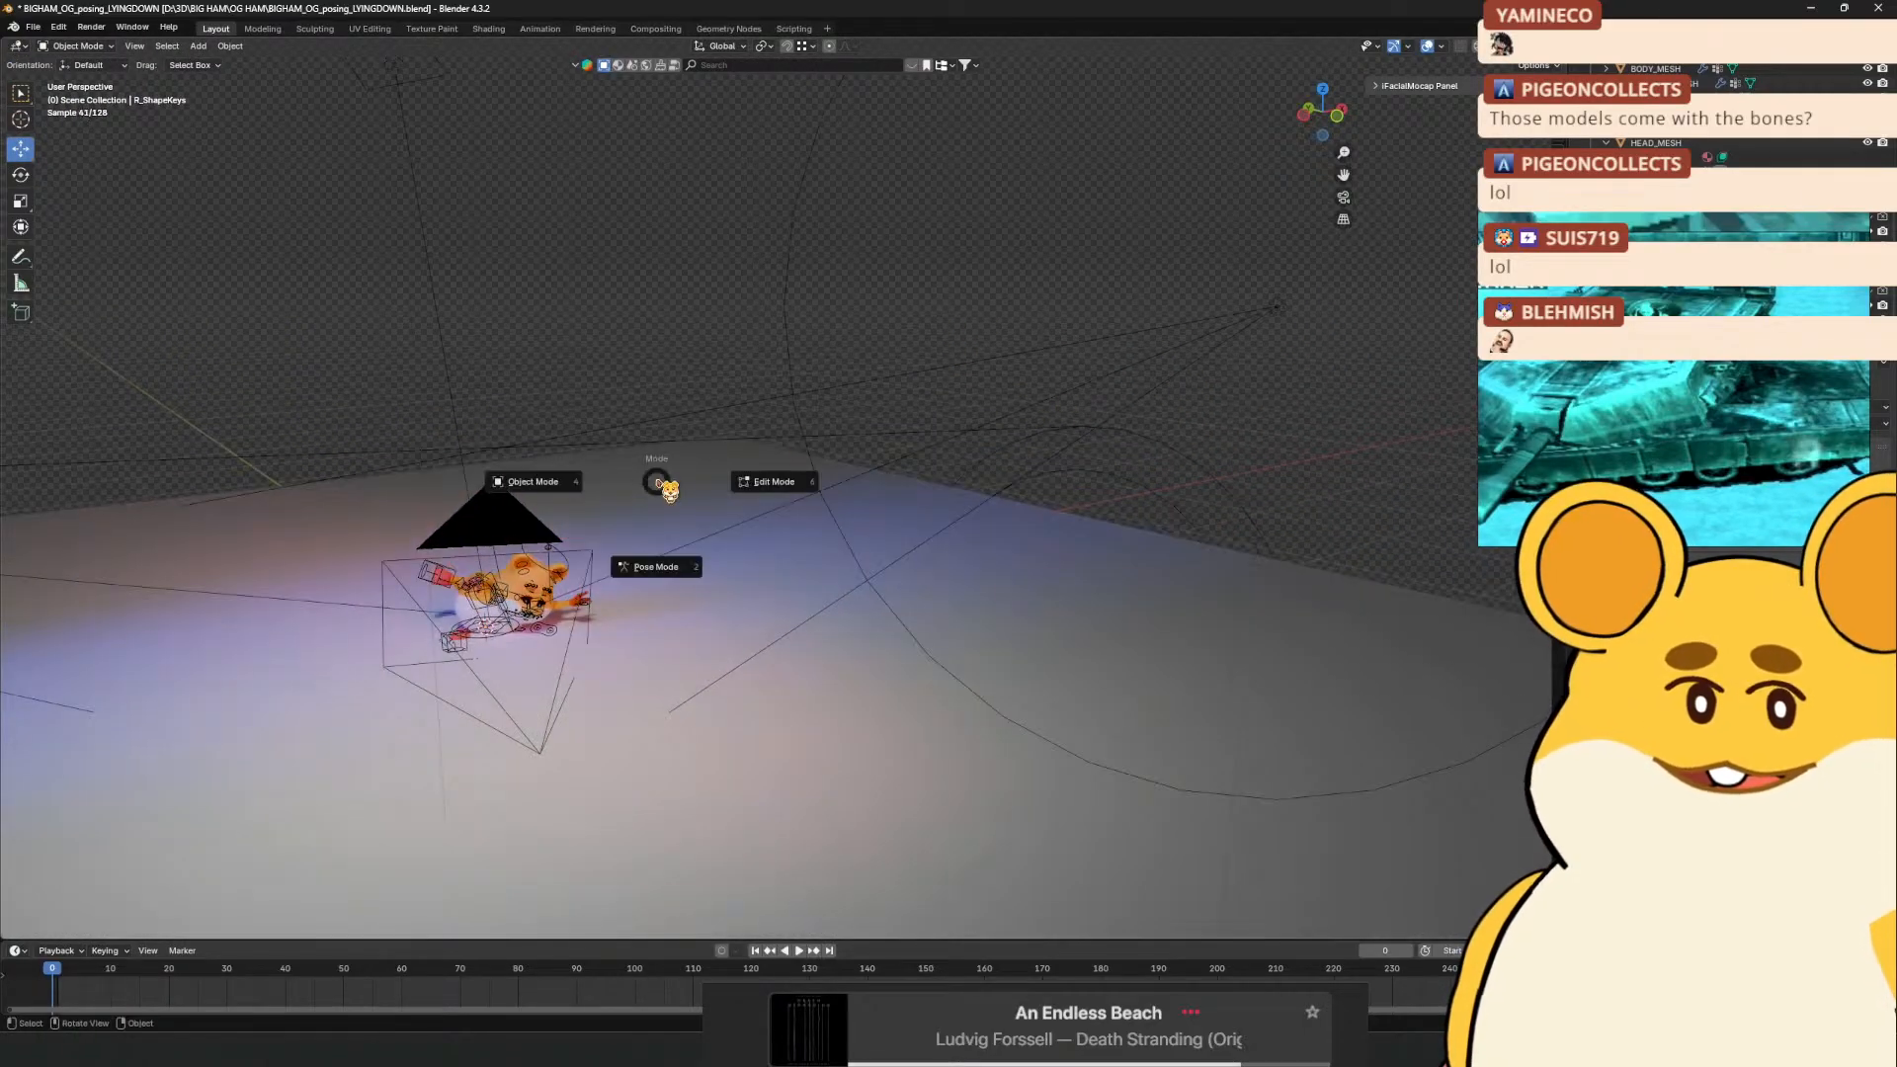
left_click(695, 582)
key("ctrl+Tab")
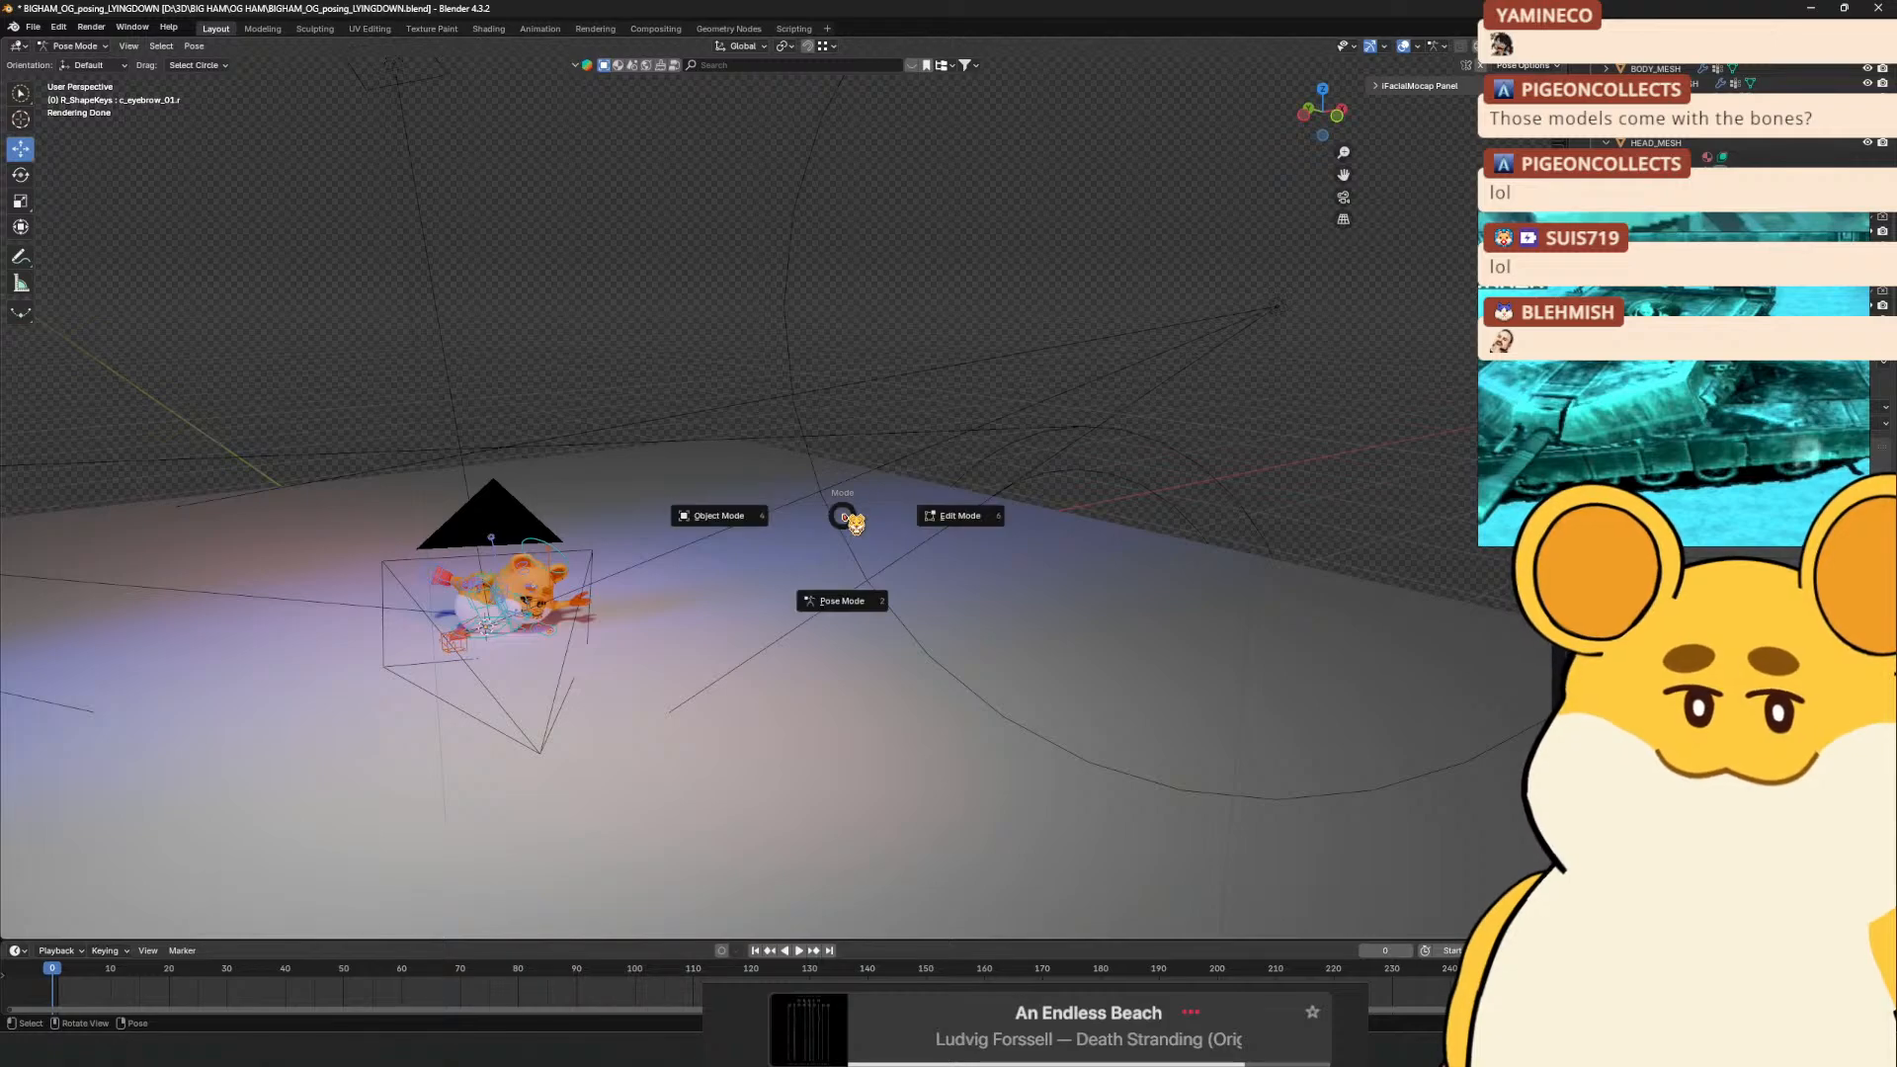
key("ctrl+Tab")
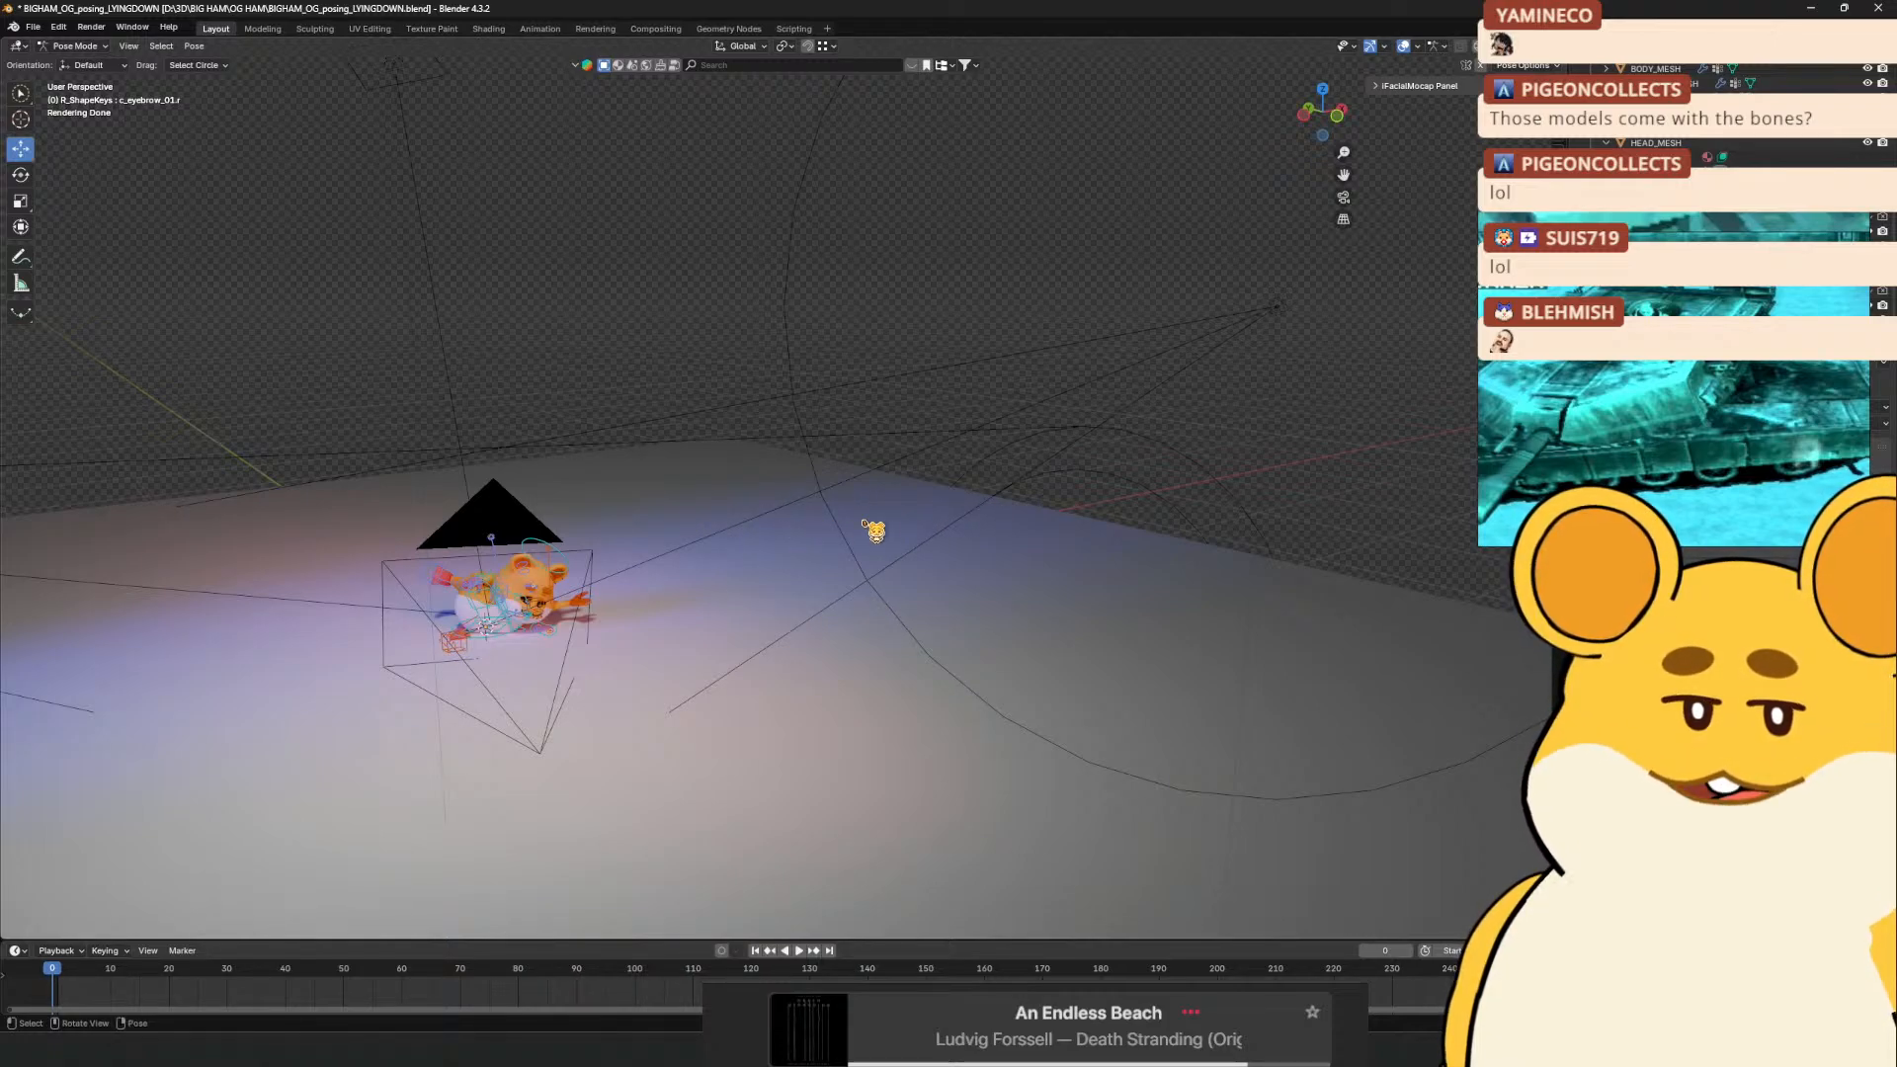
Enter Edit Mode on the hamster's armature and move the reference video window over the viewport
key("Tab")
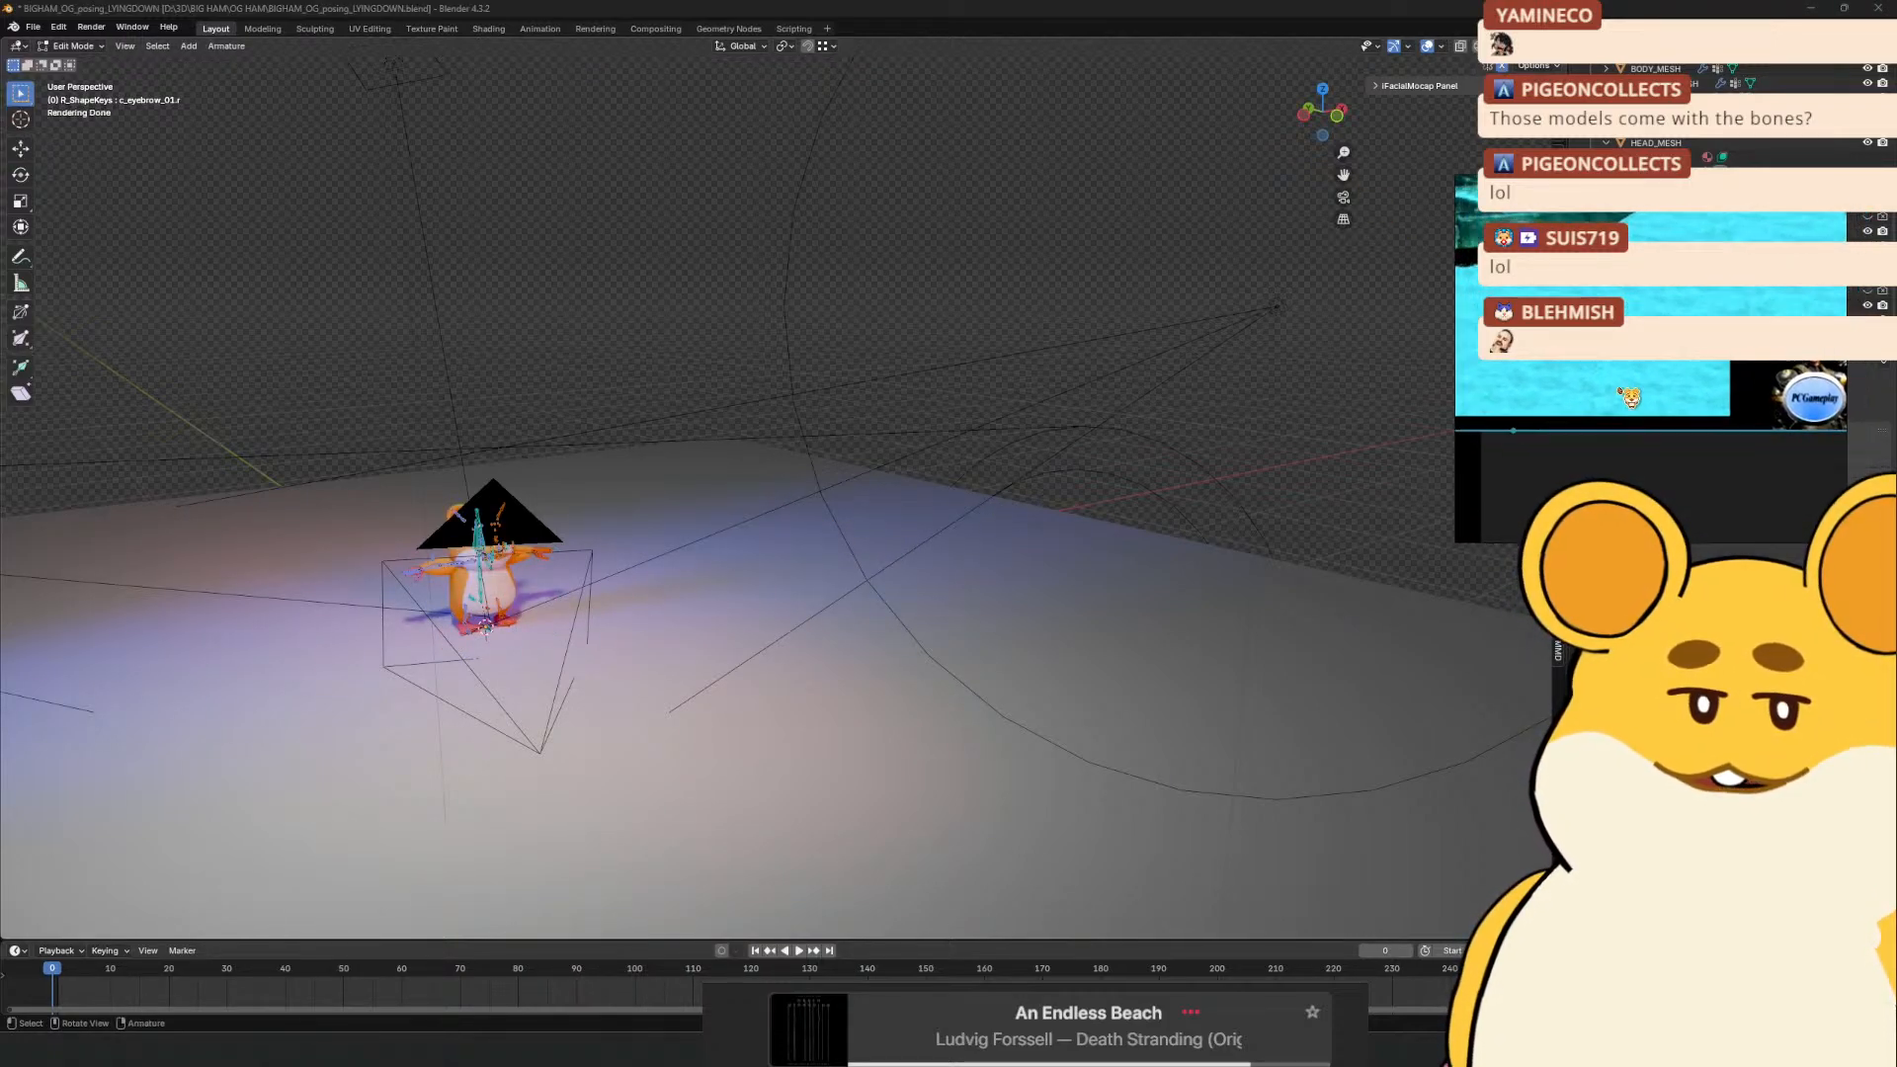
left_click_drag(575, 469, 909, 368)
scroll(623, 492, "up", 3)
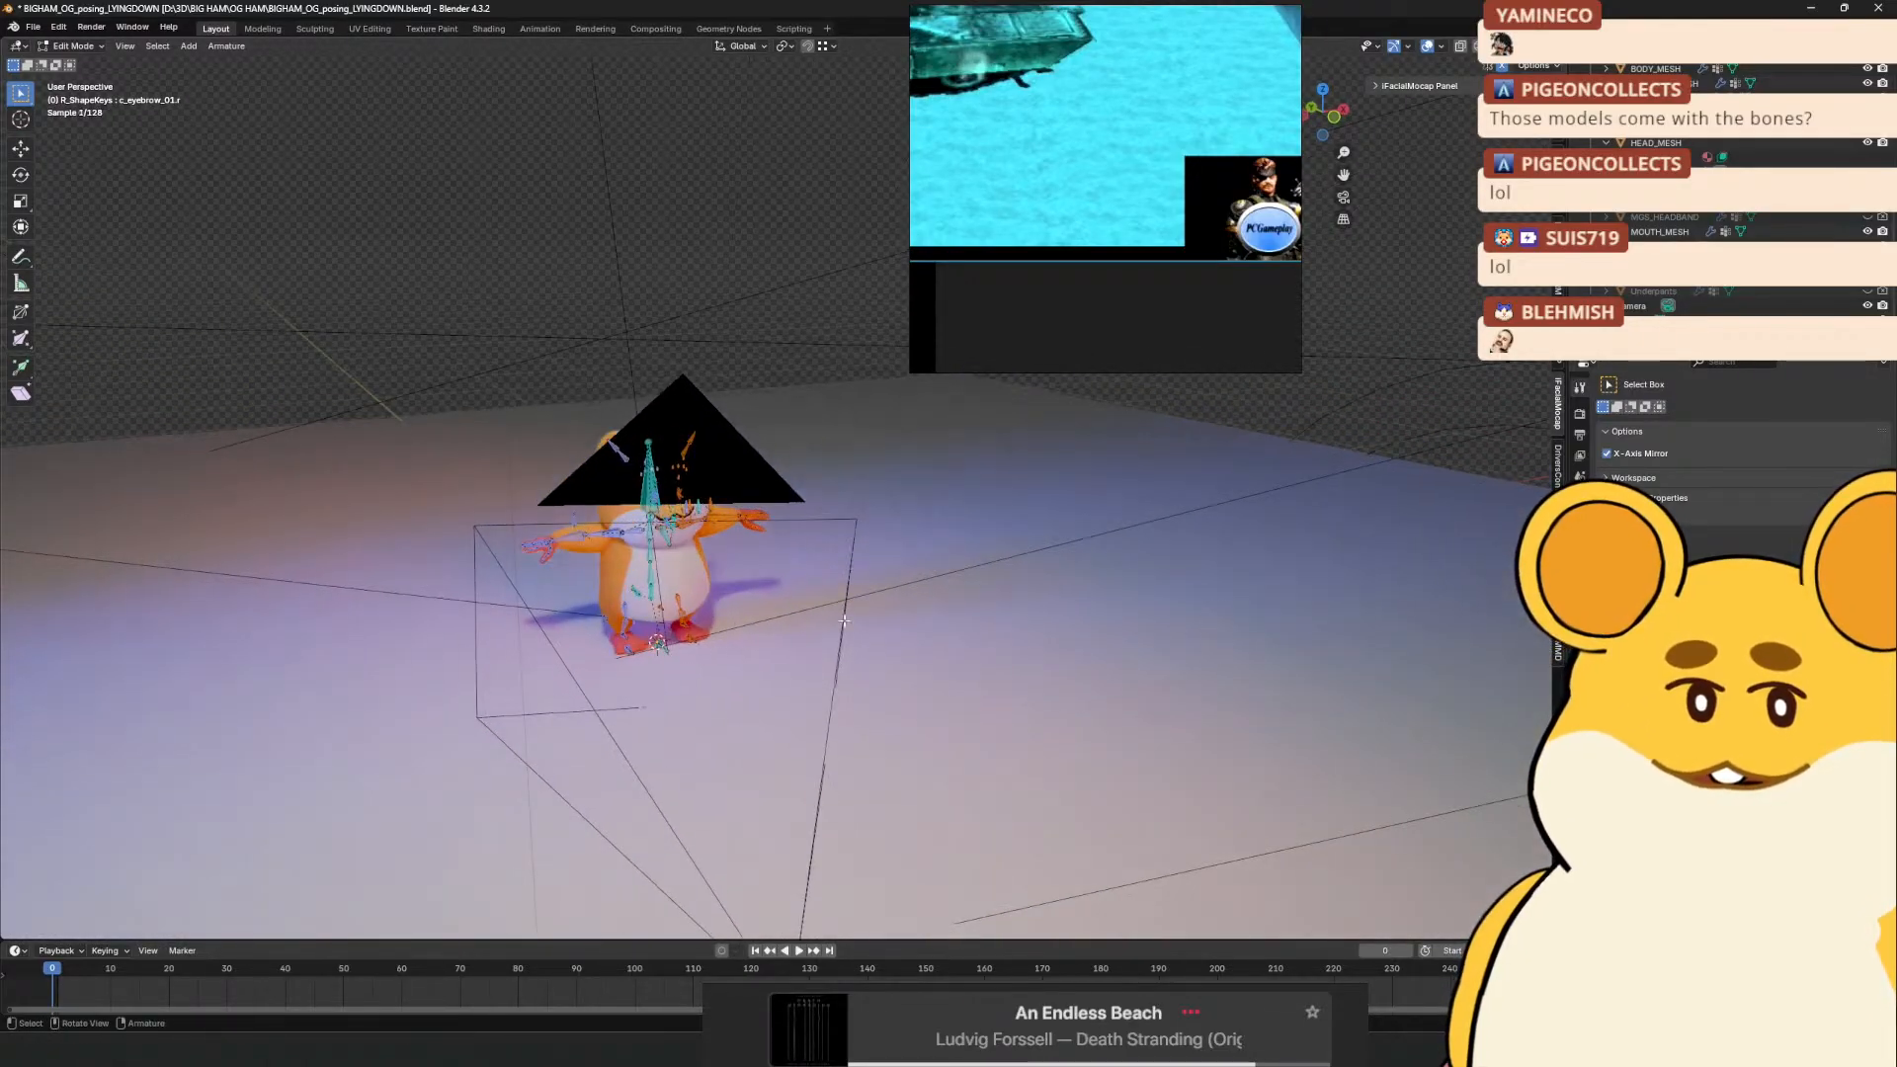
Set the armature to Rest Position in its data settings and return the rig to Pose Mode
left_click(1578, 585)
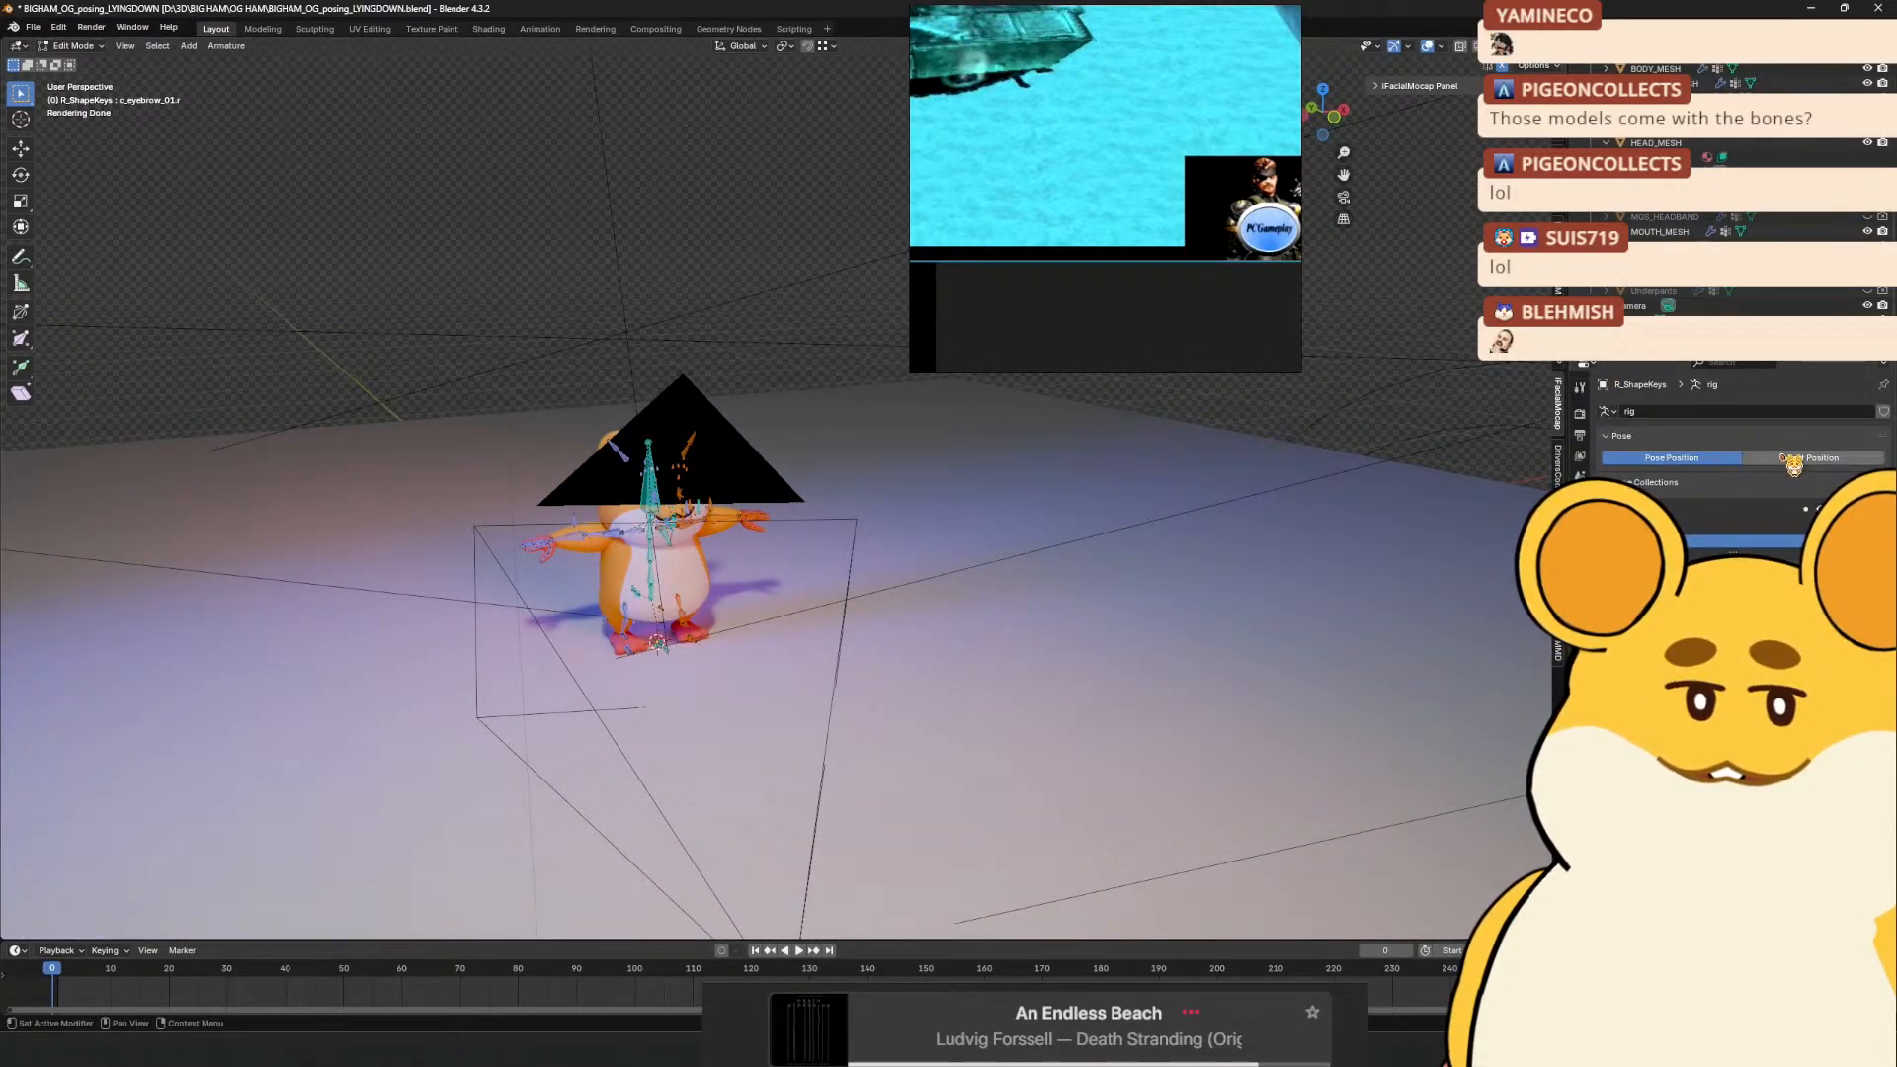
key("ctrl+z")
key("ctrl+z")
Examine the standing hamster and its control bones in rest position from the side, above and the front
left_click_drag(878, 633, 890, 611)
left_click_drag(787, 579, 702, 639)
left_click_drag(691, 638, 712, 716)
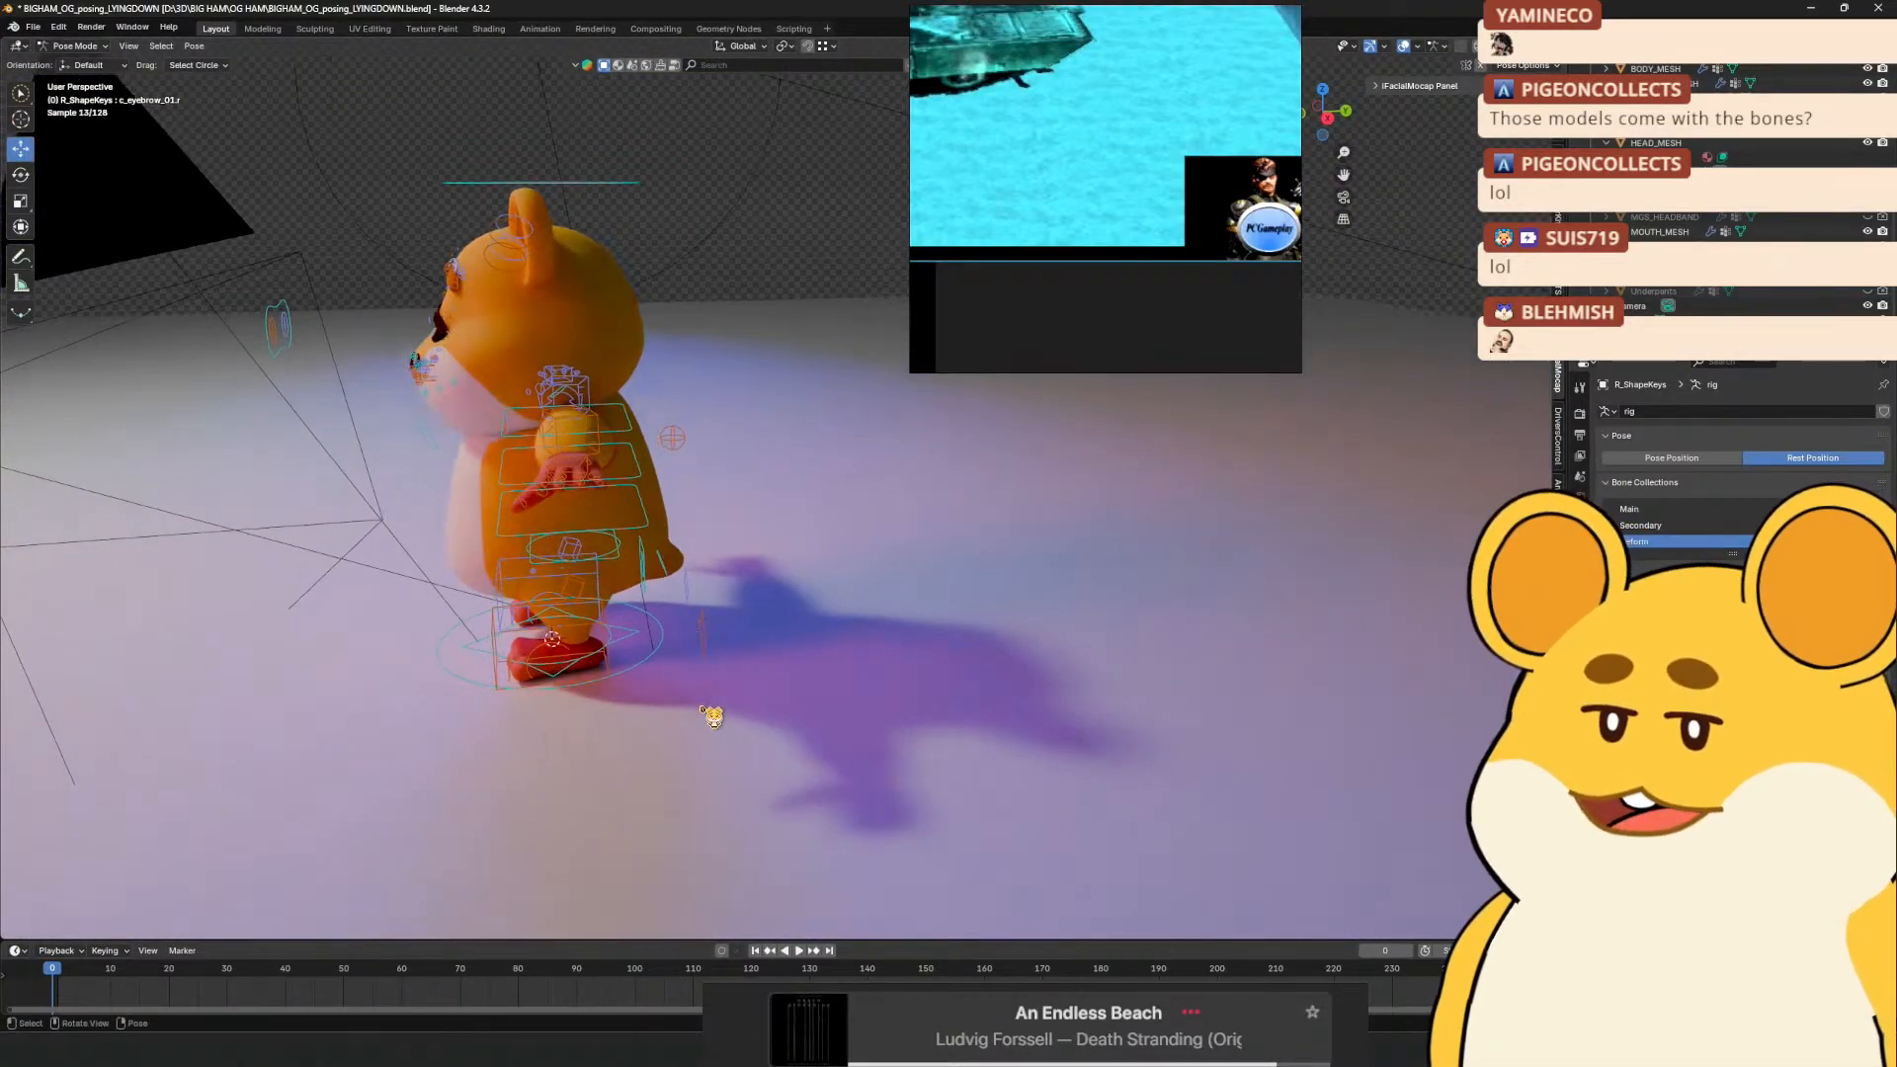
left_click_drag(656, 423, 918, 593)
scroll(919, 593, "down", 3)
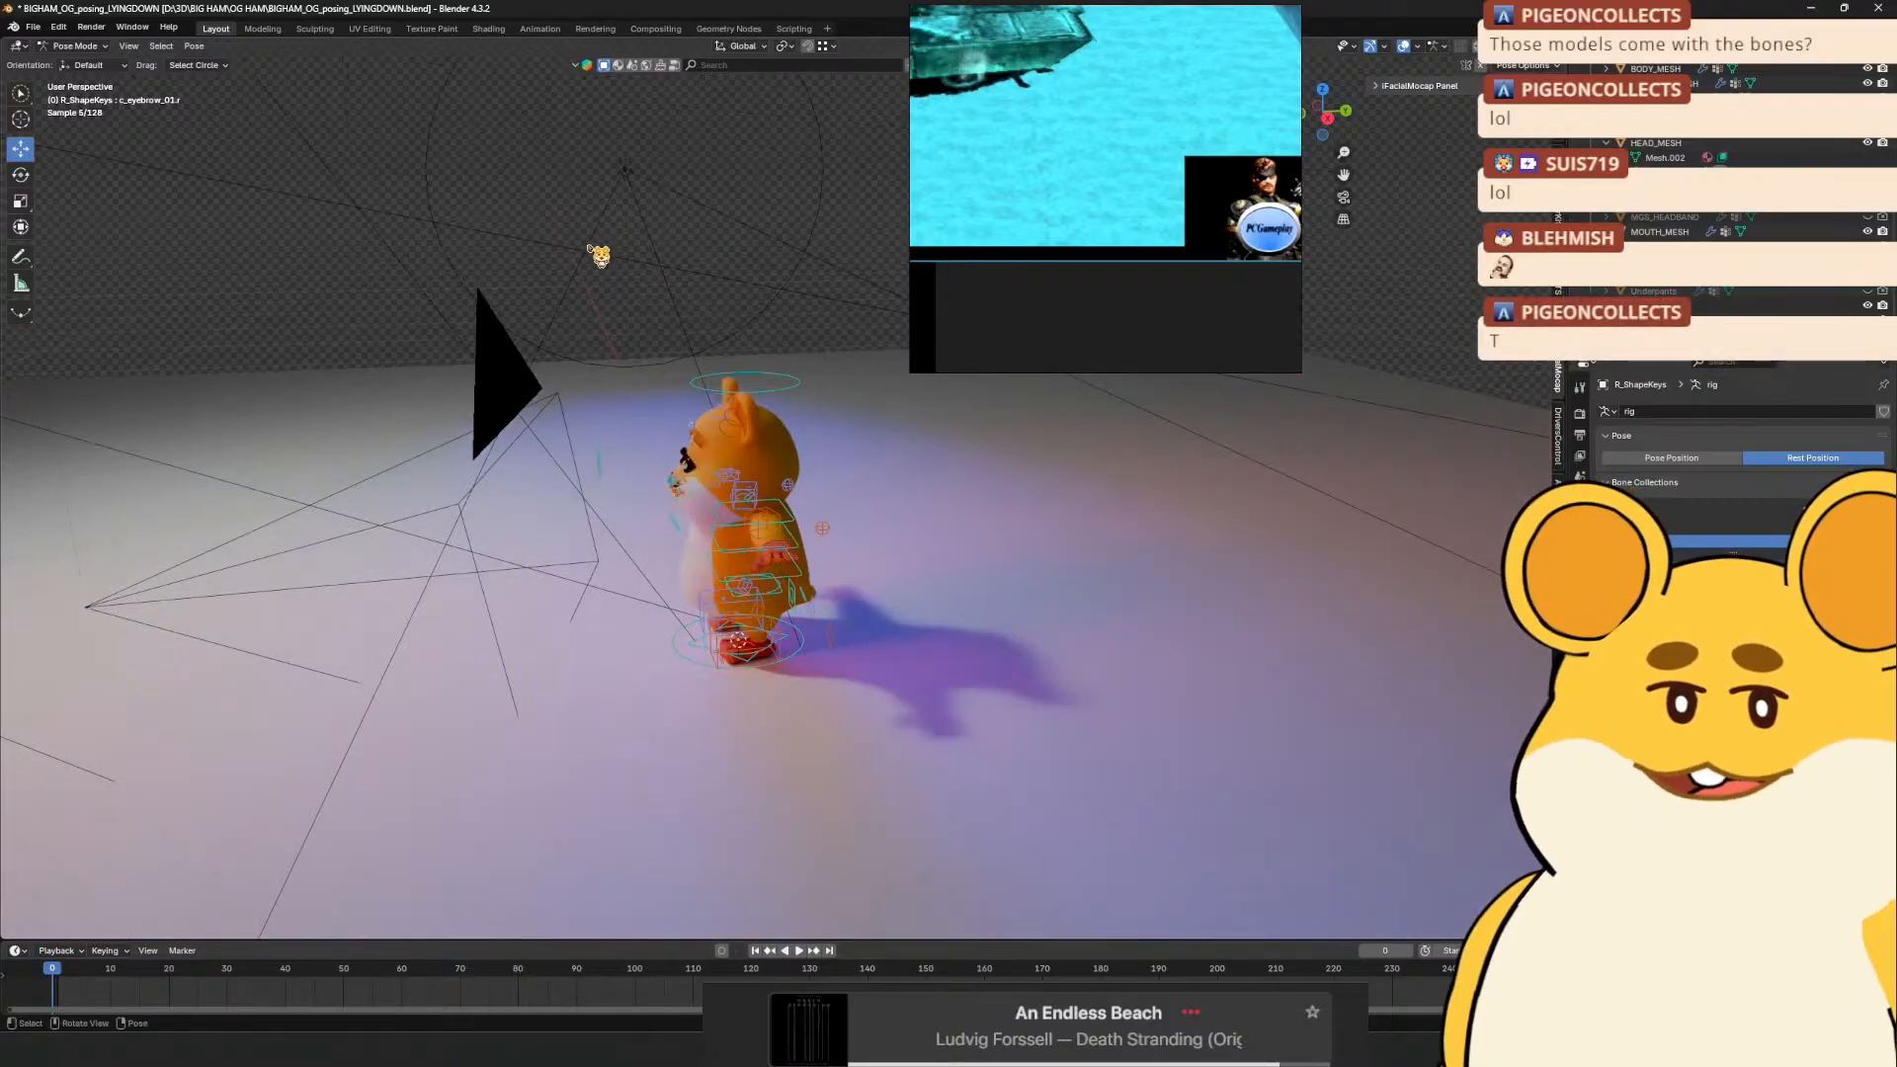
left_click_drag(743, 371, 910, 591)
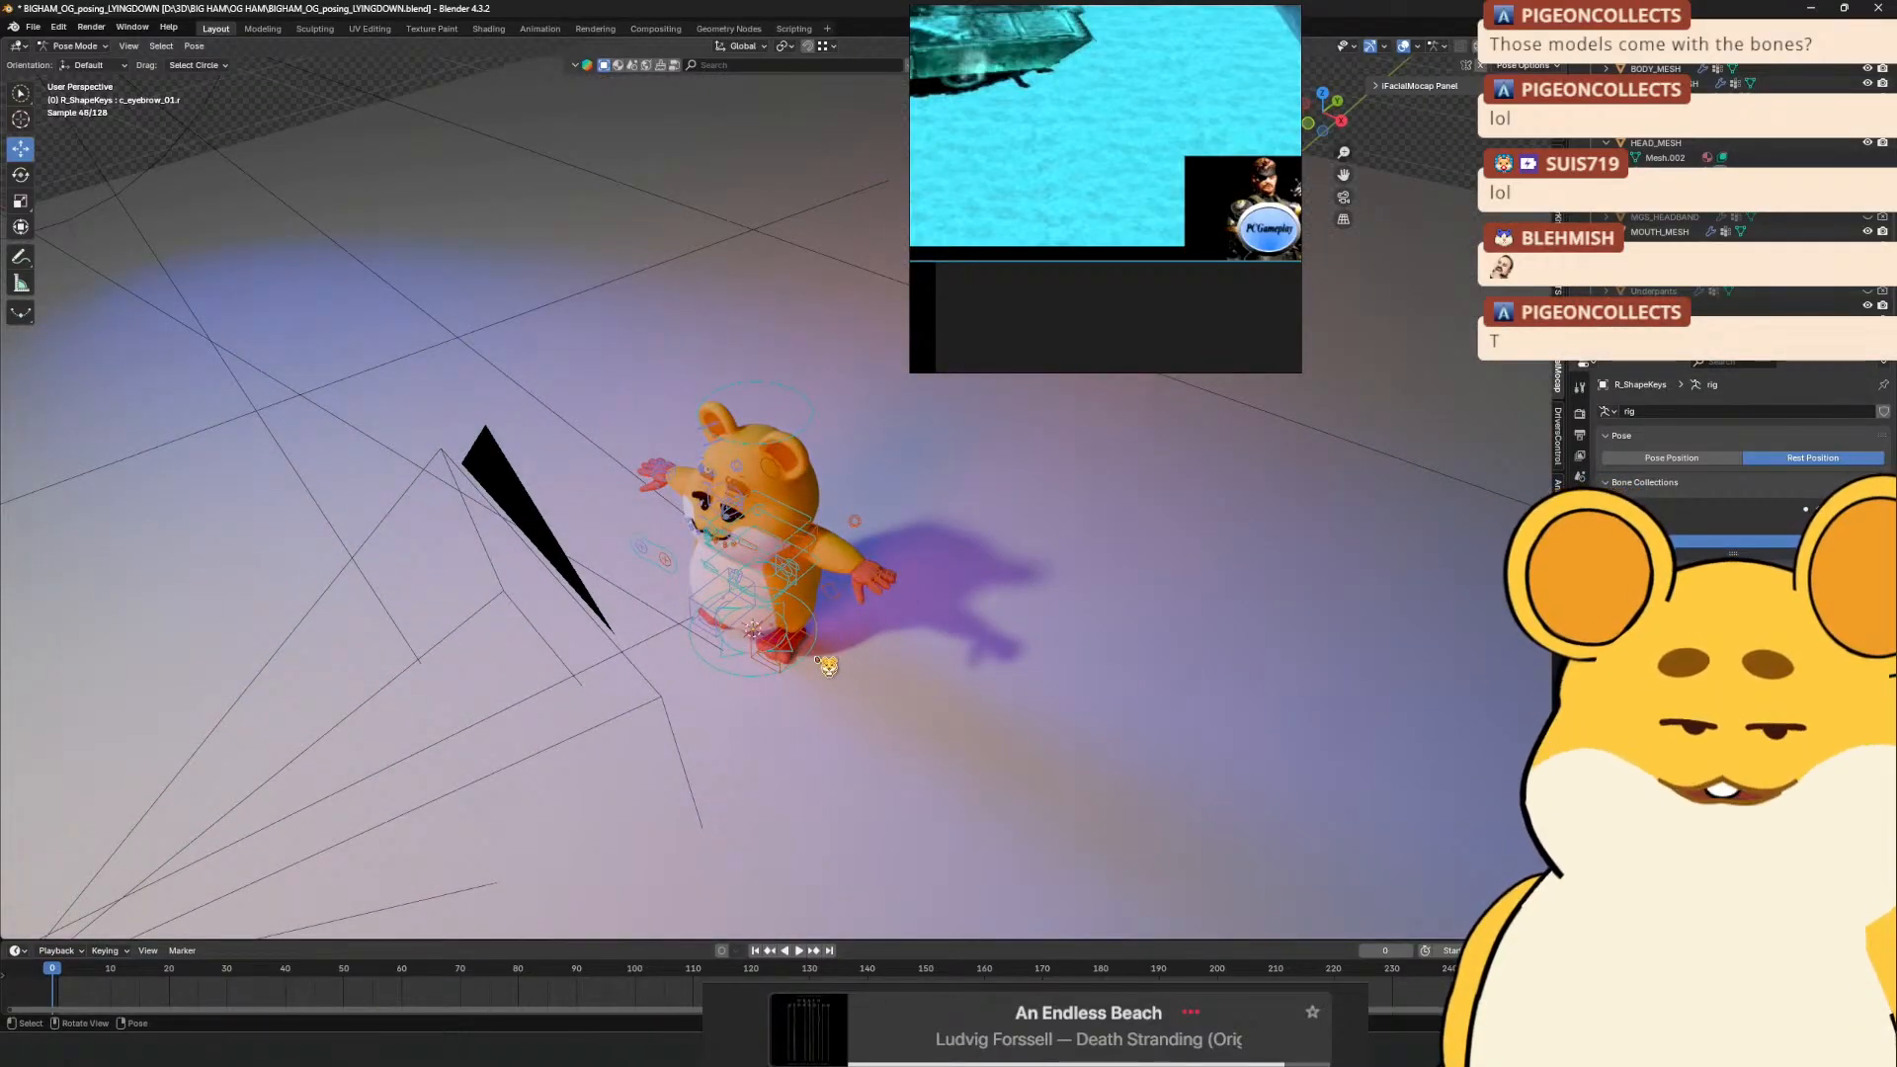
scroll(856, 660, "up", 4)
left_click_drag(877, 695, 737, 666)
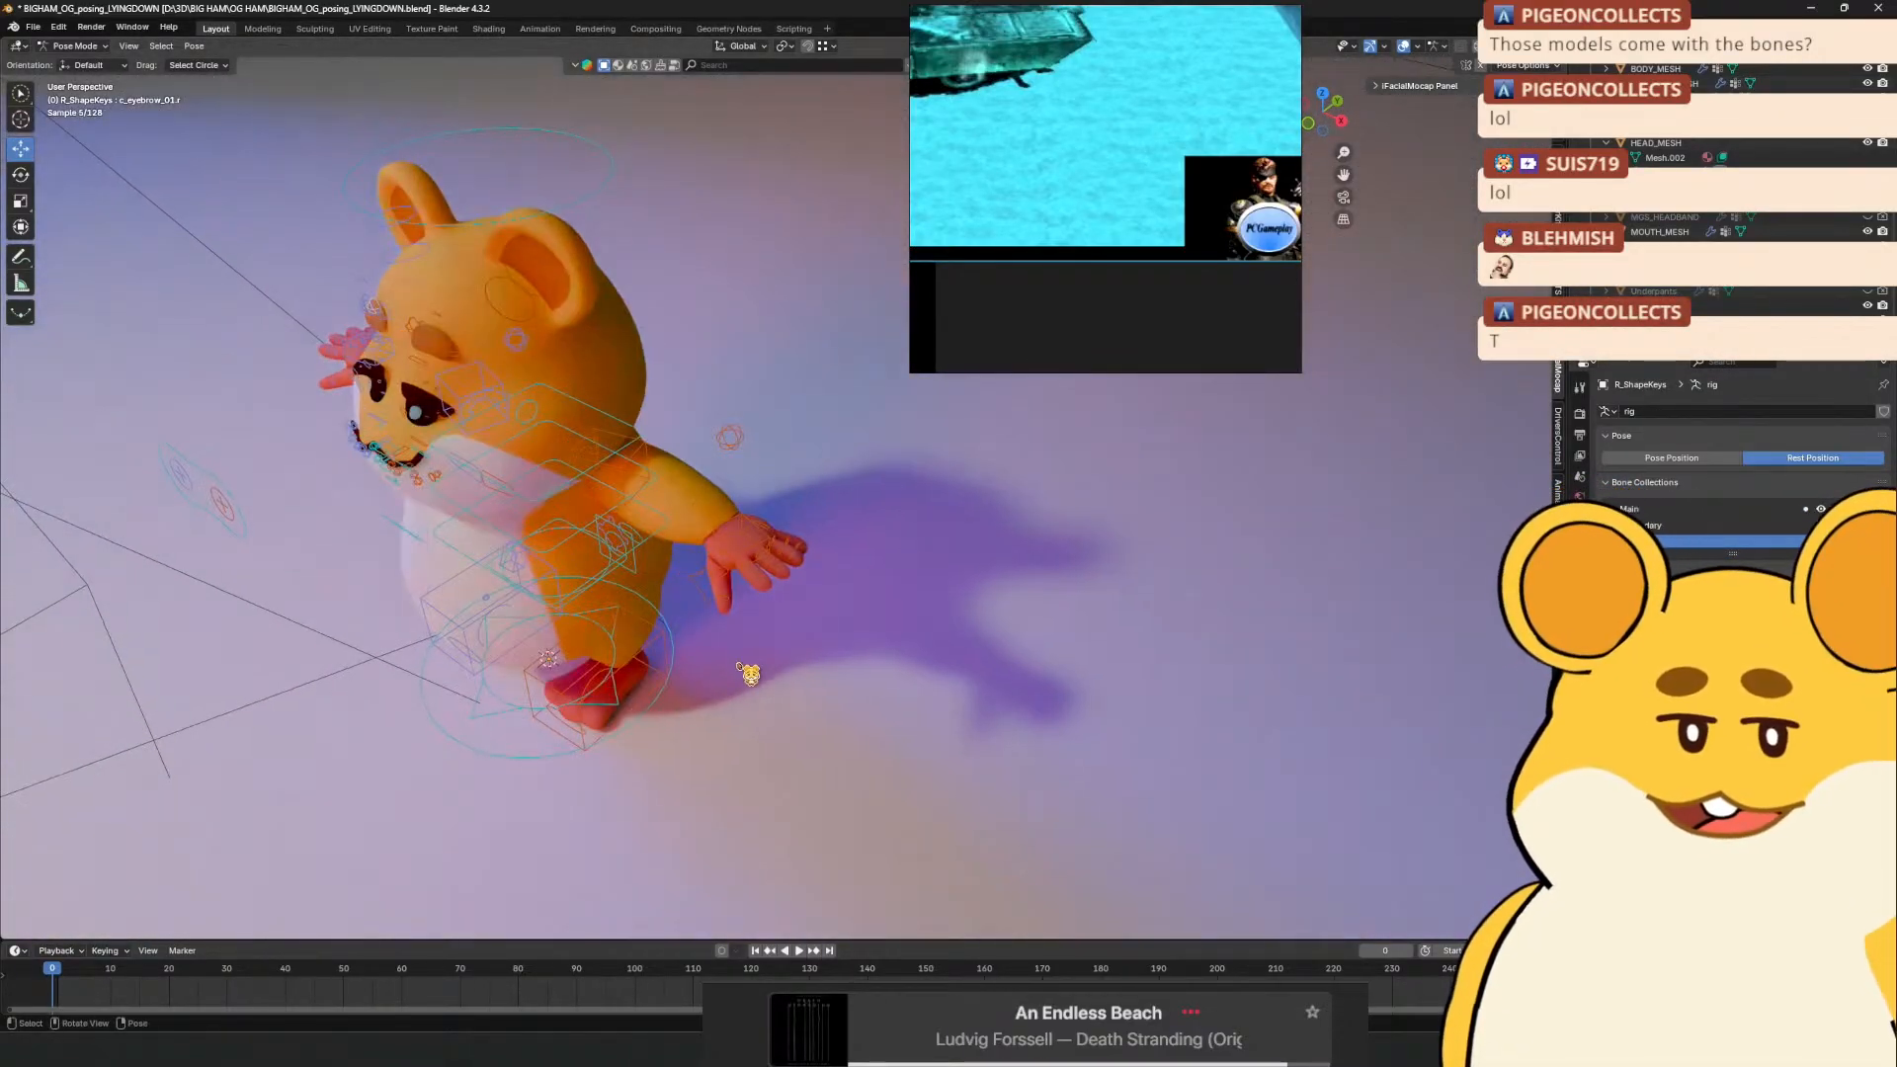
left_click_drag(646, 439, 806, 400)
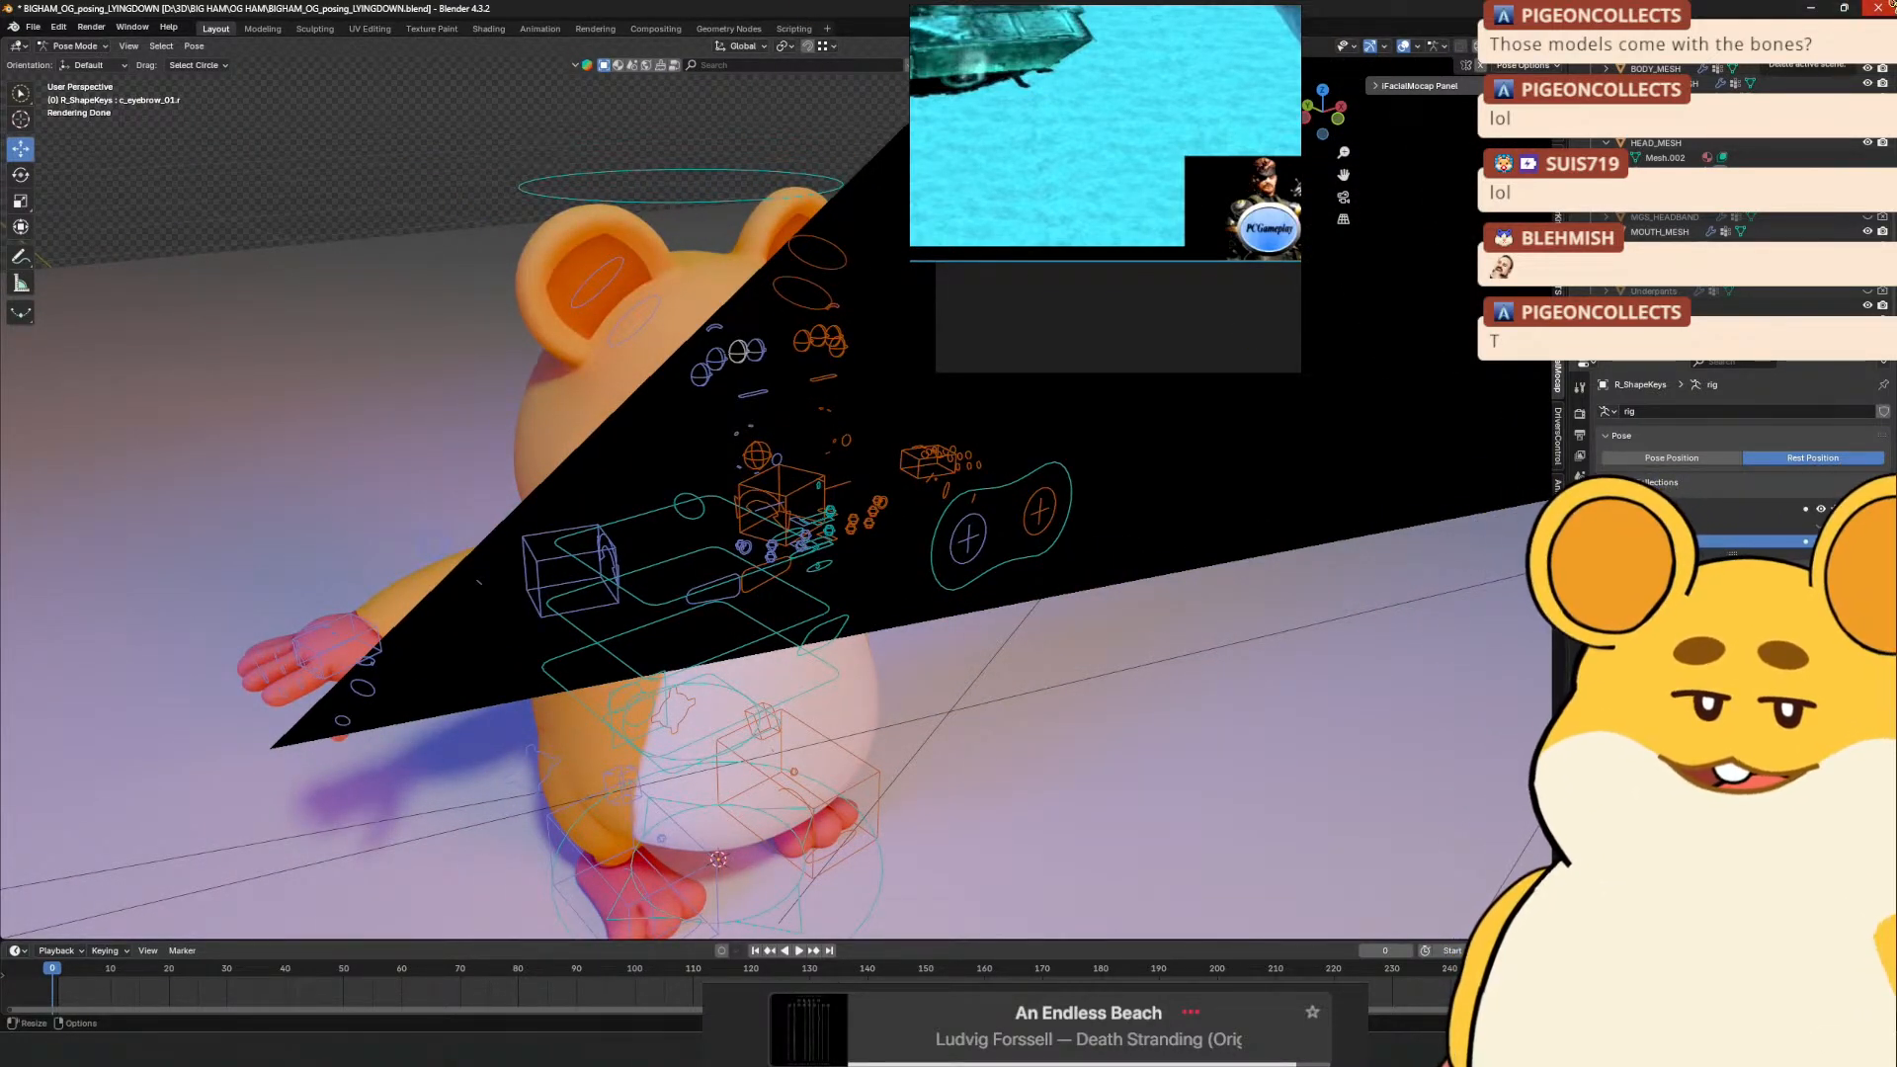
Close Blender without saving the hamster scene and return to the pixel-art tank body in Aseprite
left_click(1877, 8)
left_click(978, 558)
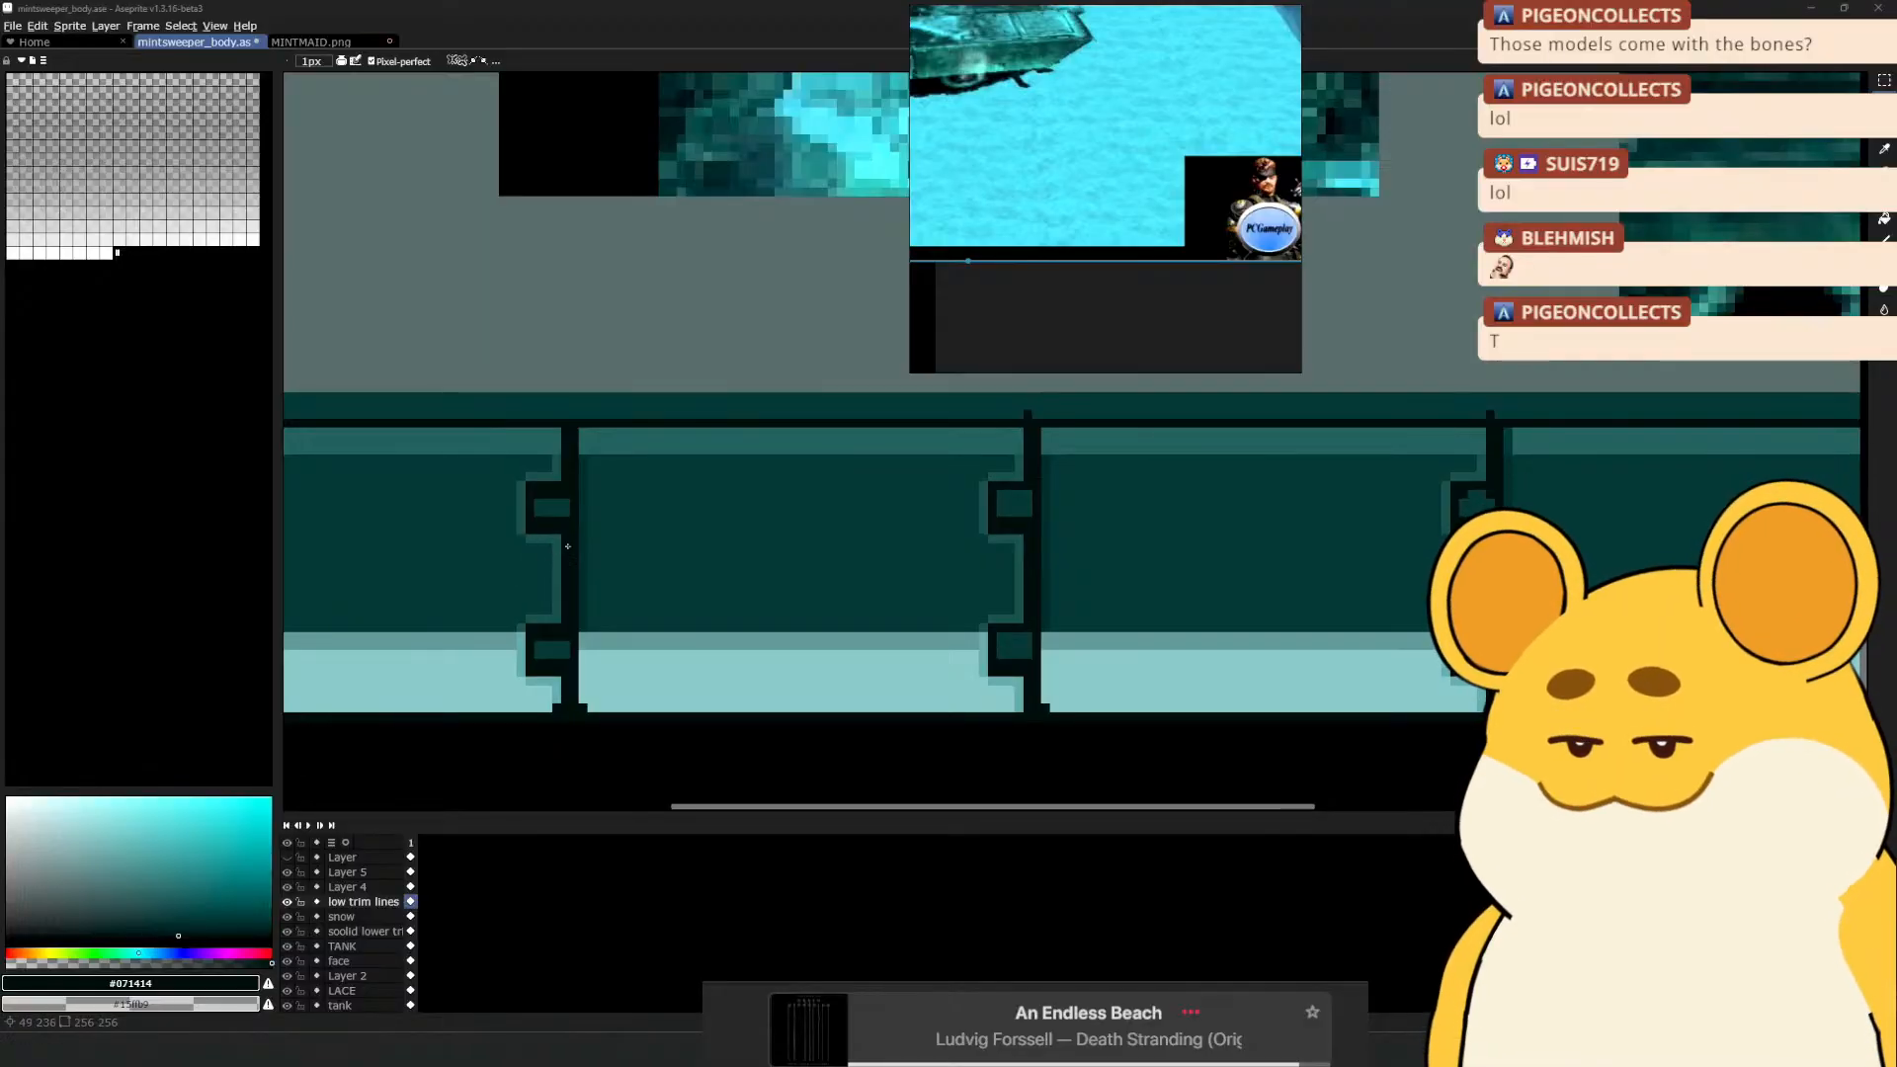
Bring up the tank shot in the reference video and save the tank body sprite
scroll(919, 546, "down", 1)
scroll(917, 570, "up", 1)
key("space")
mouse_move(1182, 606)
left_mouse_down()
mouse_move(826, 550)
mouse_move(713, 569)
left_mouse_up()
left_click(1166, 252)
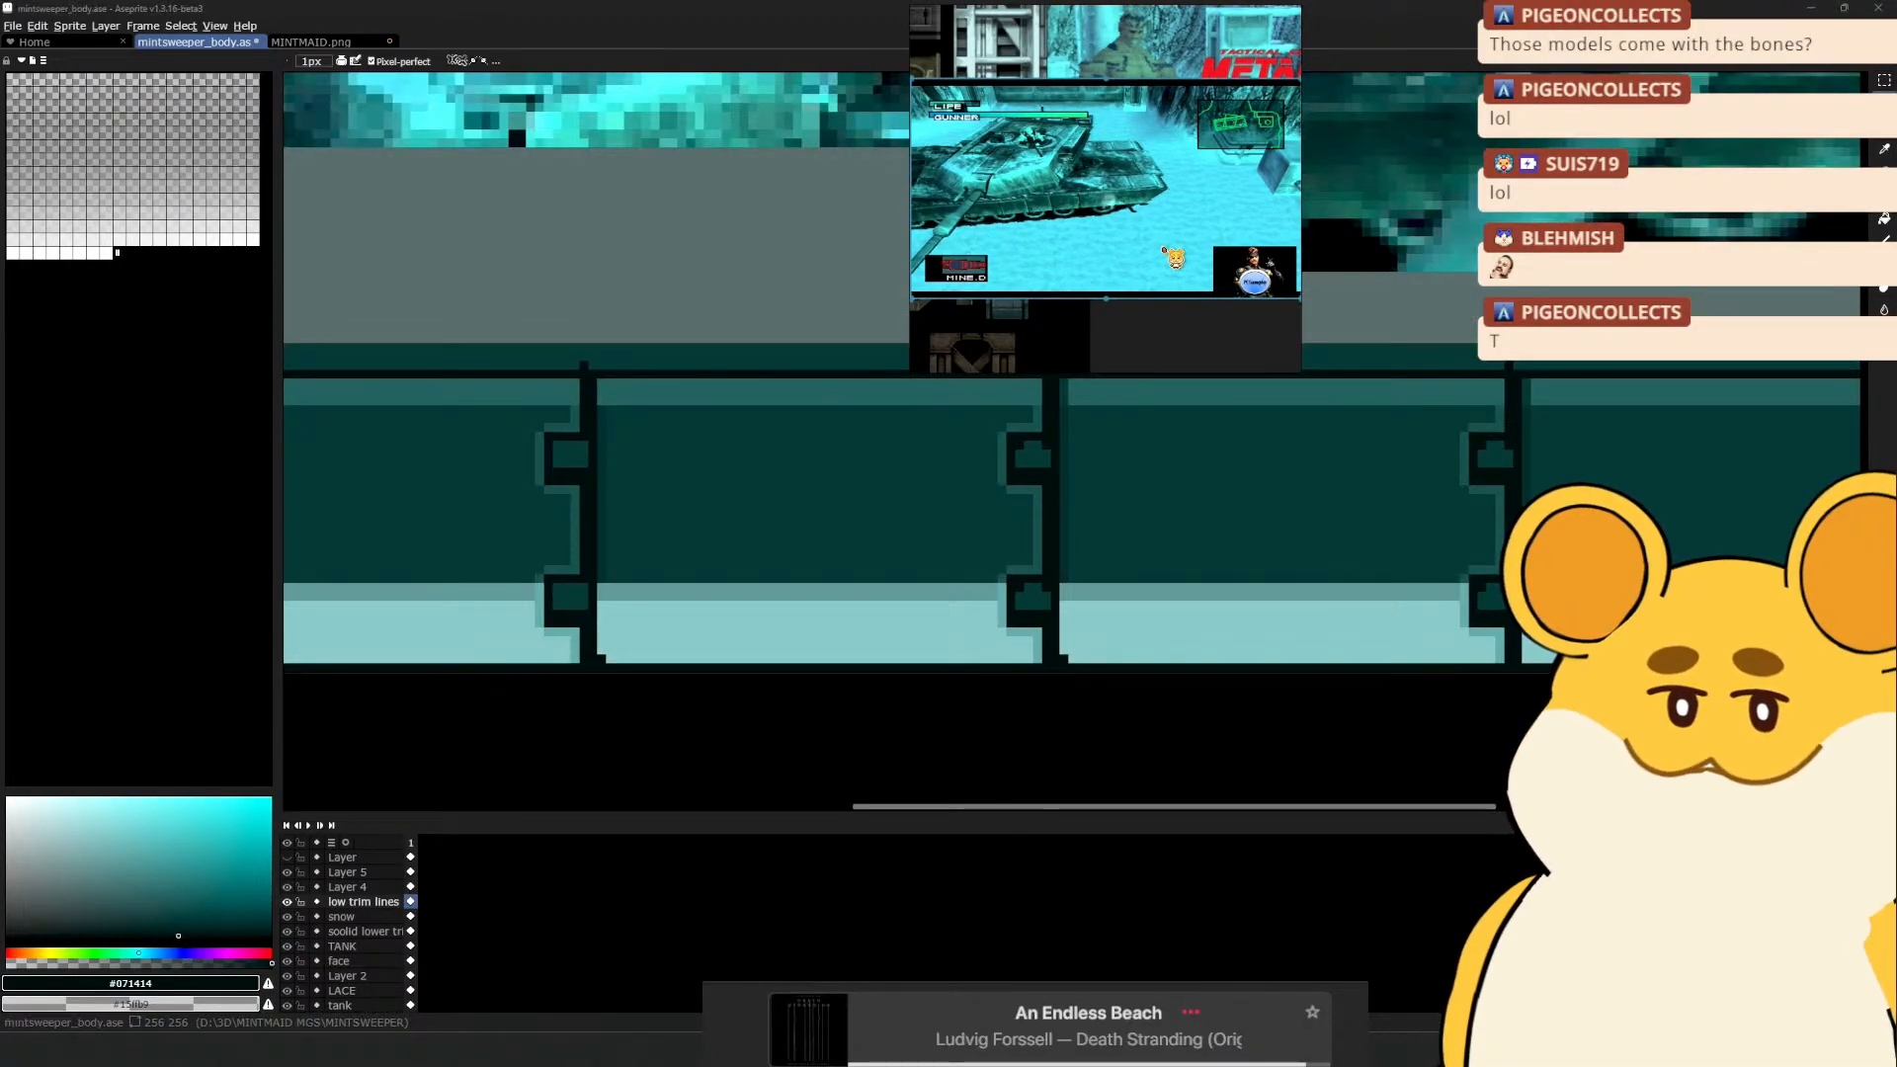
key("ctrl+s")
key("space")
left_click_drag(288, 672, 925, 695)
key("space")
left_click_drag(1287, 495, 1196, 501)
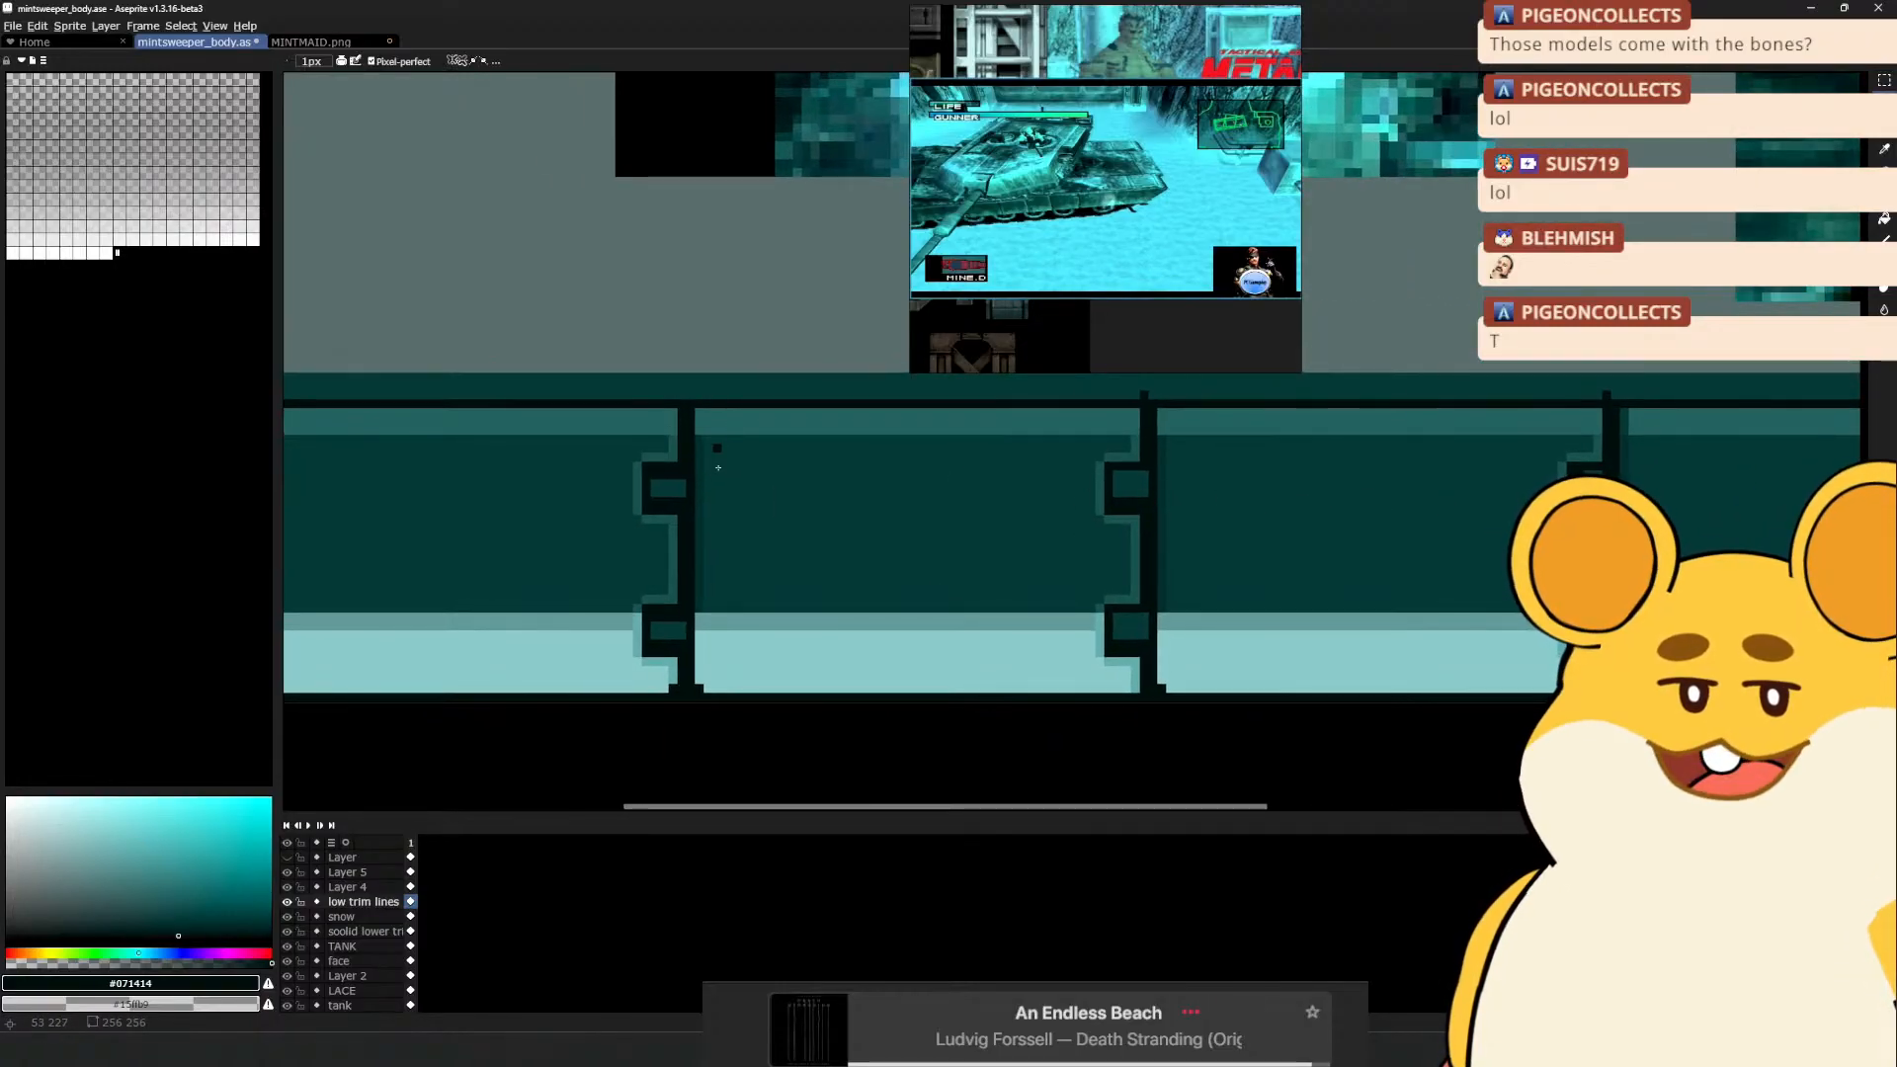
Notch the upper corners of the teal hinge insets on the first two panel seams, using #071414 and #113231
left_click(668, 477, "alt")
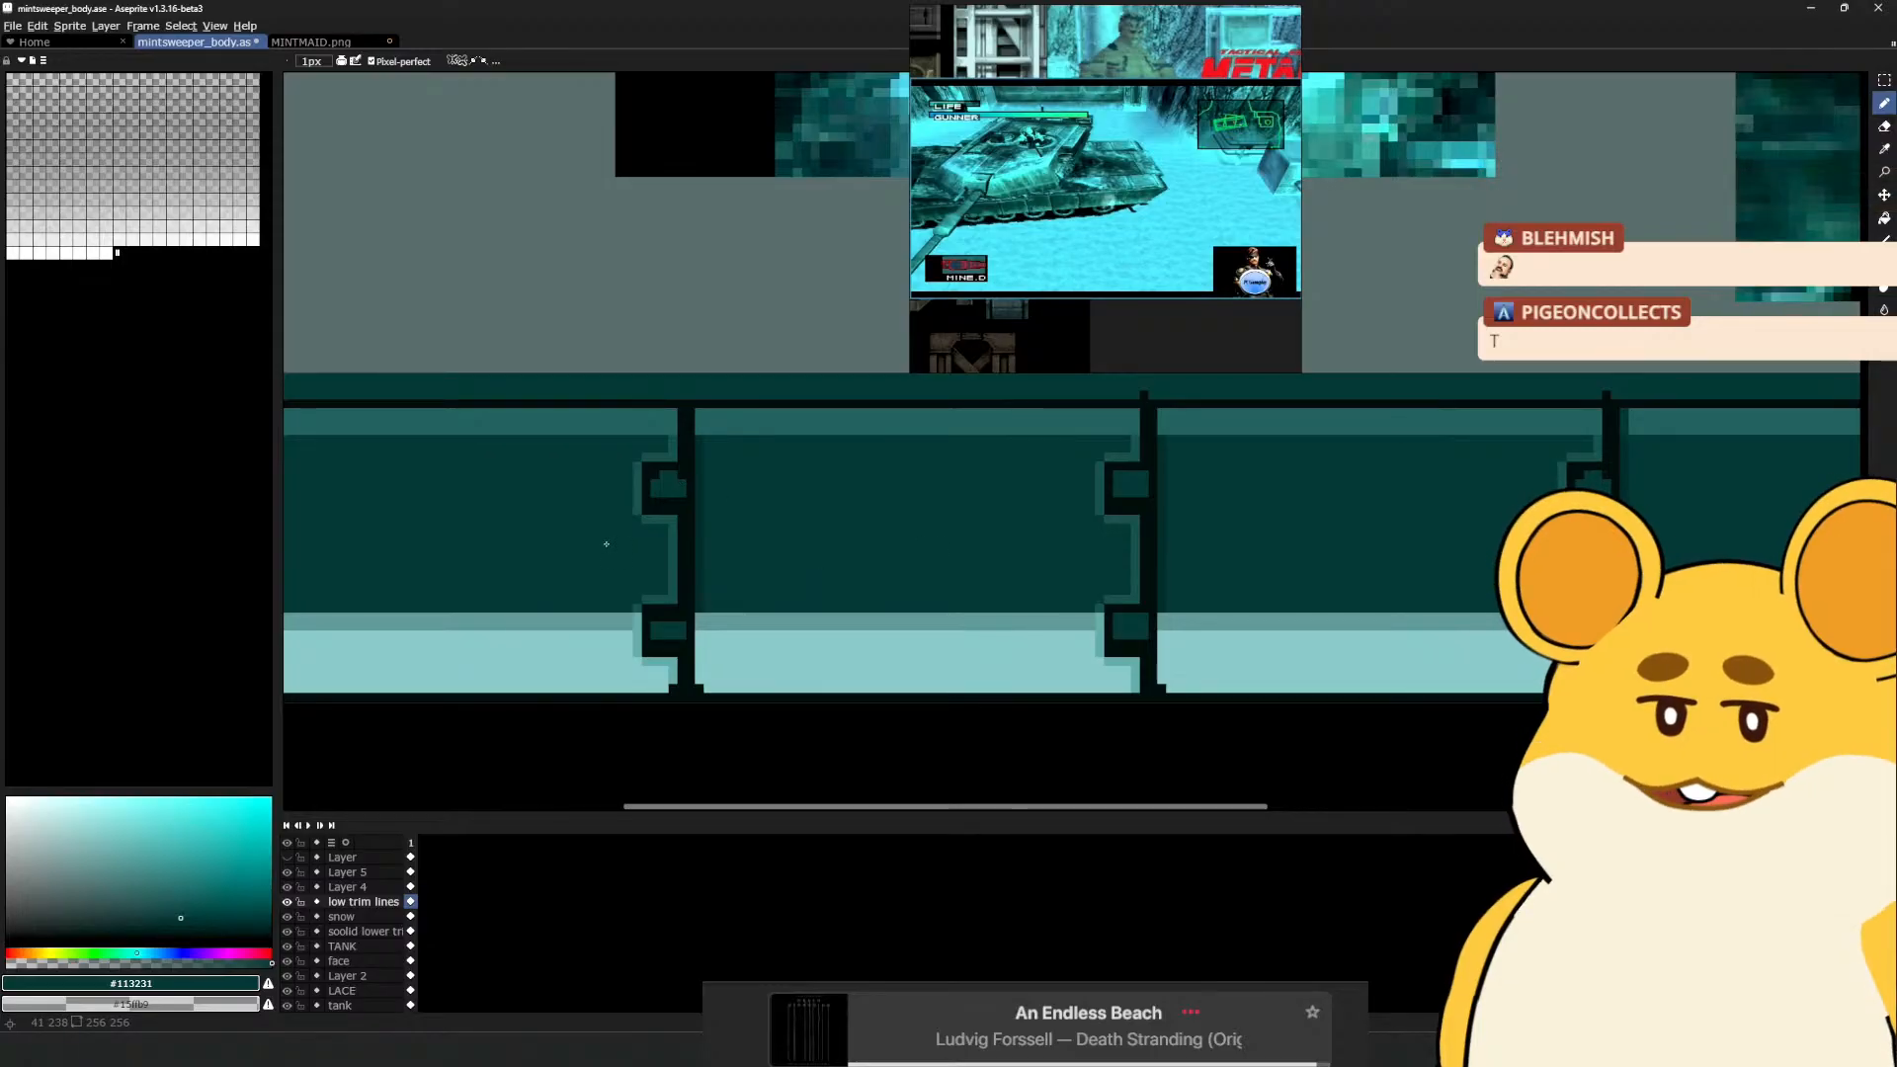
key("e")
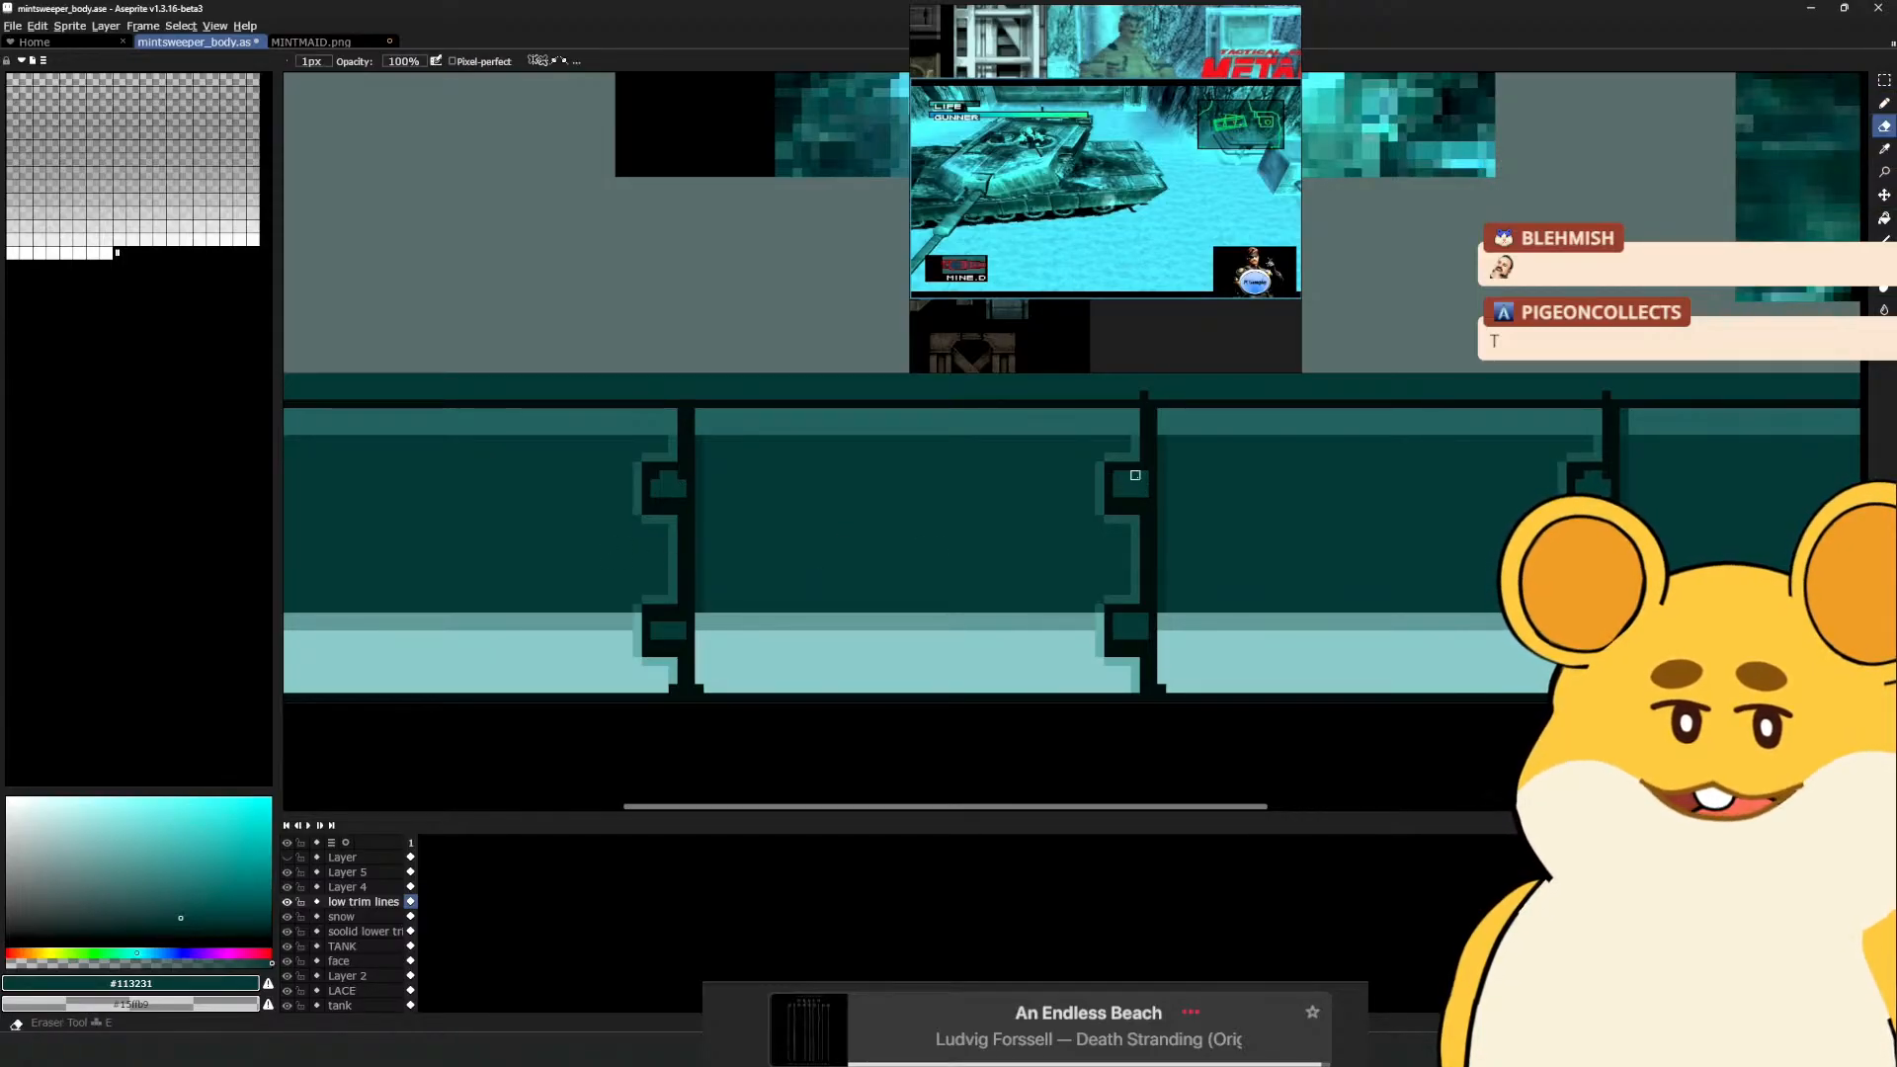
key("b")
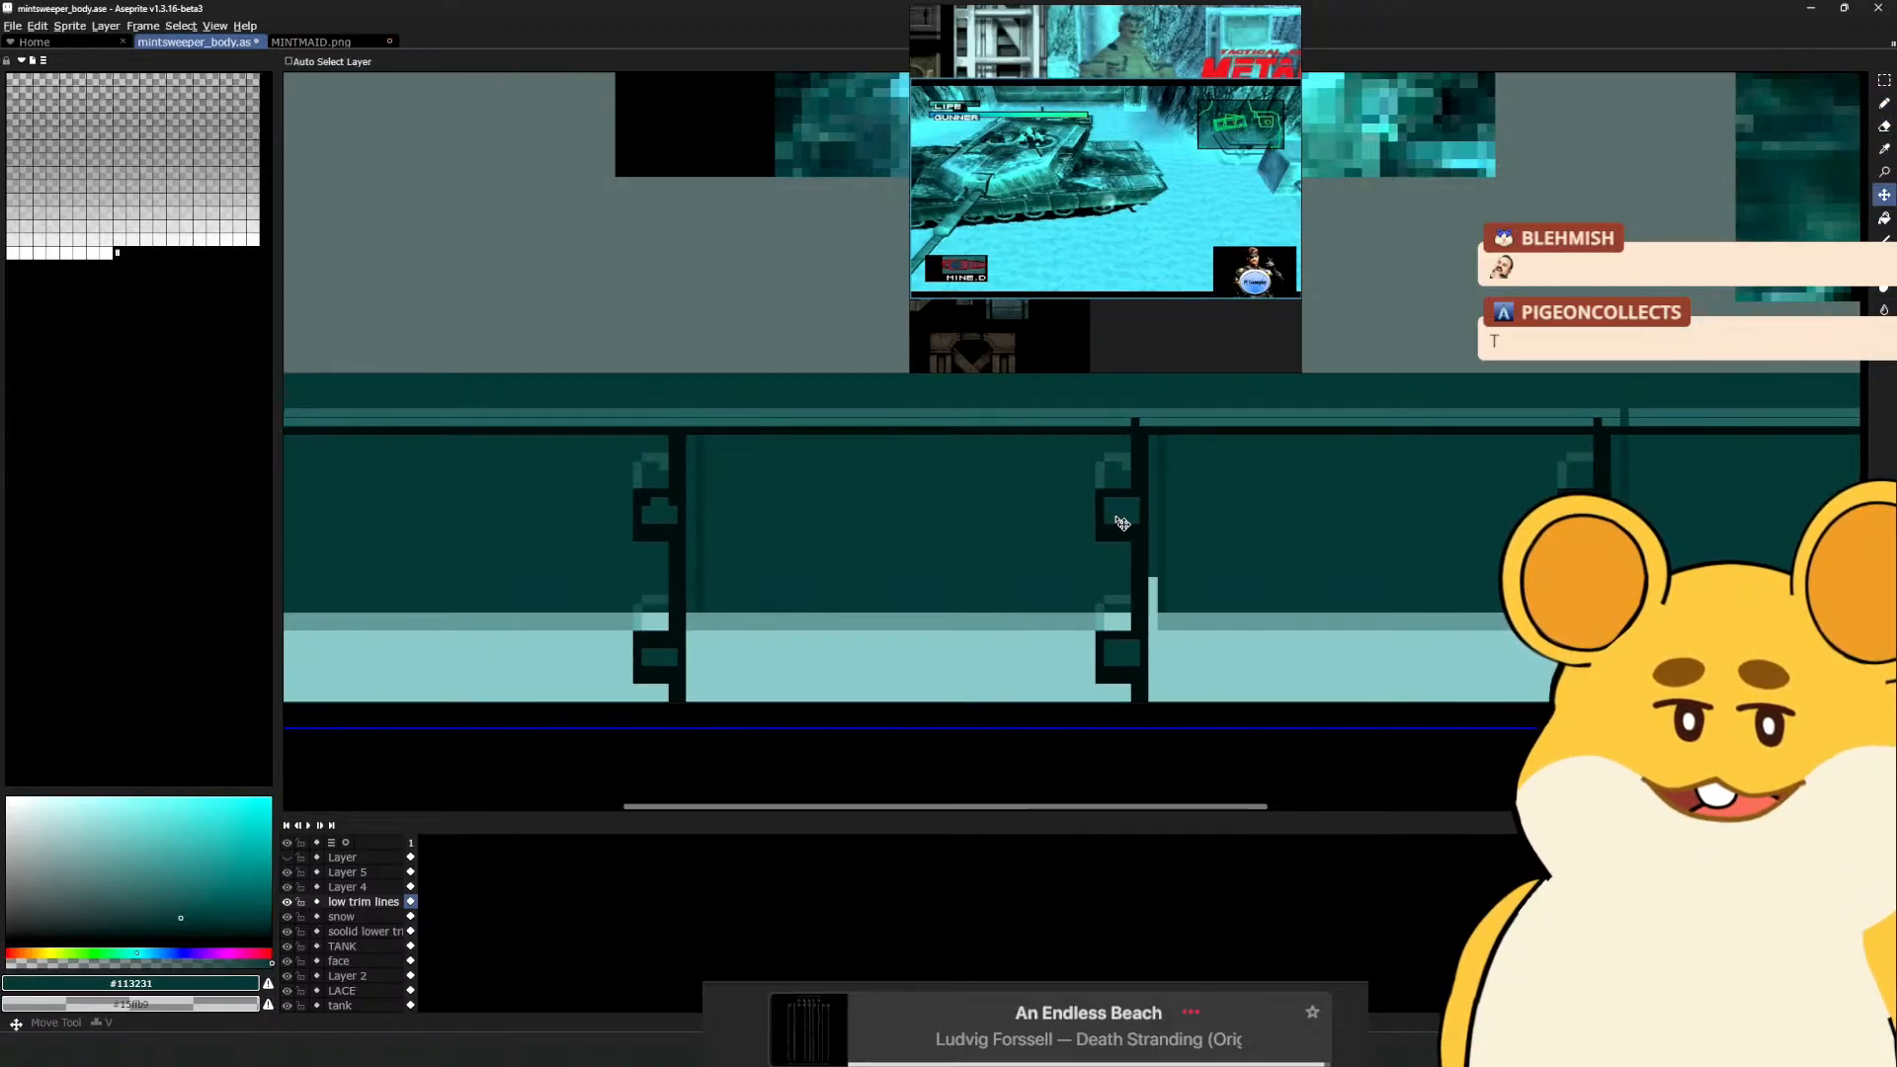
left_click(1127, 483, "alt")
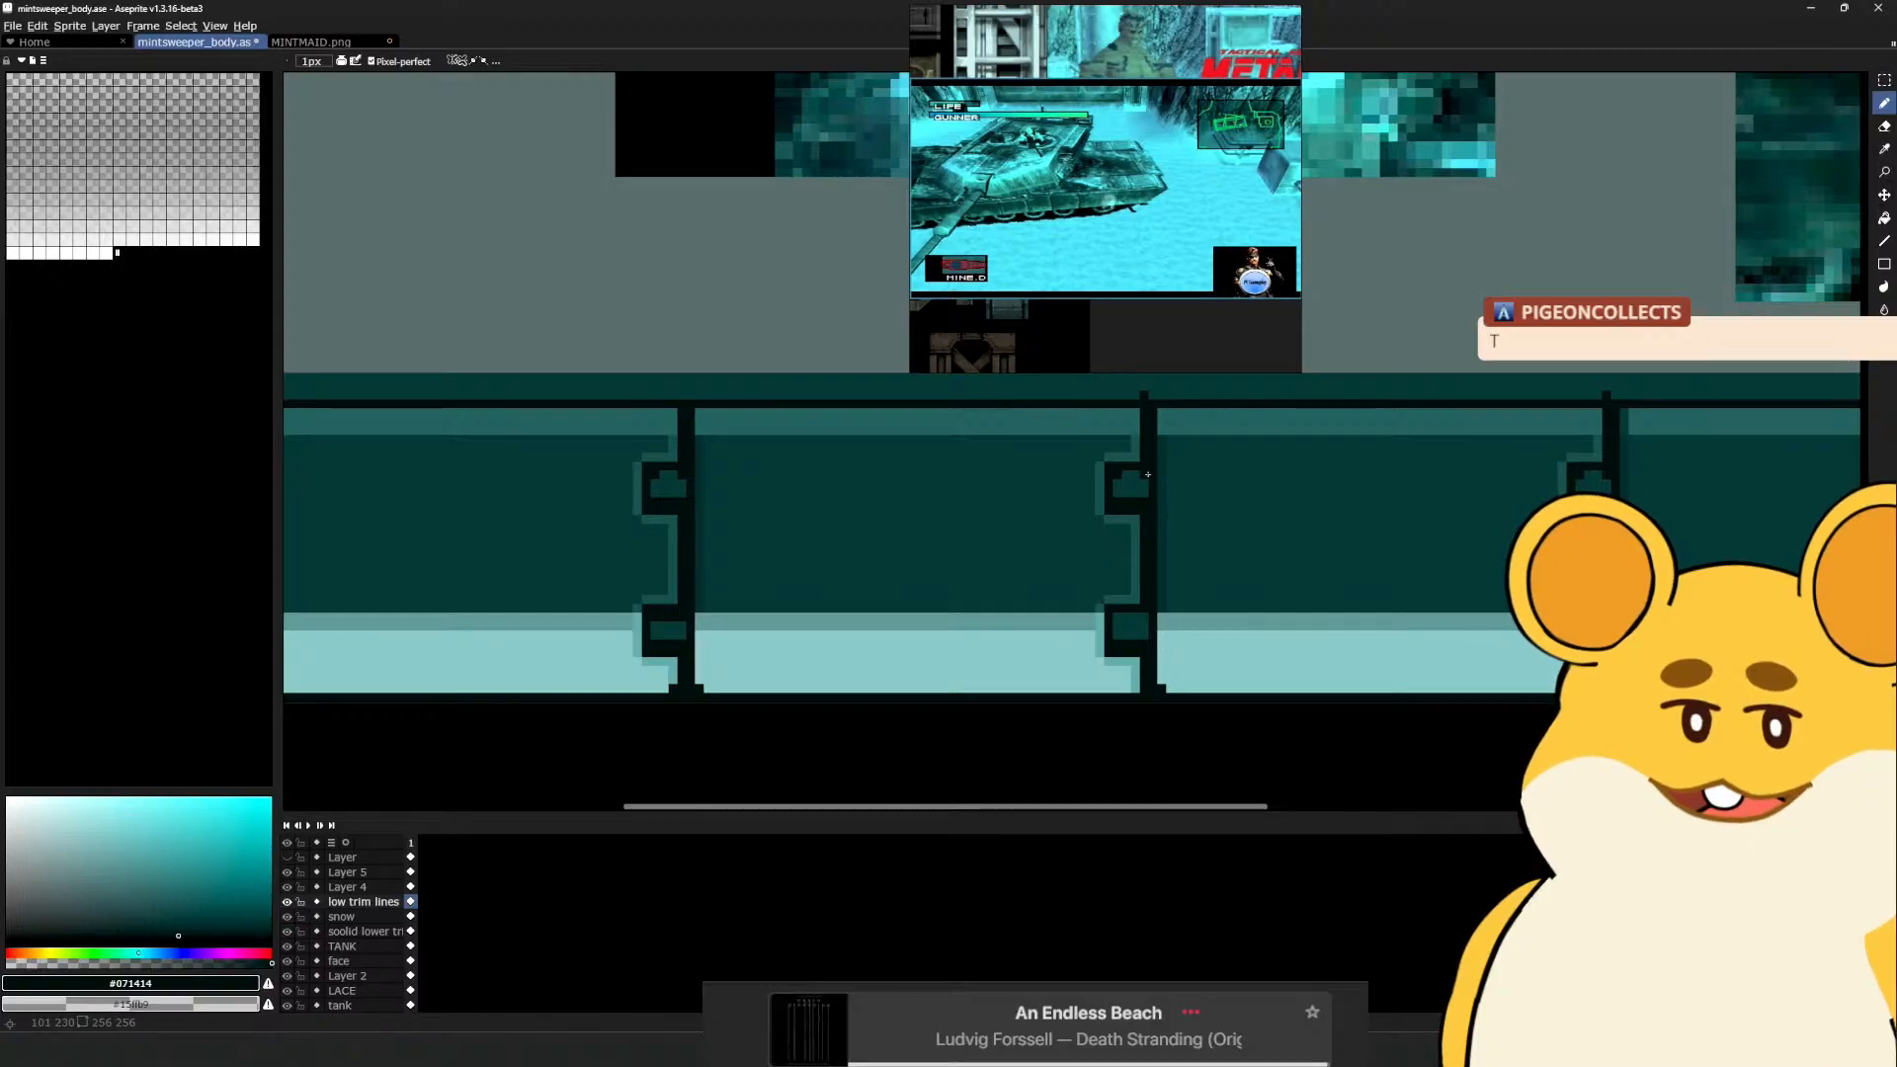
left_click_drag(1148, 475, 1122, 448)
left_click(1086, 590)
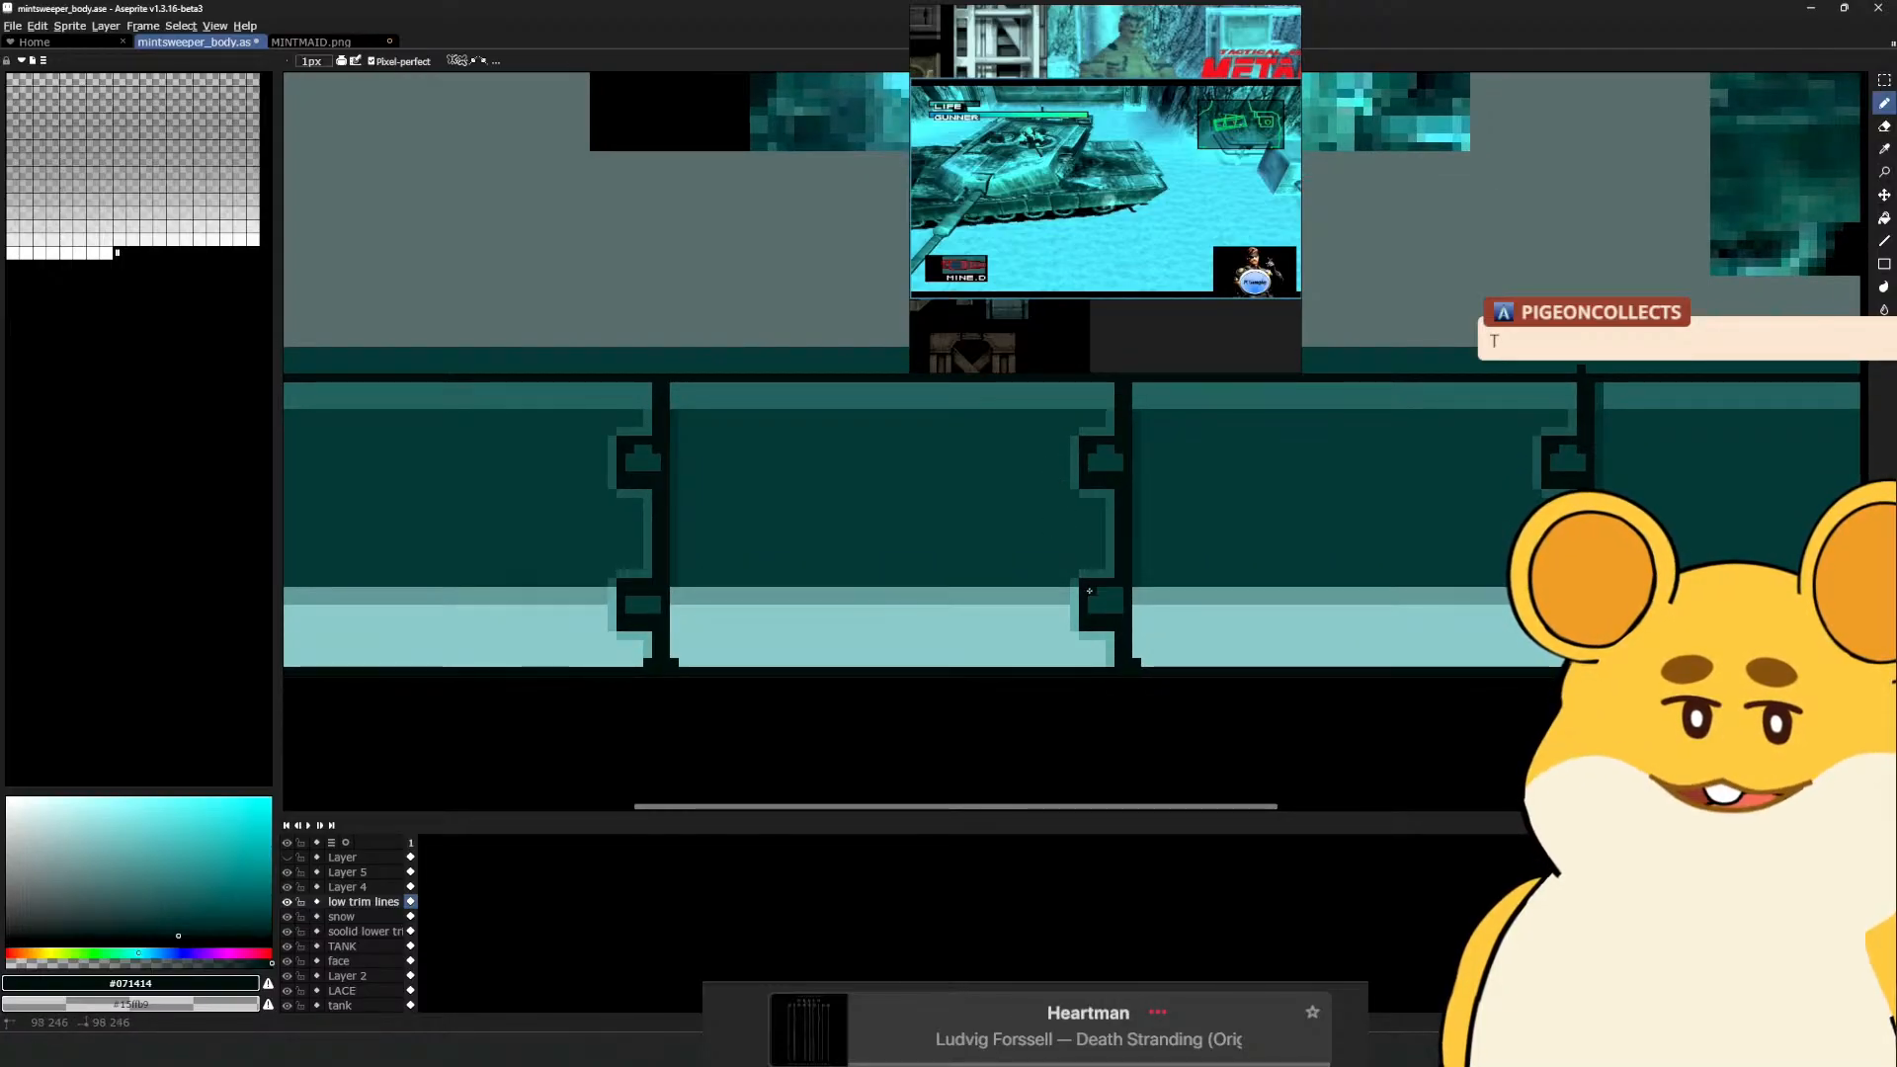
left_click(642, 597, "alt")
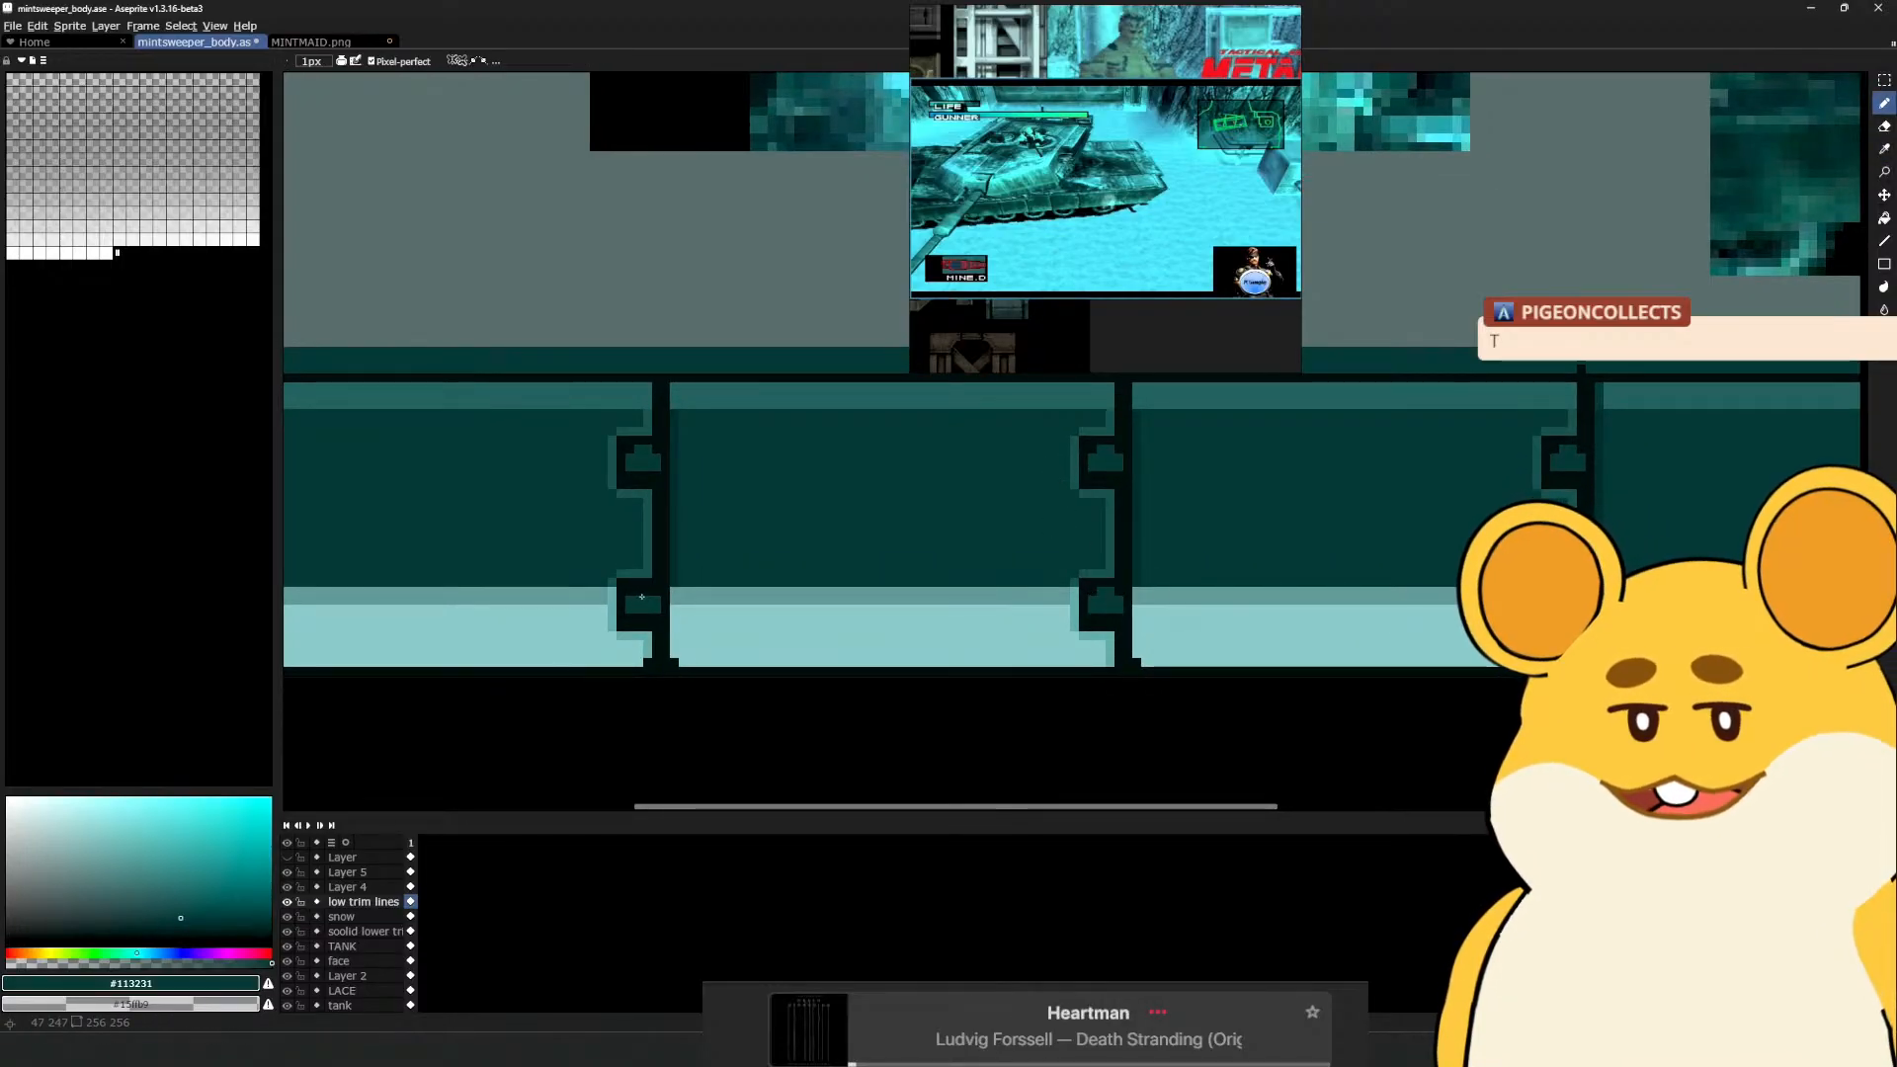
Paint a #113231 inset into the lower hinge at the last panel's outer edge
left_click_drag(1144, 569, 728, 550)
left_click_drag(1149, 478, 835, 478)
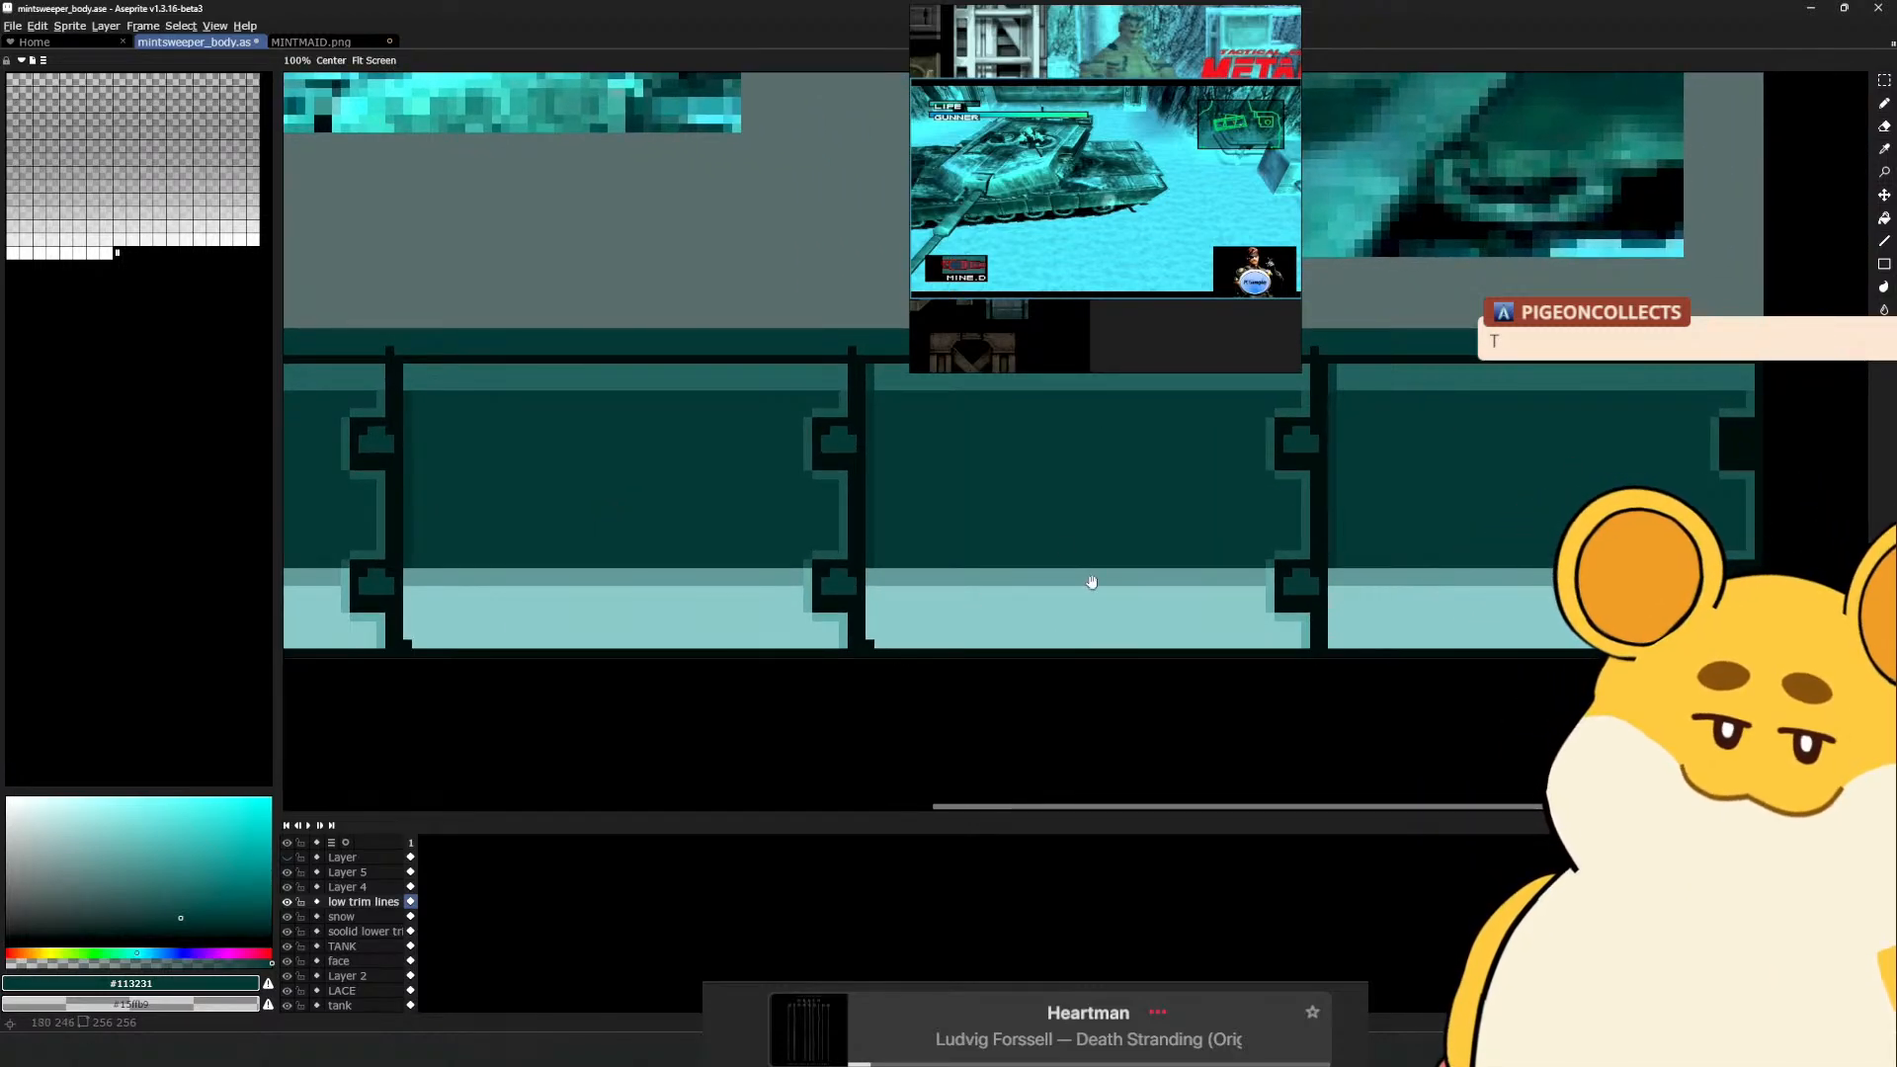
left_click_drag(1205, 572, 935, 549)
left_click_drag(1214, 491, 1037, 520)
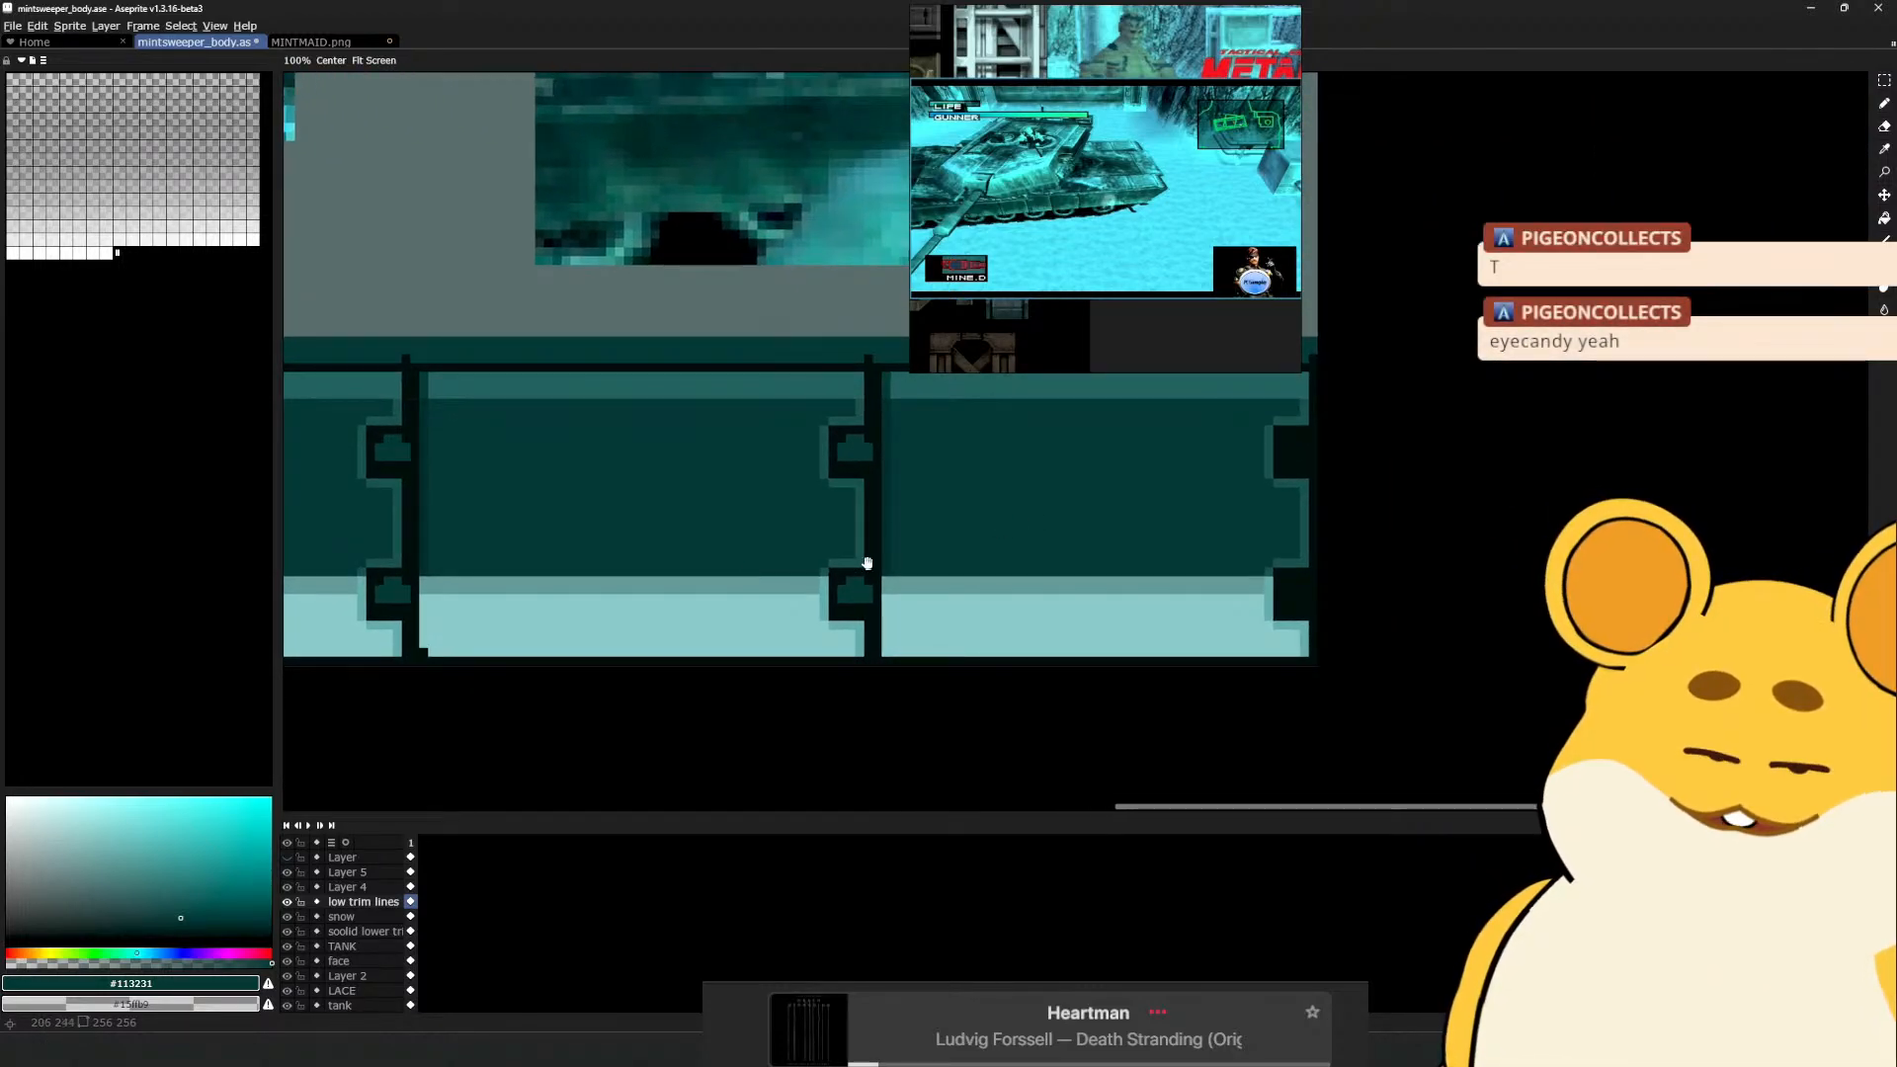
key("b")
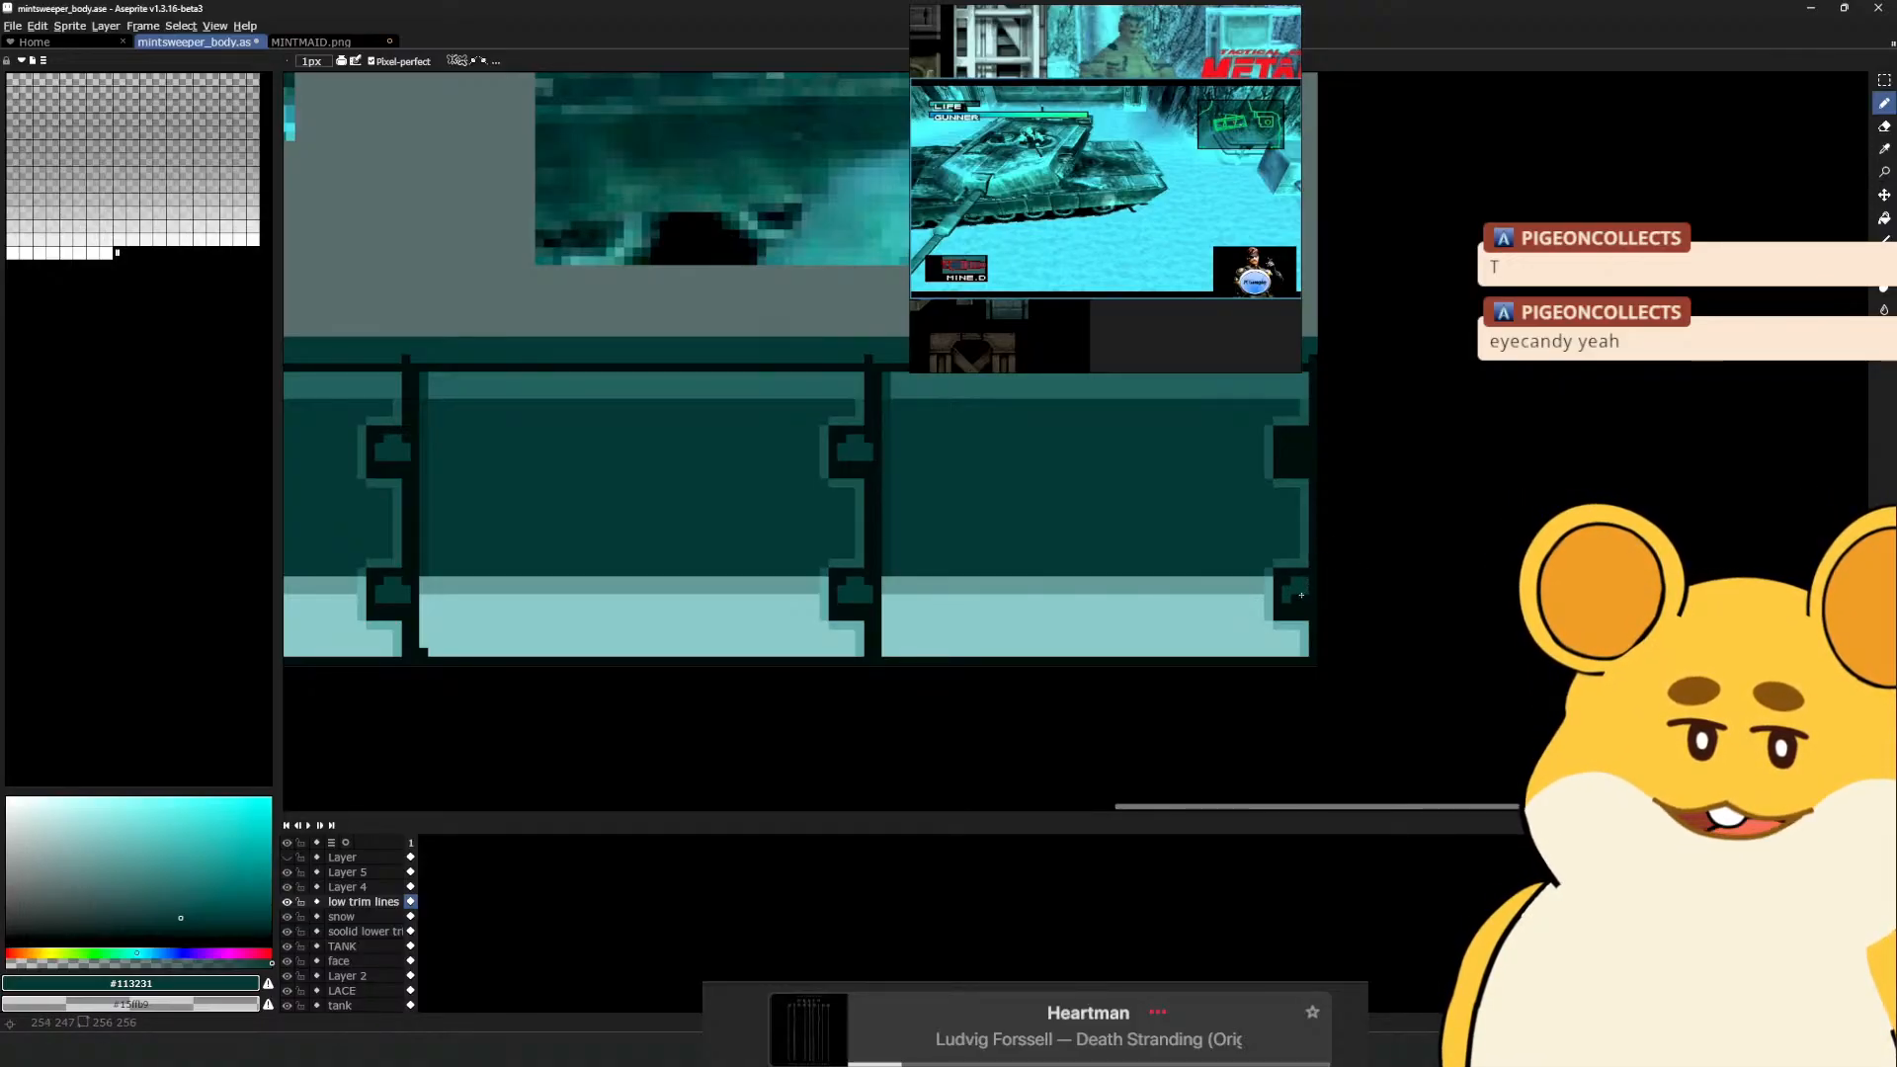
left_click(1358, 648, "alt")
Delete both dark hinges at the last panel's outer edge from the low trim lines layer and clean up their leftover pixels
scroll(1265, 605, "down", 5)
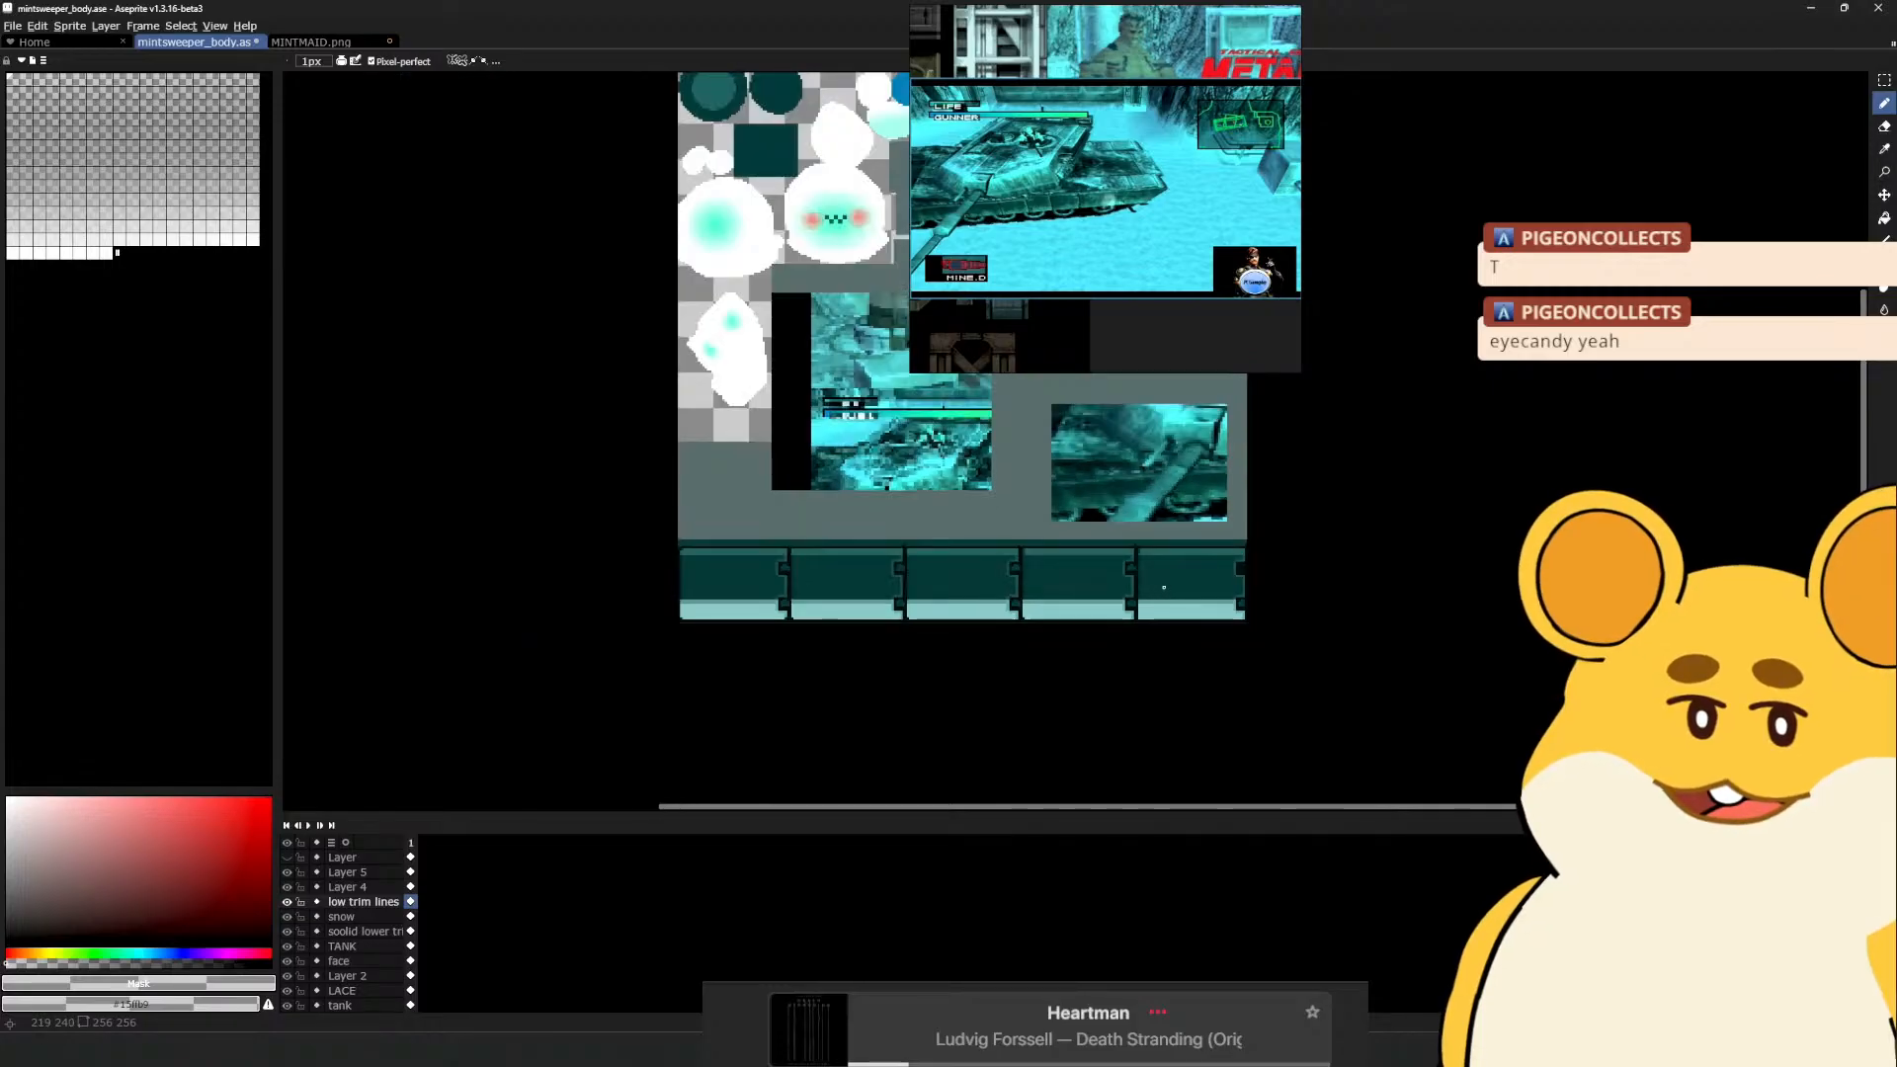
scroll(1169, 586, "up", 3)
left_click_drag(1331, 632, 1279, 623)
key("v")
key("ctrl+z")
key("m")
left_click_drag(1242, 524, 1290, 688)
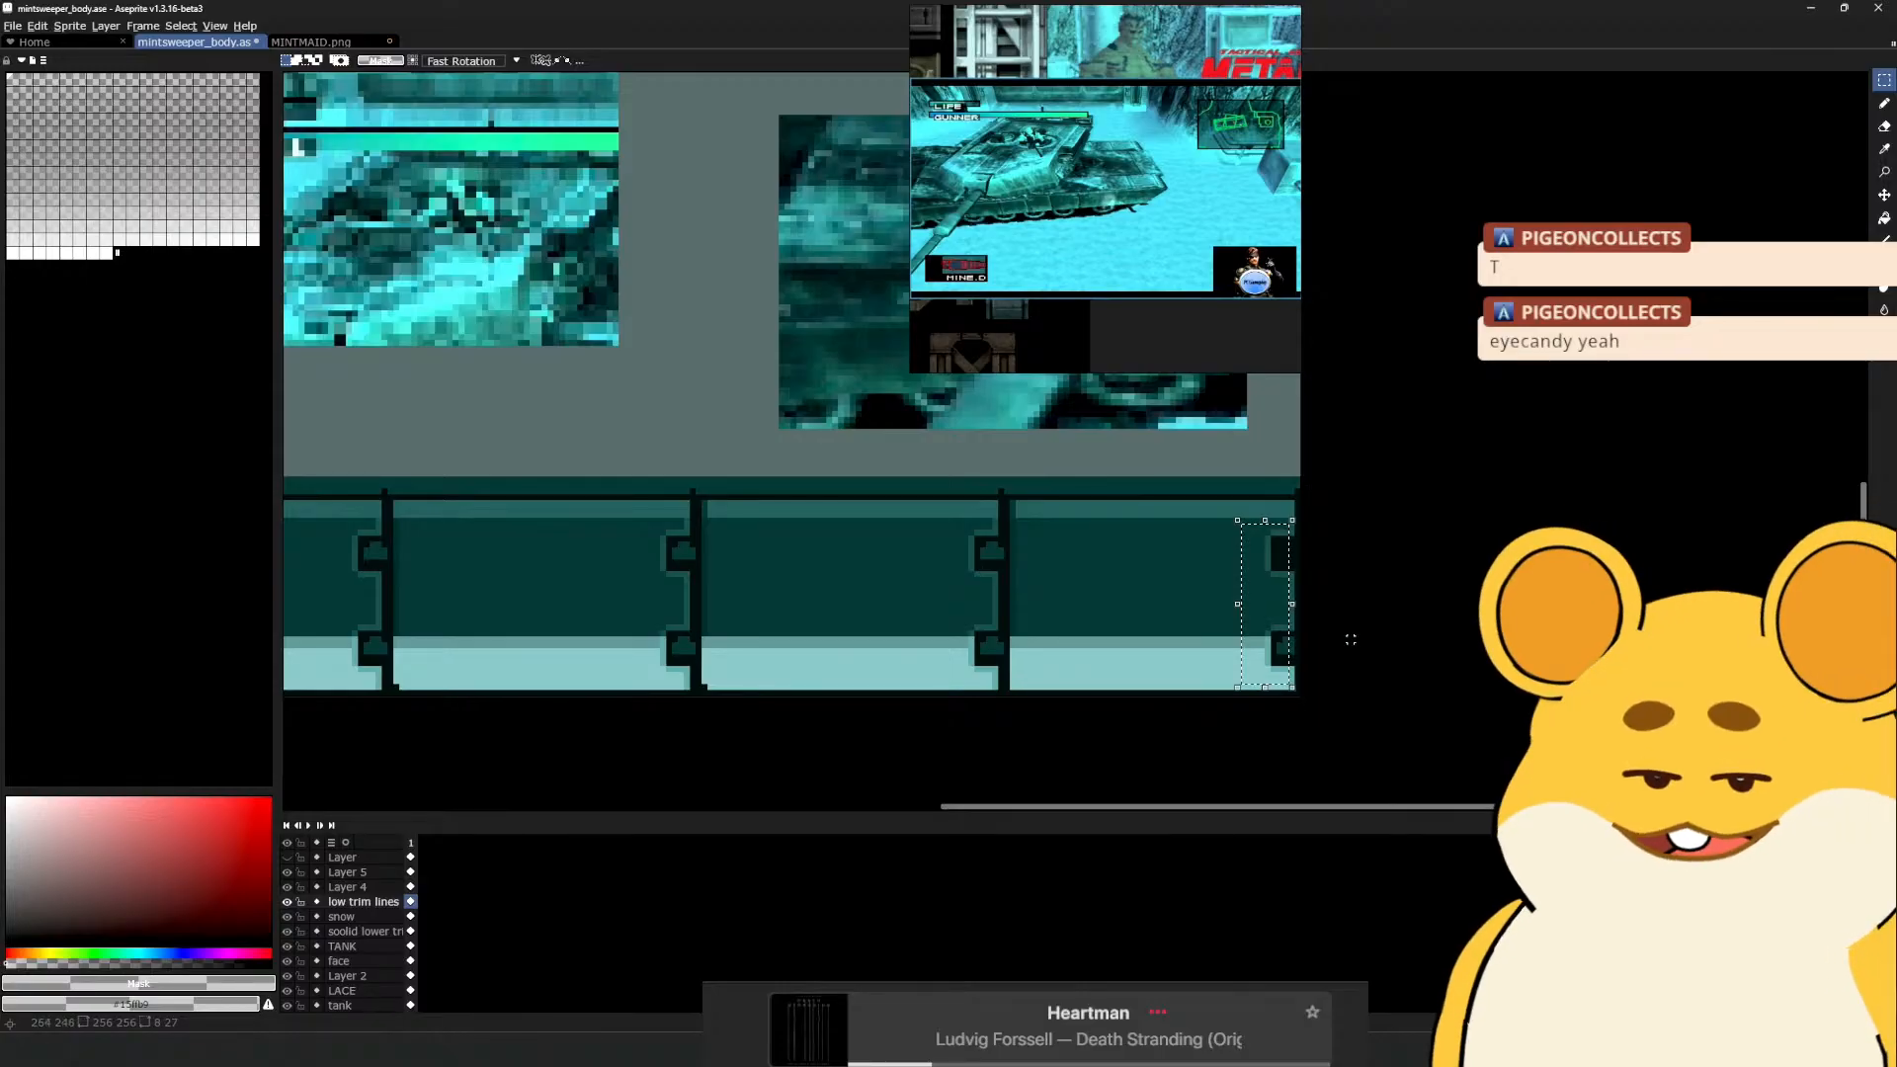
key("Delete")
scroll(1314, 633, "up", 2)
key("b")
left_click(1285, 681, "alt")
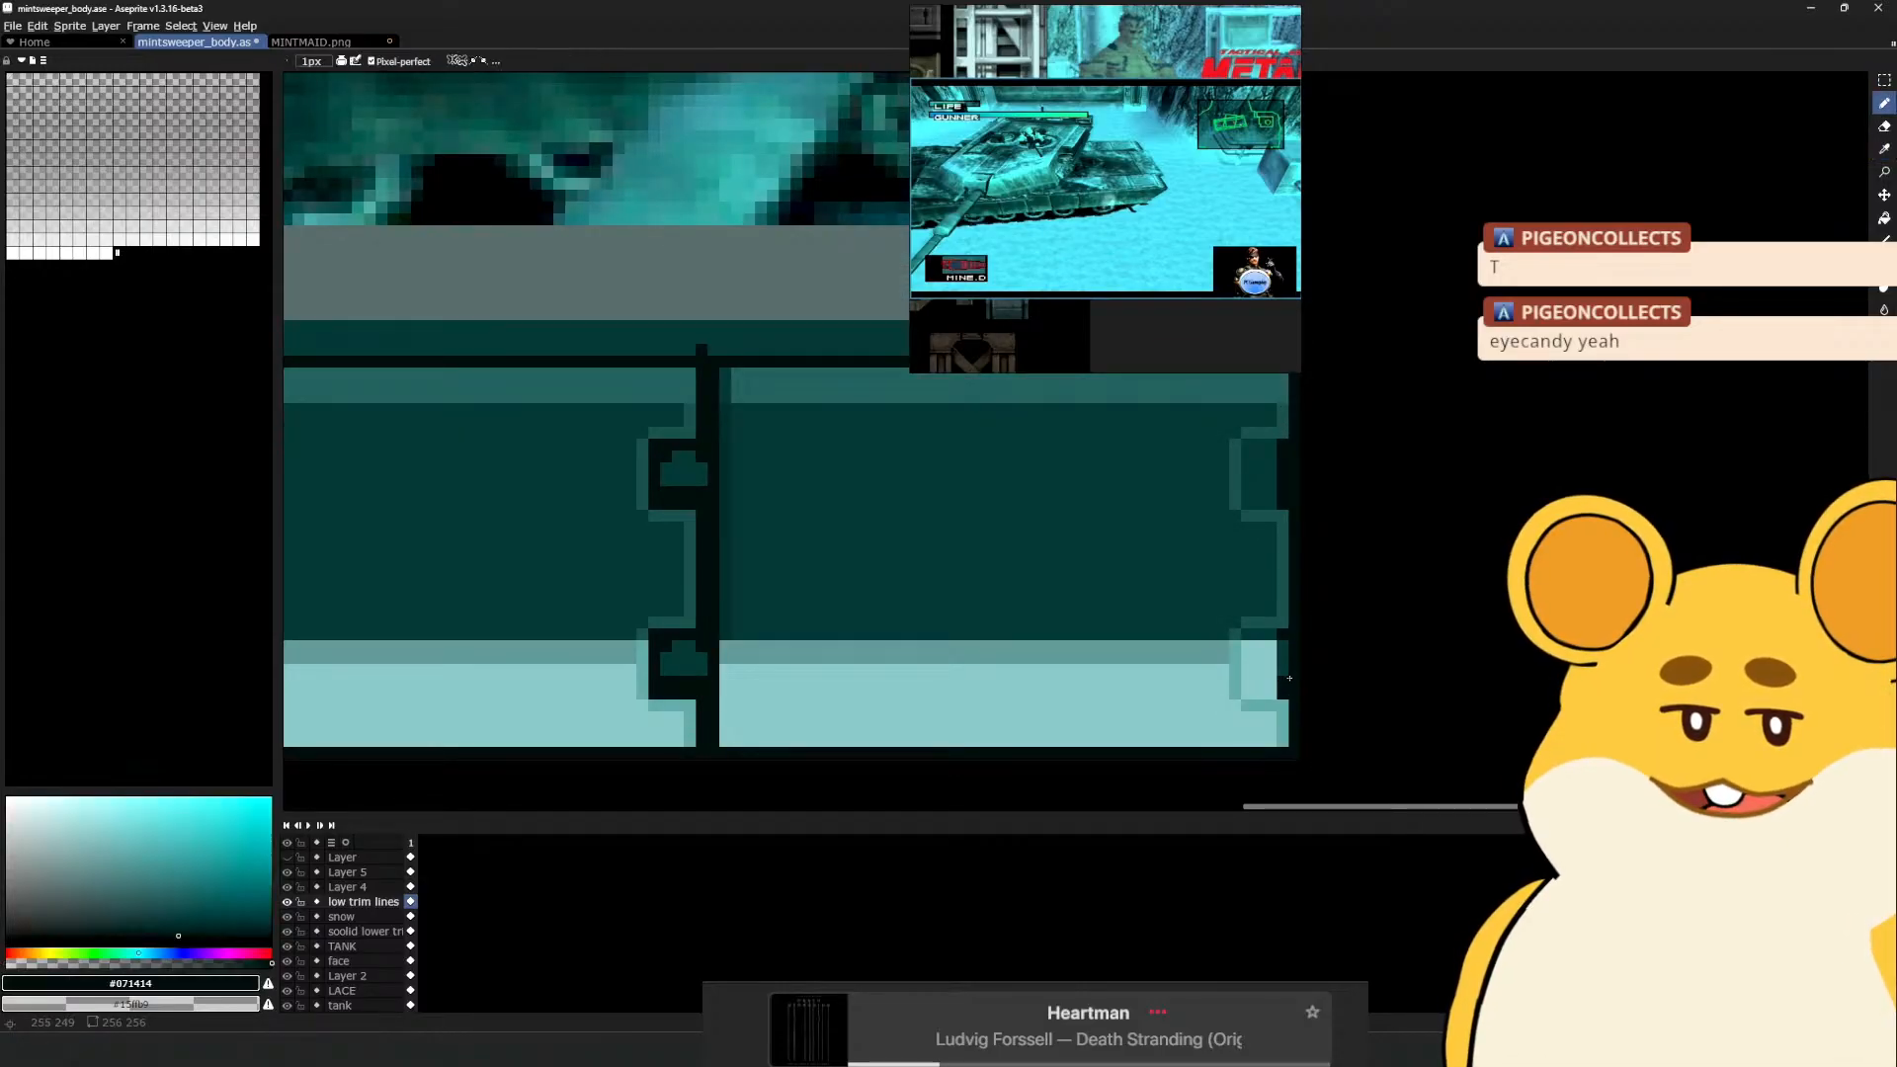
left_click_drag(1285, 668, 1236, 731)
scroll(1236, 728, "down", 2)
key("e")
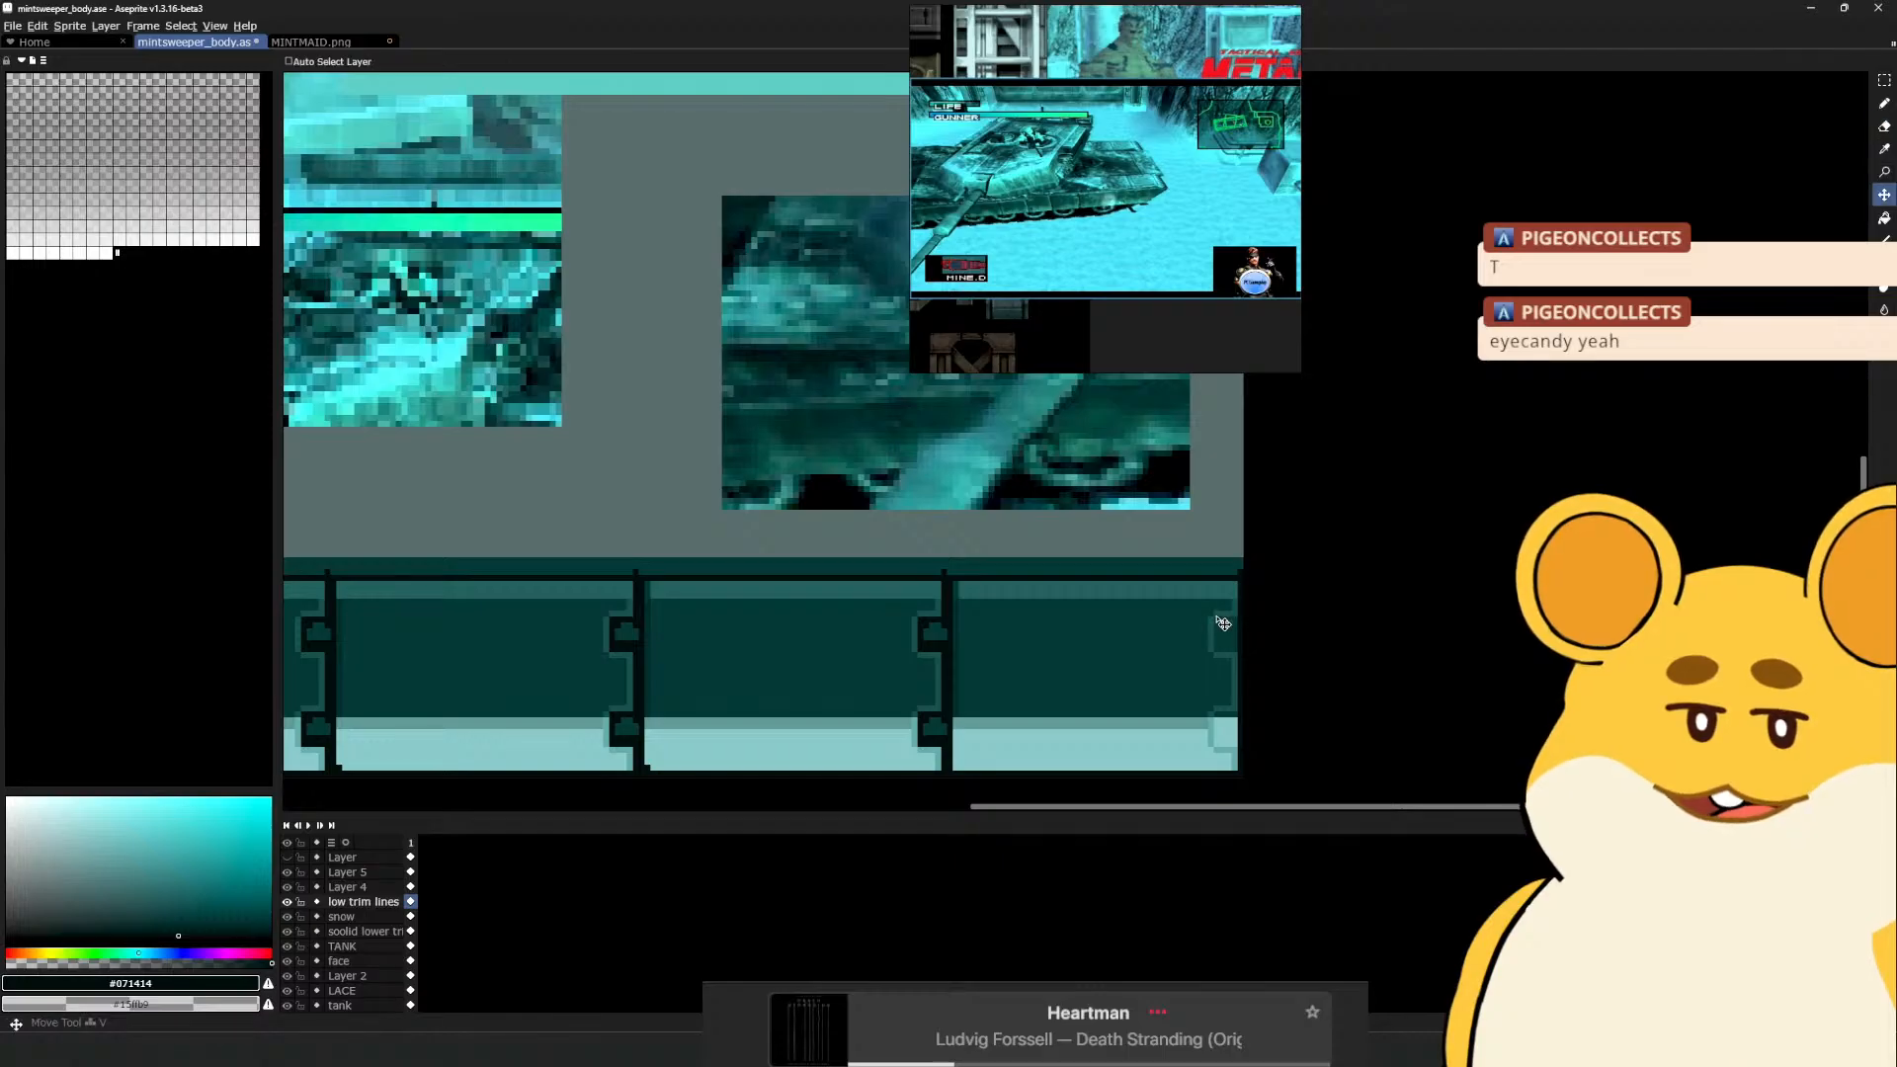
Paint over the upper hinge's highlight outline on the last panel with #113231 on the soolid lower trim layer
left_click(1226, 660, "ctrl")
left_click_drag(1227, 660, 1185, 648)
key("ctrl+z")
key("b")
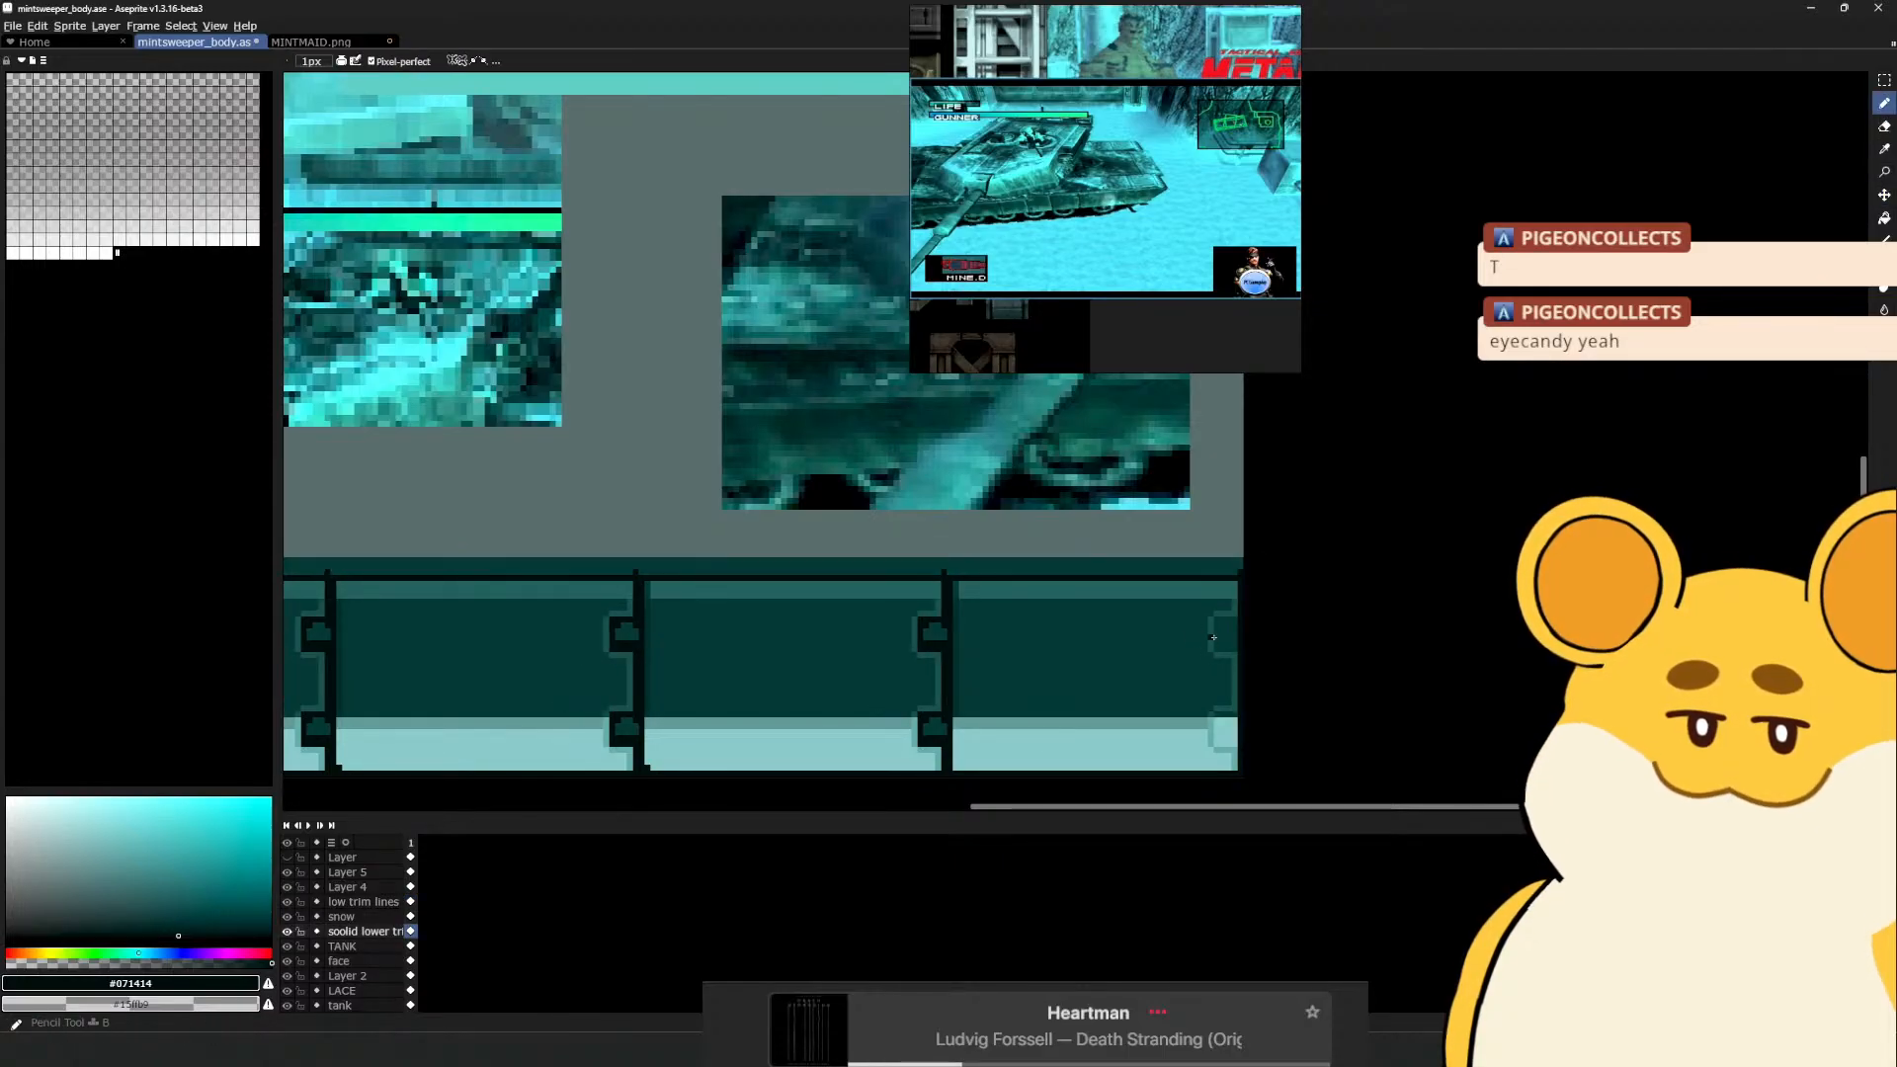
left_click(1235, 653, "alt")
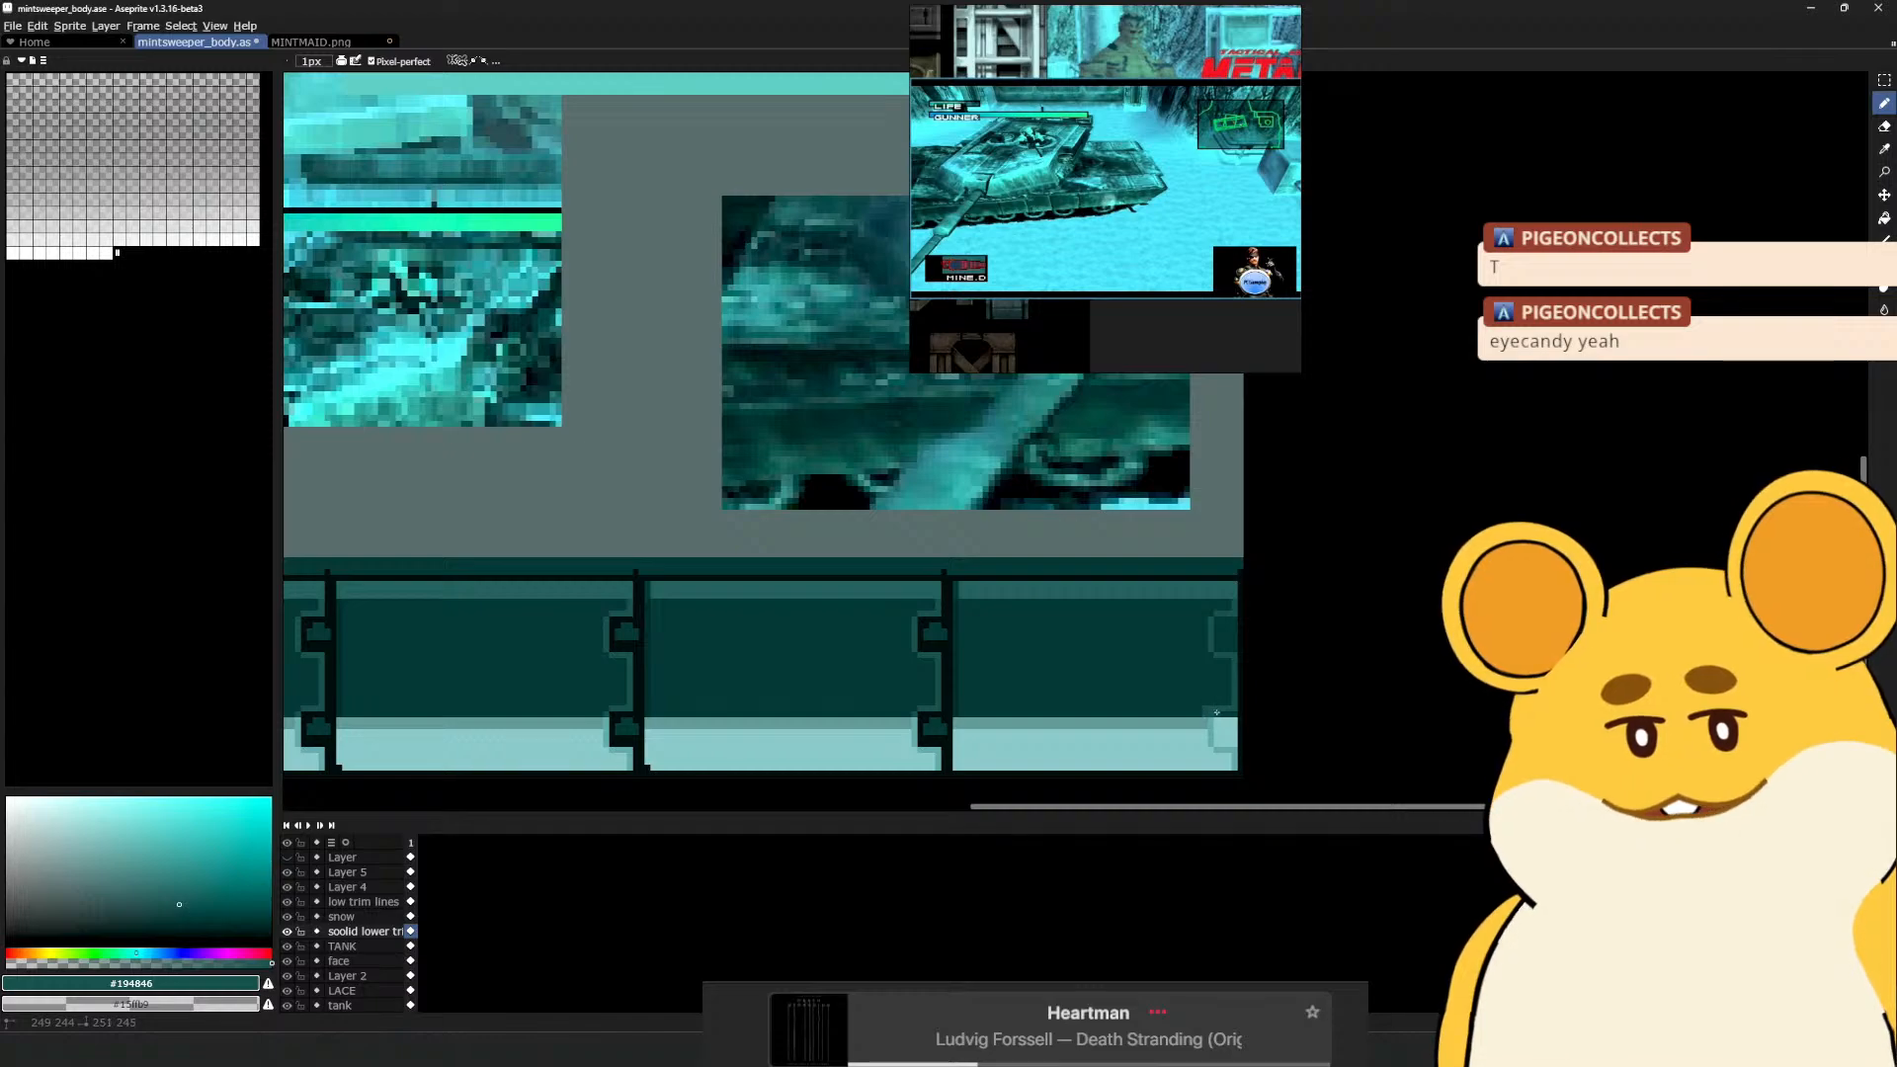
left_click(1211, 711, "alt")
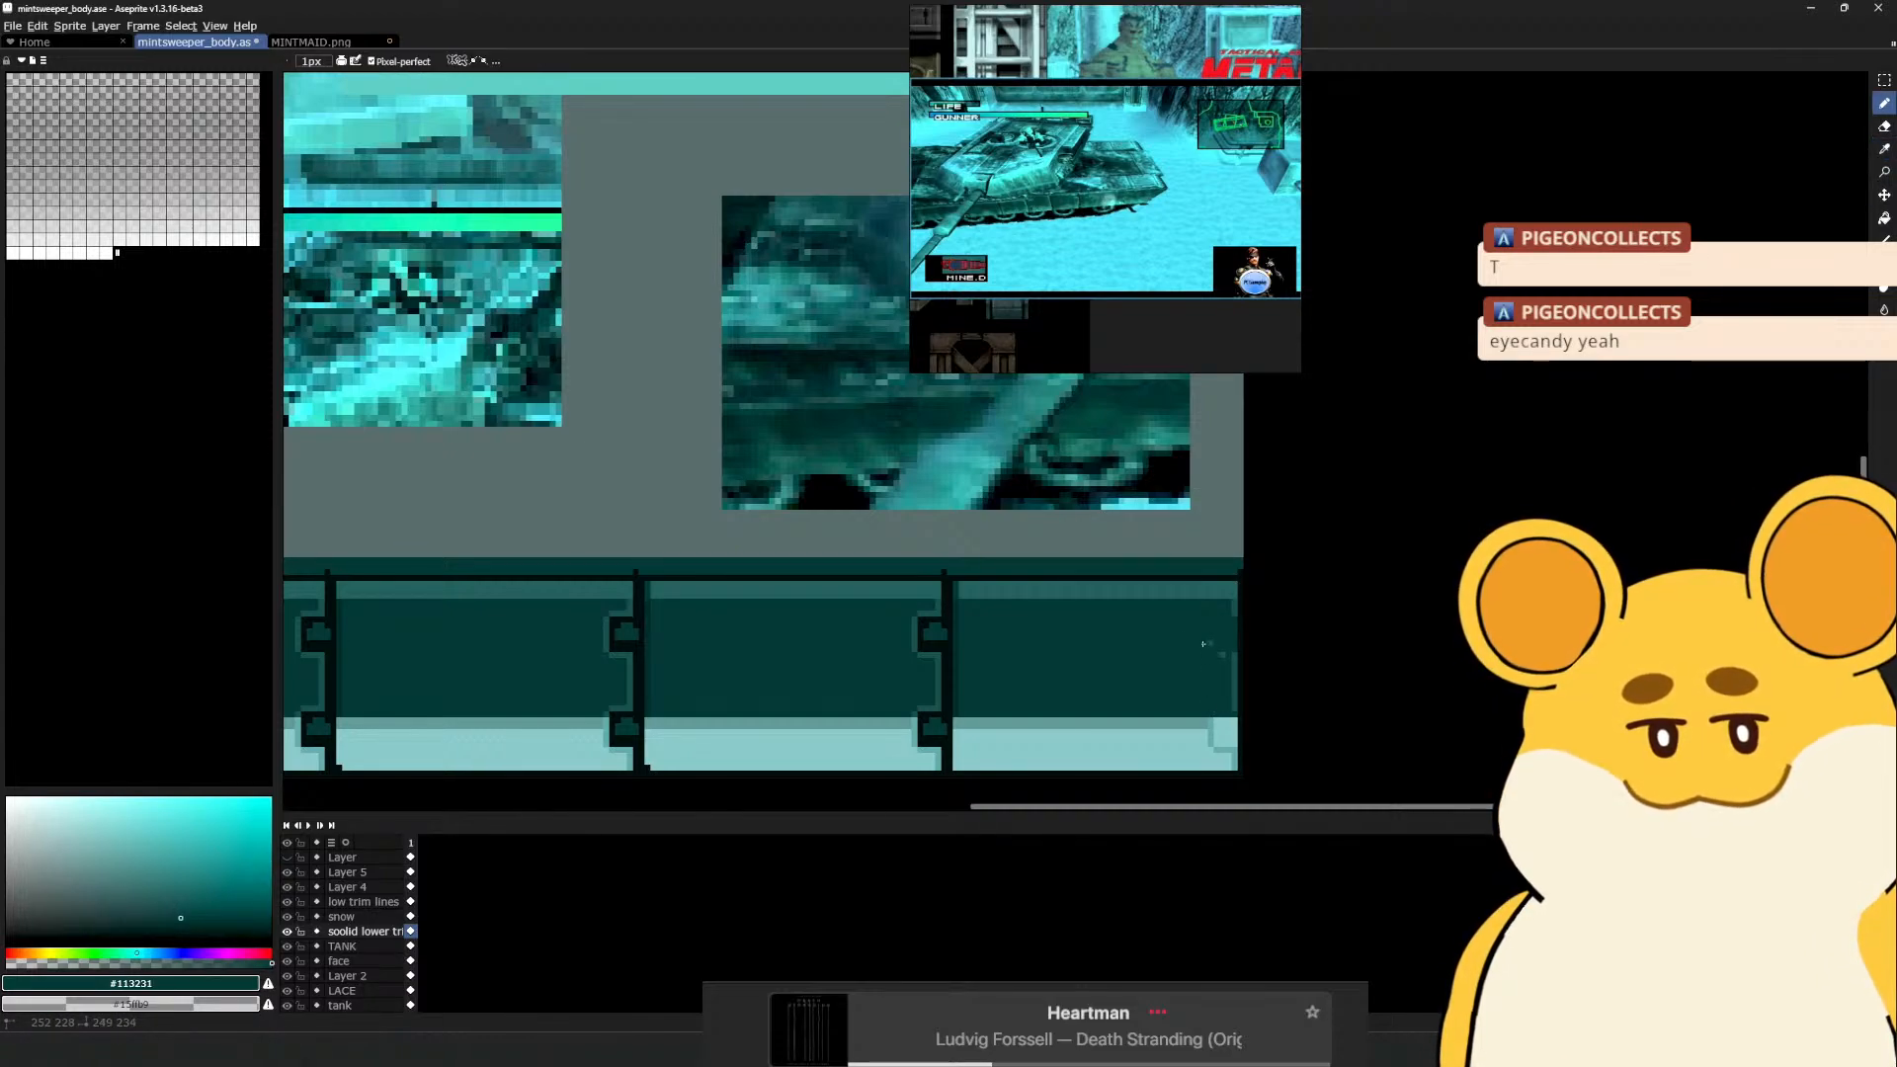
Draw a straight vertical #194846 highlight down the last panel's outer edge on the low trim lines layer
left_click(1239, 617, "ctrl")
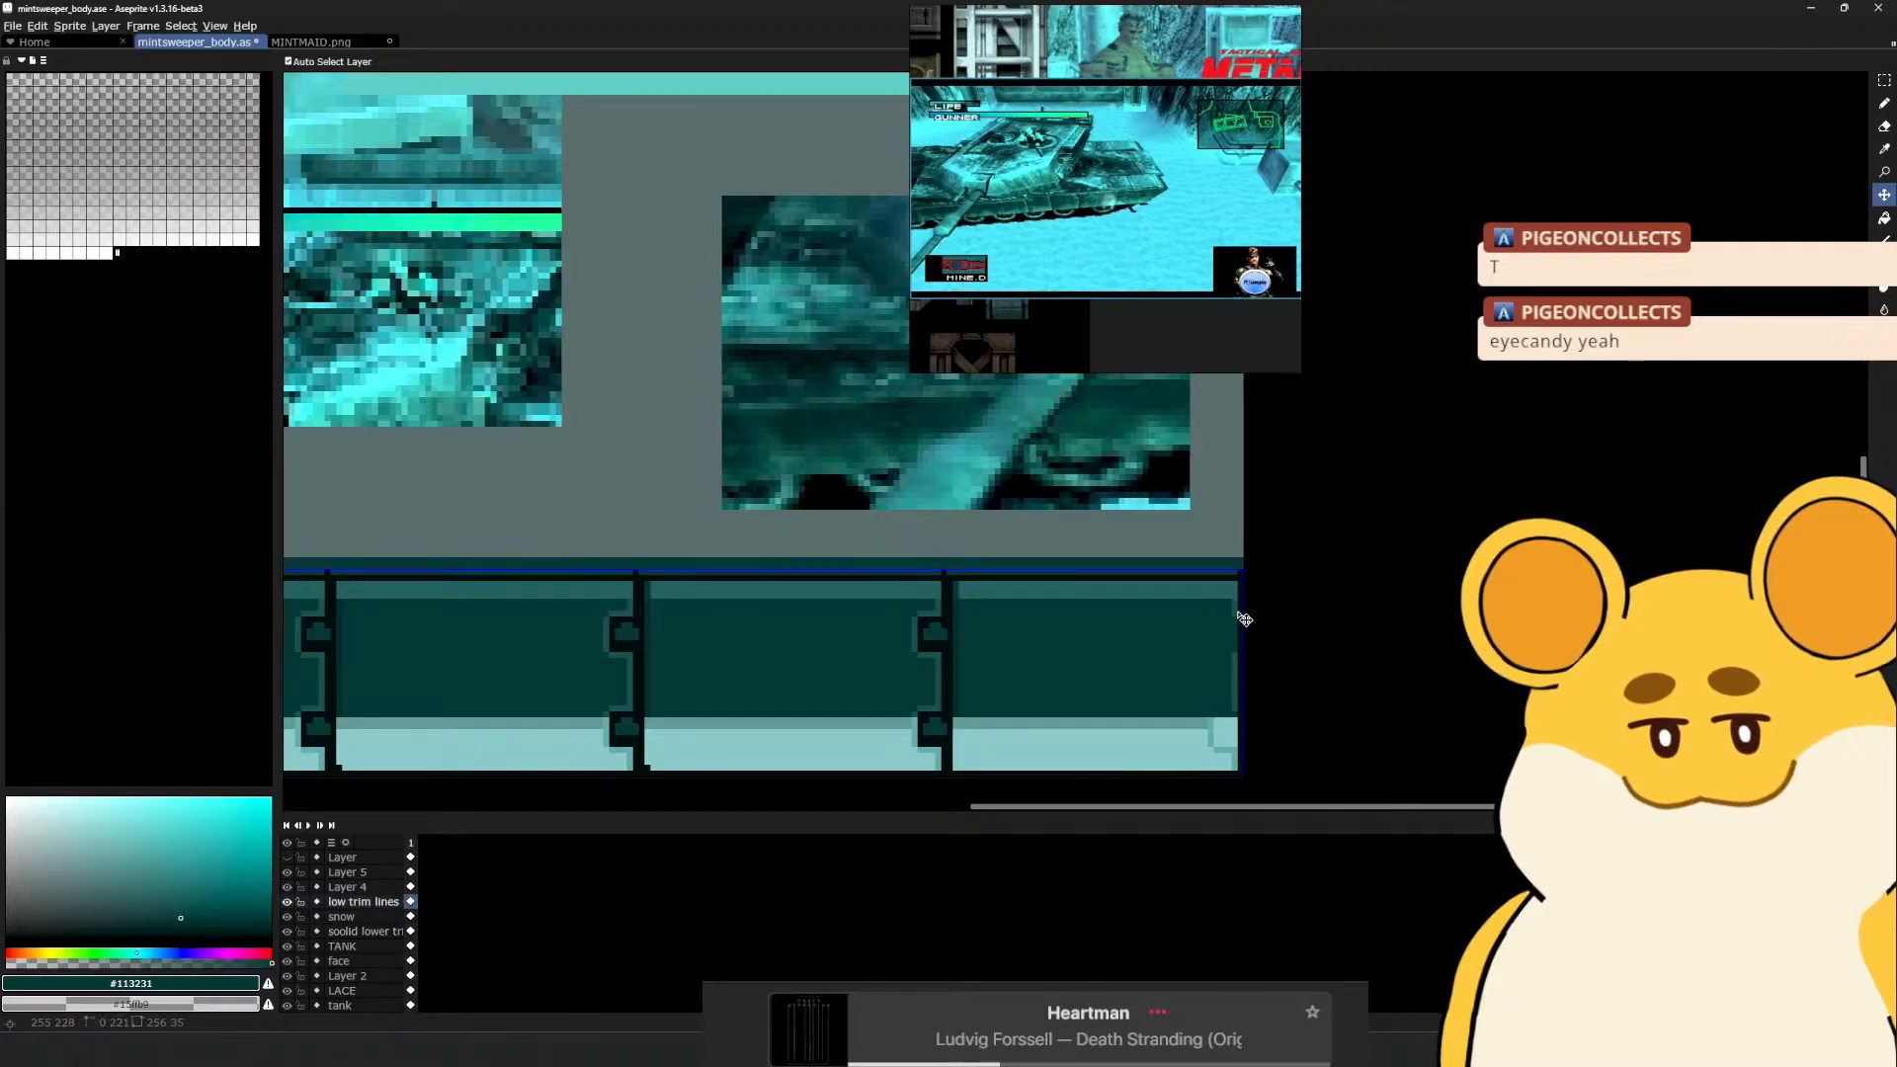
left_click(1237, 610, "alt")
left_click_drag(1236, 610, 1237, 751)
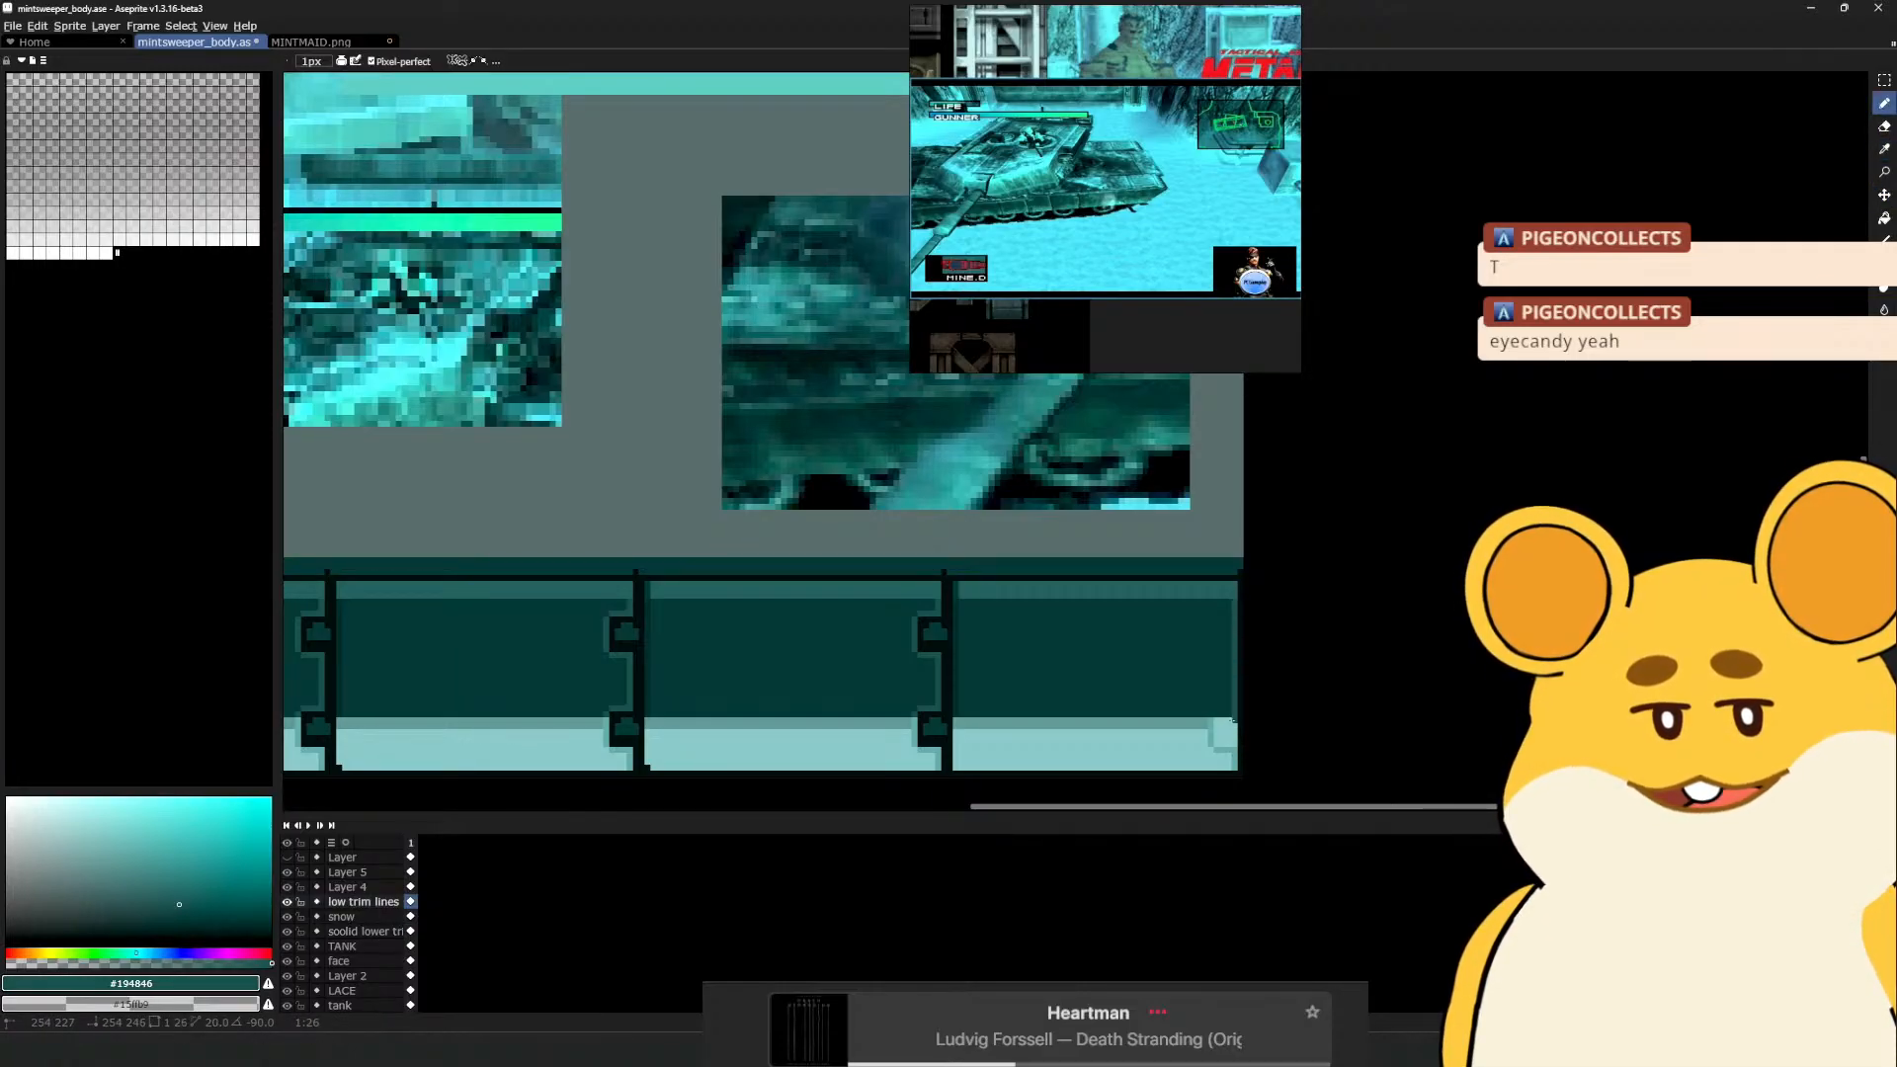
Continue the last panel's outer edge highlight down through the snow band on the snow layer in a lighter teal
left_click(1235, 751, "alt")
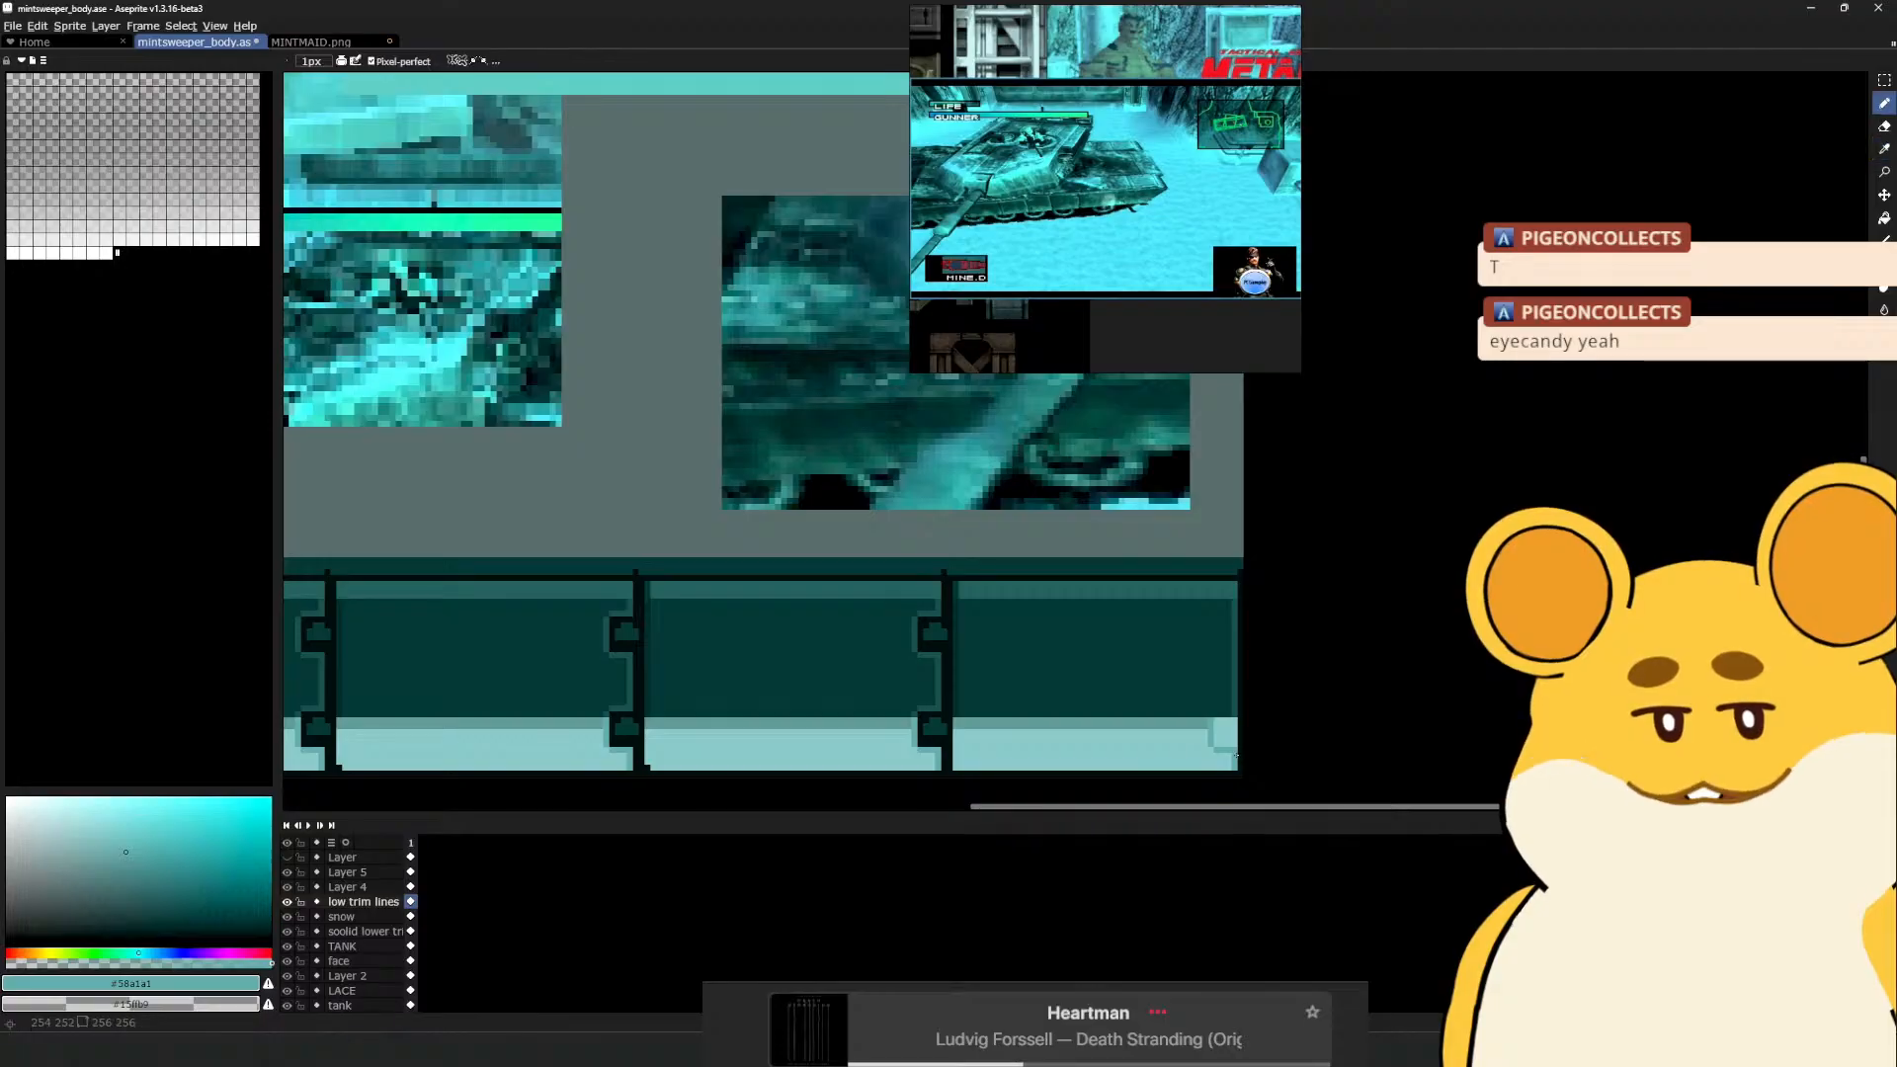
scroll(1232, 715, "up", 2)
key("v")
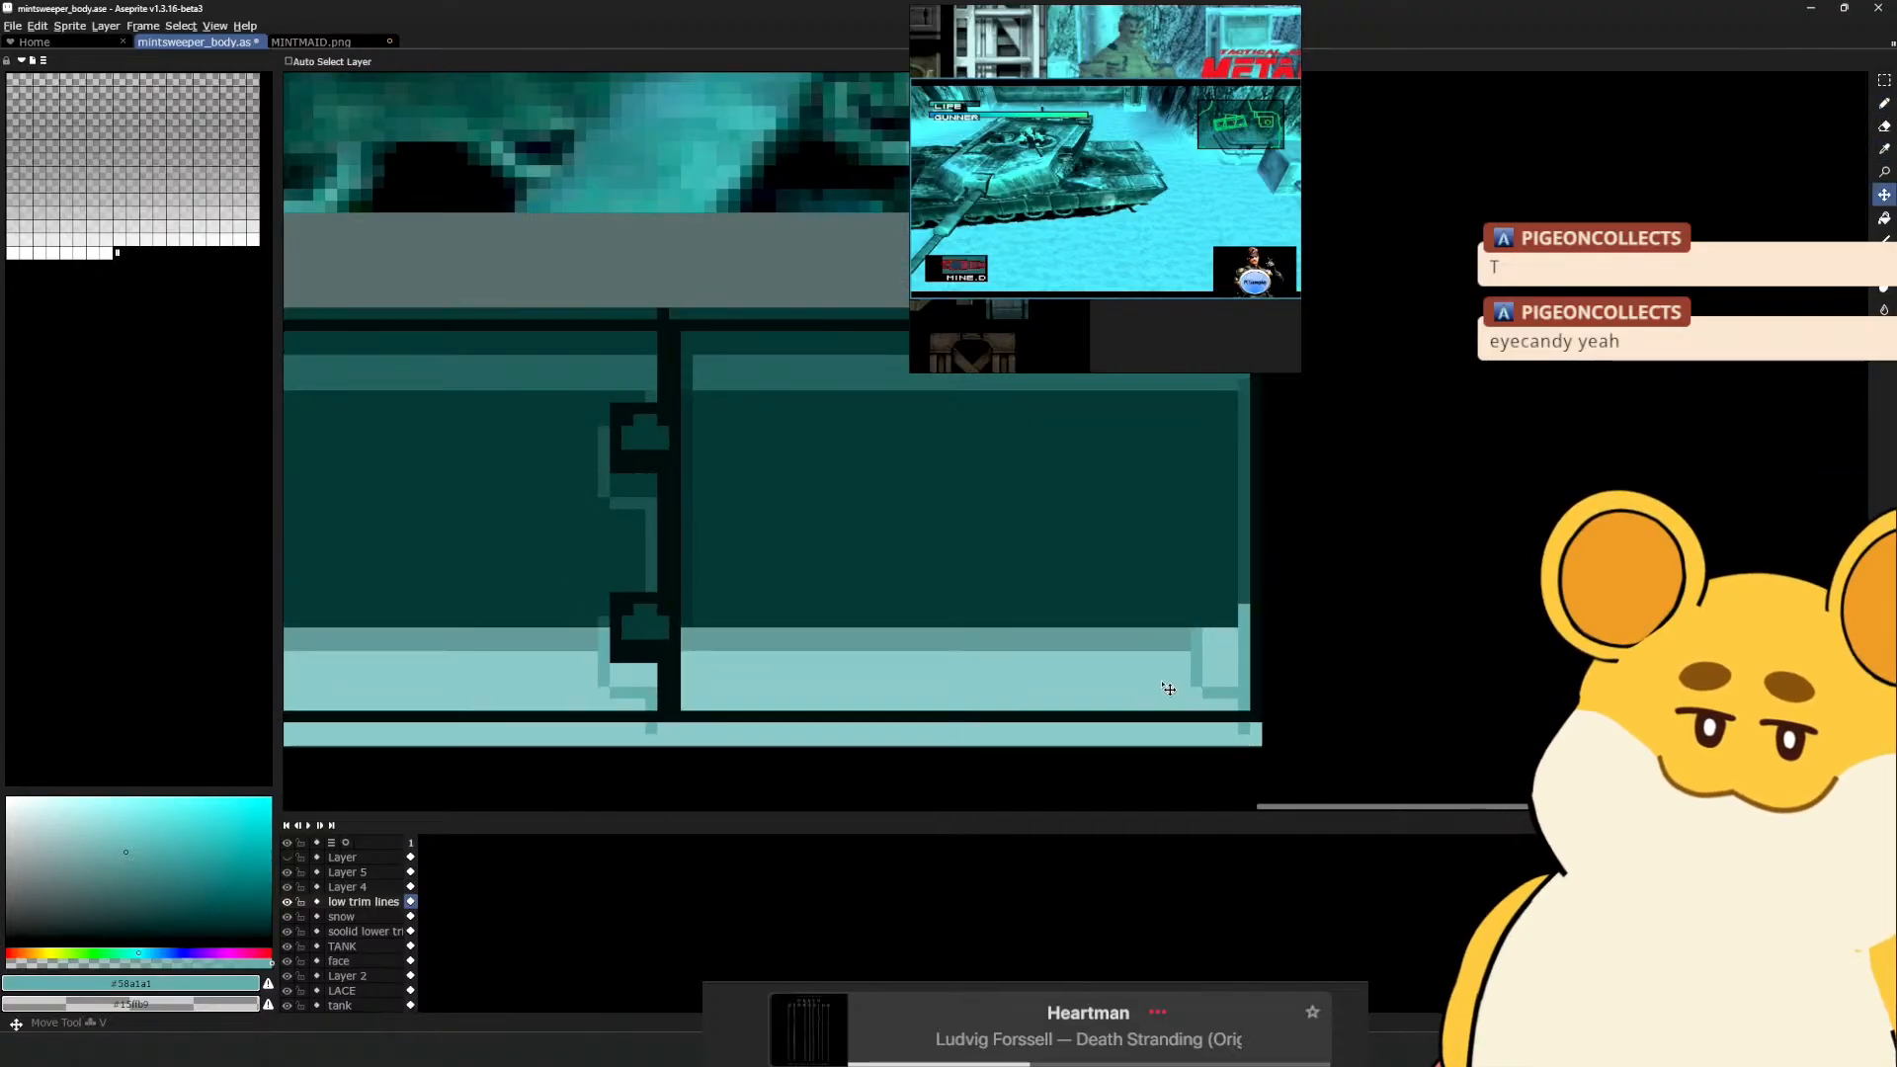
key("ctrl+d")
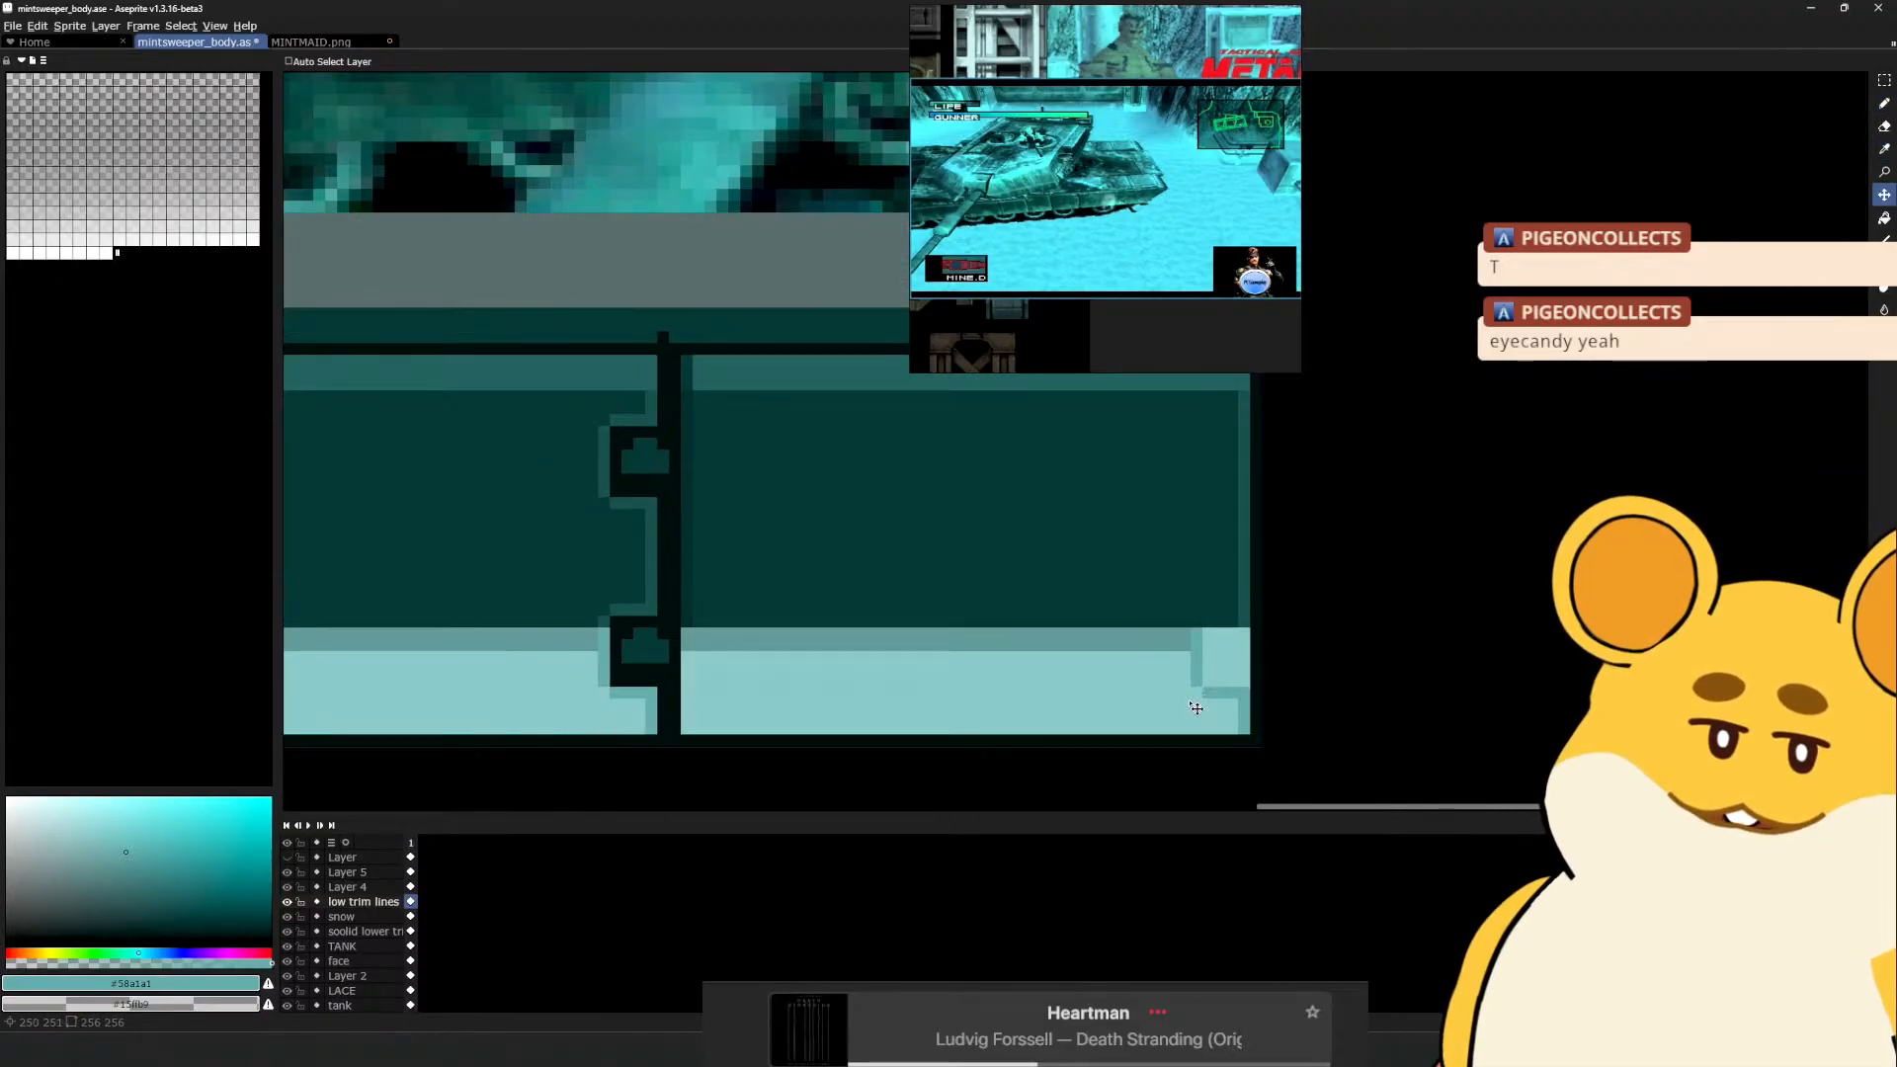
left_click(1196, 708, "ctrl")
key("b")
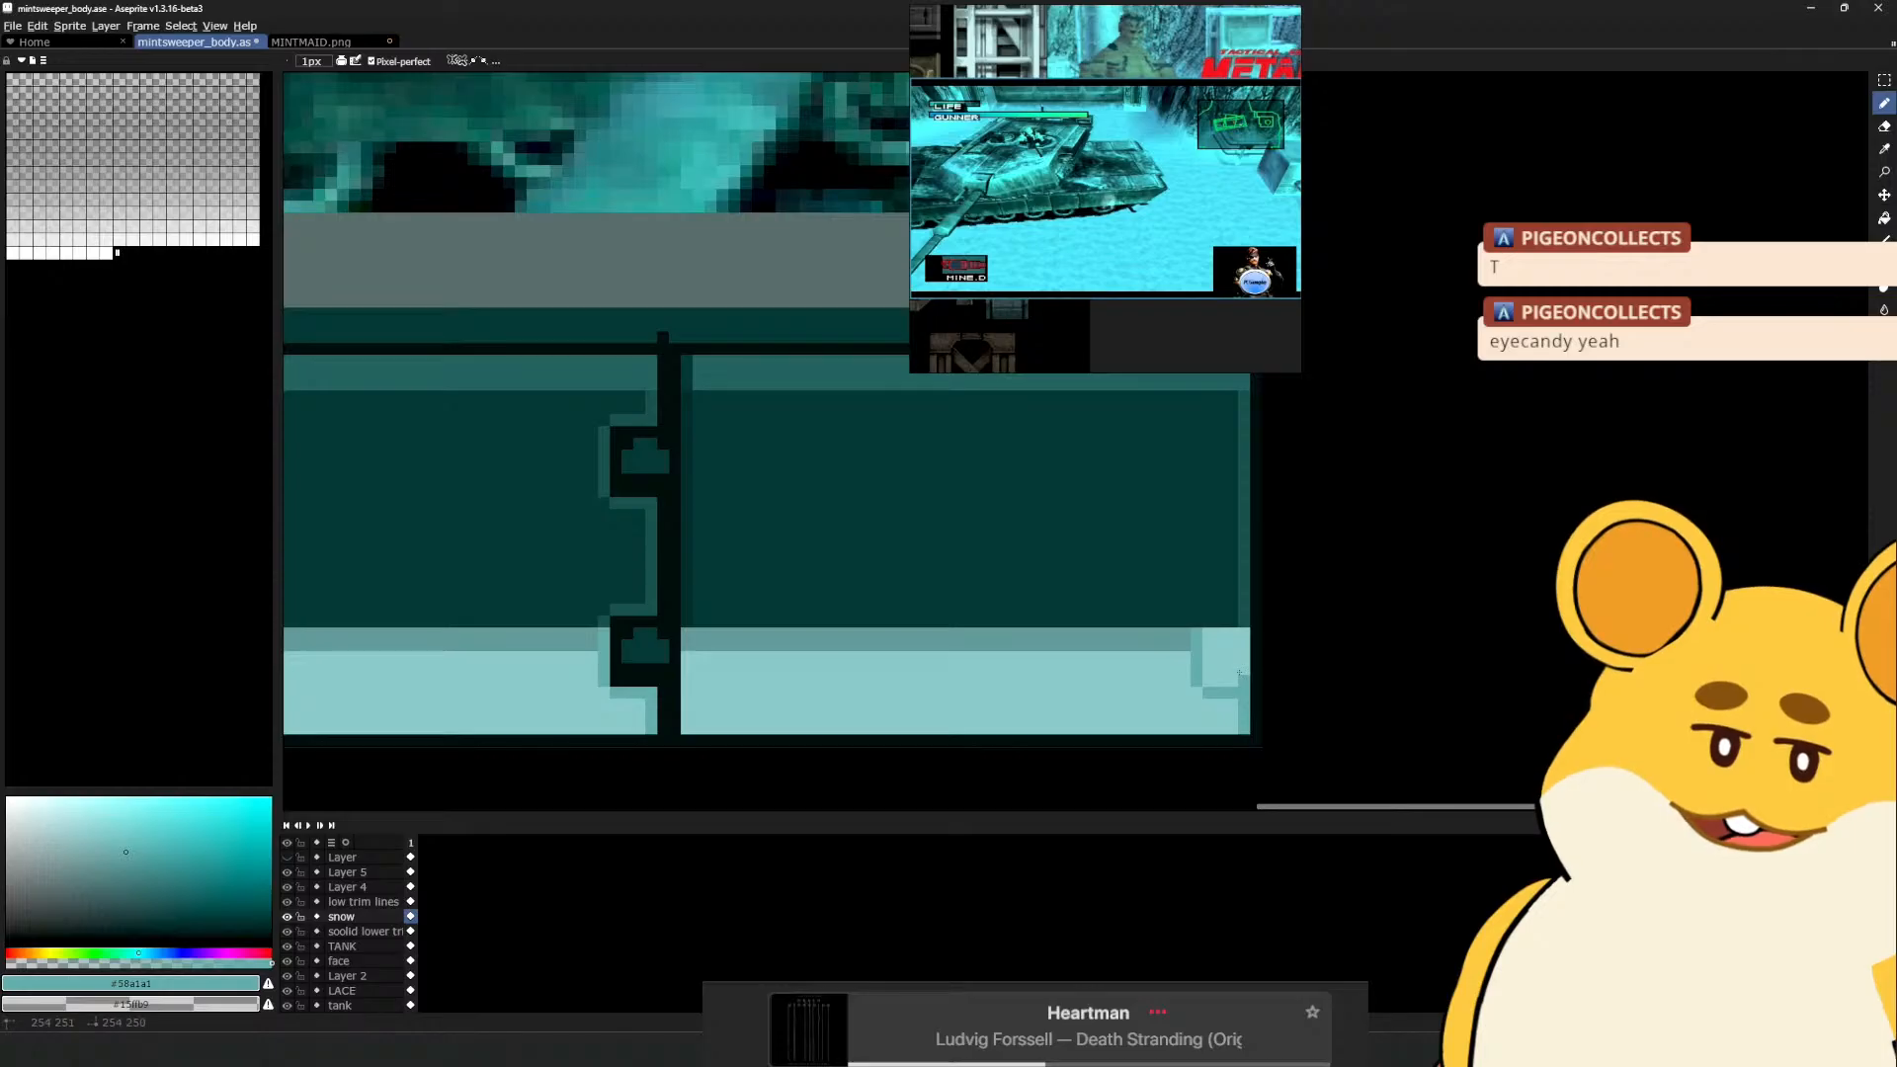
Cover the lower hinge's outline in the last panel's snow band with the two sampled snow tones
left_click(1174, 644, "alt")
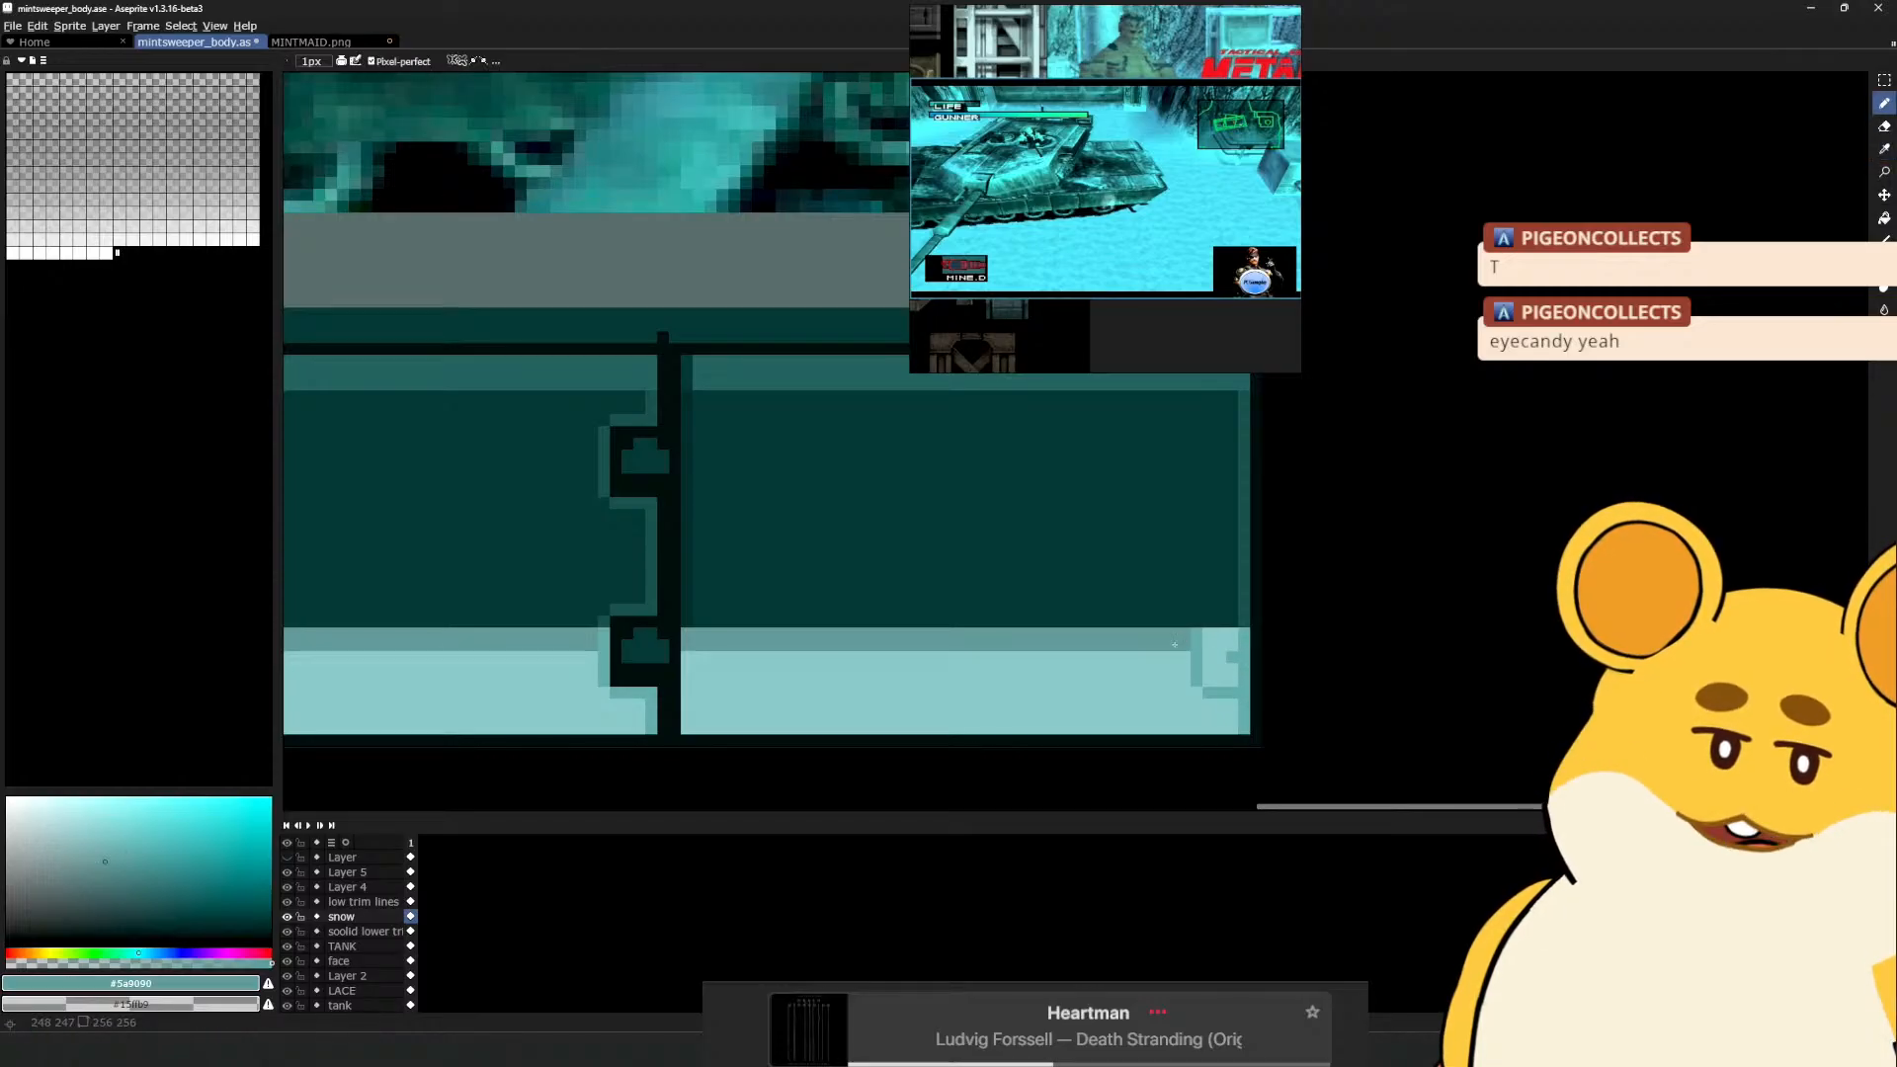
left_click(1184, 668, "alt")
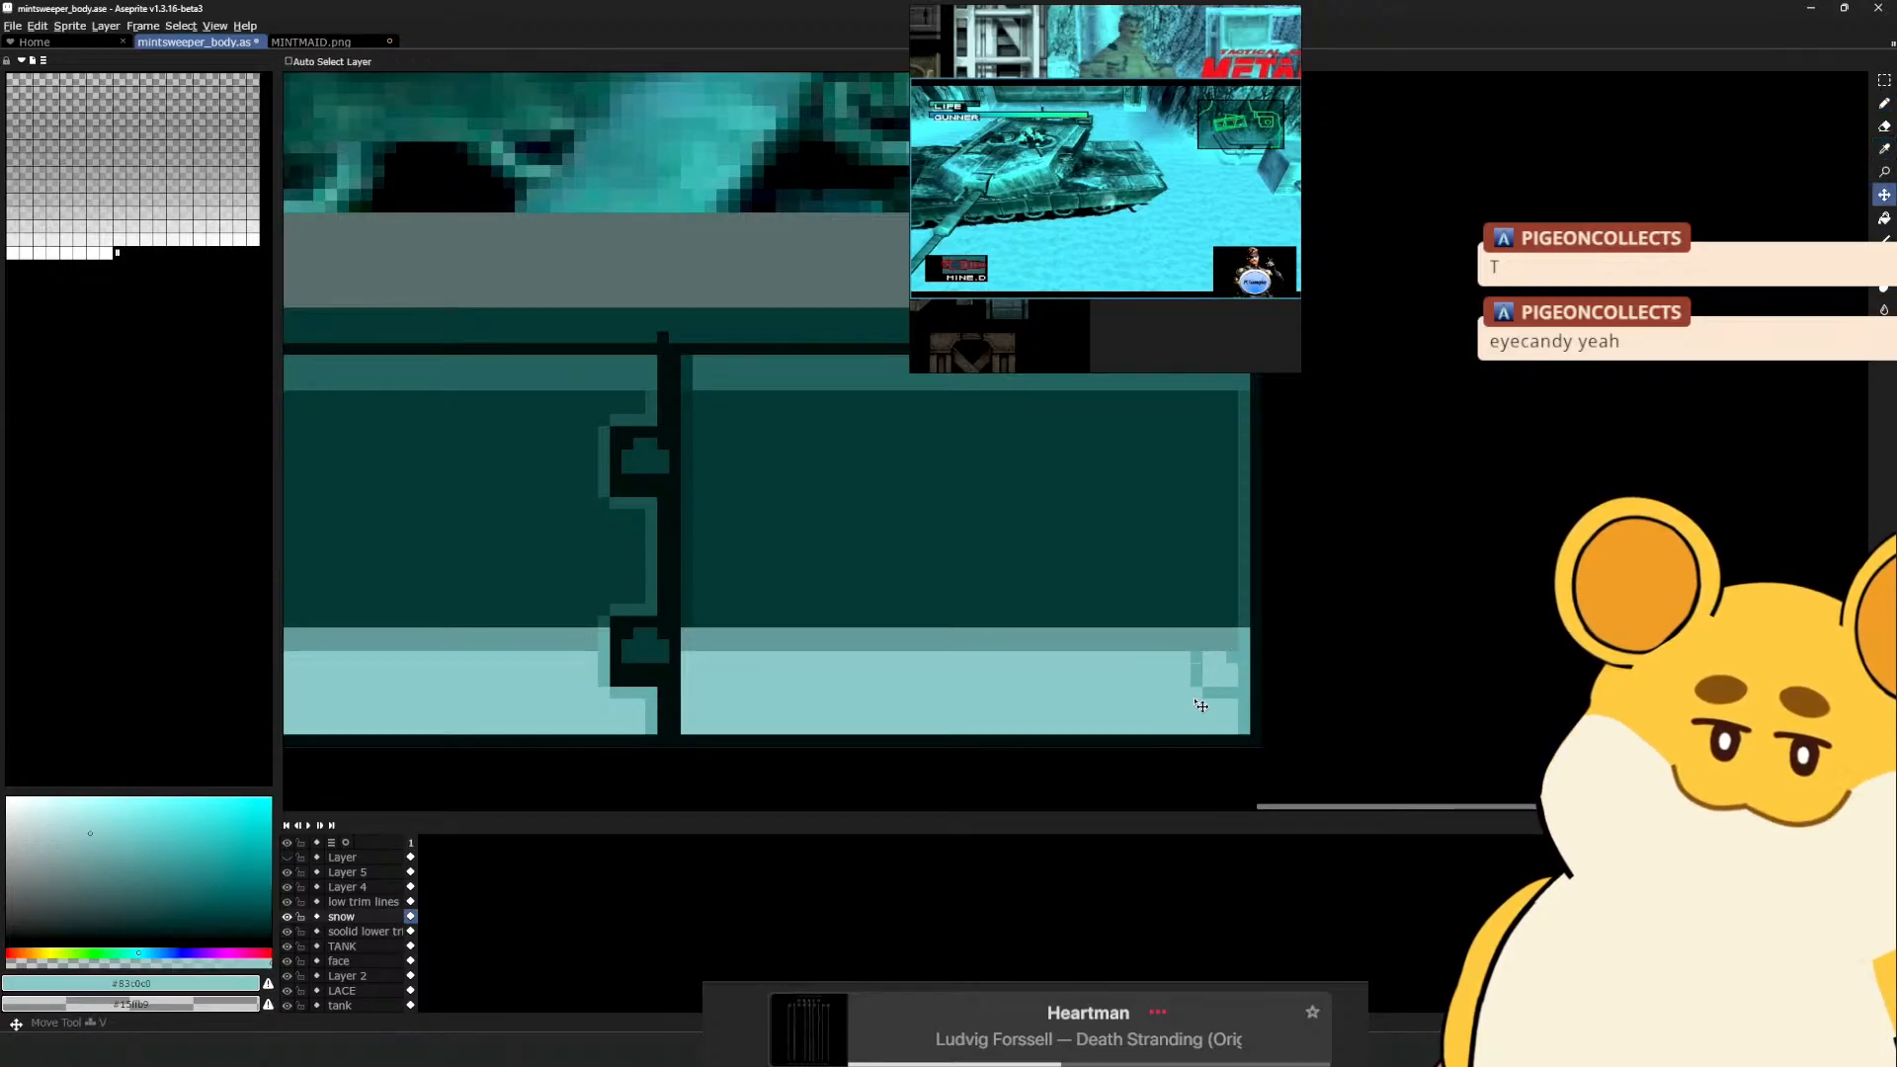
left_click_drag(1194, 668, 1099, 632)
key("ctrl+z")
left_click(1196, 657)
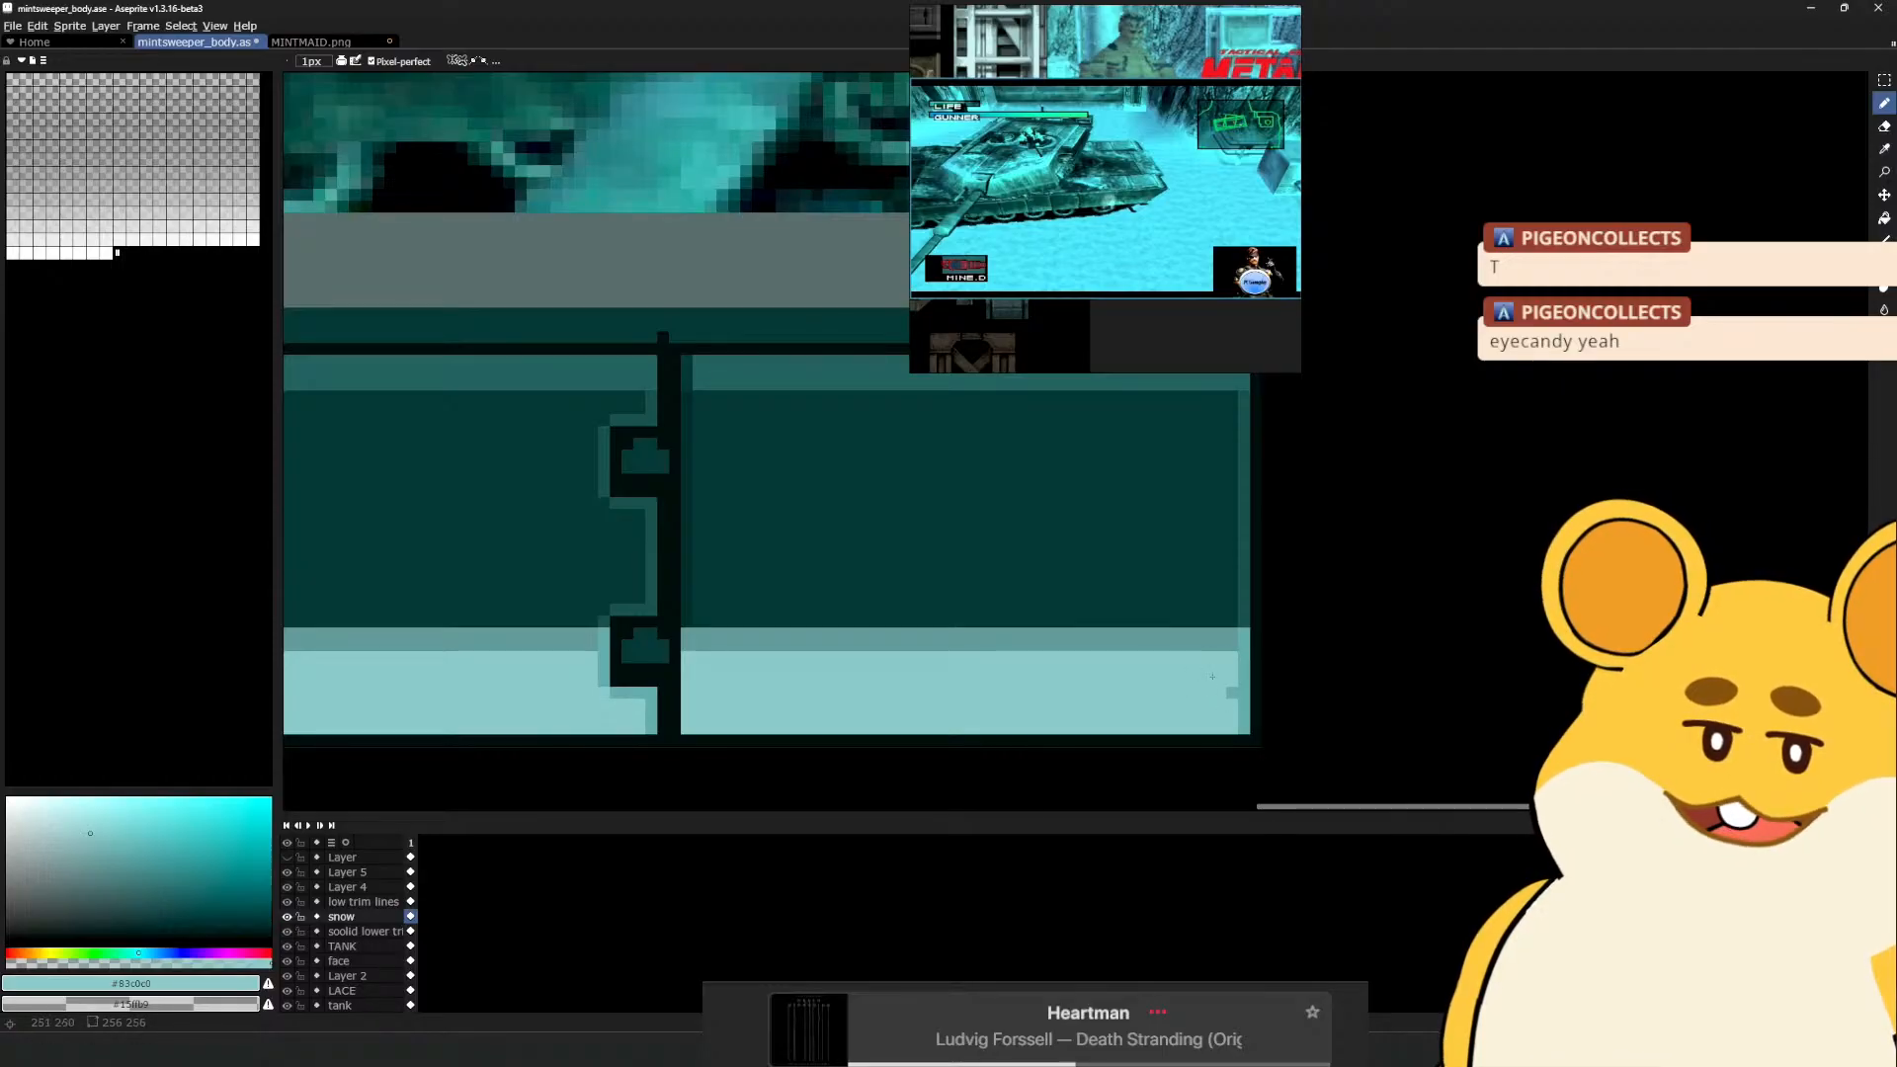
On the low trim lines layer, darken the last panel's lower outer corner with #071414 and erase the line stub above its upper corner
scroll(1034, 656, "down", 3)
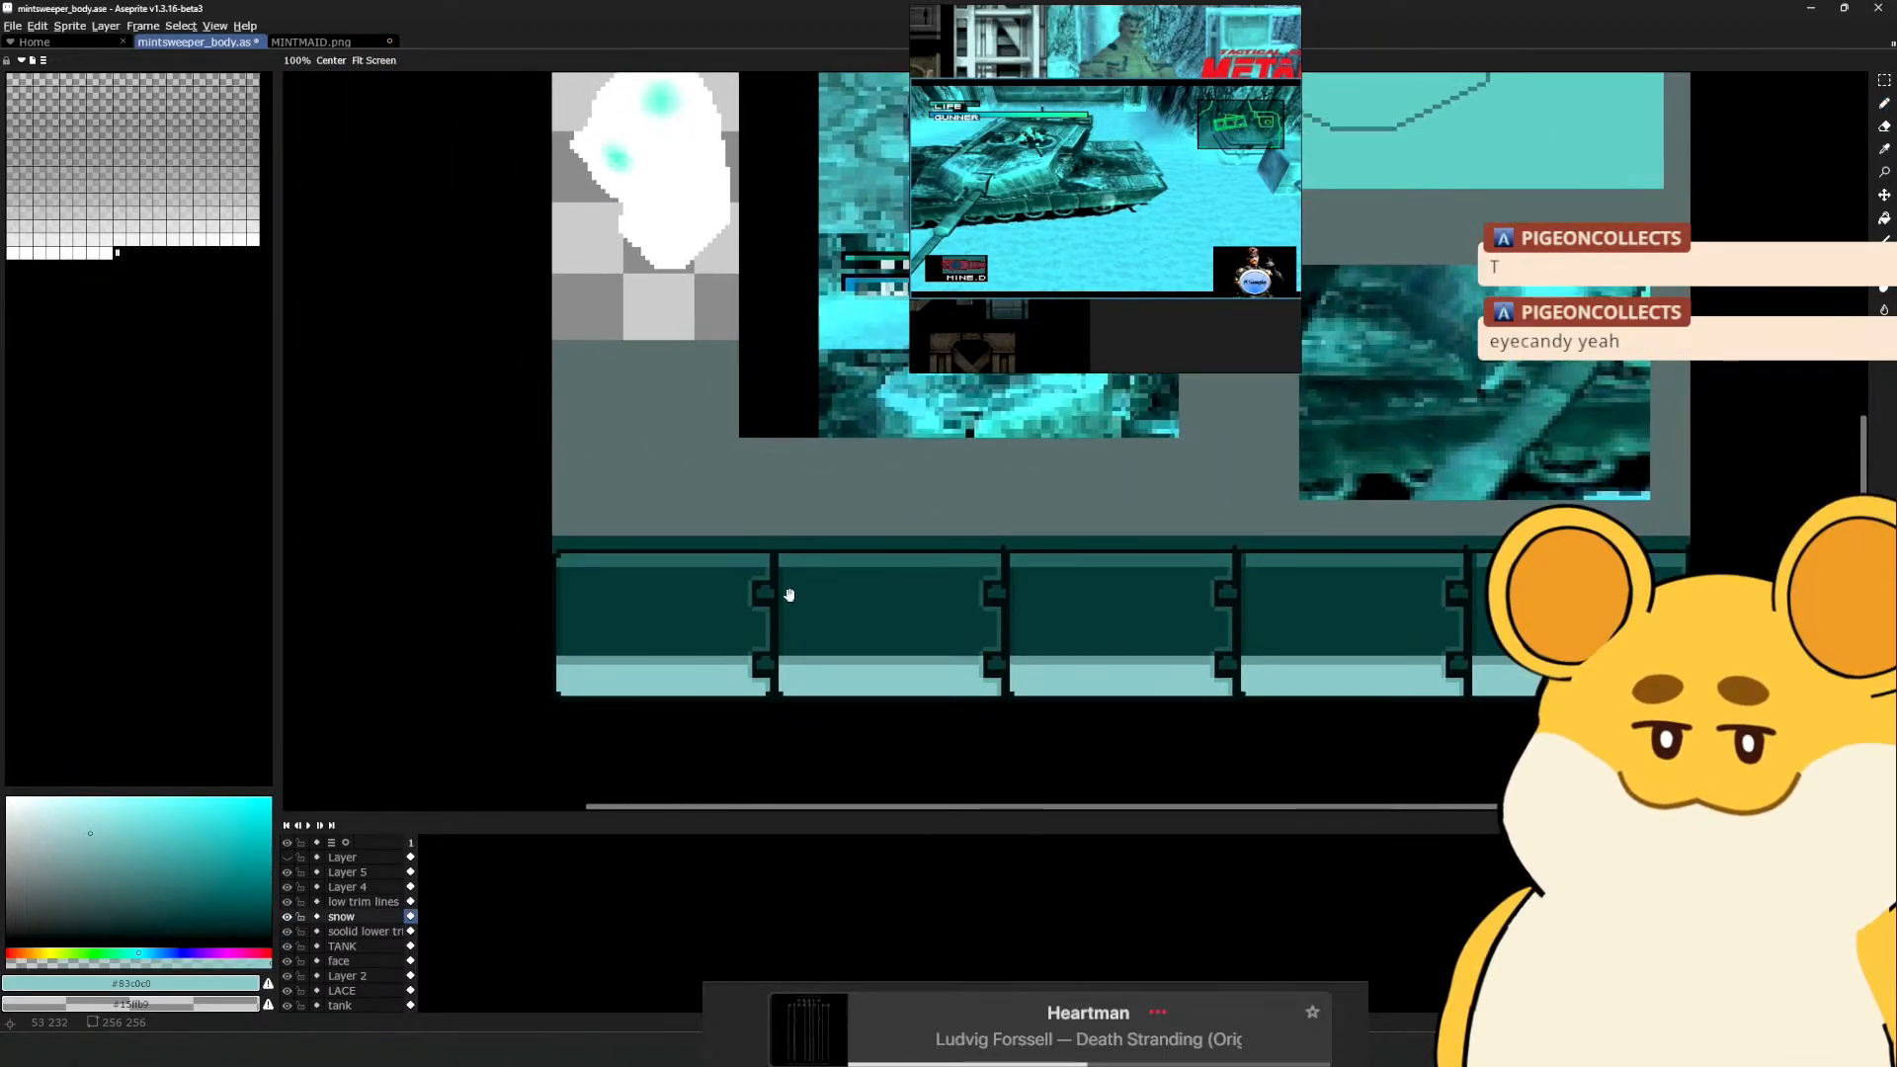
left_click_drag(789, 594, 651, 640)
left_click_drag(902, 678, 845, 657)
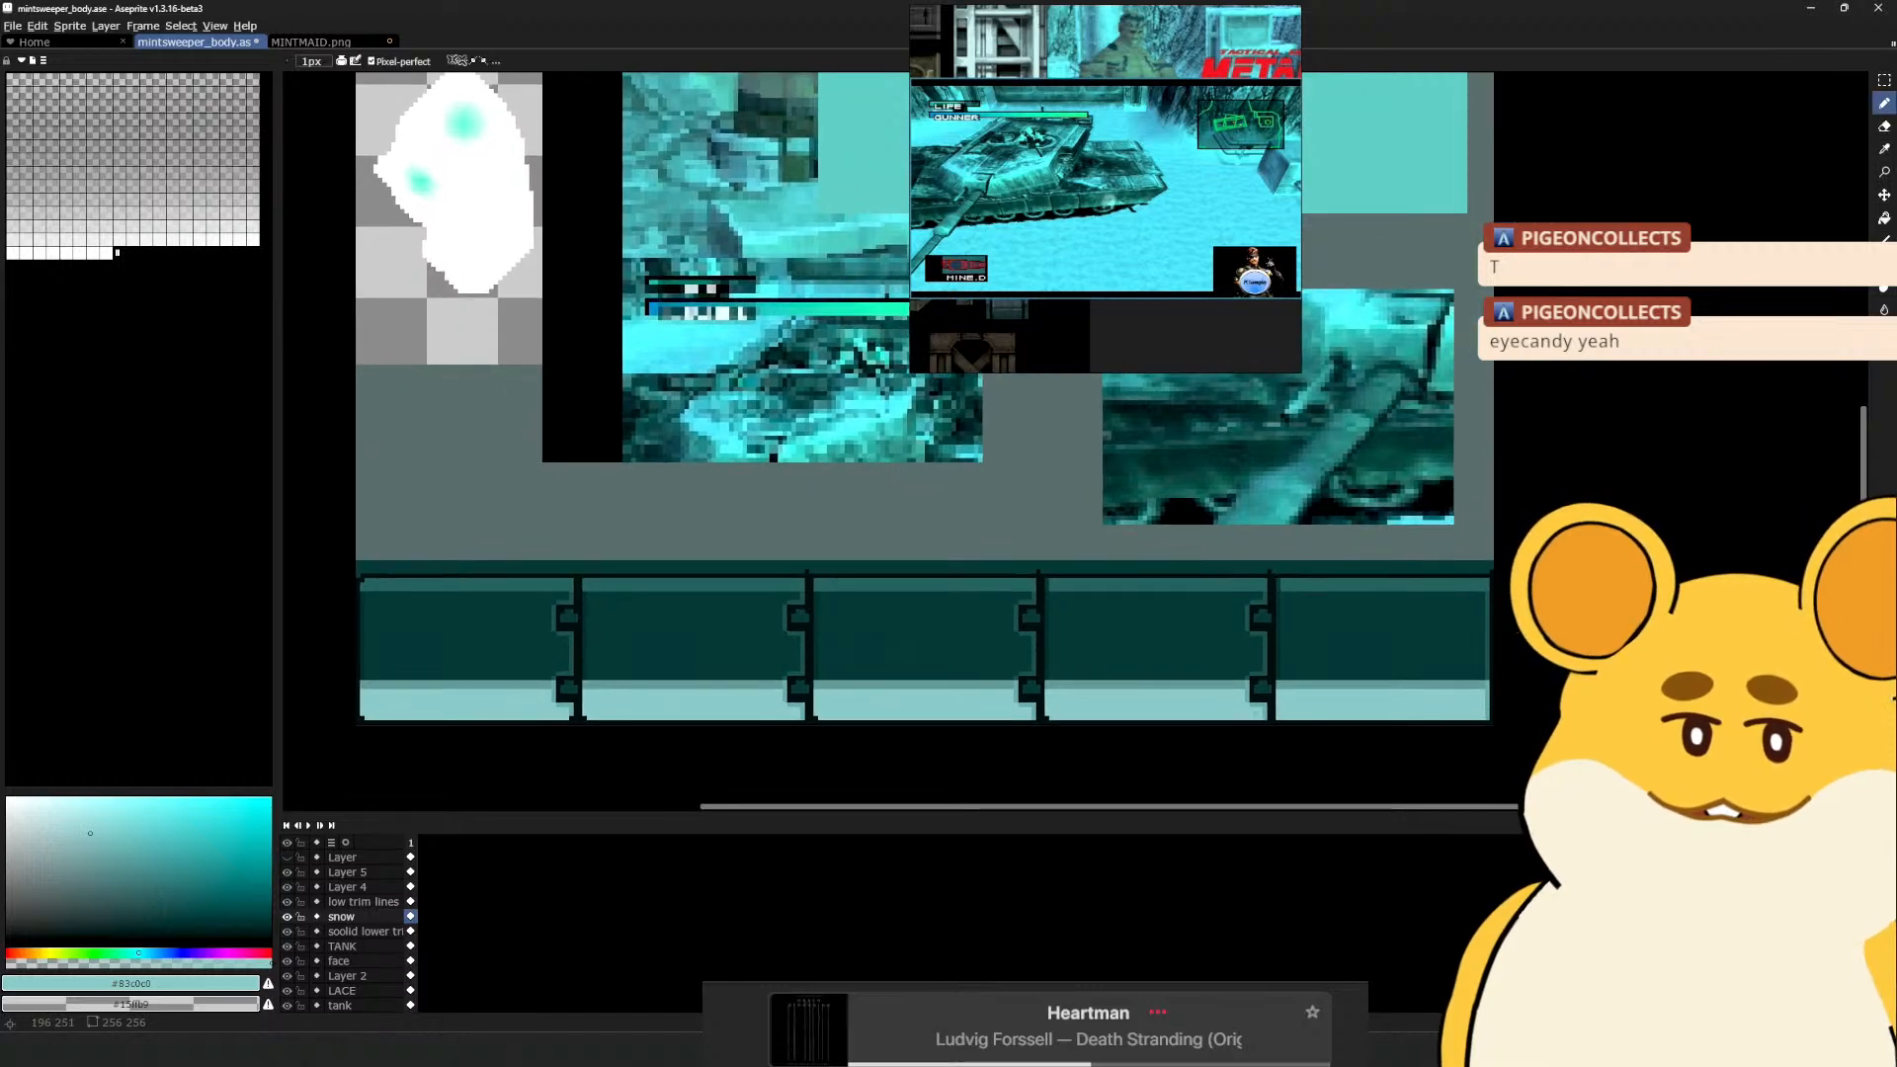
left_click_drag(1461, 731, 1335, 704)
scroll(1367, 693, "up", 3)
left_click(1355, 714, "ctrl")
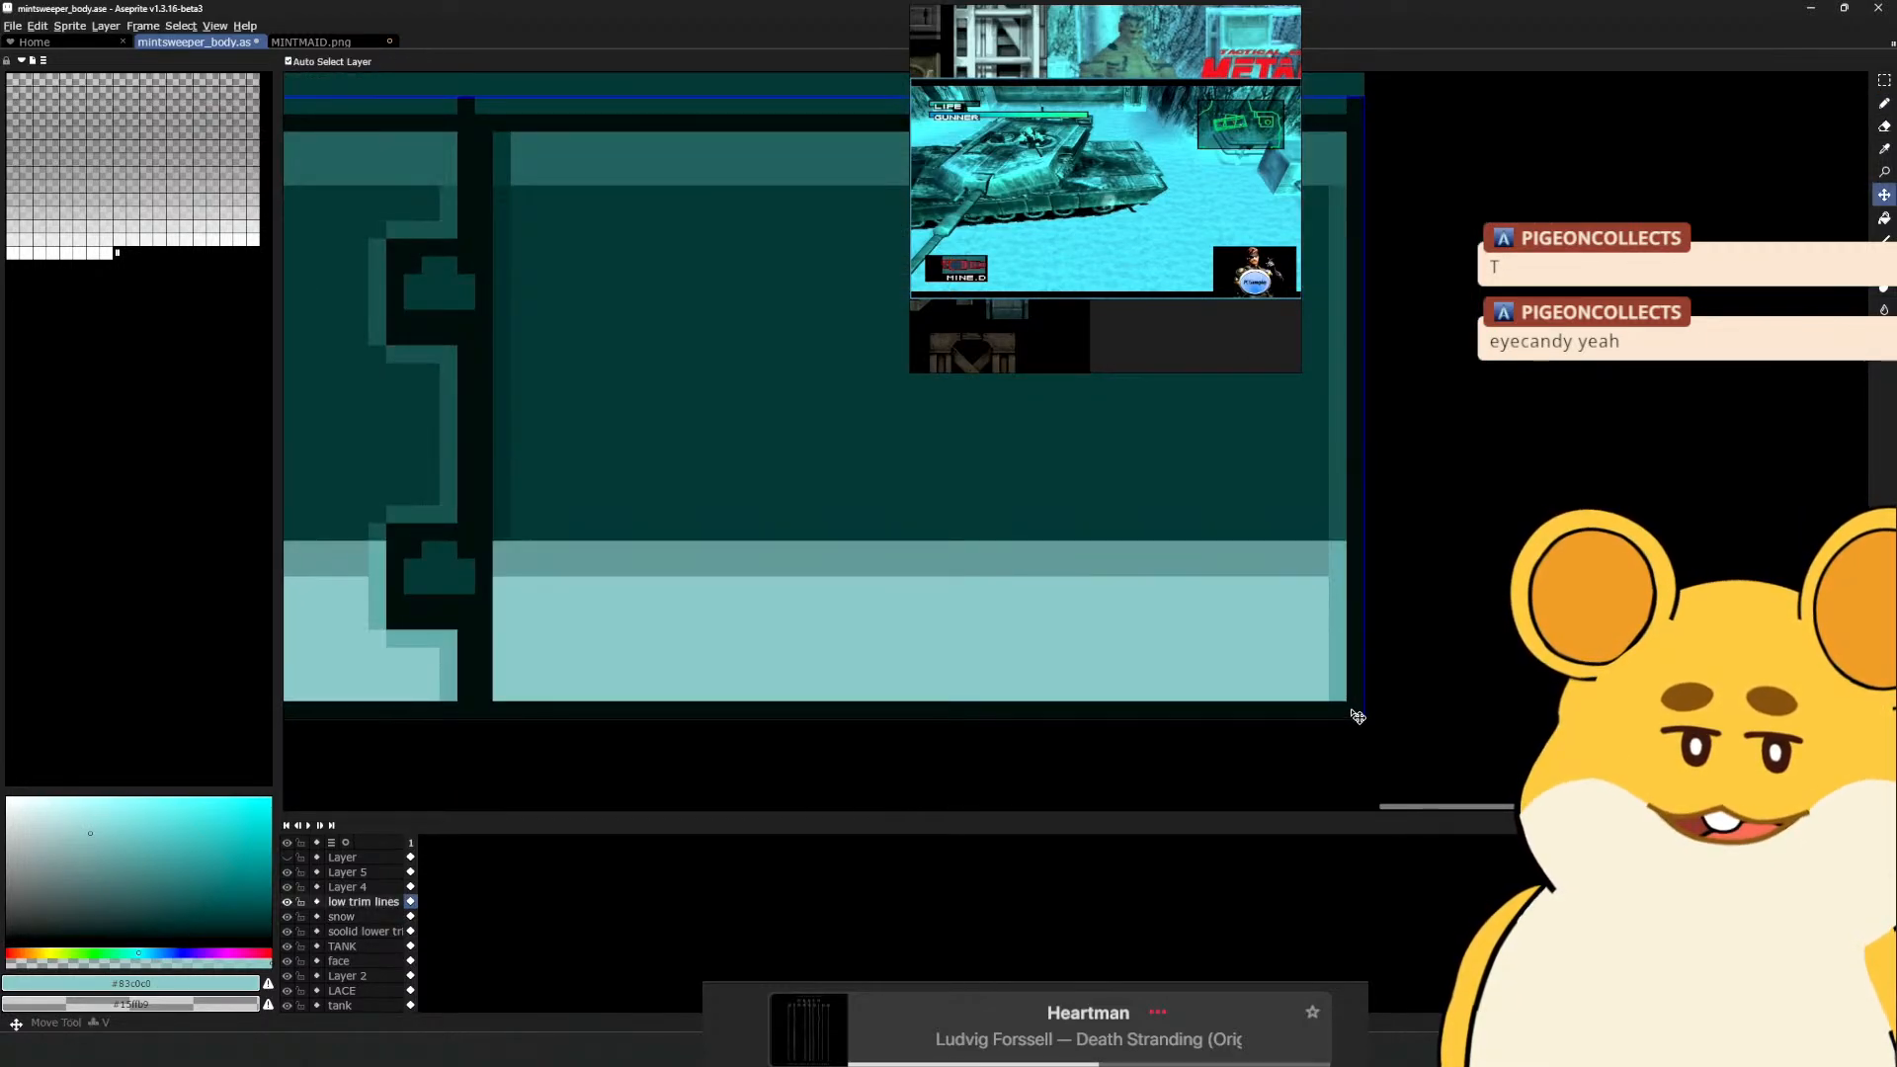
left_click(1346, 709, "alt")
left_click(1337, 694)
left_click_drag(1280, 535, 1305, 770)
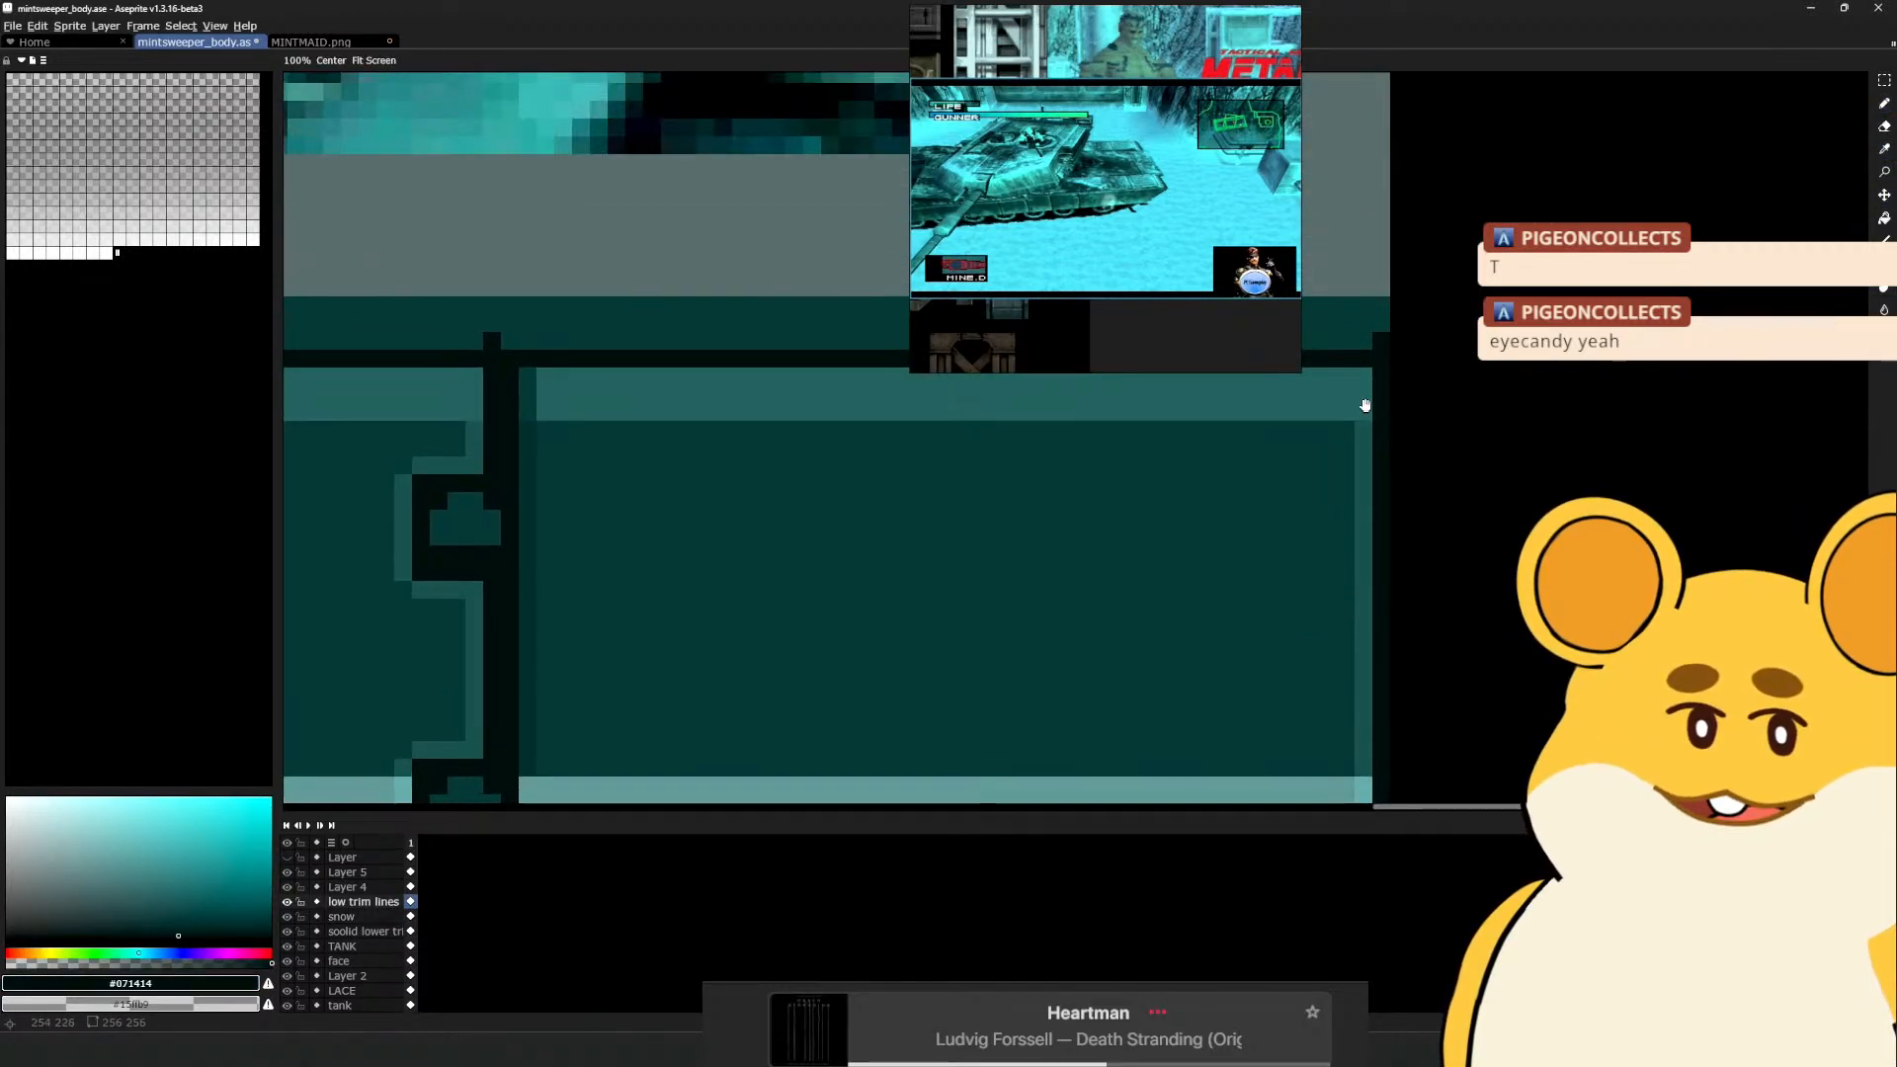
key("e")
left_click(1380, 341)
On the low trim lines layer, draw a 2 px dark teal shadow along the strip above the trim panels, darkened from sampled #0d2827
scroll(1366, 369, "down", 4)
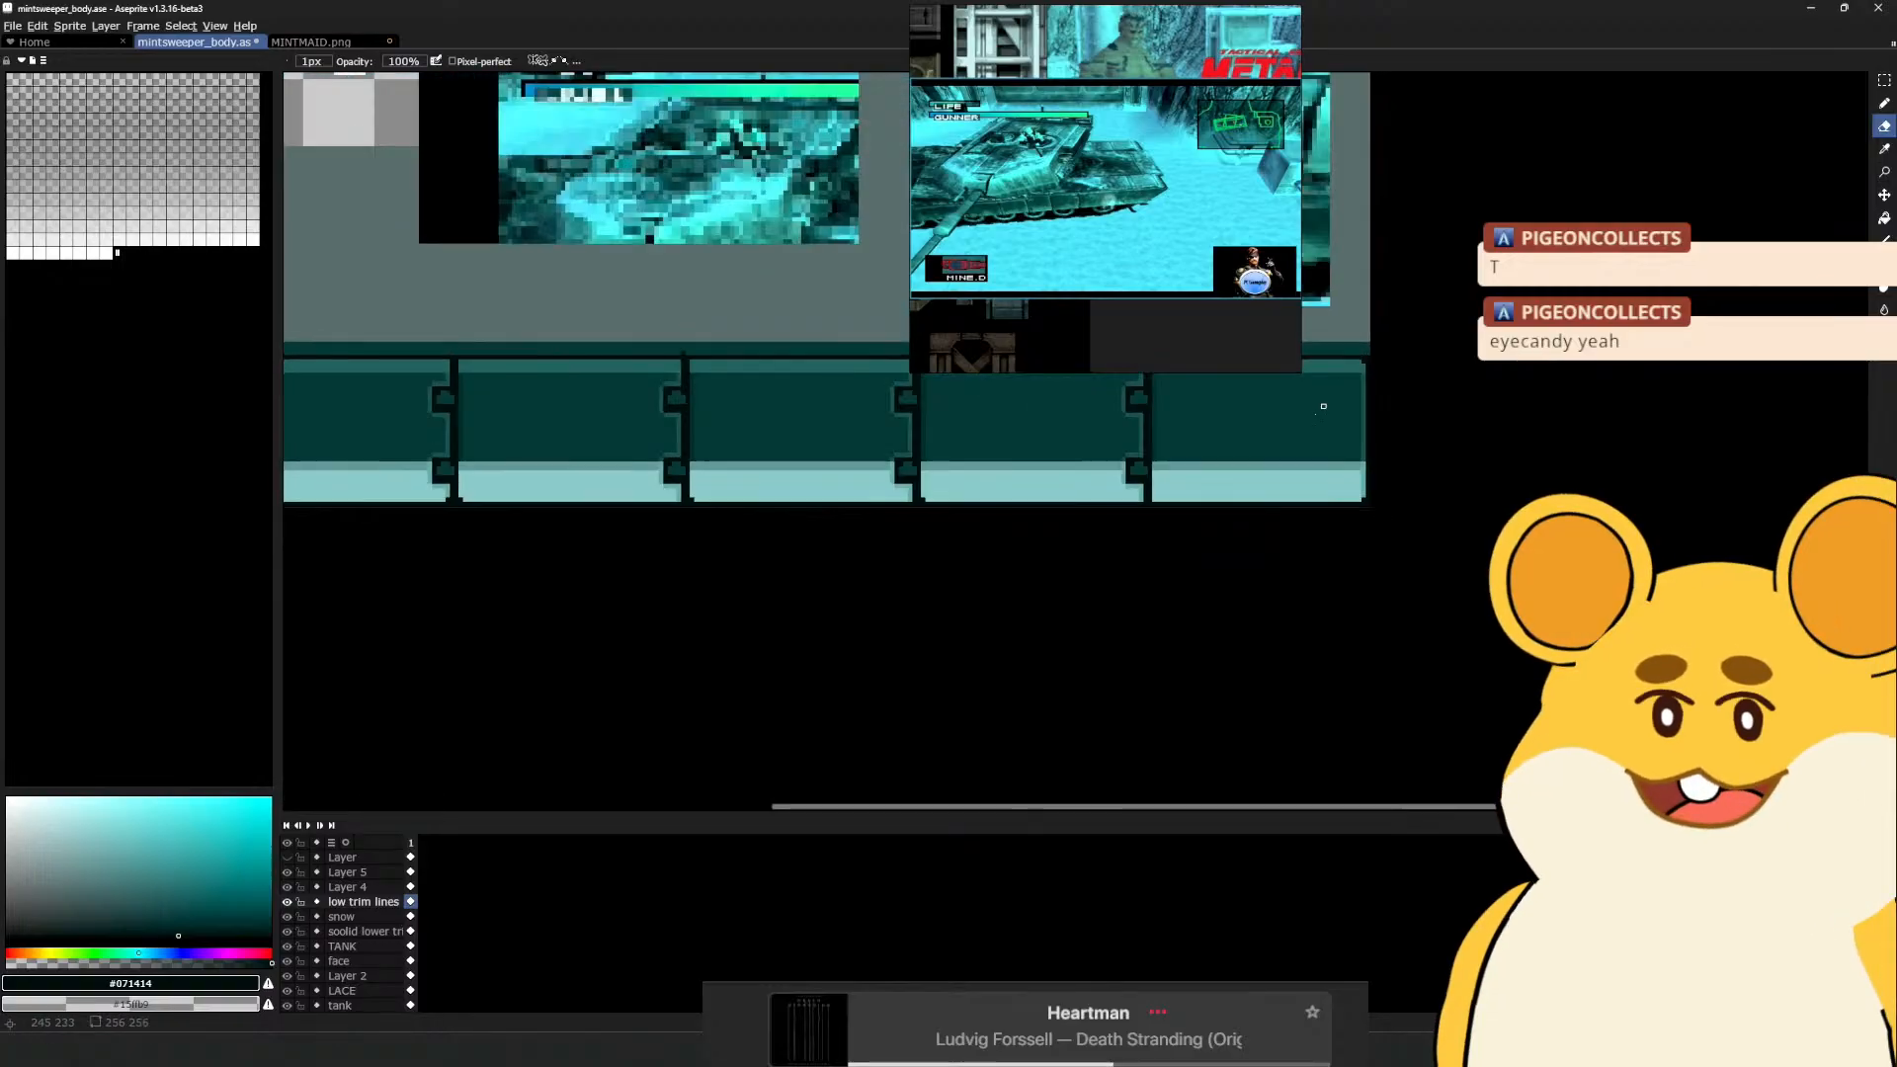
mouse_move(1168, 423)
left_mouse_down()
mouse_move(1463, 549)
mouse_move(1510, 623)
left_mouse_up()
key("i")
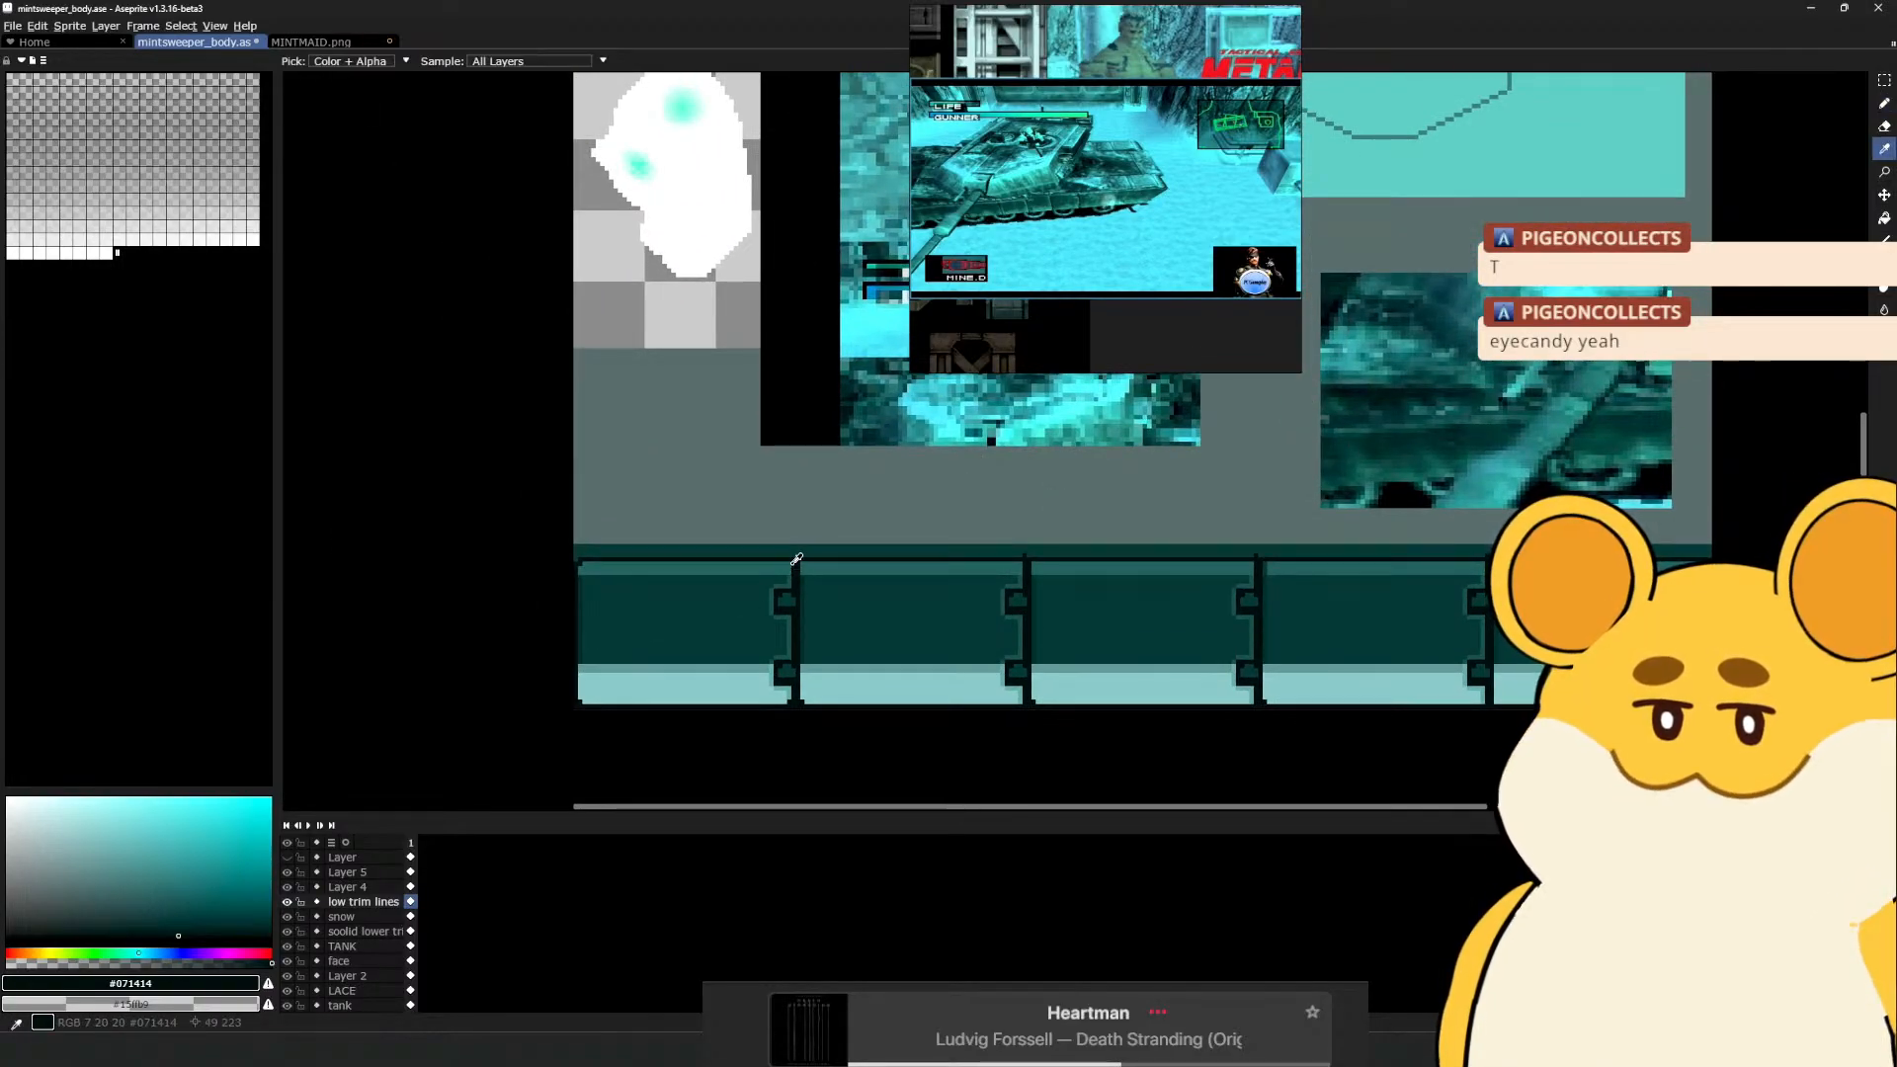
left_click(824, 584)
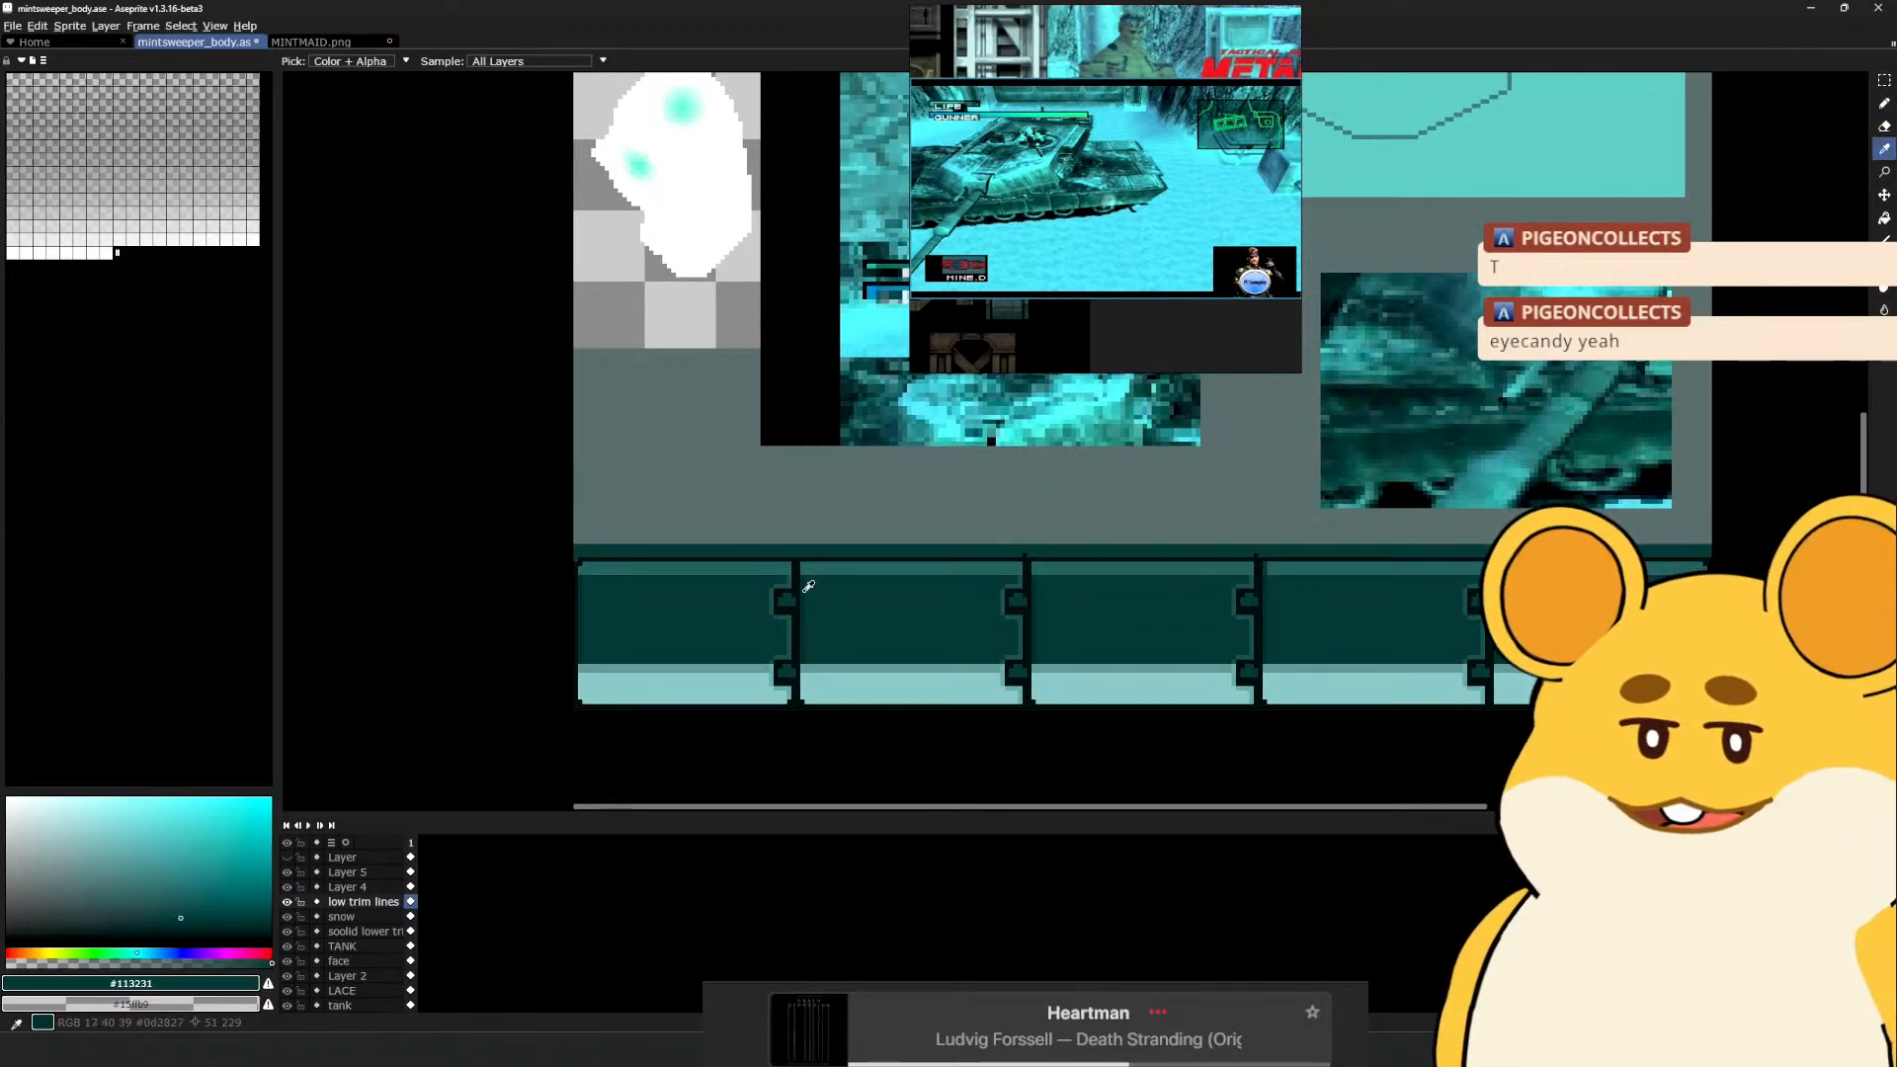
key("b")
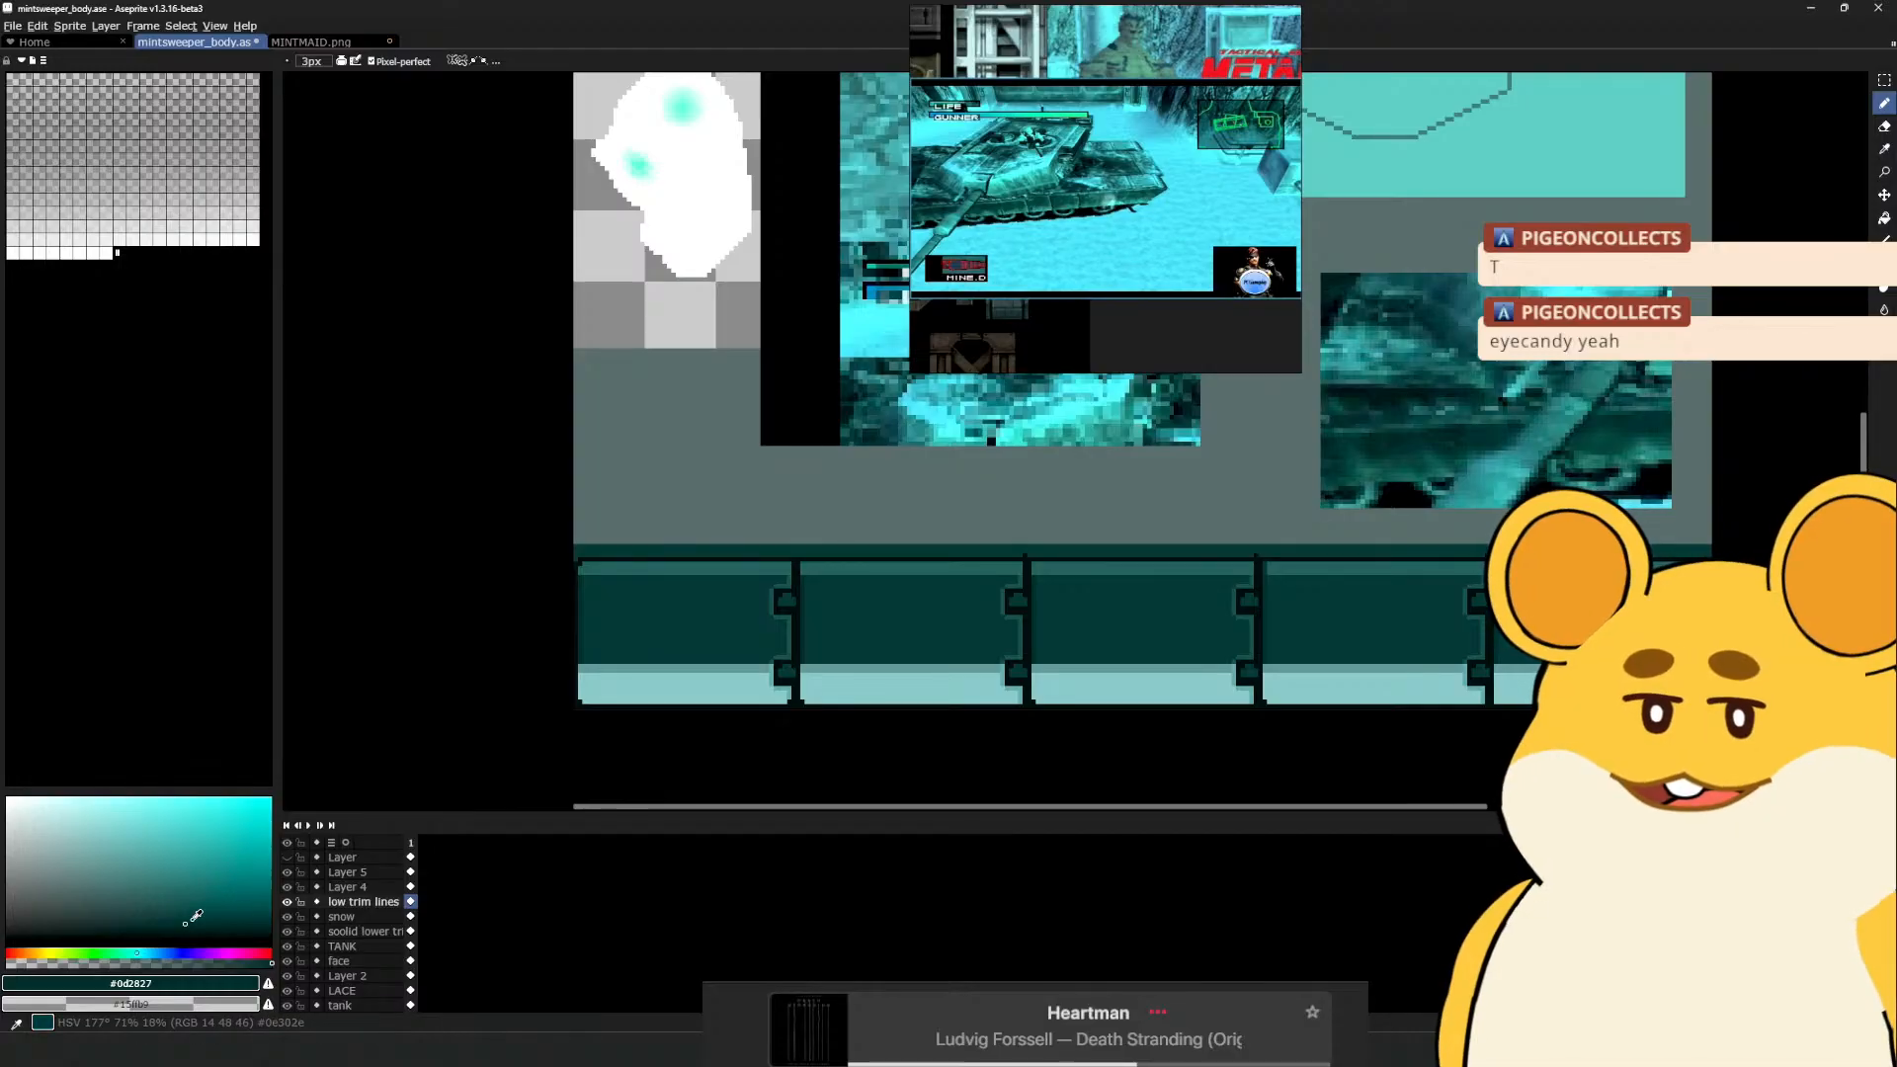
left_click(185, 927)
key("plus")
key("plus")
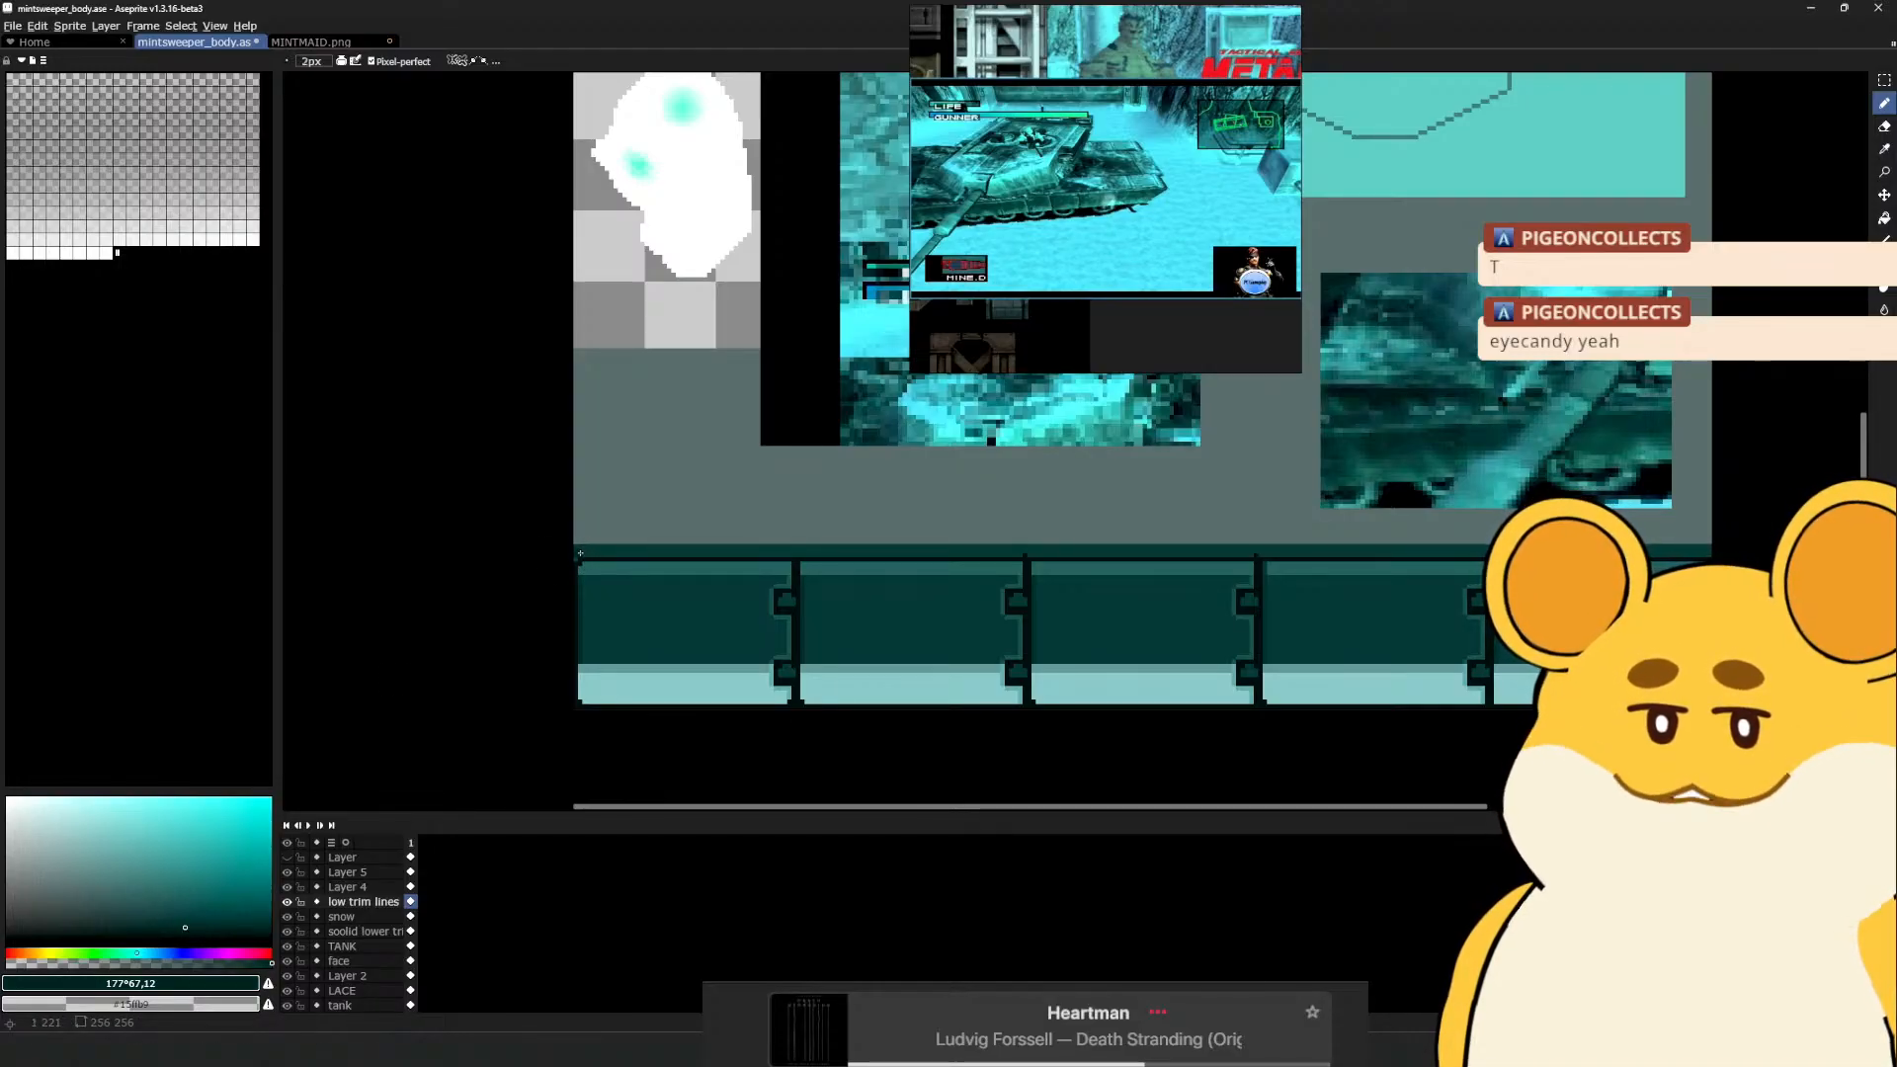
left_click_drag(1345, 610, 990, 612)
left_click_drag(1233, 606, 1228, 652)
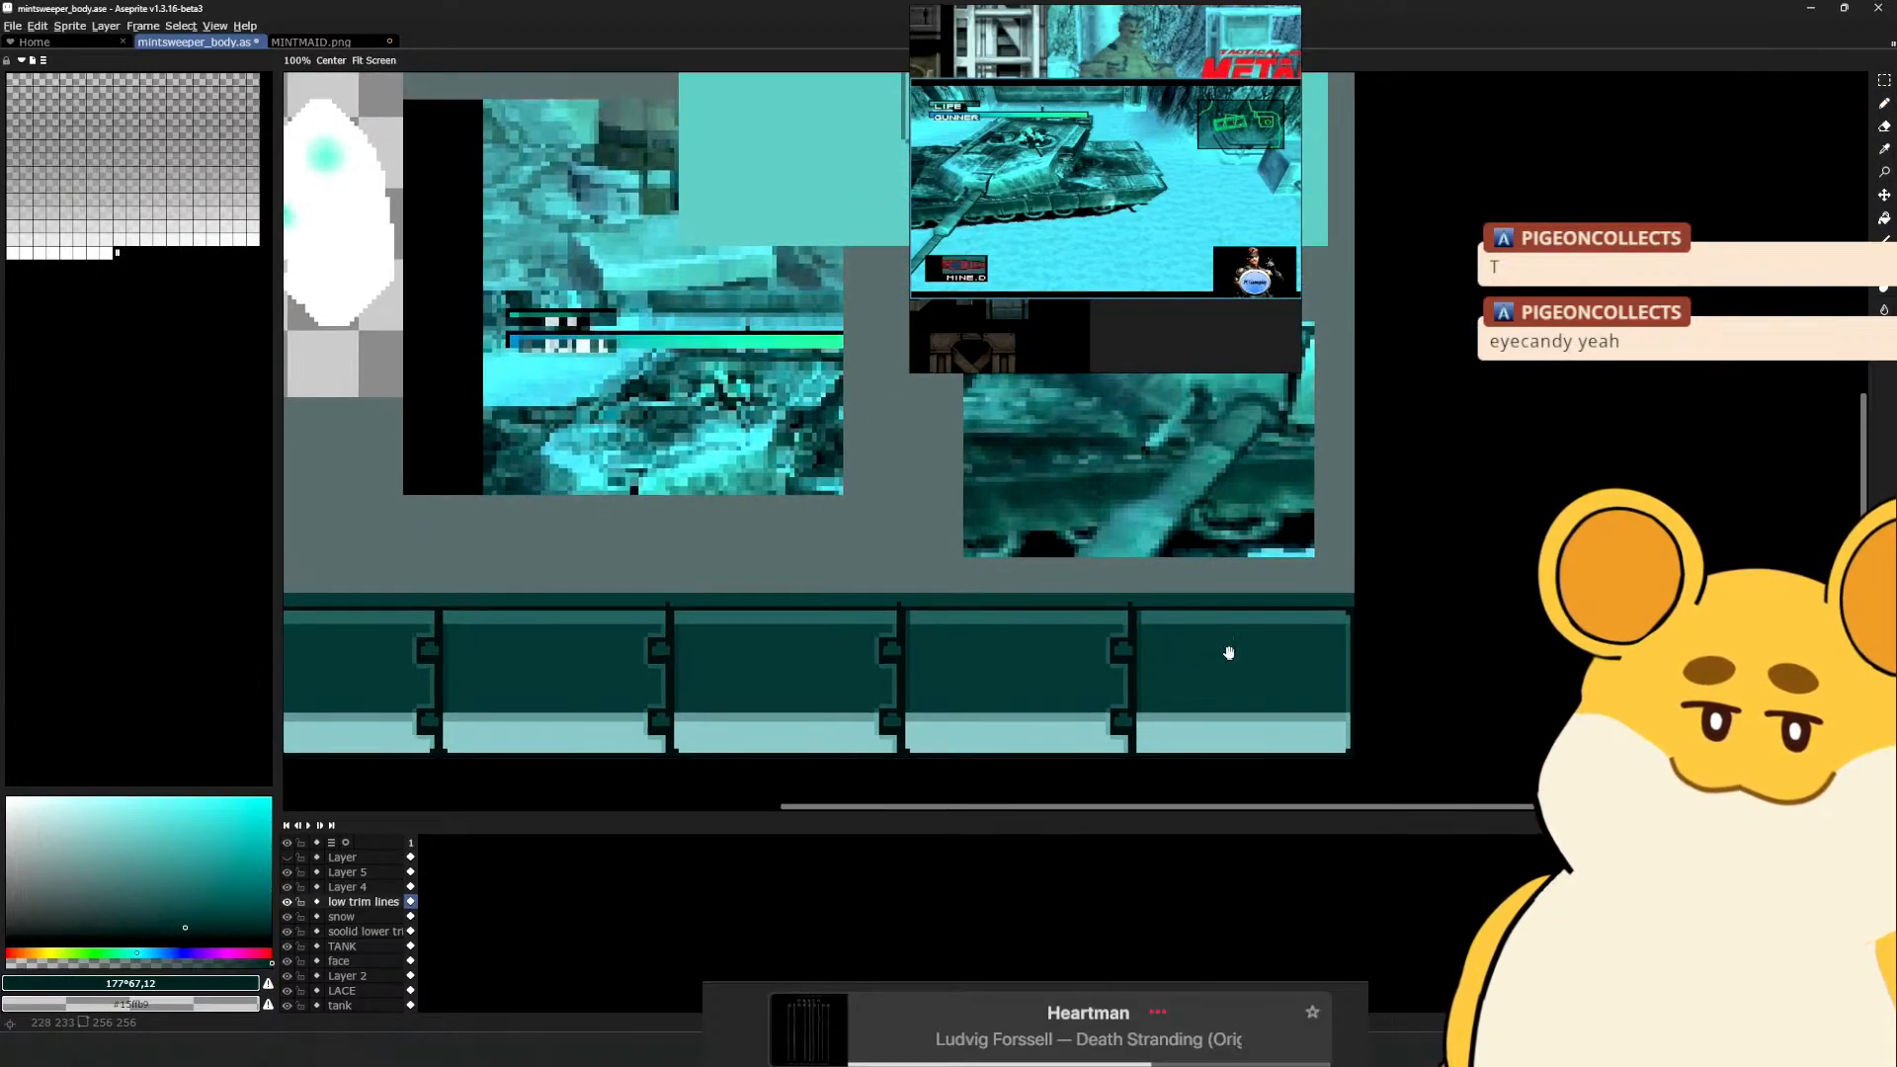
scroll(1116, 622, "up", 1)
left_click_drag(874, 579, 1171, 671)
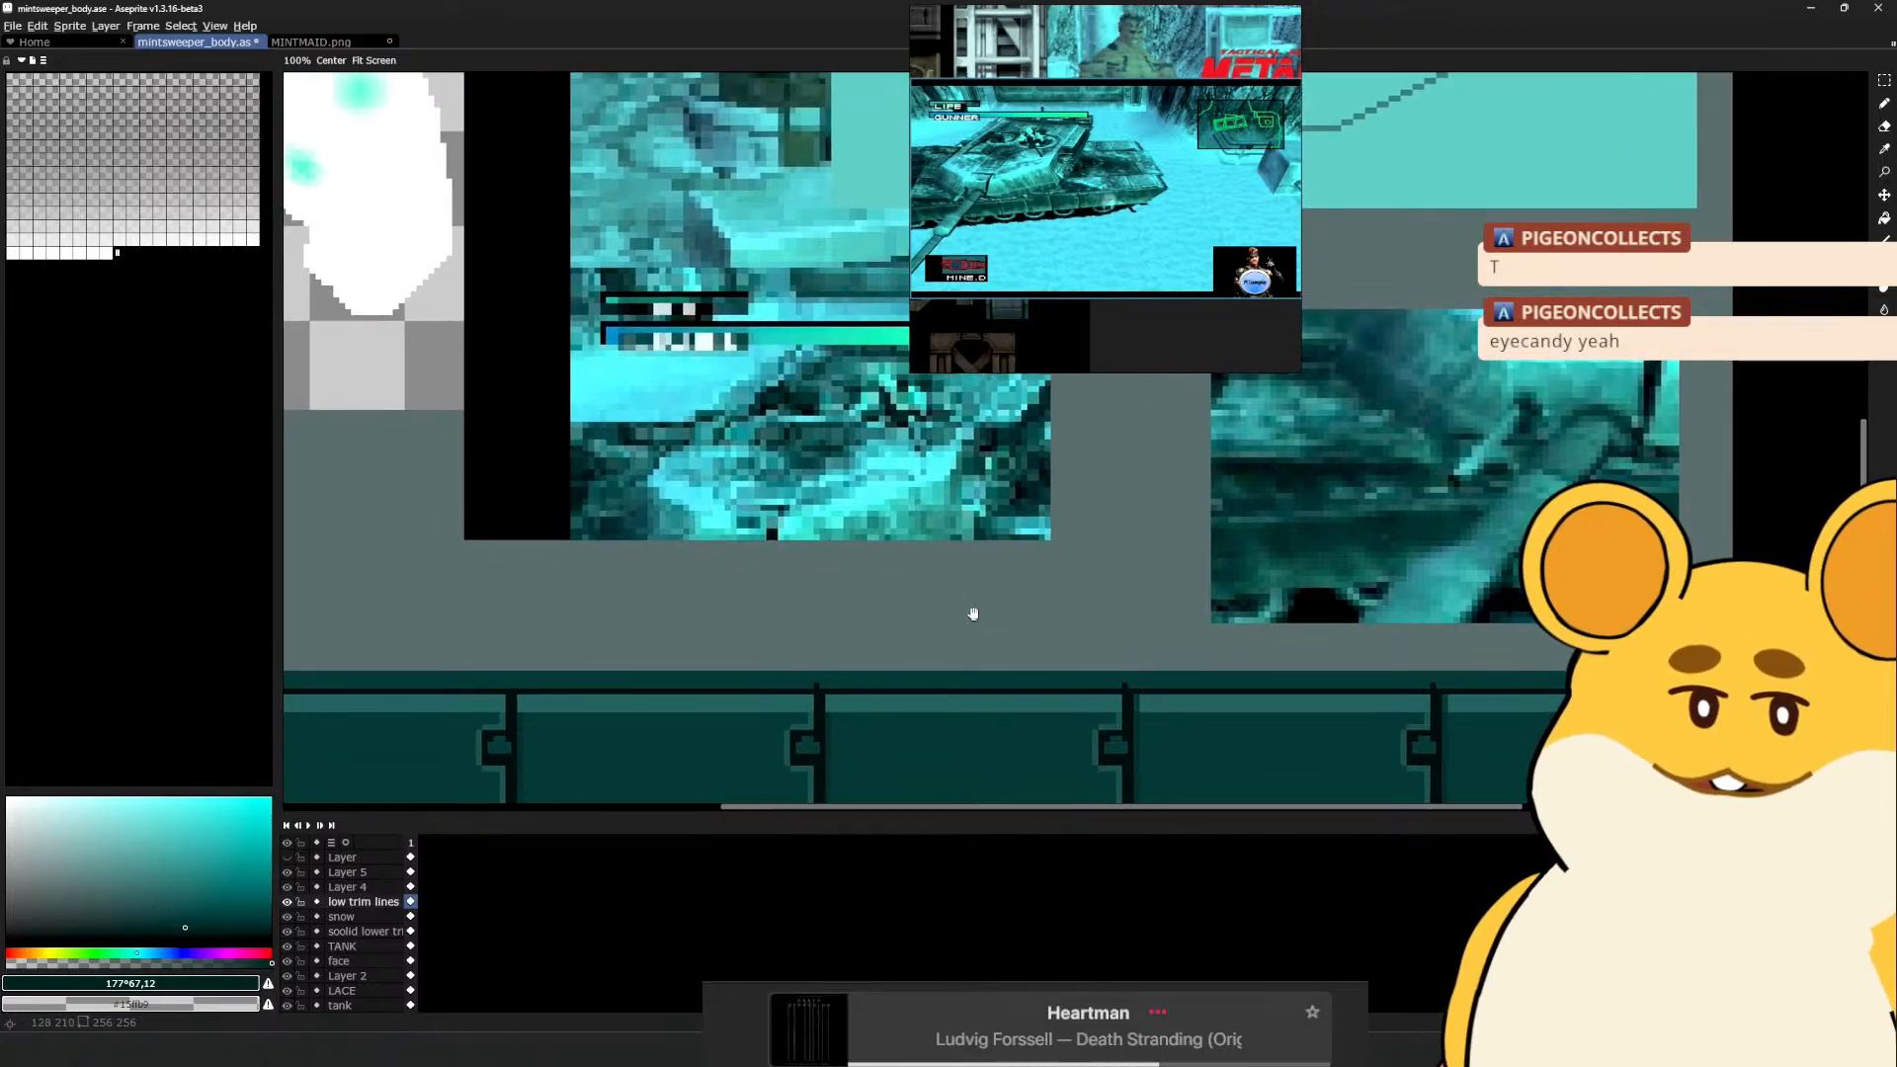
left_click_drag(1052, 565, 920, 601)
scroll(1156, 167, "up", 2)
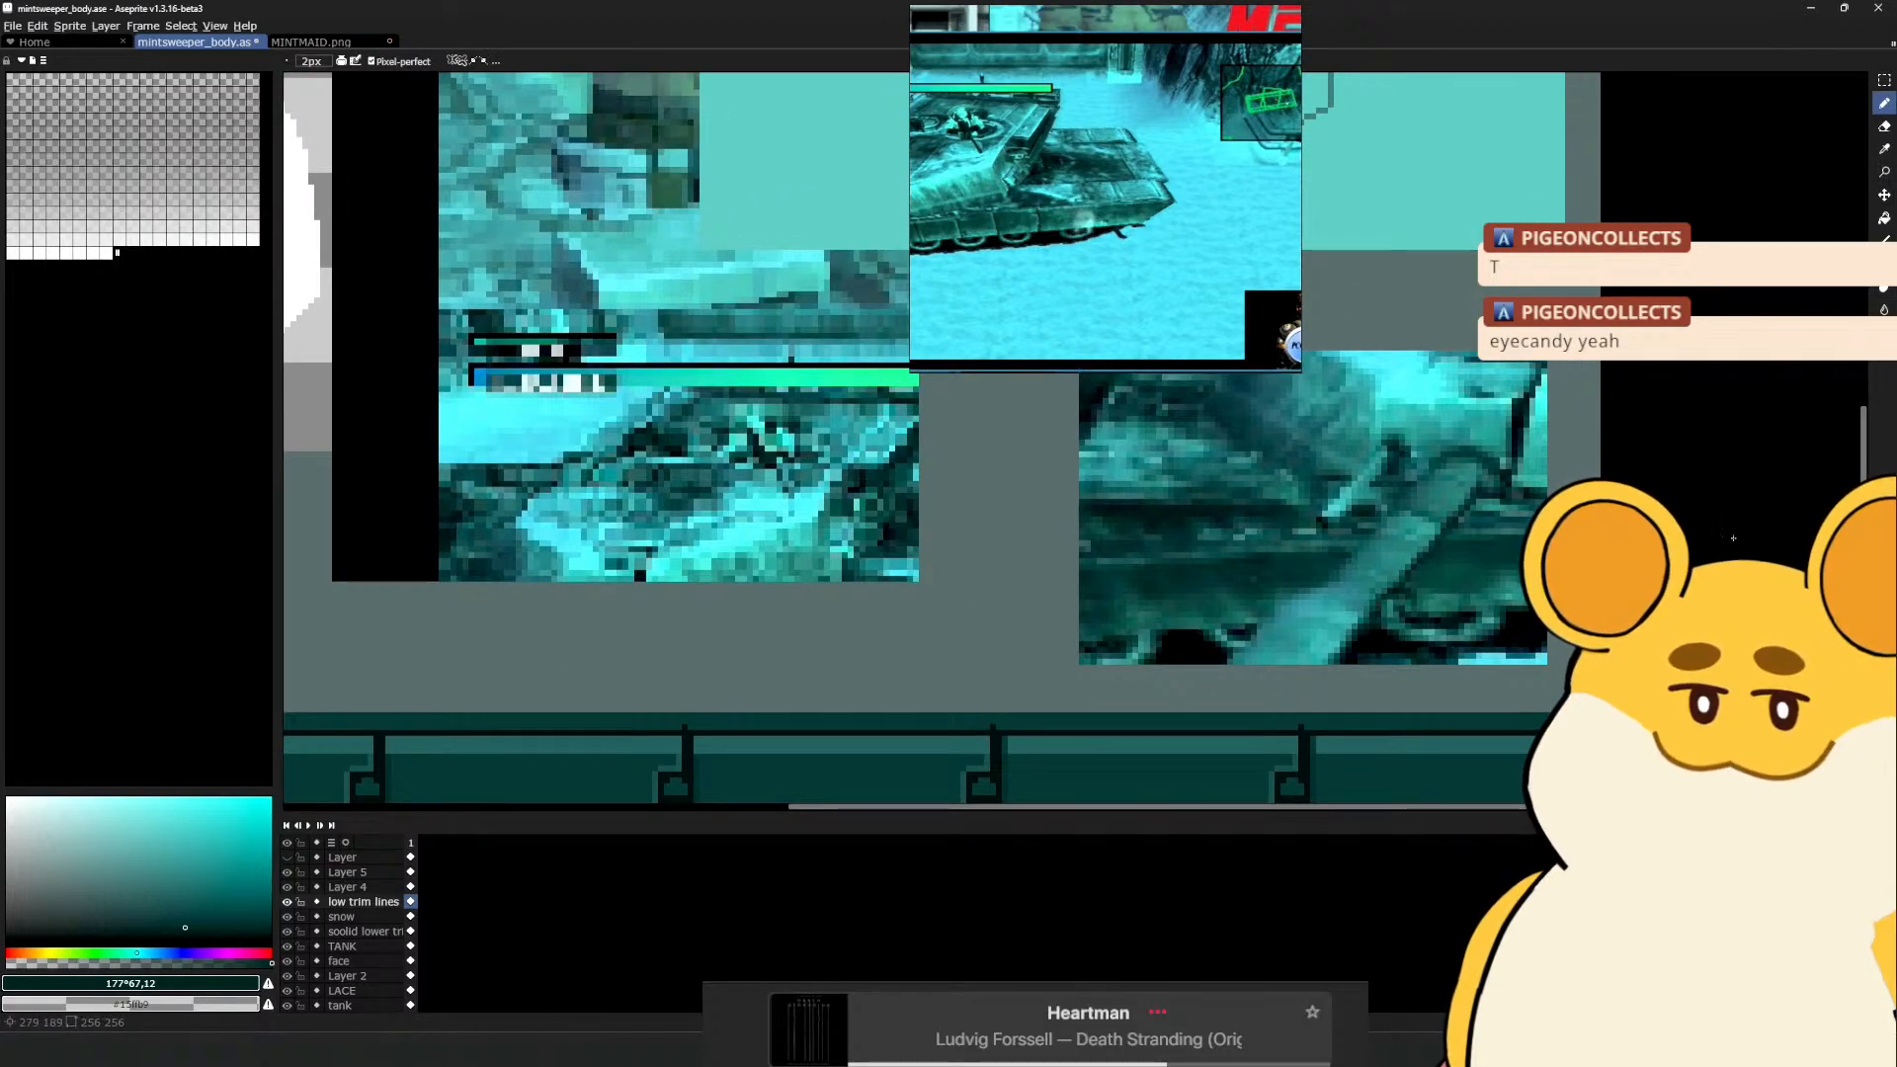
scroll(1608, 574, "down", 1)
scroll(1600, 593, "down", 1)
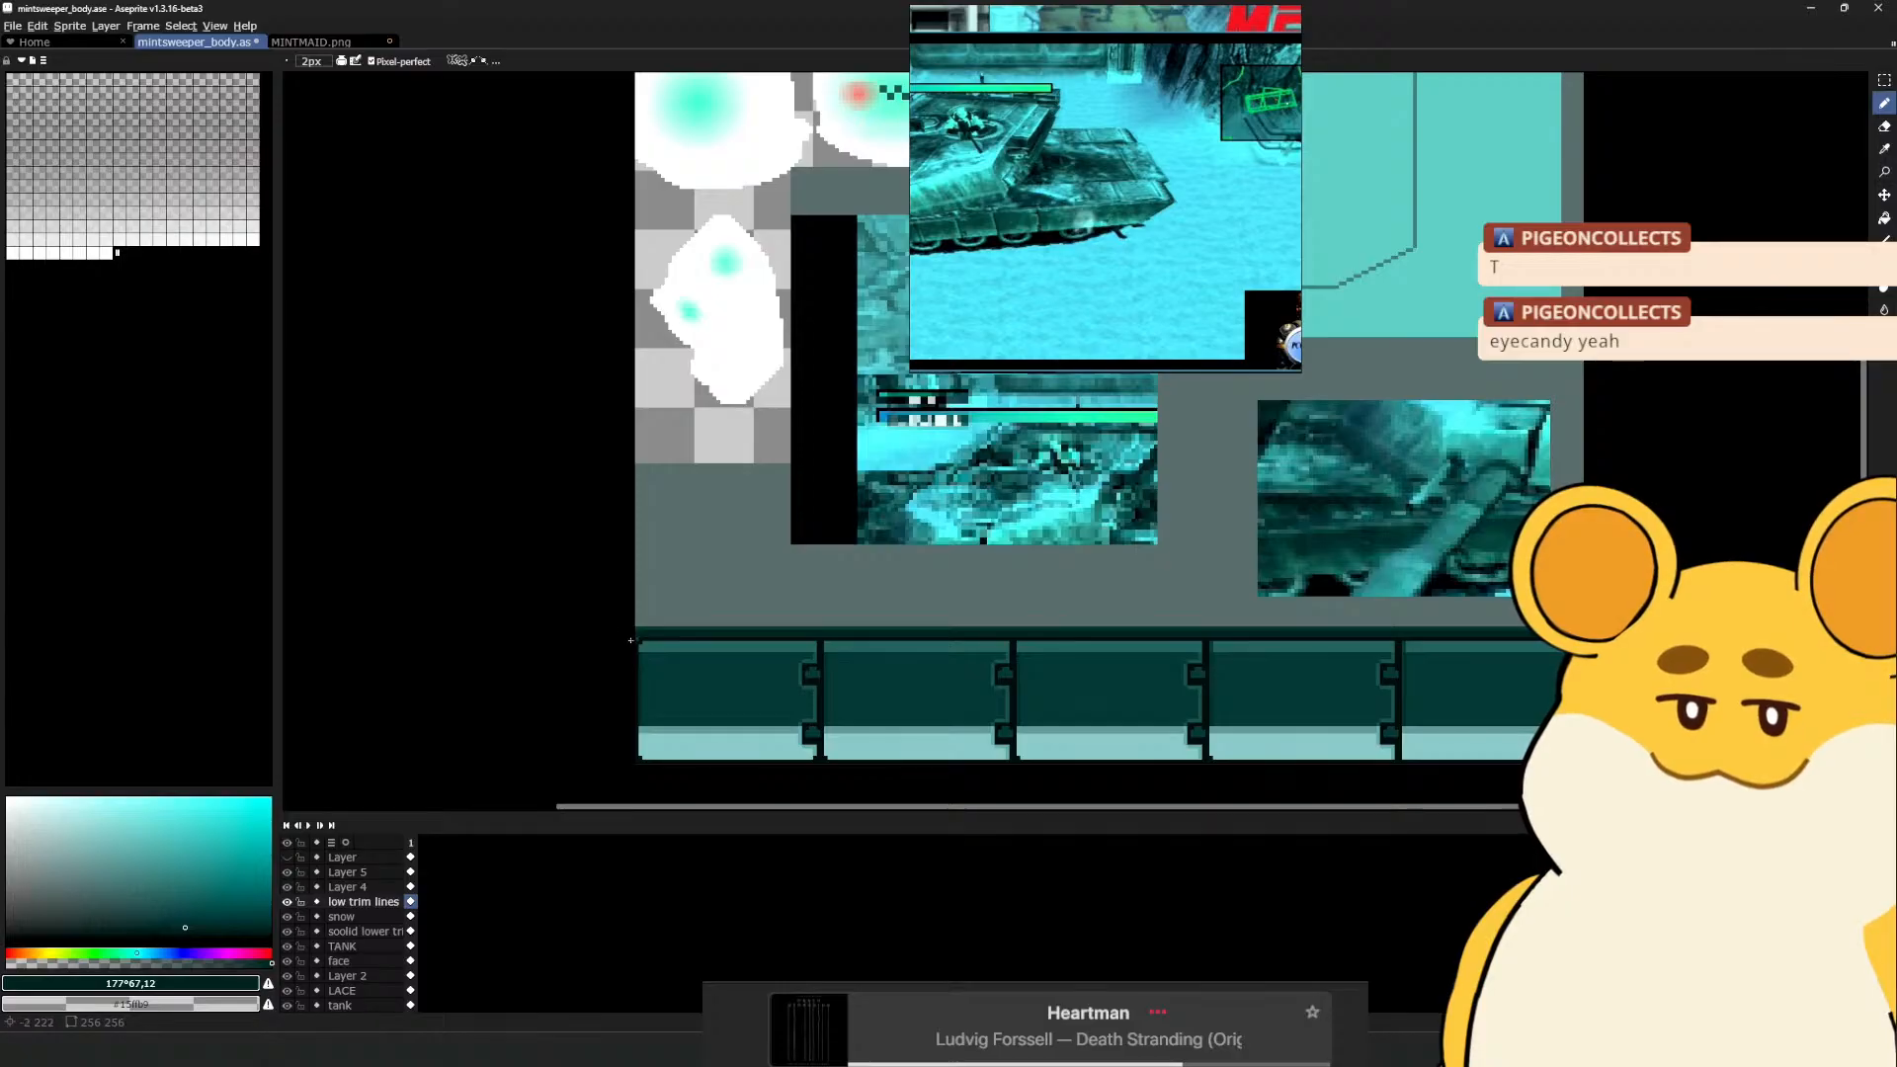
scroll(739, 706, "up", 1)
scroll(739, 706, "up", 1)
Sample the light snow tone #83c0c0 from the first panel and make the snow layer active
left_click(625, 705, "alt")
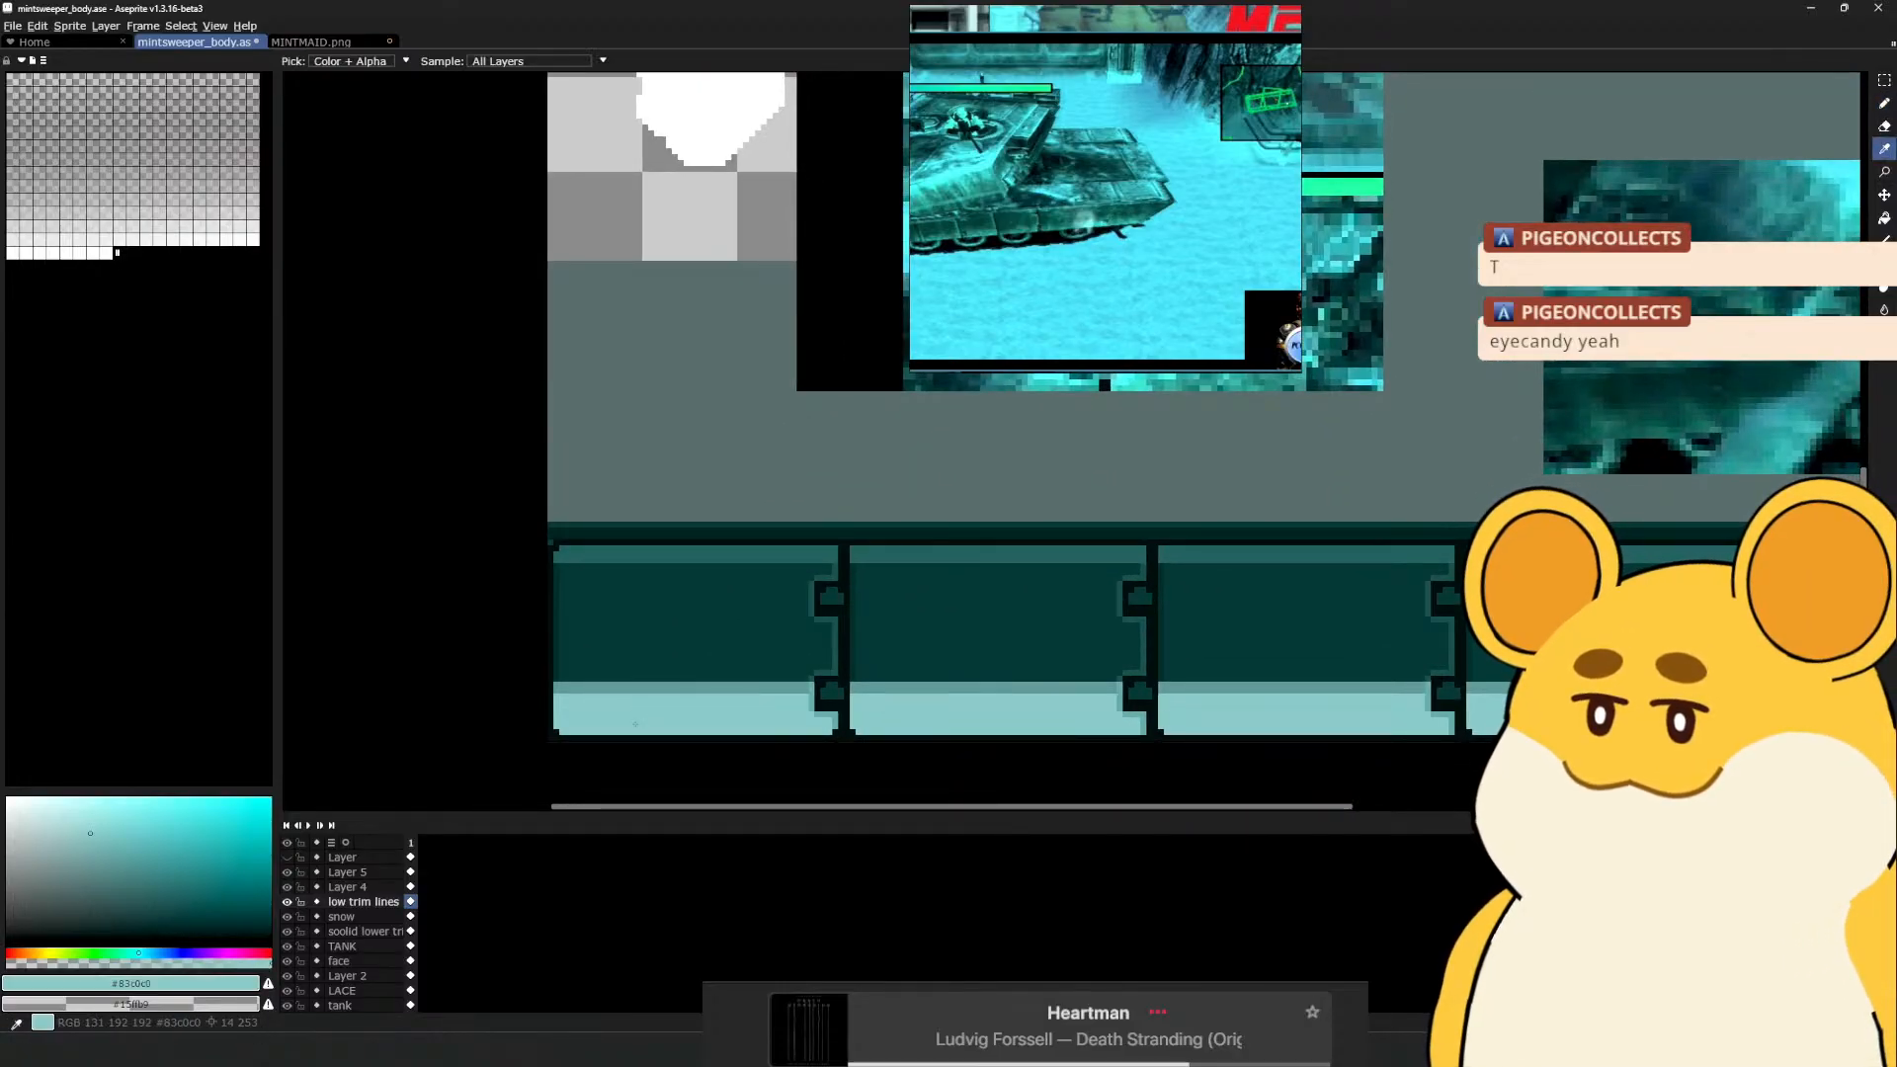
key("v")
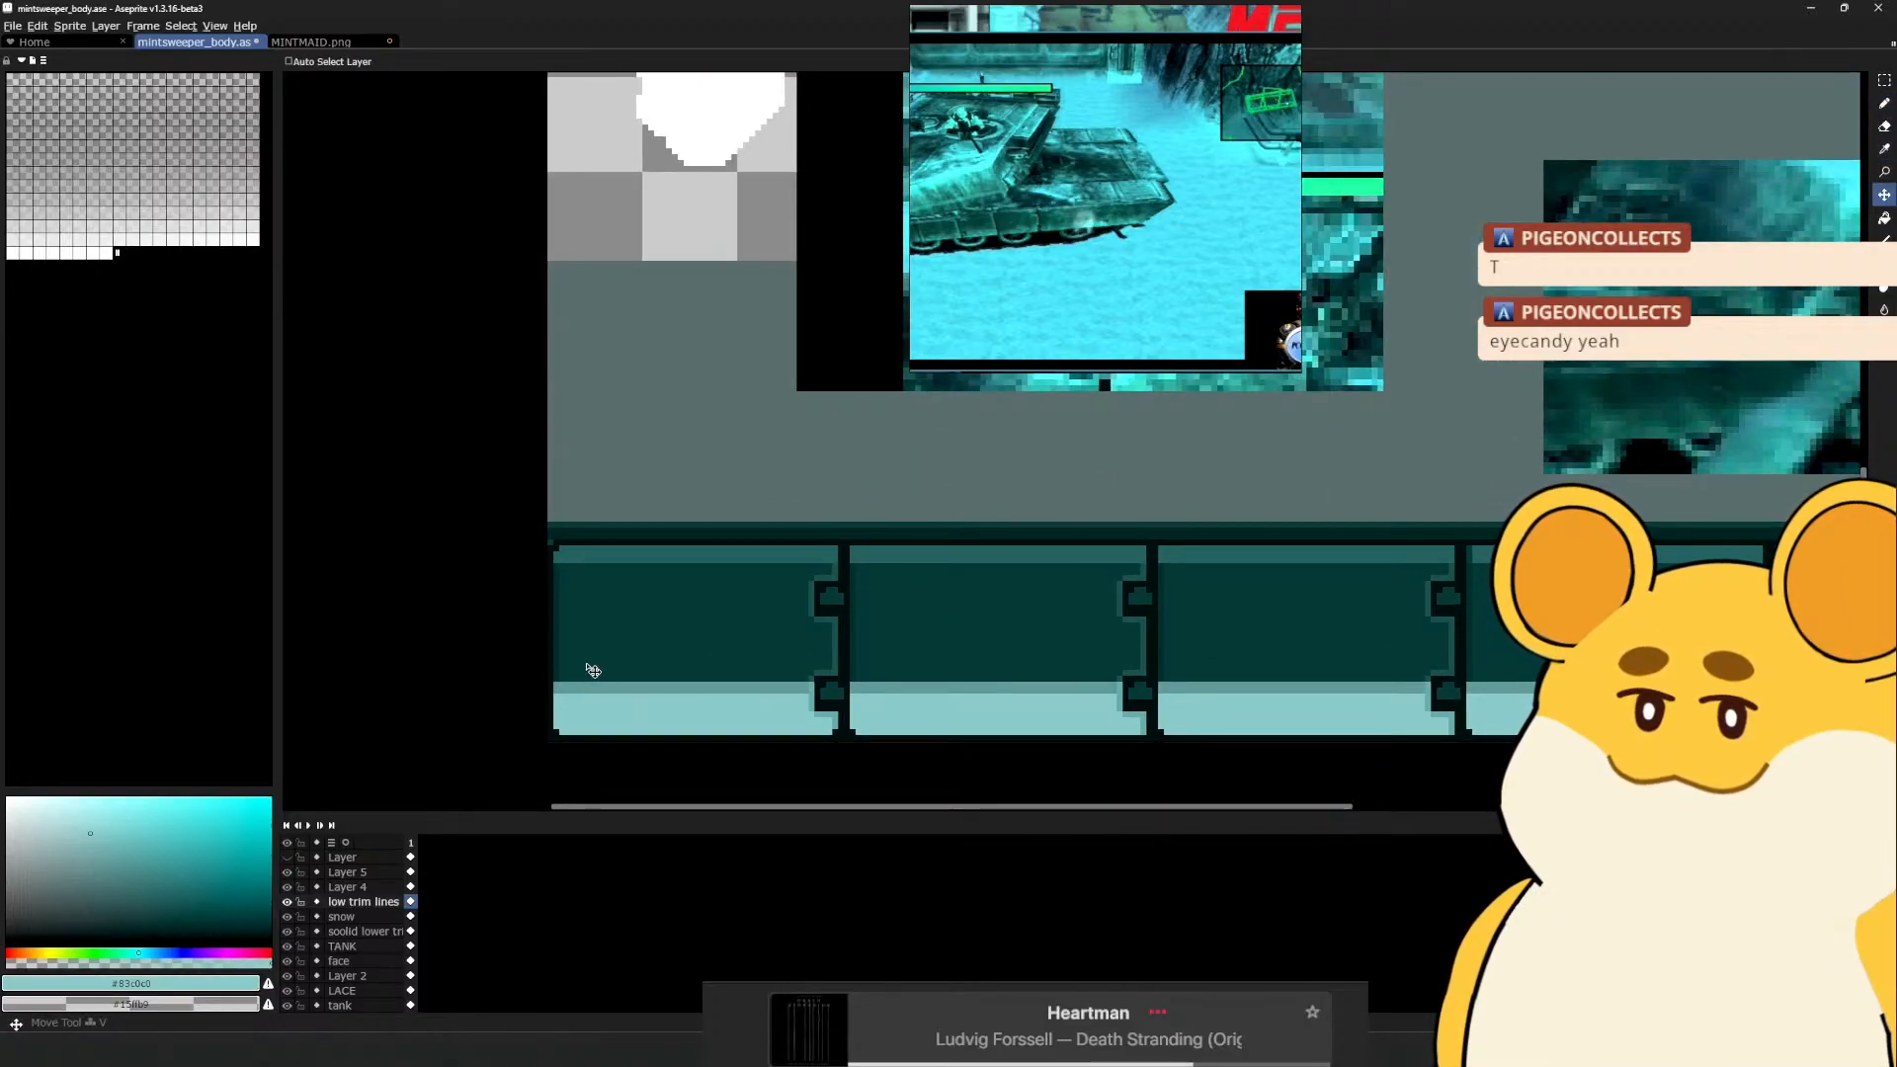
left_click(617, 731, "ctrl")
key("e")
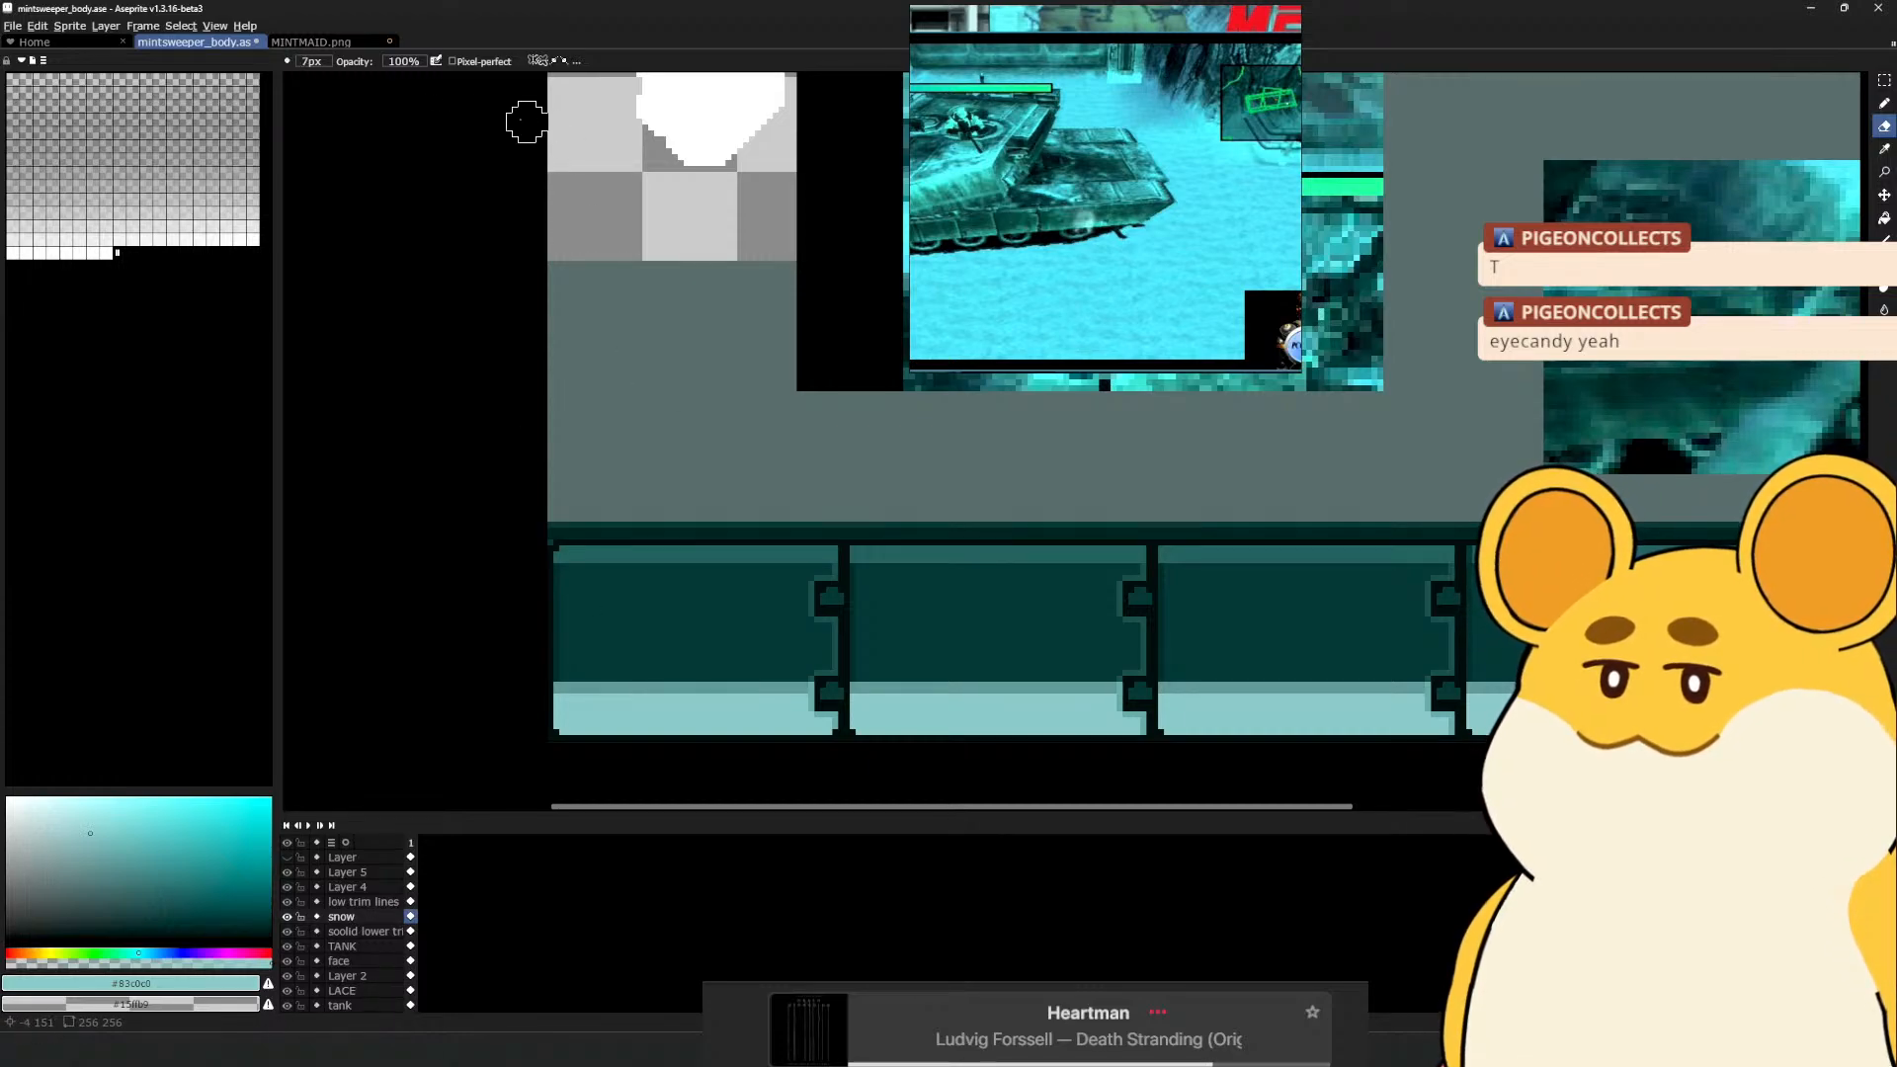
key("plus")
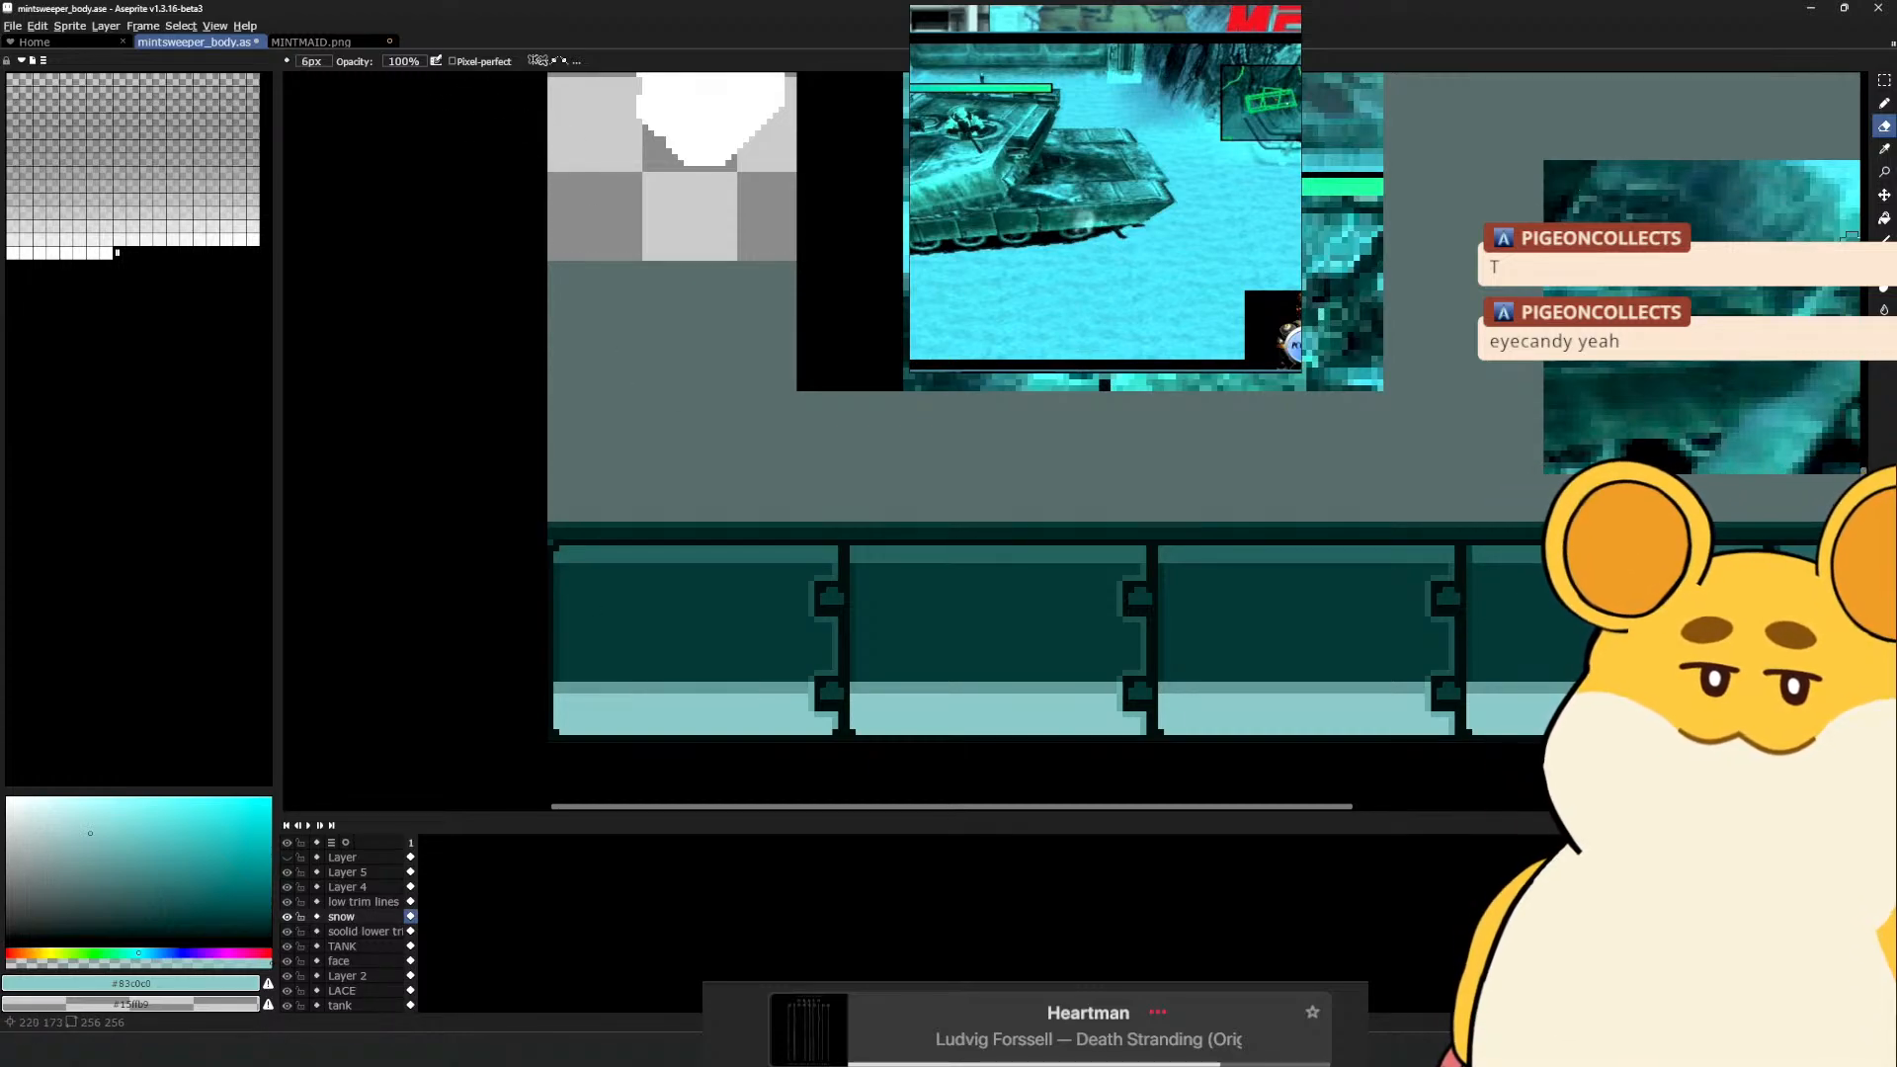
key("b")
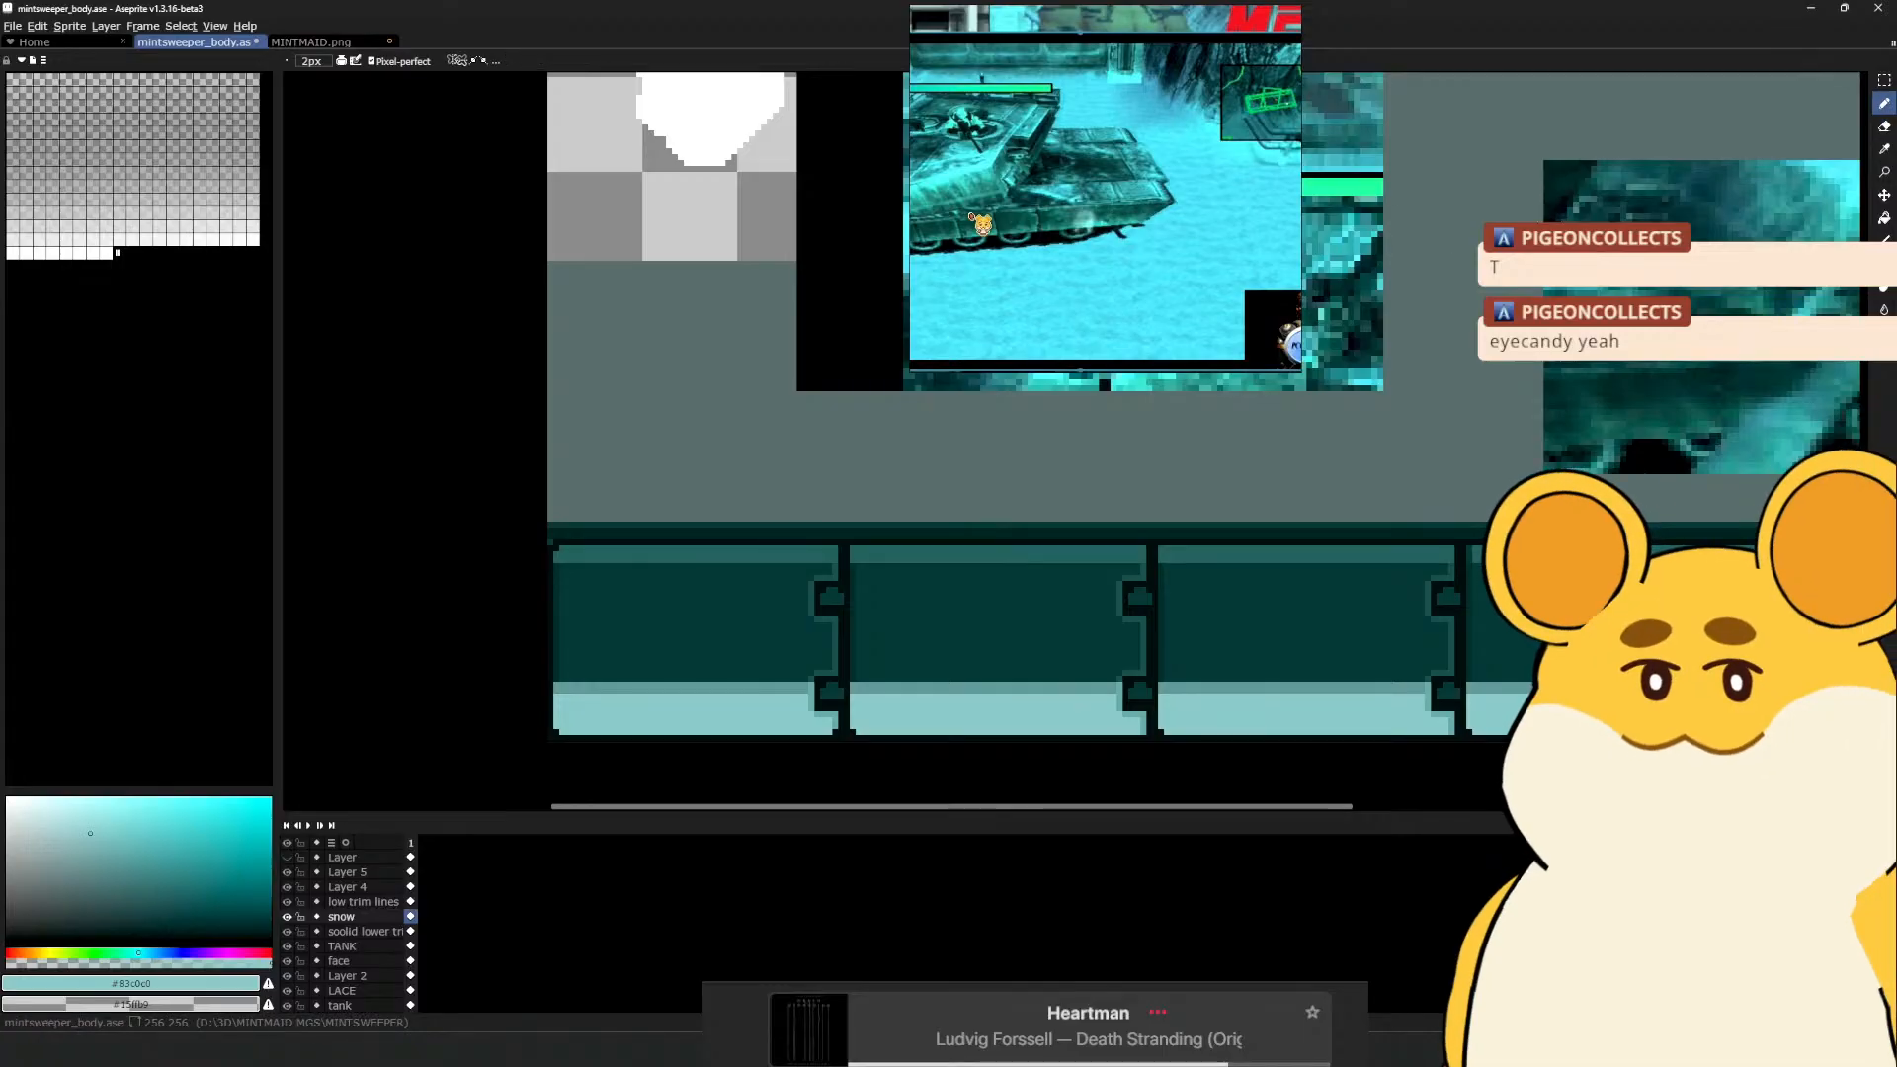
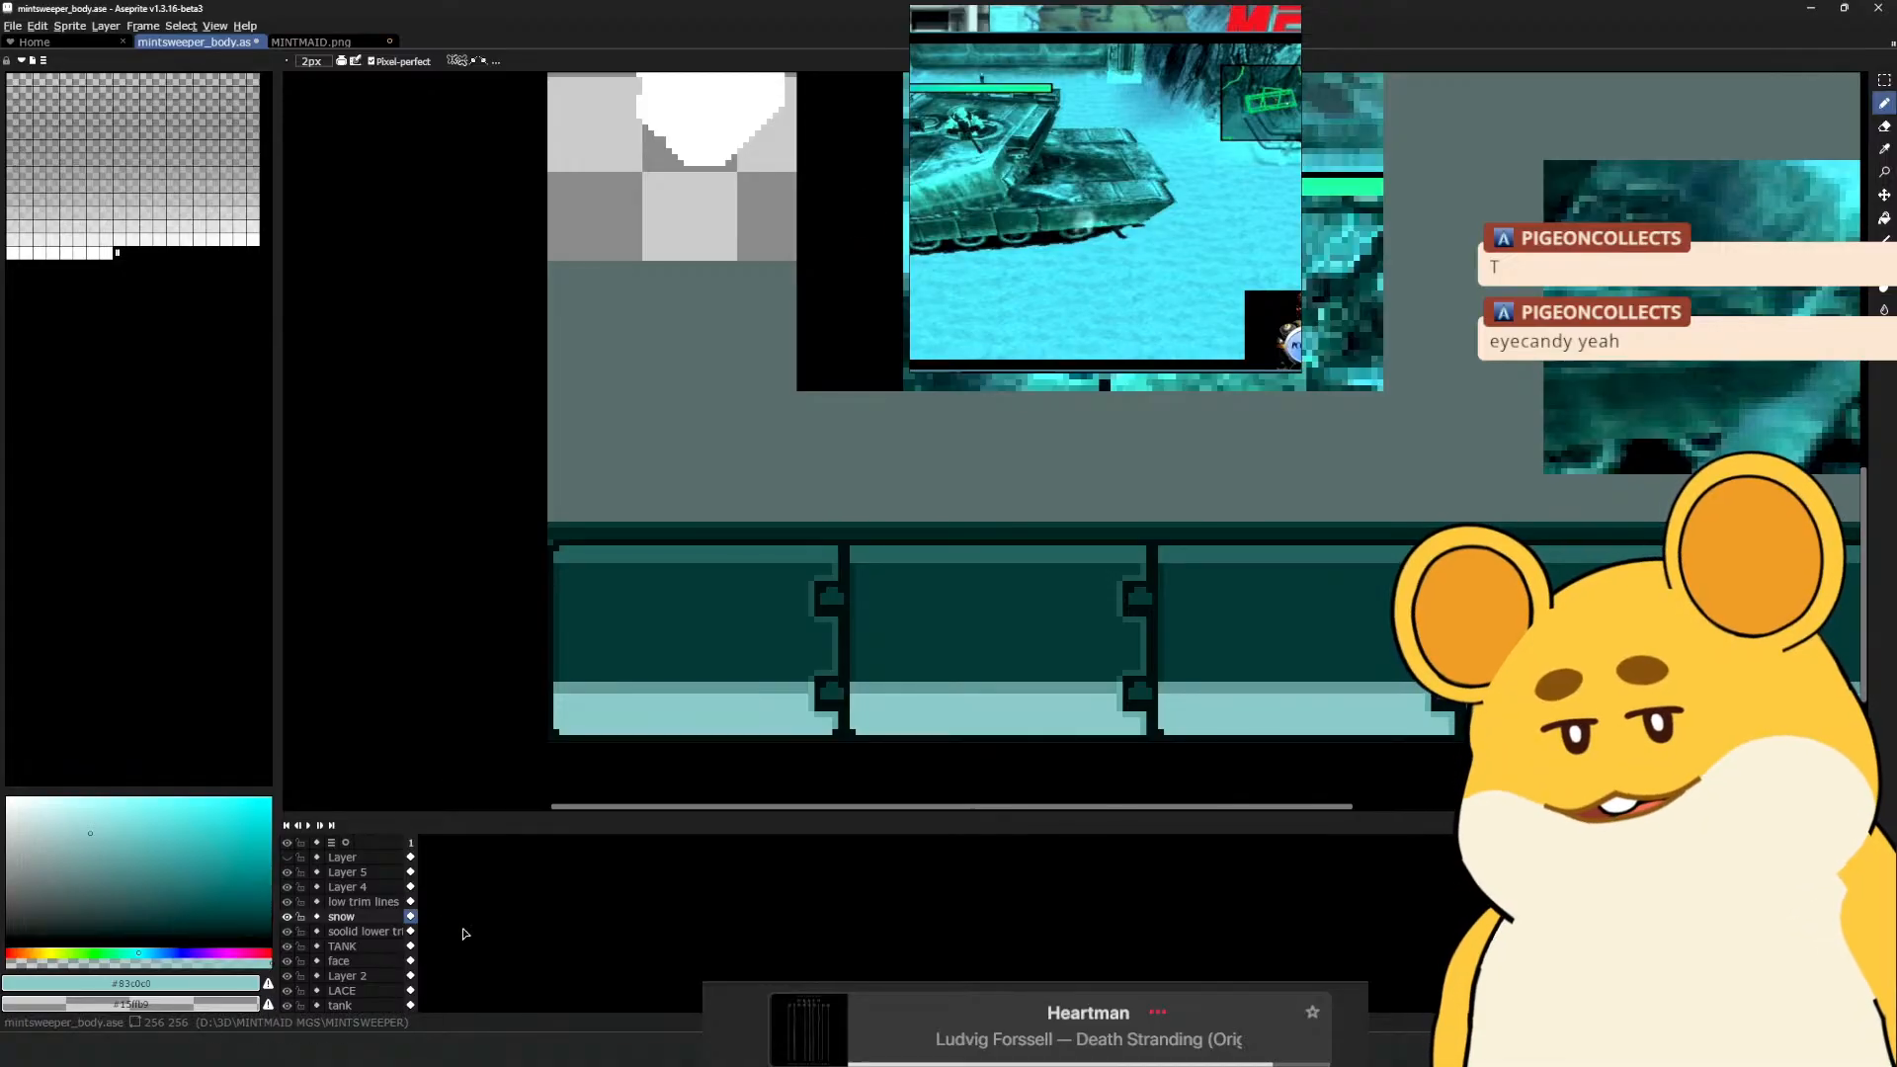
Try erasing a 1 px checkerboard dither along the upper edge of the first panel's snow band
scroll(671, 602, "up", 1)
left_click_drag(605, 764, 546, 724)
key("e")
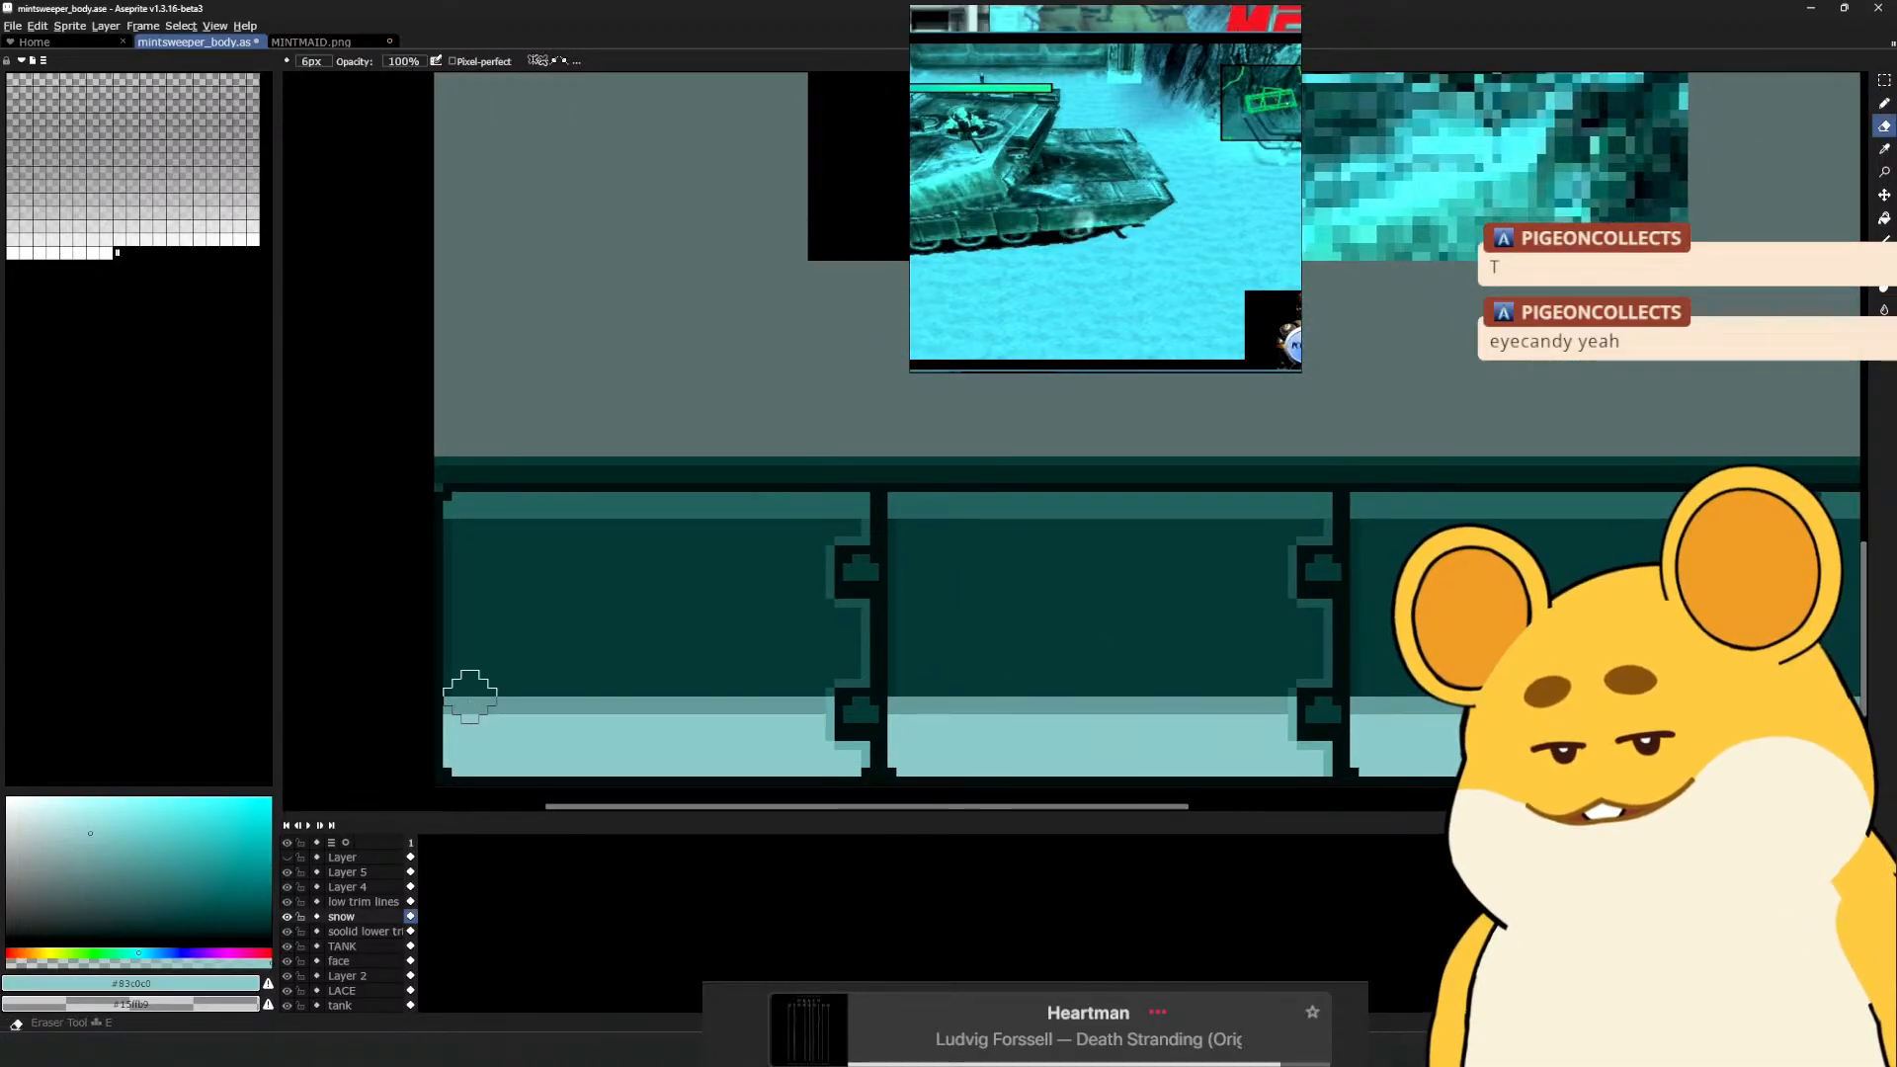
key("minus")
key("minus")
key("minus")
key("minus")
key("minus")
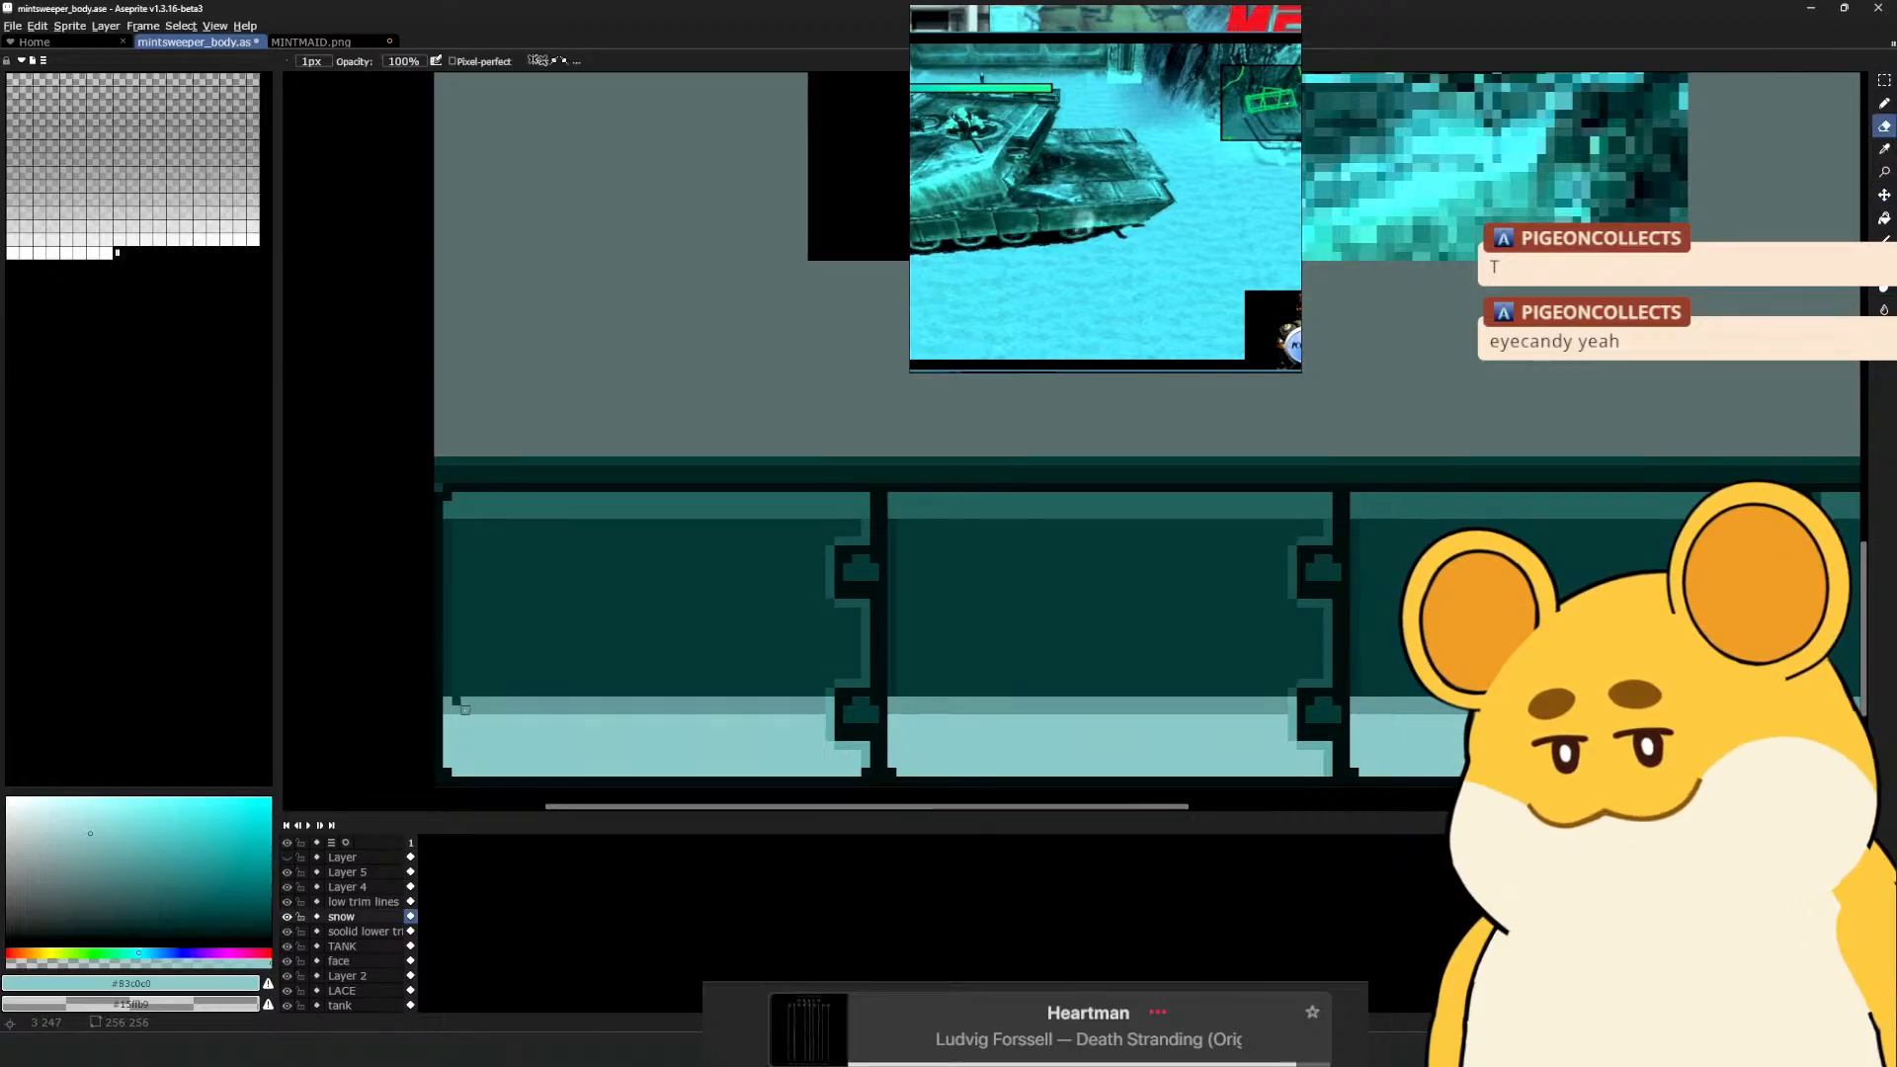
left_click(470, 706)
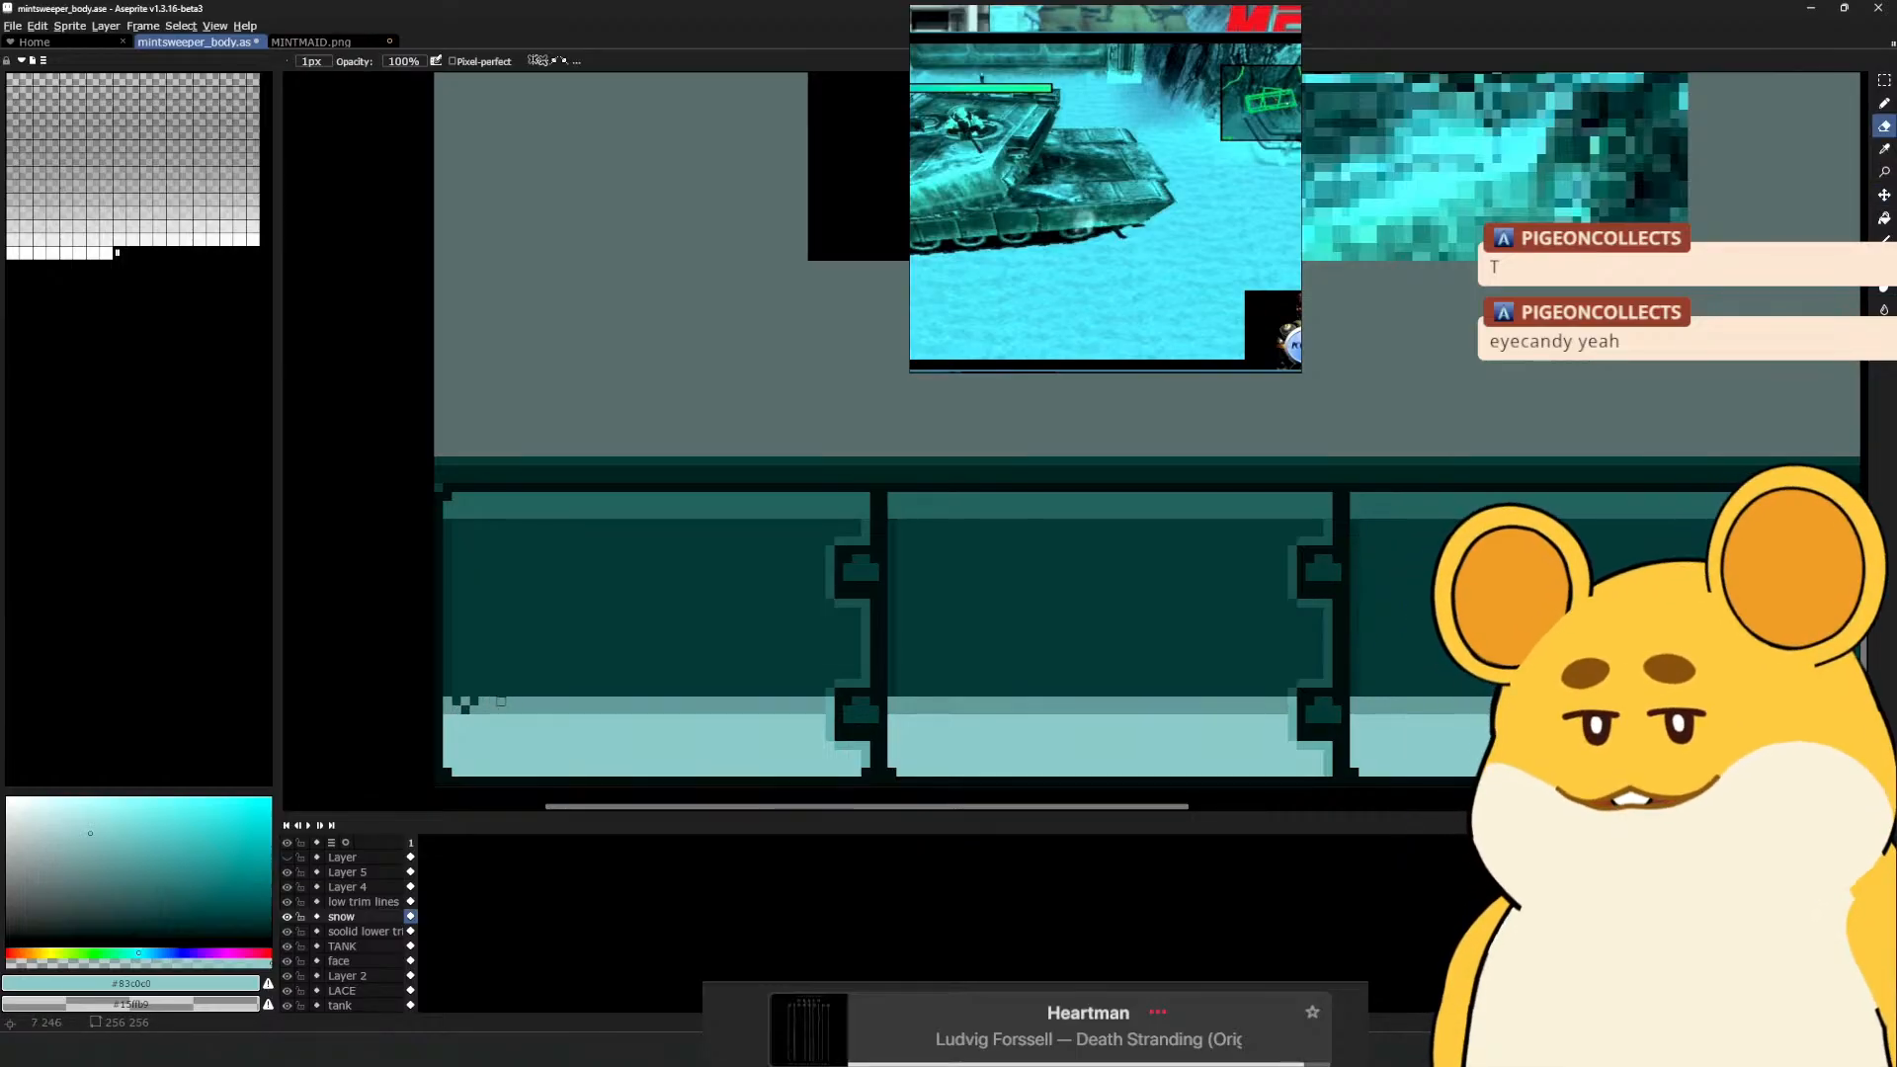
left_click_drag(483, 709, 460, 684)
key("space")
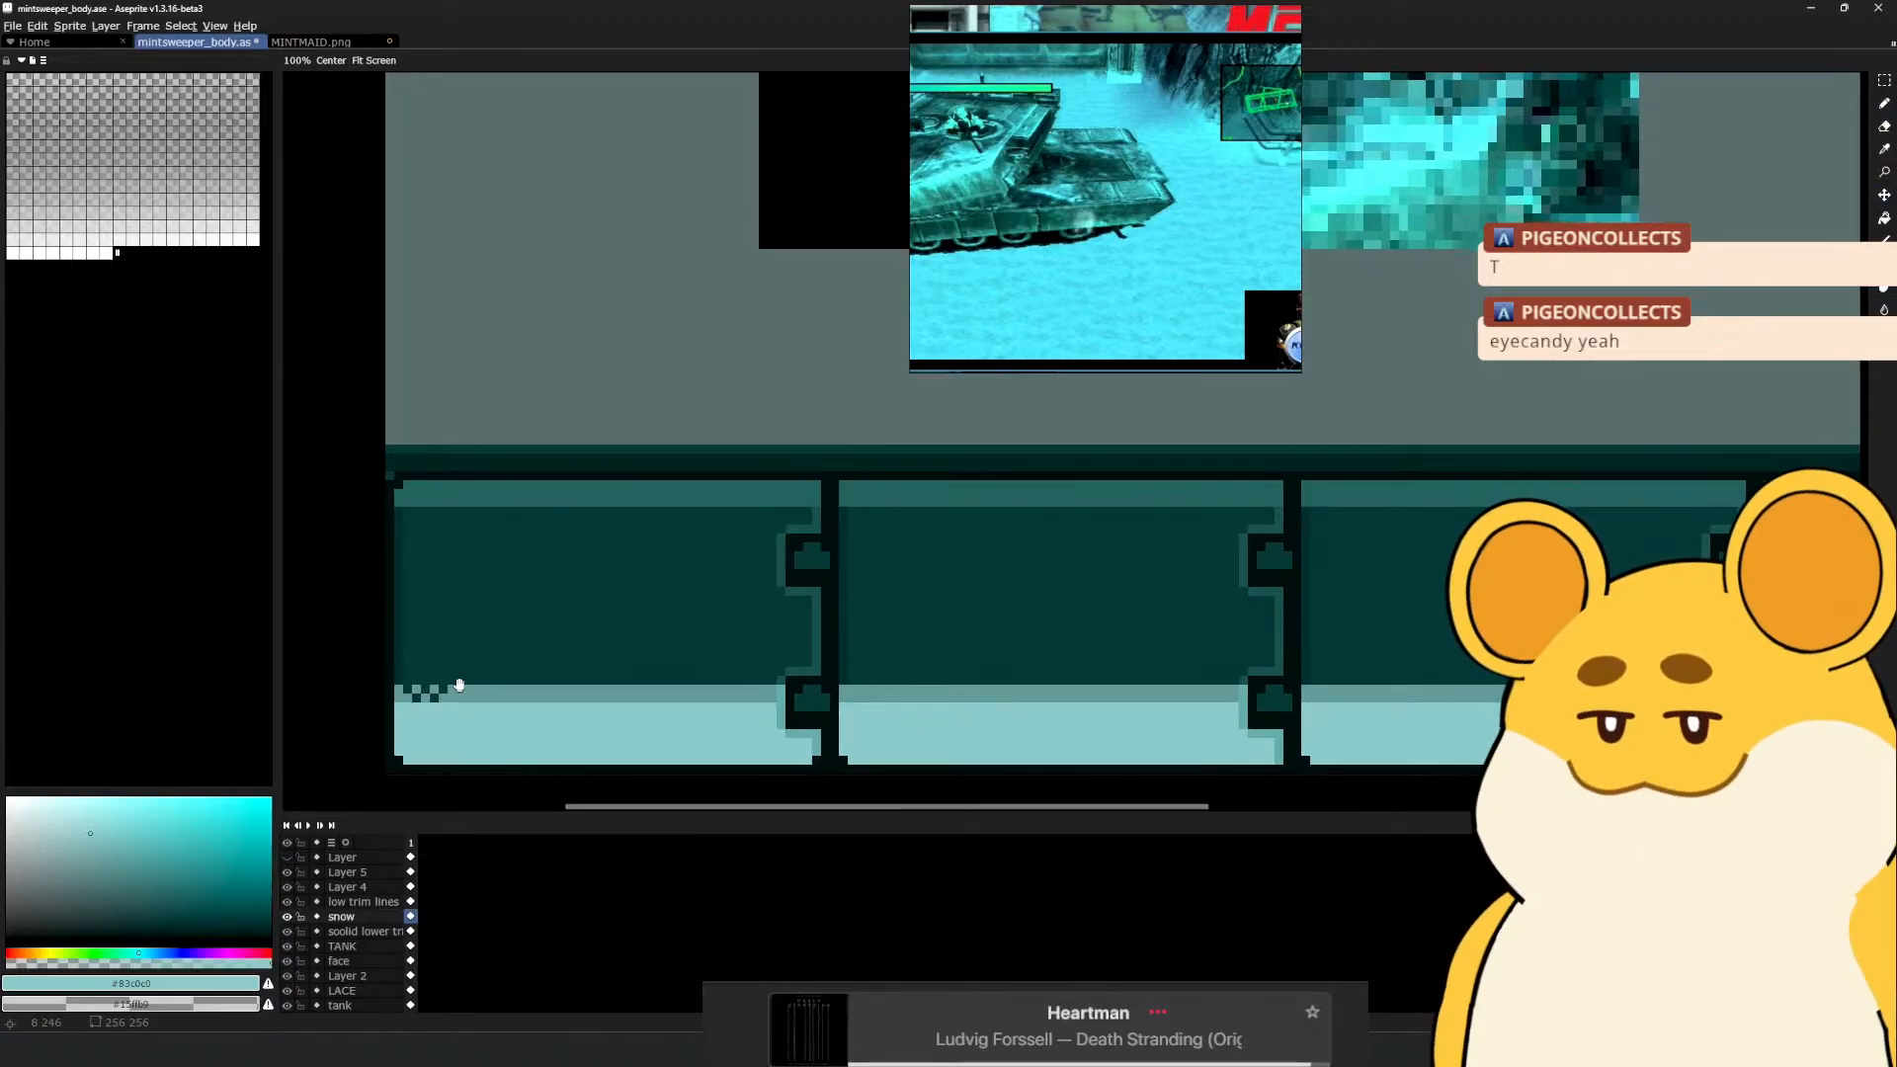
left_click(452, 697)
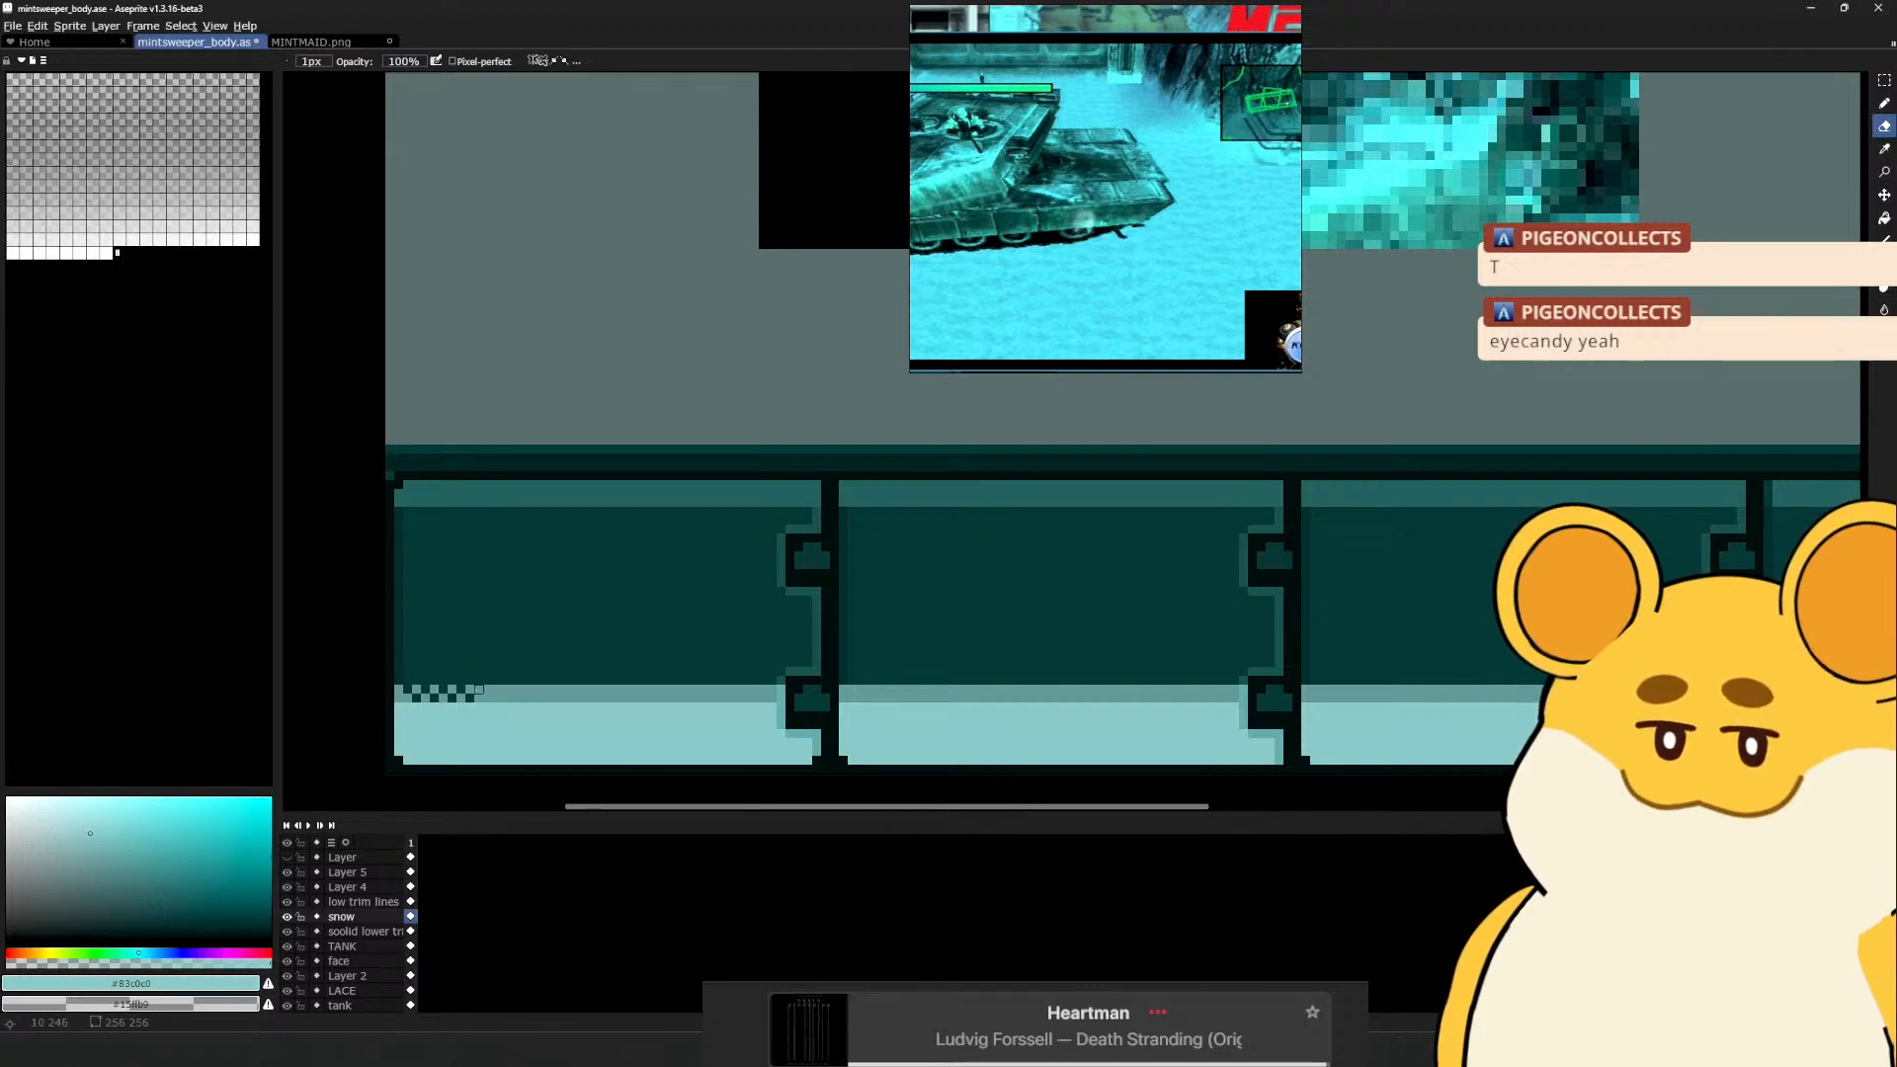
key("space")
left_click_drag(470, 697, 450, 698)
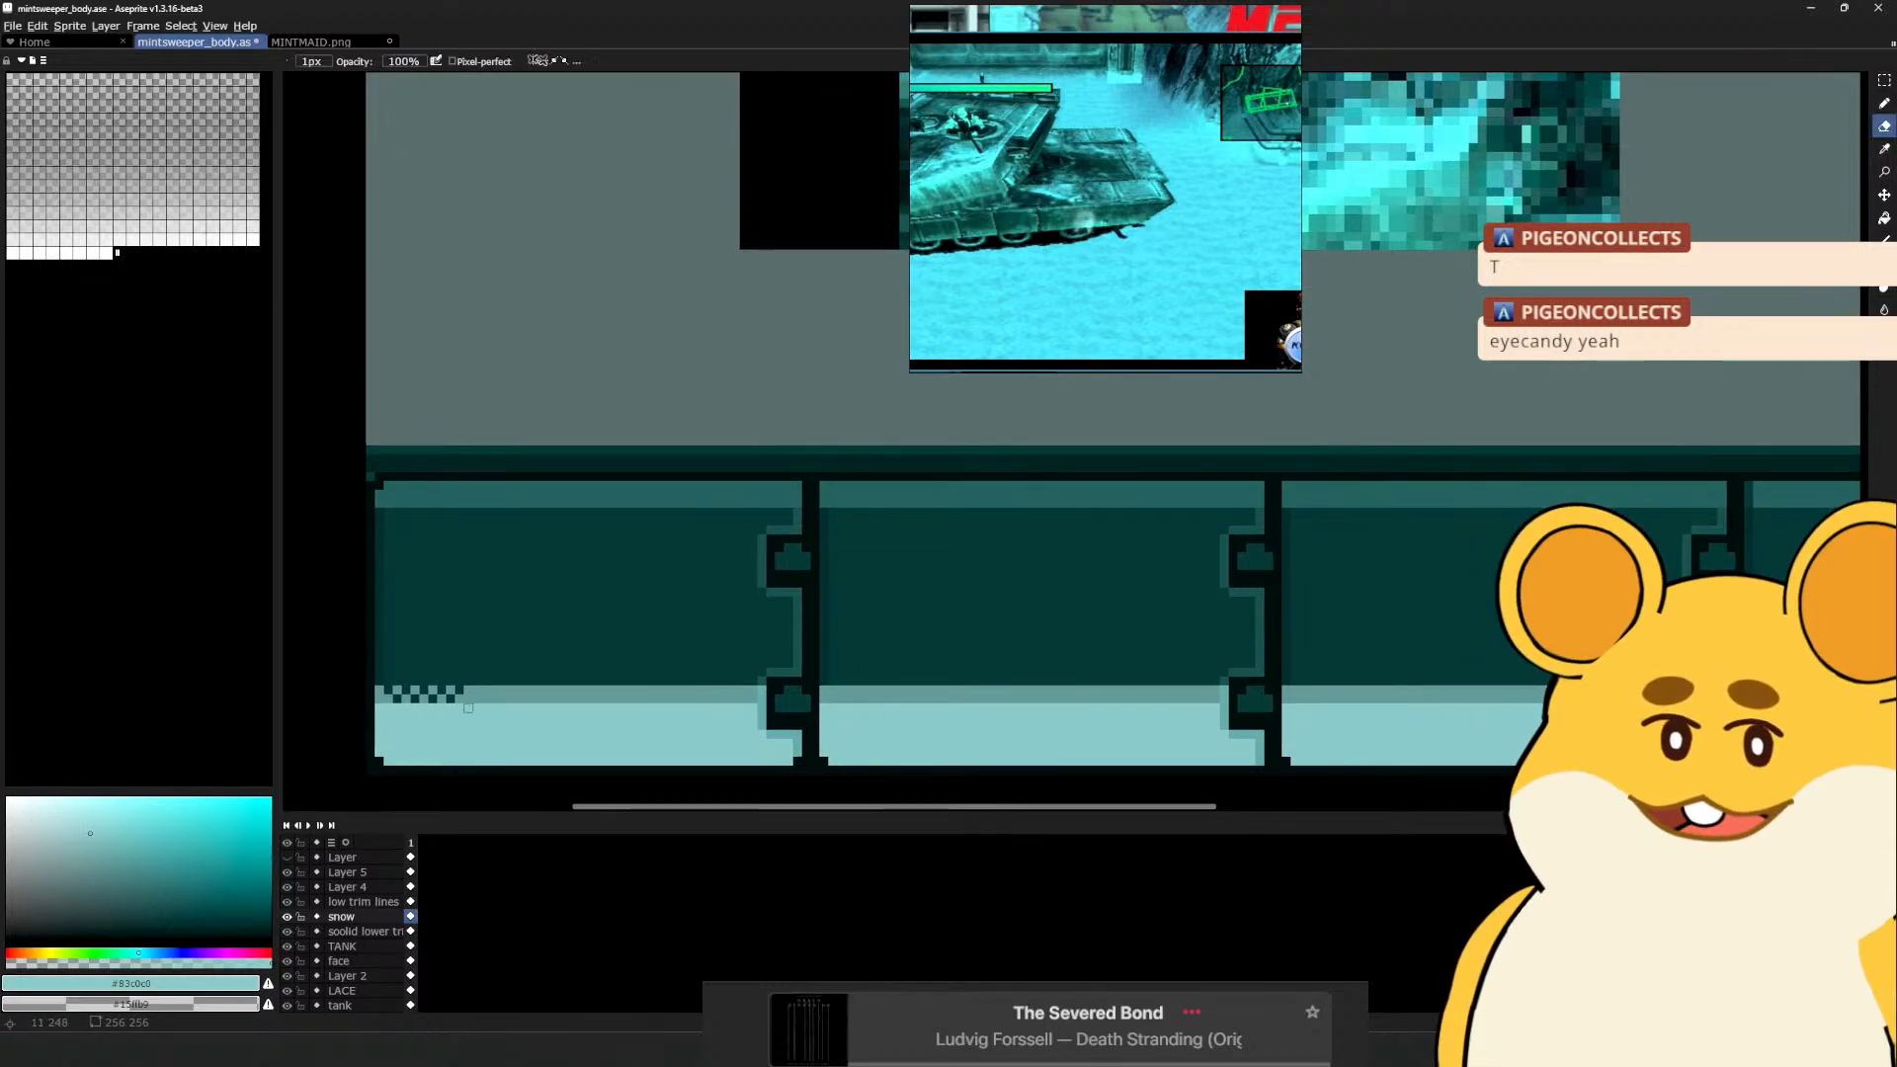
key("v")
key("r")
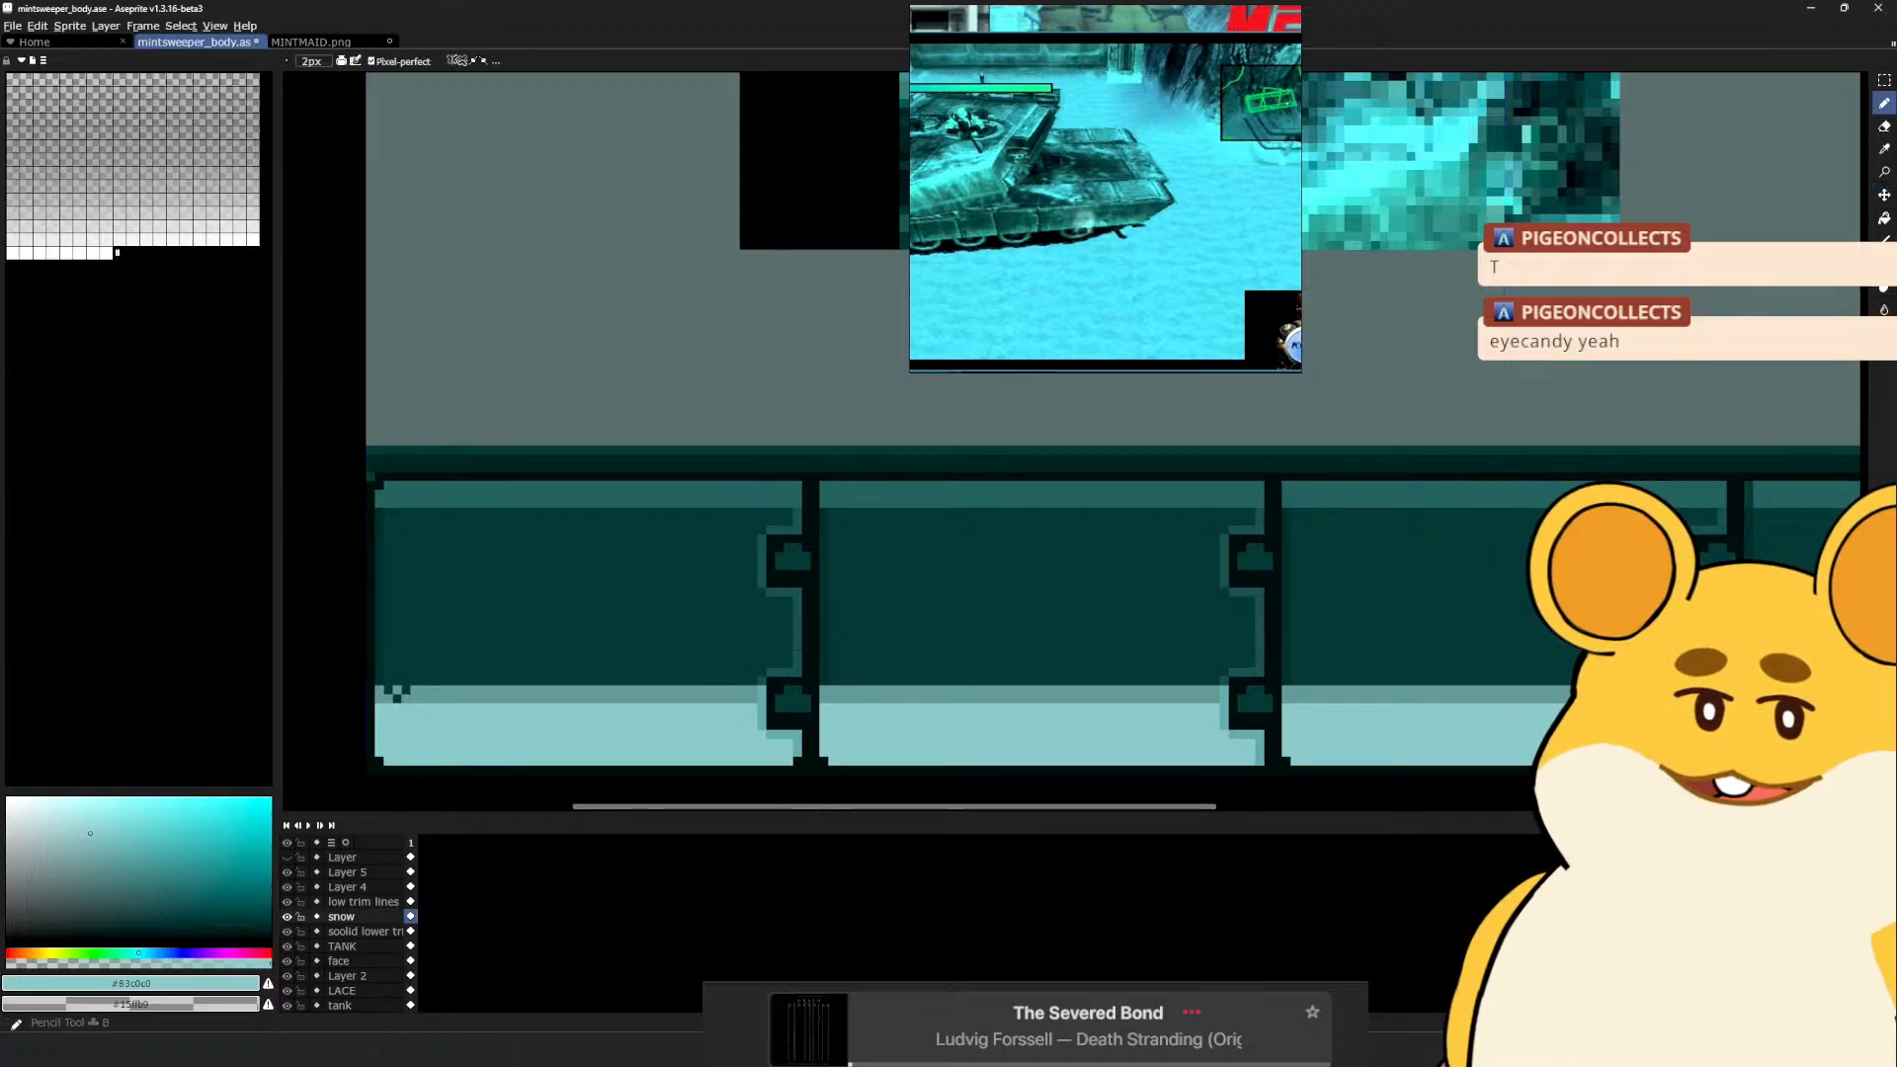
Switch to the Gradient tool and set its dithering to Bayer Matrix 2x2
left_click(1884, 219)
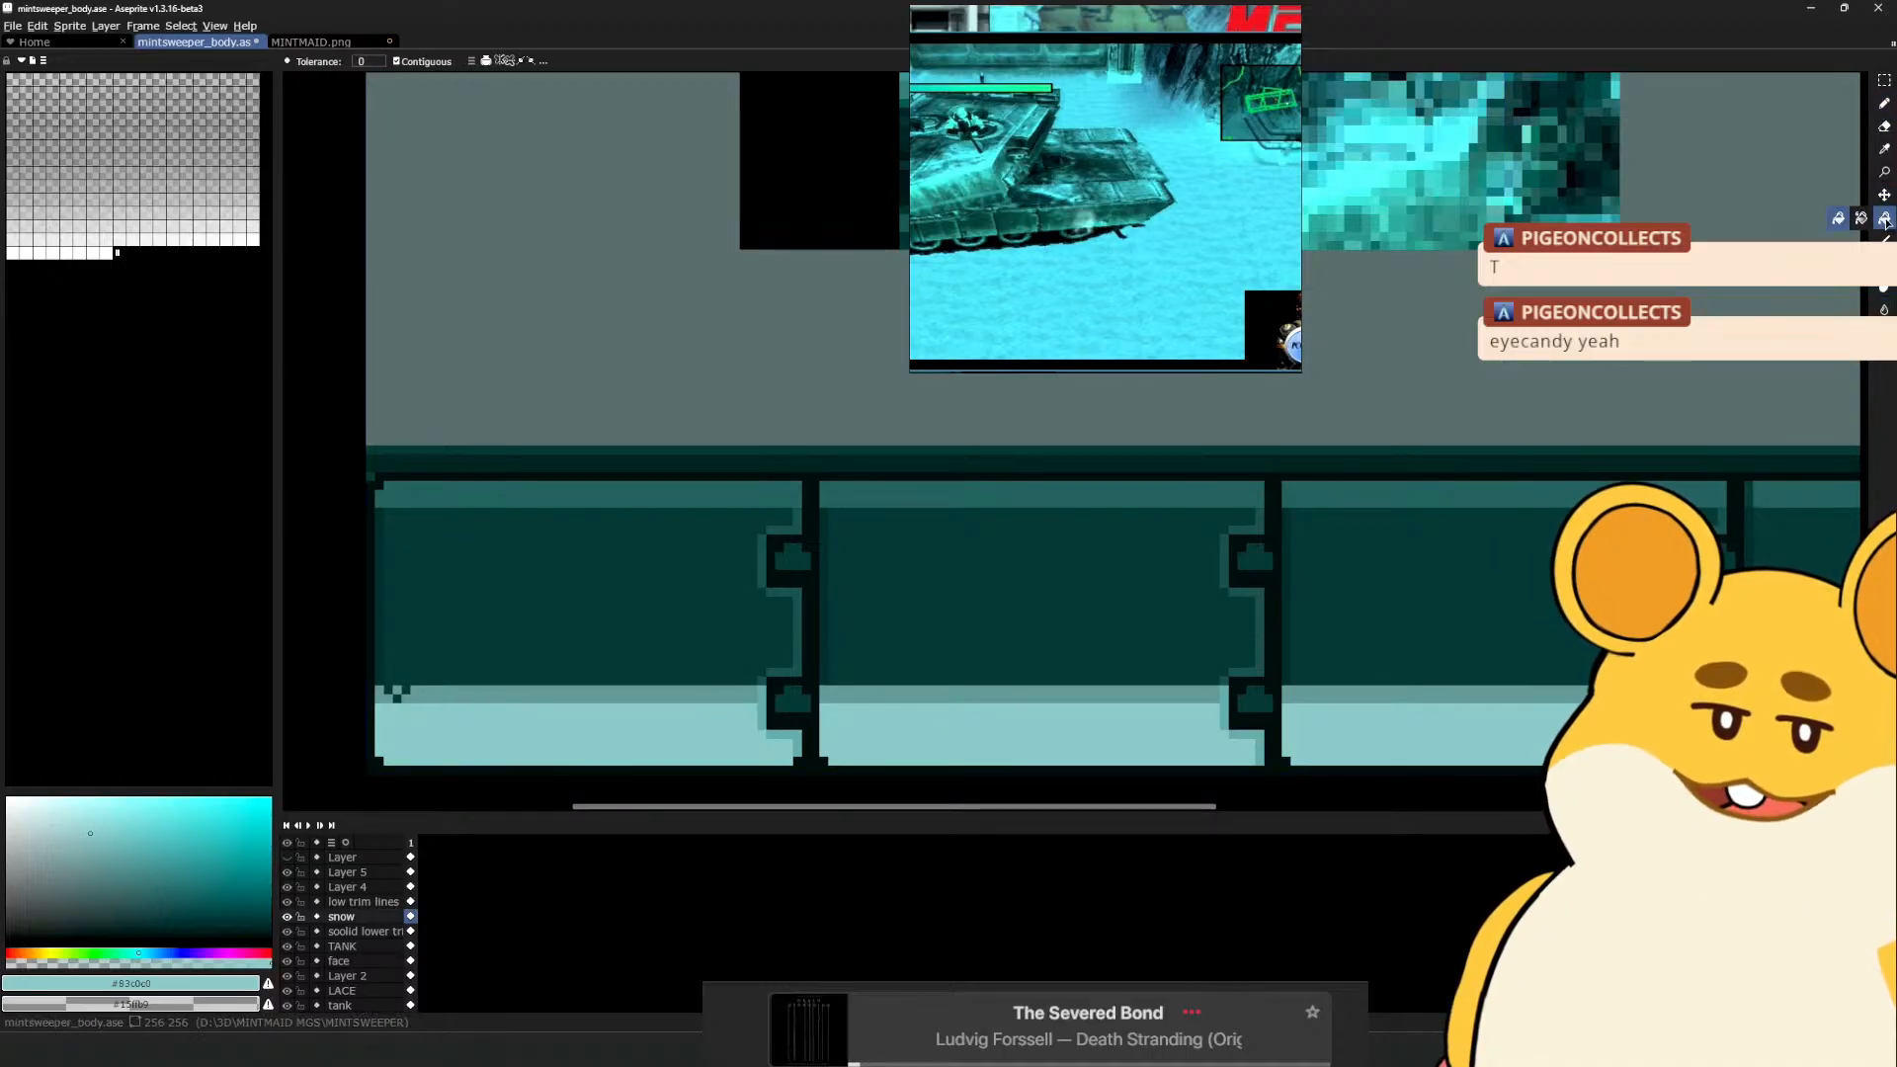
left_click(1884, 220)
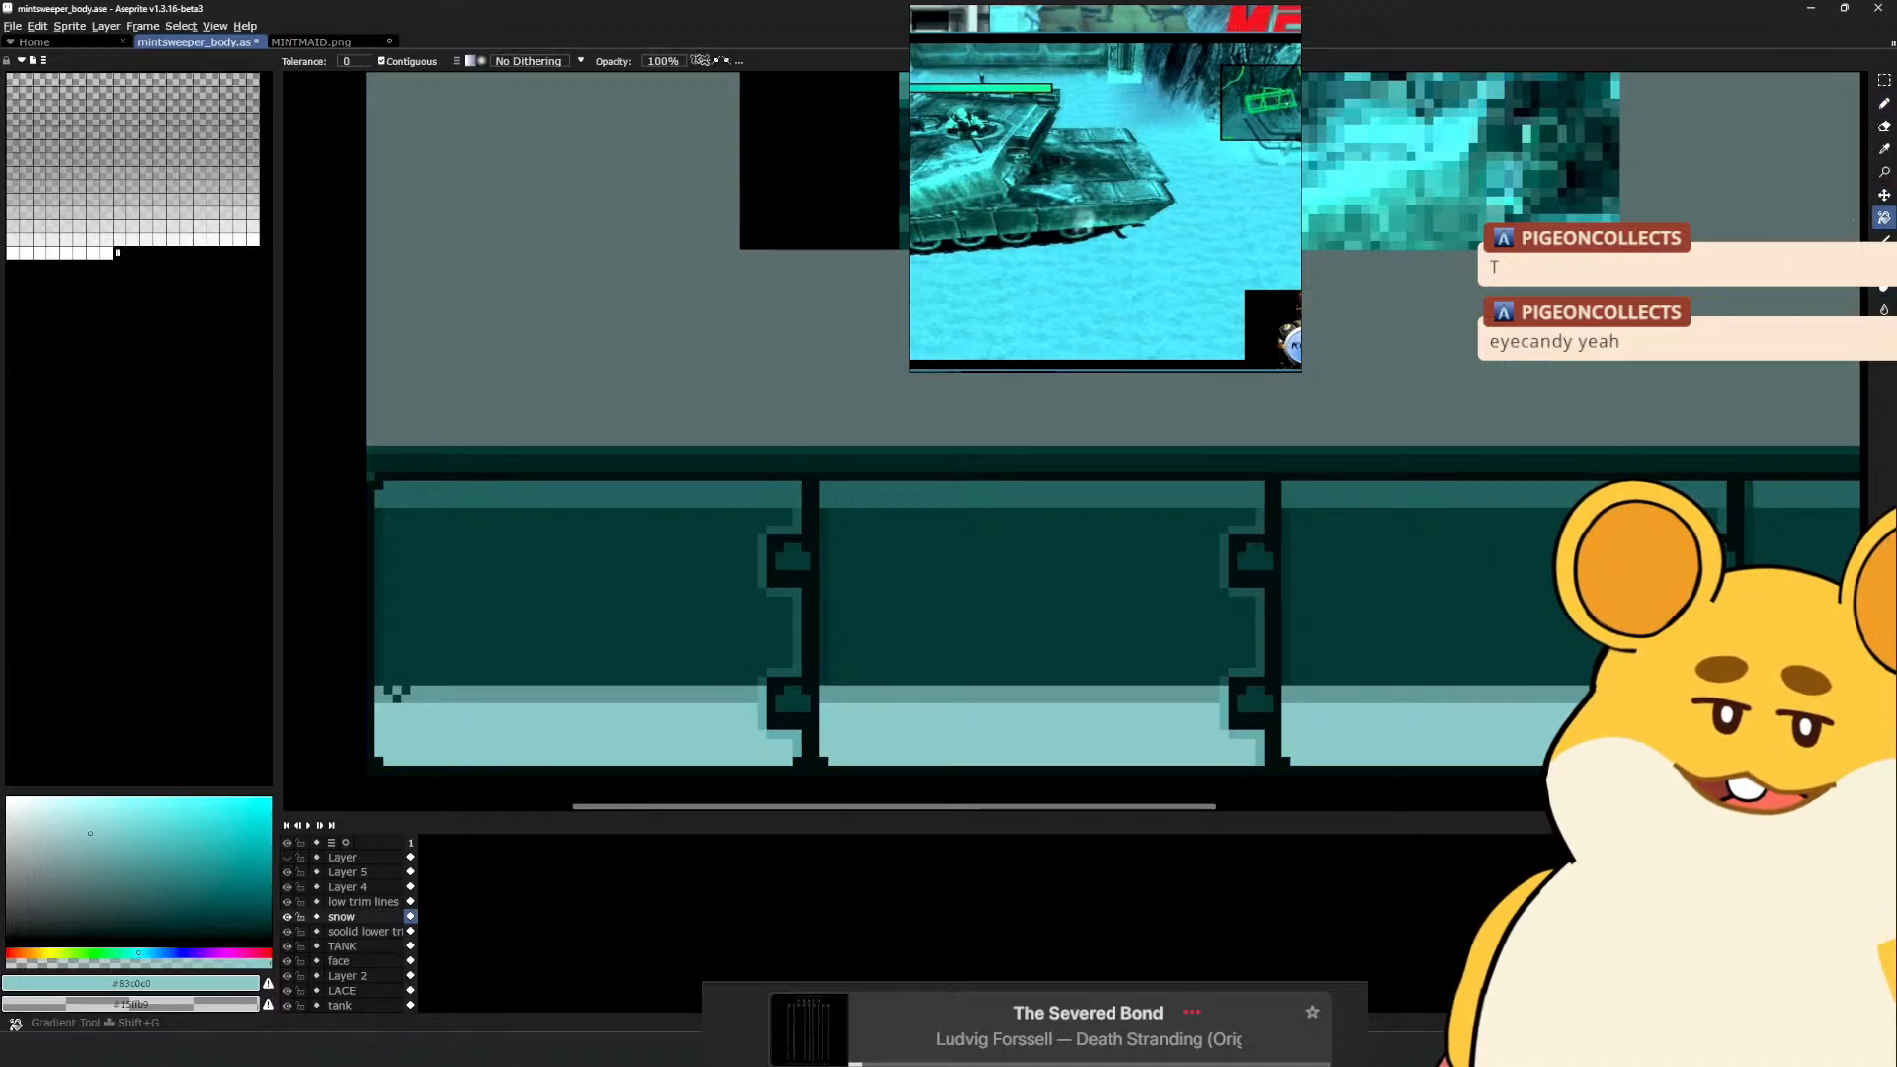
left_click(514, 61)
left_click(528, 120)
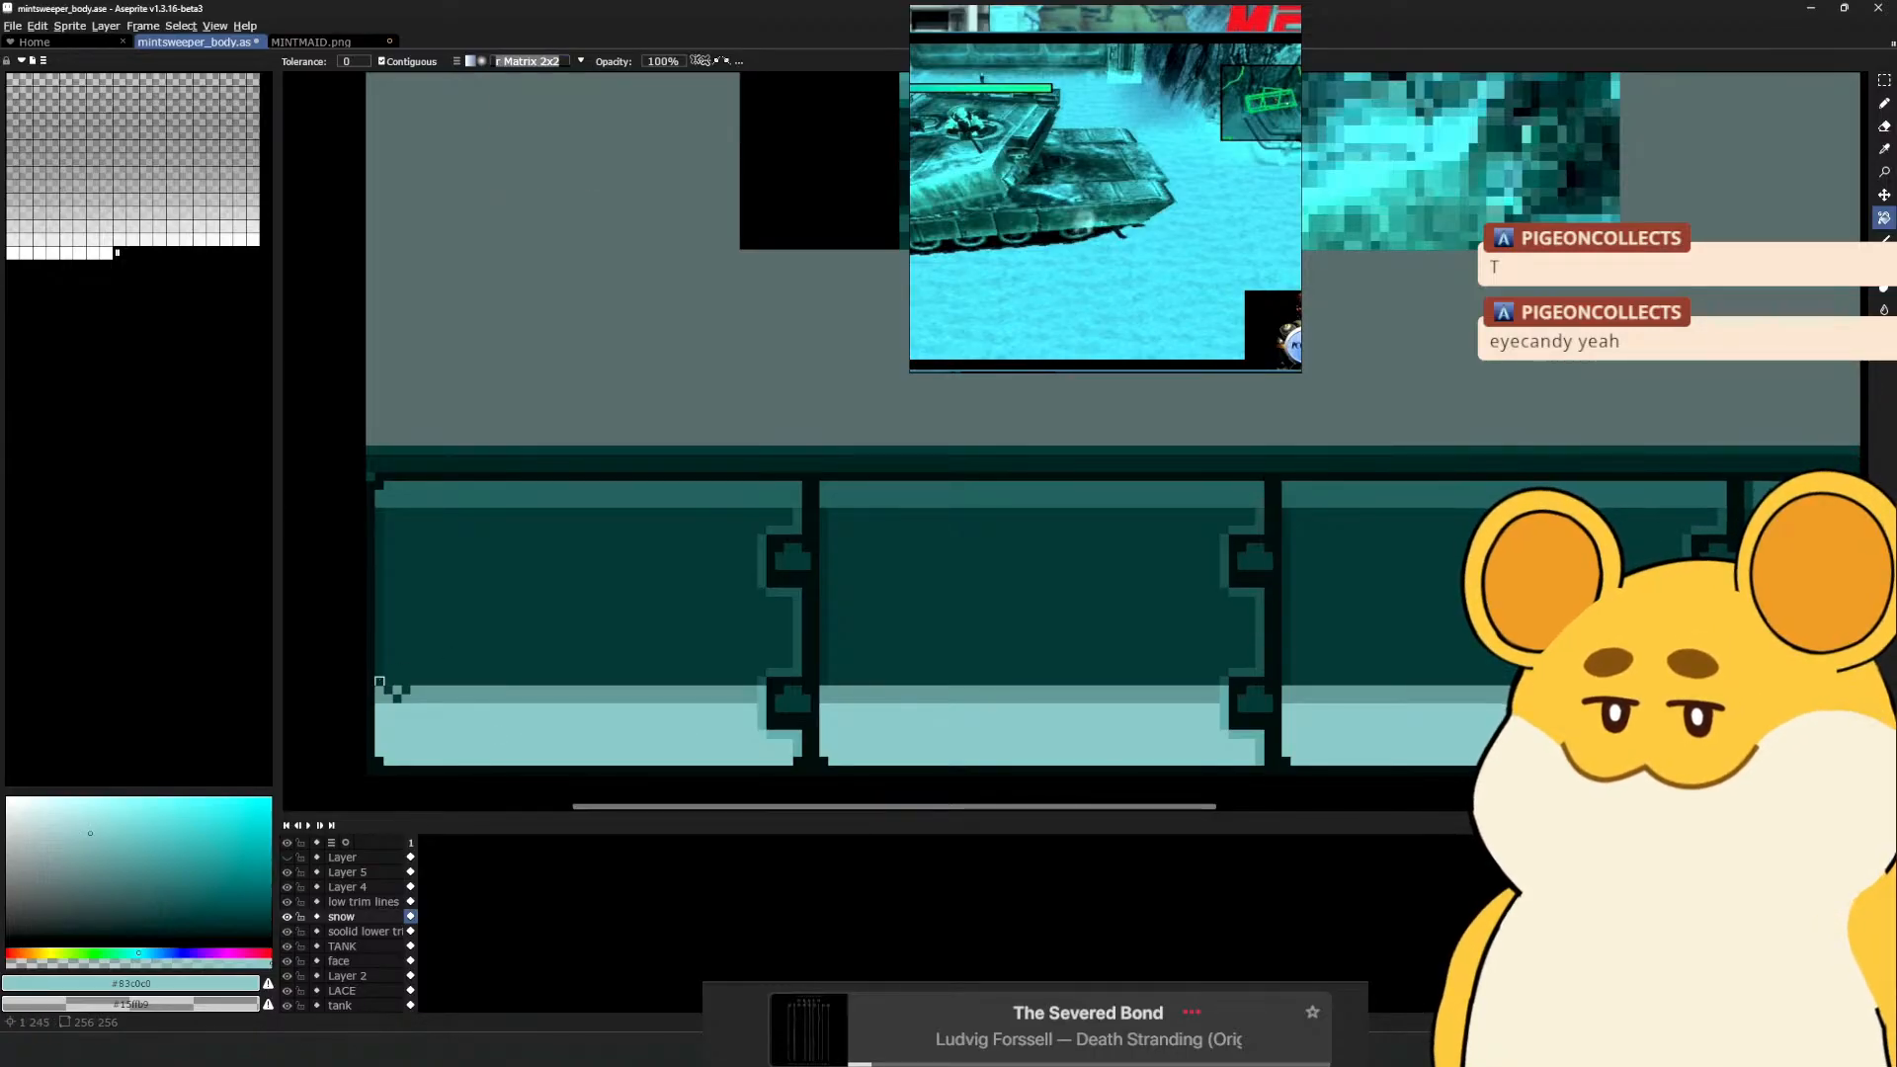
Select a 256 by 12 px strip covering the snow band across all panels and add a new layer above the snow layer
key("m")
left_click_drag(395, 679, 1511, 729)
left_click_drag(872, 634, 1308, 690)
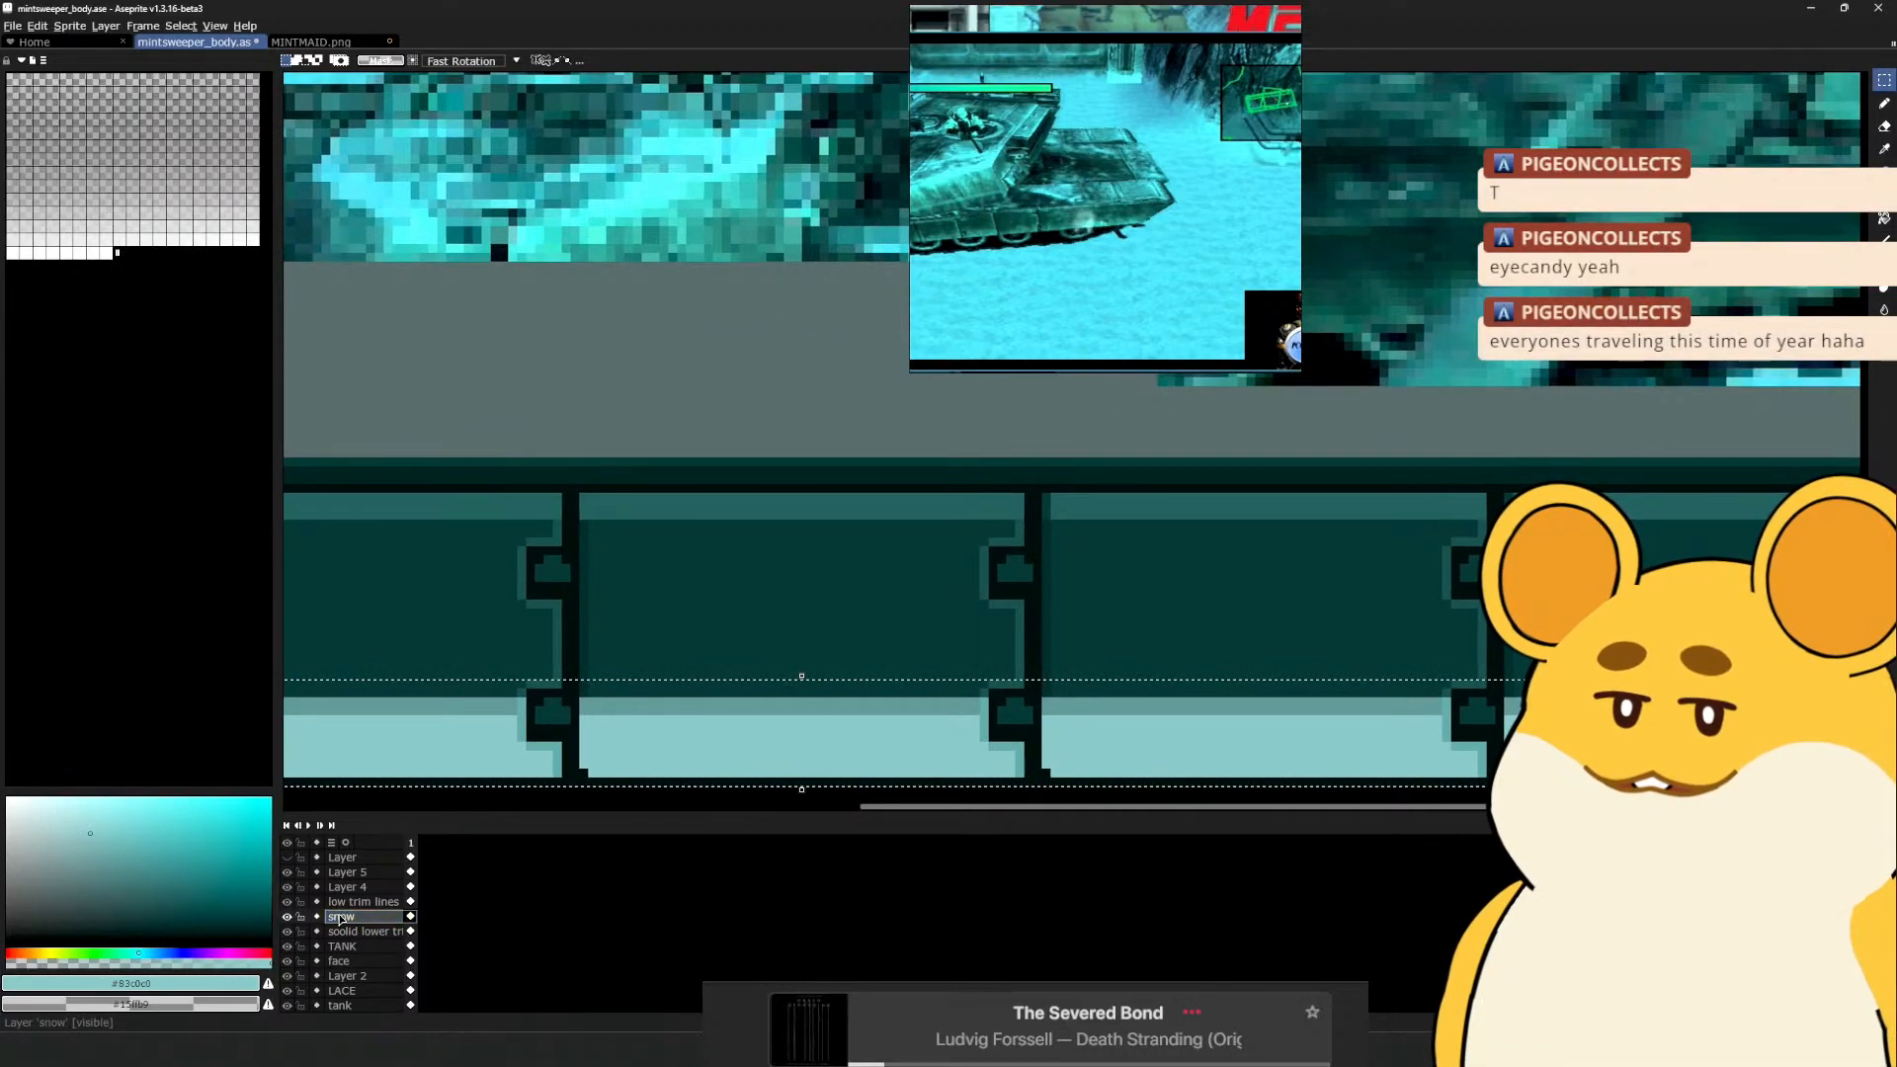
key("shift+n")
left_click_drag(550, 694, 743, 690)
Sample the dark panel teal #113231 and make it the background colour, with #83c0c0 as the foreground
key("b")
left_click(628, 629, "alt")
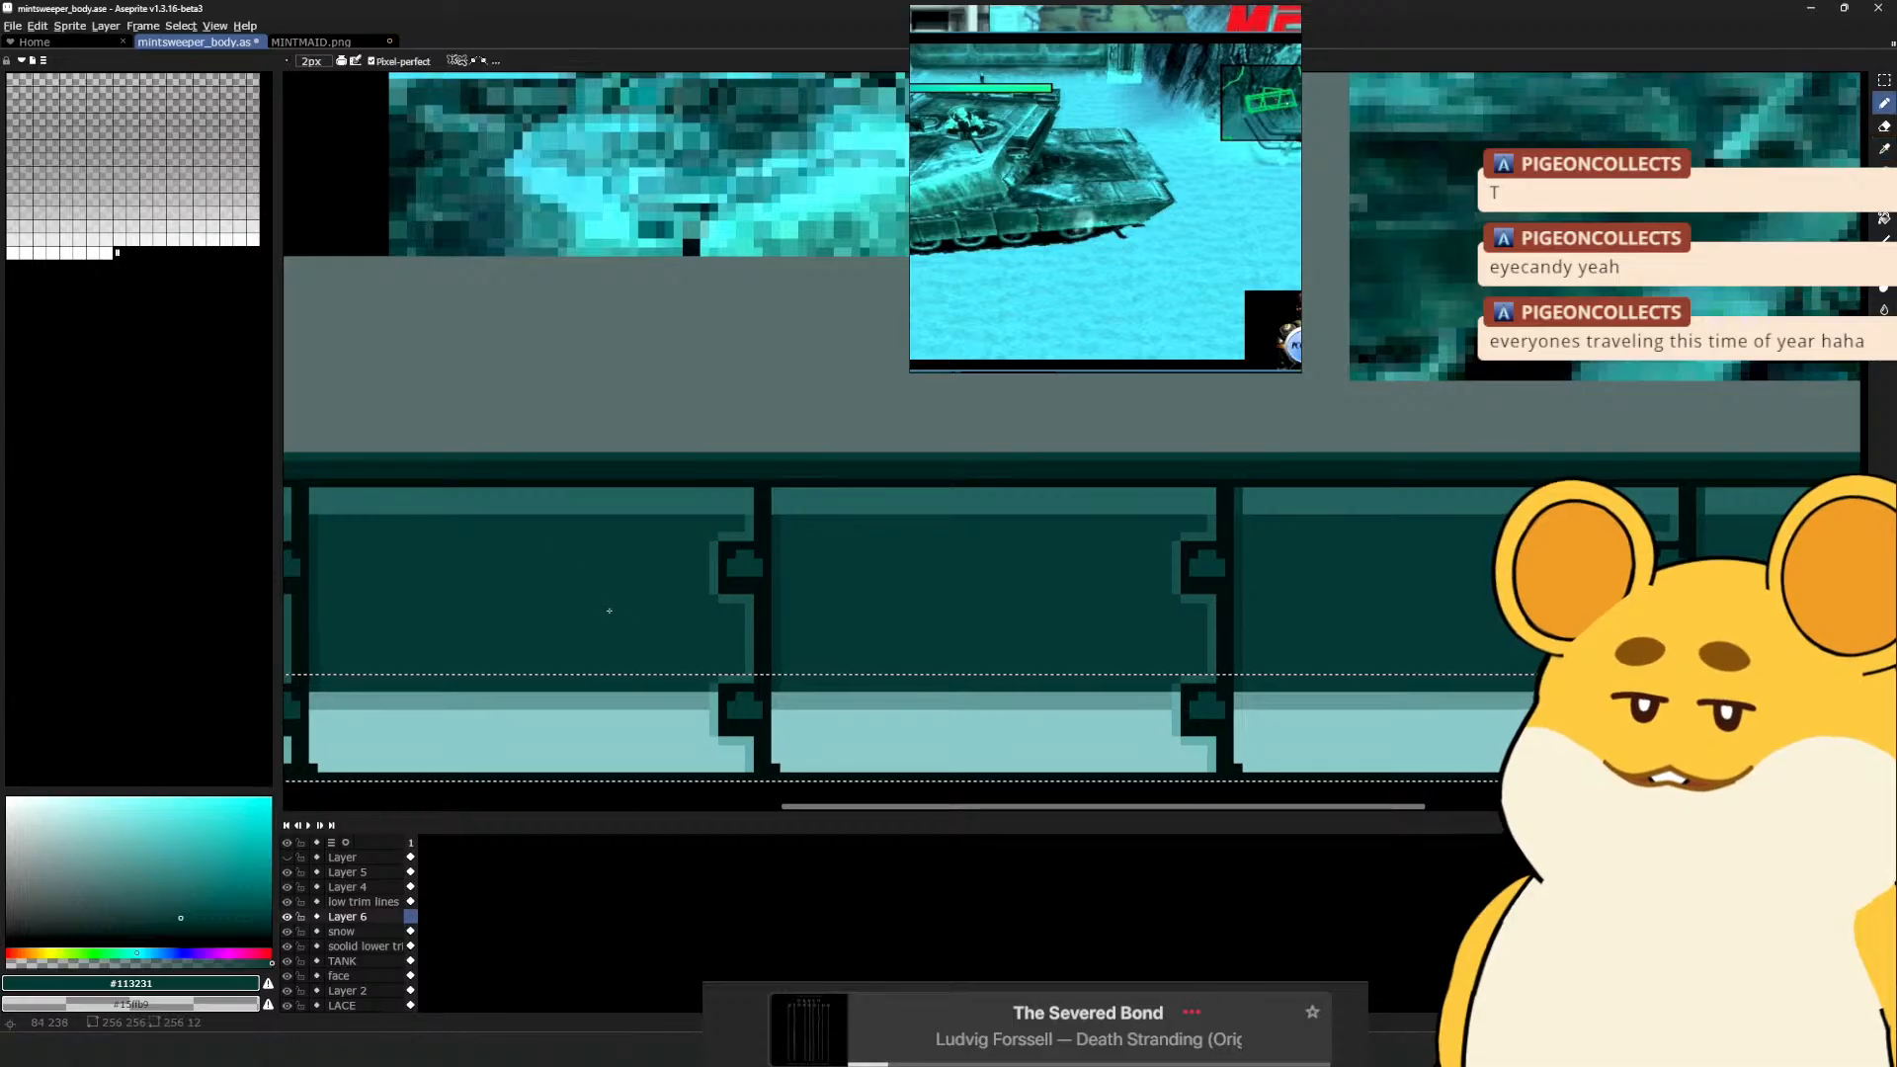
key("x")
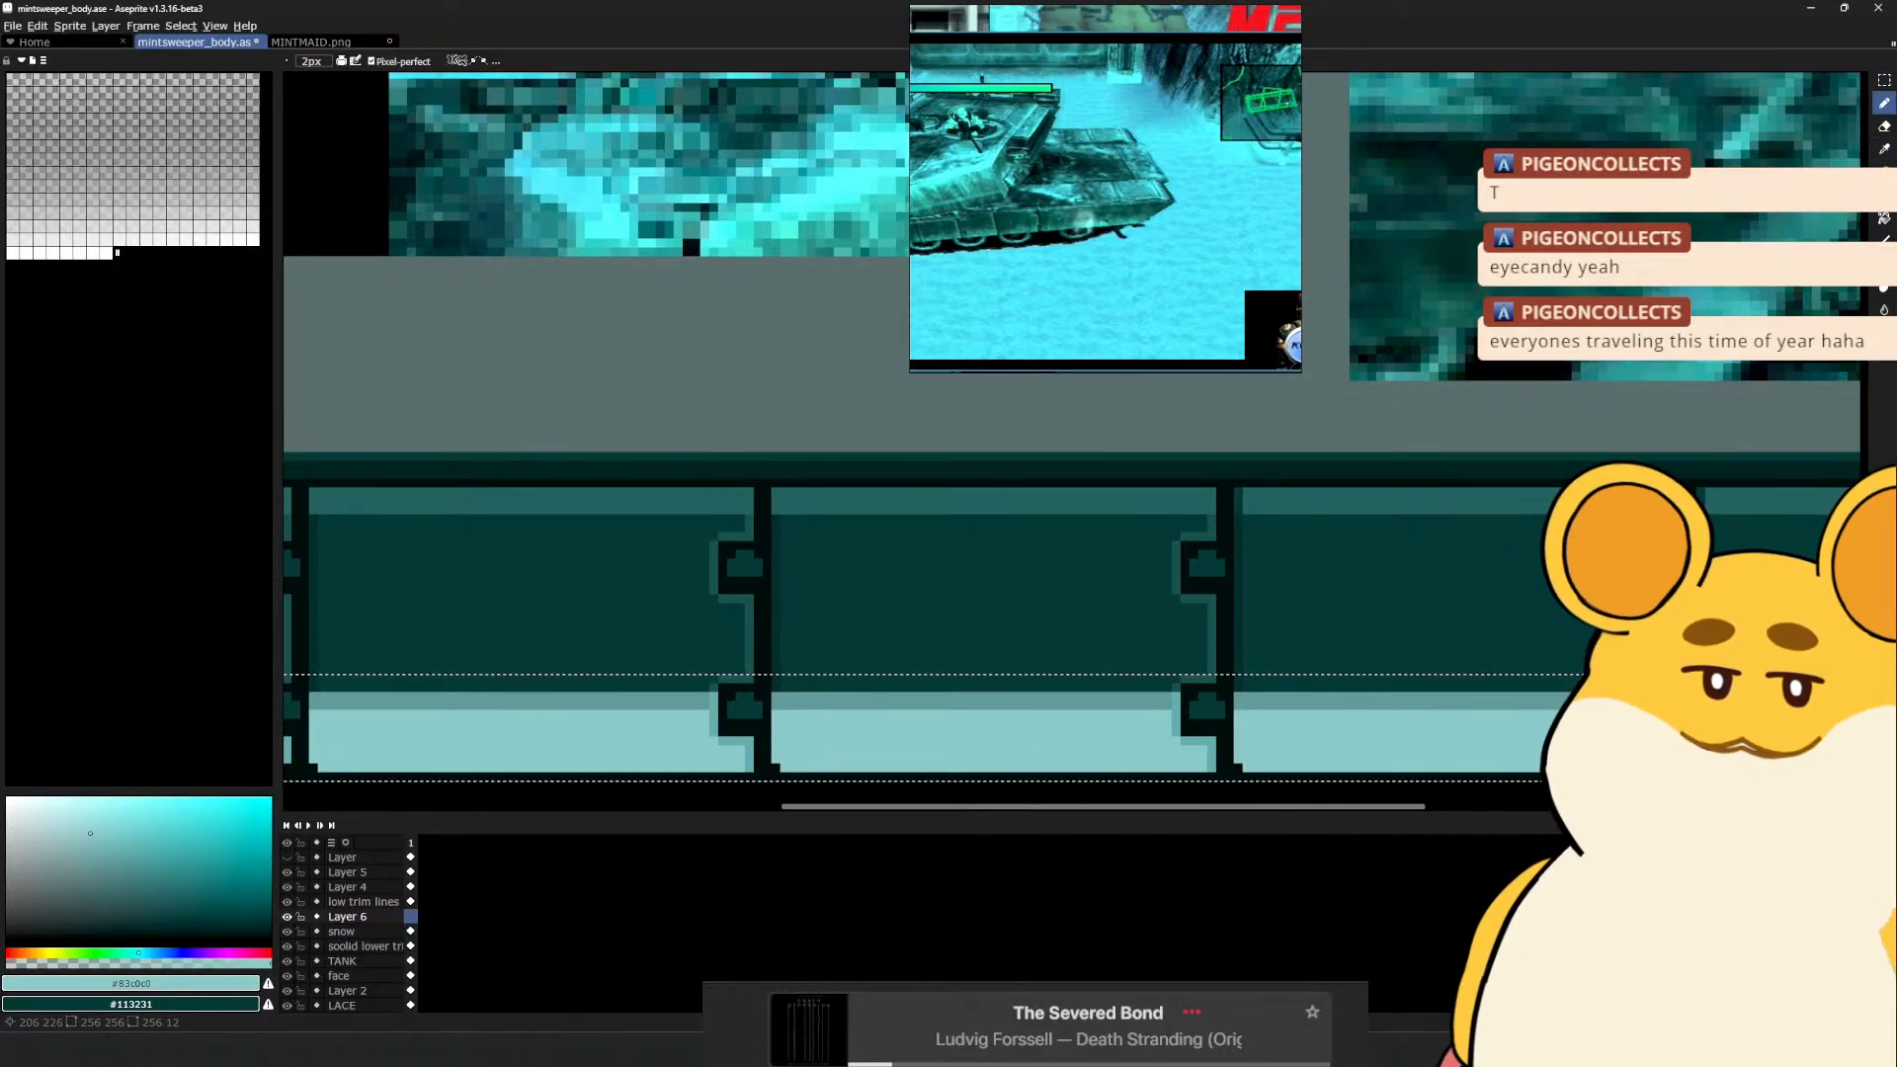
Hide the snow layer and make the empty Layer 6 active, keeping the strip along the panels' lower part selected
left_click(411, 931)
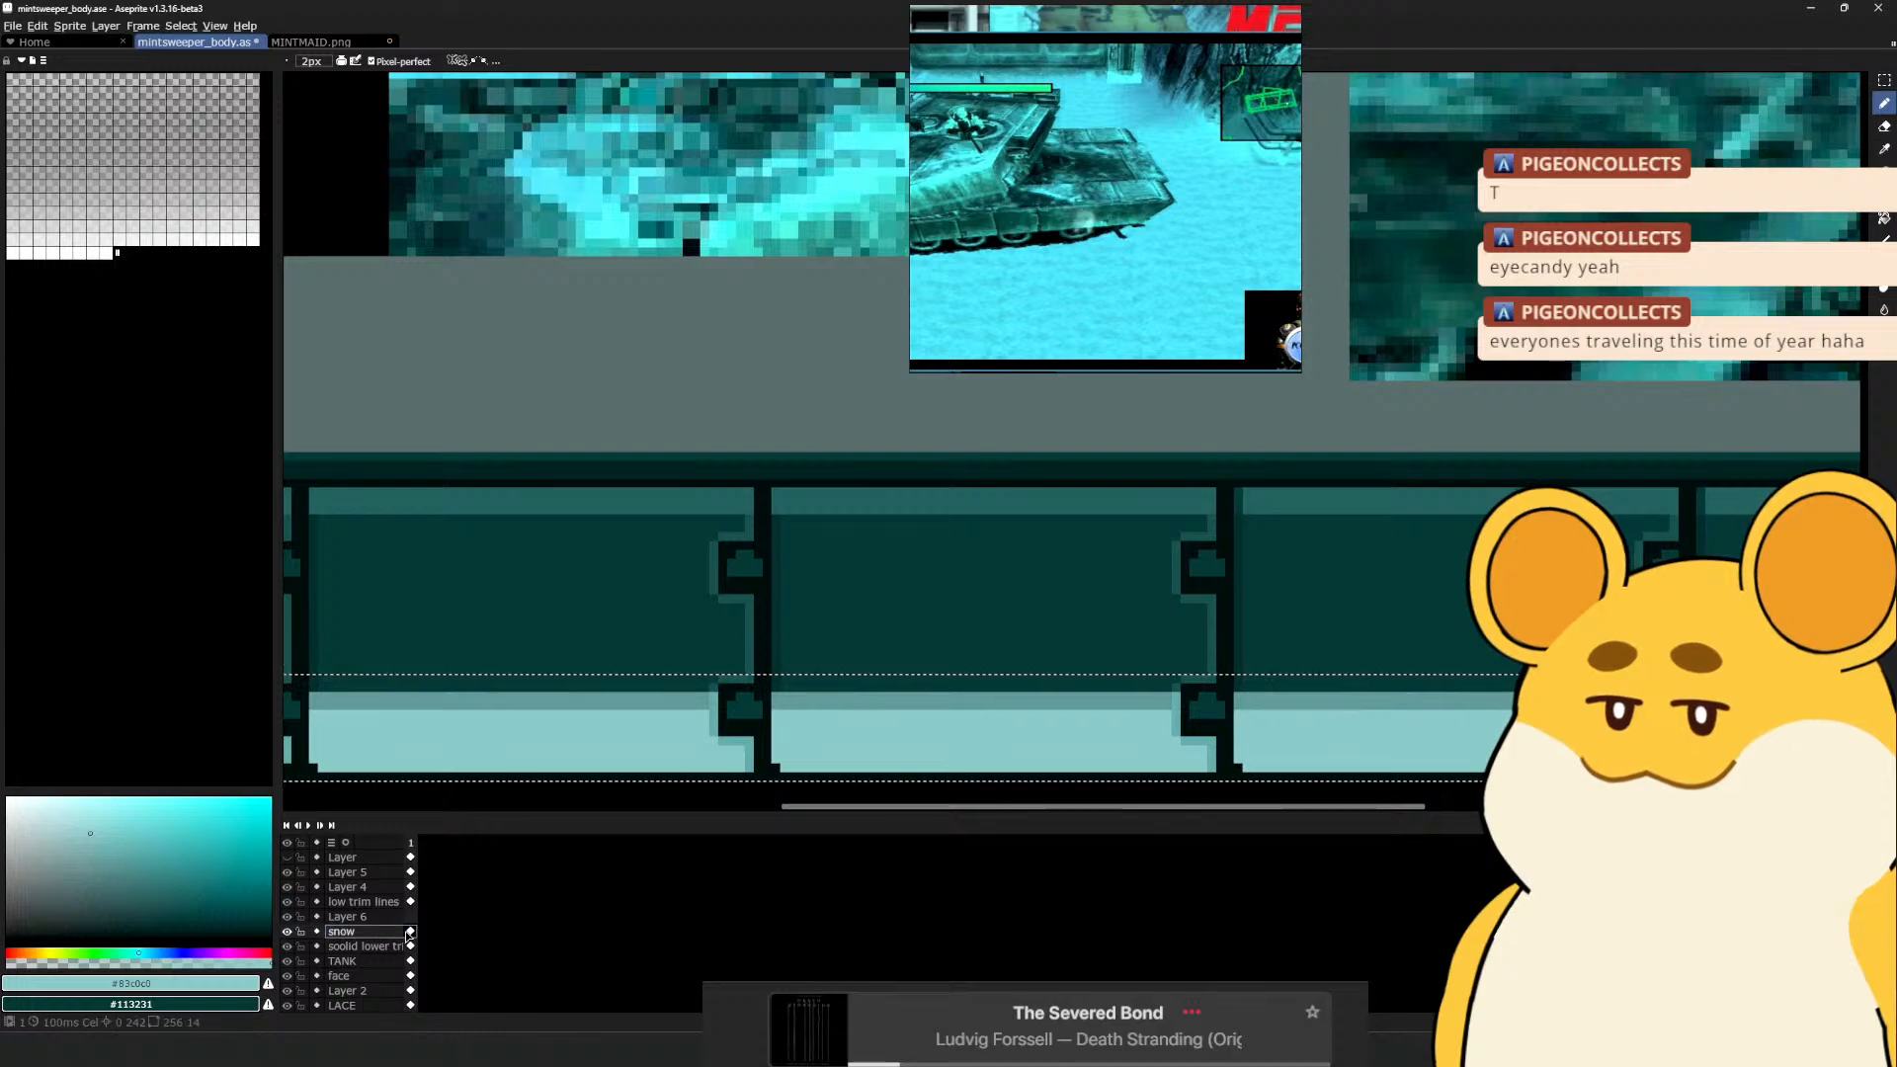
key("m")
key("ctrl+d")
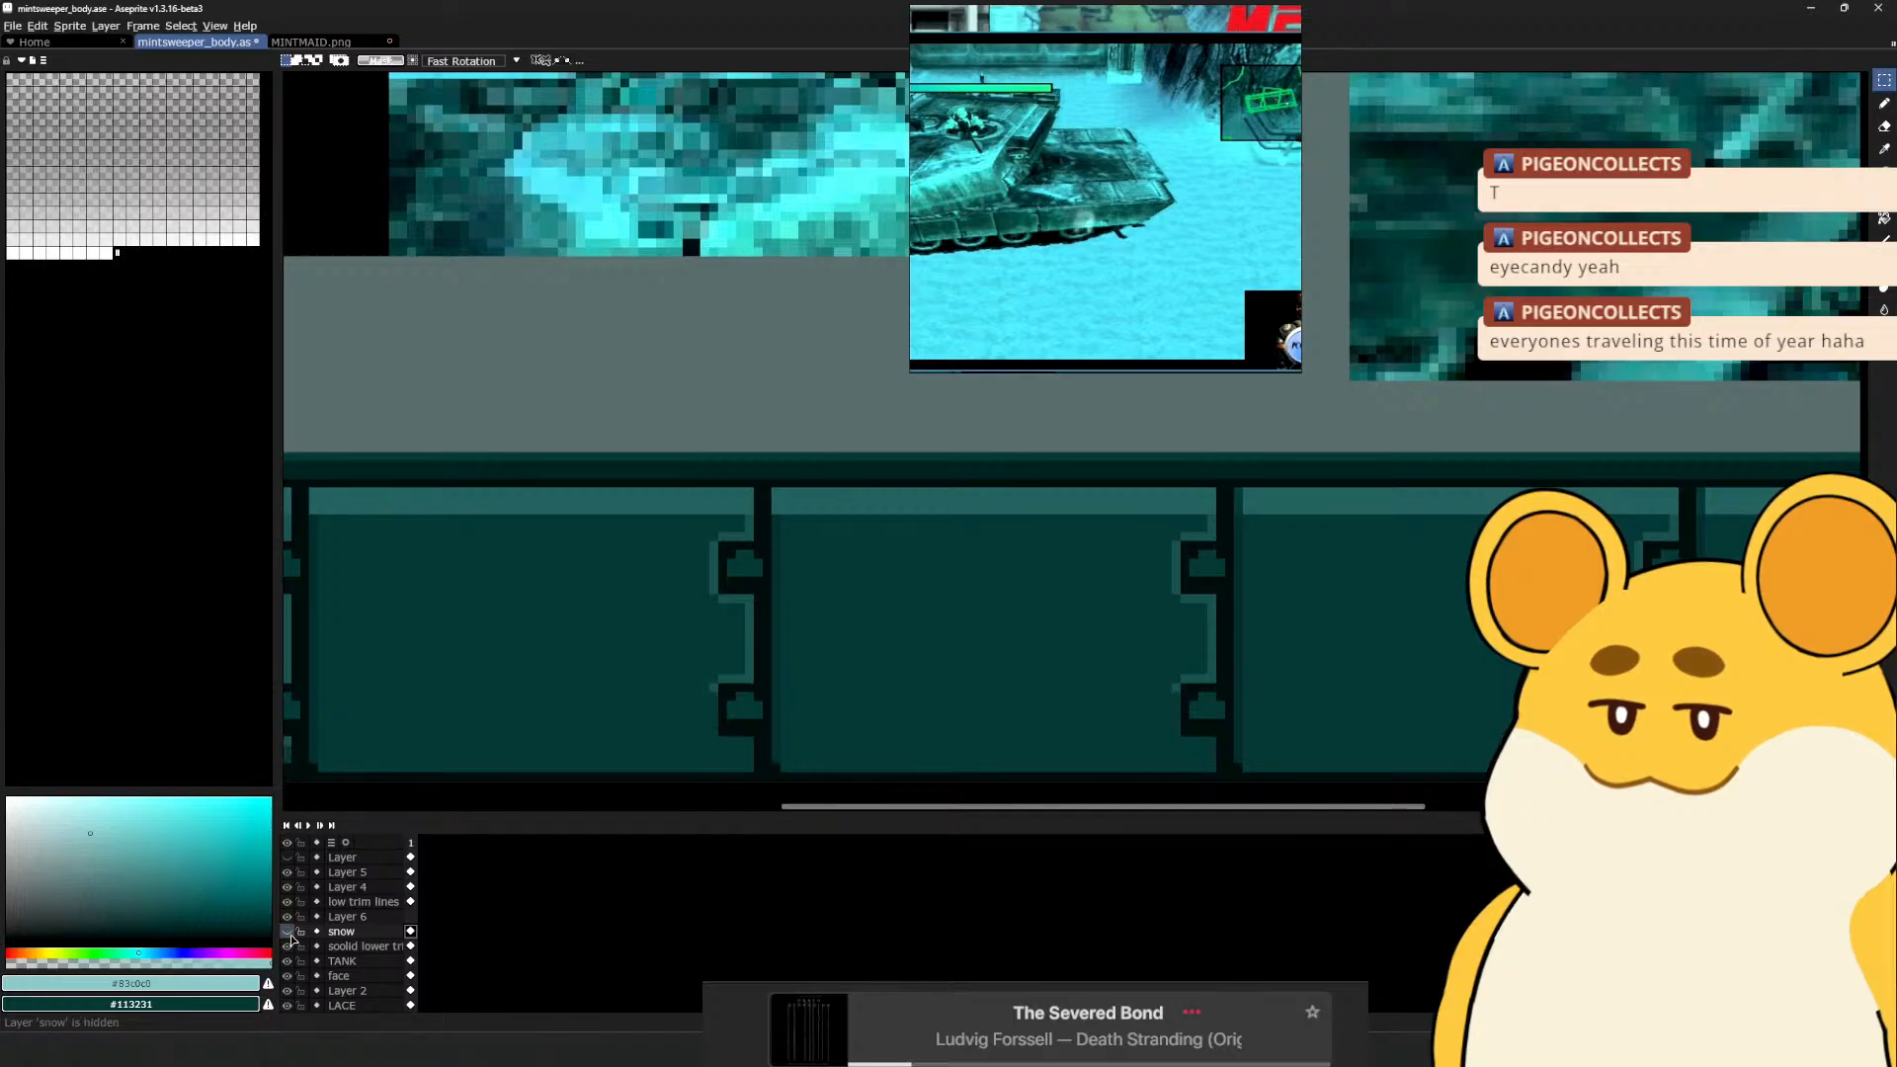
left_click(288, 931)
key("ctrl+t")
left_click(288, 931)
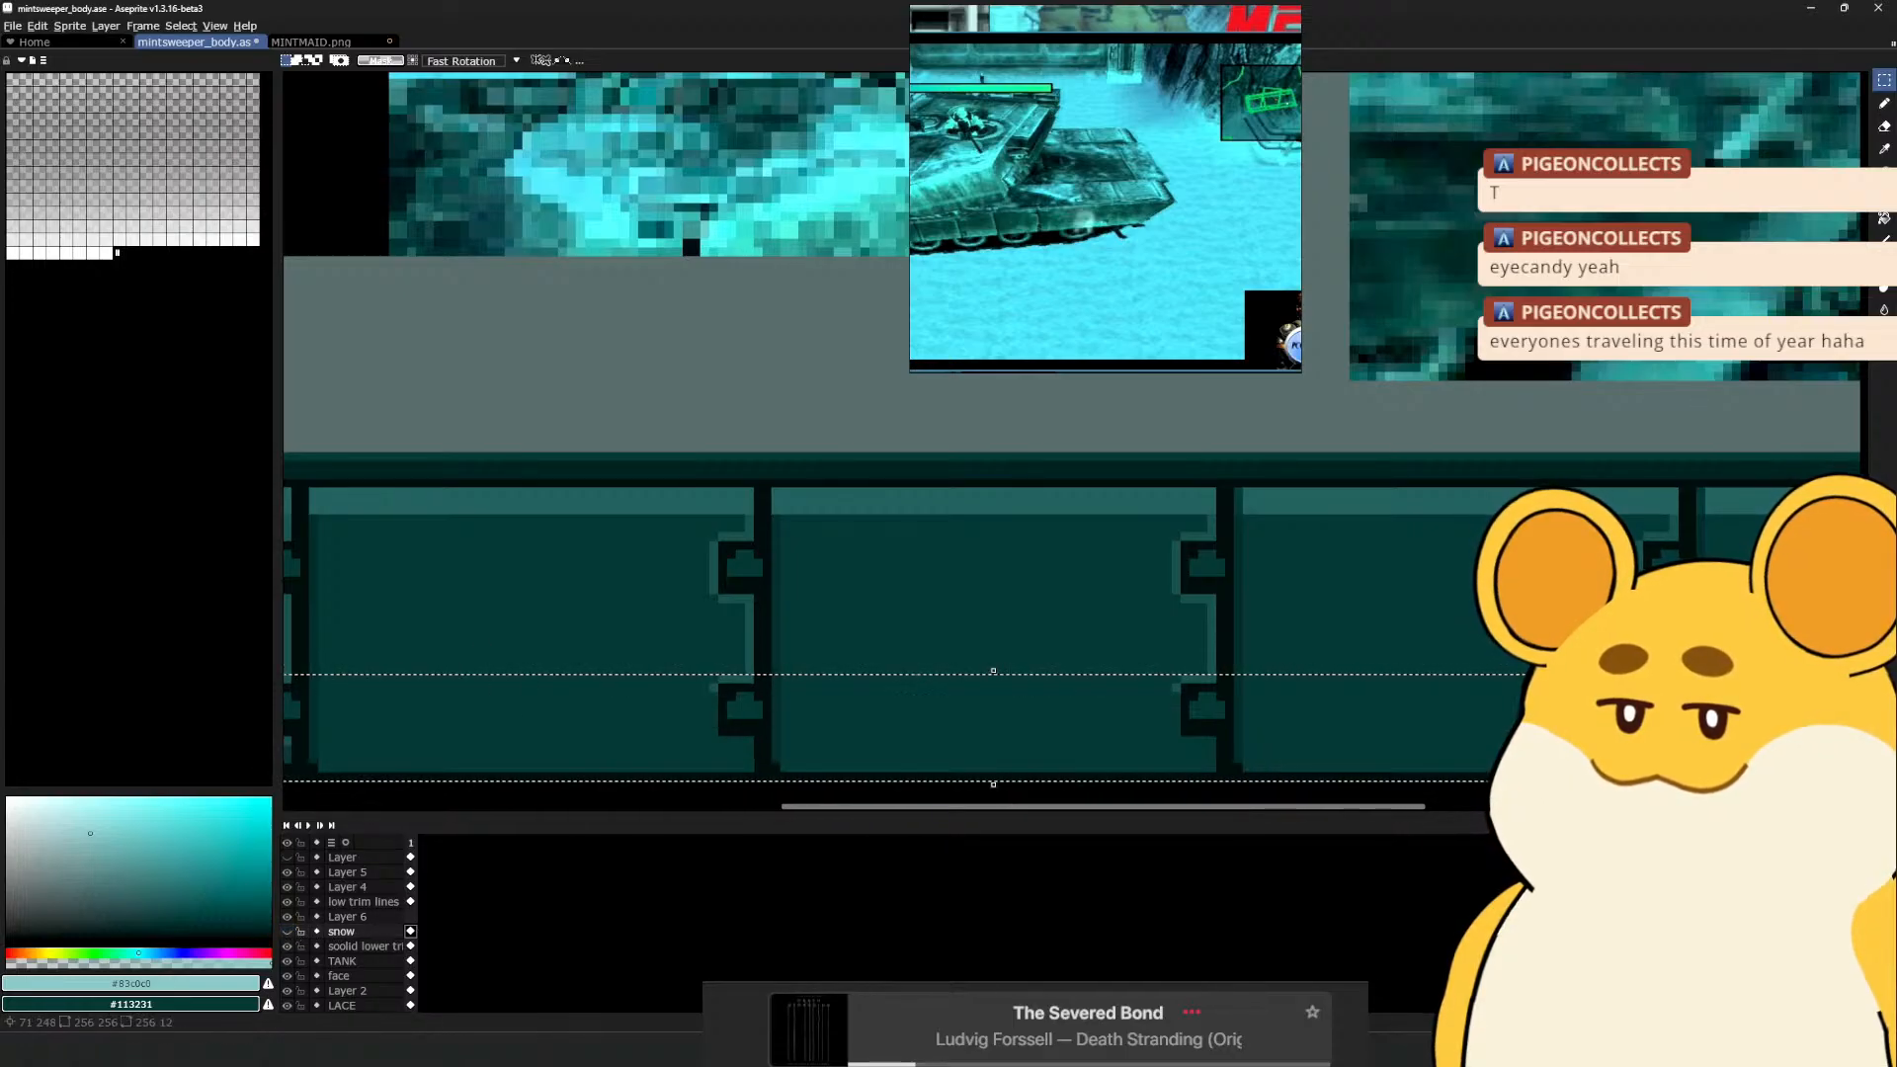
left_click_drag(491, 714, 641, 667)
left_click(410, 917)
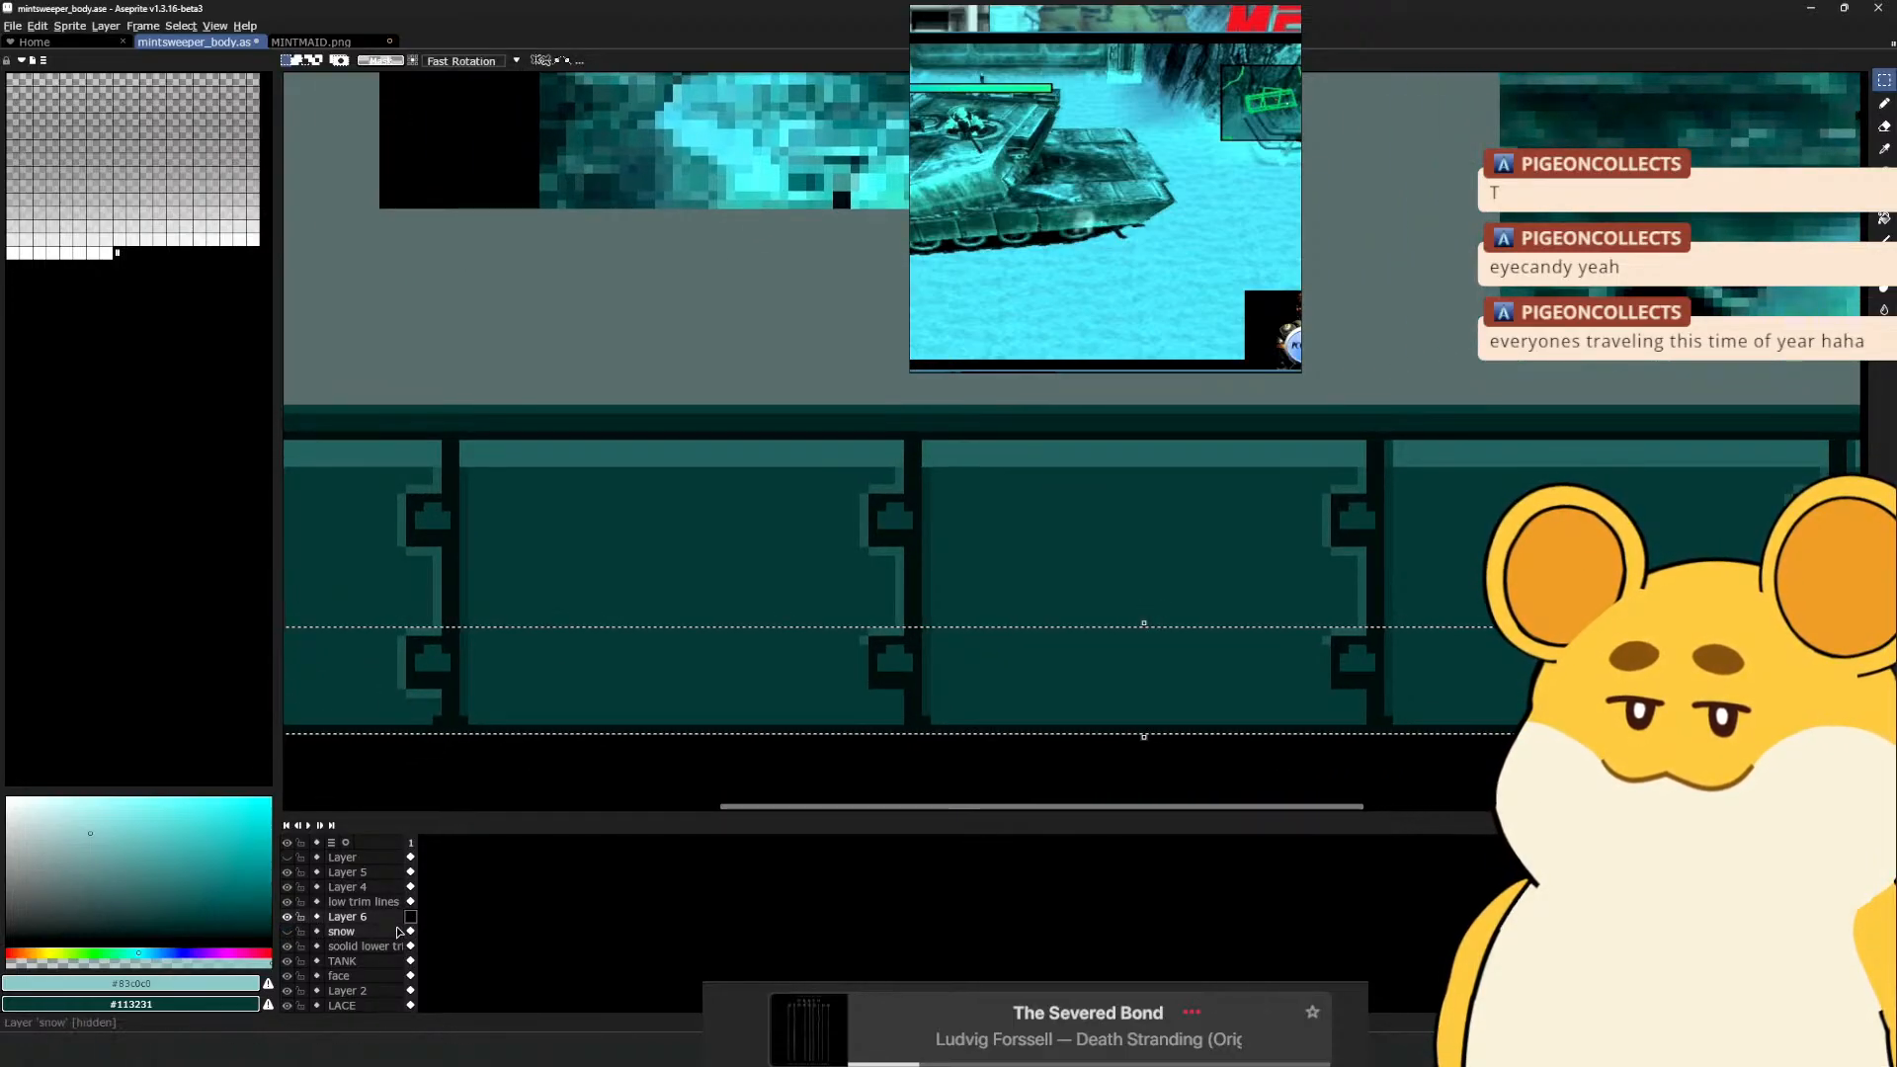
scroll(604, 579, "down", 1)
left_click_drag(847, 481, 946, 392)
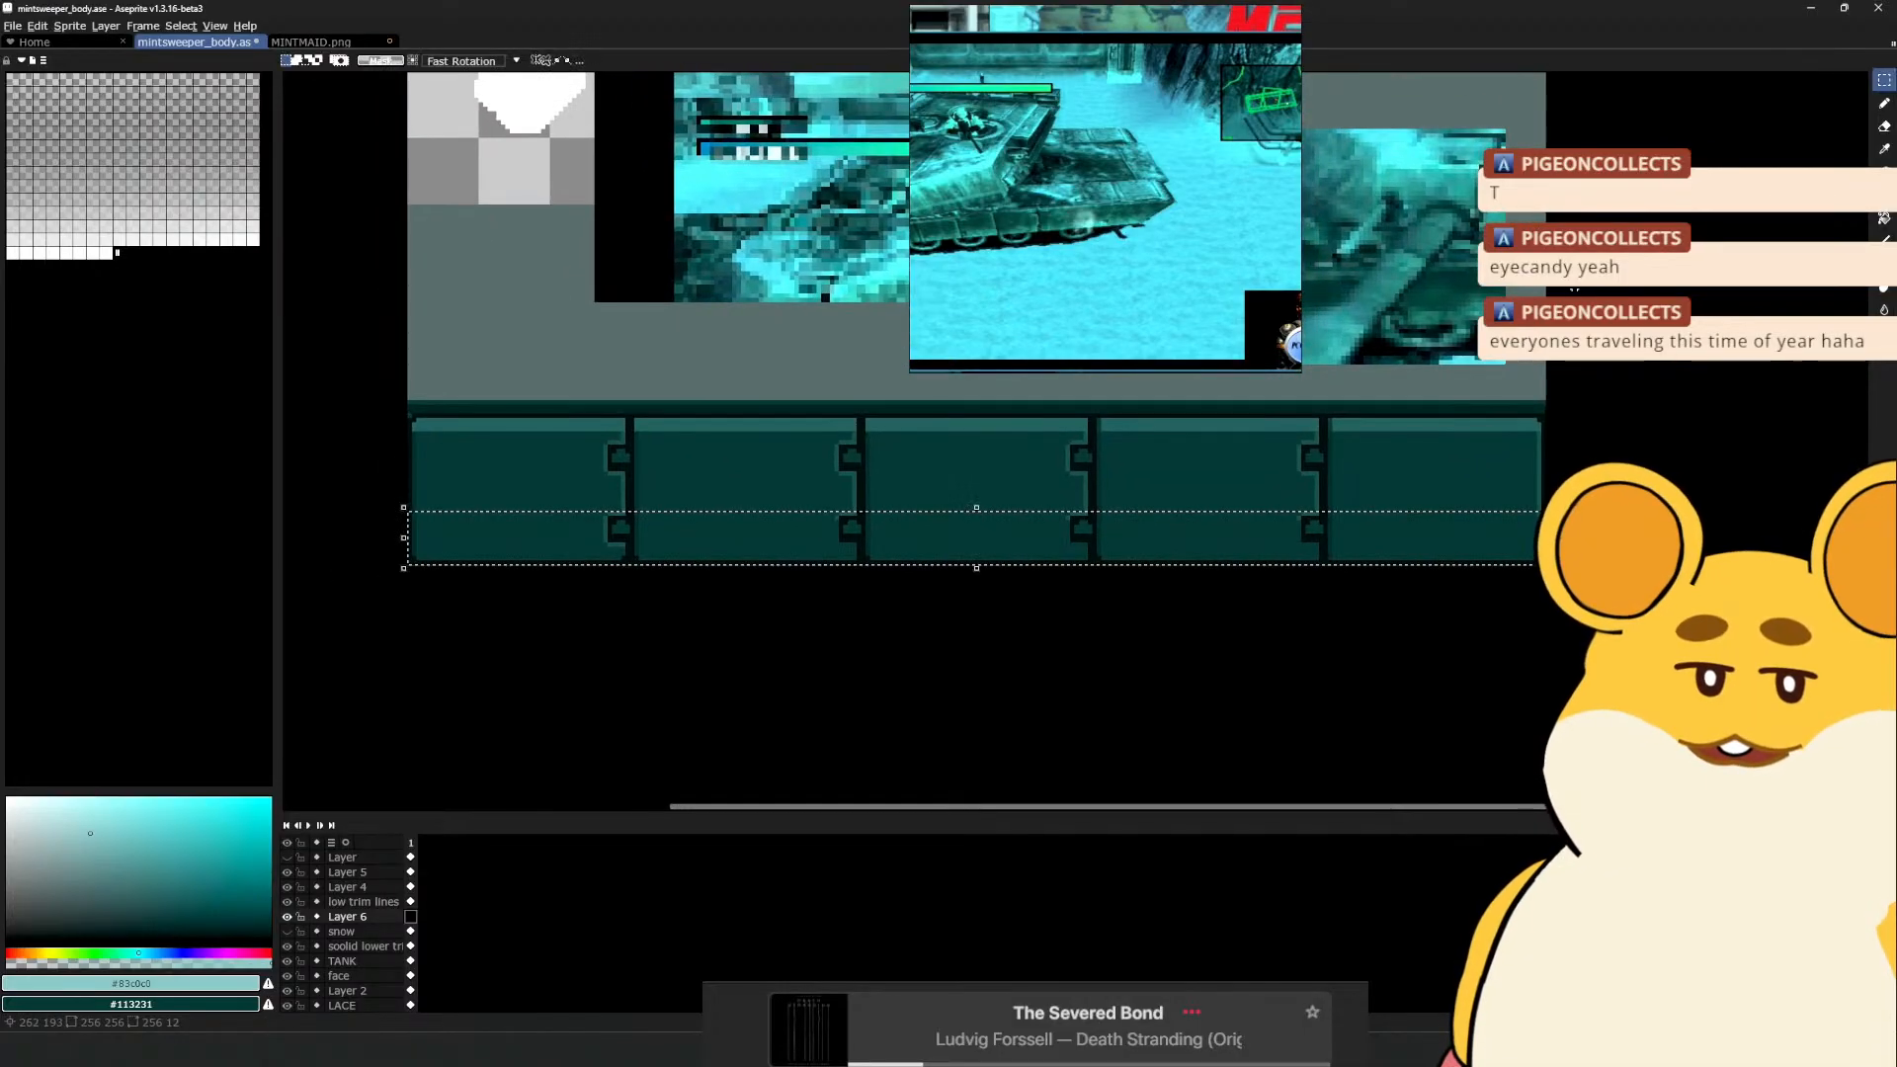
left_click_drag(932, 511, 872, 563)
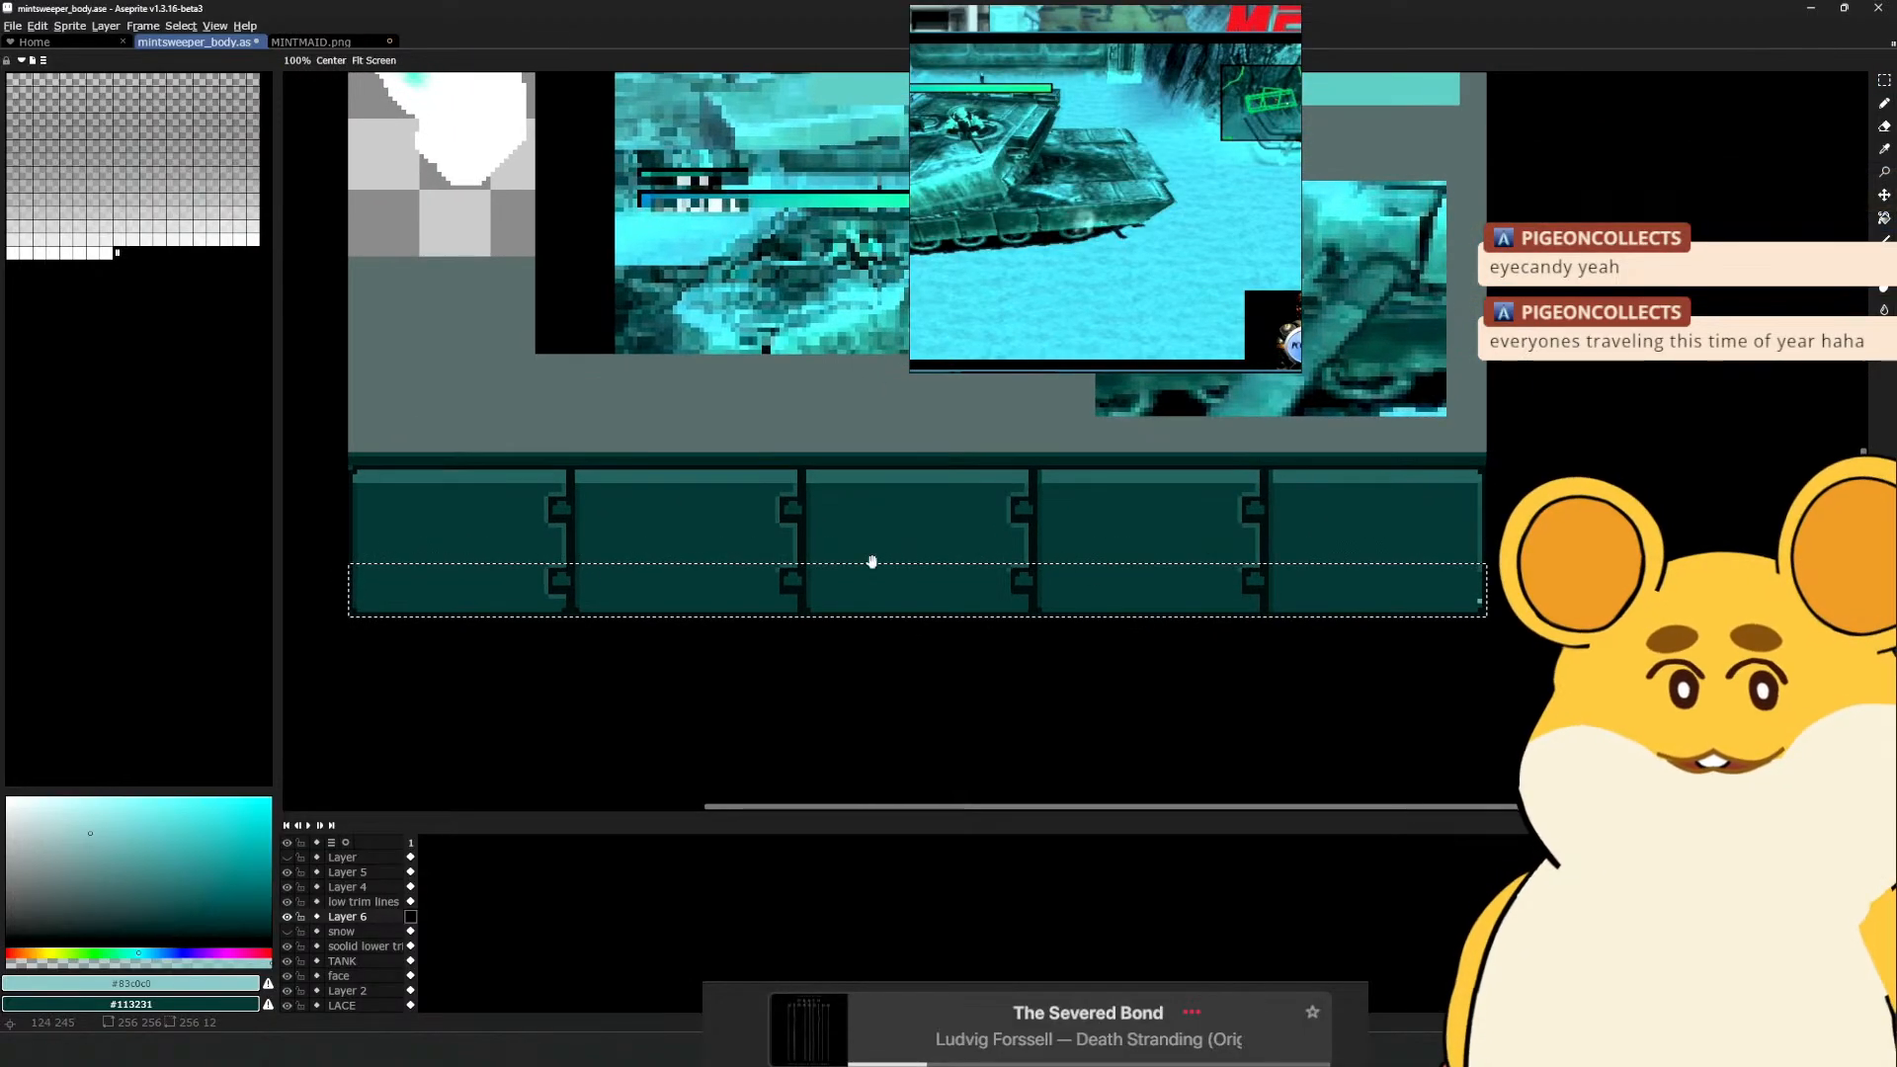
scroll(872, 563, "up", 1)
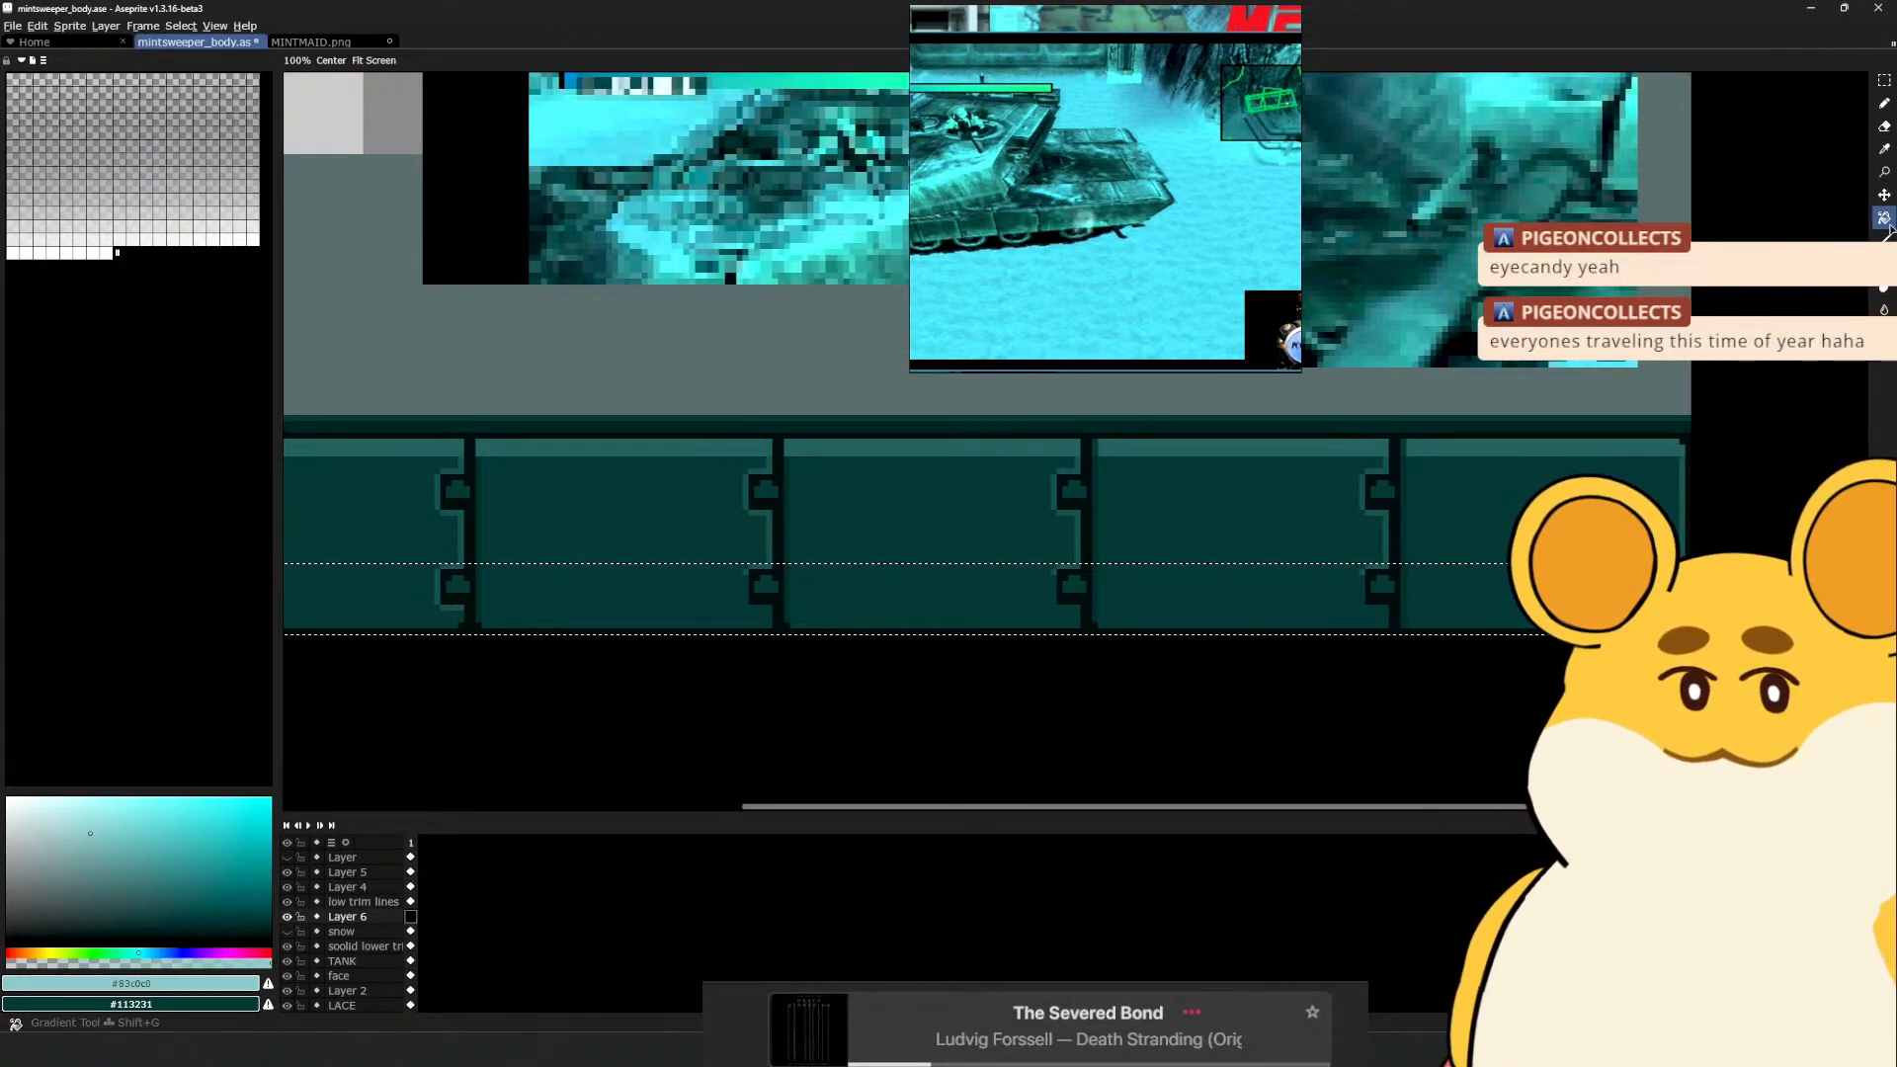
Try filling the selected strip on Layer 6 with a vertical Bayer Matrix 2x2 gradient, light at the base and dark above
key("shift+g")
left_click_drag(846, 614, 846, 554)
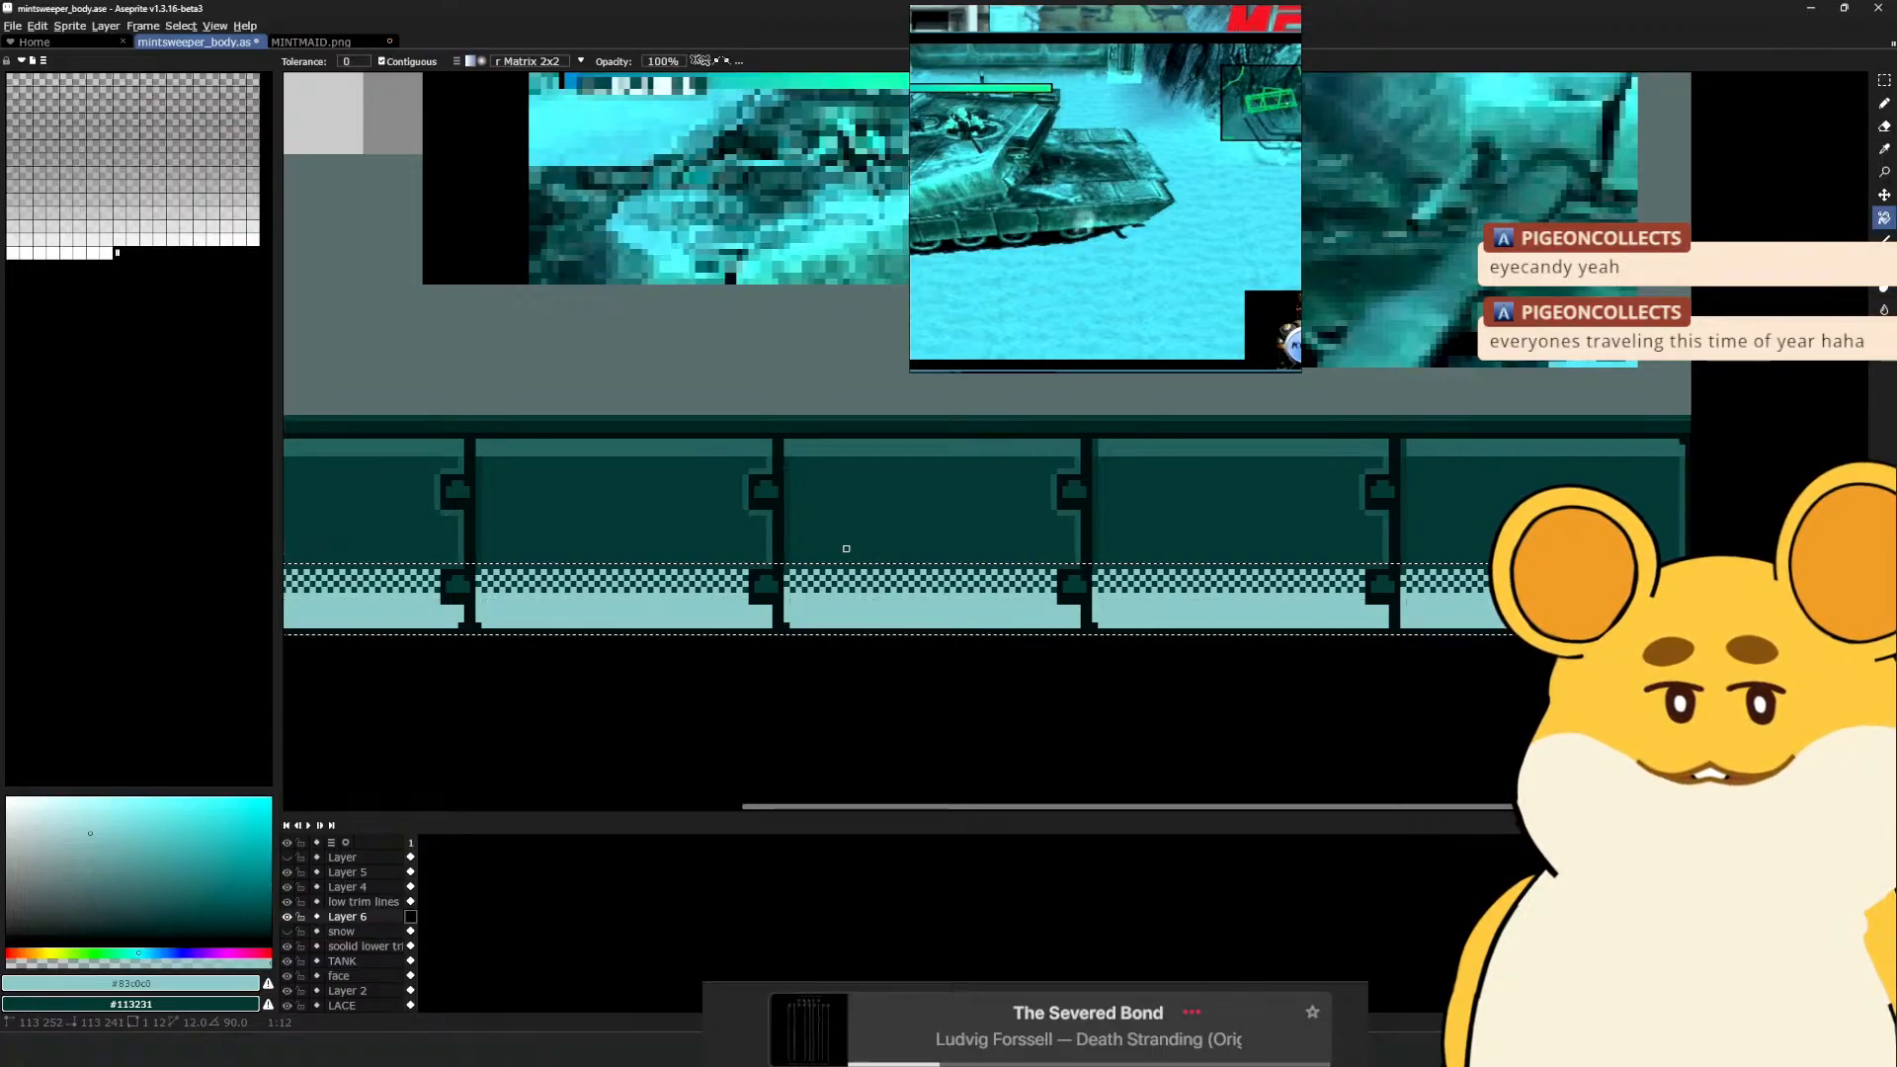
key("ctrl+z")
Set the gradient dithering to Bayer Matrix 4x4 and fill the selected strip vertically, light at the base and dark above
left_click(538, 61)
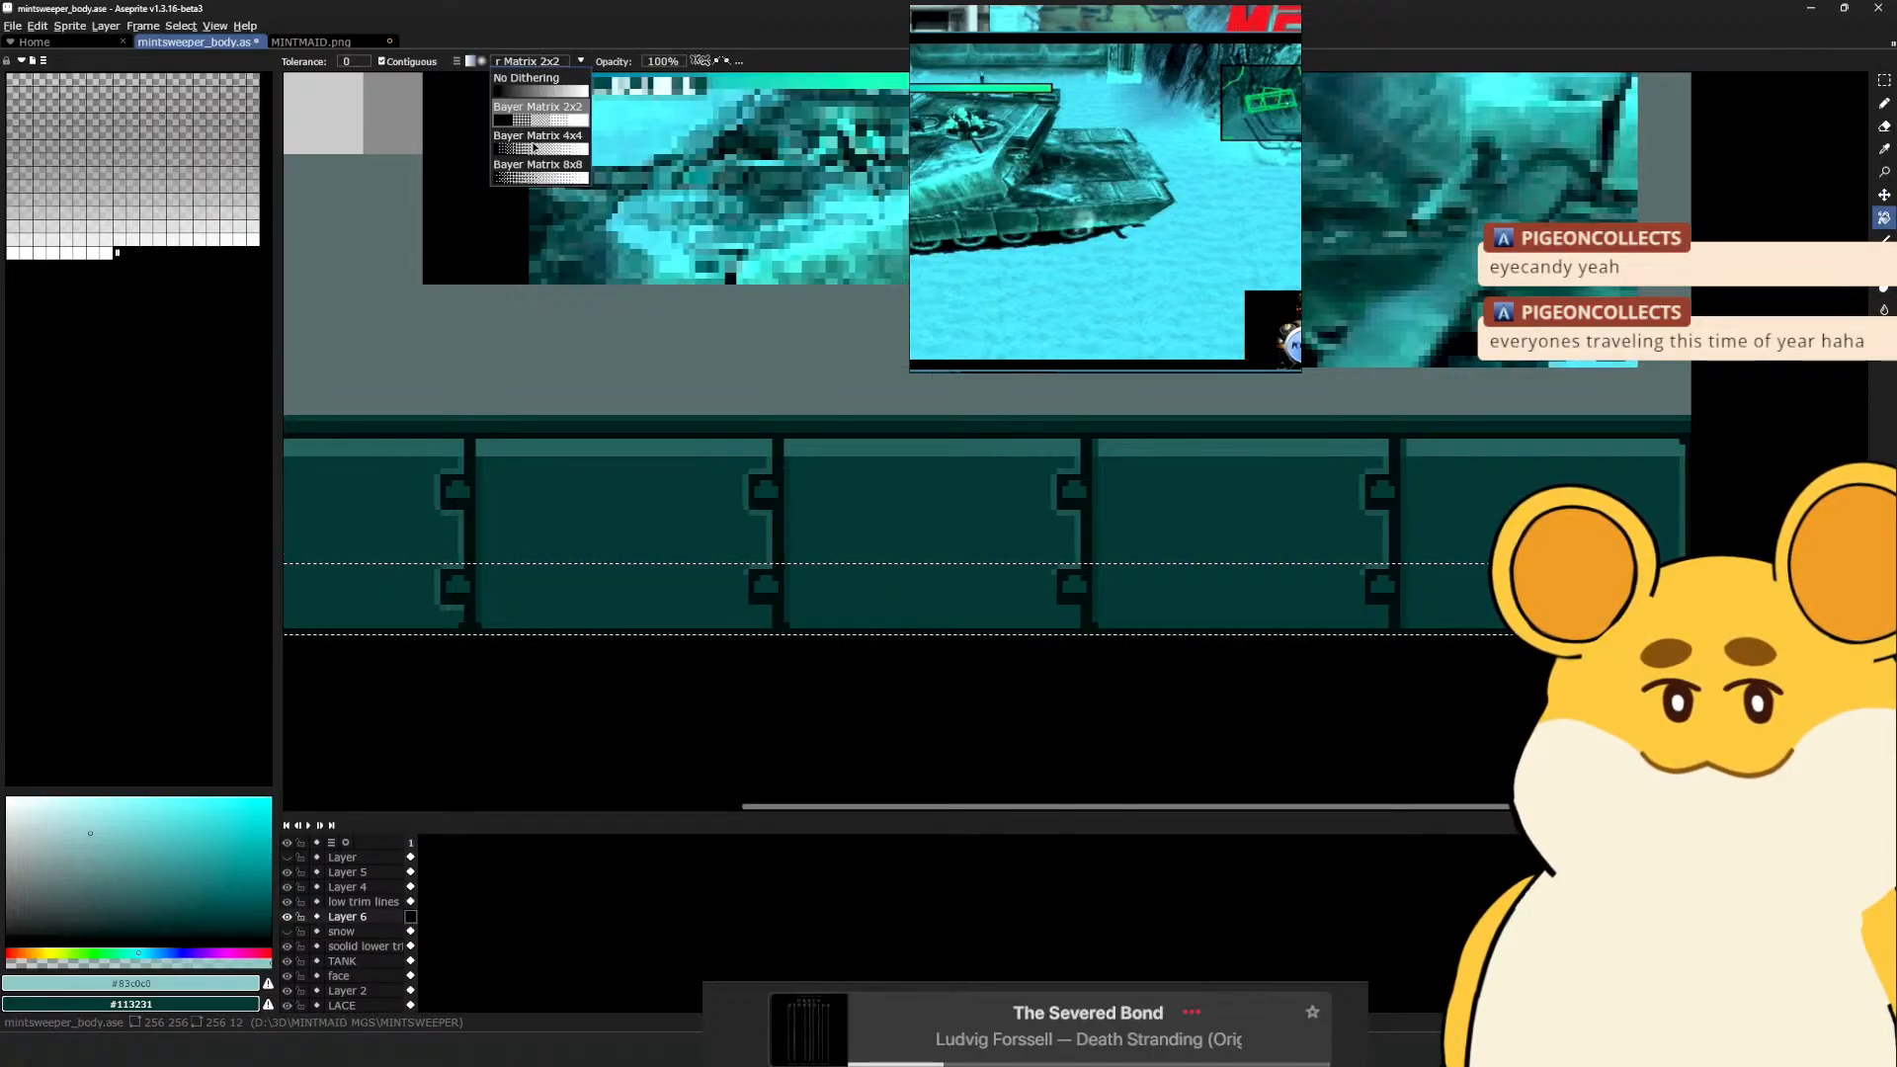
left_click(548, 149)
left_click_drag(816, 636, 810, 554)
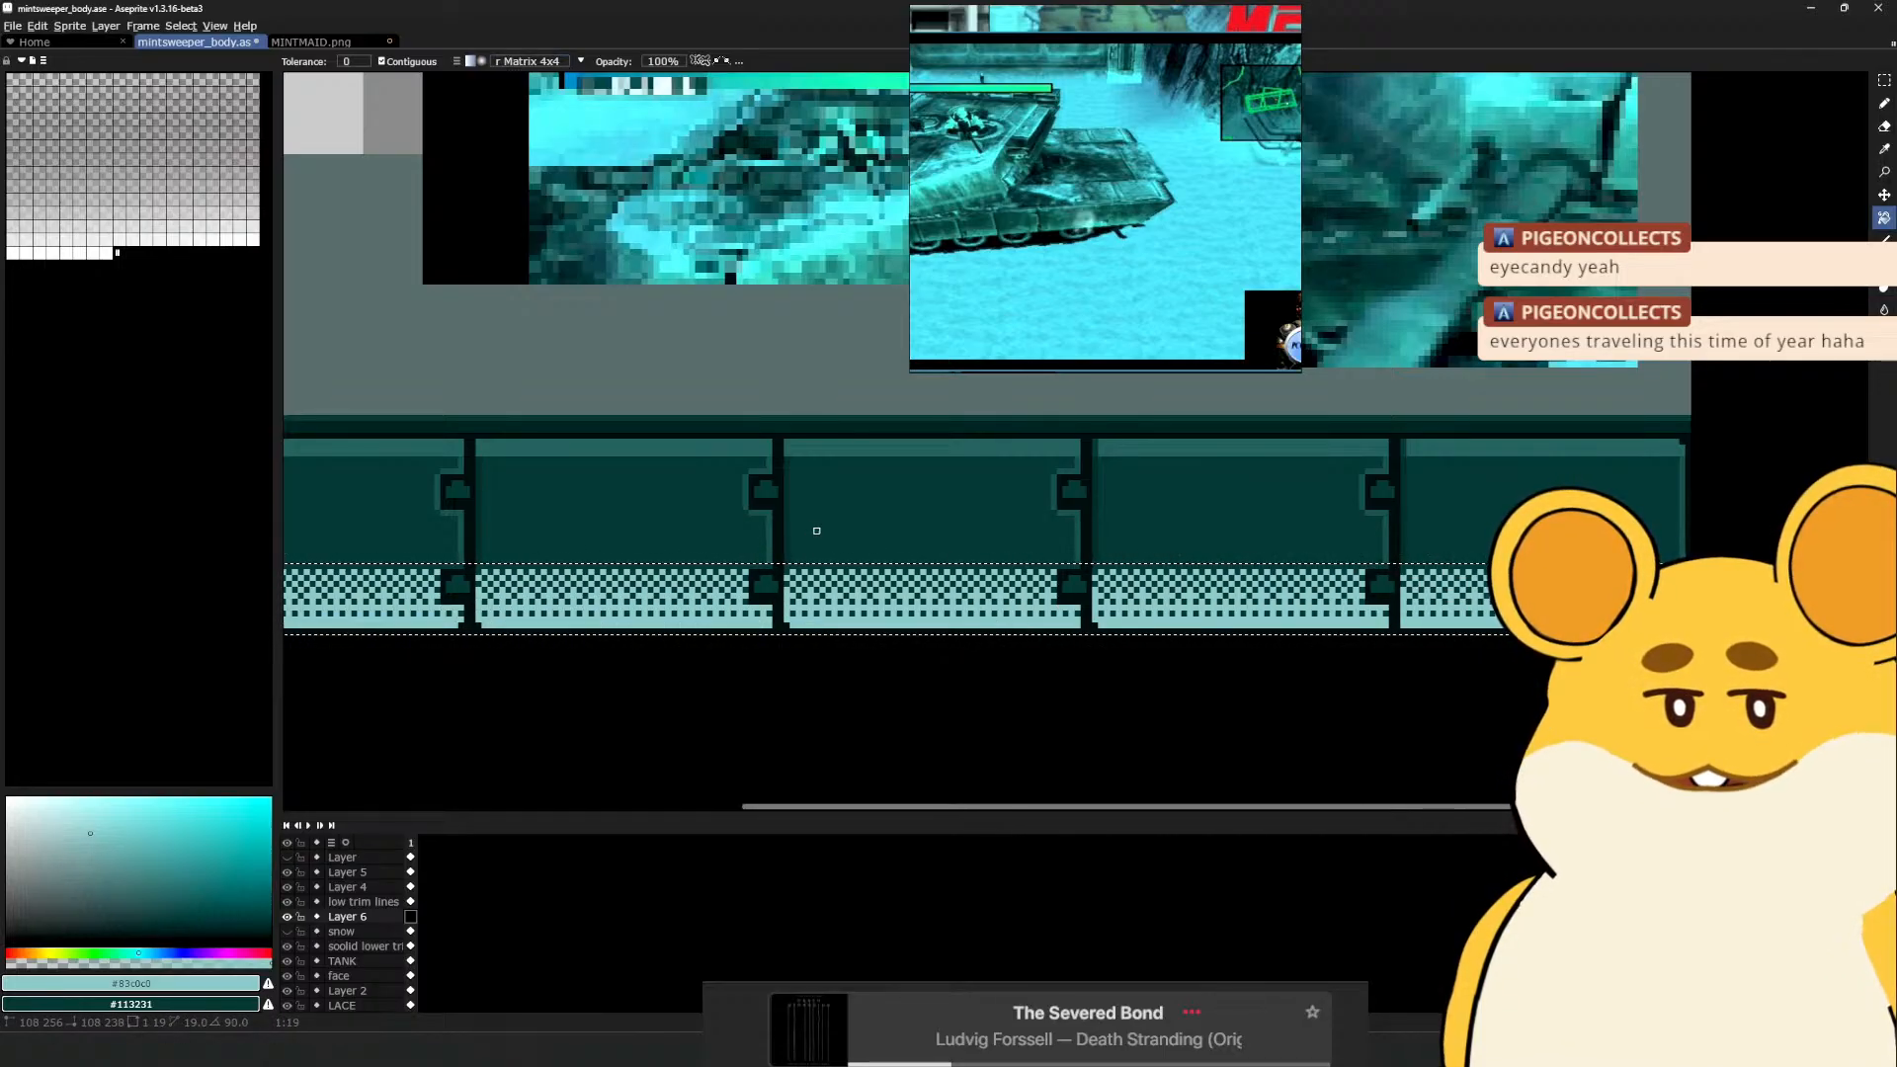
left_click_drag(810, 619, 810, 537)
scroll(859, 689, "down", 2)
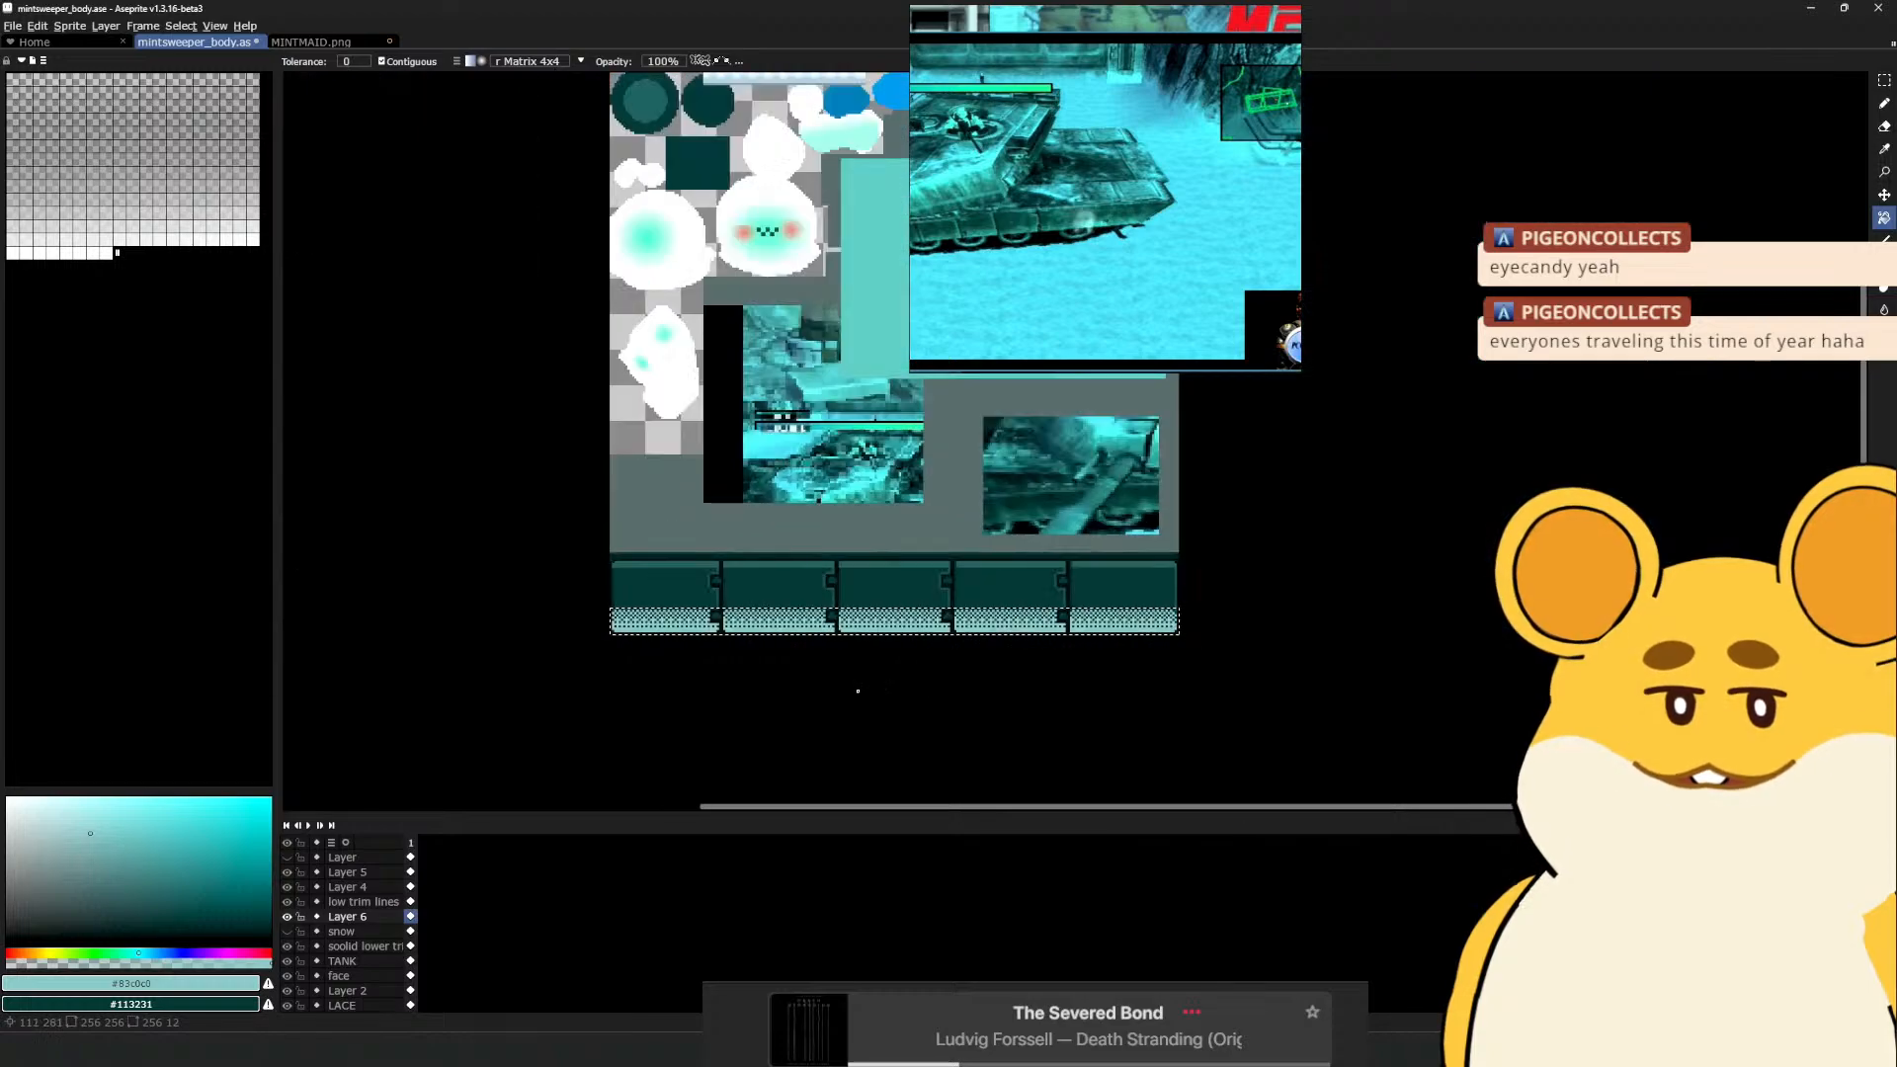
Try carving uneven hollows into the dithered snow of the first two panels with a 7 px eraser after clearing the selection
key("m")
scroll(851, 691, "up", 3)
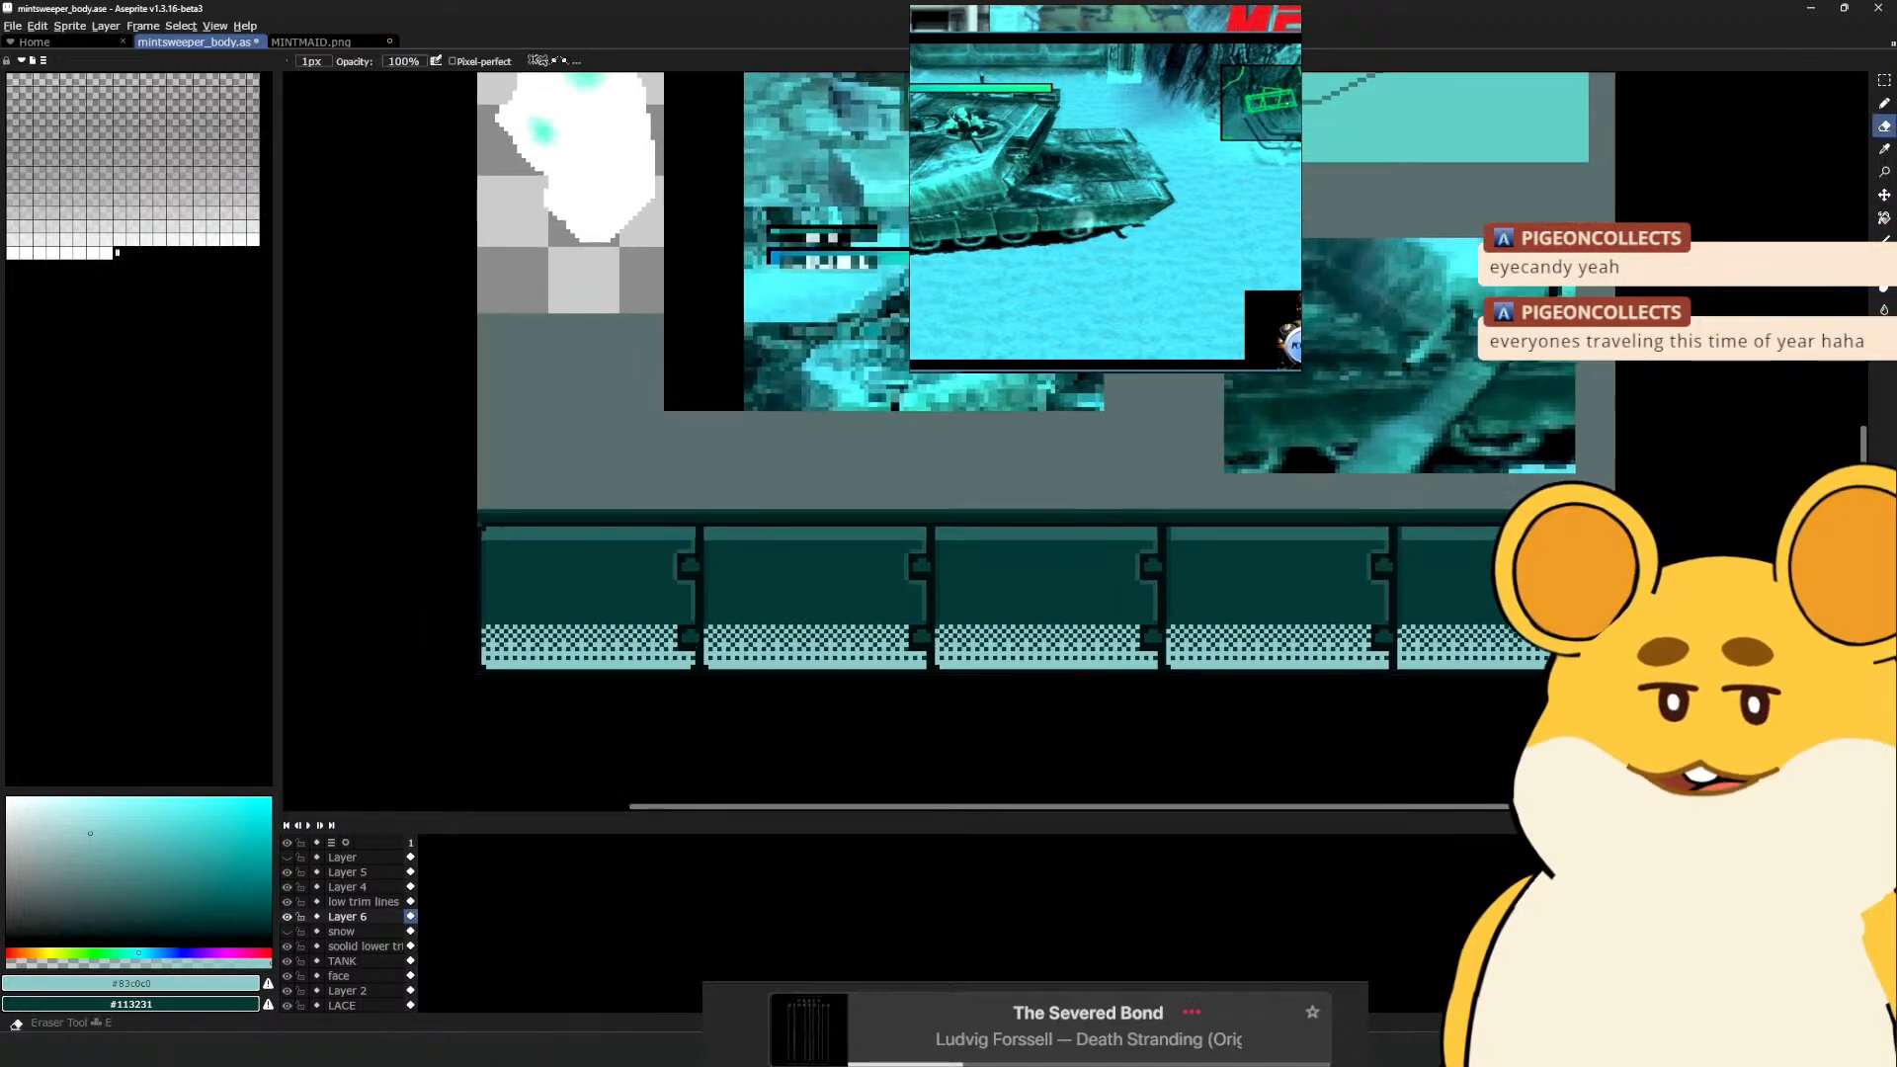
key("e")
scroll(518, 587, "up", 1)
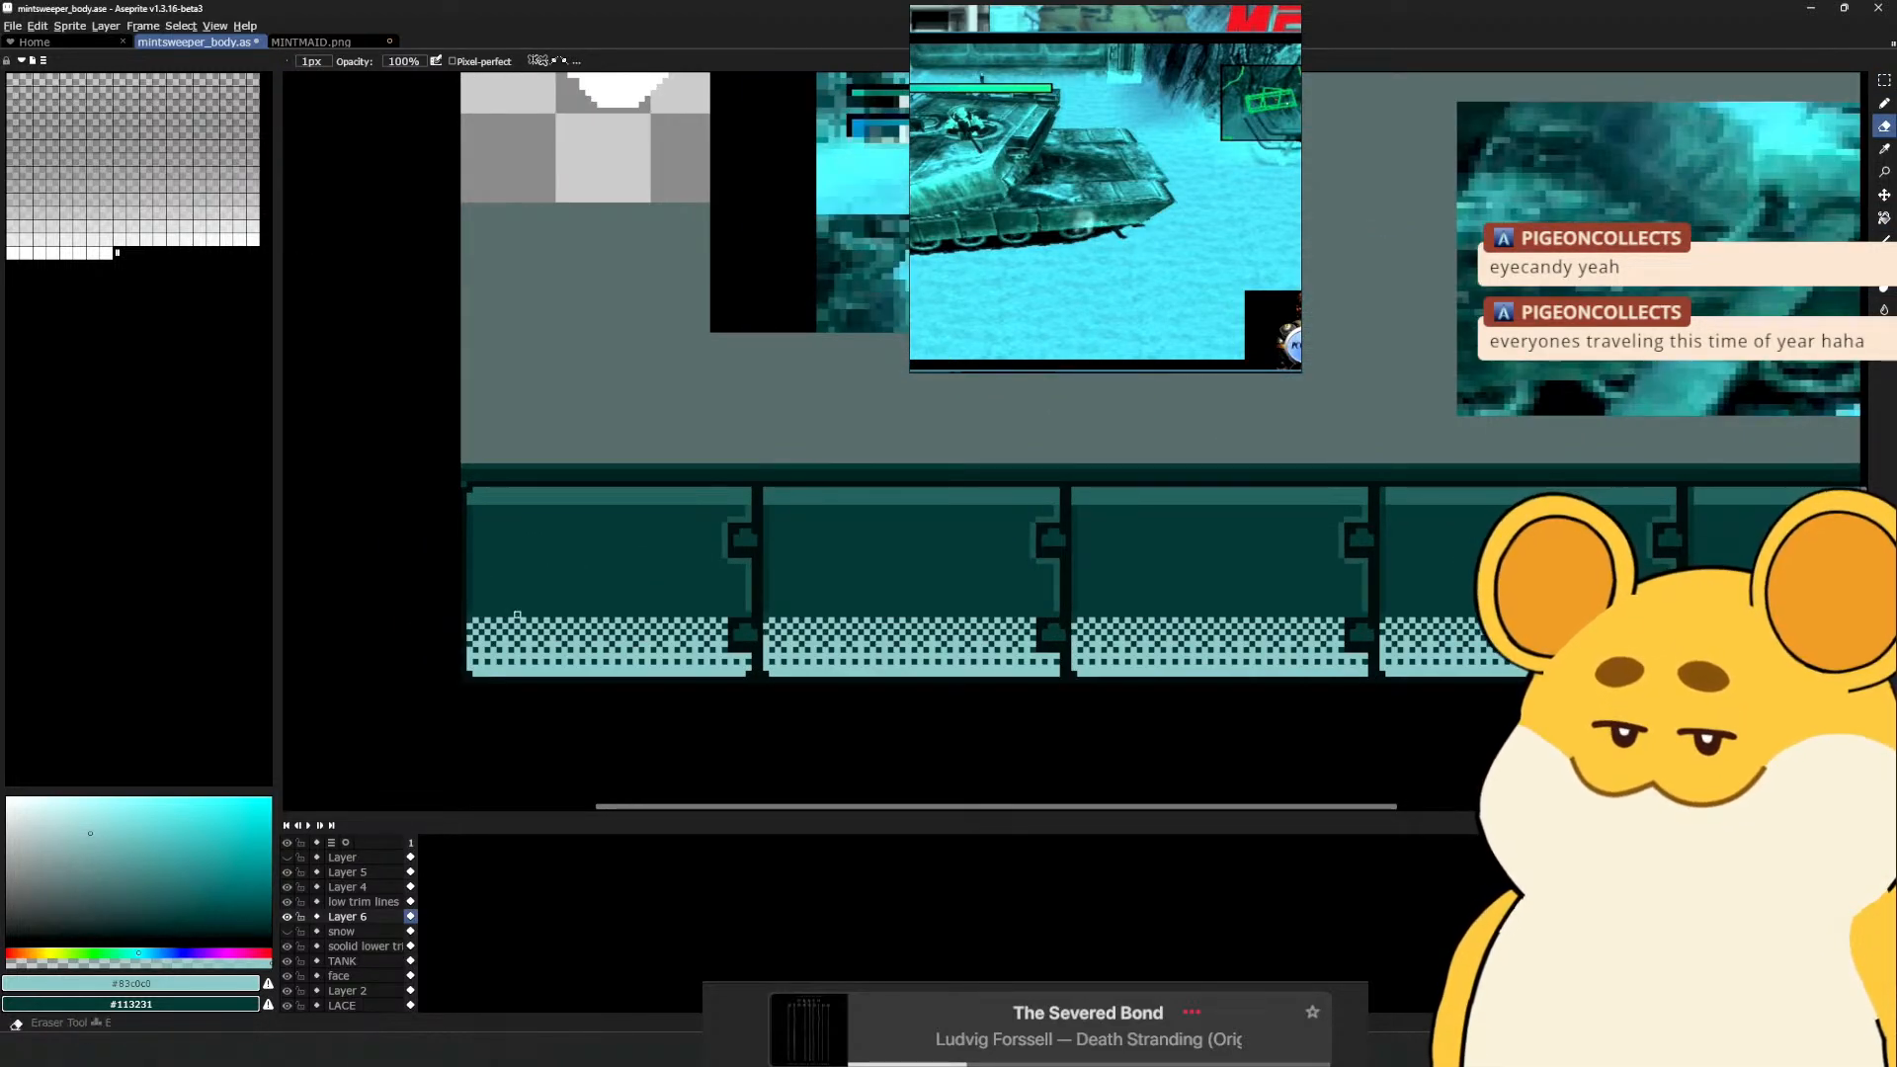
key("plus")
mouse_move(533, 613)
left_mouse_down()
mouse_move(513, 618)
mouse_move(583, 605)
left_mouse_up()
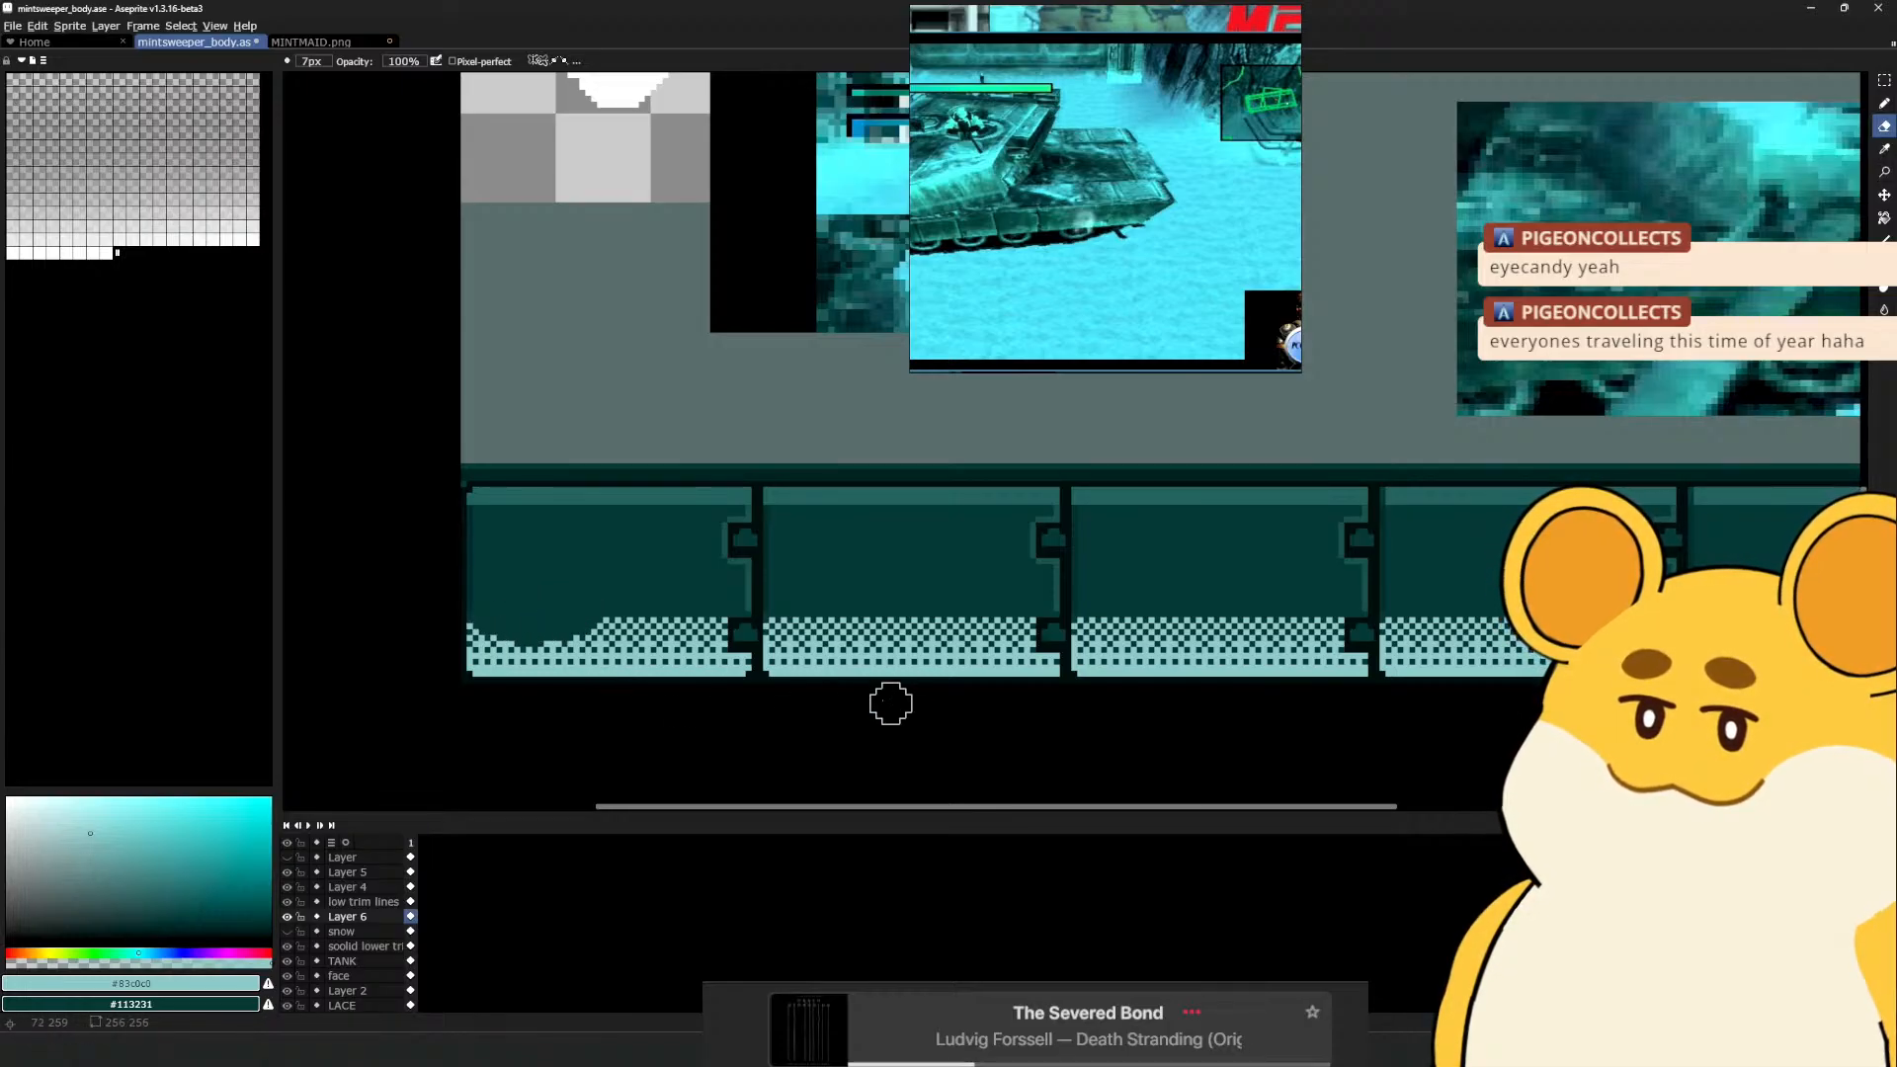
mouse_move(826, 627)
left_mouse_down()
mouse_move(804, 618)
mouse_move(948, 636)
mouse_move(1044, 614)
left_mouse_up()
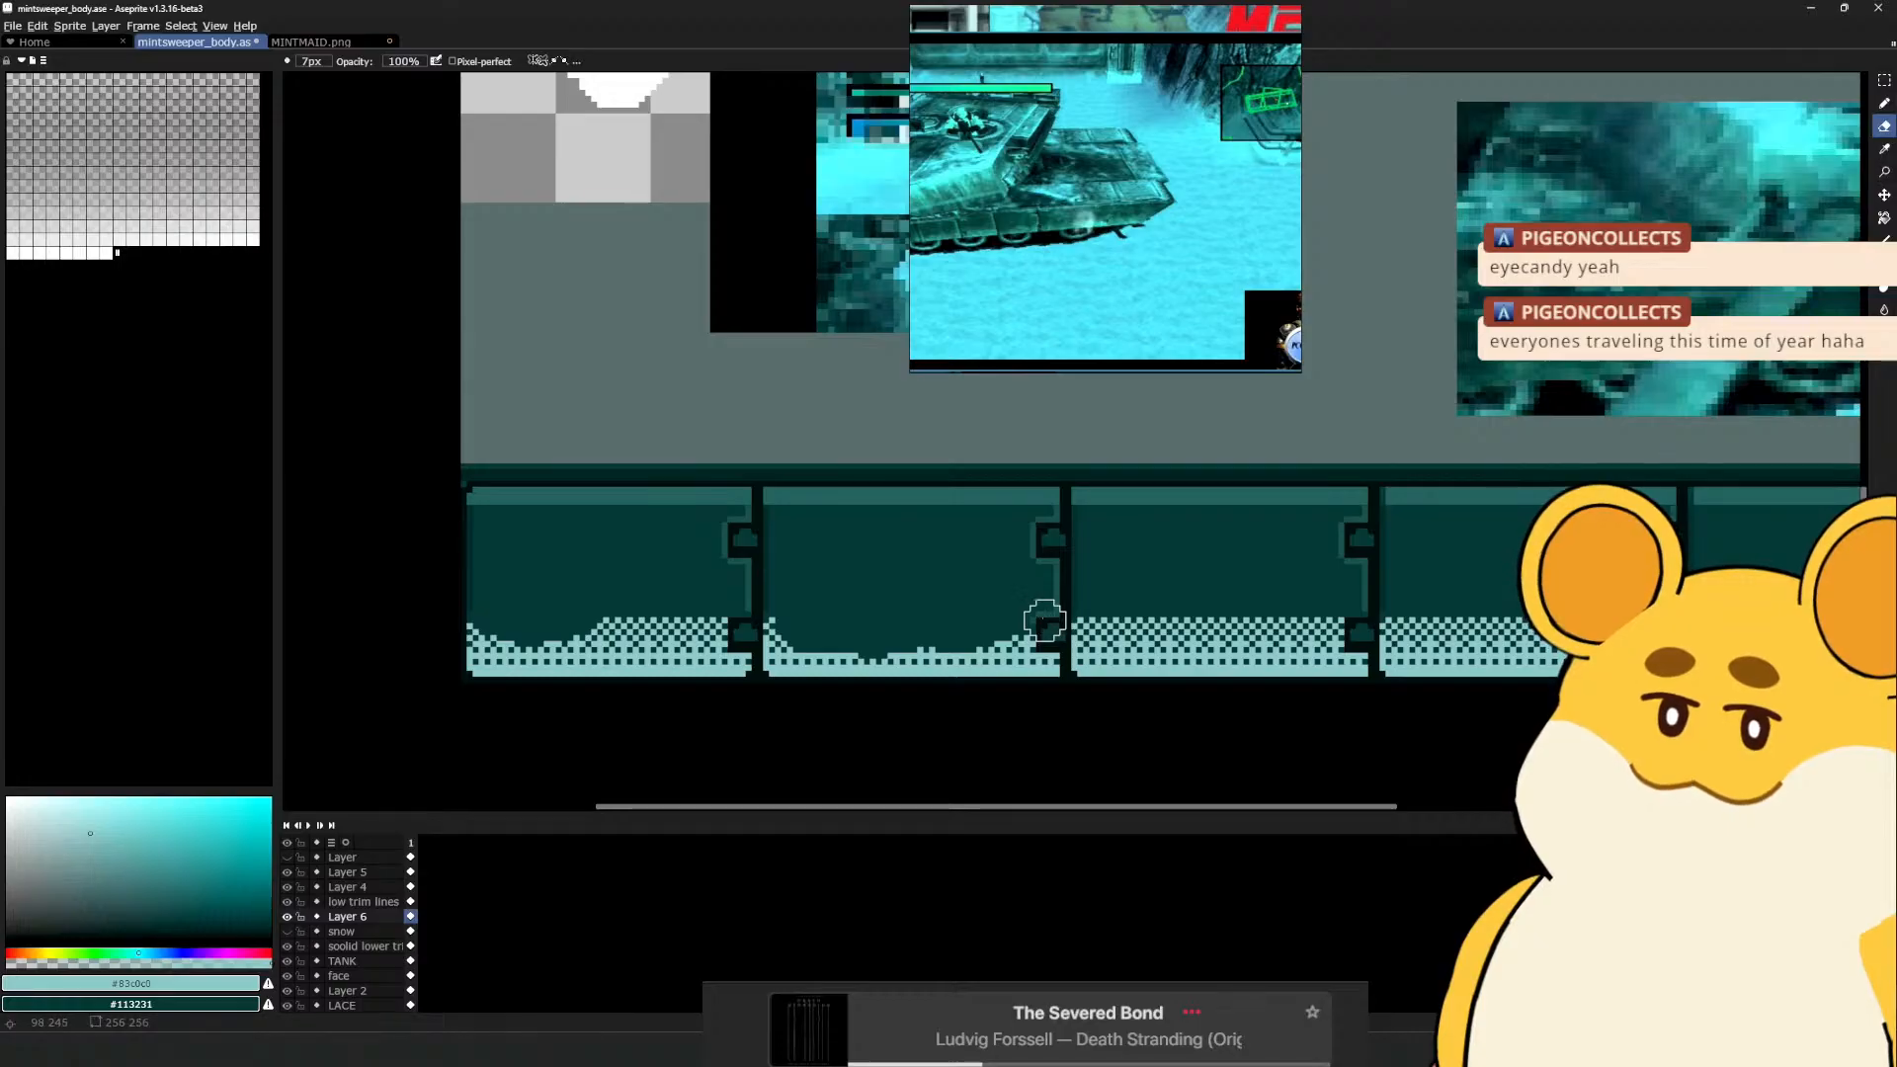
key("b")
key("ctrl+z")
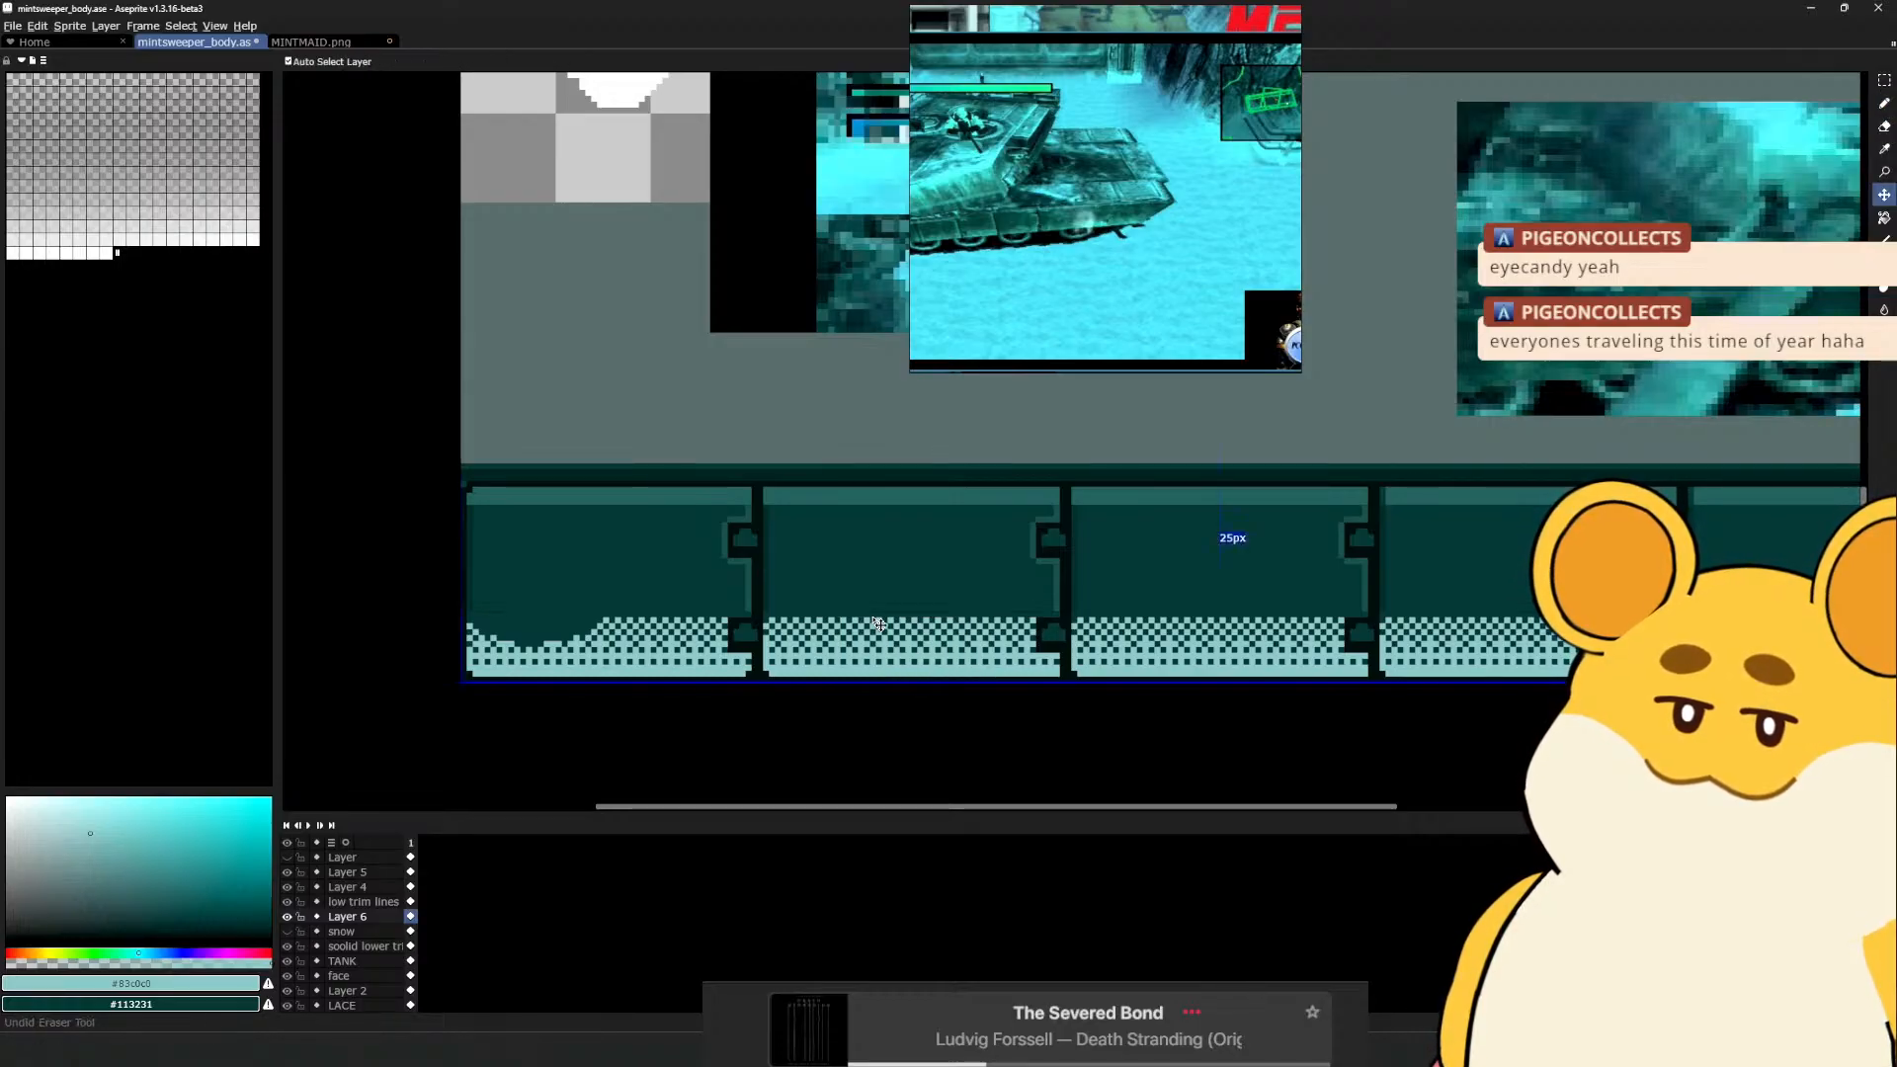
Undo the remaining eraser stroke and the dithered gradient on Layer 6
scroll(1008, 622, "right", 3)
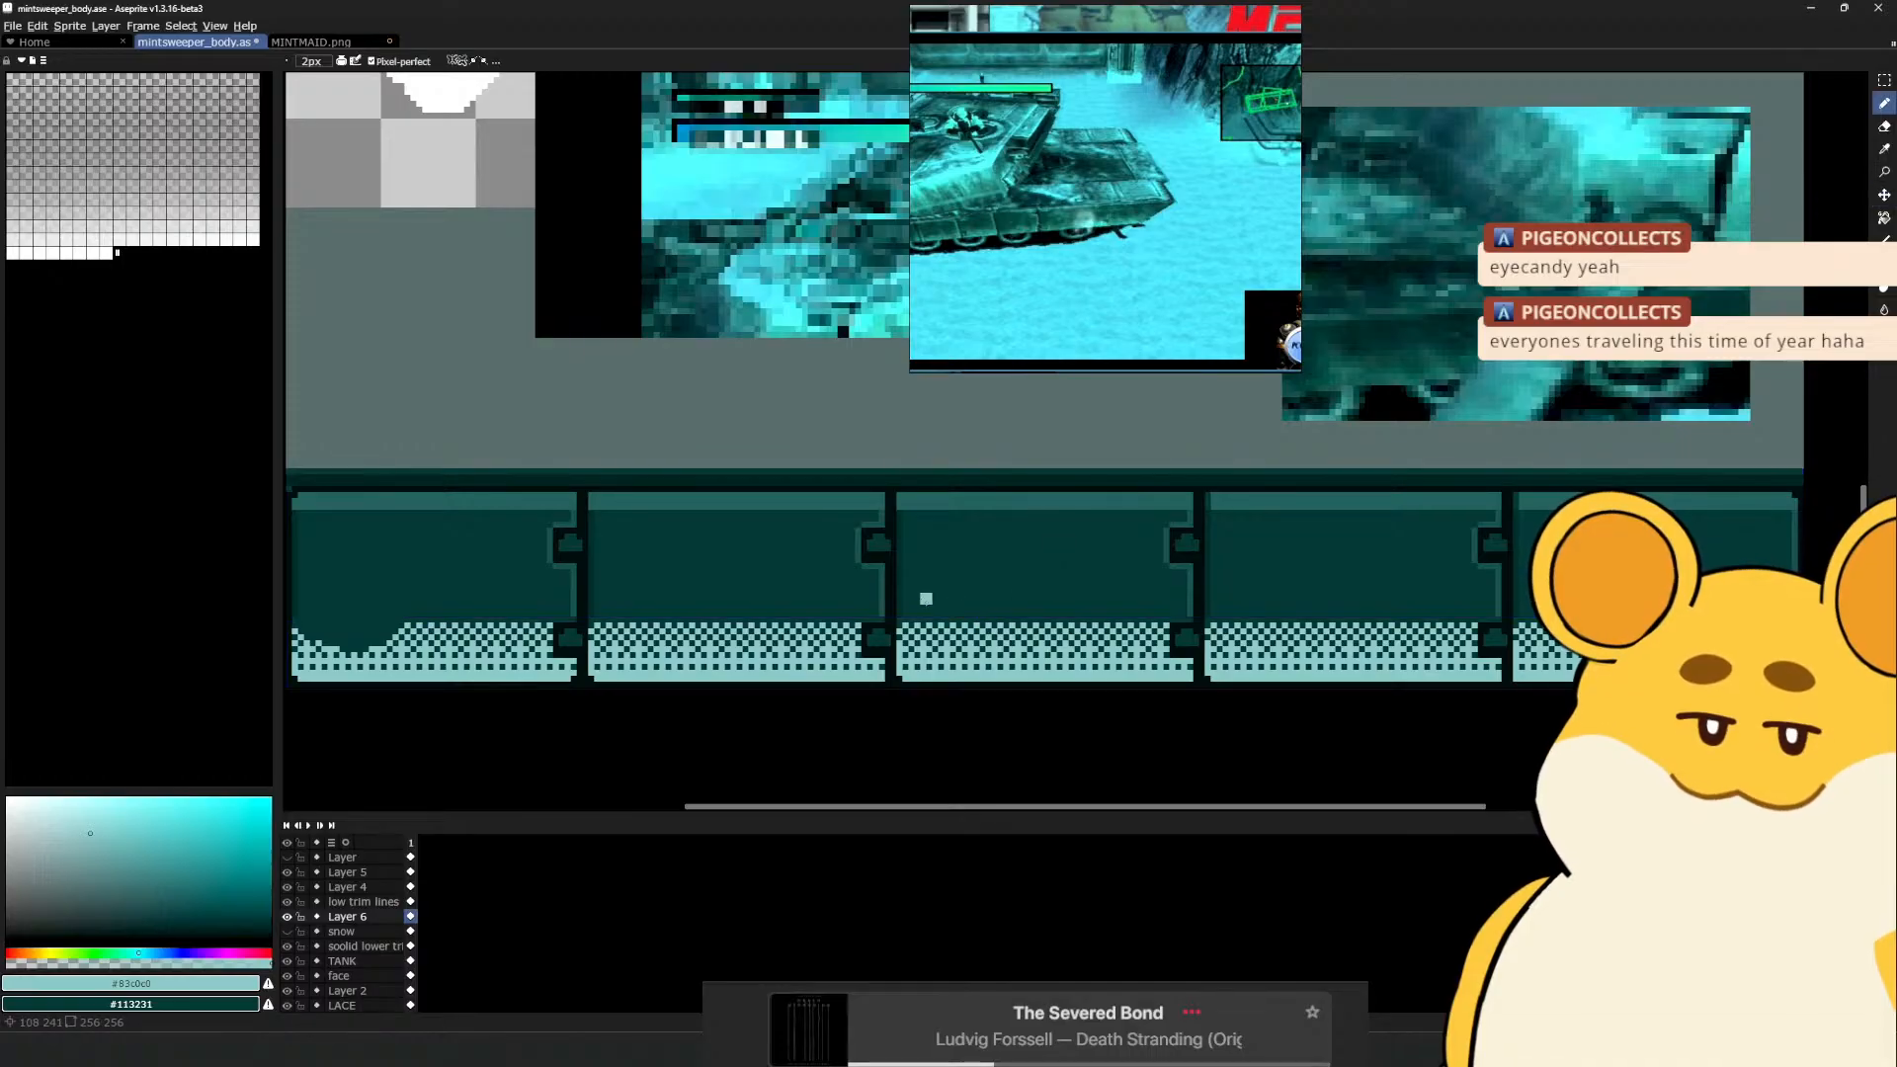
scroll(902, 626, "down", 1)
key("ctrl+z")
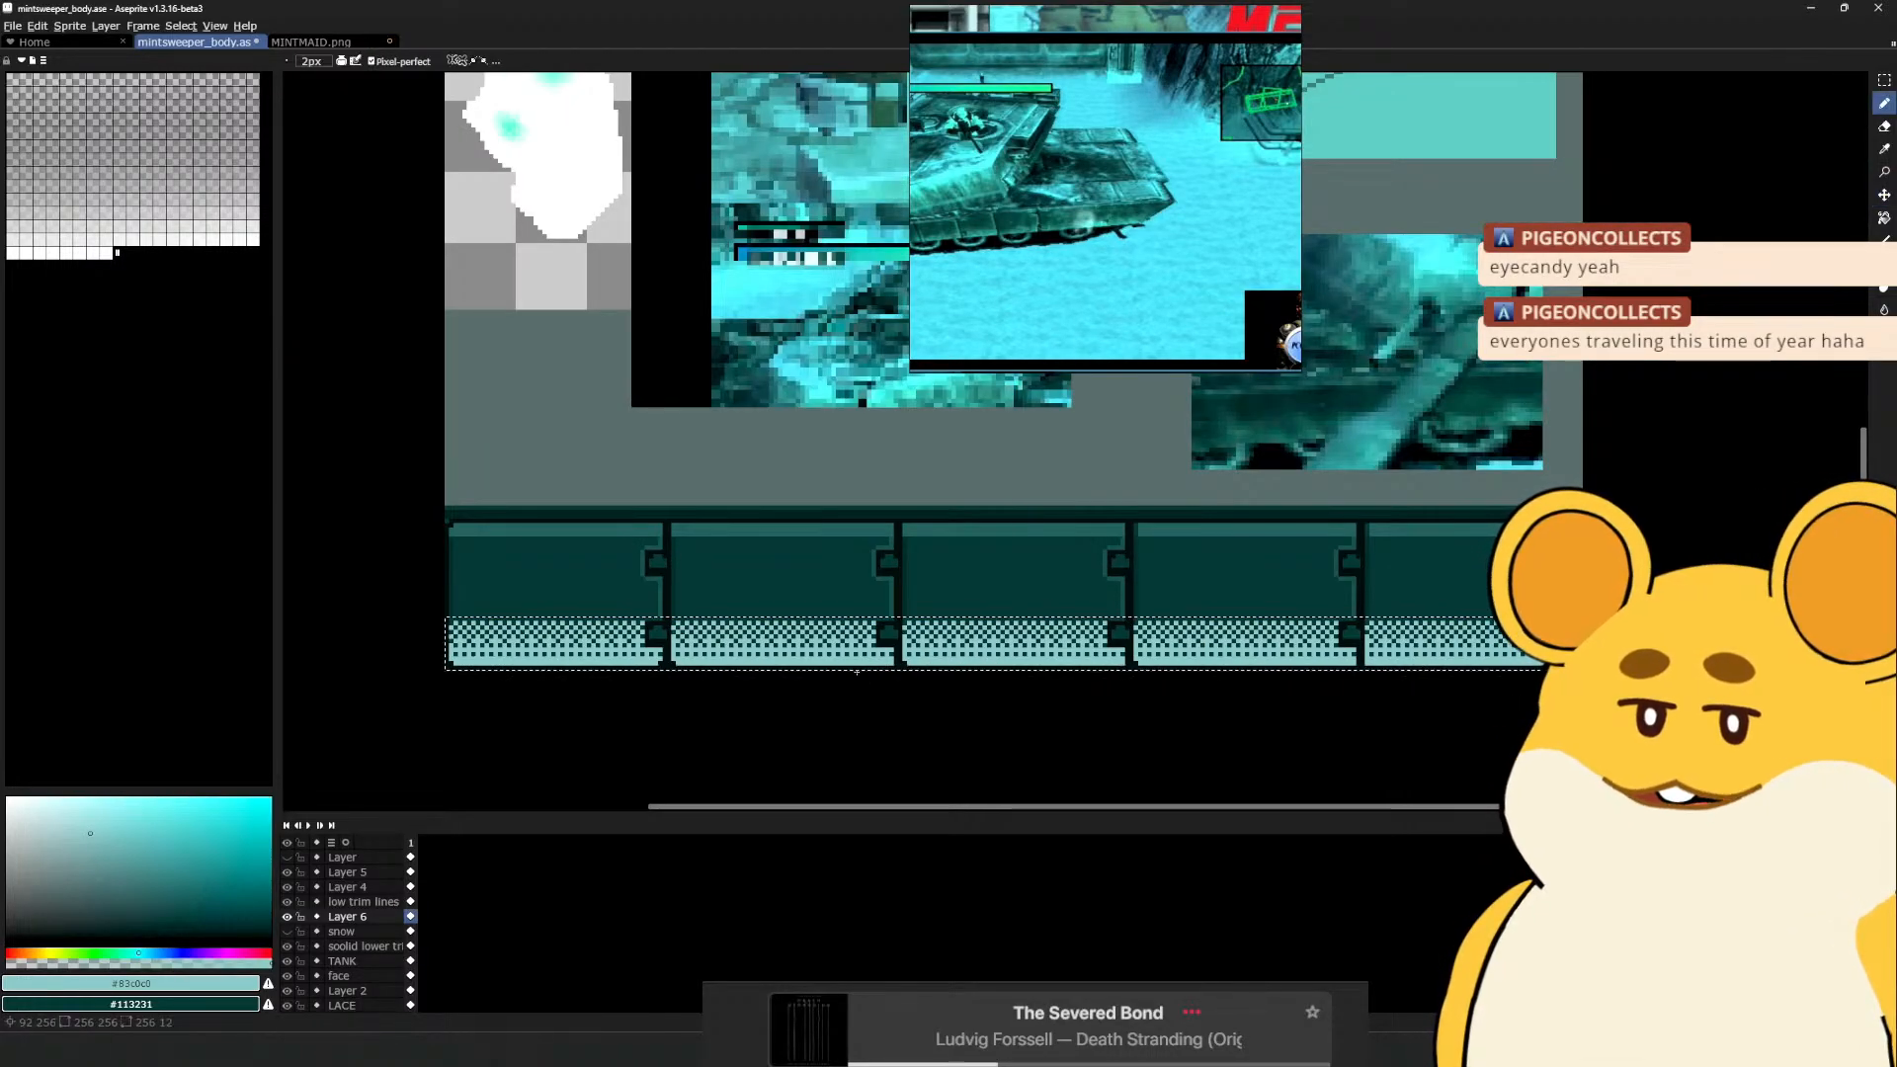
key("ctrl+z")
Replace the selection with a taller 256 by 17 px strip across the lower part of all panels
key("g")
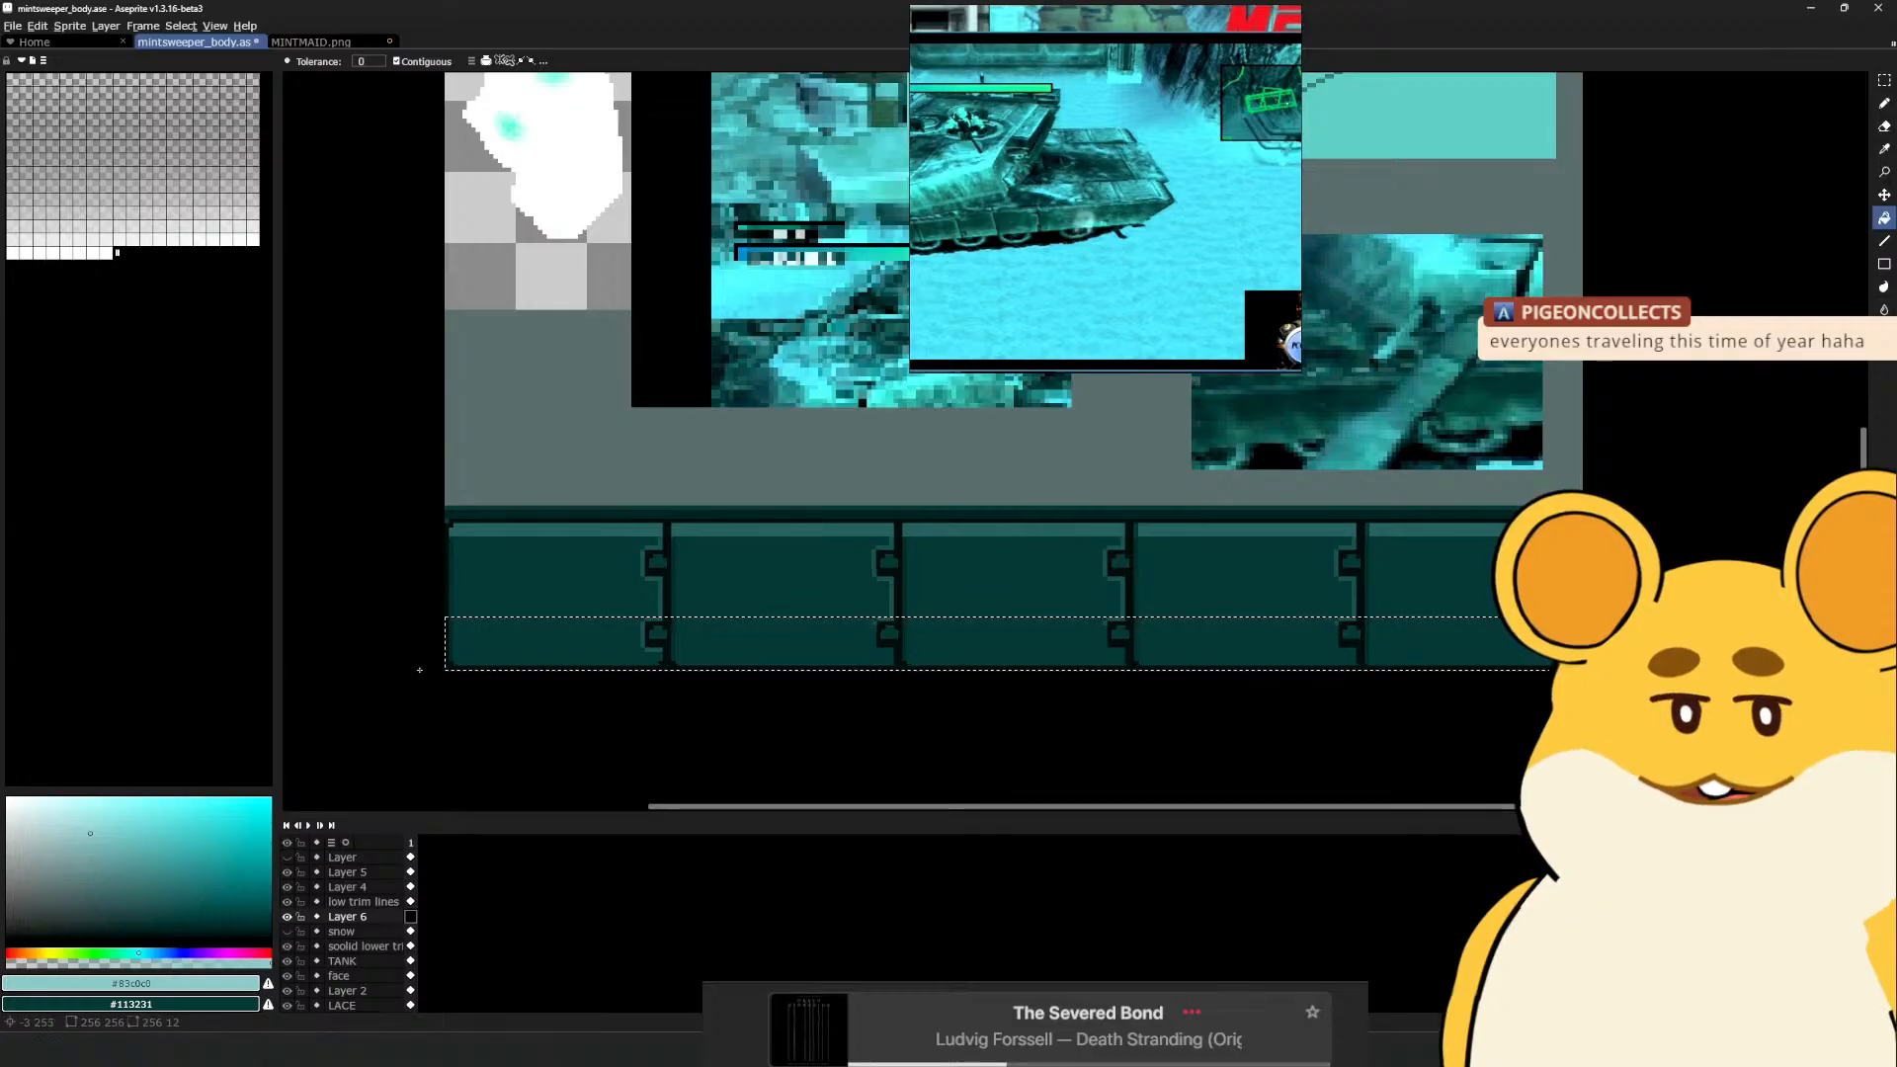
key("ctrl+z")
key("m")
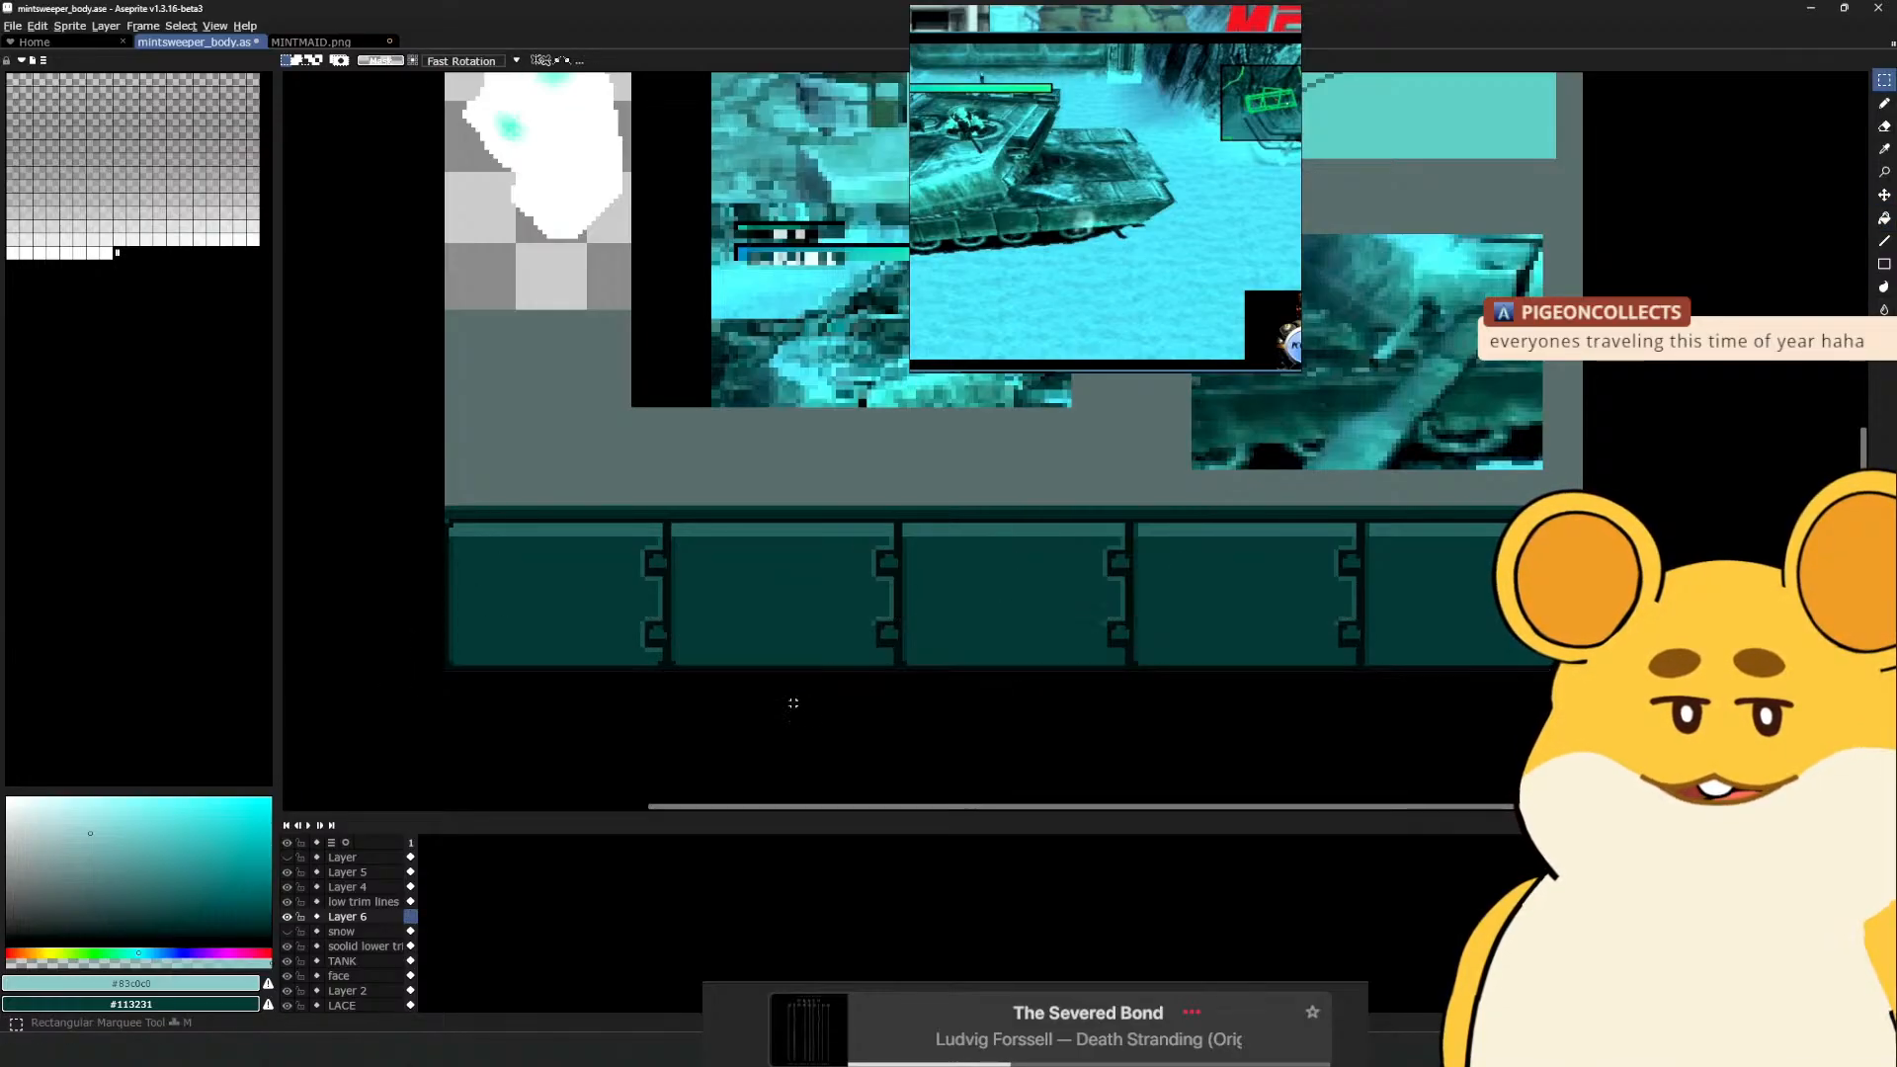
left_click_drag(425, 692, 1601, 594)
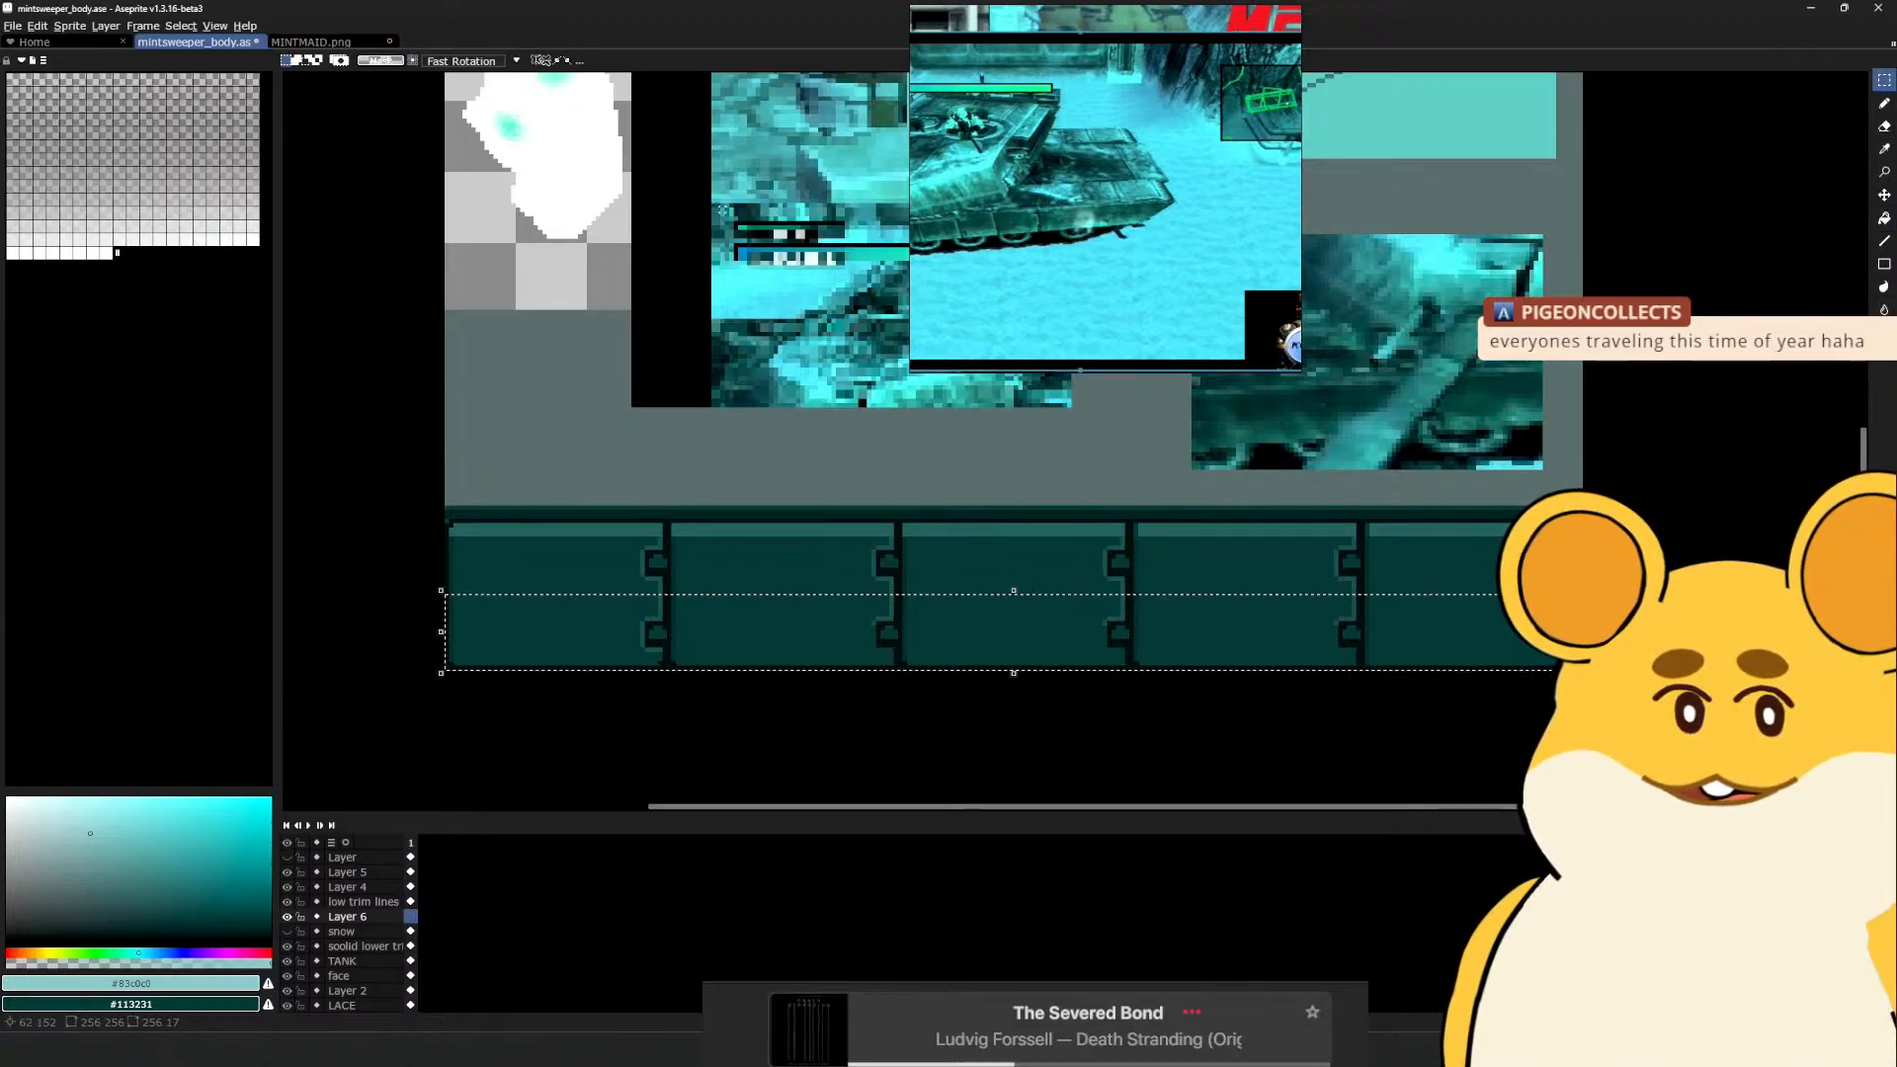
Fill the taller strip with a vertical Bayer Matrix 4x4 gradient, light at the base, and clear the selection
key("g")
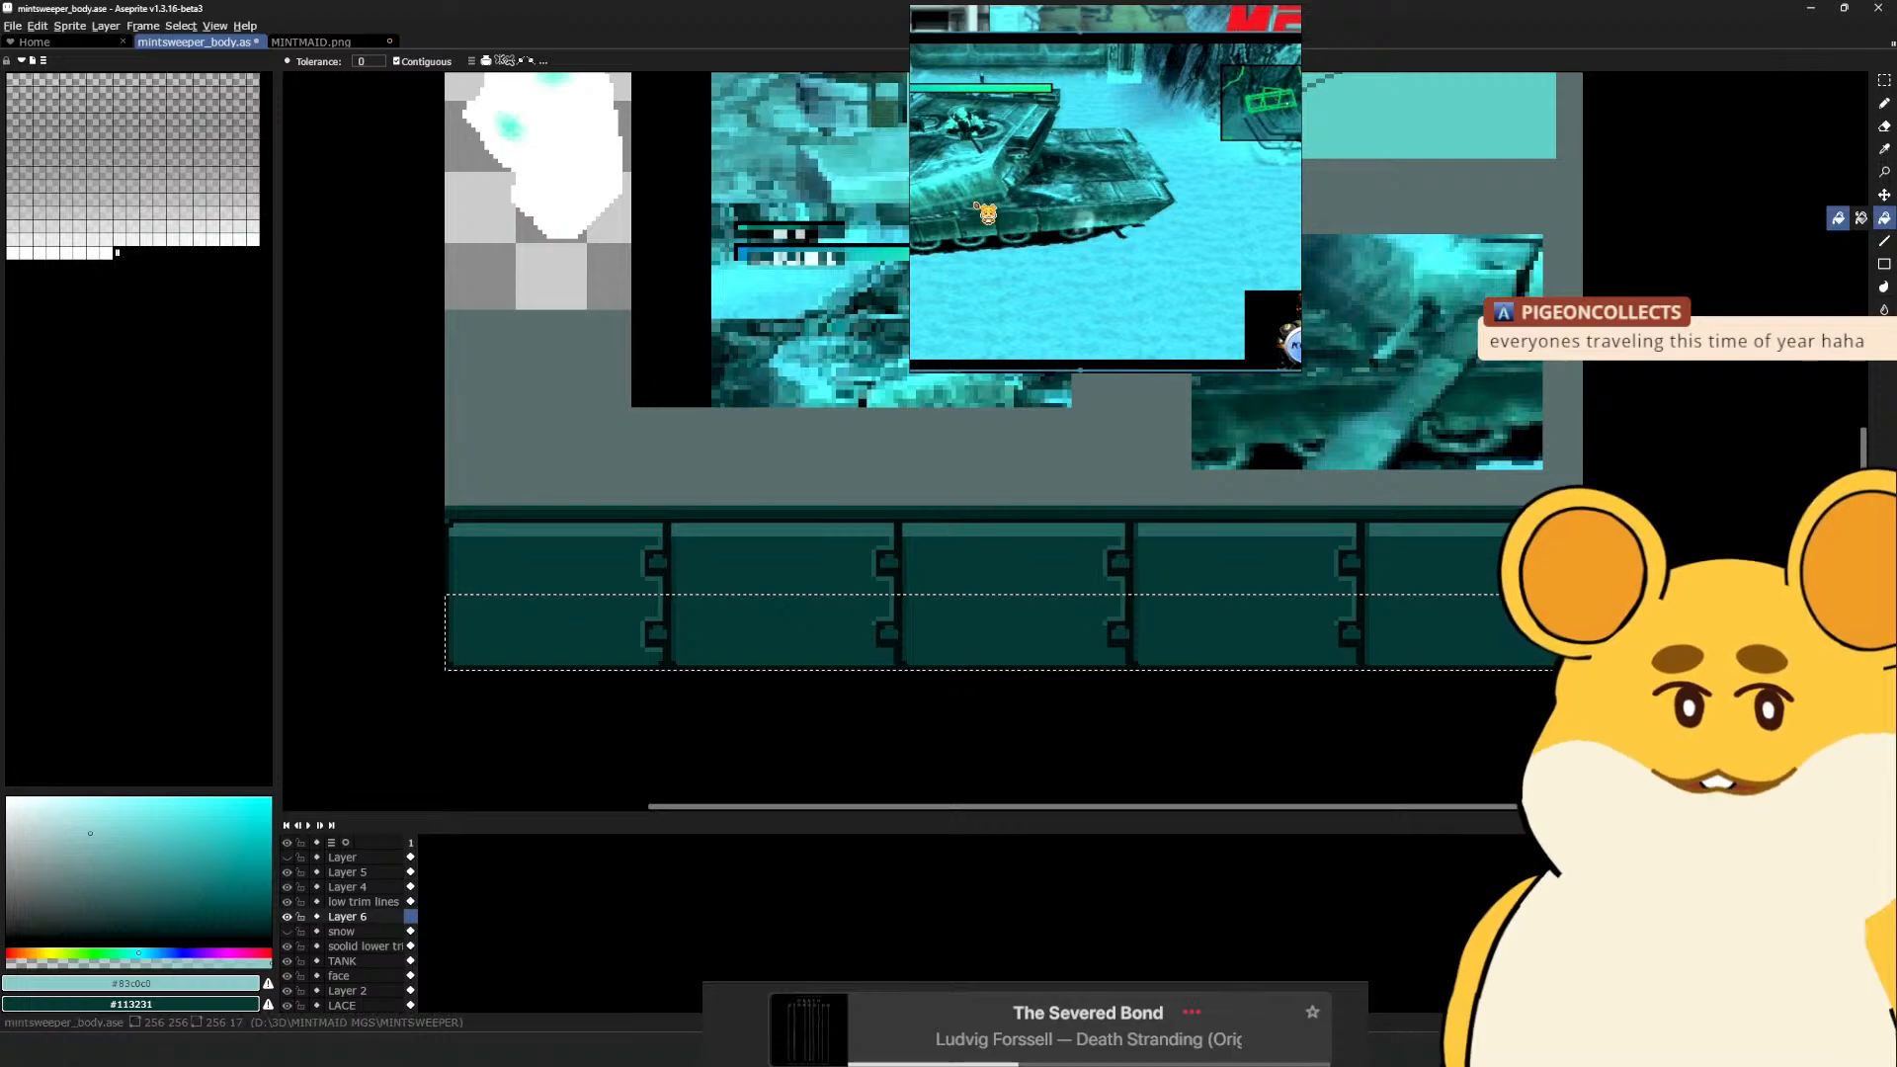
key("shift+g")
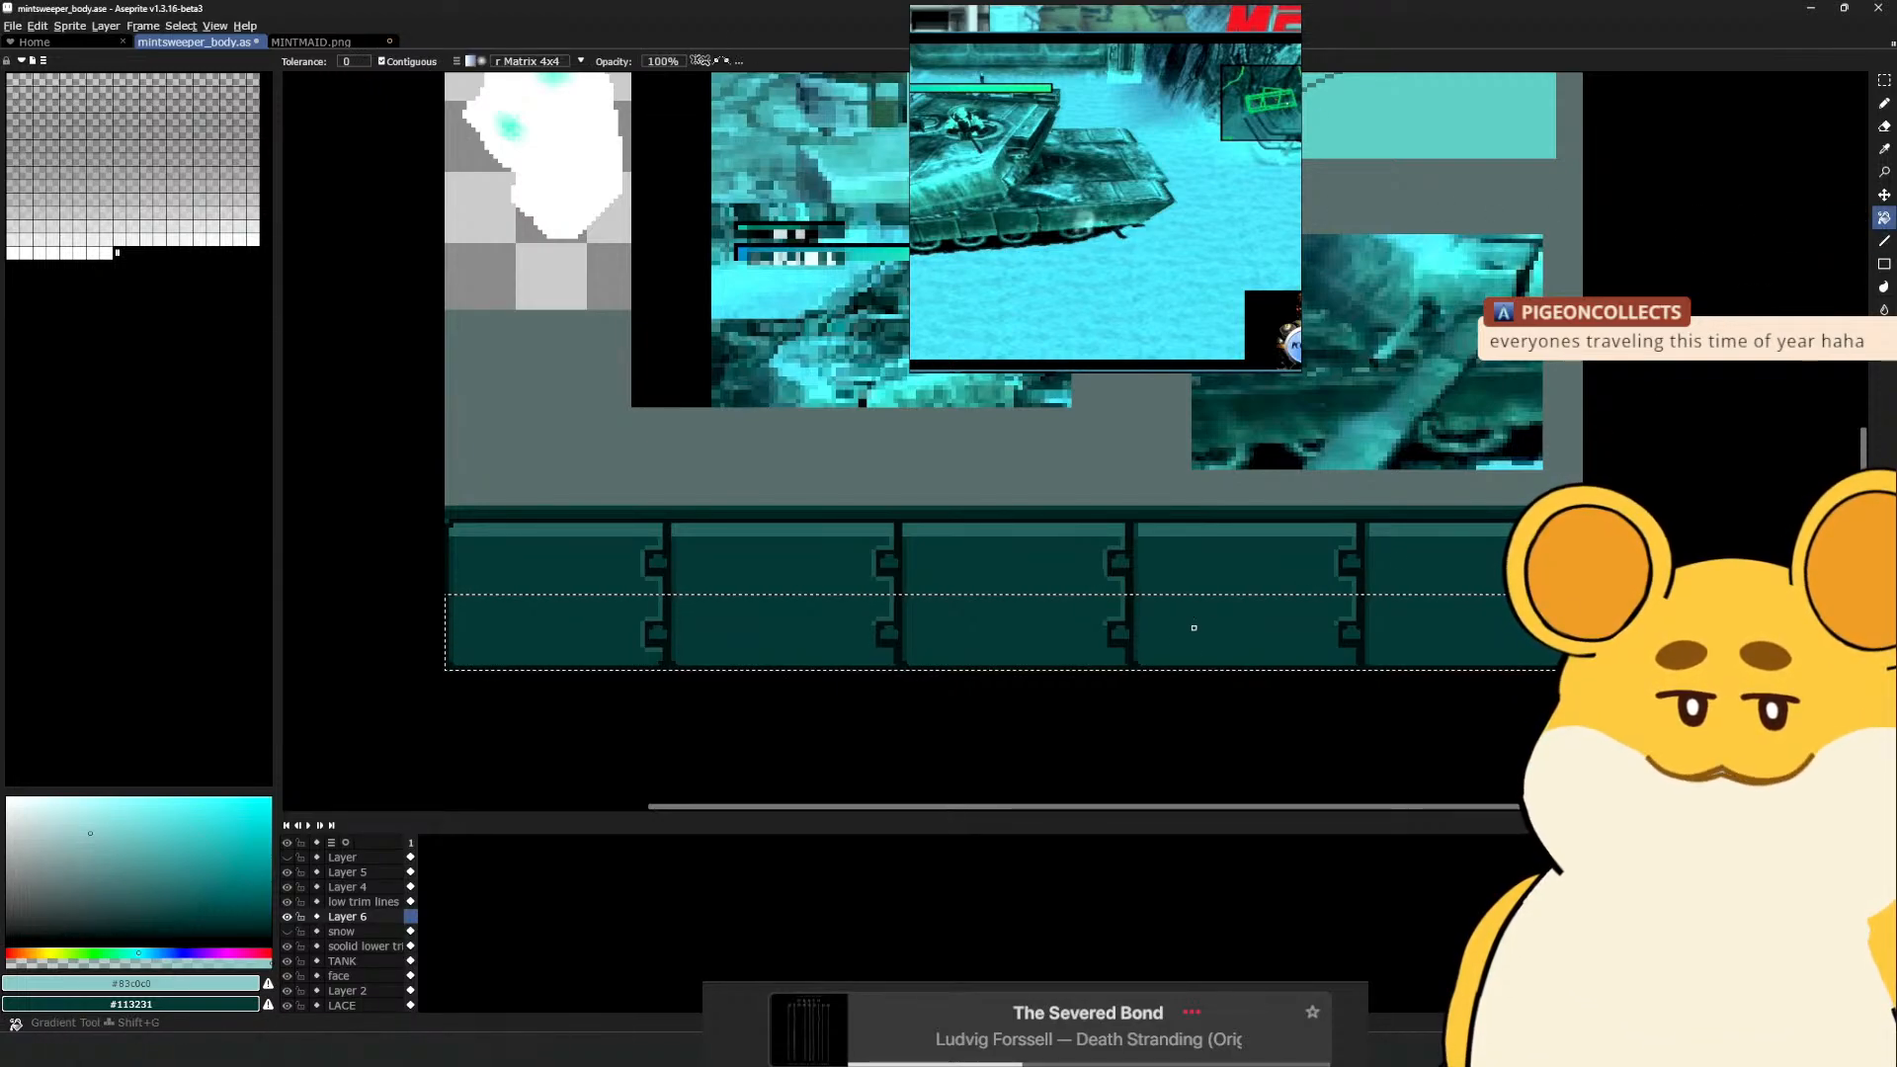
left_click_drag(1002, 675, 1015, 588)
key("m")
key("ctrl+d")
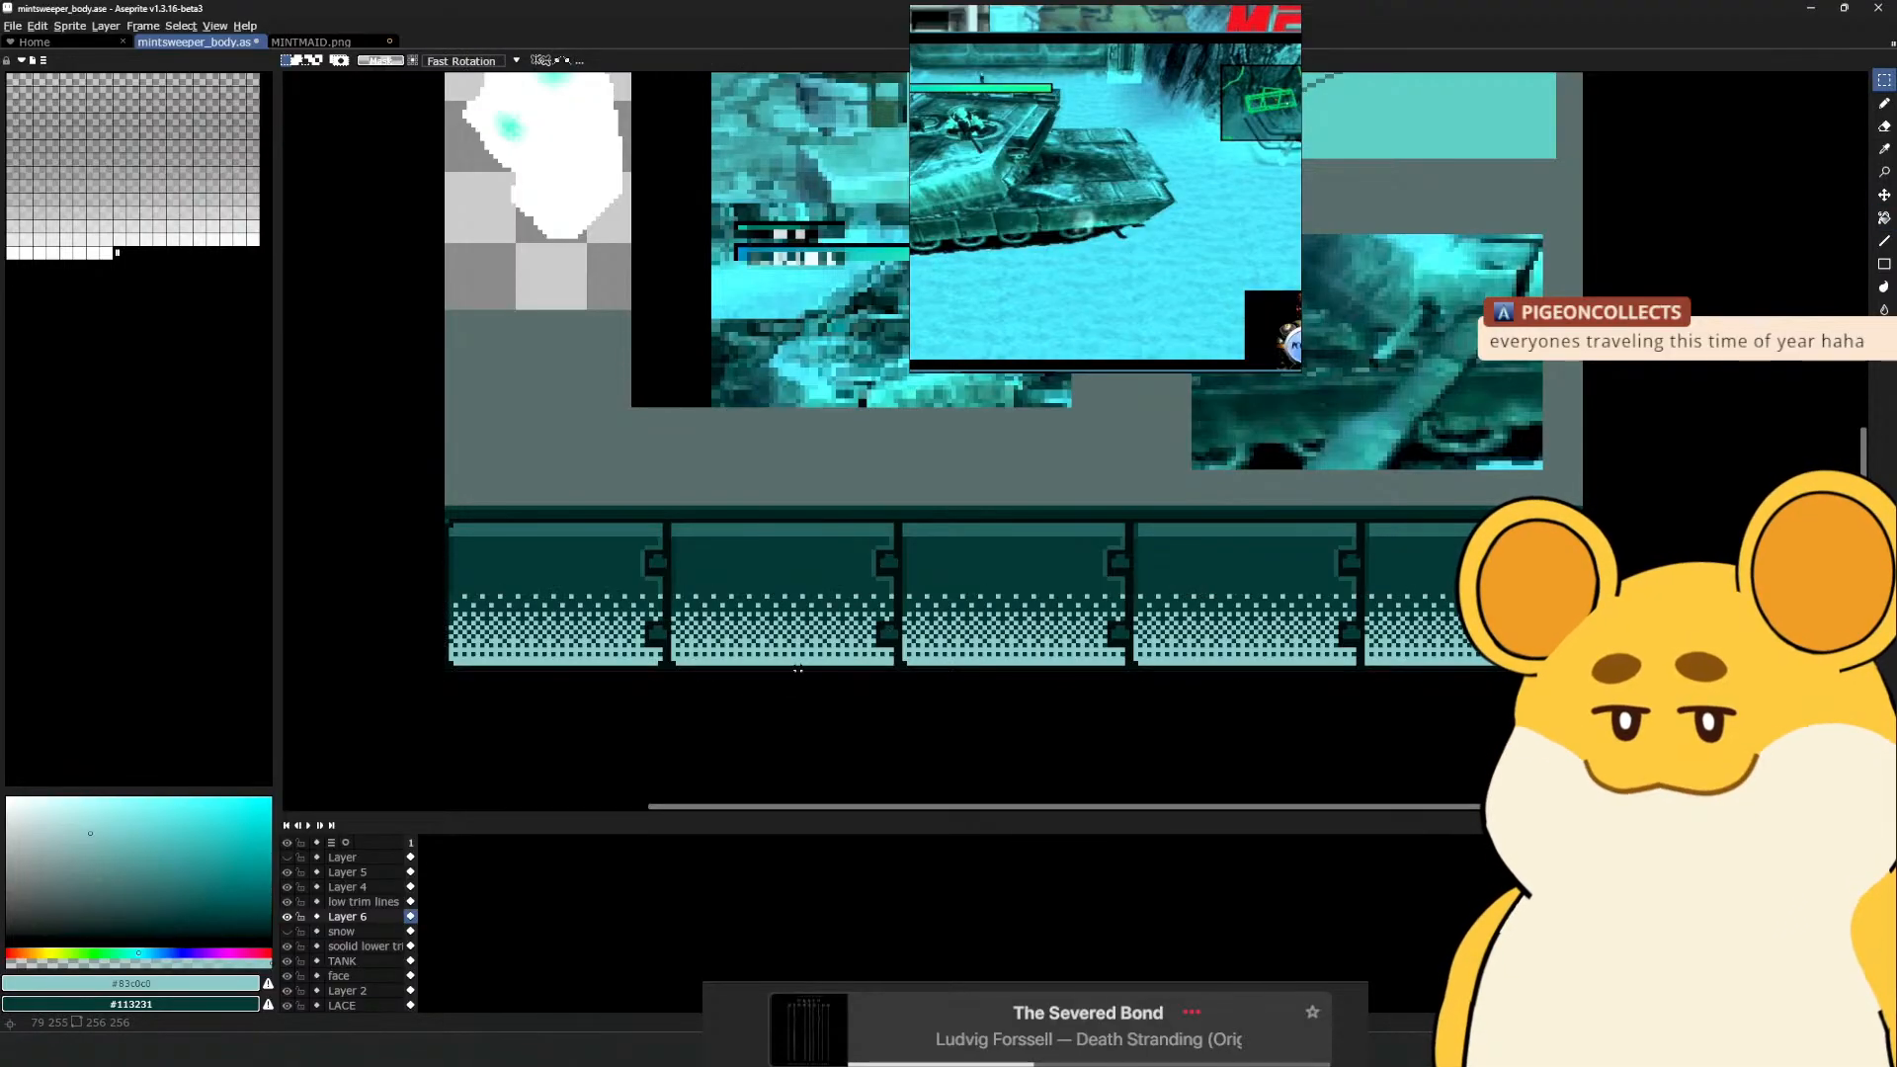
Draw straight 2 px pencil lines in #83c0c0 across all panels to make the lowest snow rows solid
scroll(798, 670, "up", 1)
key("b")
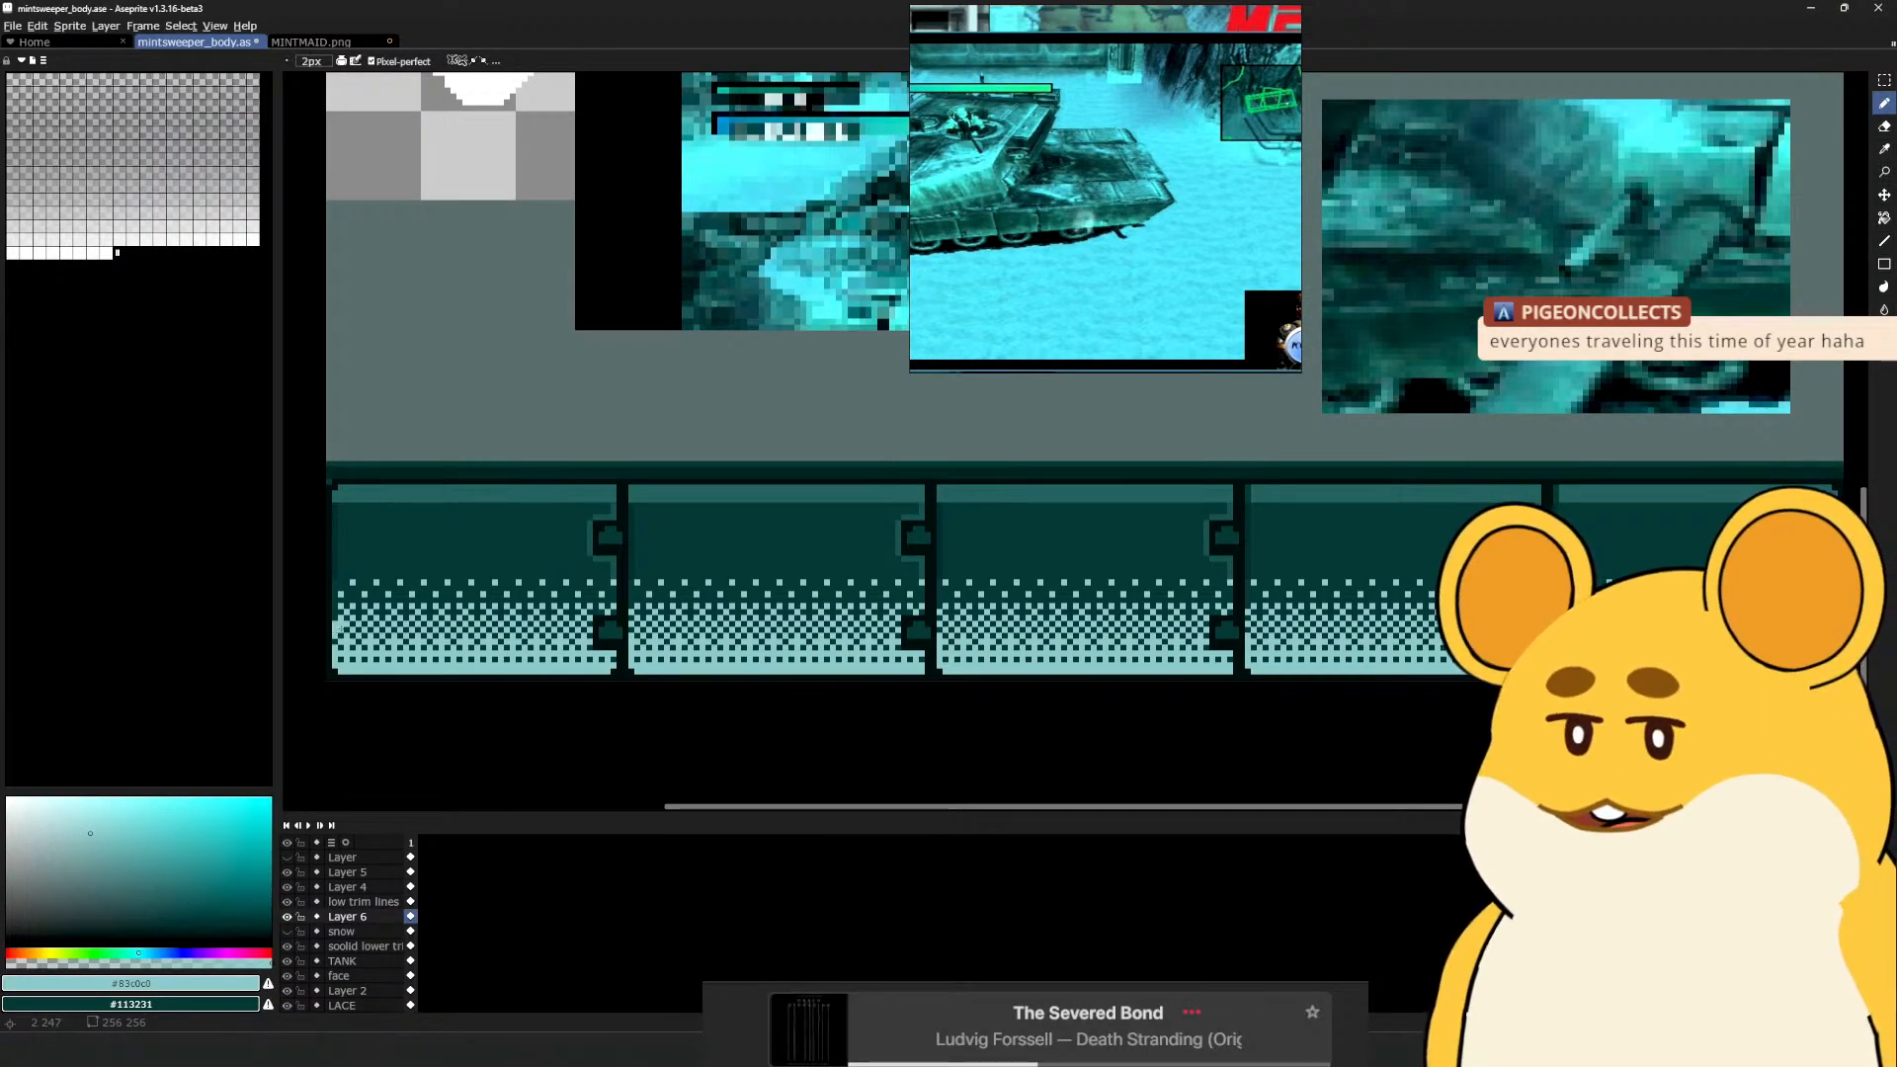
key("space")
left_click_drag(1135, 656, 761, 653)
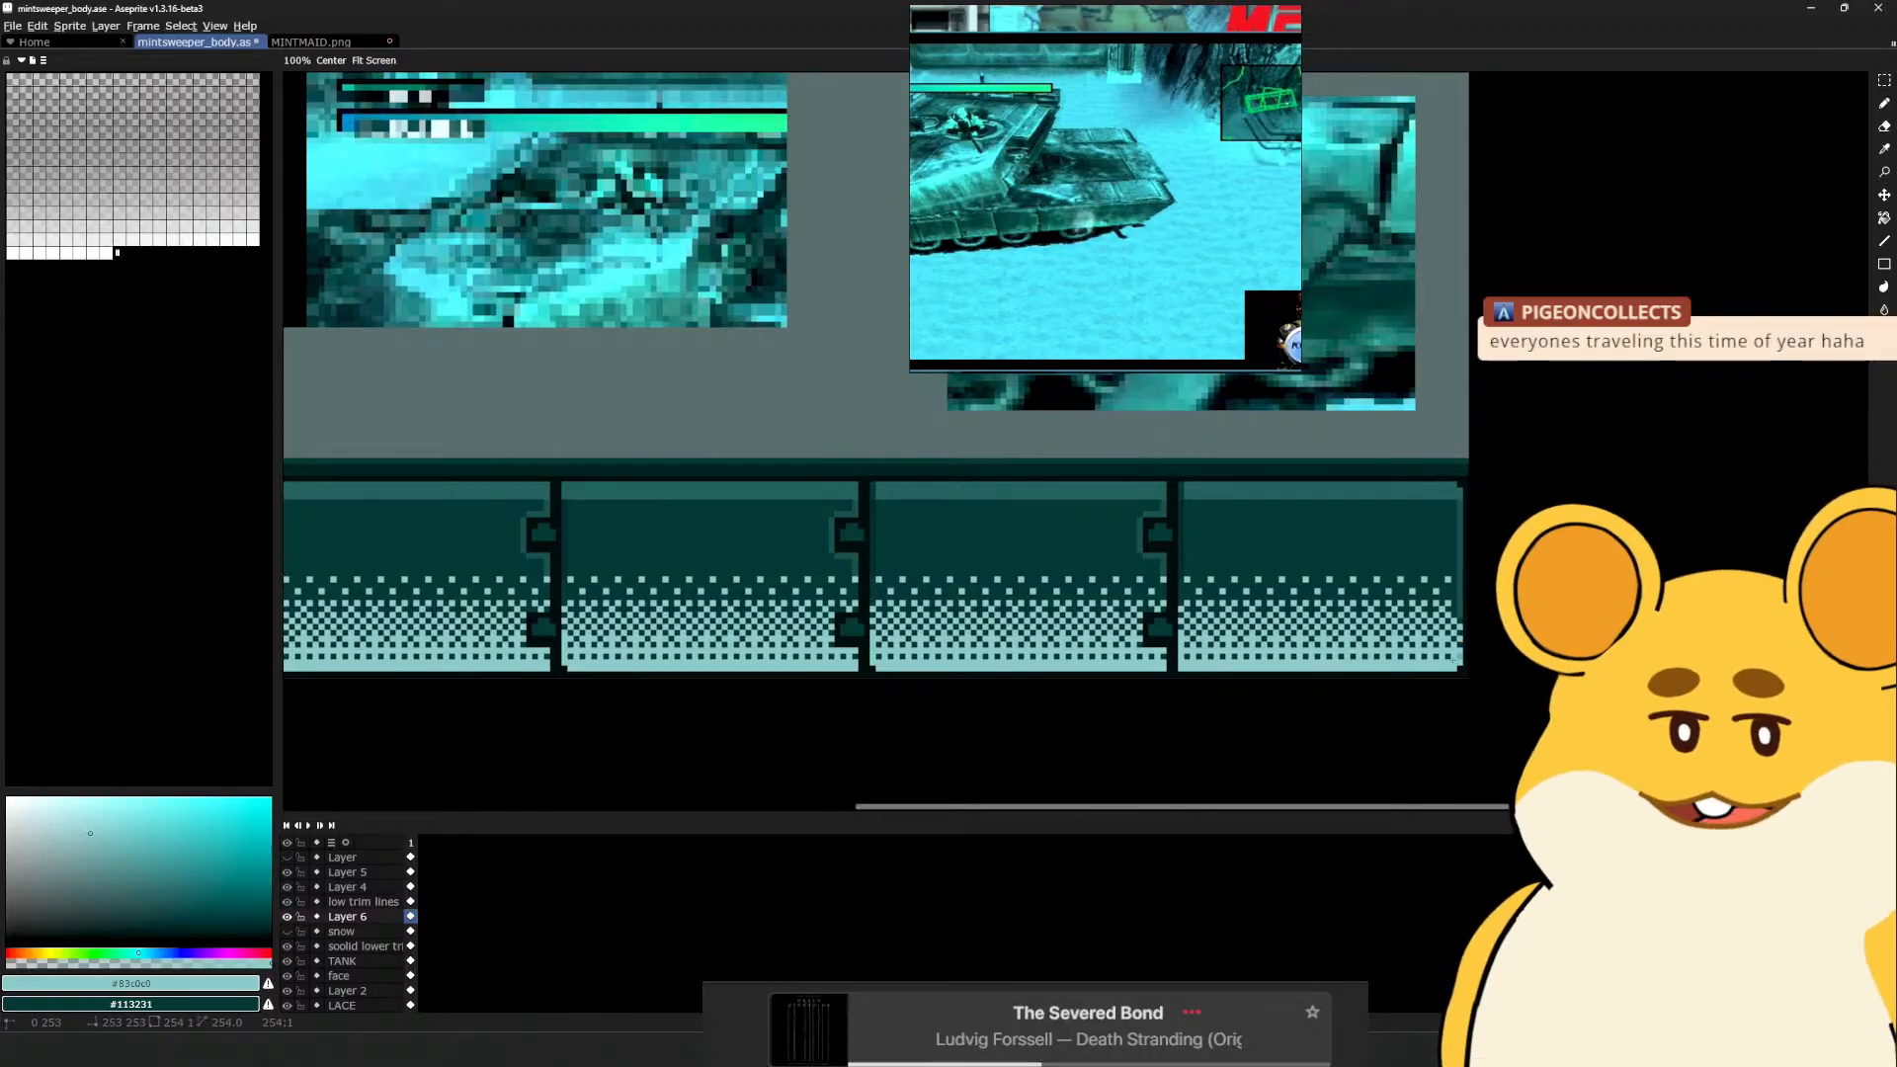
left_click(1452, 655)
key("space")
left_click_drag(948, 685, 1493, 642)
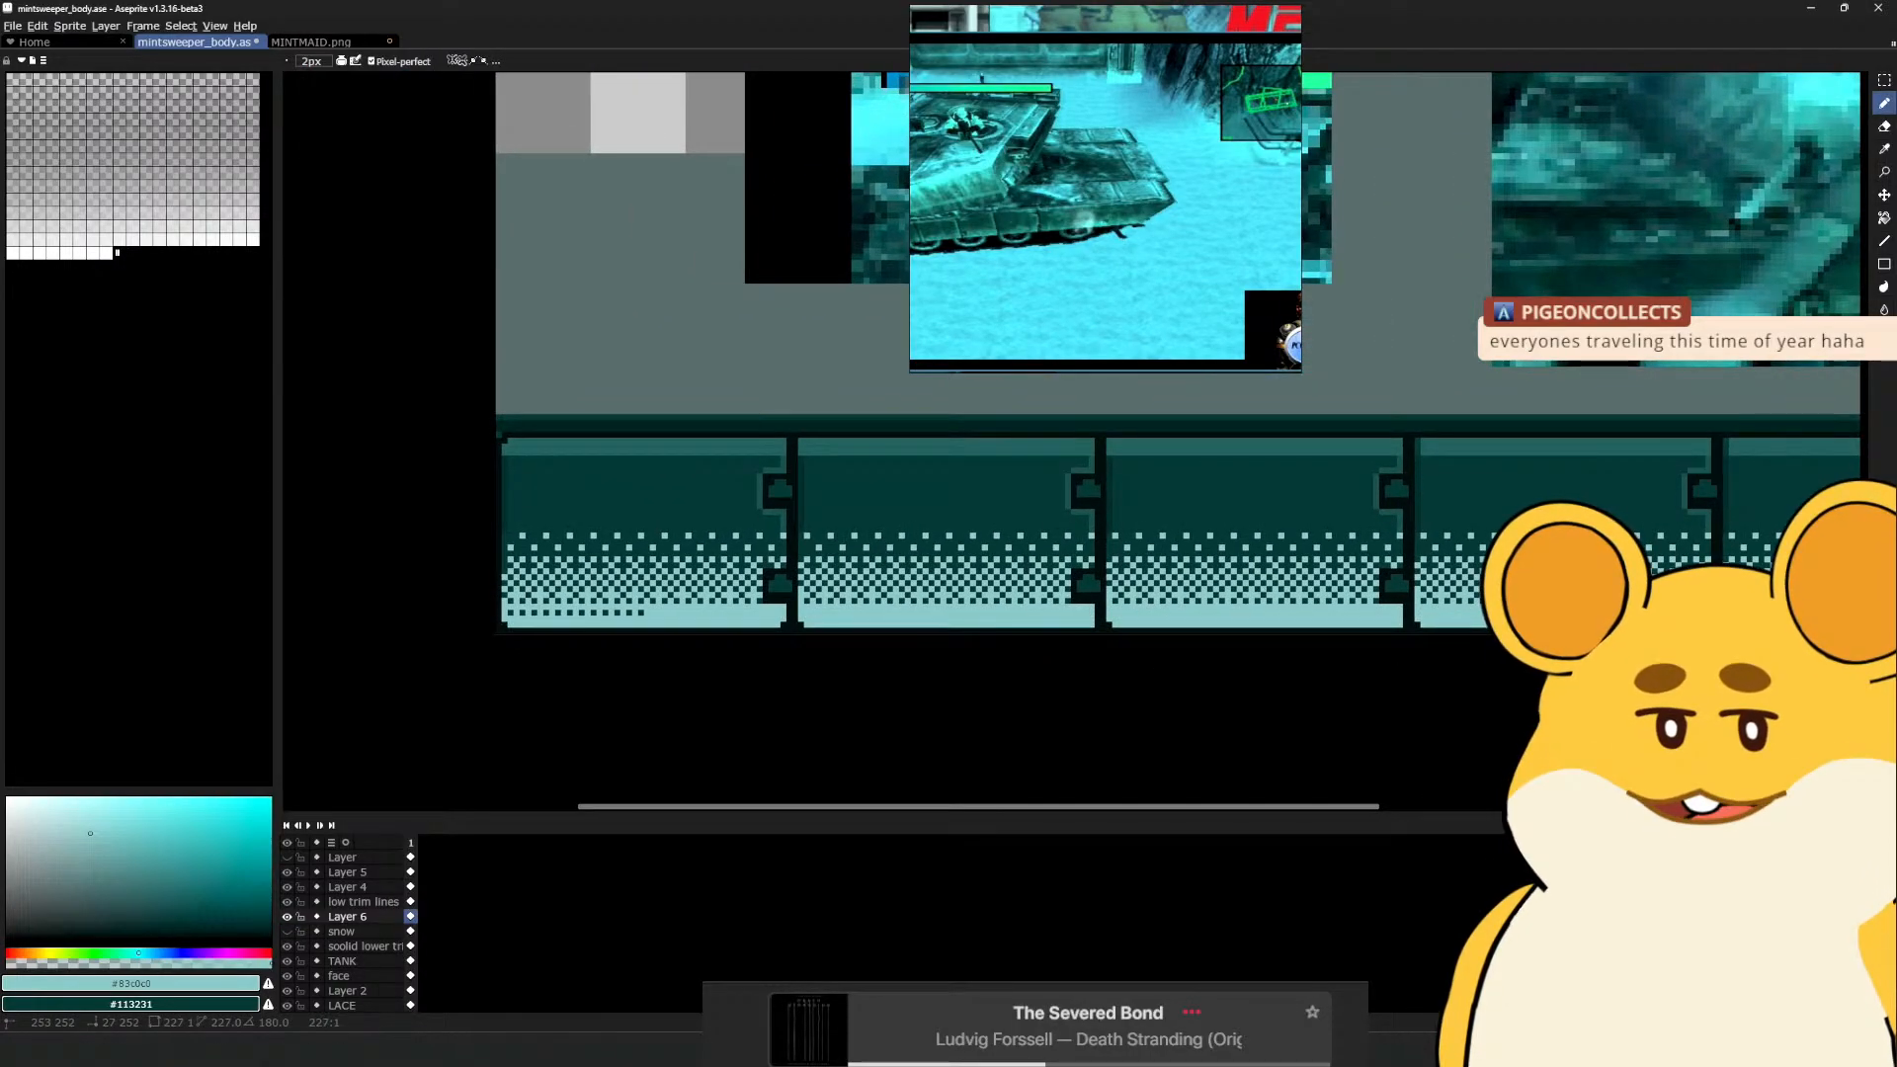
left_click(494, 610)
Touch up the snow with a 1 px pencil, adding light pixels along the panels' side edges and beside the hinges
key("space")
left_click_drag(1198, 626, 1029, 690)
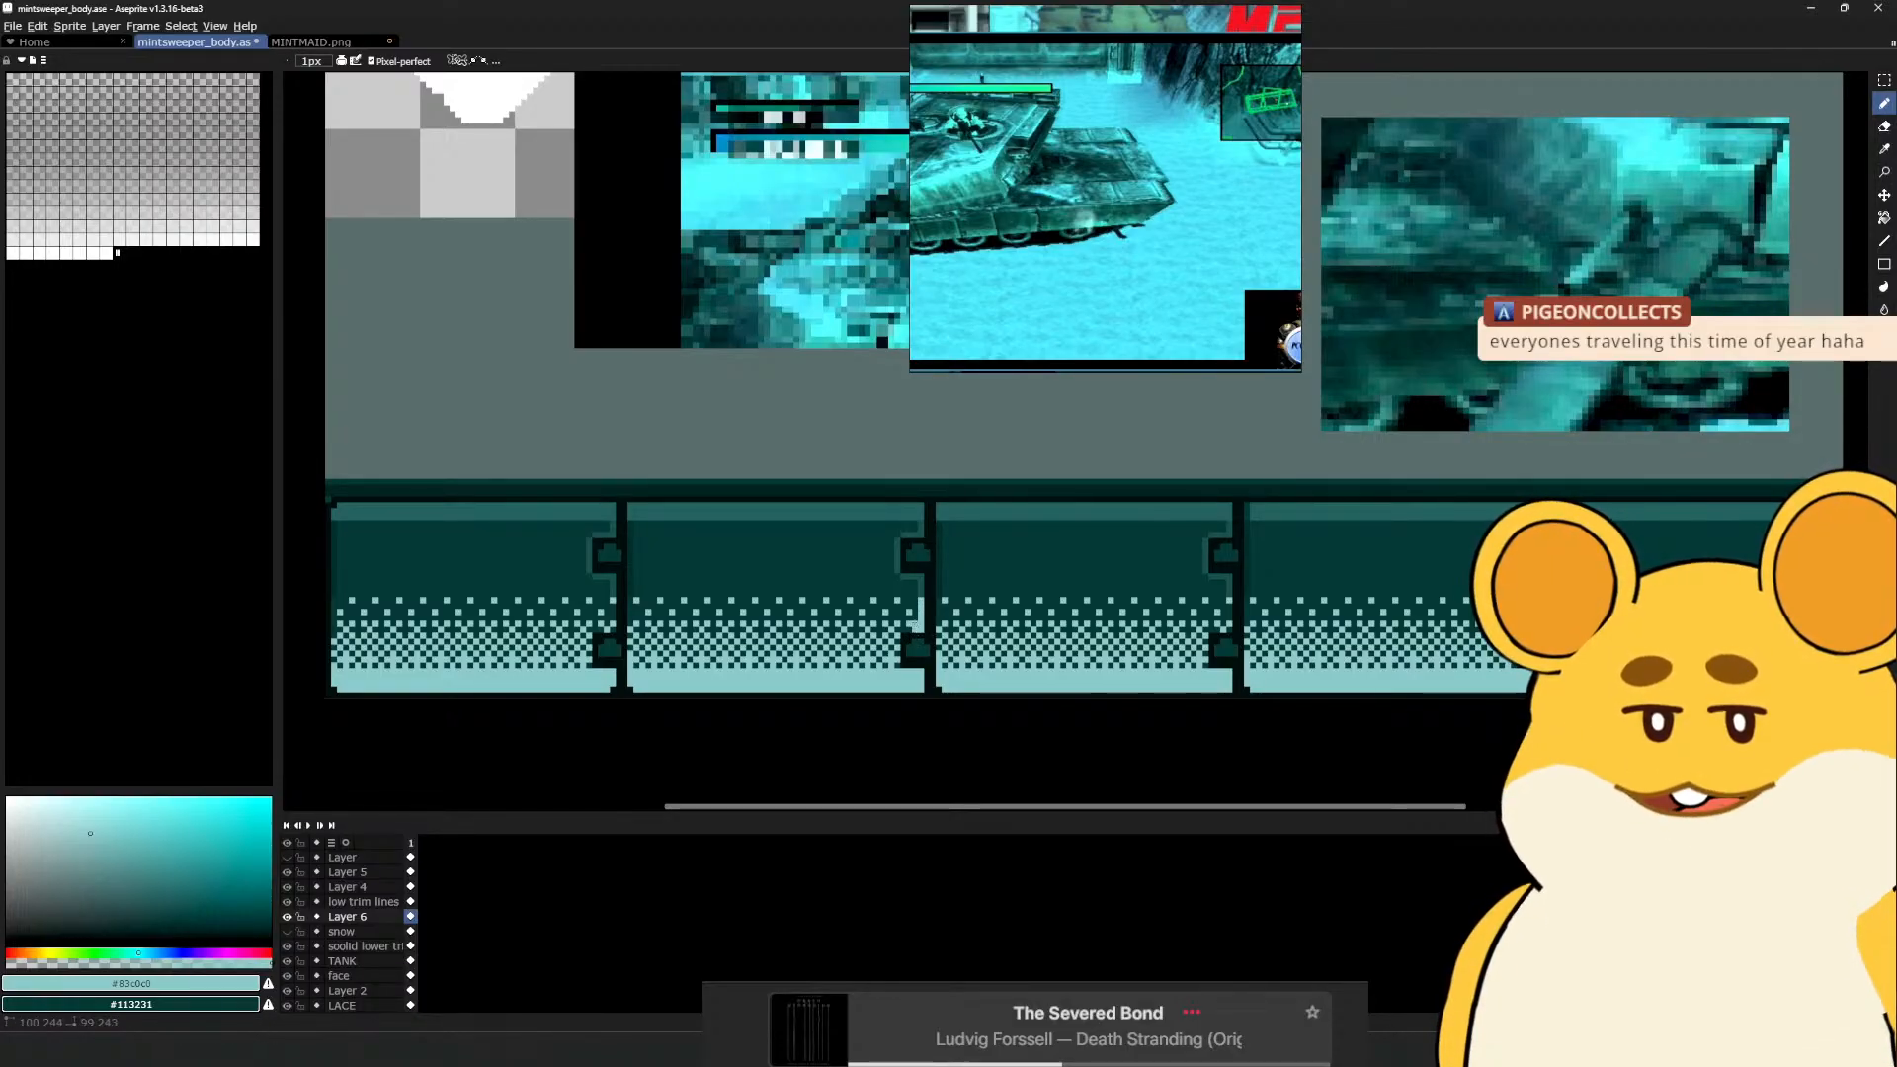
key("space")
left_click_drag(1129, 619, 1023, 649)
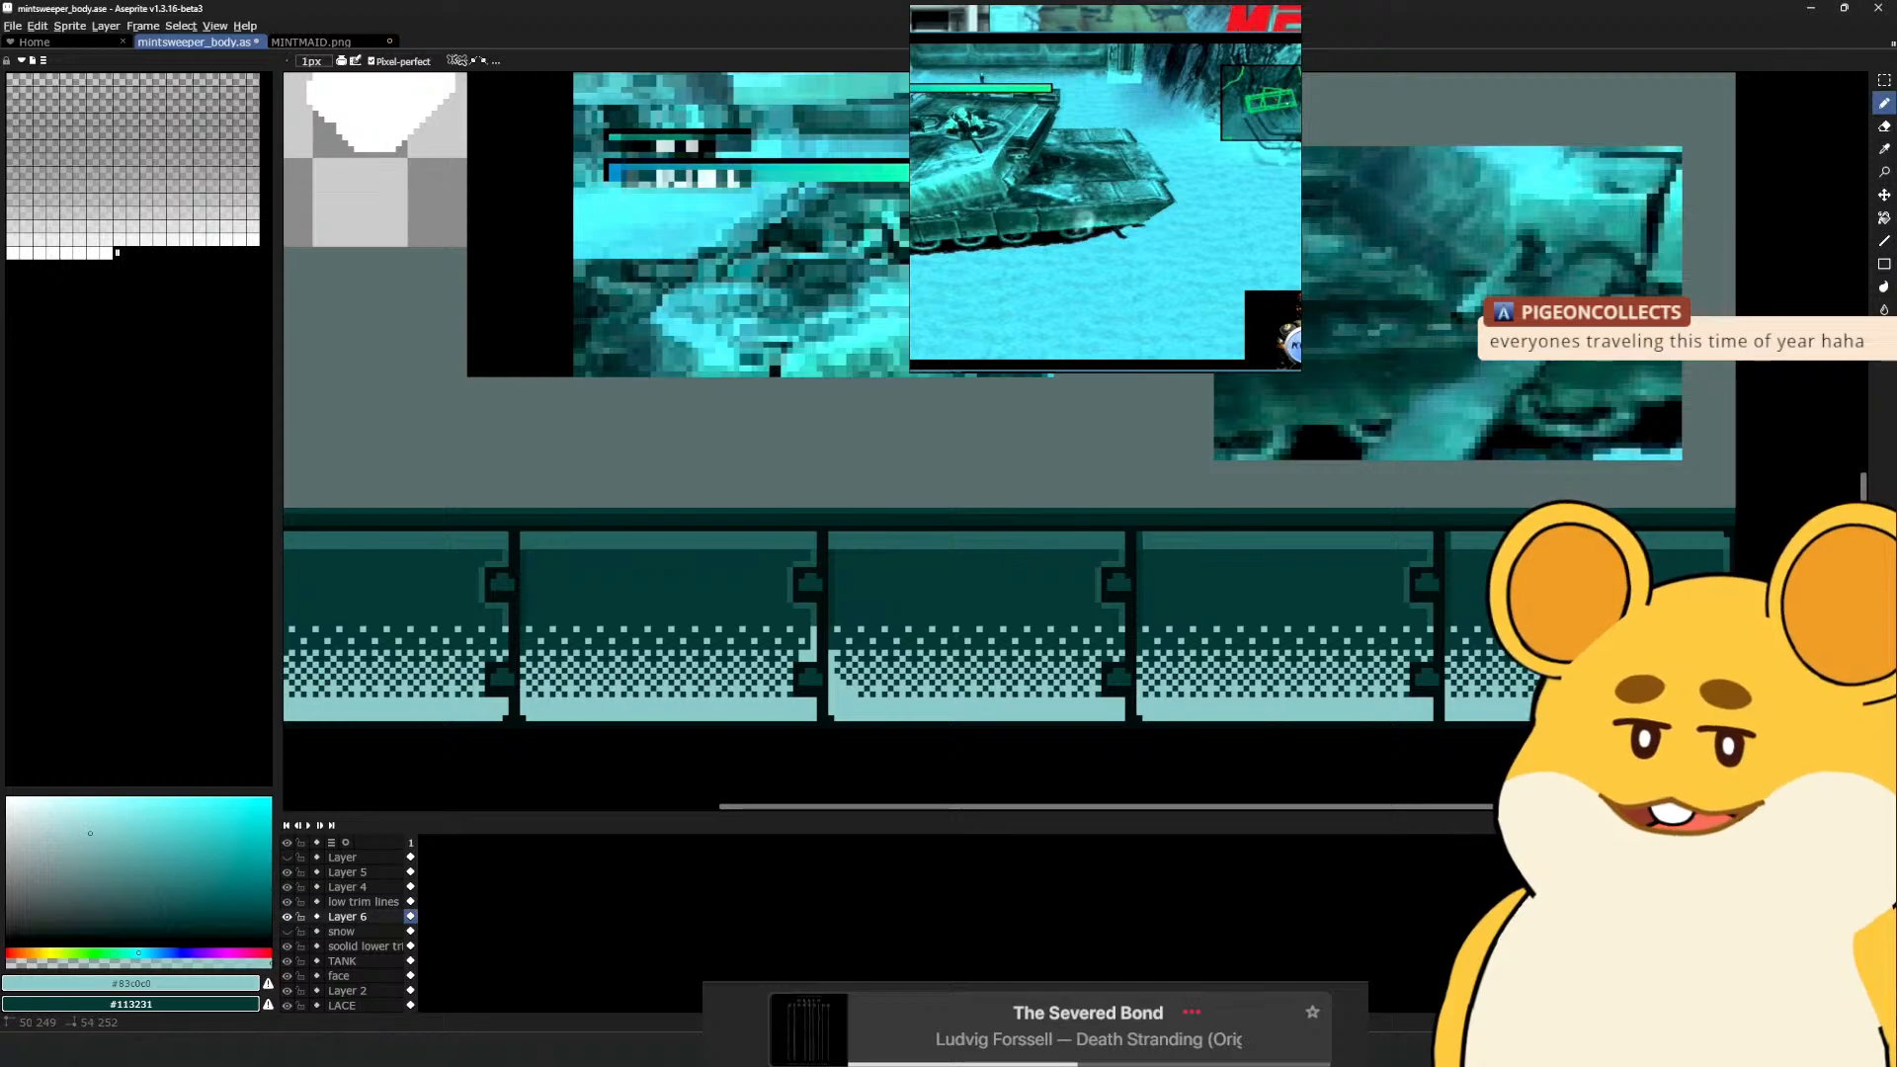
key("space")
left_click_drag(1287, 645, 1086, 681)
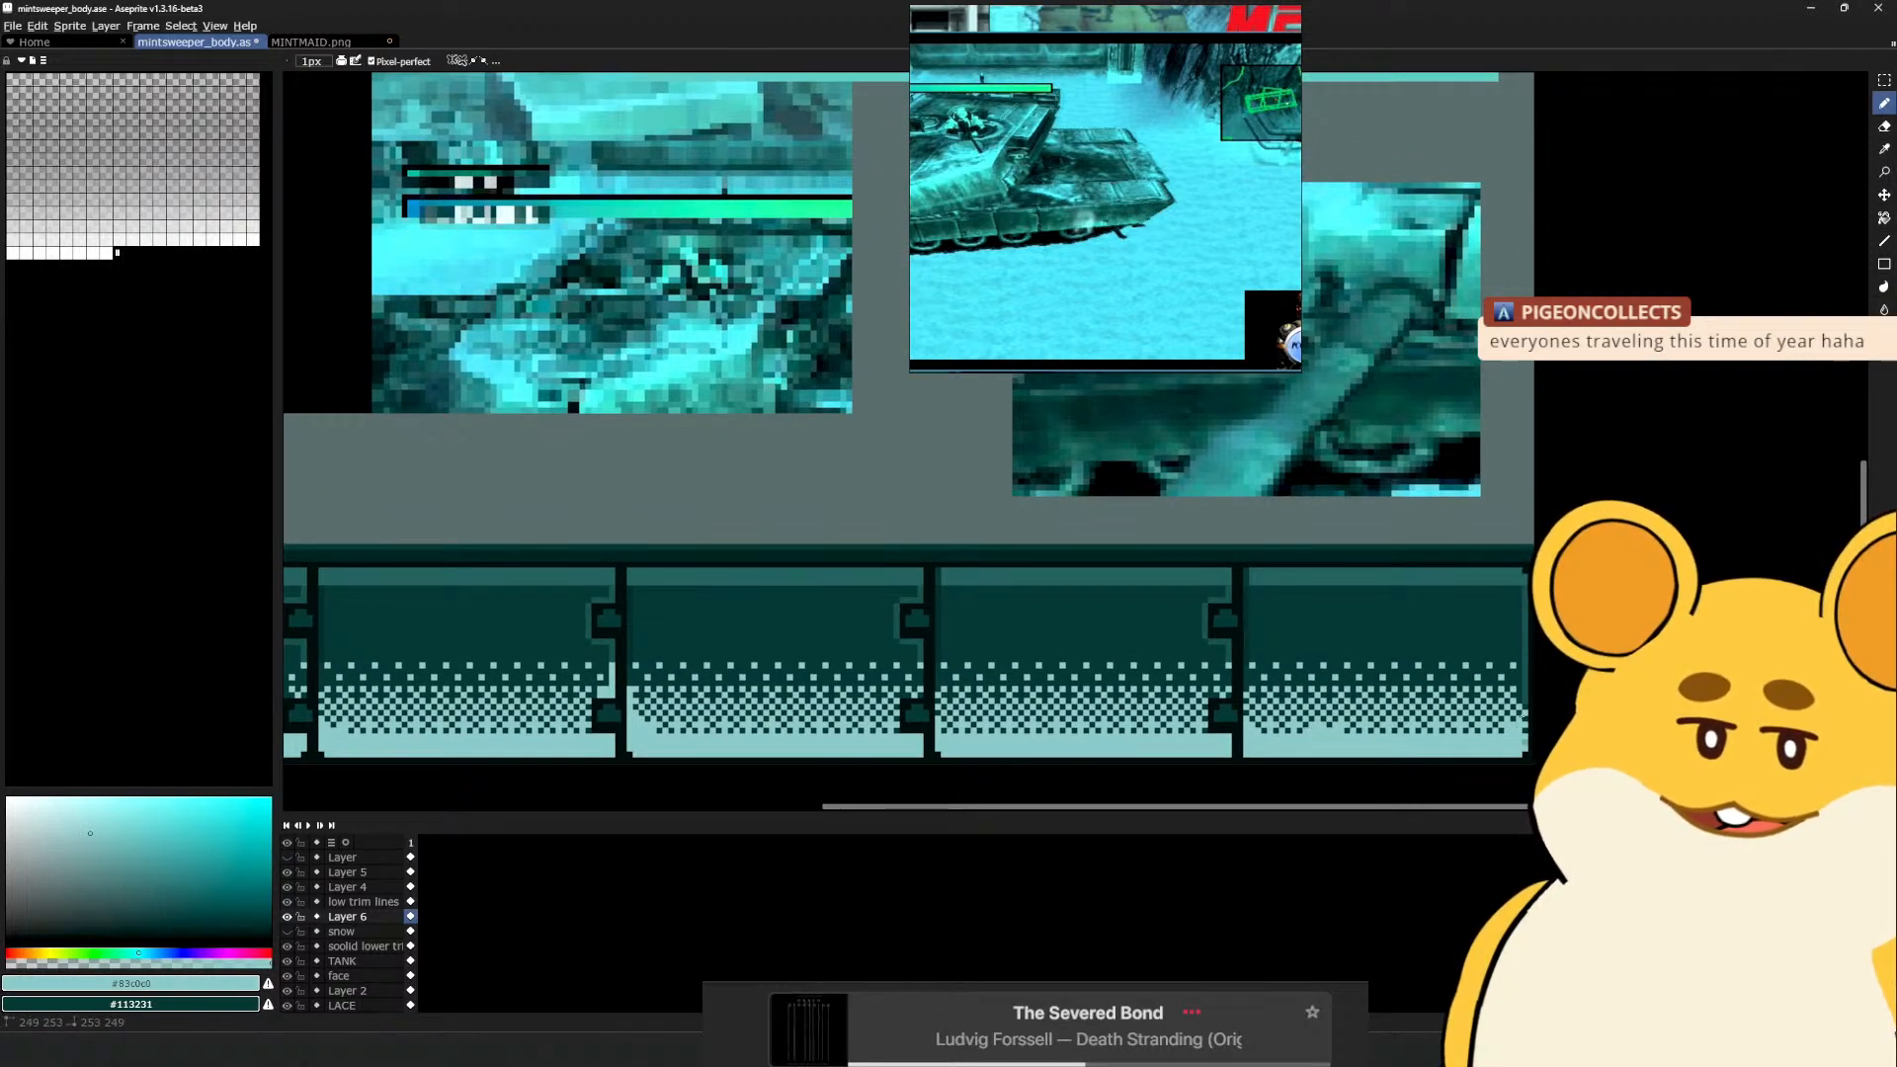
Enlarge the eraser to 10 px and erase a round hollow in the first panel's dithered snow
key("space")
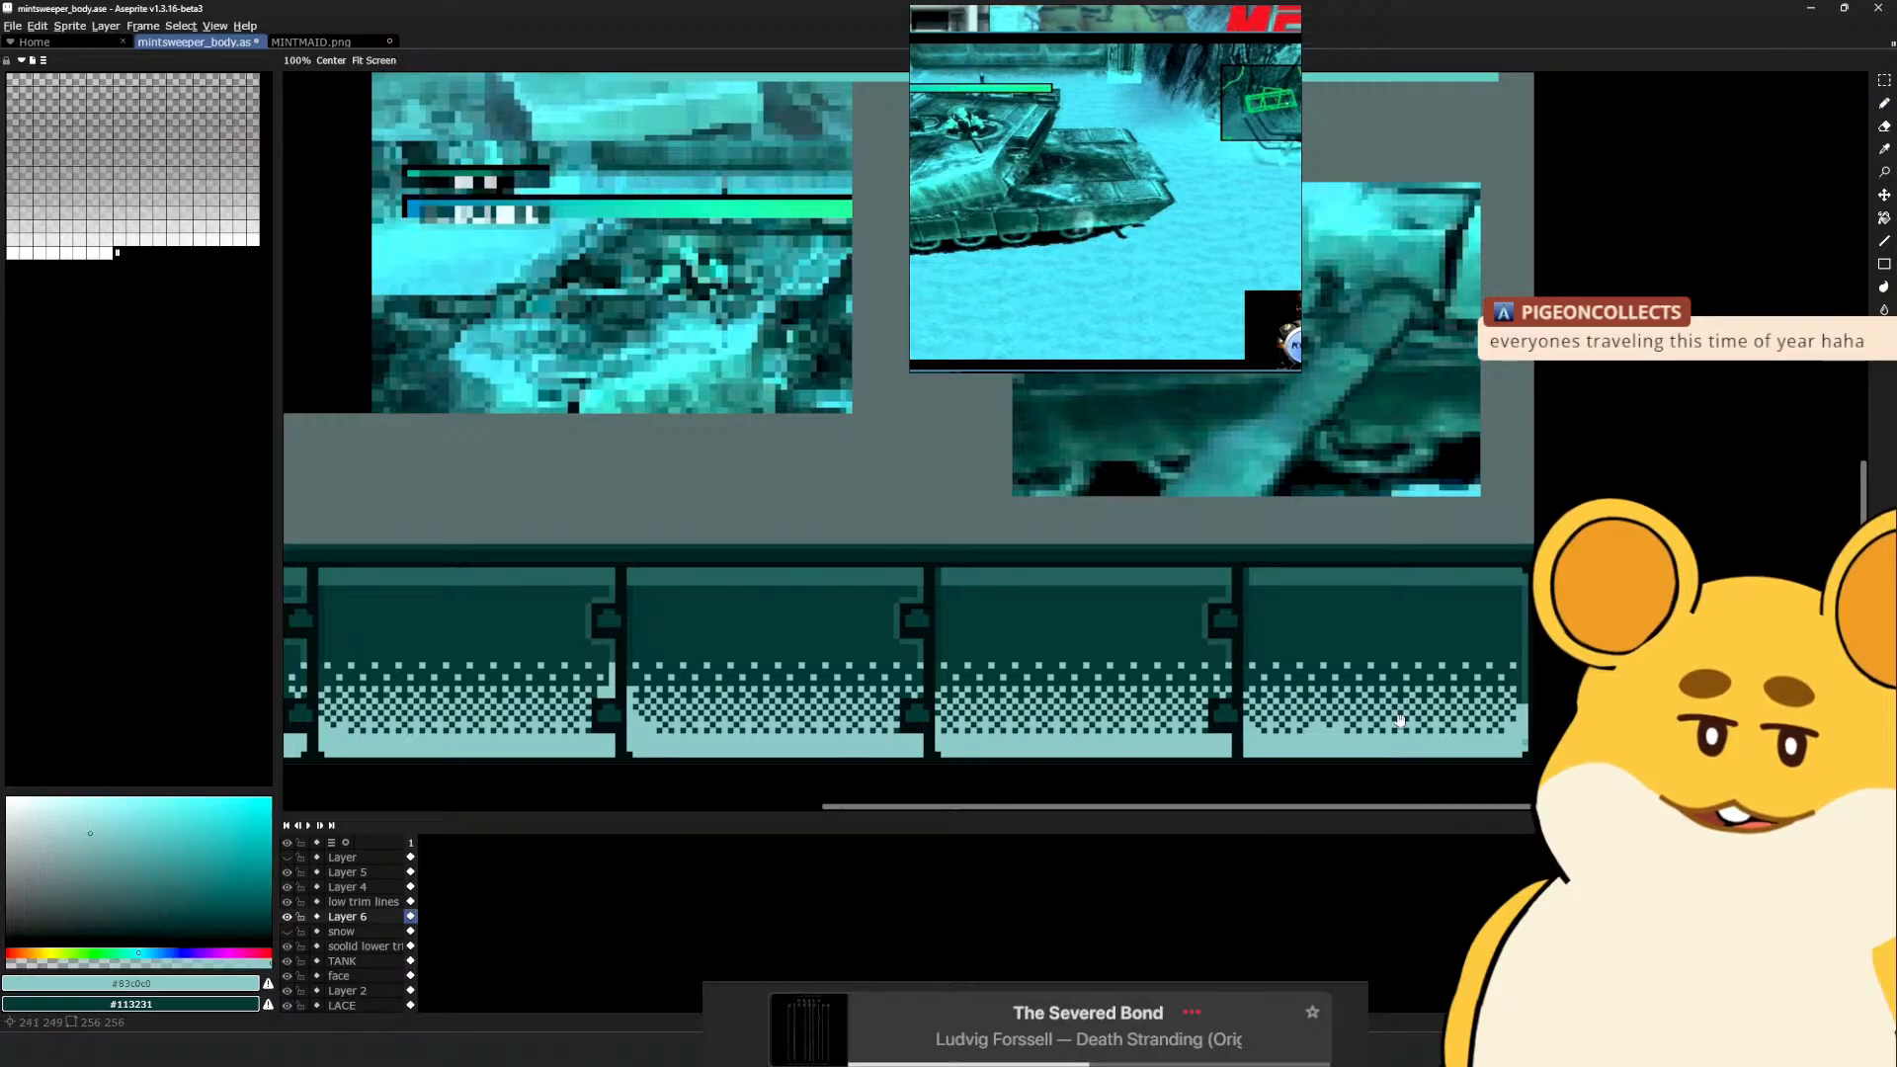
left_click_drag(1397, 722, 1793, 651)
left_click_drag(1067, 656, 1722, 660)
left_click_drag(1333, 664, 1223, 666)
key("e")
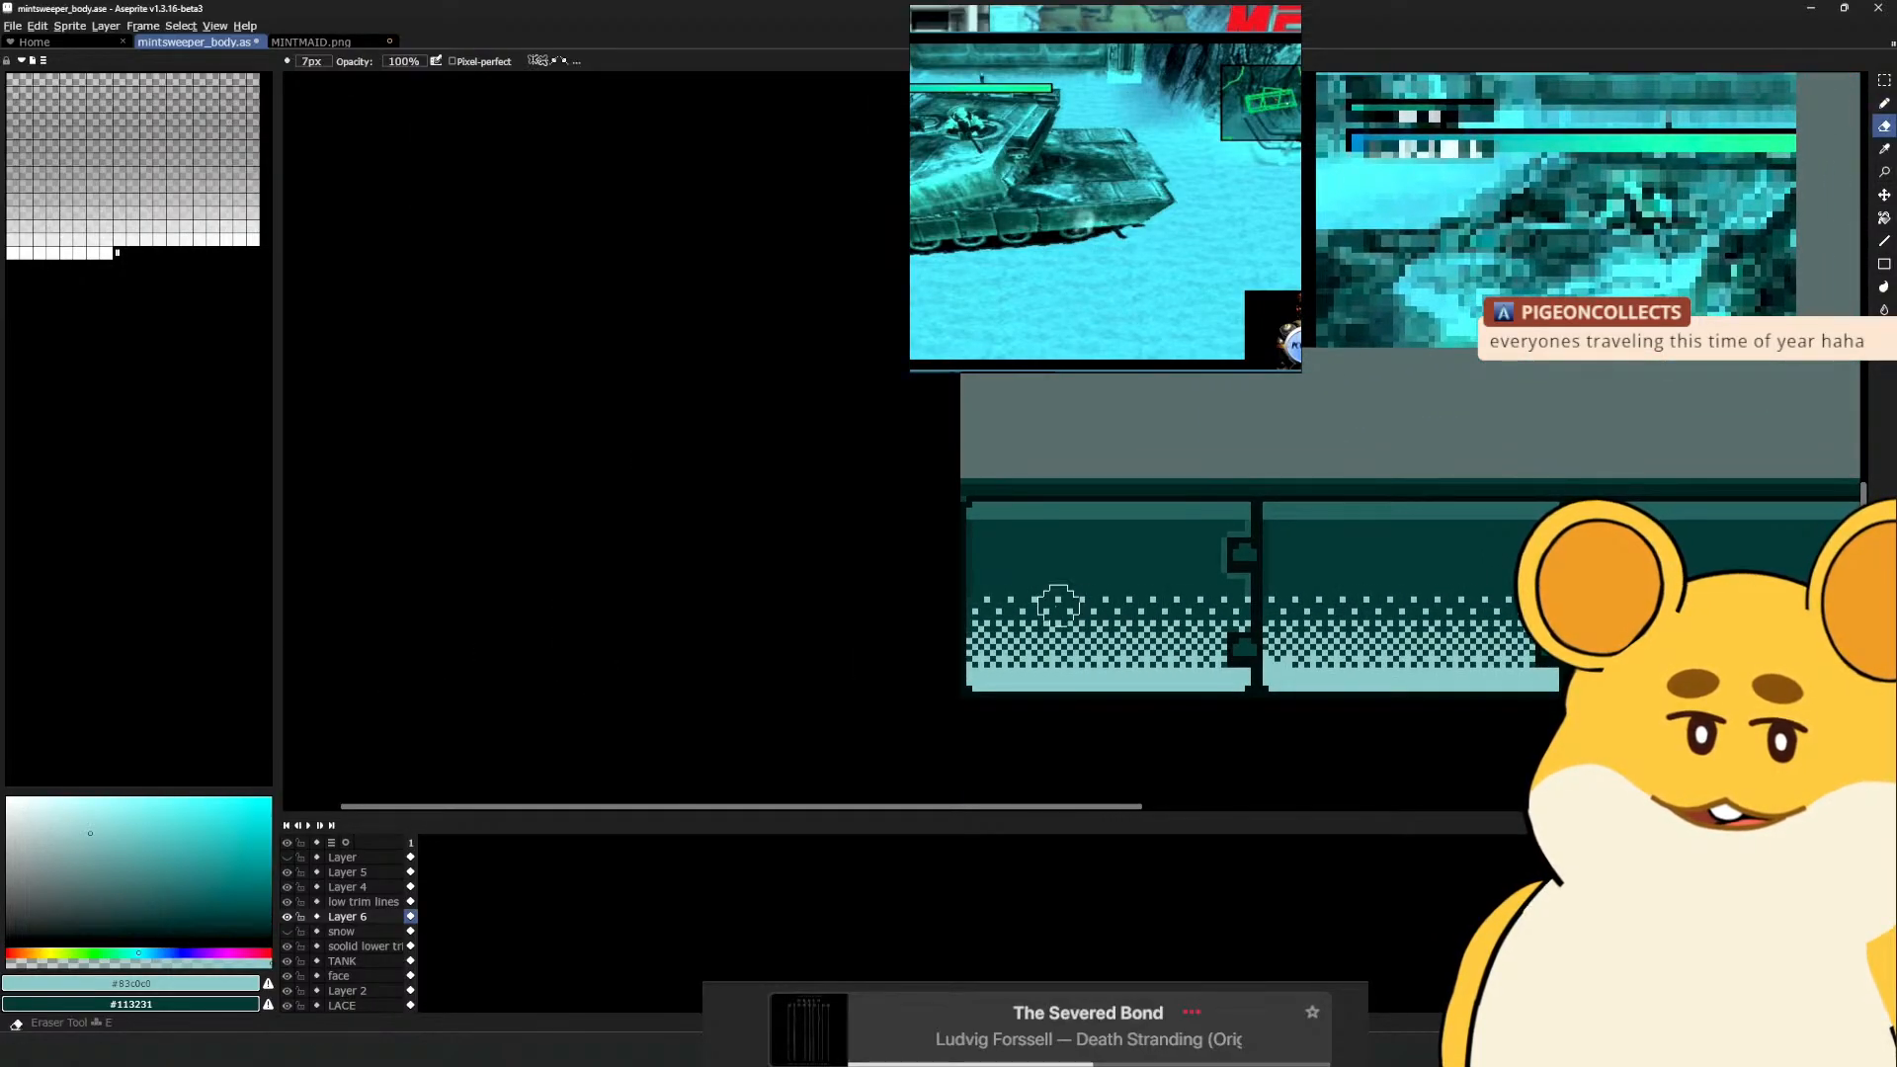
key("plus")
key("plus")
key("plus")
left_click(1049, 609)
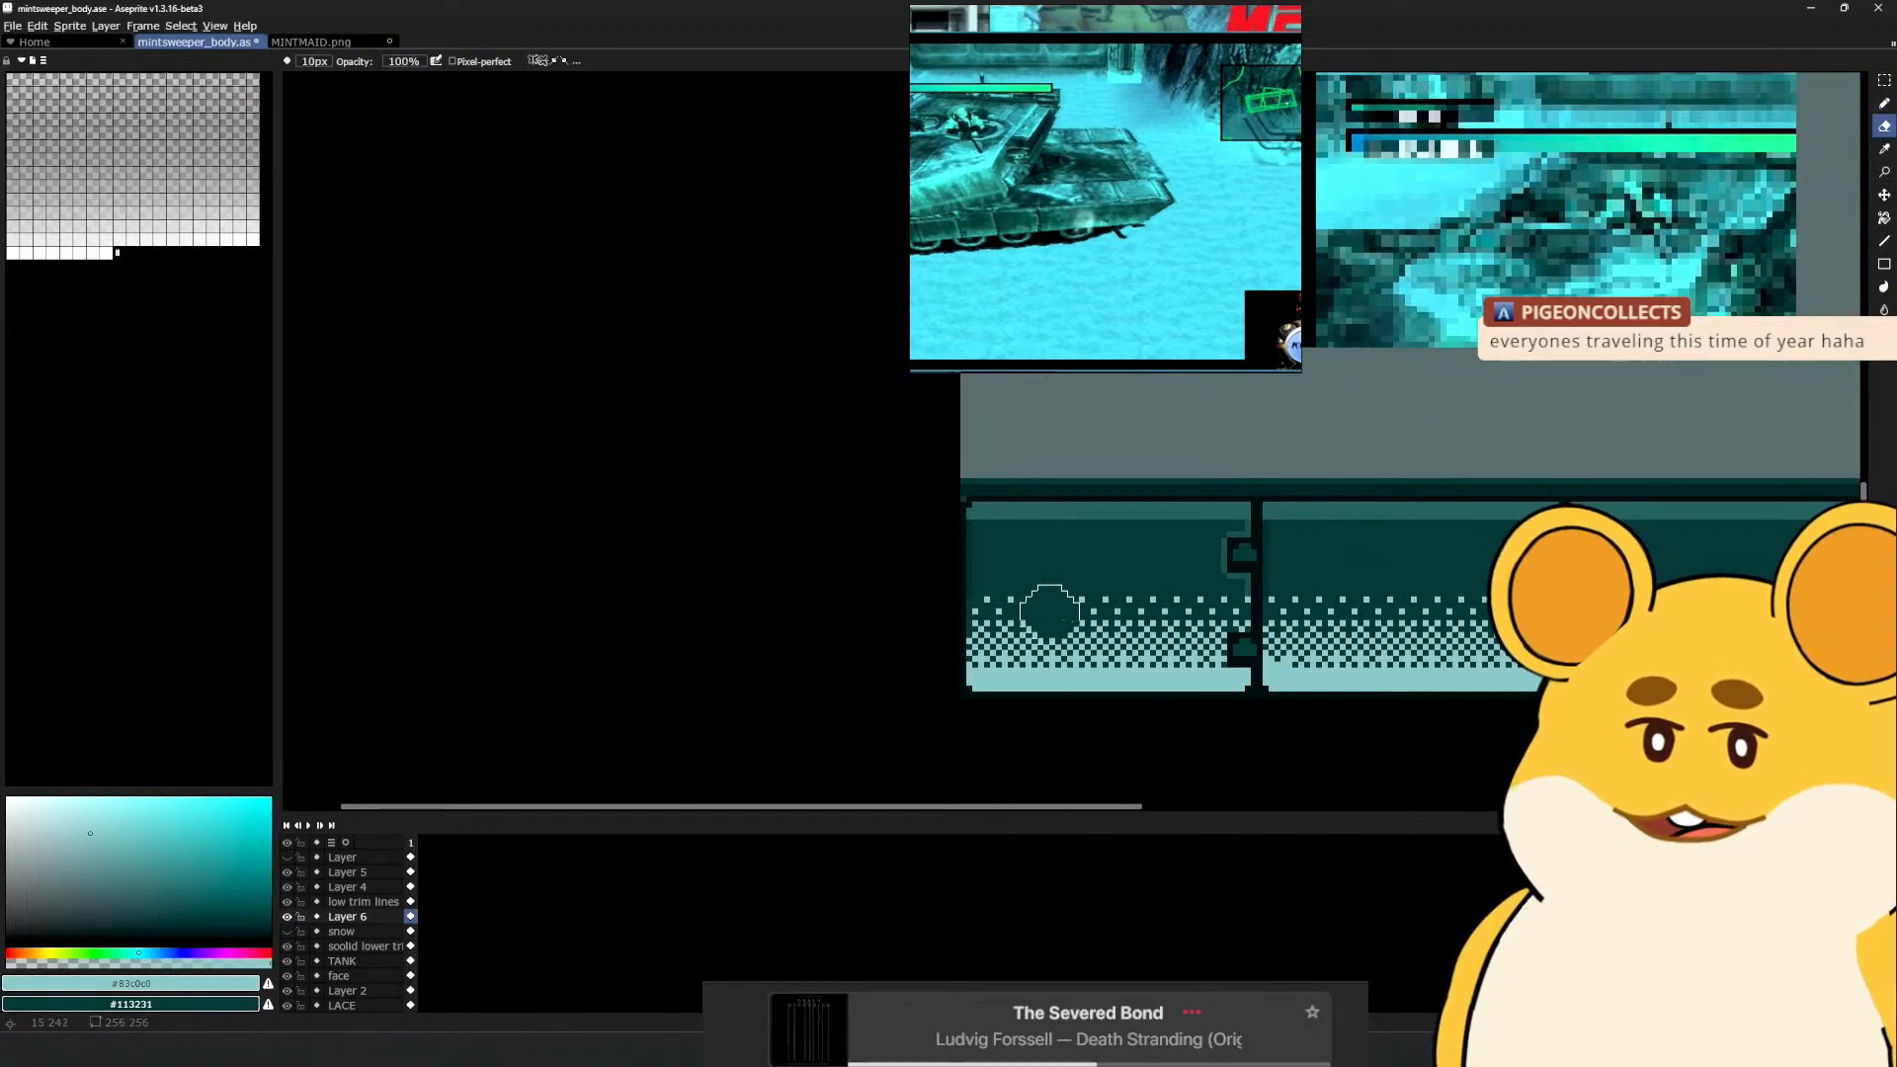
Enlarge the eraser to 12 px and widen the hollow in the first panel's snow
key("plus")
key("plus")
left_click(1038, 601)
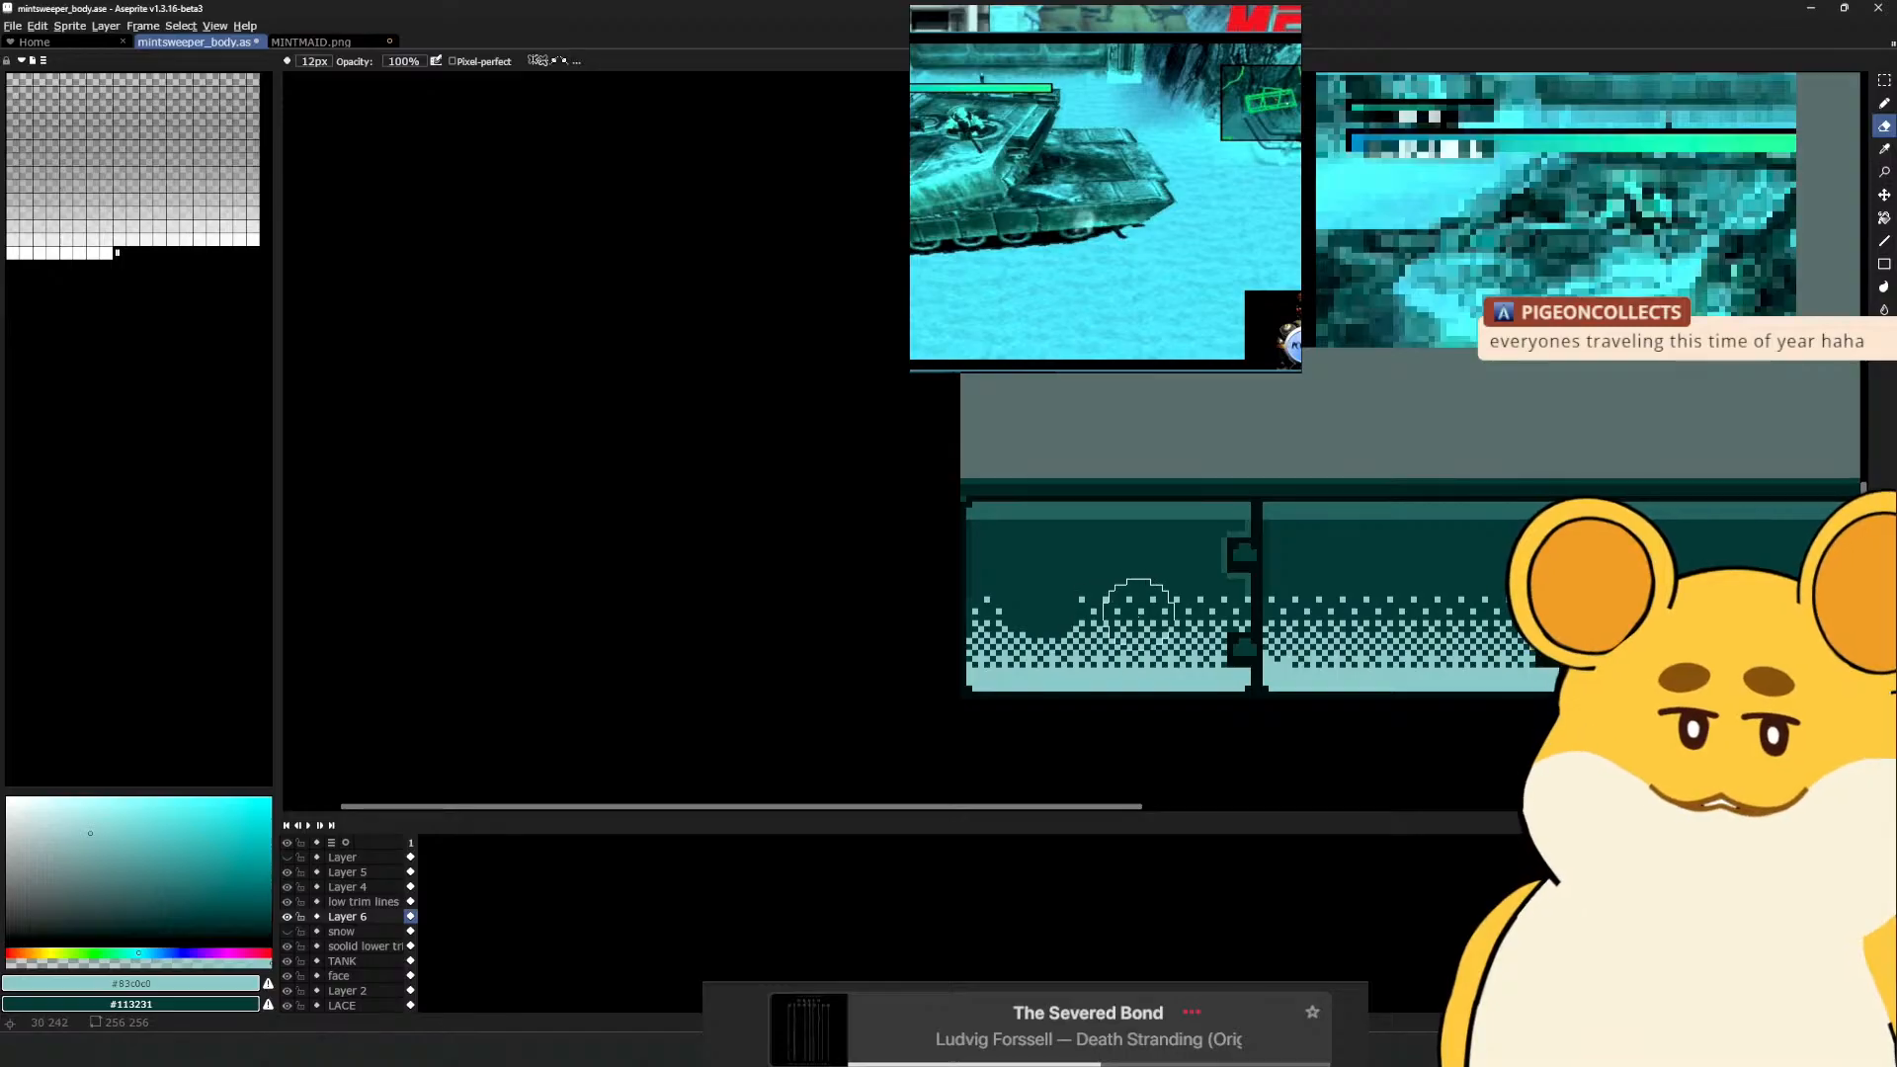
left_click(1133, 614)
key("ctrl+z")
key("ctrl+z")
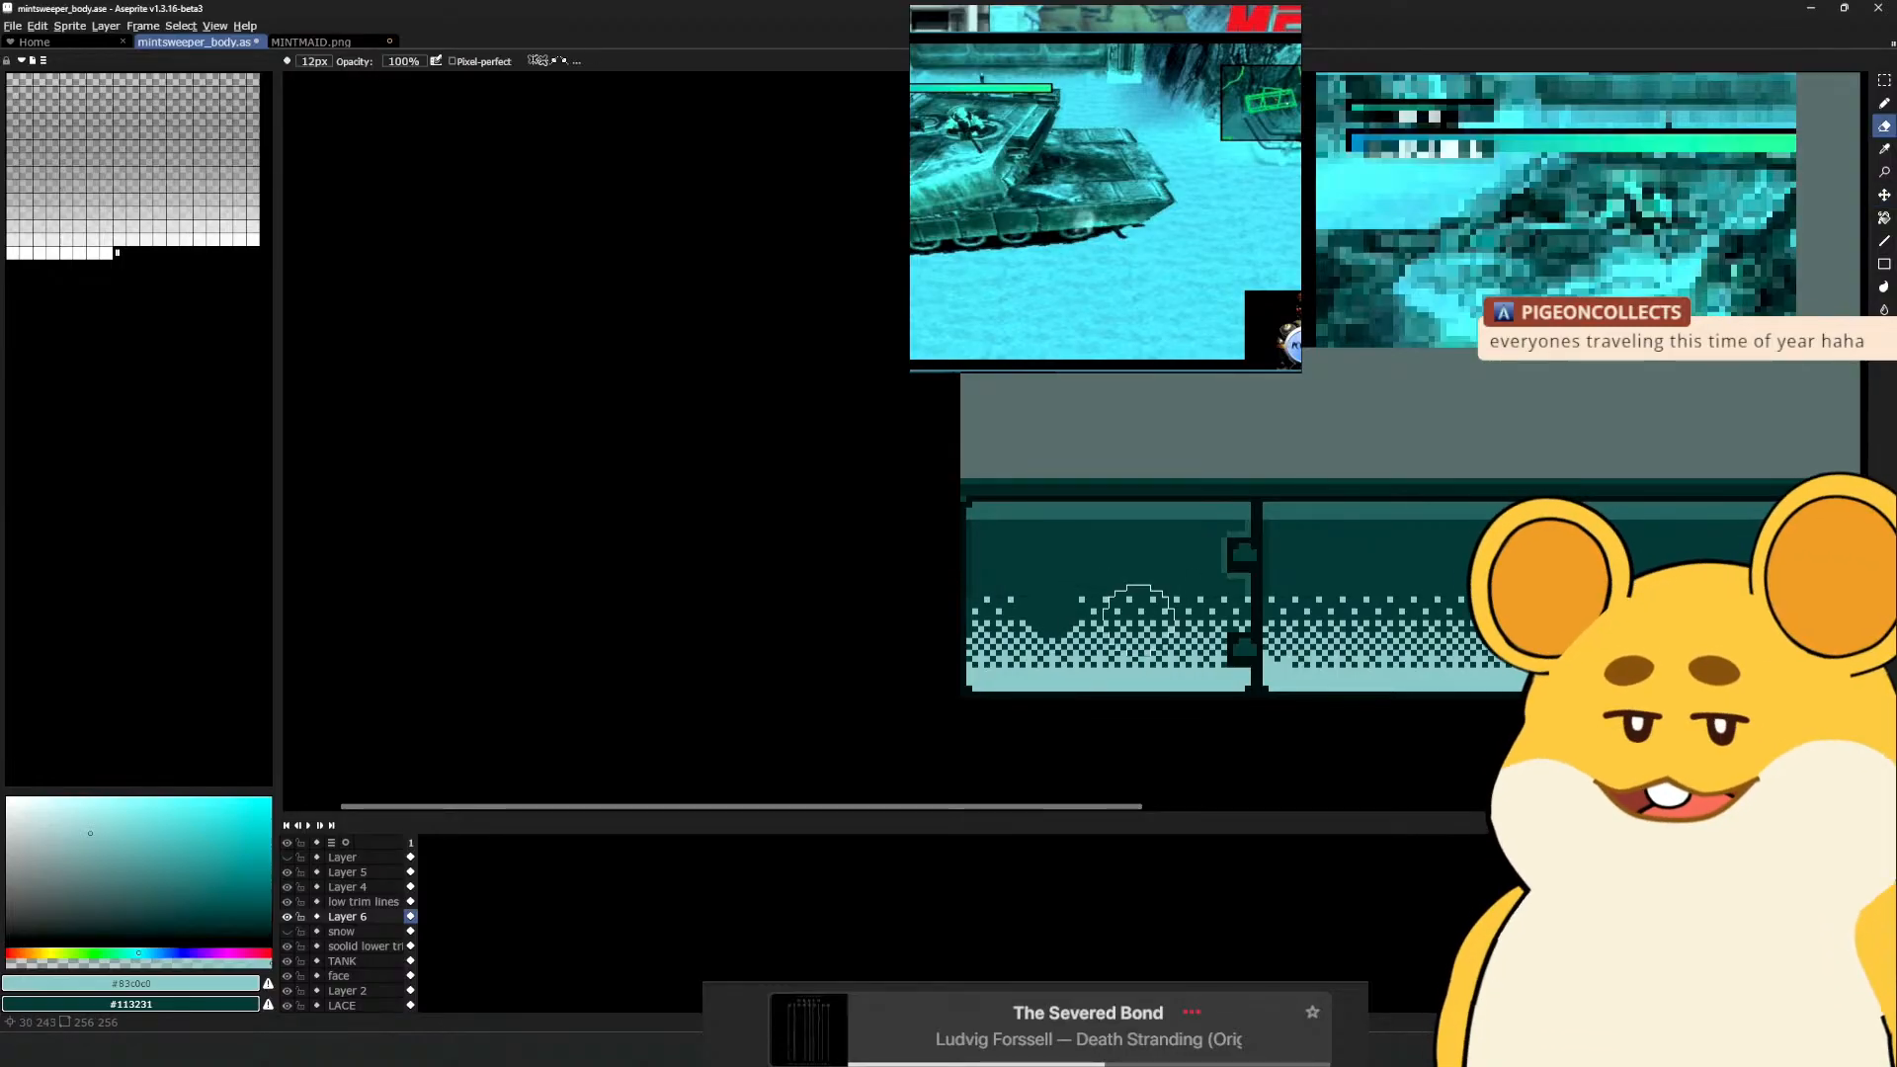
mouse_move(1073, 602)
left_mouse_down()
mouse_move(1163, 619)
mouse_move(1092, 615)
left_mouse_up()
key("v")
key("e")
Deepen the first panel's hollow down to the solid snow rows with the eraser
left_click_drag(1338, 613, 1195, 605)
left_click(1234, 605)
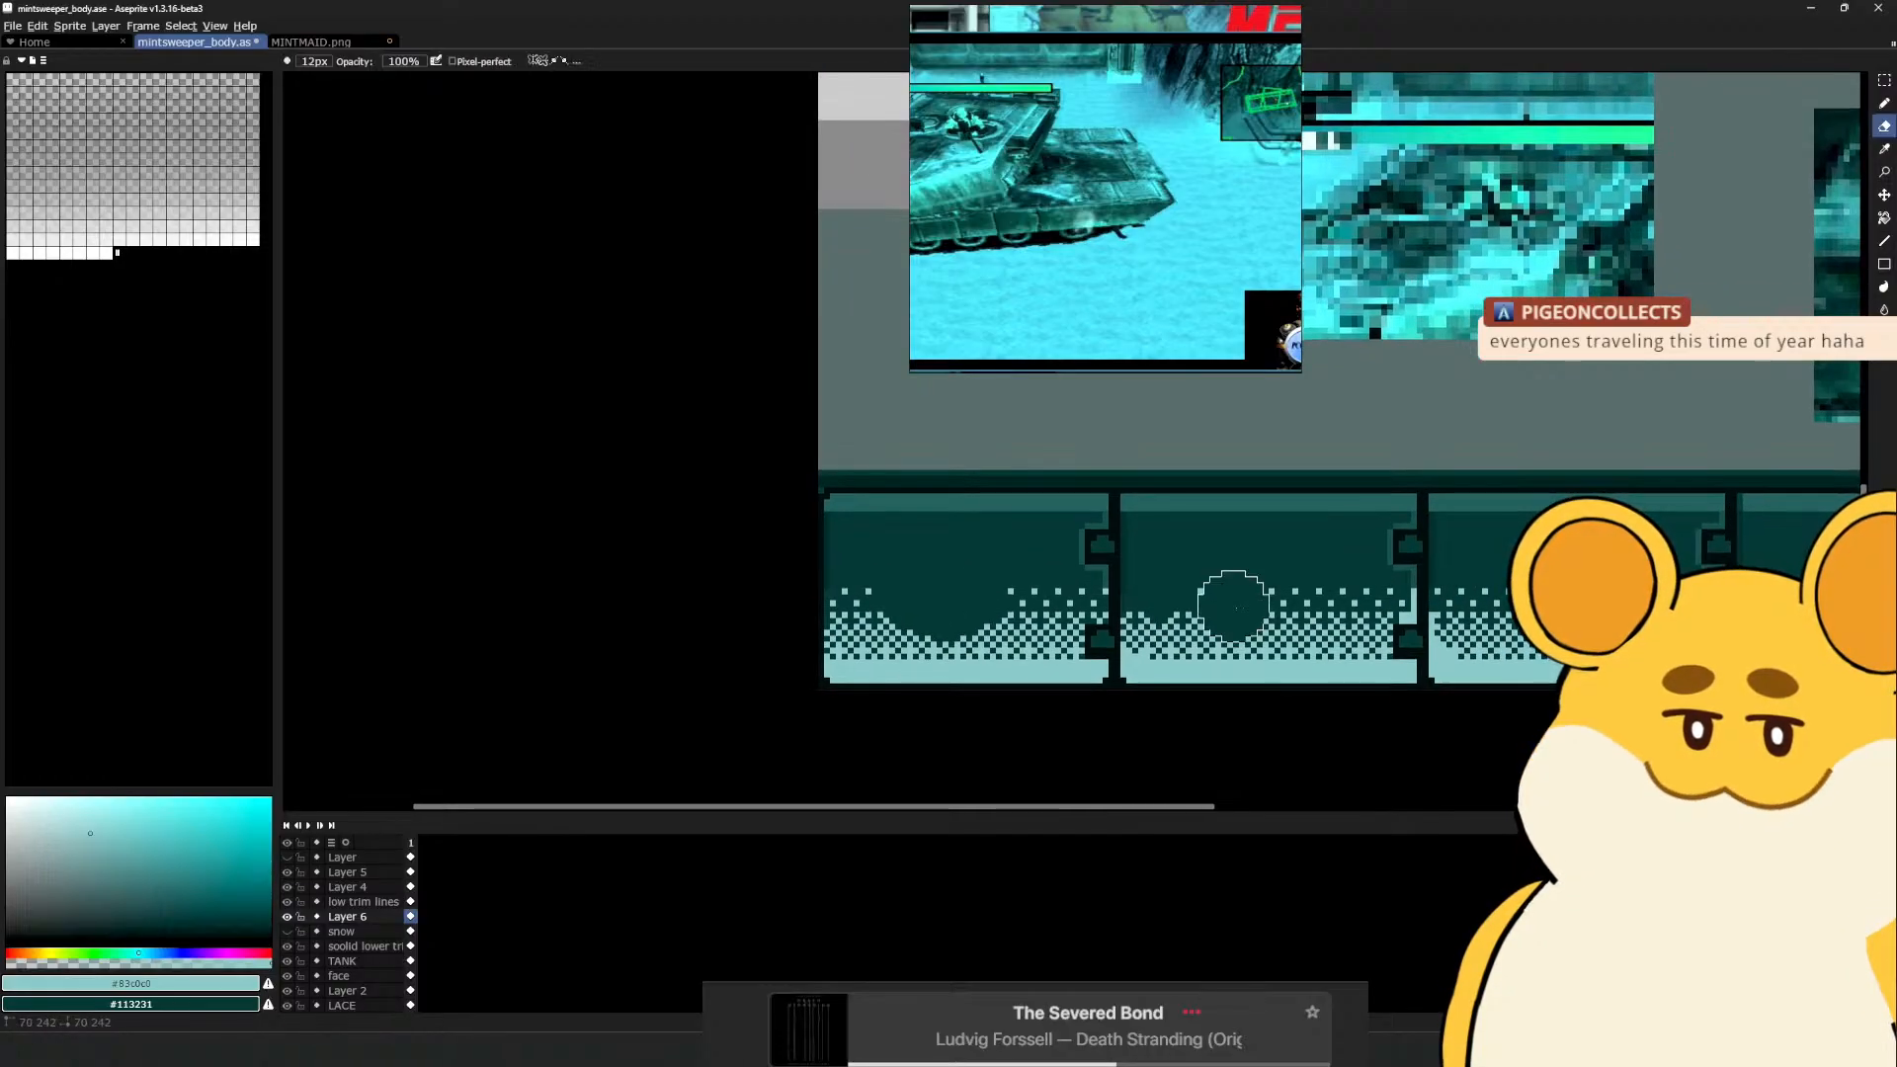
key("ctrl+z")
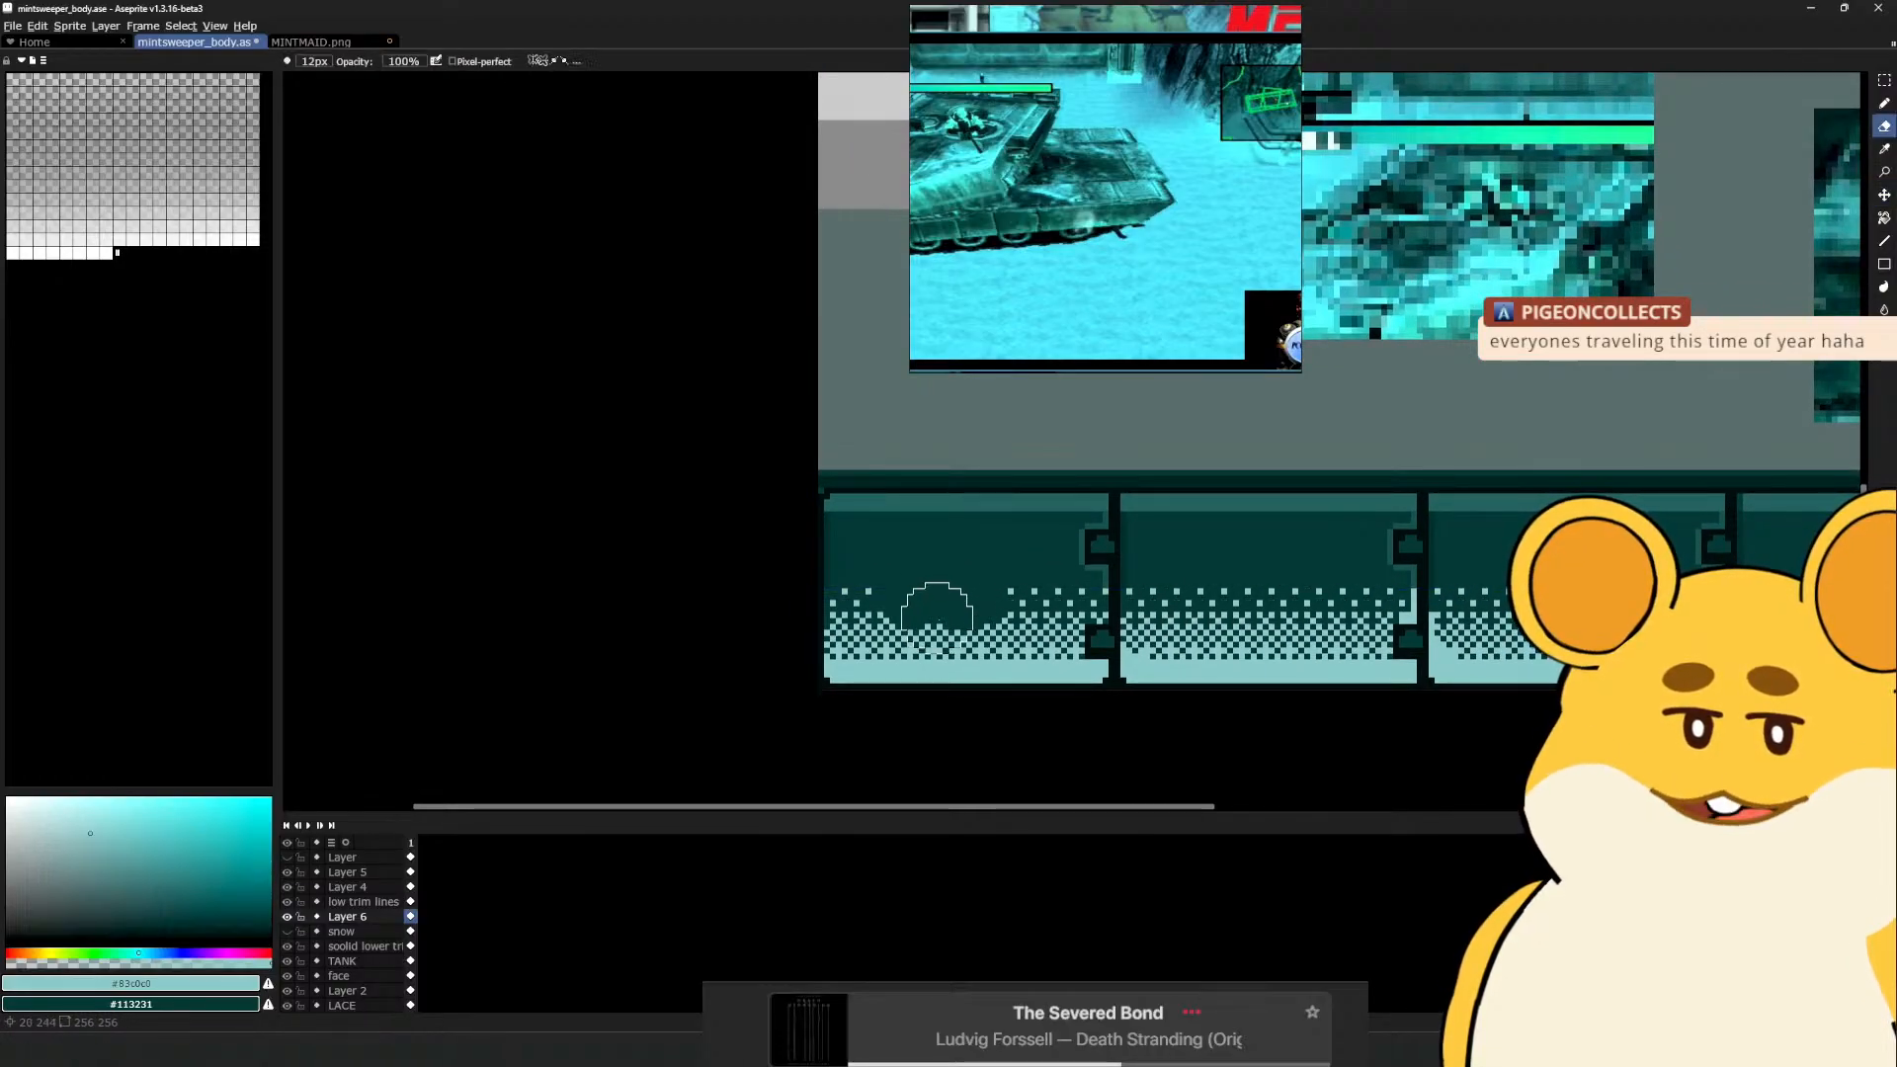
left_click_drag(956, 612, 1006, 618)
Try erasing a deep hollow in the middle of the second panel's dithered snow
mouse_move(1240, 605)
left_mouse_down()
mouse_move(1223, 610)
mouse_move(1264, 636)
left_mouse_up()
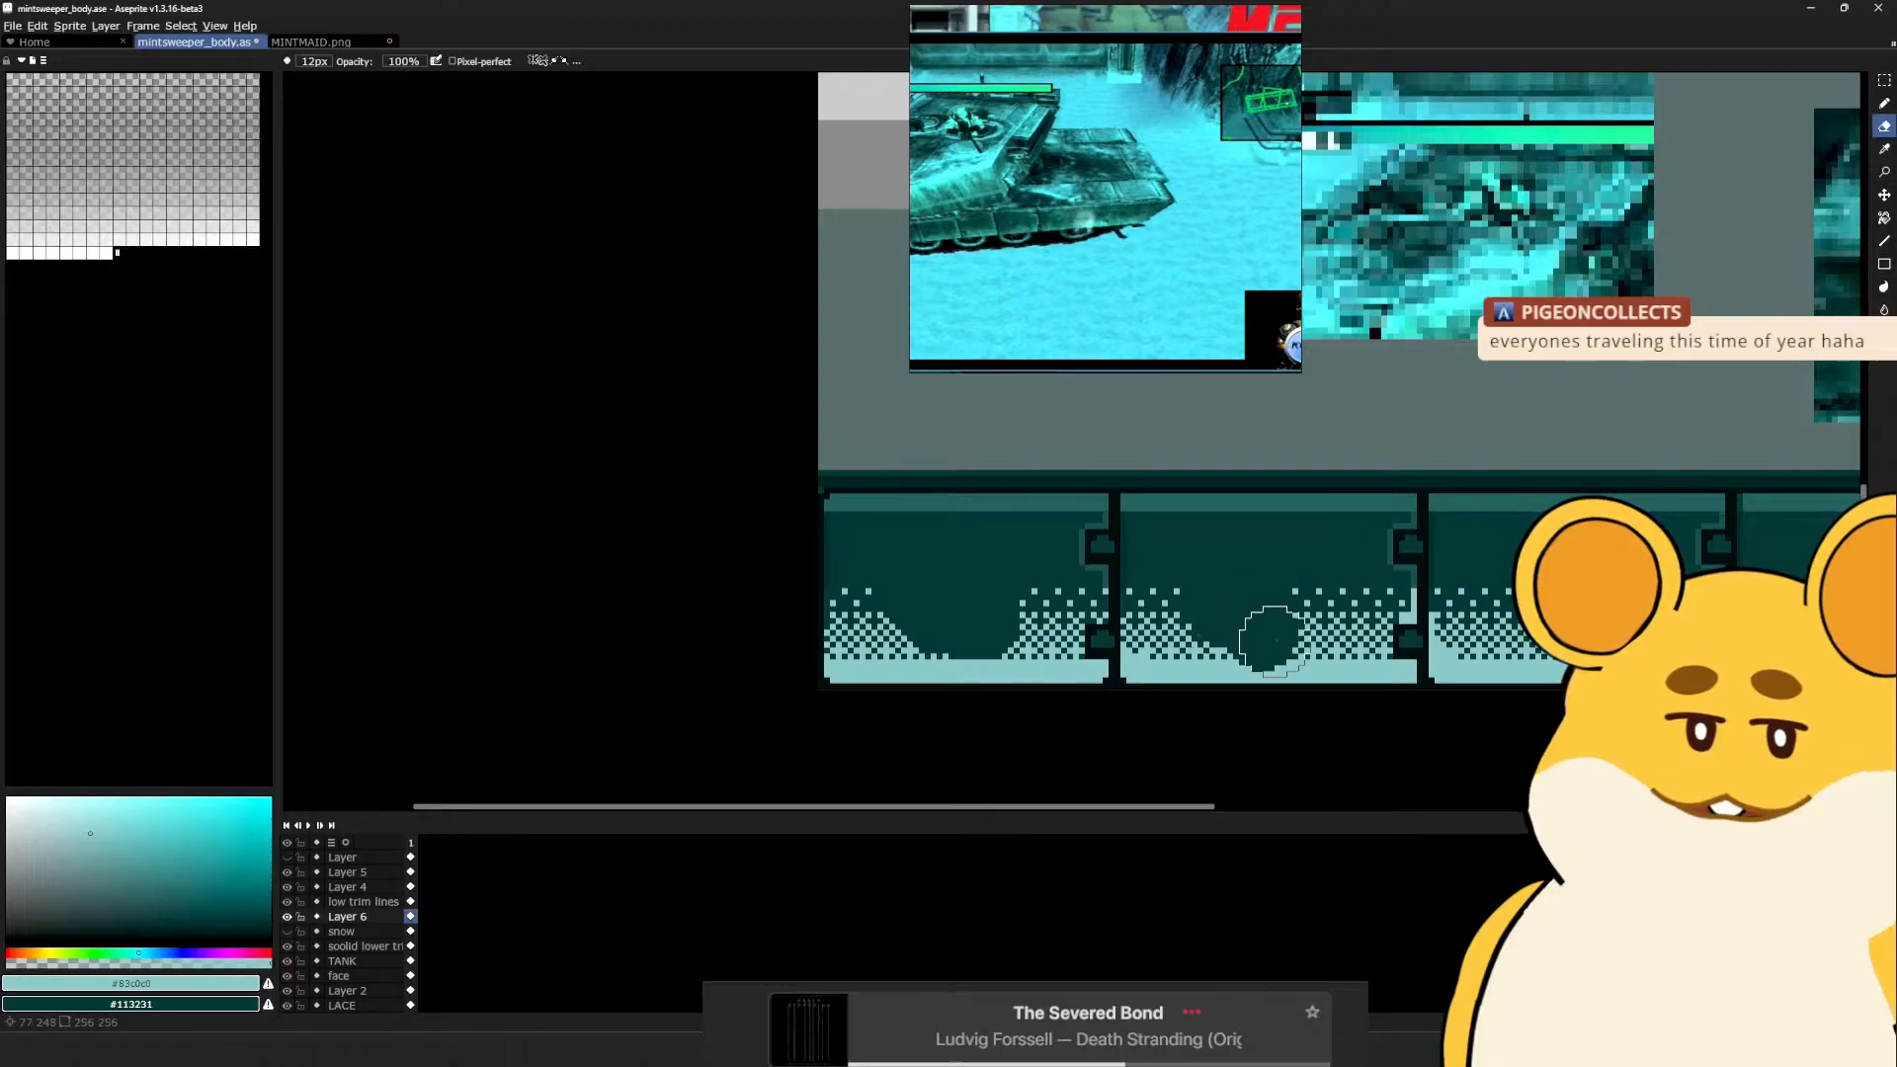
left_click_drag(1485, 595, 1262, 617)
key("ctrl+z")
Erase the upper dithering on the third, fourth and fifth panels into uneven drifts, and trim the second panel's snow to a low bank
left_click_drag(1442, 637, 1418, 627)
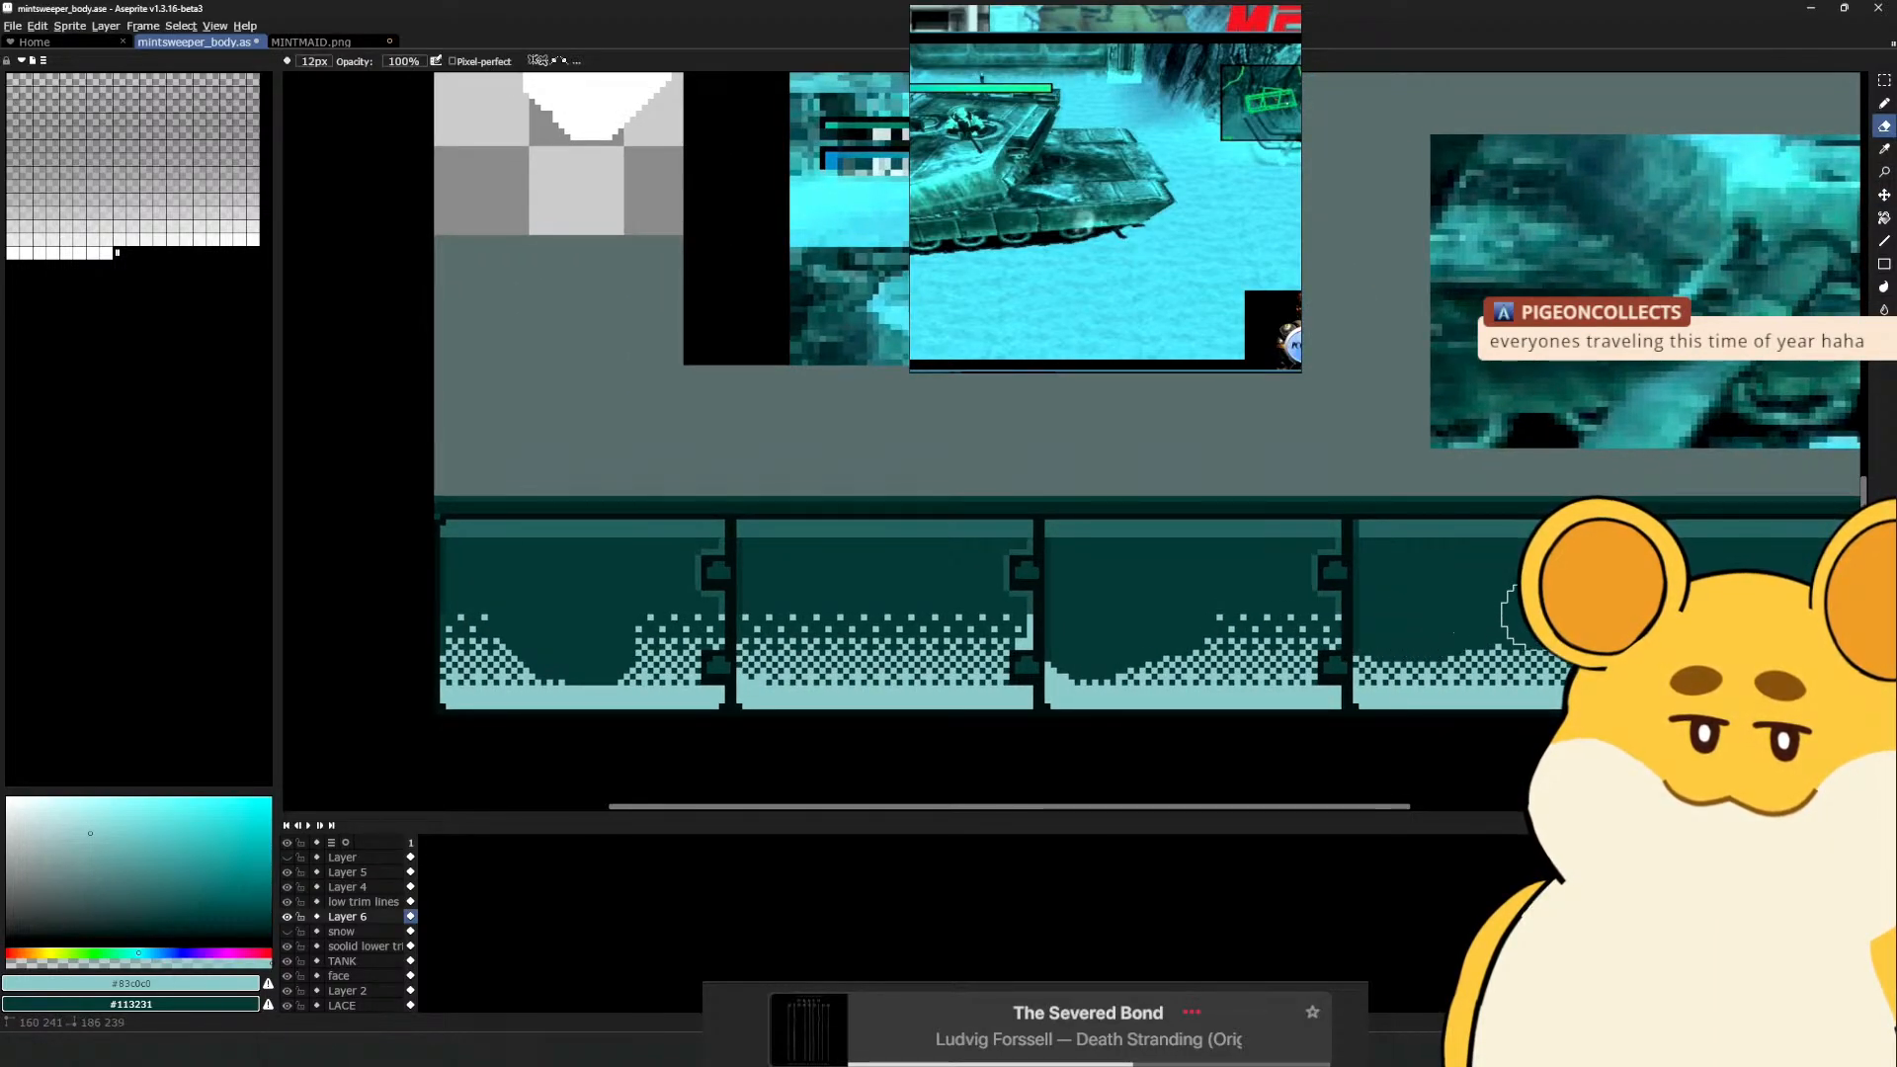
left_click_drag(1537, 617, 1547, 622)
left_click_drag(1678, 655, 1421, 654)
scroll(1493, 614, "down", 2)
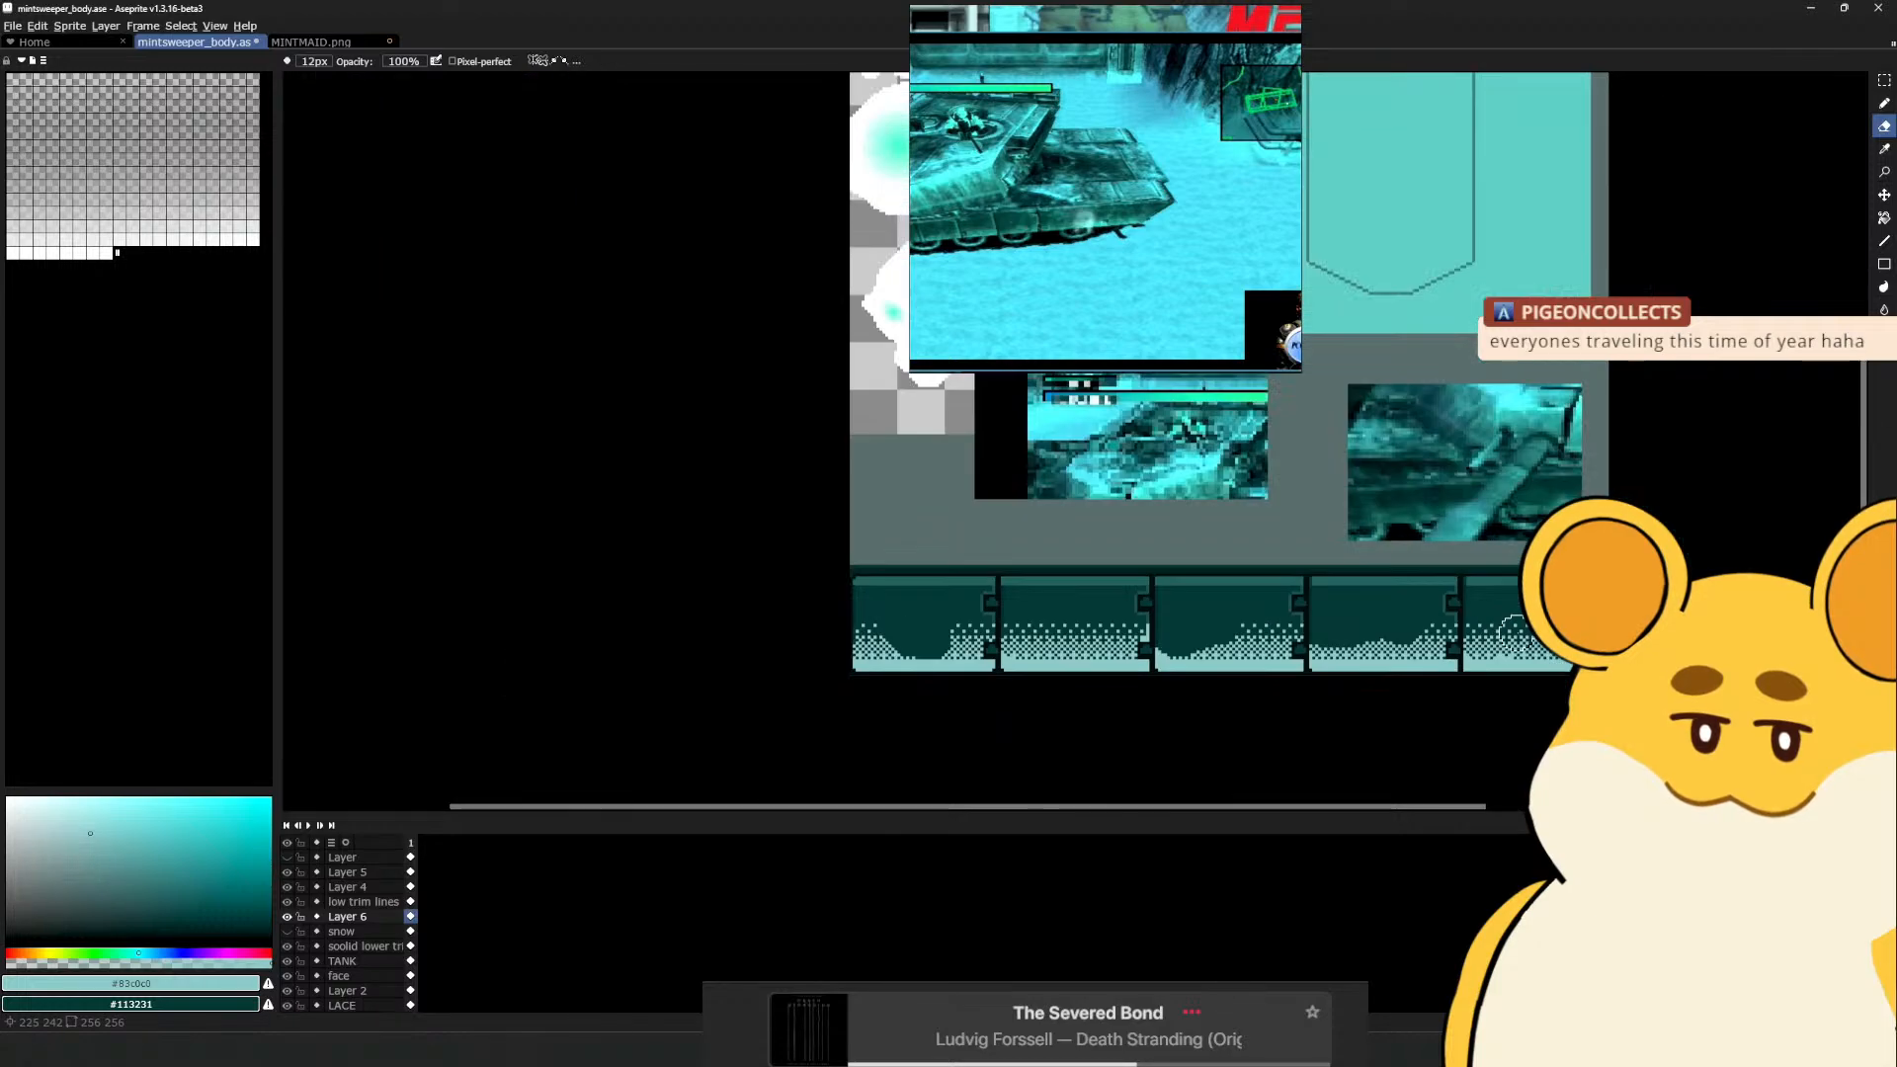
scroll(1490, 624, "up", 1)
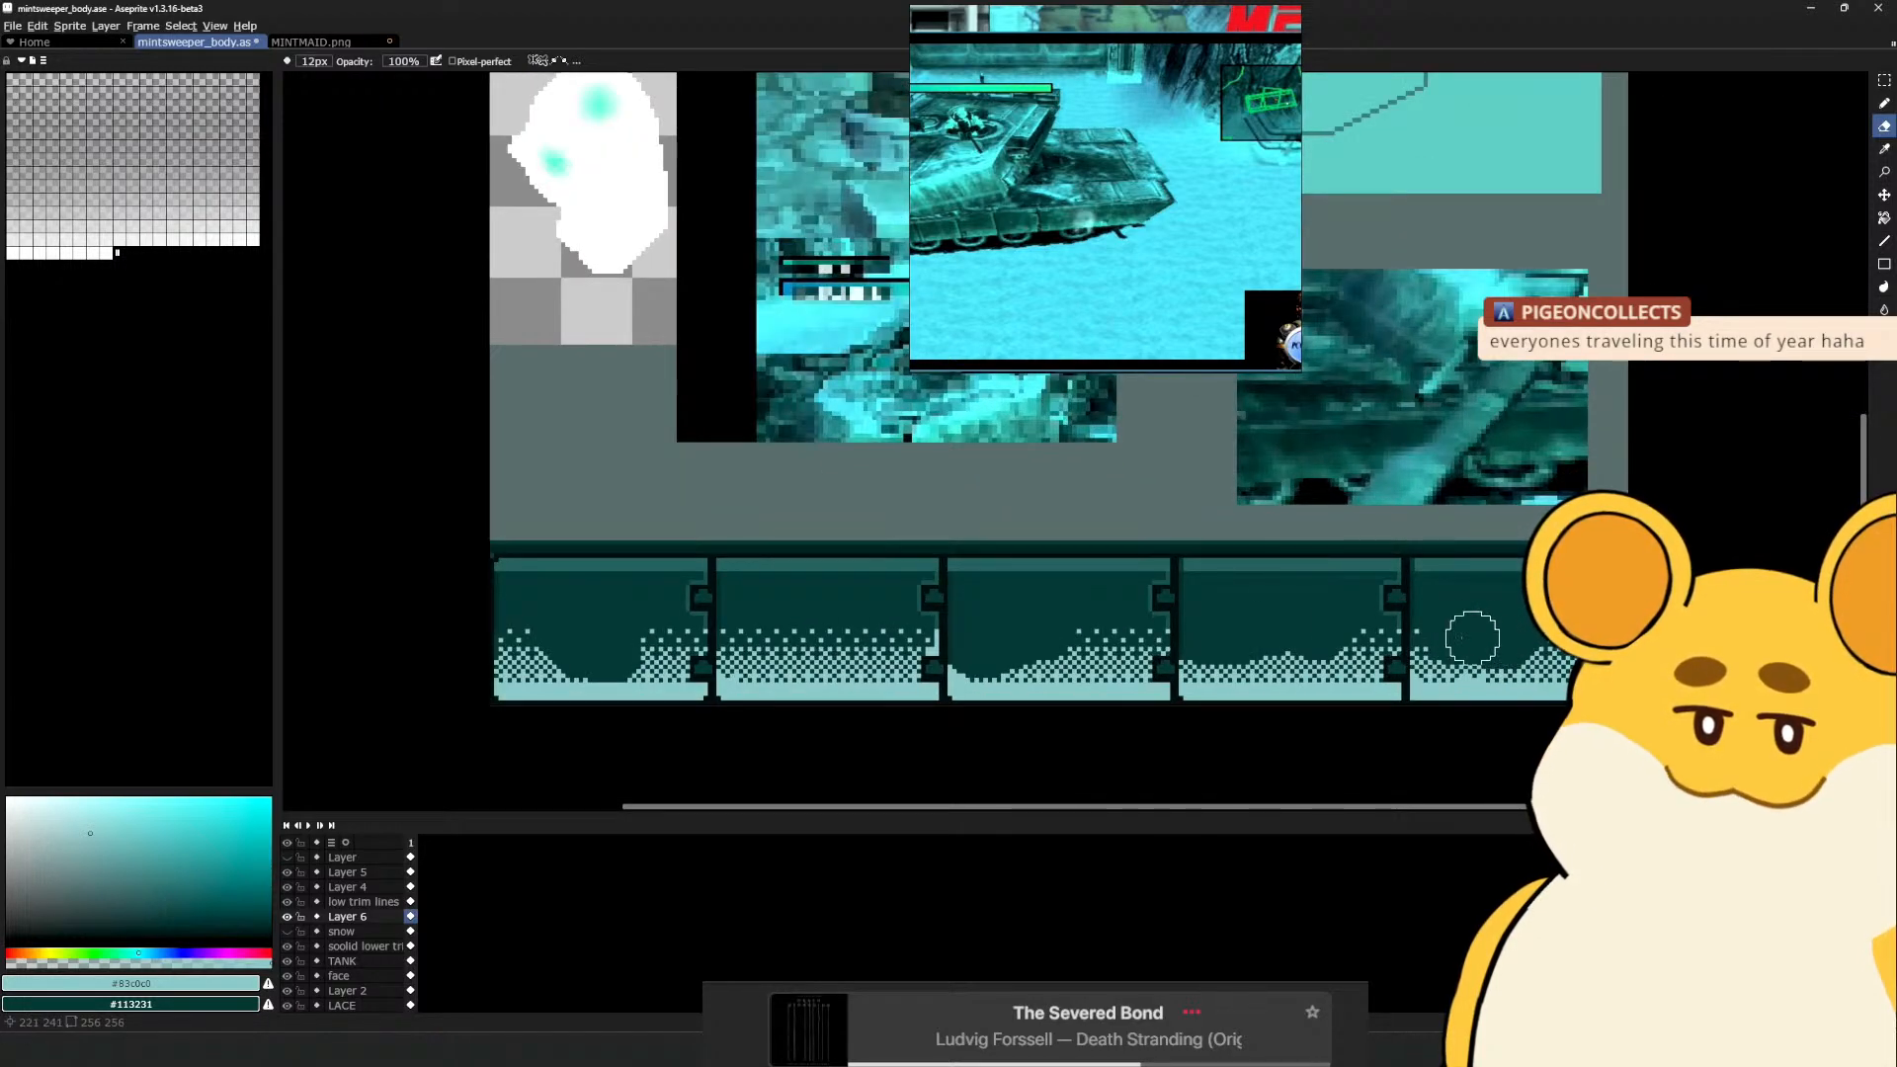
mouse_move(758, 622)
left_mouse_down()
mouse_move(854, 616)
mouse_move(739, 630)
mouse_move(876, 647)
mouse_move(952, 619)
left_mouse_up()
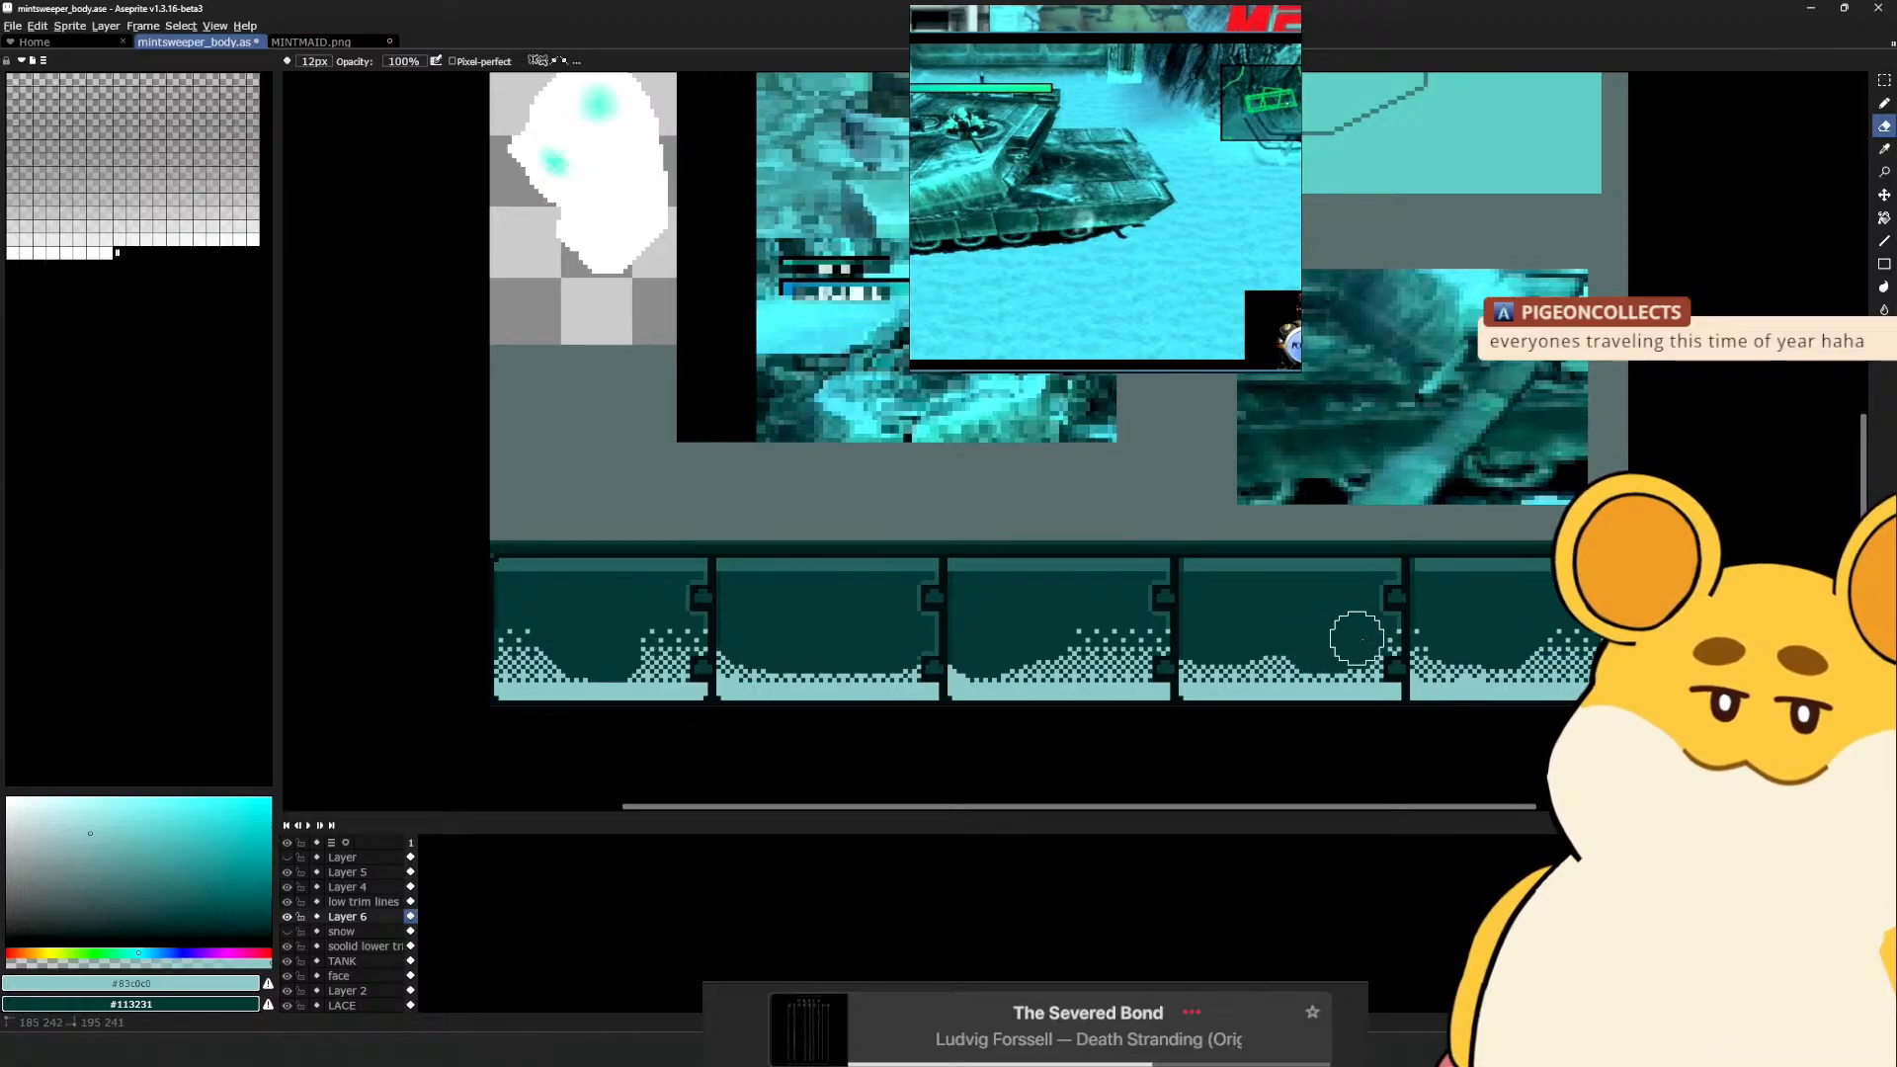
Set up the Gradient tool with Bayer Matrix 2x2 dithering
key("g")
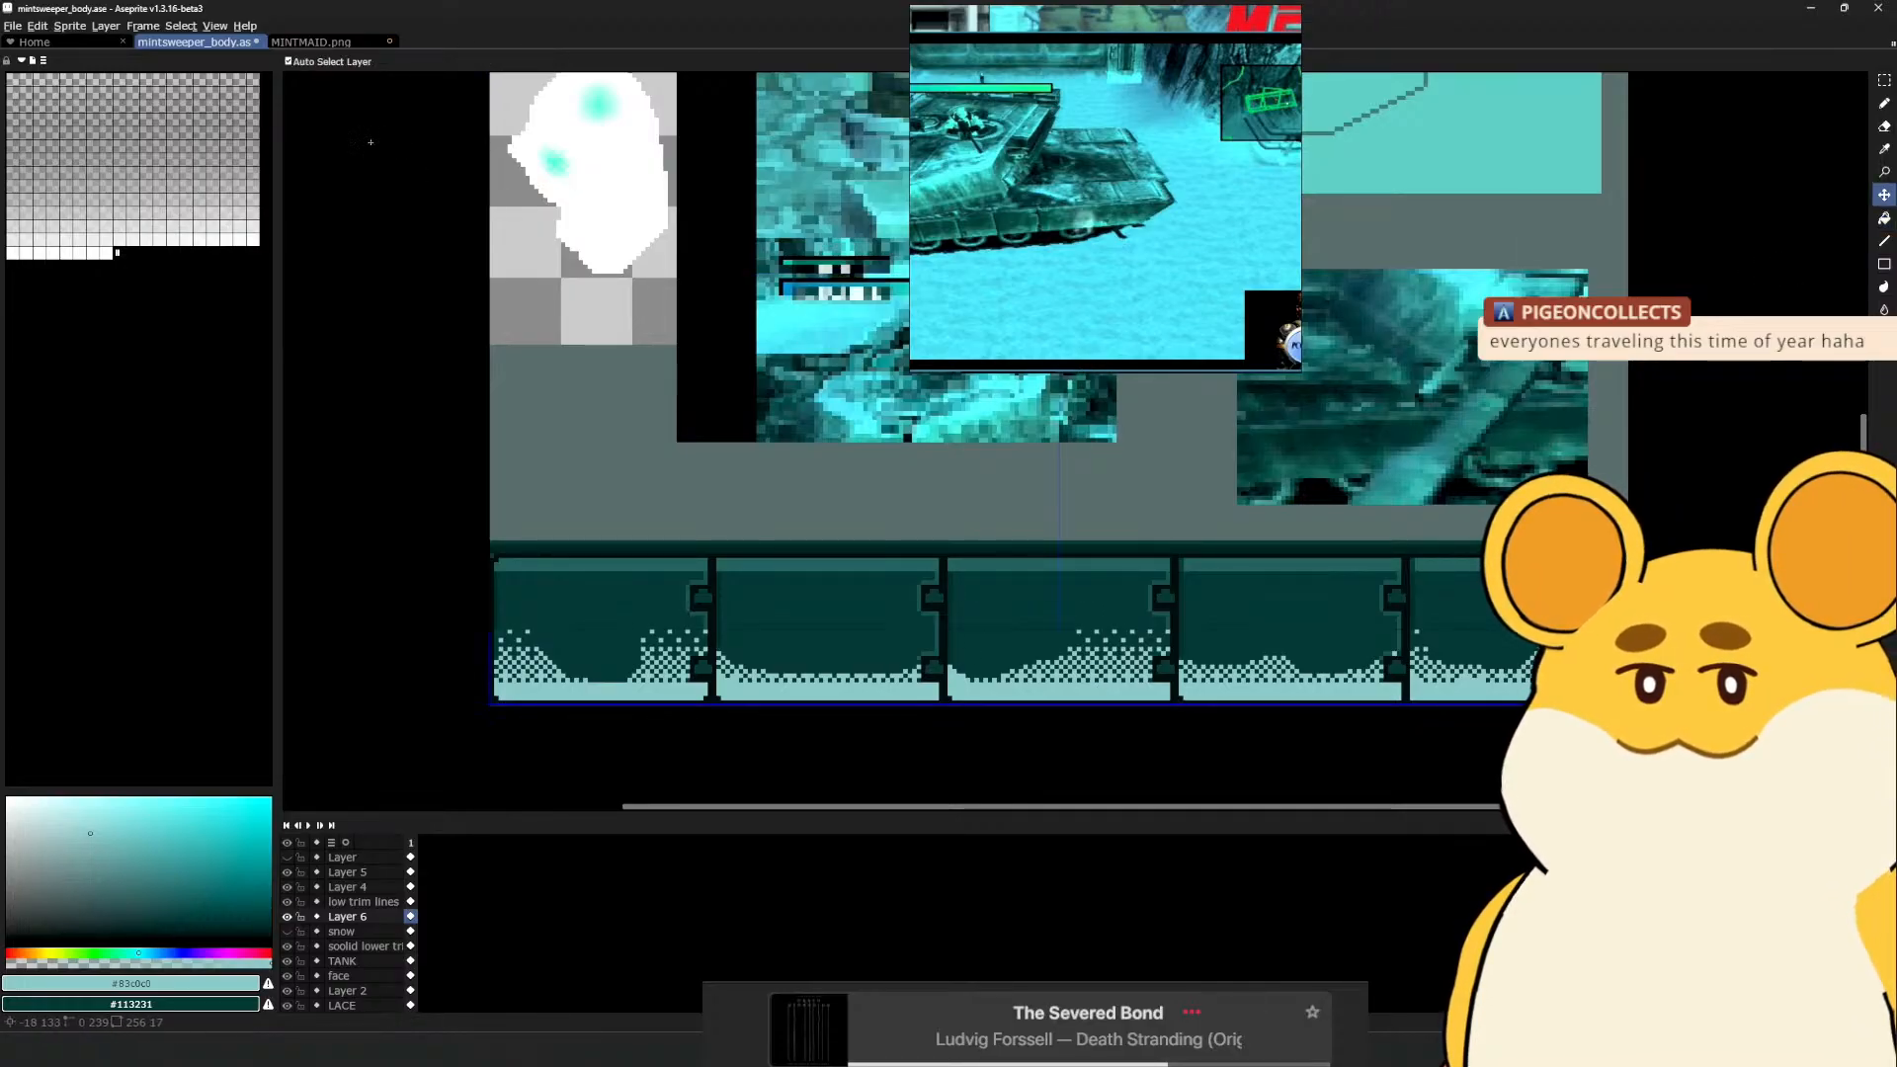
left_click(1883, 218)
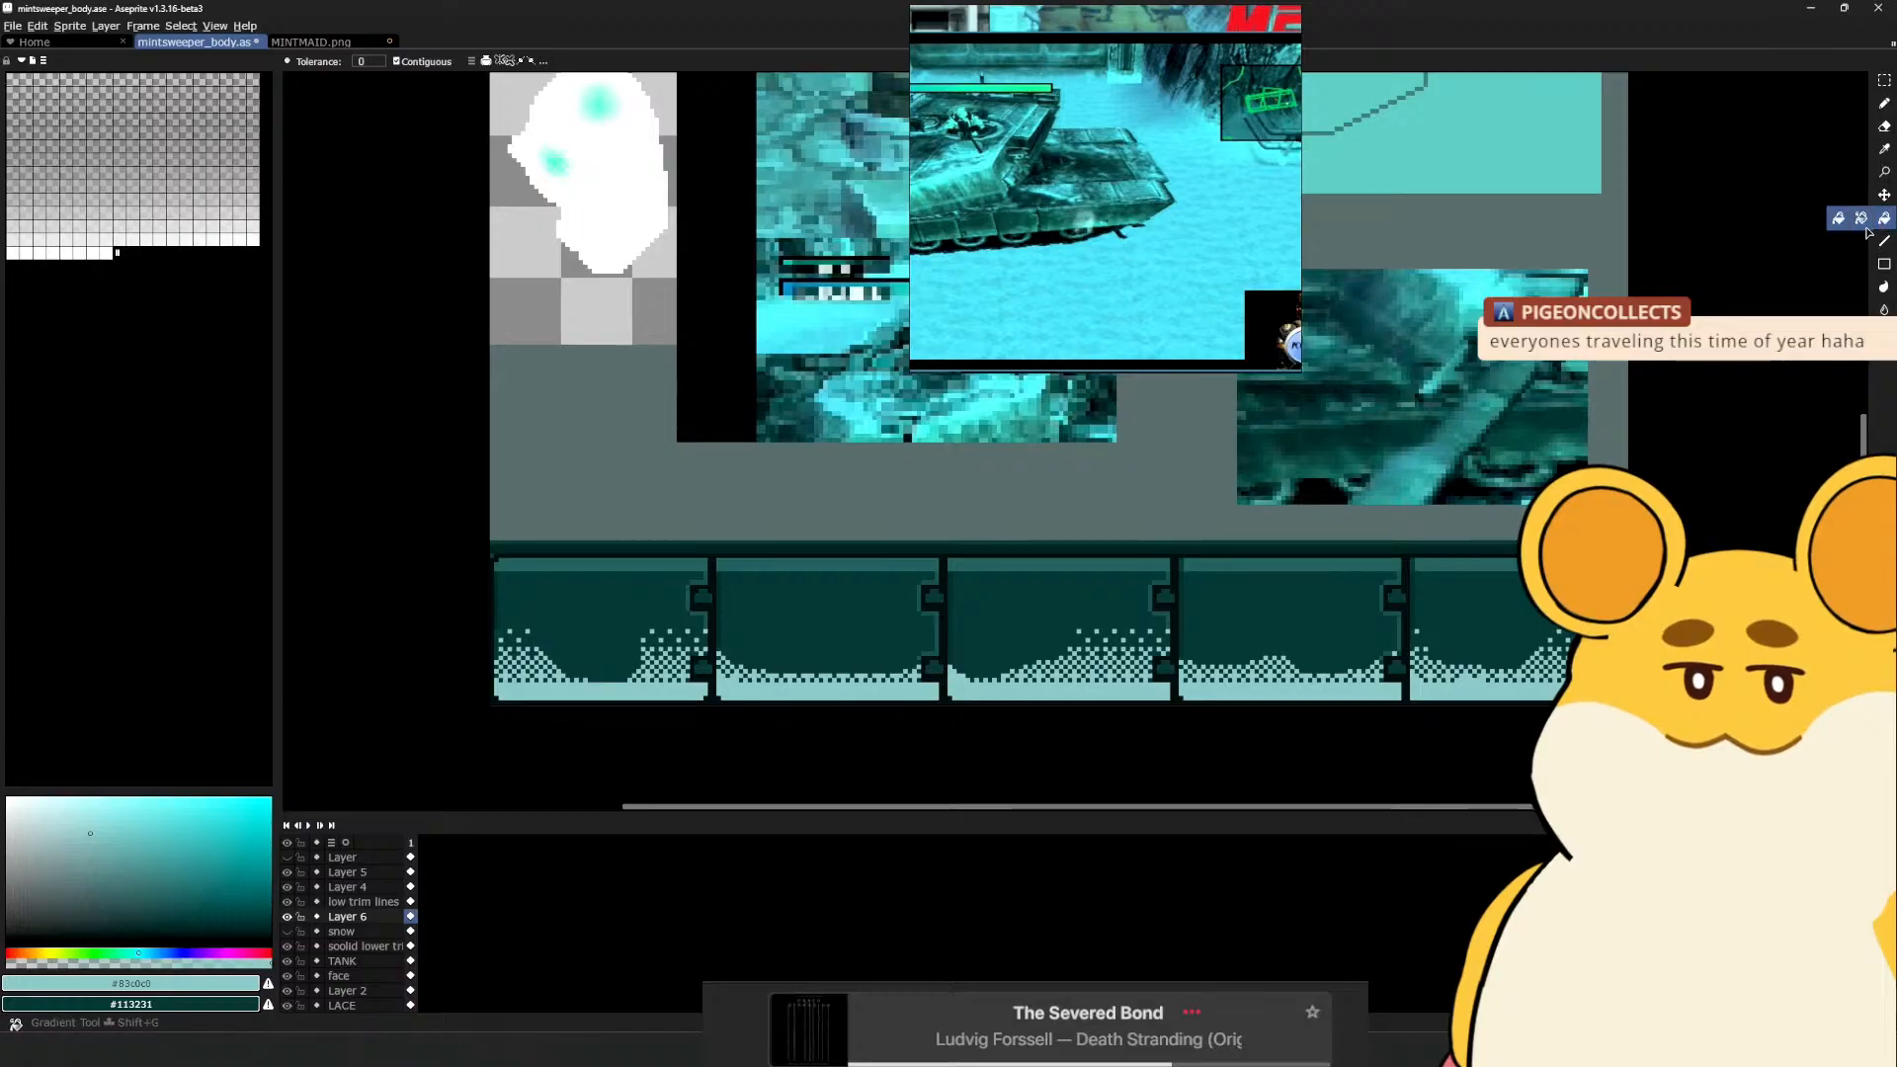
left_click(1859, 218)
left_click(542, 63)
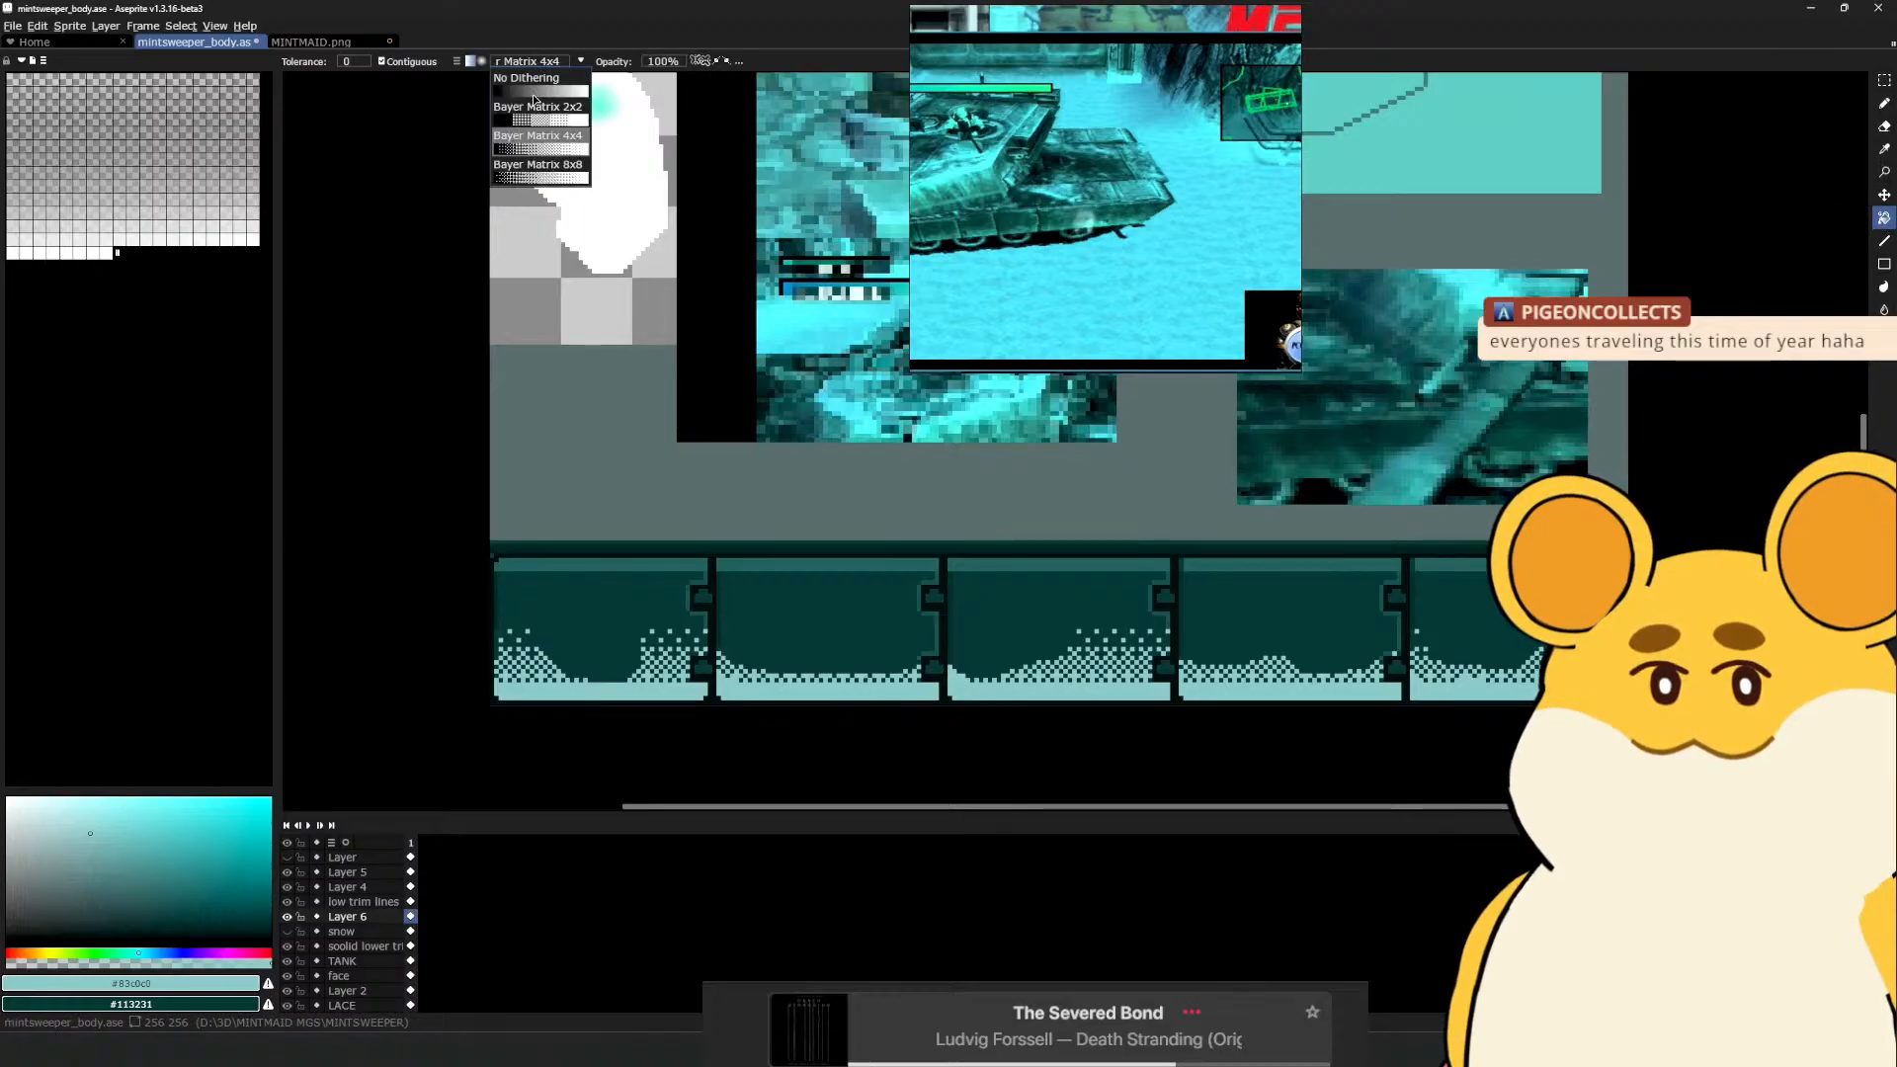
left_click(536, 120)
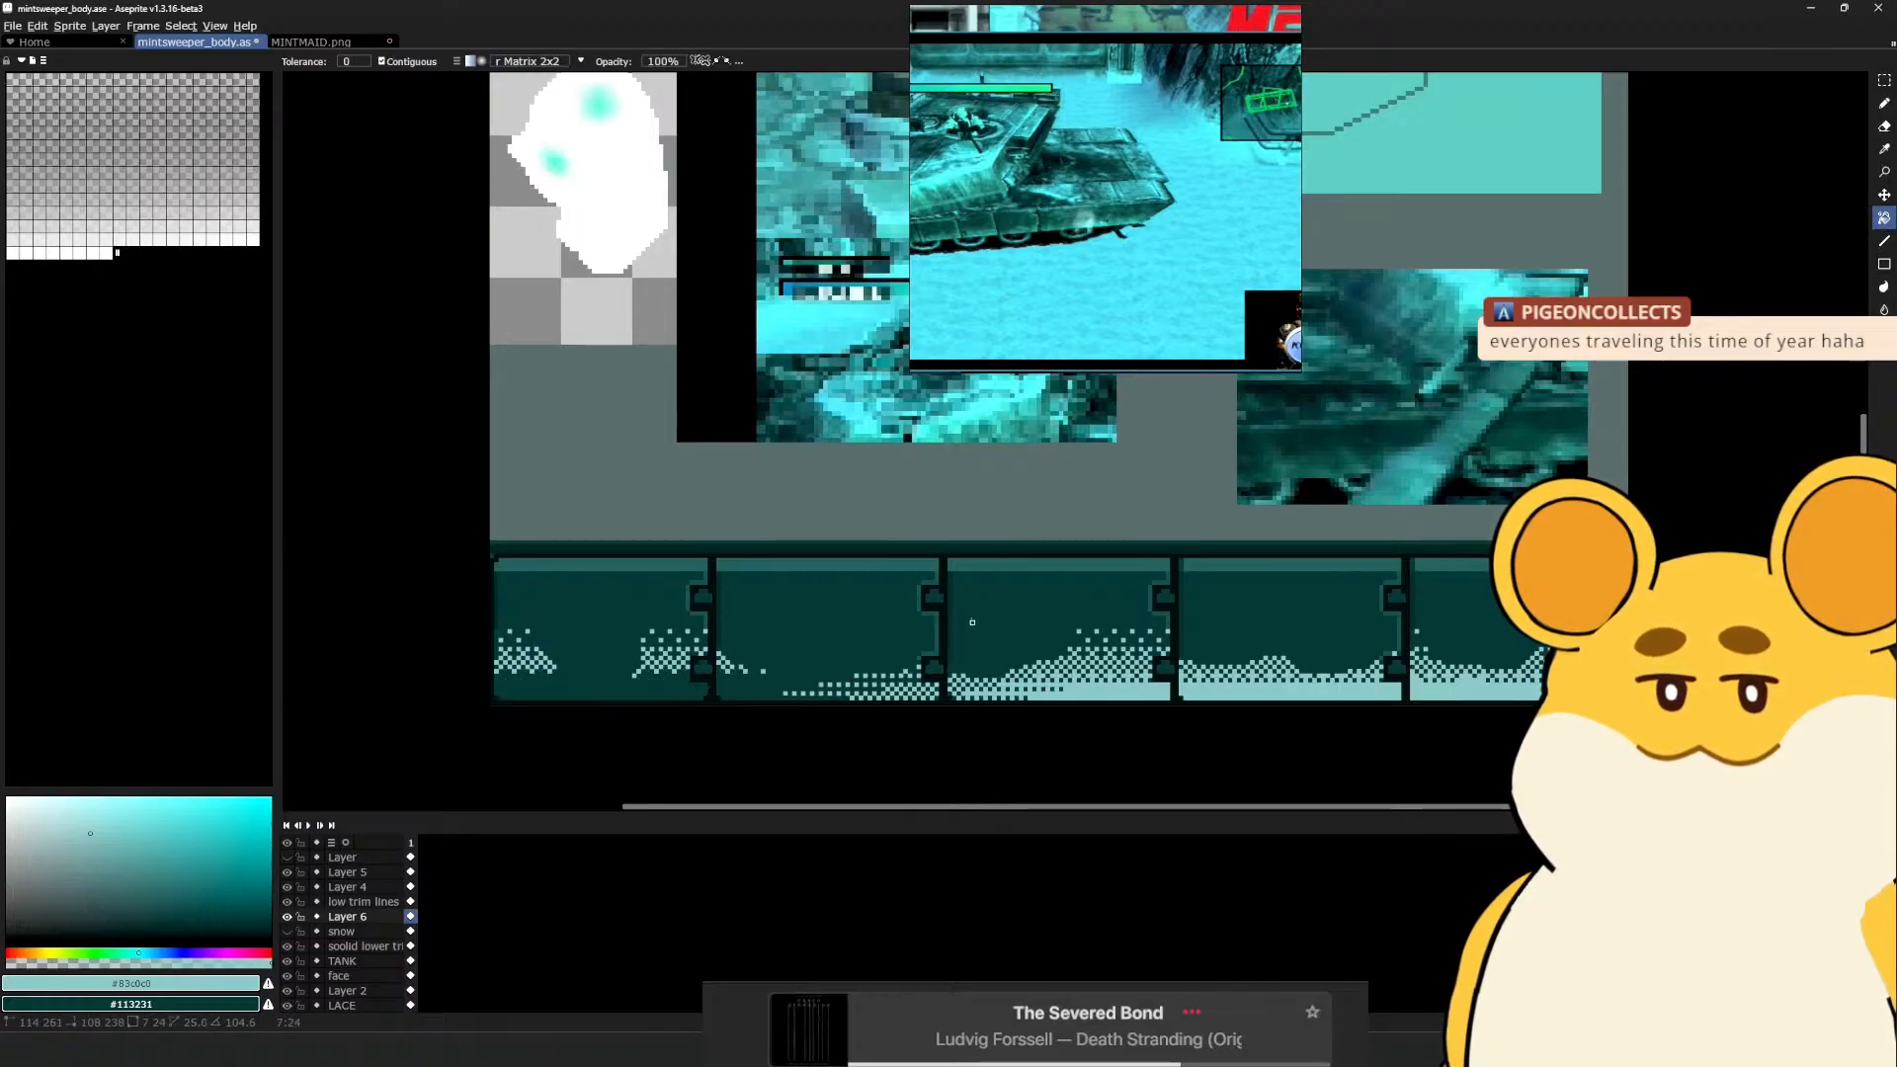
Try dithered gradient fills through the third panel's snow on Layer 6, and undo them
left_click_drag(995, 617, 1000, 715)
key("ctrl+z")
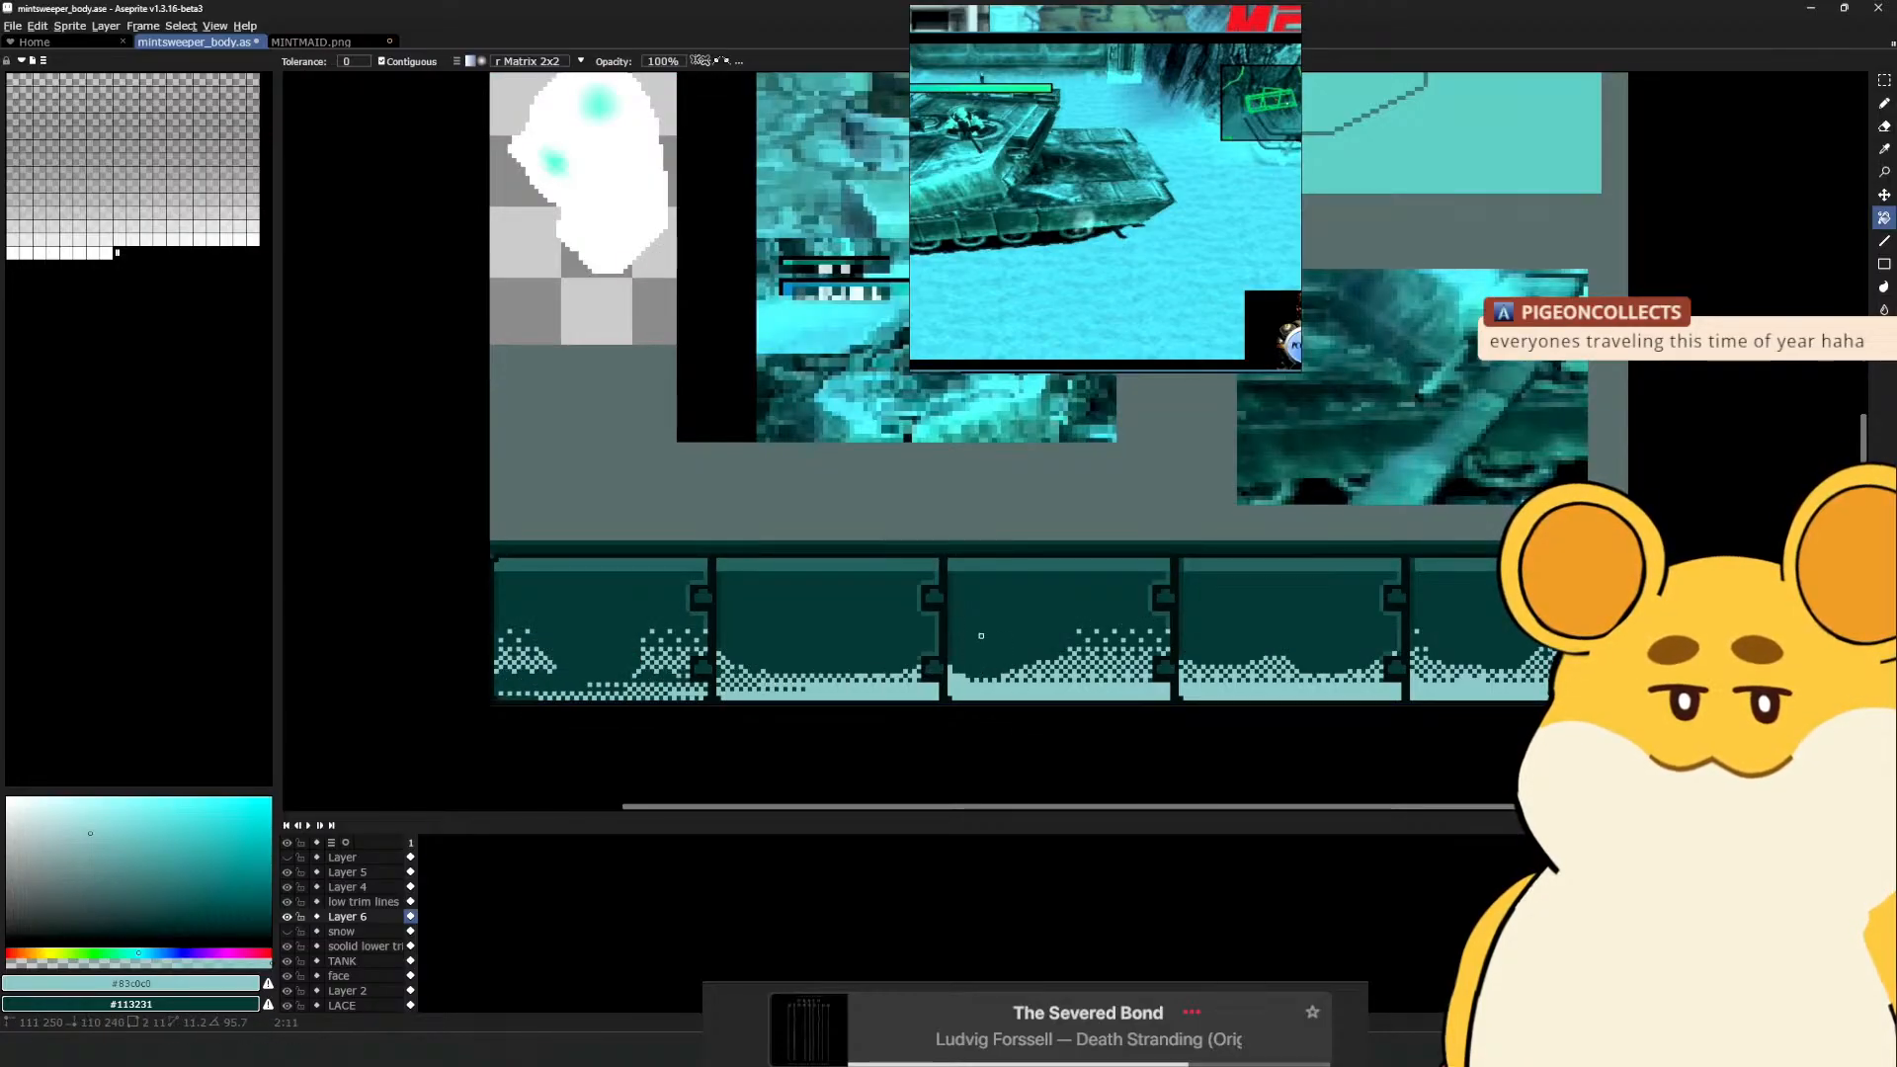
left_click_drag(998, 672, 994, 631)
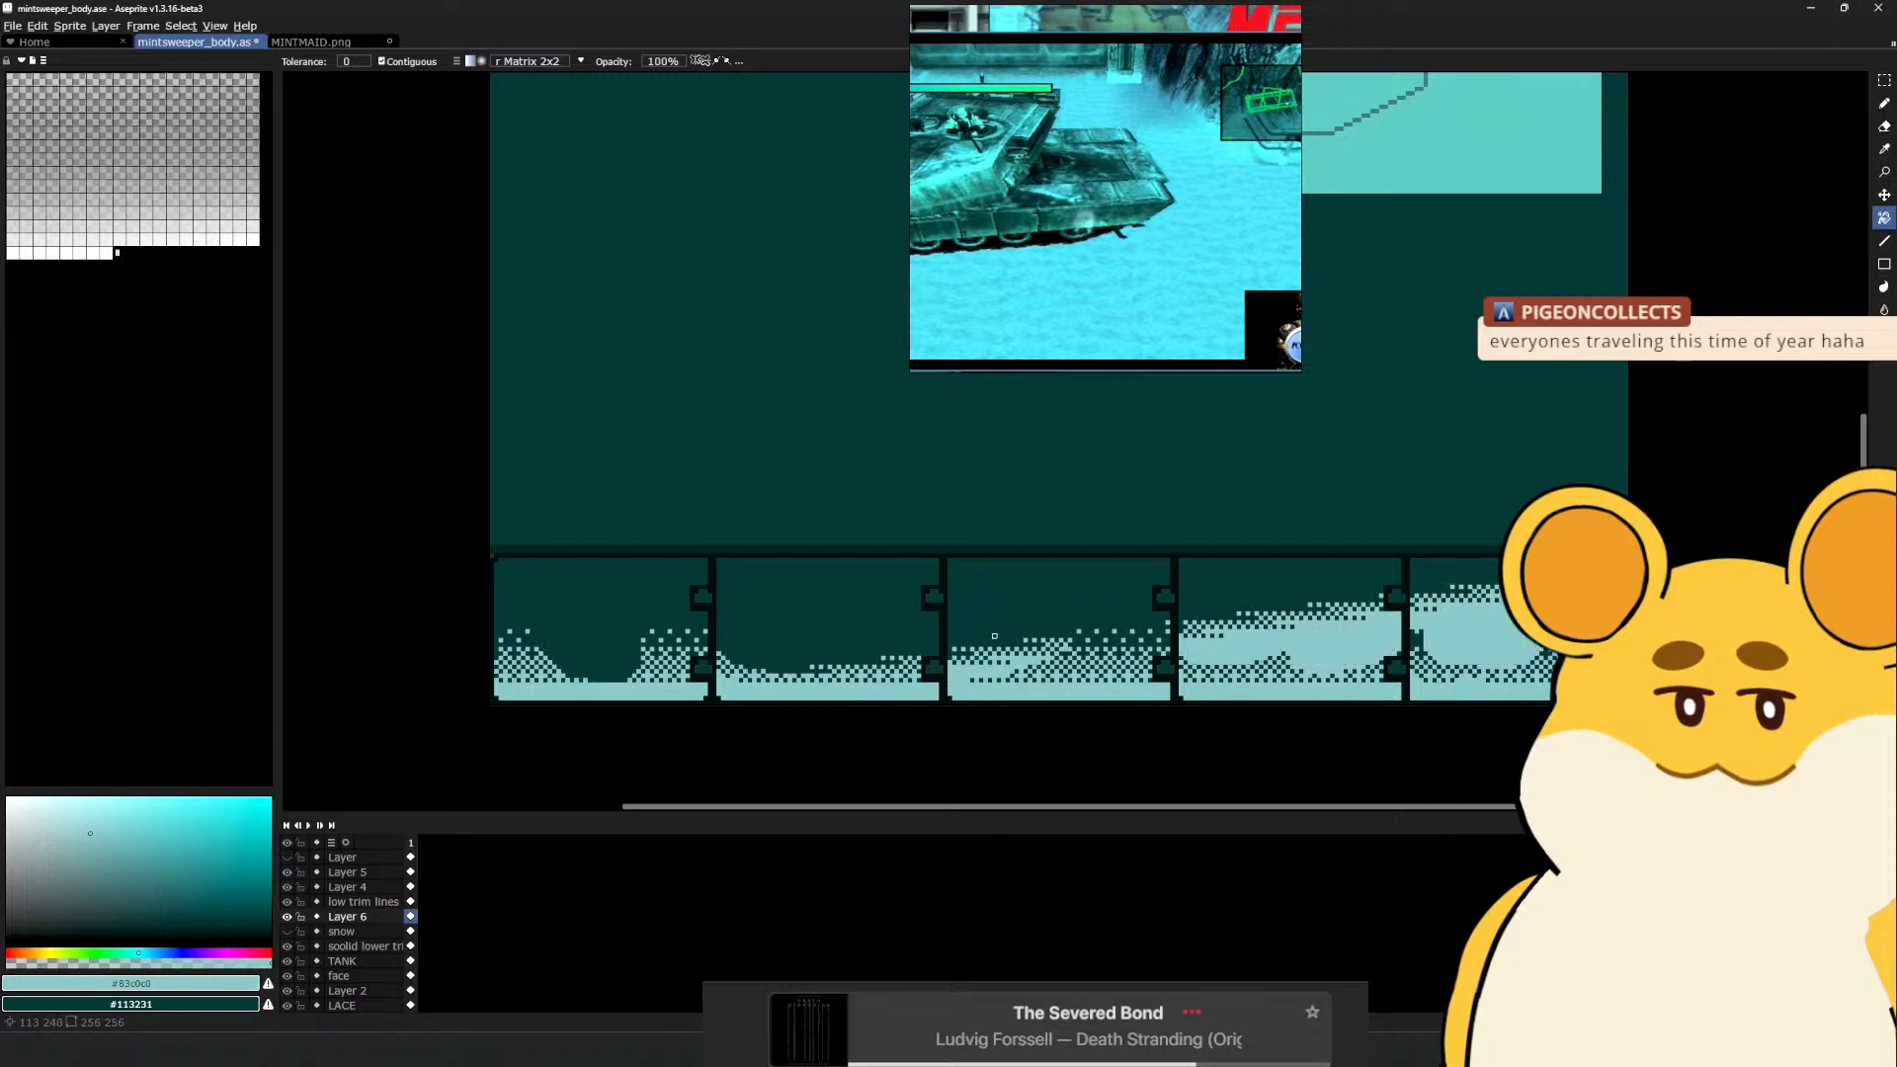
key("ctrl+z")
key("ctrl+z")
key("ctrl+z")
key("ctrl+z")
key("ctrl+z")
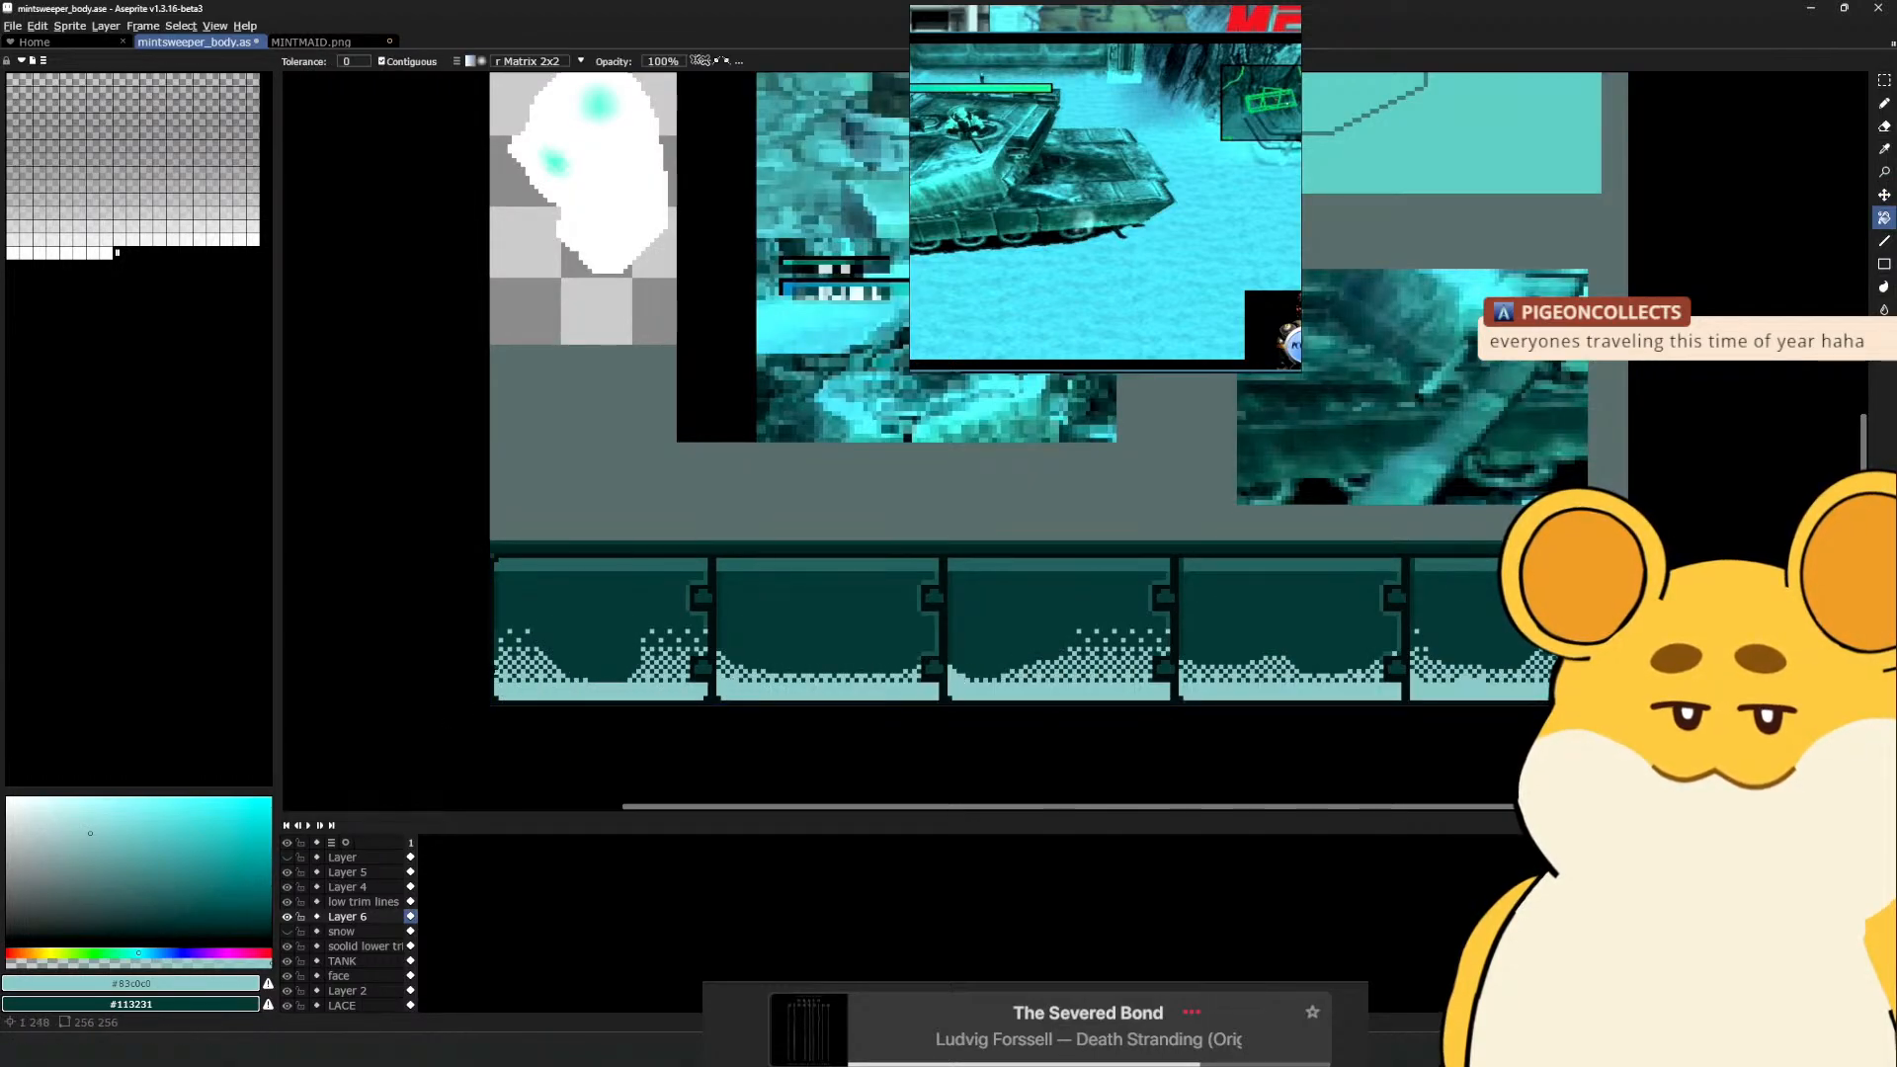
Add a layer above Layer 6 and select a 256 × 19 px band over the snow along the lower trim panels
key("shift+n")
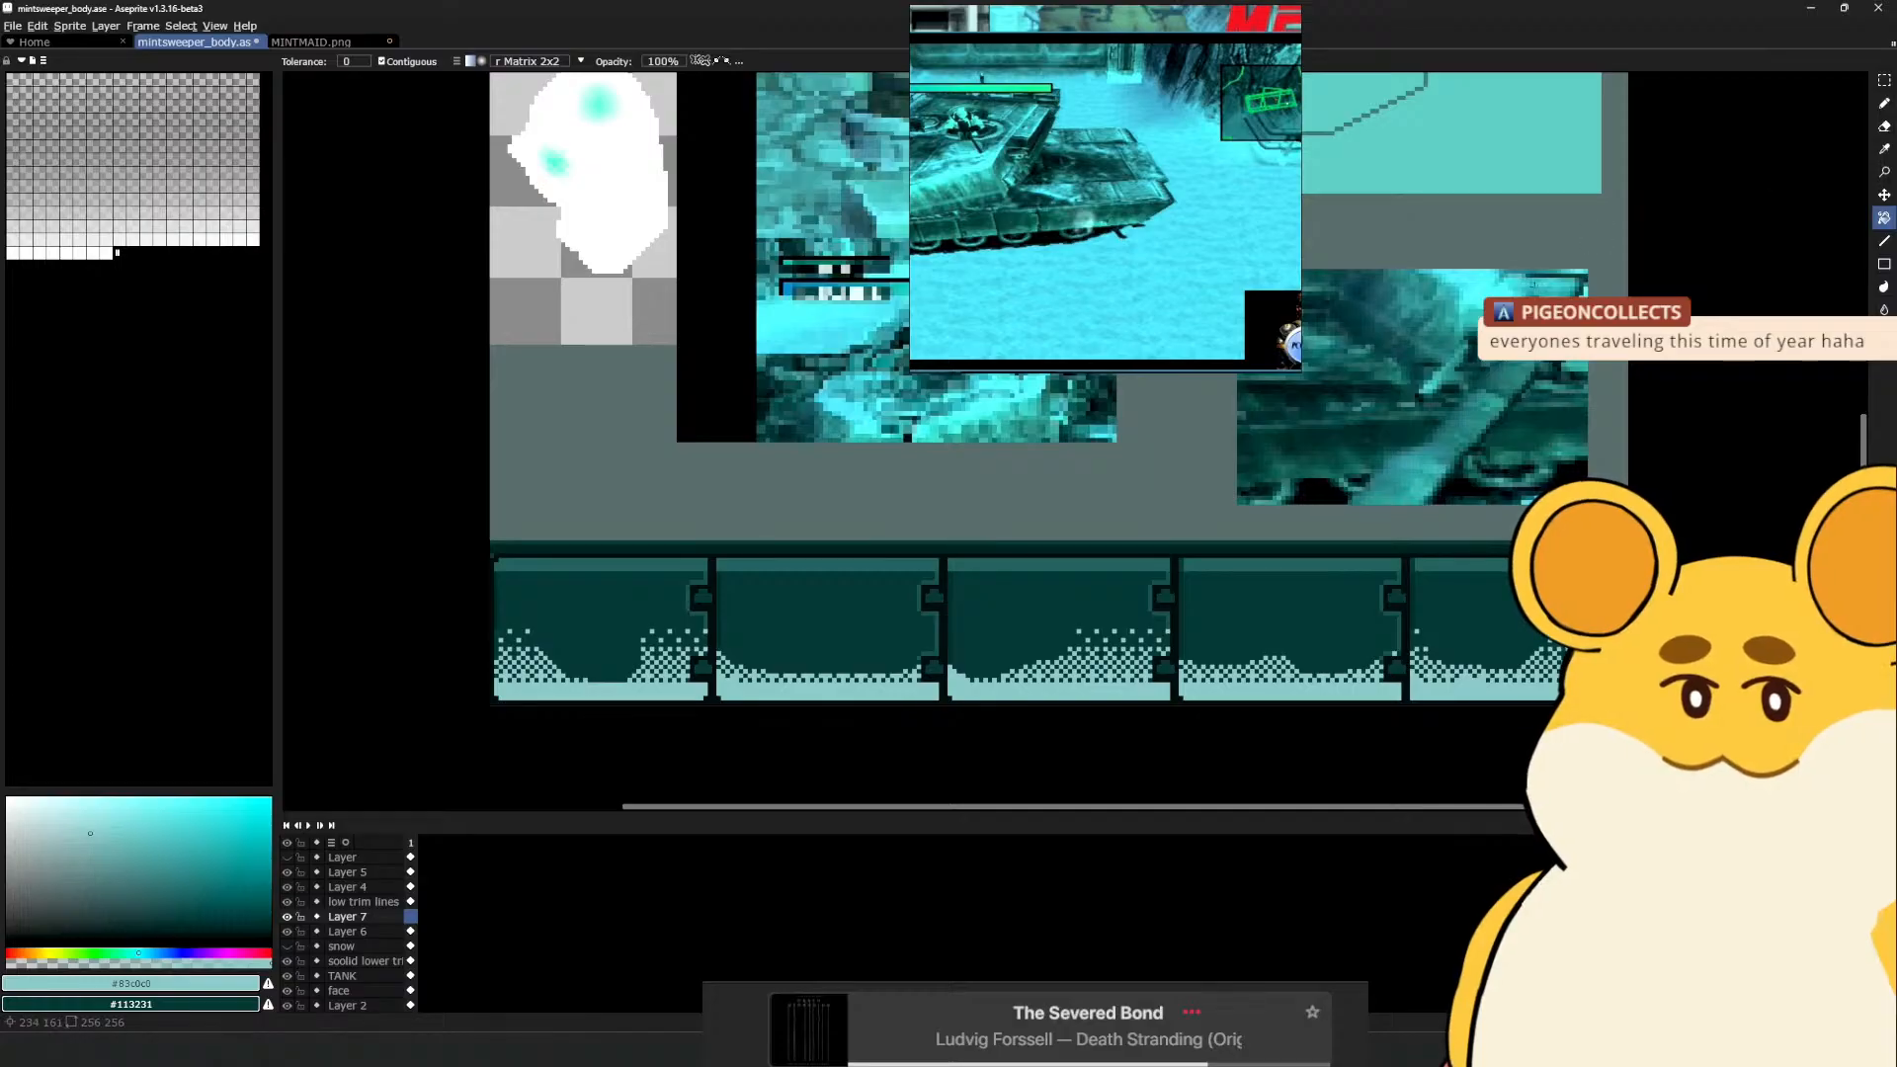
key("m")
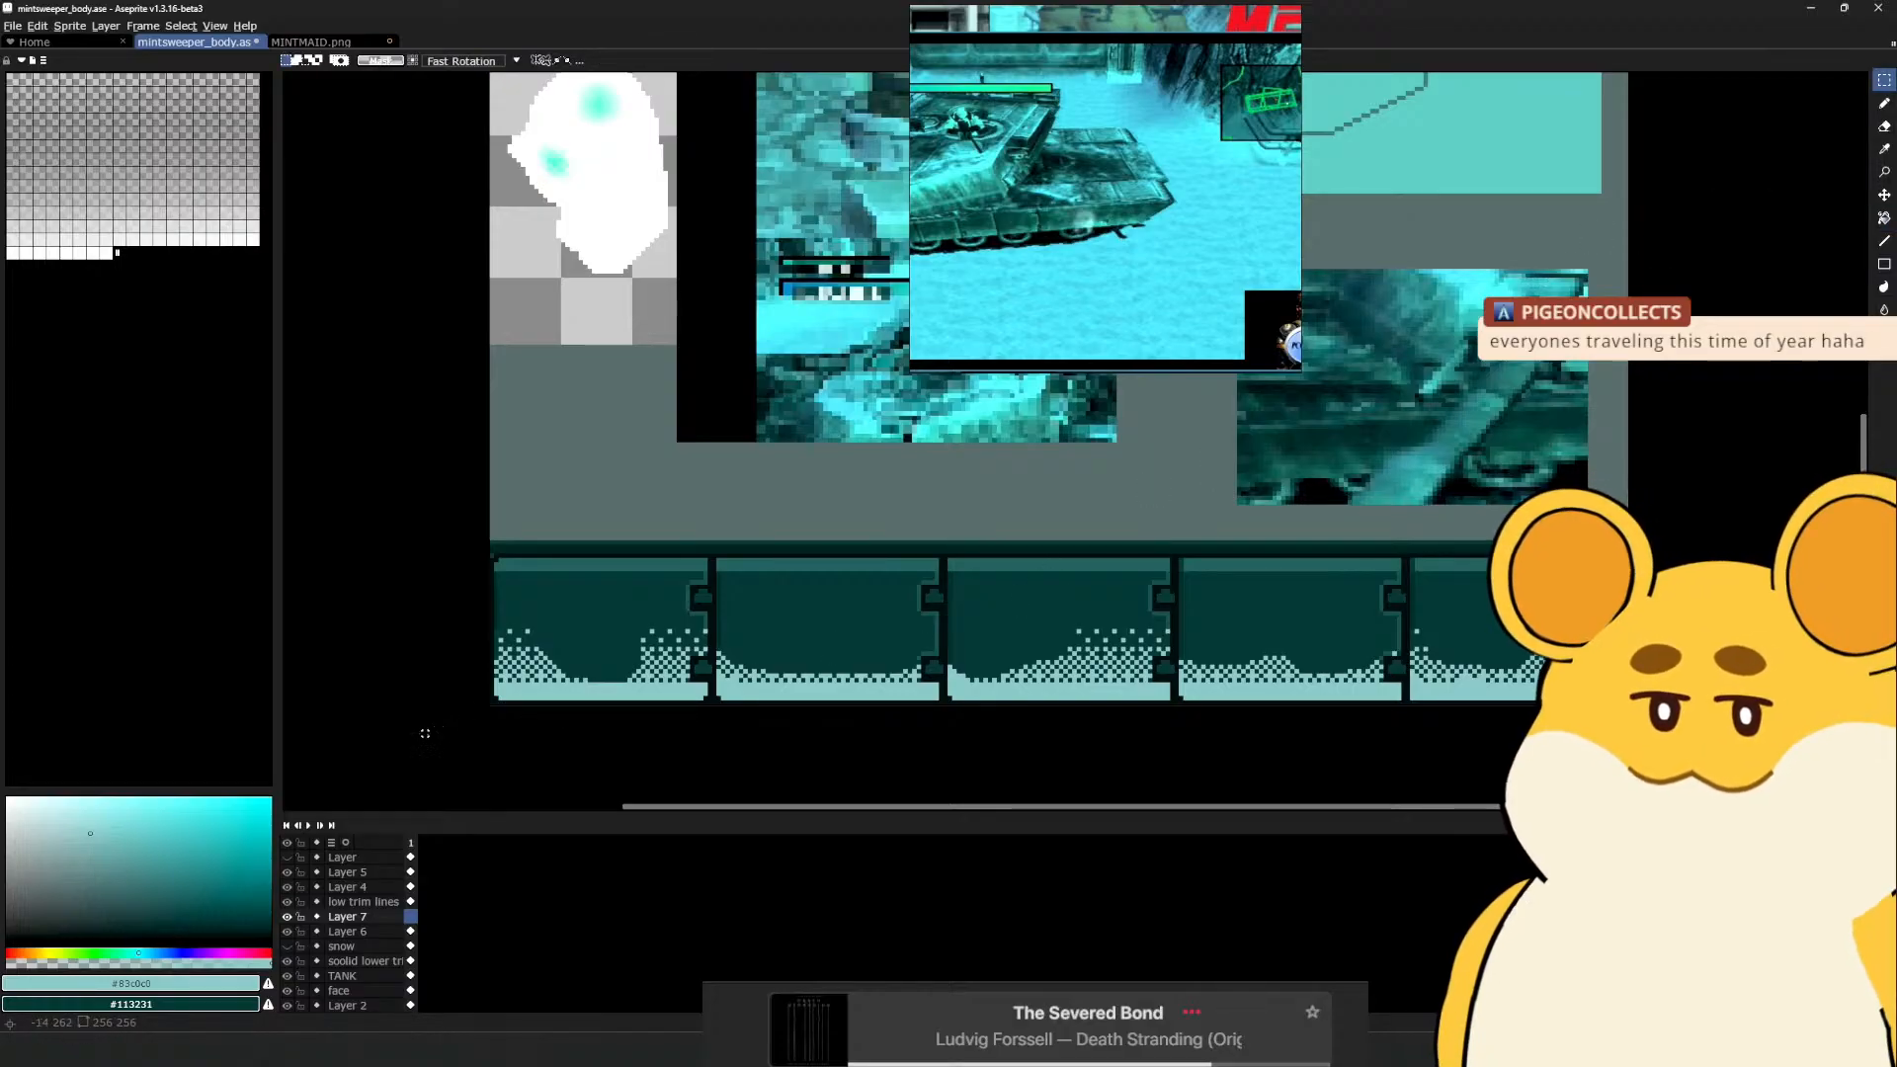
left_click_drag(1753, 639, 1753, 621)
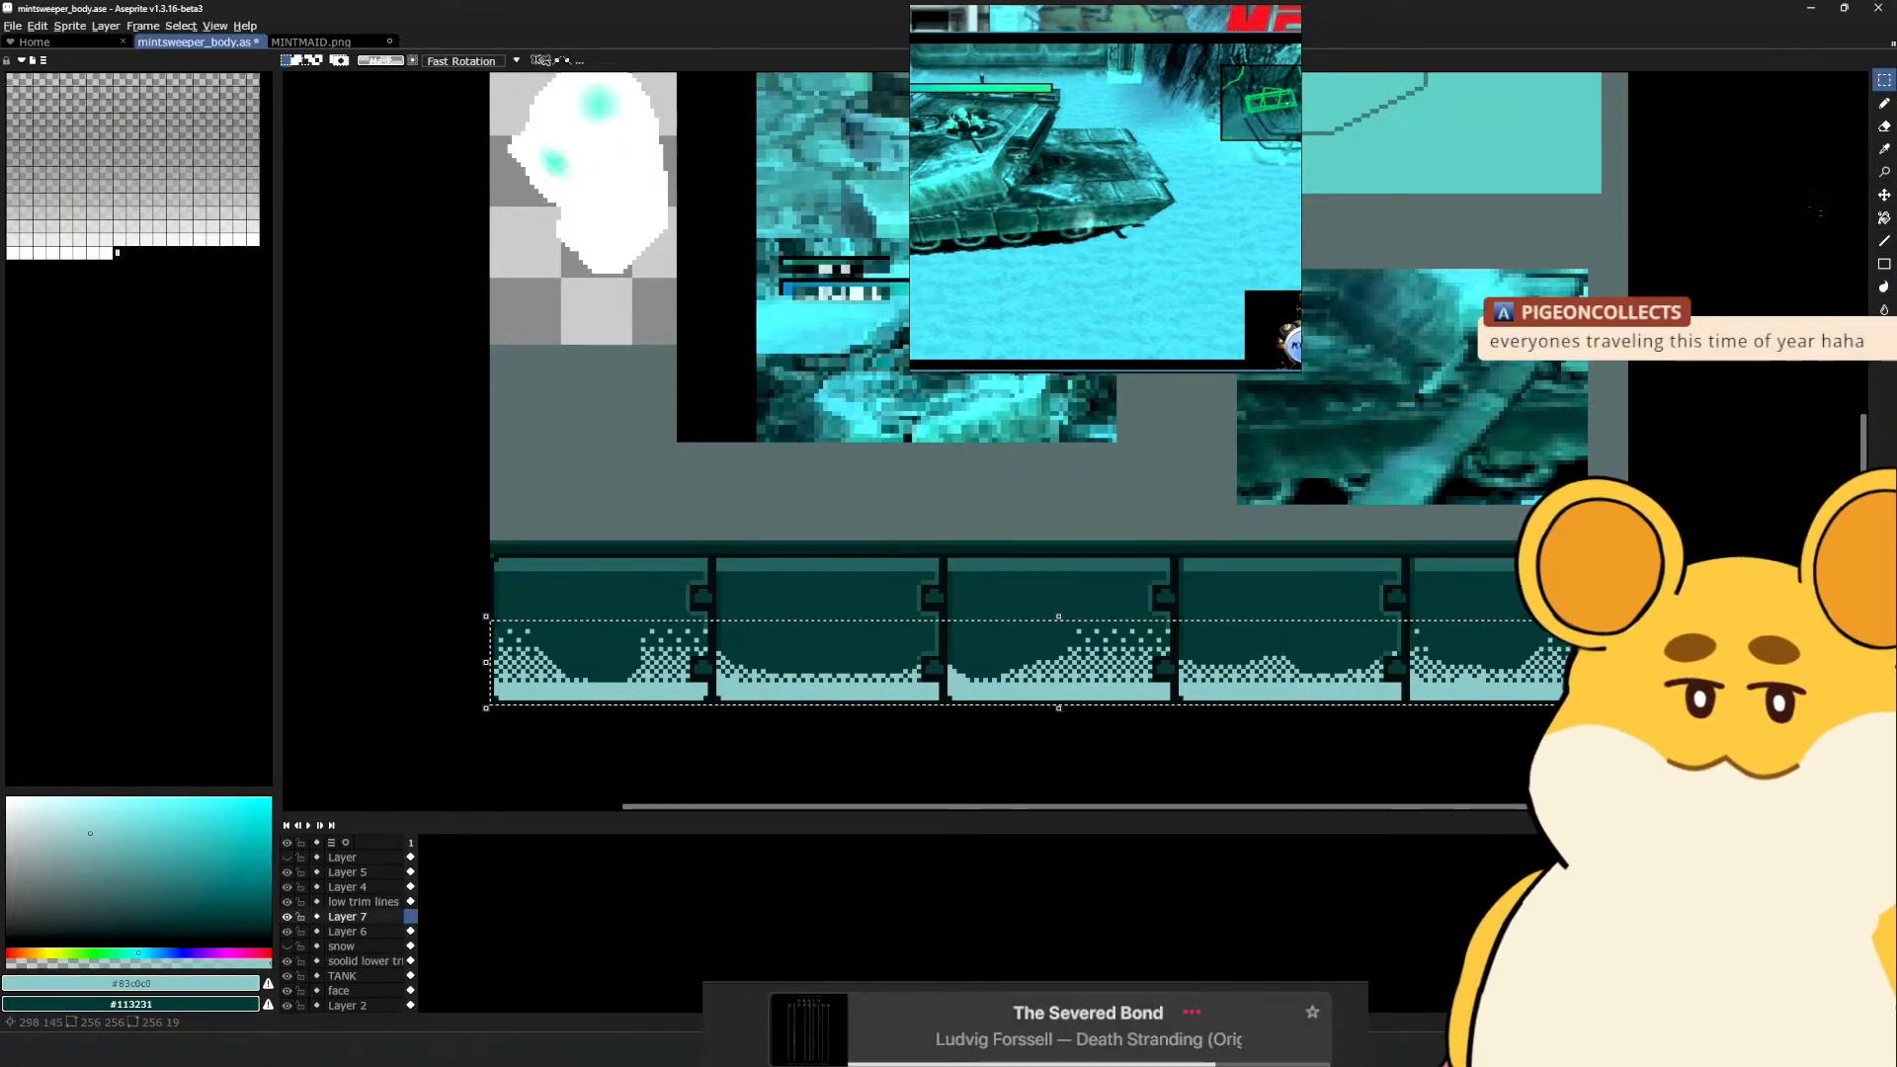
Make the dark gradient colour transparent and fill the selected band with a dithered gradient rising from solid pale mint at its base
left_click(1884, 217)
left_click_drag(852, 695, 851, 666)
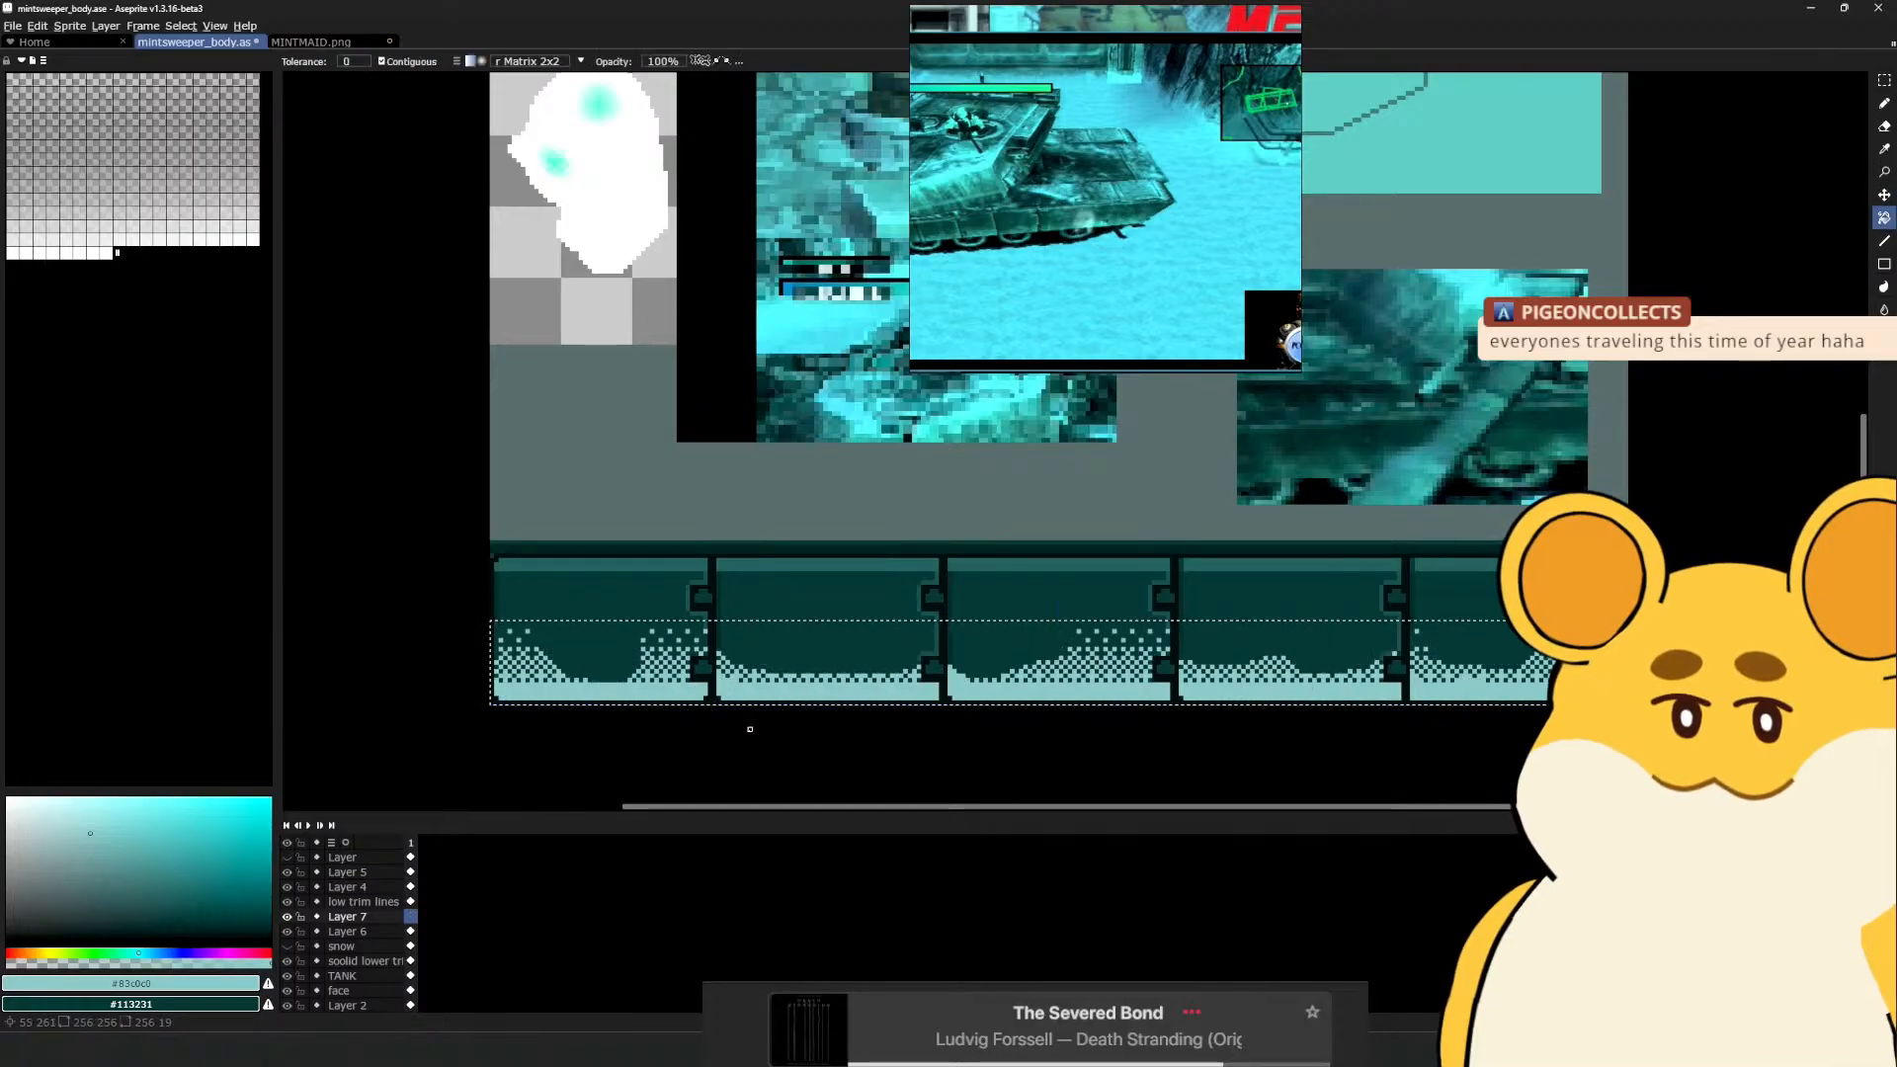
key("x")
left_click(132, 983)
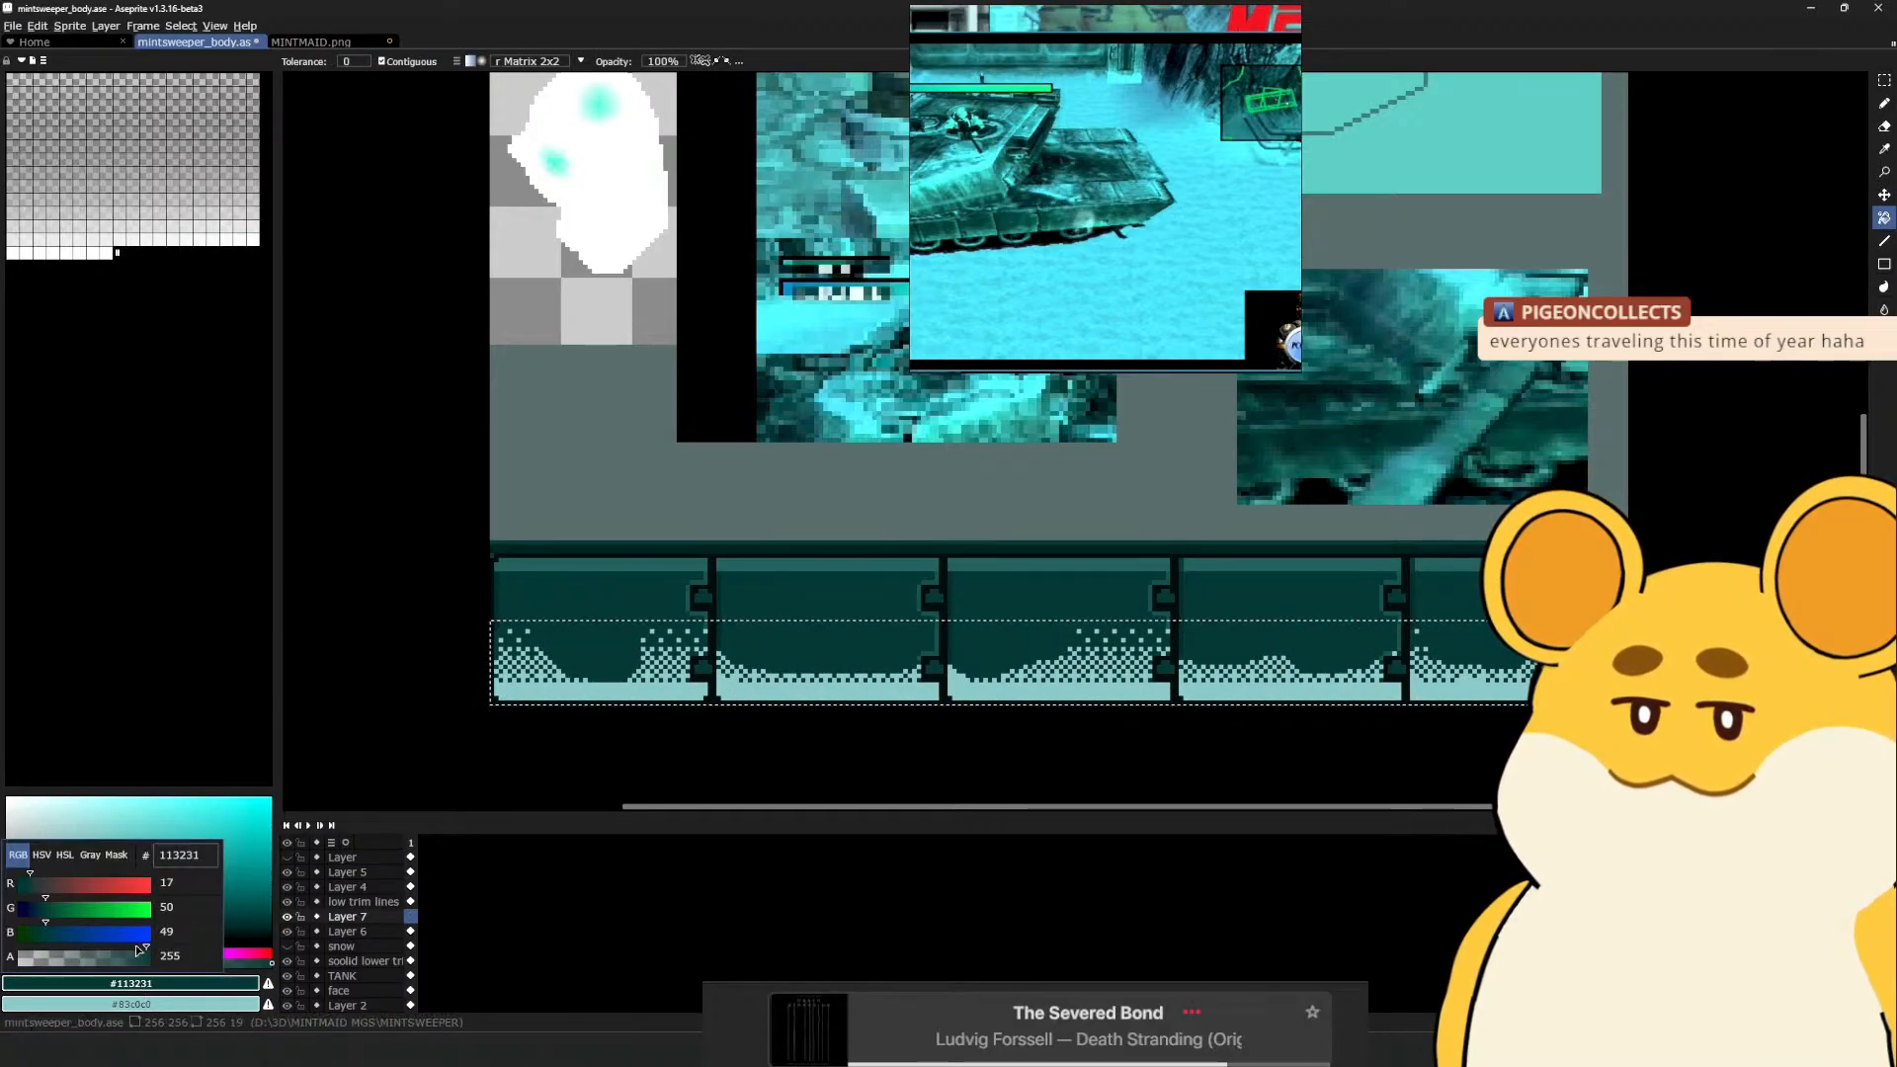
left_click_drag(138, 951, 62, 954)
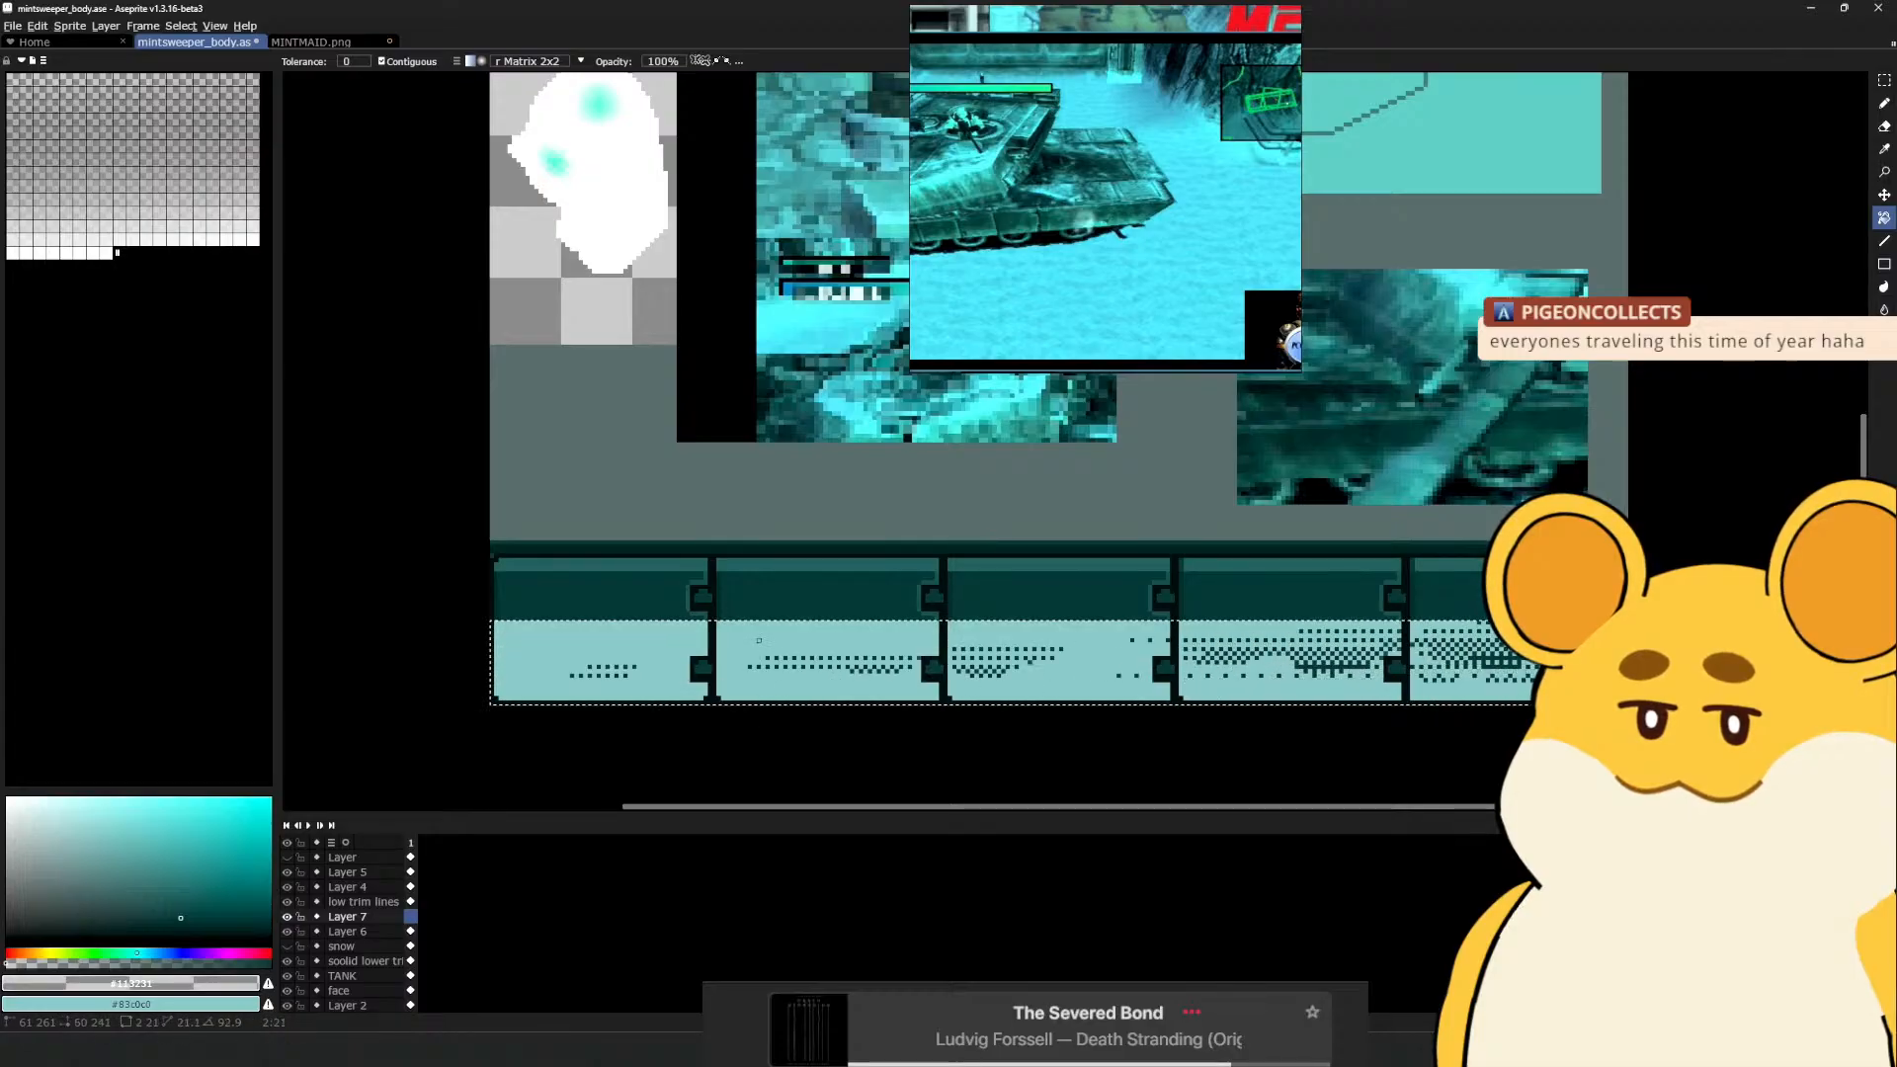
left_click_drag(763, 693, 798, 653)
key("x")
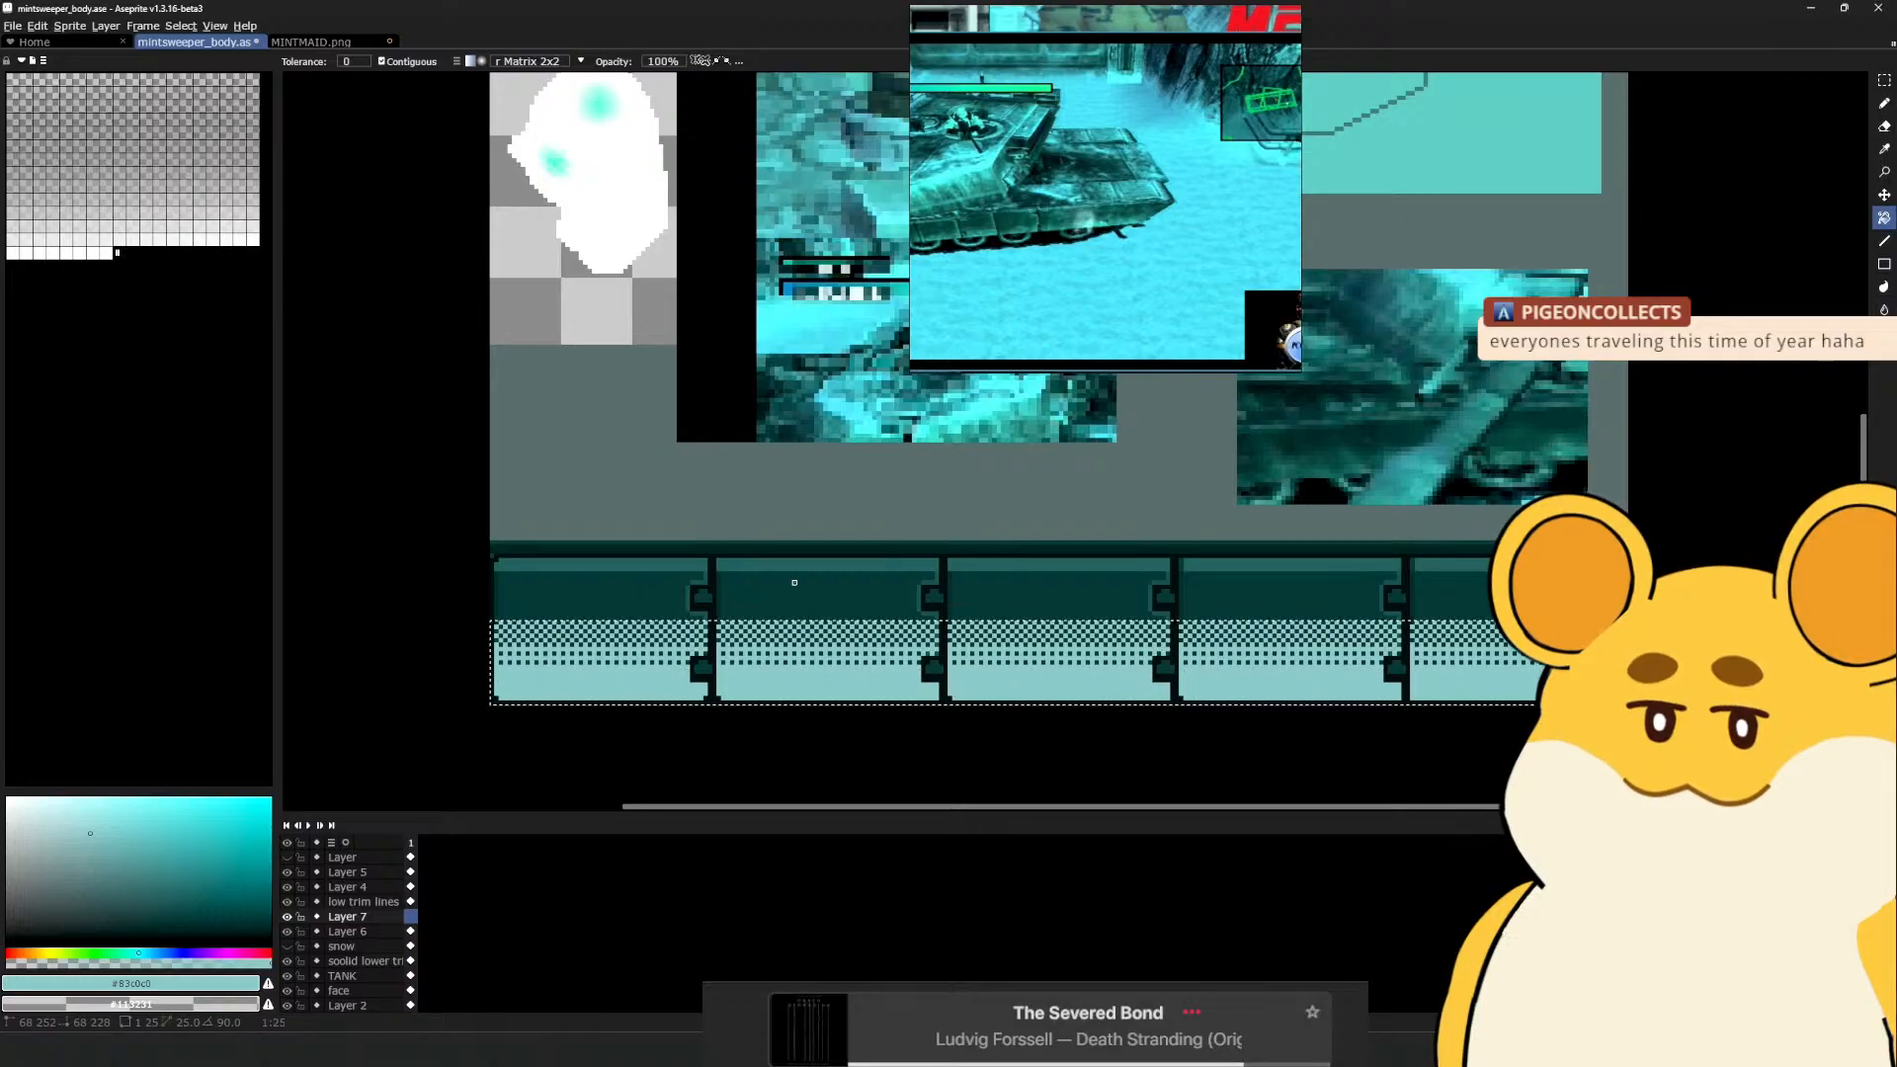
left_click_drag(795, 583, 780, 737)
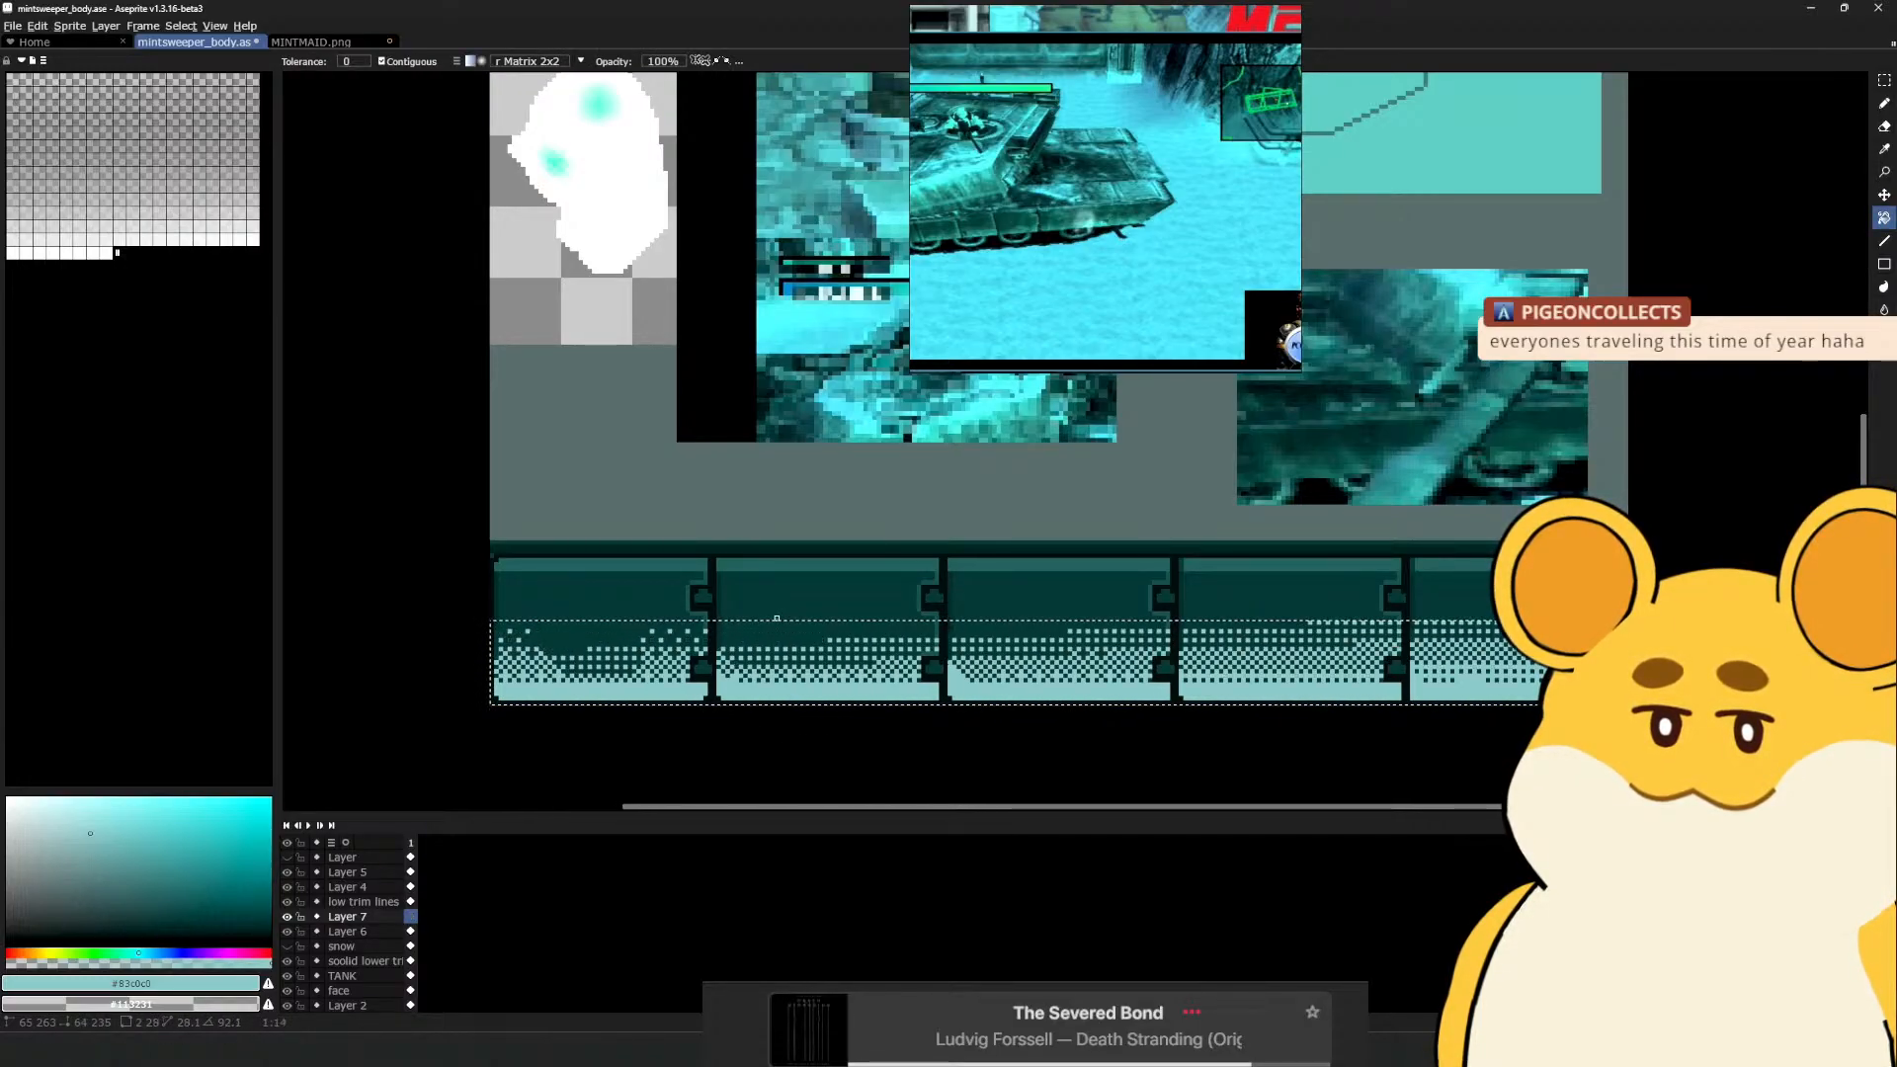
Deselect the band and shift Layer 7's dithered gradient slightly upward over the snow drifts
key("ctrl+d")
key("m")
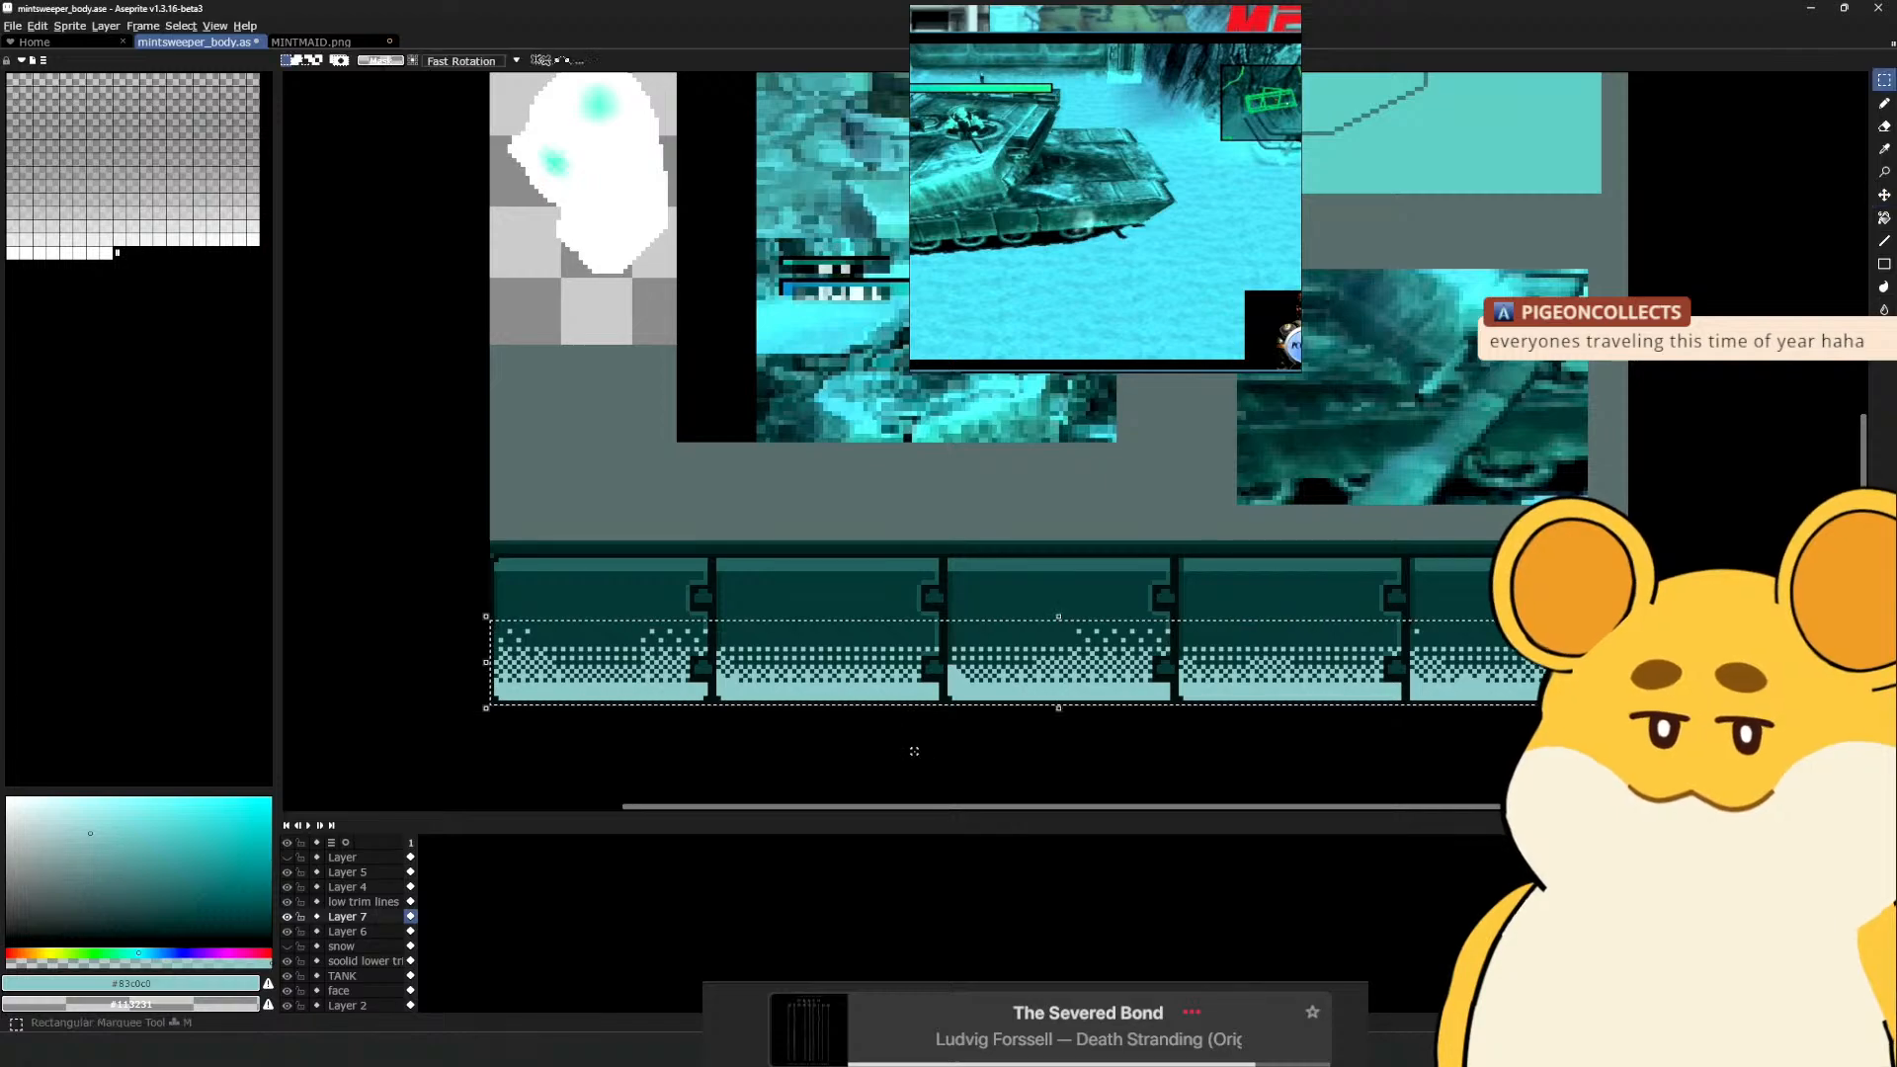
key("v")
left_click_drag(914, 745, 914, 741)
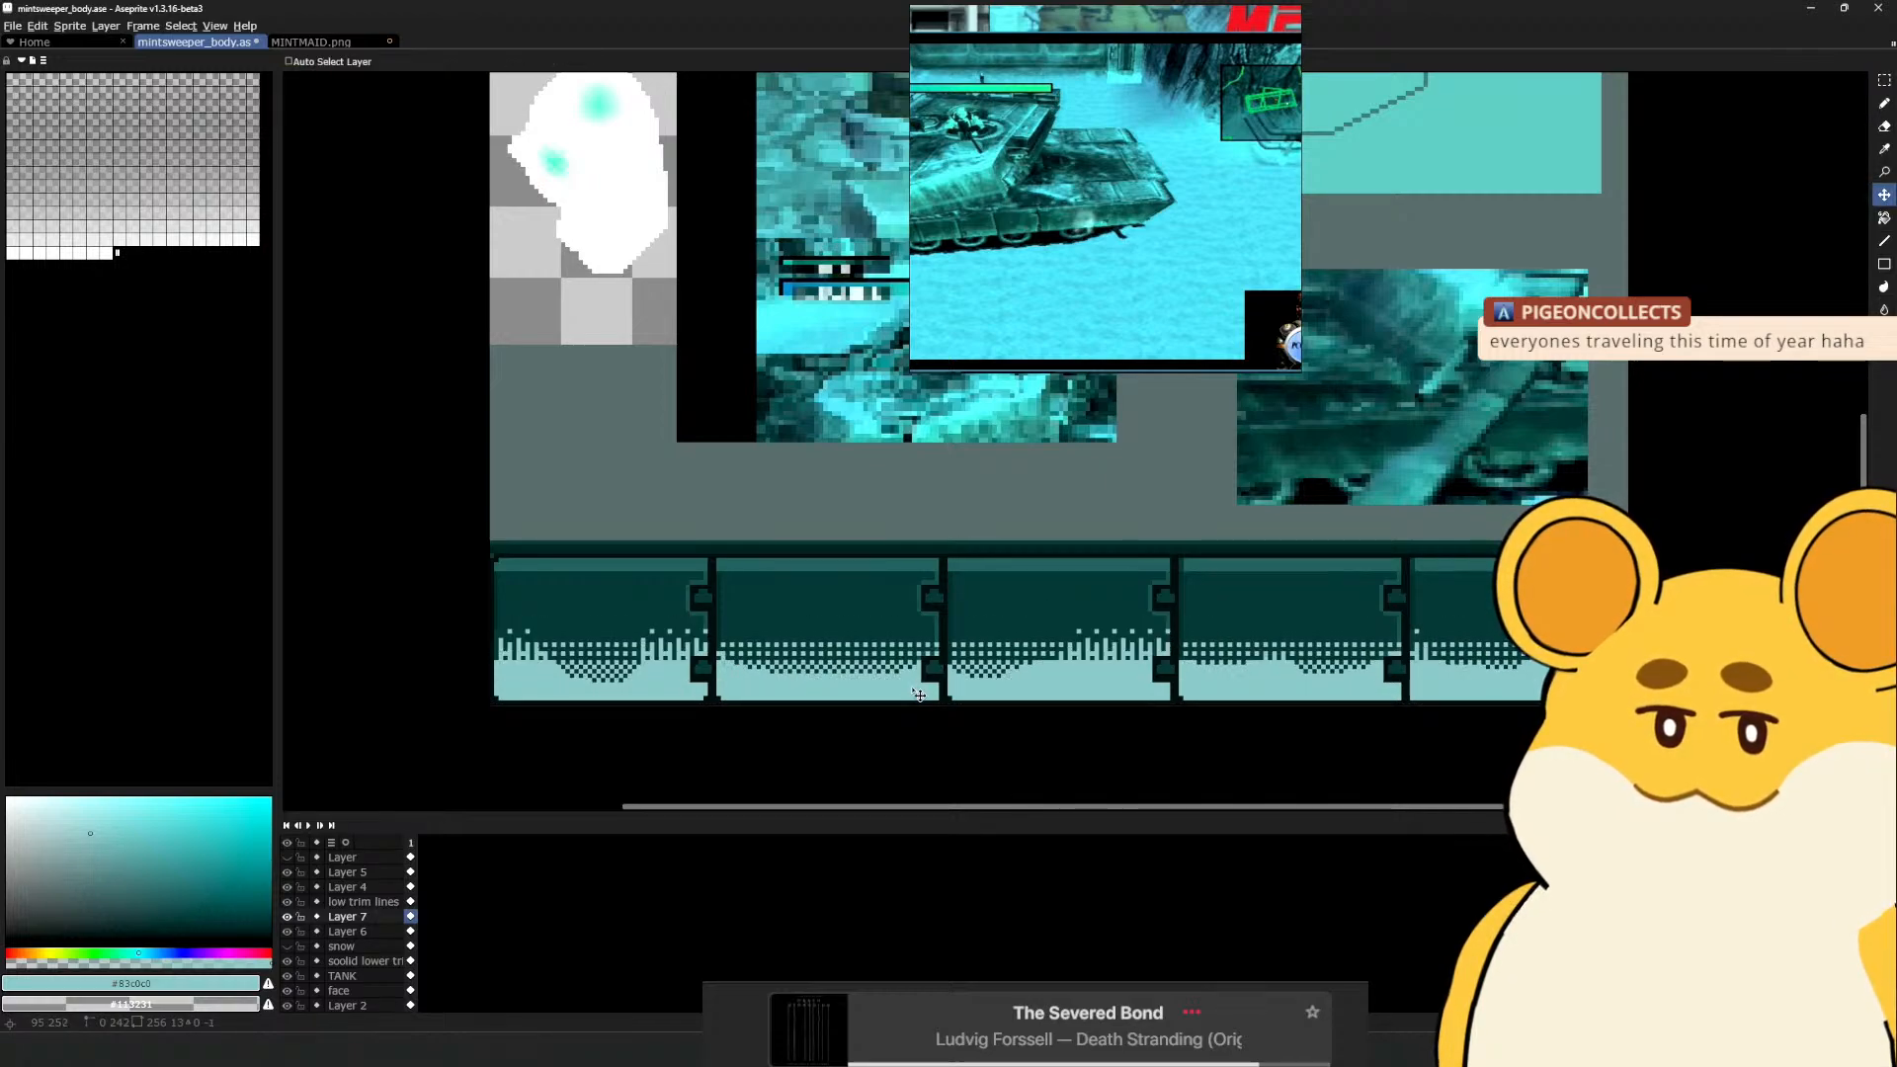
left_click_drag(1251, 713, 1253, 690)
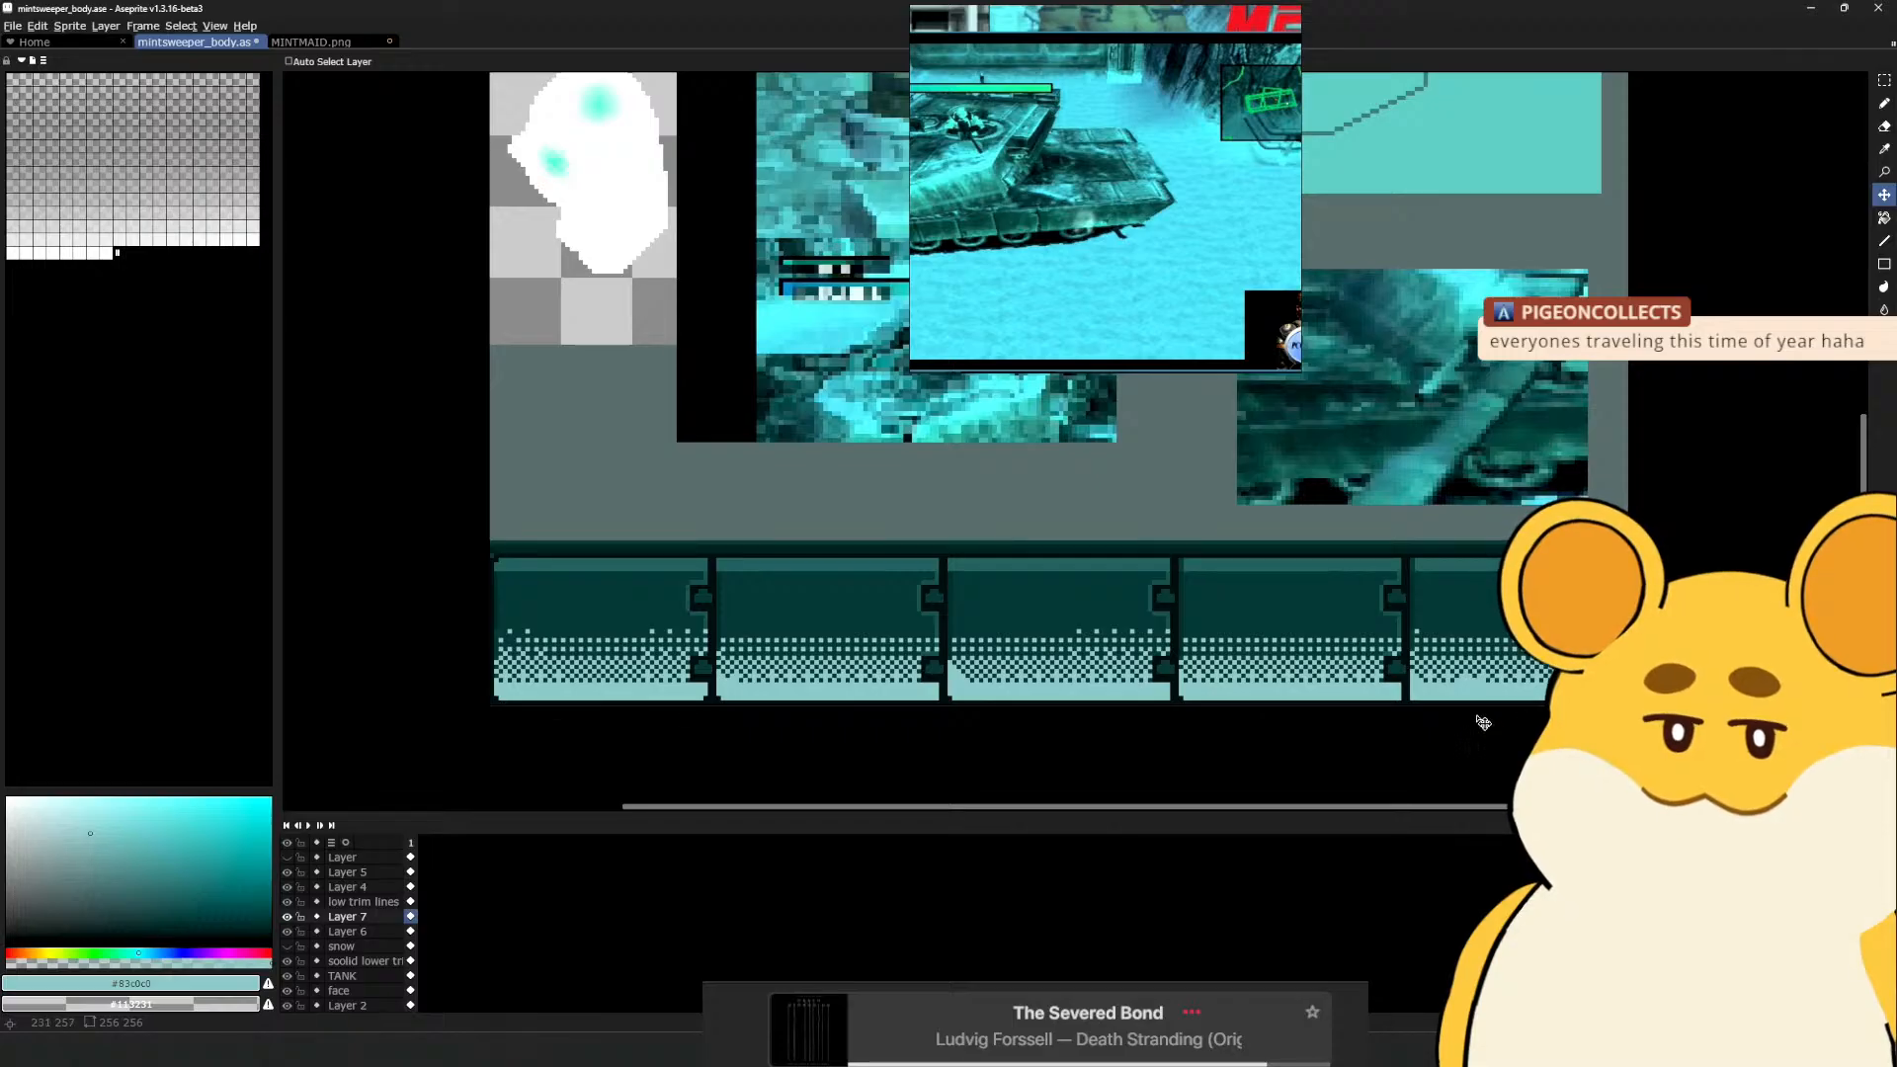
Set Layer 7's opacity to 50%
right_click(393, 918)
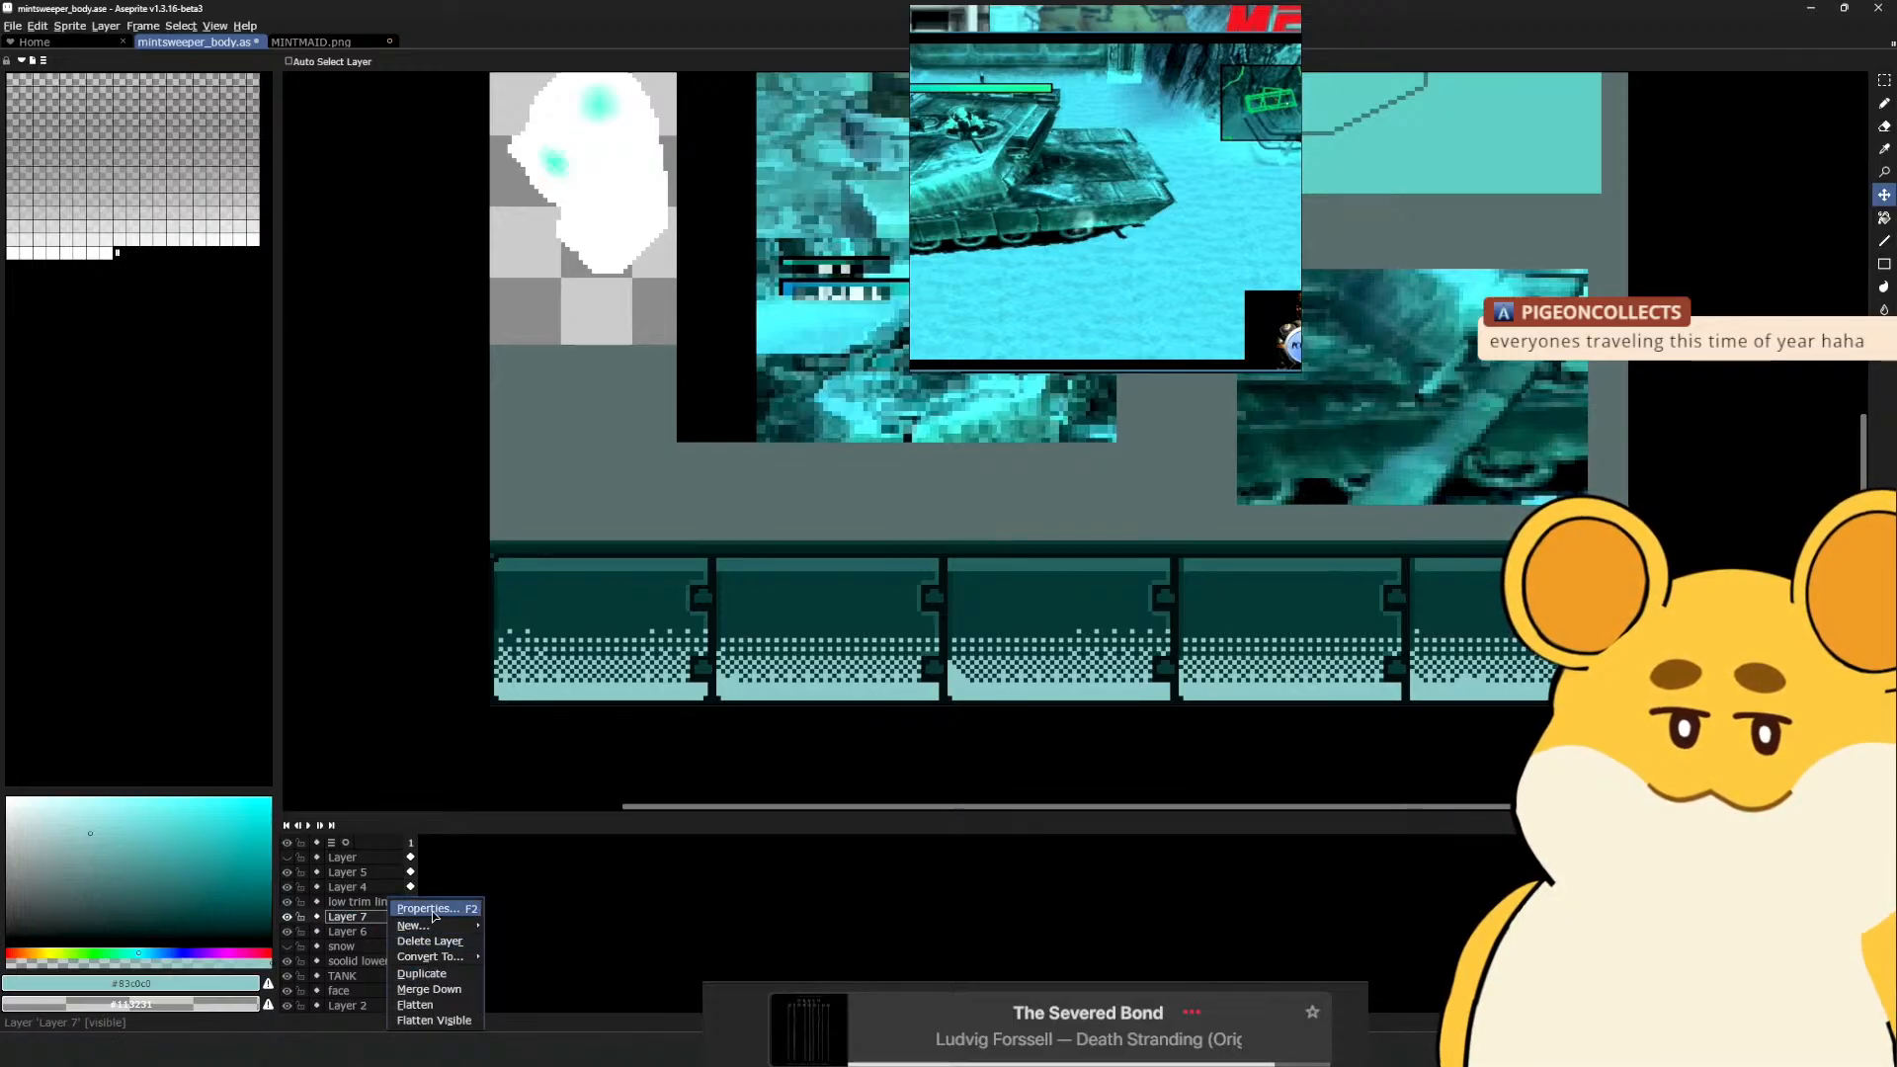
left_click(432, 912)
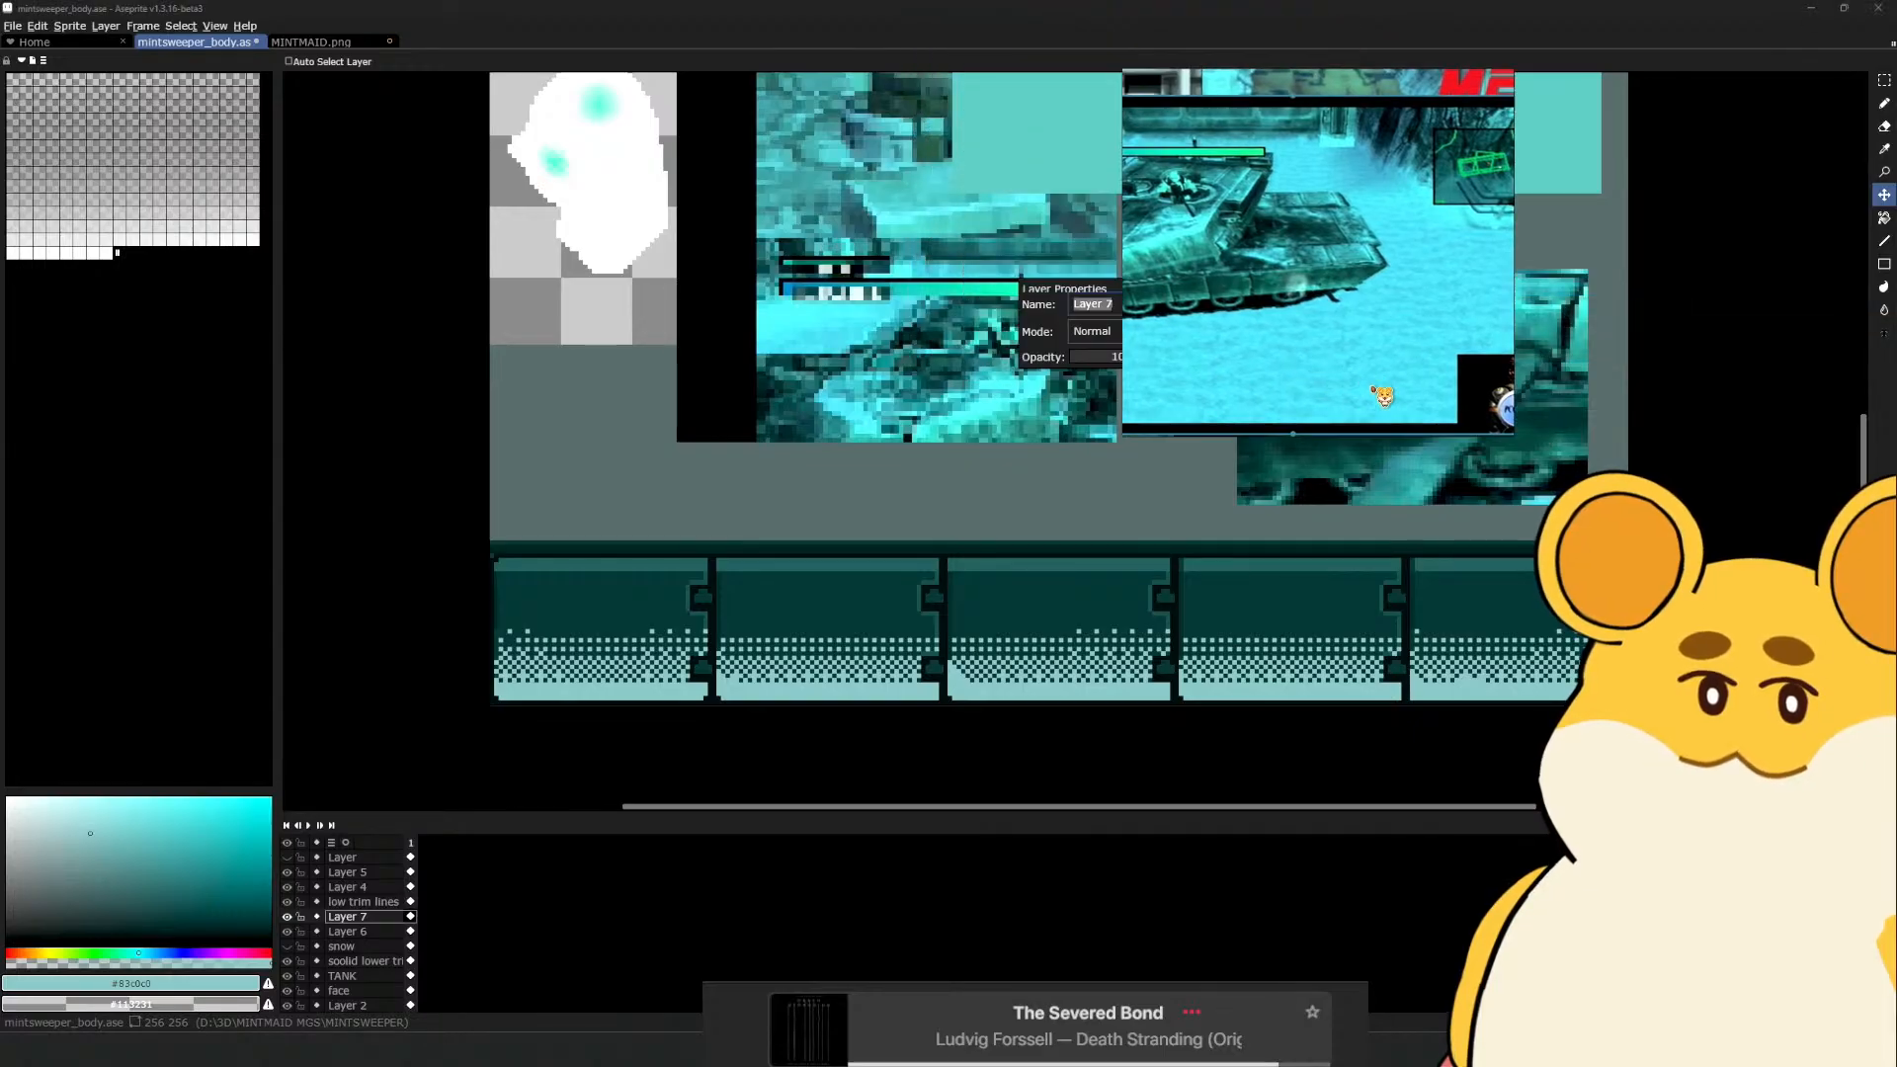
left_click_drag(1146, 367, 1127, 361)
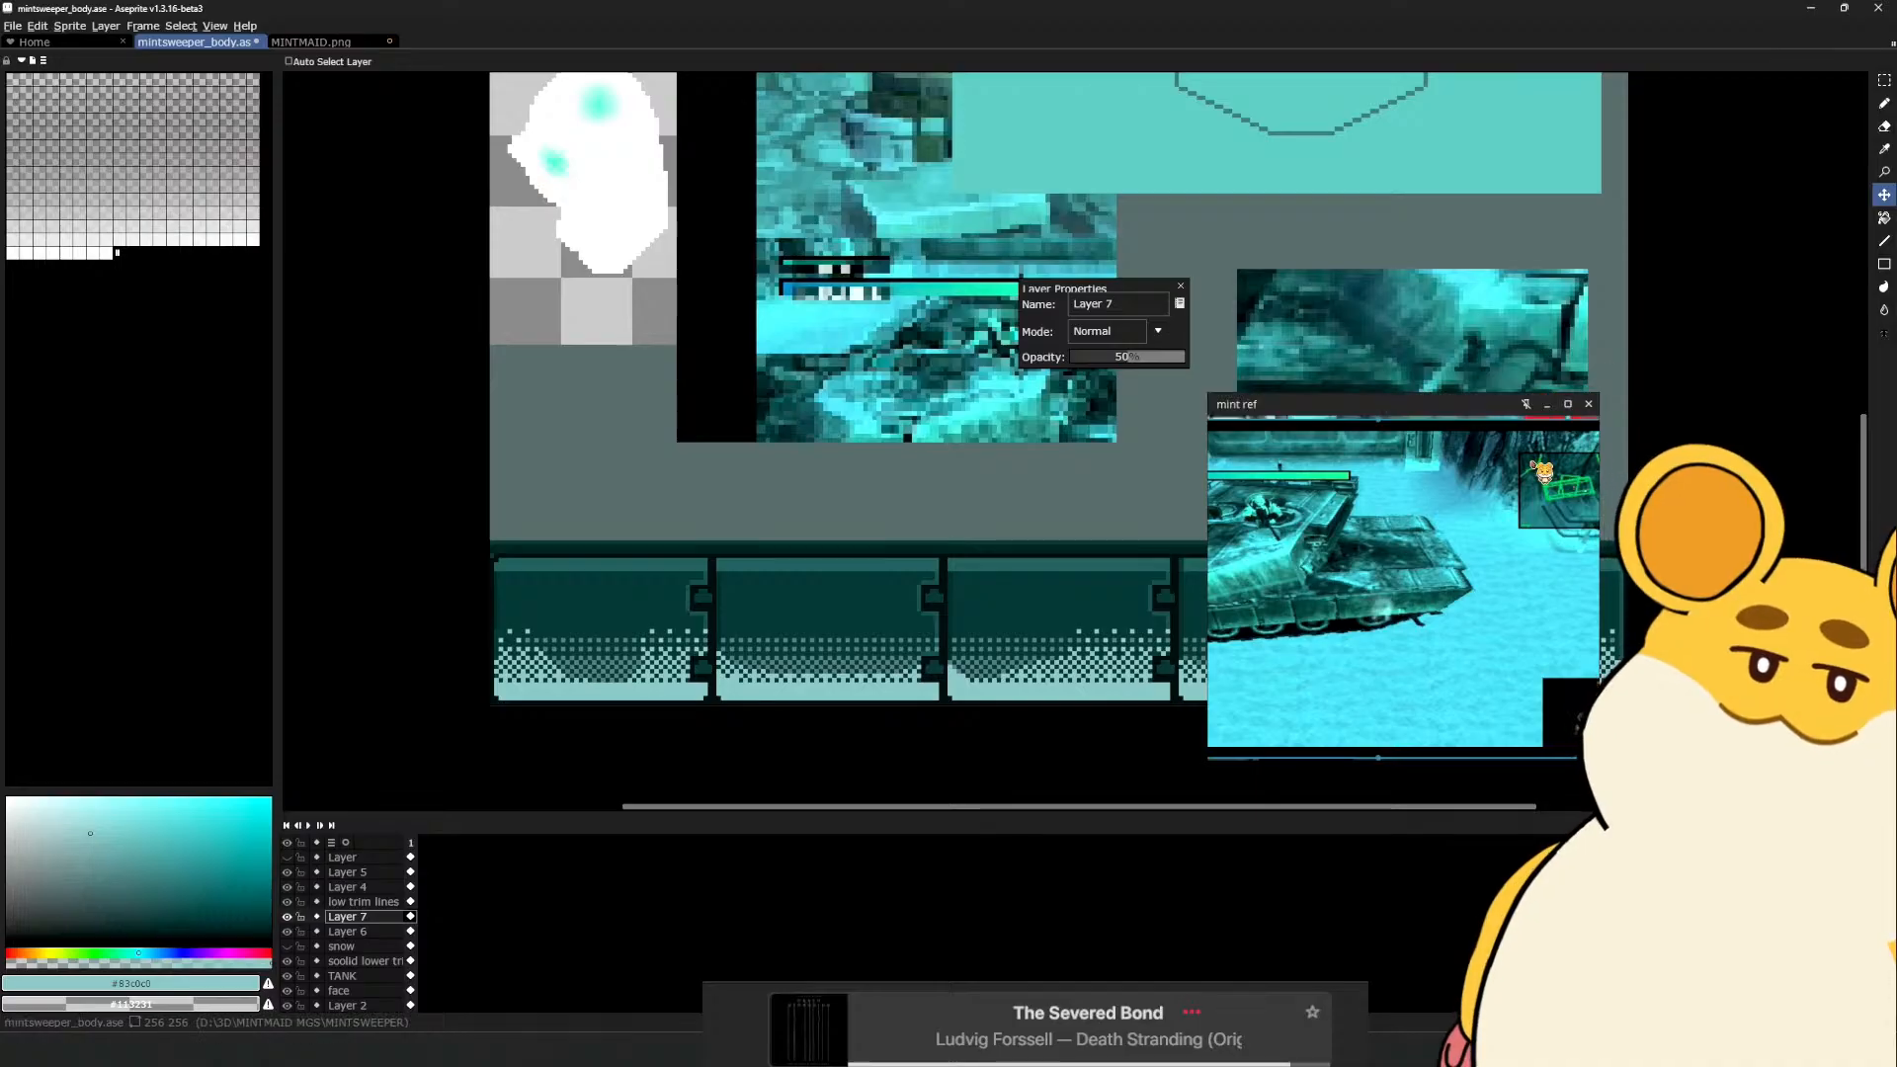
Move the mint ref reference window clear of the trim panels and save the sprite
left_click_drag(1402, 404, 1312, 774)
left_click(1383, 545)
scroll(1207, 425, "down", 1)
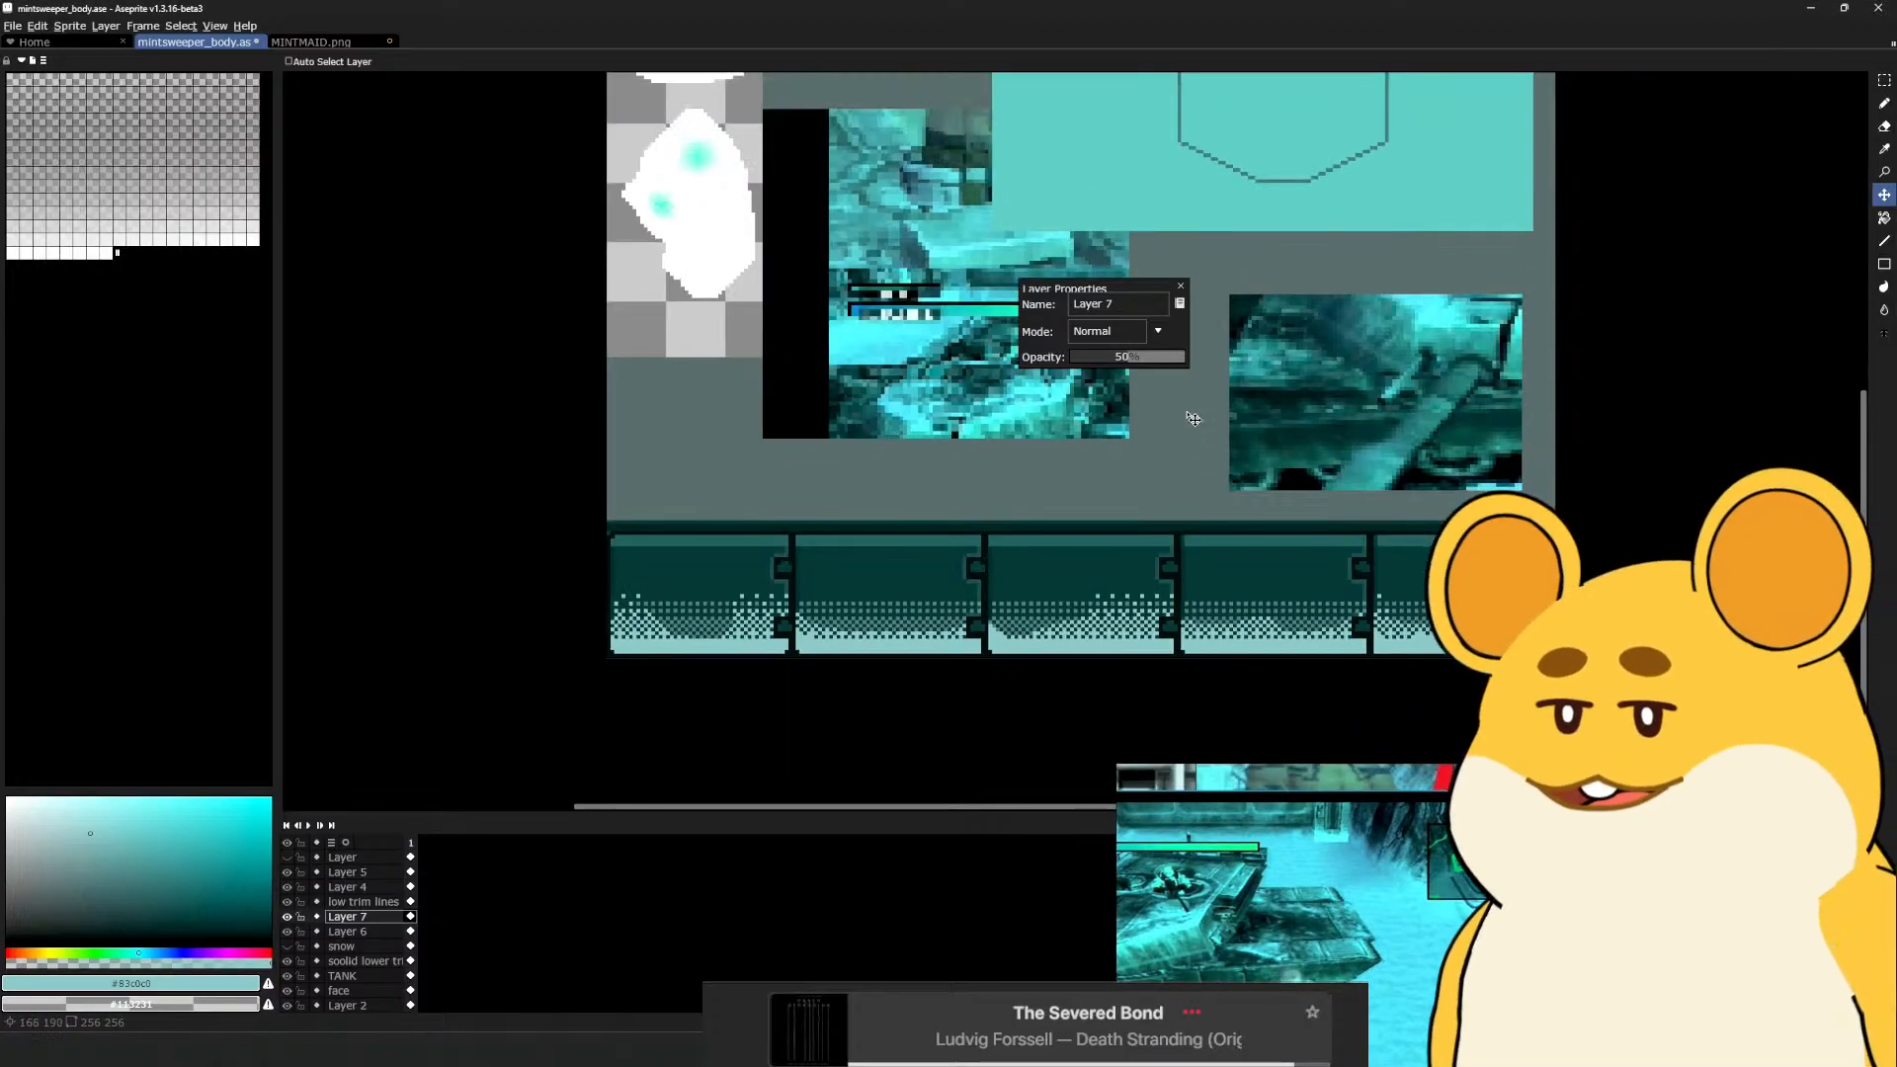
left_click_drag(1193, 415, 1107, 399)
left_click_drag(527, 282, 376, 360)
key("ctrl+s")
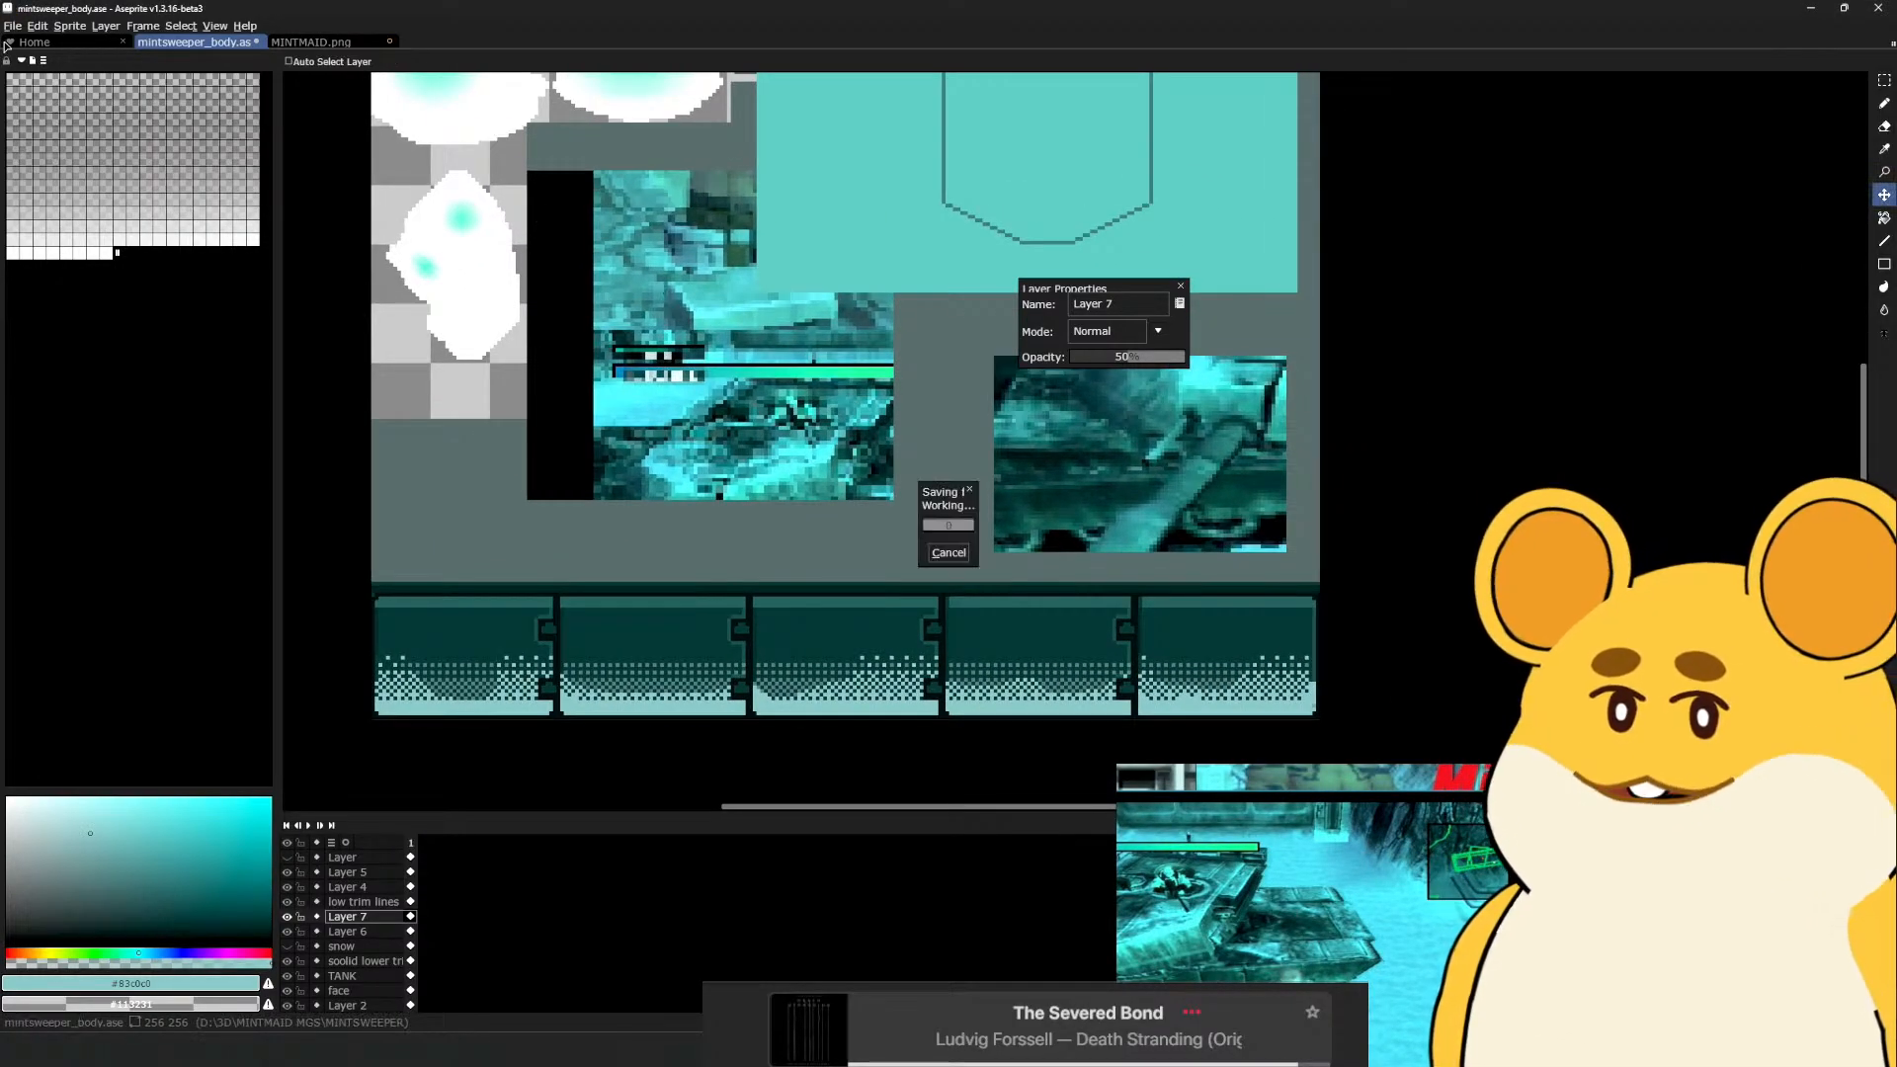
Hide the TANK layer so its reference screenshots are left out of the texture
scroll(751, 529, "down", 3)
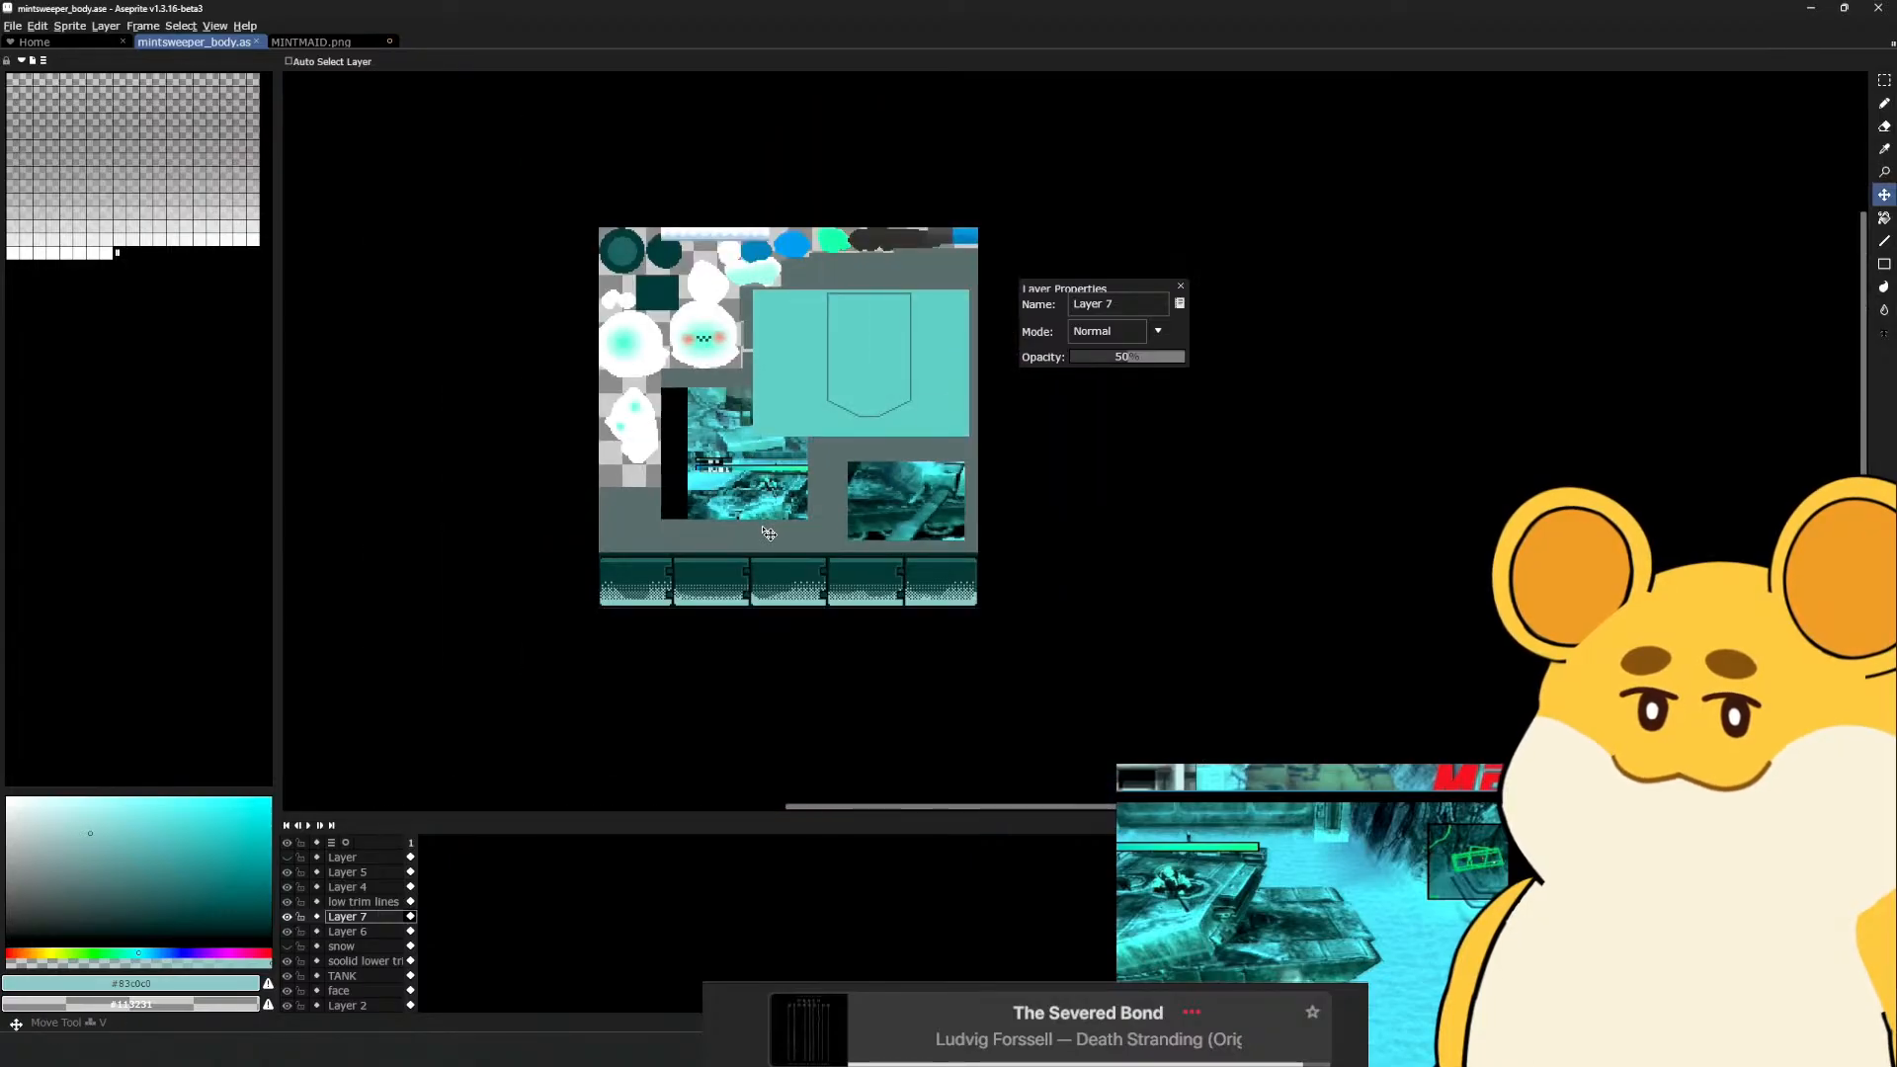
left_click(341, 975)
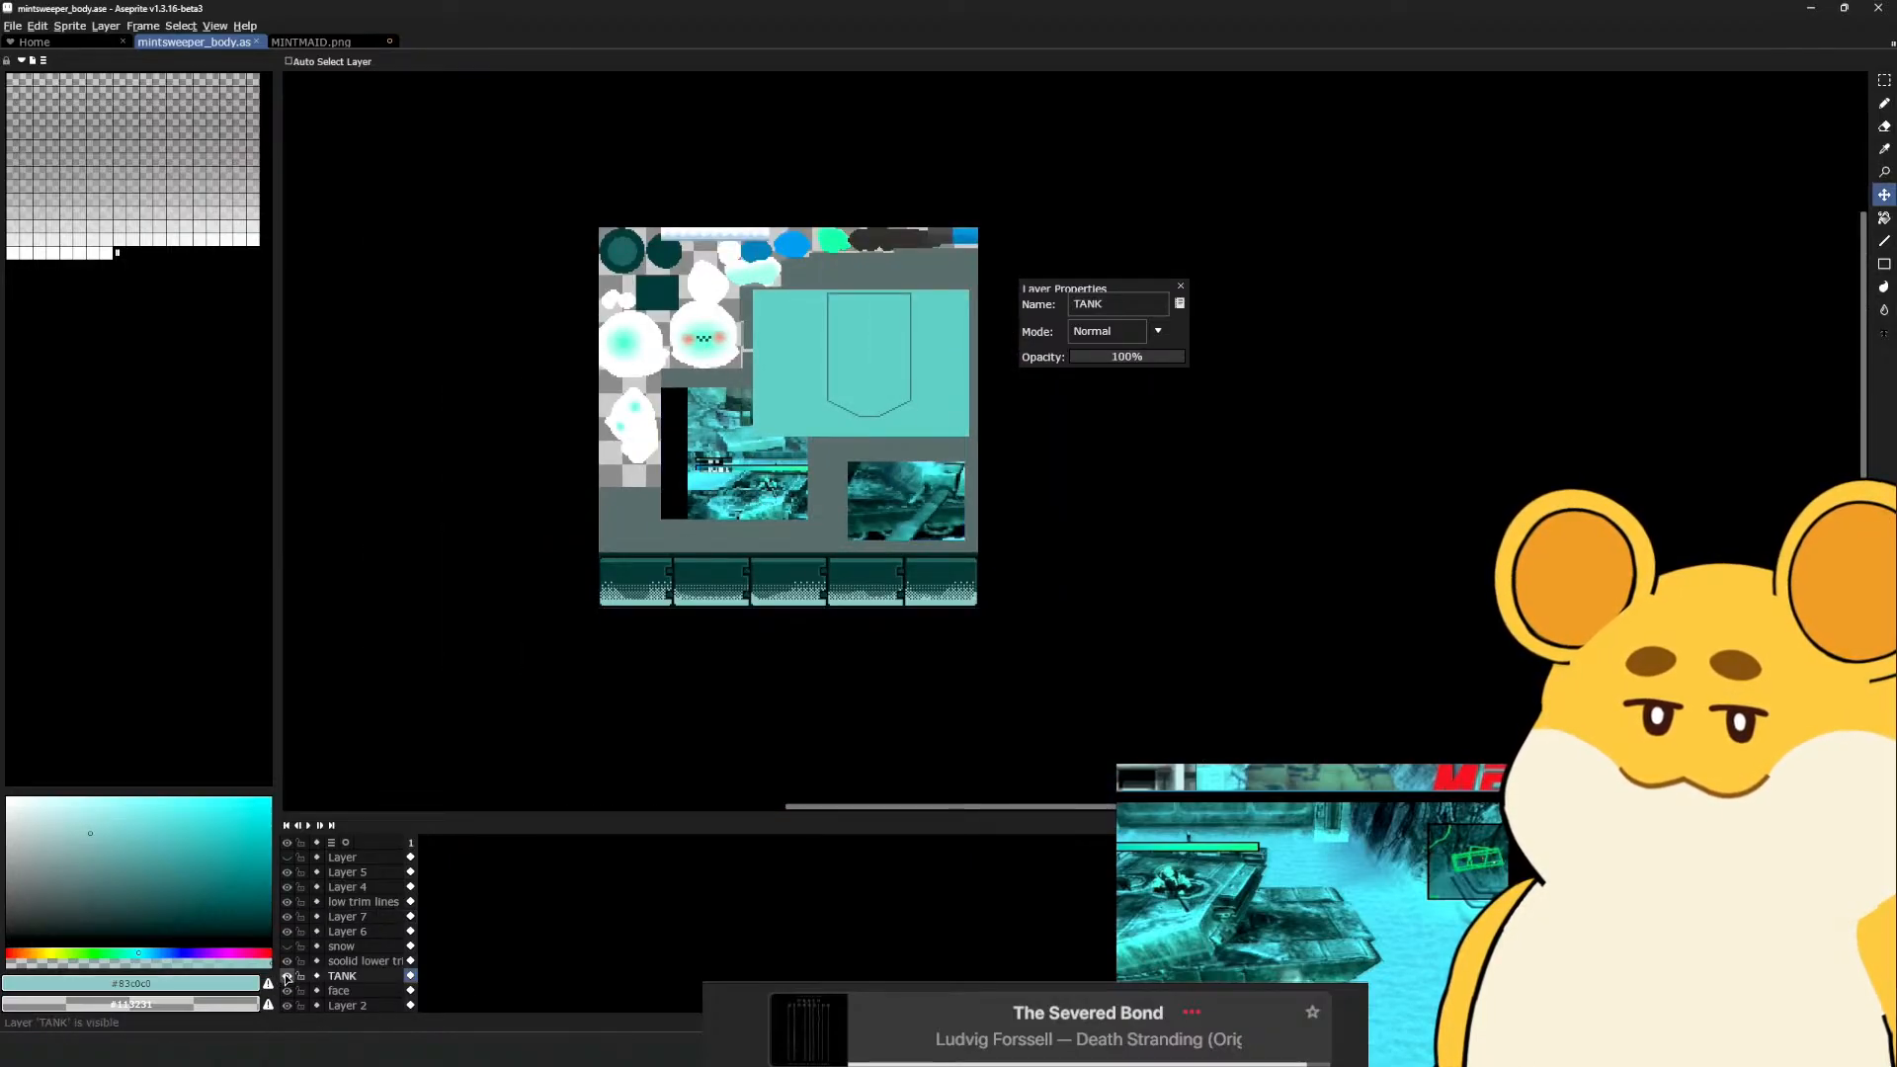
left_click(286, 975)
scroll(826, 494, "up", 1)
left_click_drag(834, 399, 806, 470)
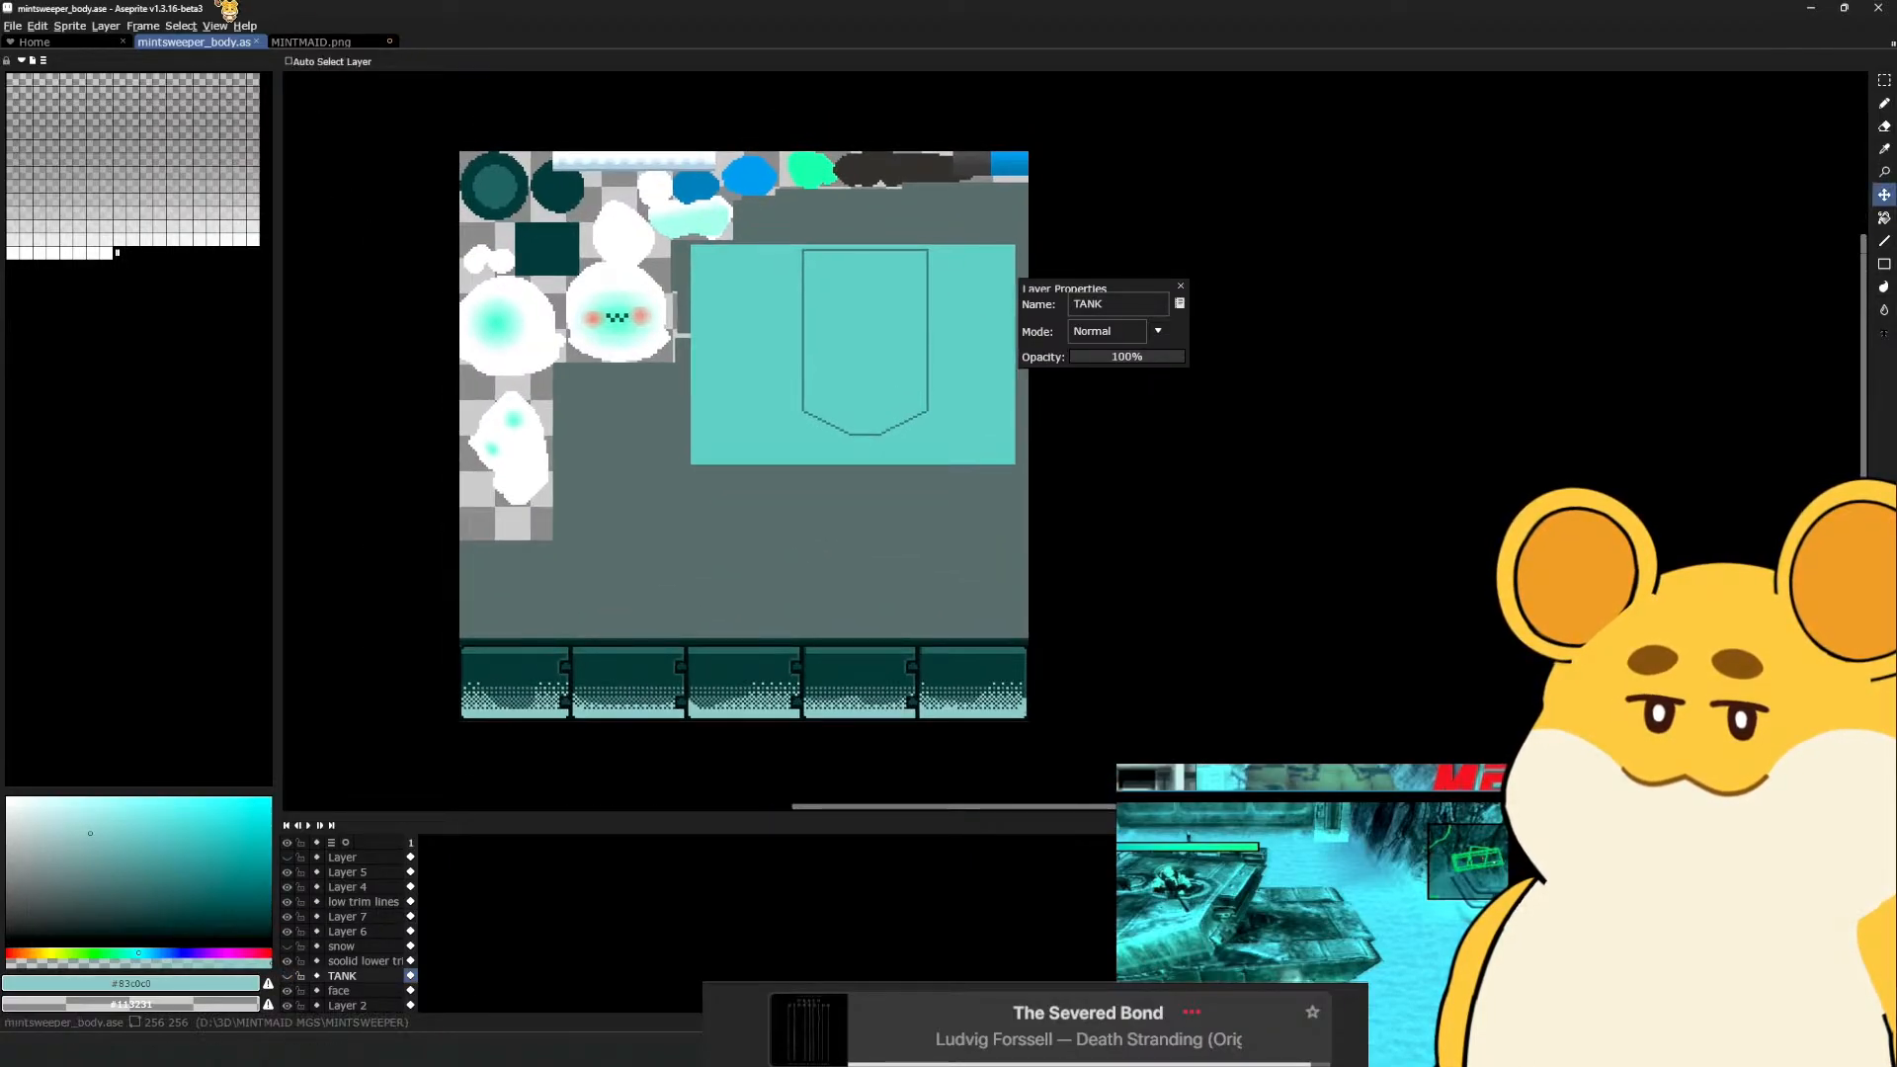
Export the visible layers at 100% as WISP_TANK_TEXTURE.png, overwriting the existing file
left_click(13, 26)
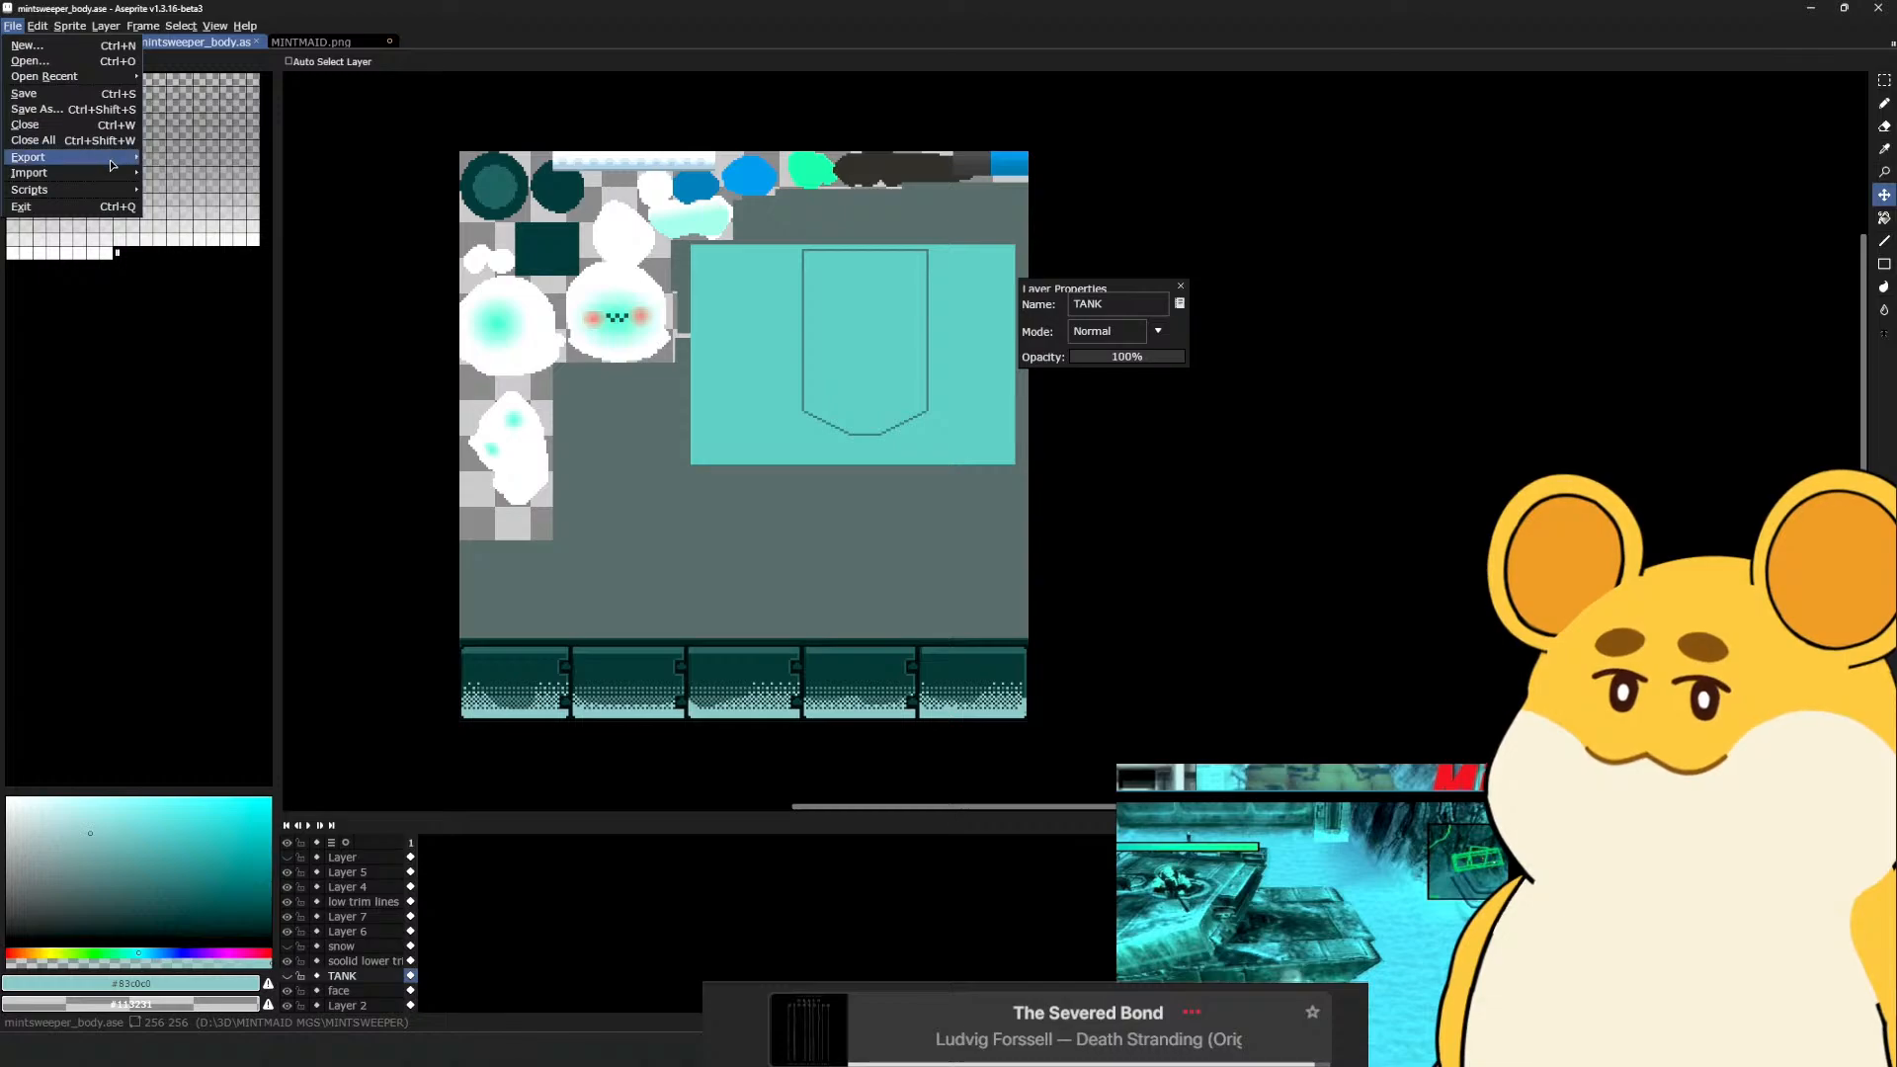
mouse_move(59, 157)
left_click(187, 159)
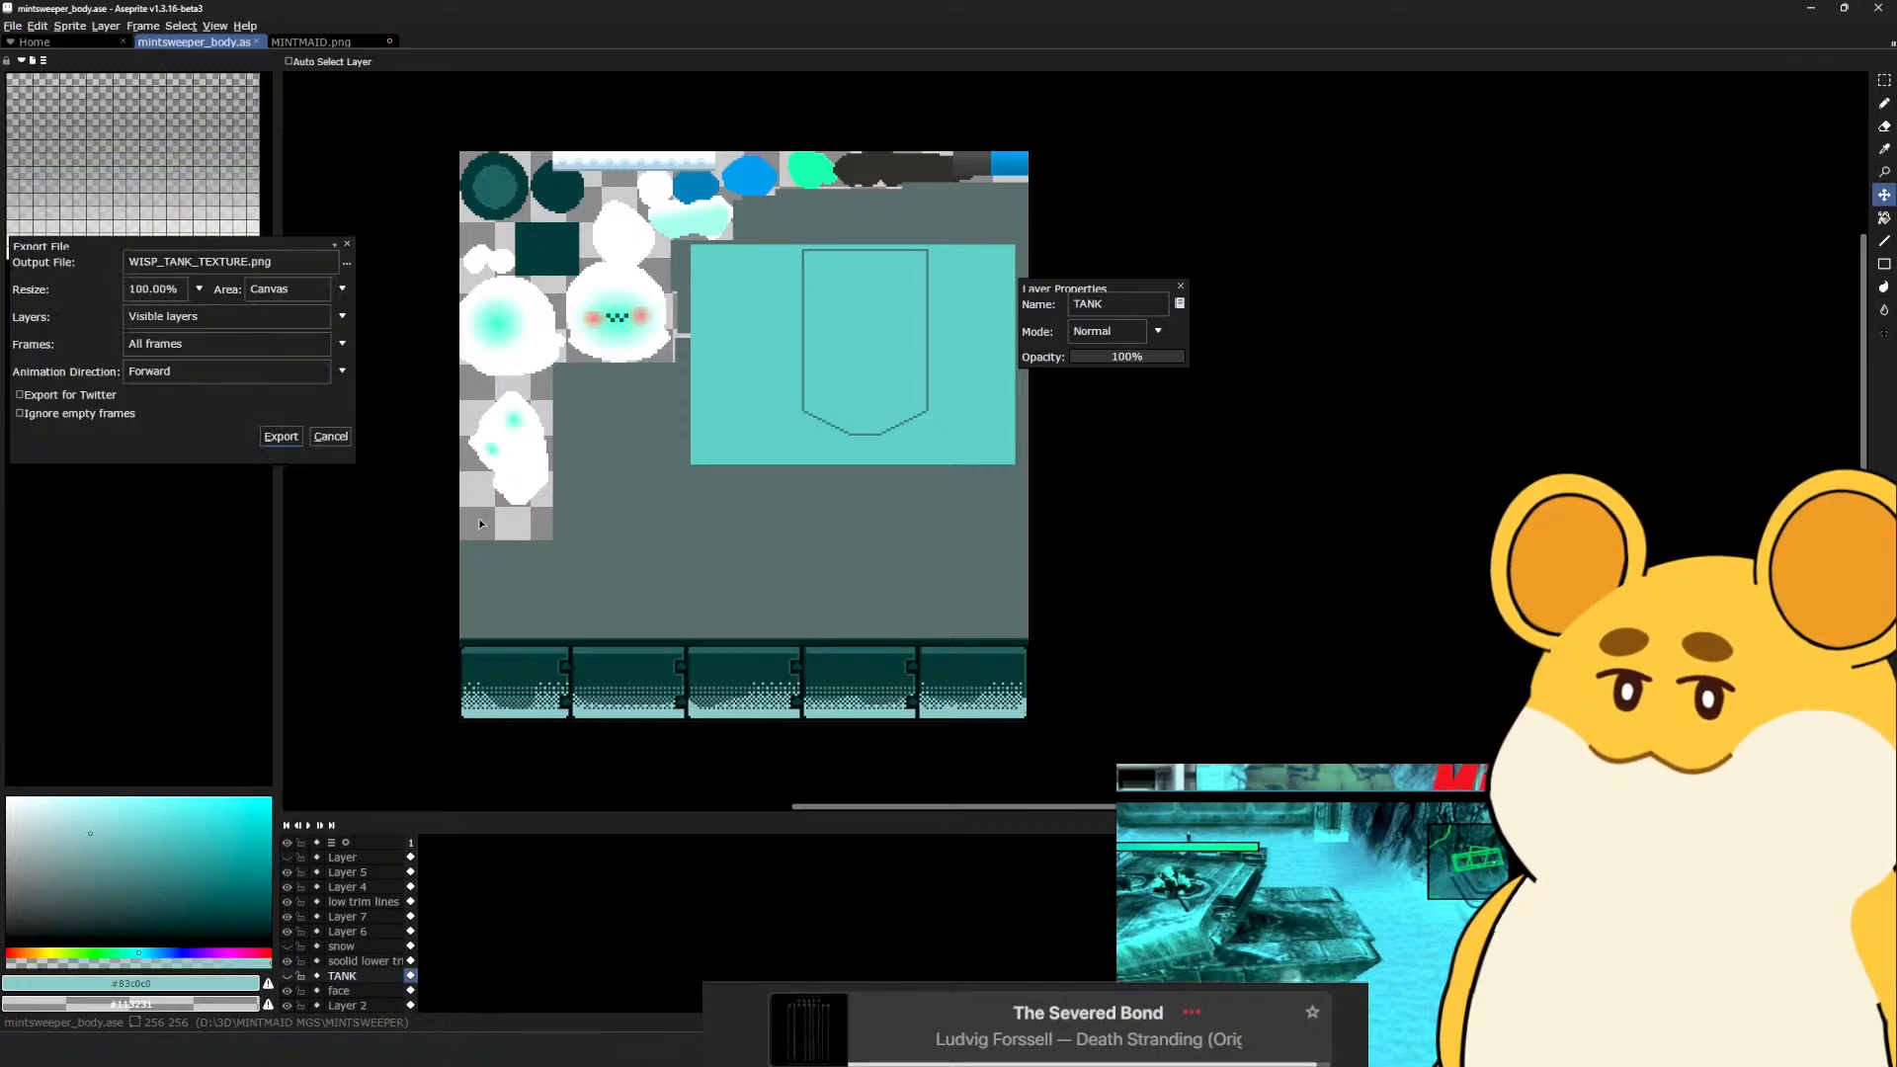
left_click(347, 262)
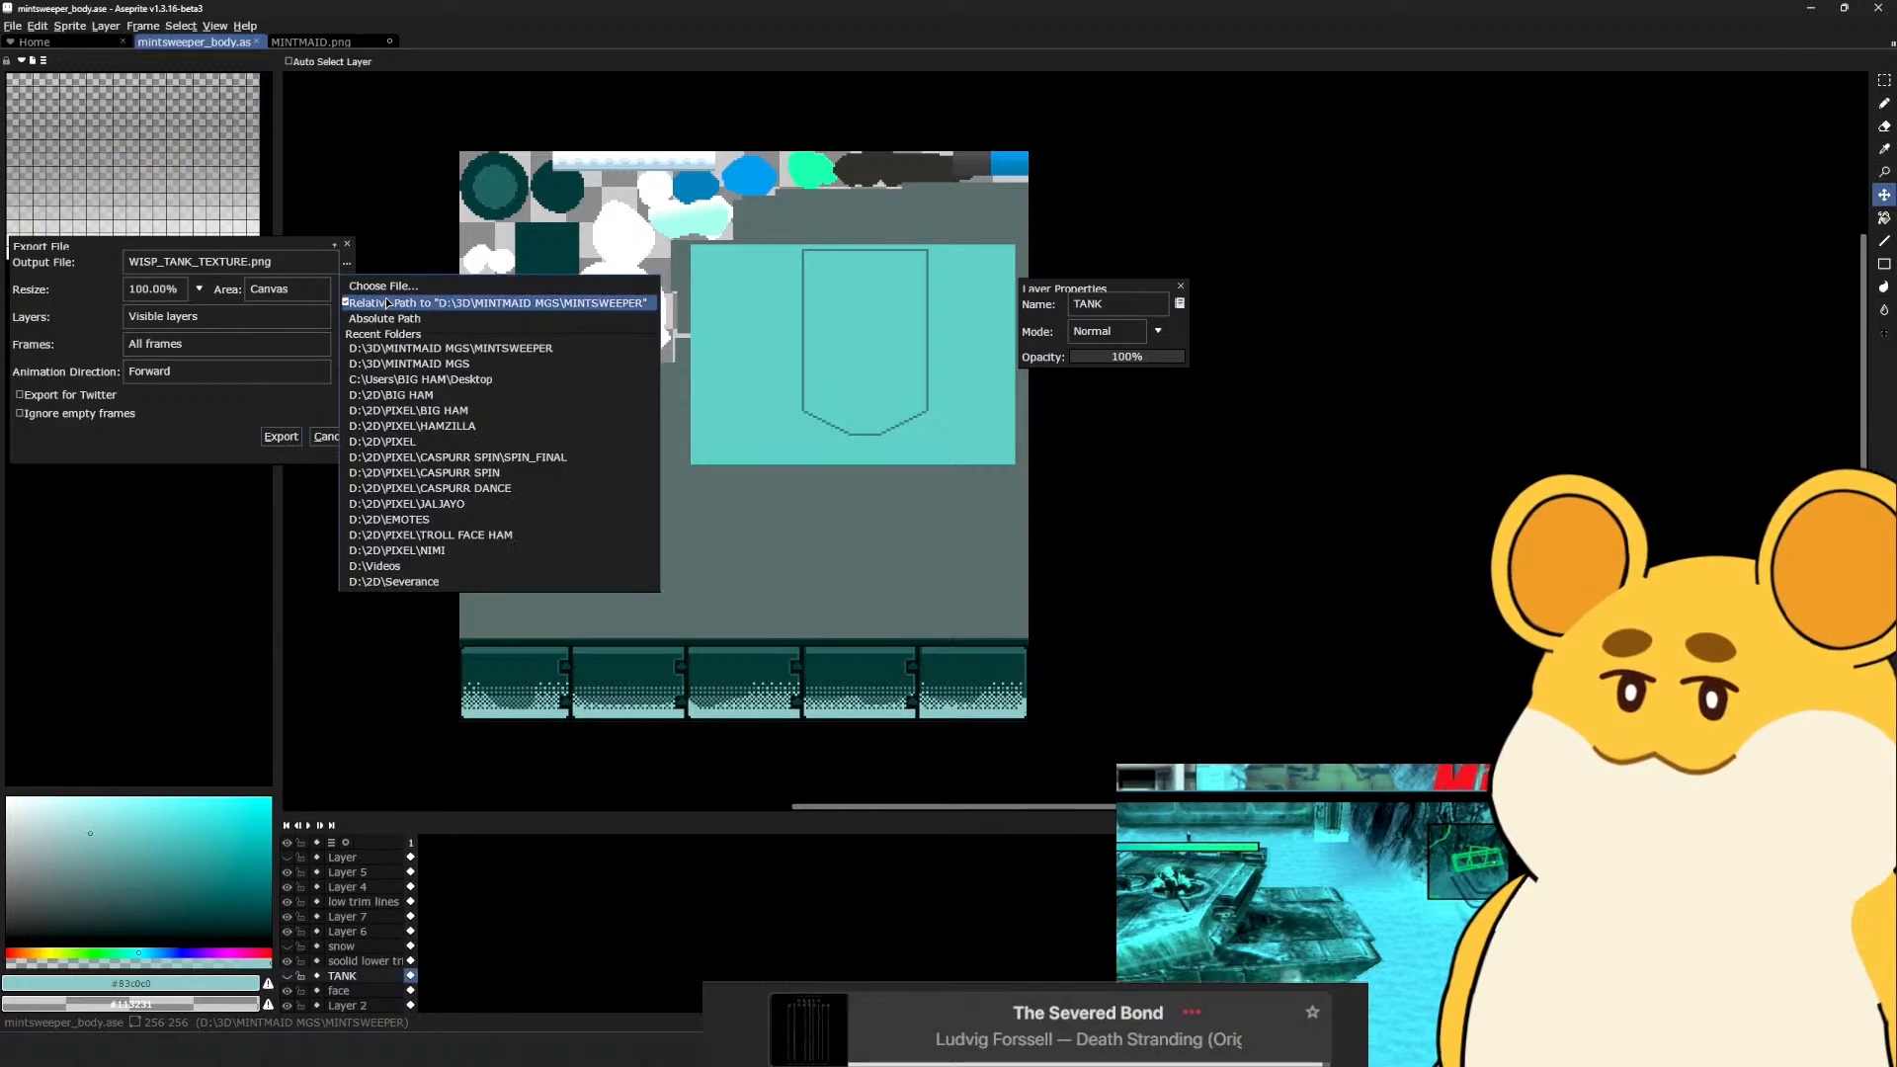
left_click(272, 423)
left_click(280, 435)
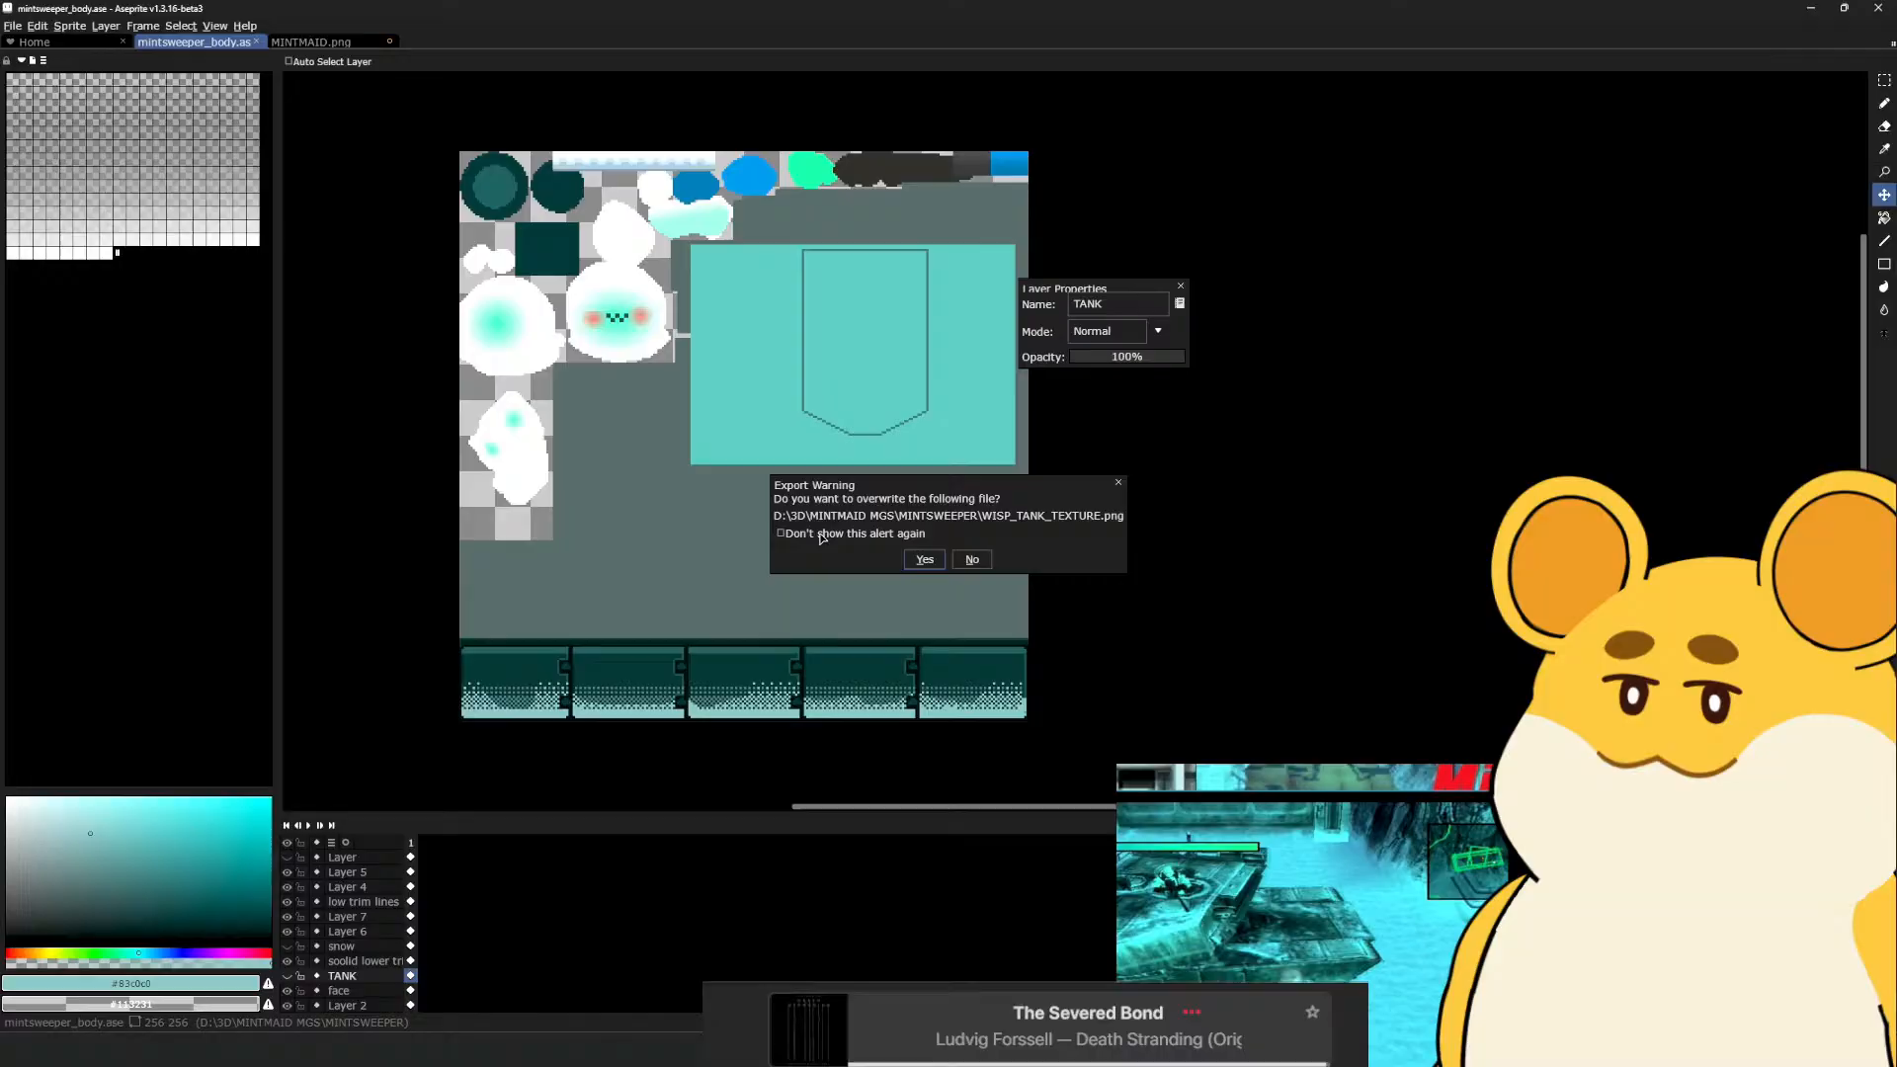
left_click(925, 559)
Switch to Maya, select the tank in object mode and open its WISP_TANK_TEXTURE.png file texture attributes
key("alt+Tab")
right_click(1027, 562)
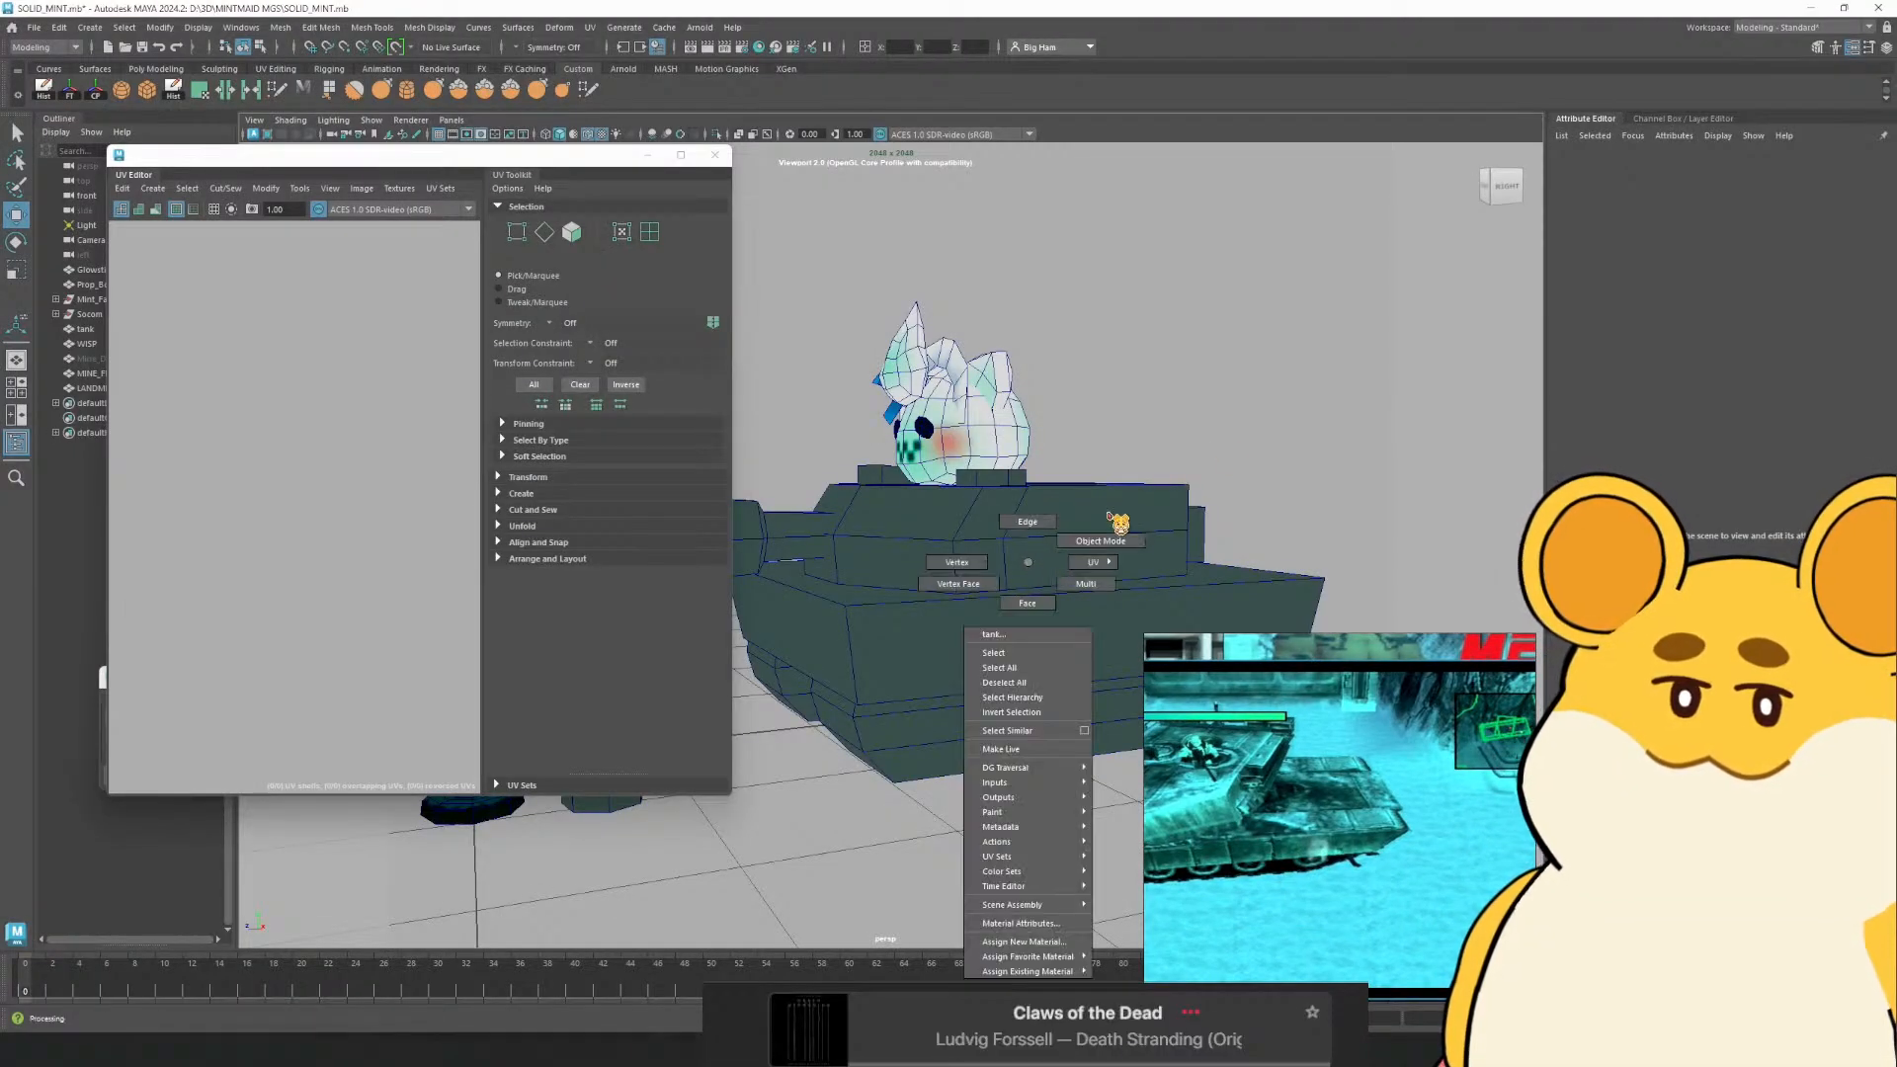
left_click(1111, 534)
left_click(1691, 165)
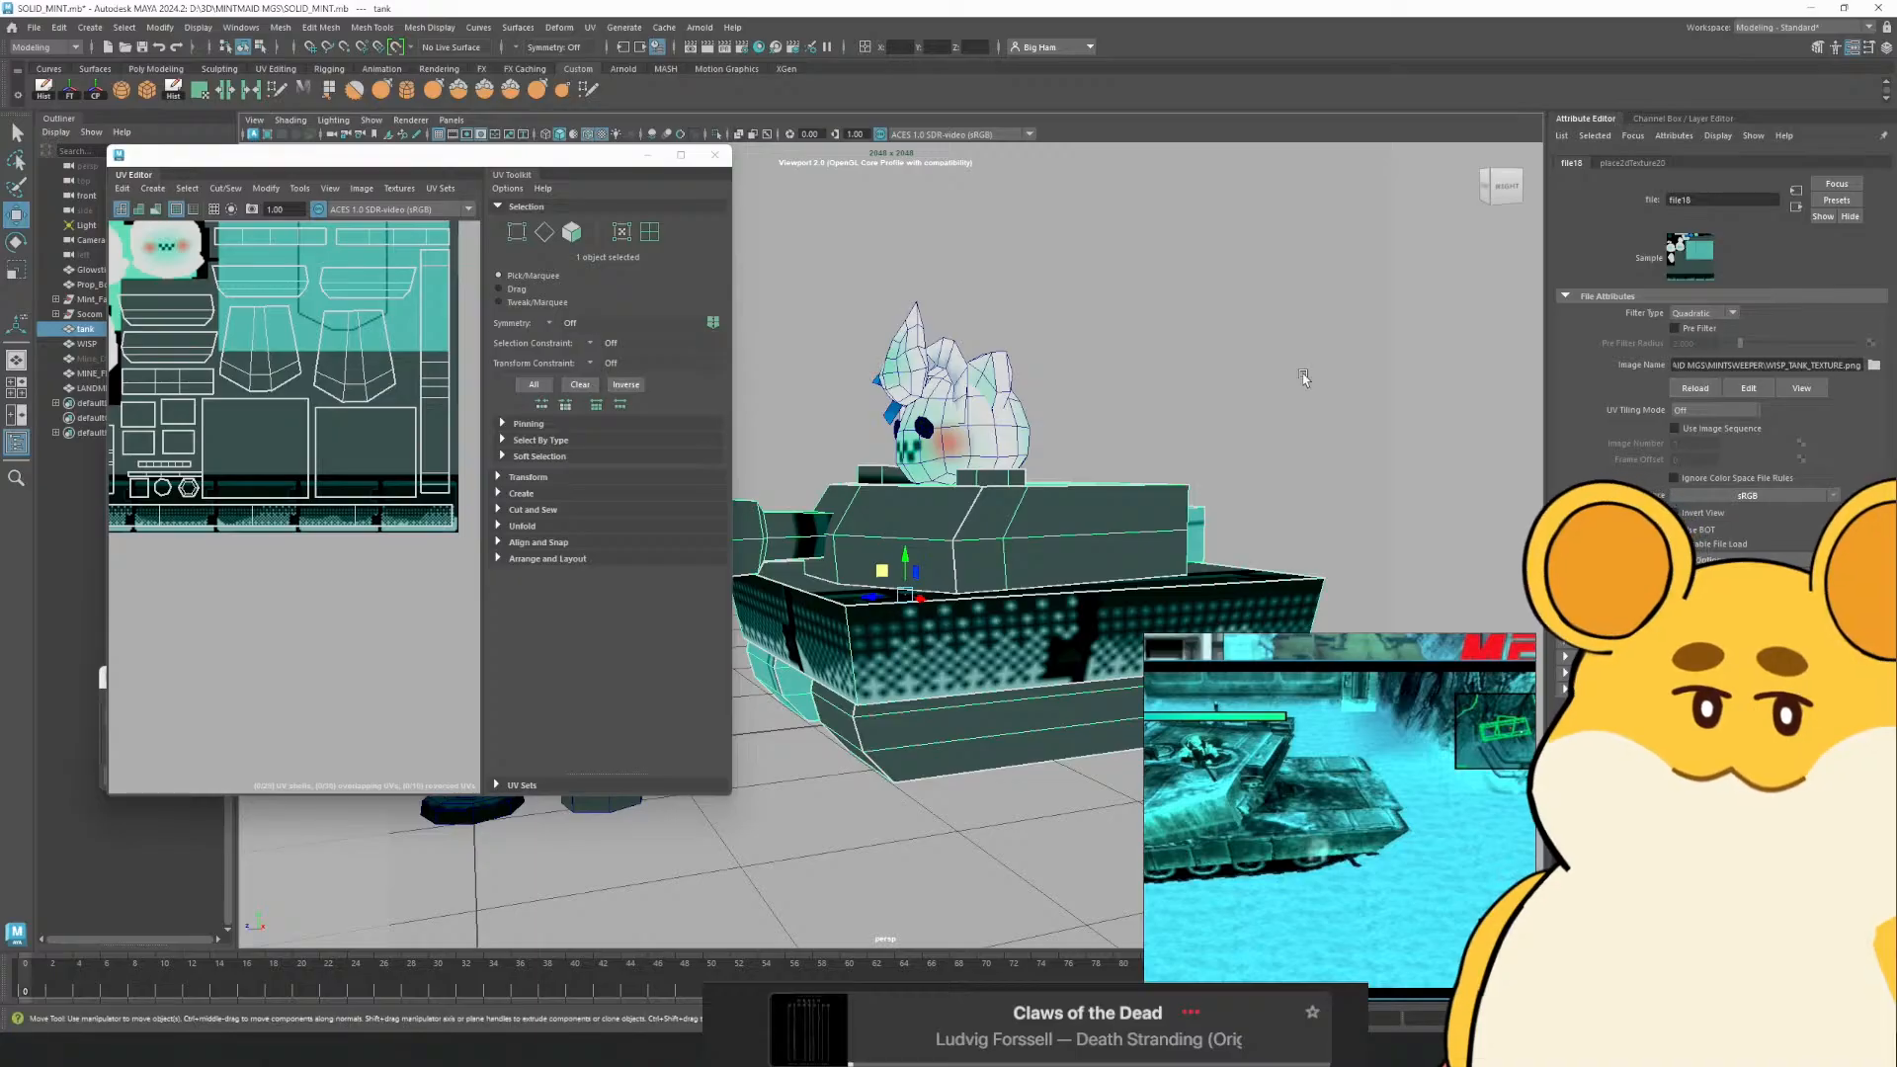
Examine how the dithered snow trim maps onto the tank's hull in the viewport and the UV Editor
left_click(1235, 398)
scroll(1234, 398, "down", 5)
left_click_drag(978, 414, 1112, 302)
scroll(1216, 435, "up", 5)
left_click(827, 648)
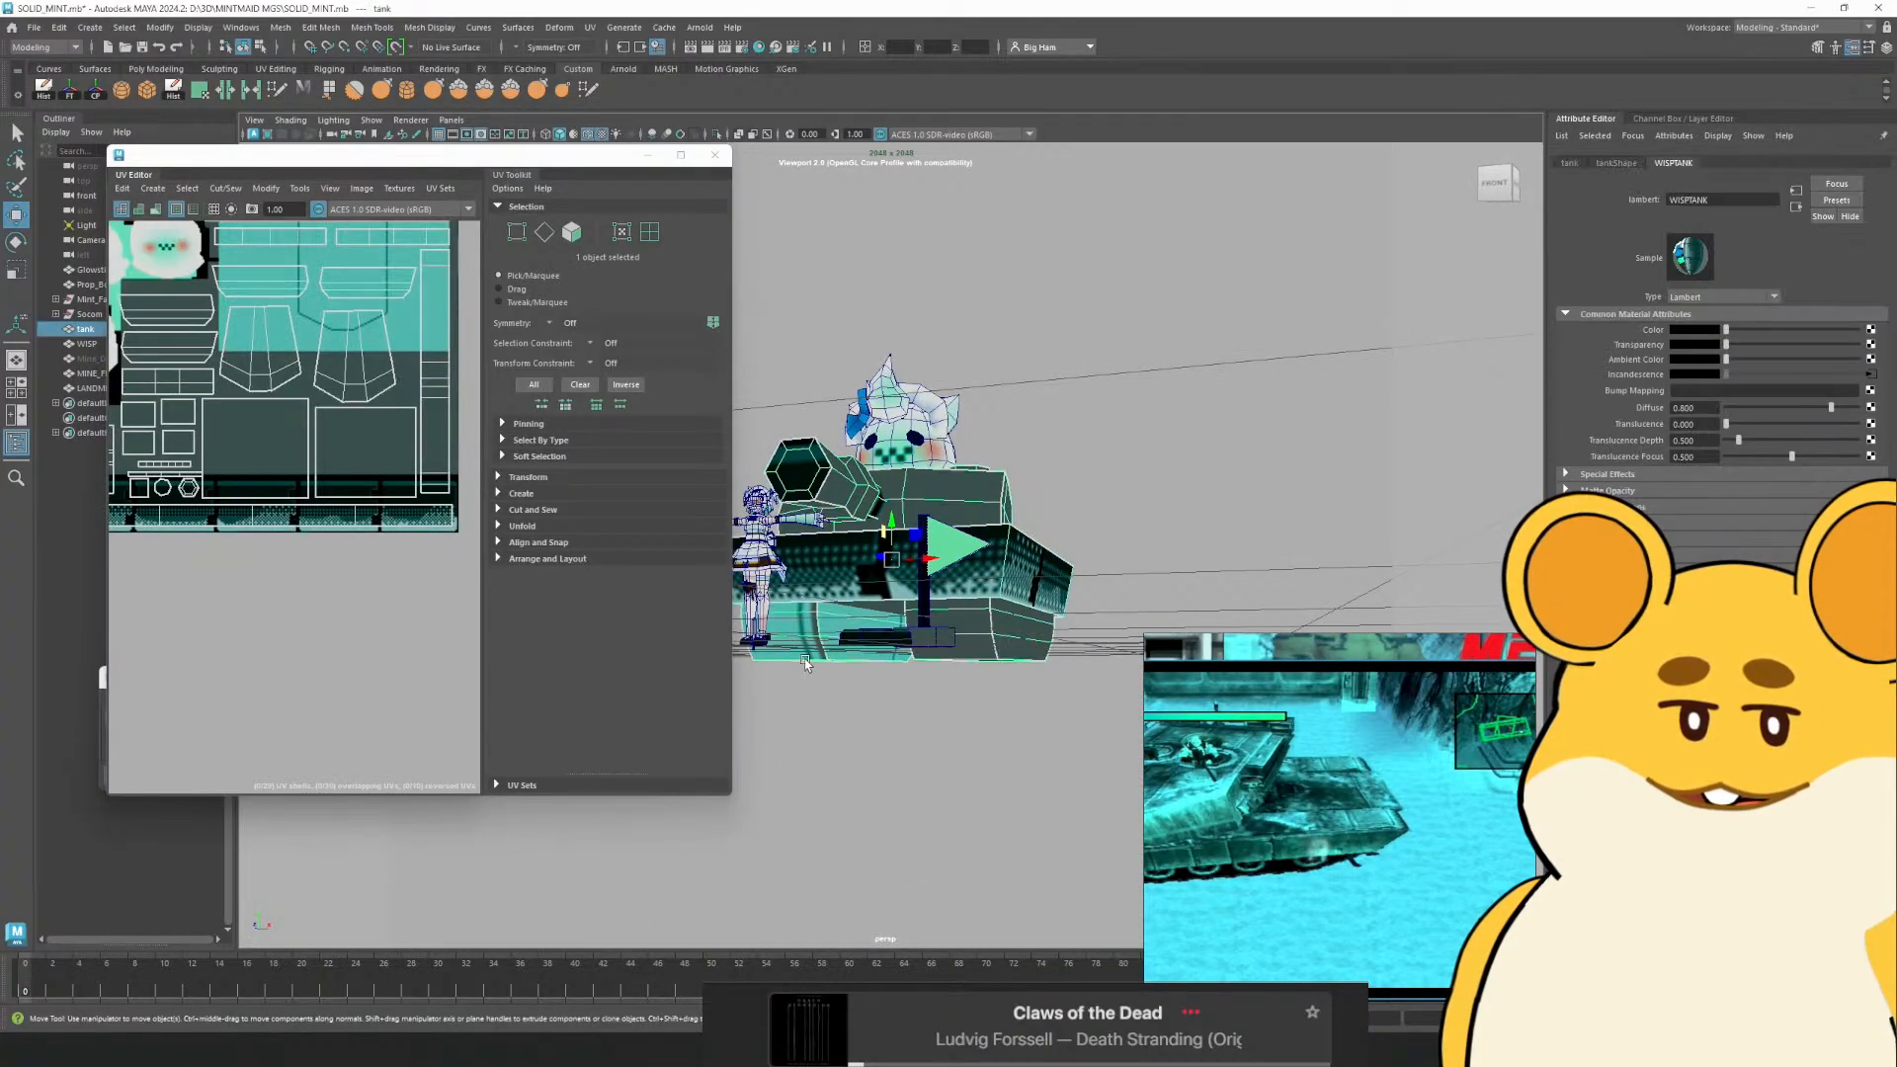
scroll(320, 518, "down", 1)
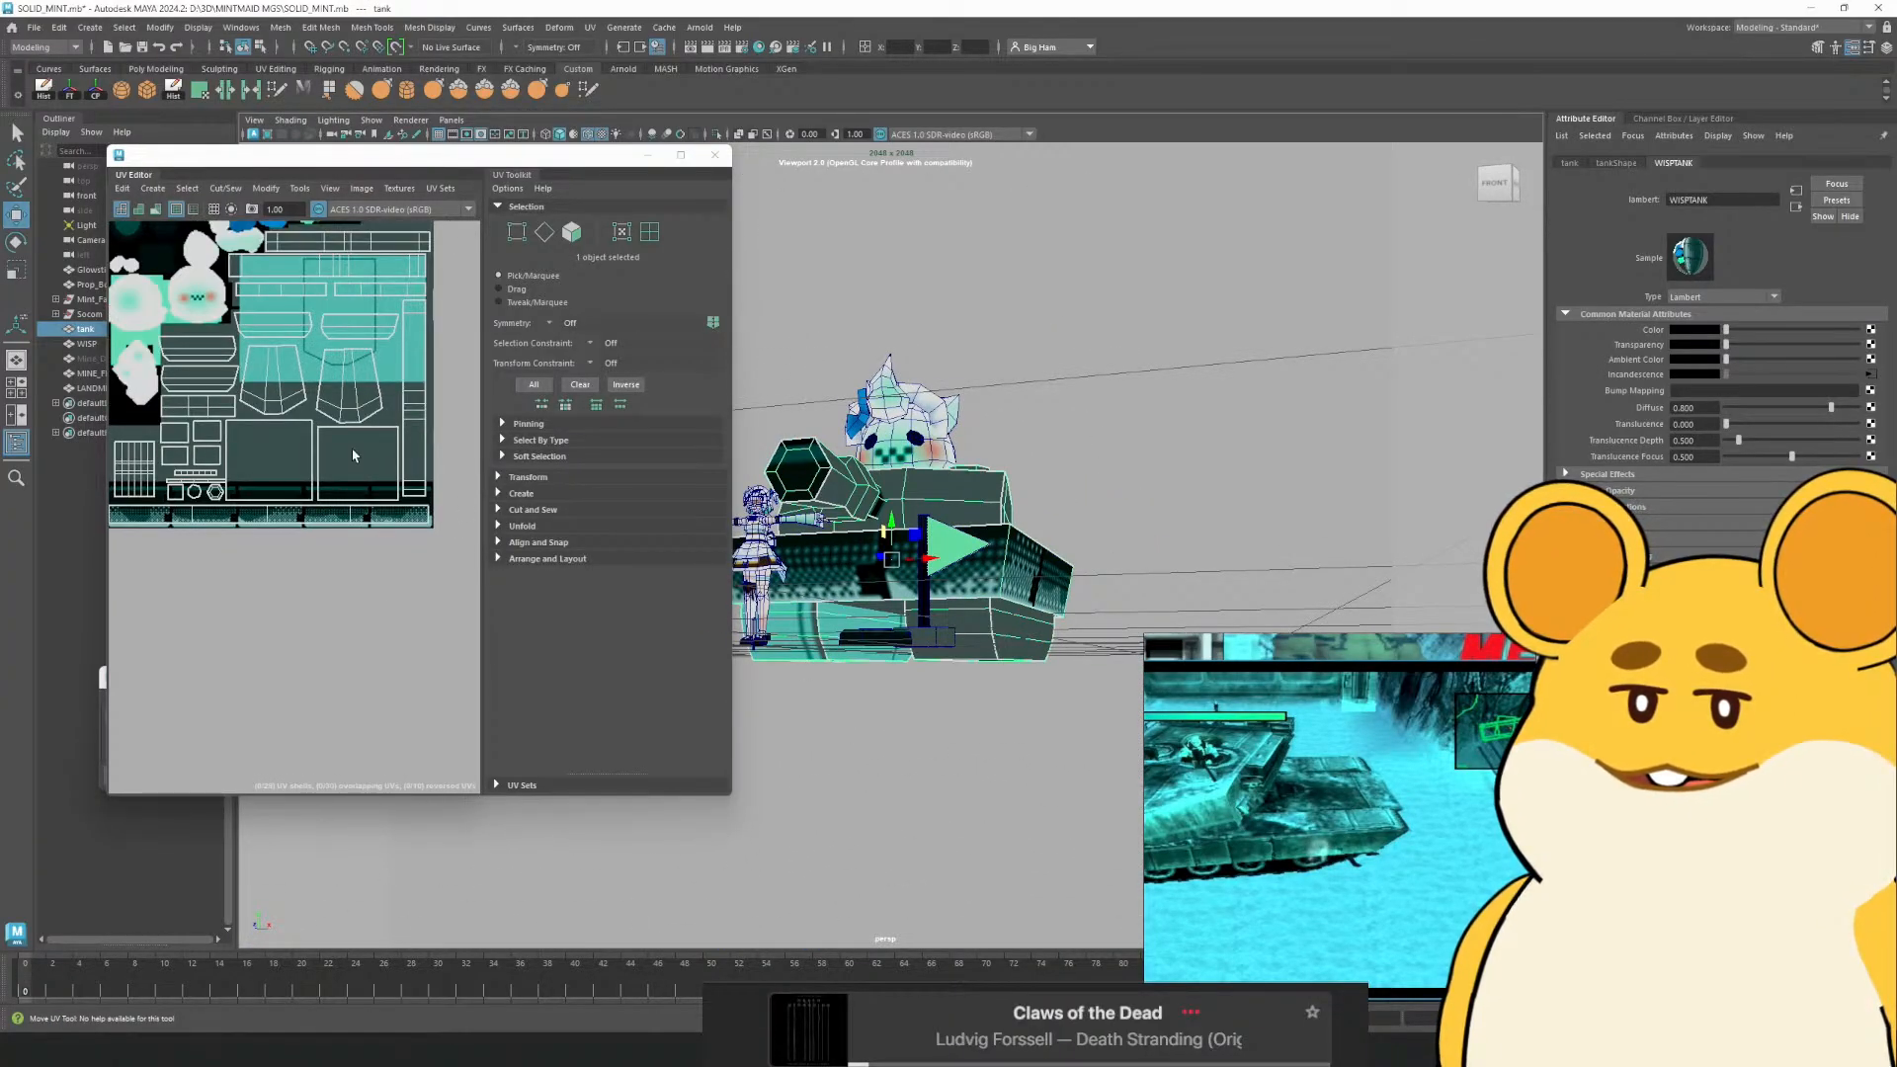
left_click(1012, 687)
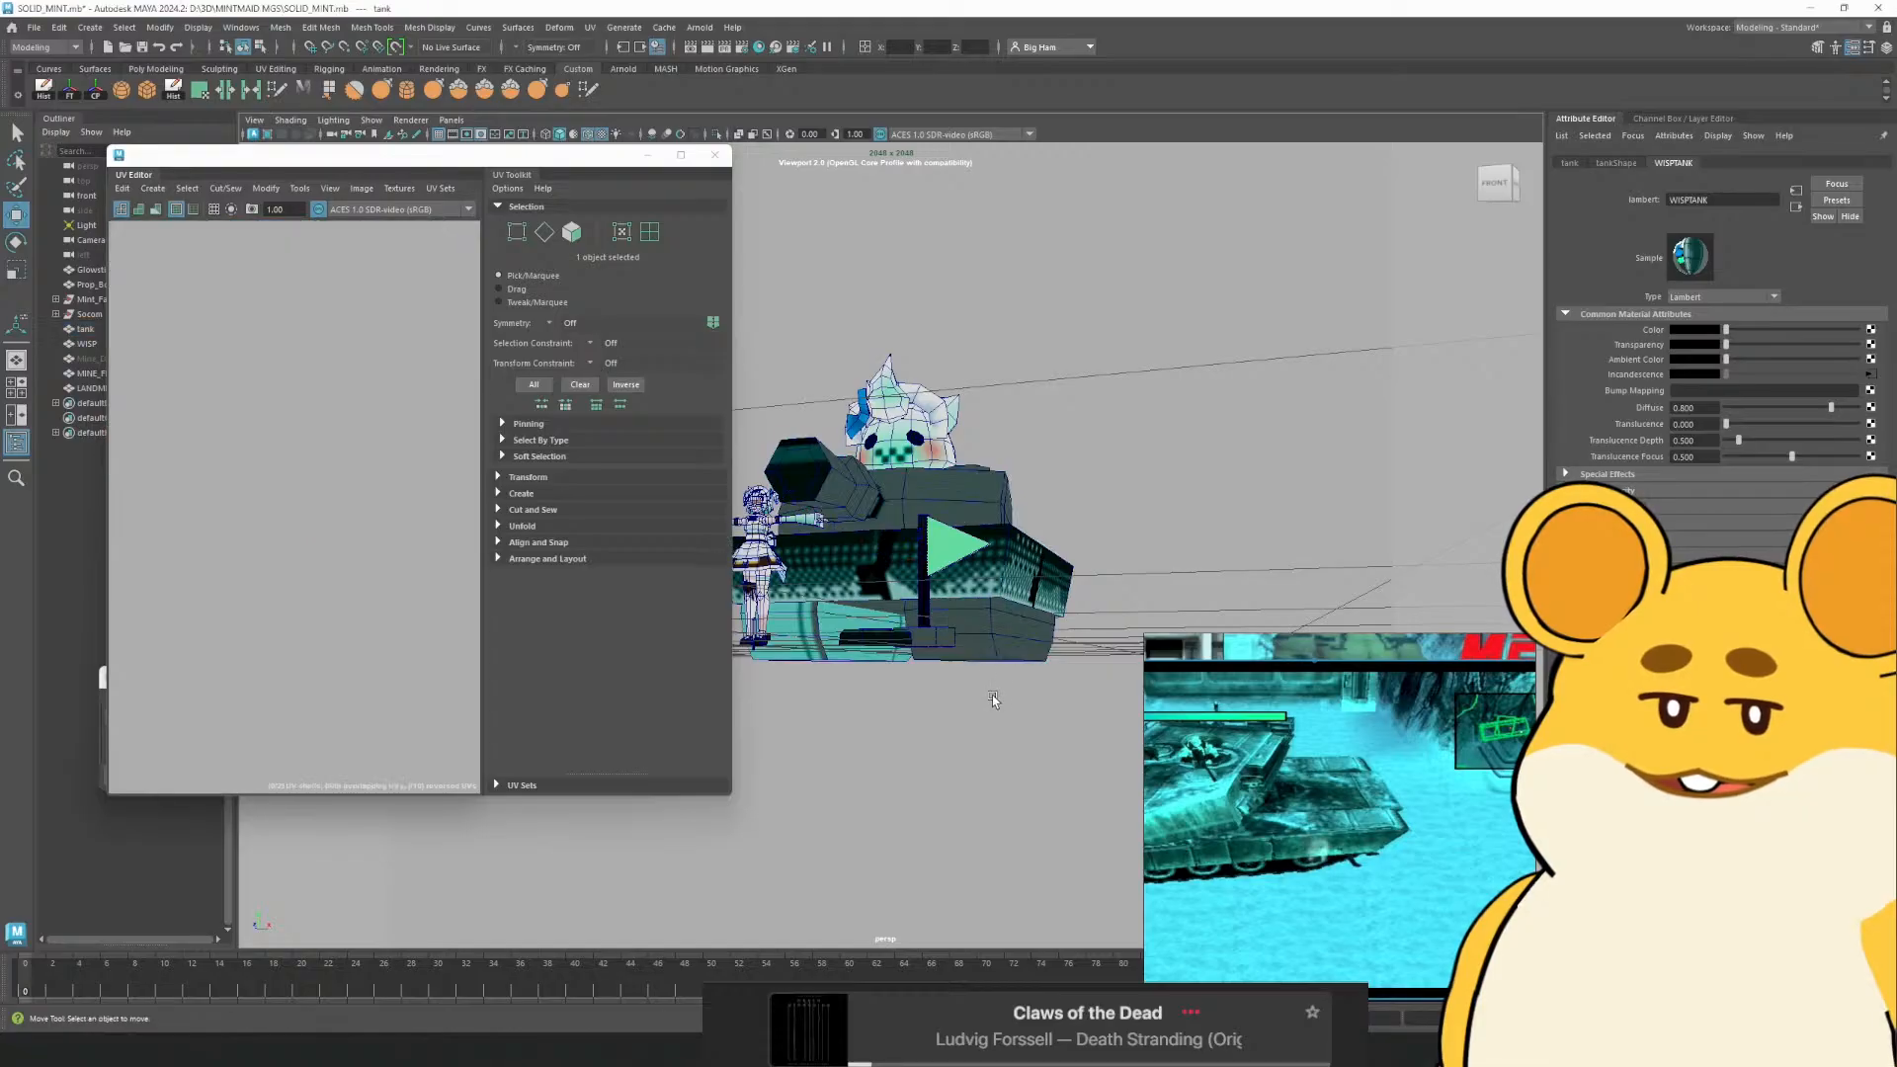
Select the tank's lower trim UV shell in the UV Editor and shift it horizontally along the texture's trim strip
left_click_drag(1012, 686, 1028, 581)
left_click(1035, 586)
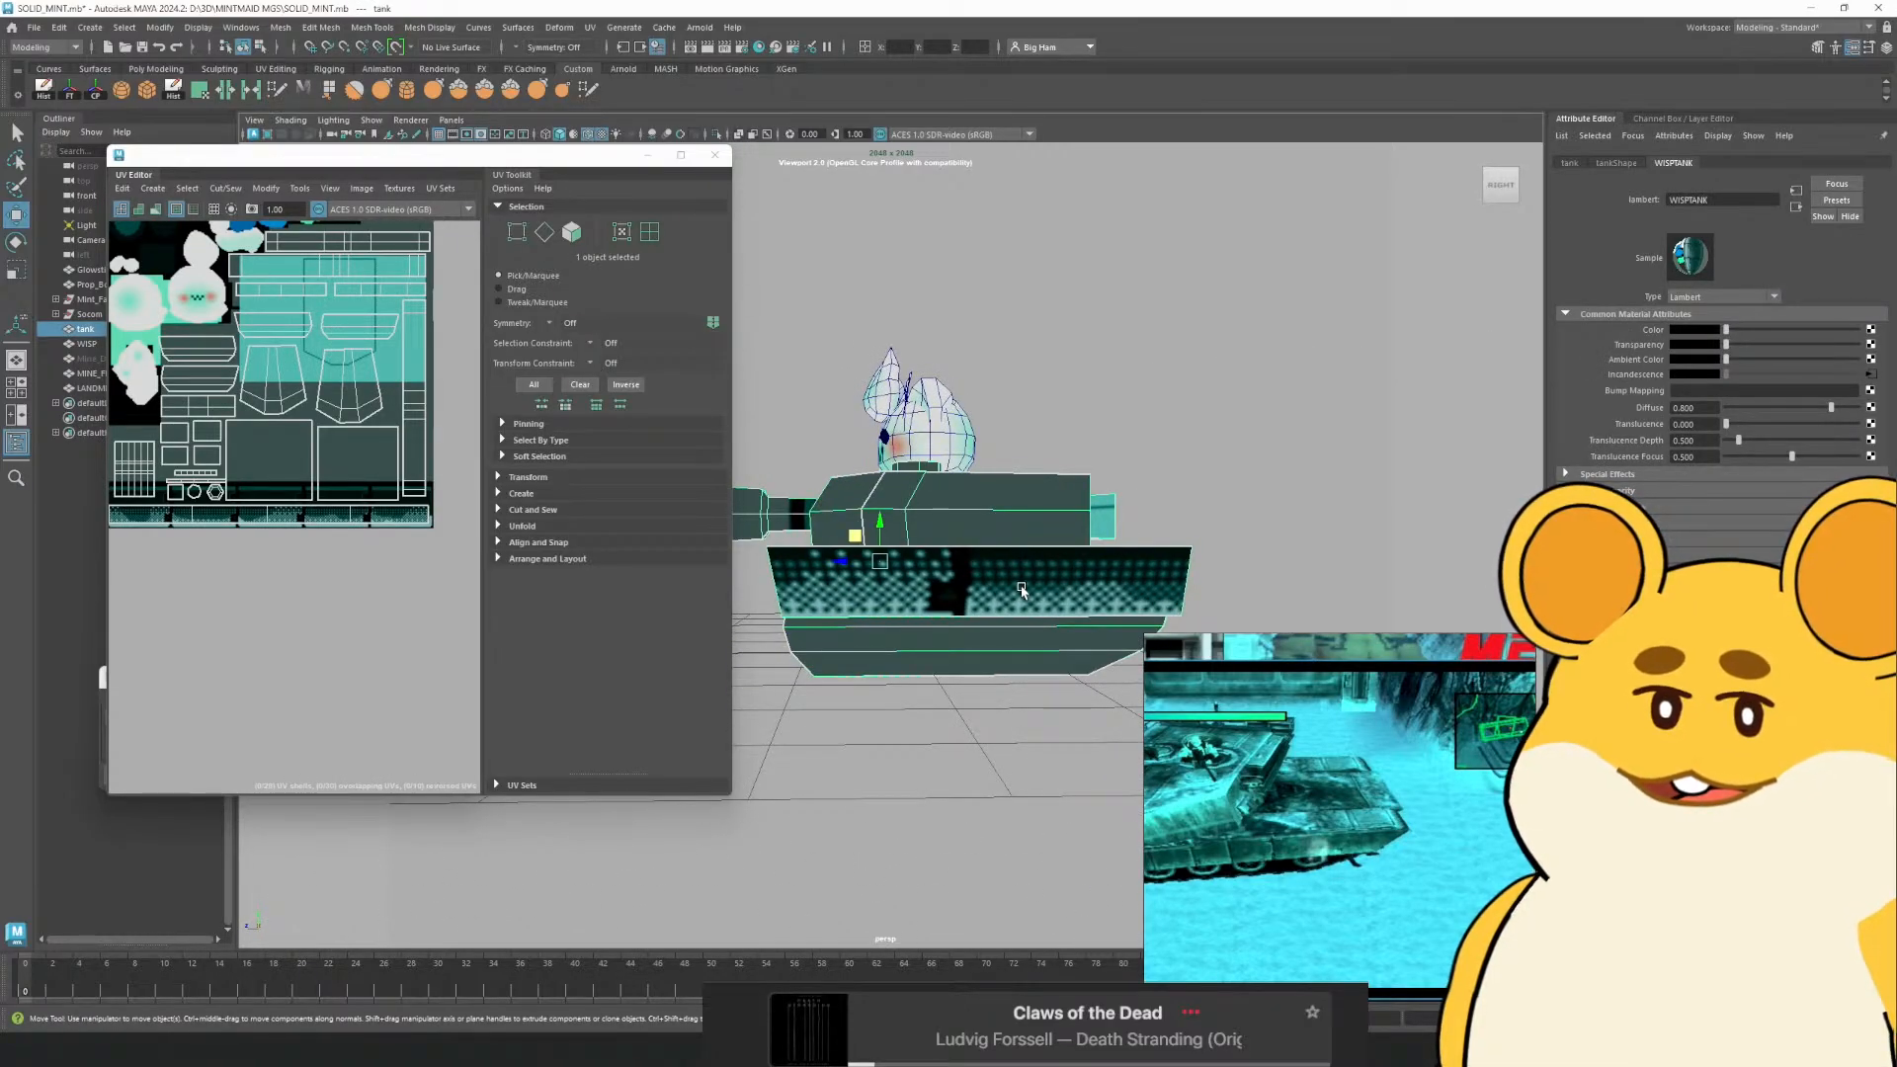
left_click_drag(559, 157, 664, 116)
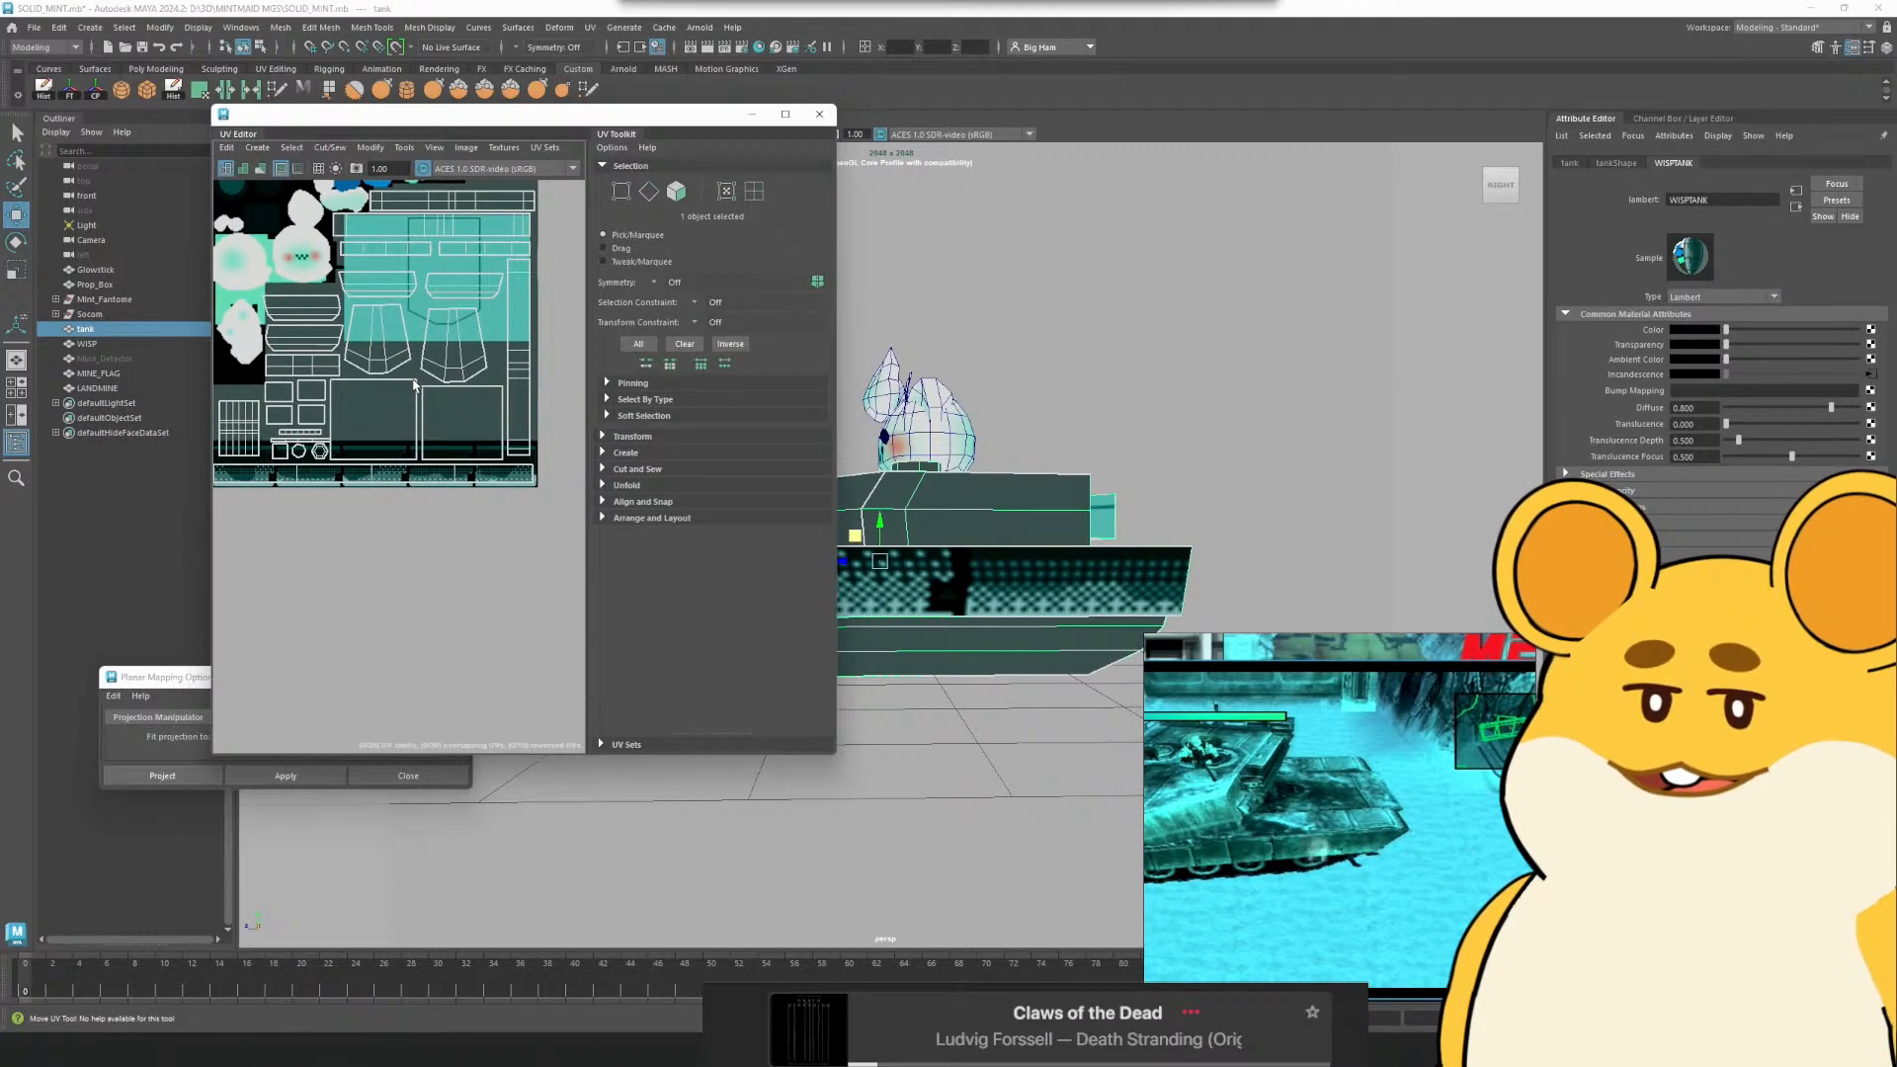
left_click(751, 189)
left_click(409, 482)
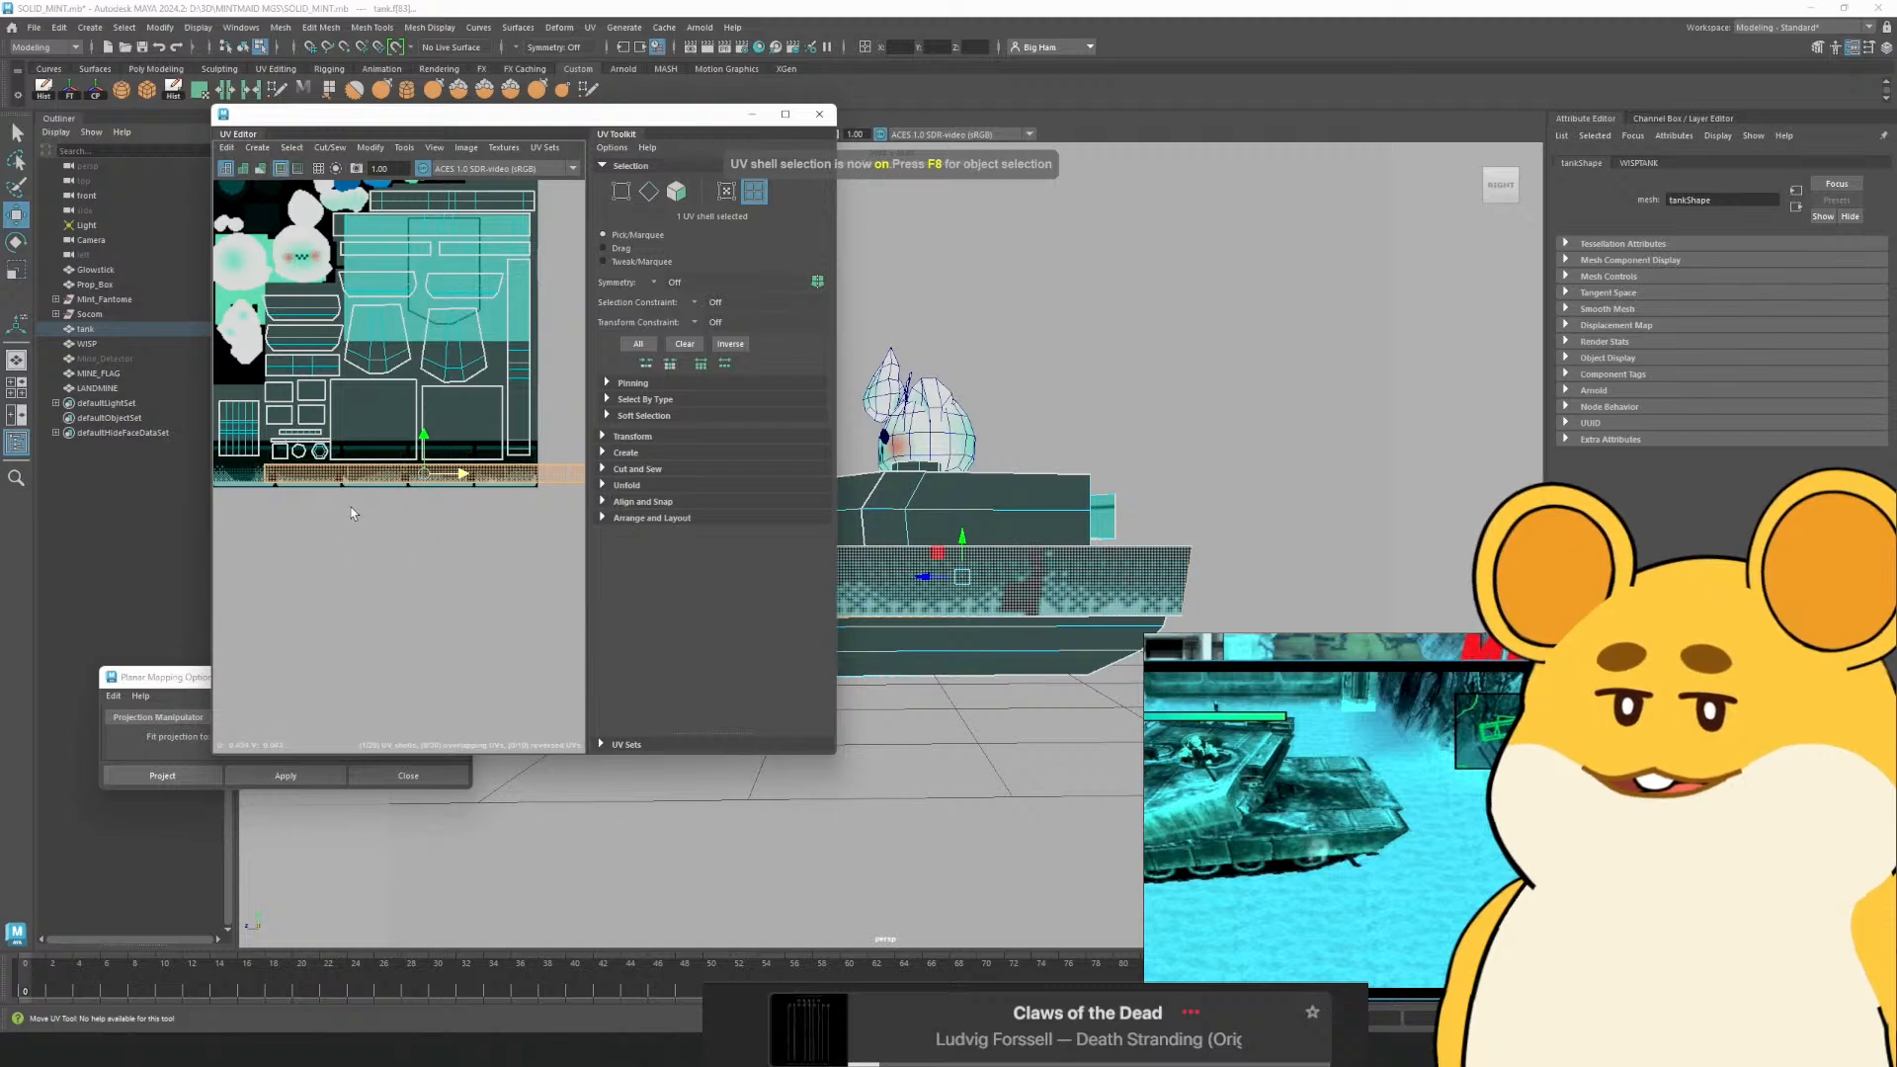
left_click_drag(461, 474, 404, 485)
Undo the trial scaling of the trim UV shell and nudge the shell vertically on the texture
key("r")
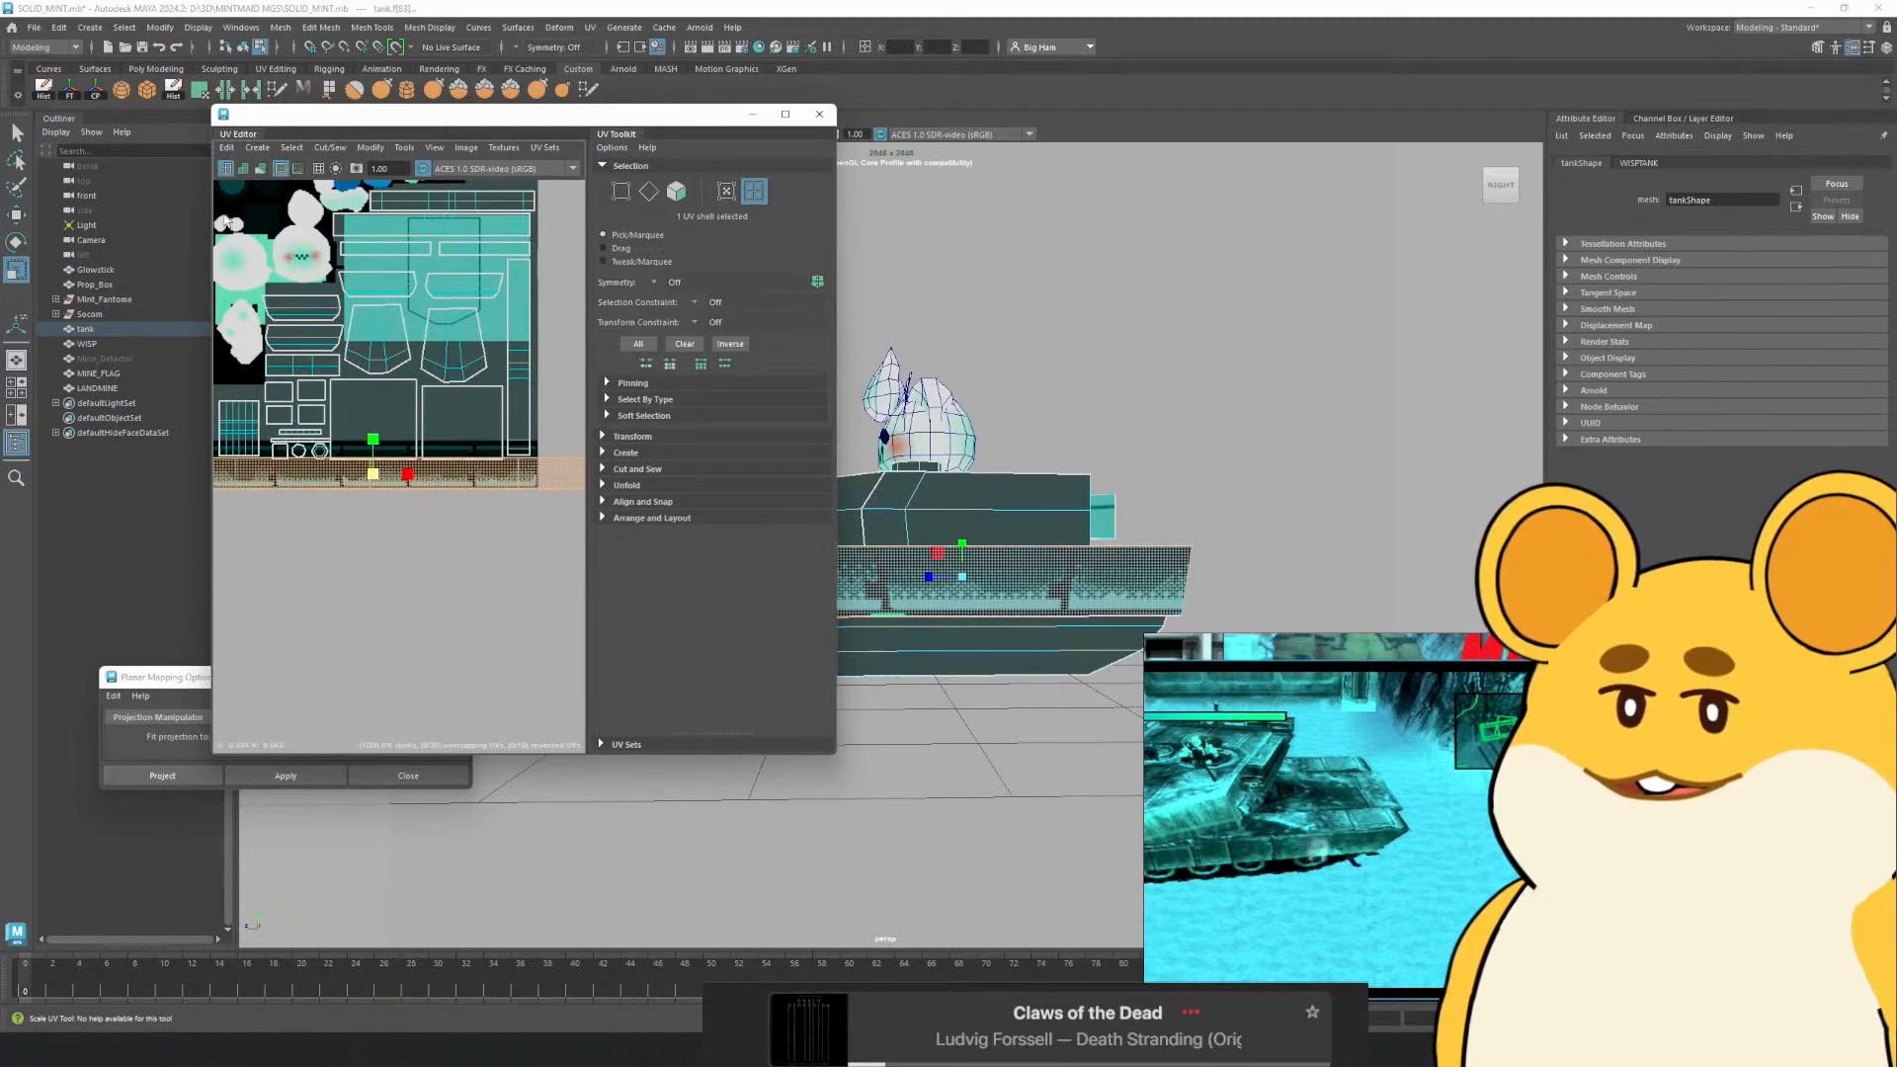
key("ctrl+z")
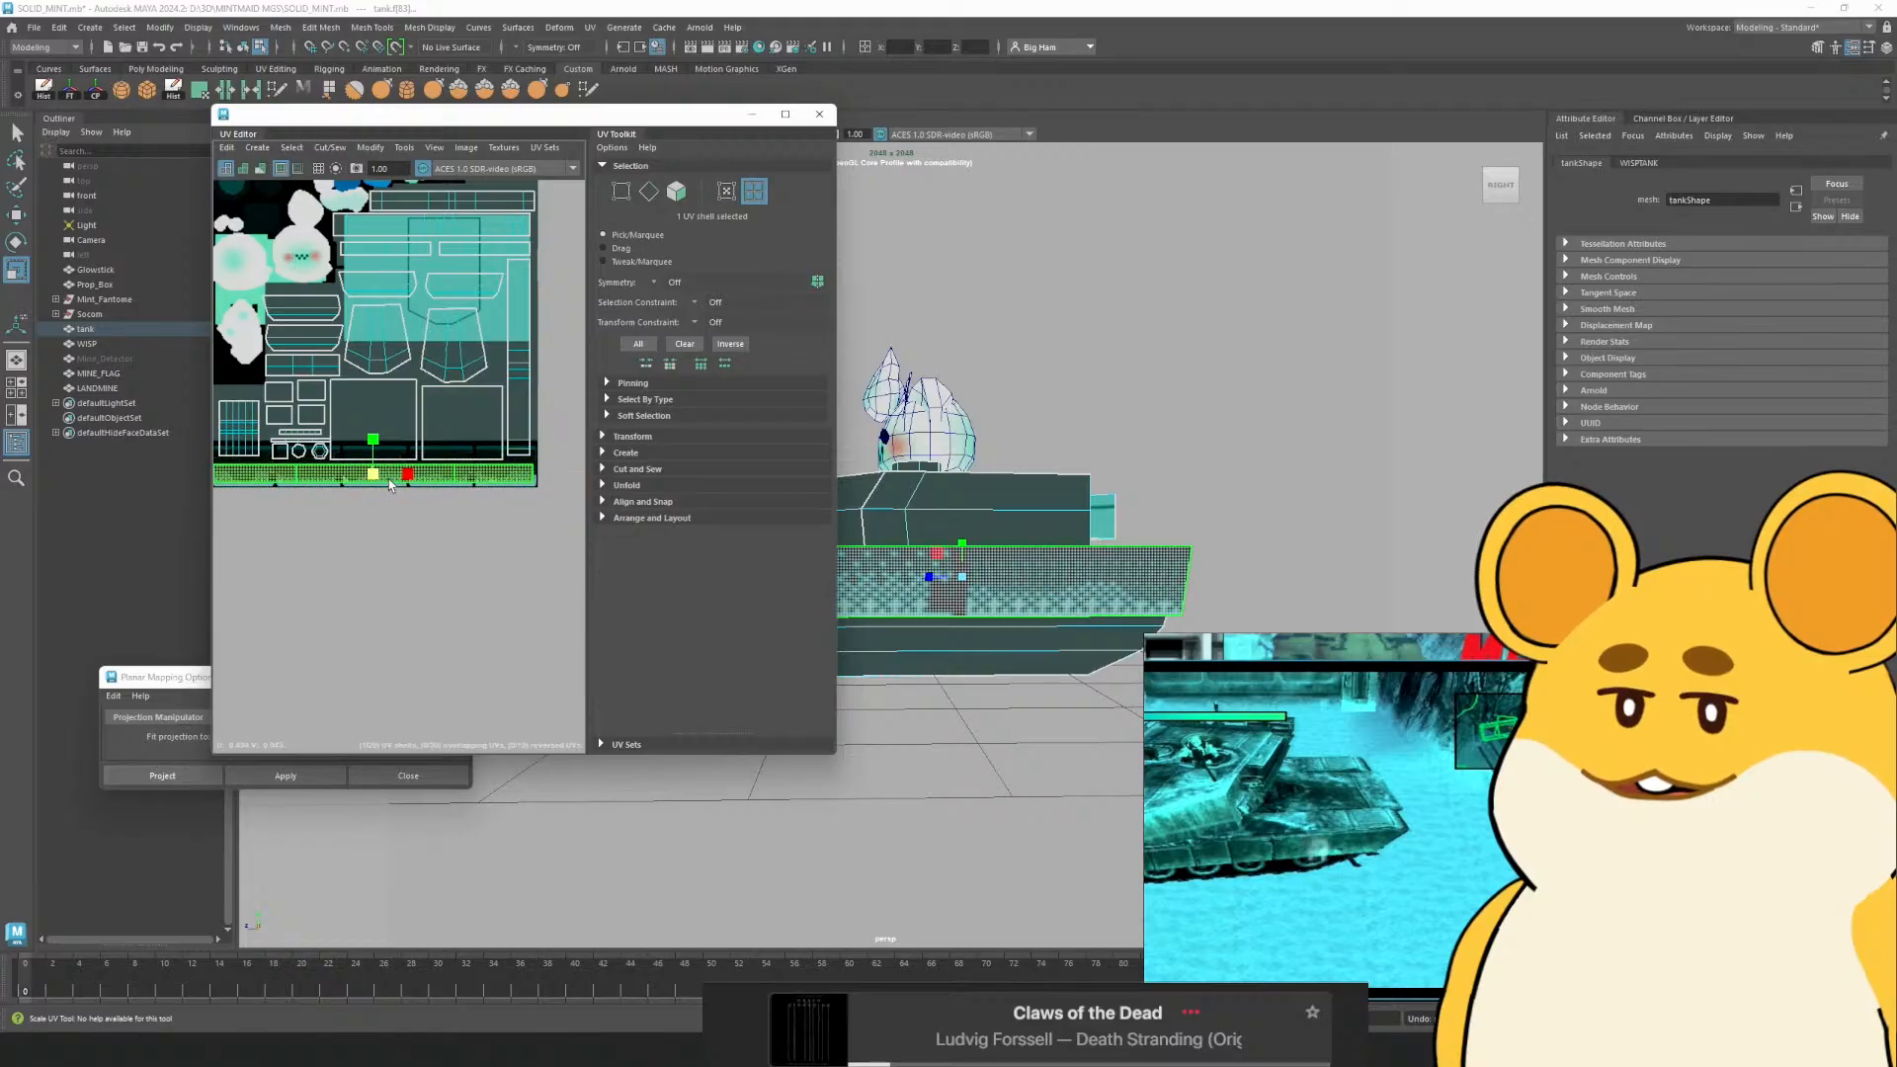
key("w")
left_click_drag(375, 451, 374, 447)
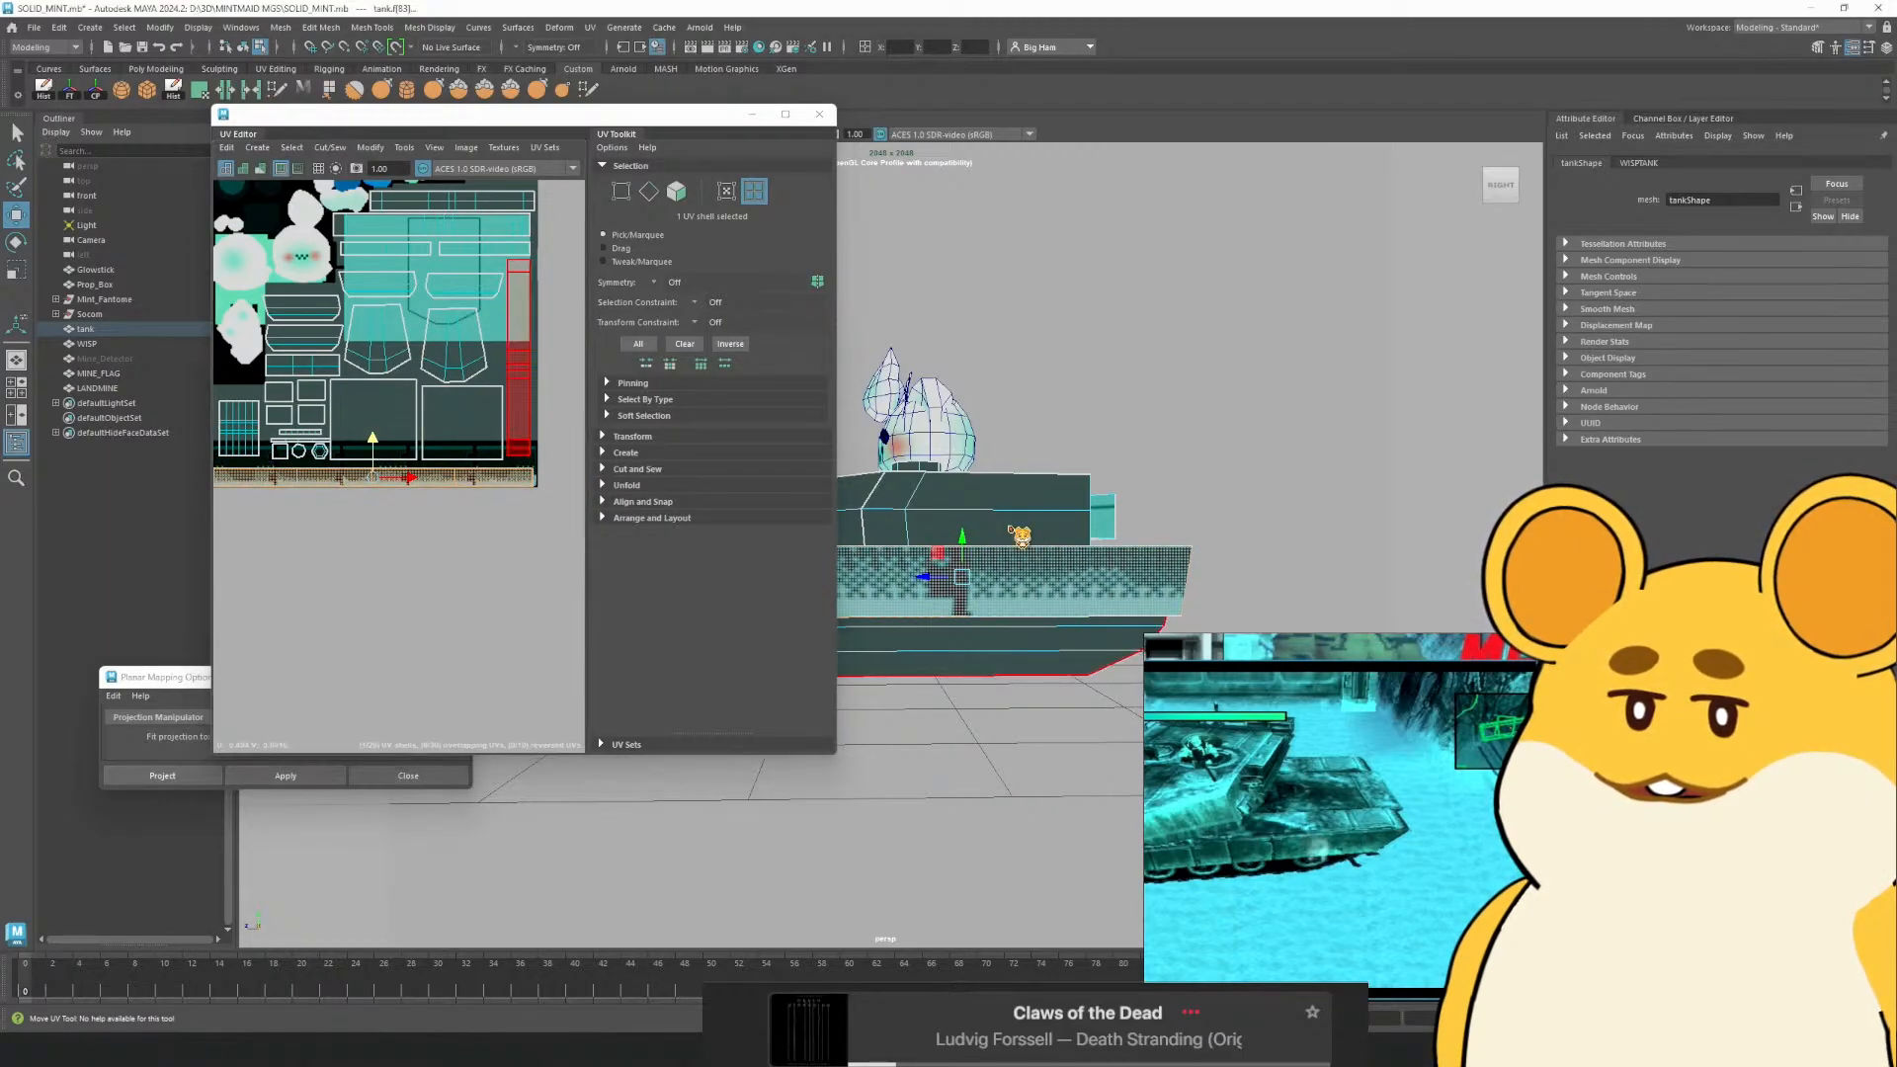
right_click(1018, 533)
left_click(1219, 449)
scroll(1166, 494, "down", 3)
left_click_drag(1160, 500, 949, 436, "alt")
scroll(1156, 432, "up", 4)
Enlarge the trim UV shell horizontally and vertically and reposition it over the snow trim panels
key("ctrl+z")
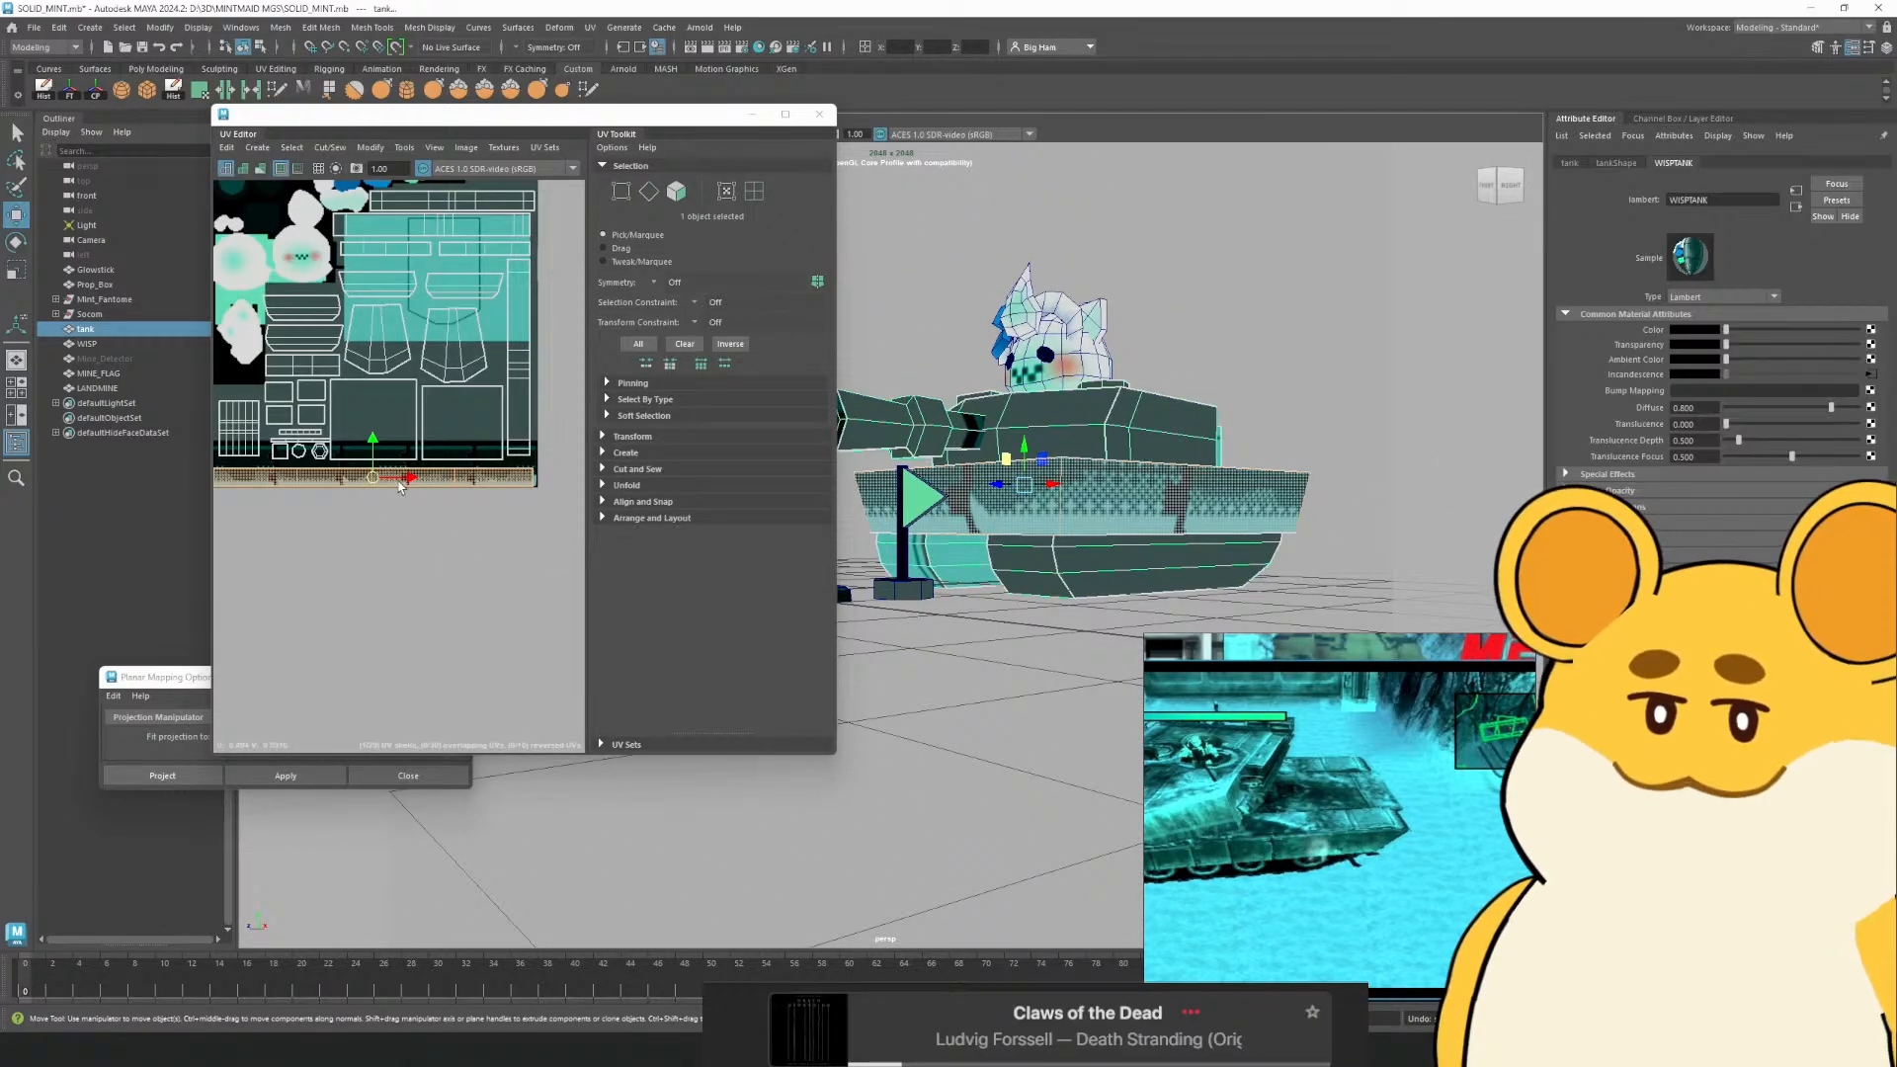
key("r")
left_click_drag(373, 478, 373, 425)
key("w")
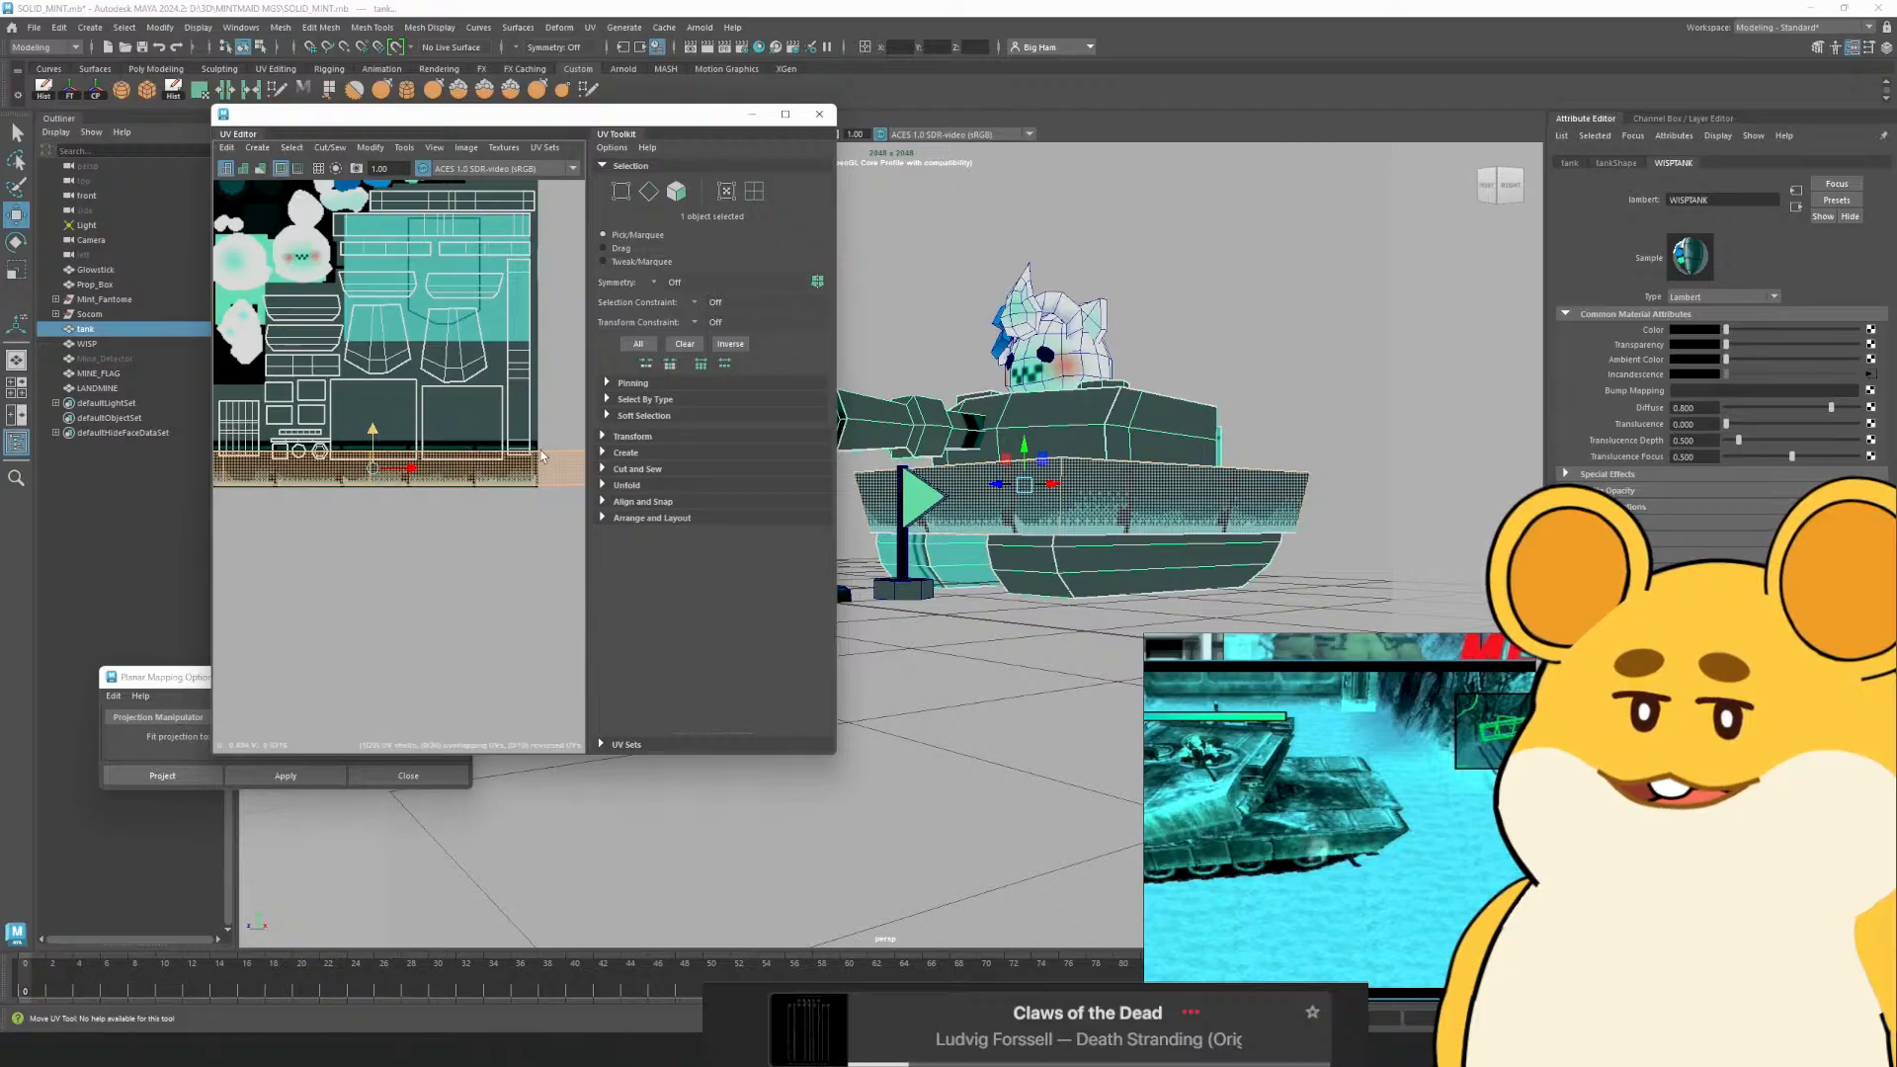
Return to object mode with nothing selected and save the scene
right_click(1159, 482)
left_click(1185, 286)
left_click_drag(1186, 287, 477, 524, "alt")
key("ctrl+s")
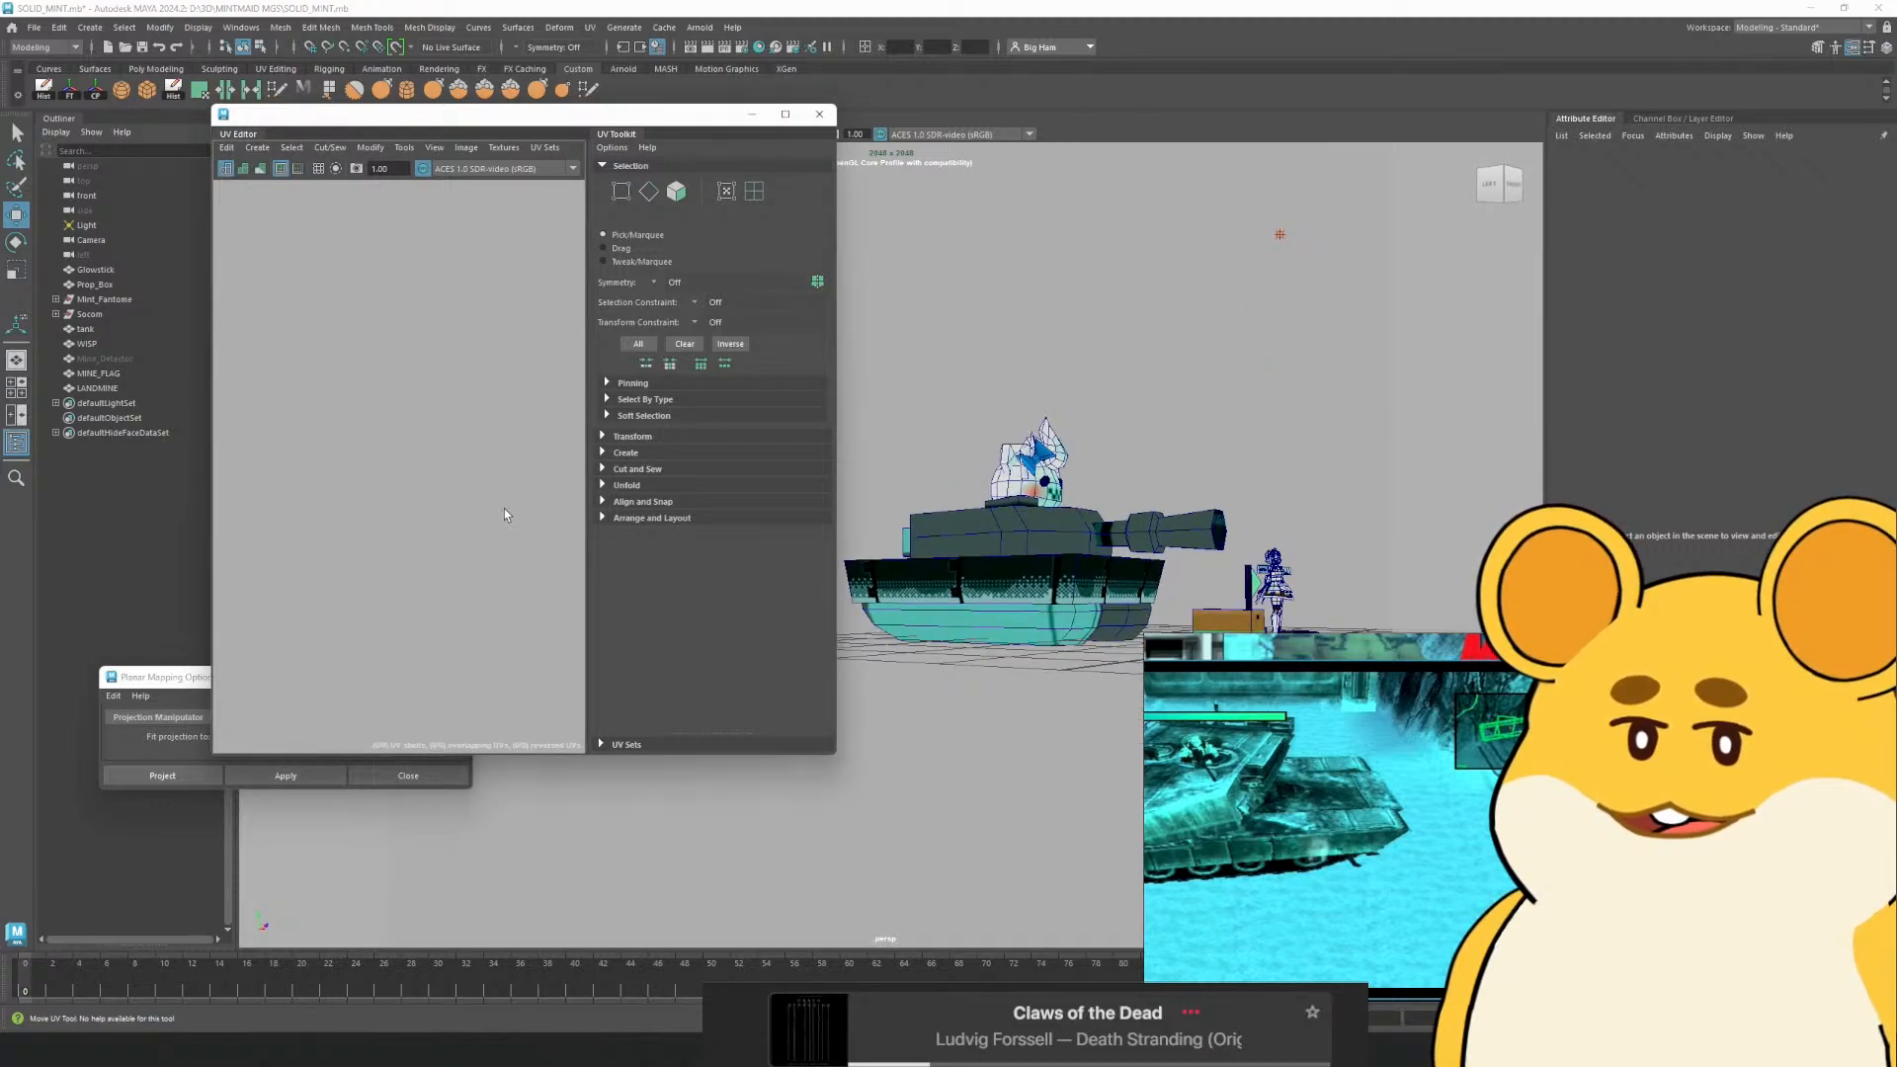
Reselect the tank's trim UV shell and scale it further so more trim panels repeat along the hull
scroll(1041, 524, "up", 3)
left_click(1041, 523)
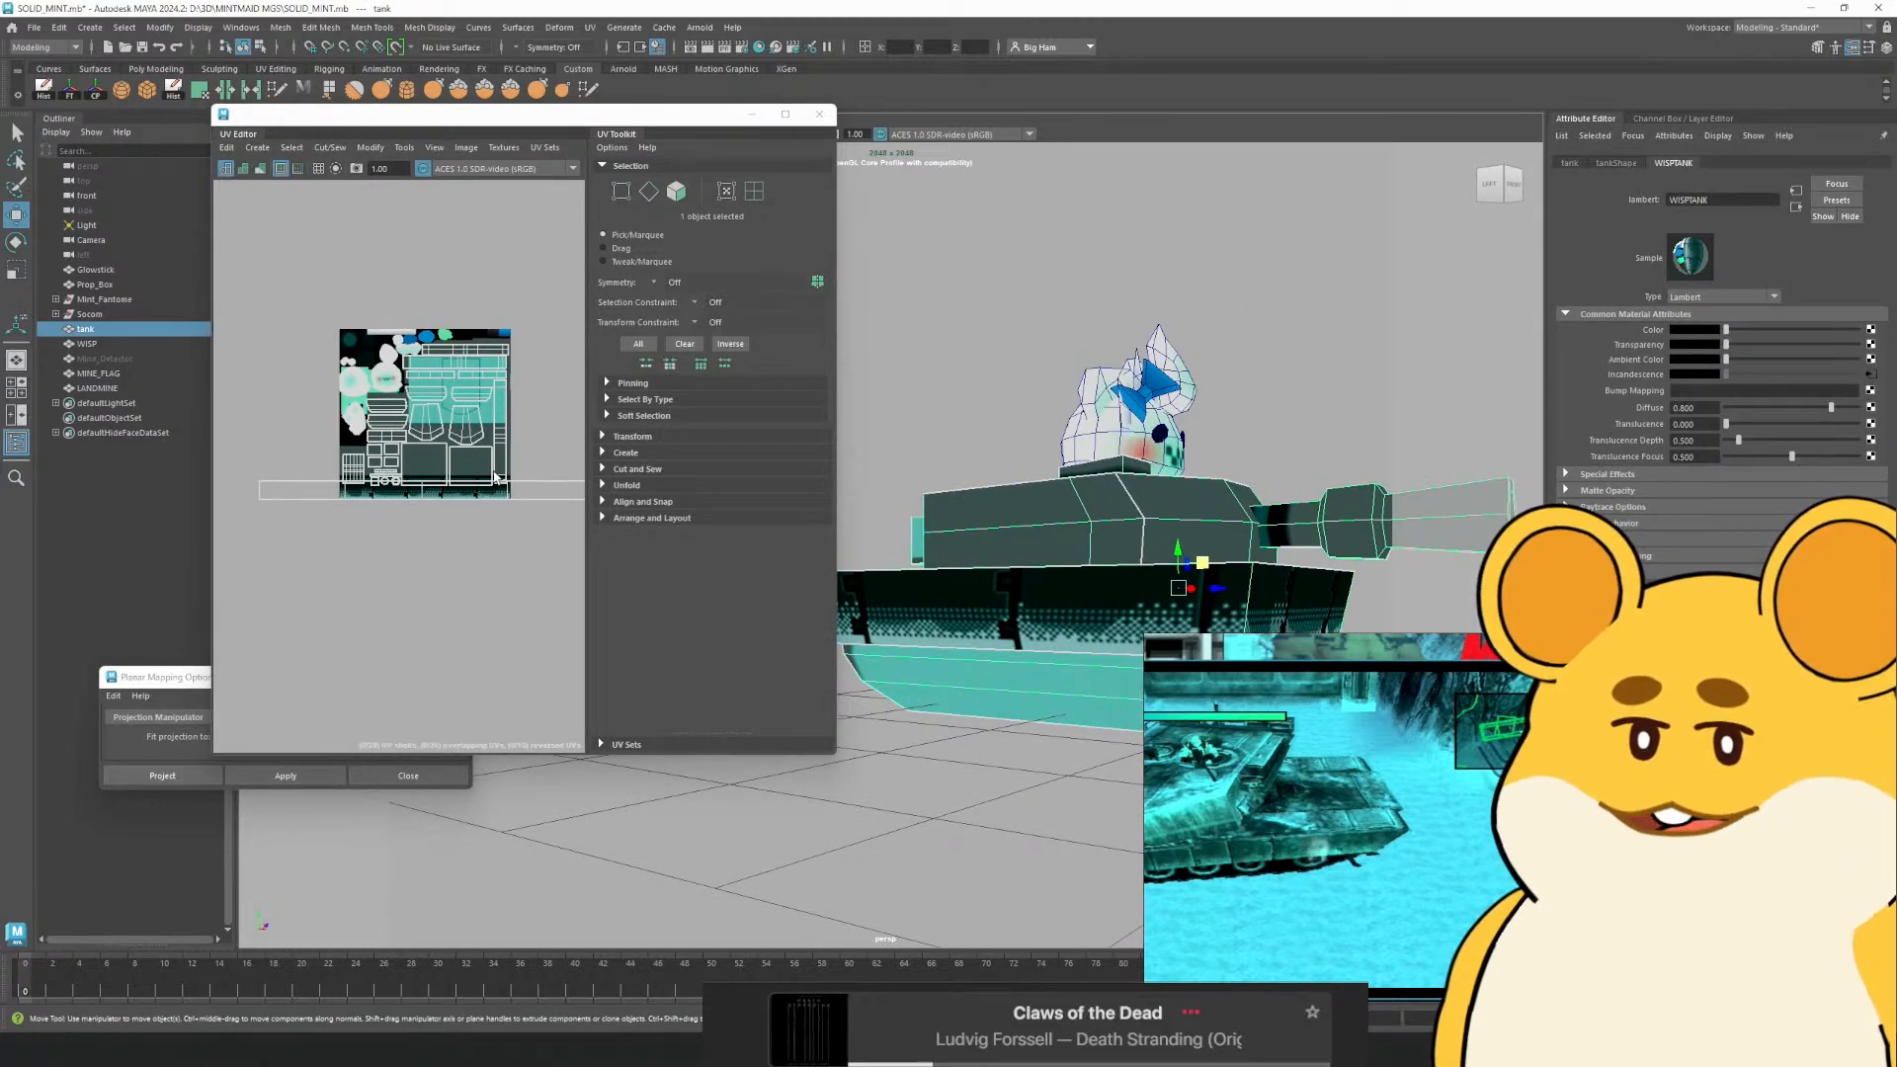
left_click_drag(494, 471, 434, 468, "alt")
left_click(753, 192)
scroll(466, 504, "up", 3)
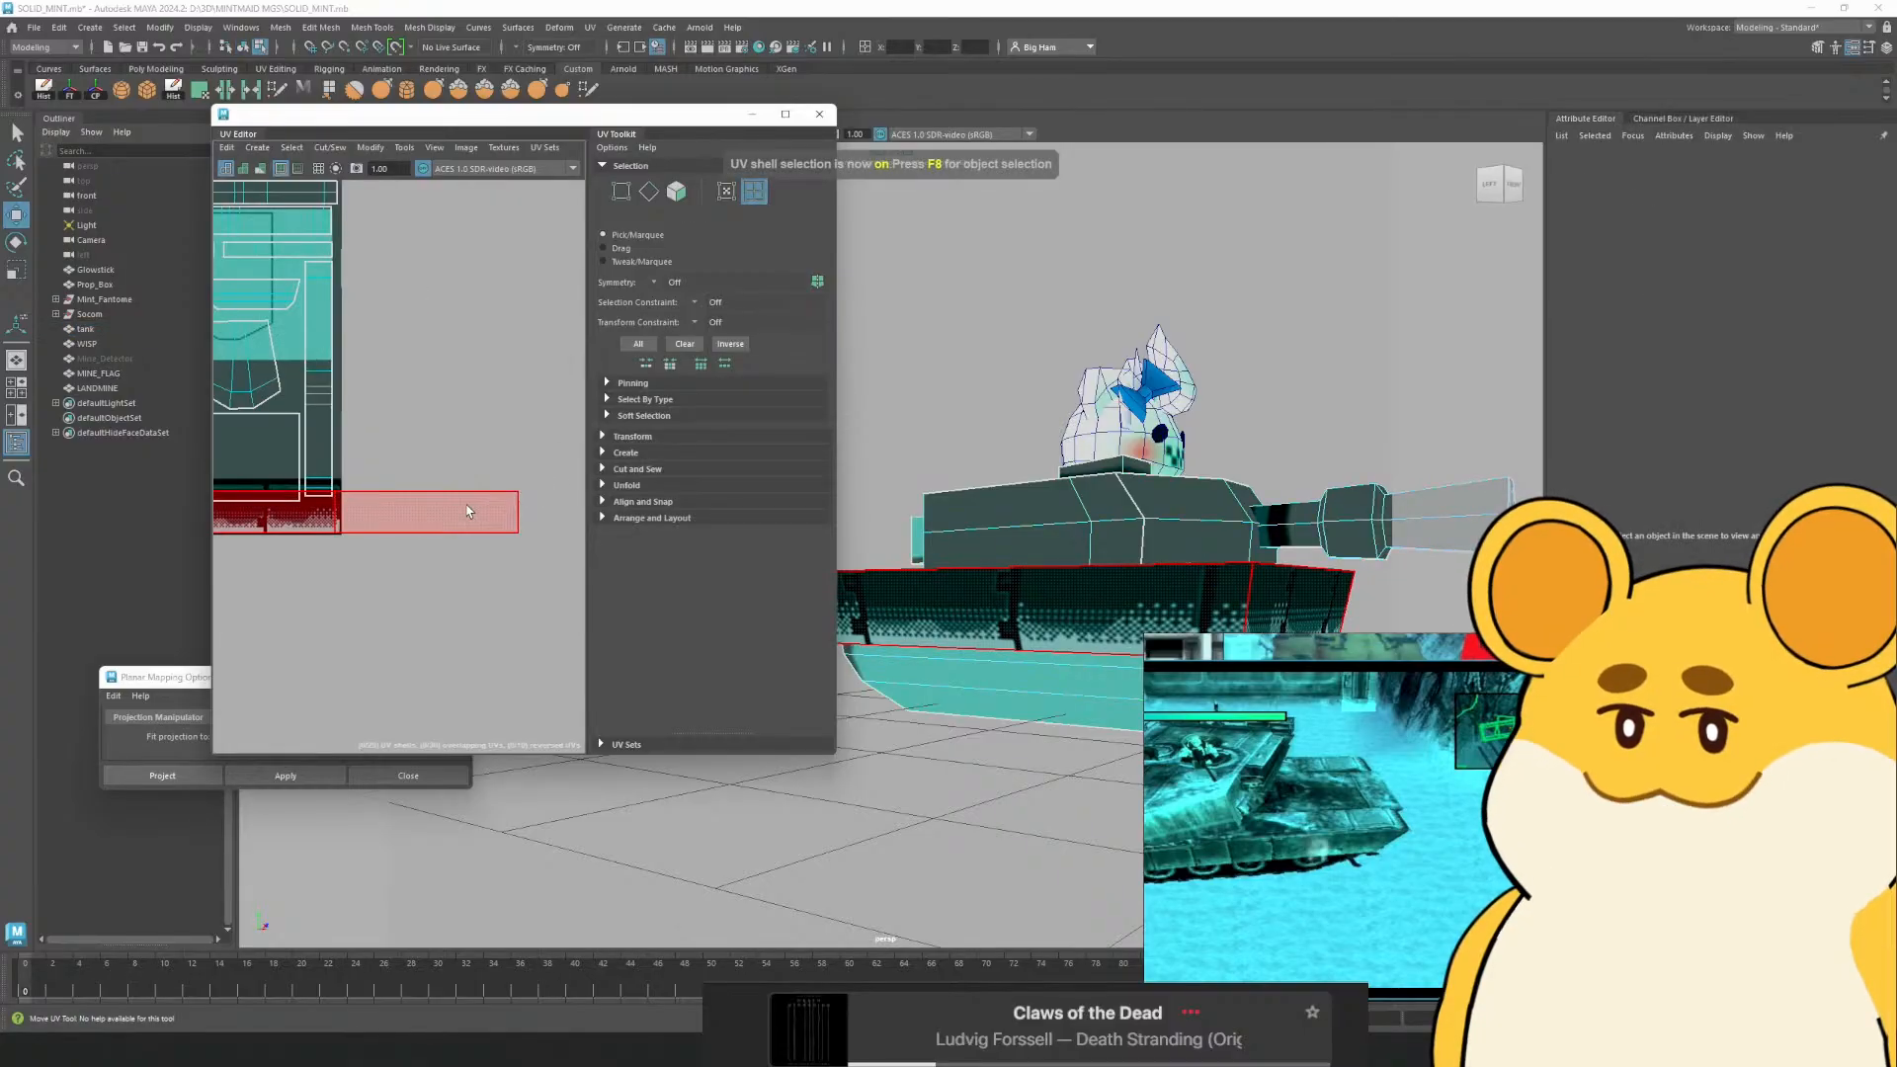
left_click(466, 510)
key("r")
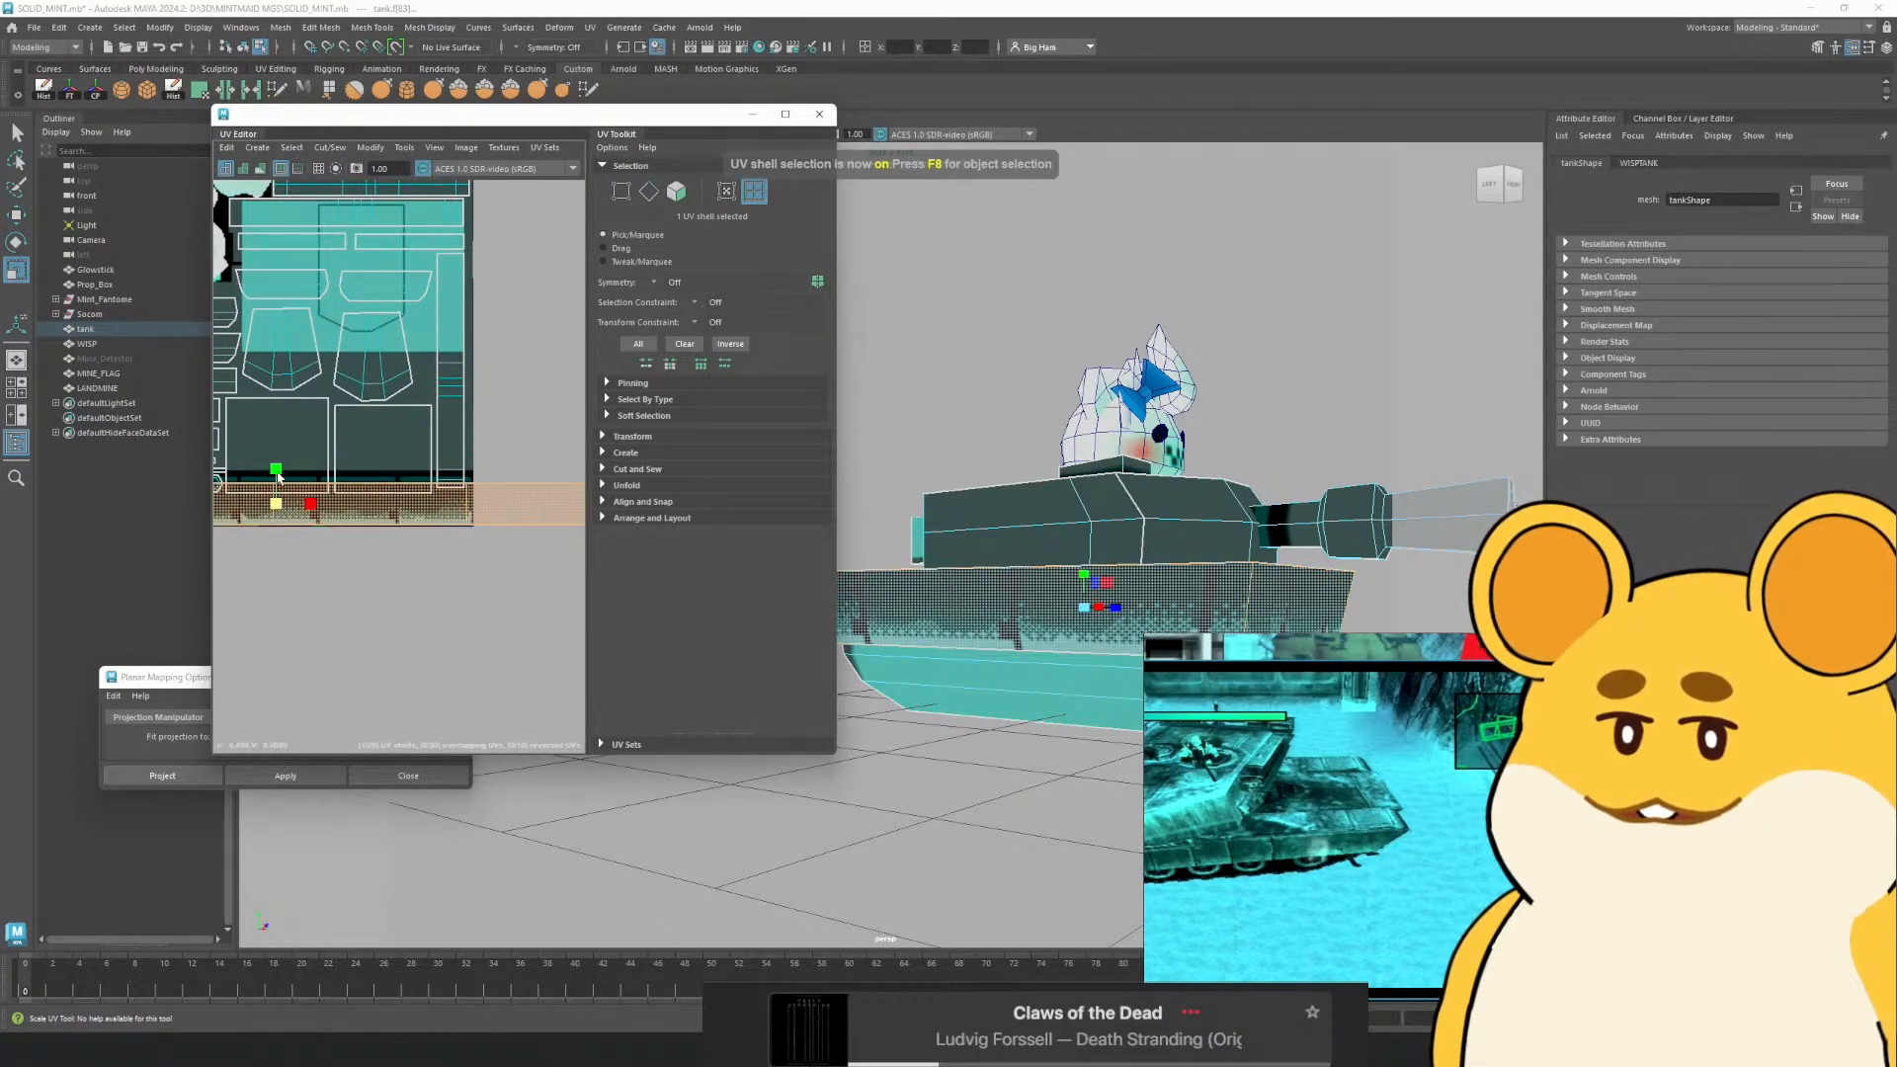
key("w")
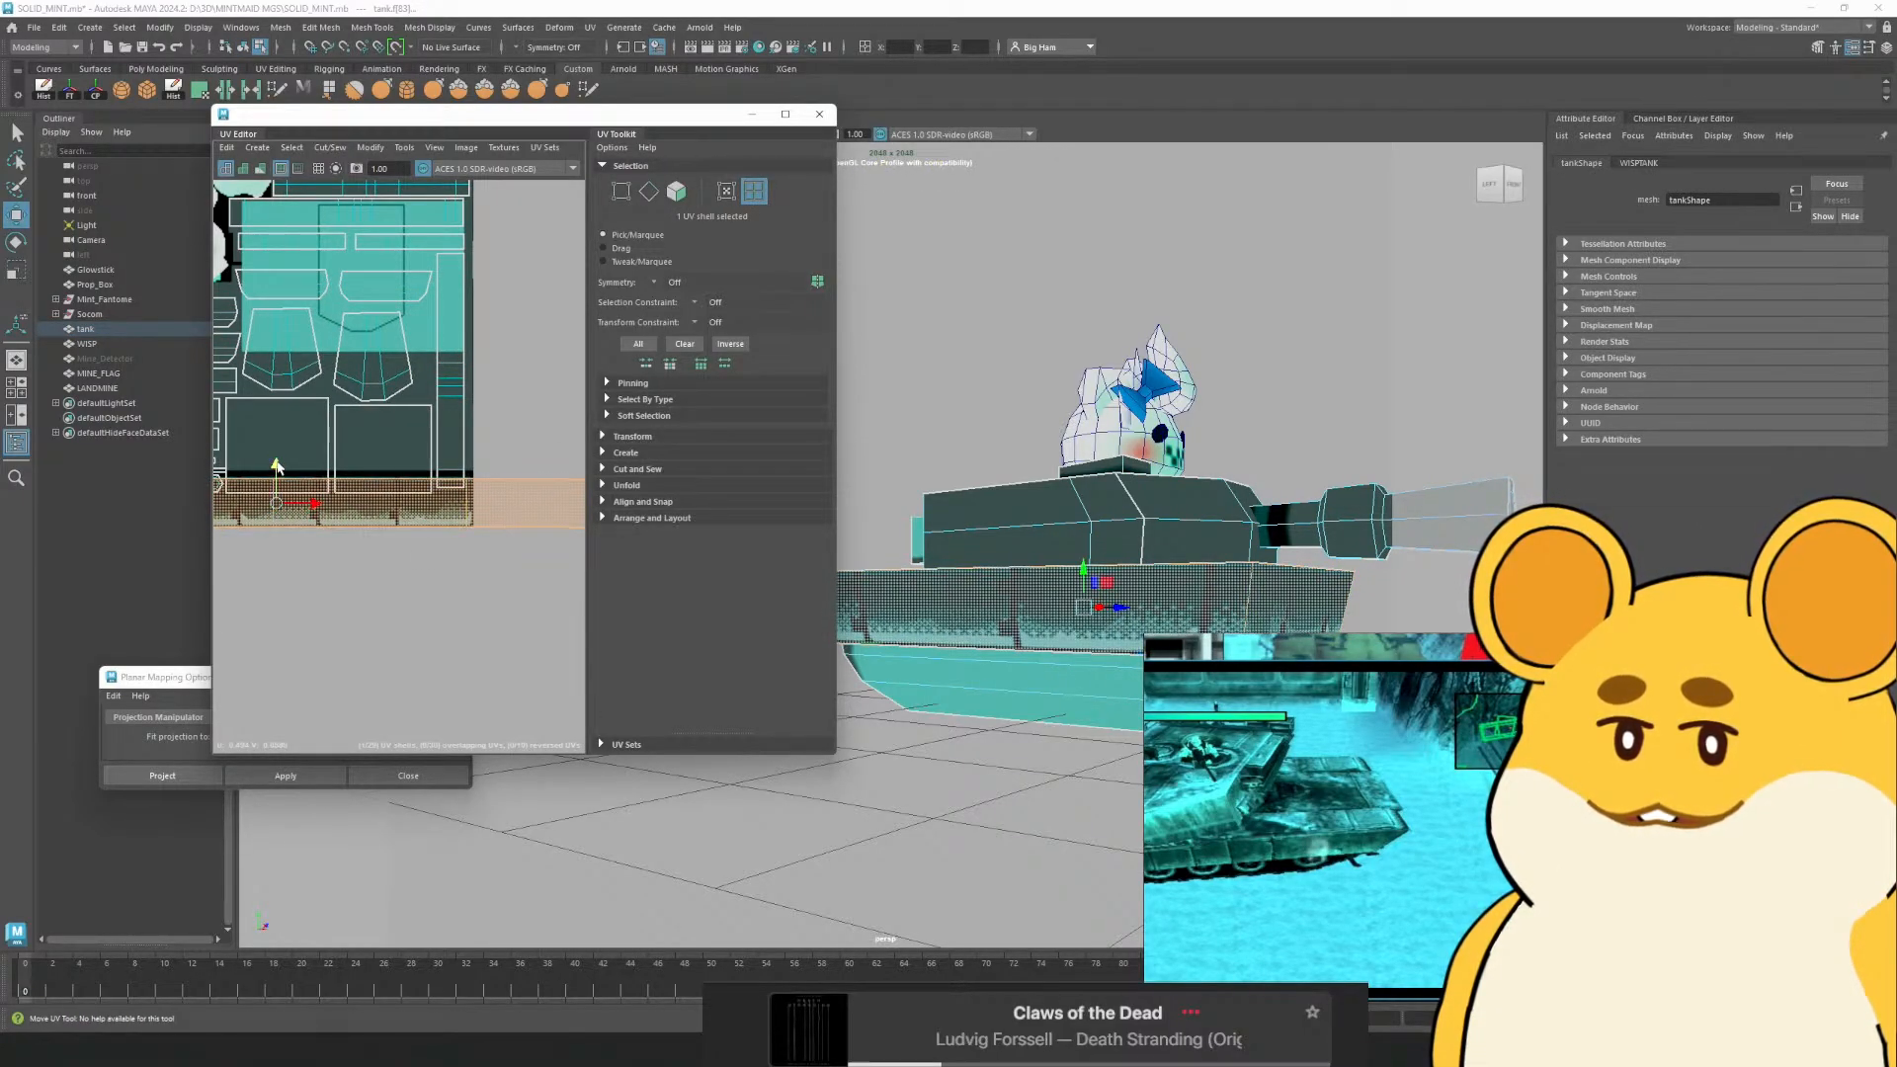
key("r")
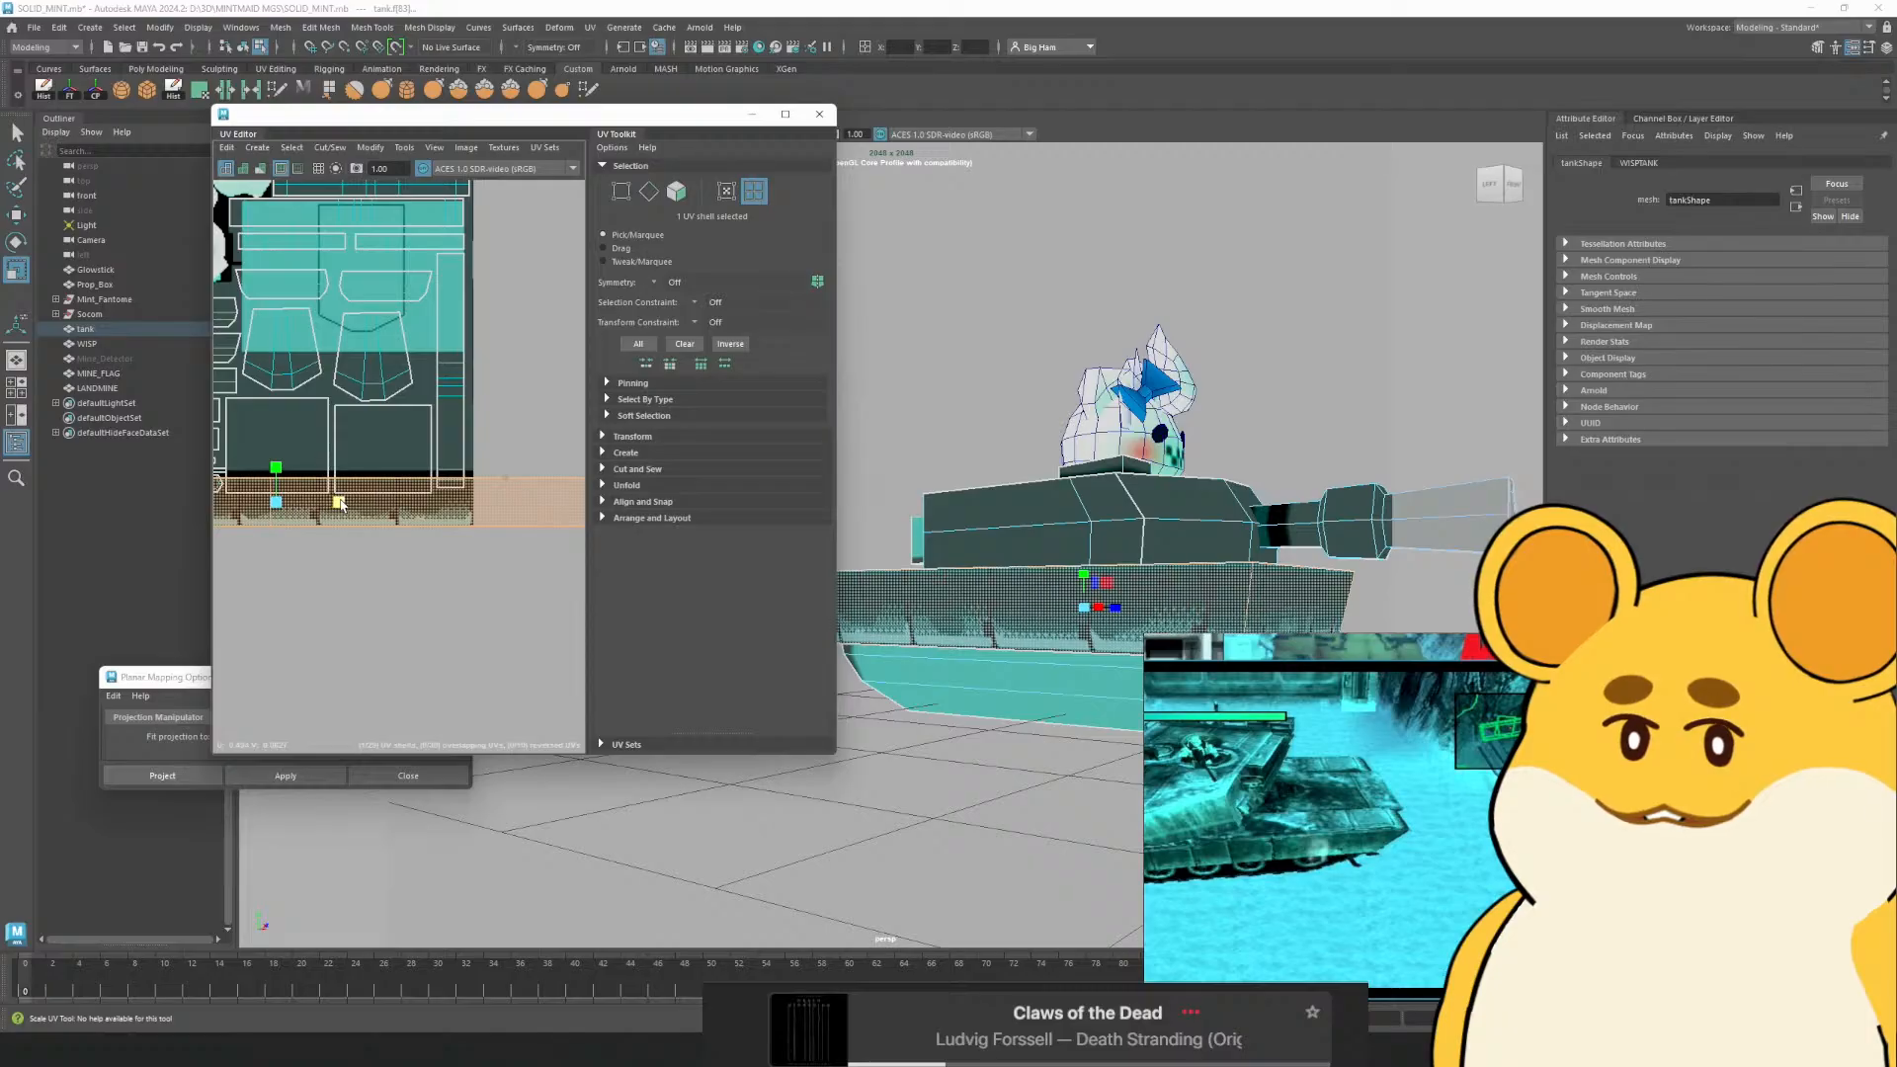
Return to object mode, deselect the tank and examine the trim panels along the hull's side
right_click(1028, 543)
left_click(1100, 520)
left_click(1232, 372)
key("w")
scroll(1232, 372, "down", 3)
left_click_drag(1232, 372, 1087, 365)
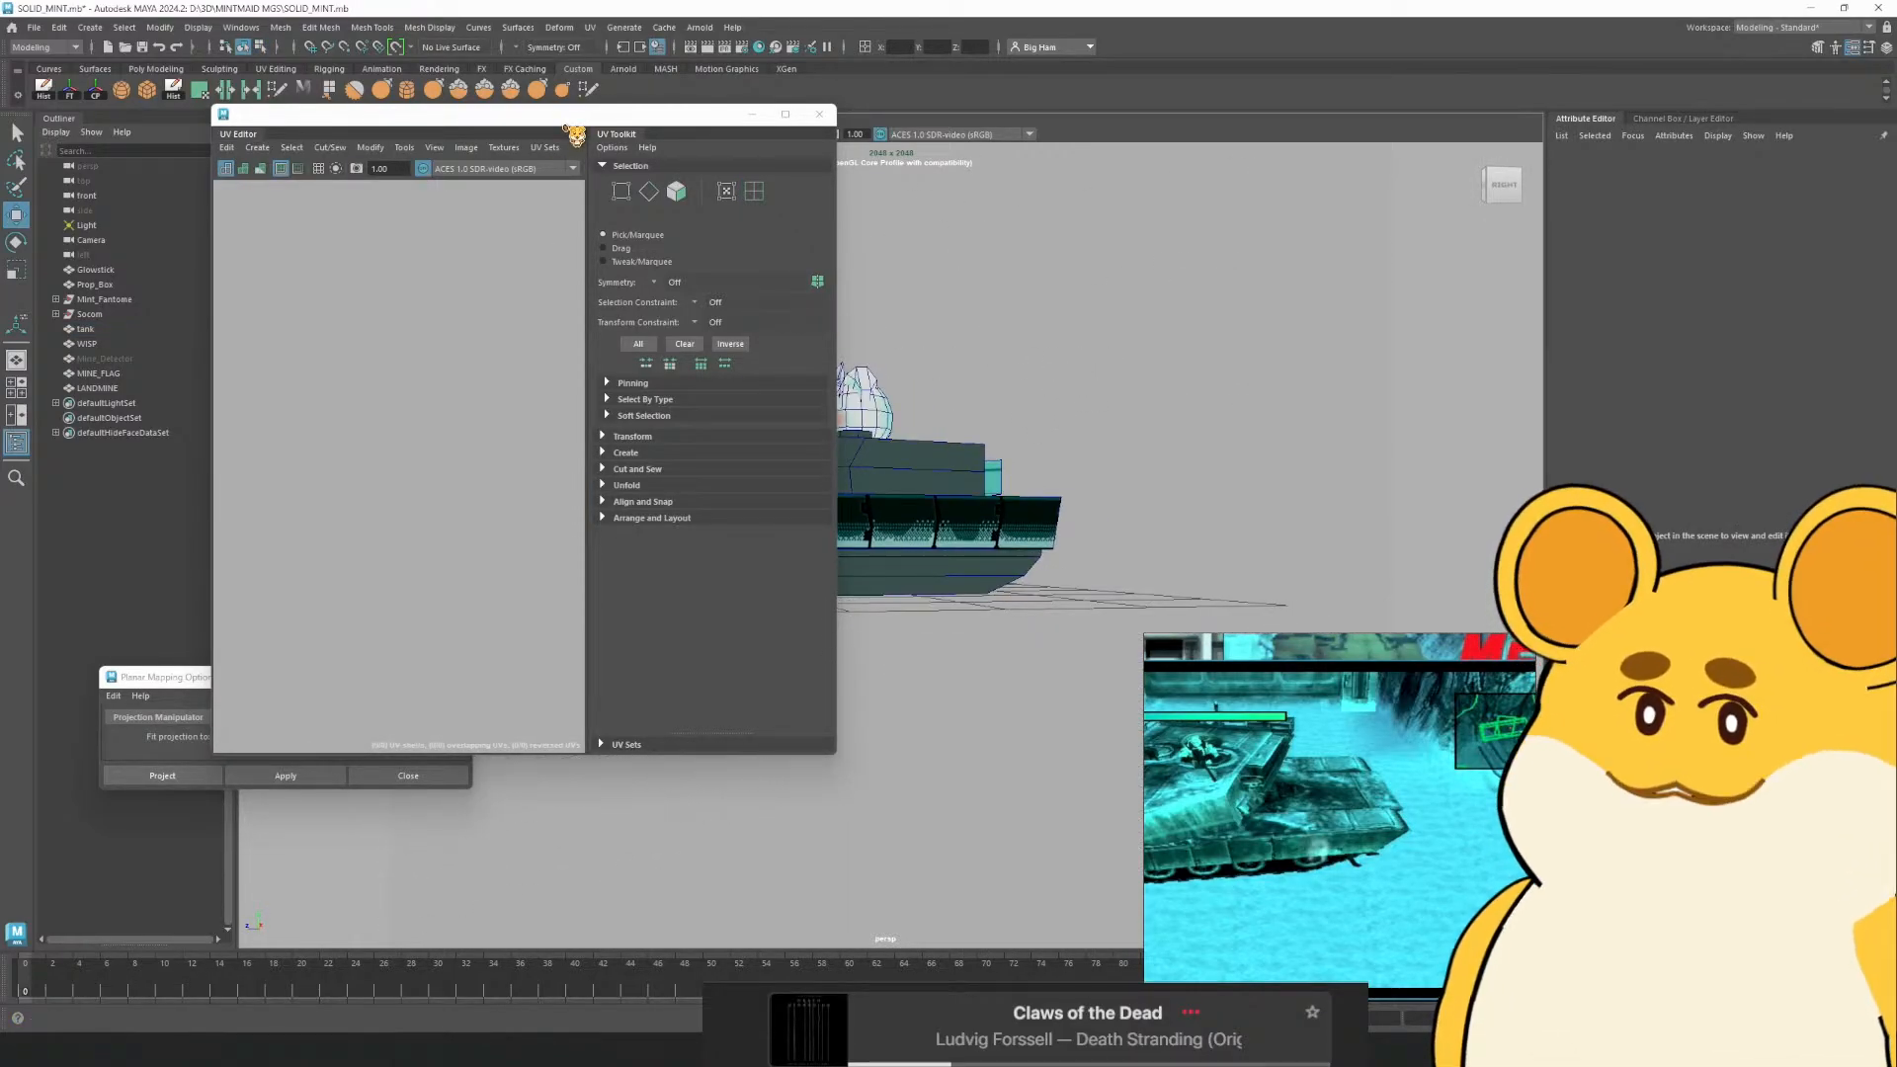
Move the UV Editor aside and browse the reference board for a close view of the snowy tank's turret and front hull
left_click_drag(569, 126, 273, 204)
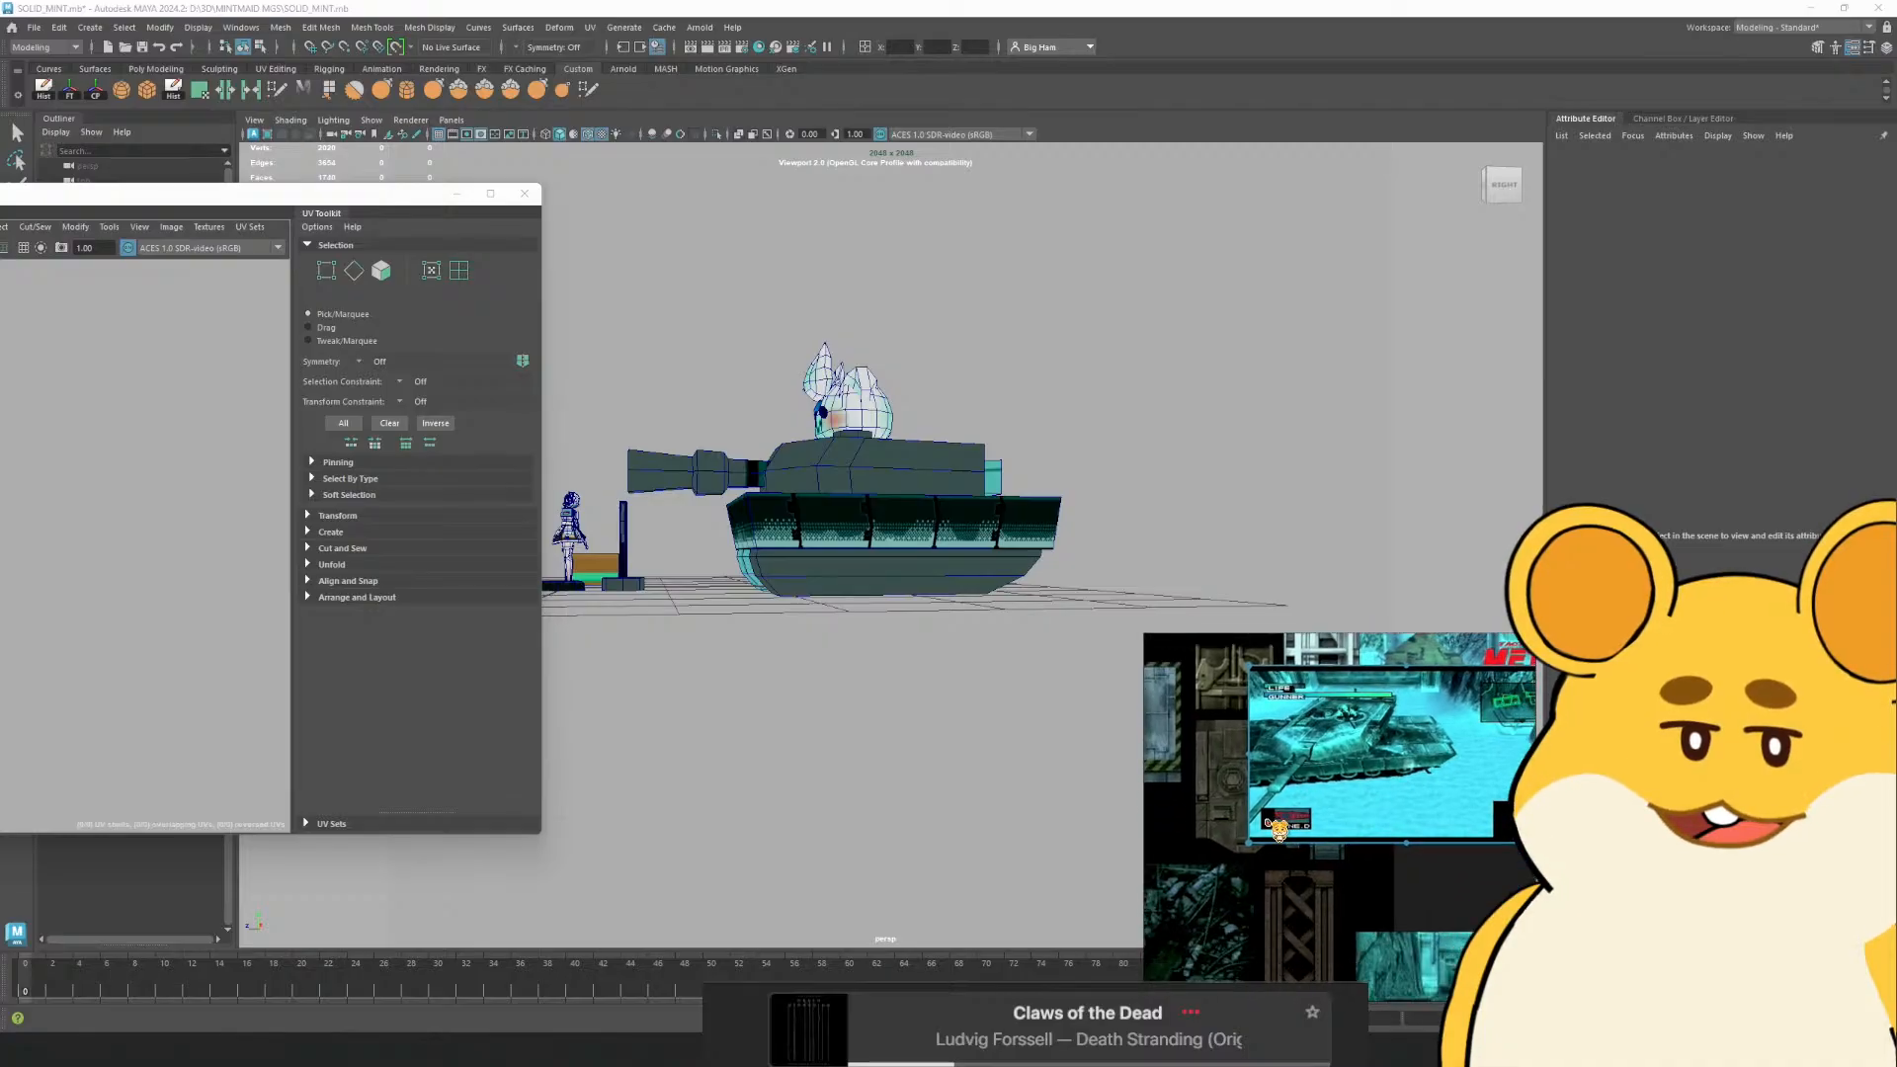
left_click_drag(1270, 822, 1185, 721)
left_click_drag(1306, 909, 1289, 860)
left_click_drag(1333, 954, 1275, 859)
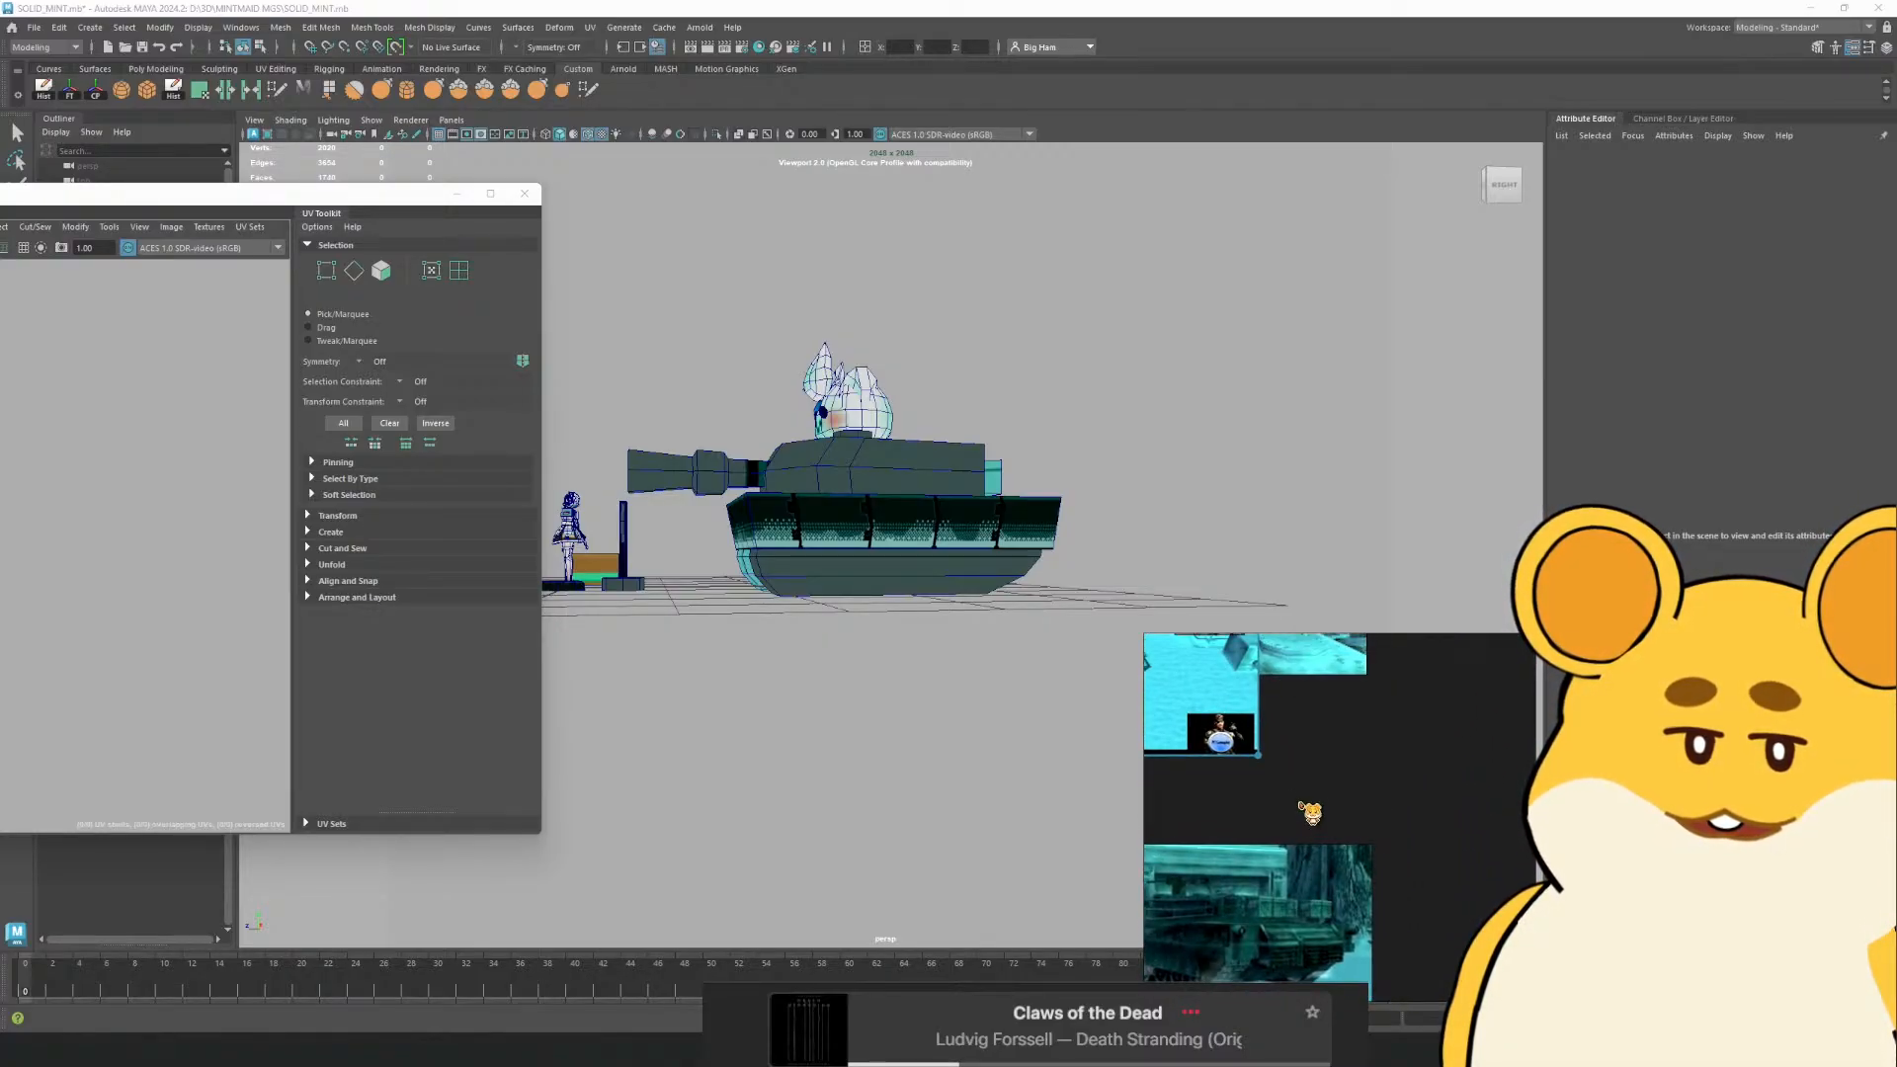
left_click_drag(1282, 780, 1431, 847)
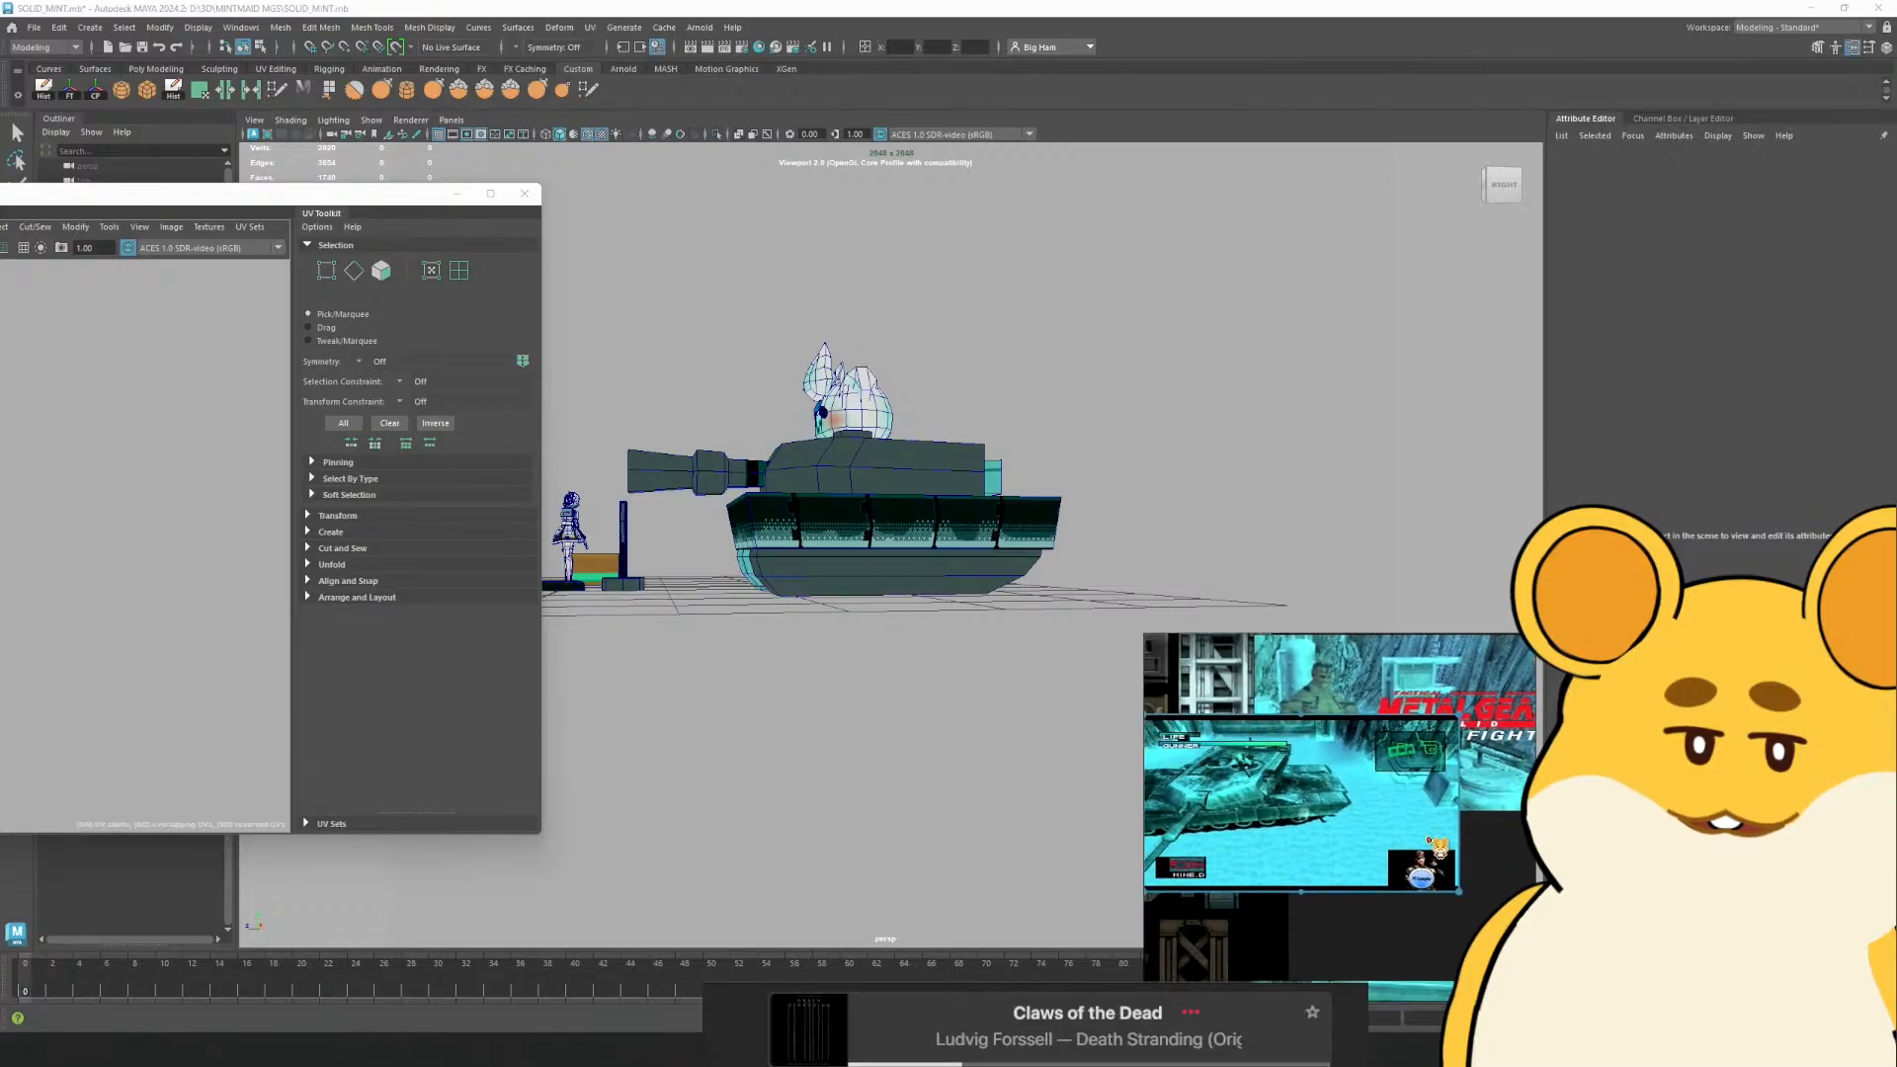
left_click_drag(1265, 880, 1438, 748)
scroll(1428, 743, "down", 6)
left_click_drag(1354, 868, 1298, 836)
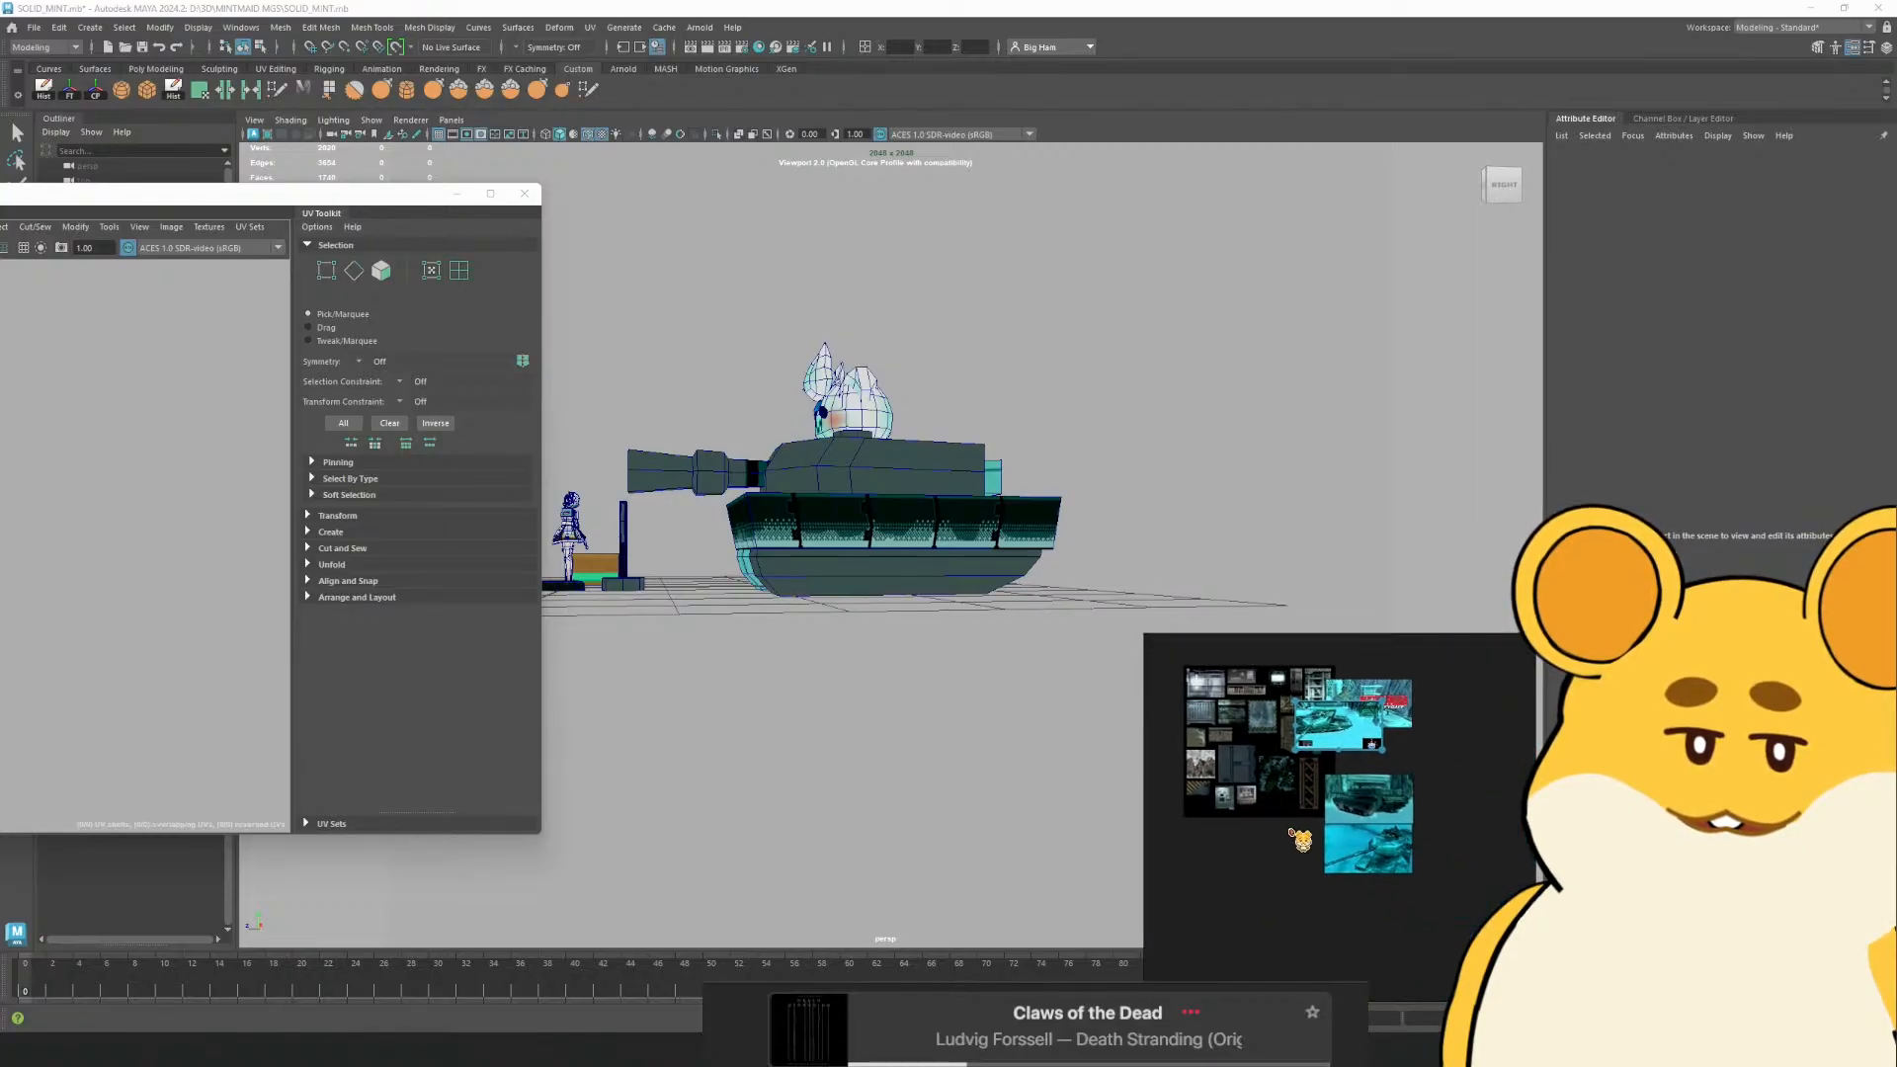
scroll(1442, 888, "up", 6)
left_click_drag(1450, 895, 1344, 869)
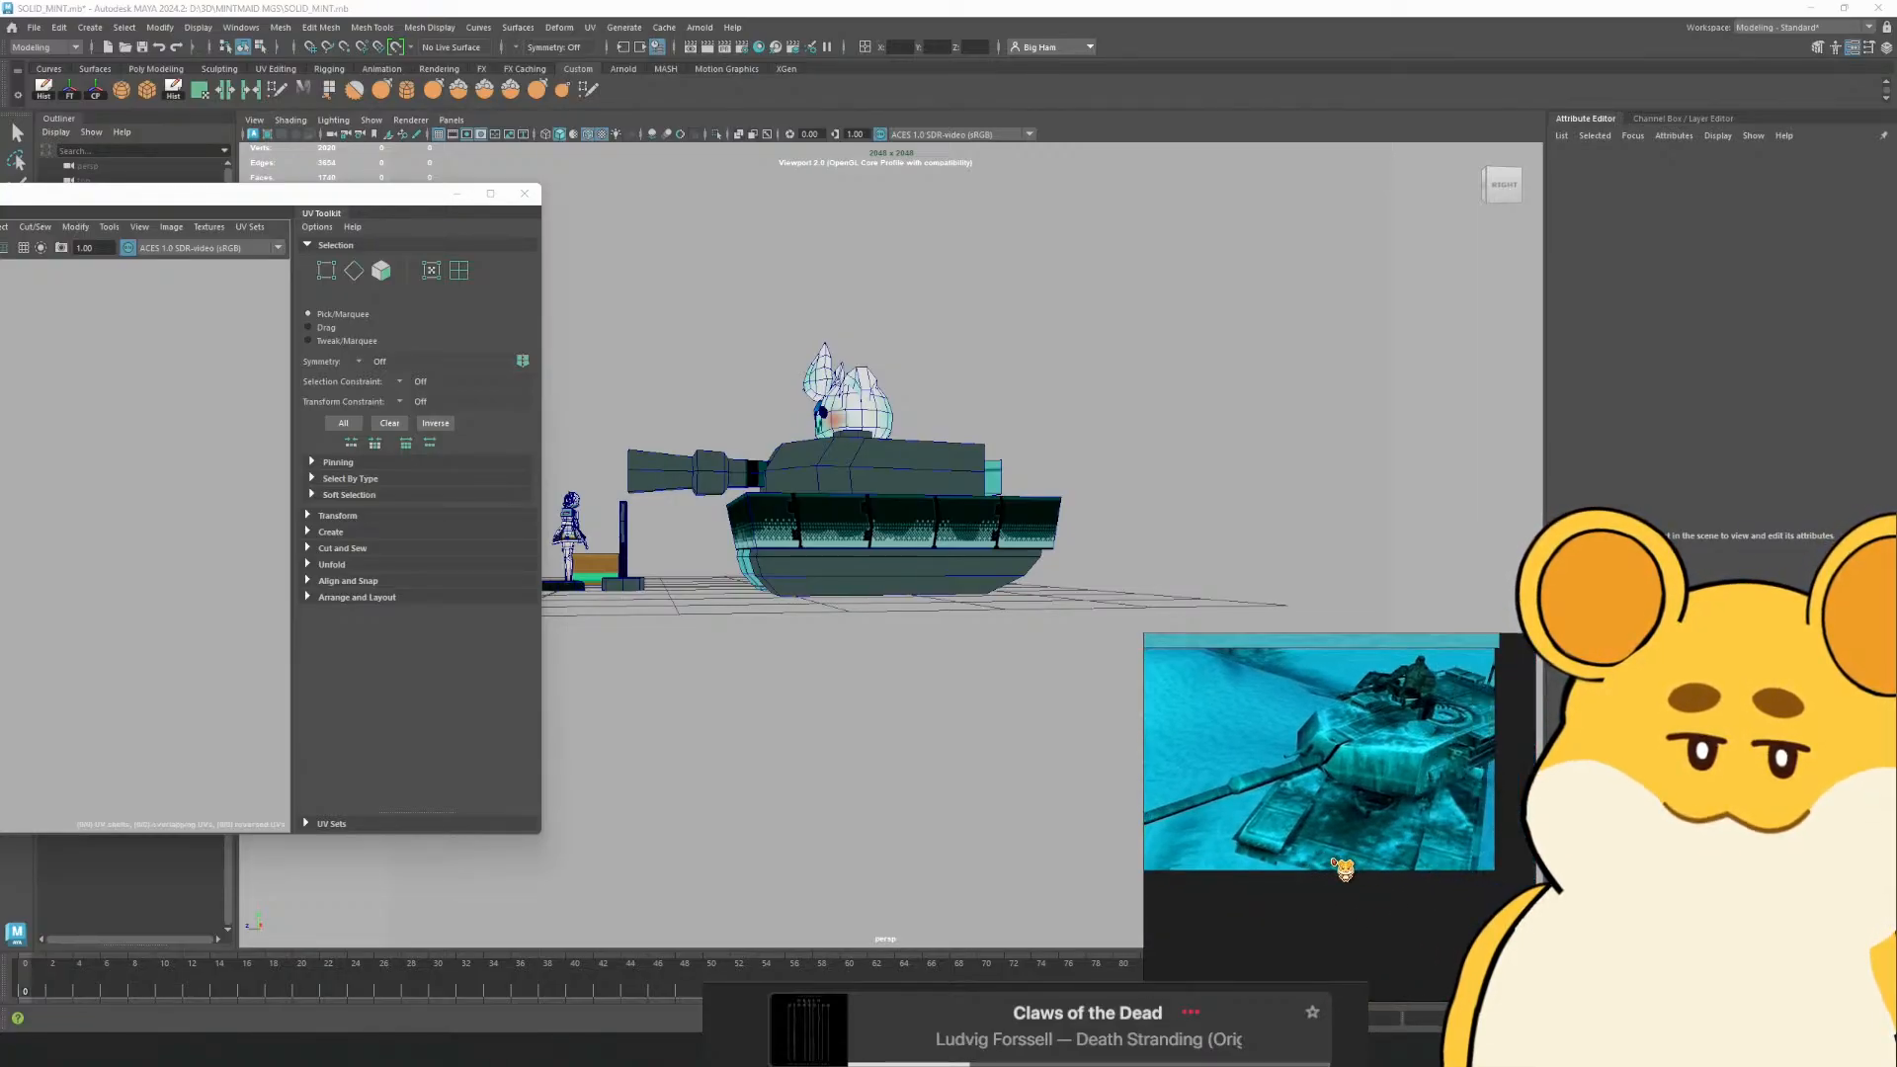
Examine the textured trim around the tank model from the side and the front
left_click_drag(898, 680, 963, 560)
scroll(940, 581, "up", 5)
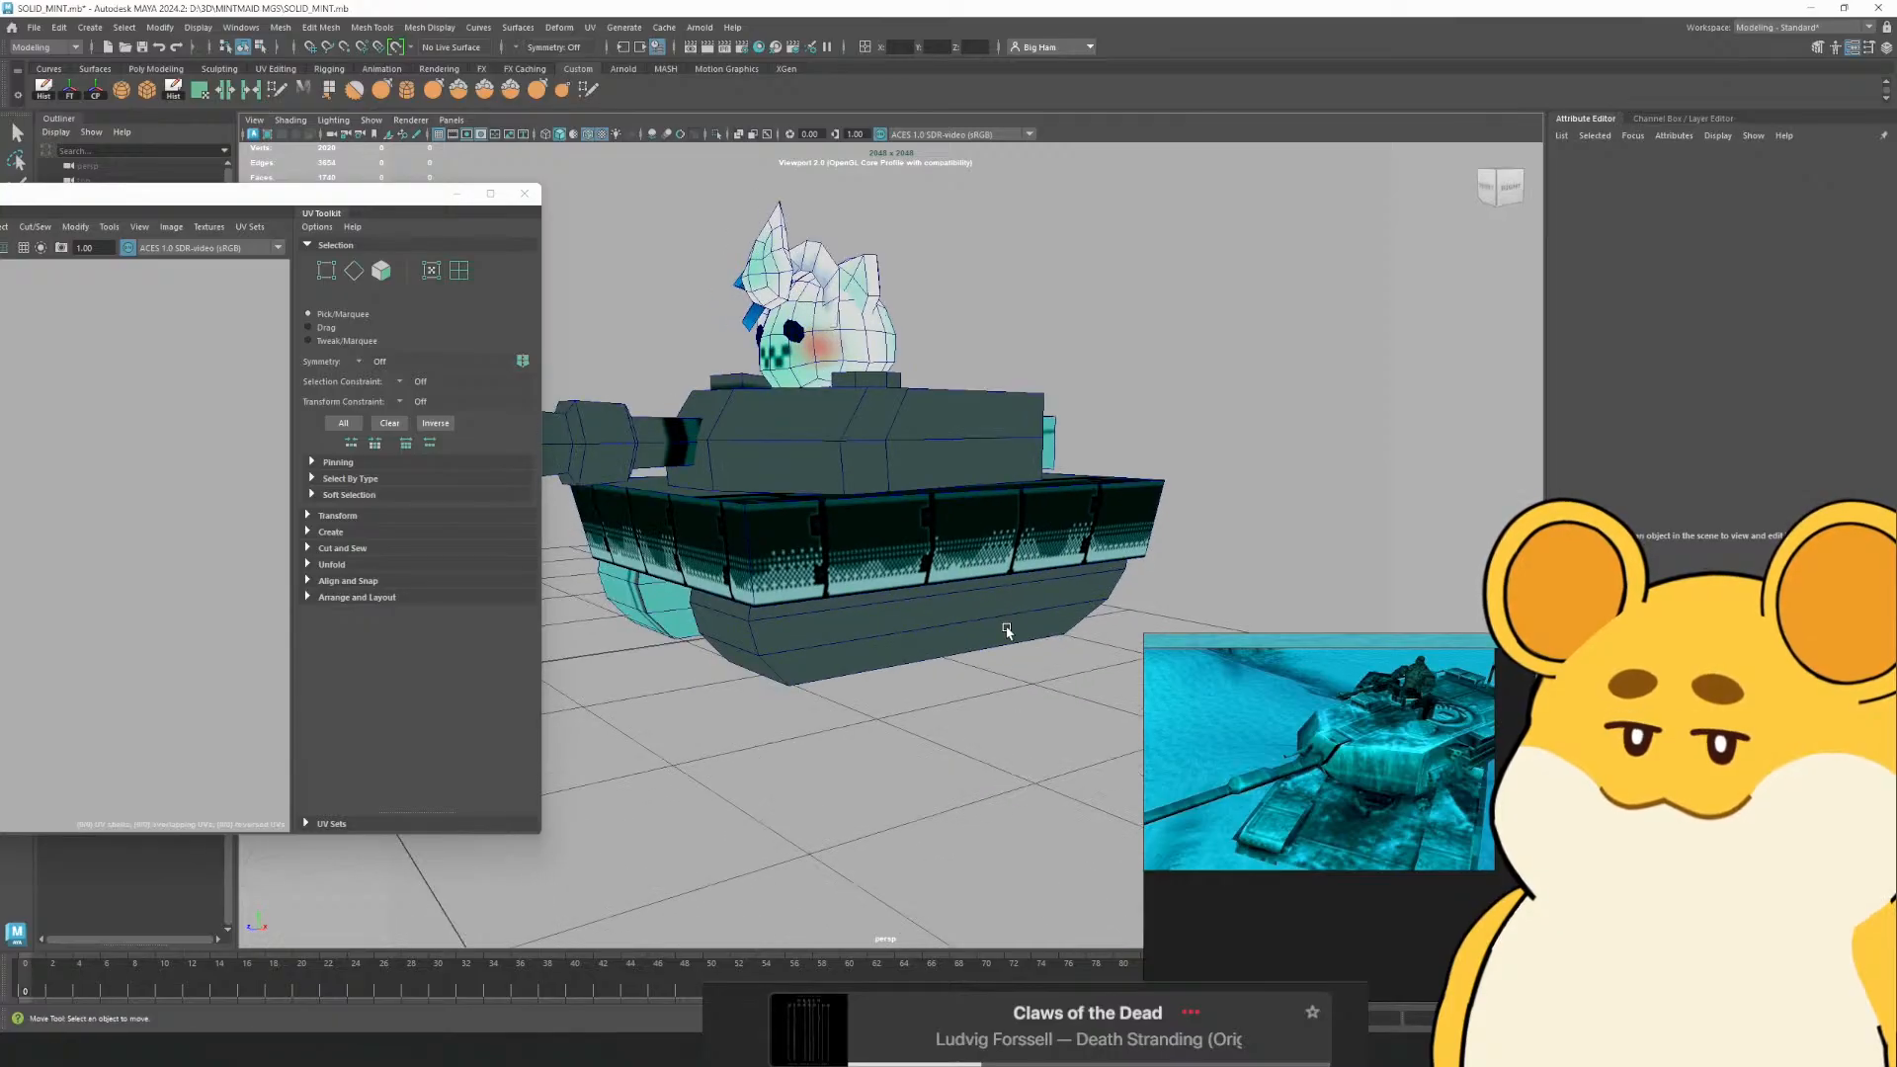
scroll(1005, 628, "down", 7)
left_click_drag(951, 650, 1032, 652)
right_click(962, 556)
left_click(1034, 534)
scroll(1085, 489, "up", 3)
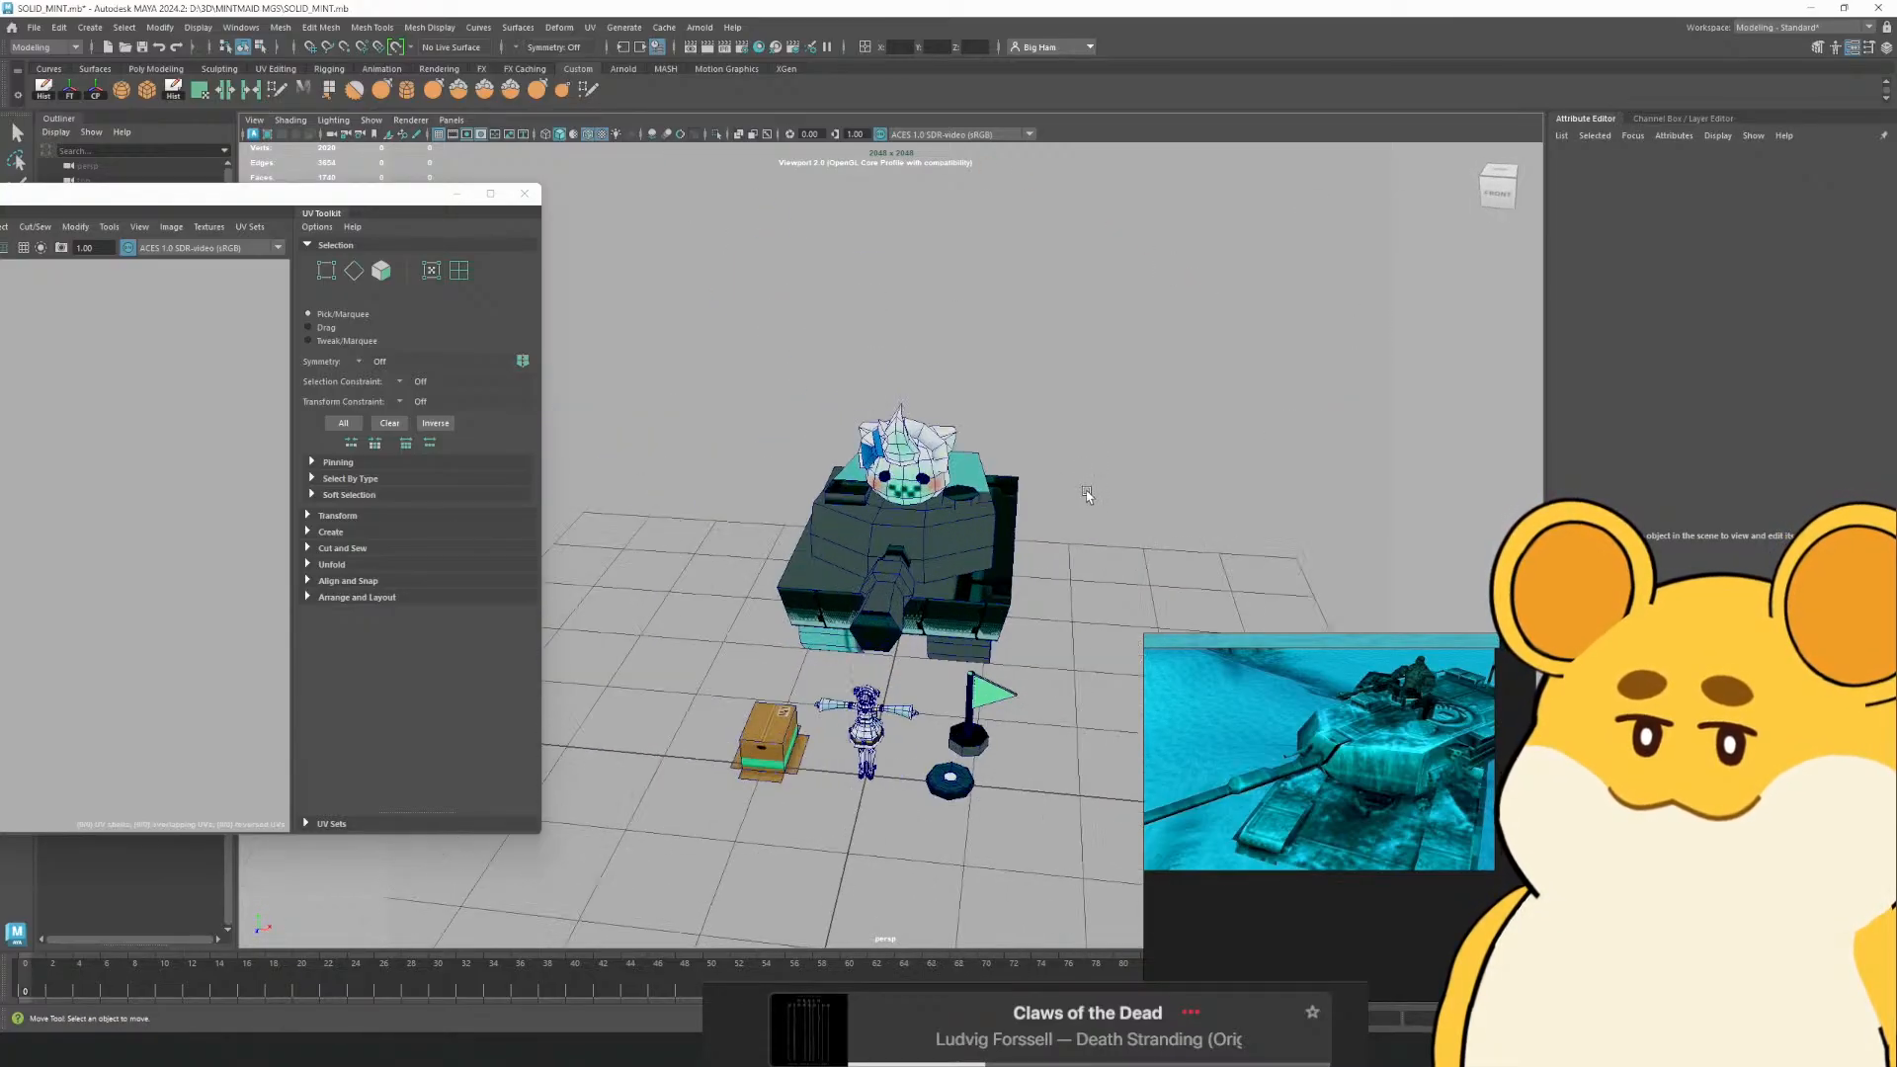
left_click_drag(965, 541, 986, 543)
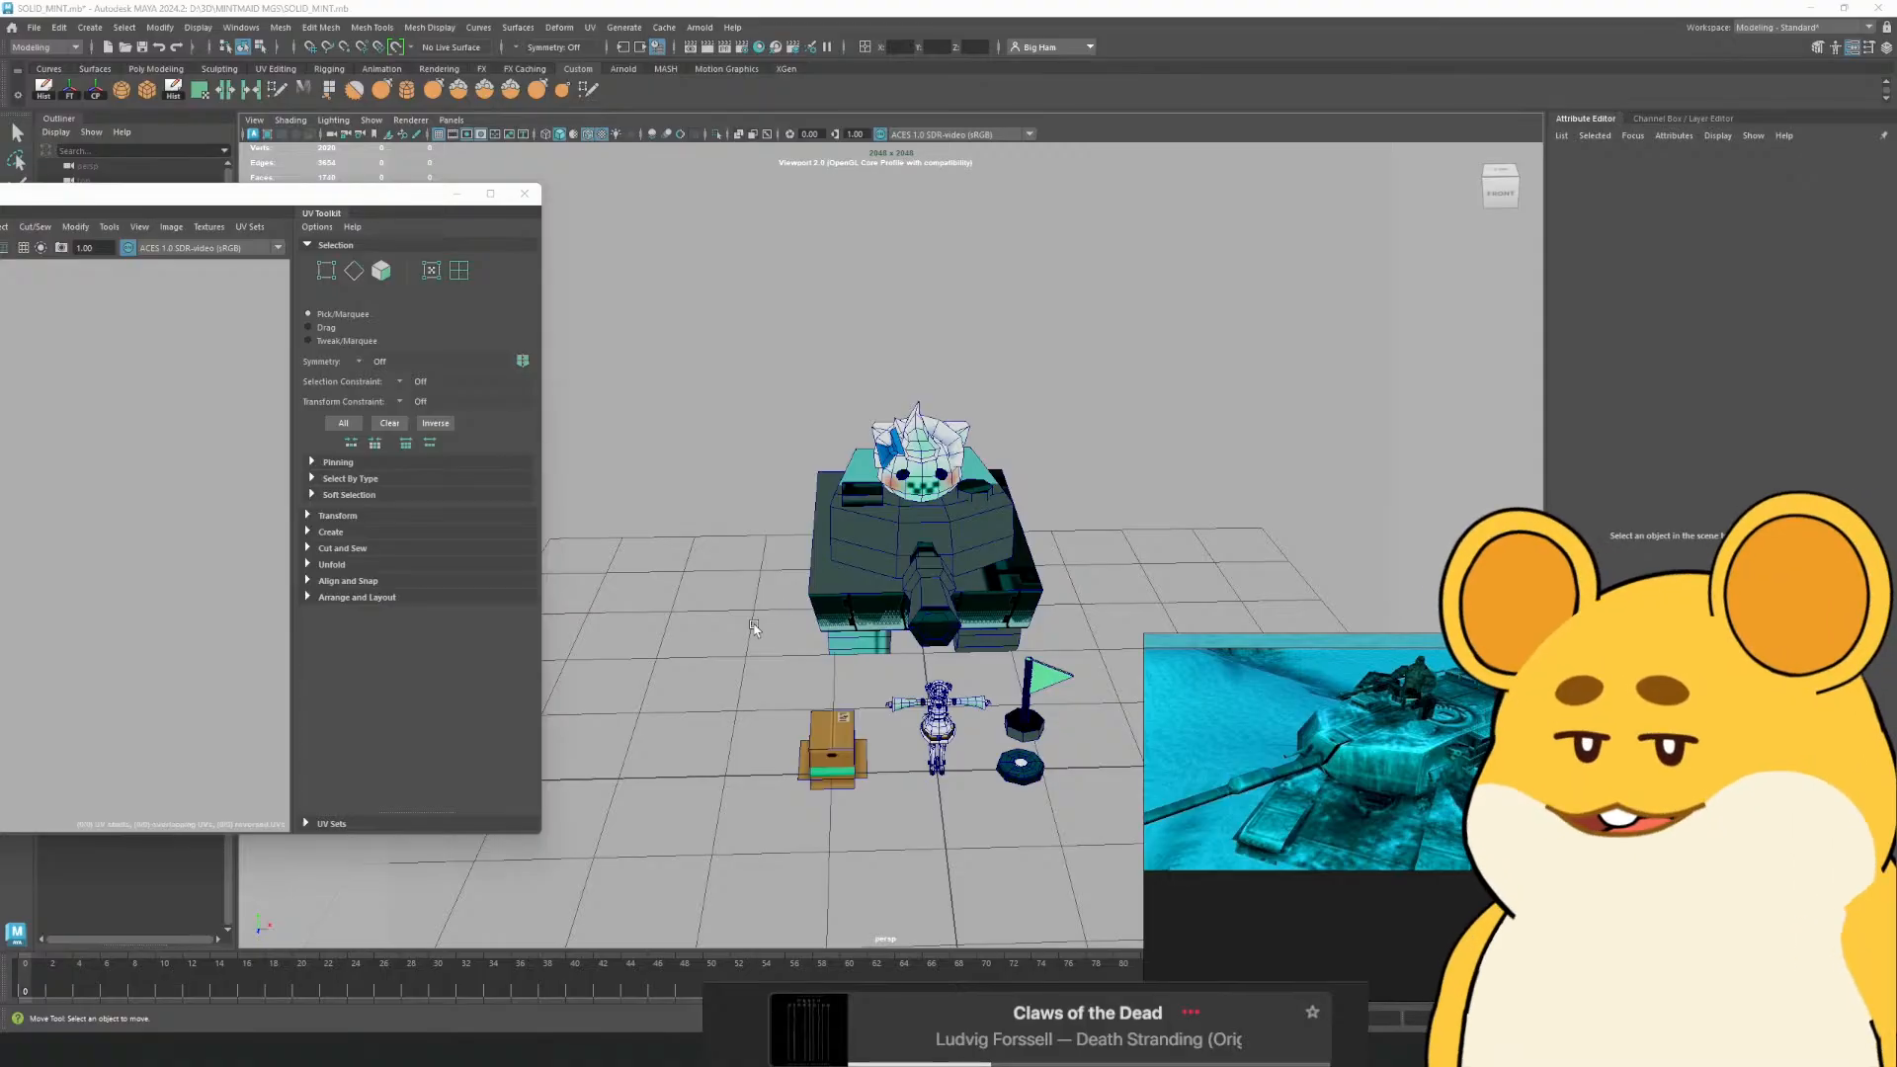
Switch to Aseprite and select Layer 7 and Layer 6 together
key("alt+Tab")
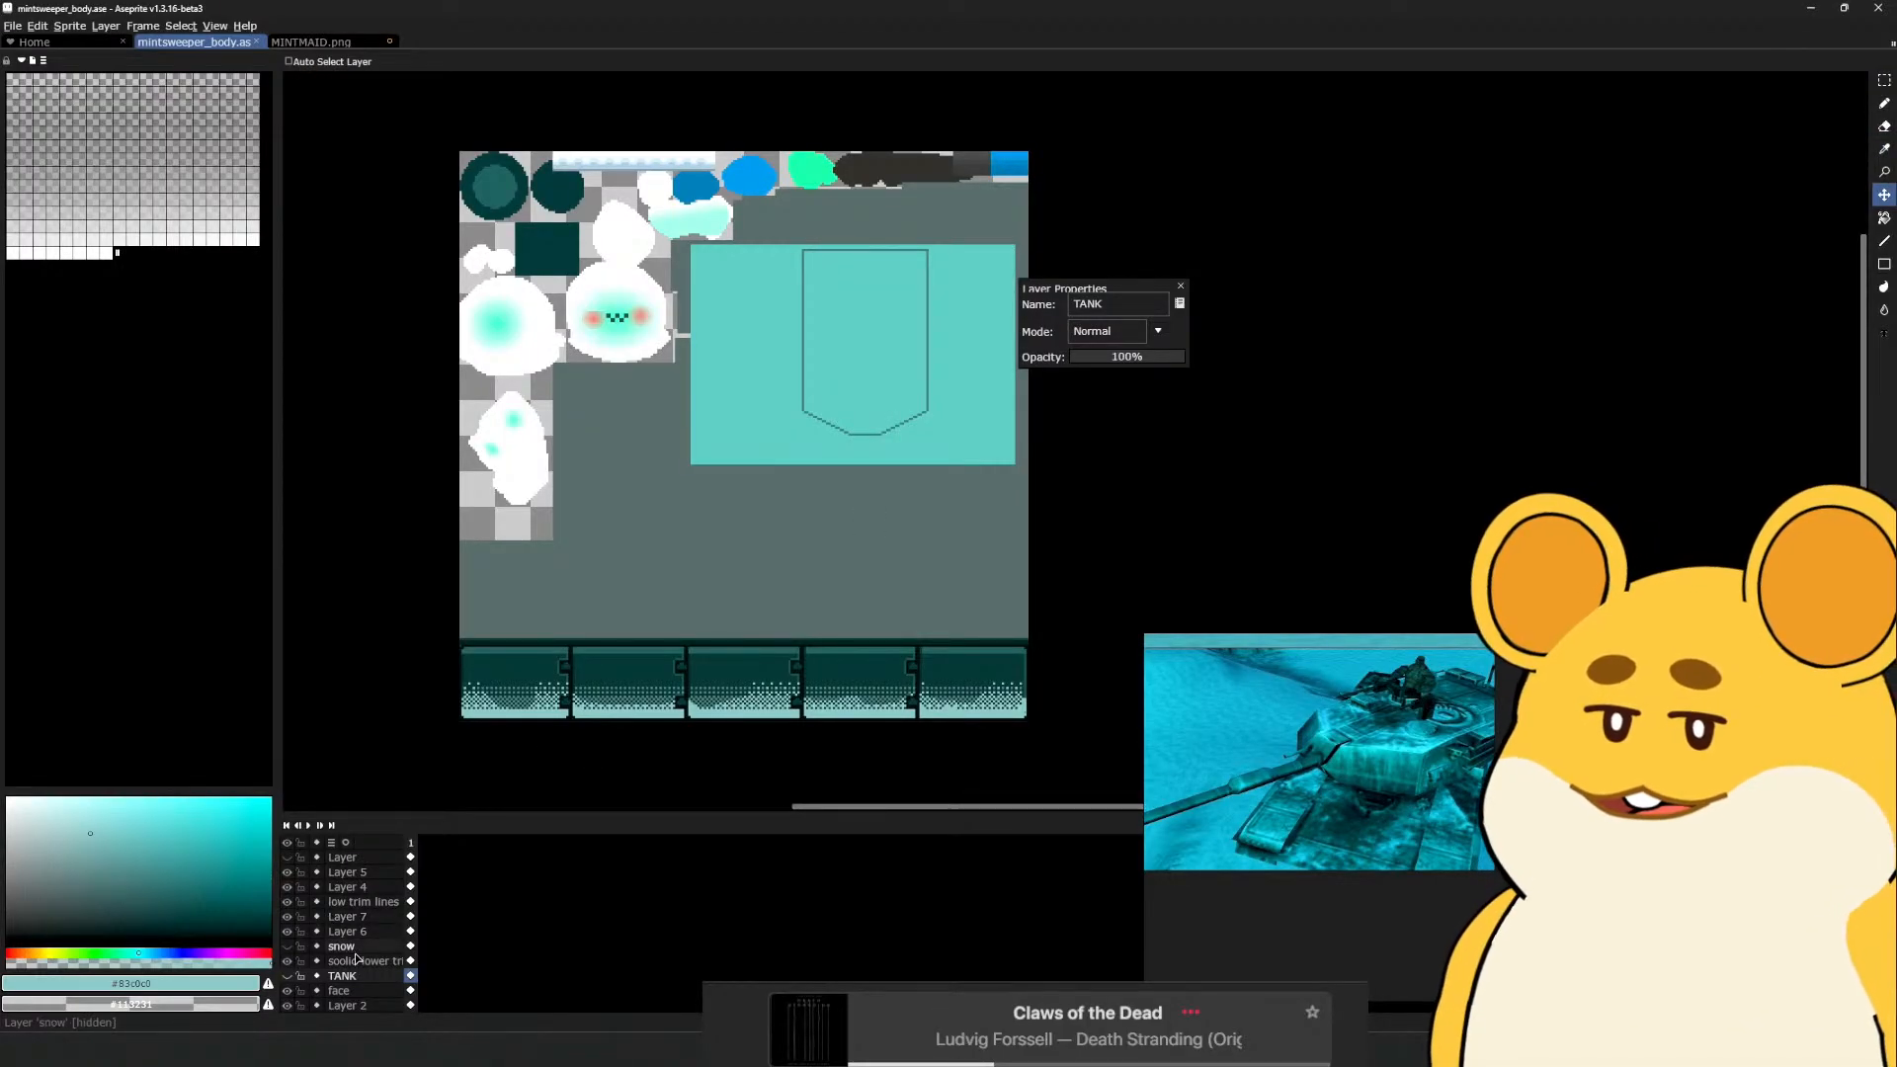
scroll(365, 928, "down", 1)
left_click_drag(365, 916, 357, 901)
left_click_drag(575, 767, 580, 771)
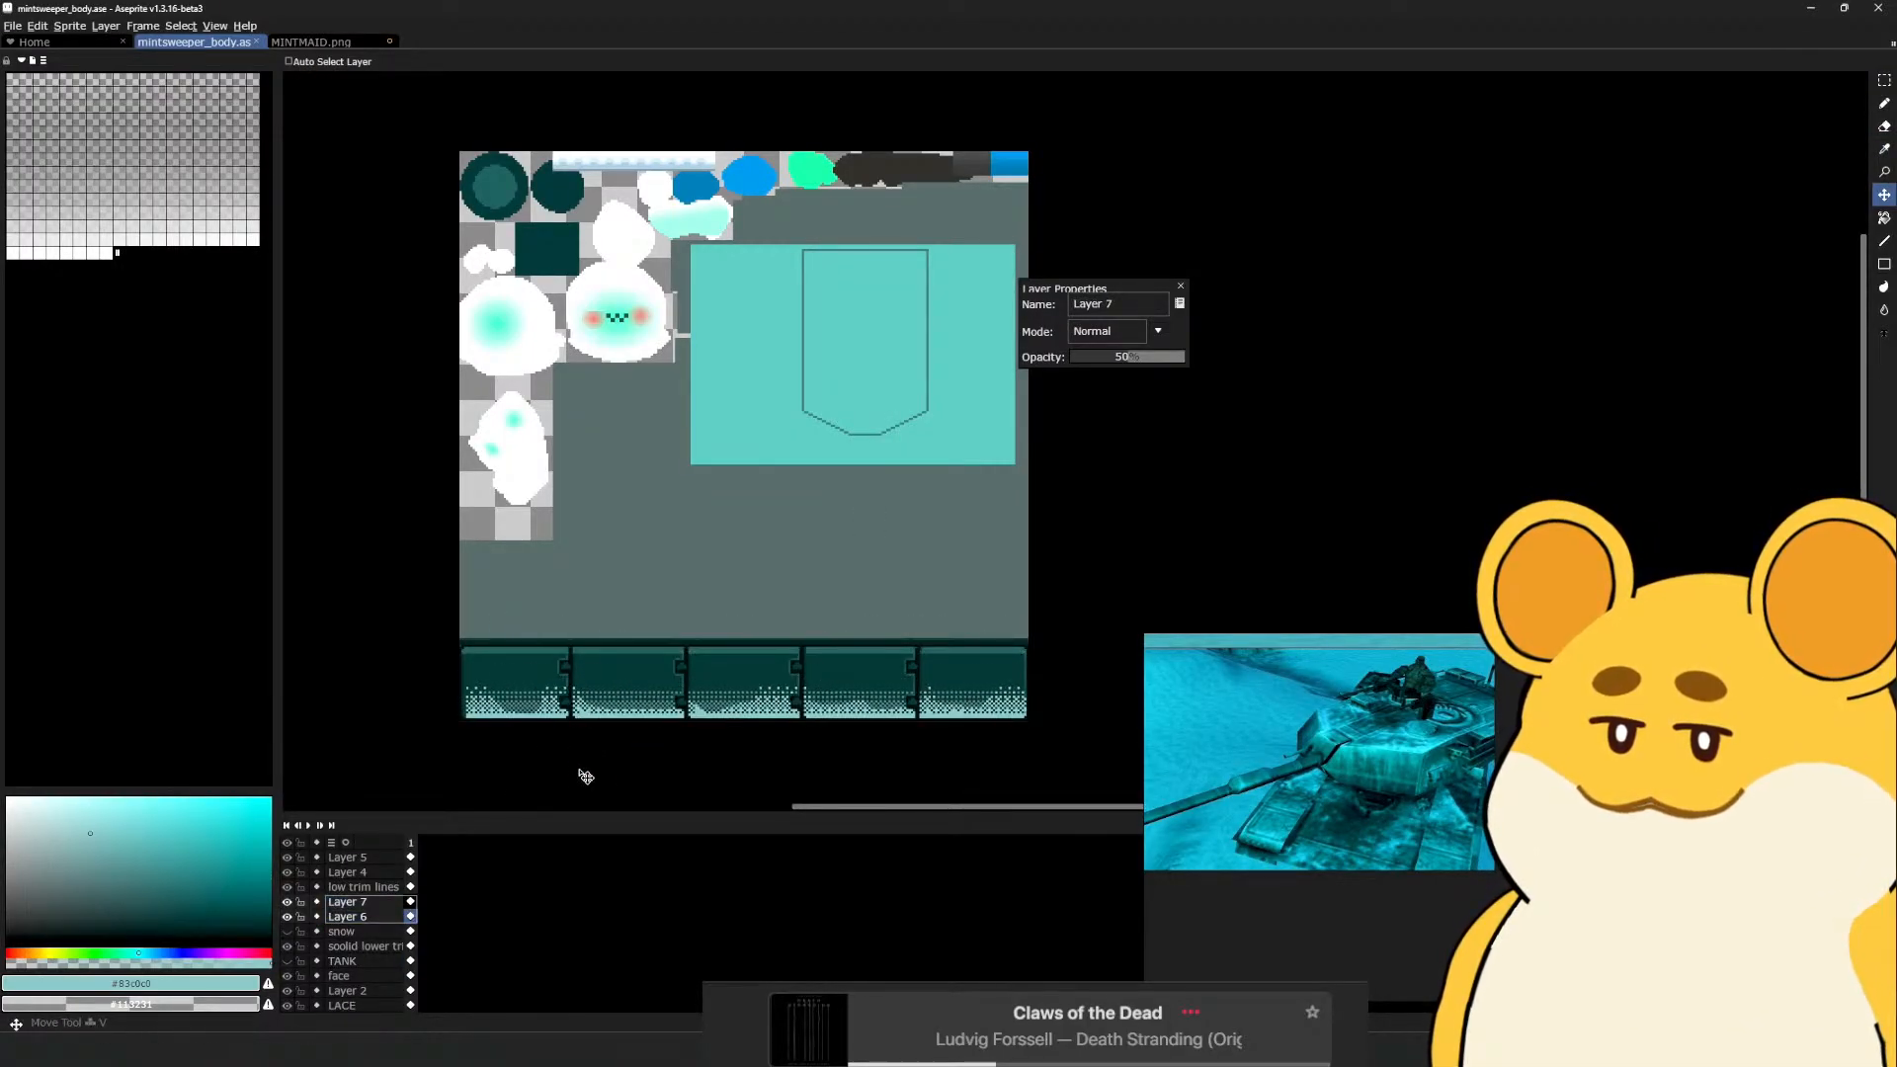
Try to move the low trim lines and snow dither layers together, and undo the moves
left_click(367, 886)
left_click(361, 917, "shift")
left_click_drag(694, 767, 757, 657)
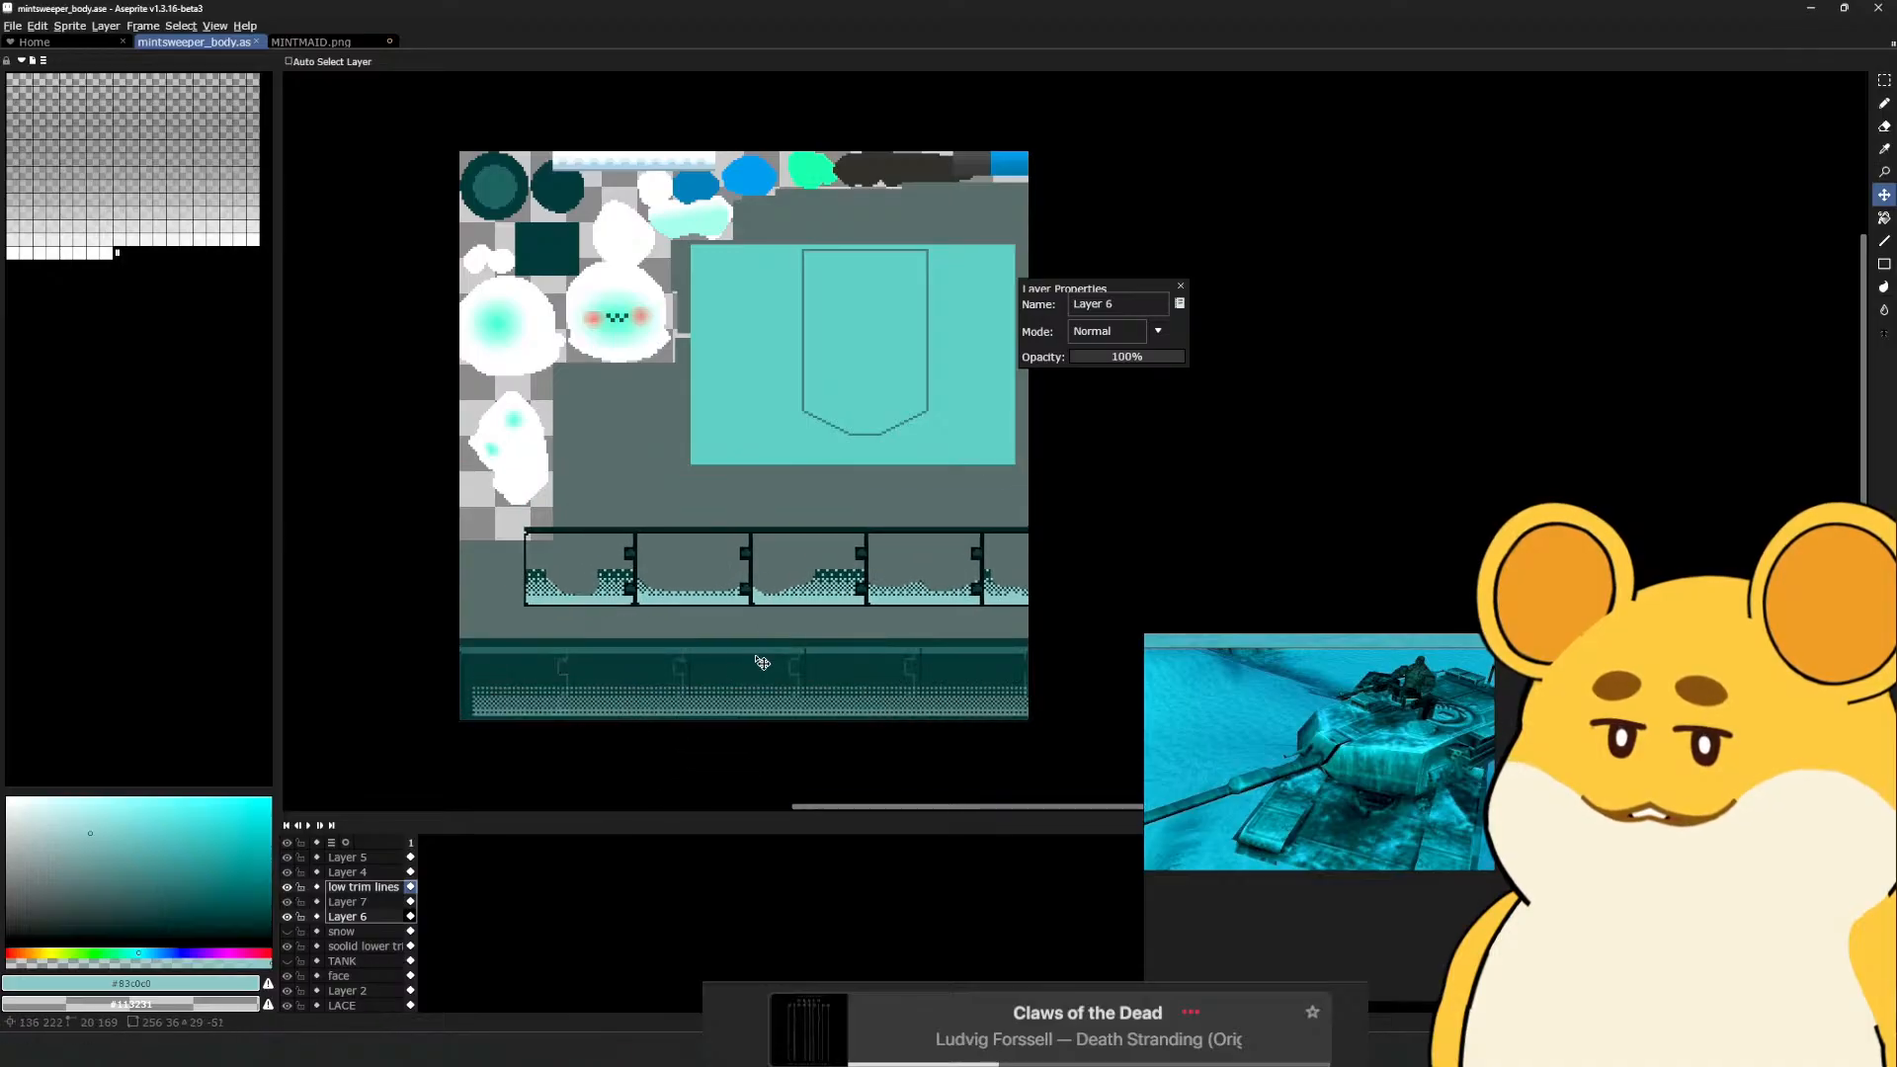
key("ctrl+z")
left_click(383, 872)
left_click(368, 916, "ctrl")
left_click_drag(676, 720, 632, 678)
key("ctrl+z")
Hide the low trim lines layer and keep Layer 7, Layer 6, snow and soolid lower trim visible
left_click(372, 916)
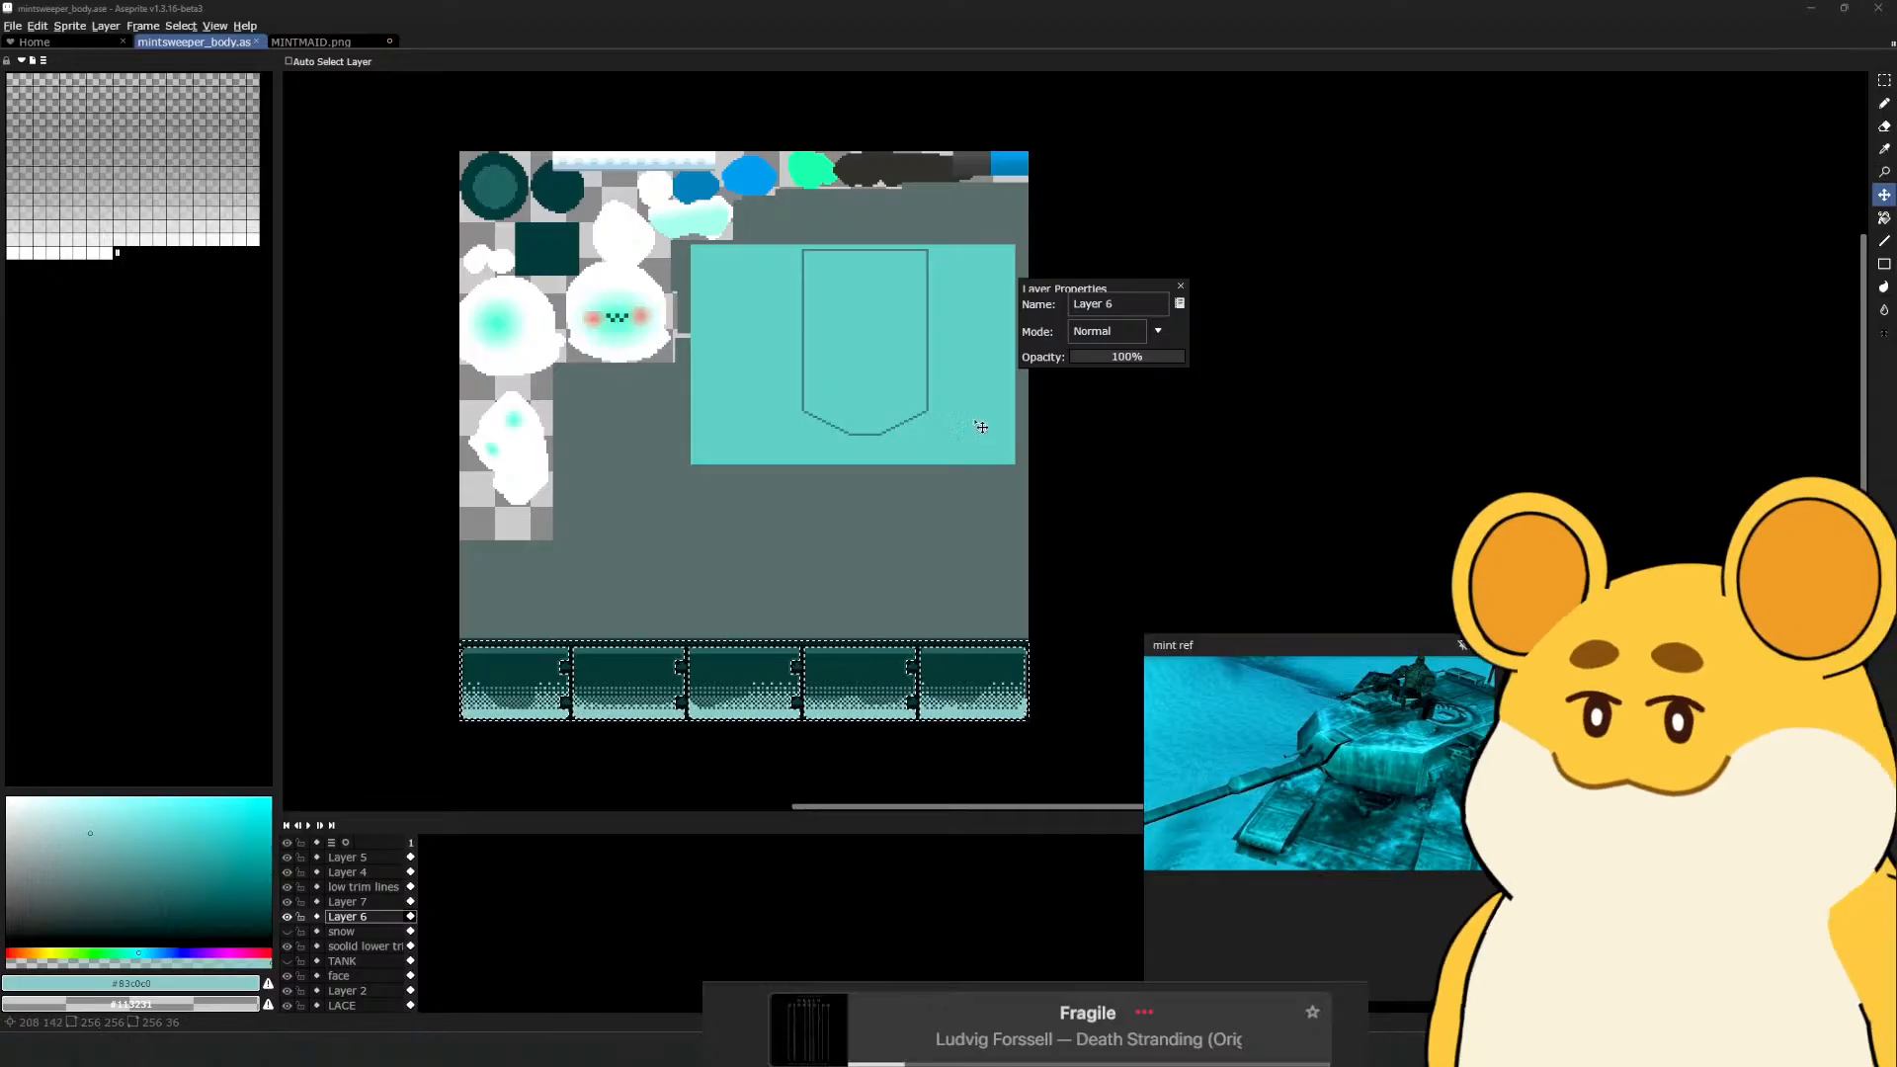
scroll(893, 731, "up", 1)
scroll(605, 738, "down", 1)
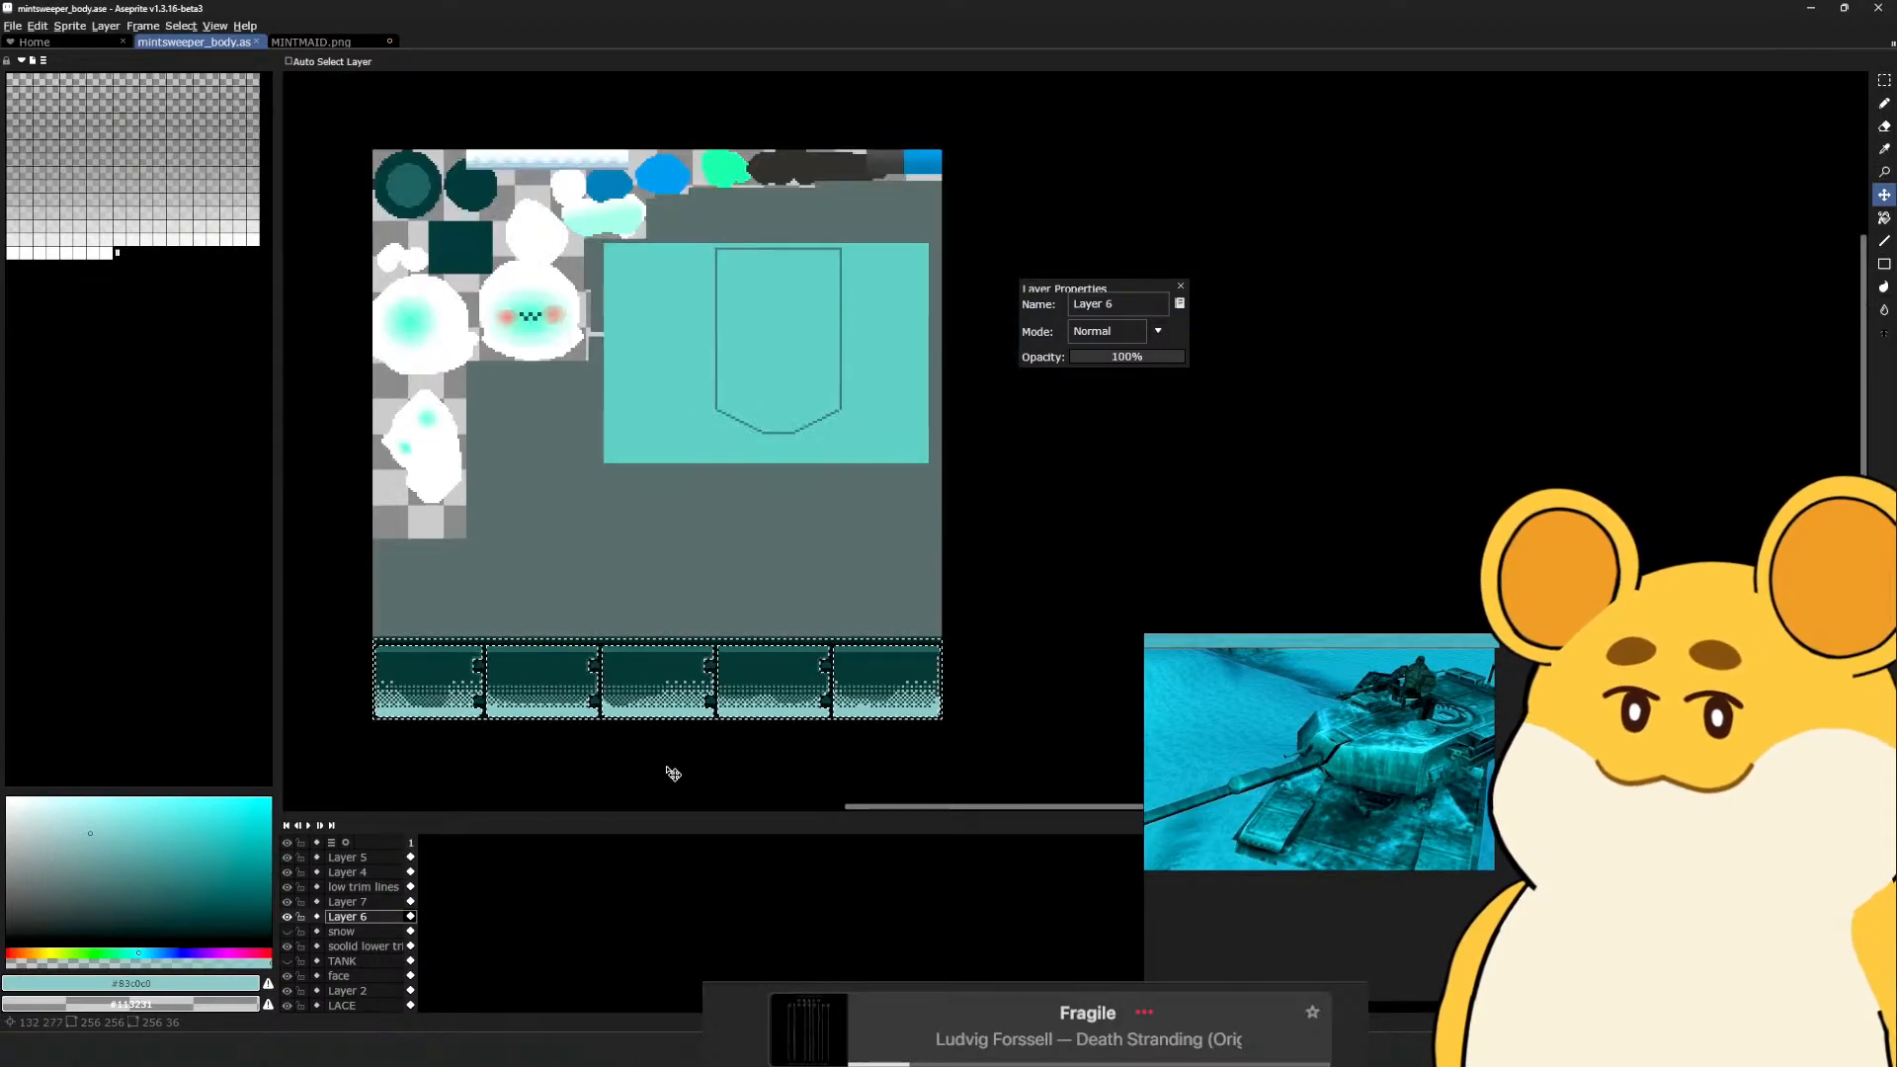
left_click(287, 873)
left_click(286, 873)
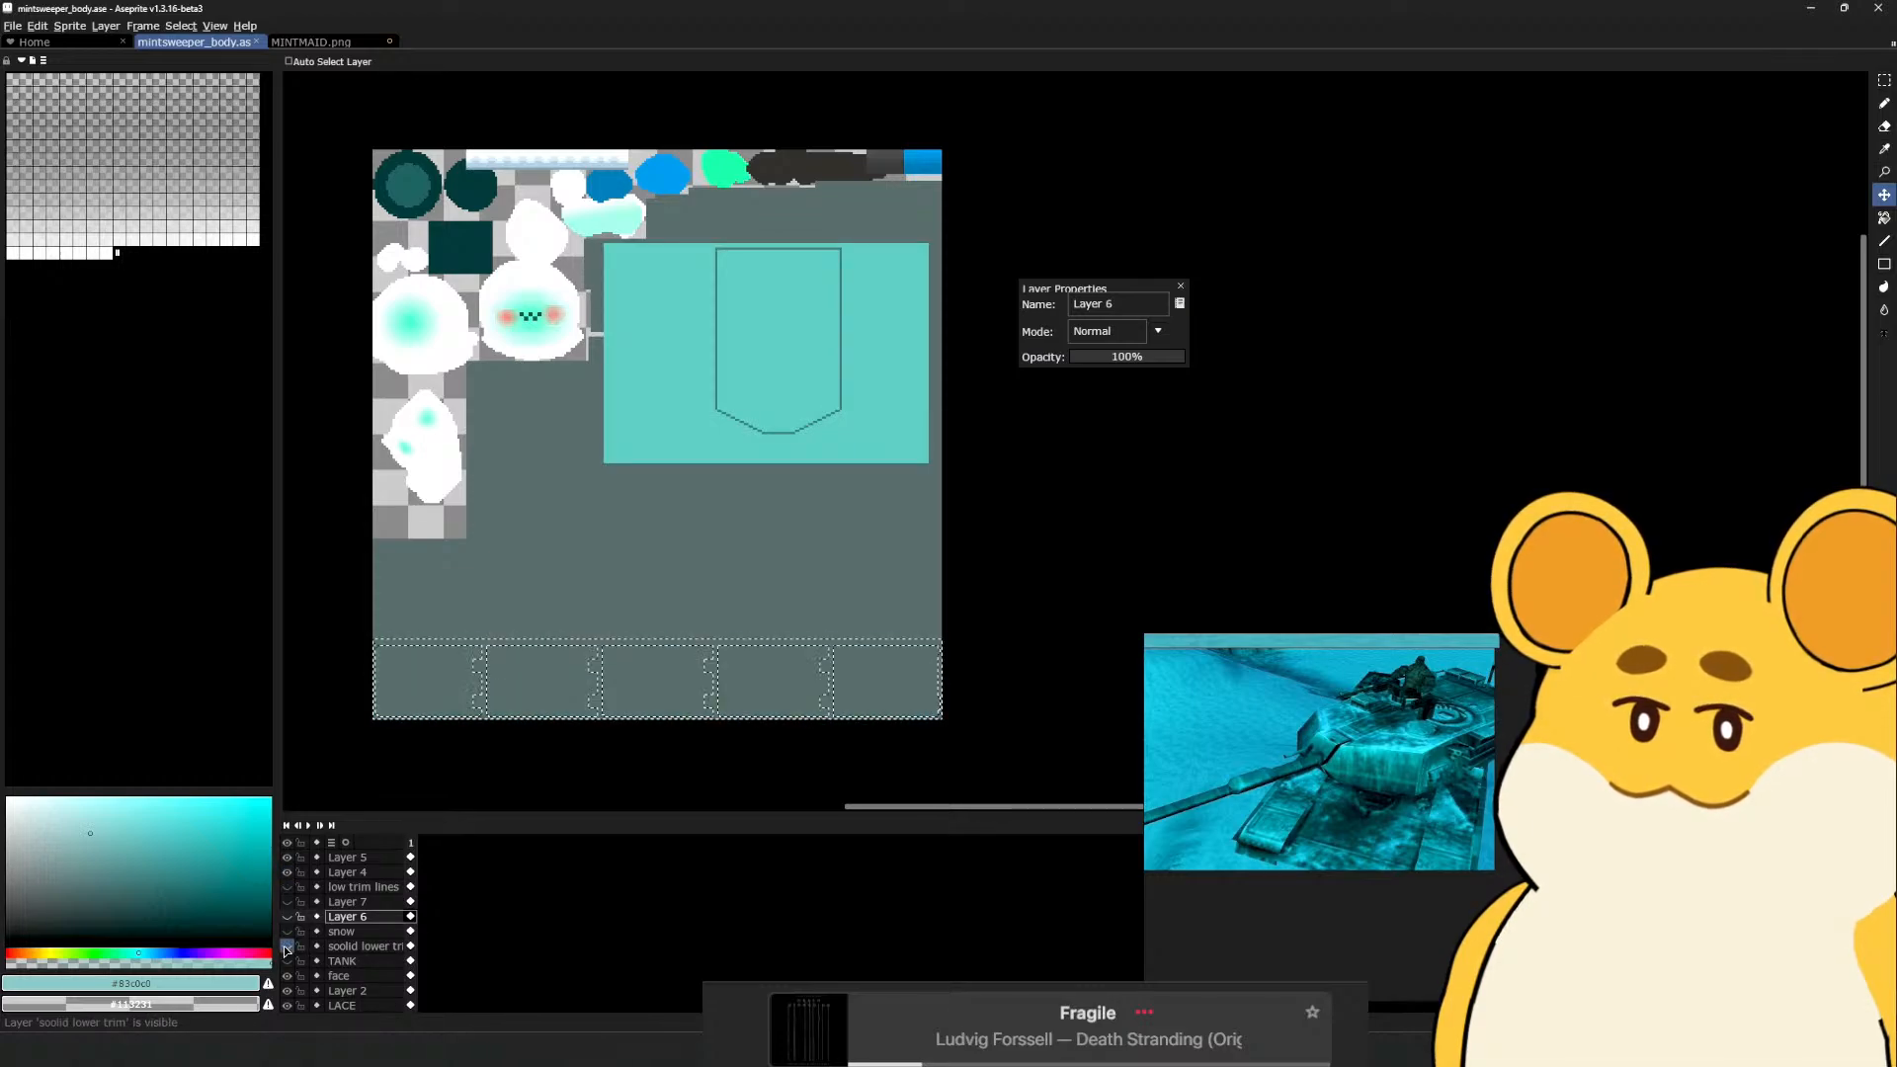
left_click(286, 903)
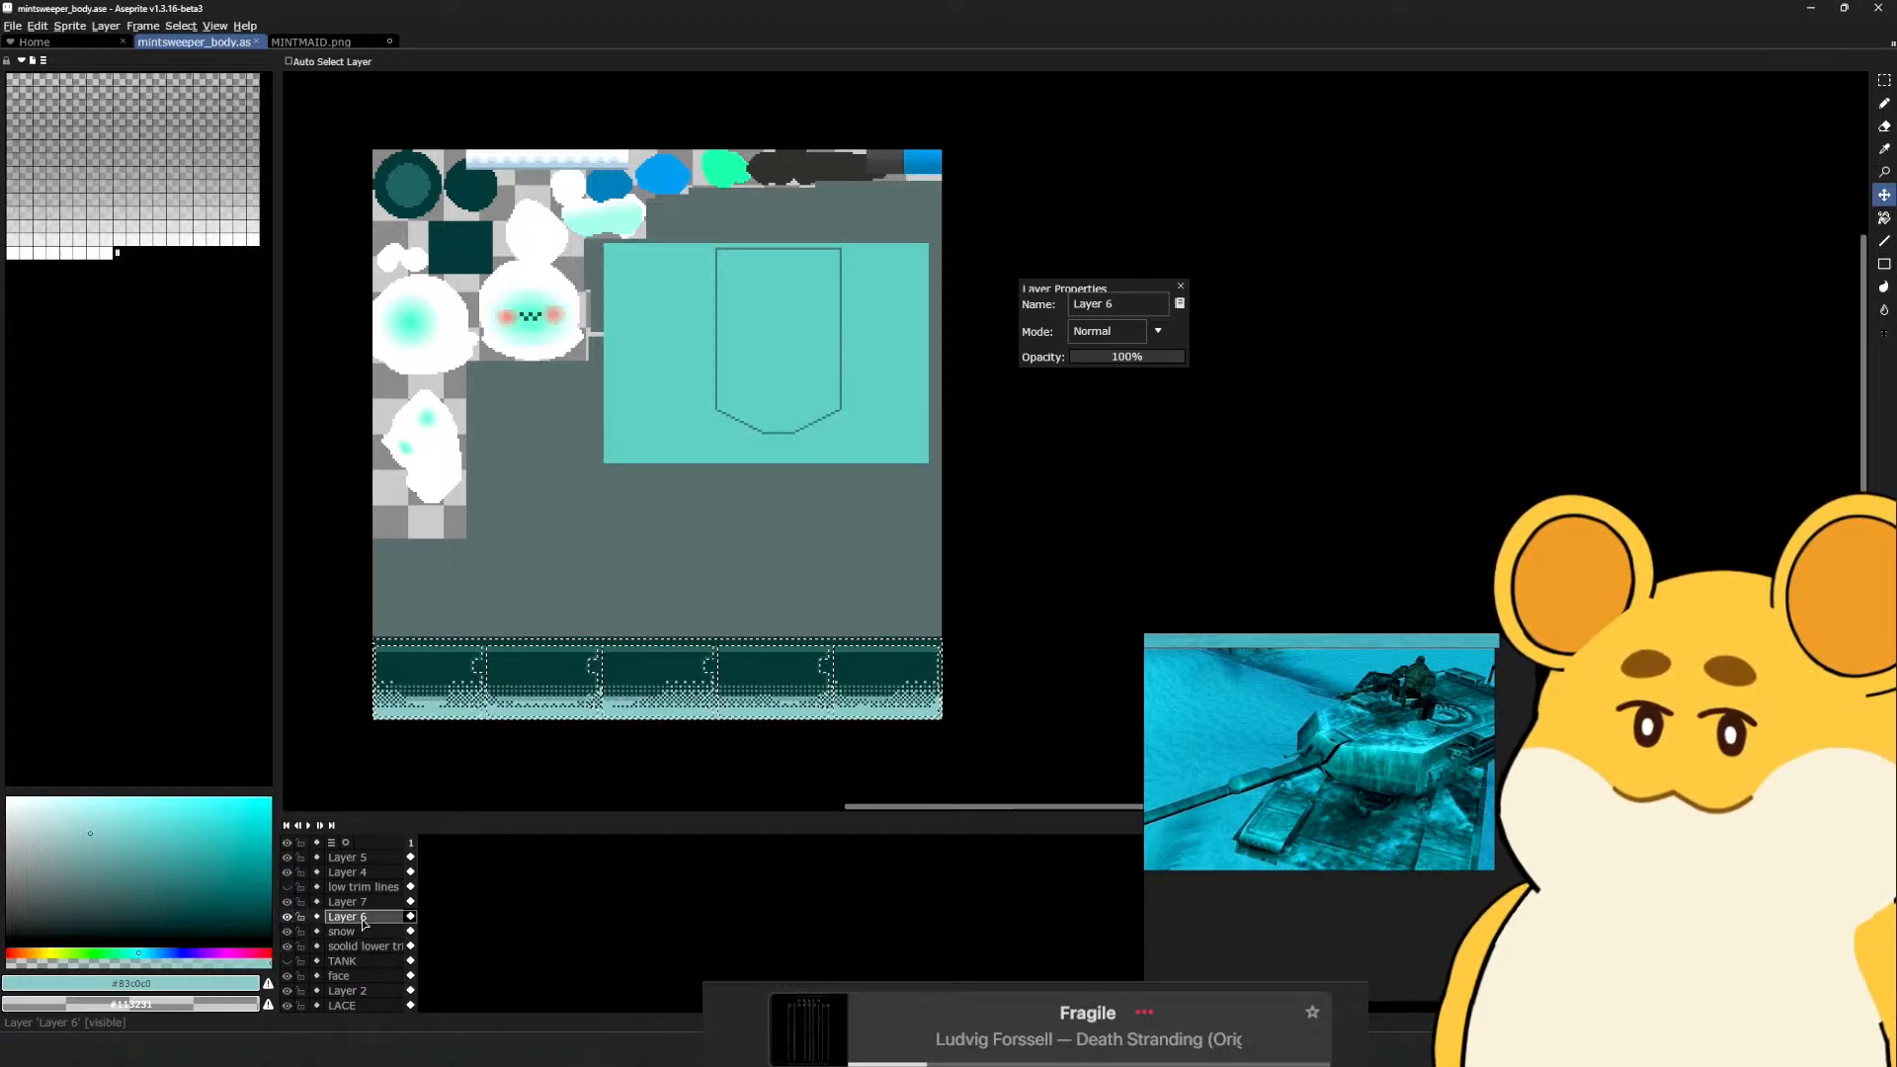
Select Layer 7, Layer 6, snow and soolid lower trim together and clear the pixel selection on the trim strip
left_click(362, 946, "shift")
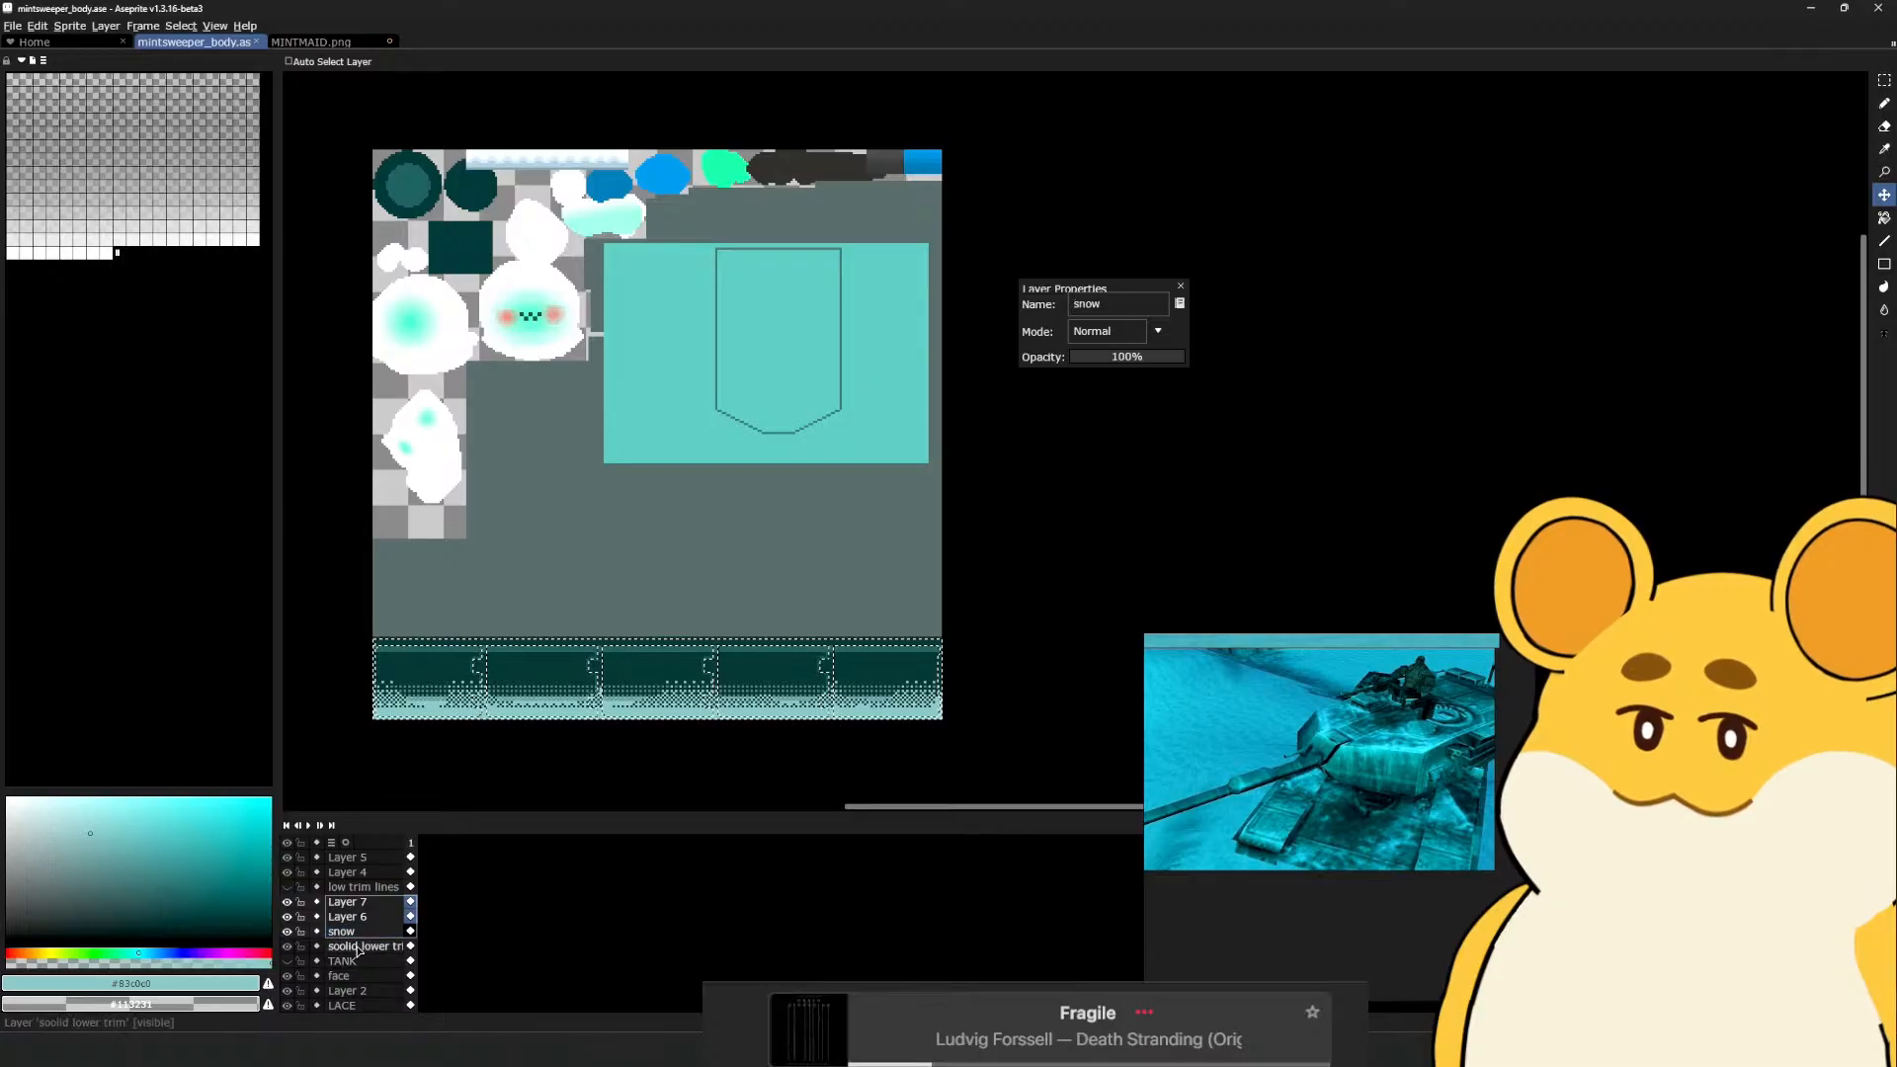
key("m")
left_click(635, 597)
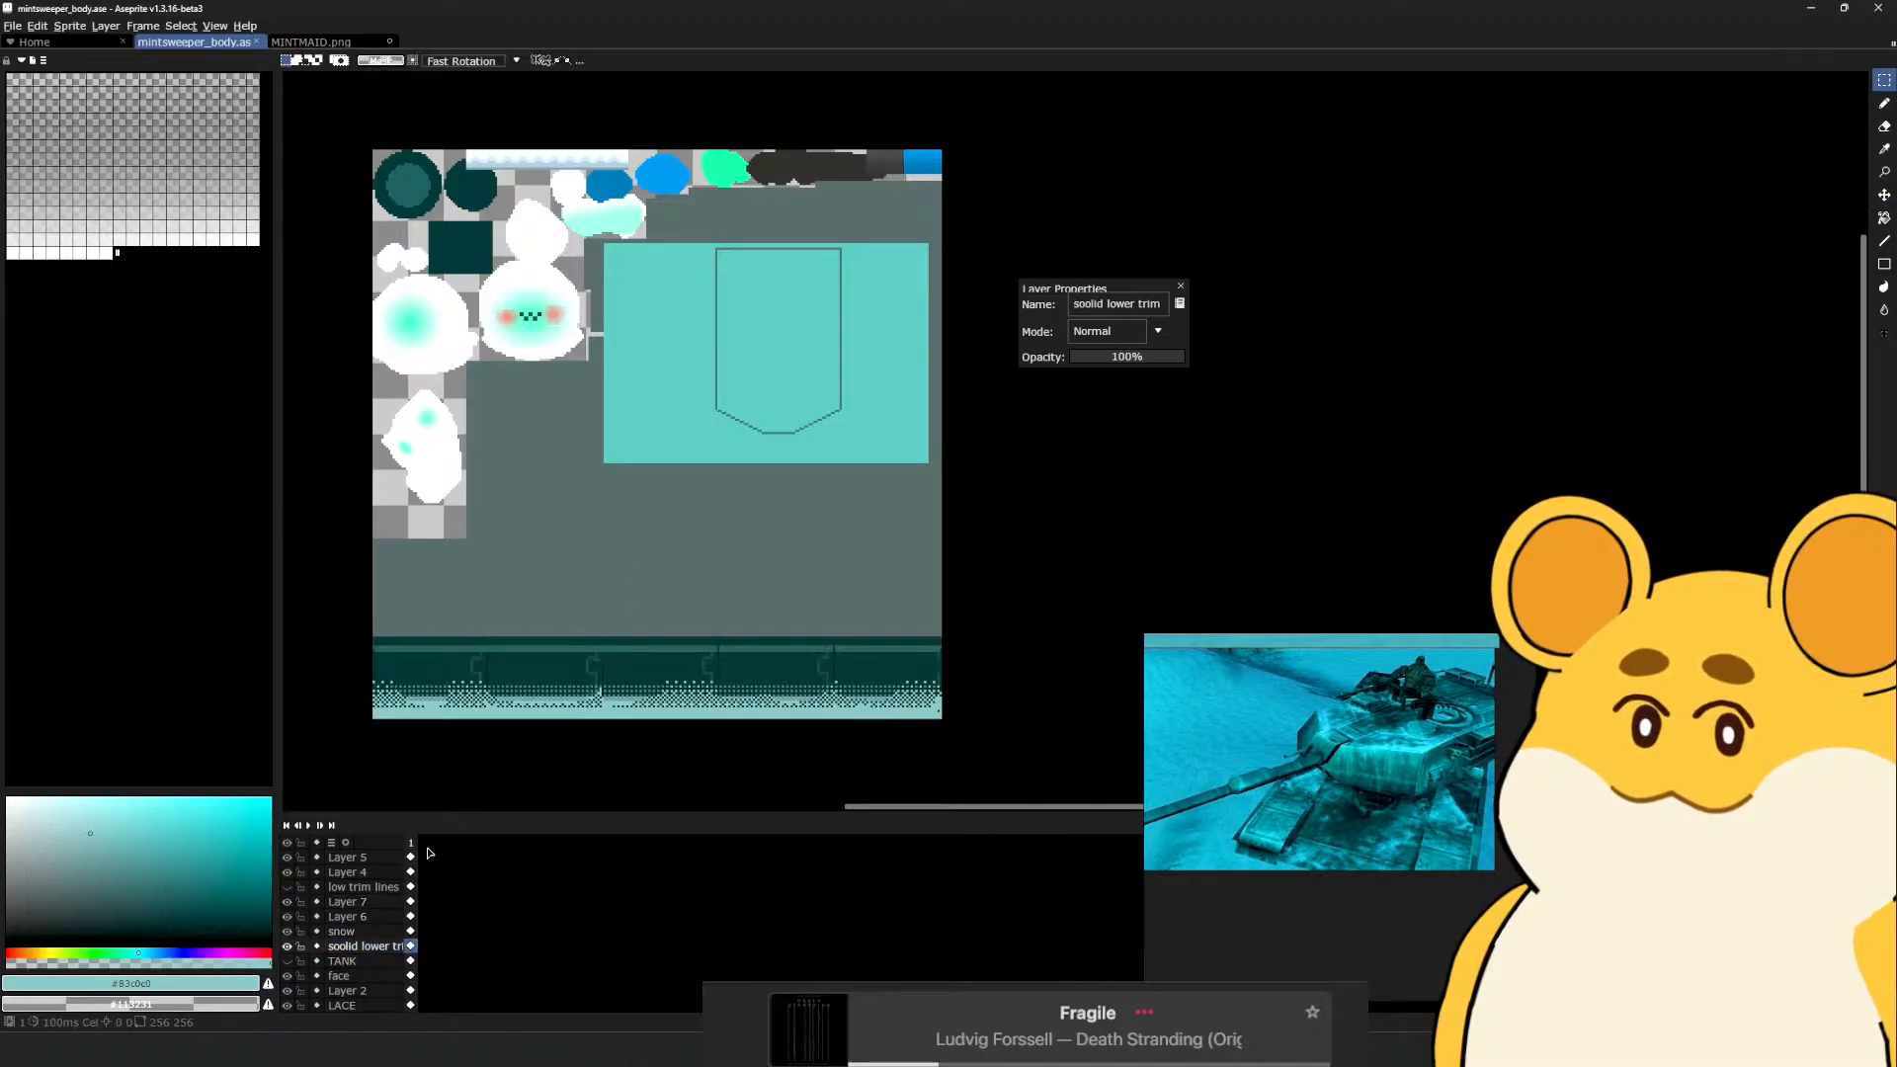
left_click(361, 916, "shift")
left_click(371, 902, "shift")
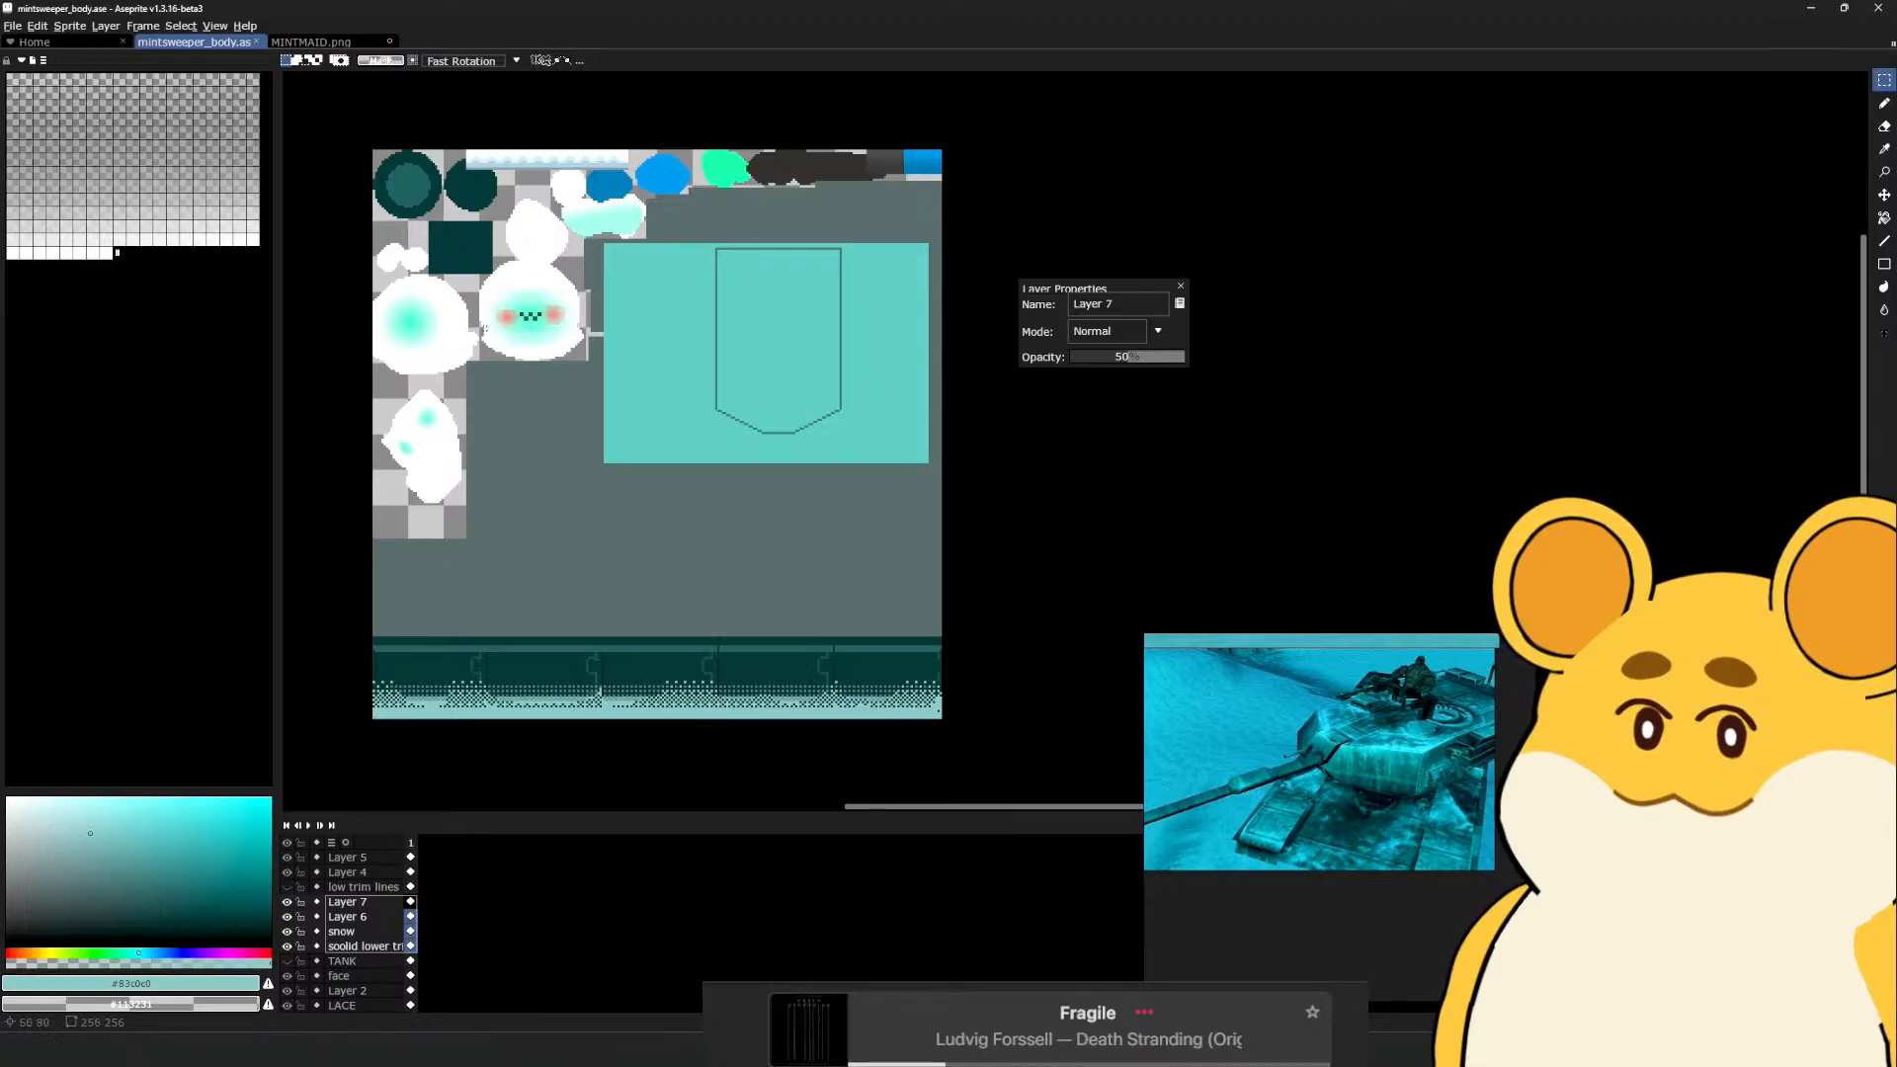
Try to transform the four selected trim layers together around the trim strip, and undo the attempt
key("ctrl+t")
key("ctrl+d")
scroll(434, 718, "down", 3)
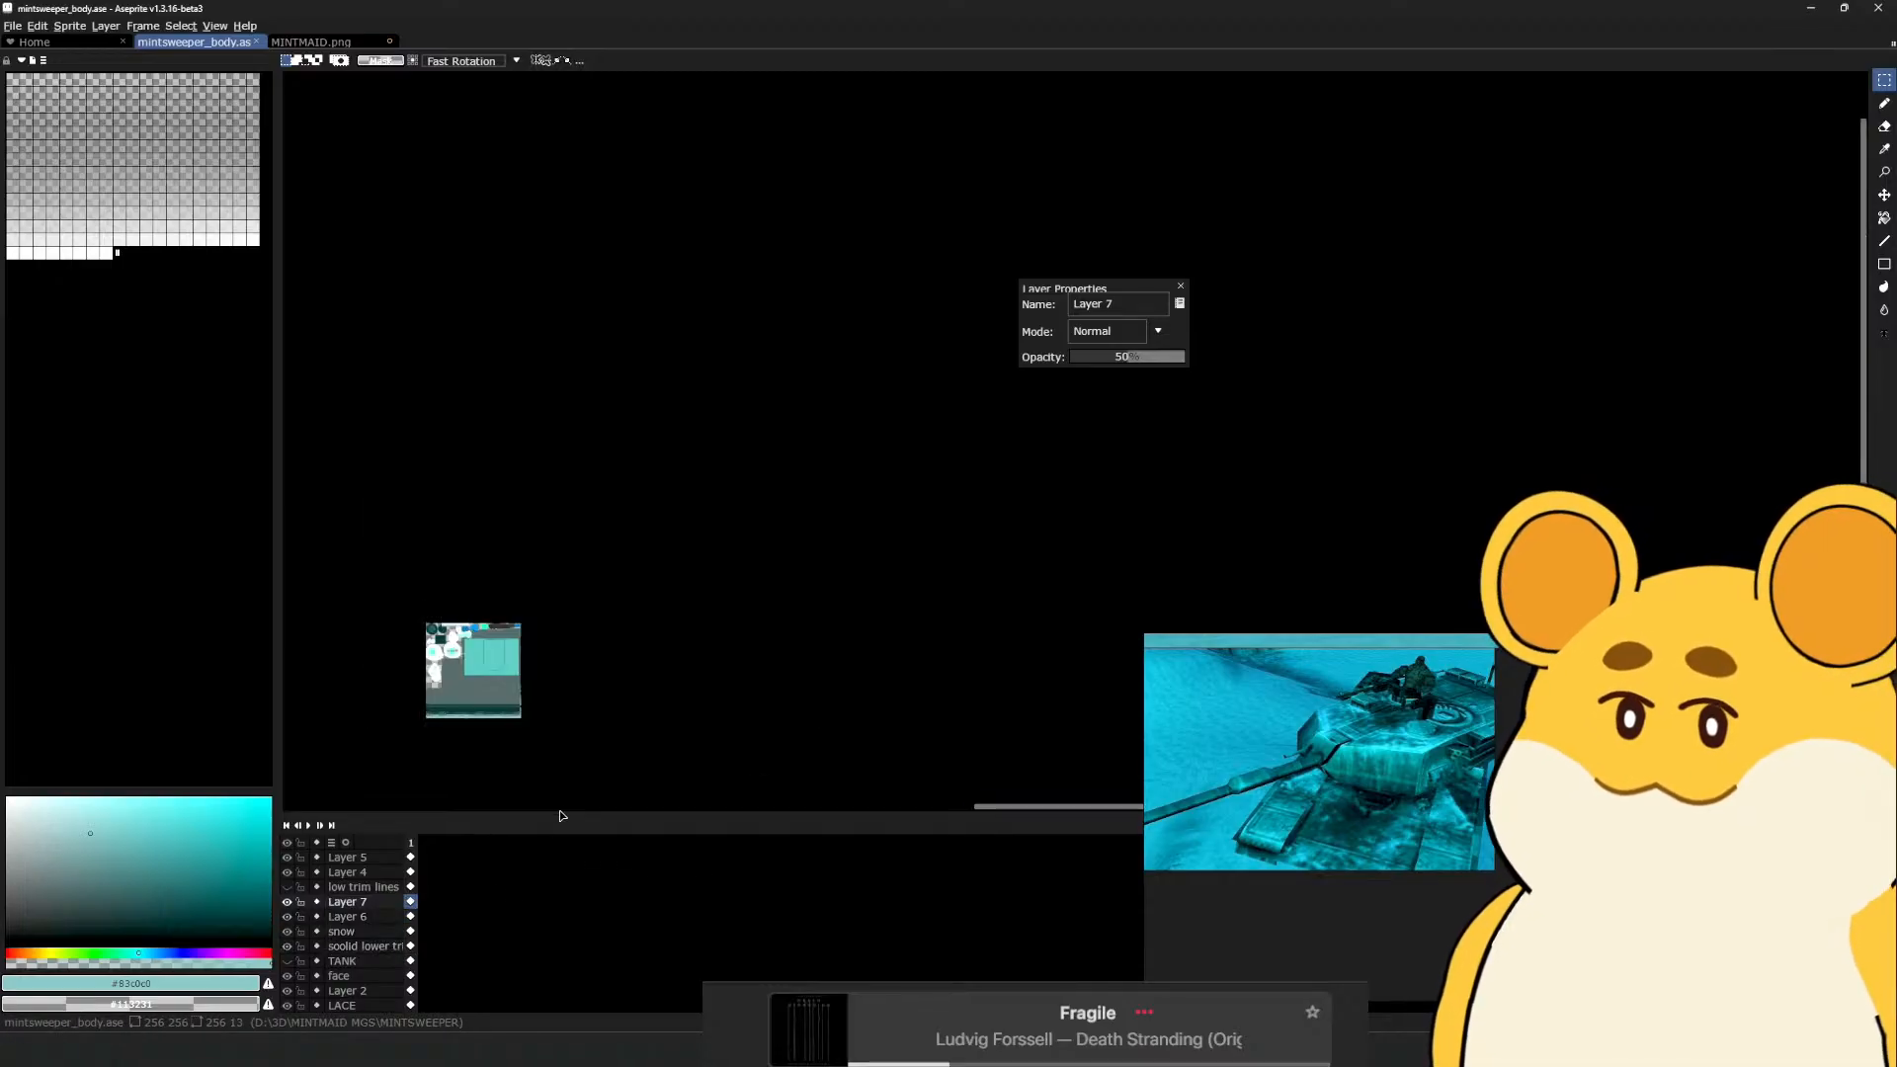
scroll(580, 720, "up", 3)
left_click_drag(579, 720, 906, 620)
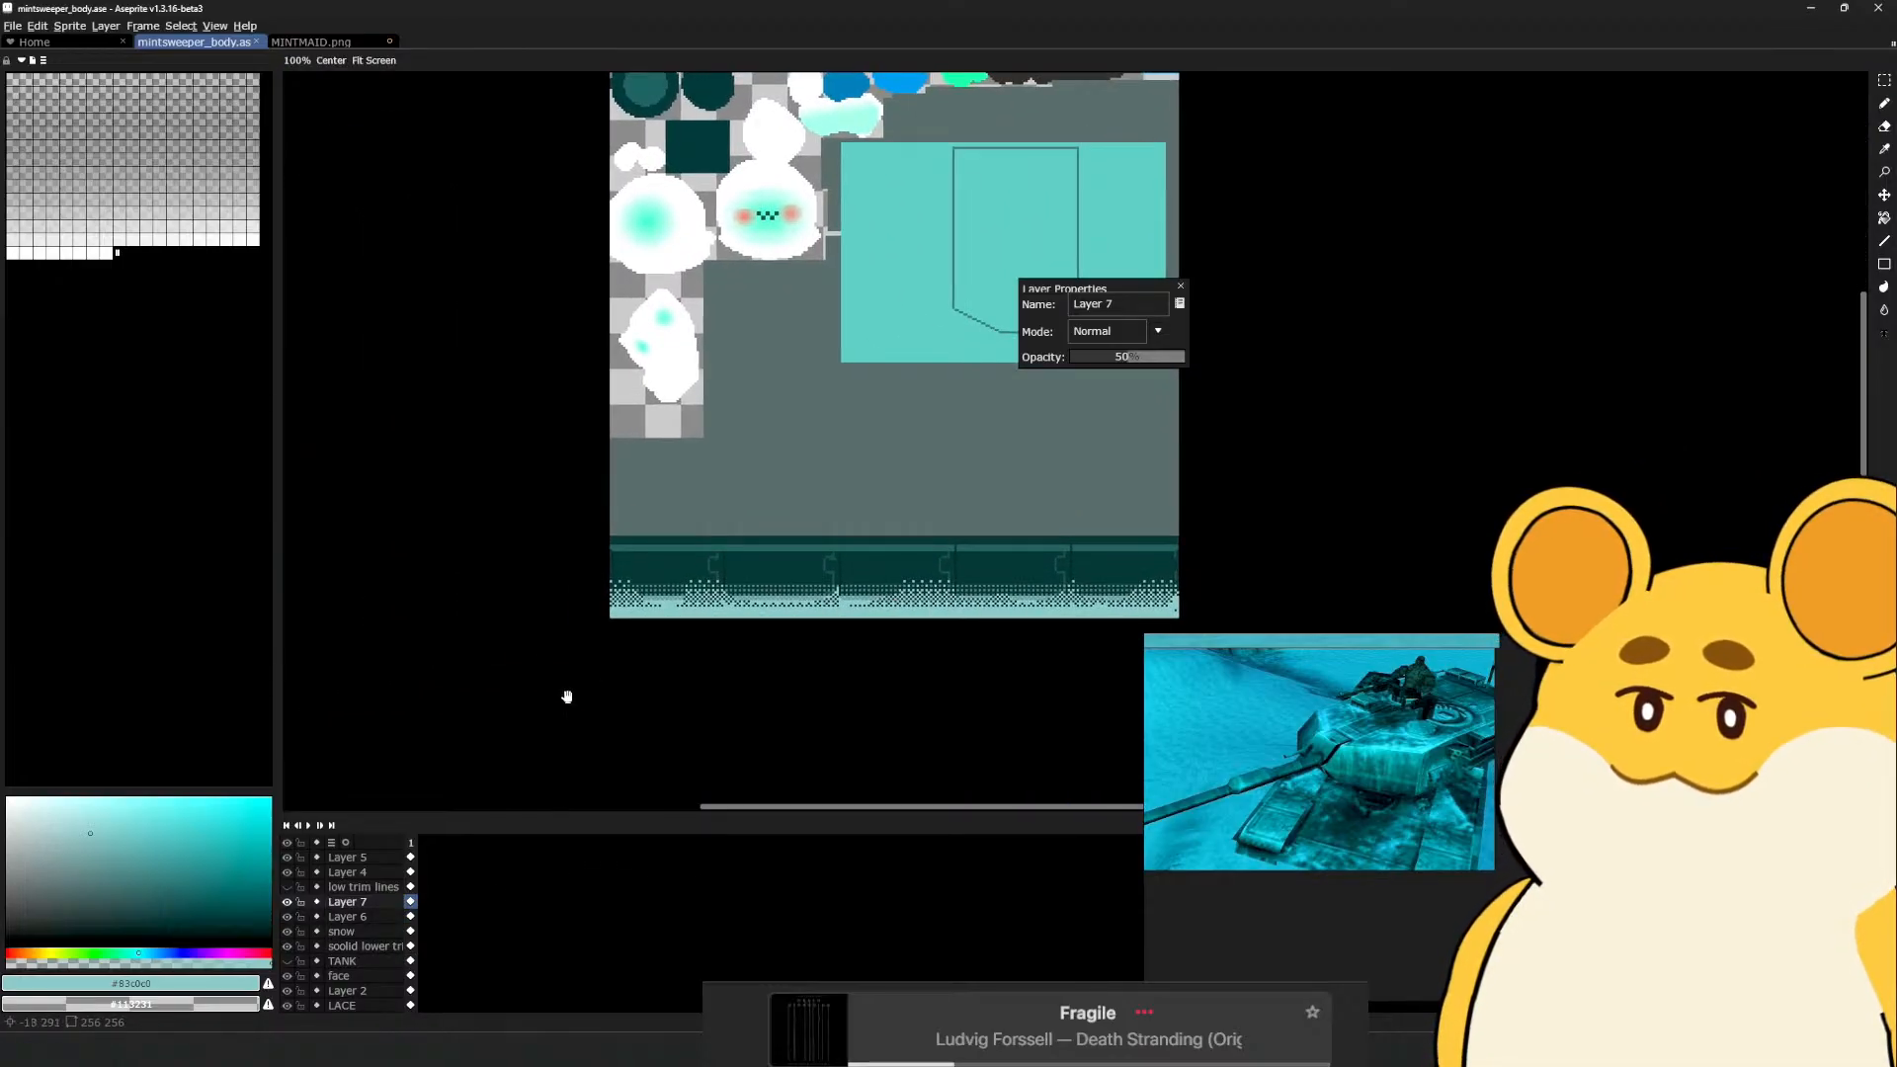
left_click_drag(567, 699, 1139, 547)
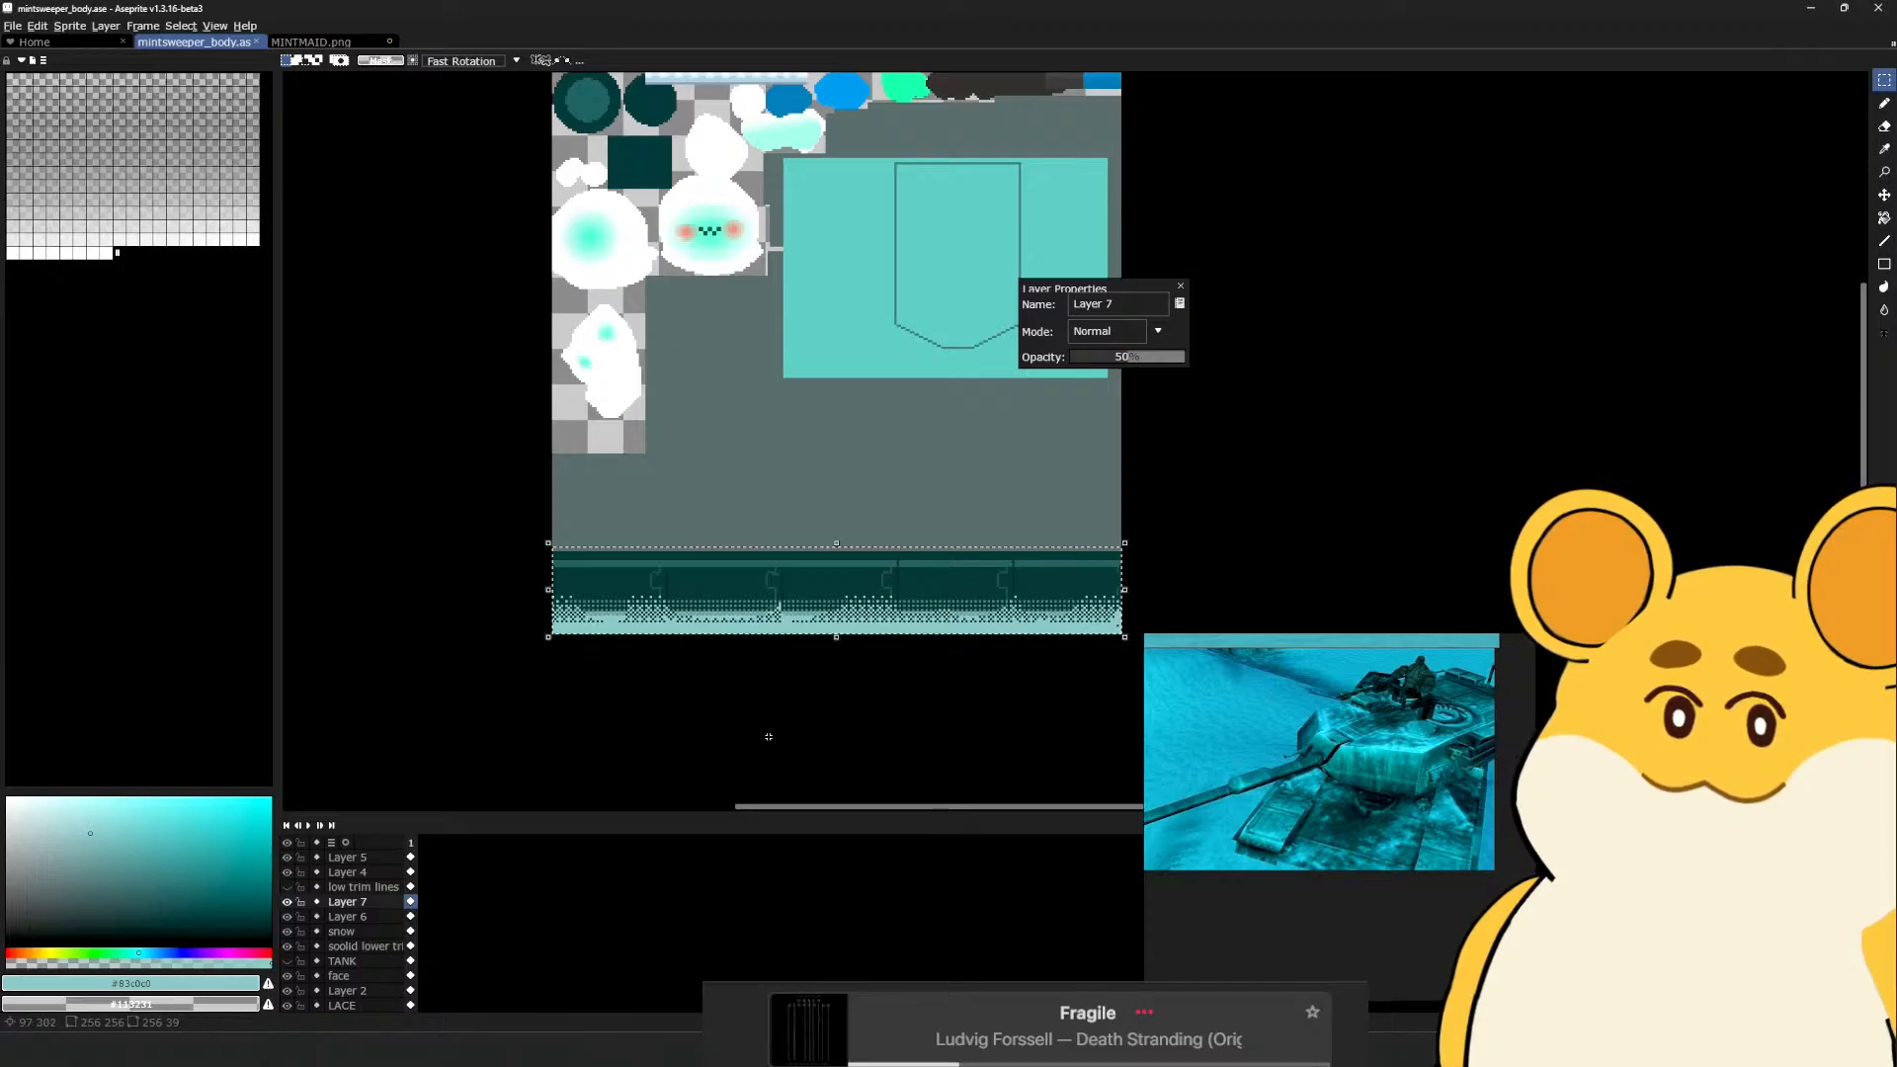
key("ctrl+z")
key("ctrl+z")
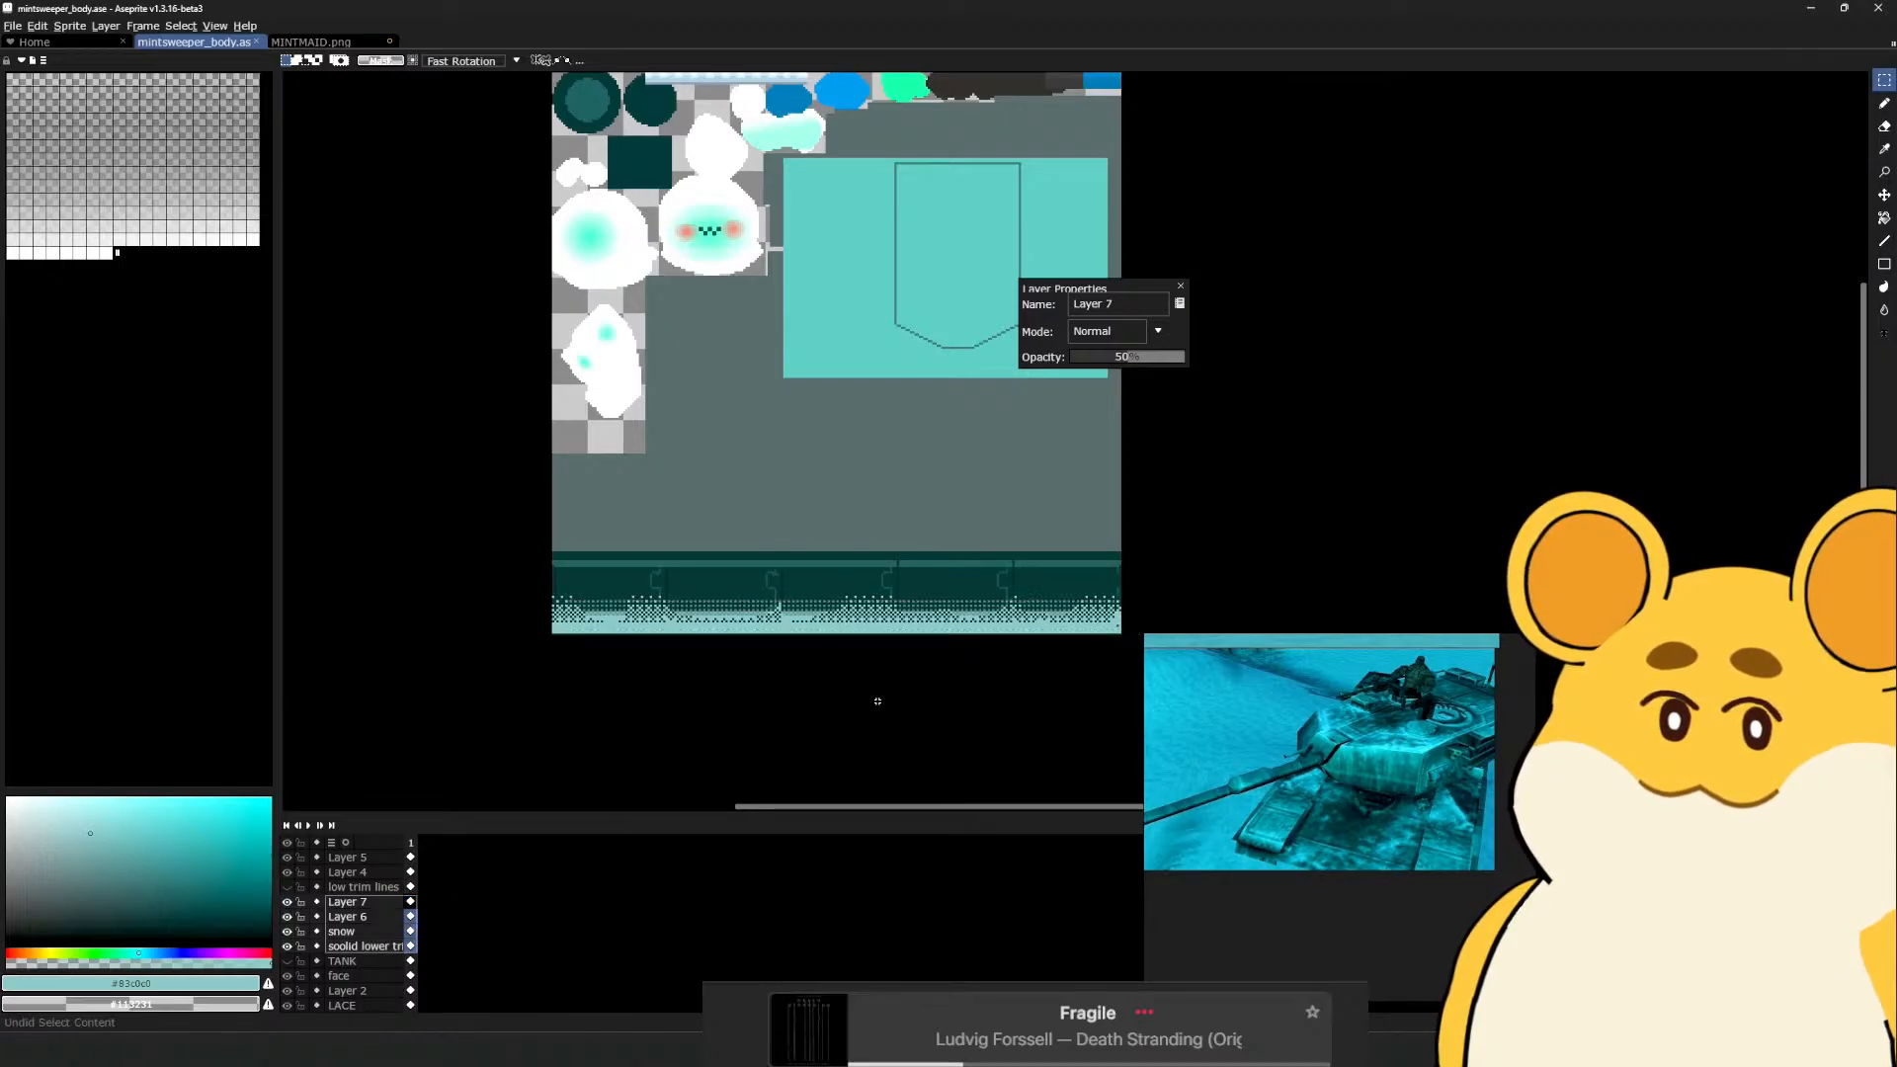
Show the low trim lines layer and select it together with Layer 7, Layer 6, snow and soolid lower trim
left_click(355, 887)
left_click(359, 901, "shift")
left_click(365, 917, "shift")
left_click(366, 930, "shift")
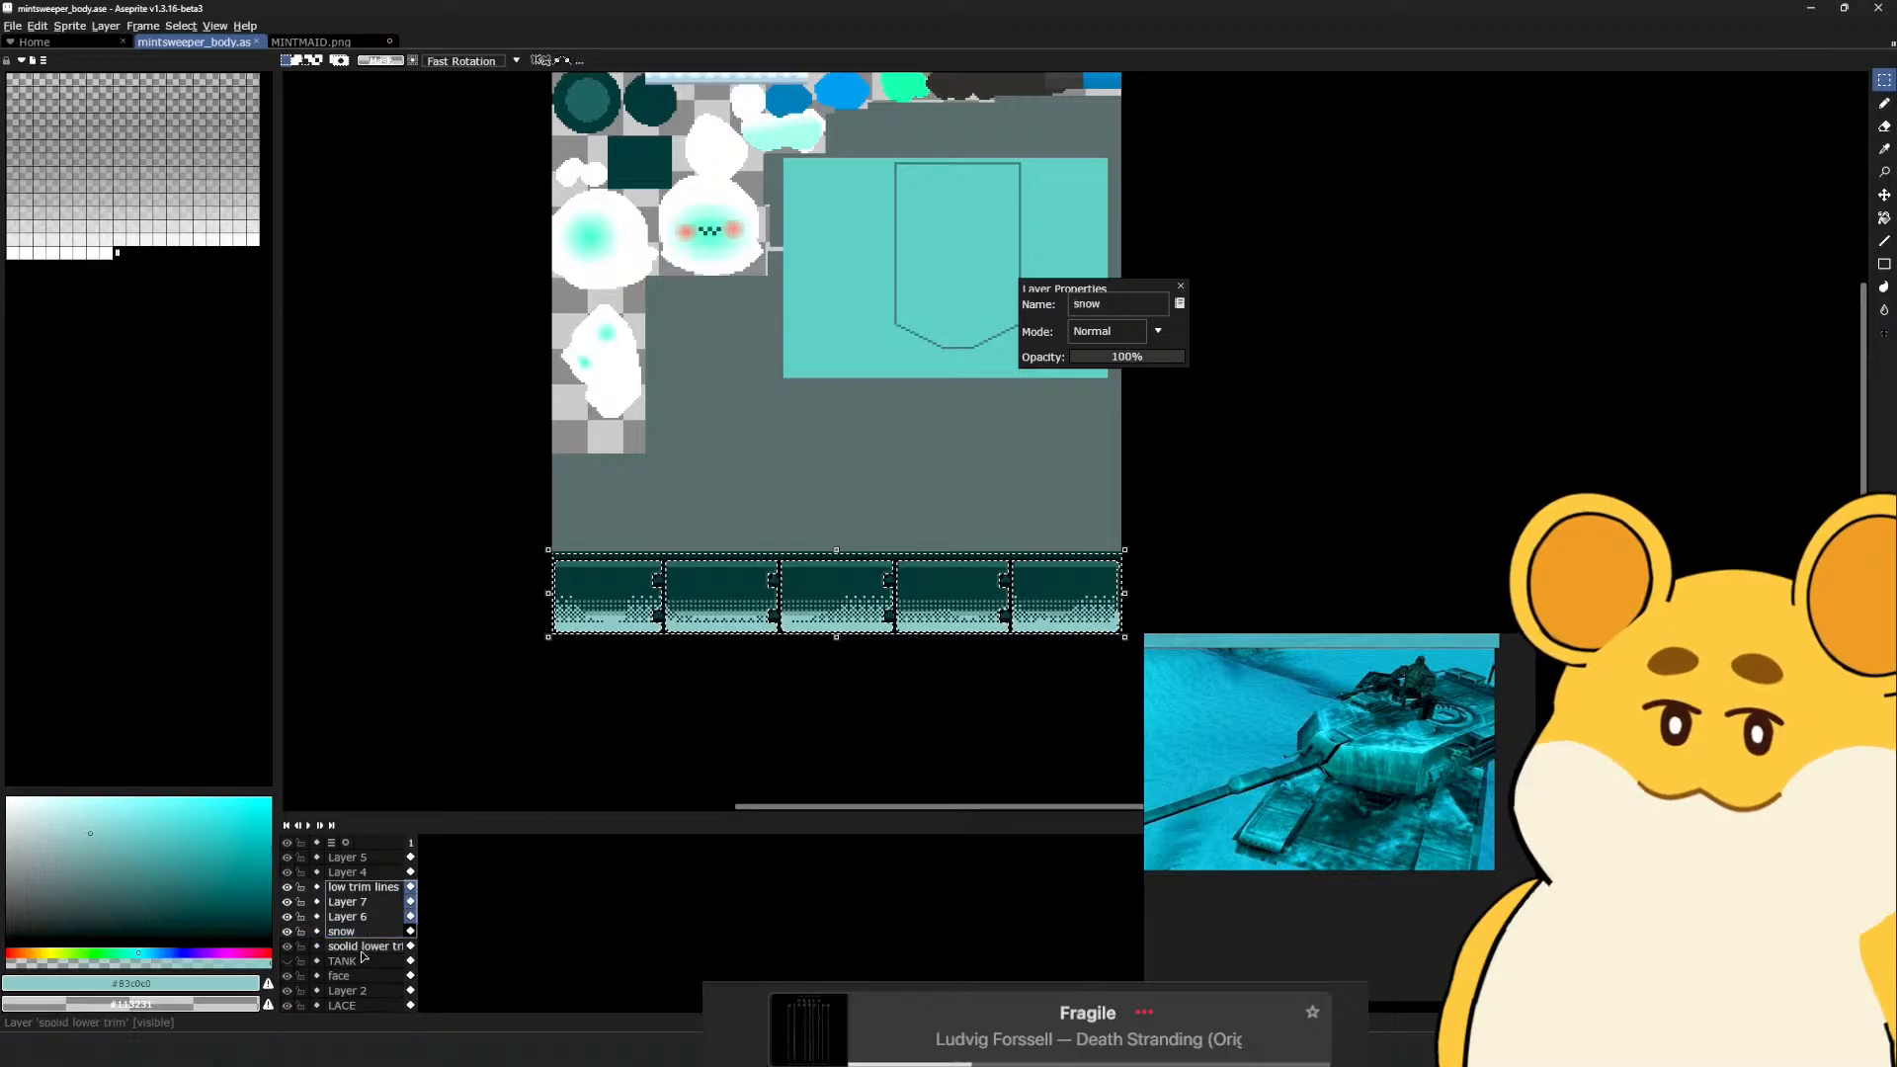
left_click(363, 949, "shift")
Try to resize the trim strip from its lower outer corner, and cancel the transformation
left_click_drag(704, 621, 1146, 642)
scroll(1122, 548, "up", 1)
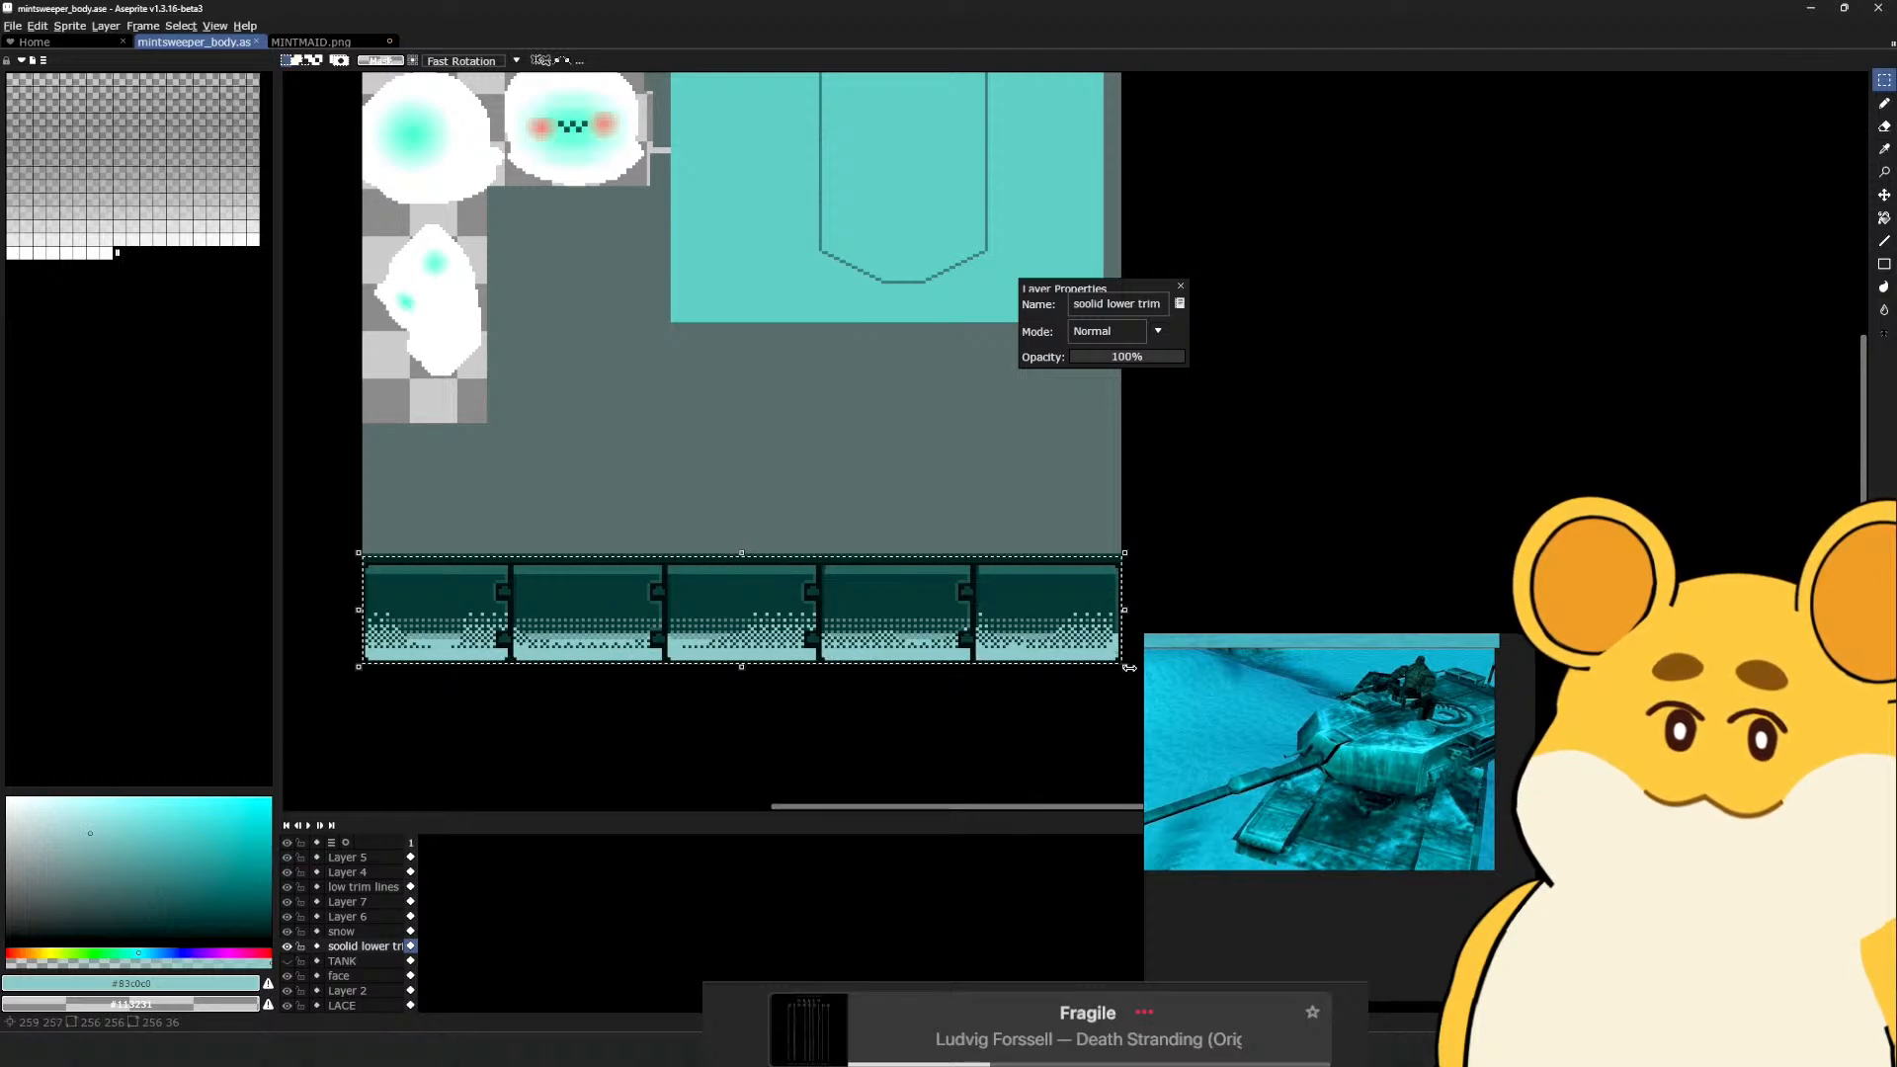
left_click_drag(1128, 667, 1128, 676)
key("Escape")
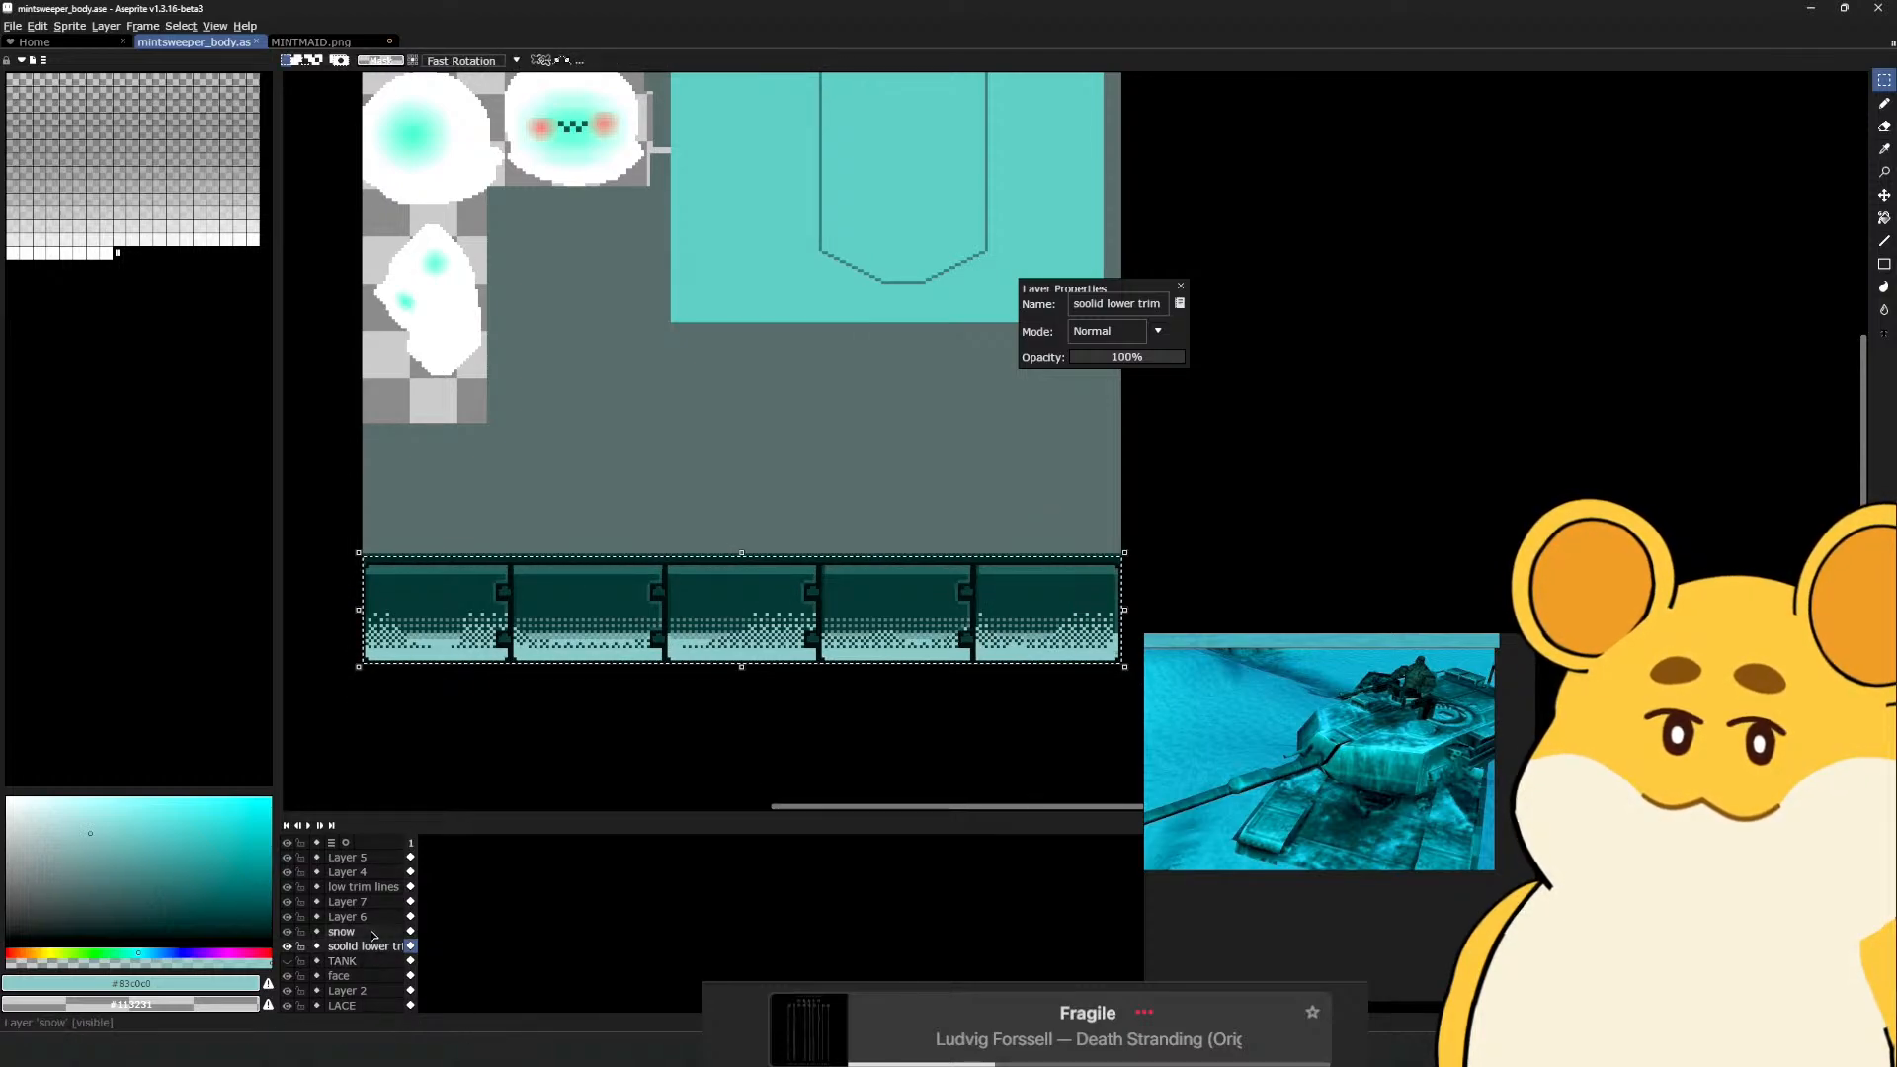
Reselect the five layers from low trim lines to soolid lower trim, try to scale the strip to about 228 × 32 pixels, and cancel
left_click(365, 930)
left_click_drag(364, 930, 361, 886)
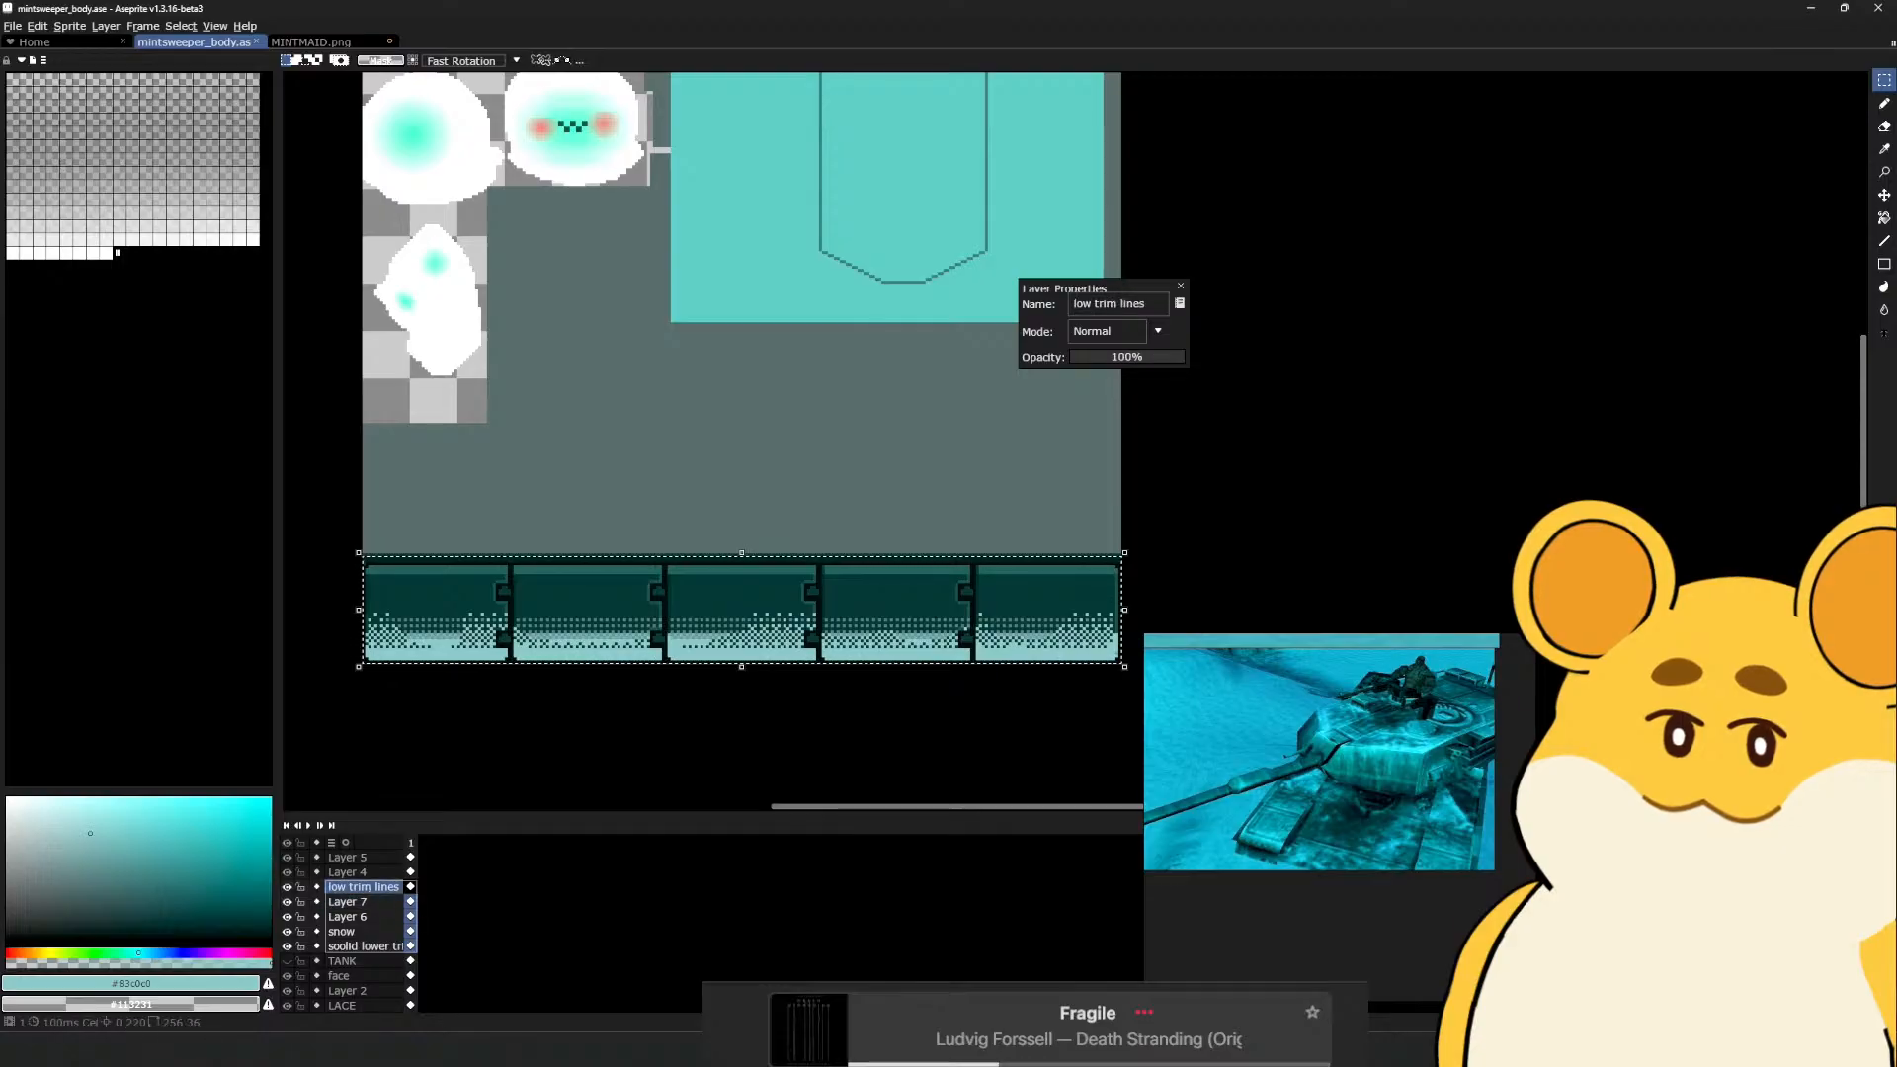
left_click_drag(1125, 552, 1130, 559)
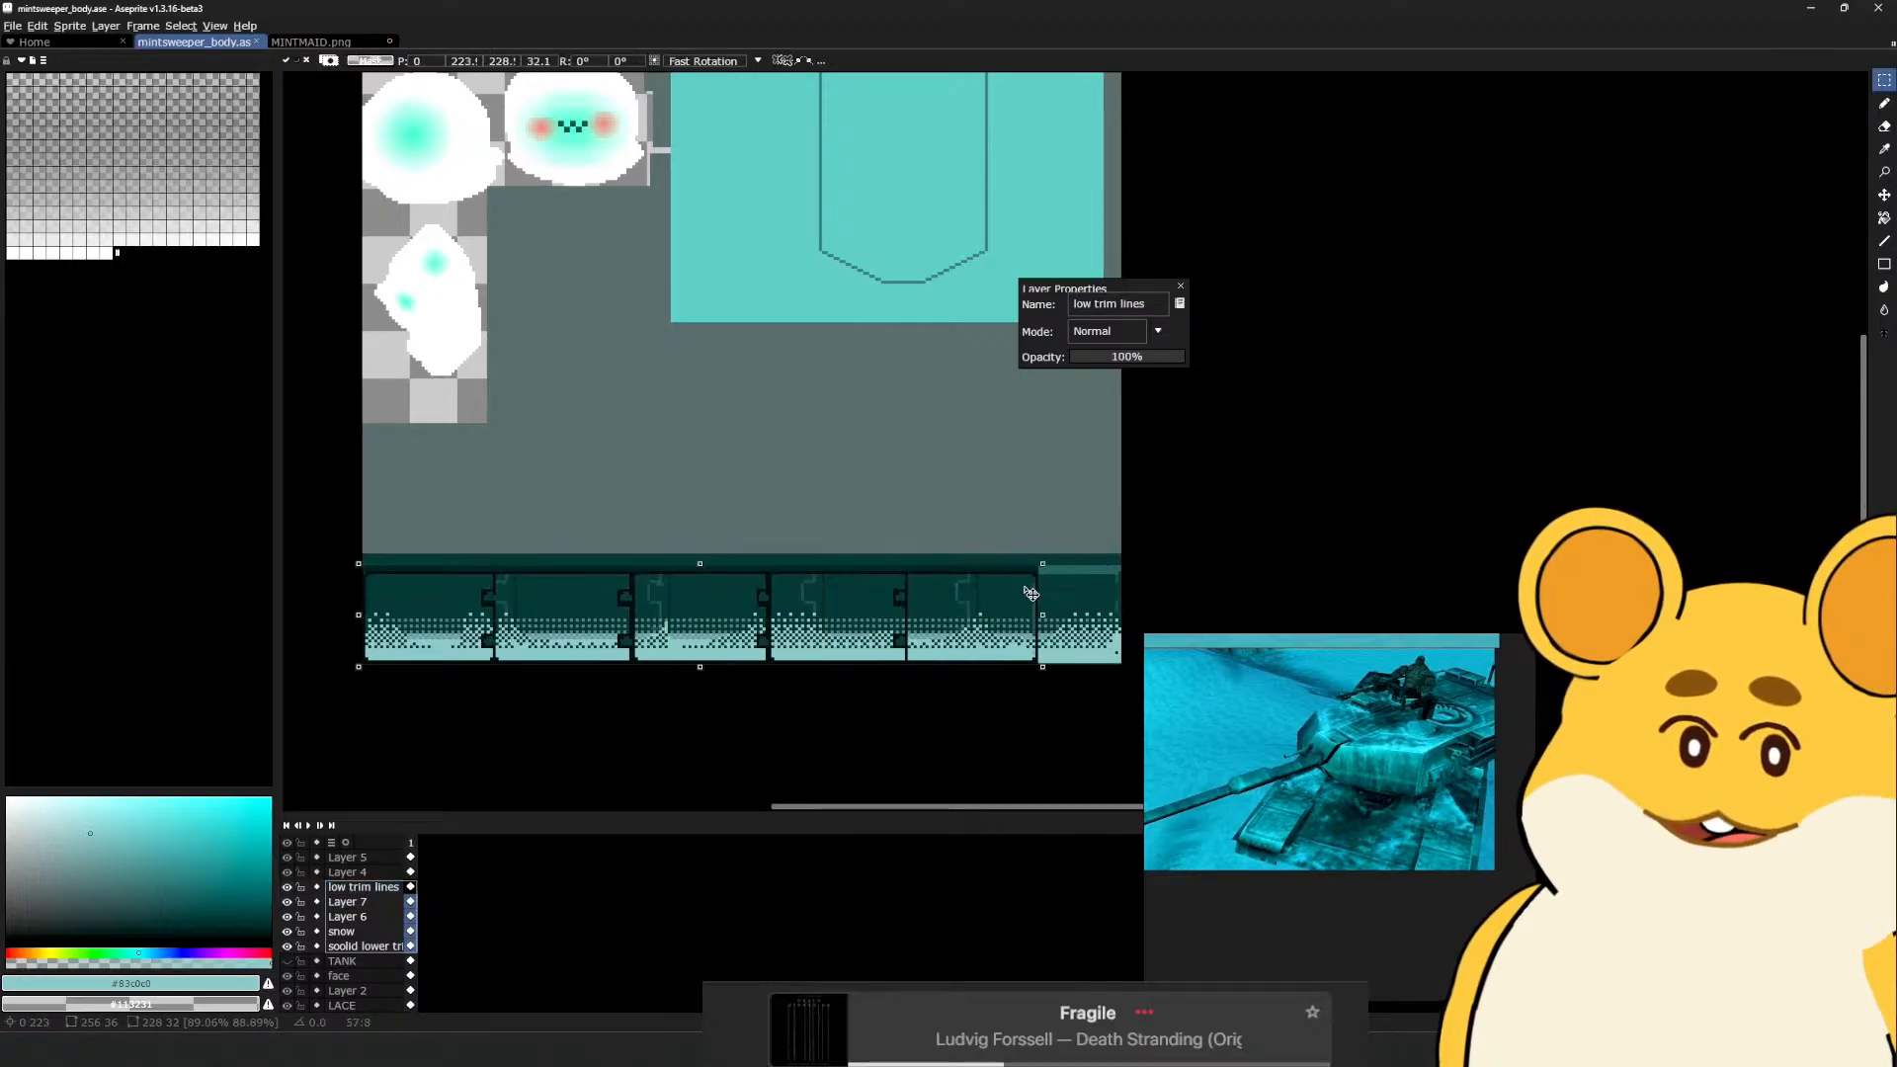
key("Escape")
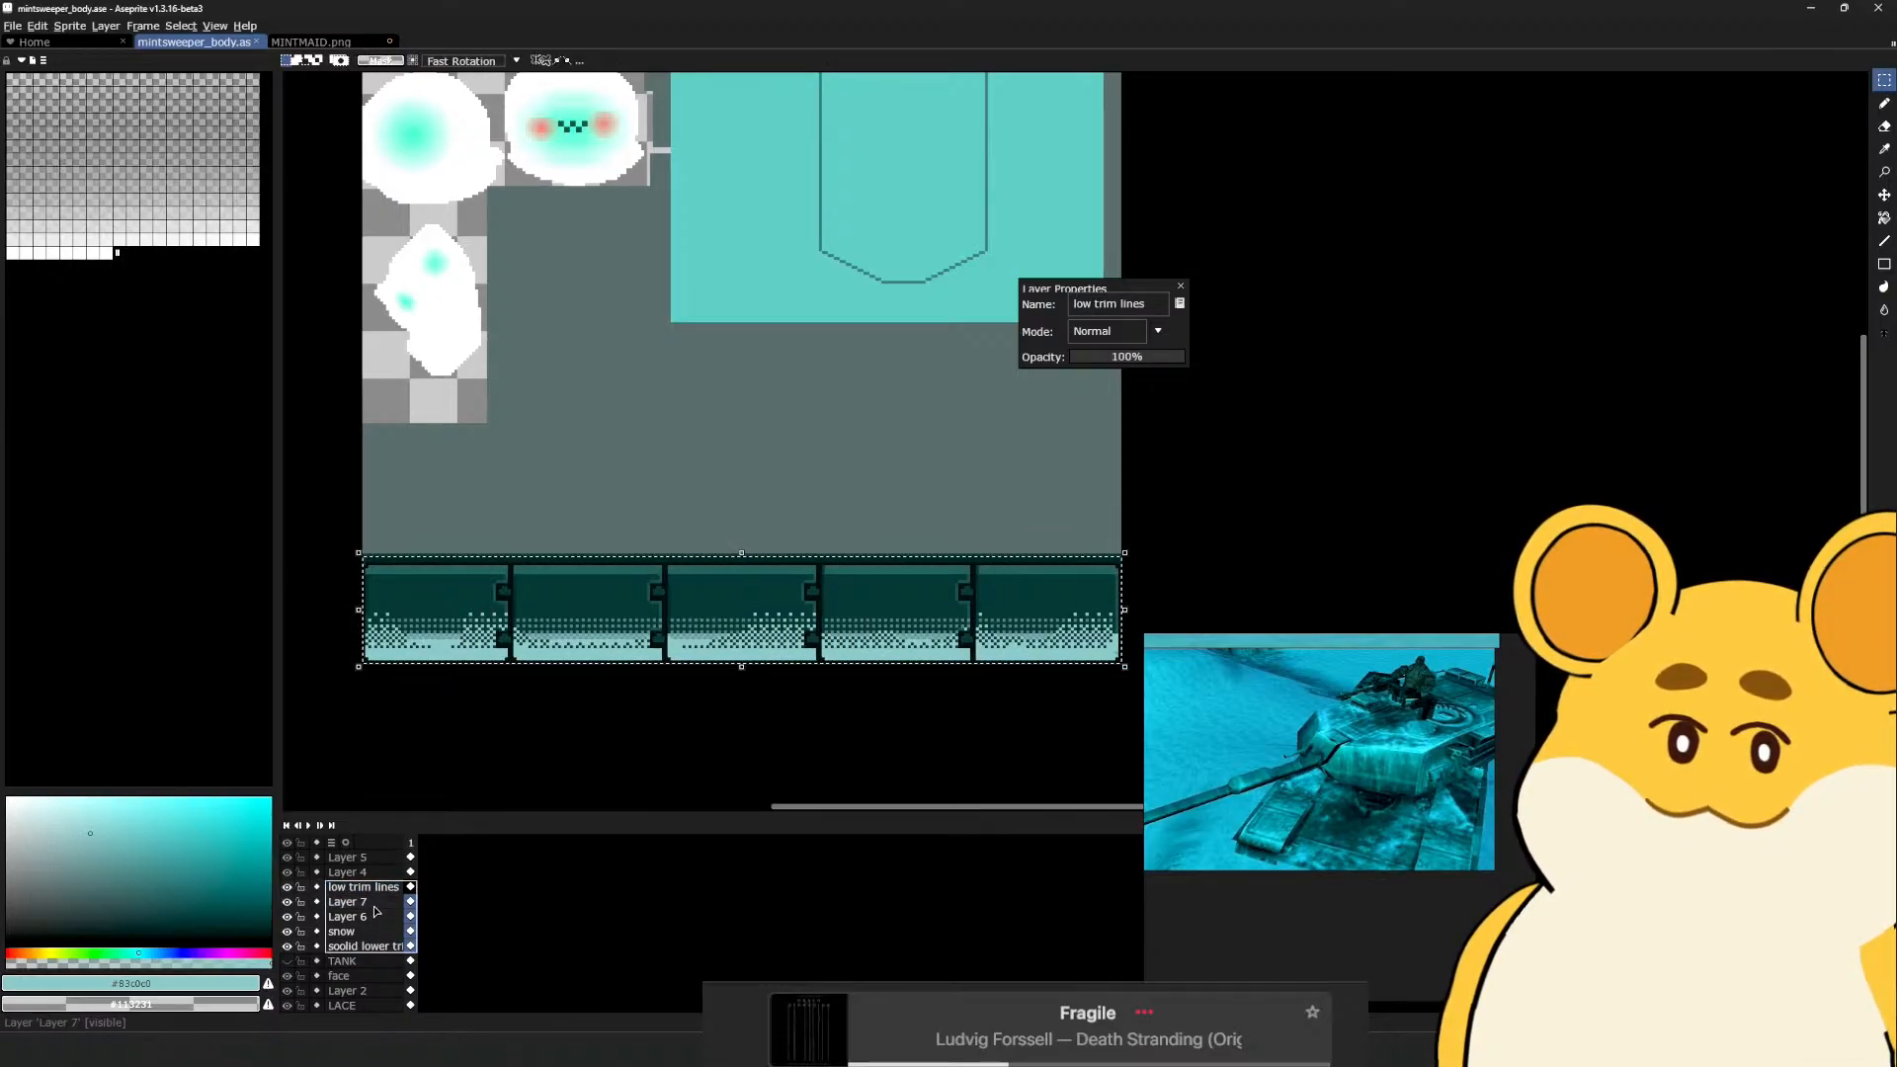
Check the layer conversion options, try to scale the selected trim layers from the strip's upper-left corner, and cancel
right_click(376, 902)
mouse_move(457, 960)
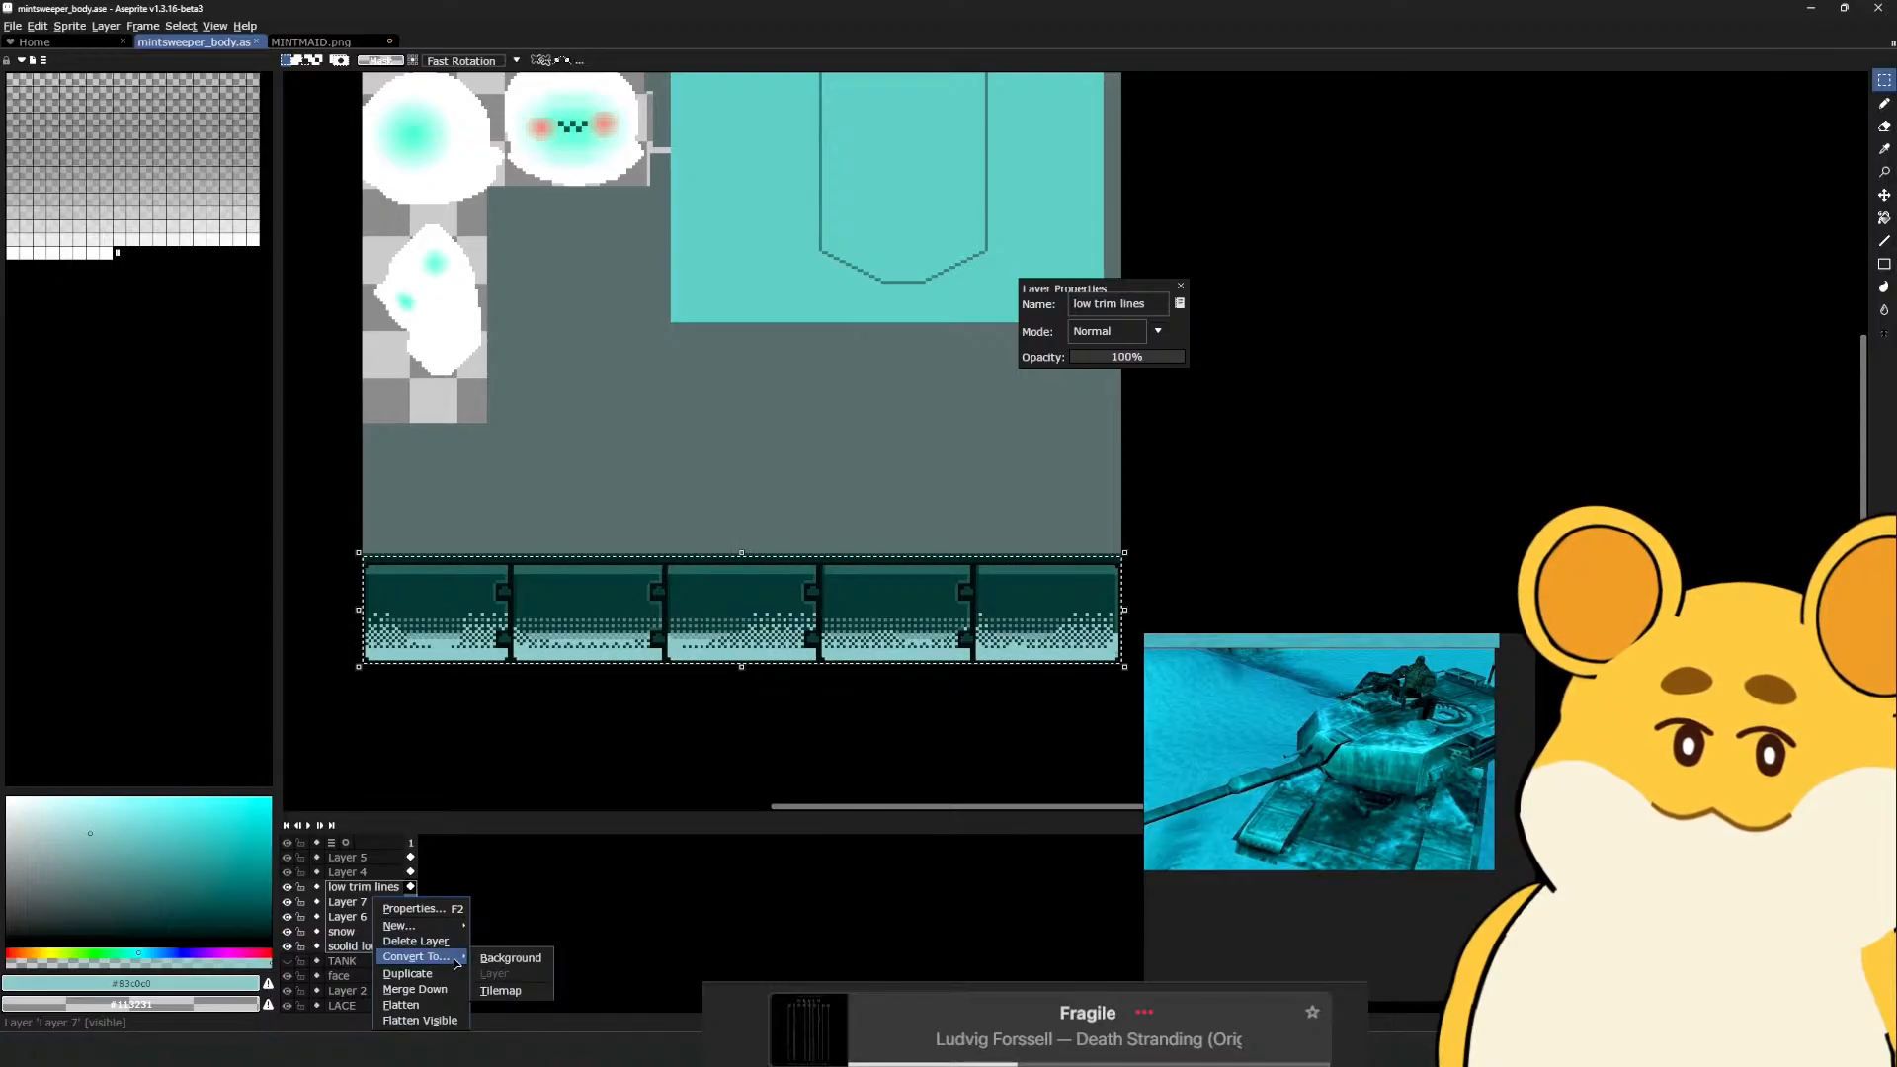
left_click(622, 658)
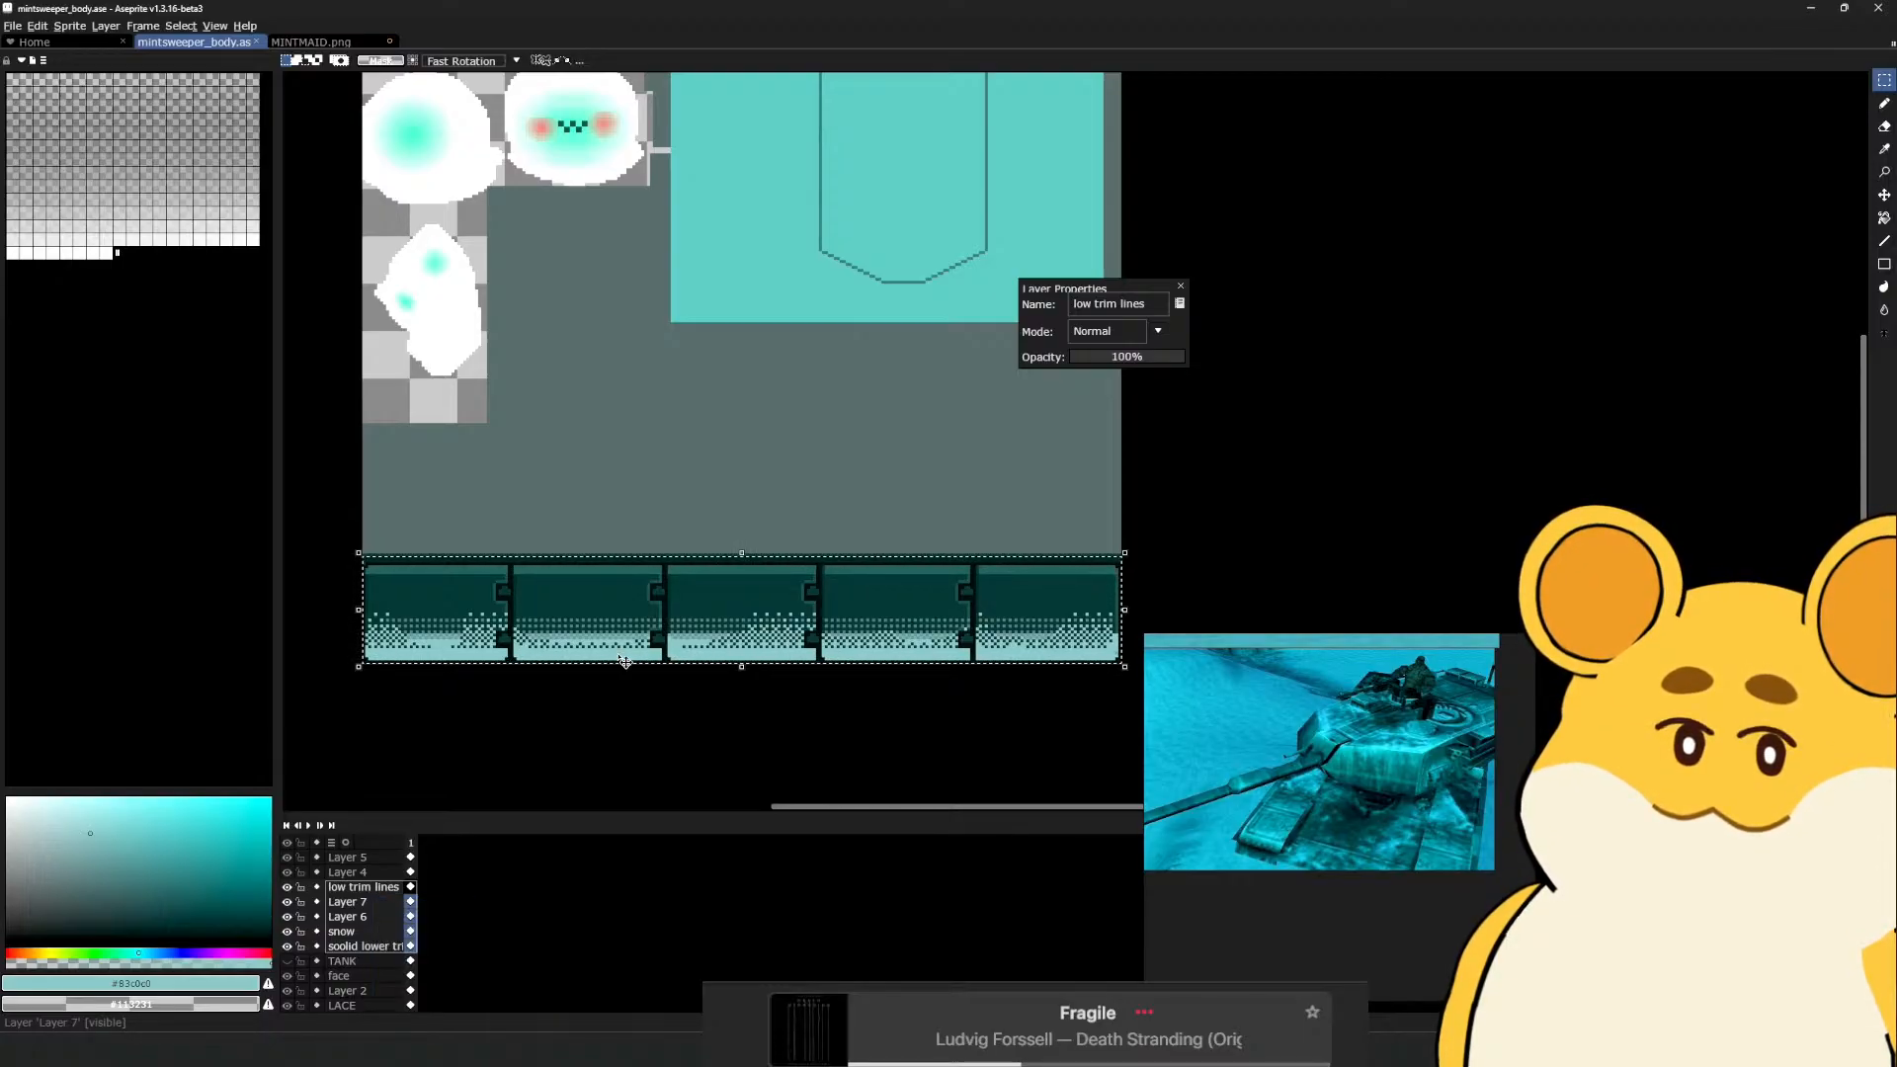
left_click_drag(357, 552, 566, 594)
key("Escape")
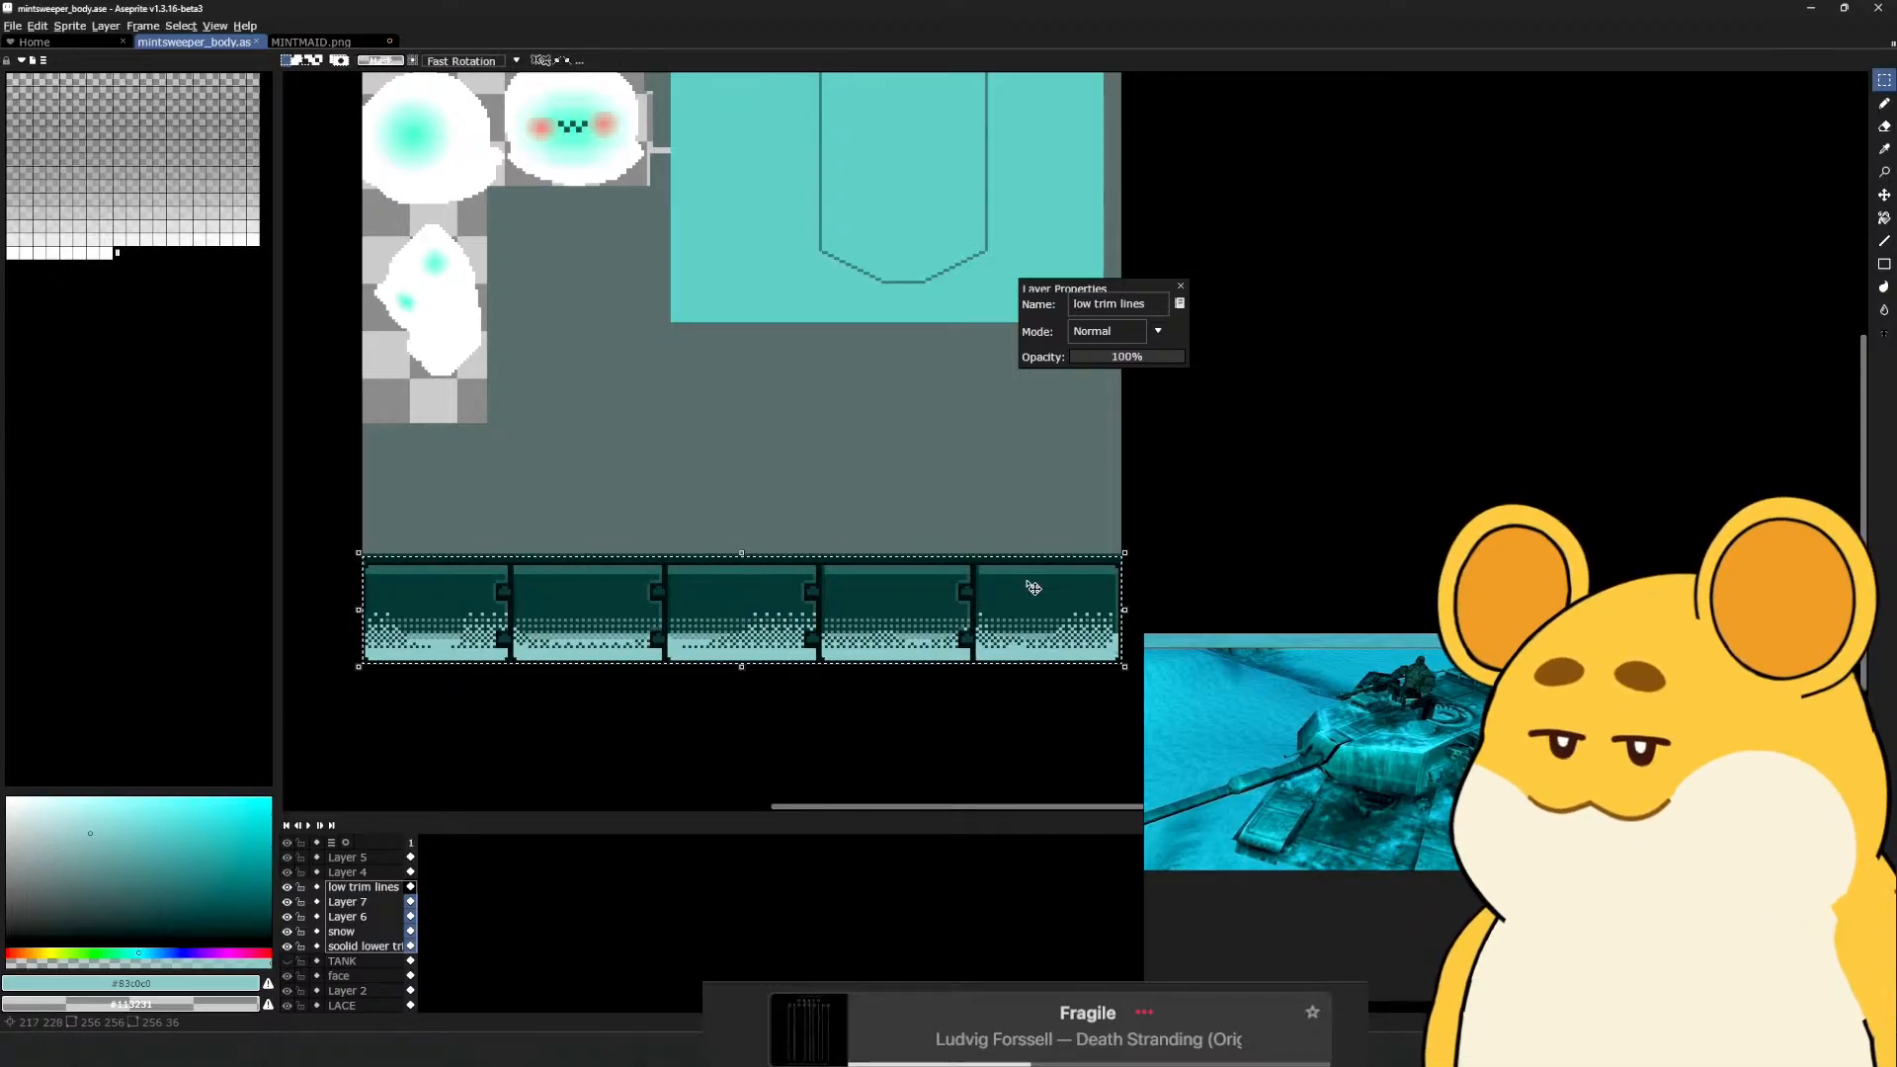
Scale the low trim lines layer down to about 186 × 26 pixels, anchored at the texture's lower-left corner
left_click(1041, 686)
key("ctrl+t")
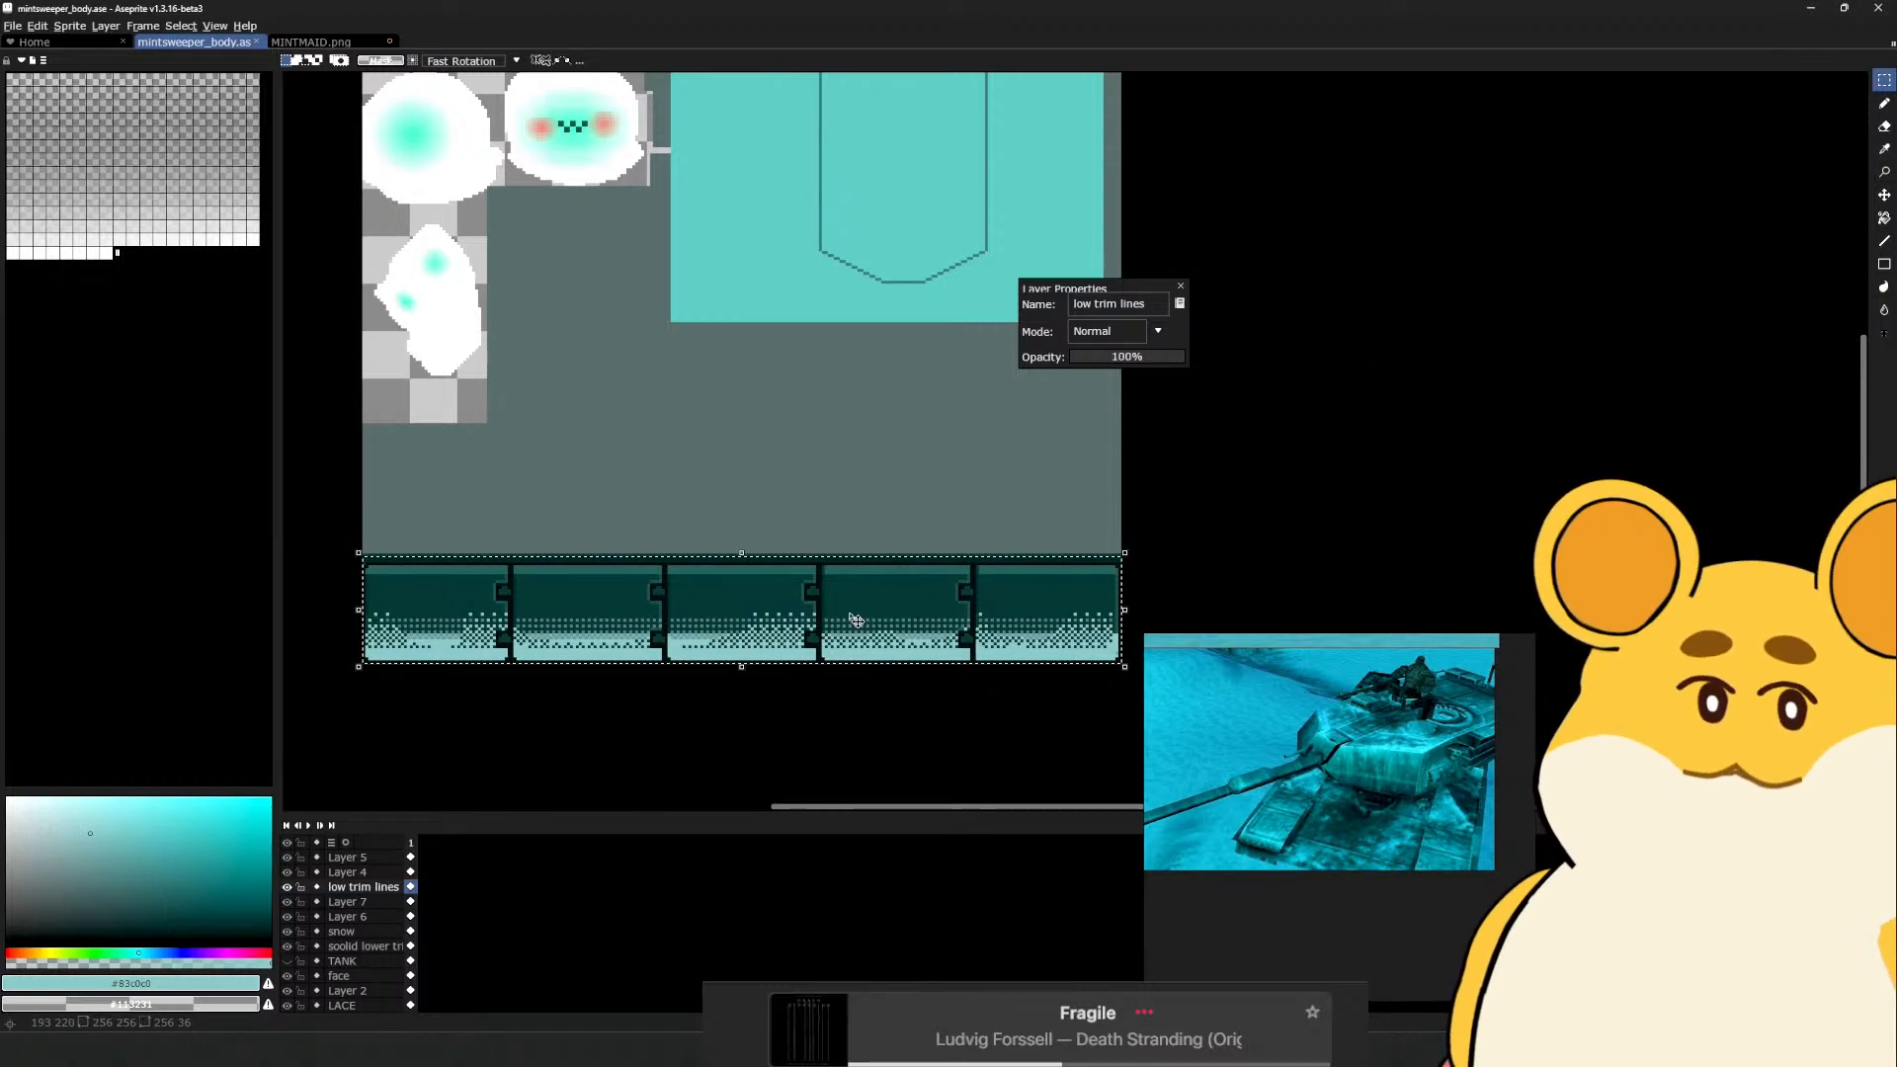
left_click_drag(1125, 553, 1061, 575)
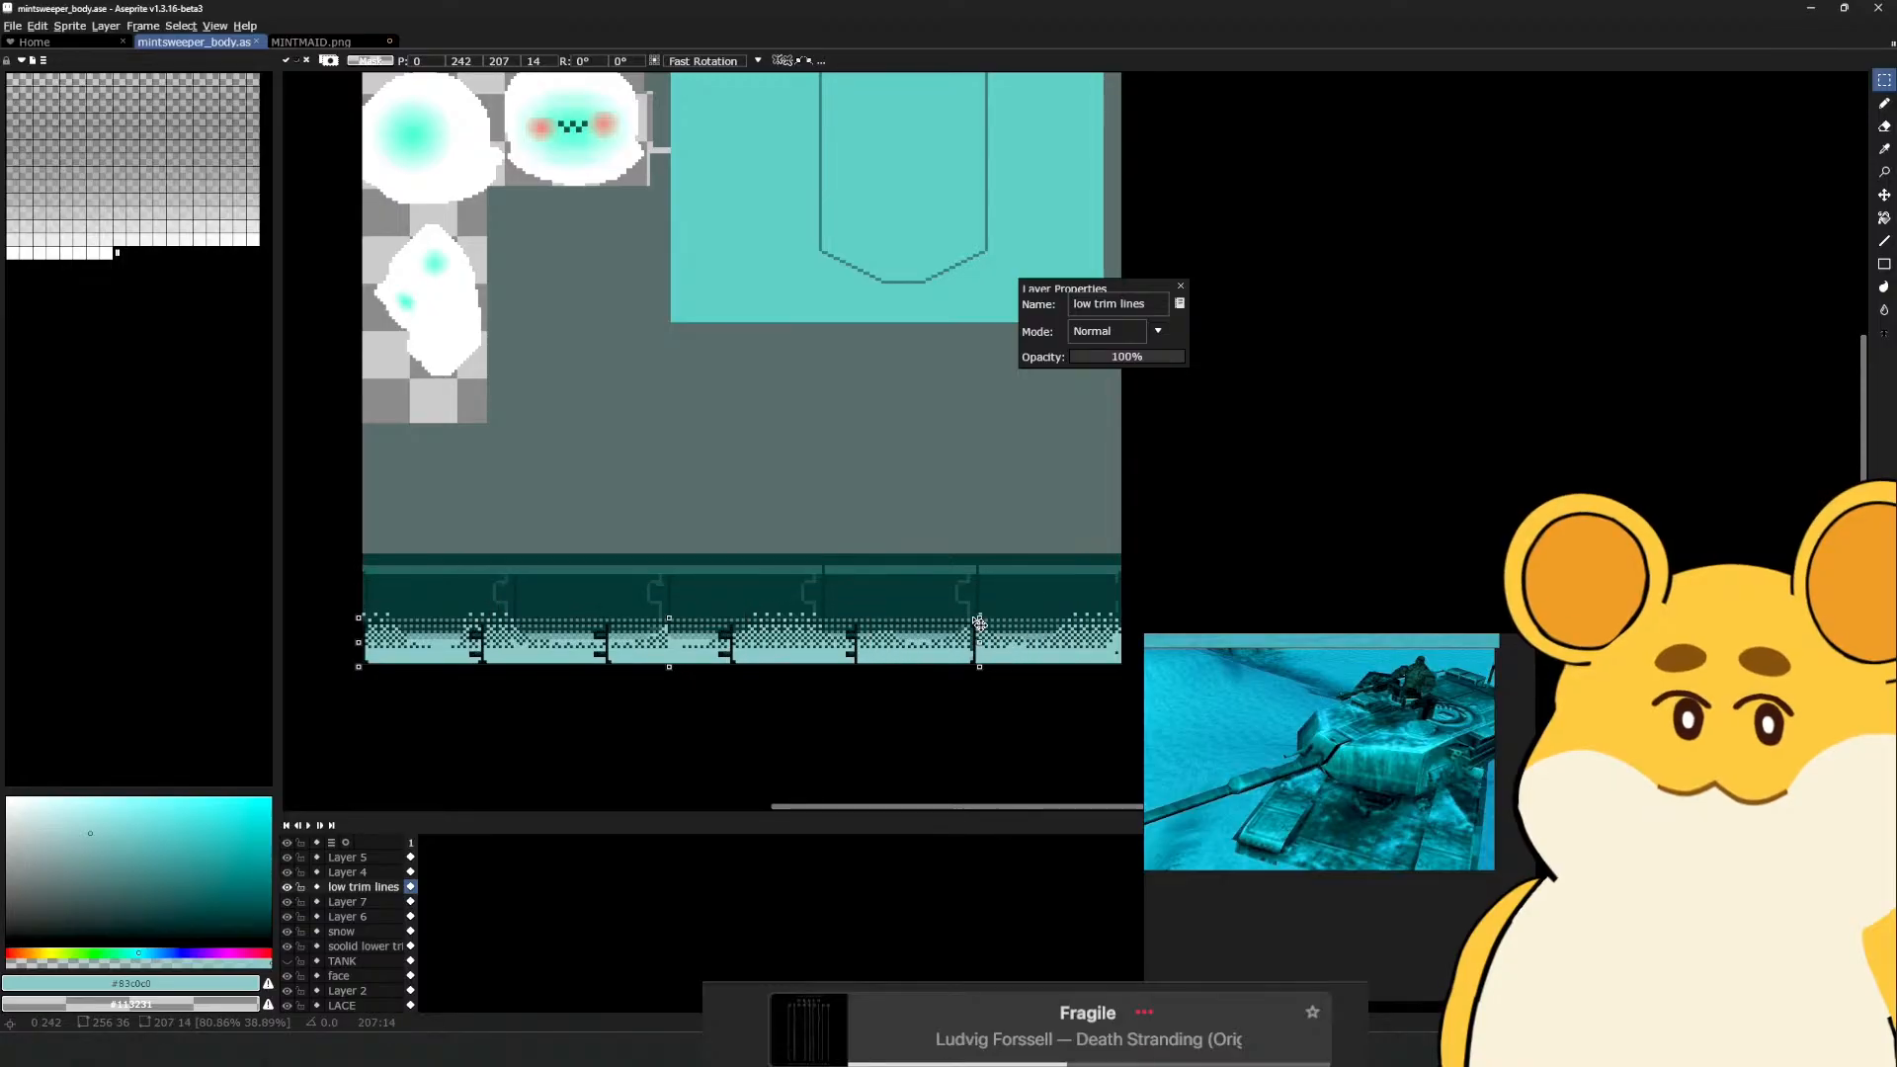
left_click_drag(979, 624, 981, 582)
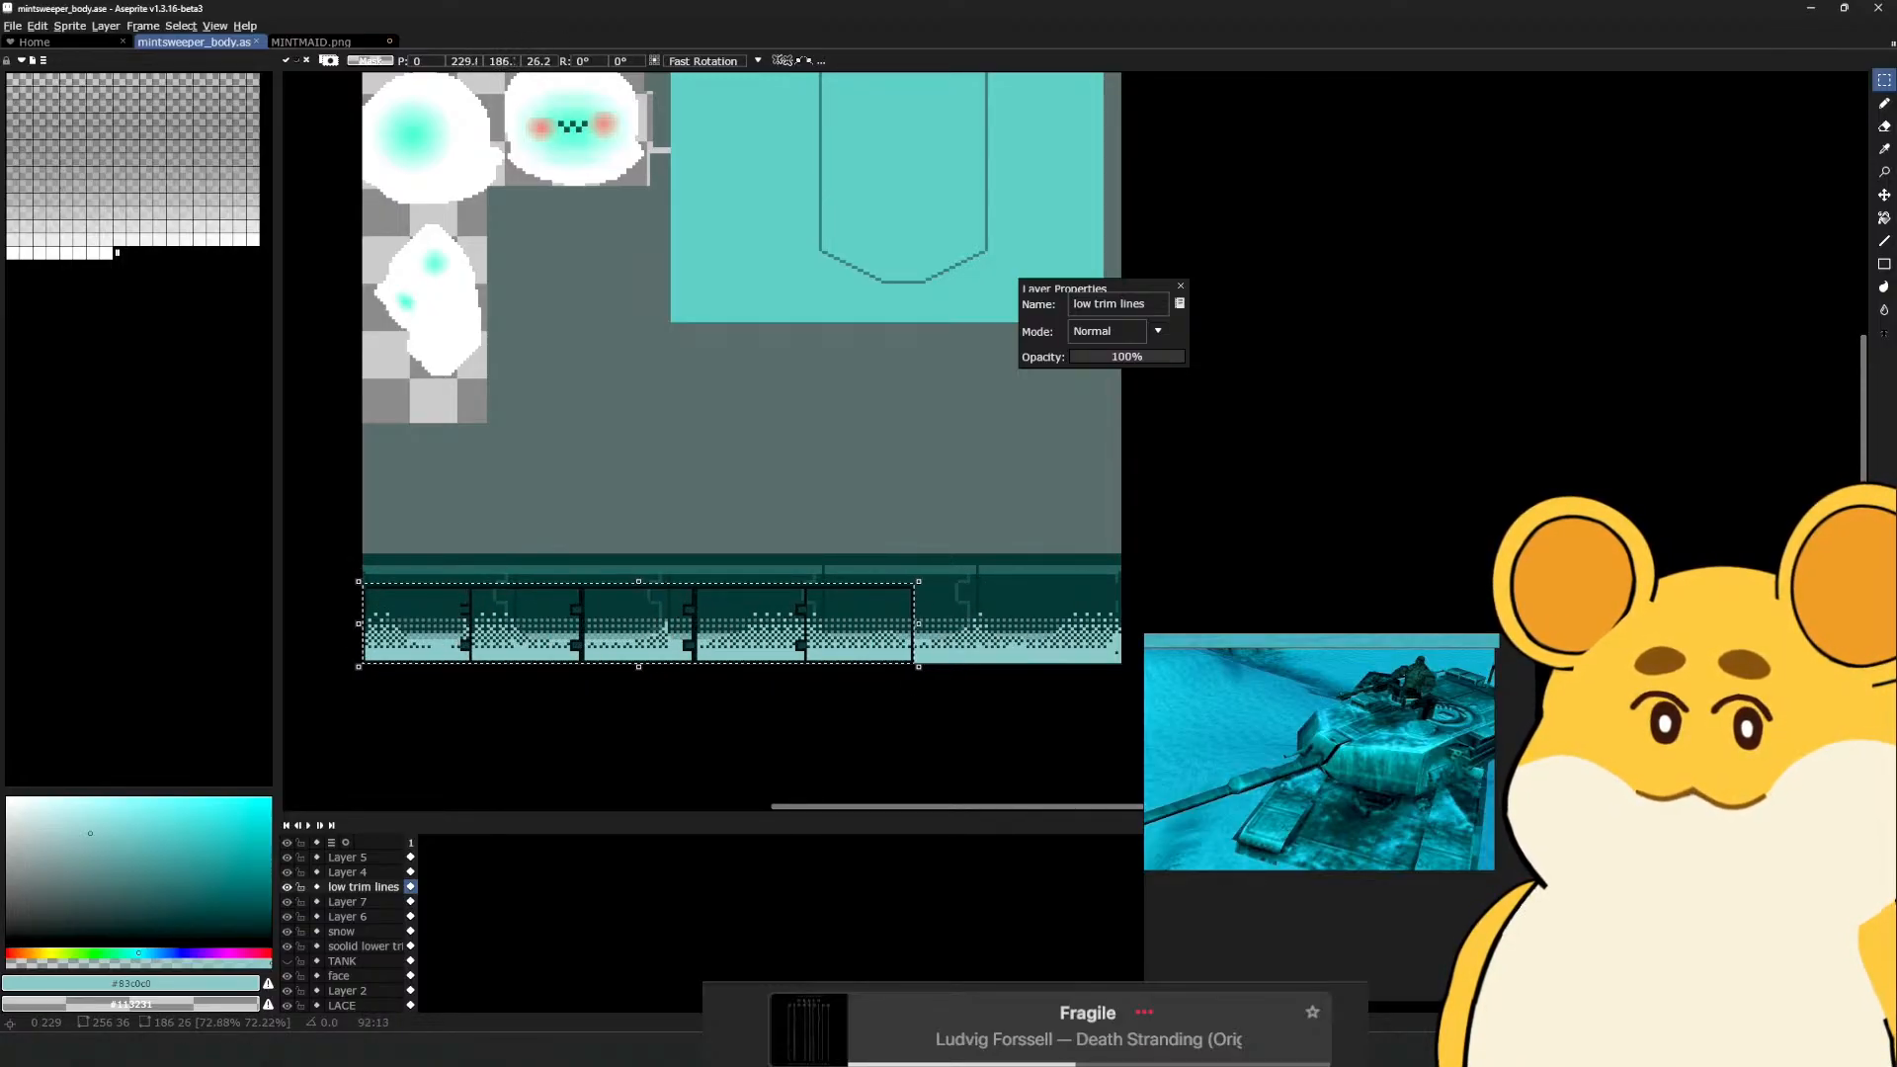
left_click(867, 745)
Scale the trim artwork on Layer 7 down to about 190 × 27 pixels, anchored at the texture's lower-left corner
left_click(348, 901)
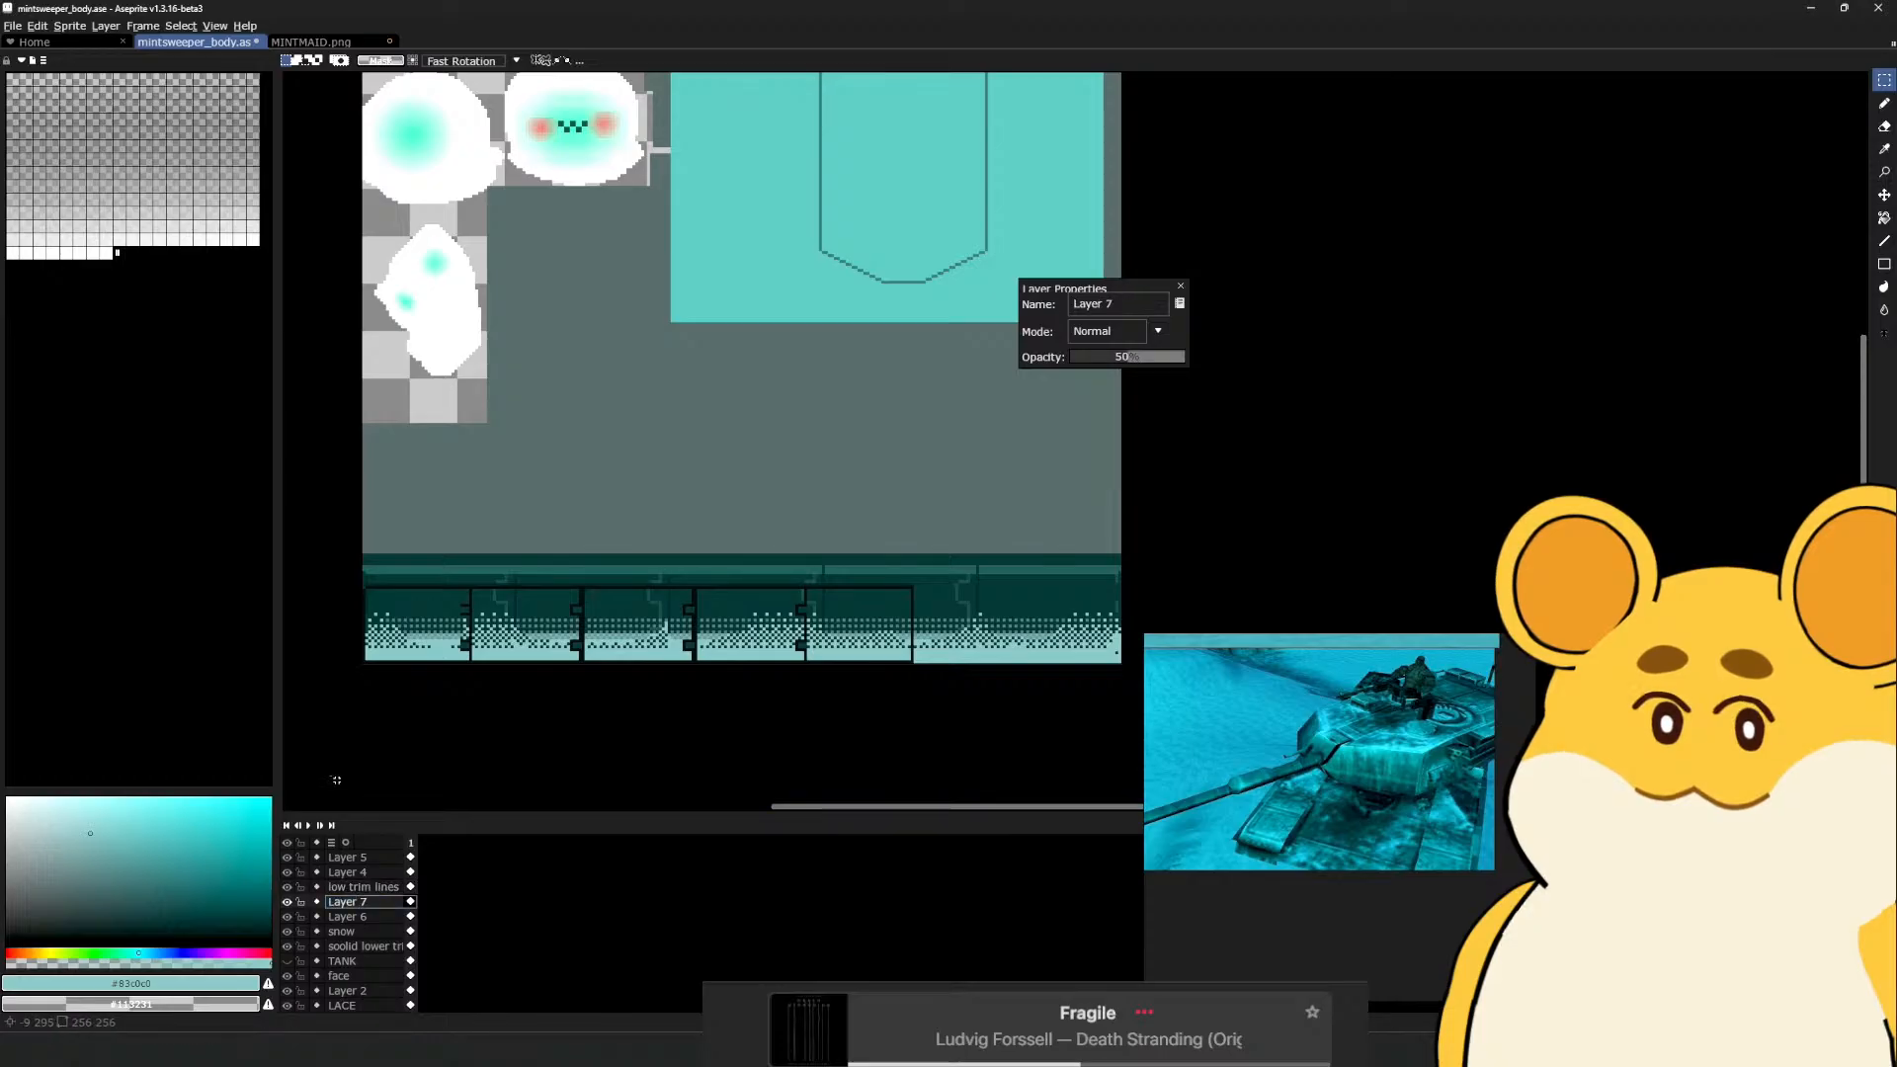
left_click_drag(336, 780, 931, 623)
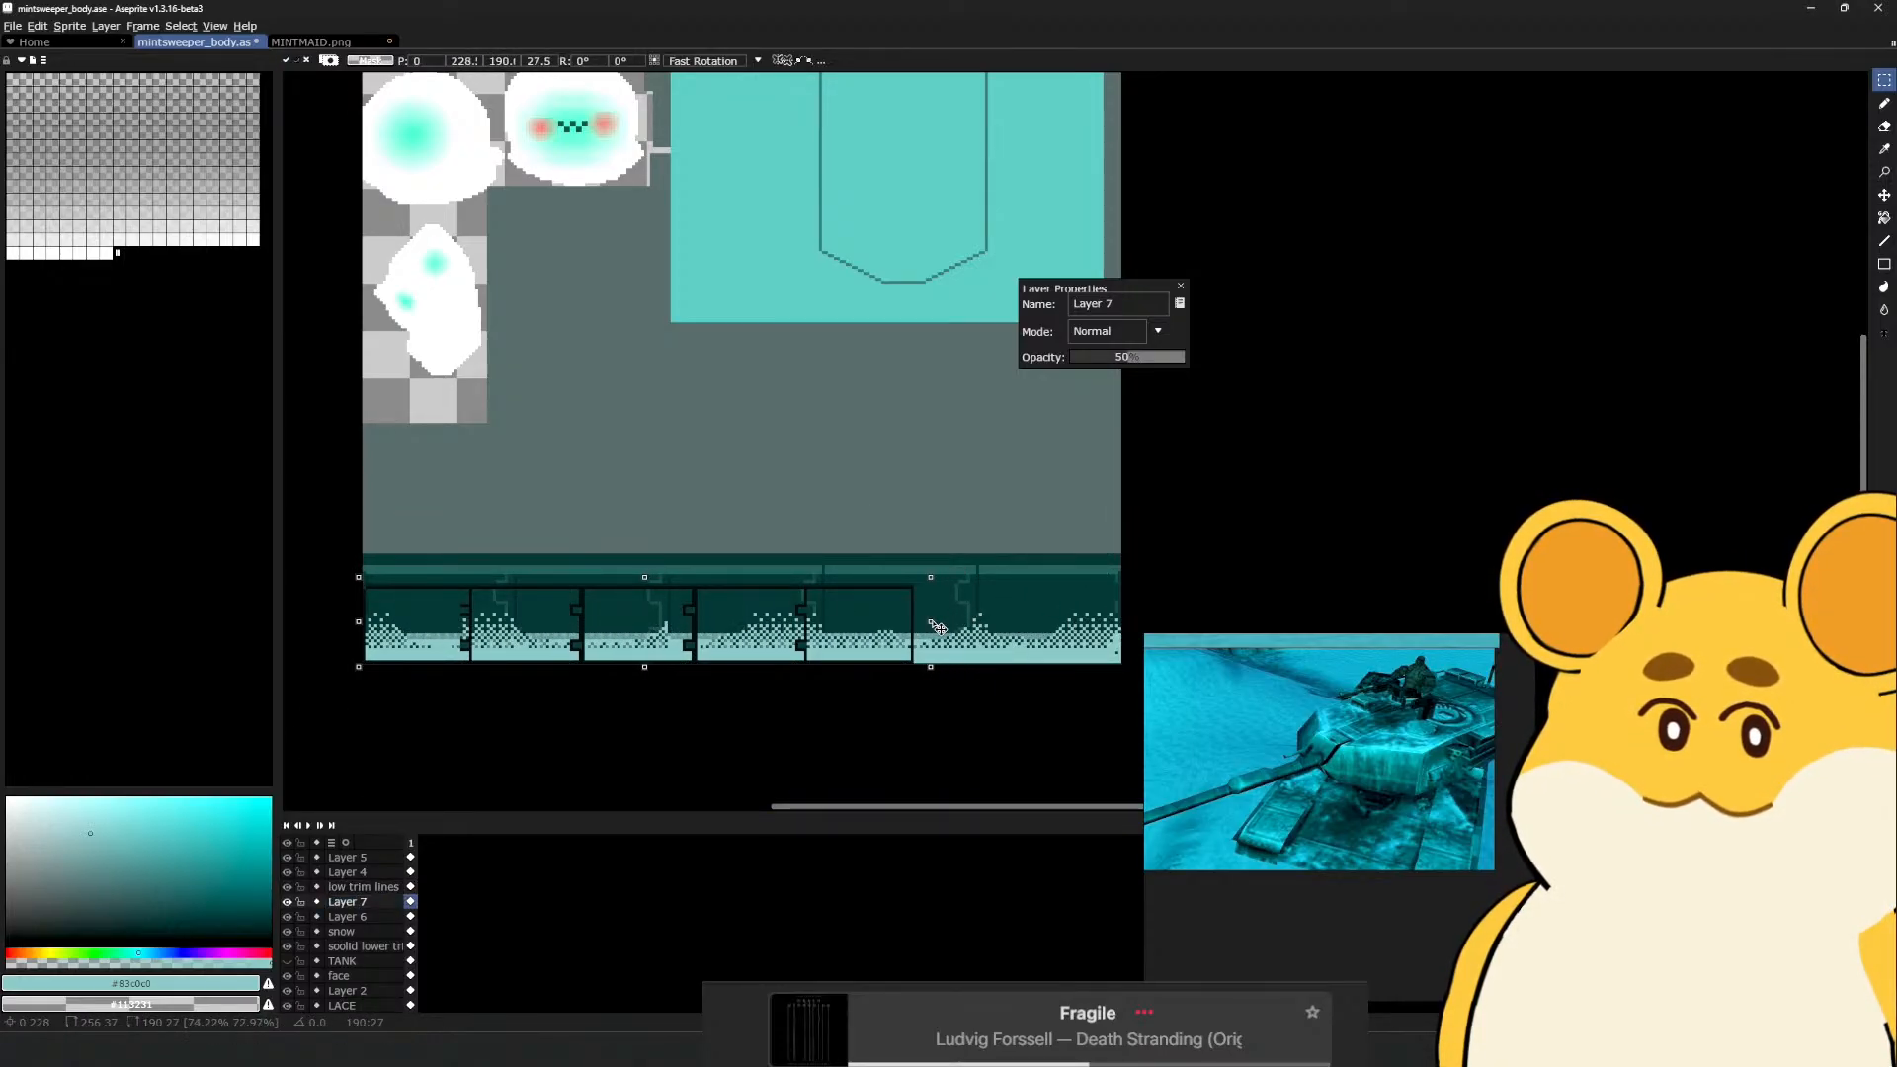
left_click(724, 775)
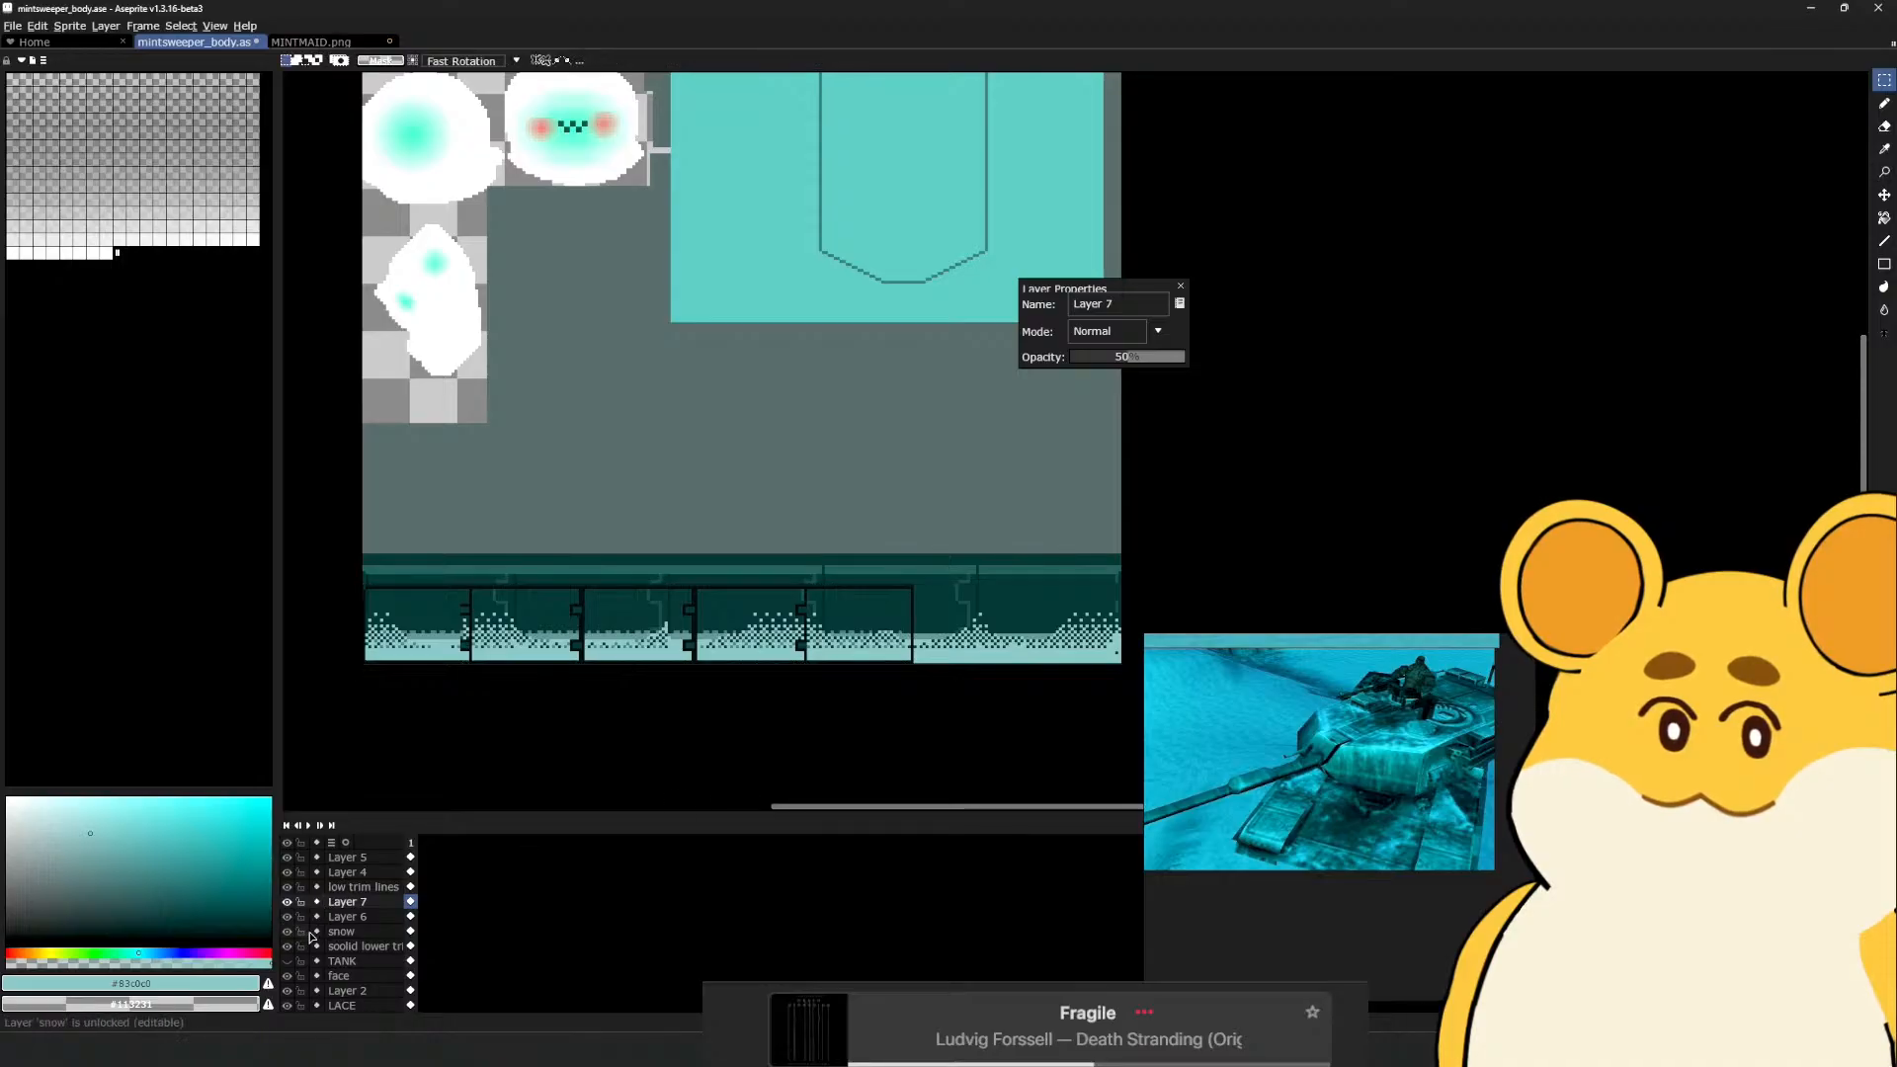
Scale the snow dither on Layer 6 down to about 184 × 12 pixels, anchored at the texture's lower-left corner
left_click(371, 916)
key("ctrl+t")
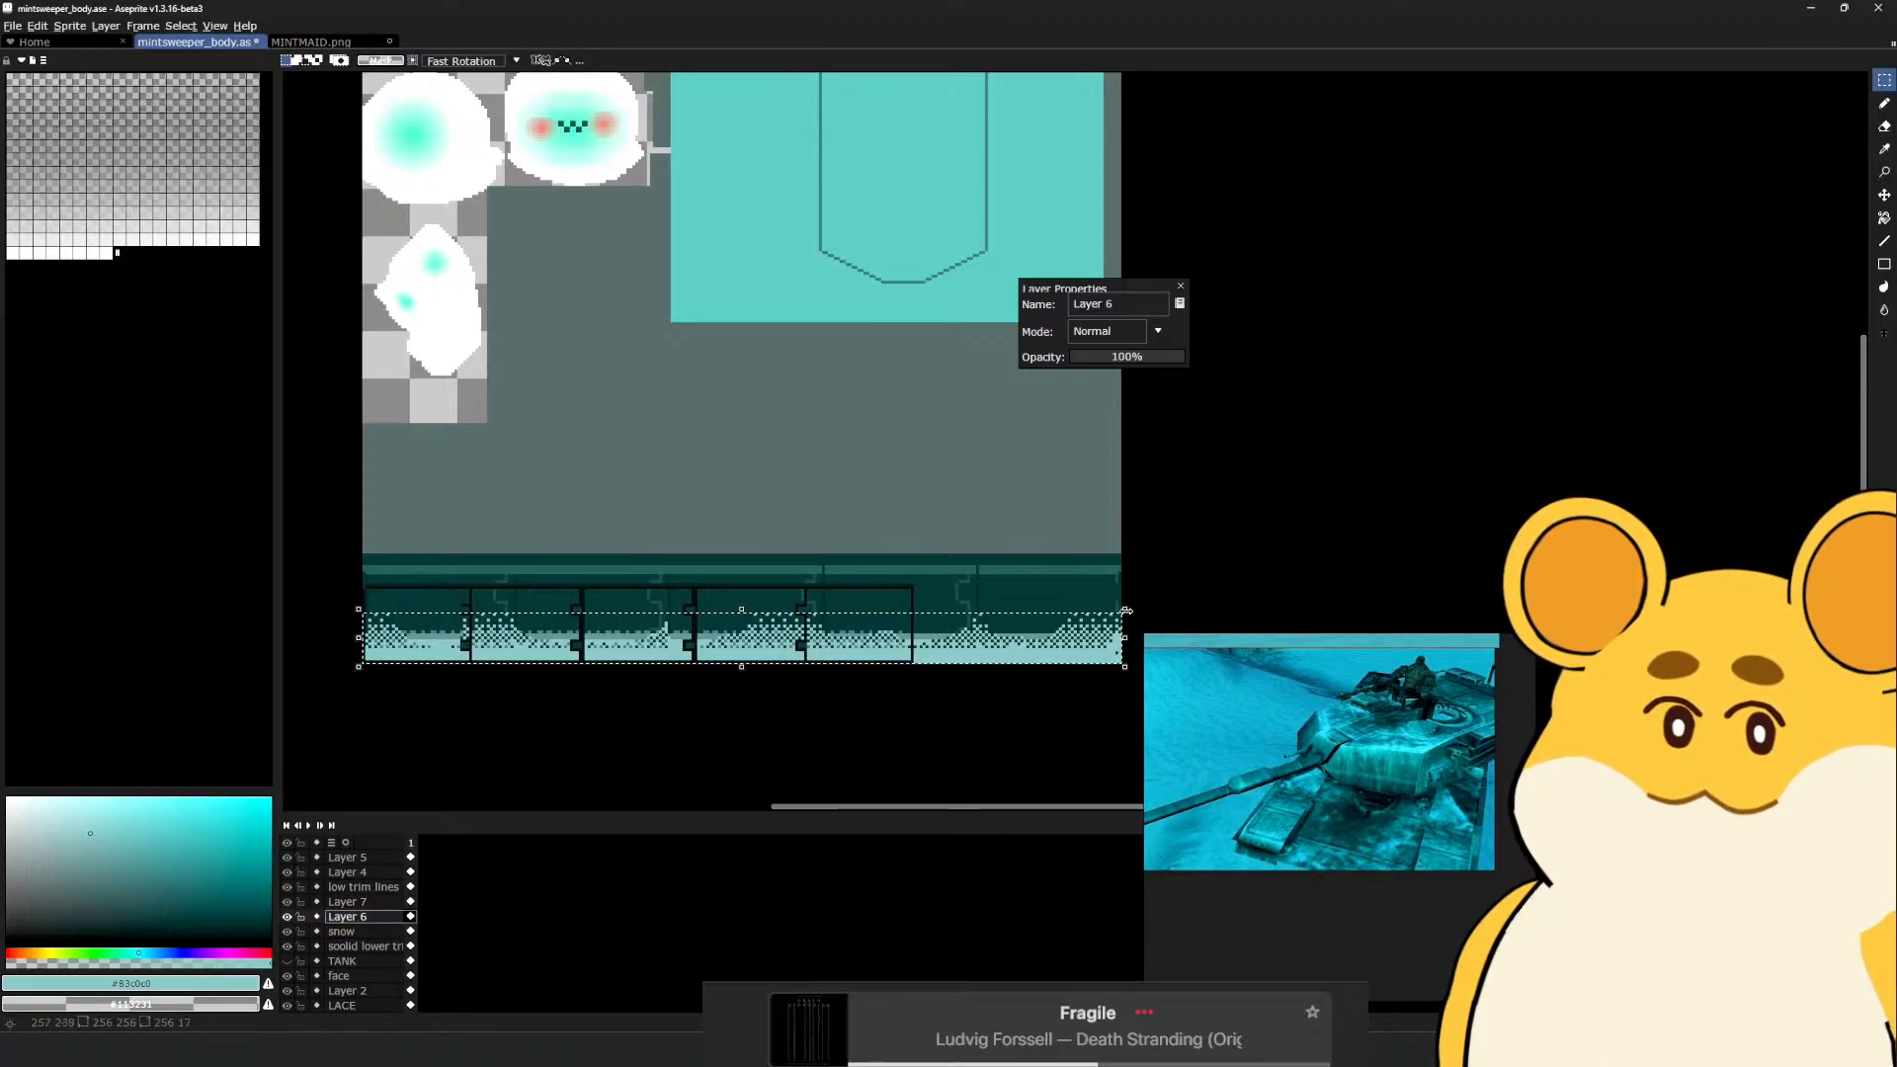
left_click_drag(1126, 611, 912, 624)
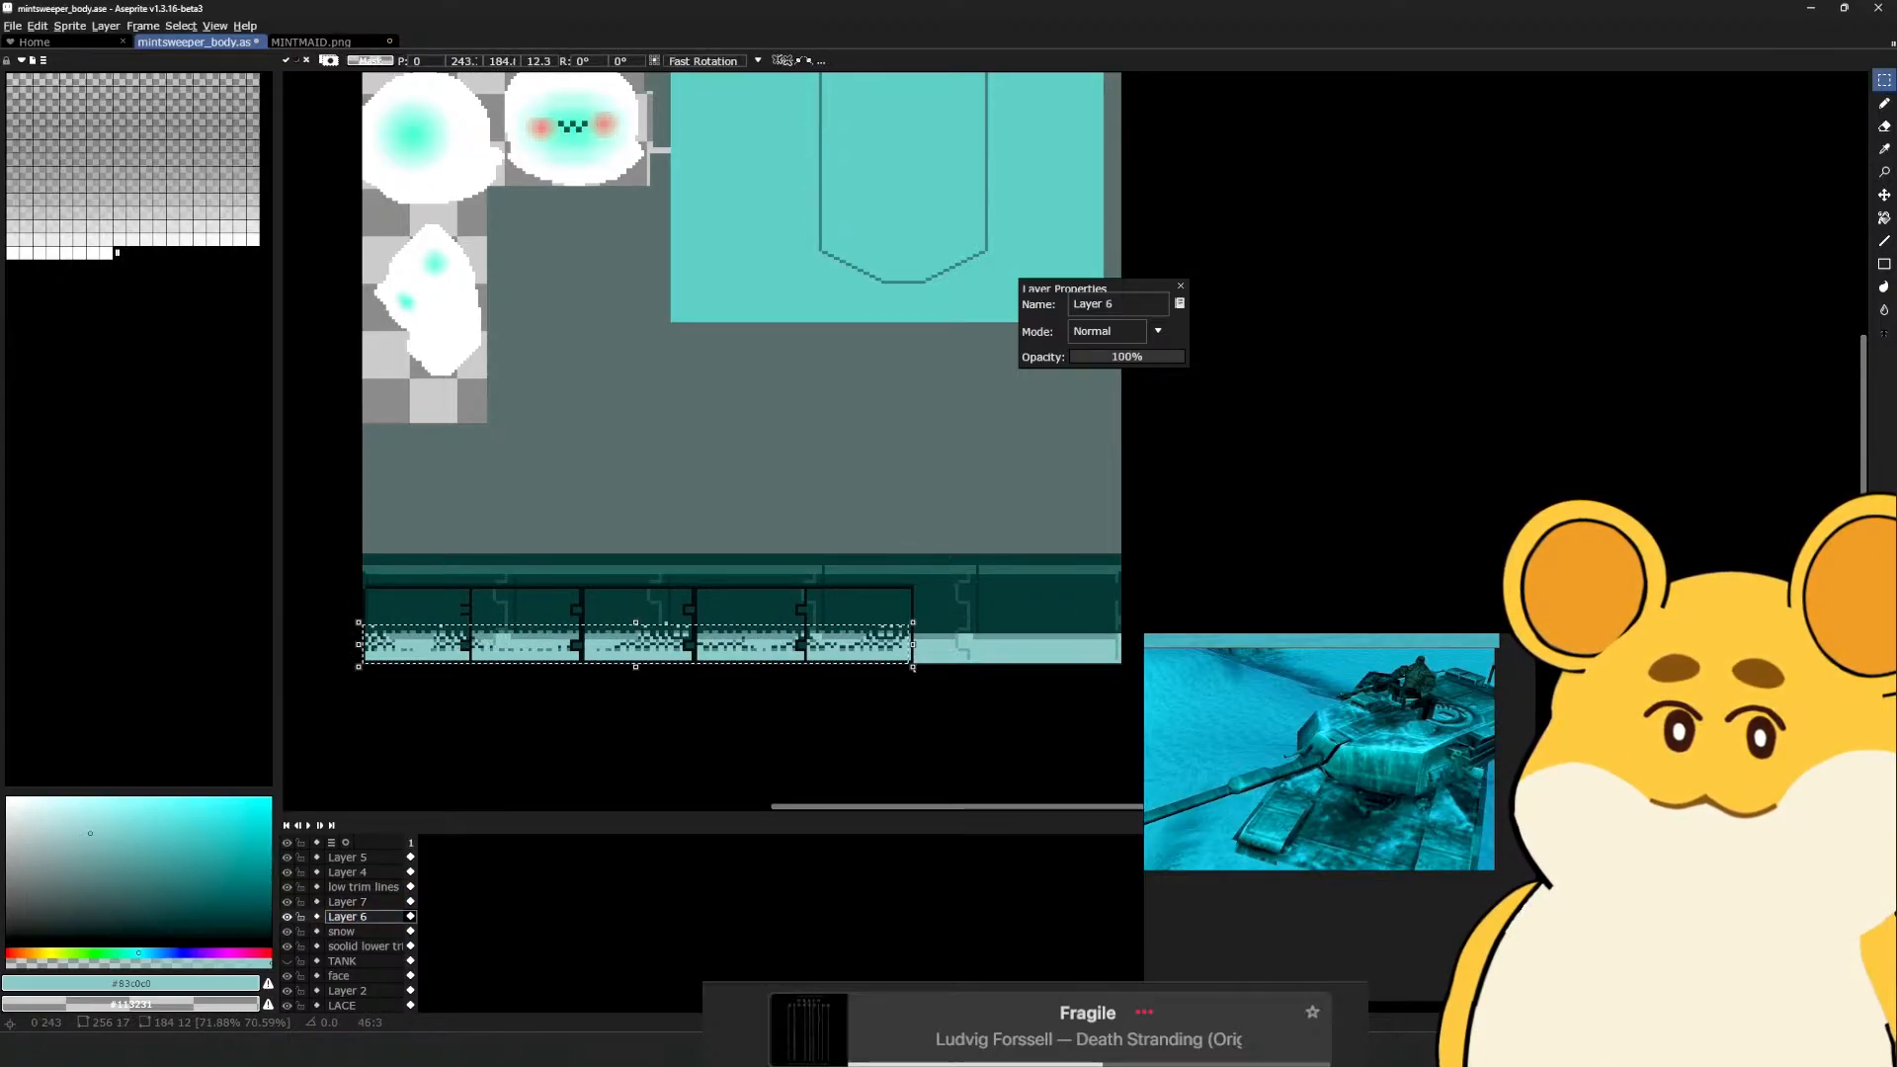
key("Return")
Scale the snow layer down to the width of the reduced trim lines, undoing a first attempt
left_click(348, 901)
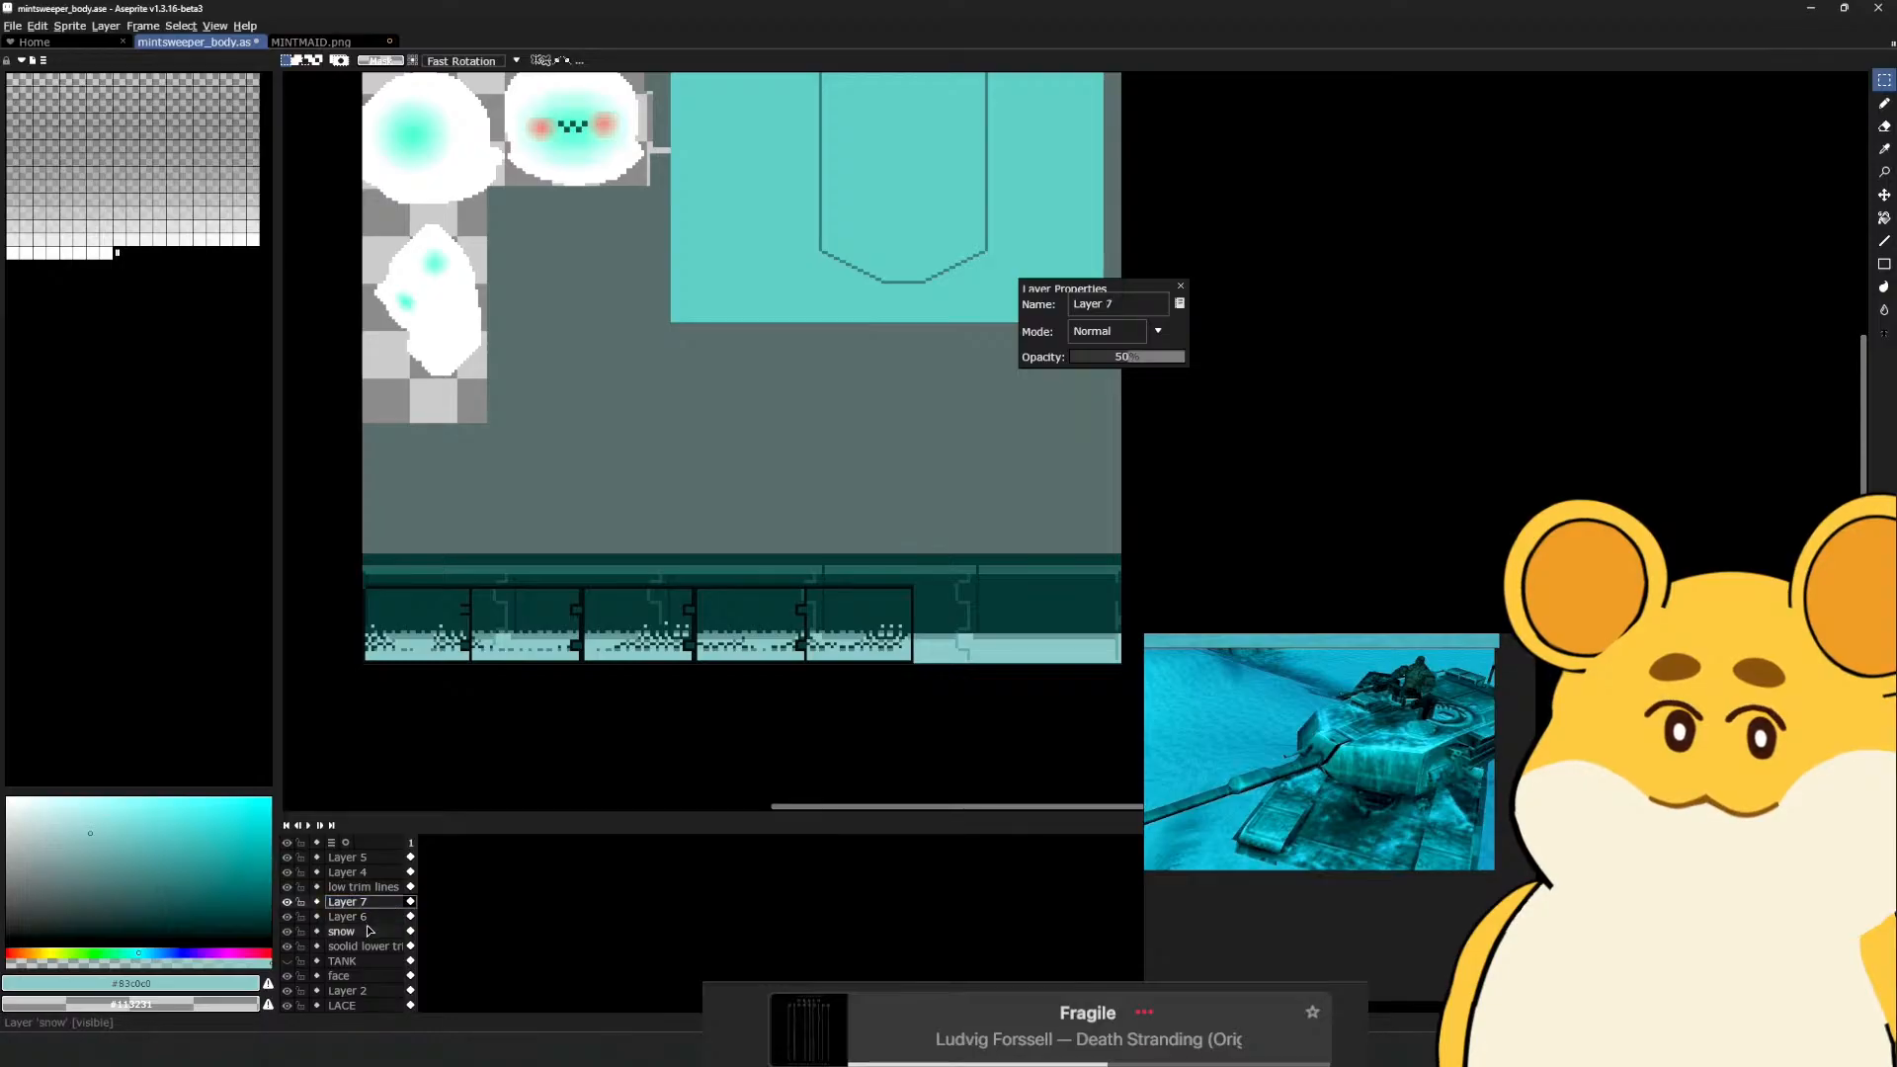
left_click(367, 928)
key("ctrl+t")
mouse_move(1130, 615)
left_mouse_down()
mouse_move(1063, 652)
mouse_move(933, 660)
left_mouse_up()
key("ctrl+z")
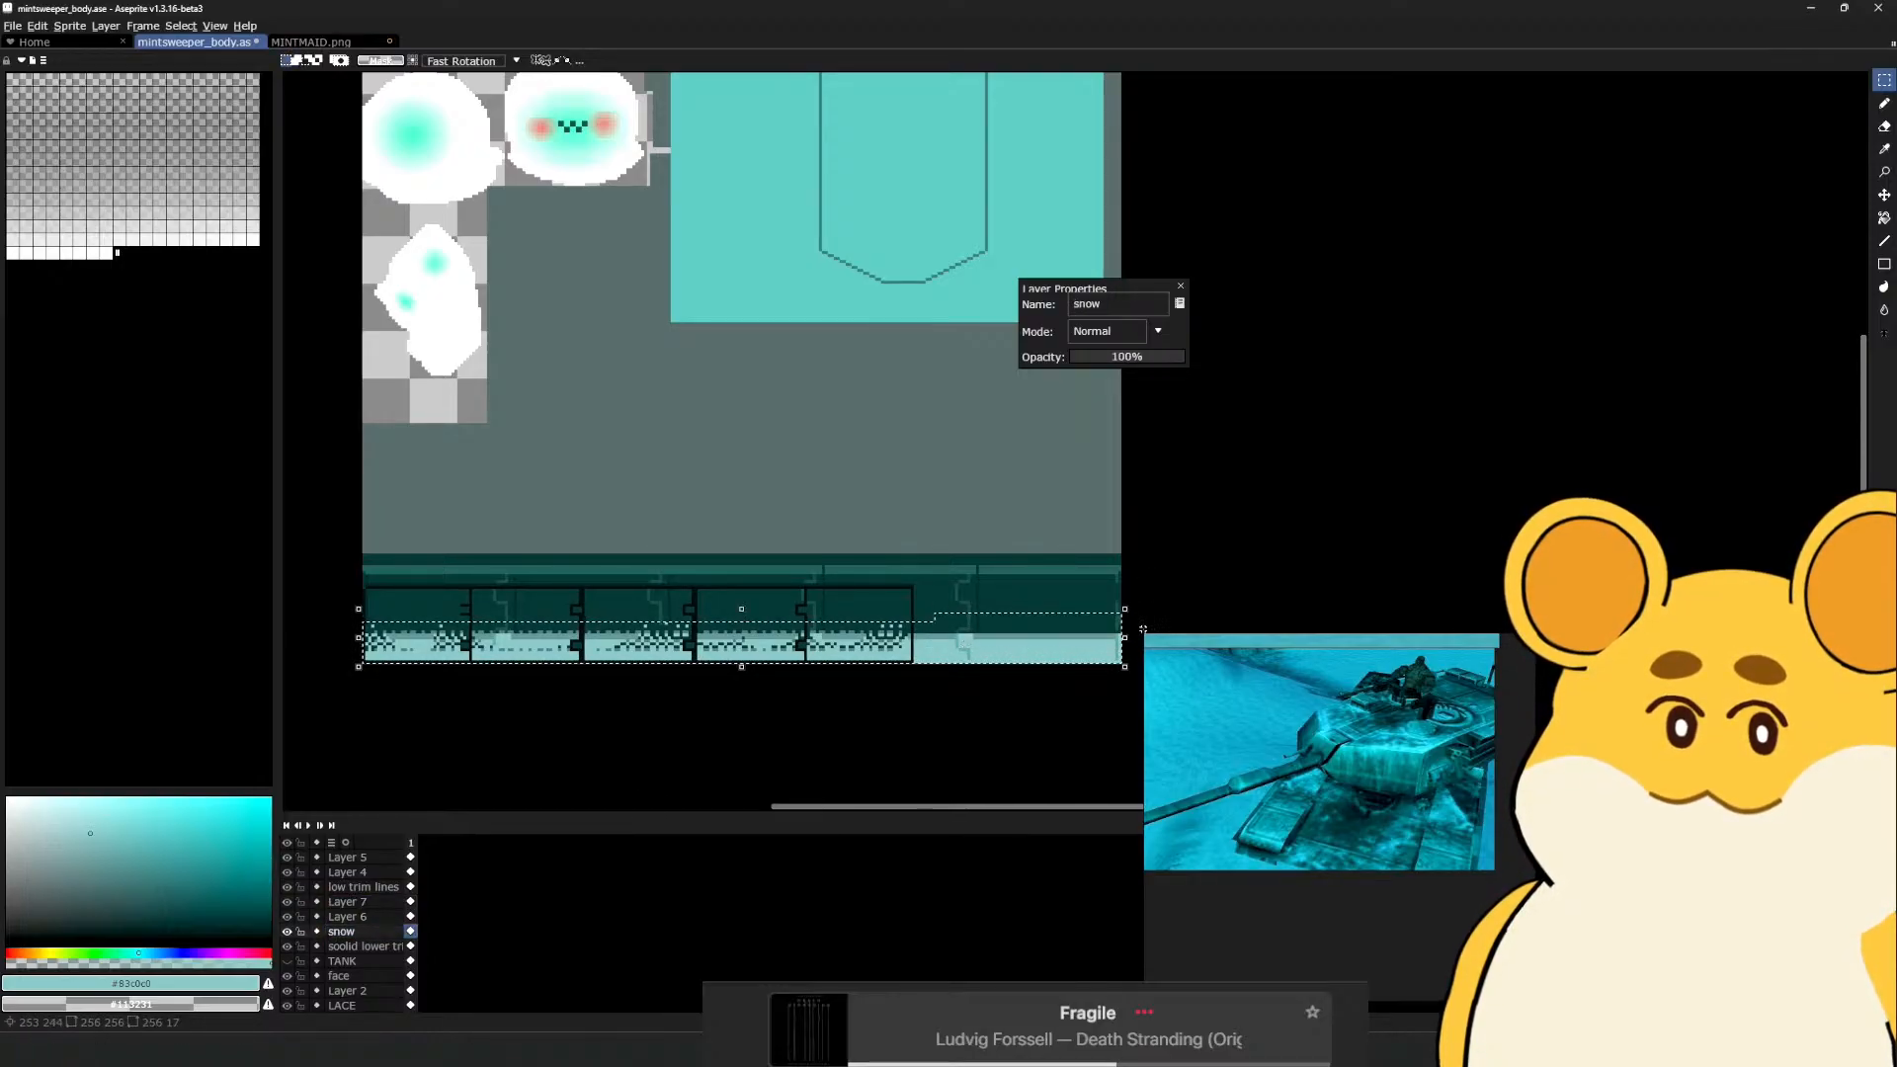
left_click_drag(1126, 626, 917, 664)
left_click(953, 700)
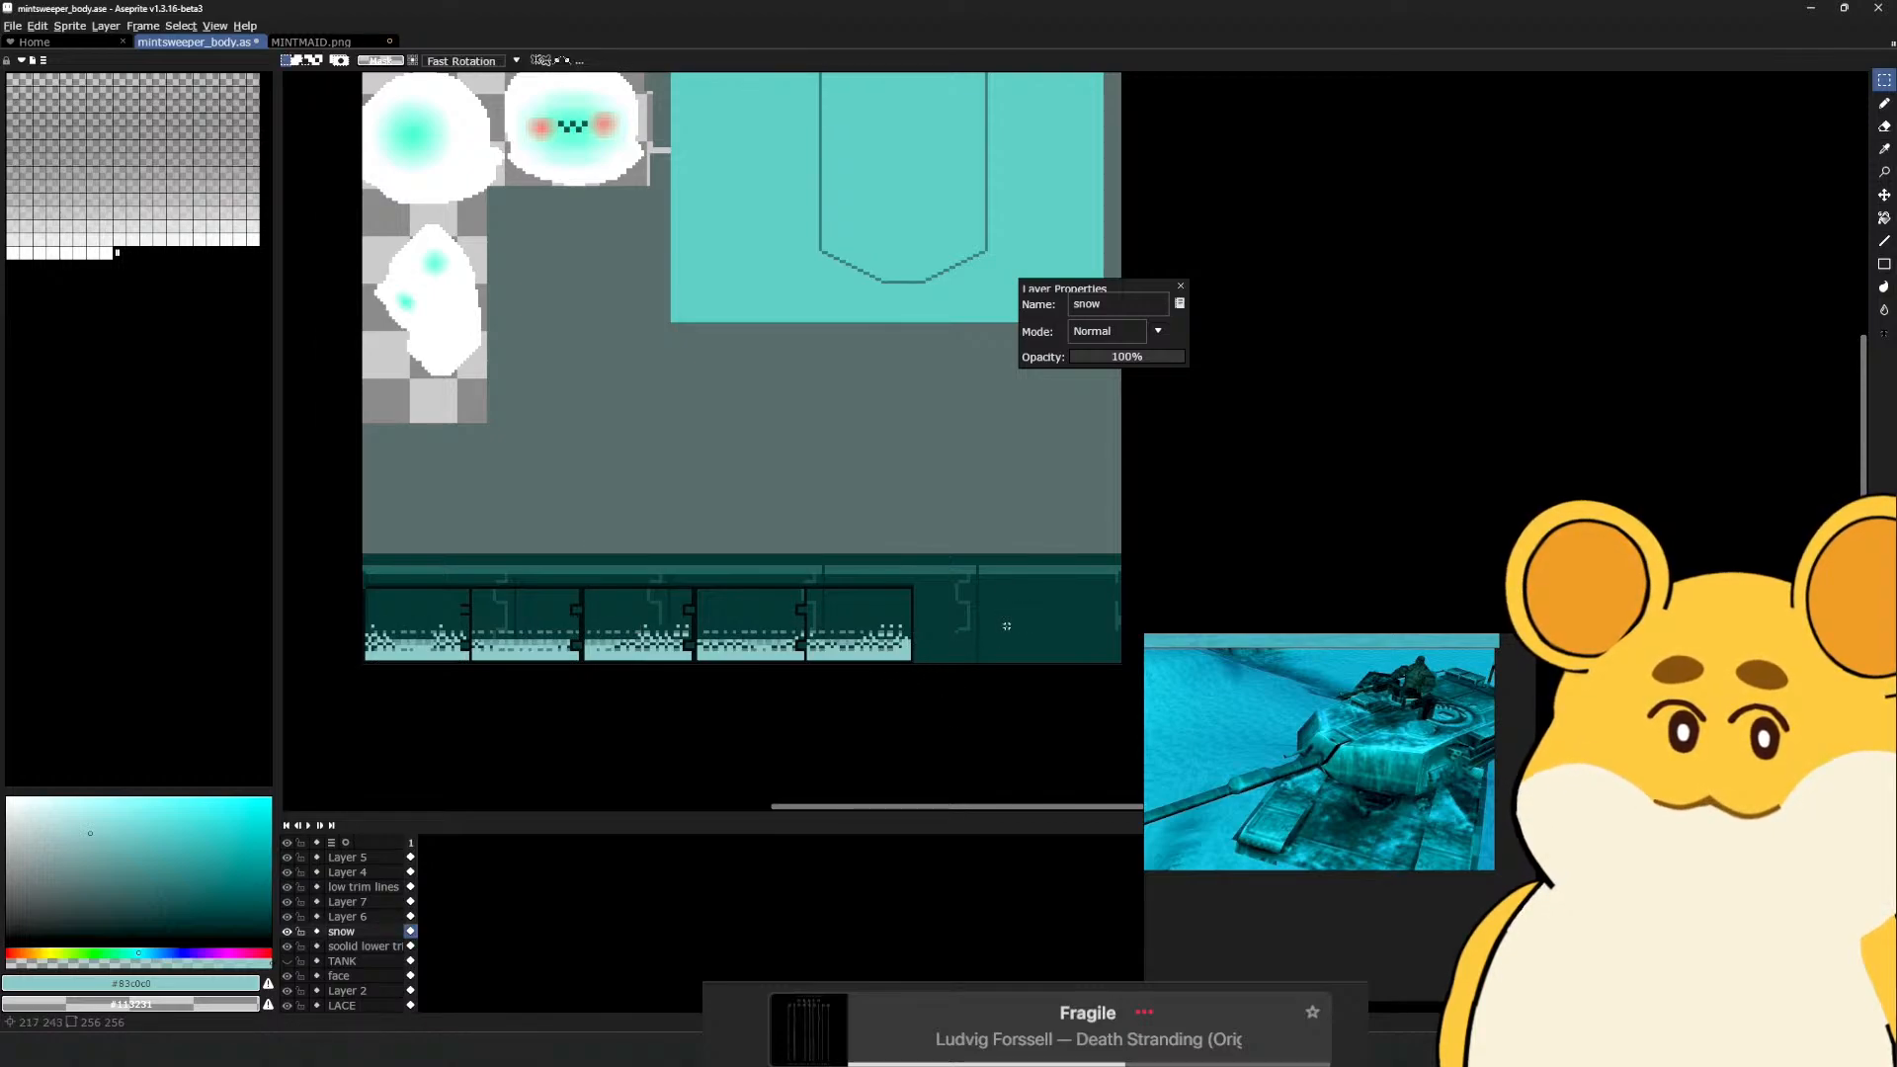
Scale the soolid lower trim layer down to about 186 × 26 pixels so it fits behind the reduced trim lines
left_click(1016, 624, "ctrl")
key("ctrl+t")
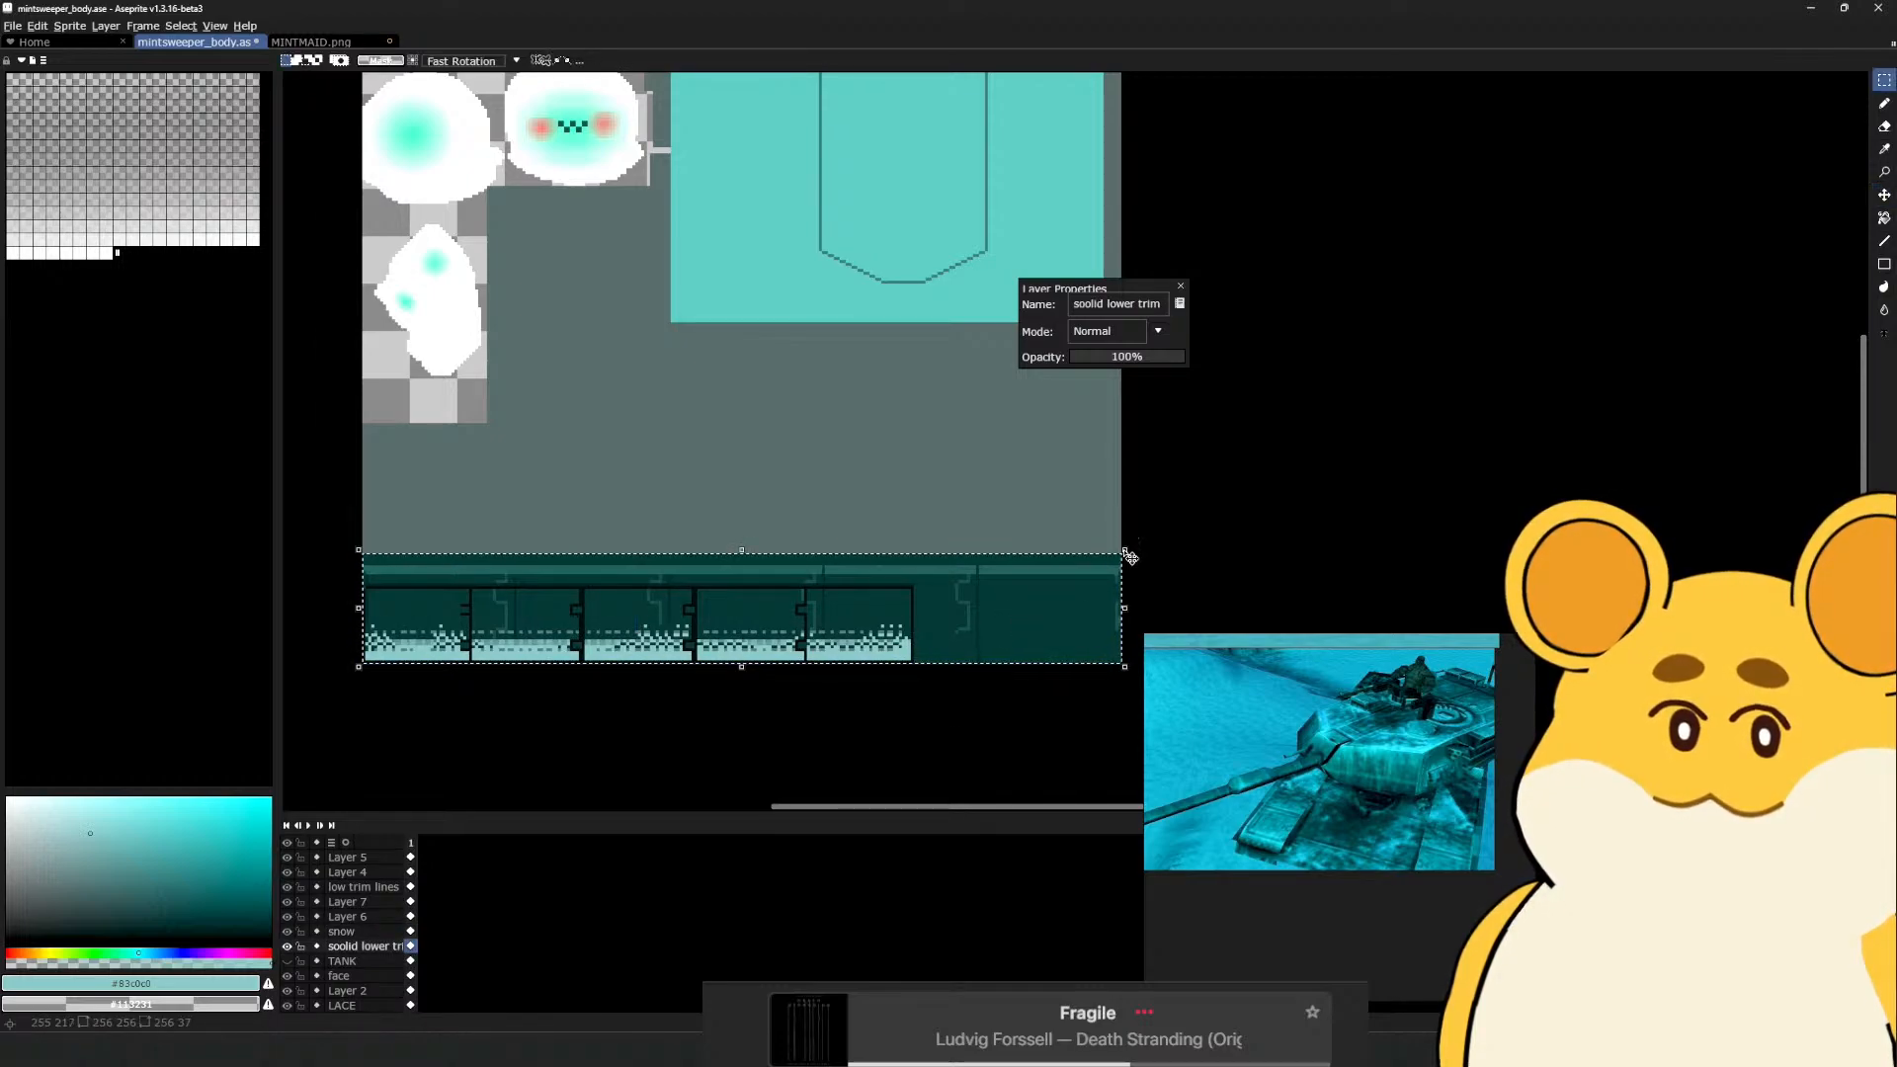
left_click_drag(1130, 558, 924, 586)
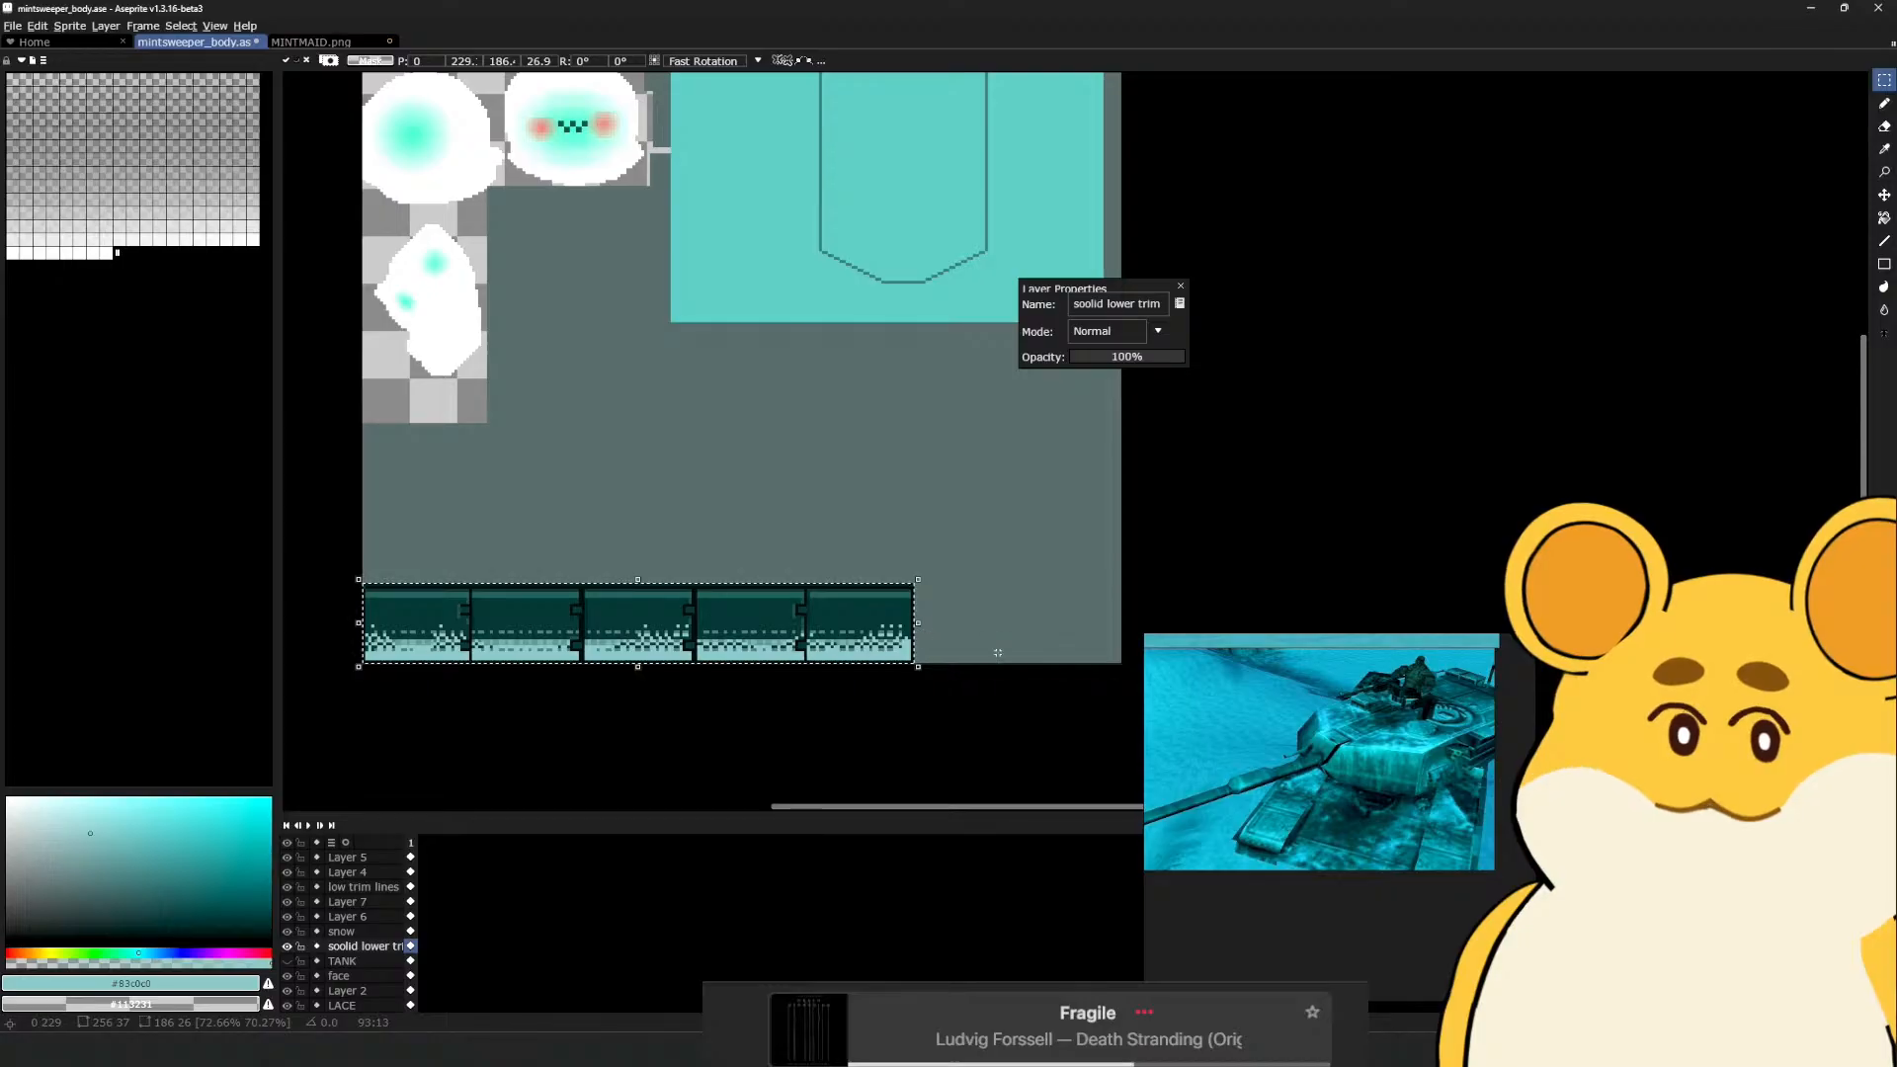
left_click(998, 652)
Make the snow layer active and visible, and hide Layer 6 and Layer 7
scroll(996, 653, "down", 3)
scroll(991, 654, "up", 3)
left_click_drag(787, 678, 920, 651)
key("b")
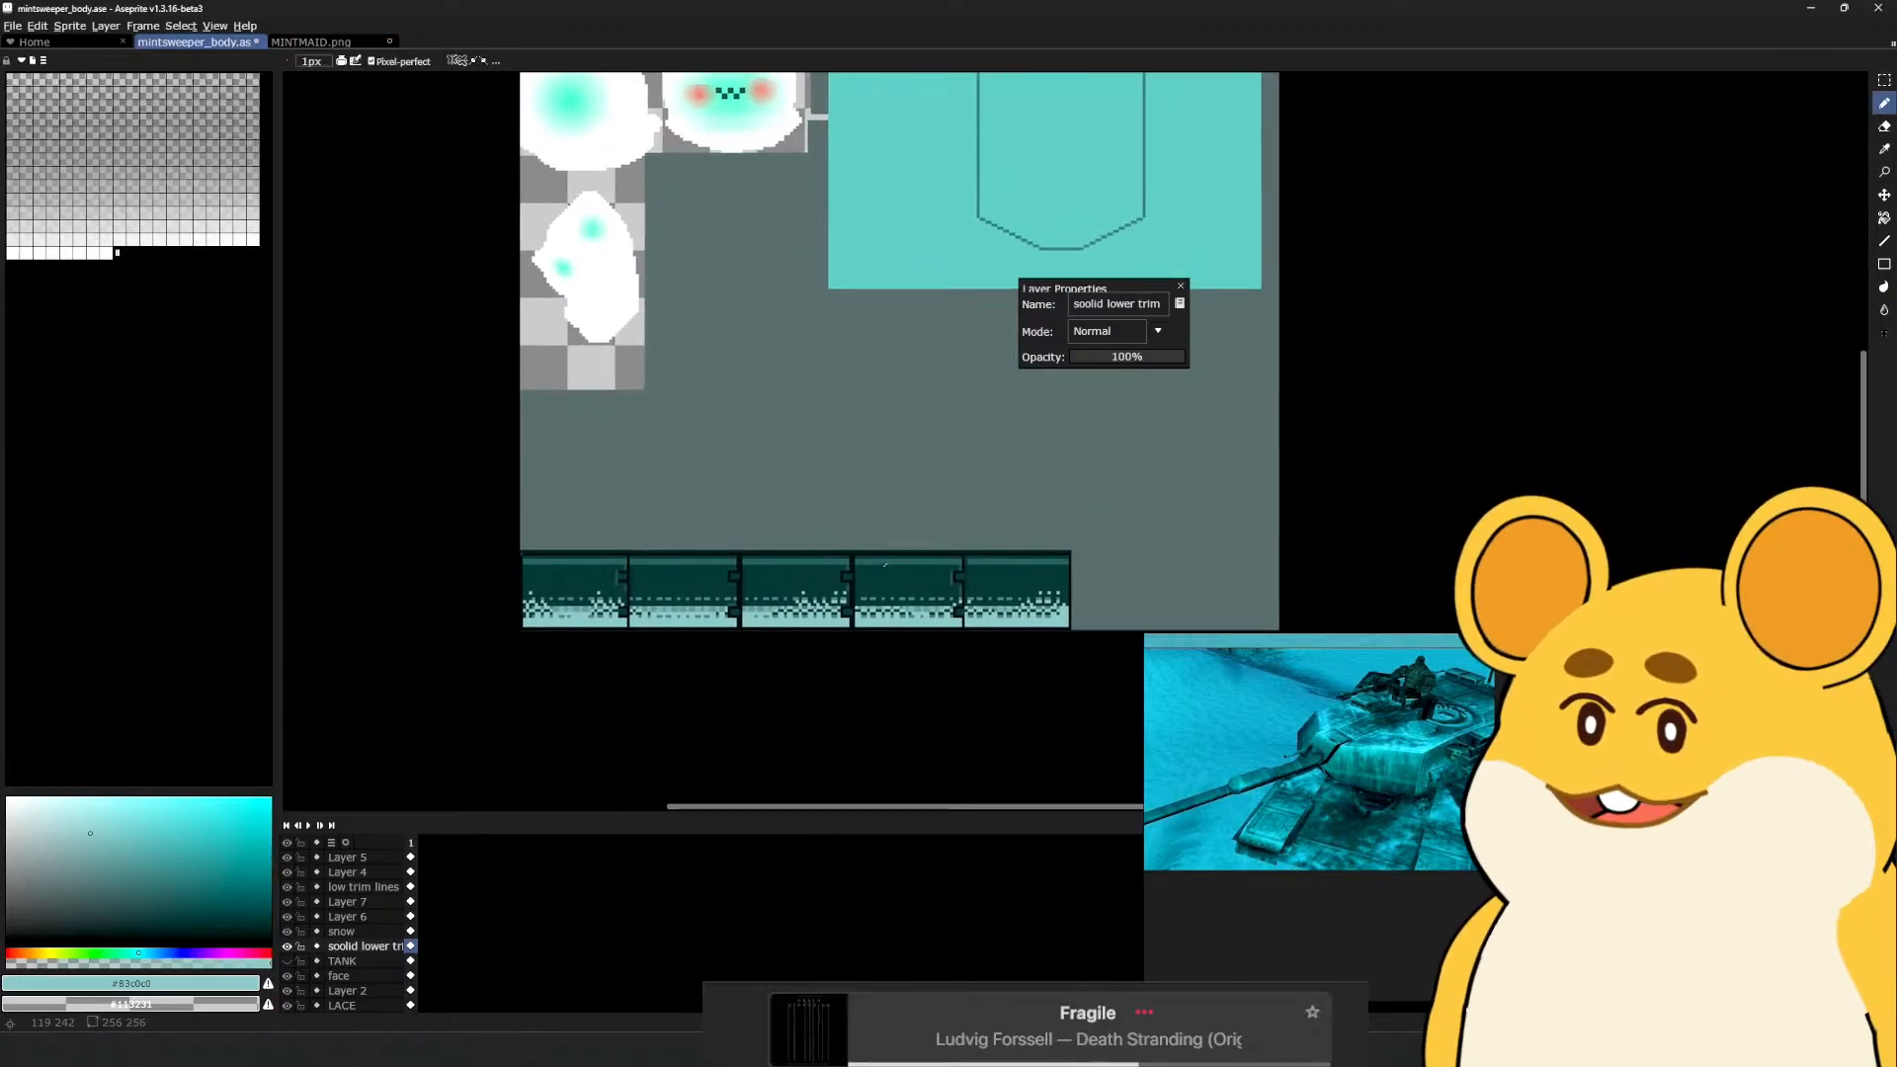
key("v")
left_click(341, 932)
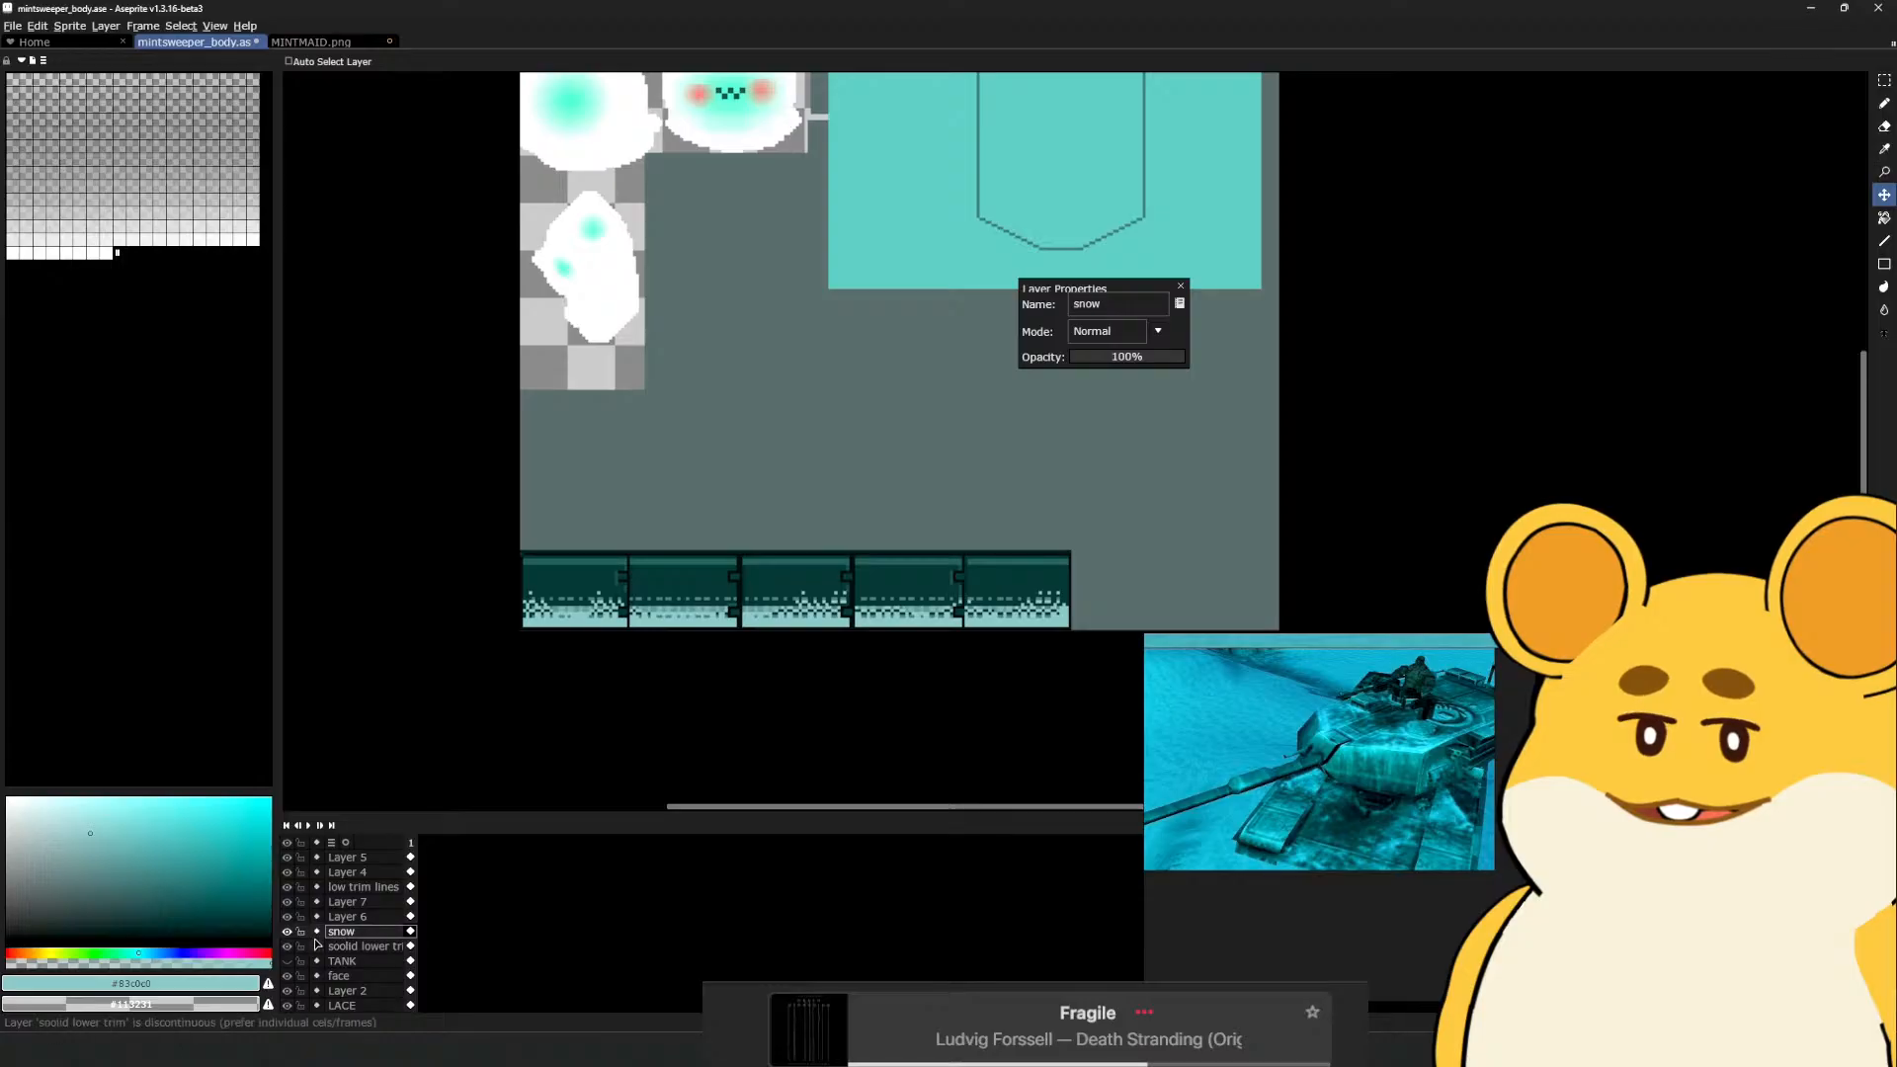
key("b")
key("i")
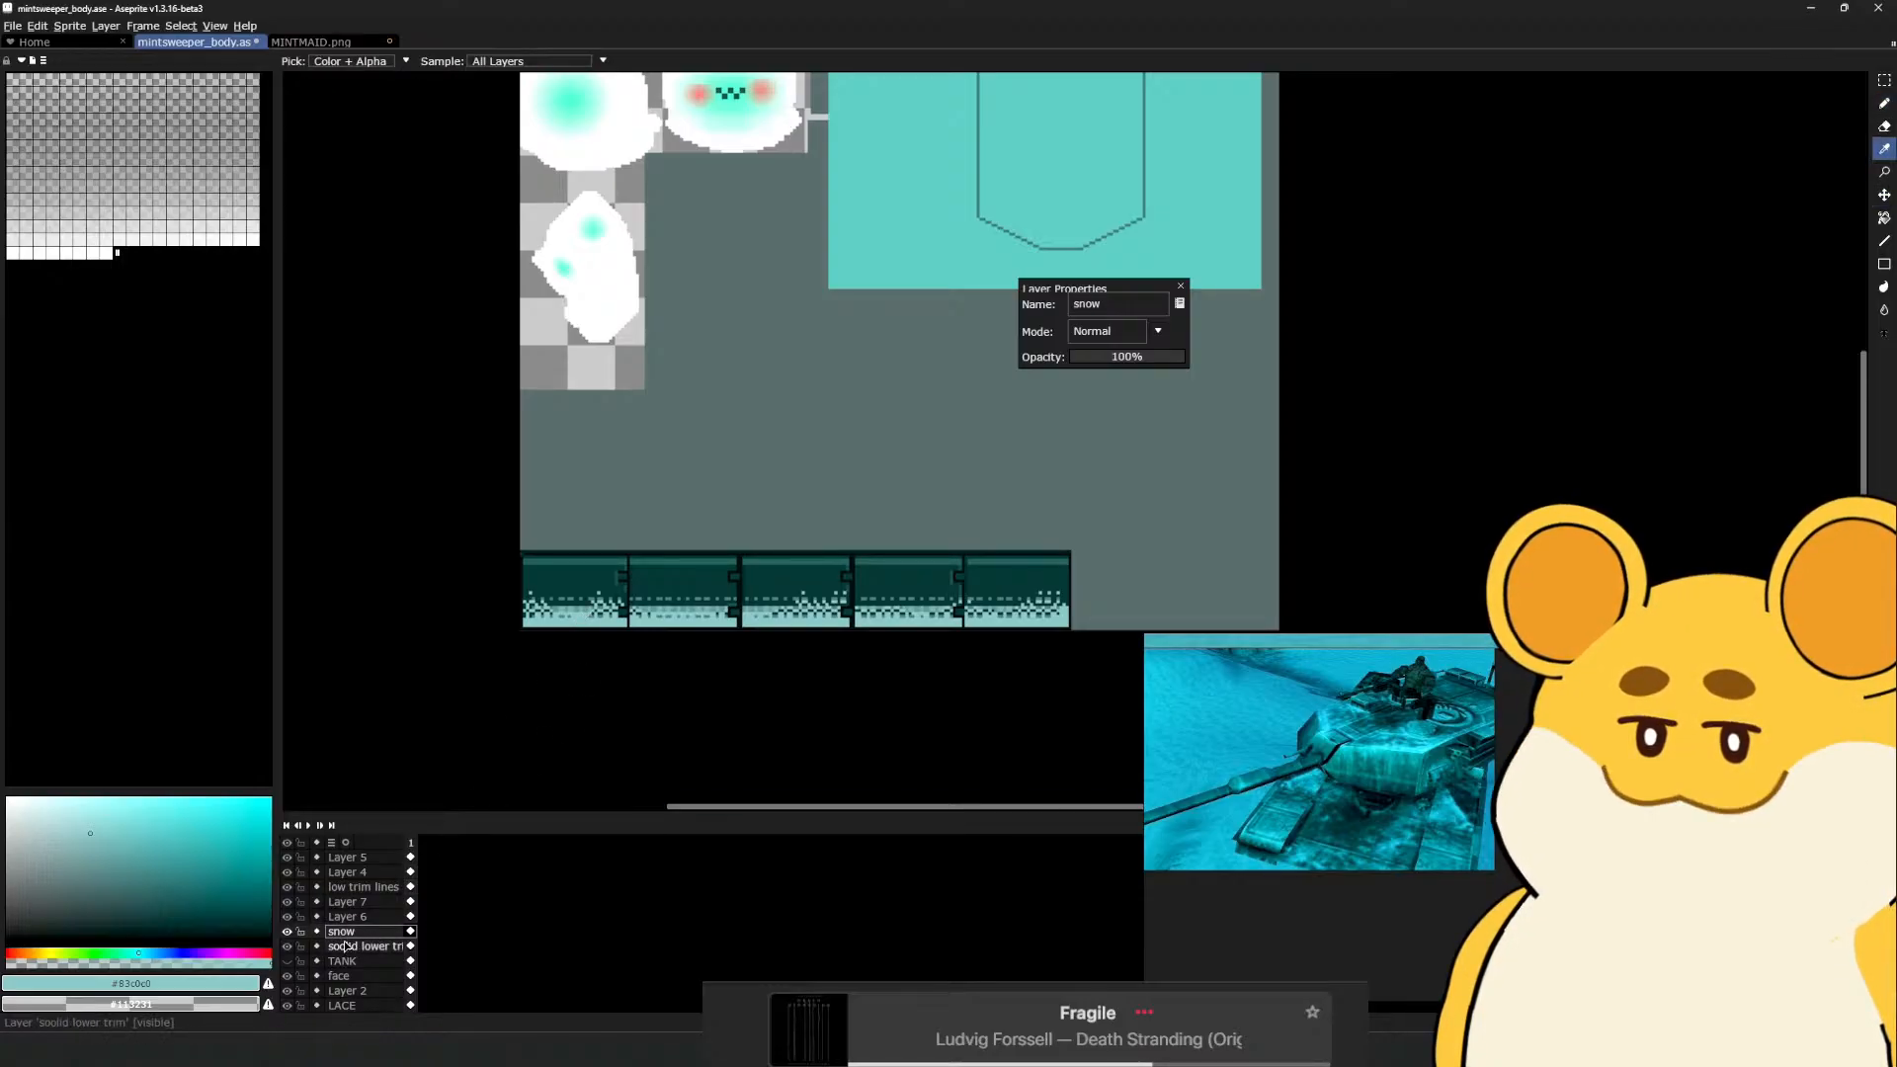
left_click(287, 918)
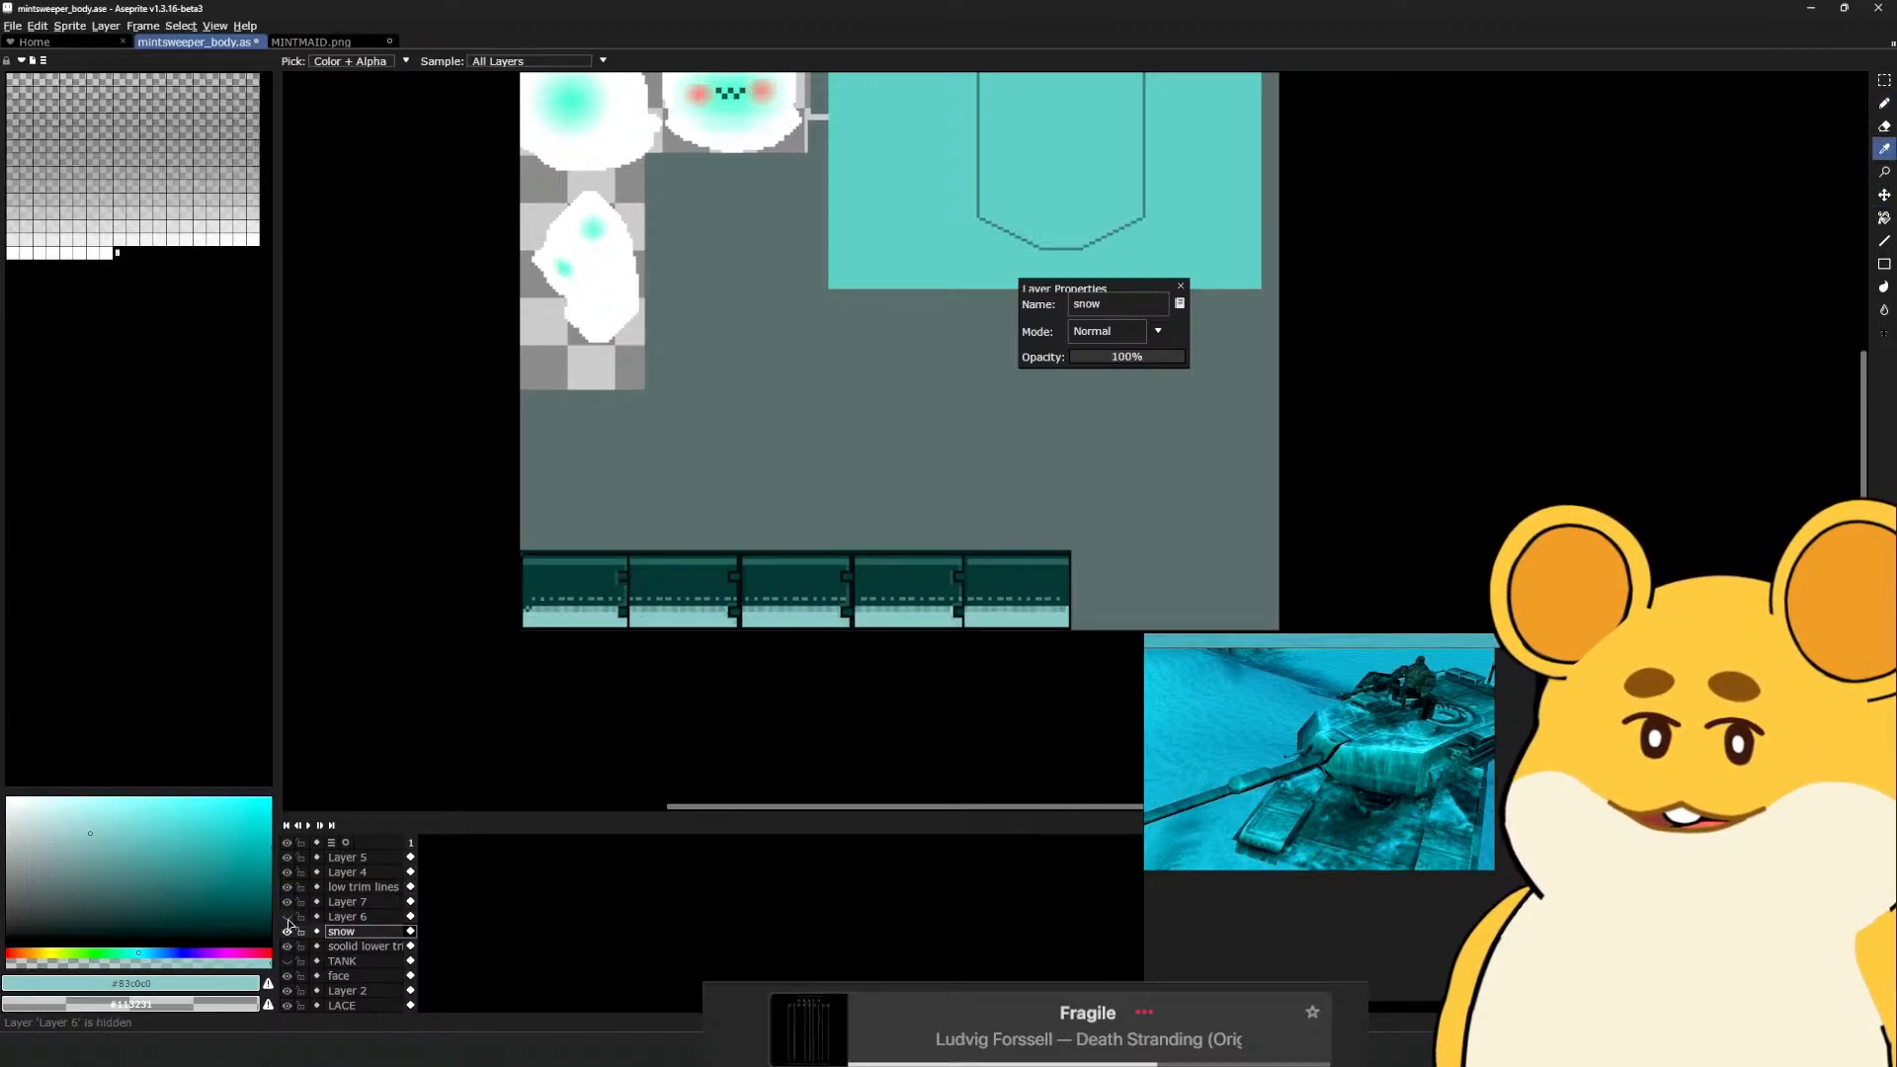
left_click(288, 932)
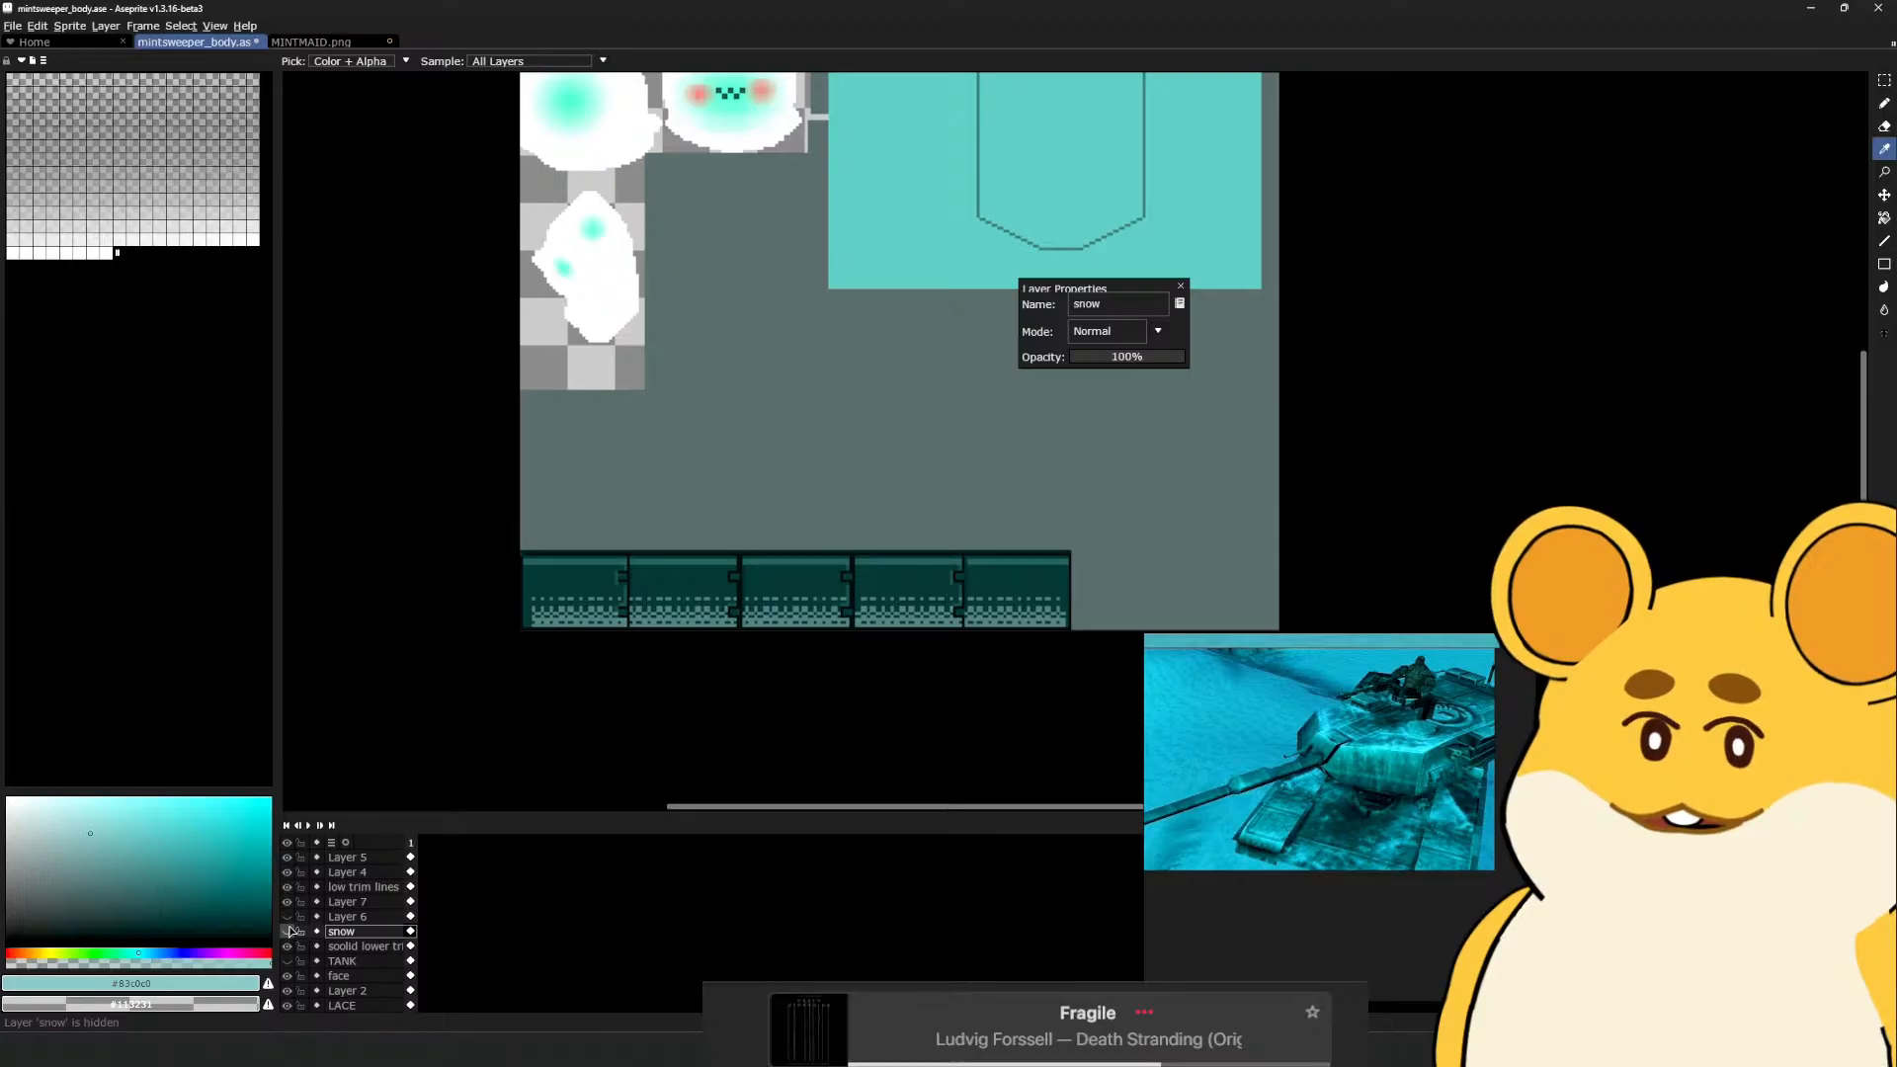
left_click(288, 932)
left_click(287, 931)
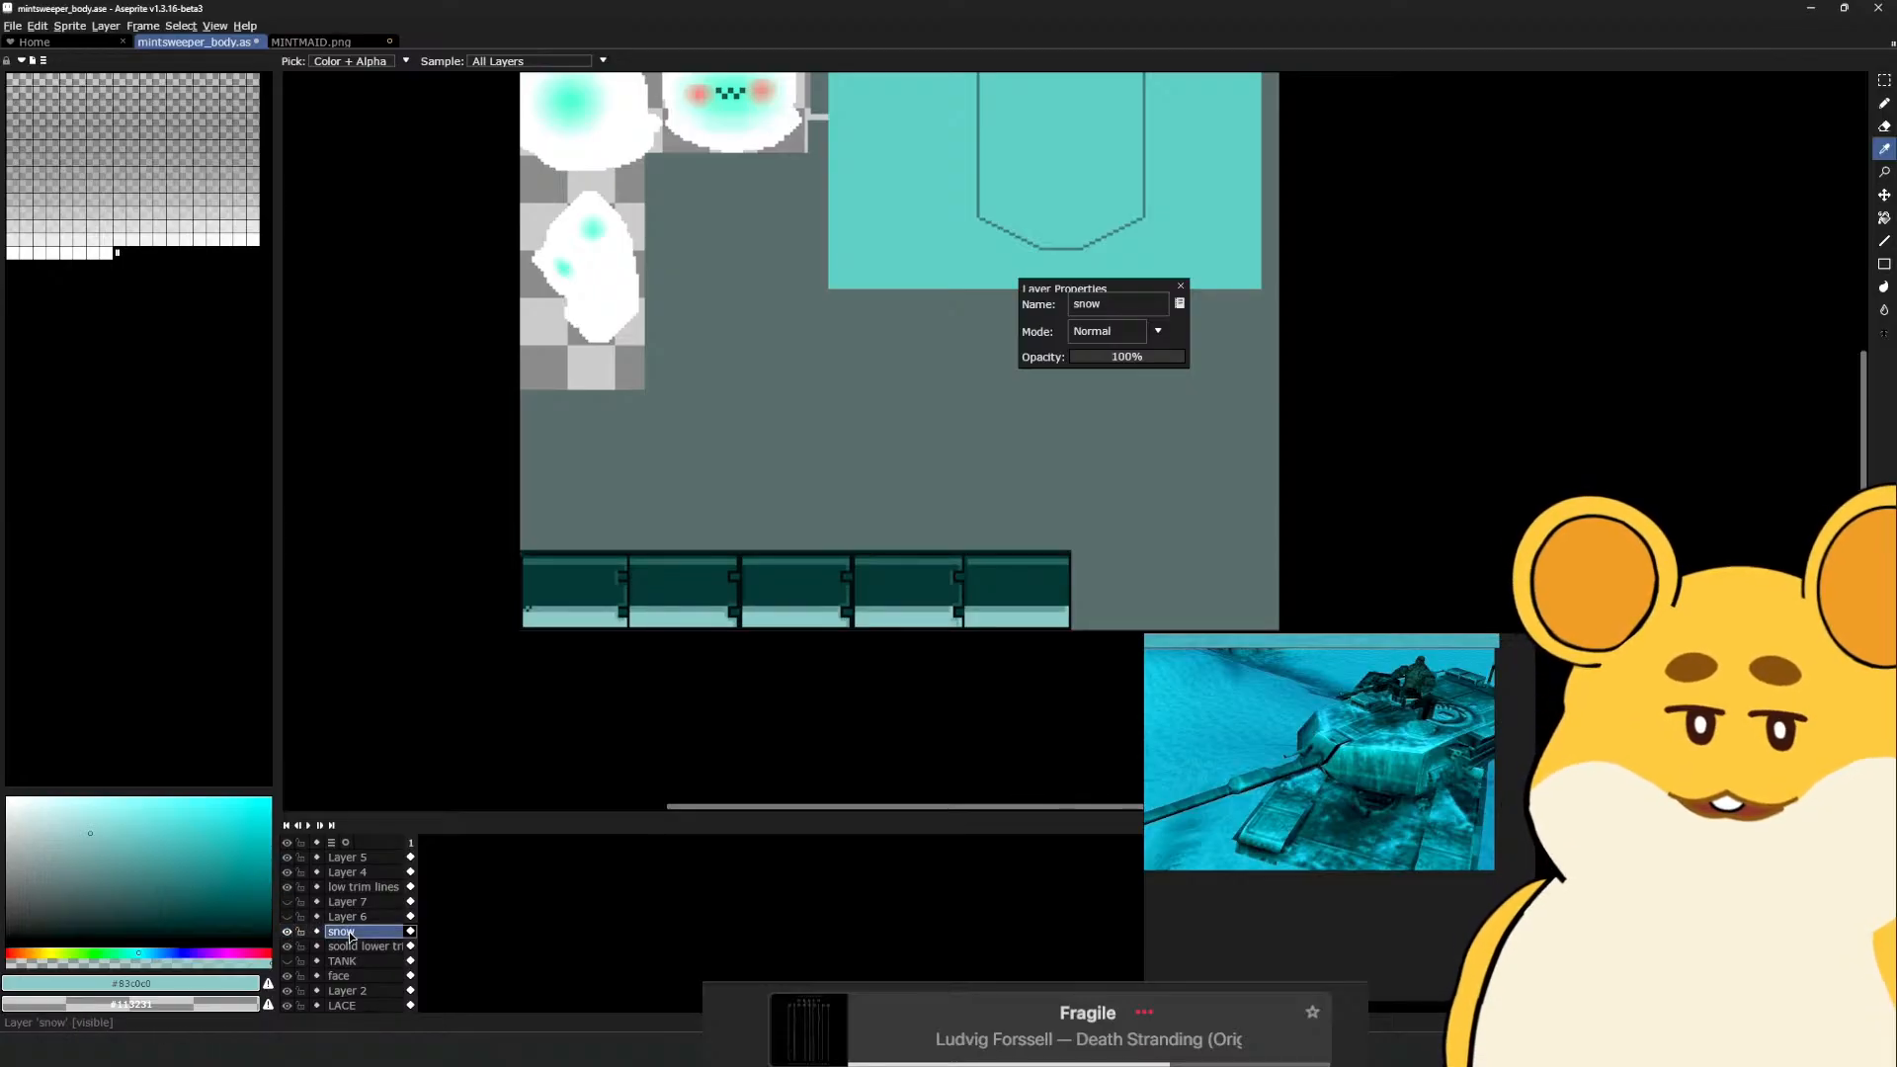
Retouch the snow layer's edge and shadow pixels around the lower hinges with the Pencil tool, using colours sampled from the strip
key("b")
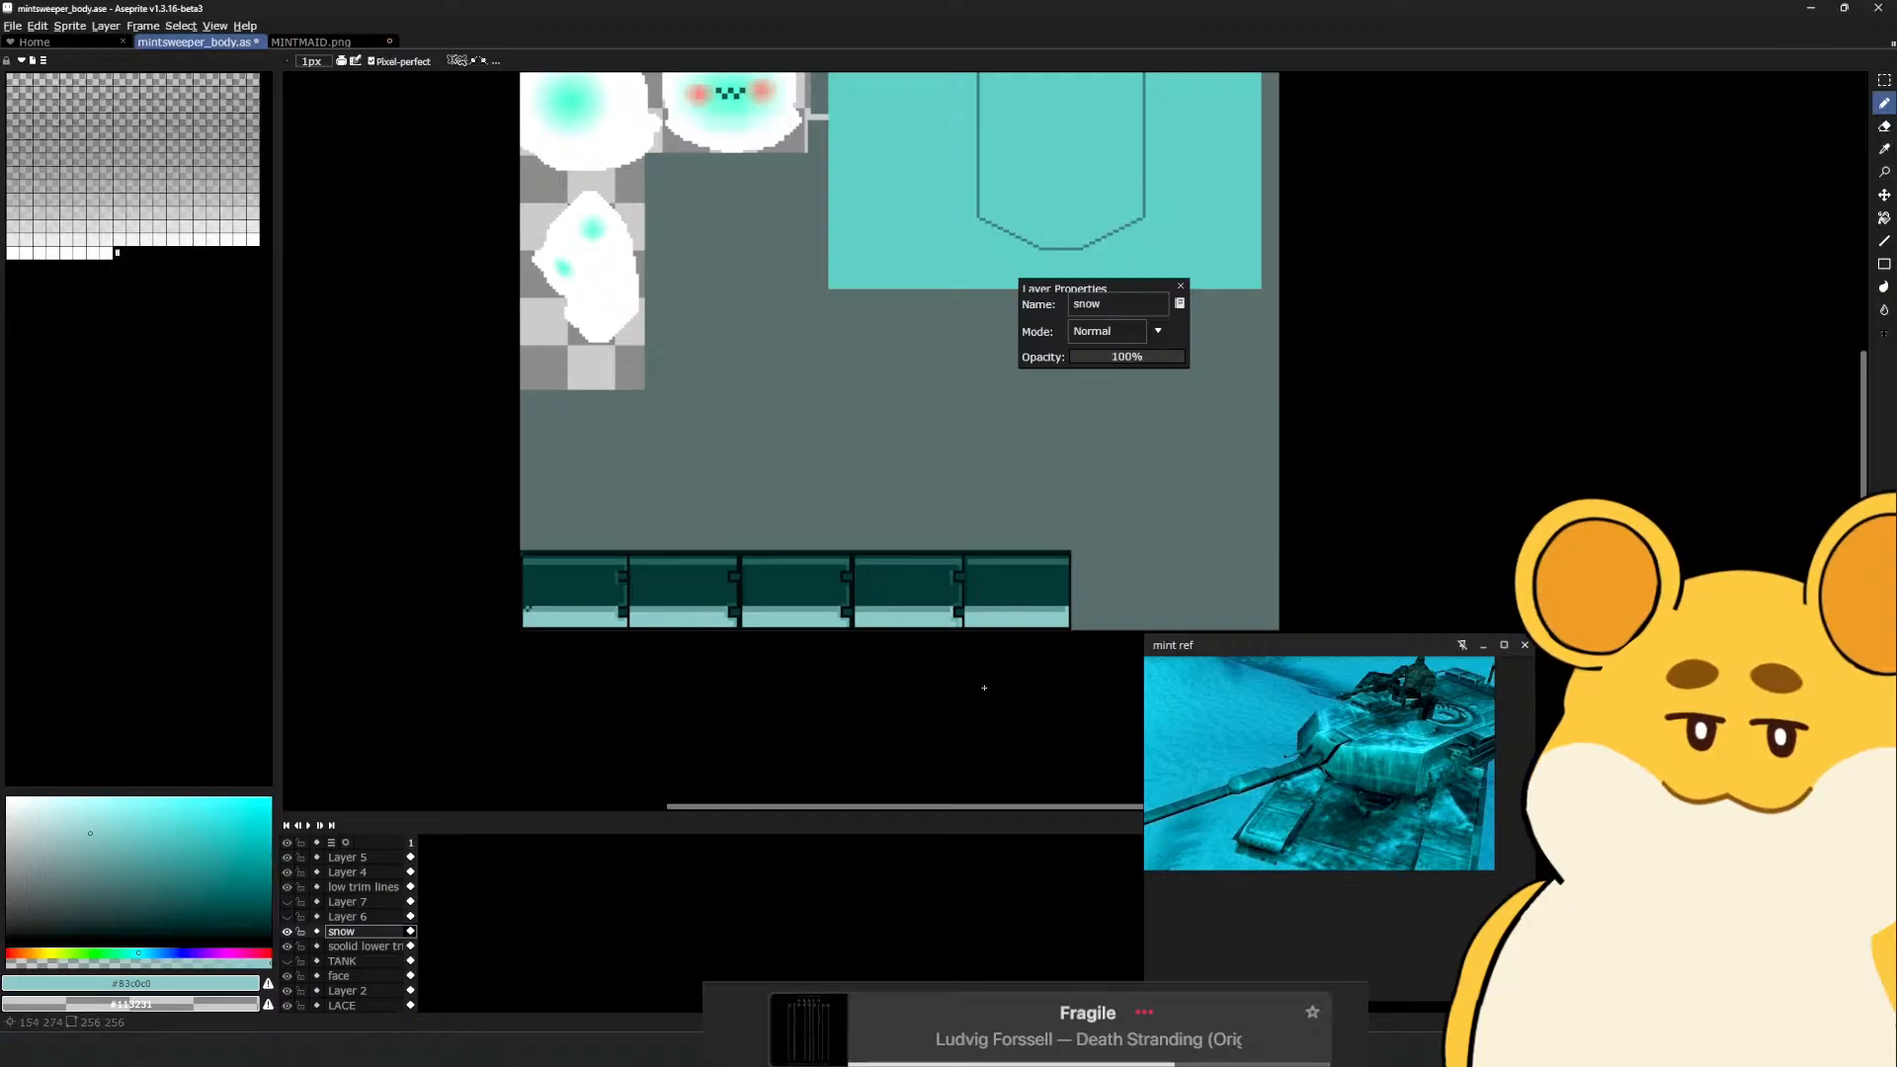
scroll(545, 629, "up", 1)
left_click(510, 599, "alt")
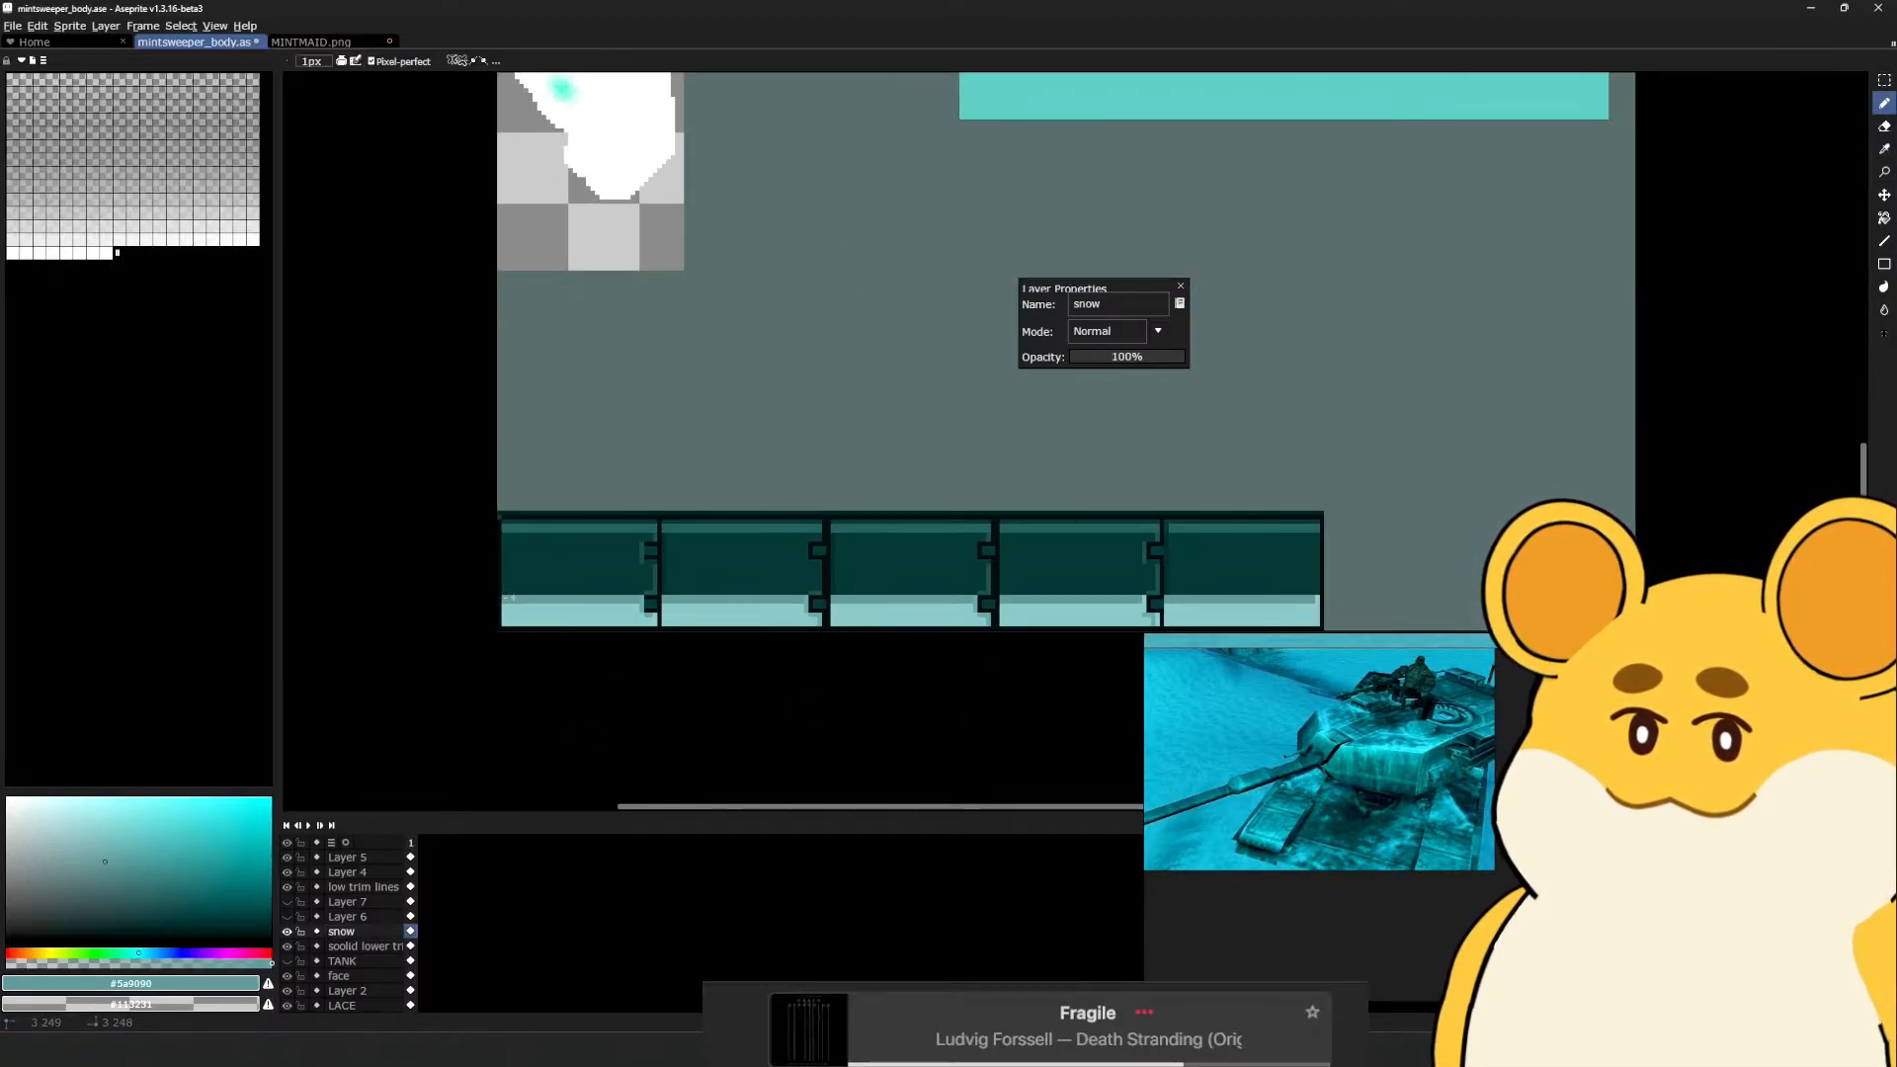
left_click_drag(916, 553, 667, 583)
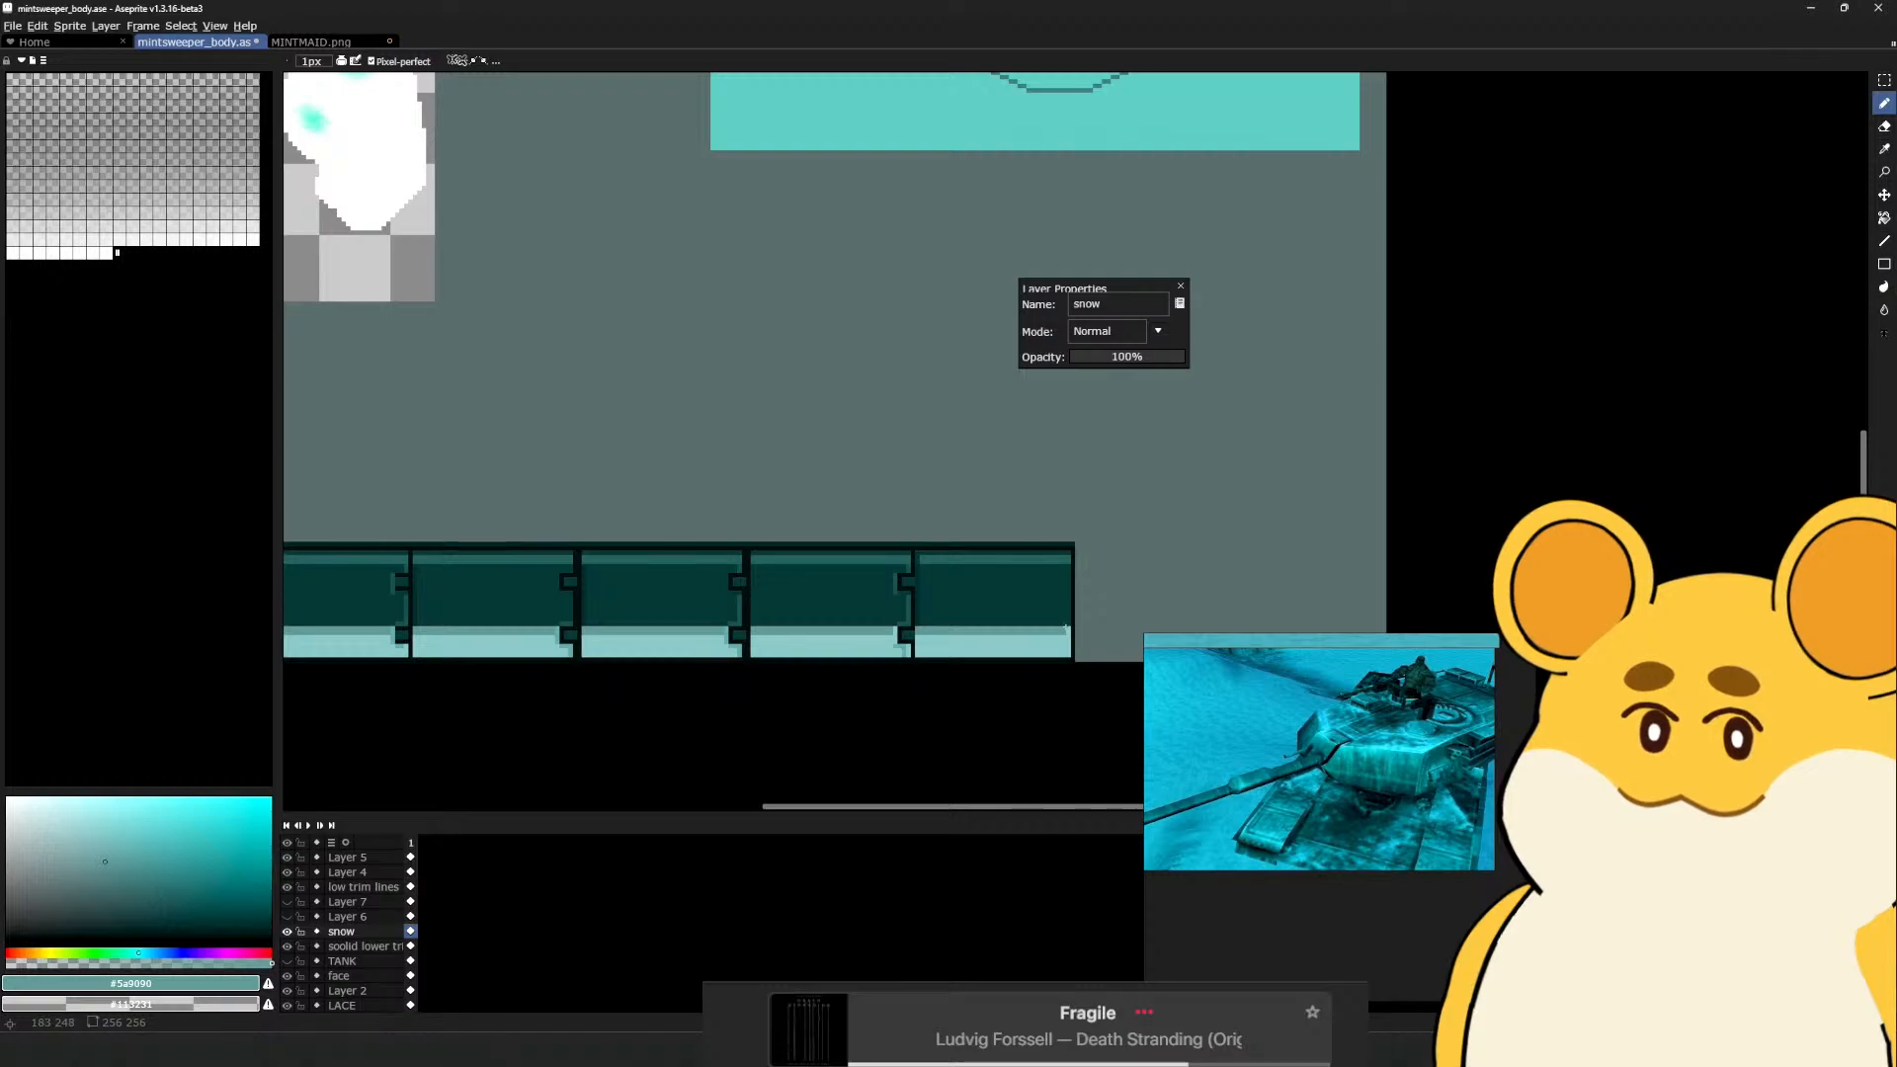
scroll(593, 647, "up", 1)
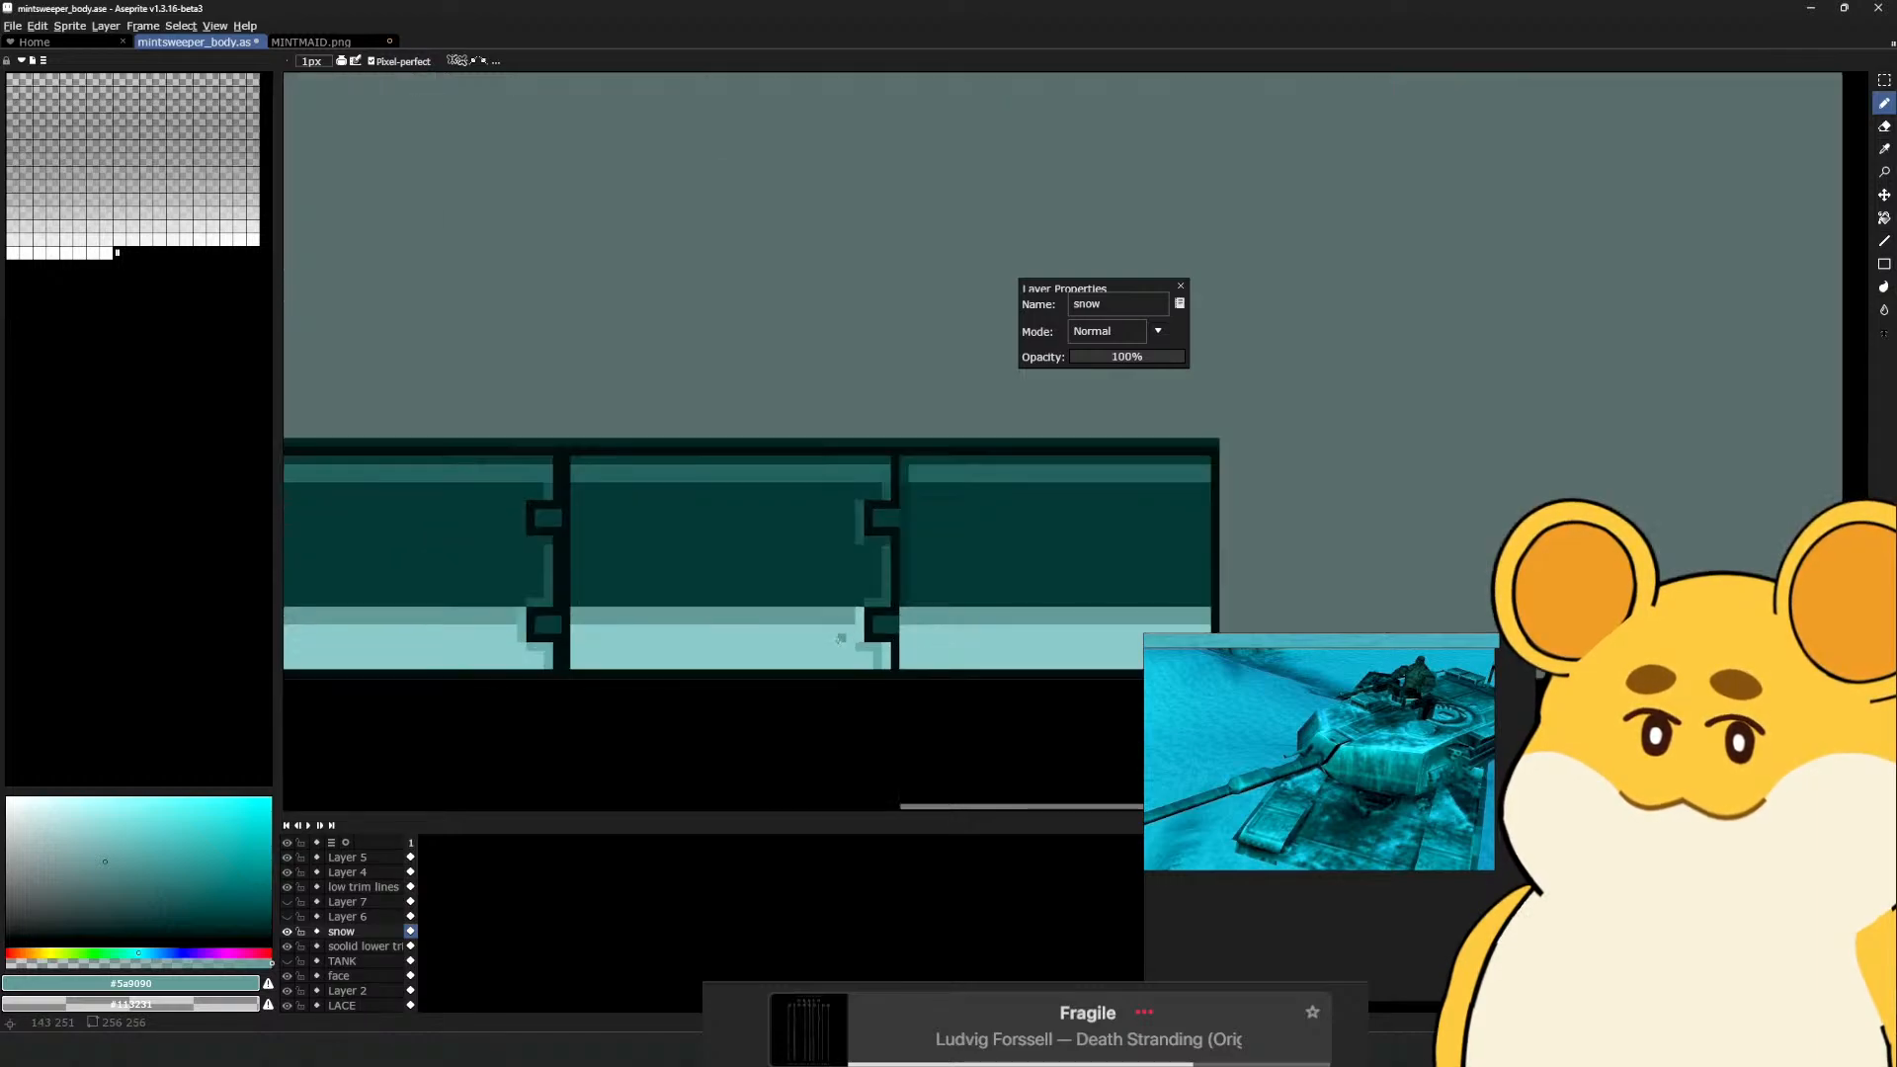
left_click(863, 647, "alt")
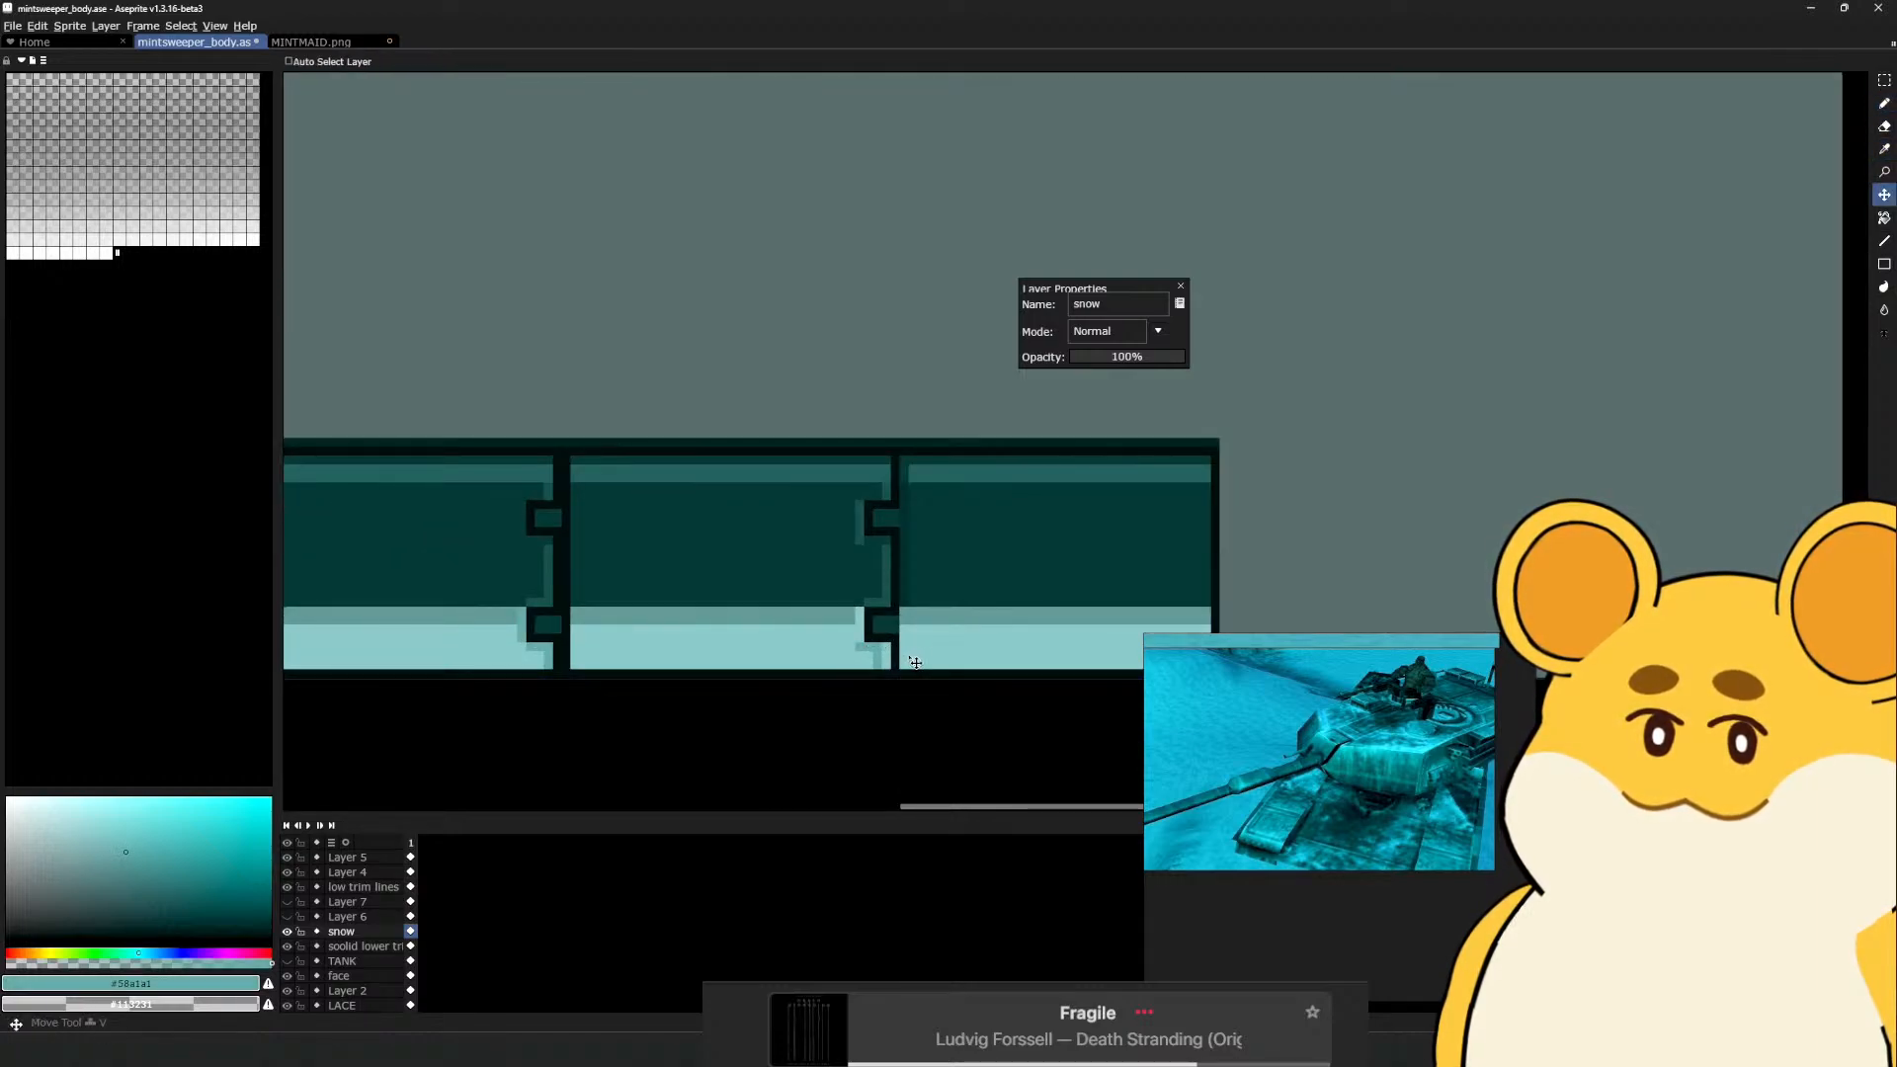
left_click(859, 652, "alt")
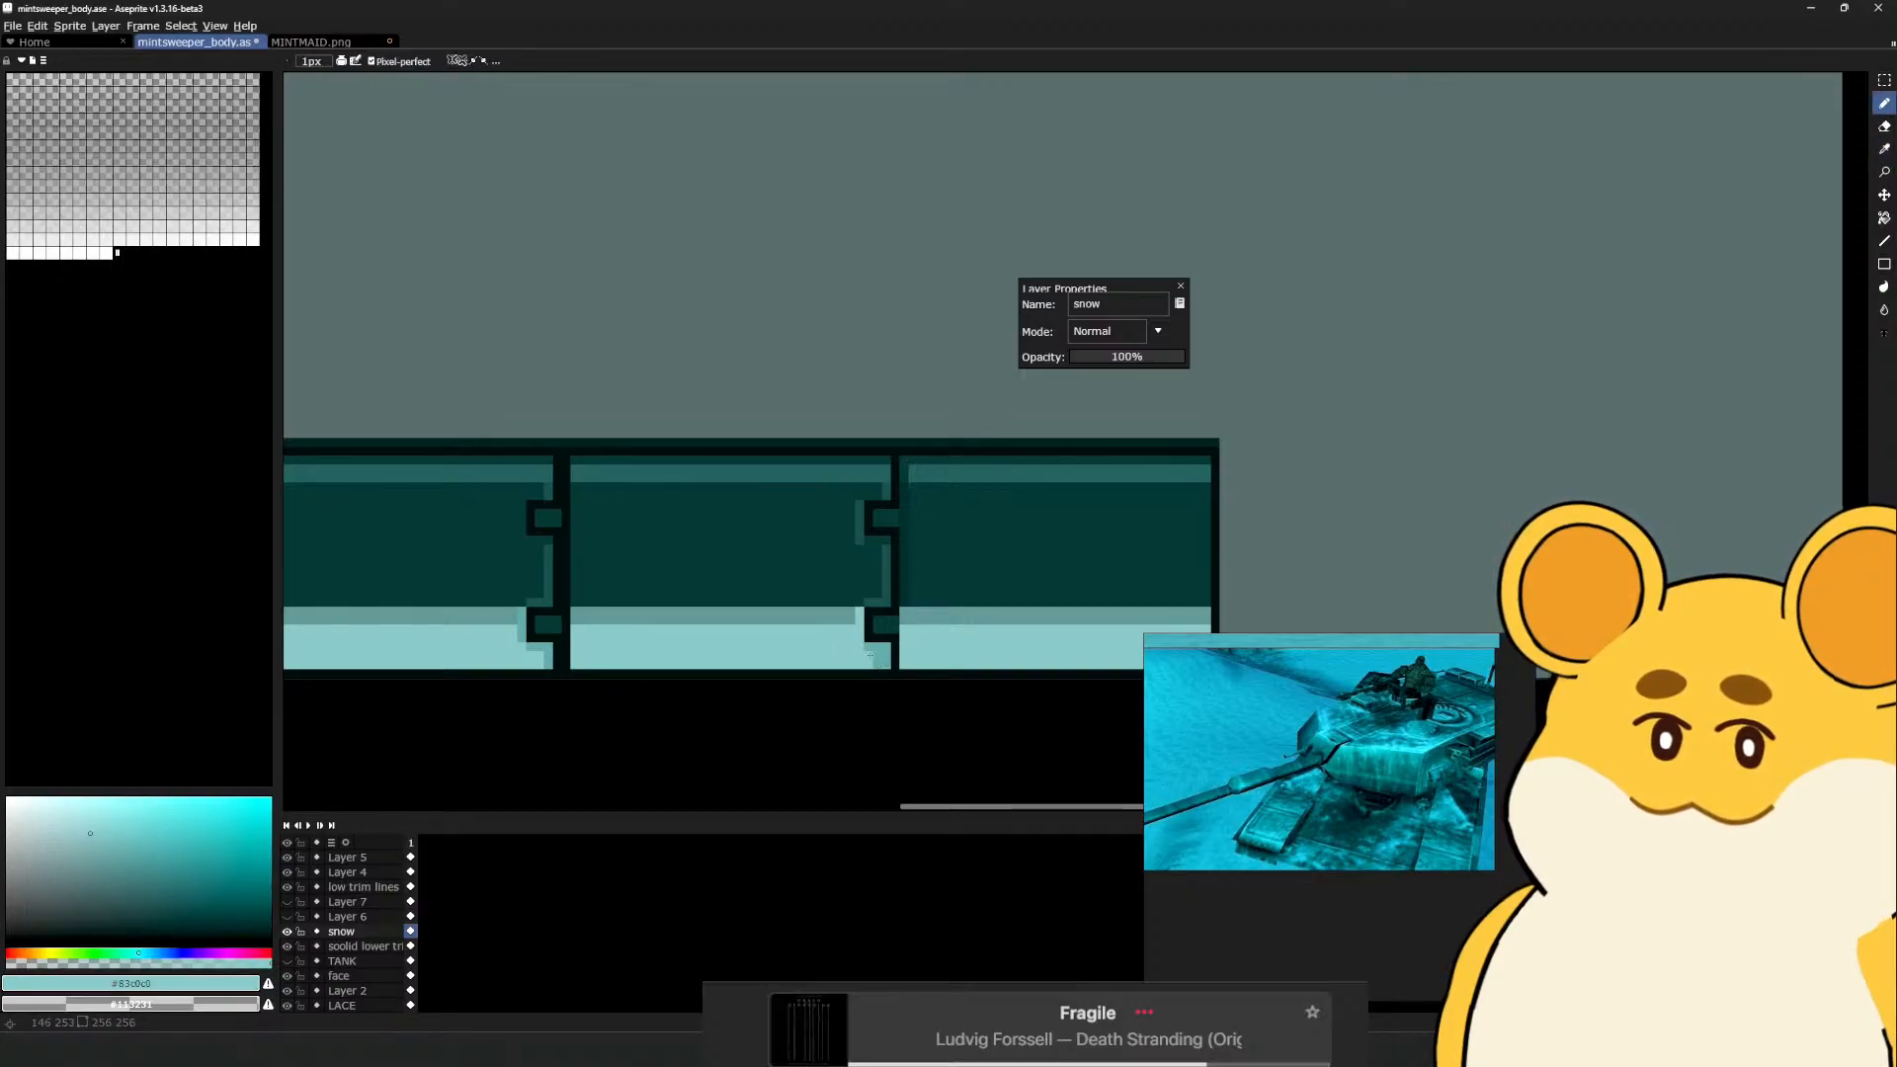
left_click(858, 637, "alt")
scroll(852, 632, "down", 4)
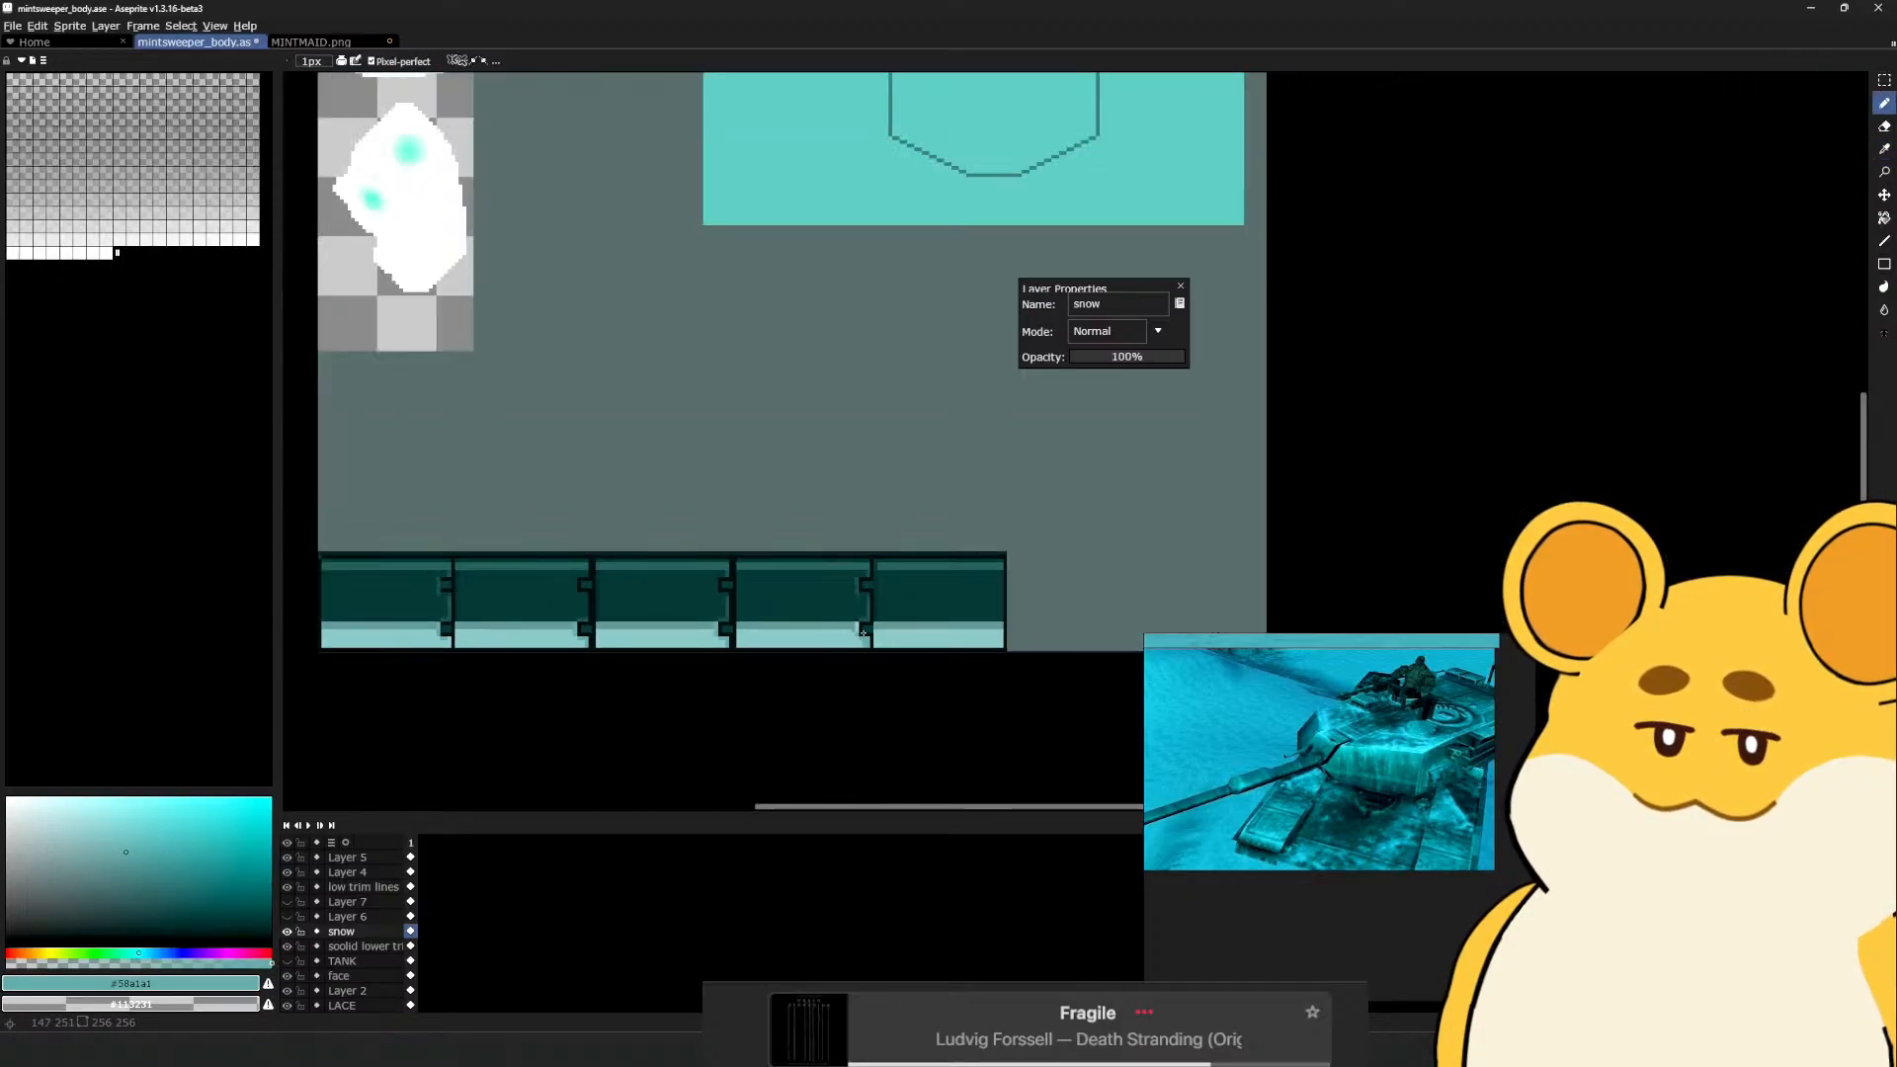
scroll(853, 632, "up", 2)
Switch to Maya and undo the recent transformations of the tank's lower trim UV shell
key("alt+Tab")
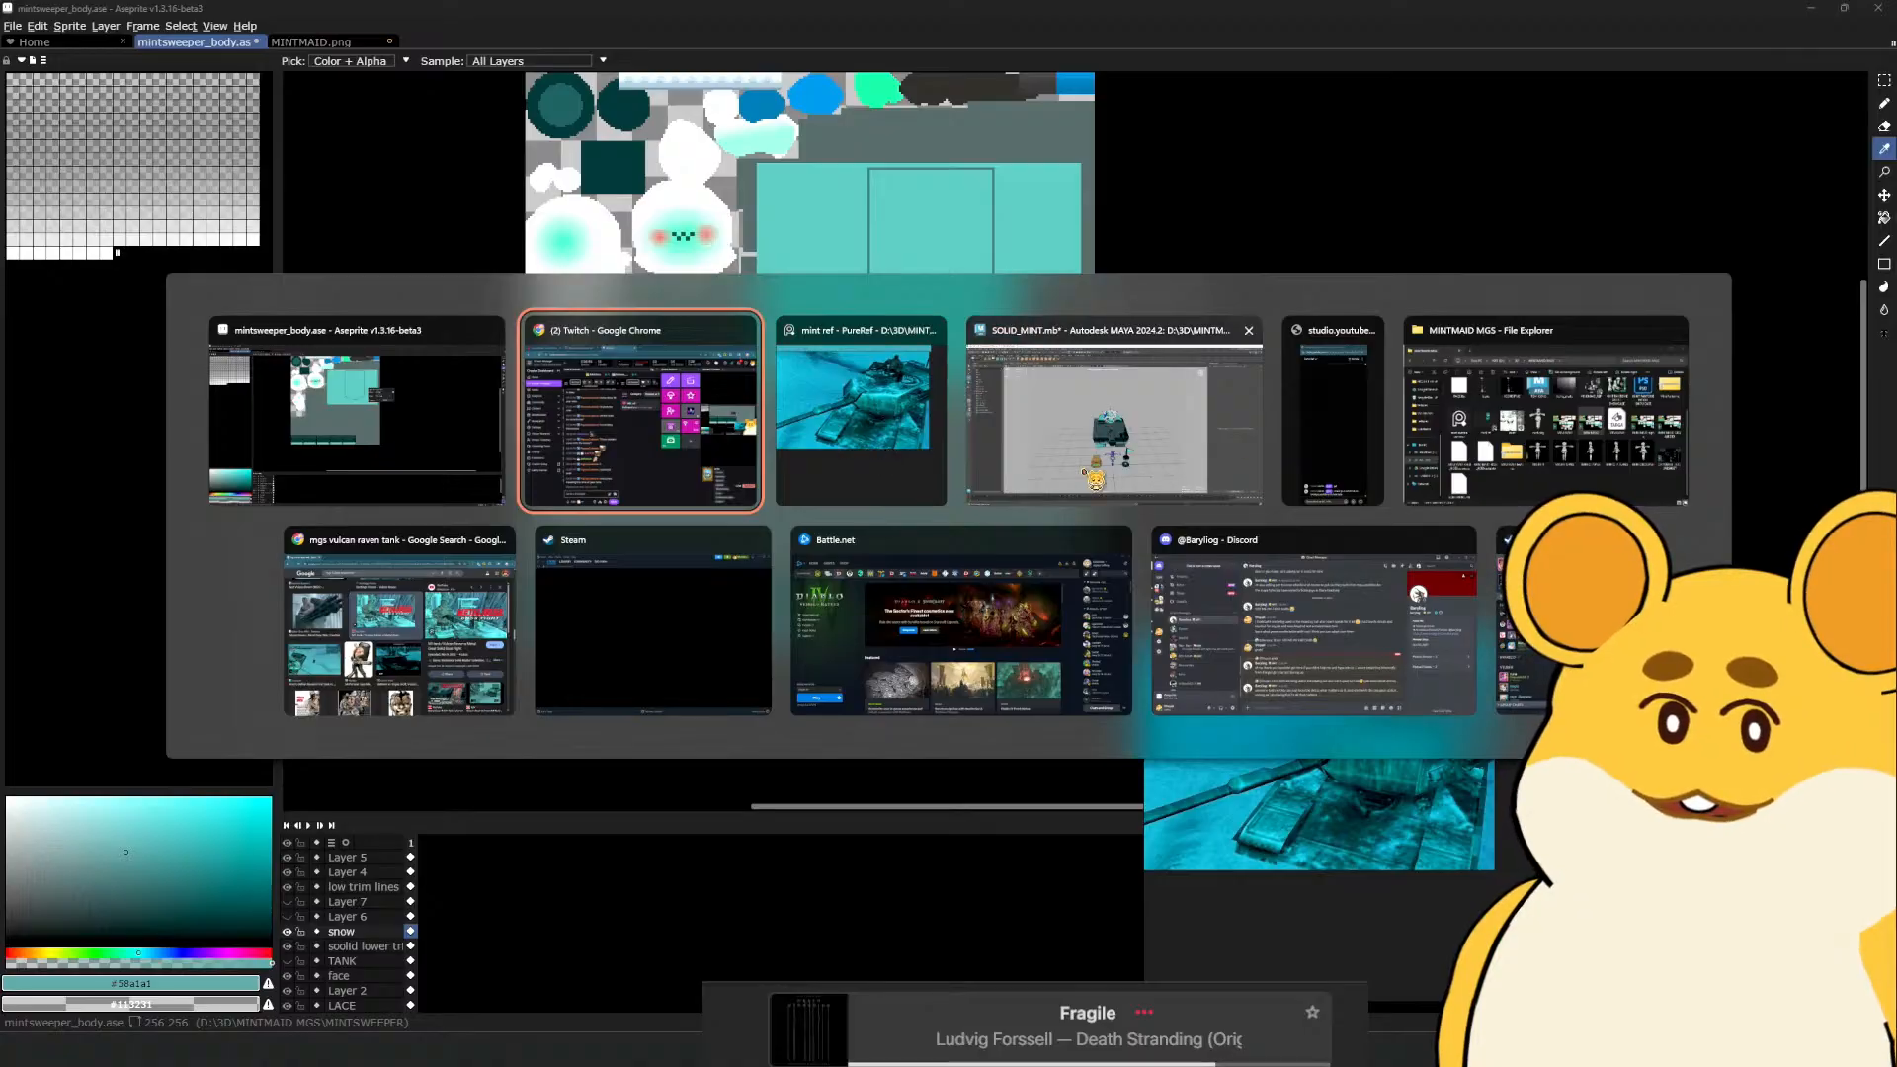
left_click(1097, 444)
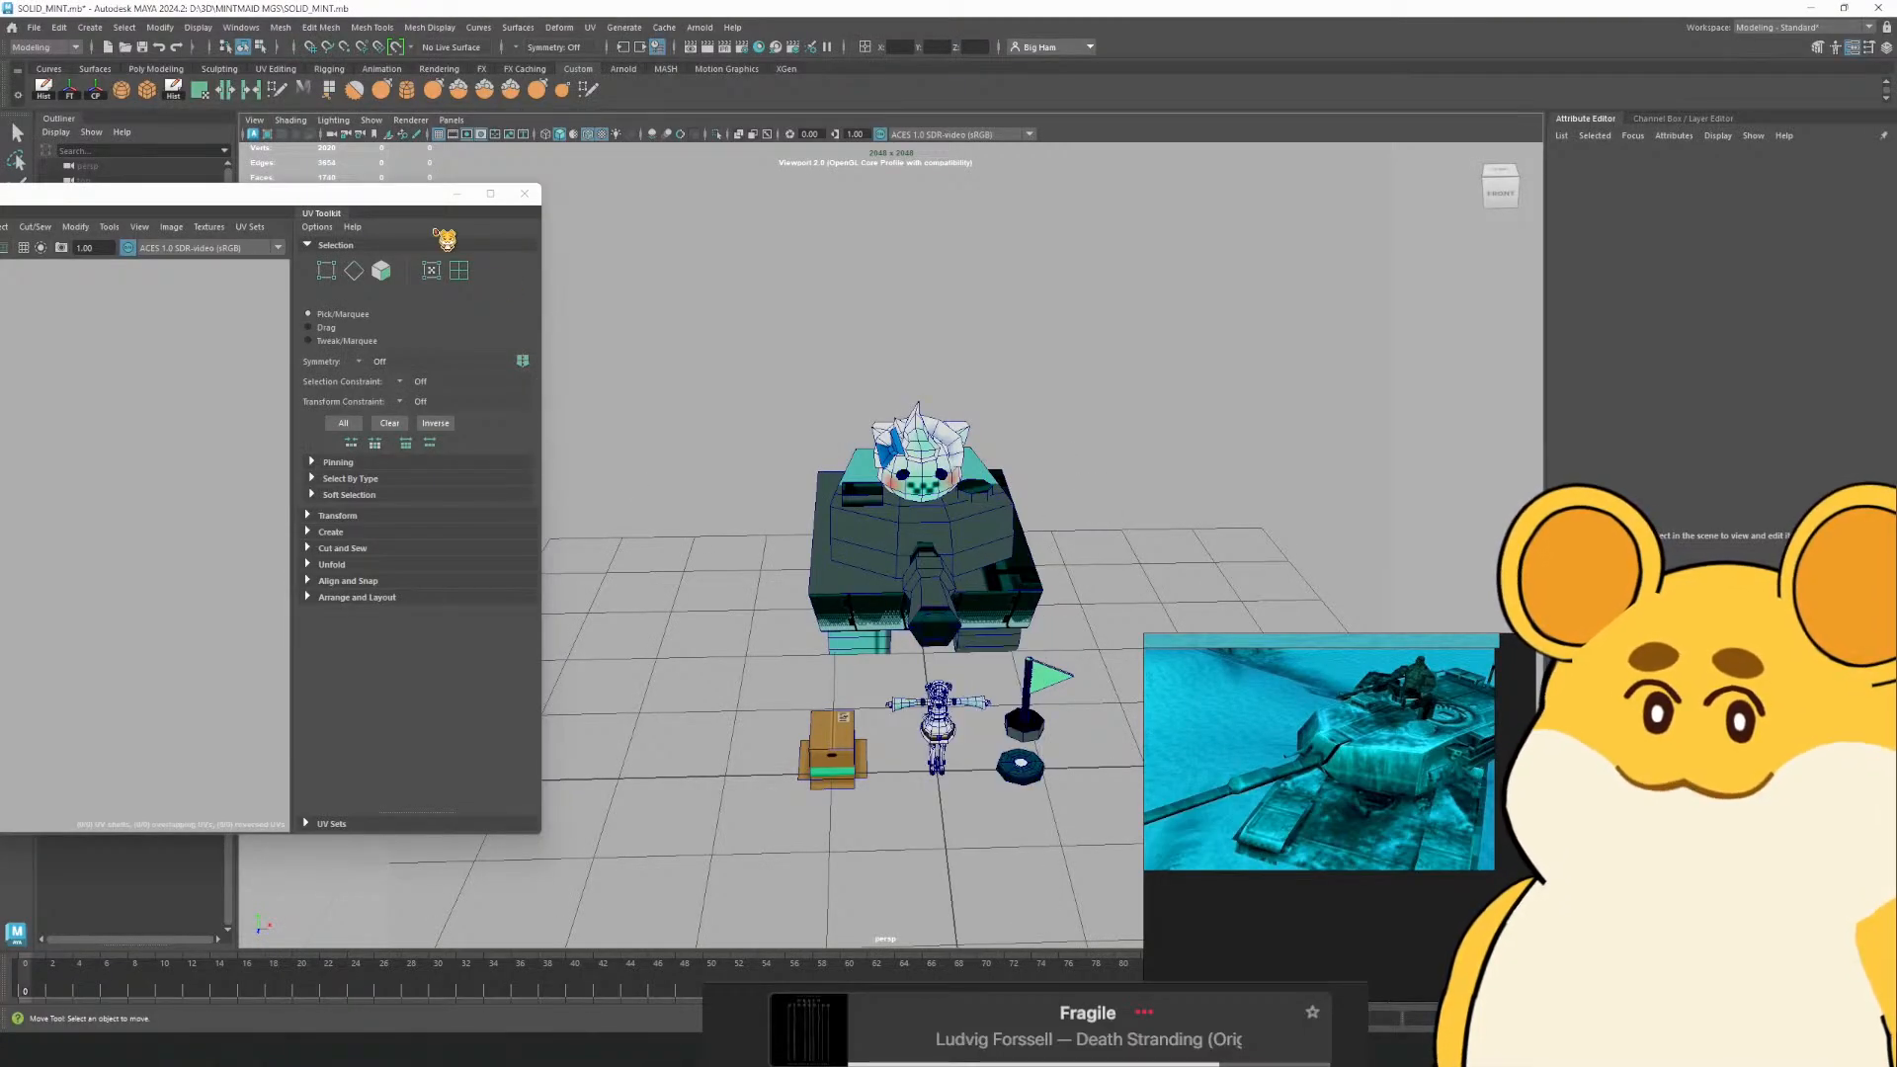
left_click(940, 598)
scroll(326, 588, "down", 3)
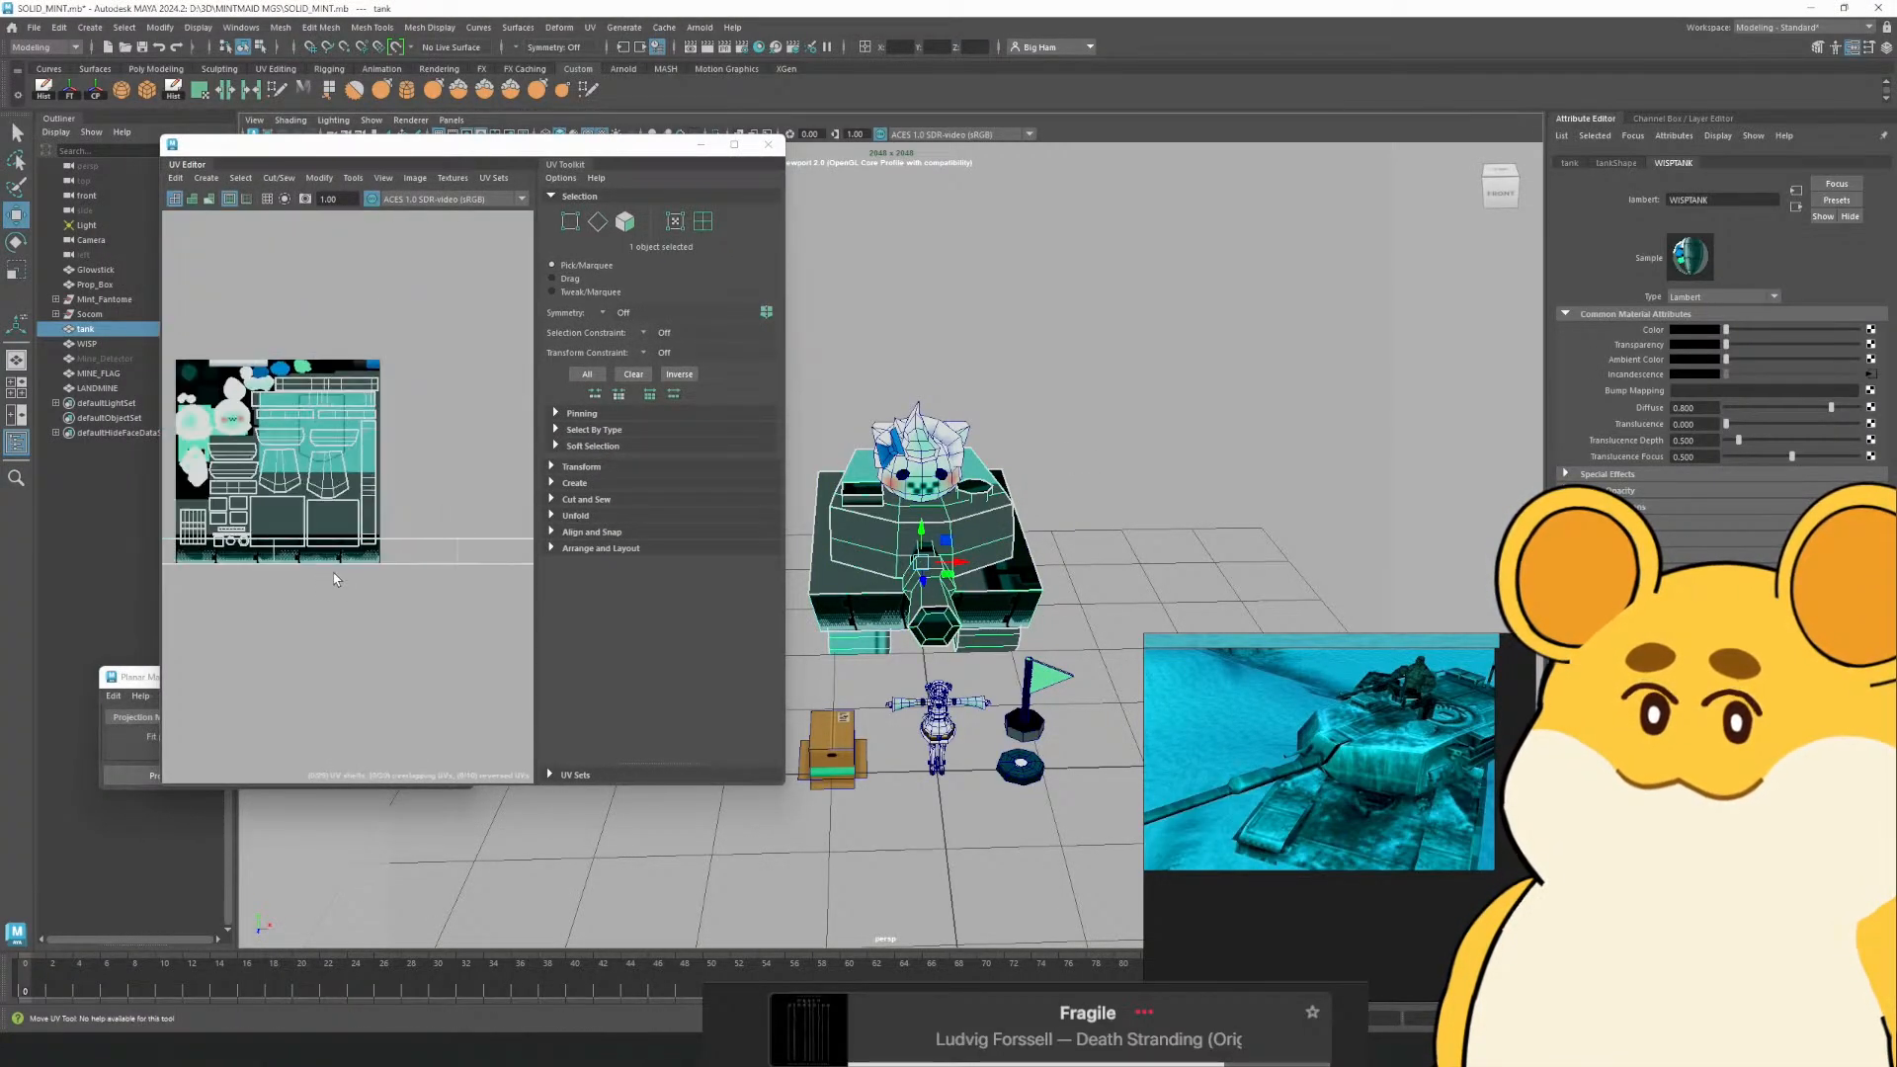
key("ctrl+z")
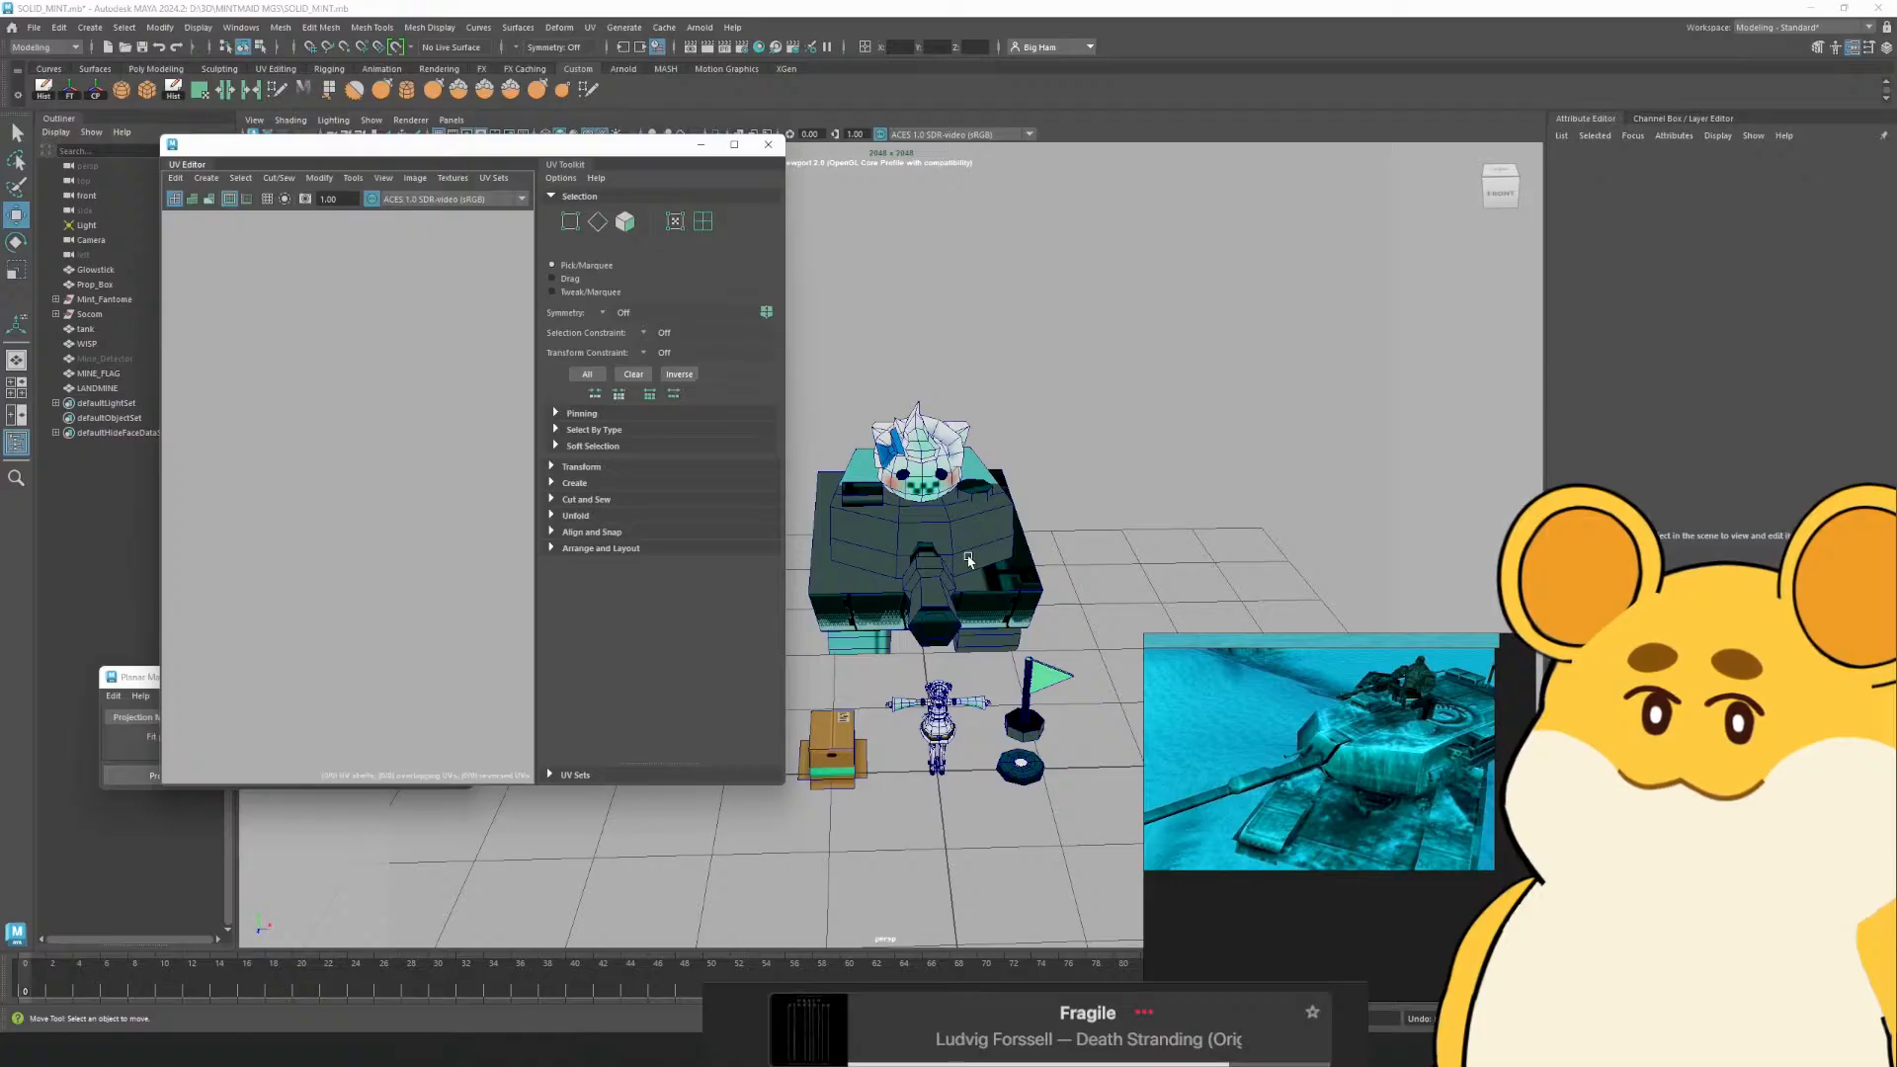
left_click(1027, 589)
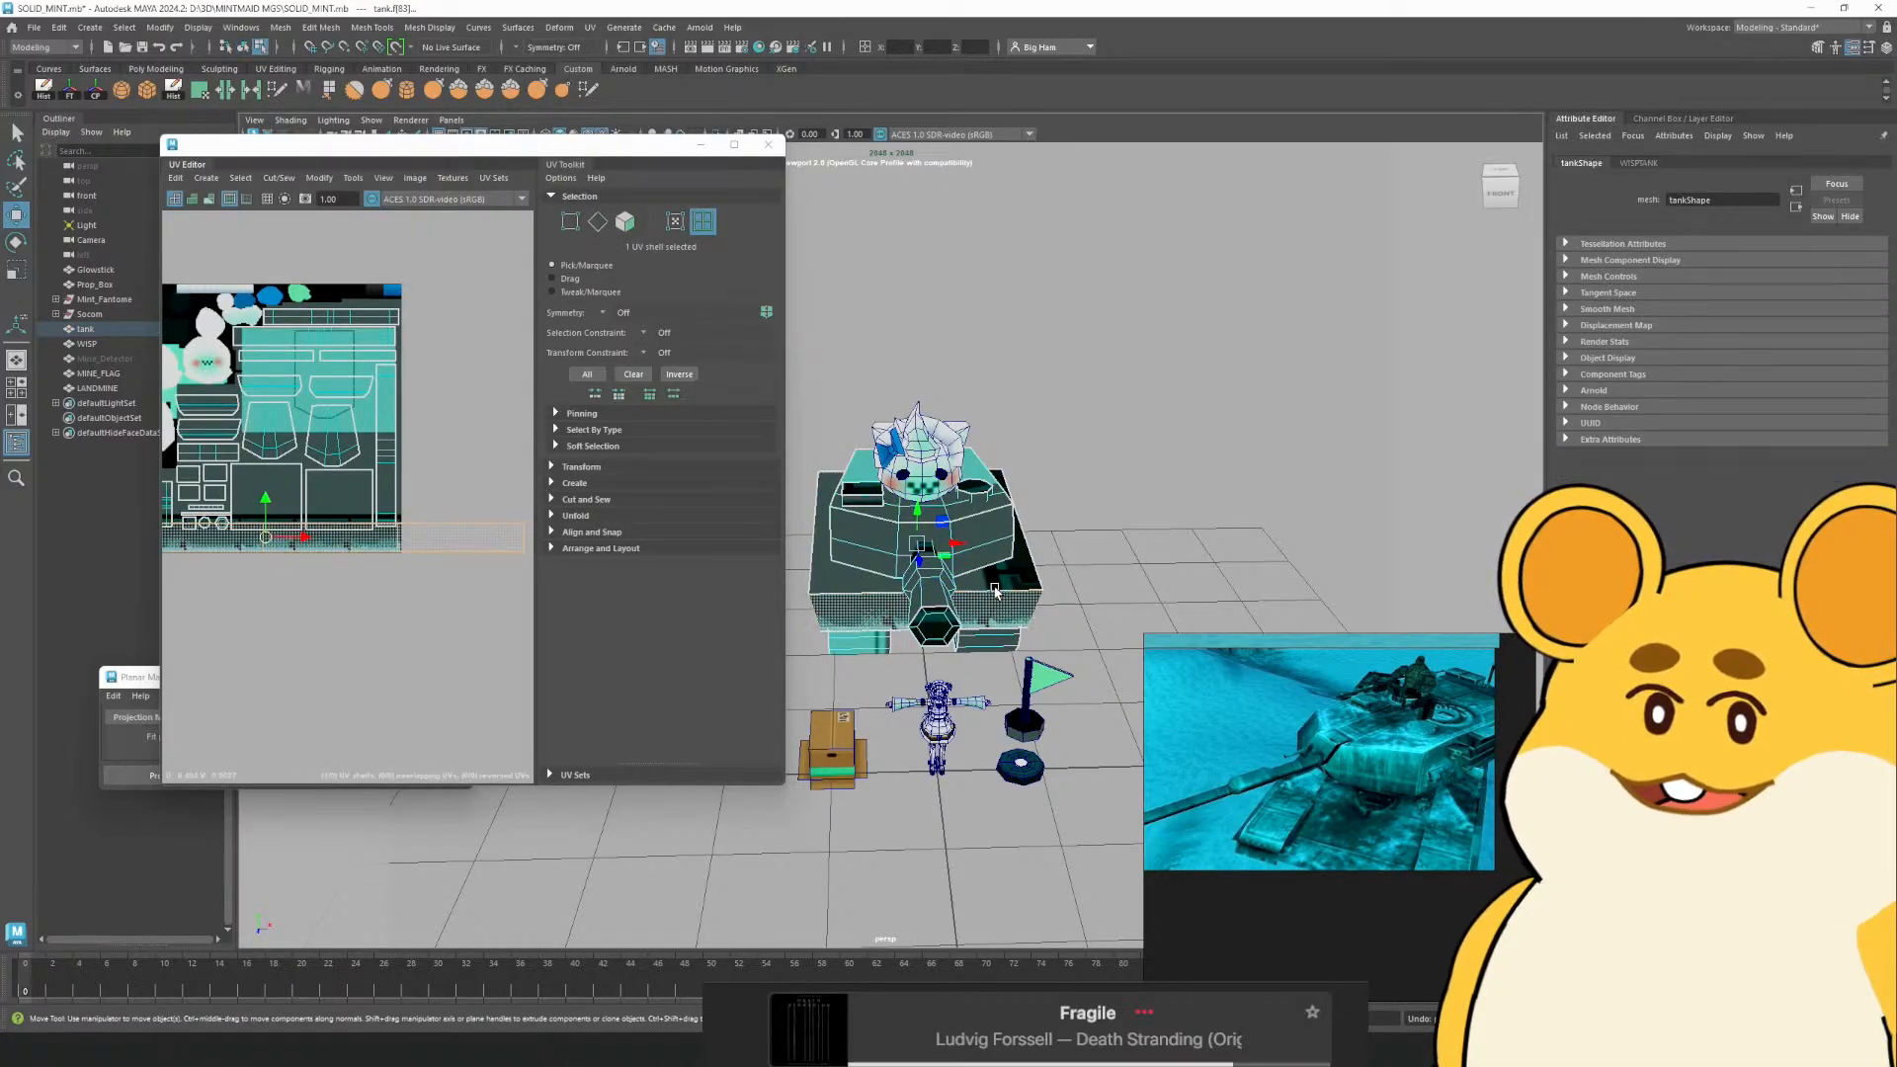
key("ctrl+z")
key("ctrl+z")
key("ctrl+z")
key("ctrl+z")
key("ctrl+z")
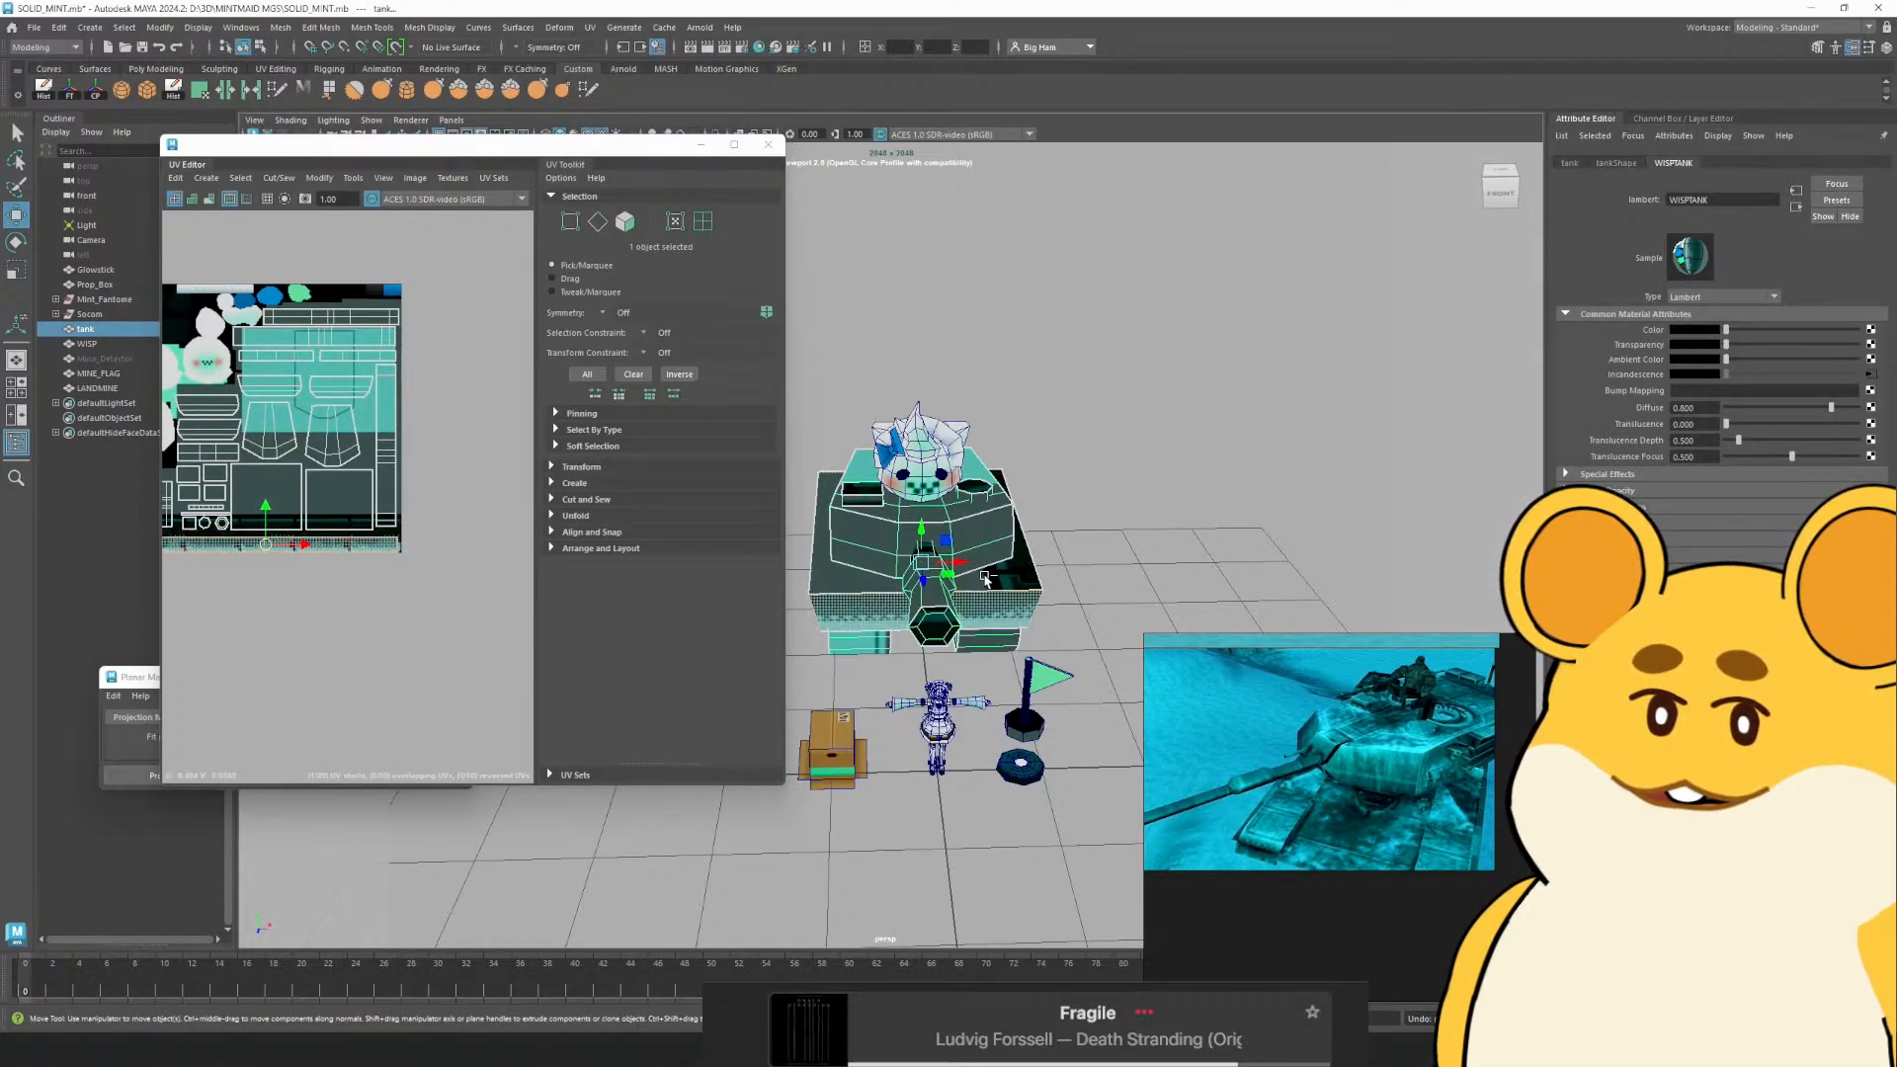
key("ctrl+z")
Compare the tank's UV layout in Maya with the lower trim strip in Aseprite, ending in Aseprite
key("alt+Tab")
key("alt+Tab")
key("alt+Tab")
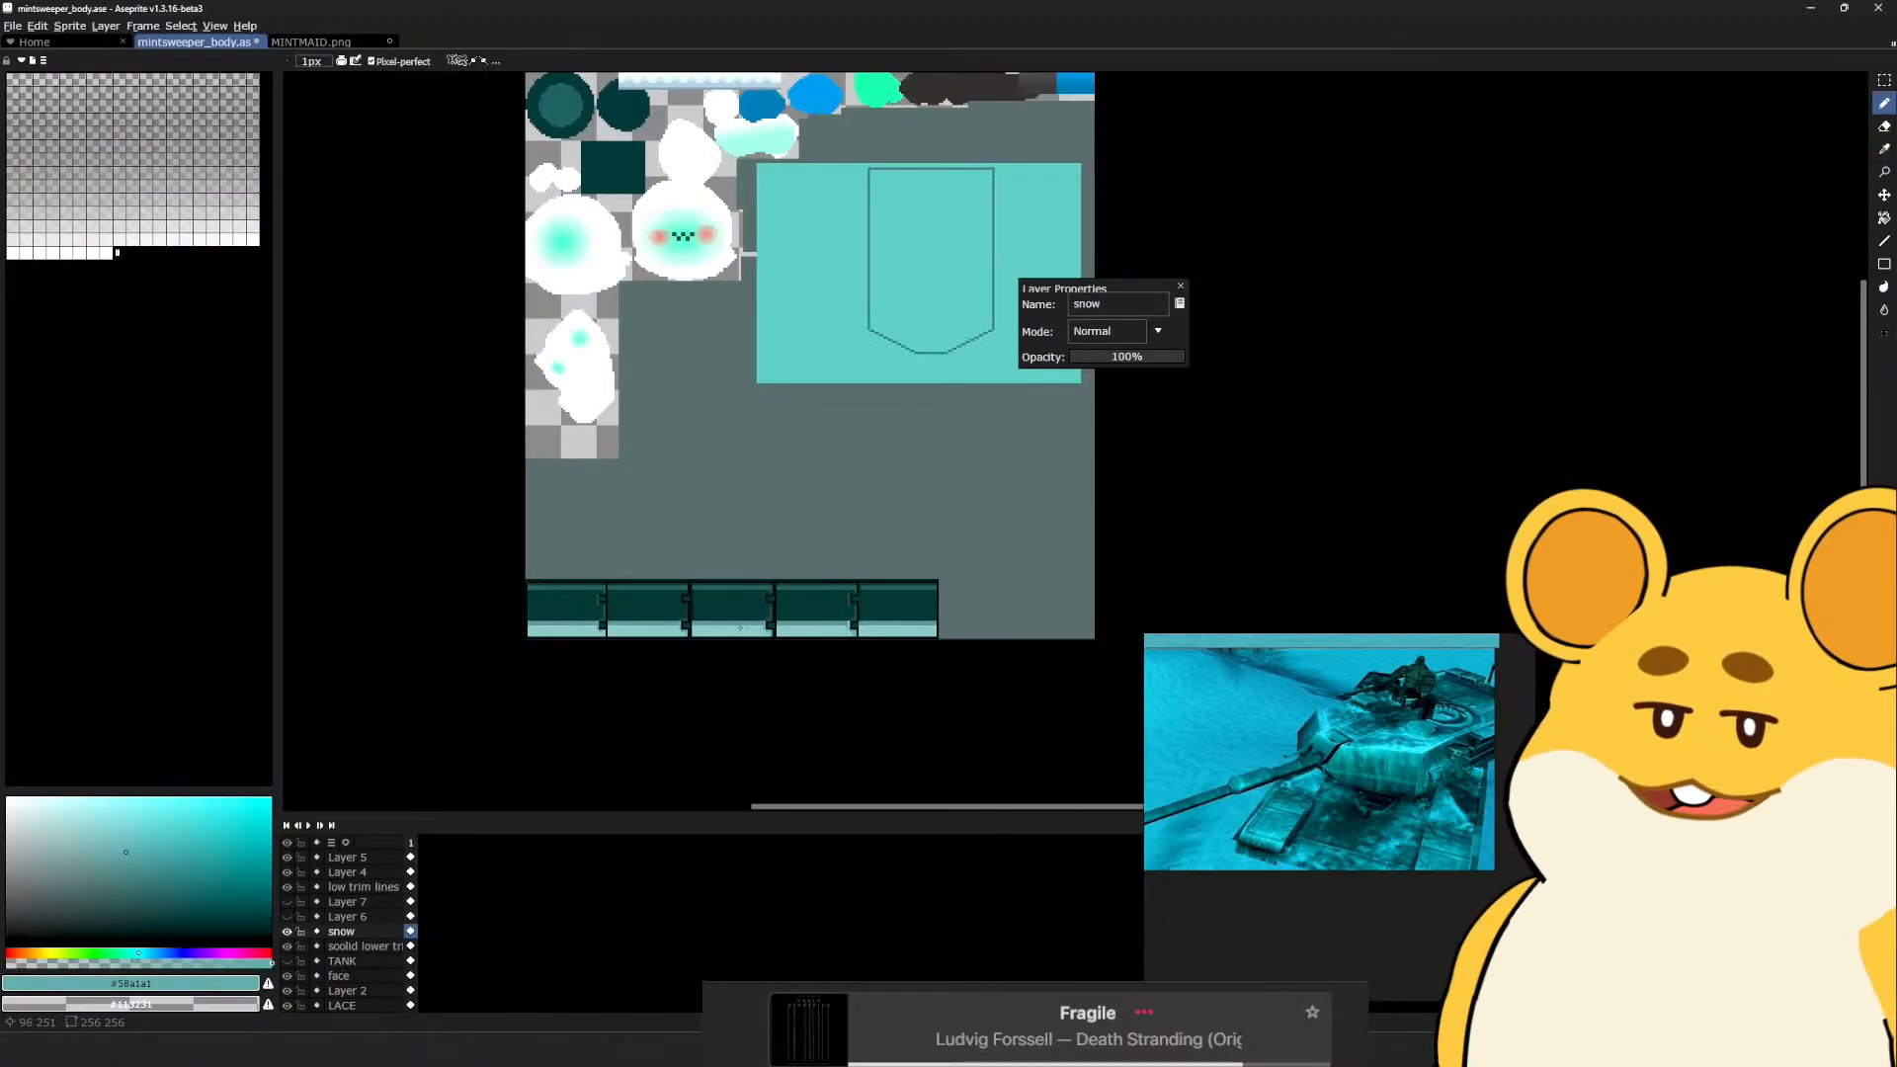
key("alt+Tab")
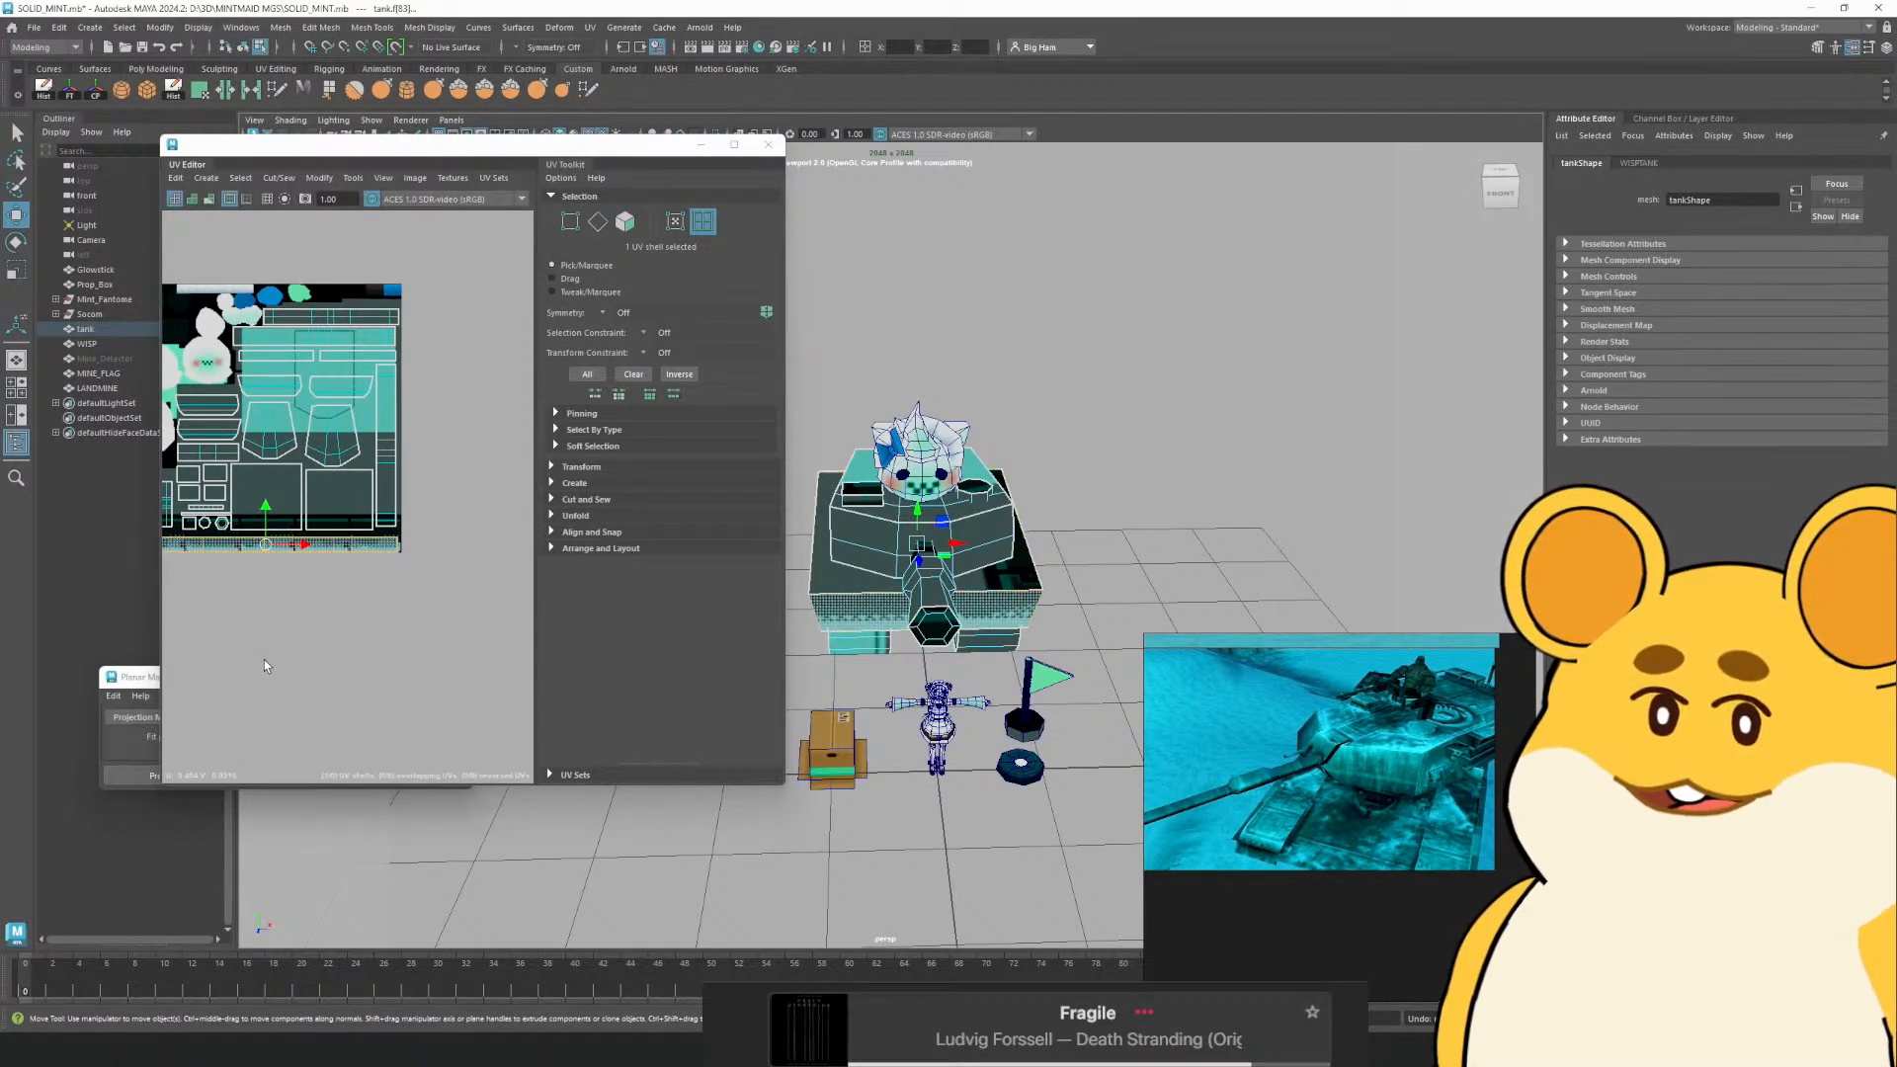
key("alt+Tab")
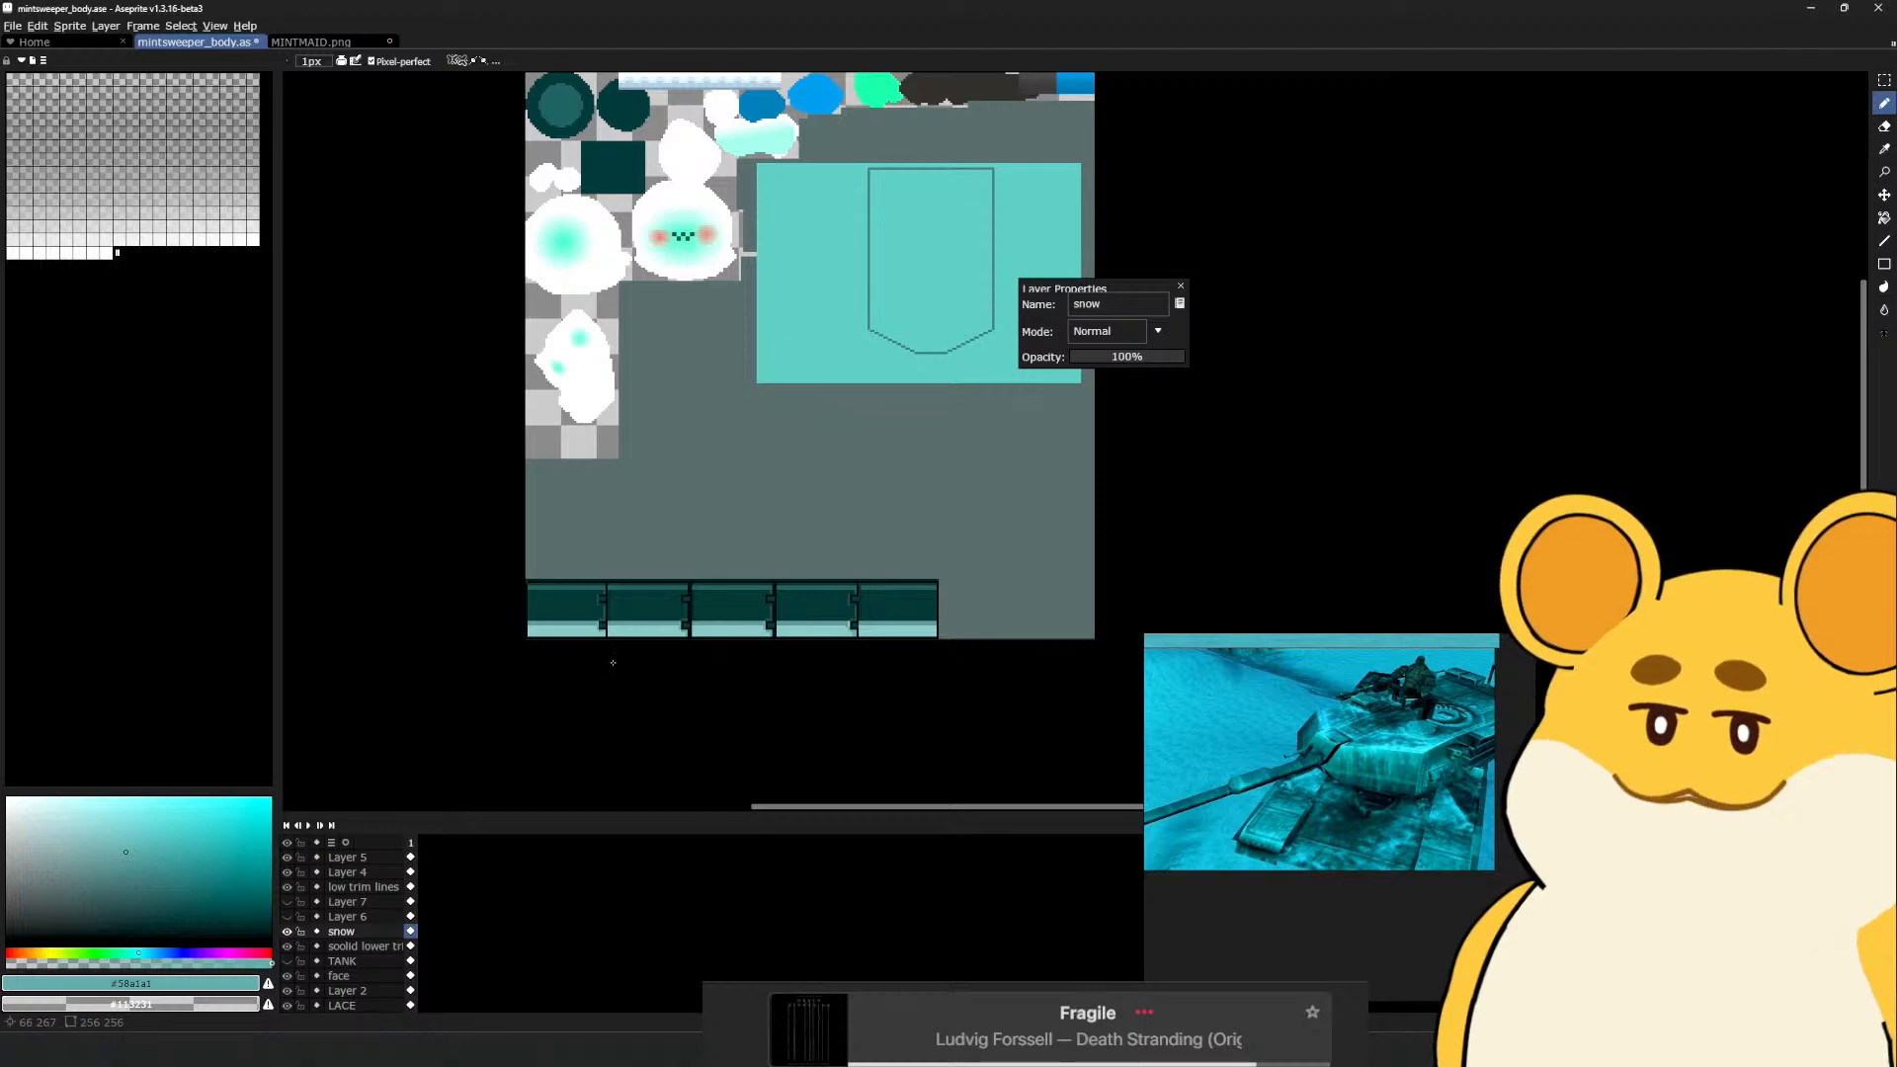
key("alt+Tab")
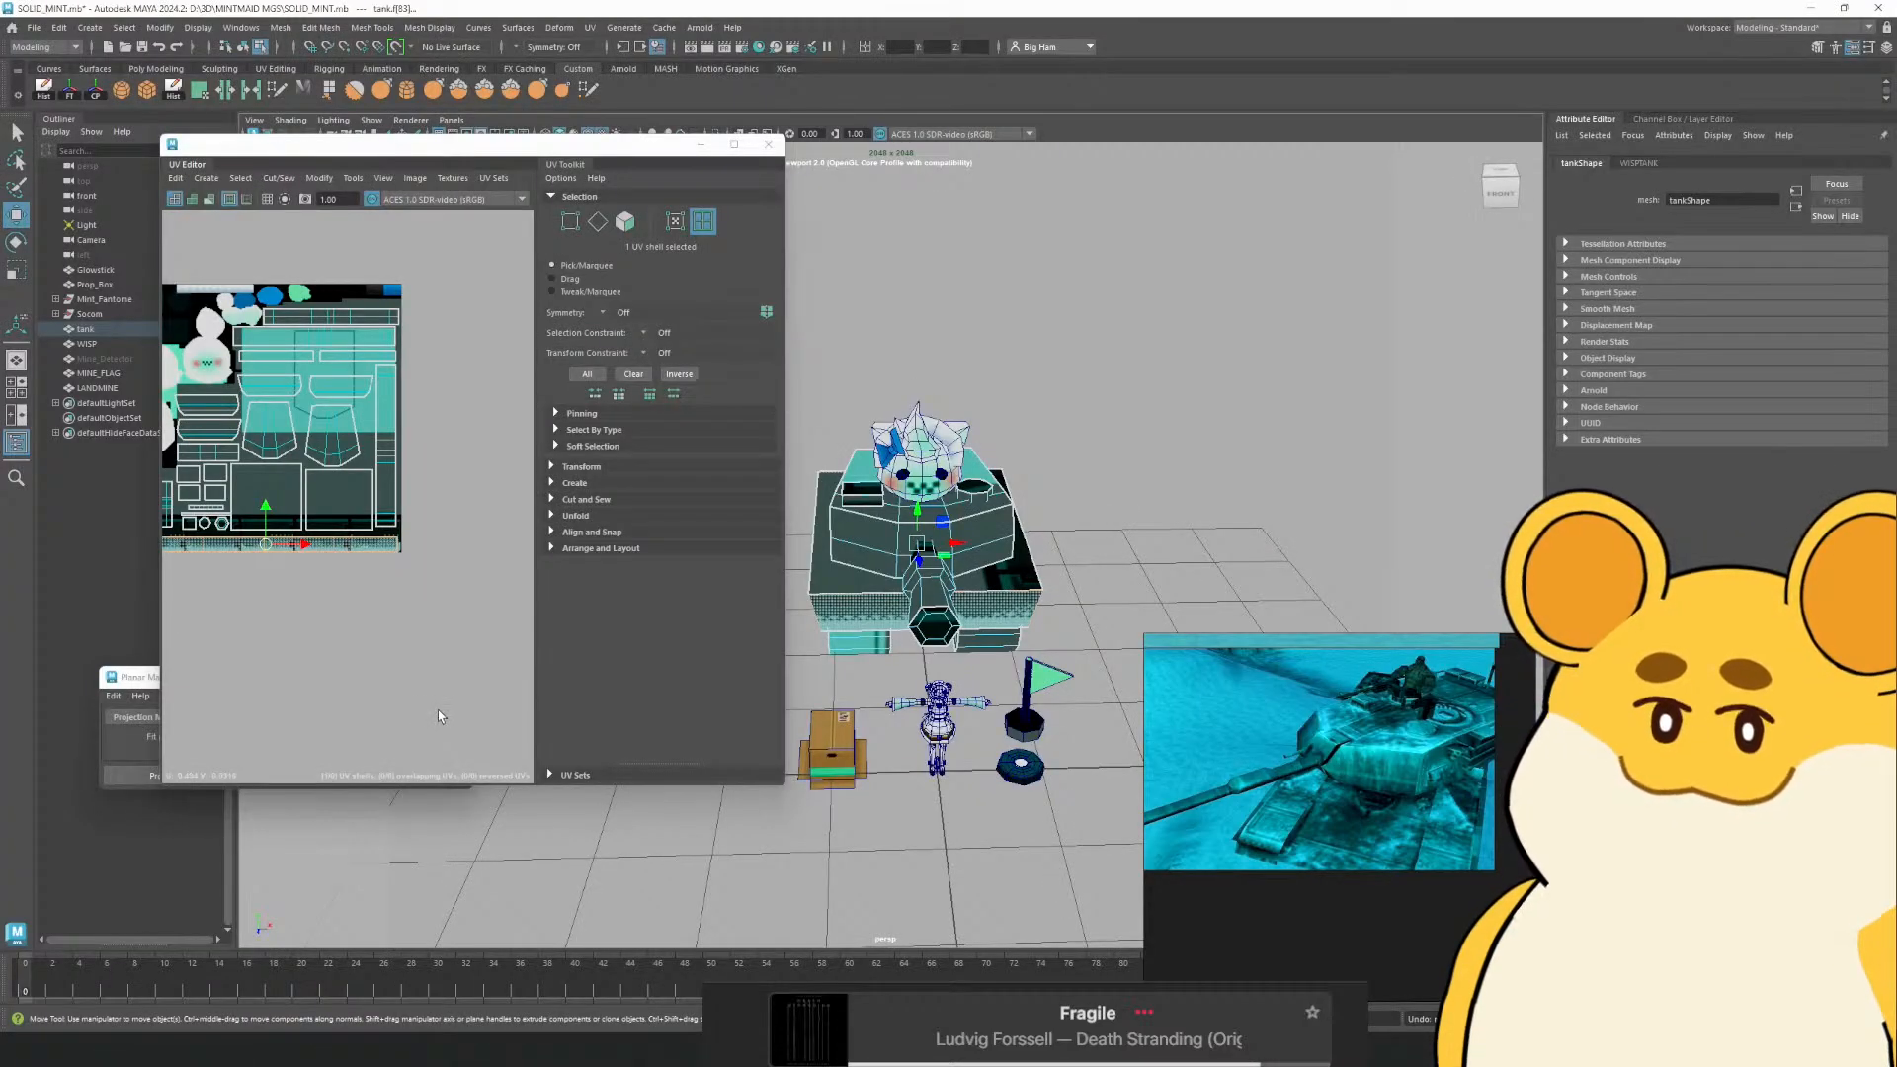
key("alt+Tab")
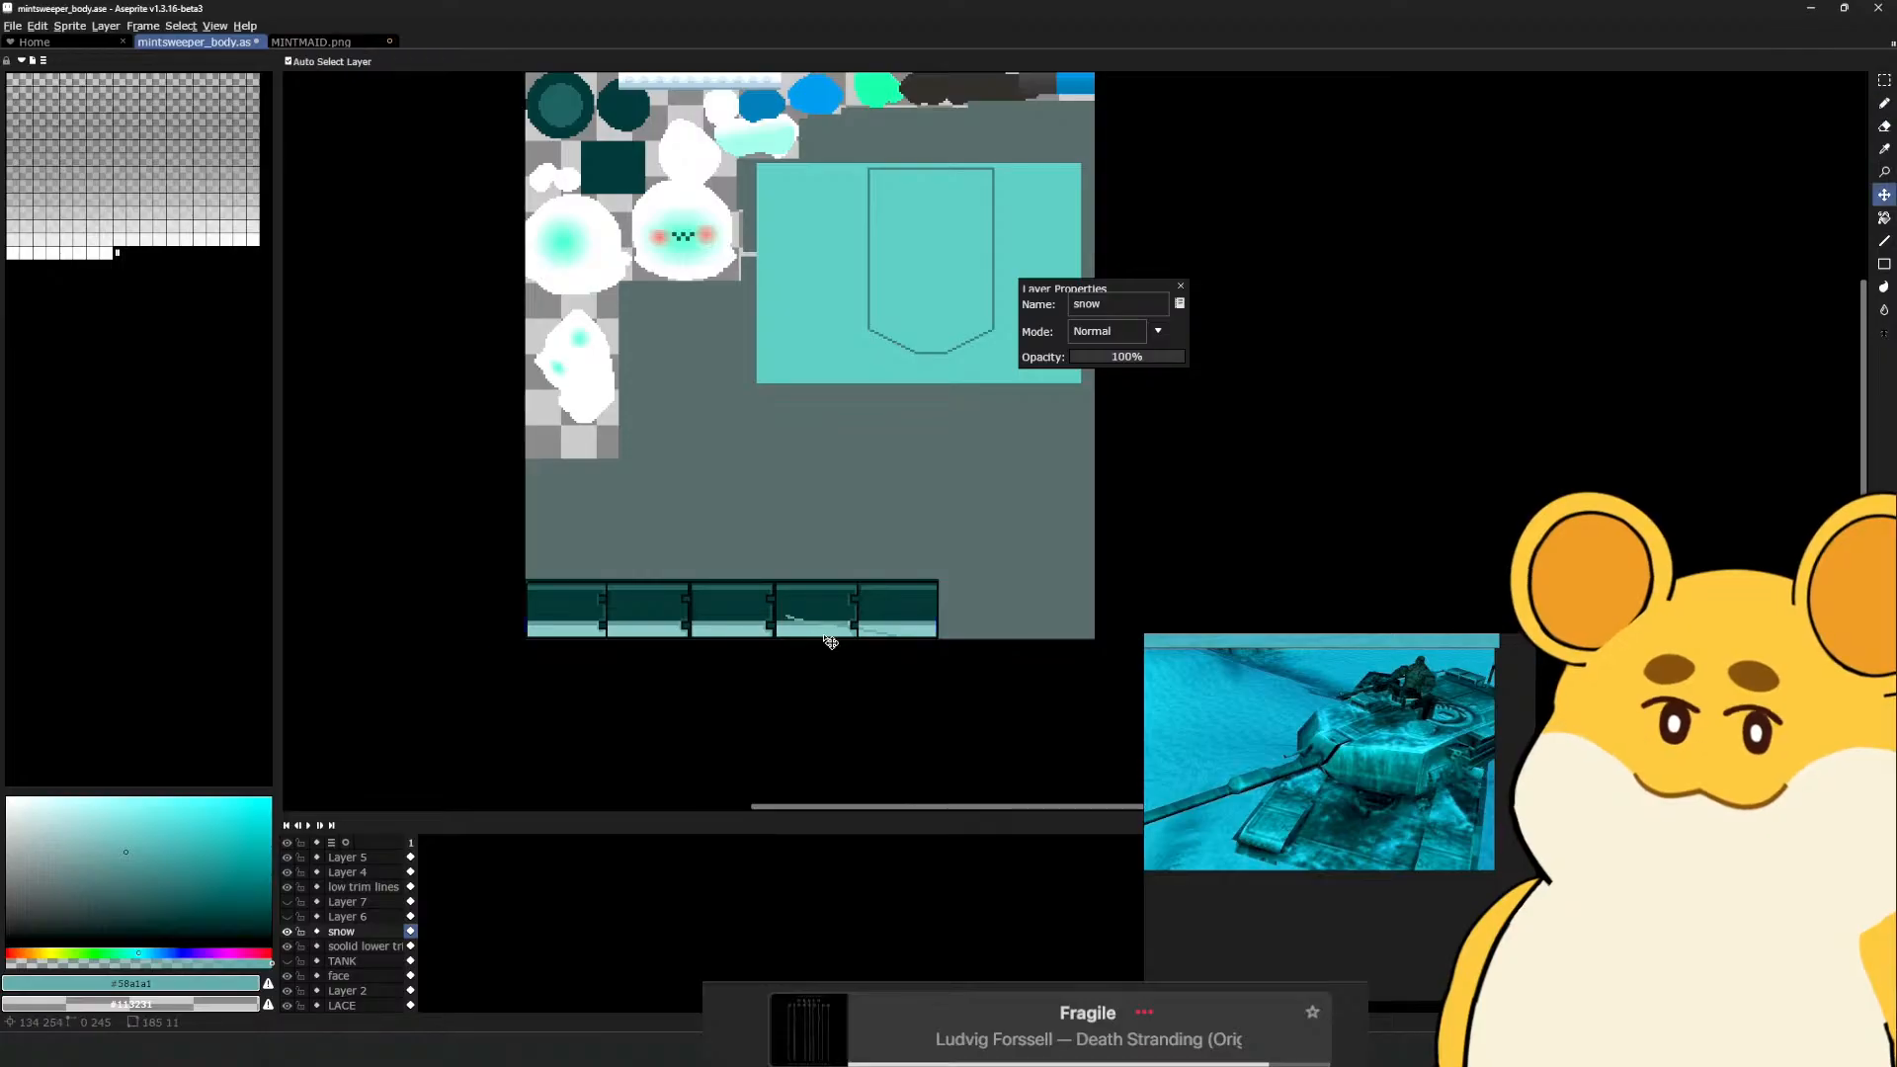
Check what the soolid lower trim and snow layers contain by hiding and showing each in turn
scroll(839, 637, "up", 1)
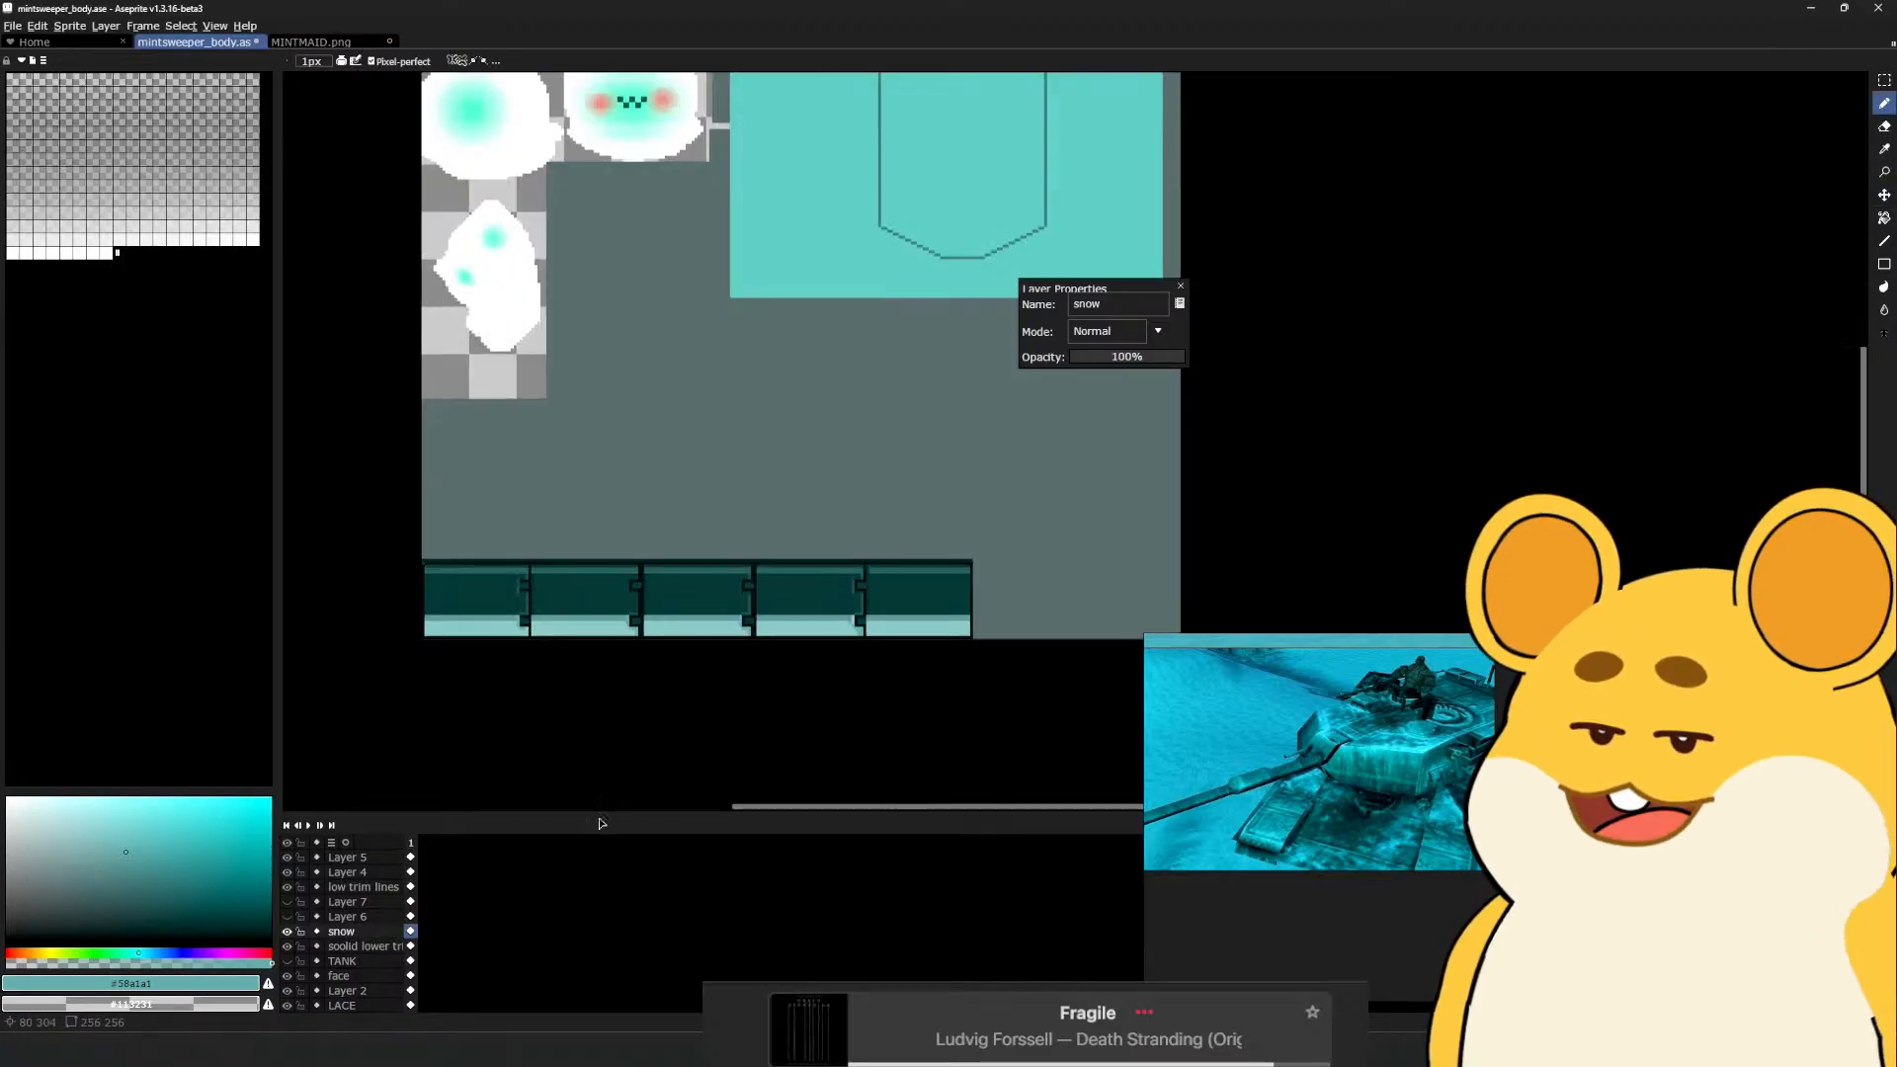
left_click(356, 946)
left_click(287, 947)
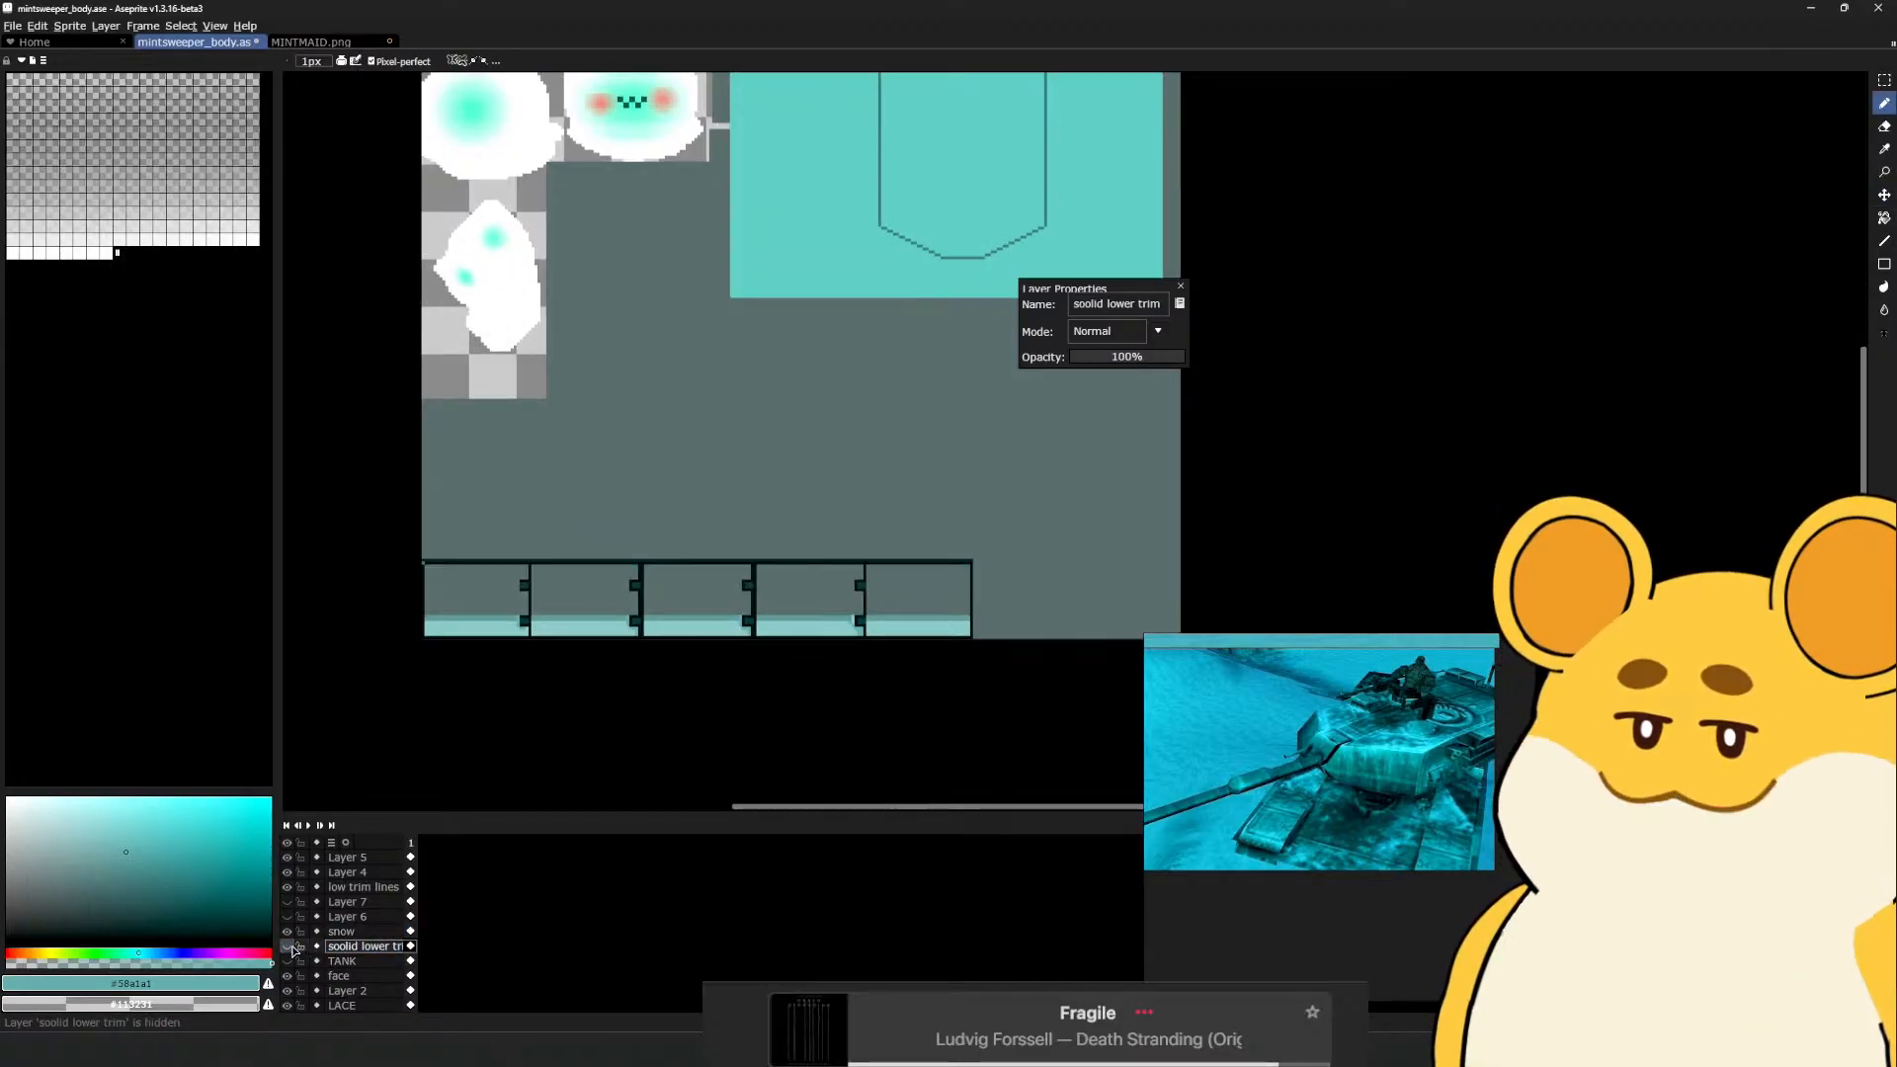
left_click(288, 946)
left_click(288, 930)
left_click(287, 931)
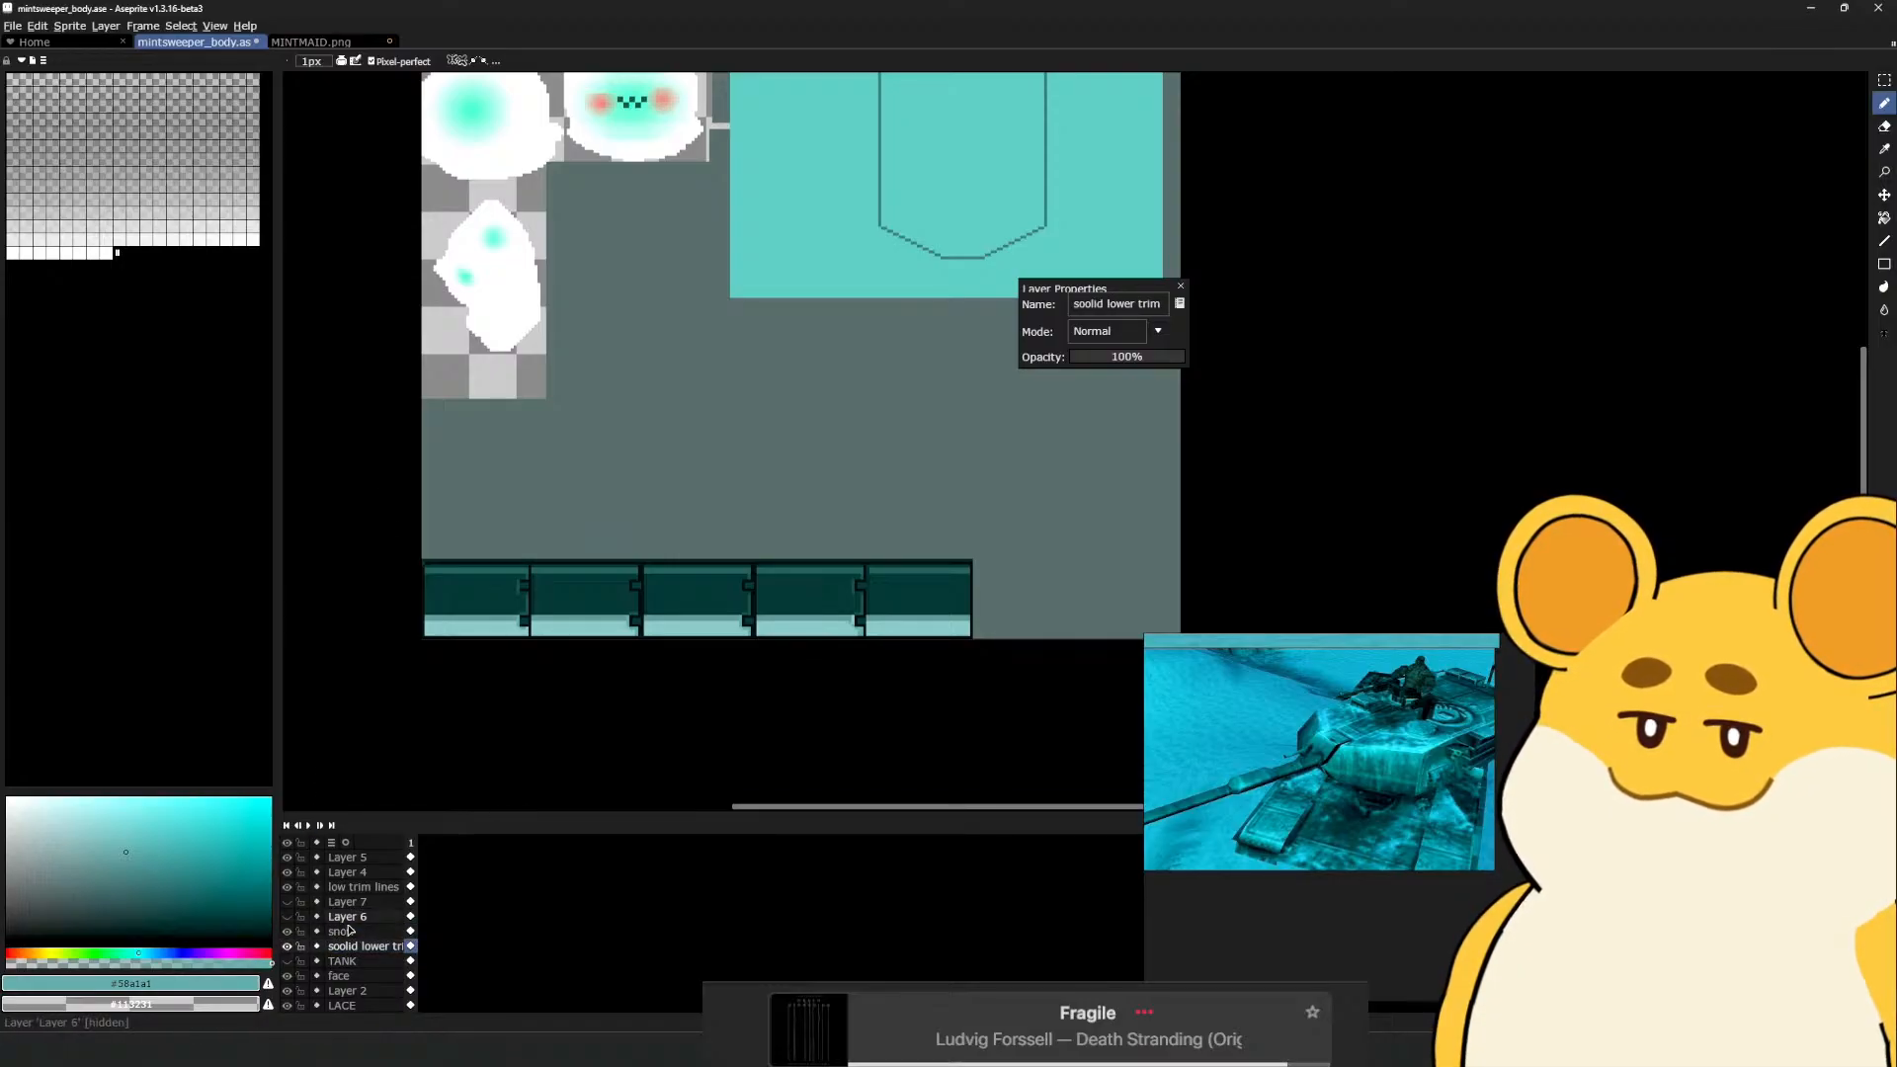
left_click(358, 932)
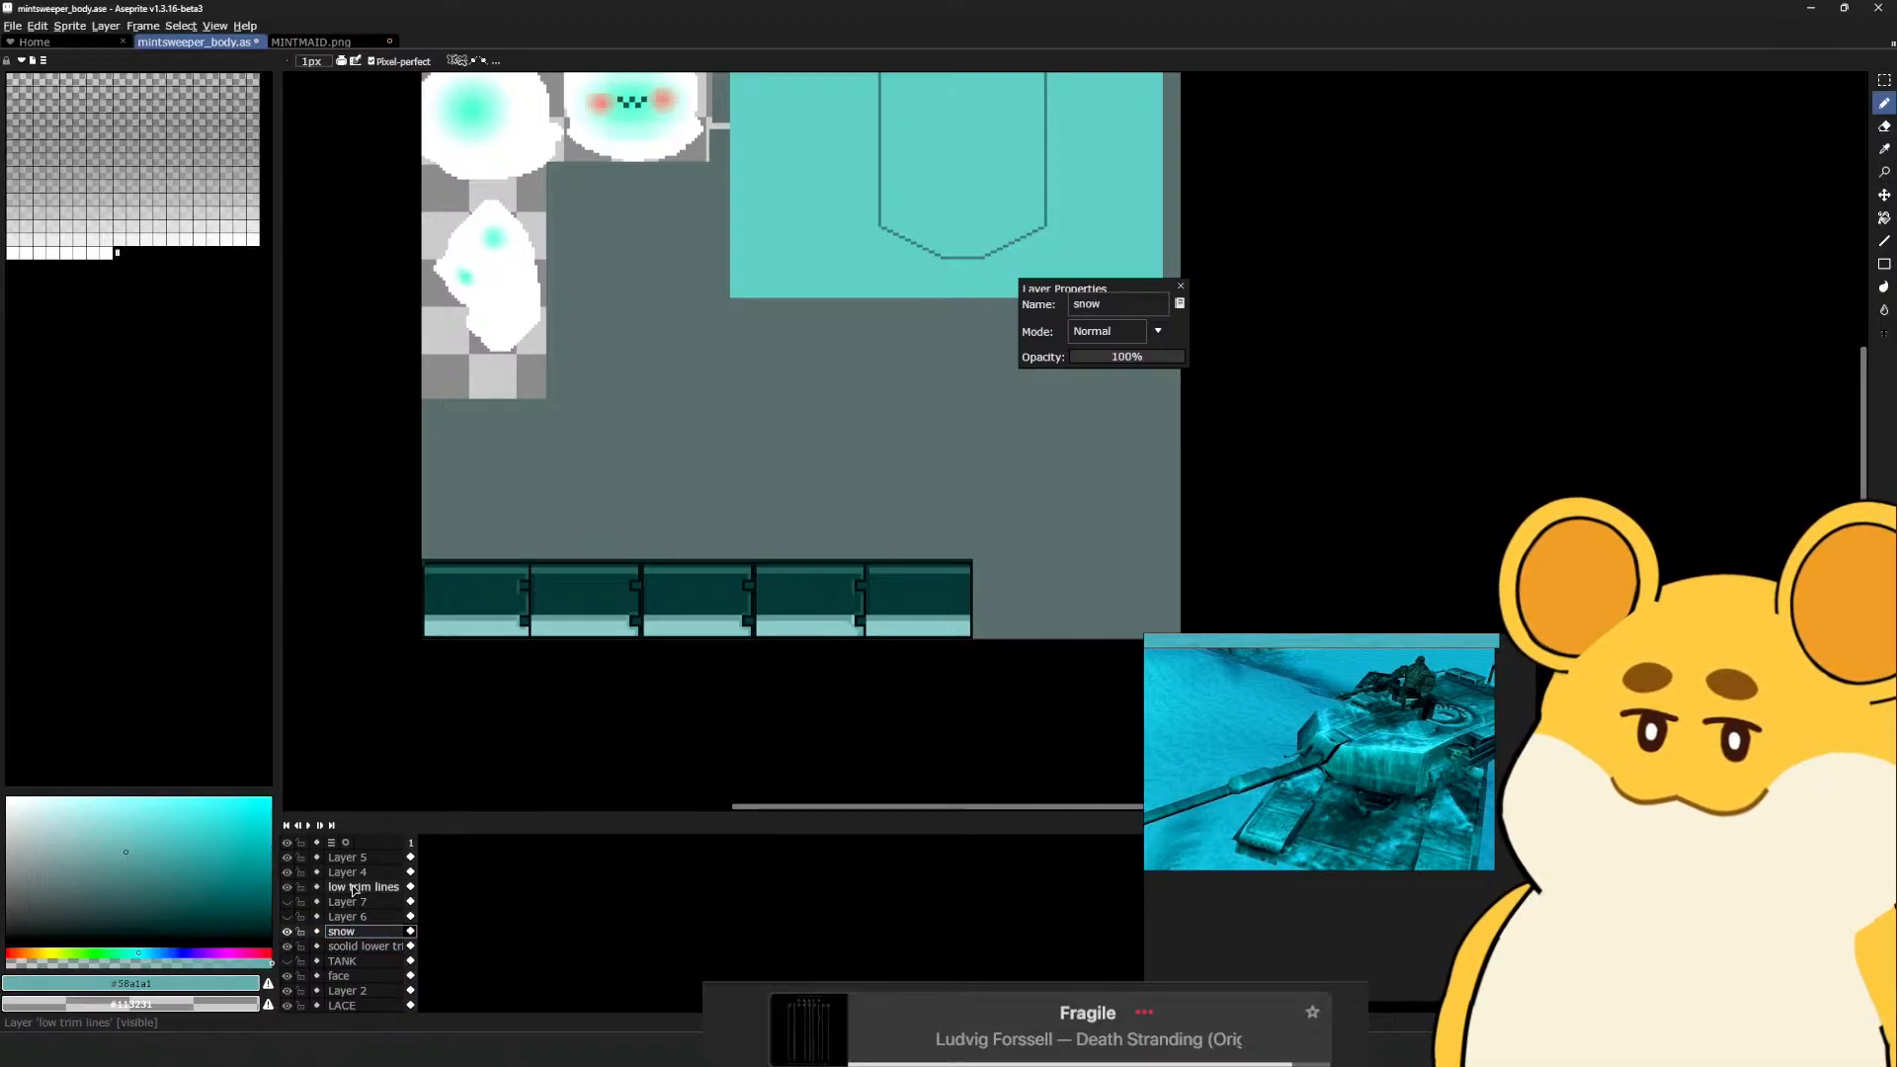
left_click(354, 888)
left_click(350, 931)
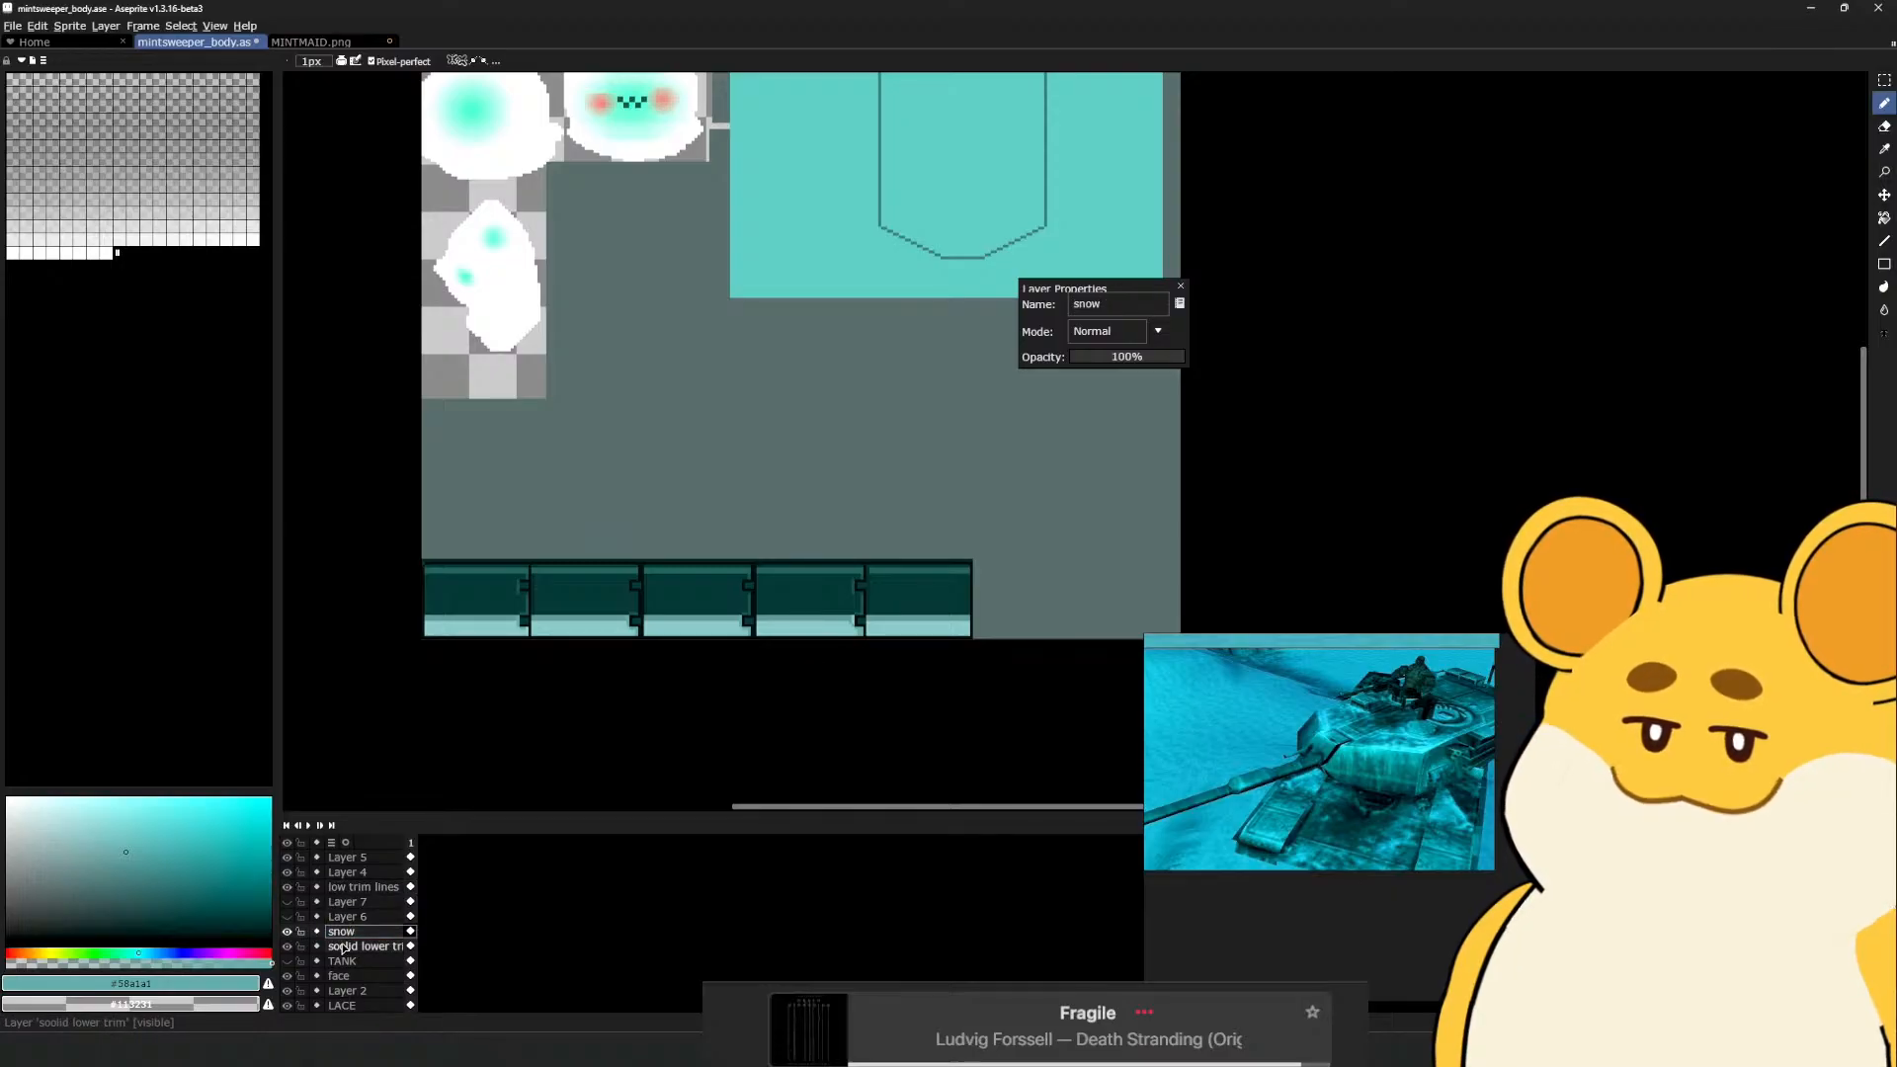
key("ctrl+e")
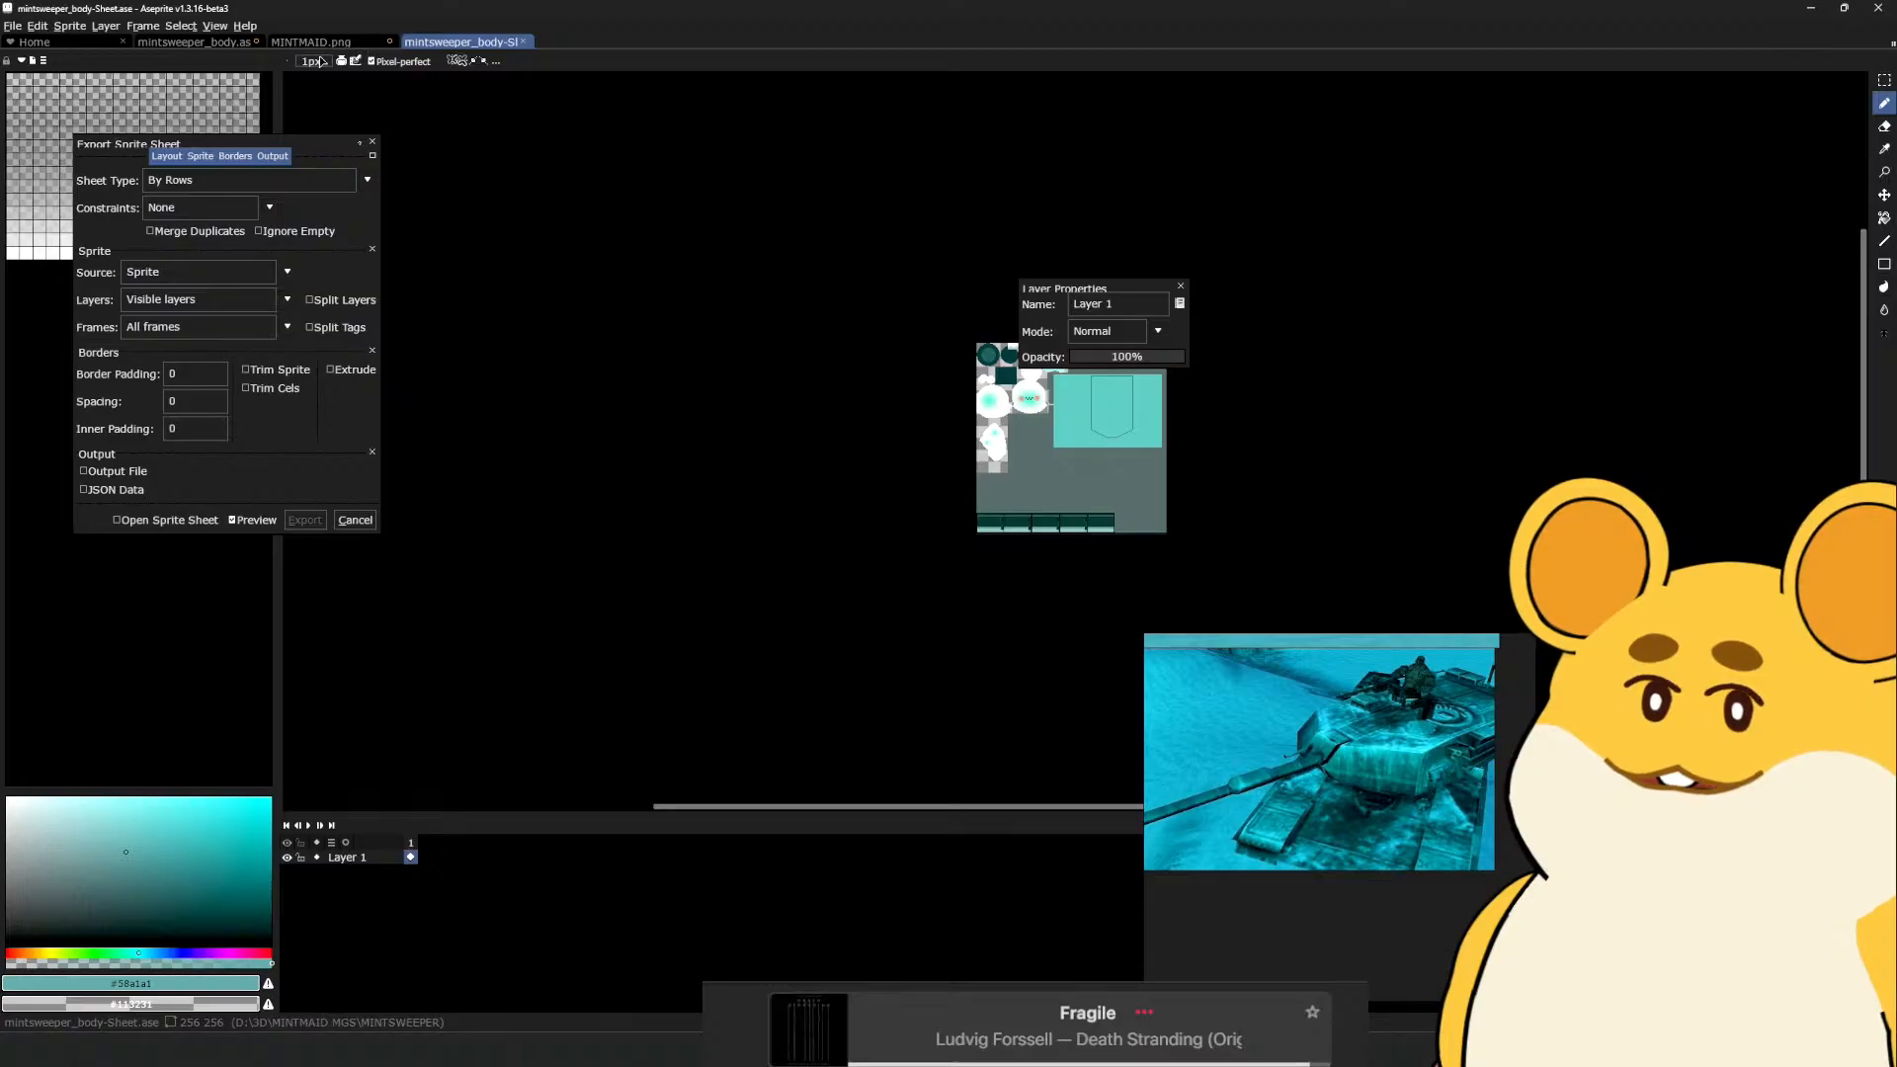
left_click(368, 521)
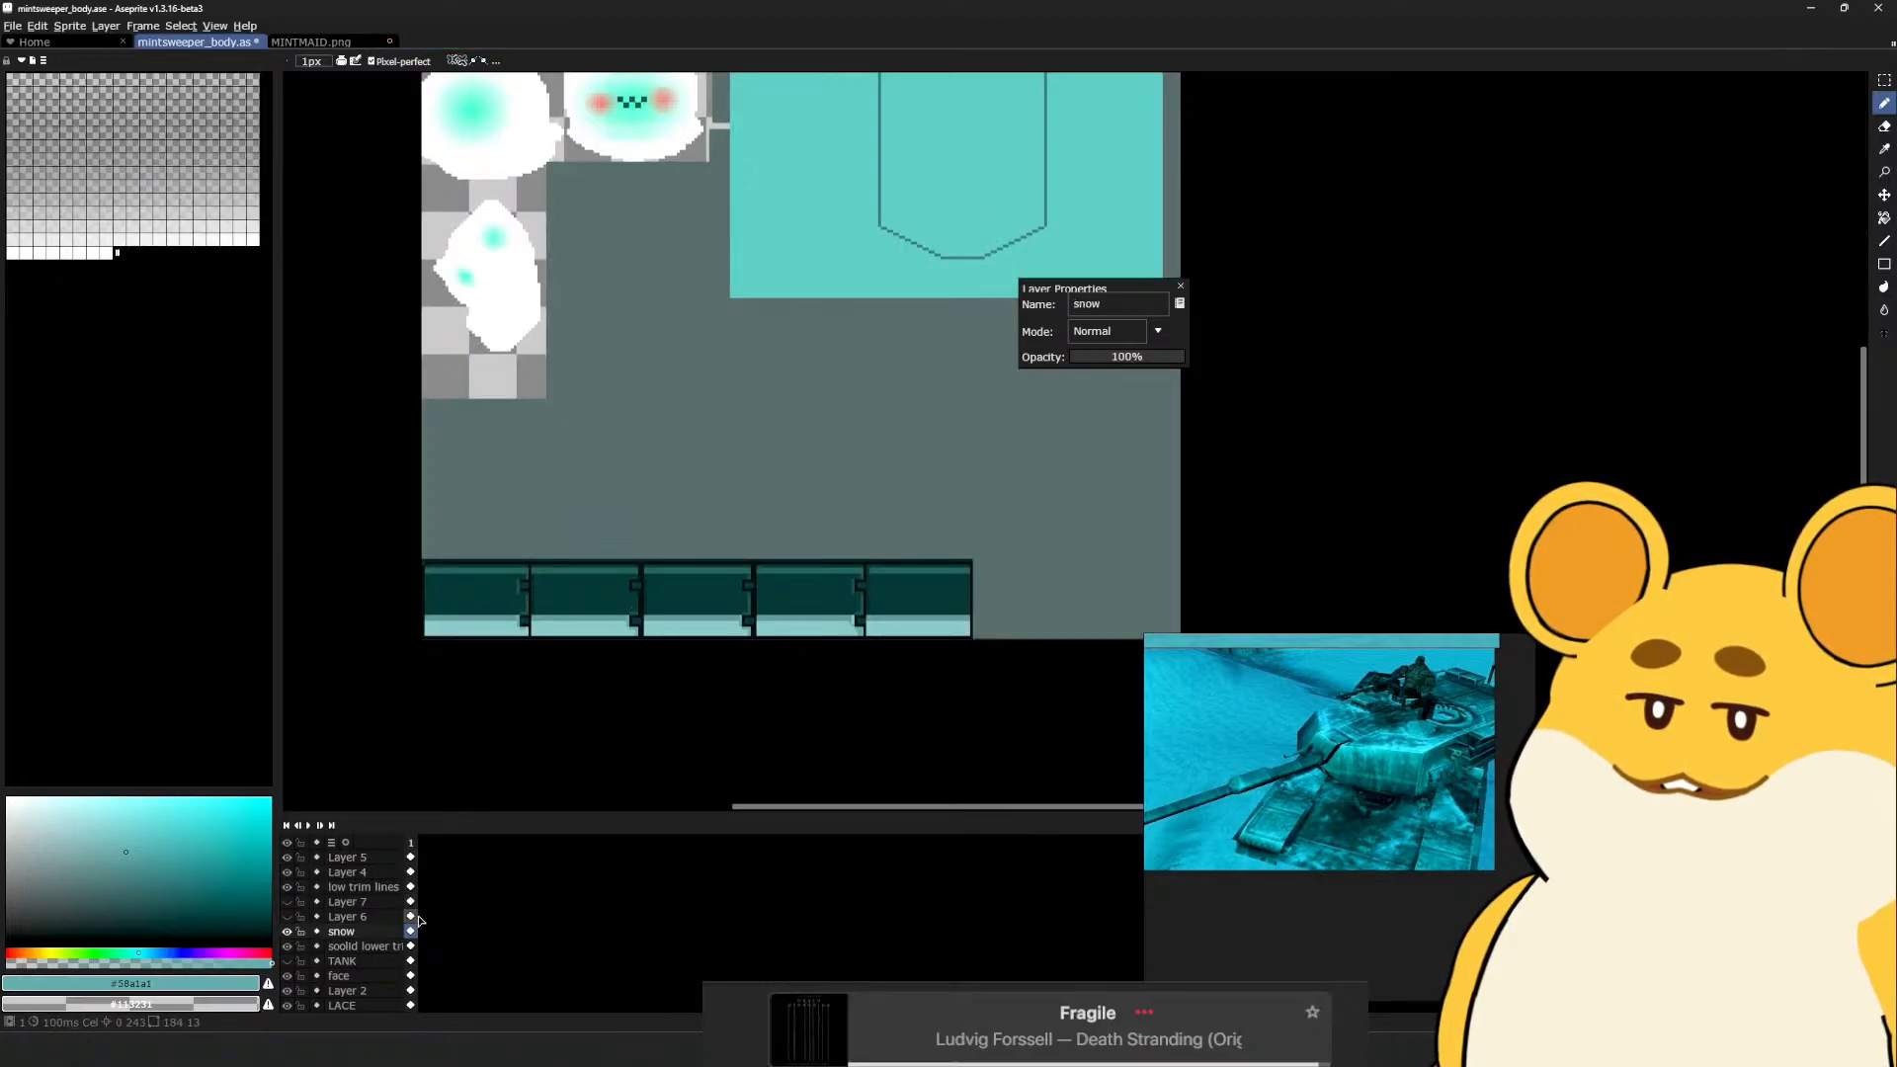
Delete Layer 6, which holds the snow dither, and the half-transparent Layer 7
left_click(287, 917)
left_click(340, 917)
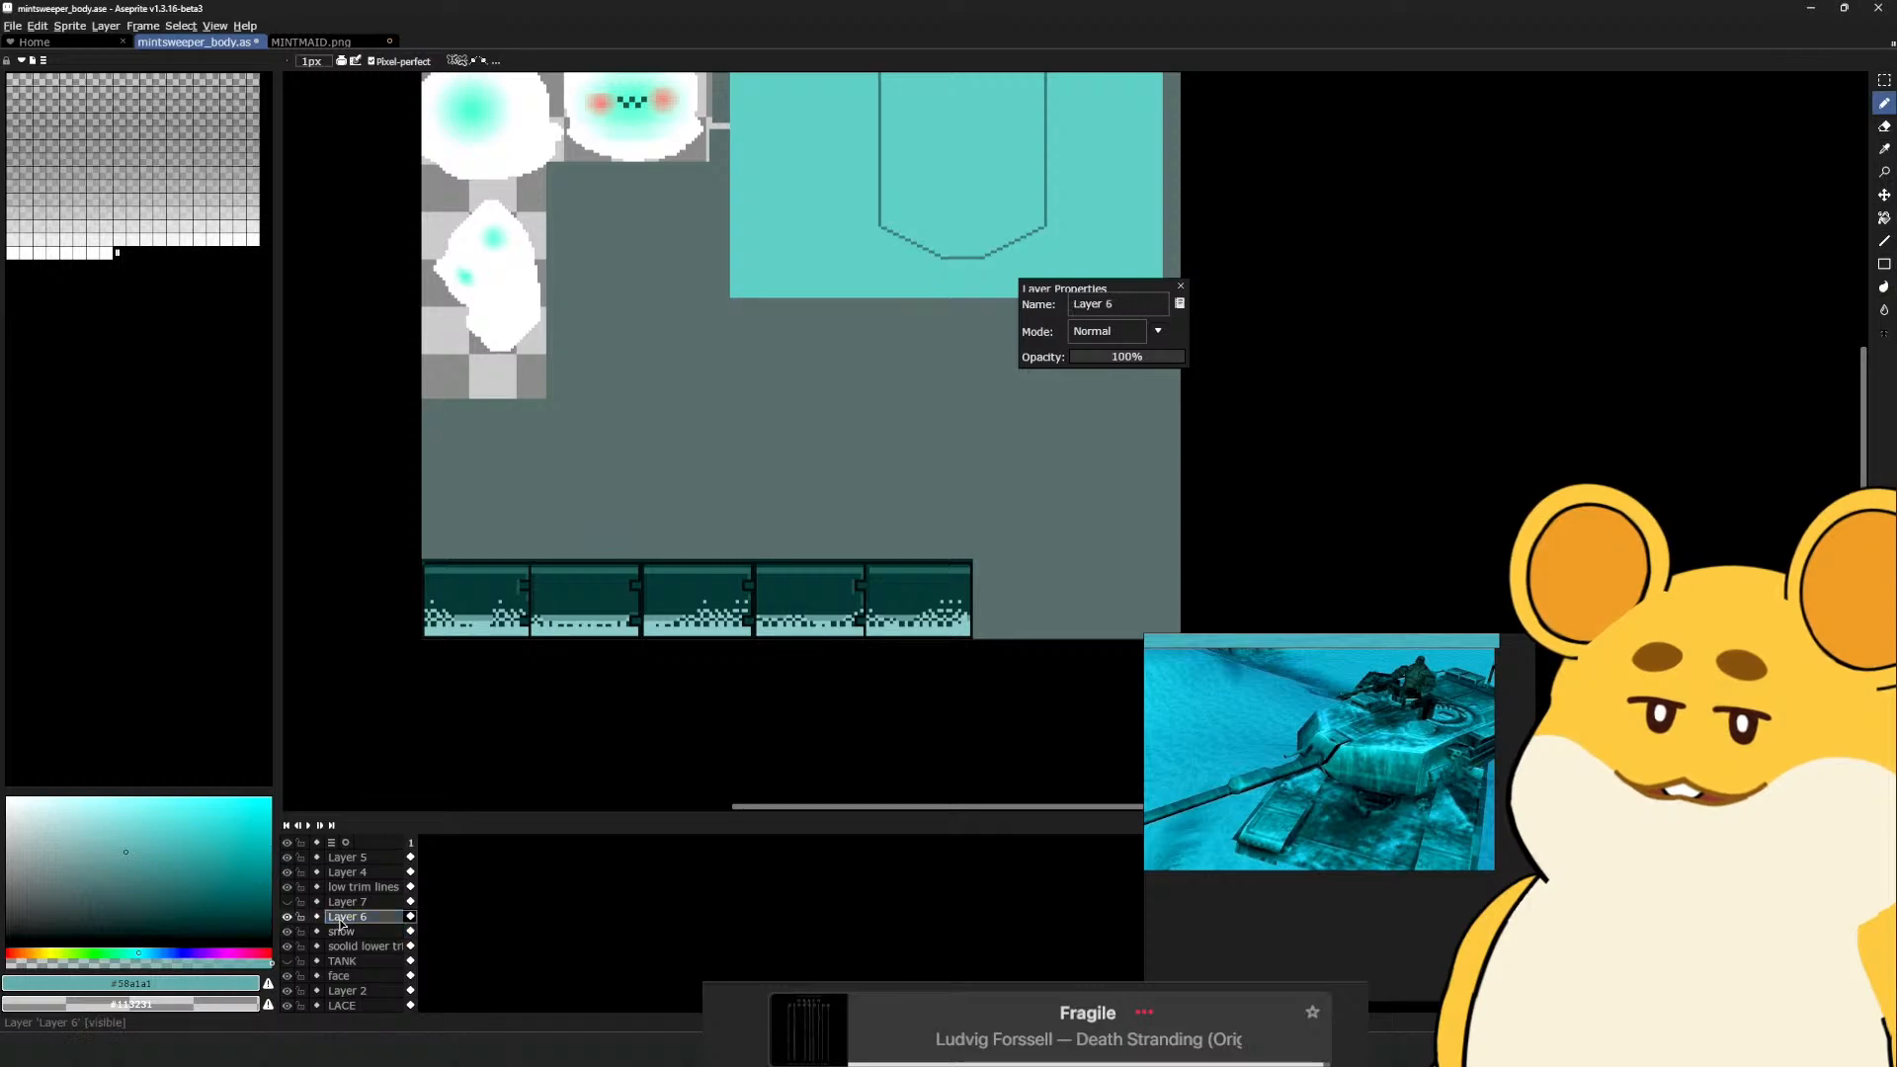
right_click(365, 917)
left_click(405, 940)
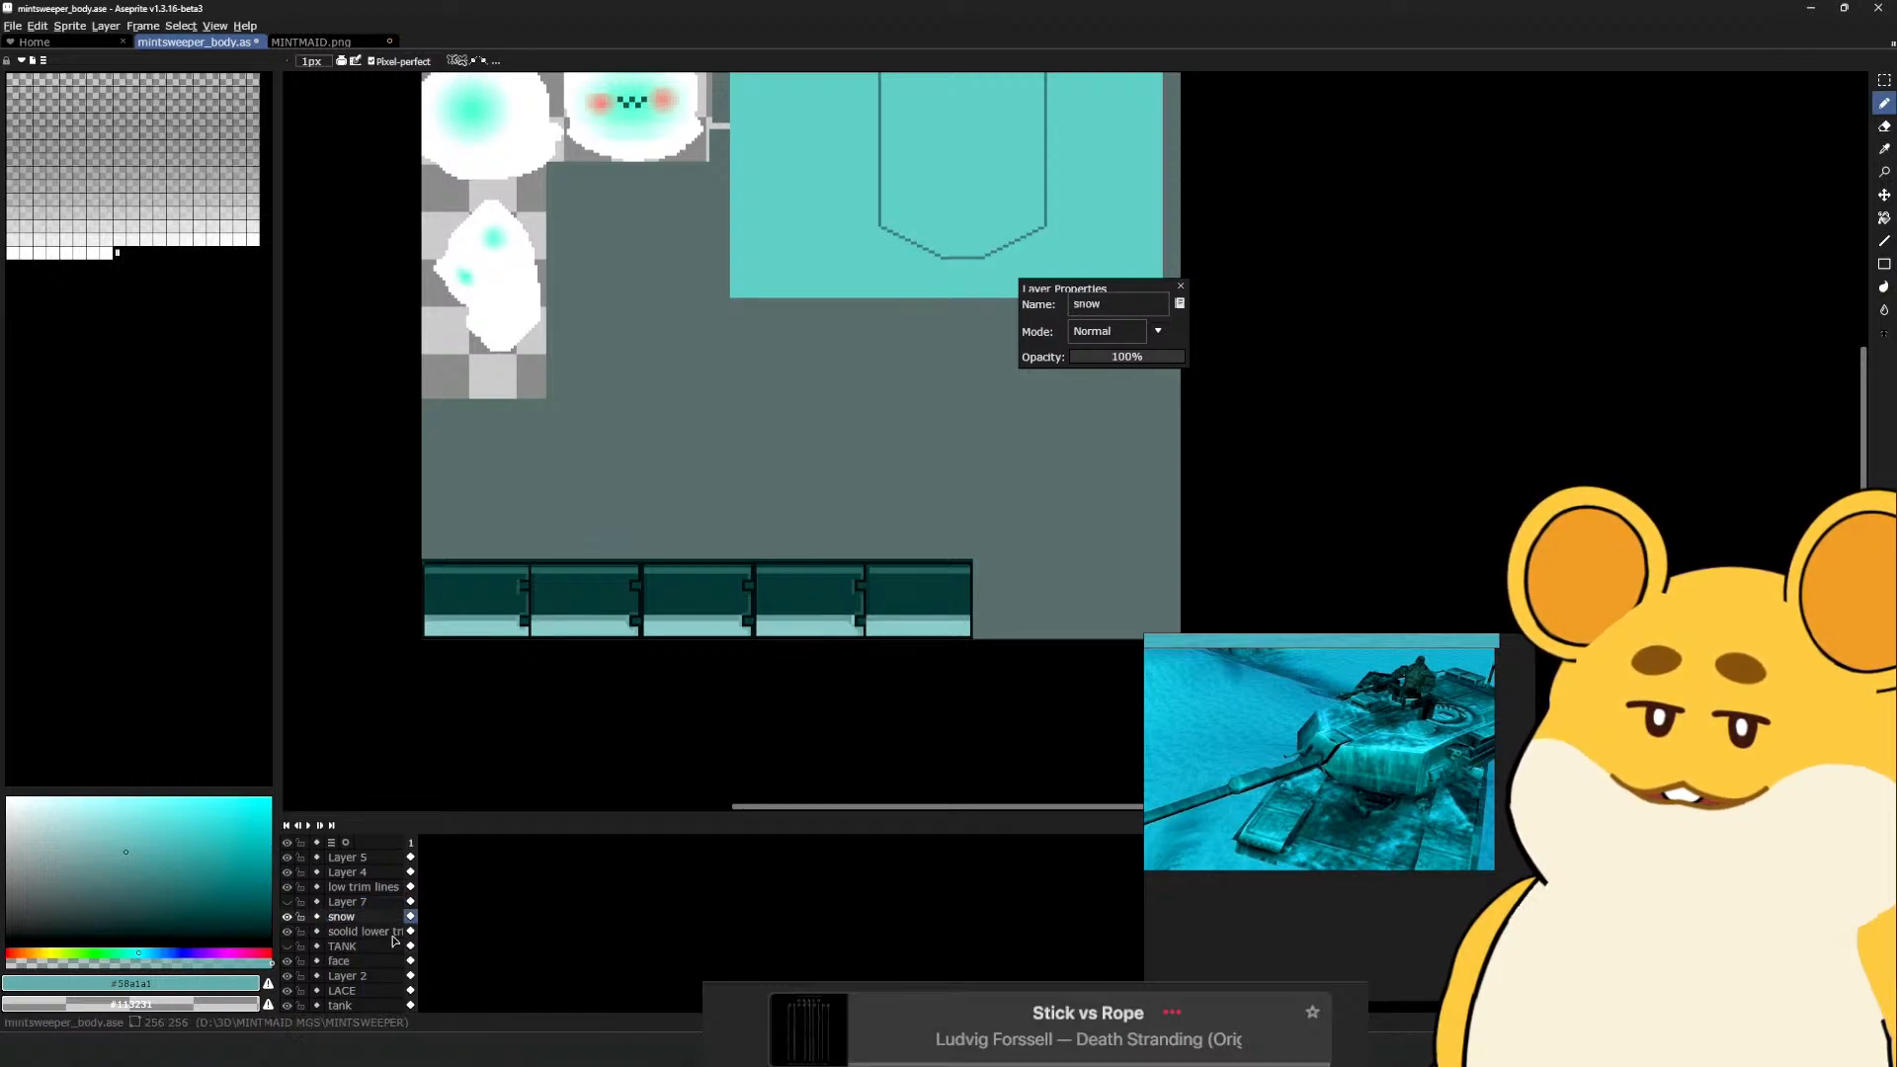
left_click(345, 902)
right_click(371, 901)
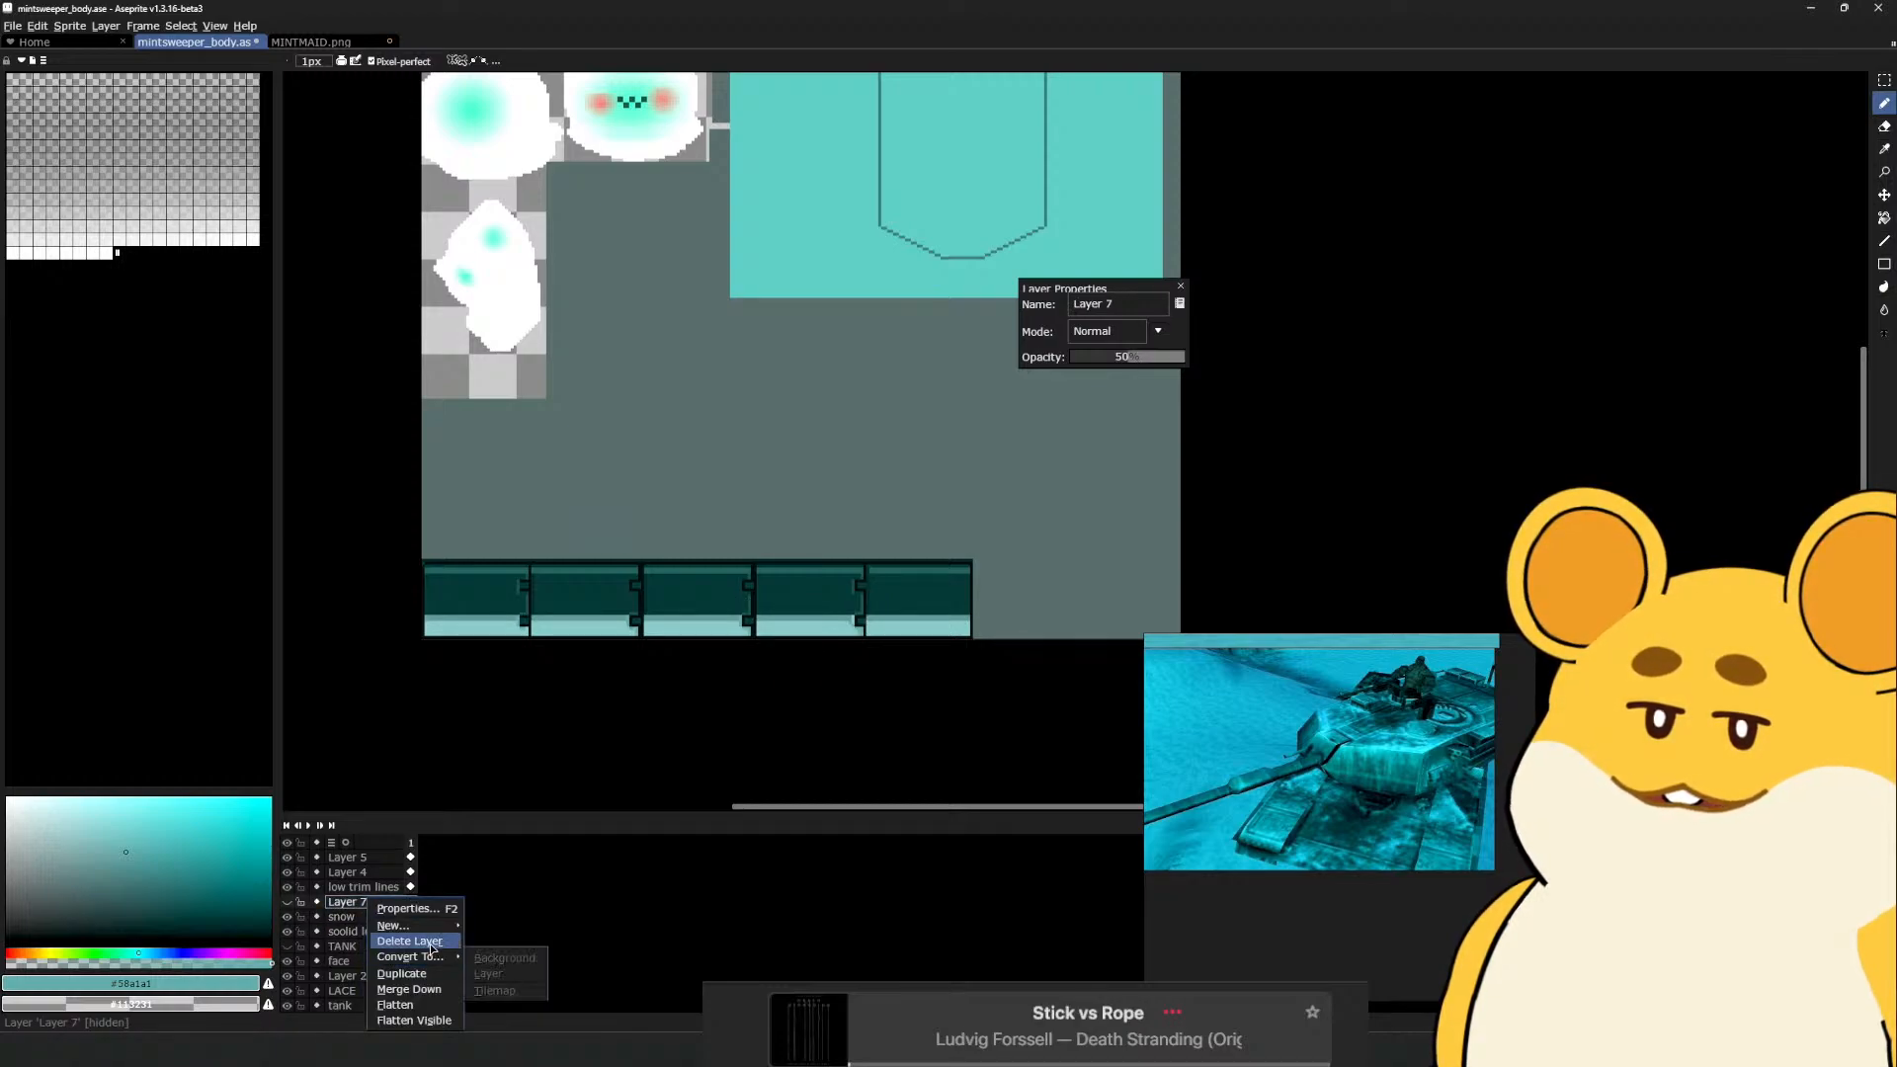
left_click(409, 940)
Examine the reduced lower trim strip along its length, particularly its right end and hinges
scroll(939, 680, "up", 3)
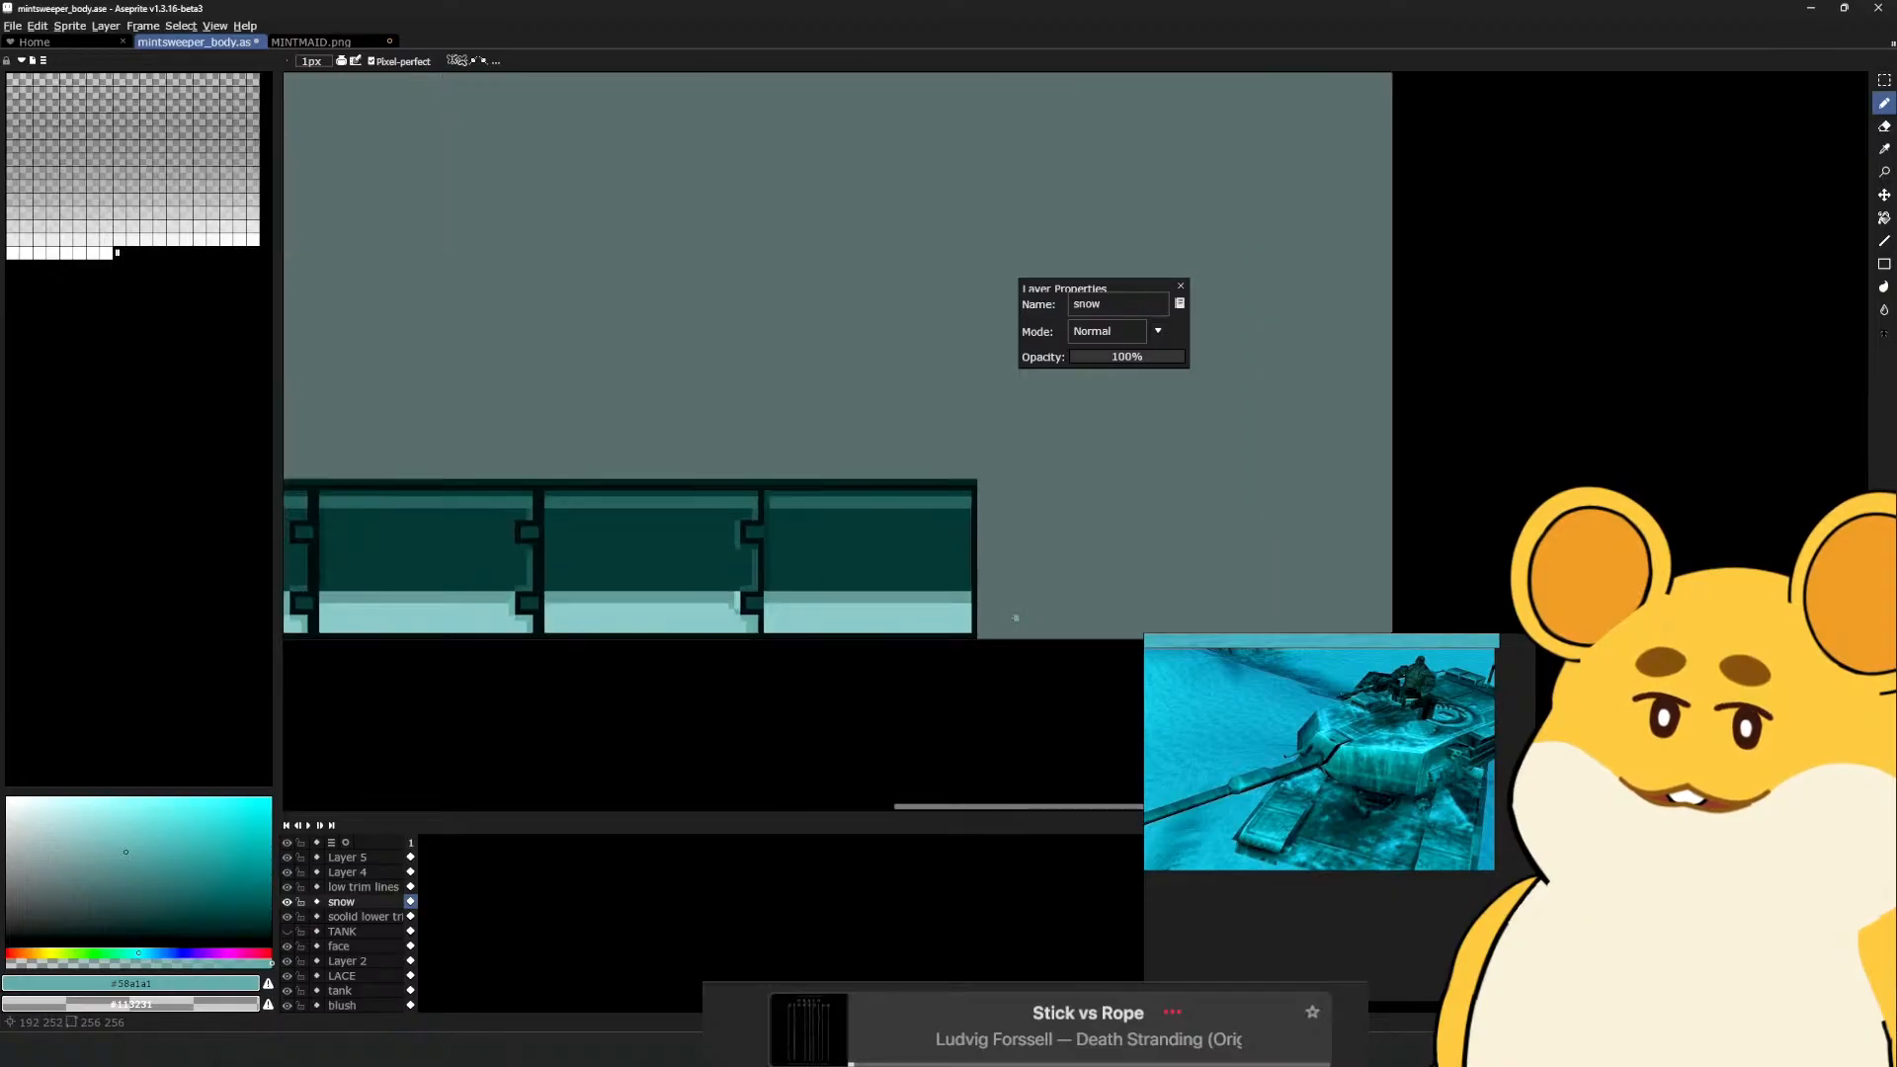
key("space")
scroll(850, 499, "down", 3)
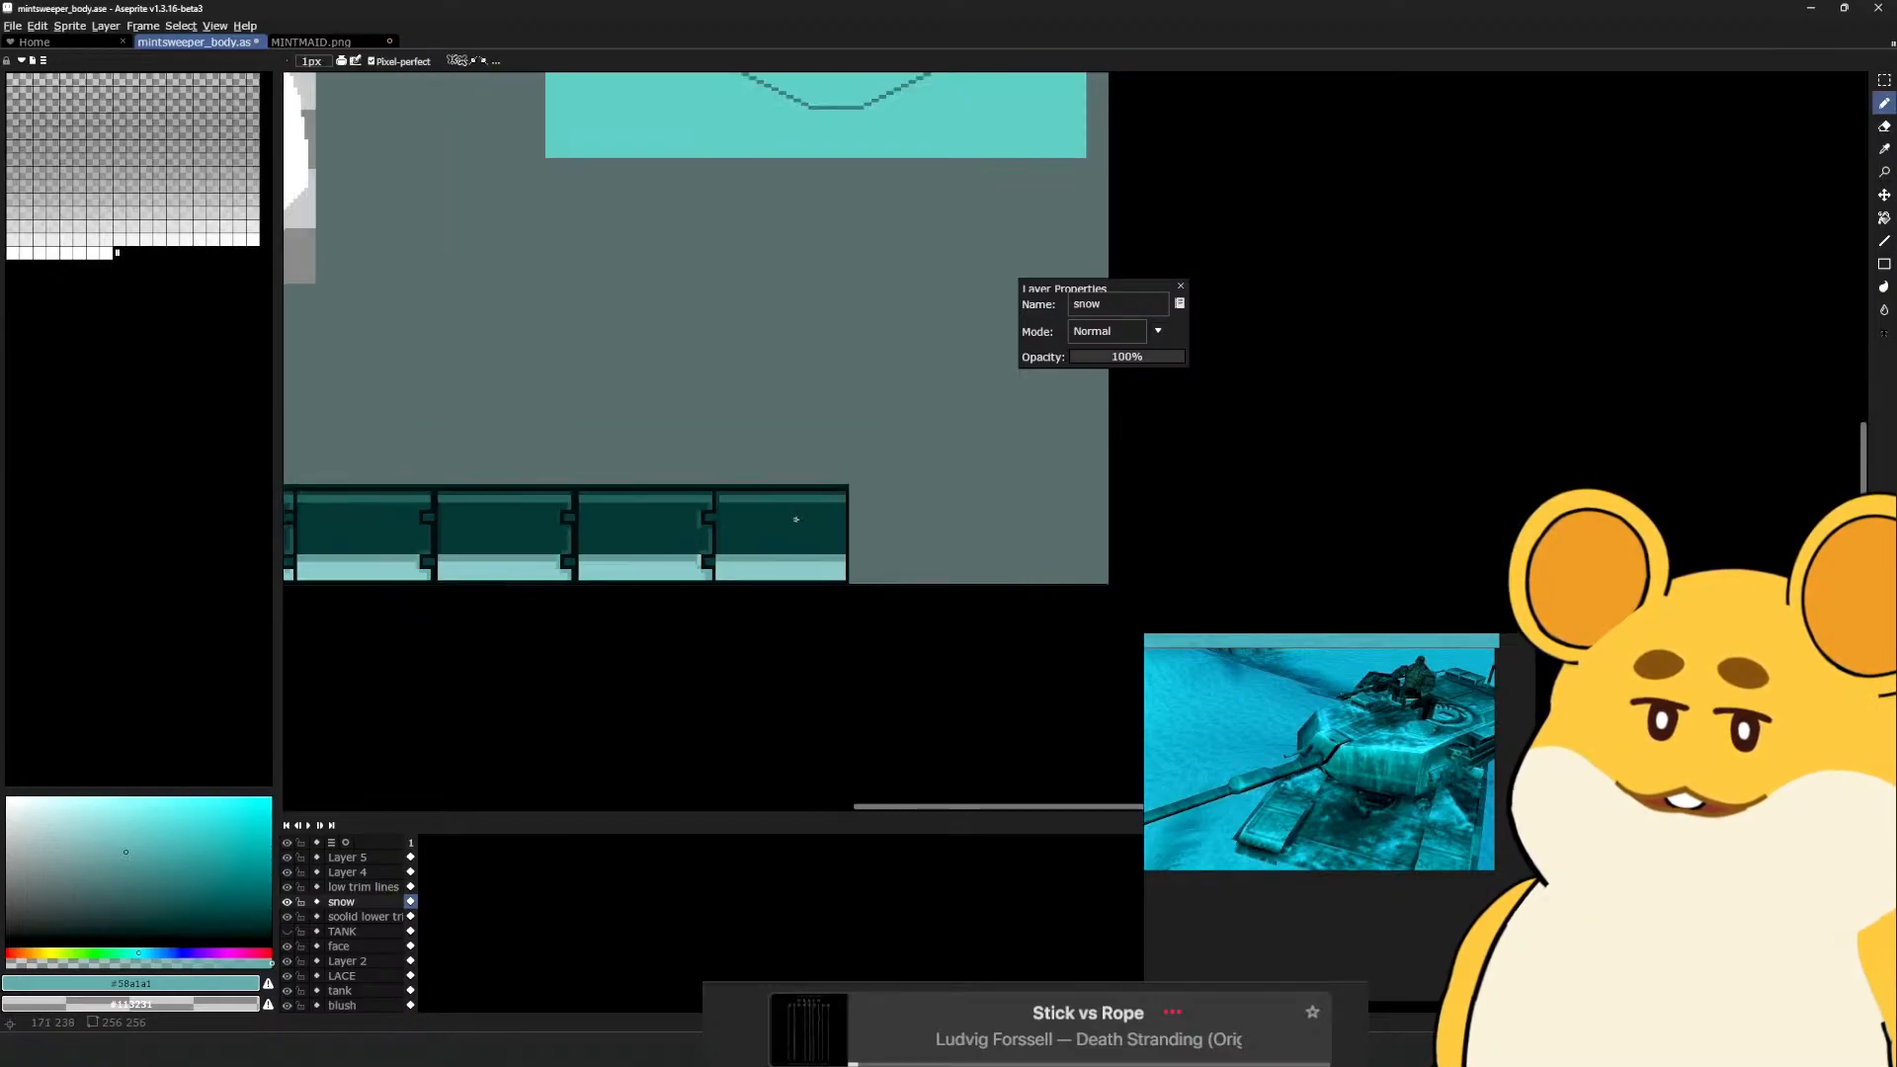
mouse_move(606, 524)
left_mouse_down()
mouse_move(751, 594)
mouse_move(565, 575)
left_mouse_up()
scroll(678, 563, "down", 1)
scroll(758, 586, "down", 1)
scroll(758, 586, "up", 1)
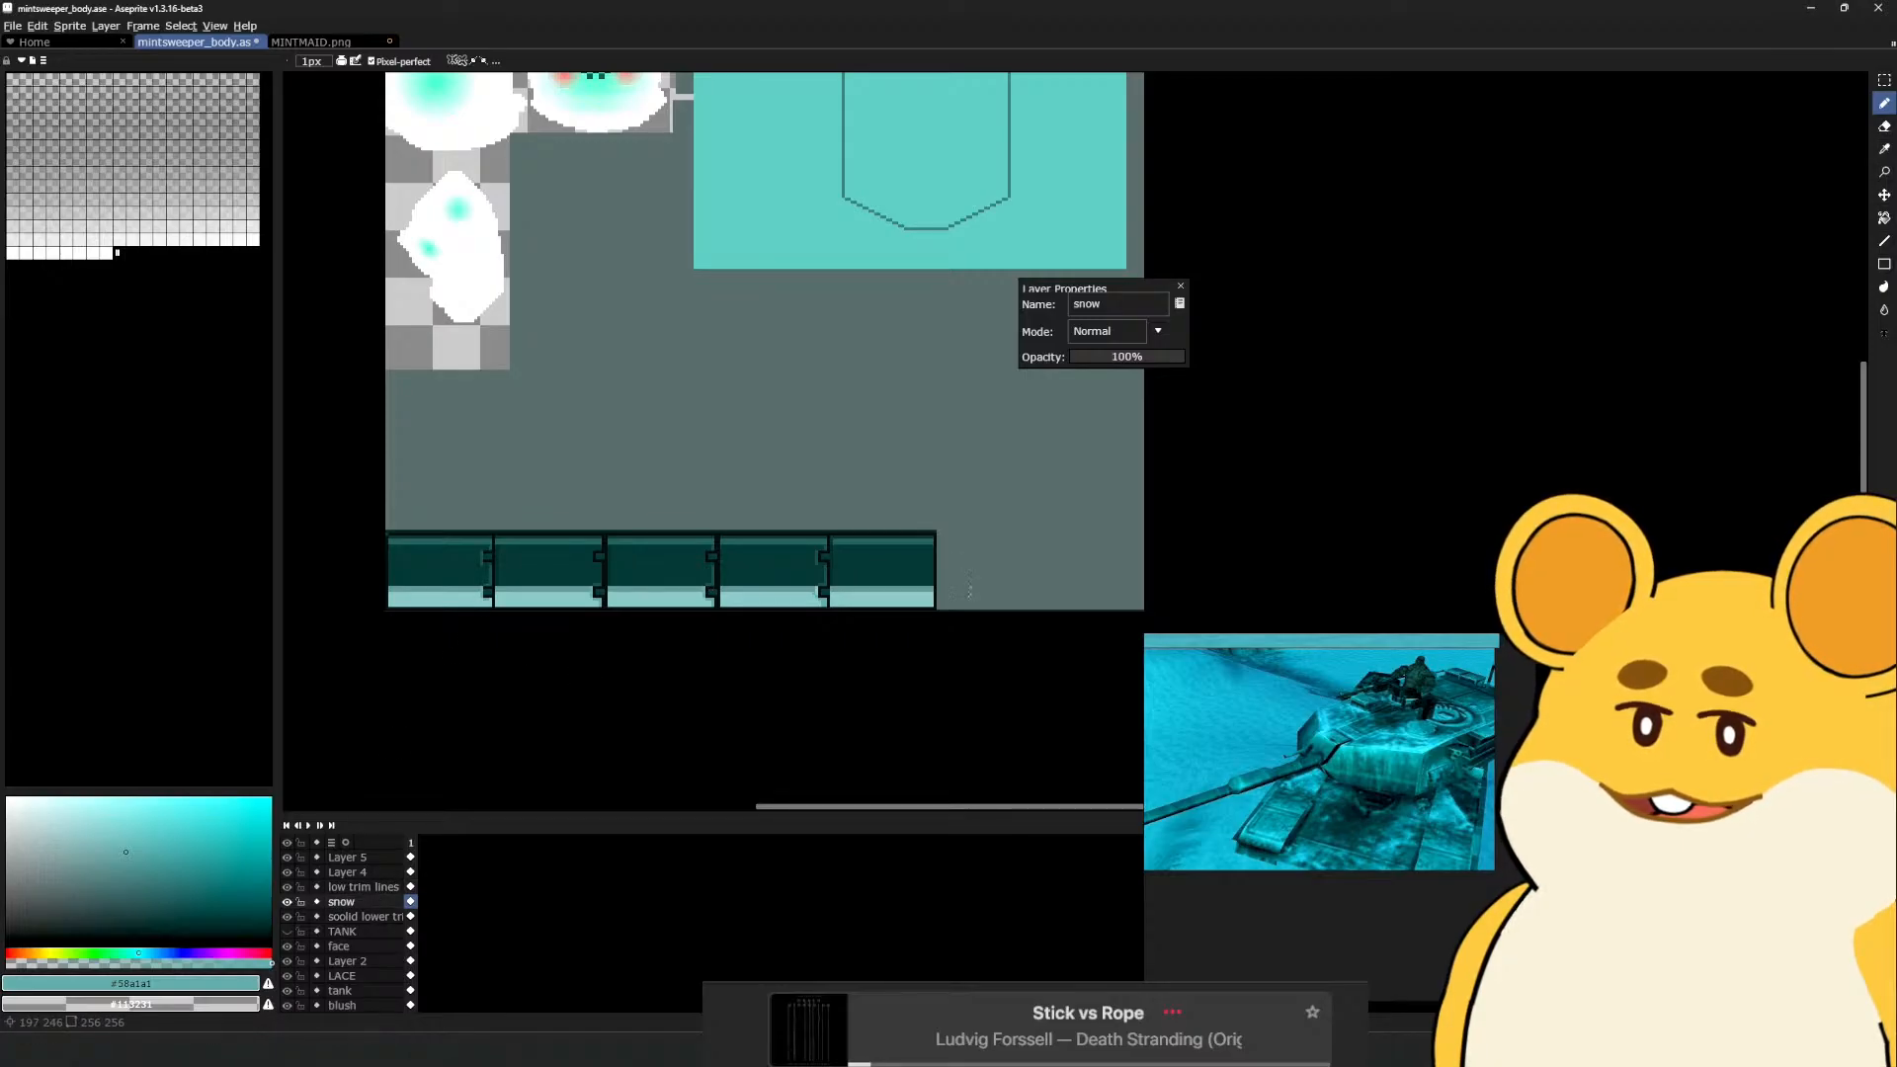
scroll(963, 590, "up", 1)
left_click_drag(935, 516, 905, 525)
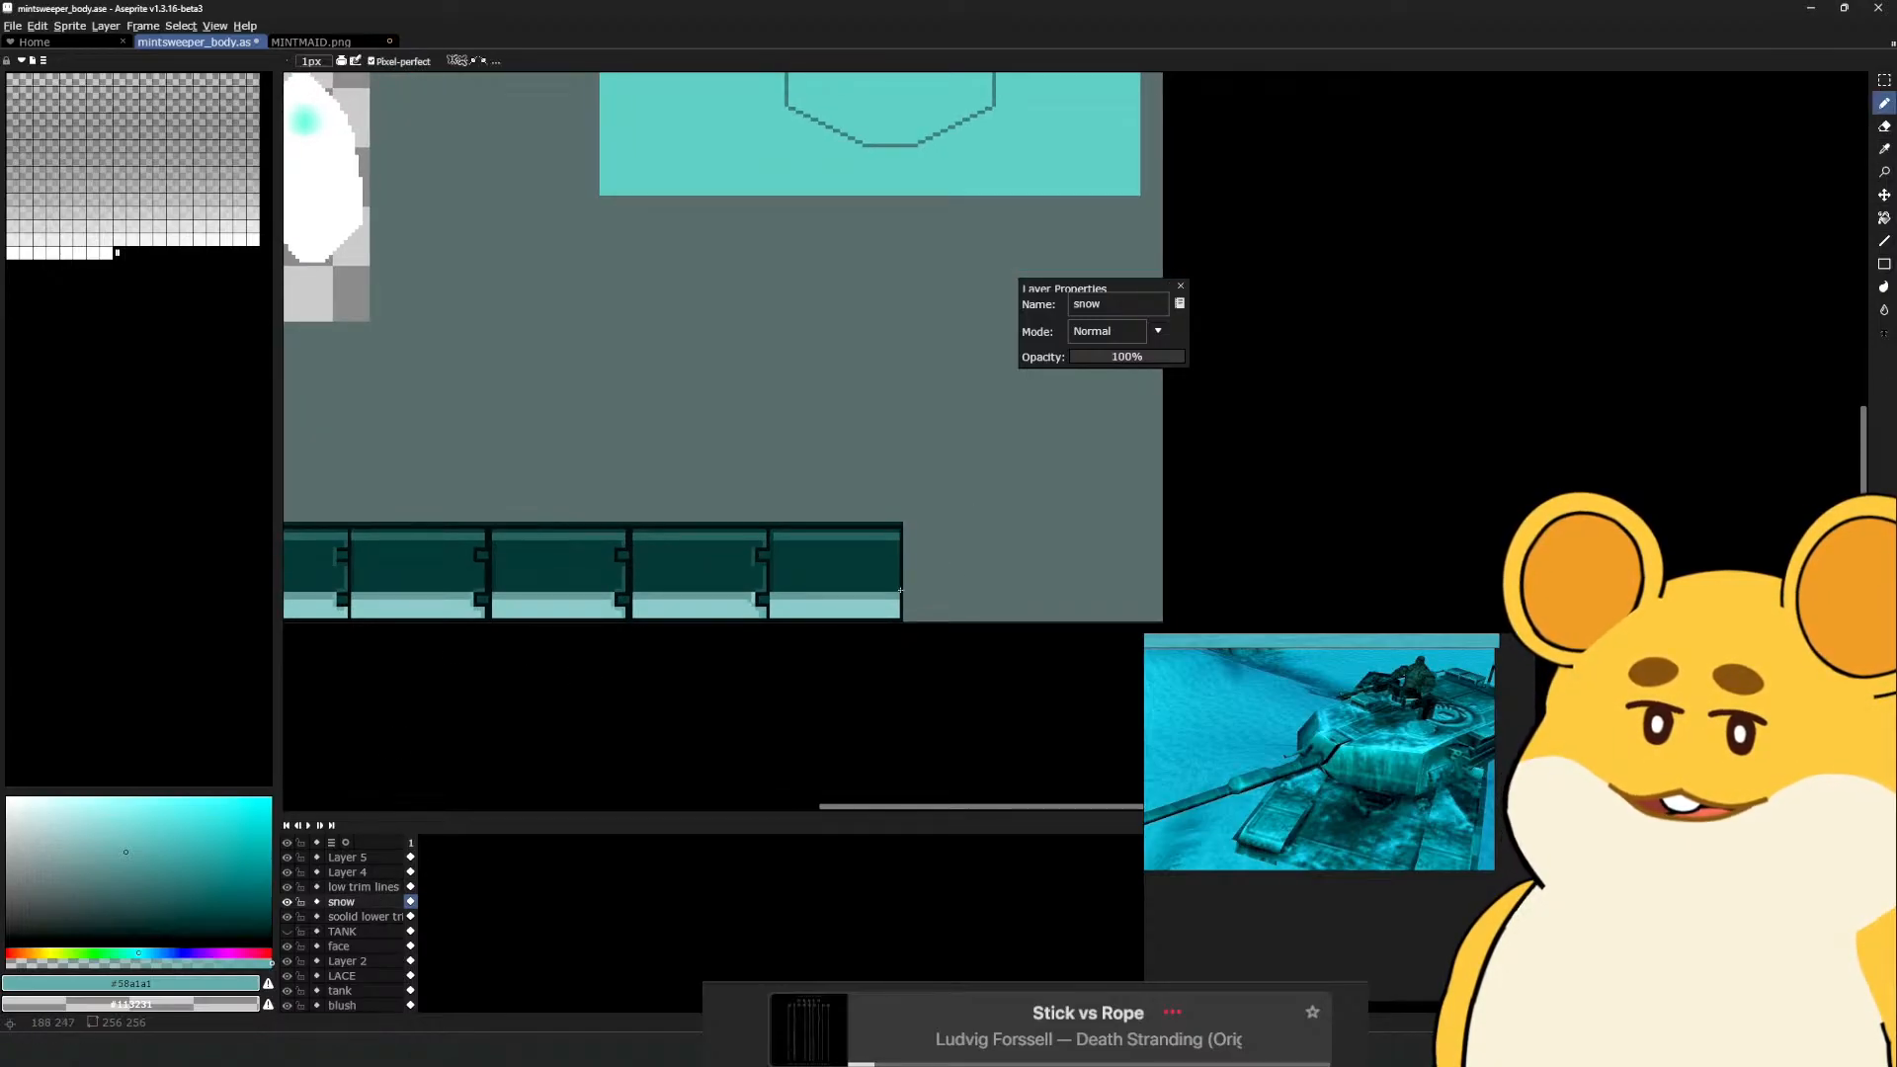
Sample the snow's shadow colour #5a9090 at the strip's right end and make the snow layer active
left_click(902, 593, "ctrl")
scroll(906, 592, "up", 1)
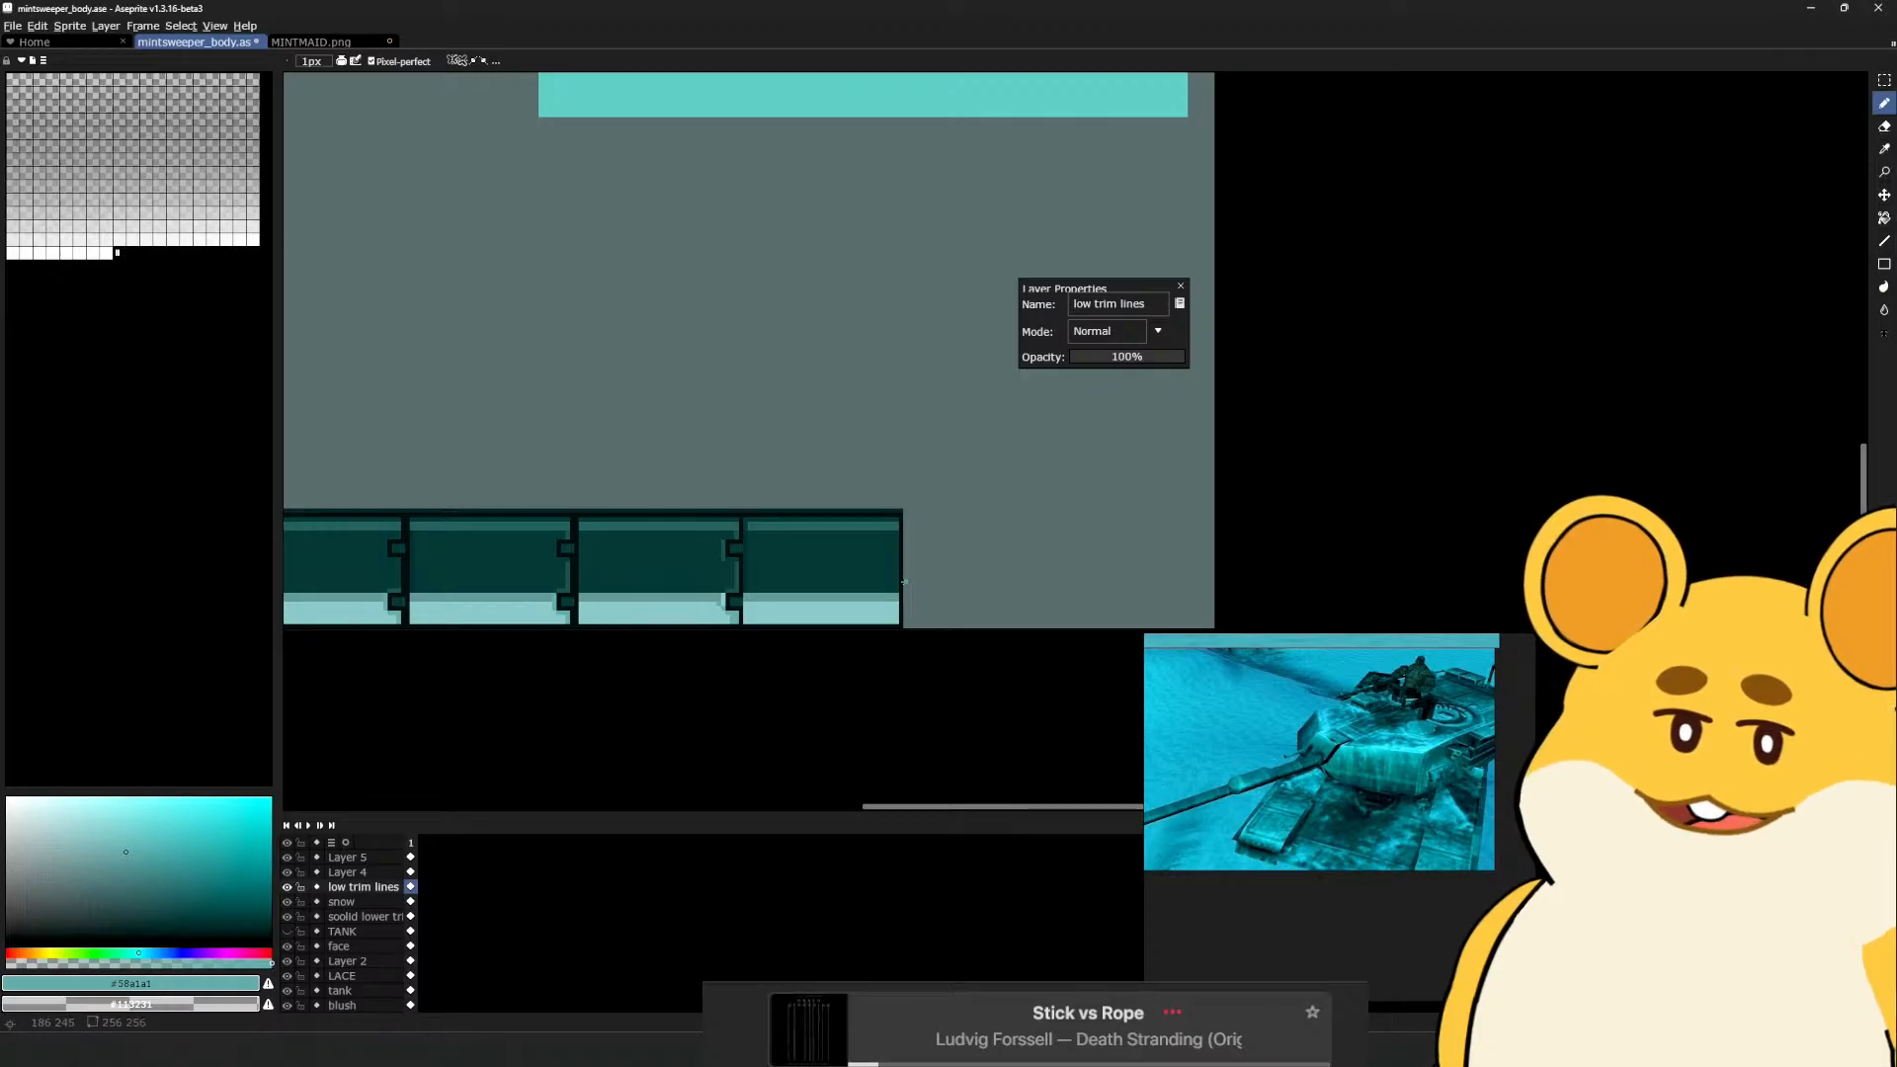
scroll(805, 592, "down", 1)
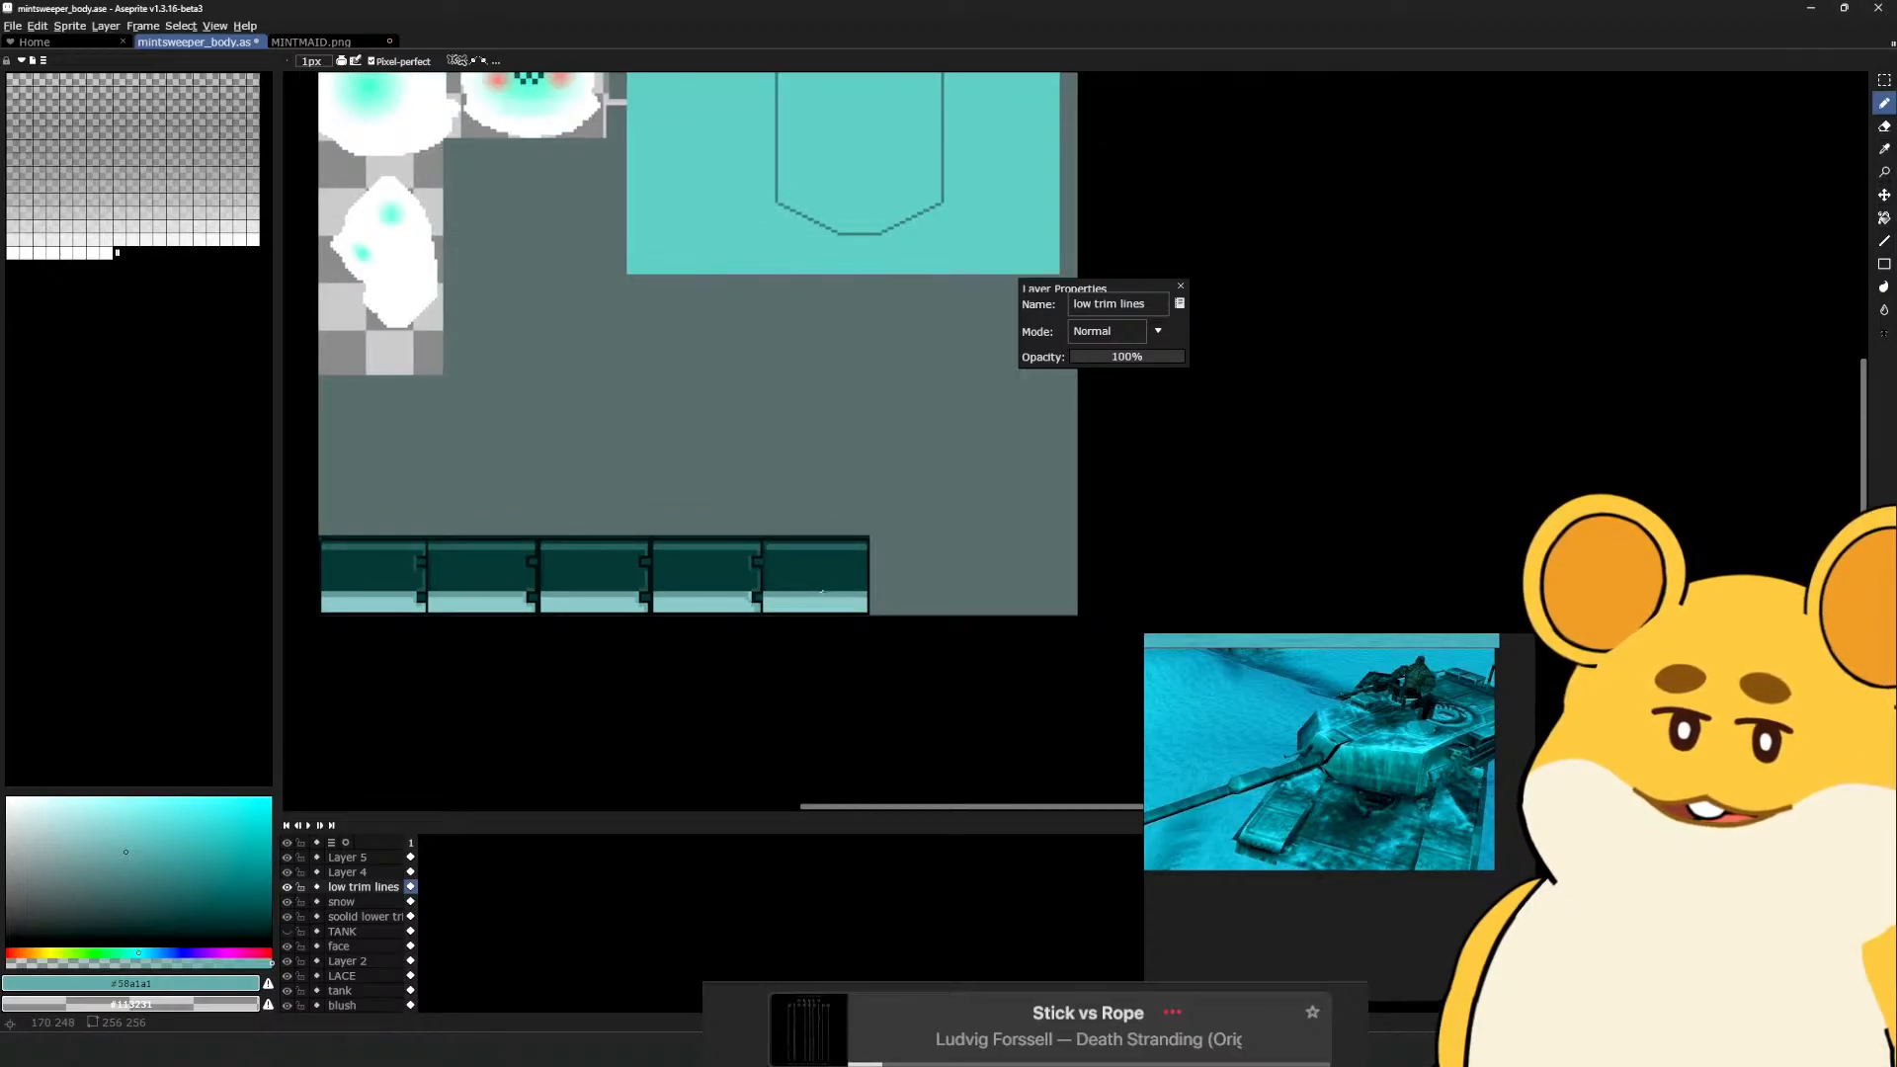
scroll(849, 597, "up", 1)
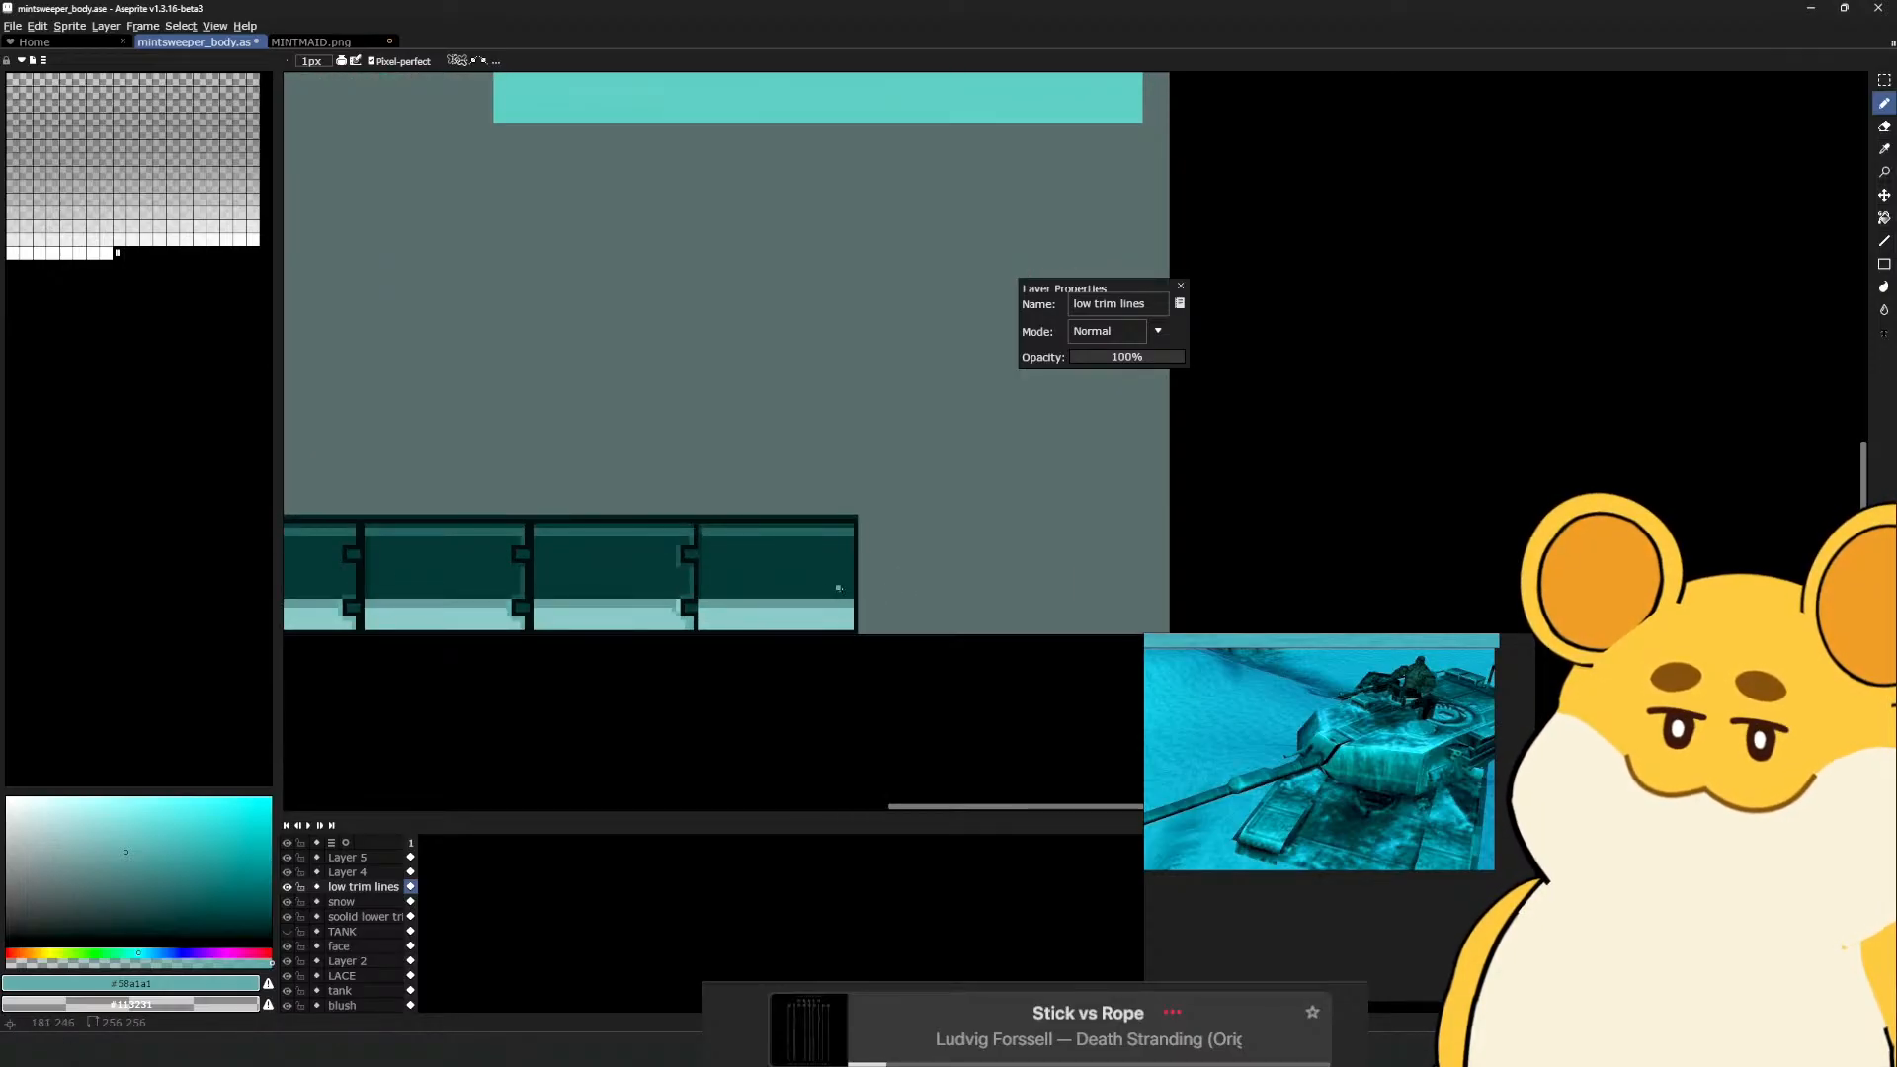
left_click(858, 597, "alt")
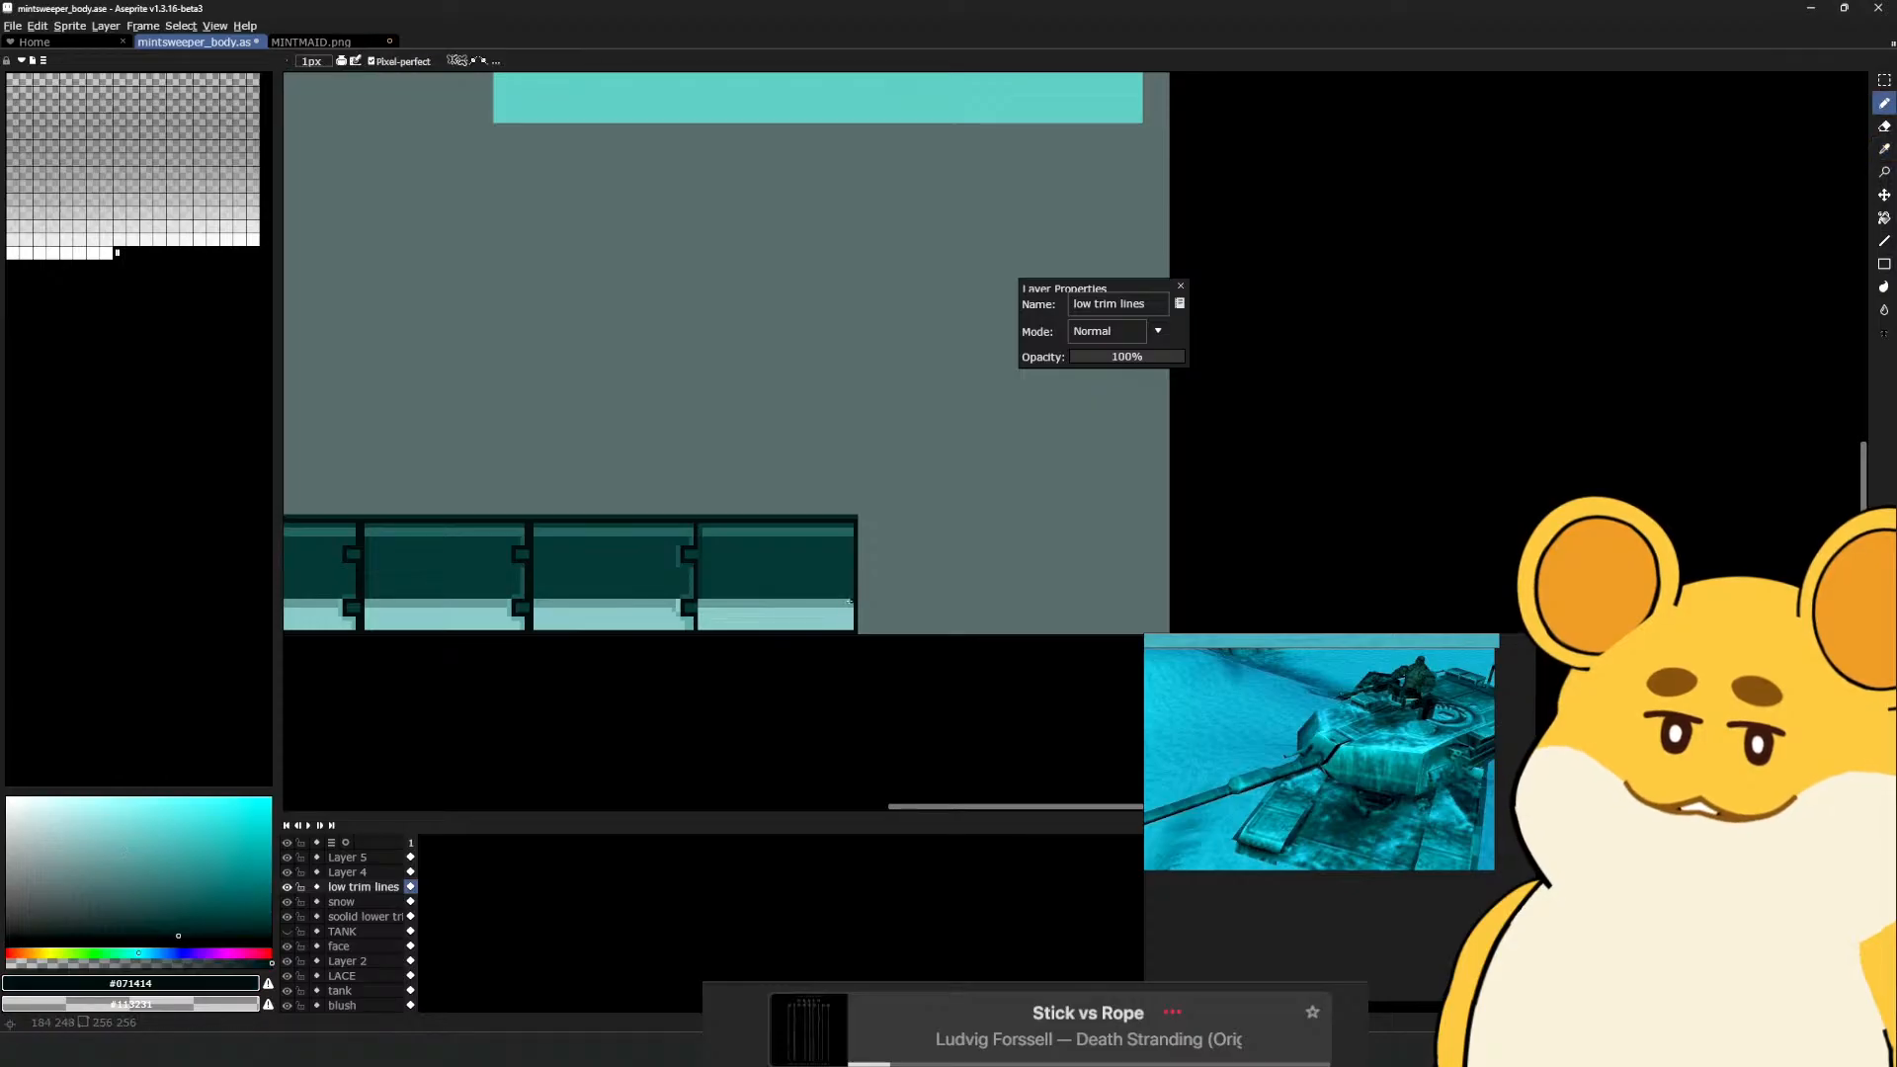
left_click(850, 602, "alt")
left_click(850, 603, "ctrl")
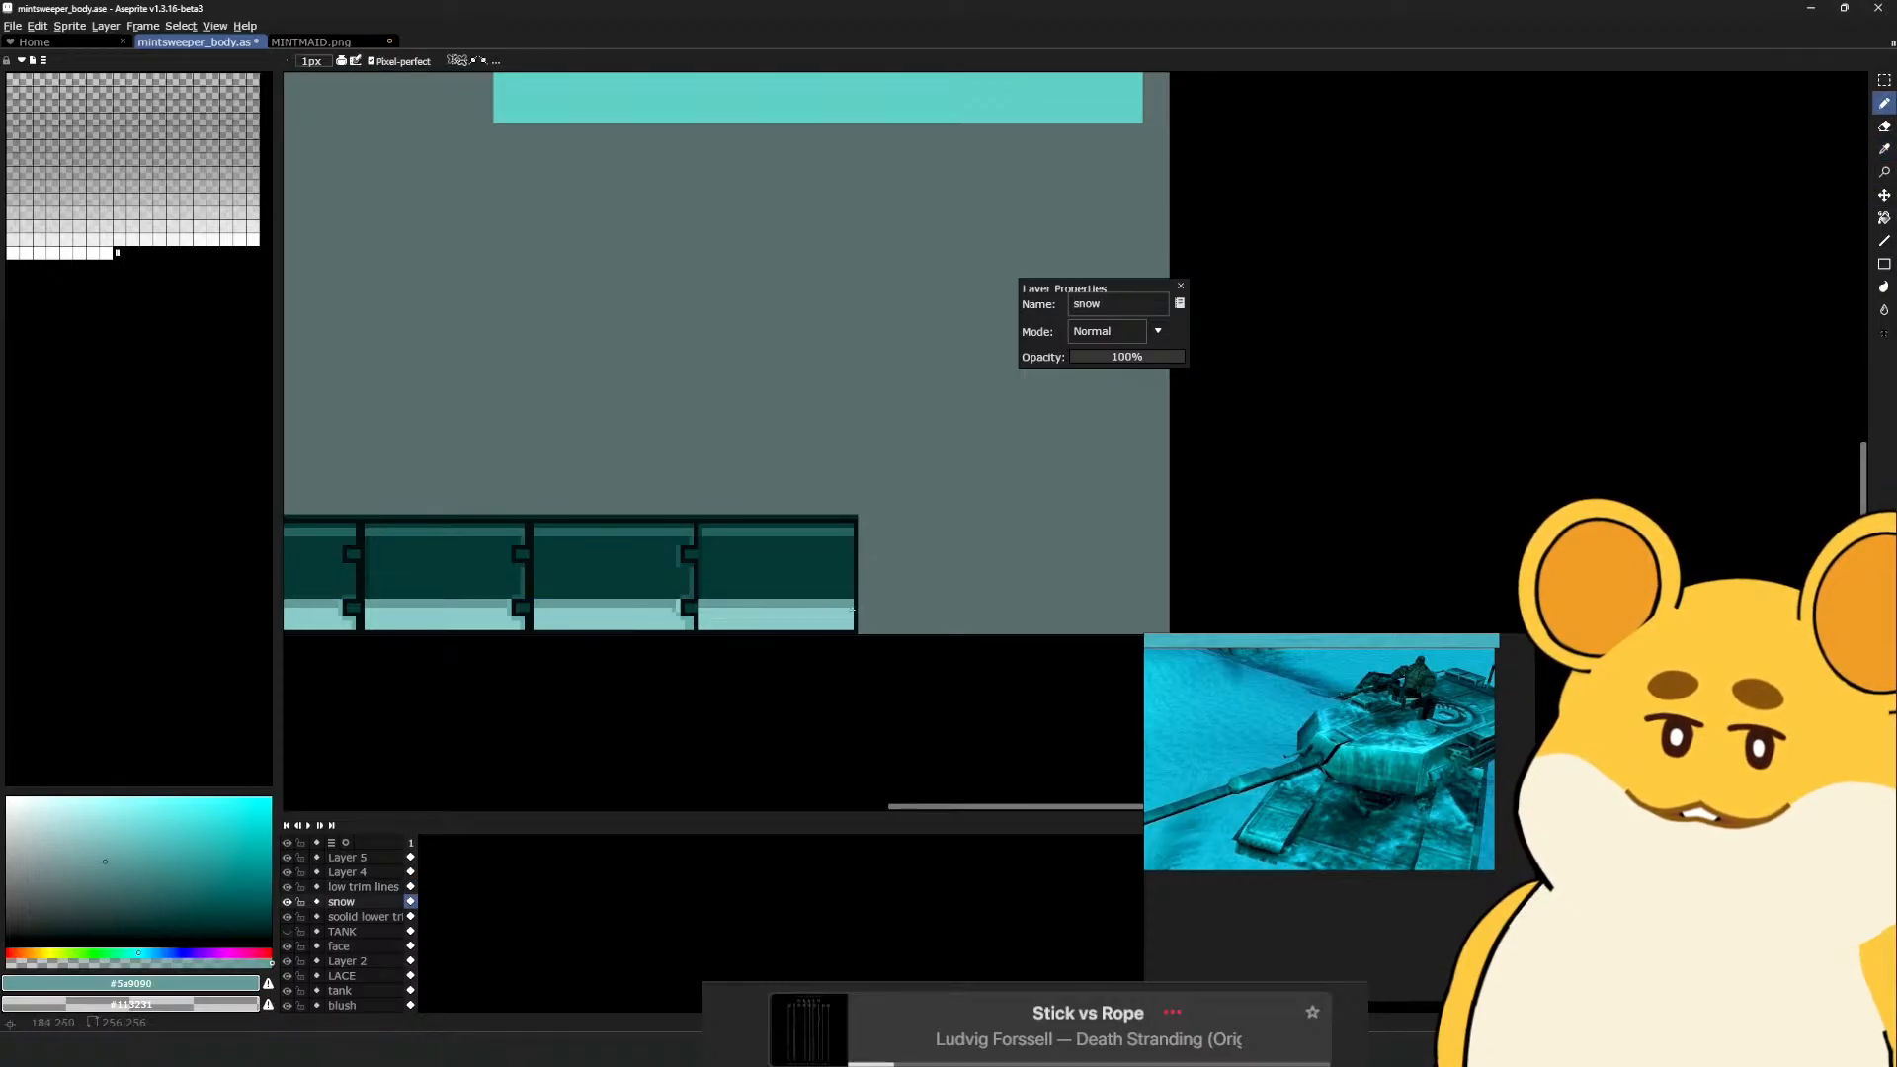
Activate the Move tool and make the low trim lines layer active
key("v")
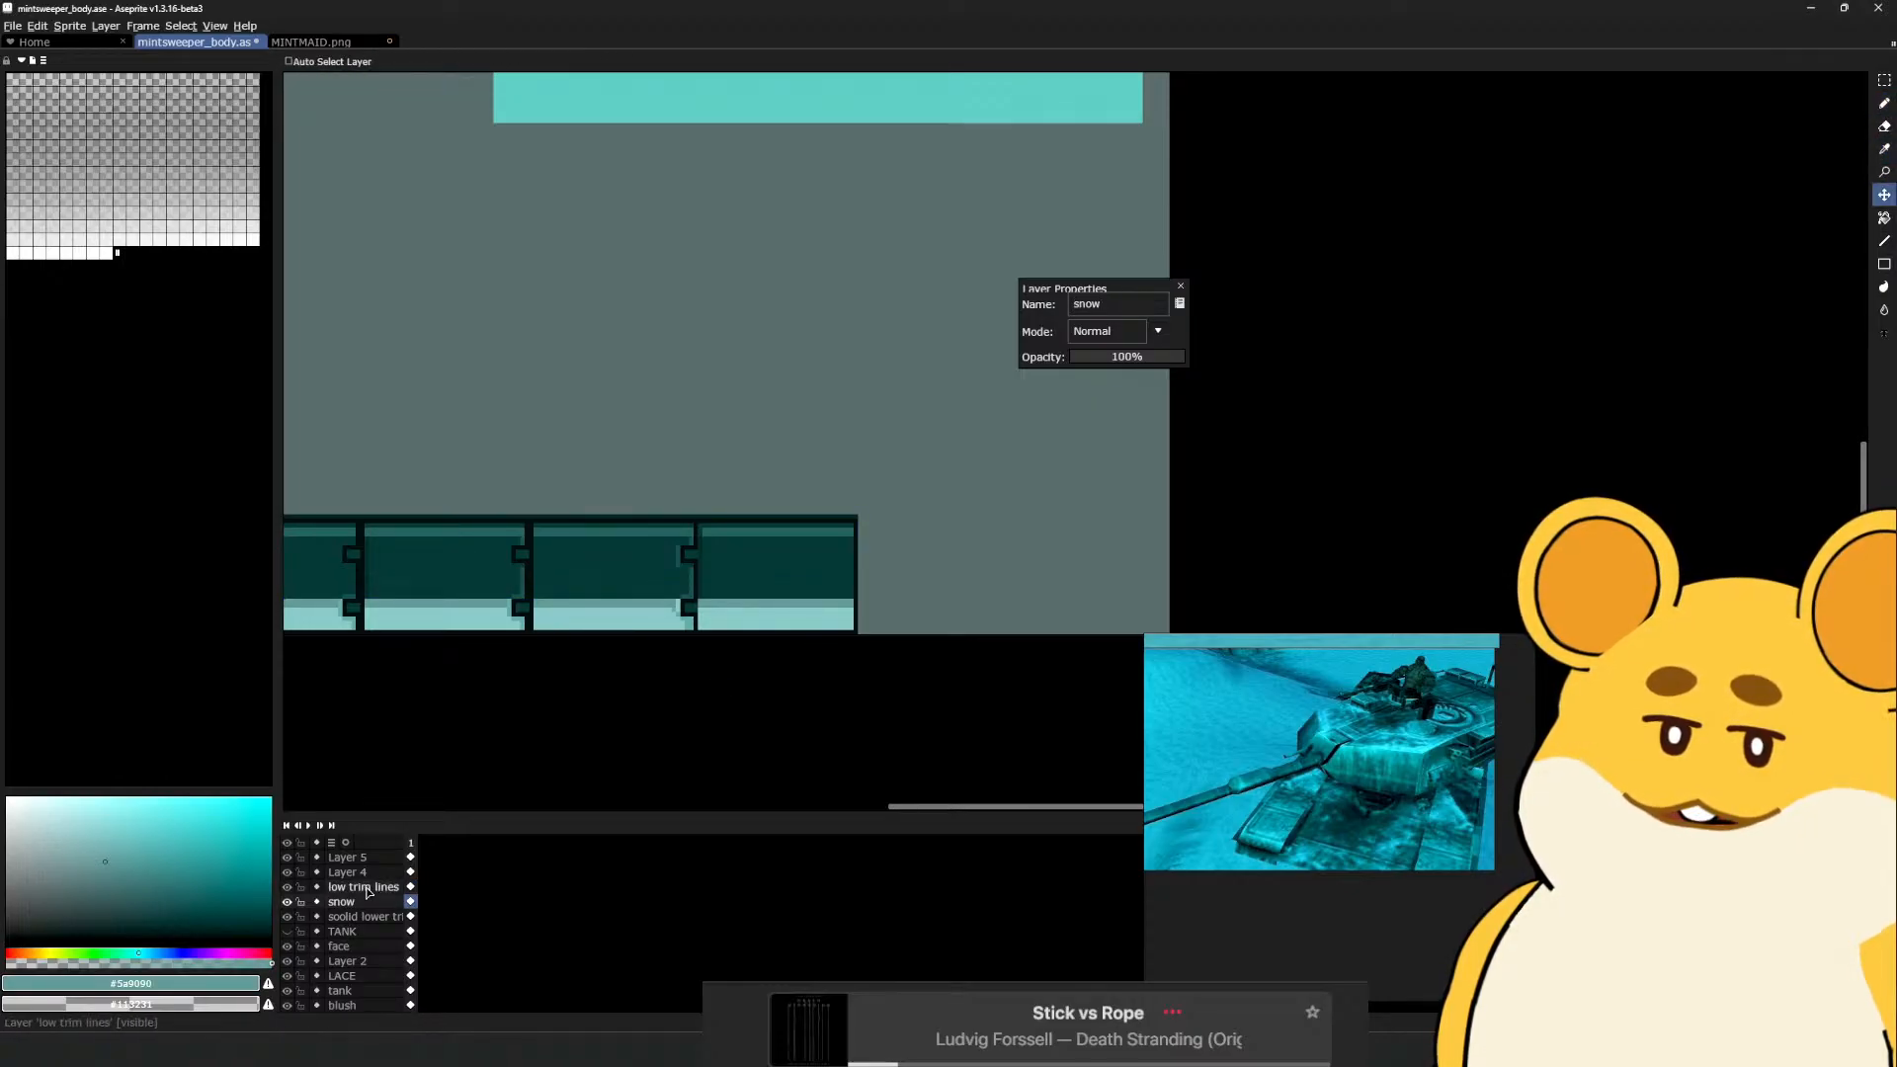
right_click(367, 887)
left_click(316, 891)
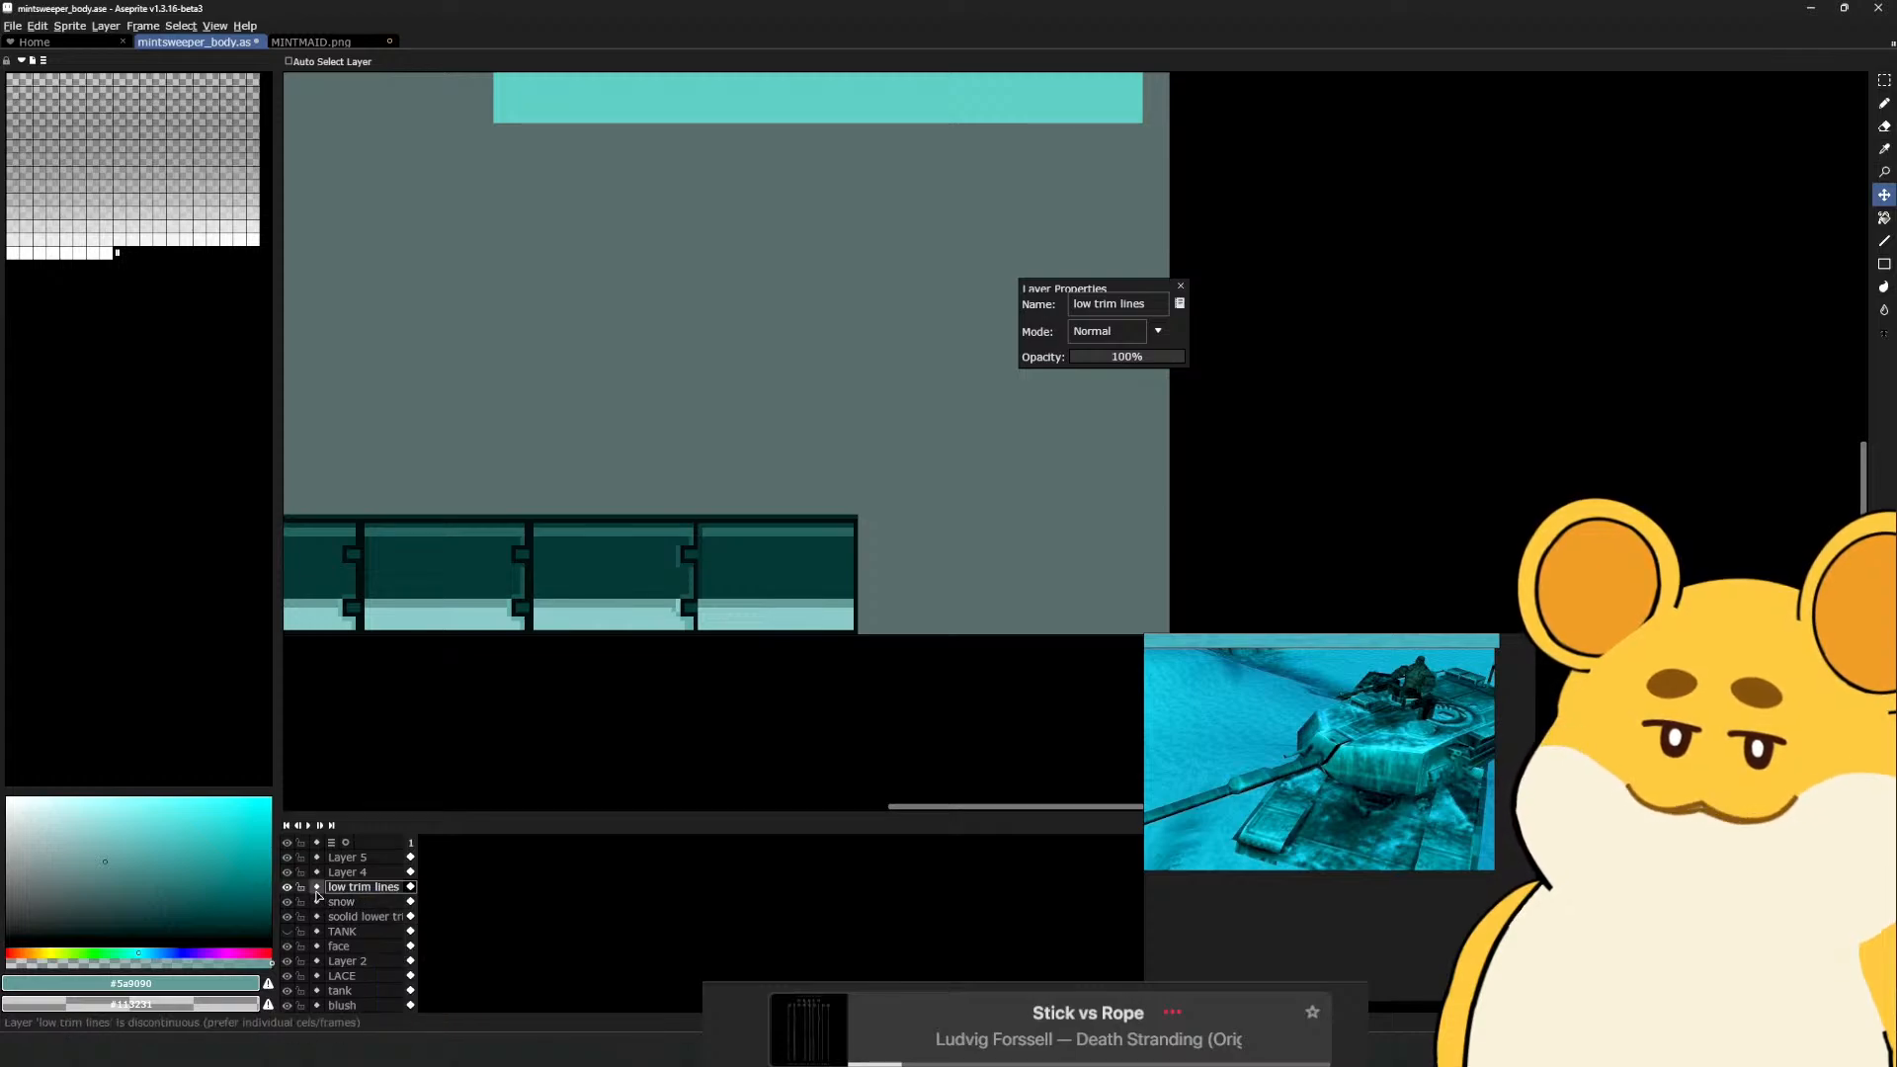
Hide the snow and soolid lower trim layers, and extend the trim outline to the canvas's right edge in #071414 on low trim lines
left_click(288, 917)
left_click(288, 902)
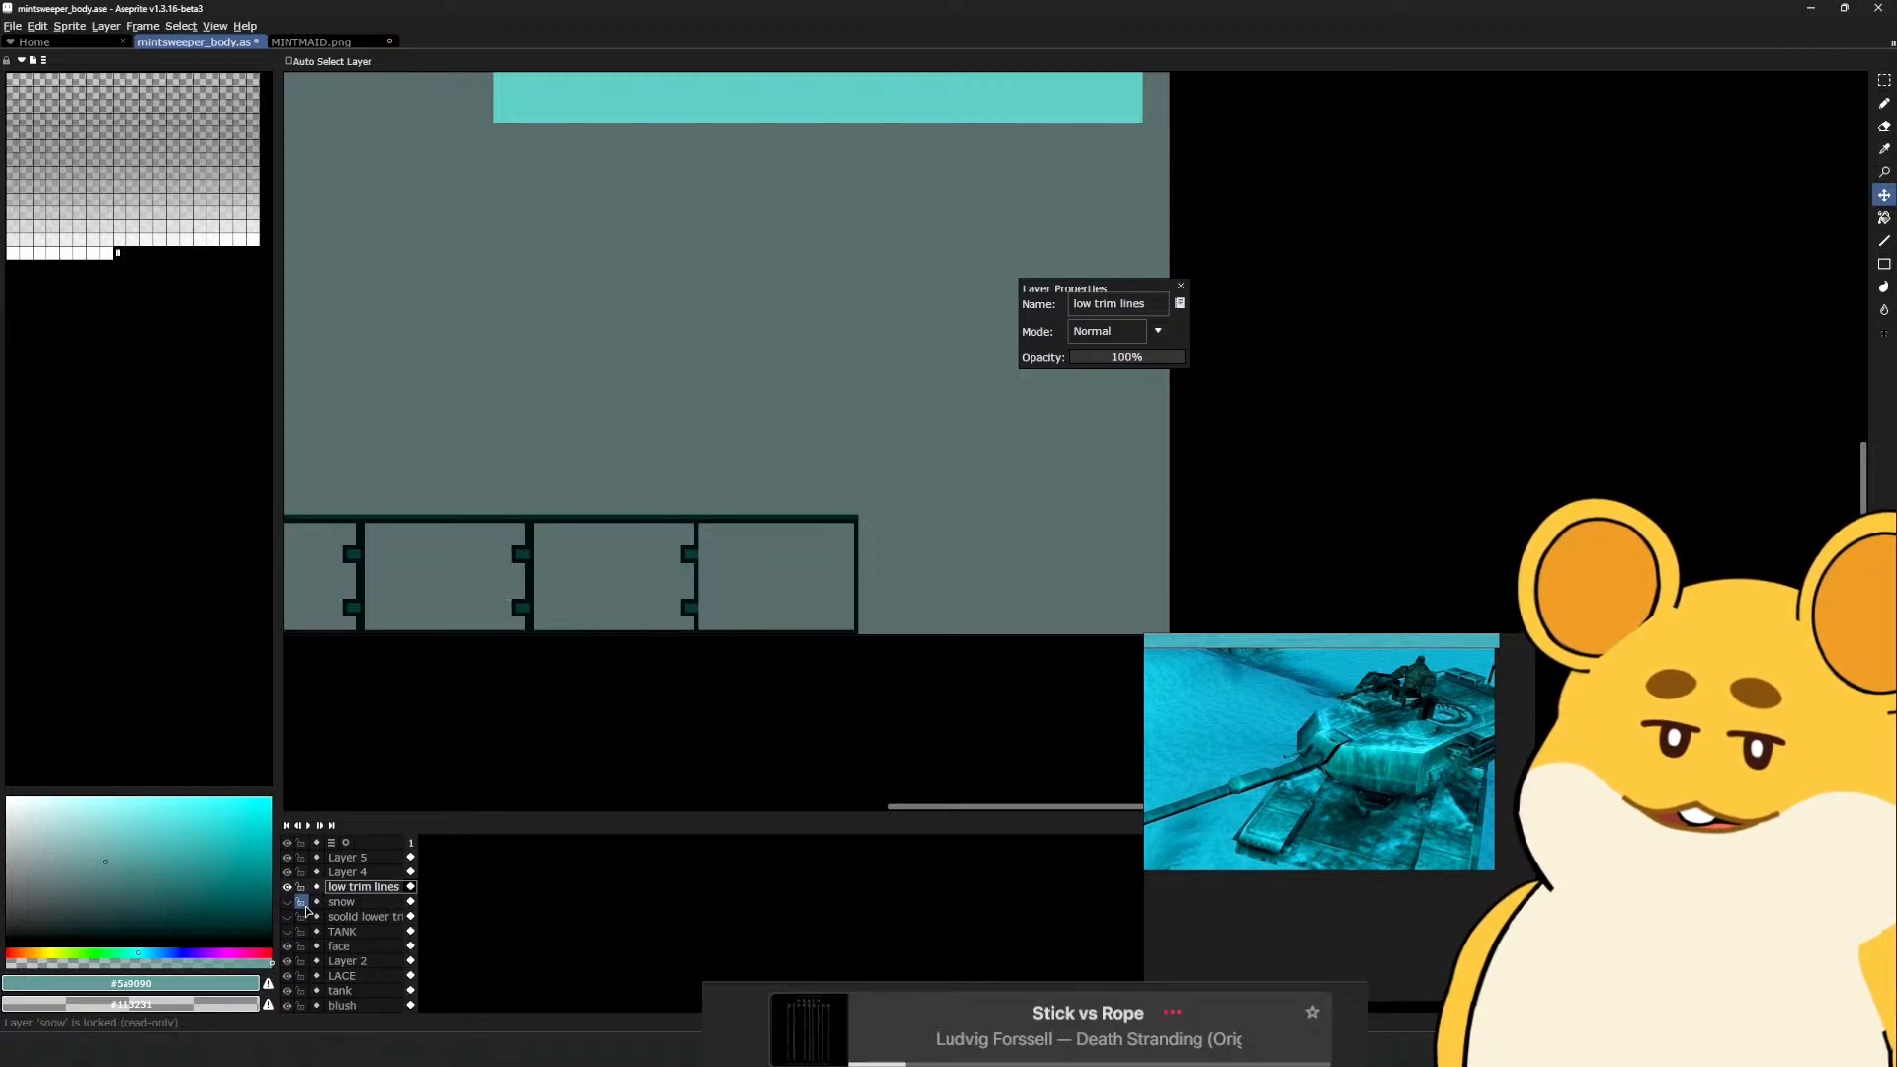
key("b")
left_click(525, 616, "ctrl")
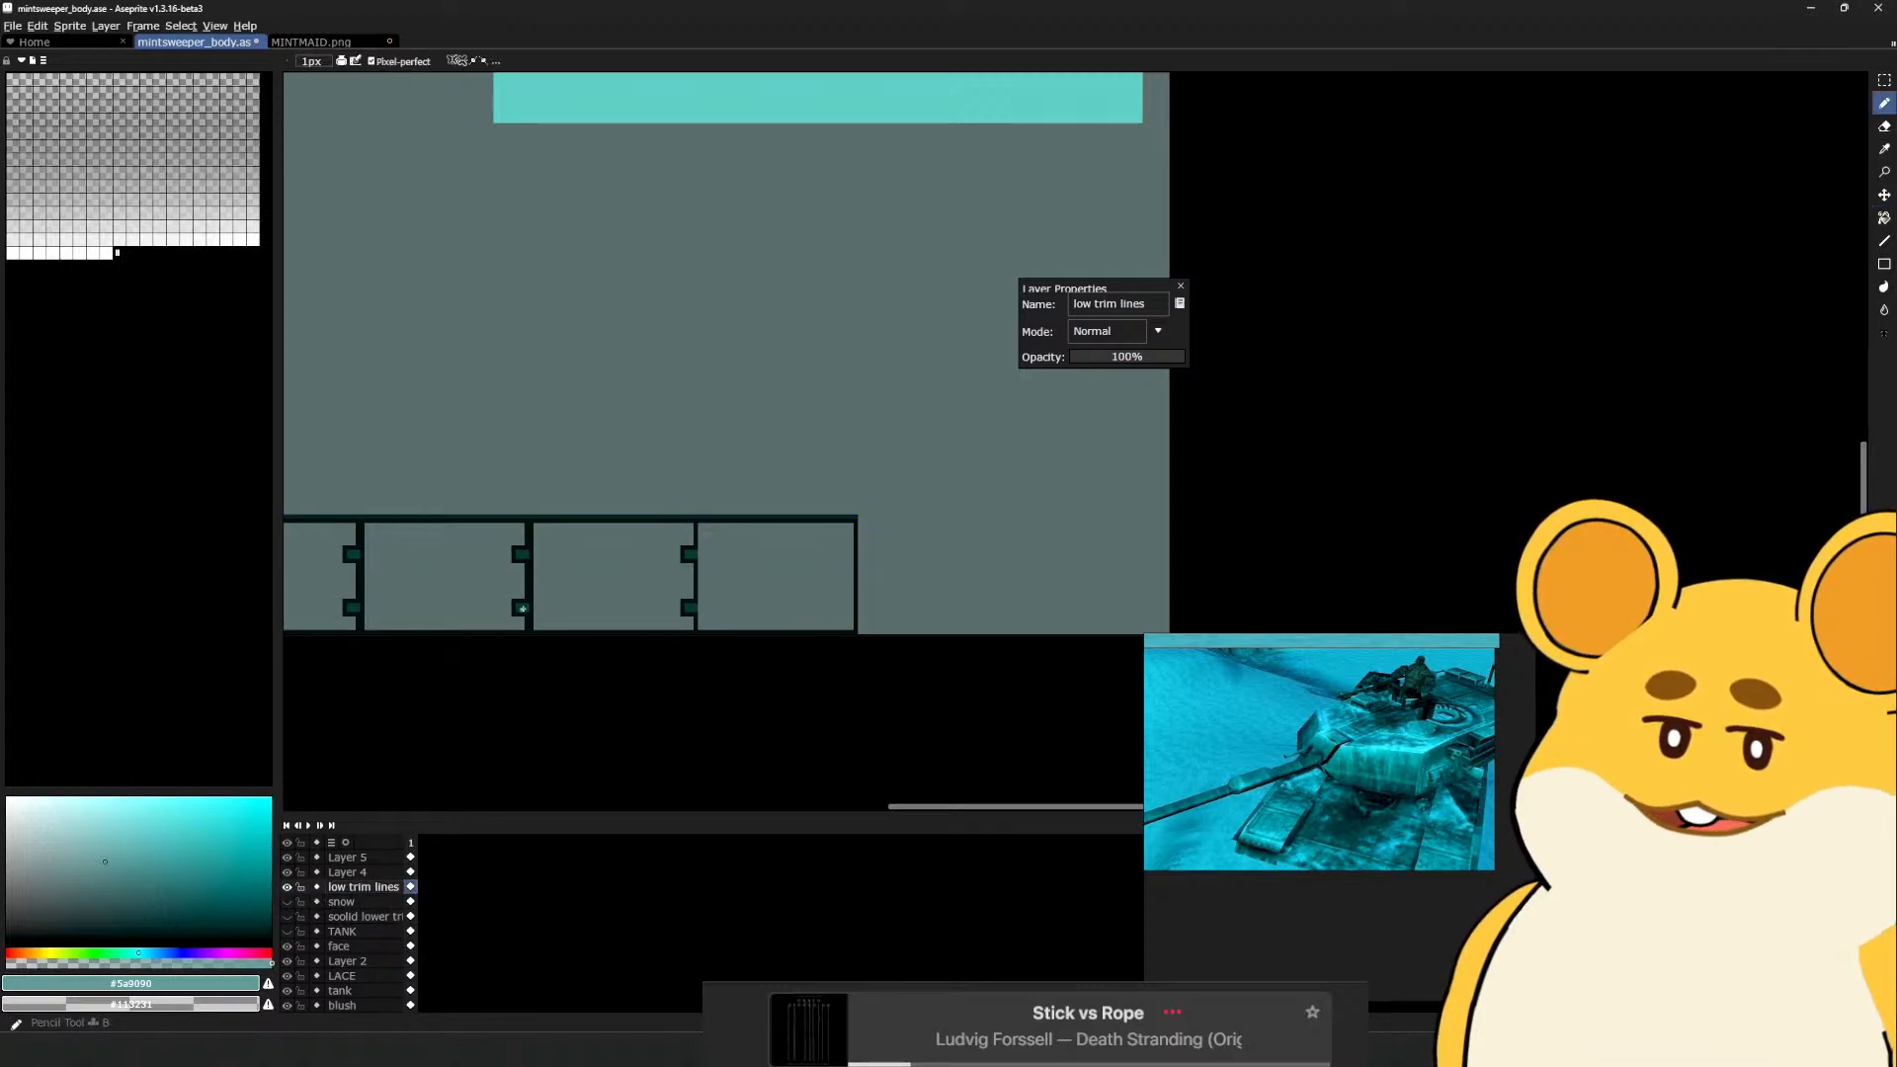
left_click_drag(1021, 512, 924, 541)
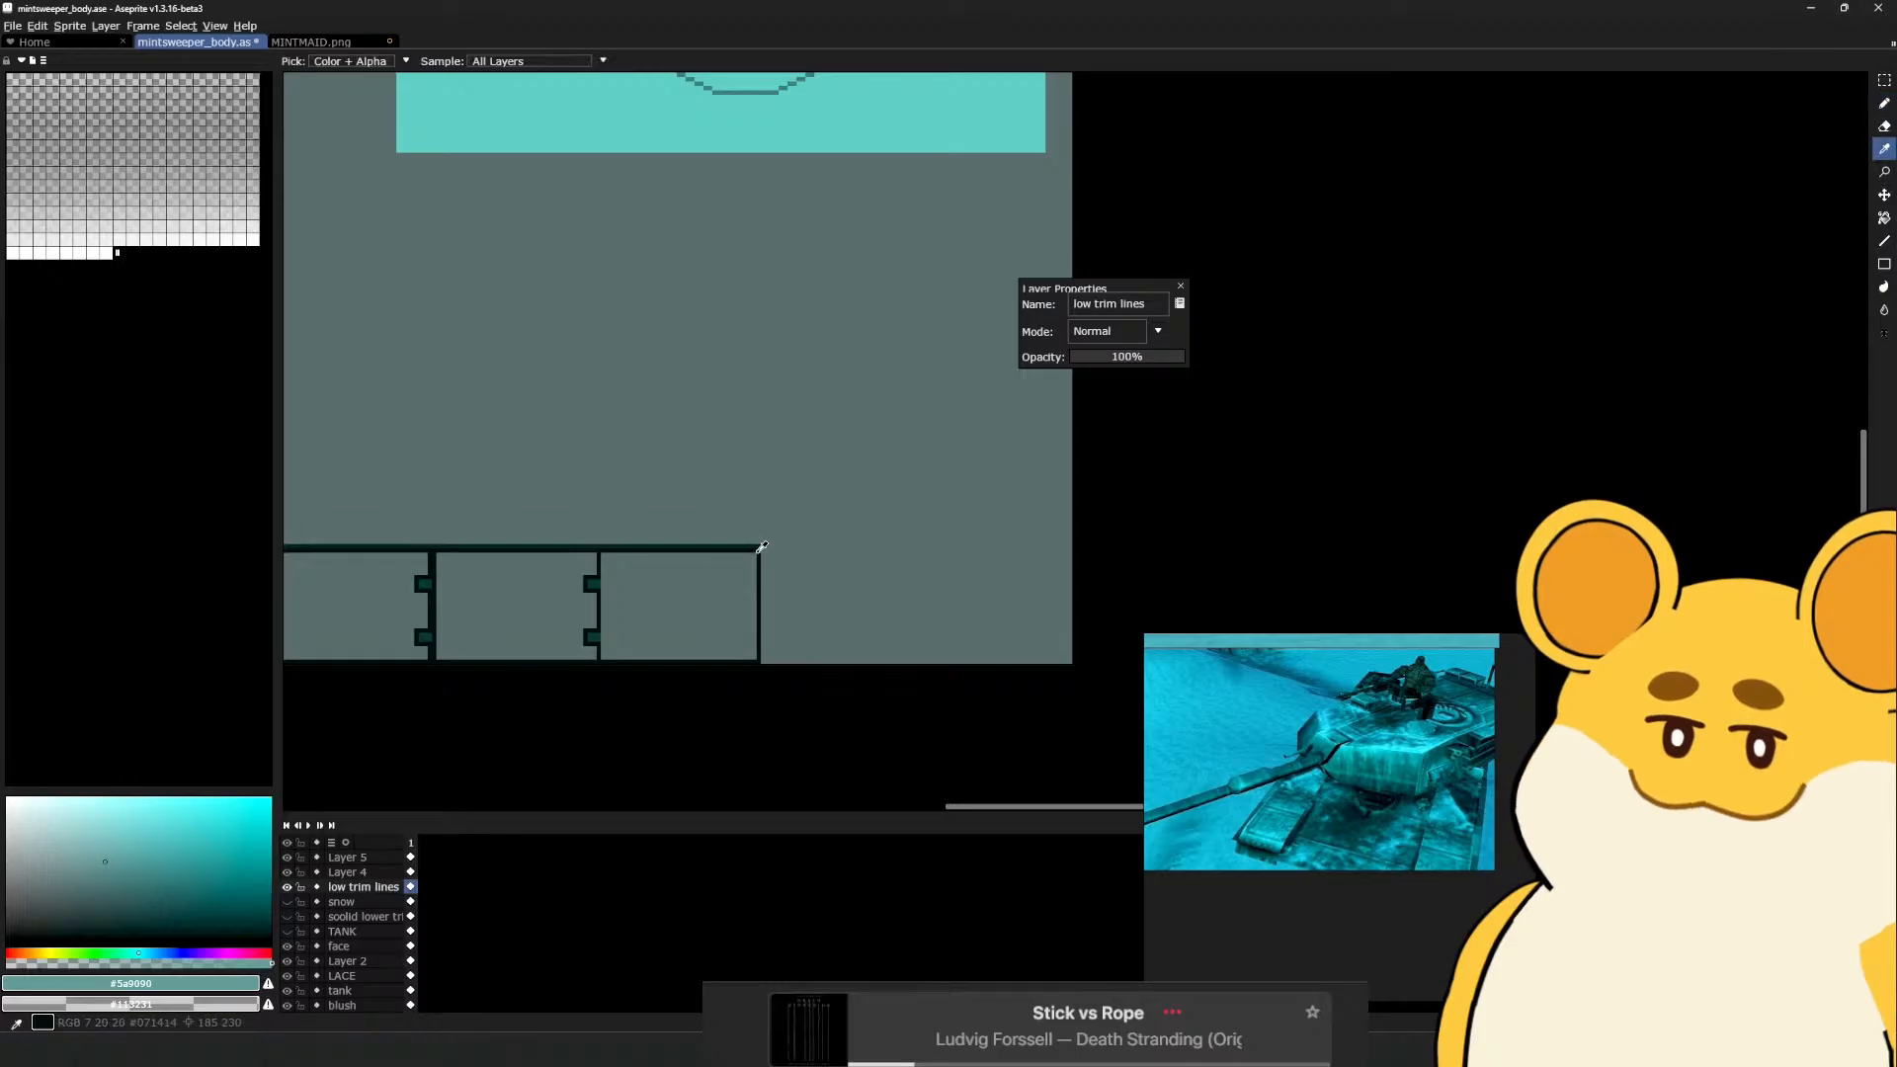
key("ctrl+z")
key("alt")
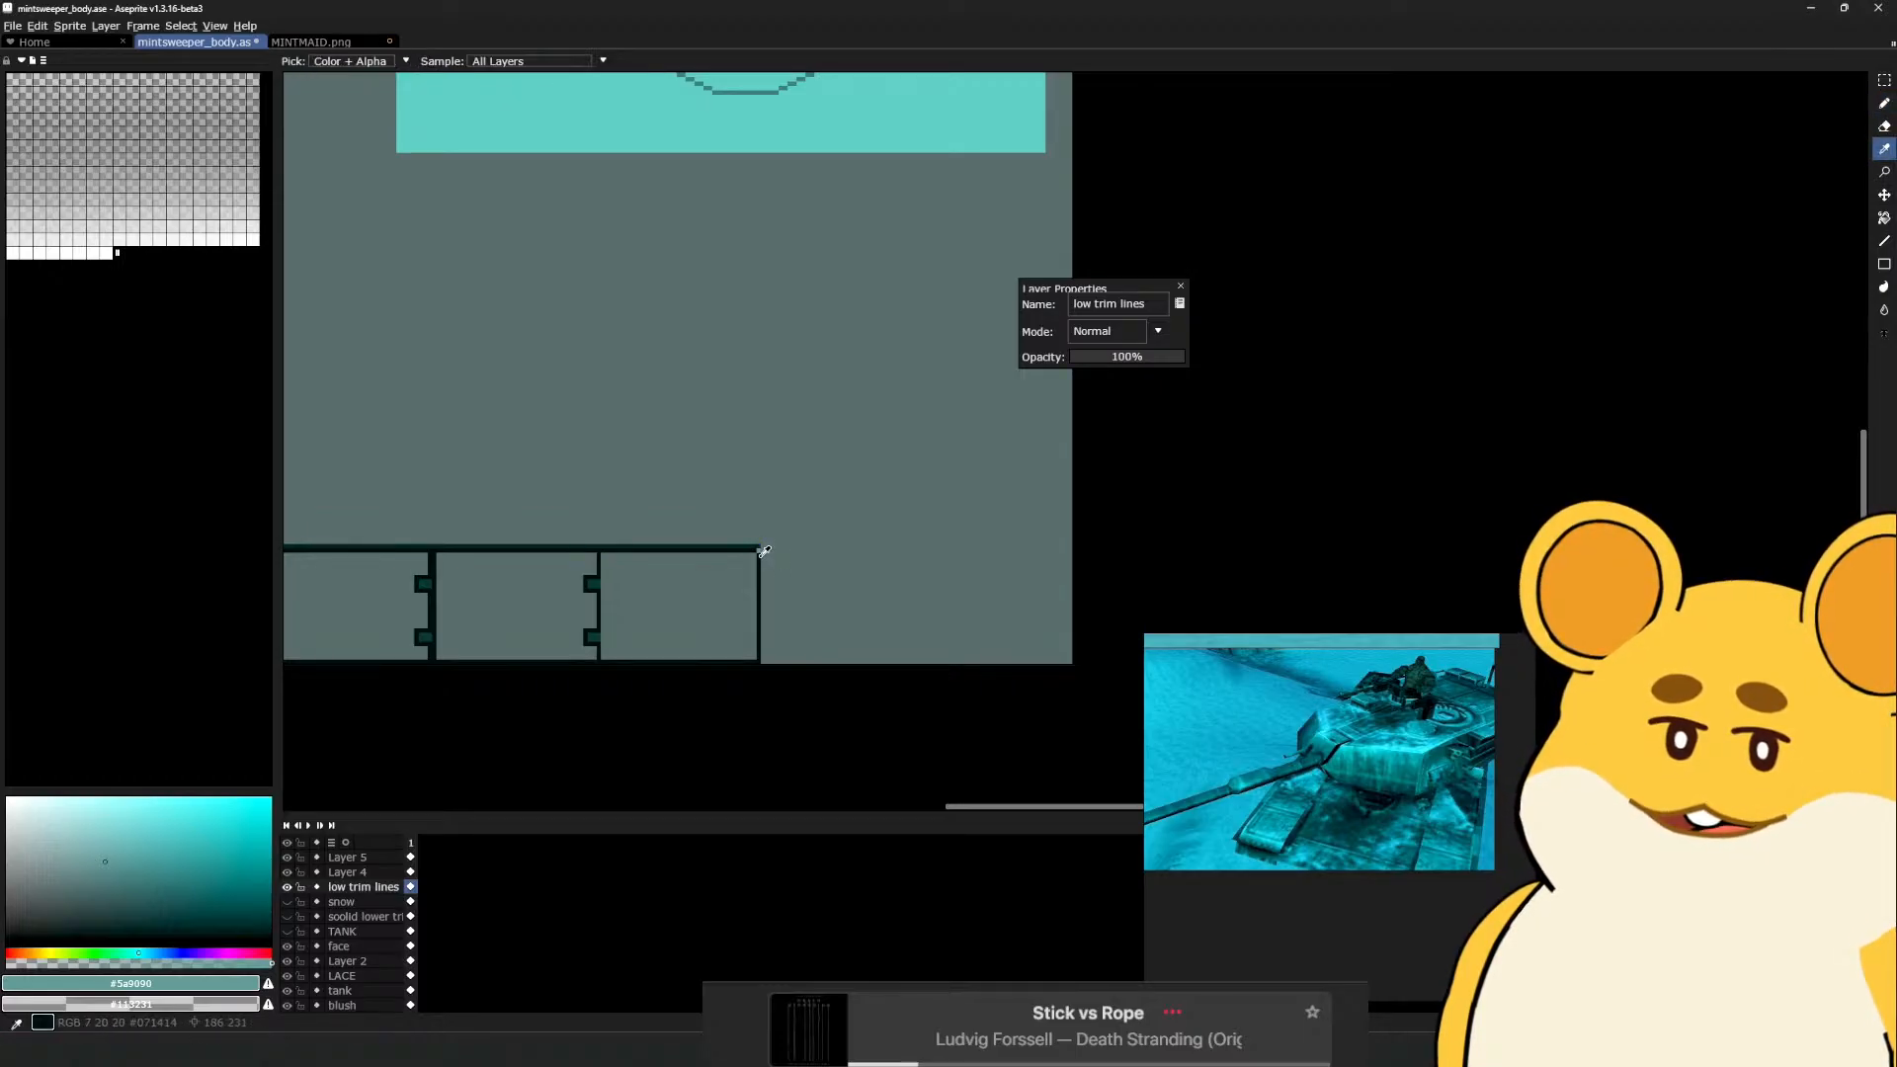
left_click(764, 550, "alt")
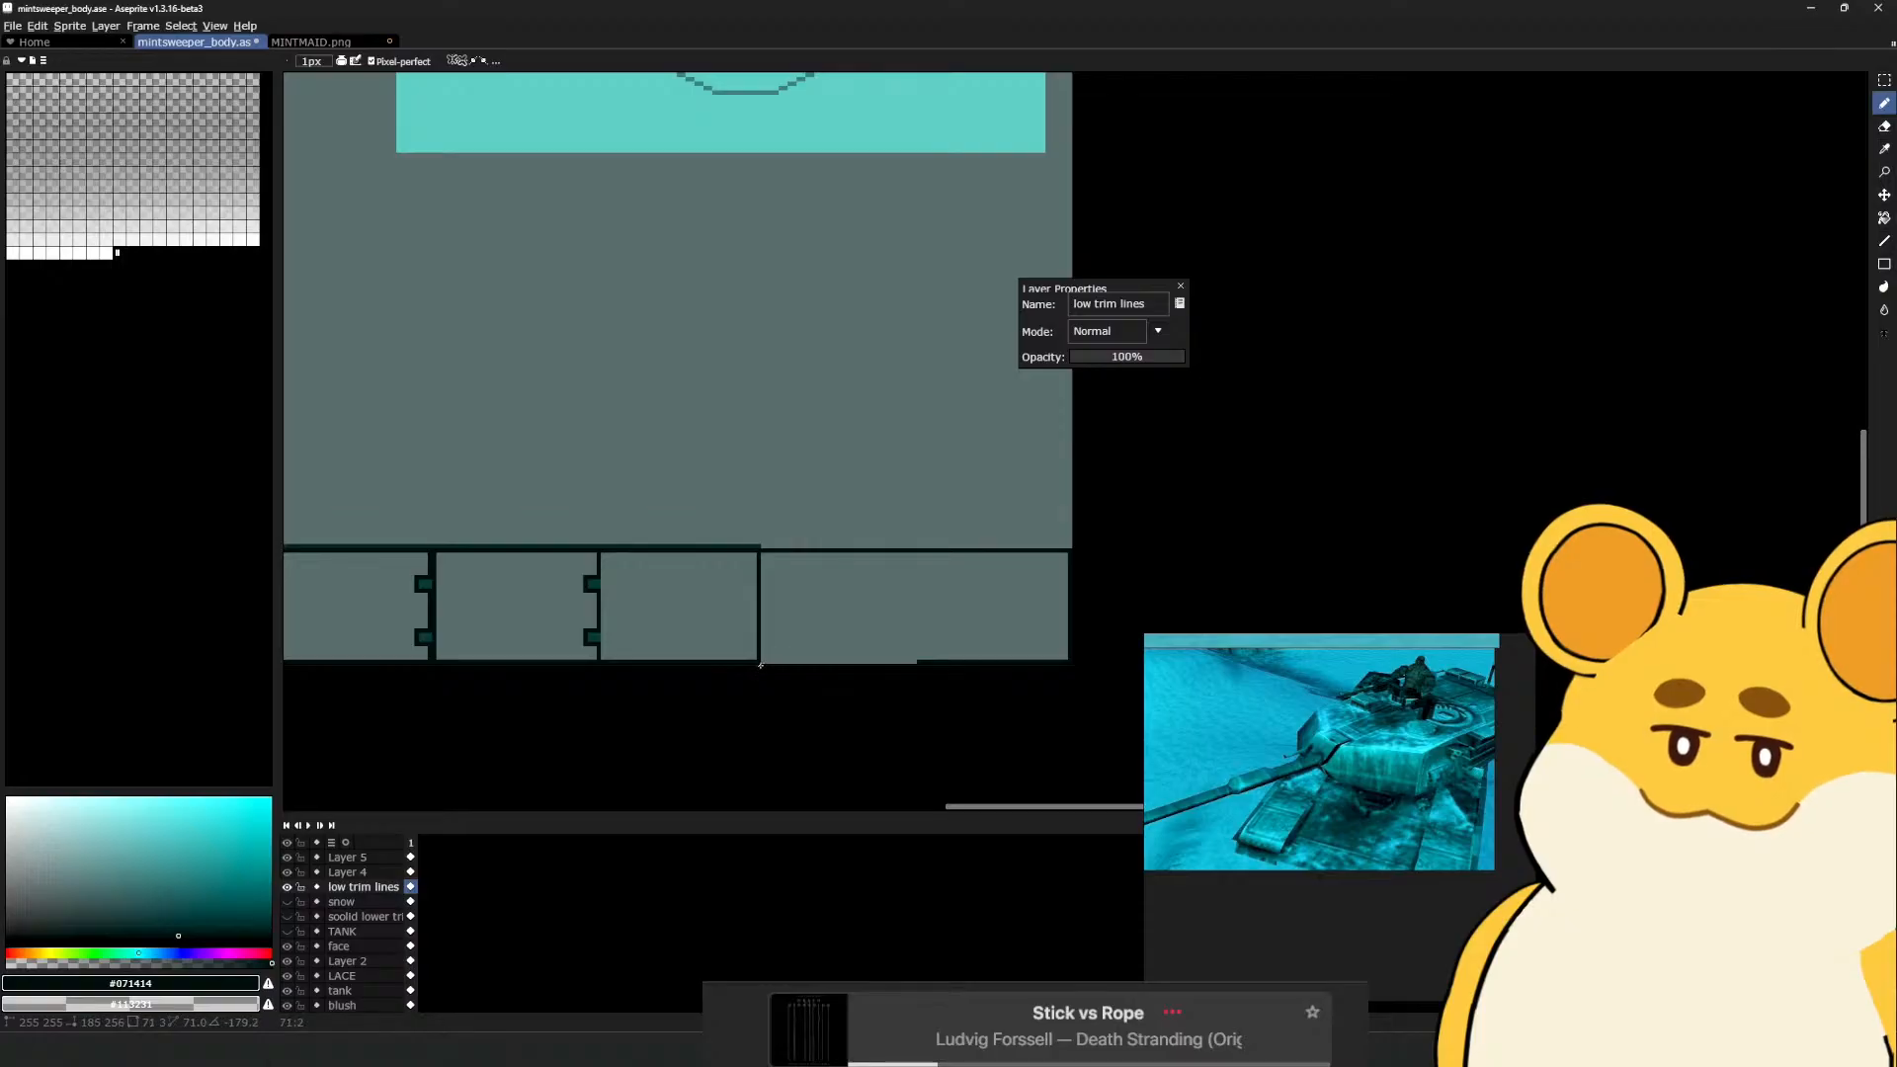
Show and select the soolid lower trim layer, and sample the panel fill color #113231
left_click(287, 917)
left_click(355, 916)
left_click(728, 613, "alt")
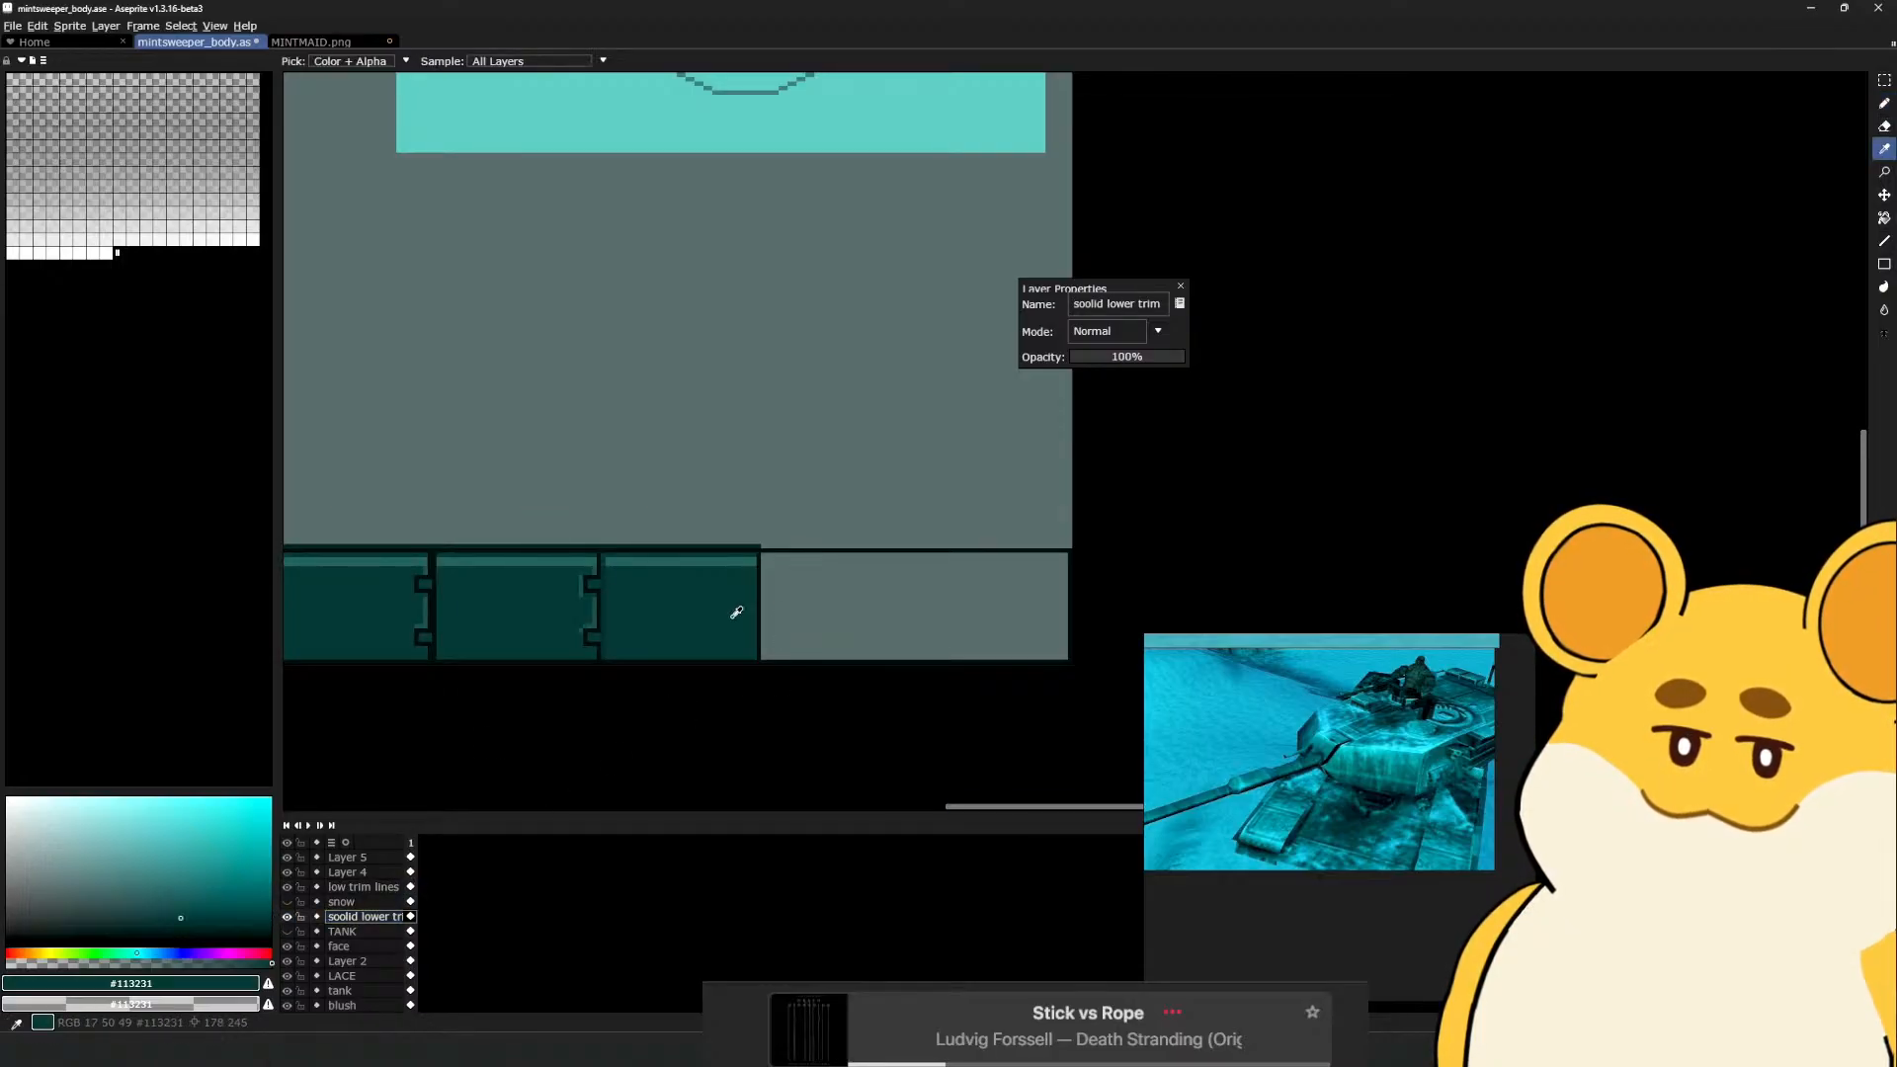
Try to fill the newly outlined trim panel with #113231 using the Paint Bucket
key("g")
left_click(781, 567)
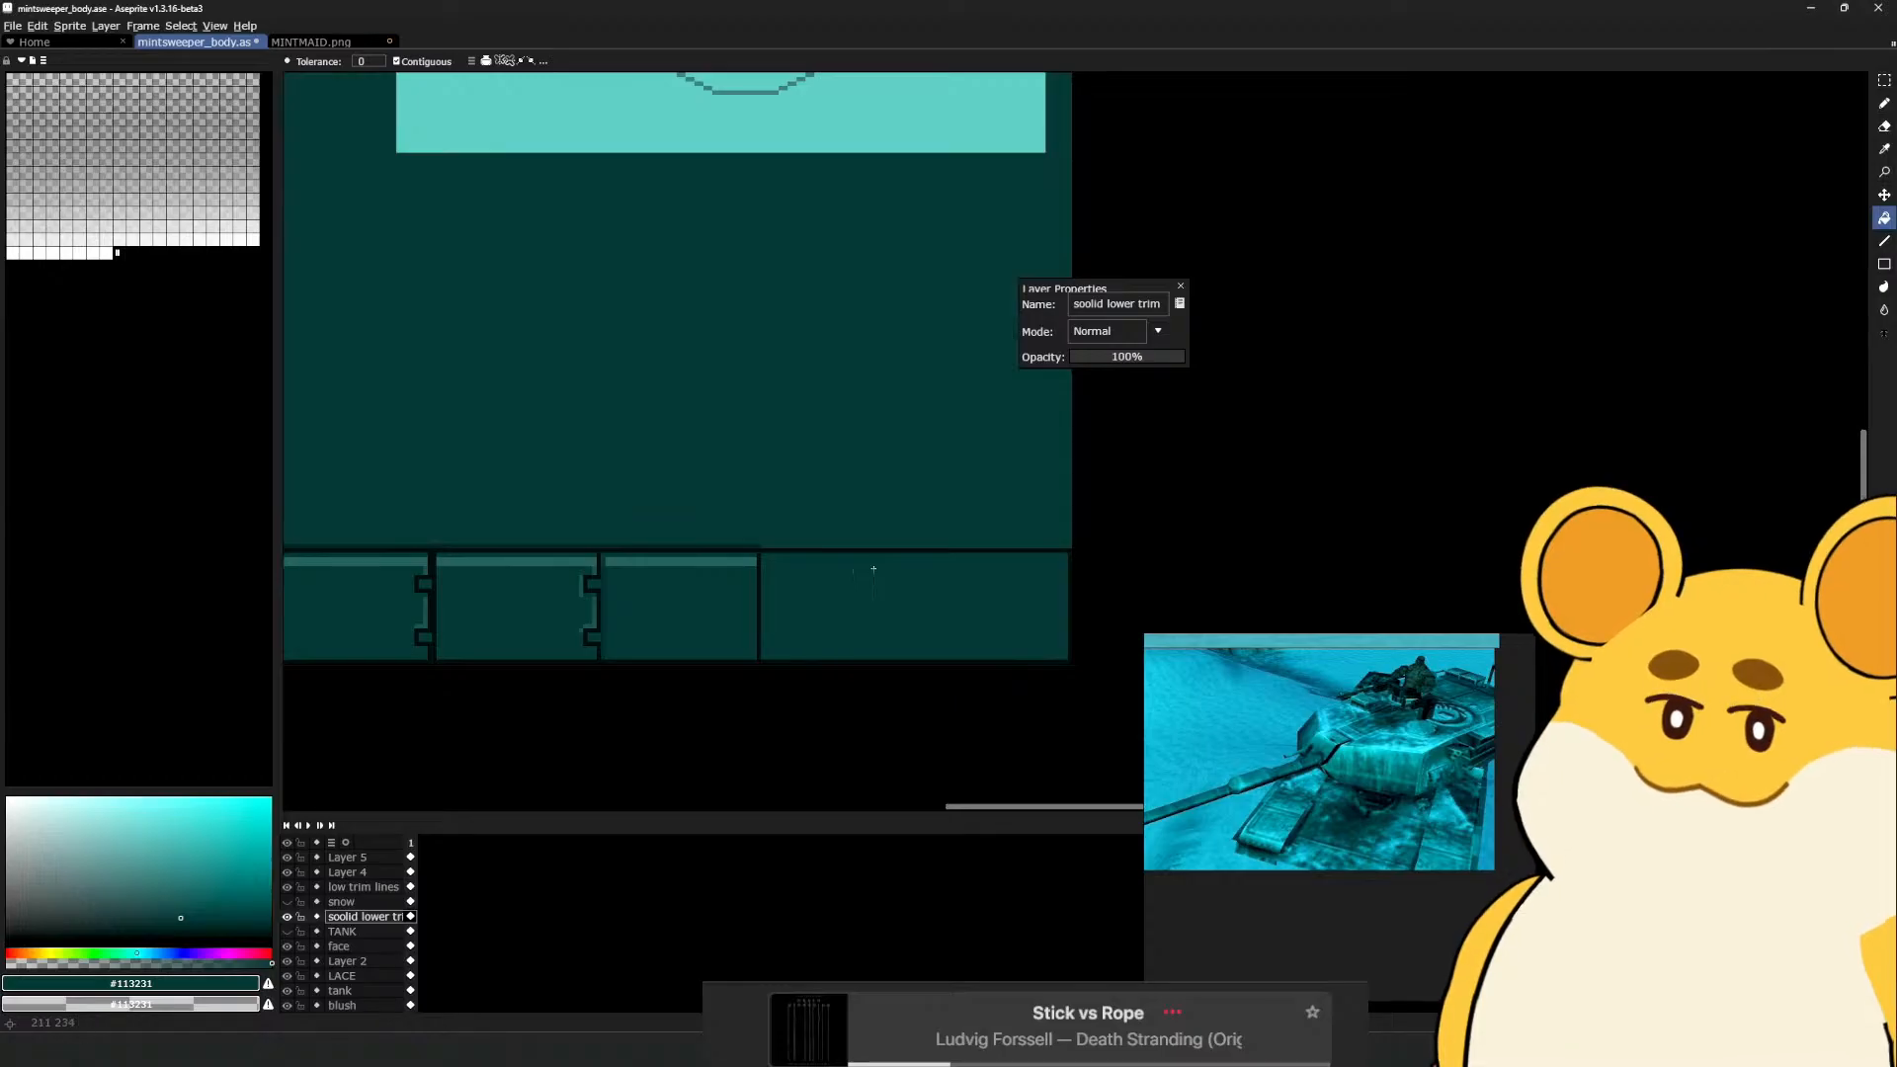
key("ctrl+z")
Open the extra Paint Bucket options and narrow the color palette column
key("v")
key("g")
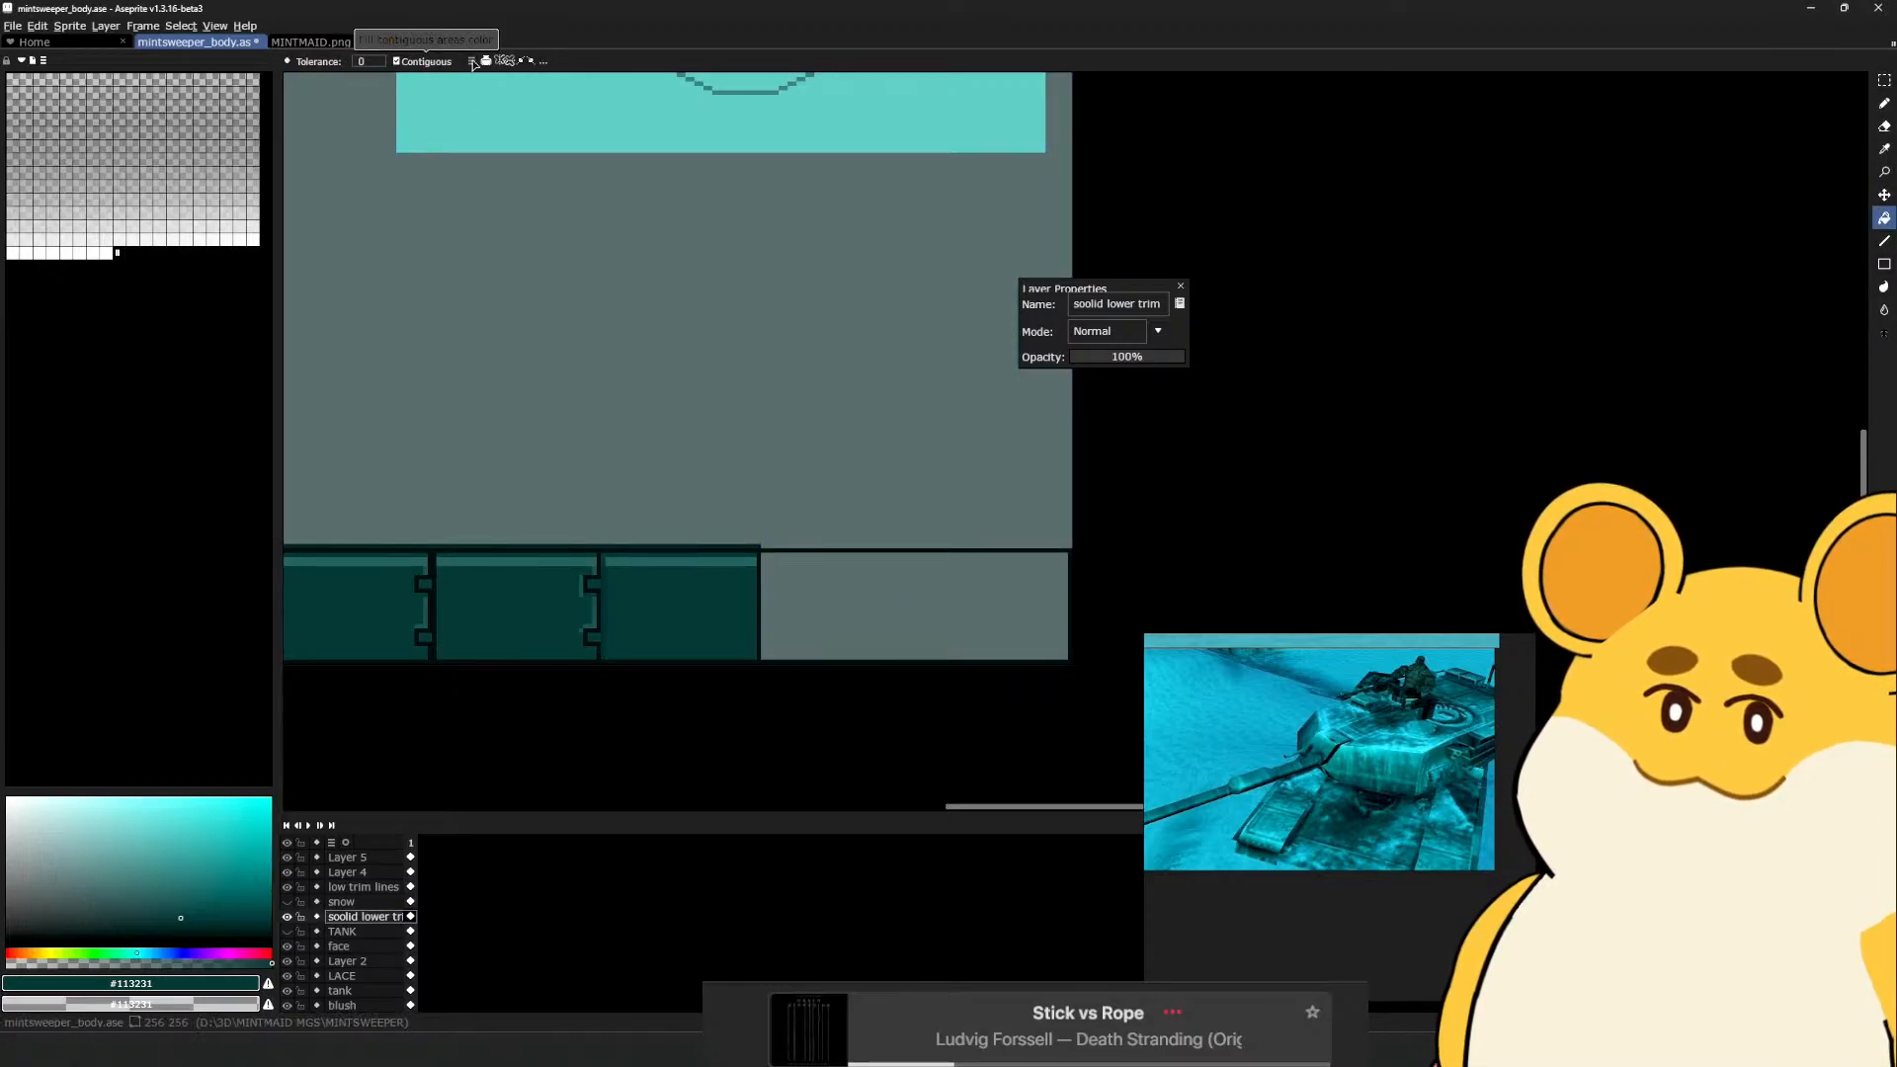
left_click(472, 60)
left_click_drag(277, 573, 193, 573)
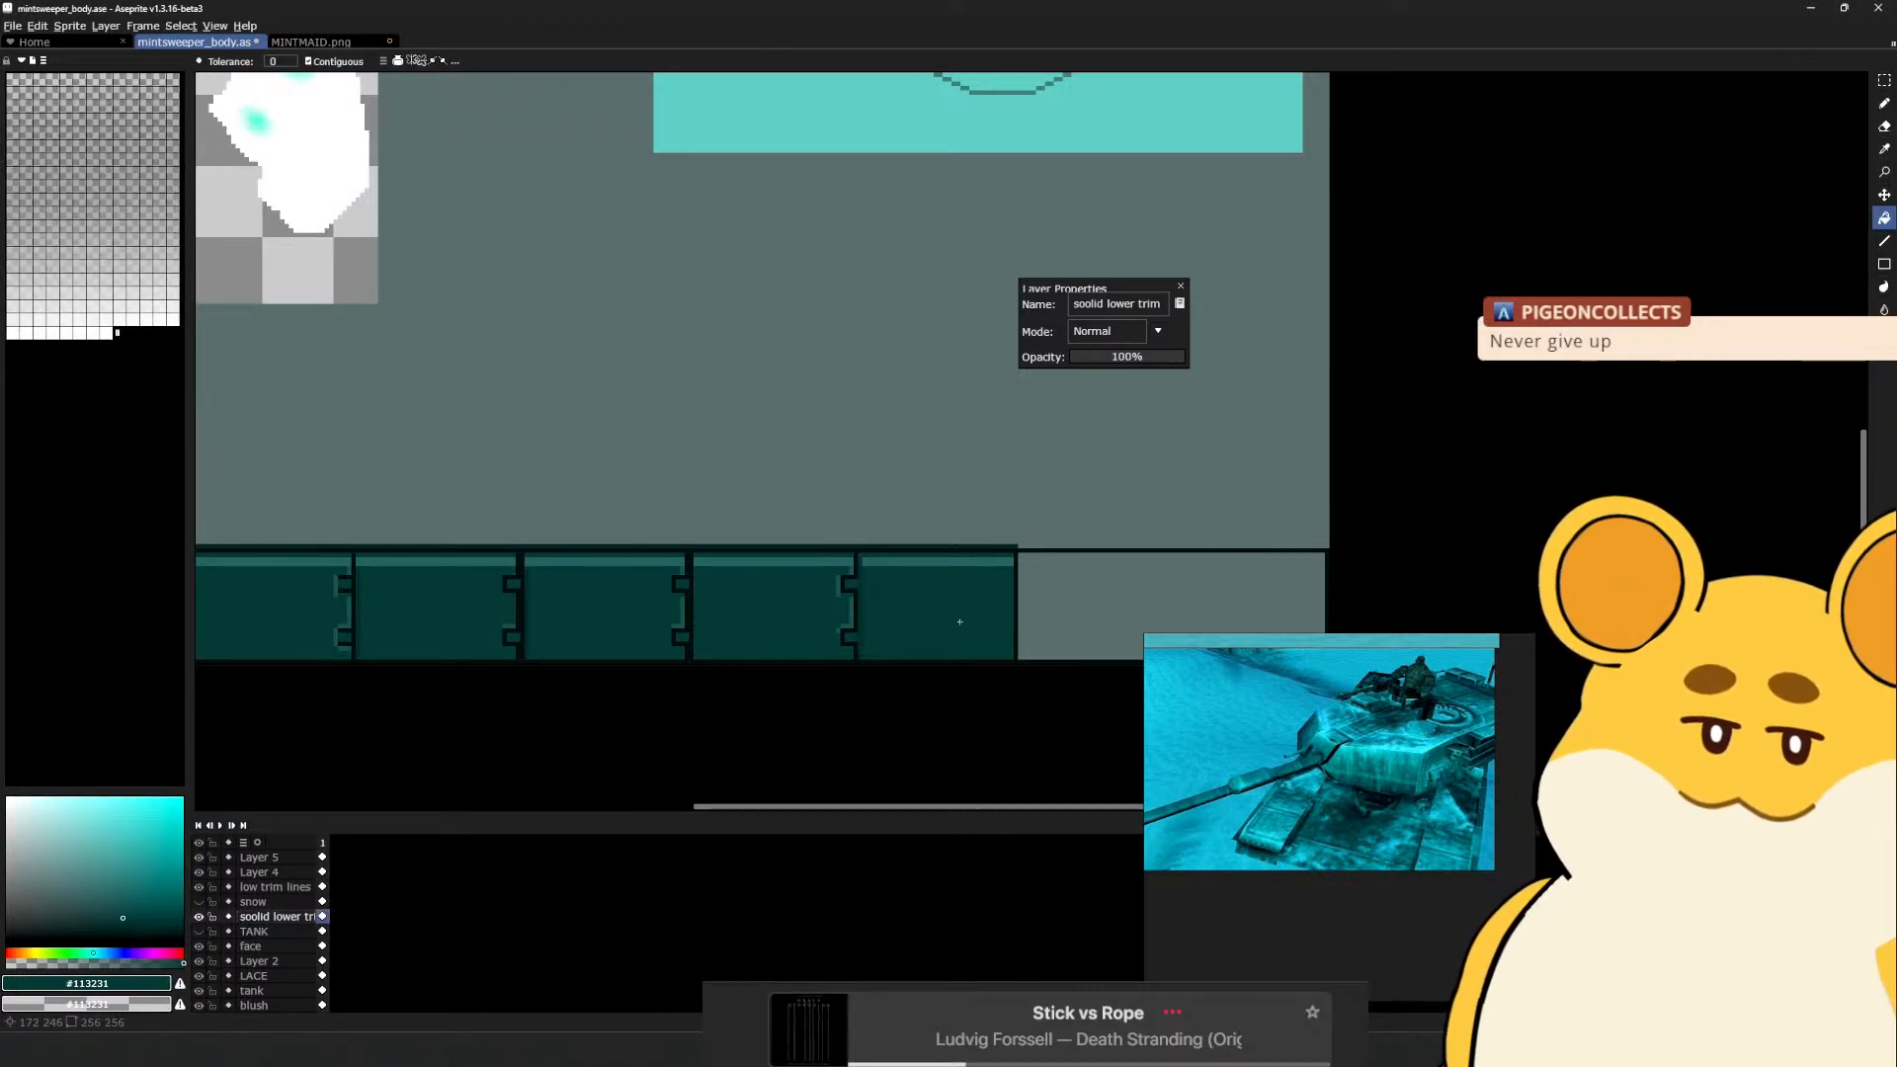
key("b")
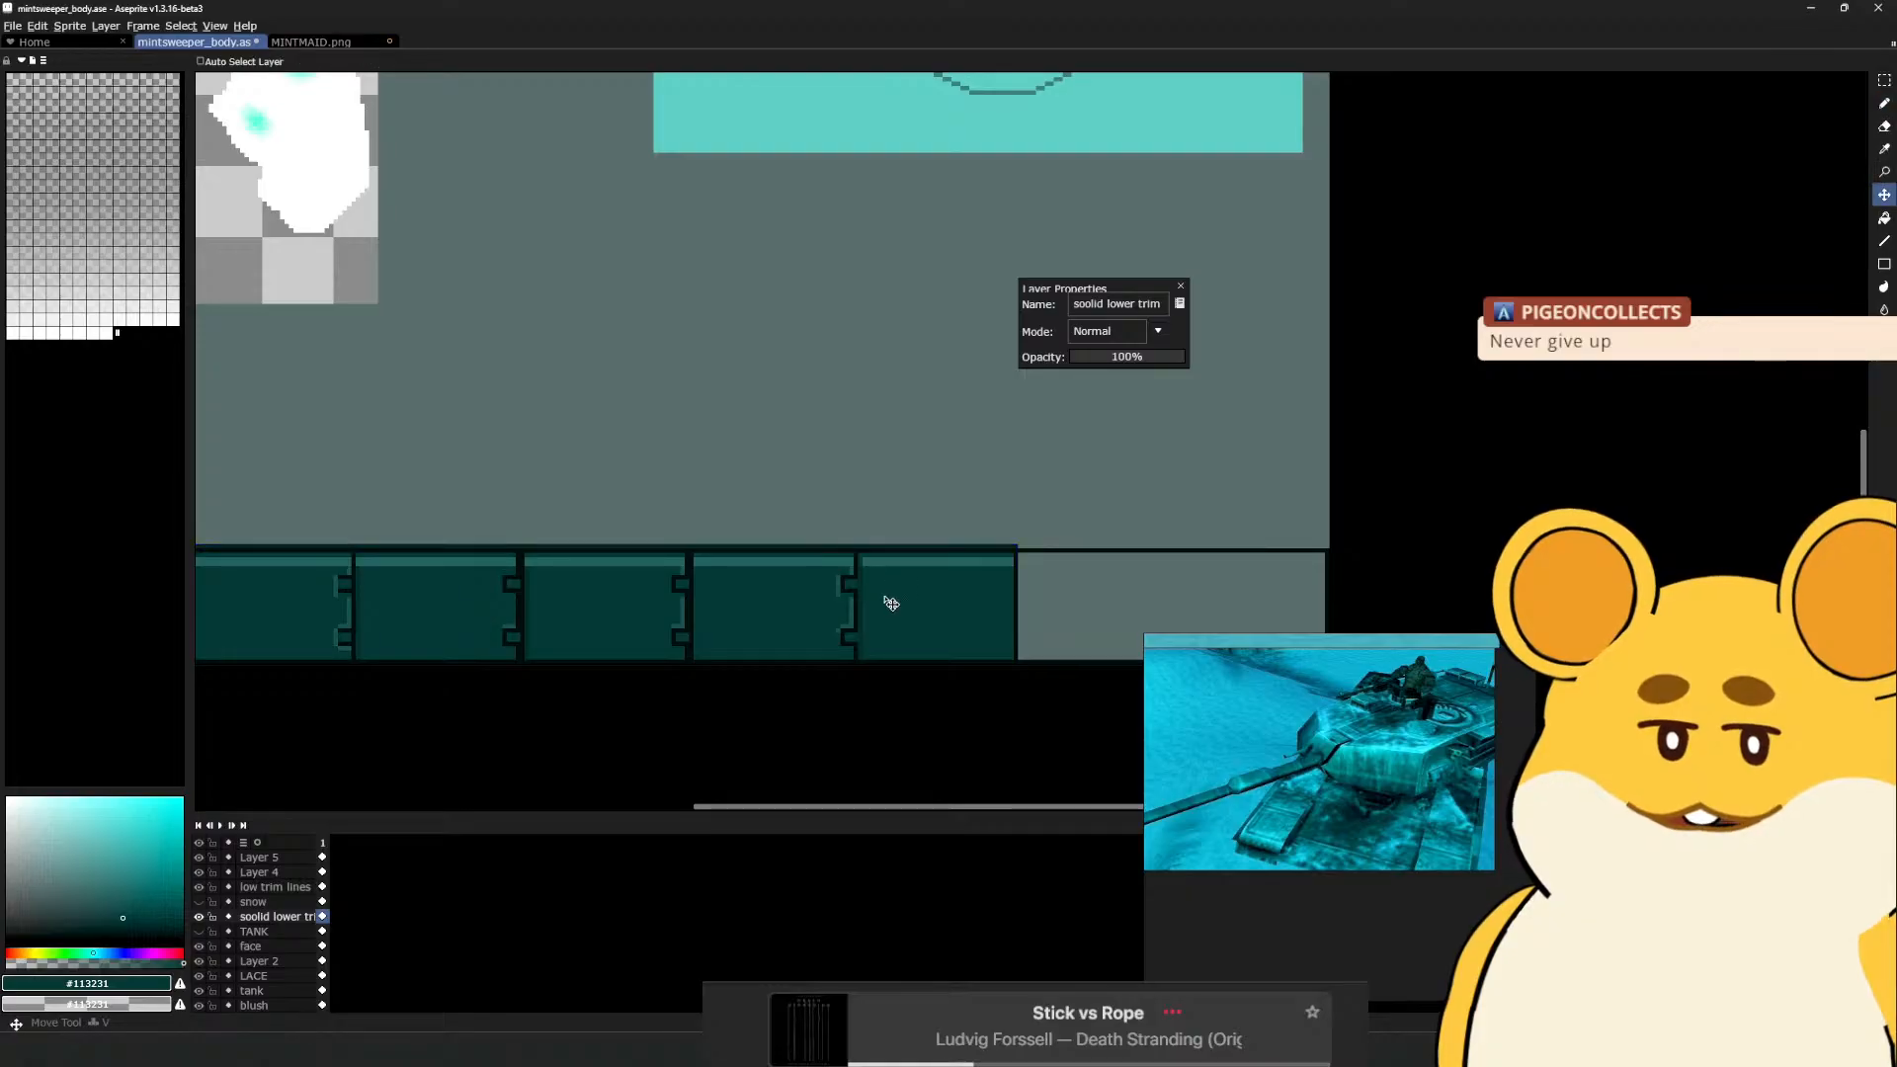
left_click_drag(886, 597, 833, 584)
key("ctrl+z")
left_click(861, 560, "alt")
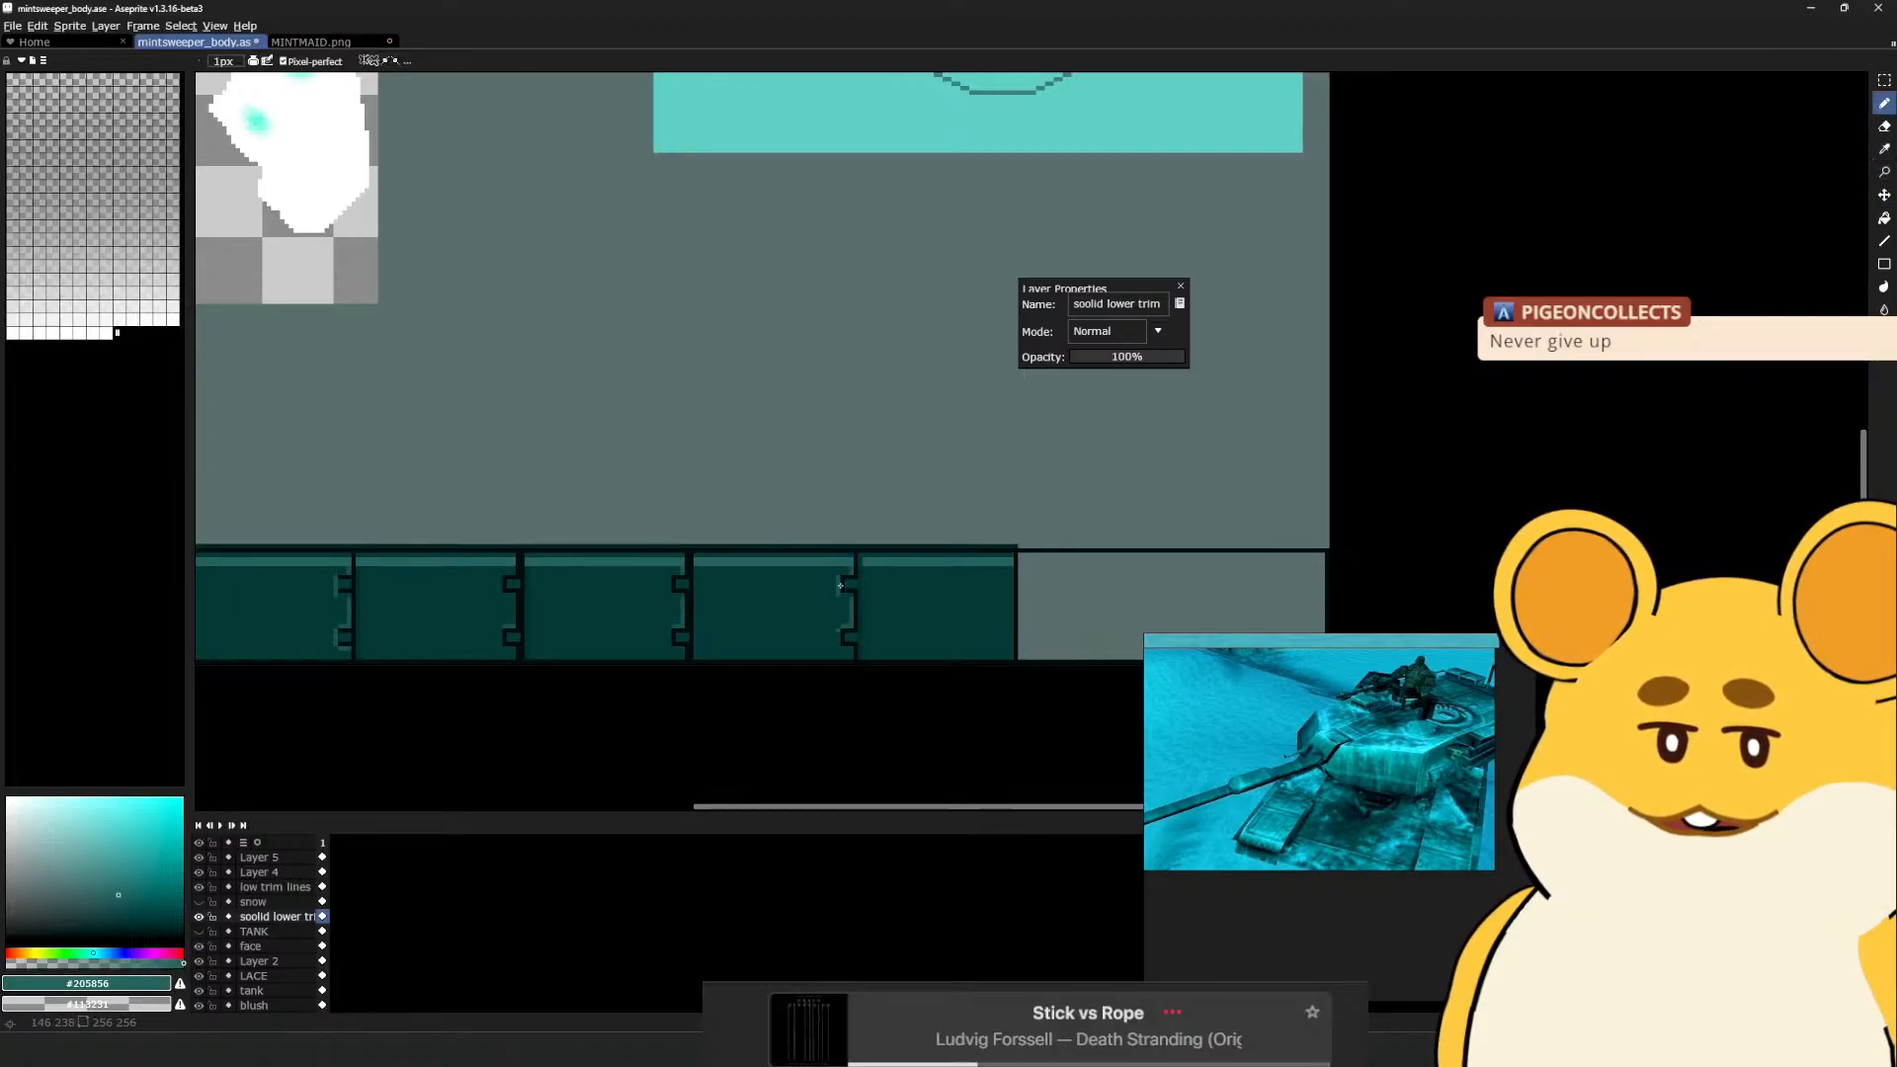
key("space")
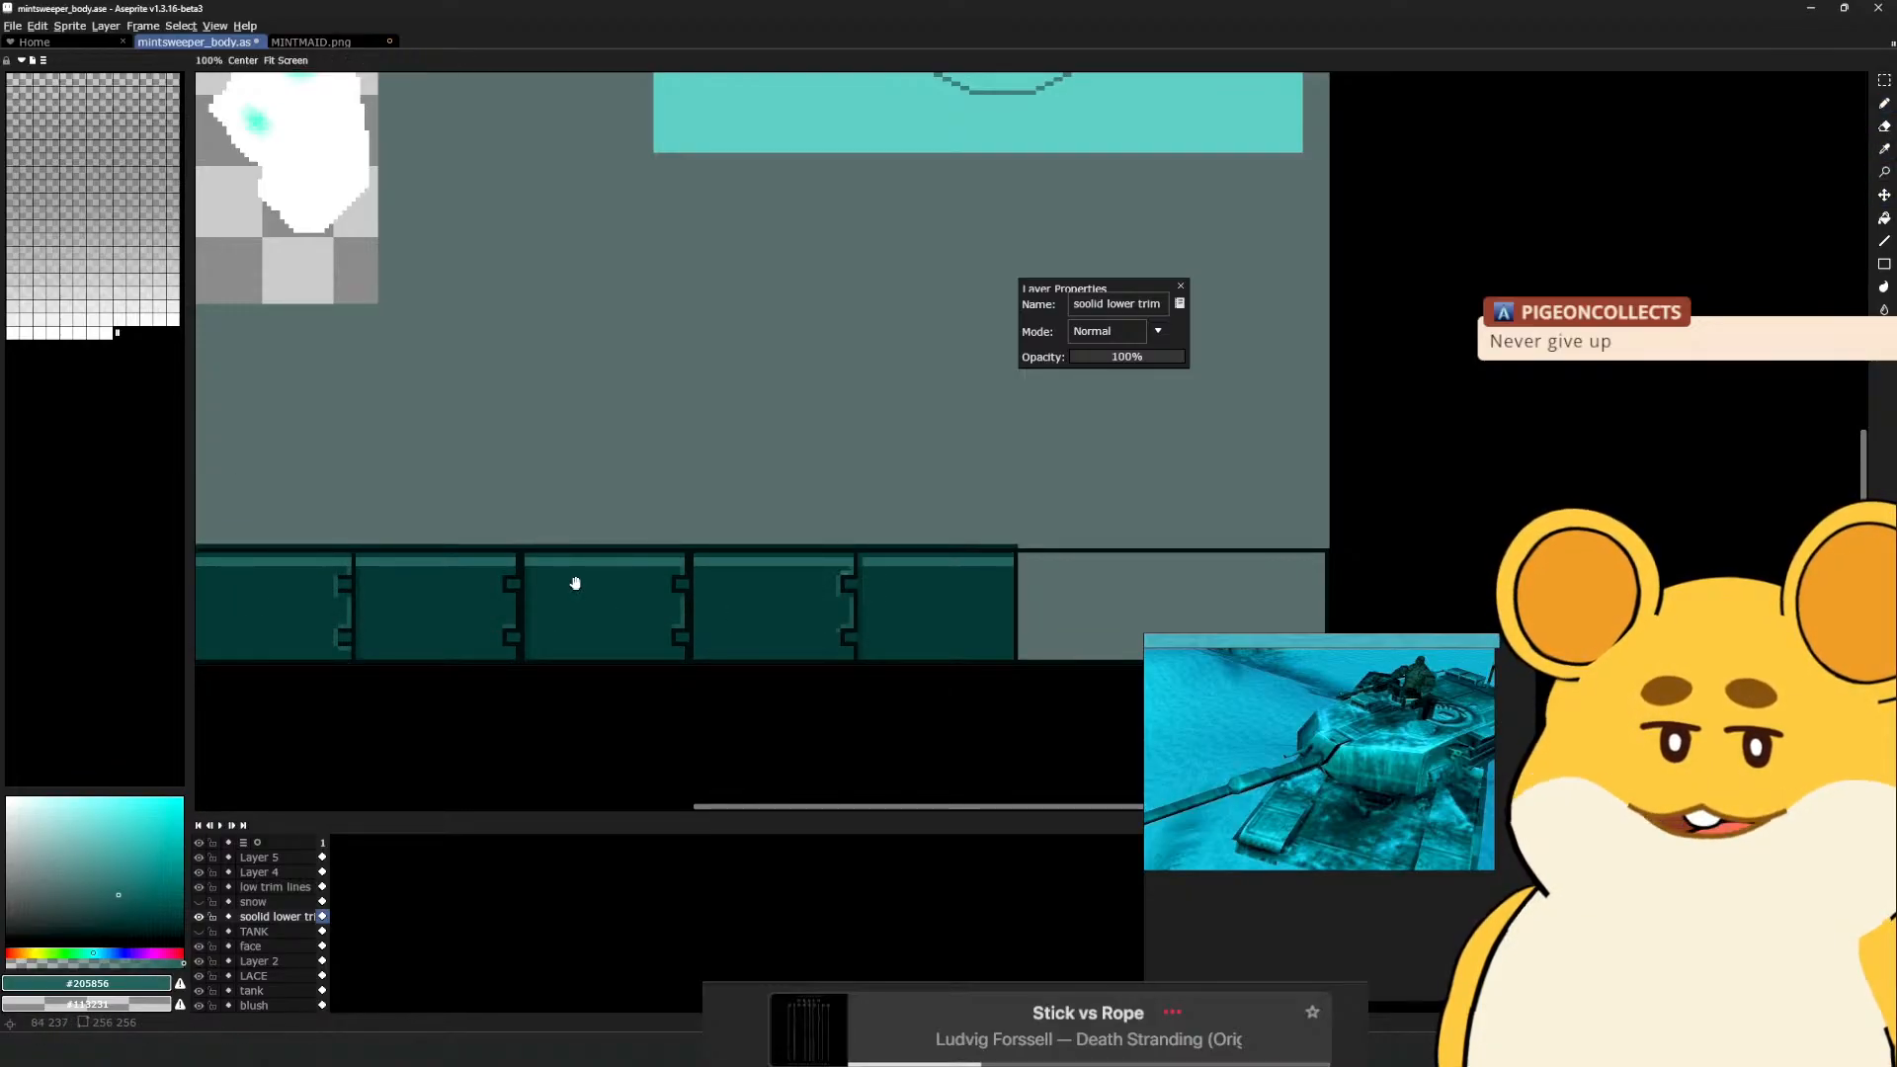
left_click_drag(350, 585, 795, 544)
scroll(804, 548, "up", 3)
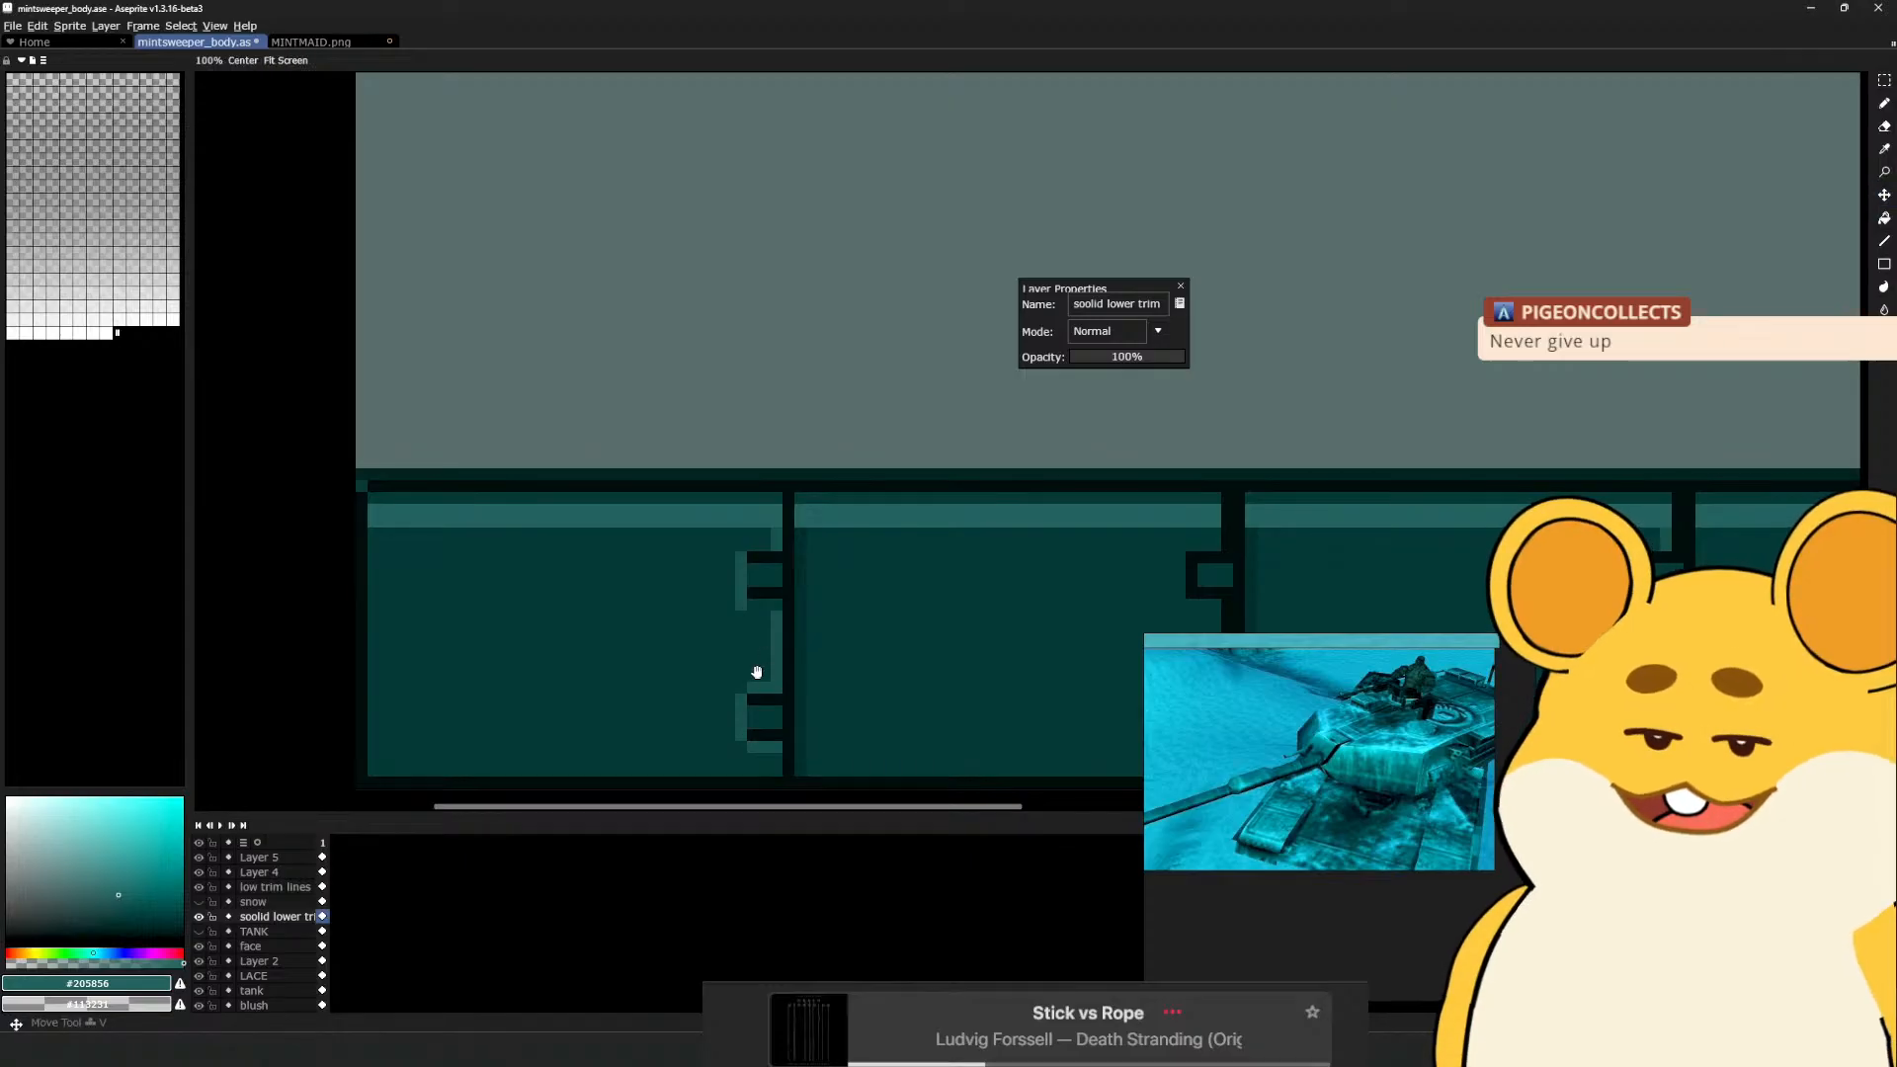
scroll(923, 551, "down", 3)
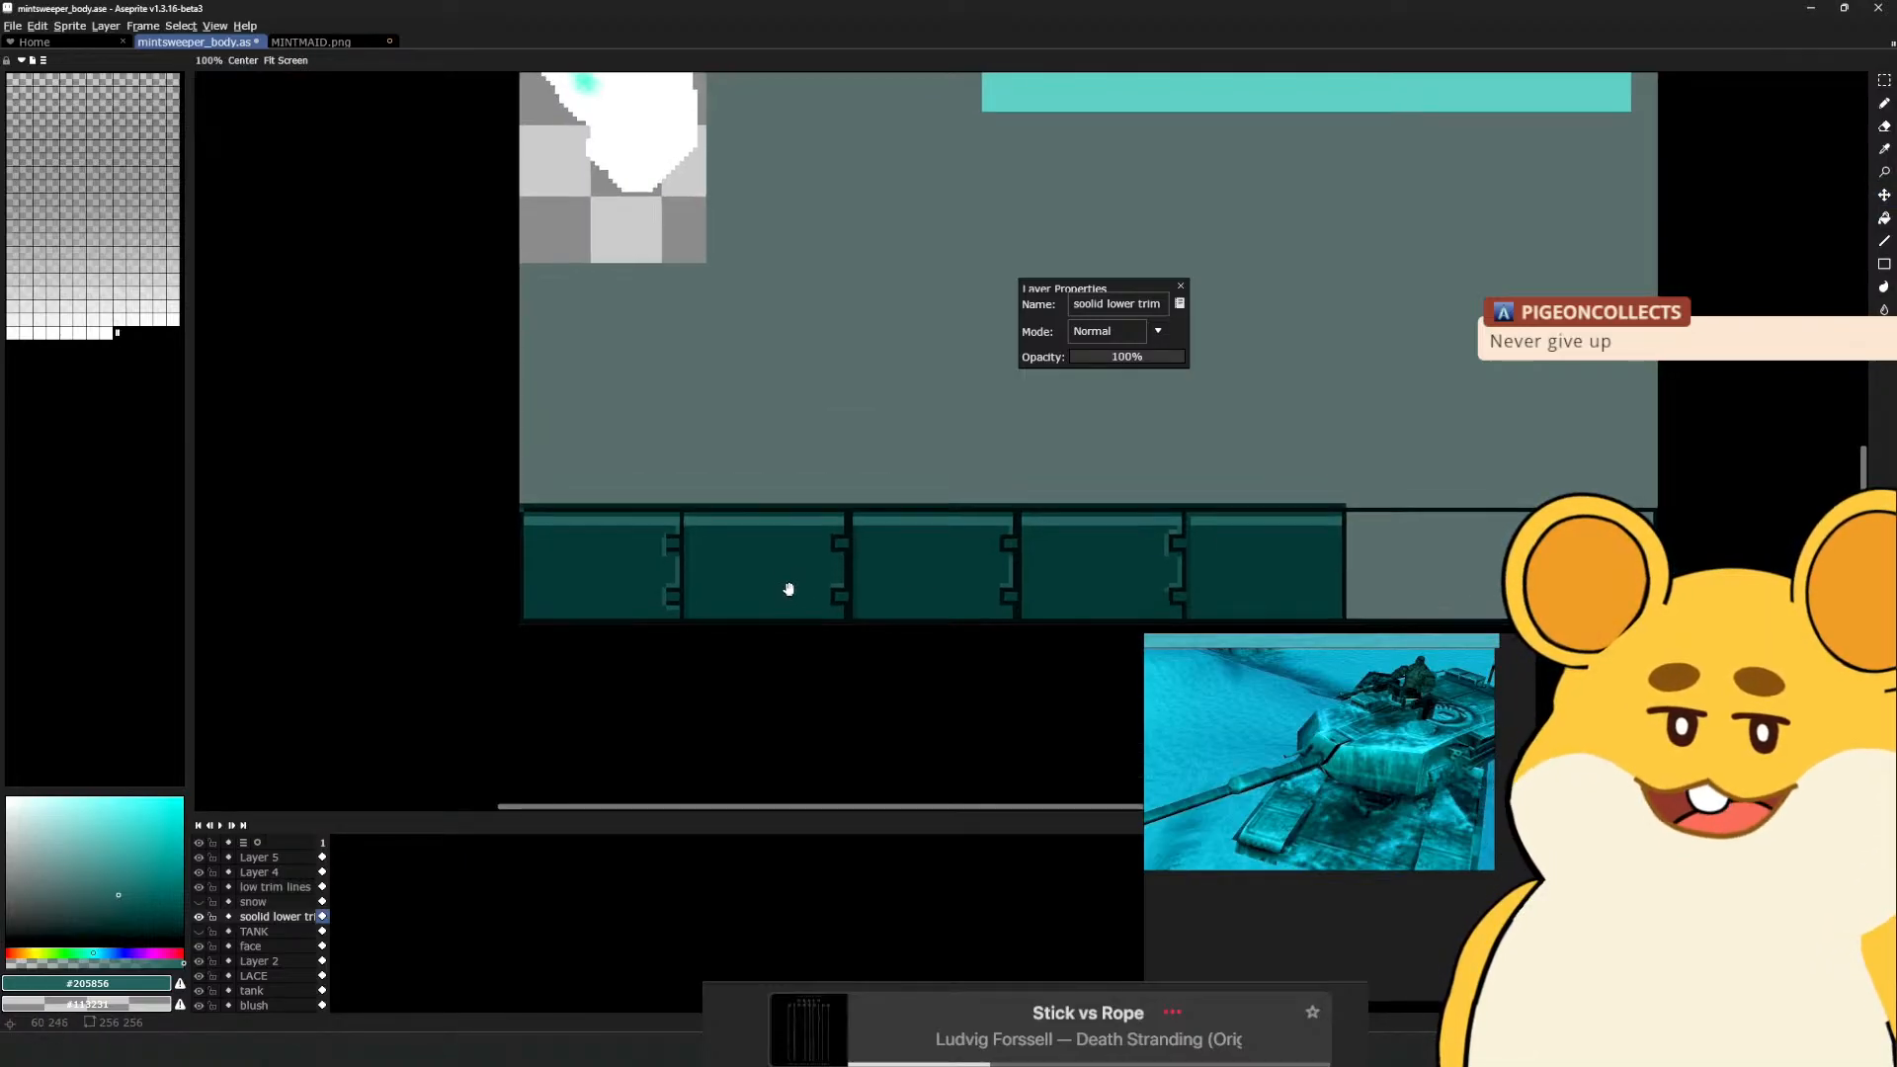
Close the left edges of both hinges at the first panel seam with #071414 pixels on the low trim lines layer
scroll(678, 550, "up", 3)
key("b")
left_click(599, 499, "alt")
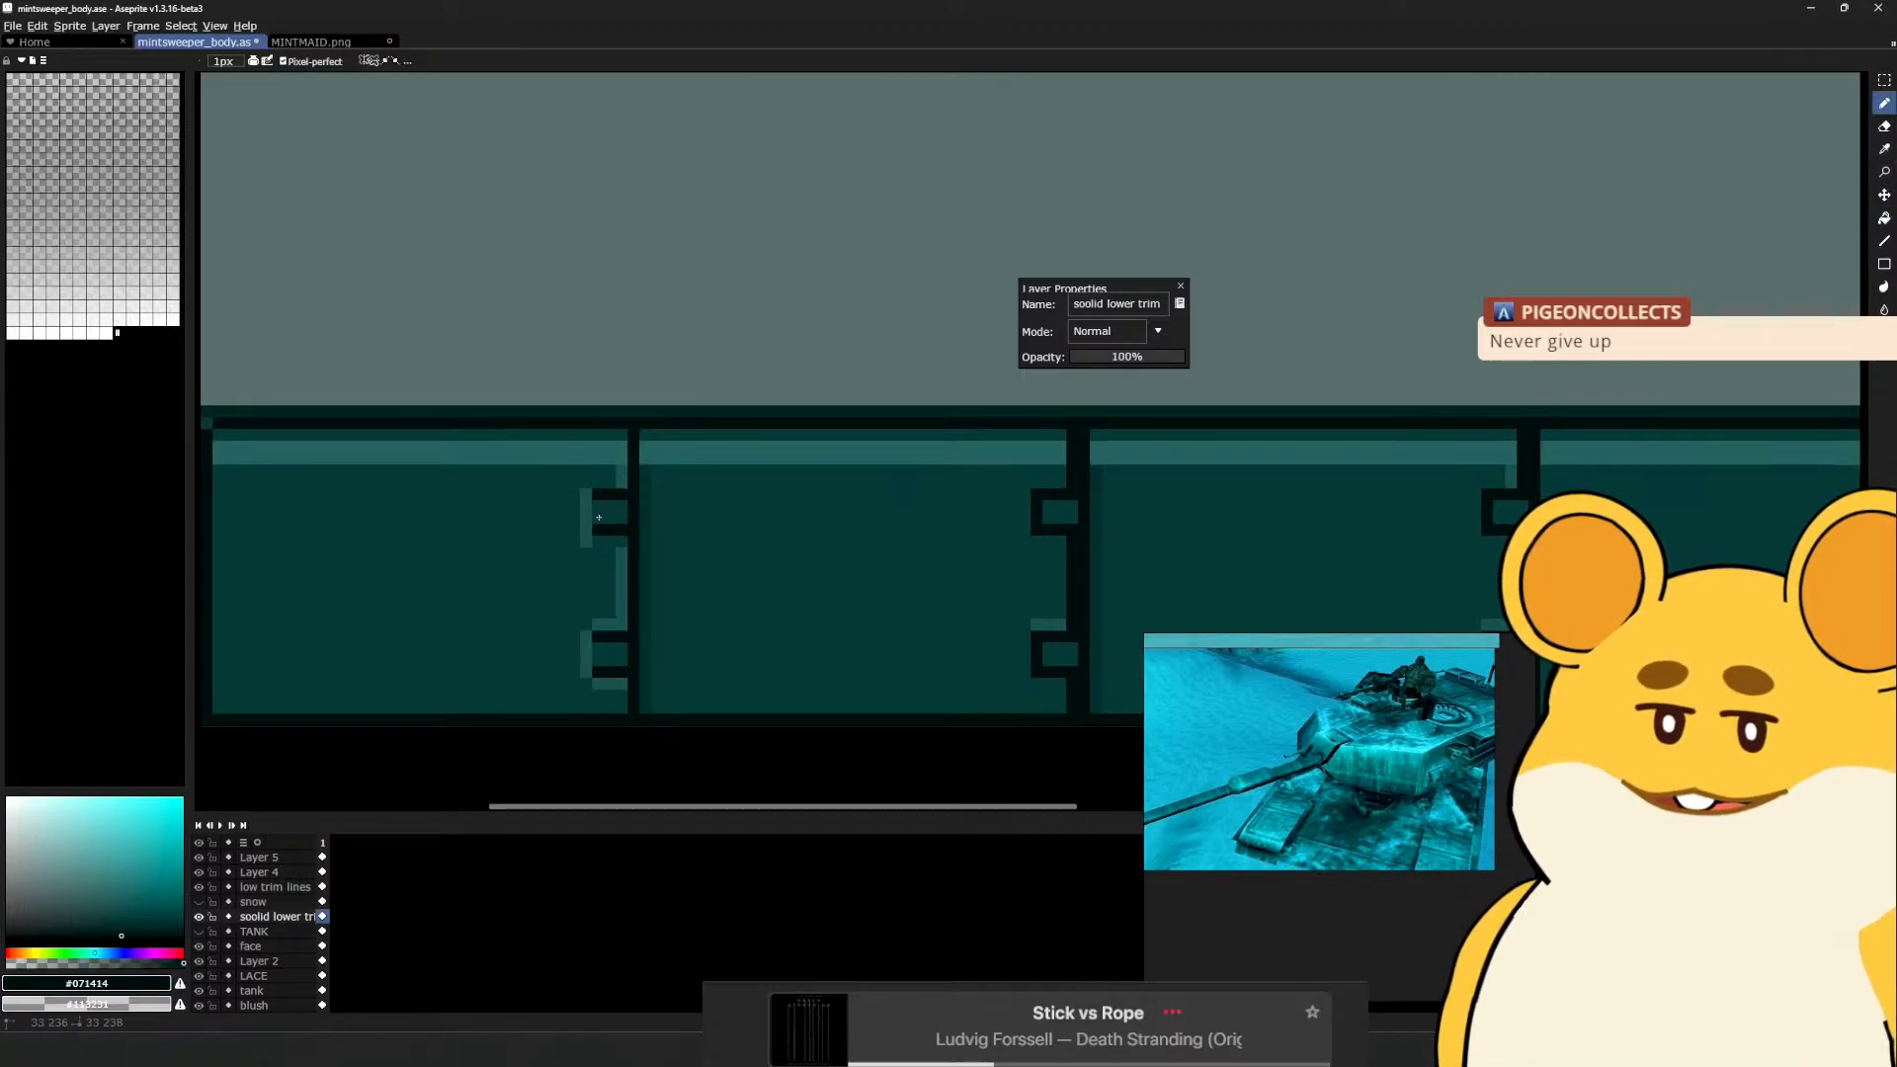
left_click(601, 512, "ctrl")
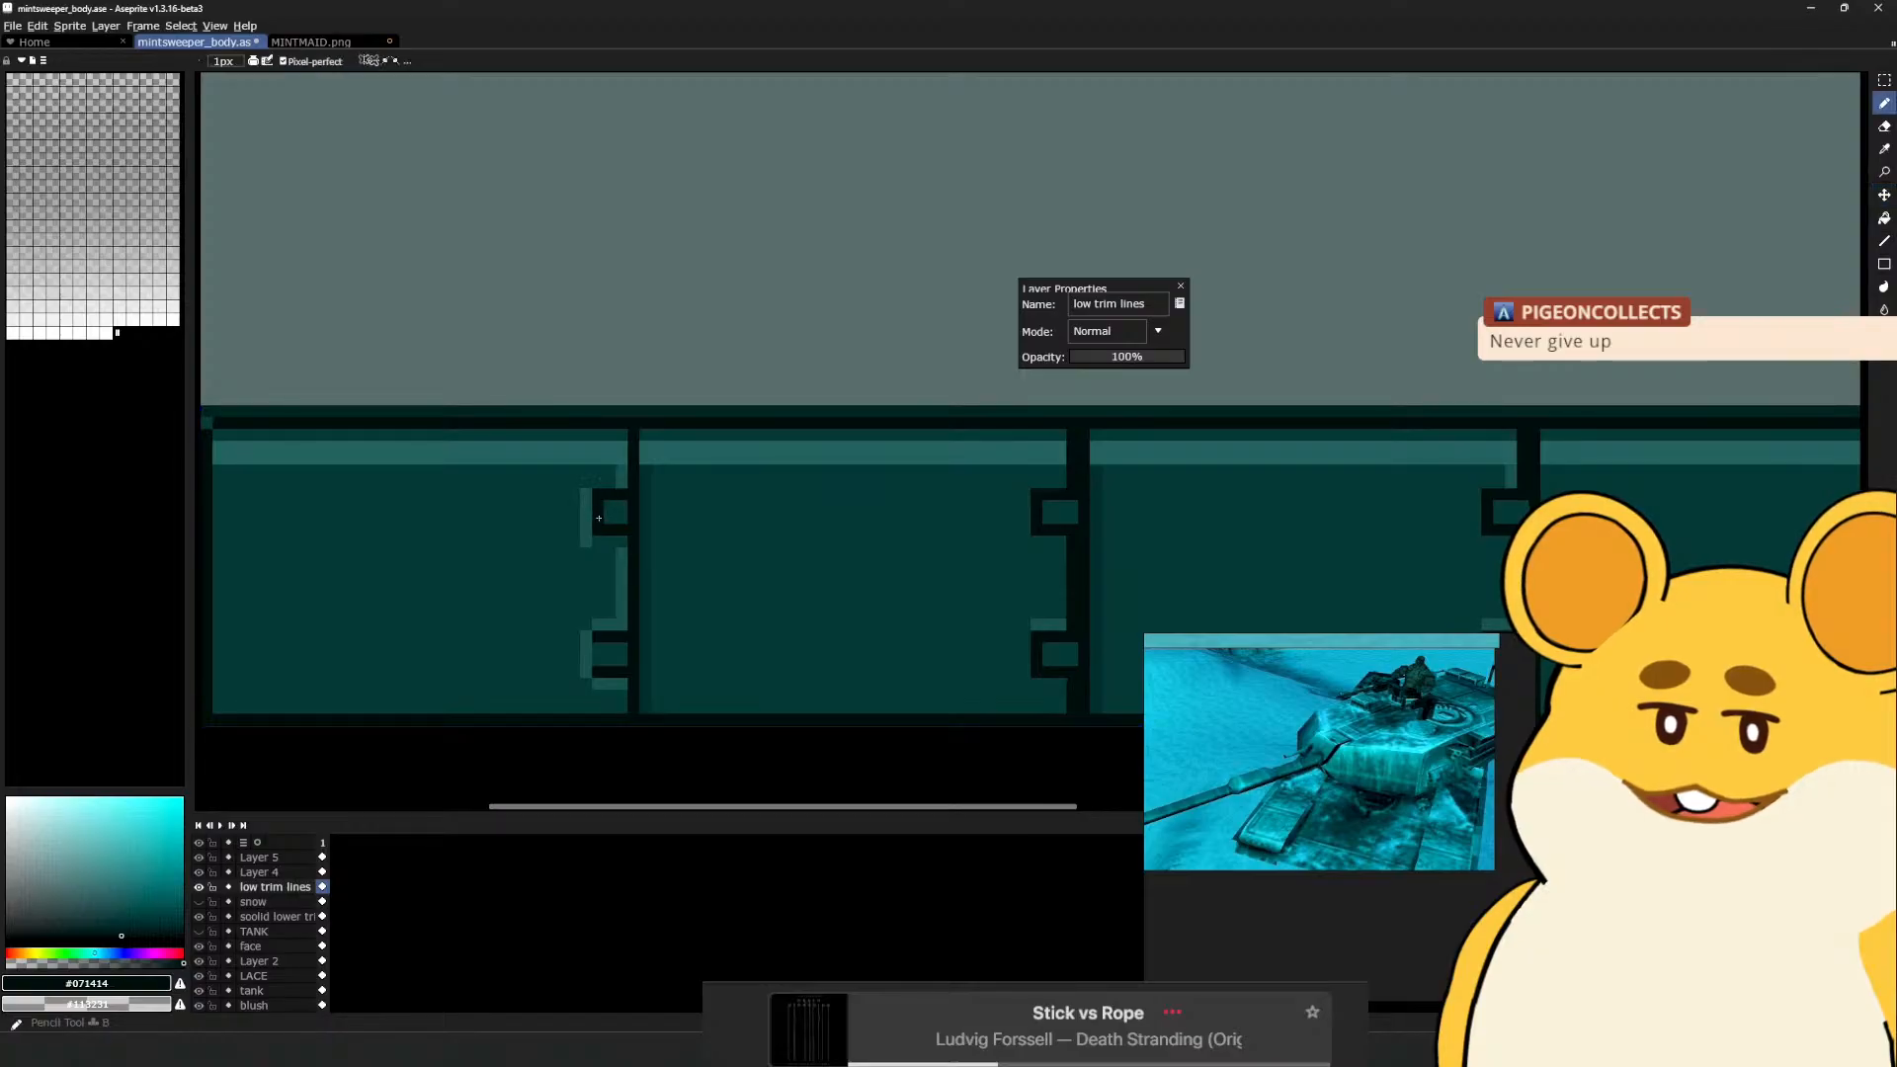
left_click_drag(889, 606, 750, 618)
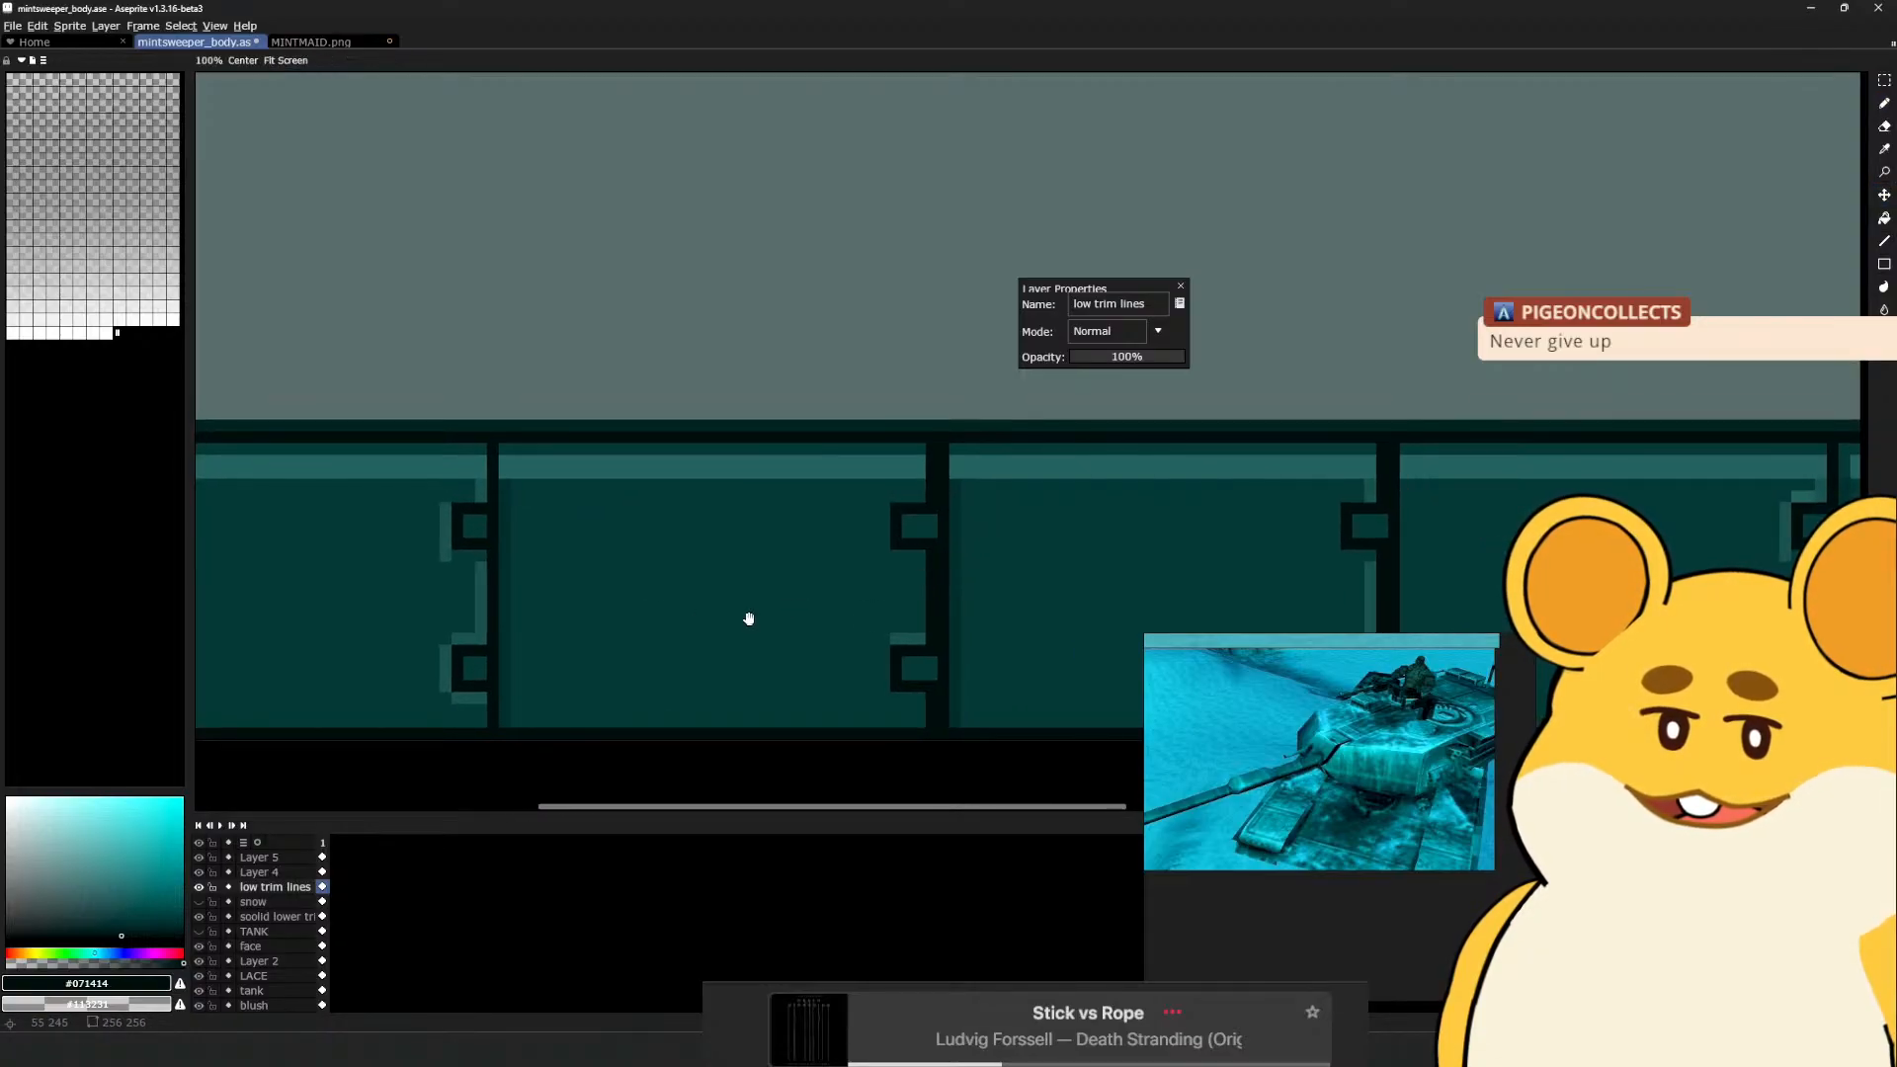
left_click_drag(1422, 583, 1206, 513)
left_click_drag(429, 525, 668, 525)
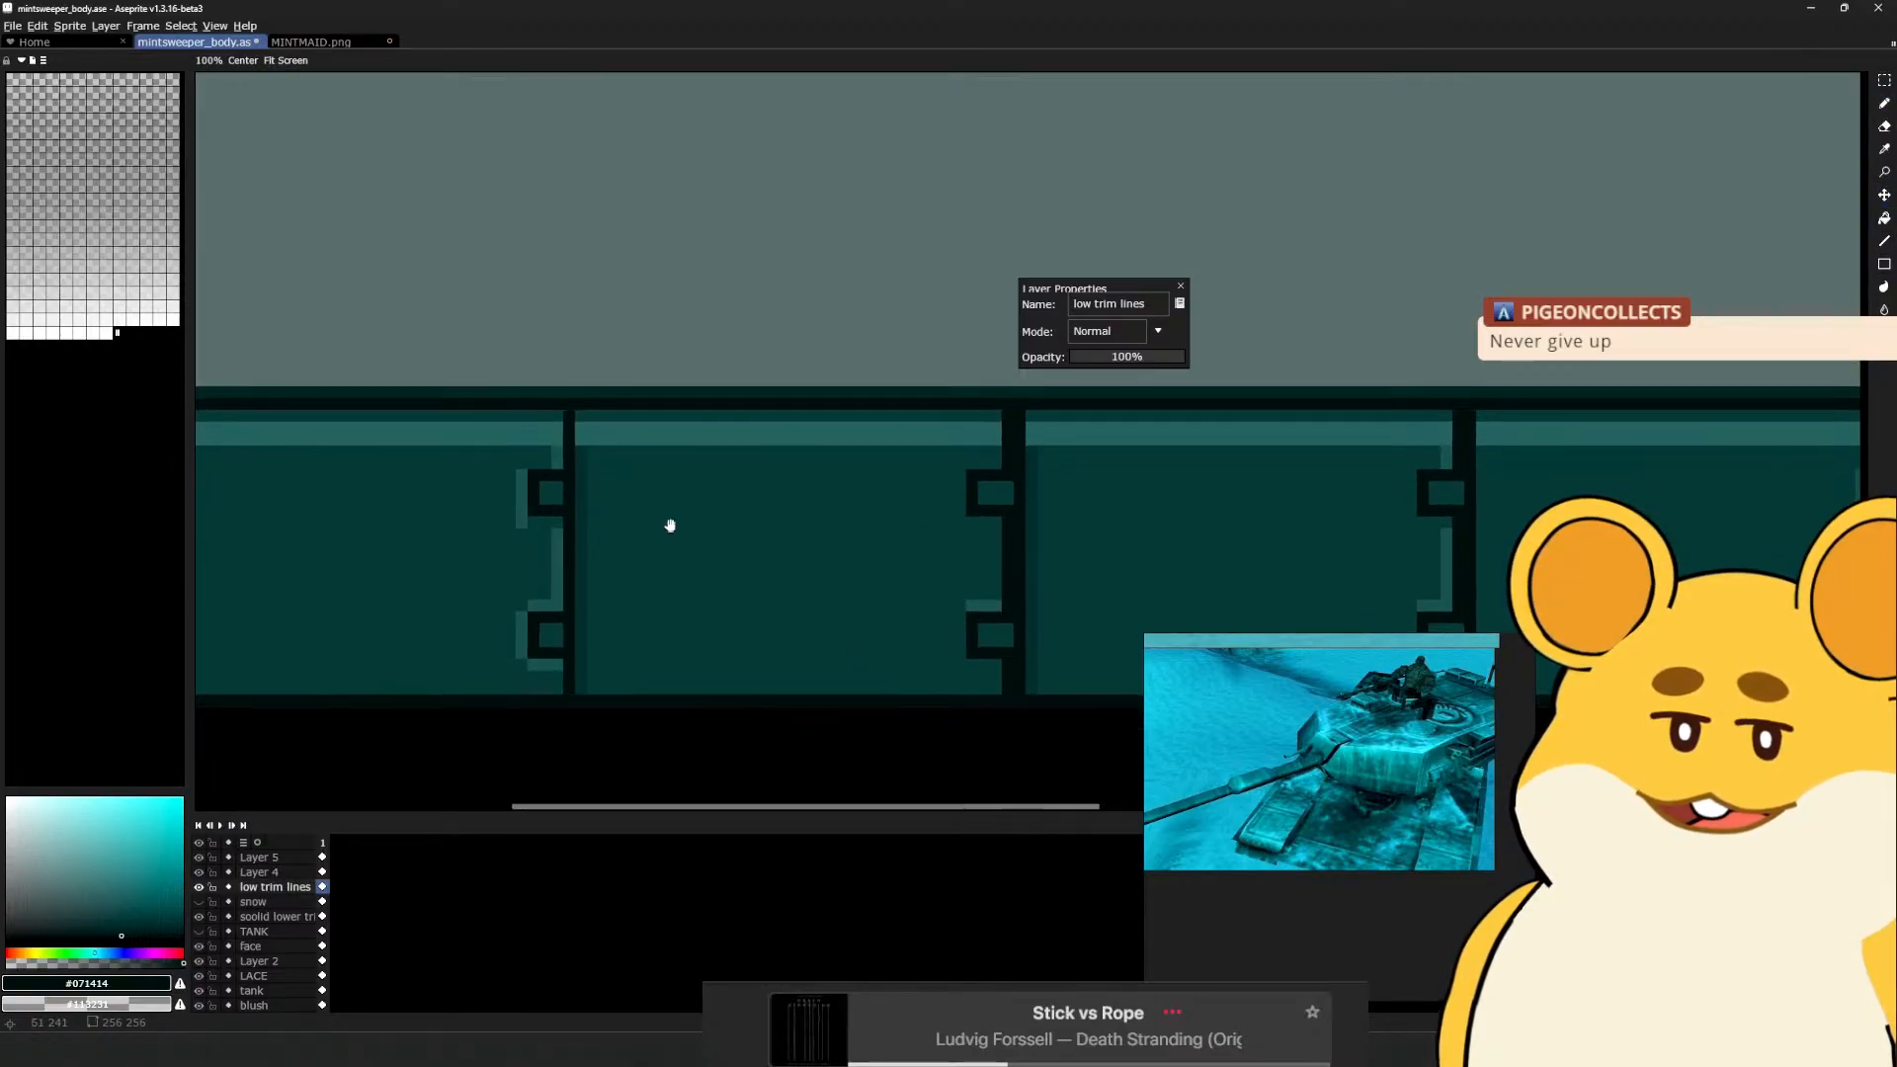
left_click(995, 487)
left_click(524, 512, "ctrl")
left_click(525, 508, "alt")
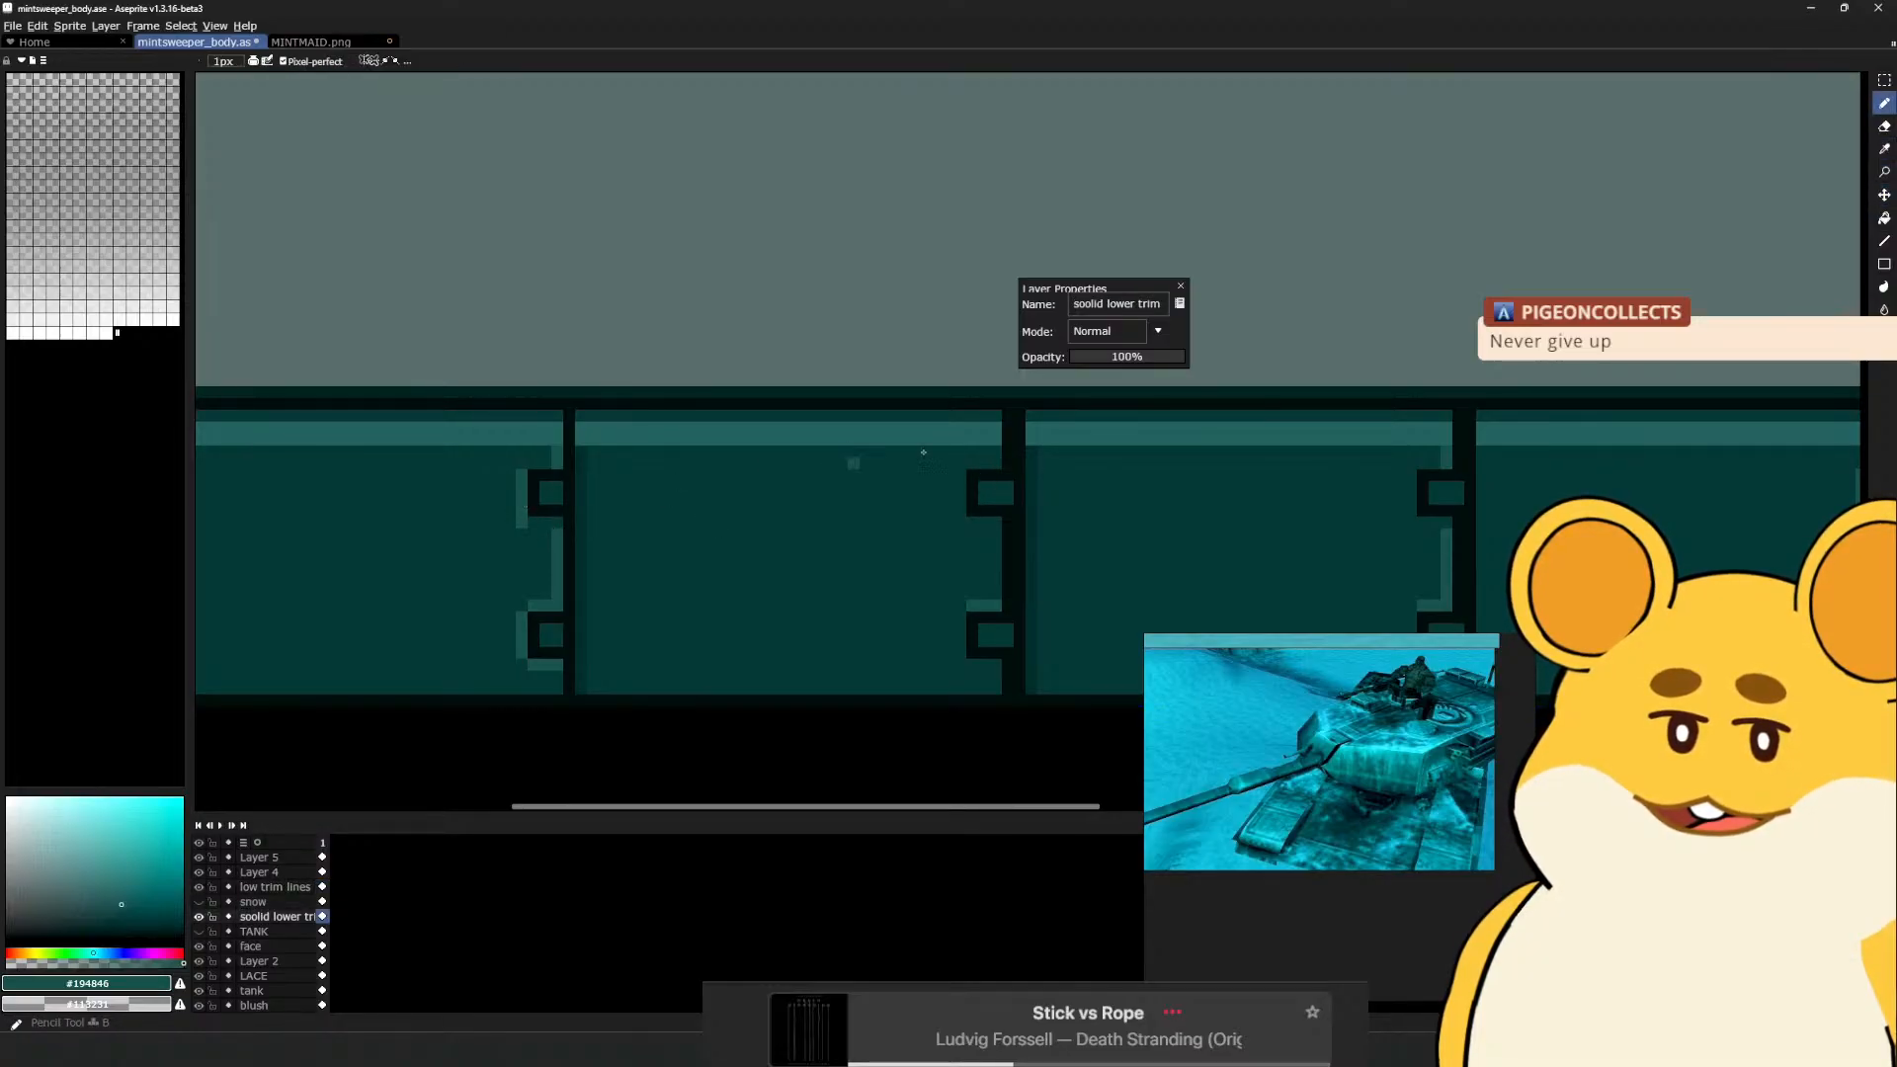
Narrow both hinges at the second seam on low trim lines with a 1 px eraser, redrawing their left edges in #071414
key("e")
left_click(978, 482, "ctrl")
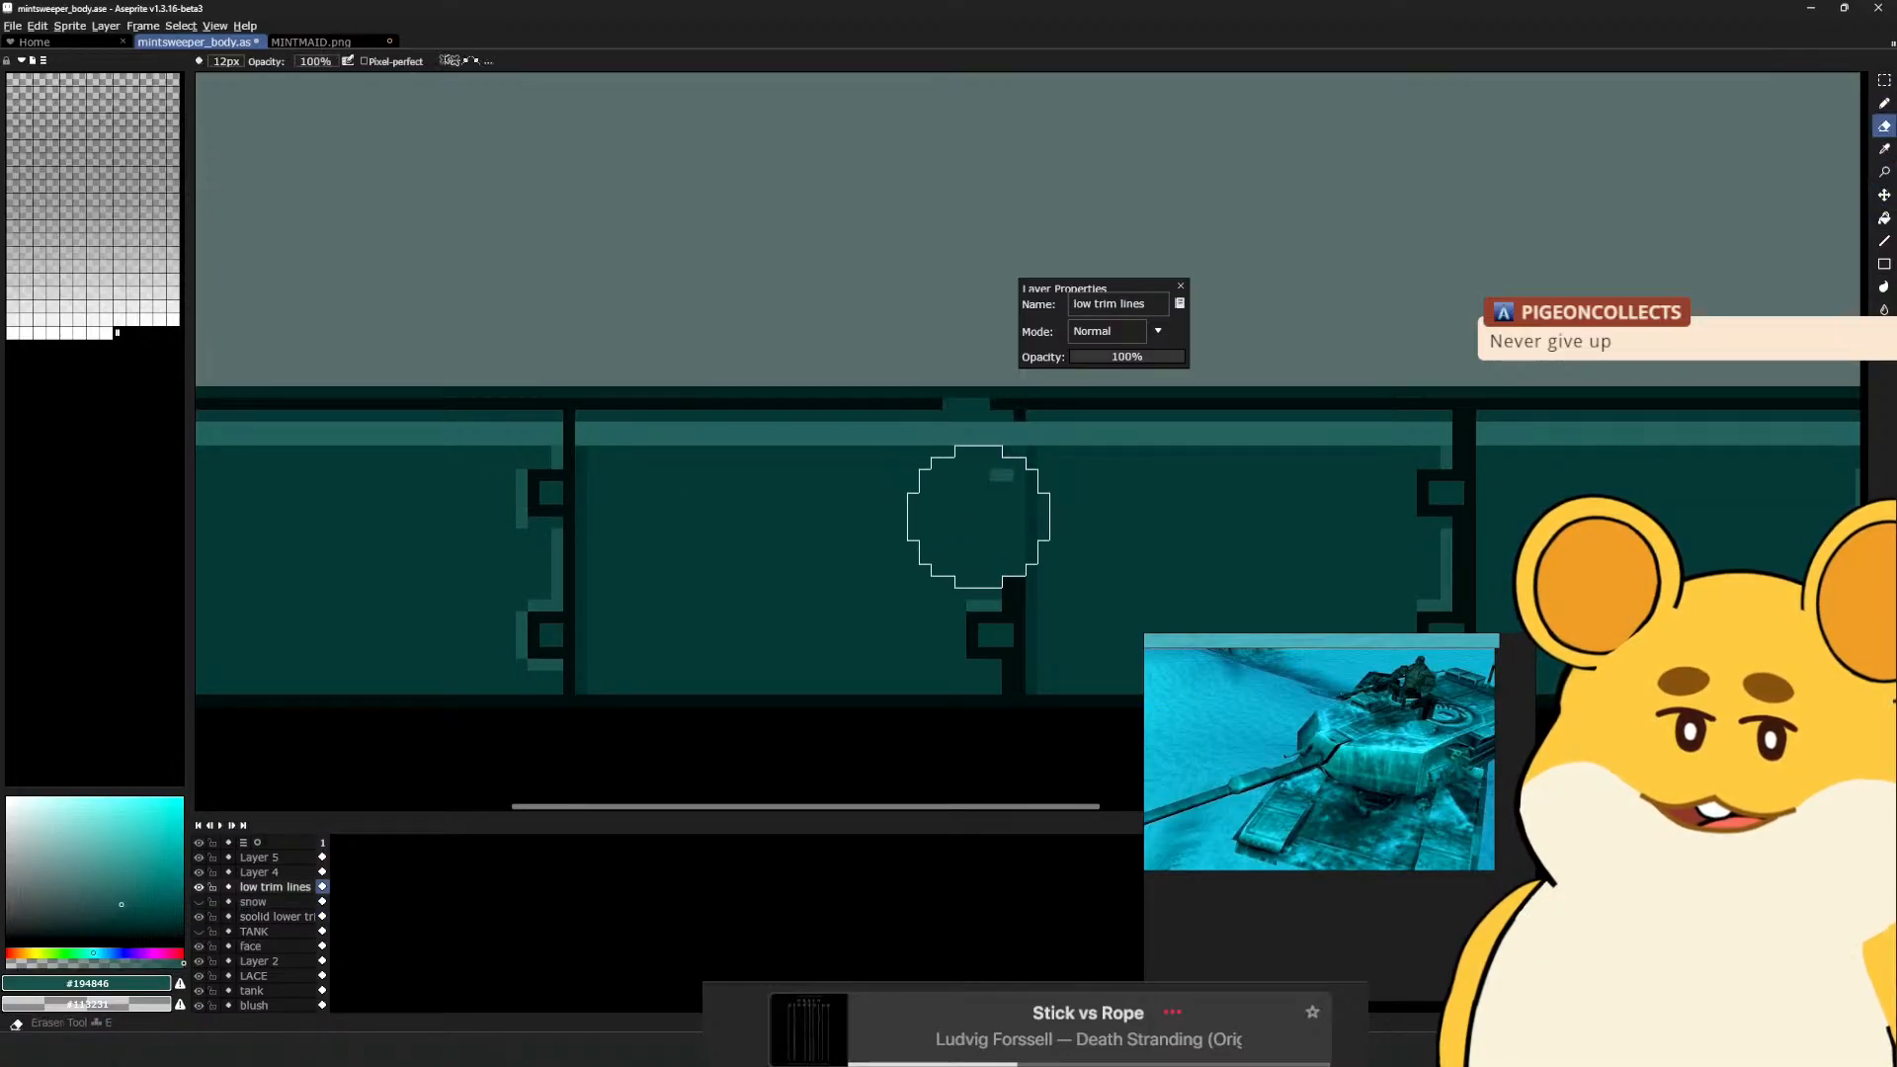
scroll(974, 514, "down", 10)
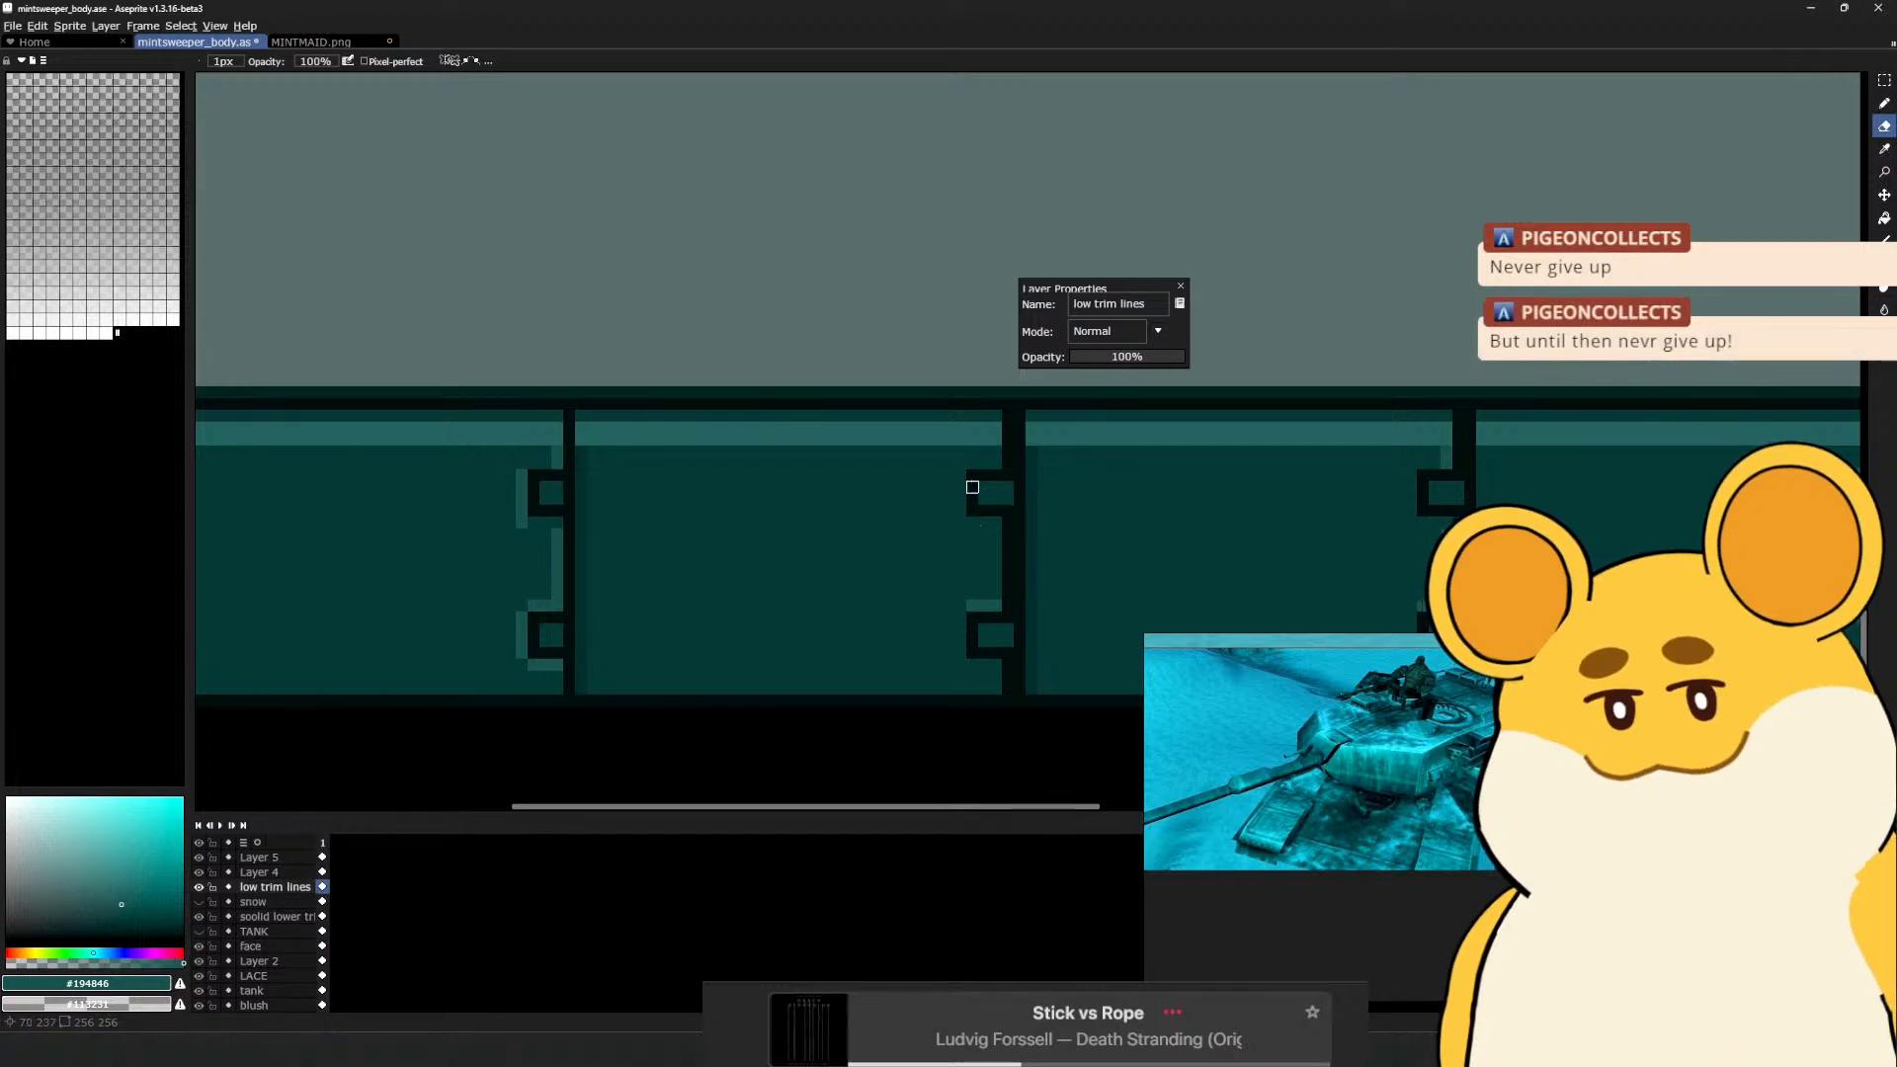
key("b")
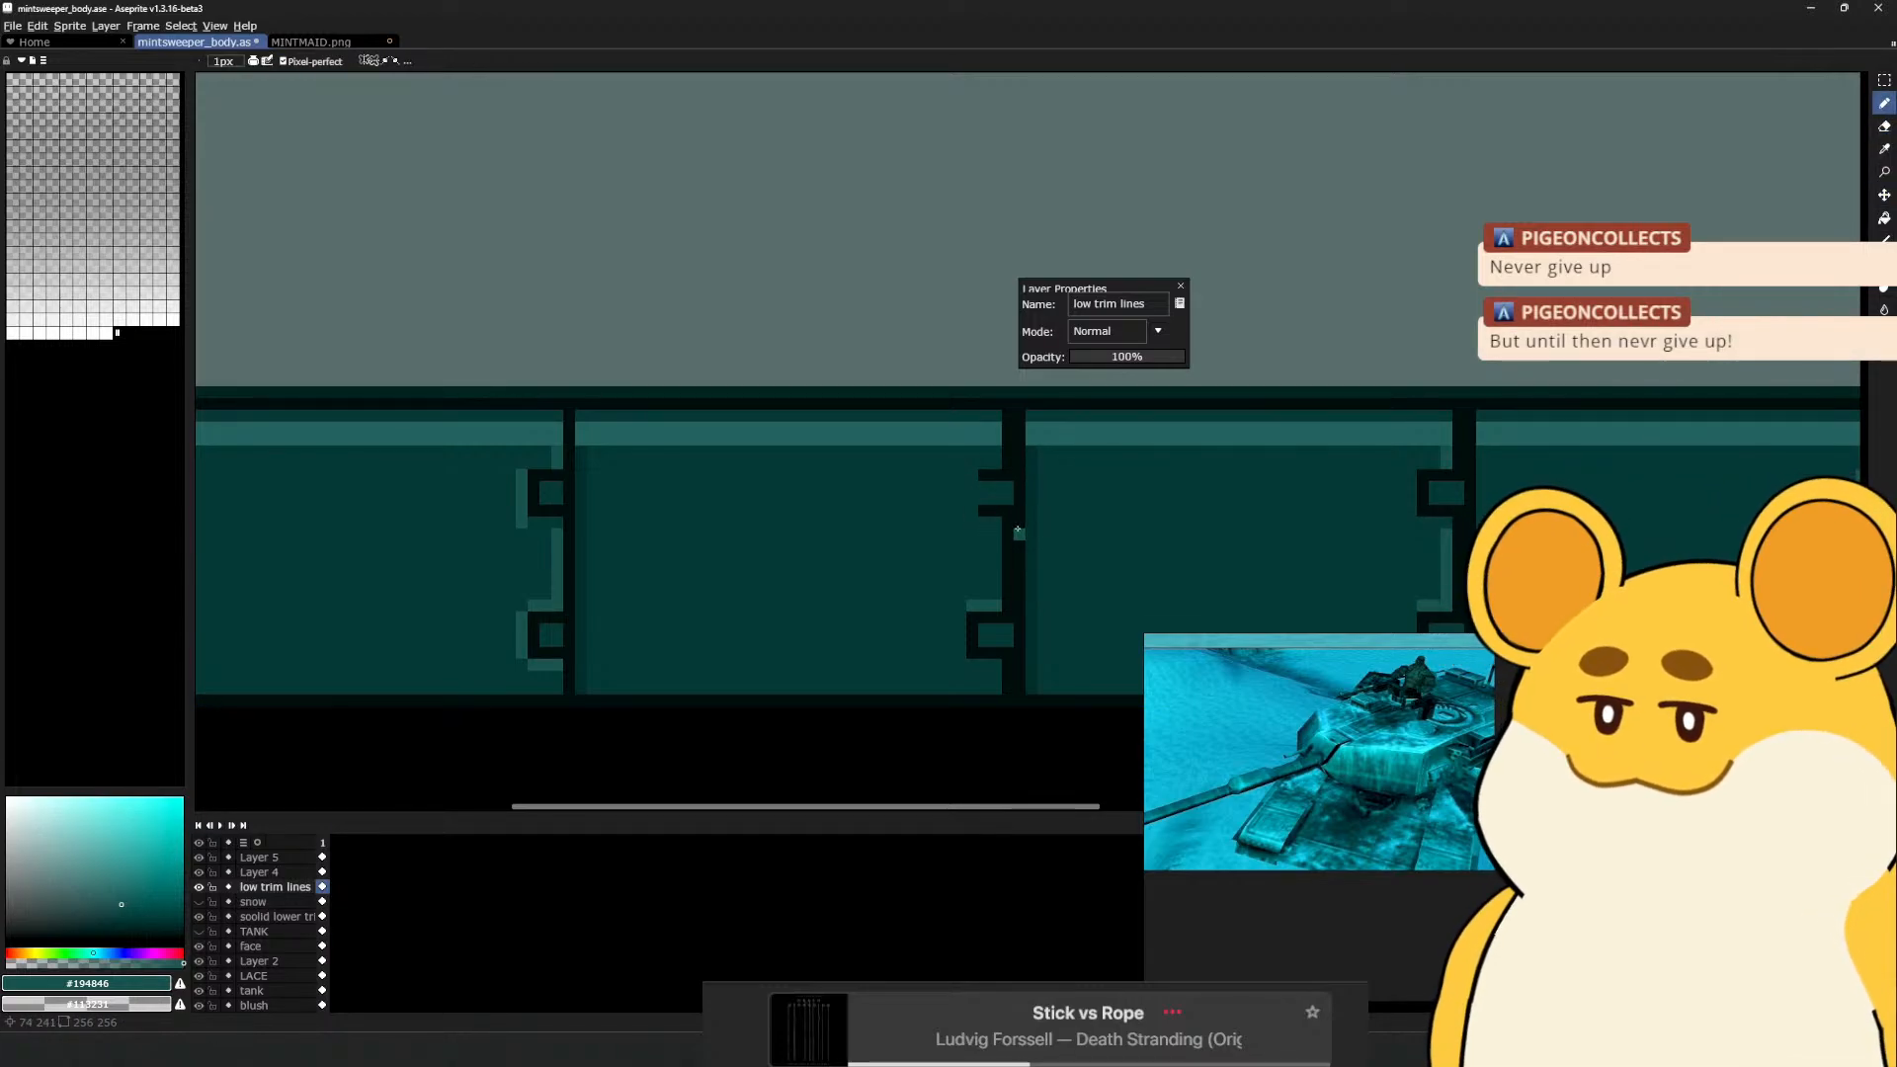
left_click(985, 485, "alt")
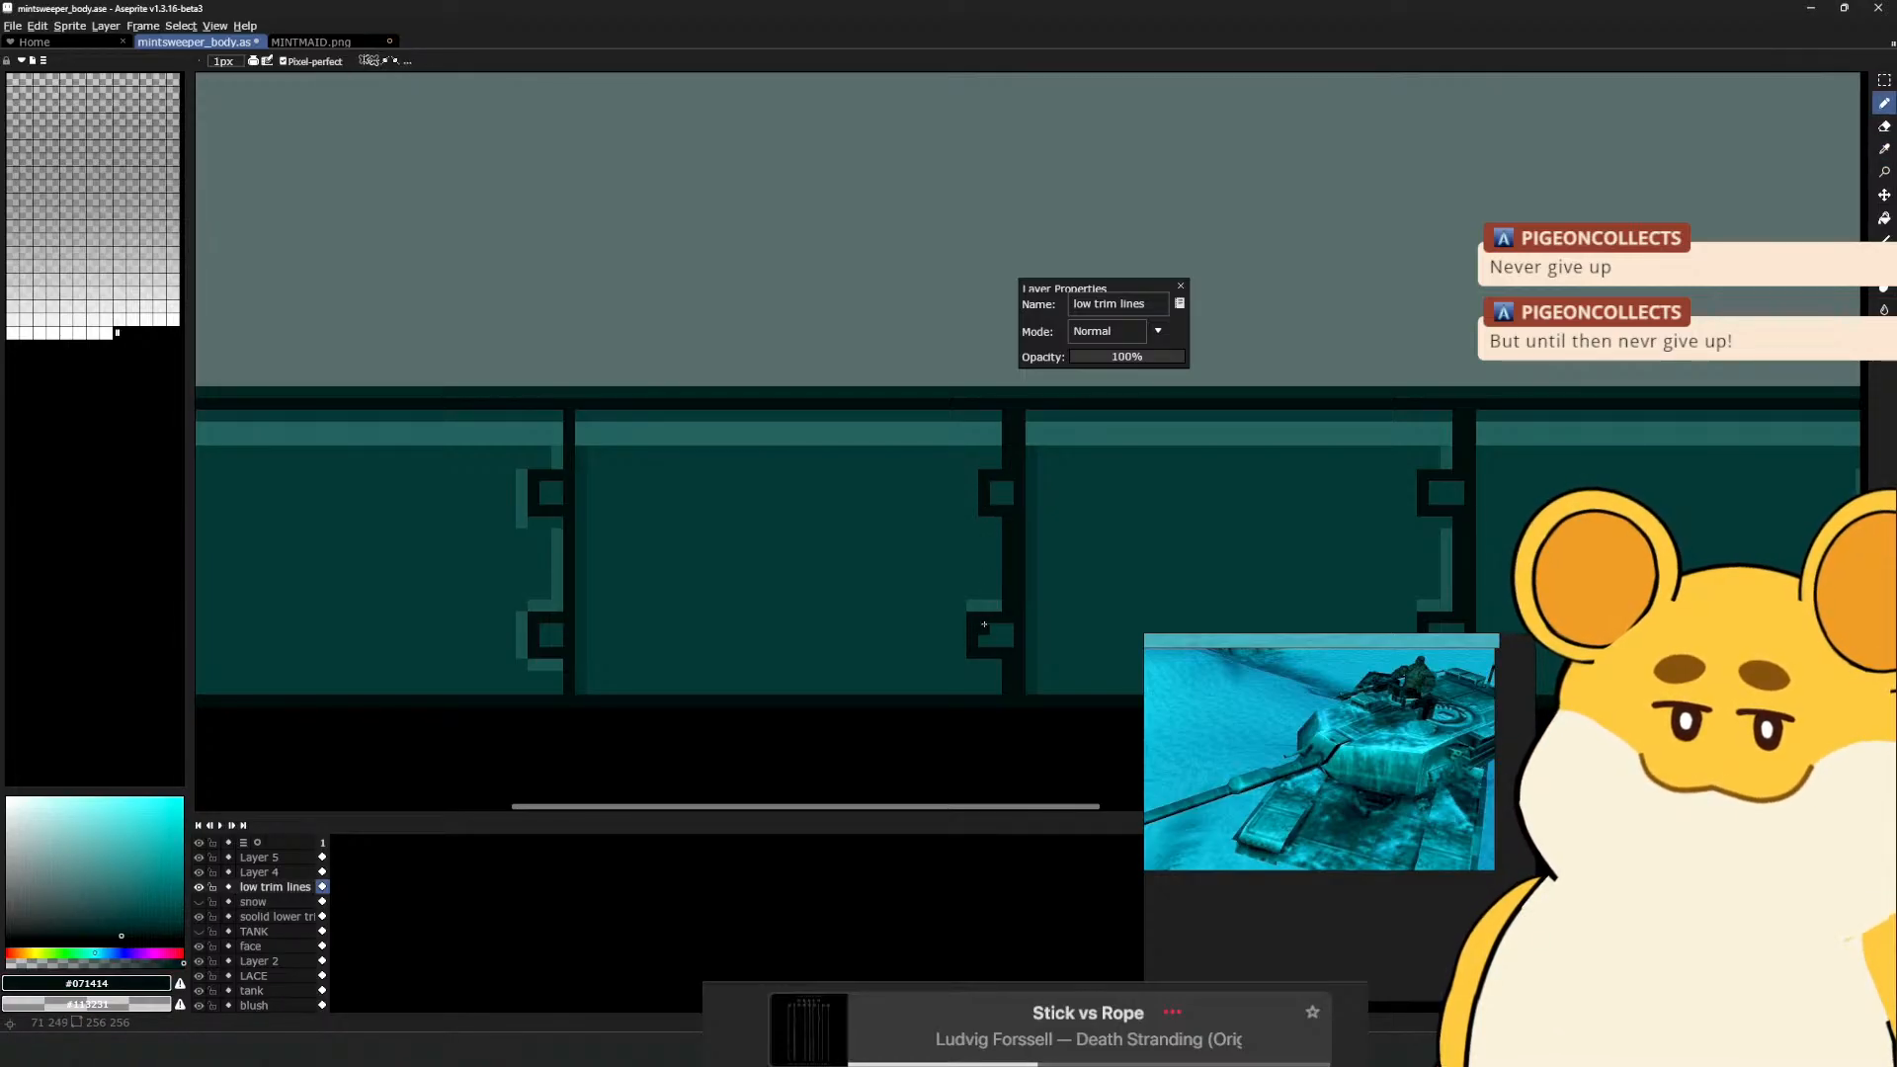
left_click_drag(978, 665, 964, 606)
Narrow the upper hinge at the third panel seam by erasing its outermost left pixels
key("e")
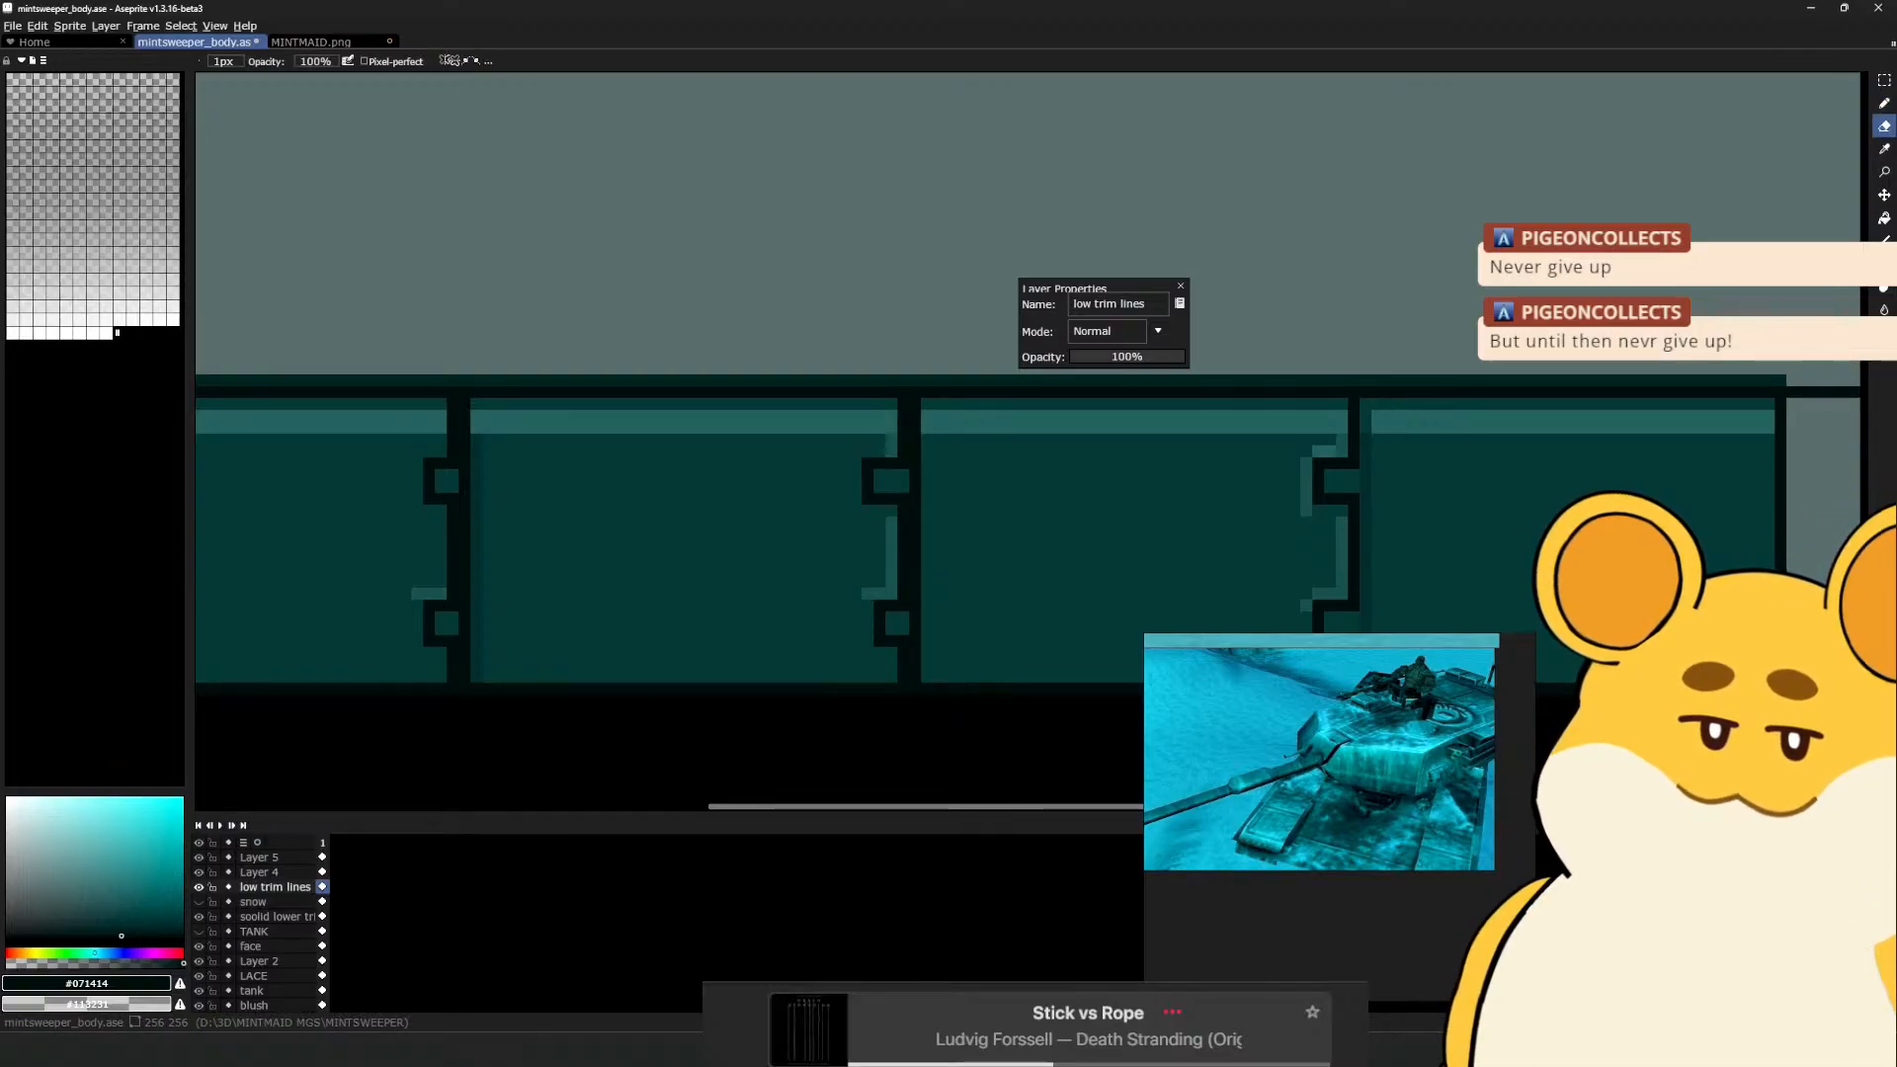
left_click(868, 498)
key("space")
left_click_drag(928, 500, 822, 512)
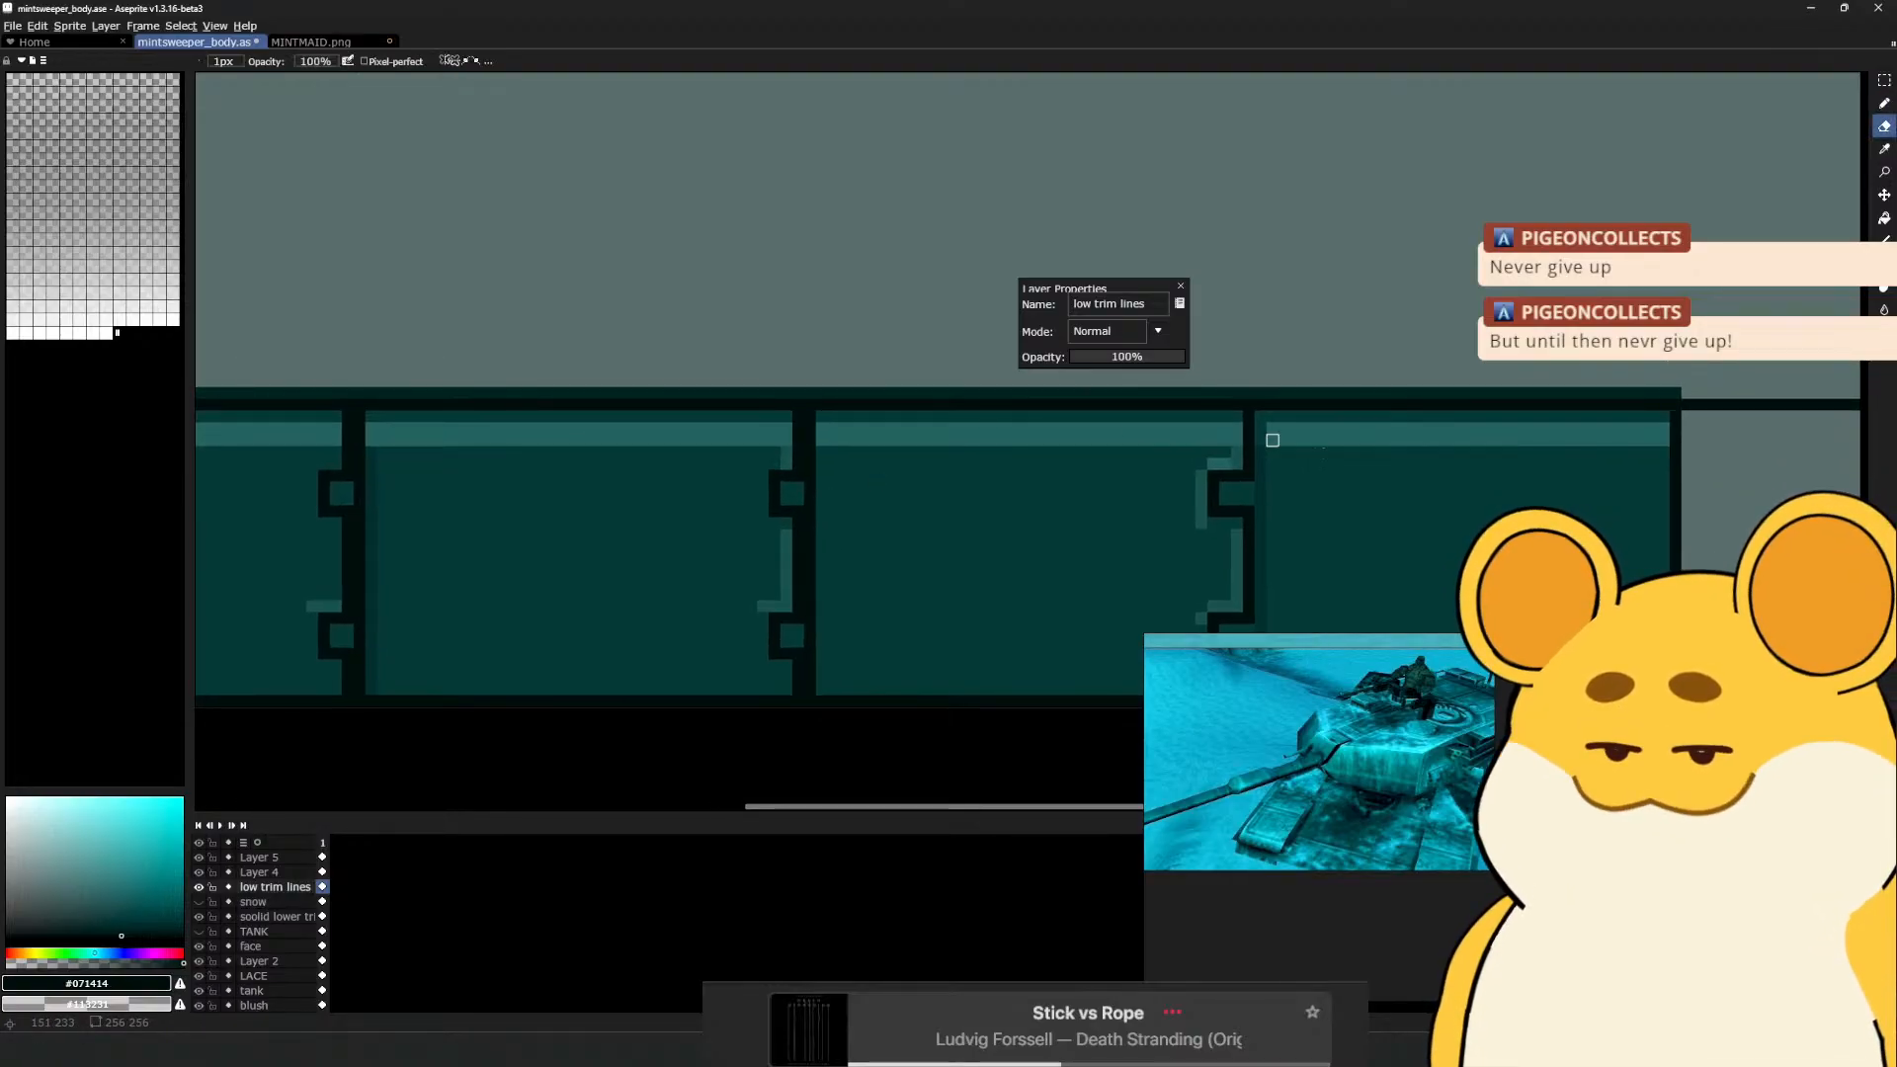
Narrow the hinges at the fourth panel seam, erasing their outer pixels and redrawing the left edges in #071414
key("b")
key("space")
mouse_move(1245, 499)
left_mouse_down()
mouse_move(1063, 434)
mouse_move(1008, 474)
mouse_move(1024, 472)
left_mouse_up()
key("space")
key("e")
key("b")
key("space")
key("space")
Sample the panel shadow color #0d2827 and recolor the left pixel column of the second seam with it on low trim lines
left_click_drag(563, 596, 1202, 576)
mouse_move(666, 546)
left_mouse_down()
mouse_move(1166, 591)
mouse_move(1127, 593)
left_mouse_up()
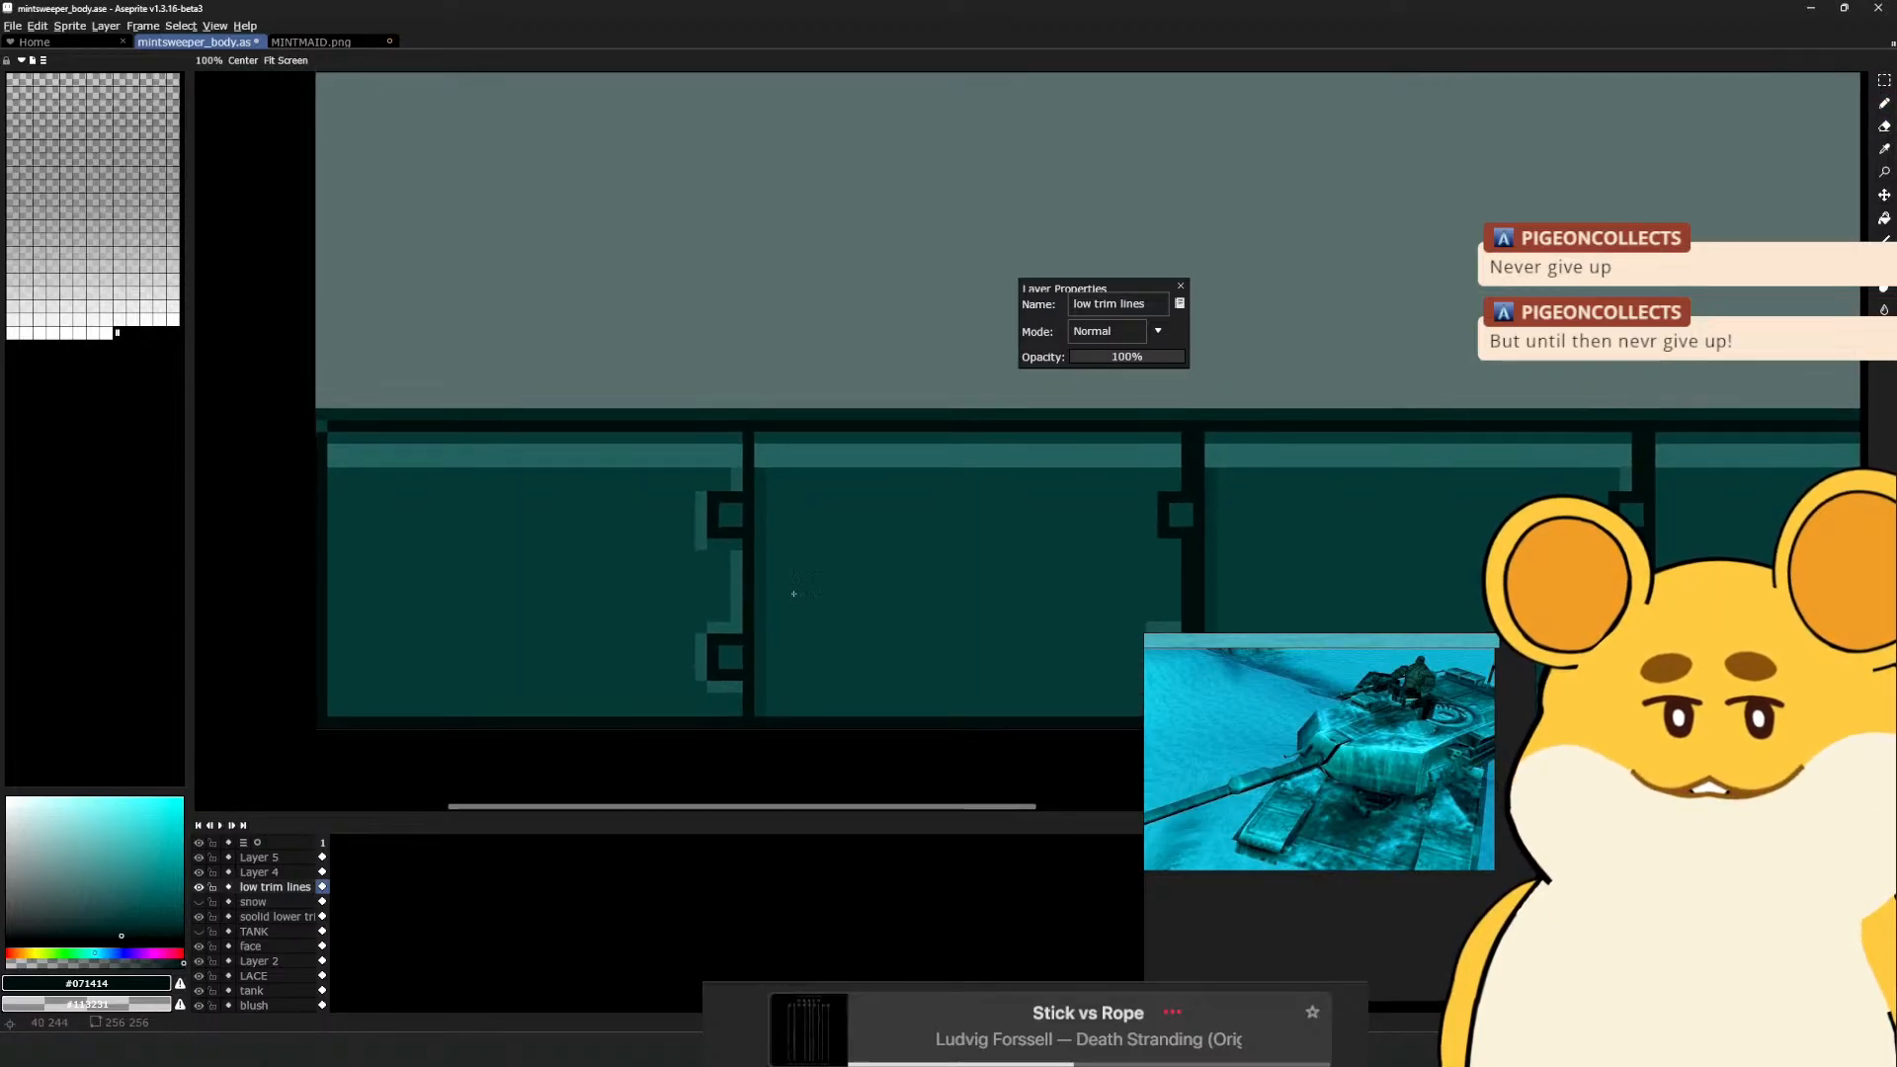
left_click(759, 595, "alt")
key("space")
left_click_drag(1000, 590, 745, 568)
key("v")
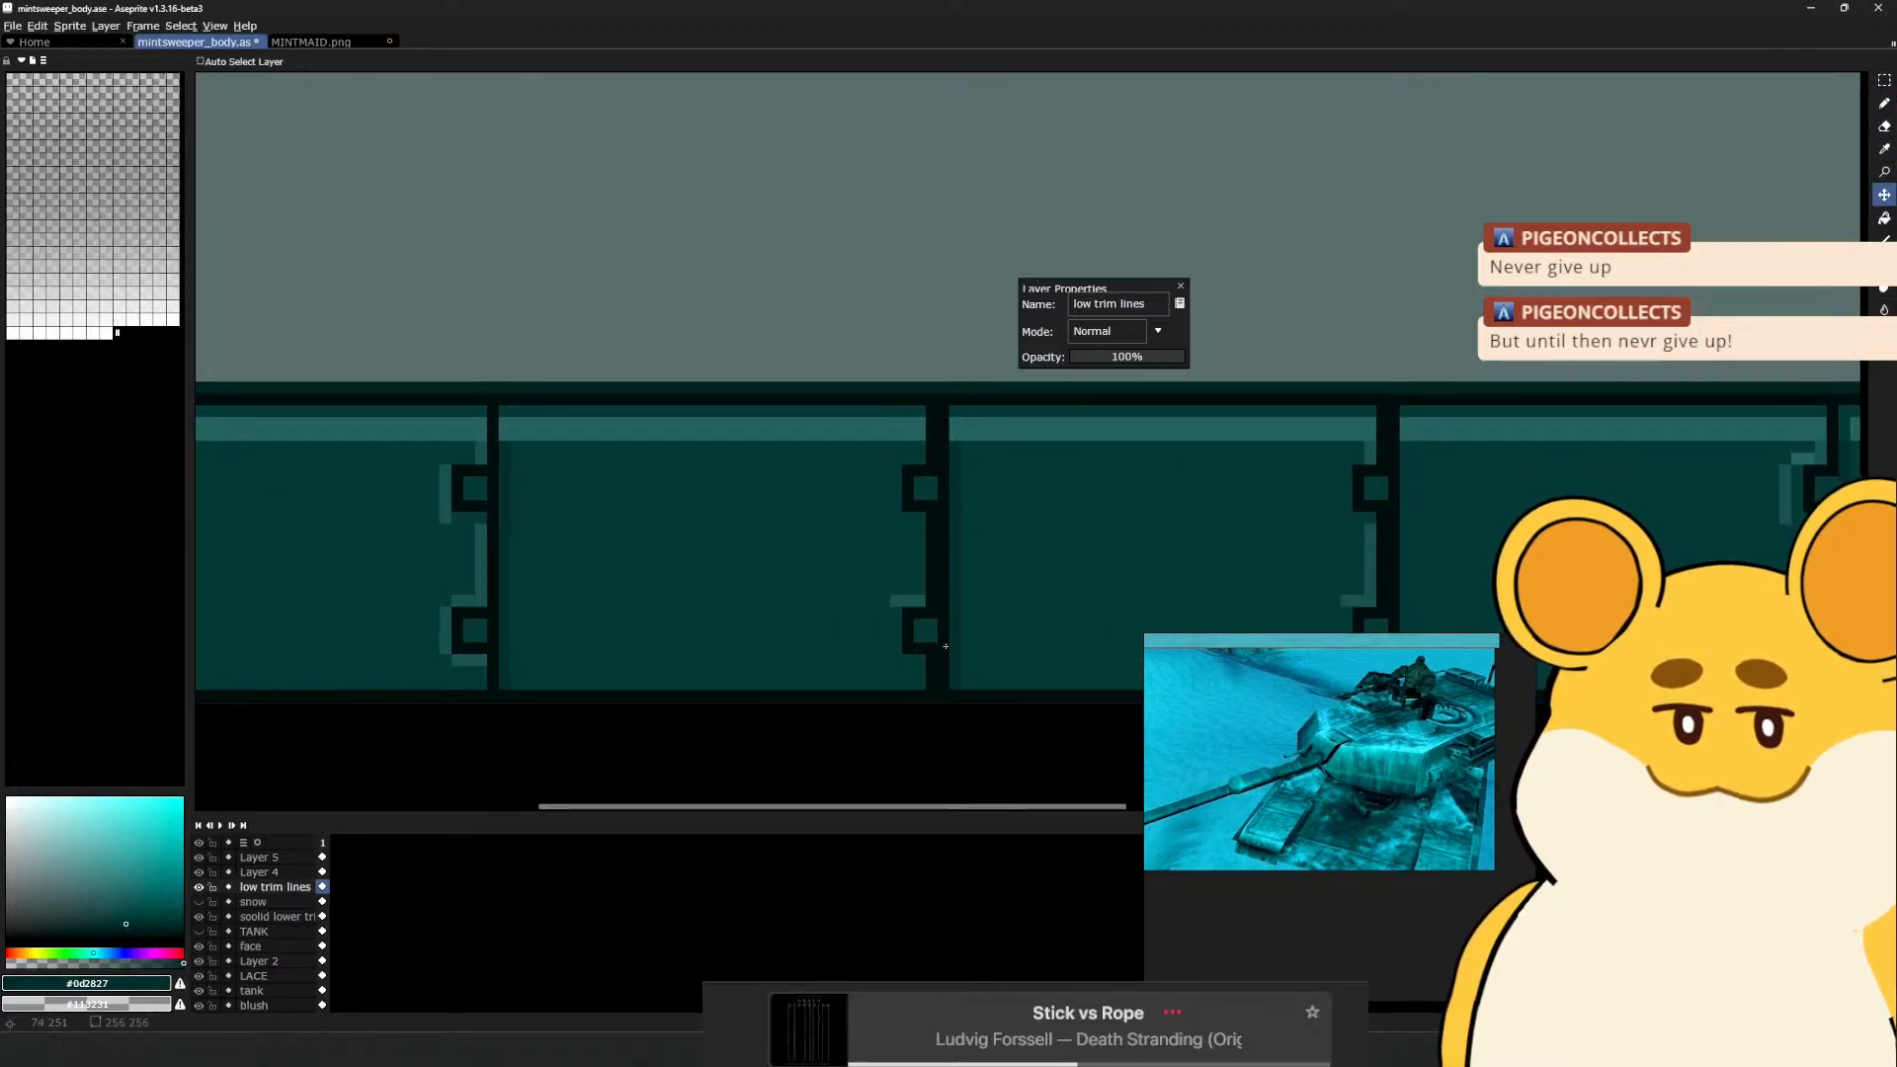
key("b")
key("e")
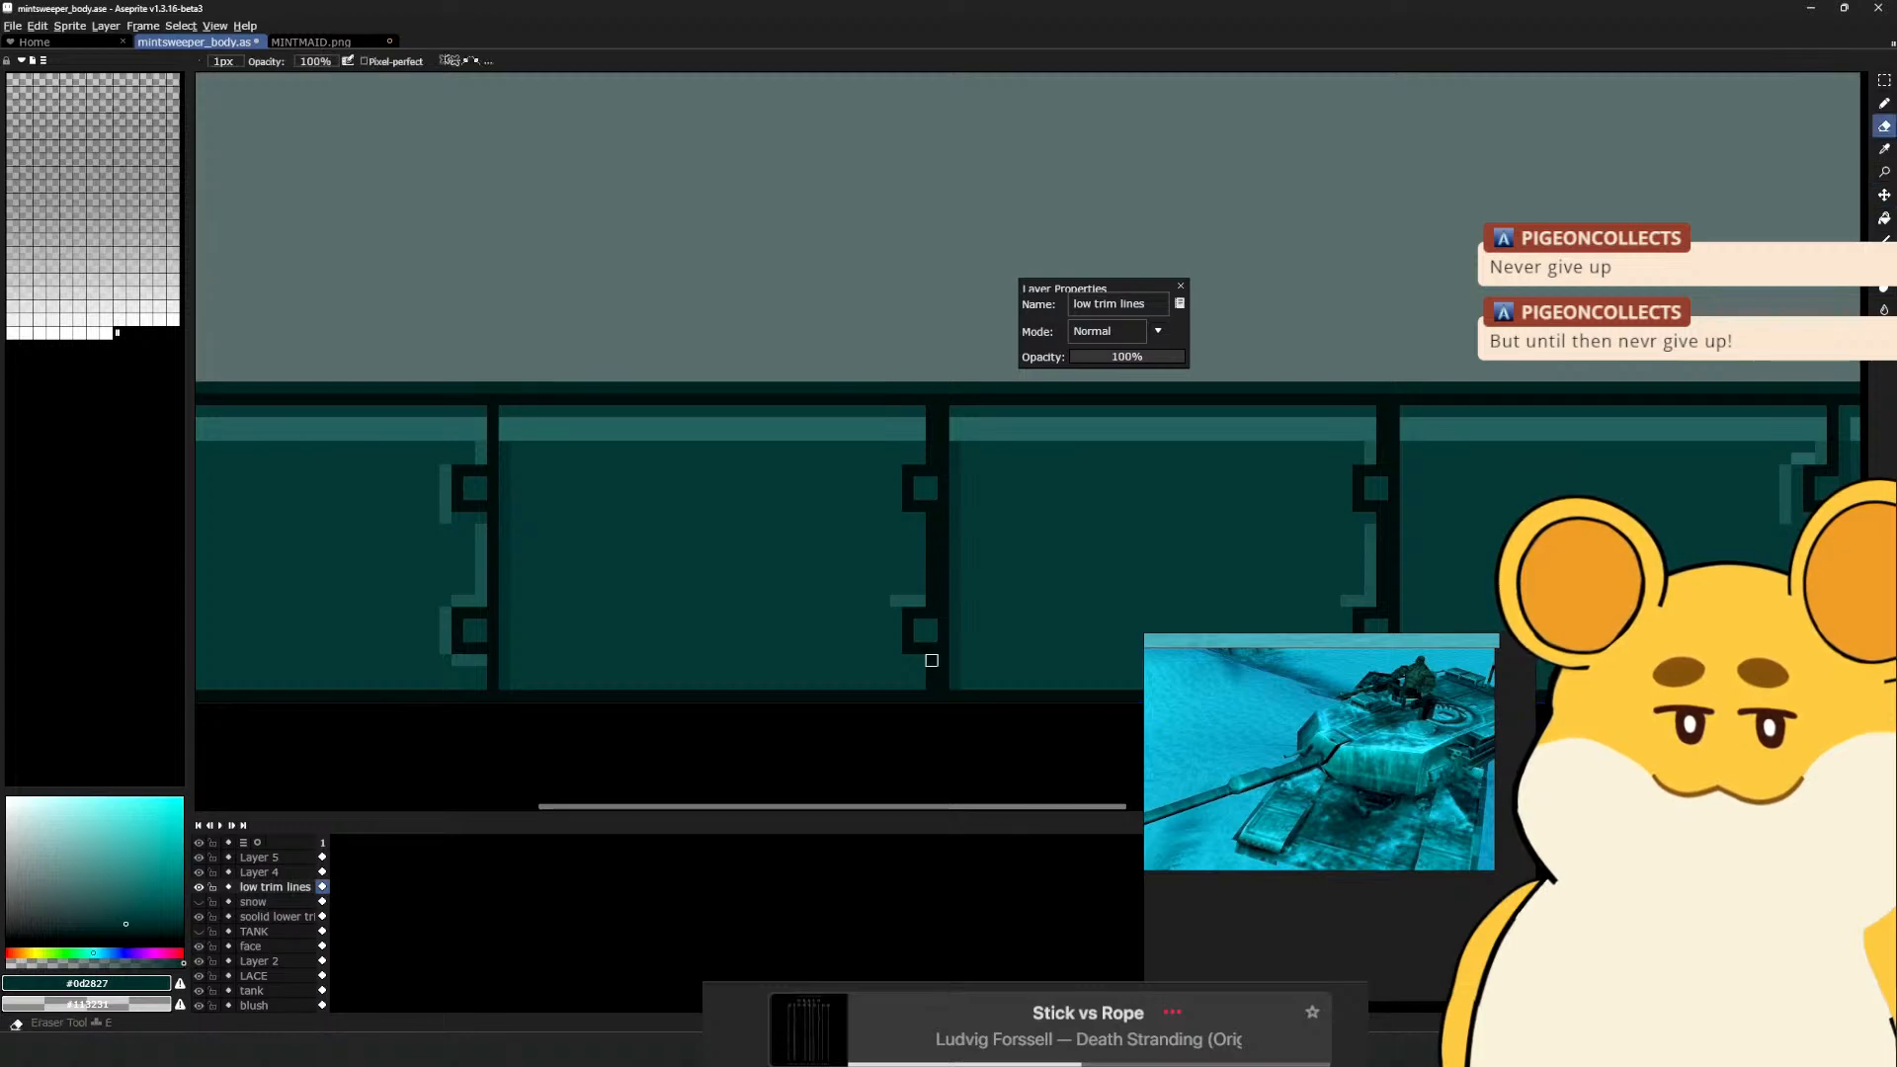
scroll(932, 459, "down", 3)
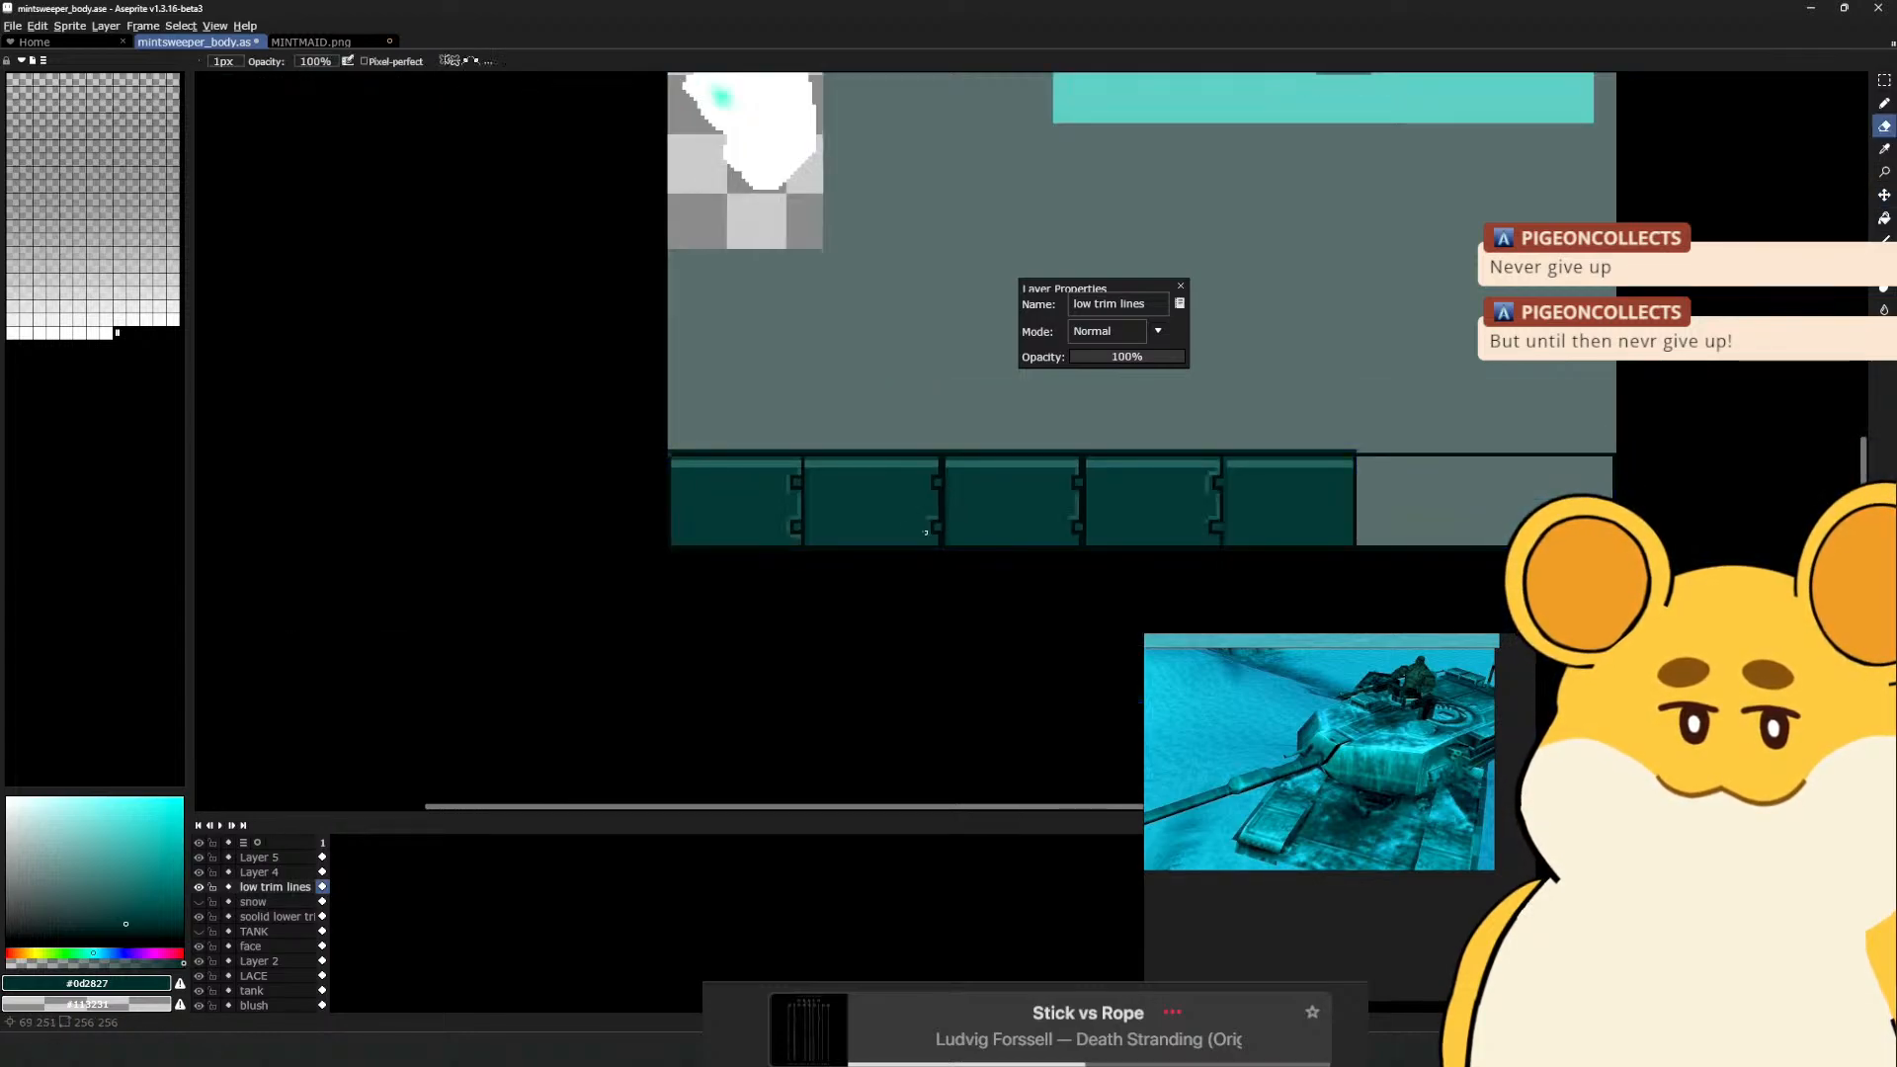
scroll(813, 520, "up", 2)
mouse_move(1354, 450)
left_mouse_down()
mouse_move(1206, 537)
mouse_move(1071, 559)
left_mouse_up()
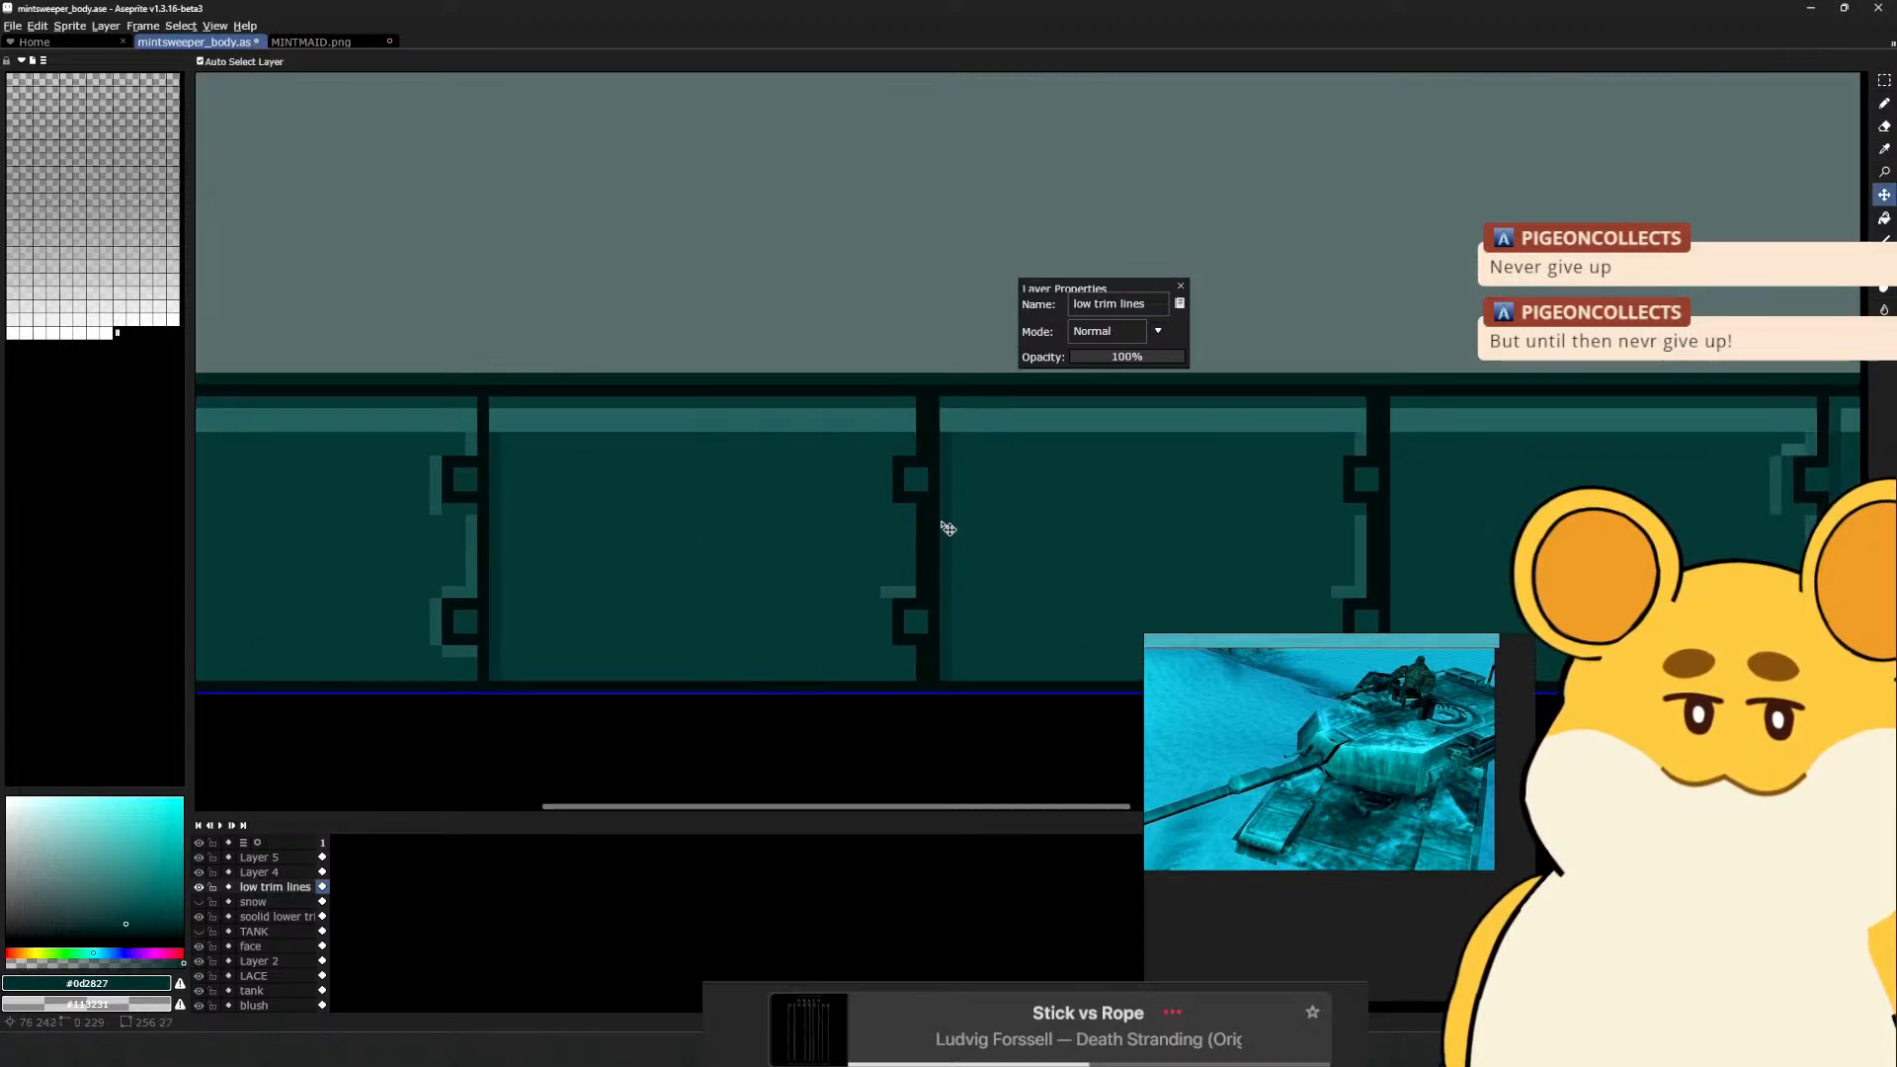
key("b")
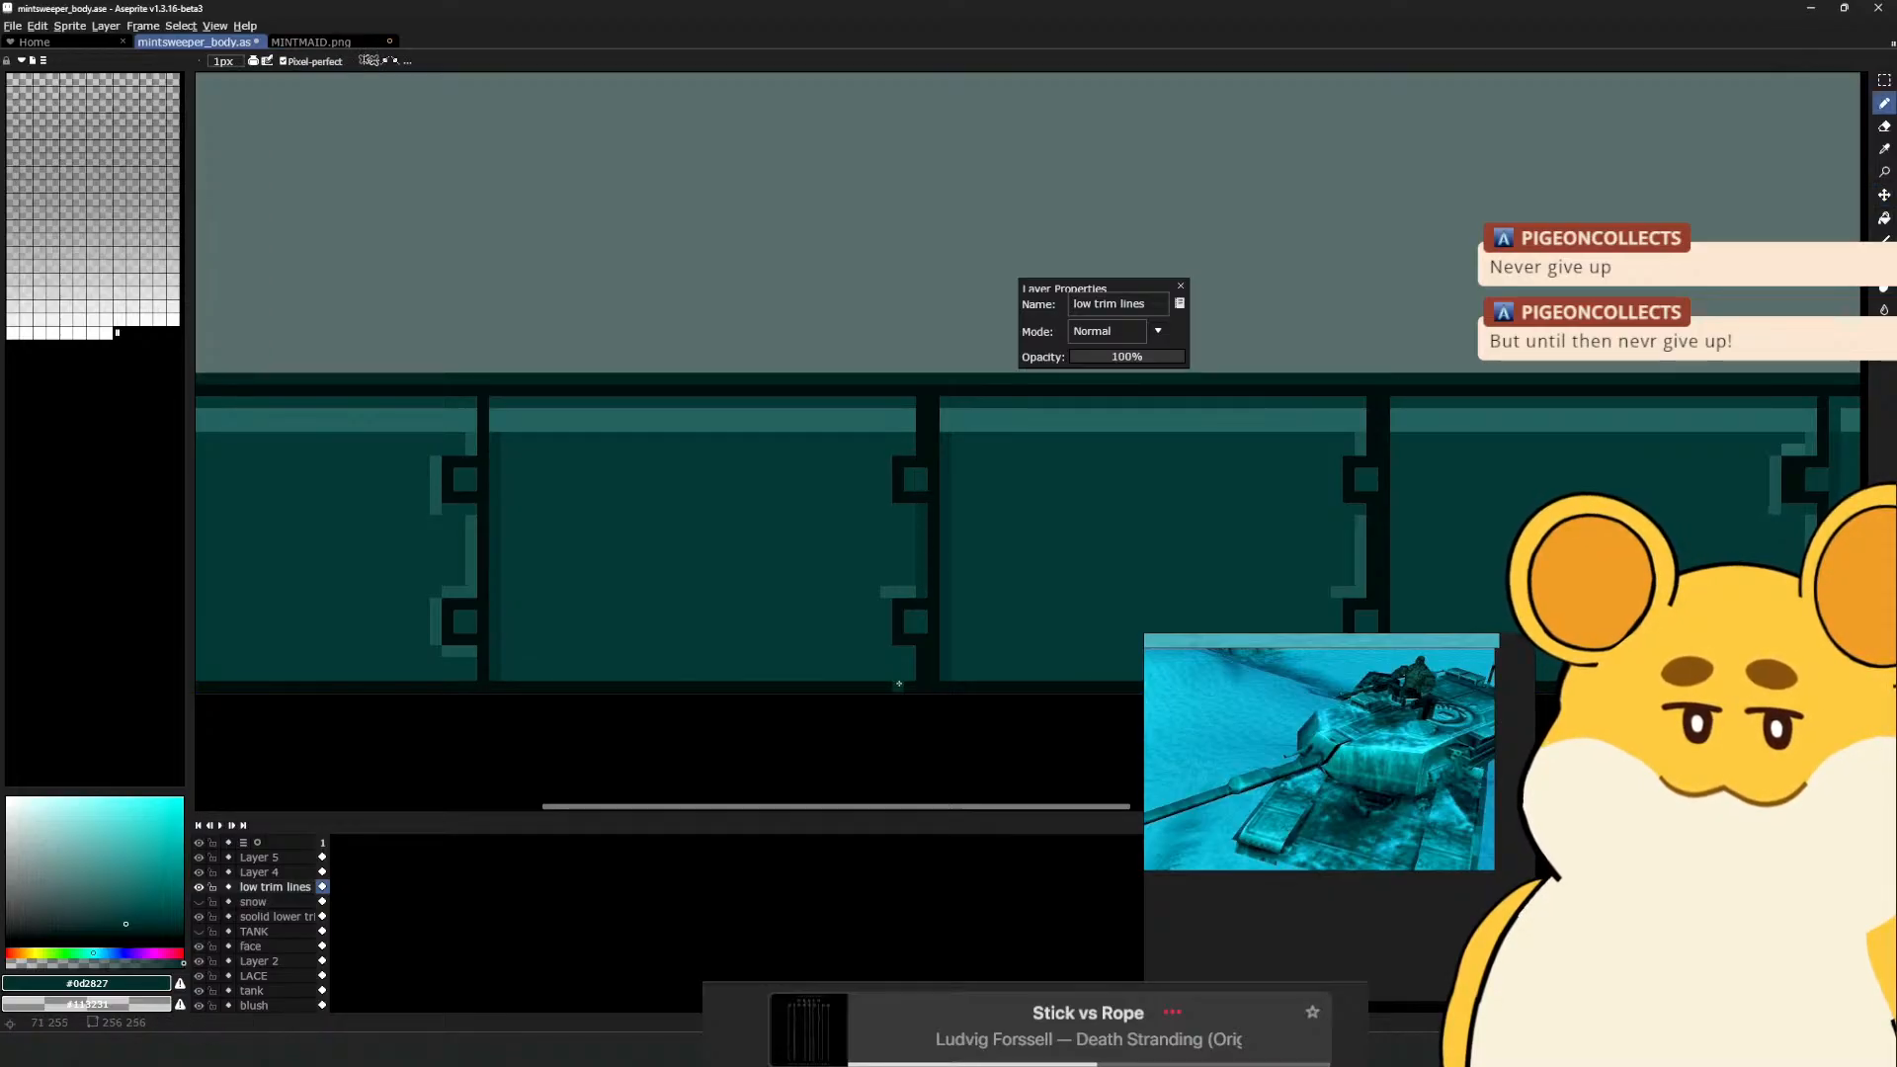
key("v")
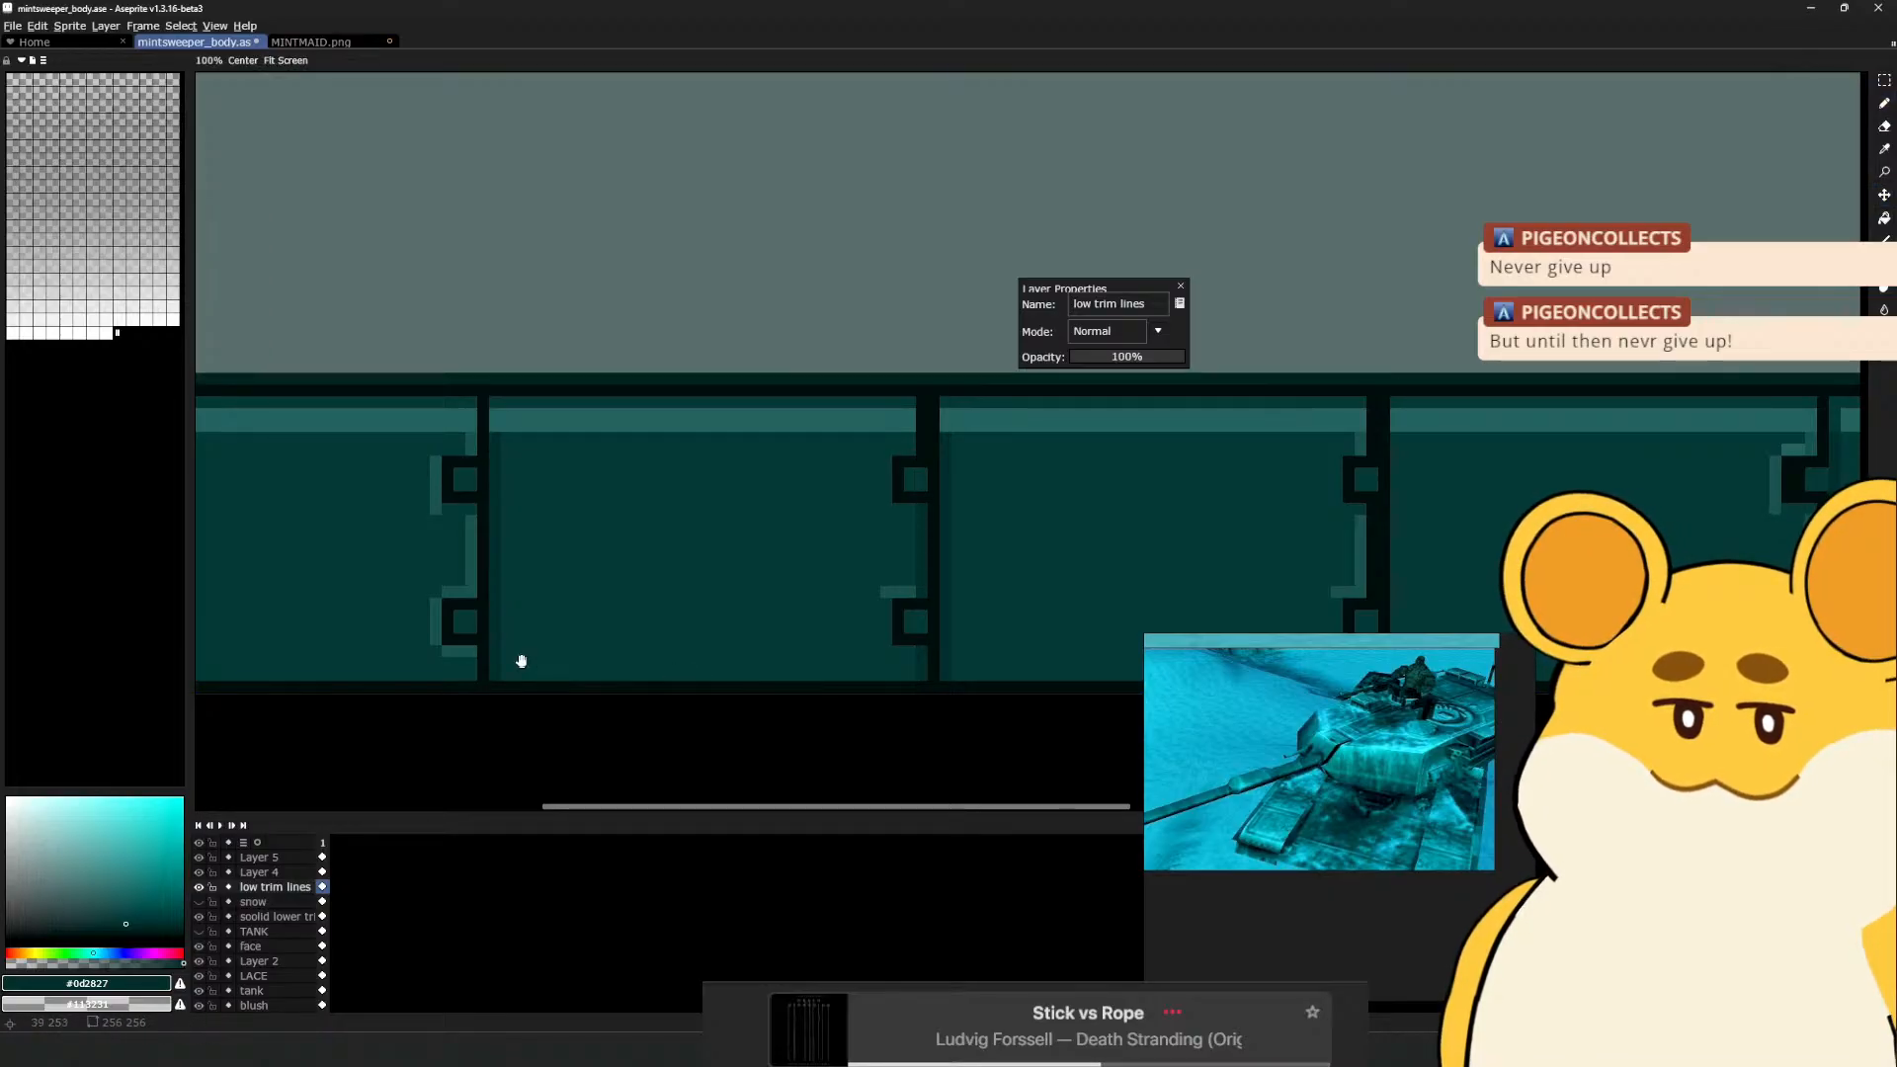
Examine the hinges and seam shading along the full length of the lower trim
left_click_drag(520, 665, 596, 681)
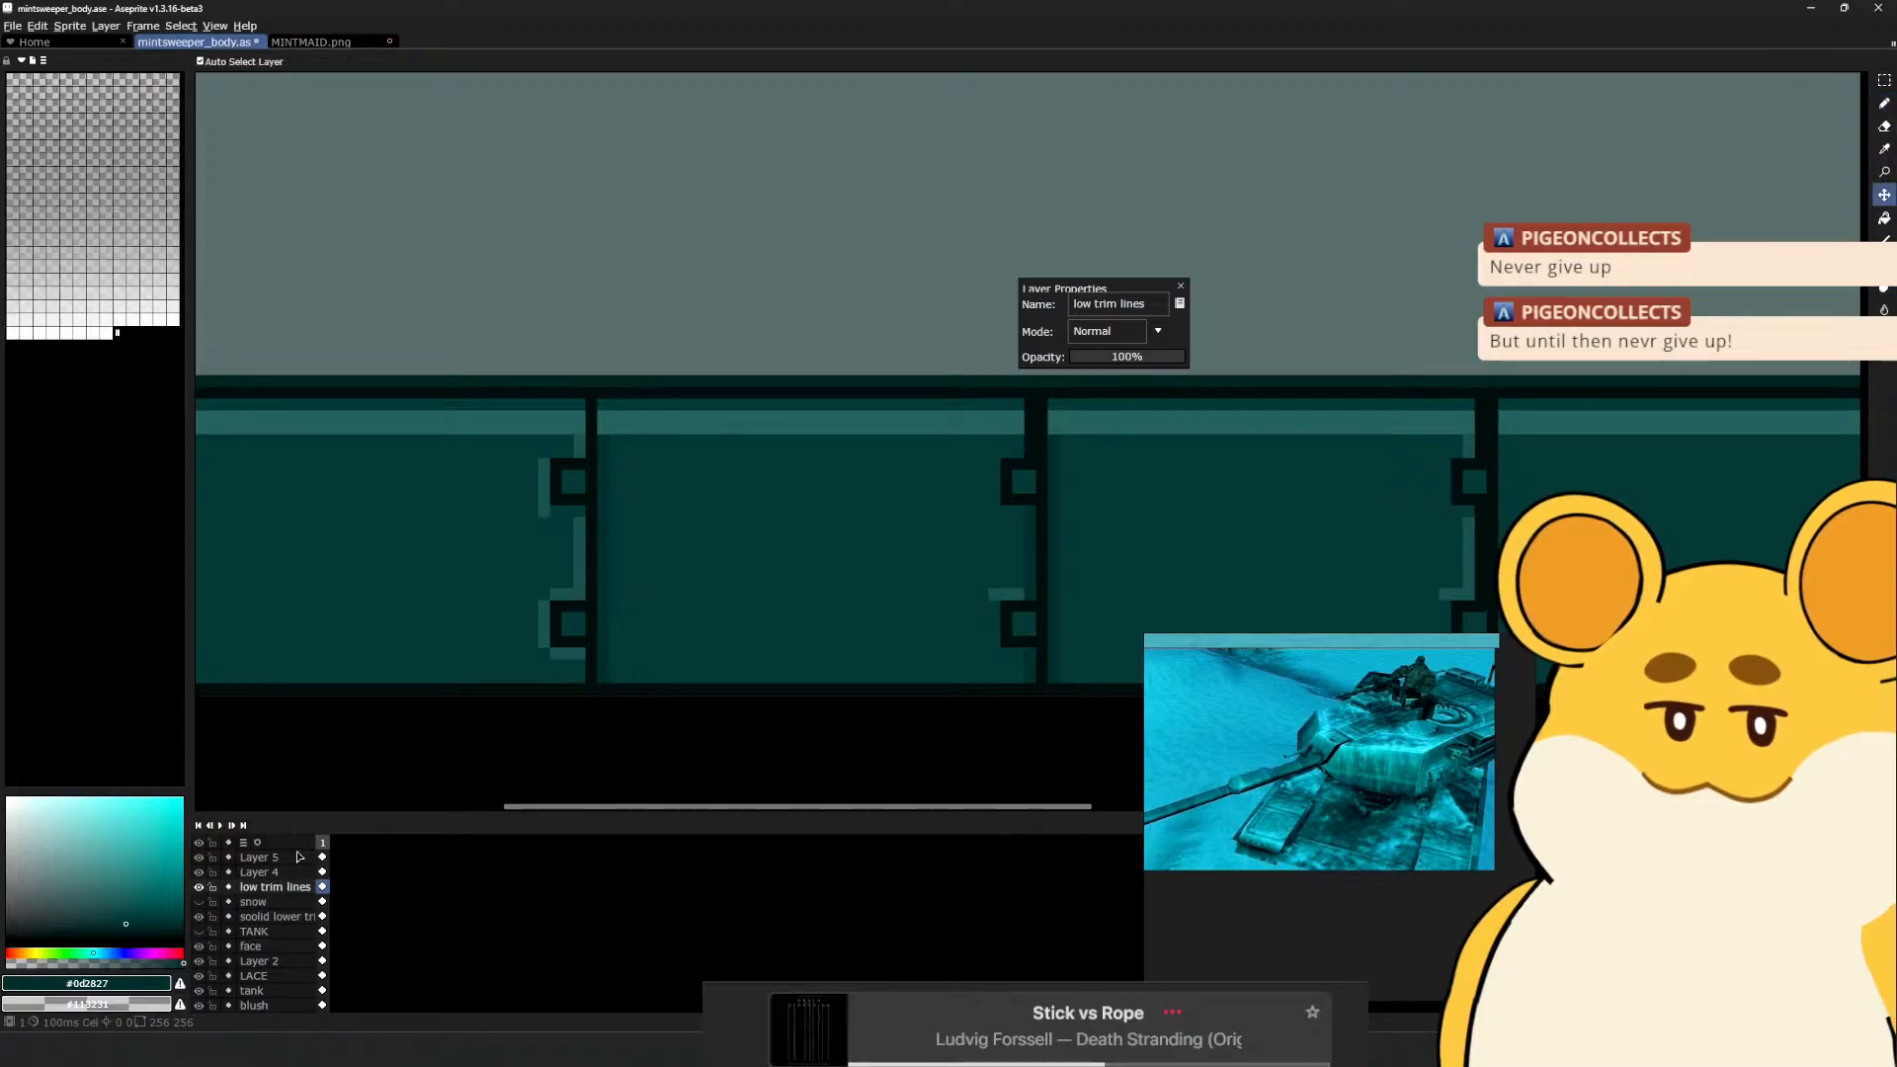
key("b")
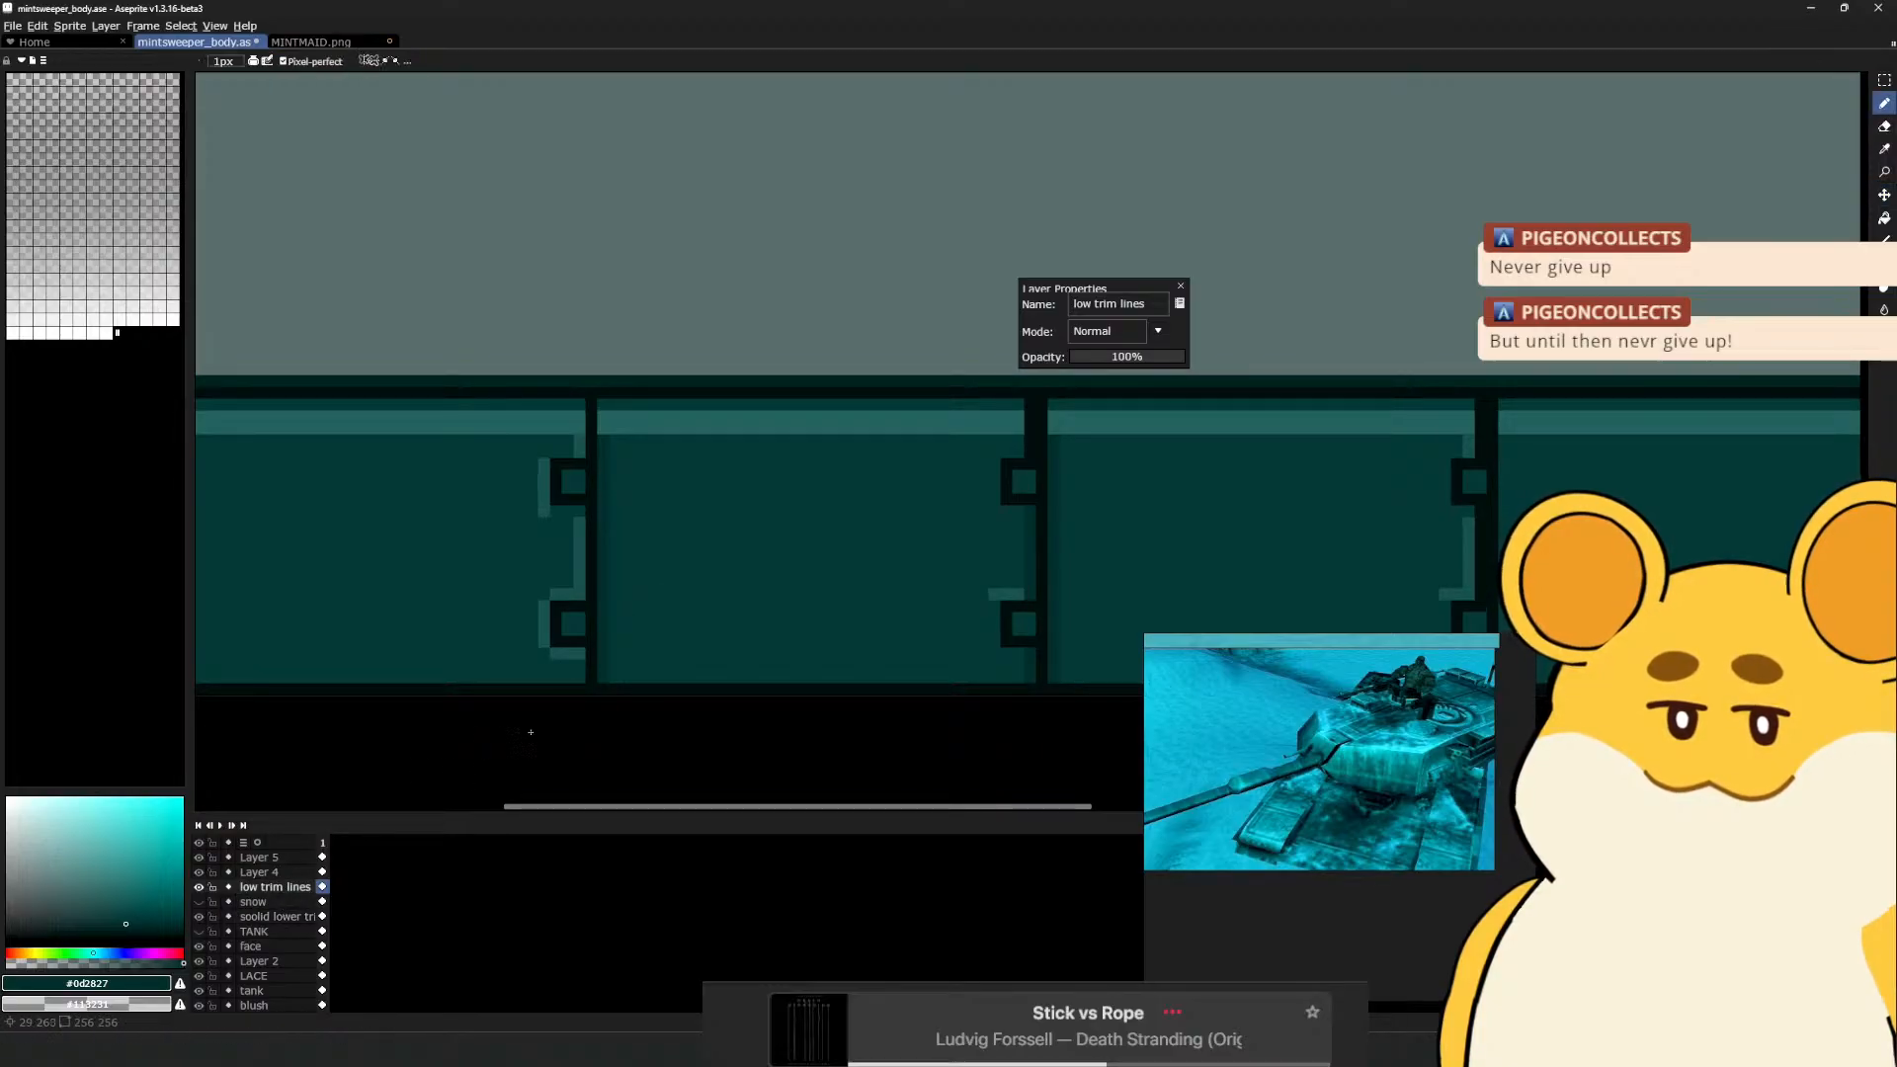
left_click(592, 661, "alt")
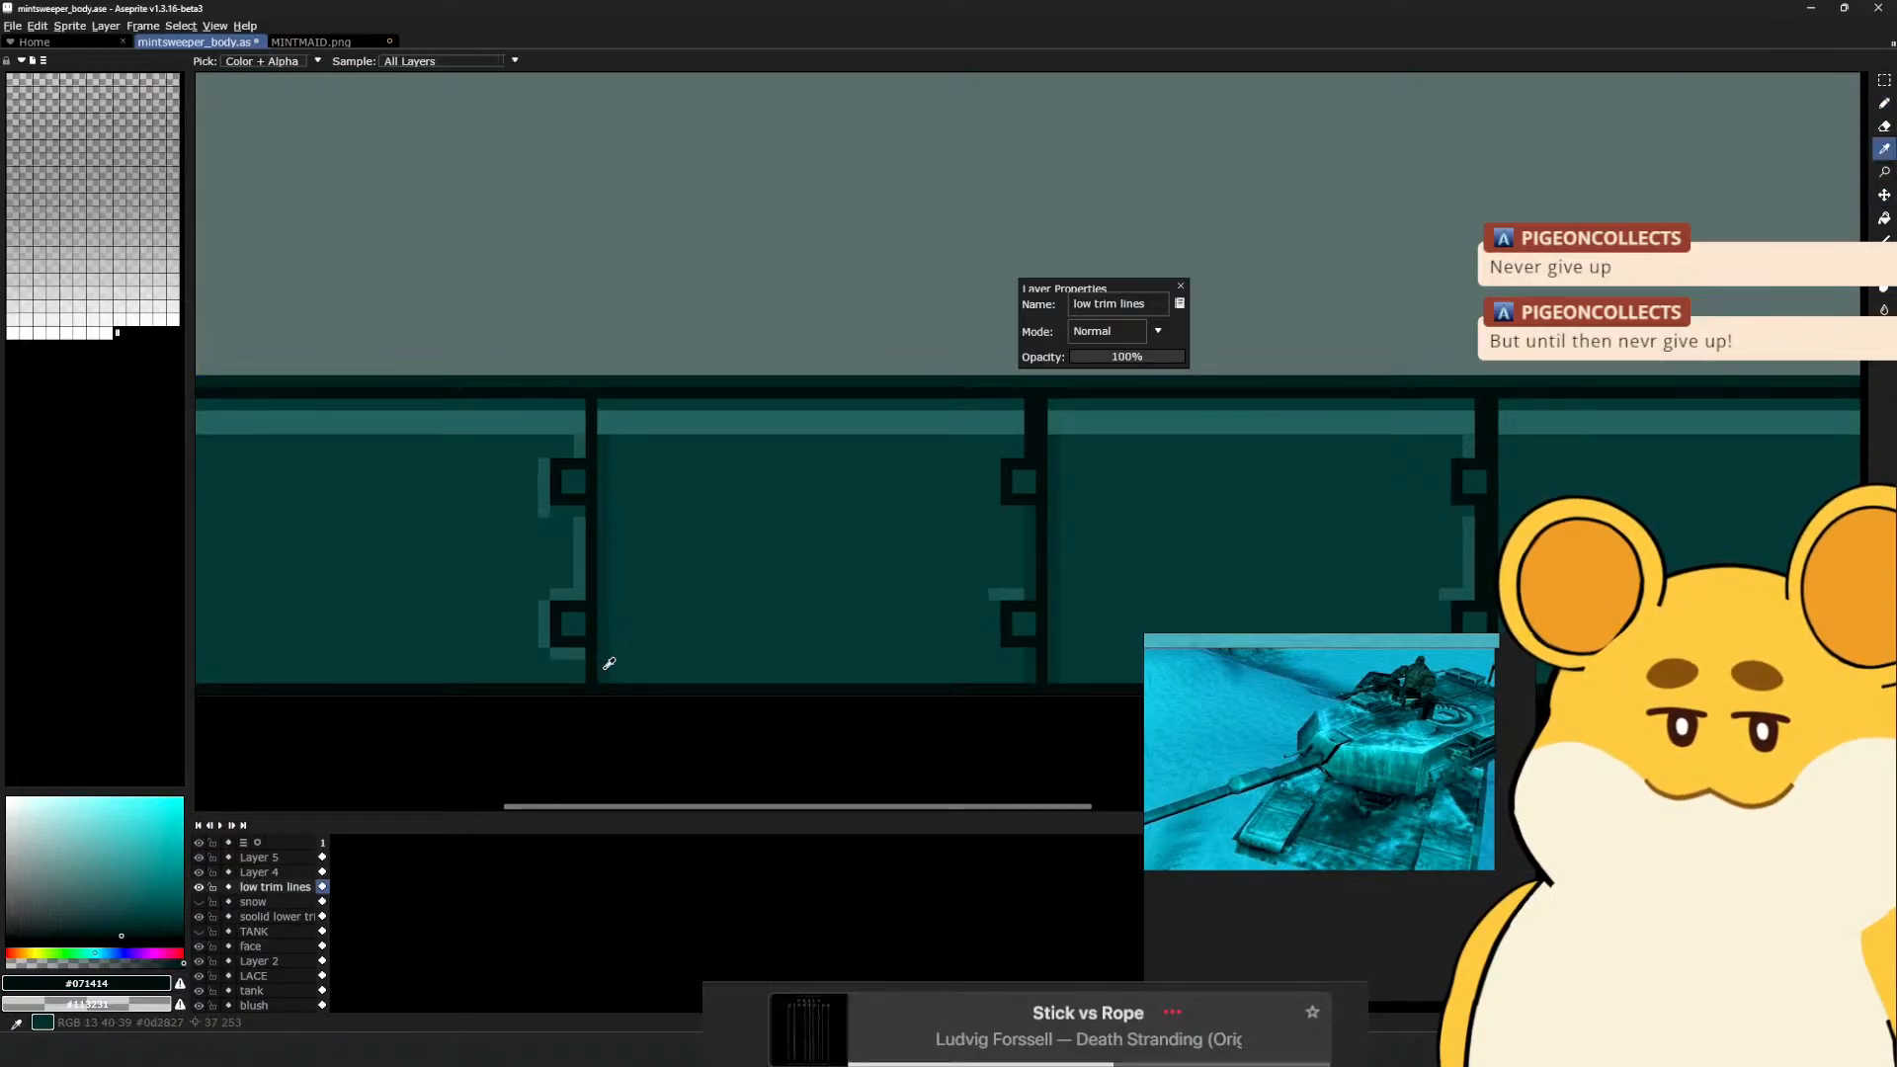
left_click(585, 664, "alt")
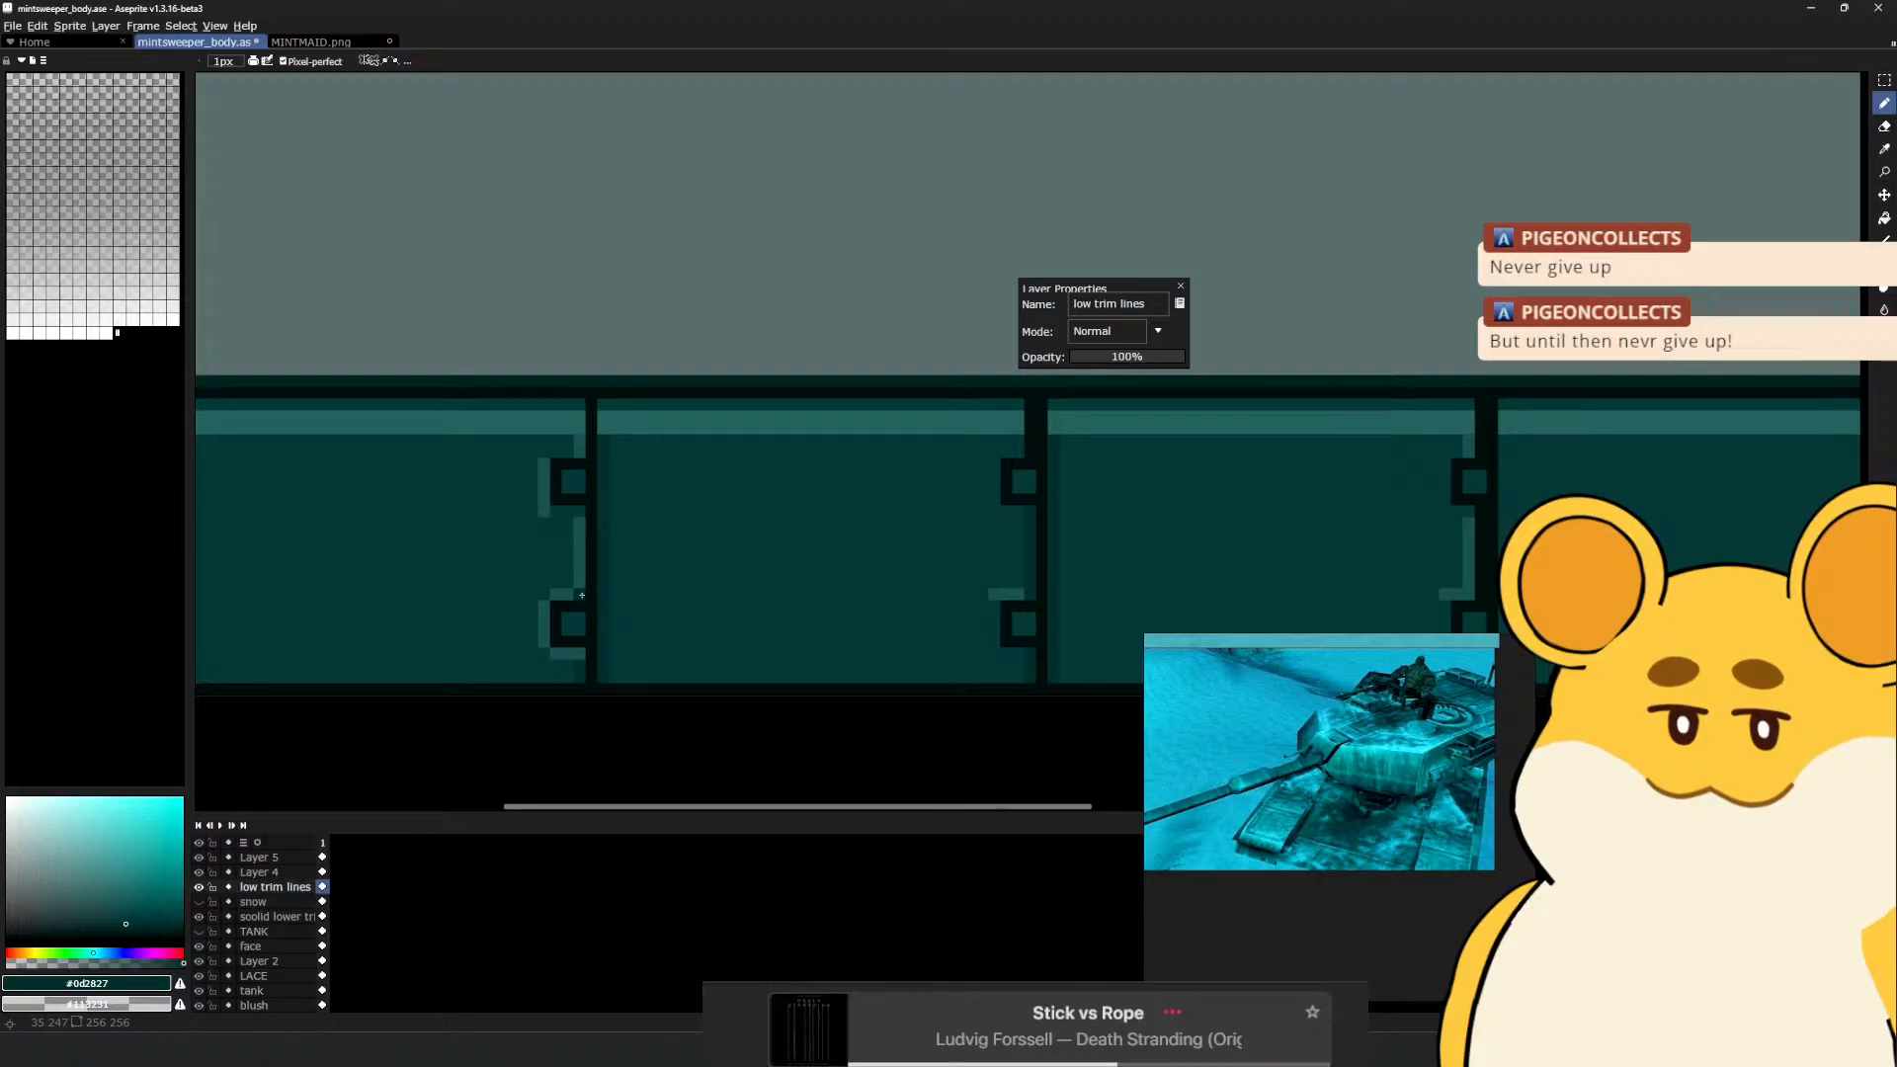
key("alt")
left_click_drag(729, 600, 456, 606)
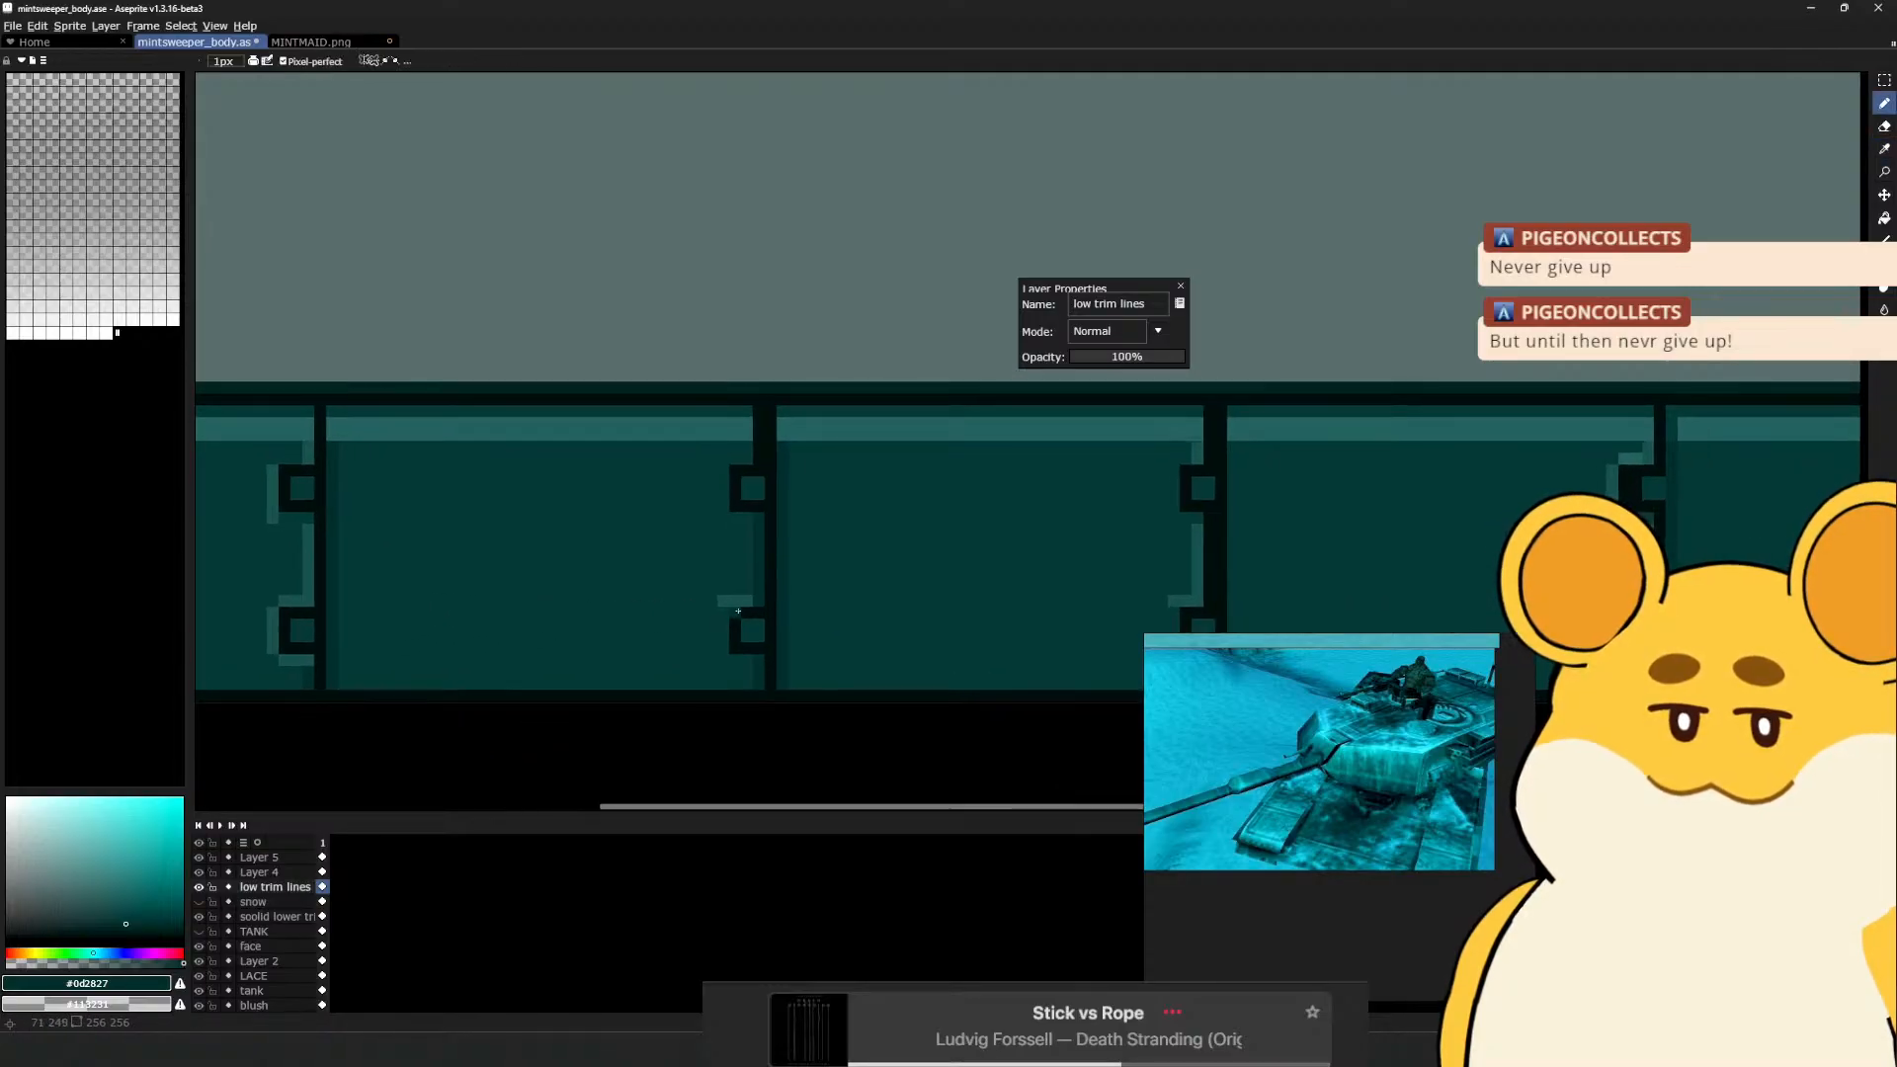
left_click_drag(898, 576, 554, 613)
left_click_drag(893, 491, 856, 491)
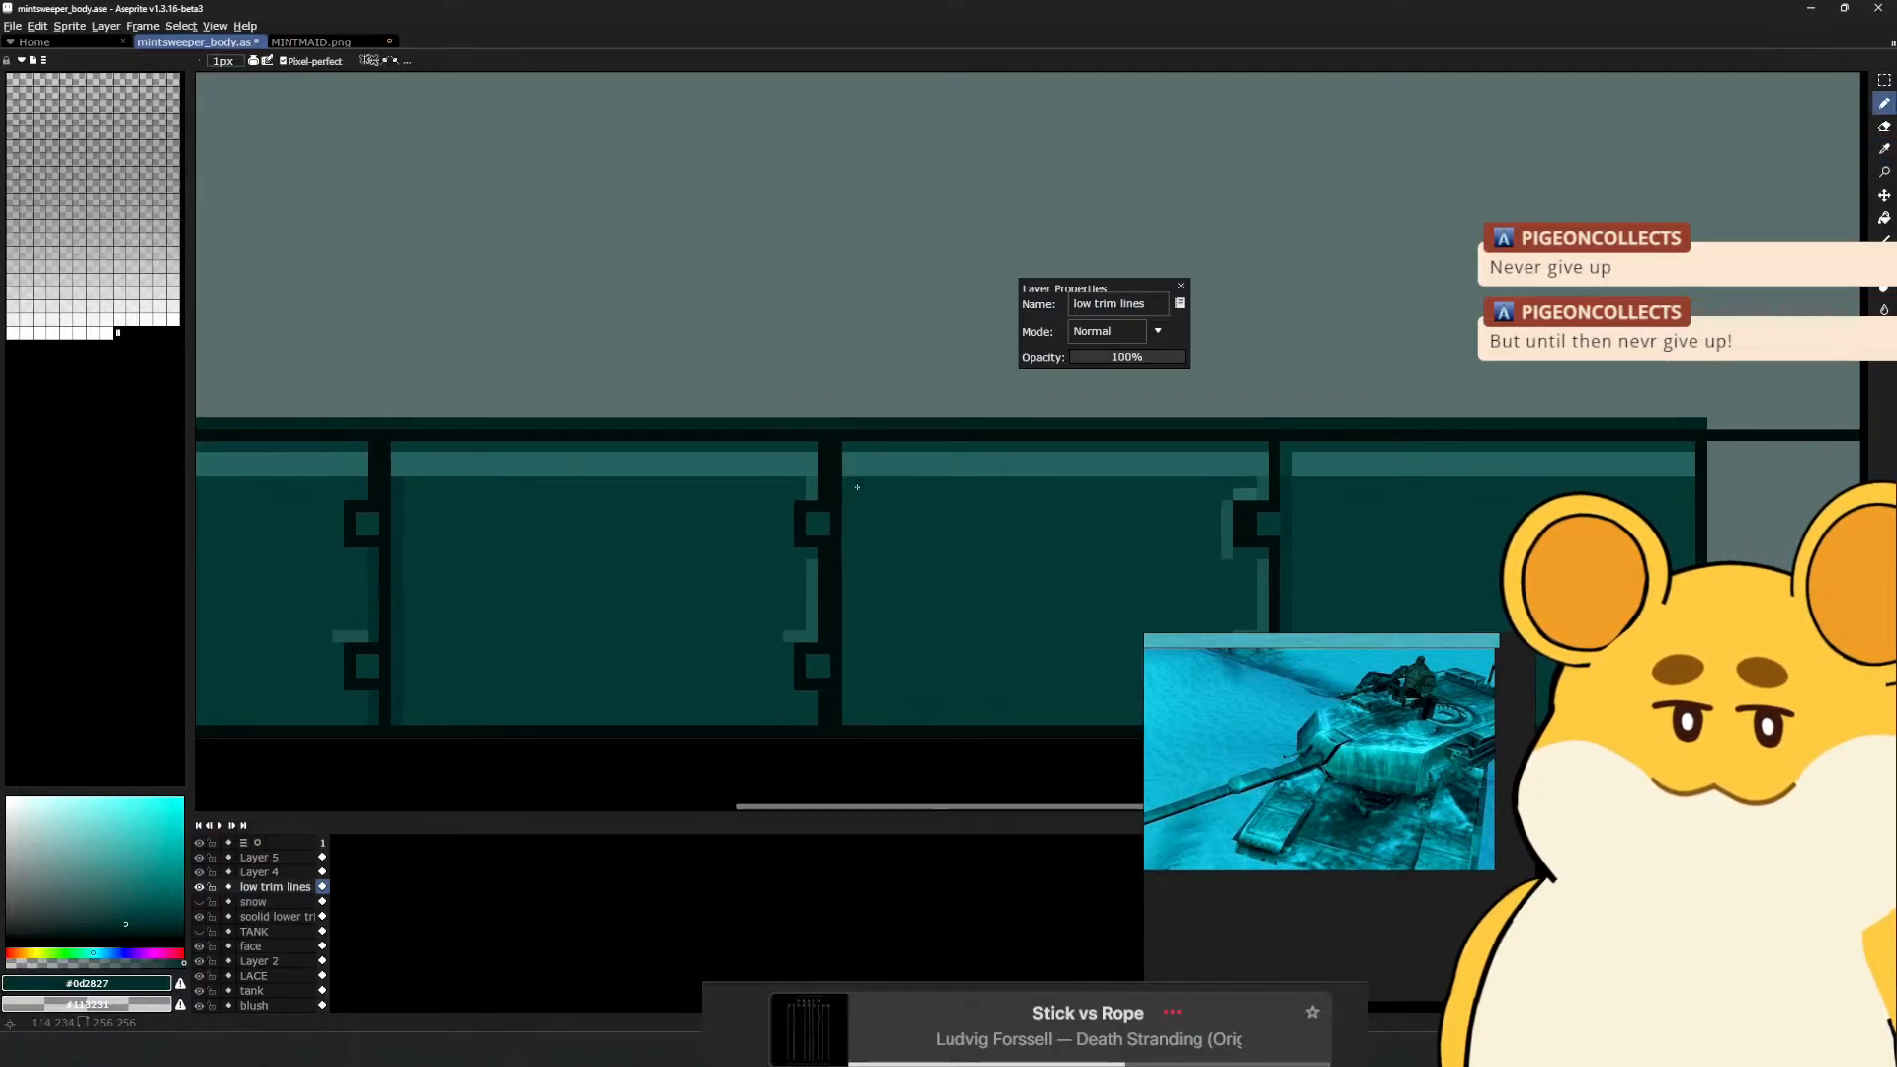
scroll(893, 728, "right", 5)
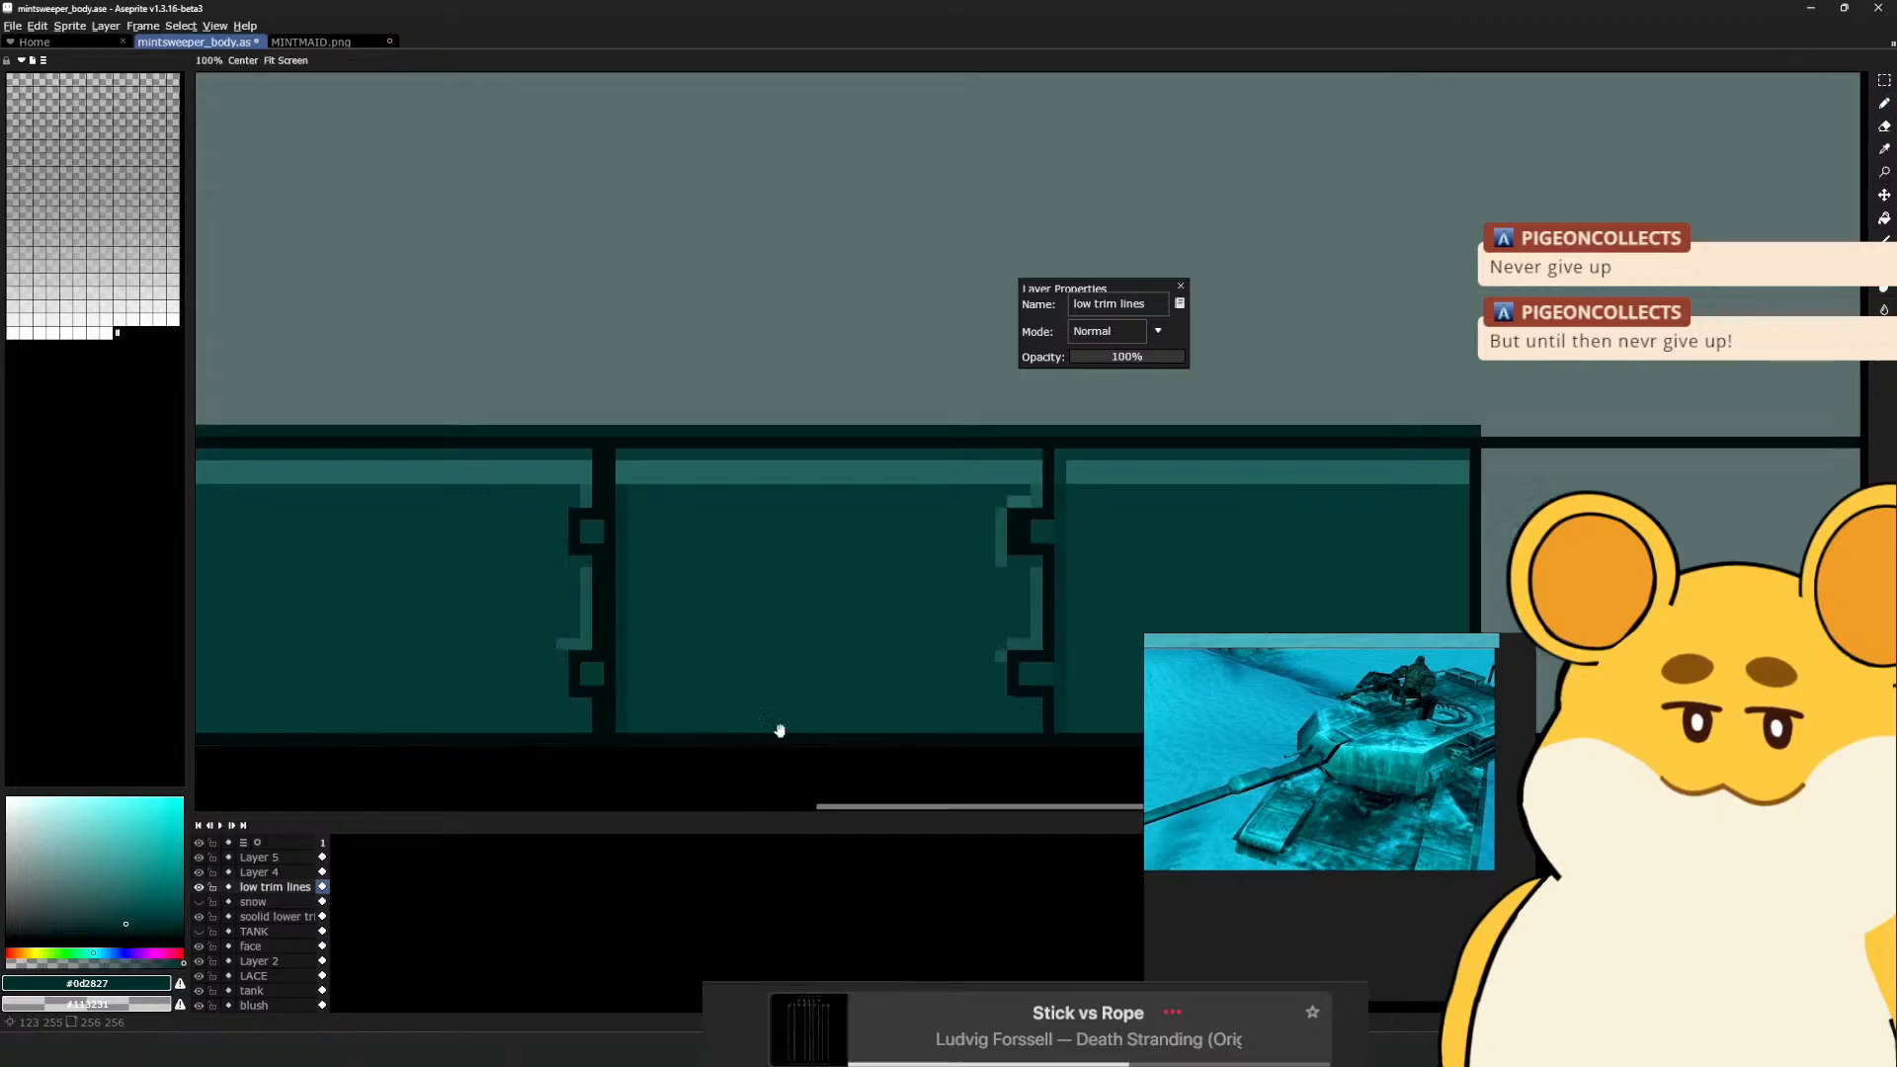
key("ctrl+z")
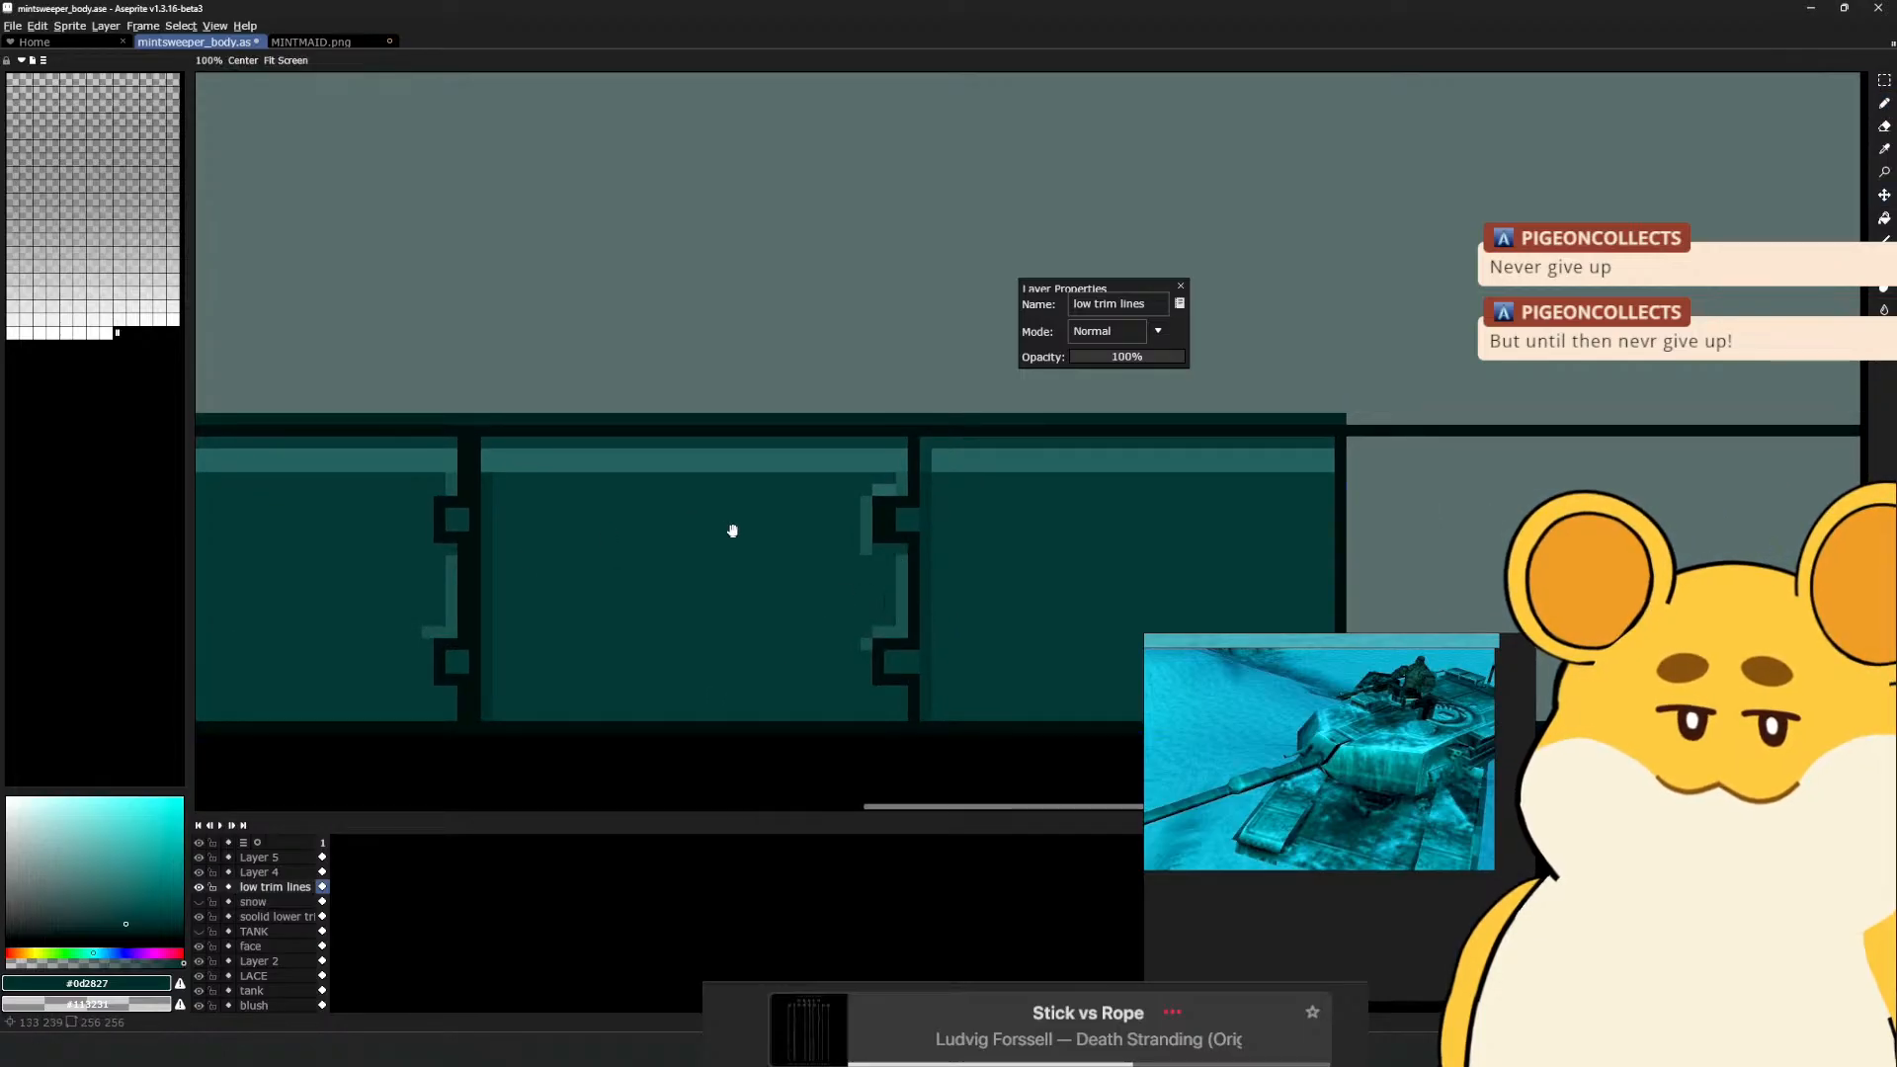
left_click_drag(732, 530, 1555, 492)
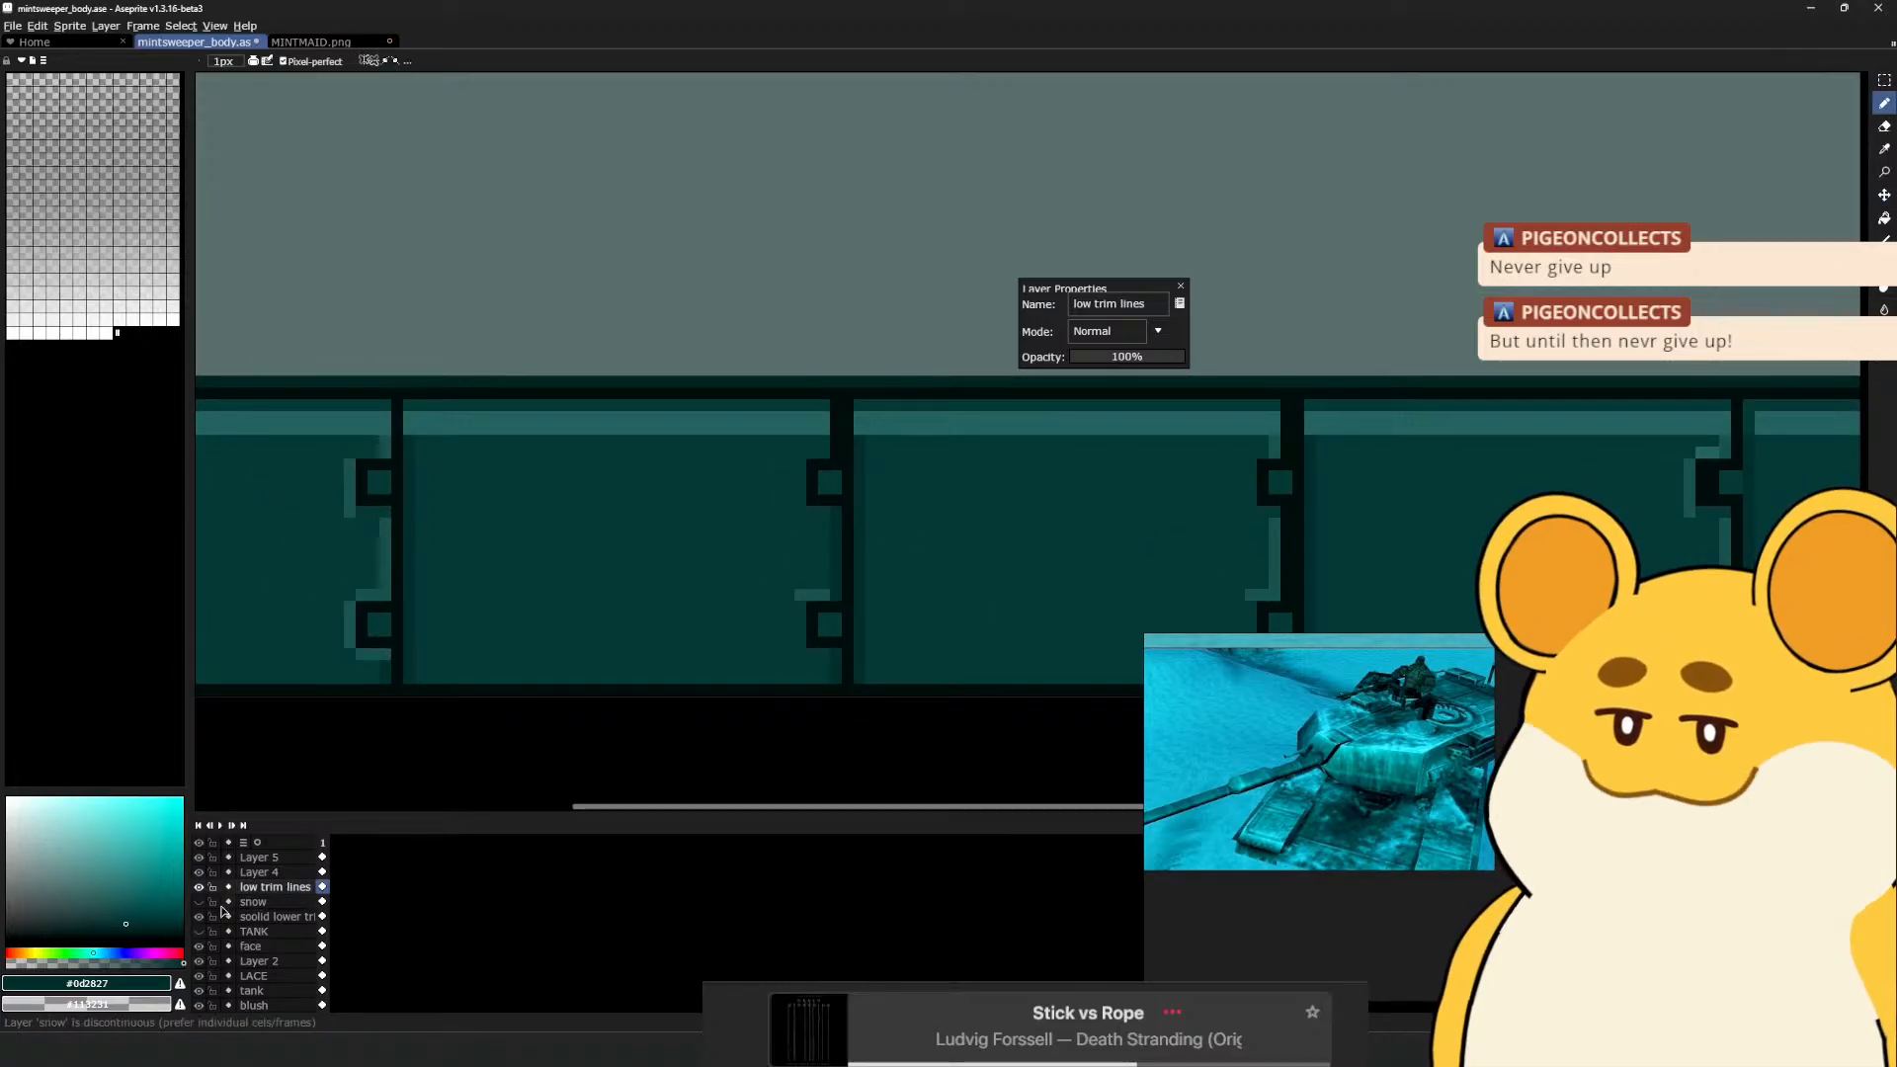
Toggle the soolid lower trim layer to check the line work above it, and make the snow layer visible
double_click(295, 886)
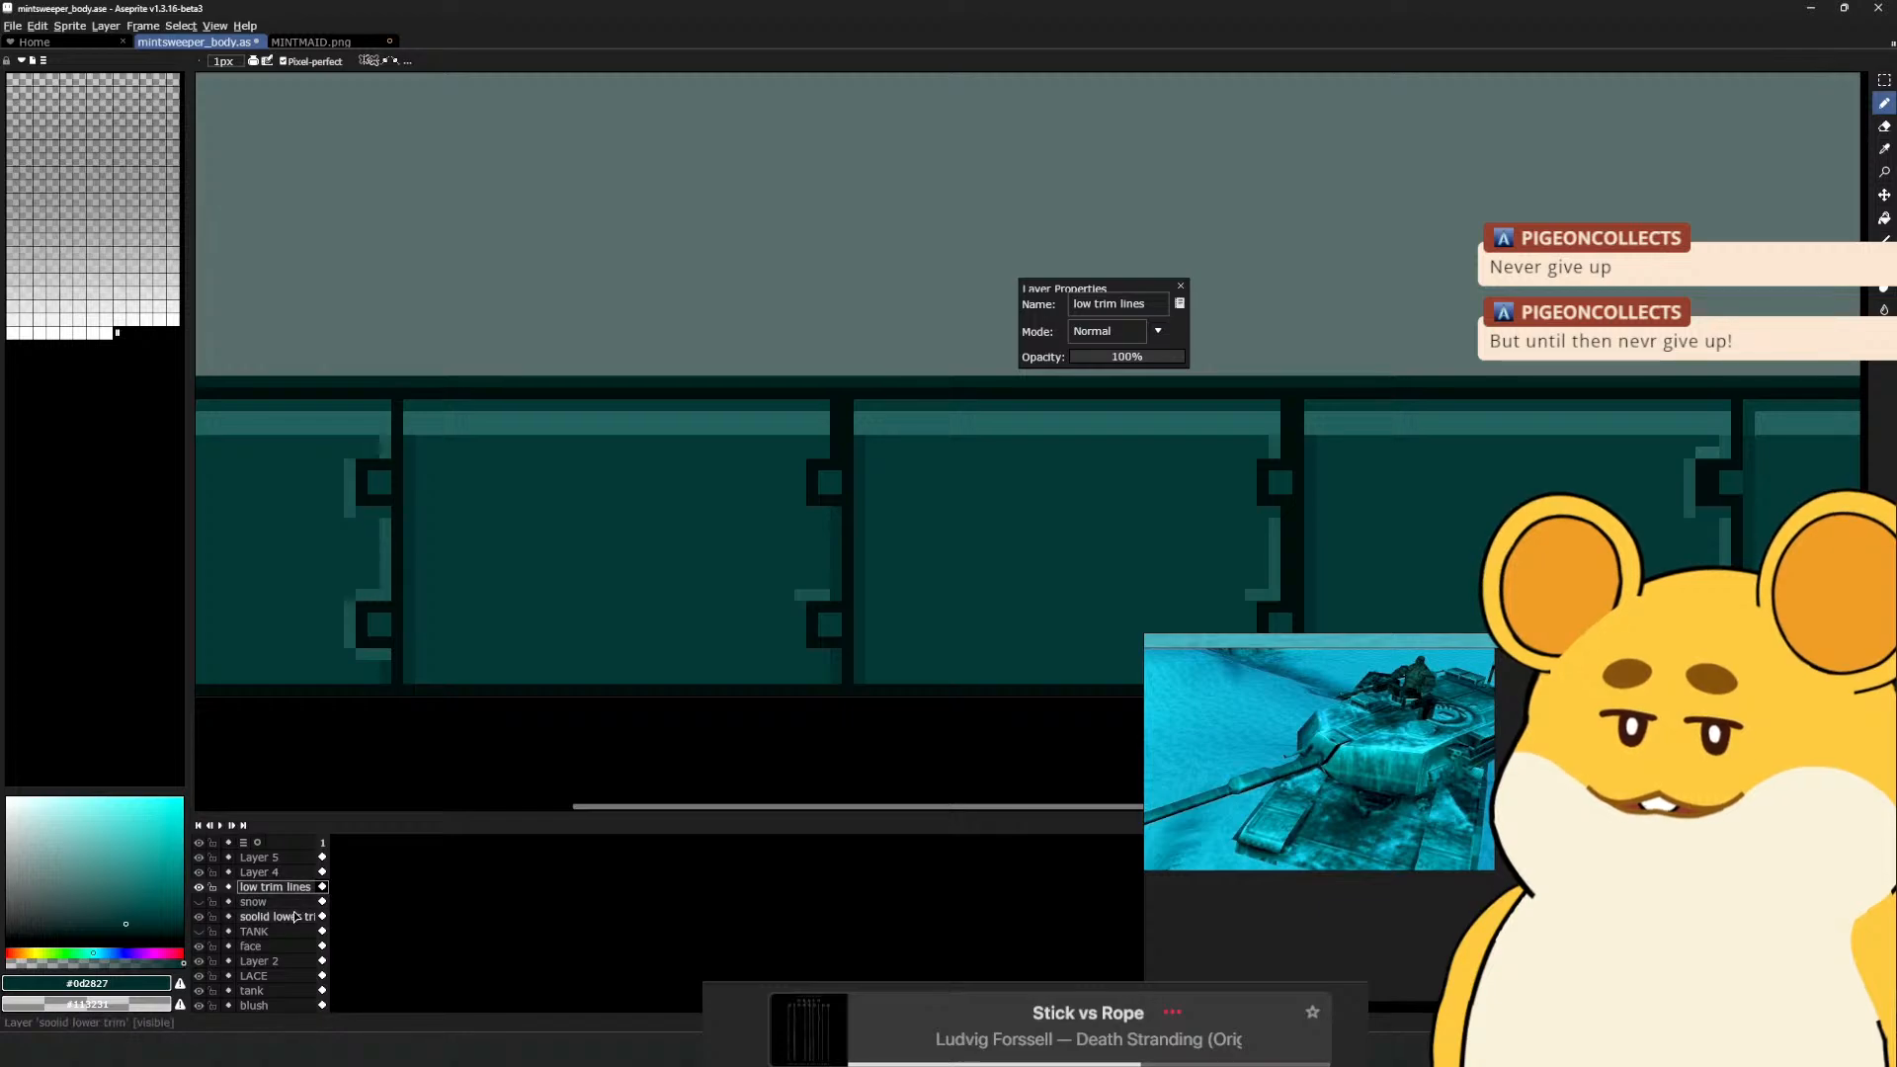
left_click(274, 915)
left_click(199, 902)
left_click(200, 902)
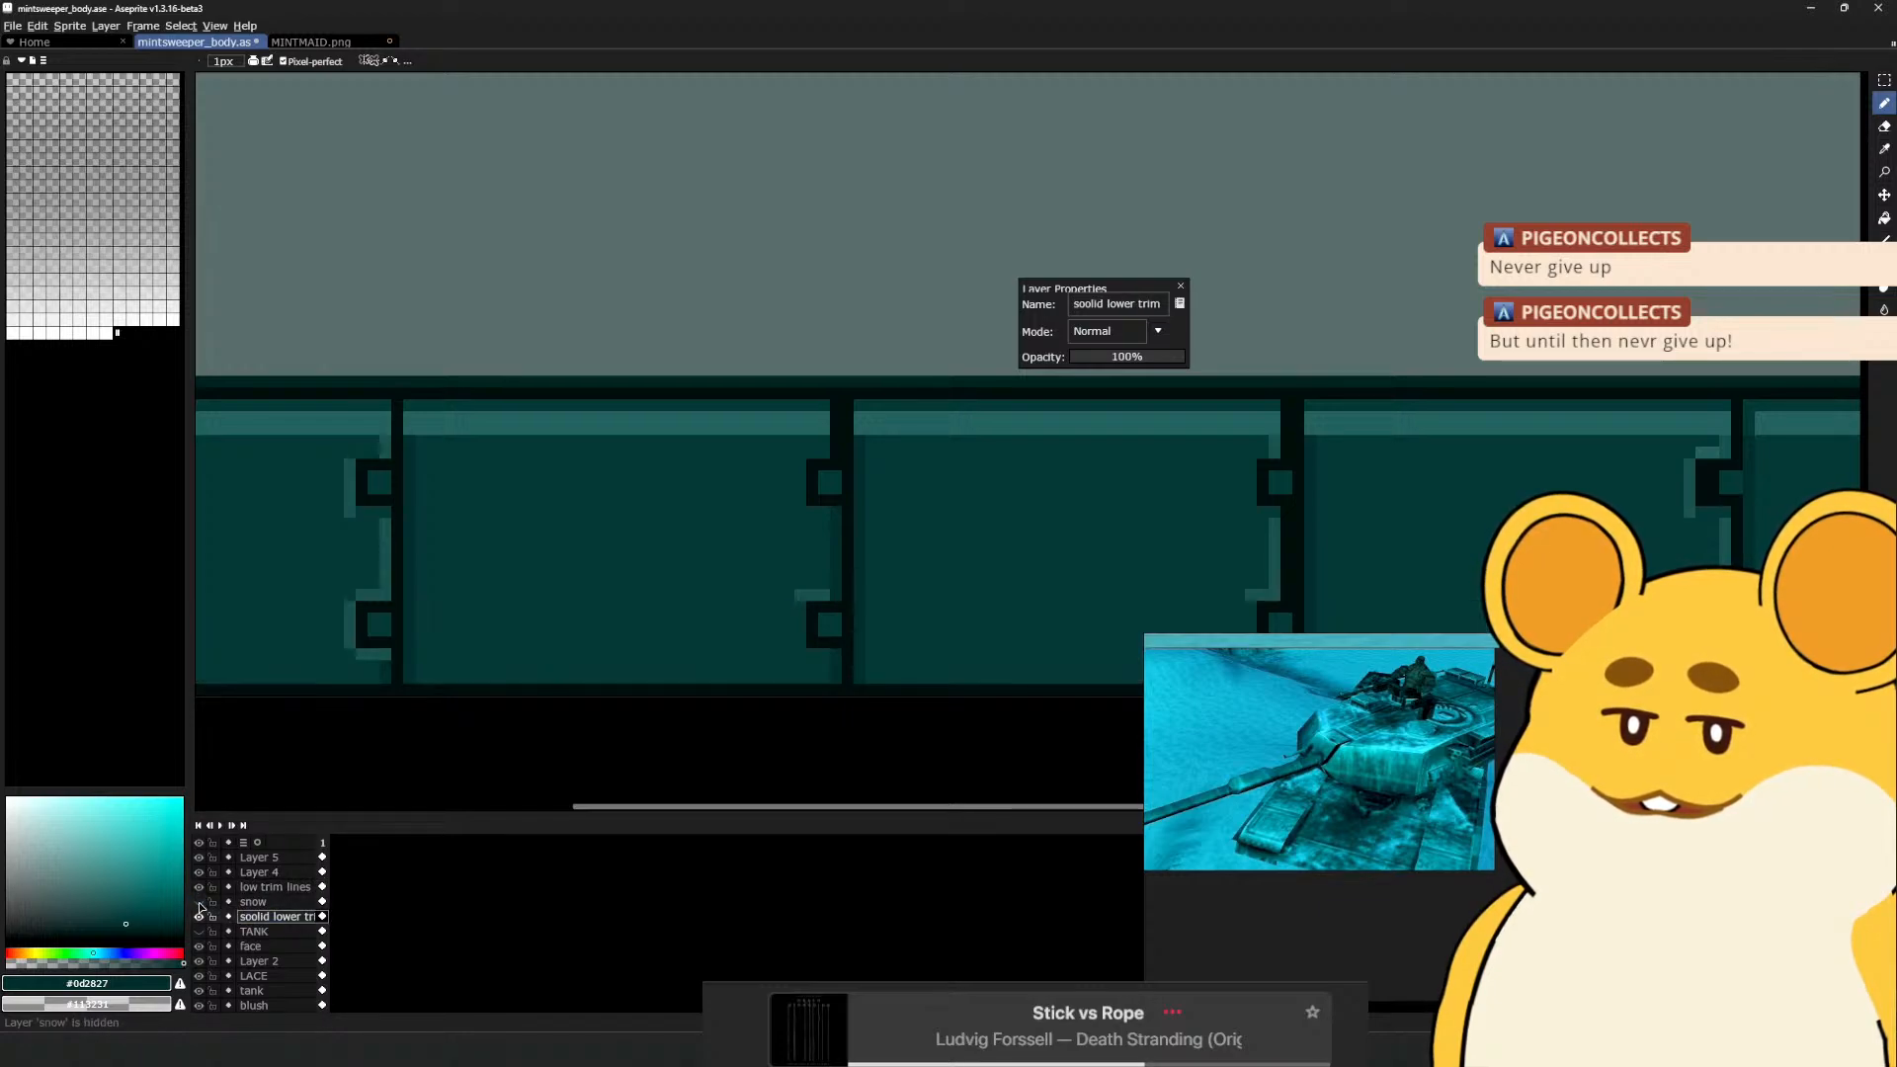
left_click(200, 917)
left_click(201, 920)
left_click(201, 920)
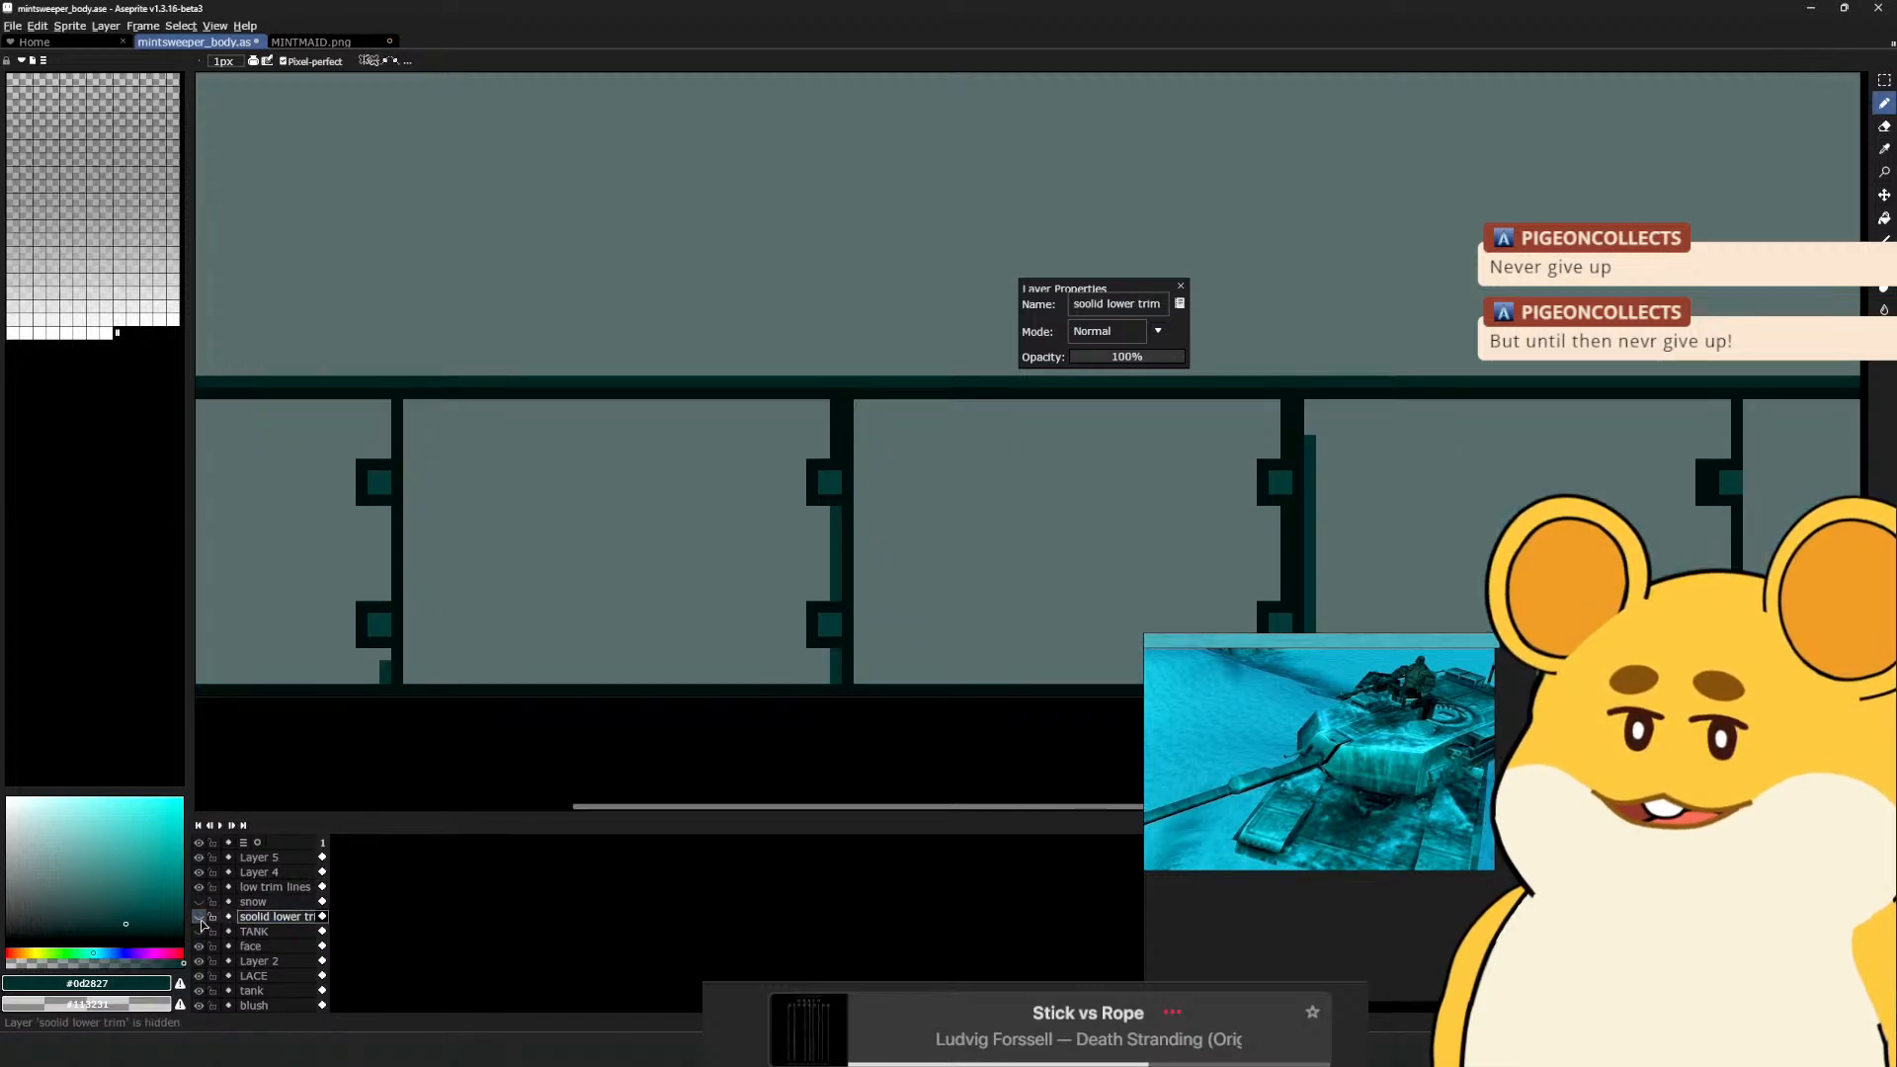
left_click(201, 919)
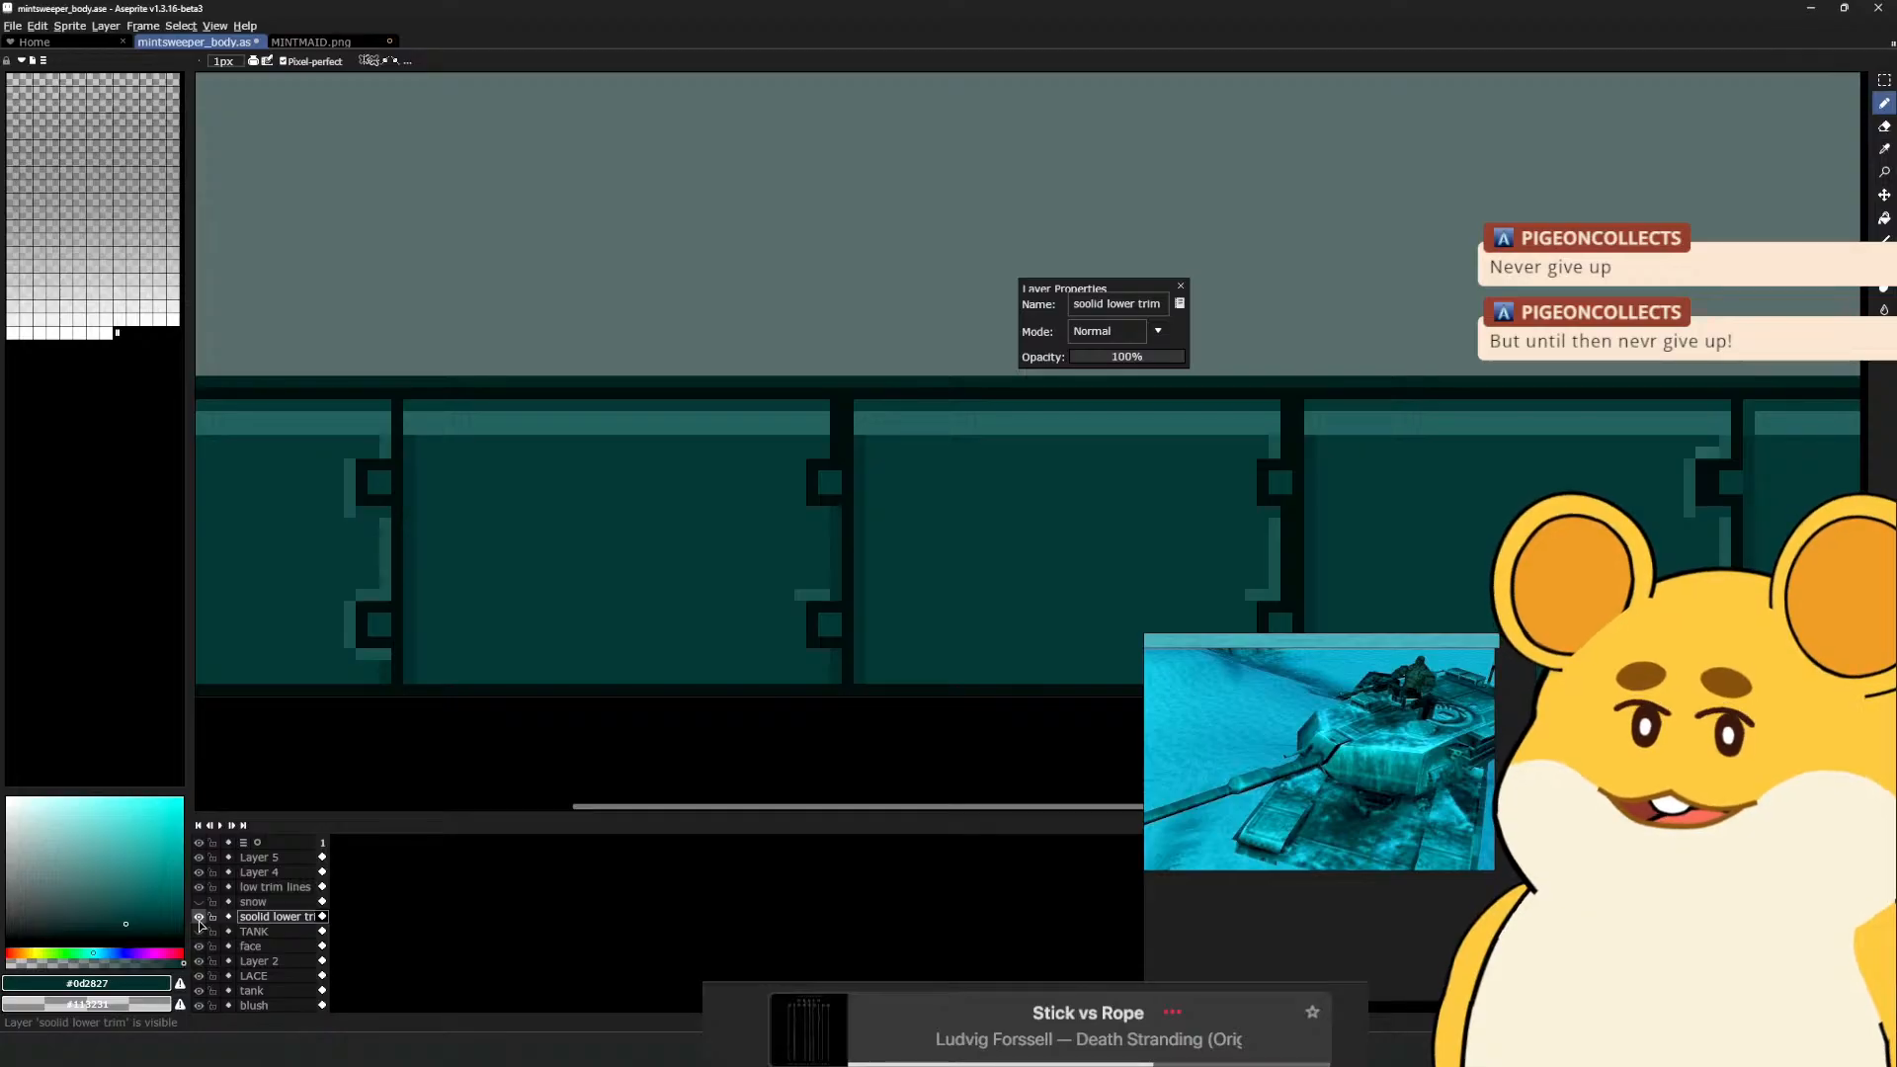
left_click(201, 903)
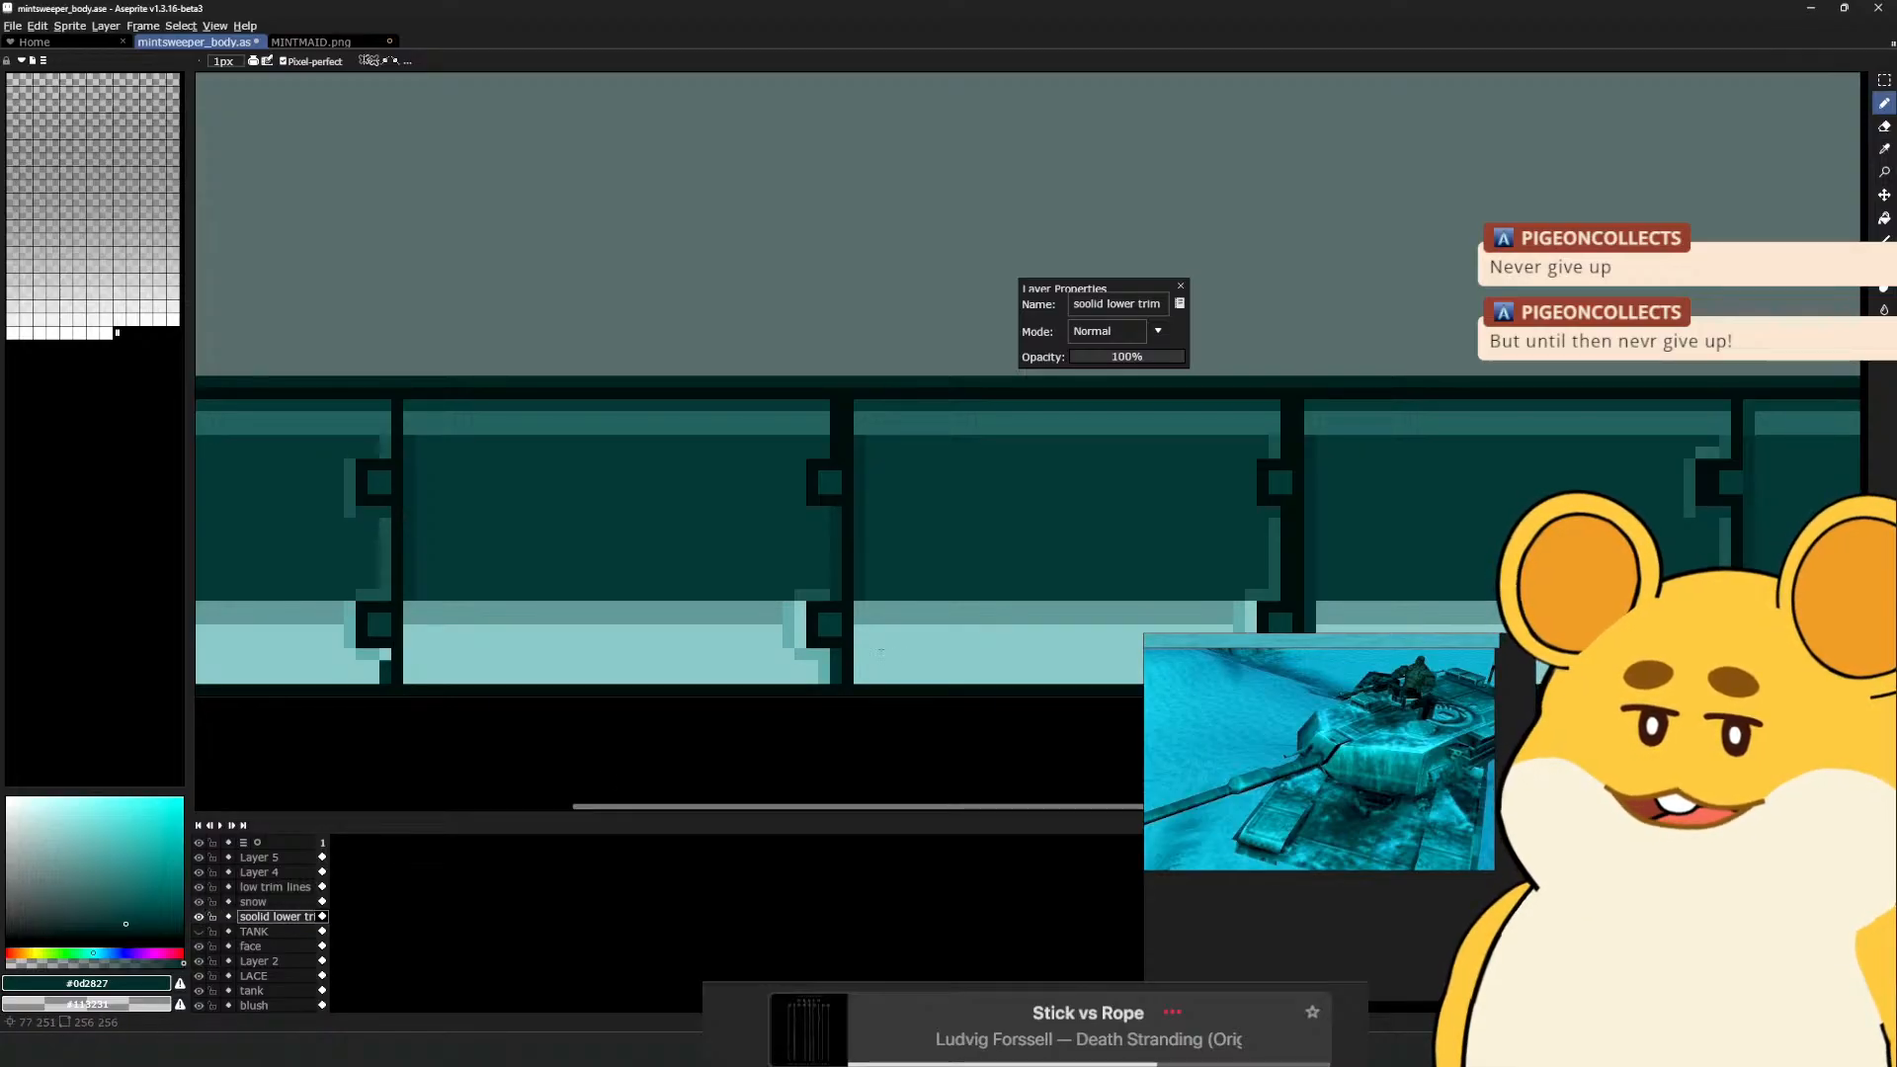
On low trim lines, erase the leftover dark pixels beneath the lower hinges at the first and second seams
left_click(393, 678, "ctrl")
key("e")
left_click_drag(385, 678, 386, 654)
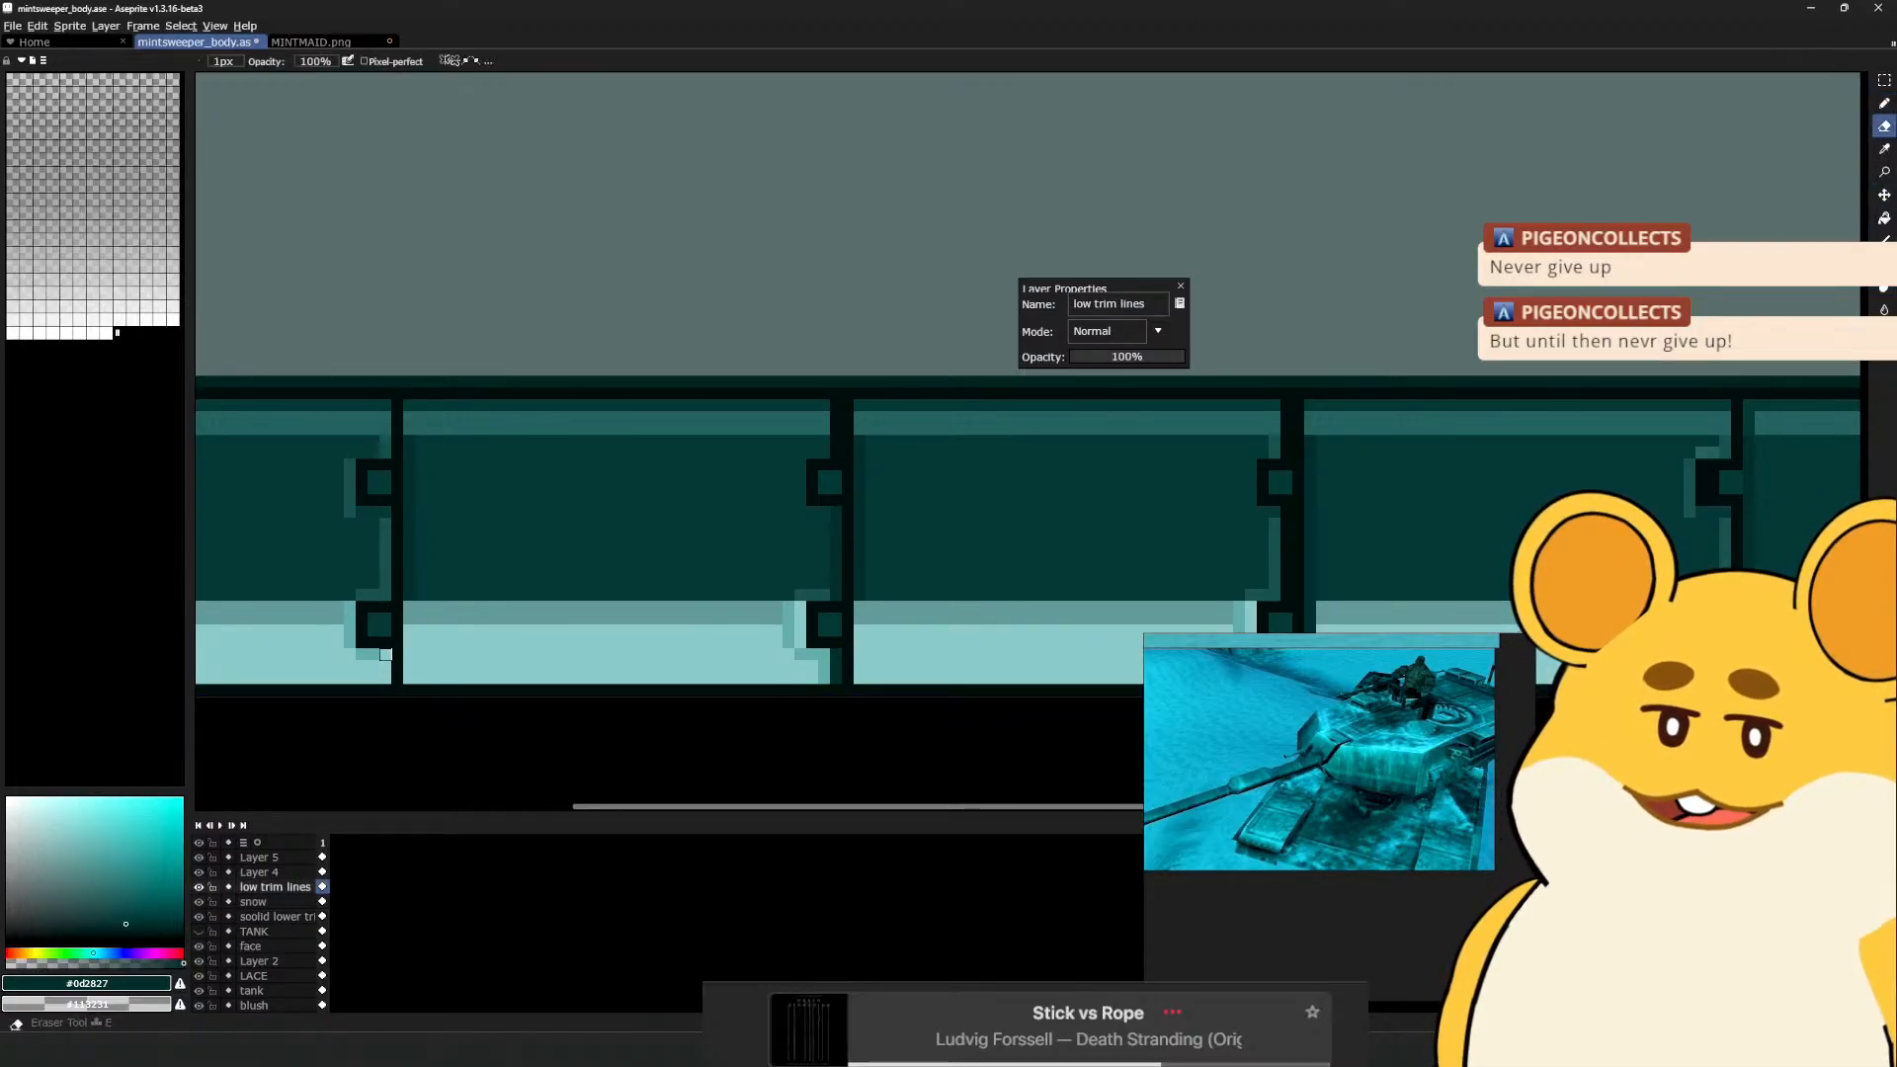
key("ctrl+z")
left_click_drag(836, 654, 836, 677)
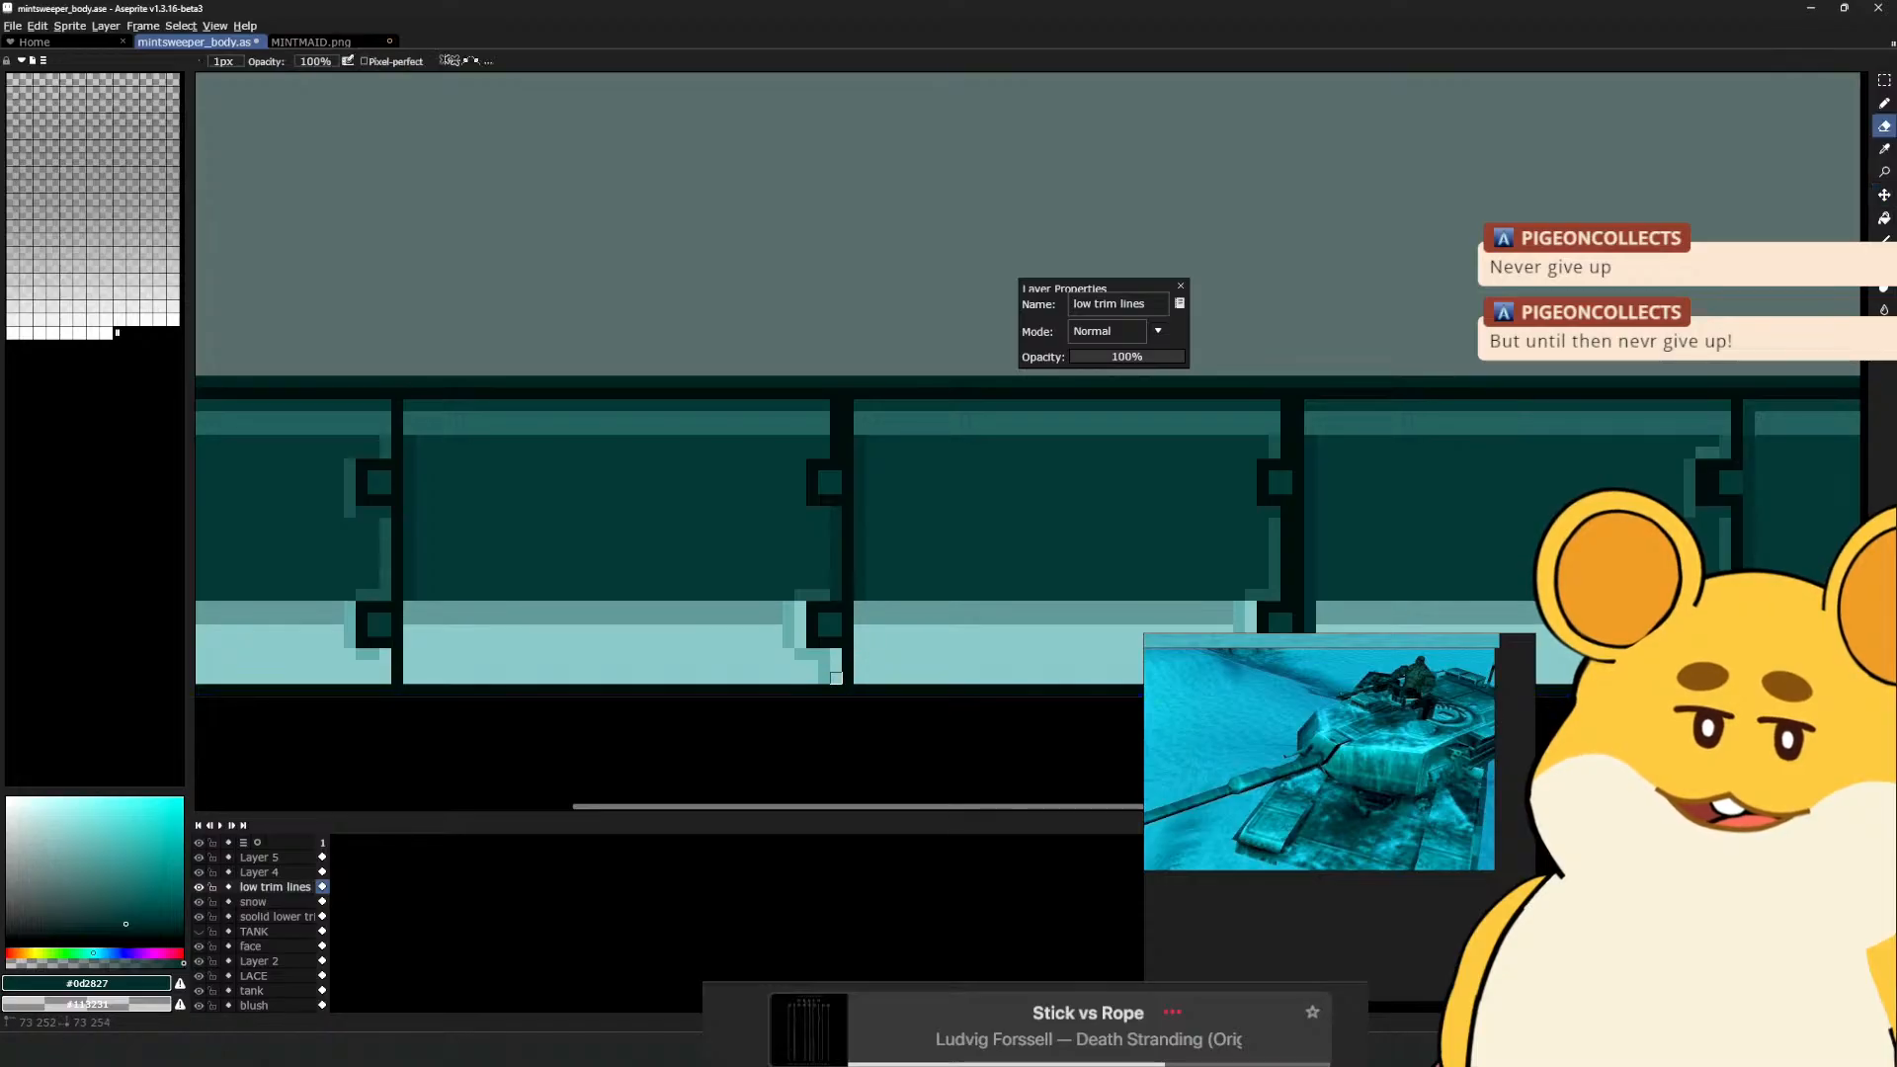
Erase the leftover pixels beneath the third seam's lower hinge and the extra dark column along that seam's right side
left_click_drag(968, 611, 534, 609)
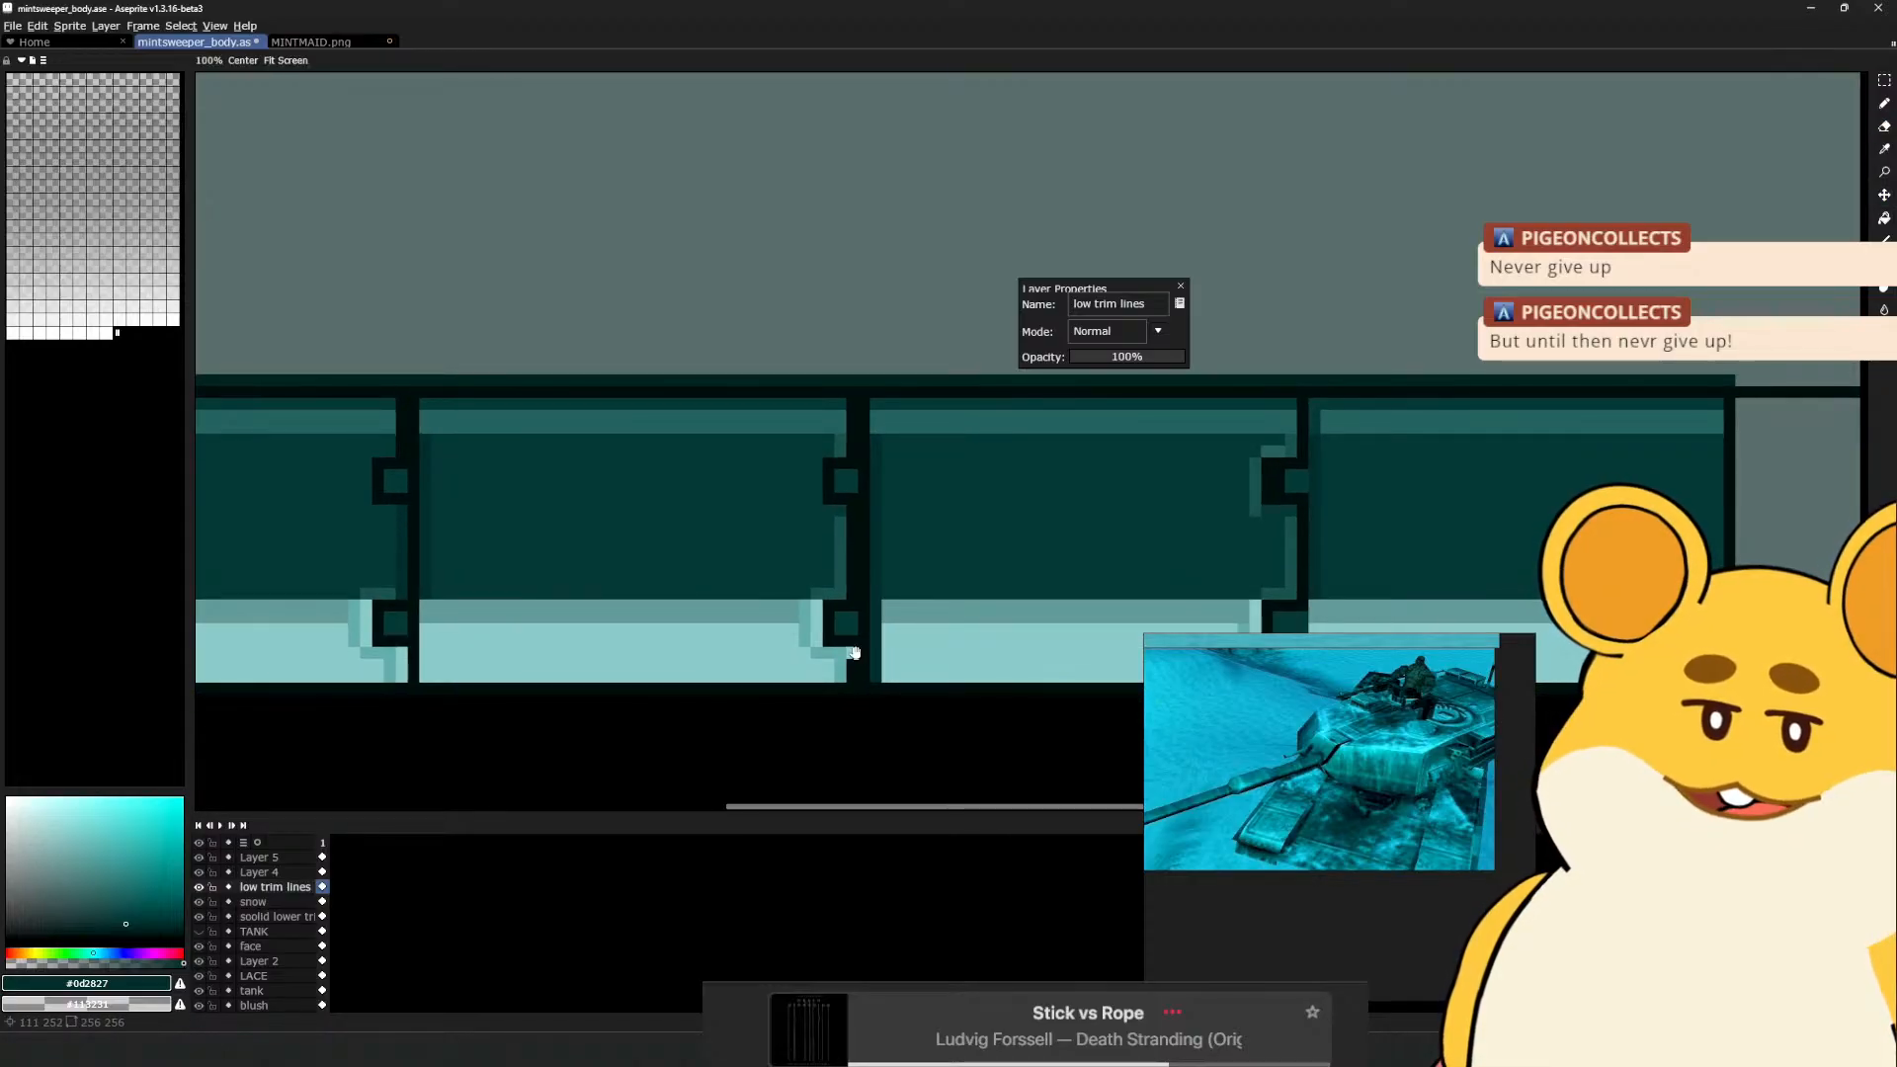
left_click_drag(854, 661, 817, 634)
left_click_drag(932, 580, 832, 587)
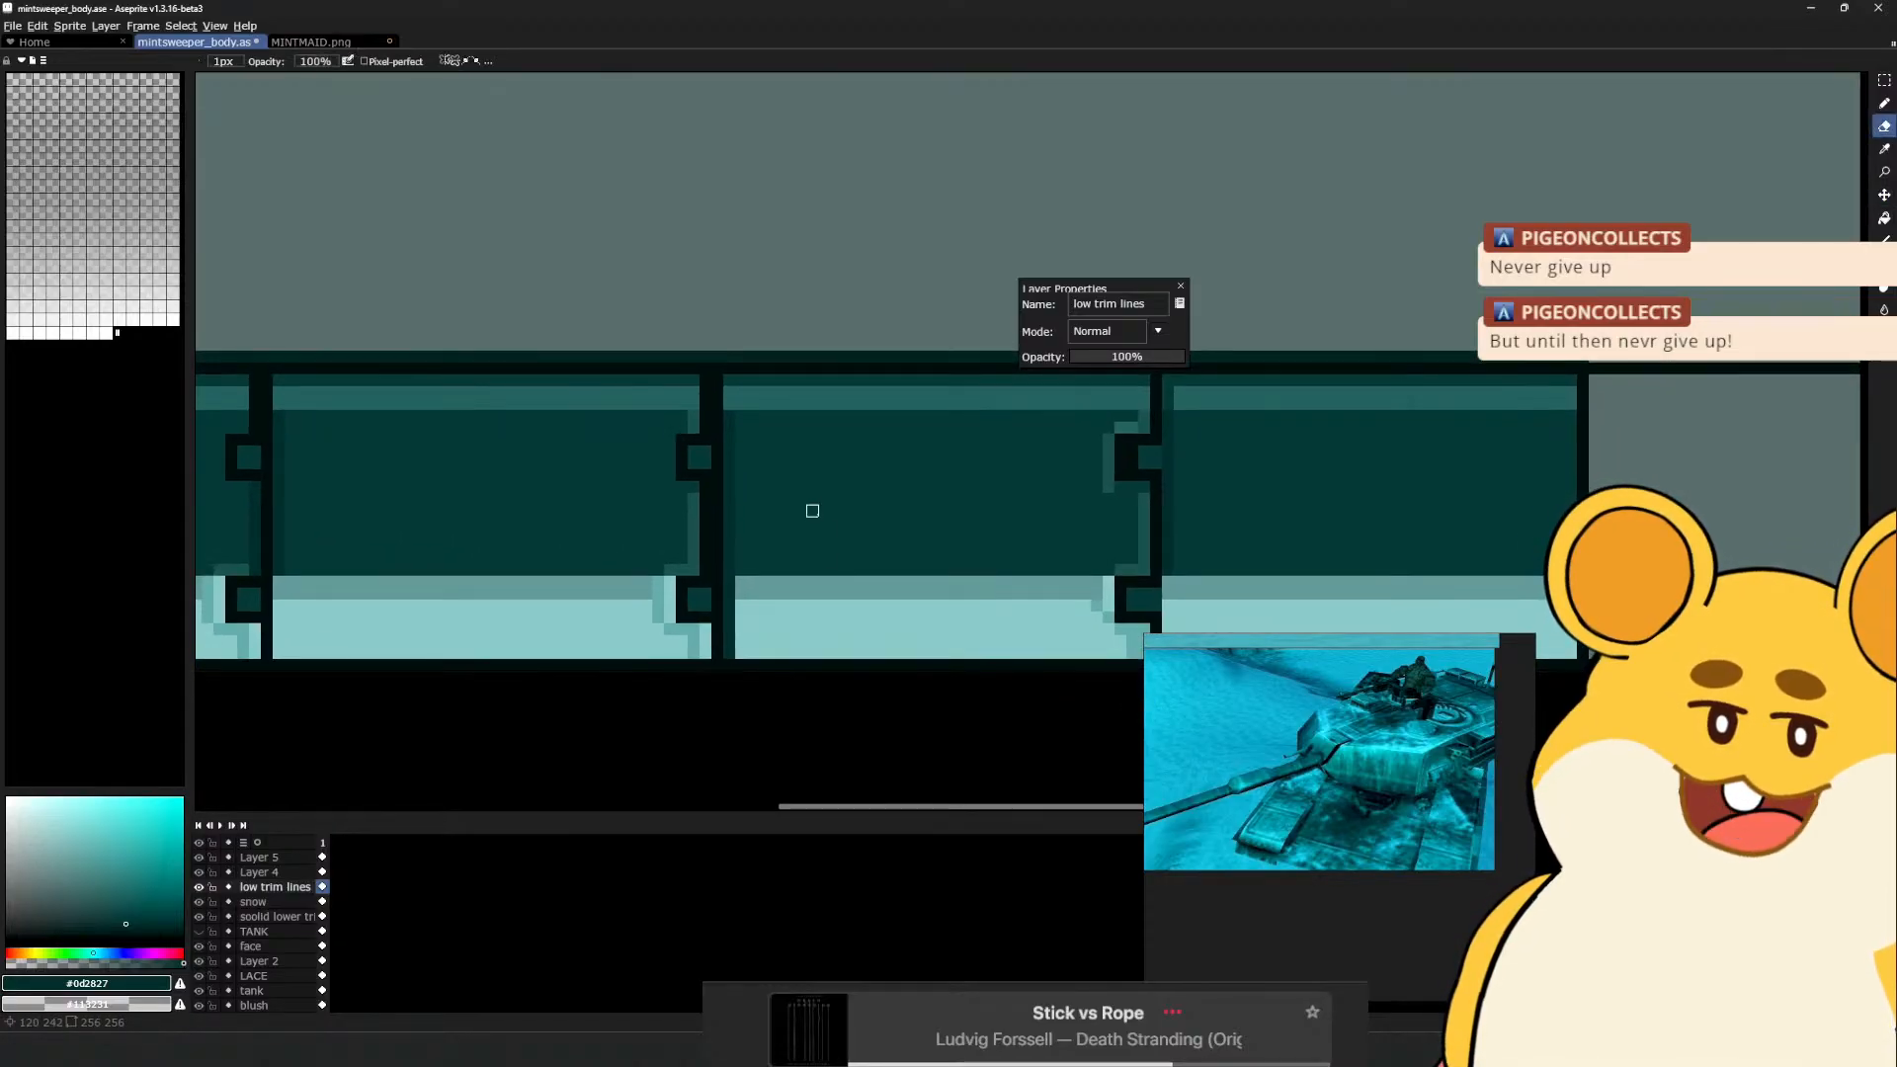
left_click_drag(729, 653, 740, 428)
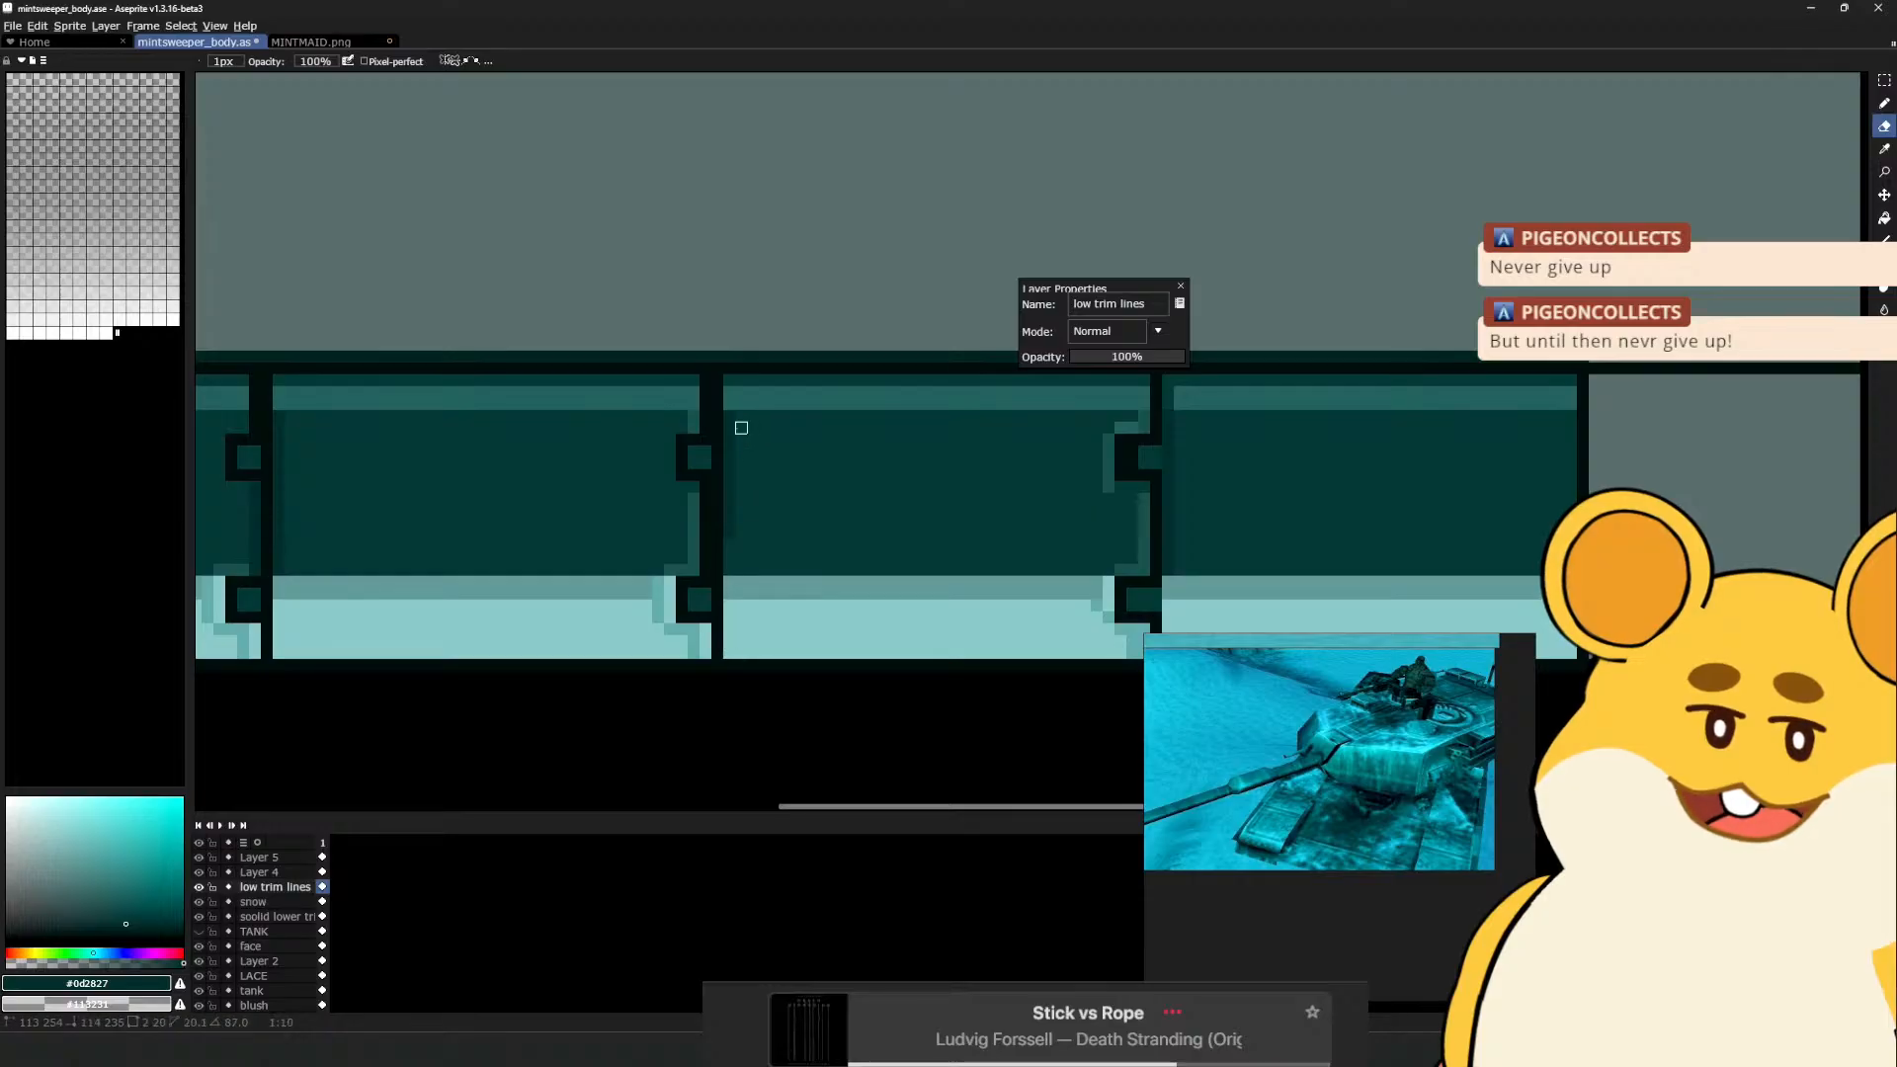
left_click_drag(971, 575, 836, 582)
key("v")
mouse_move(975, 616)
left_mouse_down()
mouse_move(976, 587)
mouse_move(920, 647)
mouse_move(1015, 588)
mouse_move(980, 623)
left_mouse_up()
scroll(892, 624, "down", 2)
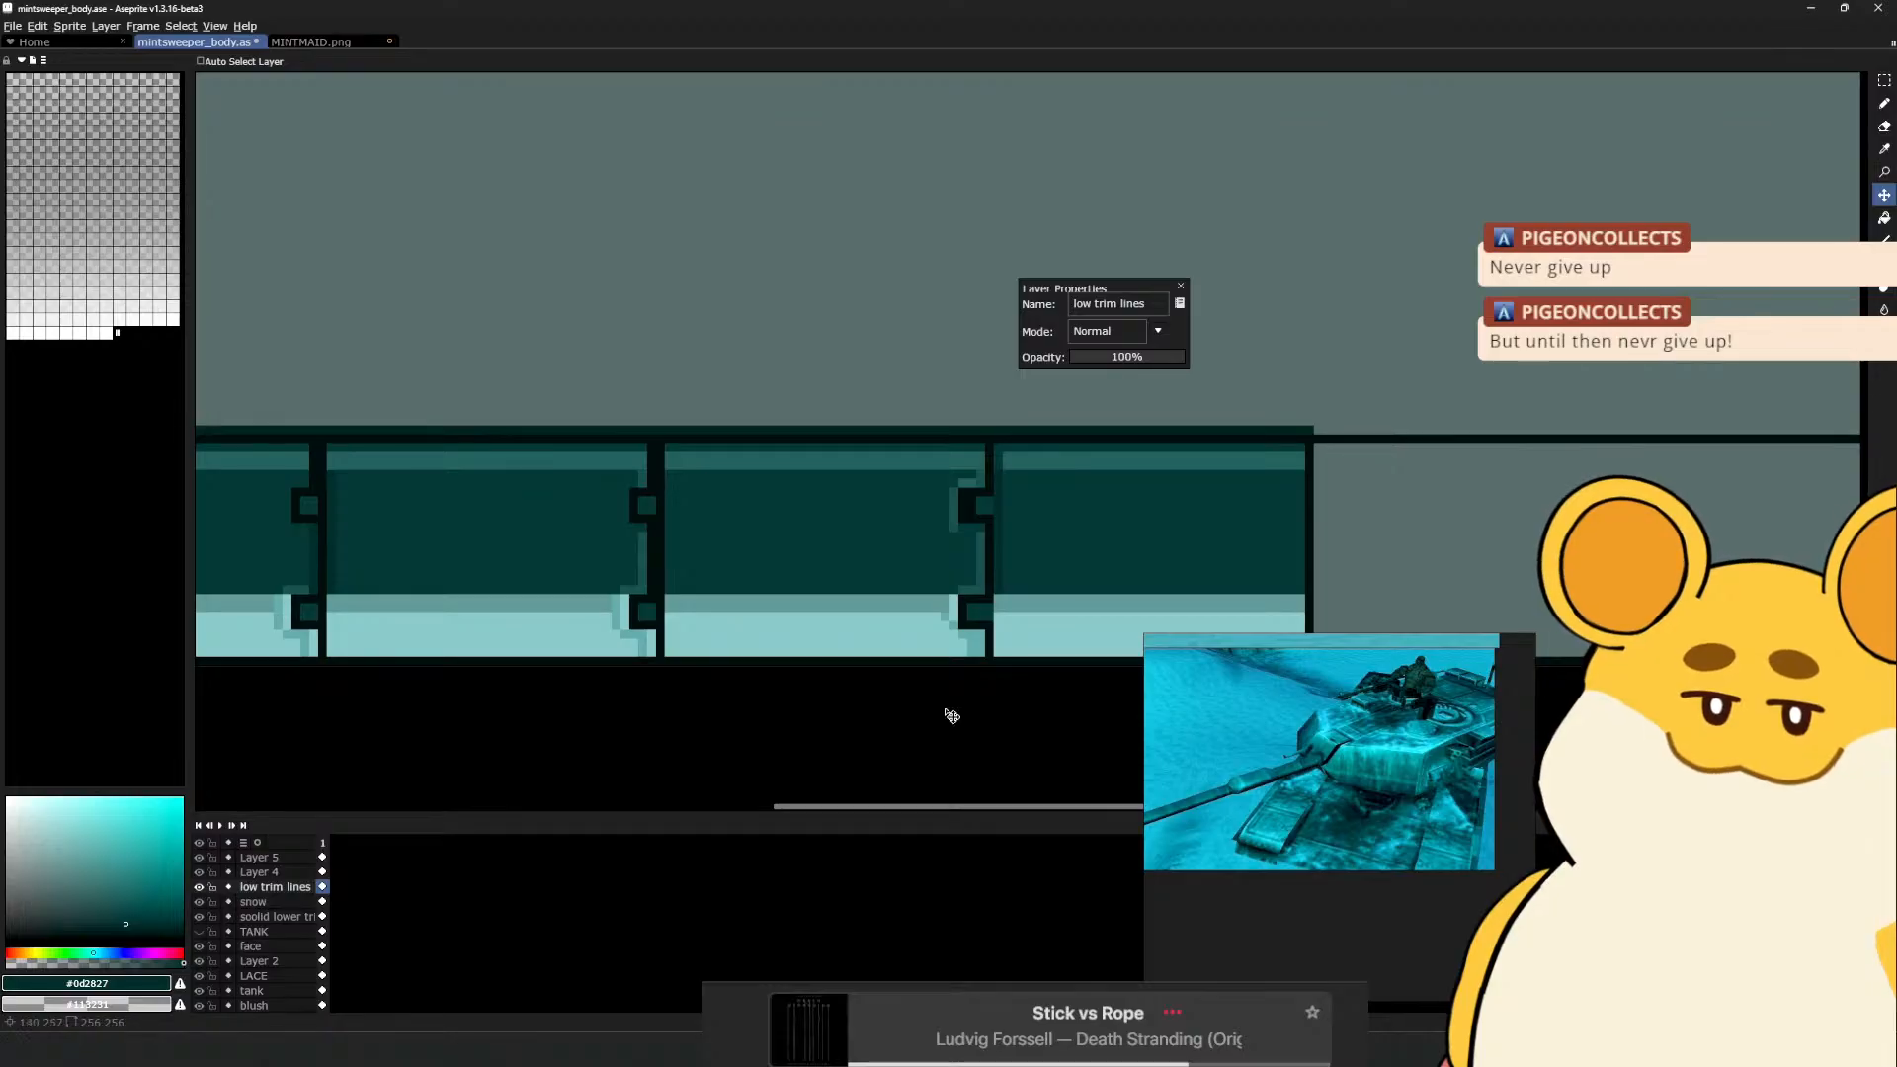
left_click_drag(563, 648, 843, 505)
key("v")
key("m")
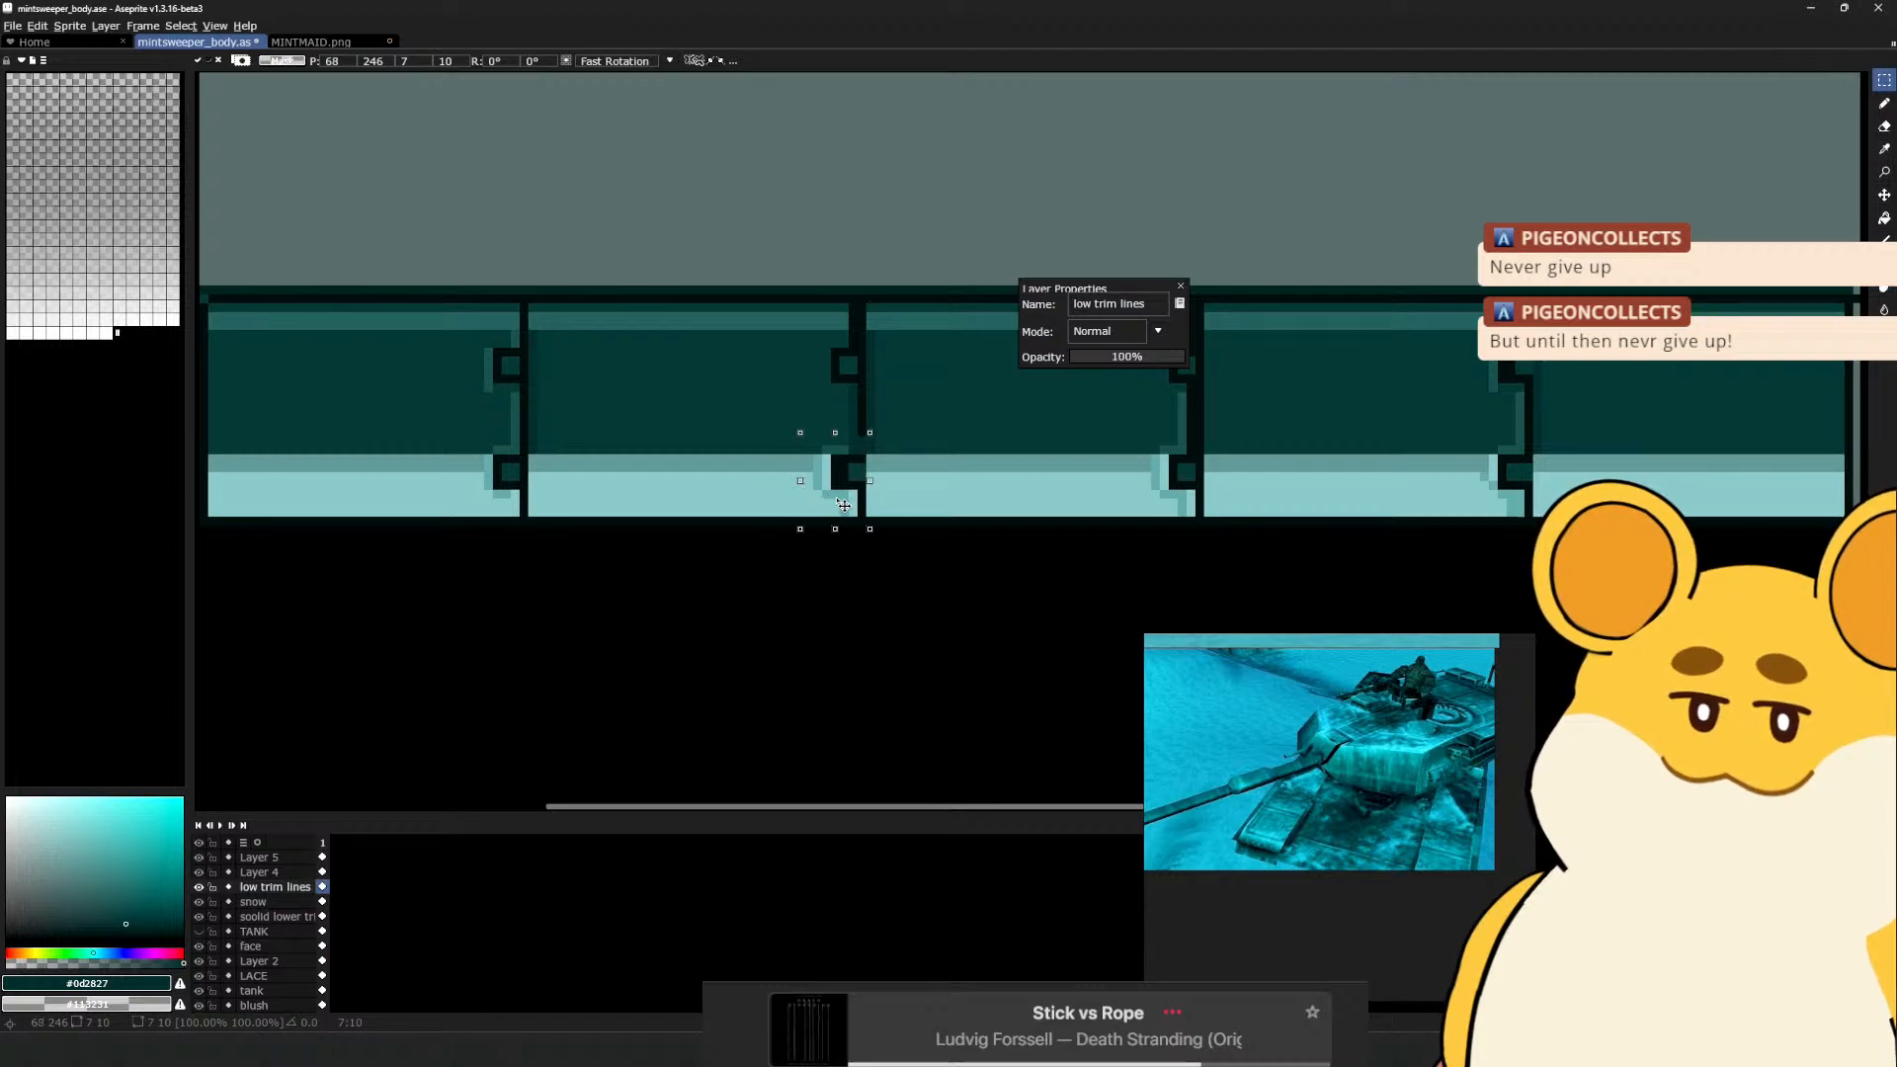
key("ctrl+d")
On the snow layer, select the shading around the second seam's lower hinge and shift it 1 px toward the hinge
key("v")
left_click(805, 463, "ctrl")
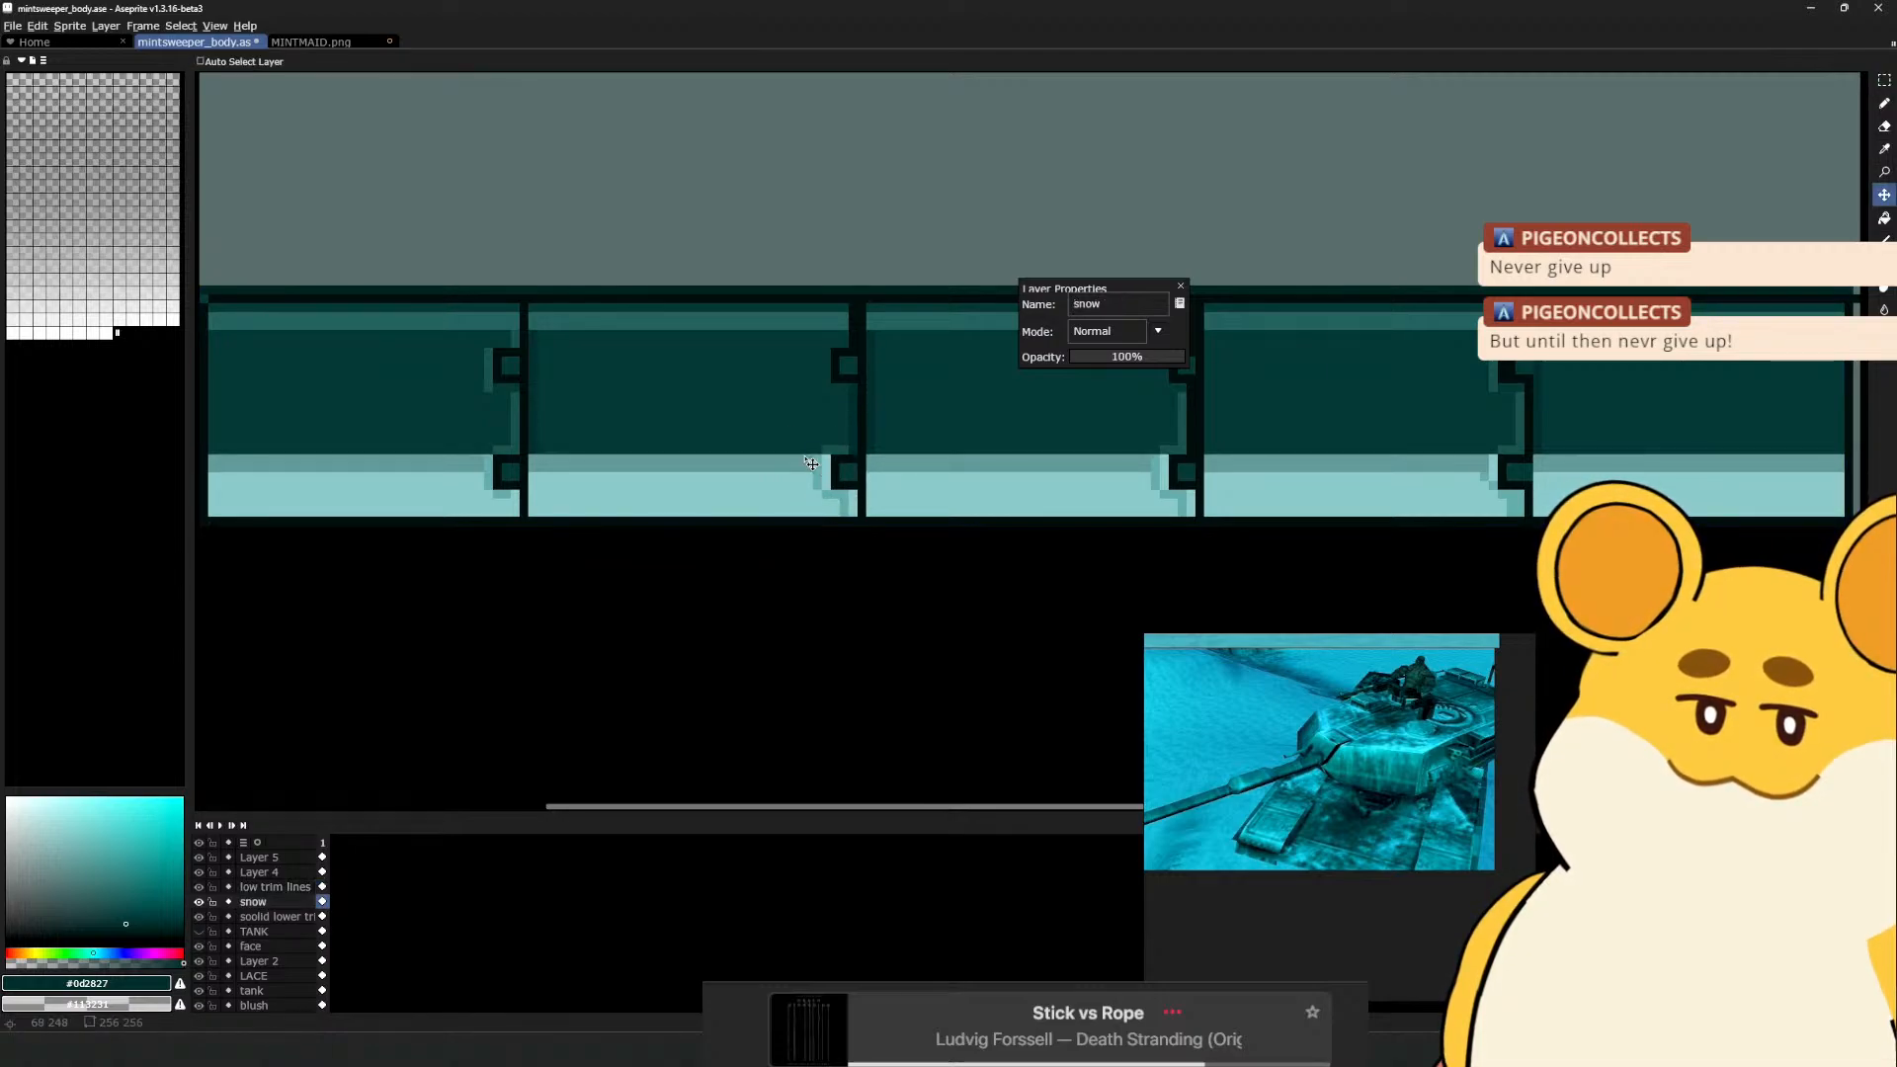
left_click_drag(785, 443, 796, 504)
key("ctrl+z")
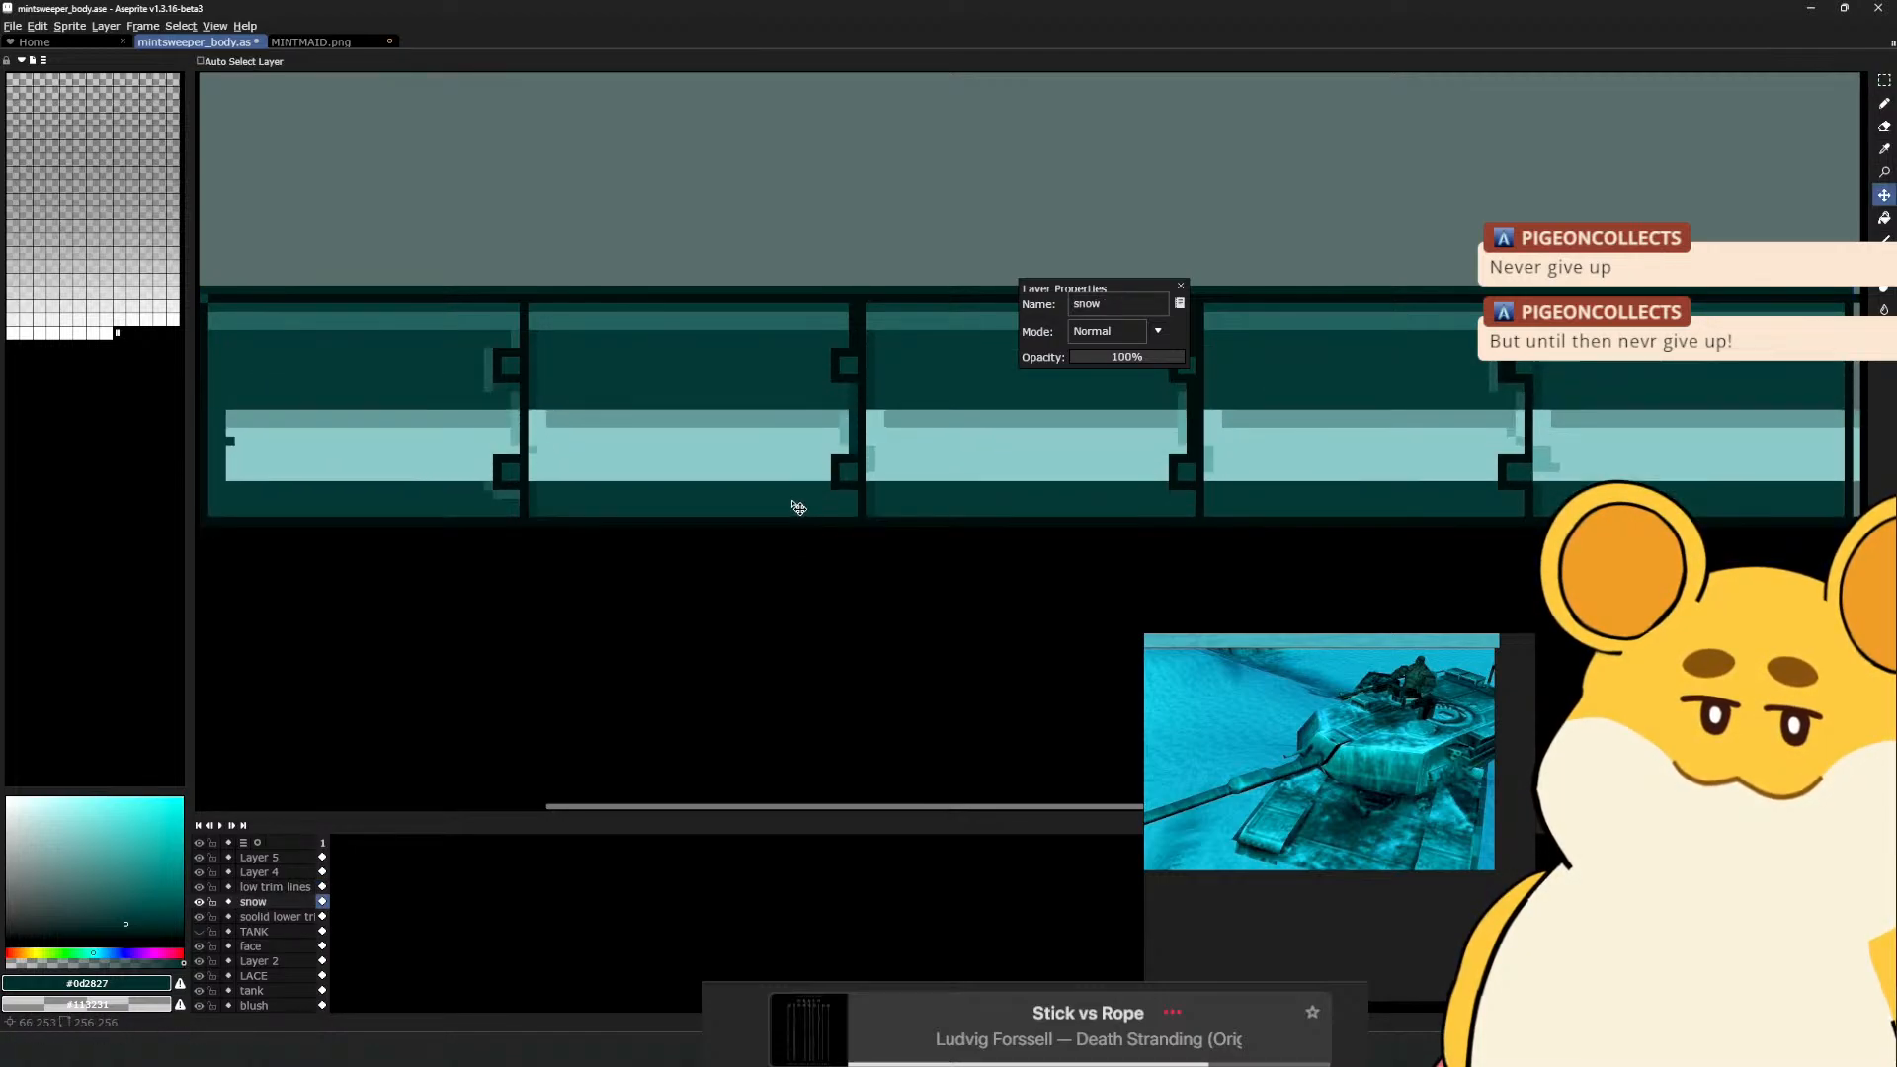
key("ctrl+z")
key("m")
left_click_drag(794, 416, 858, 520)
key("ctrl+d")
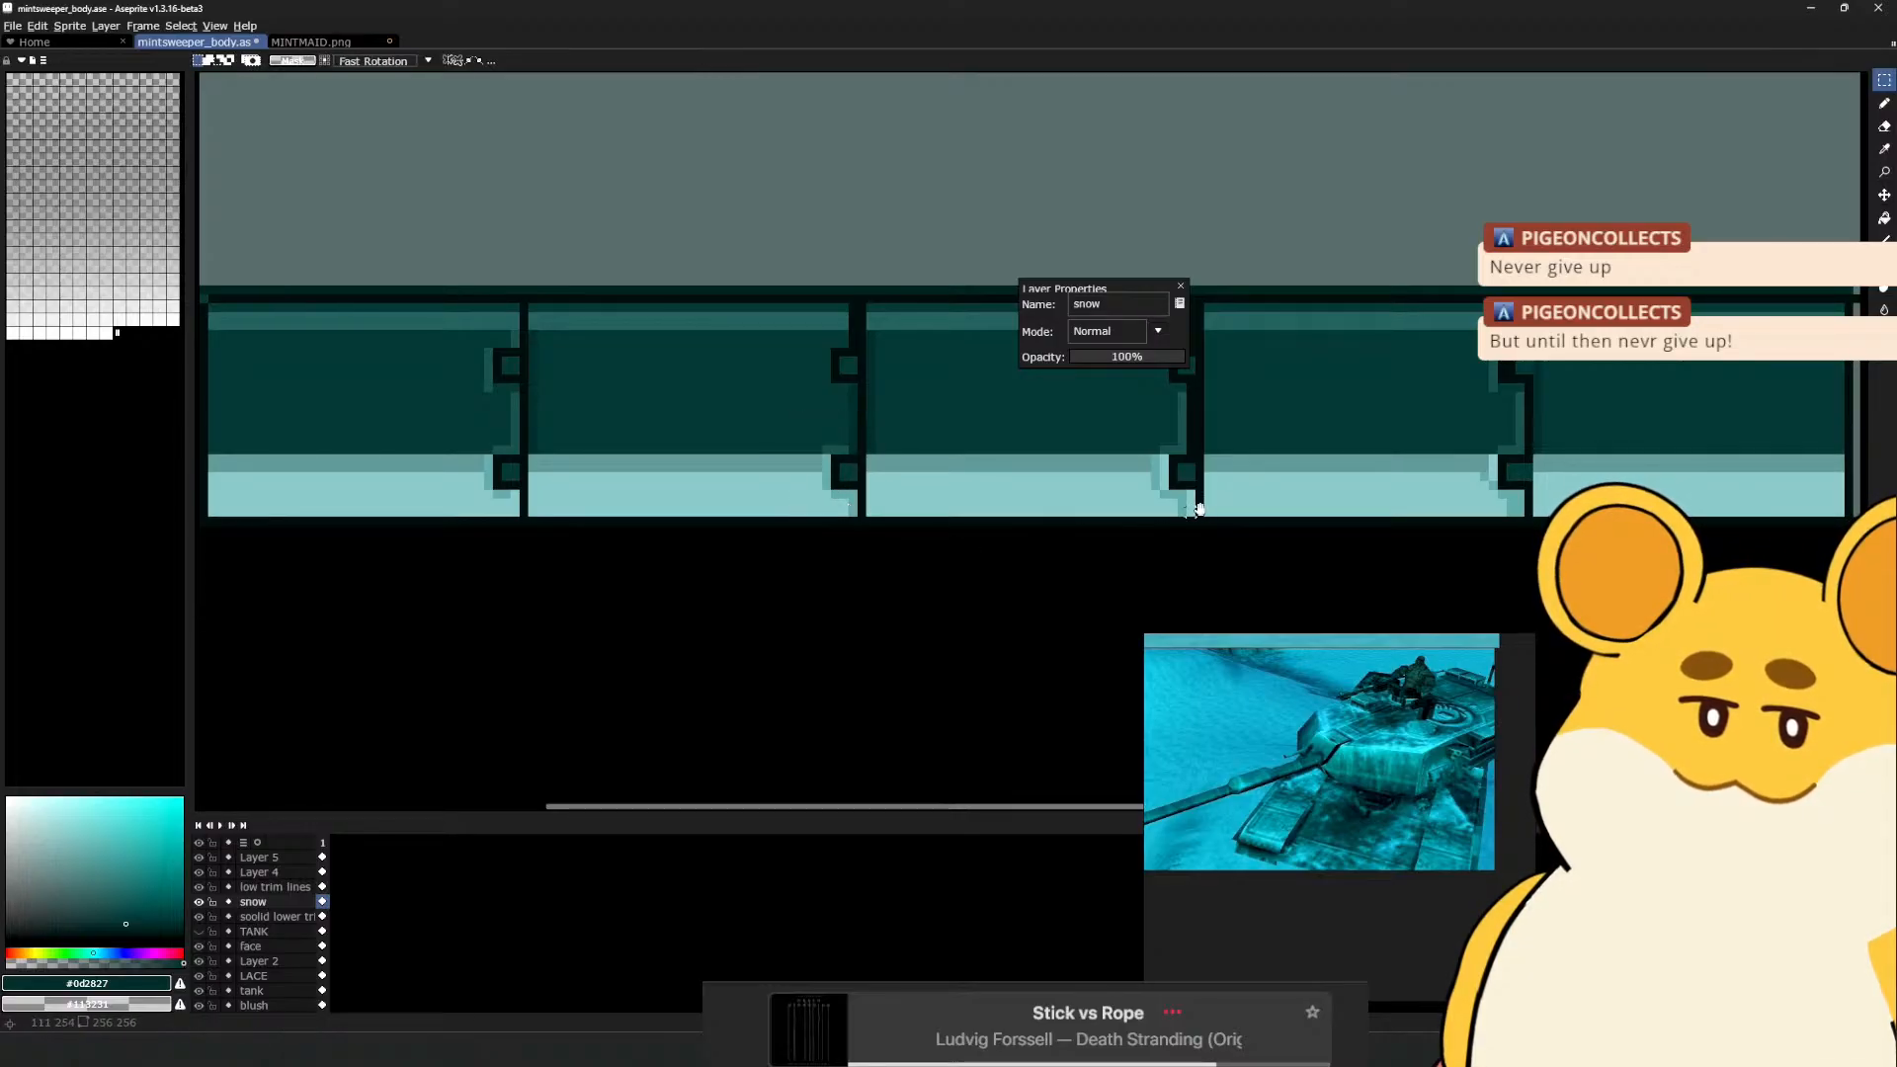
Select the 12 by 10 px snow area around the third seam's lower hinge and nudge it 1 px toward the hinge
key("space")
left_click_drag(1199, 504, 979, 580)
left_click_drag(882, 511, 996, 604)
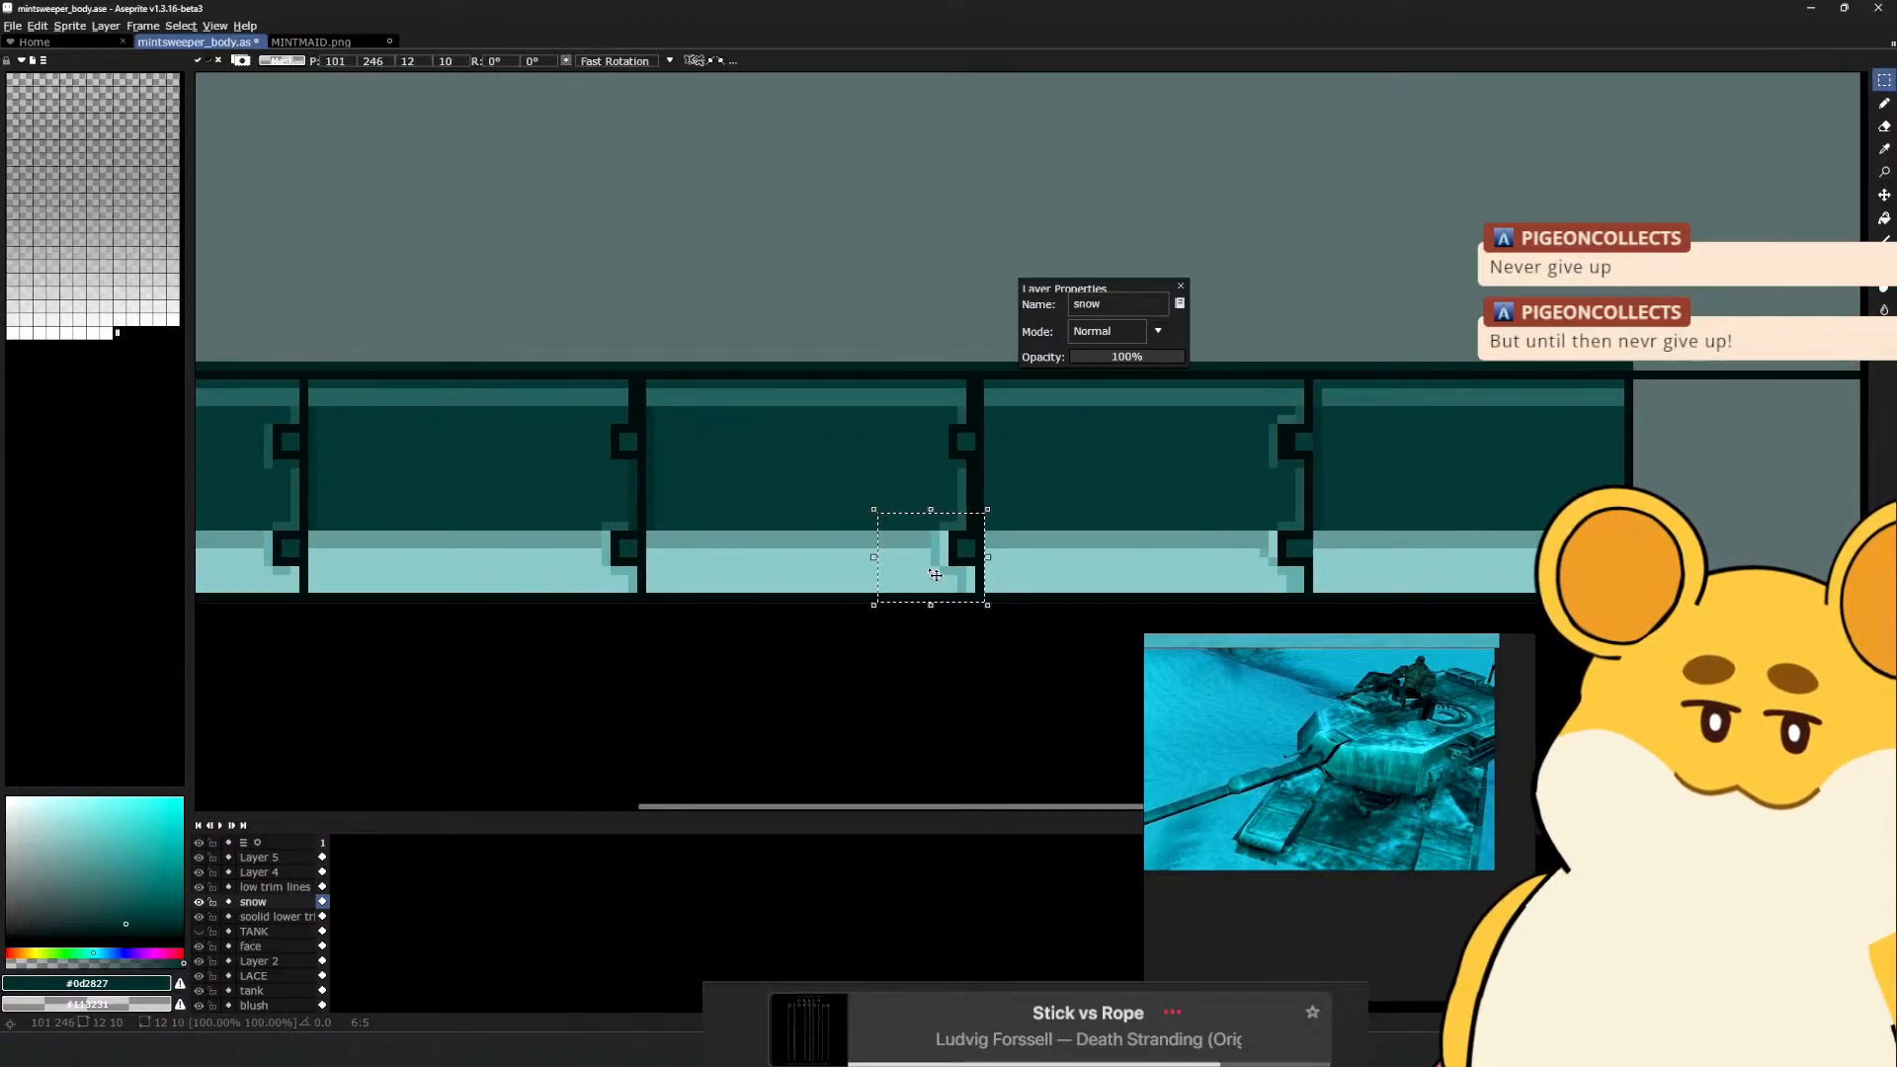
key("Left")
key("ctrl+d")
Place a copy of the third seam's snow shading around the lower hinge at the fourth seam
key("space")
left_click_drag(1172, 545, 1069, 638)
key("ctrl+z")
left_click_drag(693, 629, 1032, 628)
key("ctrl+d")
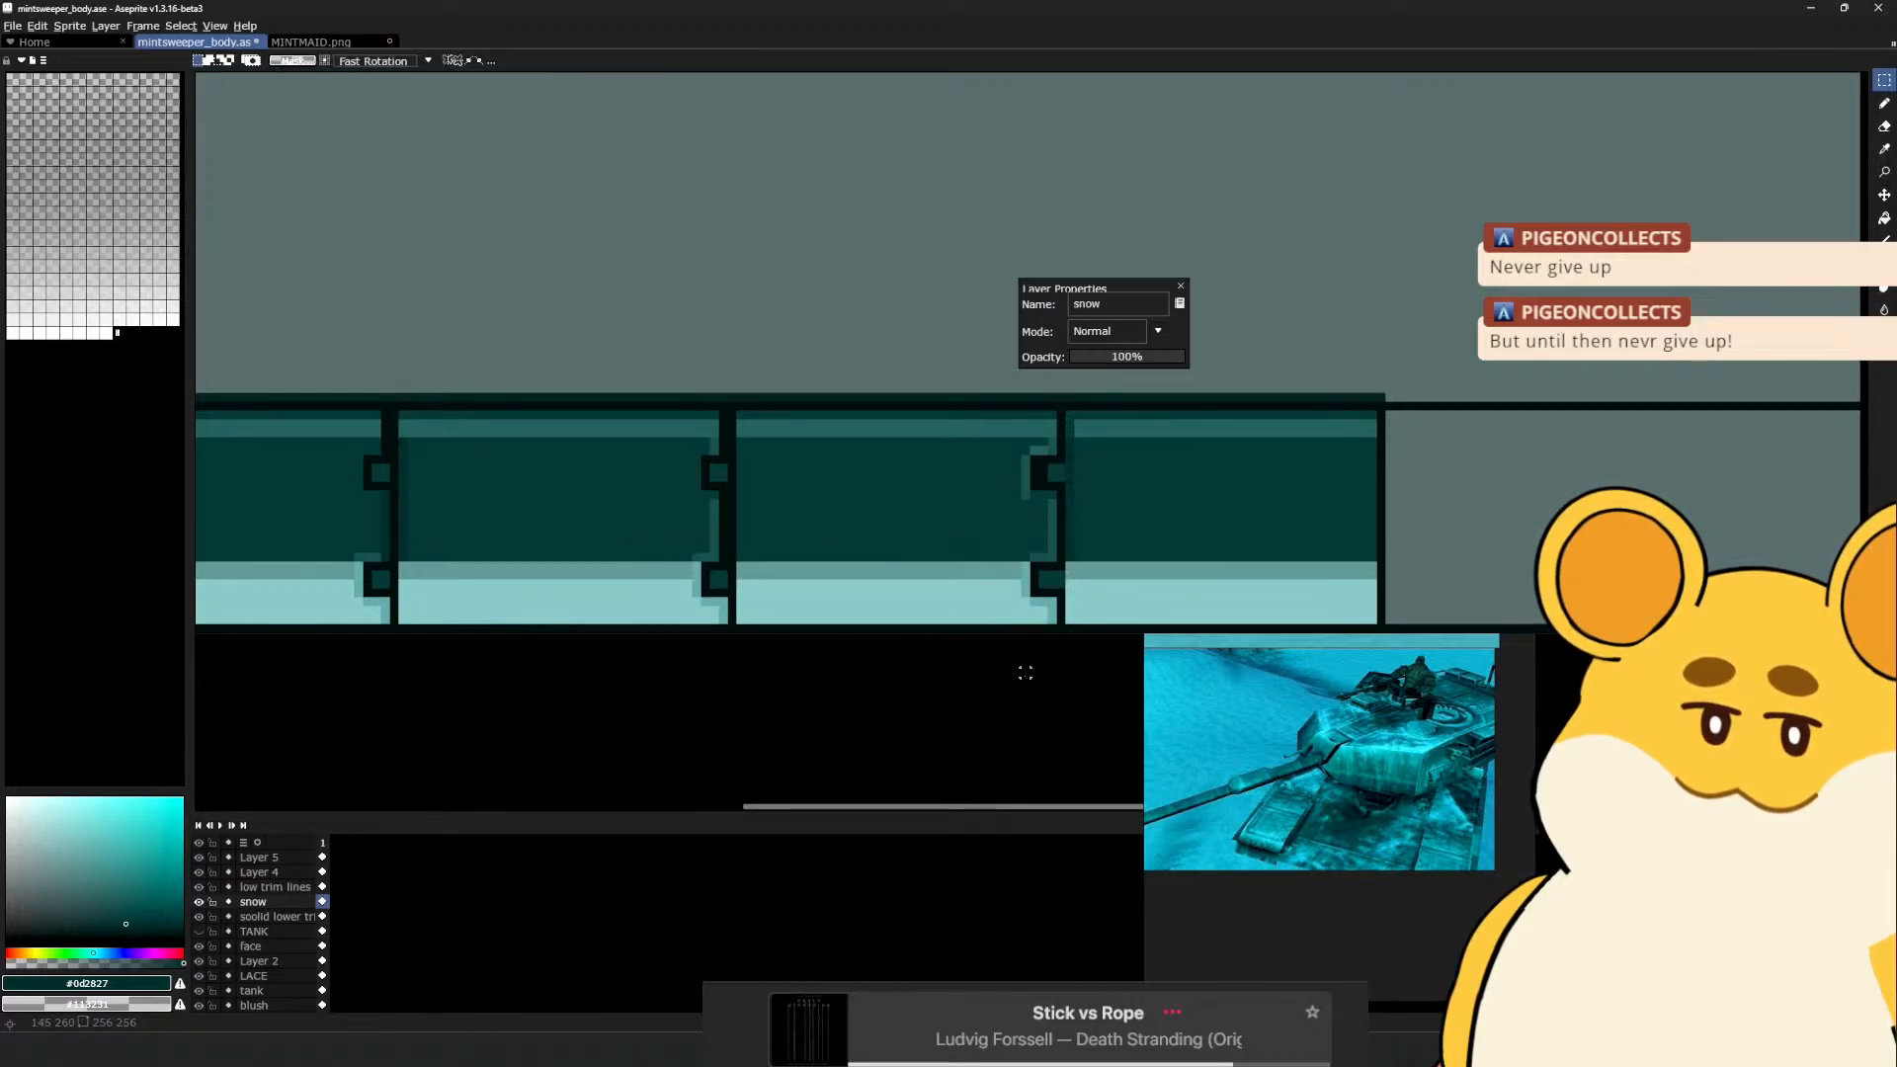
Paste the copied snow shading and position it around the lower hinge at the first seam
scroll(964, 662, "down", 3)
key("space")
left_click_drag(515, 646, 645, 627)
scroll(645, 610, "up", 3)
key("ctrl+v")
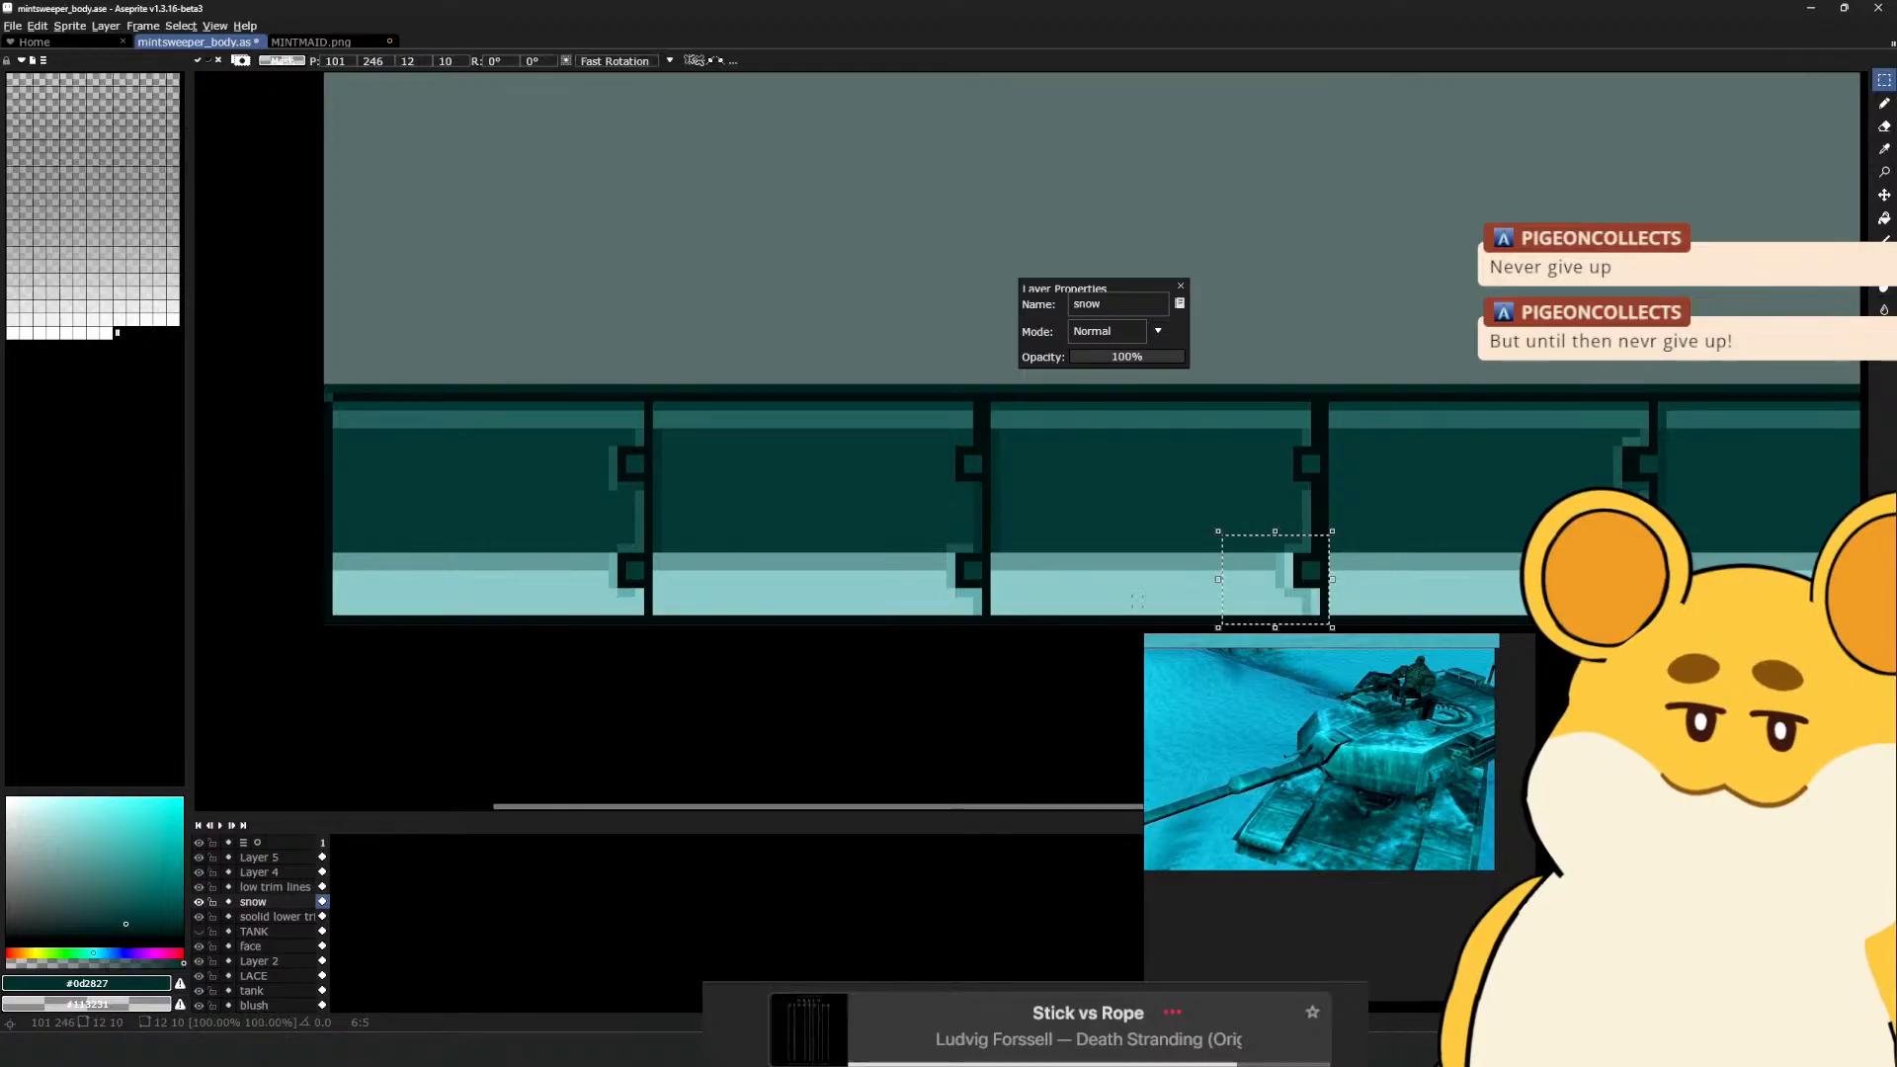
left_click_drag(1287, 605, 619, 605)
key("ctrl+d")
On low trim lines, sample #071414 and redraw the fourth seam's line through its hinges
key("space")
left_click_drag(860, 634, 582, 645)
left_click_drag(1067, 644, 944, 605)
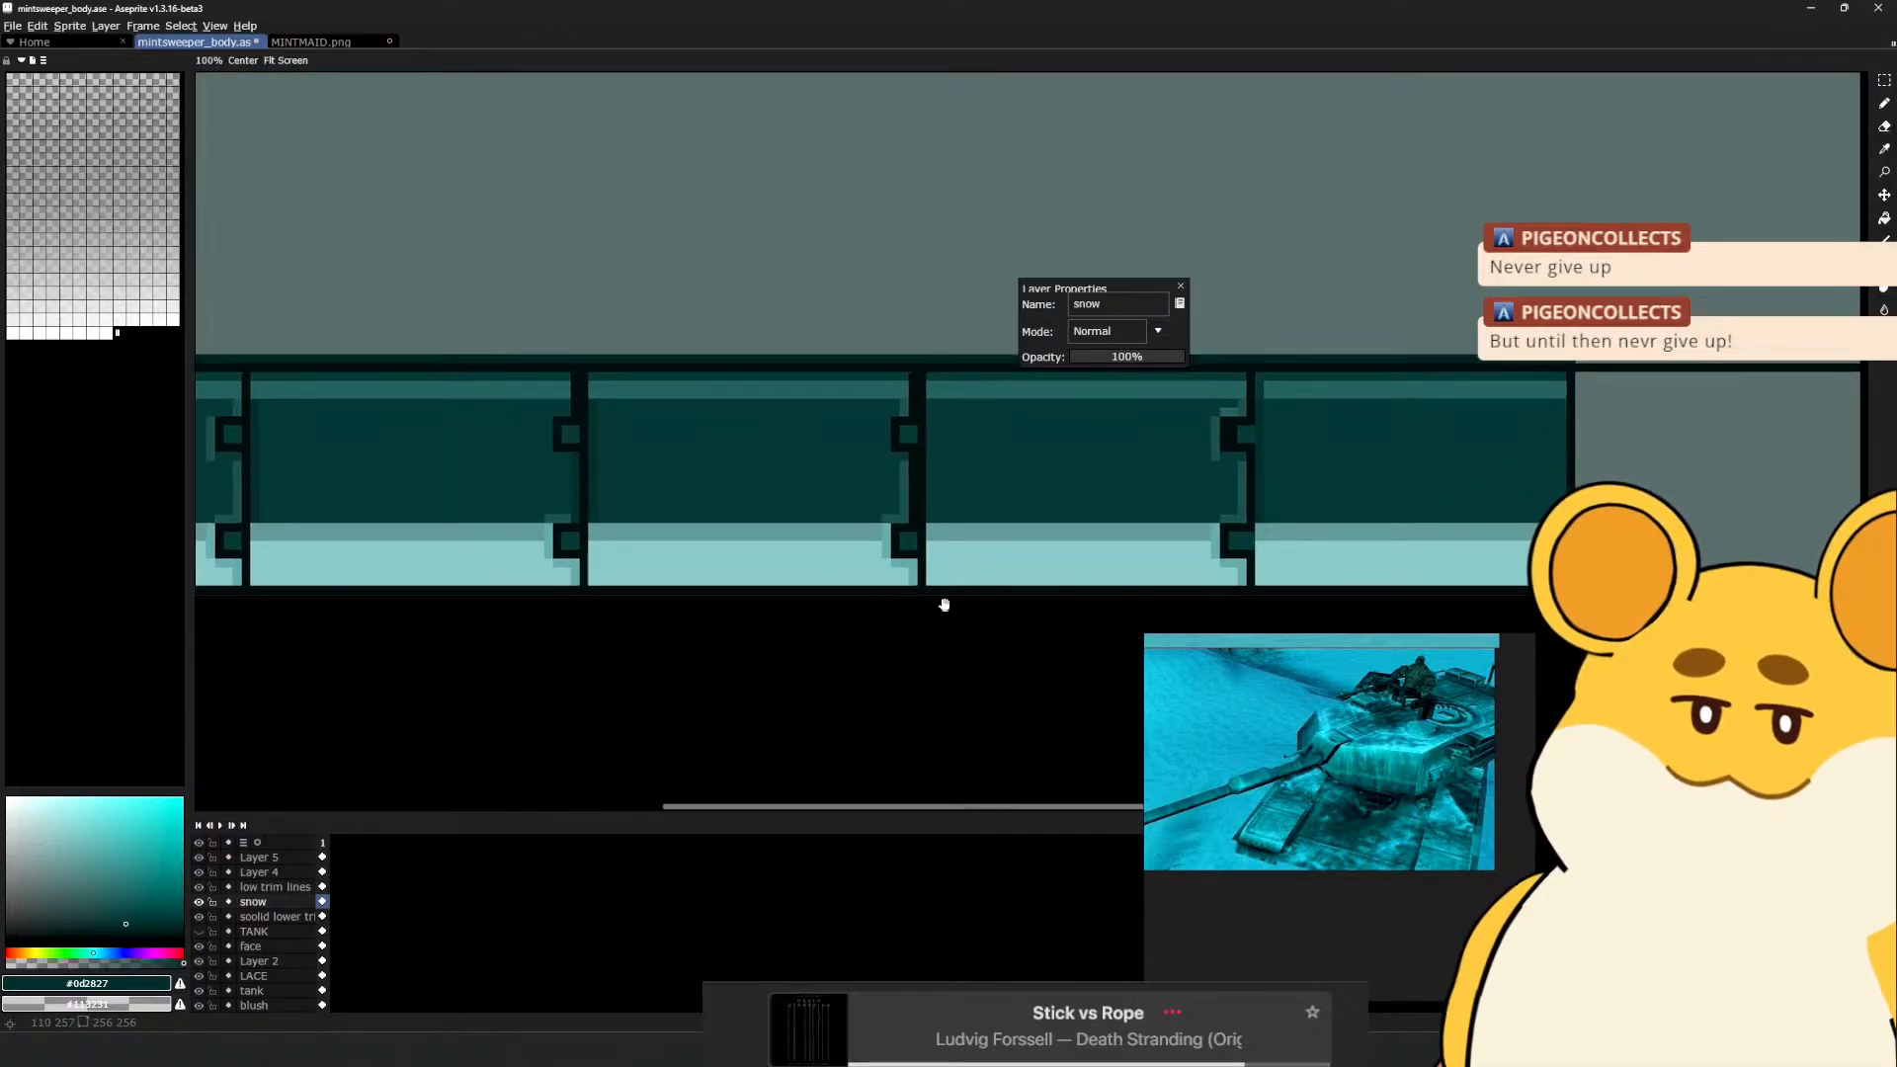
left_click_drag(1218, 551, 1122, 549)
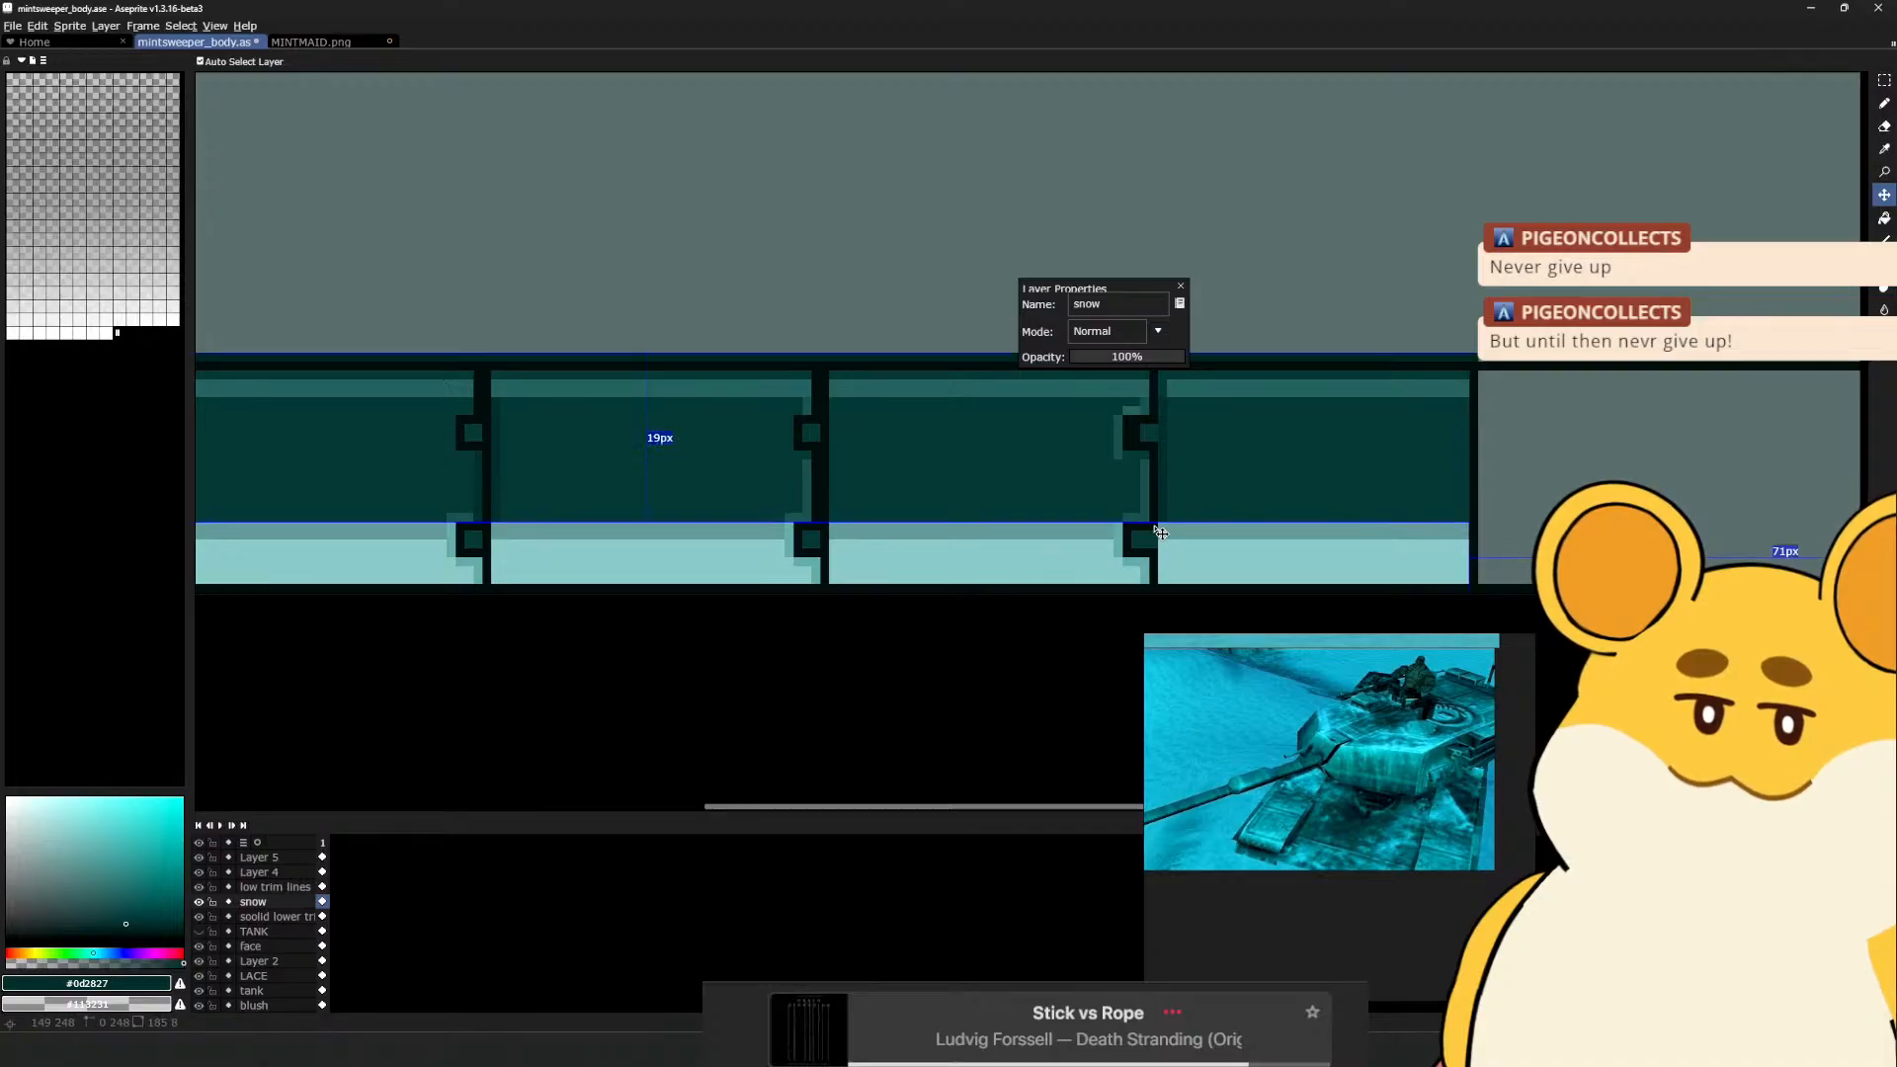
left_click(1155, 518, "ctrl")
left_click(1158, 517, "alt")
left_click_drag(1153, 460, 1160, 505)
Fill the center of the fourth seam's upper hinge with #113231 and redraw the hinge frame in #071414
key("alt")
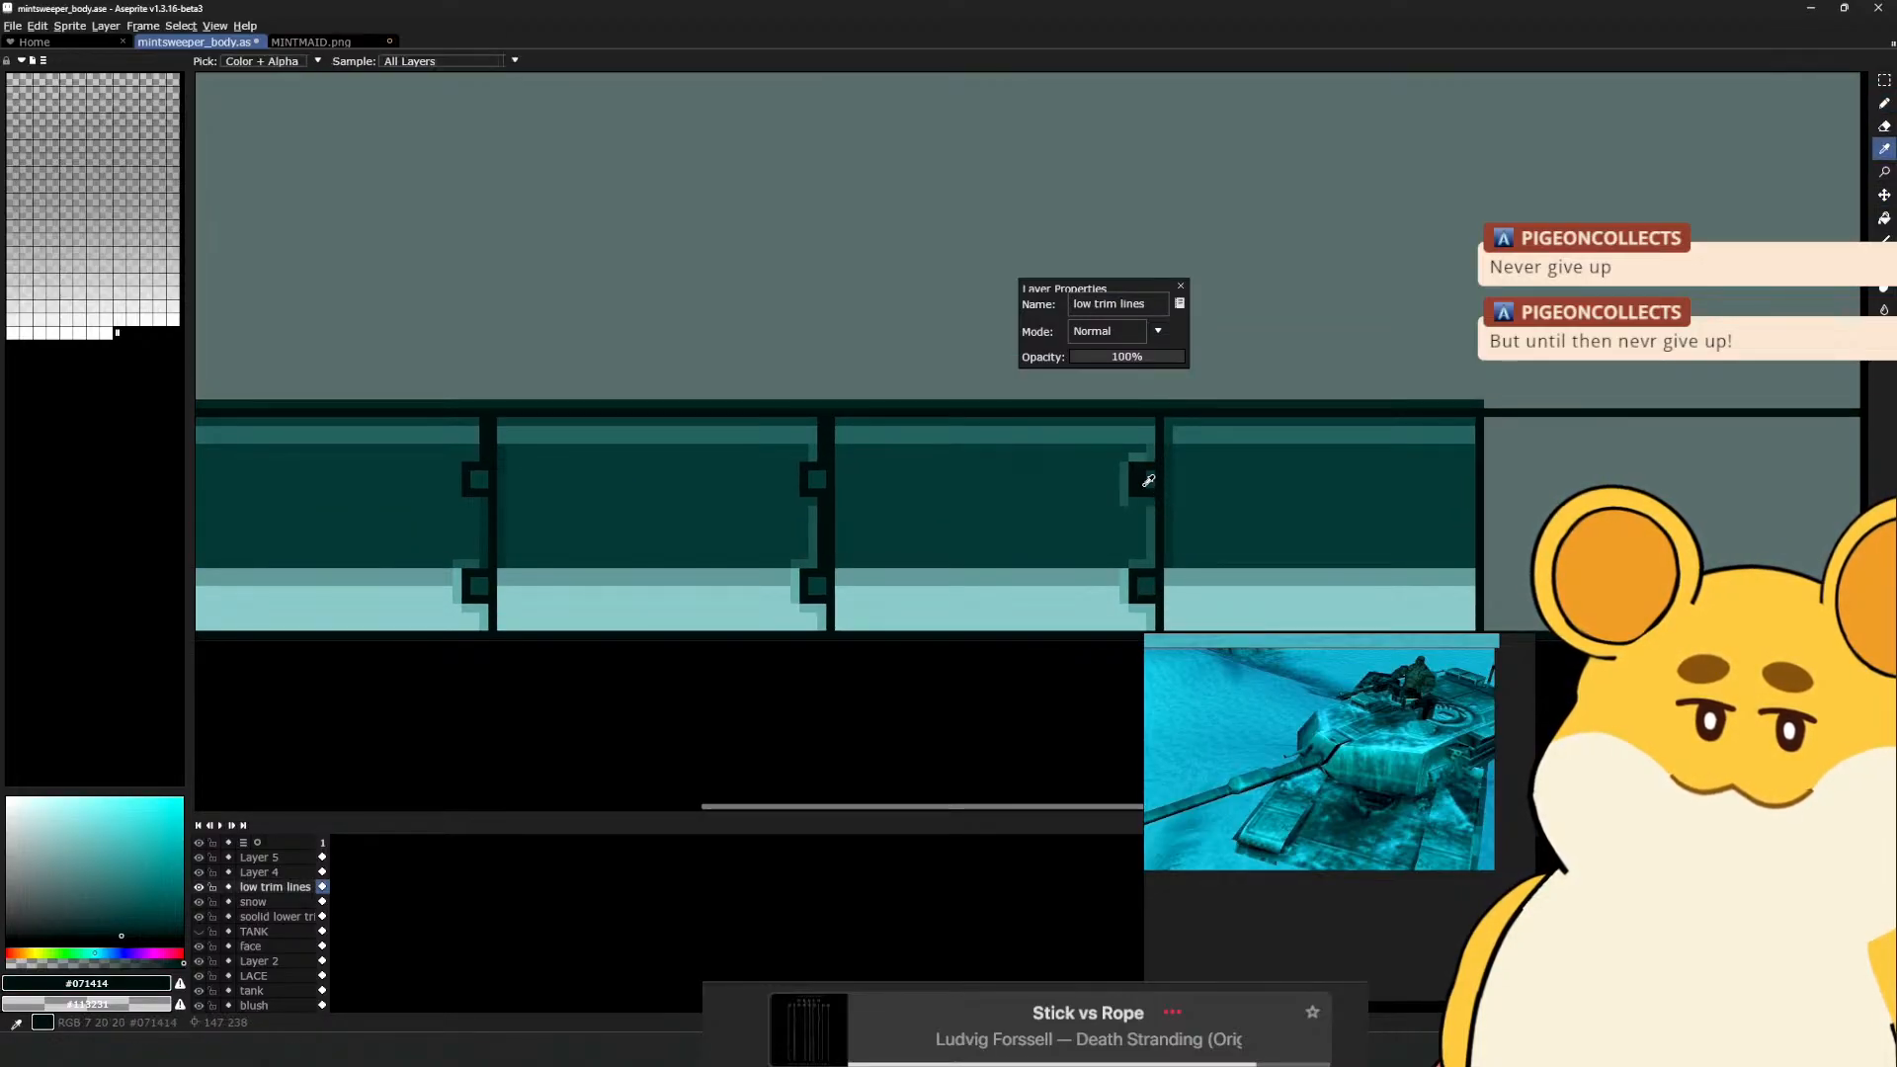
left_click(1153, 479, "alt")
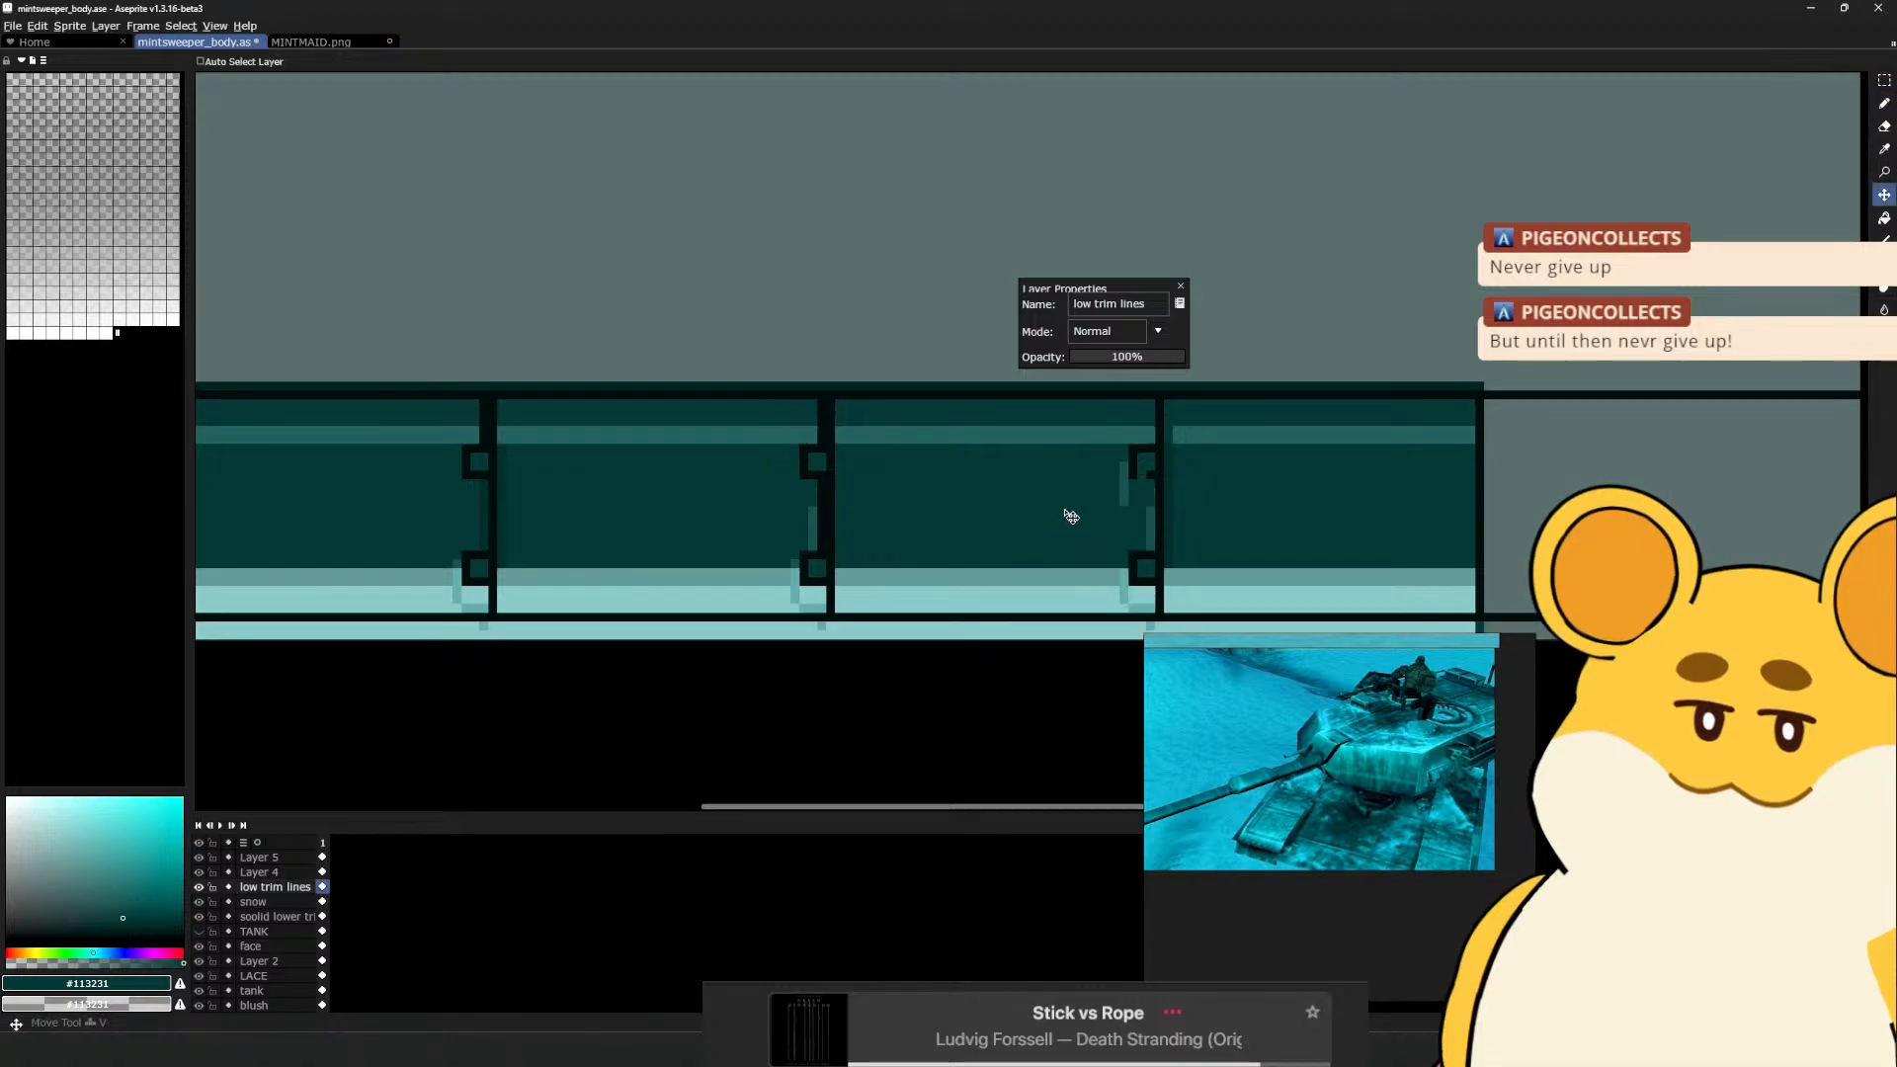
key("alt")
left_click(1148, 489, "alt")
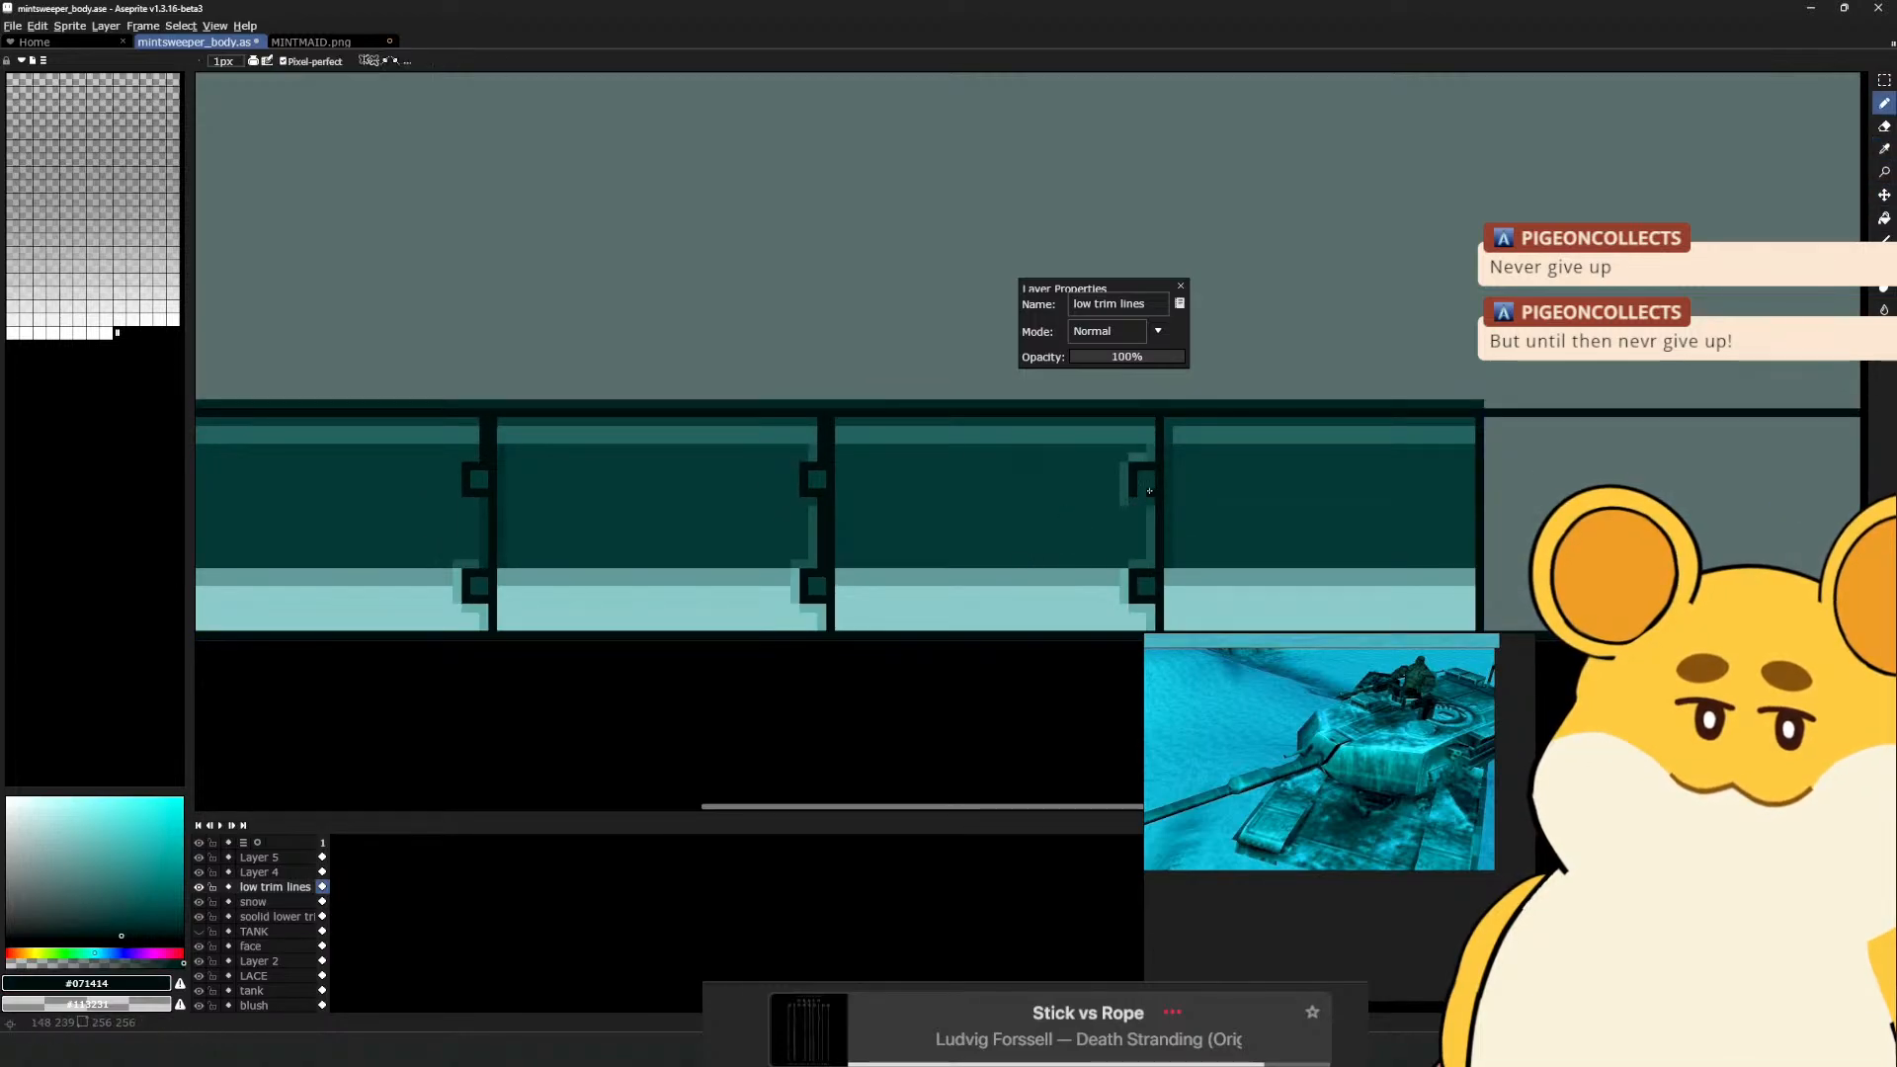
On the soolid lower trim layer, sample #194846 and extend the highlight beneath the fourth seam's upper hinge
left_click(1132, 509, "ctrl")
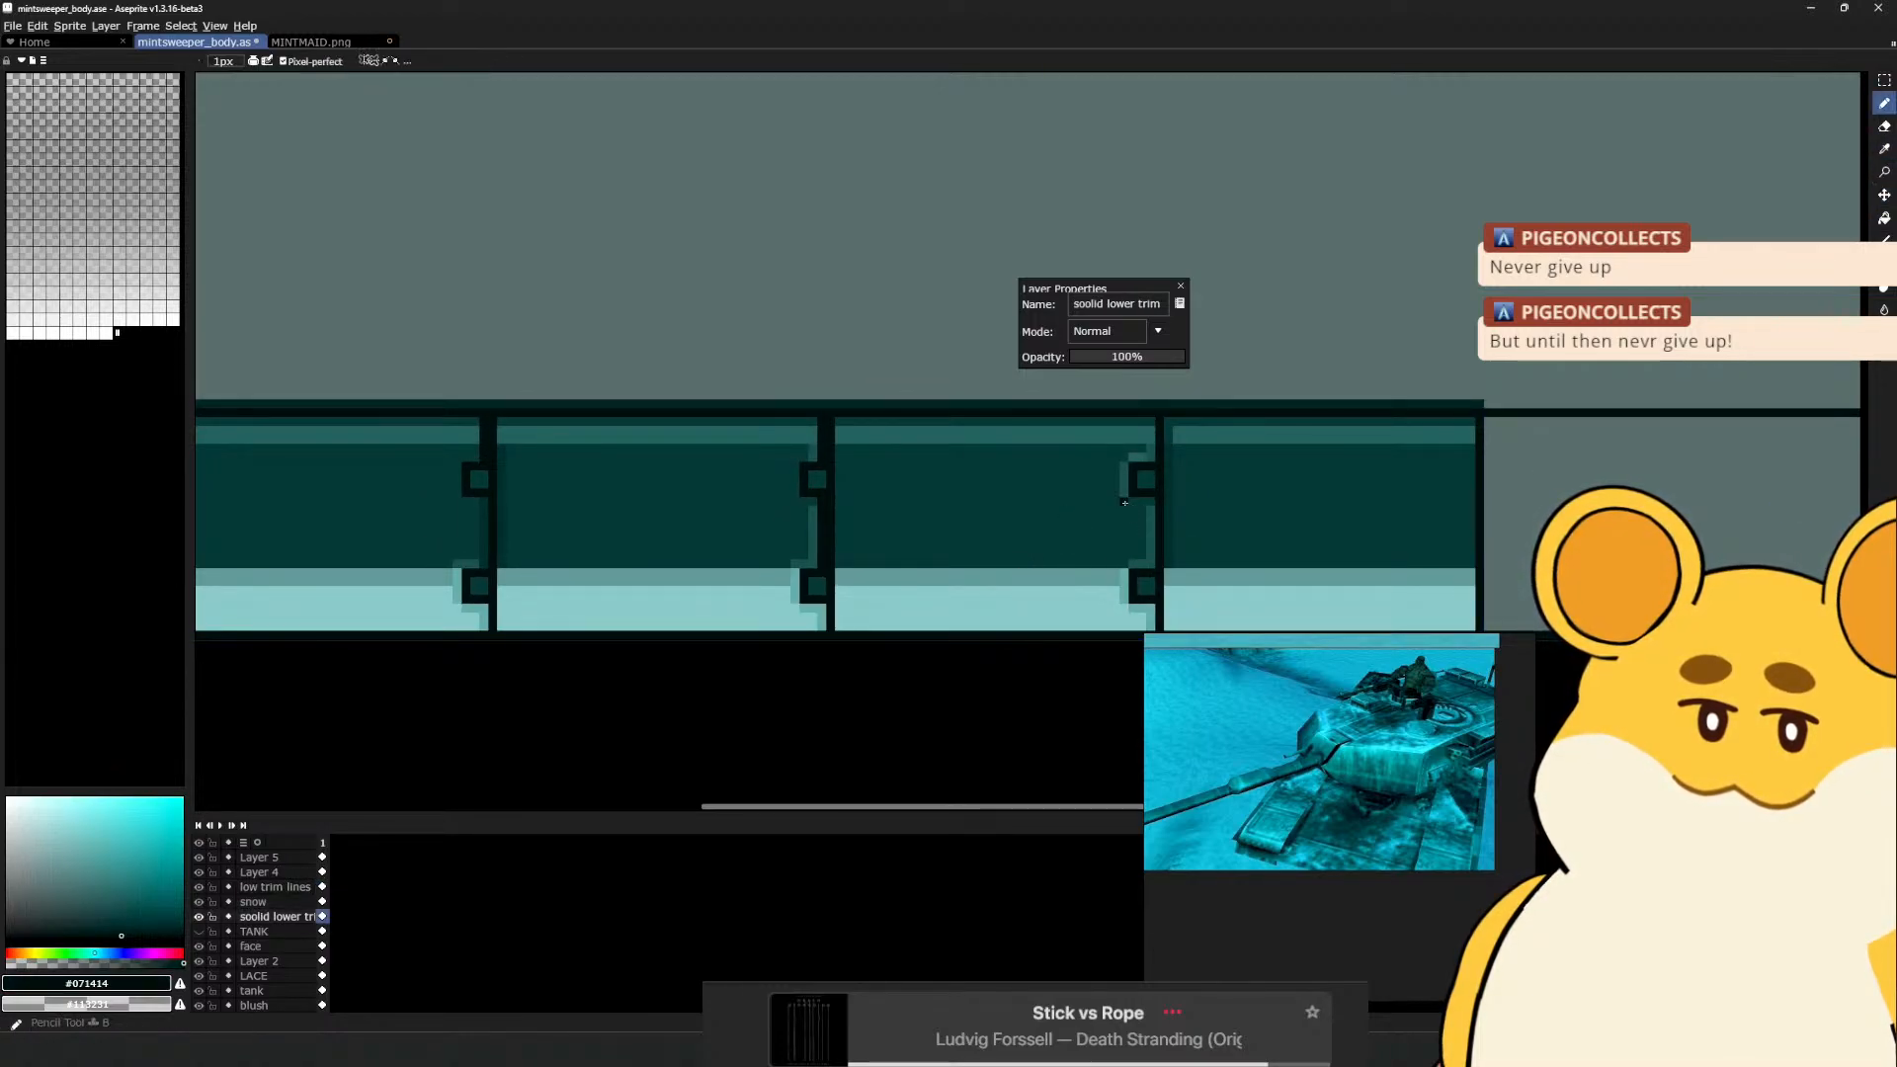
left_click(1124, 503, "alt")
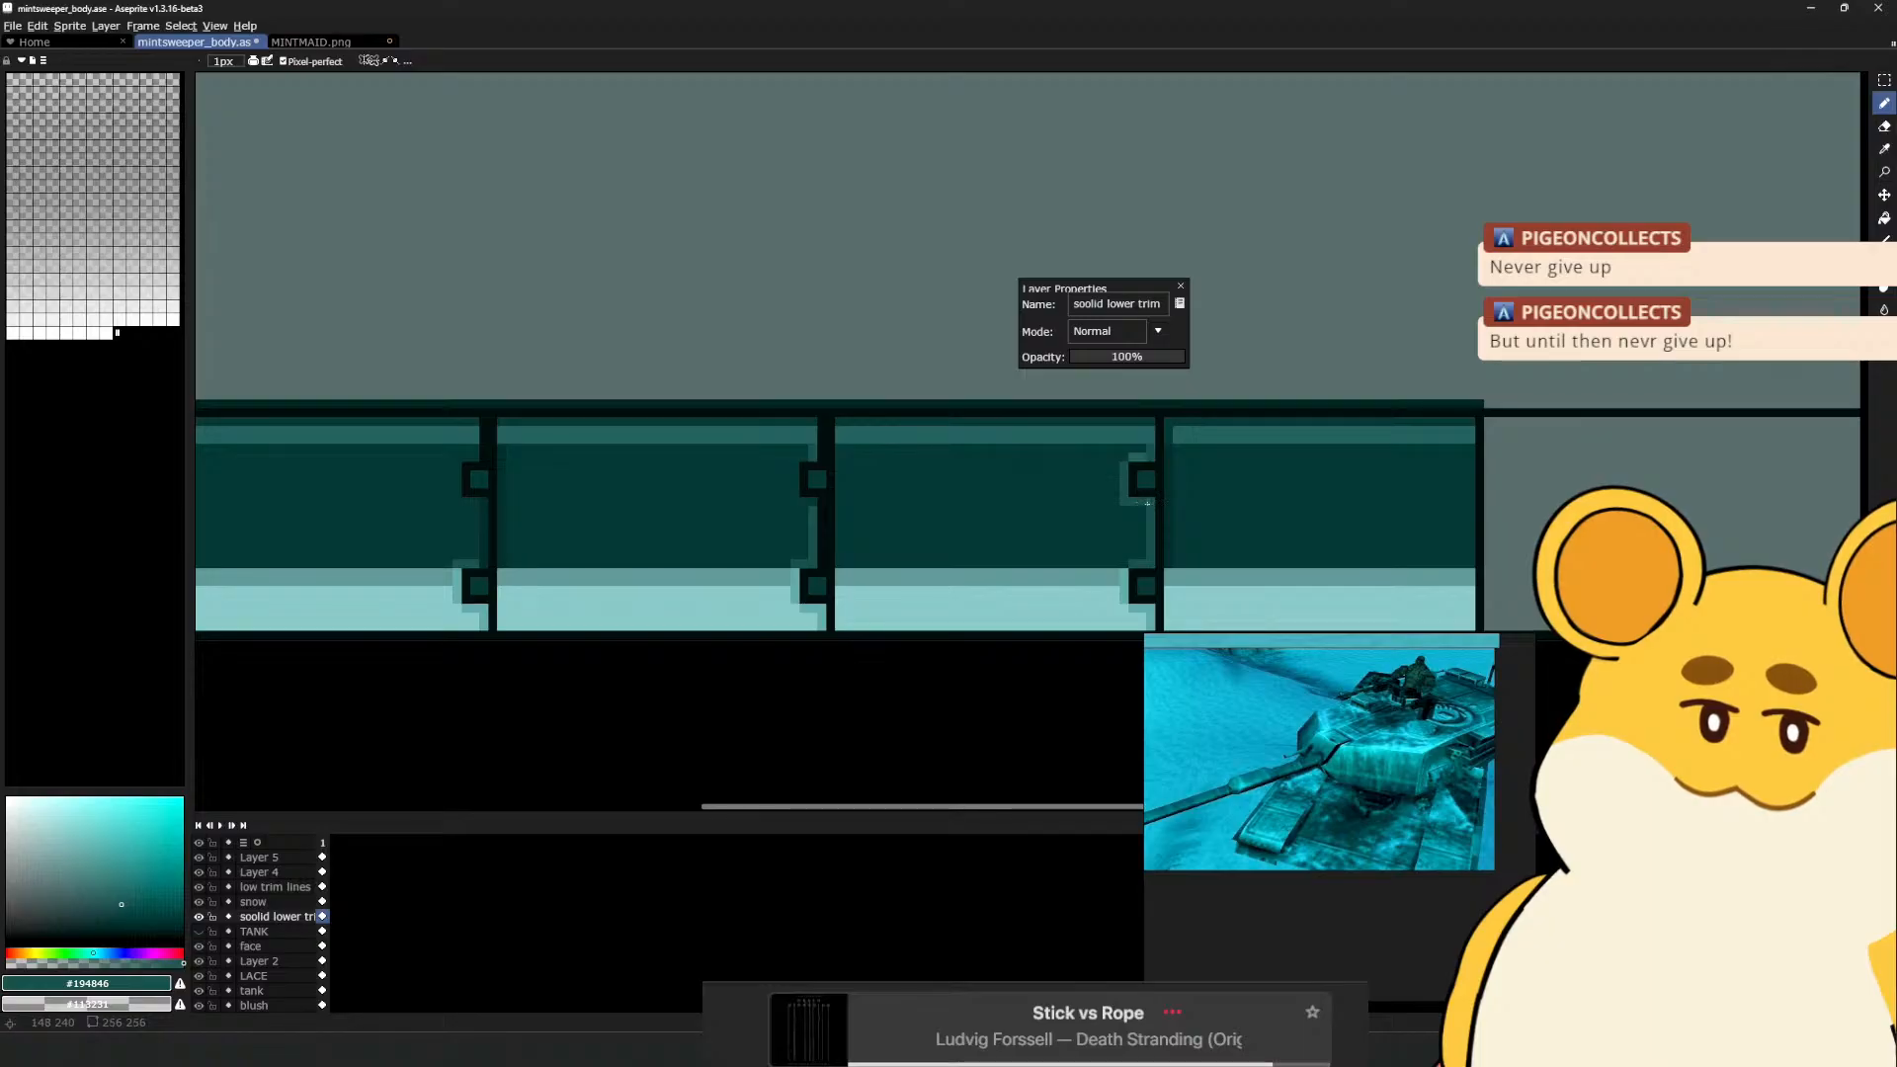
key("e")
mouse_move(1113, 517)
left_mouse_down()
mouse_move(1070, 537)
mouse_move(1089, 527)
left_mouse_up()
key("ctrl+z")
key("b")
left_click(1103, 521, "alt")
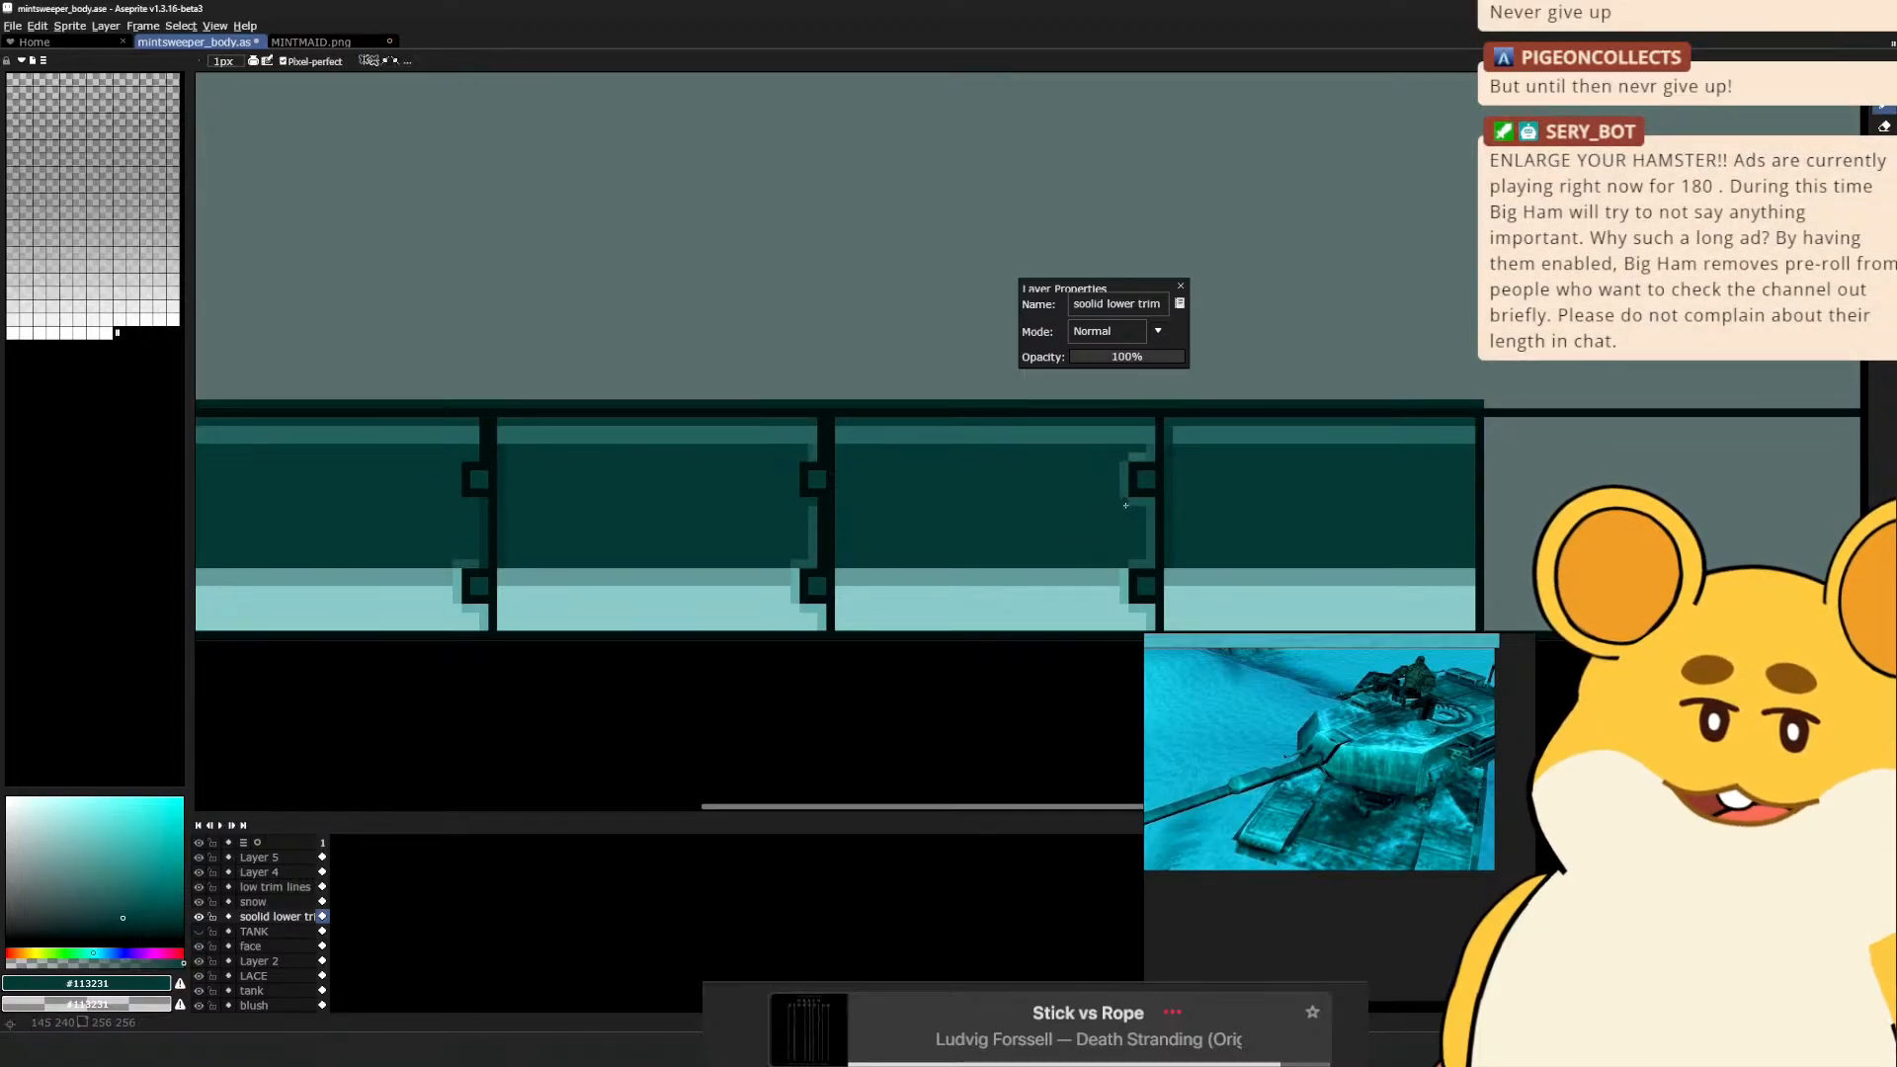
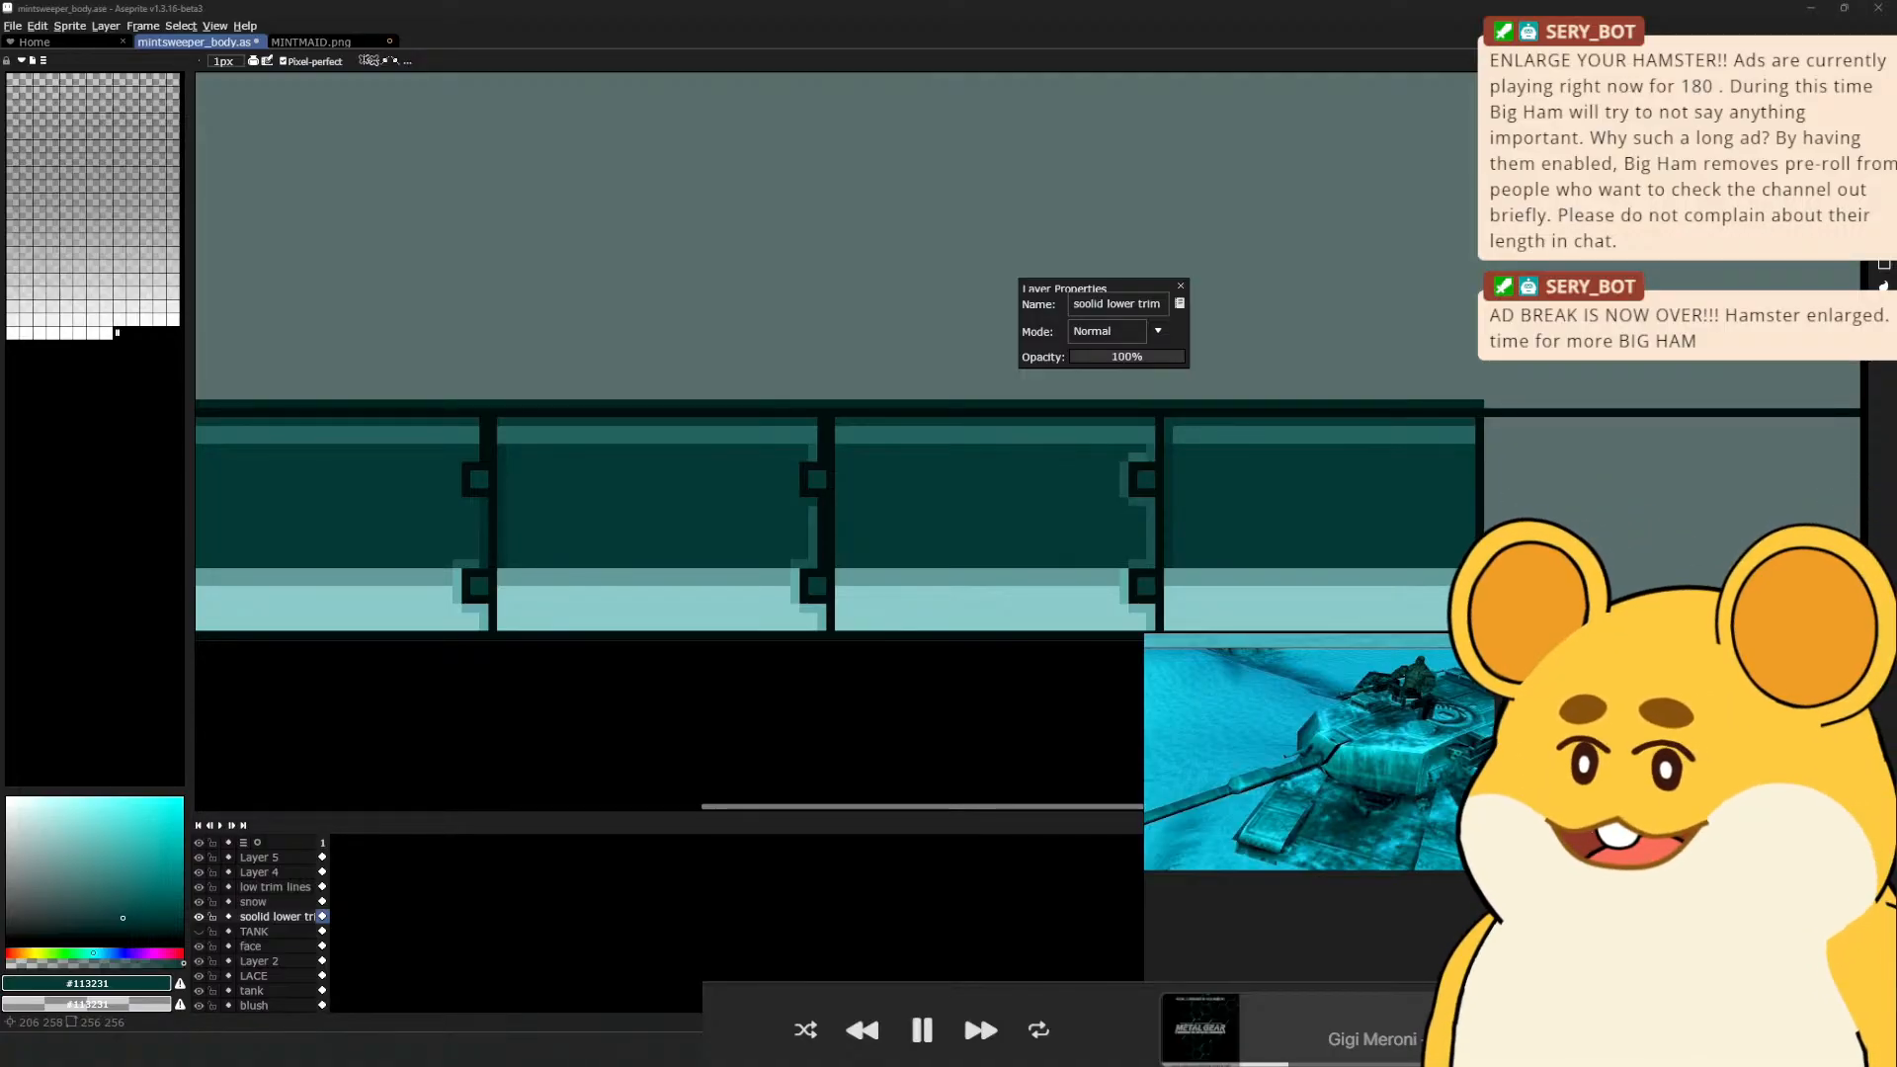
Select a 33 by 27 pixel section of the fifth panel's solid trim and place a copy in the empty area beside that panel
scroll(891, 480, "down", 1)
scroll(904, 492, "up", 1)
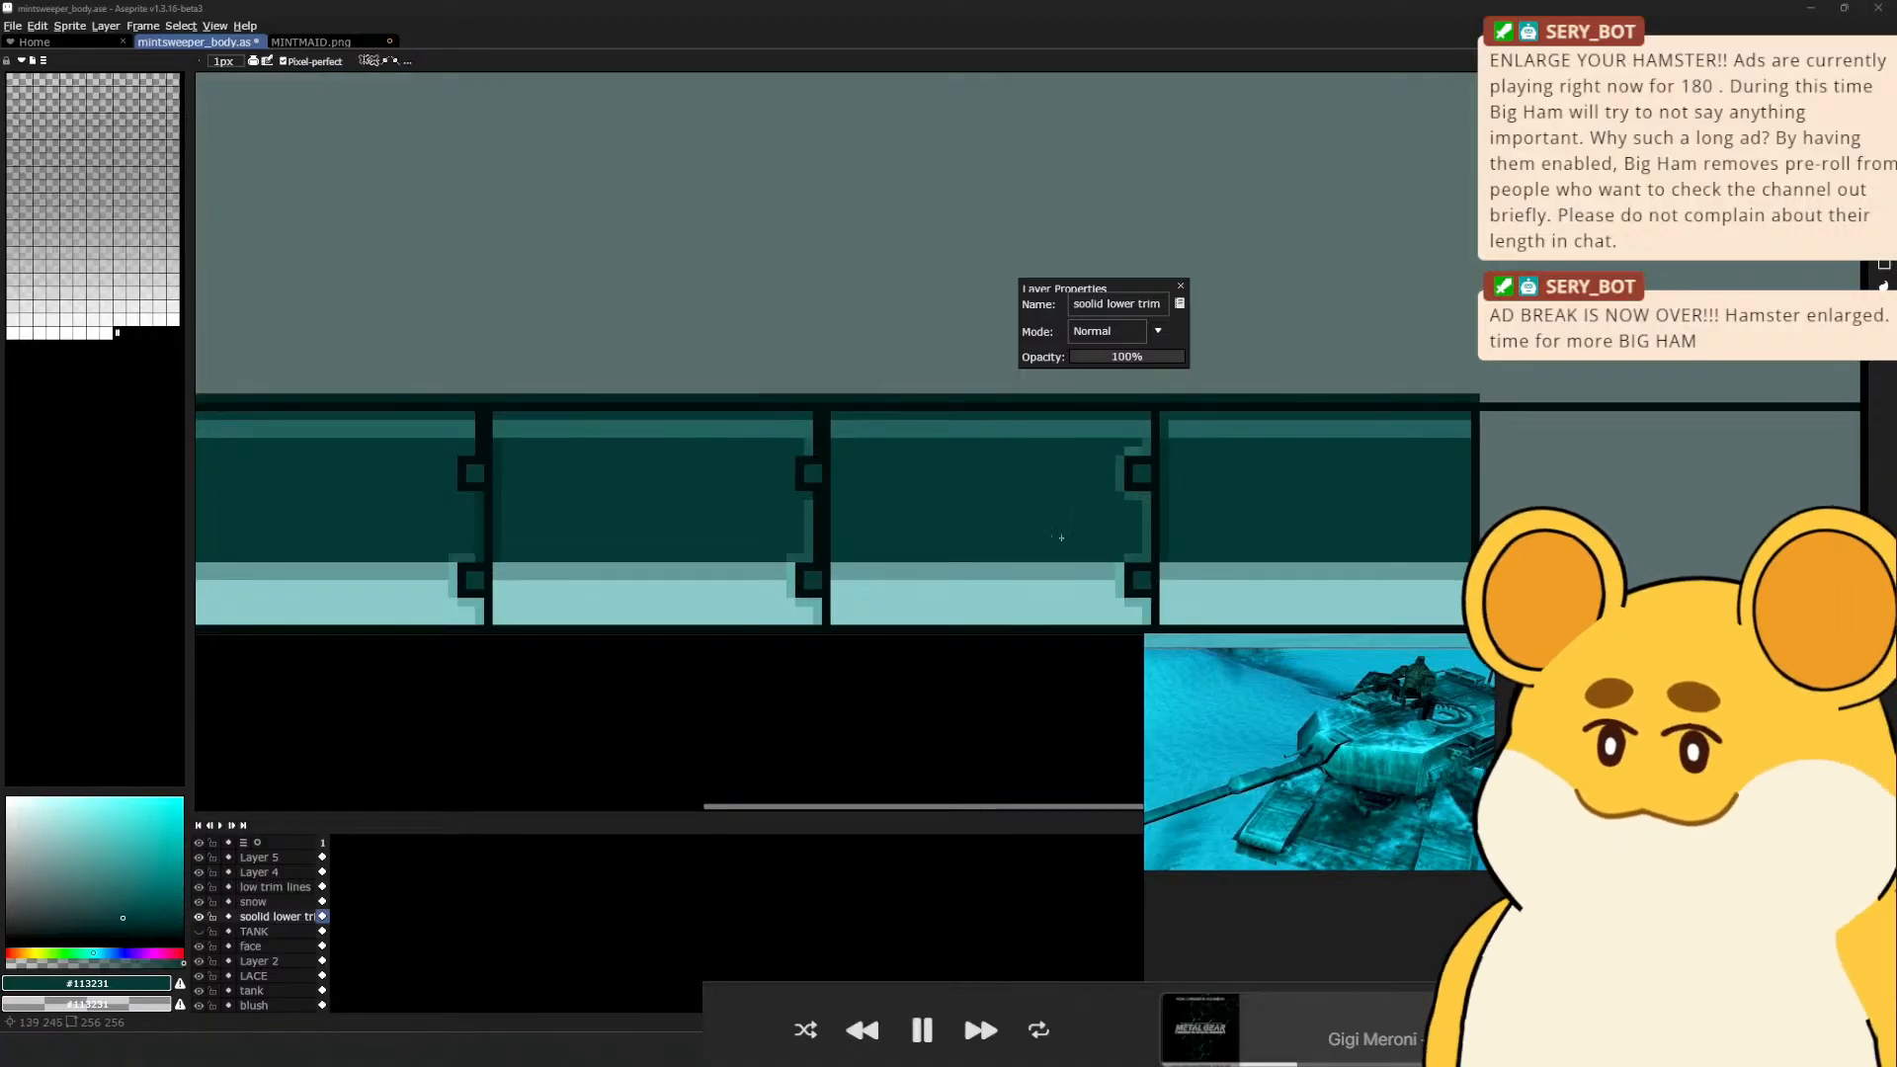
scroll(1072, 534, "down", 5)
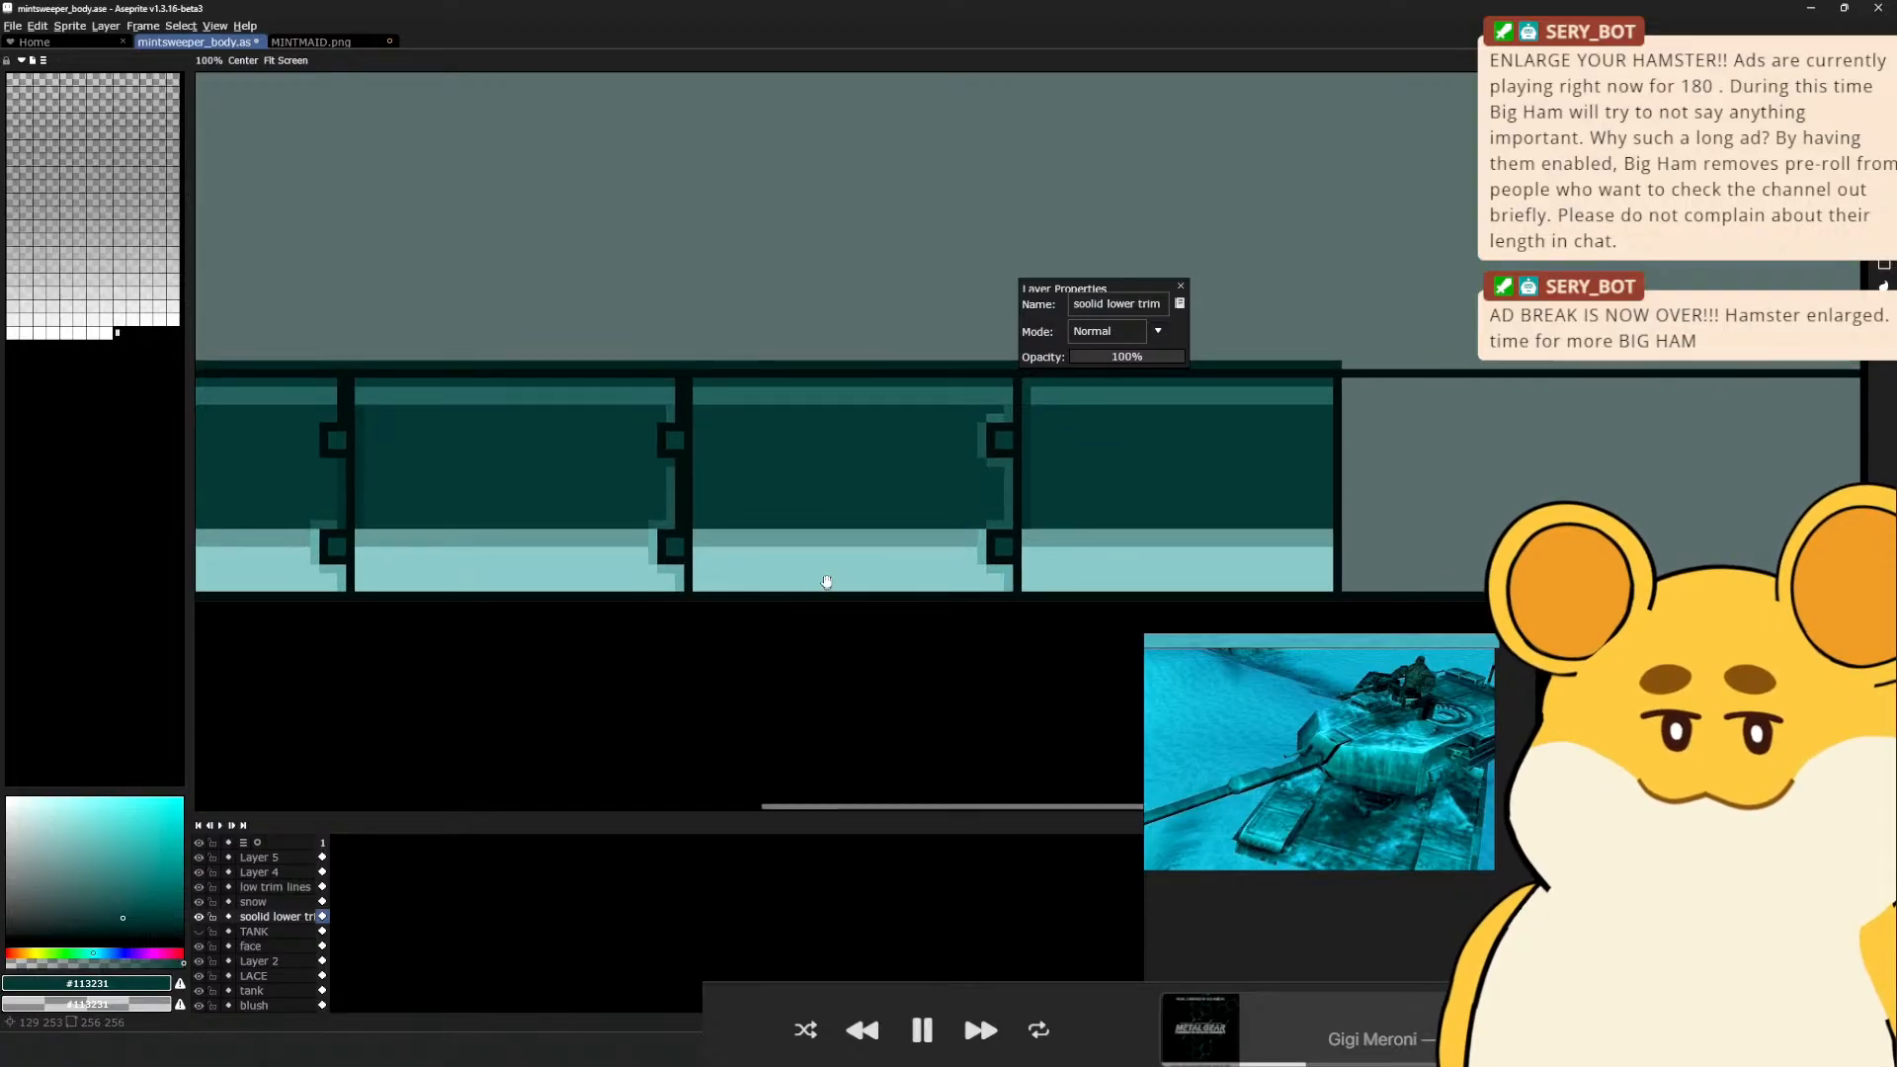
scroll(921, 569, "up", 1)
scroll(926, 573, "down", 2)
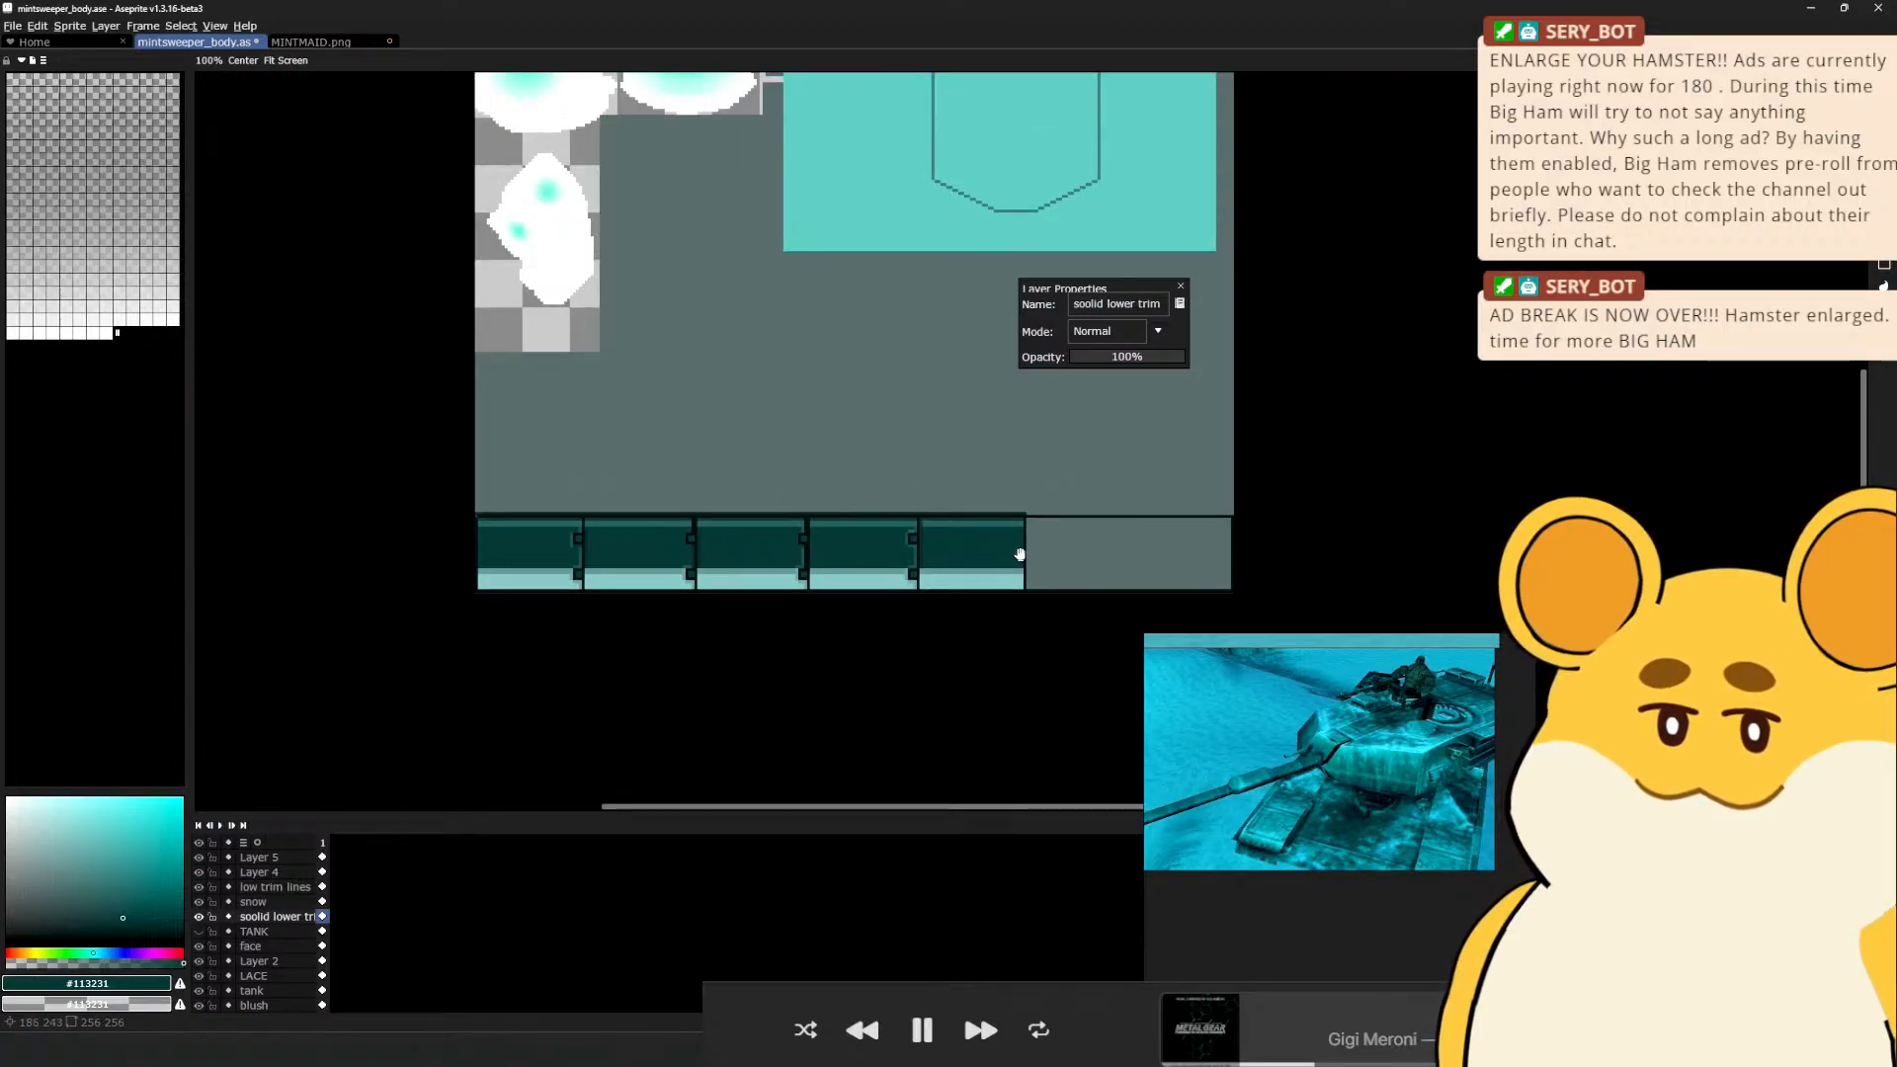
left_click_drag(1023, 557, 858, 557)
scroll(700, 559, "up", 3)
key("v")
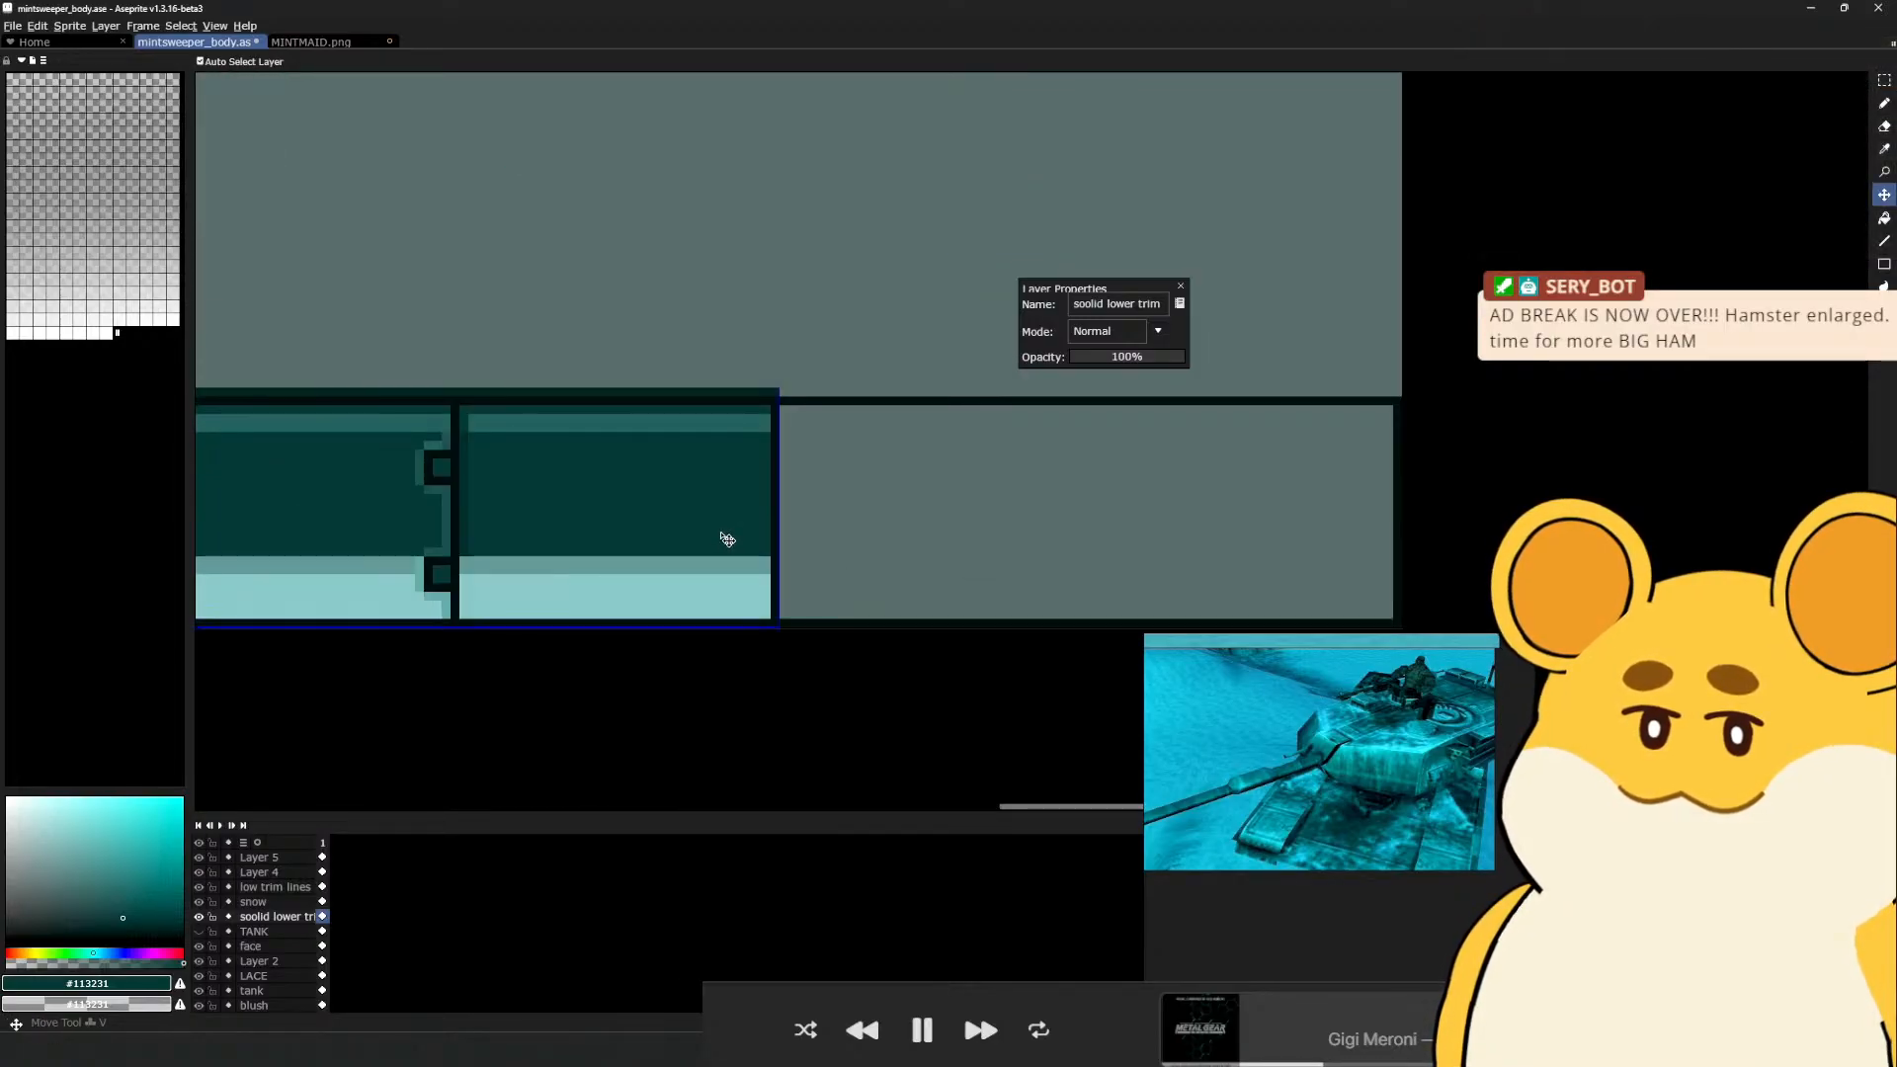
key("m")
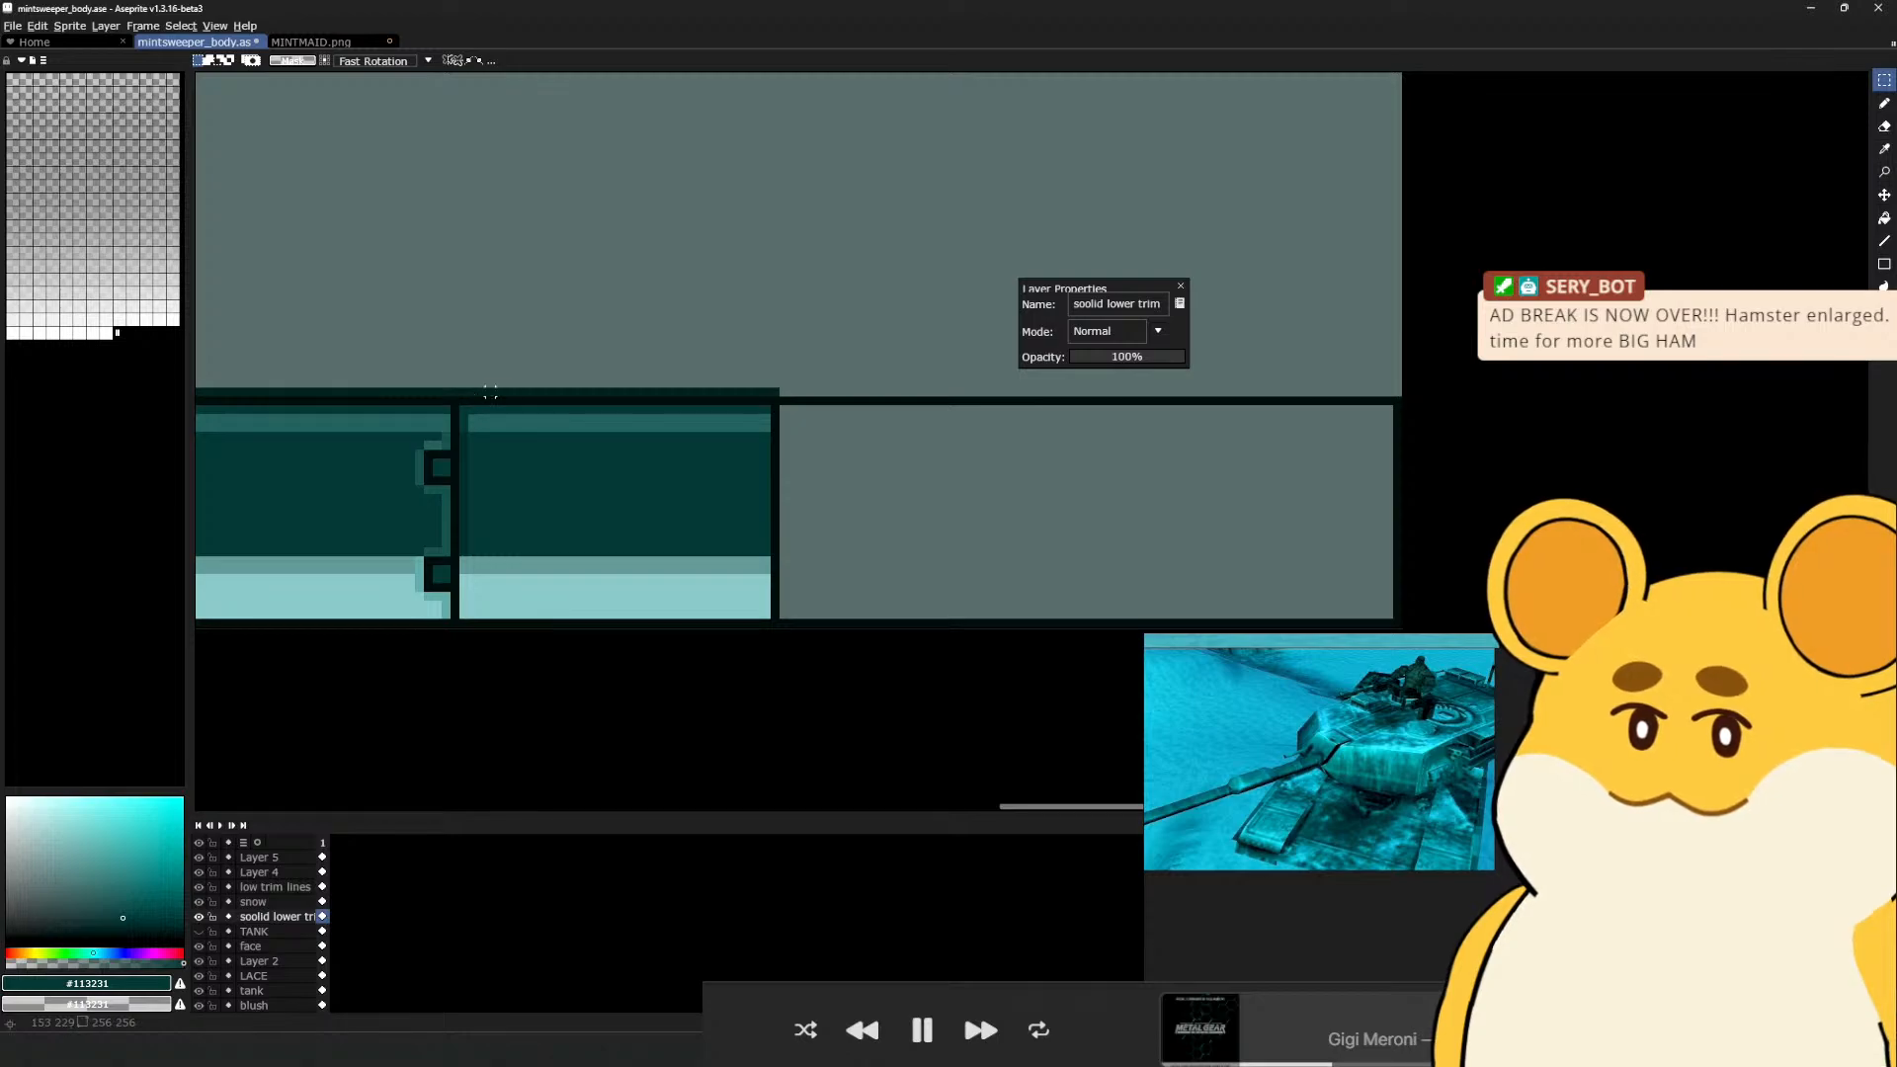
left_click_drag(490, 390, 780, 628)
left_click_drag(936, 578, 576, 620)
left_click_drag(411, 585, 706, 602, "ctrl")
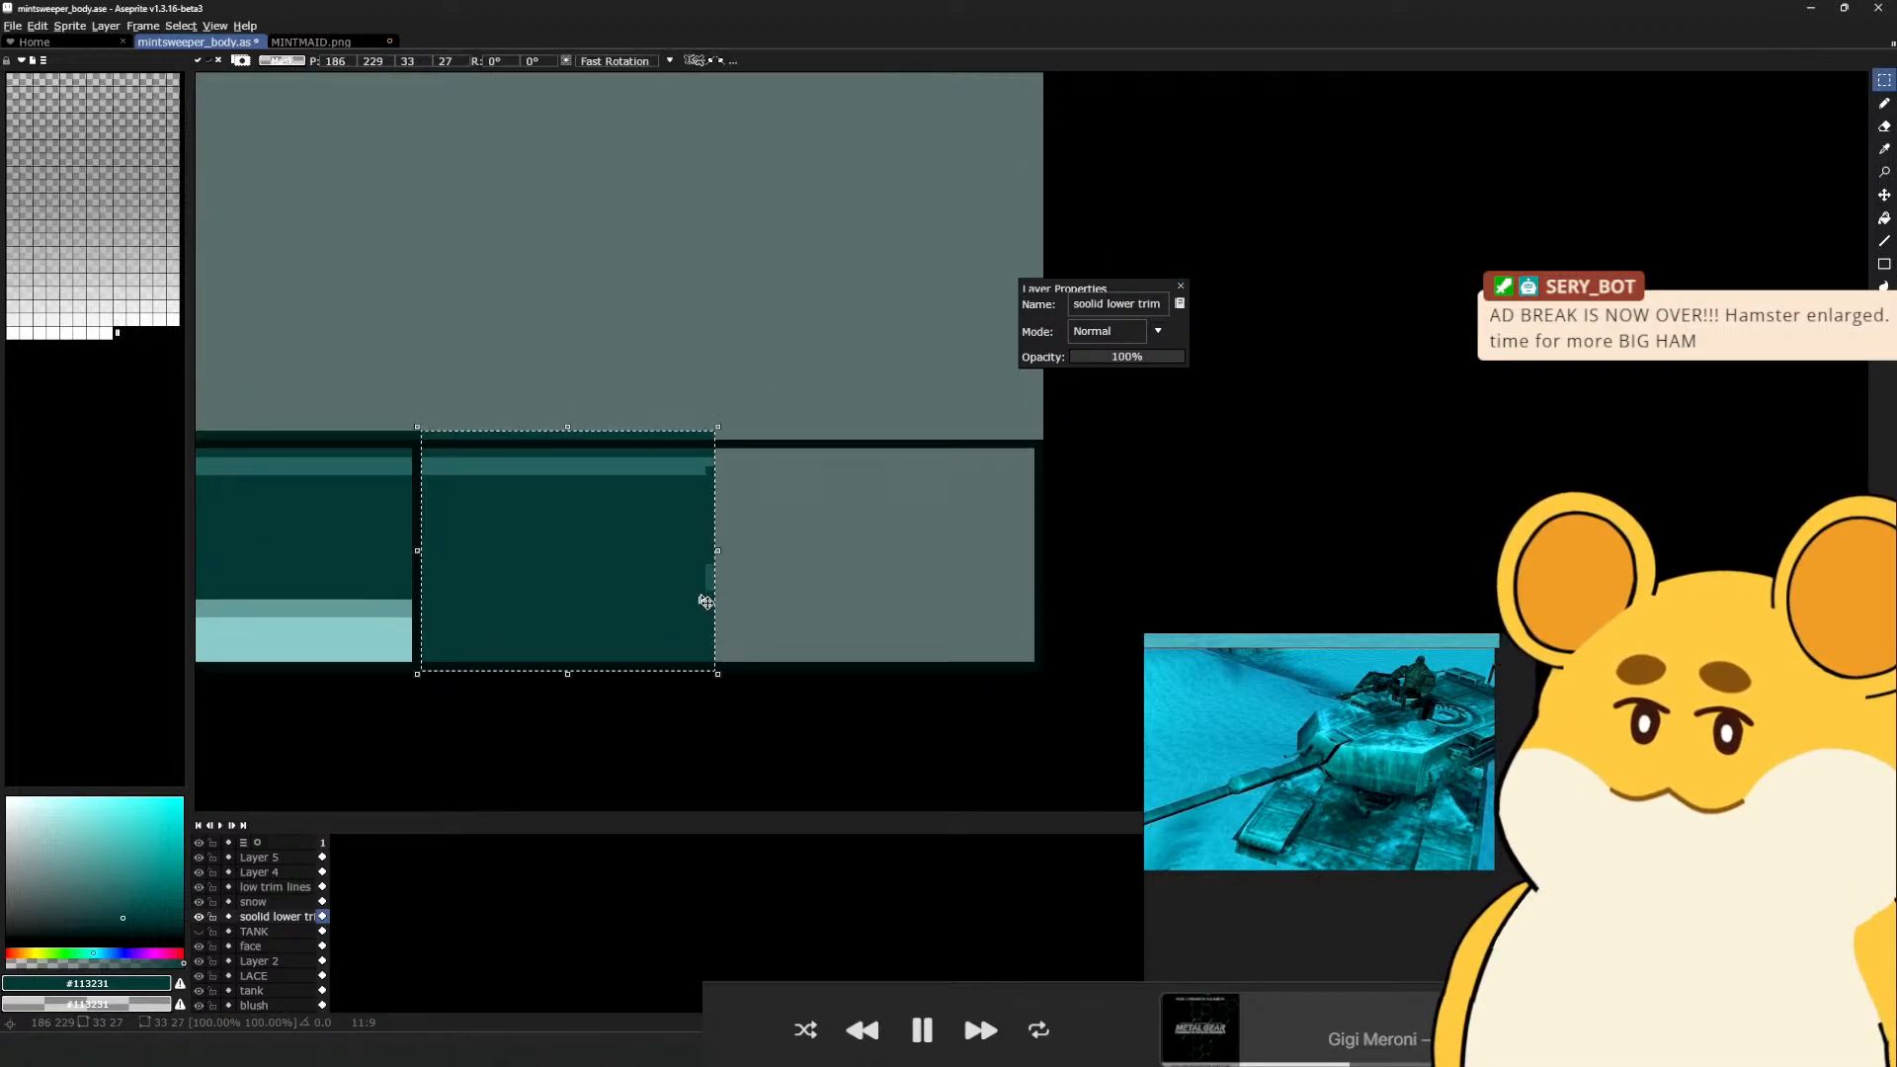
key("Return")
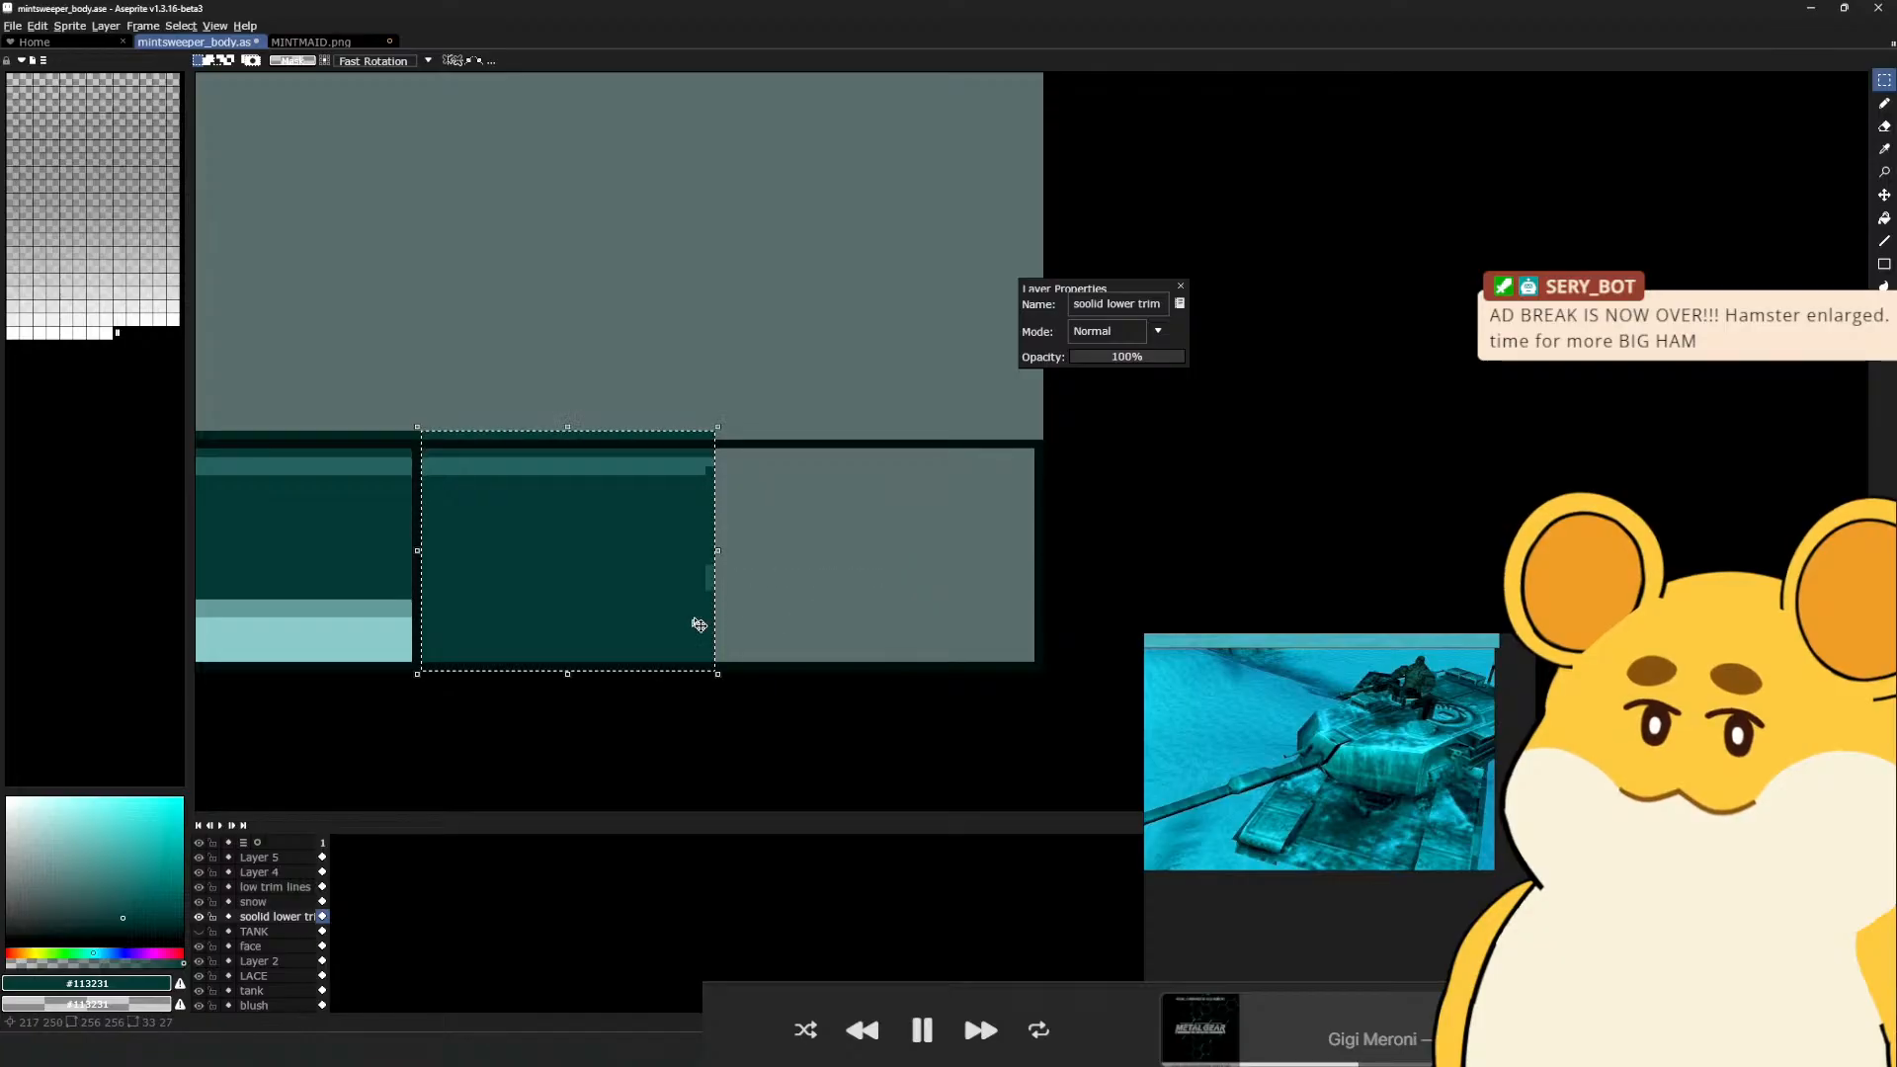
Duplicate the copied solid trim section further along to fill the last panel up to the texture's edge, then deselect
left_click_drag(665, 622, 885, 605)
key("Return")
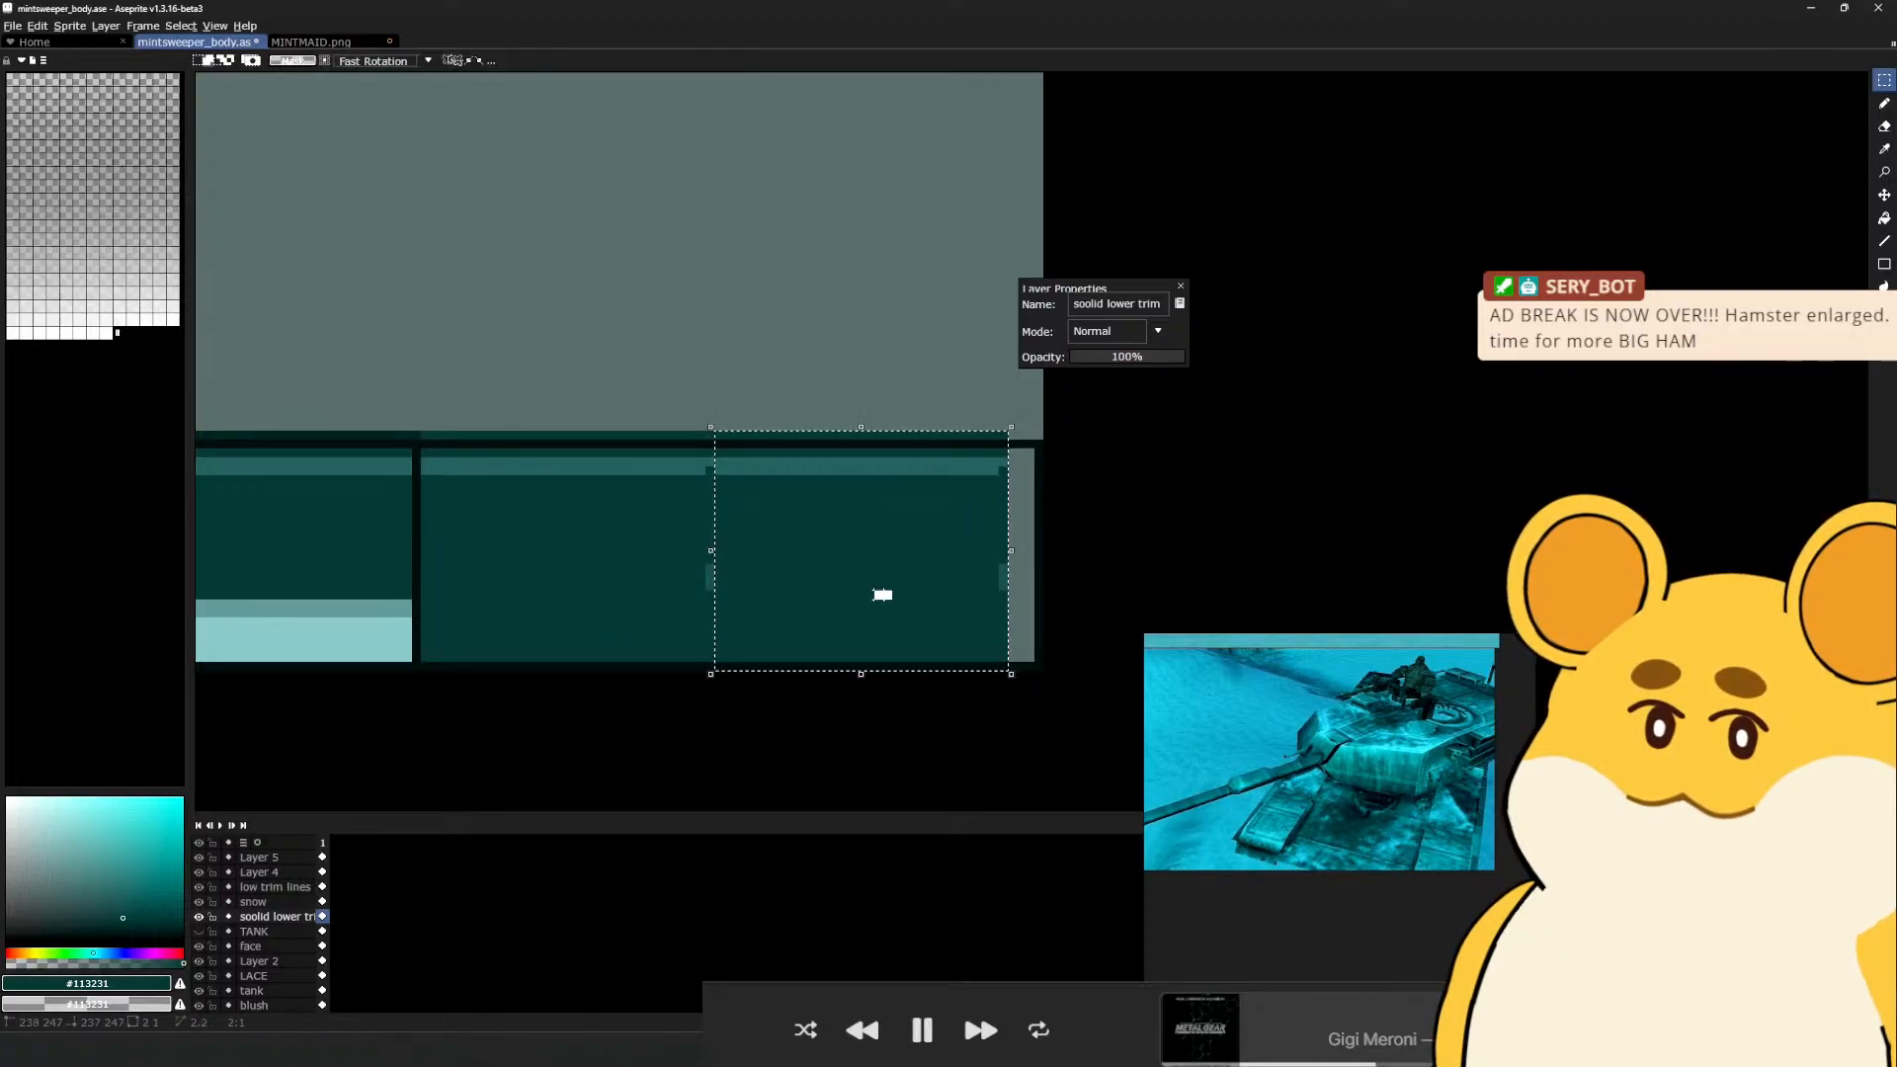
key("Left")
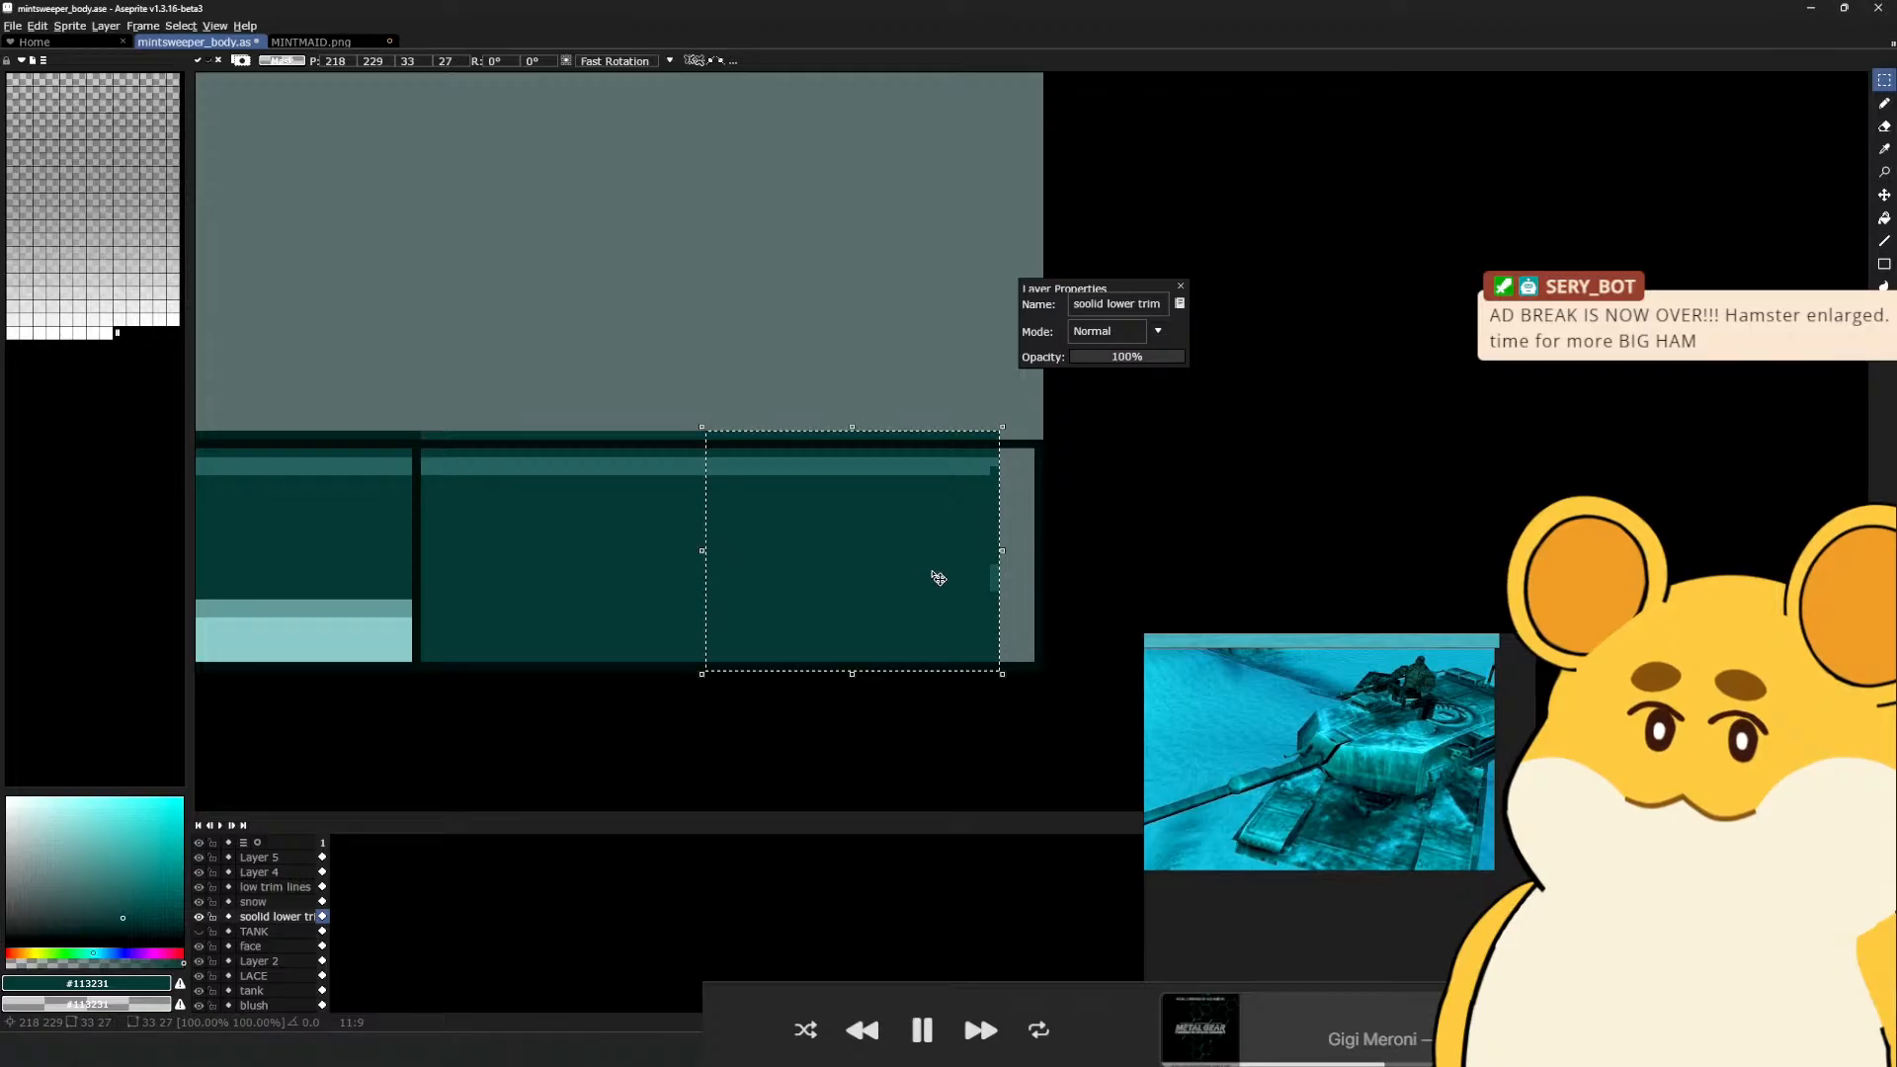
left_click_drag(826, 576, 927, 576)
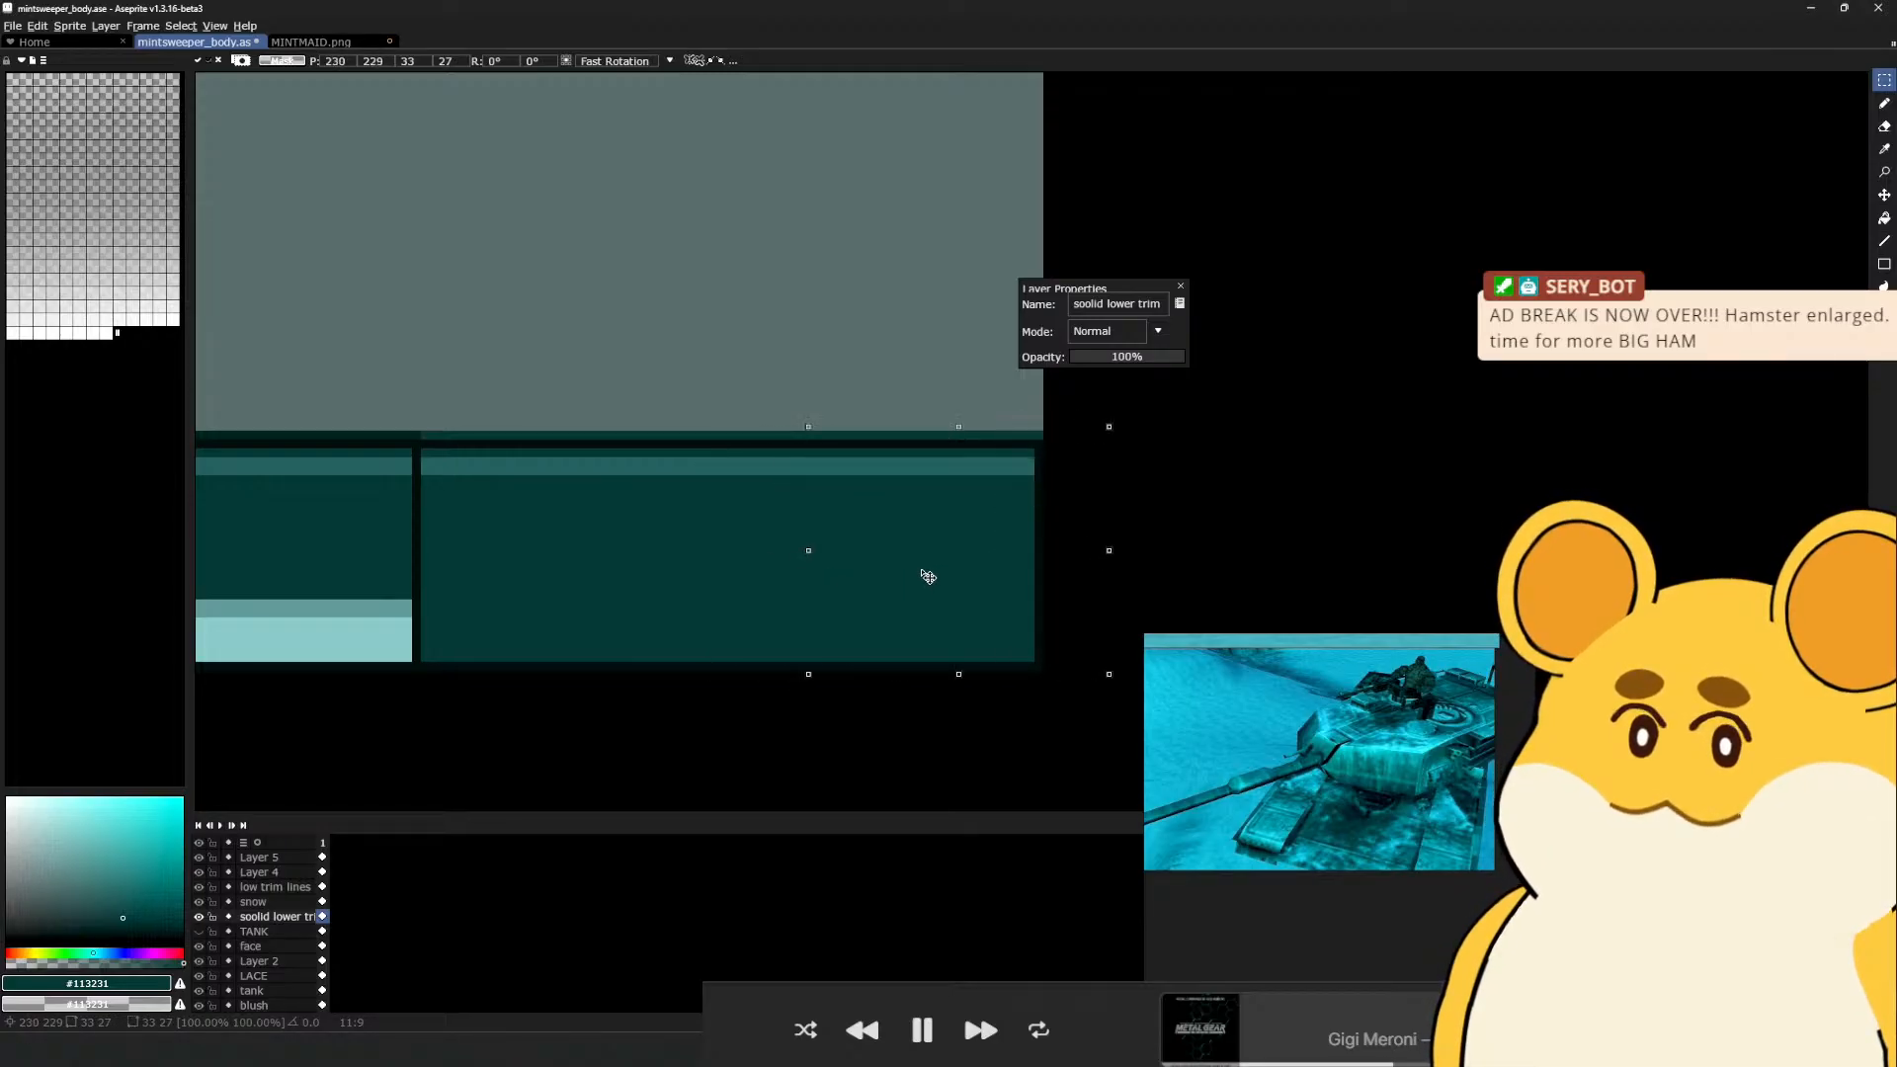
left_click(1109, 781)
Sample #0d2827 from the shading at the second seam
scroll(1043, 763, "down", 3)
key("b")
scroll(719, 683, "up", 2)
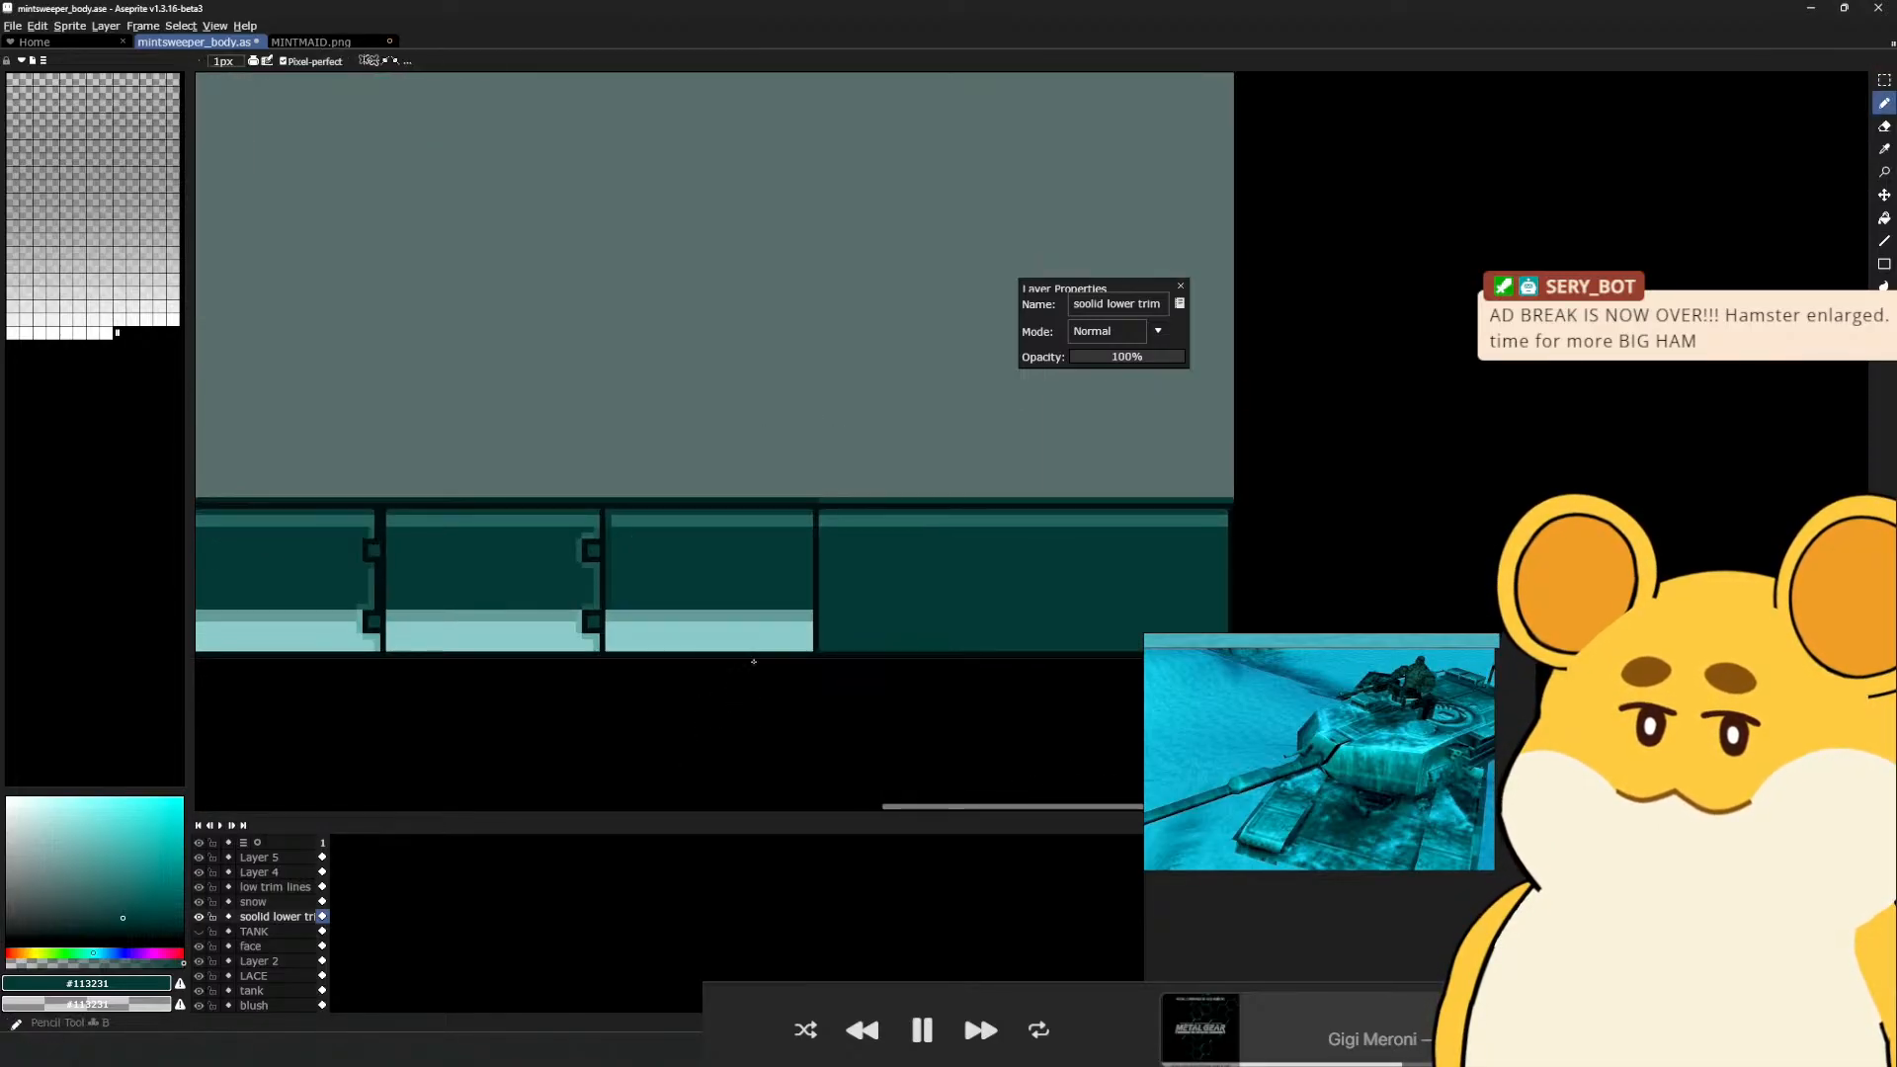
left_click_drag(537, 577, 1123, 601)
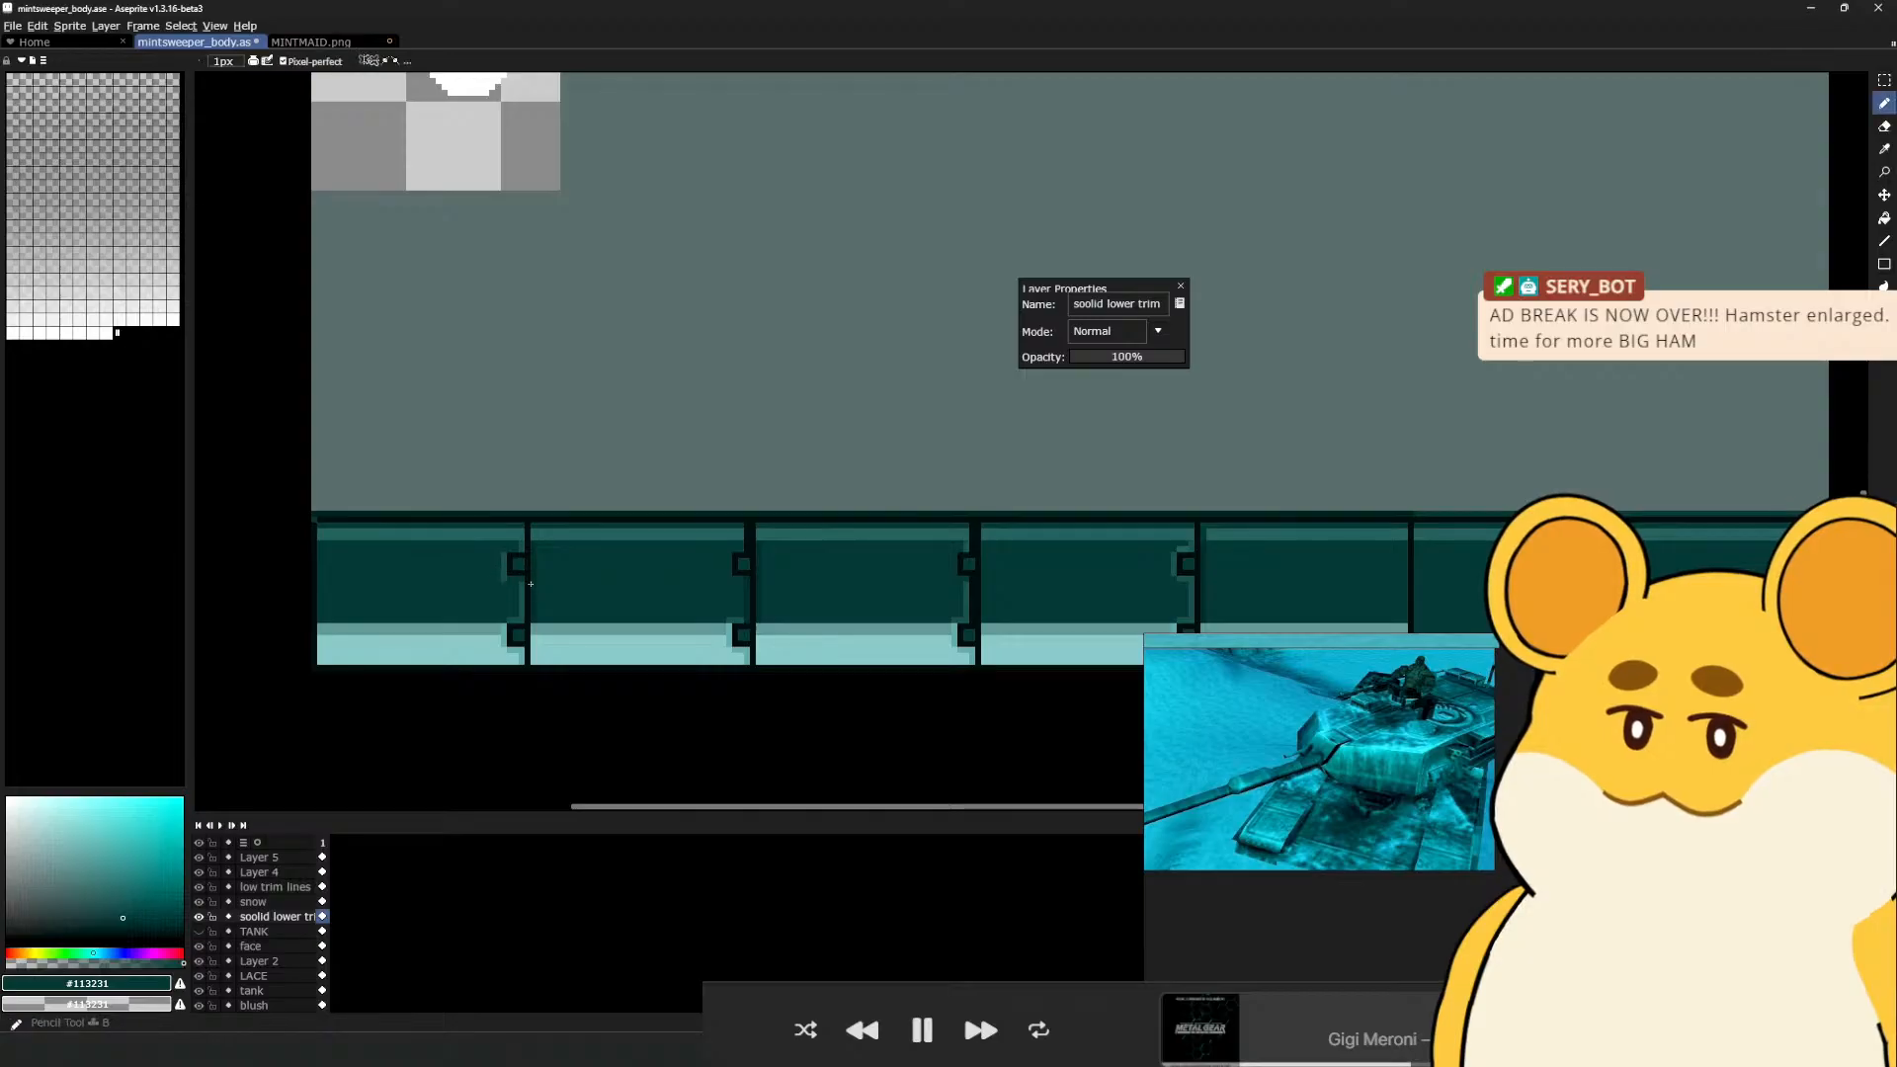
left_click(744, 591, "alt")
left_click_drag(895, 722, 471, 686)
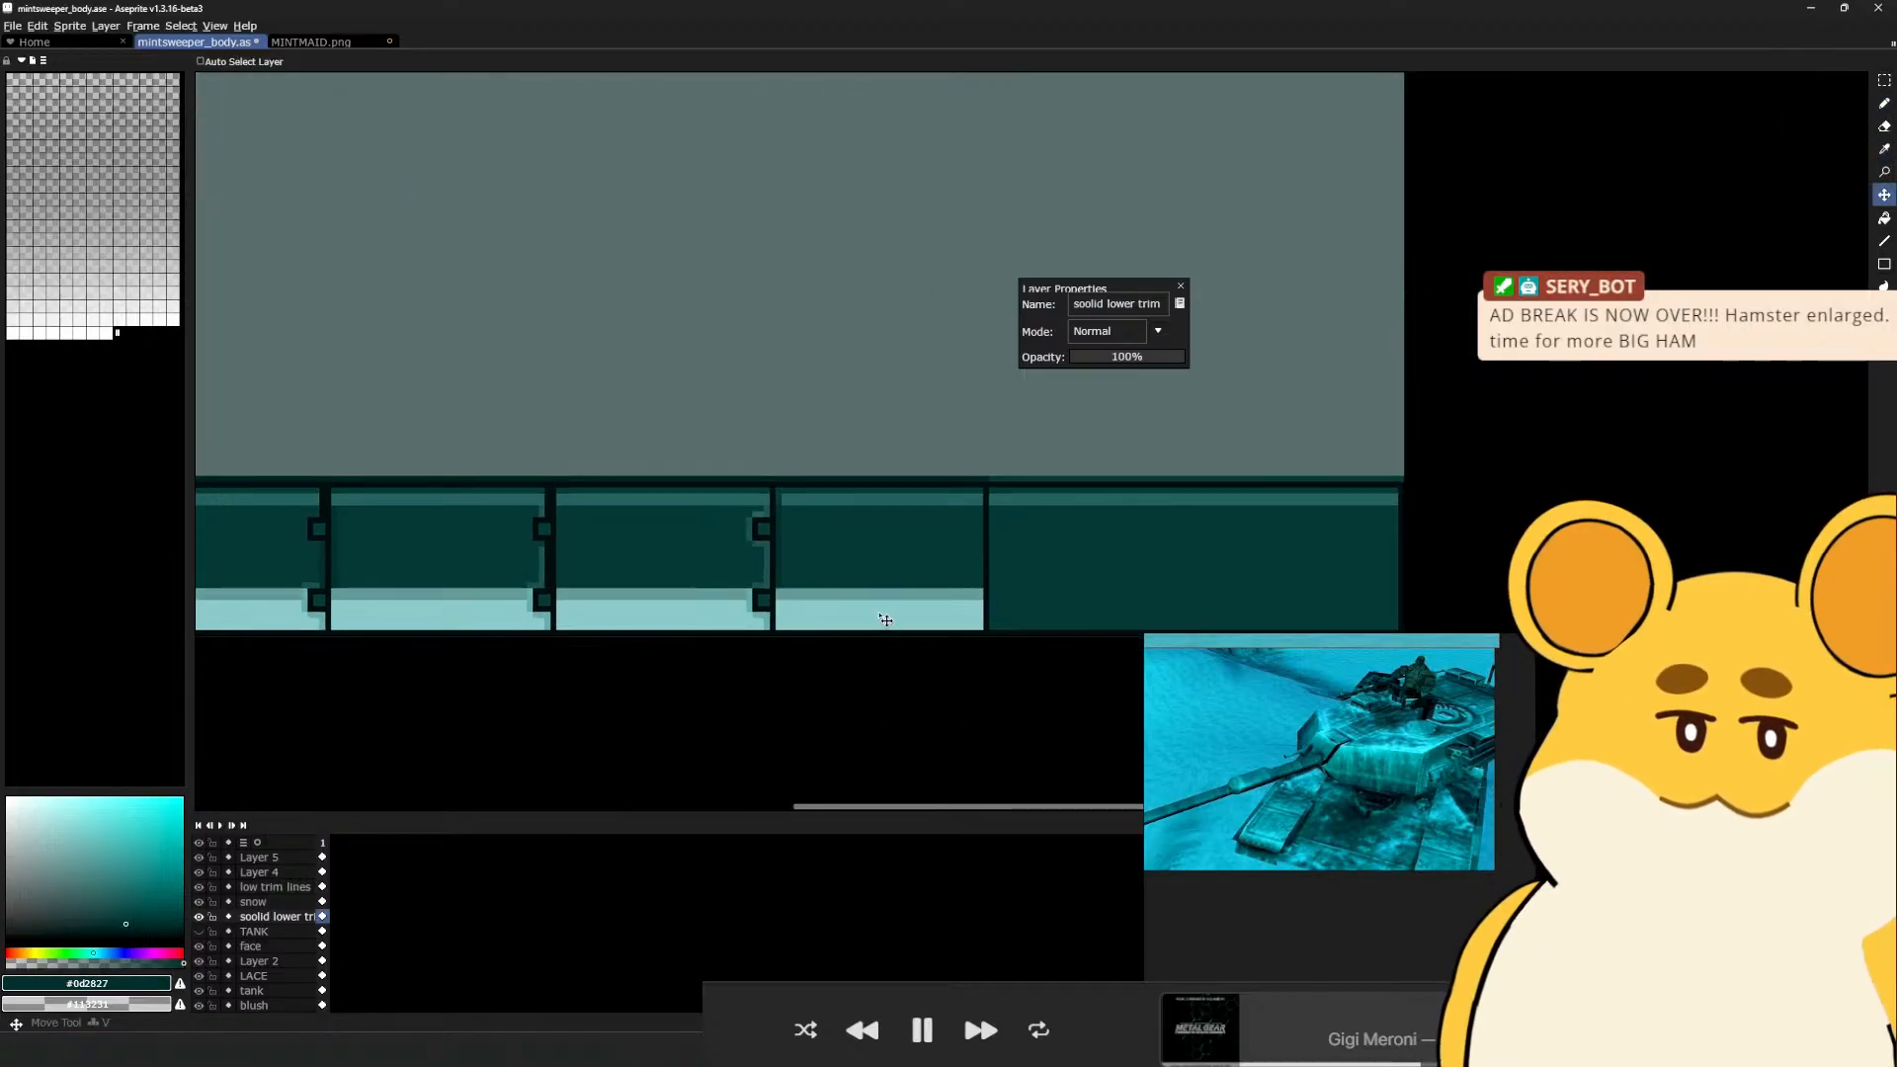
On the snow layer, sample #83c0c0 and fill a 7-pixel-high strip along the bottom of the last panel
left_click(887, 621, "ctrl")
left_click_drag(986, 626, 686, 622)
left_click(826, 632, "alt")
key("m")
mouse_move(1059, 644)
left_mouse_down()
mouse_move(543, 603)
mouse_move(614, 599)
left_mouse_up()
key("g")
left_click(632, 610)
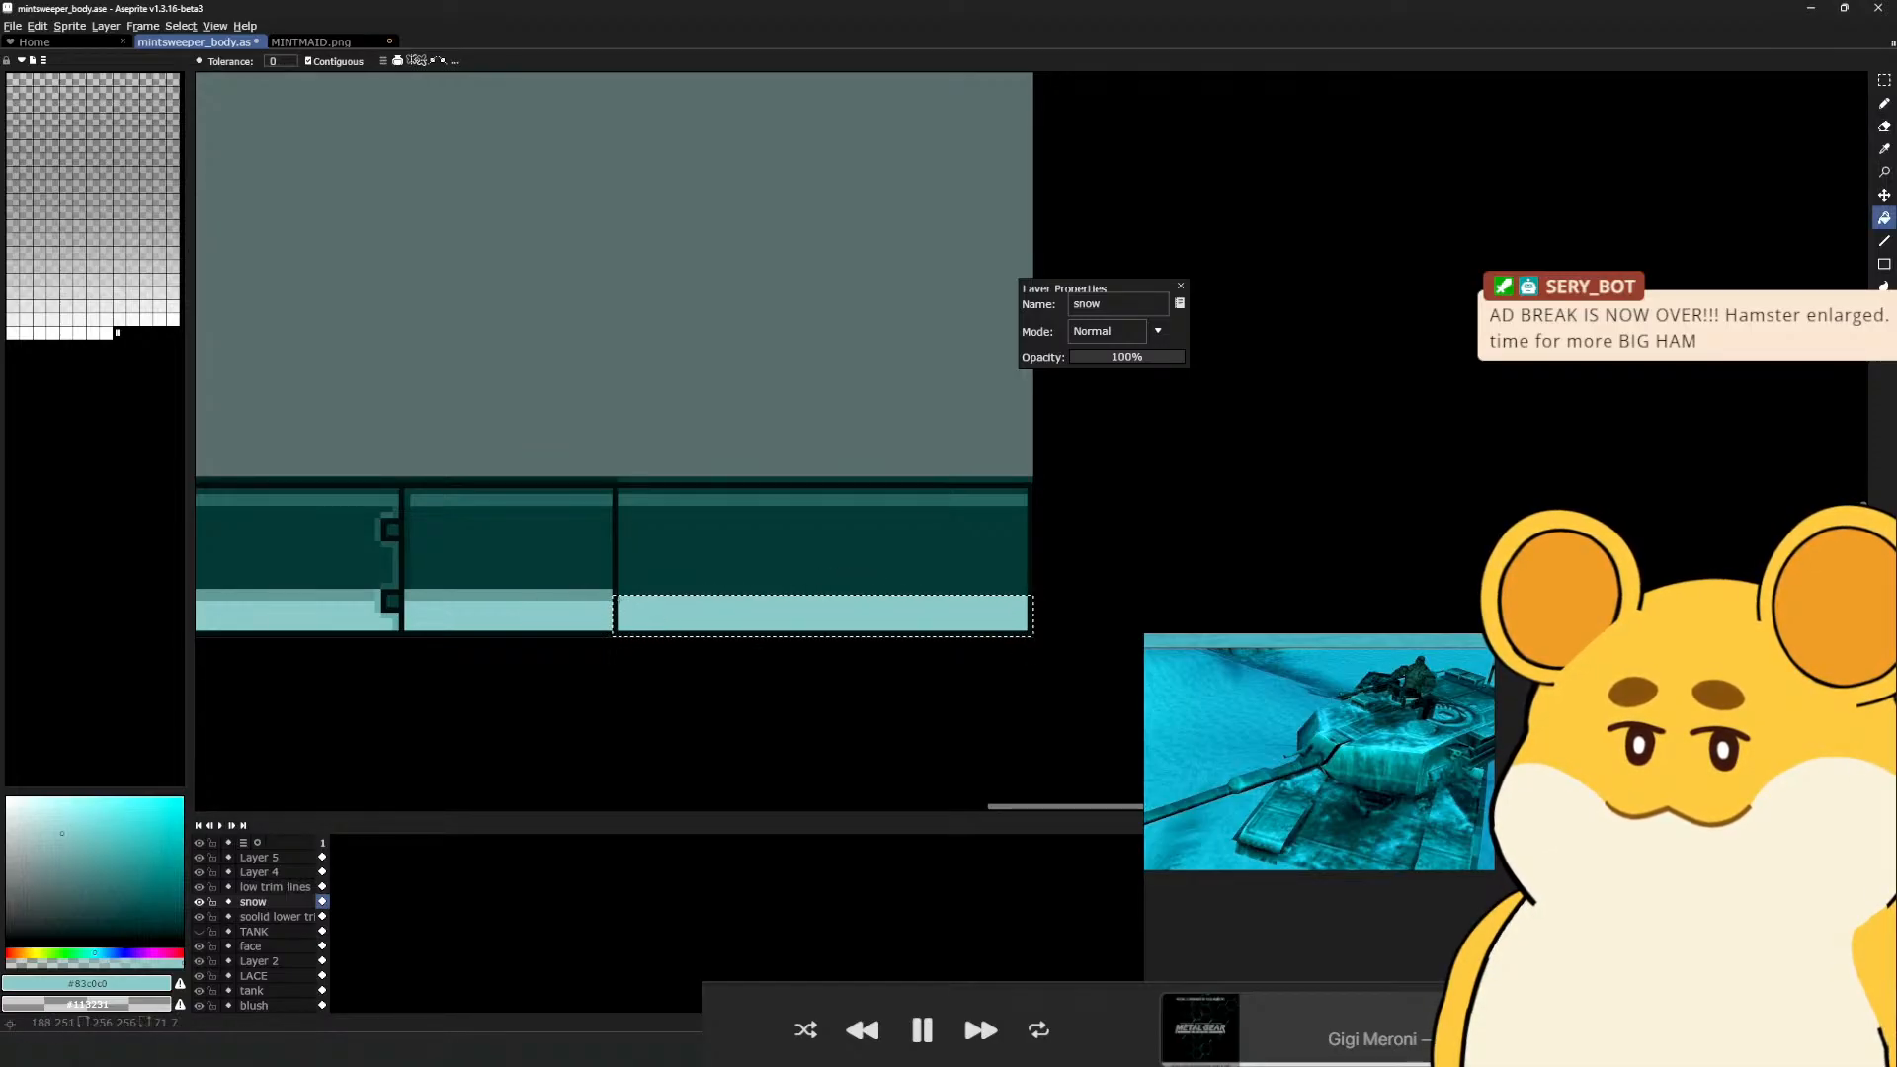
Sample #5a9090 from the neighbouring snow shadow and fill a 3-pixel-high band along the top of the last panel's snow
key("b")
left_click(607, 591, "alt")
key("m")
key("ctrl+d")
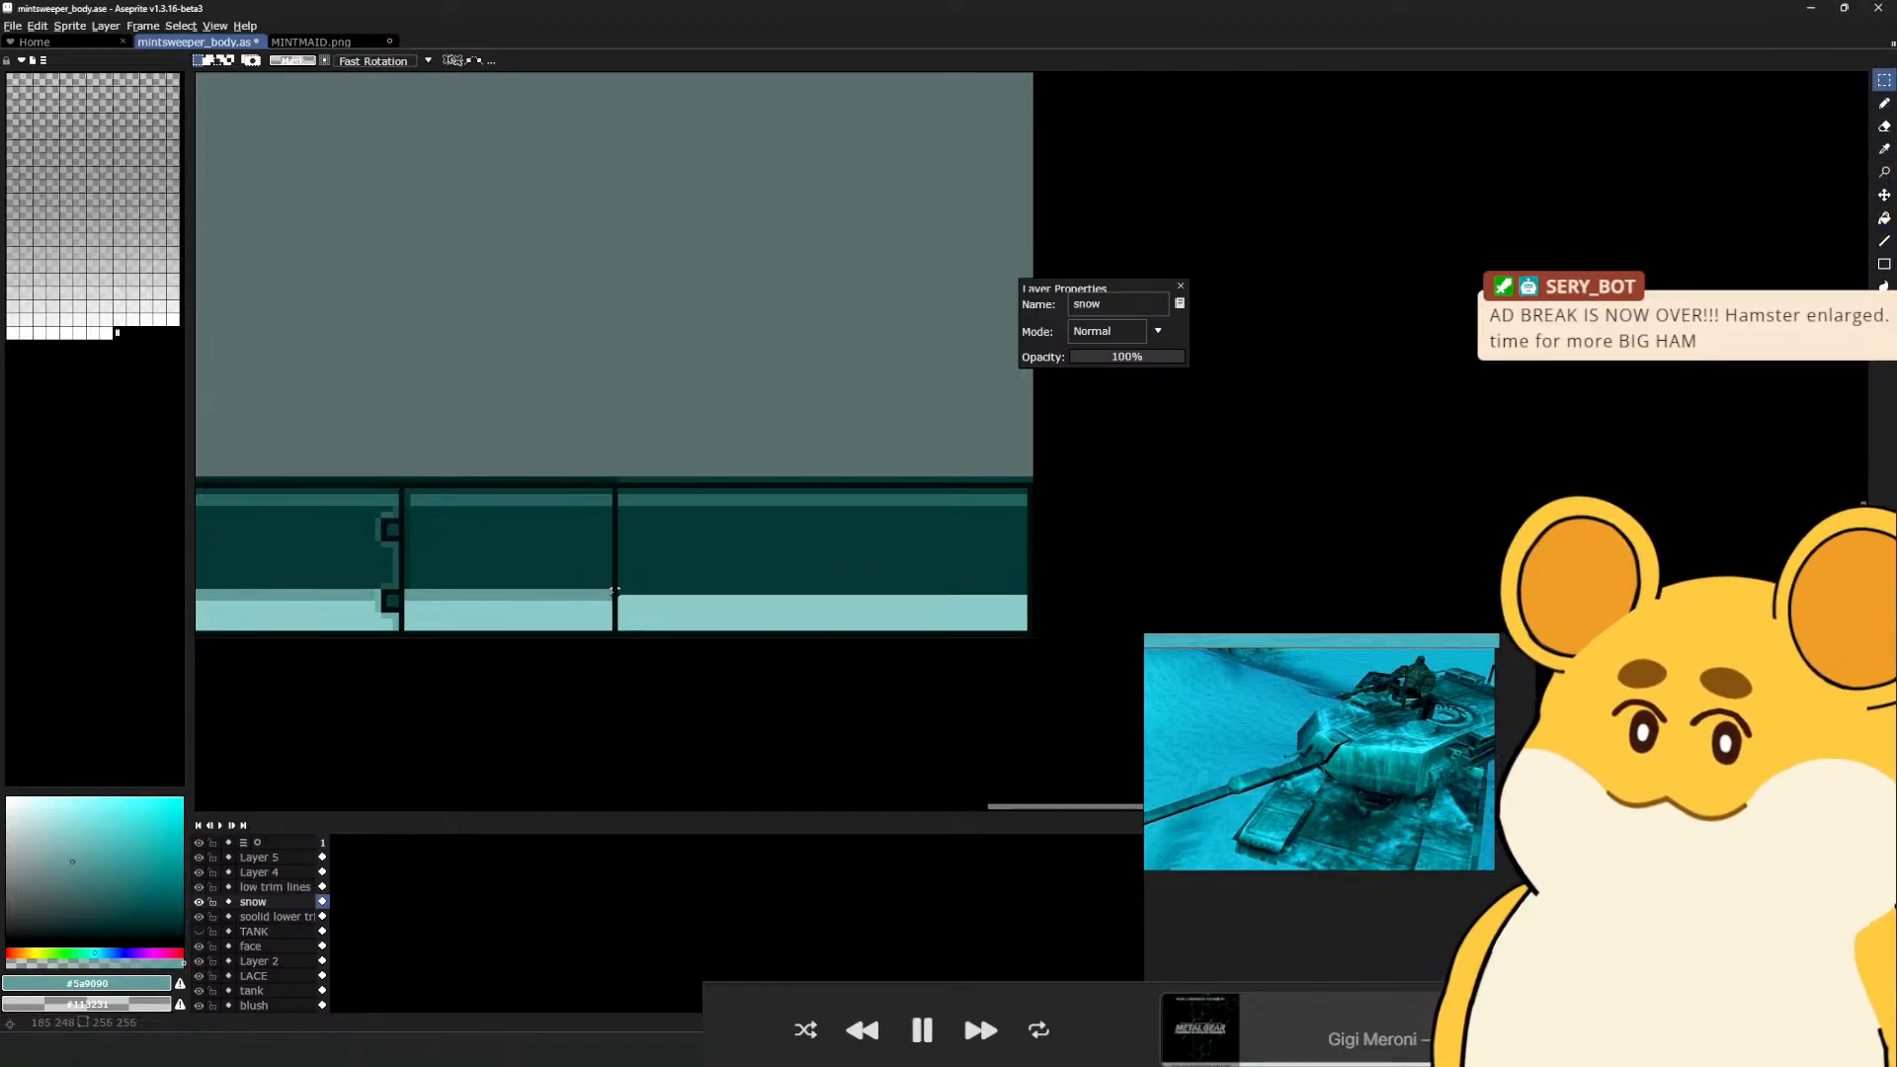
left_click_drag(620, 590, 1033, 607)
key("g")
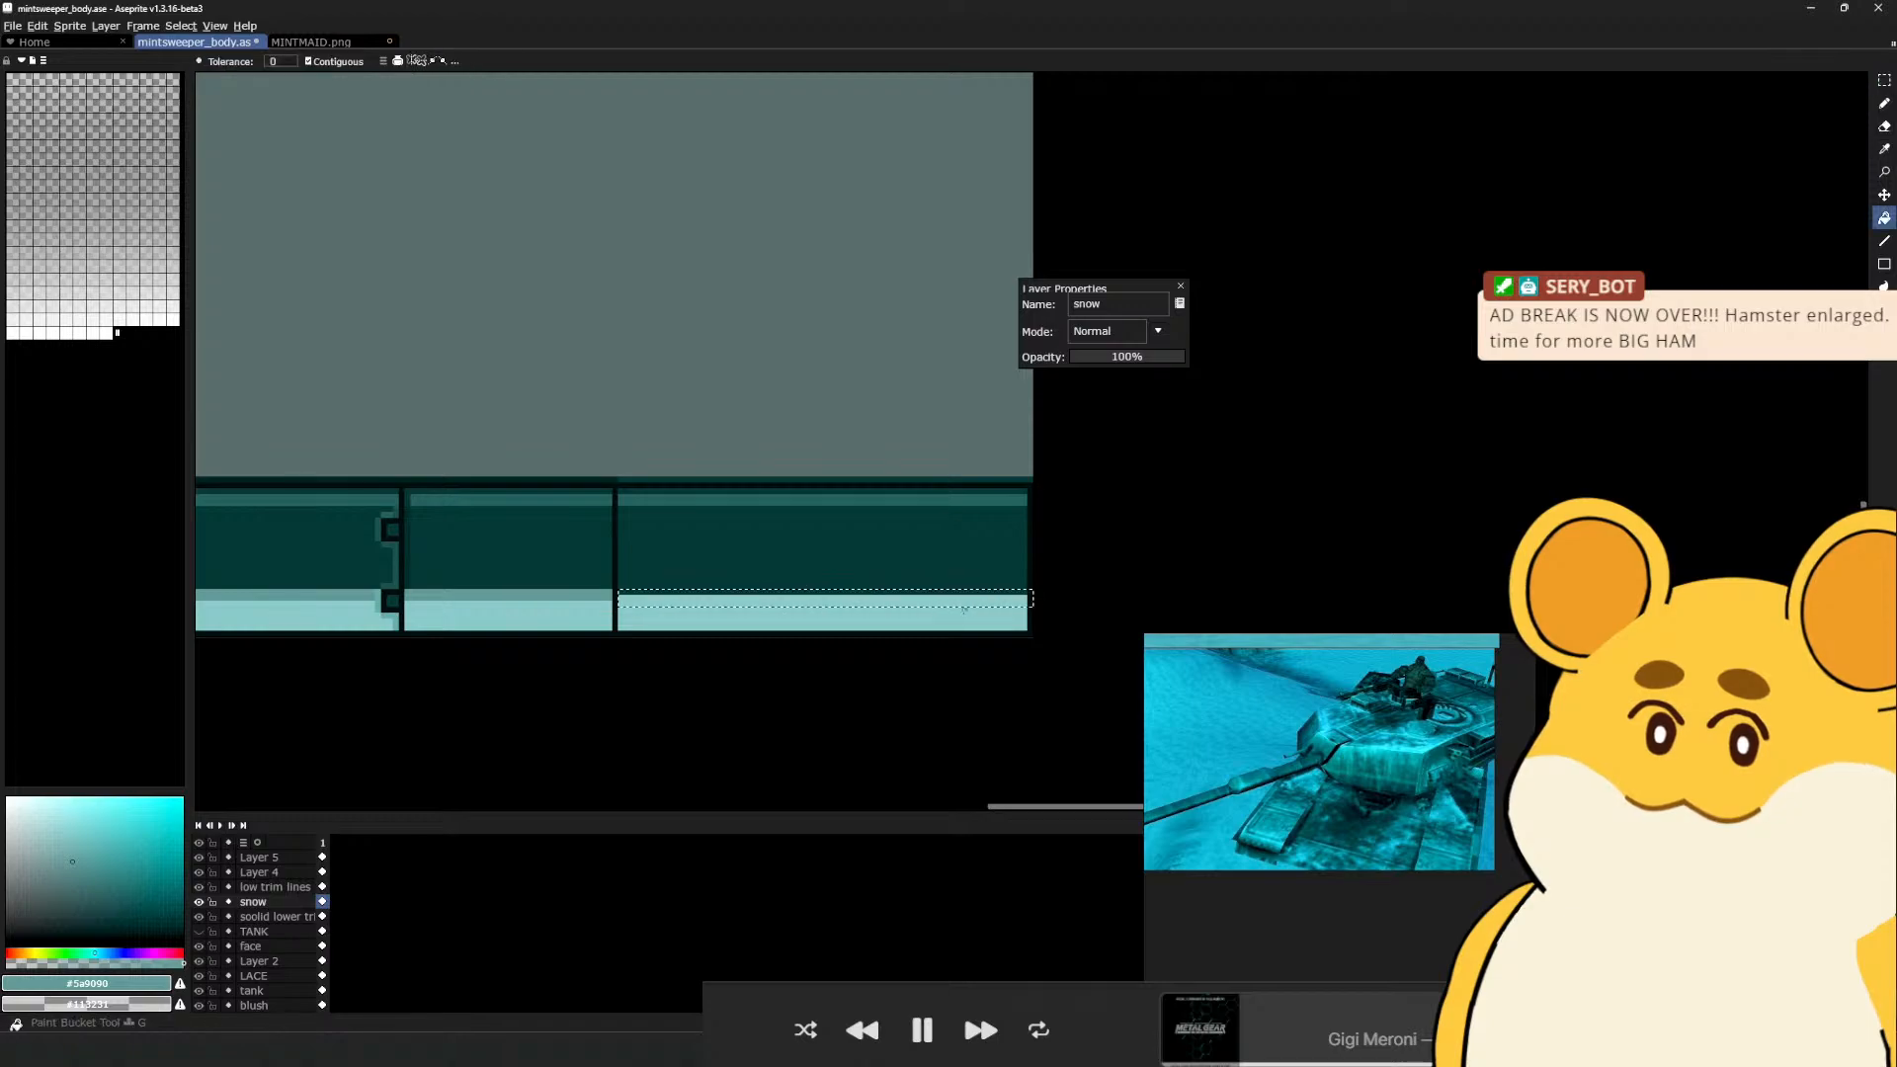
left_click(780, 599)
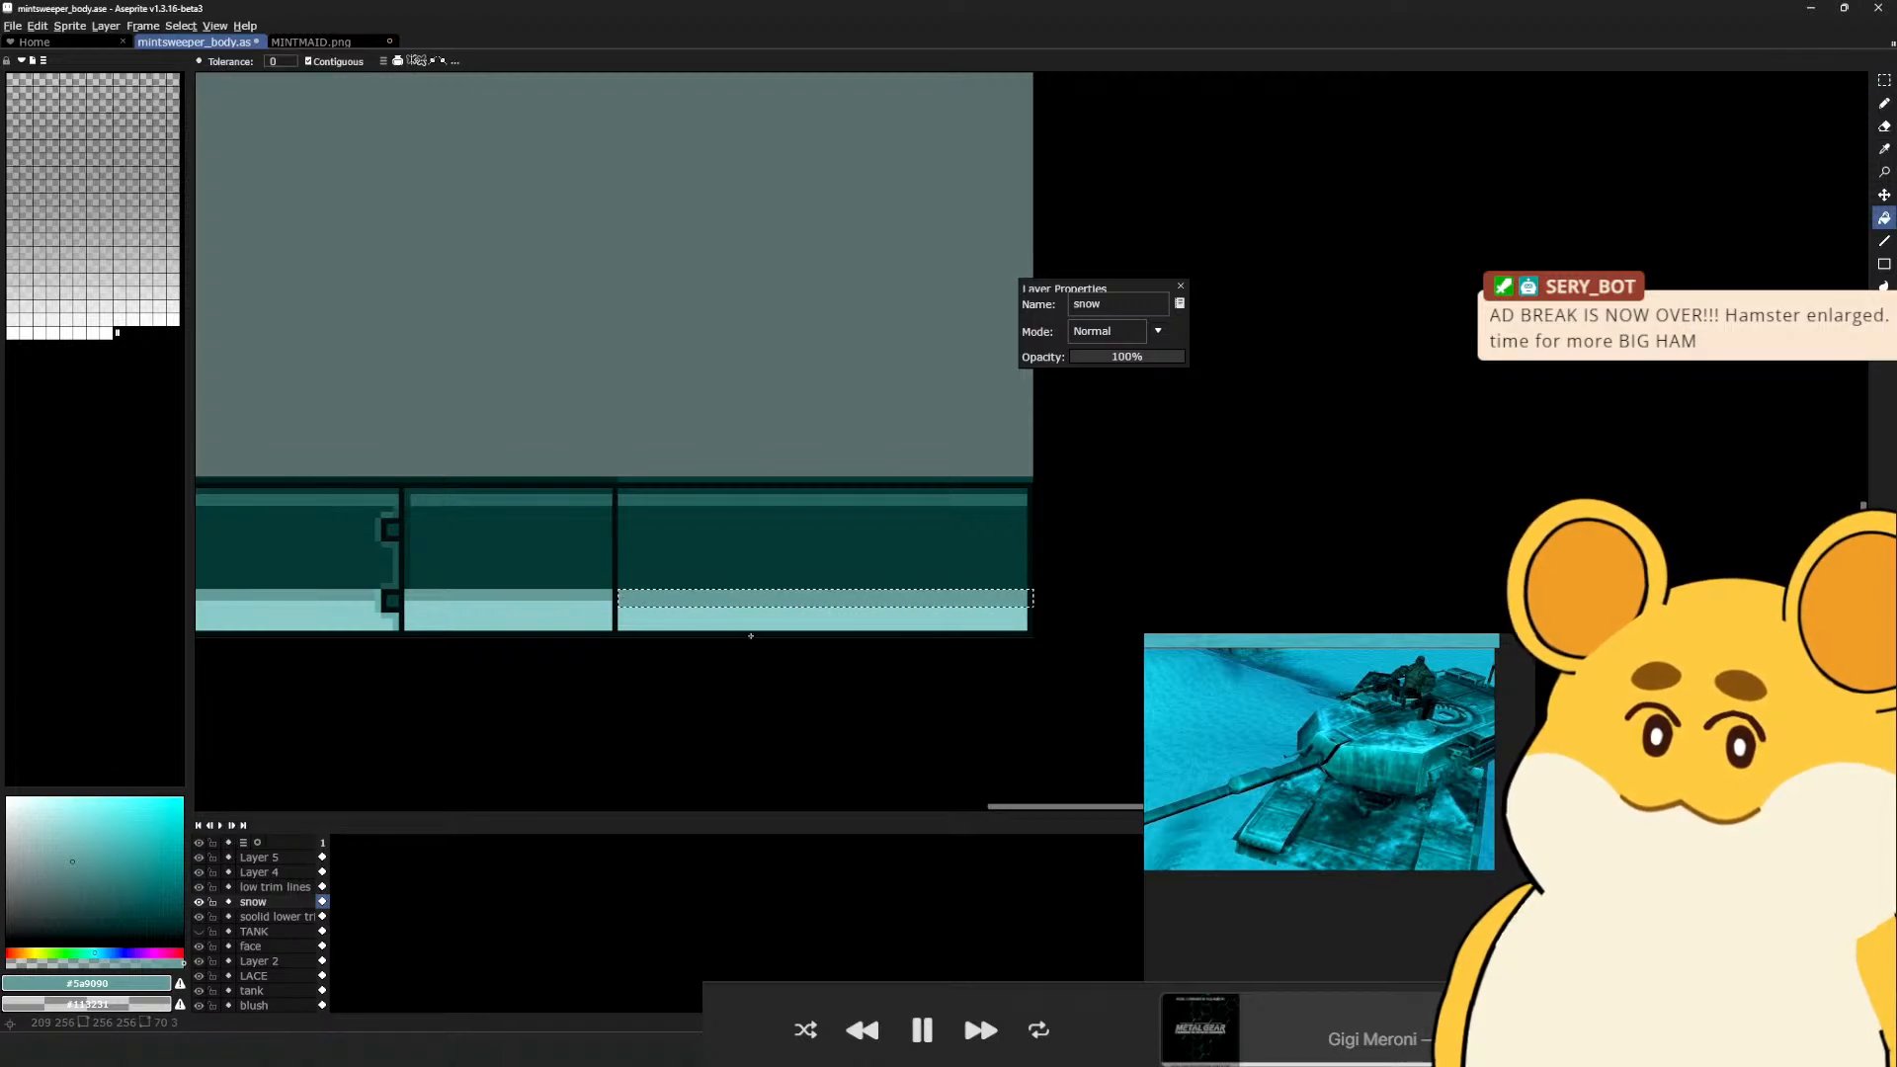
Refill the lowest row of the last panel's snow shadow band with #83c0c0 and deselect
key("m")
key("ctrl+d")
left_click_drag(1031, 610, 611, 604)
key("b")
left_click(745, 626, "alt")
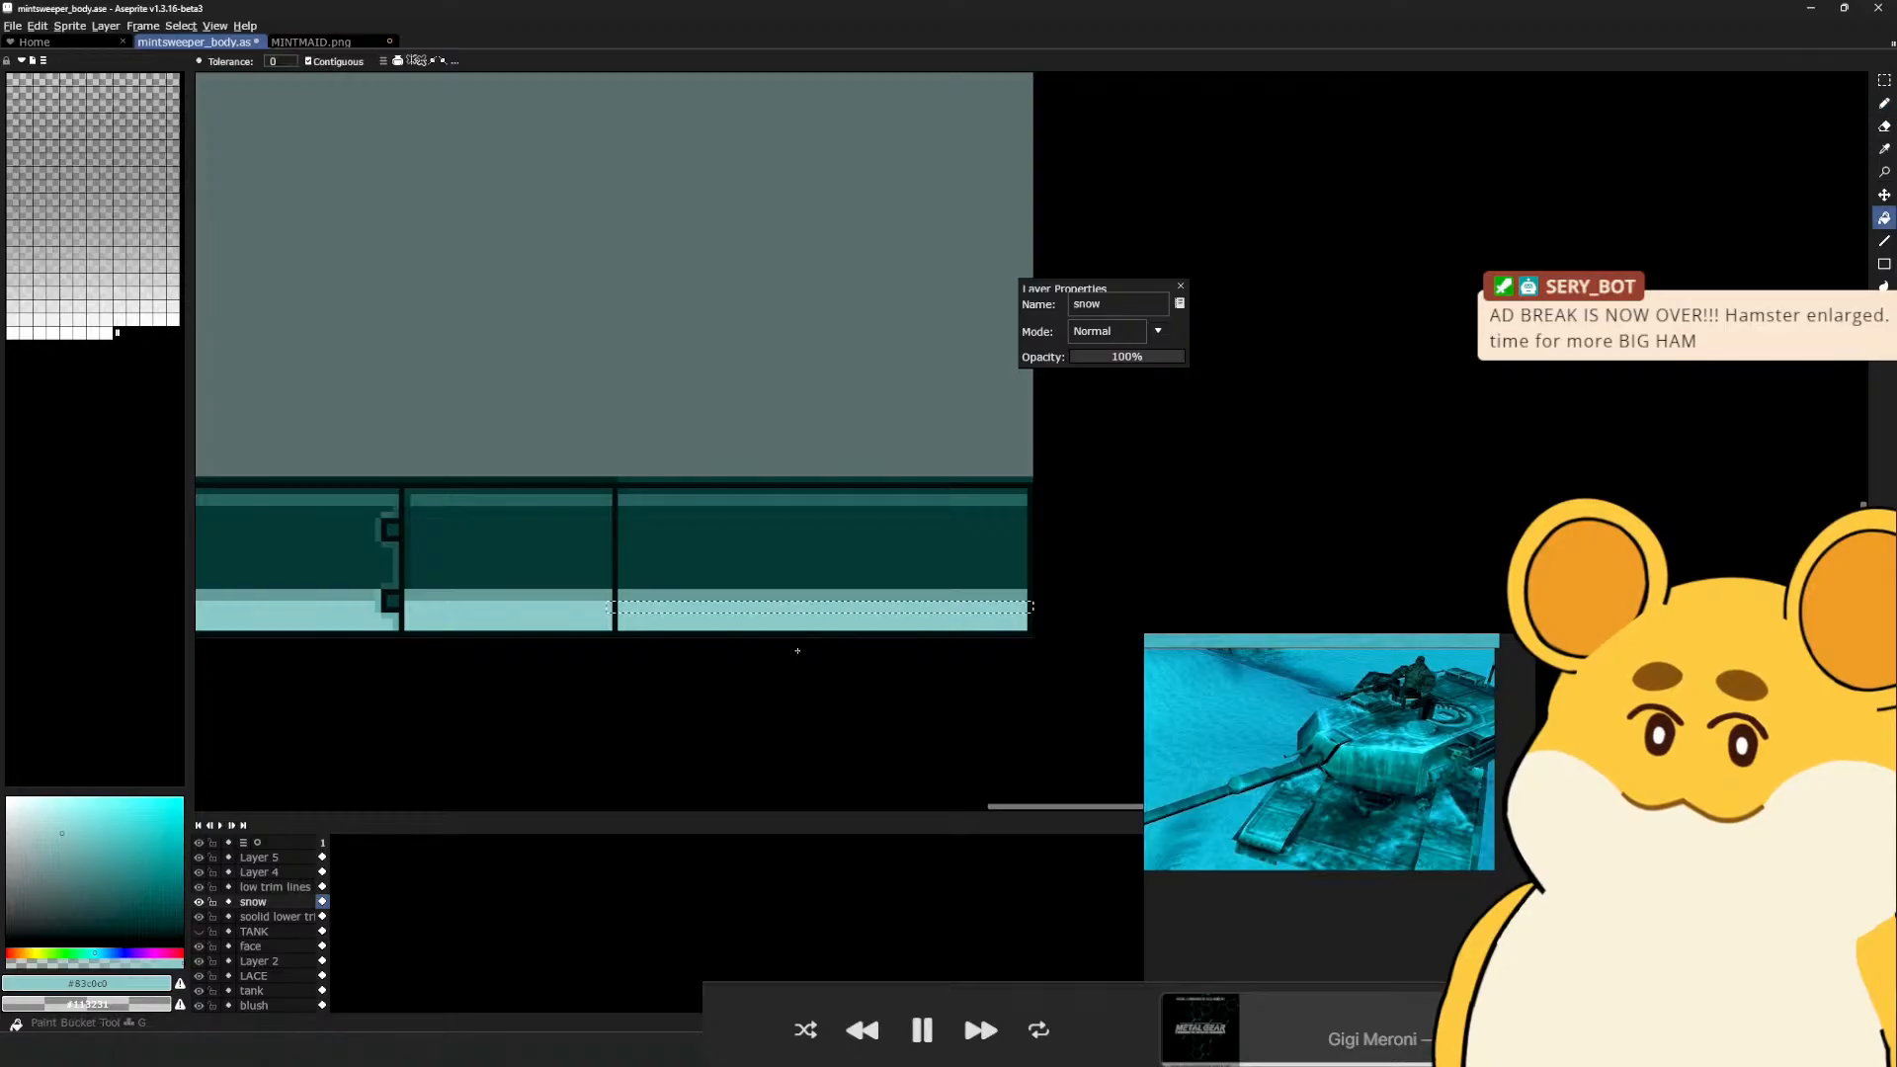
key("m")
key("ctrl+d")
Check the completed lower trim across the whole texture and save the file
scroll(757, 675, "down", 3)
left_click_drag(608, 652, 1058, 767)
scroll(921, 754, "down", 1)
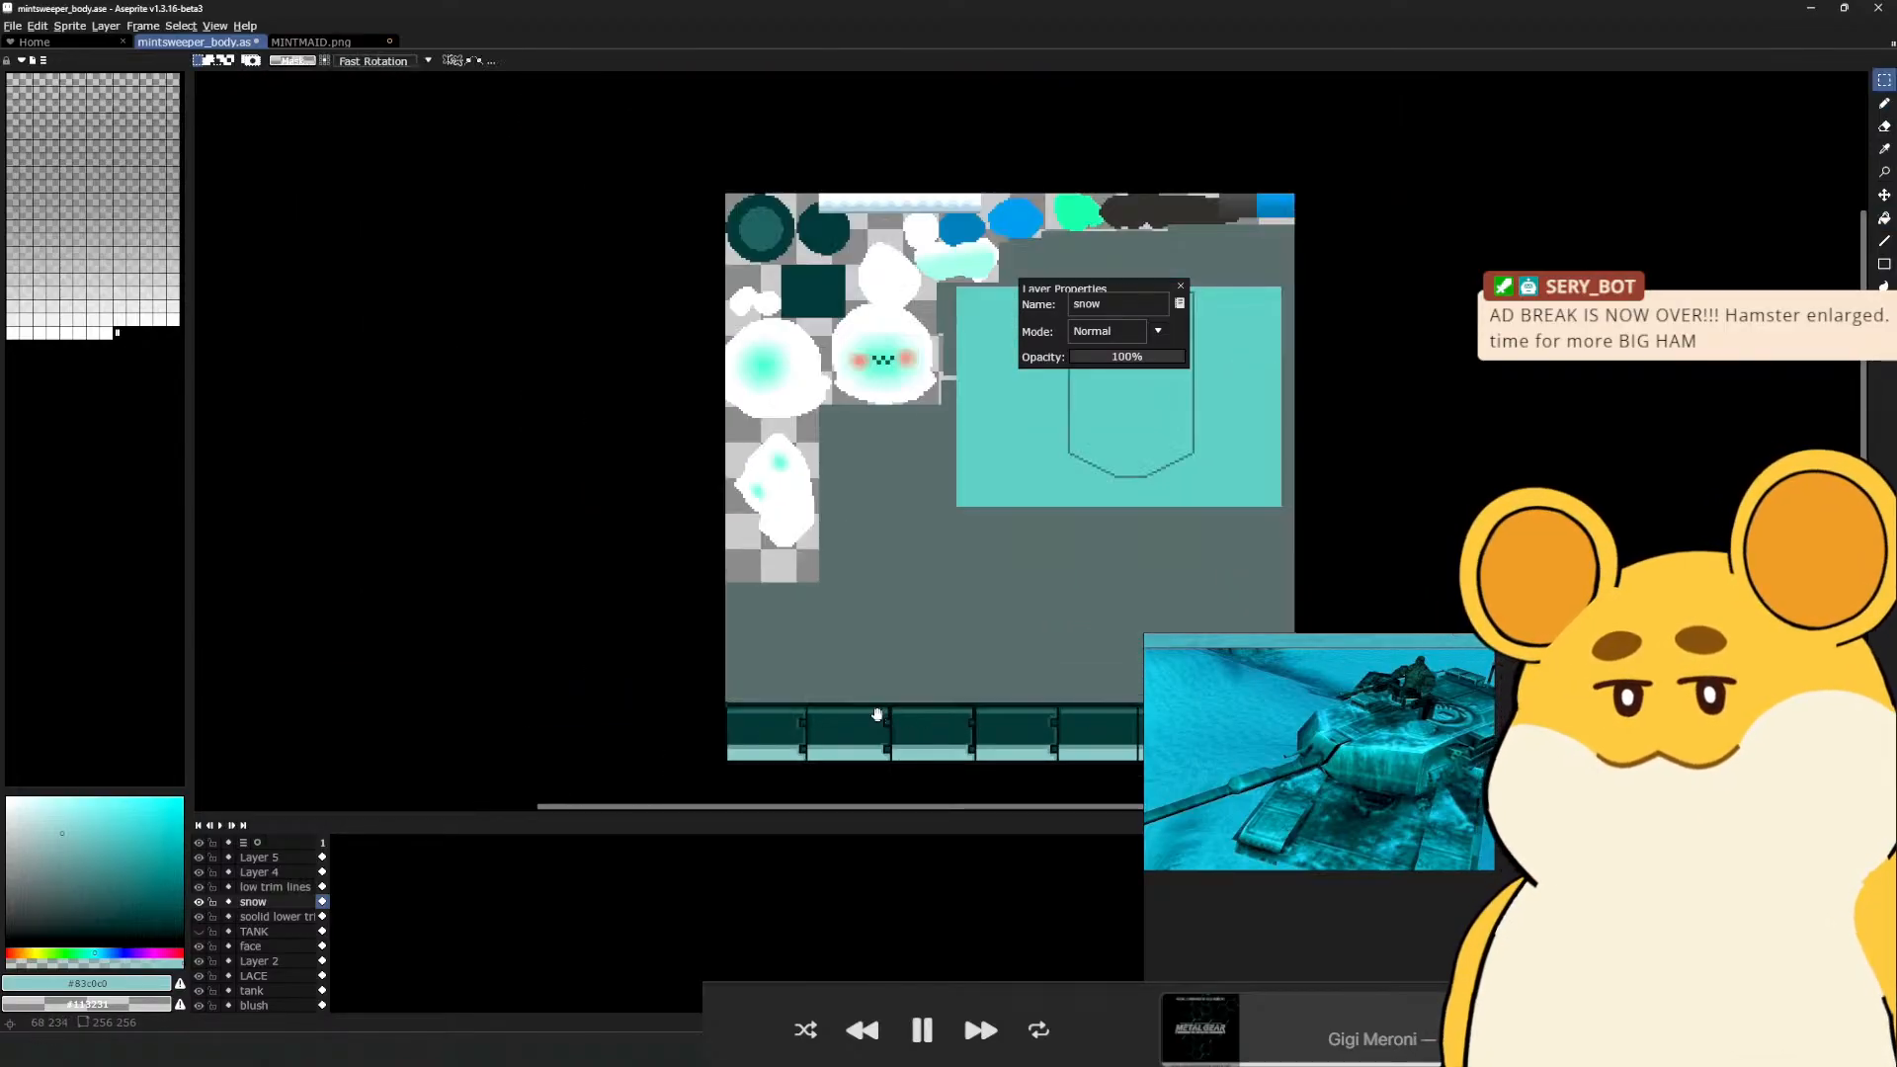
left_click_drag(877, 715, 751, 677)
scroll(795, 668, "up", 2)
left_click_drag(841, 635, 527, 621)
key("ctrl+s")
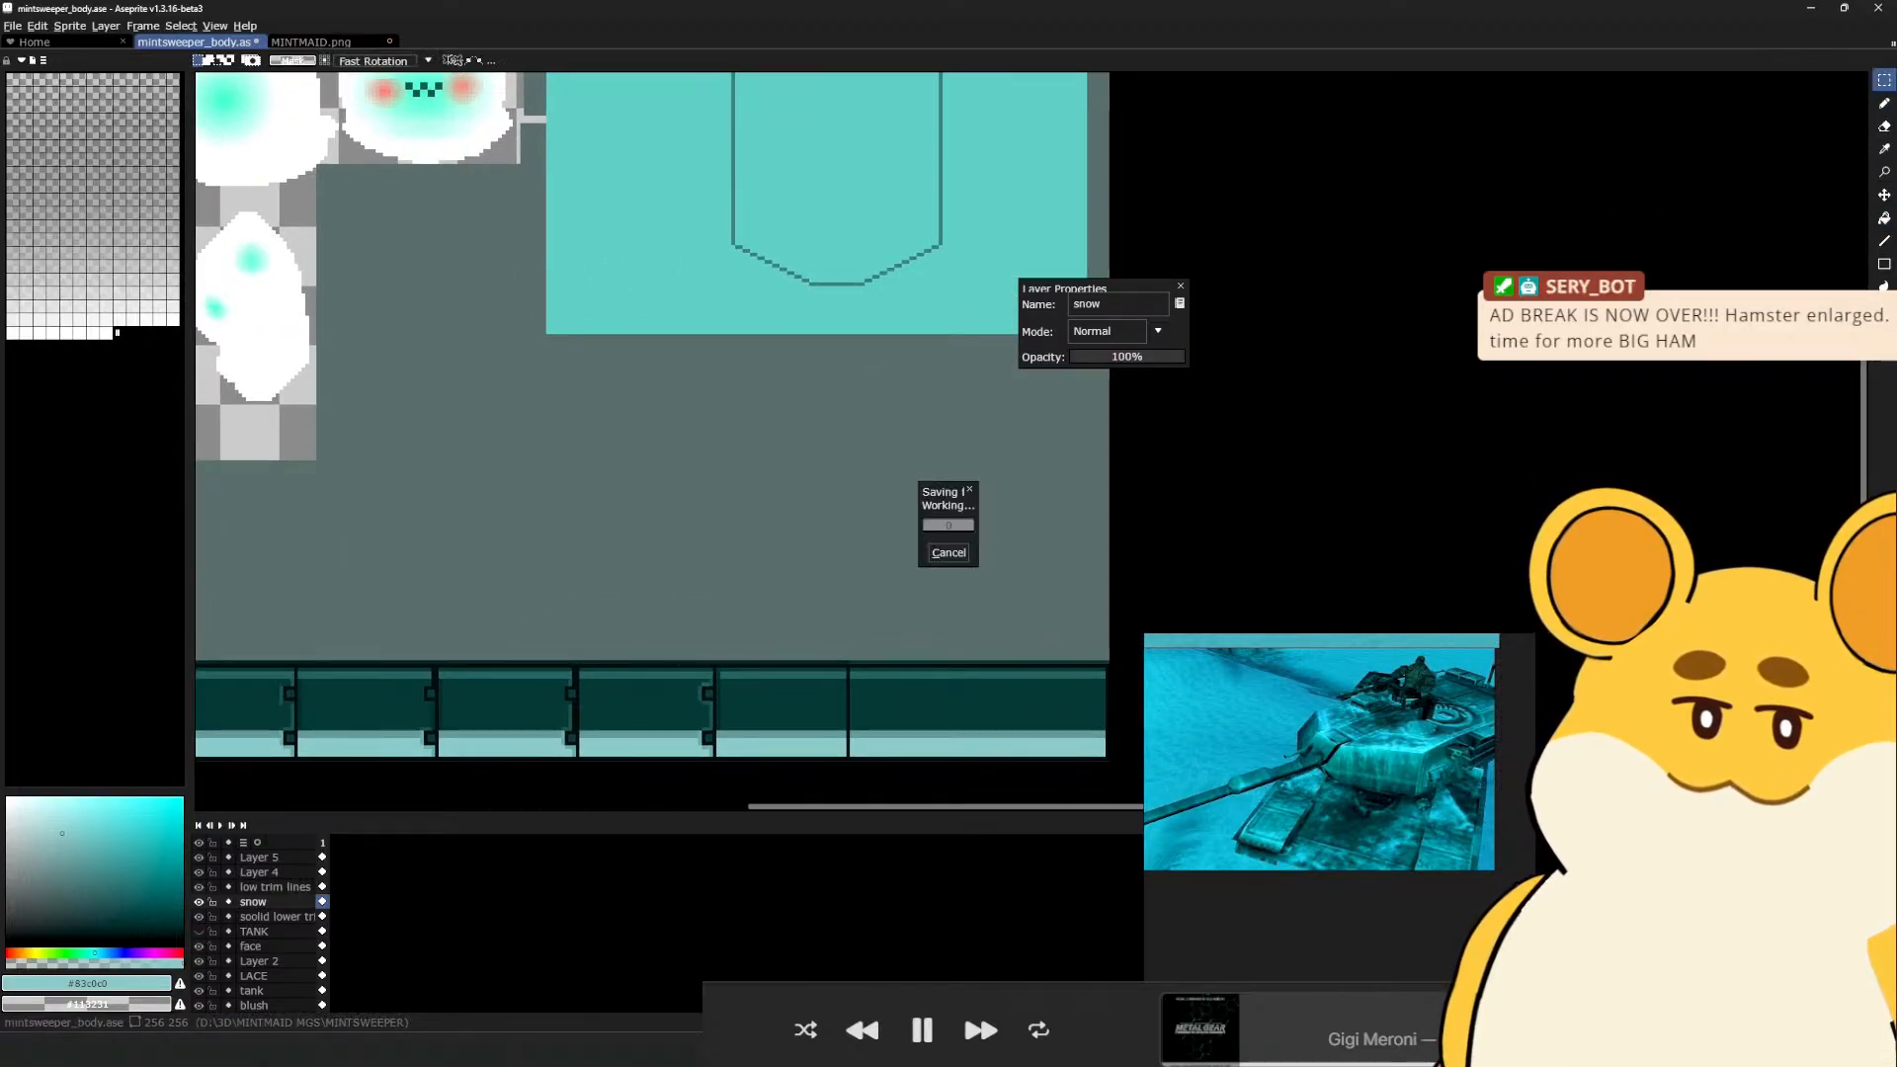
On Layer 4, delete the turquoise fill beyond both sides, above and below the pointed hull outline
mouse_move(470, 209)
left_mouse_down()
mouse_move(389, 464)
mouse_move(404, 549)
left_mouse_up()
left_click(516, 465, "ctrl")
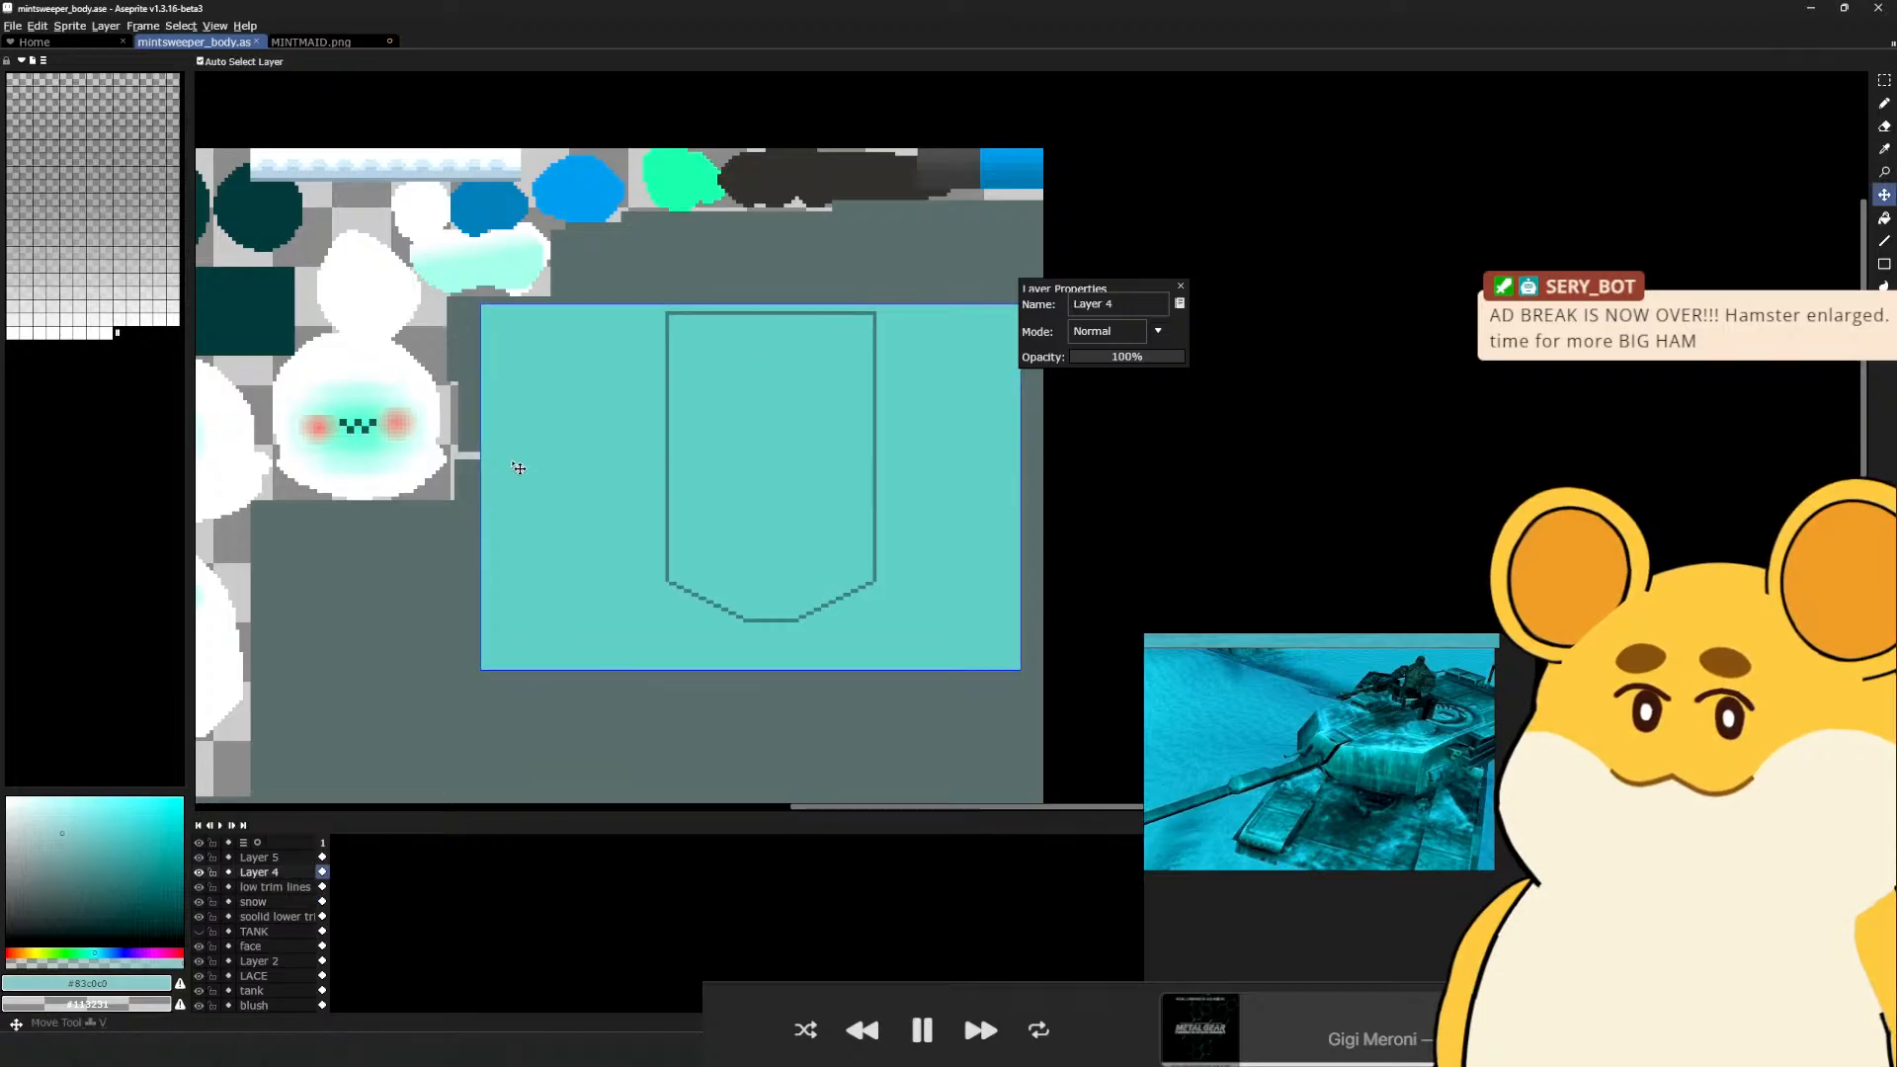
left_click_drag(266, 150, 678, 753)
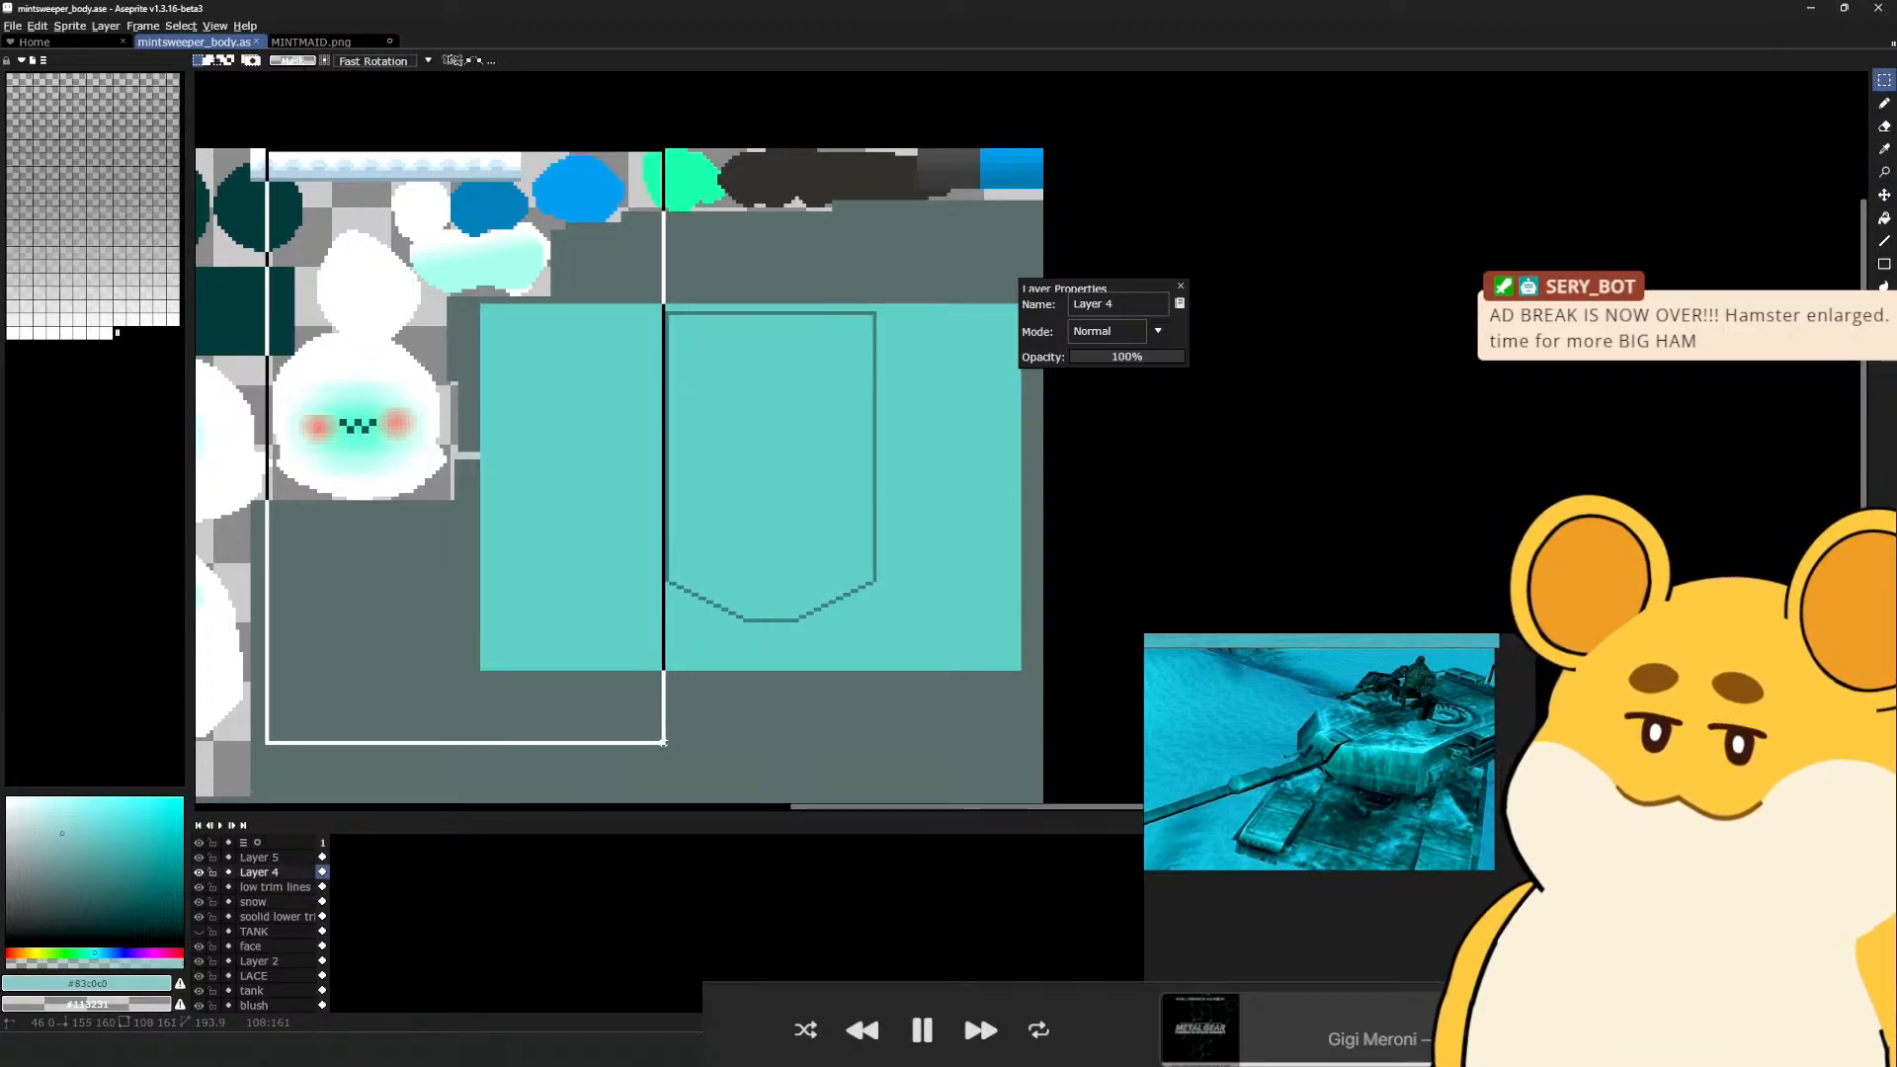
key("Delete")
left_click_drag(1078, 728, 874, 196)
key("Delete")
left_click_drag(618, 261, 913, 309)
key("Delete")
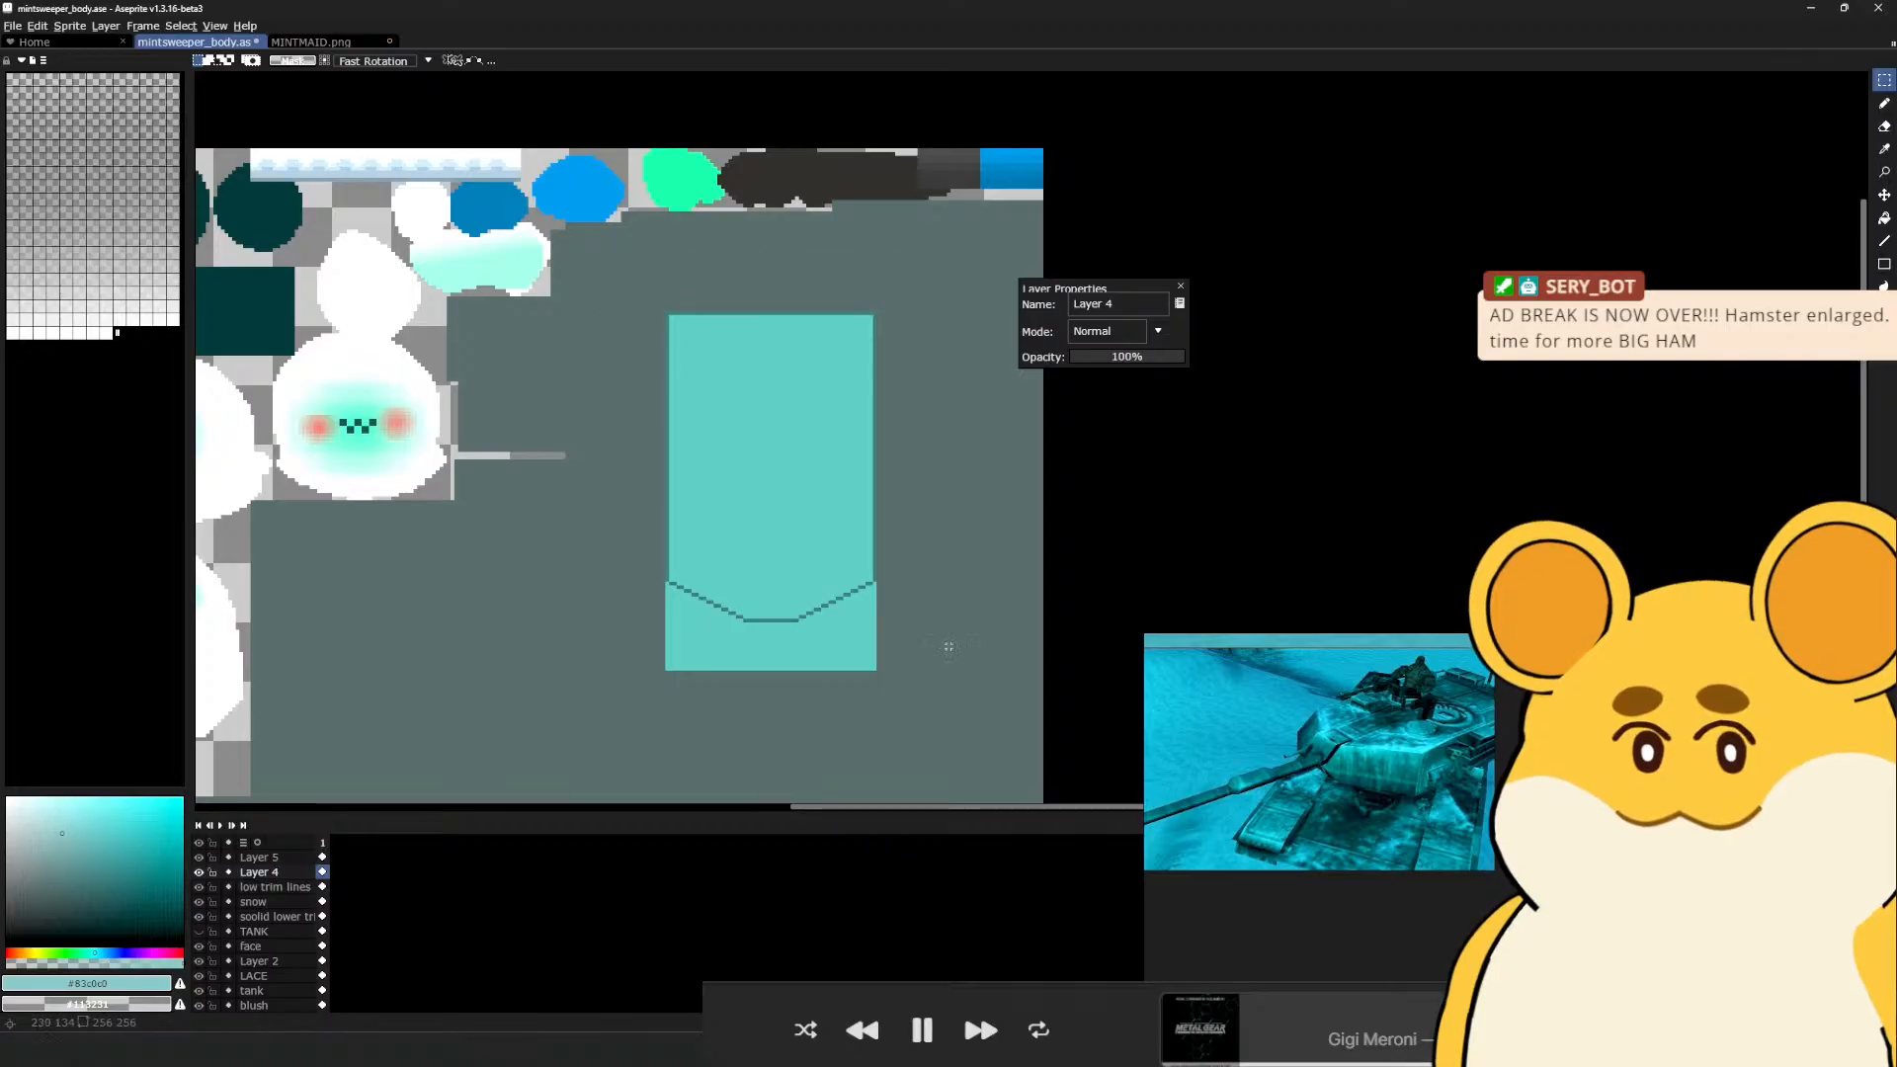
left_click_drag(980, 777, 563, 627)
key("Delete")
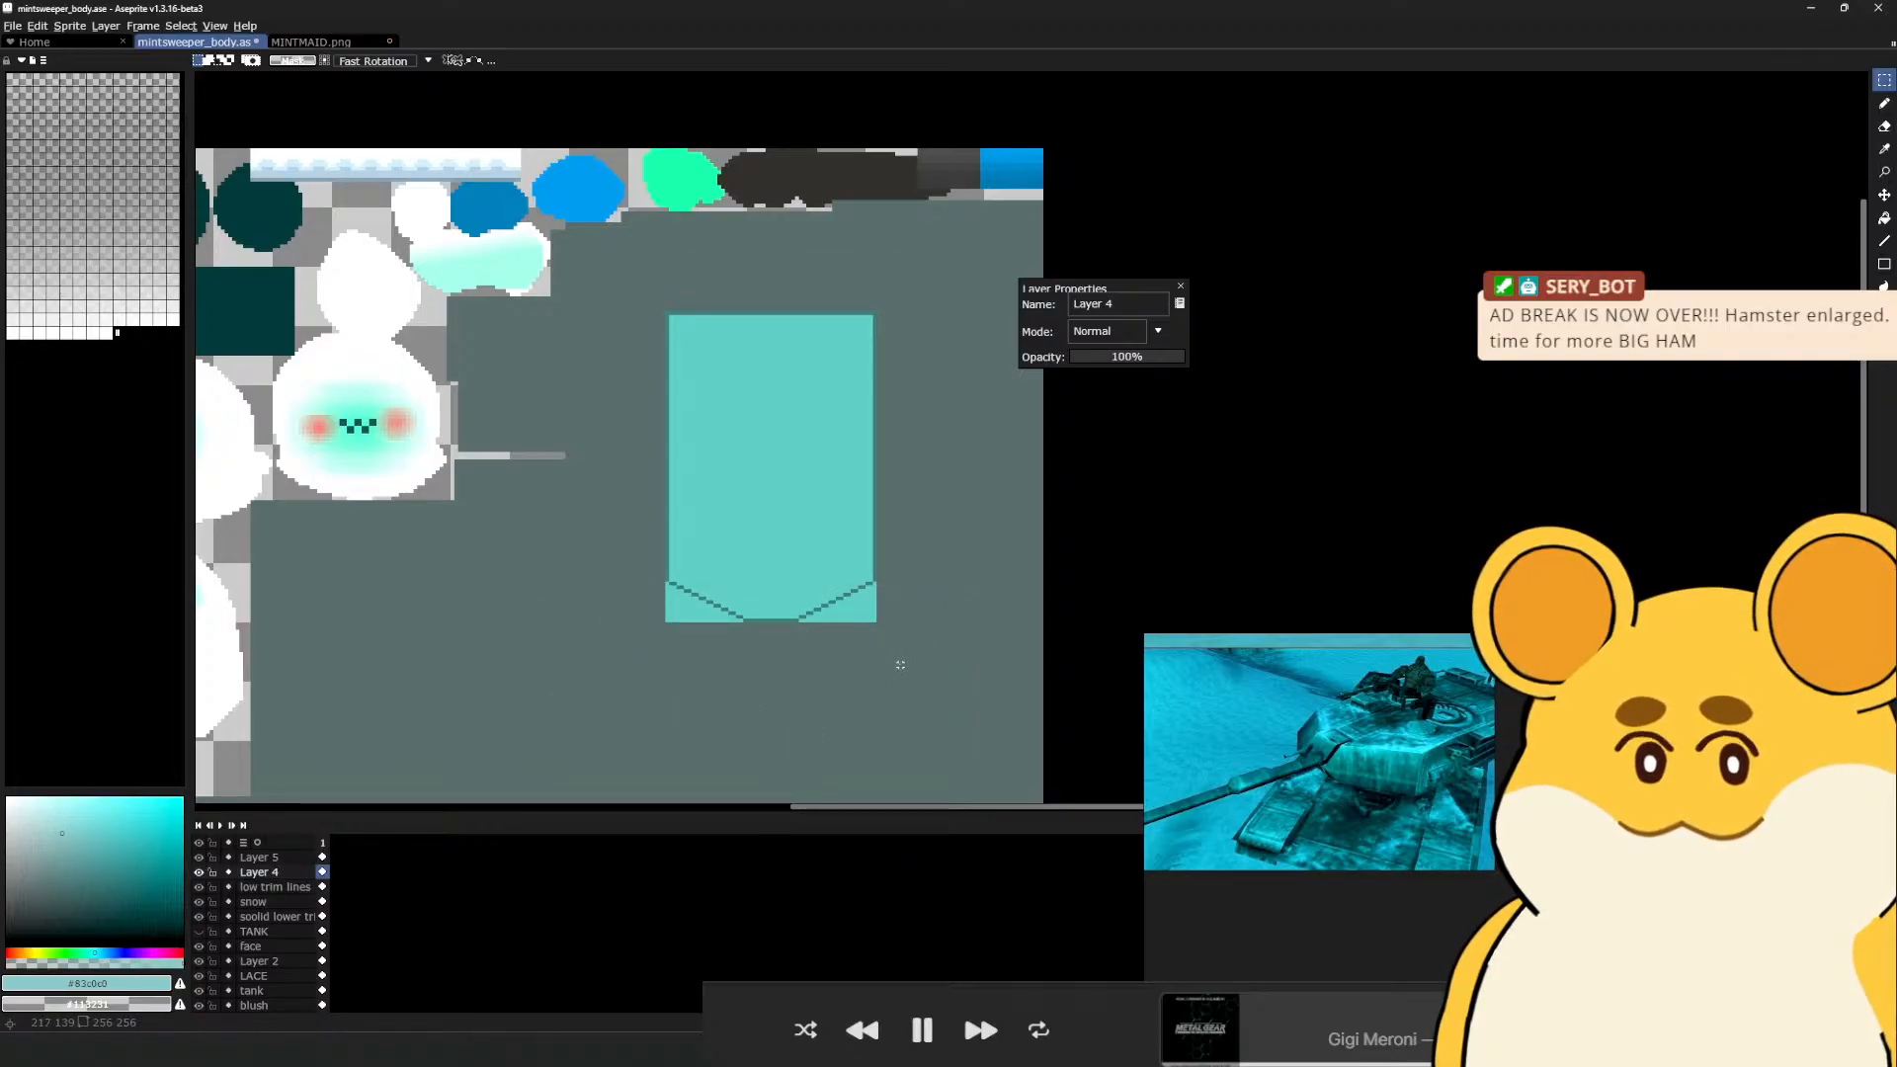
Switch to the reference board, look over its images and move the tank screenshots off the texture references
key("alt+Tab")
key("alt+Tab")
key("alt+Tab")
key("alt+Tab")
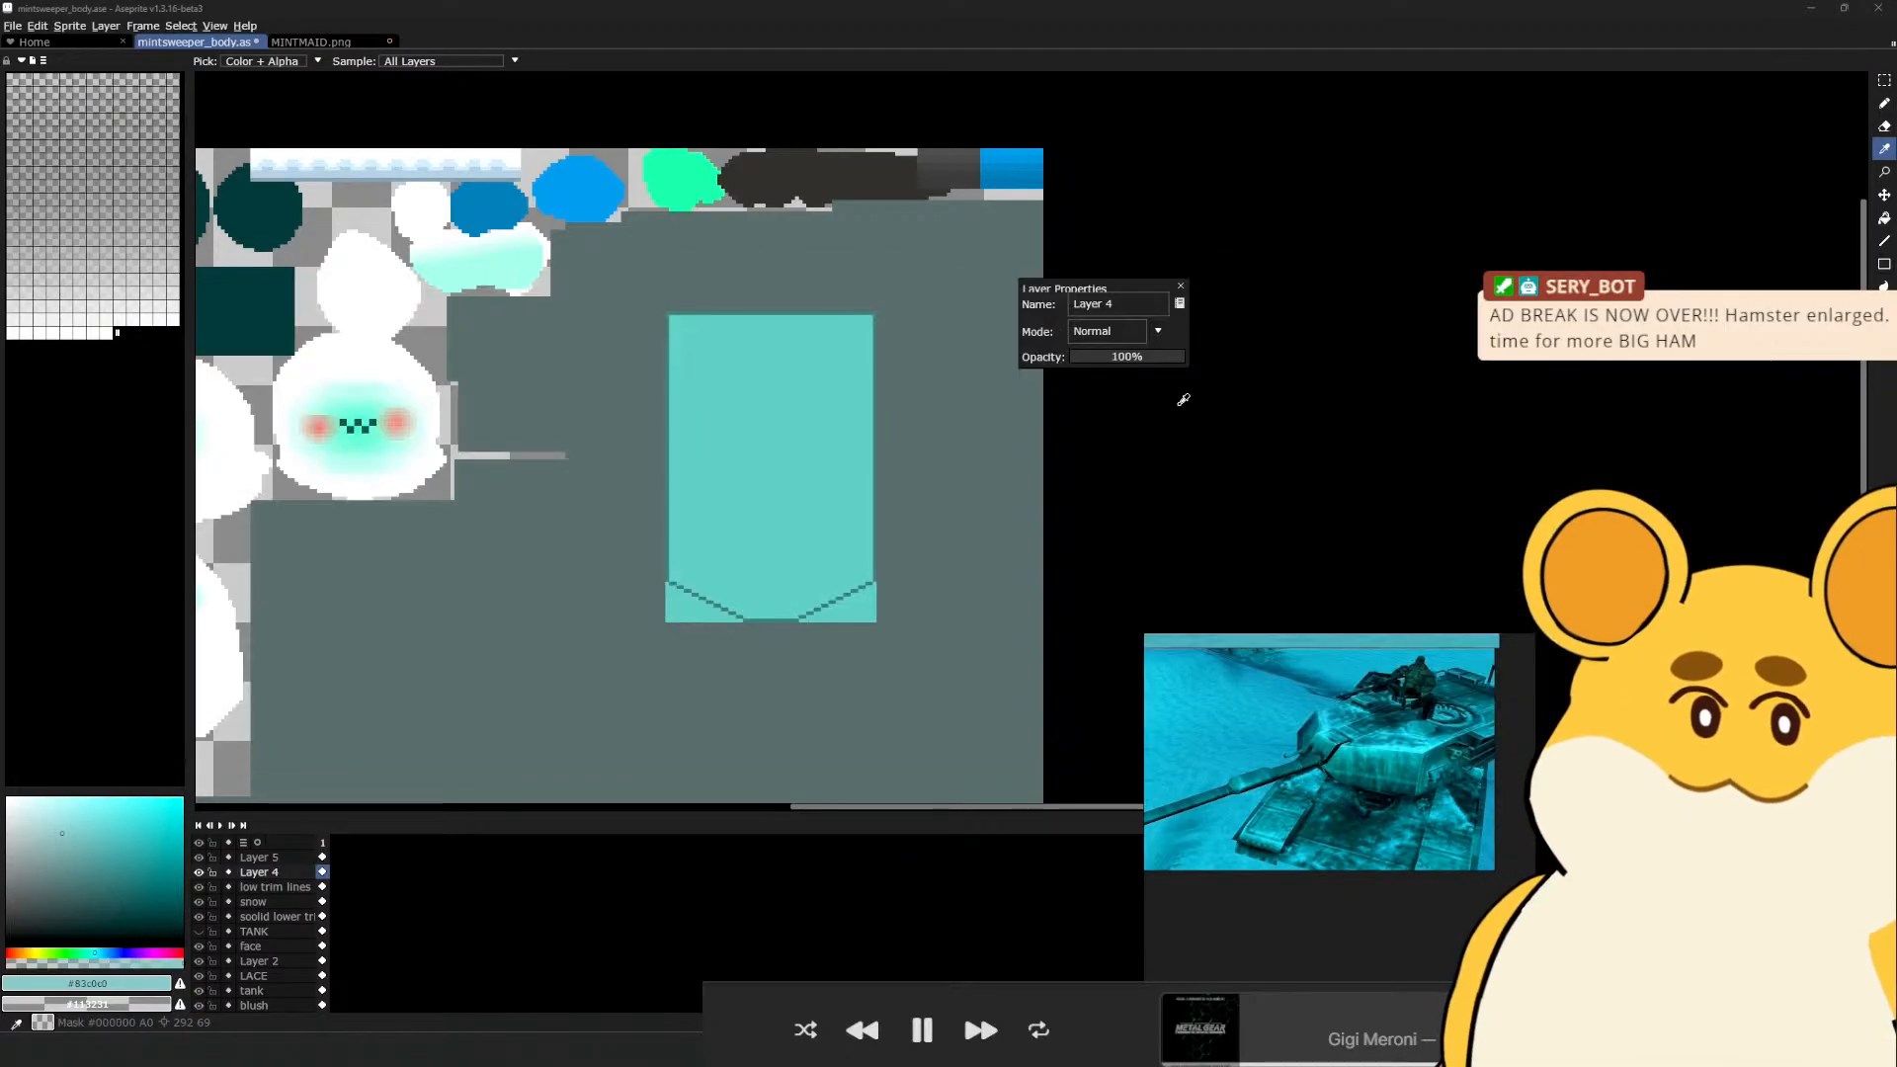
mouse_move(1030, 1049)
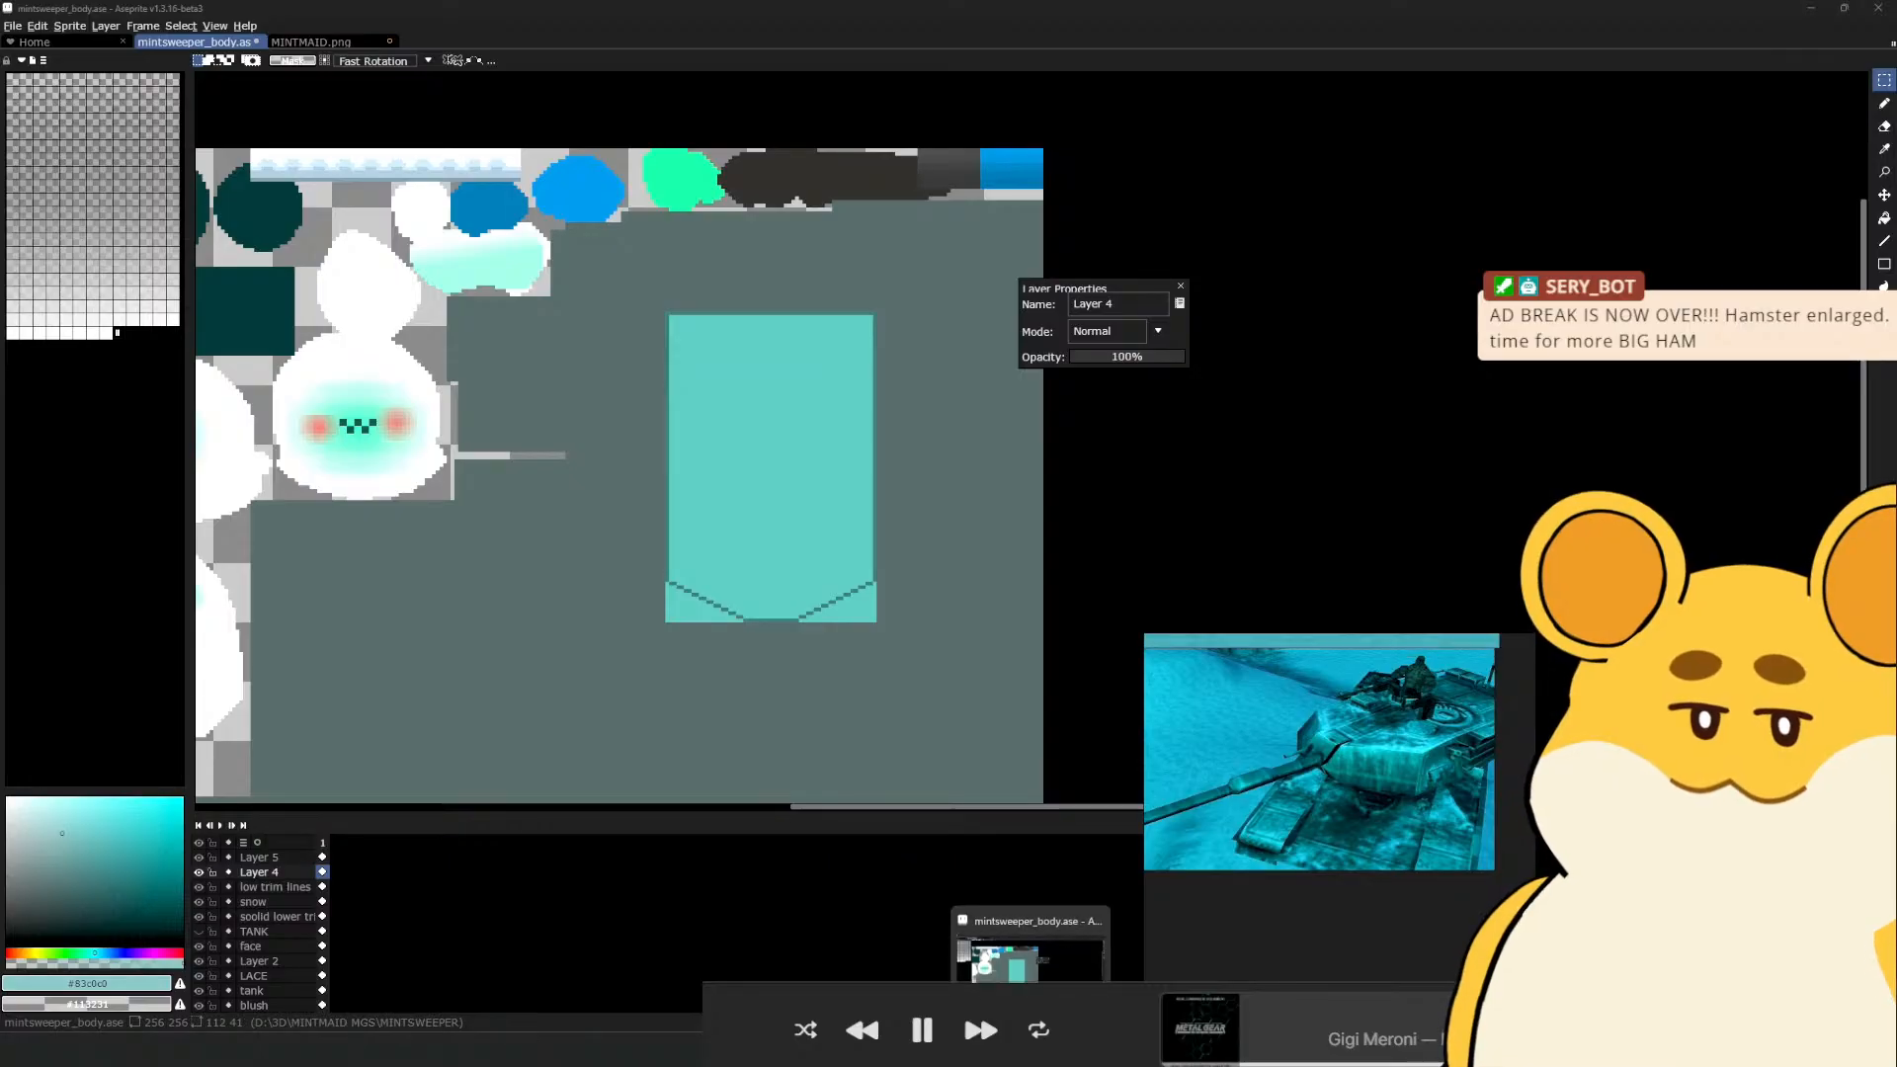
scroll(1346, 769, "down", 4)
left_click_drag(1345, 768, 1252, 840)
left_click_drag(1228, 775, 1349, 923)
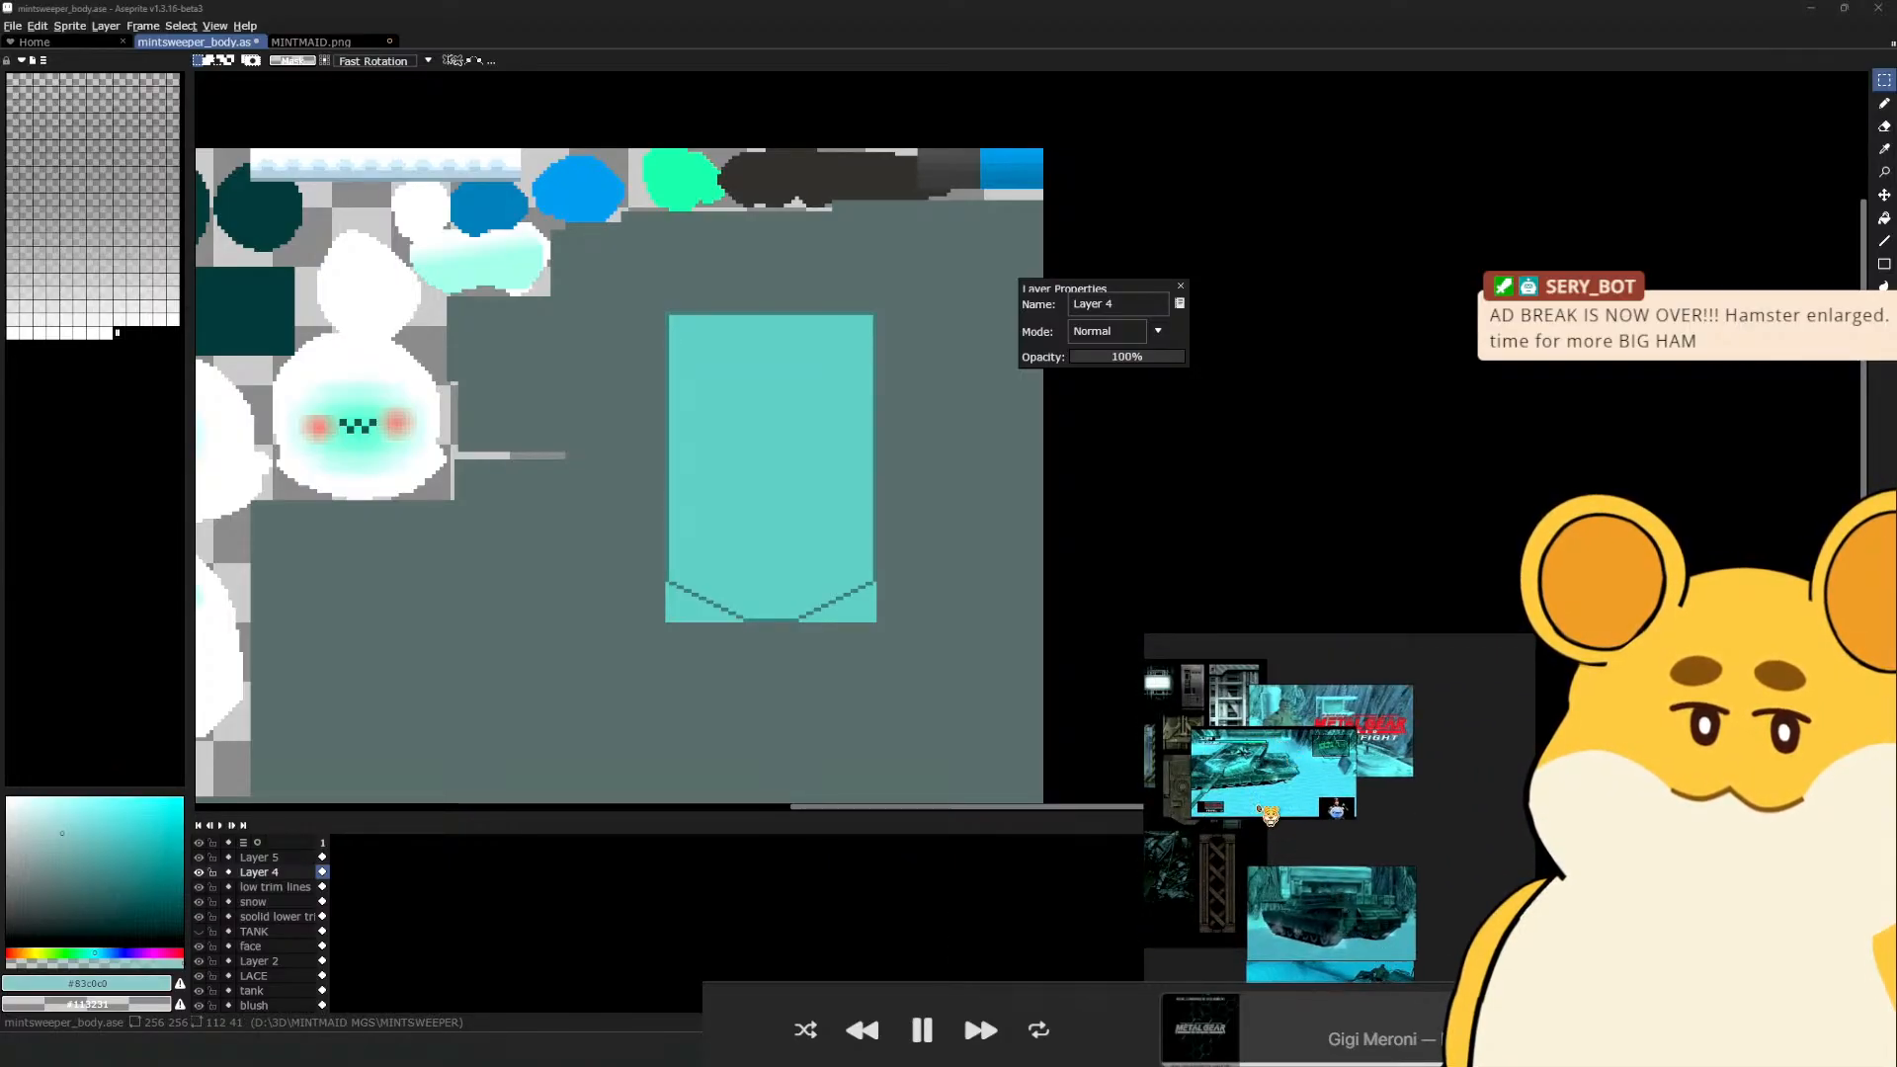
left_click_drag(1258, 807, 1305, 820)
scroll(1383, 788, "up", 2)
left_click_drag(1411, 778, 1481, 774)
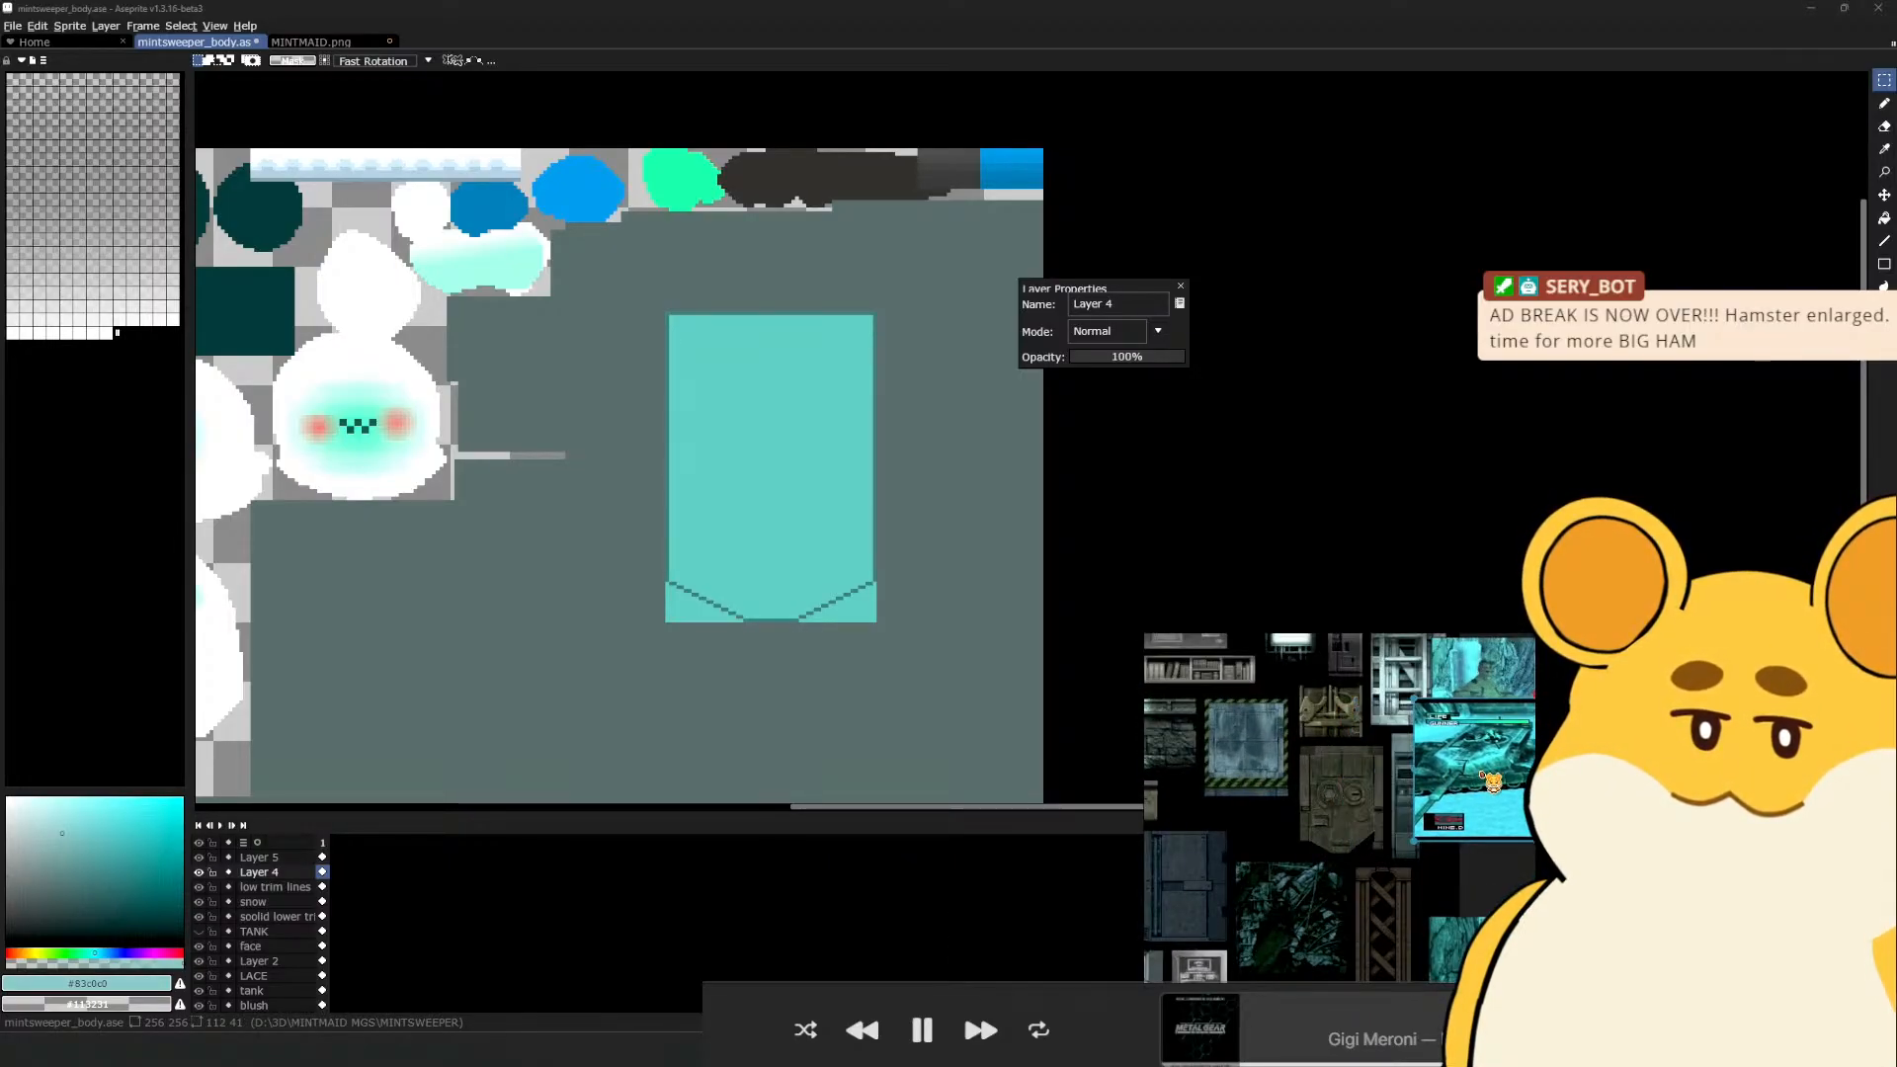
Make the hull outline's layer active and sample its colour #377570 for the pencil
scroll(886, 567, "up", 1)
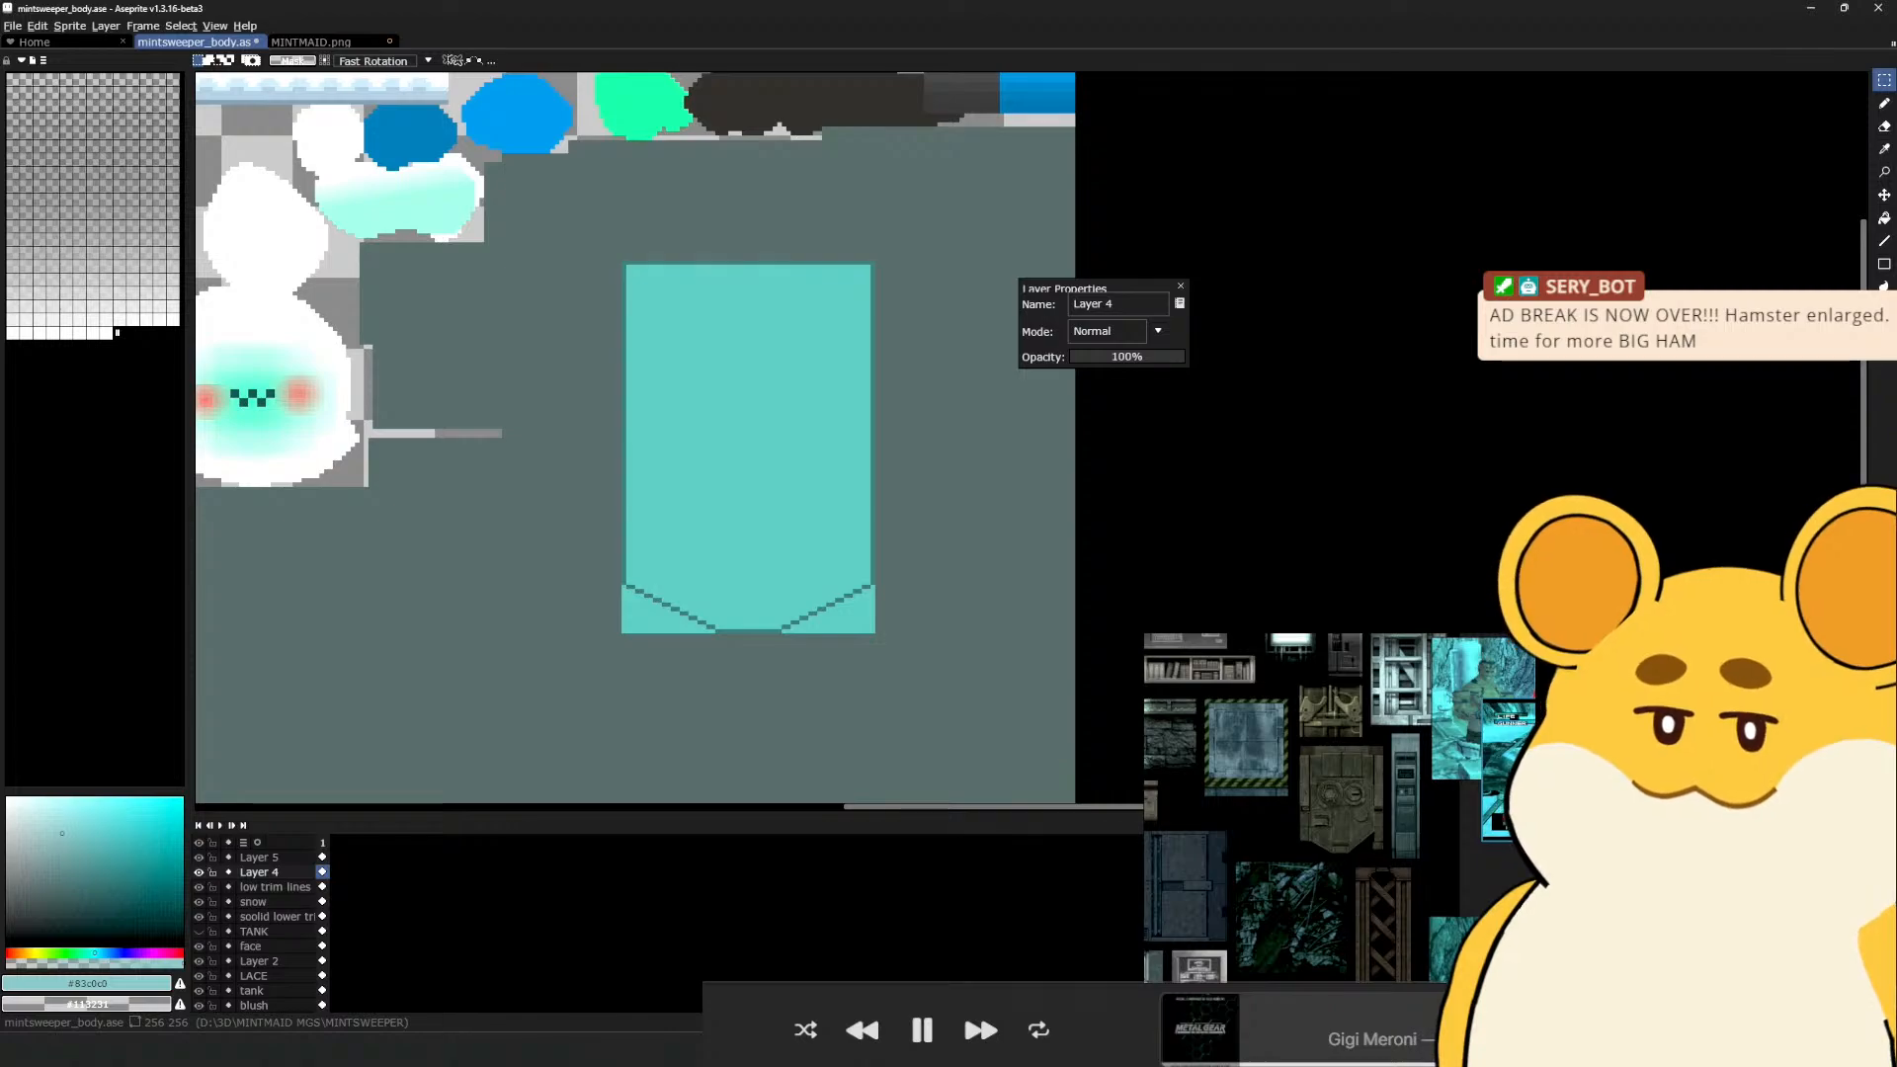
scroll(793, 622, "up", 1)
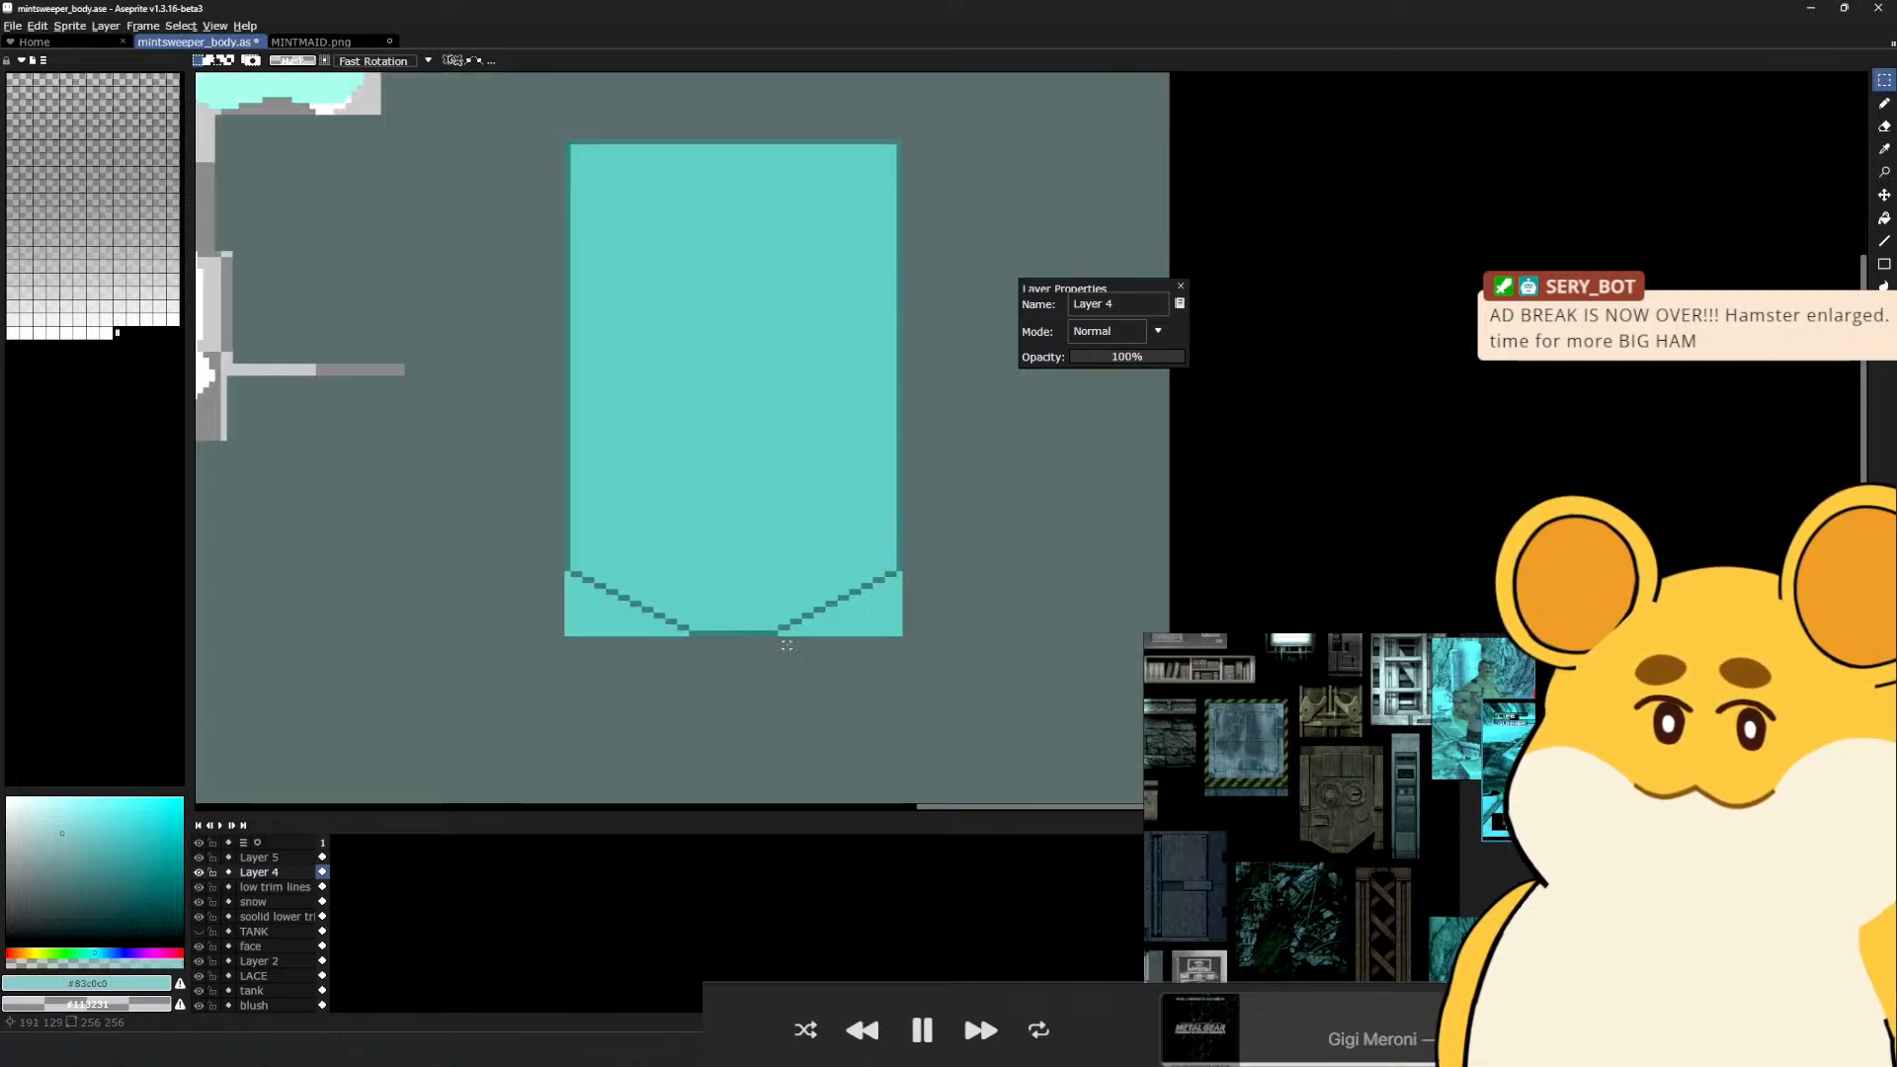
left_click_drag(787, 641, 789, 703)
key("b")
left_click(774, 695, "ctrl")
left_click(774, 695, "alt")
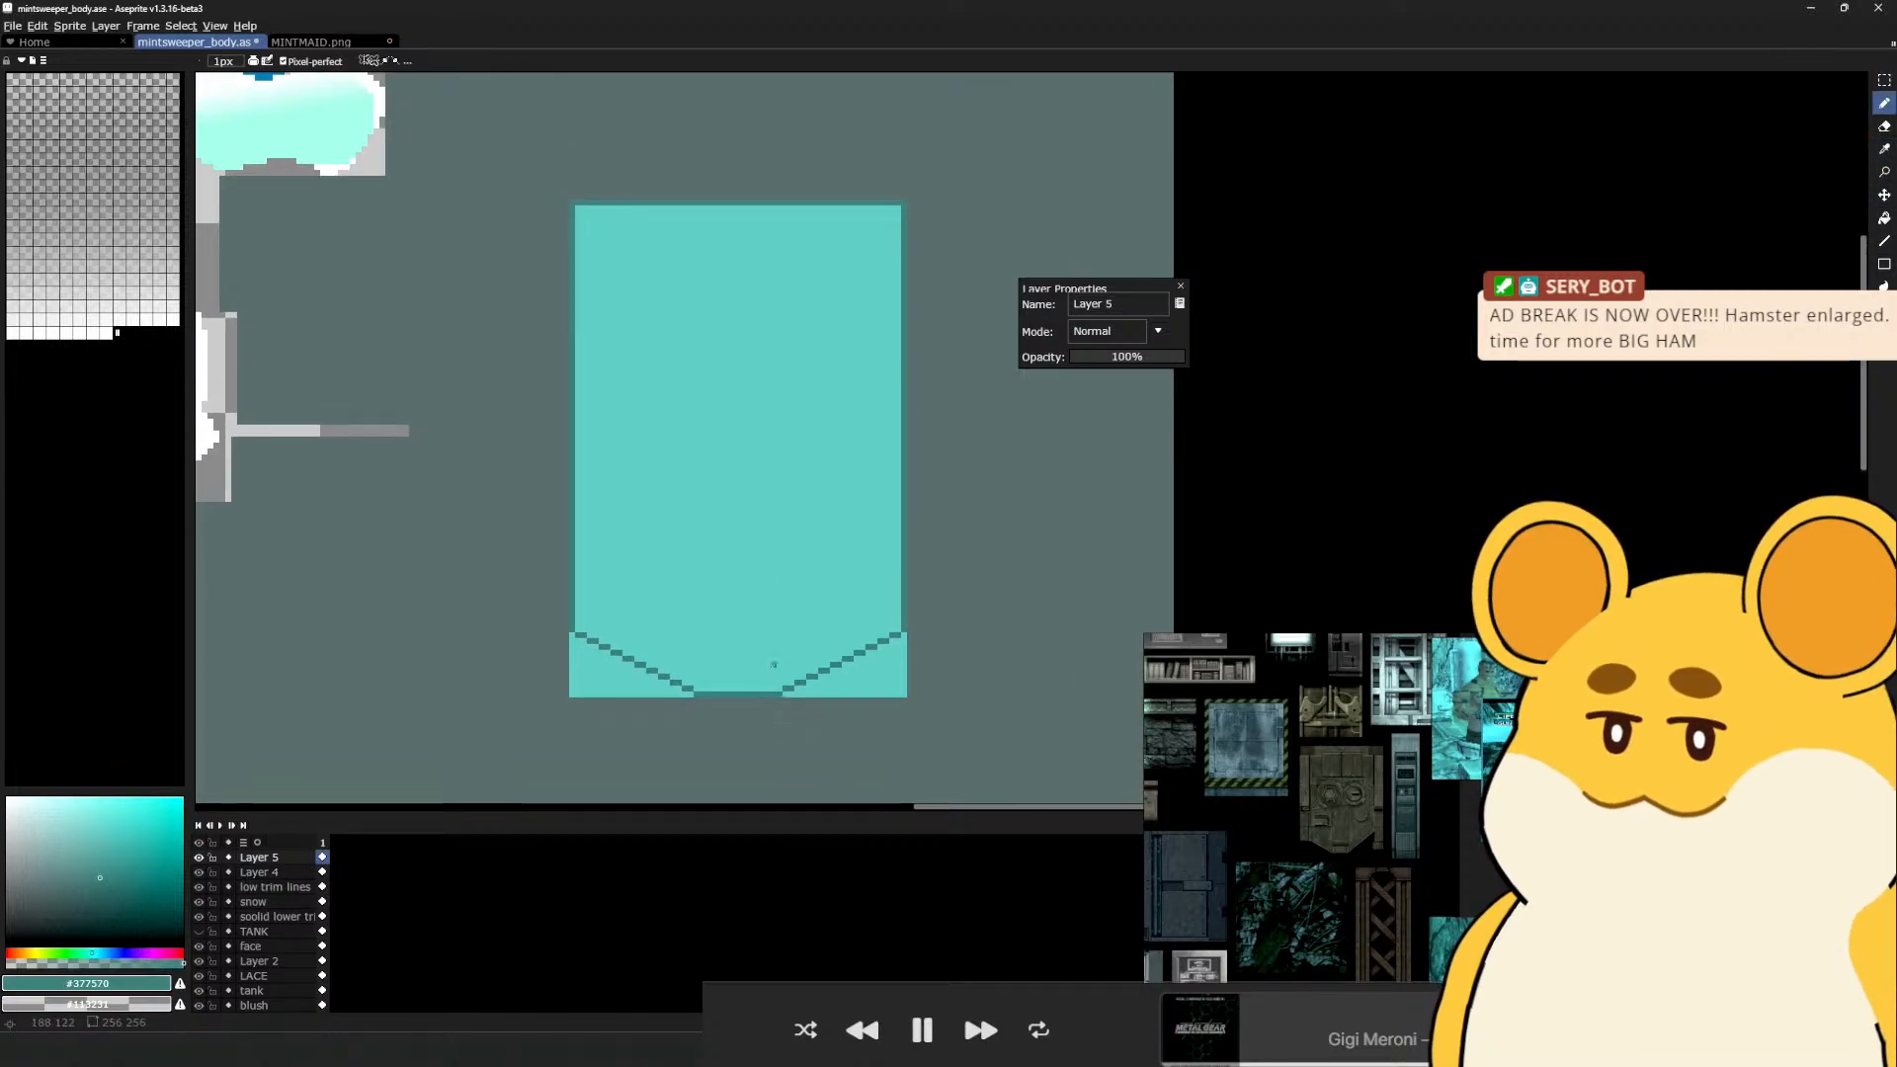
Sample #113231 from the lower trim and fill the hull interior on Layer 4 with it
scroll(774, 664, "down", 6)
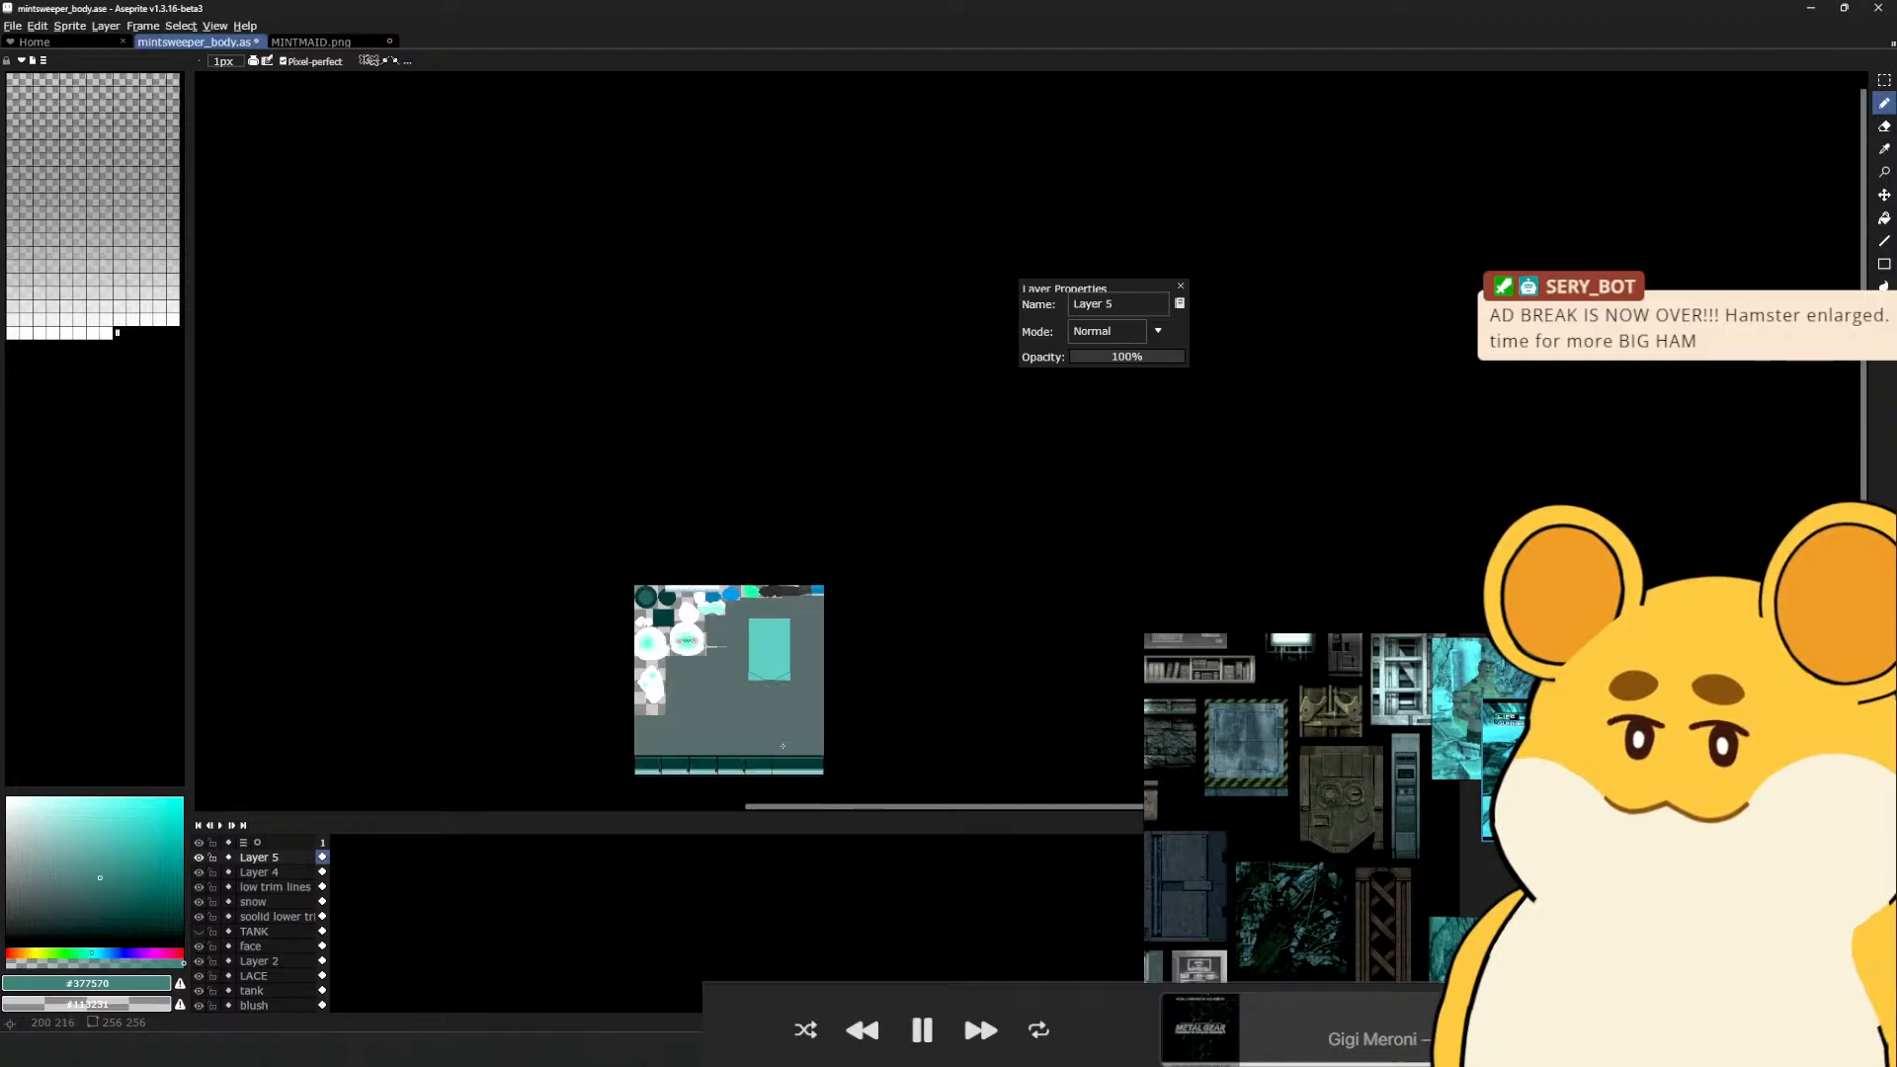
left_click(795, 766, "ctrl")
key("b")
left_click(796, 766, "alt")
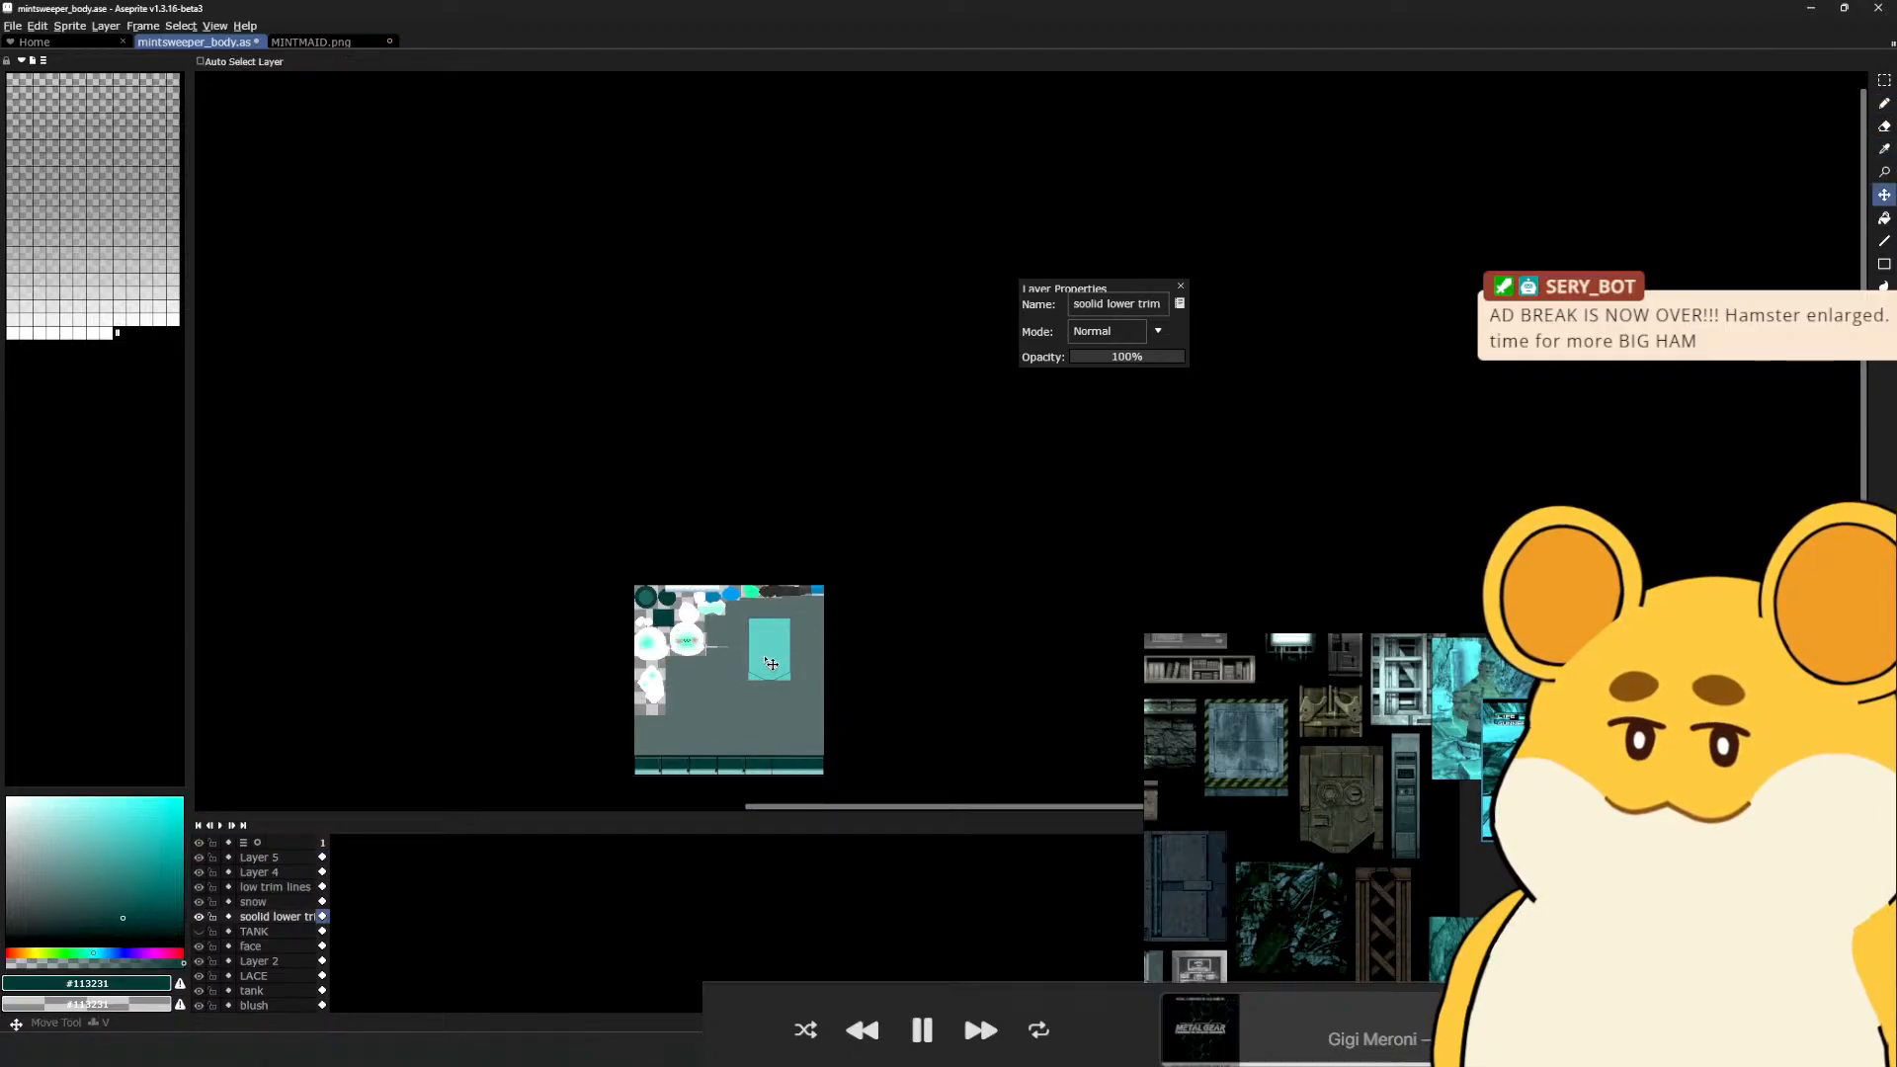
left_click(769, 664, "ctrl")
key("g")
left_click(768, 647)
scroll(768, 656, "up", 3)
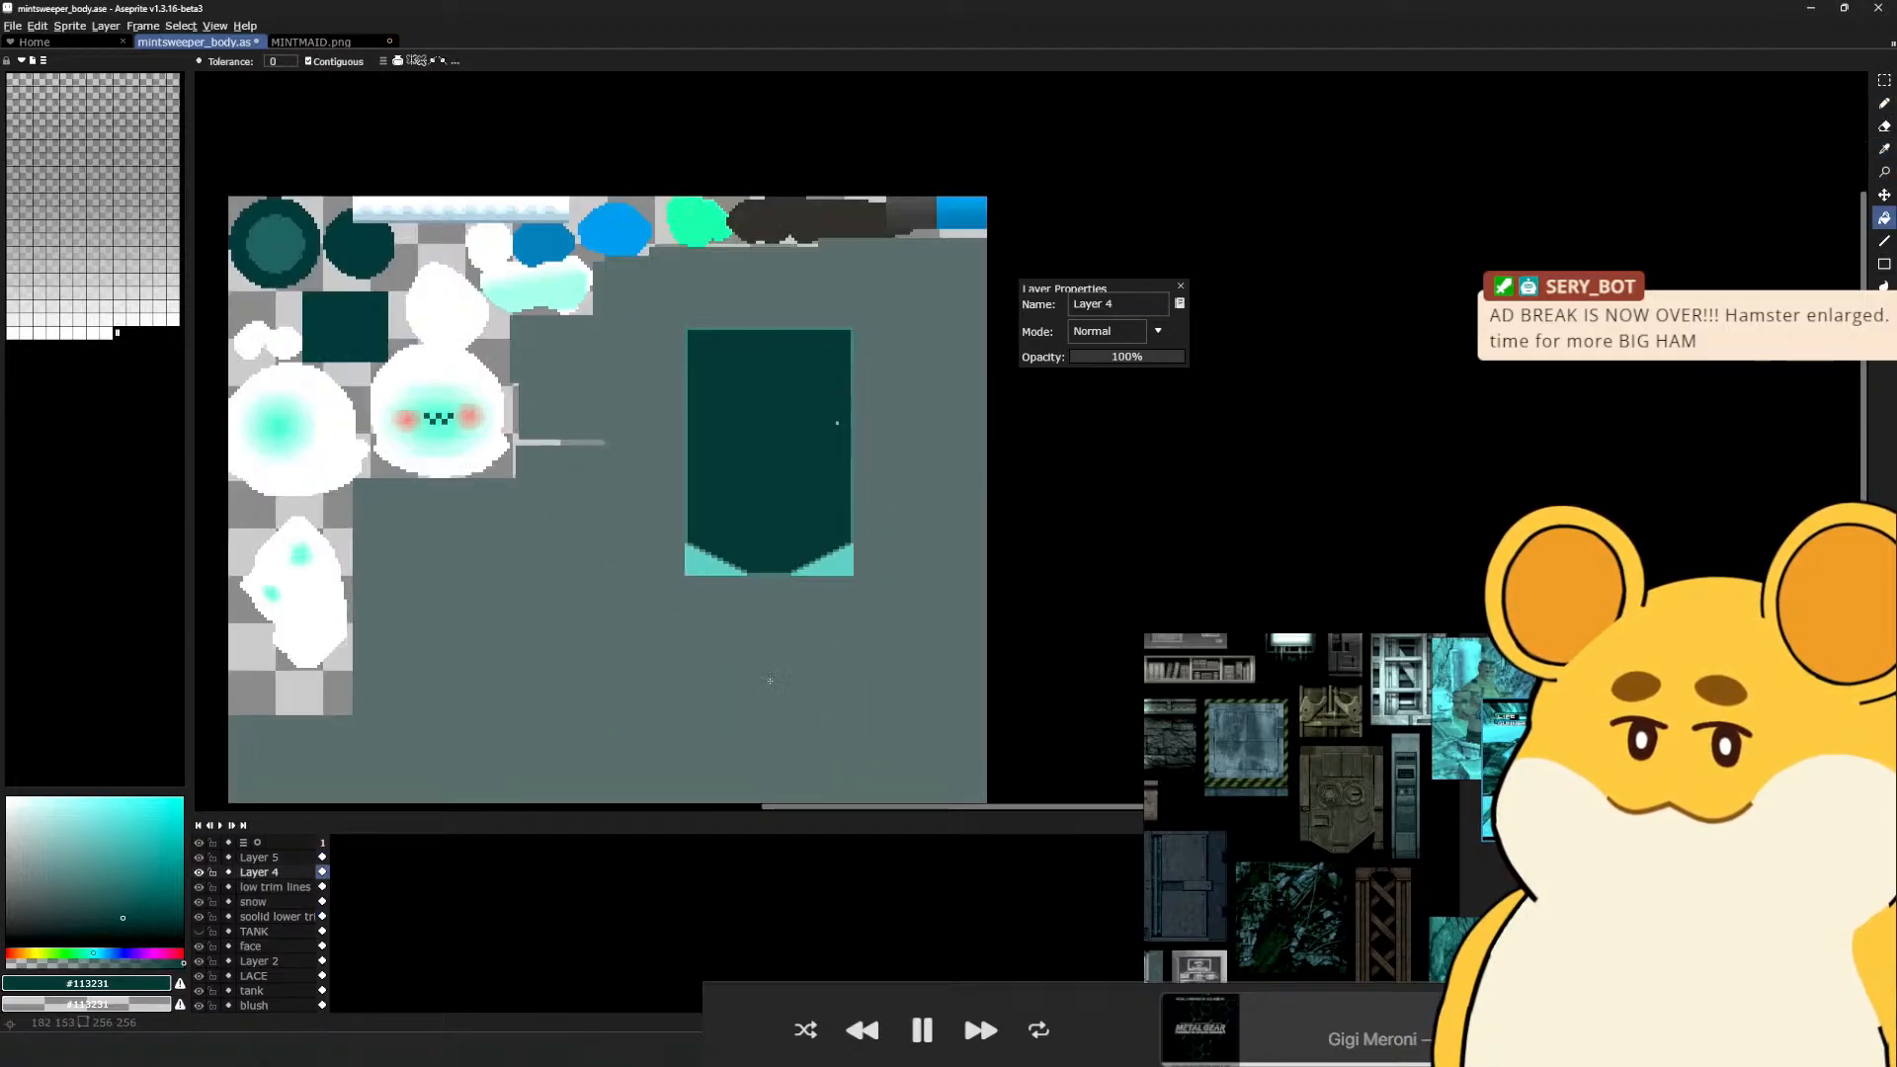
With Layer 5 active, sample the near-black line colour #071414 from the lower trim
scroll(831, 505, "up", 1)
key("e")
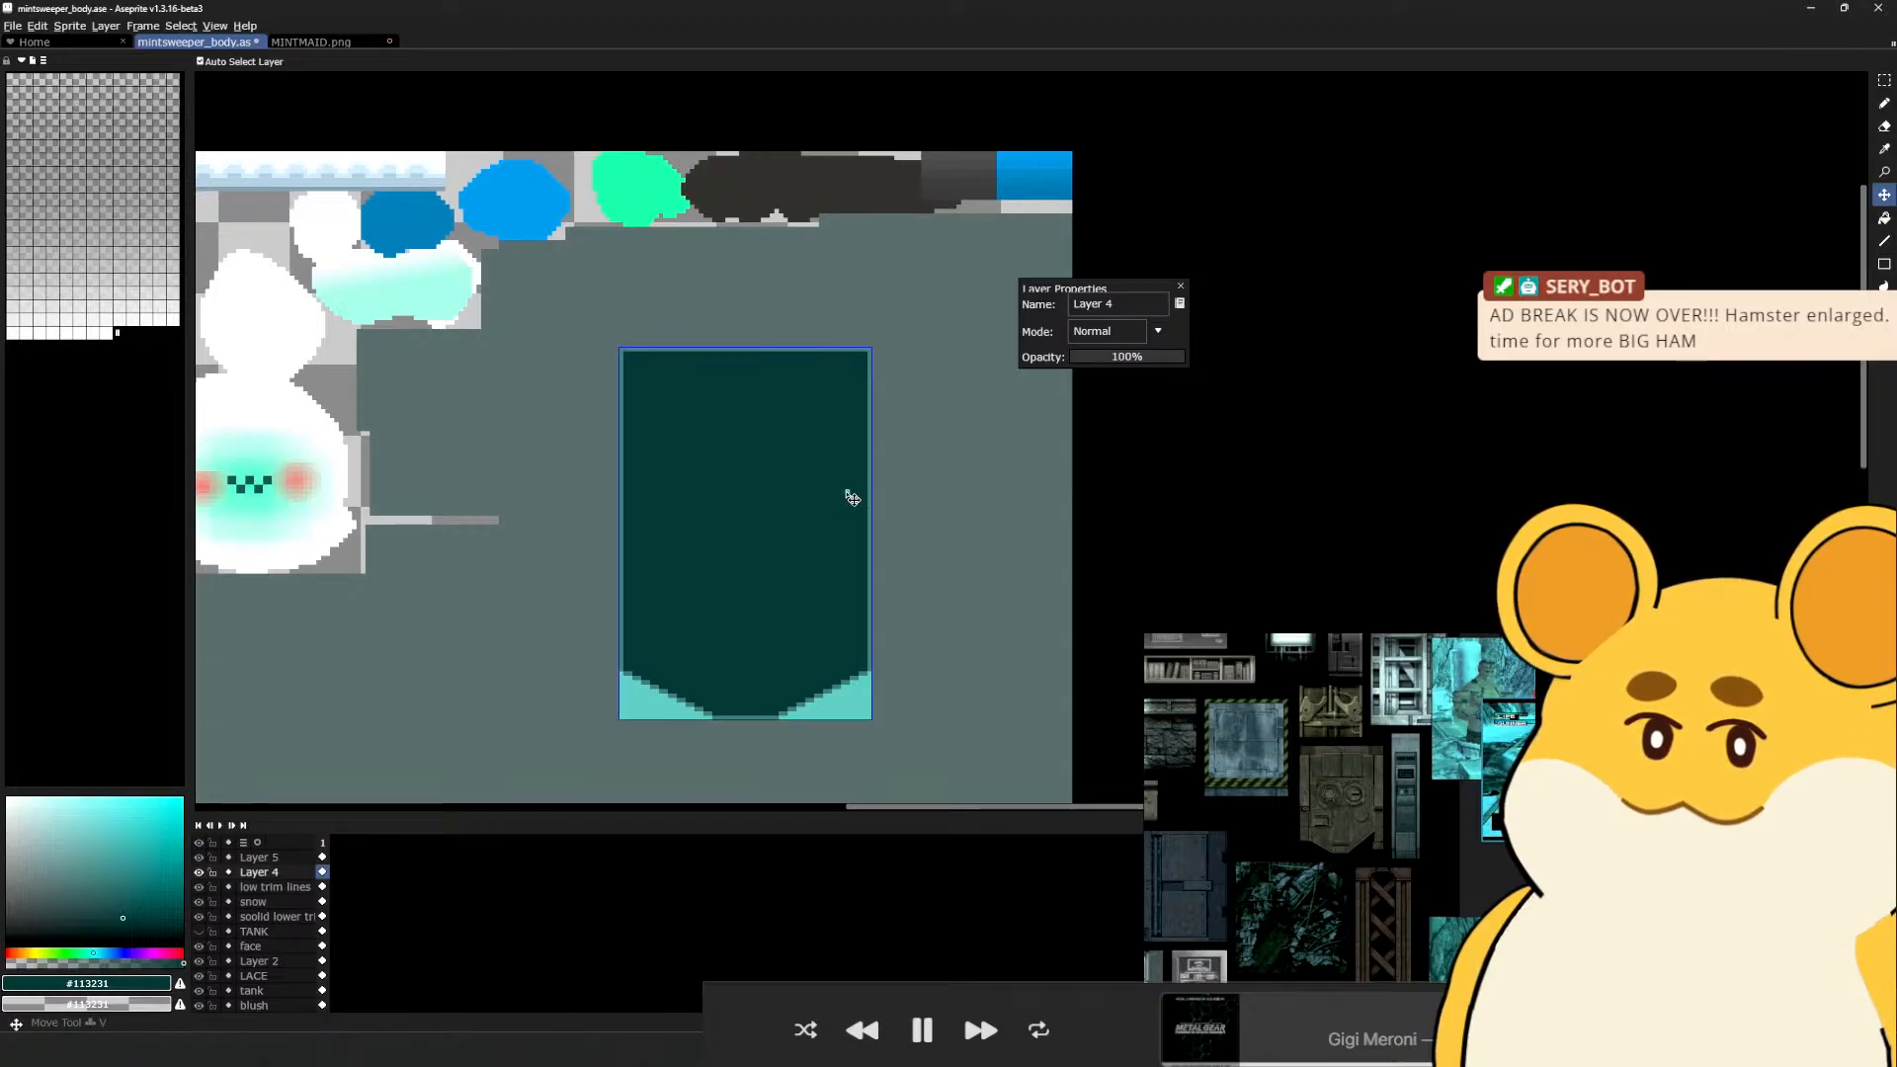
key("alt+Up")
key("b")
left_click_drag(810, 625, 775, 221)
left_click_drag(727, 633, 750, 529)
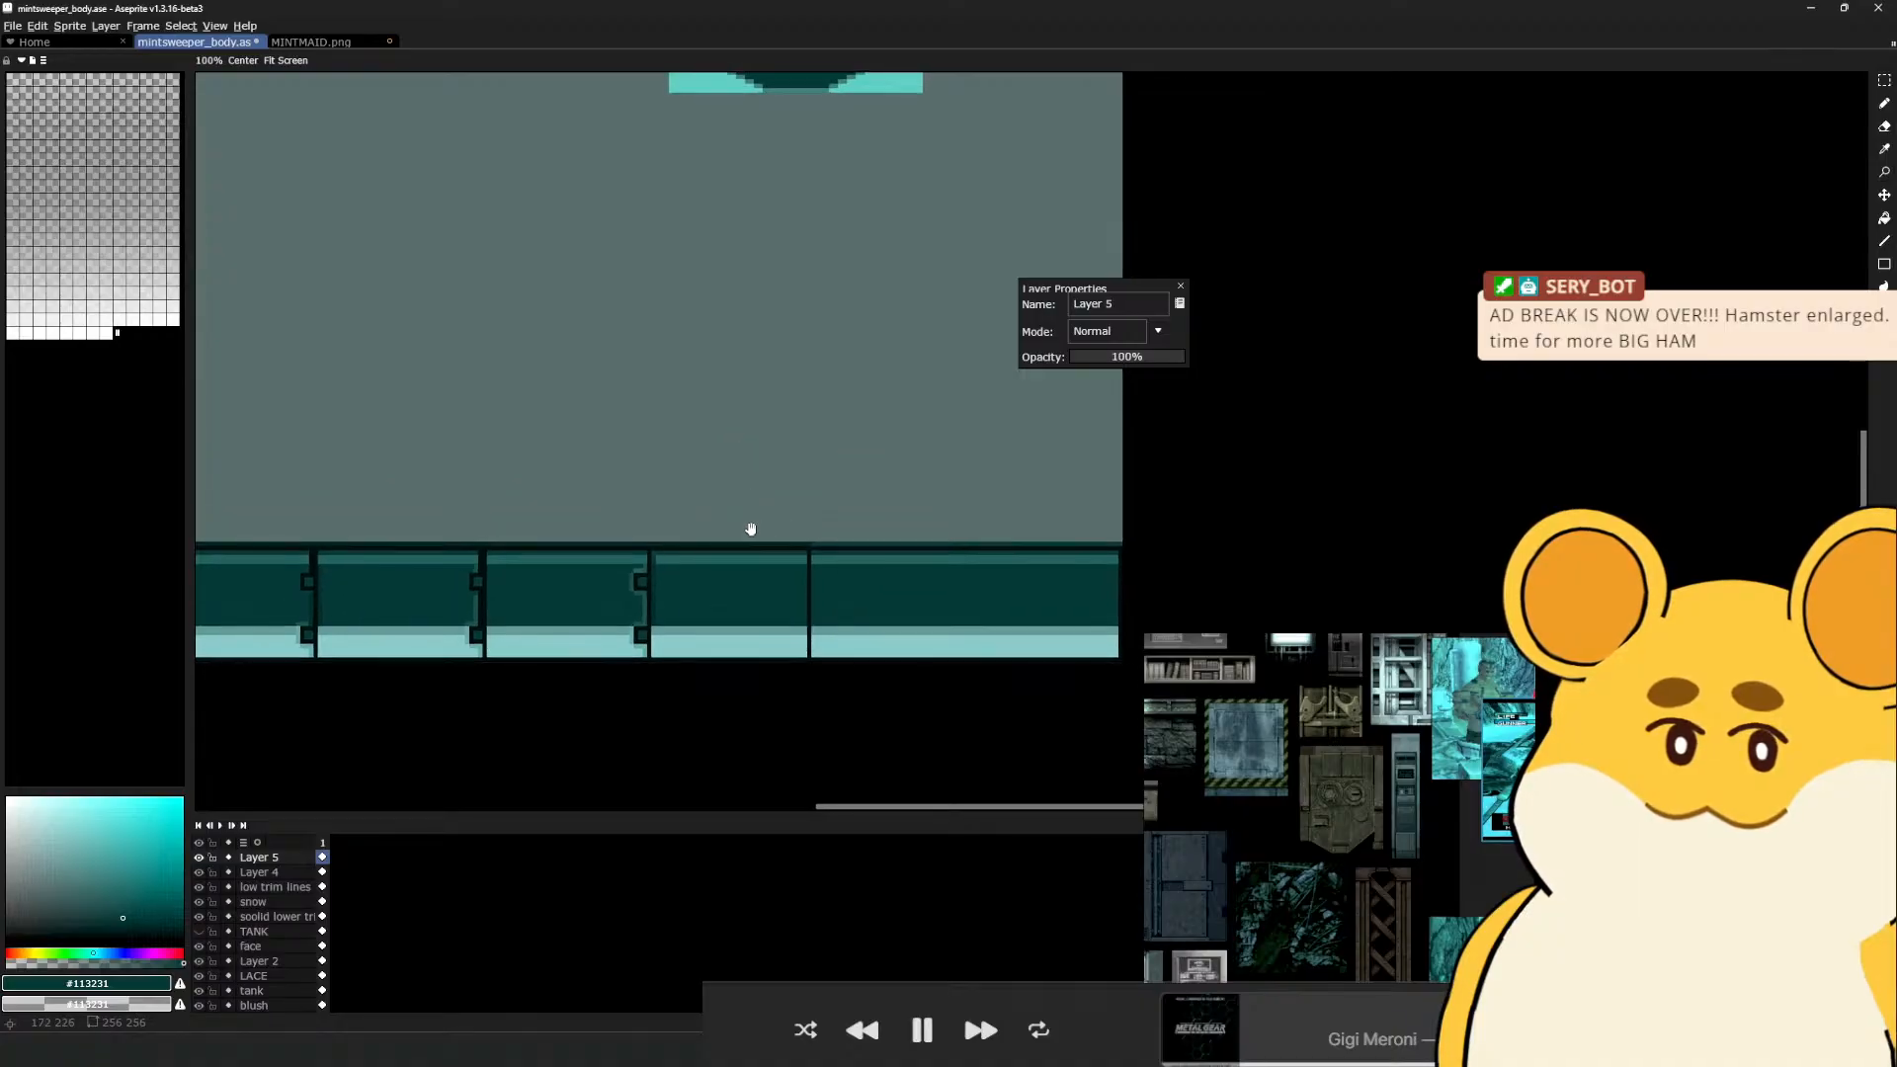
left_click(808, 546, "alt")
left_click_drag(762, 434, 709, 826)
left_click_drag(760, 447, 780, 504)
left_click_drag(795, 622, 788, 526)
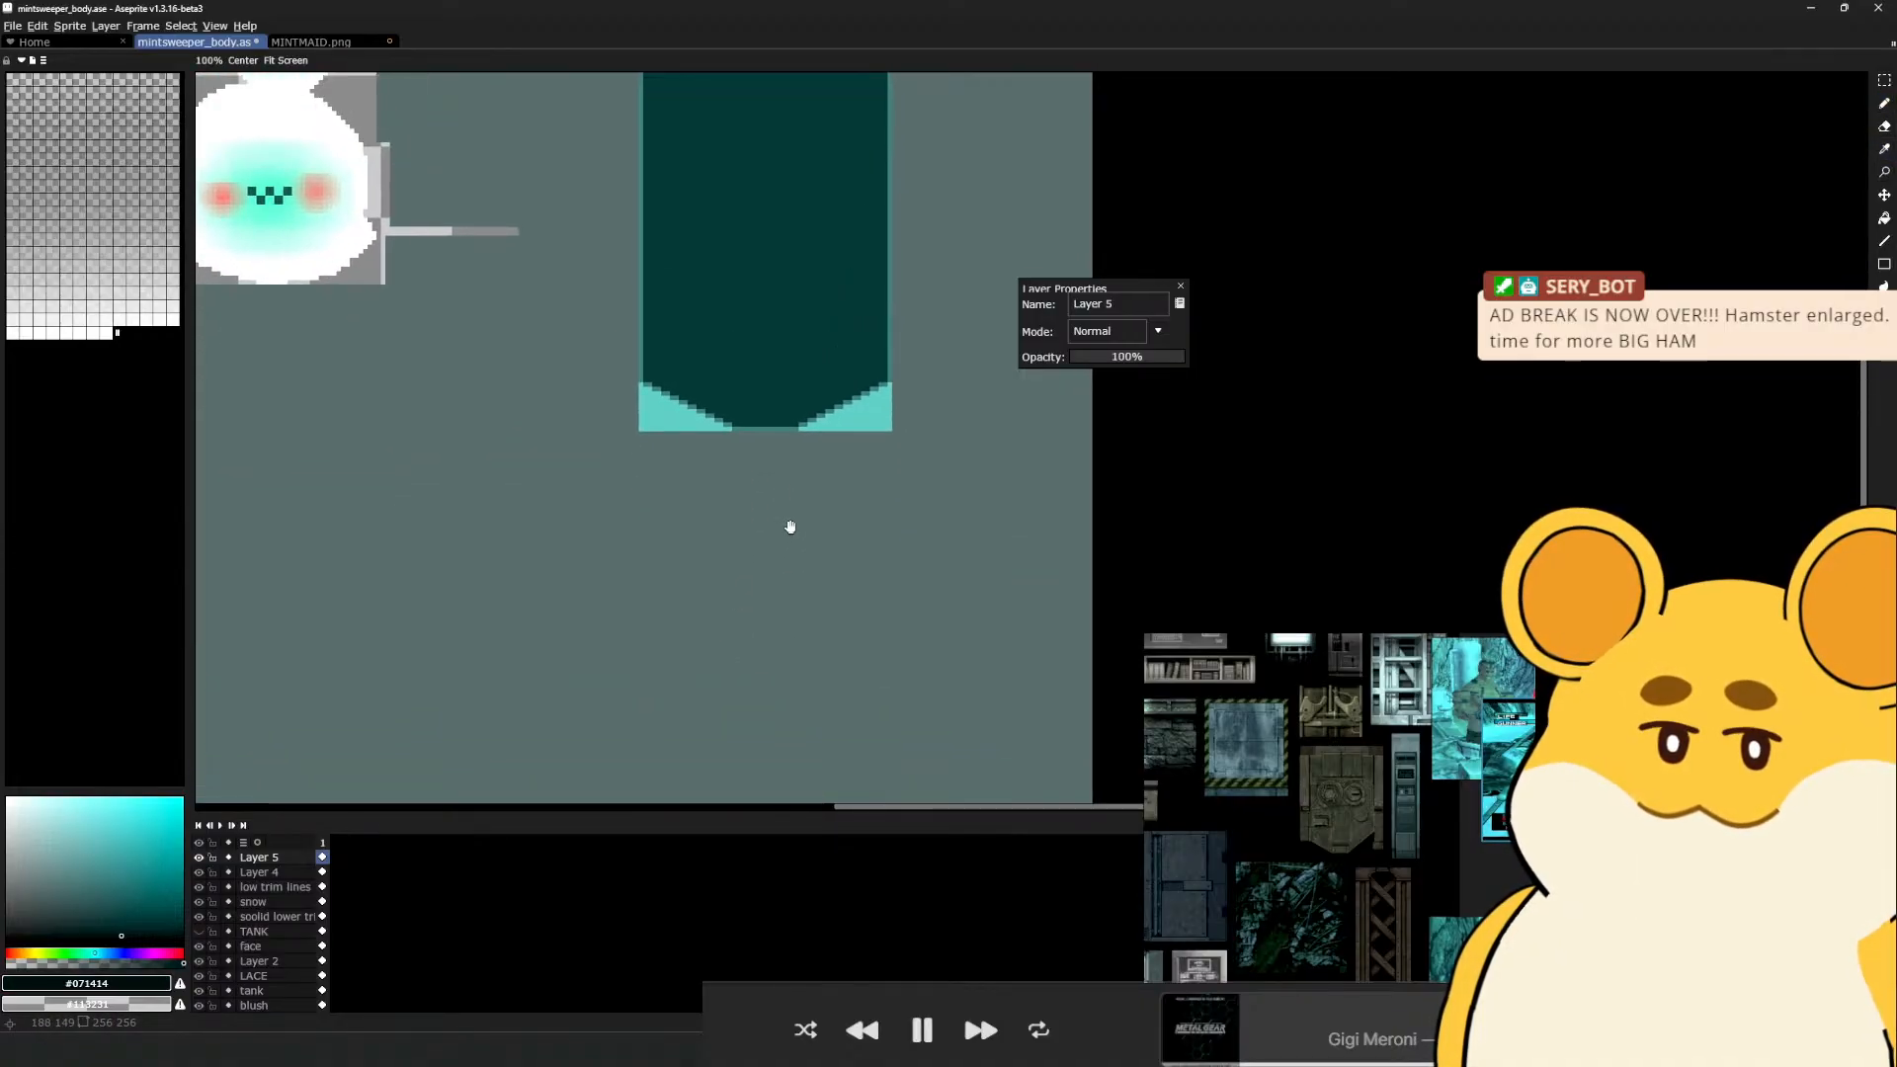
Try raising the HSV value by 38 on a wand selection of the hull on Layer 5, then deselect
key("w")
left_click(867, 200)
left_click_drag(748, 342, 774, 532)
key("ctrl+u")
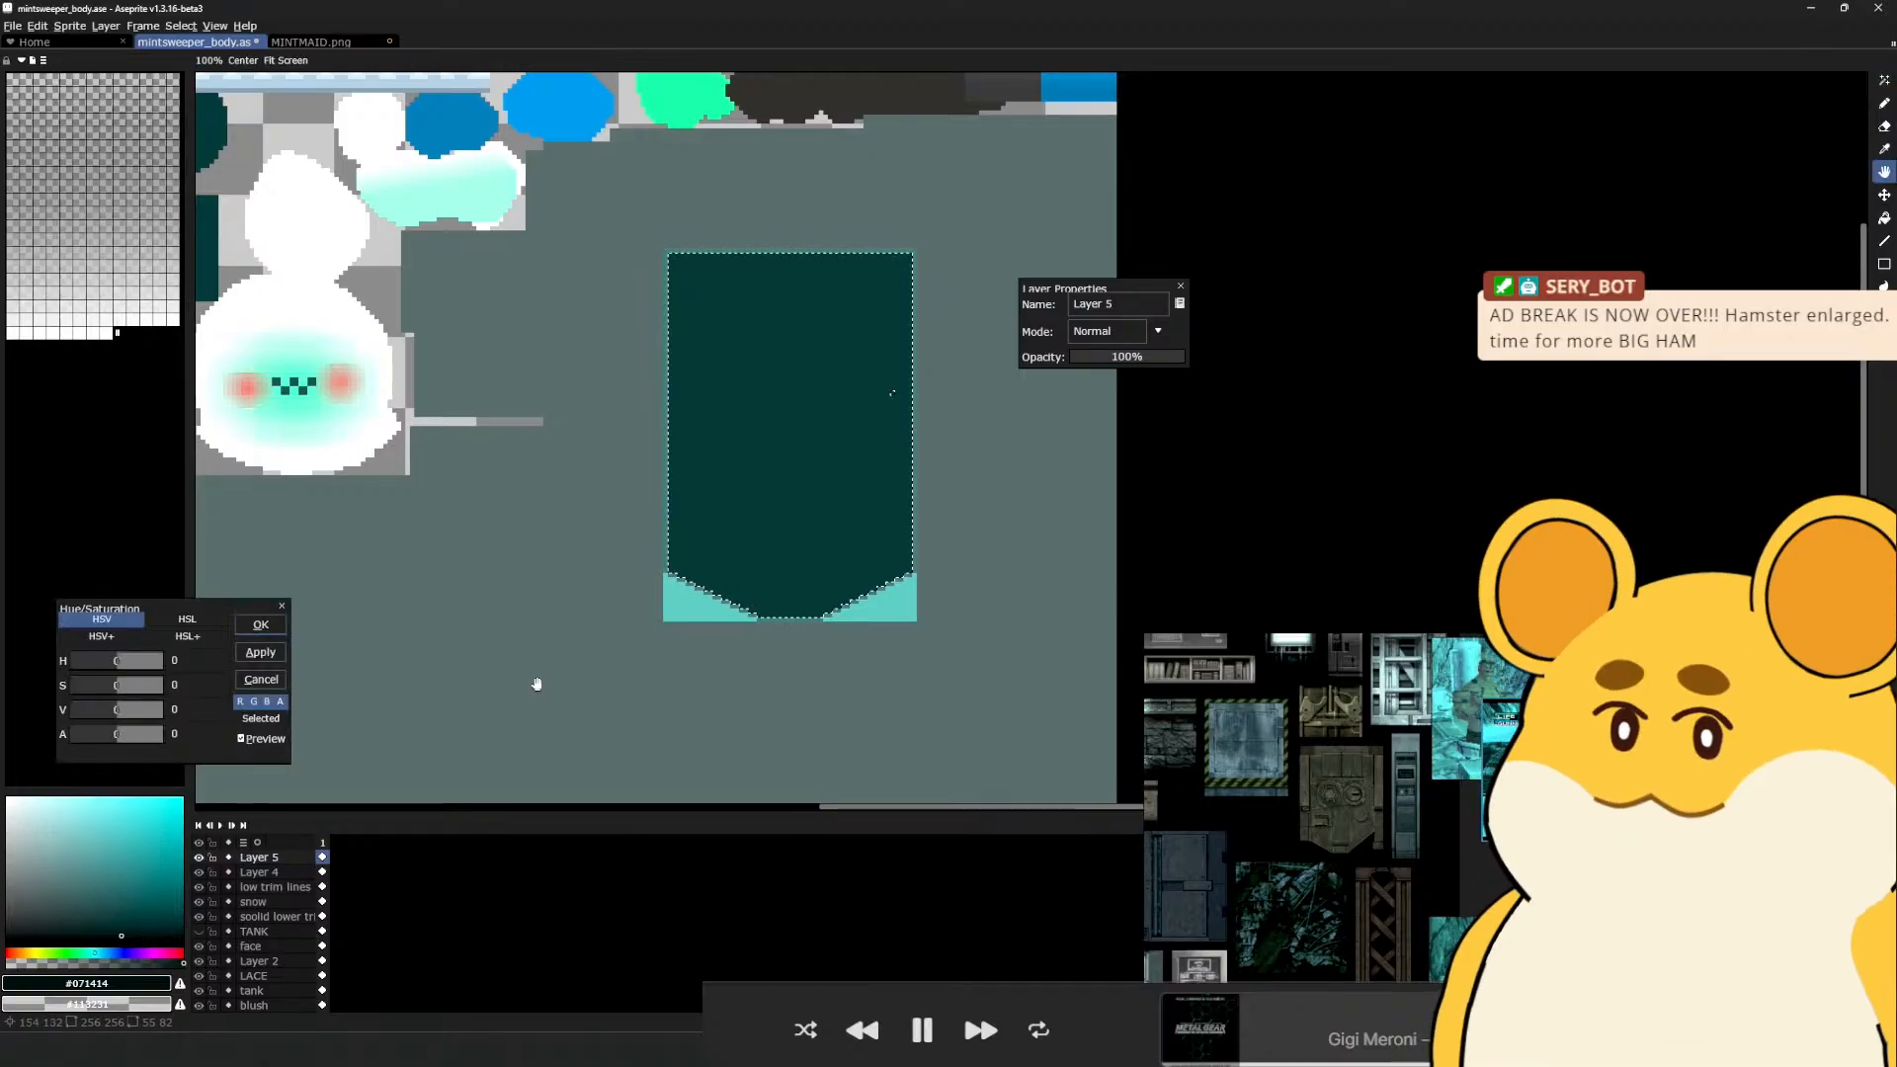
left_click_drag(120, 710, 134, 710)
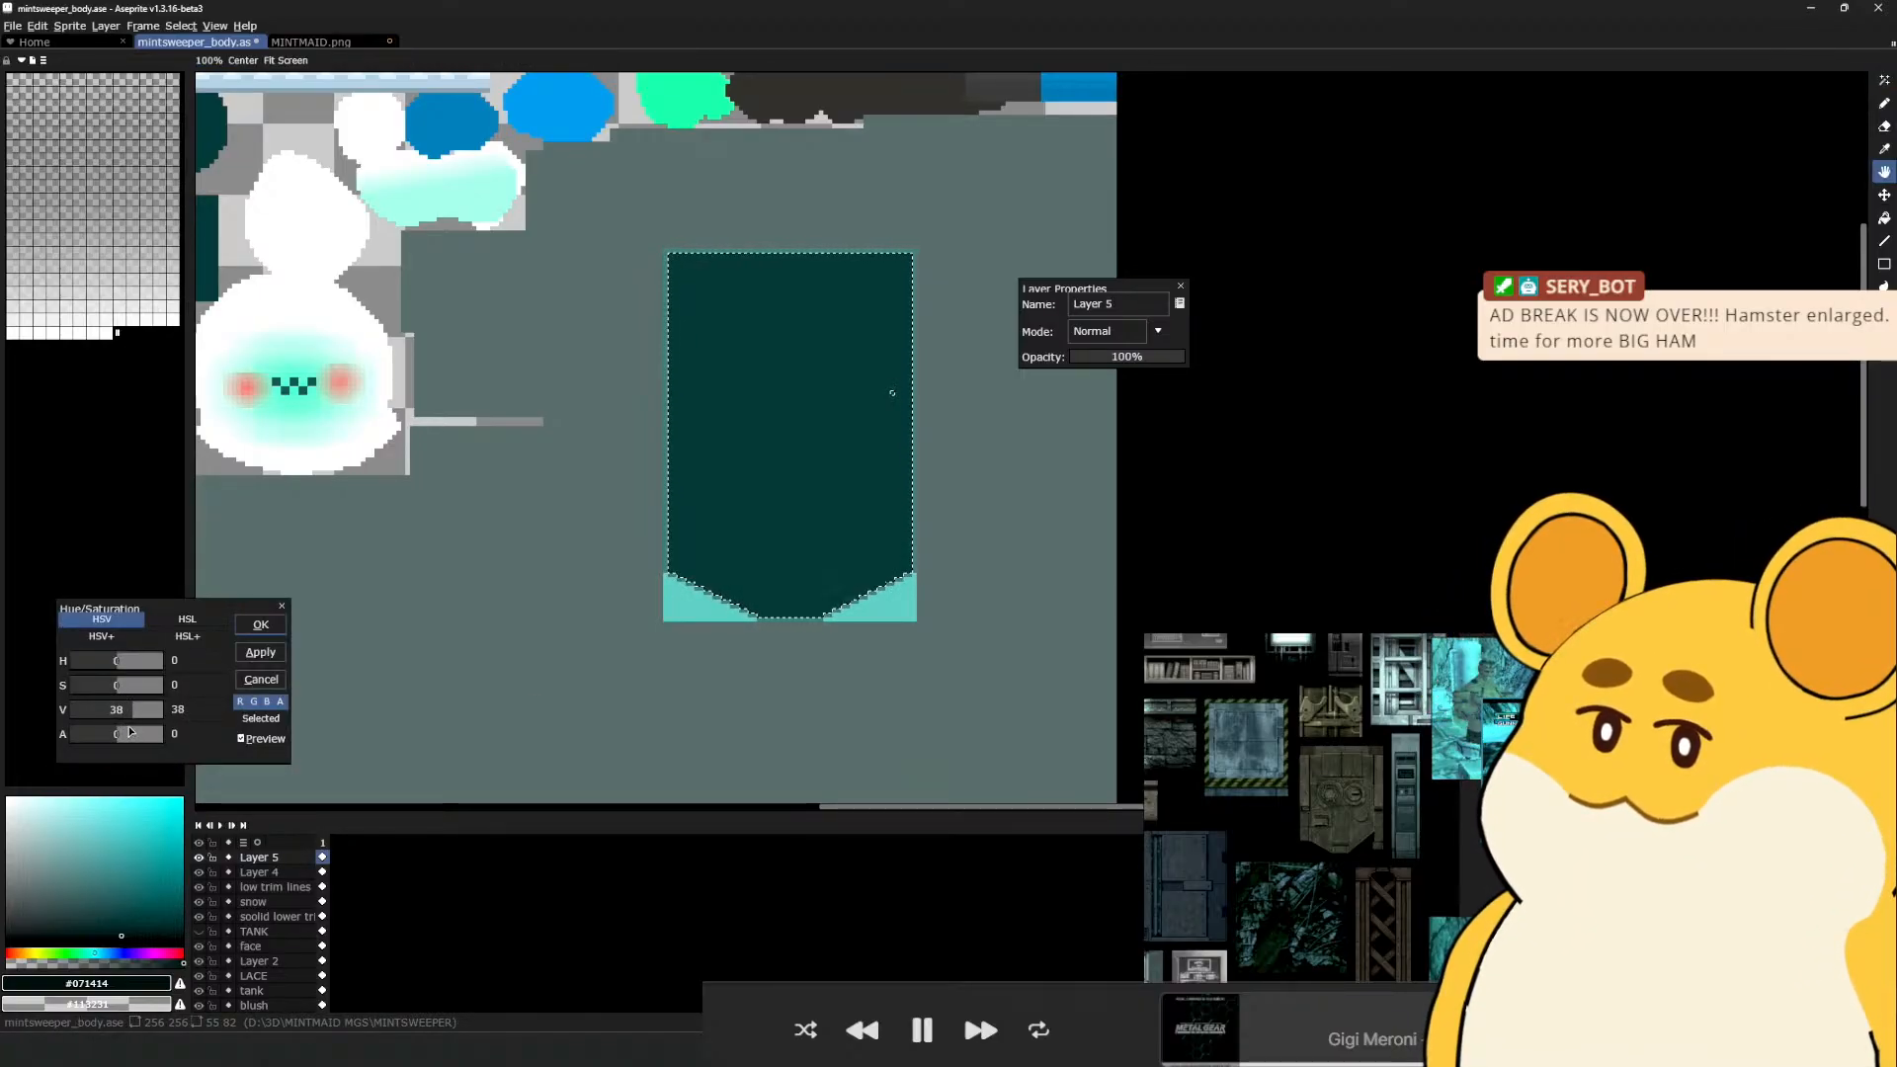
left_click(279, 628)
key("m")
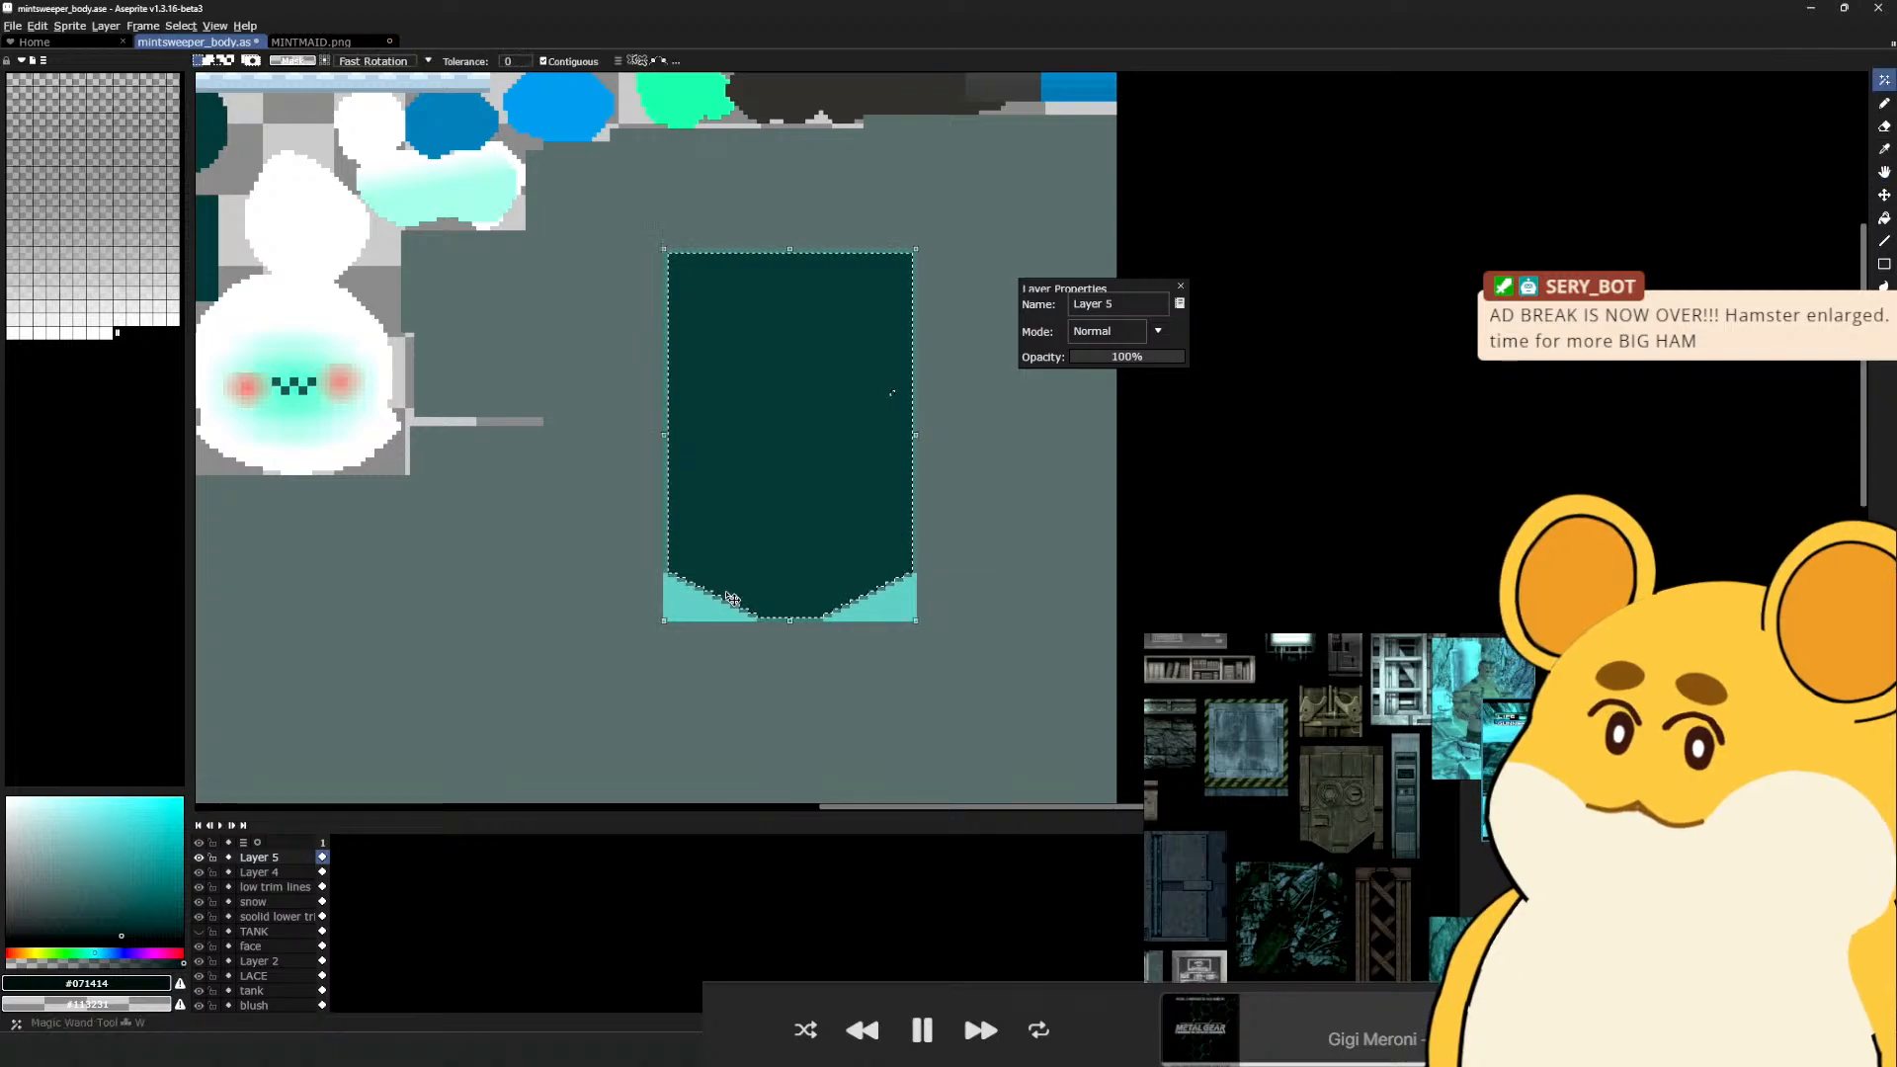
left_click(709, 717)
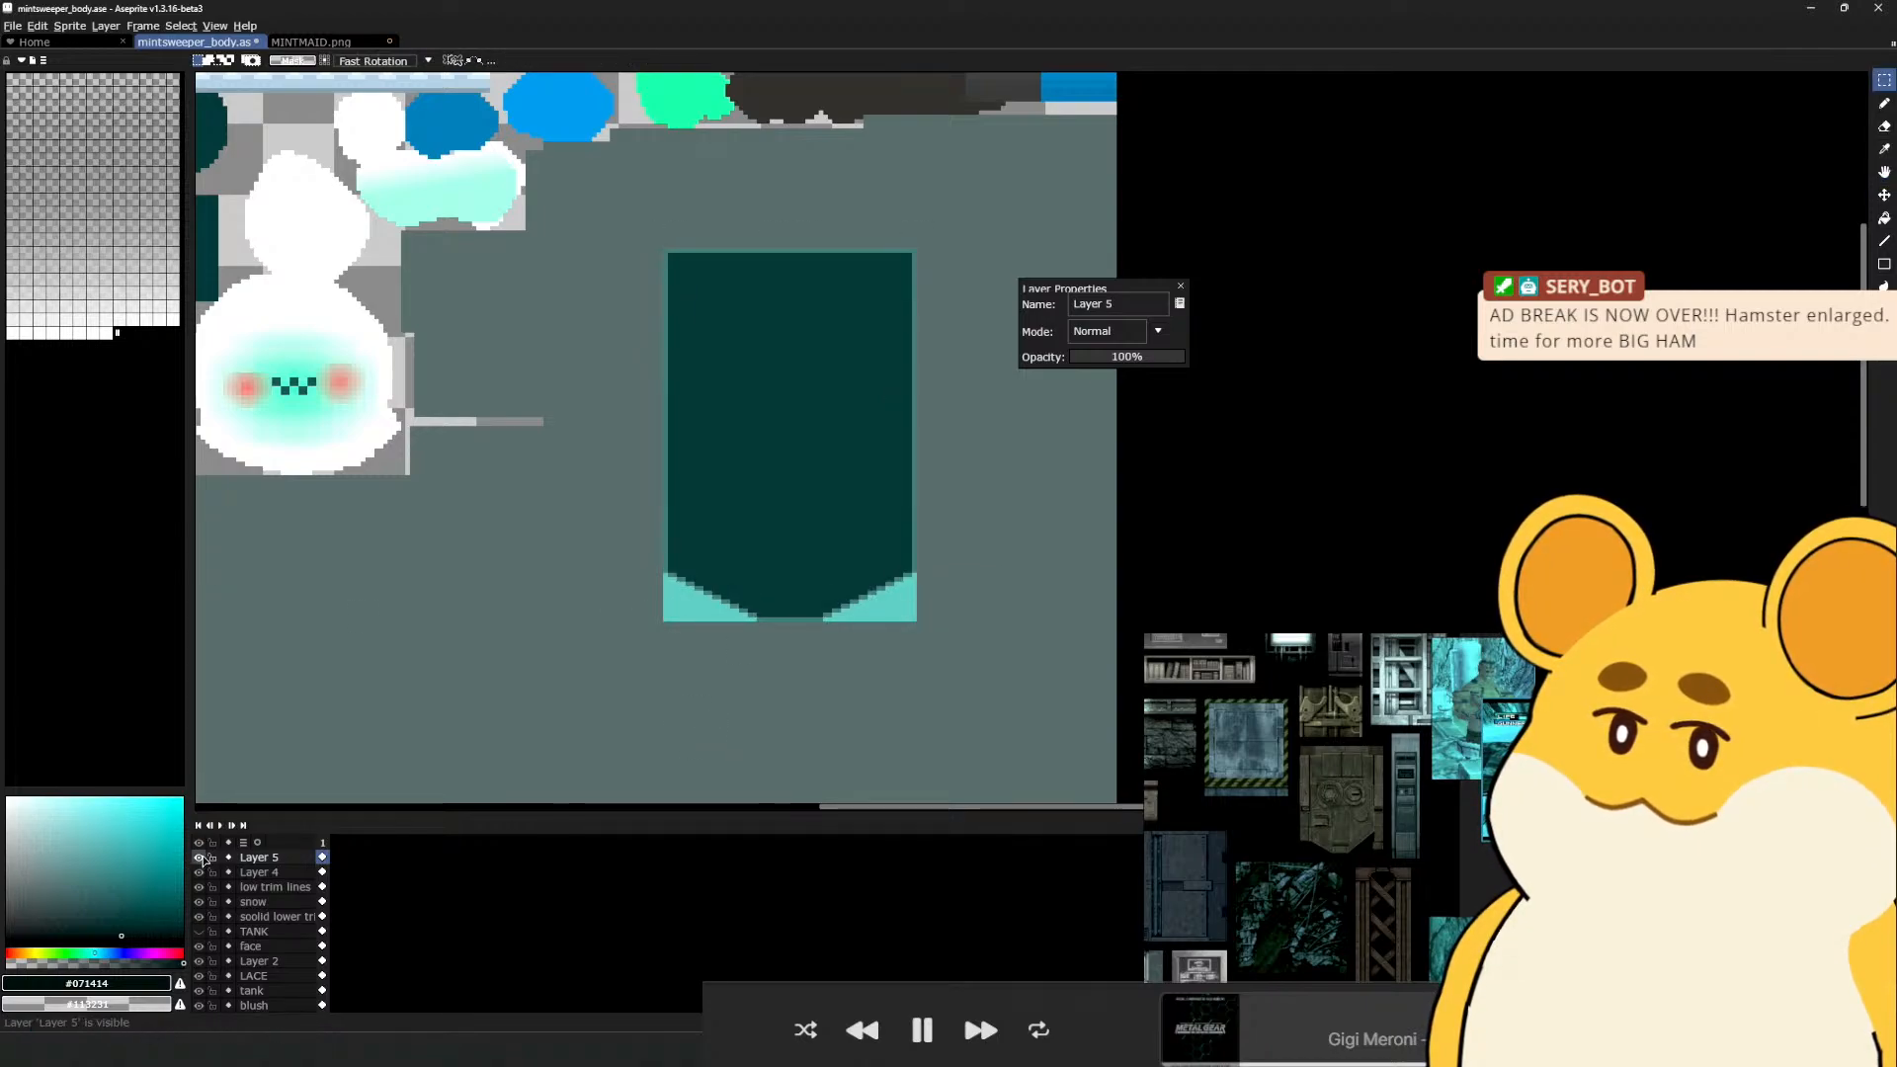
Check what Layer 5 holds and darken the whole hull outline on it with an HSV value shift of -75
left_click(199, 857)
left_click(198, 857)
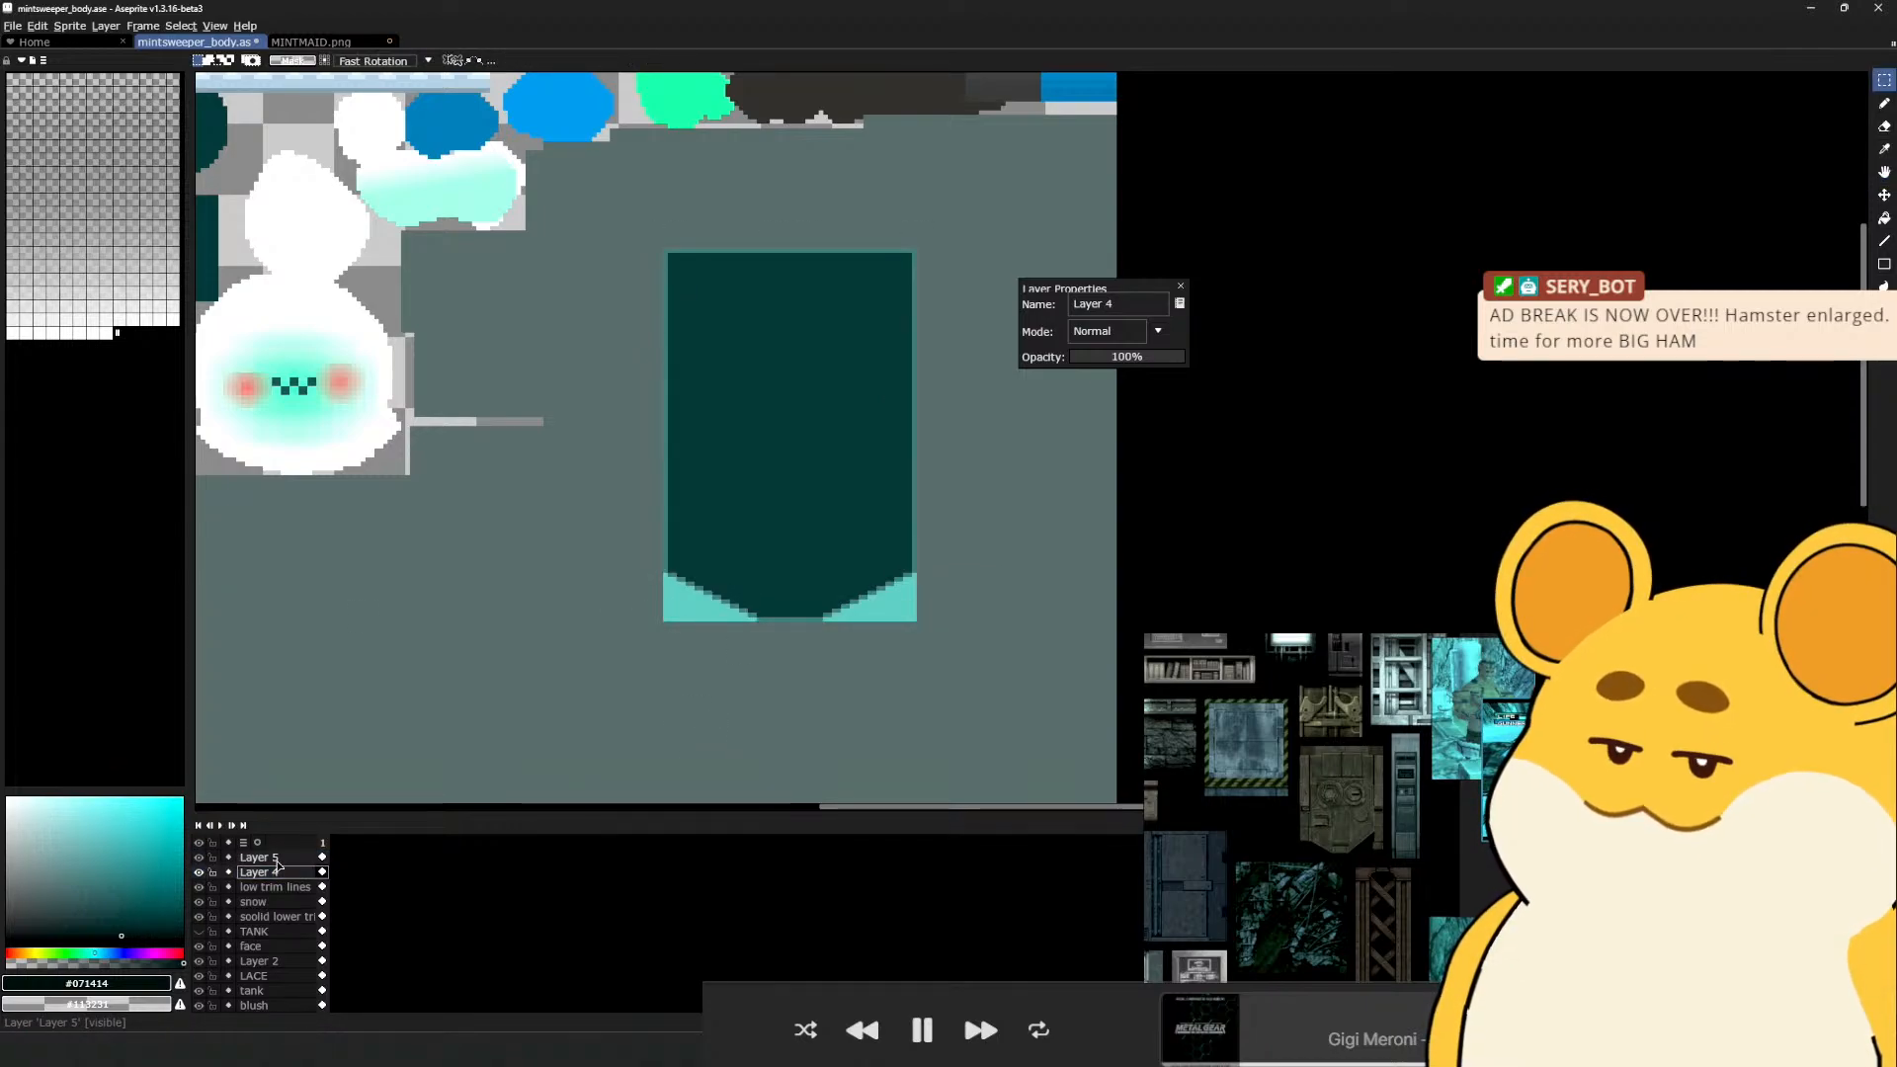
scroll(625, 663, "down", 2)
key("ctrl+u")
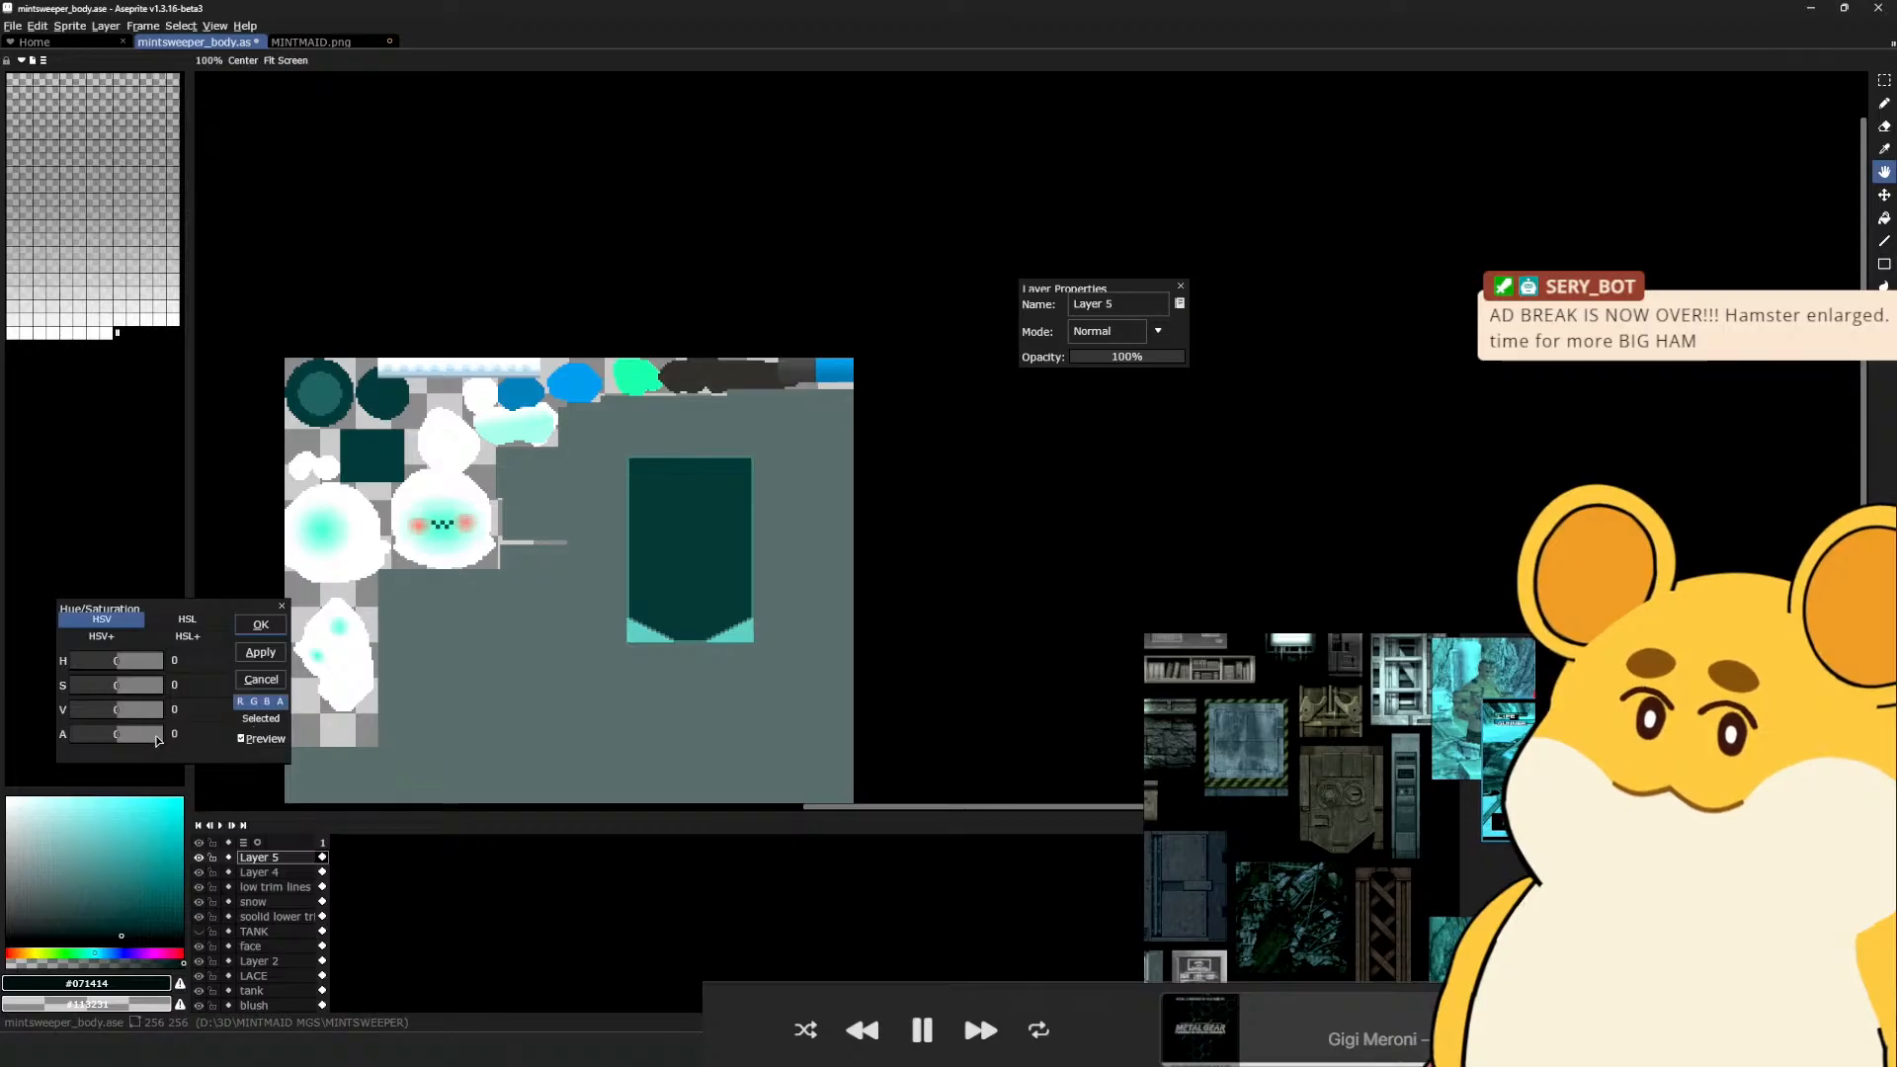
left_click_drag(123, 709, 79, 711)
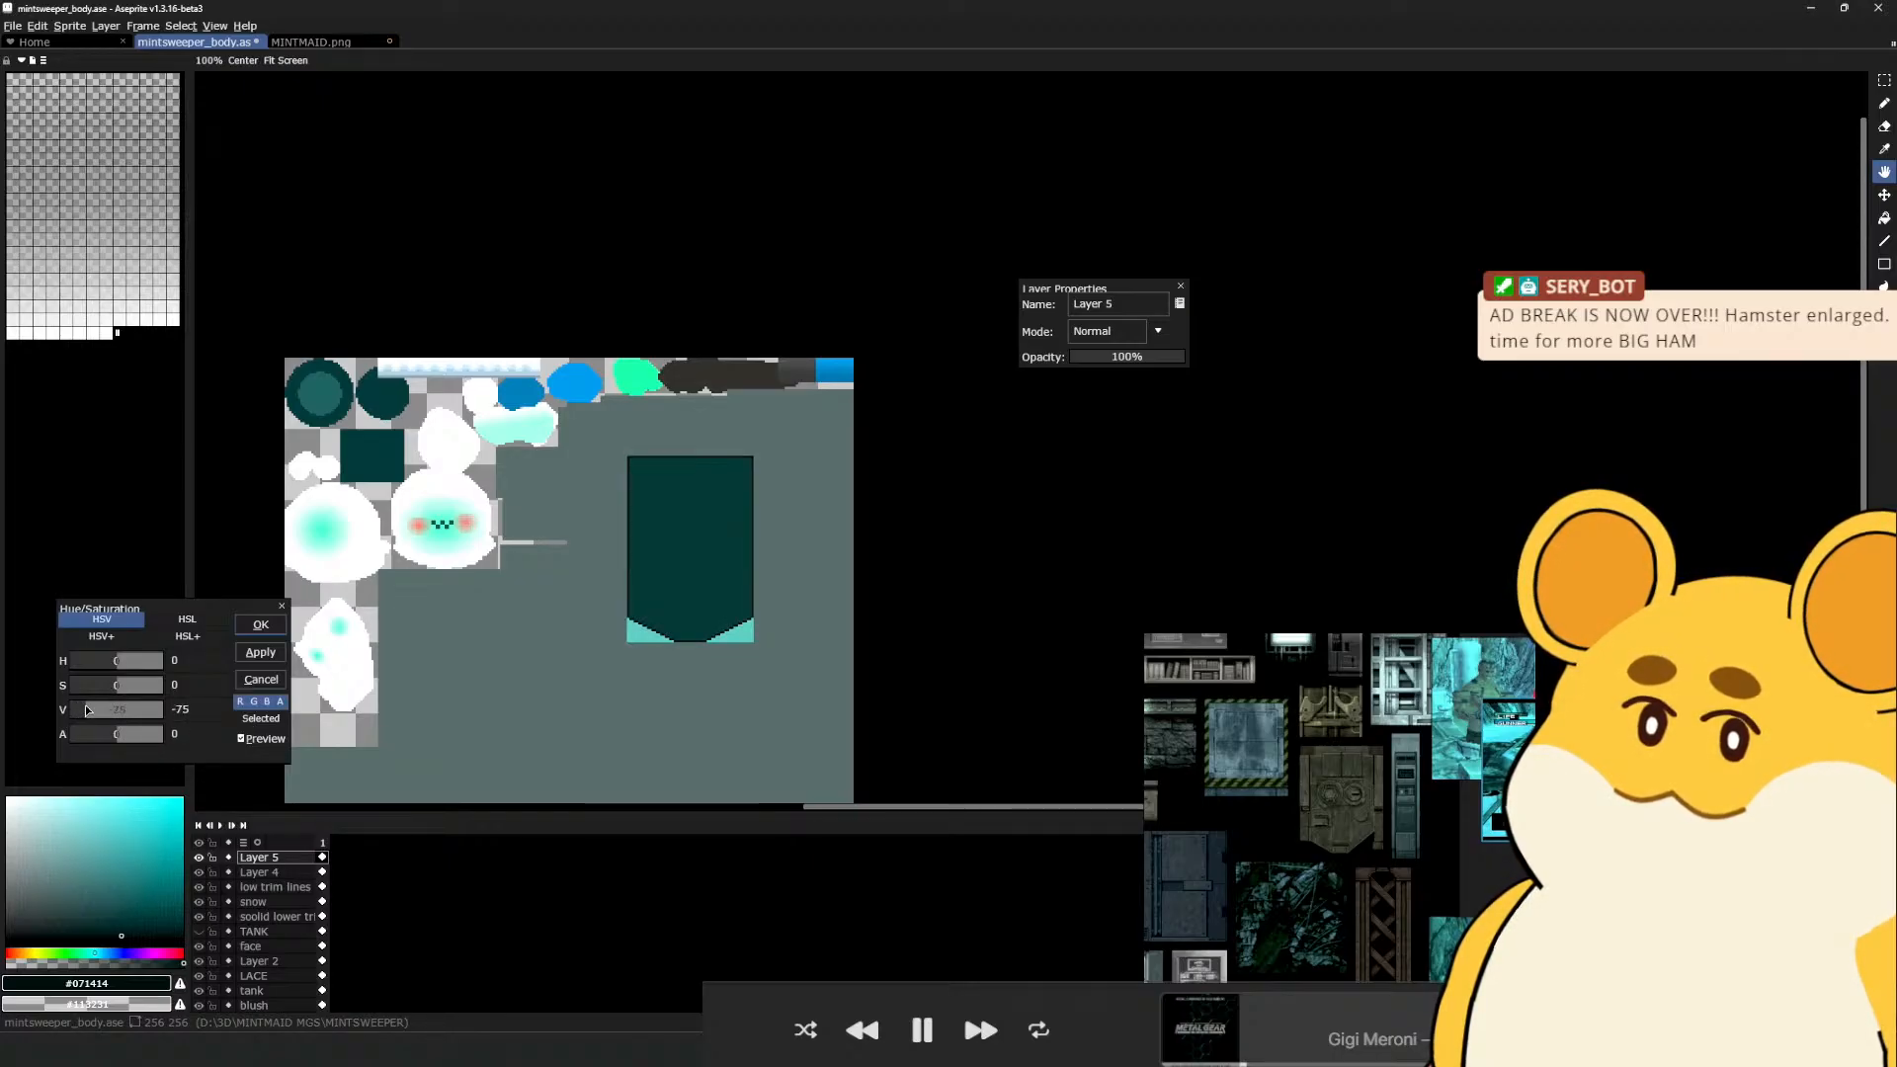
key("Return")
scroll(593, 649, "up", 2)
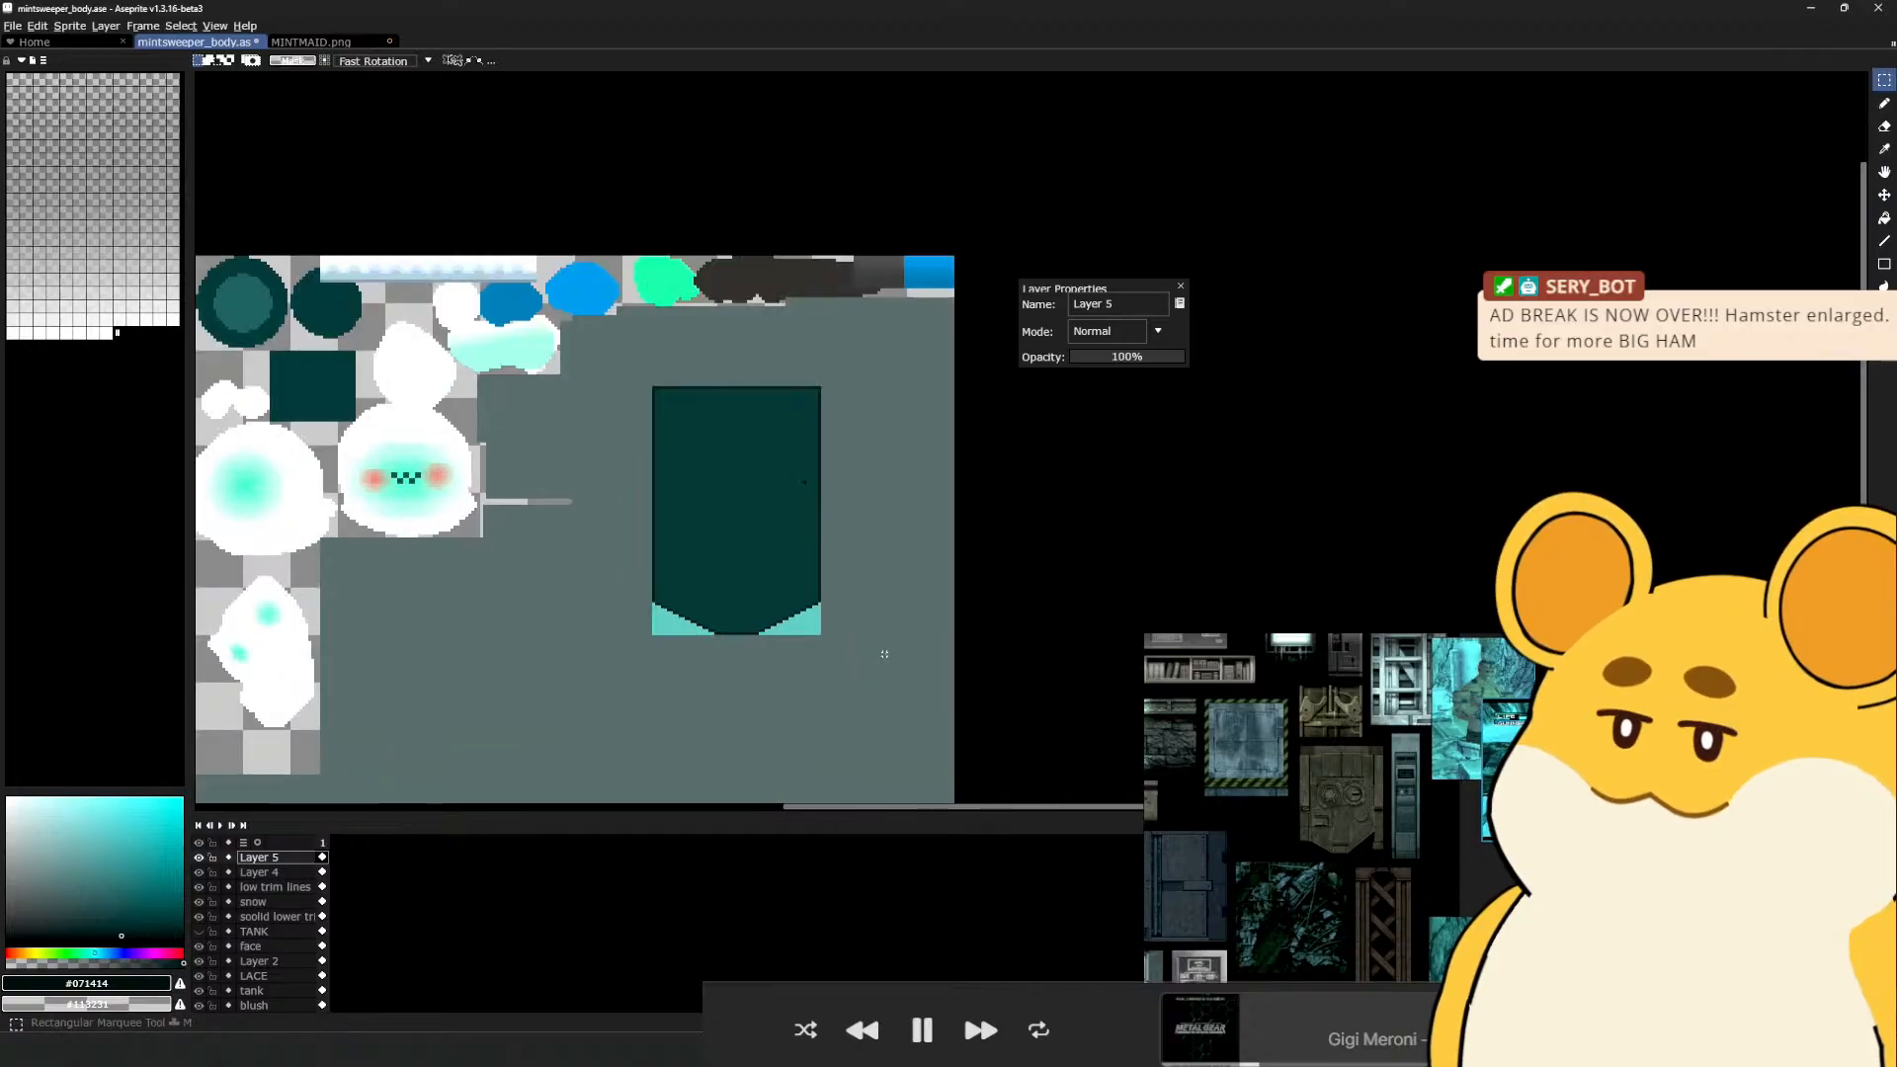
Sample the highlight colour #205856 from the lower trim for the pencil
key("b")
left_click(840, 447, "alt")
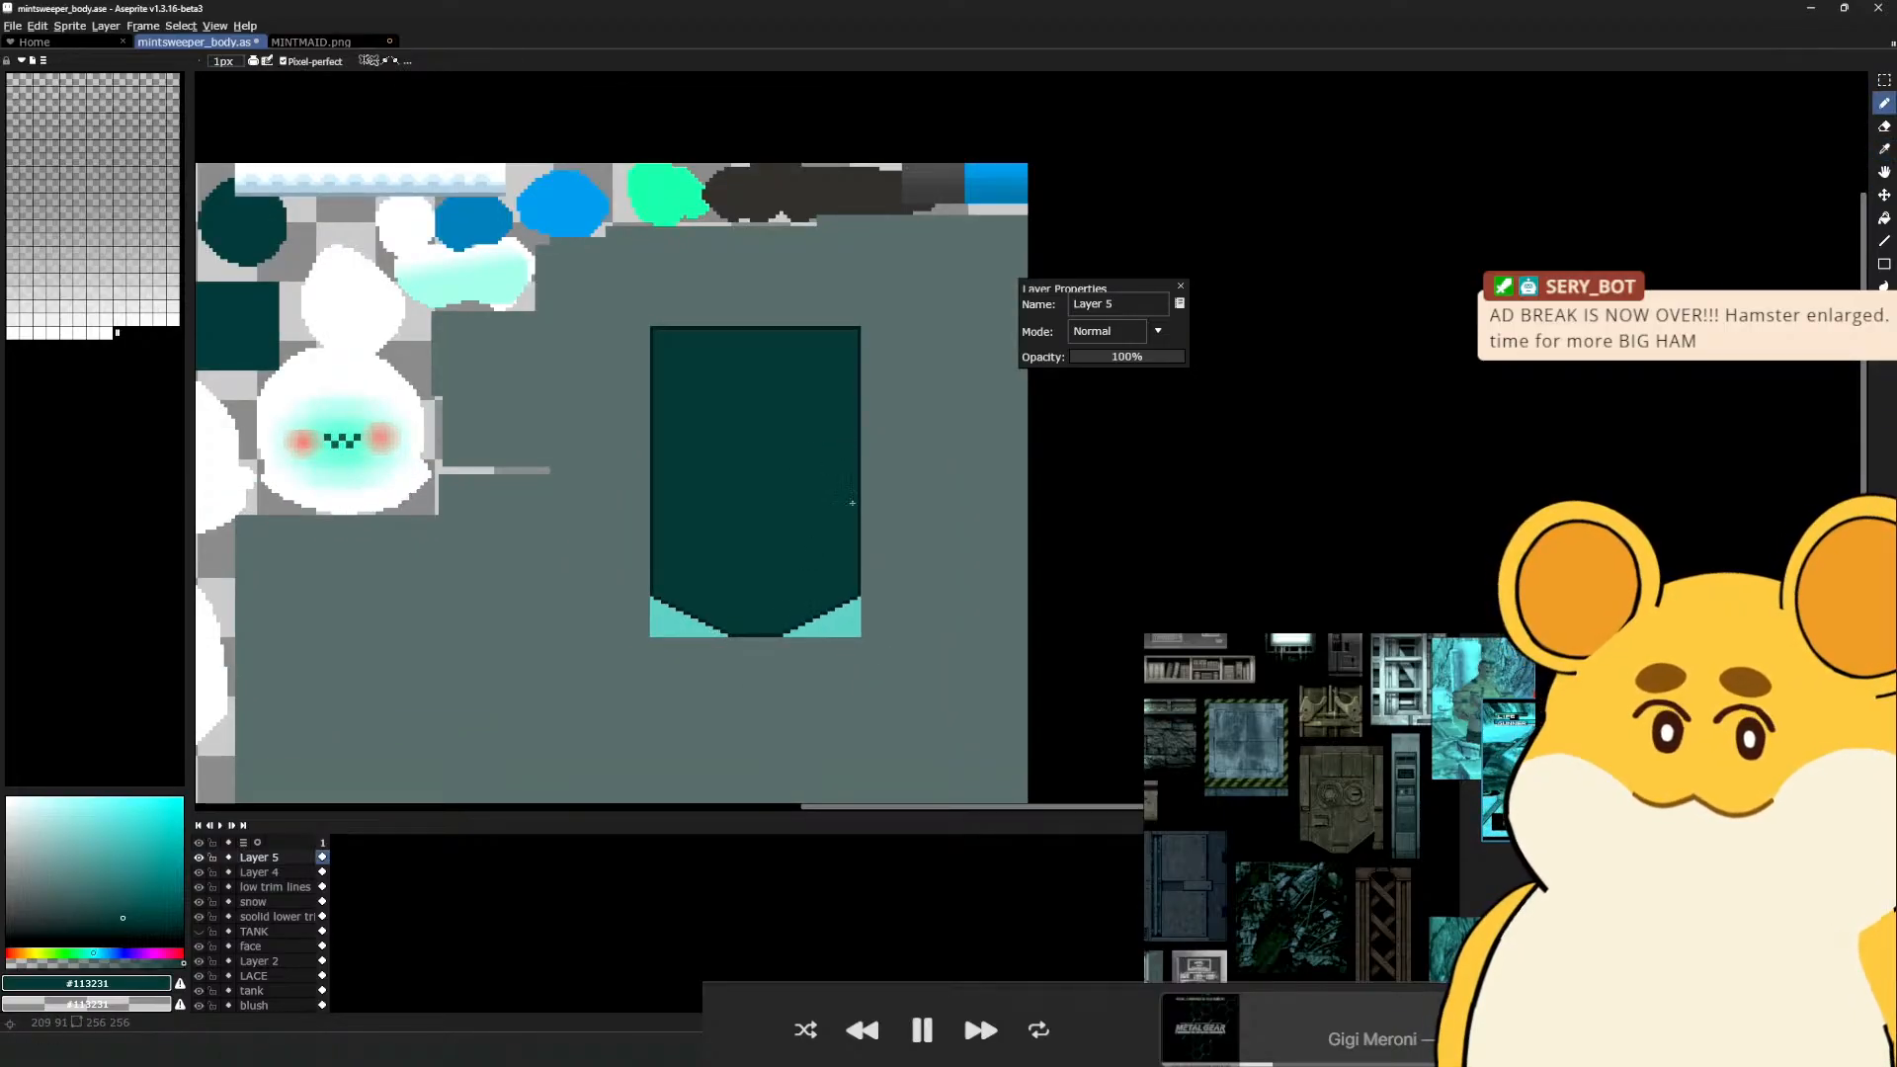
scroll(828, 562, "up", 2)
key("space")
left_click_drag(698, 372, 684, 536)
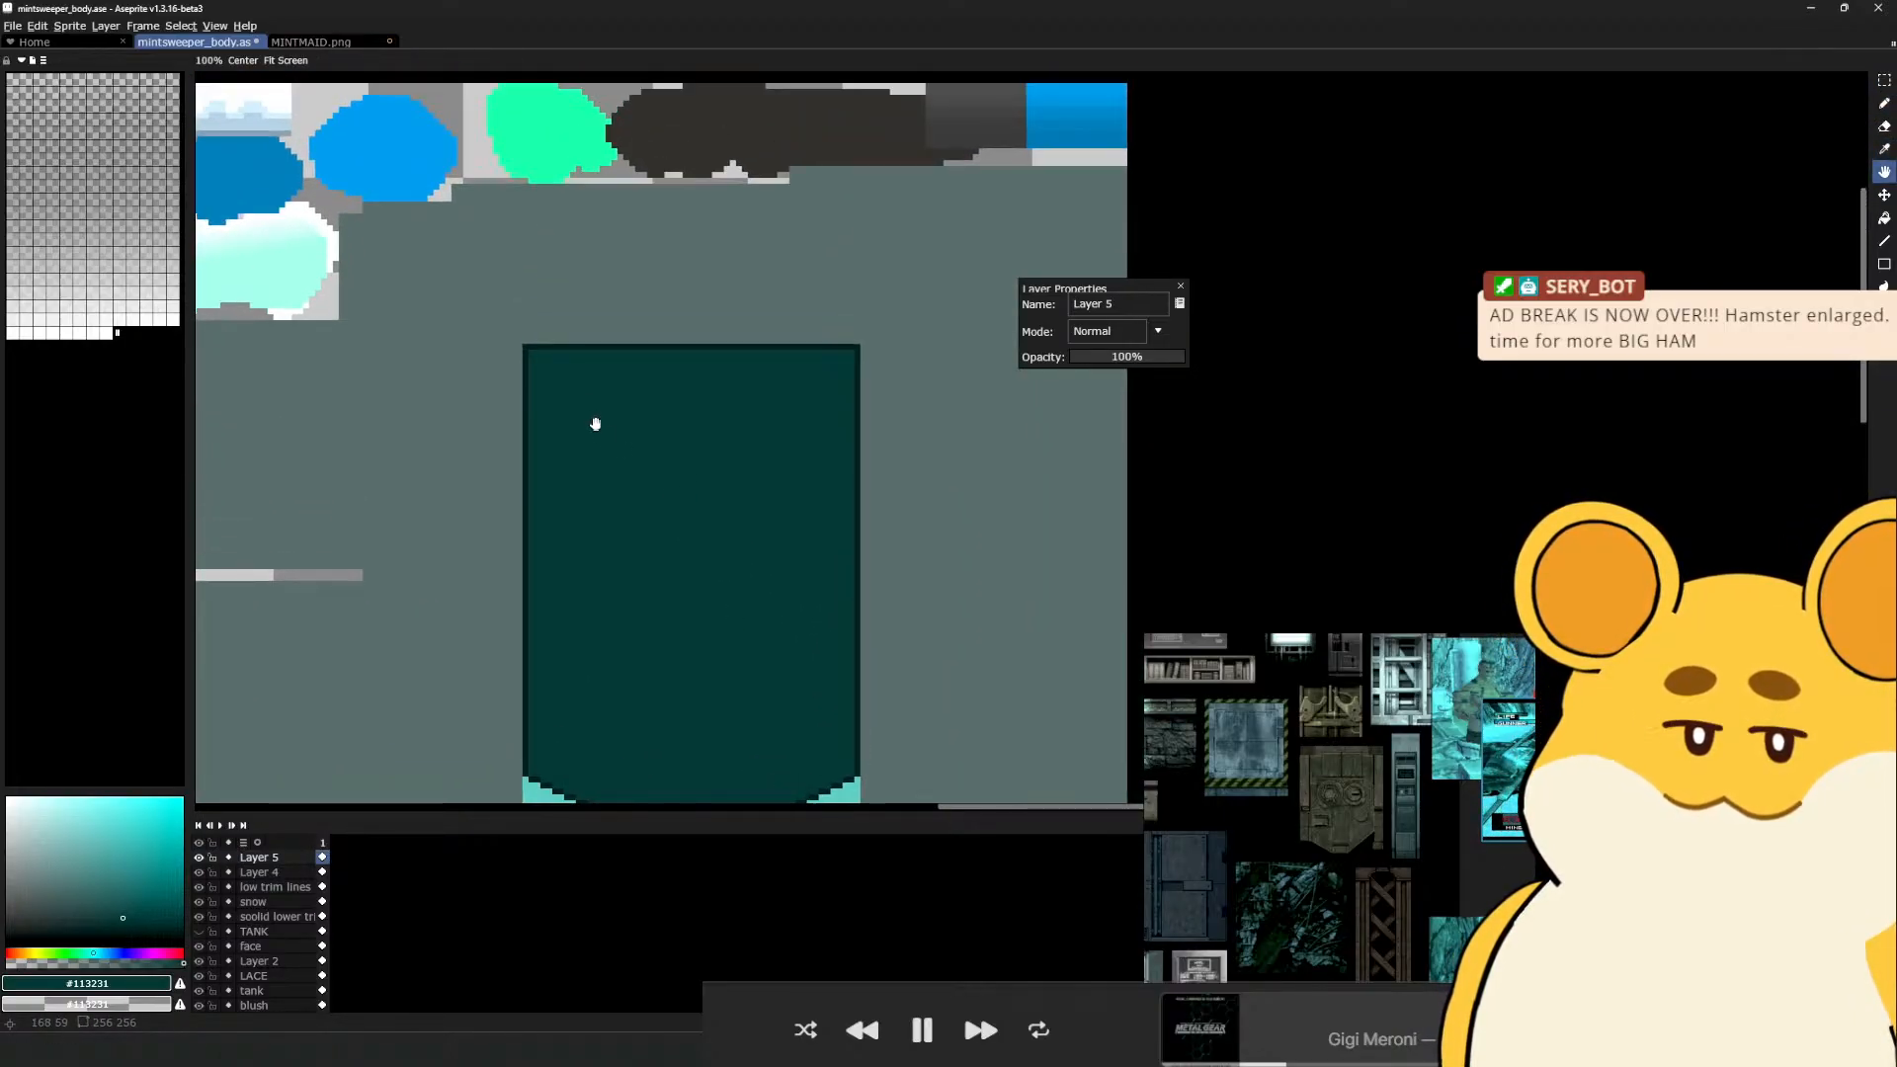
key("space")
left_click_drag(778, 792, 702, 333)
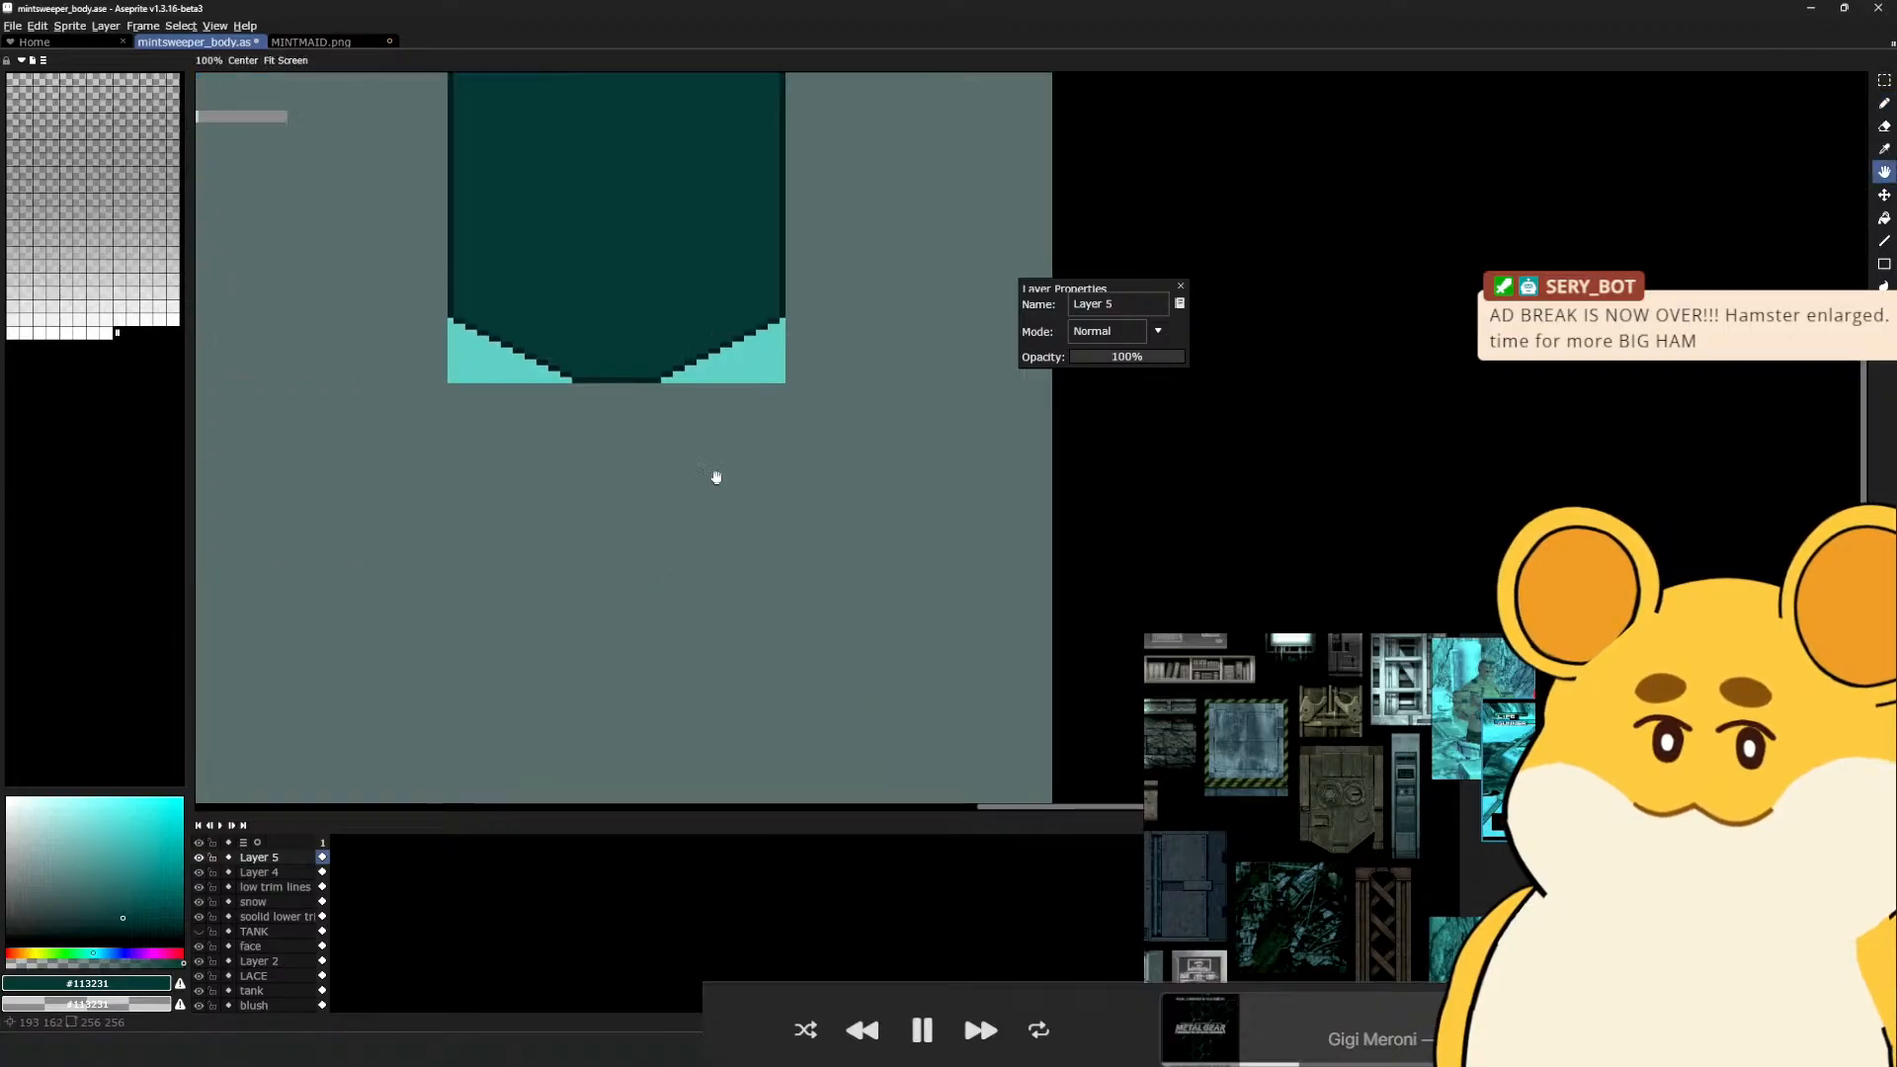
mouse_move(646, 798)
left_mouse_down()
mouse_move(691, 327)
mouse_move(737, 352)
mouse_move(772, 781)
left_mouse_up()
left_click(656, 531, "alt")
On Layer 4, draw a one-pixel #205856 highlight just inside the hull outline, along its top, sides, diagonals and bottom edge
key("space")
left_click_drag(684, 316, 684, 707)
left_click_drag(752, 429, 762, 648)
left_click(557, 437, "ctrl")
left_click(545, 443)
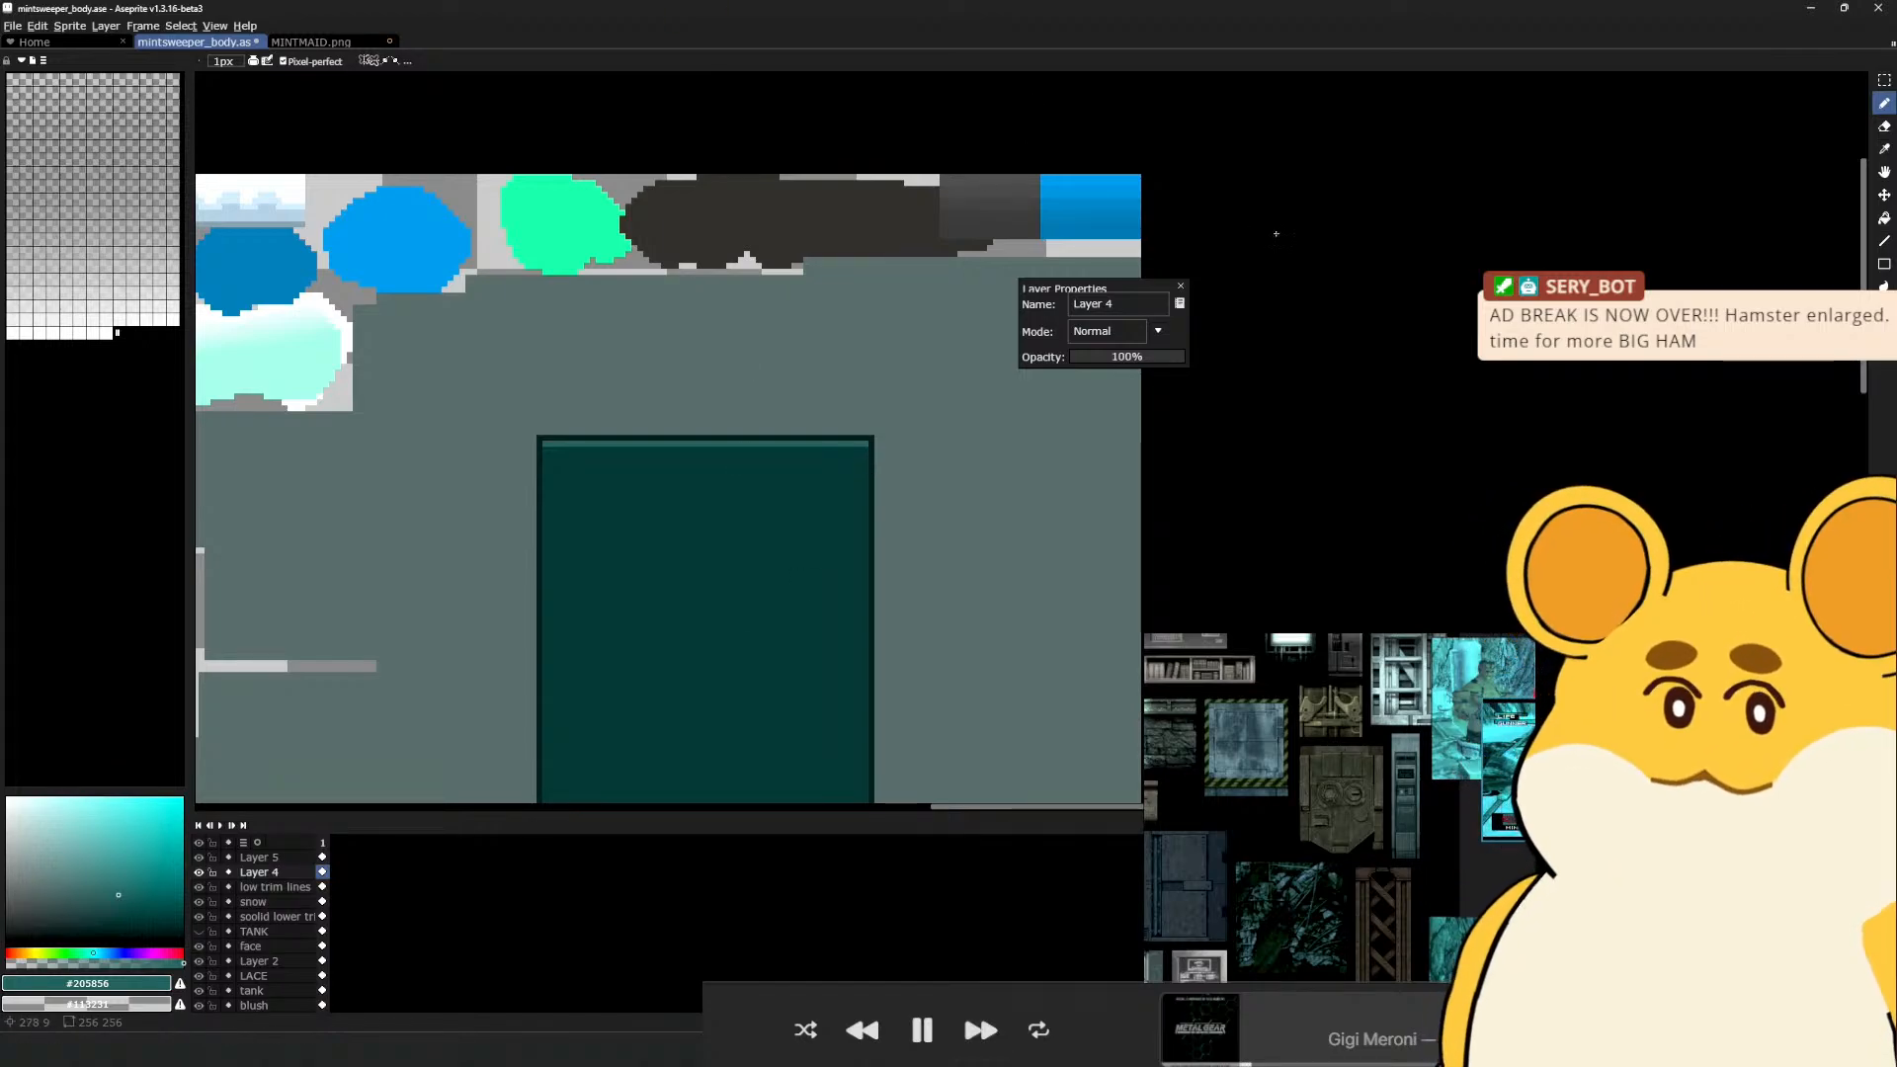
key("space")
mouse_move(782, 421)
left_mouse_down()
mouse_move(843, 373)
mouse_move(810, 241)
left_mouse_up()
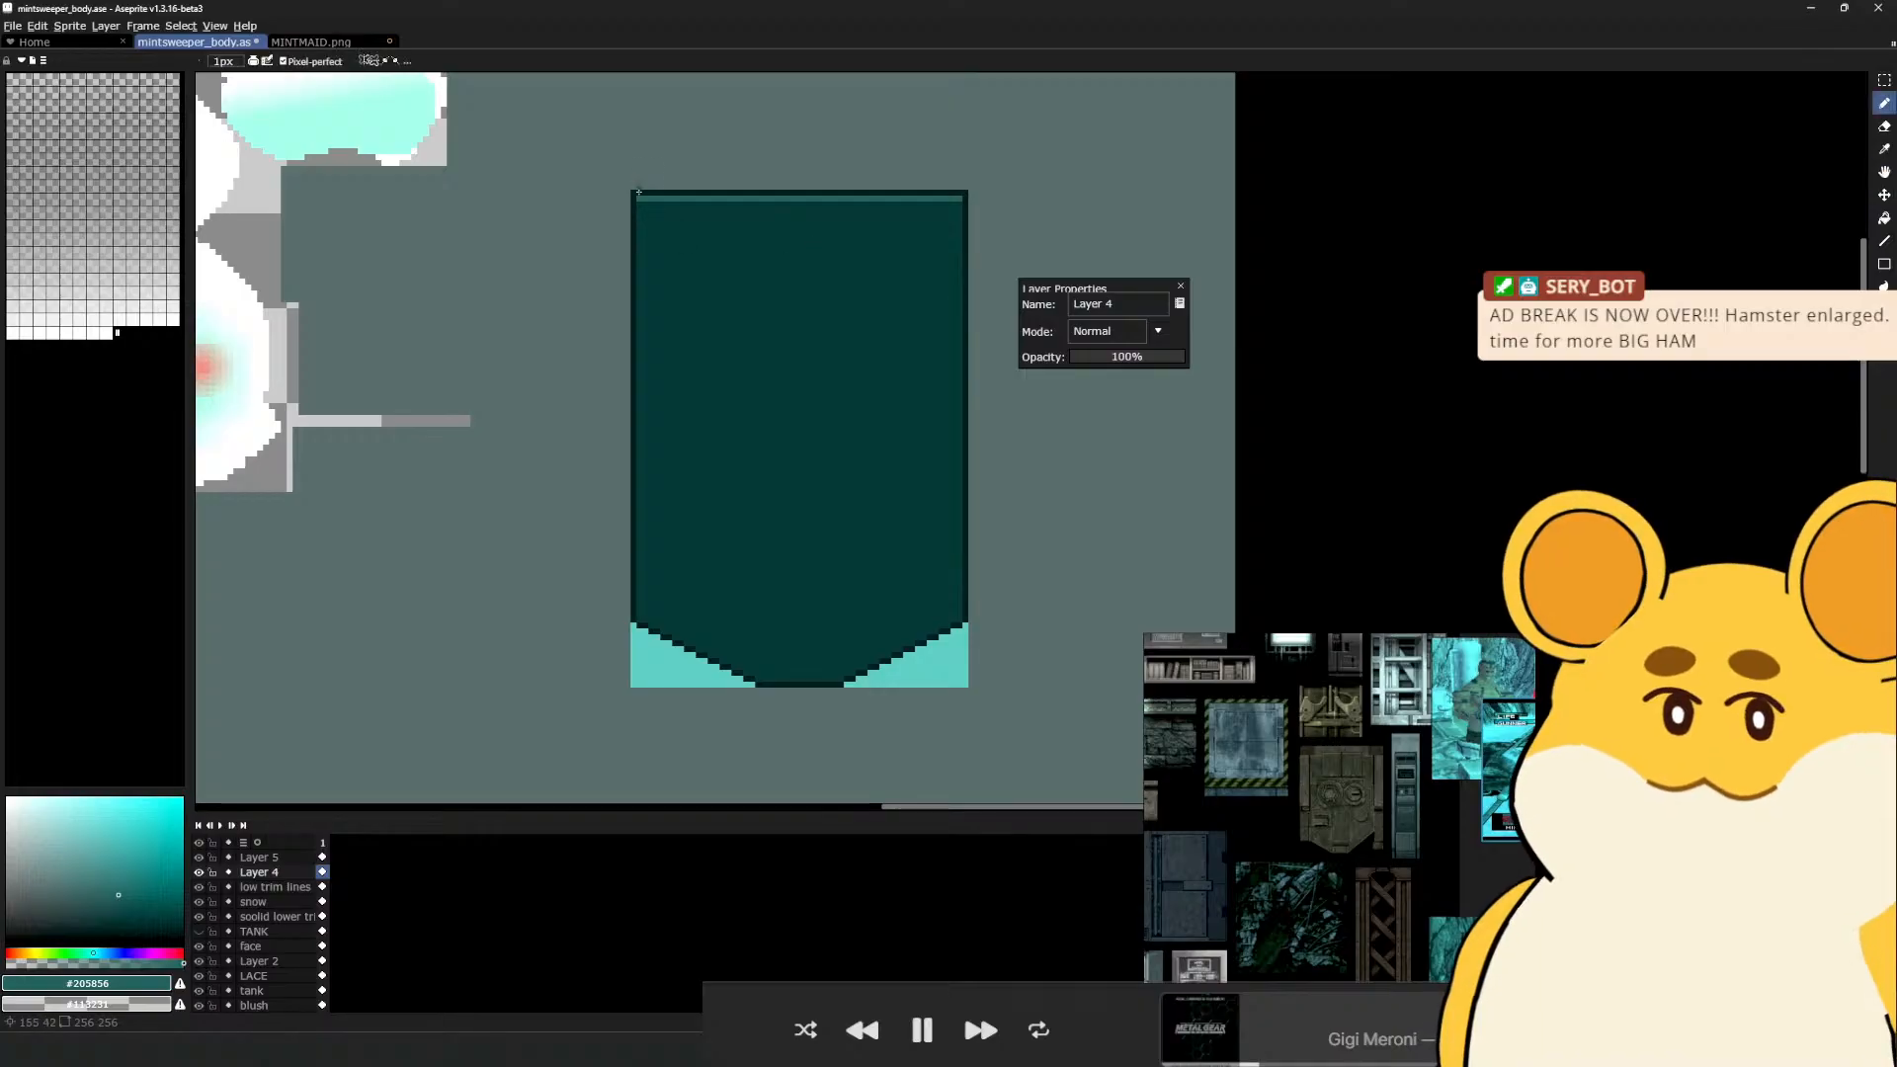
mouse_move(641, 199)
left_mouse_down()
mouse_move(679, 568)
mouse_move(644, 620)
left_mouse_up()
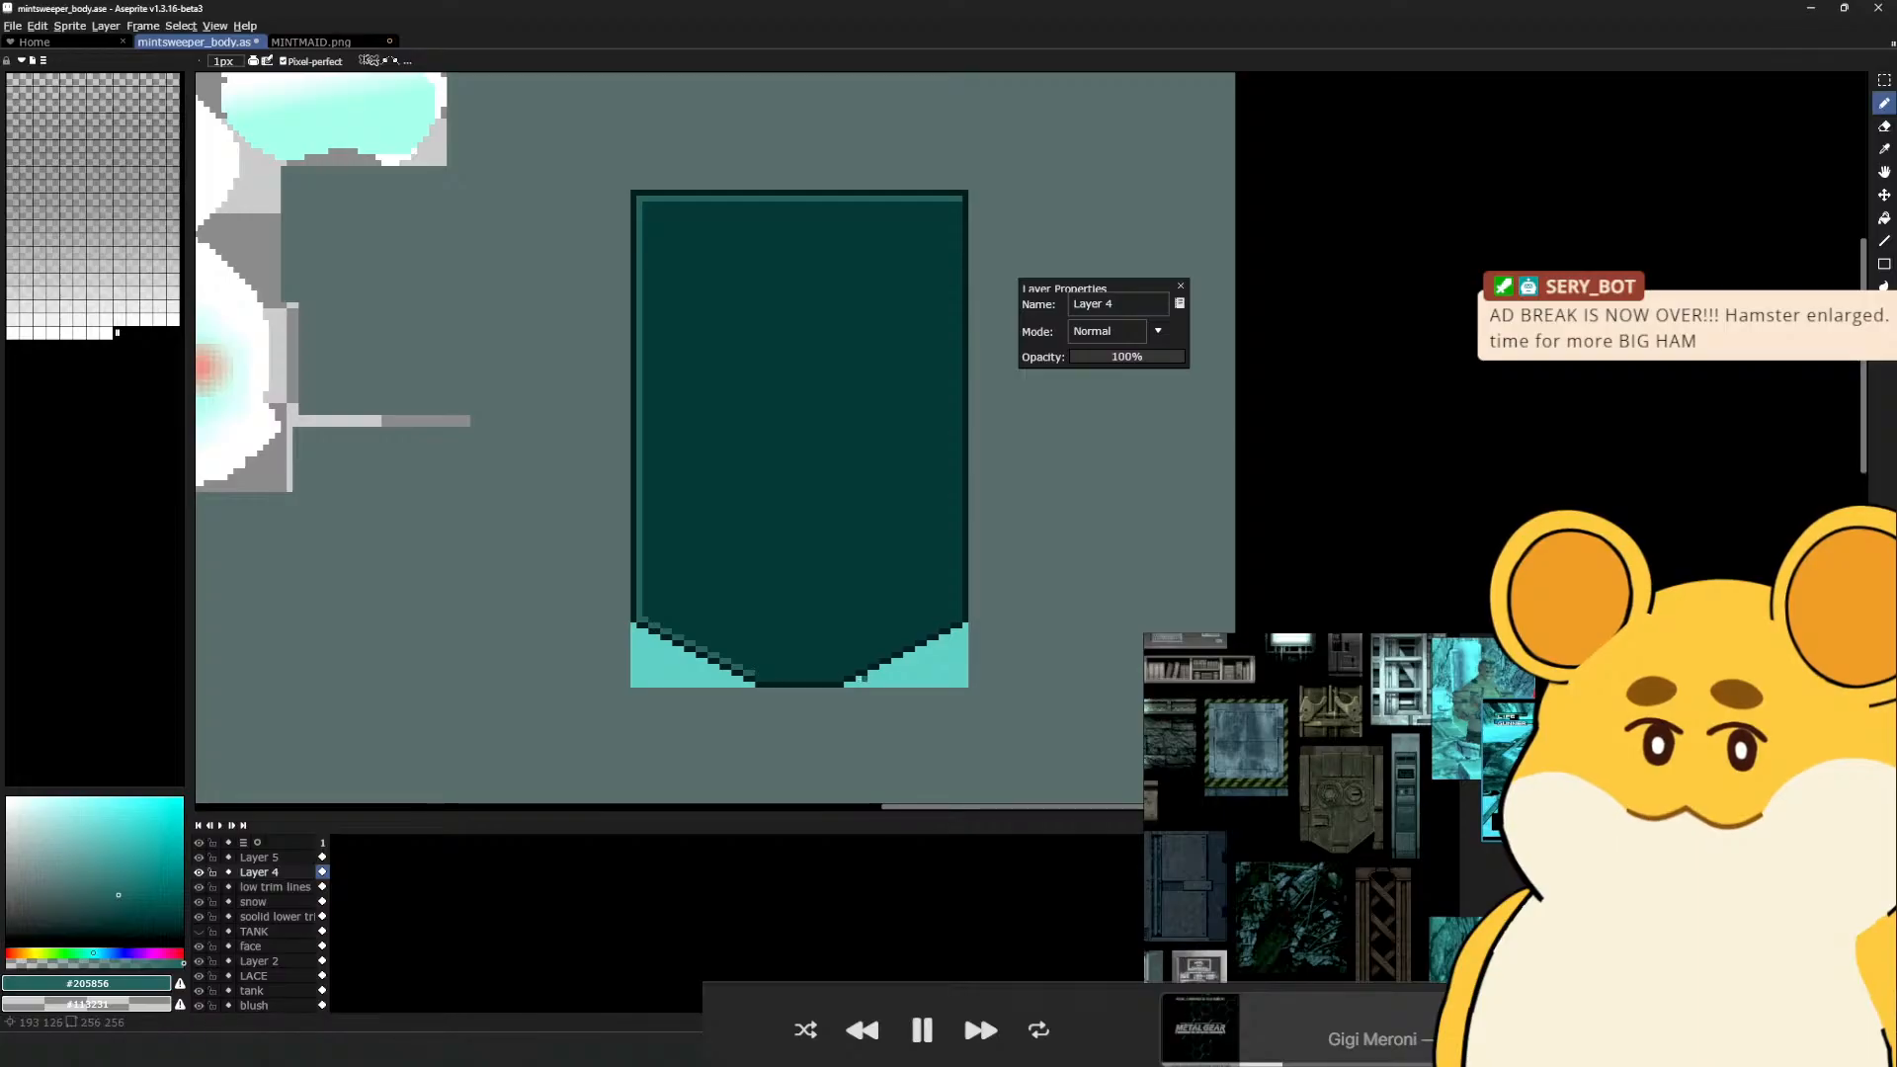
mouse_move(847, 673)
left_mouse_down()
mouse_move(957, 615)
mouse_move(958, 200)
left_mouse_up()
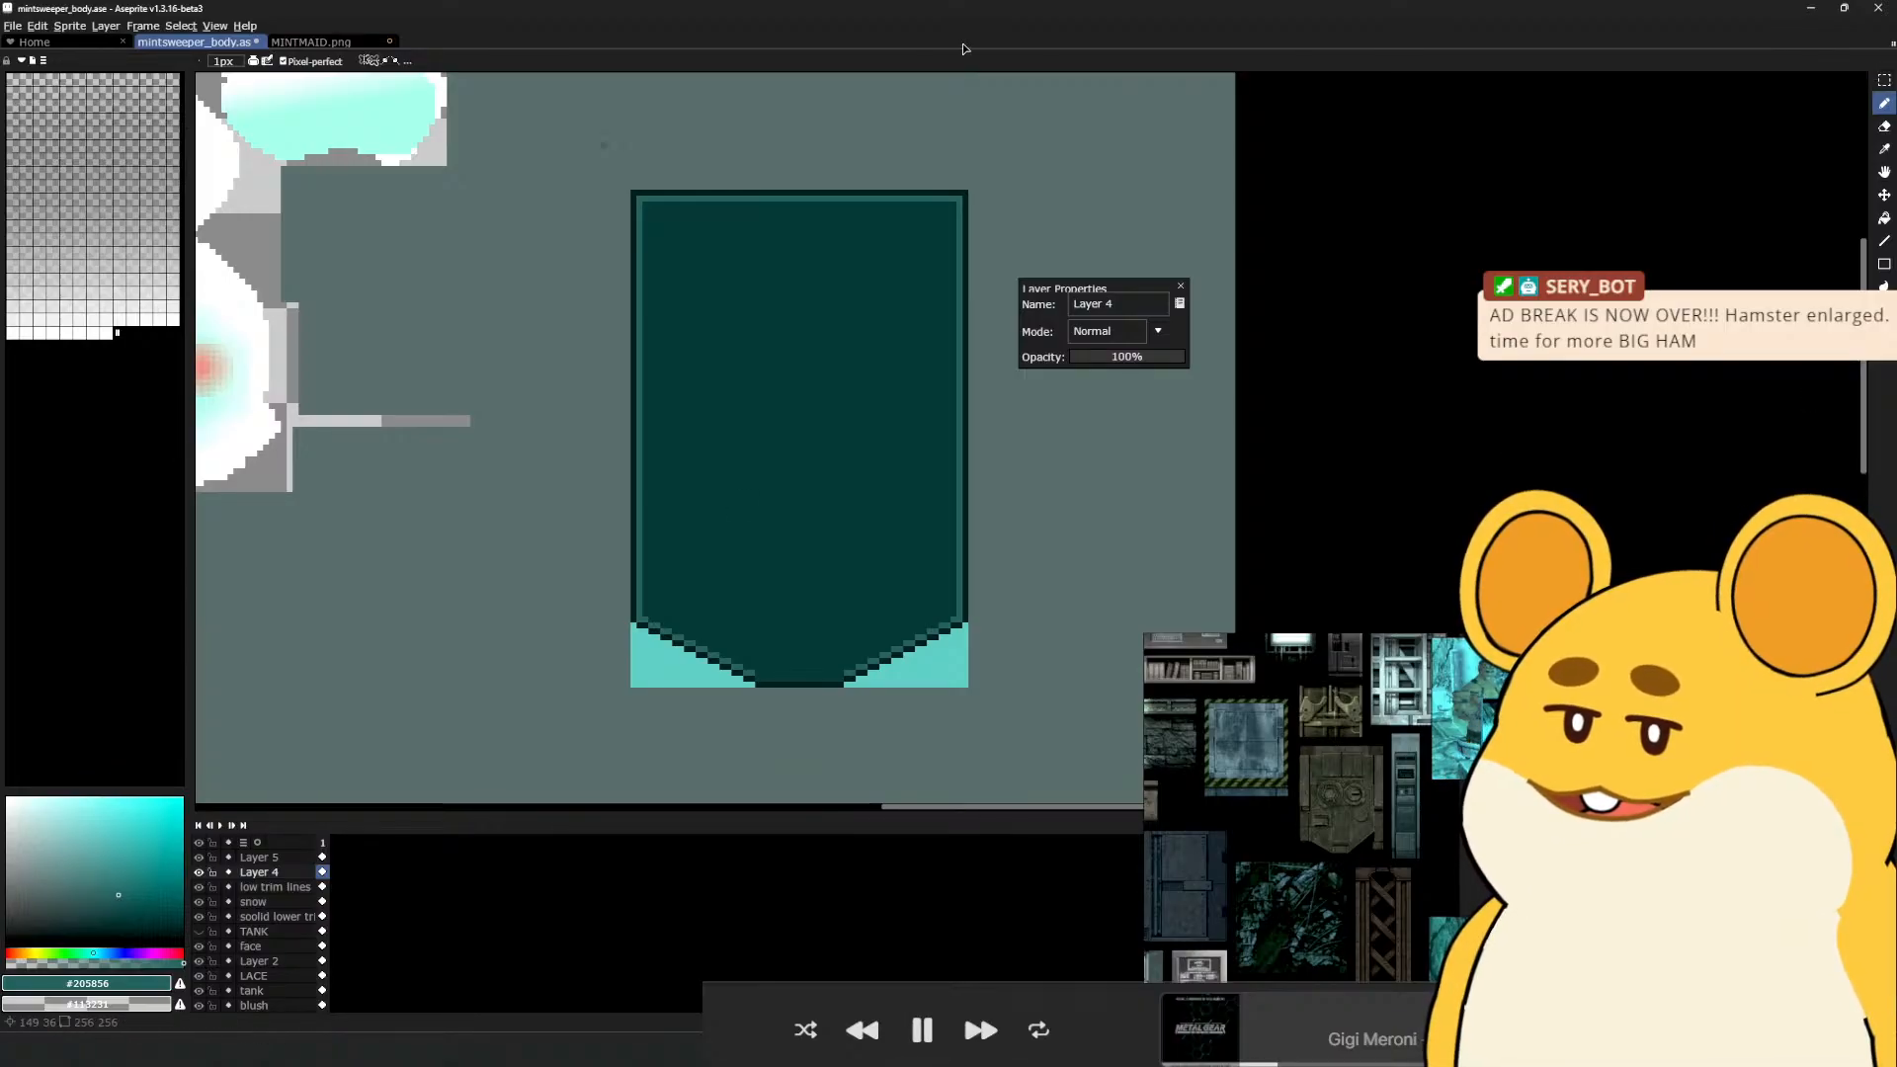
left_click(842, 678)
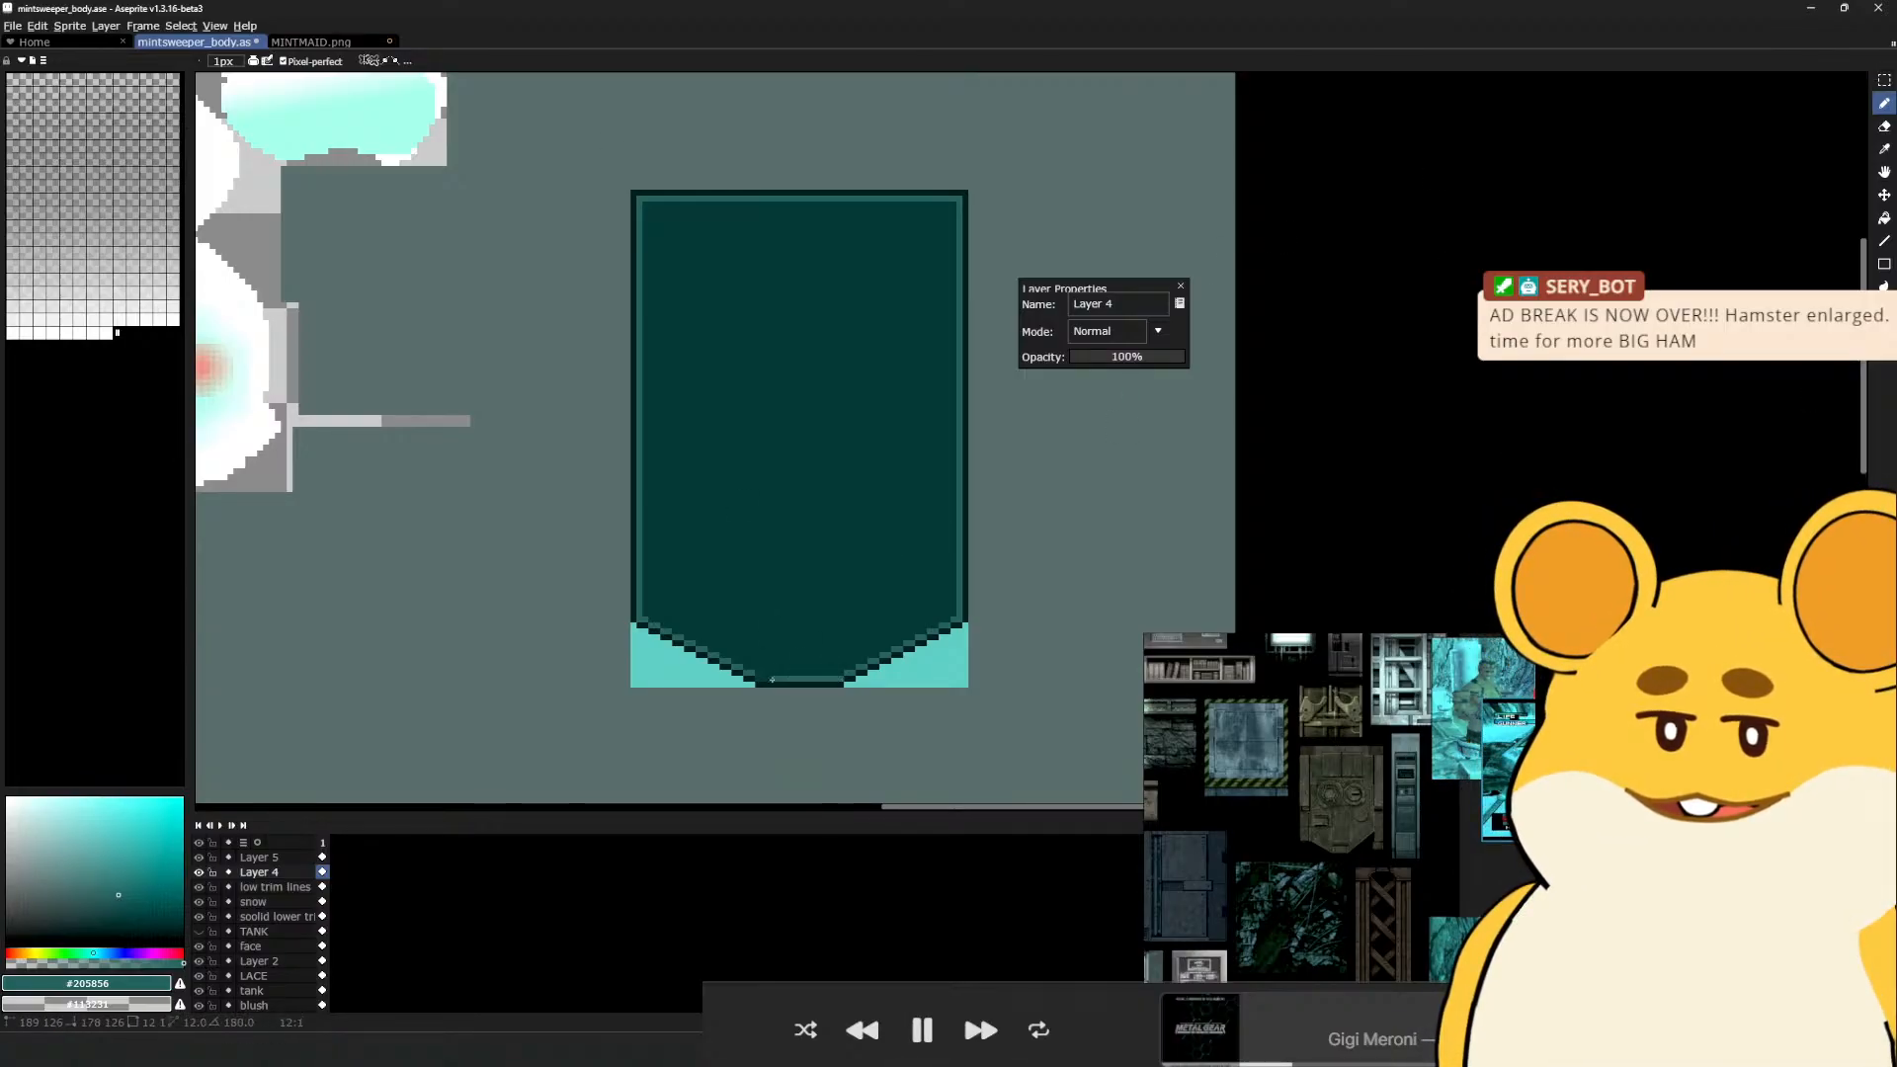
Enlarge the tank top texture on the reference board, sample the outline colour #0e1d1c and undo the test mark on Layer 4
key("space")
left_click_drag(787, 606, 865, 584)
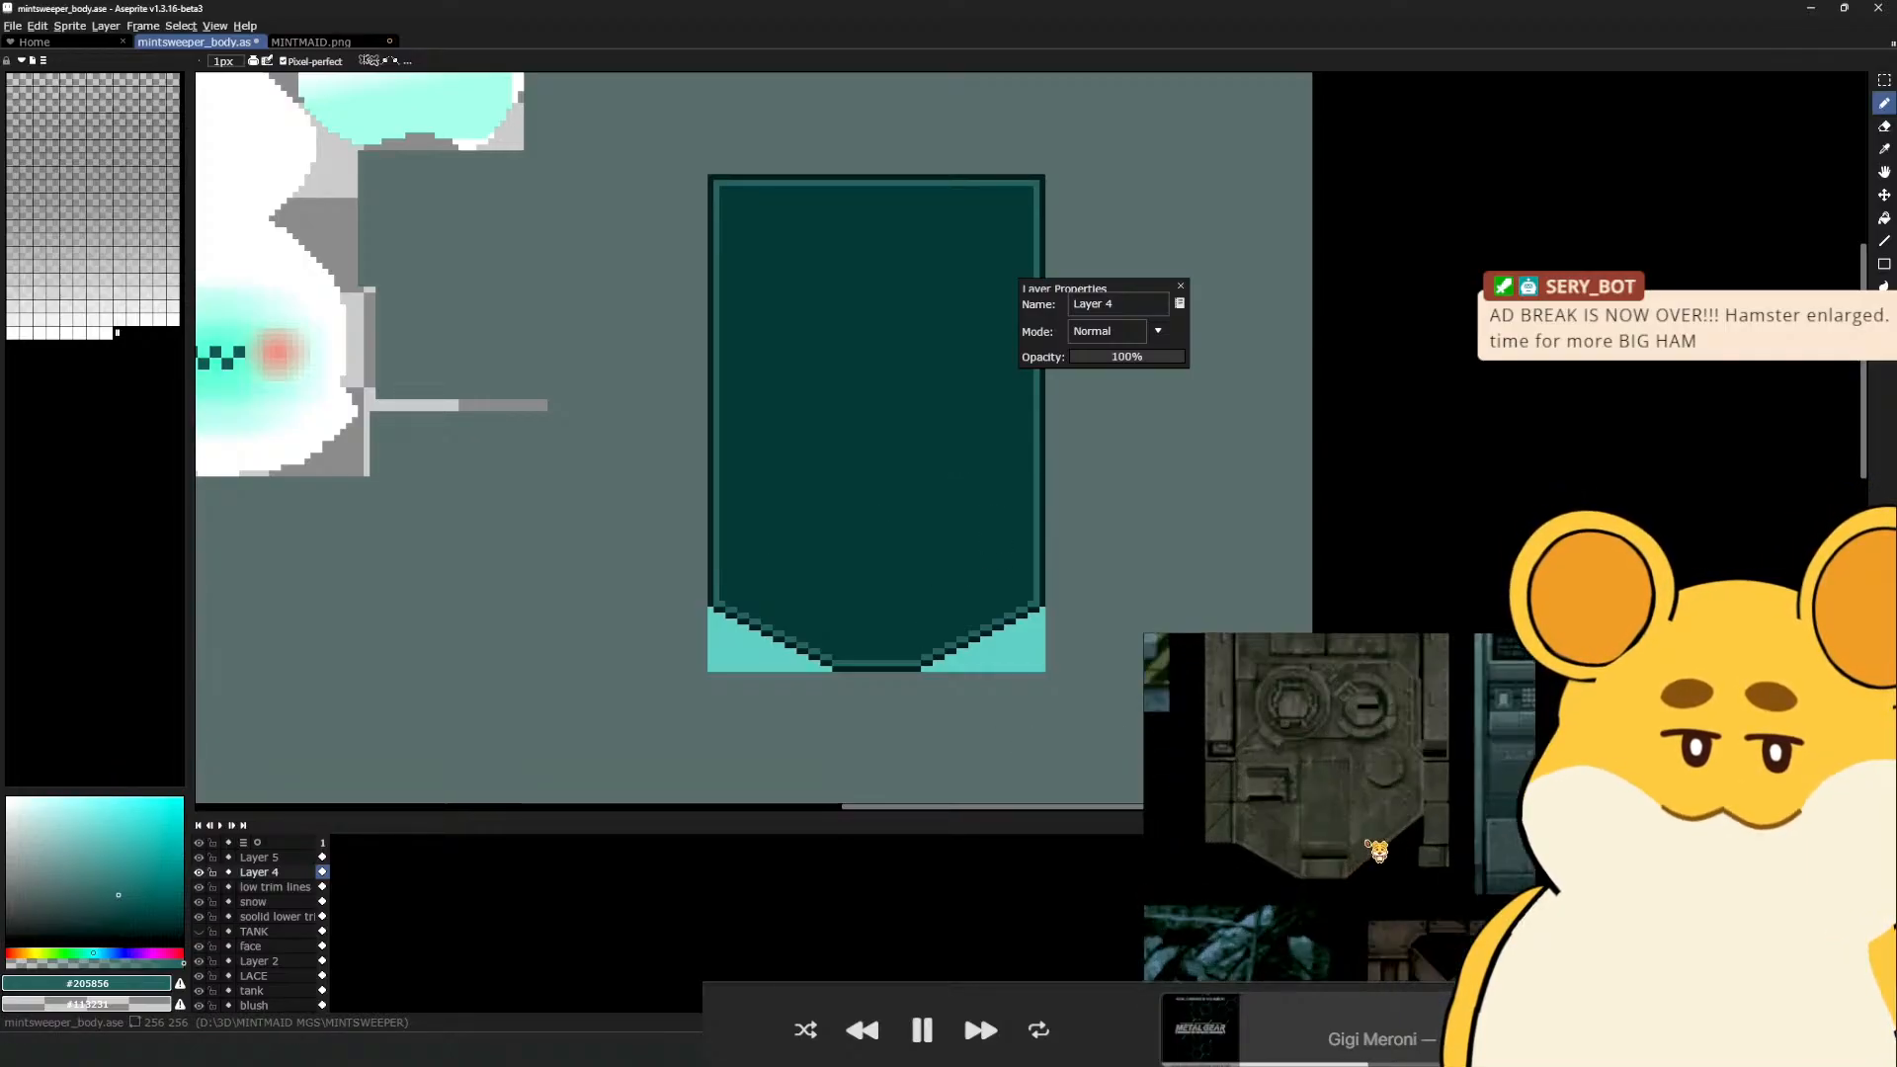
left_click_drag(877, 732, 835, 805)
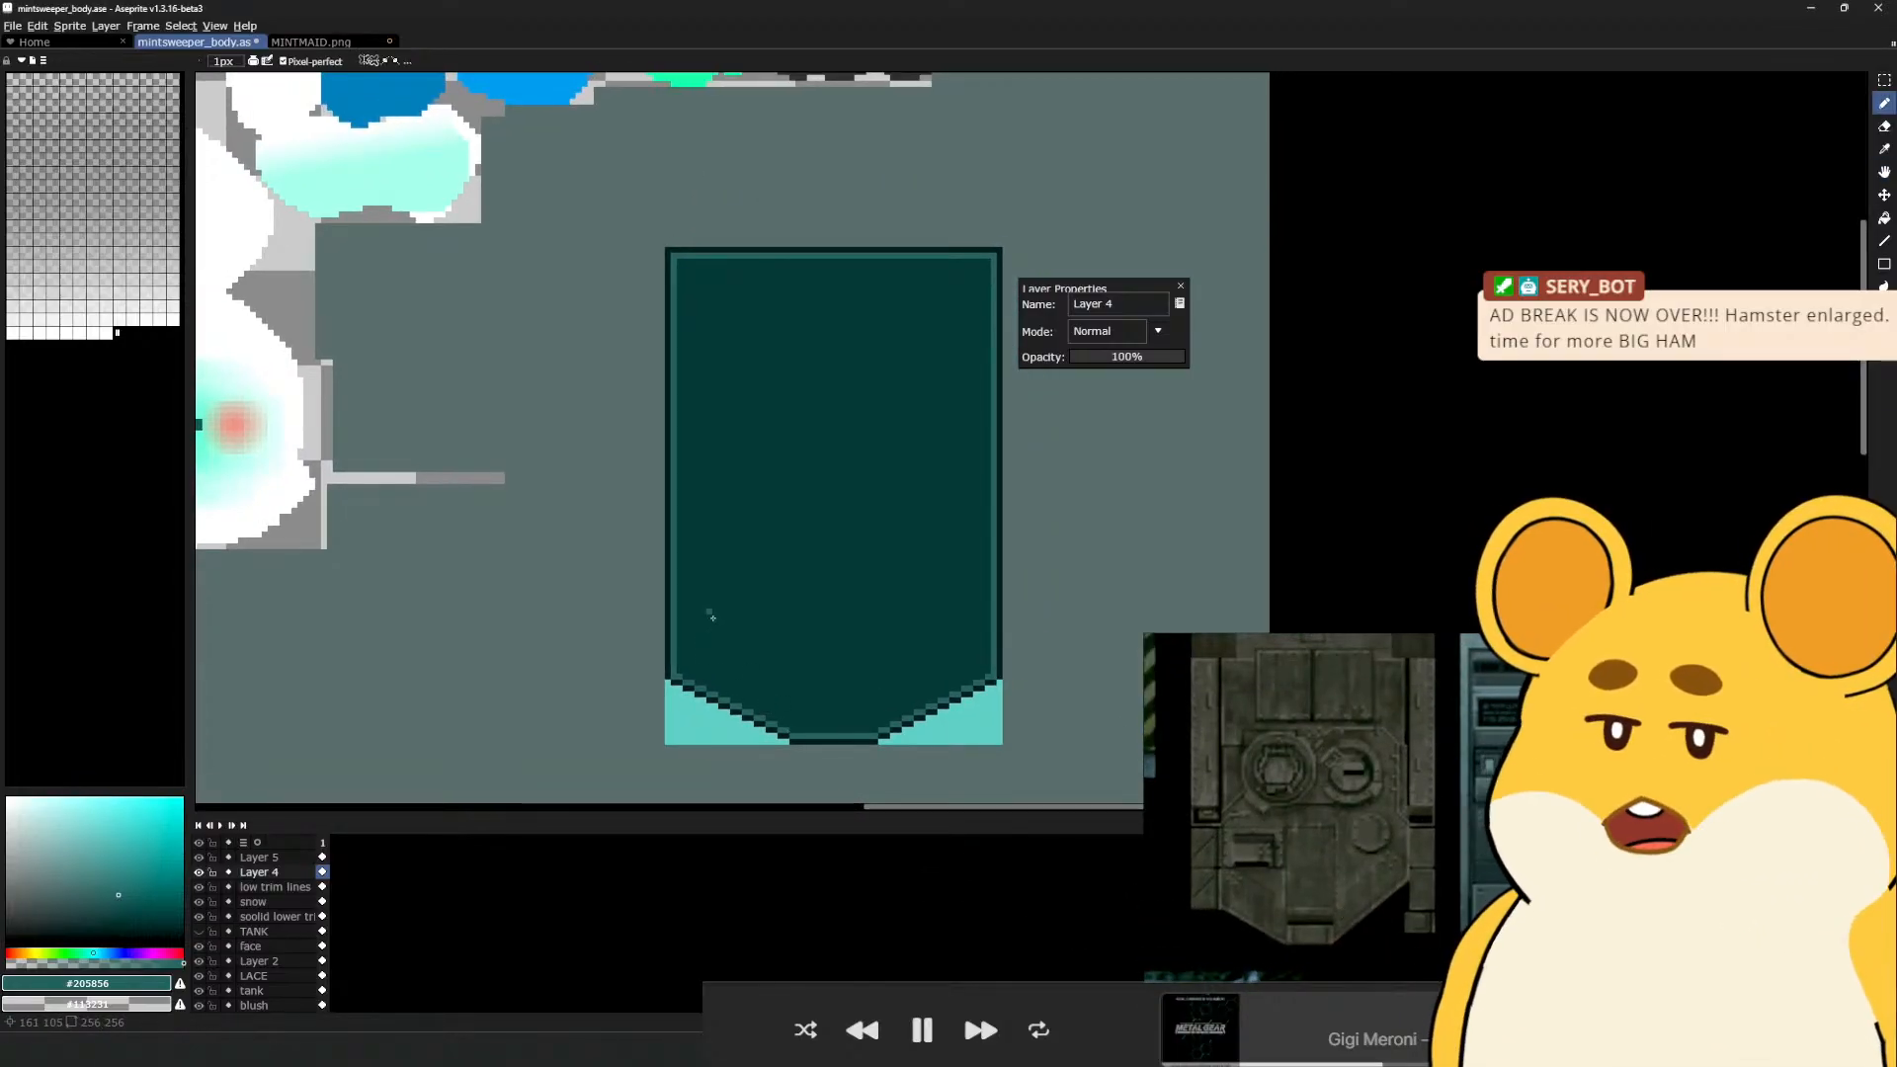
left_click(696, 686, "alt")
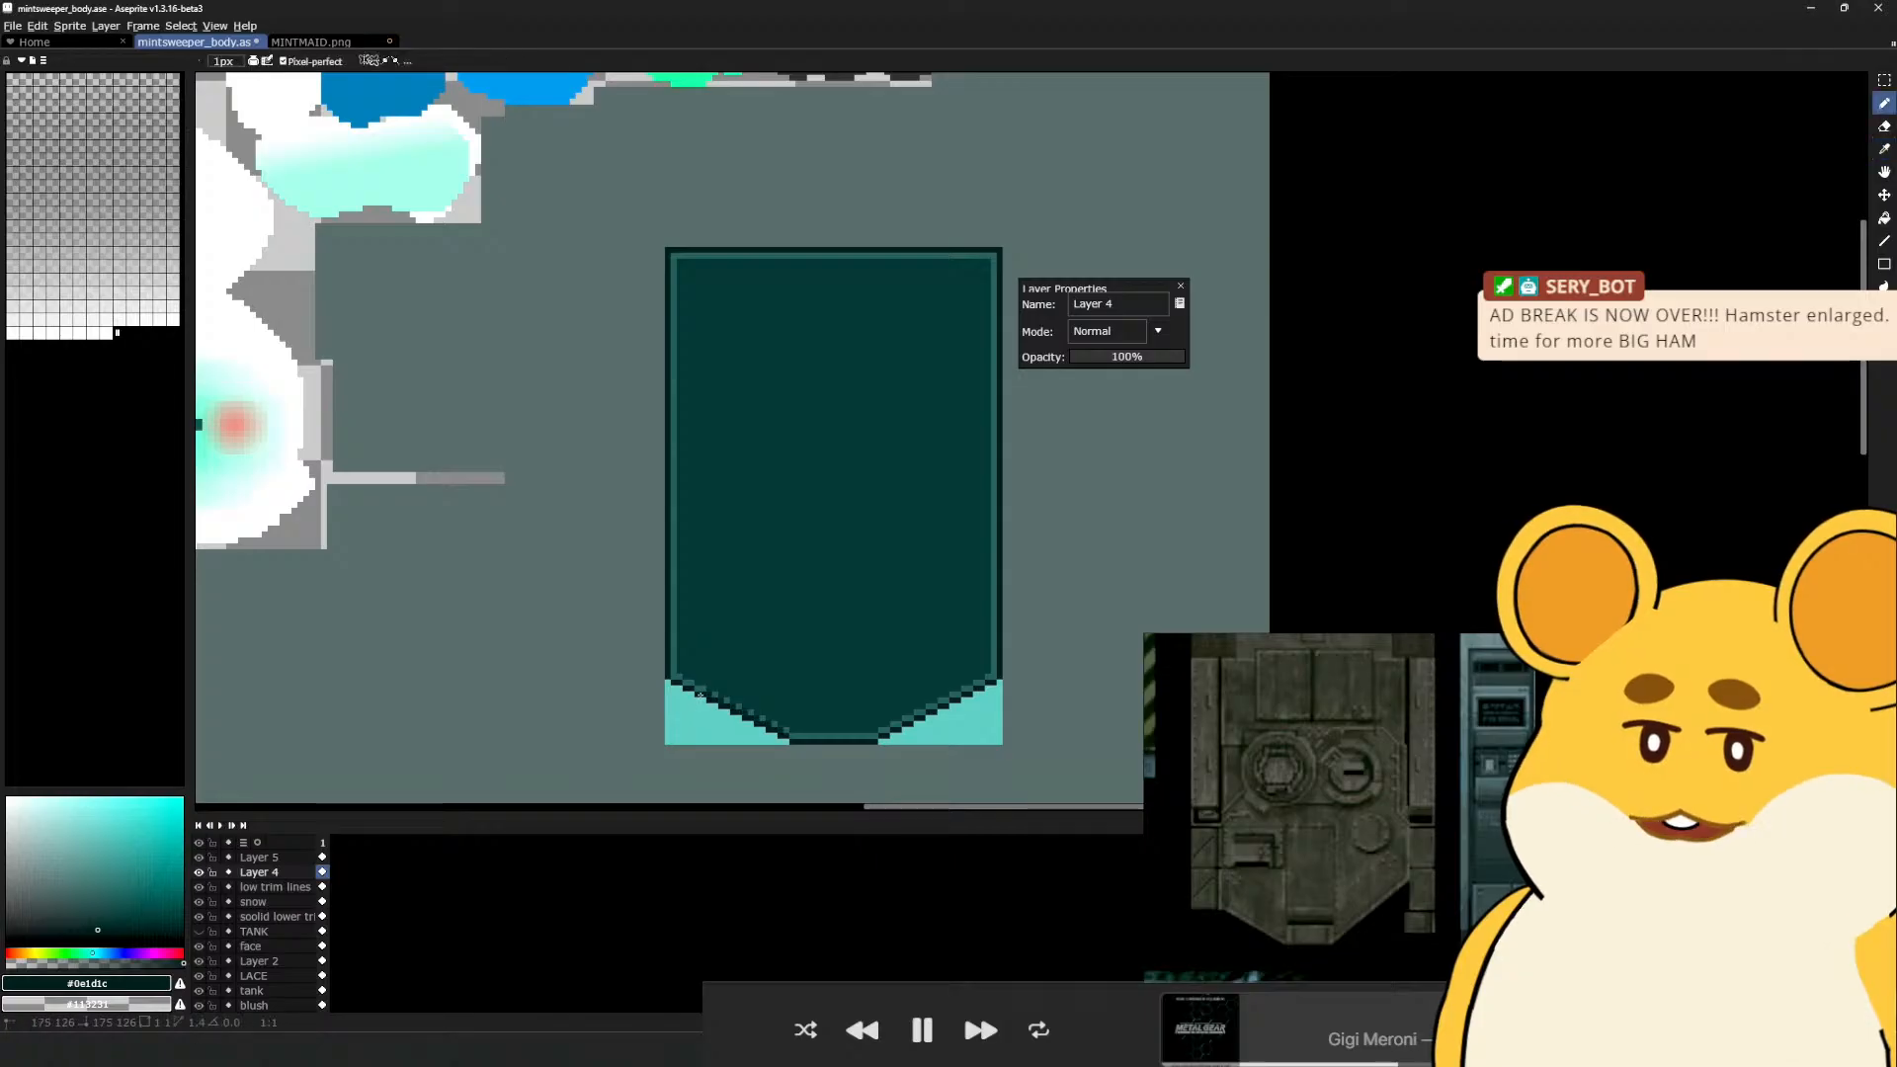
key("shift+n")
key("ctrl+z")
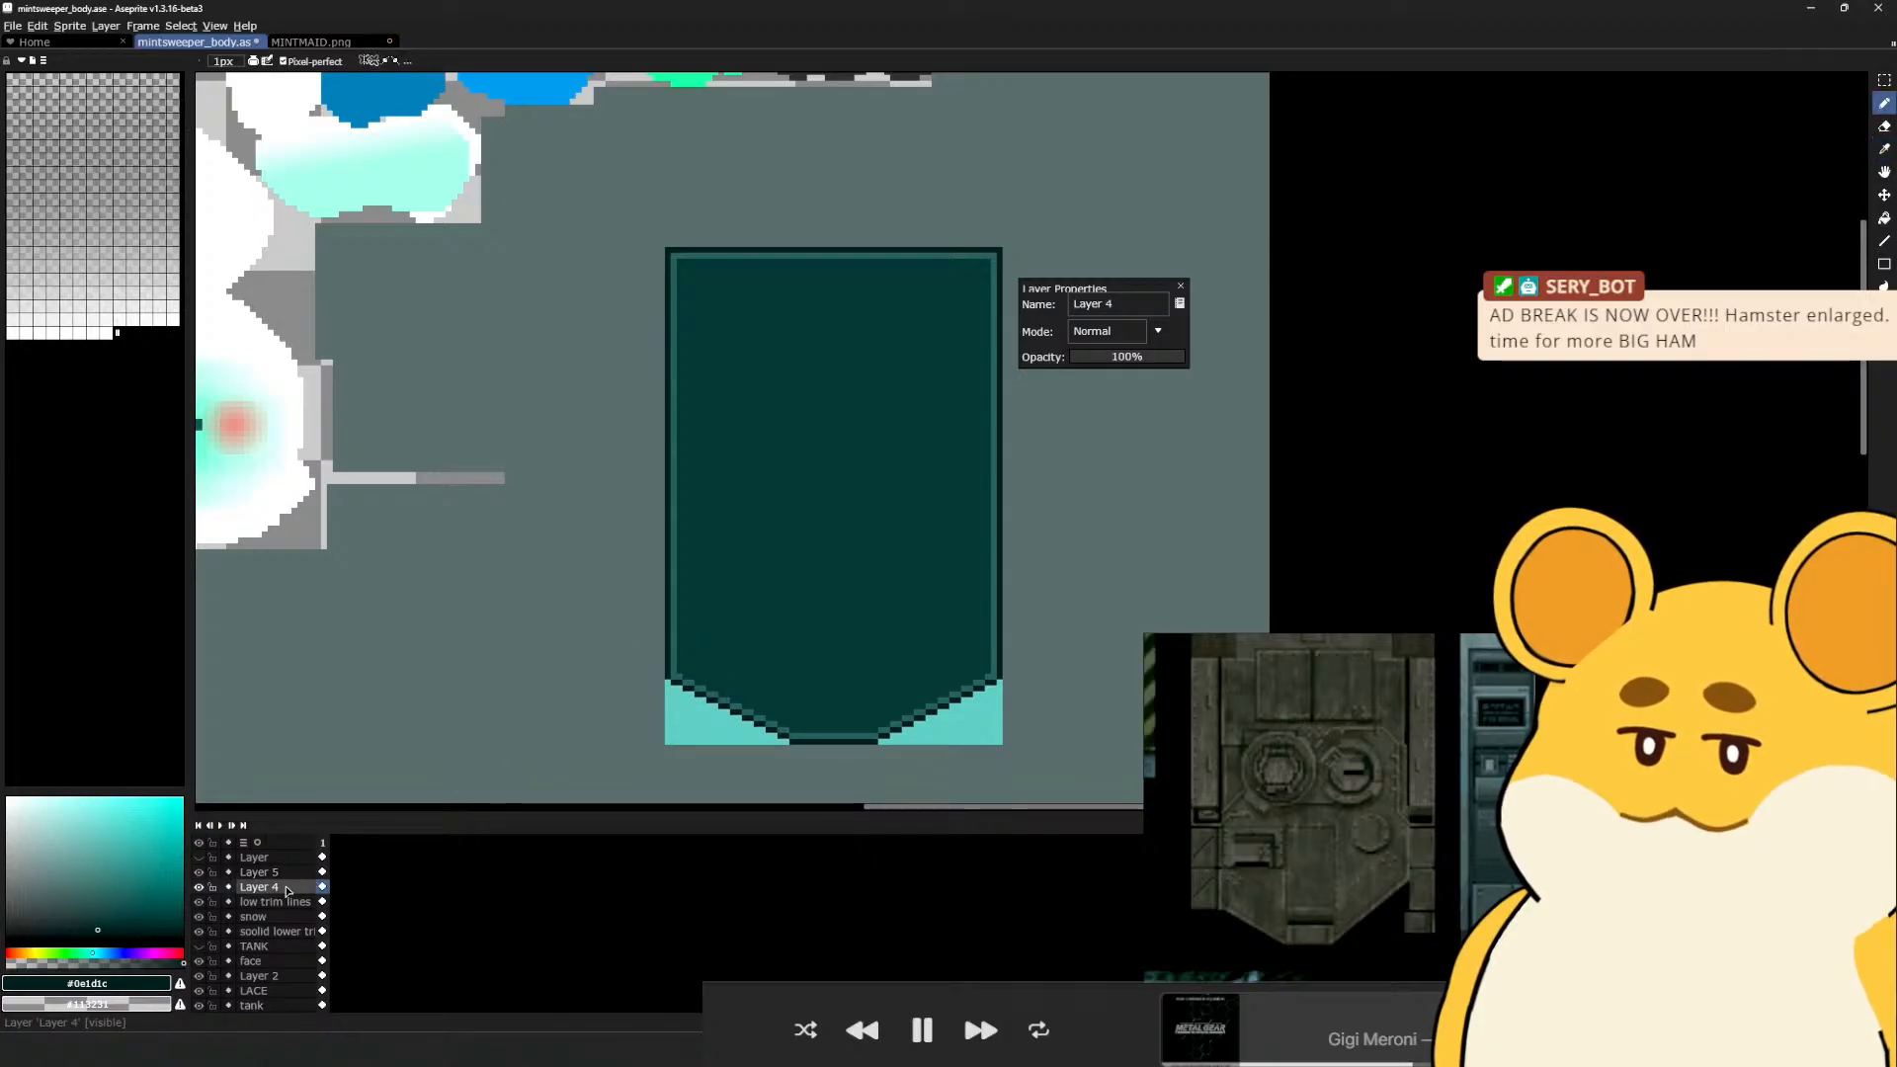
Toggle Layer 5 and Layer 4 to check their contents, then add a new layer above Layer 5
left_click(198, 871)
left_click(199, 871)
left_click(198, 886)
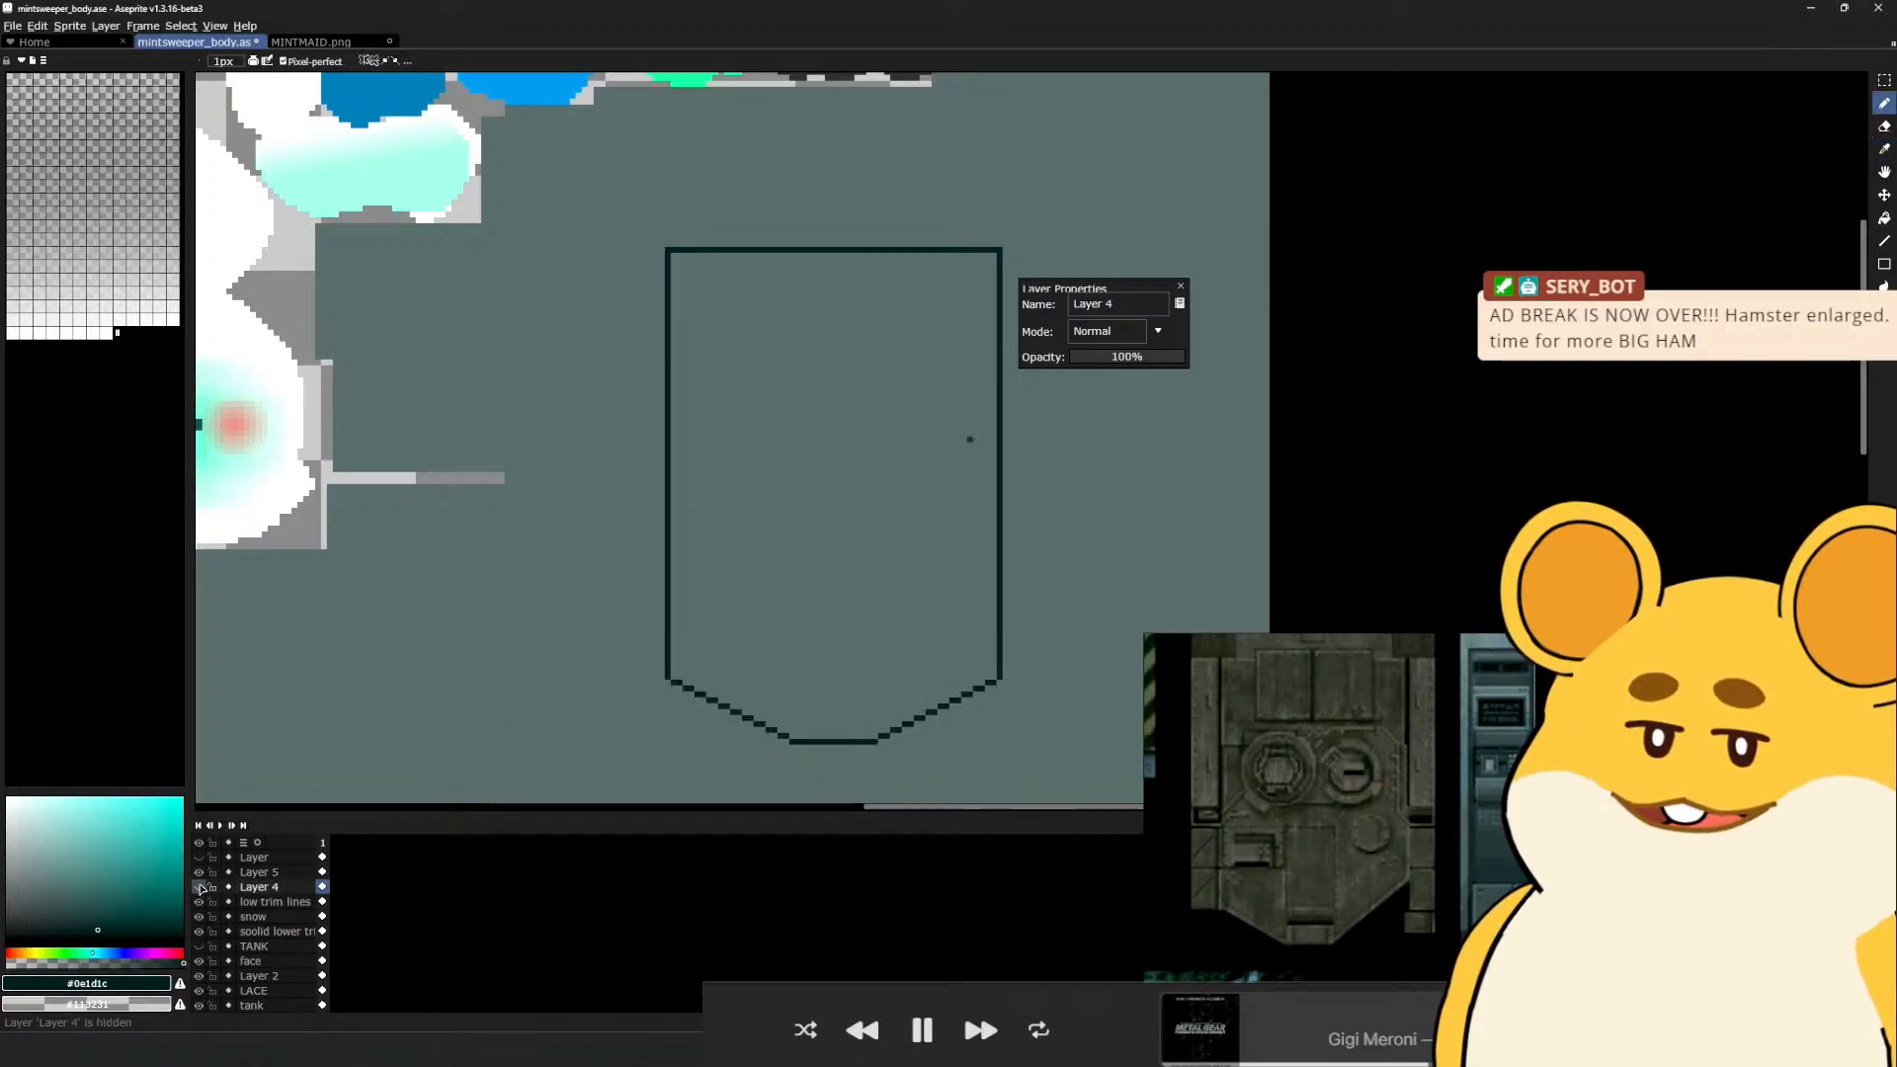
left_click(199, 887)
left_click(199, 886)
left_click(199, 886)
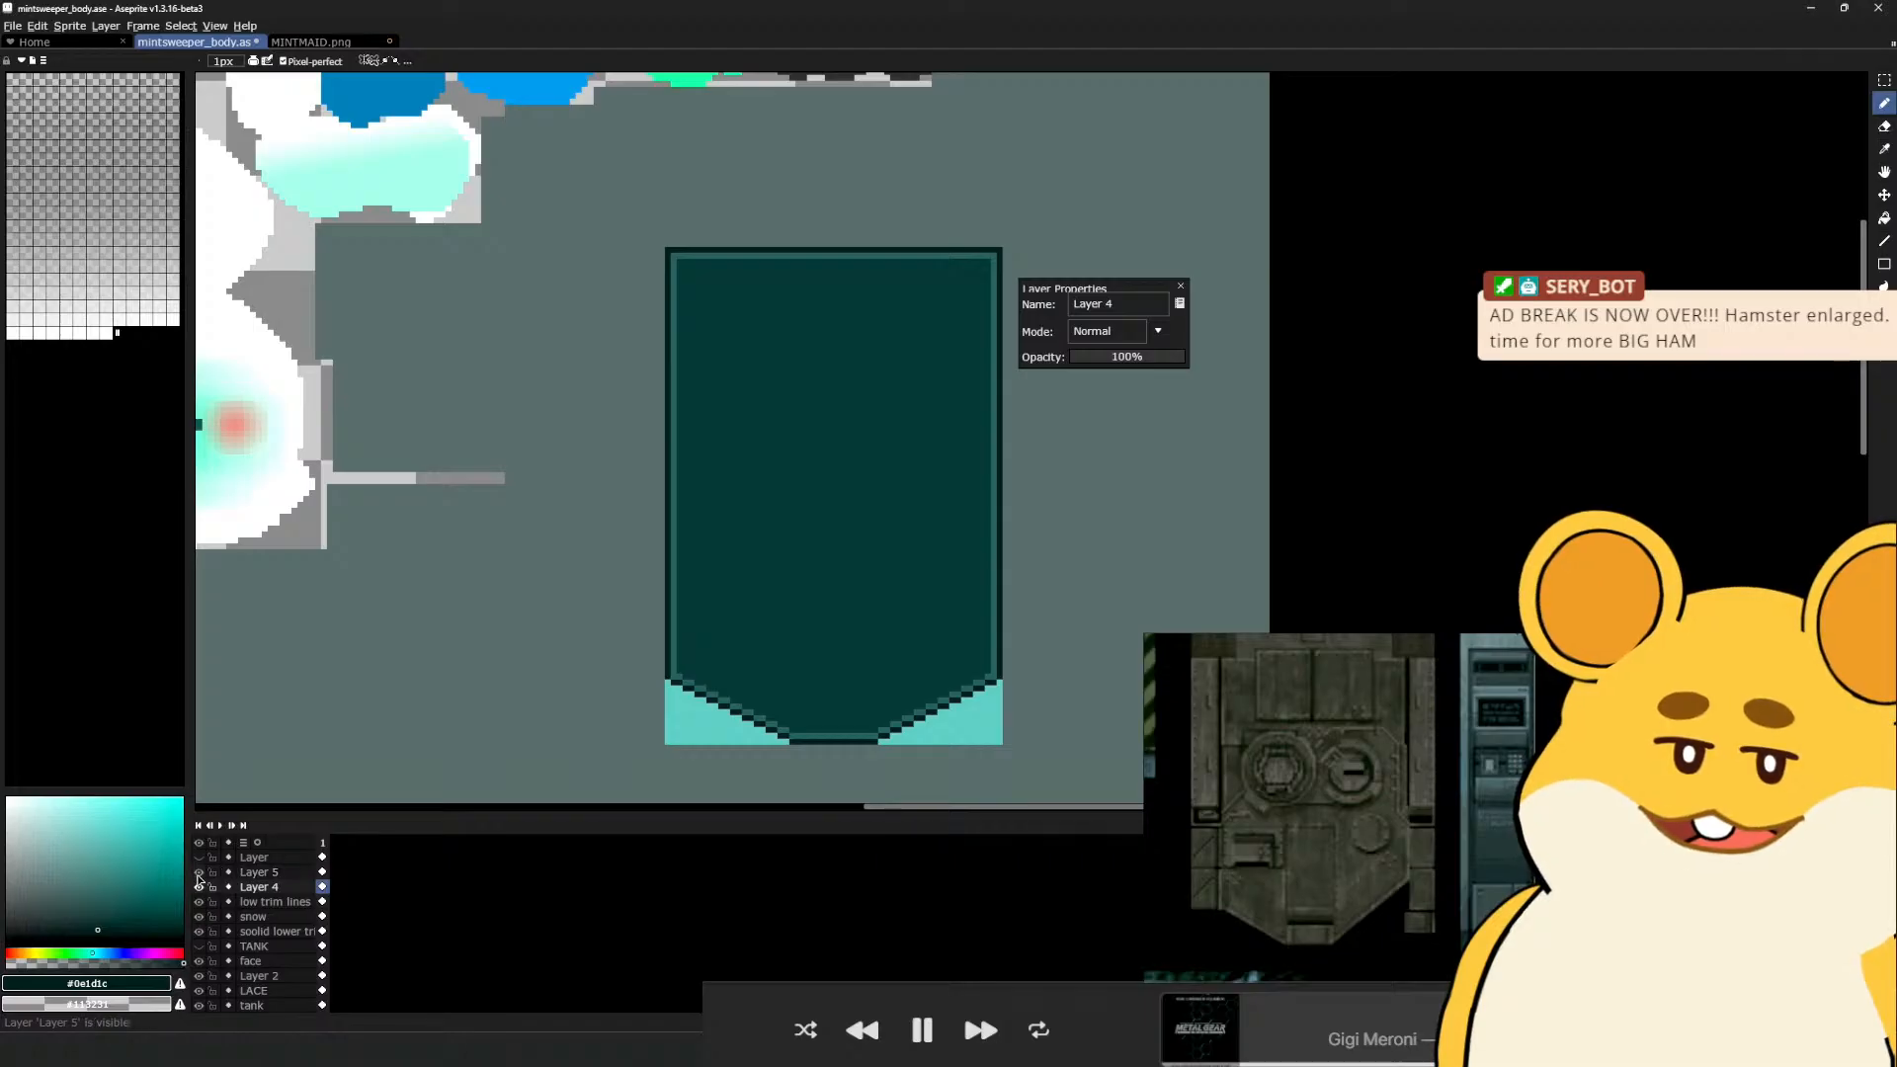
left_click(198, 872)
left_click(199, 871)
left_click(262, 869)
key("shift+n")
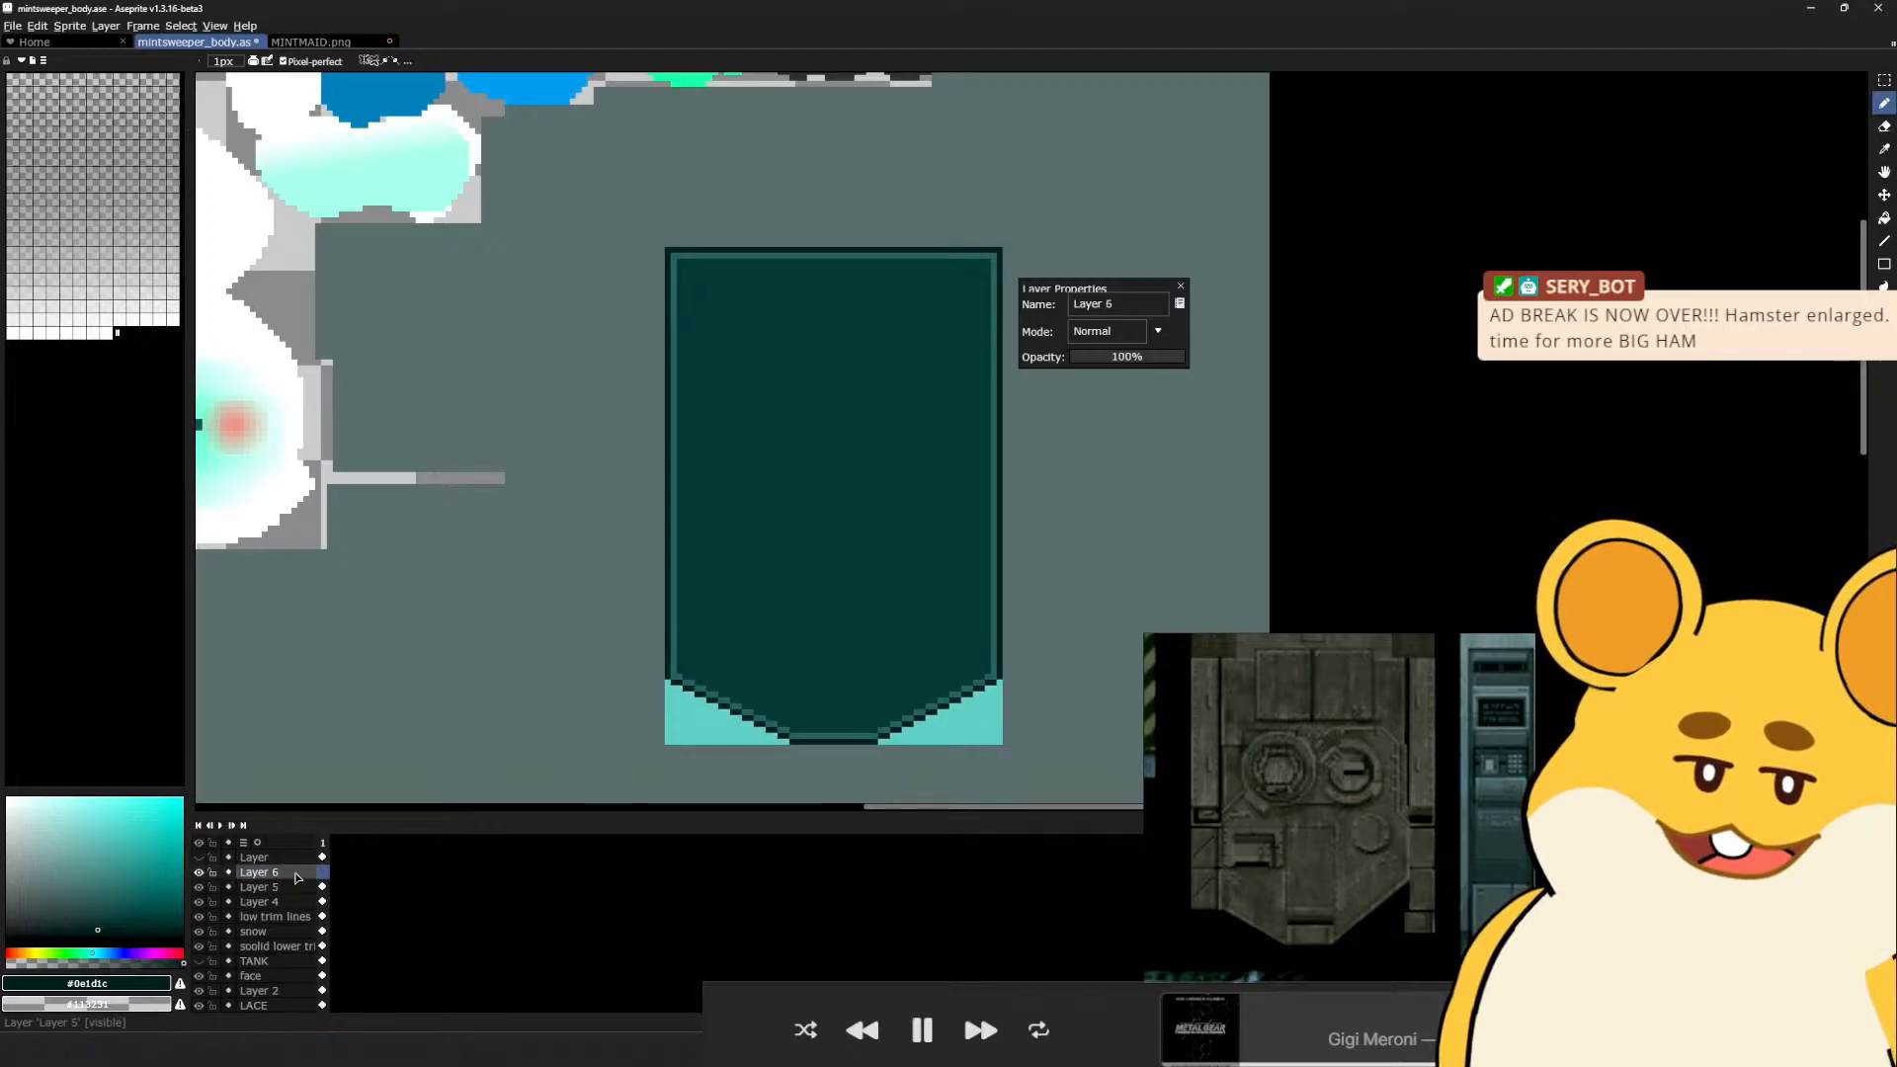
On Layer 6, draw a slanted #0e1d1c panel outline parallel to the hull's lower-left diagonal, redoing its upper edge
key("i")
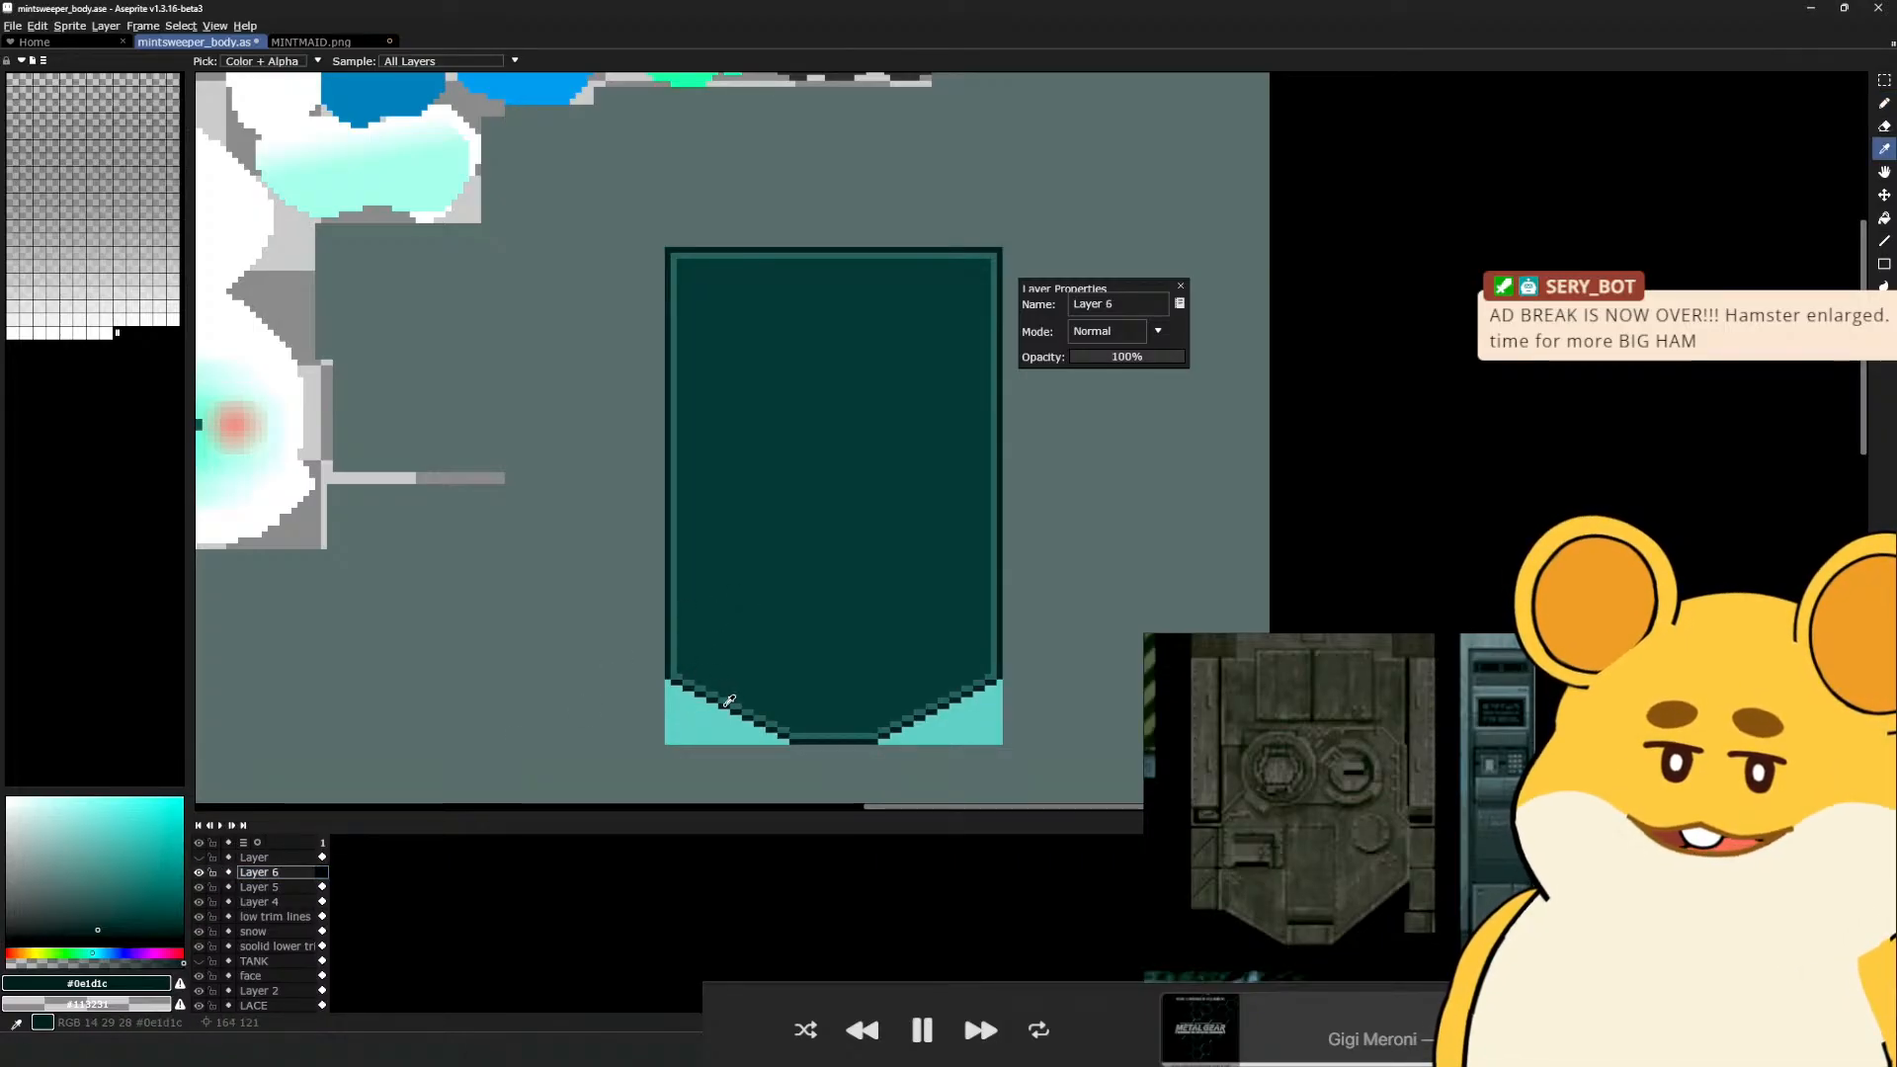
key("b")
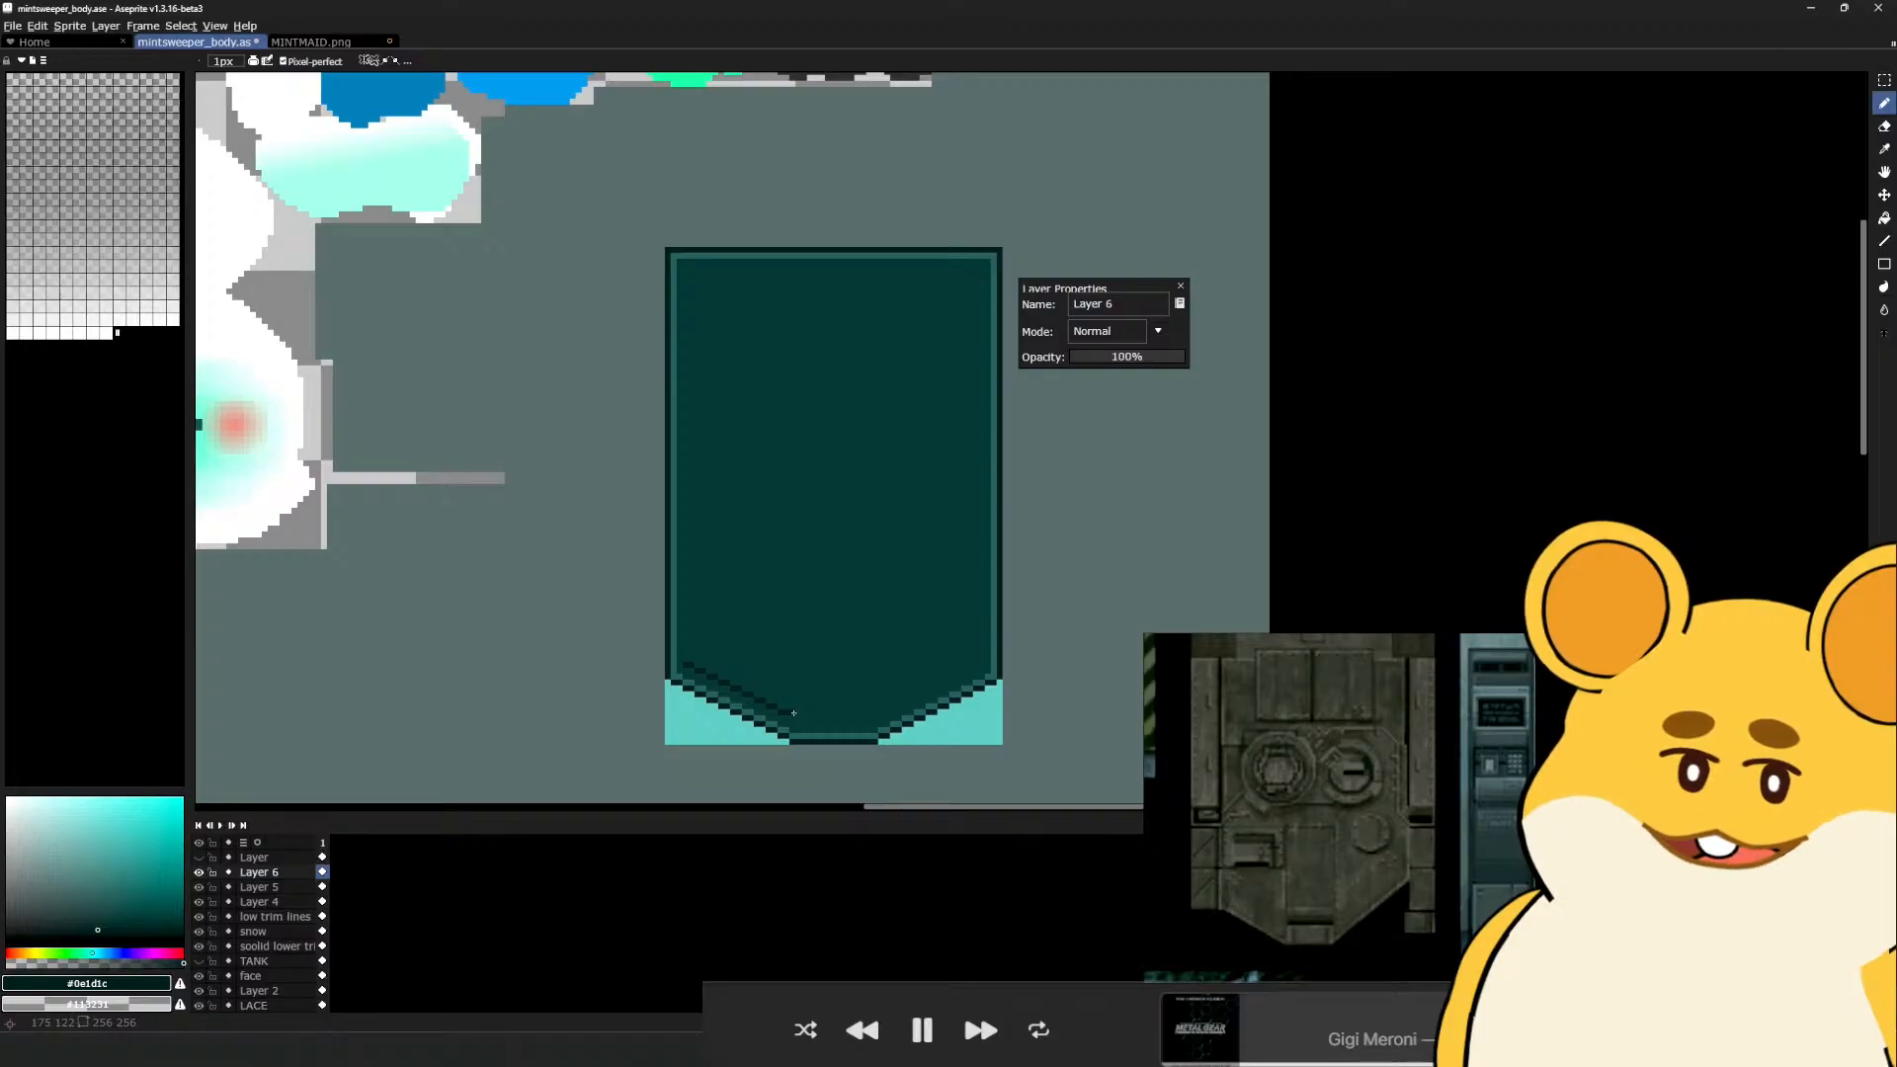
left_click_drag(793, 712, 790, 643)
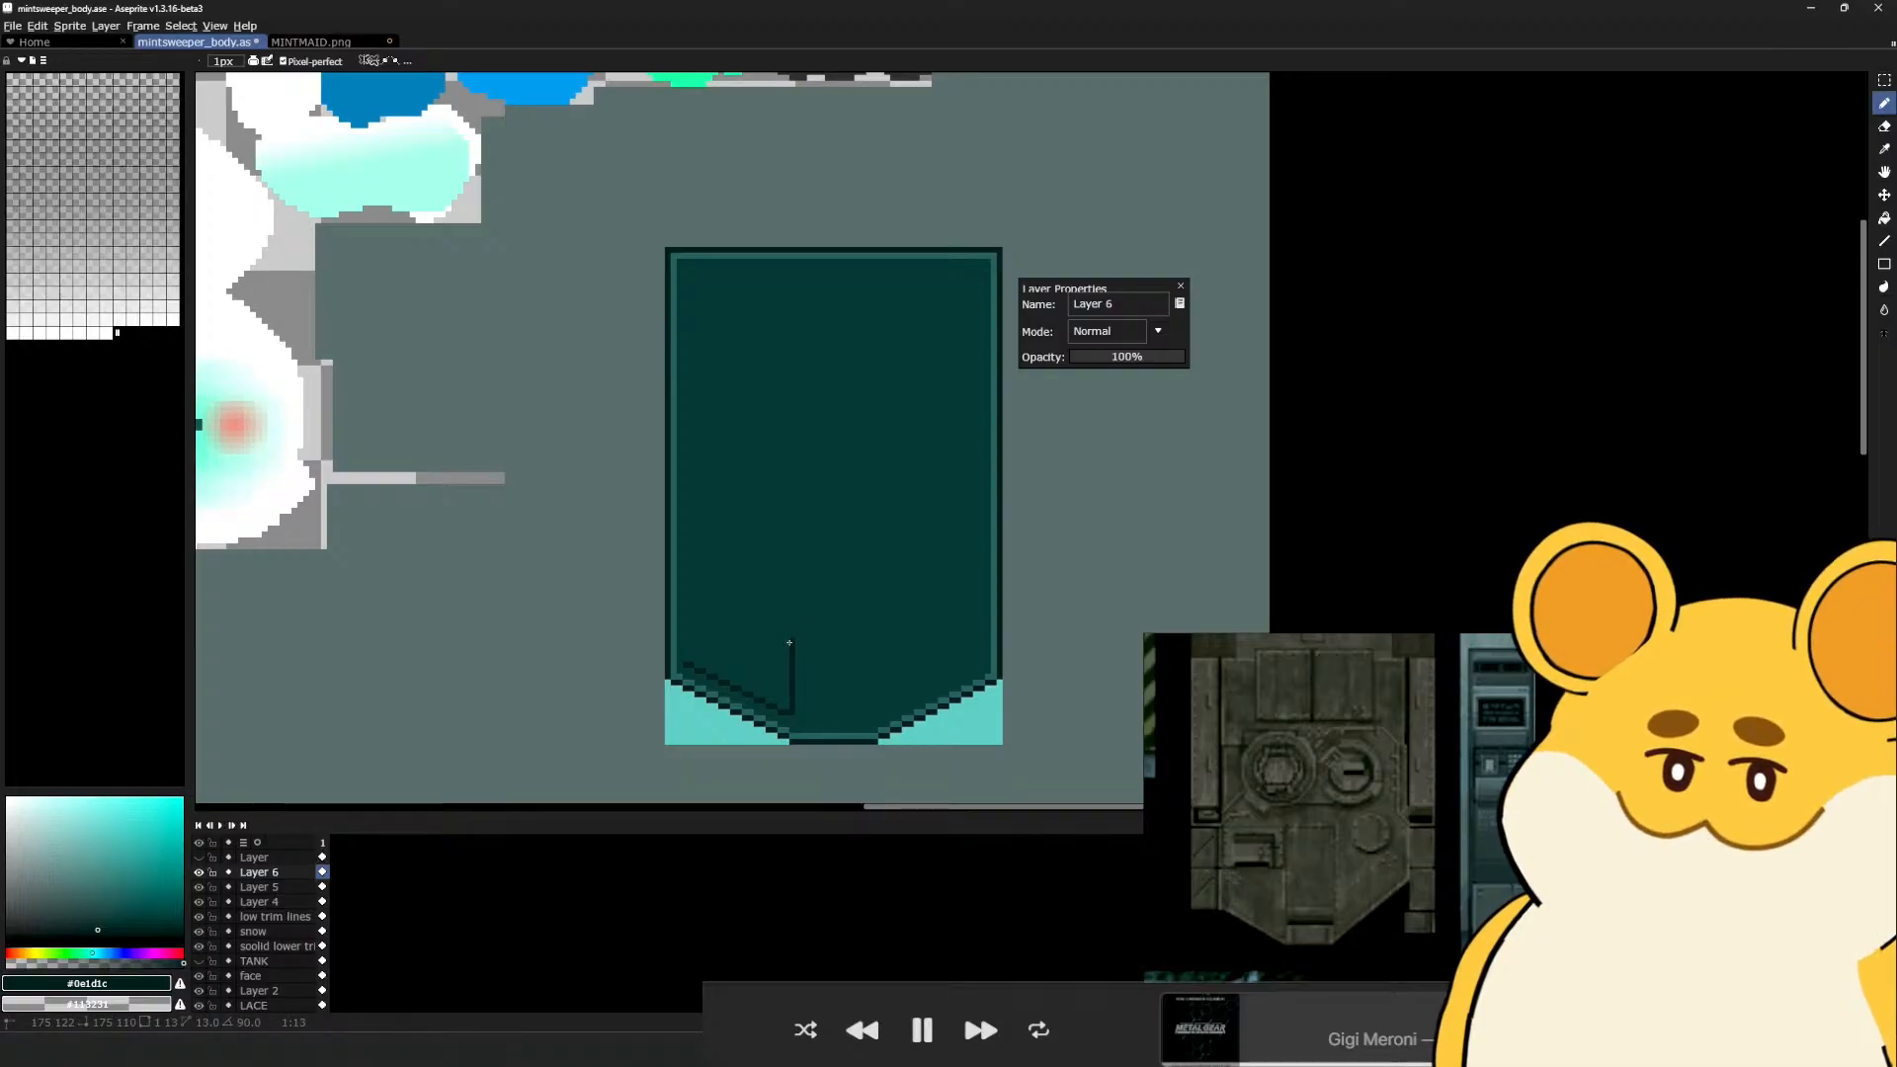
left_click(789, 643, "shift")
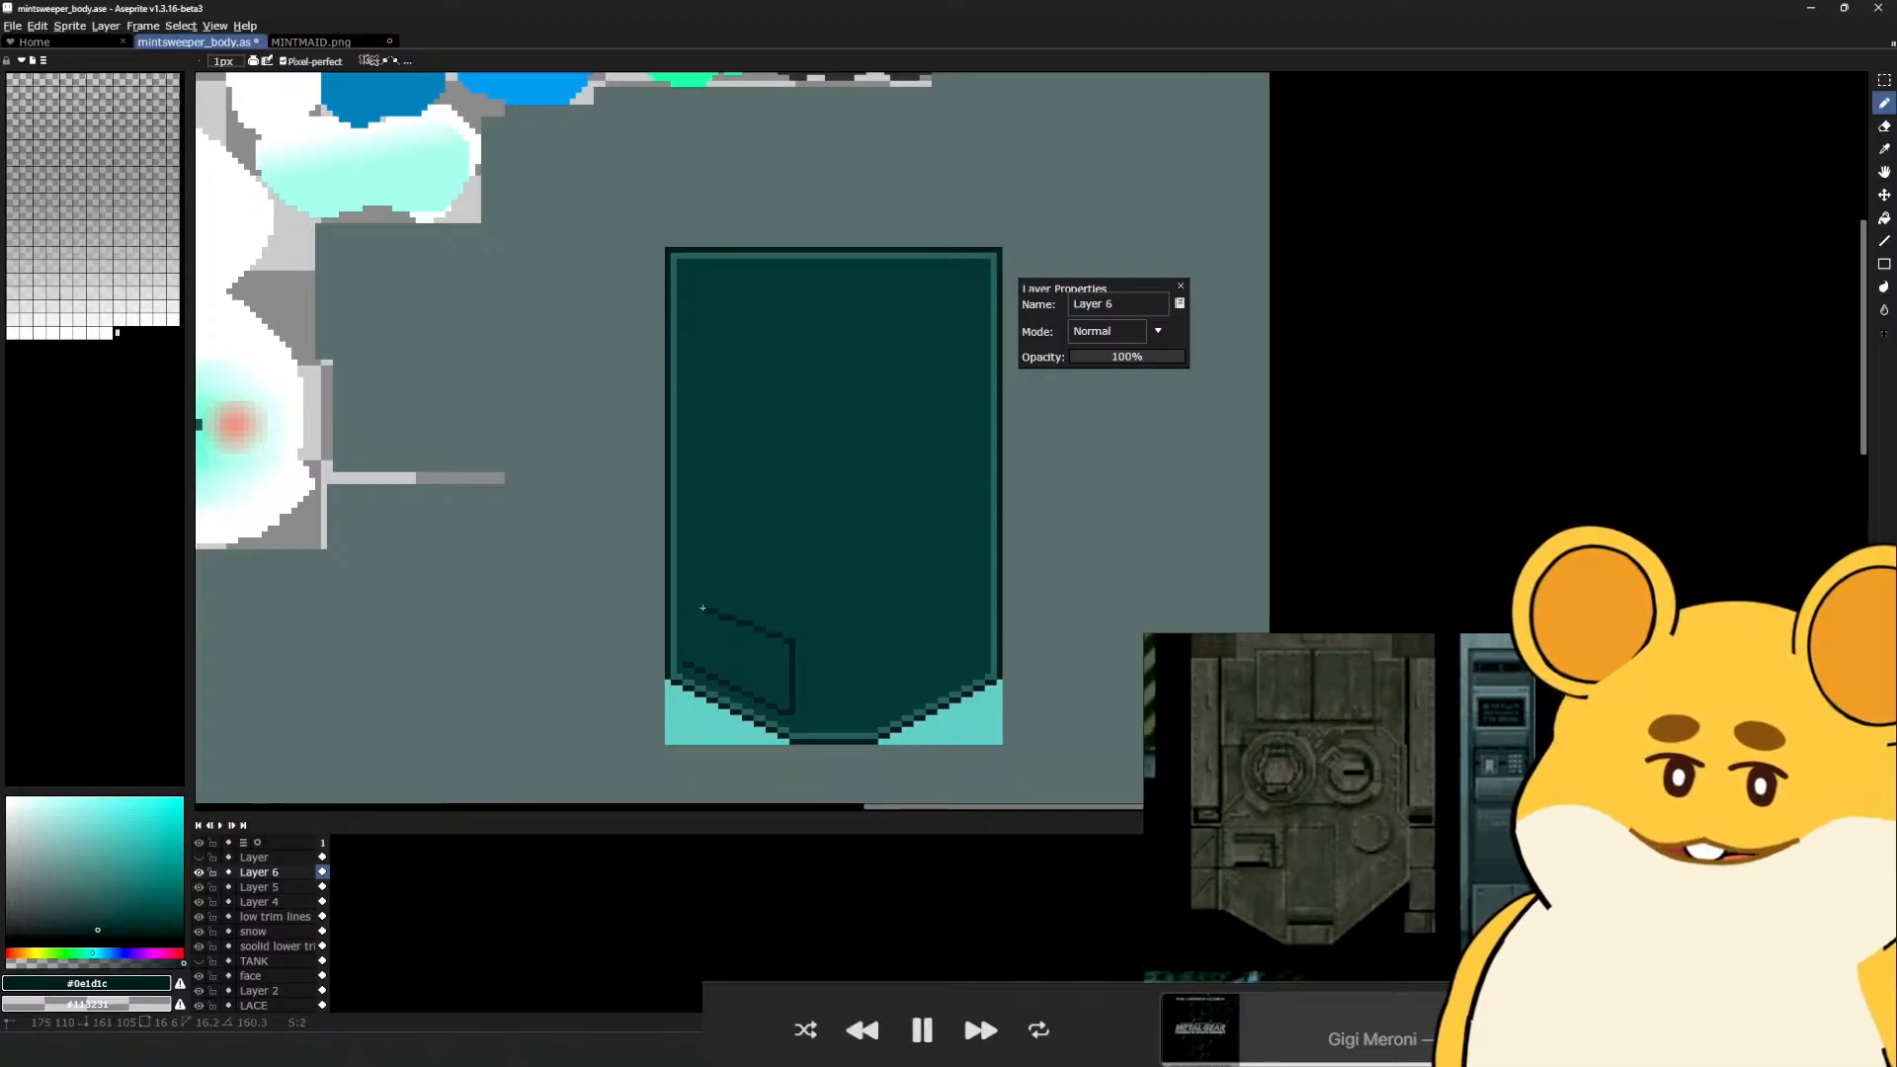
left_click_drag(690, 605, 788, 648)
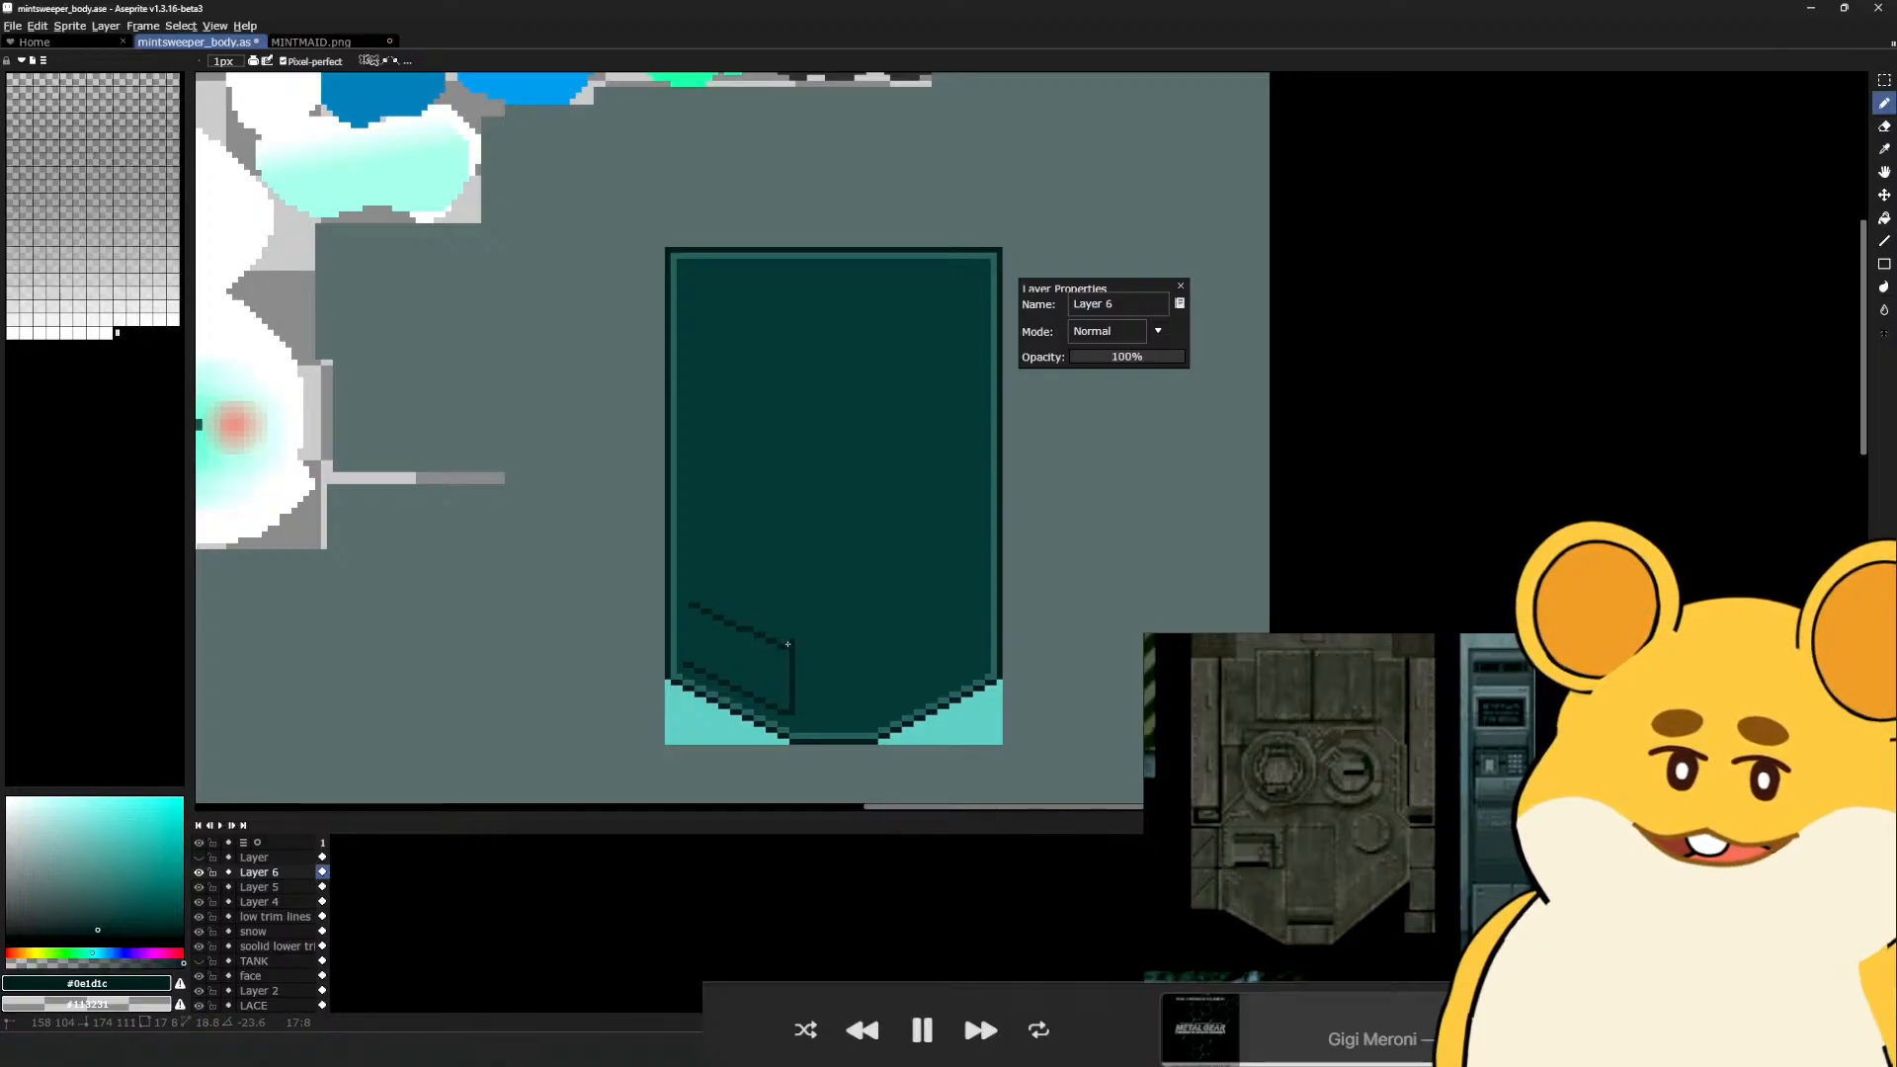
left_click_drag(789, 644, 686, 598)
left_click(687, 597, "shift")
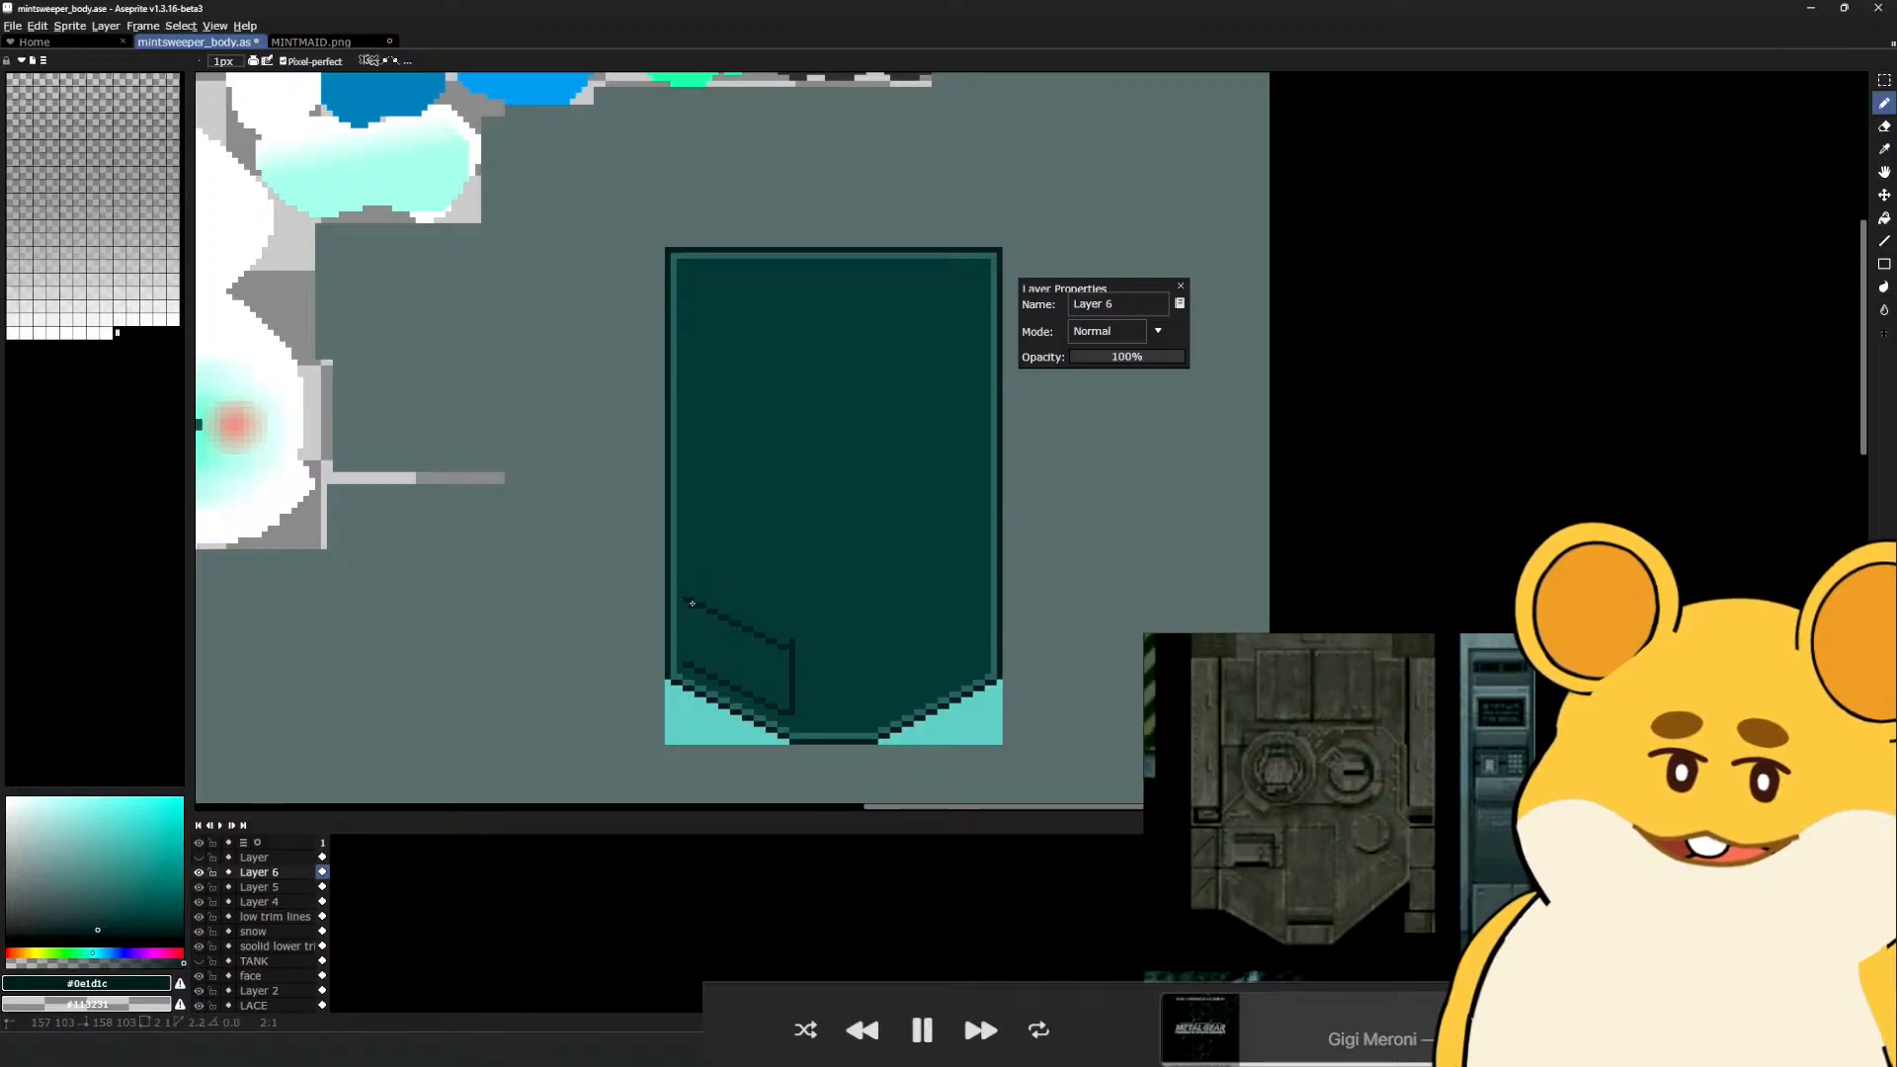
key("ctrl+z")
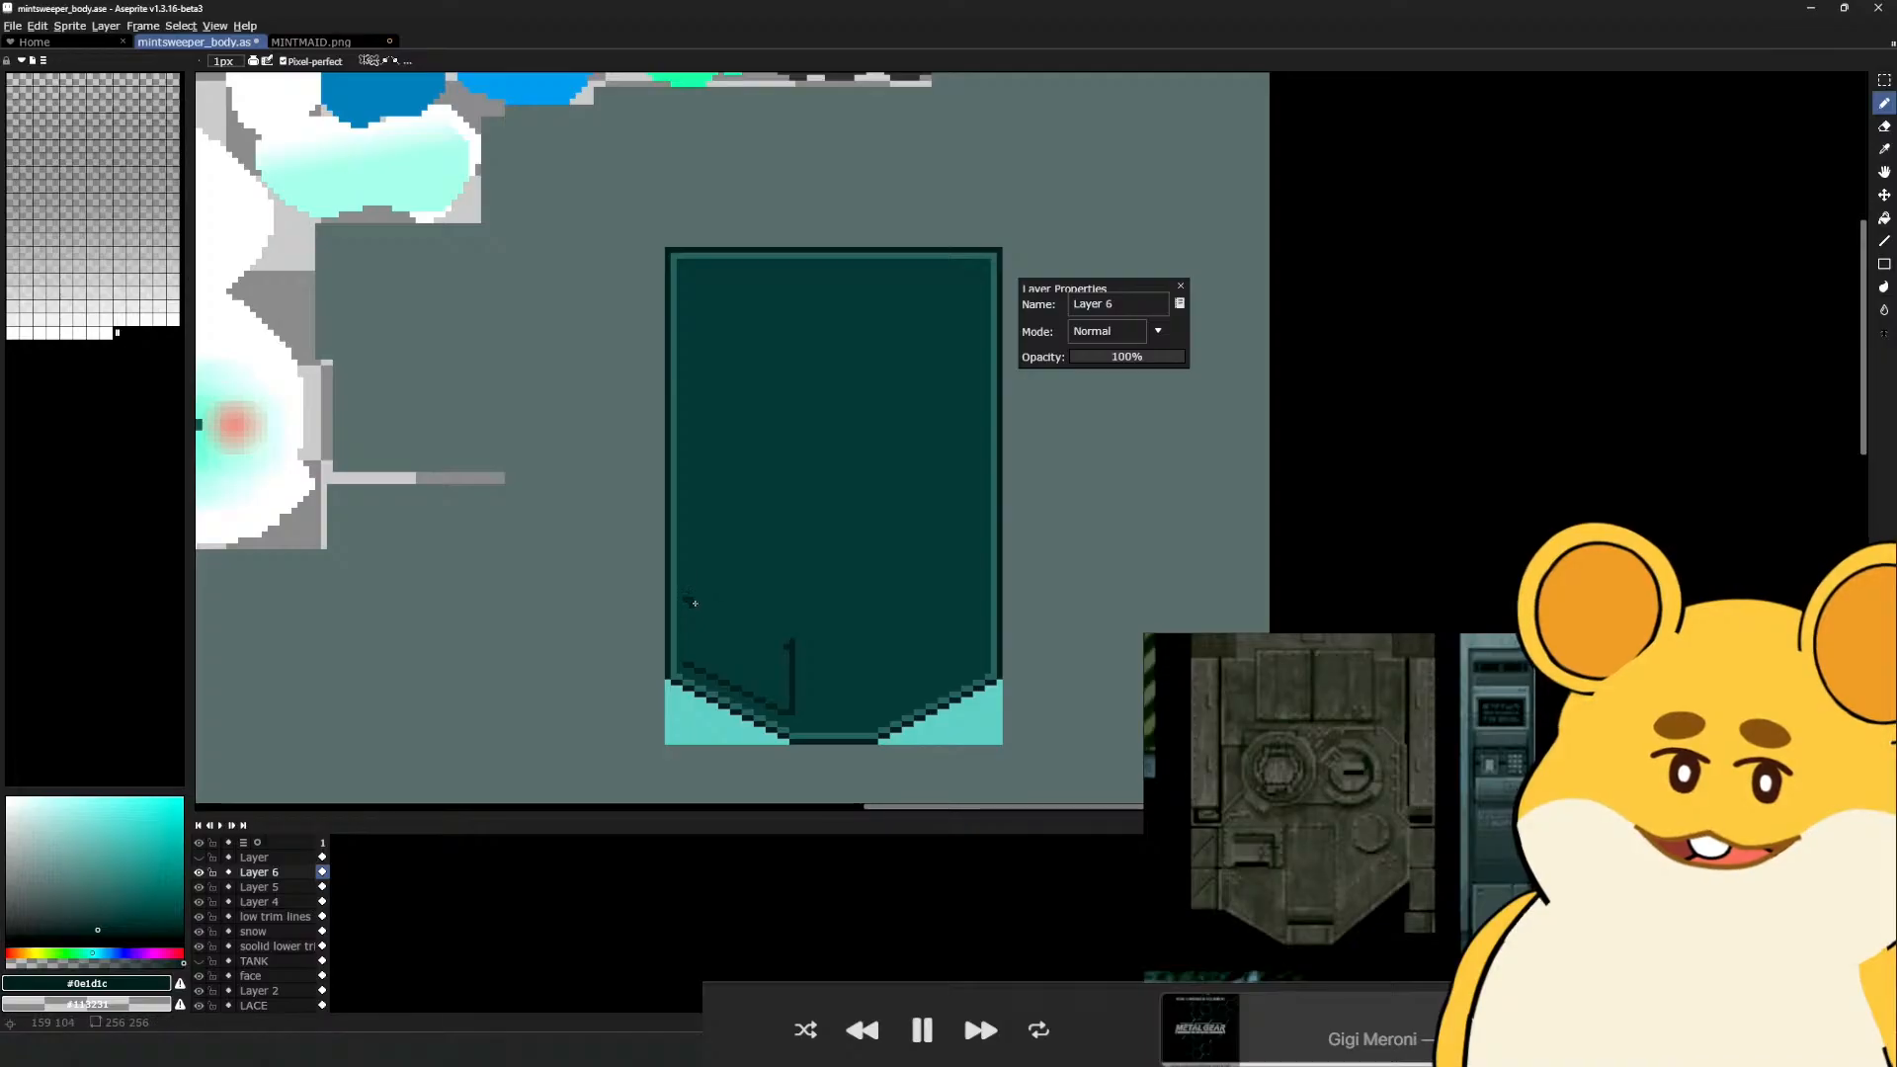
left_click(791, 648, "shift")
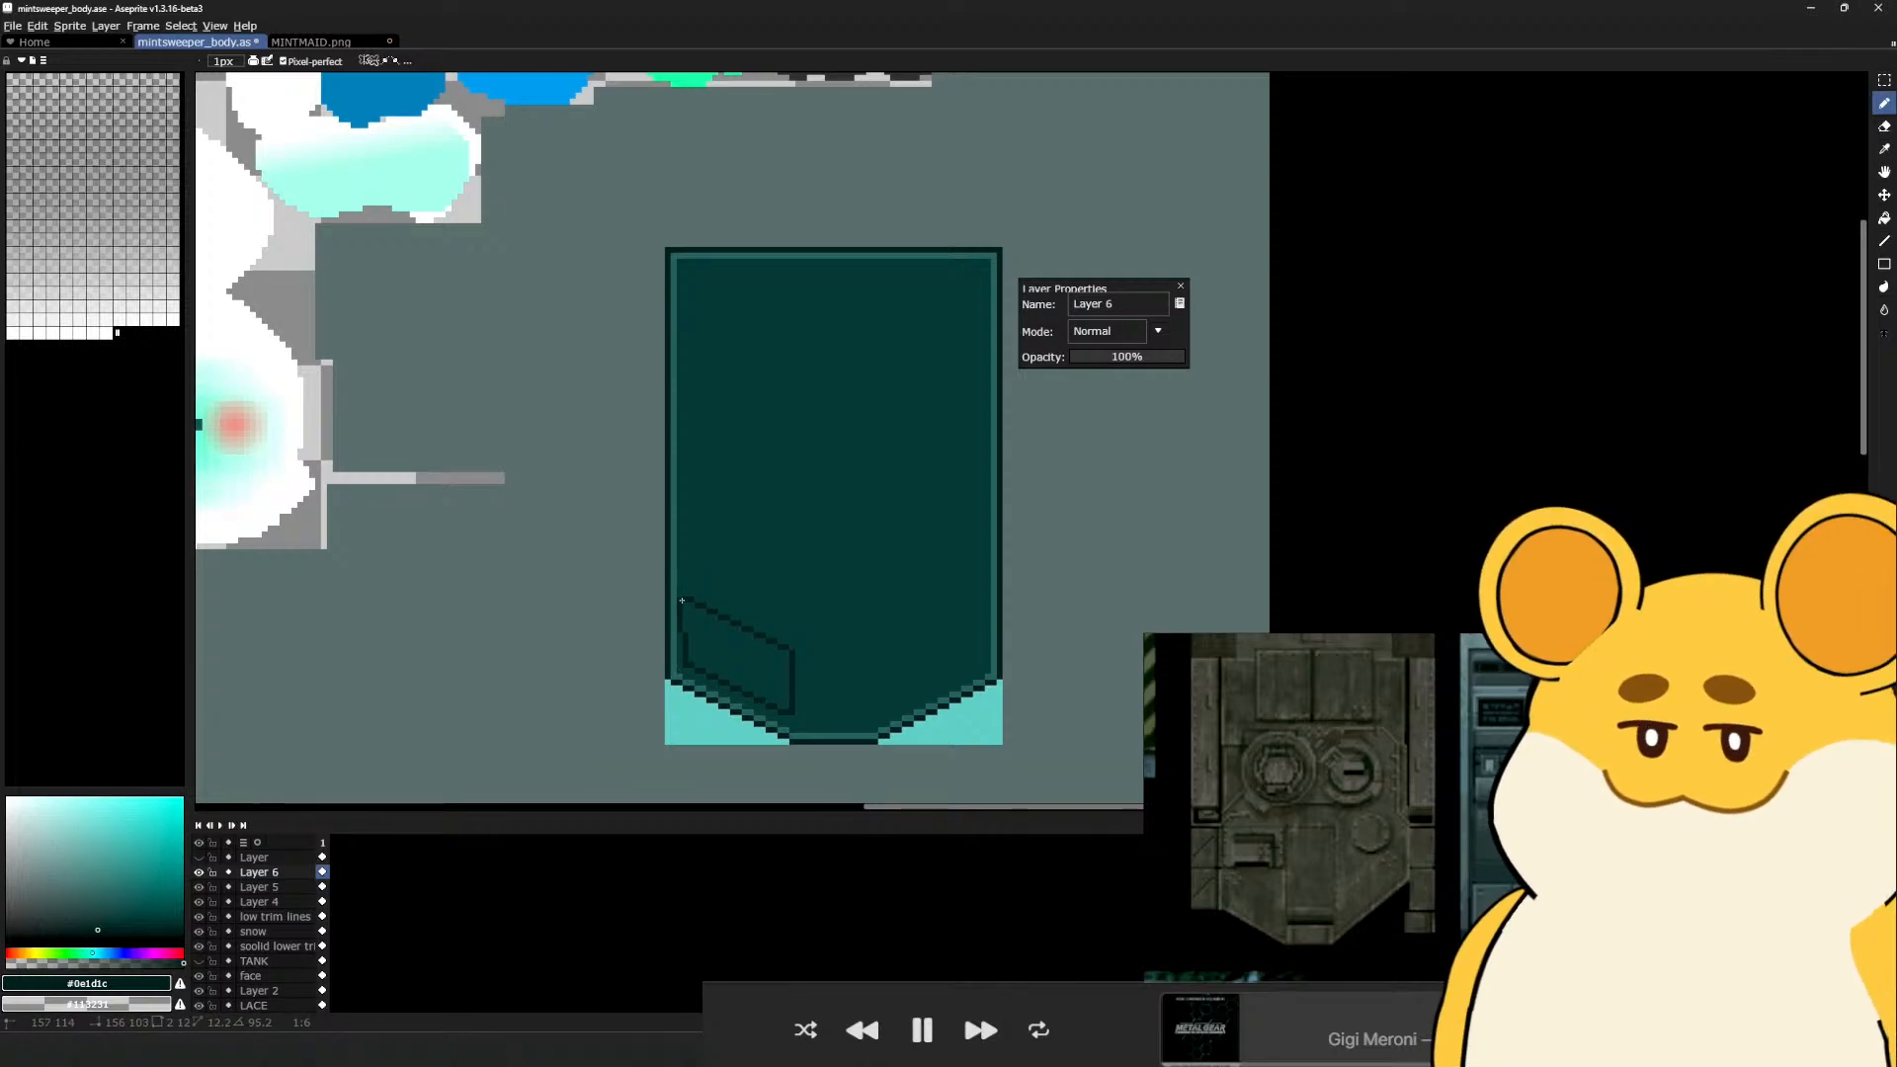
Add small #205856 rivet dots inside the slanted panel and a matching highlight along its upper edge
left_click(694, 623, "alt")
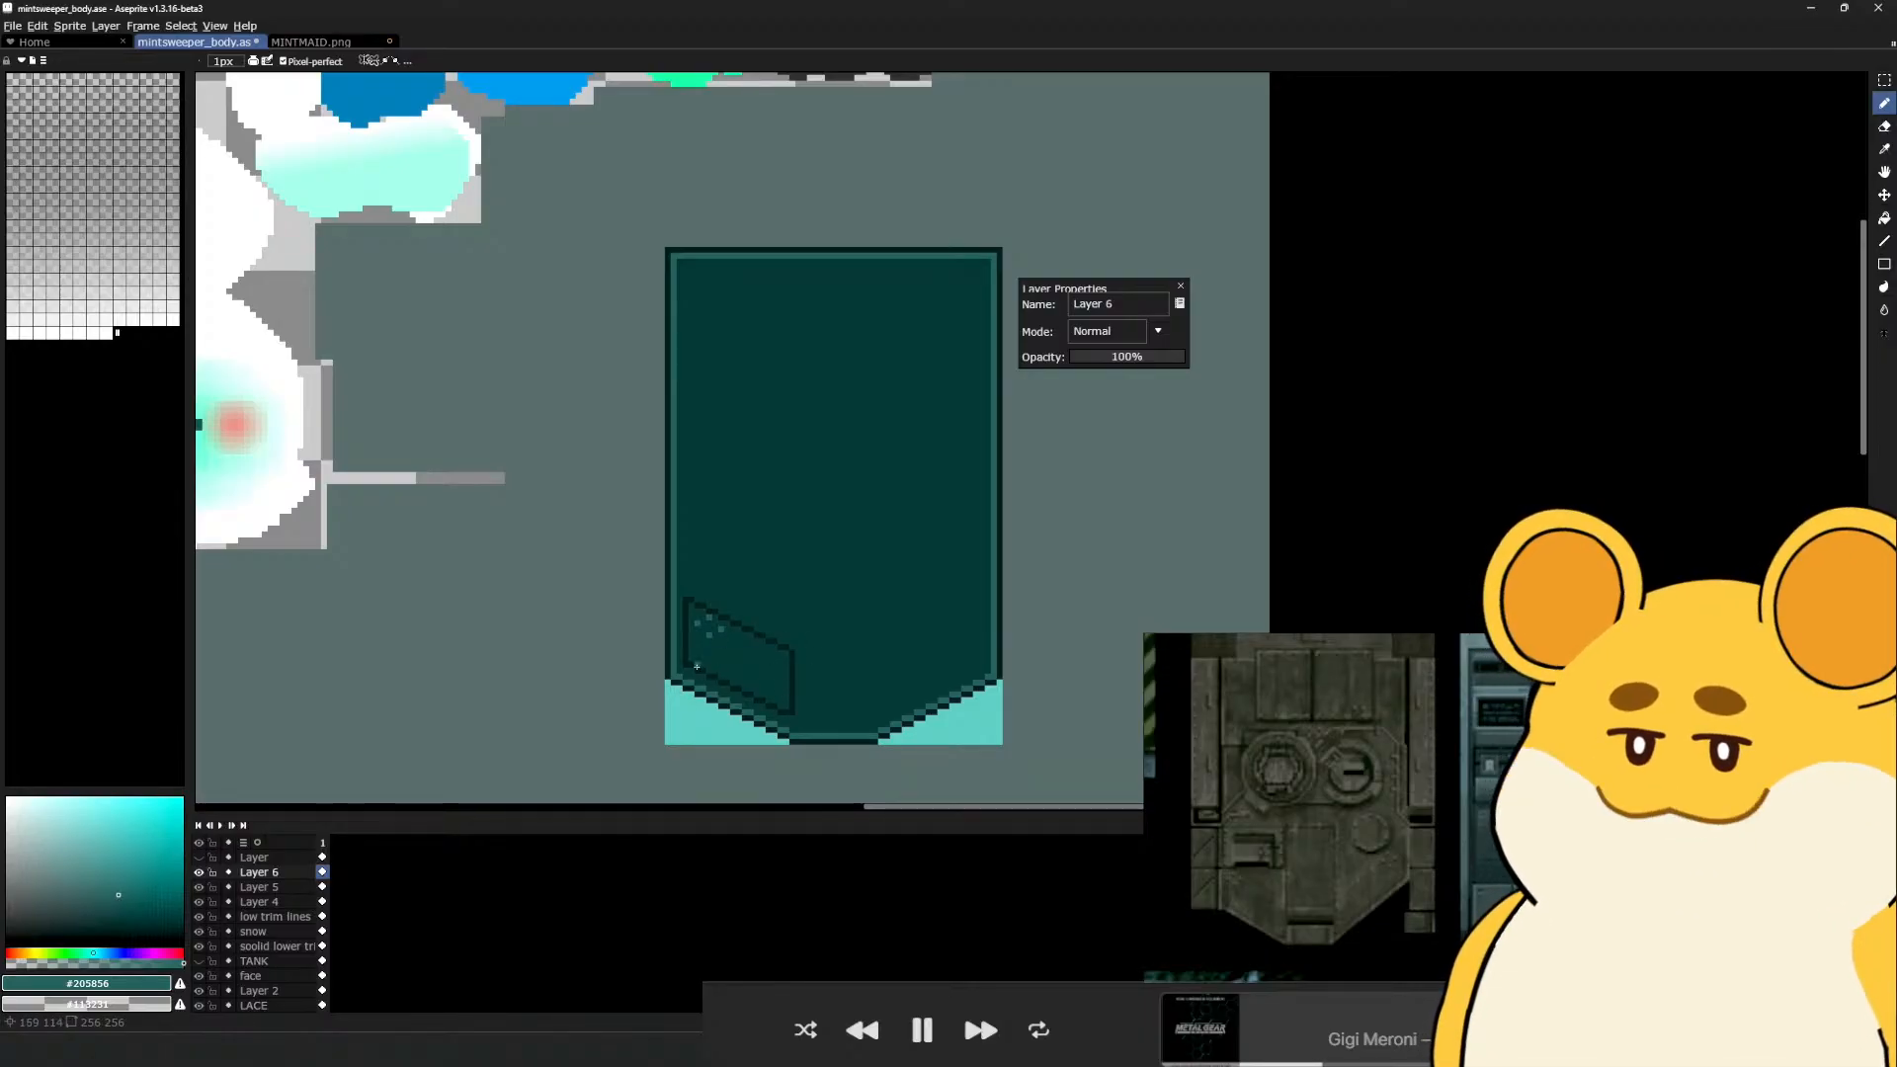
left_click_drag(686, 592, 796, 646)
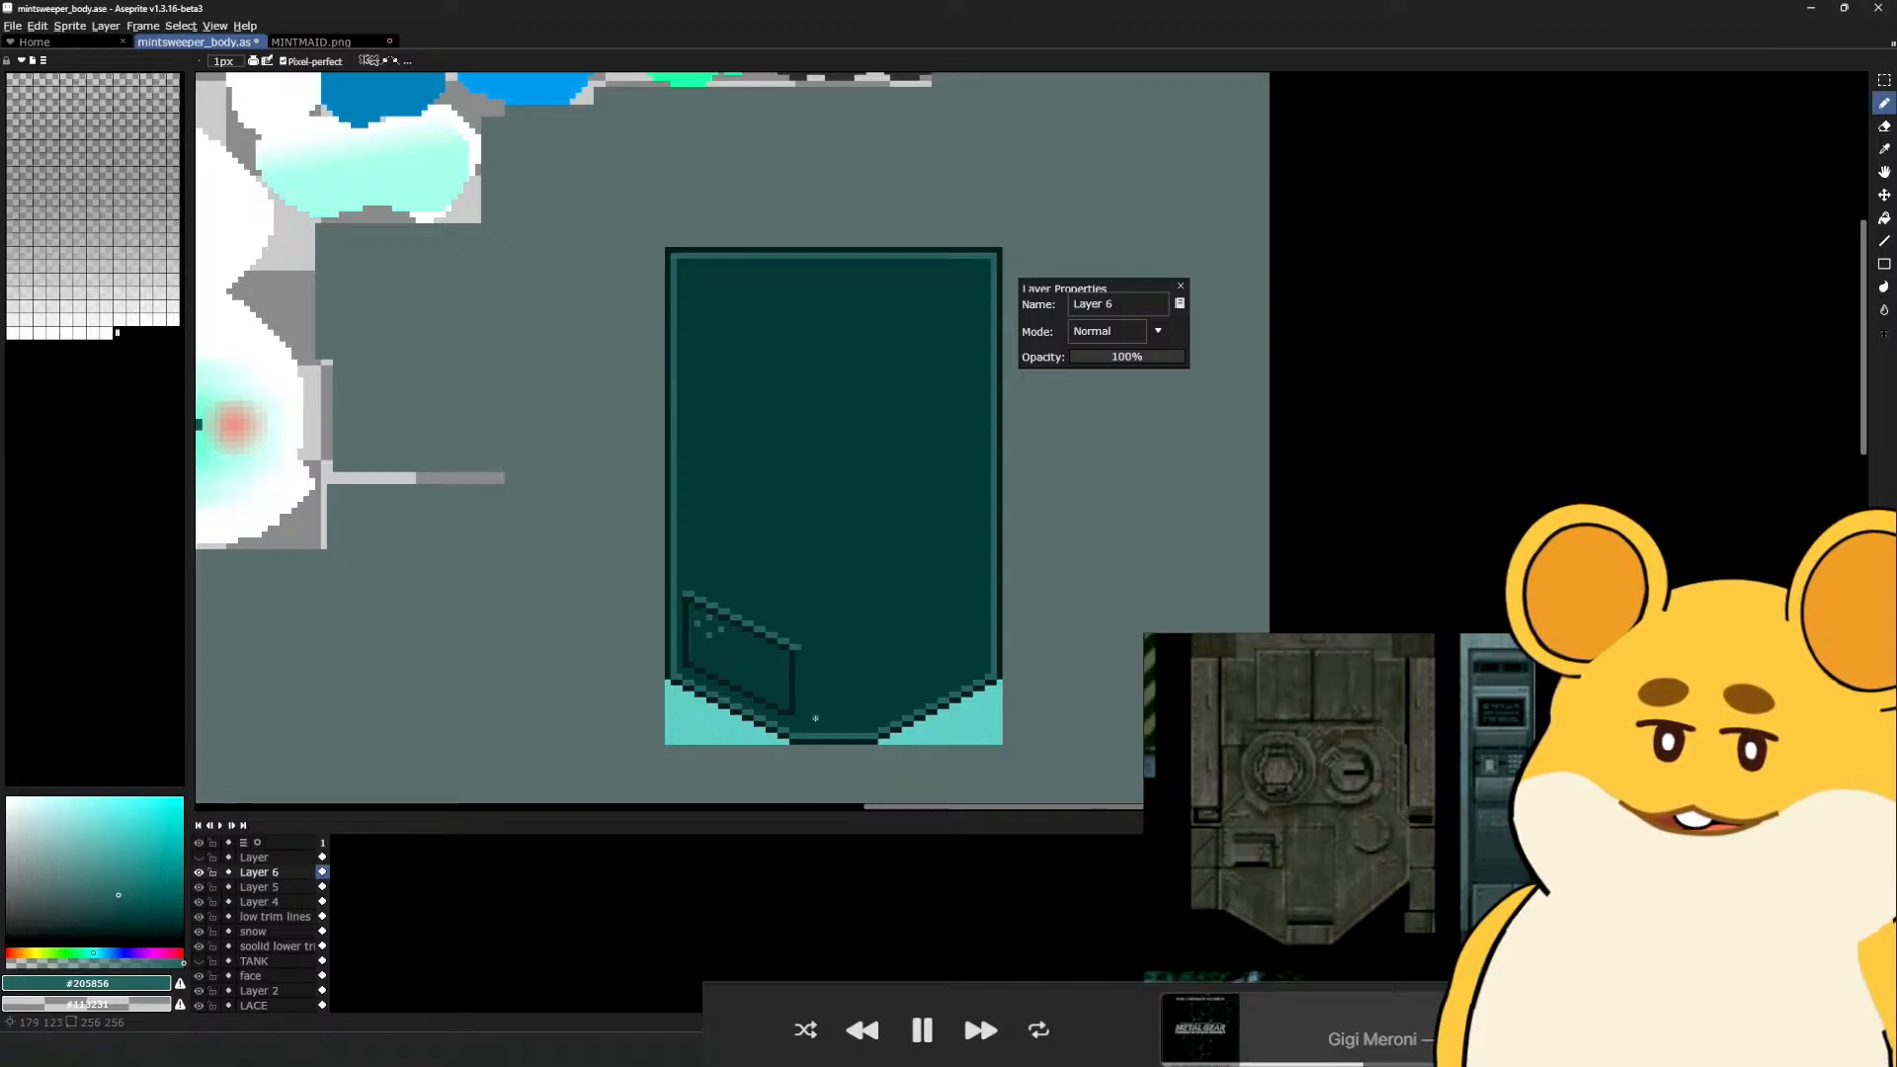
scroll(815, 718, "down", 3)
scroll(812, 730, "up", 2)
left_click_drag(842, 398, 777, 622)
left_click_drag(730, 536, 728, 567)
Erase the stray highlight pixel past the panel's corner and draw a #0e1d1c horizontal line across the nose
left_click(729, 646, "alt")
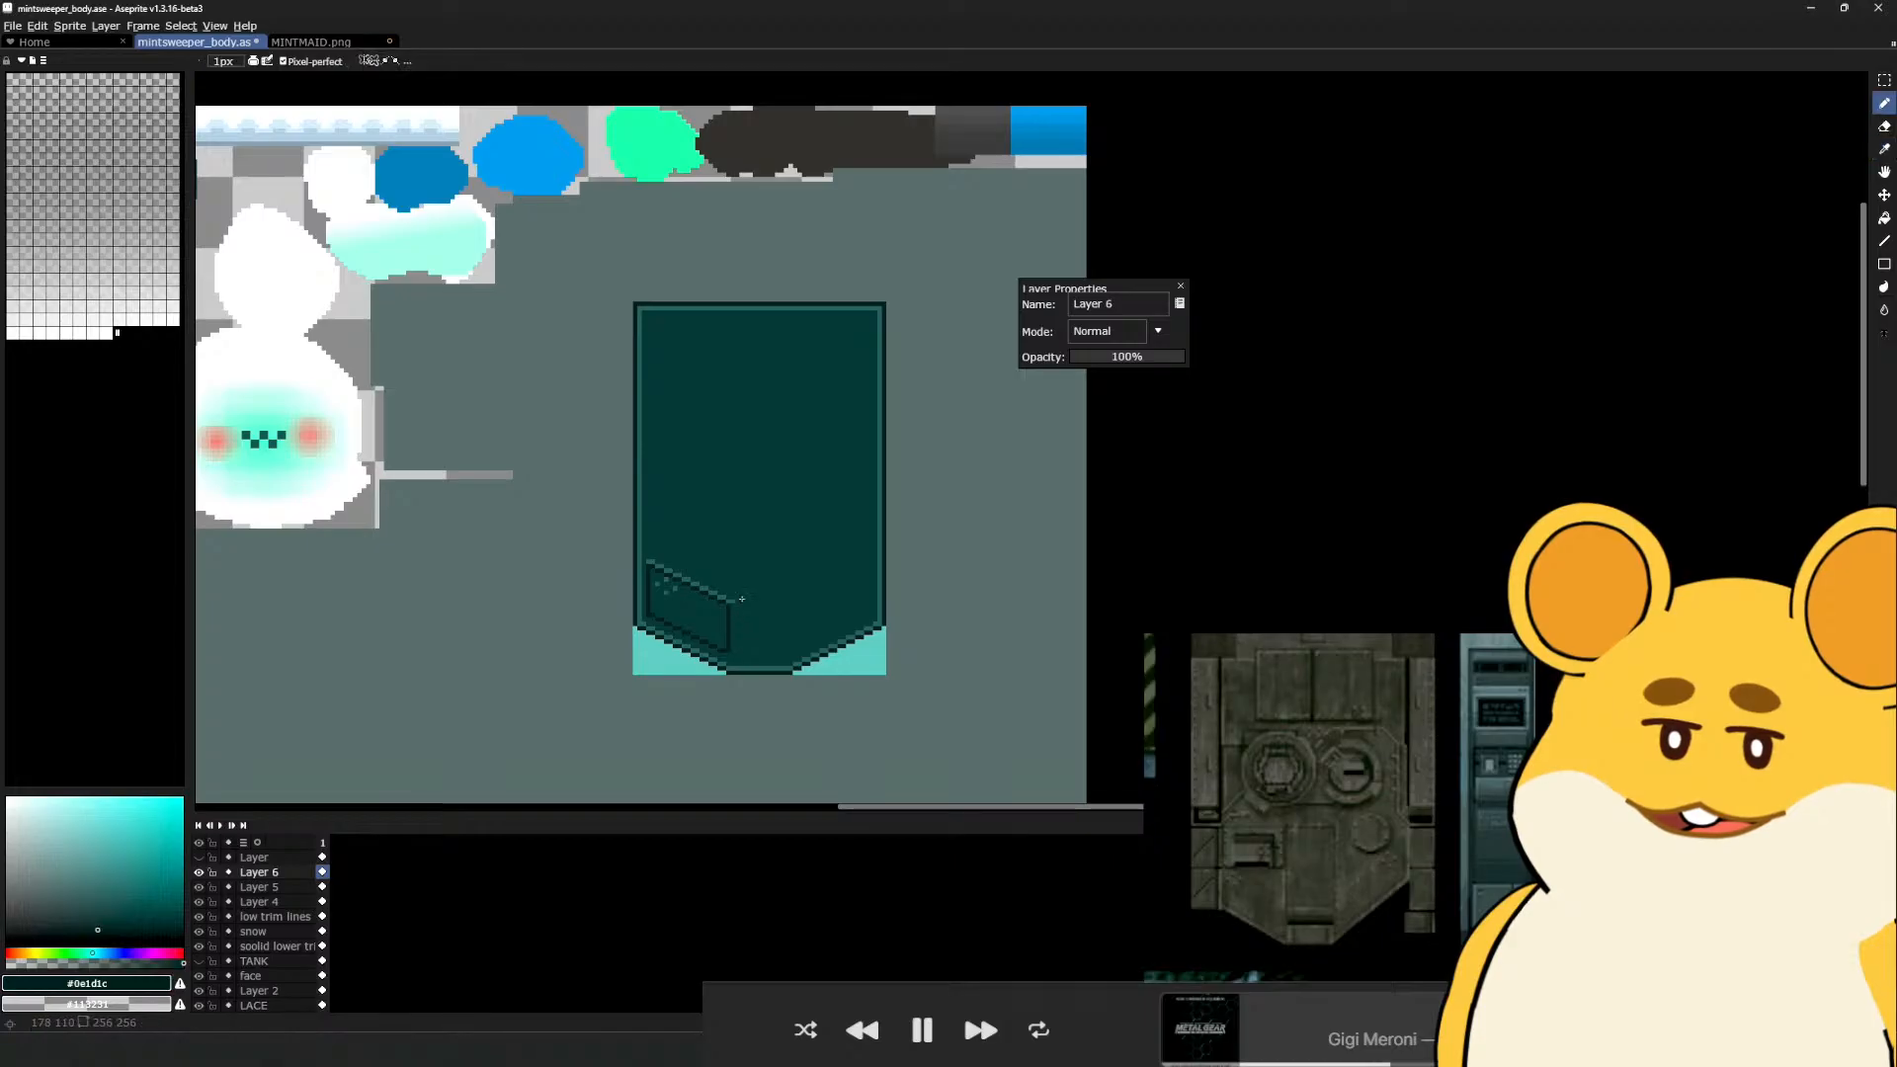
key("e")
left_click(731, 601)
key("b")
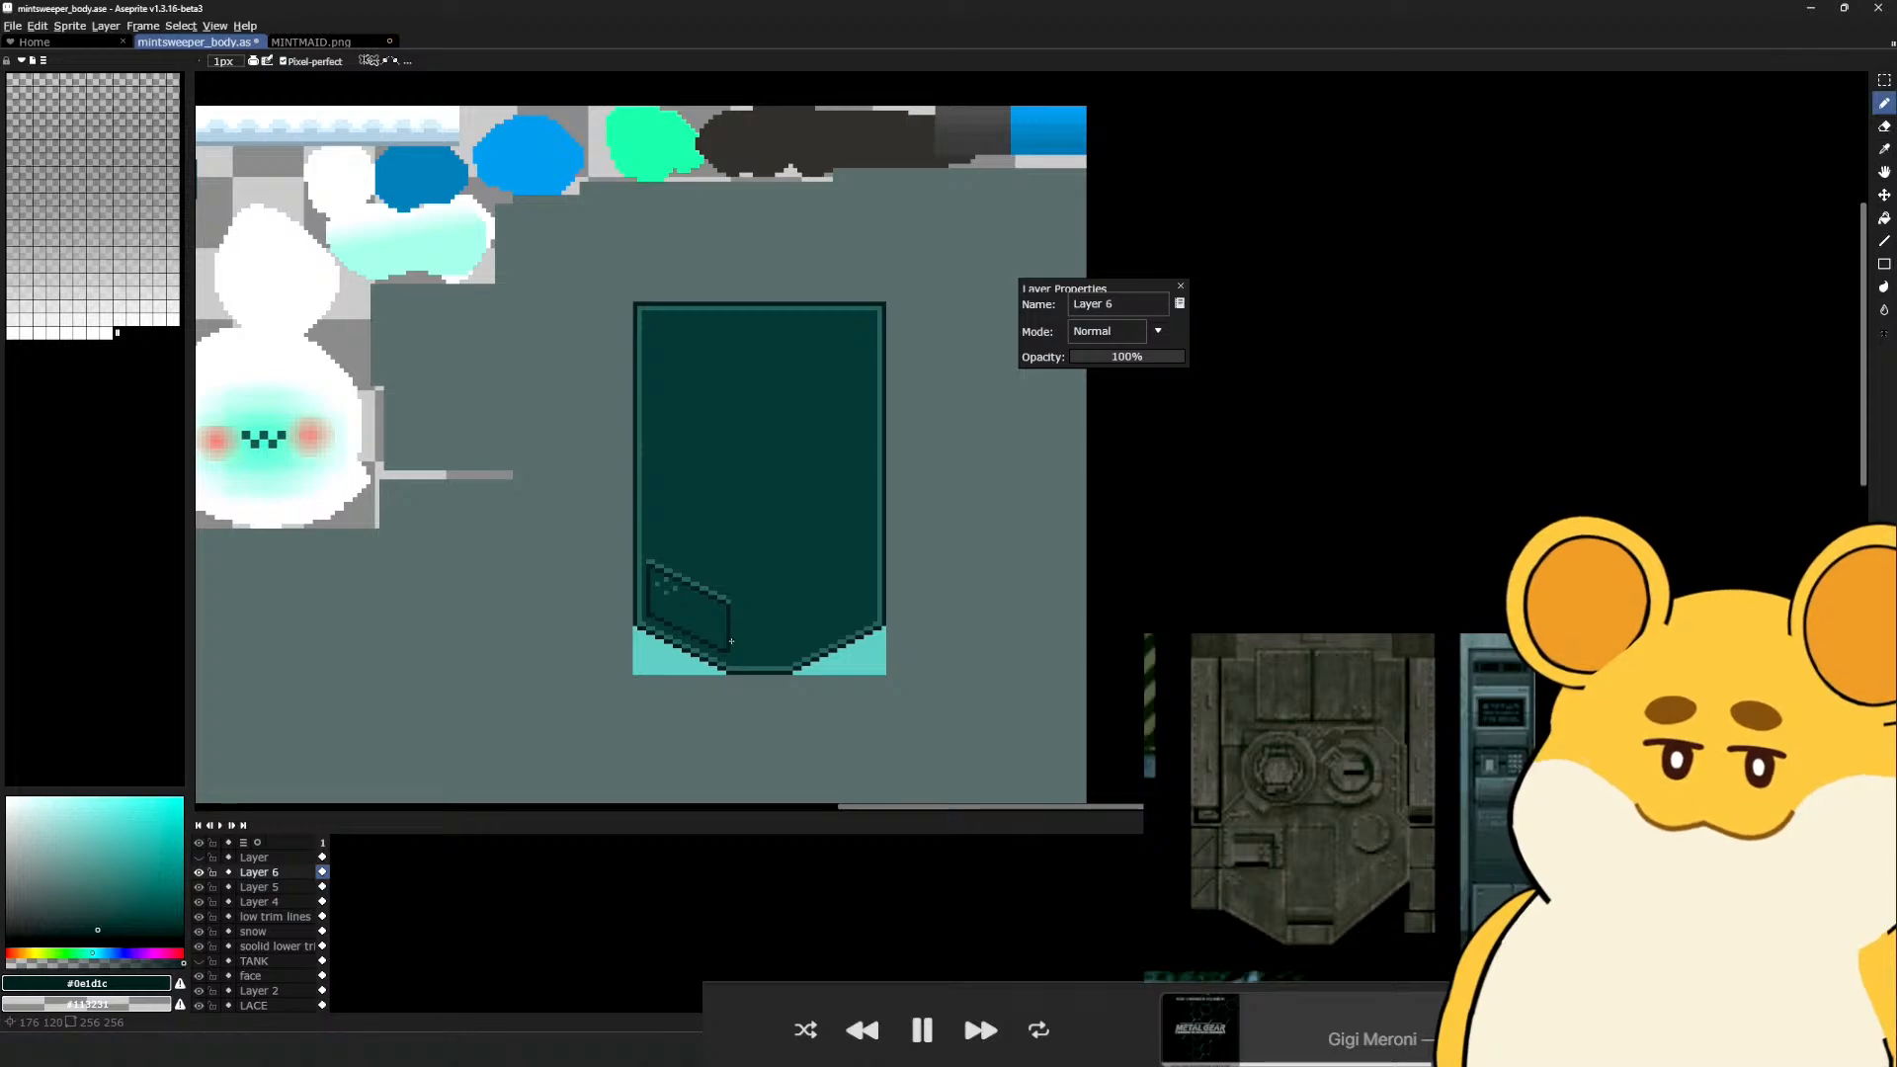
left_click(789, 642, "shift")
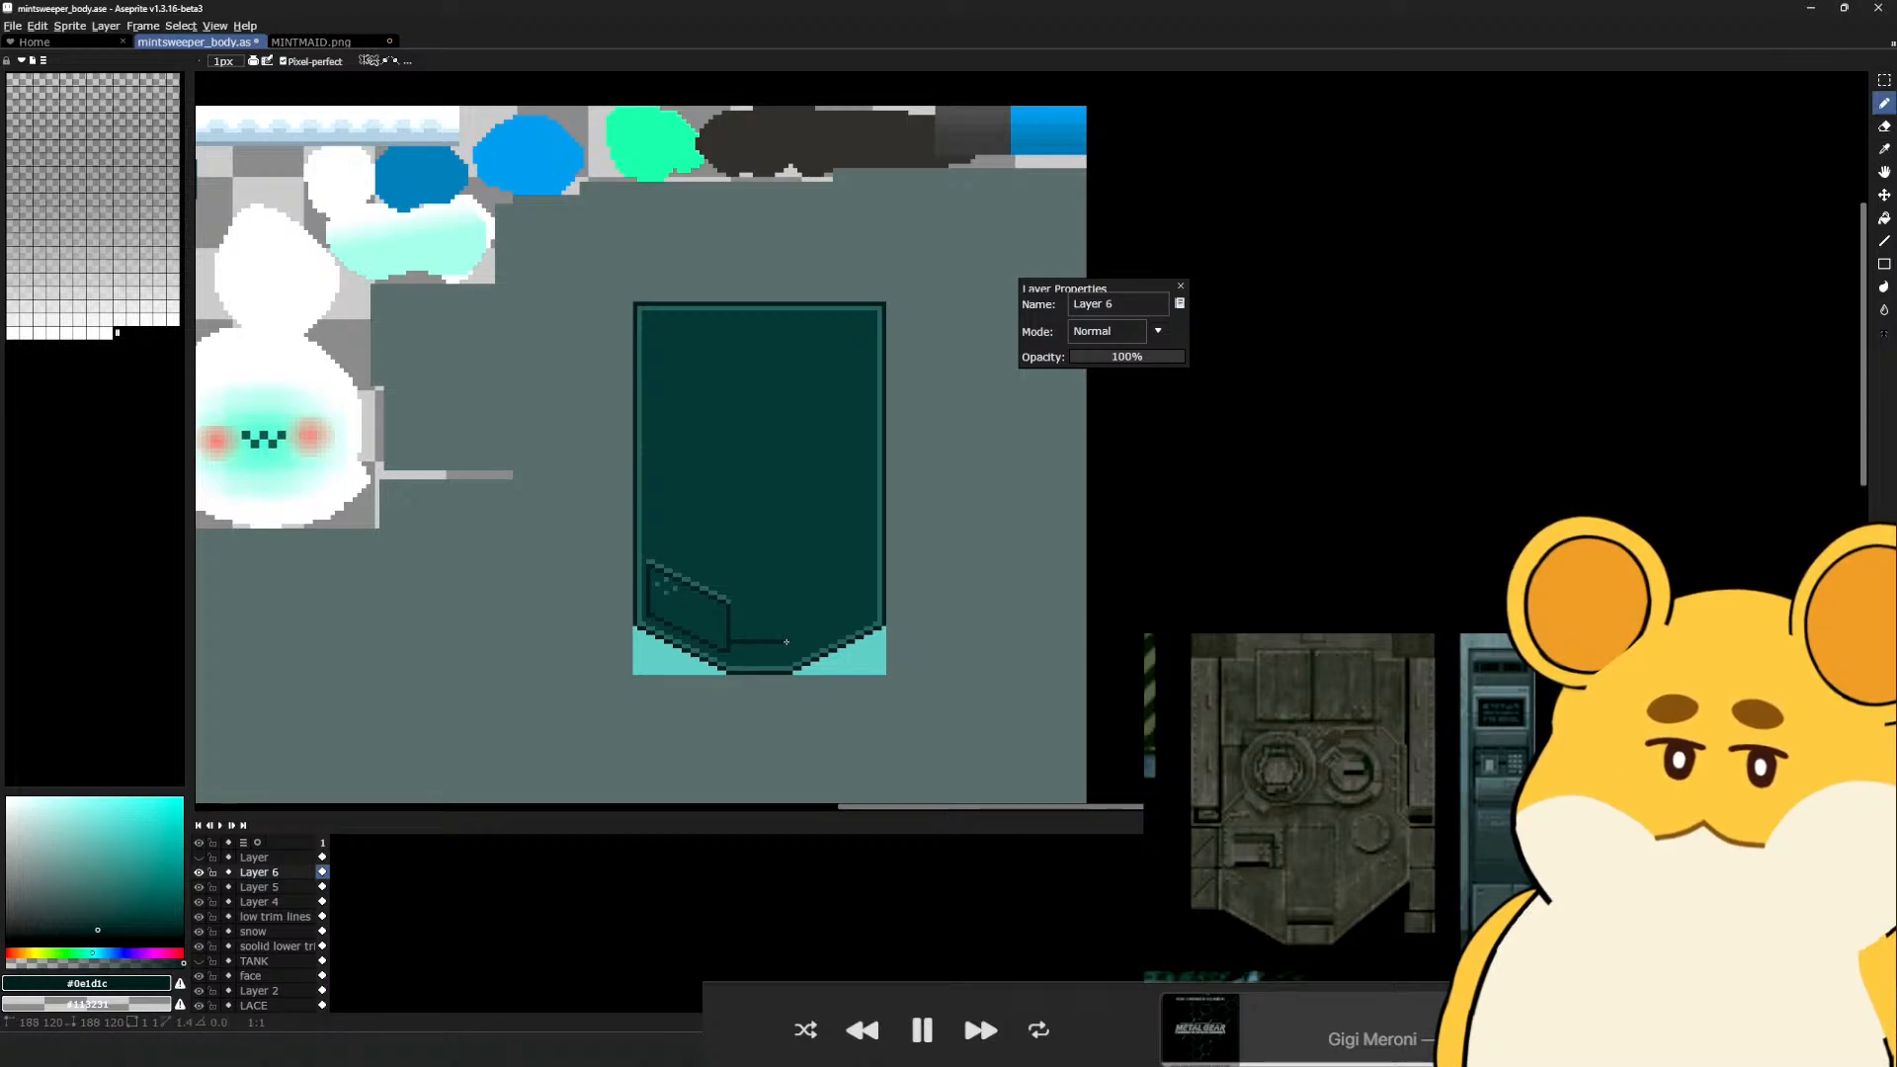
Copy the slanted panel, flip it horizontally and place it against the hull's lower-right diagonal
scroll(738, 662, "up", 1)
key("m")
left_click_drag(598, 501, 731, 665)
key("ctrl+c")
key("ctrl+v")
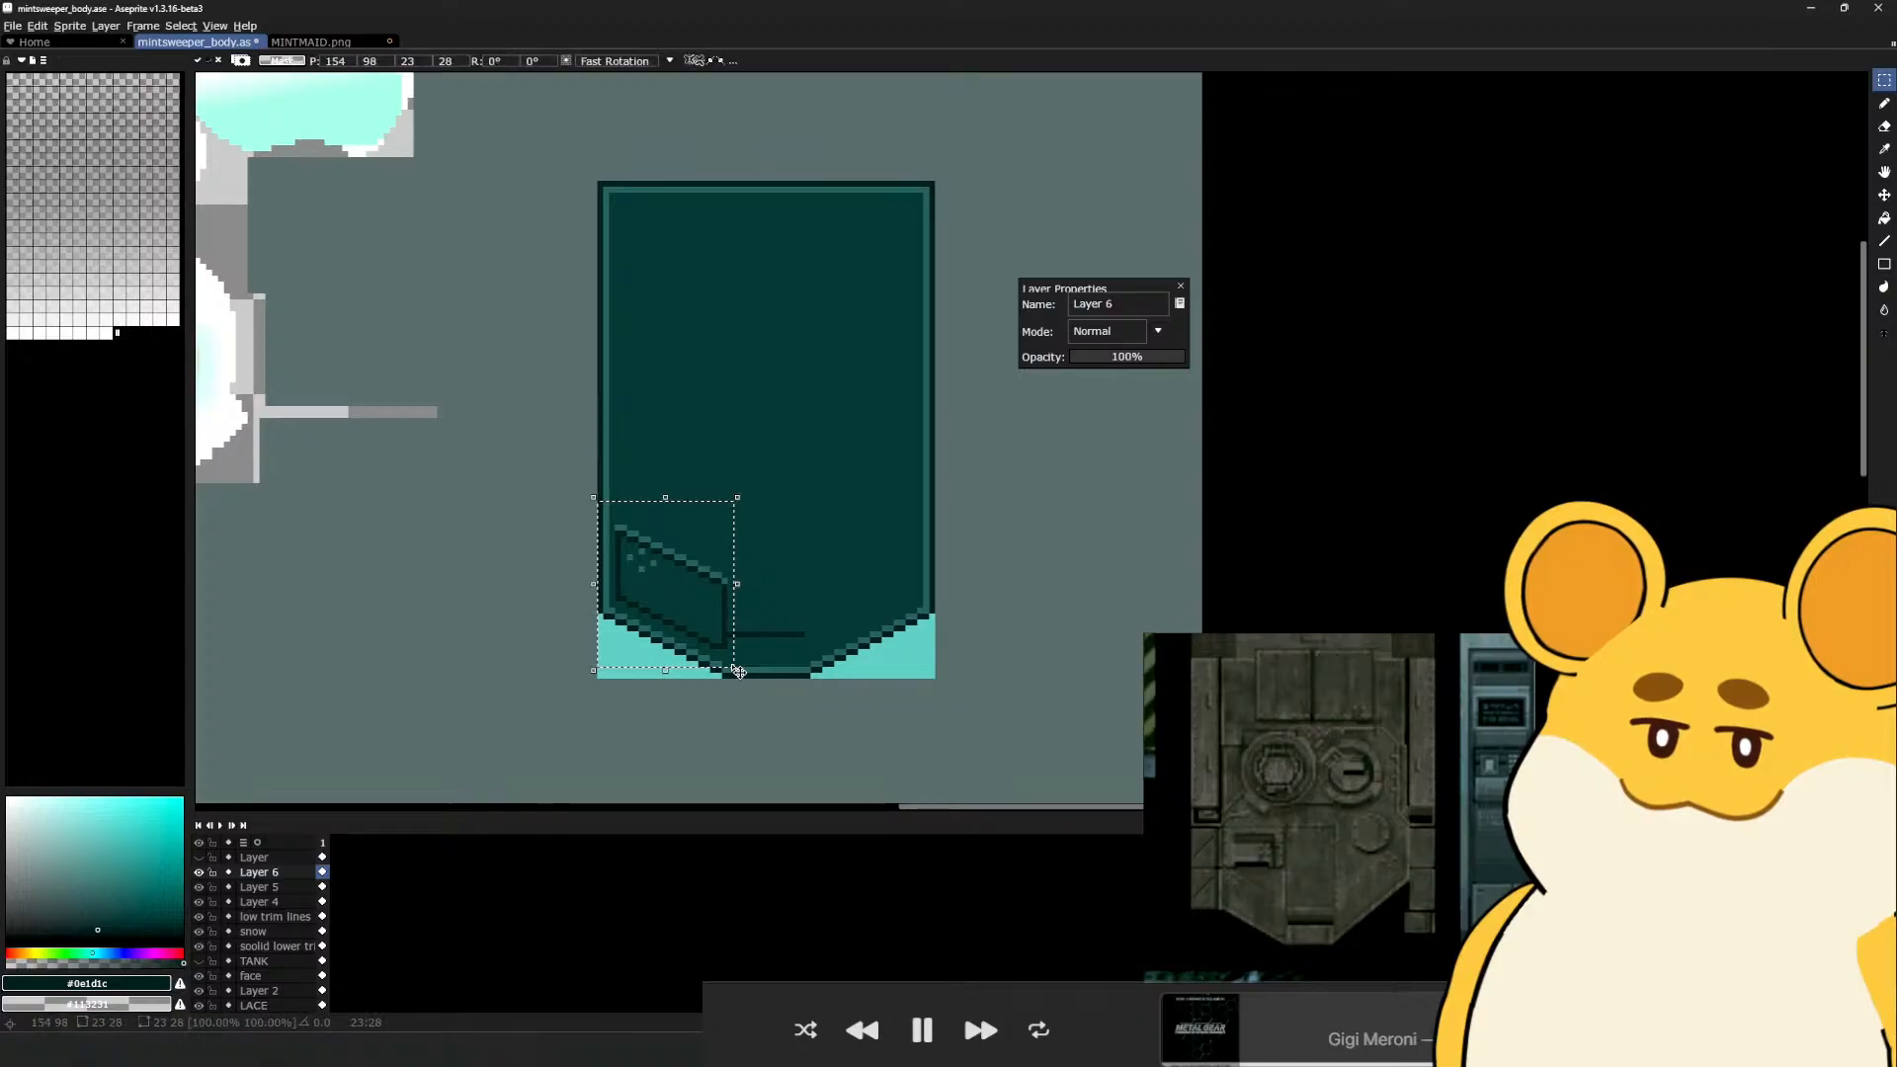
key("shift+h")
left_click_drag(716, 599, 913, 622)
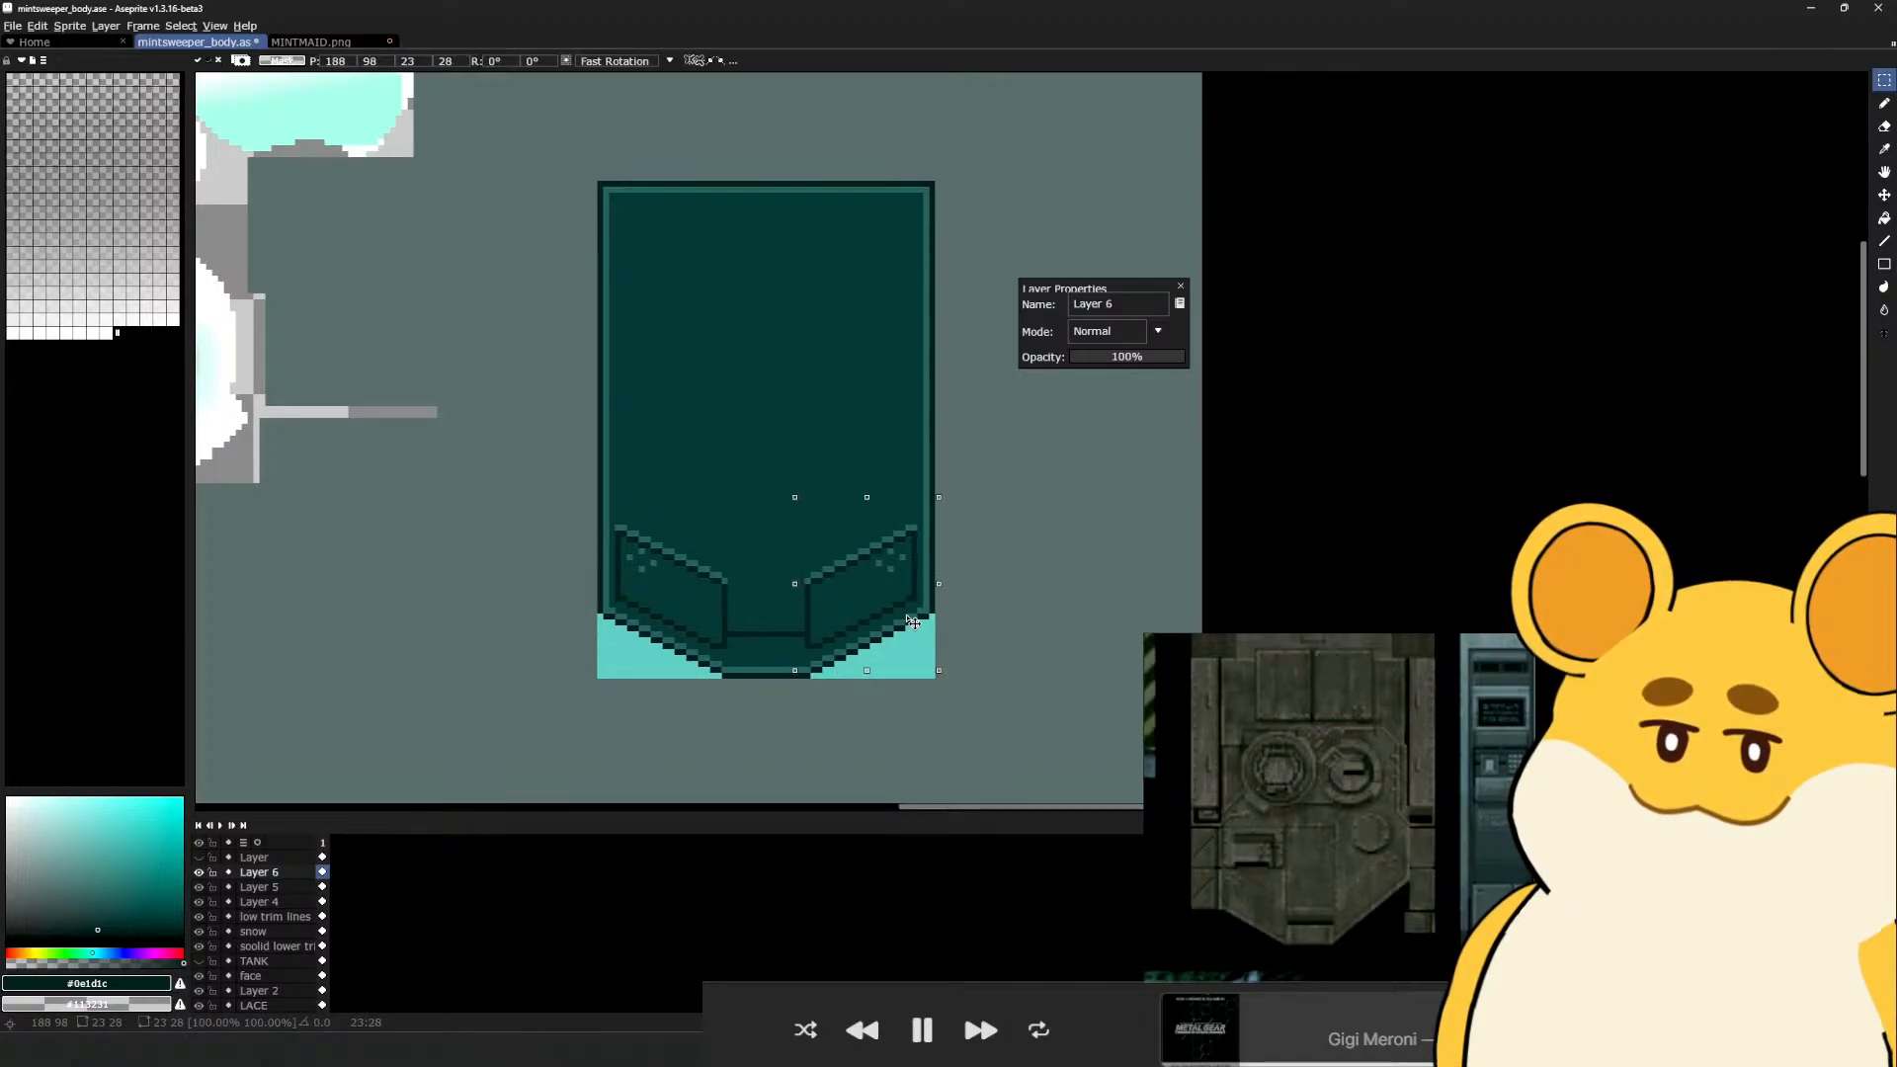
key("ctrl+d")
Touch up the nose line between the two slanted panels and add a #205856 highlight along it
key("b")
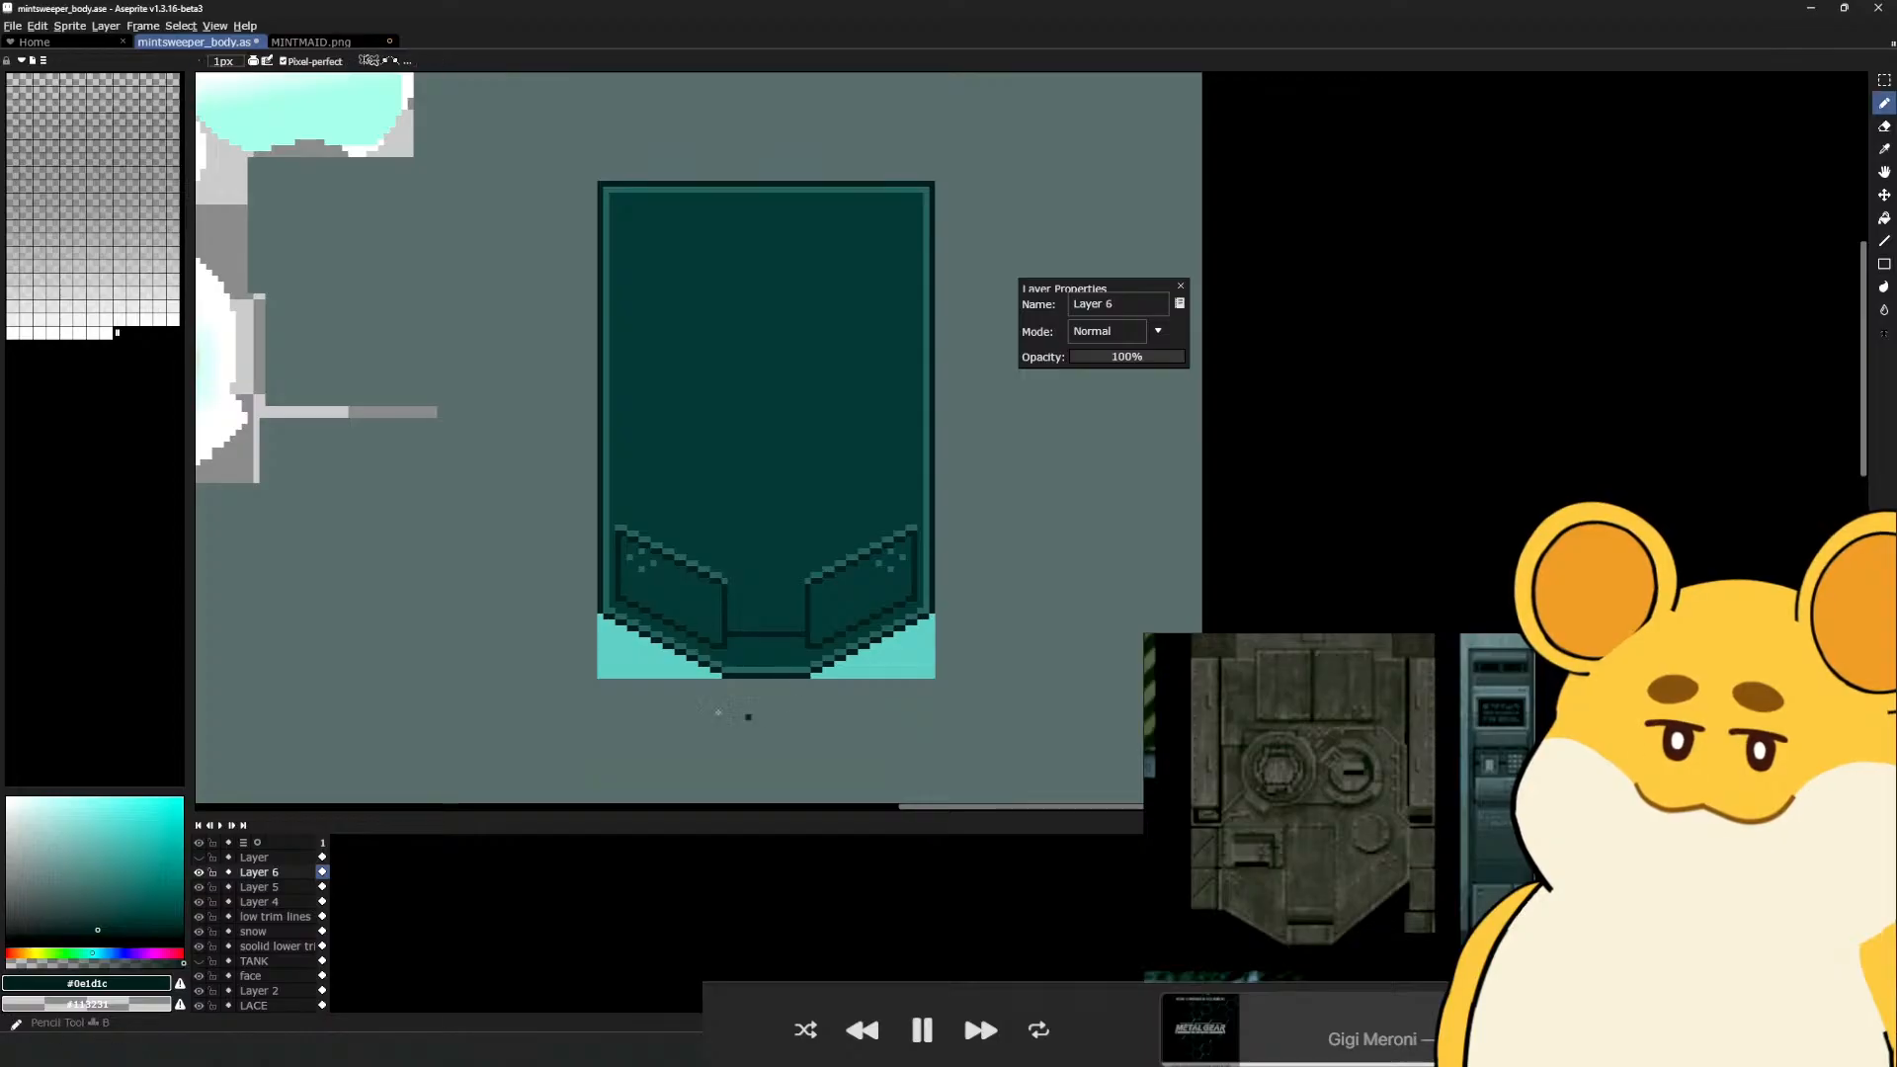
left_click(729, 635, "alt")
left_click_drag(733, 638, 753, 638)
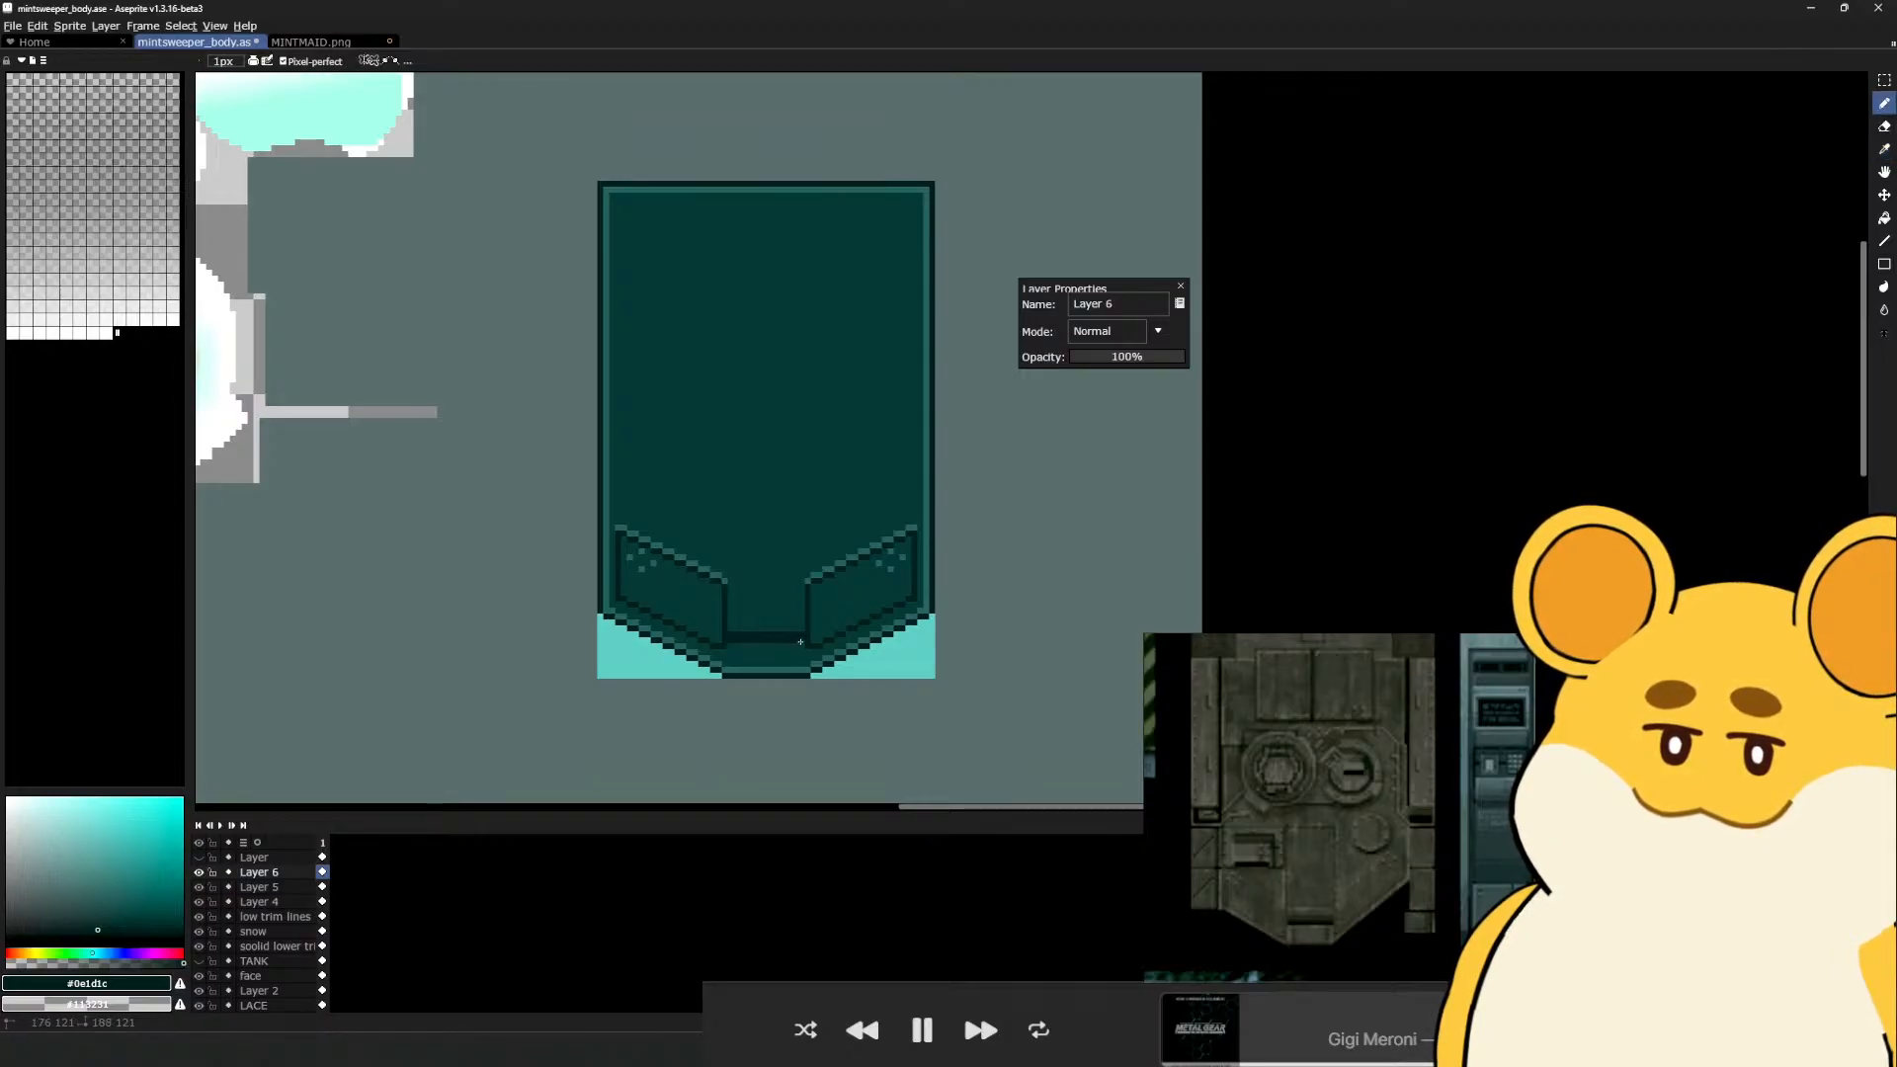
left_click(739, 626, "alt")
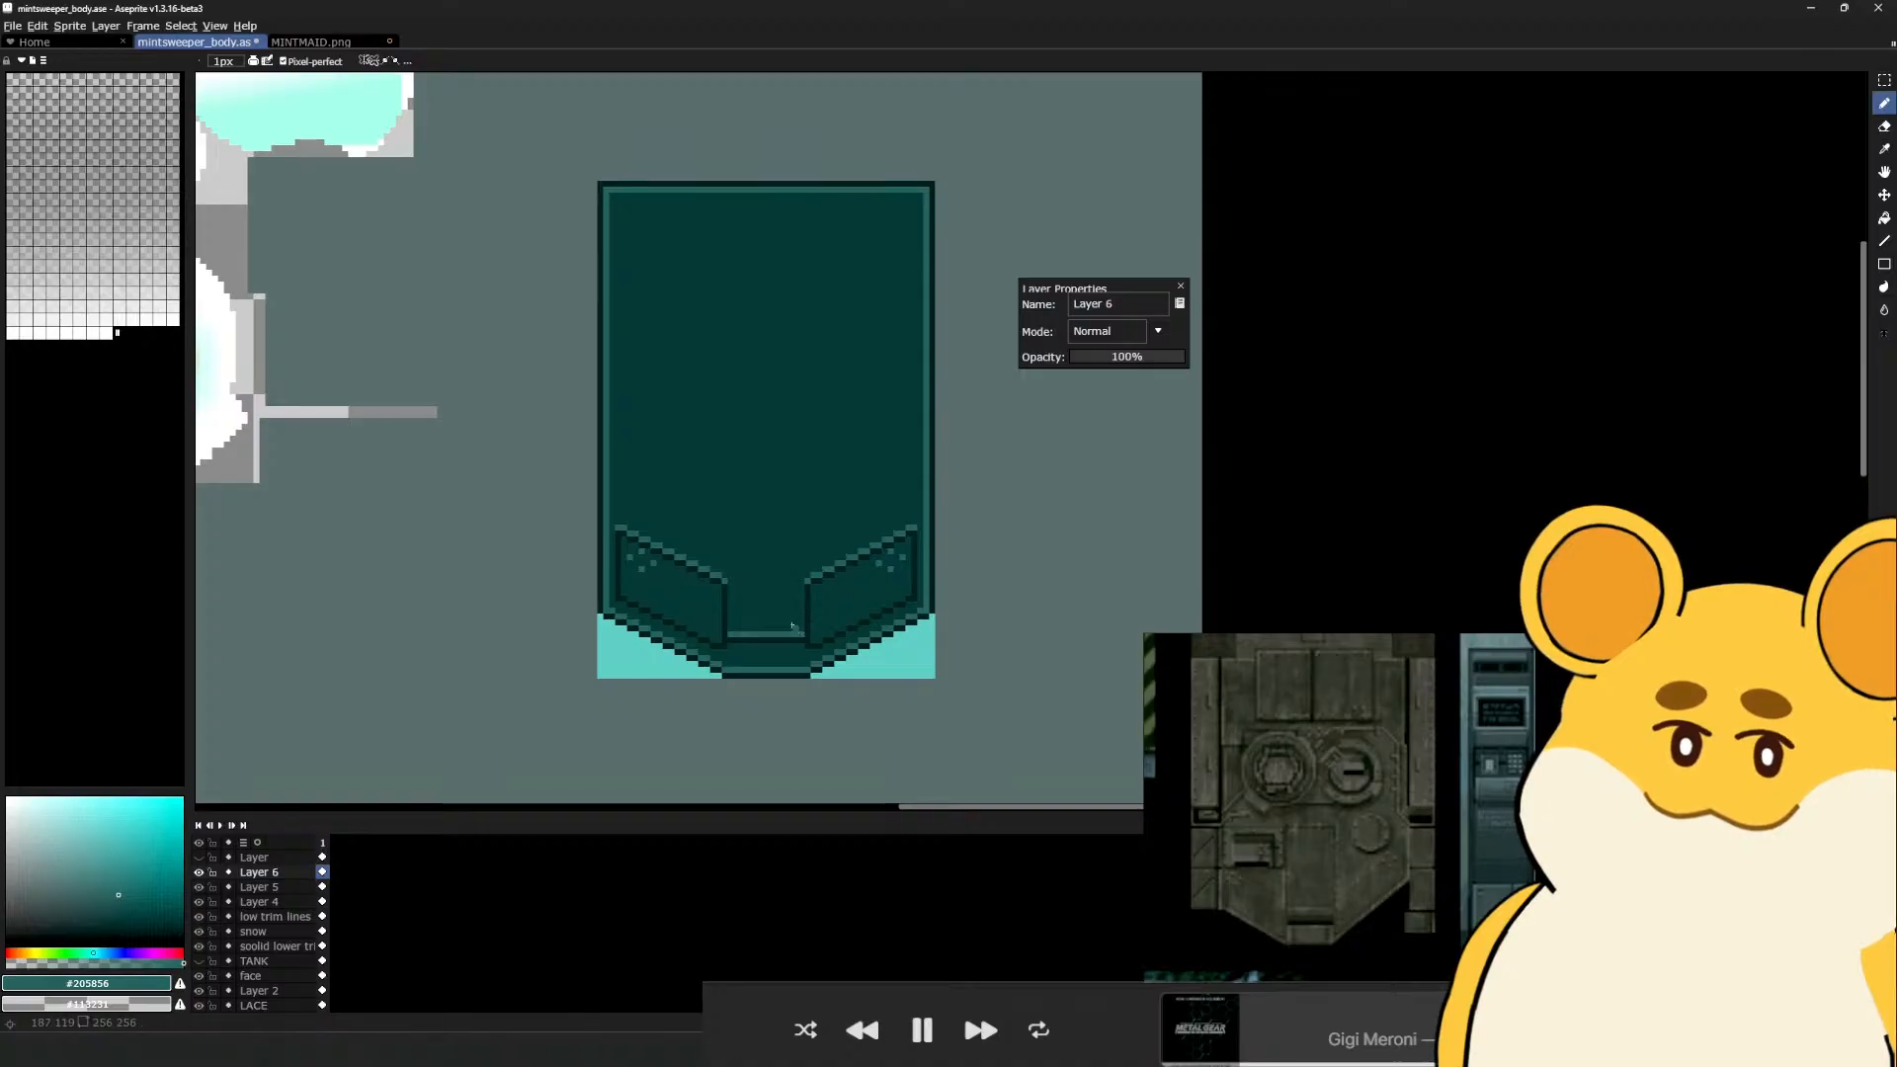
Draw a tall #0e1d1c rectangular panel outline between the slanted panels, rising above their inner edges
left_click(744, 613, "alt")
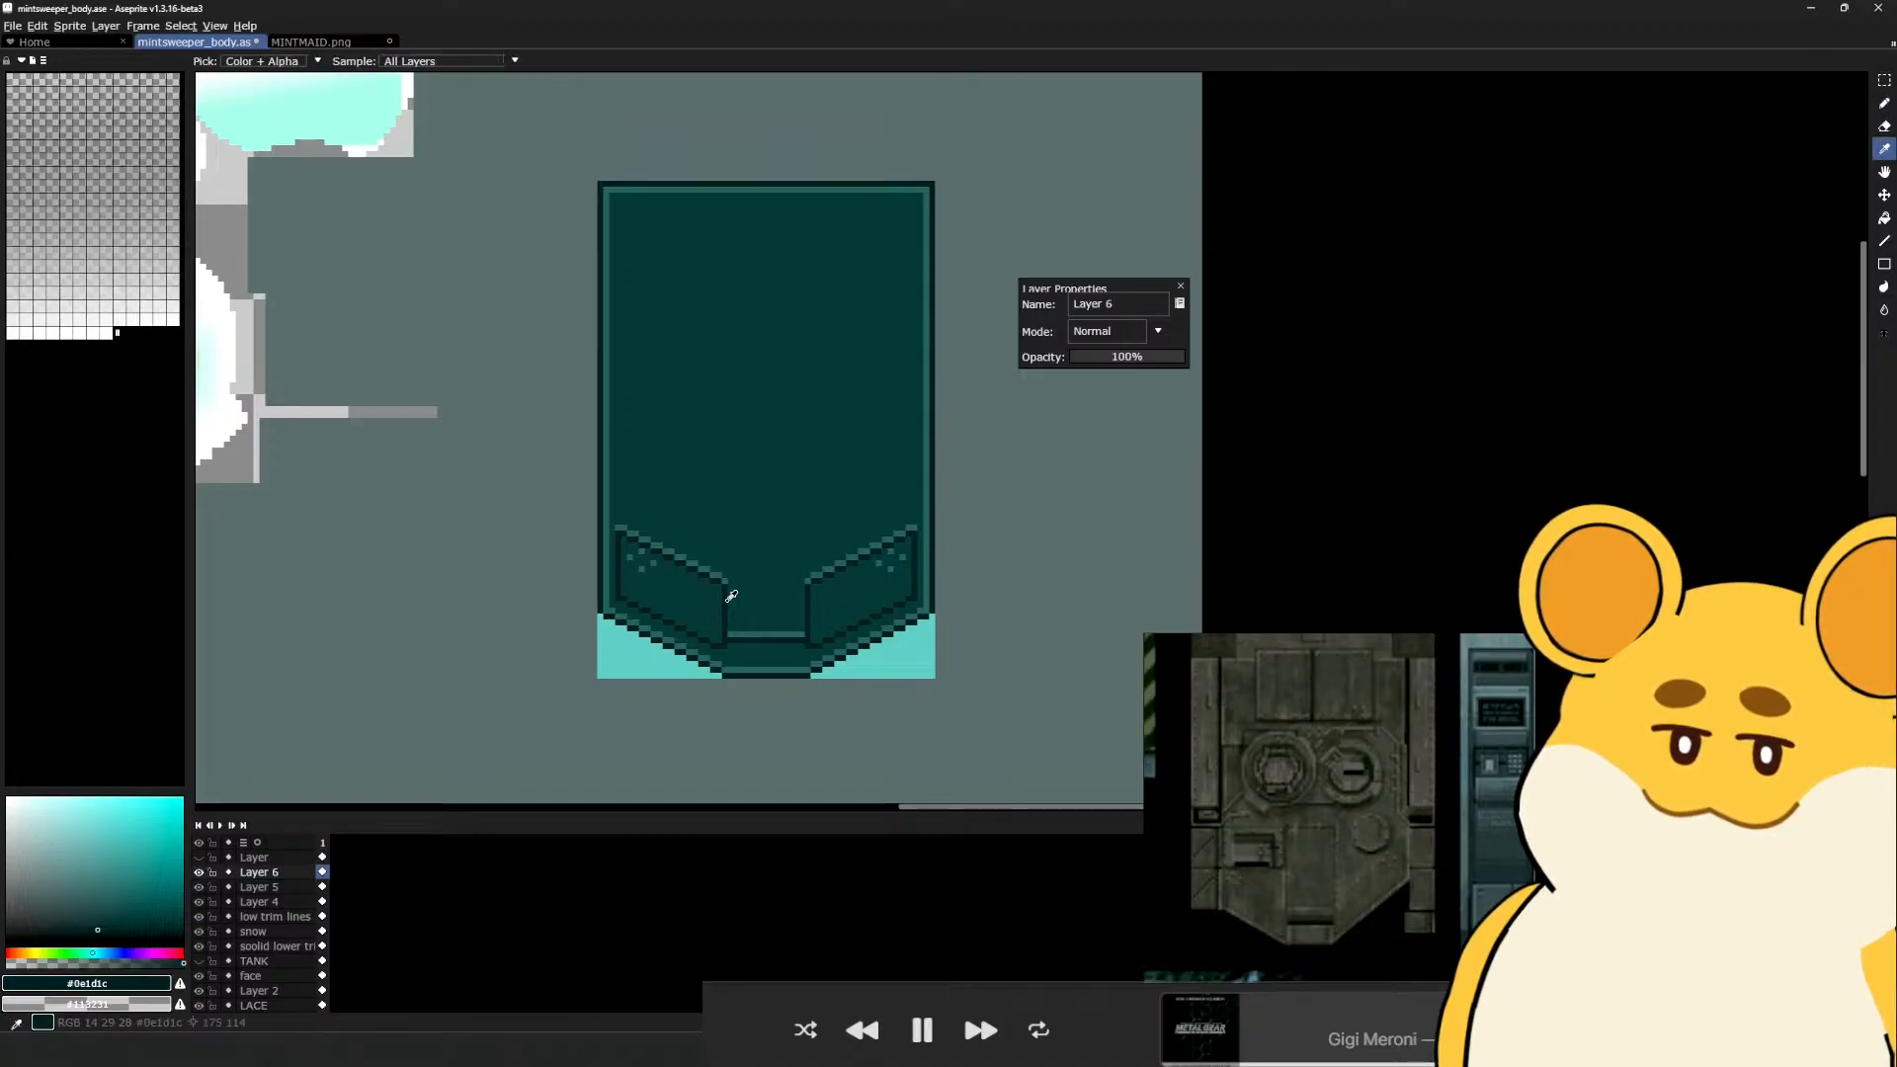
left_click(721, 485, "shift")
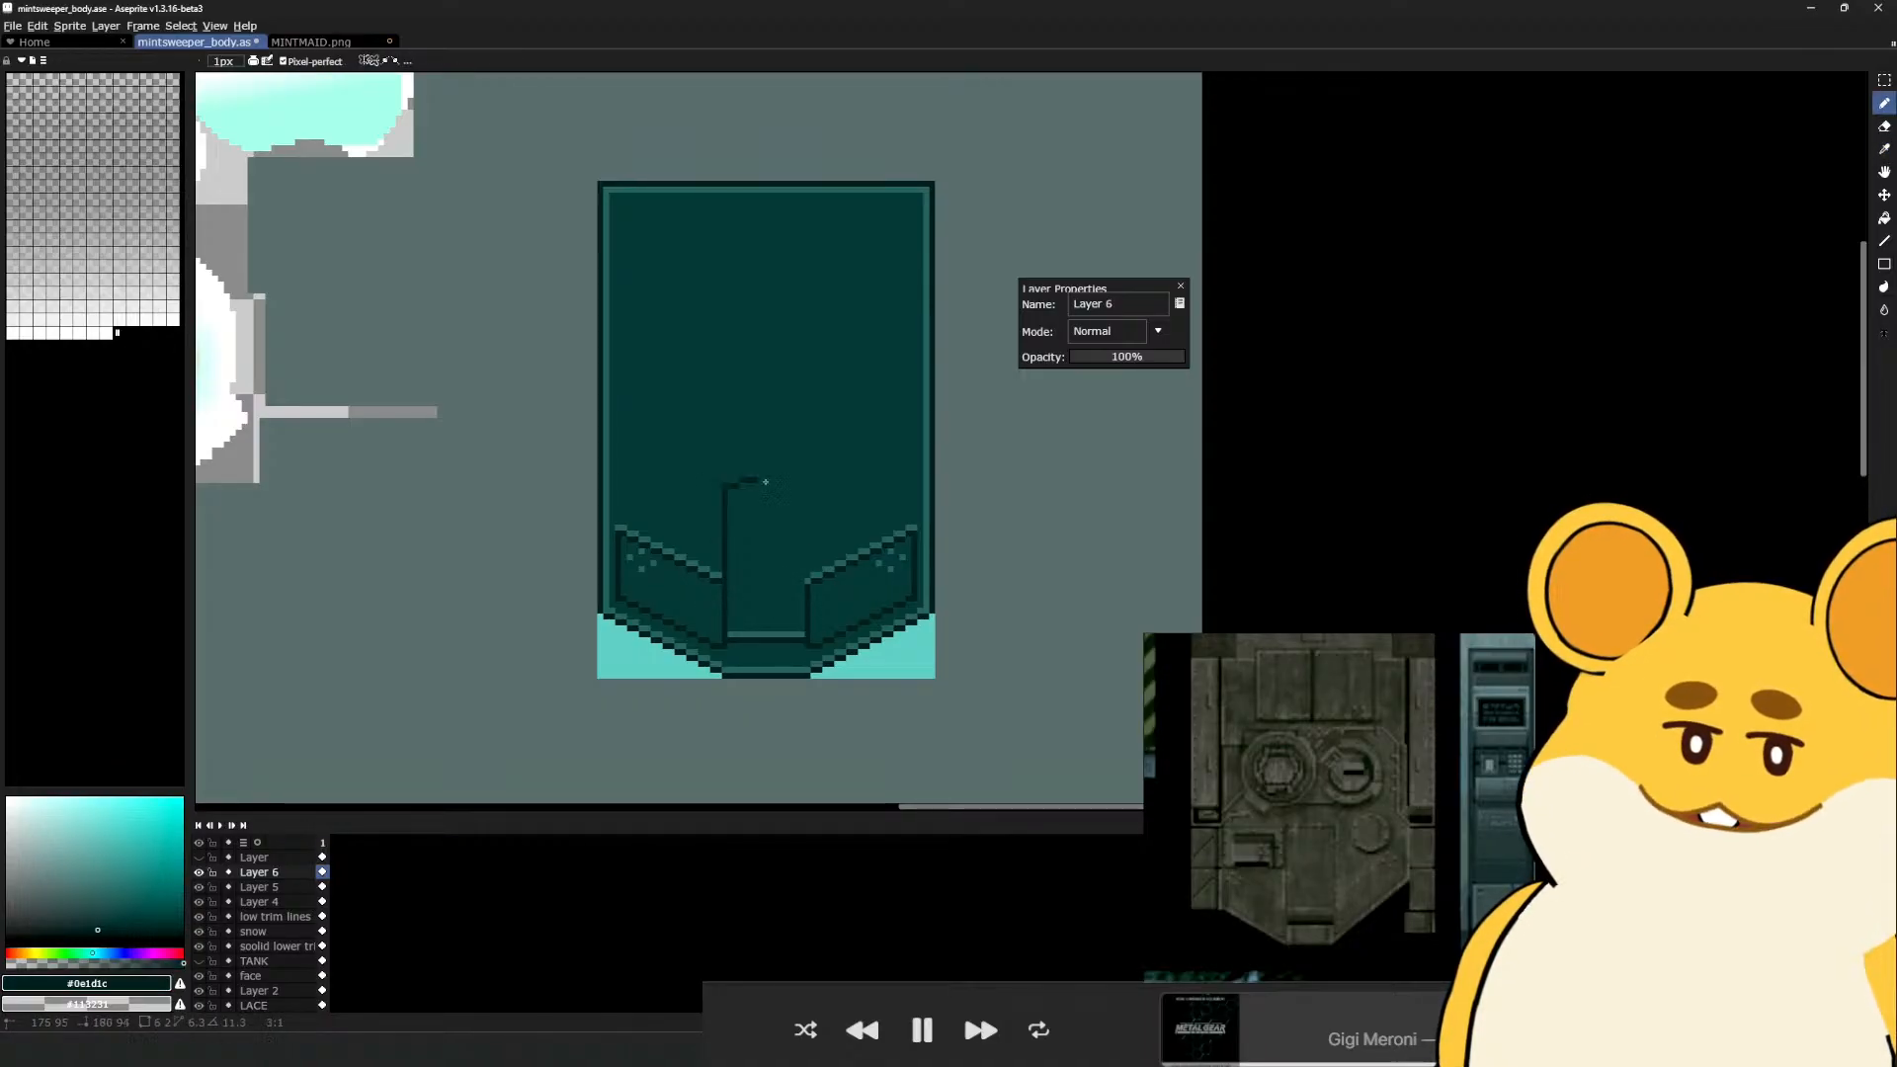
left_click(803, 485, "shift")
left_click(804, 595, "shift")
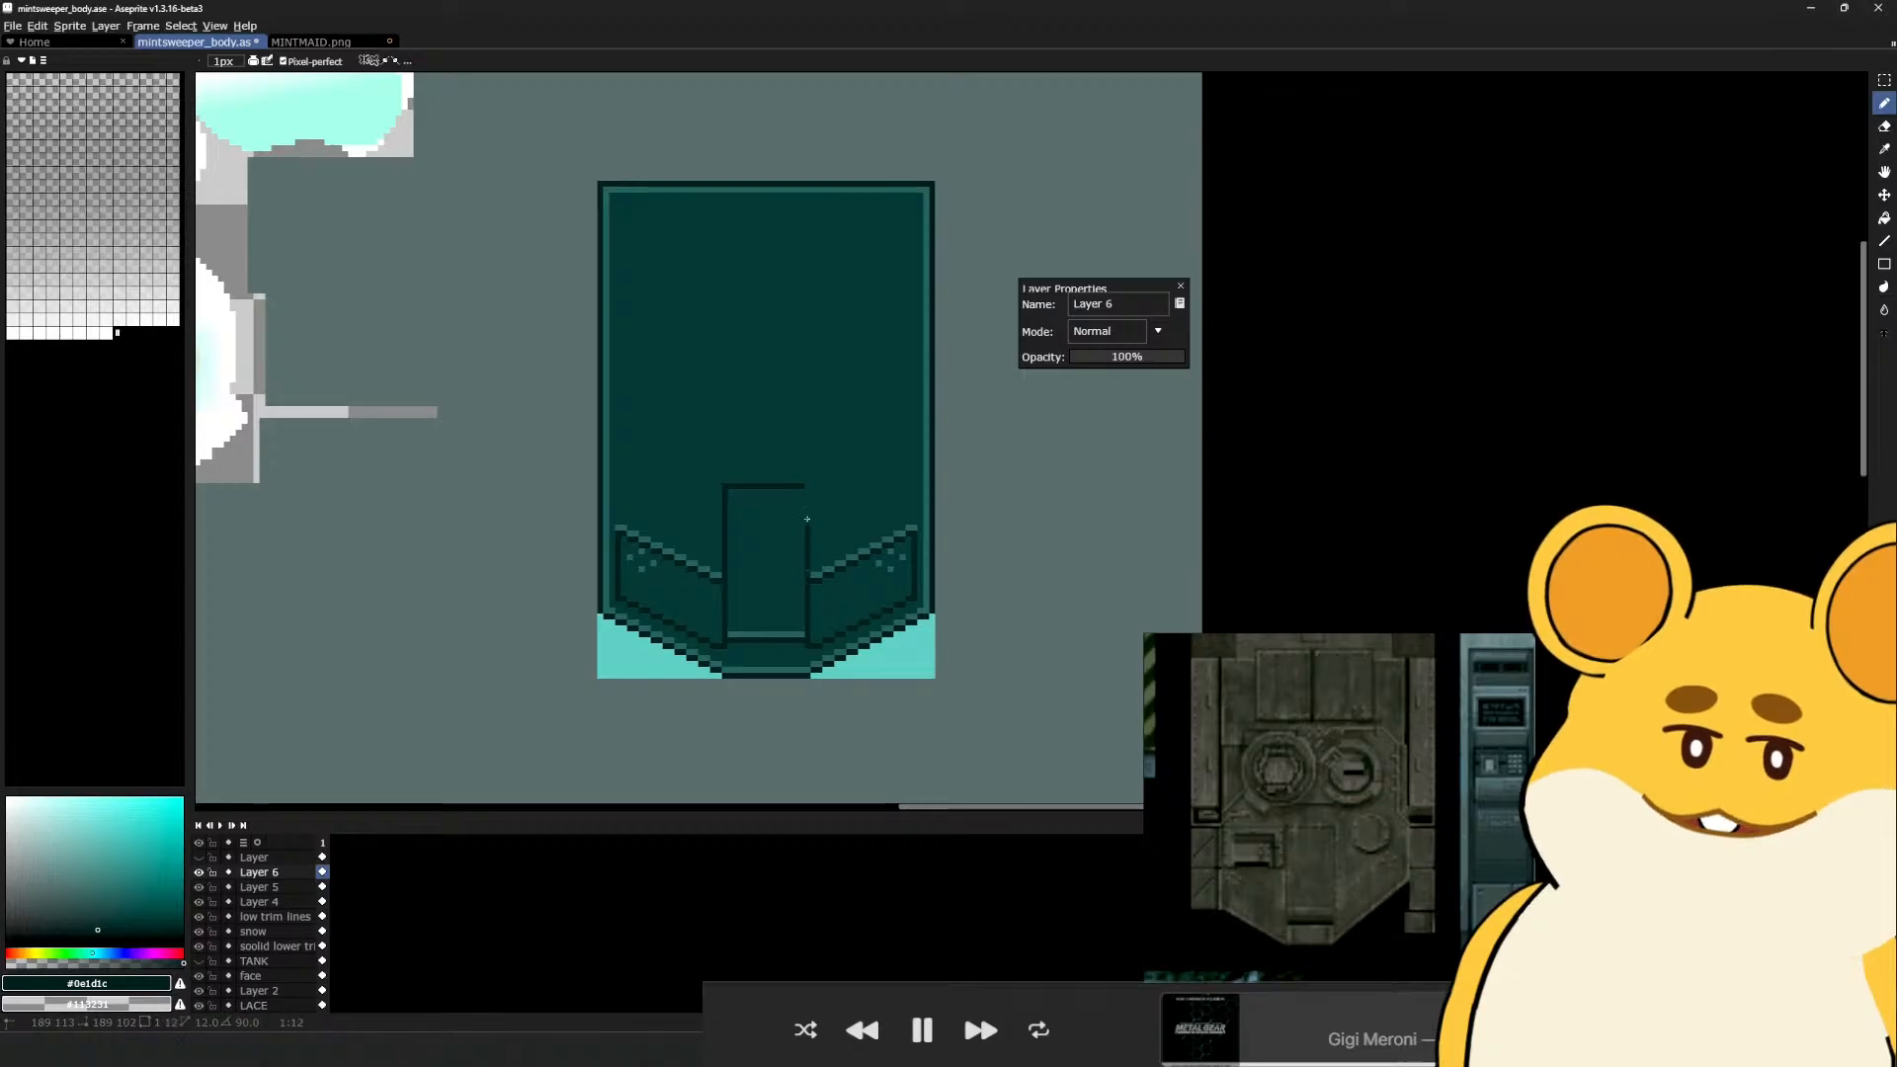
Turn on horizontal symmetry and align its vertical axis with the centre of the hull
left_click_drag(776, 487, 790, 561)
left_click_drag(631, 505, 633, 553)
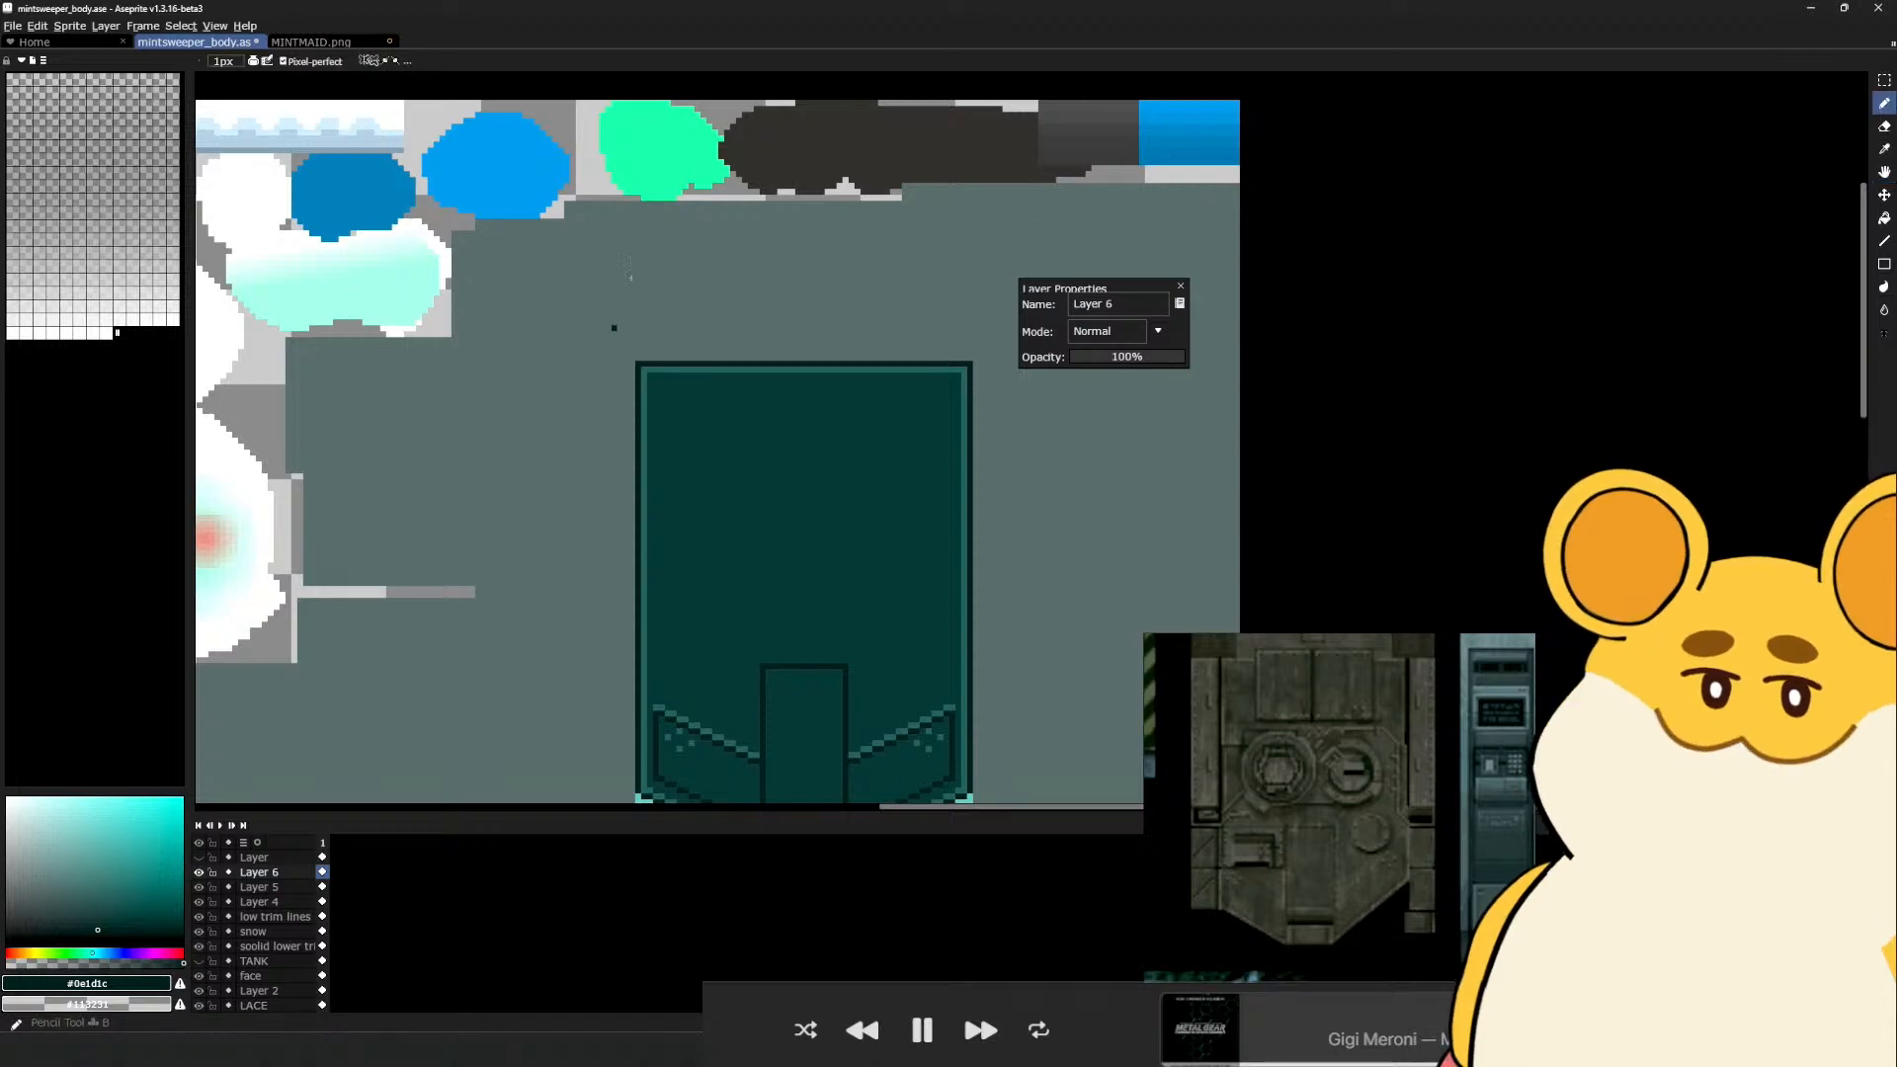
left_click(375, 63)
key("space")
left_click_drag(784, 509, 750, 284)
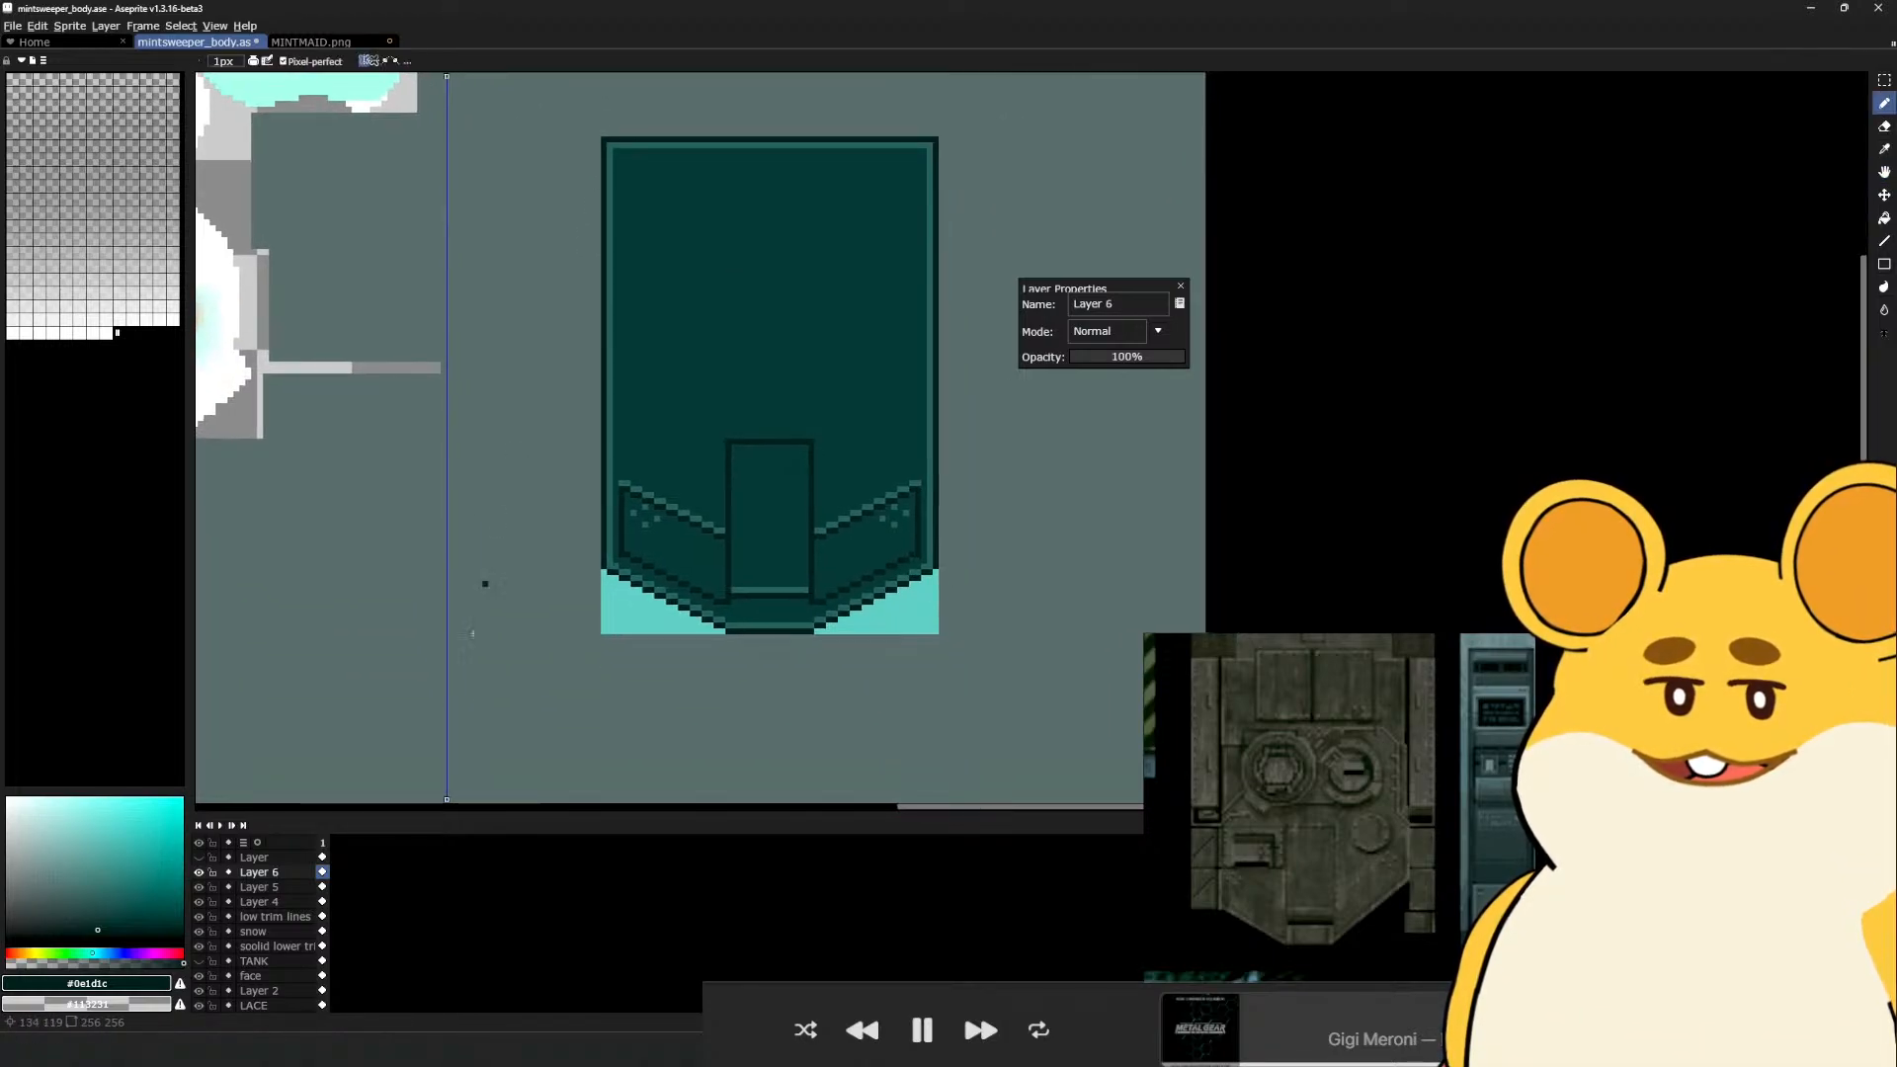
left_click_drag(446, 800, 769, 764)
key("space")
left_click_drag(762, 480, 787, 559)
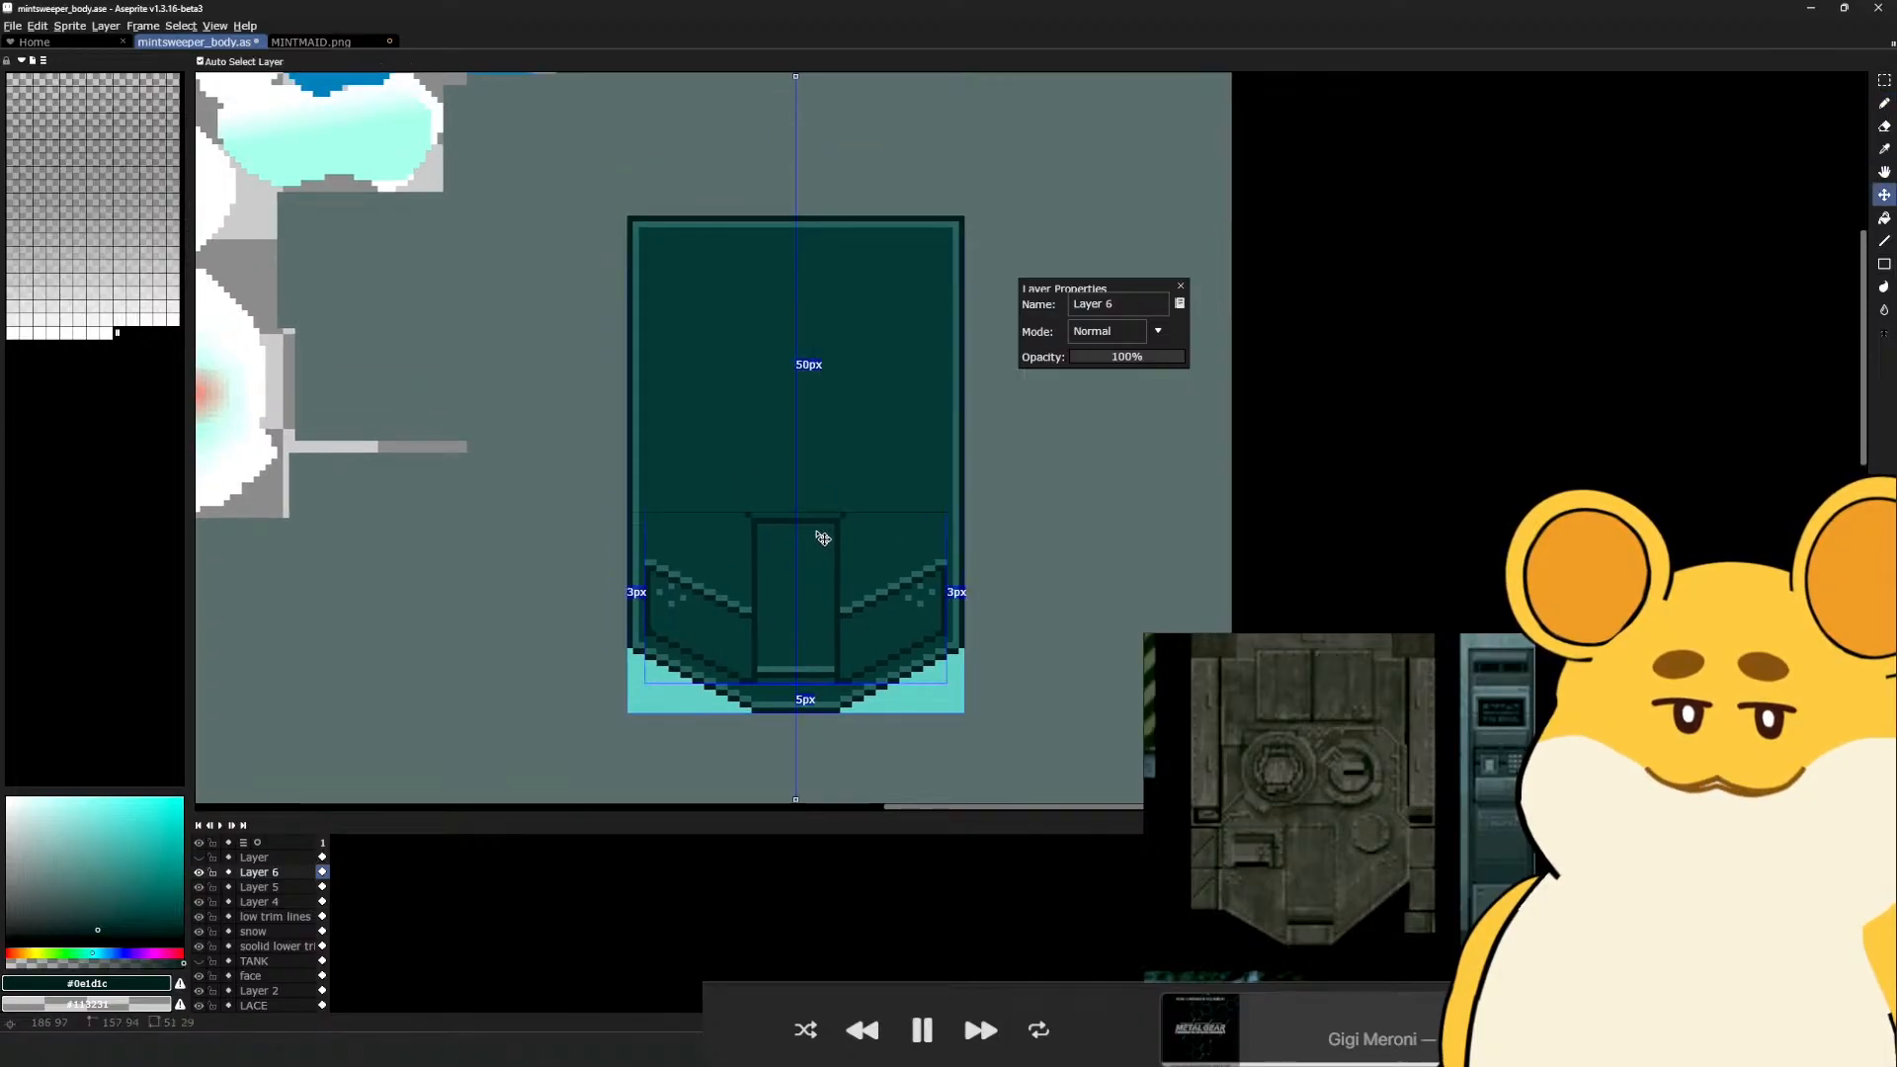
Draw a symmetrical stepped #0e1d1c panel line across the upper hull, with two raised sections beside the centre
key("space")
left_click_drag(785, 445, 836, 664)
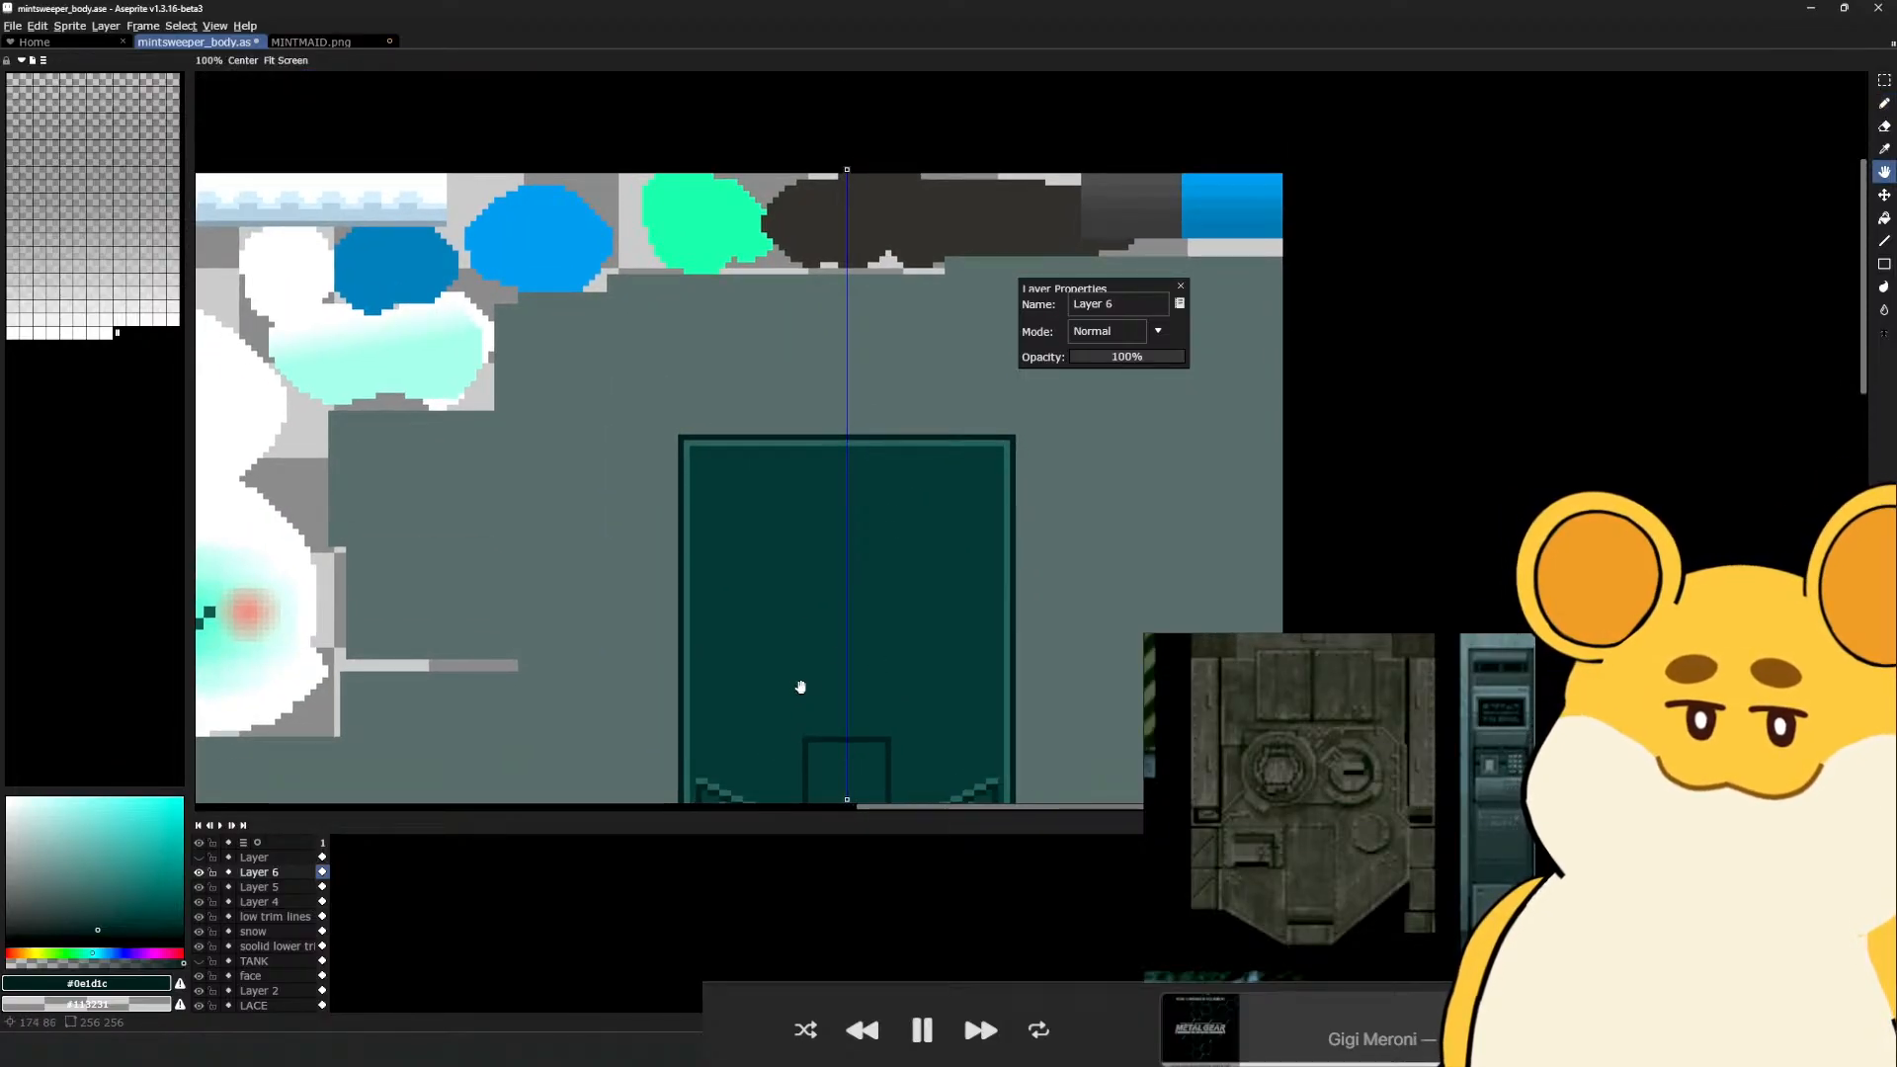
left_click_drag(802, 531, 805, 557)
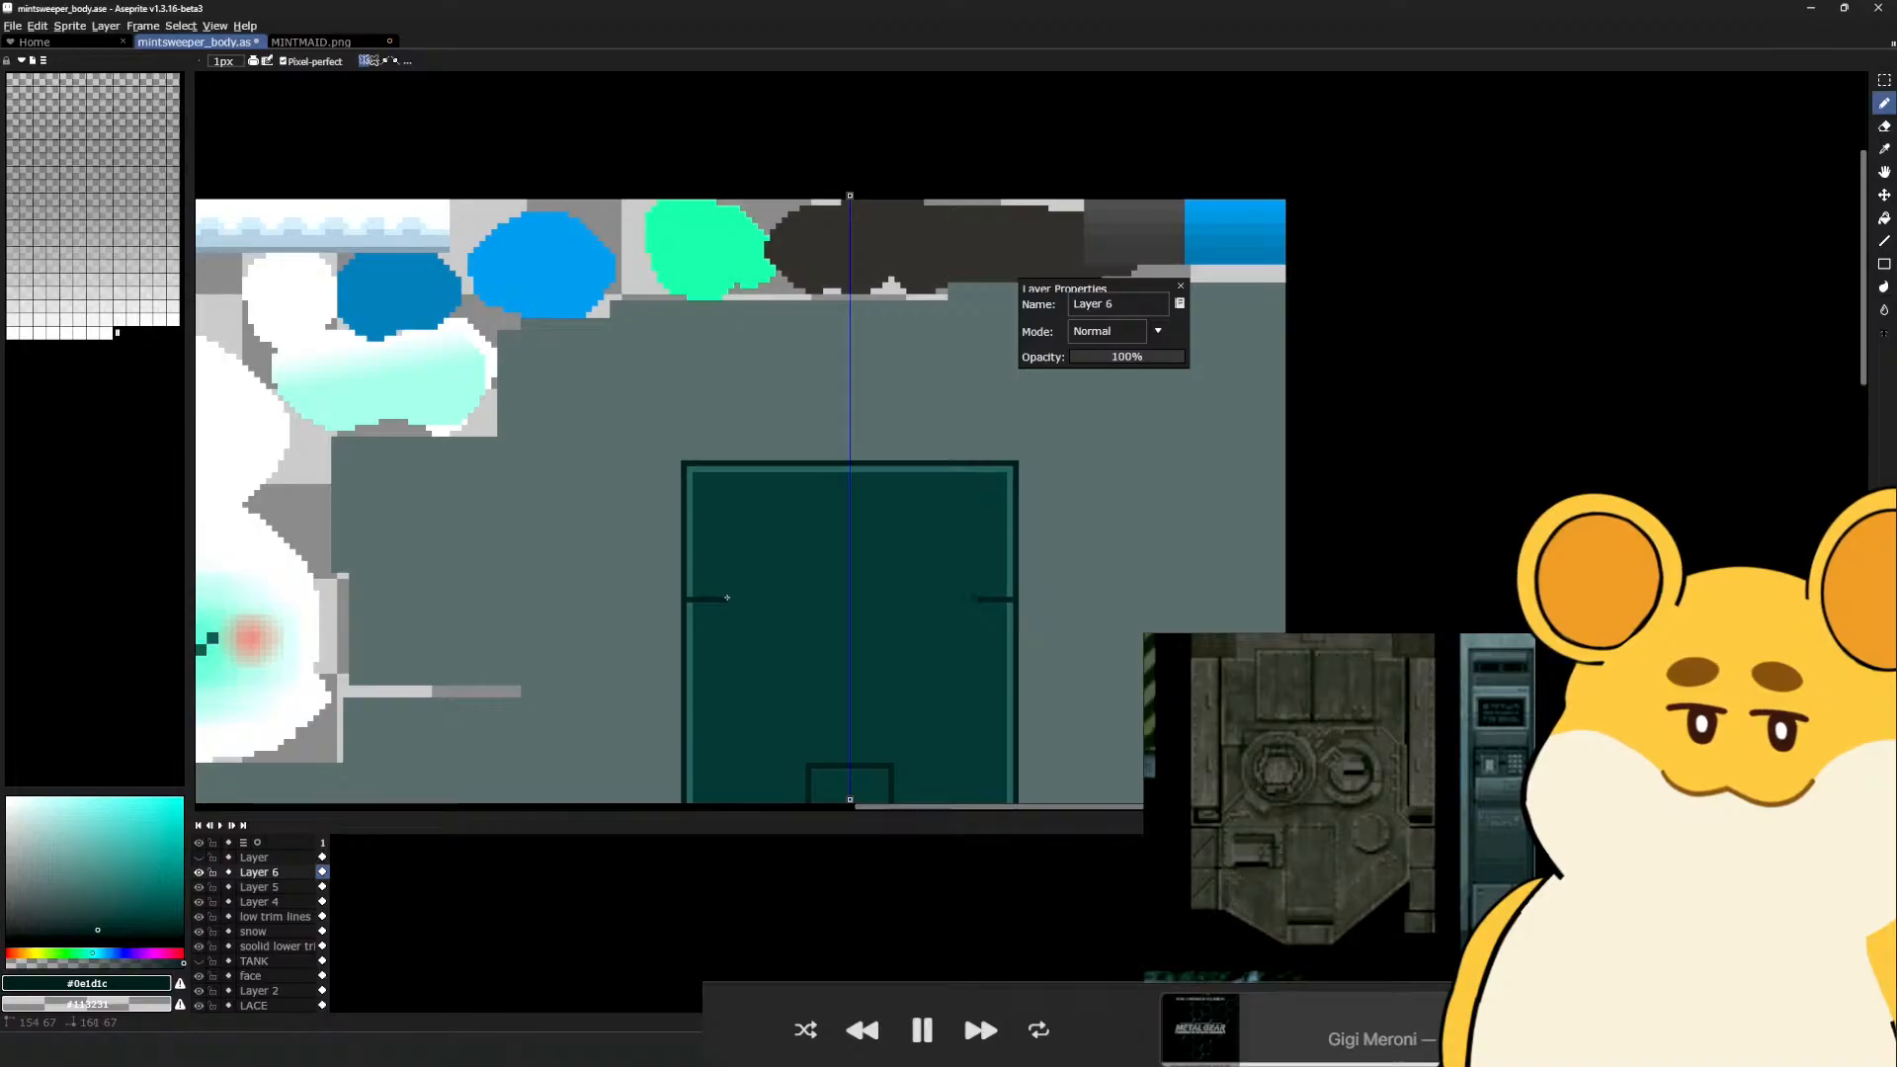
mouse_move(724, 597)
left_mouse_down()
mouse_move(725, 565)
mouse_move(810, 562)
mouse_move(850, 595)
left_mouse_up()
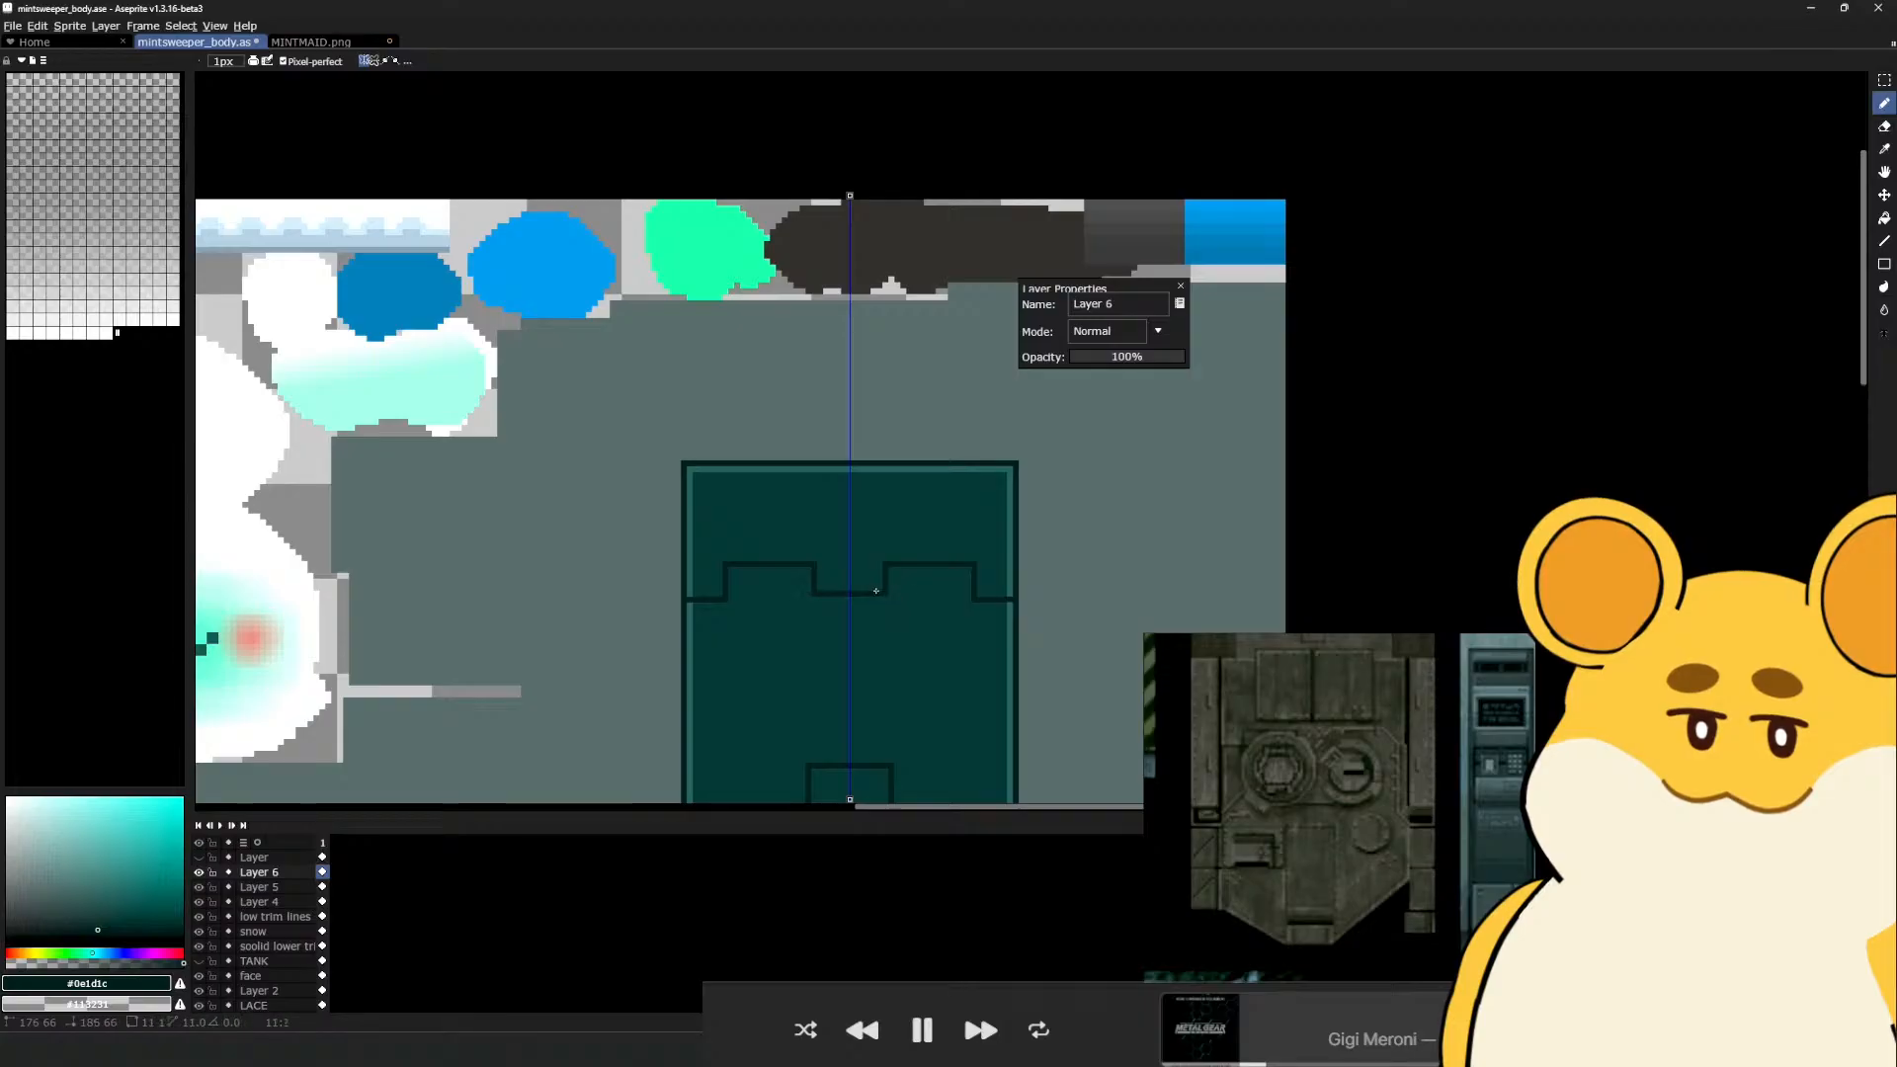
left_click_drag(869, 685, 876, 576)
left_click_drag(871, 708, 862, 583)
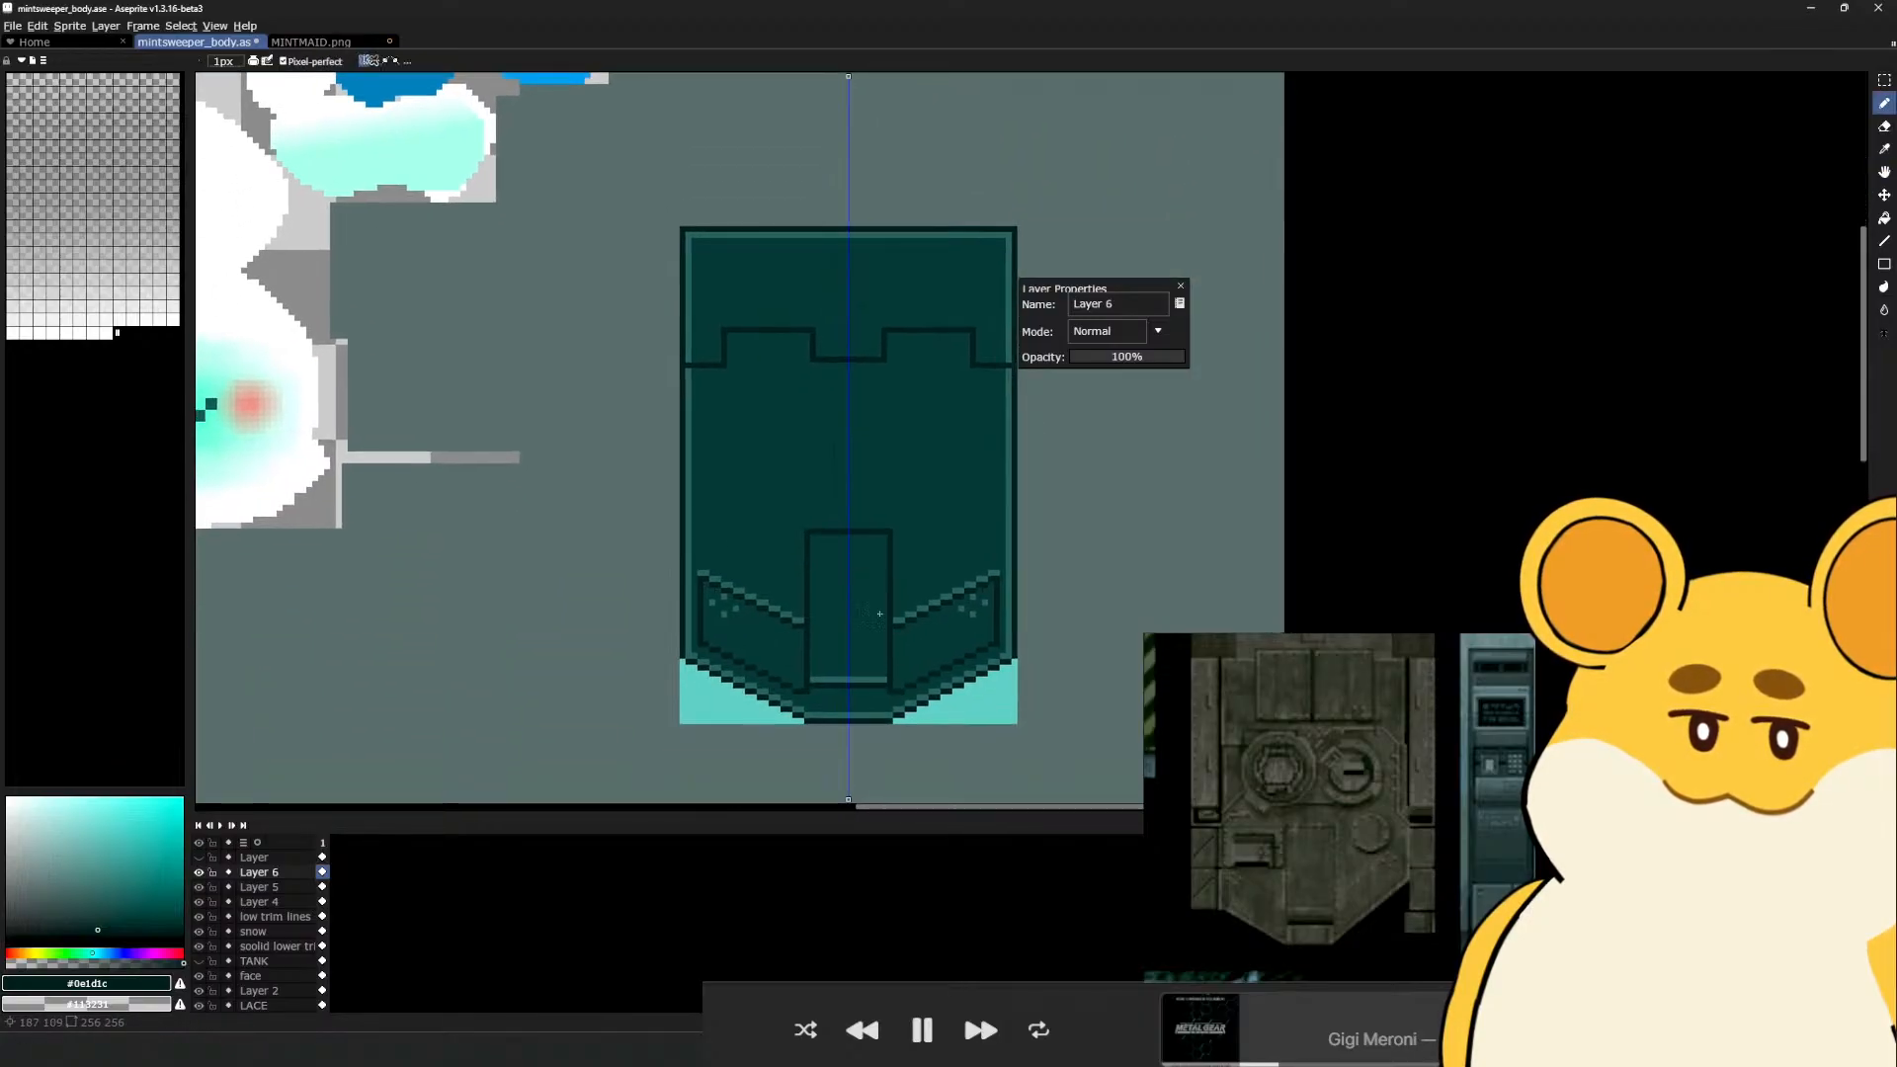
Sample #205856 and draw a mirrored highlight around the outside of the central rectangular panel
key("alt")
left_click(846, 685, "alt")
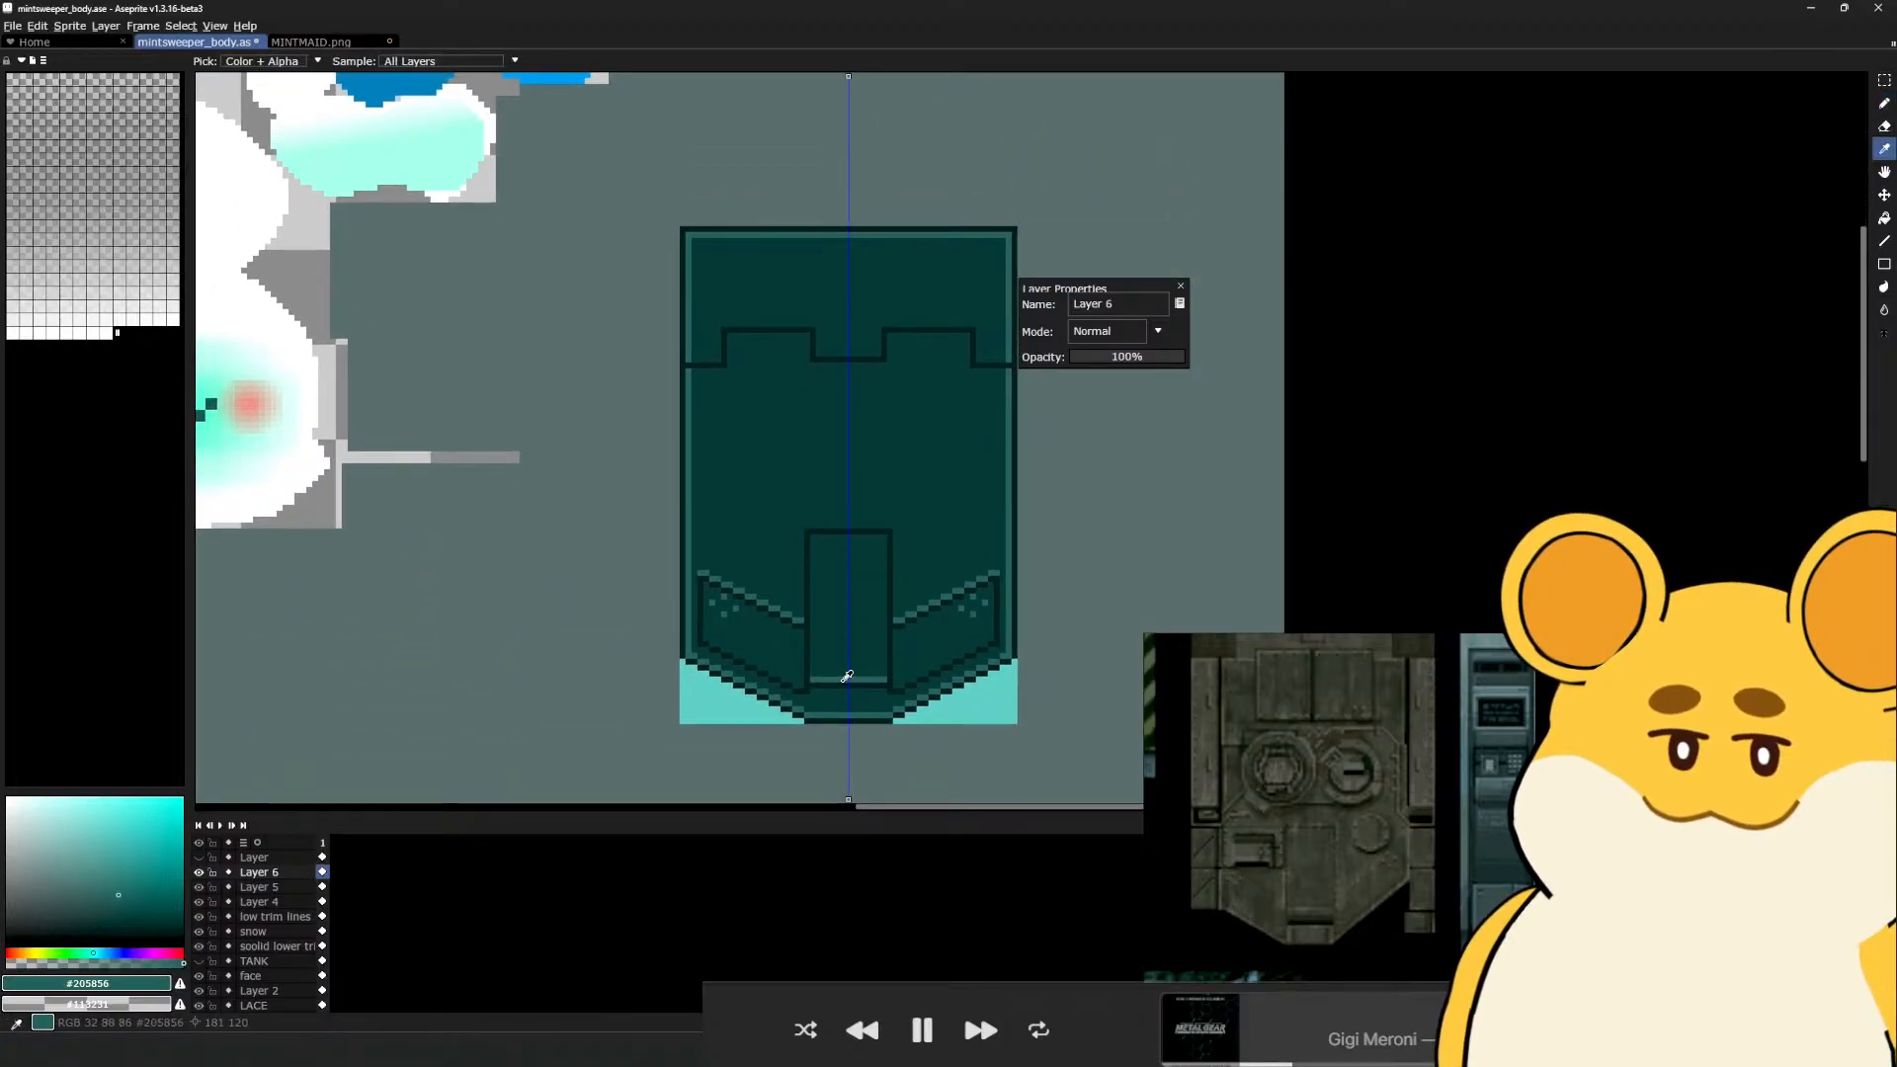
mouse_move(800, 619)
left_mouse_down()
mouse_move(800, 524)
mouse_move(847, 525)
left_mouse_up()
scroll(875, 528, "down", 1)
scroll(875, 533, "down", 1)
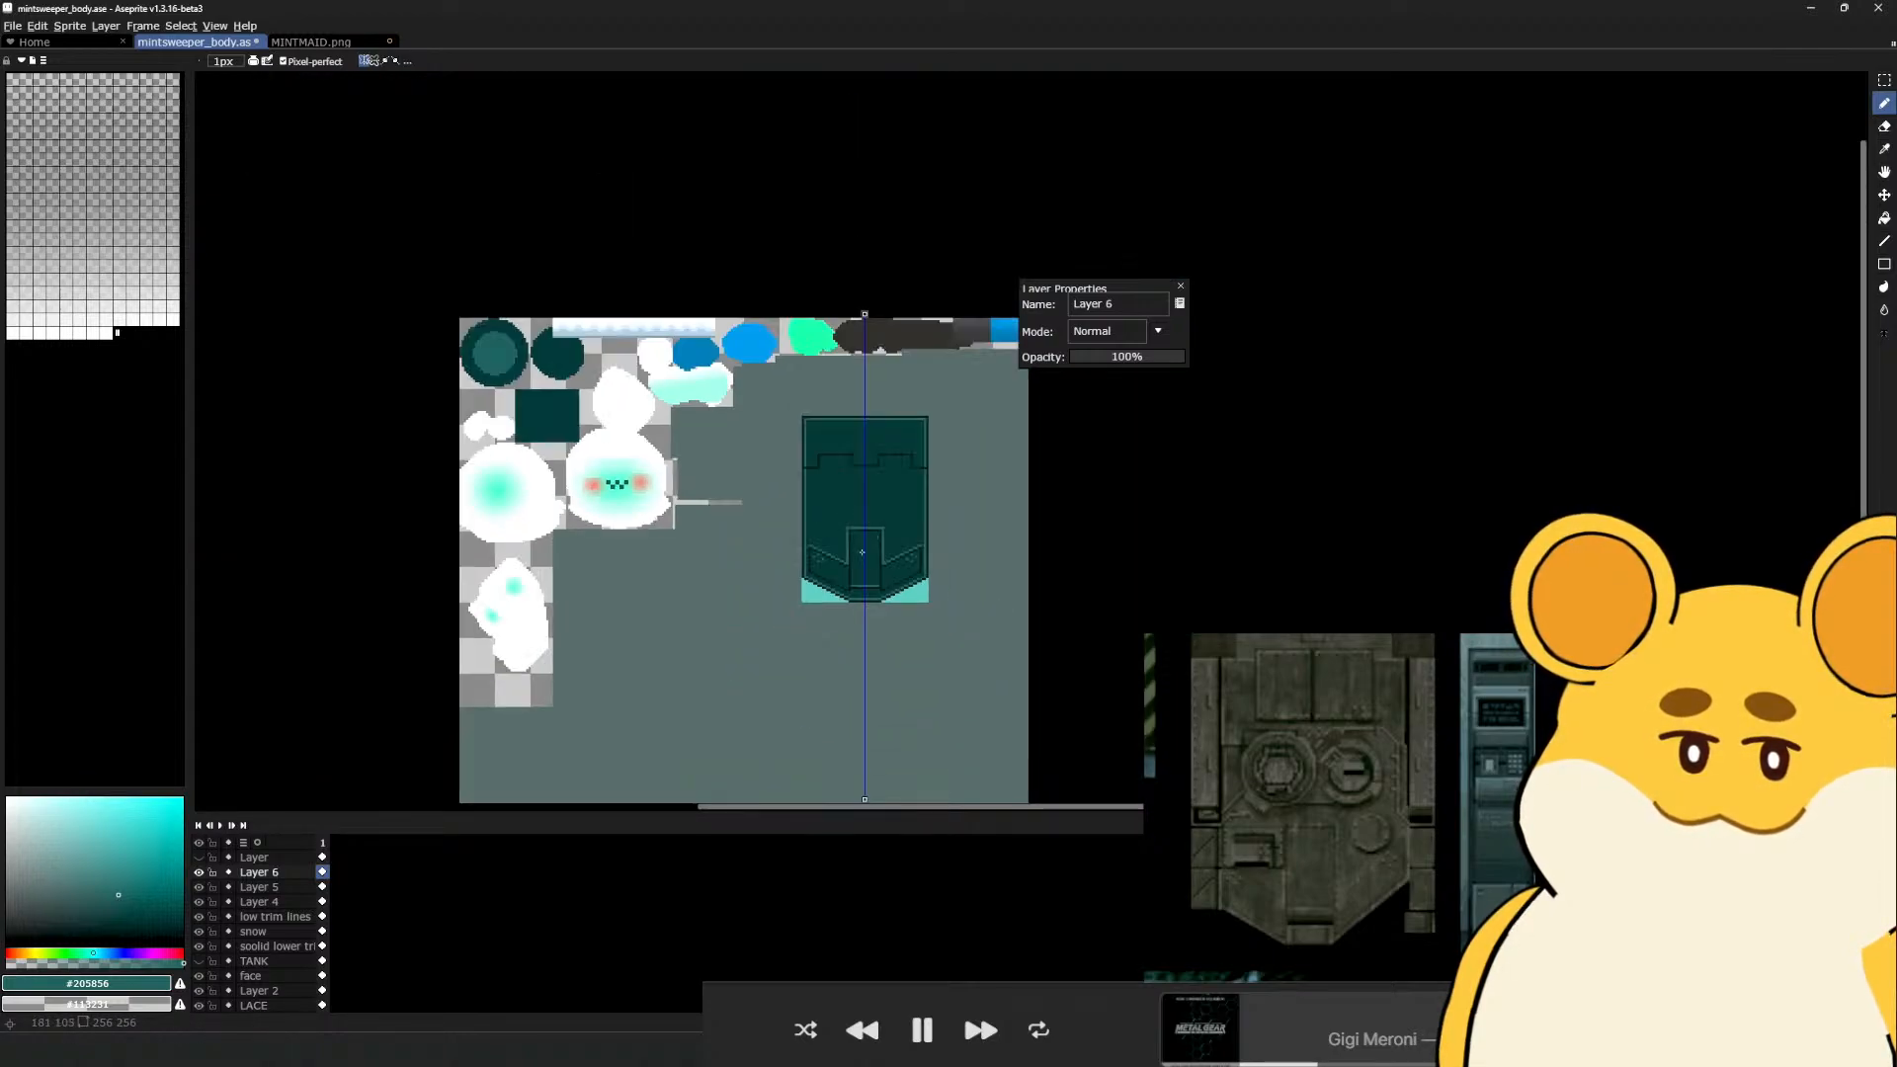
scroll(842, 546, "up", 2)
left_click_drag(846, 544, 833, 566)
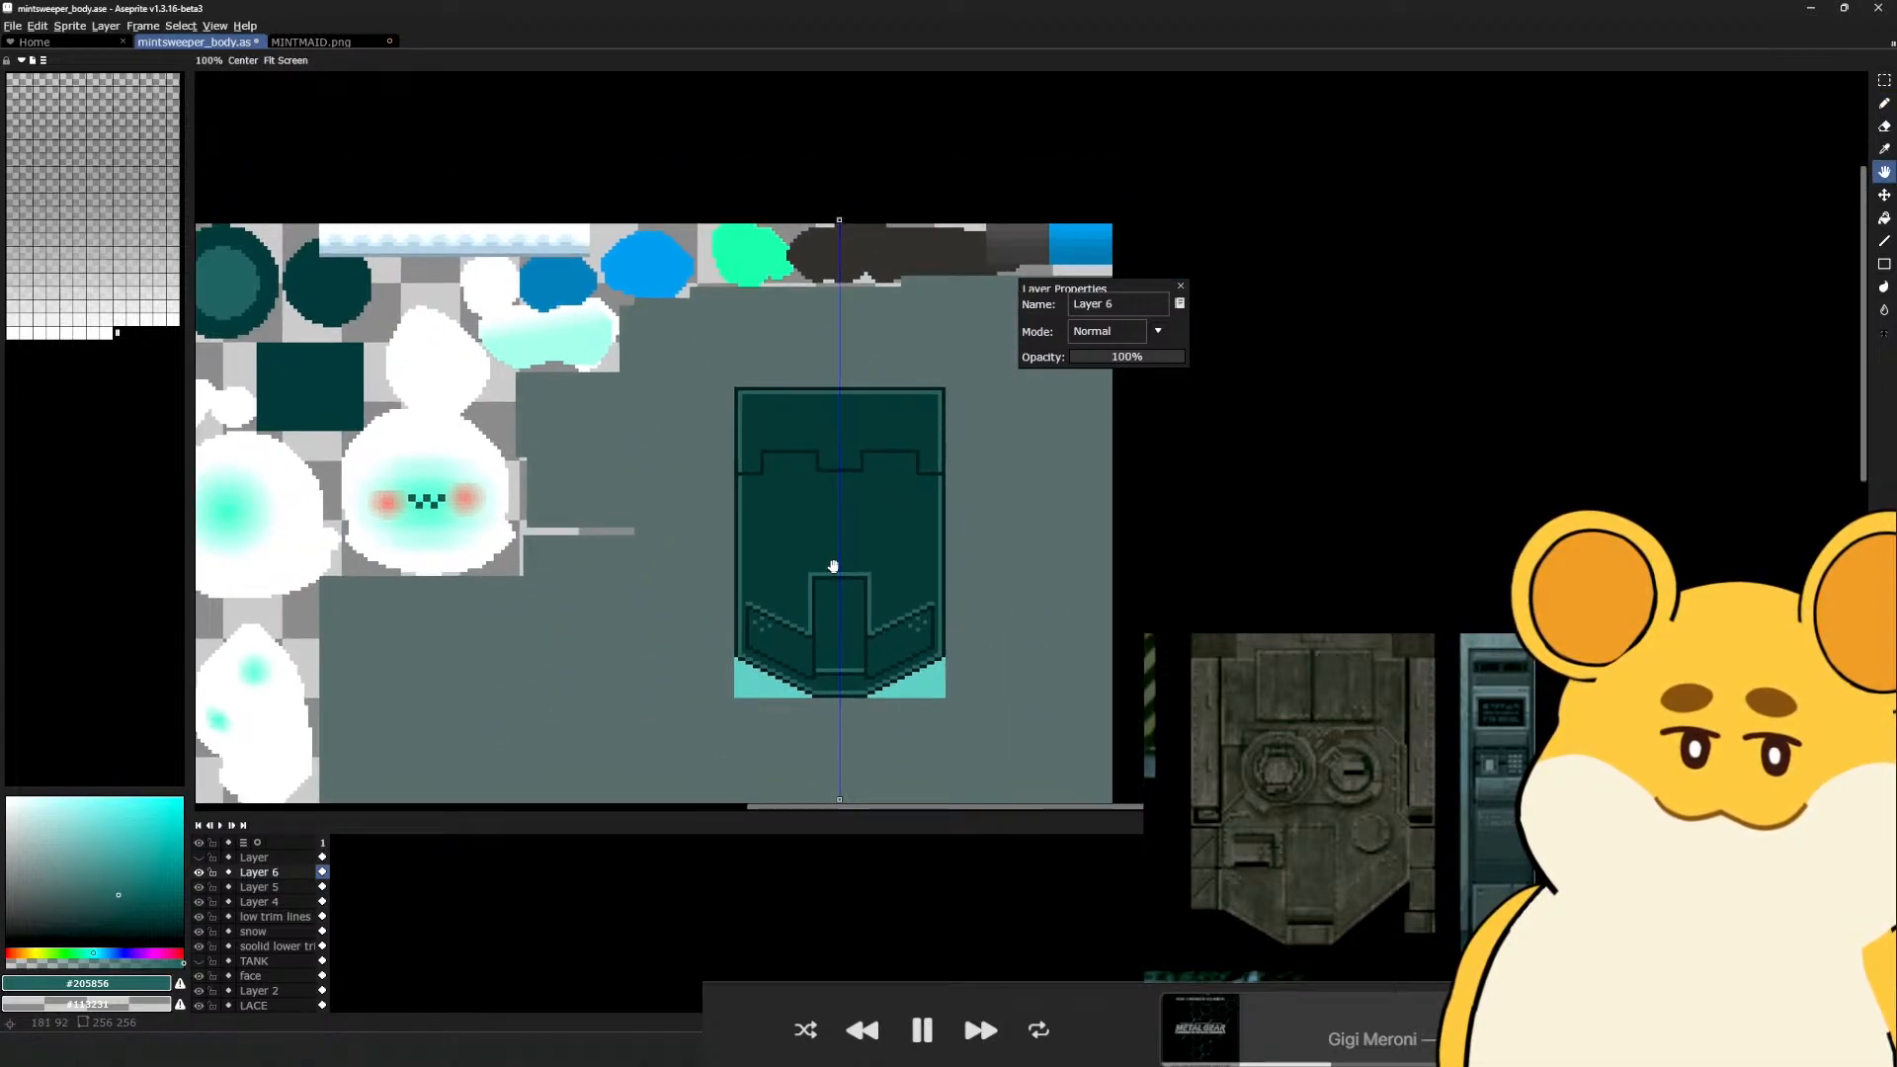
Compare the whole hull texture with the tank top and examine the surrounding images on the reference board
scroll(825, 578, "down", 4)
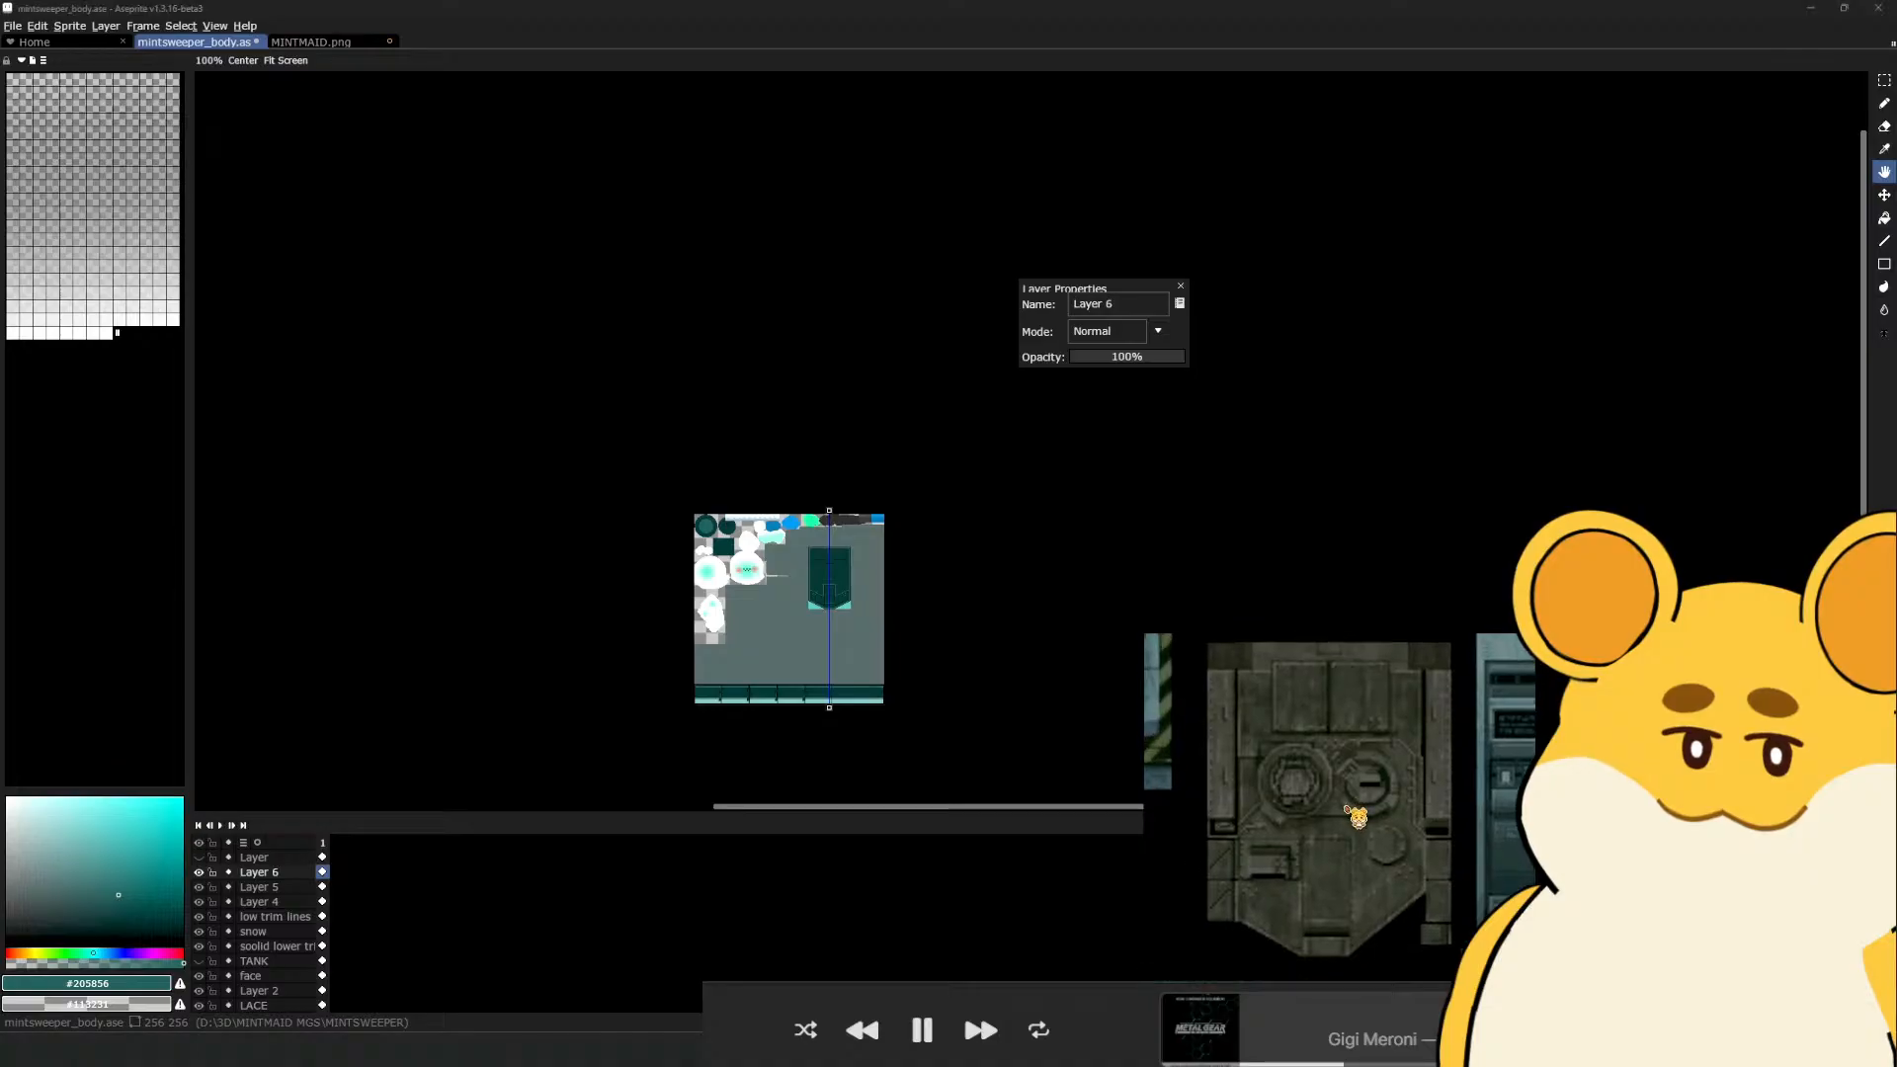
scroll(1364, 818, "down", 2)
scroll(1364, 818, "down", 2)
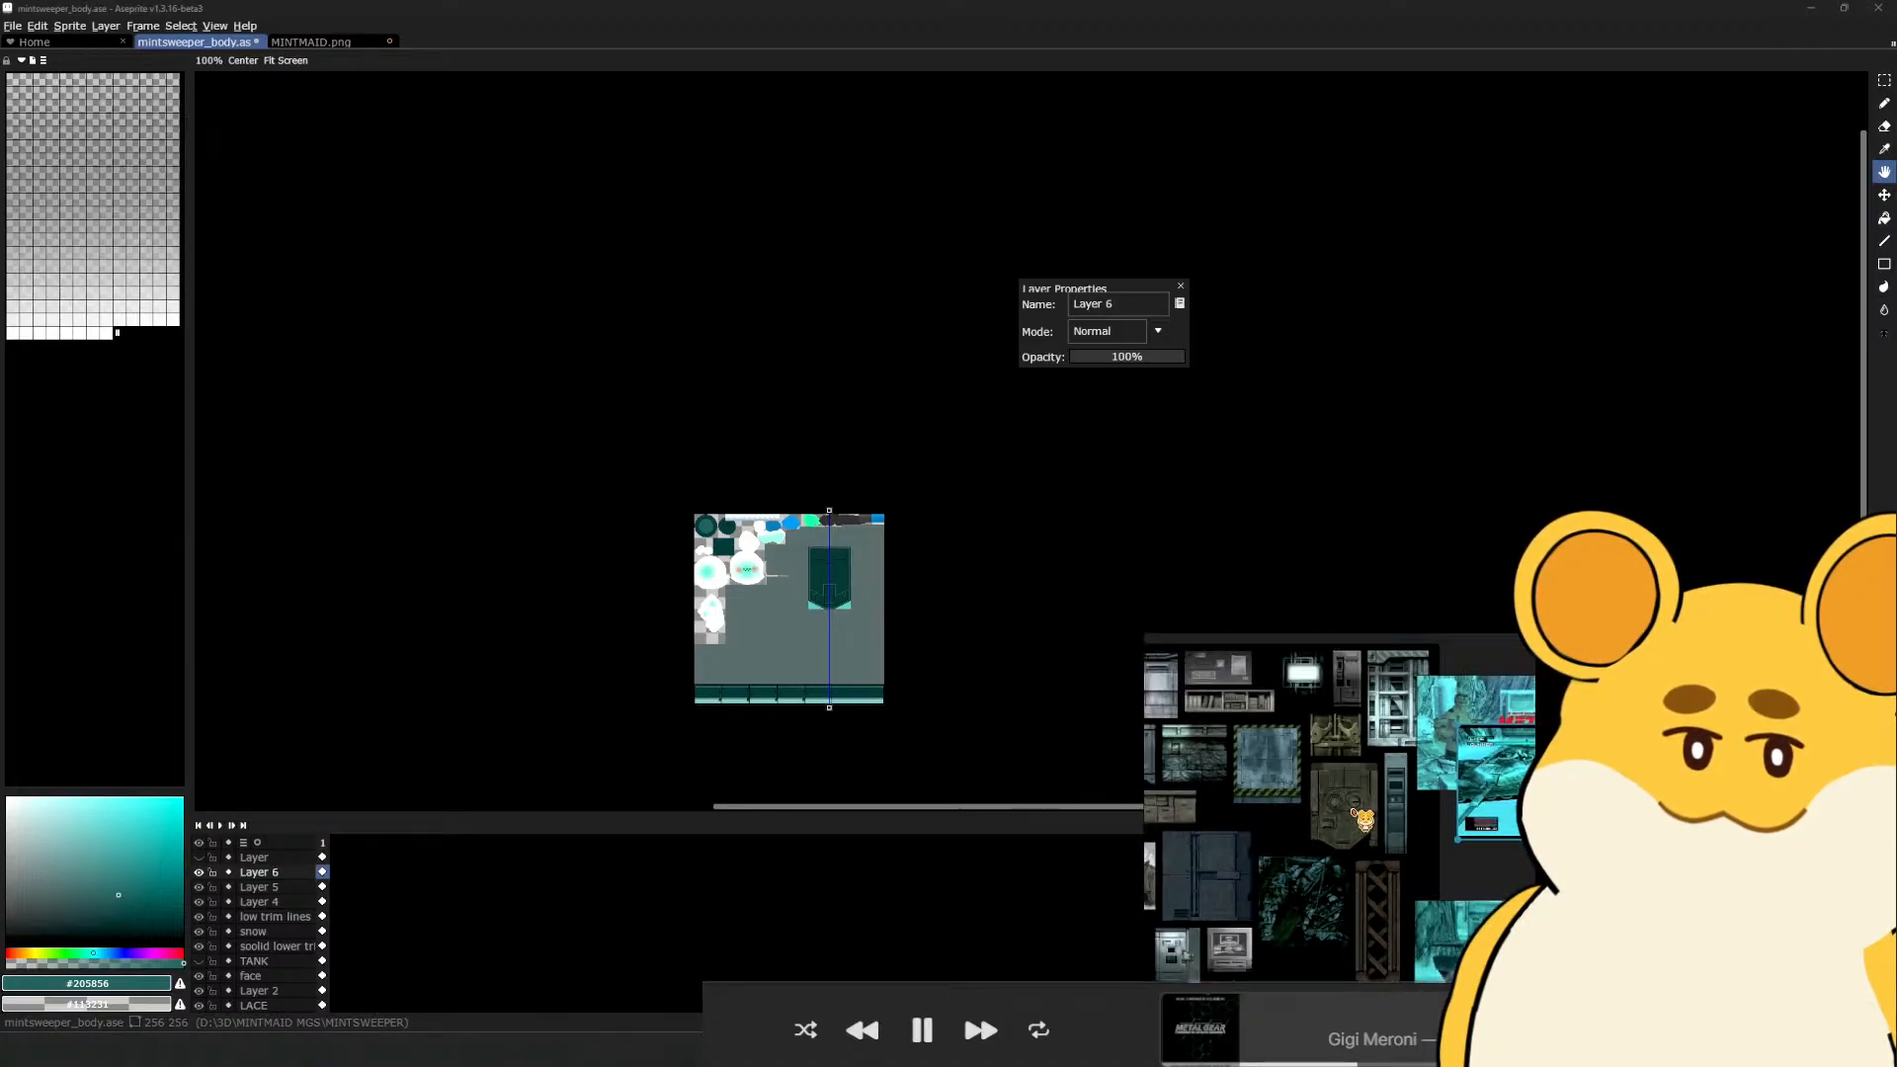
key("b")
scroll(809, 578, "up", 4)
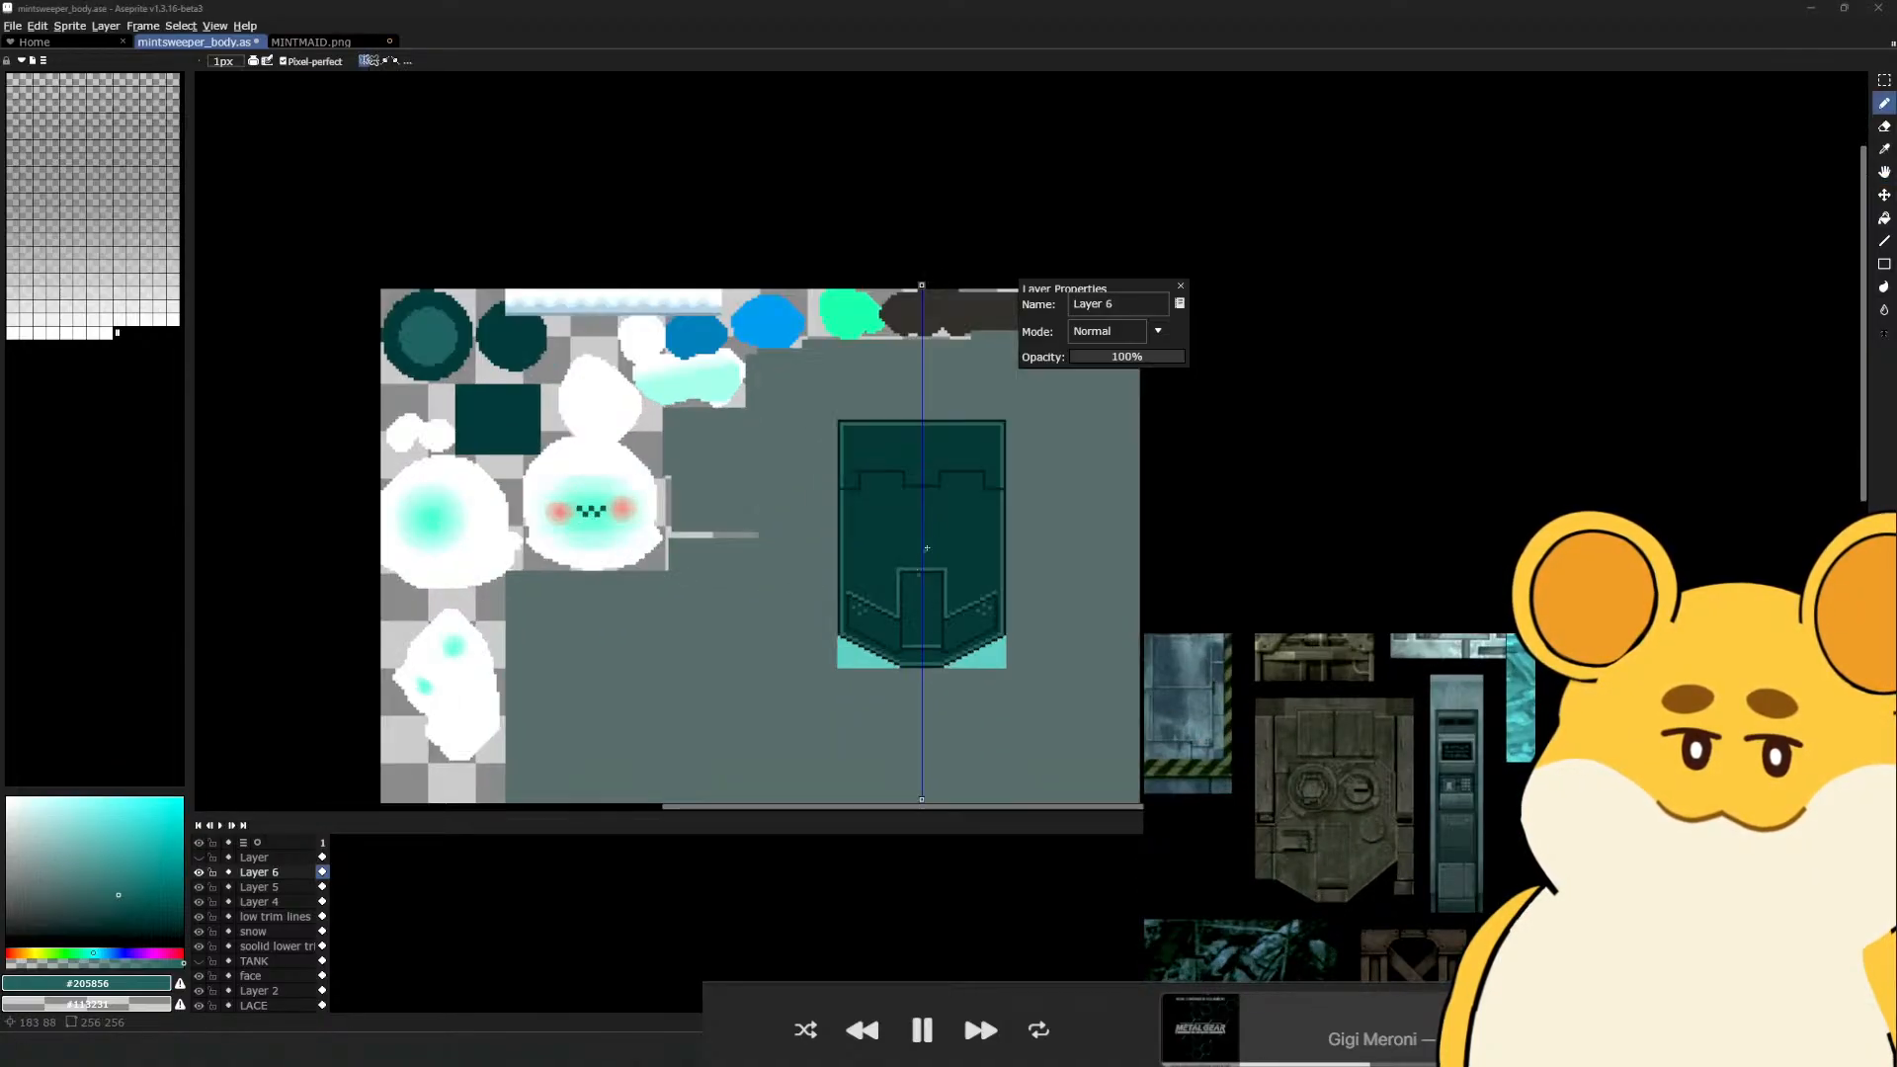
left_click(1320, 788)
scroll(1320, 788, "down", 6)
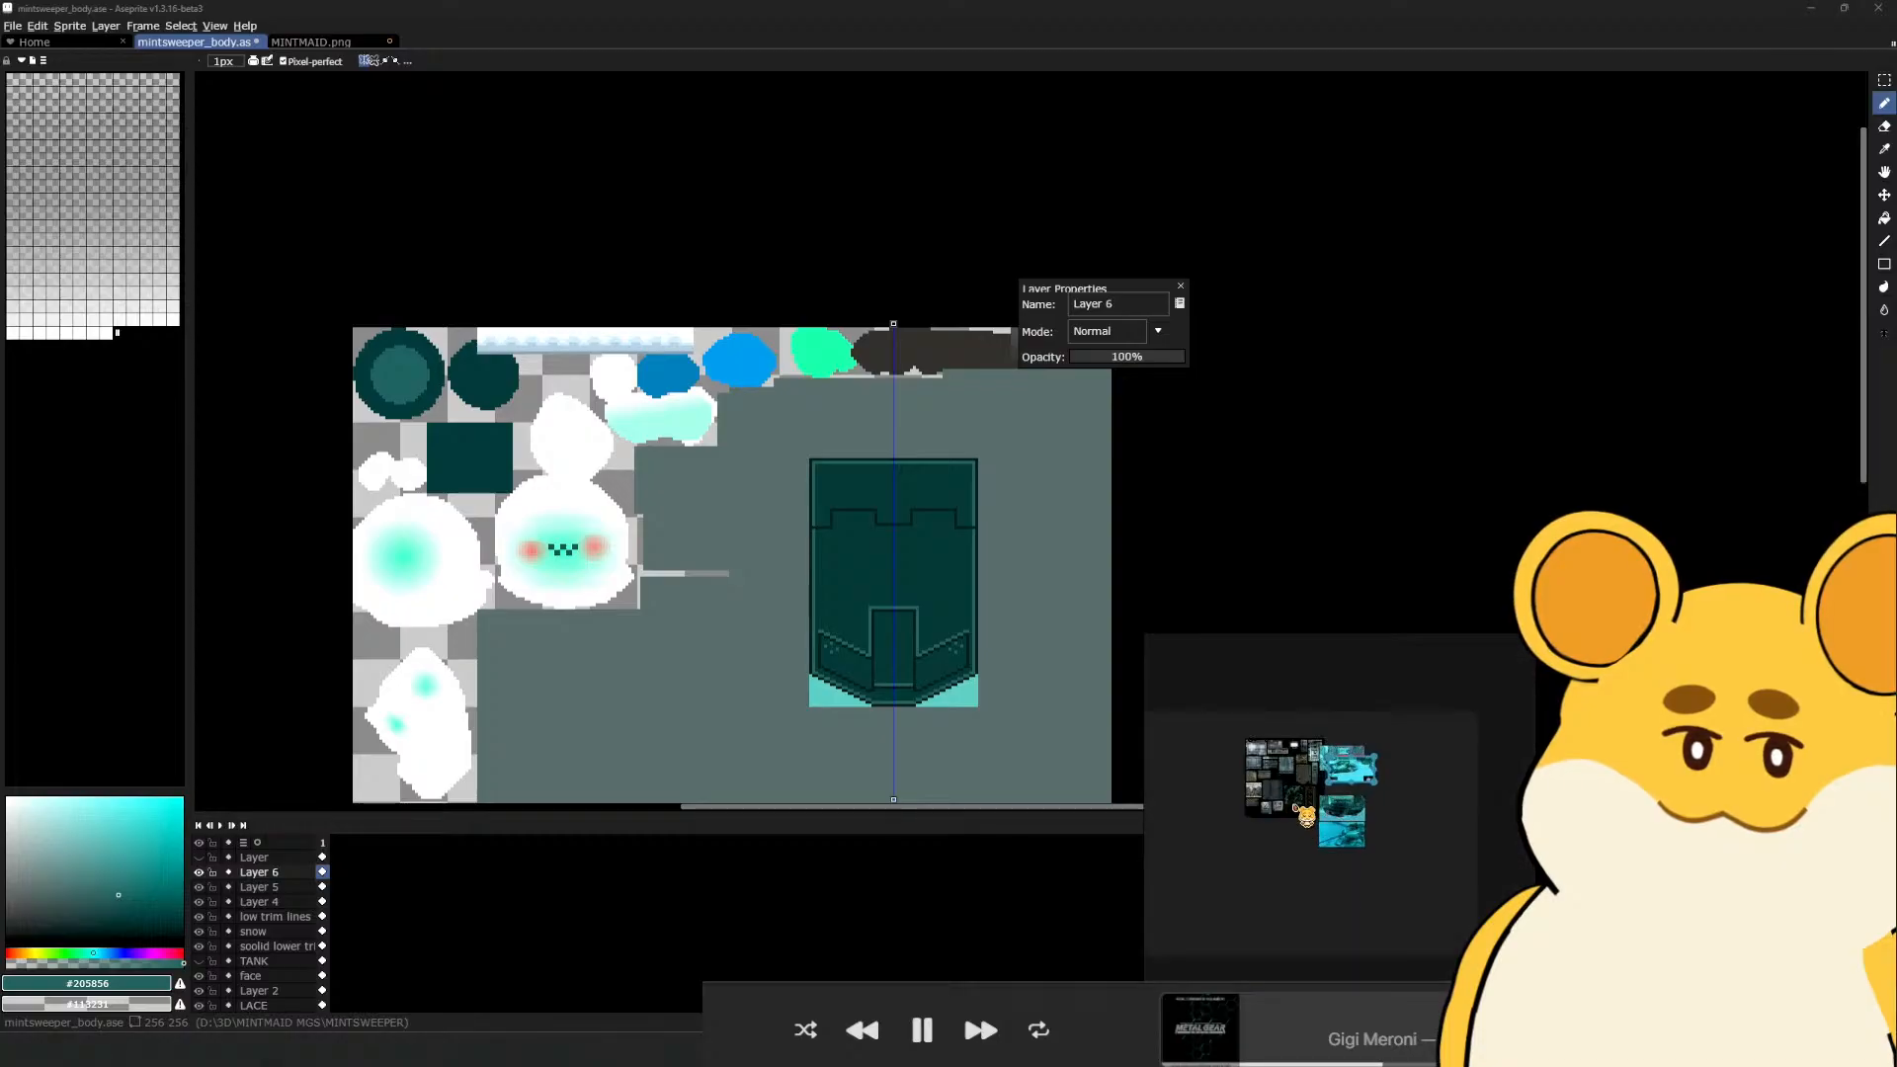
Using the tank top reference as a guide, draw a horizontal #0e1d1c panel line across the lower part of the central rectangular panel
scroll(1294, 810, "up", 4)
scroll(1338, 770, "up", 5)
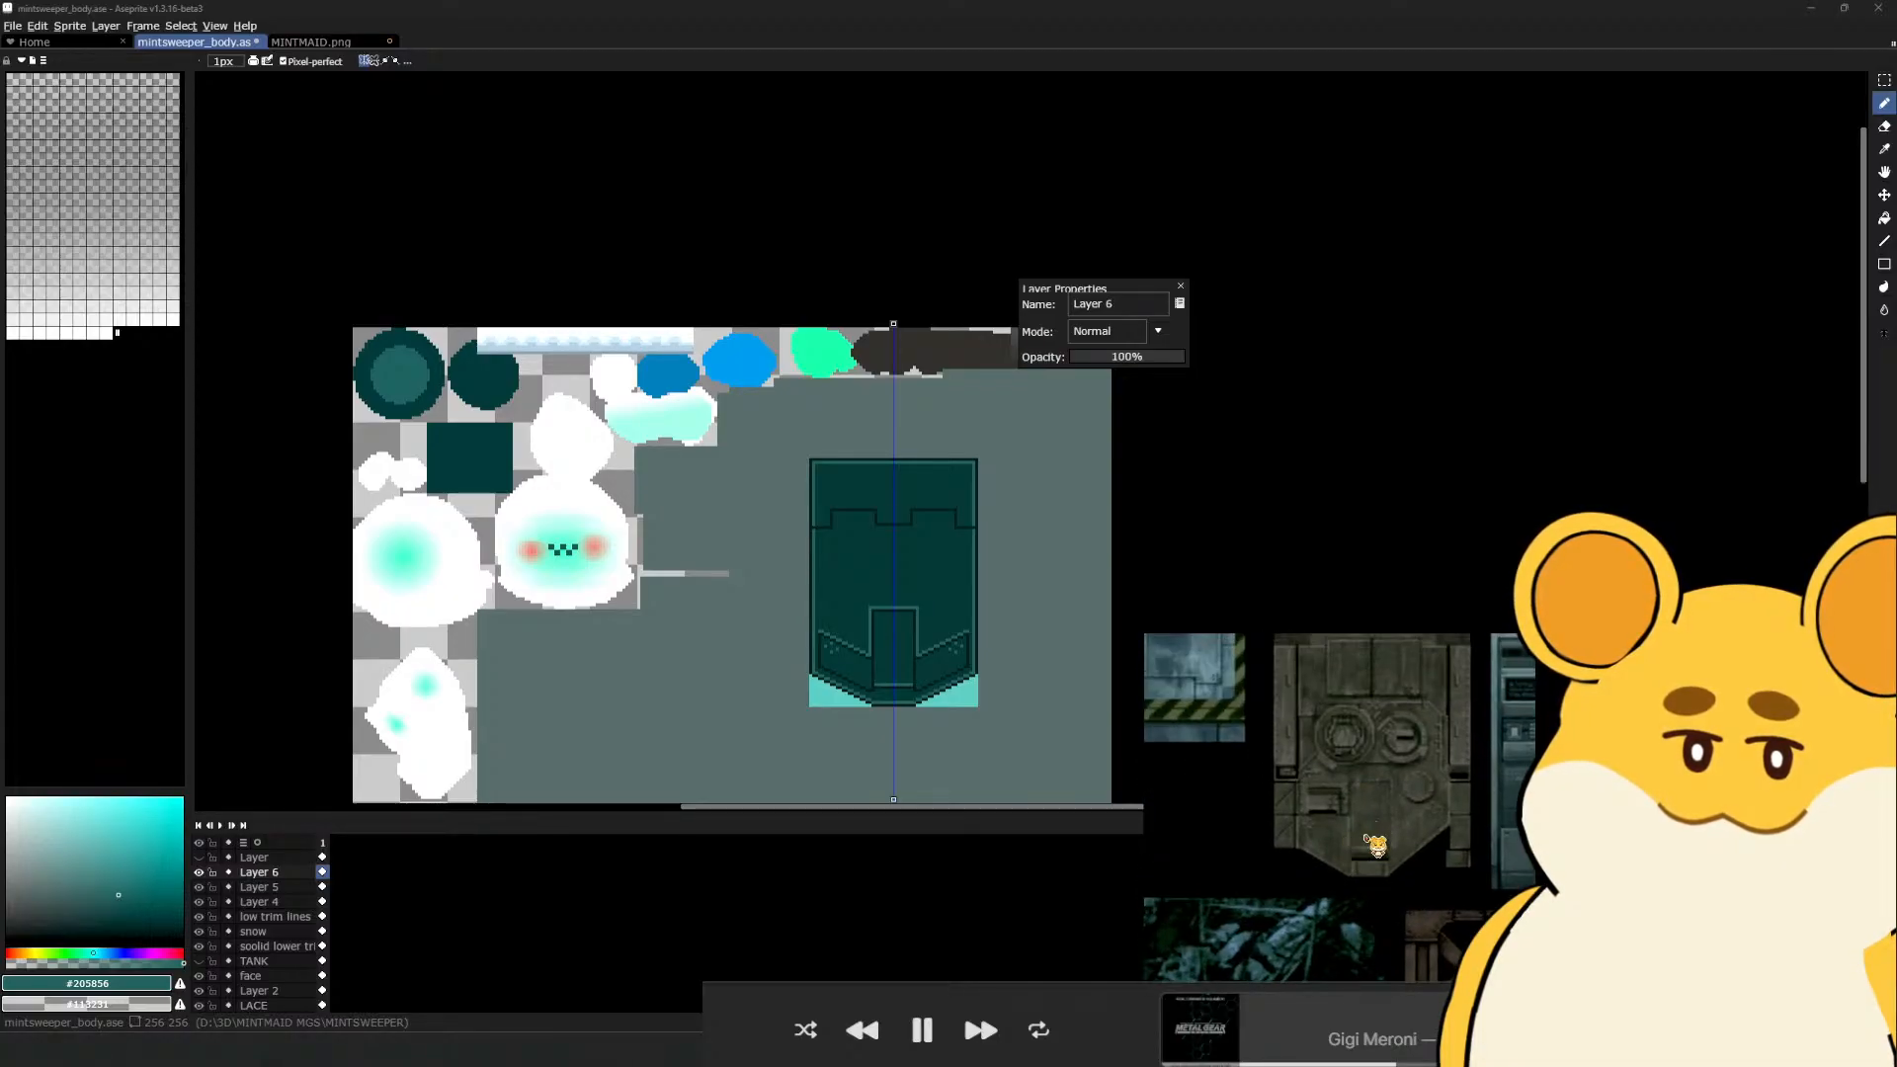
left_click(1030, 882)
key("space")
left_click_drag(989, 670, 957, 720)
scroll(897, 691, "up", 1)
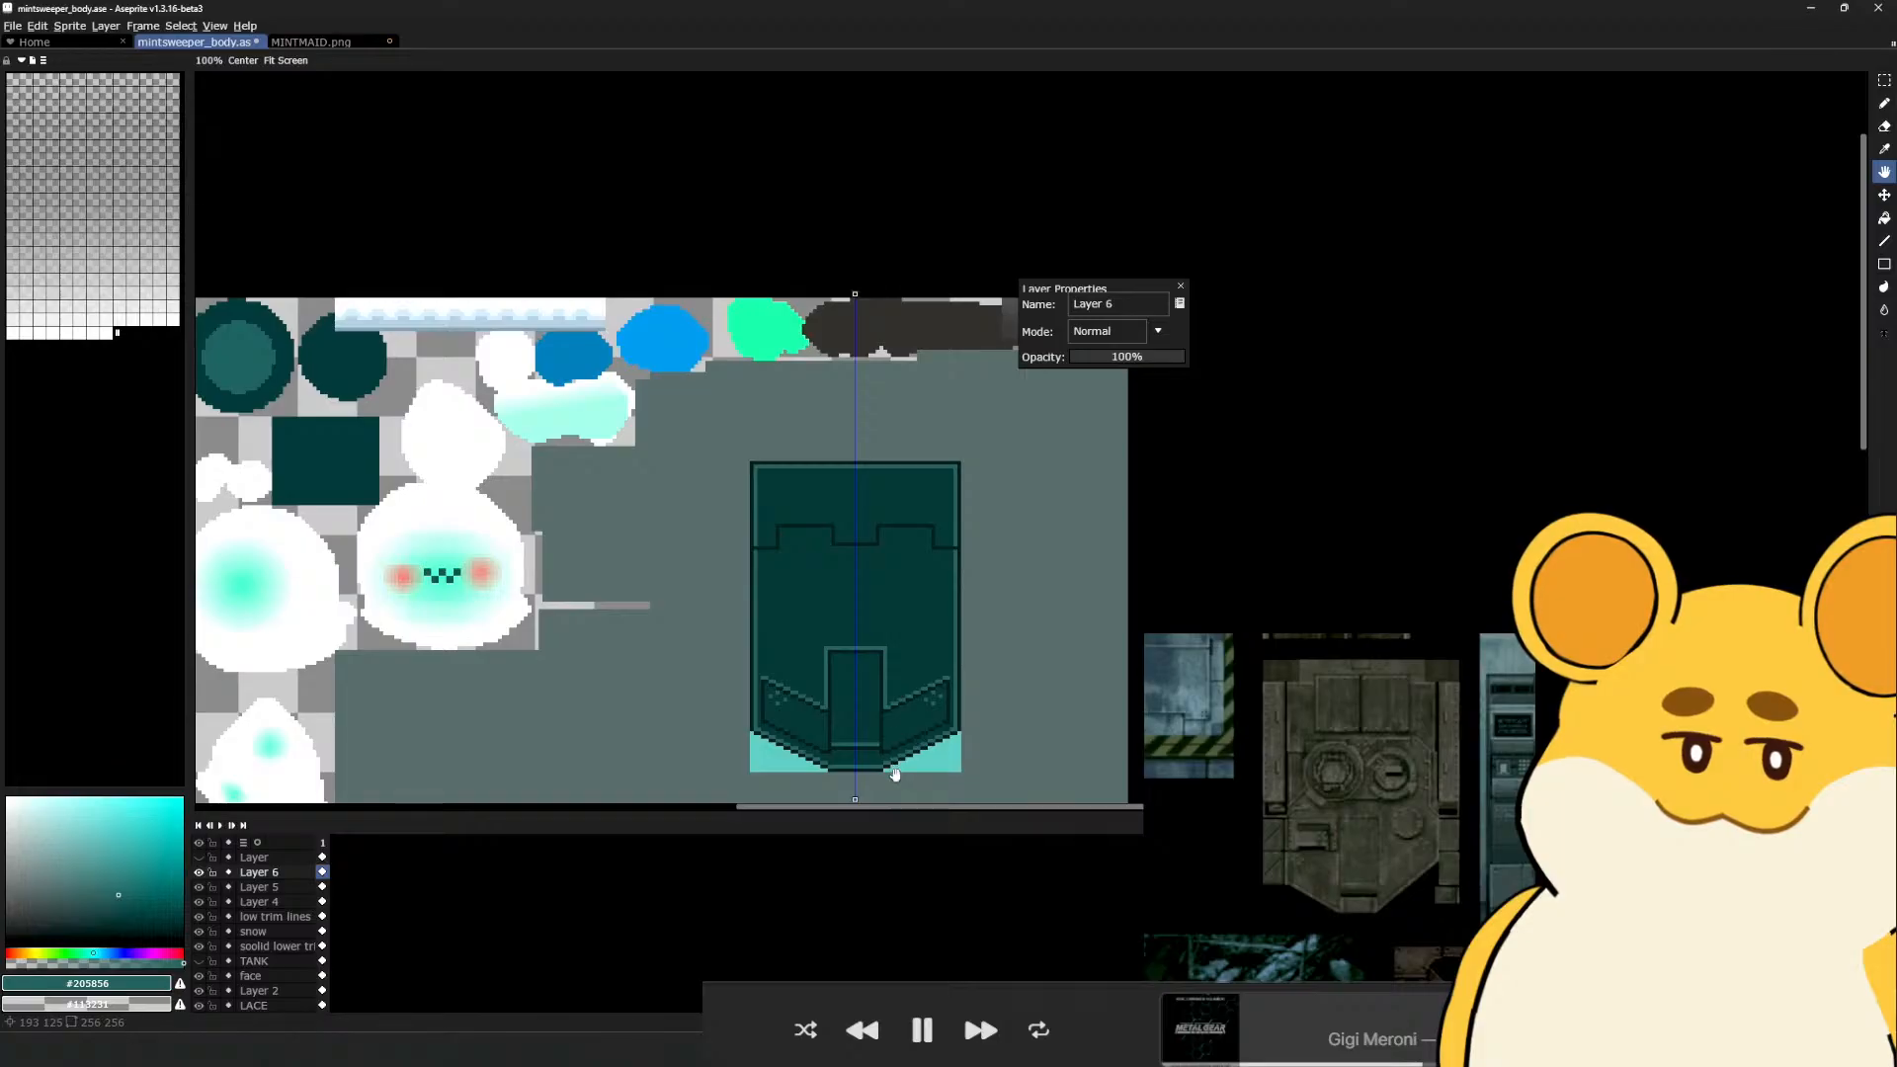
scroll(840, 727, "up", 2)
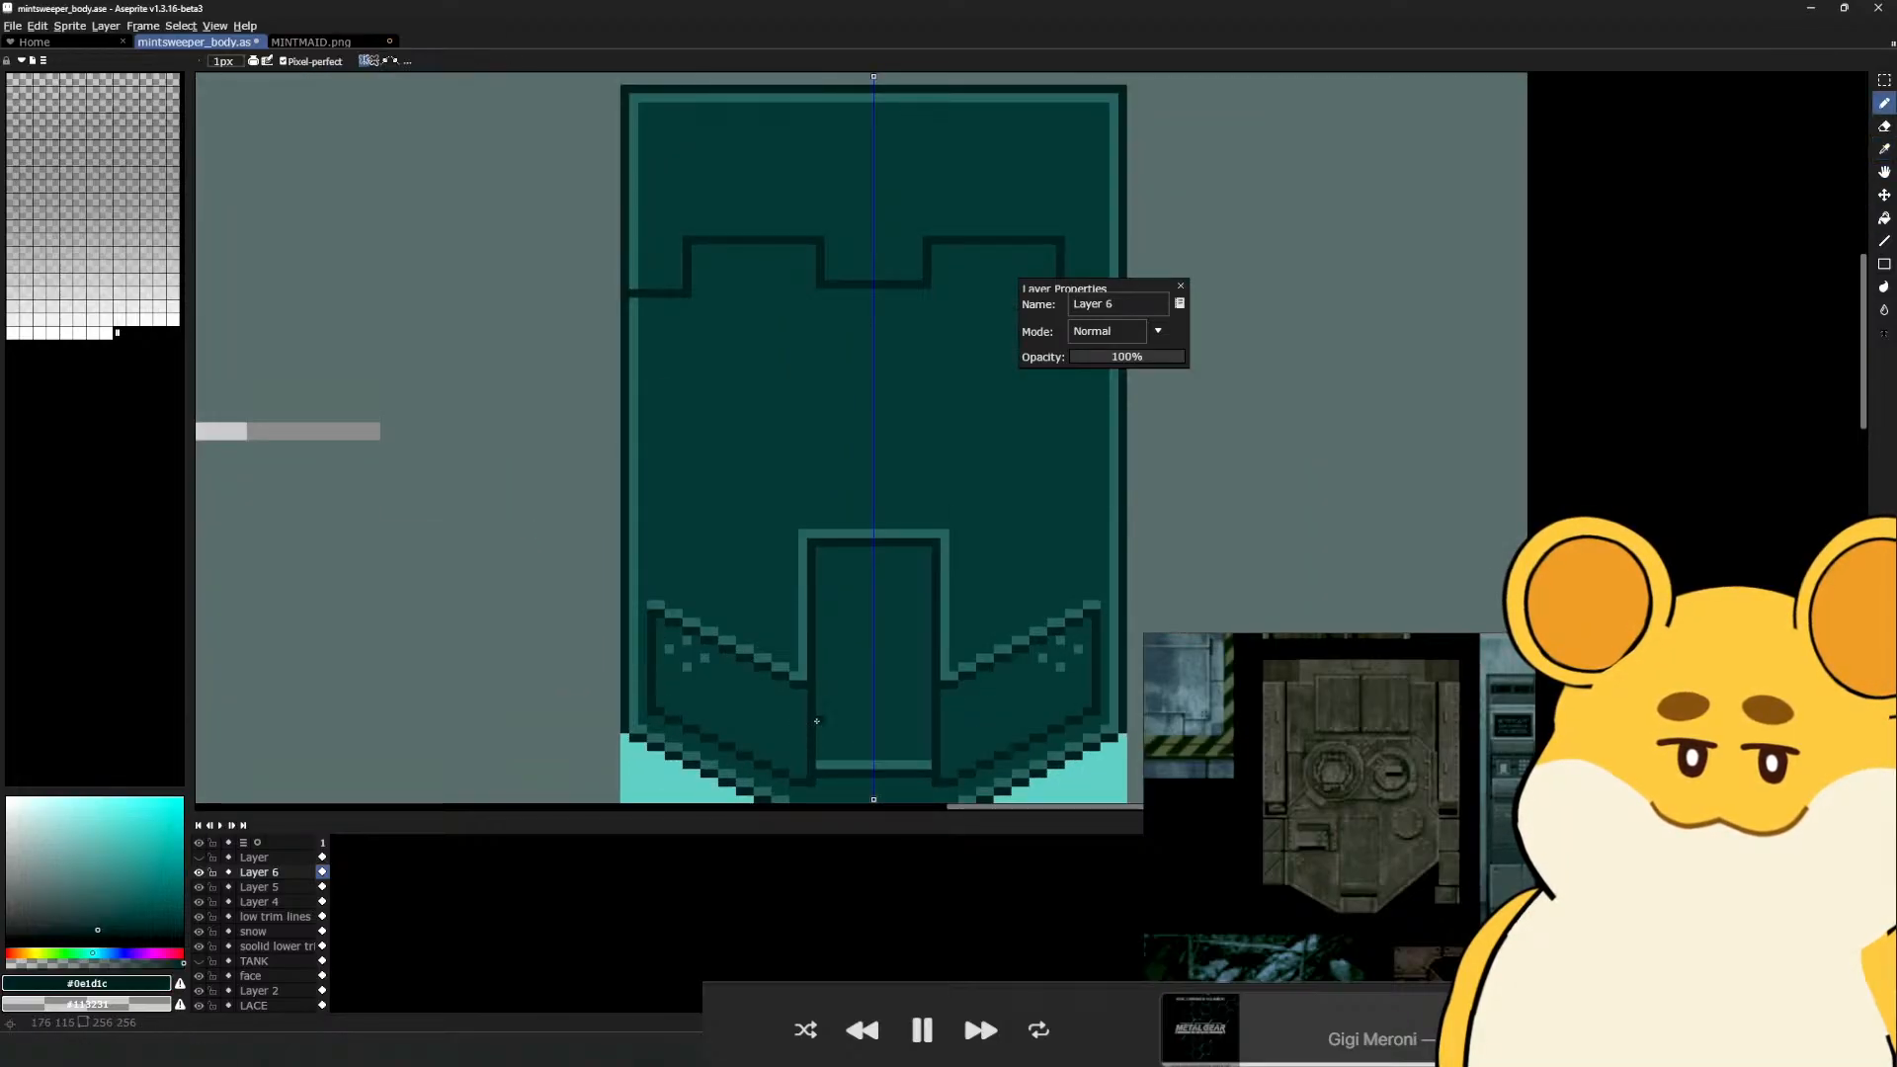
scroll(932, 738, "down", 3)
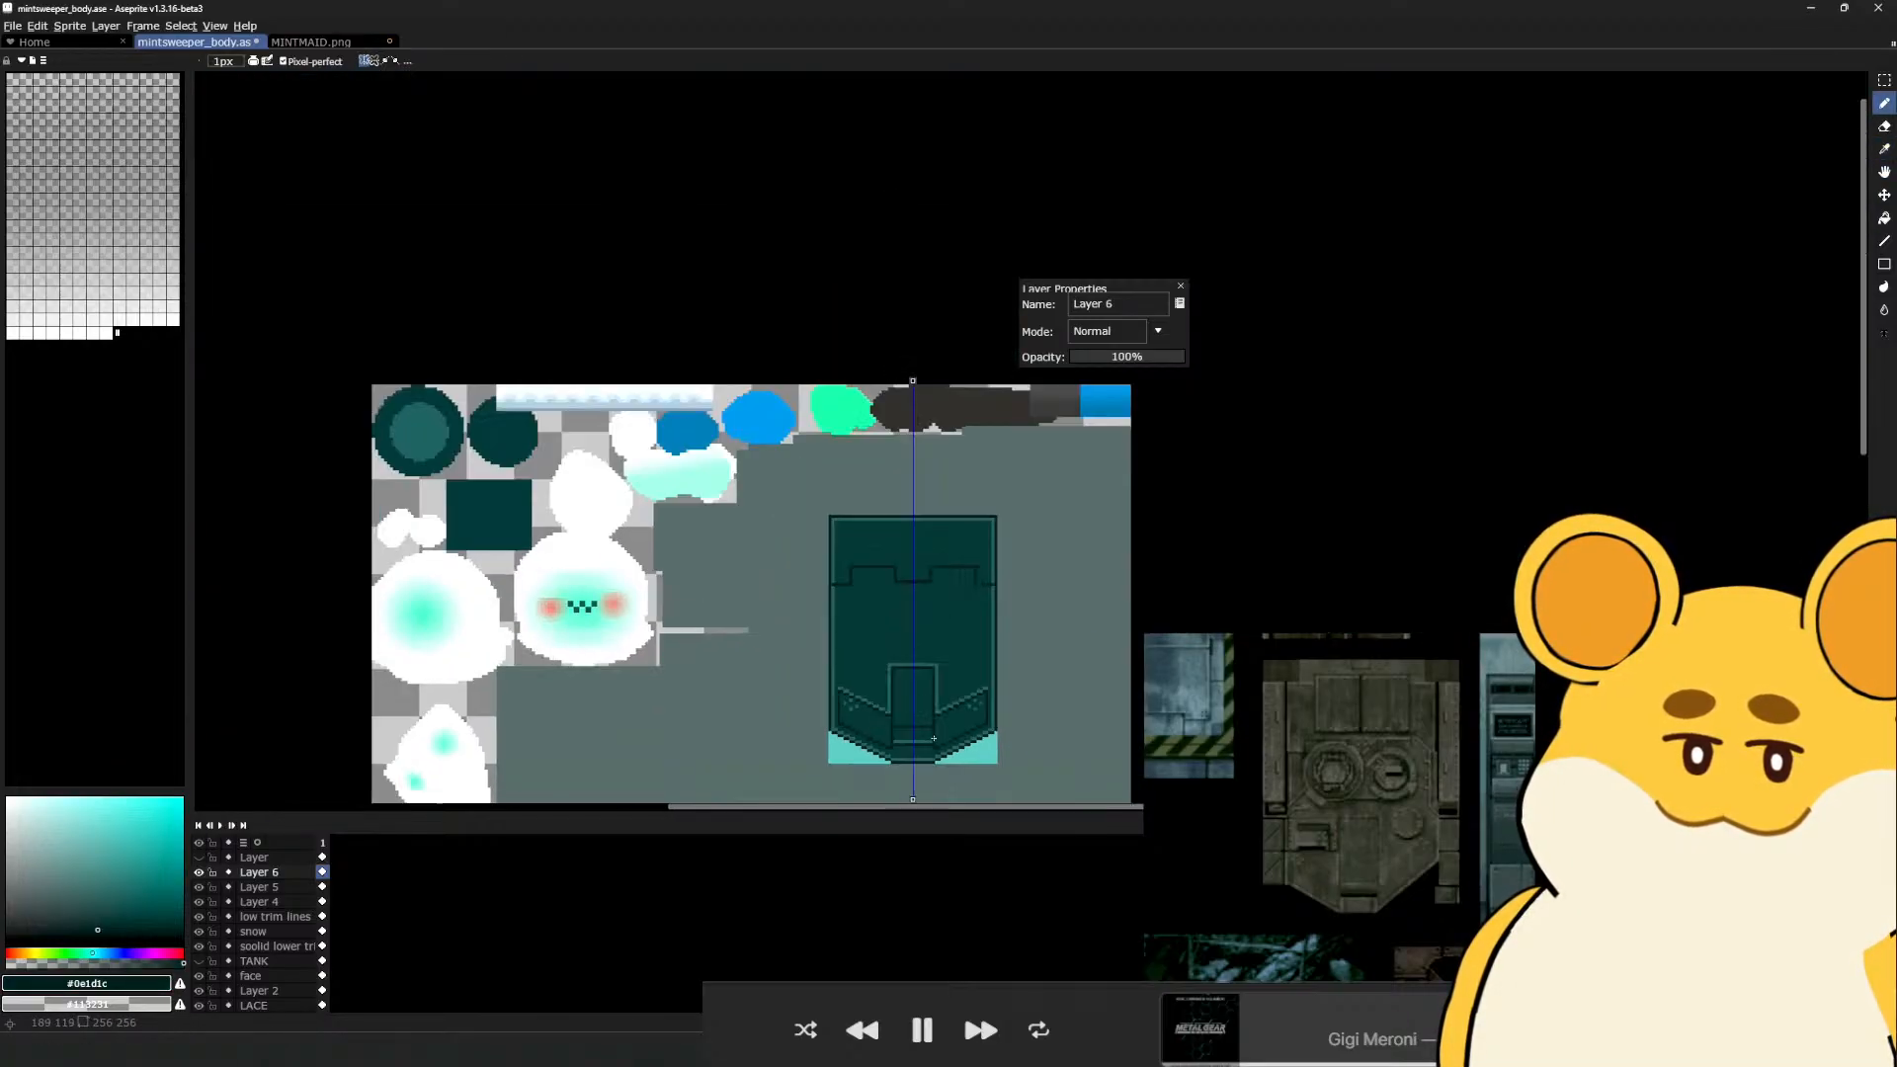
scroll(932, 738, "up", 1)
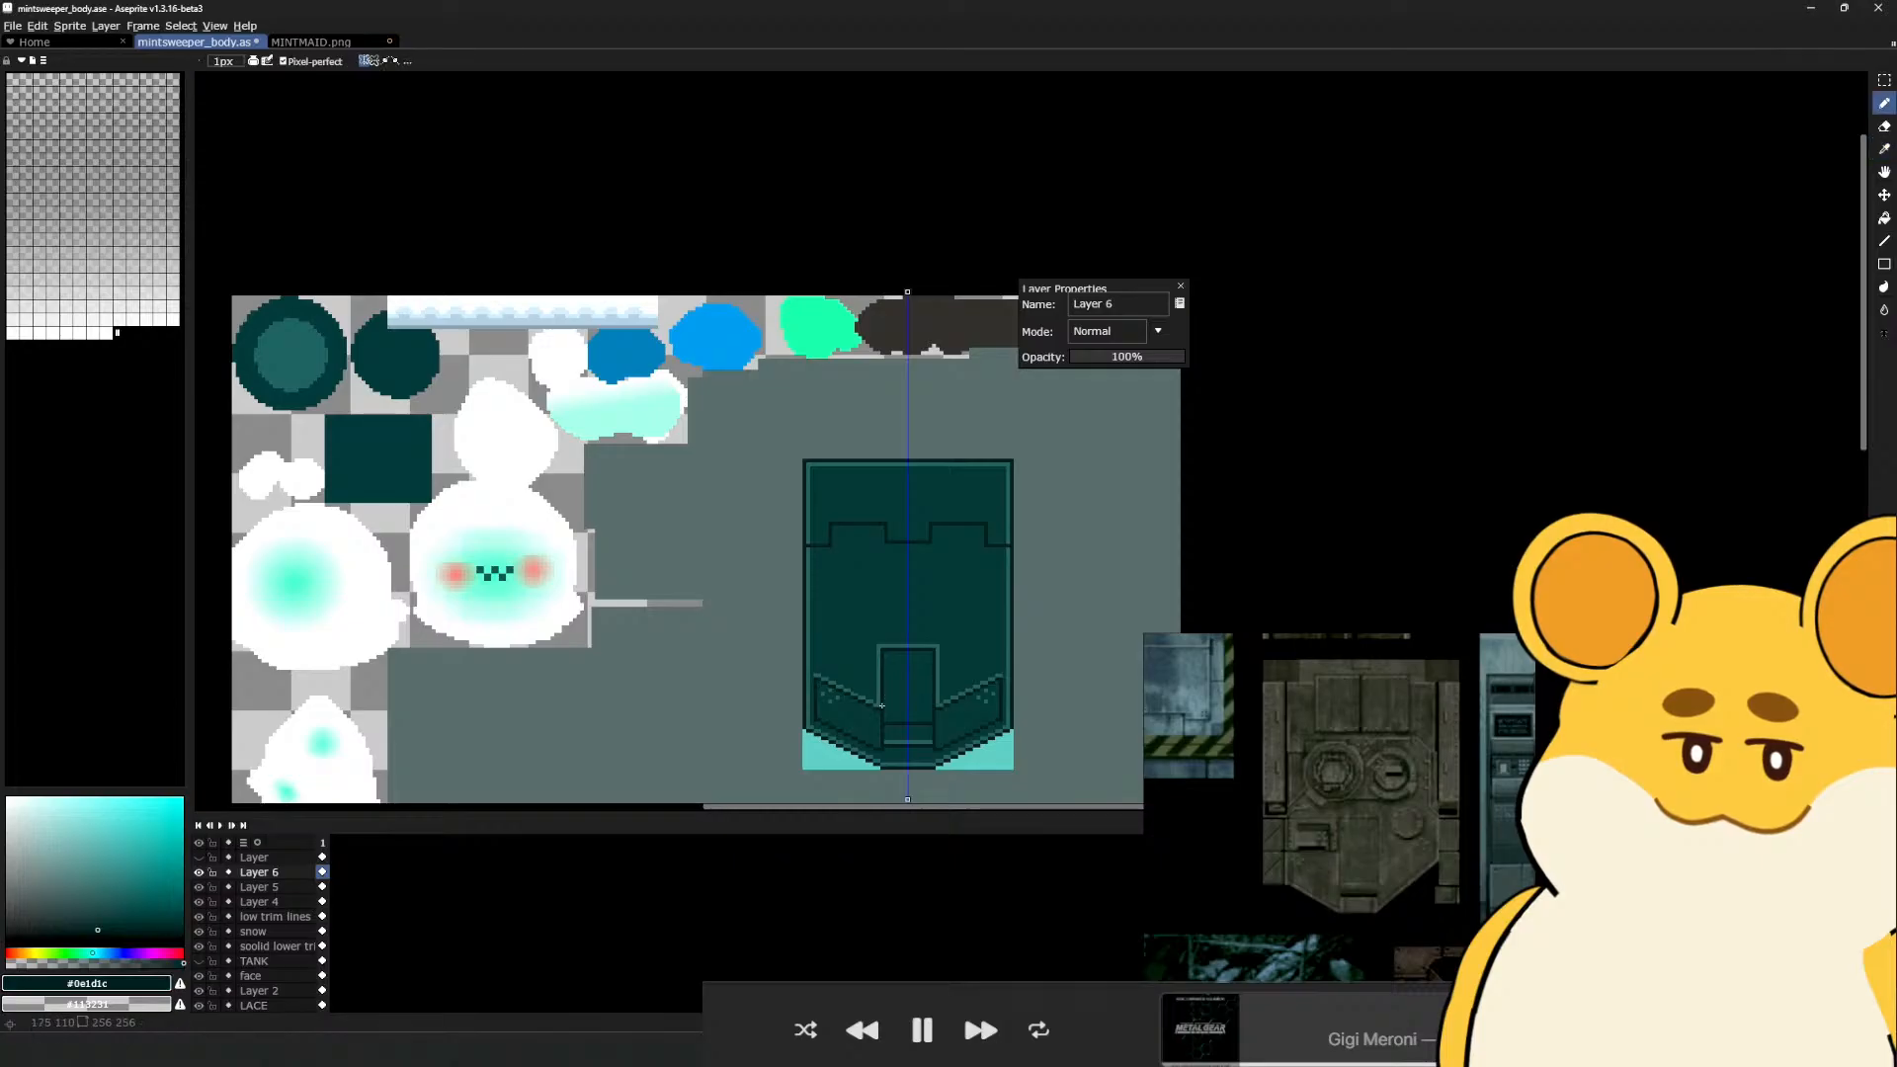
scroll(889, 707, "up", 2)
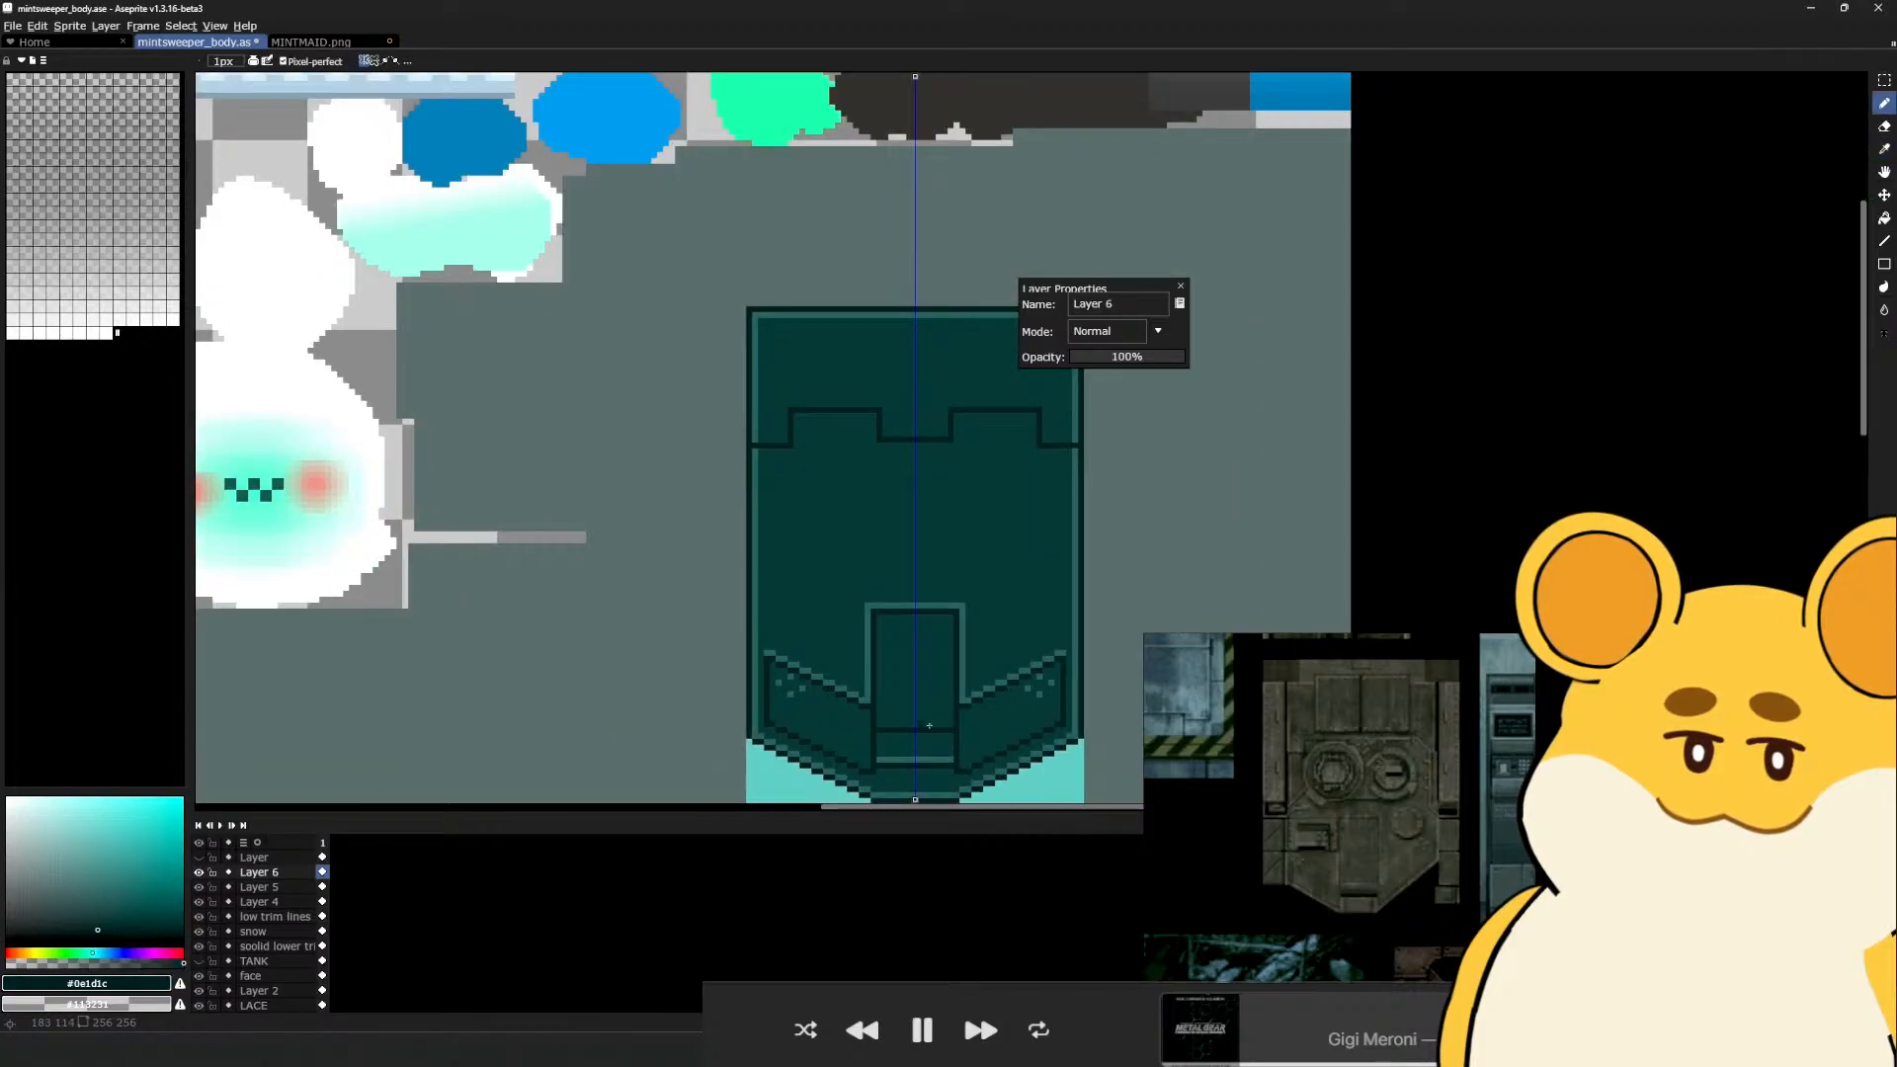
Sample #205856 and draw a horizontal highlight along the dark line inside the central rectangular panel
left_click(868, 700, "alt")
left_click(878, 723)
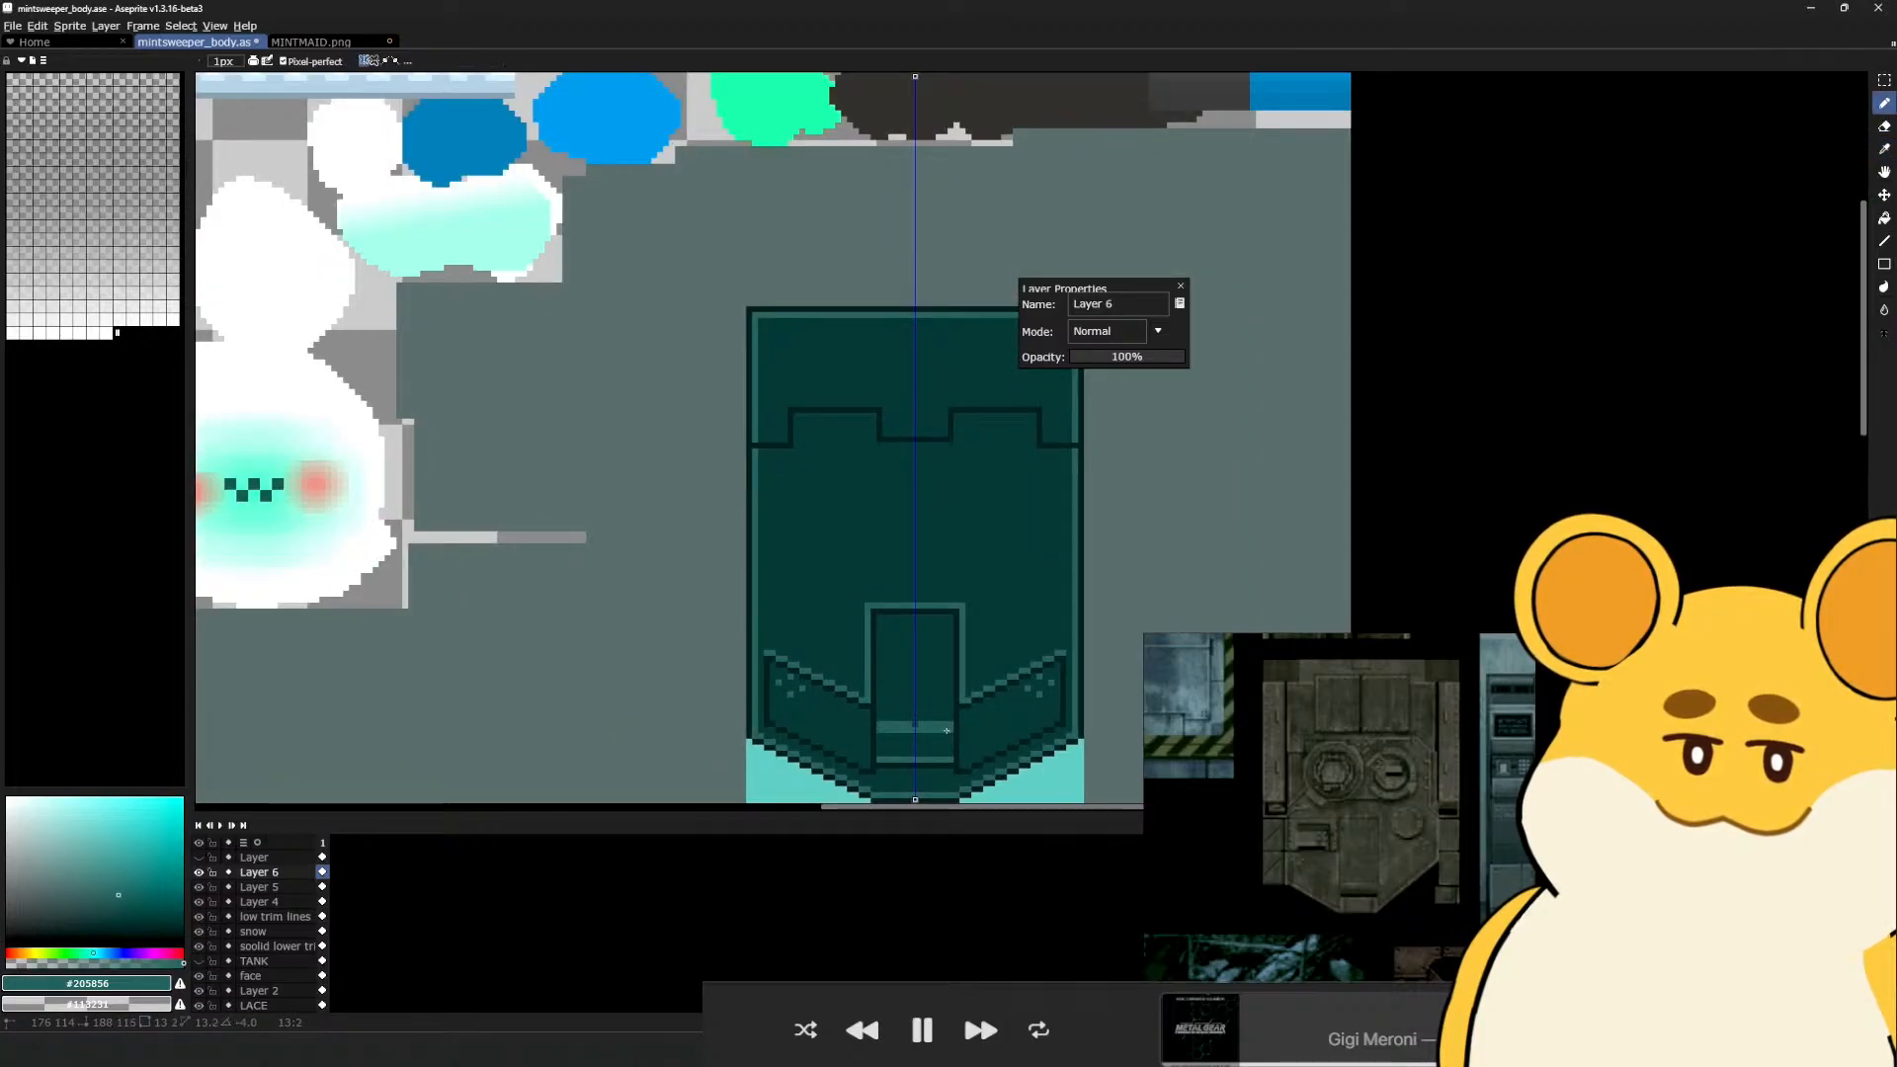
scroll(946, 730, "down", 3)
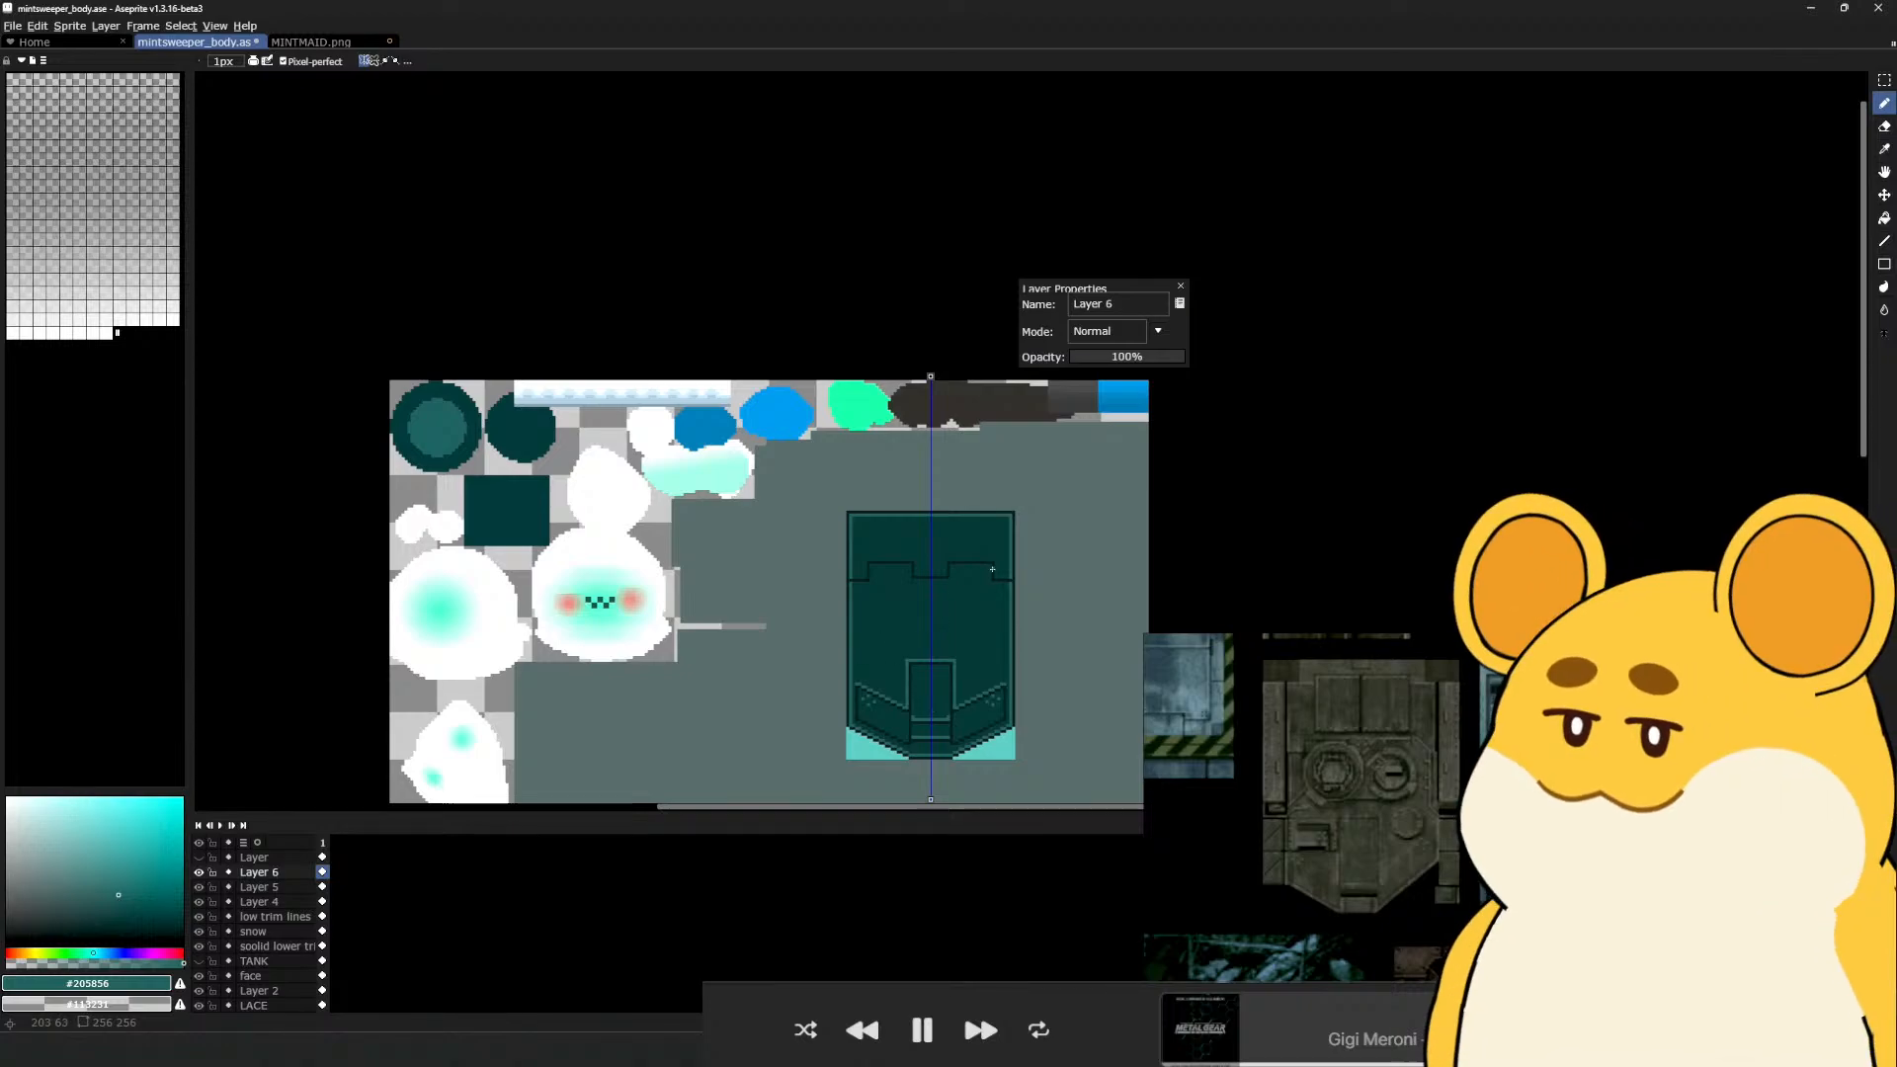
Save the sprite and export it, overwriting WISP_TANK_TEXTURE.png
key("ctrl+s")
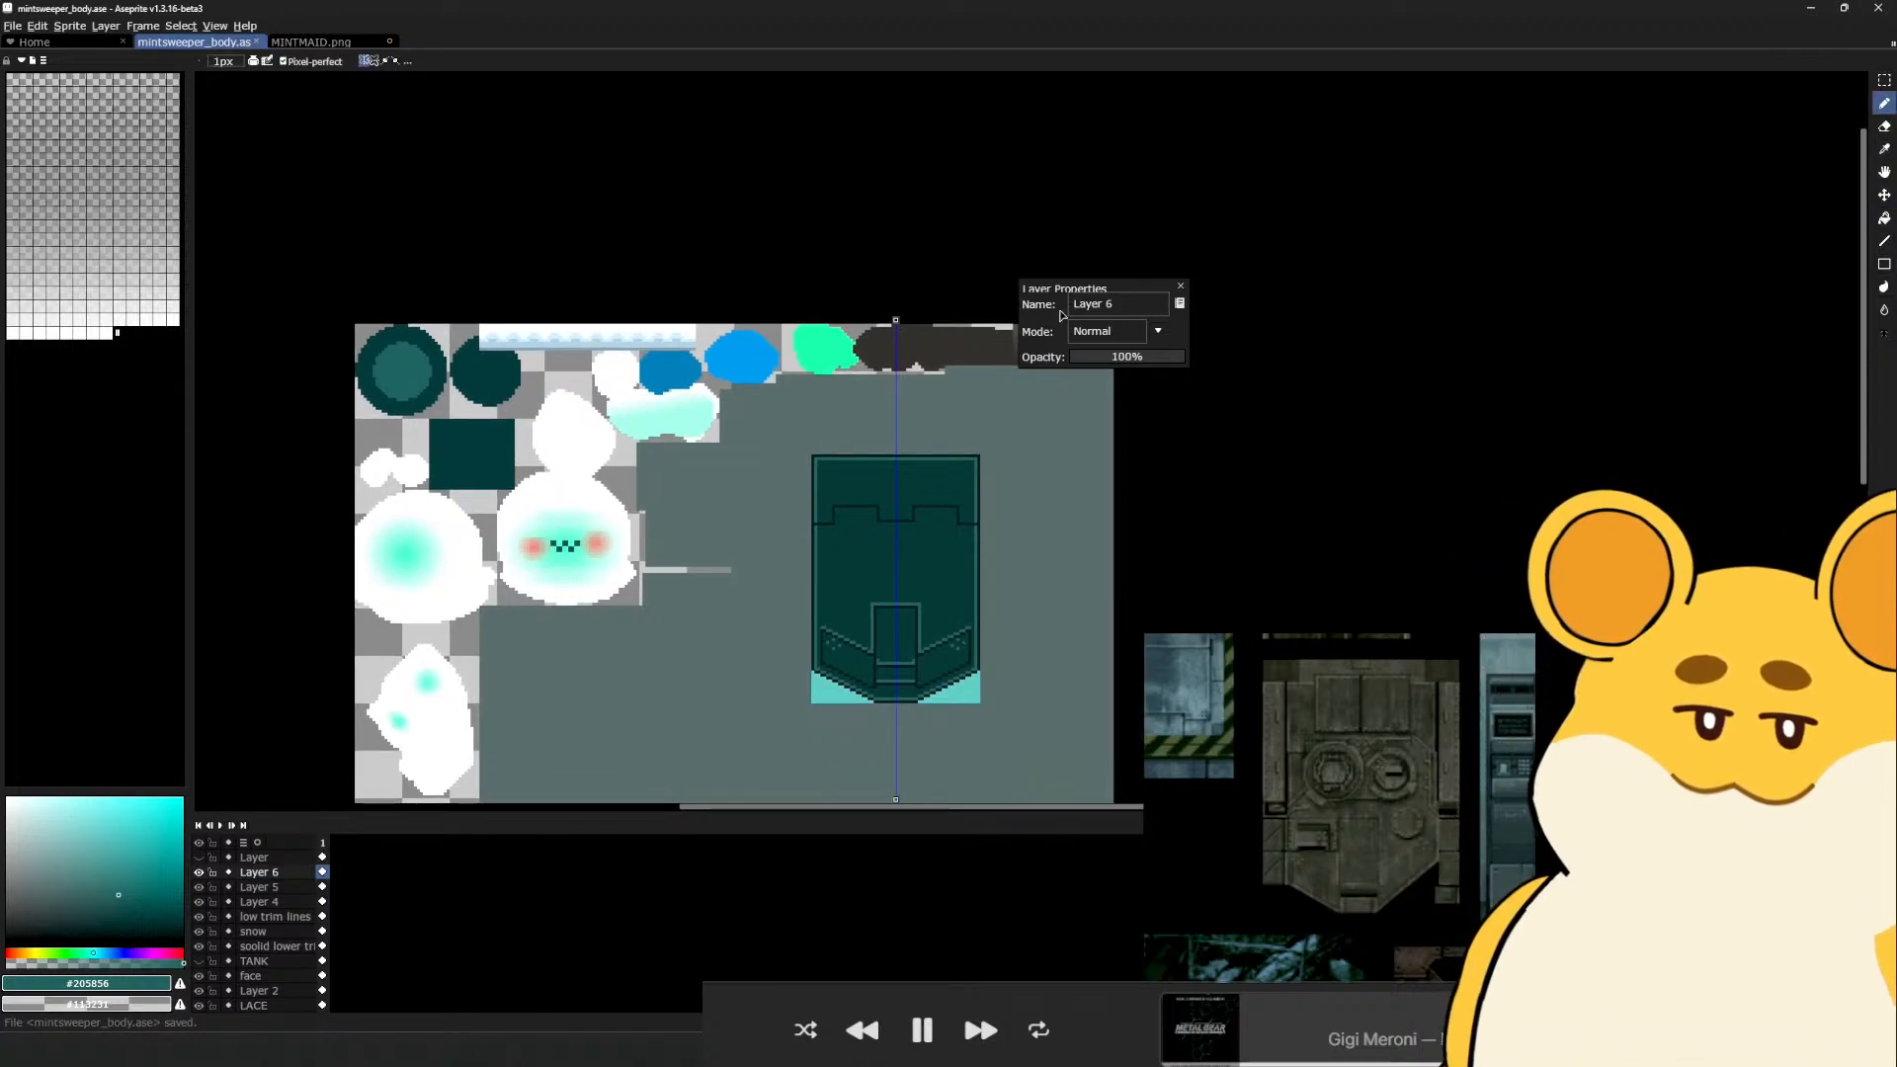
left_click(12, 26)
mouse_move(79, 158)
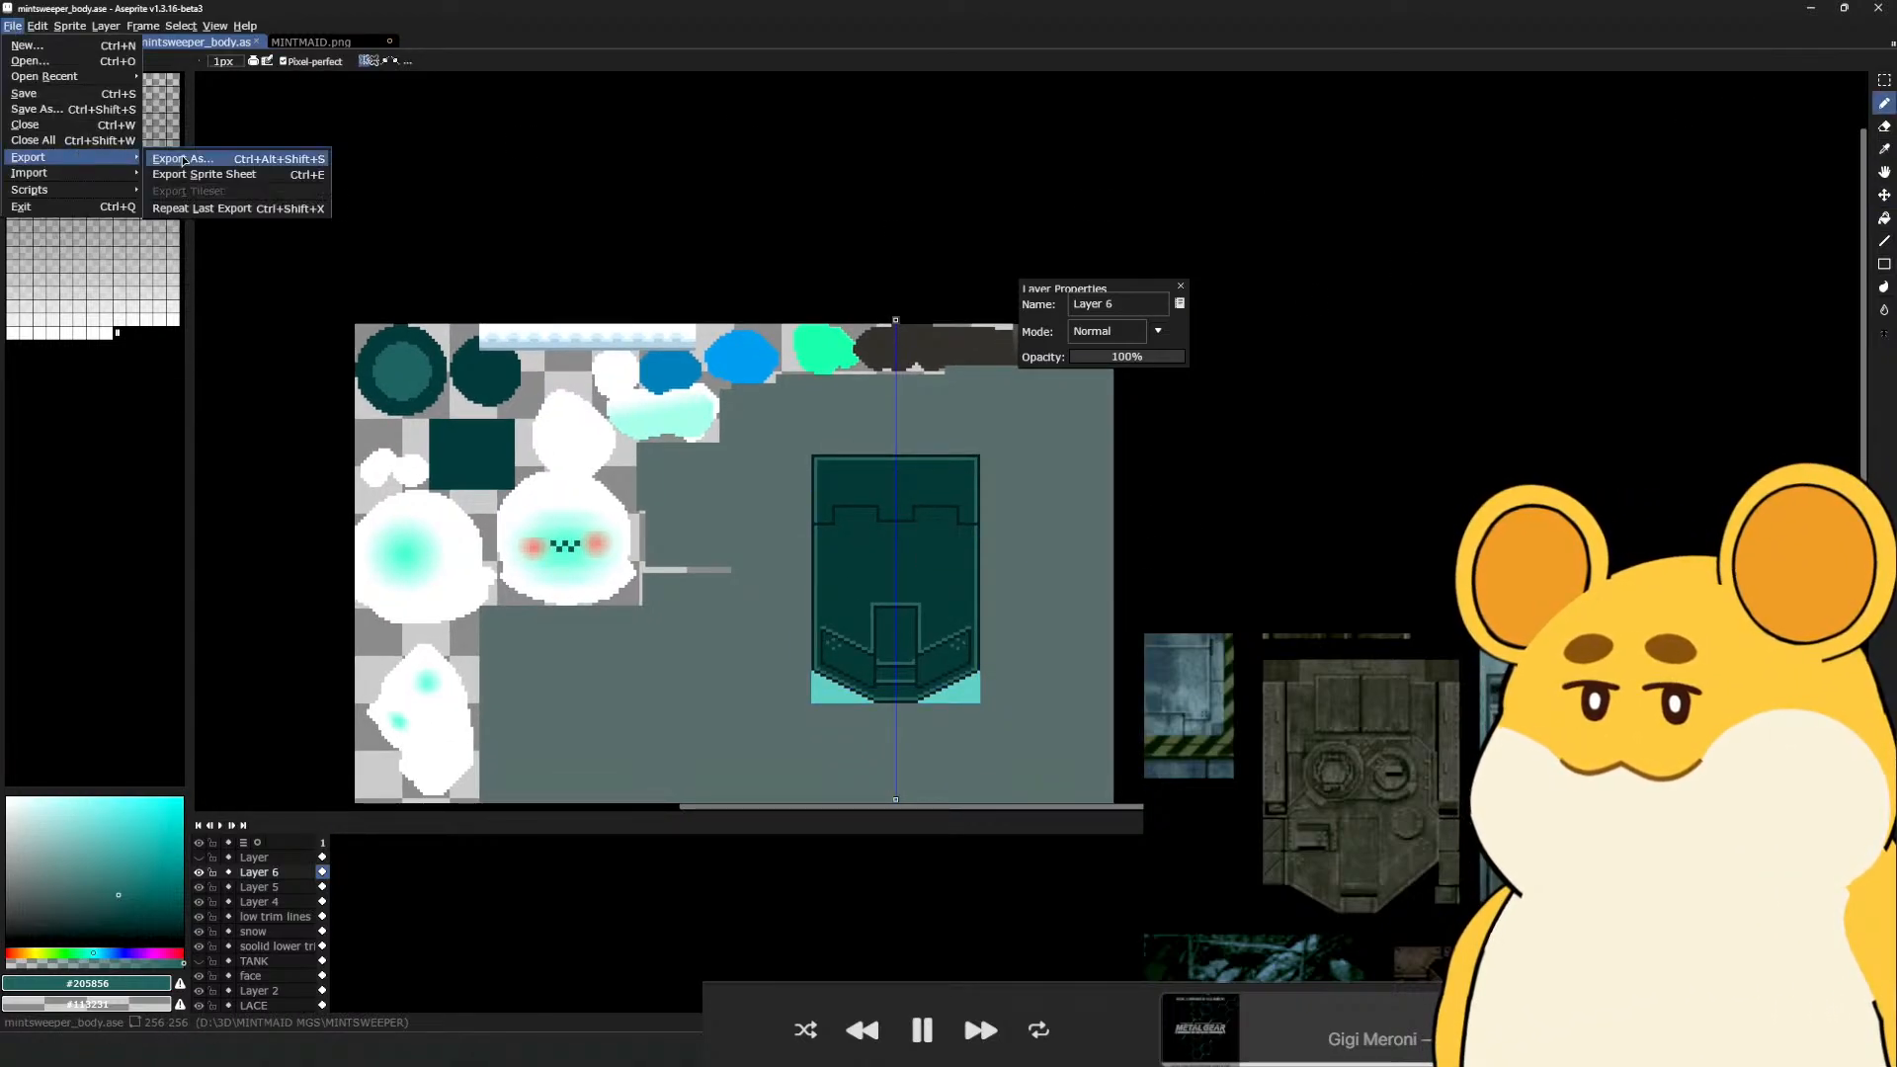
left_click(183, 160)
left_click(281, 435)
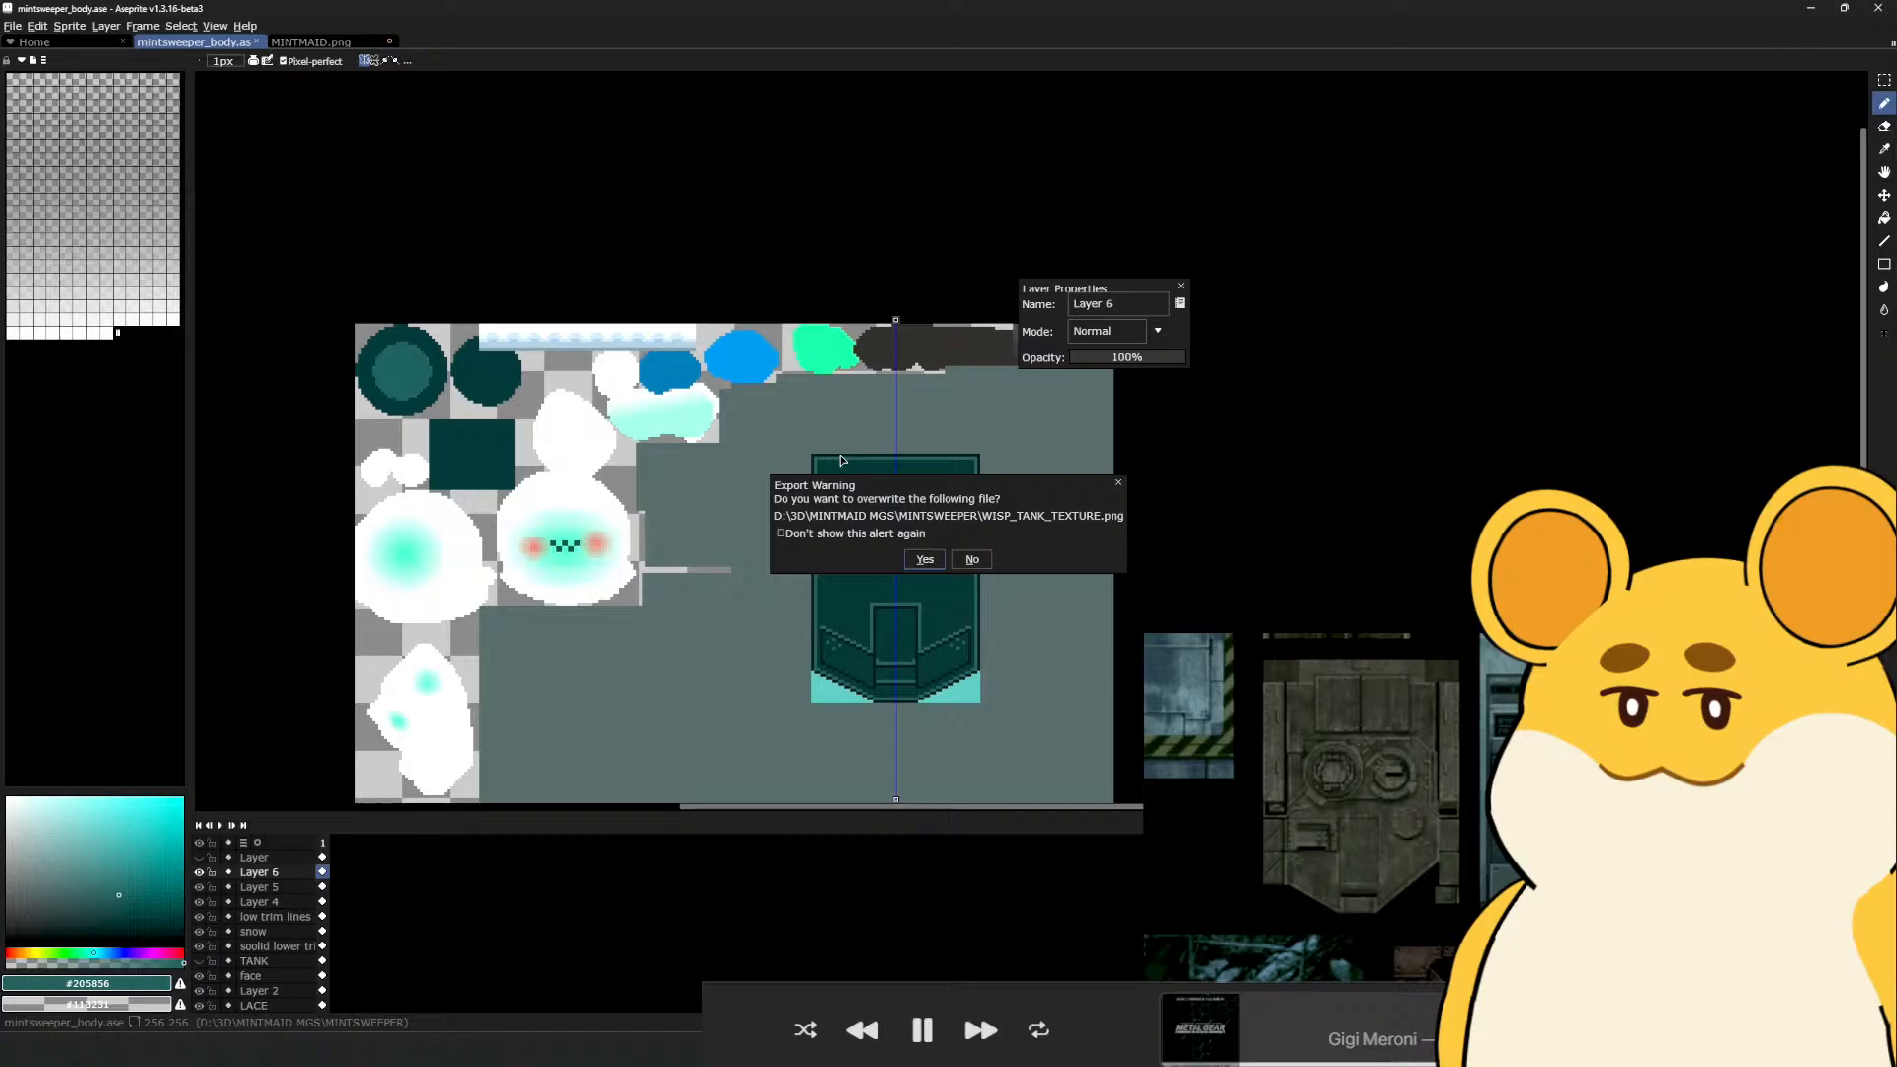
left_click(922, 560)
Switch to Maya and select the tank object to compare its UV shells with the hull artwork
key("alt+Tab")
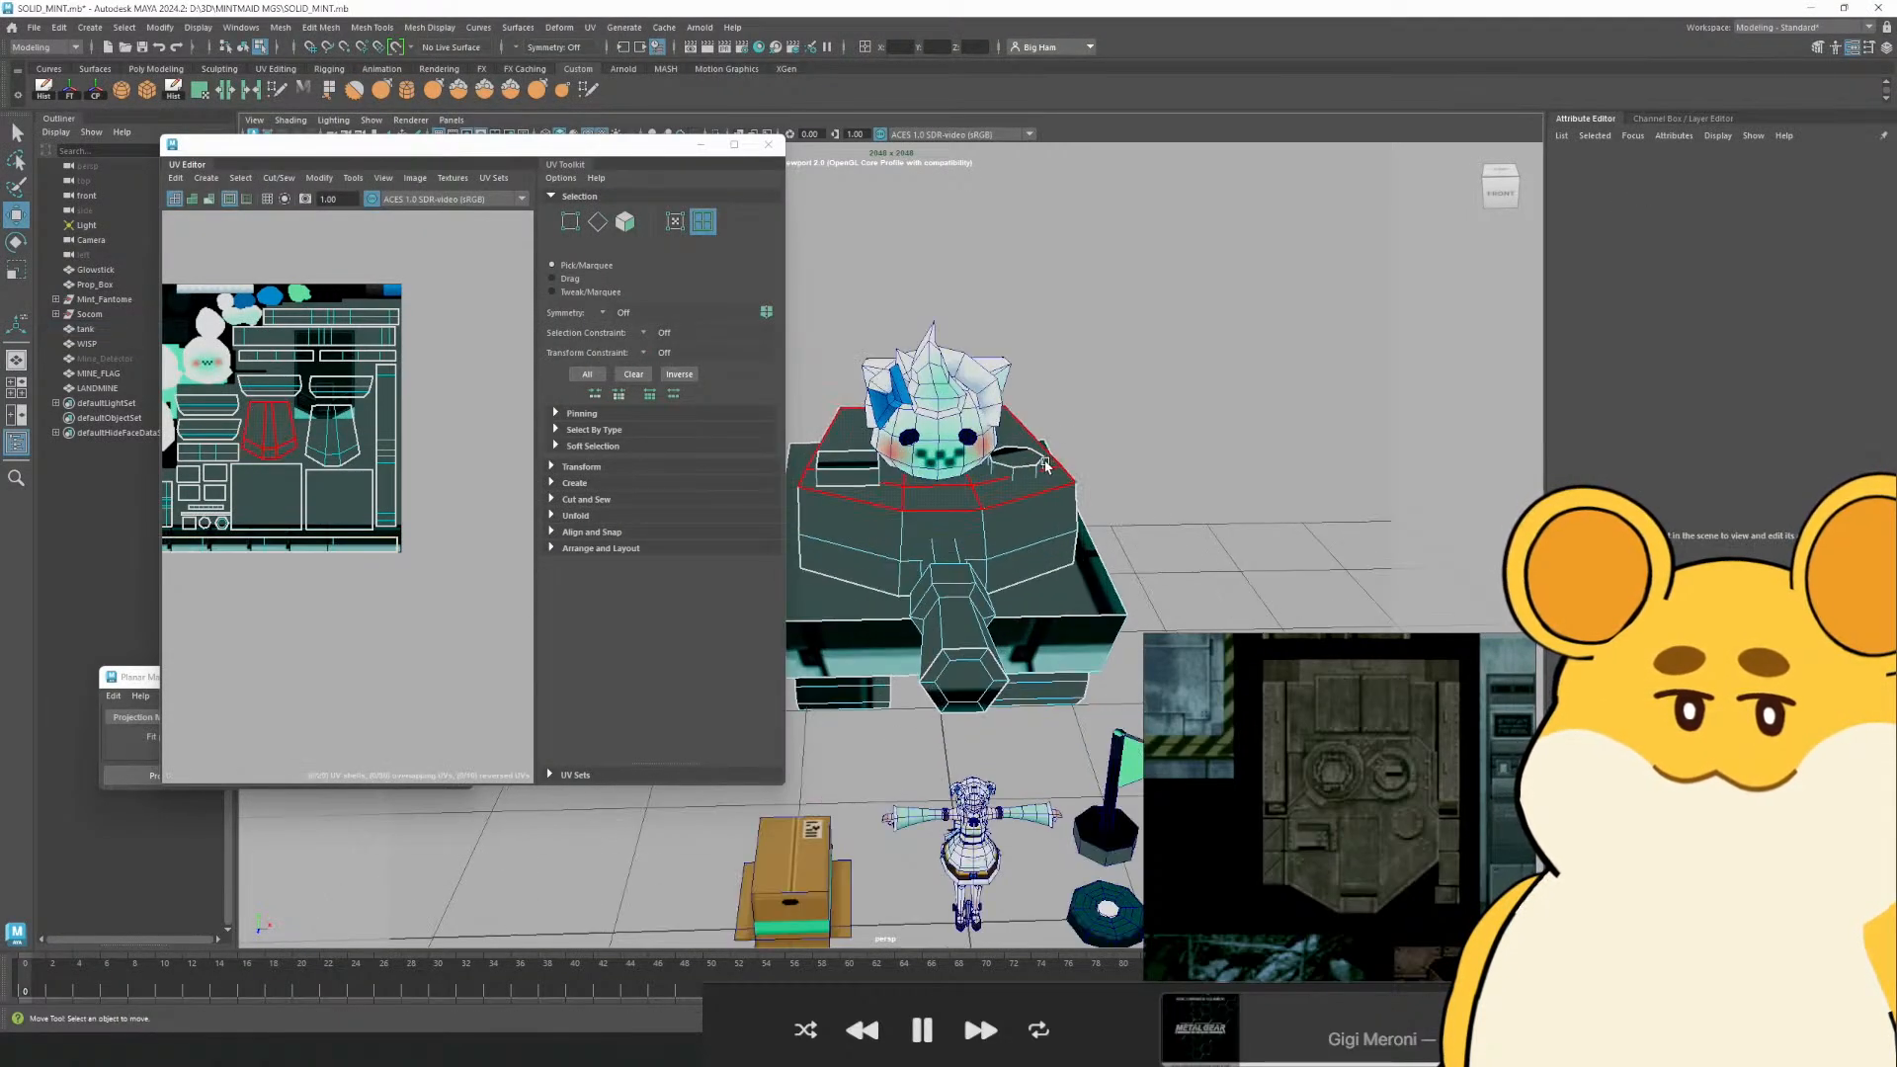
left_click_drag(1045, 464, 991, 494)
left_click(990, 505)
right_click(986, 505)
scroll(428, 358, "up", 2)
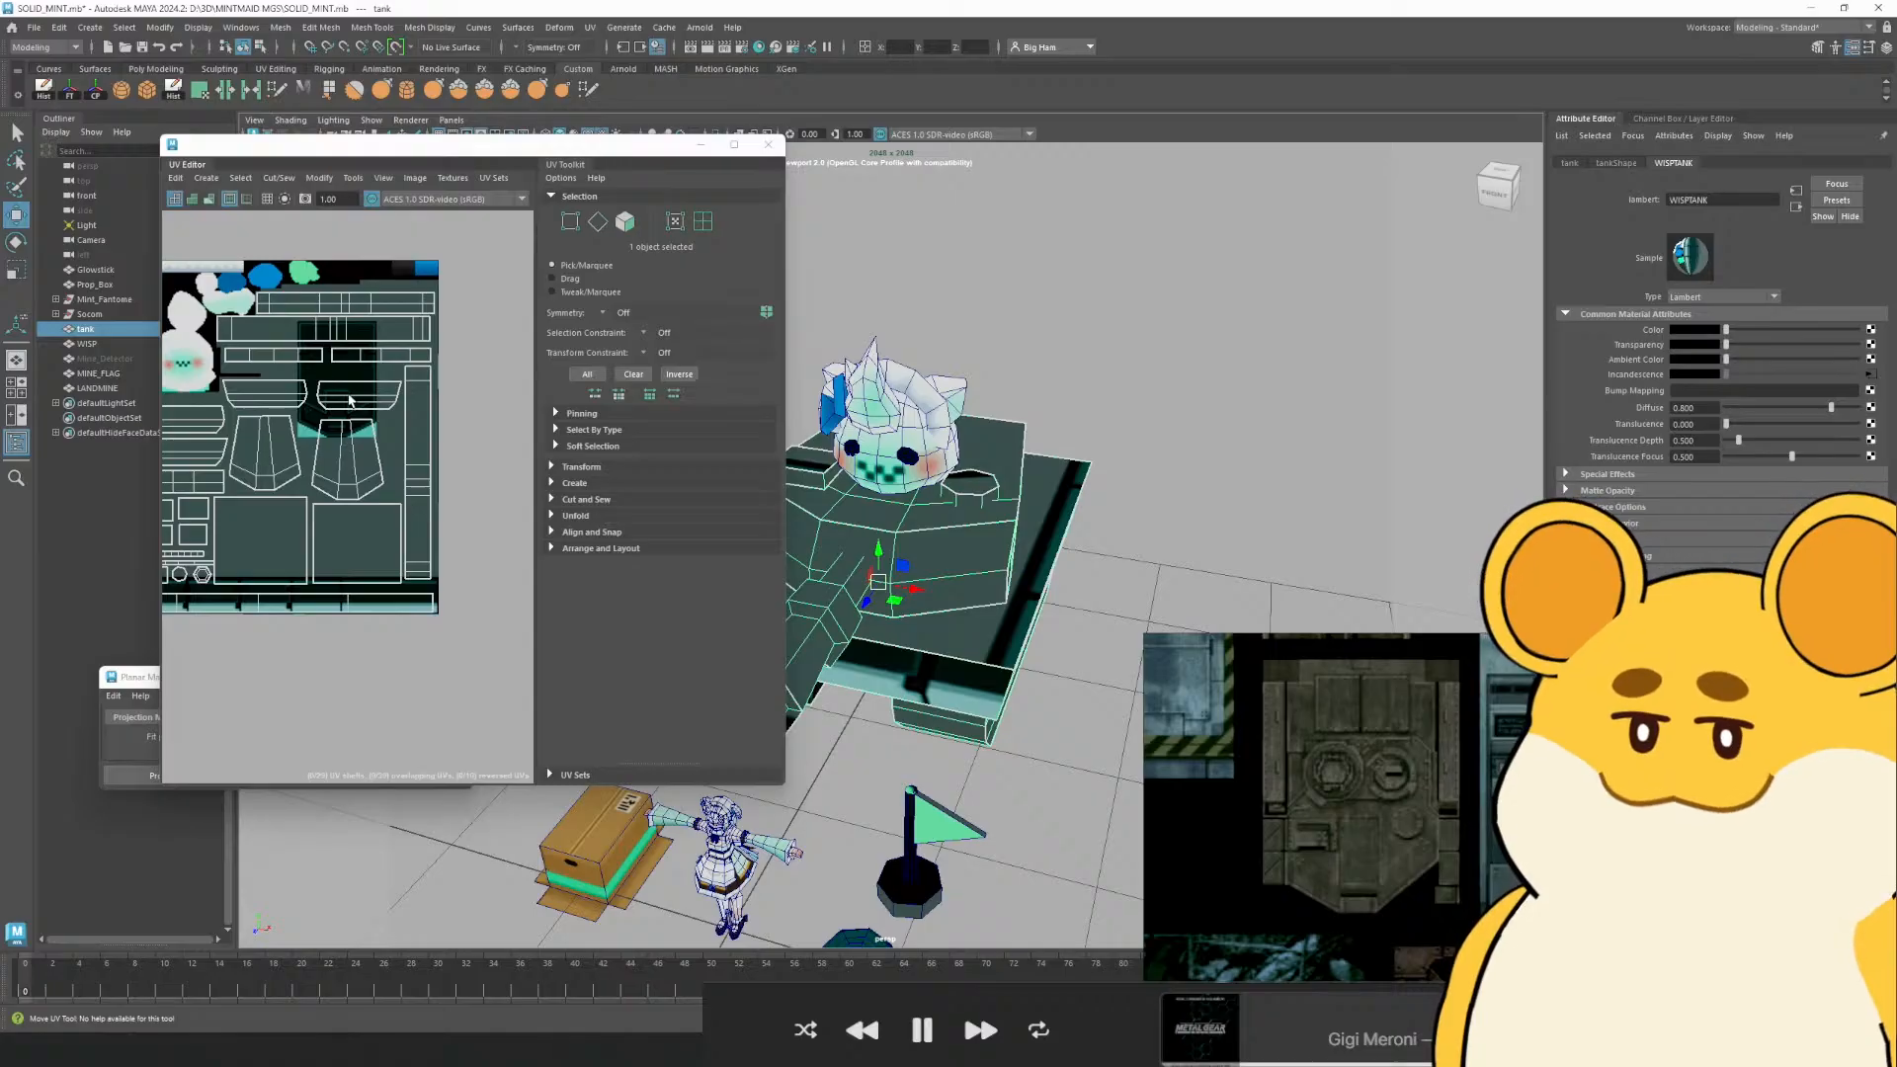
Return to Aseprite, select Layers 4, 5 and 6 together and move the hull artwork down and slightly right towards its UV shell
key("alt+Tab")
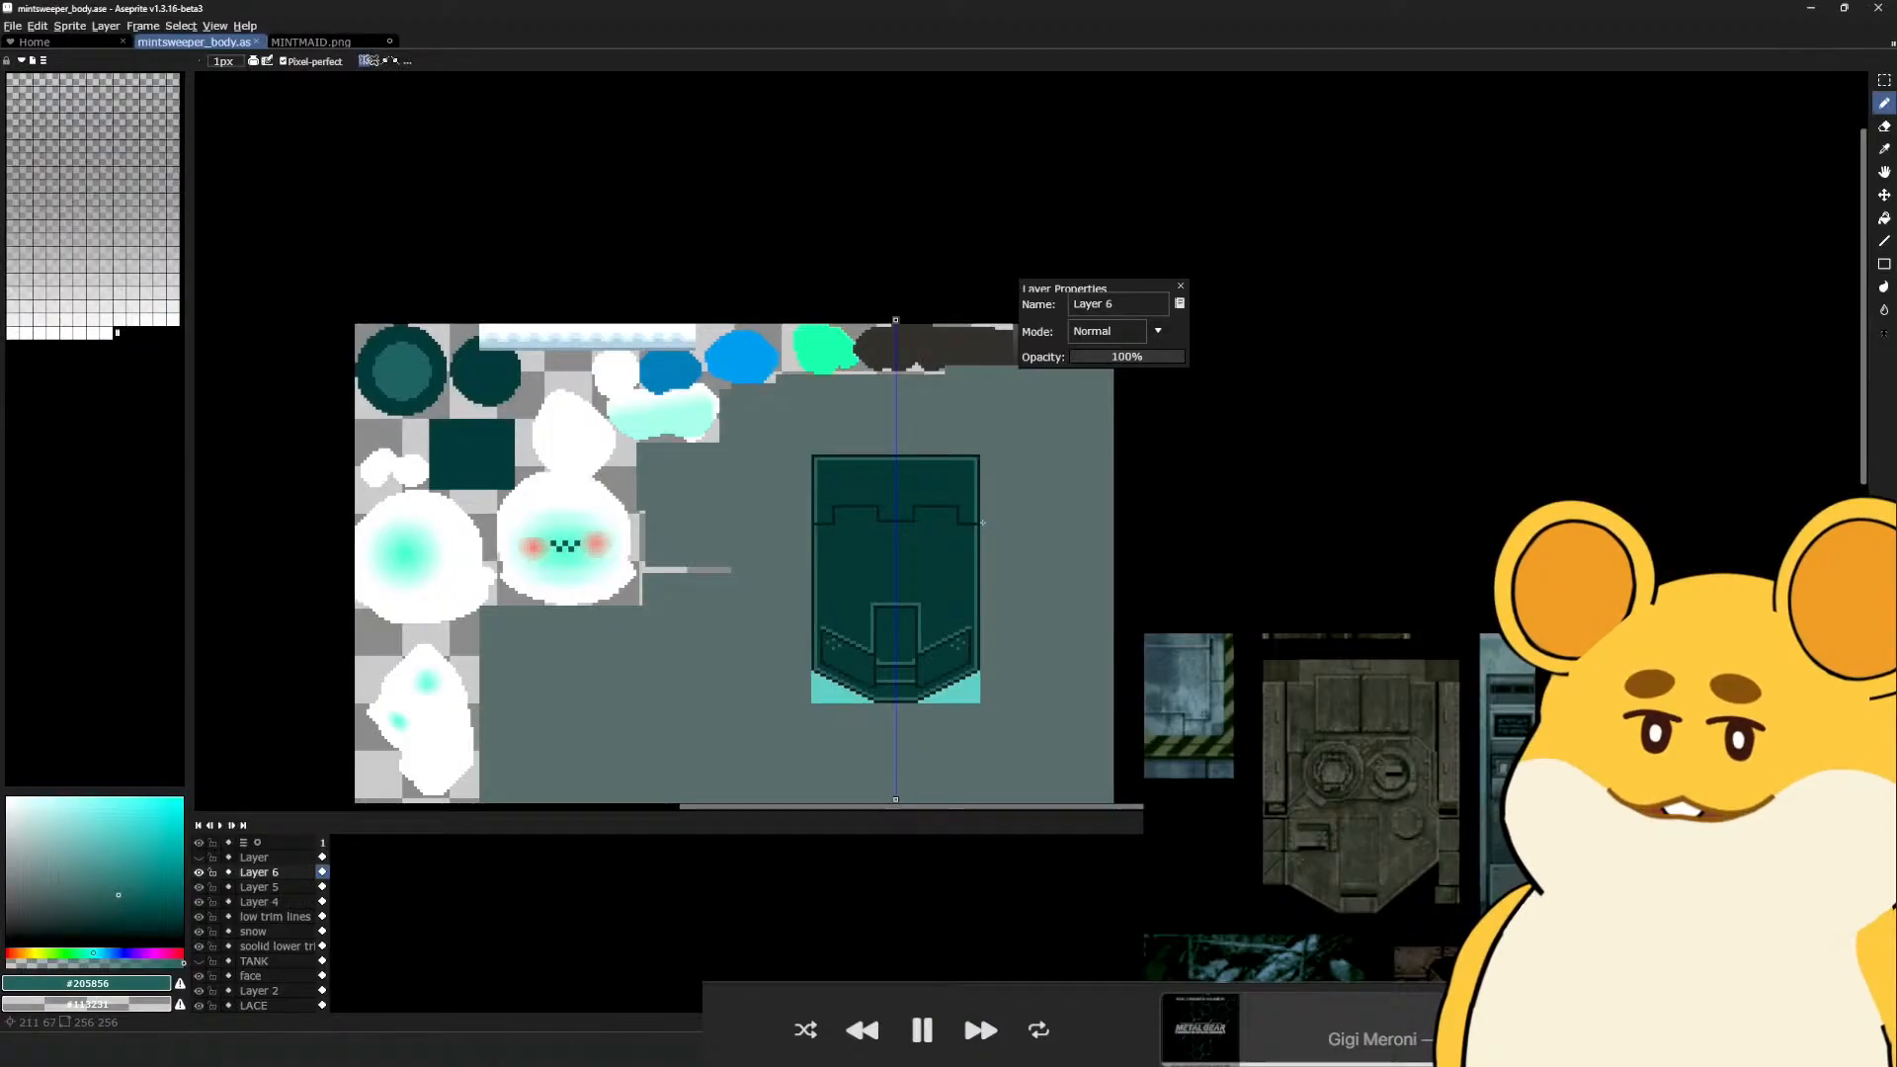
left_click(283, 892, "shift")
key("v")
left_click_drag(889, 608, 952, 667)
key("ctrl+z")
left_click(304, 905, "shift")
left_click_drag(879, 604, 948, 683)
left_click_drag(948, 683, 902, 592)
key("i")
Compare the moved hull artwork with the tank's UV shells in Maya and open the file texture behind the material's colour
key("alt+Tab")
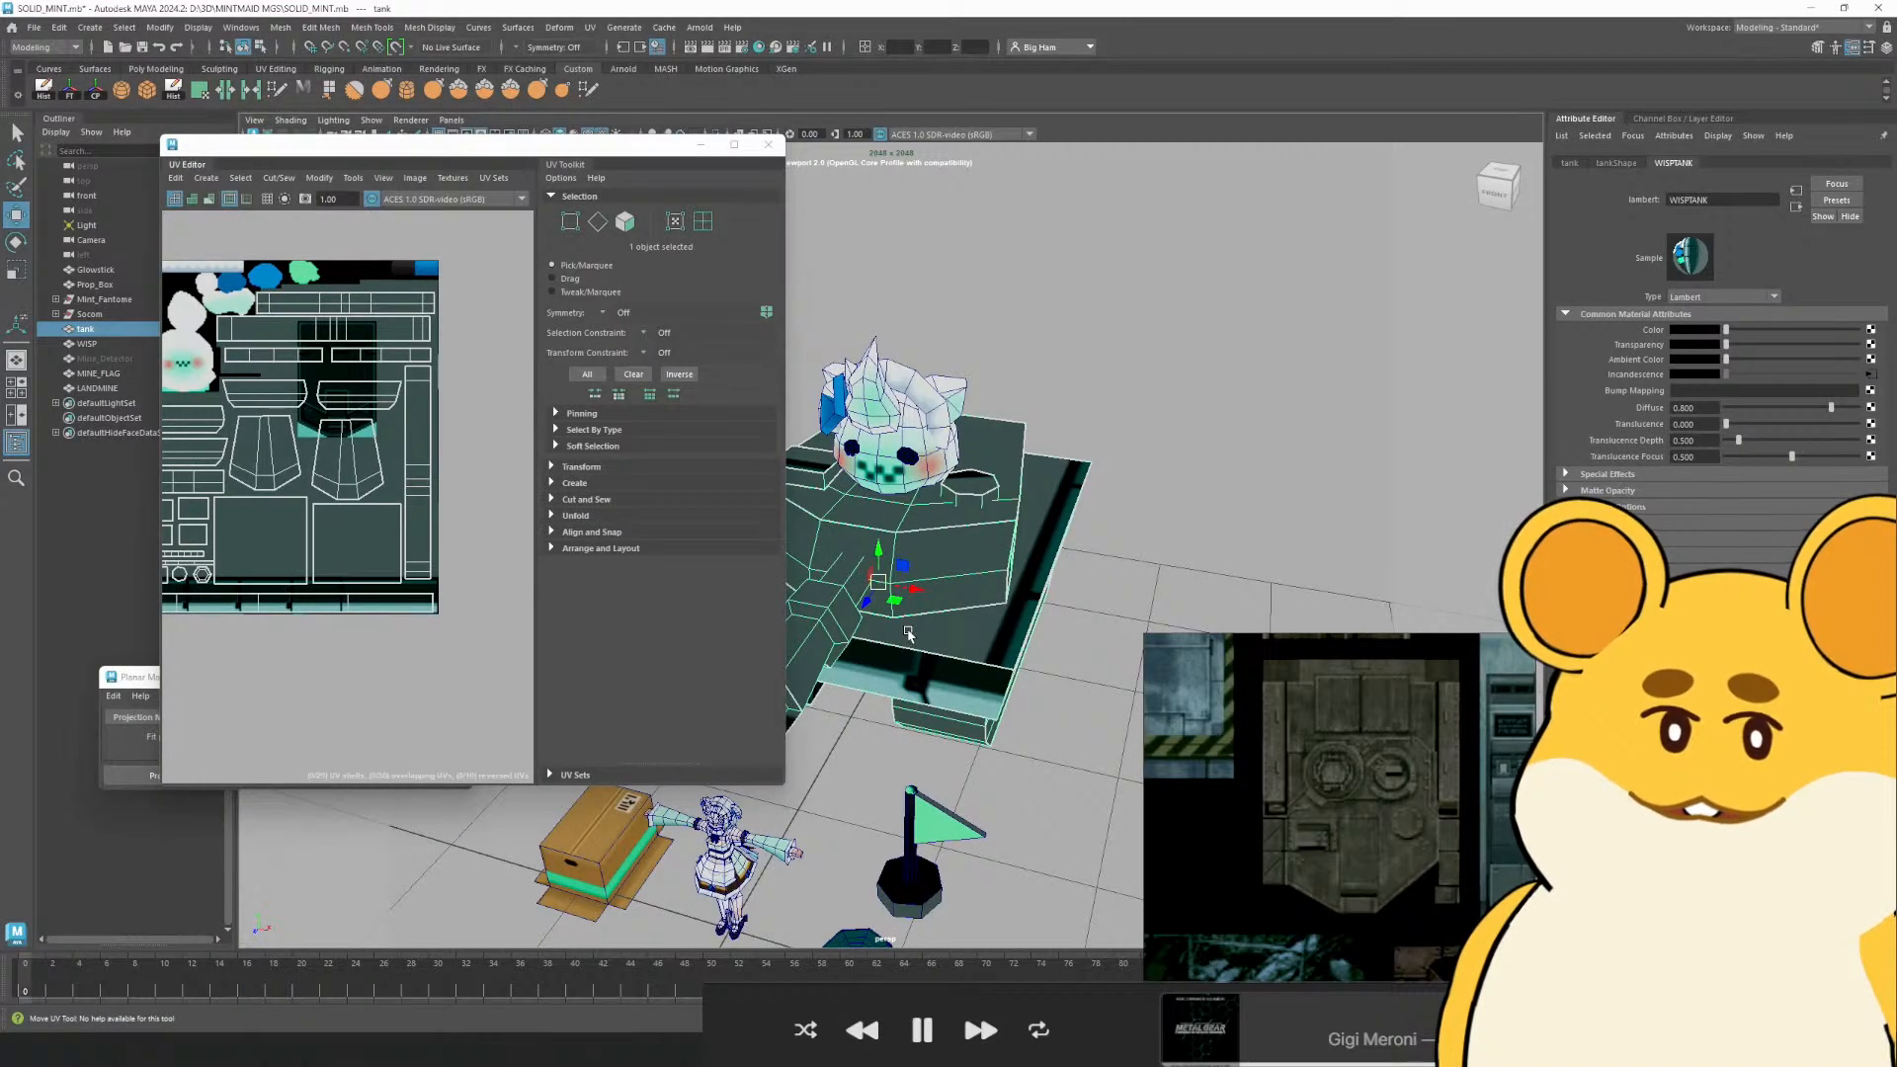
key("alt+Tab")
left_click_drag(925, 662, 882, 533)
key("alt+Tab")
key("alt+Tab")
key("alt+Tab")
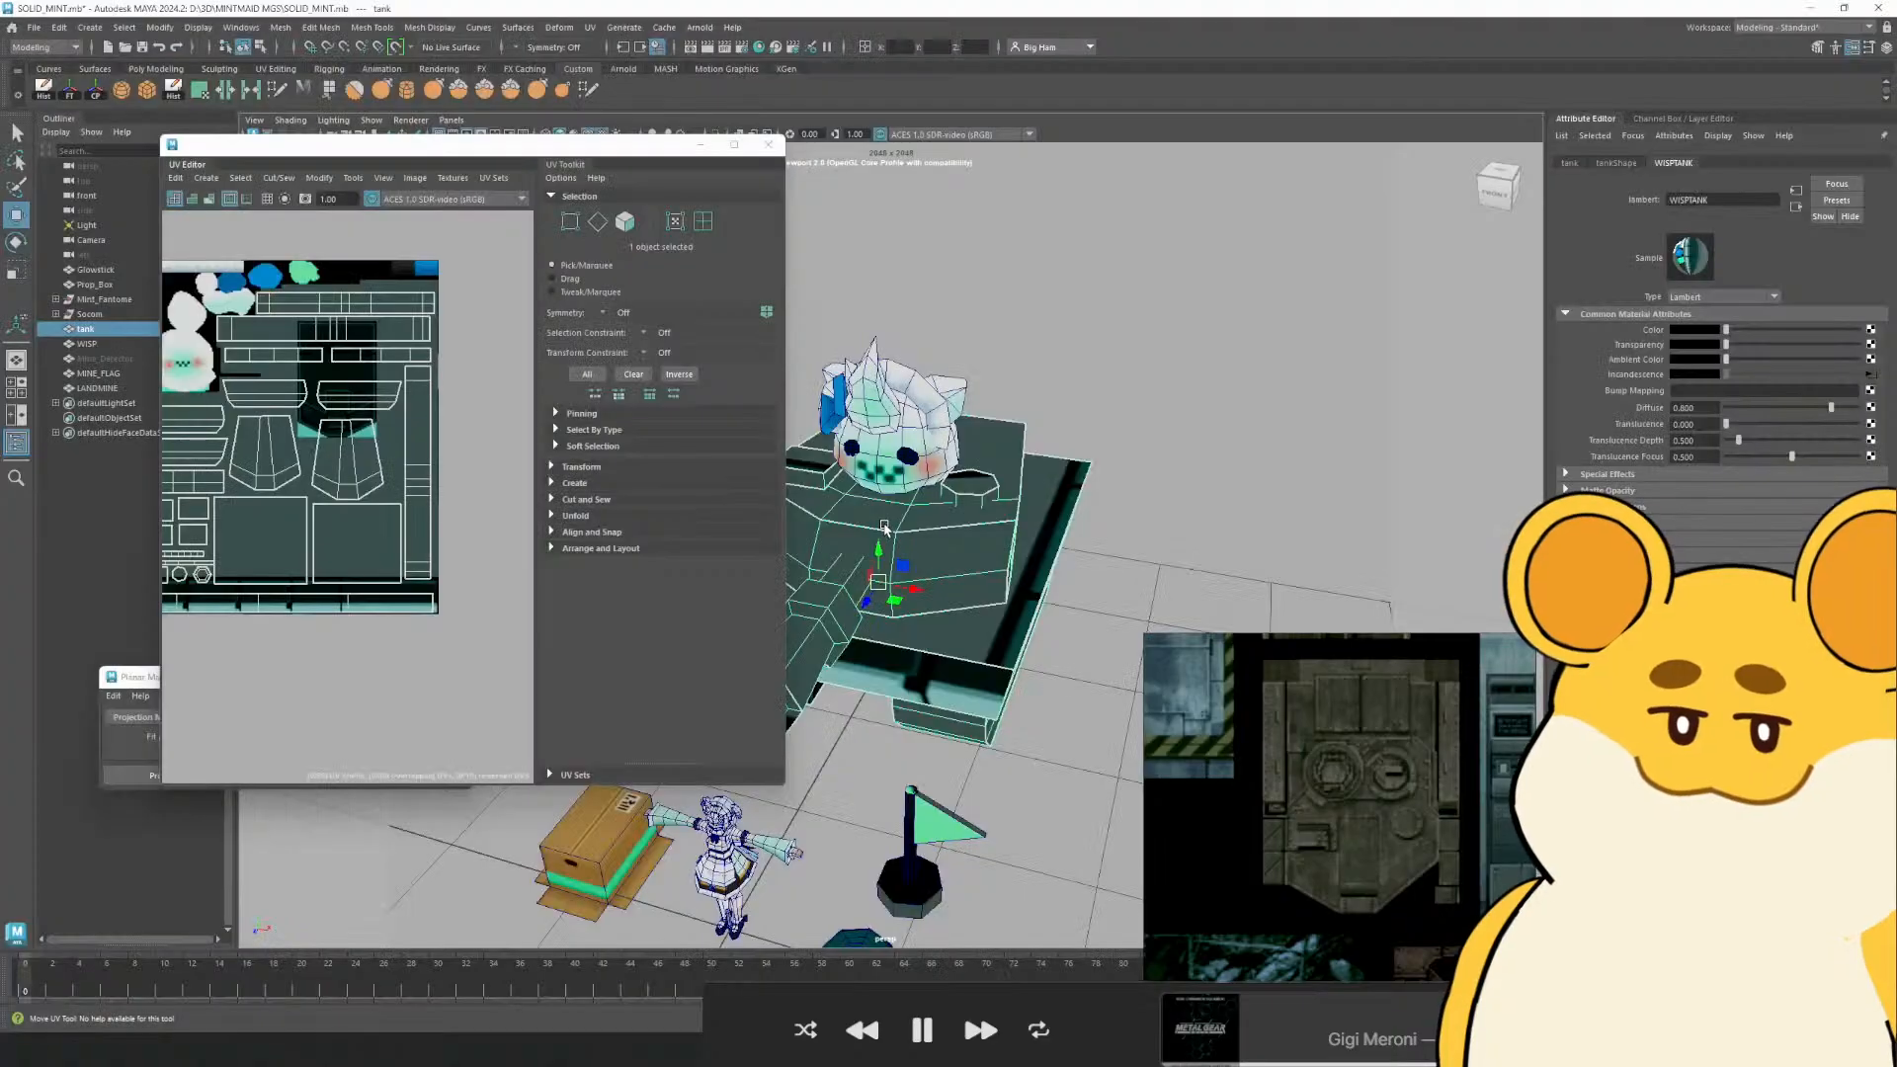
left_click(1870, 373)
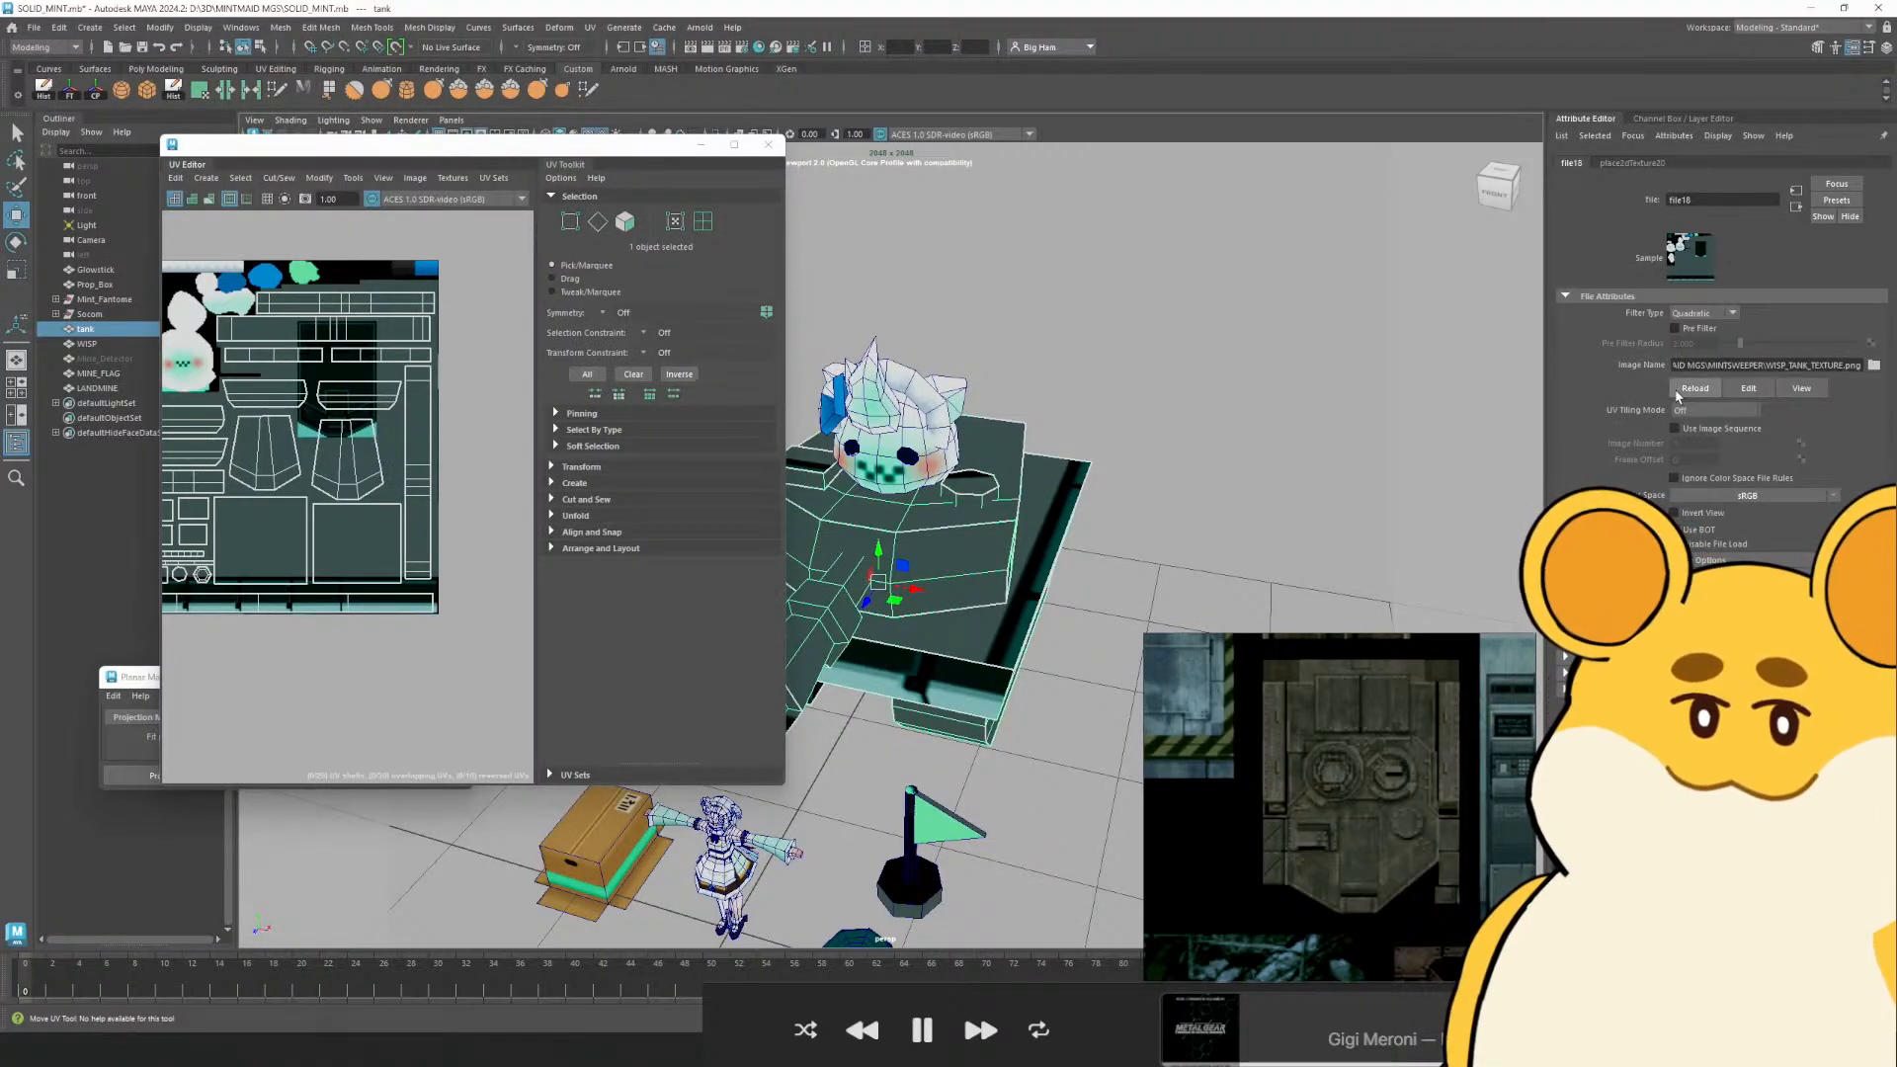
left_click_drag(939, 751, 1051, 672, "alt")
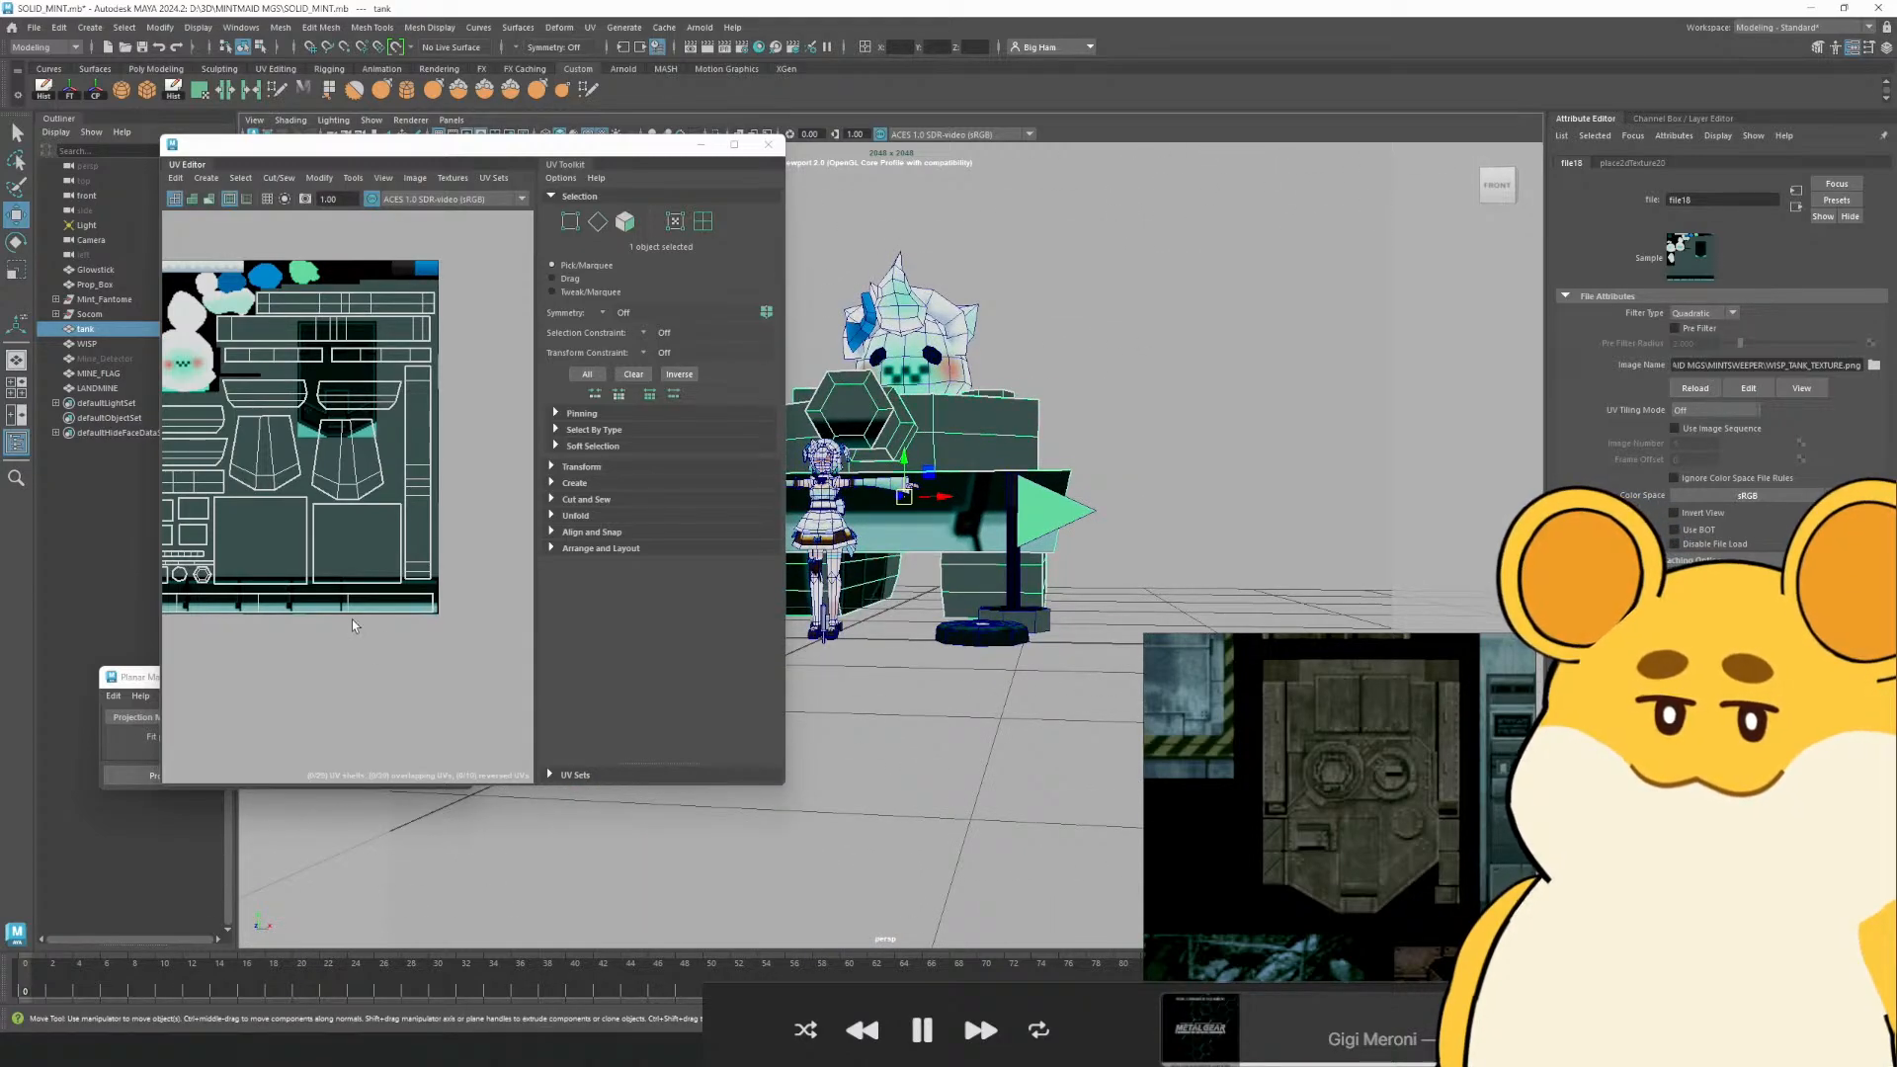
Switch to Aseprite, save the repositioned hull artwork and export the visible layers over WISP_TANK_TEXTURE.png again
key("alt+Tab")
scroll(752, 499, "down", 3)
key("ctrl+s")
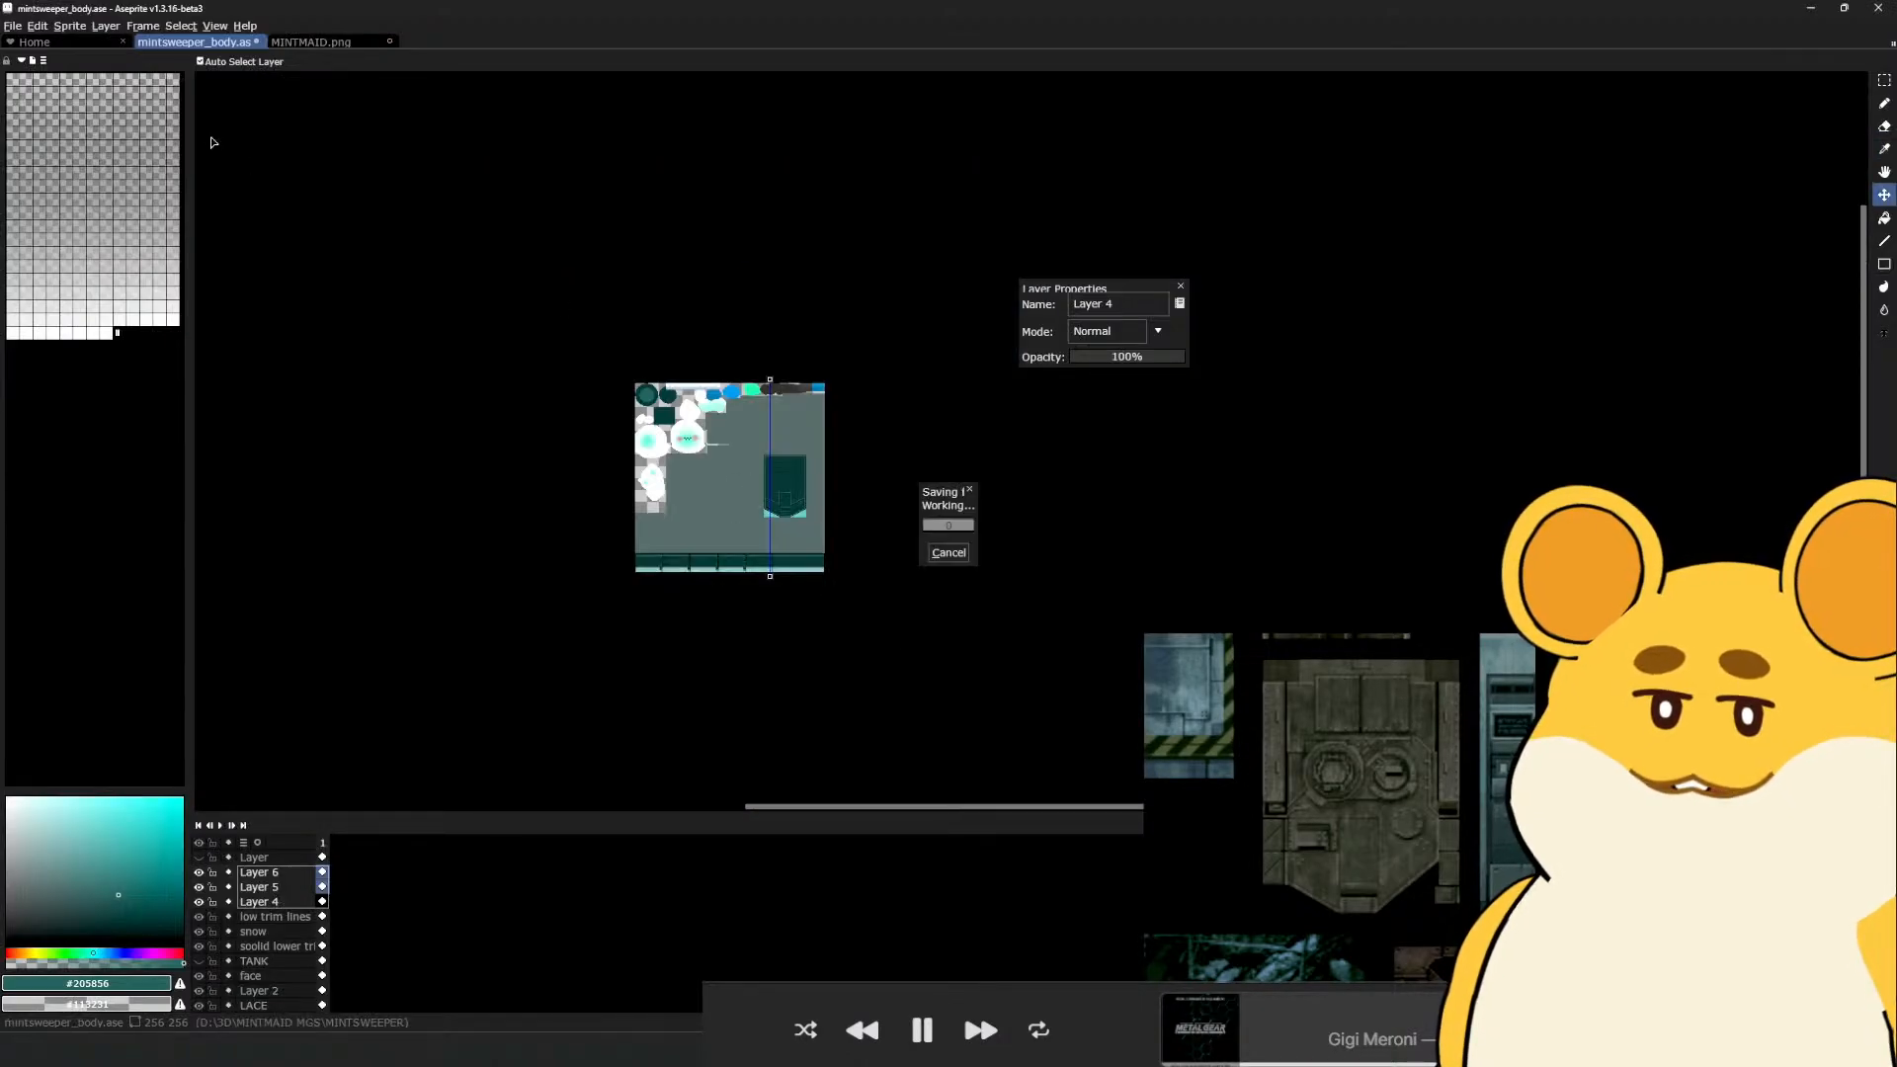
left_click(13, 25)
mouse_move(99, 158)
left_click(198, 158)
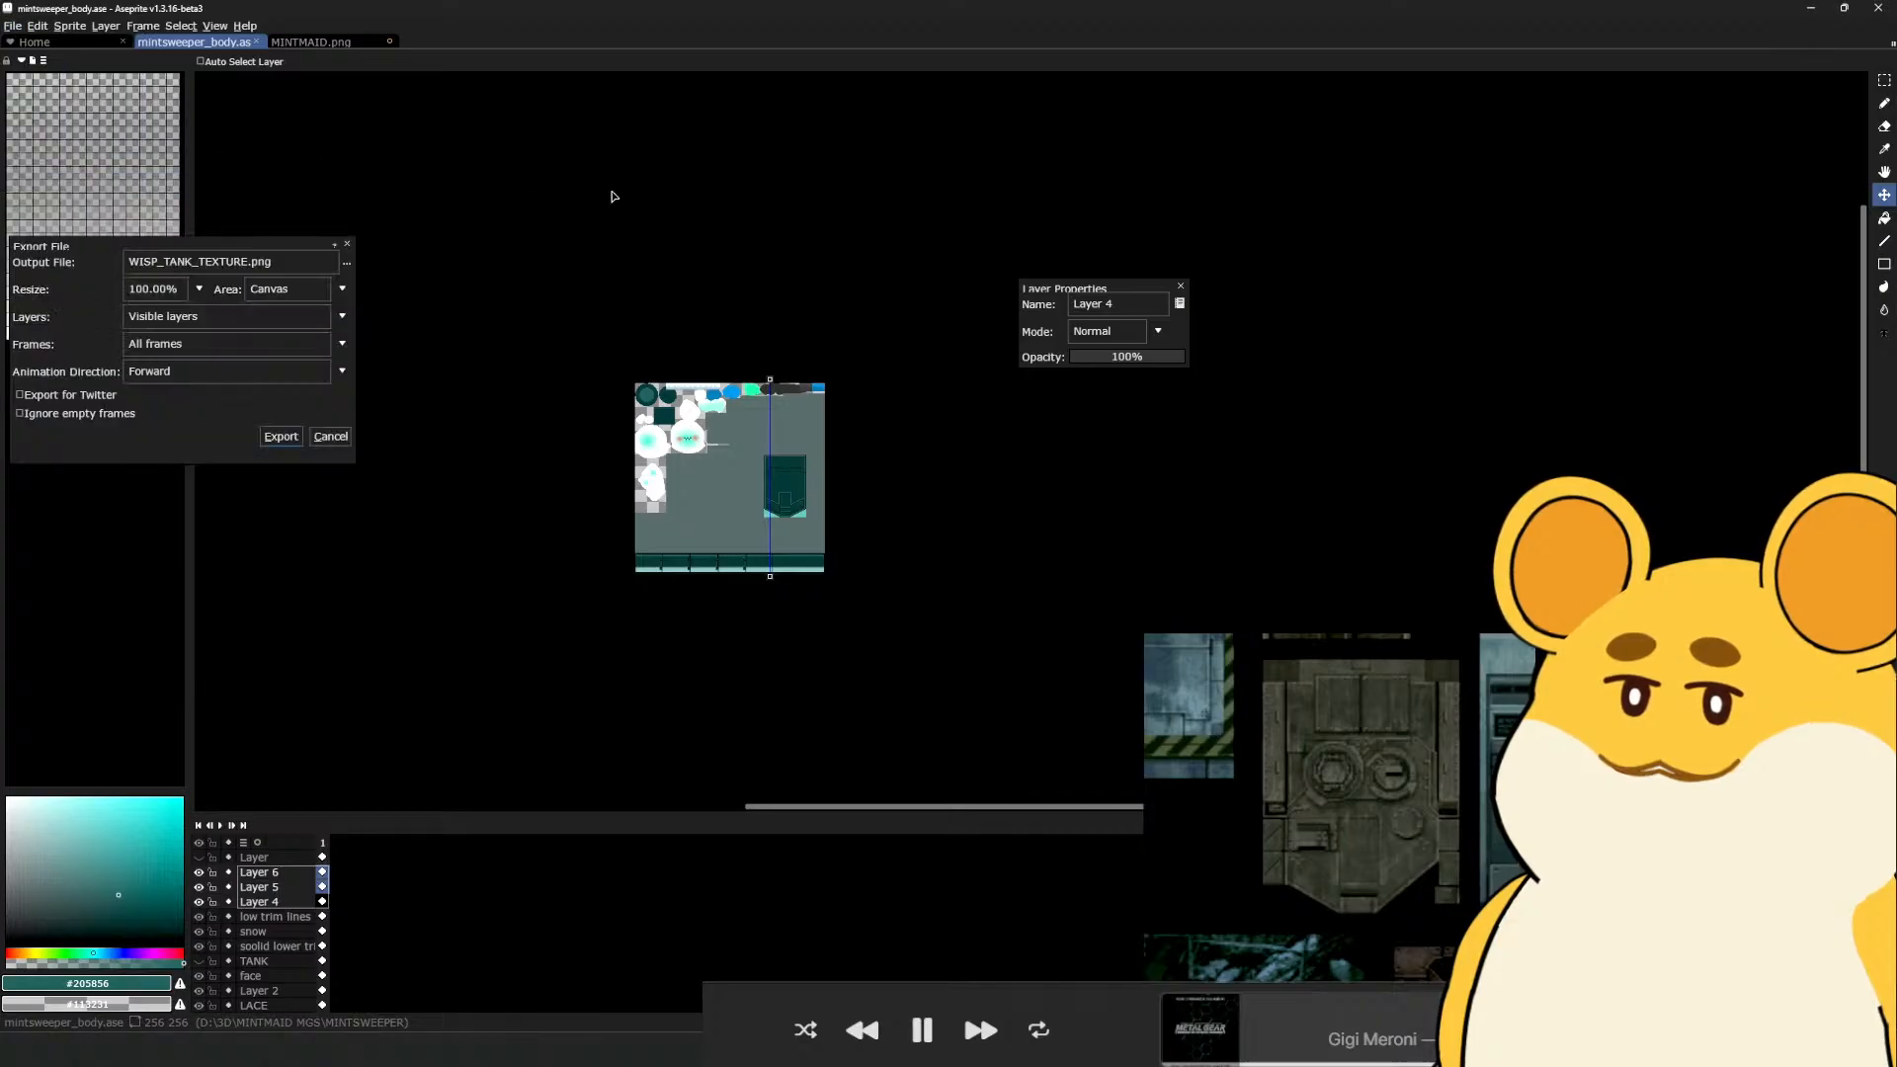
left_click(282, 435)
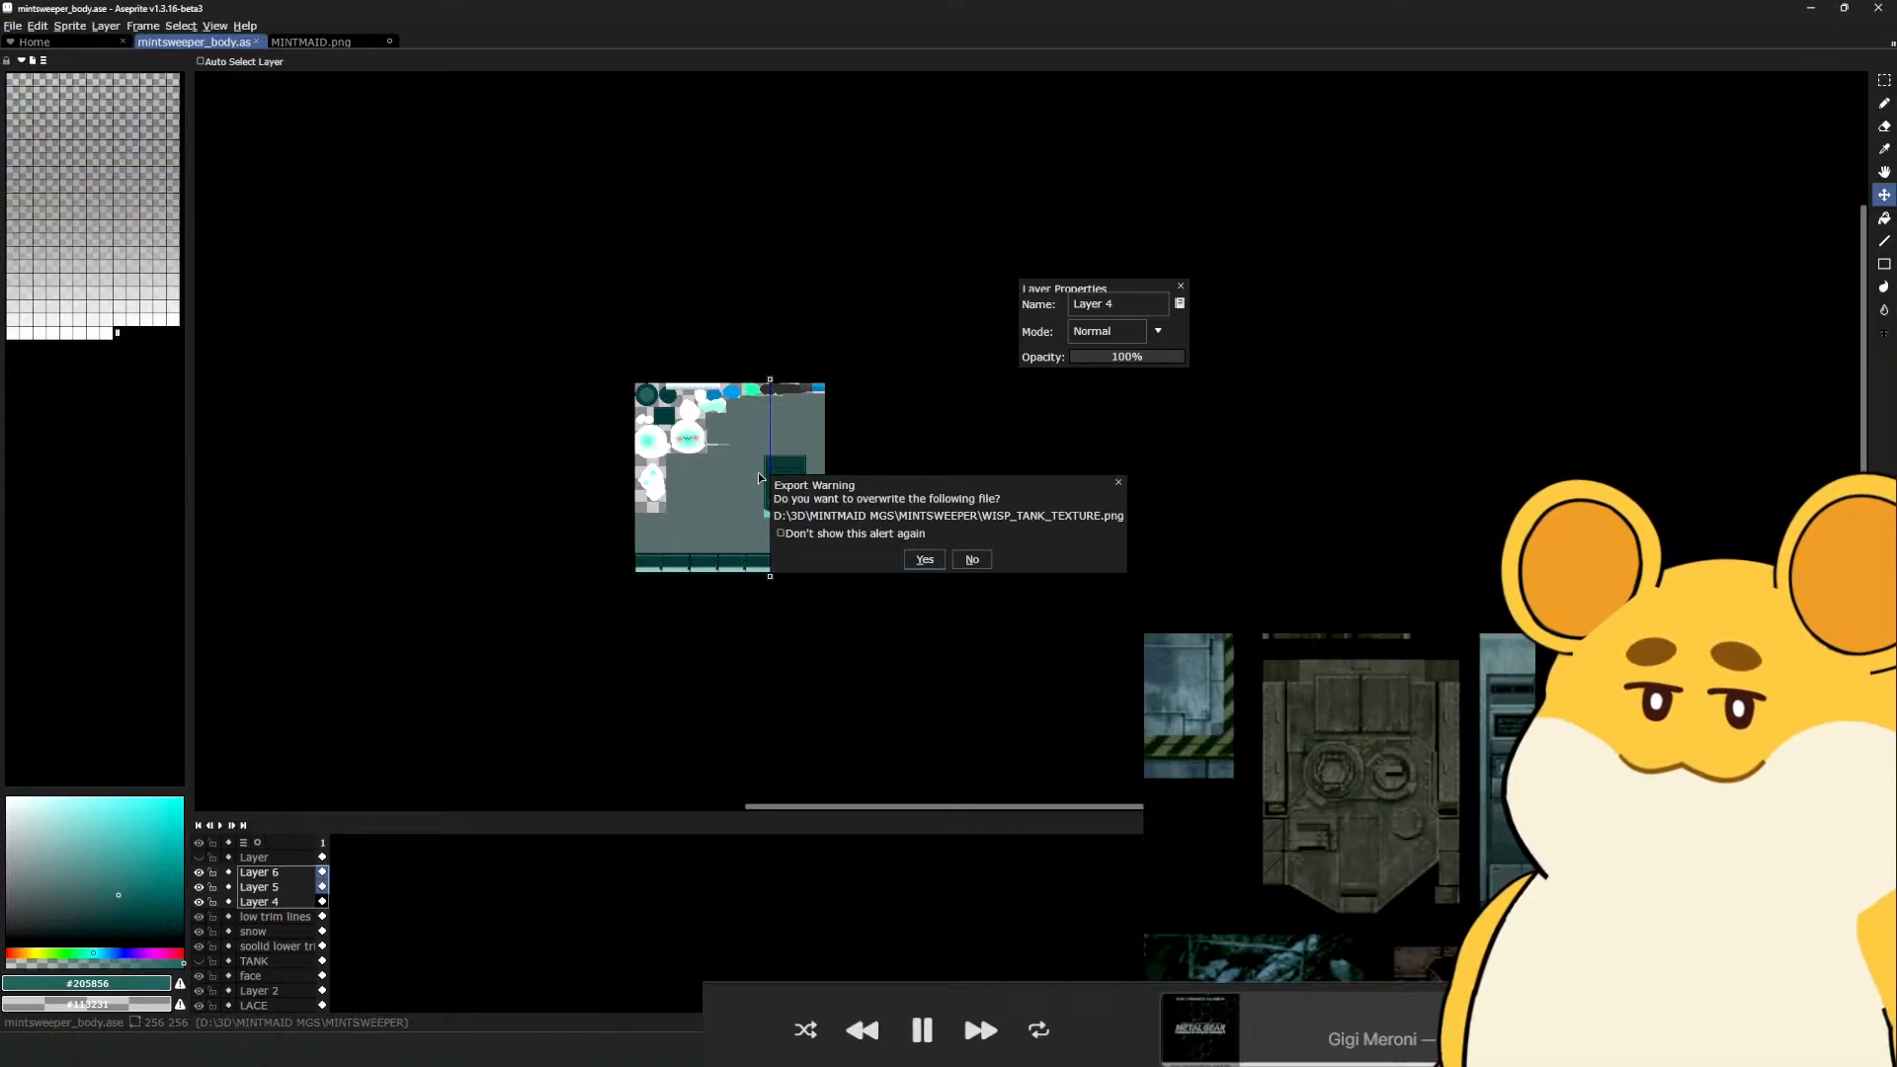
left_click(925, 560)
Switch to Maya, open the tank material's colour file texture and load WISP_TANK_TEXTURE.png from the MINTSWEEPER folder
key("alt+Tab")
right_click(940, 431)
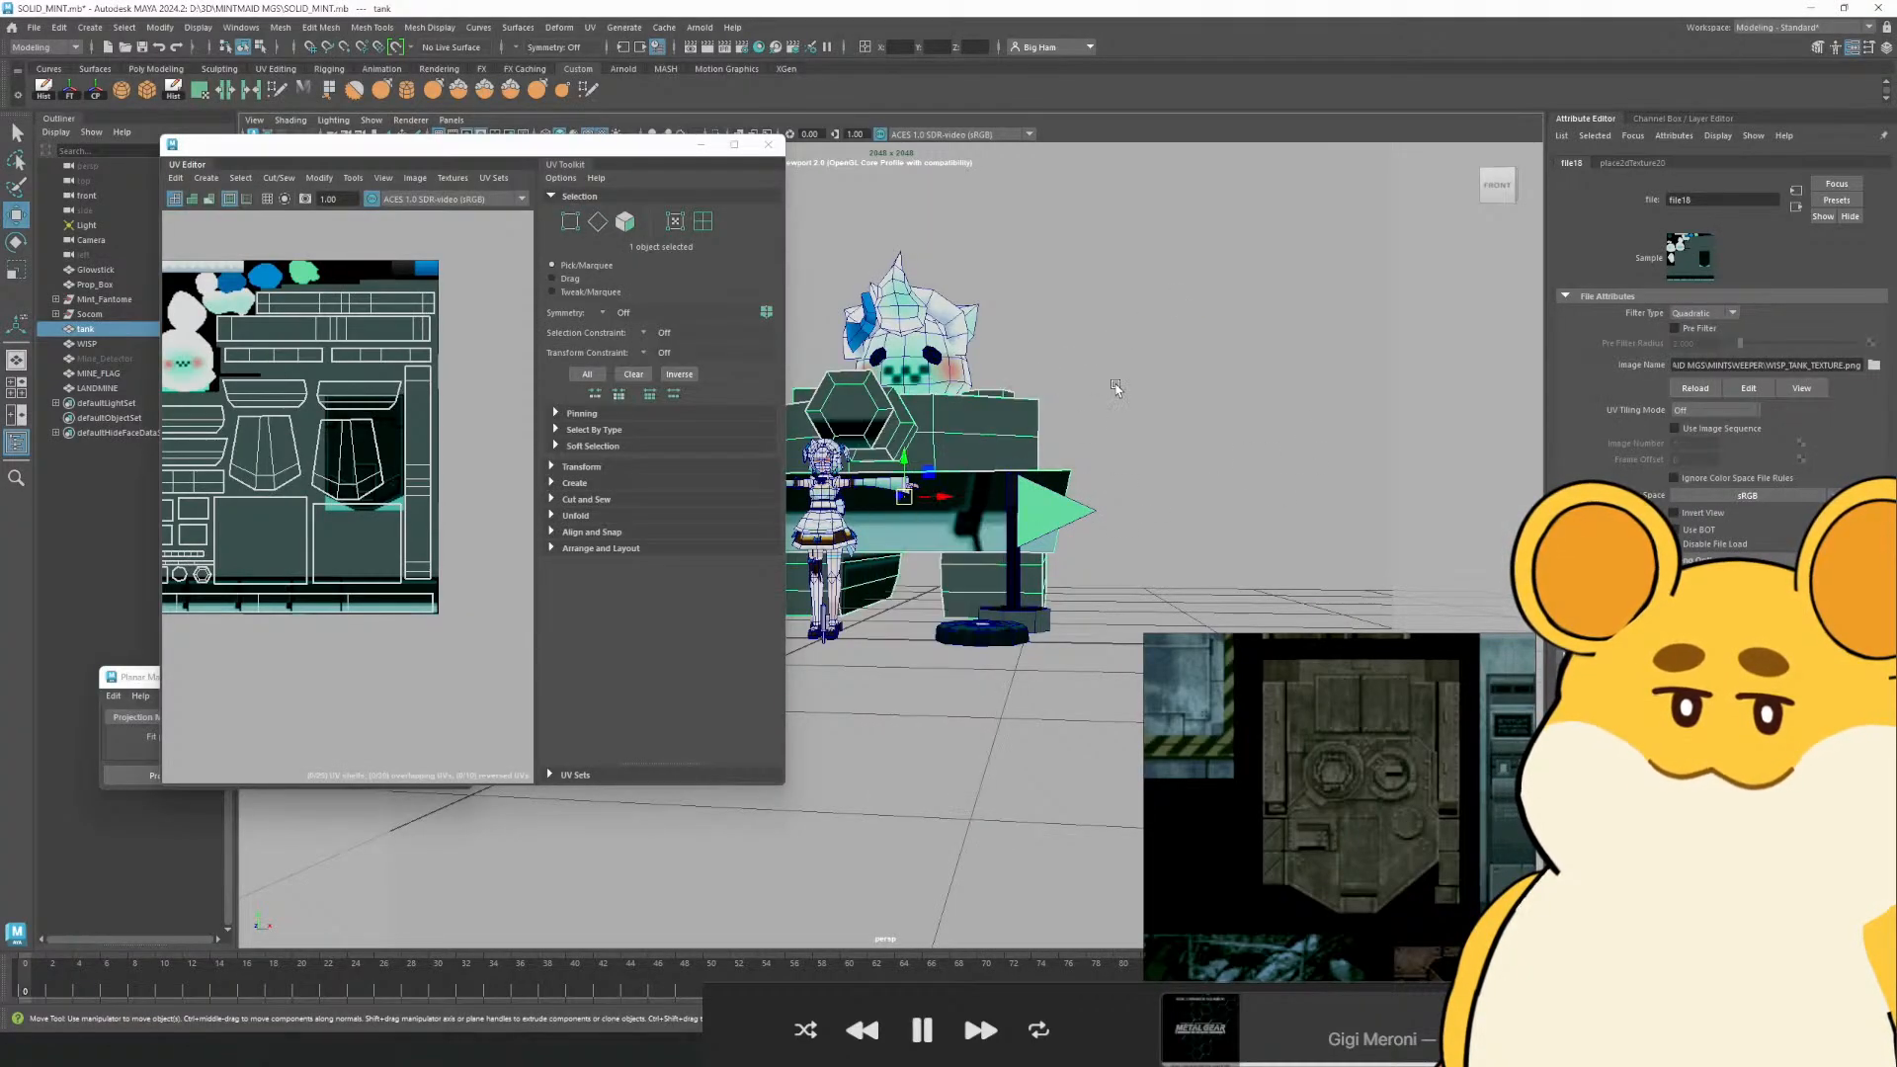
left_click(1110, 375)
left_click(990, 421)
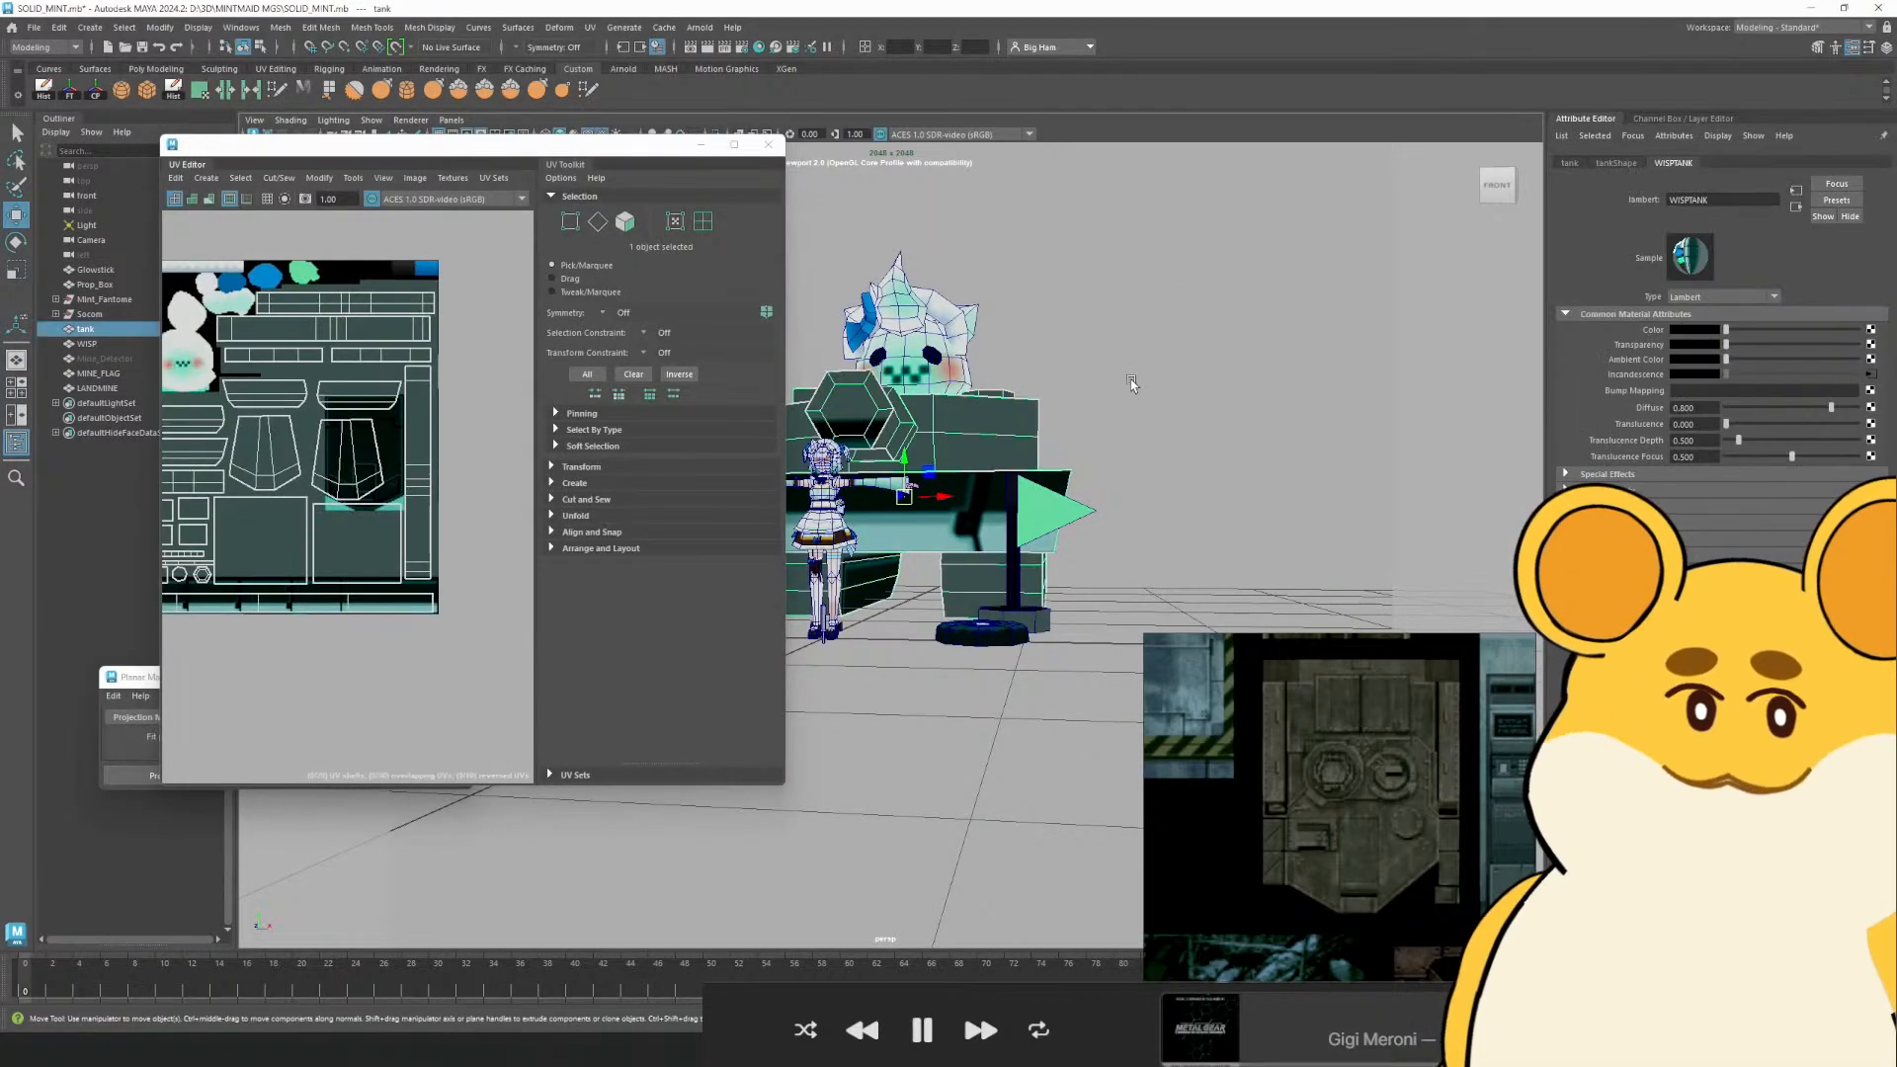
left_click(1870, 373)
left_click(1873, 366)
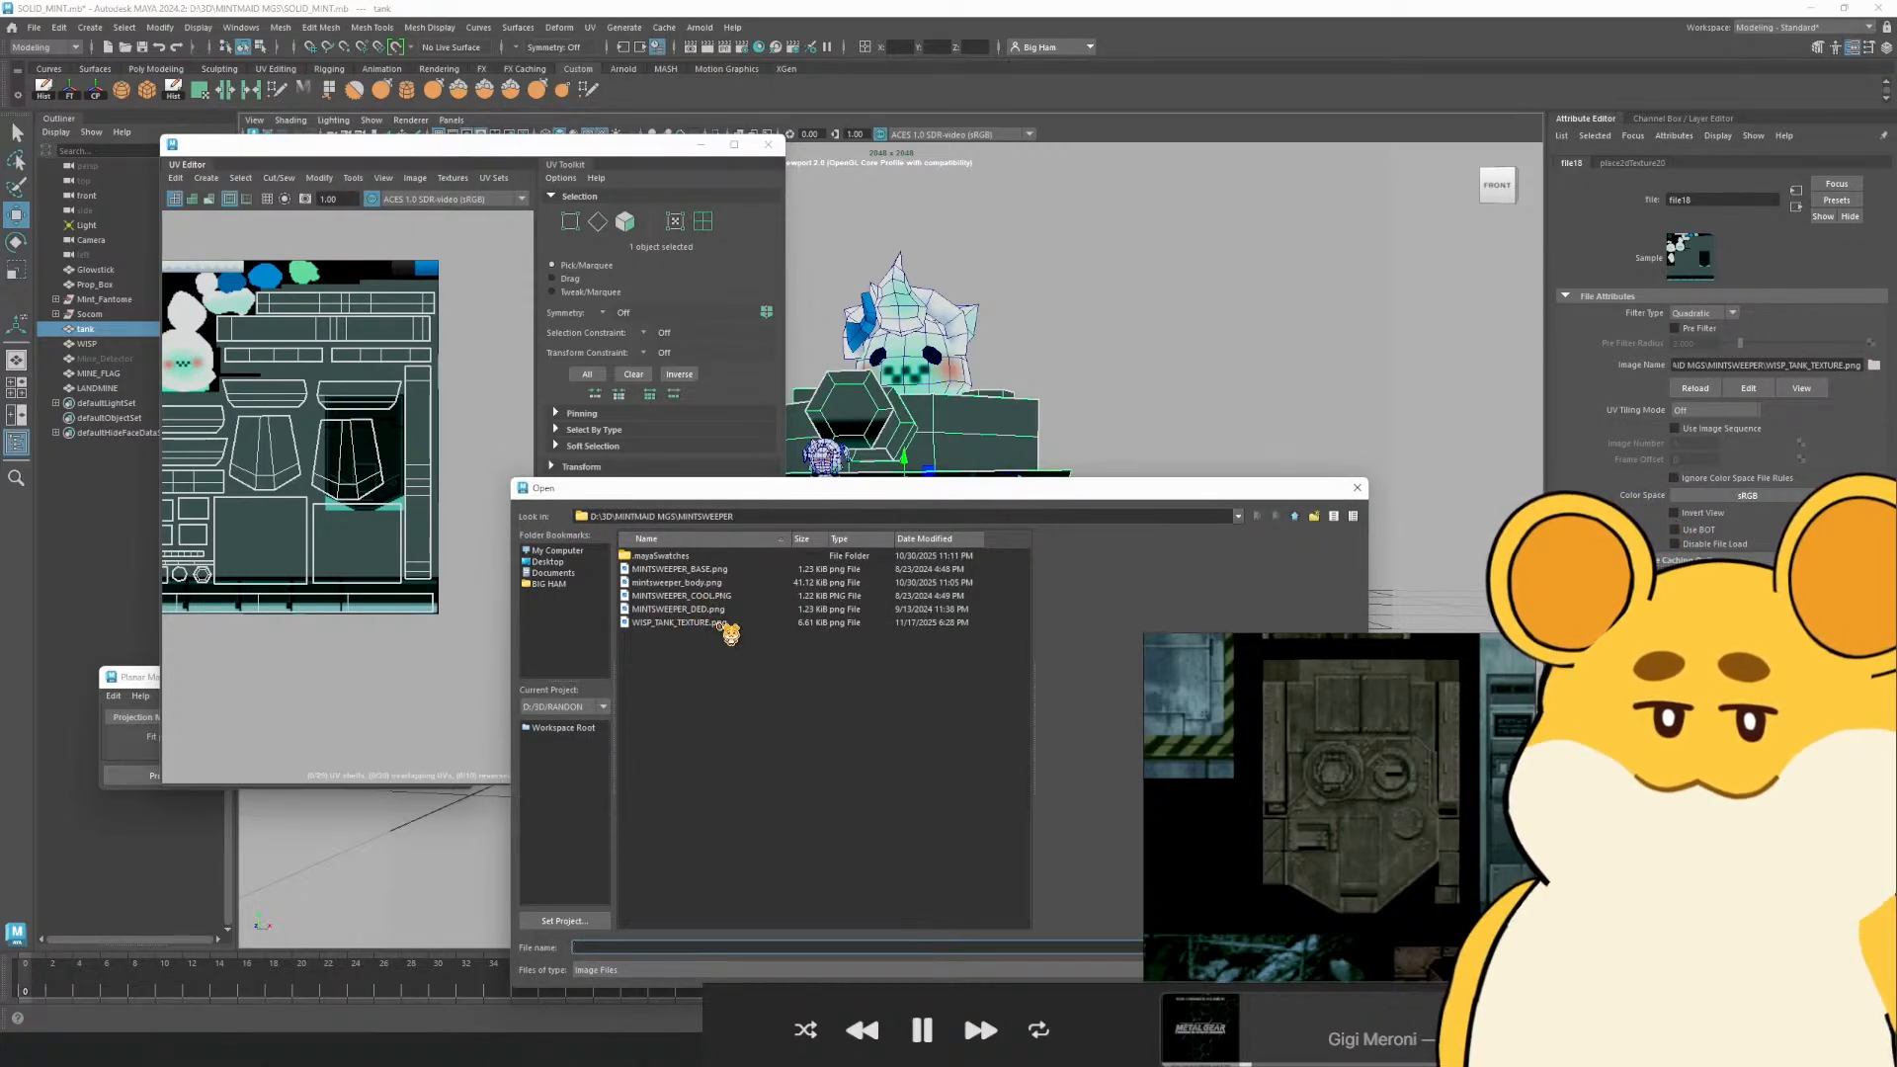
double_click(728, 623)
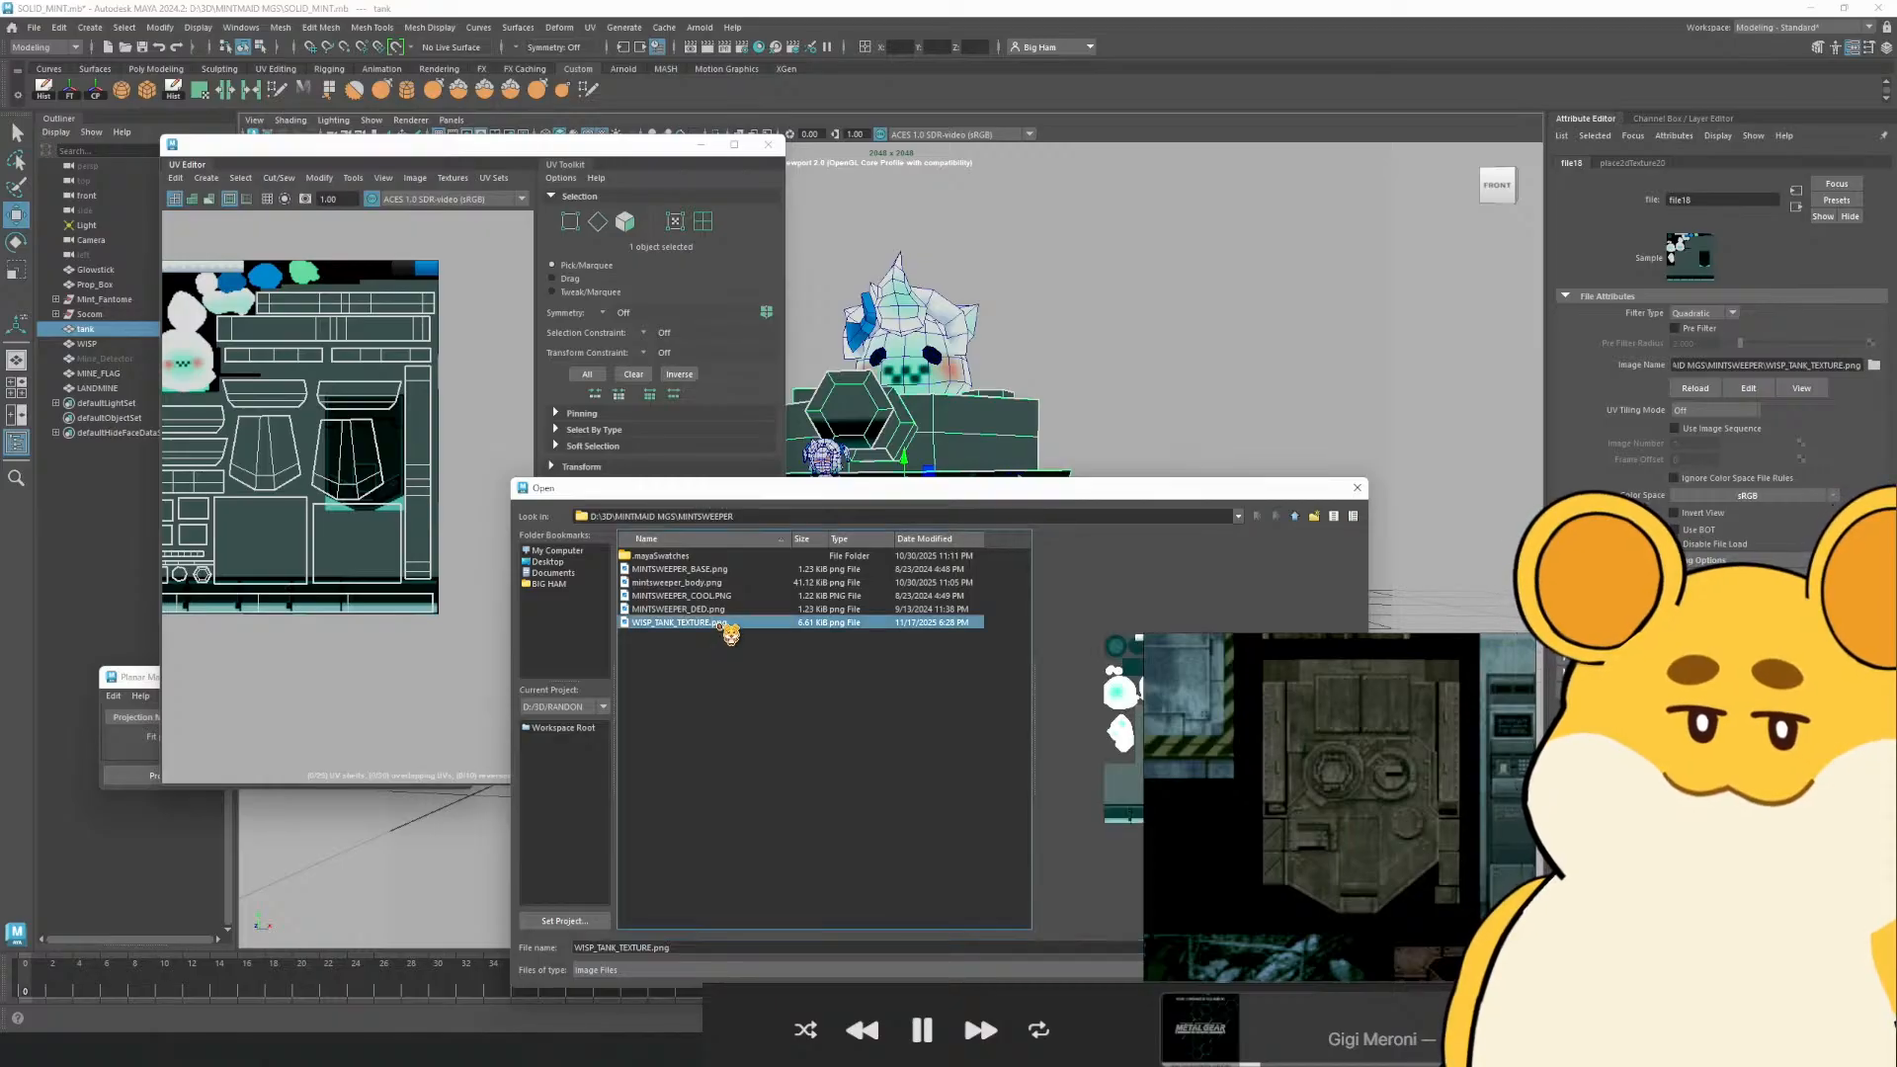
Examine the updated texture on the tank from the side and front, and against the shells in the UV Editor
scroll(380, 511, "up", 2)
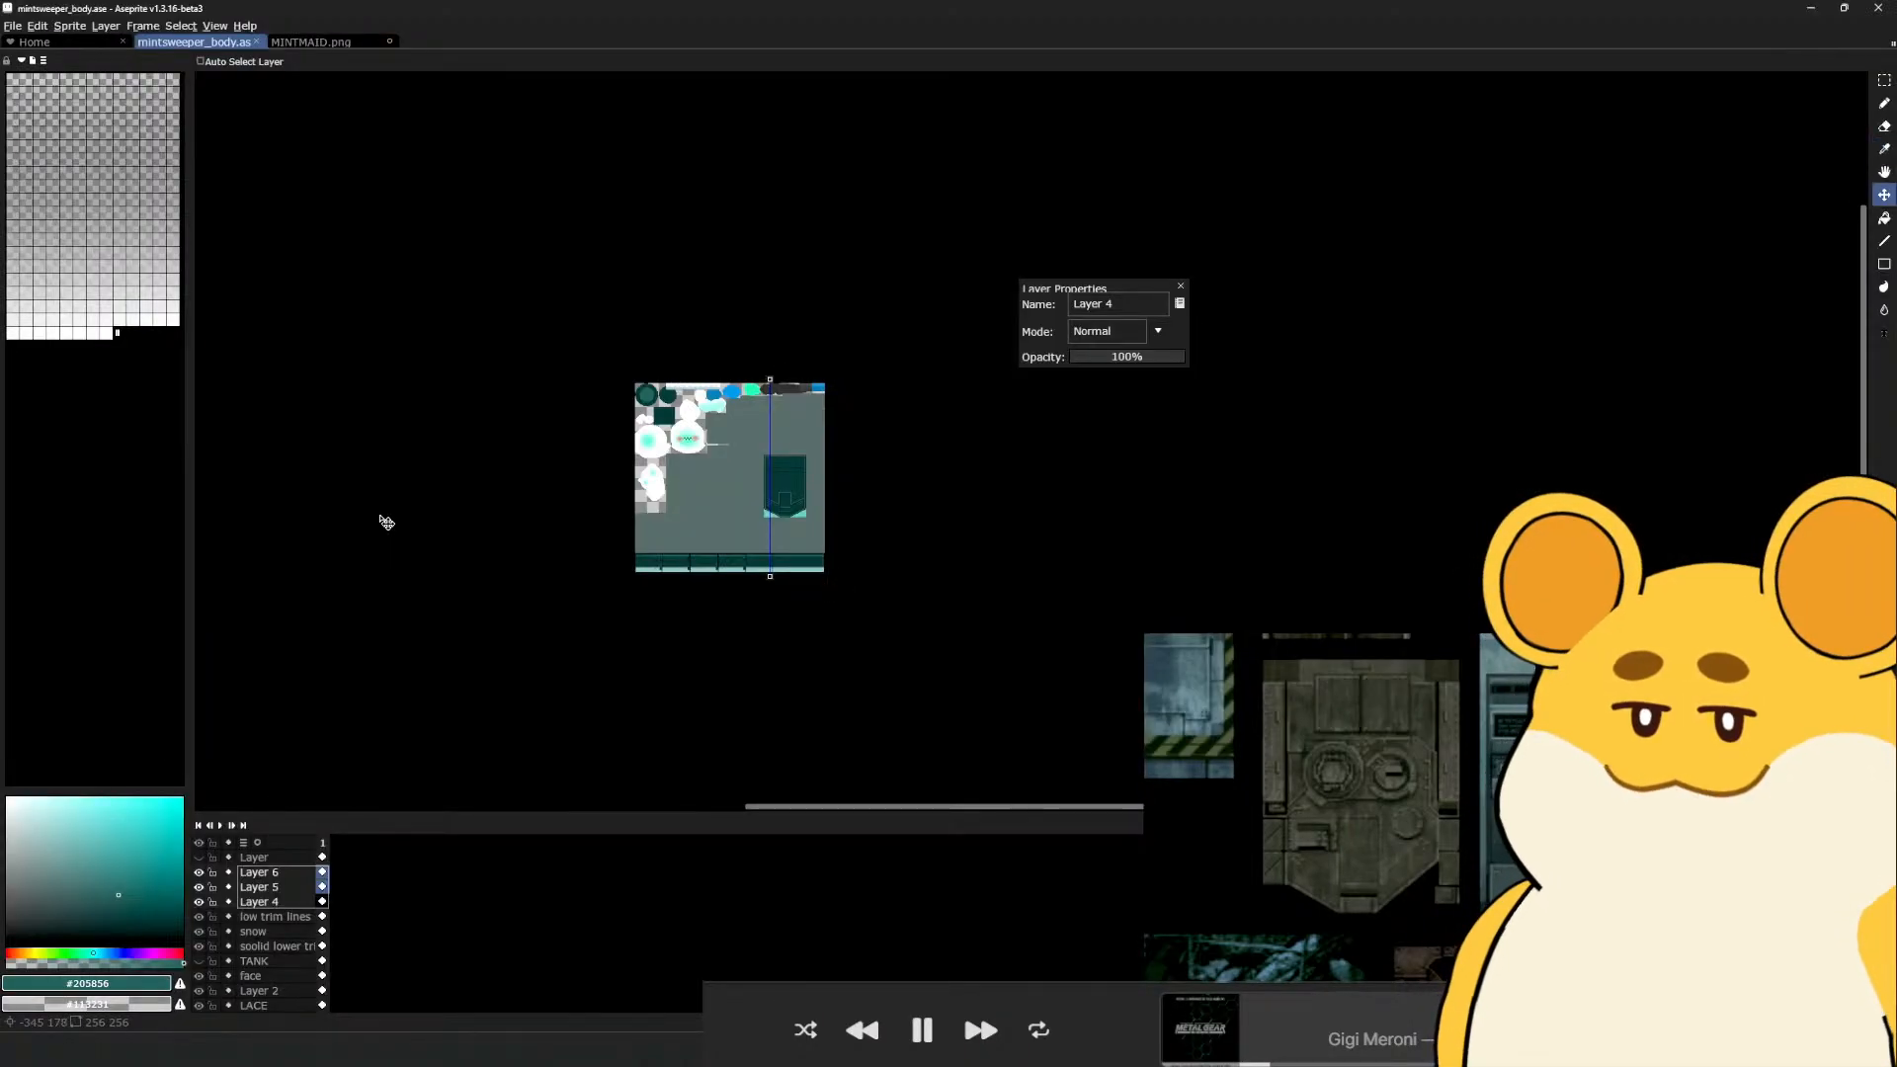
key("alt+Tab")
scroll(1139, 512, "down", 3)
left_click_drag(1375, 503, 1086, 444, "alt")
left_click_drag(307, 593, 370, 577, "alt")
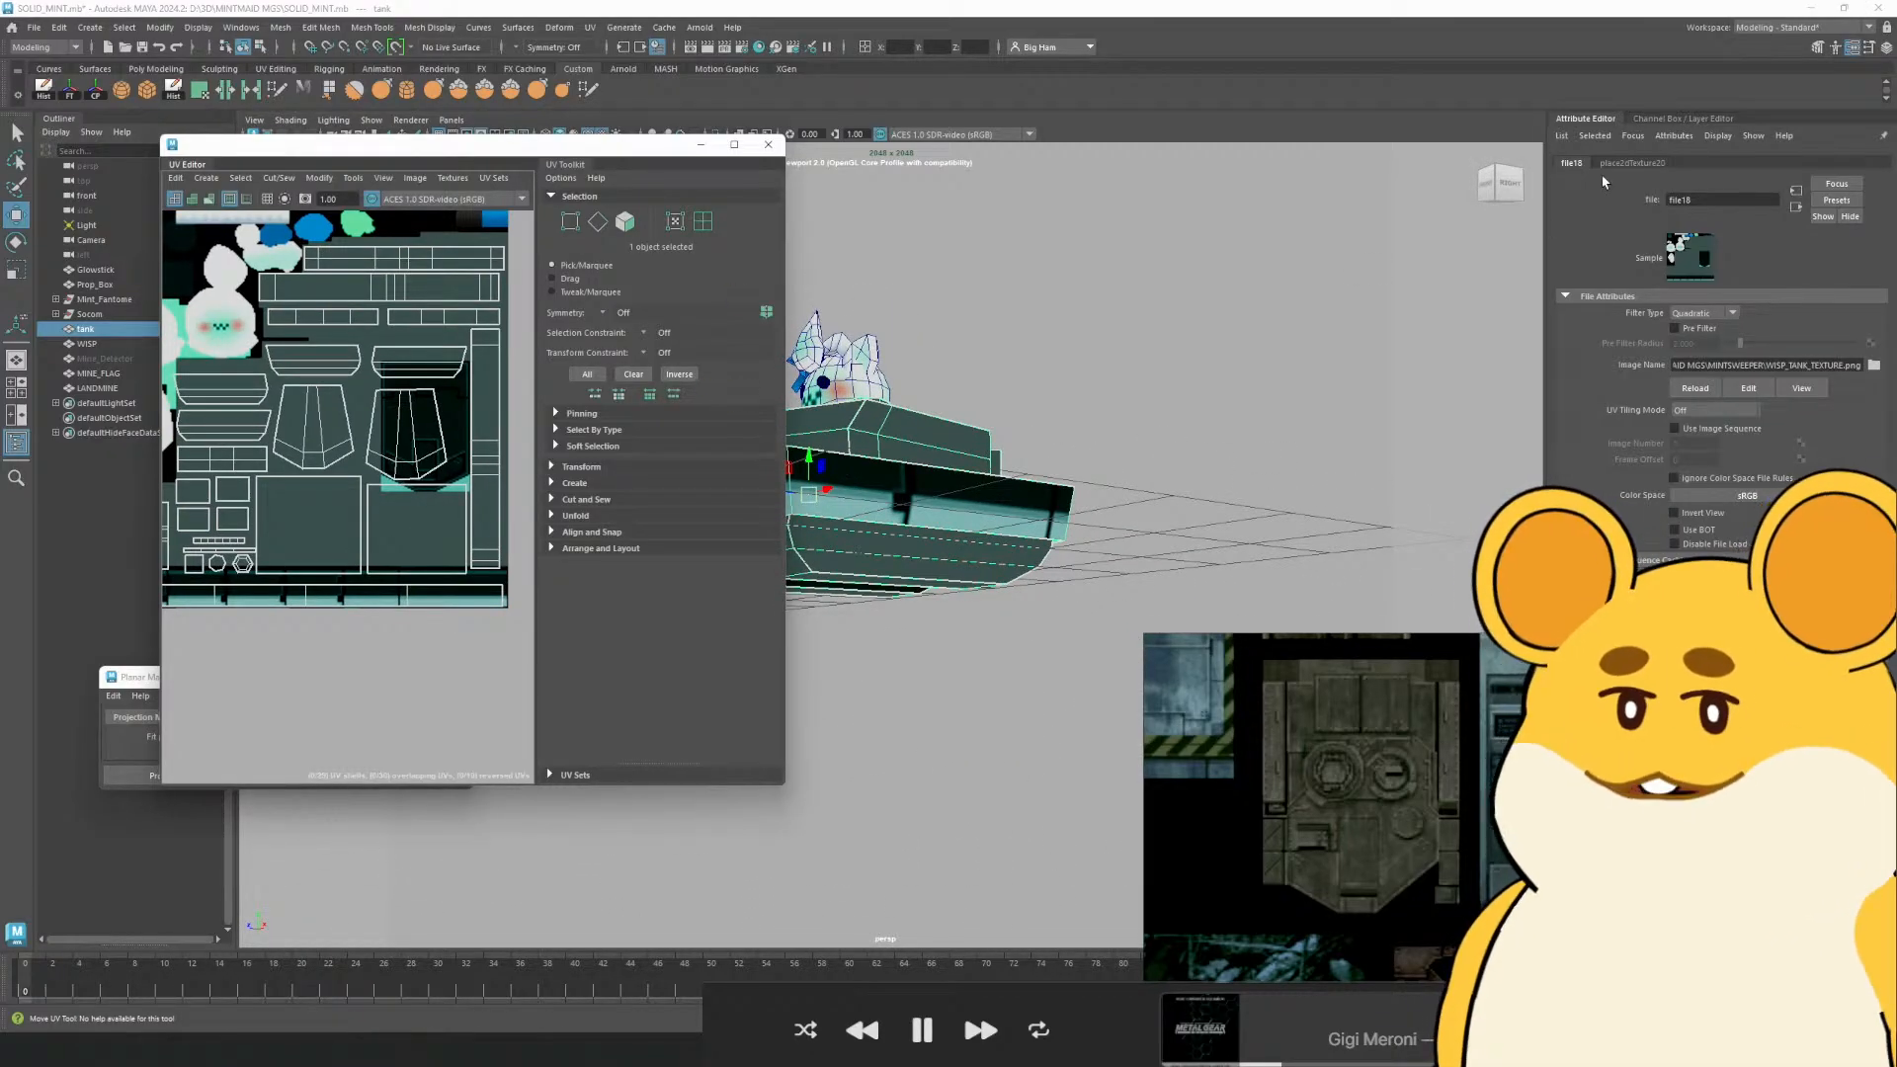
left_click_drag(803, 531, 949, 578, "alt")
left_click_drag(361, 571, 415, 558, "alt")
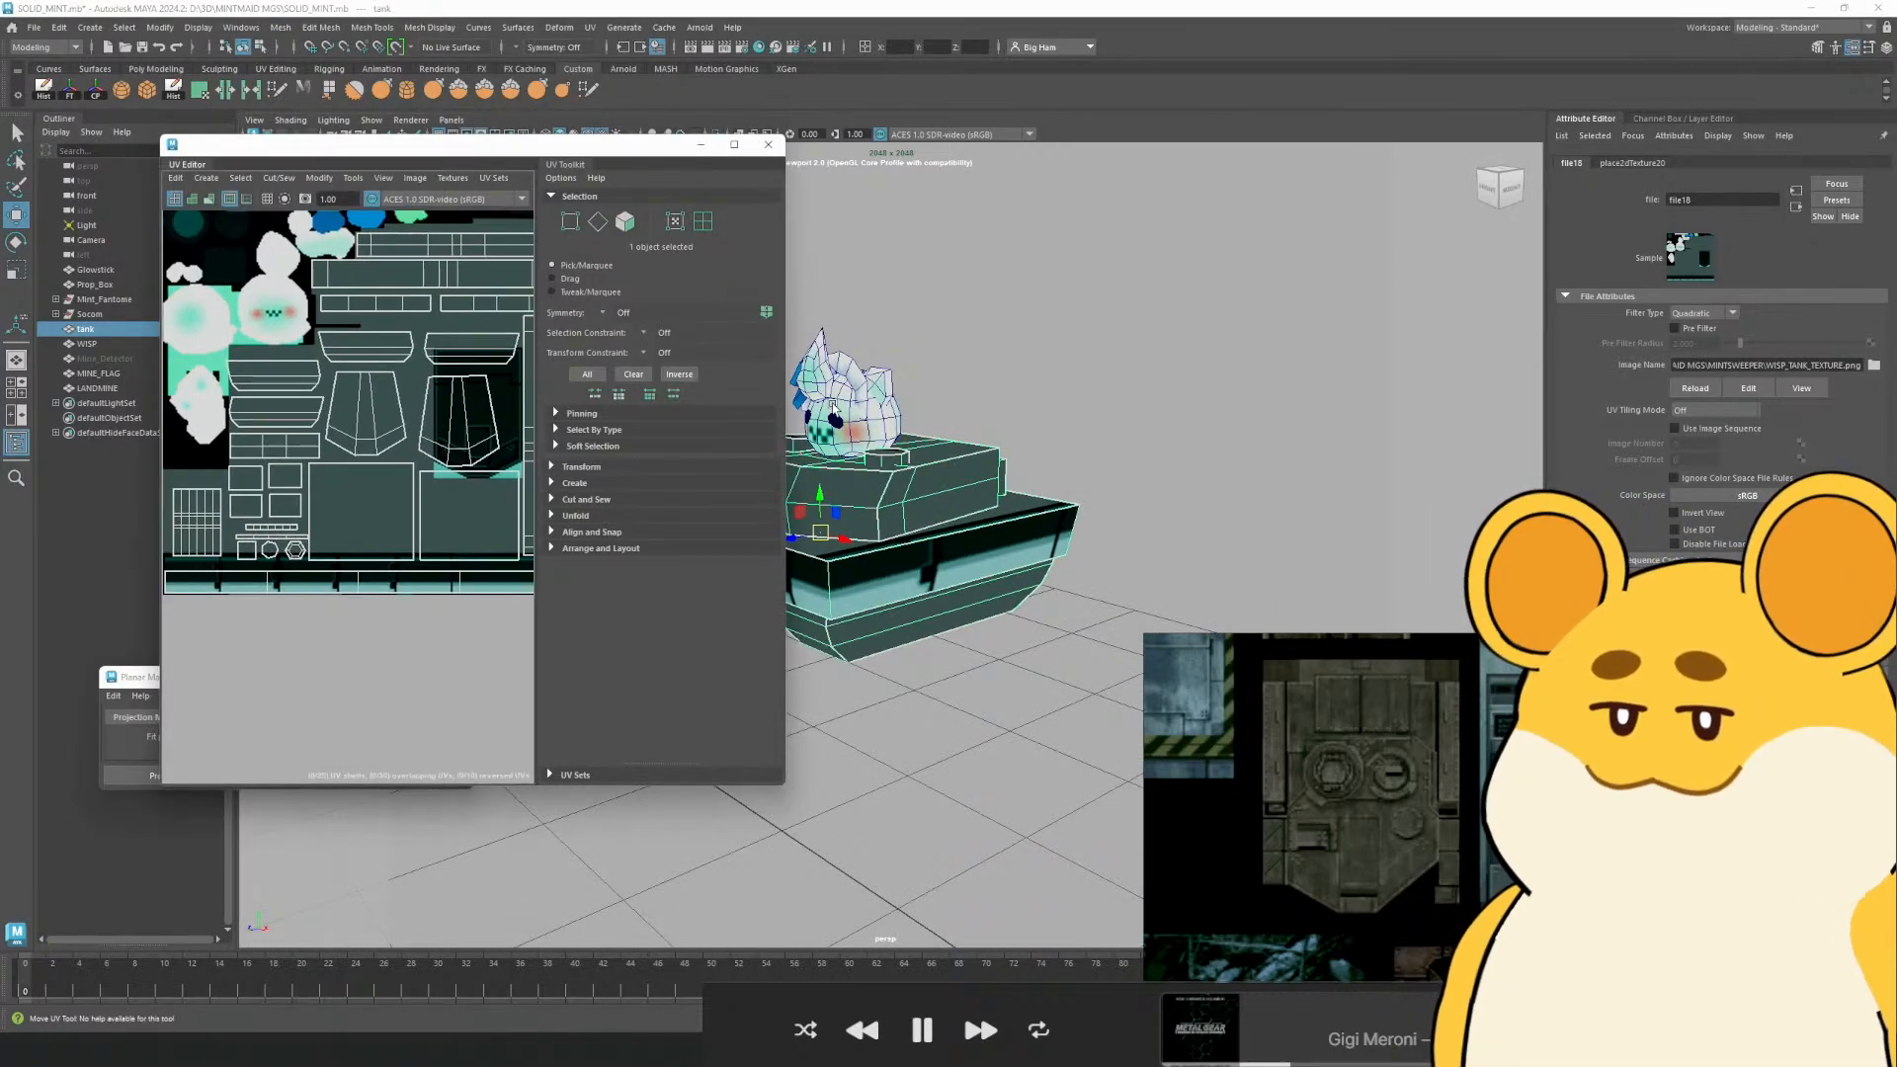
left_click_drag(860, 389, 958, 377, "alt")
Select the long hull-side strip as a UV shell and move it straight down, clear of the texture tile
left_click(703, 221)
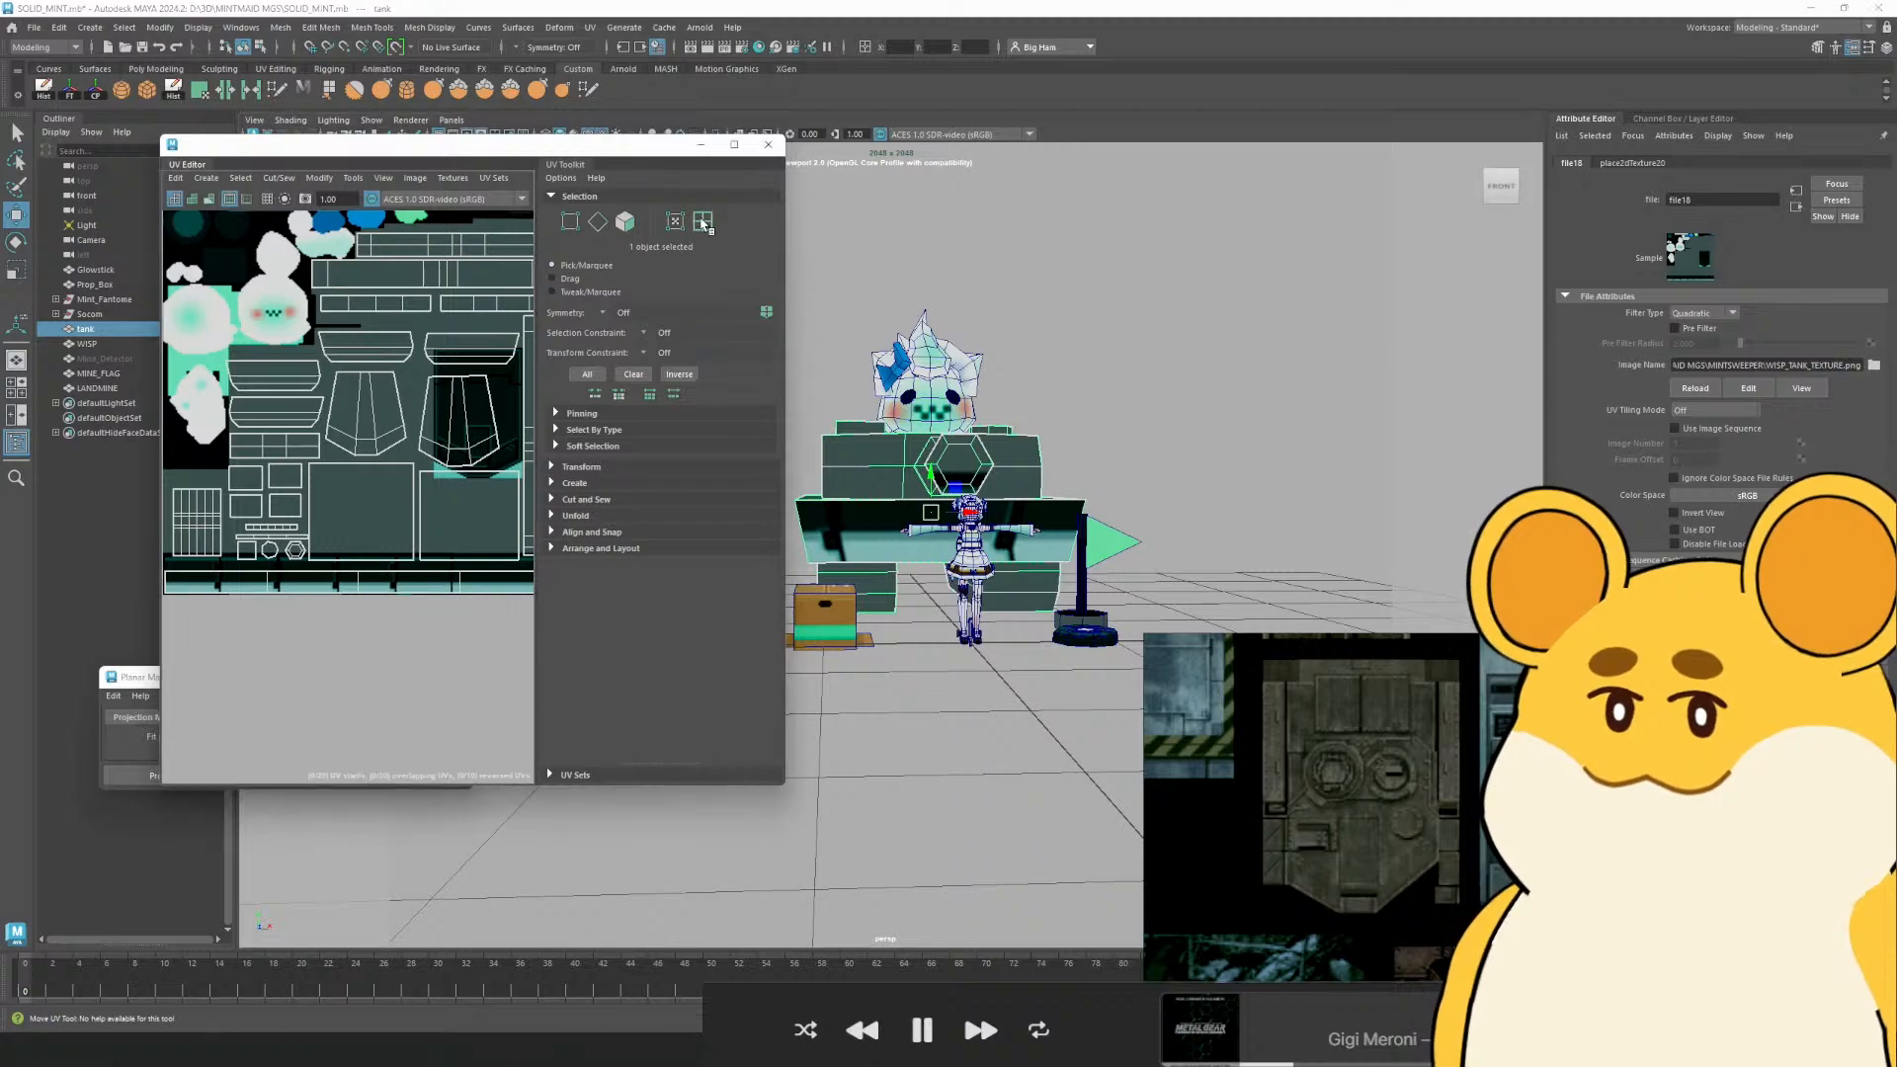
left_click(392, 590)
key("r")
left_click_drag(401, 619, 318, 550, "alt")
key("w")
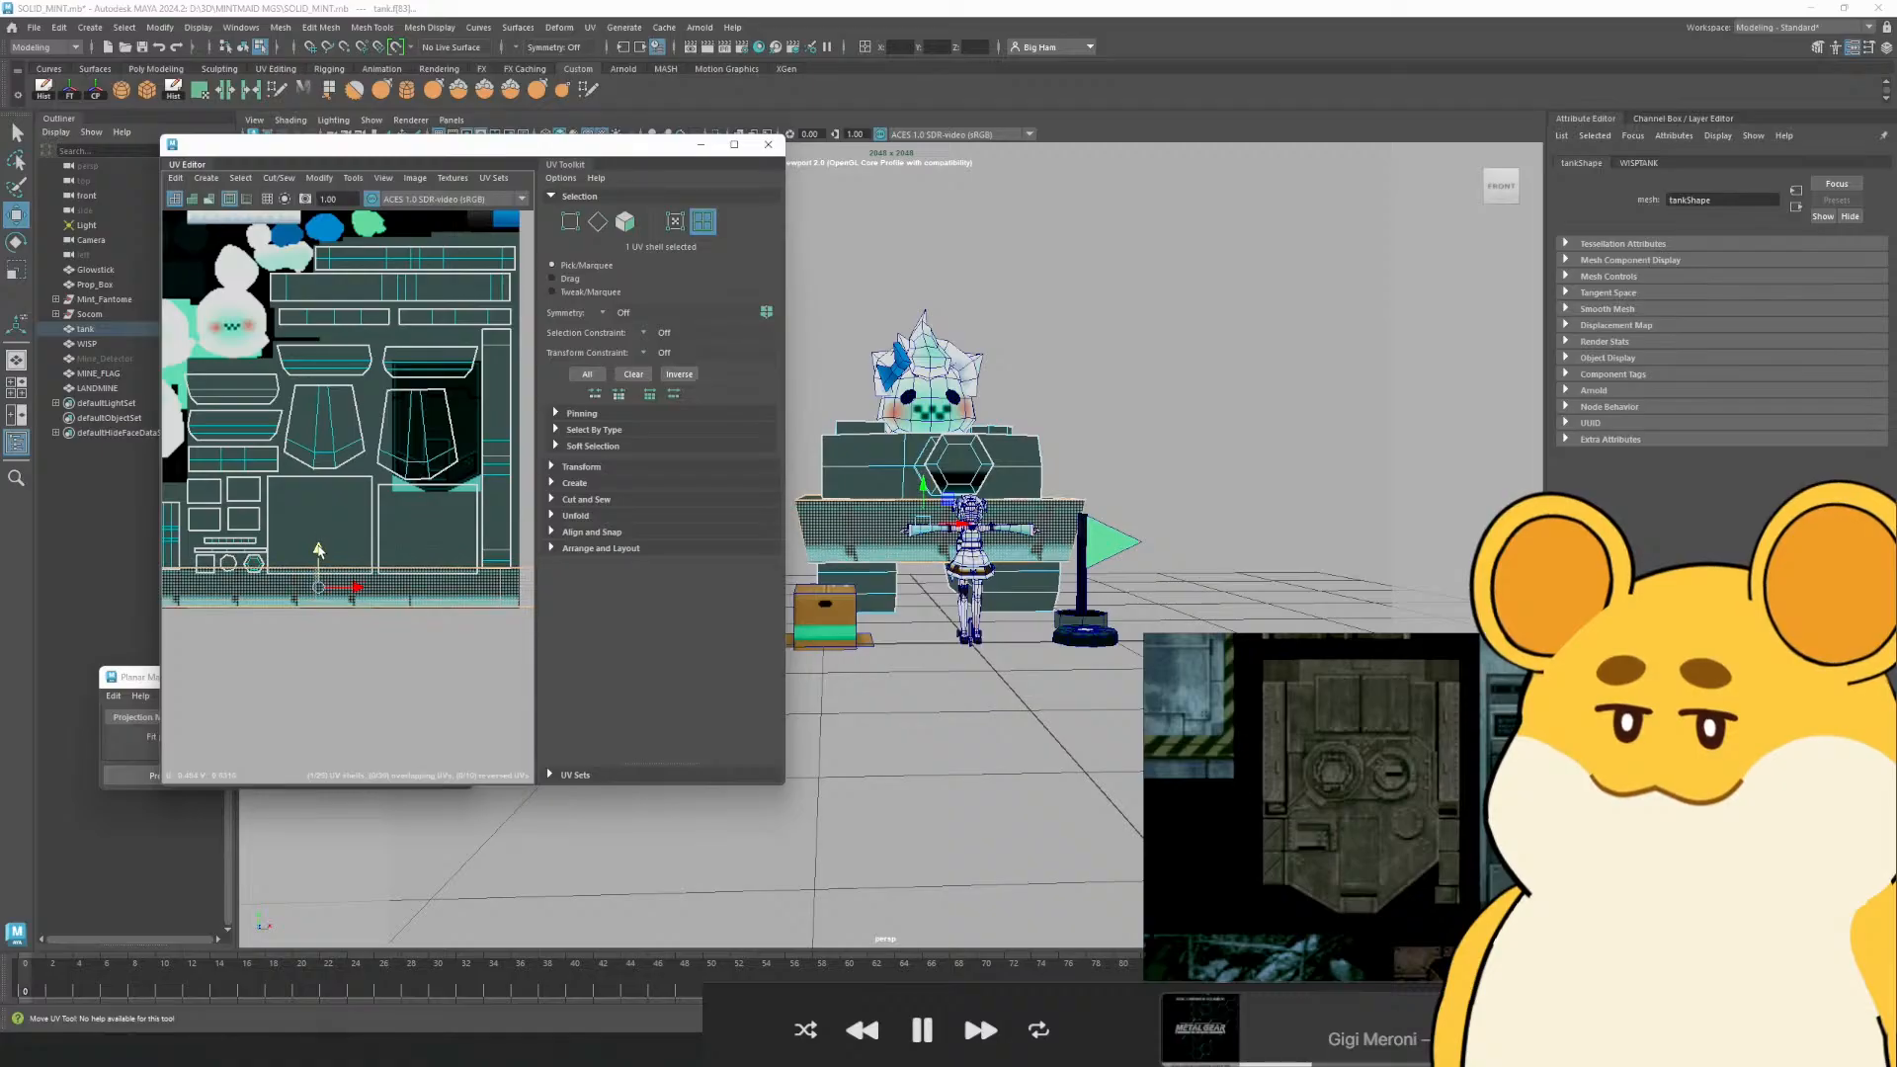
left_click_drag(1084, 437, 1008, 435, "alt")
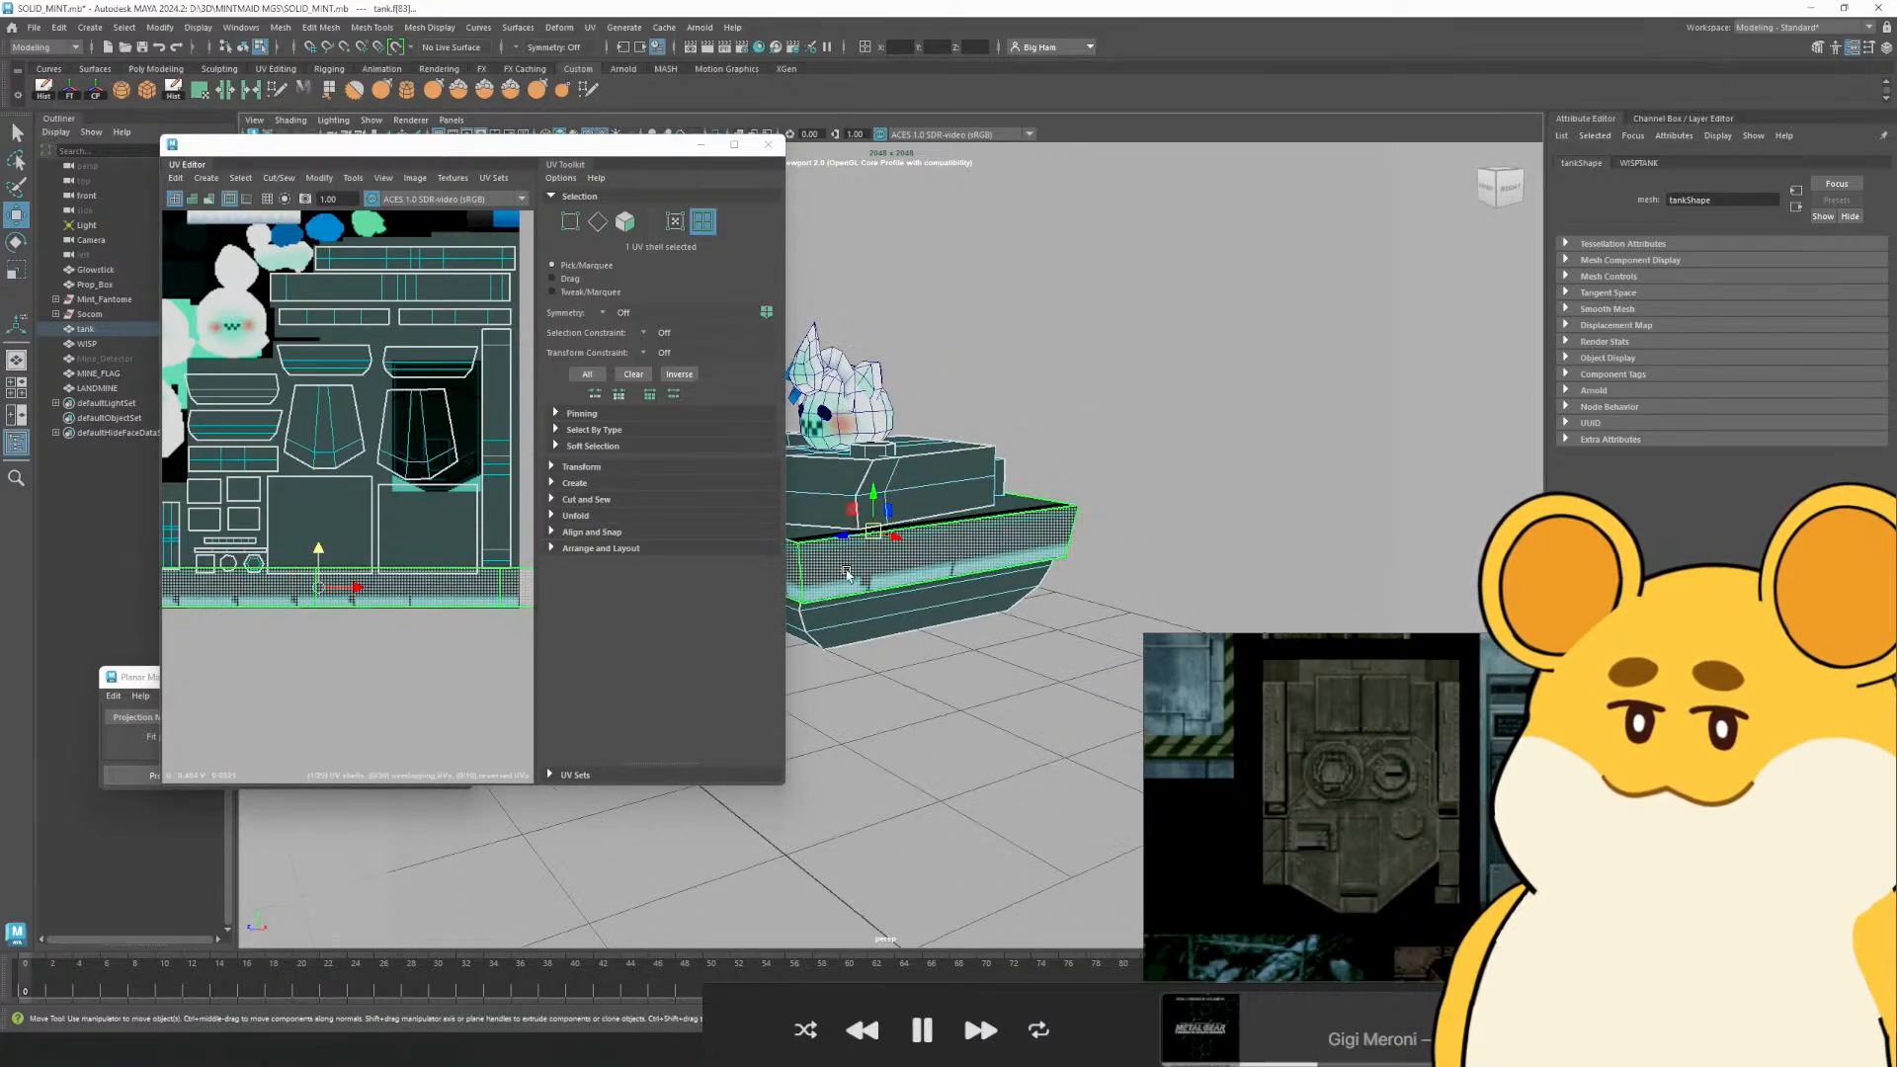
left_click_drag(319, 571, 318, 621)
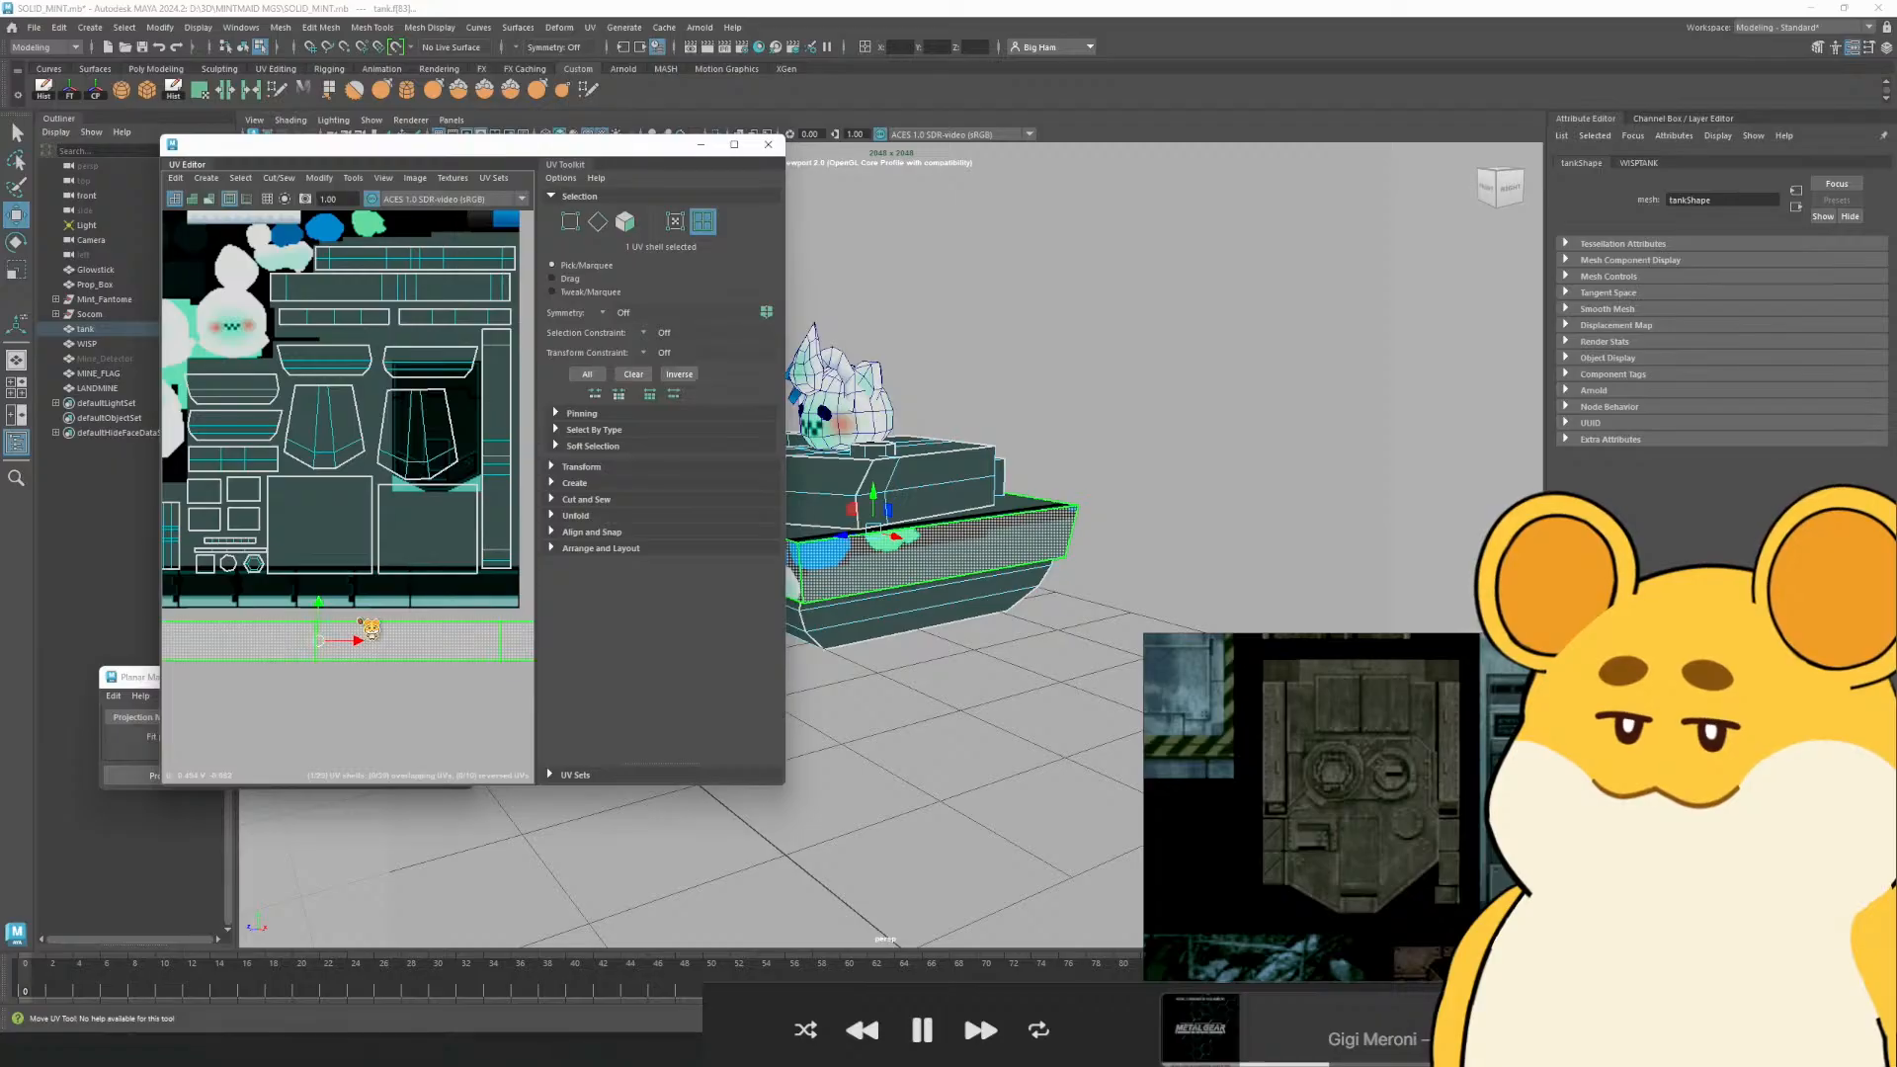
Cut the detached hull-side strip into separate UV pieces along its three dividing edges
right_click(360, 621)
left_click(360, 581)
left_click(315, 640)
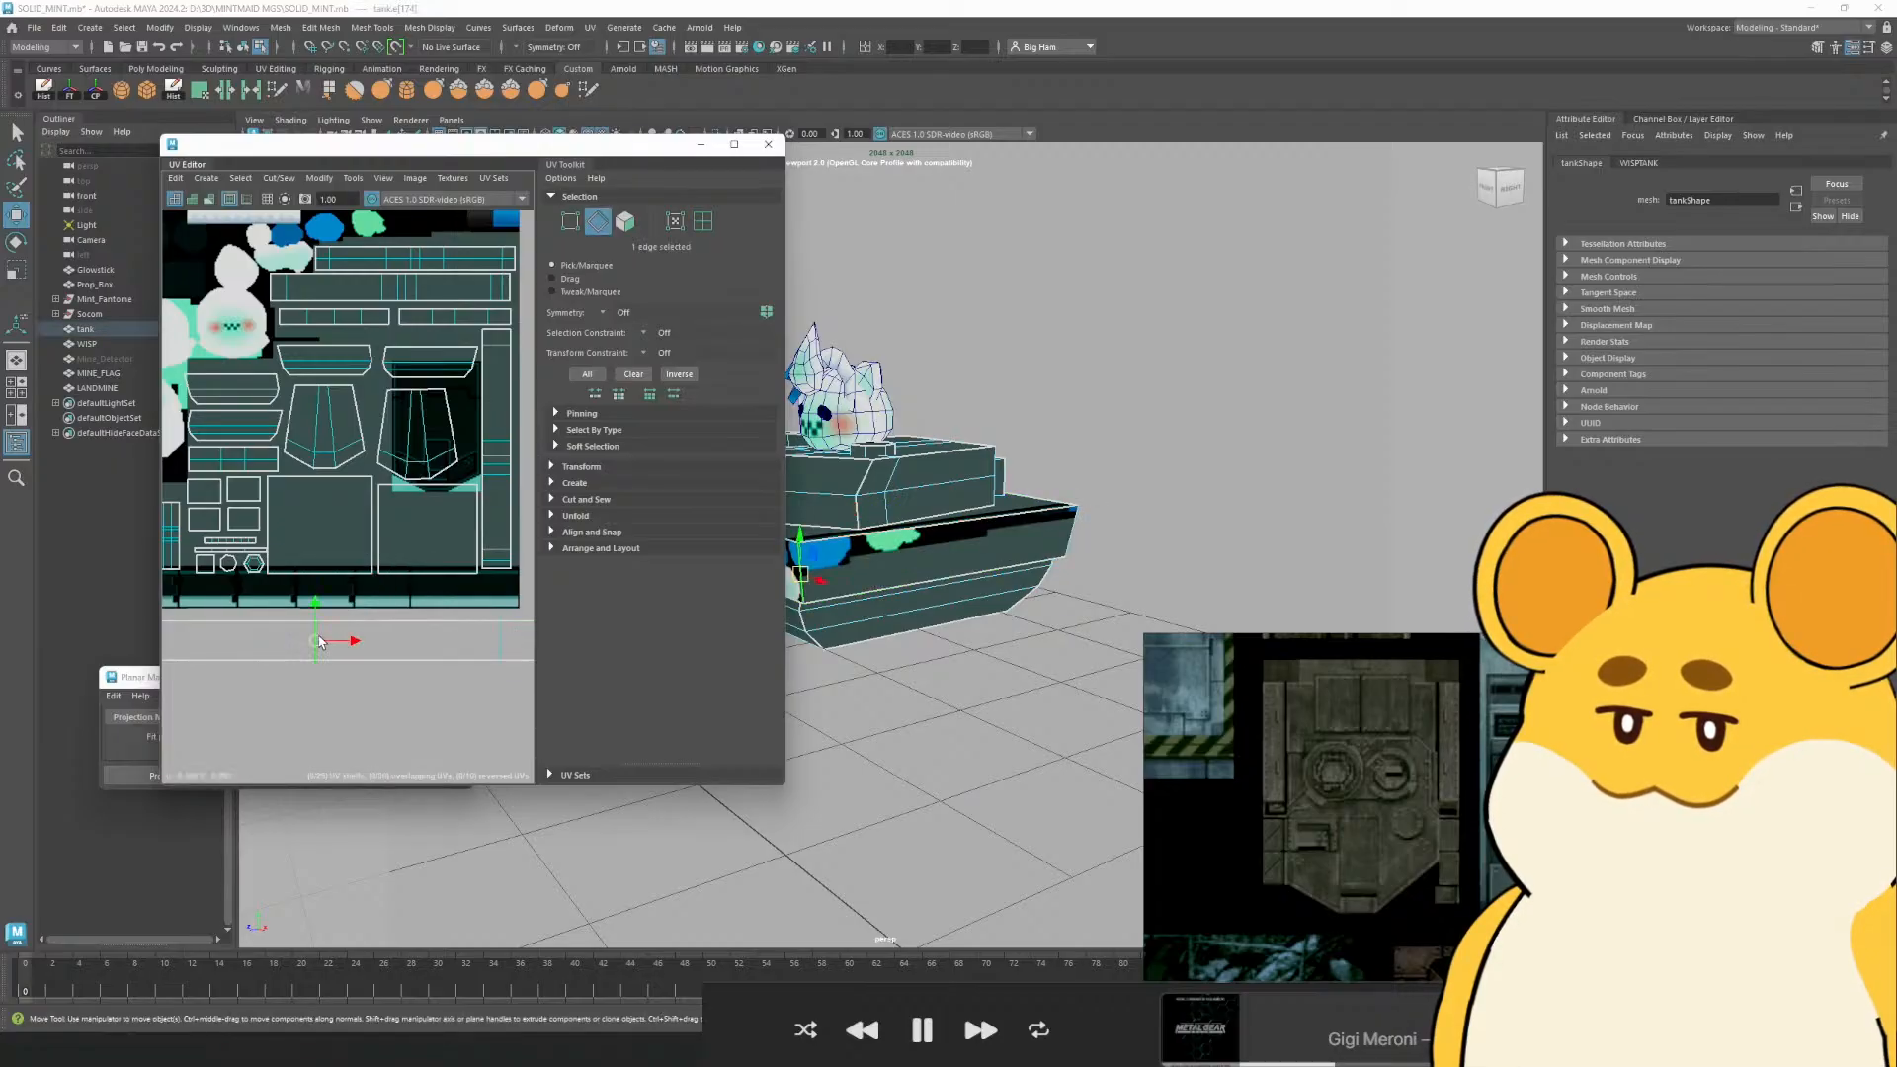
scroll(355, 642, "down", 3)
left_click(385, 651, "shift")
left_click_drag(260, 646, 308, 646)
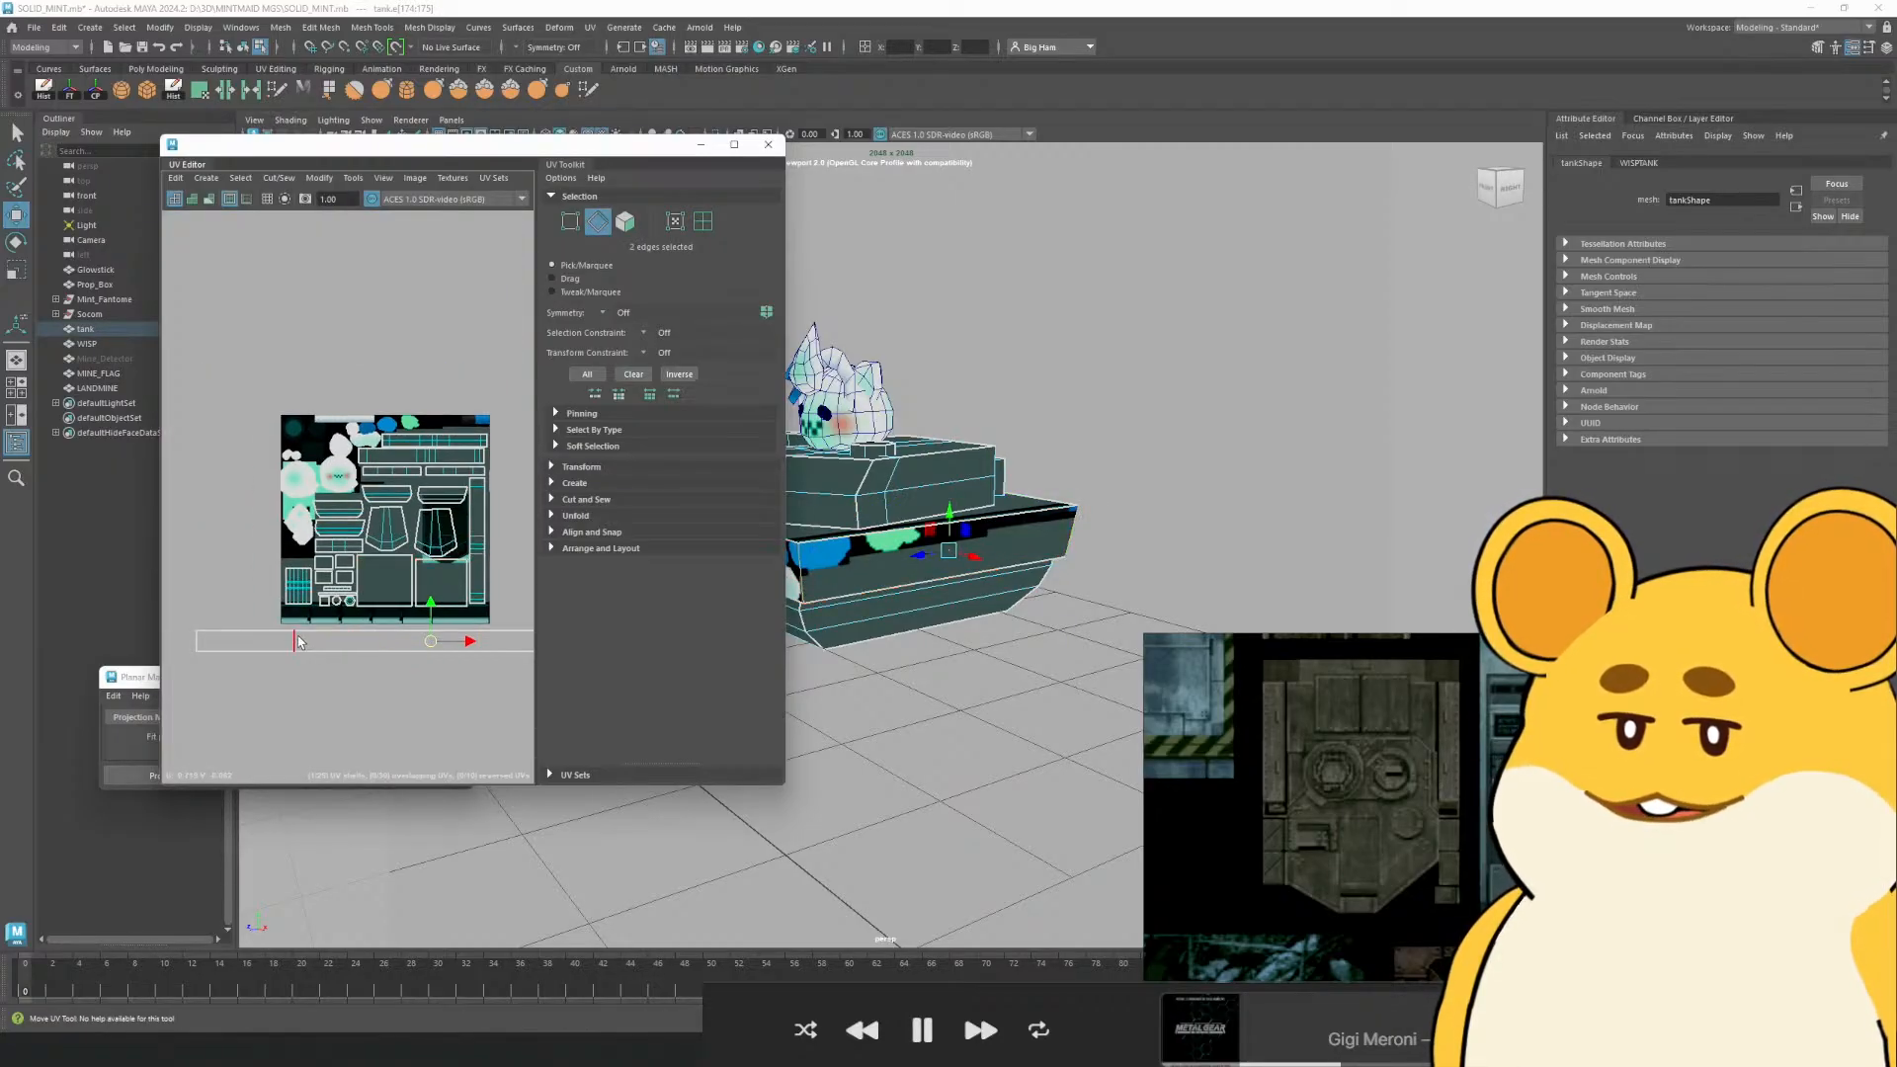
left_click(299, 641, "shift")
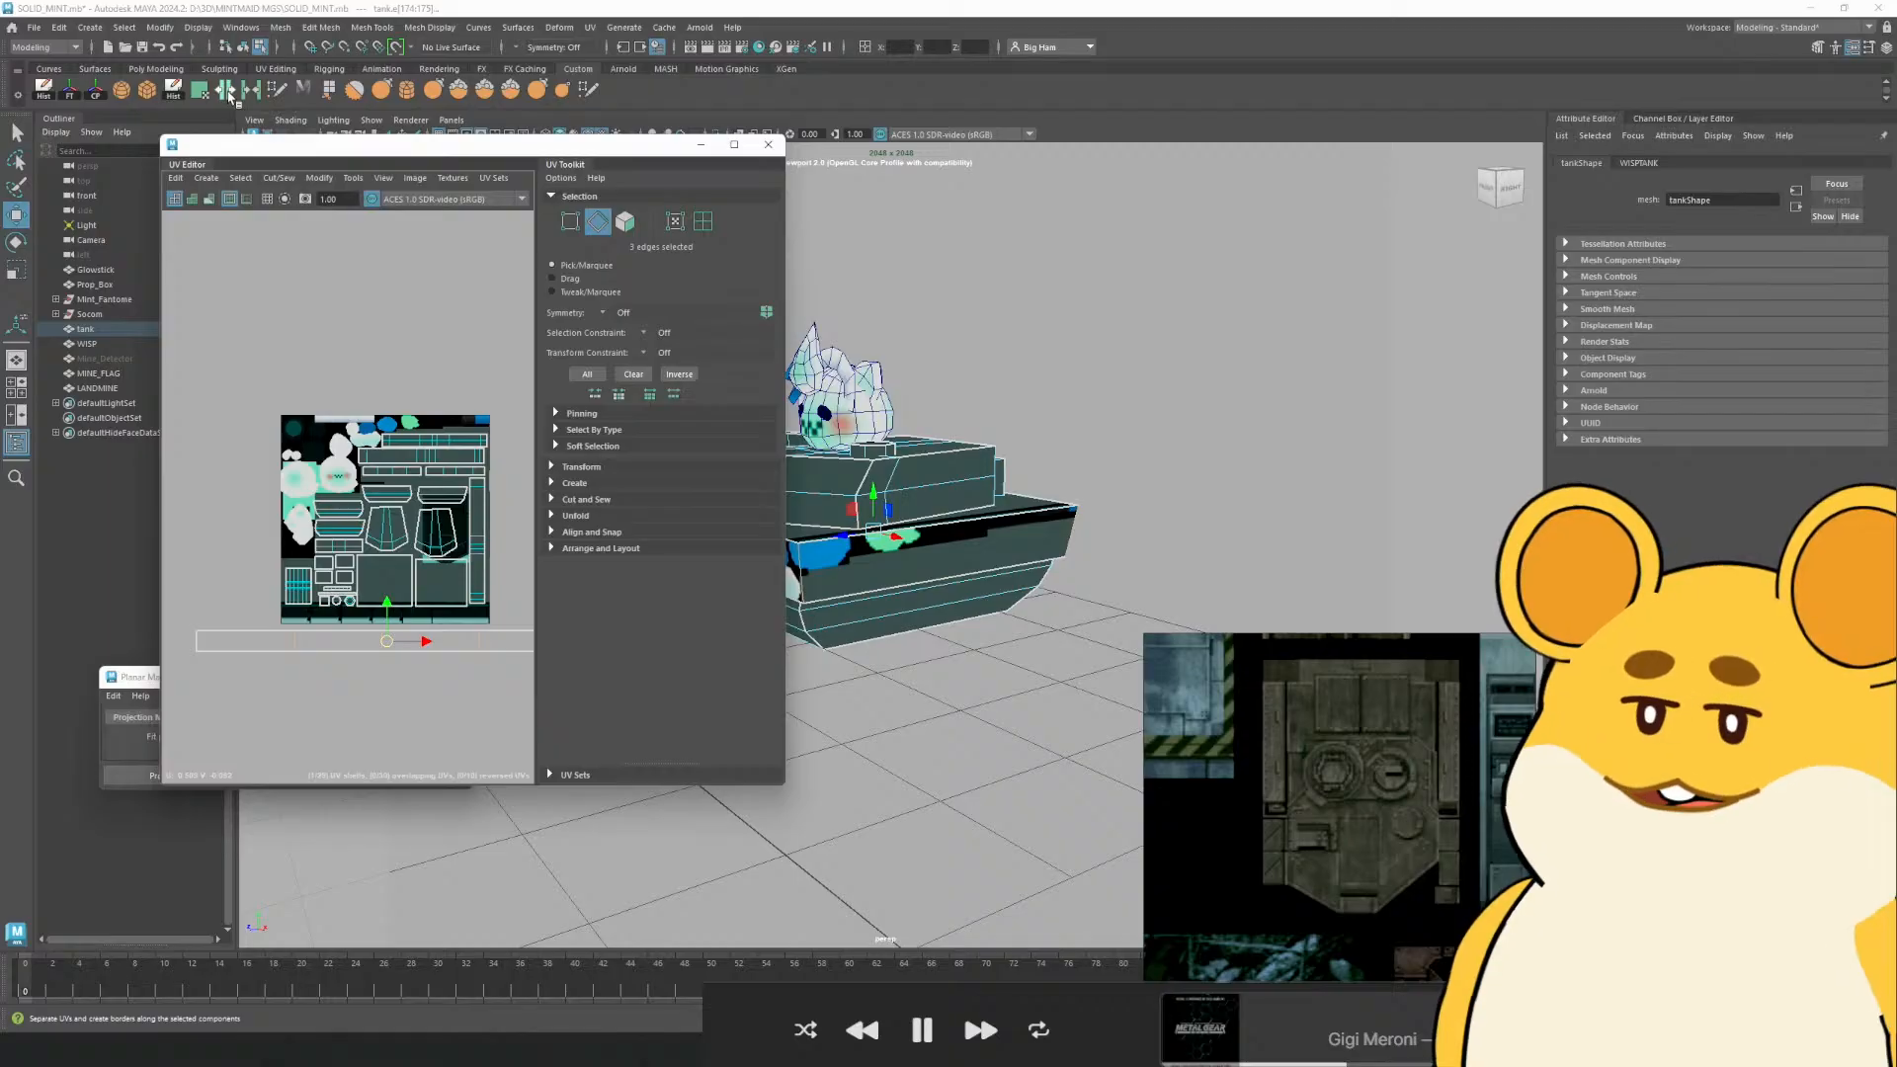
left_click(230, 95)
Select the hull's front and rear strip segments as UV shells and stack one over the other below the texture tile
right_click(396, 630)
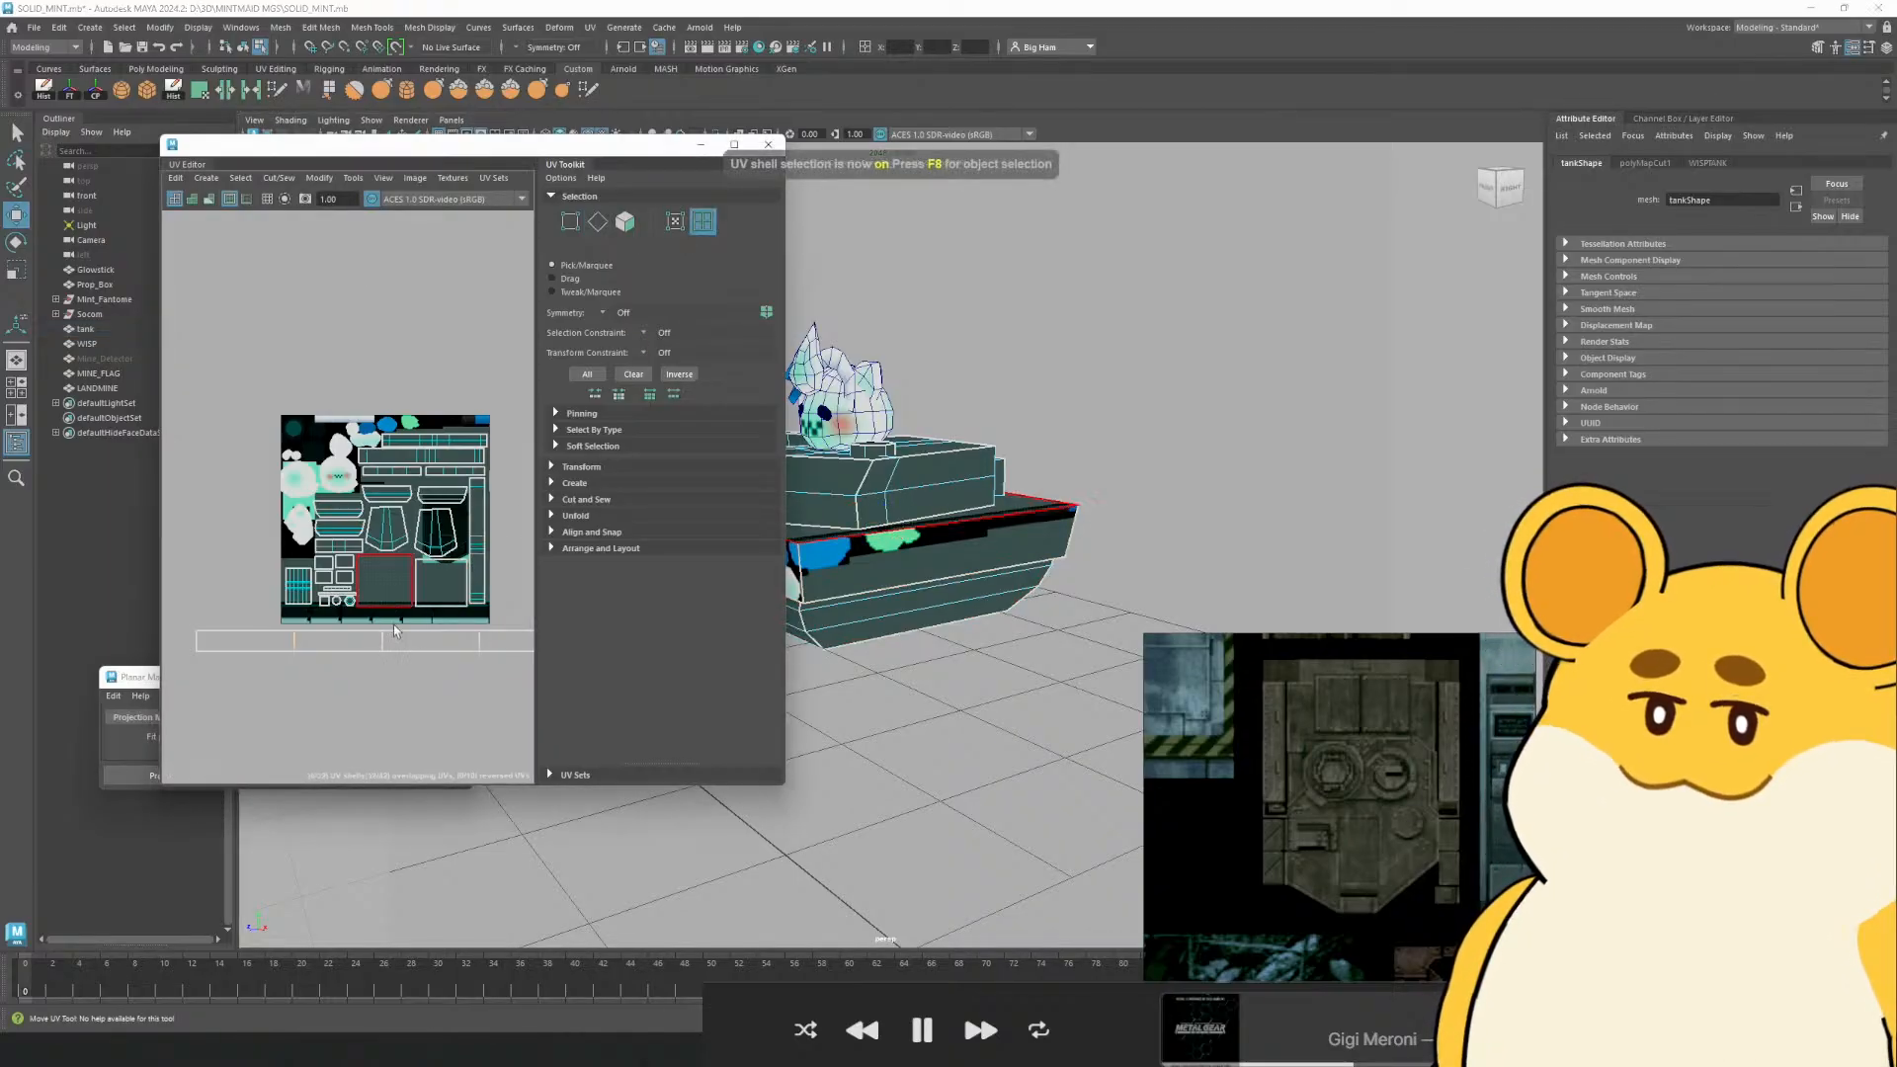
left_click(376, 642)
left_click_drag(1051, 548, 1196, 542, "alt")
left_click_drag(346, 615, 316, 607, "alt")
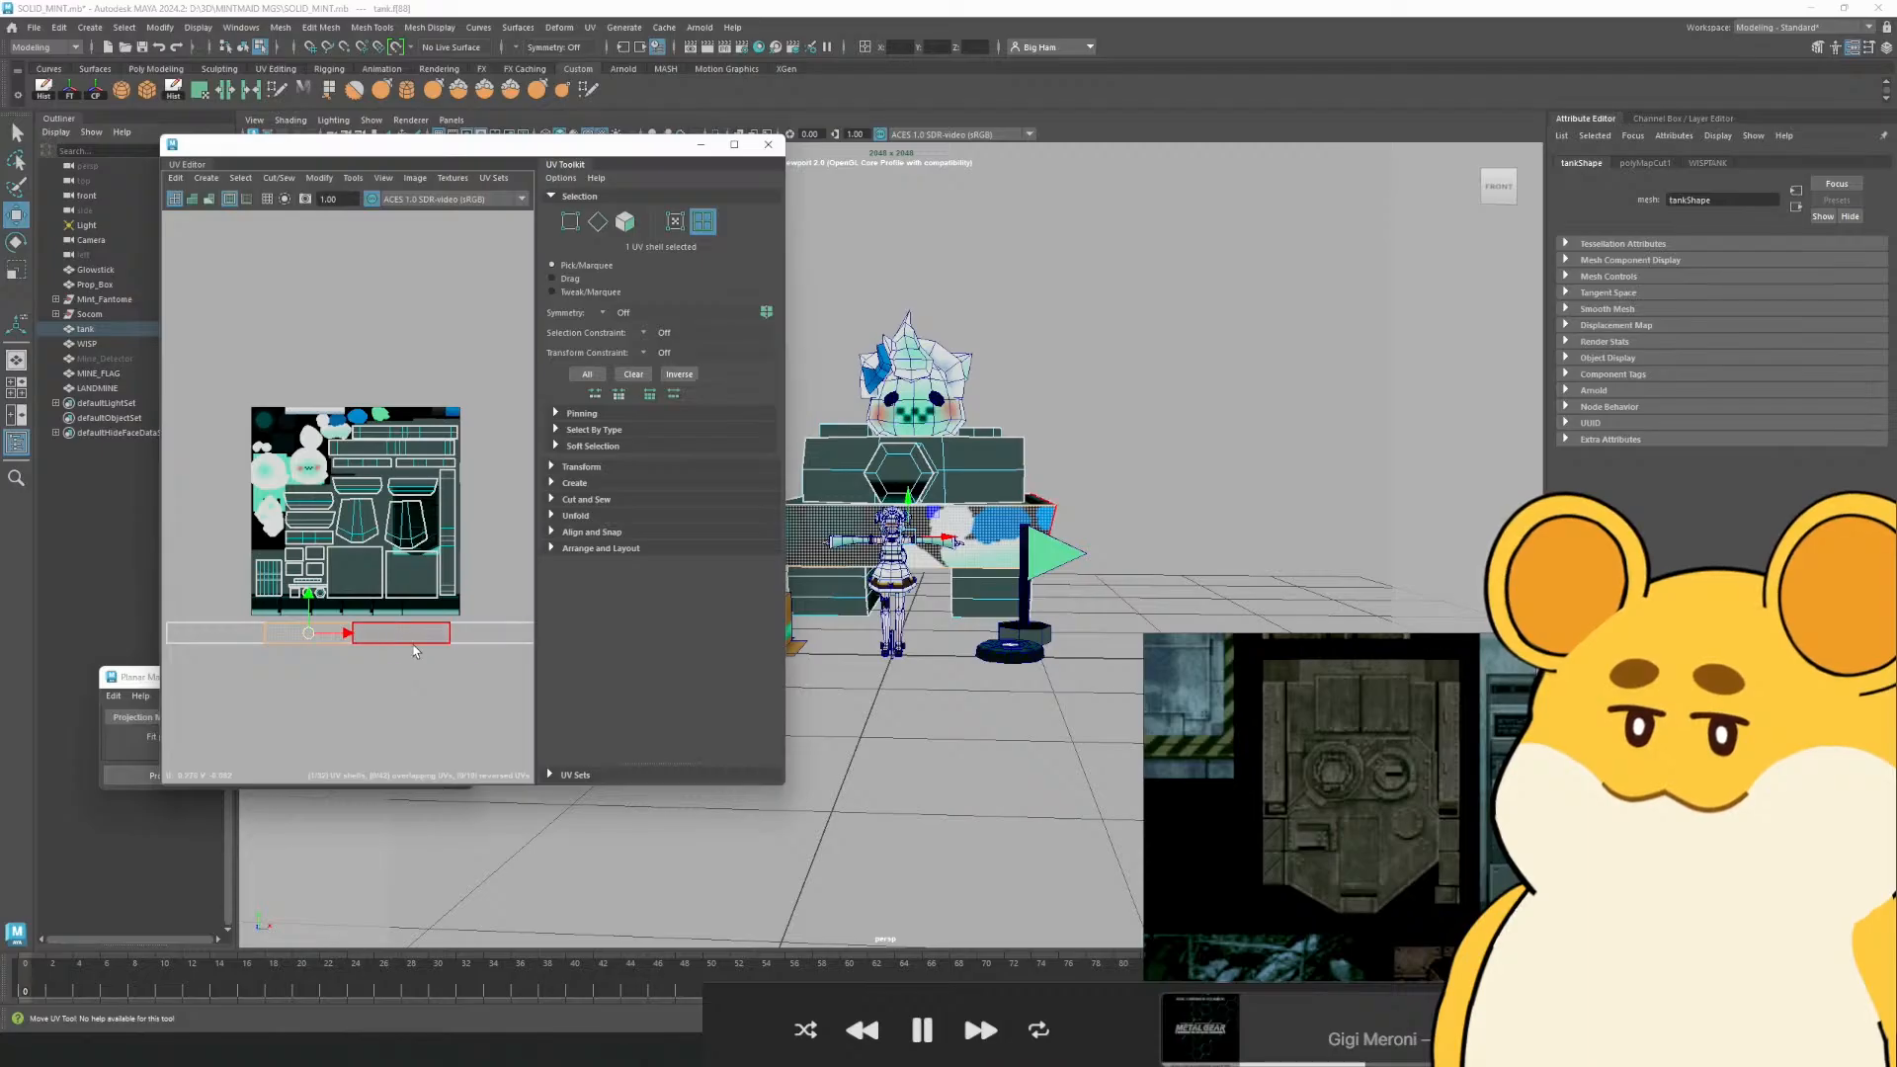
mouse_move(415, 650)
left_mouse_down("alt")
mouse_move(281, 636)
mouse_move(418, 654)
left_mouse_up("alt")
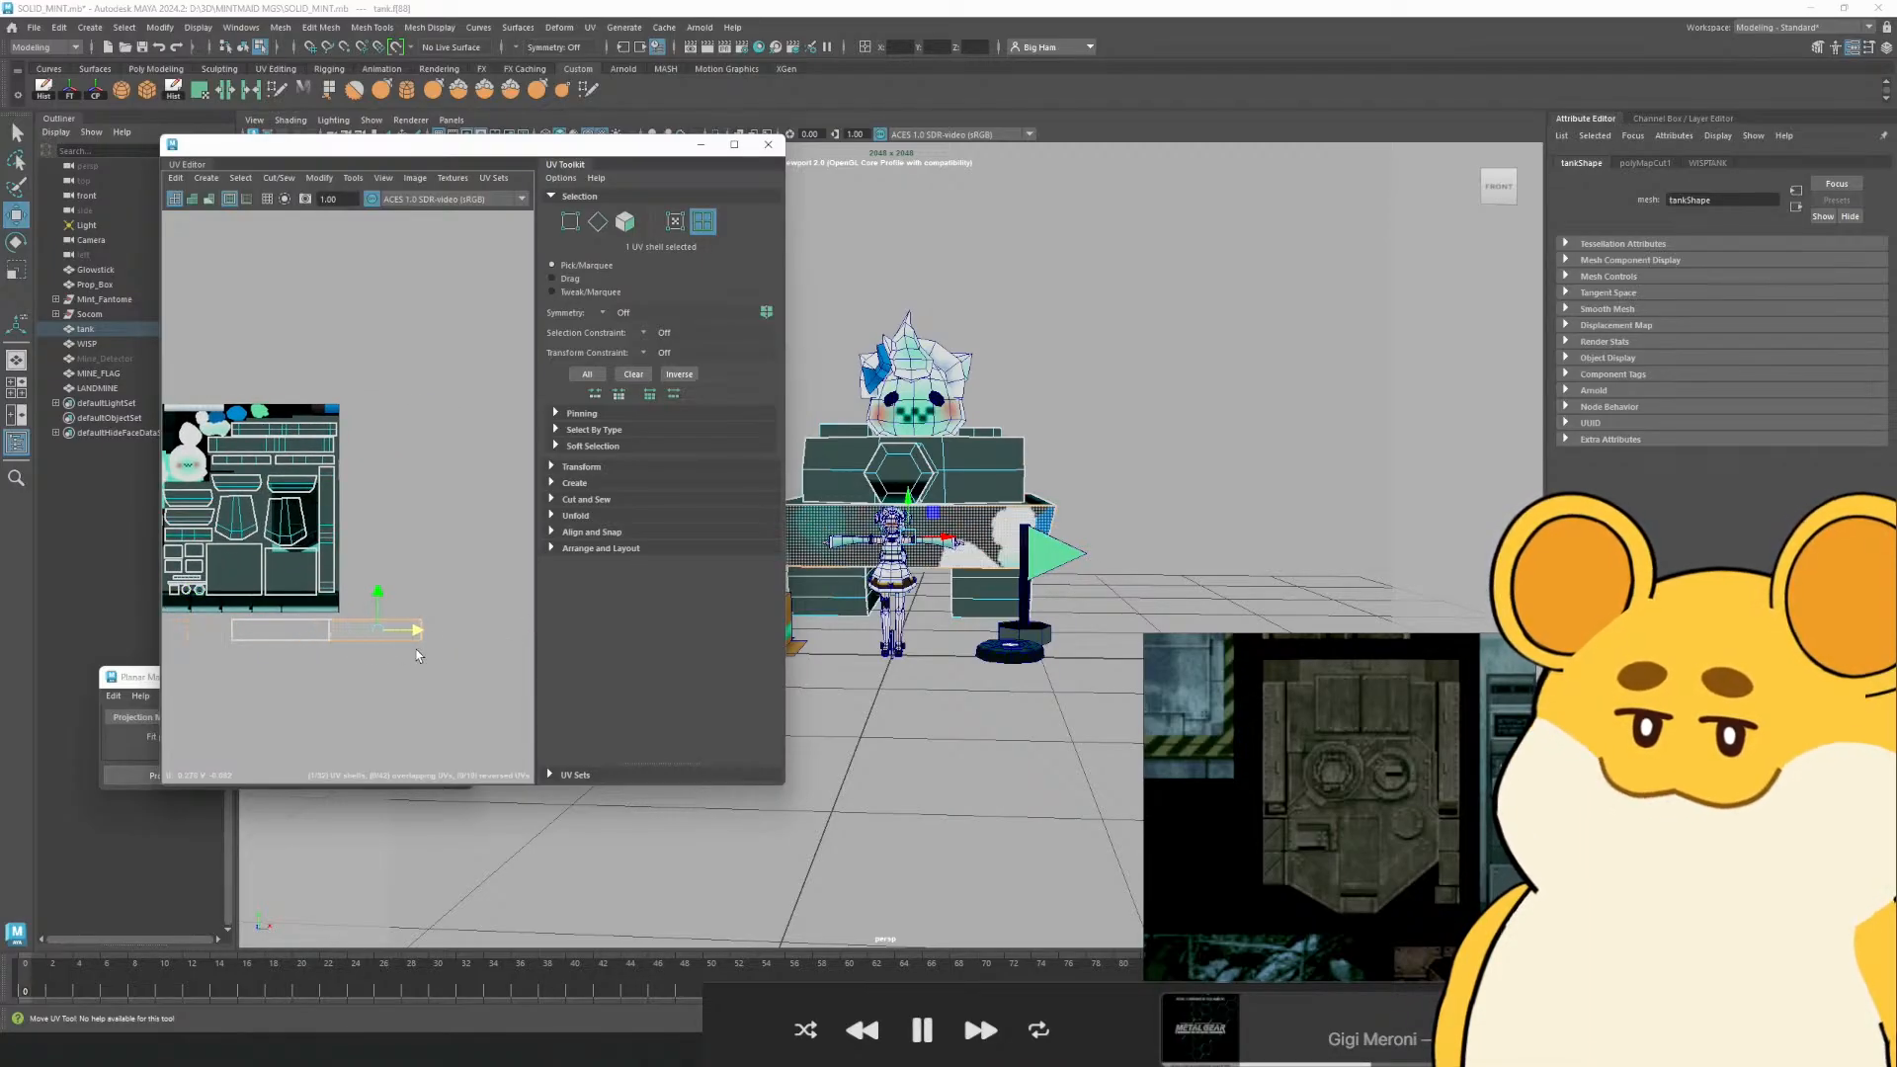
key("r")
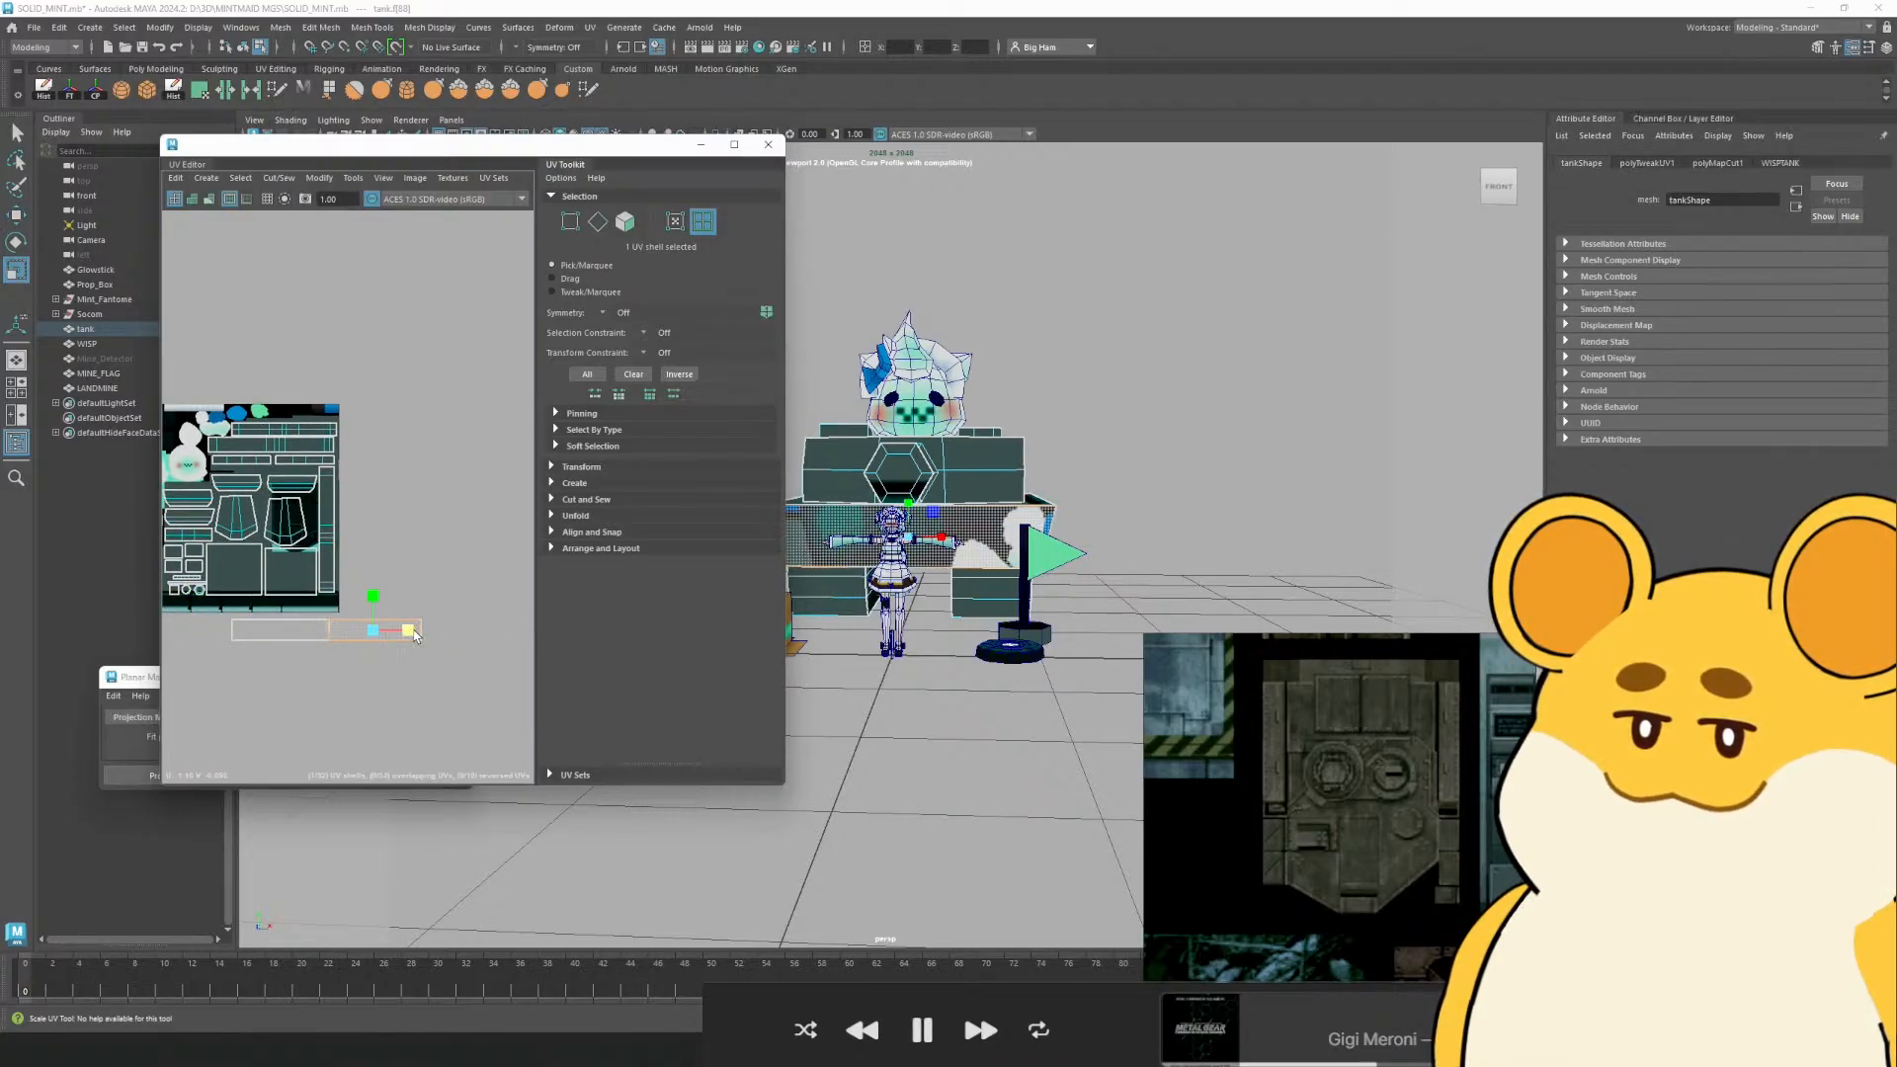
Move the two stacked front and rear shells together onto the painted trim at the tile's lower-right corner
scroll(415, 636, "up", 3)
key("w")
left_click(281, 630)
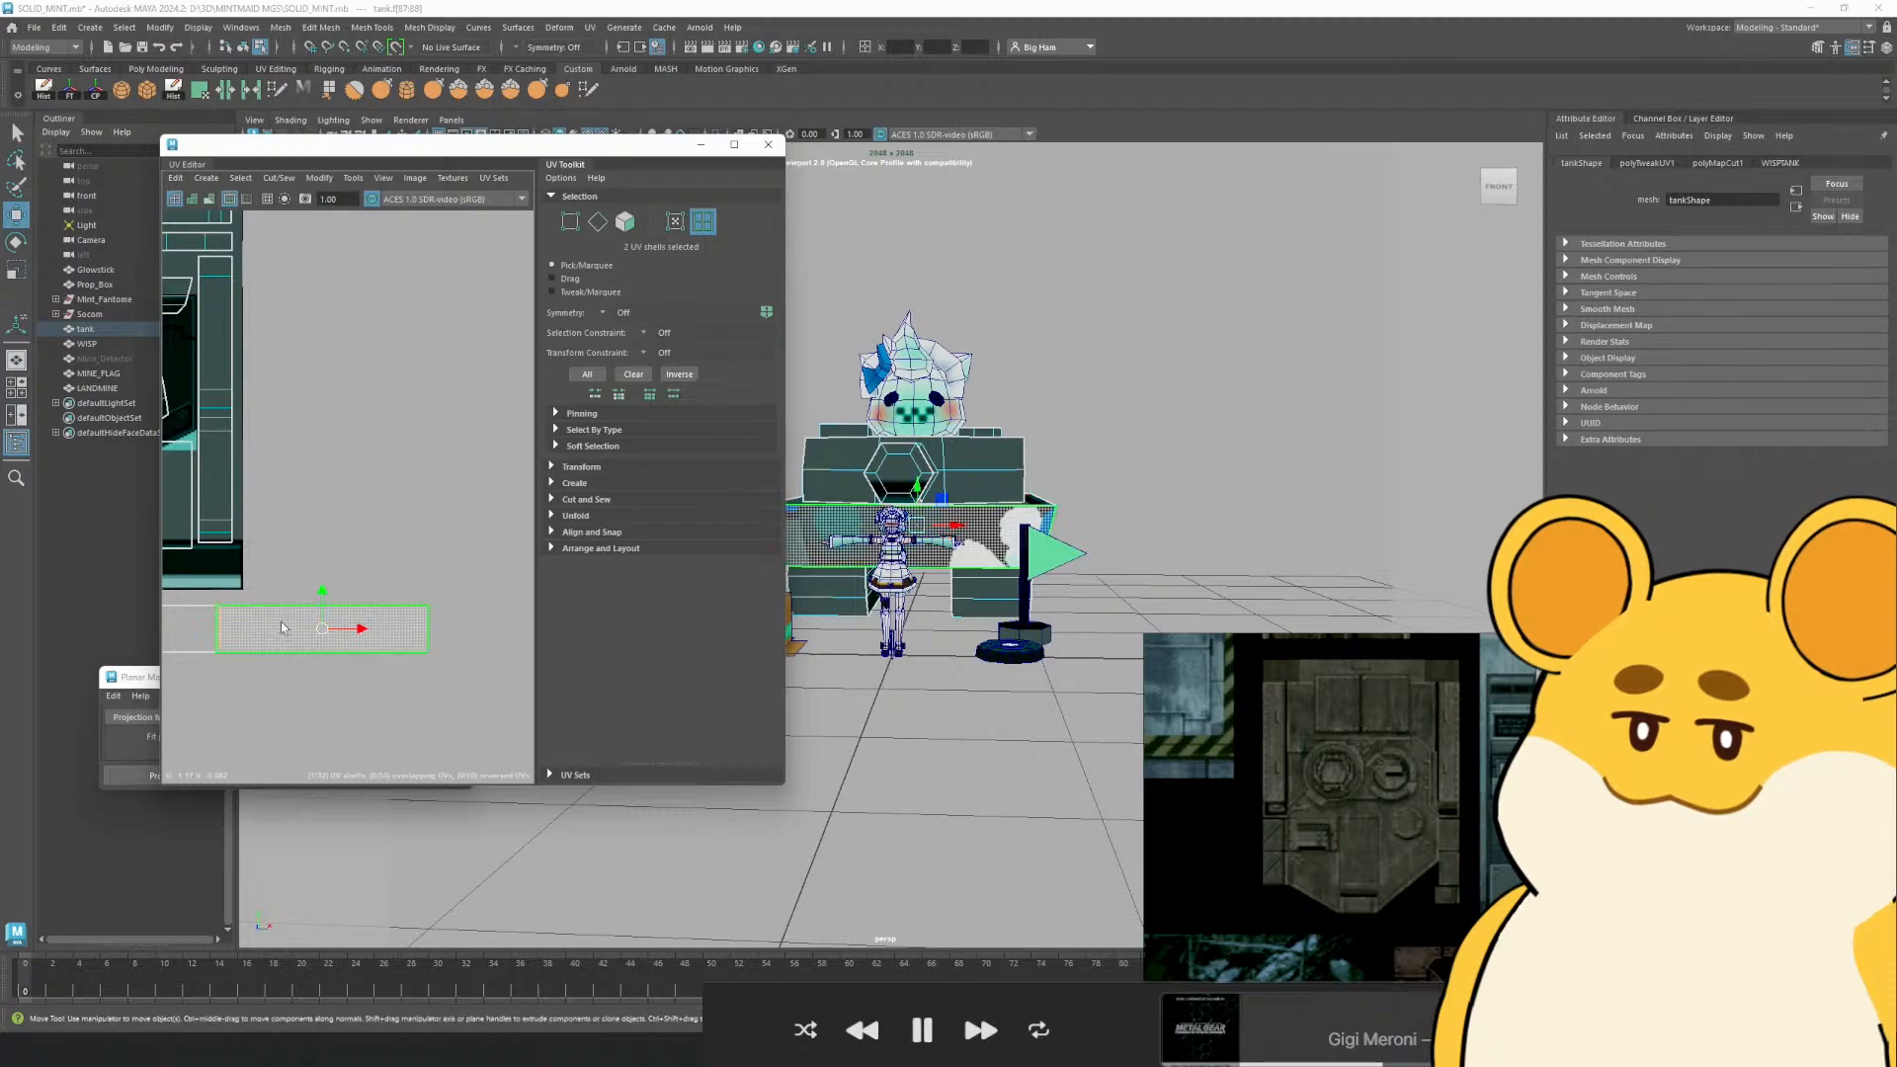
mouse_move(319, 610)
left_mouse_down("alt")
mouse_move(445, 629)
mouse_move(428, 647)
mouse_move(286, 589)
mouse_move(334, 586)
left_mouse_up("alt")
key("r")
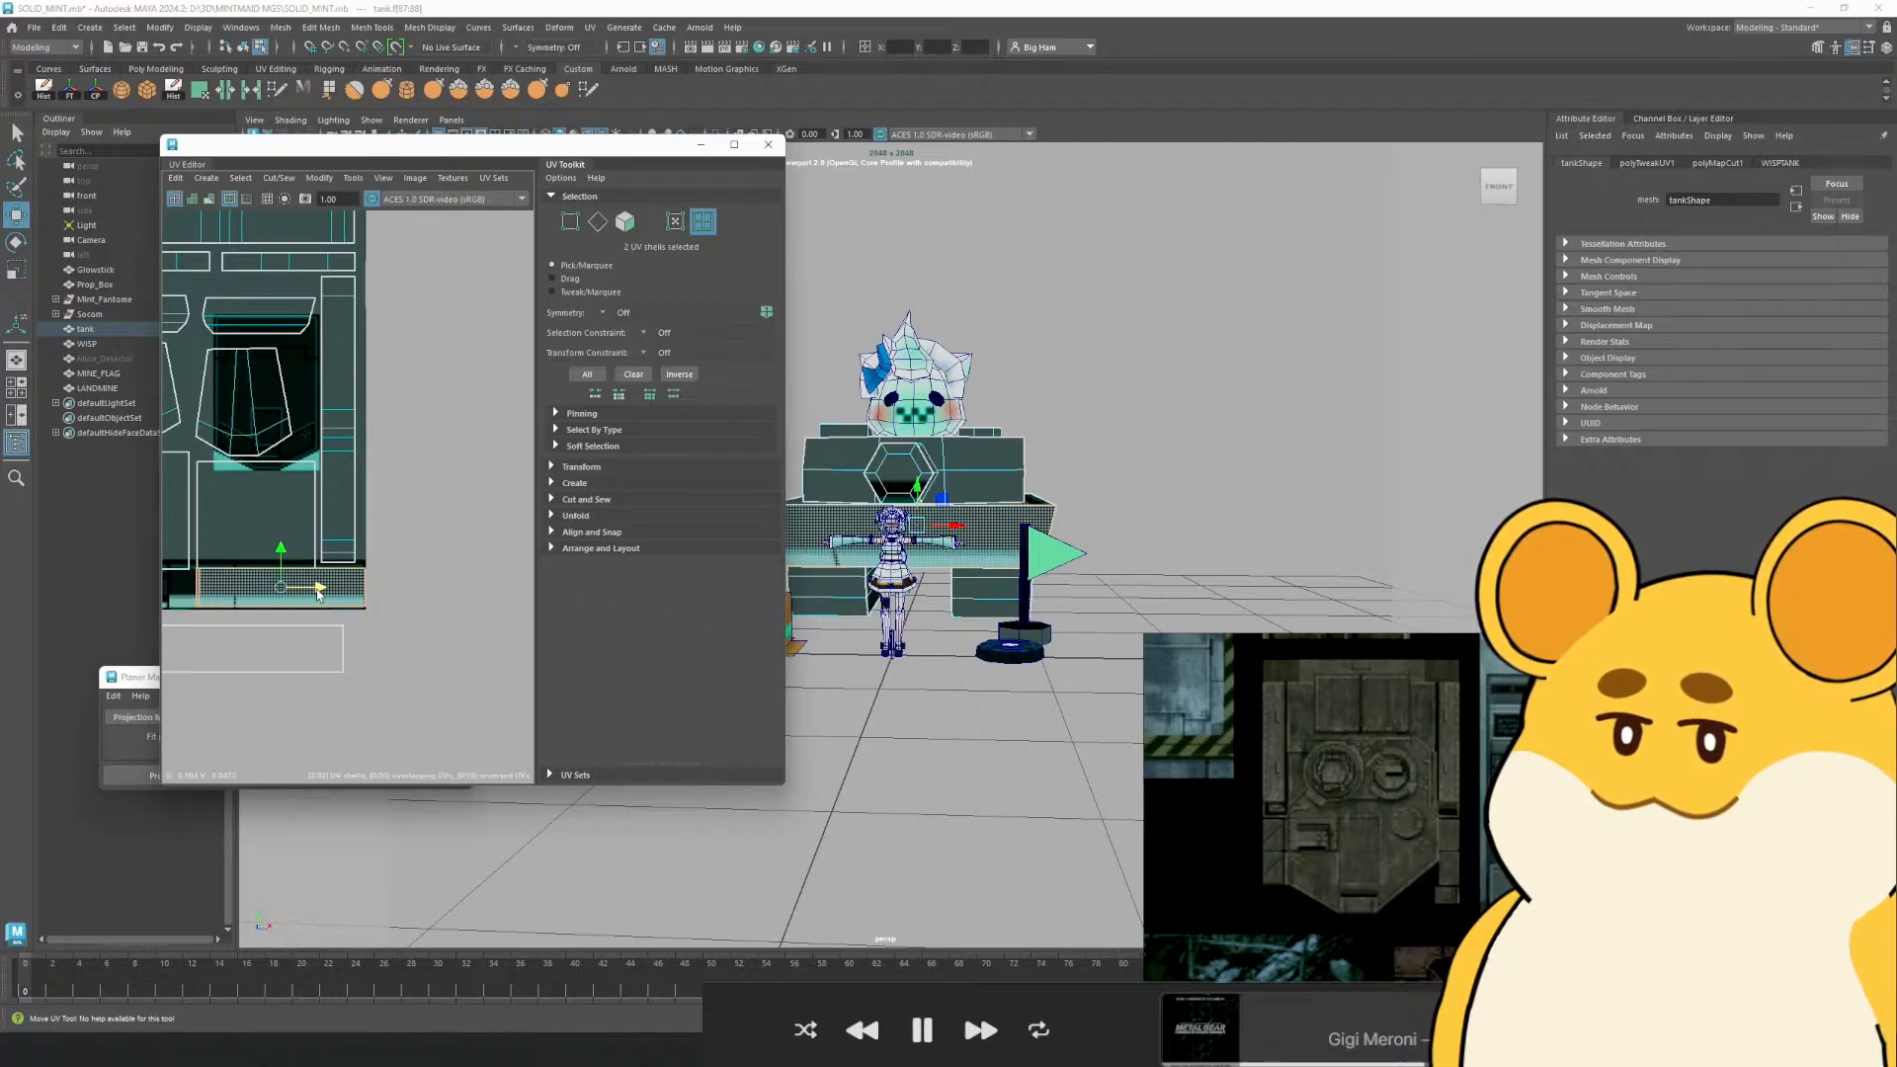
Stack the two long hull-side UV shells on each other and place them over the painted trim, scaled to its height
left_click_drag(959, 537, 1077, 523, "alt")
right_click(279, 626)
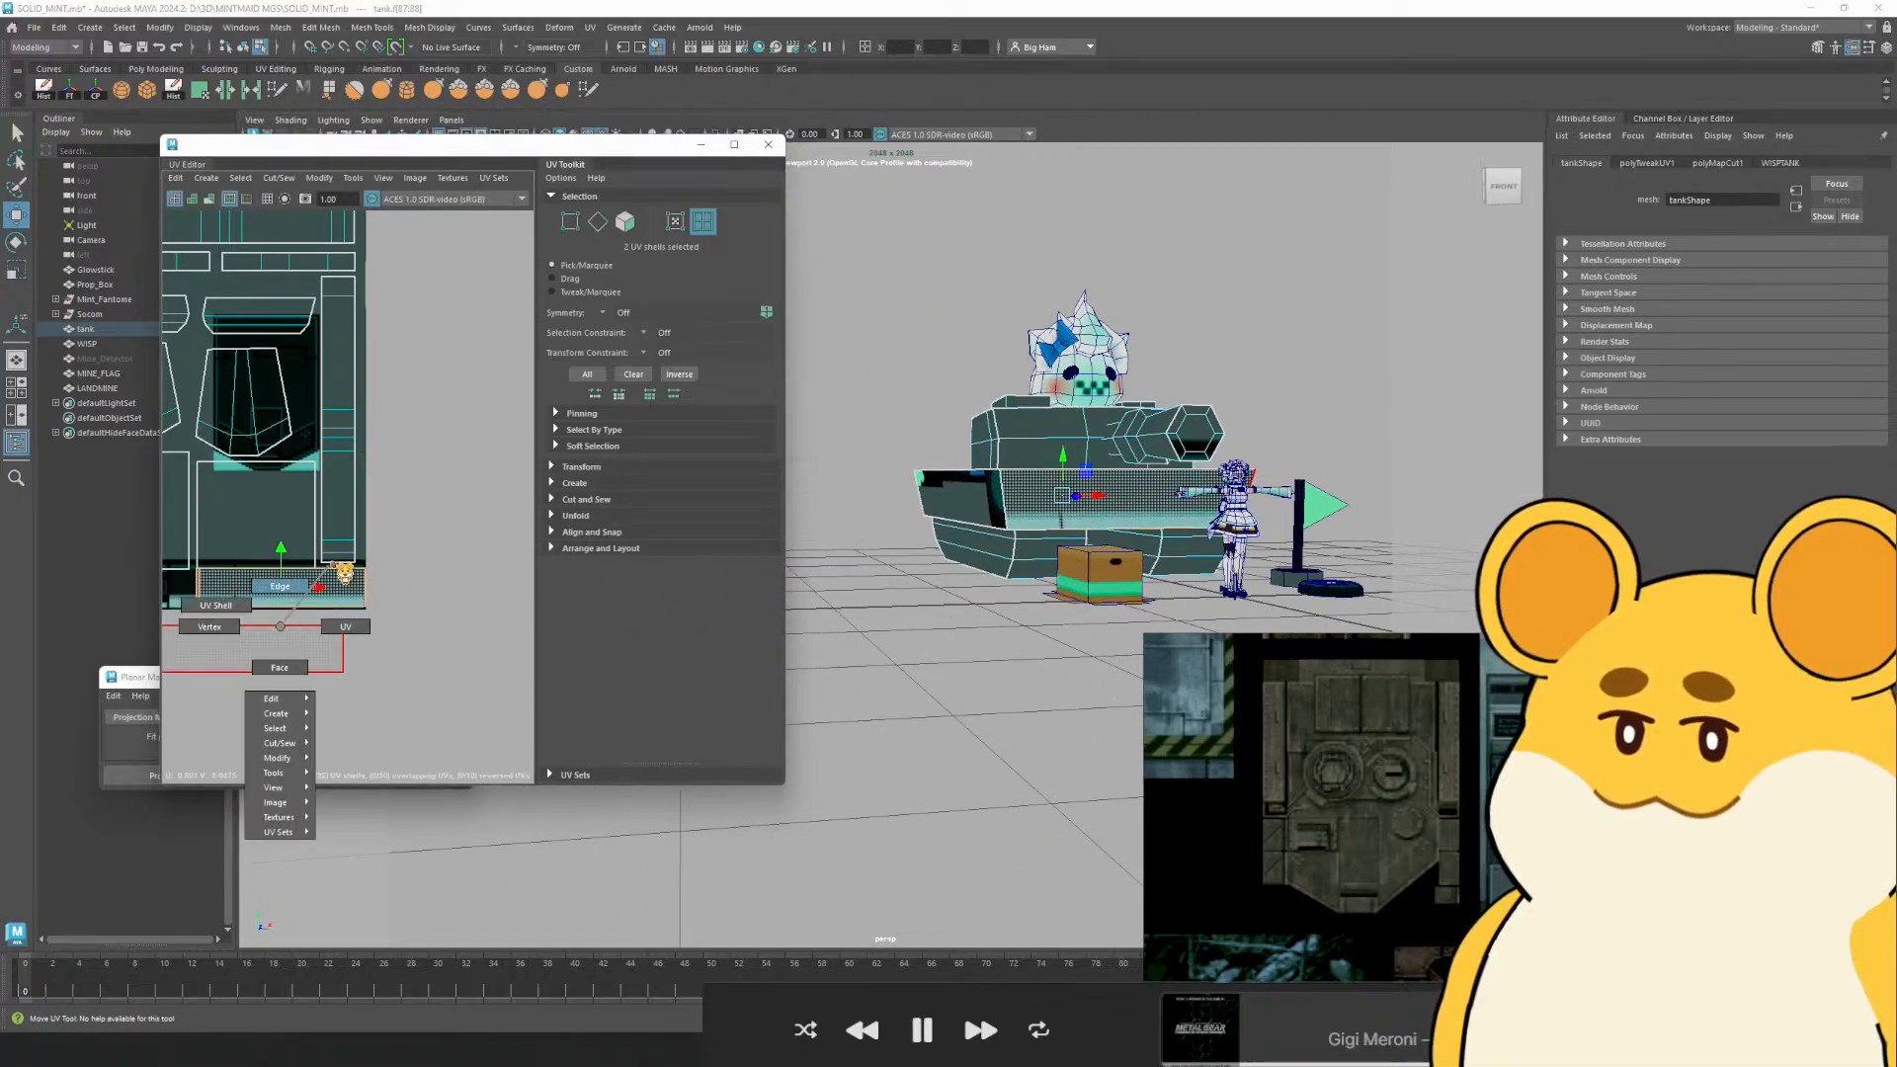
scroll(331, 587, "down", 5)
mouse_move(324, 624)
left_mouse_down("alt")
mouse_move(490, 562)
mouse_move(294, 583)
left_mouse_up("alt")
left_click(702, 222)
left_click(440, 554)
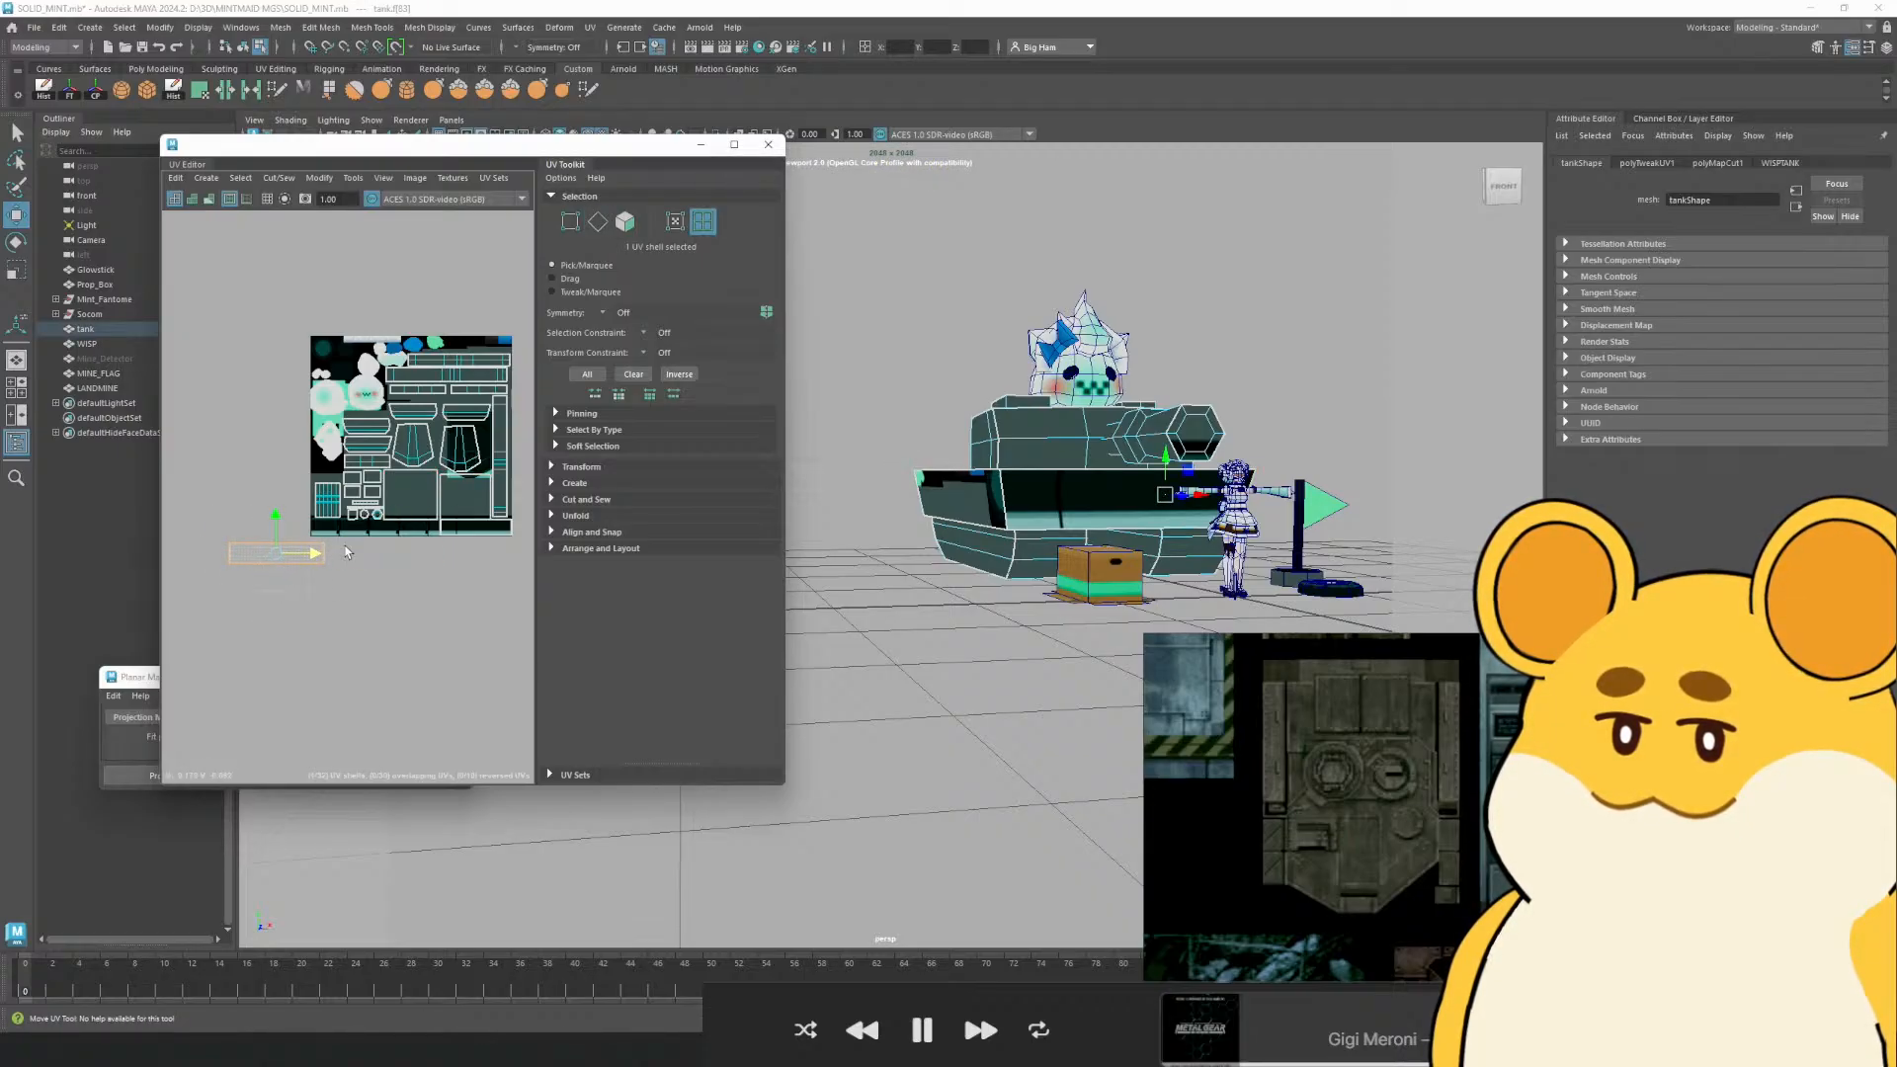
left_click_drag(347, 552, 456, 501)
scroll(440, 536, "up", 5)
key("r")
key("w")
key("r")
key("w")
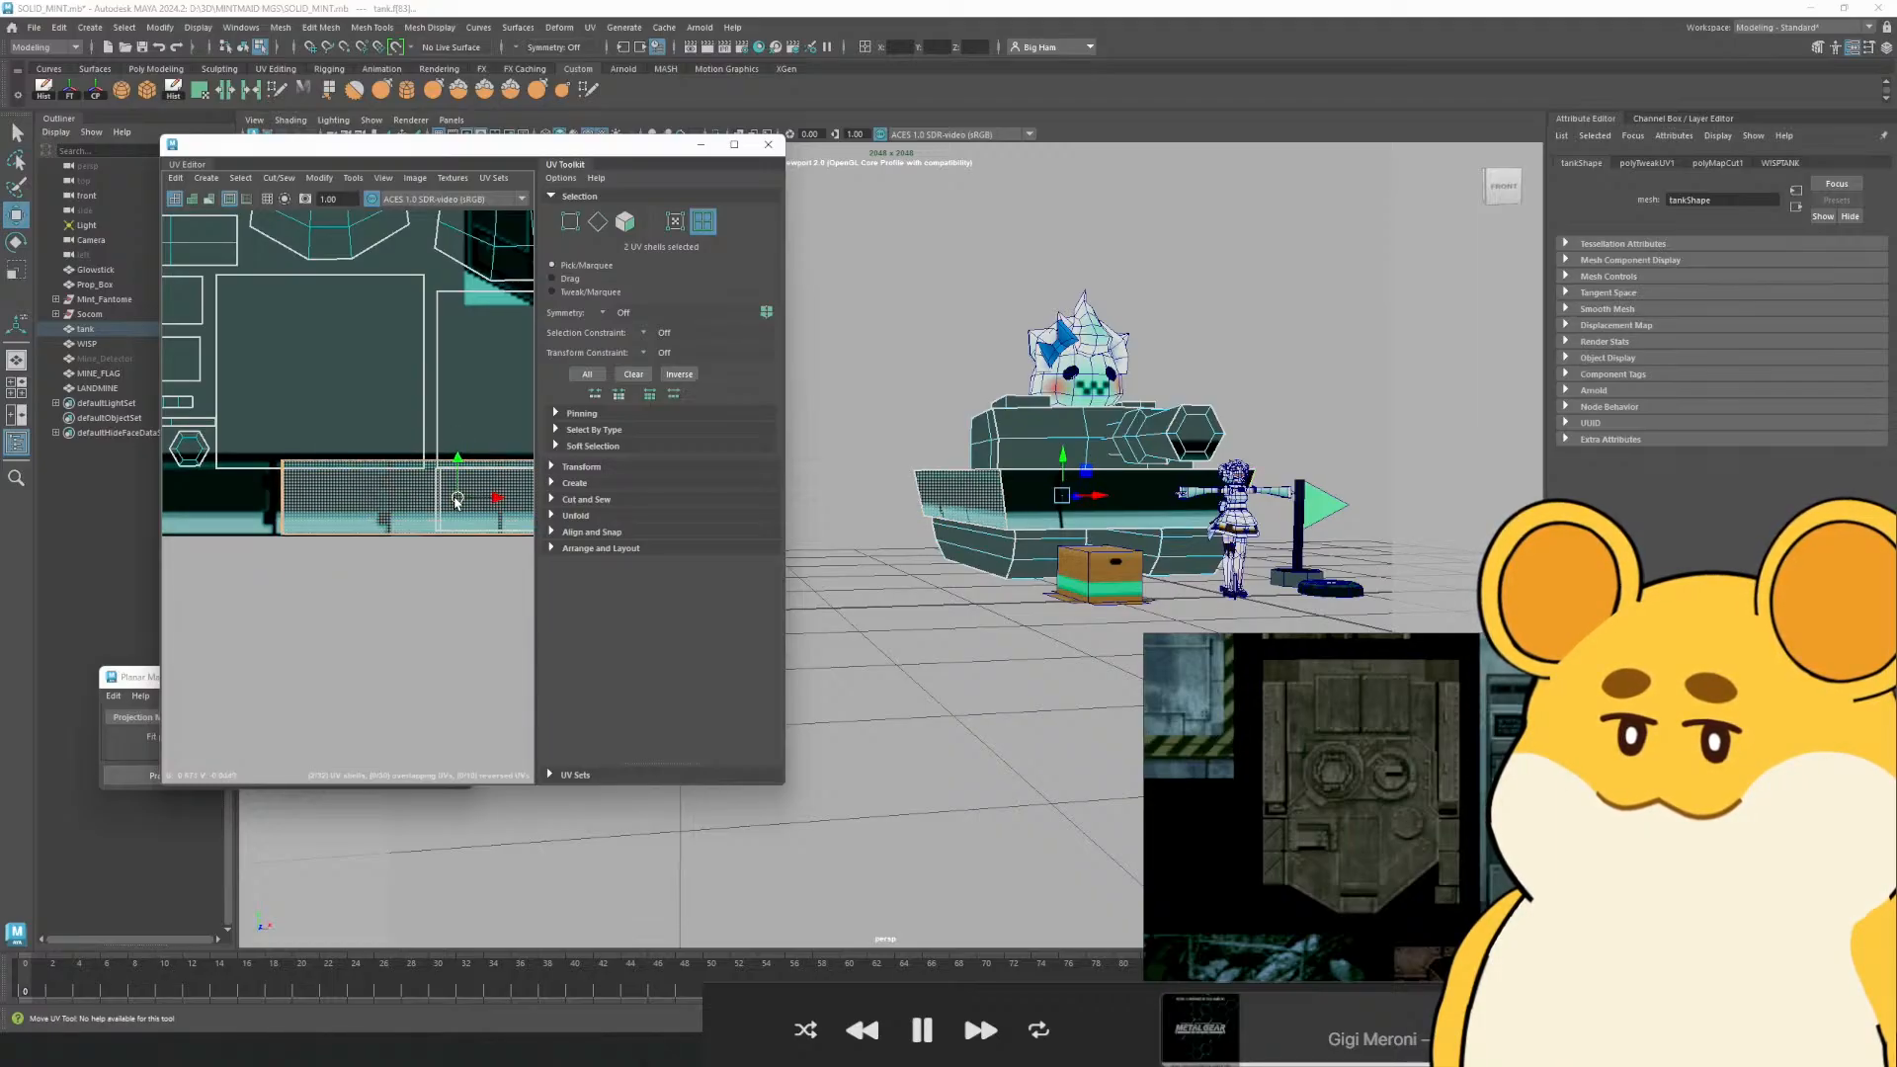
Adjust the scale of the stacked side shells and slide them to the left end of the trim strip
scroll(457, 499, "down", 2)
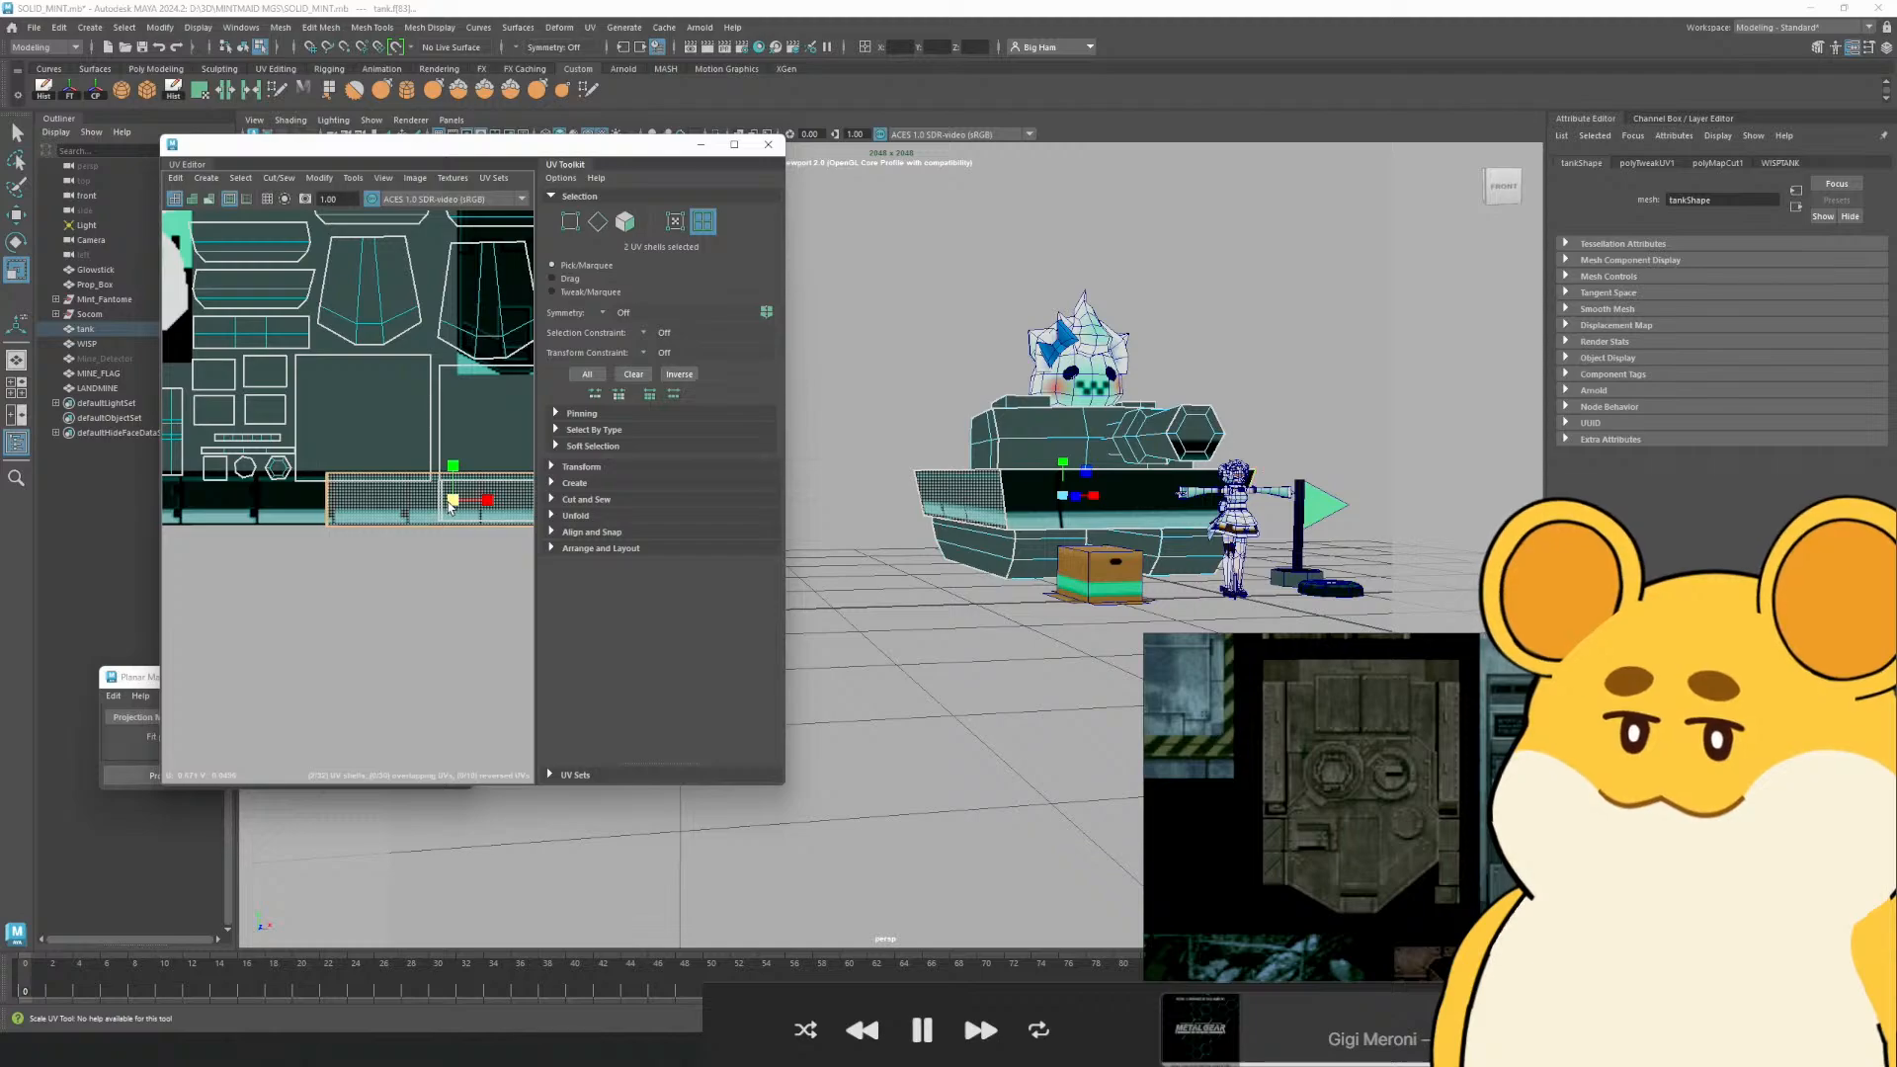
scroll(452, 506, "down", 1)
key("w")
left_click_drag(489, 501, 318, 502)
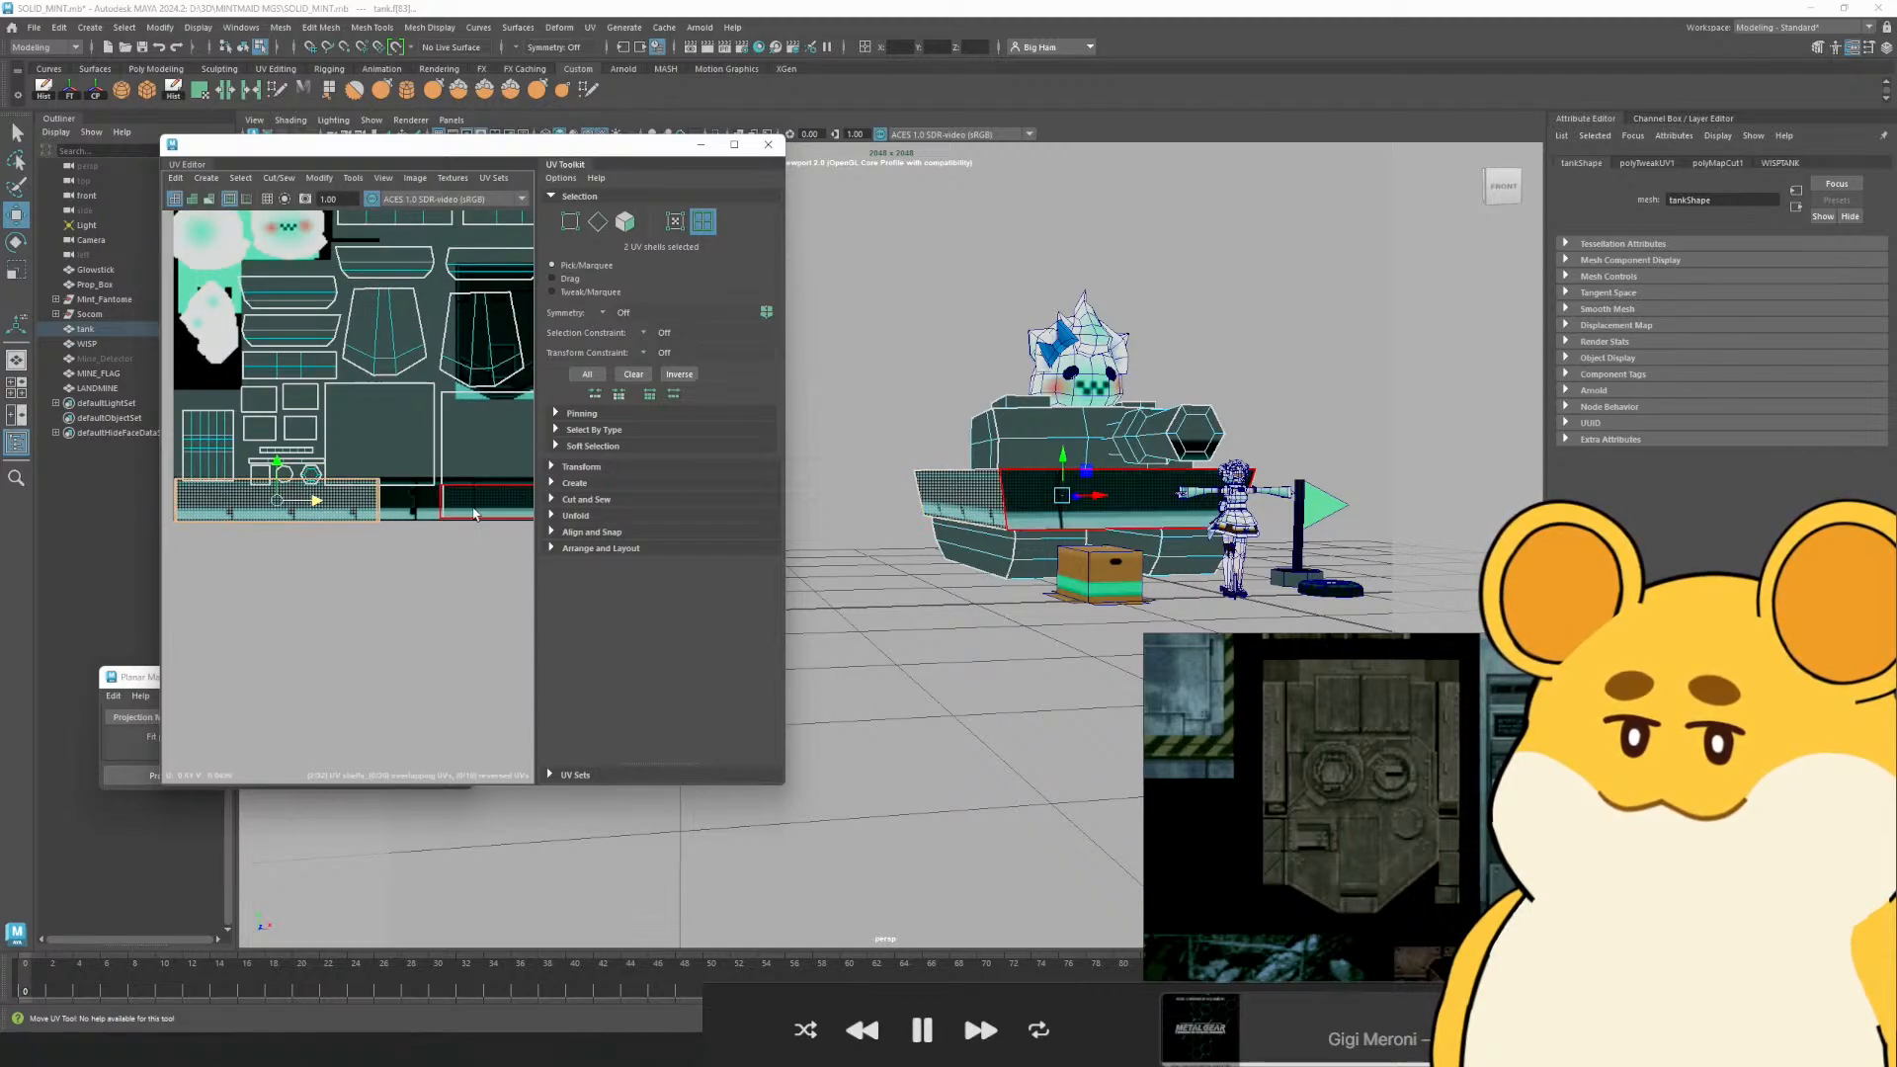
Scale the stacked front and rear shells to the trim height and align them with the tile's right edge
left_click_drag(495, 510, 404, 523)
key("r")
key("w")
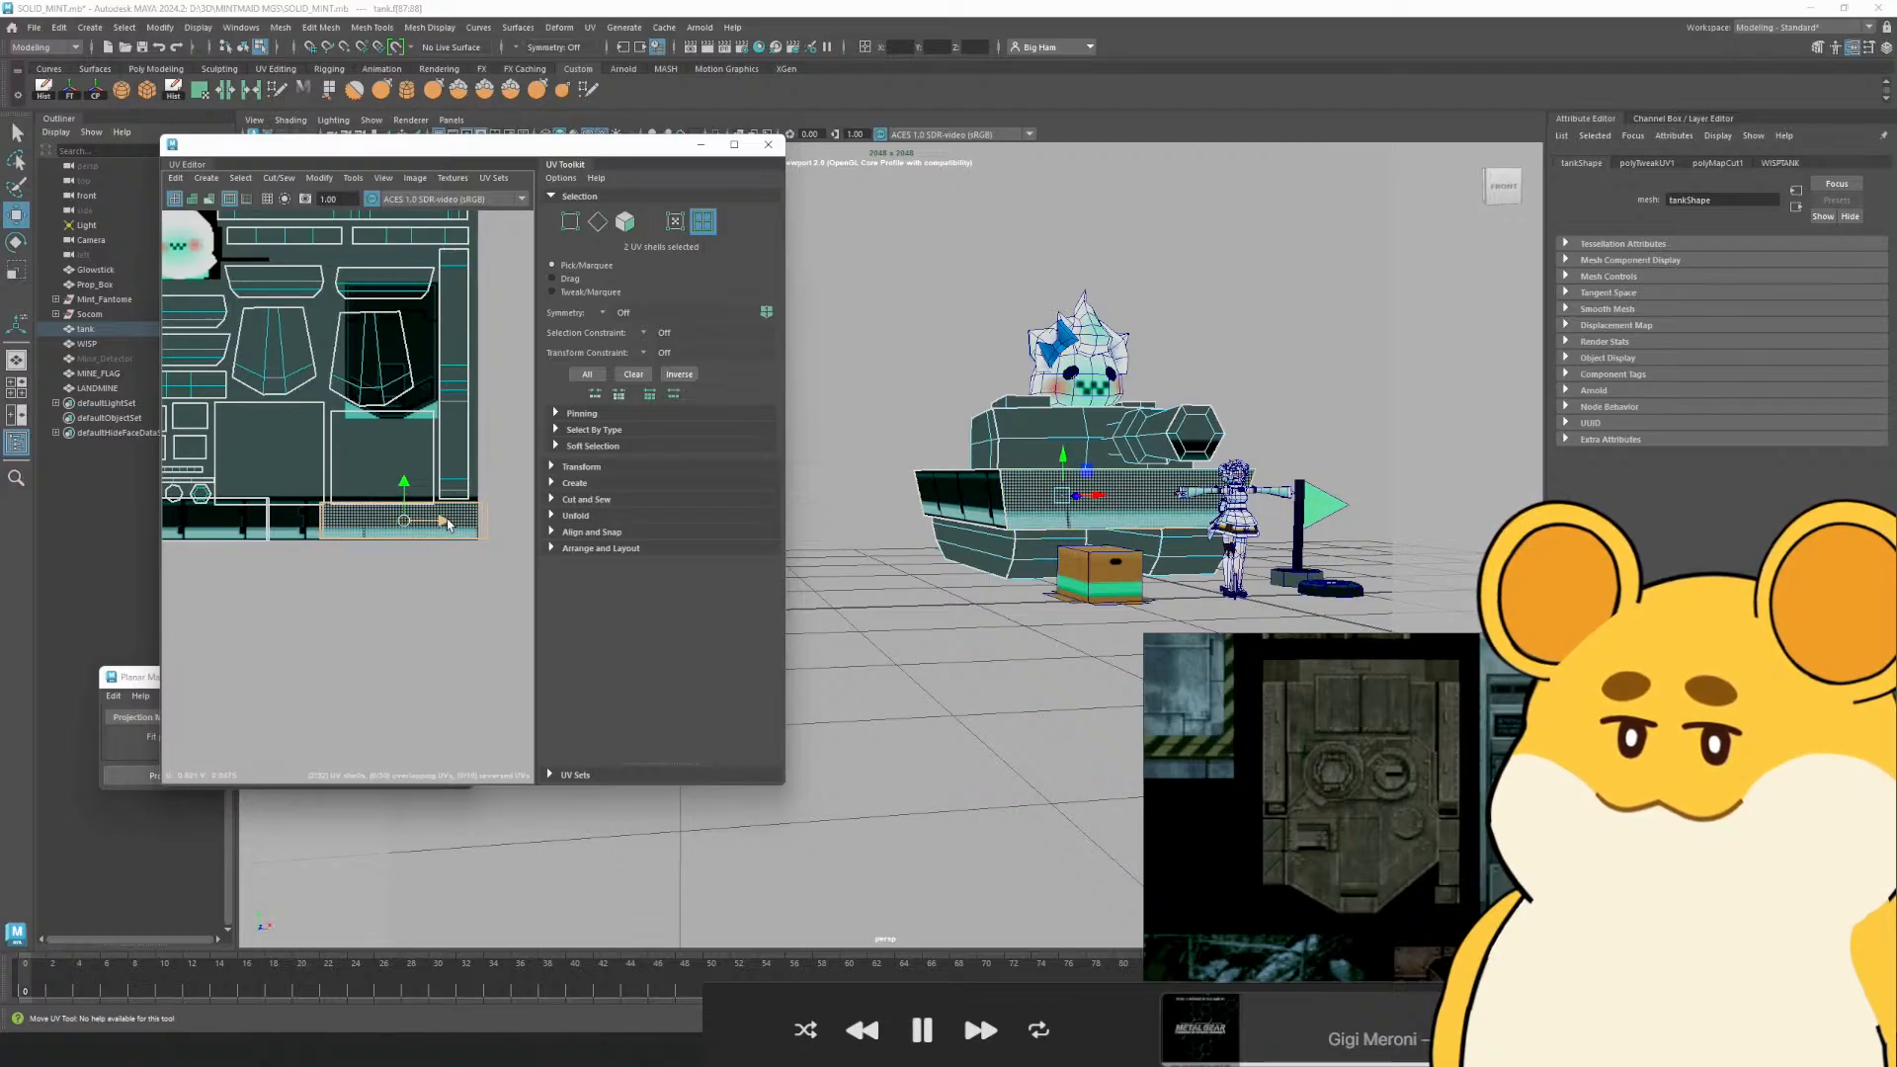
scroll(322, 563, "up", 1)
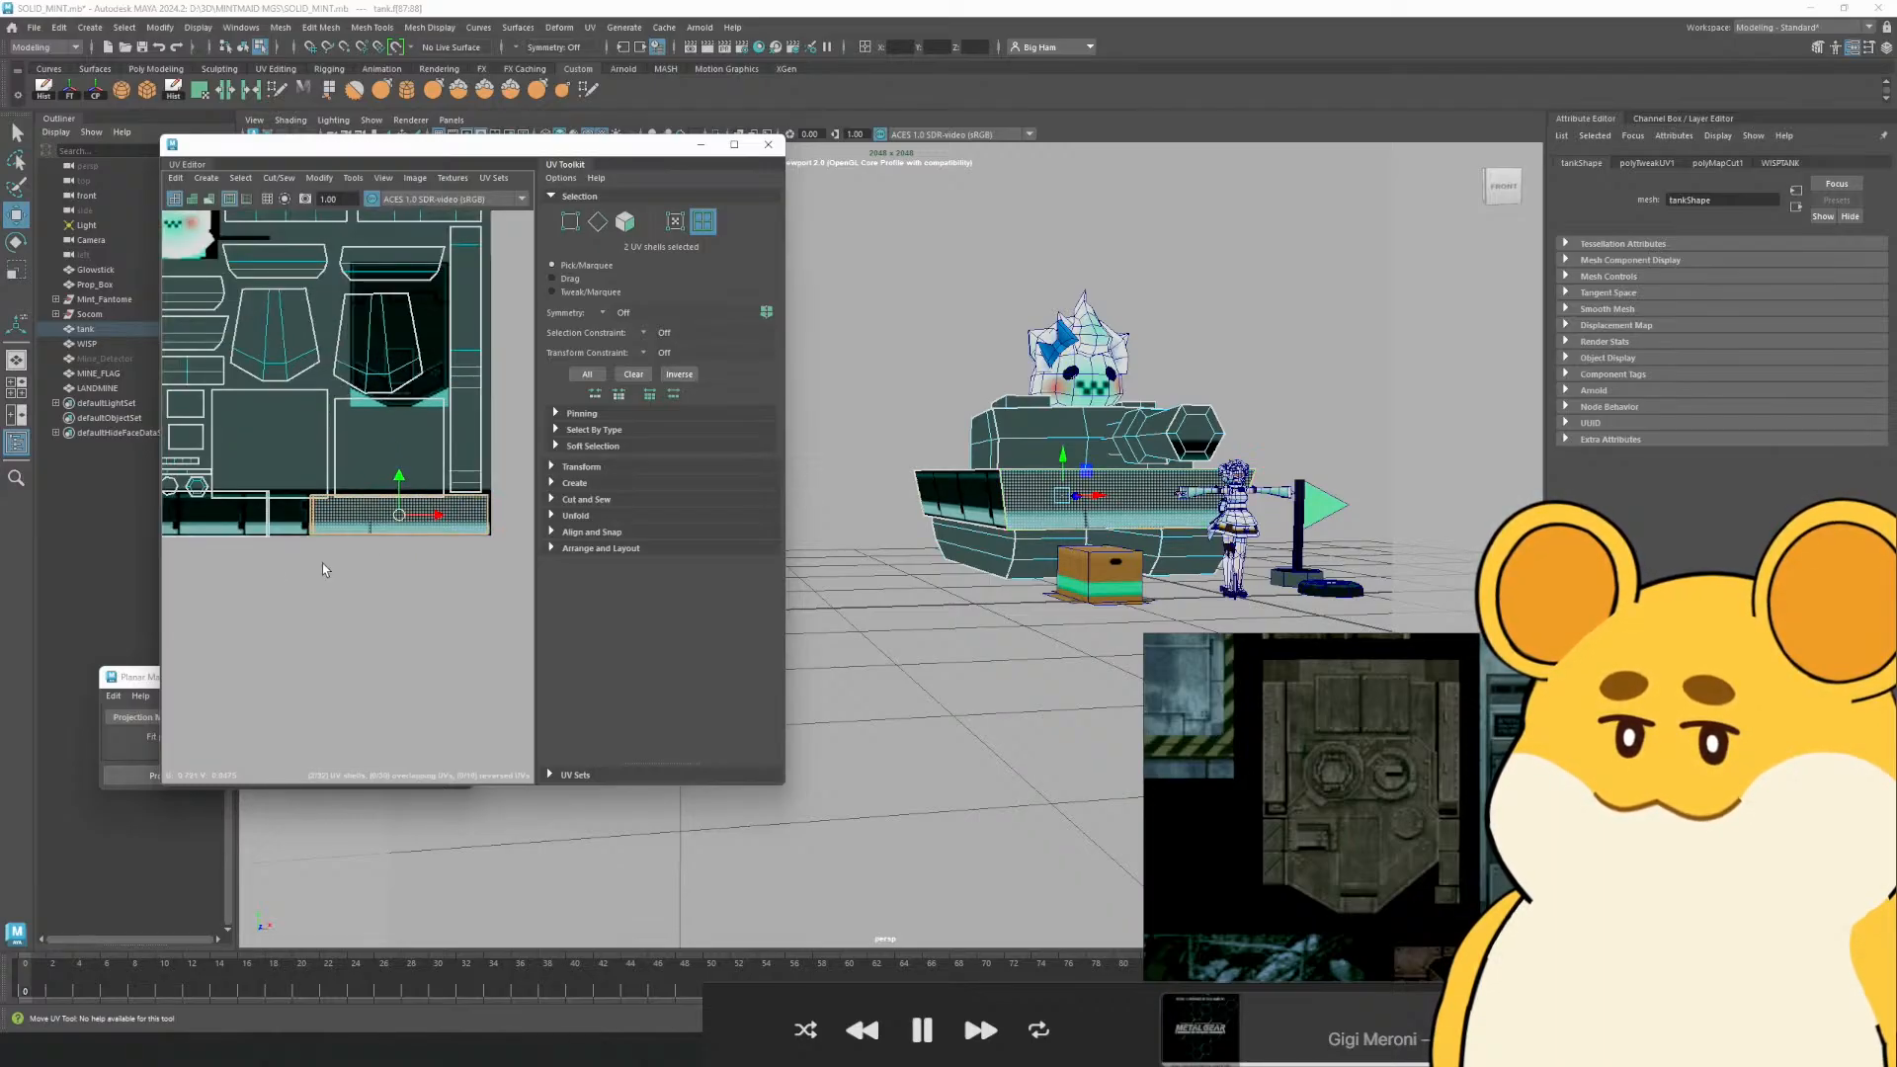
Return to object mode and examine the trim texture around the tank's hull sides and front
right_click(1034, 427)
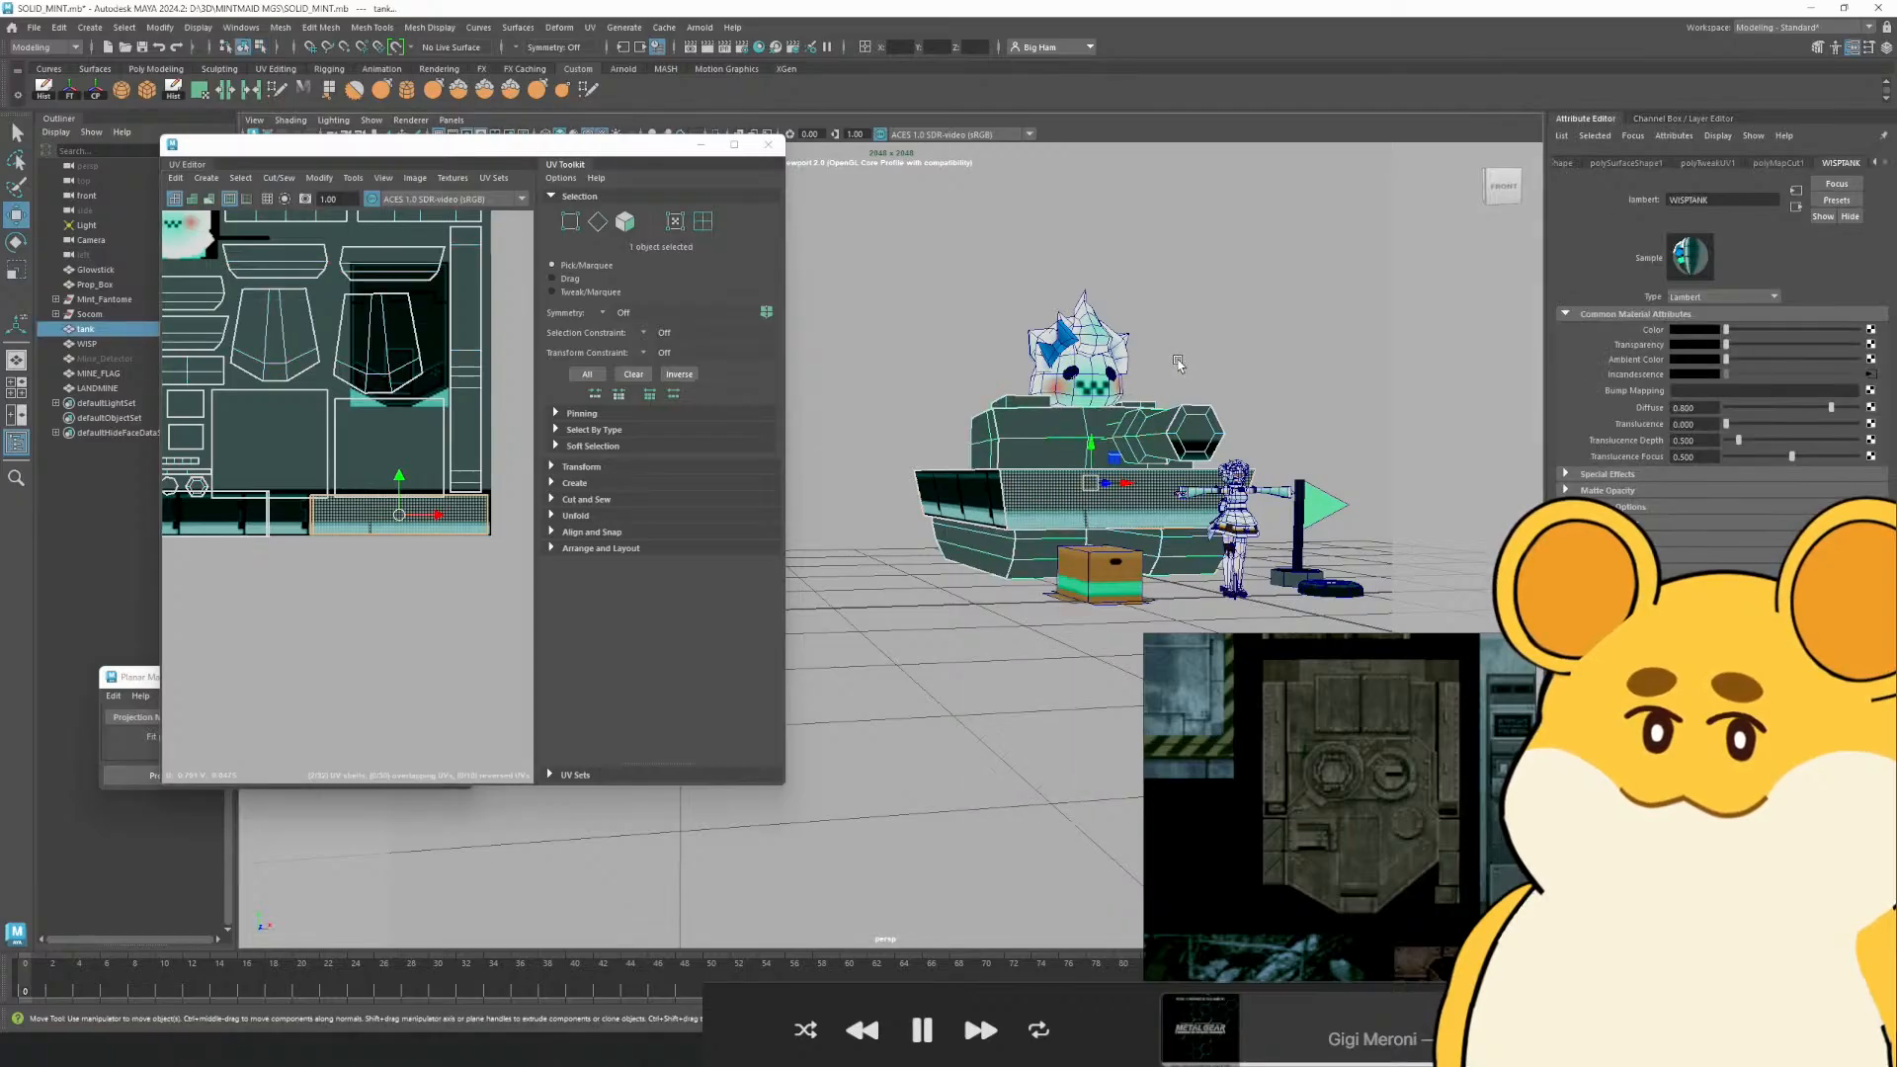
scroll(1086, 395, "down", 5)
left_click(889, 395)
left_click_drag(889, 425, 787, 454)
scroll(839, 474, "up", 5)
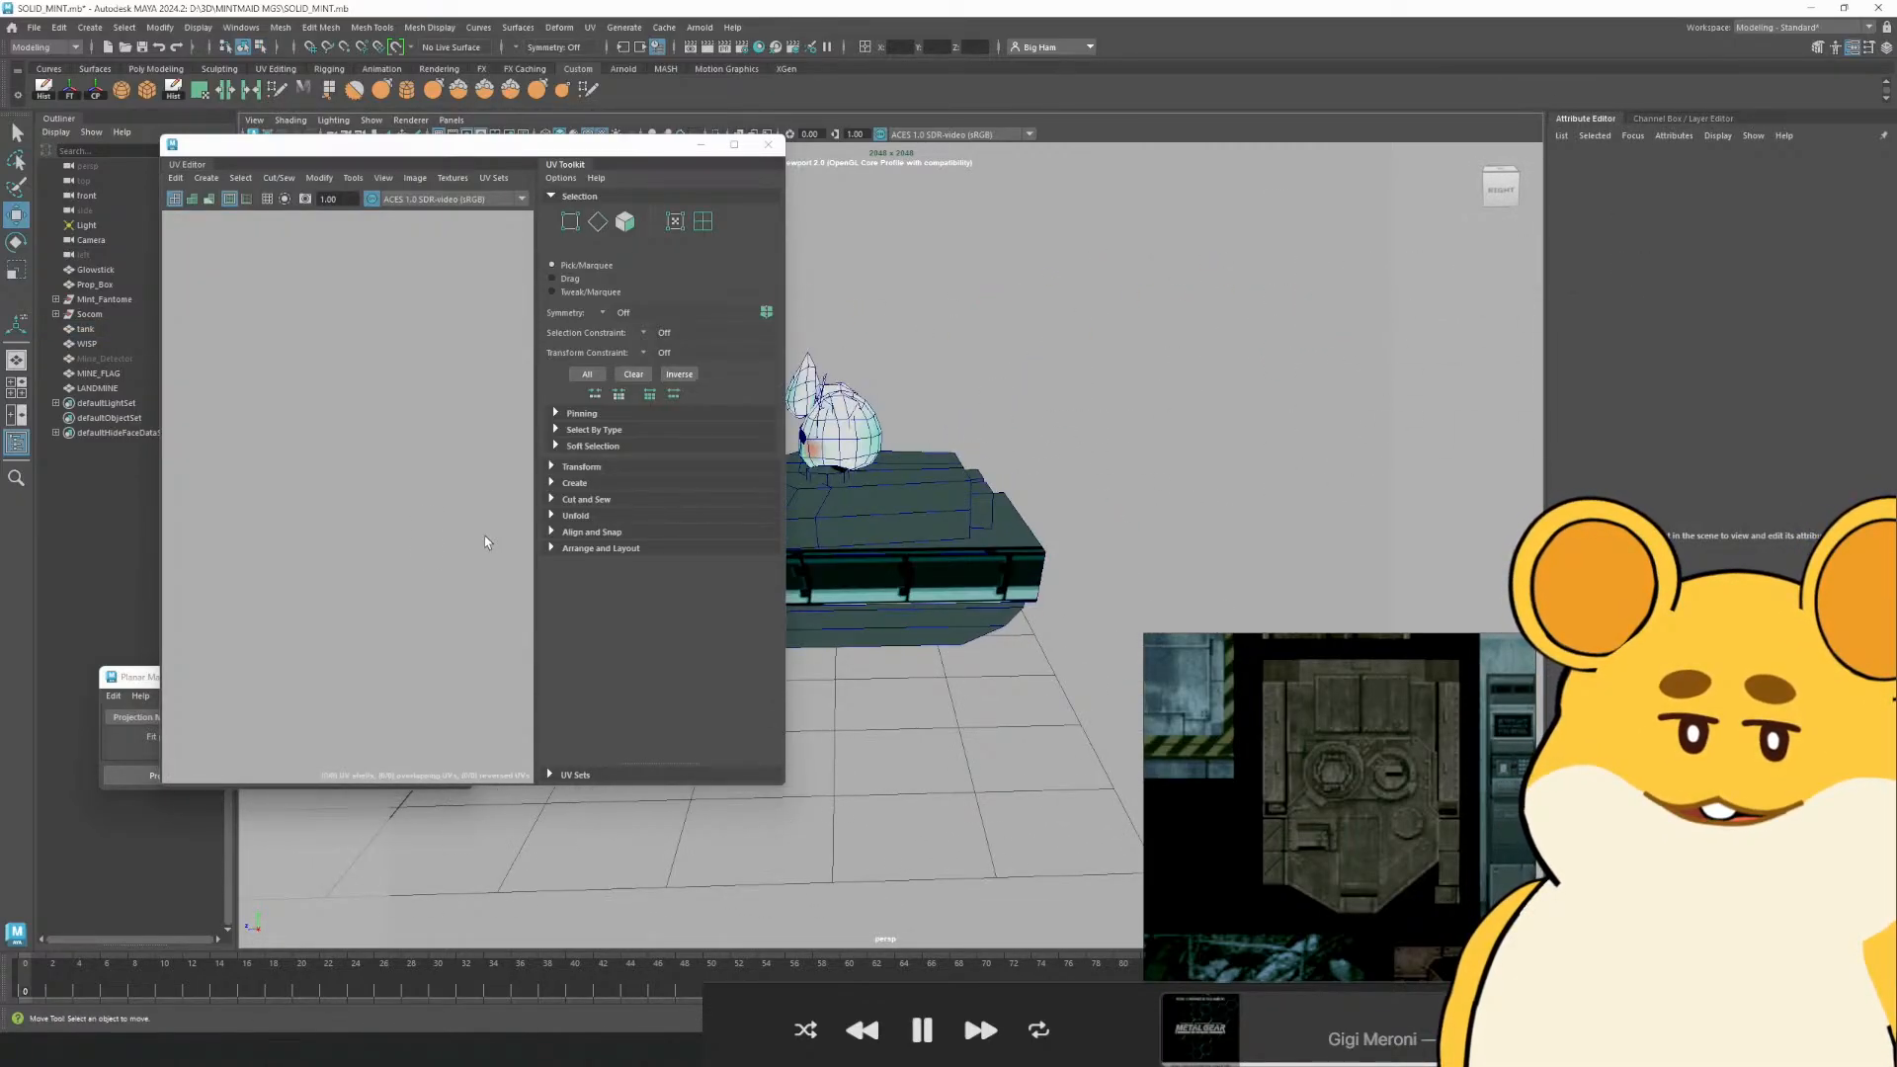
left_click(923, 589)
left_click_drag(296, 494, 378, 525)
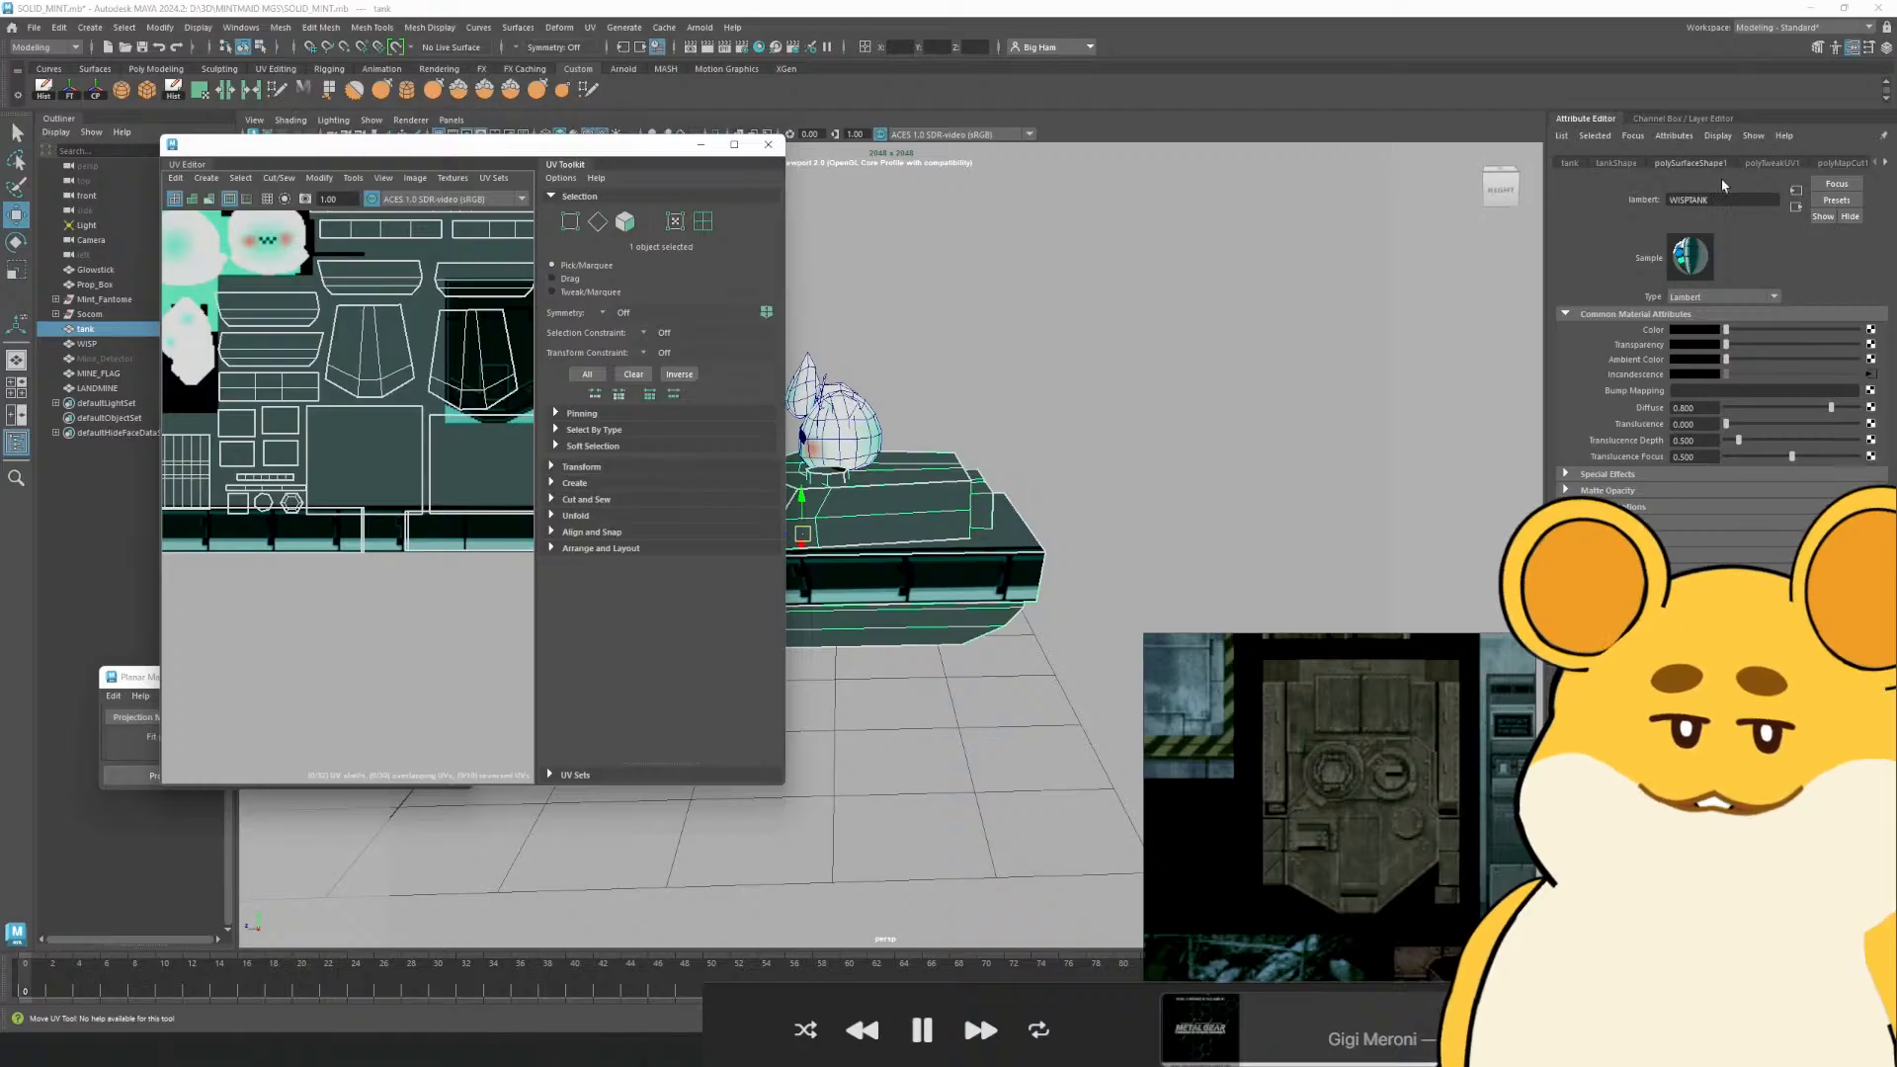
left_click_drag(841, 555, 1463, 208)
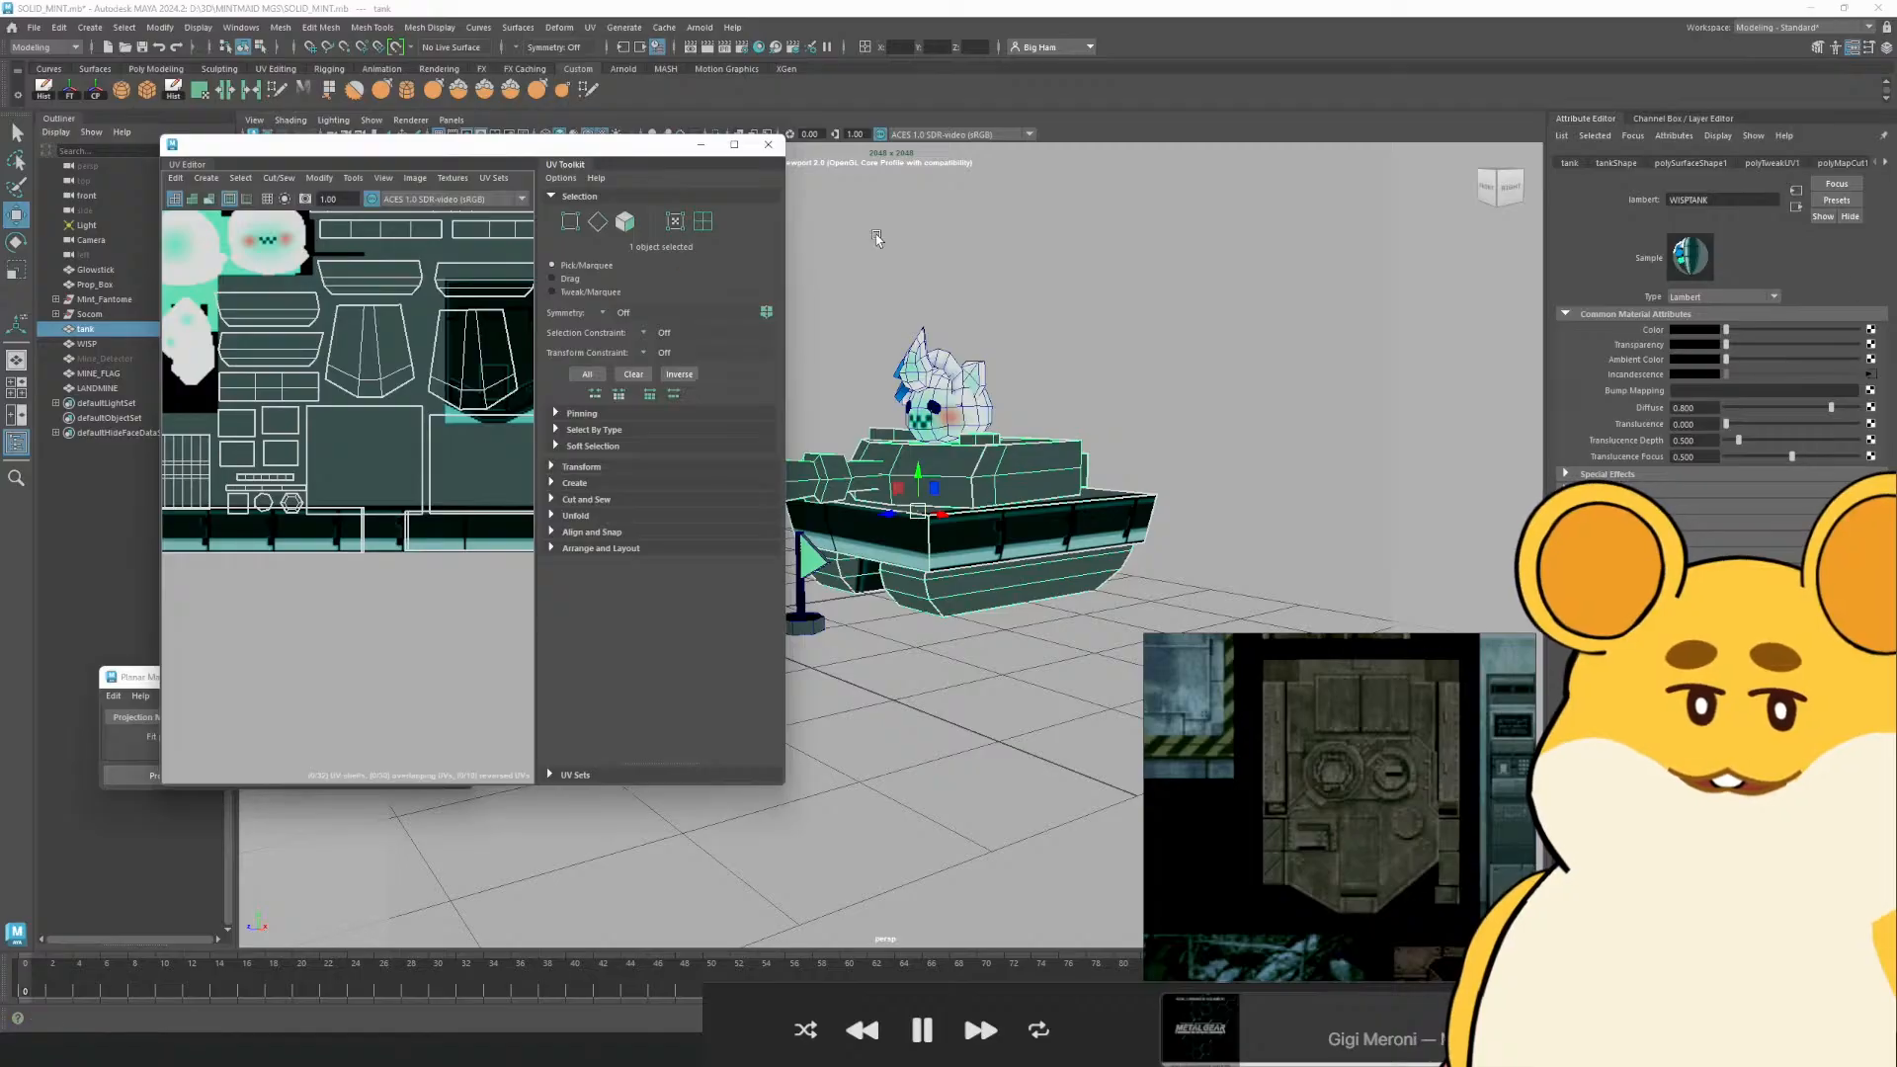
Select one hull-side UV shell and shift it horizontally along the trim strip to realign its panel divisions
left_click(702, 224)
left_click(259, 531)
left_click_drag(847, 570, 979, 590)
scroll(1028, 542, "up", 5)
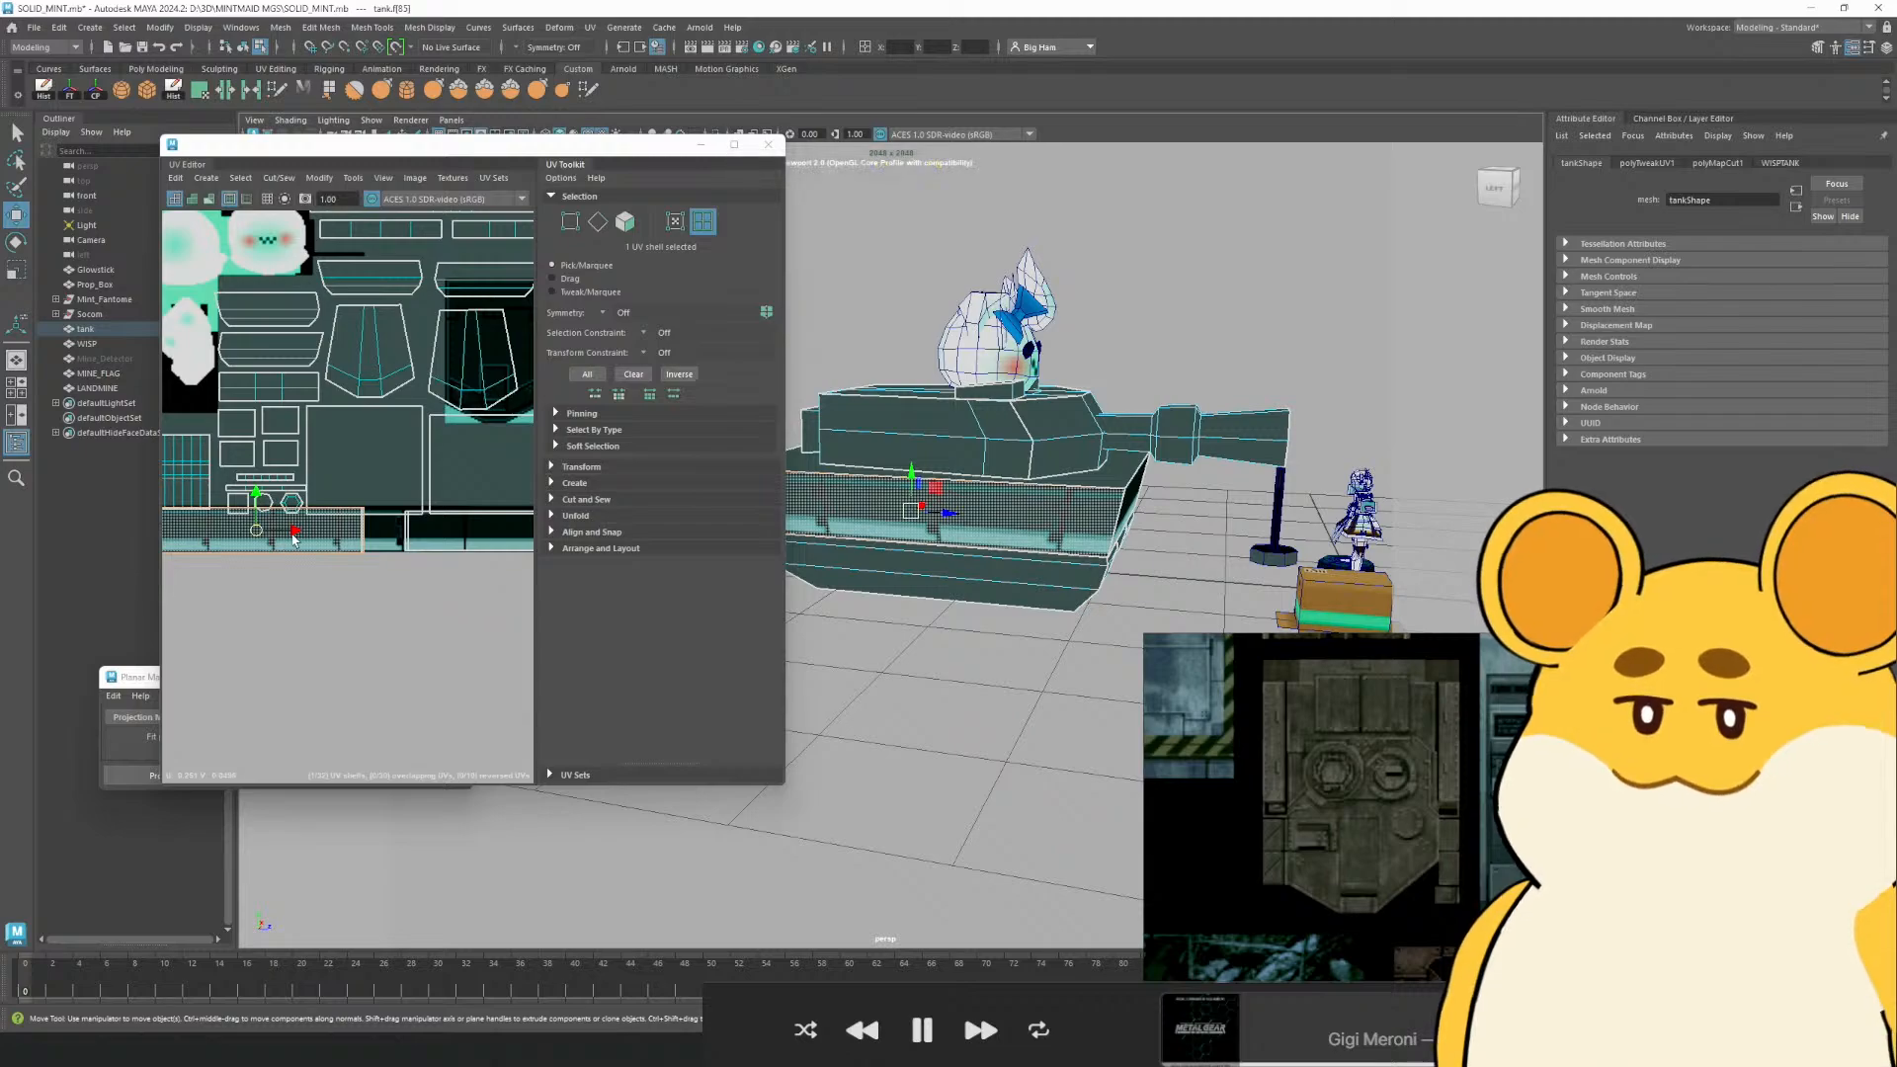
left_click_drag(293, 537, 232, 543)
key("ctrl+z")
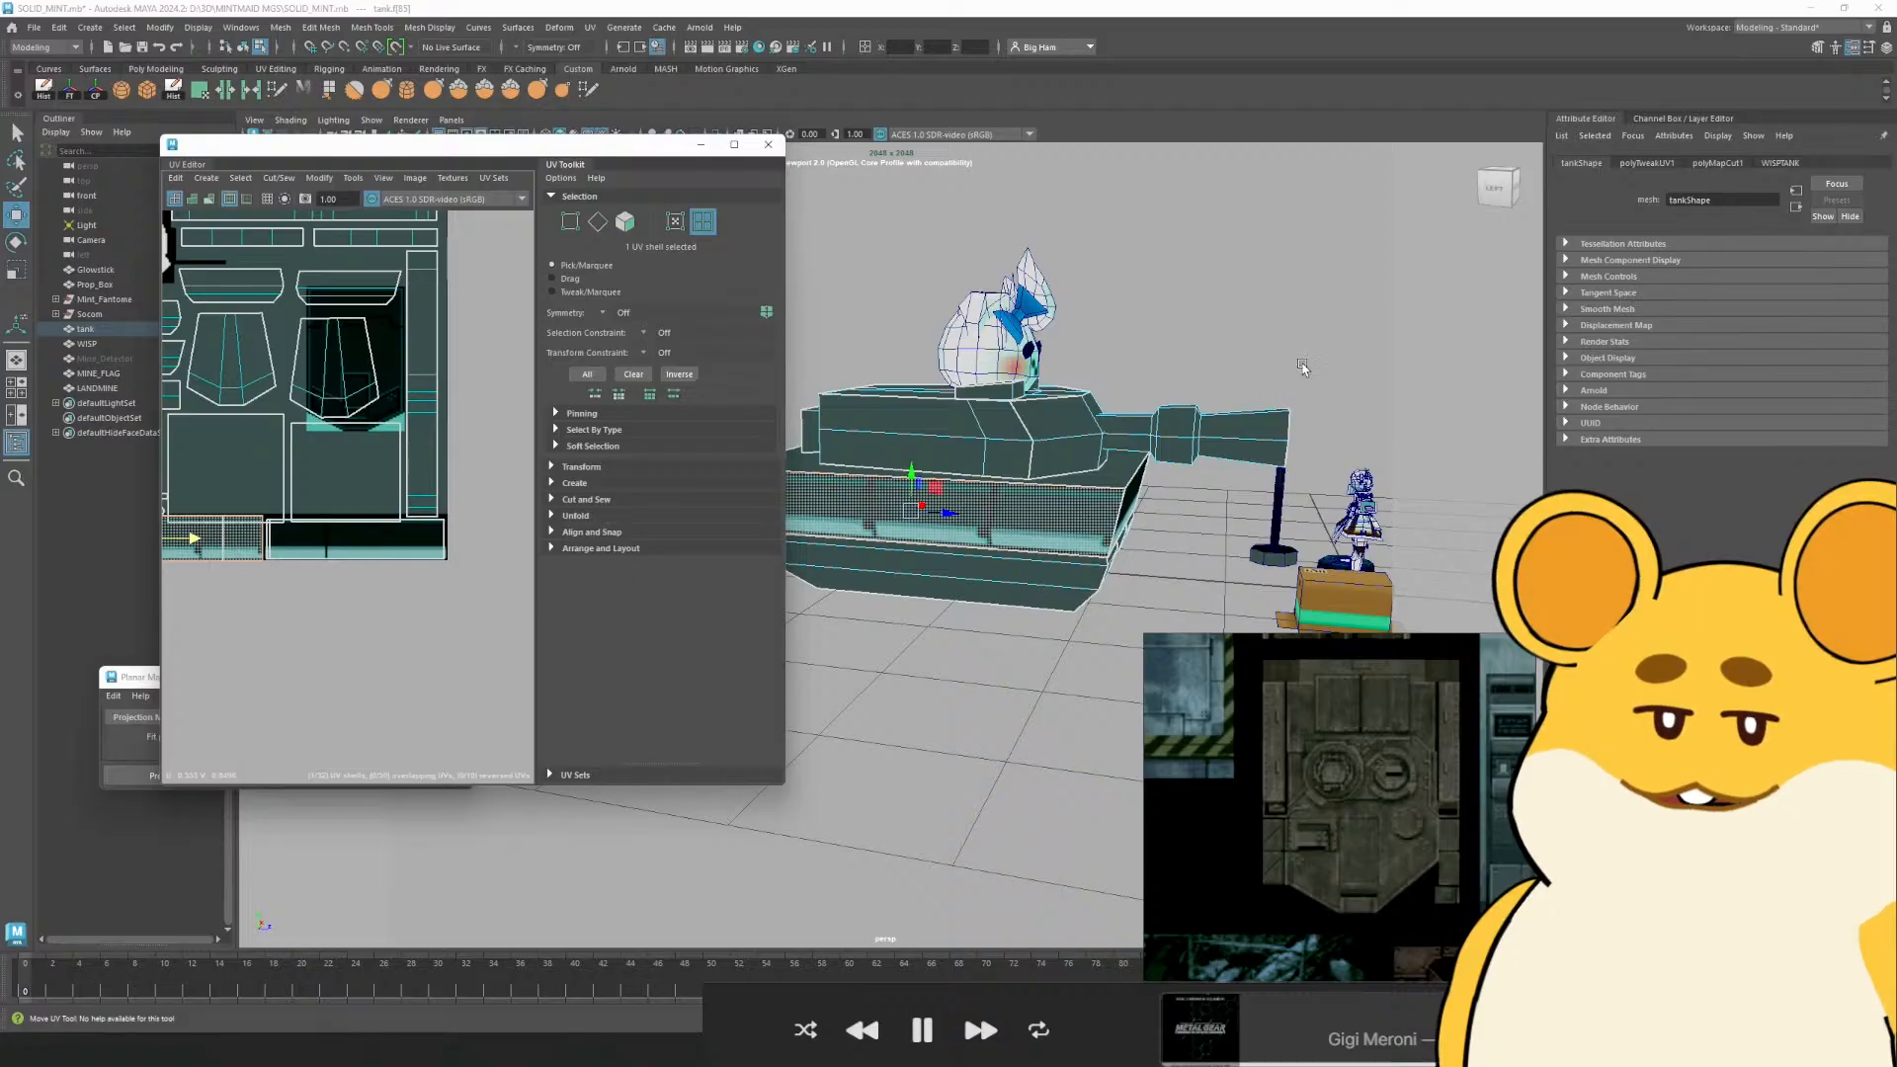
Return to object mode and examine the mapped trim from the tank's front, side and rear against the reference images
right_click(925, 484)
scroll(1165, 322, "down", 2)
left_click(1164, 322)
left_click_drag(1284, 314, 1081, 307, "alt")
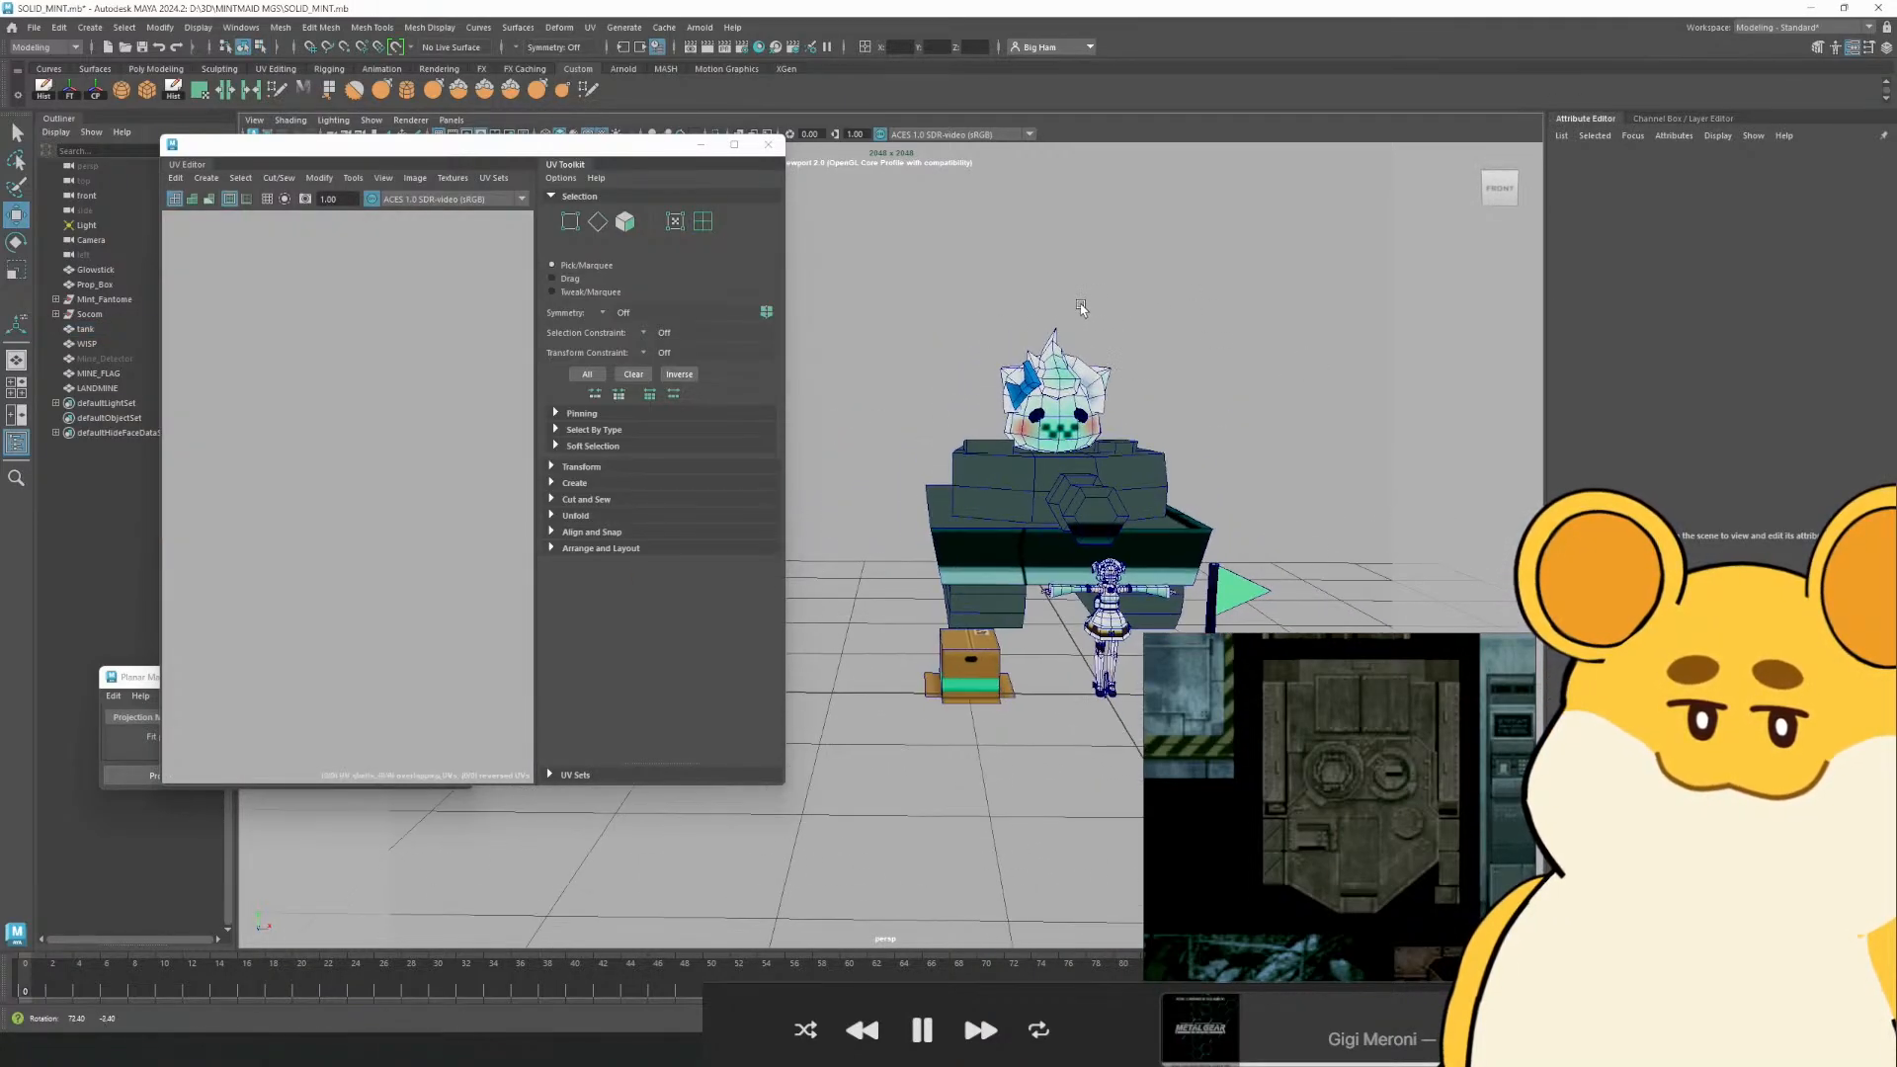
left_click_drag(1217, 334, 1086, 321, "alt")
left_click_drag(1200, 336, 943, 578, "alt")
scroll(1107, 492, "up", 3)
scroll(1094, 481, "down", 4)
scroll(943, 581, "up", 1)
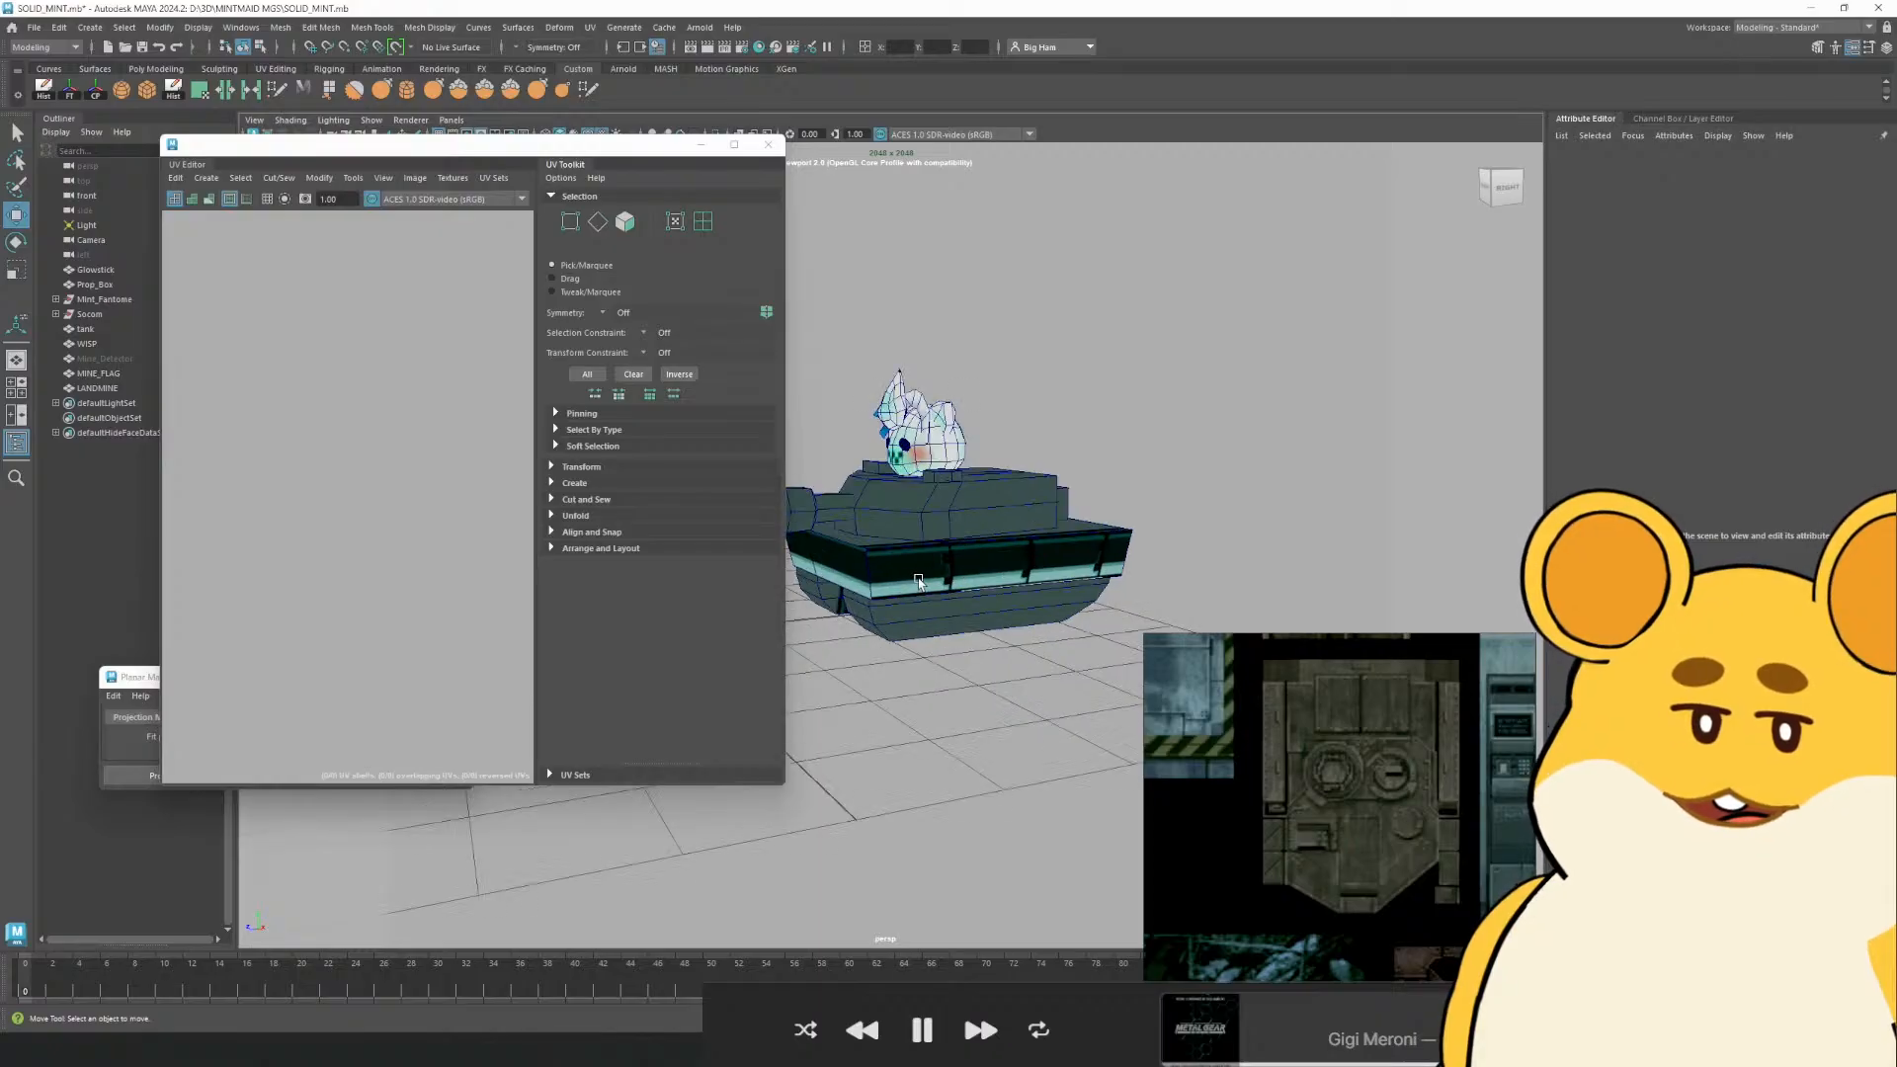
scroll(1266, 755, "down", 4)
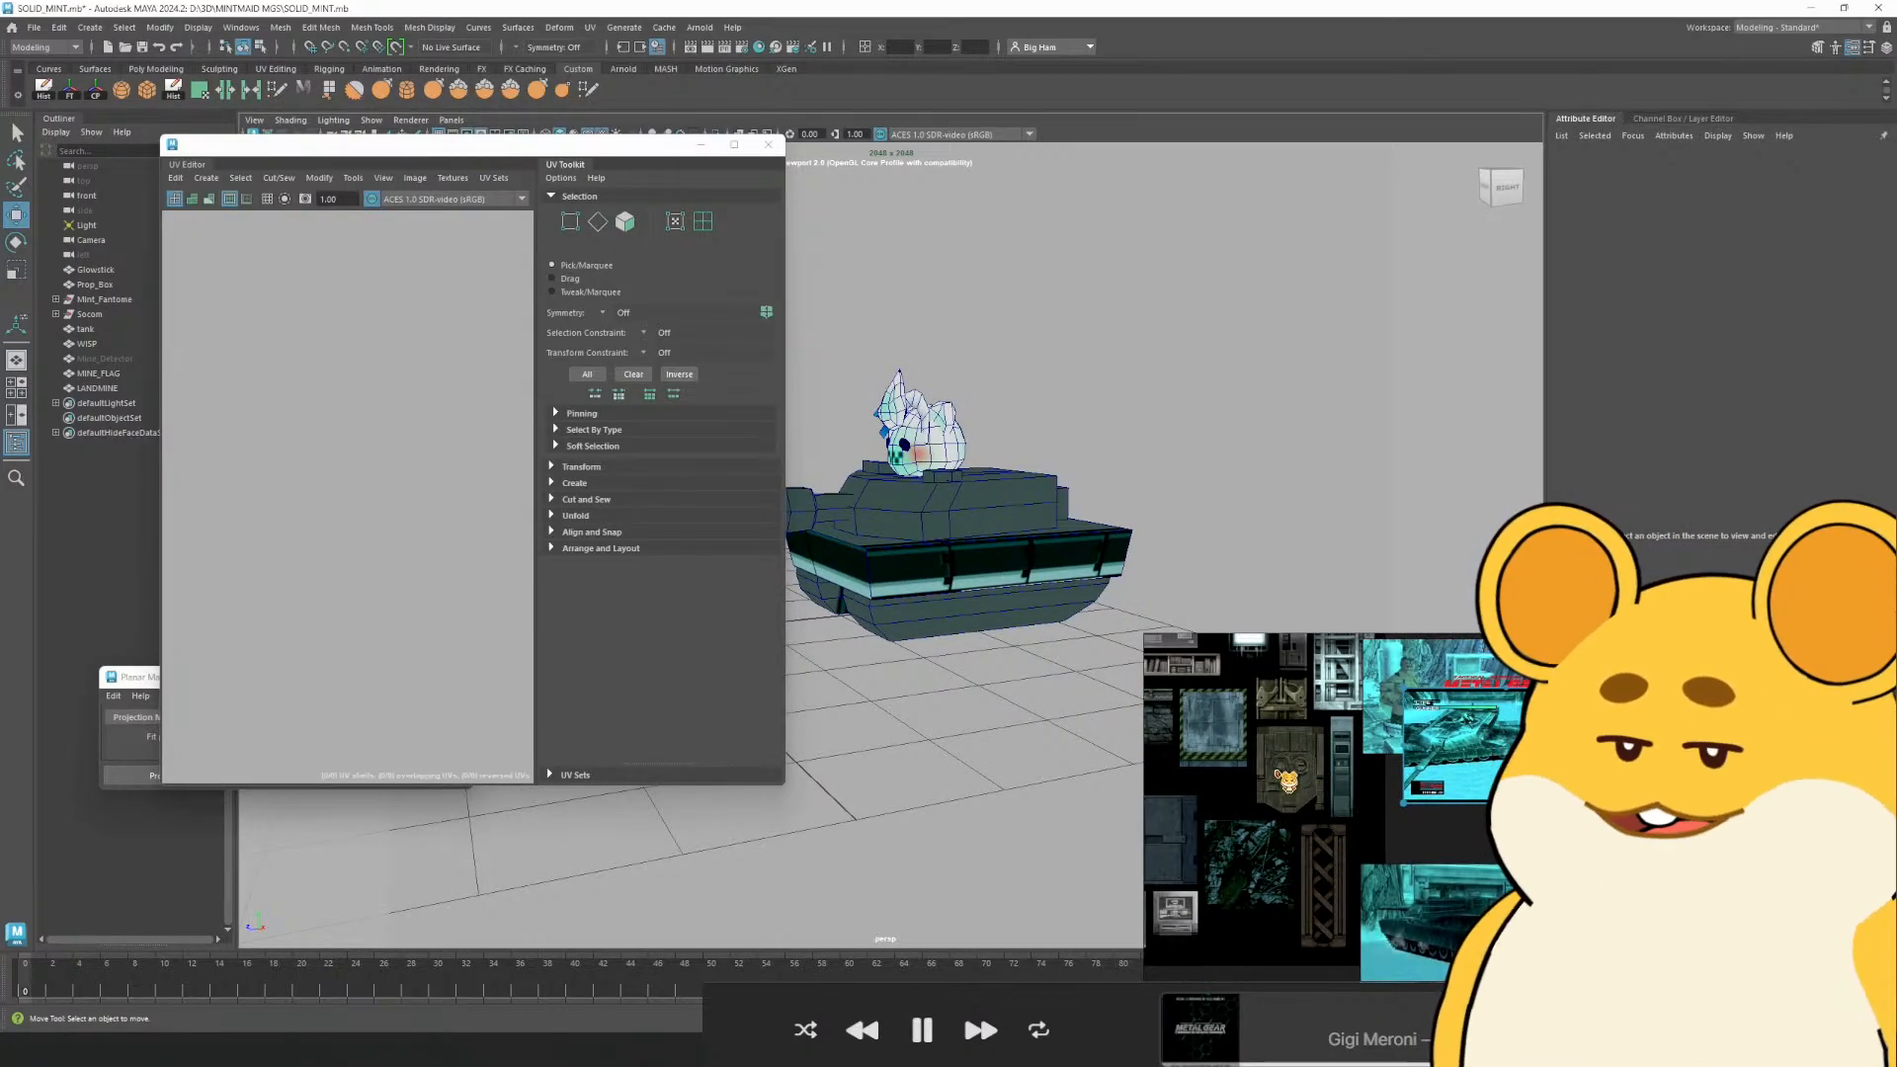
Switch to Aseprite and select the soolid lower trim layer from the hull-side strip
key("alt+Tab")
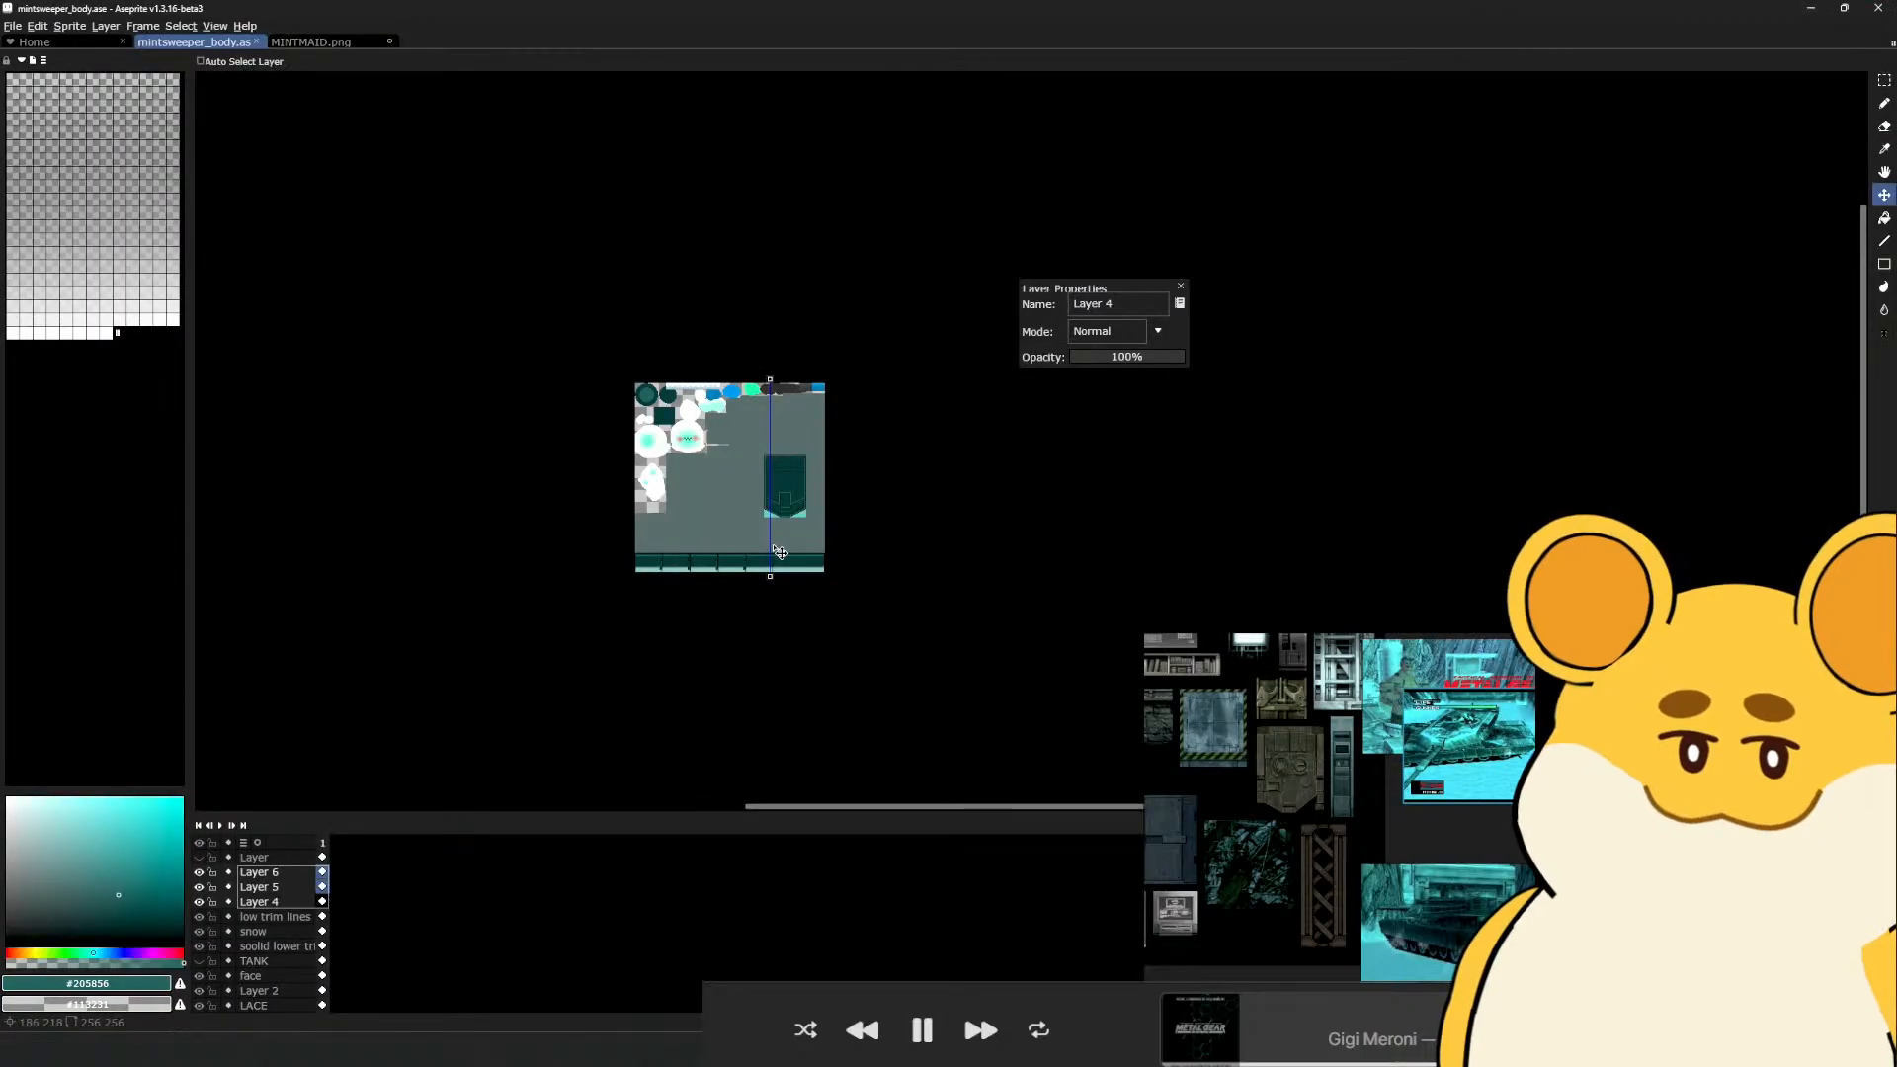
scroll(728, 580, "up", 3)
left_click(732, 541, "ctrl")
Try lightening the lower trim with a Hue/Saturation adjustment of saturation -23 and value 48
key("ctrl+u")
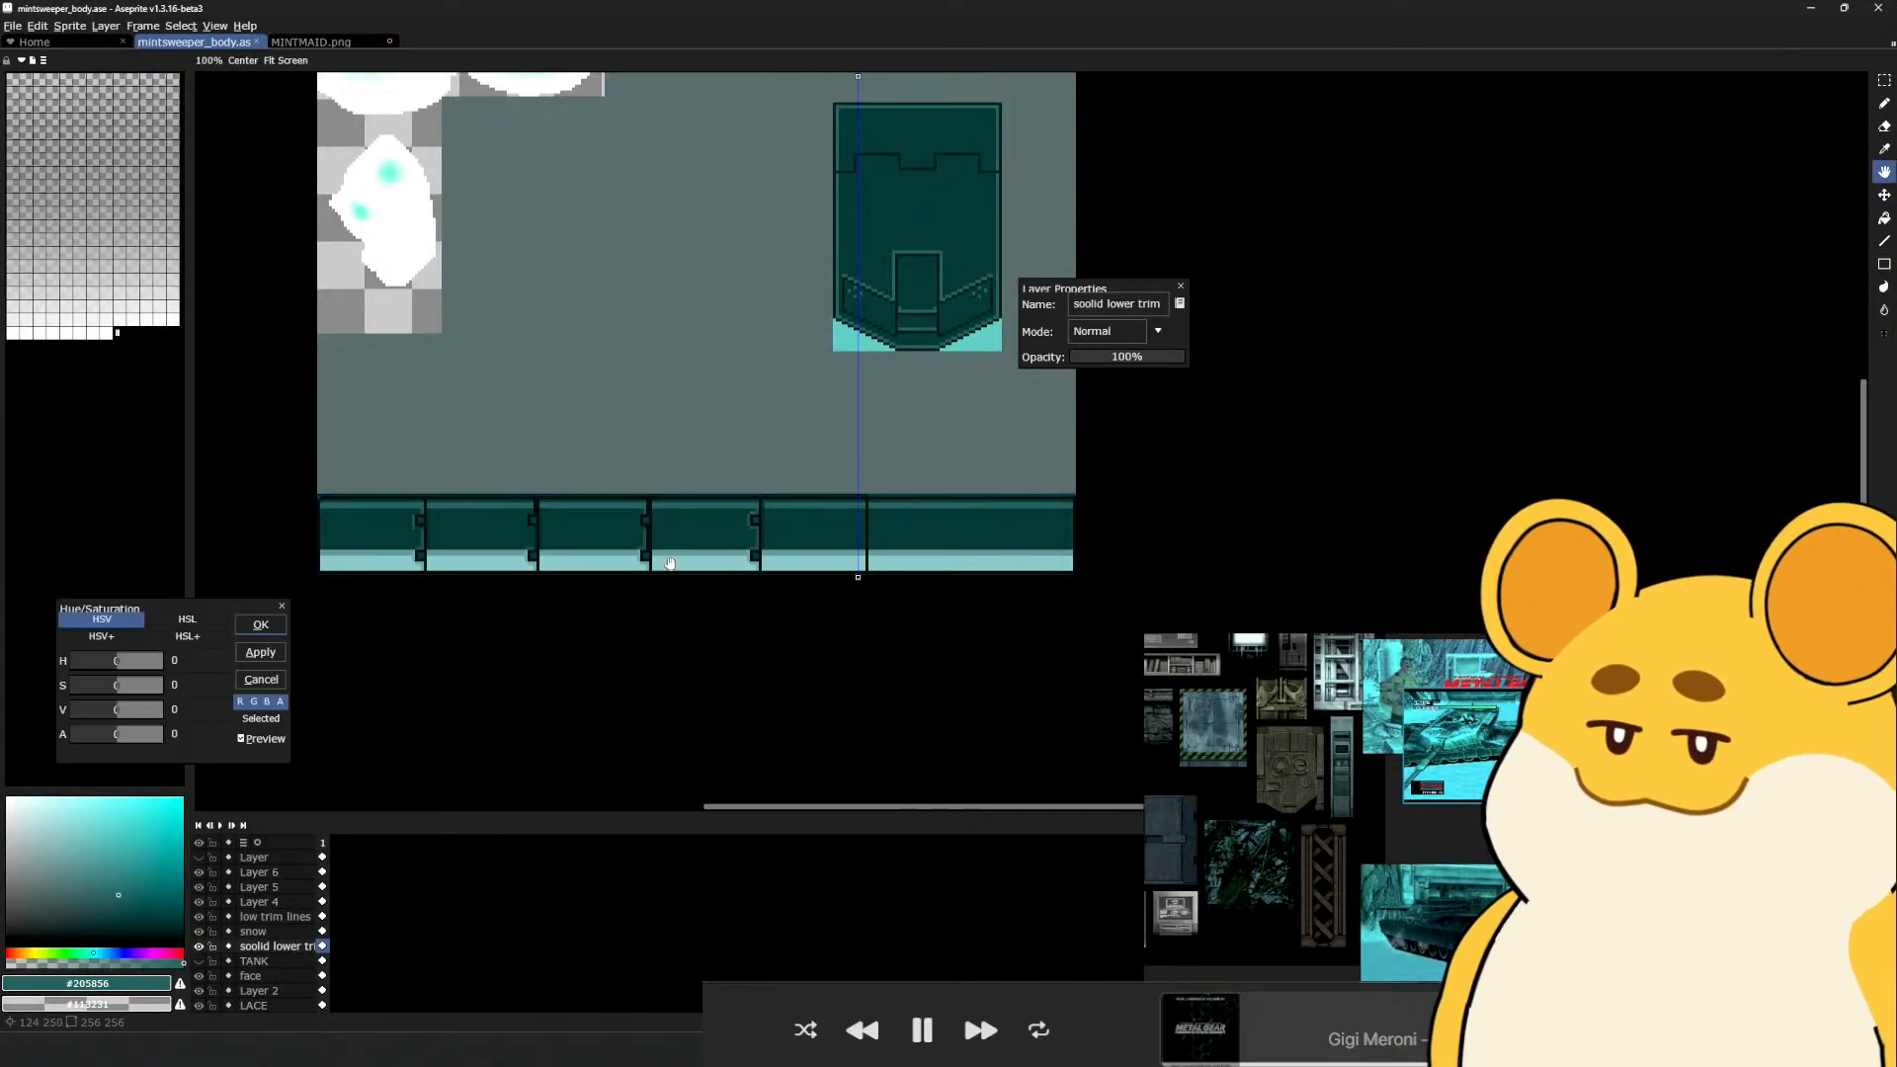
mouse_move(120, 710)
left_mouse_down()
mouse_move(138, 717)
mouse_move(110, 691)
left_mouse_up()
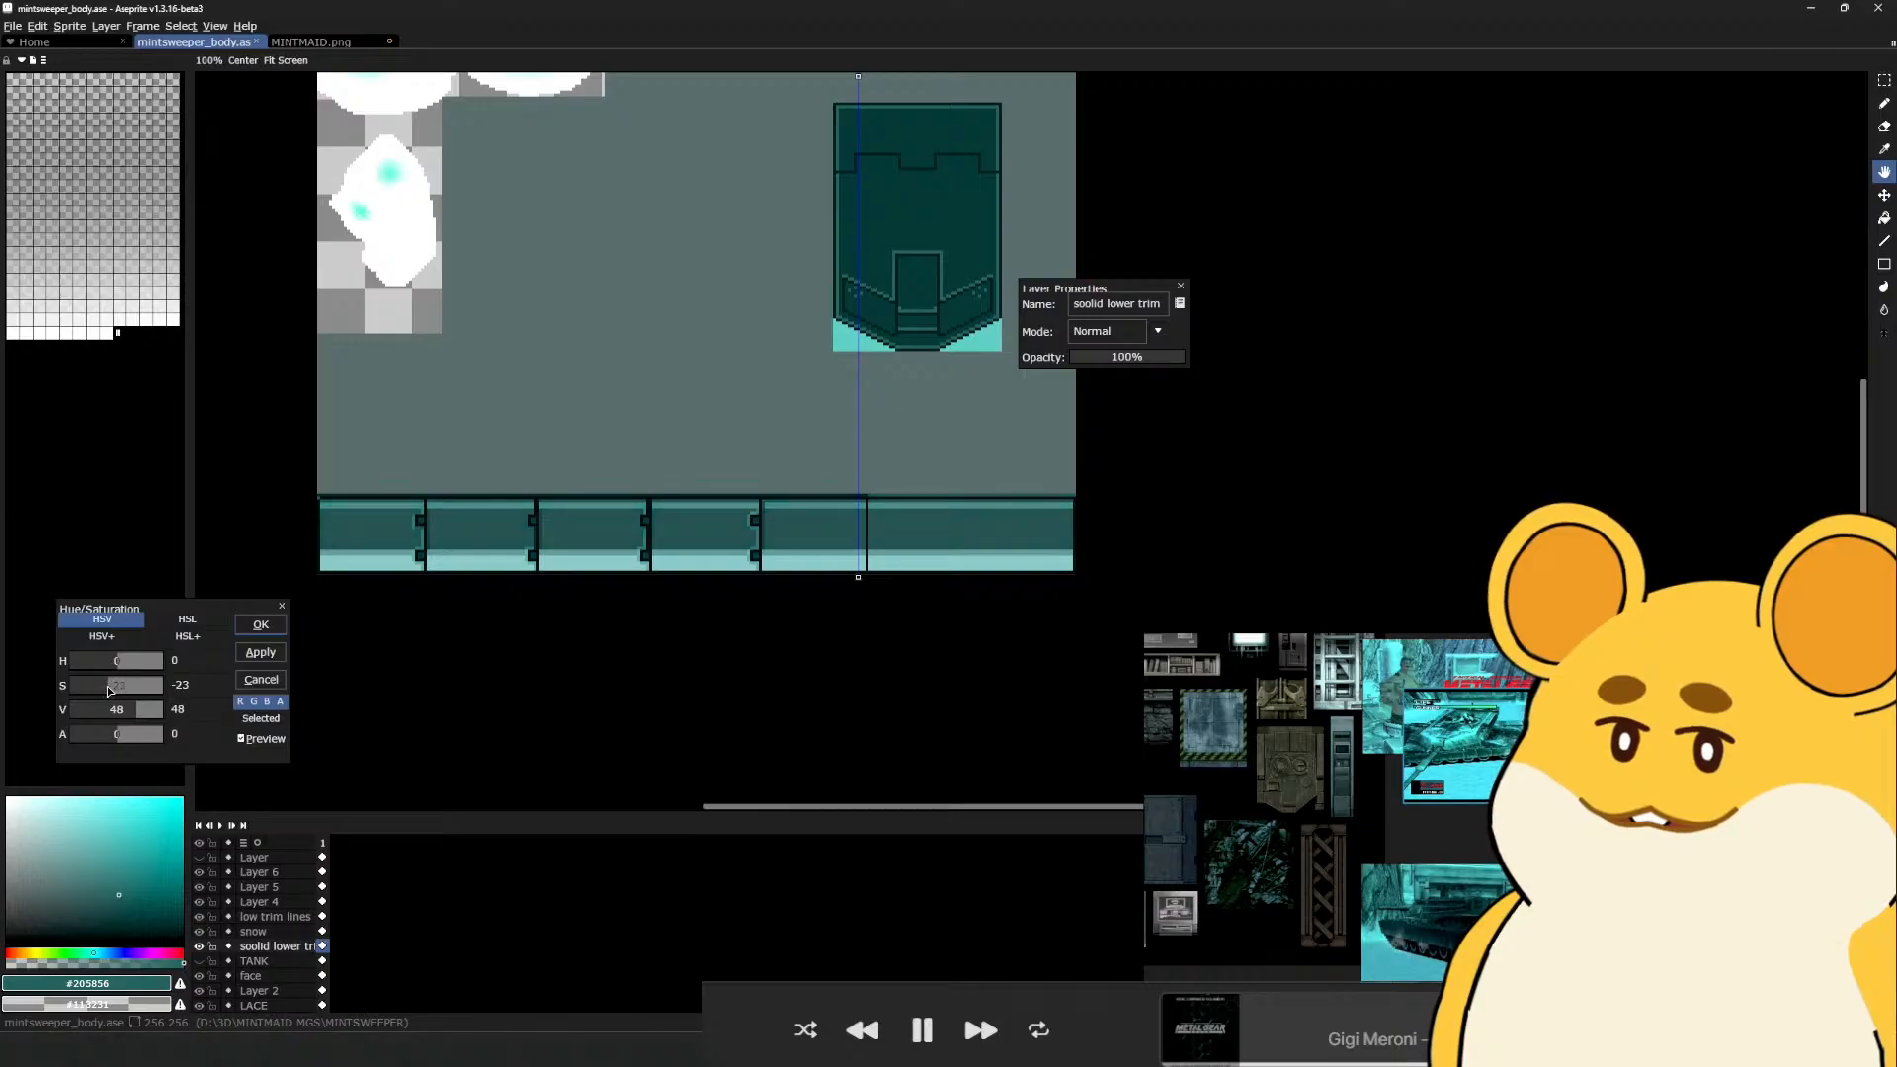
left_click(261, 625)
scroll(682, 487, "down", 3)
scroll(688, 492, "up", 4)
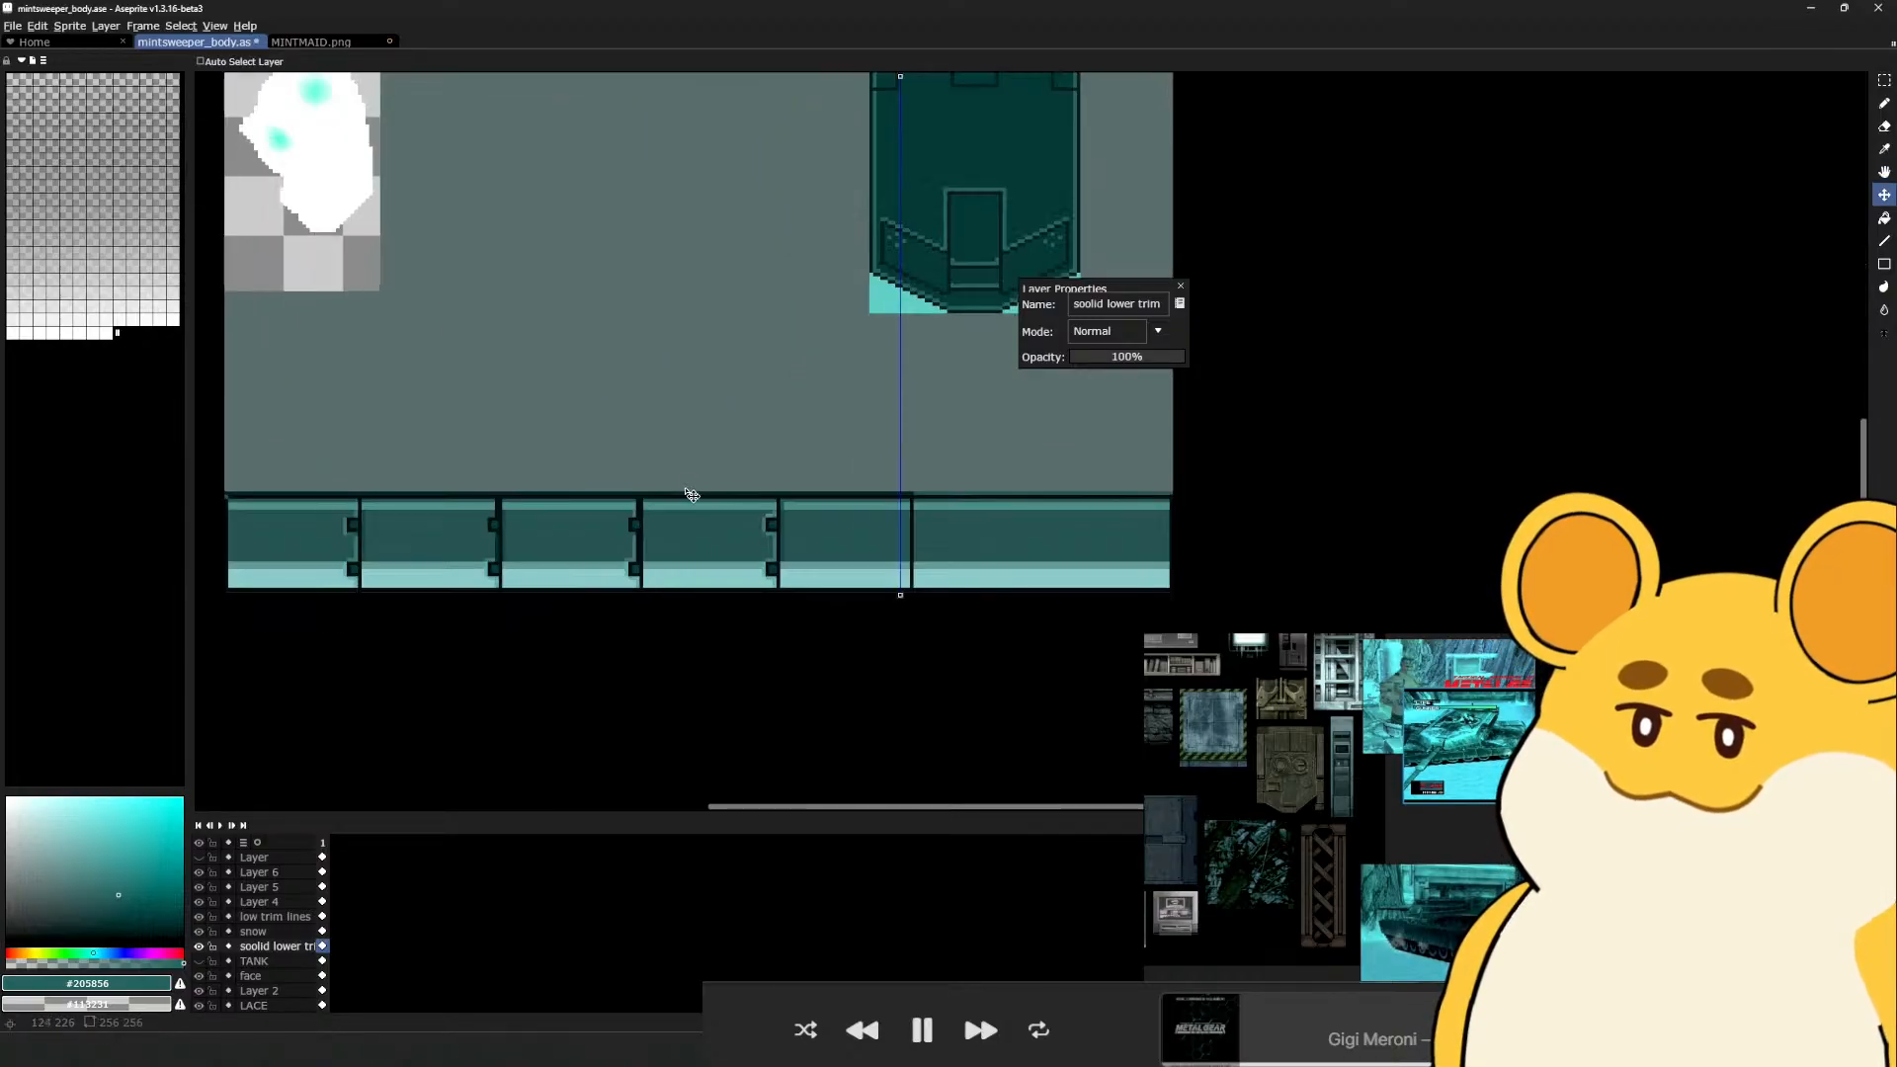
left_click(776, 476, "alt")
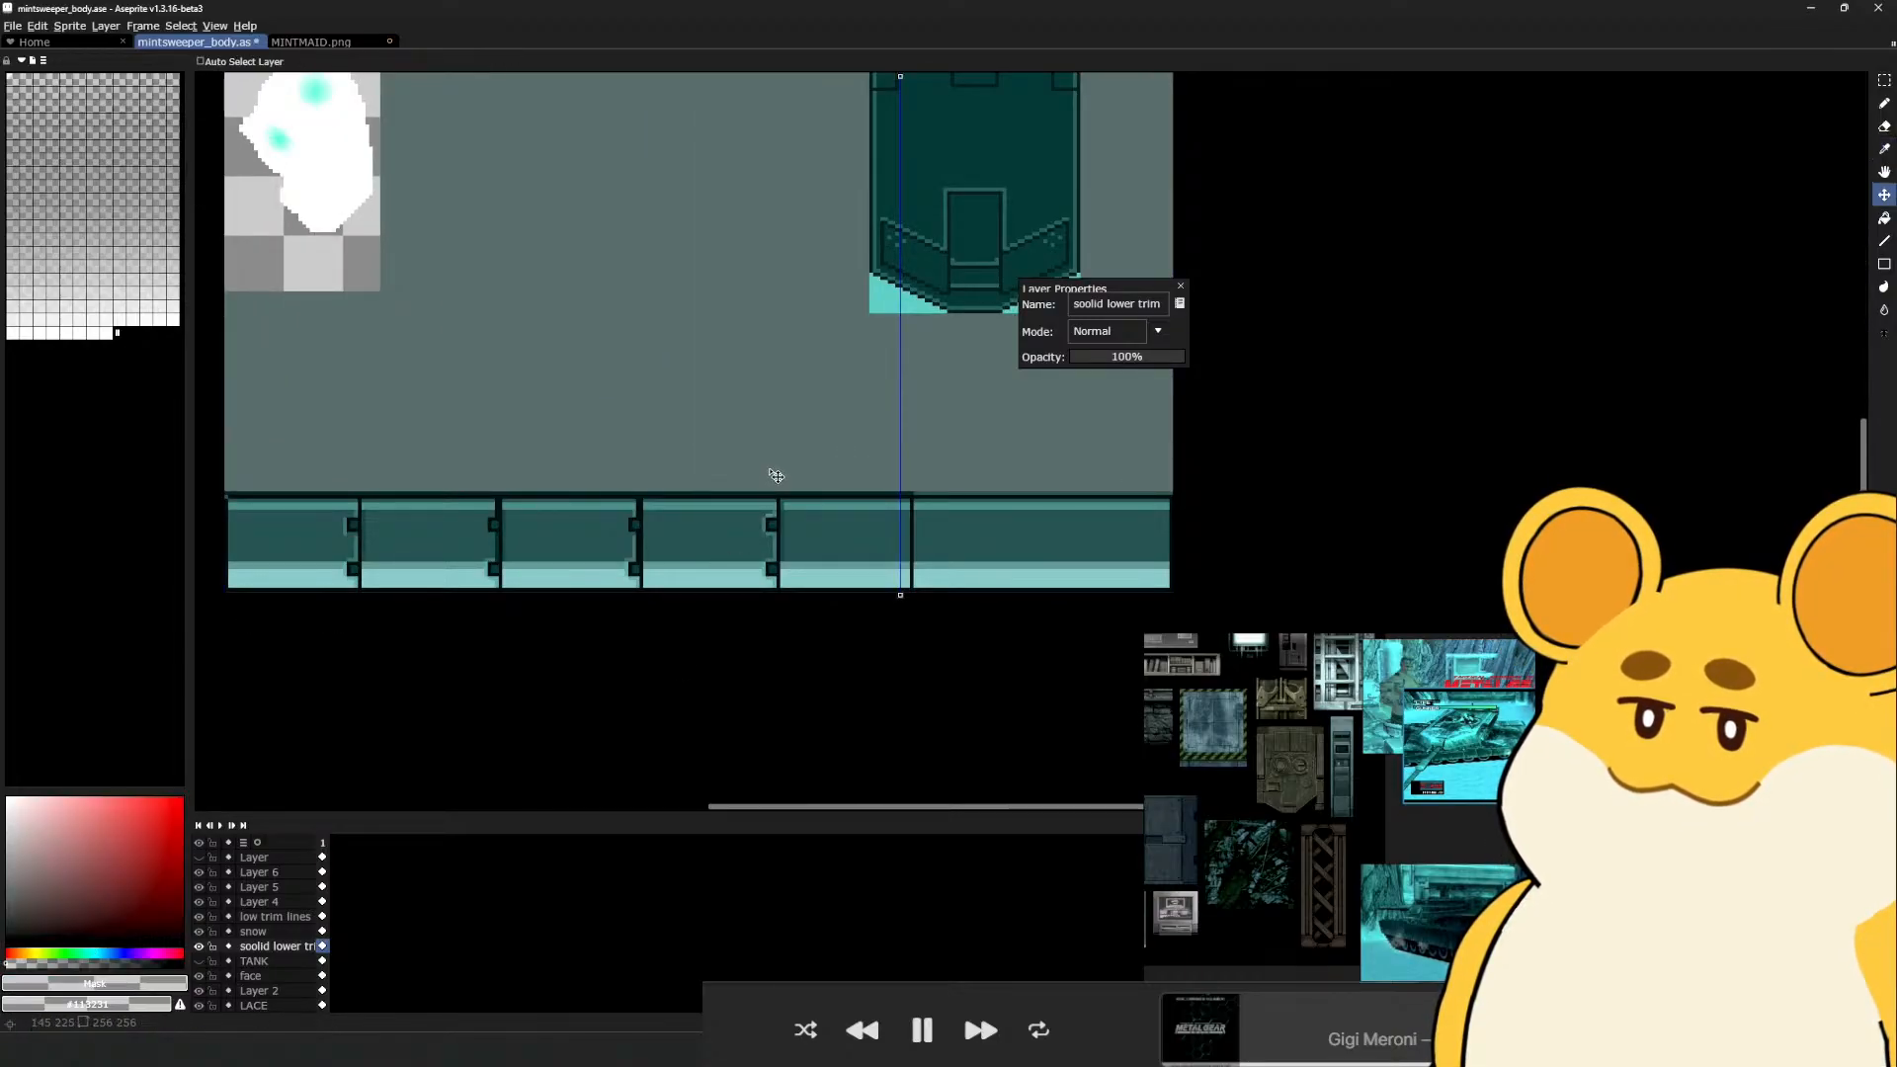
Apply a Hue/Saturation adjustment to the lower trim with value 23 and reduced saturation
key("ctrl+u")
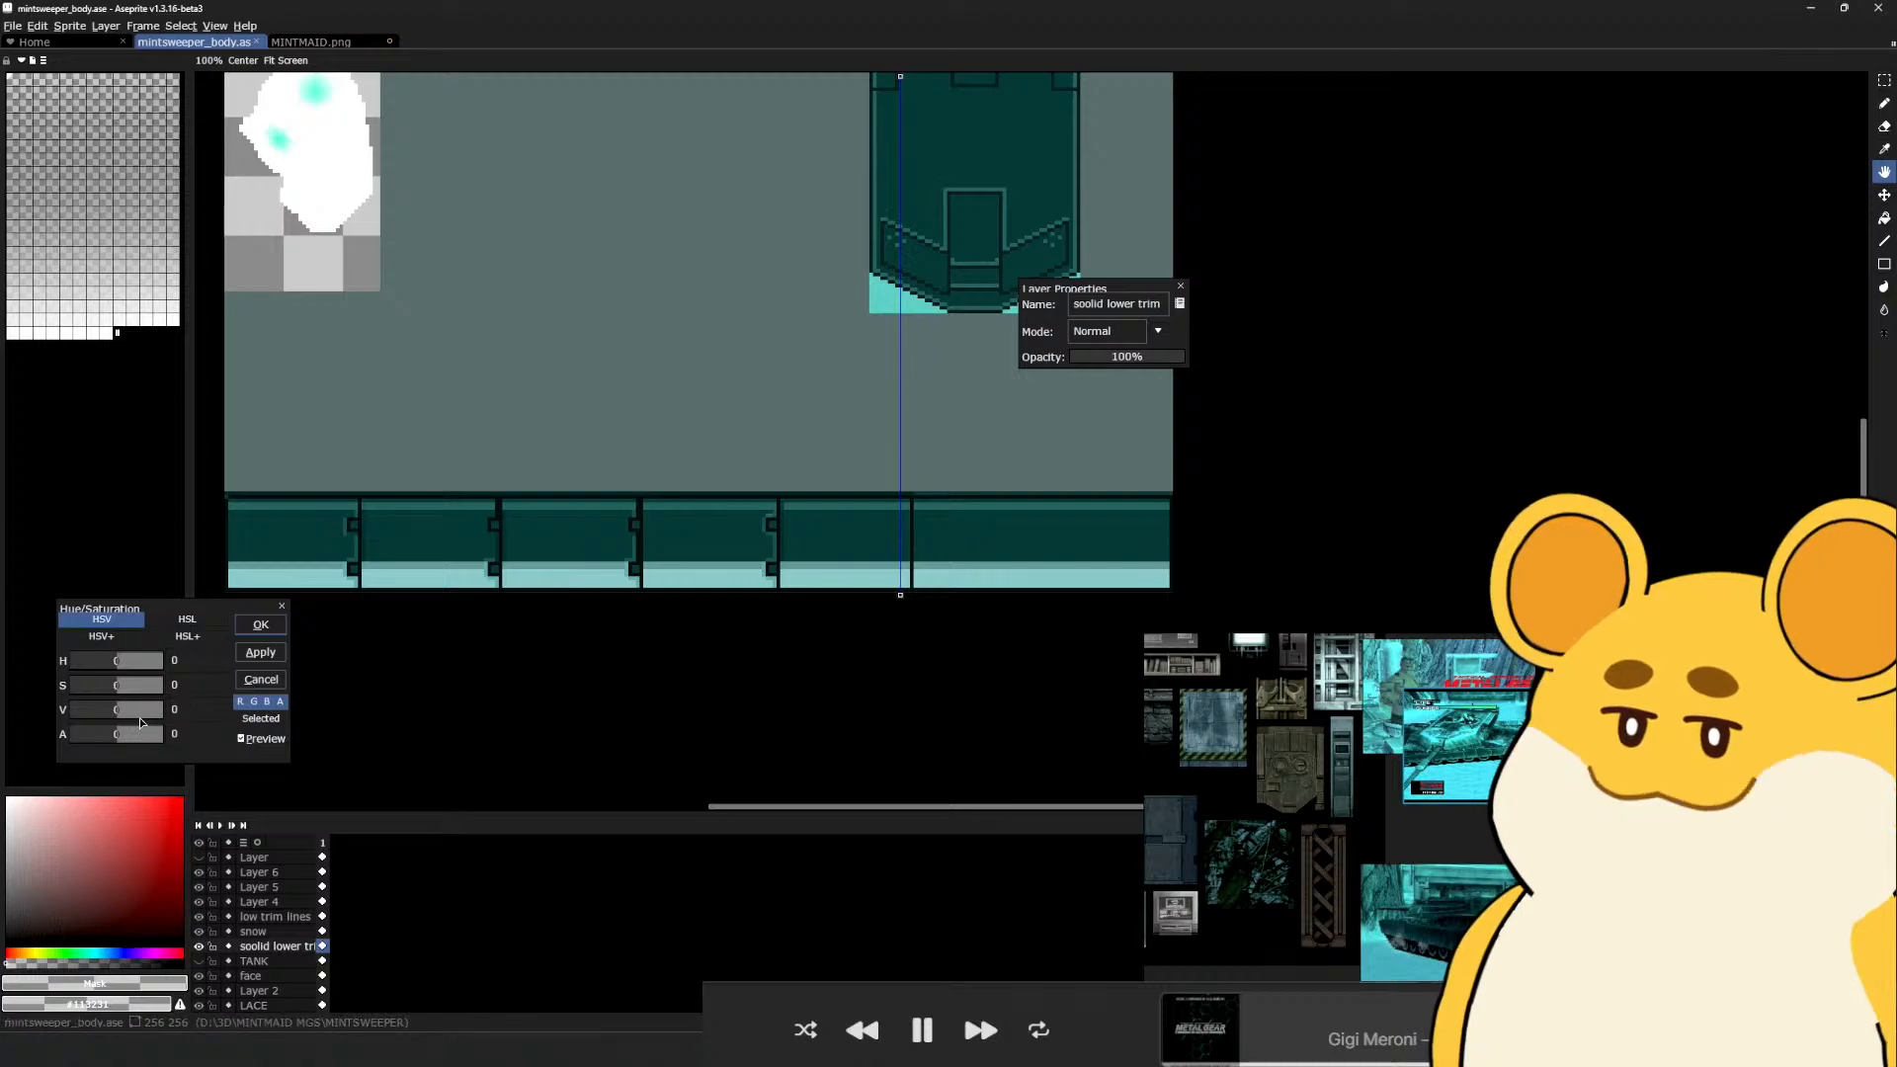
left_click(129, 712)
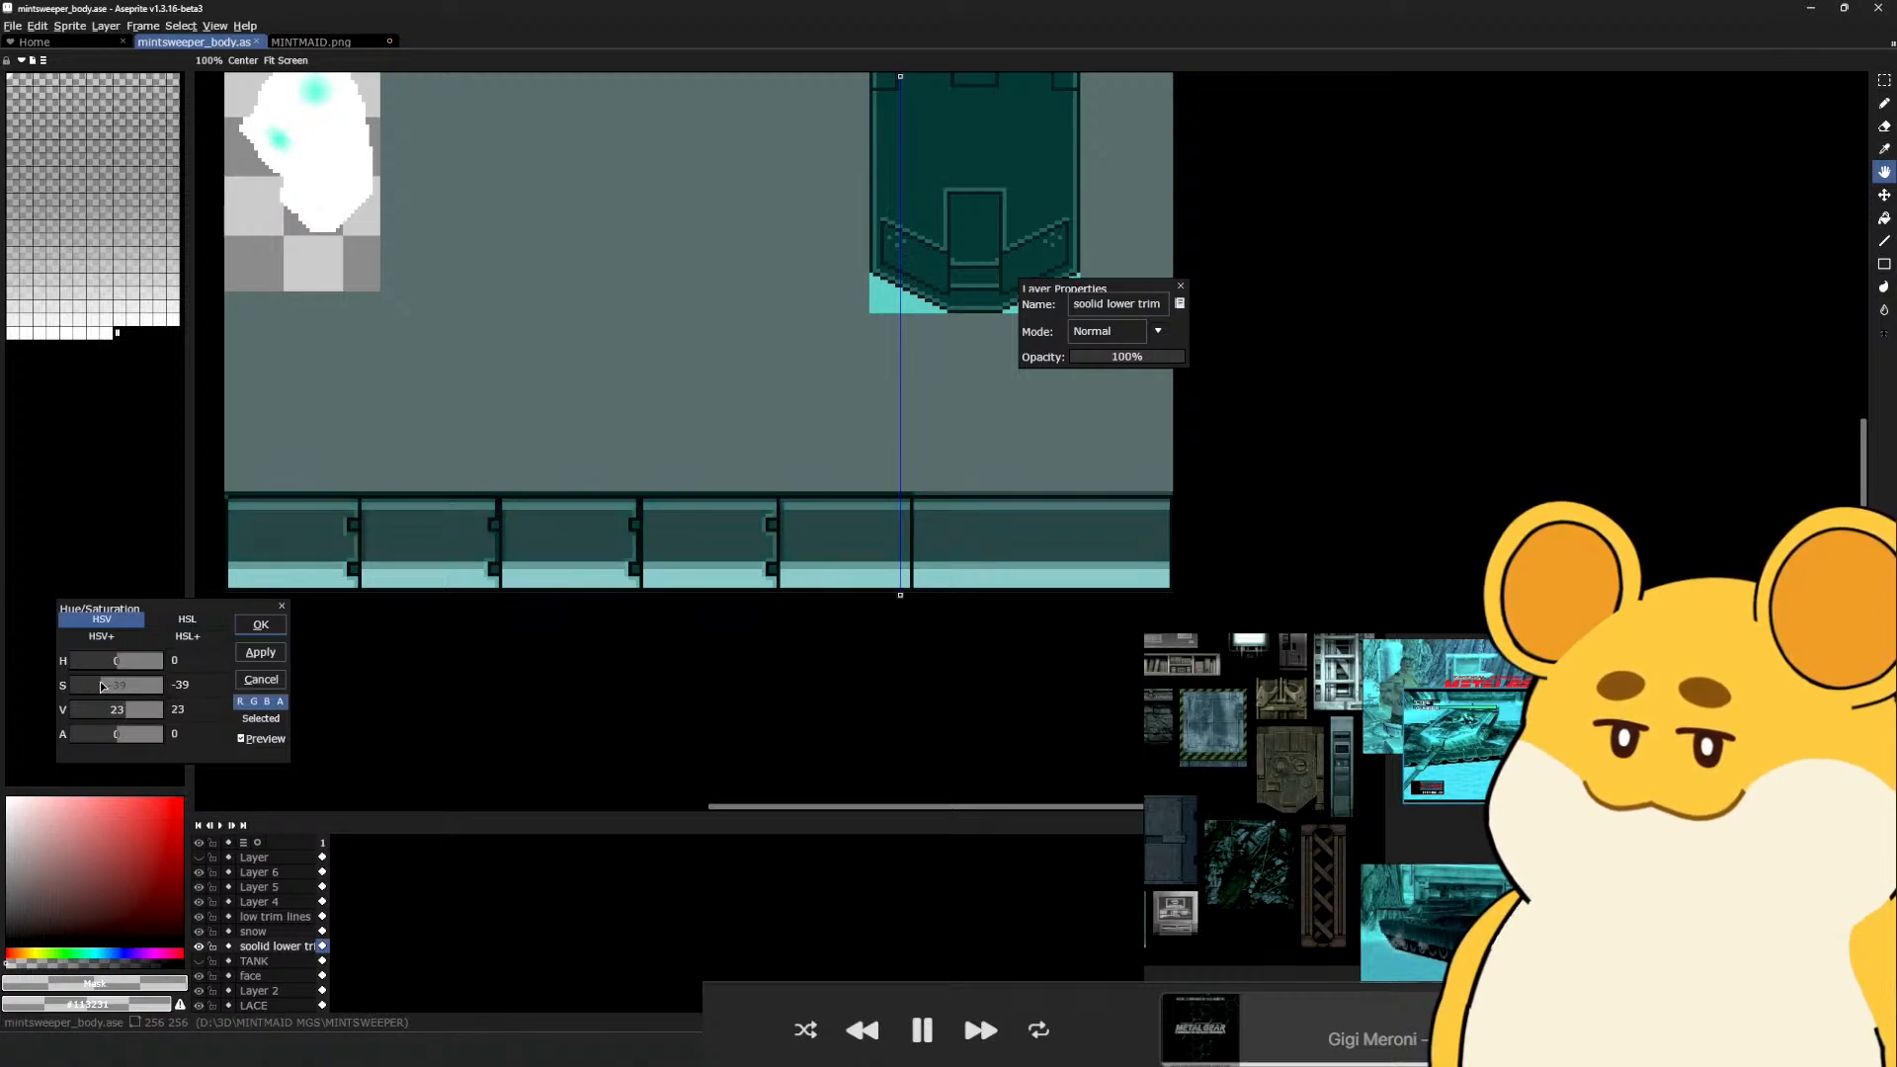
left_click(270, 628)
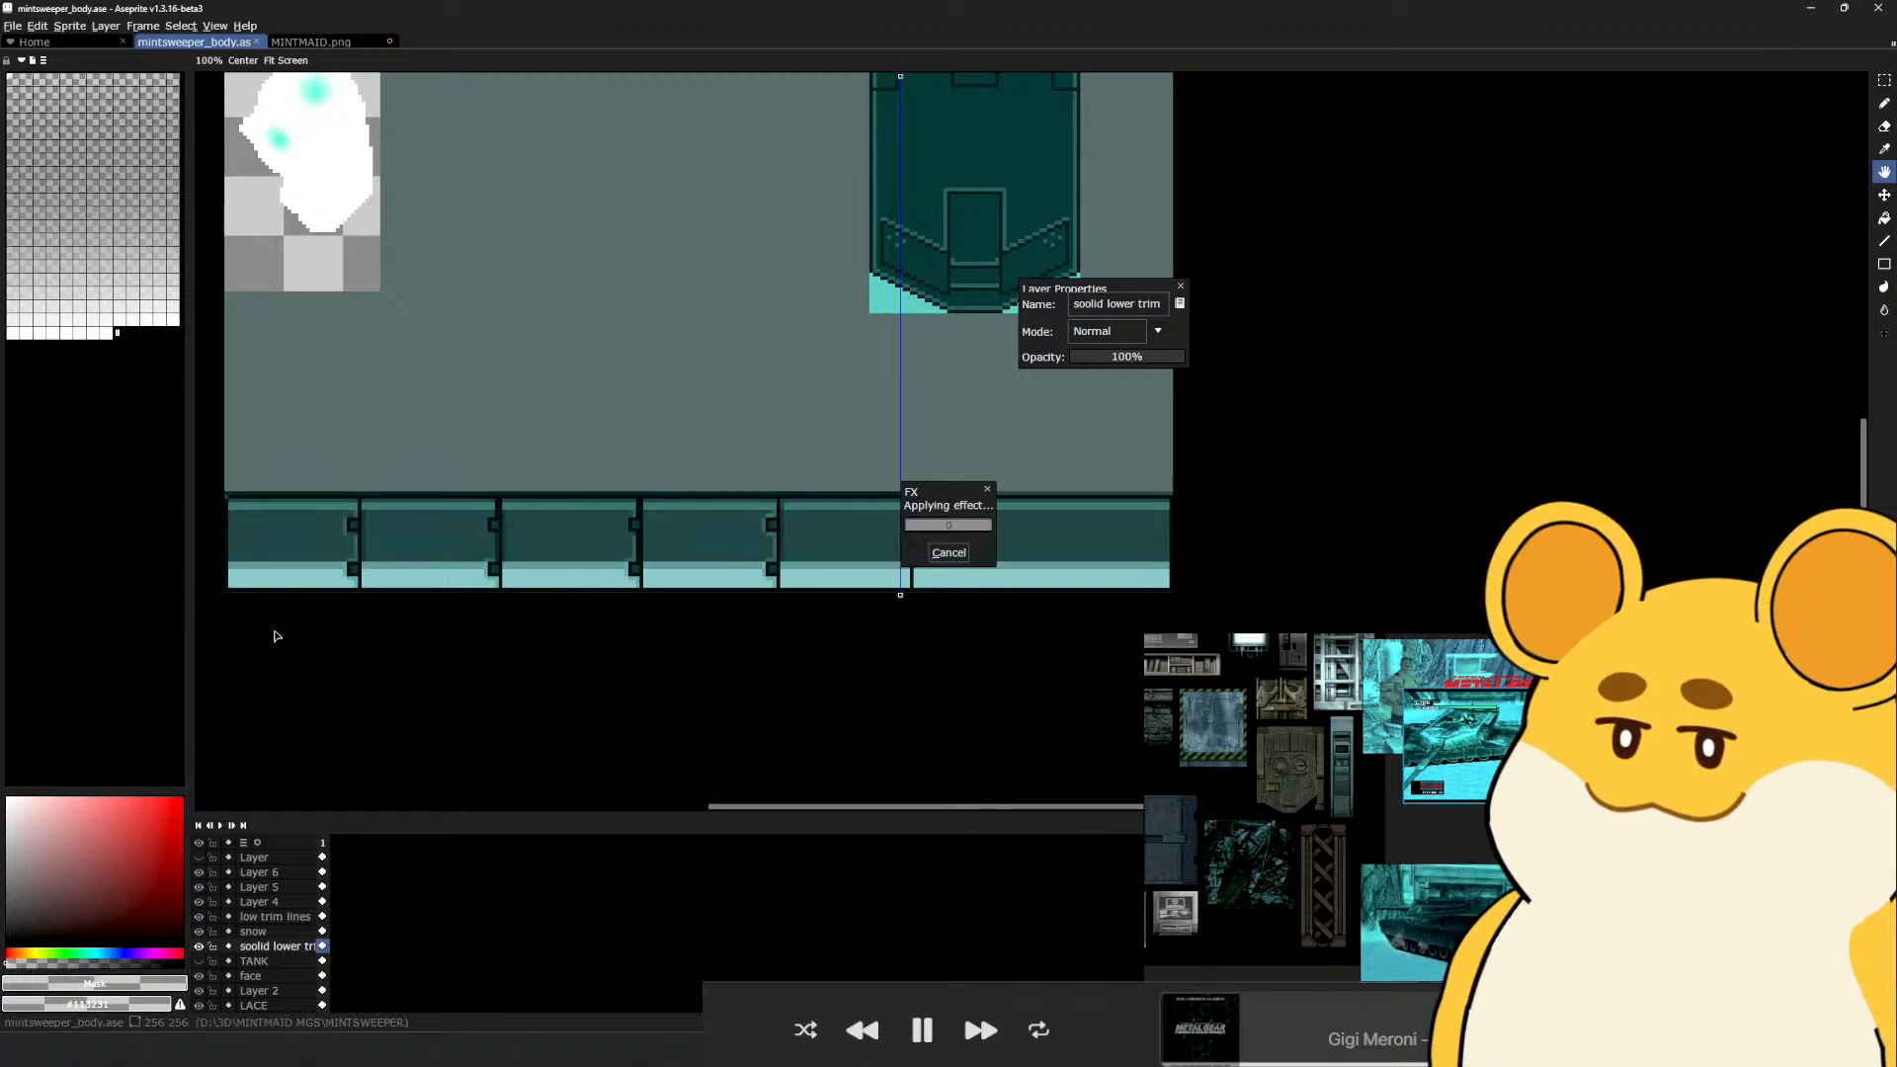
Apply a Hue/Saturation adjustment of saturation -20 and value 23 to Layers 4, 5 and 6 of the turret panel
left_click(781, 509, "alt")
left_click(982, 194, "ctrl")
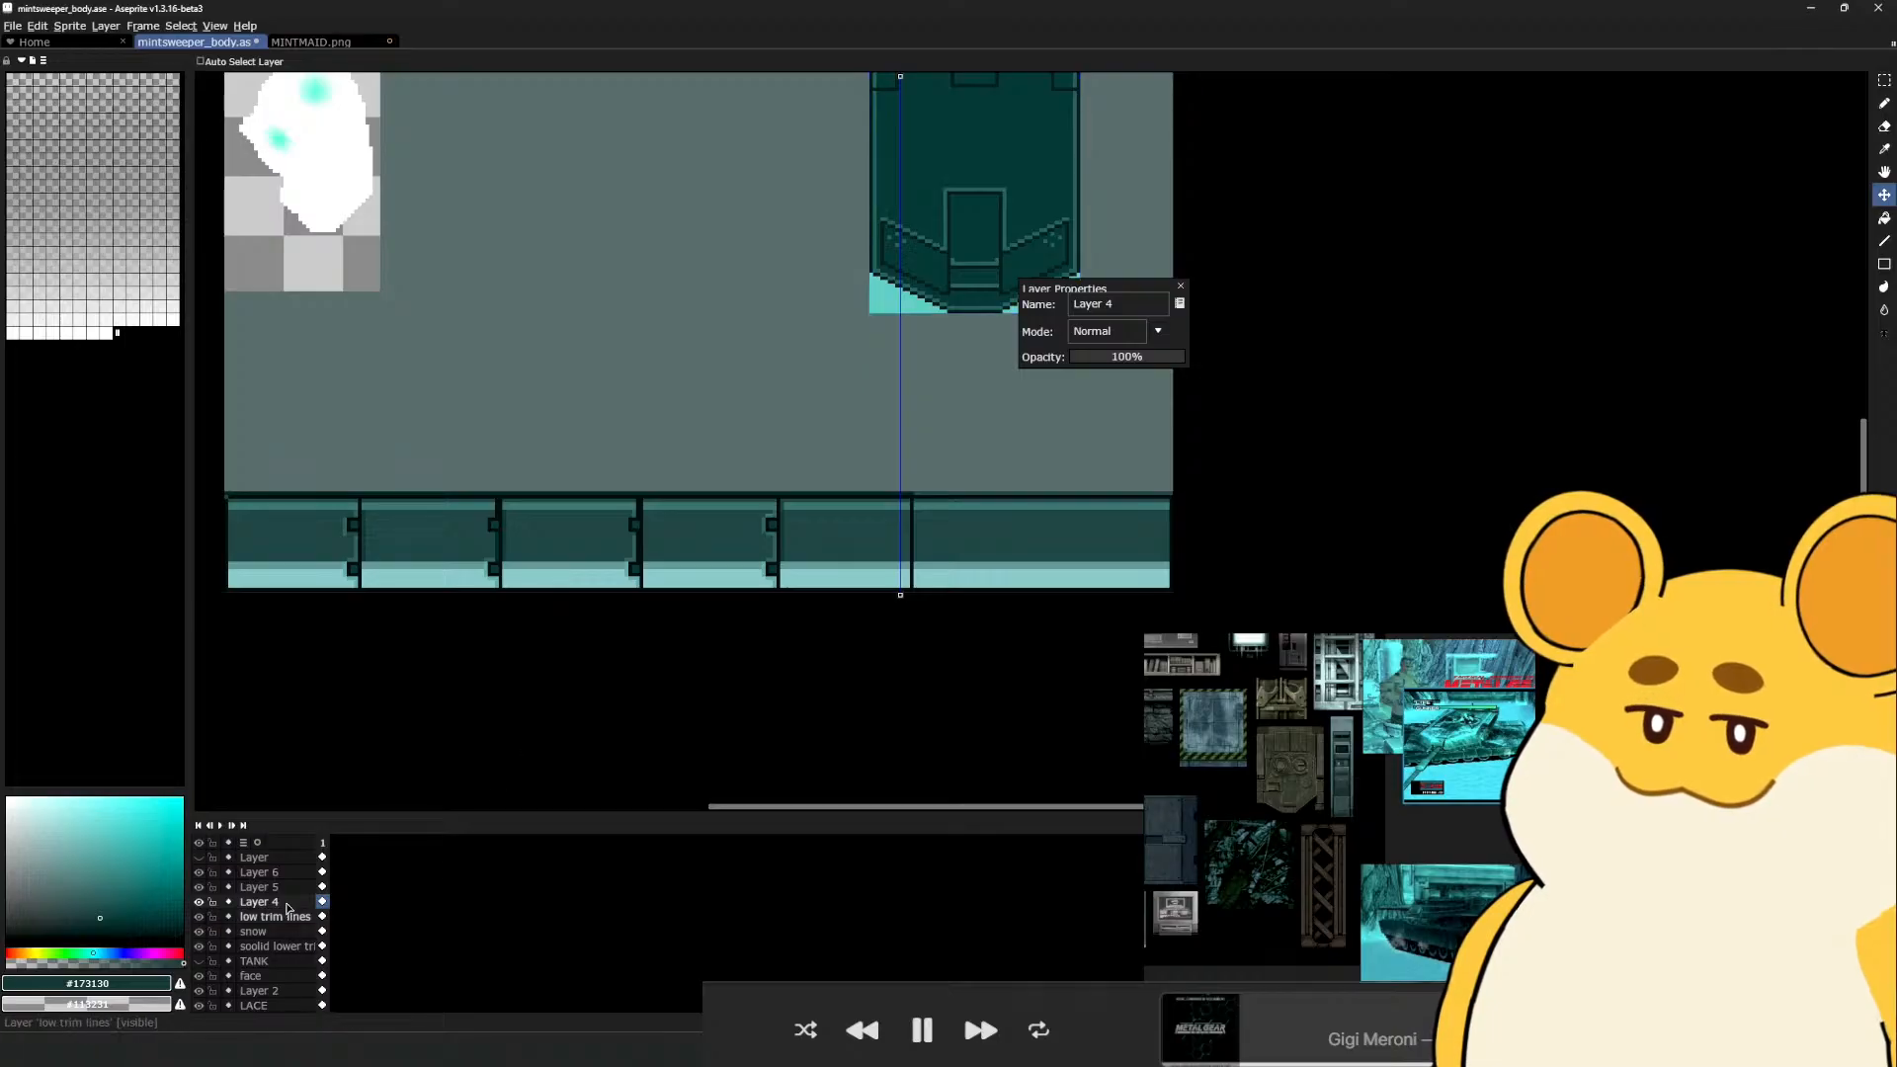
left_click_drag(276, 901, 288, 874)
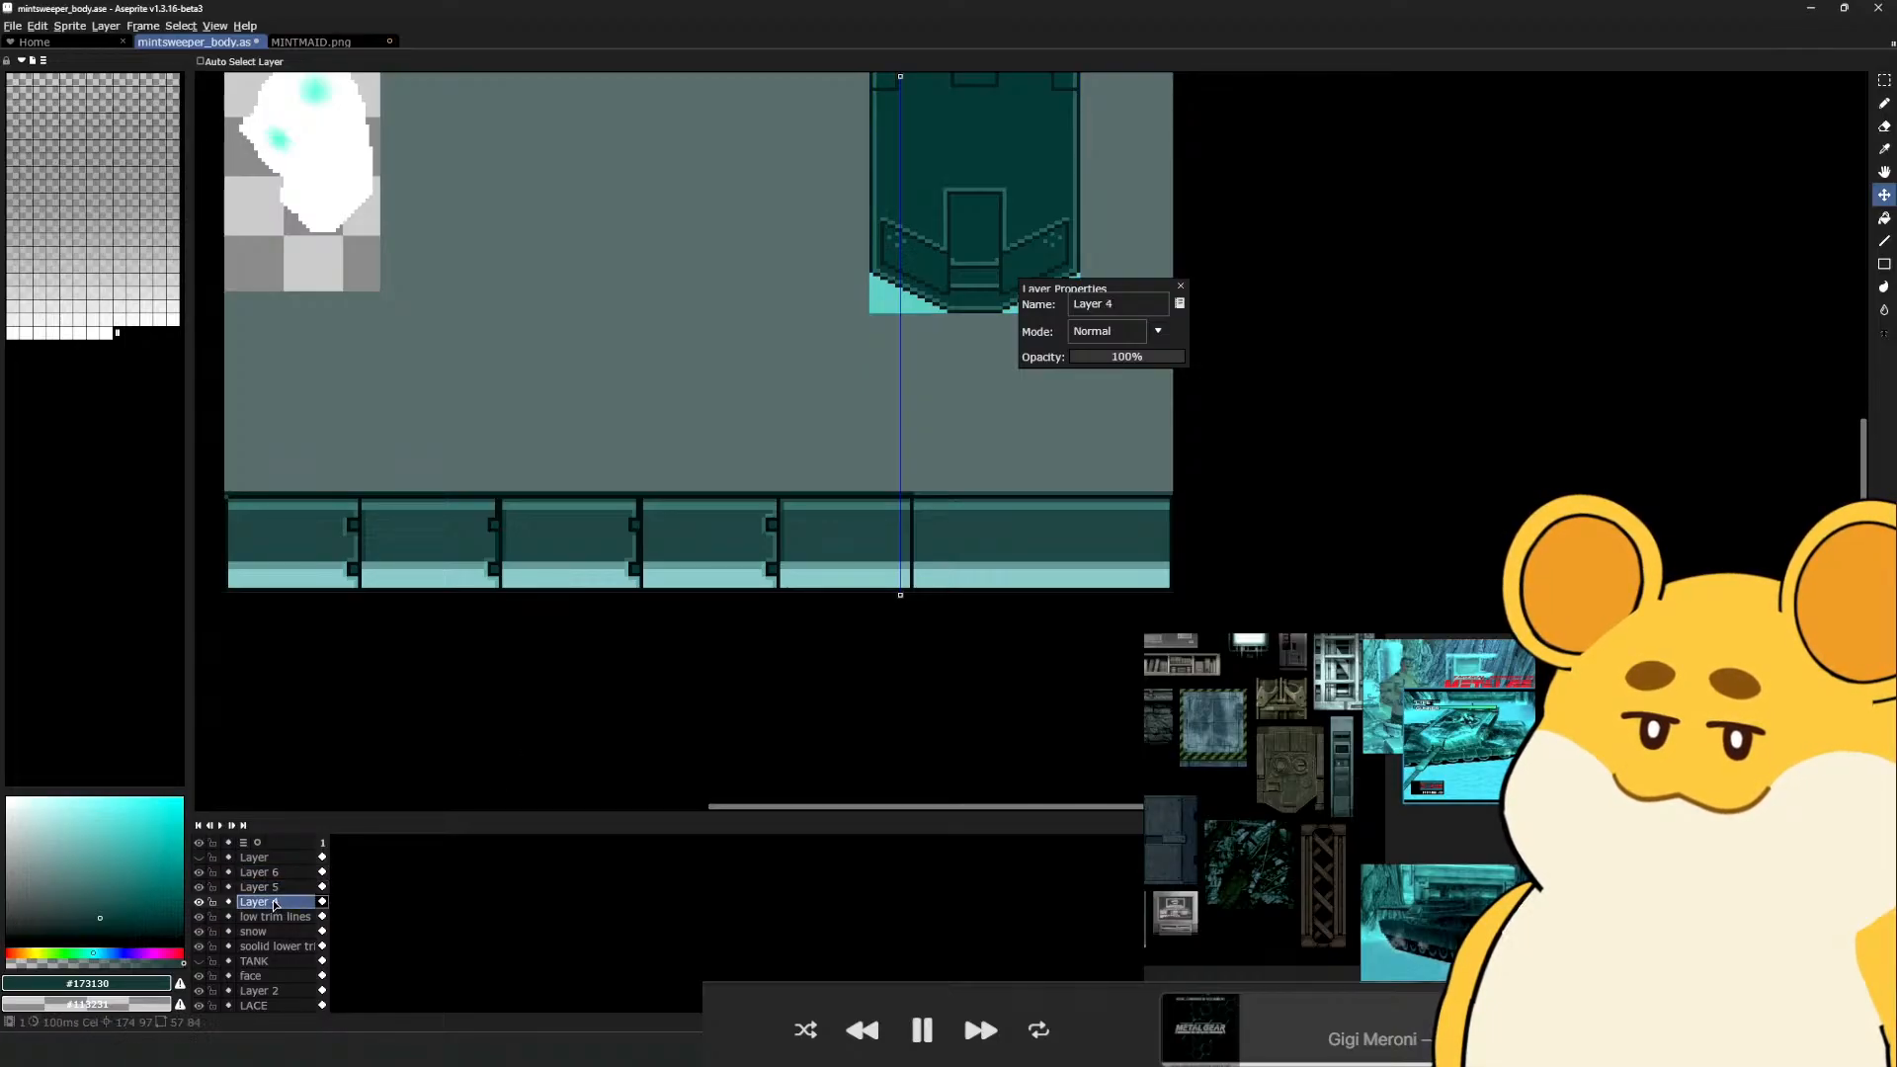
key("ctrl+u")
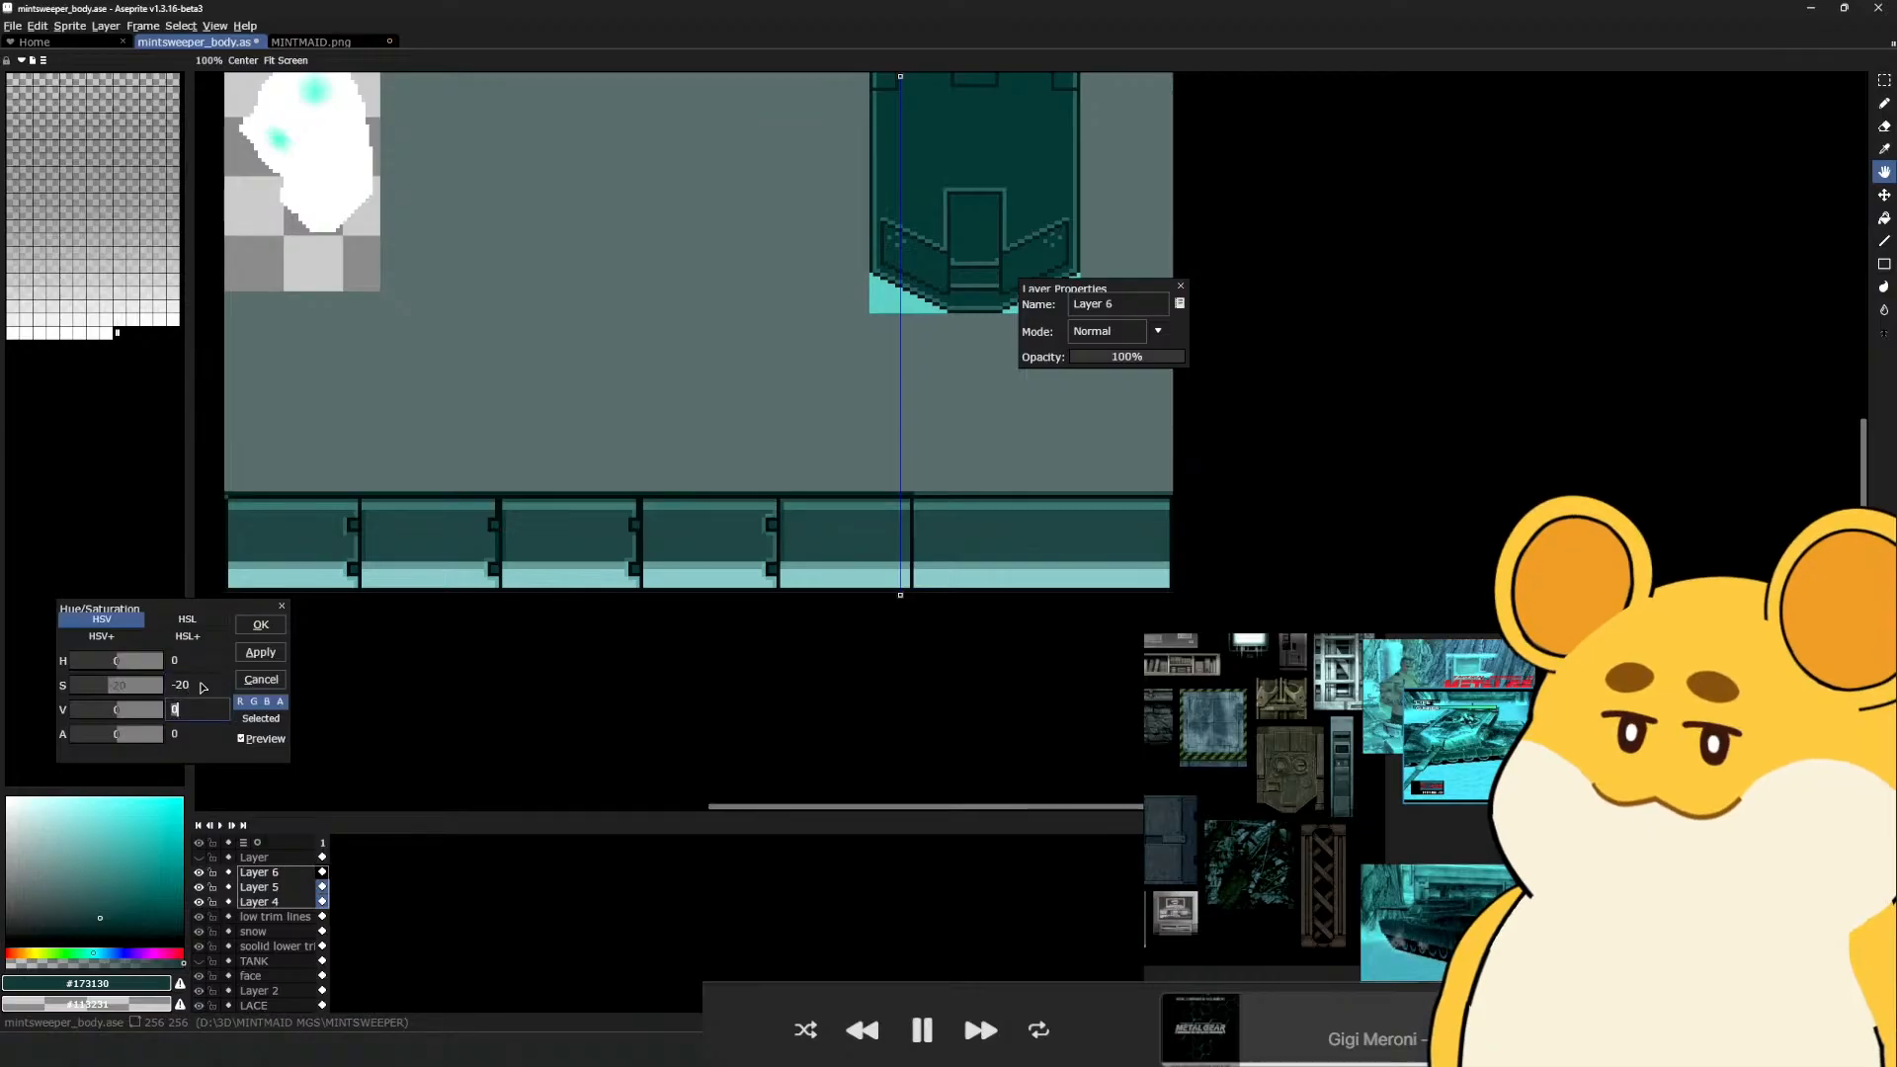
type("23")
left_click(260, 624)
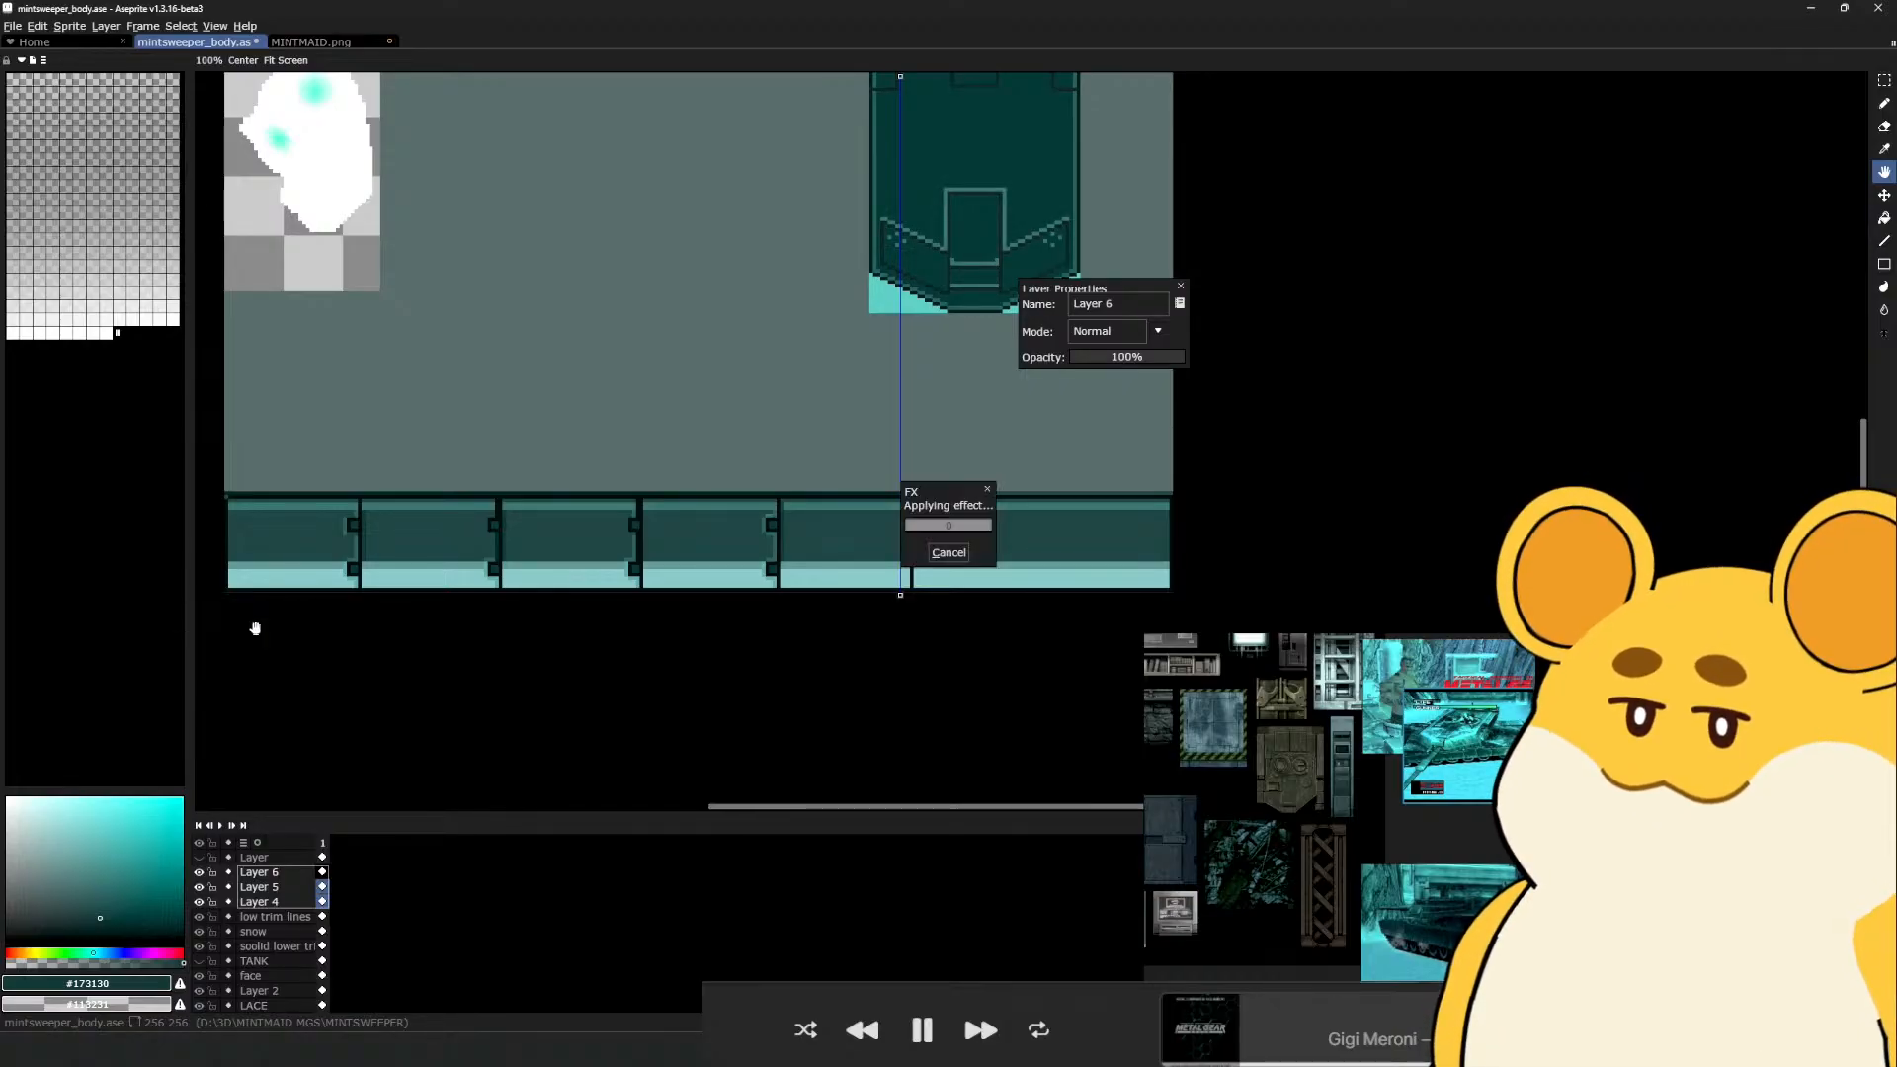
scroll(1173, 374, "down", 1)
key("ctrl+z")
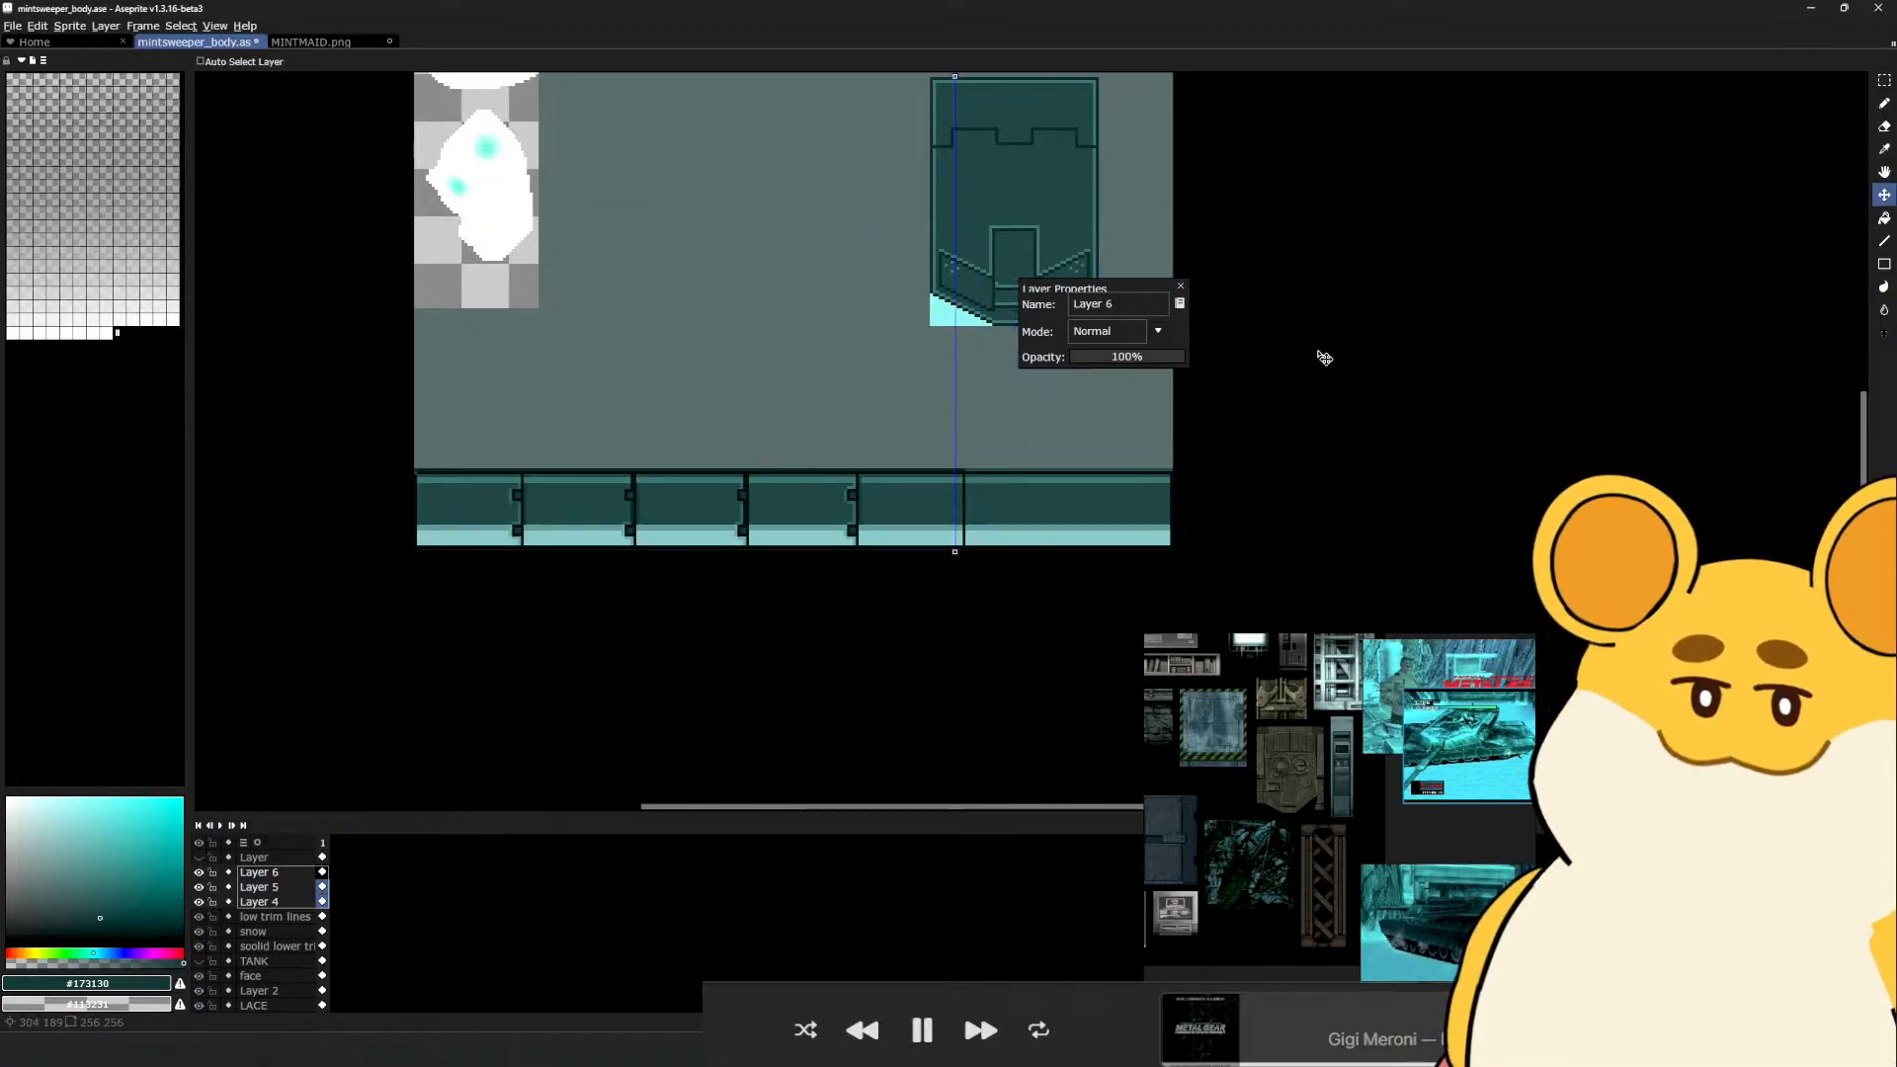
Switch to Maya and select the tank's turret-top UV shell to examine its shape and placement
left_click(1310, 420, "alt")
key("alt+Tab")
scroll(1093, 491, "down", 5)
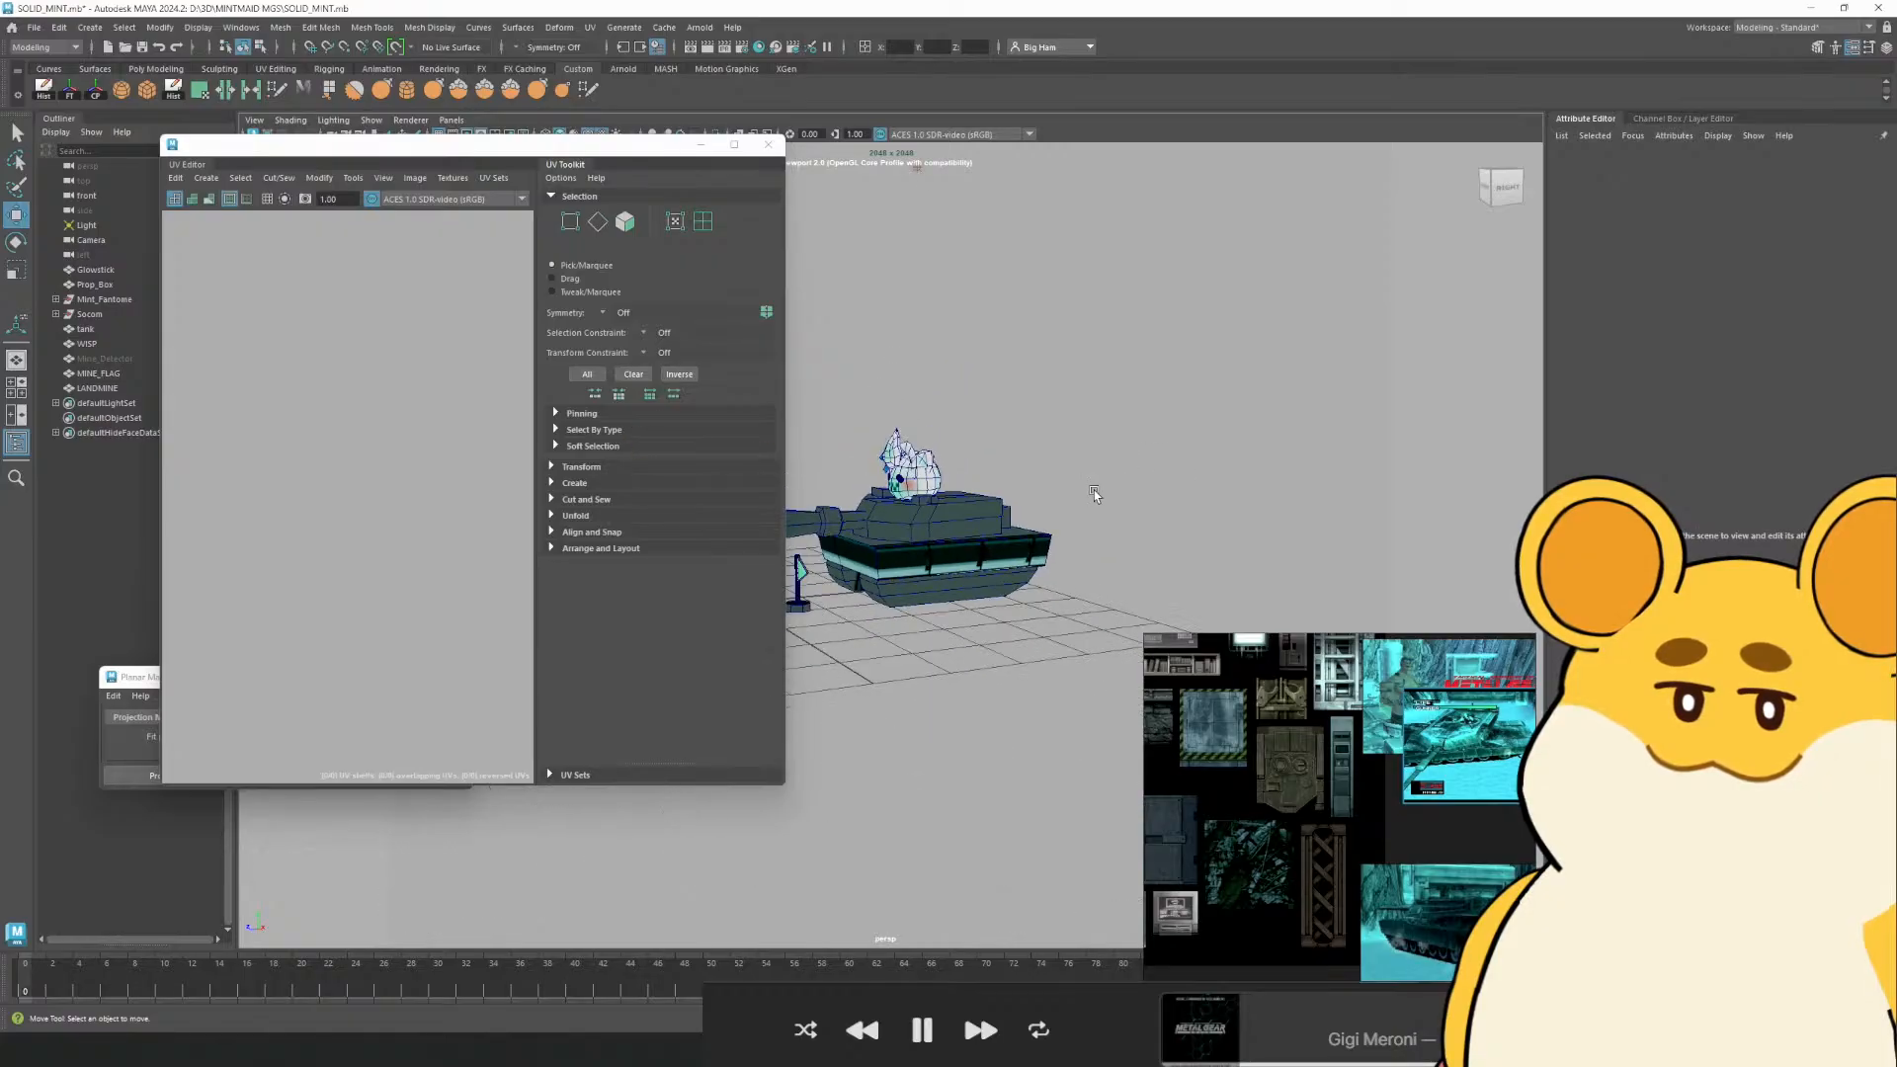
left_click_drag(1093, 491, 1186, 534, "alt")
left_click(965, 533)
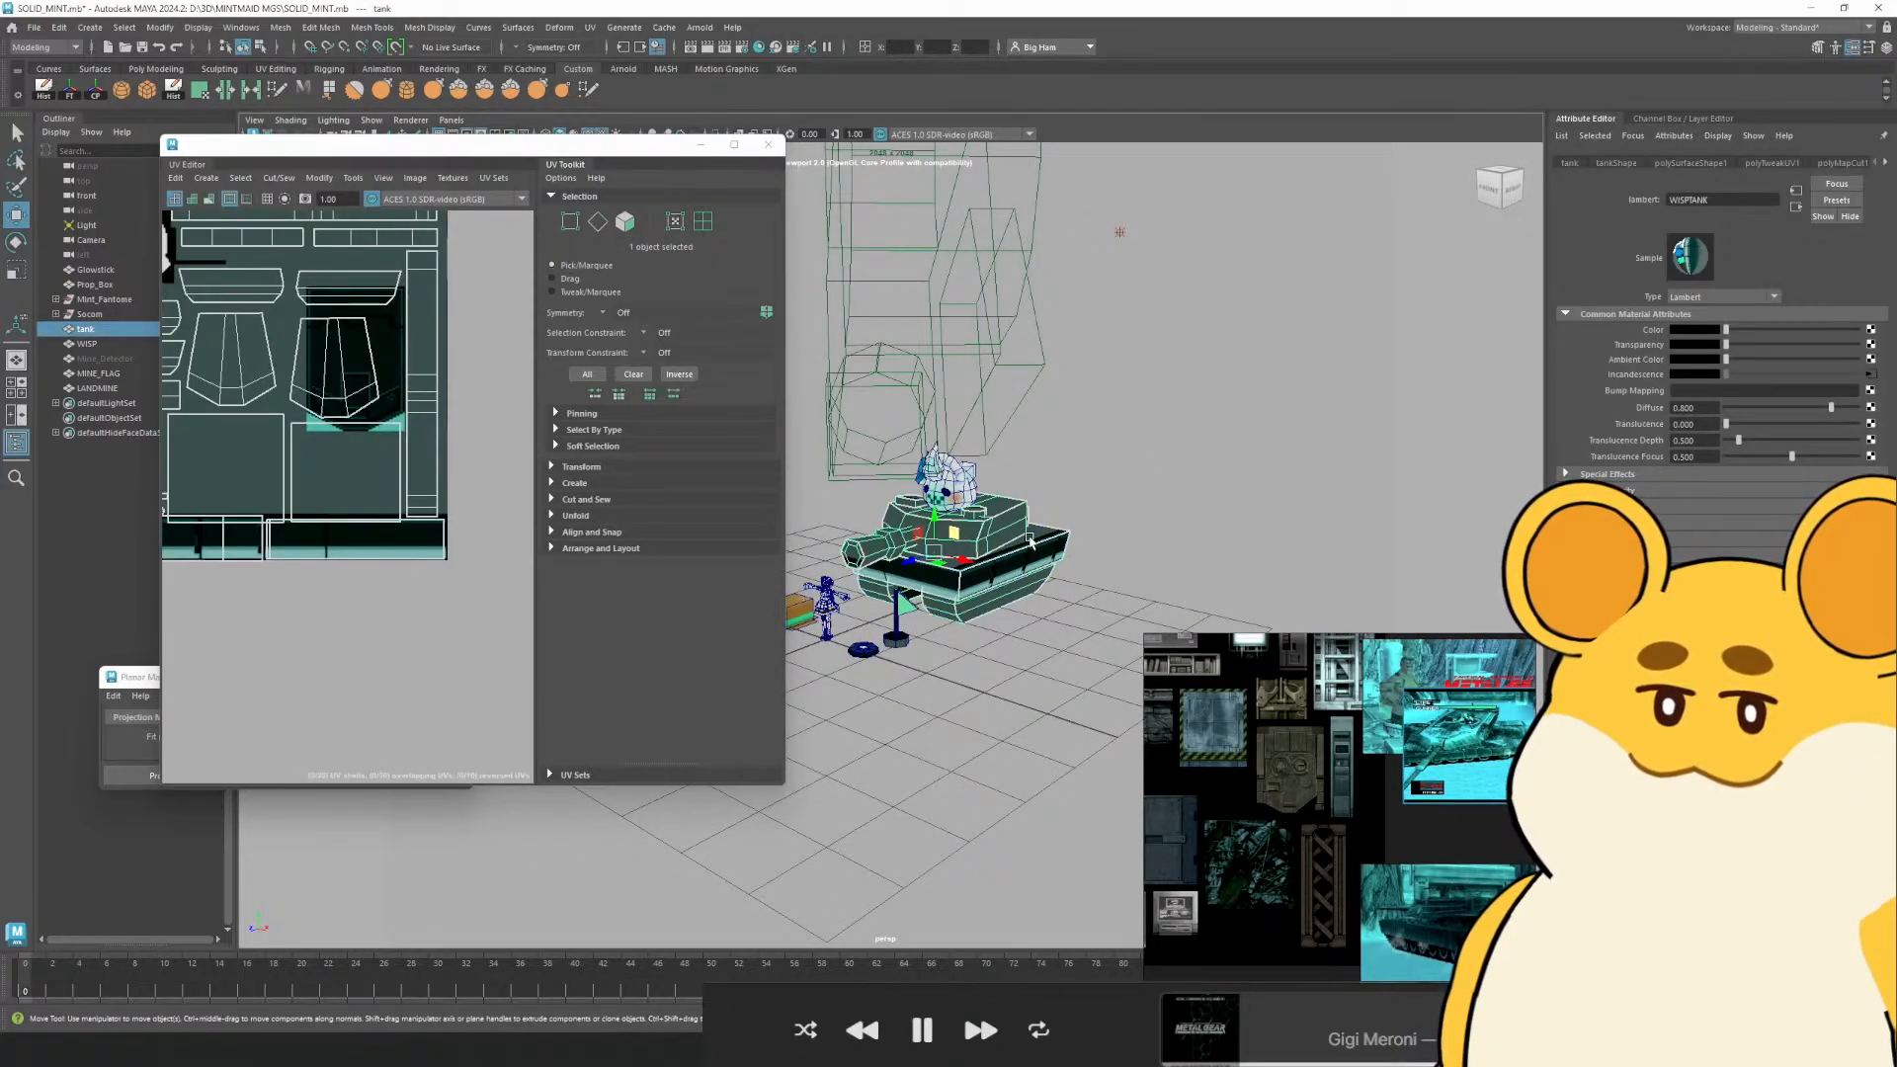
scroll(1030, 540, "up", 3)
left_click_drag(1029, 540, 1171, 593, "alt")
left_click(707, 223)
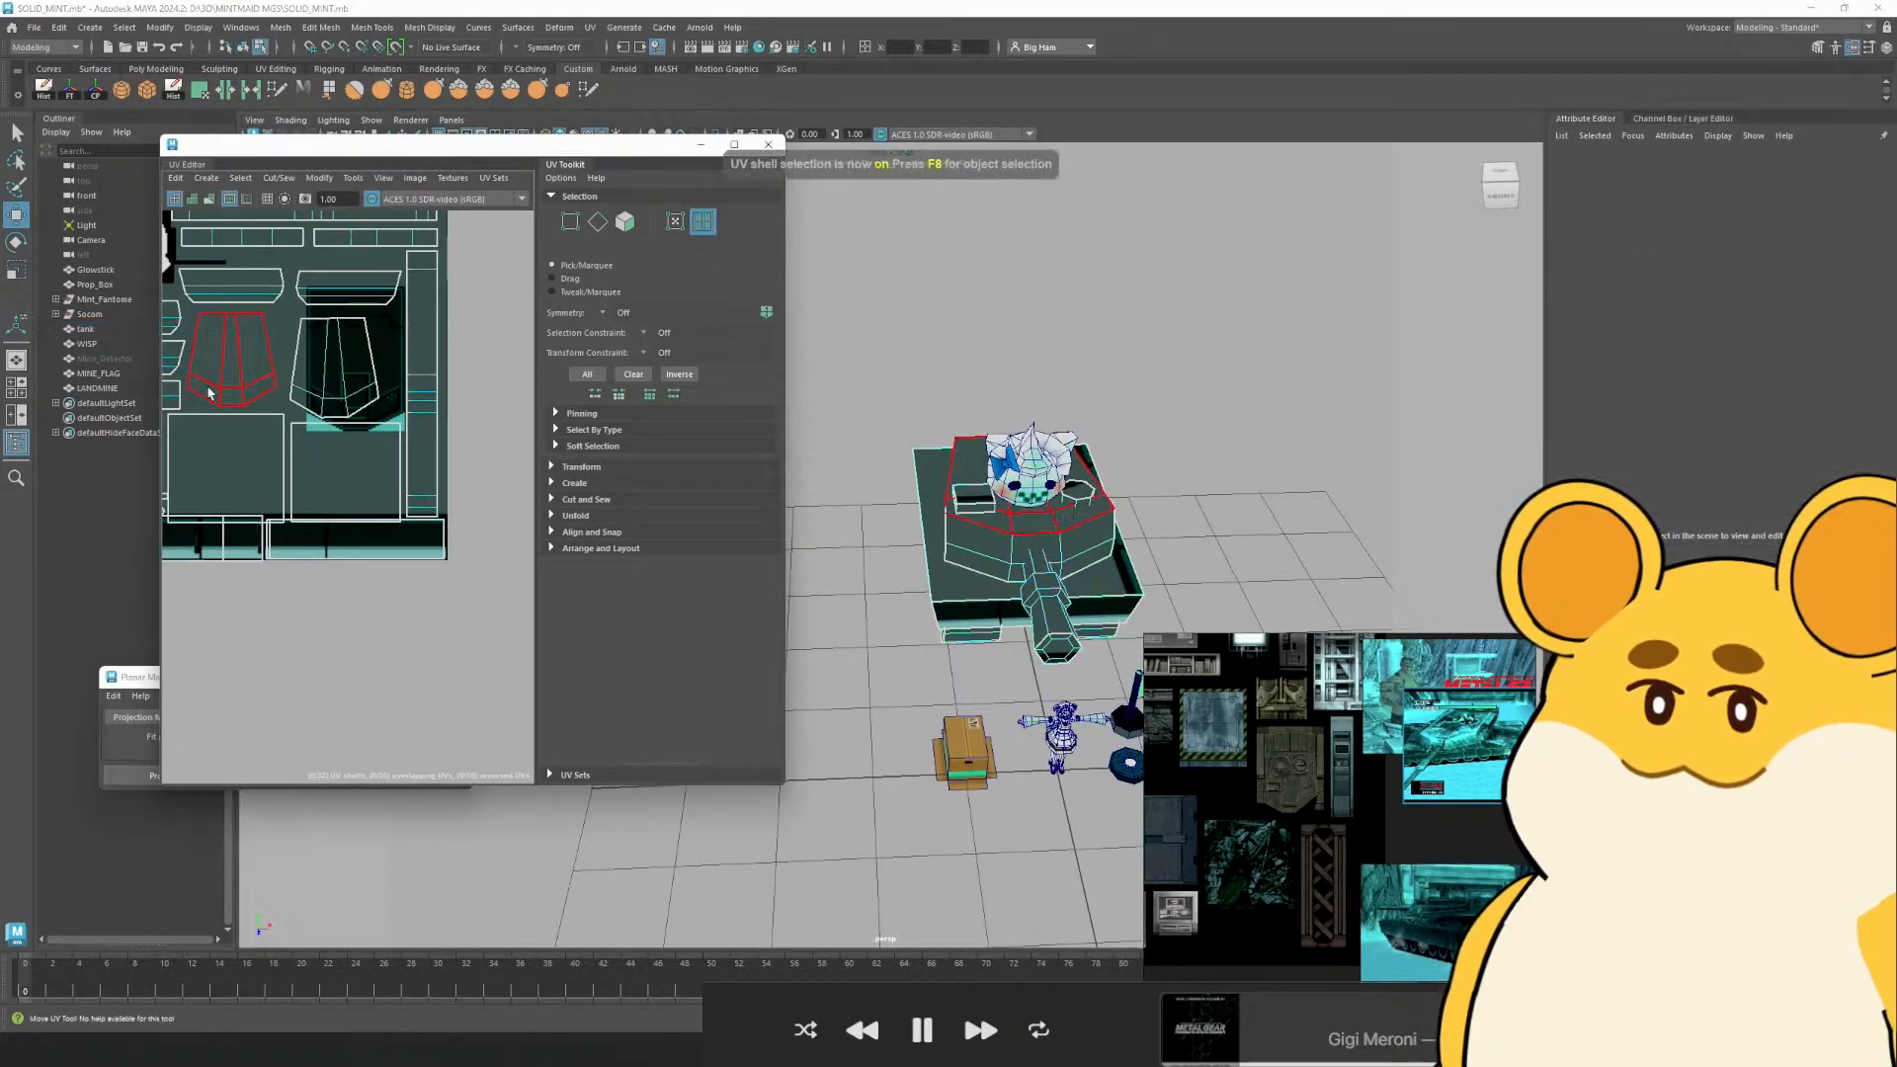
left_click(995, 450)
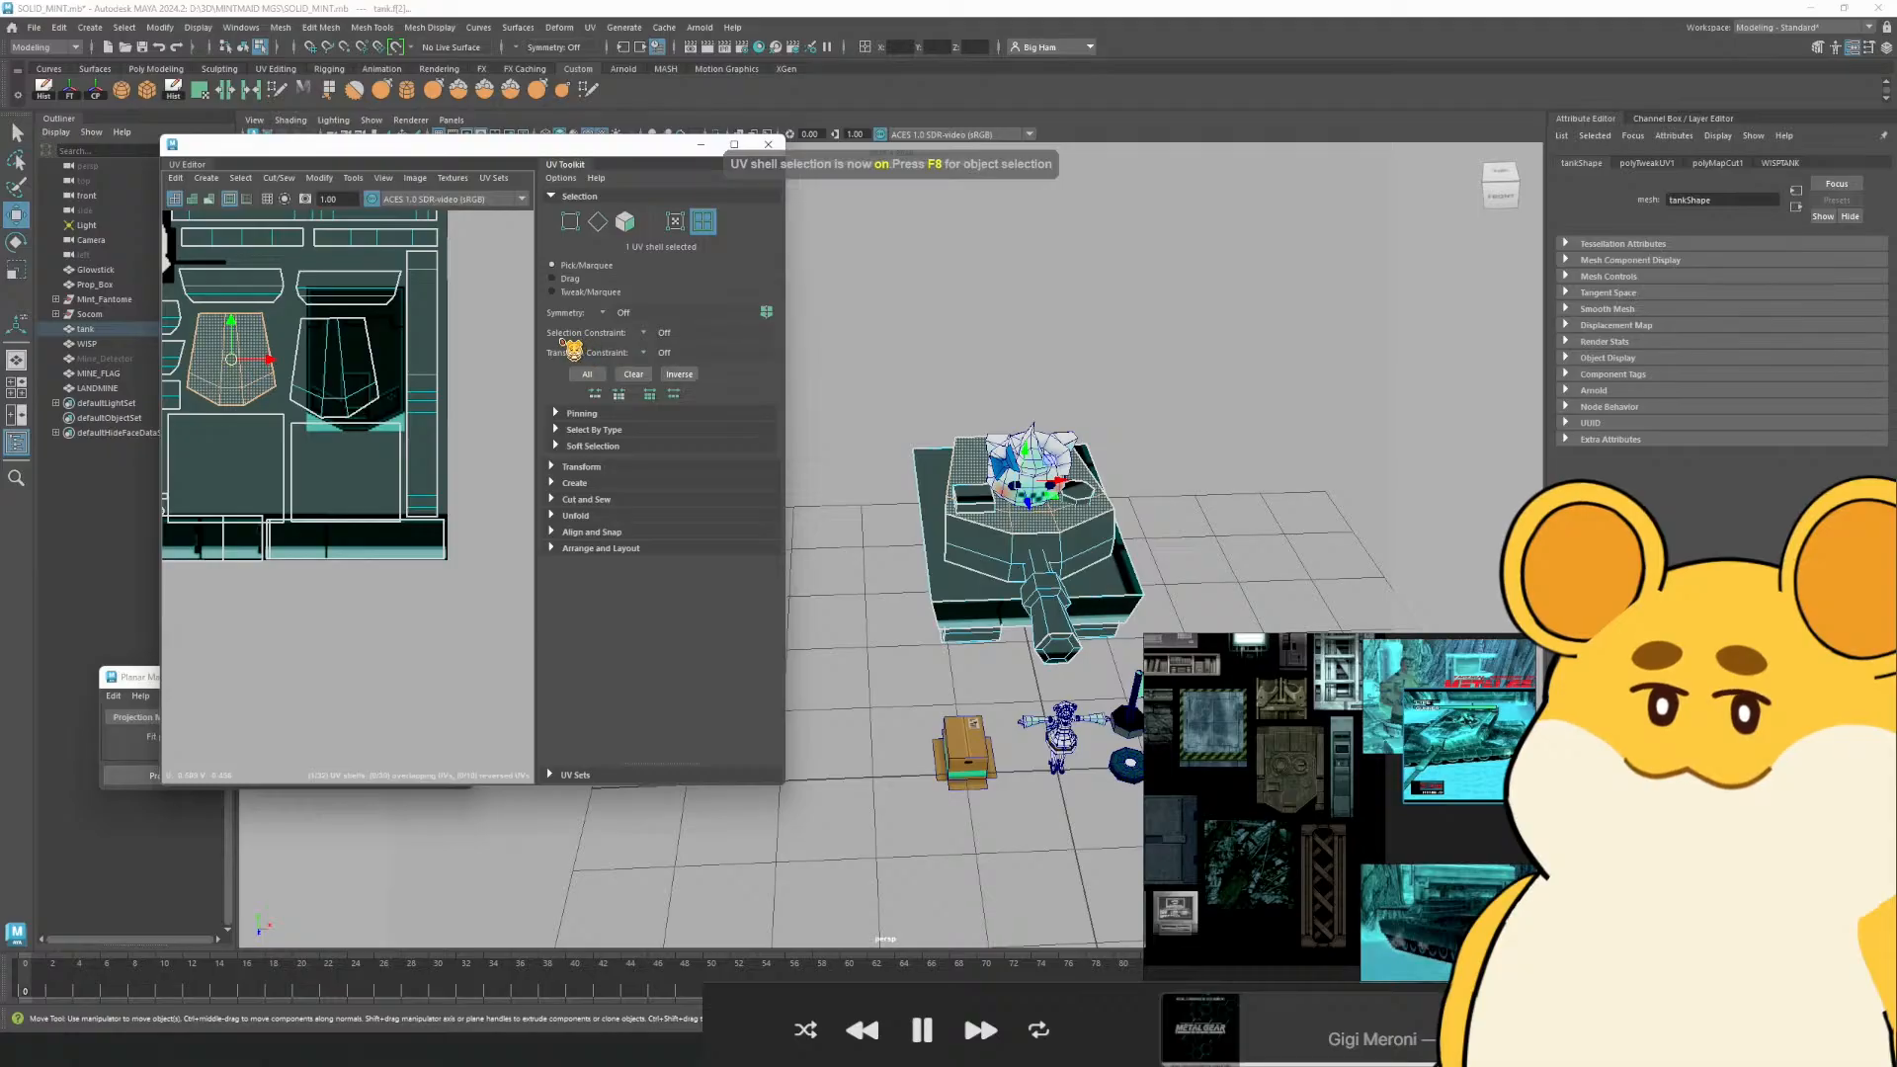
Switch back to Aseprite and compare the painted turret panel with the turret-top UV shell
key("alt+Tab")
scroll(675, 486, "down", 3)
left_click_drag(910, 450, 711, 534)
scroll(585, 493, "up", 2)
key("alt+Tab")
key("alt+Tab")
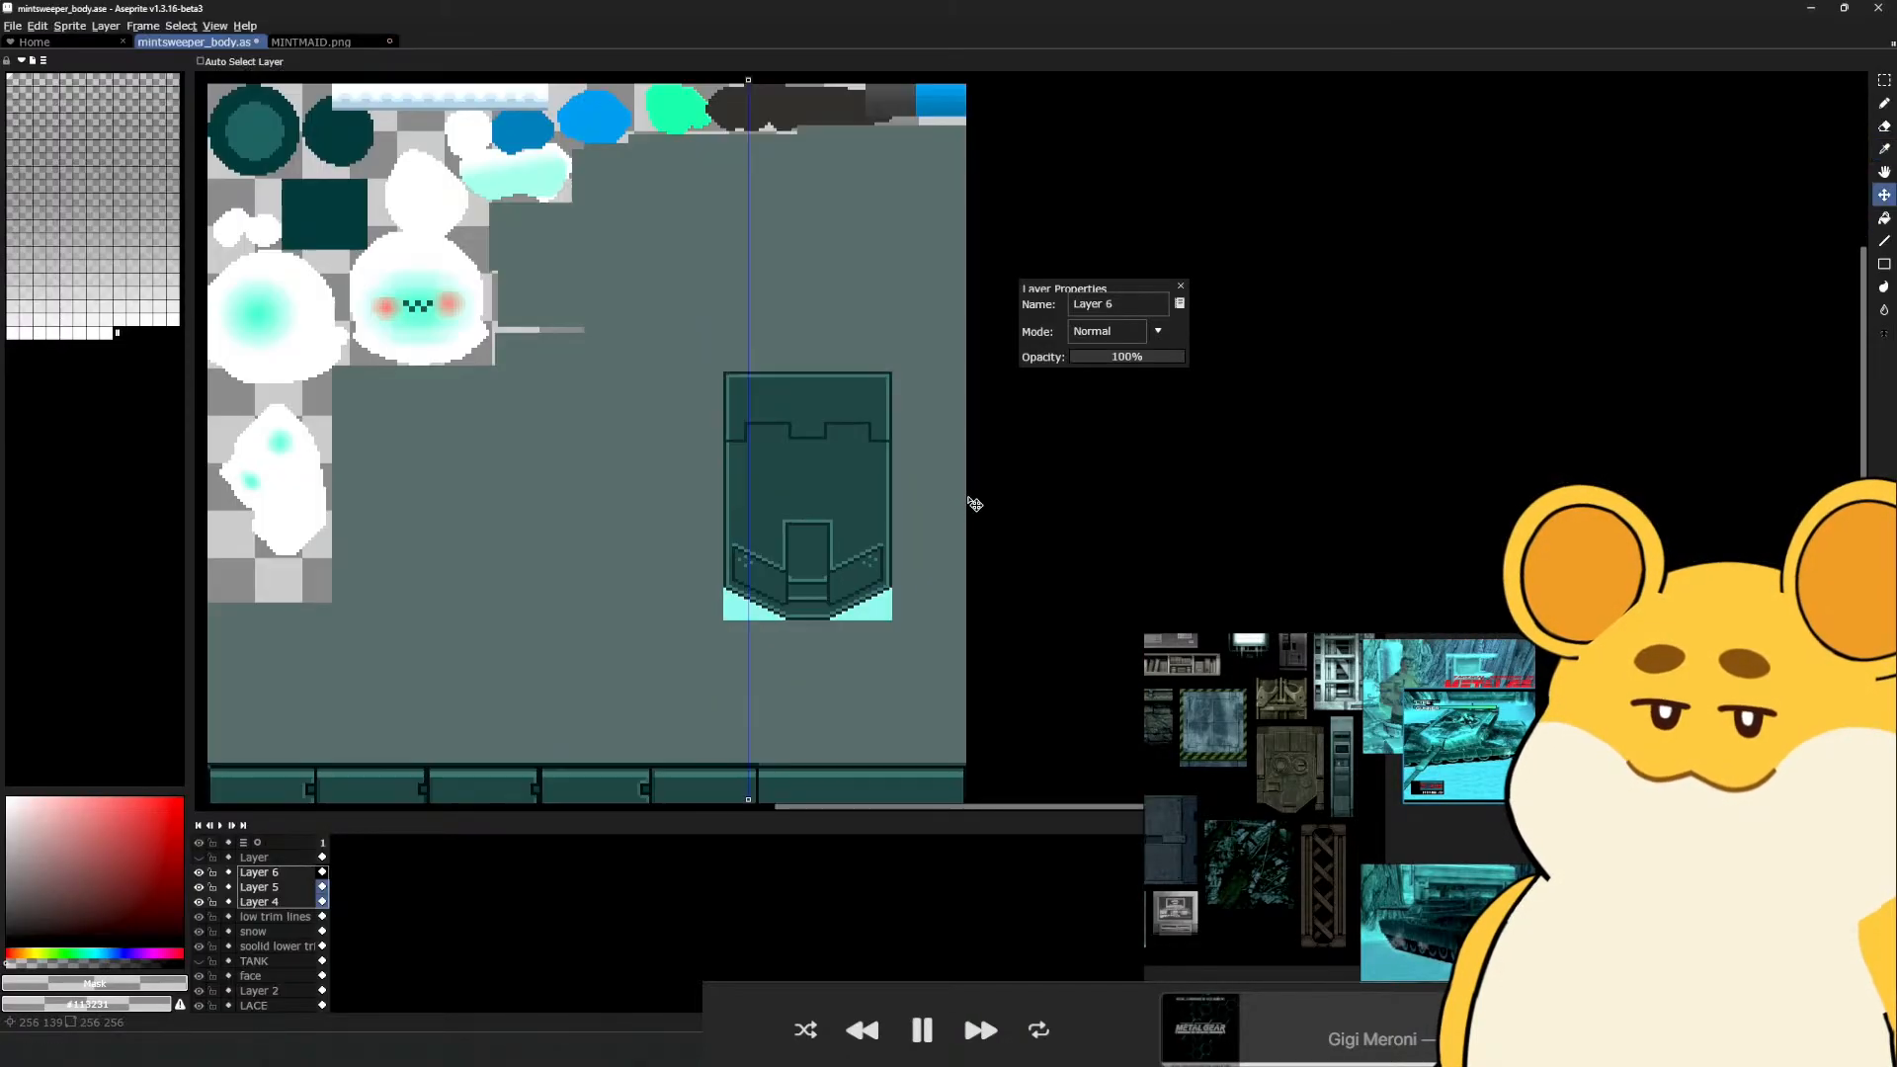
Try to move the marquee-selected upper part of the turret panel down with Layers 4 to 6 selected
left_click_drag(892, 499, 880, 521)
scroll(794, 488, "up", 1)
key("m")
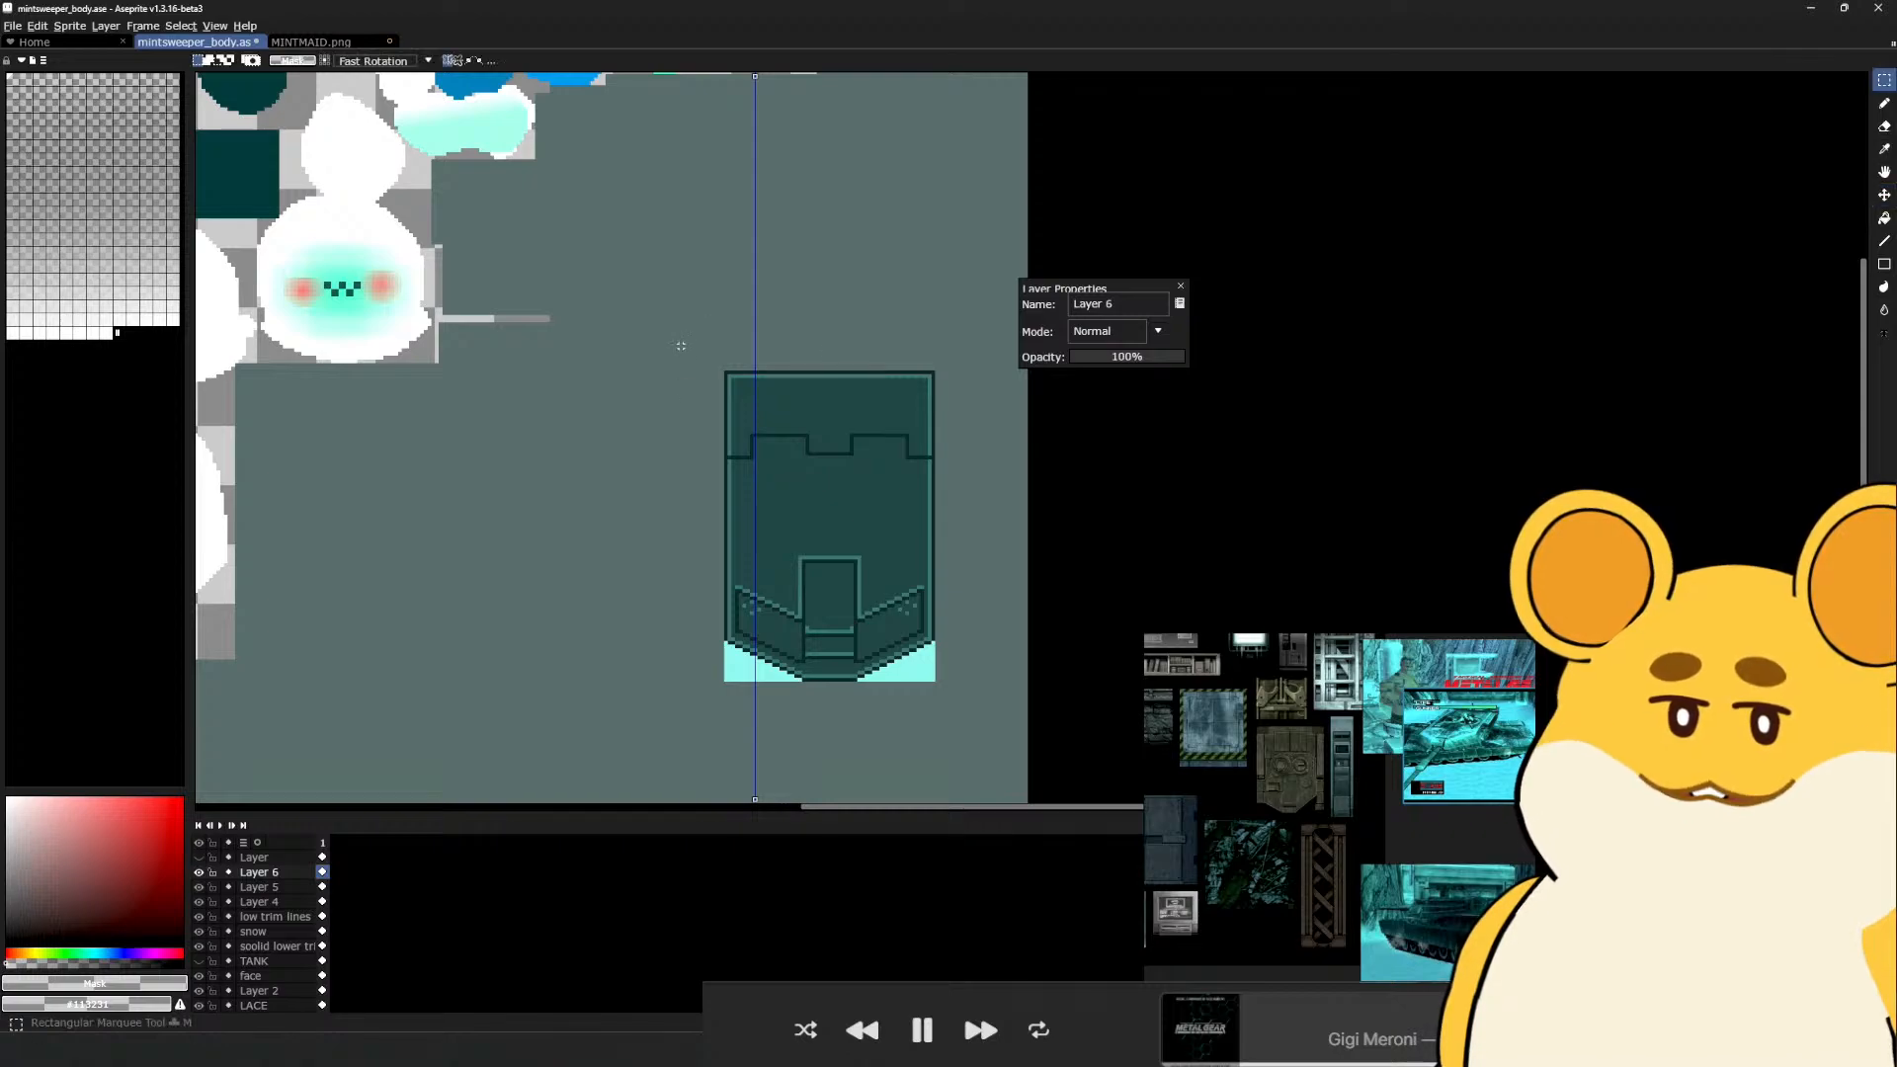
left_click_drag(436, 342, 1030, 541)
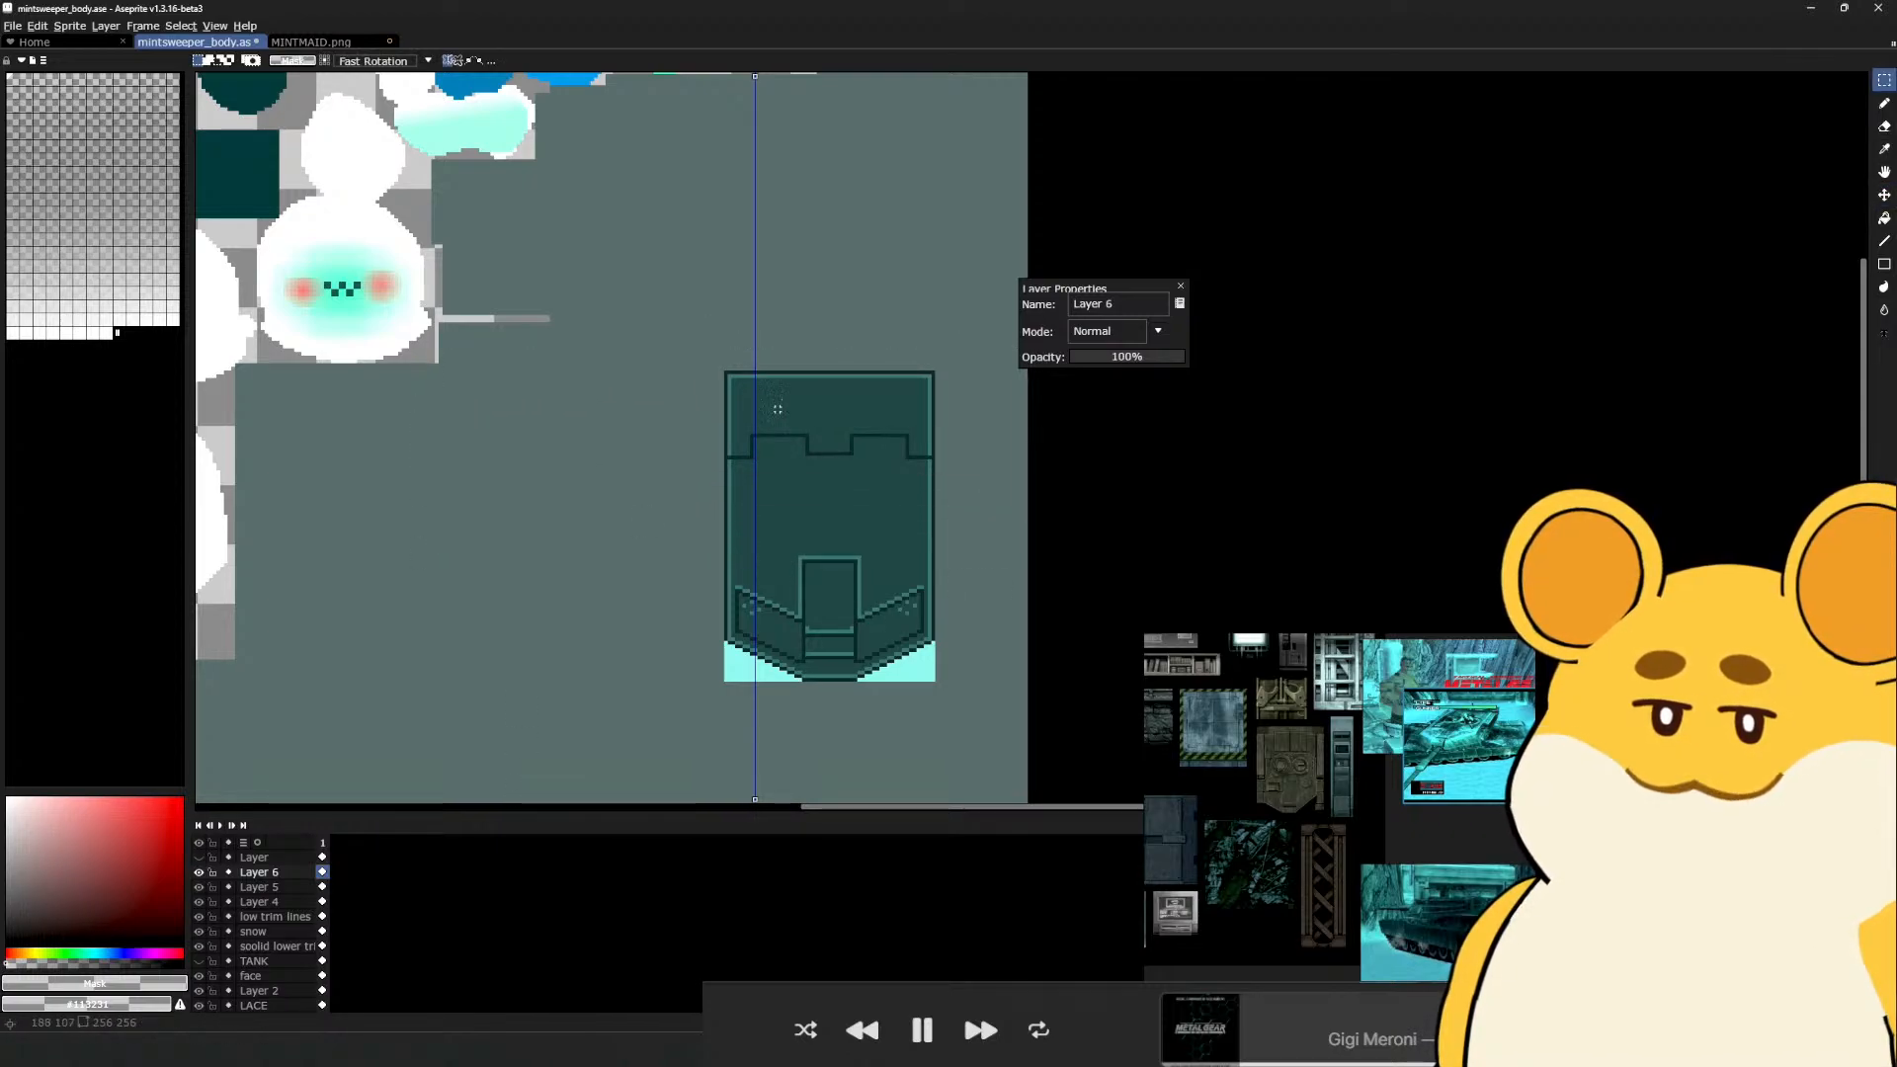
left_click_drag(650, 360, 986, 505)
left_click(259, 901, "shift")
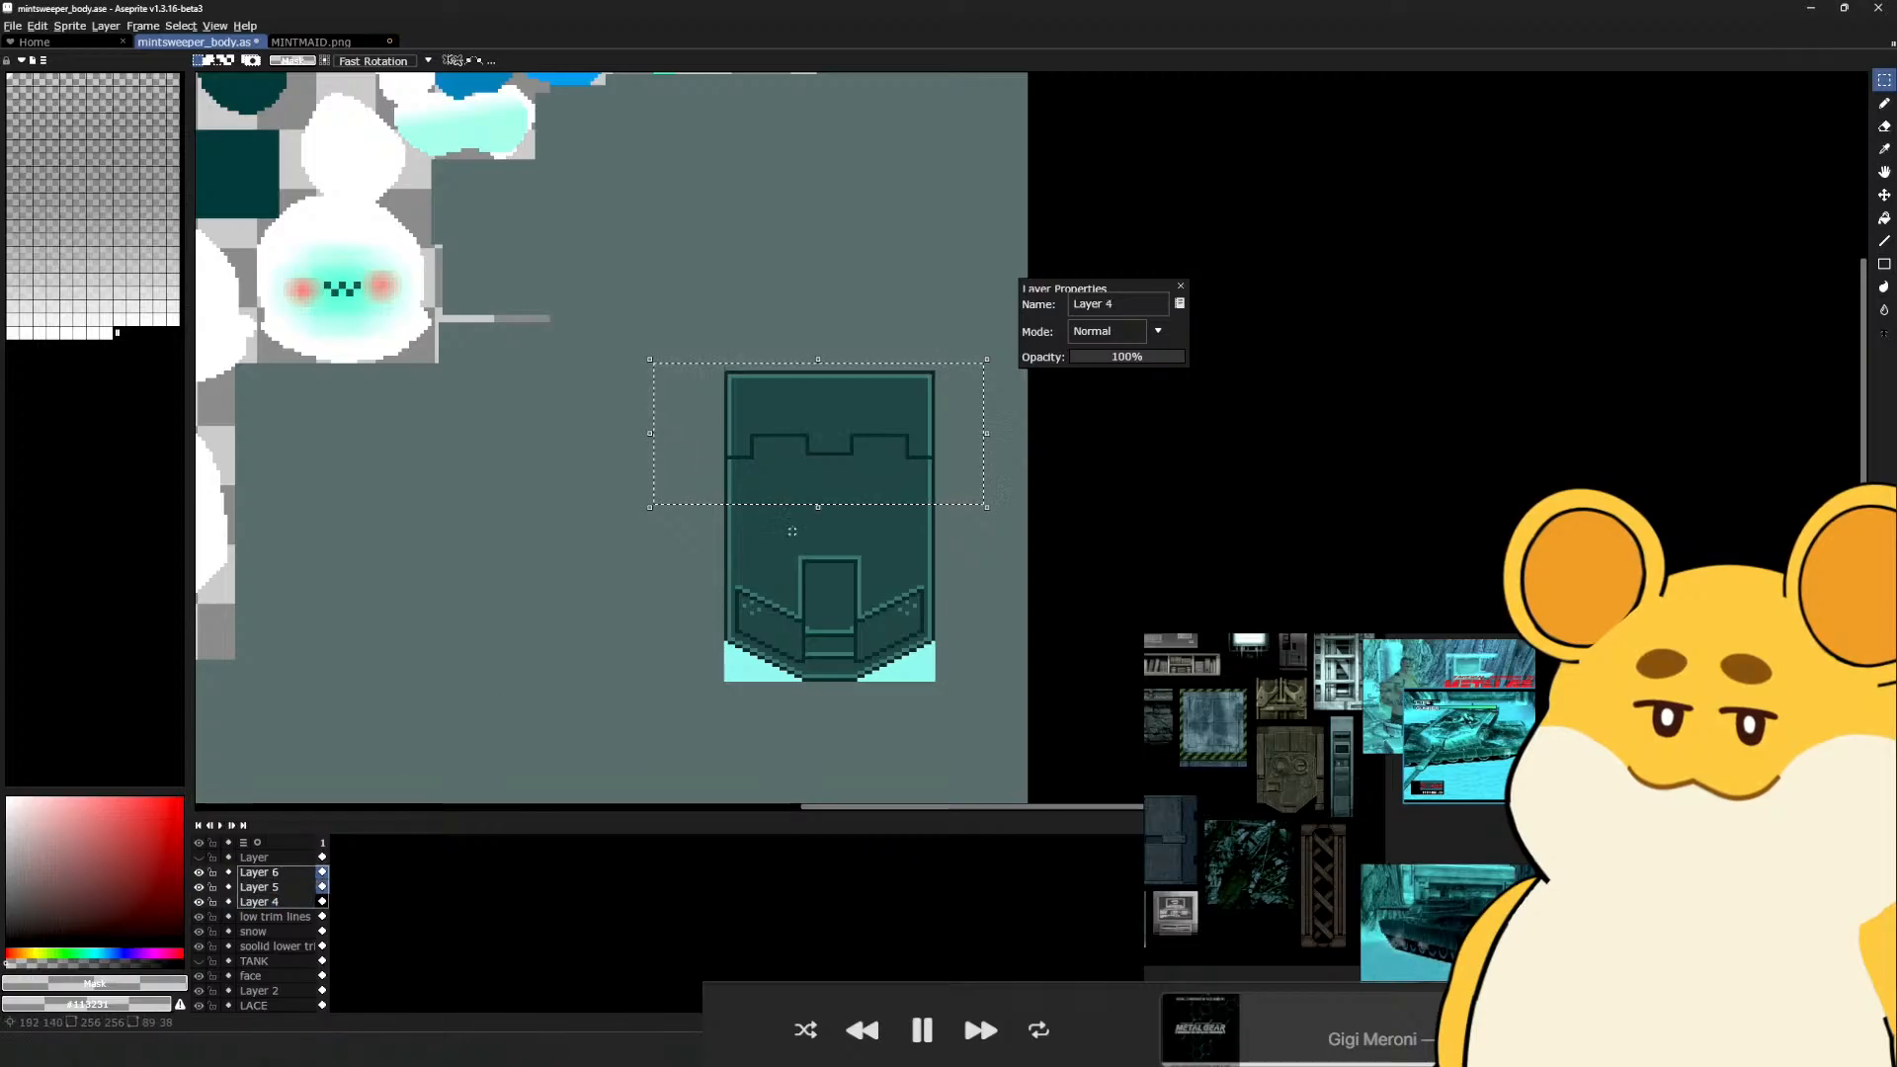
left_click_drag(834, 456, 835, 484)
key("ctrl+z")
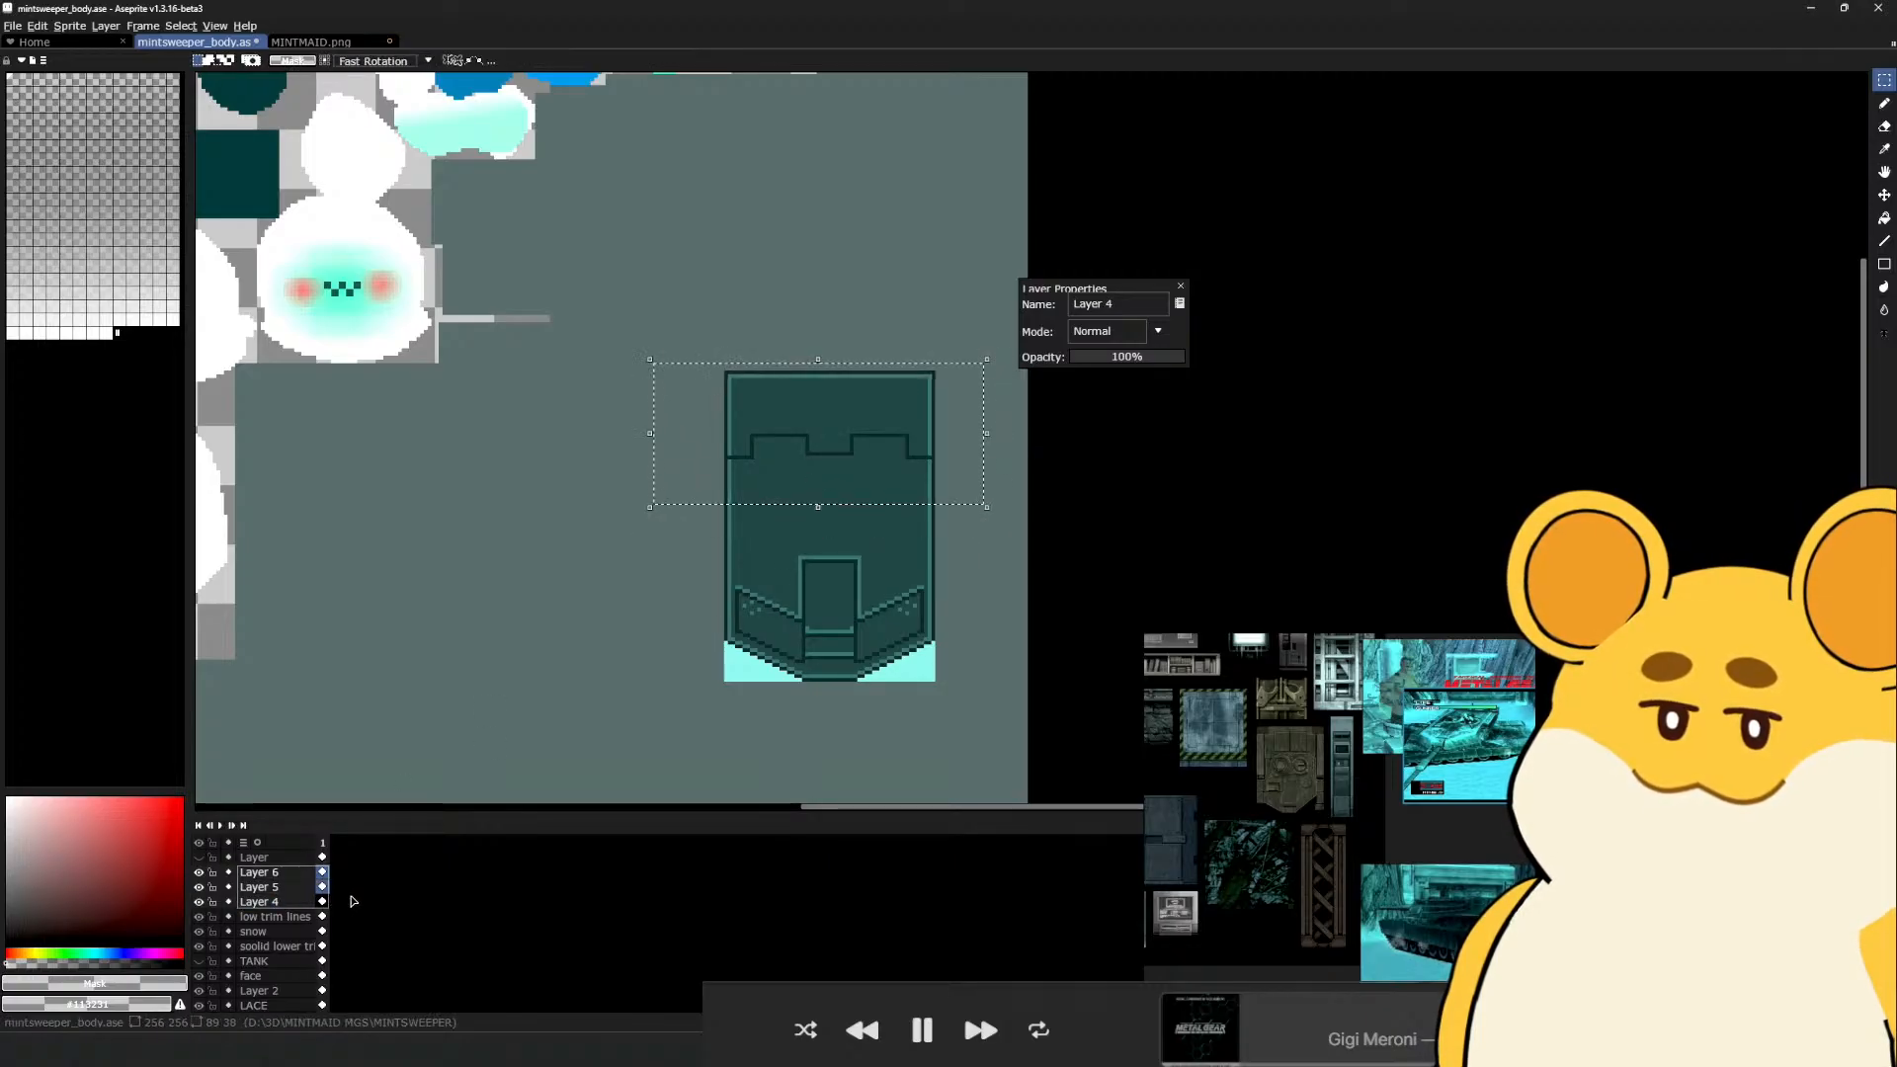
Reselect the turret panel's upper part and try shifting it down again, then undo the moves
left_click(733, 302)
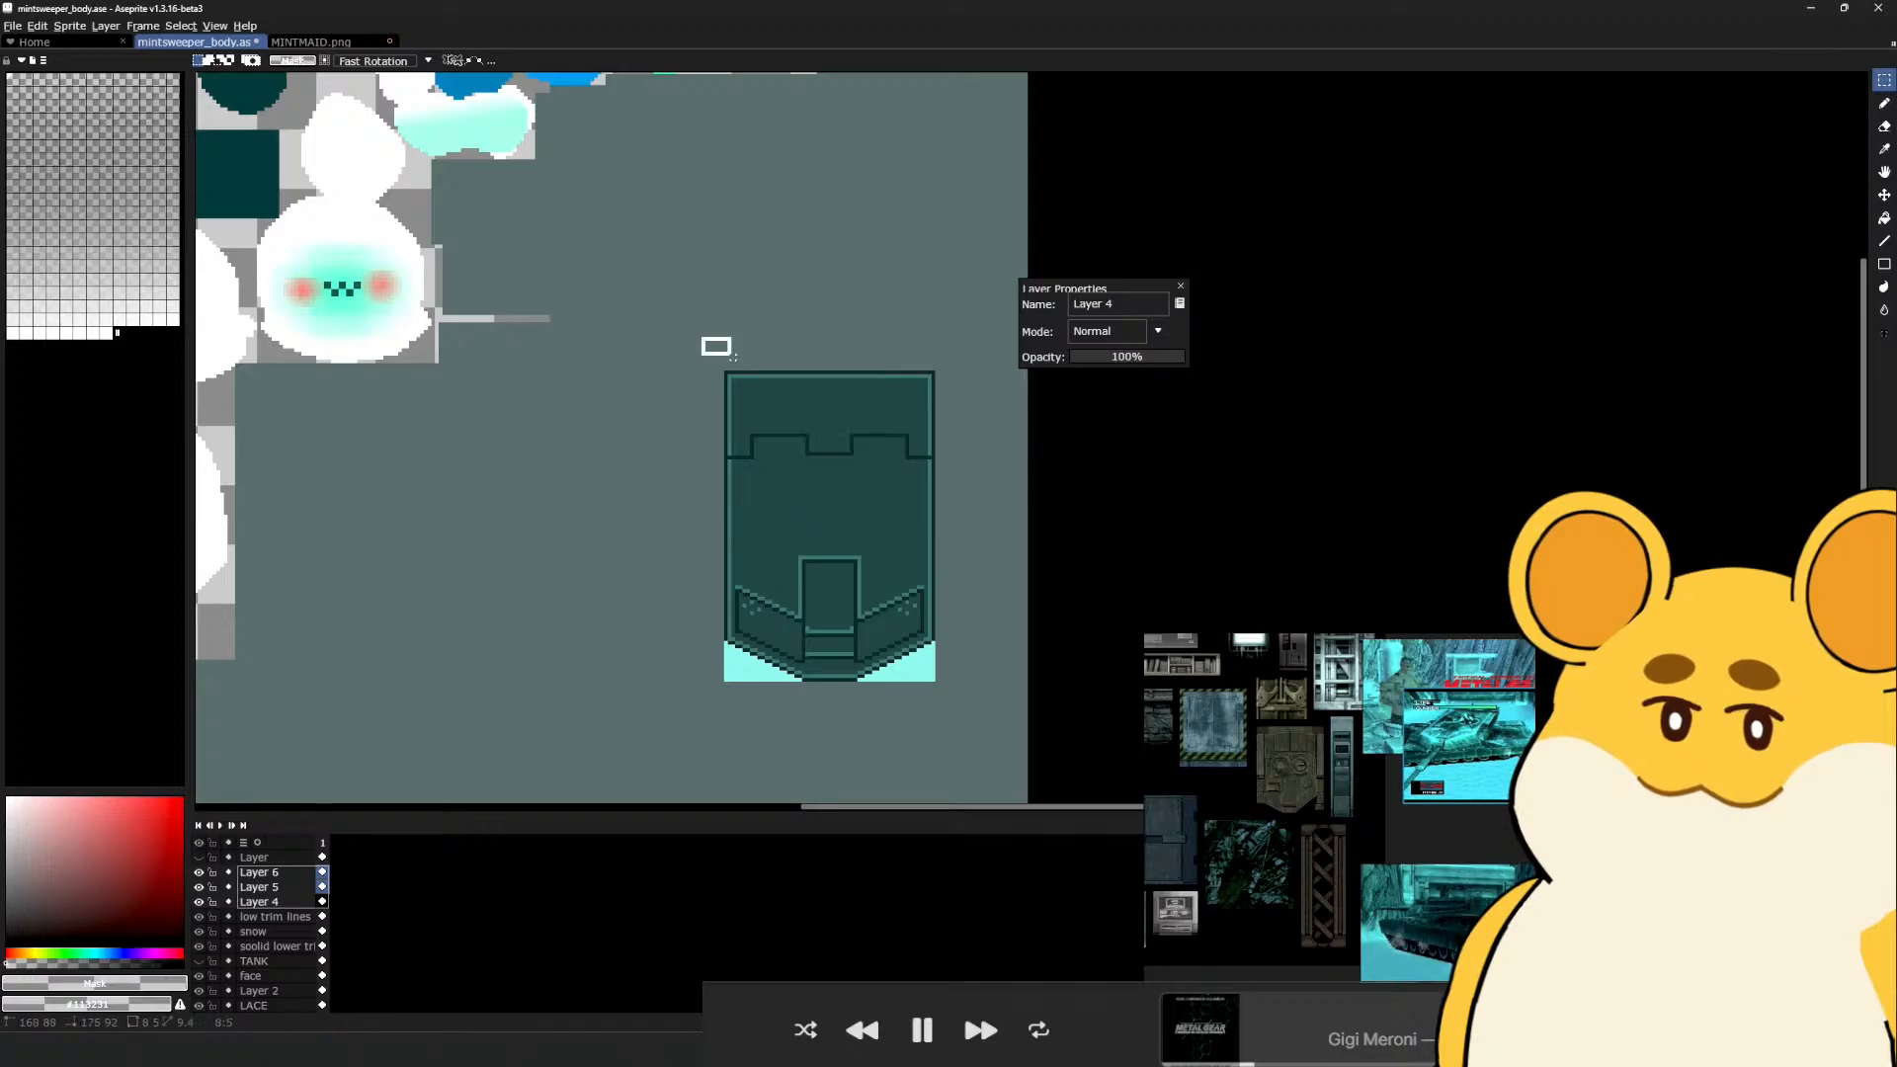
left_click_drag(700, 338, 1004, 507)
left_click_drag(897, 478, 897, 496)
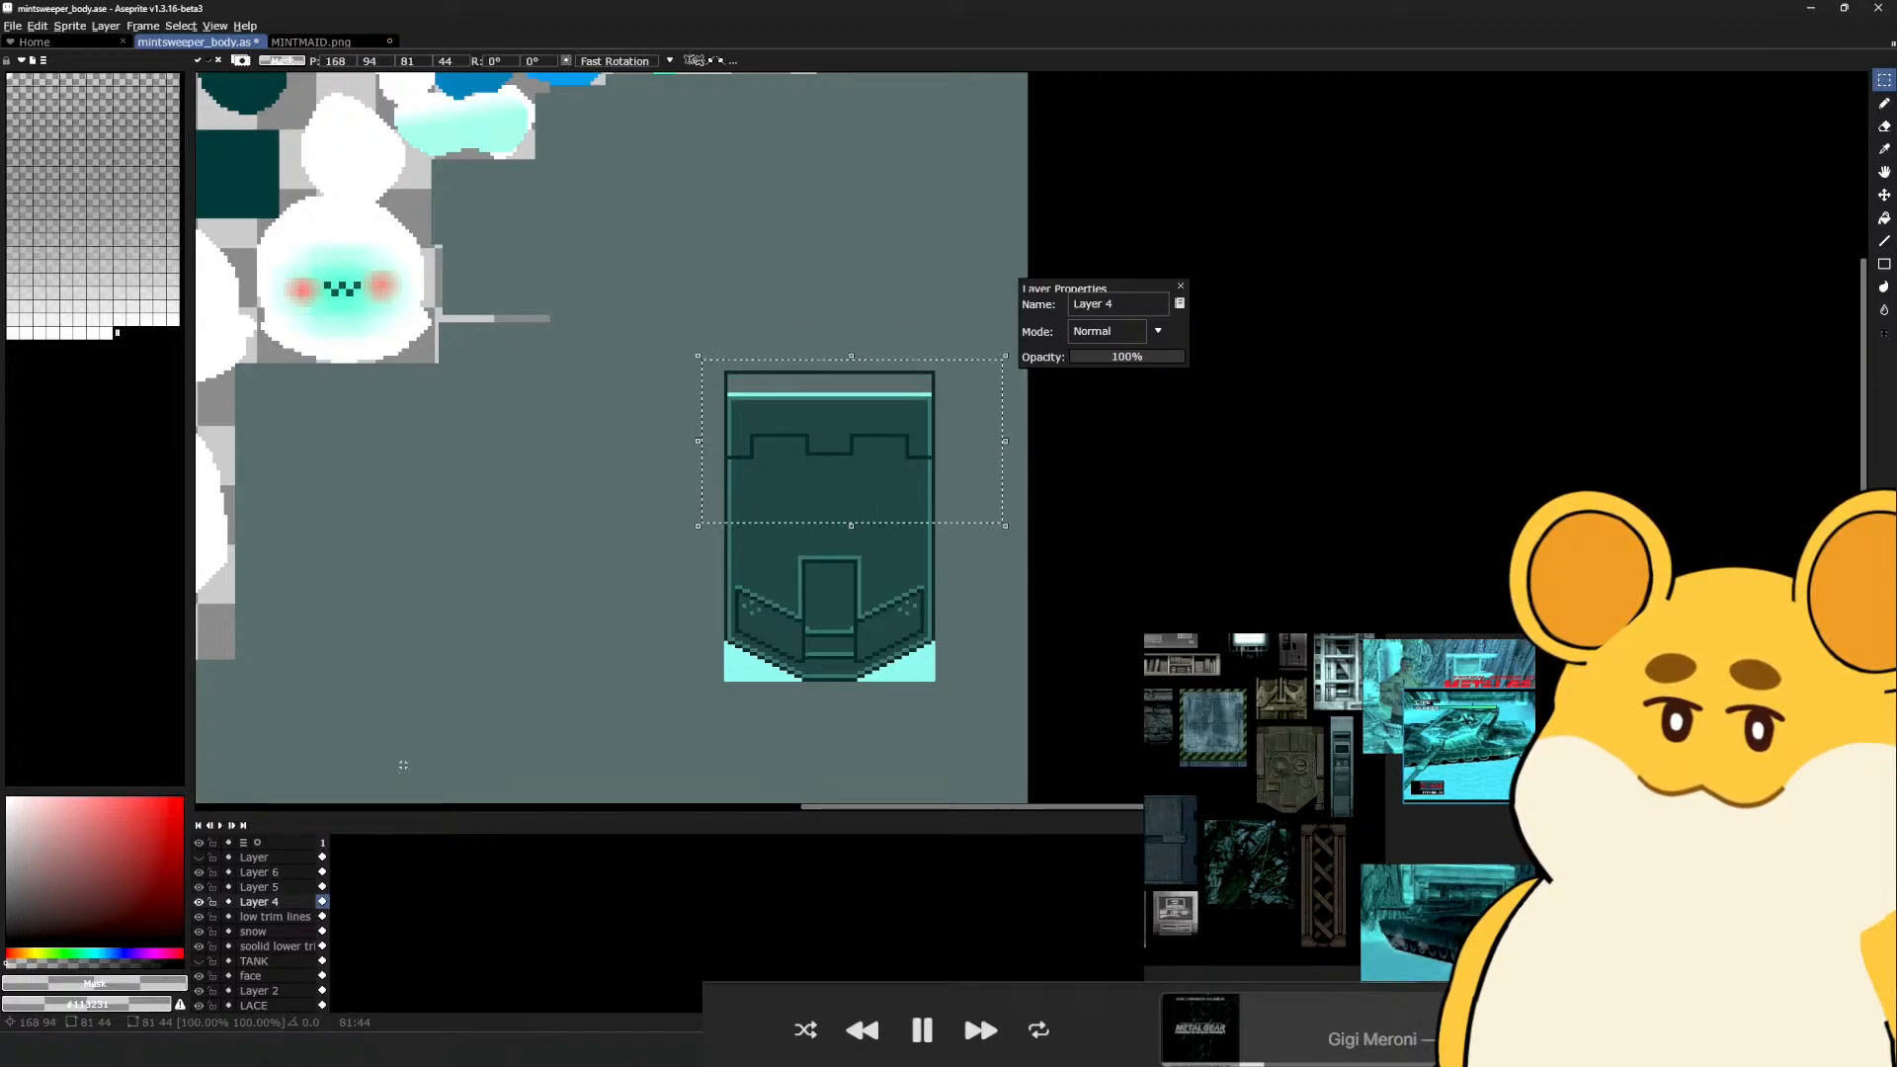
key("ctrl+z")
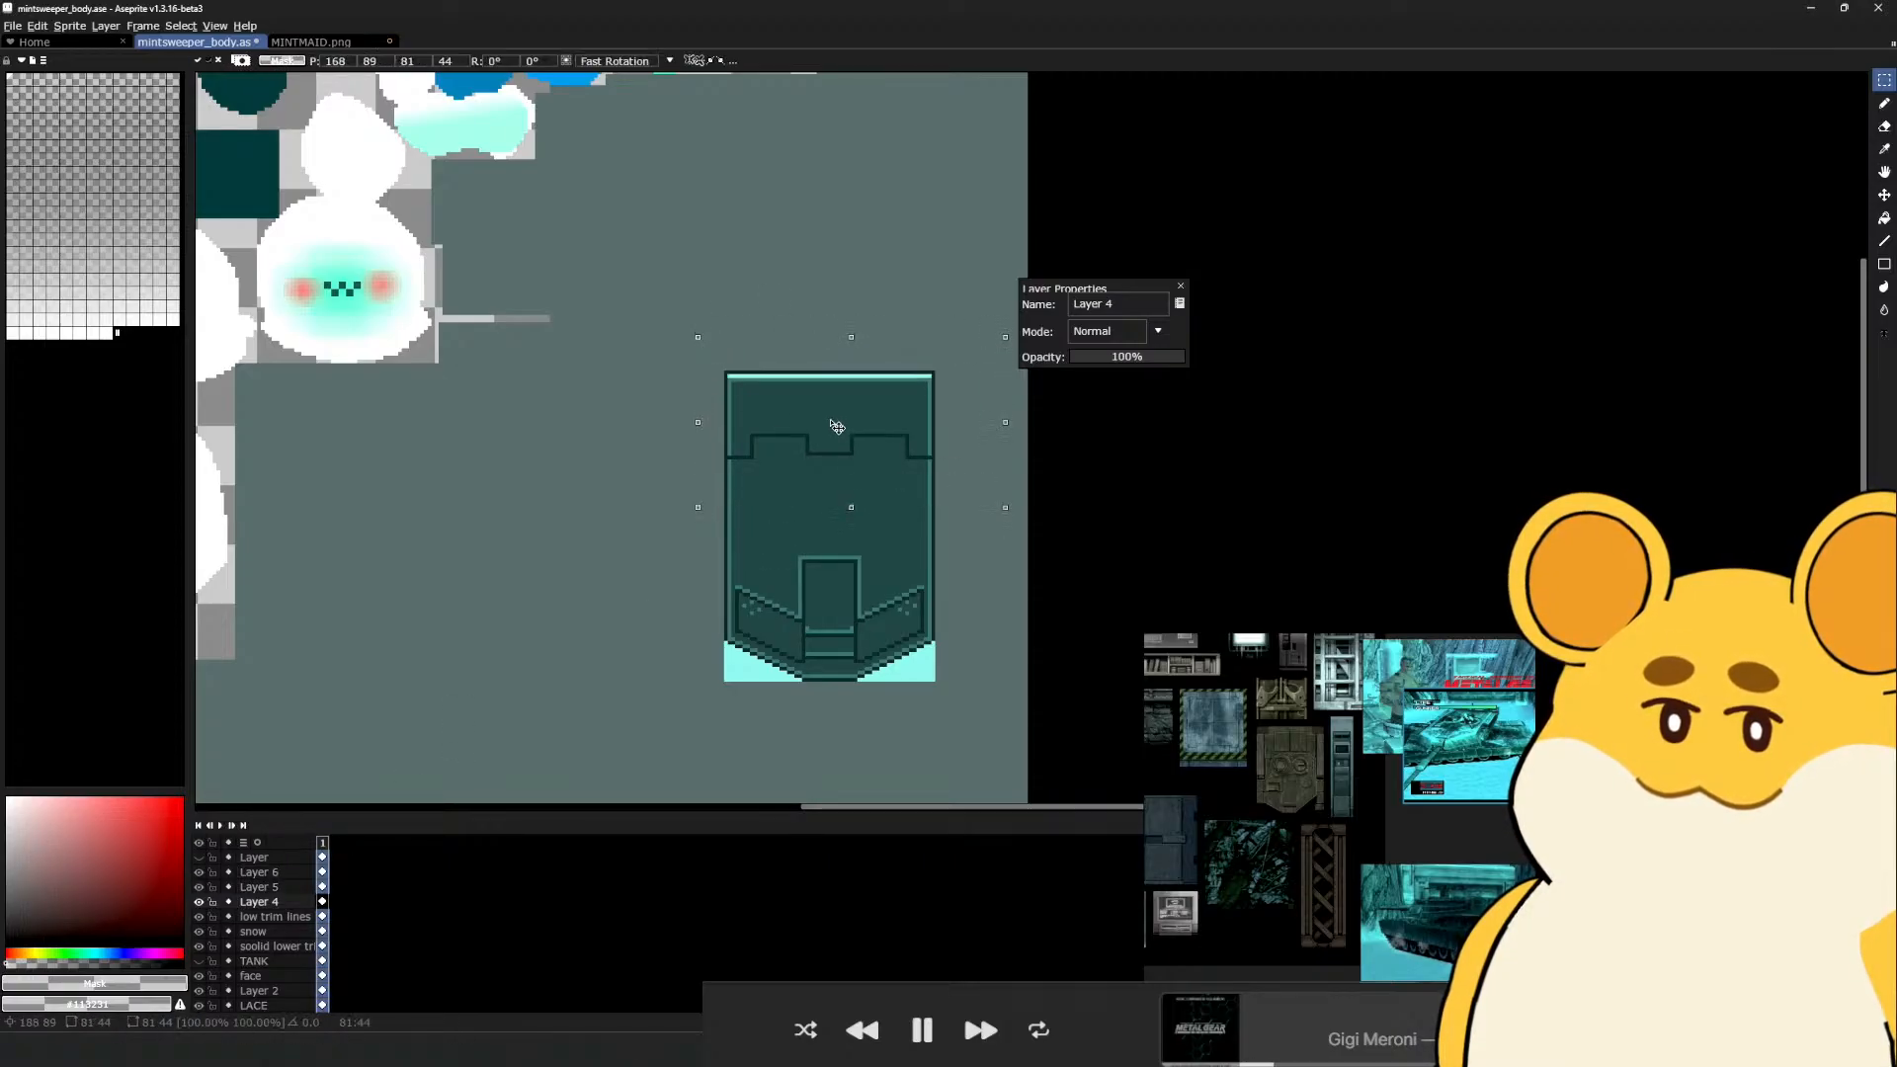
left_click_drag(837, 427, 838, 468)
key("ctrl+z")
key("ctrl+z")
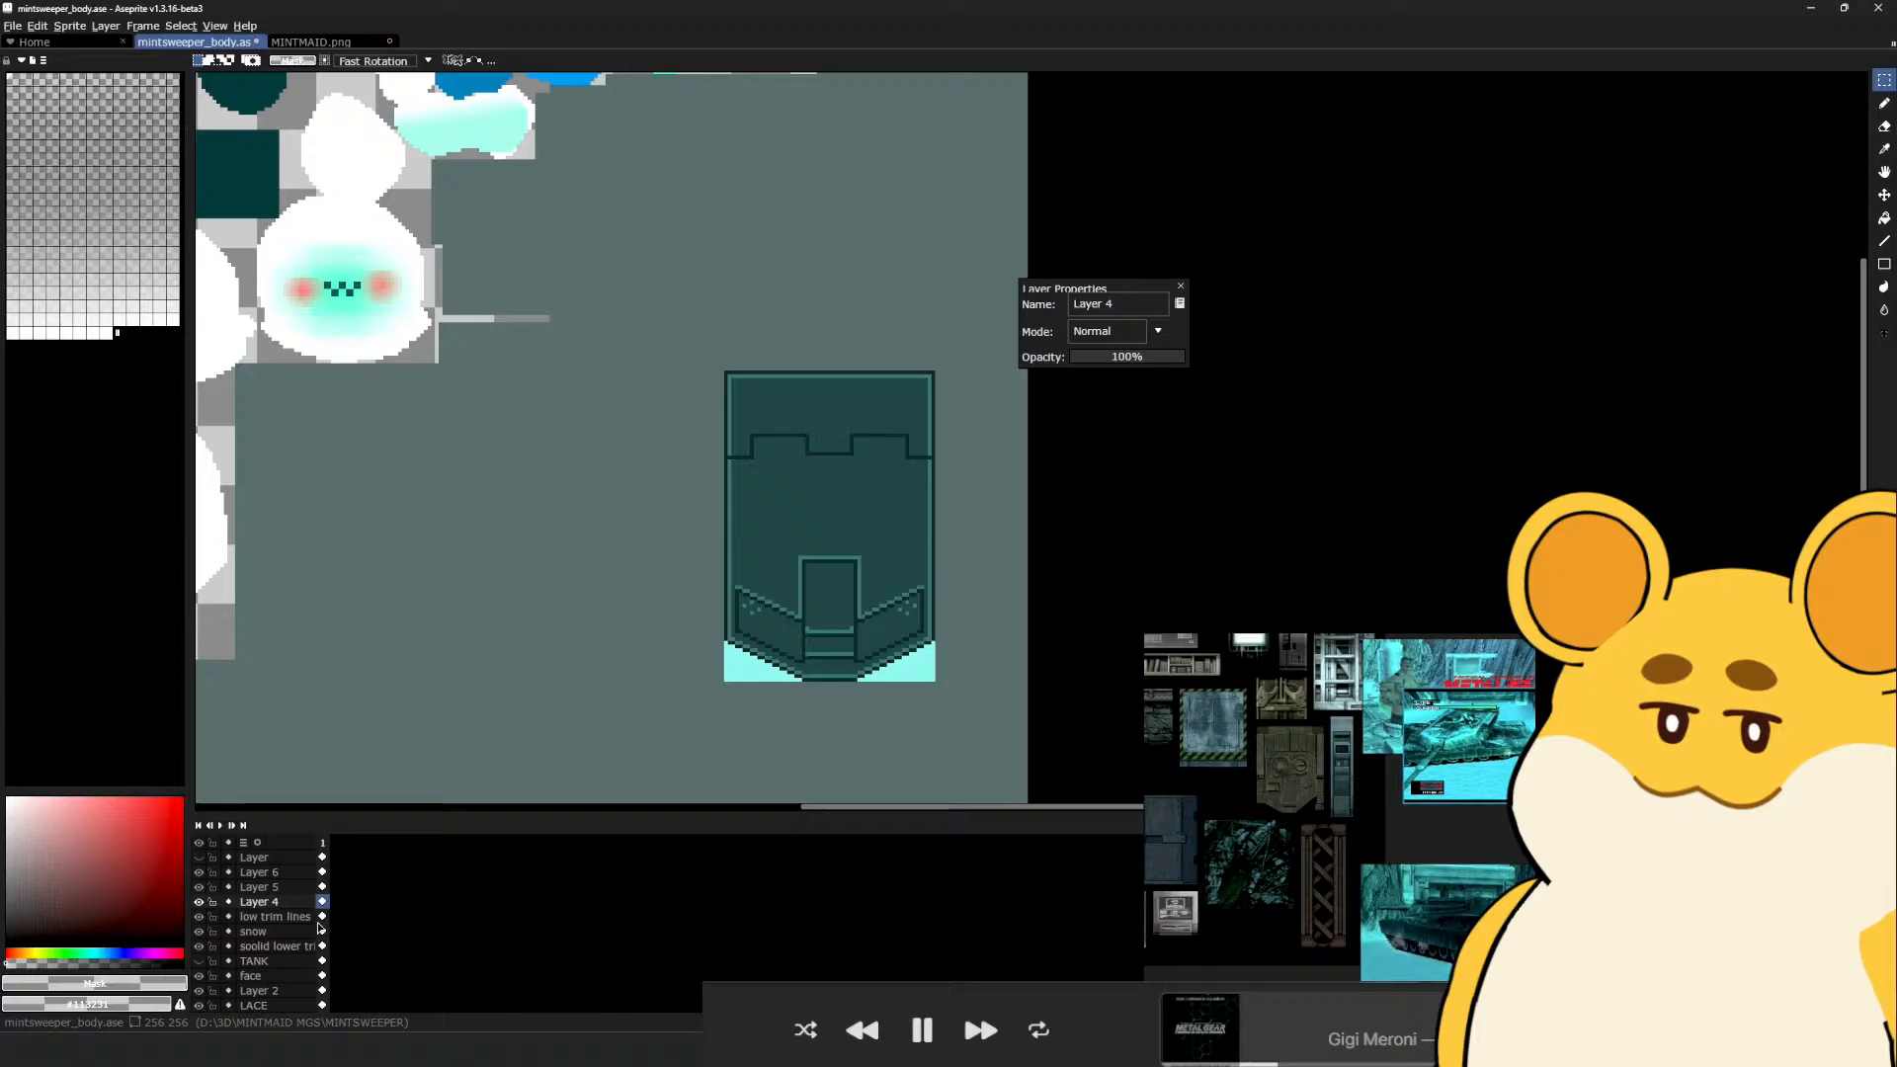
Try to shift the panel's upper part down with the whole frame selected, using a marquee about 100 by 56 px
left_click(329, 844)
left_click_drag(721, 345, 1029, 519)
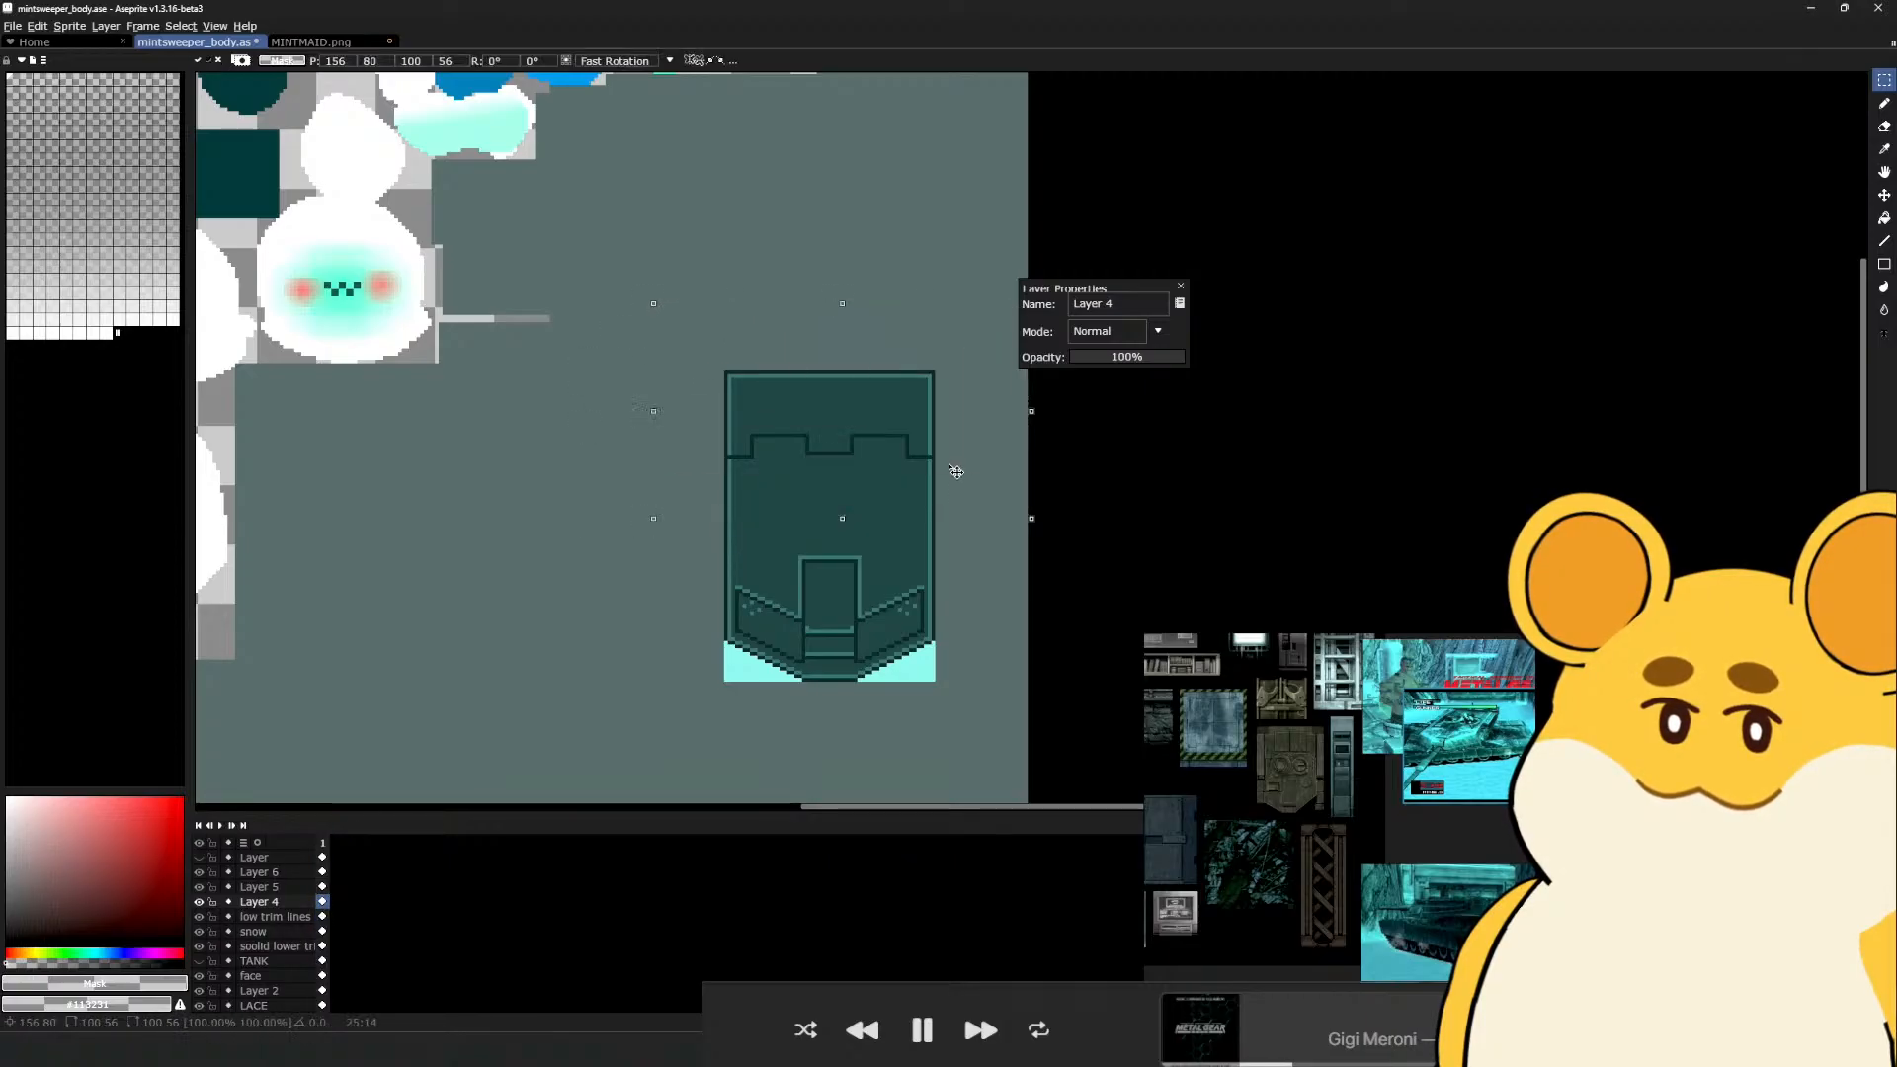
left_click_drag(954, 465, 953, 505)
key("ctrl+z")
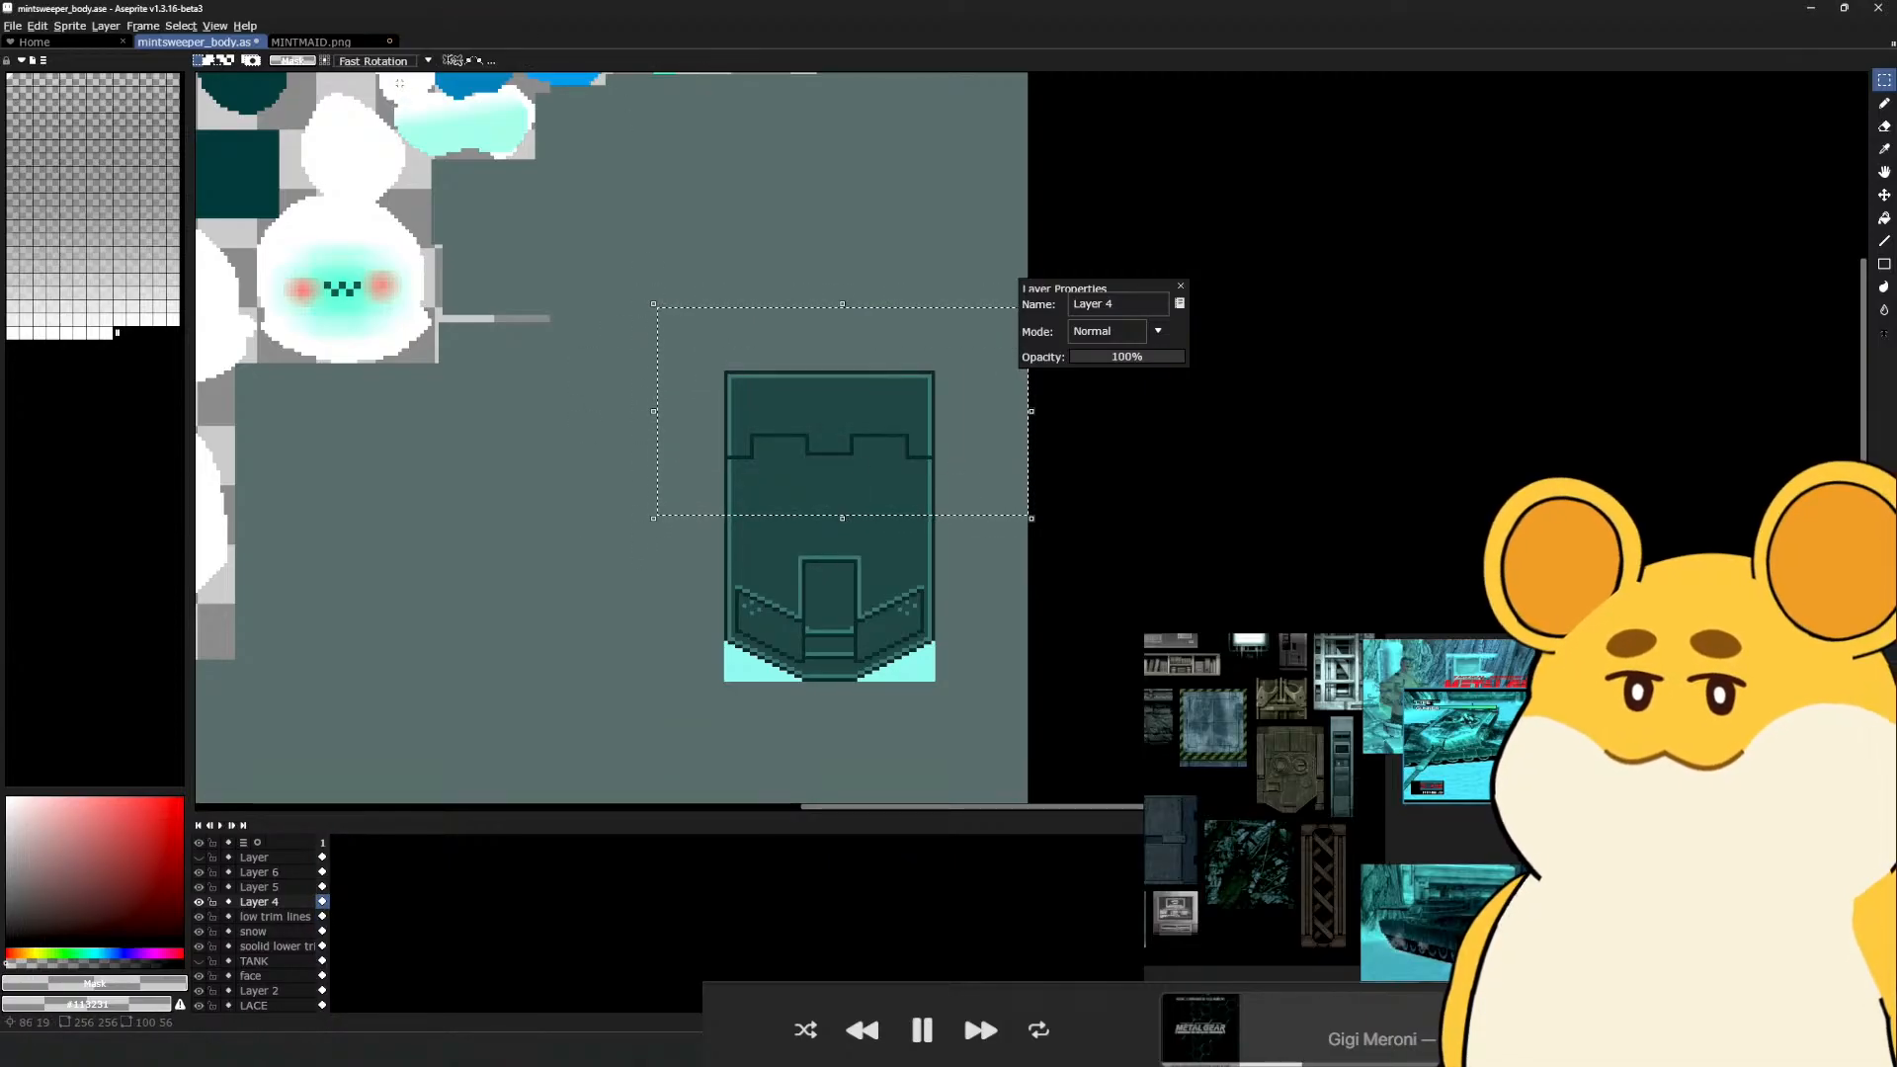
key("ctrl+z")
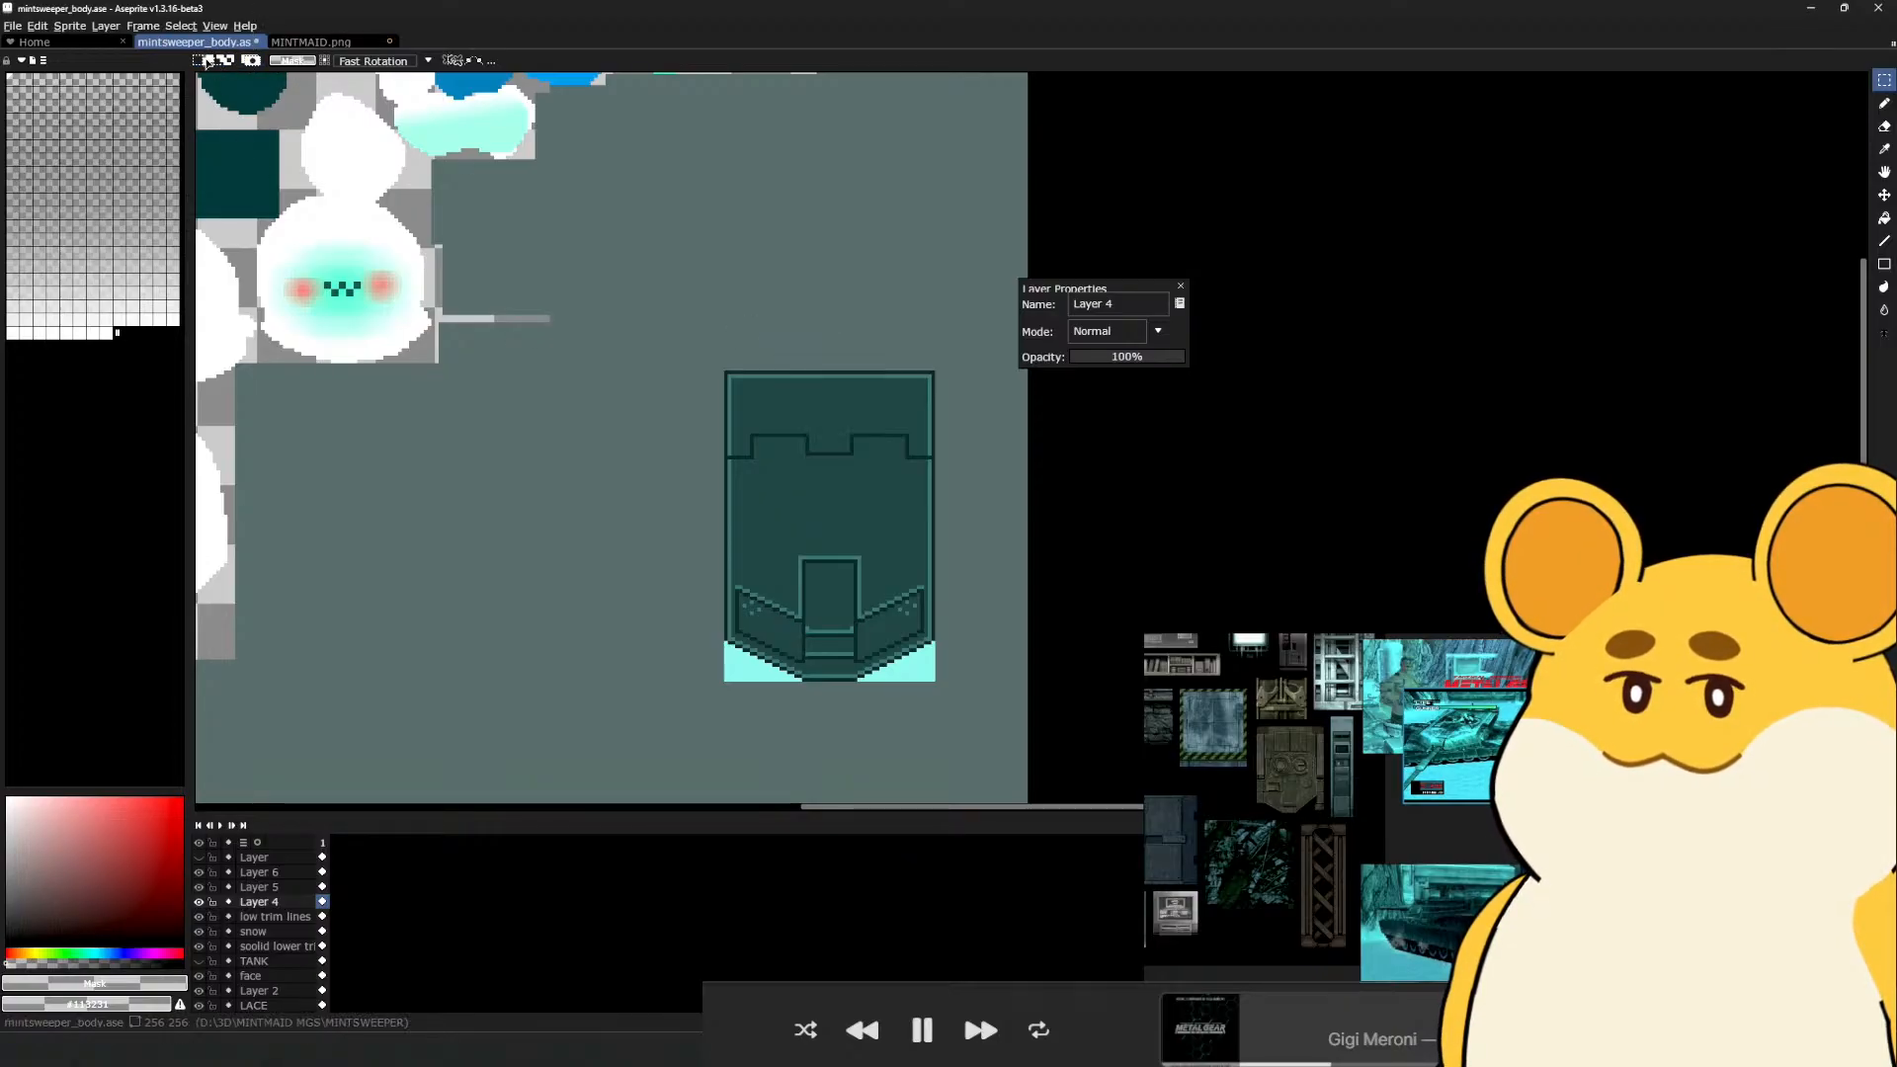
Try a smaller marquee over the panel's upper part with Layers 4 to 6 selected
left_click(264, 873)
left_click_drag(276, 900, 276, 902)
mouse_move(682, 356)
left_mouse_down()
mouse_move(867, 460)
mouse_move(665, 424)
mouse_move(908, 456)
left_mouse_up()
key("ctrl+z")
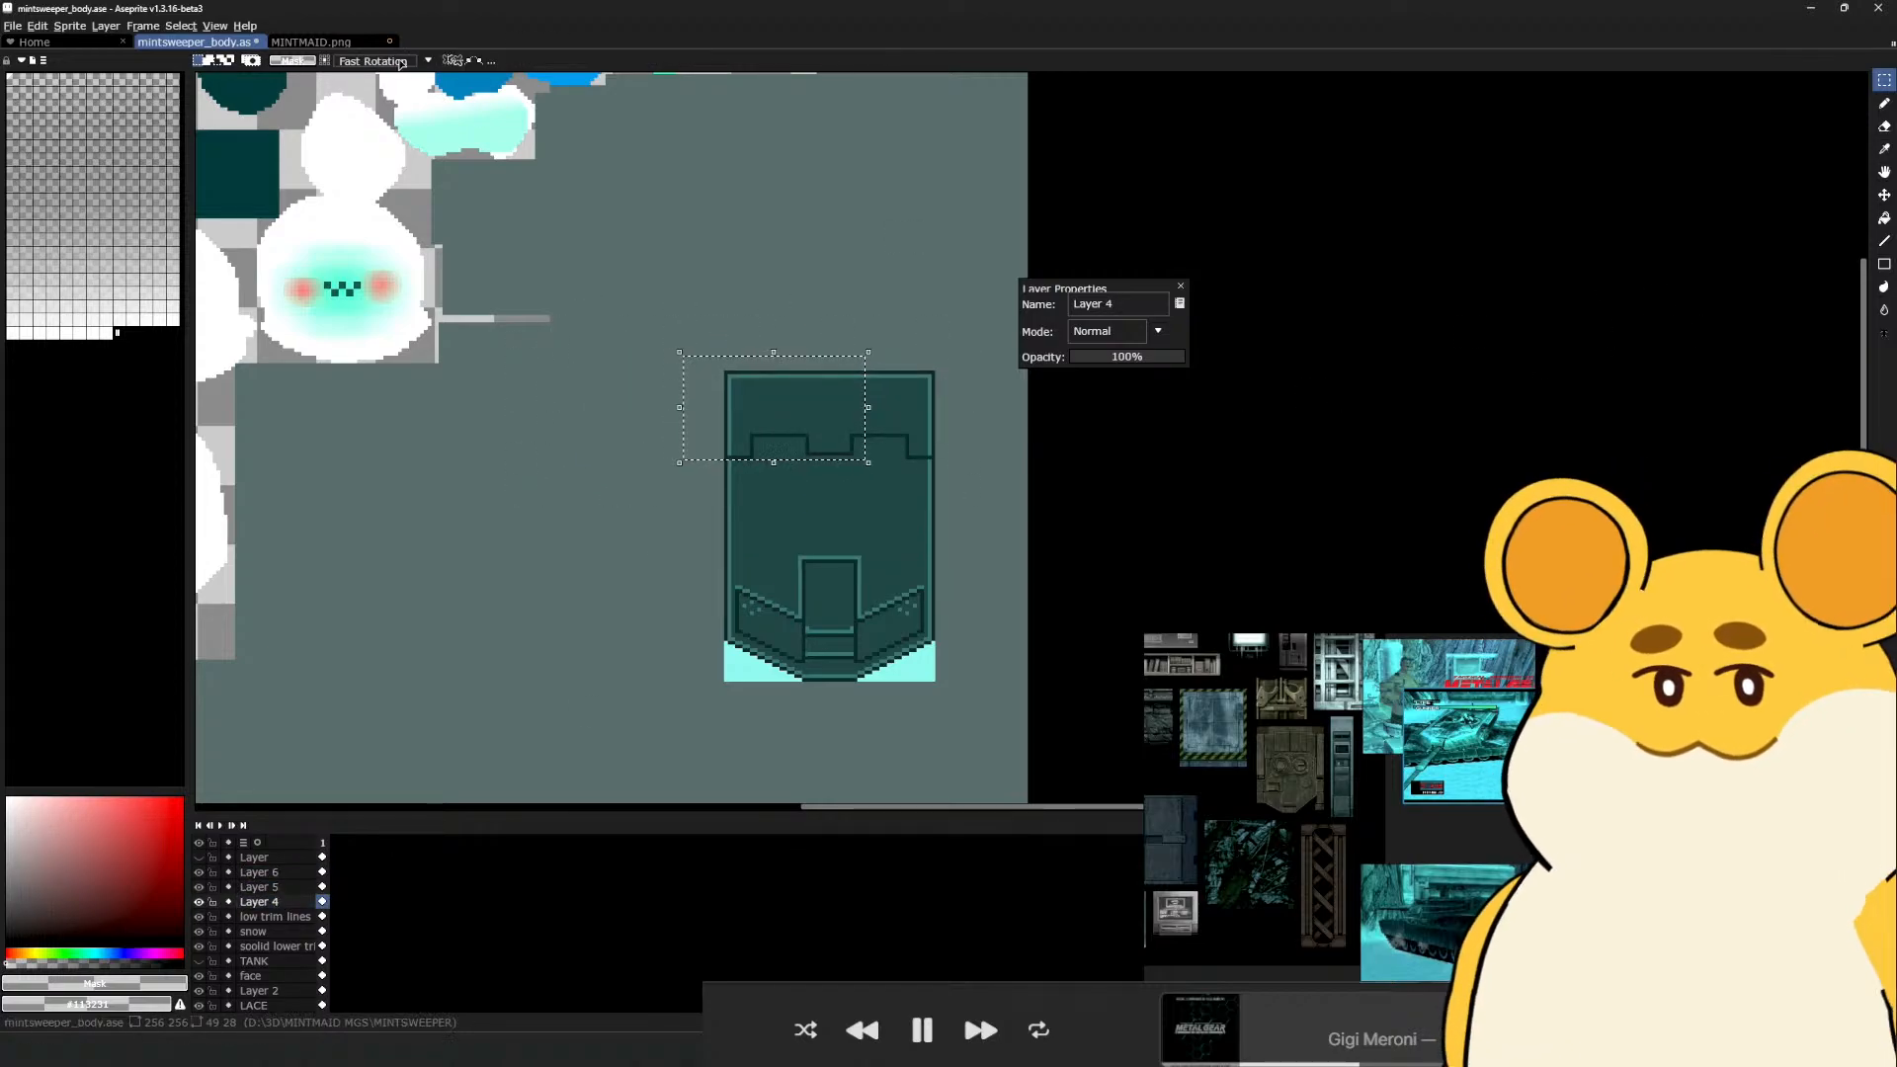
Select frame 1 across all layers and try to move the panel's upper part inside a new marquee
left_click(322, 841)
left_click_drag(661, 228, 989, 484)
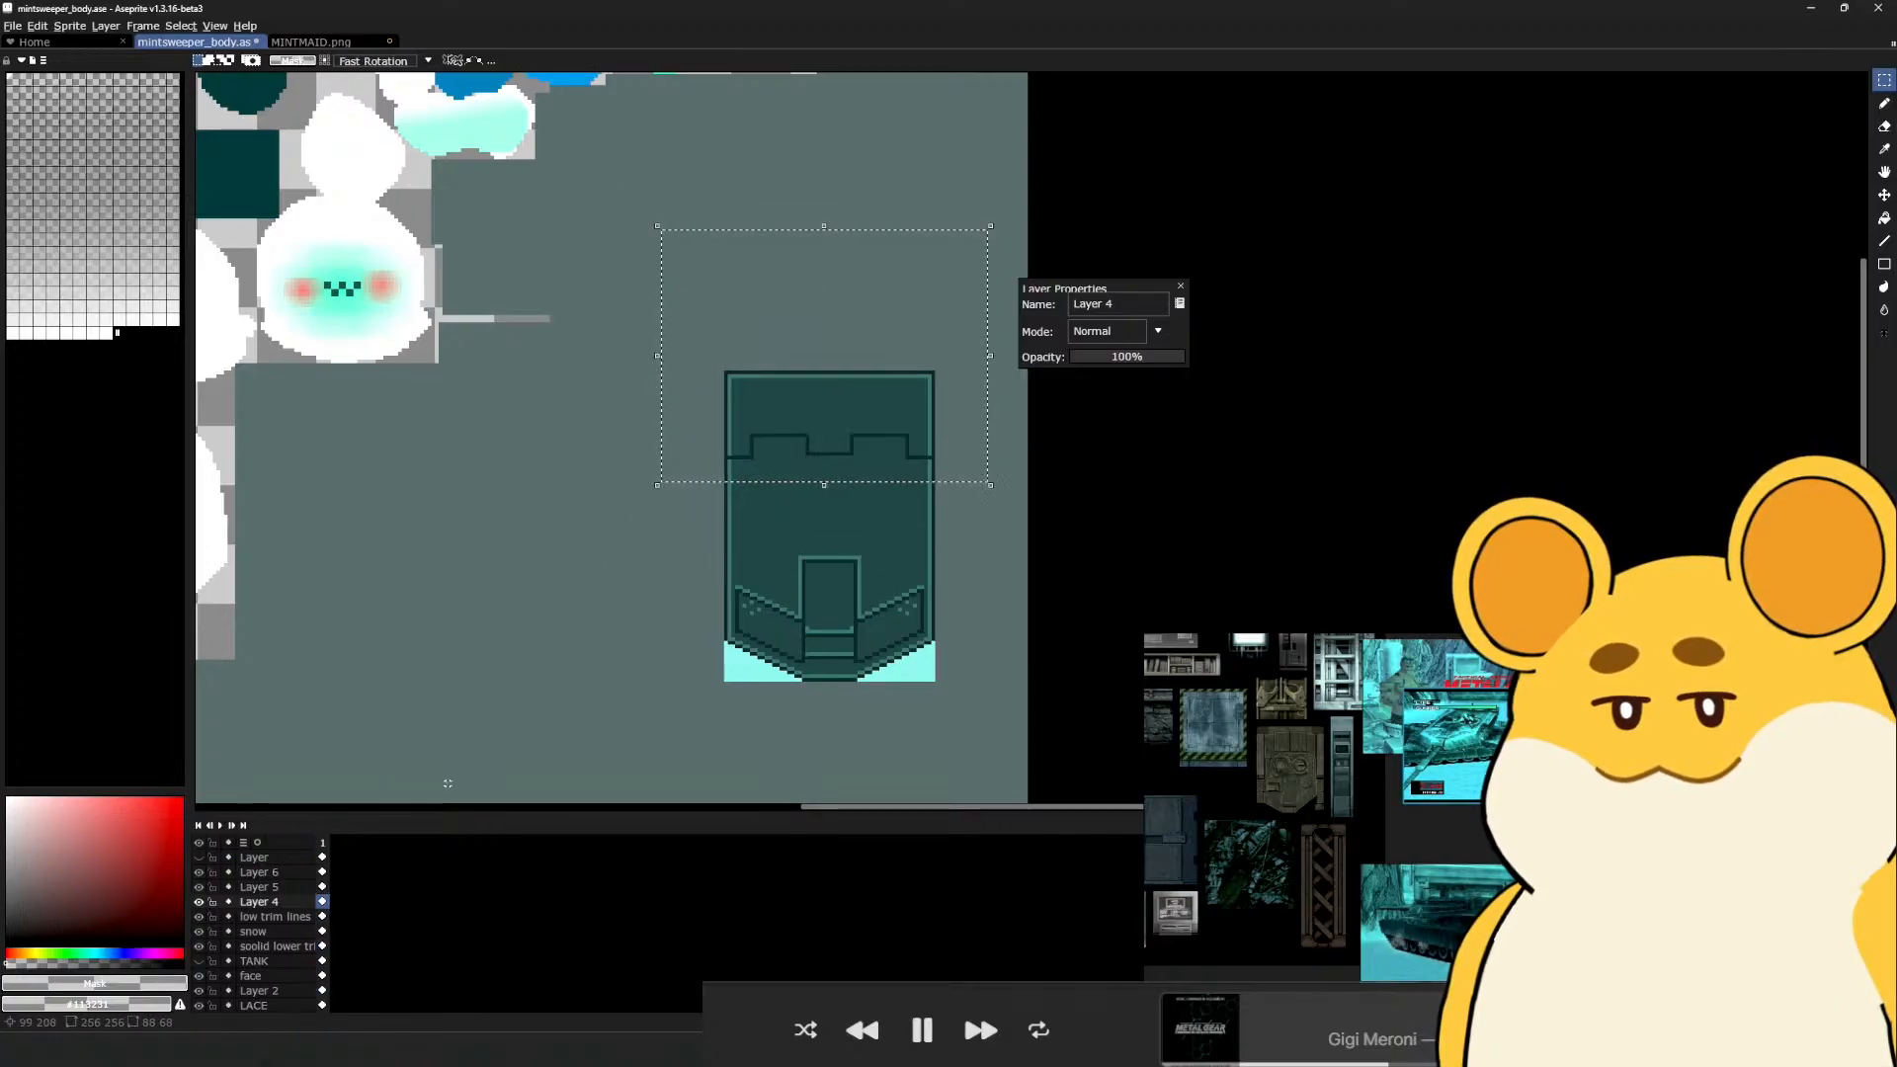
right_click(320, 843)
left_click(316, 843)
left_click(319, 844)
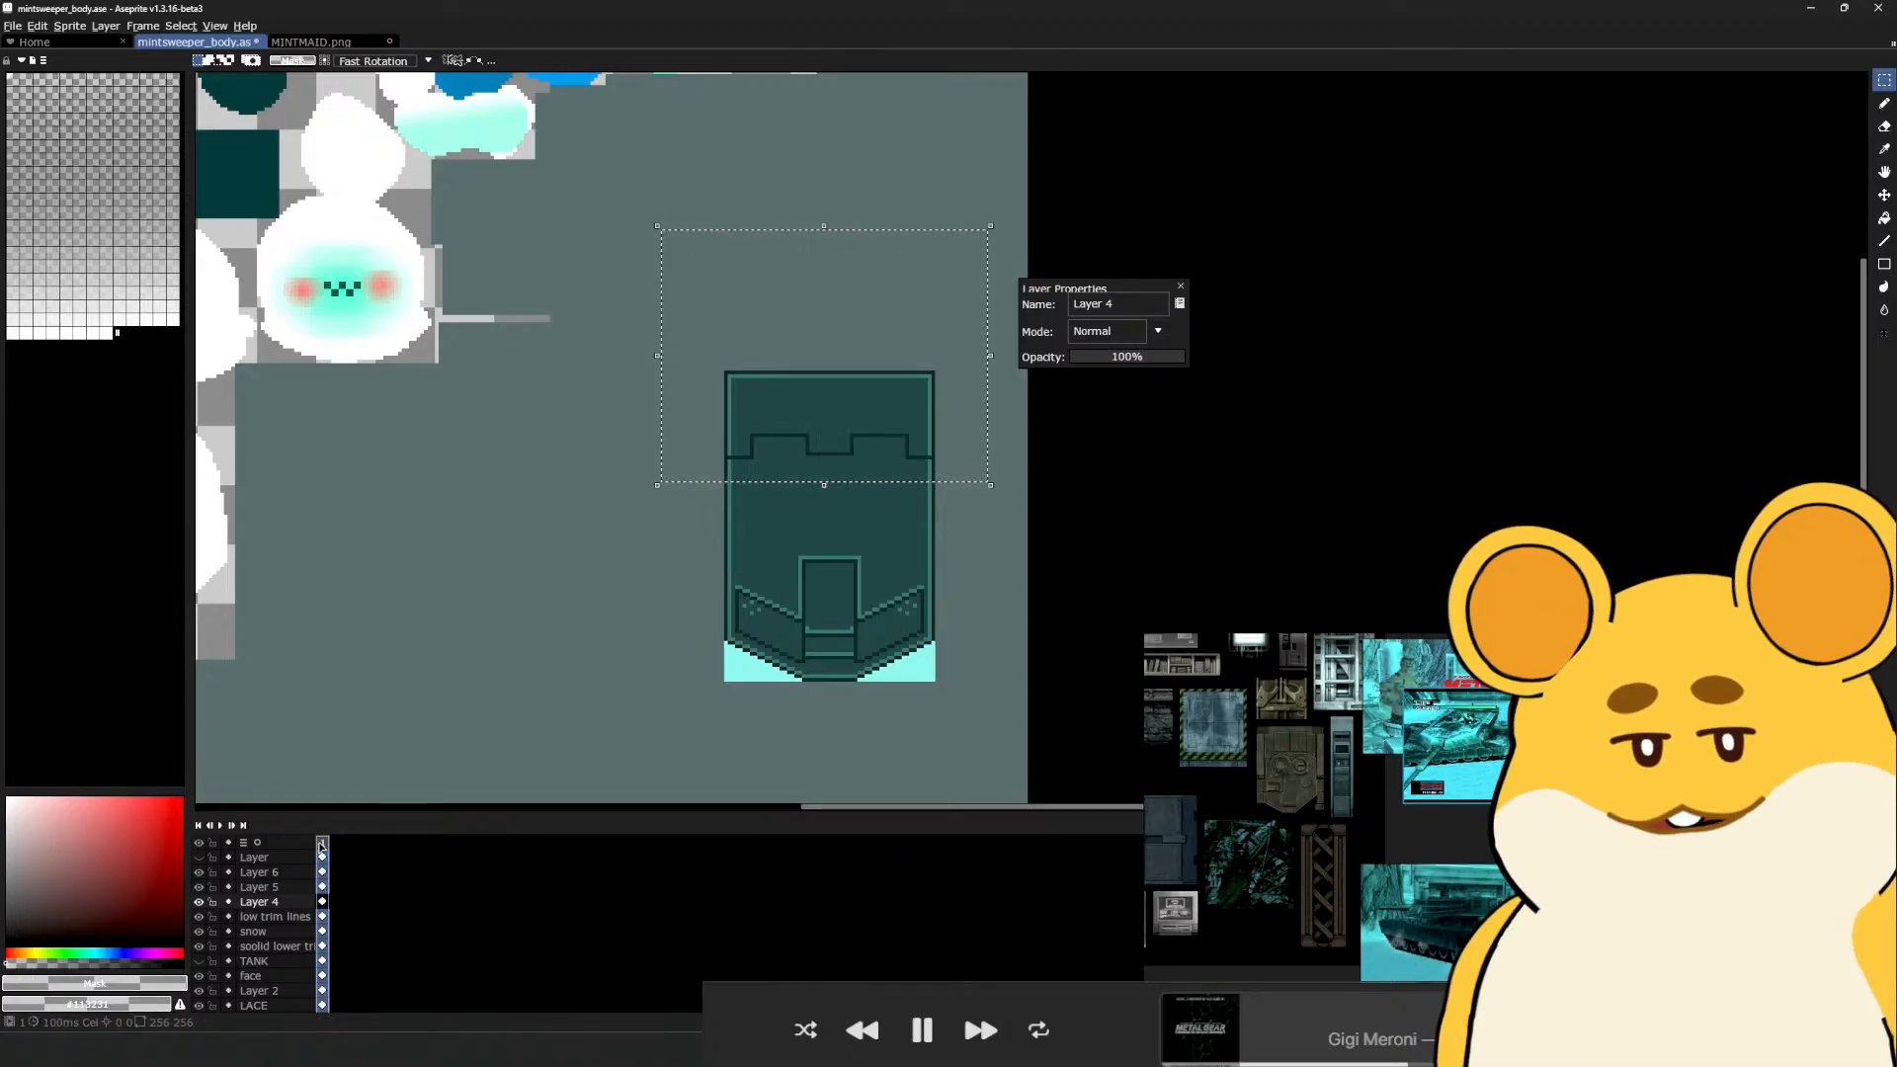
left_click_drag(782, 431, 820, 421)
key("ctrl+z")
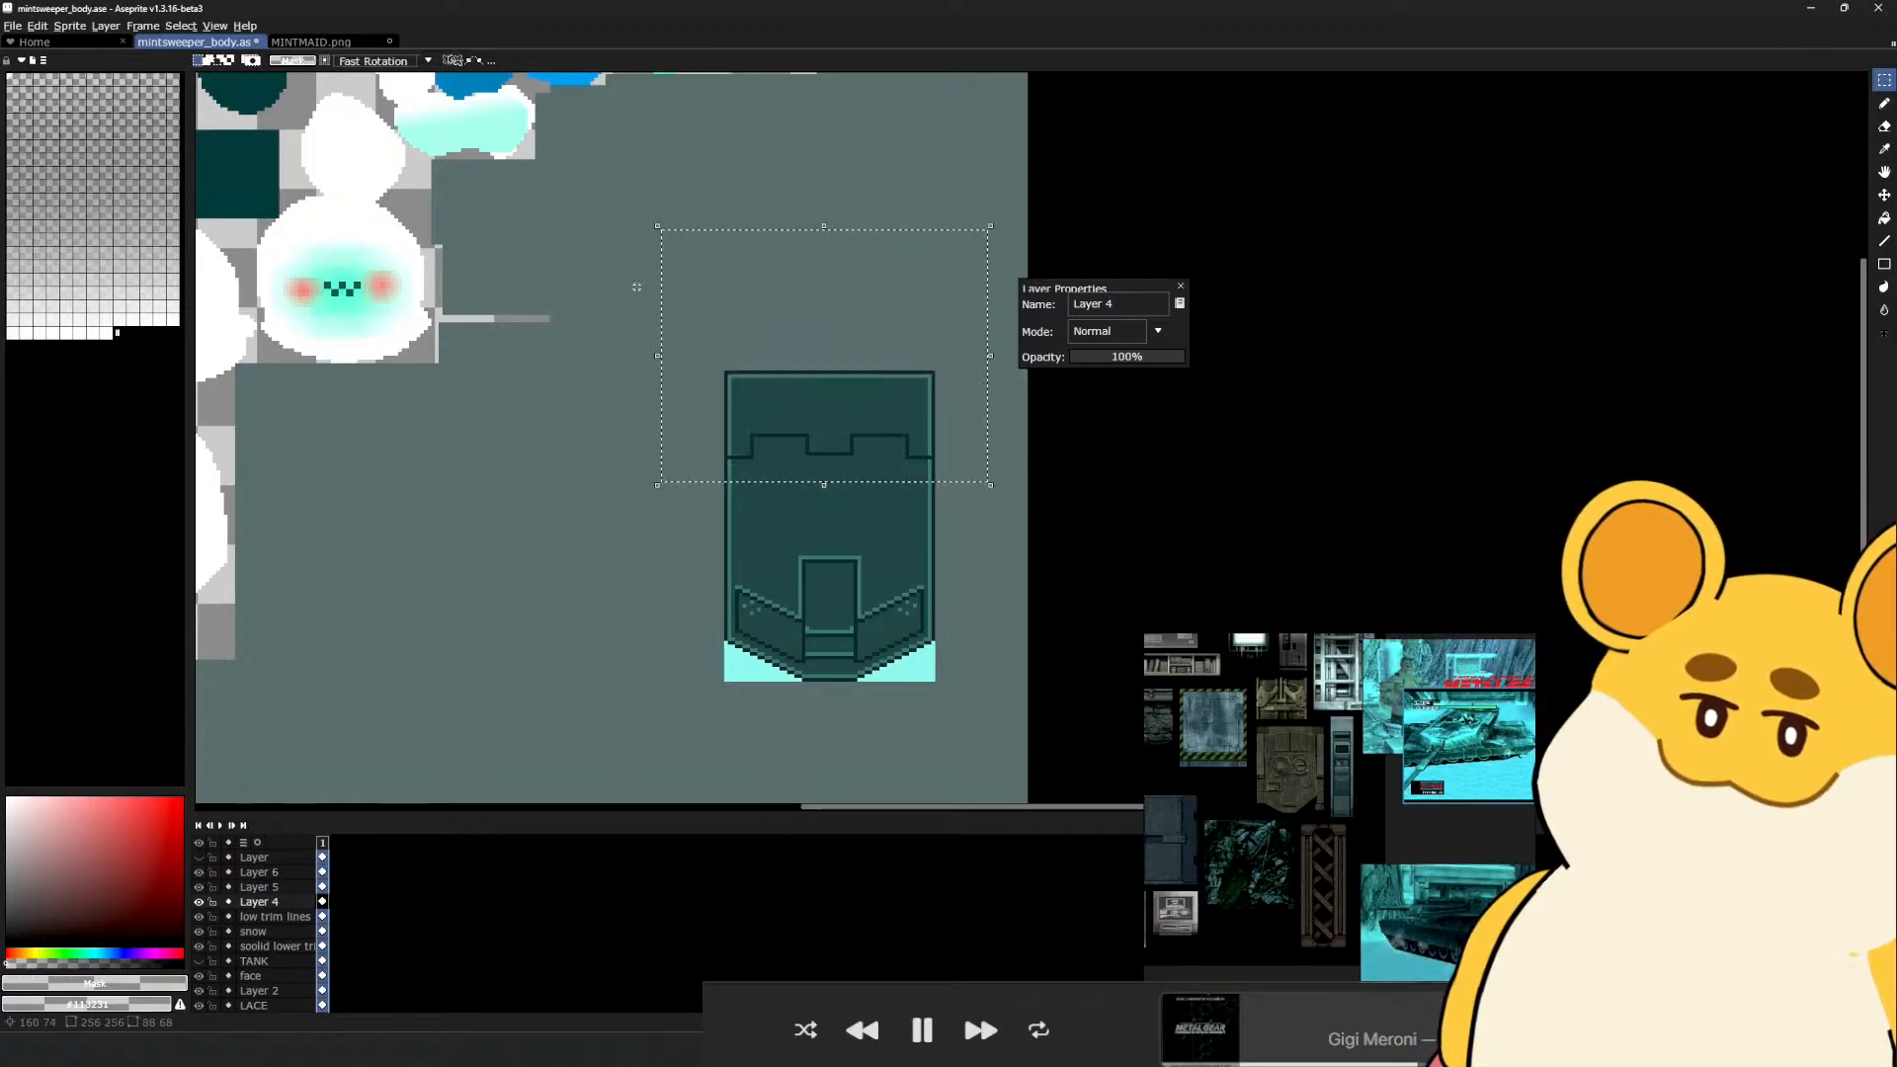
left_click_drag(644, 220, 907, 450)
key("ctrl+z")
left_click_drag(698, 194, 1015, 483)
key("ctrl+d")
left_click(322, 843)
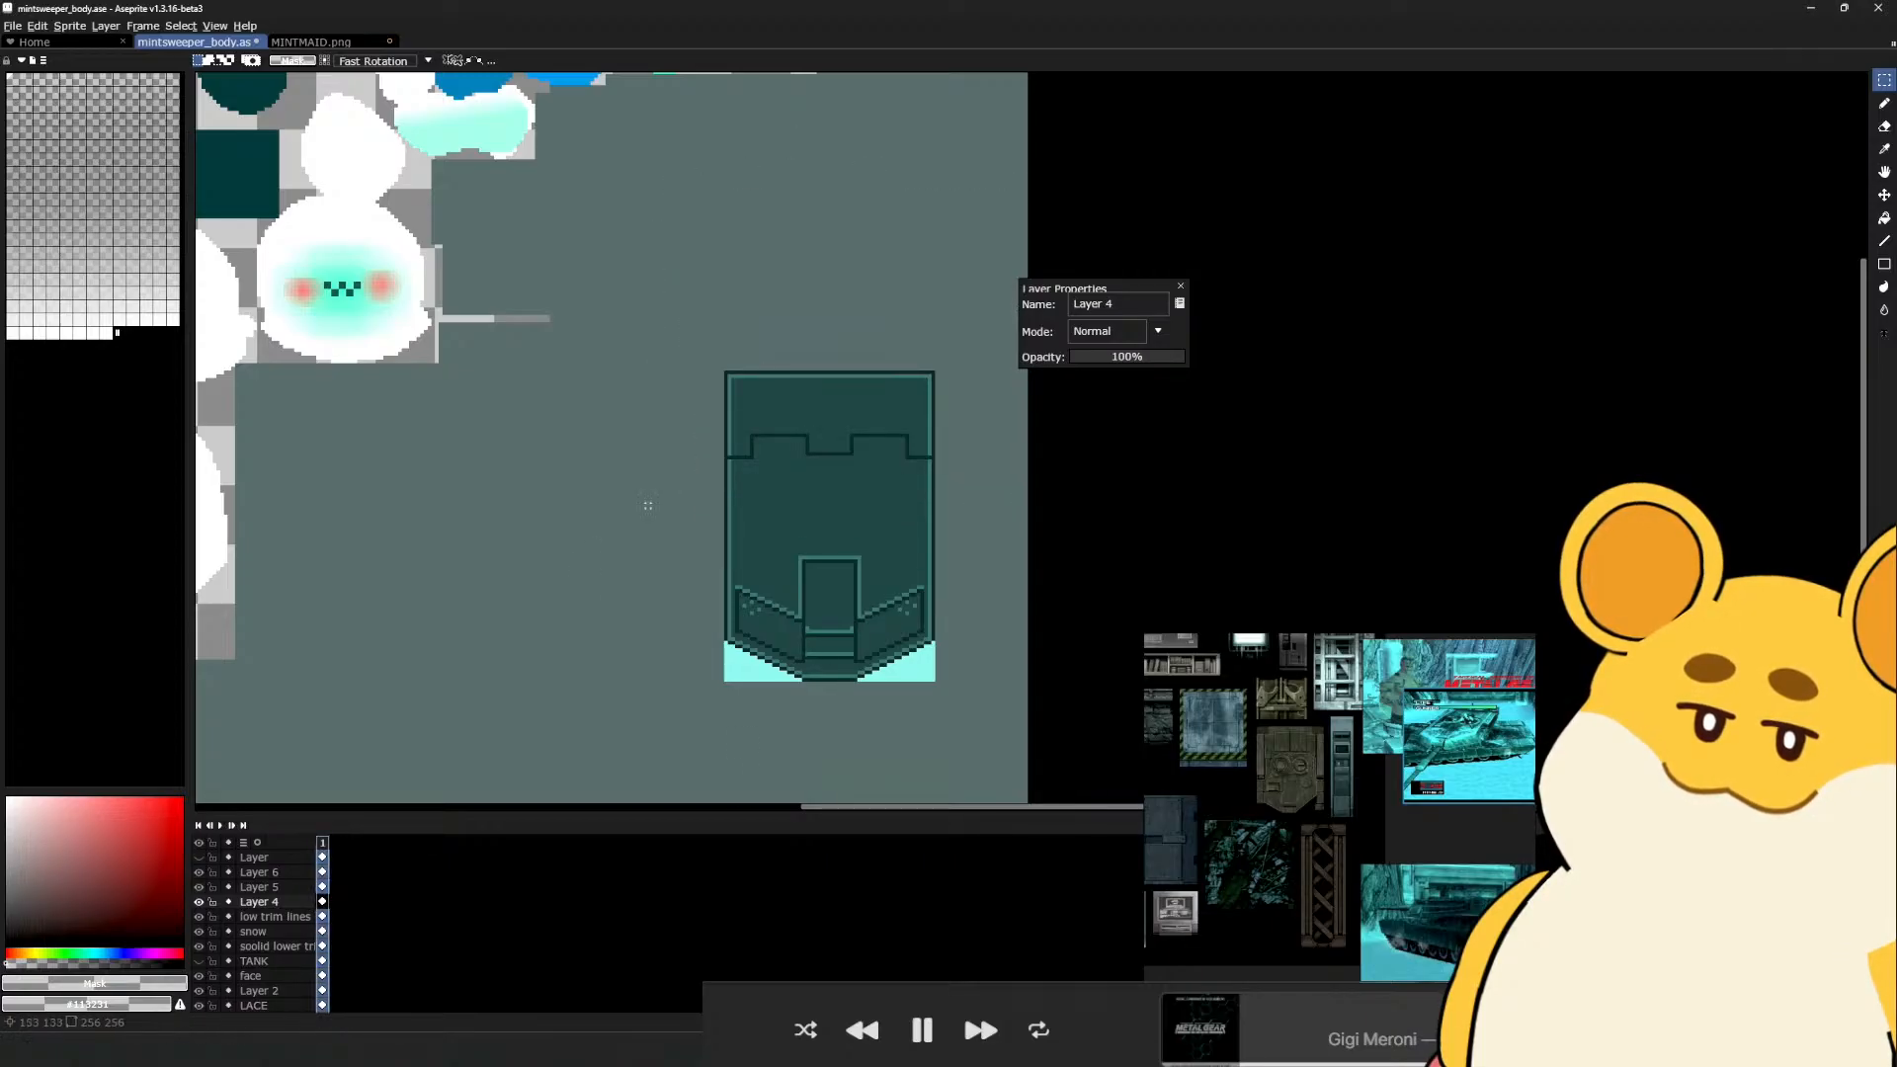
Marquee the turret panel's upper part, about 76 by 46 px, and move its Layer 4 pixels down 8 px
left_click_drag(703, 316, 990, 491)
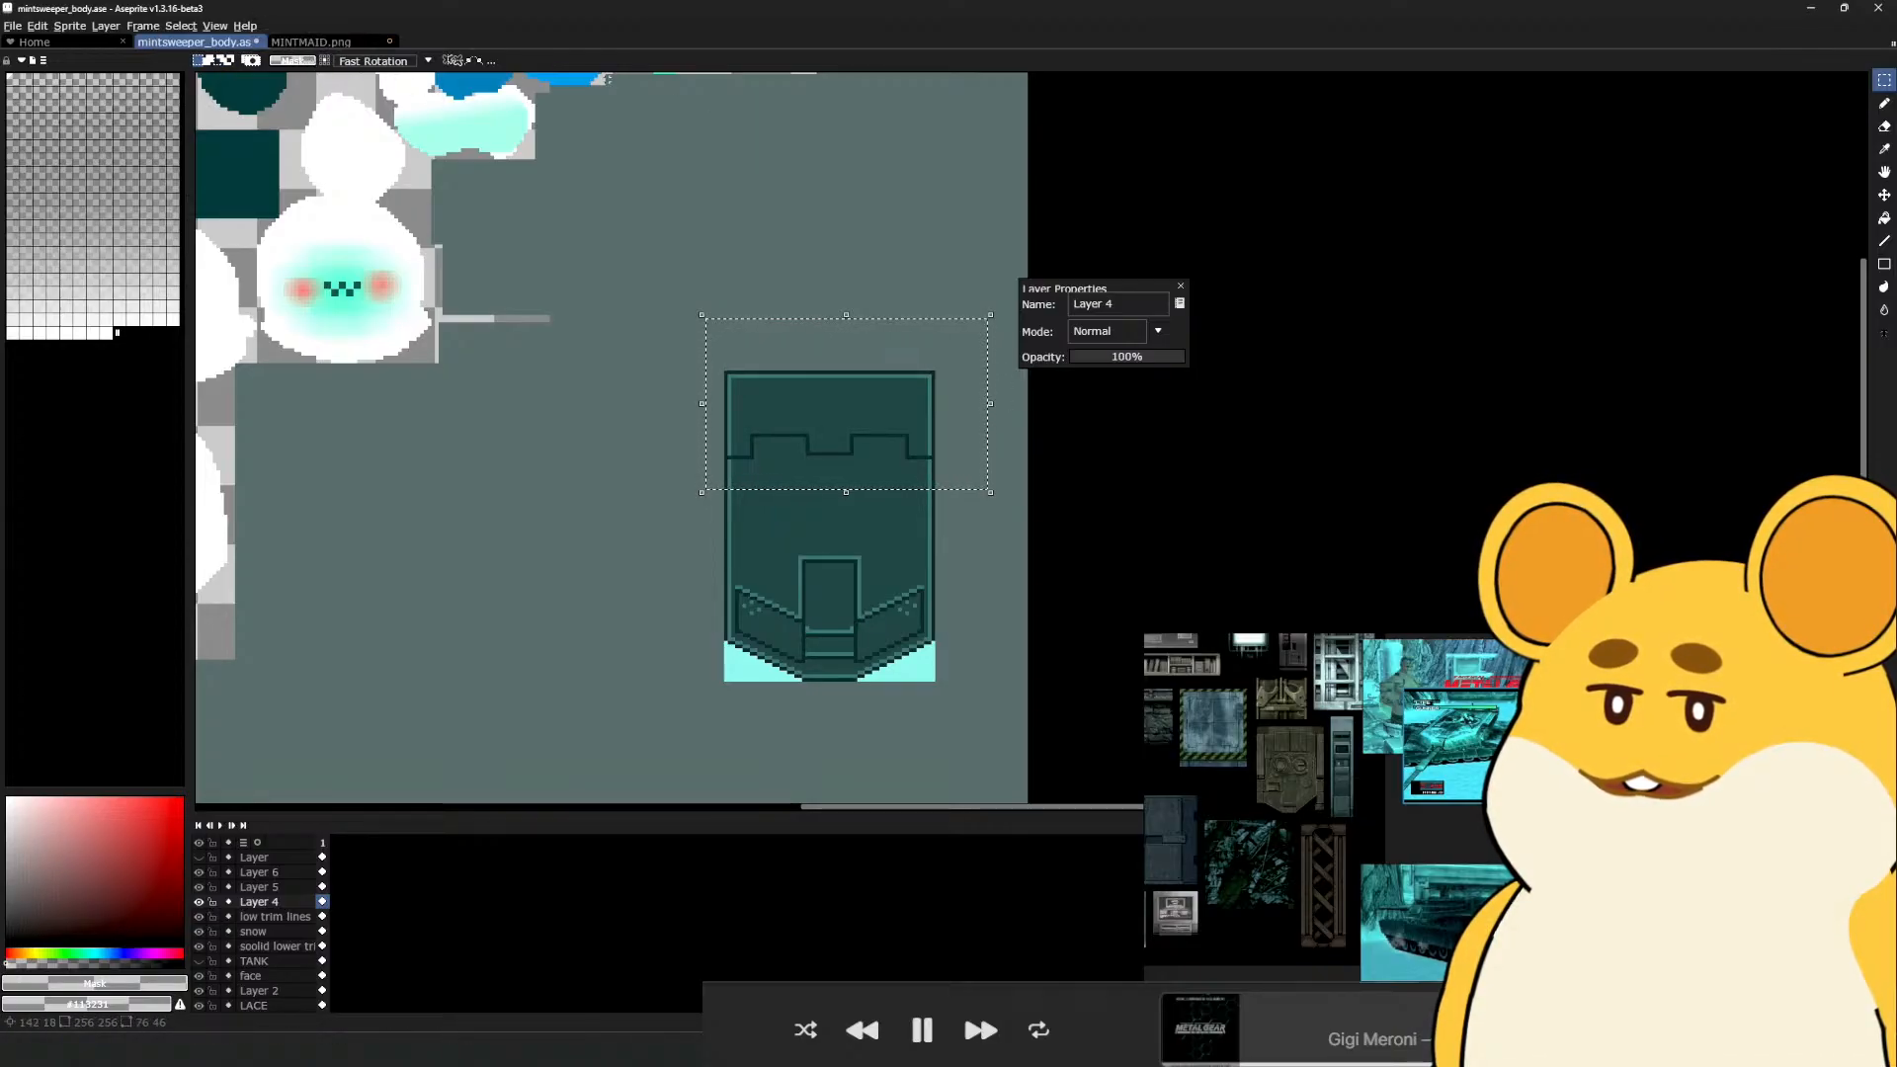
left_click(493, 62)
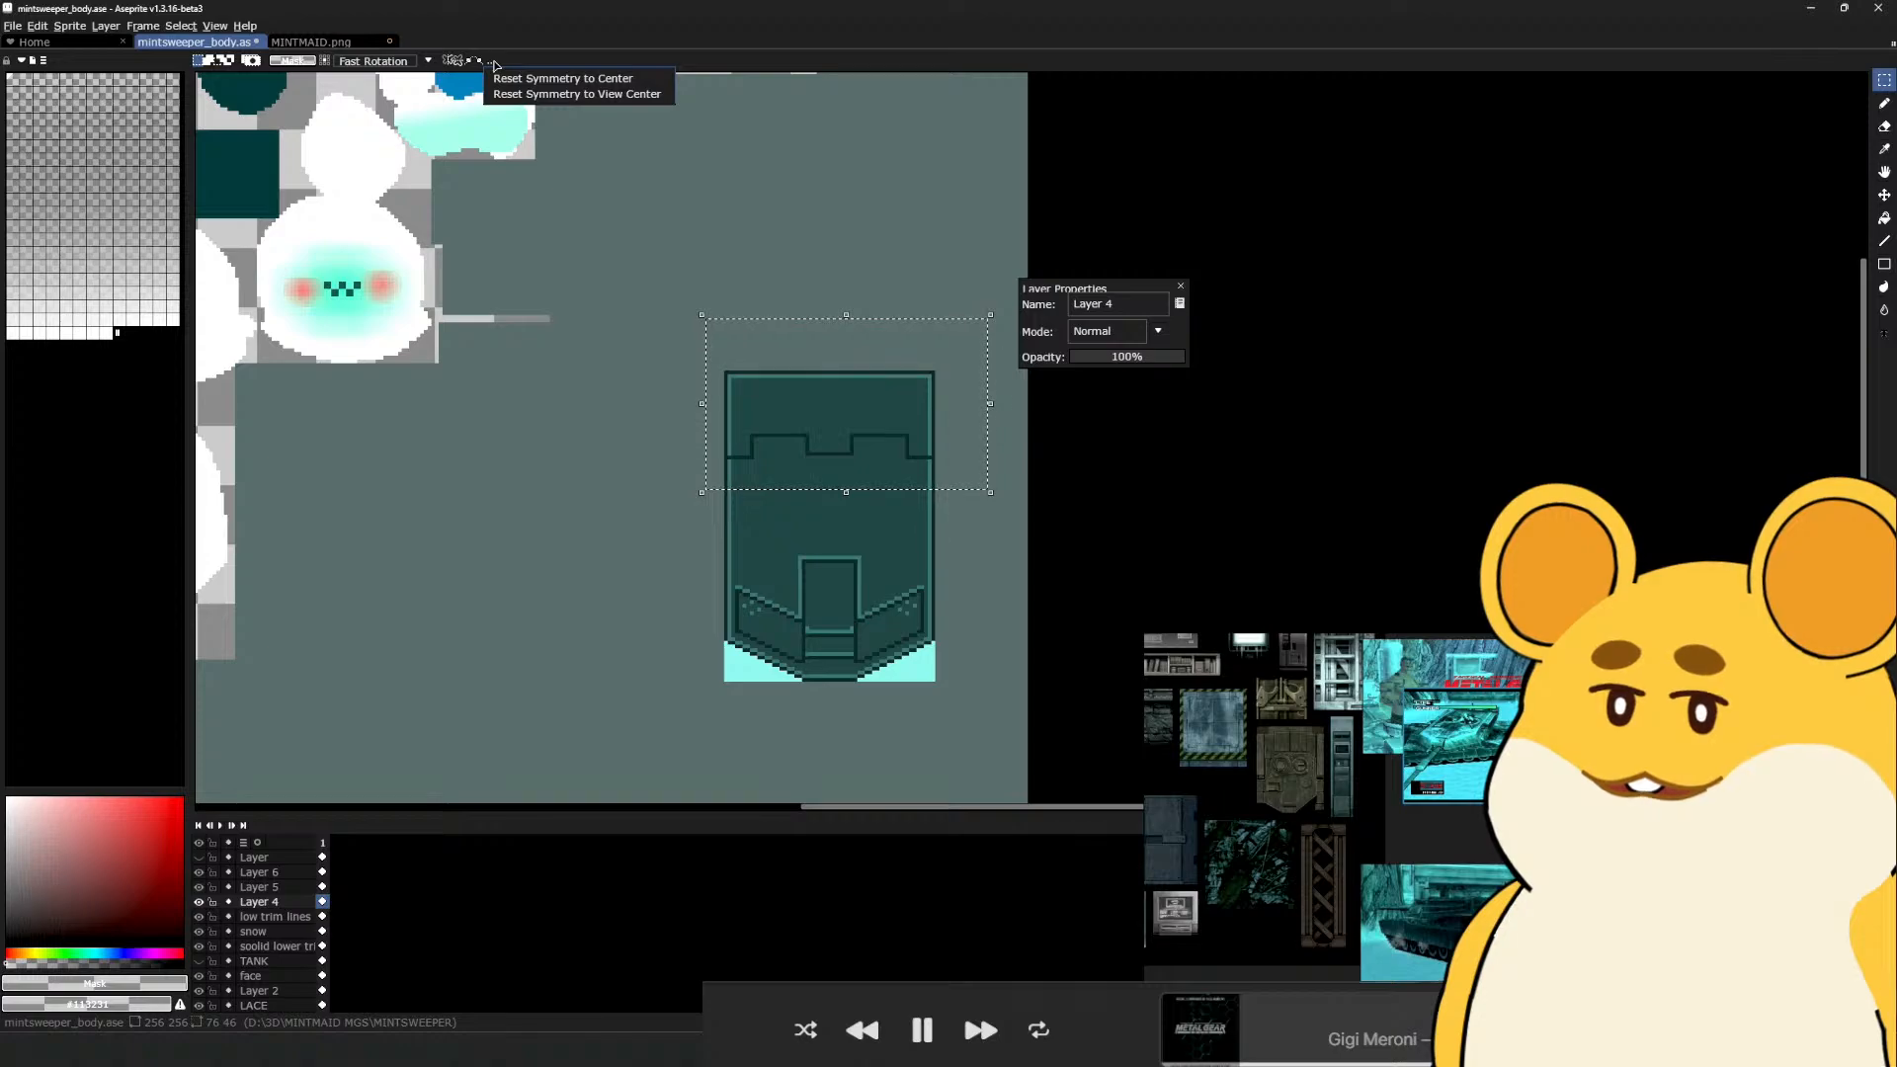
left_click(837, 262)
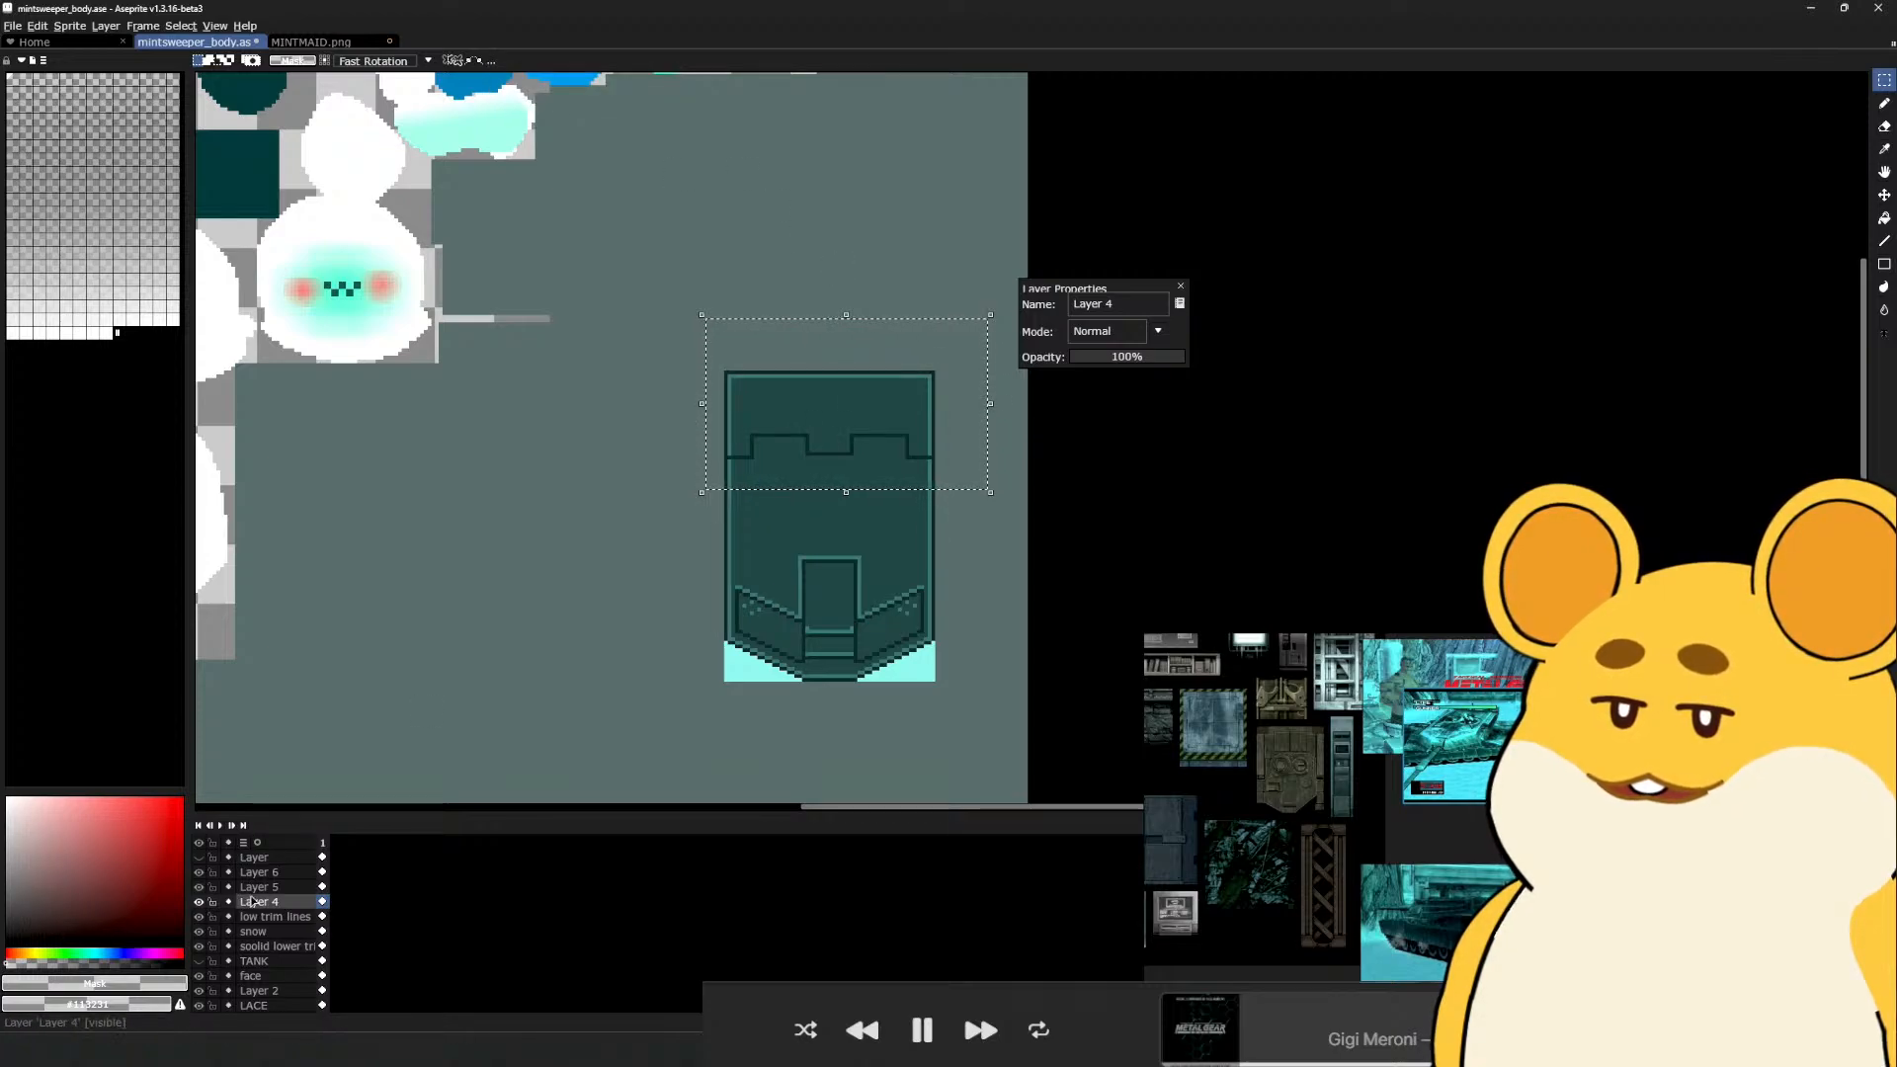
left_click(864, 420)
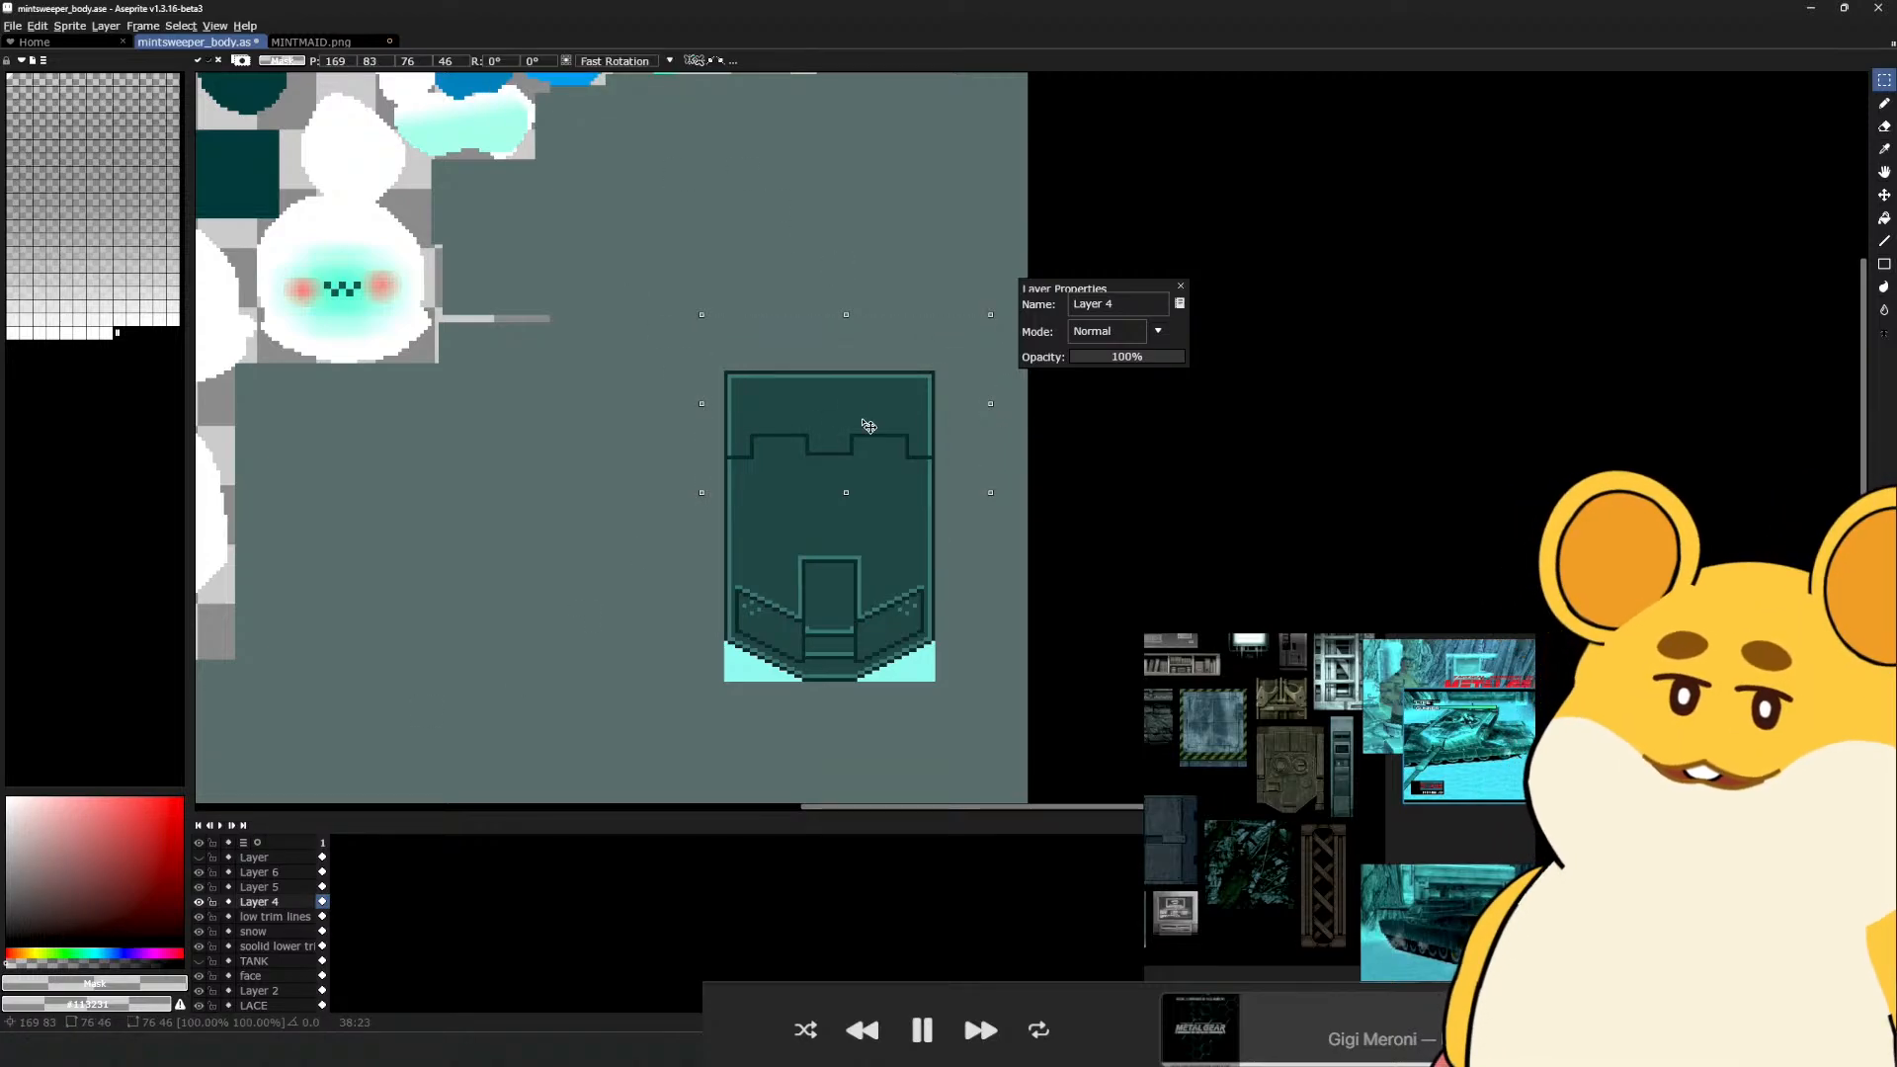
left_click_drag(872, 437, 871, 460)
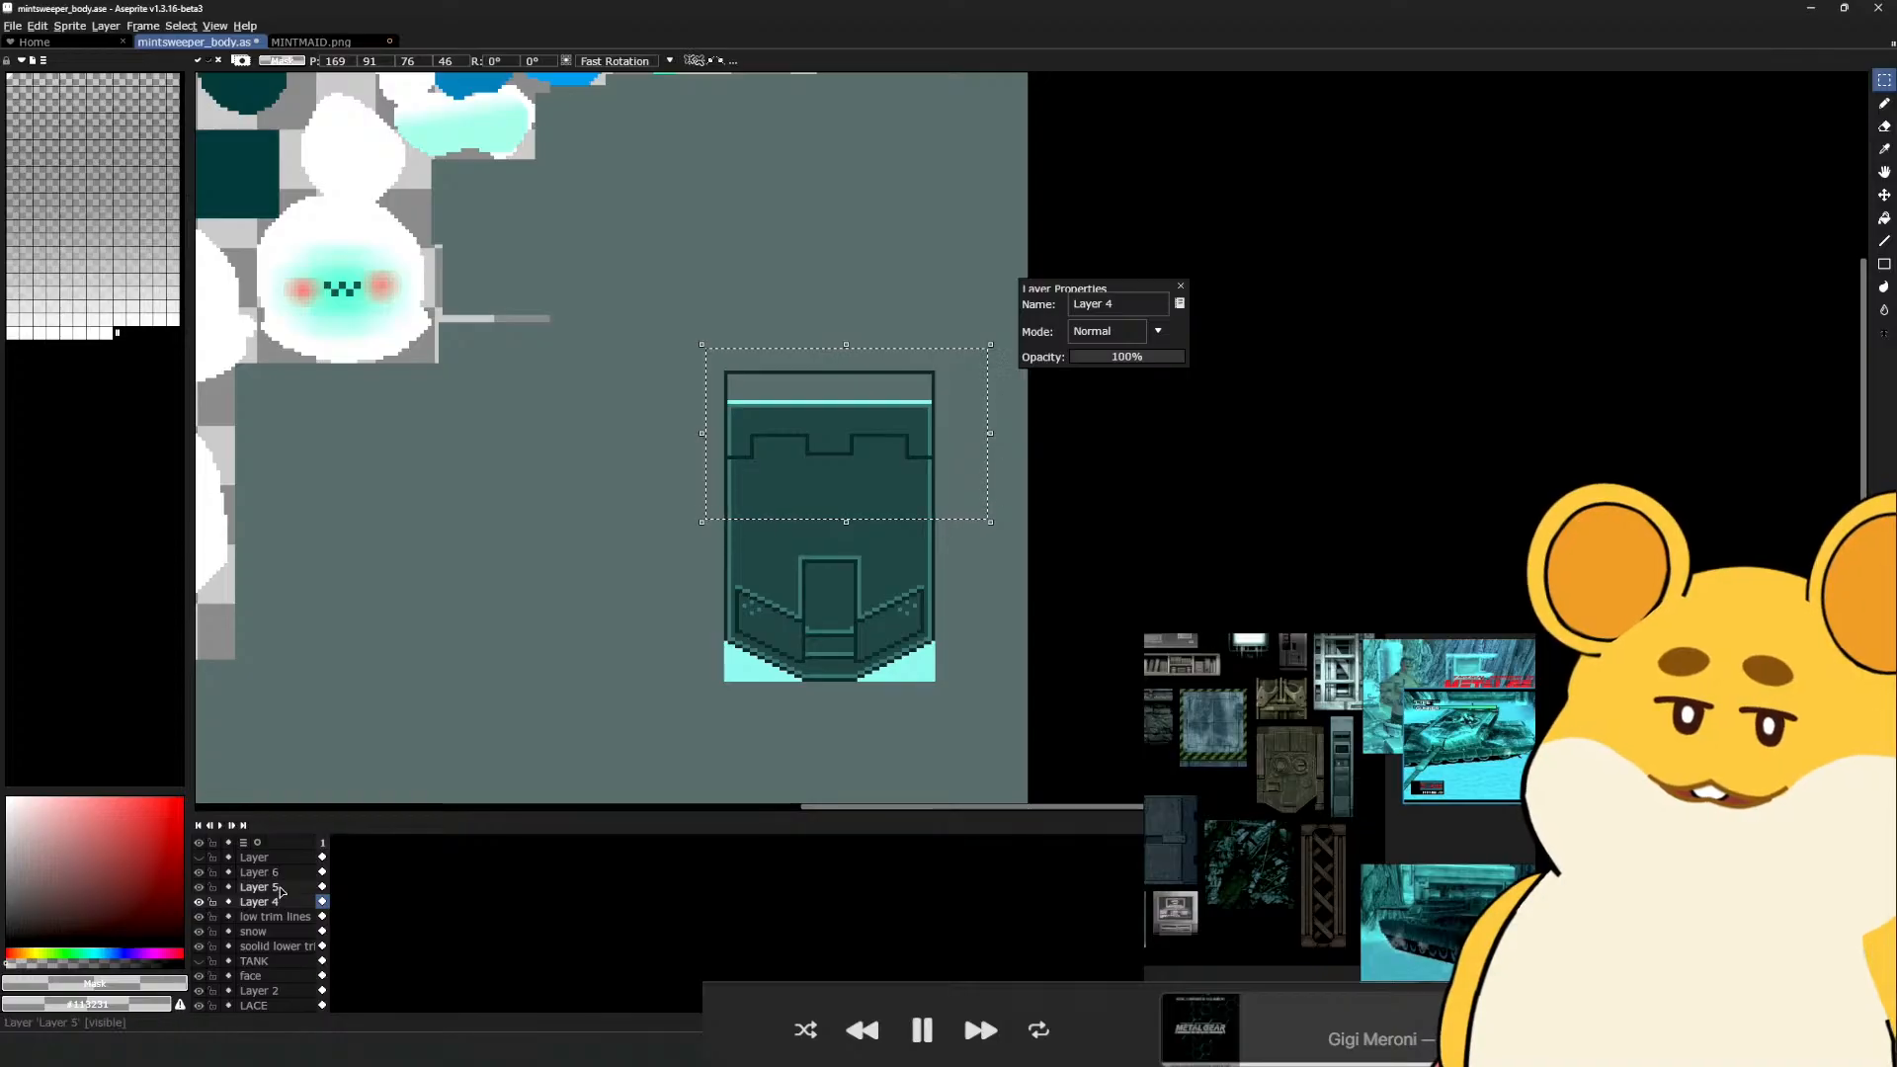
Move the marquee-selected upper outline of the turret panel on Layer 5 down about 7 px
left_click(259, 871, "shift")
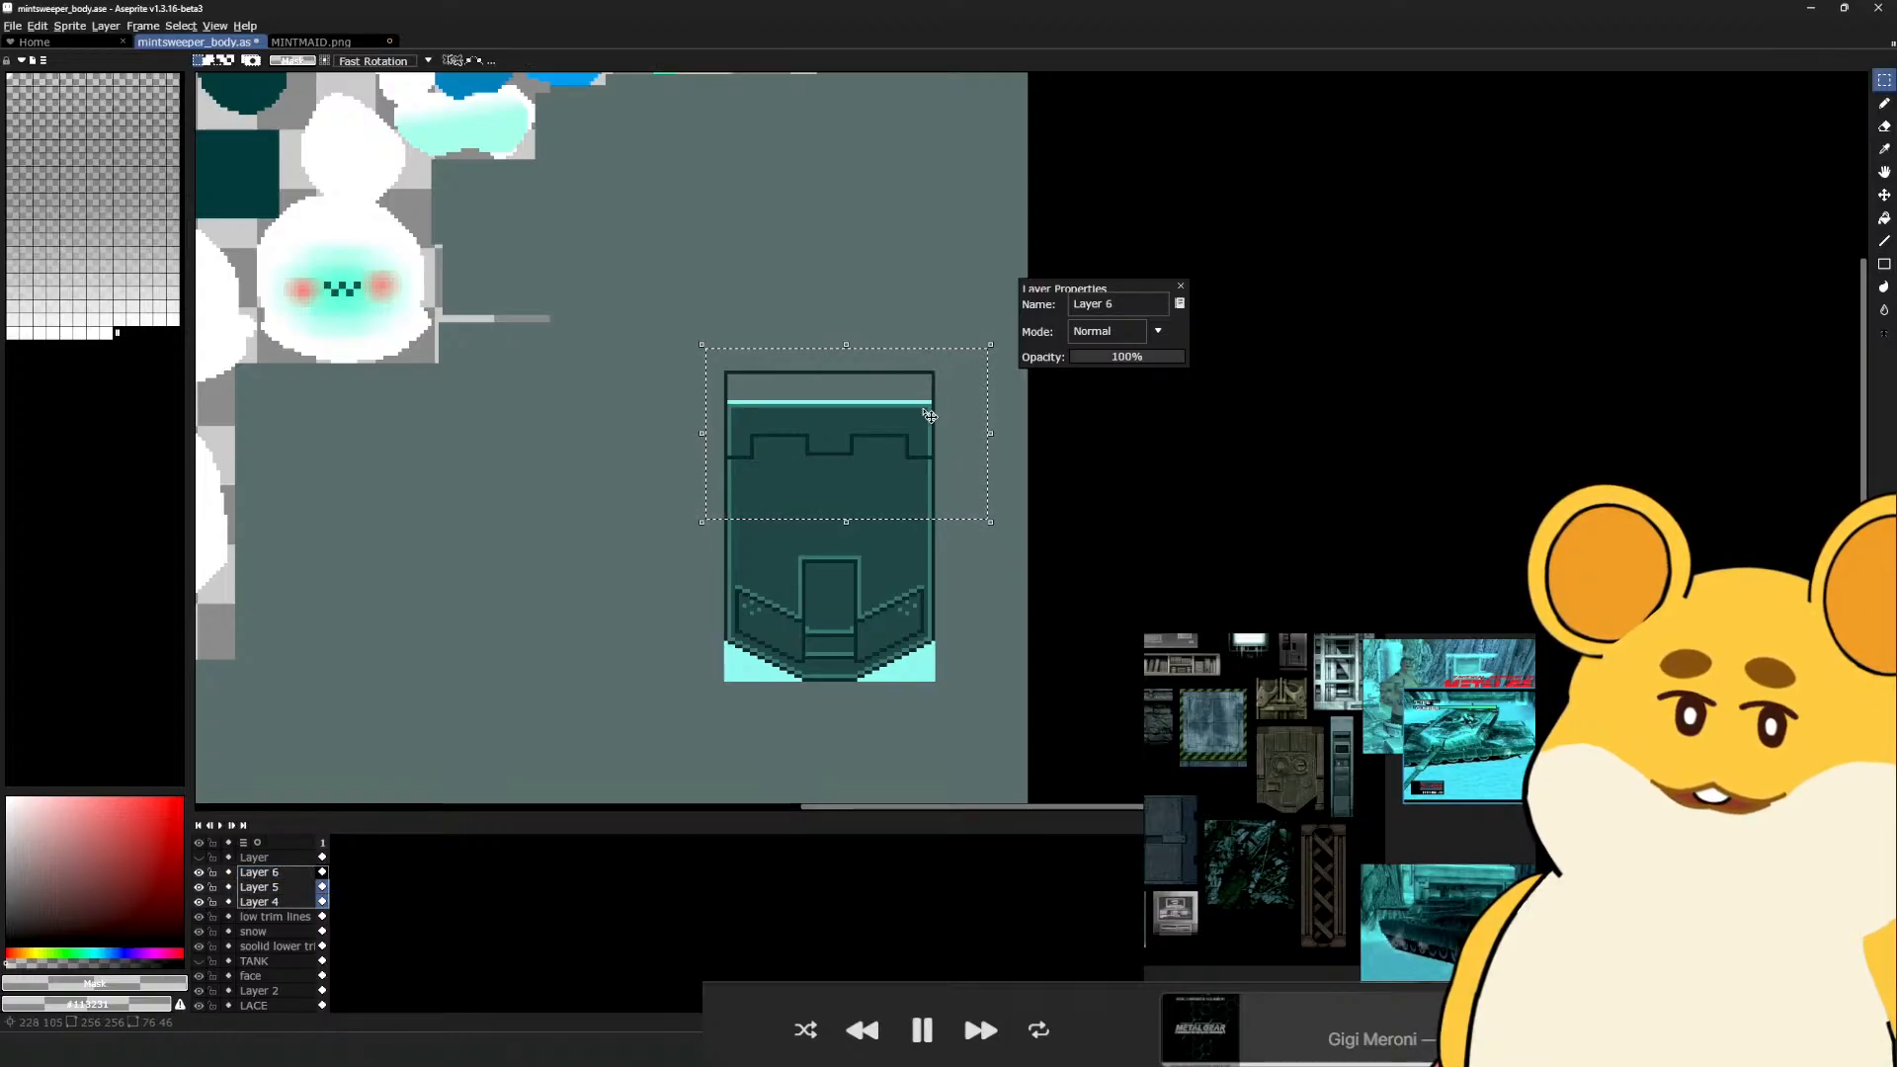
left_click(258, 886)
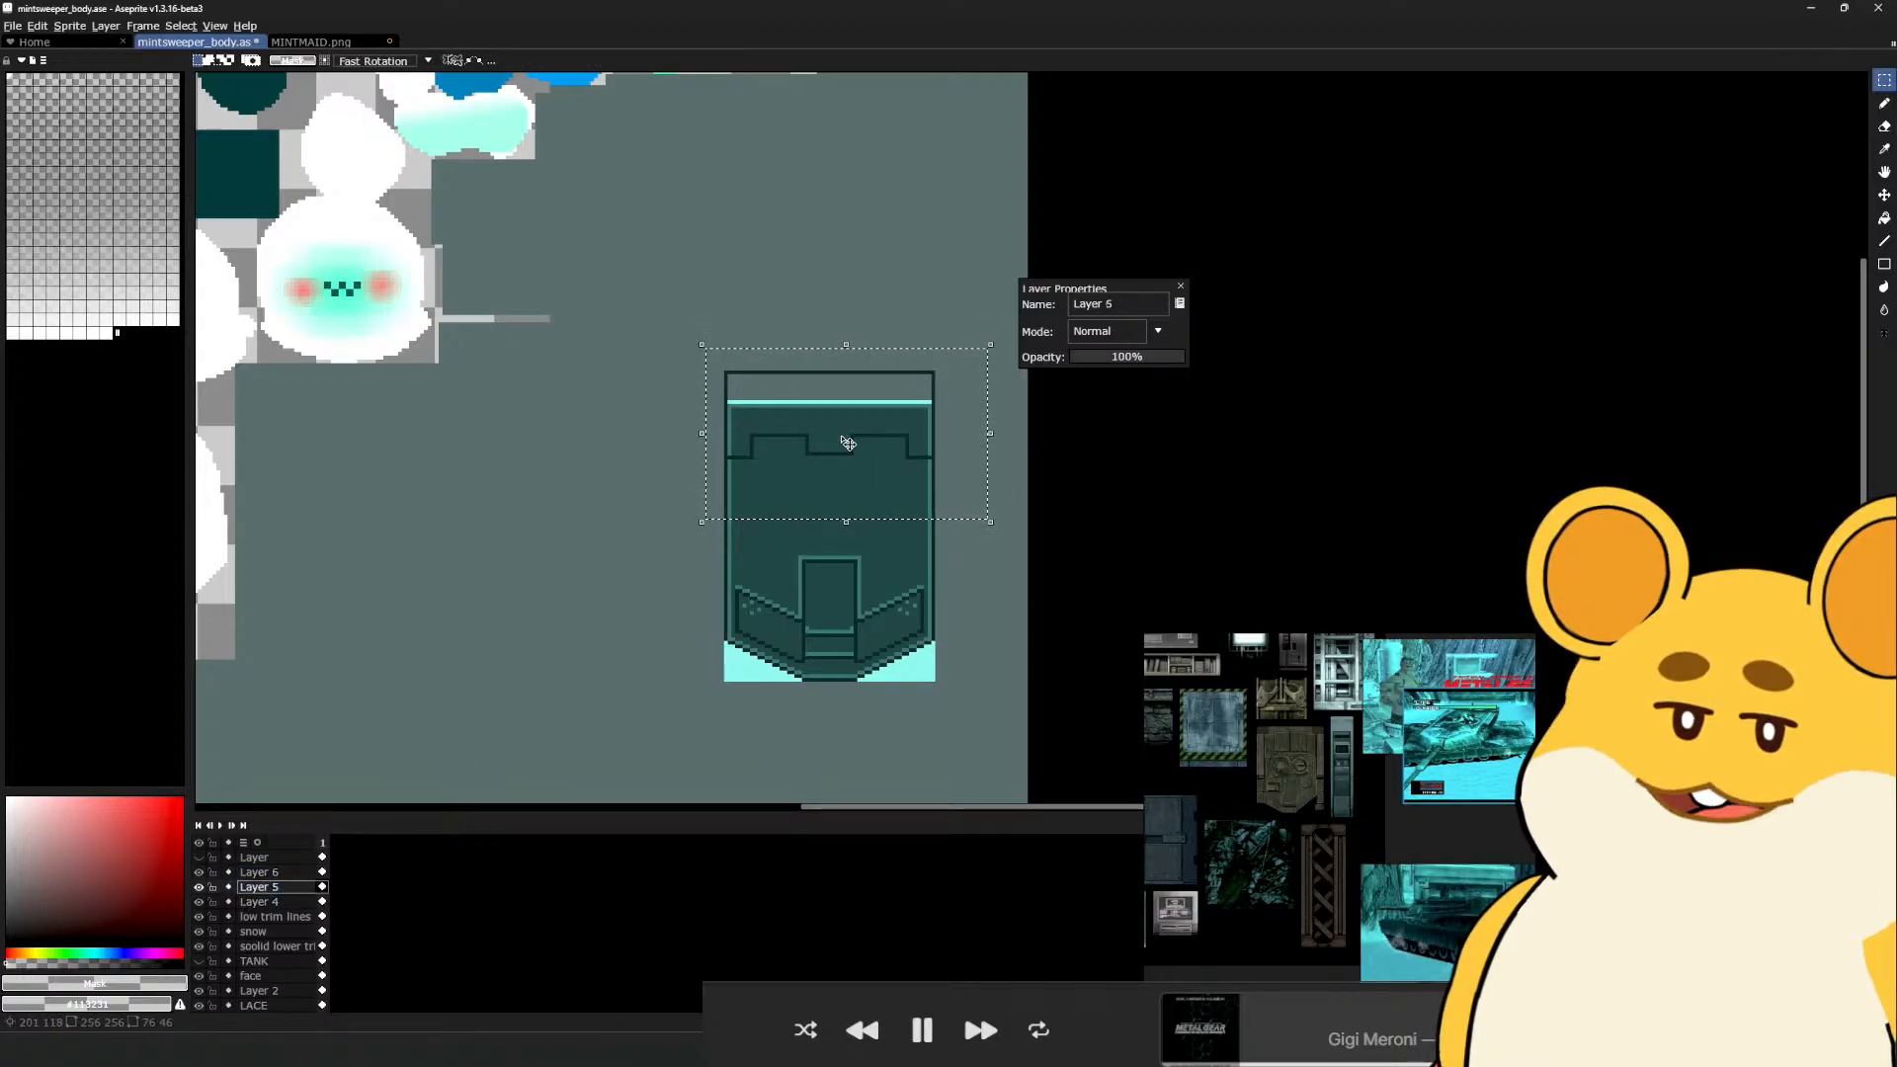
left_click(879, 424)
left_click_drag(883, 414, 886, 438)
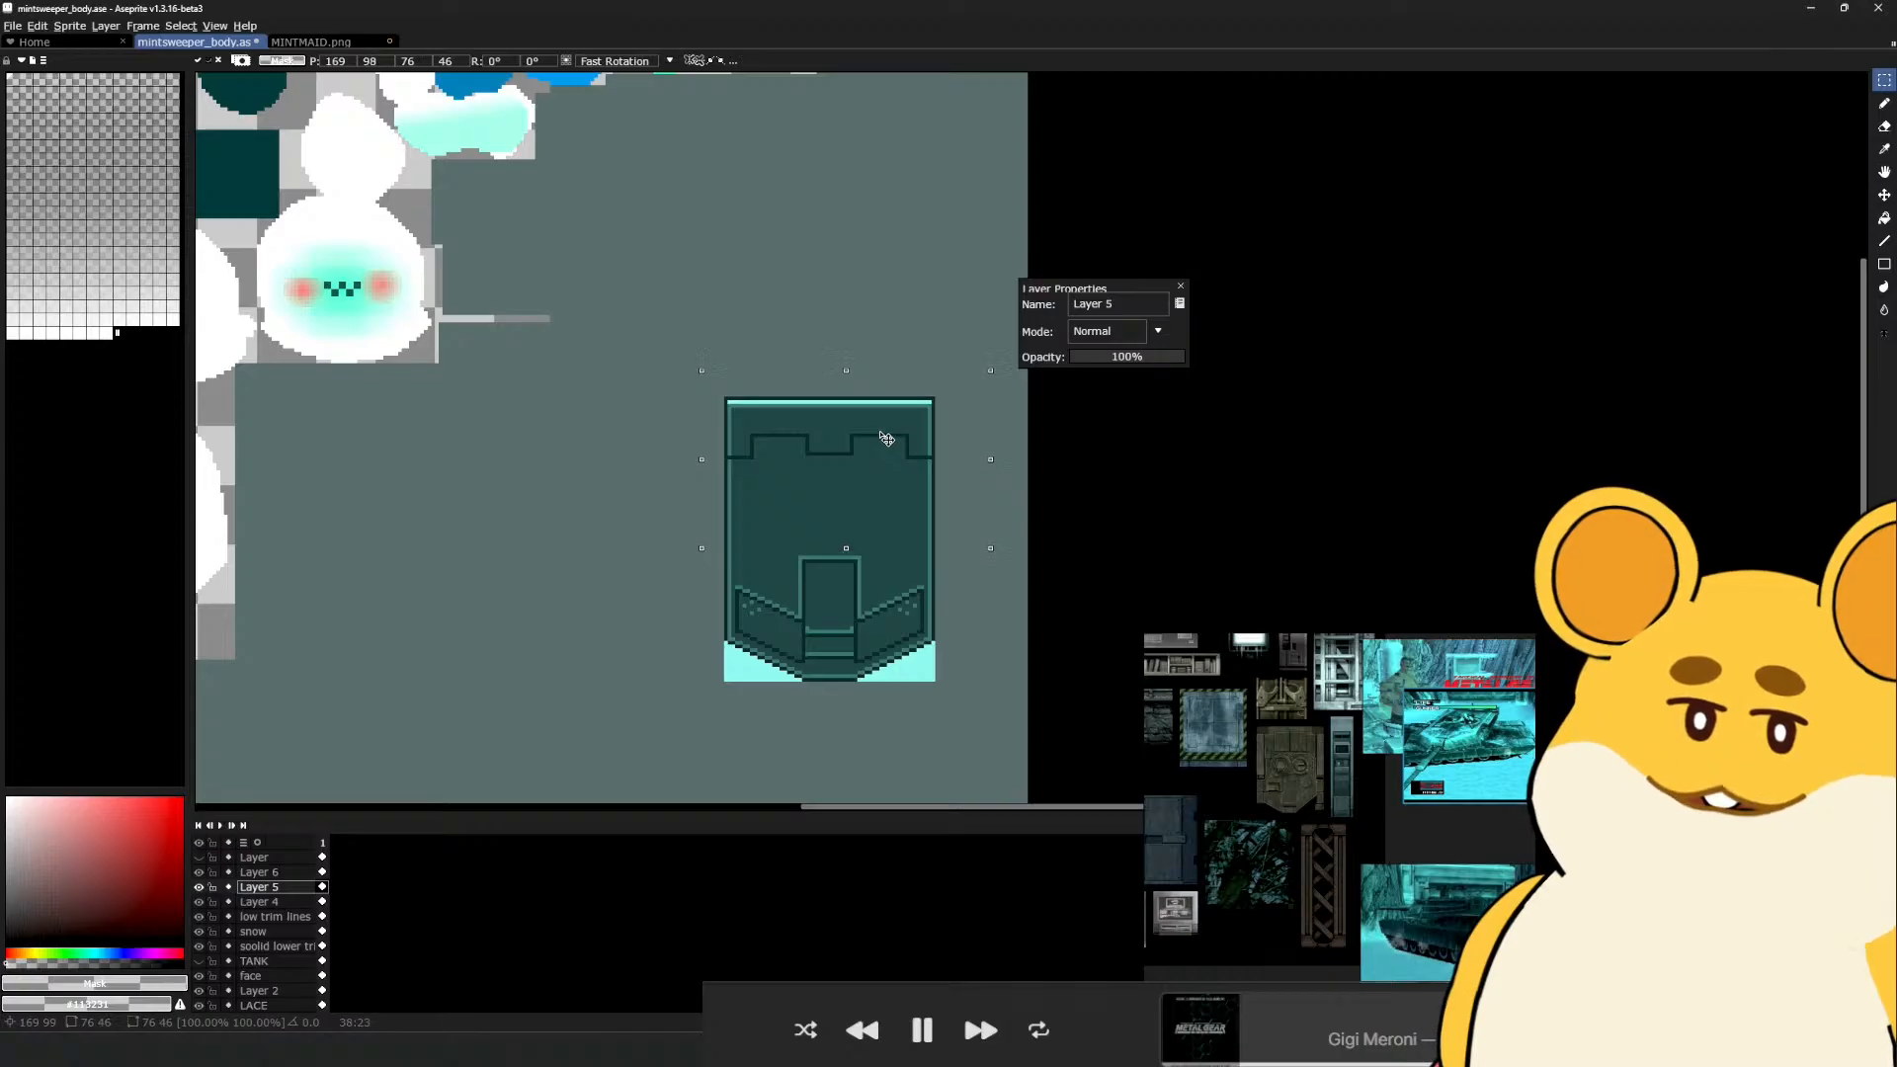
key("Return")
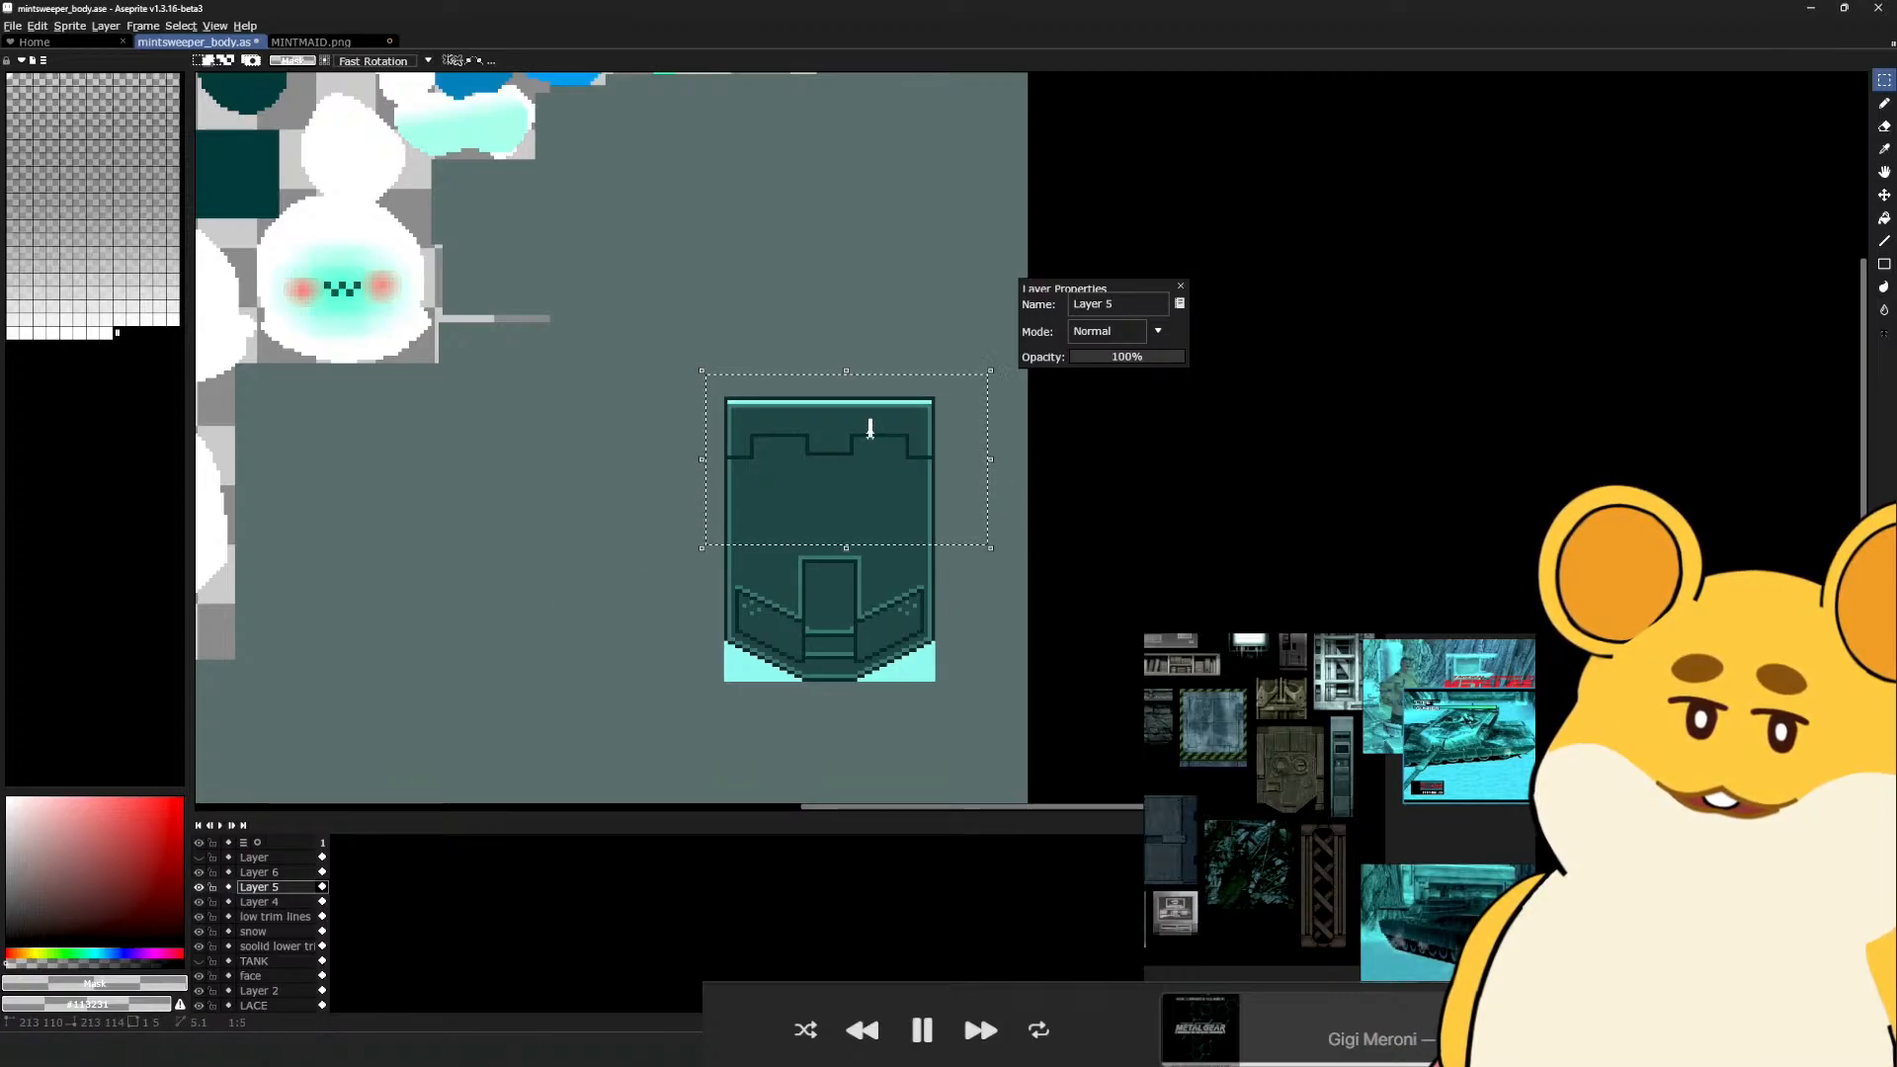
Nudge the turret panel's upper outline on Layer 5 down about 1 px and clear the marquee
left_click_drag(871, 444, 871, 449)
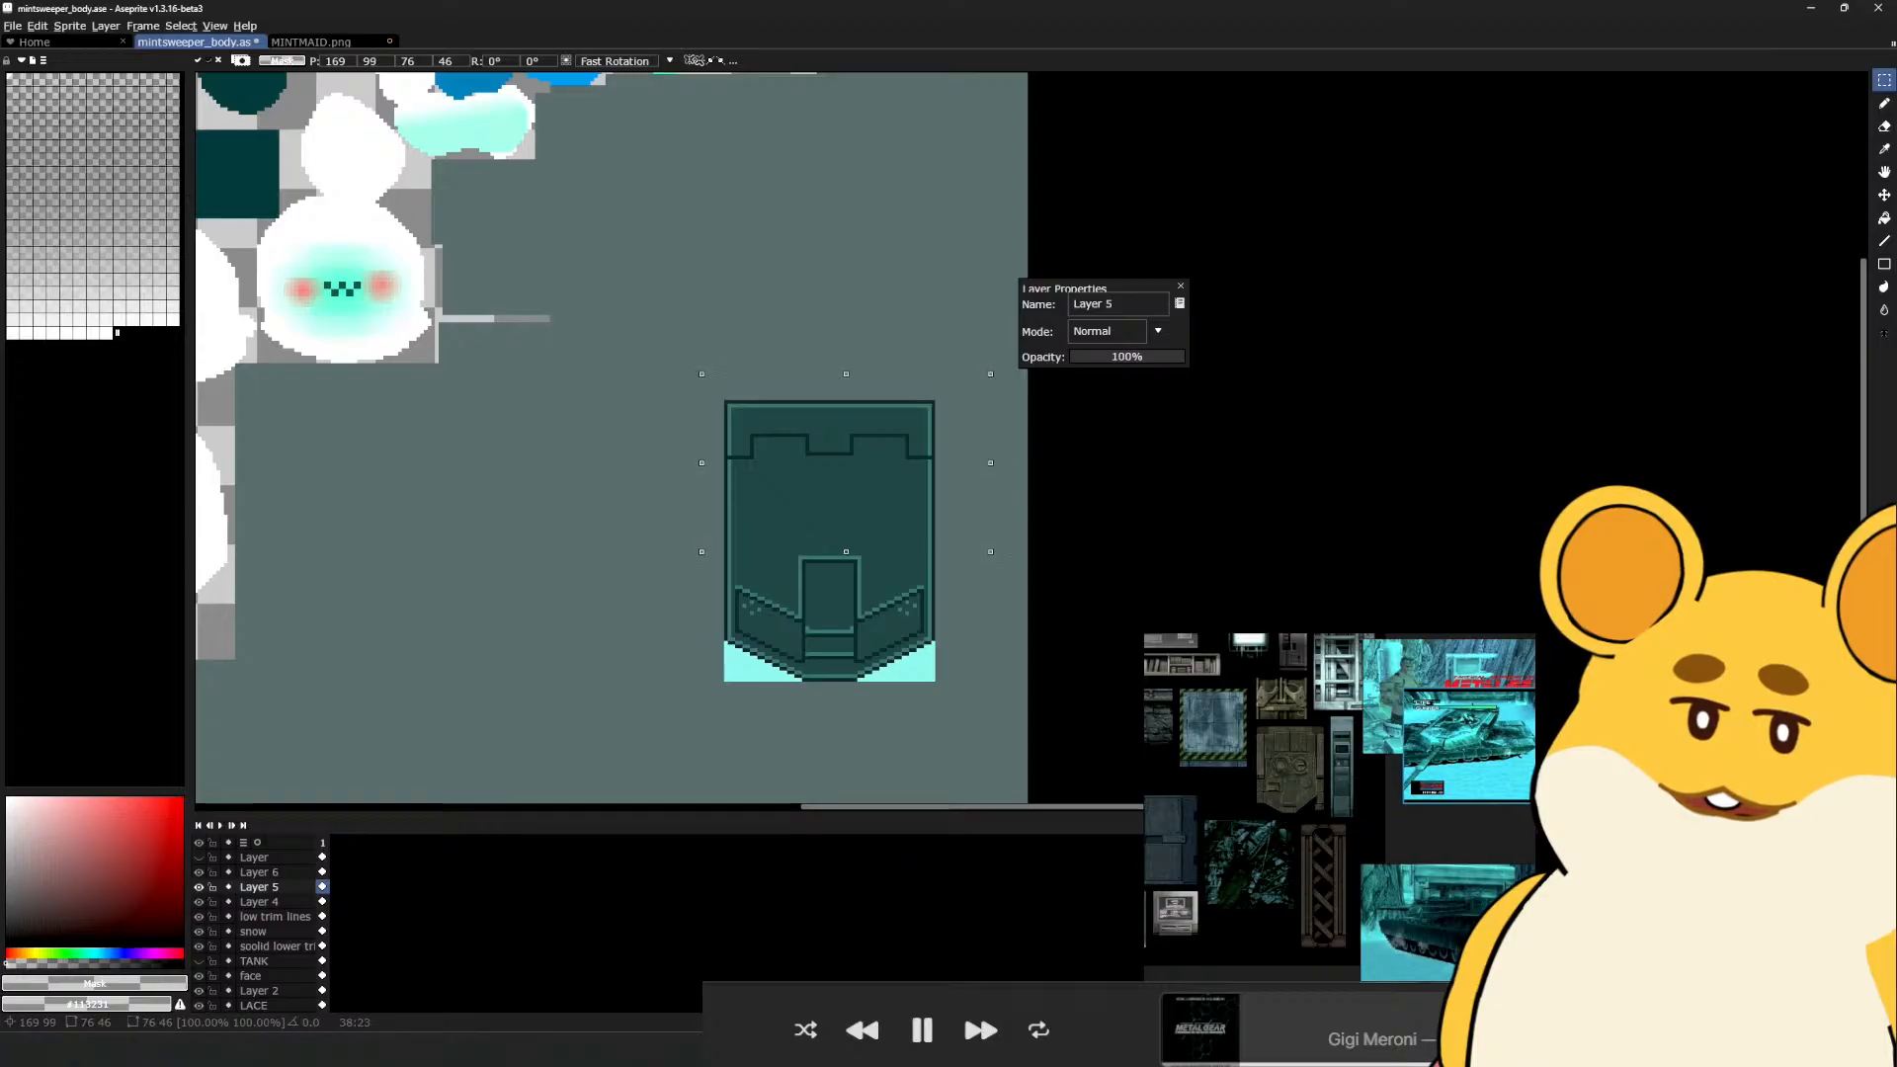
left_click(259, 872)
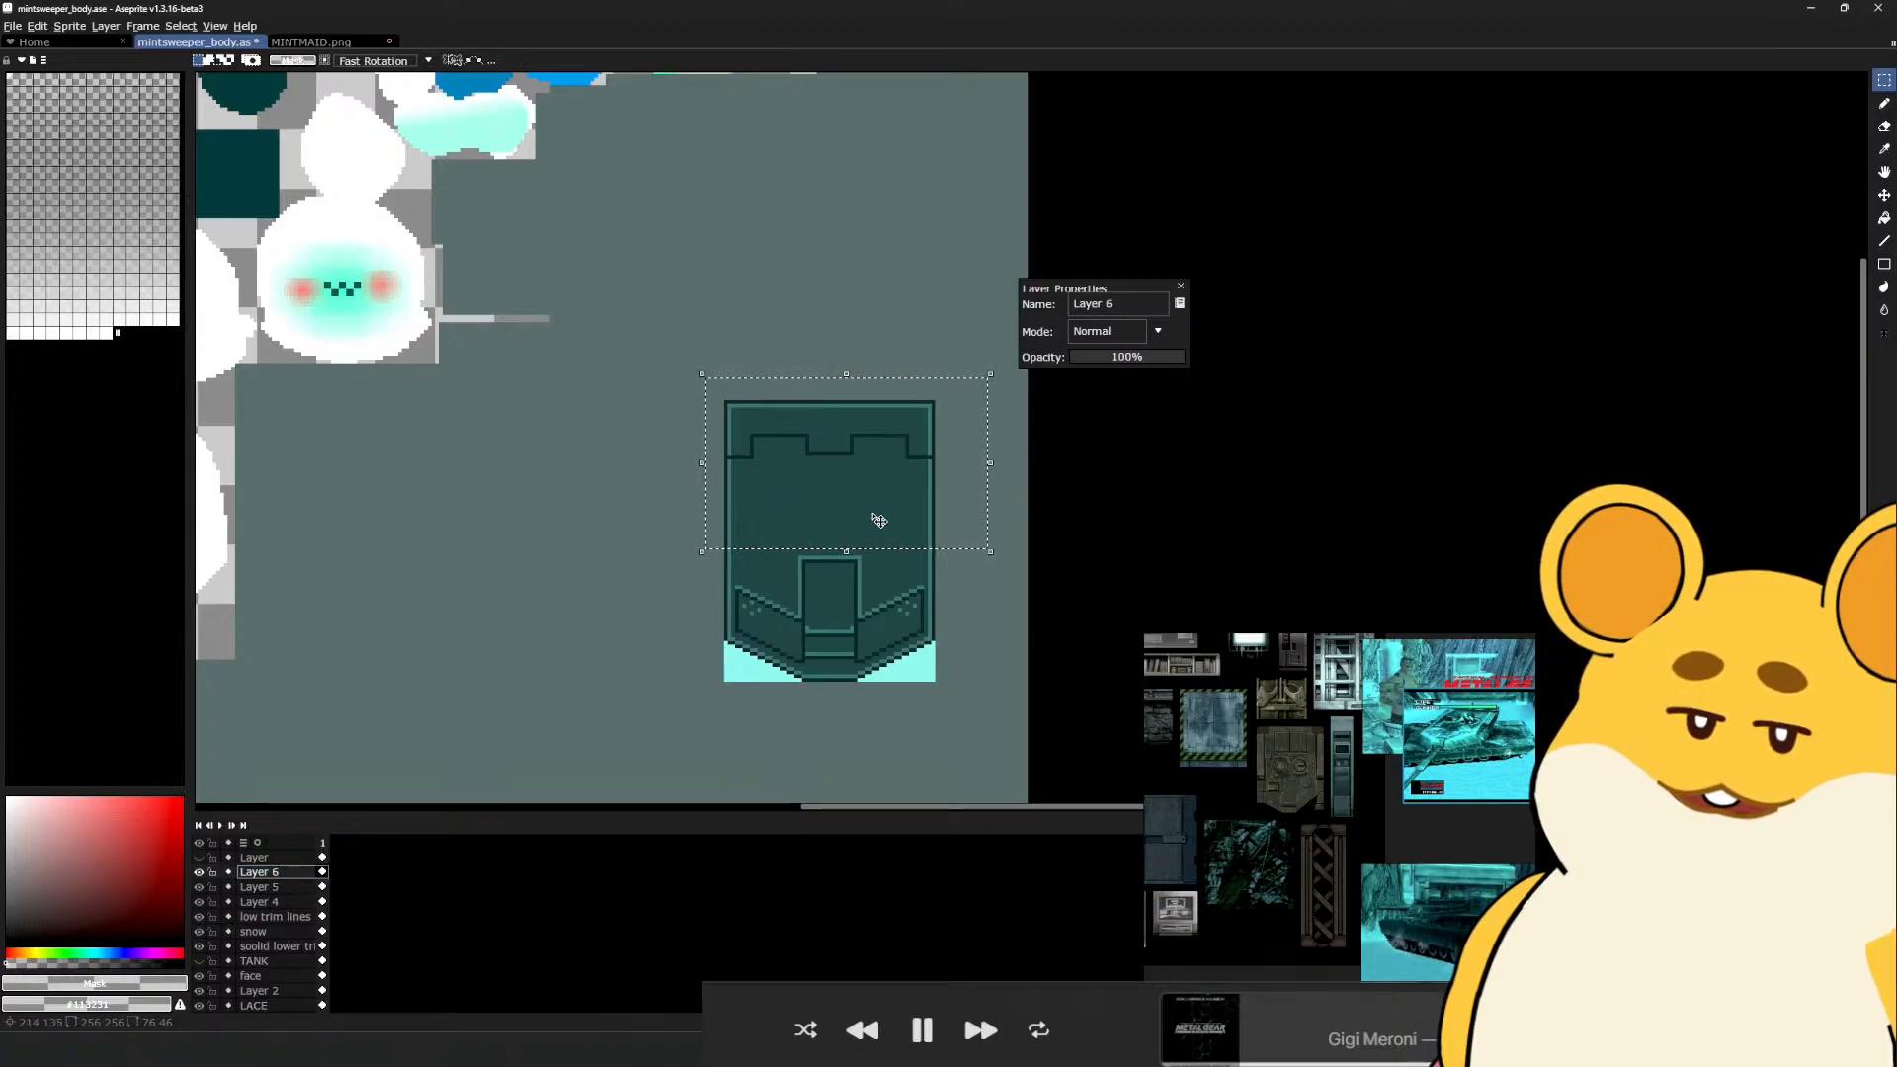
left_click(259, 902)
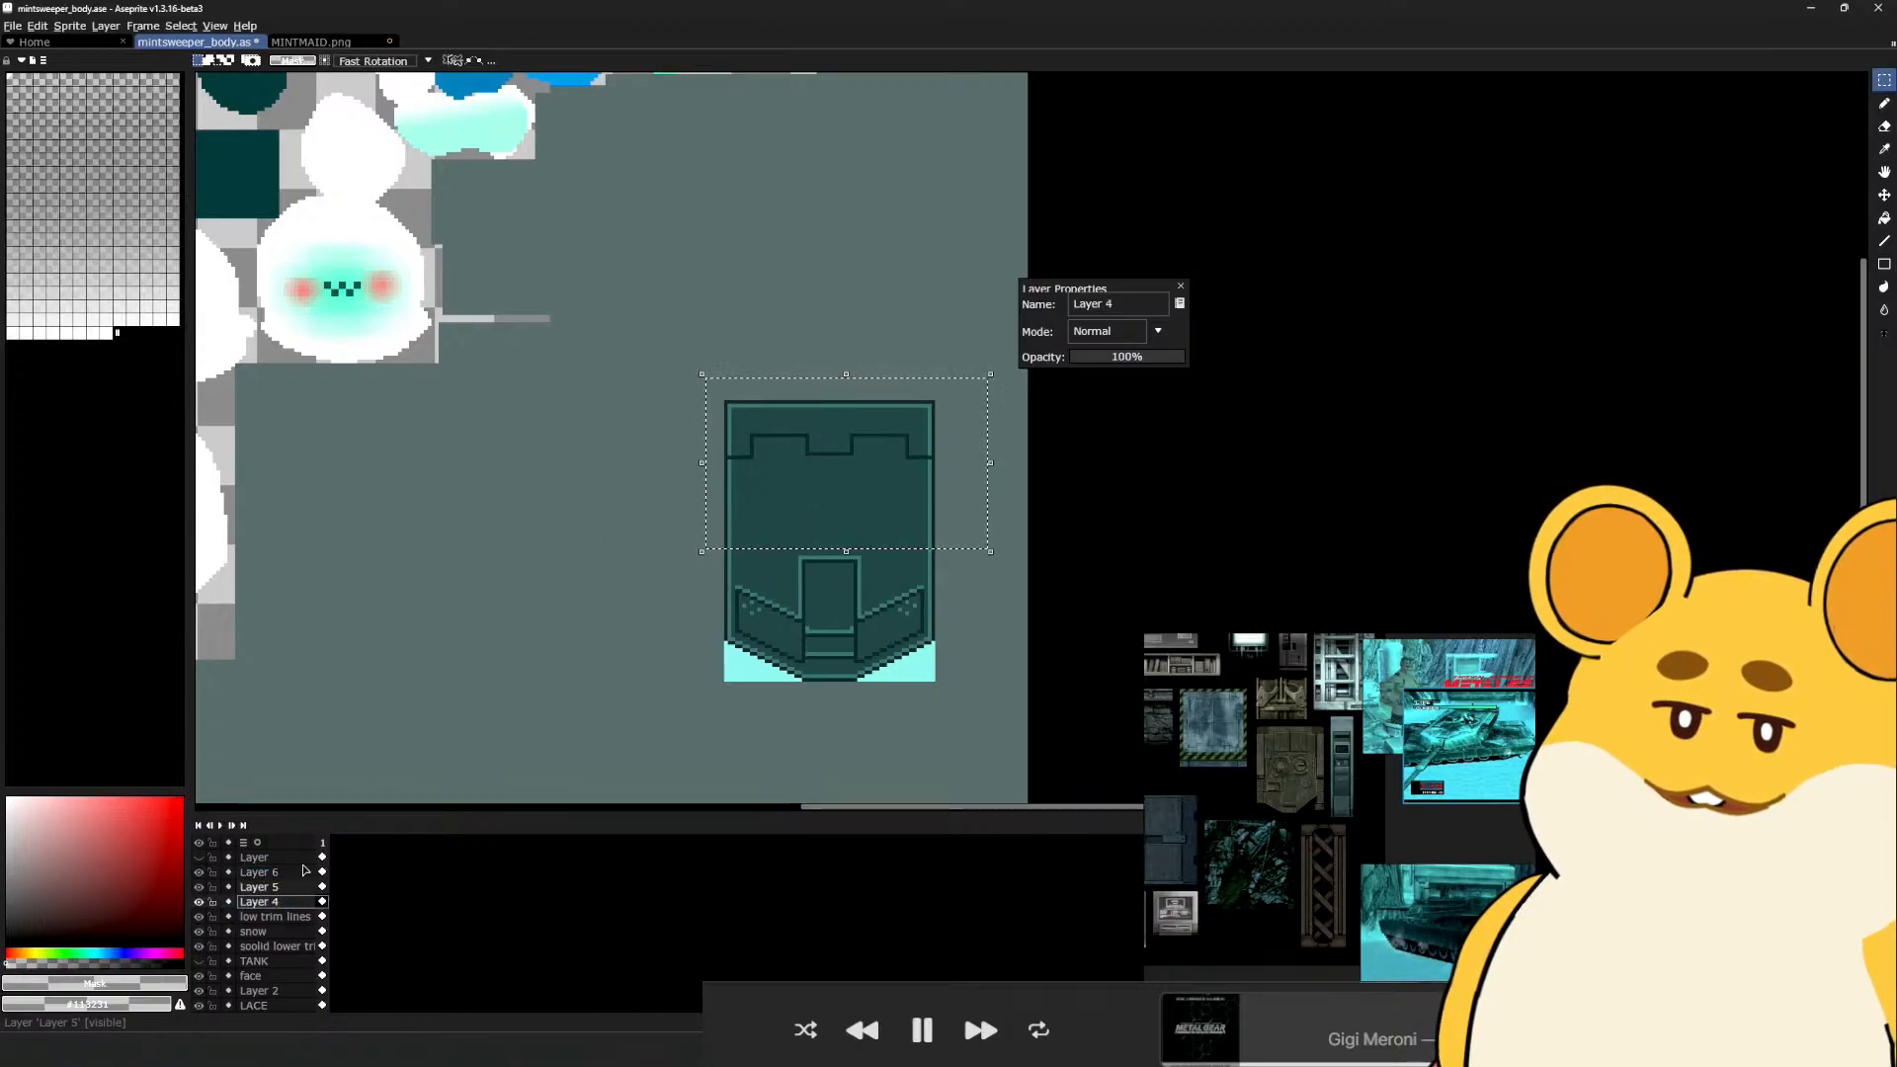
left_click(754, 443)
left_click(936, 276)
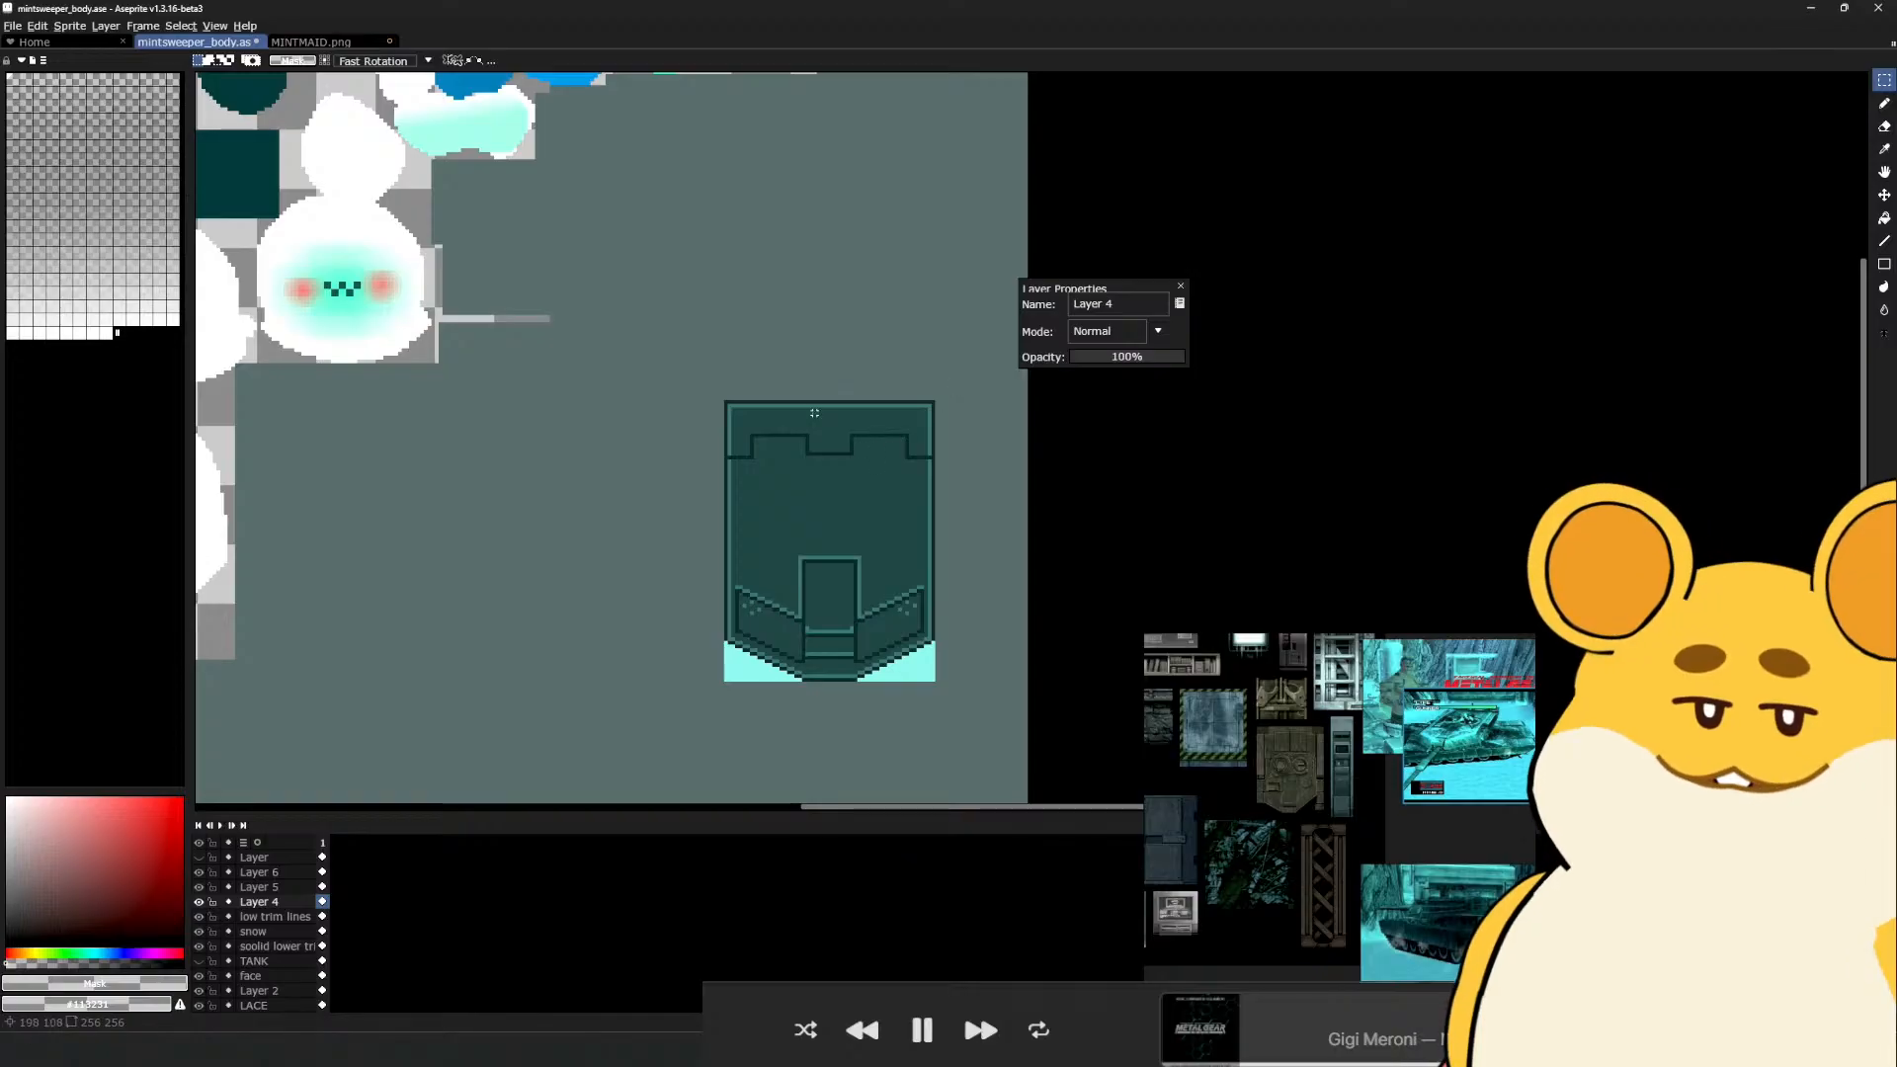
Try to move the whole turret panel inside a new marquee with Layers 4 to 6 selected
left_click_drag(269, 901, 271, 873)
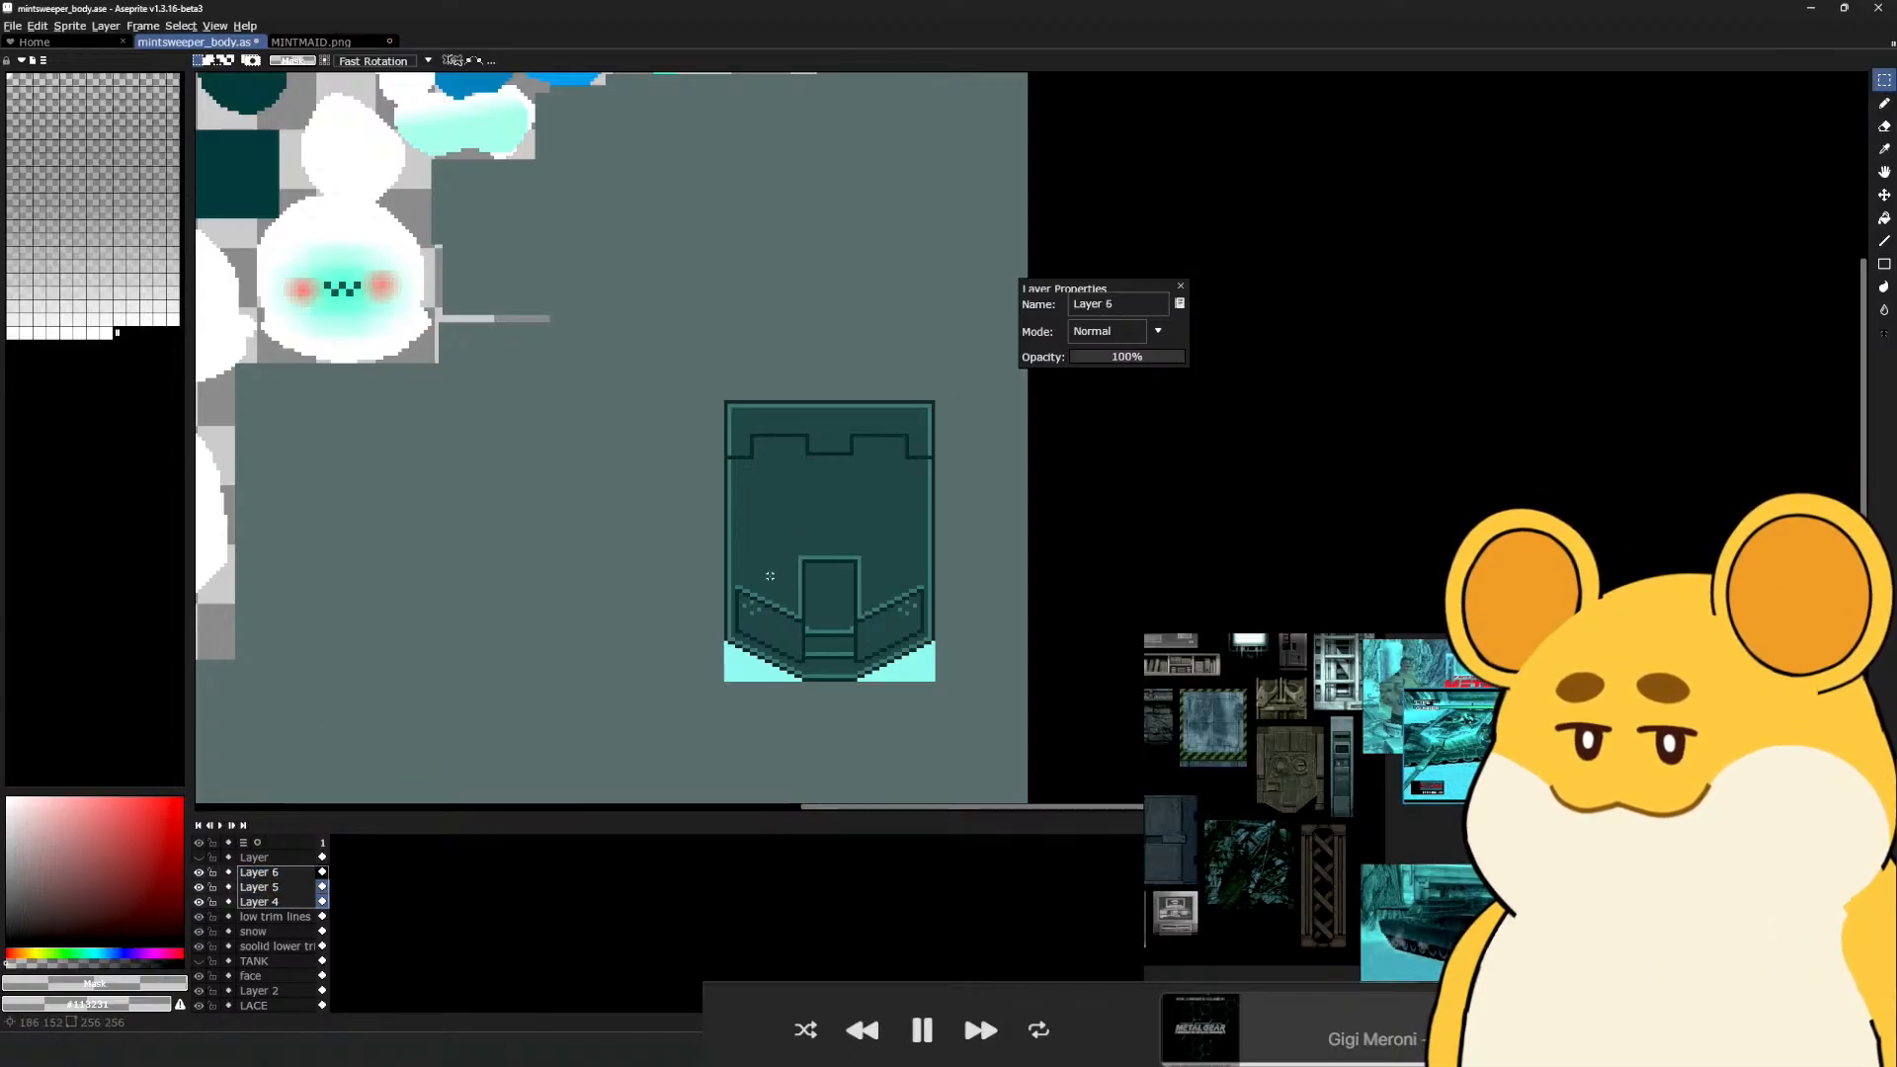
left_click_drag(572, 330, 988, 728)
left_click_drag(857, 660, 749, 687)
key("ctrl+z")
key("ctrl+d")
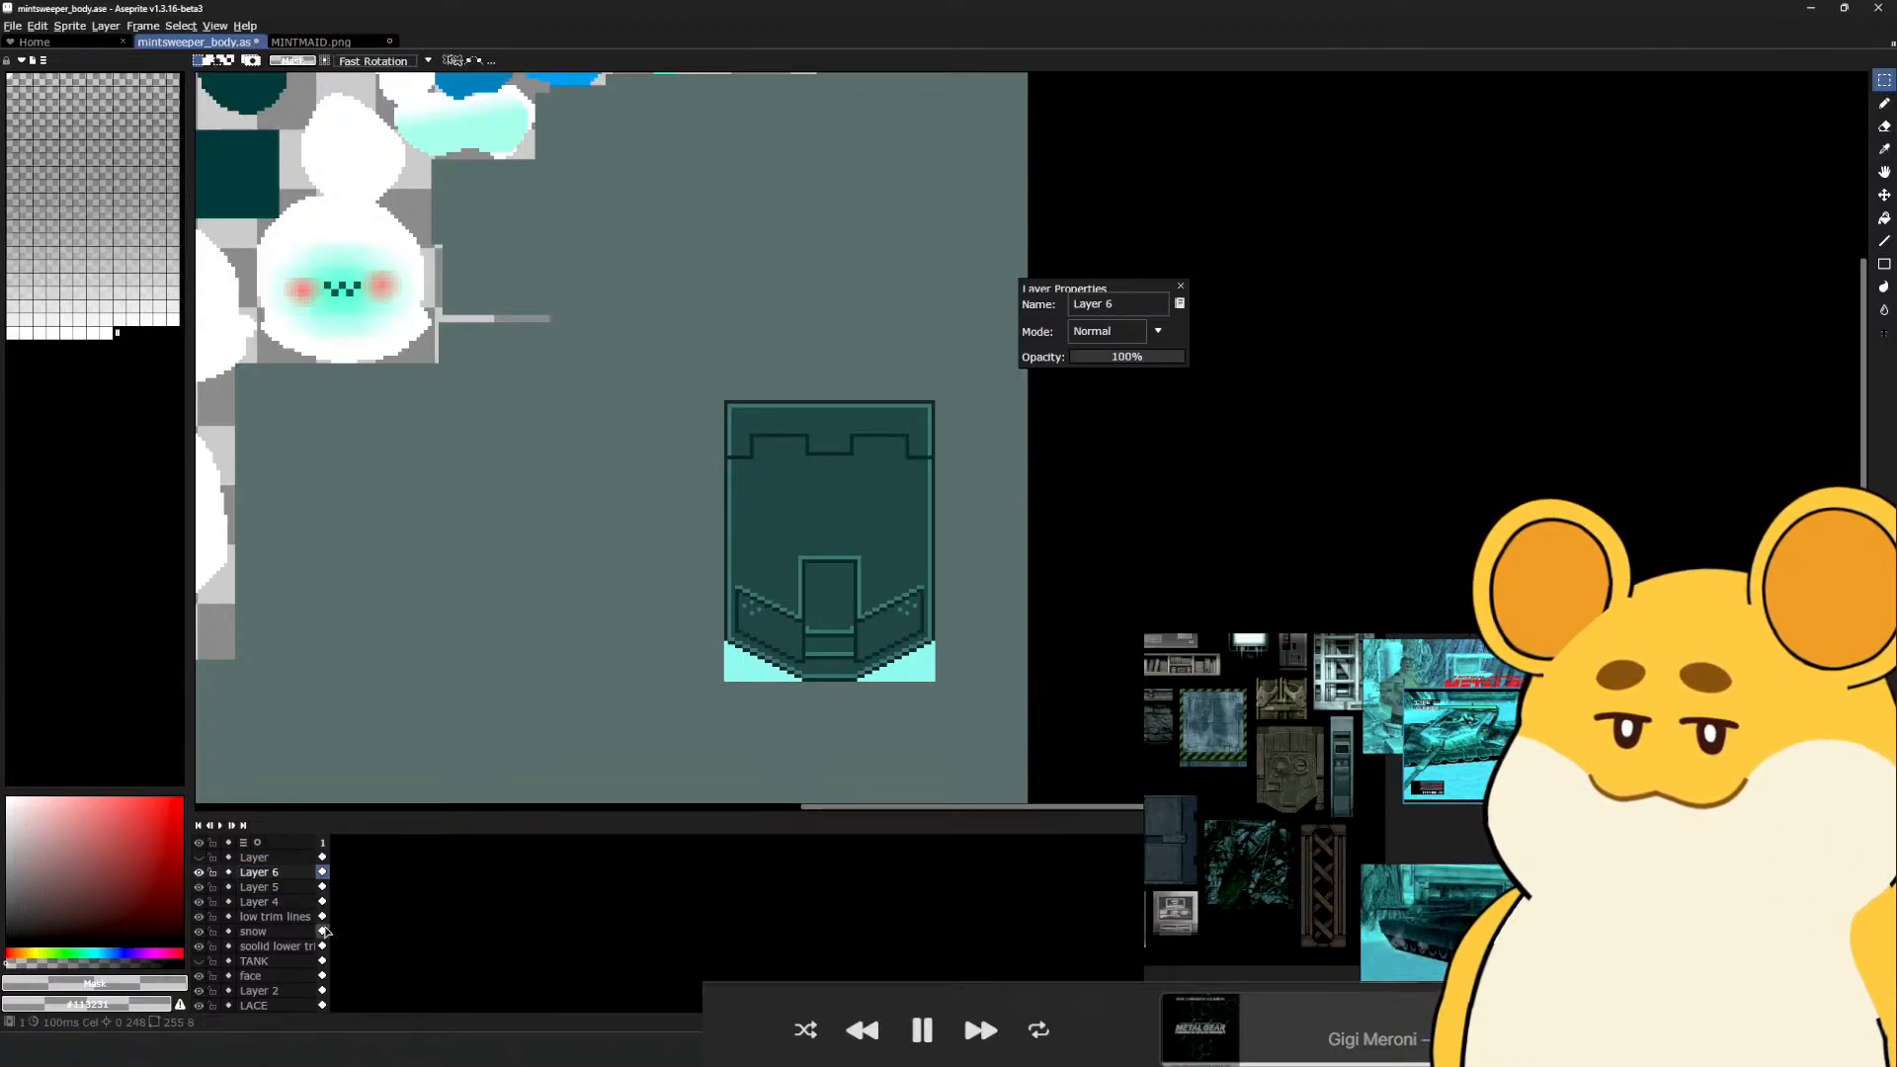
Select the cels of Layers 4 to 6 and move the turret panel left, using Maya's UV layout as reference
left_click_drag(326, 907, 324, 902)
key("v")
left_click_drag(798, 614, 750, 539)
scroll(671, 647, "down", 1)
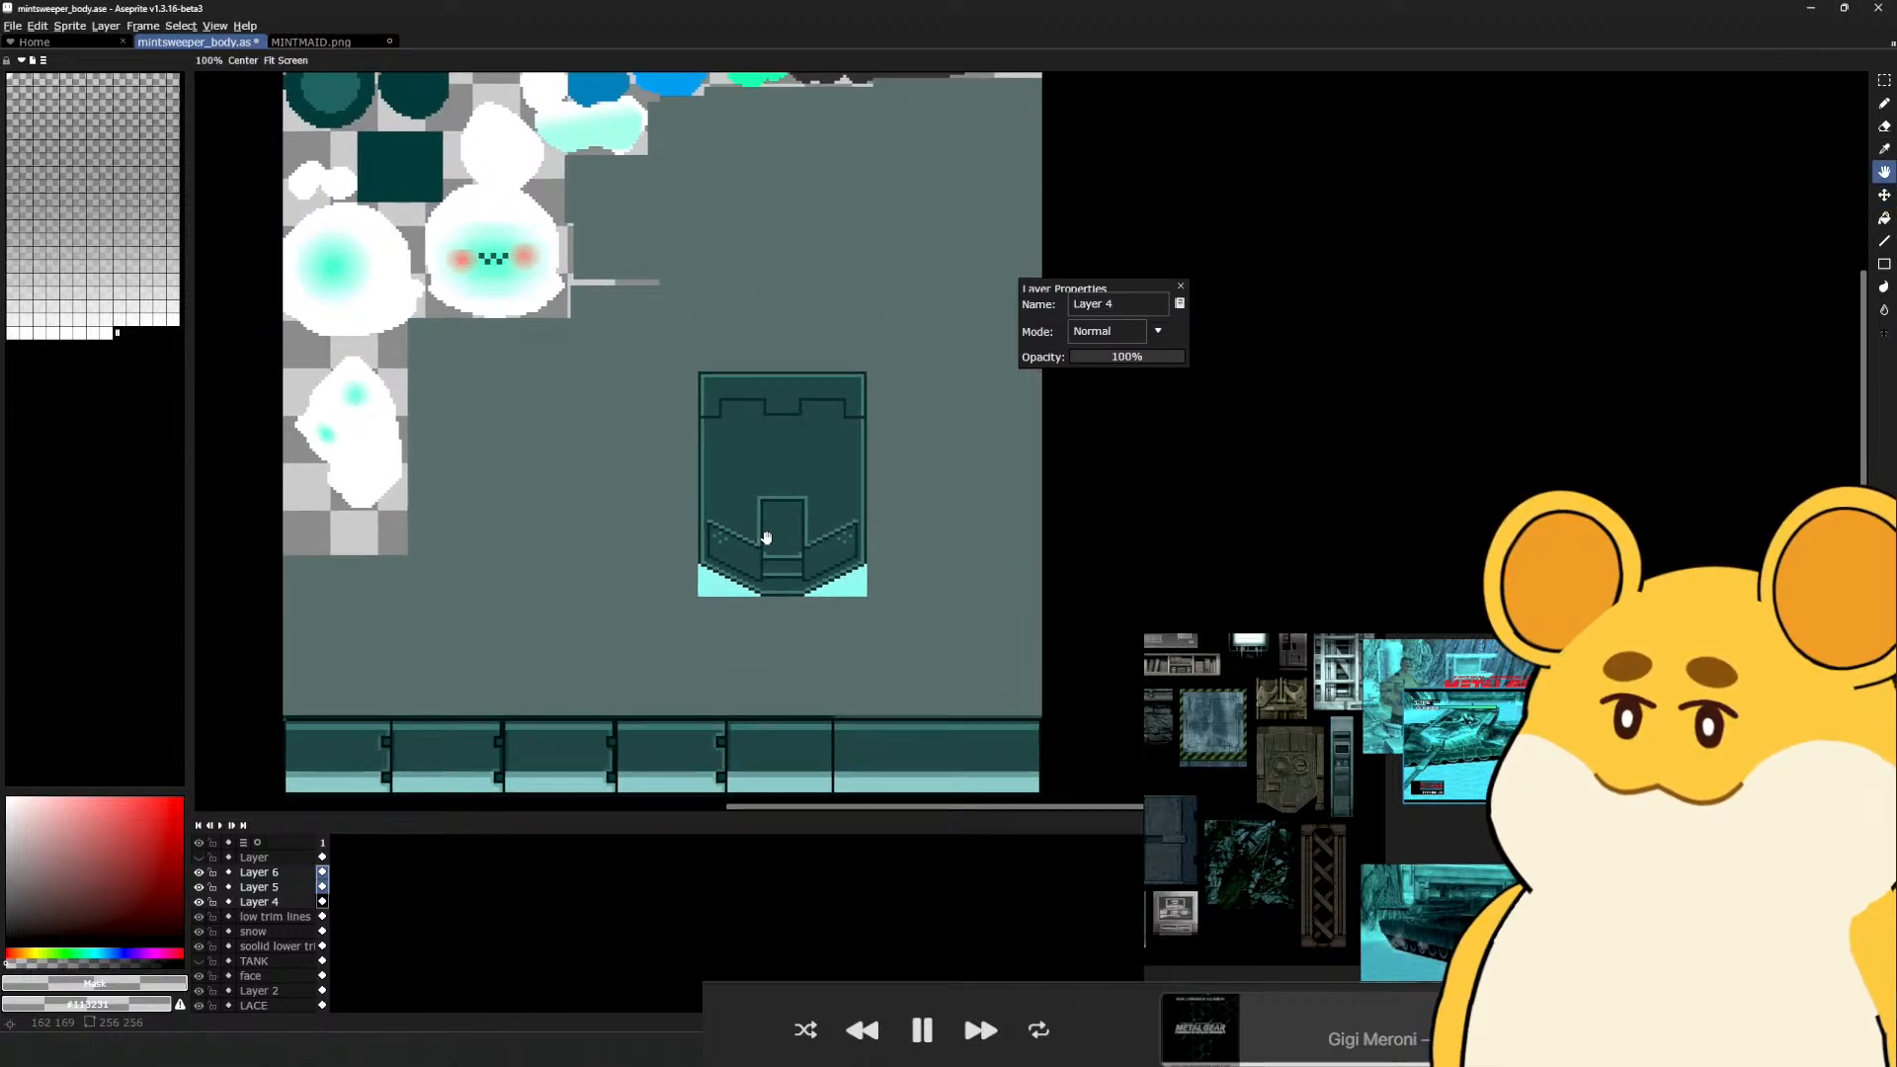
key("alt+Tab")
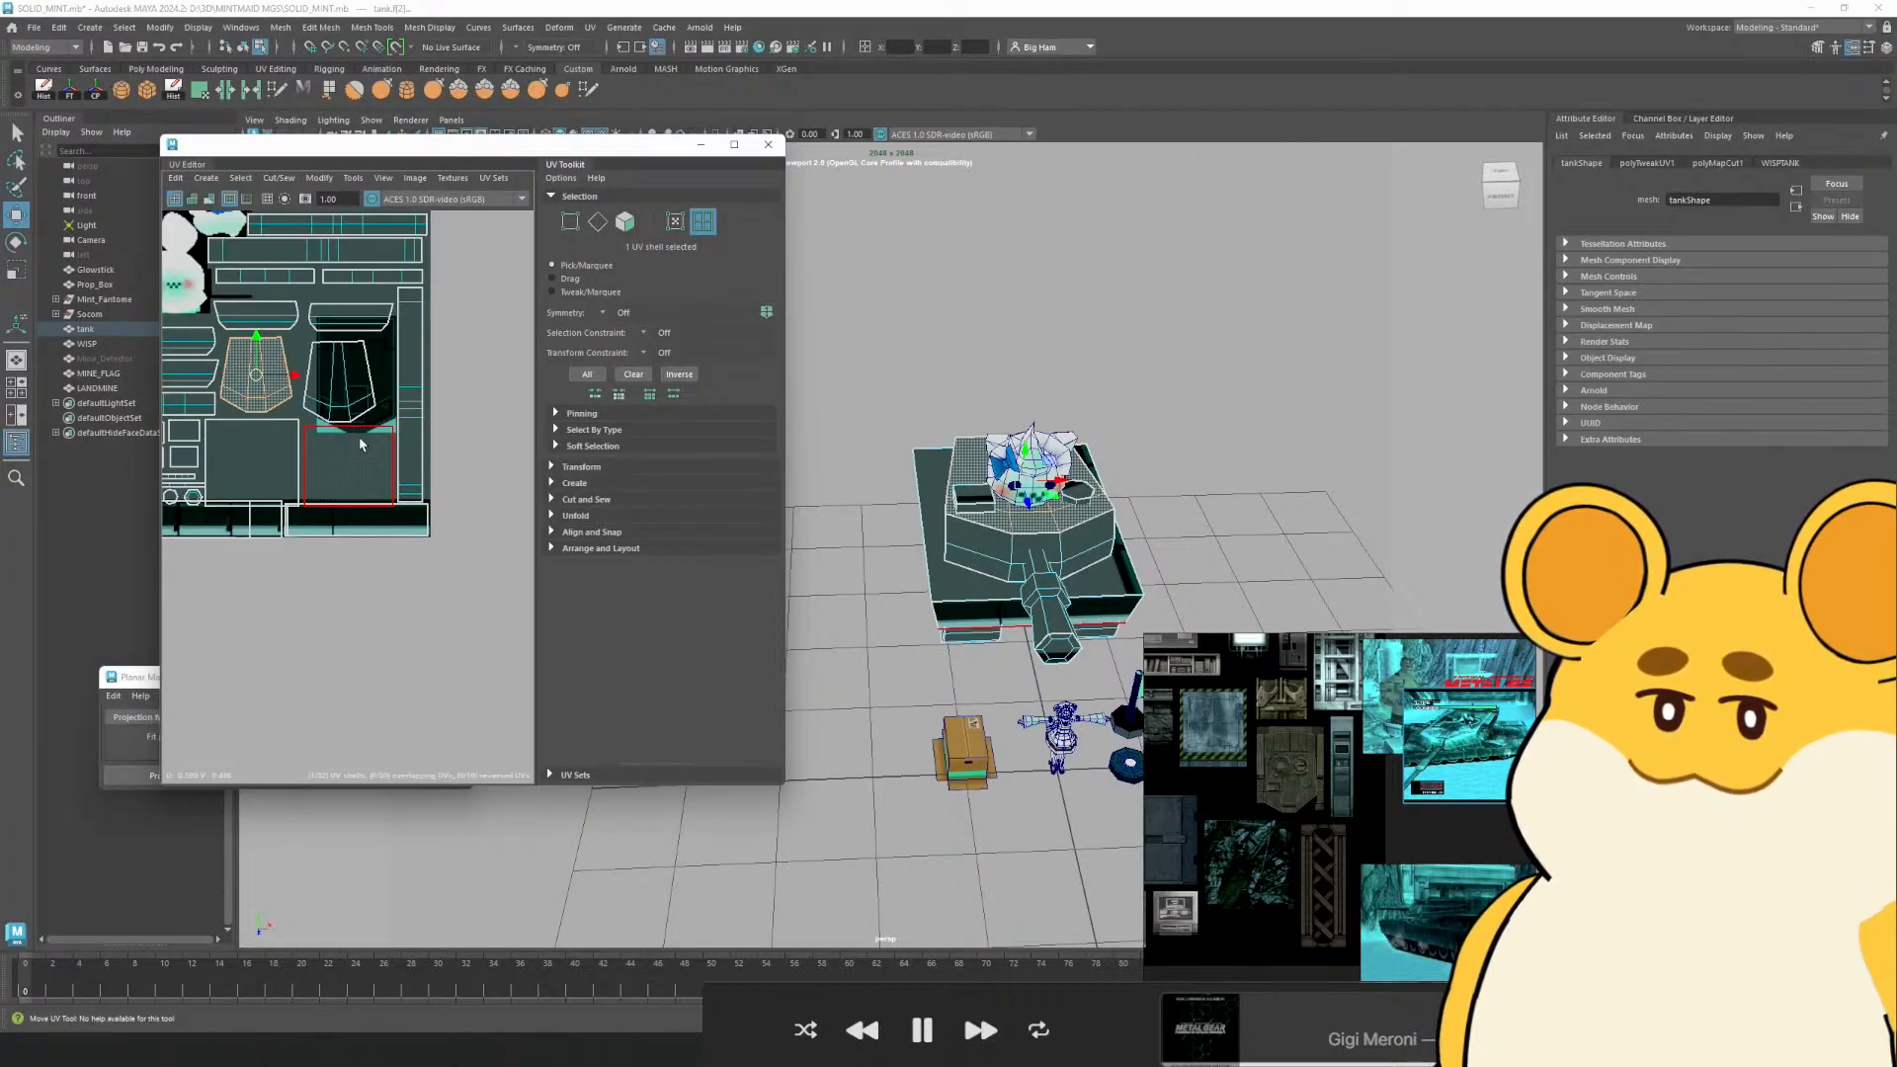
key("alt+Tab")
left_click_drag(710, 471, 538, 482)
Compare the panel's position with the turret-top UV shell in Maya and fine-tune its placement in Aseprite
key("alt+Tab")
key("alt+Tab")
key("alt+Tab")
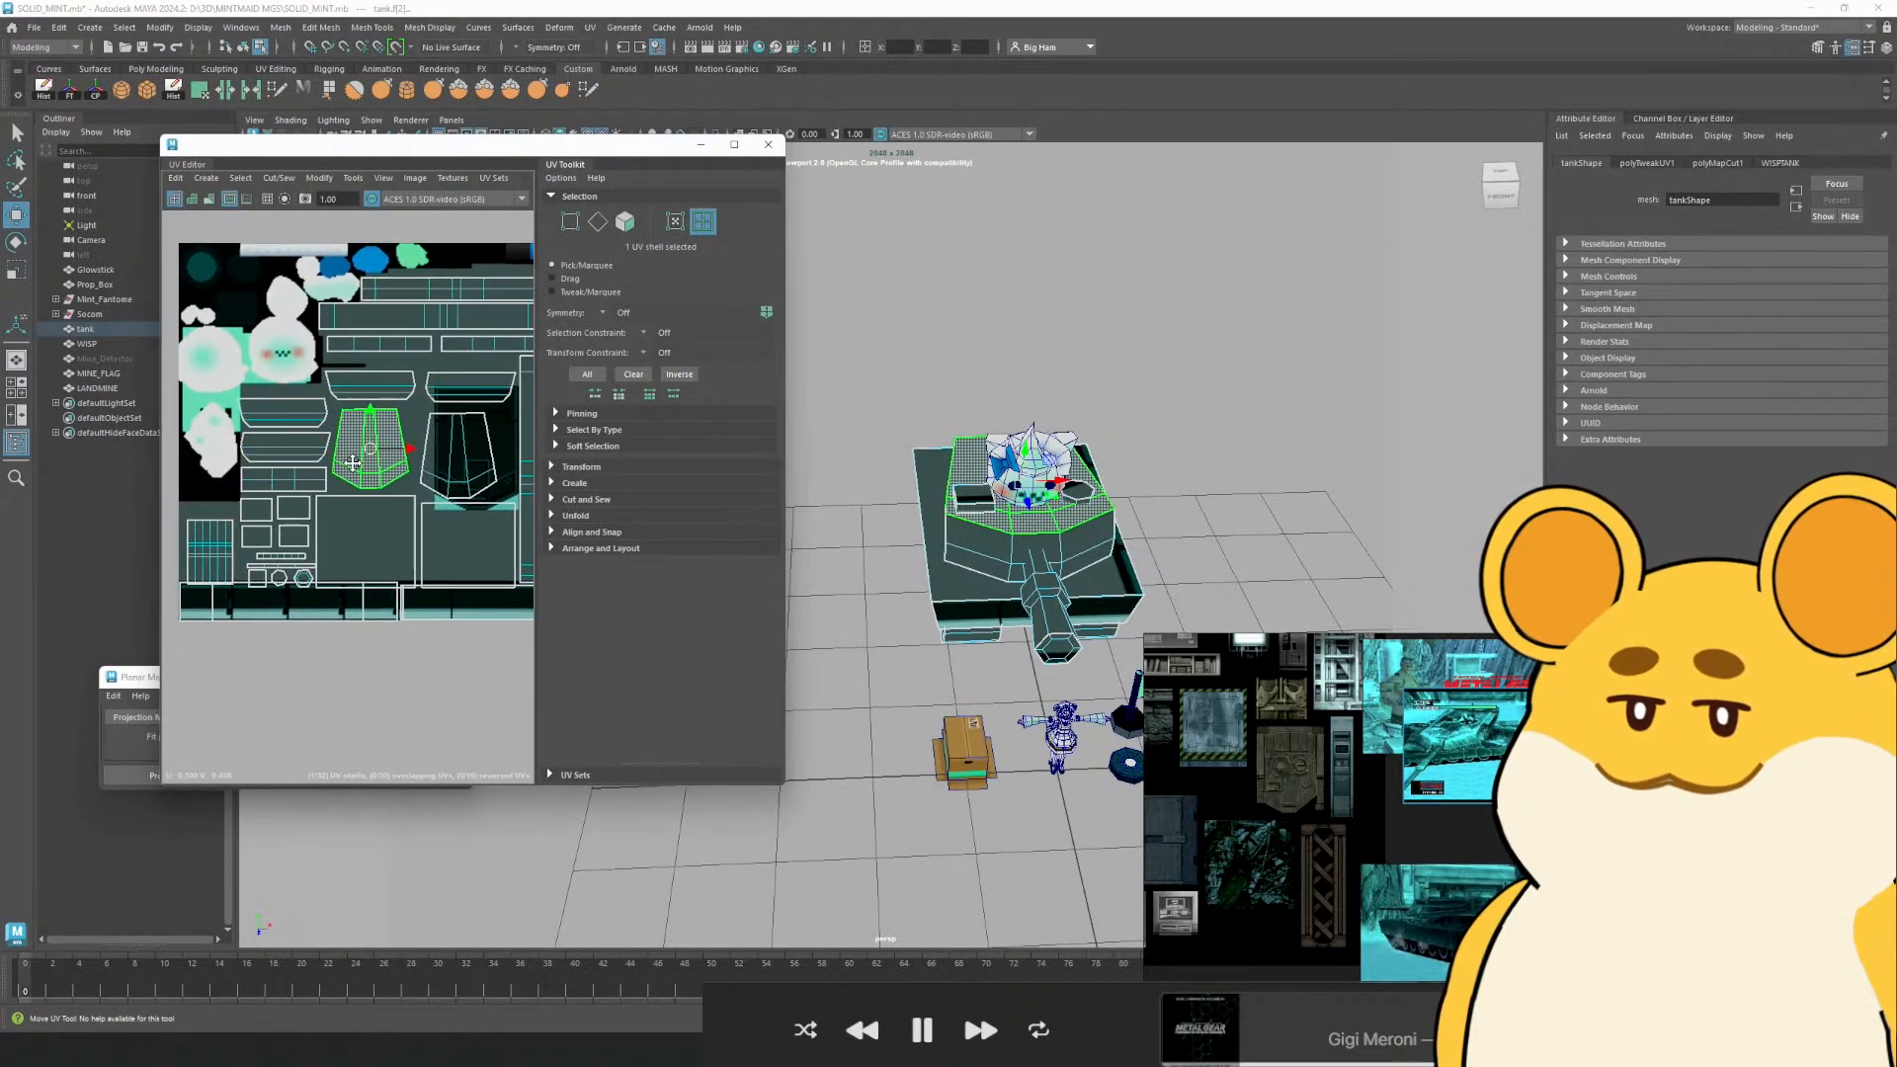
key("alt+Tab")
left_click_drag(556, 462, 661, 430)
scroll(819, 442, "down", 1)
scroll(819, 441, "up", 1)
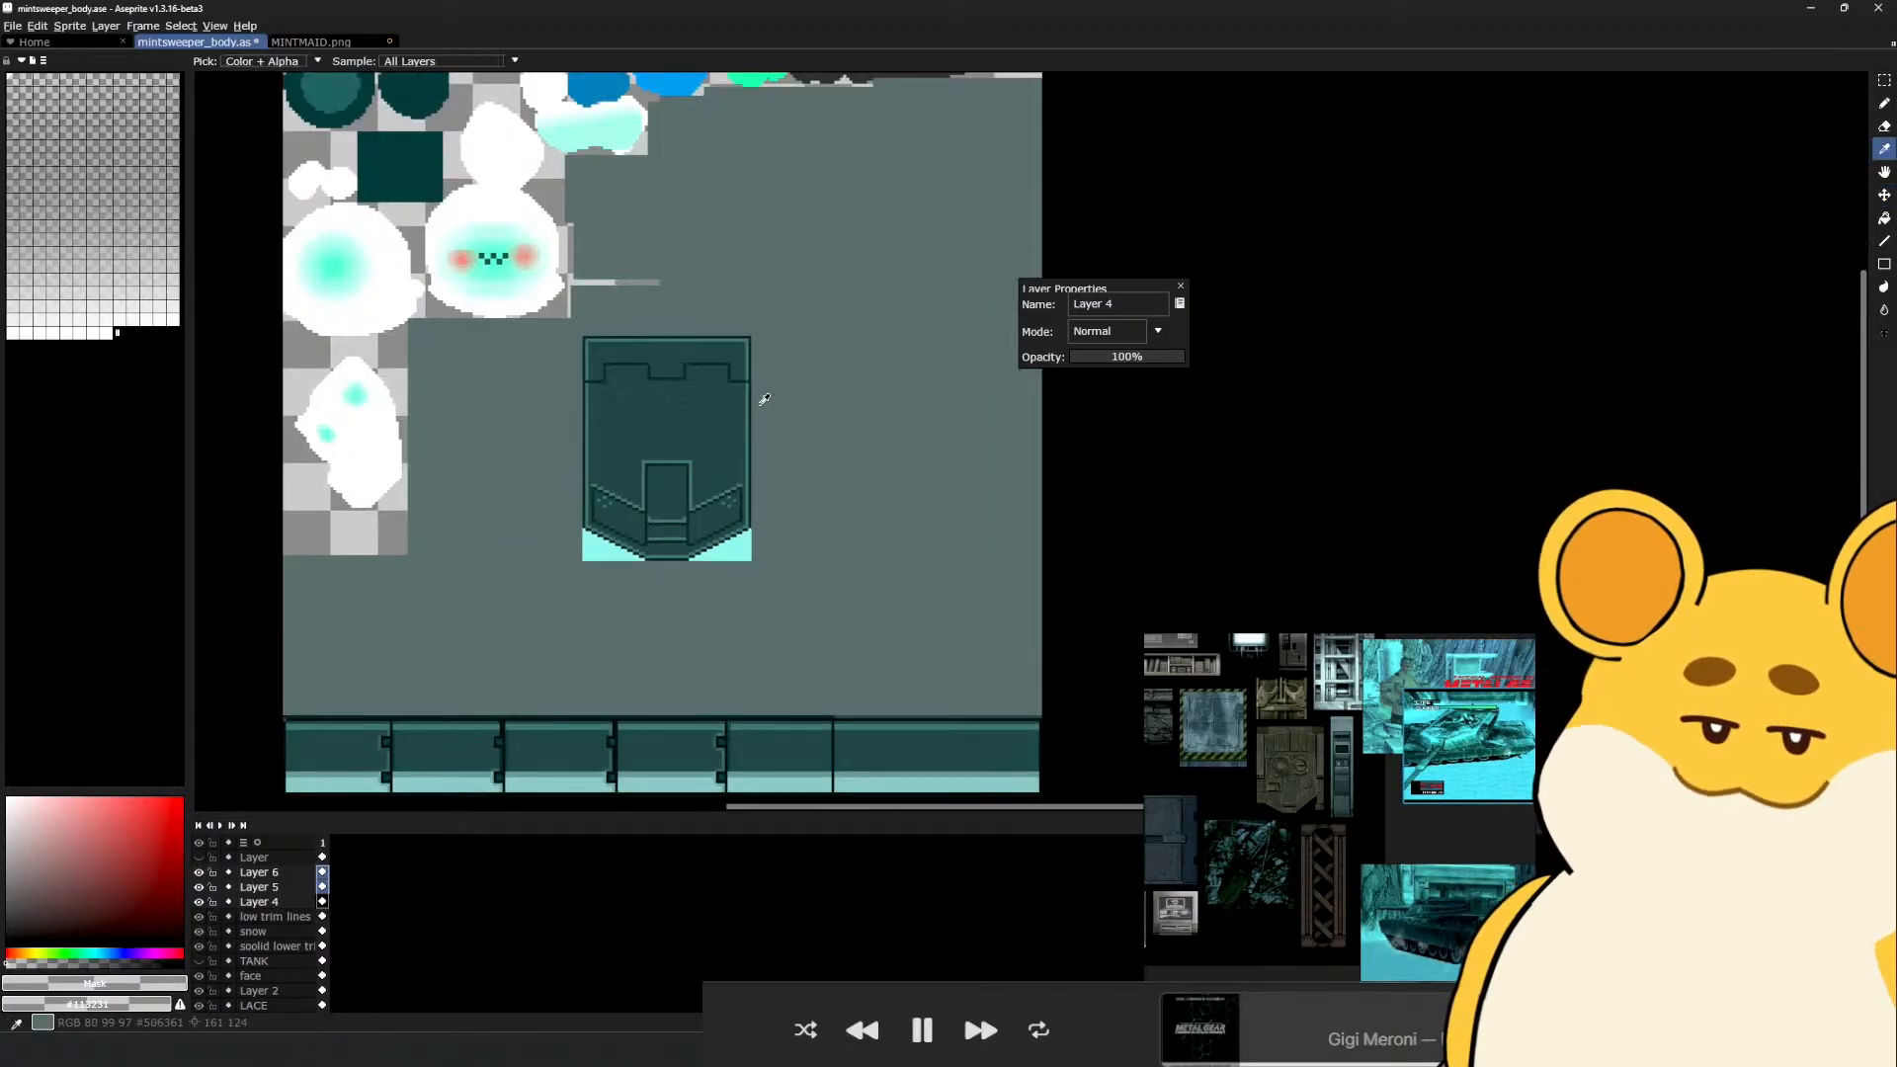
Sample the hull's background colour, save the sprite, and export it over WISP_TANK_TEXTURE.png
left_click(762, 405, "alt")
key("ctrl+s")
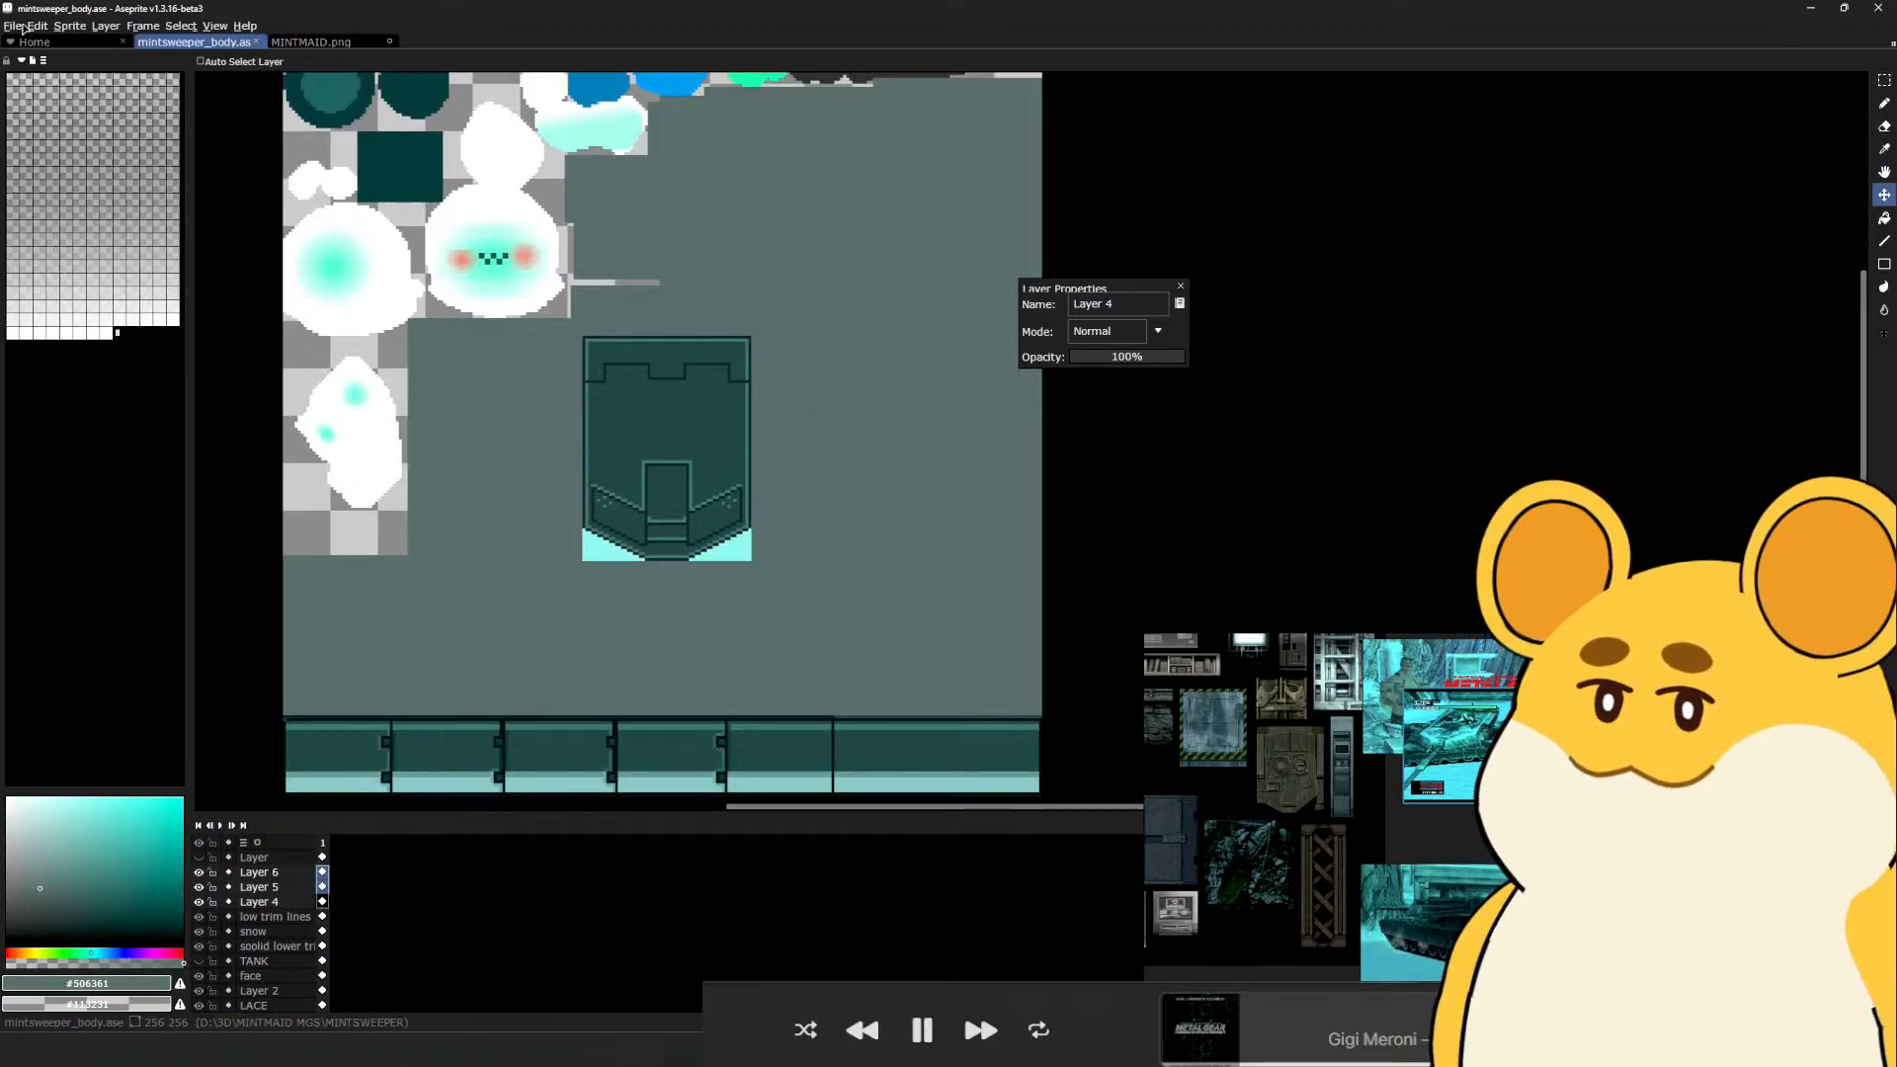
left_click(29, 28)
left_click(29, 27)
left_click(14, 26)
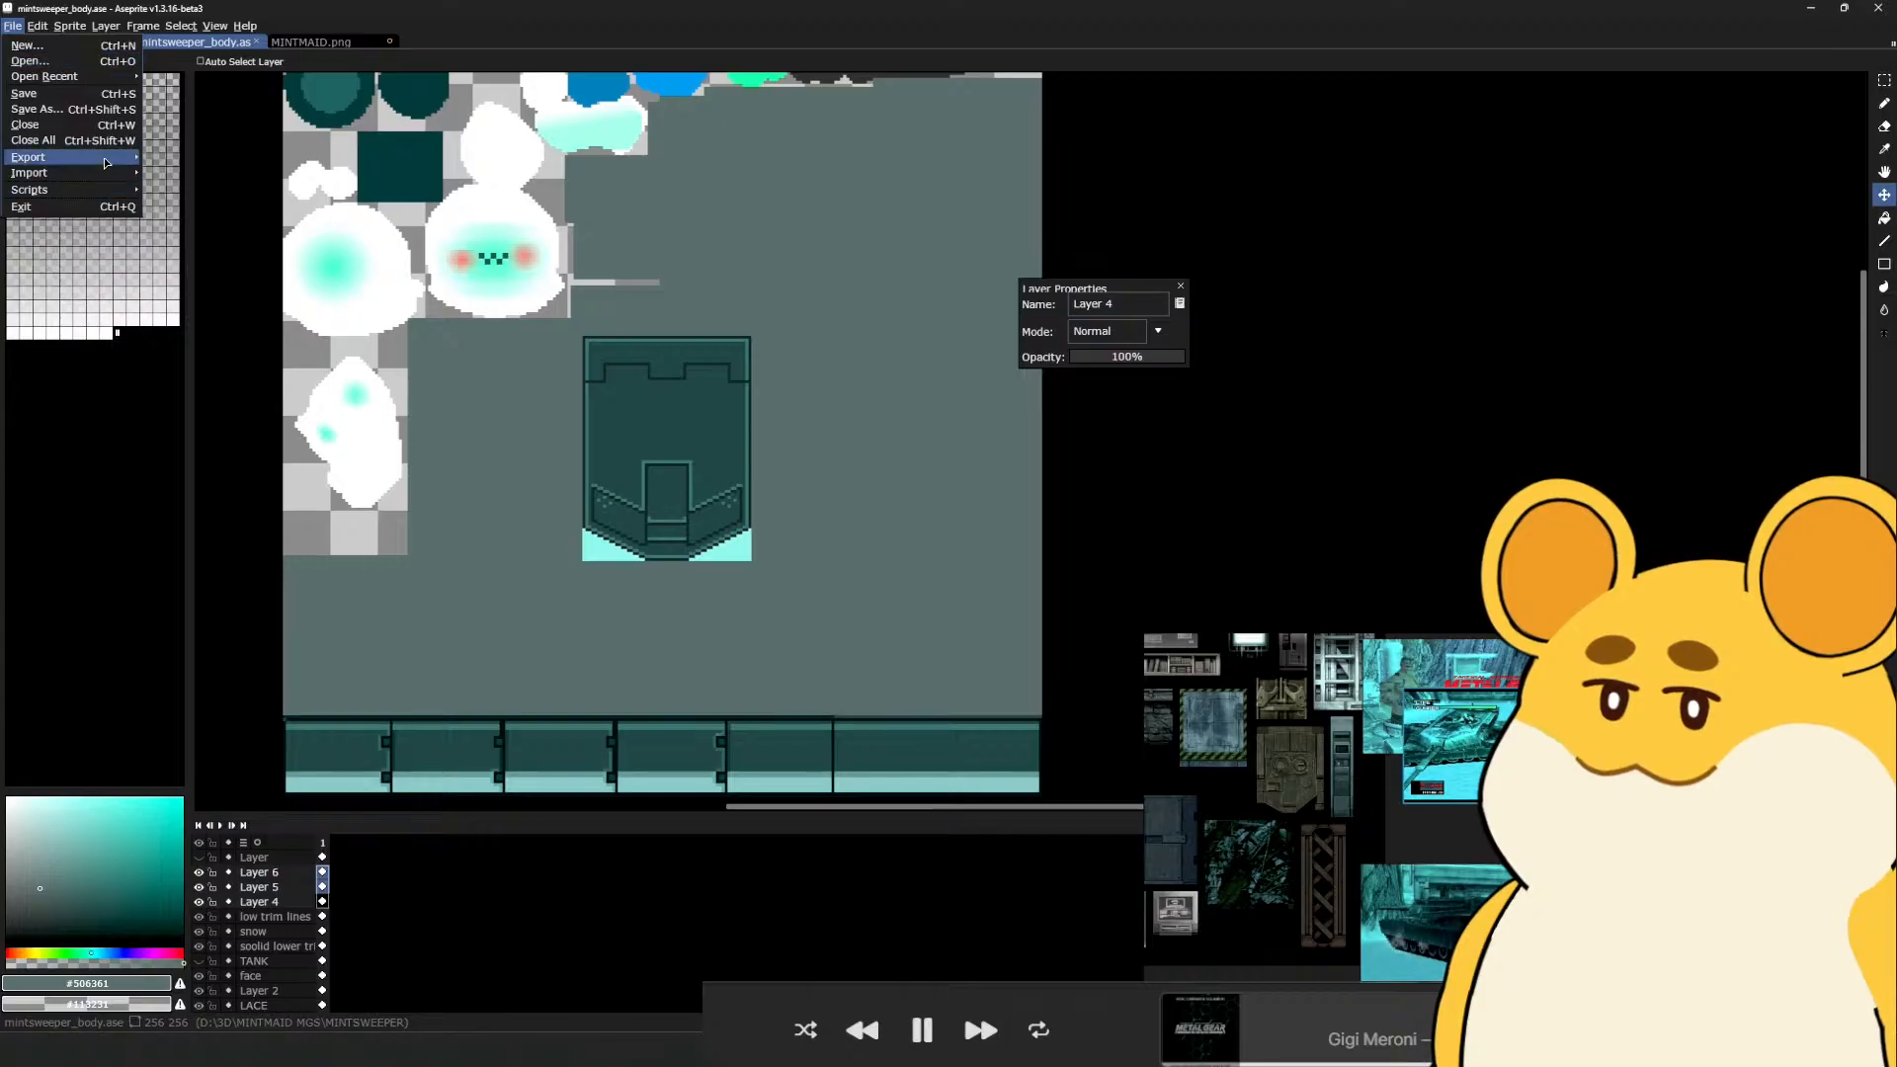
mouse_move(109, 160)
left_click(183, 157)
left_click(286, 437)
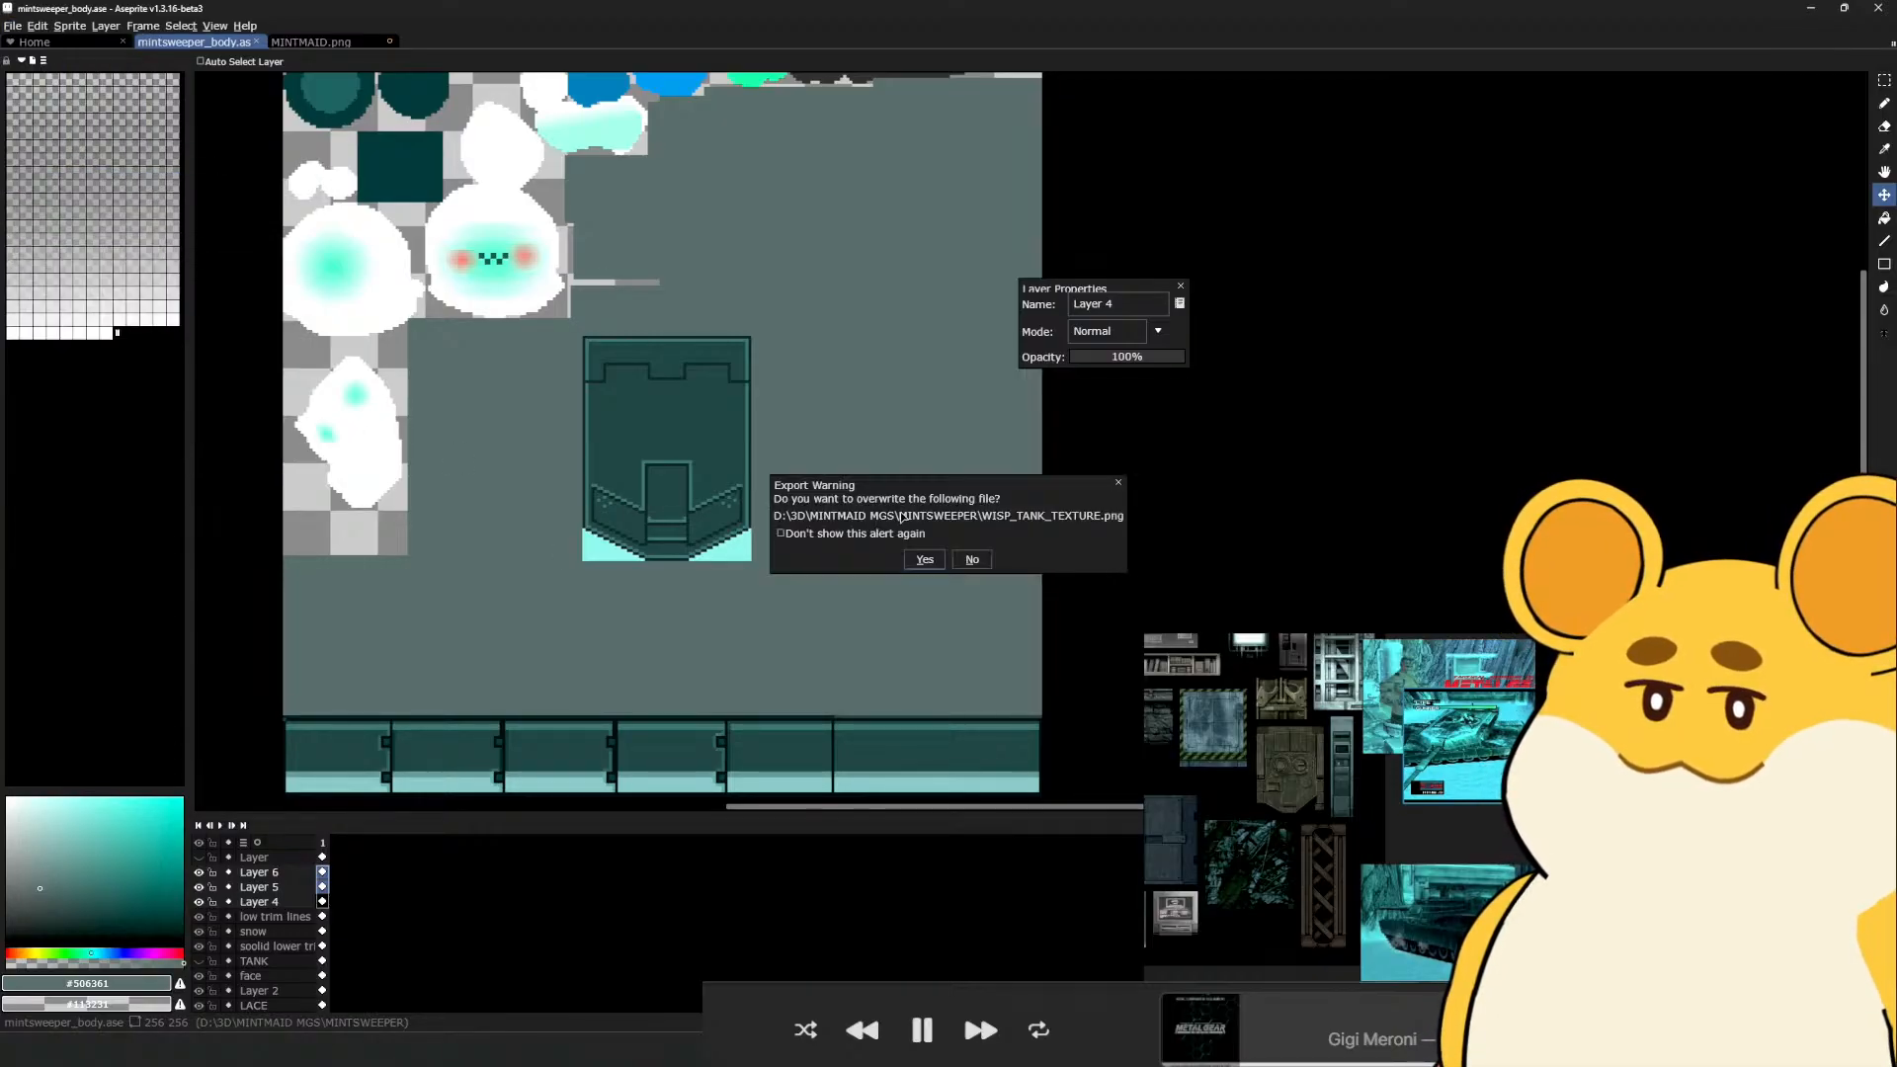
left_click(936, 555)
Switch to Maya, return the tank to object selection, and inspect the exported texture from a lower angle
key("alt+Tab")
scroll(1284, 602, "up", 3)
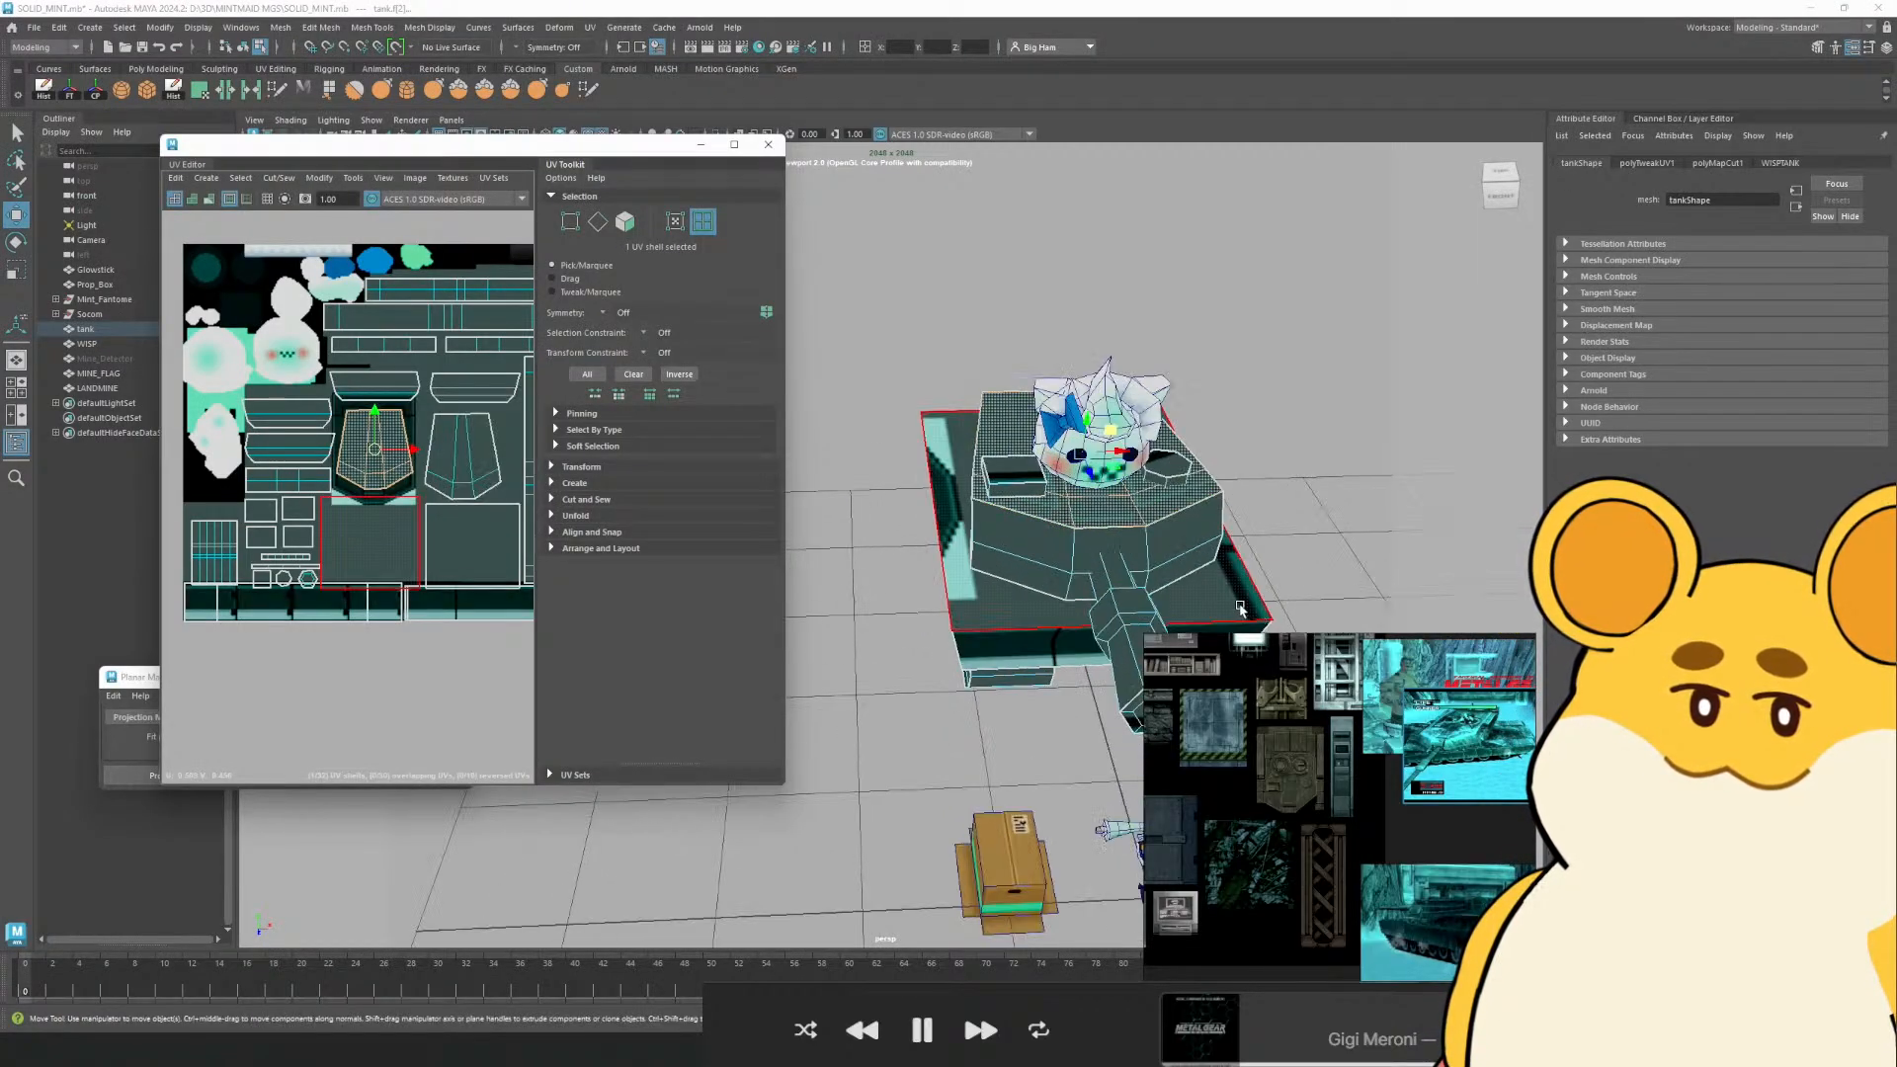
left_click_drag(1009, 512, 1000, 464, "alt")
right_click(940, 514)
left_click(1007, 491)
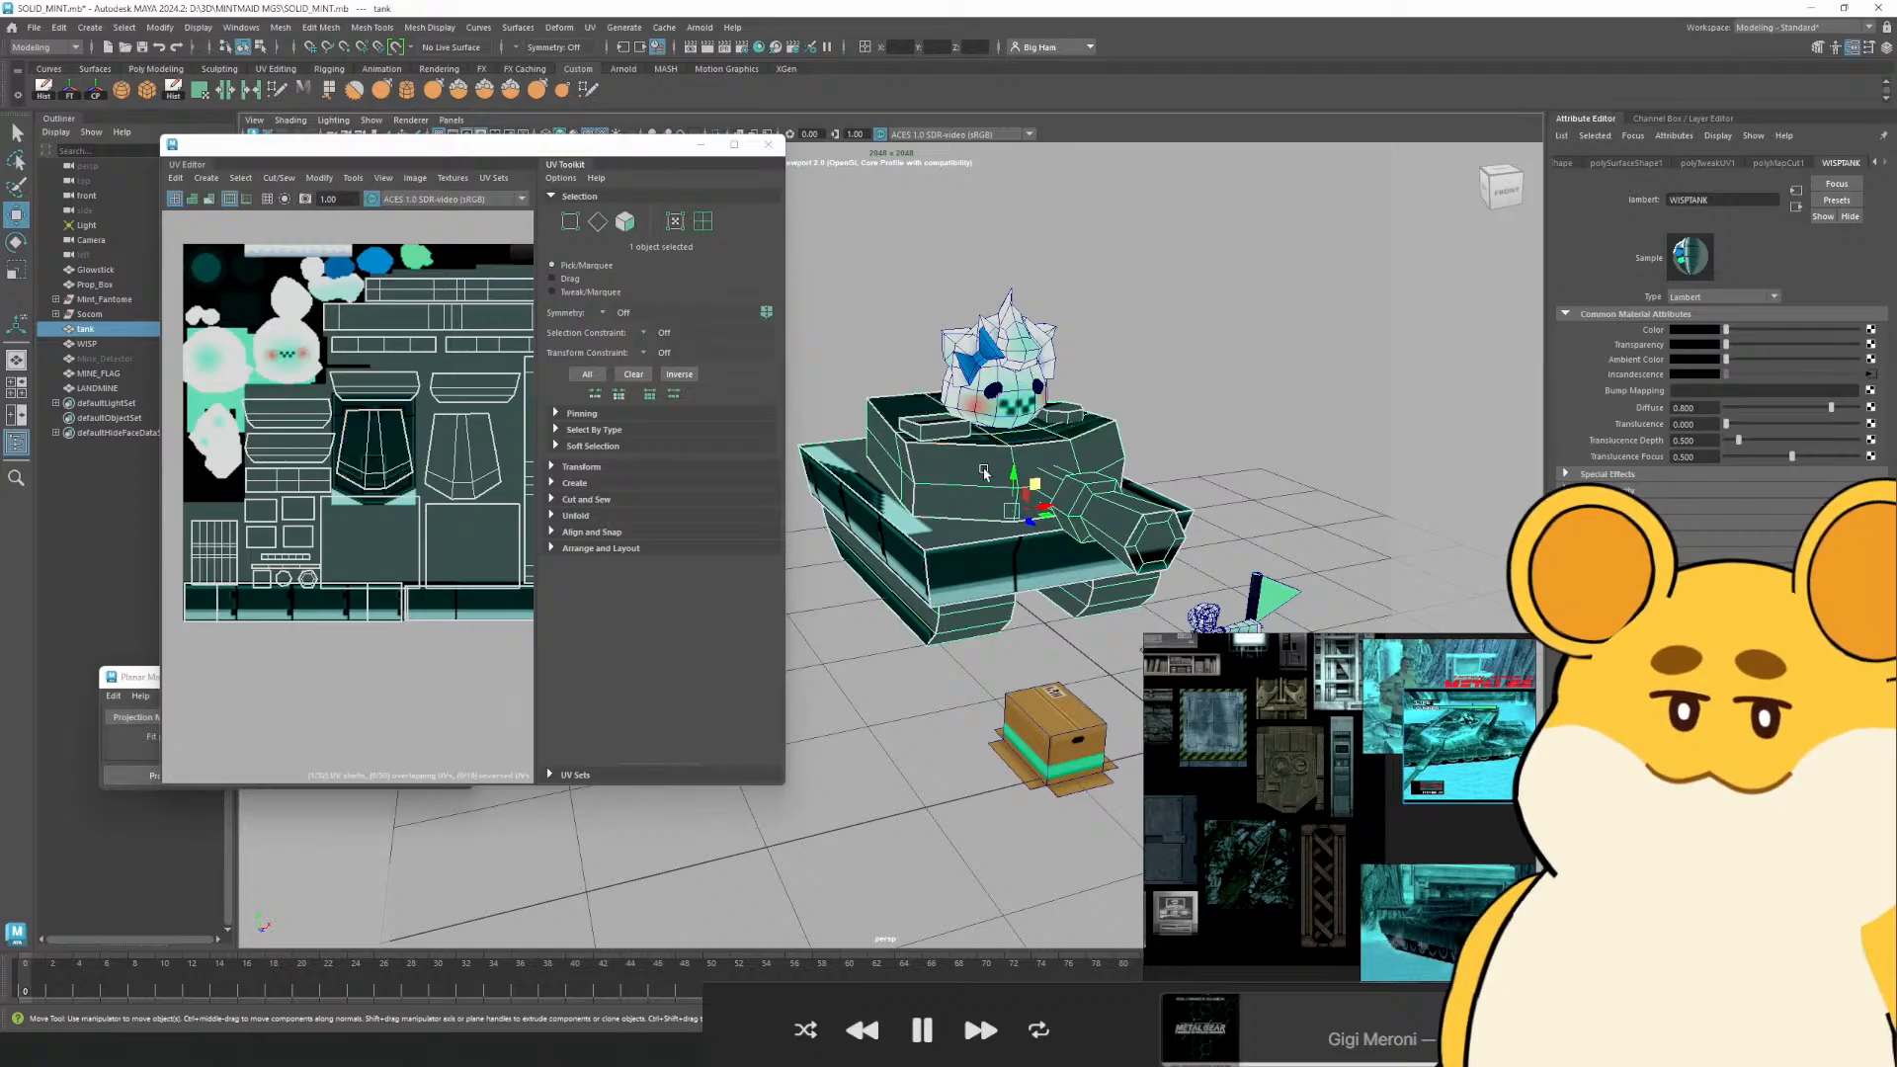
Enable UV shell selection and compare the turret-top shell with the painted panel in Aseprite
left_click(702, 222)
scroll(506, 422, "up", 3)
left_click(276, 501)
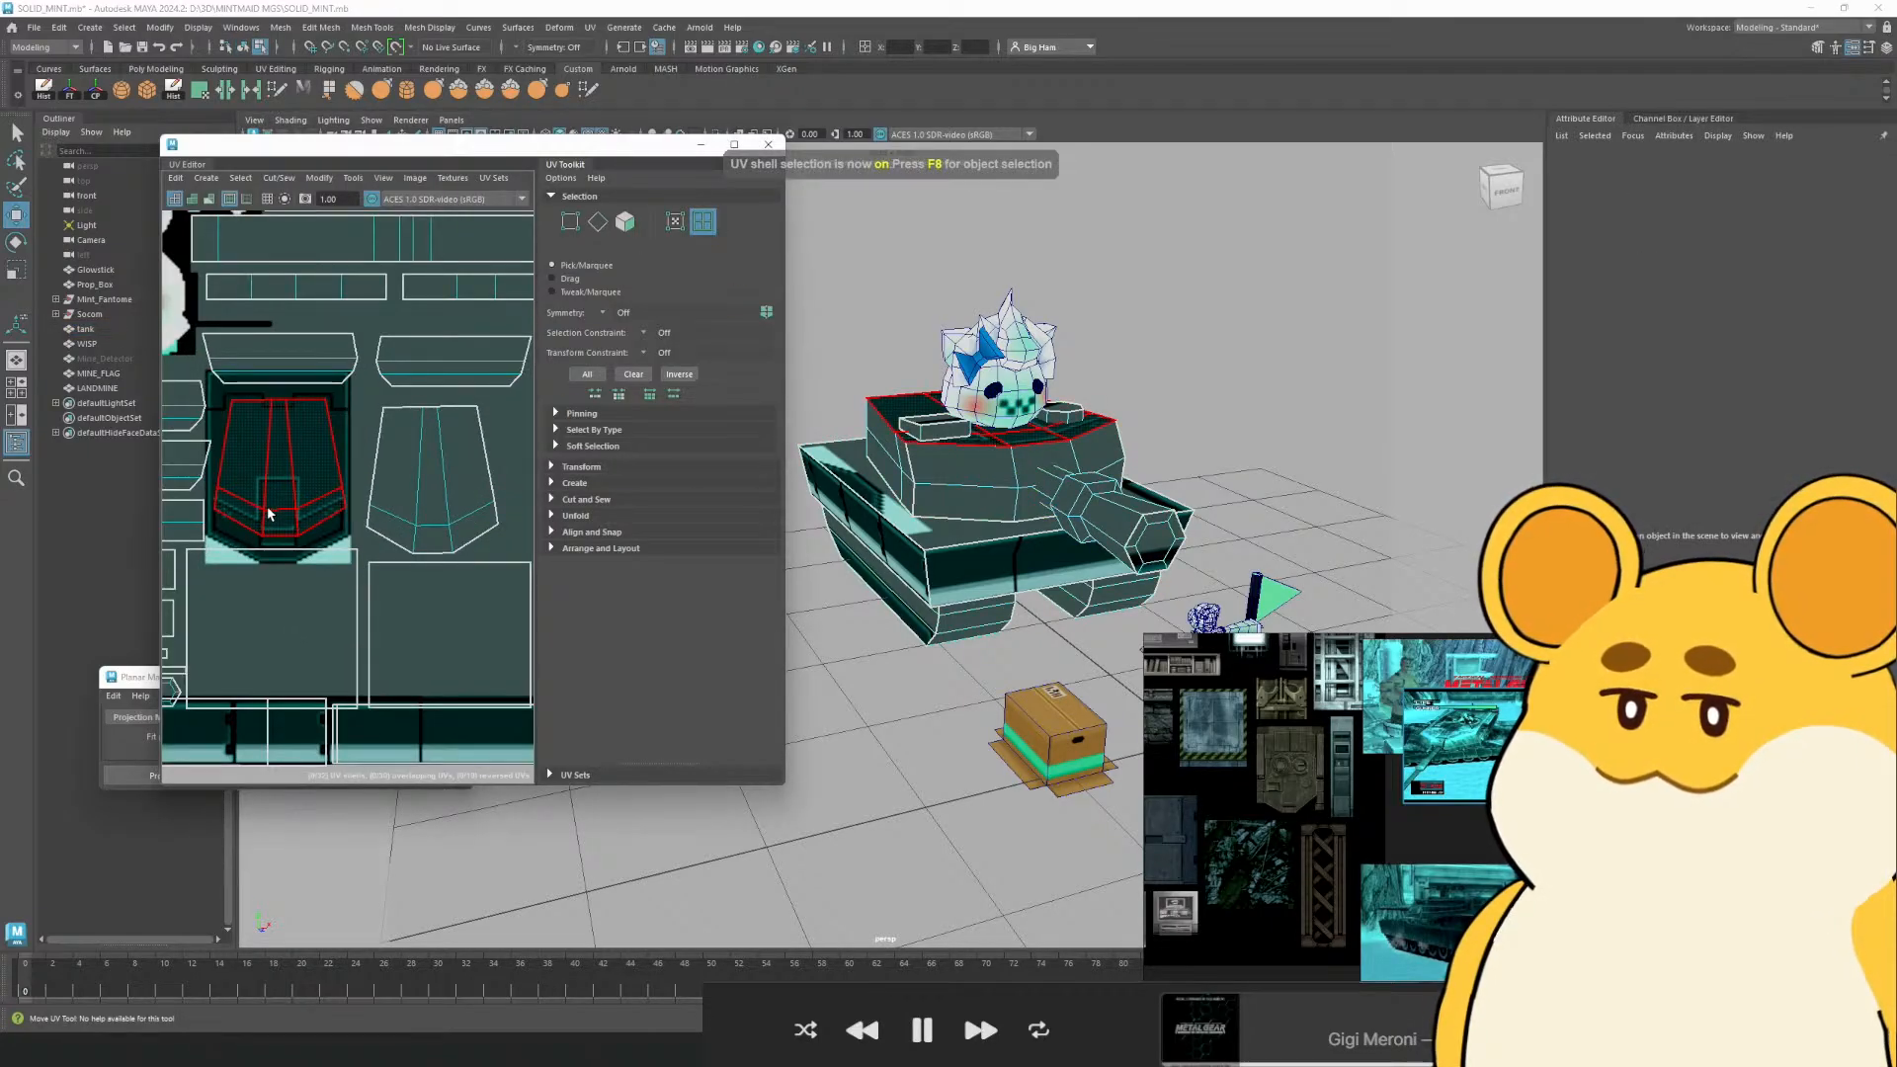
key("alt+Tab")
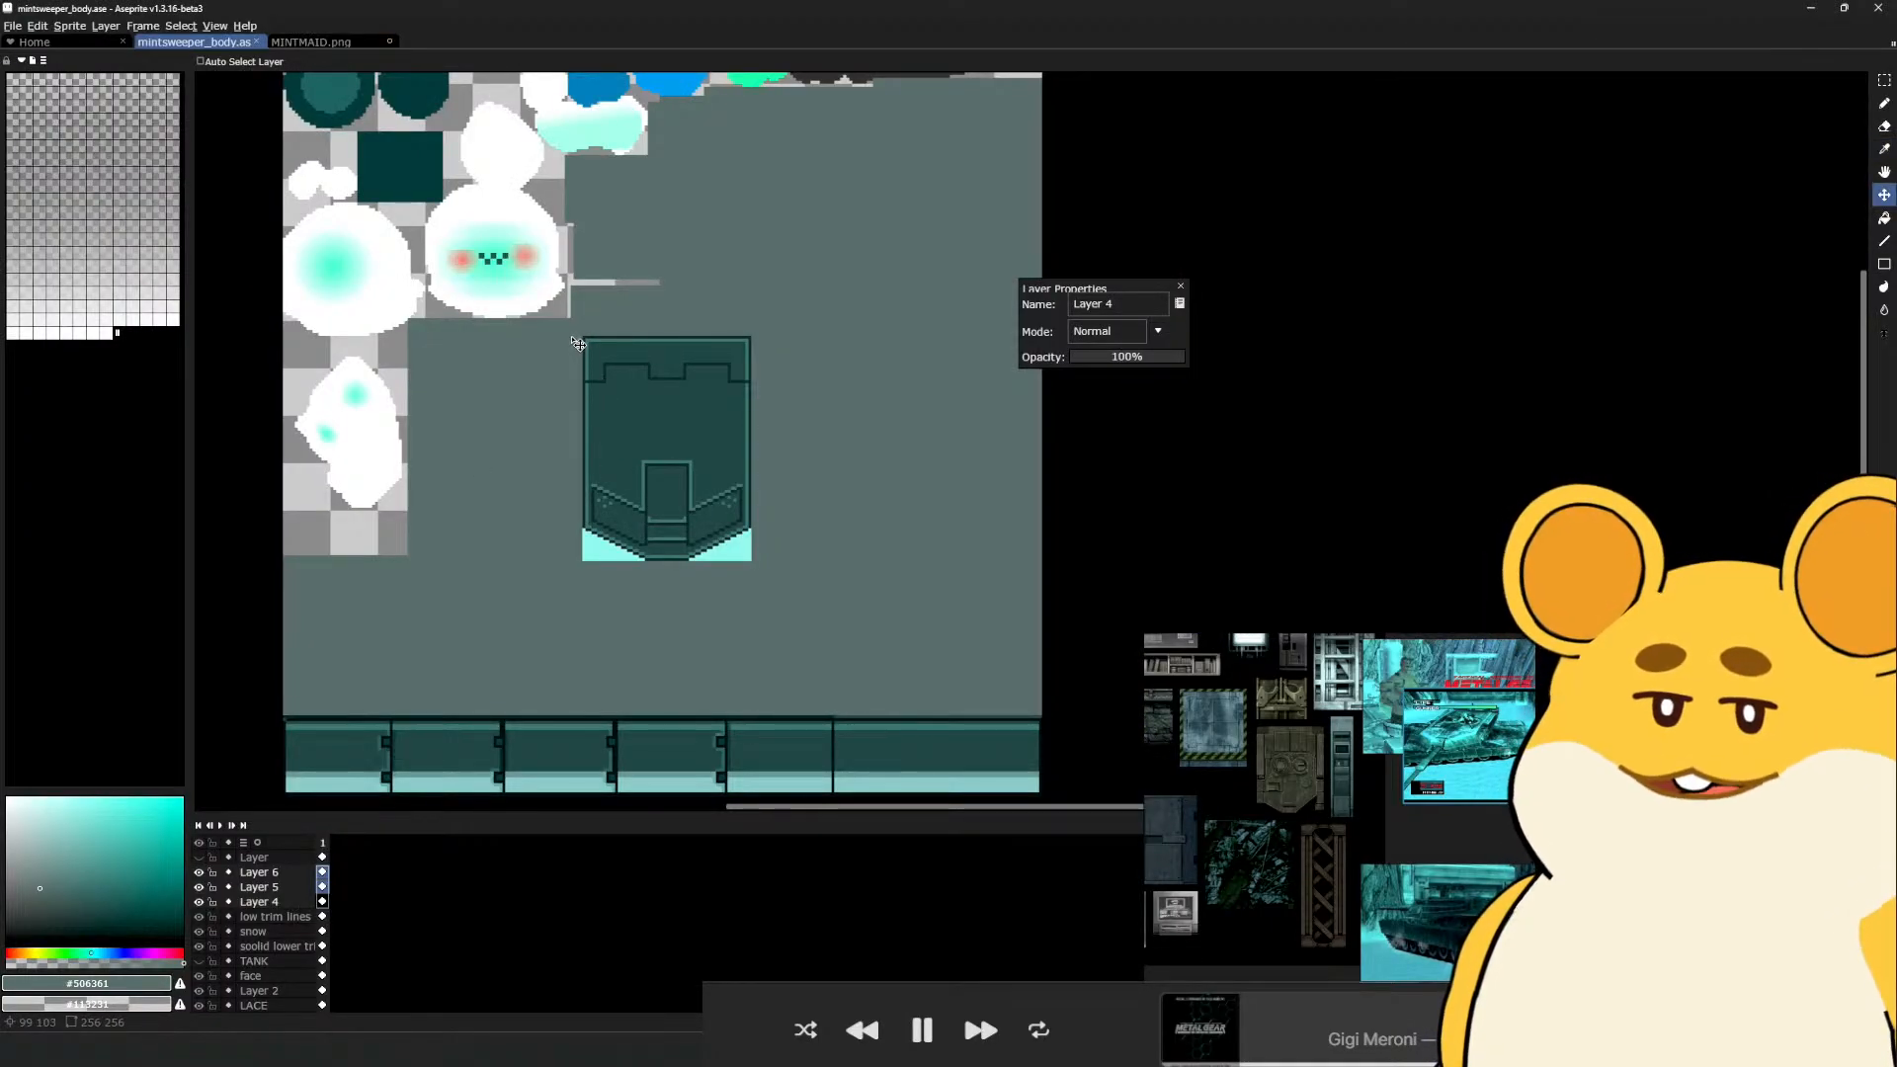
key("alt+Tab")
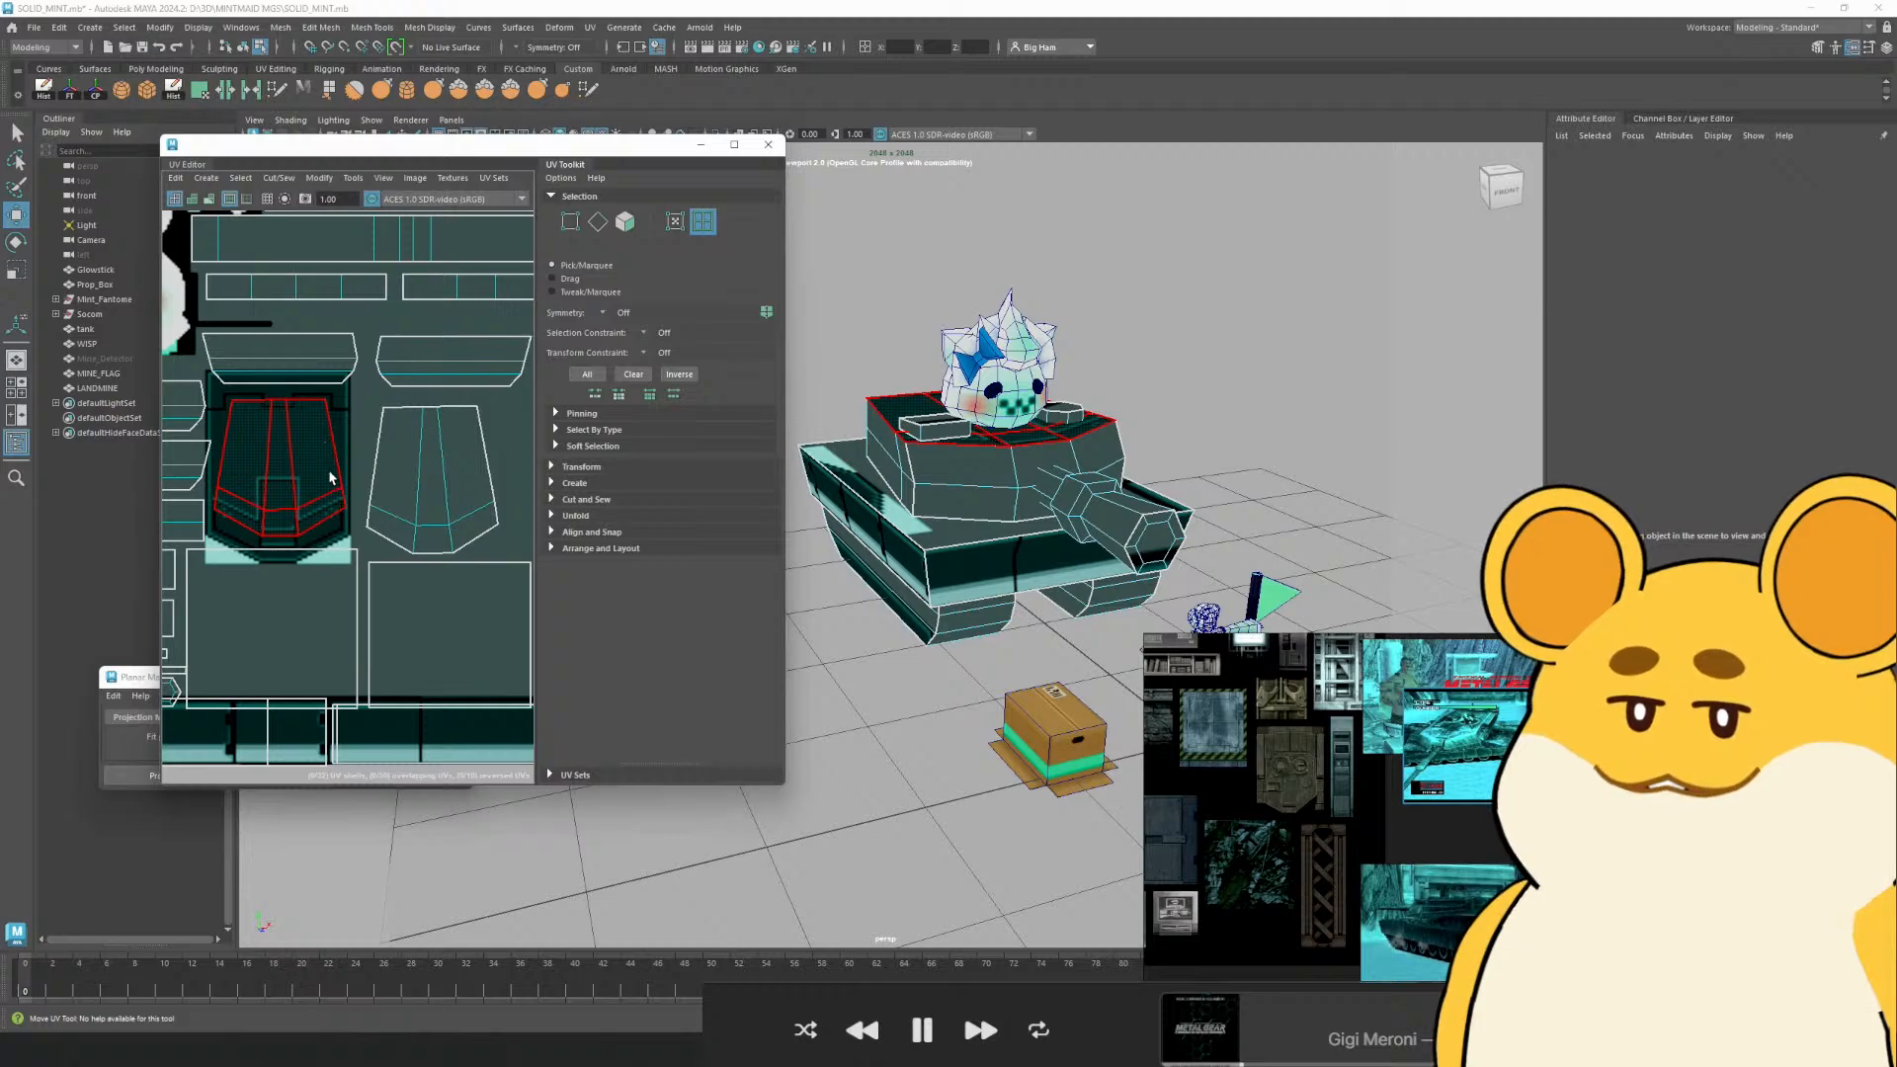
Examine the hull-top and turret-top UV shells over the texture, then return the tank to object selection
scroll(331, 478, "down", 2)
left_click(281, 592)
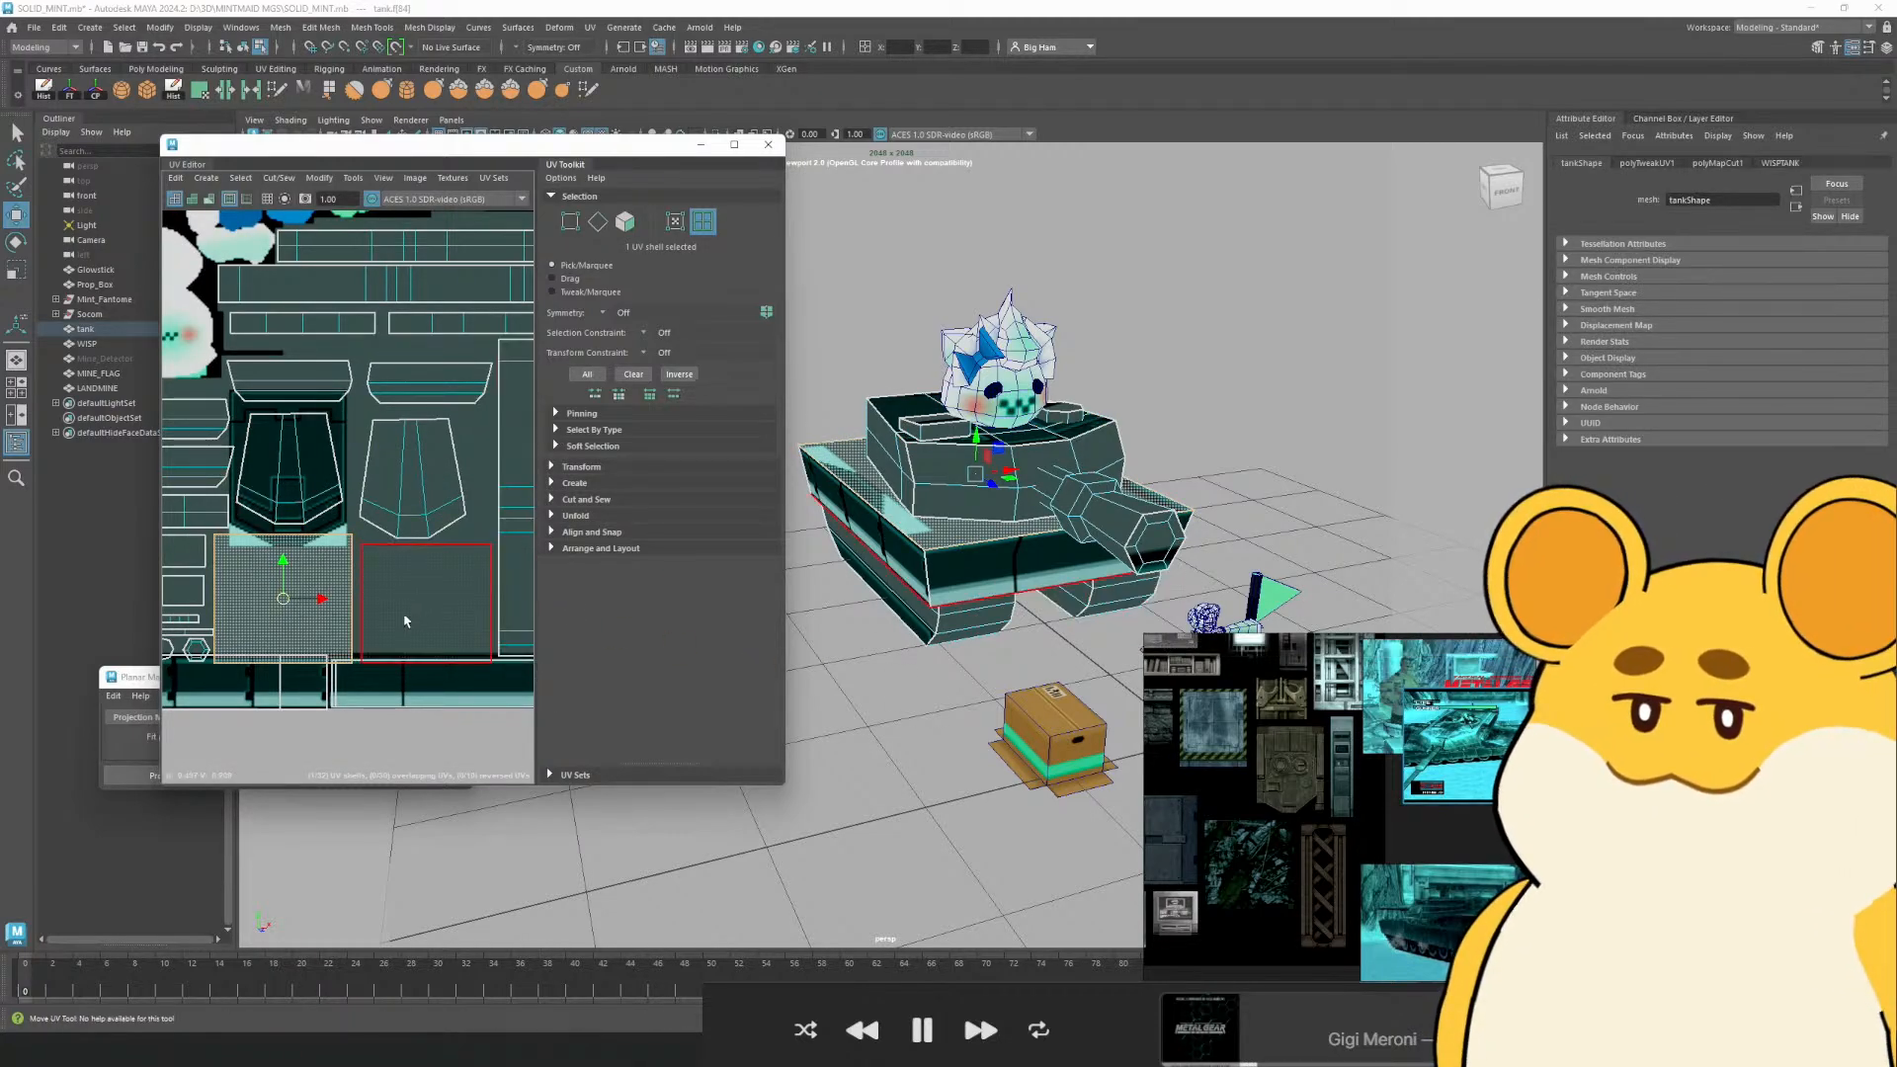
scroll(346, 568, "up", 2)
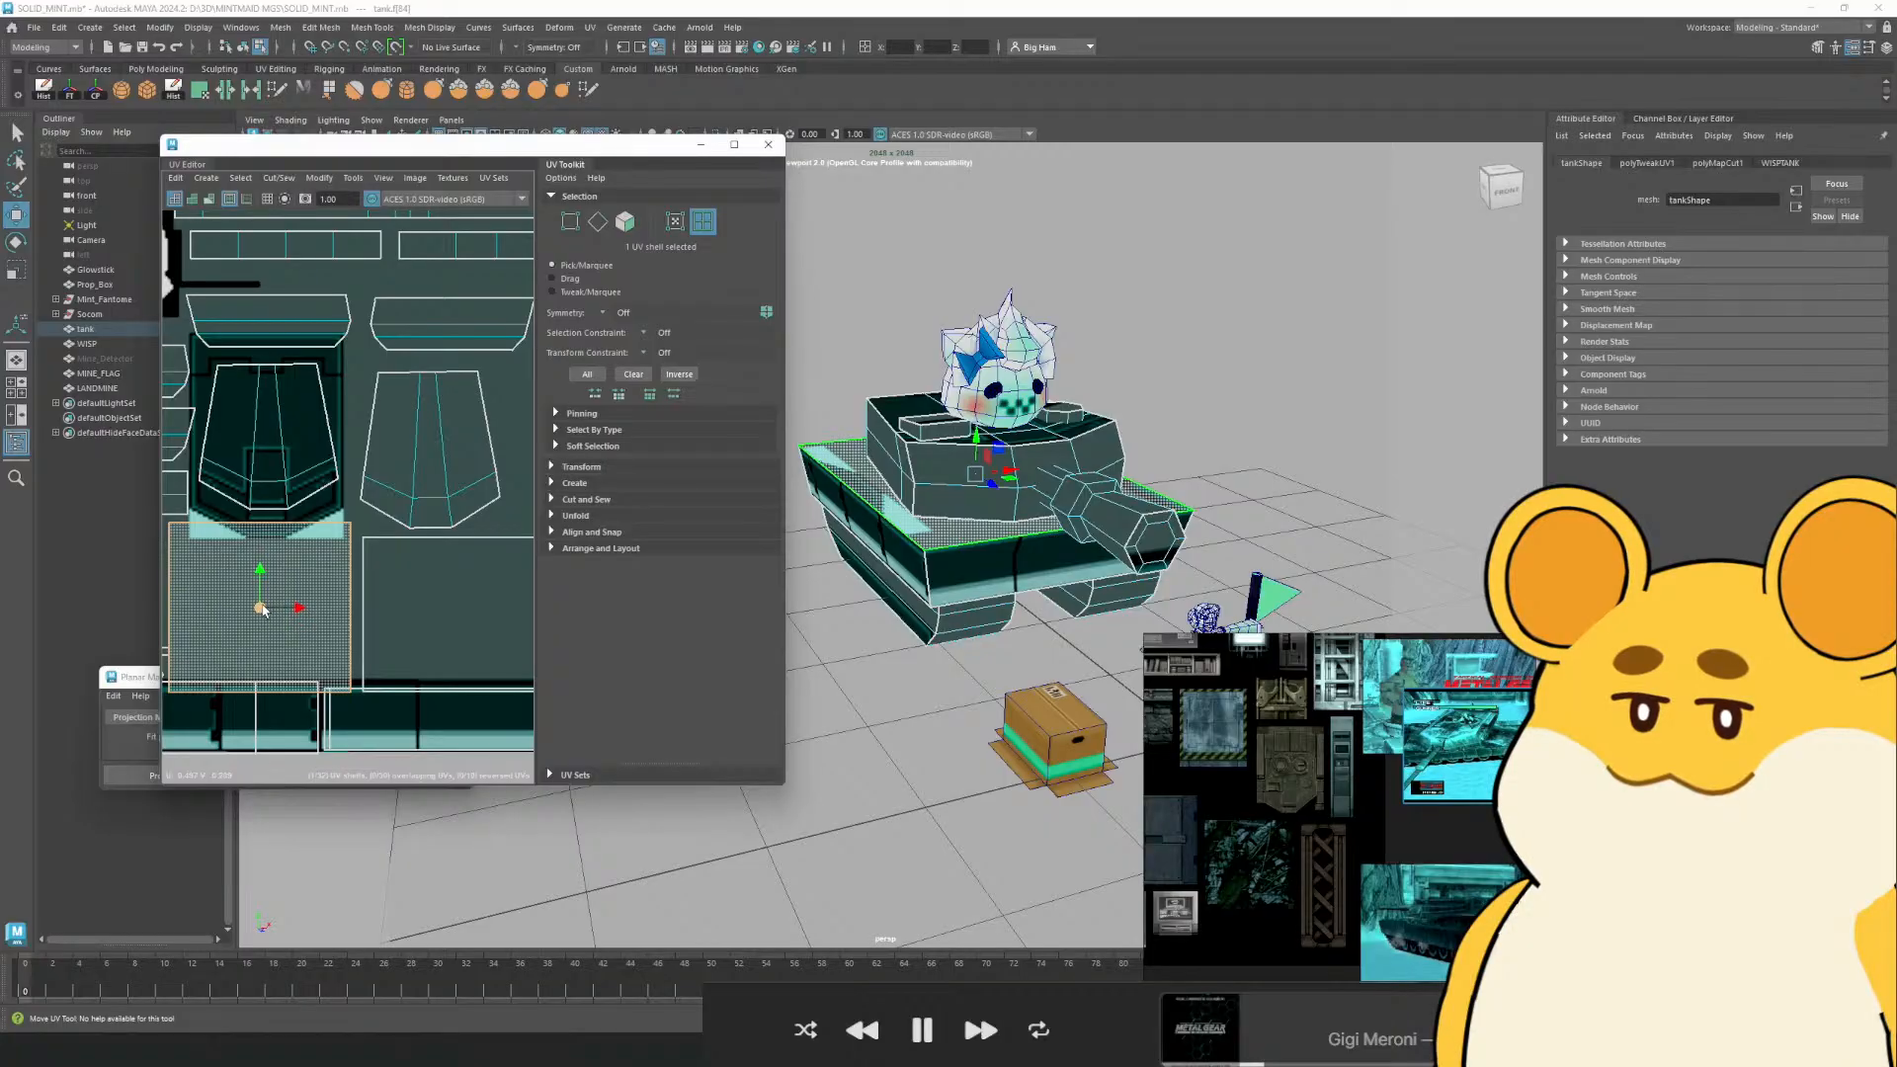
left_click_drag(261, 608, 321, 600)
scroll(1092, 439, "up", 2)
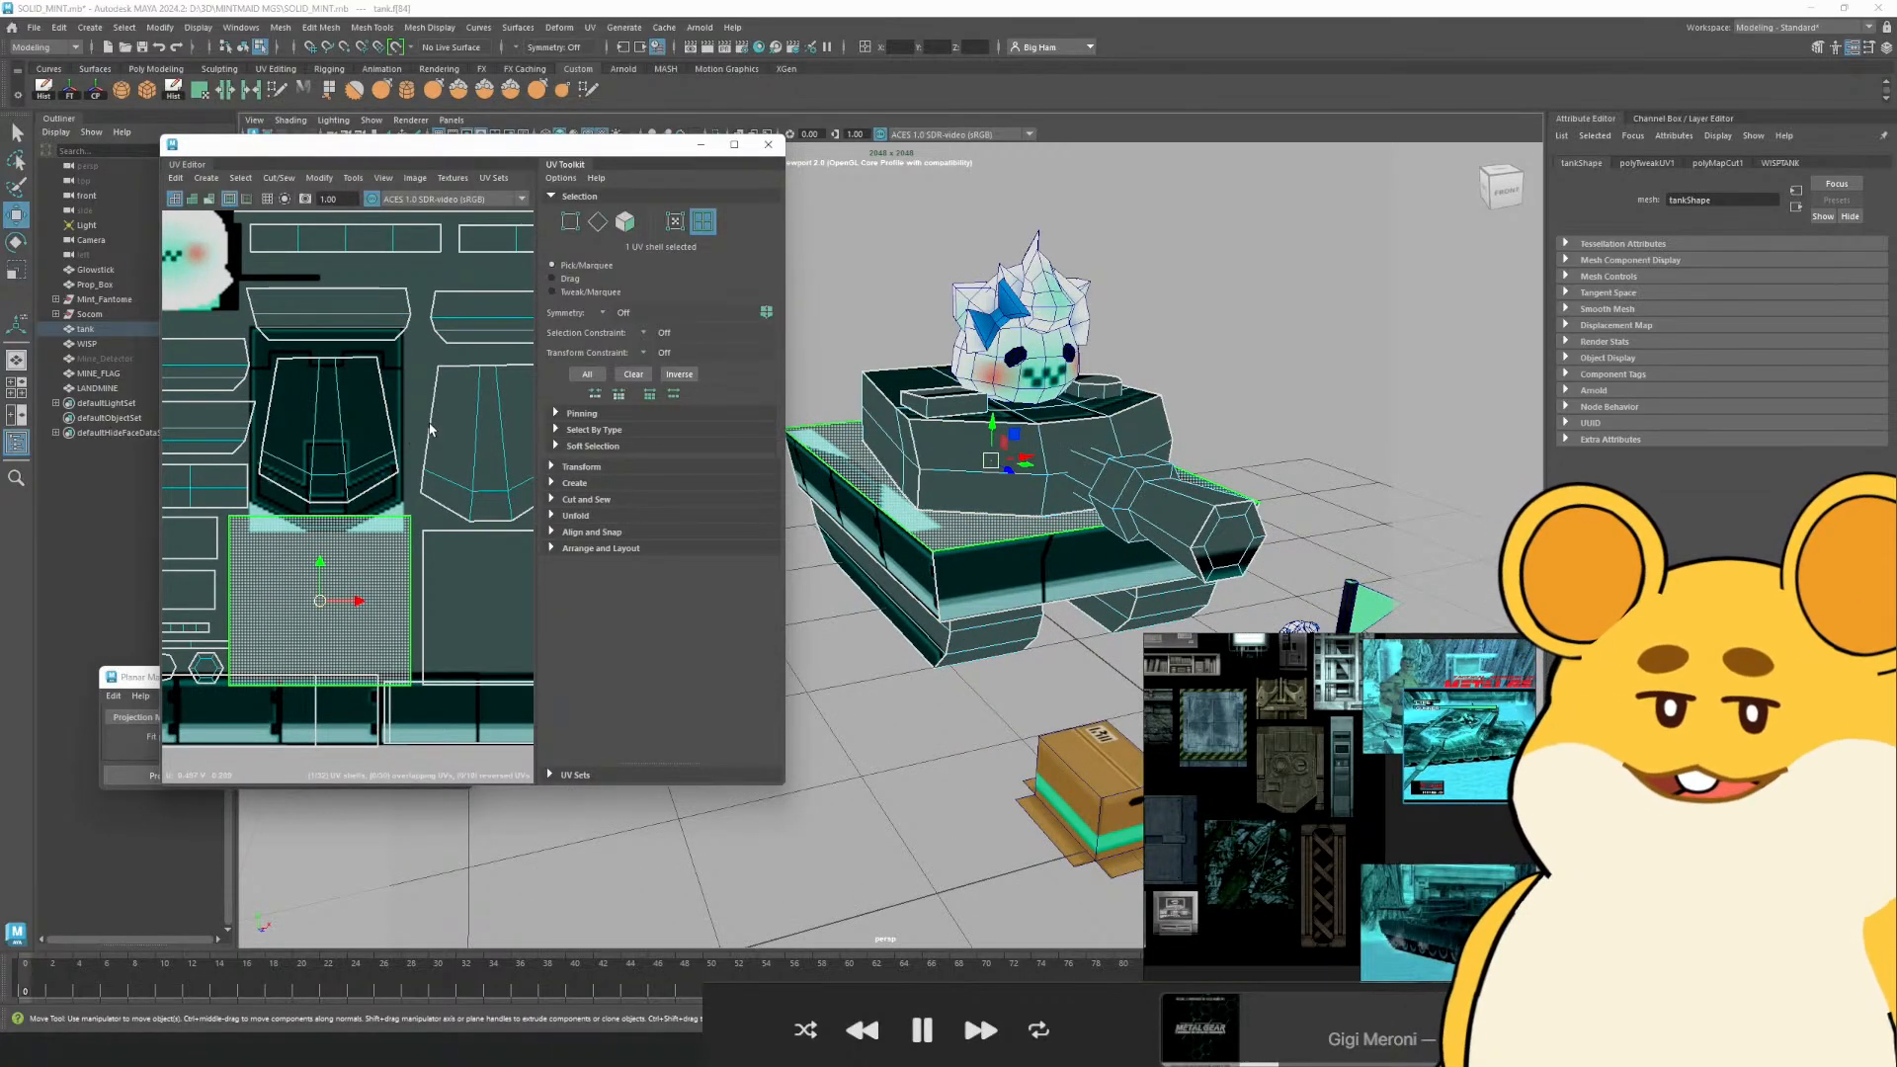
right_click(845, 401)
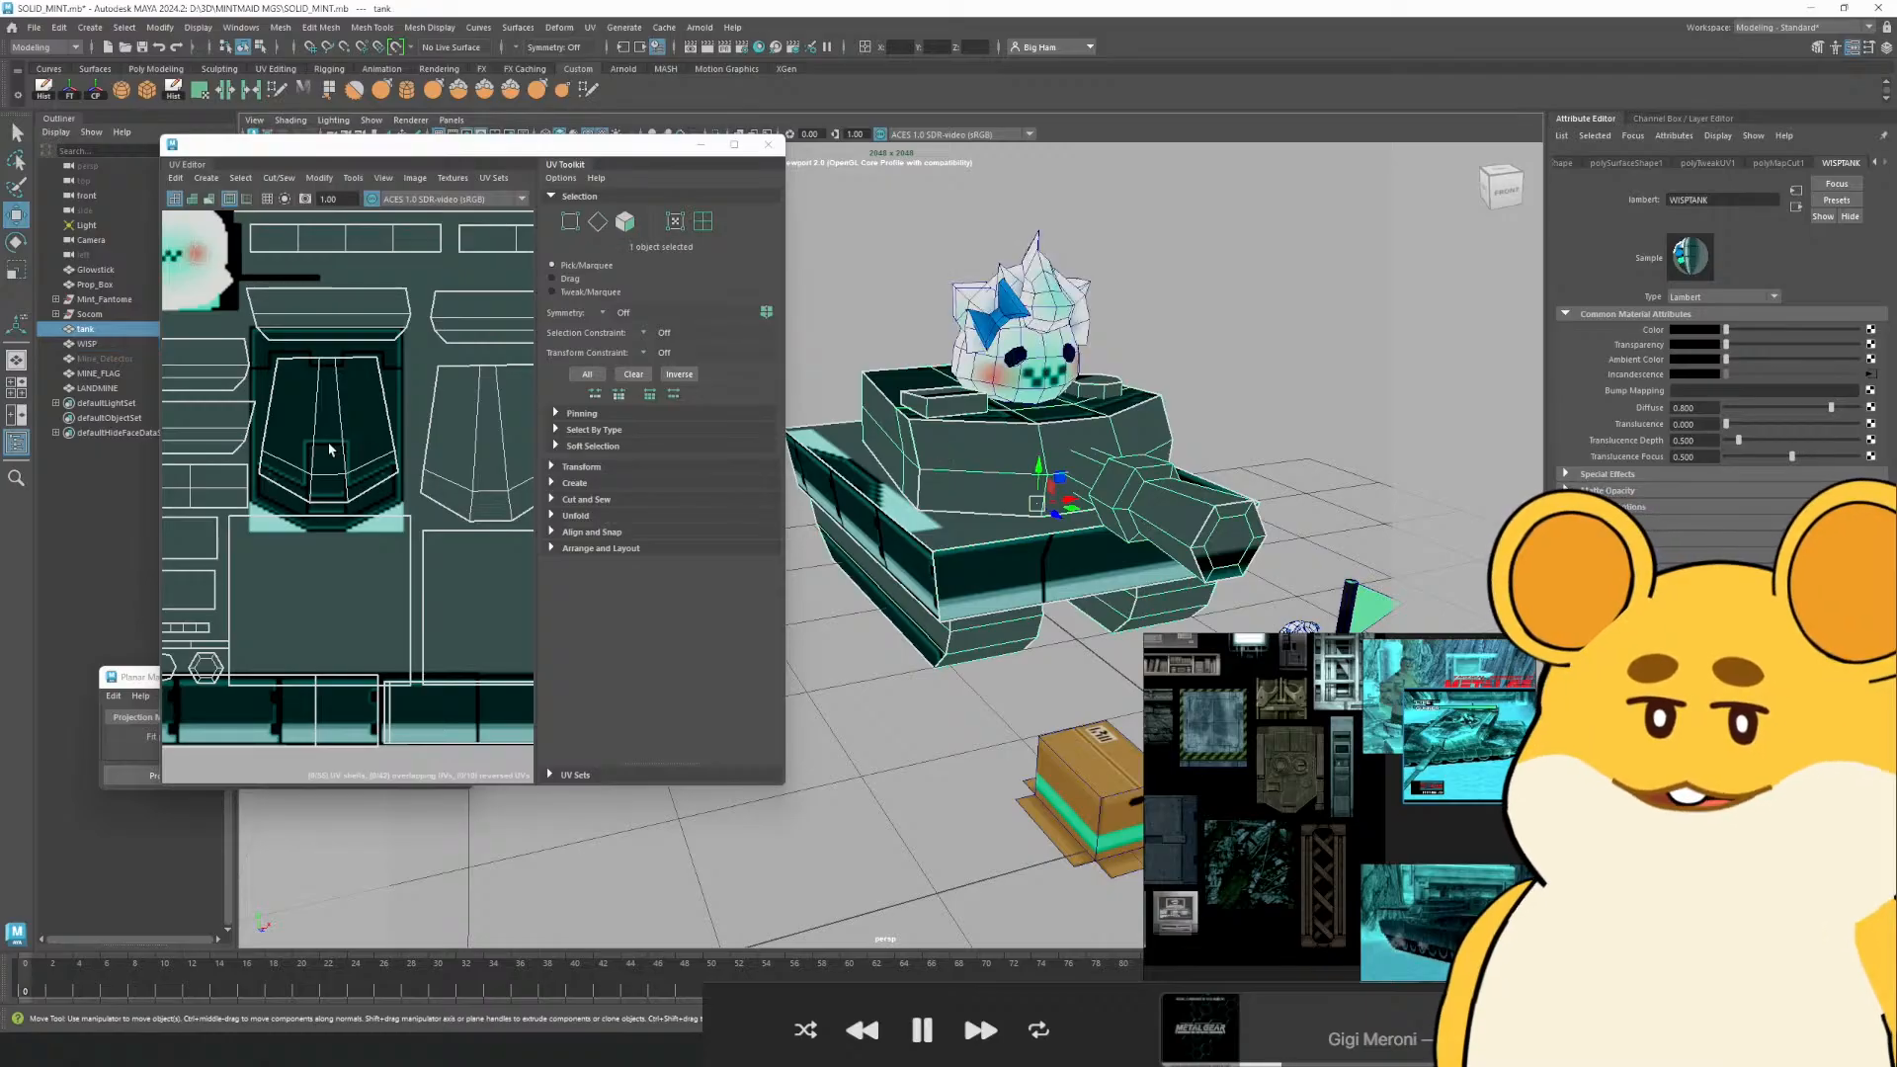
key("alt+Tab")
scroll(444, 343, "up", 1)
key("alt+Tab")
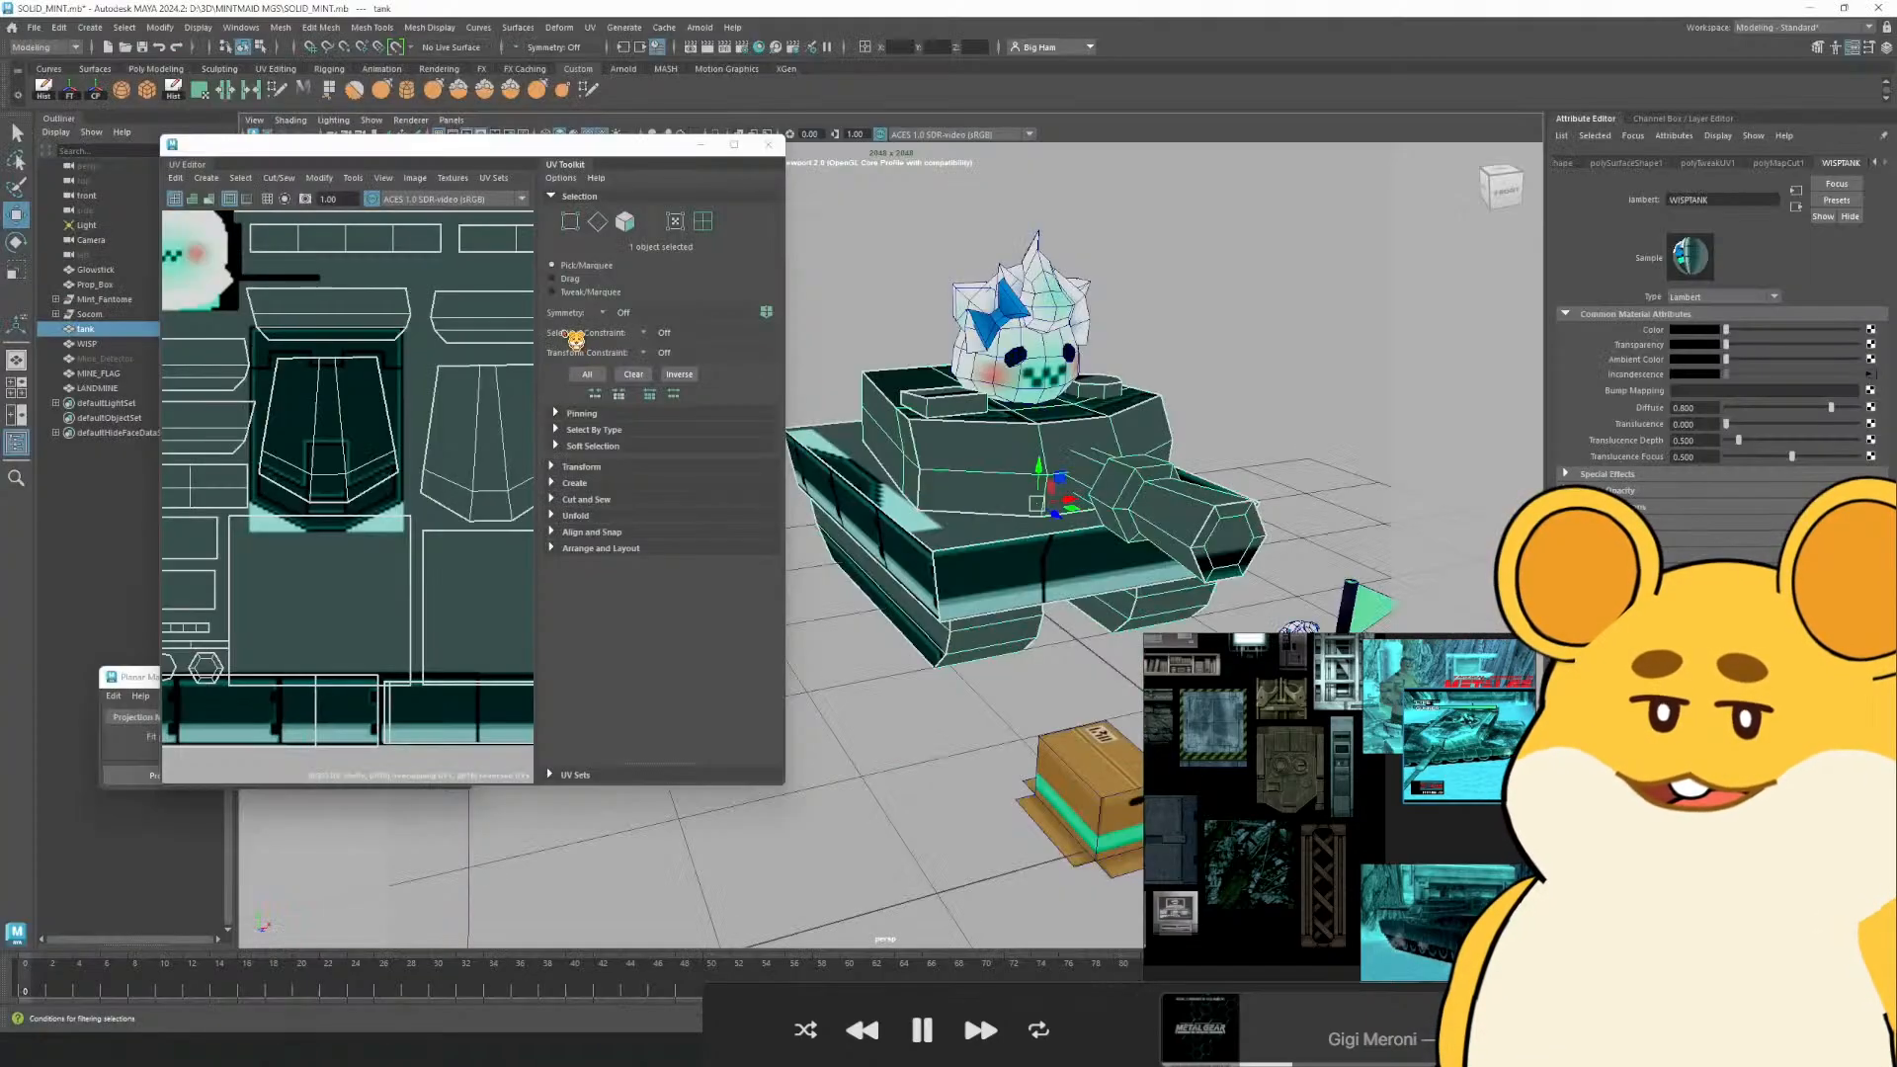
Switch to Aseprite and try narrowing a marquee around the turret panel on Layer 4 from 72 to 58 px wide
key("alt+Tab")
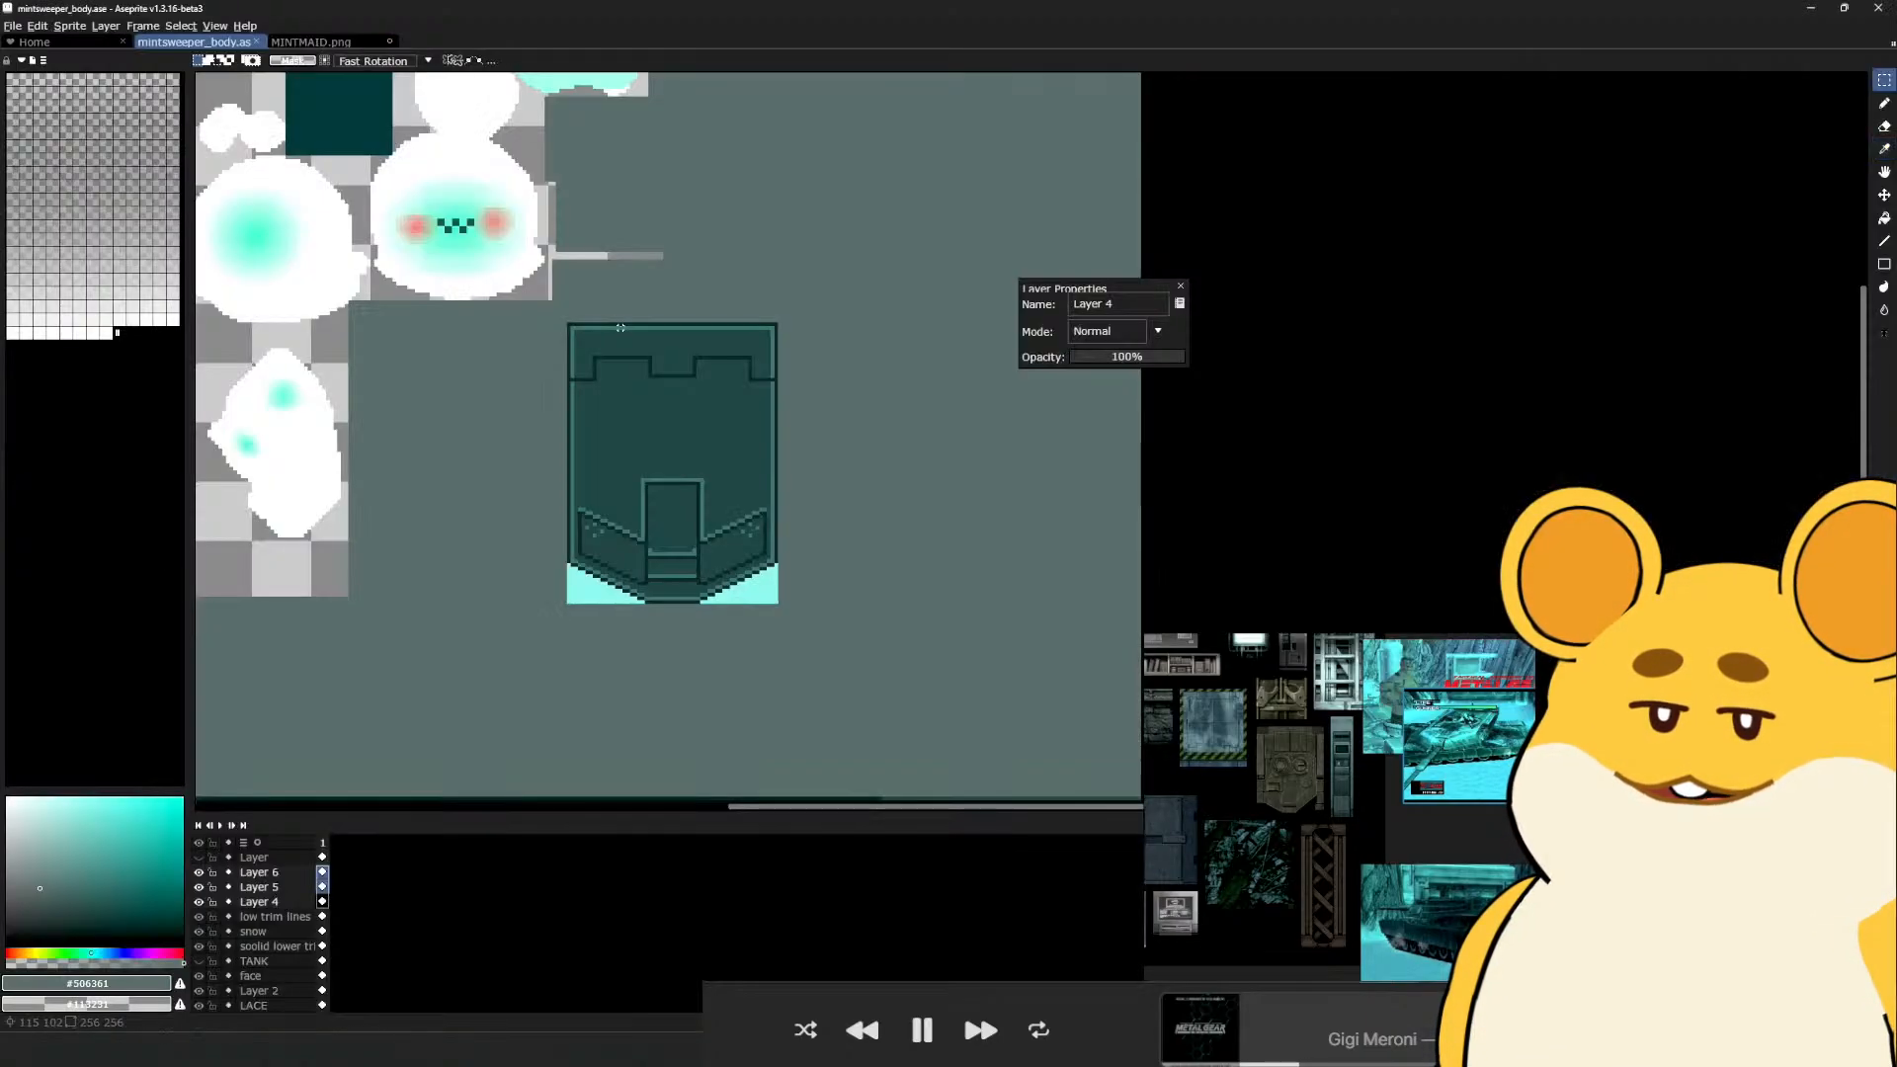
left_click_drag(557, 316, 639, 610)
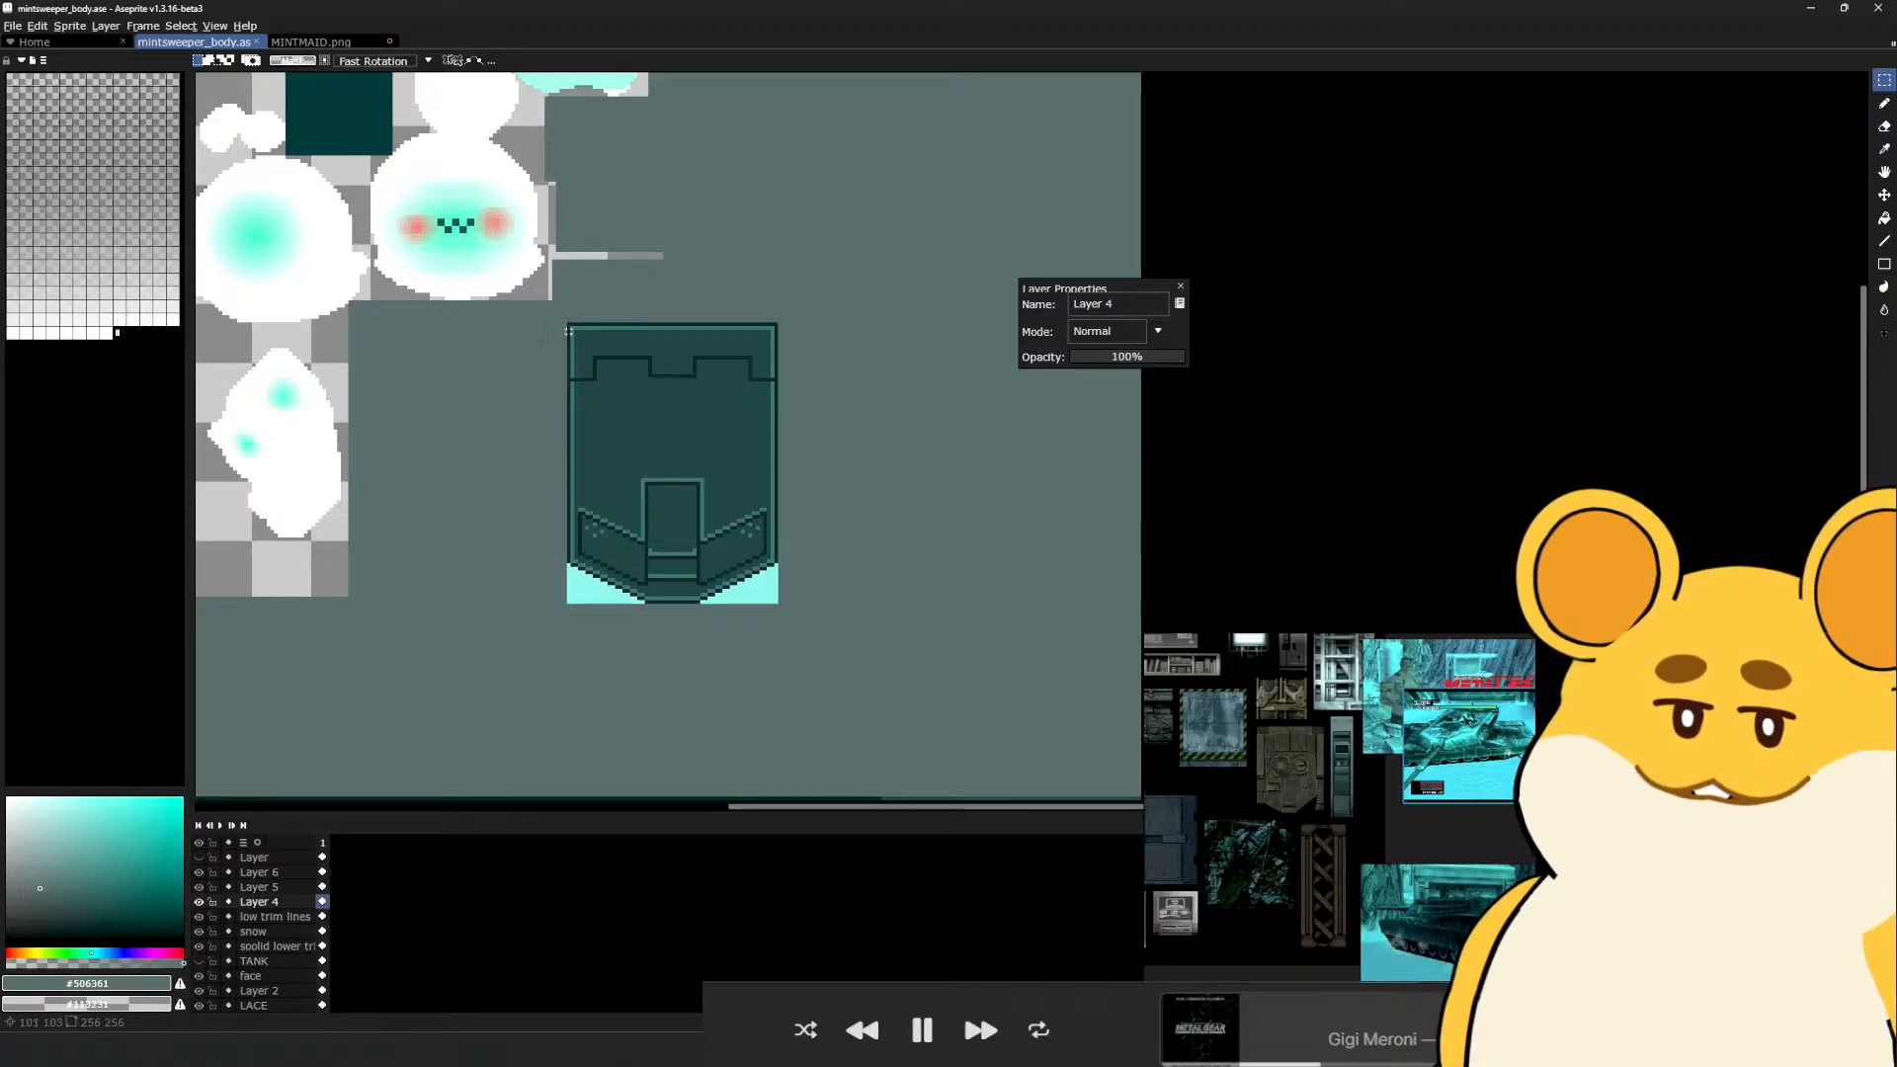
scroll(699, 531, "up", 2)
key("v")
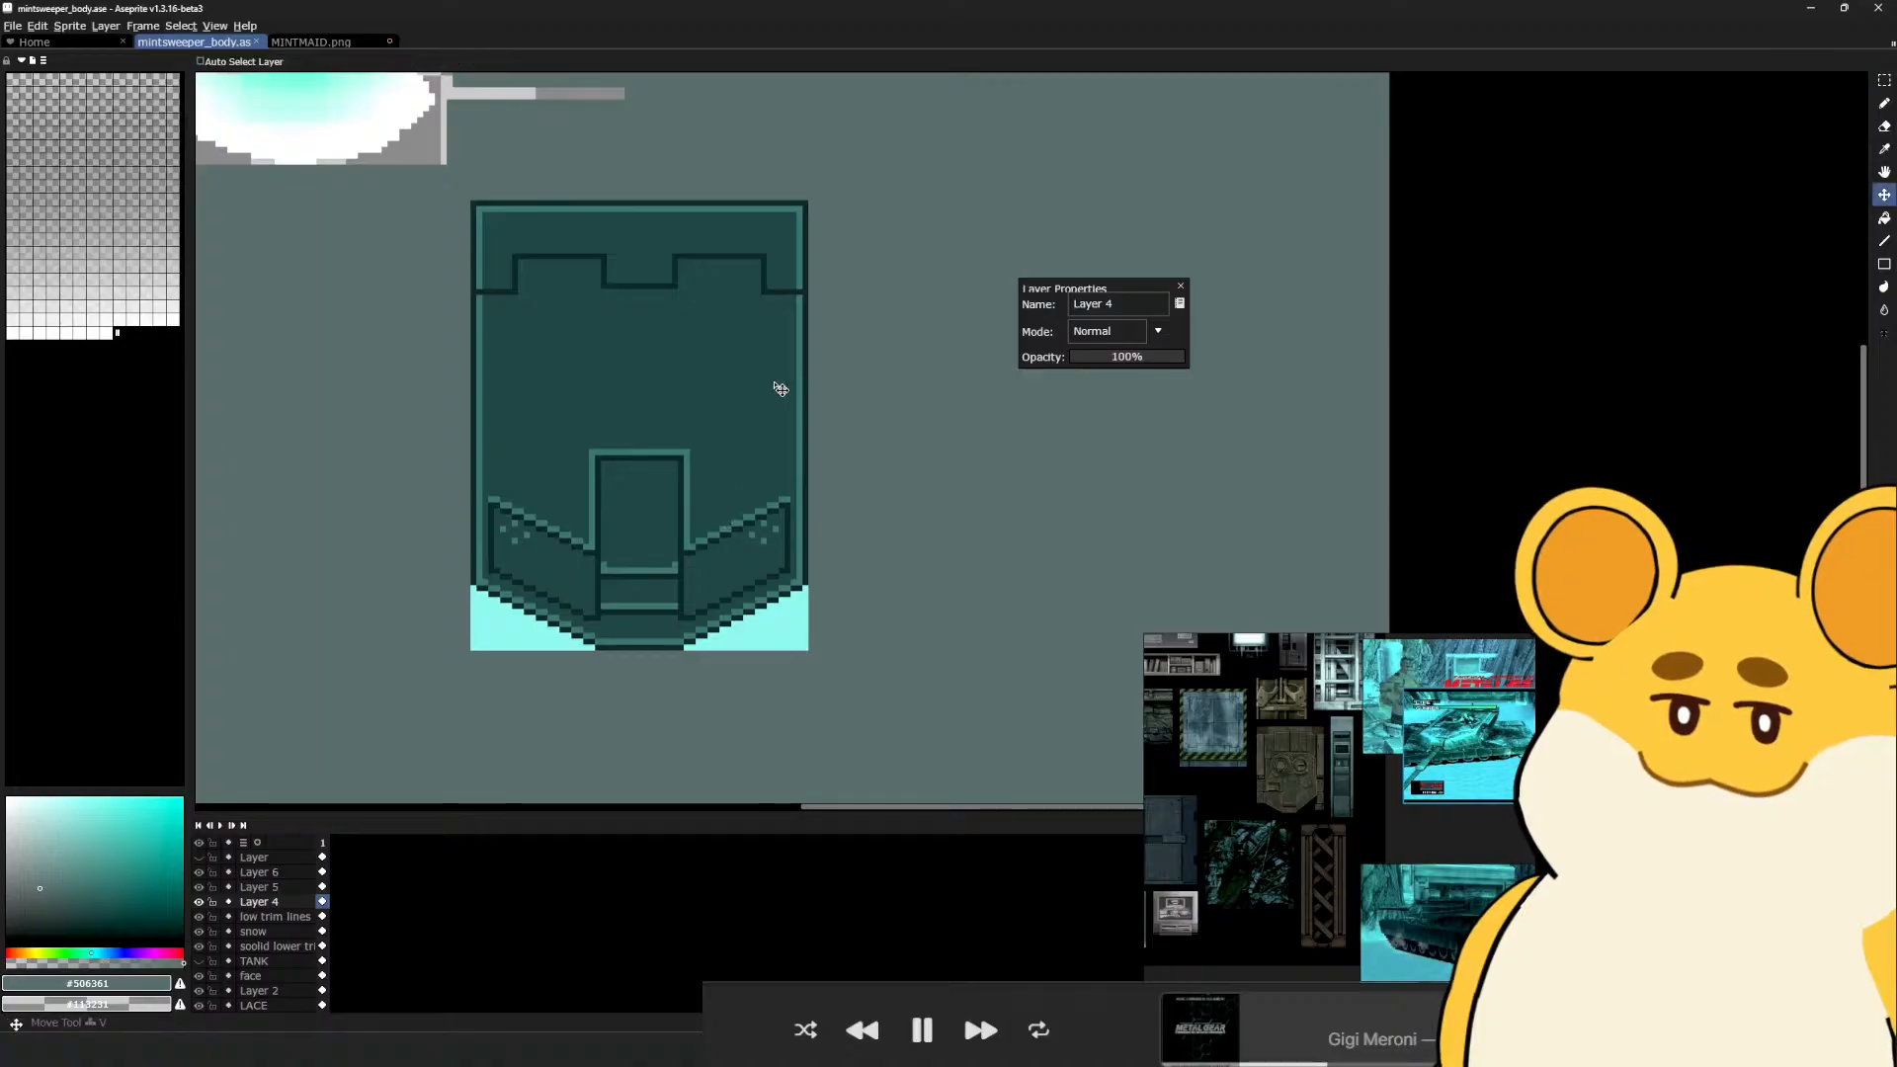
key("m")
left_click_drag(439, 186, 869, 699)
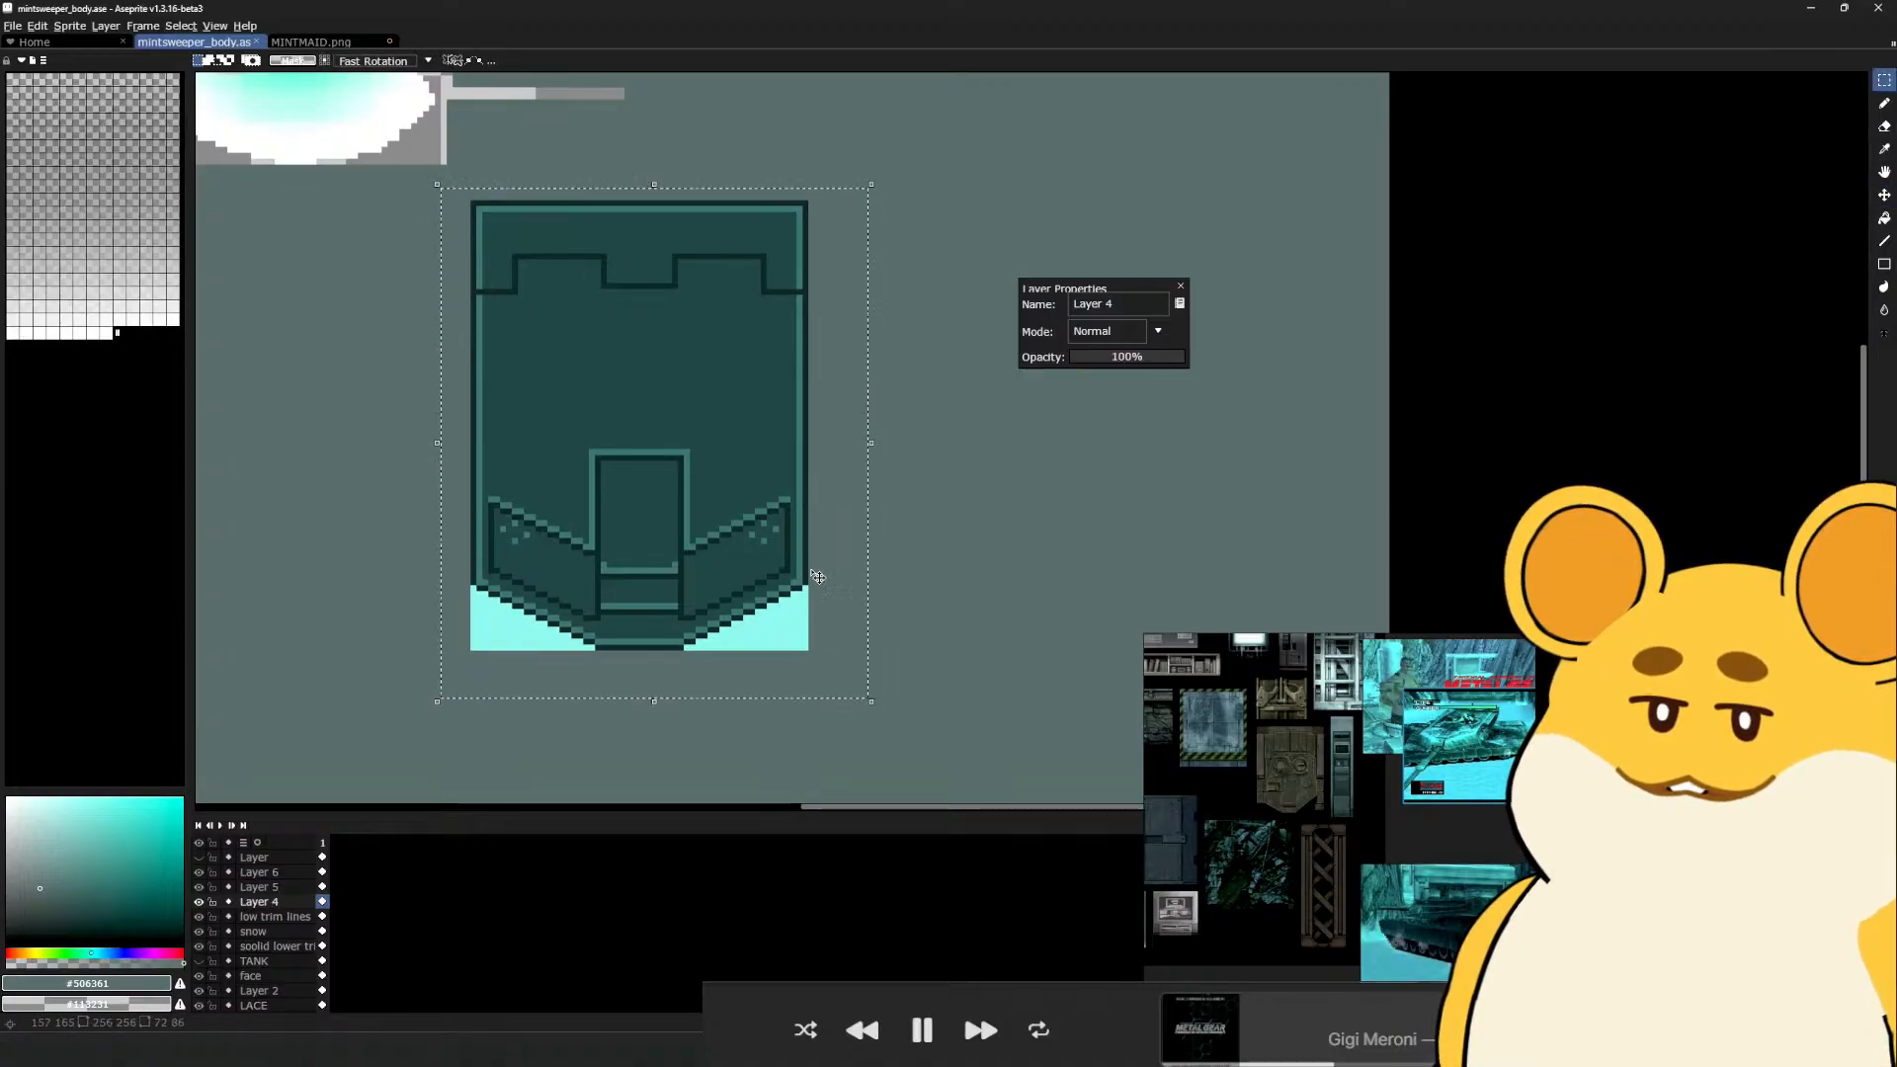
left_click_drag(872, 445, 829, 450)
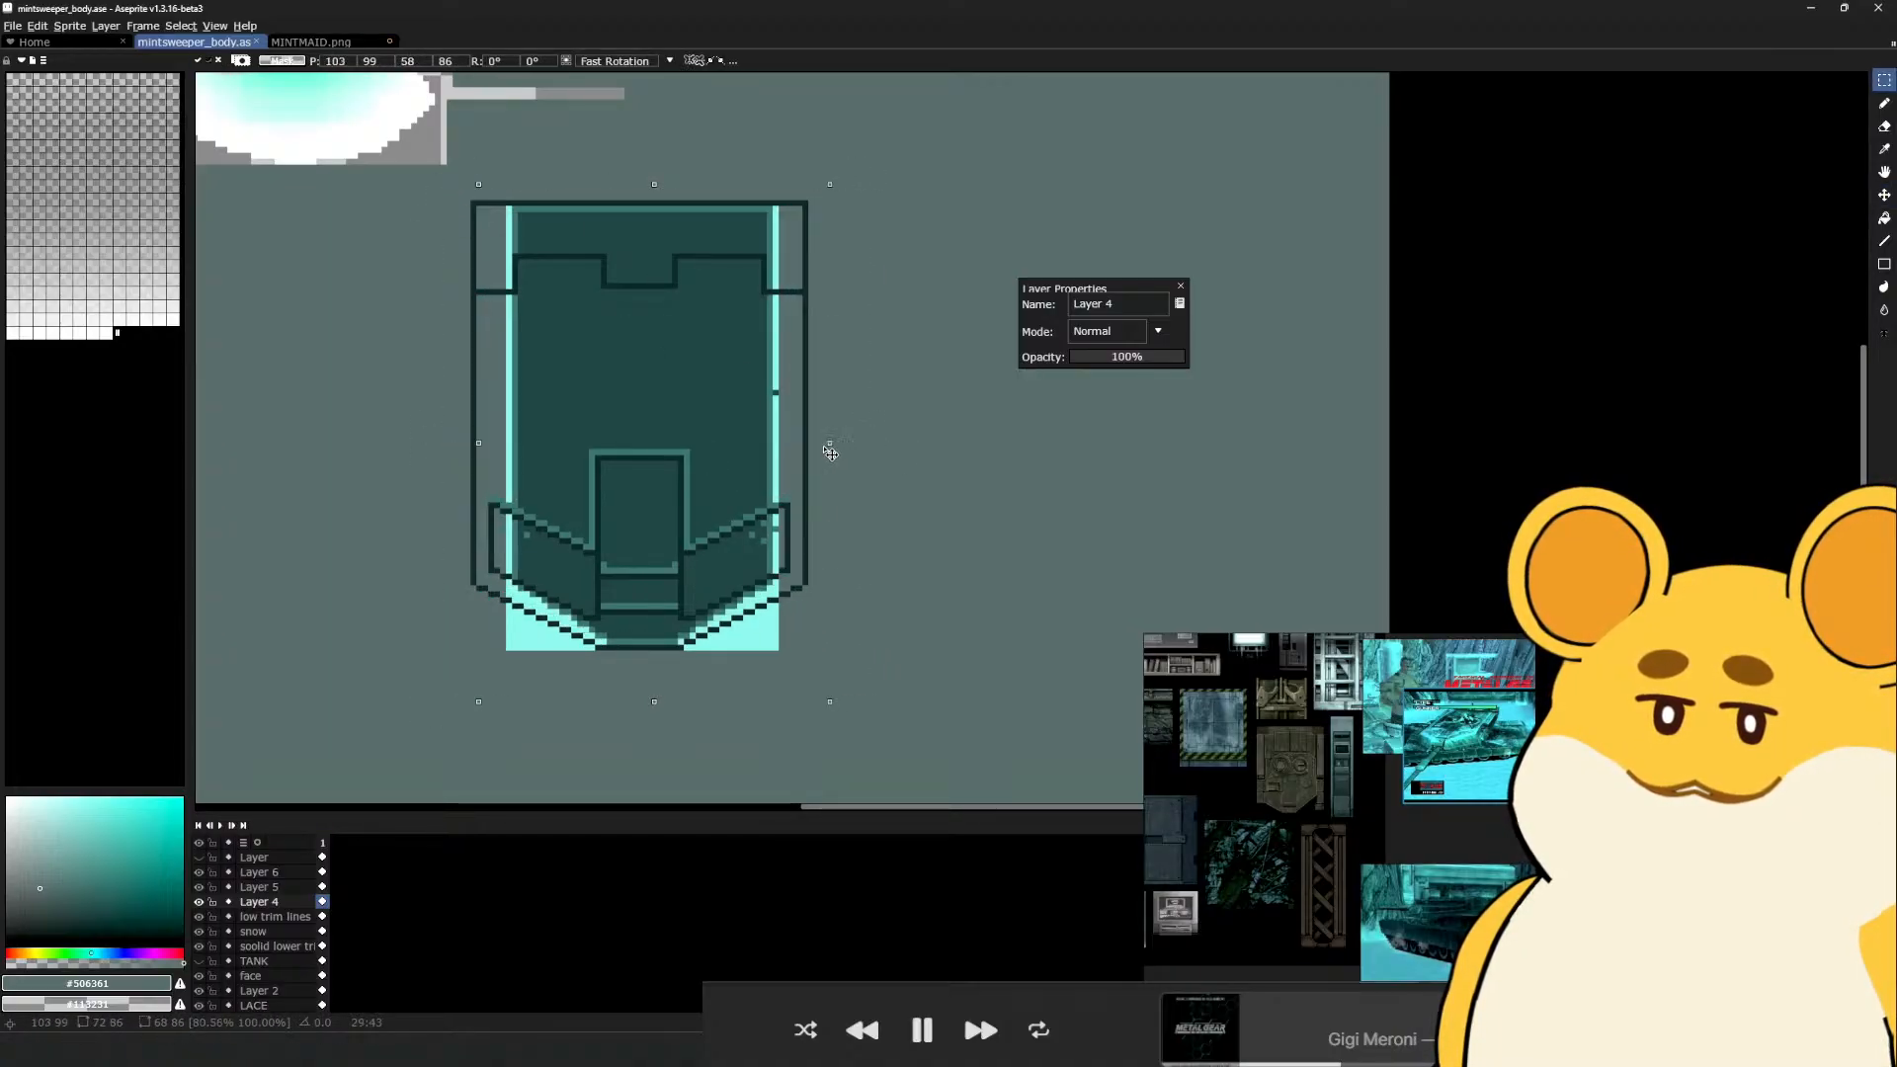
key("ctrl+z")
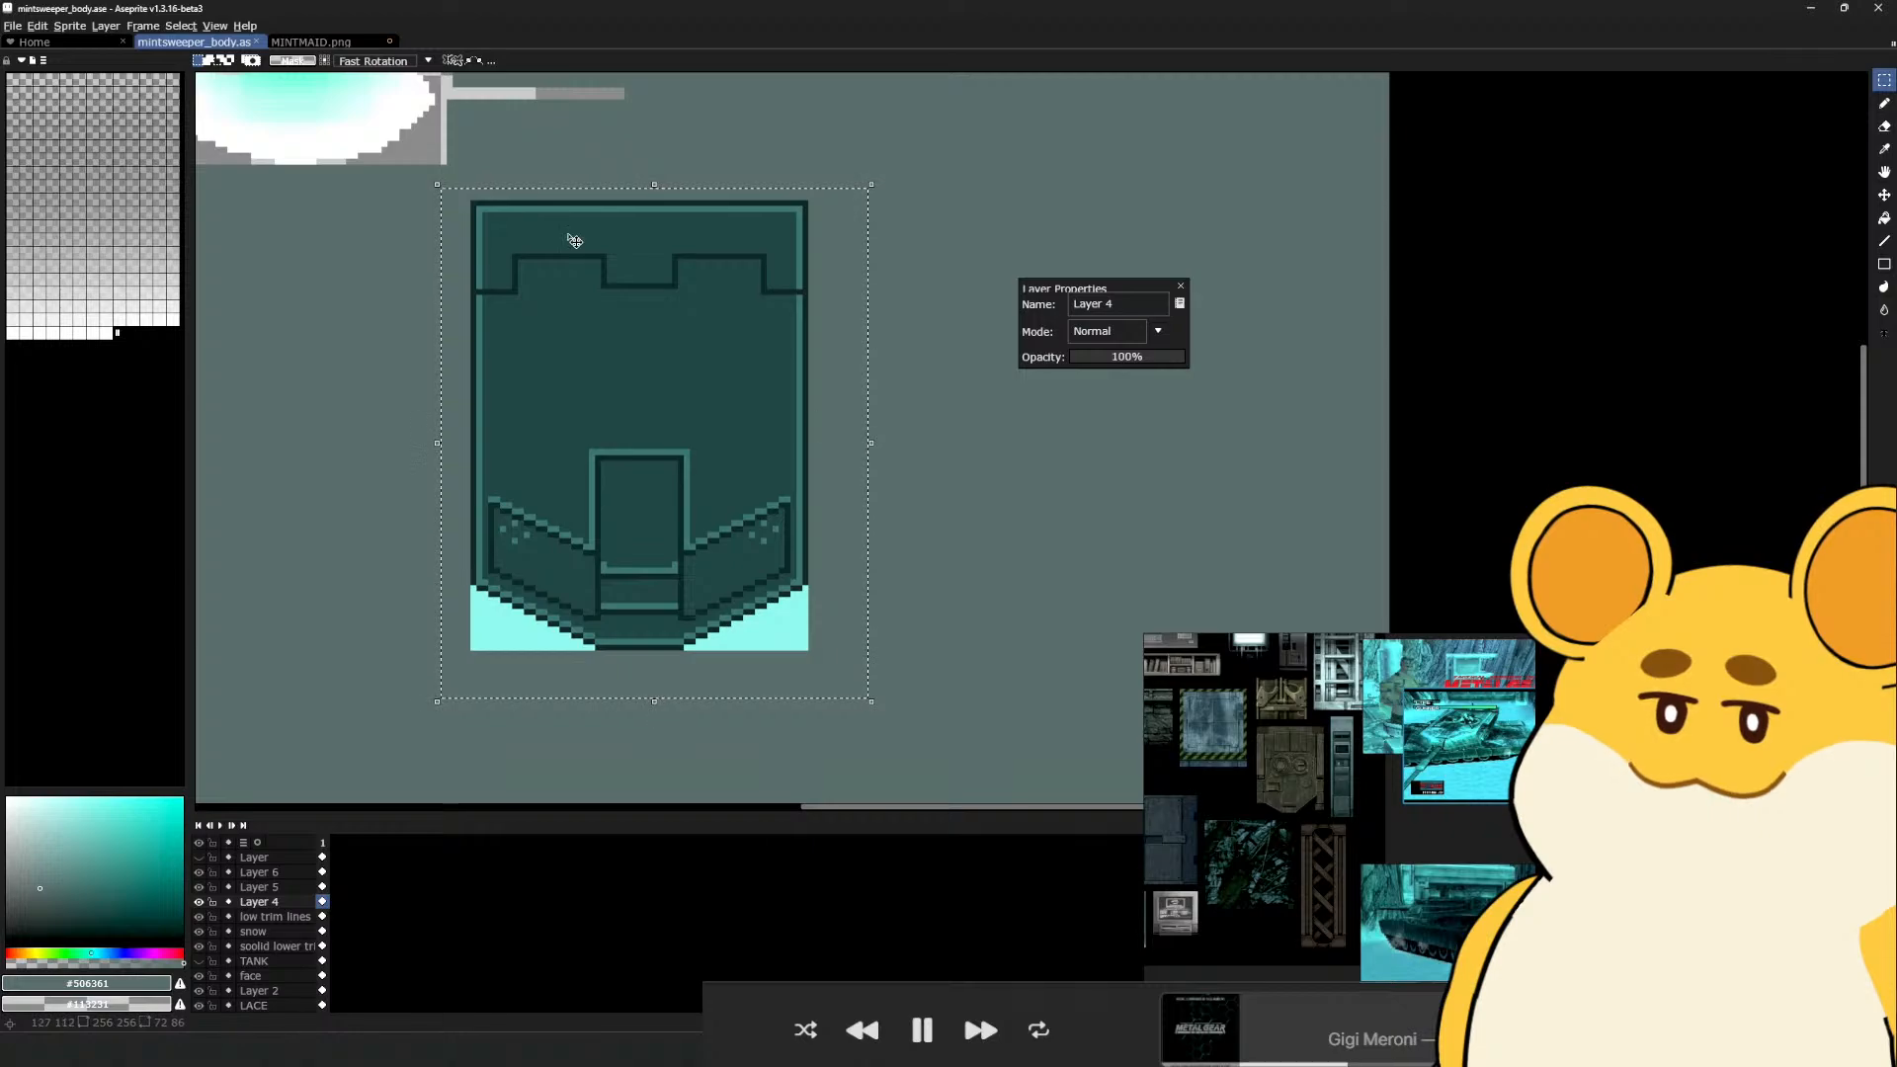
Marquee the turret panel exactly, 57 by 76 px, and turn on linked cels for Layers 4 to 6
left_click(495, 191)
left_click_drag(472, 202, 809, 651)
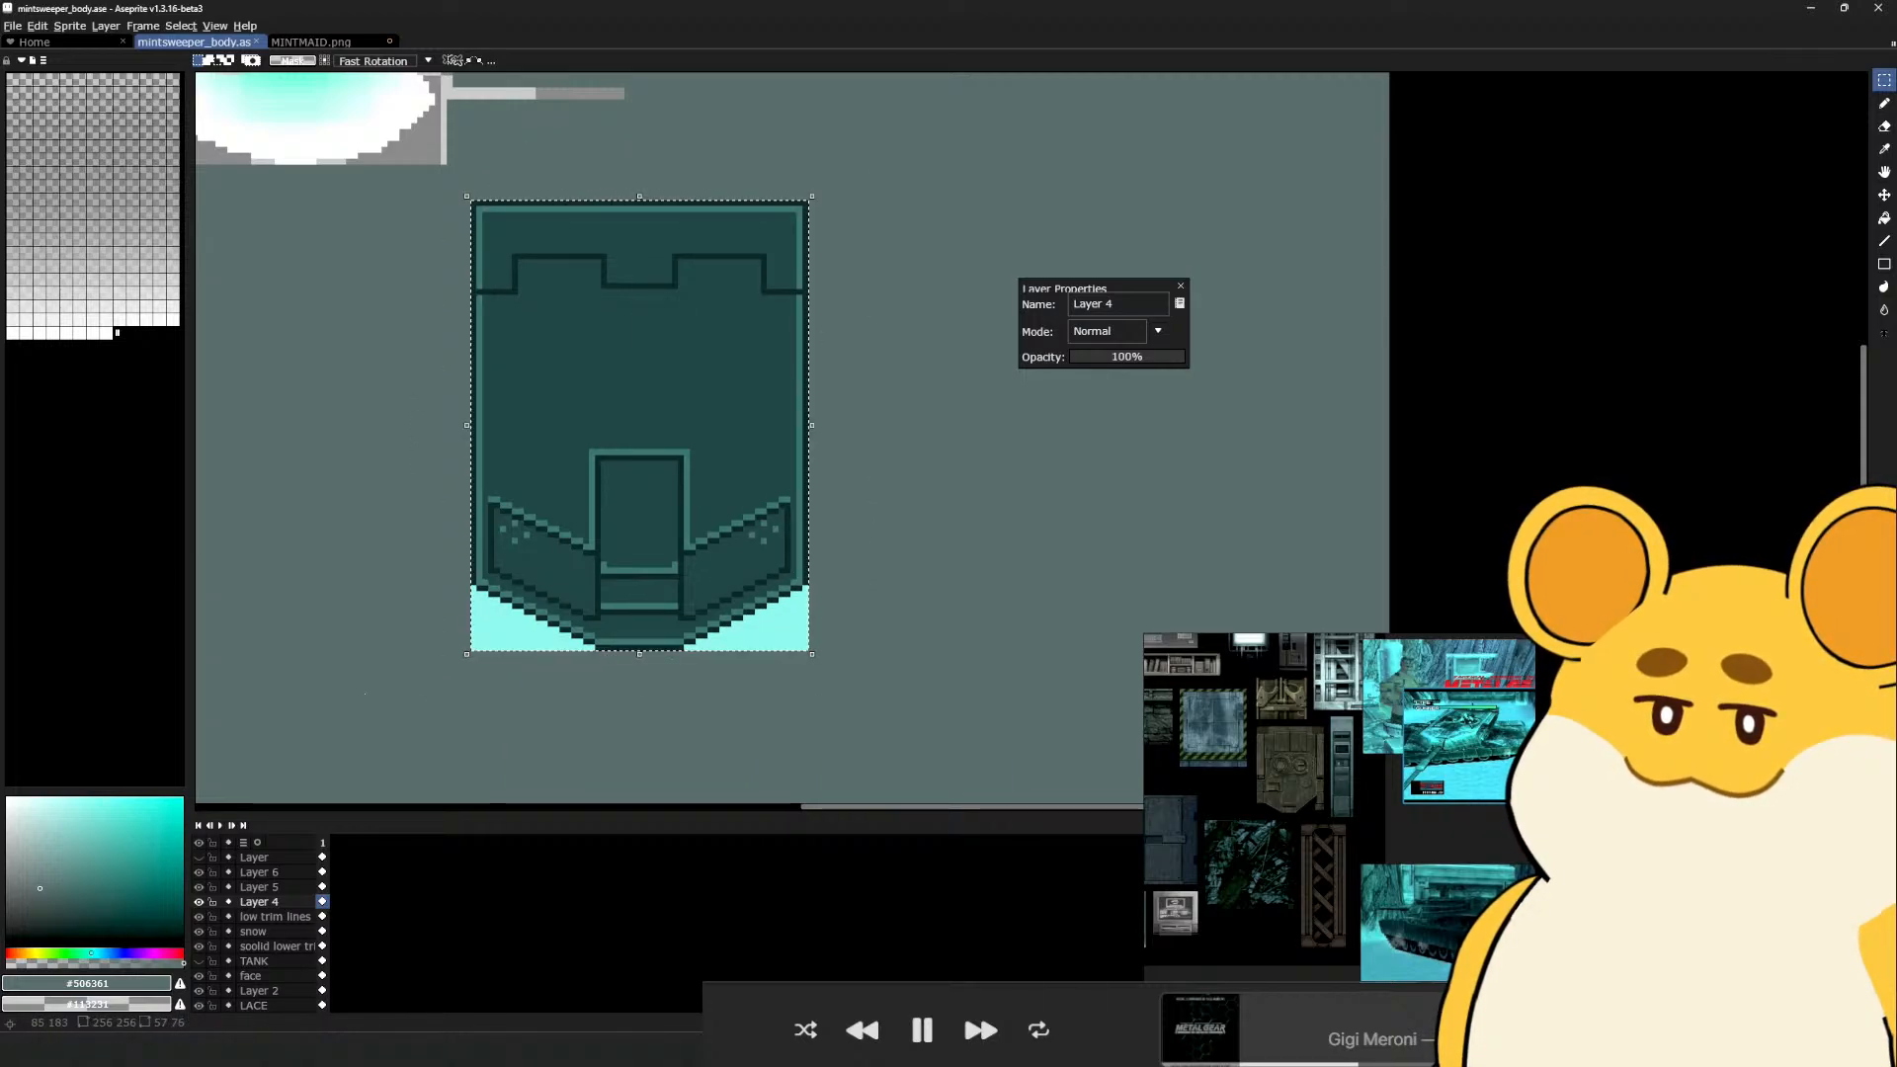
left_click(277, 886, "shift")
left_click(277, 871, "shift")
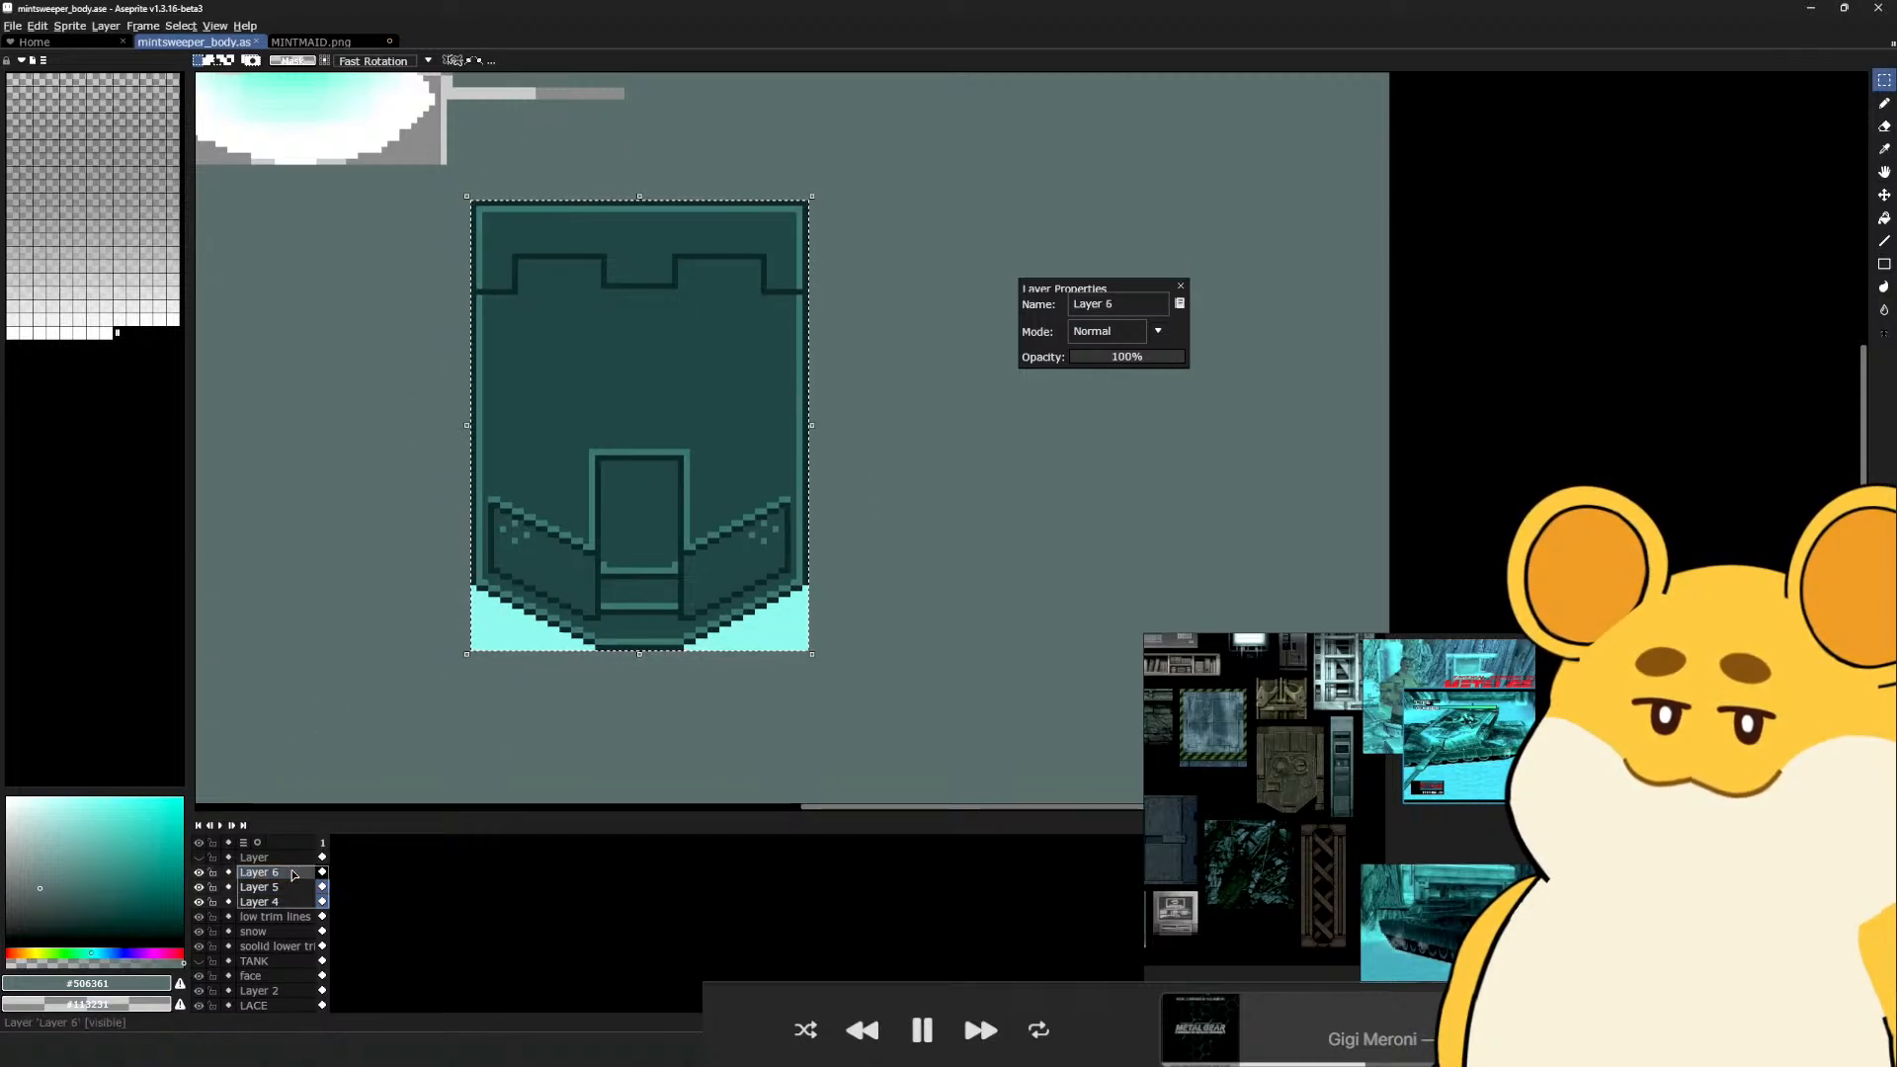
left_click(229, 901)
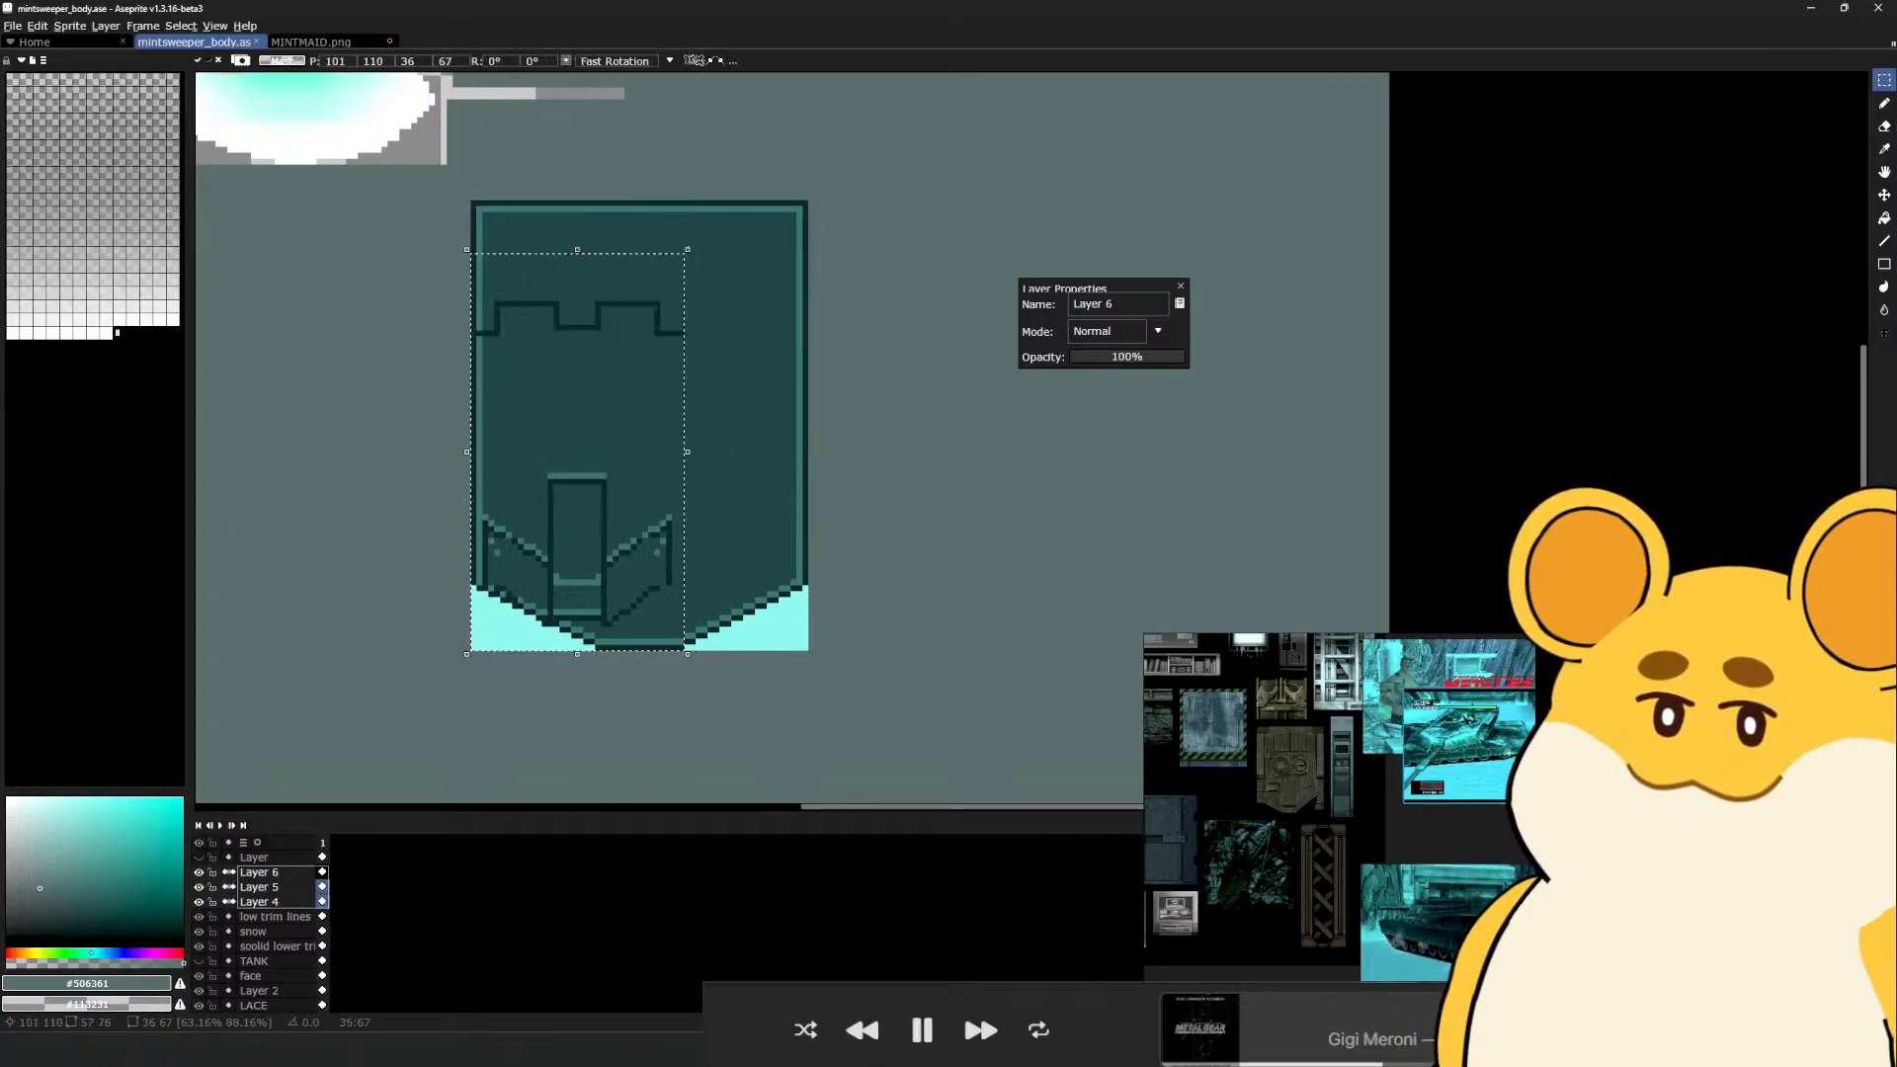
Try narrowing the turret panel symmetrically to 51 px wide across Layers 4 to 6
left_click(816, 428)
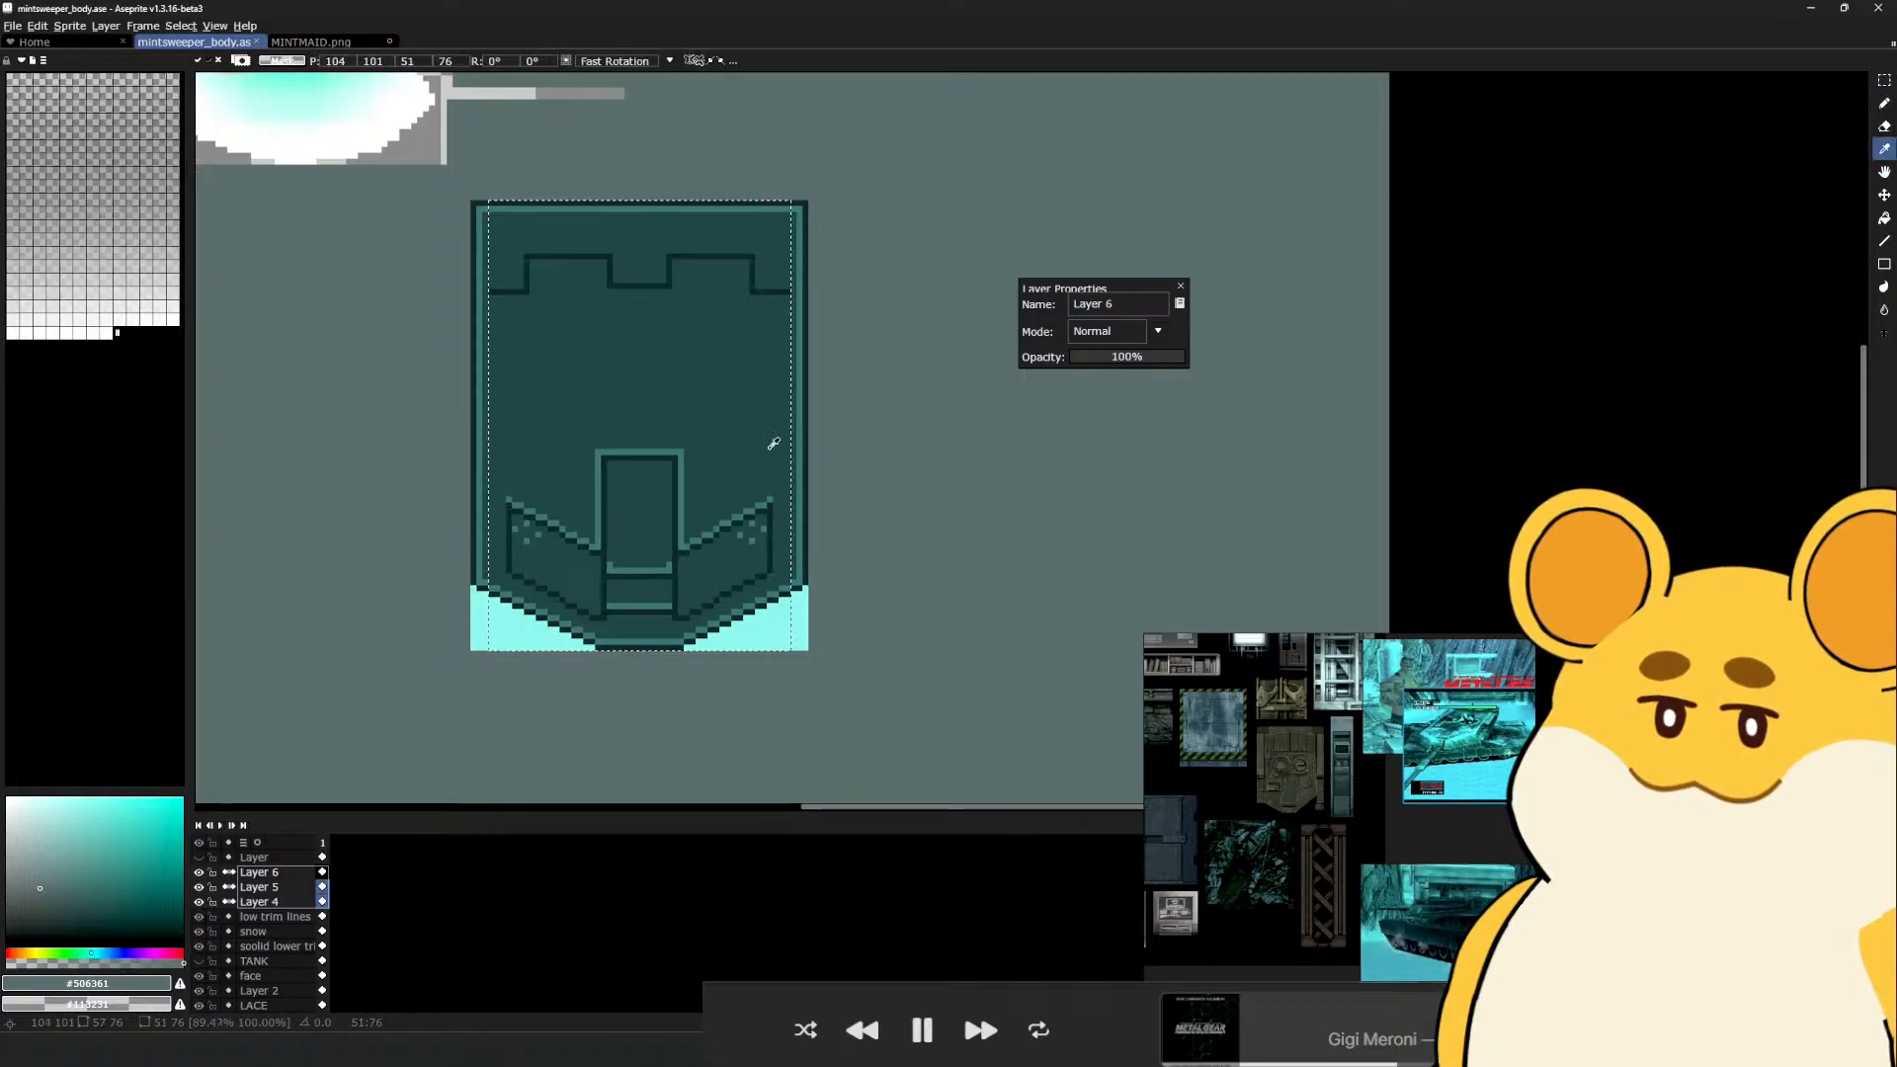
key("Escape")
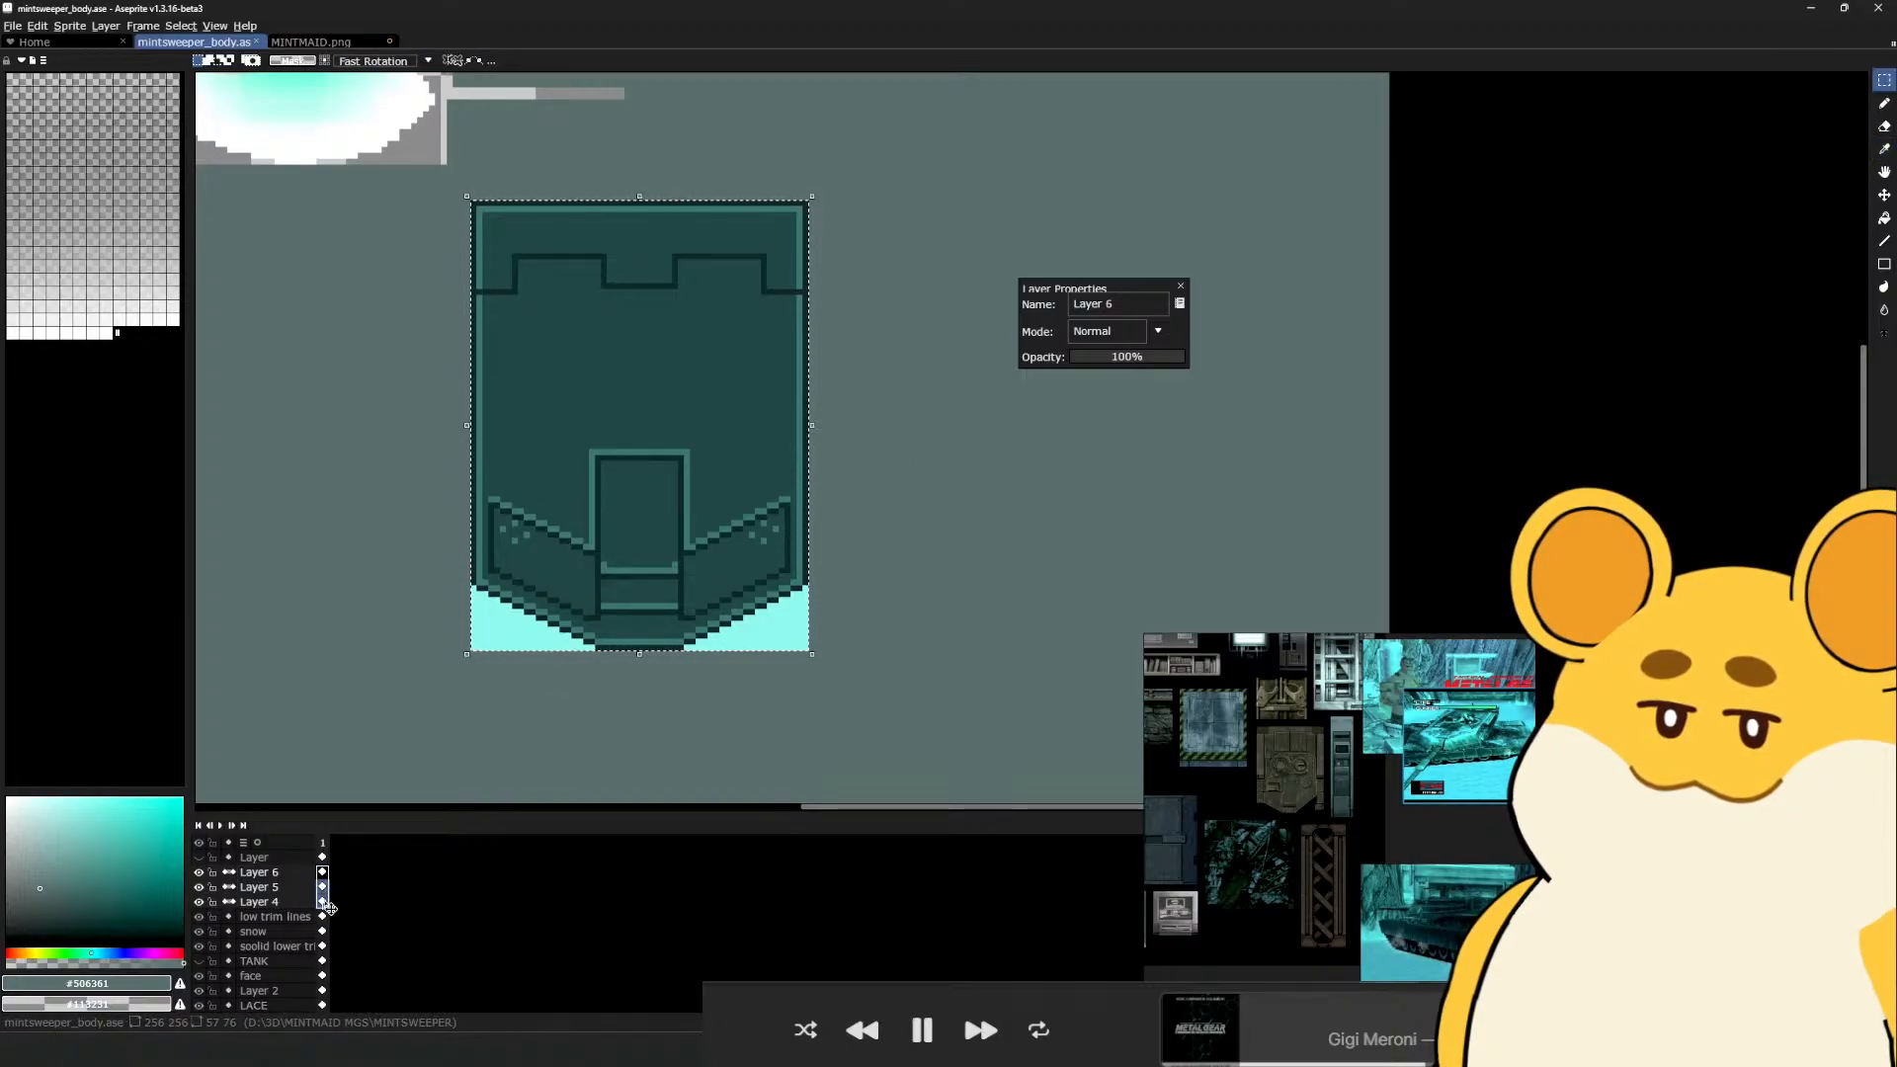
double_click(323, 902)
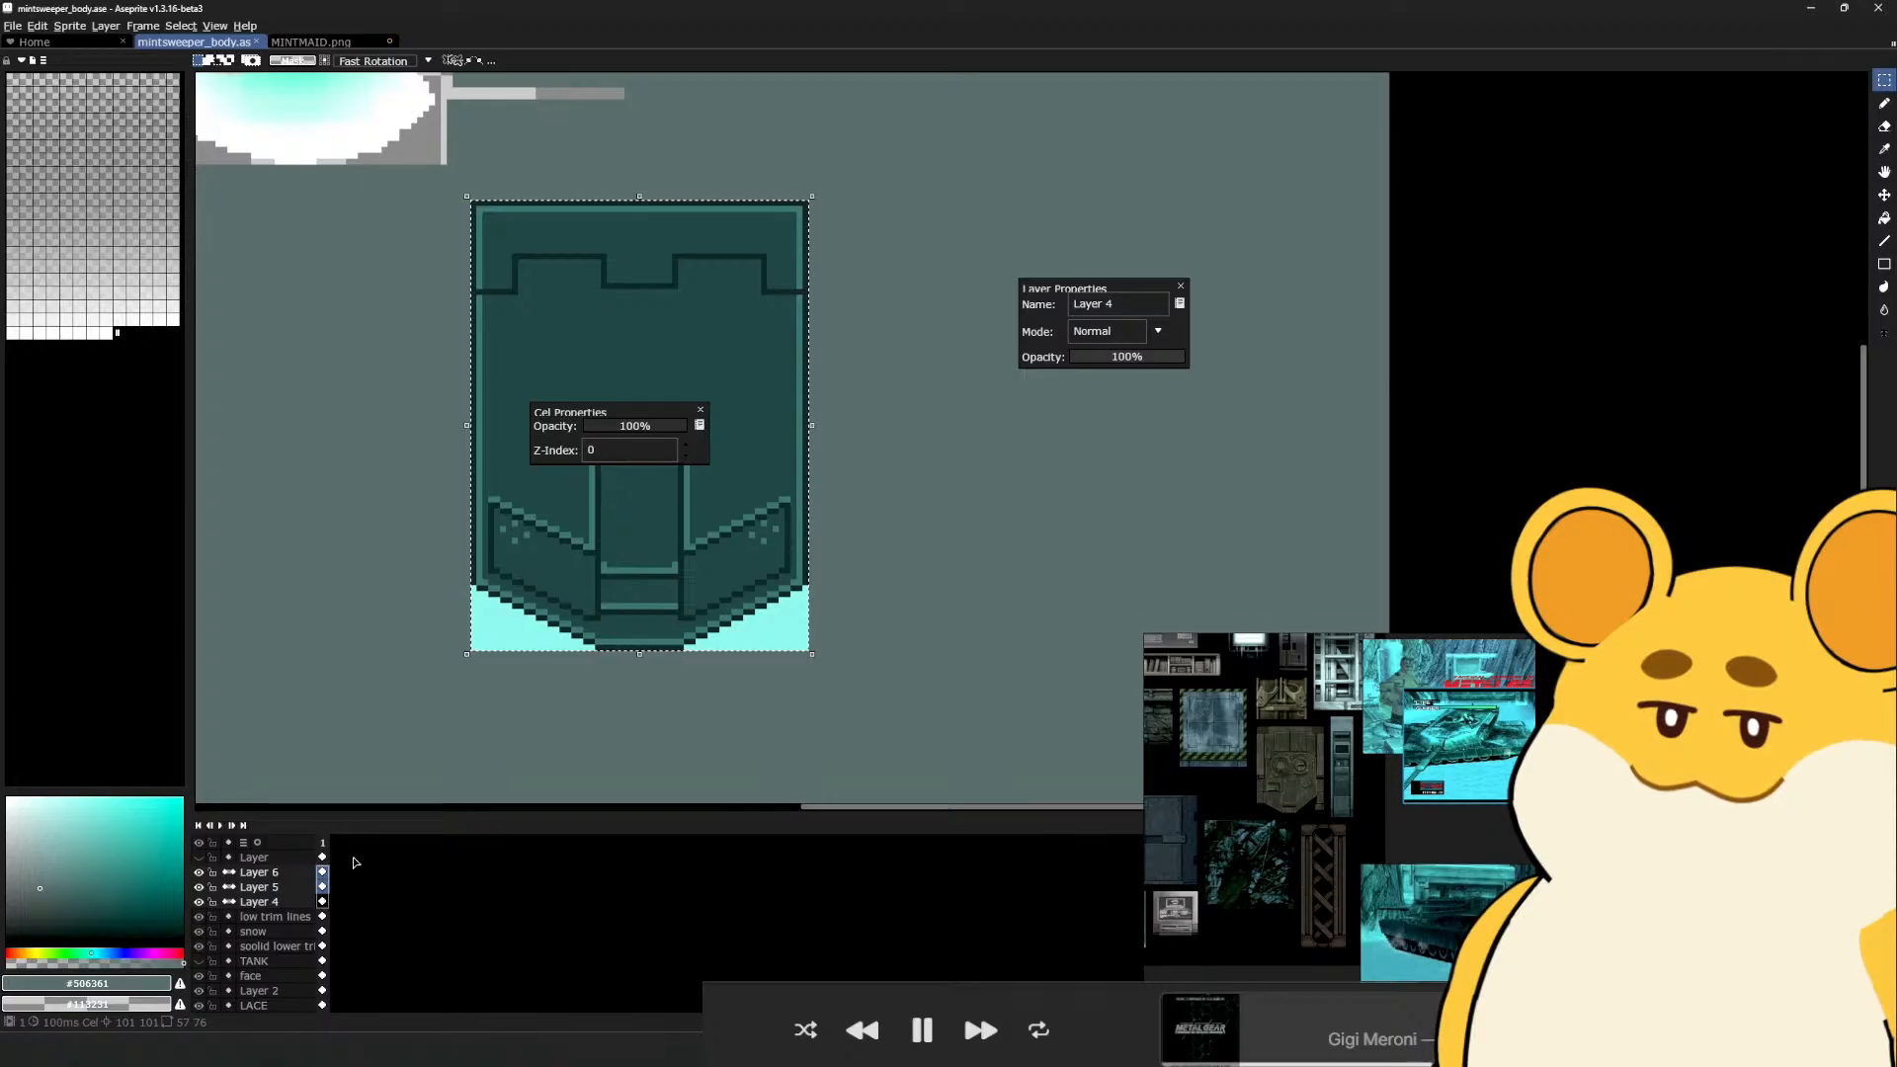
left_click(700, 410)
left_click(807, 427, "alt")
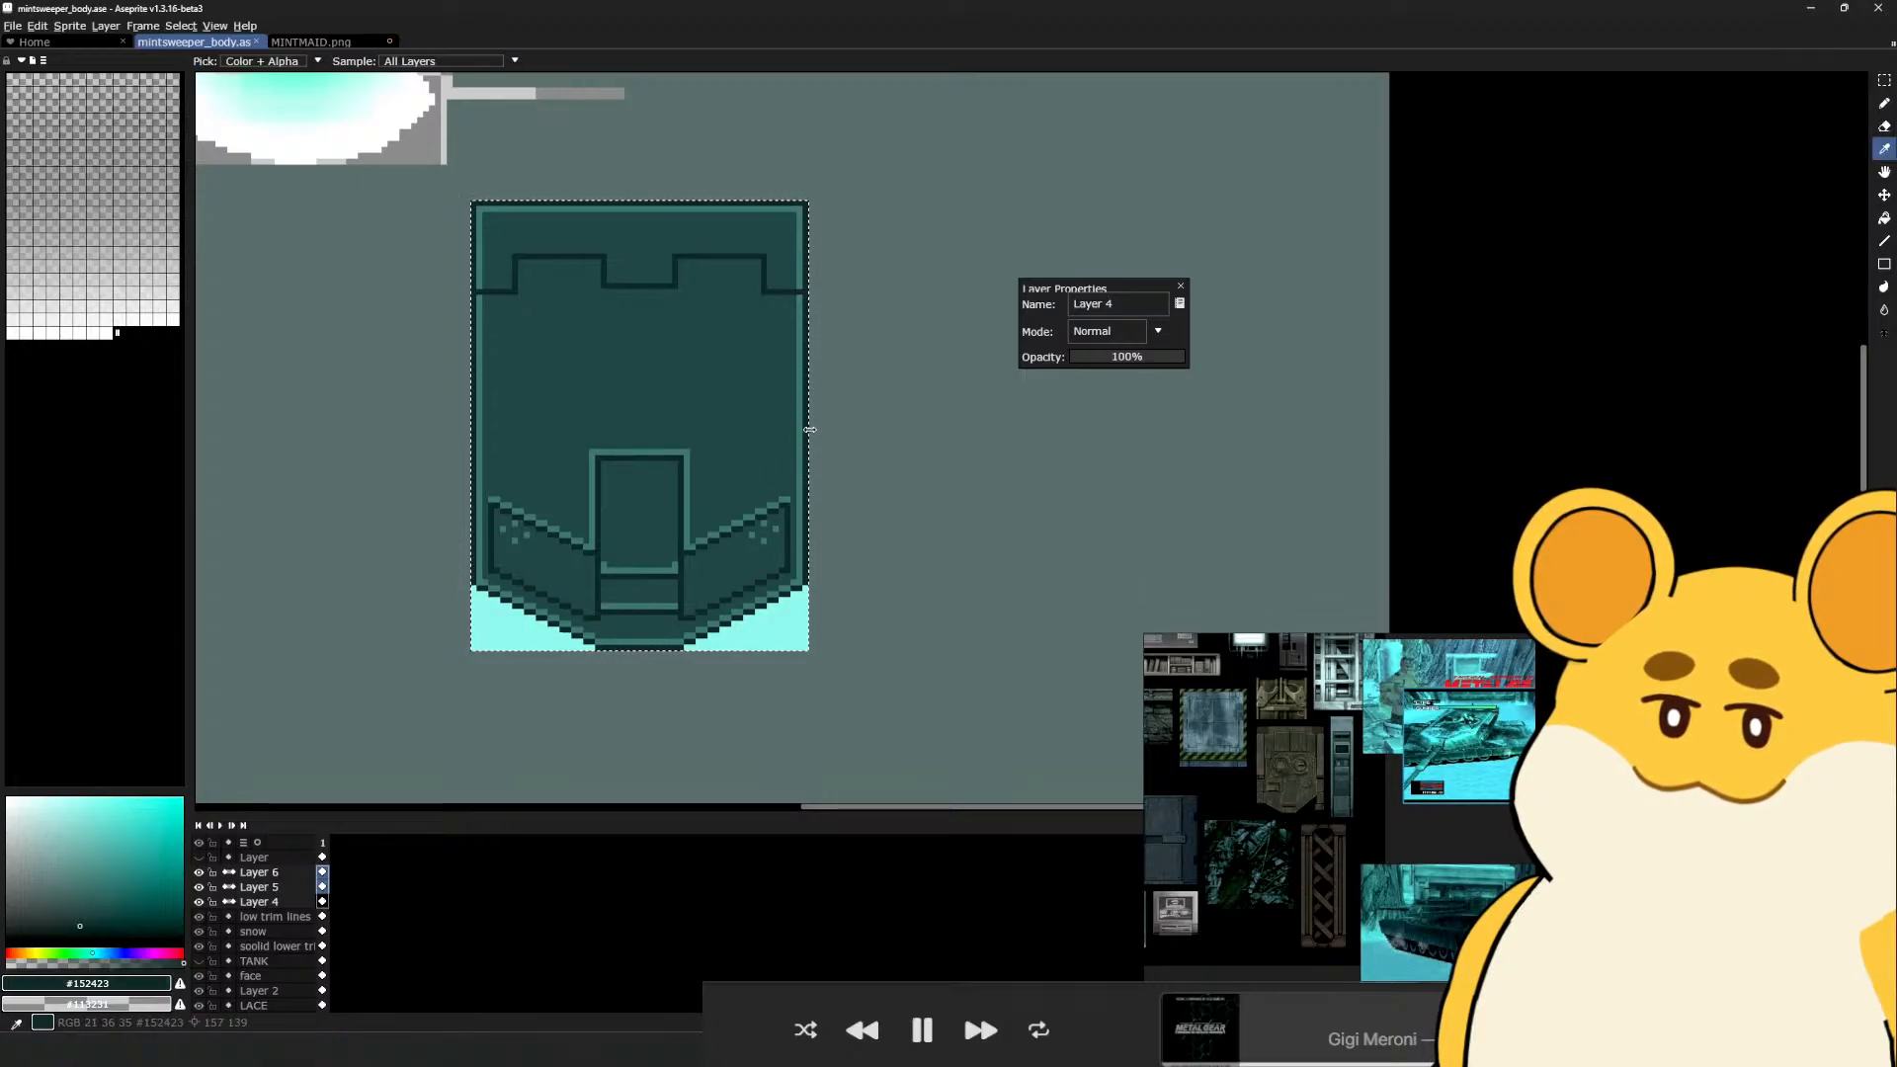
left_click_drag(811, 427, 798, 446)
key("Return")
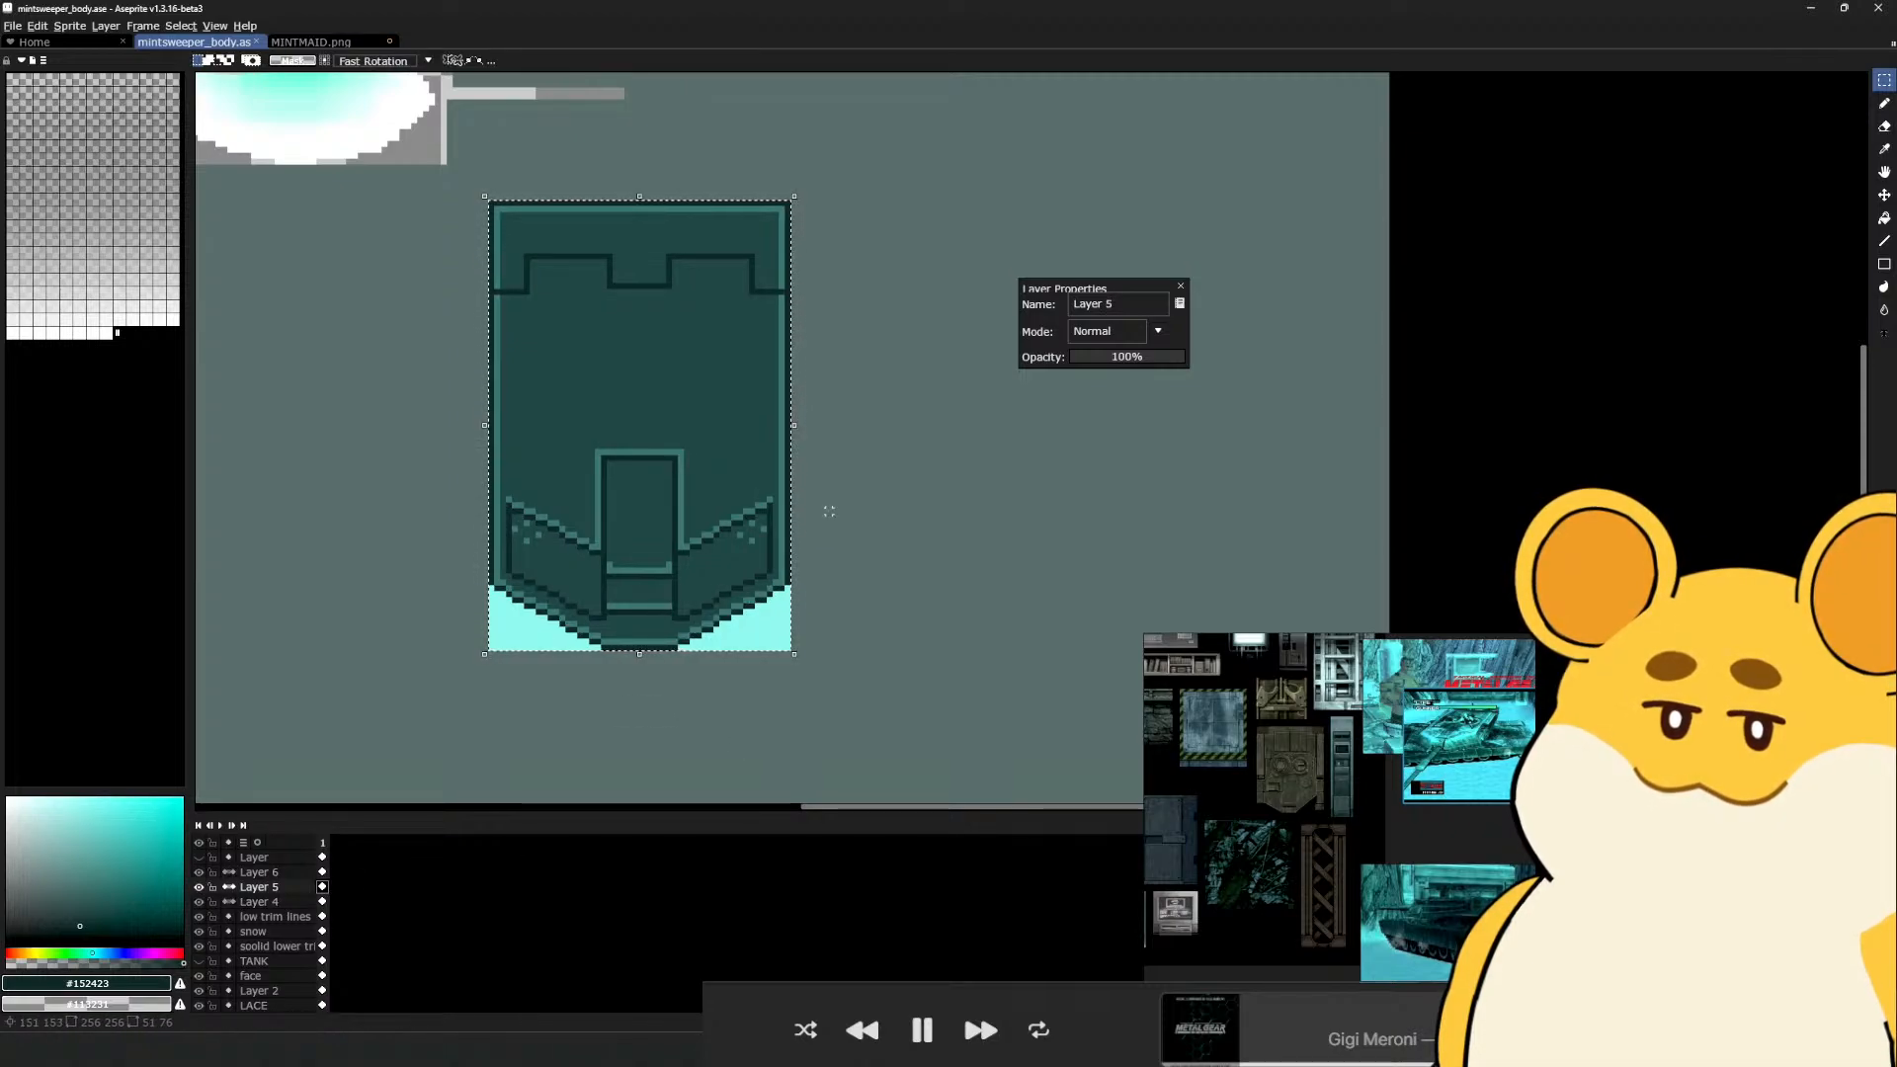
Try narrowing the panel on Layer 5 to 41 px wide, then undo the last transformation across the three layers
left_click_drag(801, 432, 761, 425)
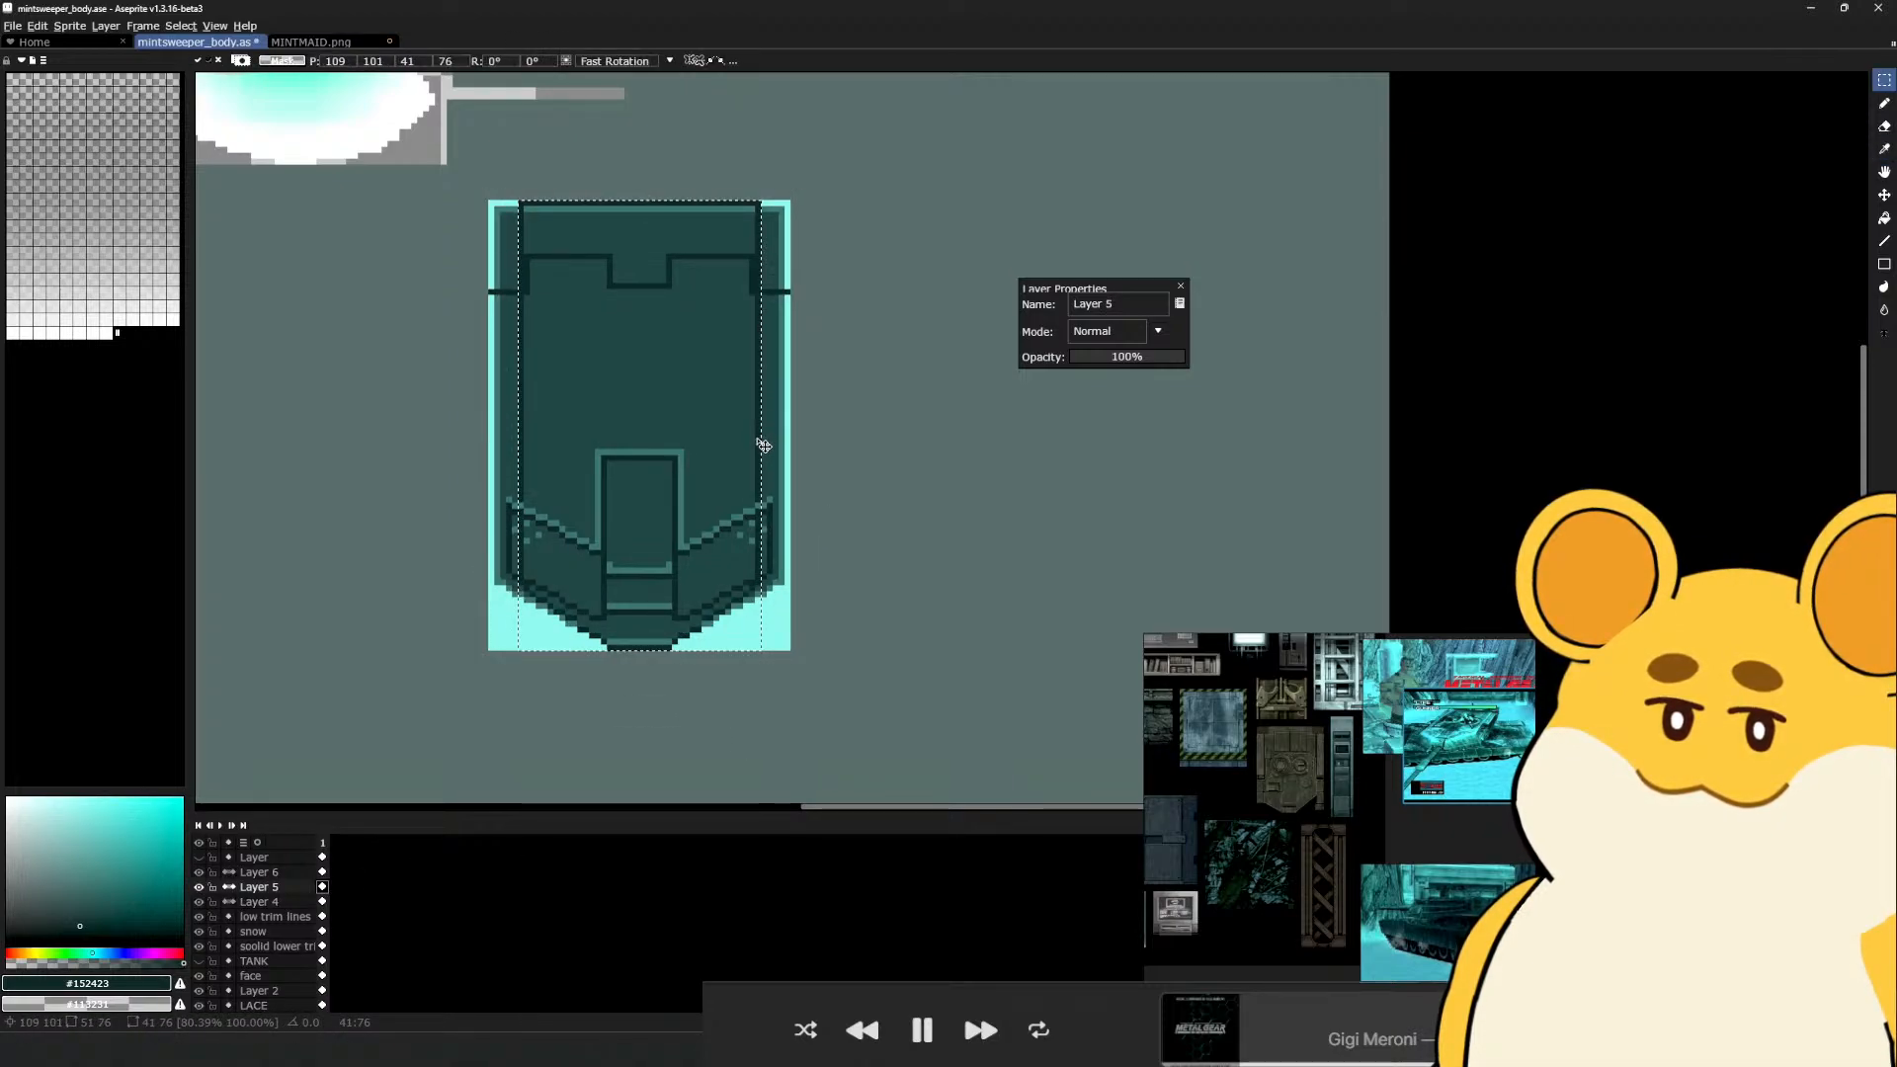
key("Escape")
key("ctrl+z")
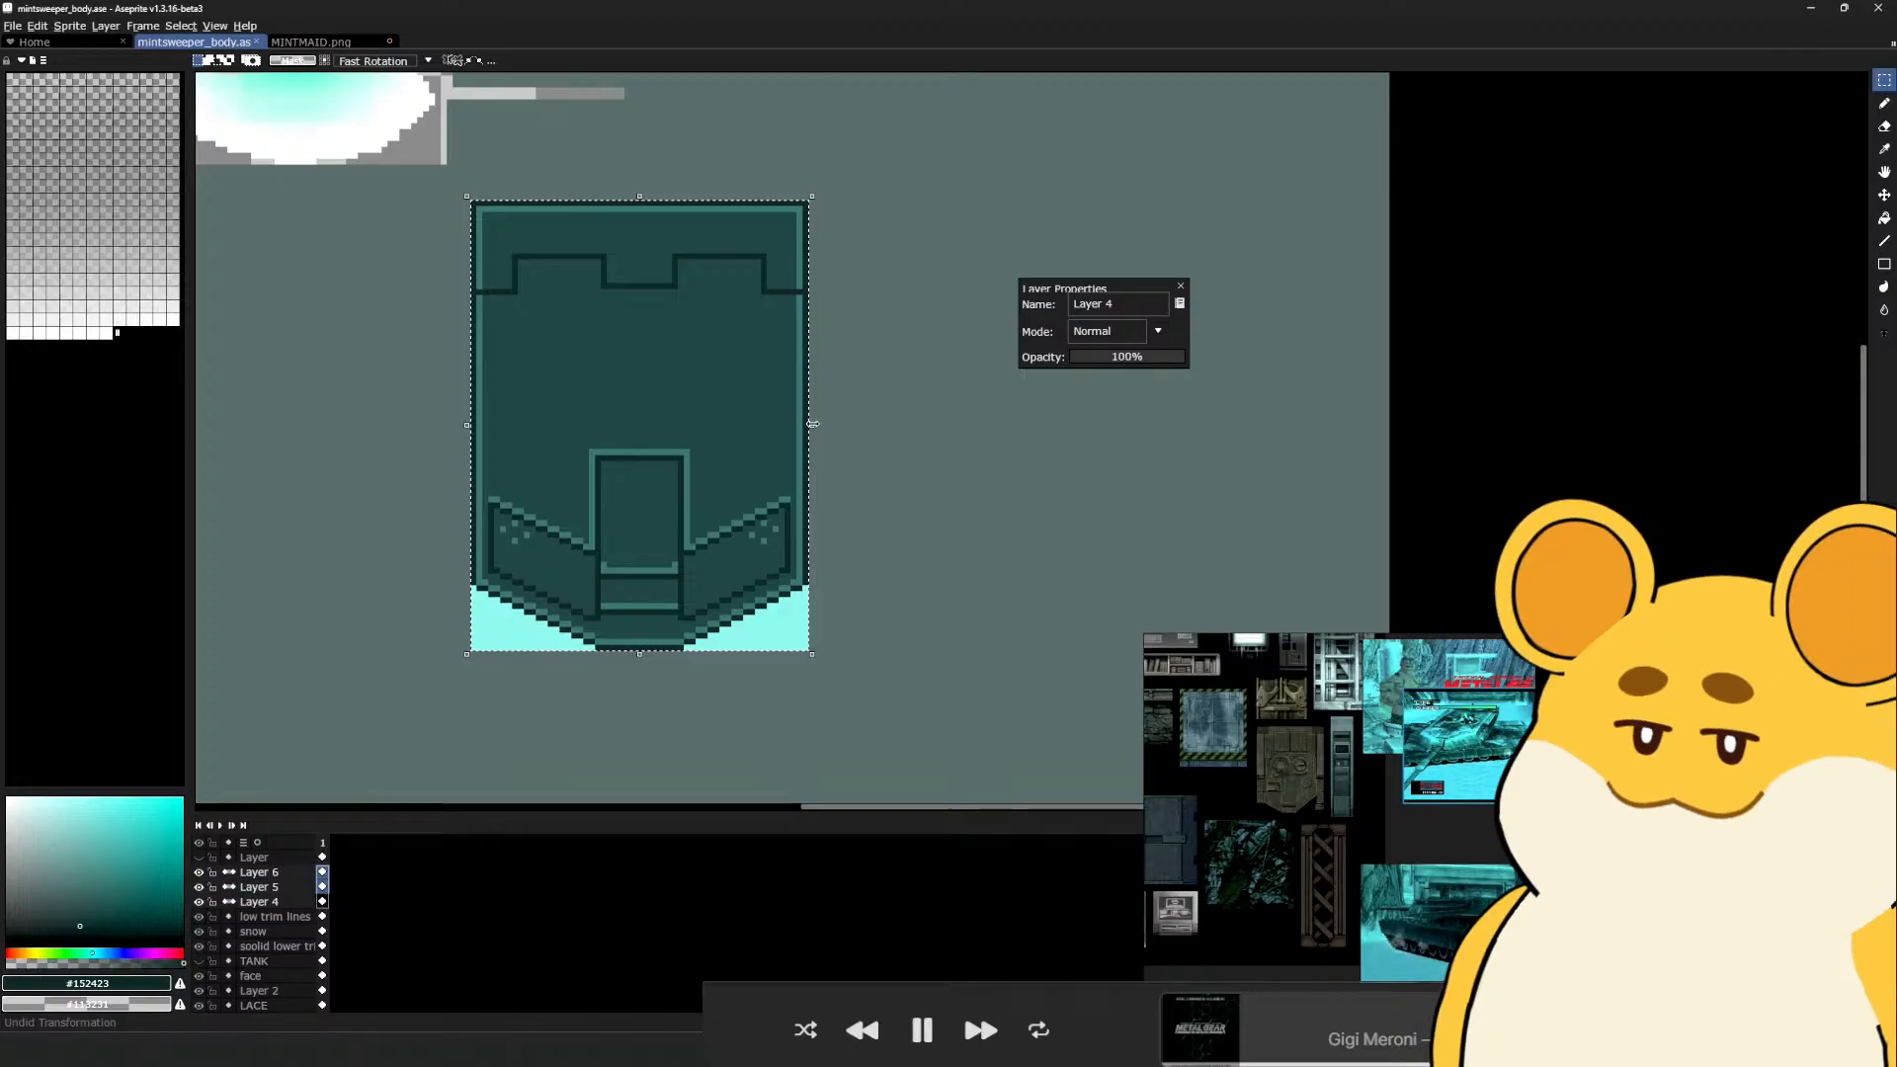
Narrow the turret panel on Layers 4 to 6 symmetrically to 51 px wide at its full height, and deselect it
left_click(812, 421, "alt")
left_click_drag(814, 422, 796, 437)
left_click(858, 647)
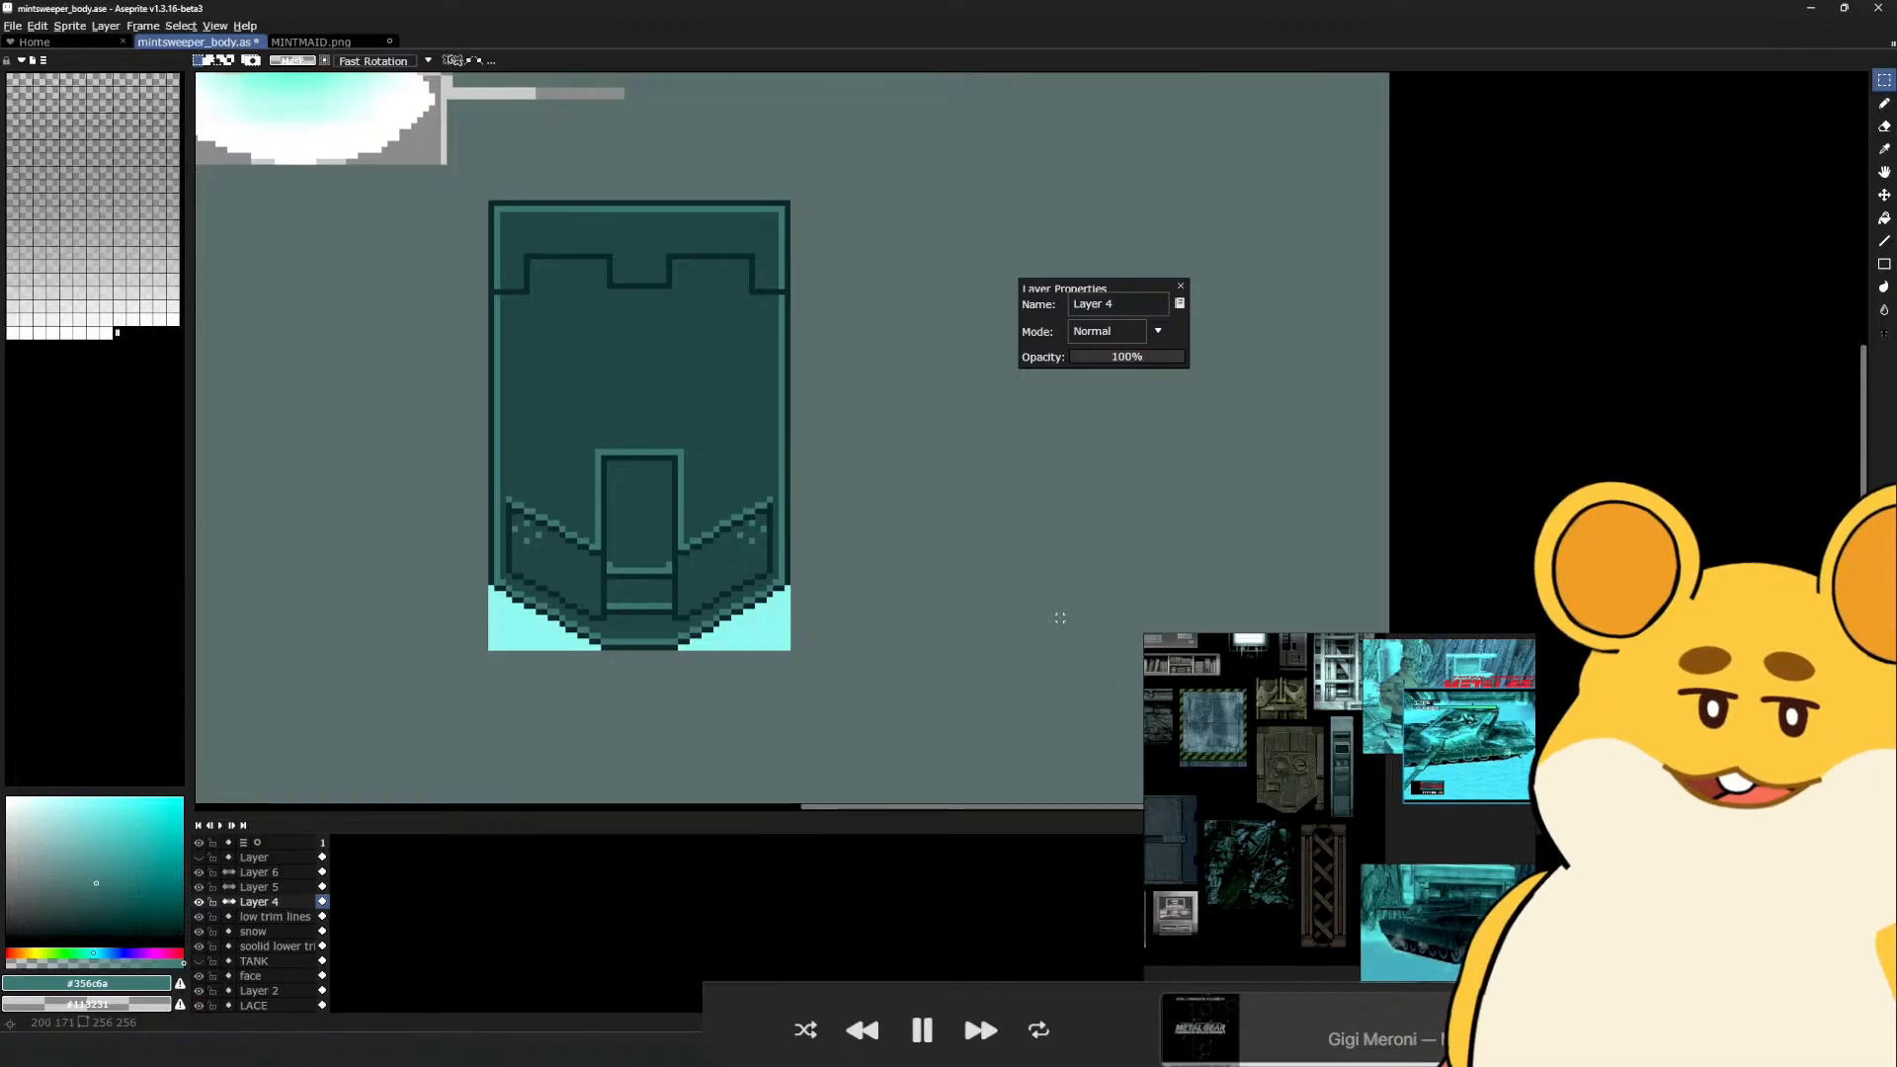
Compare with Maya's UV layout, then move the panel's upper part on Layers 4 to 6 down about 8 px in Aseprite
key("alt+Tab")
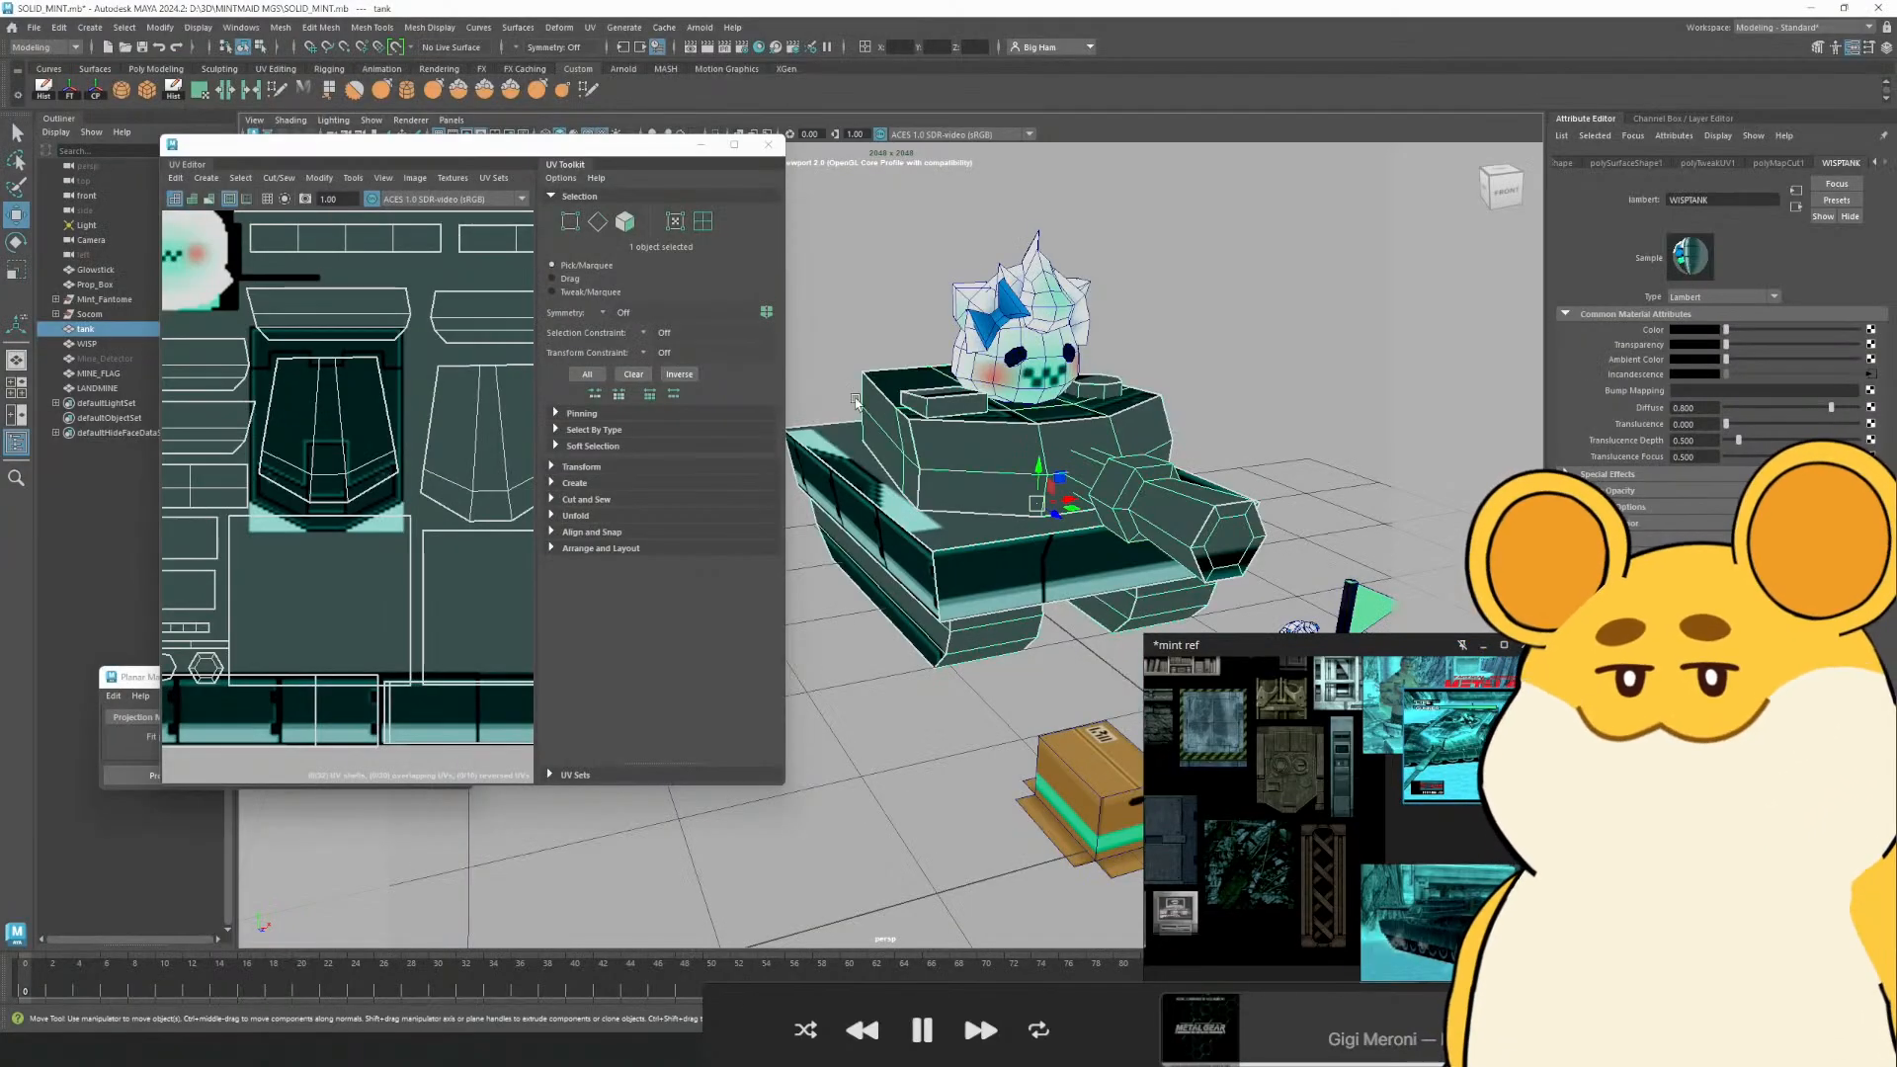
key("alt+Tab")
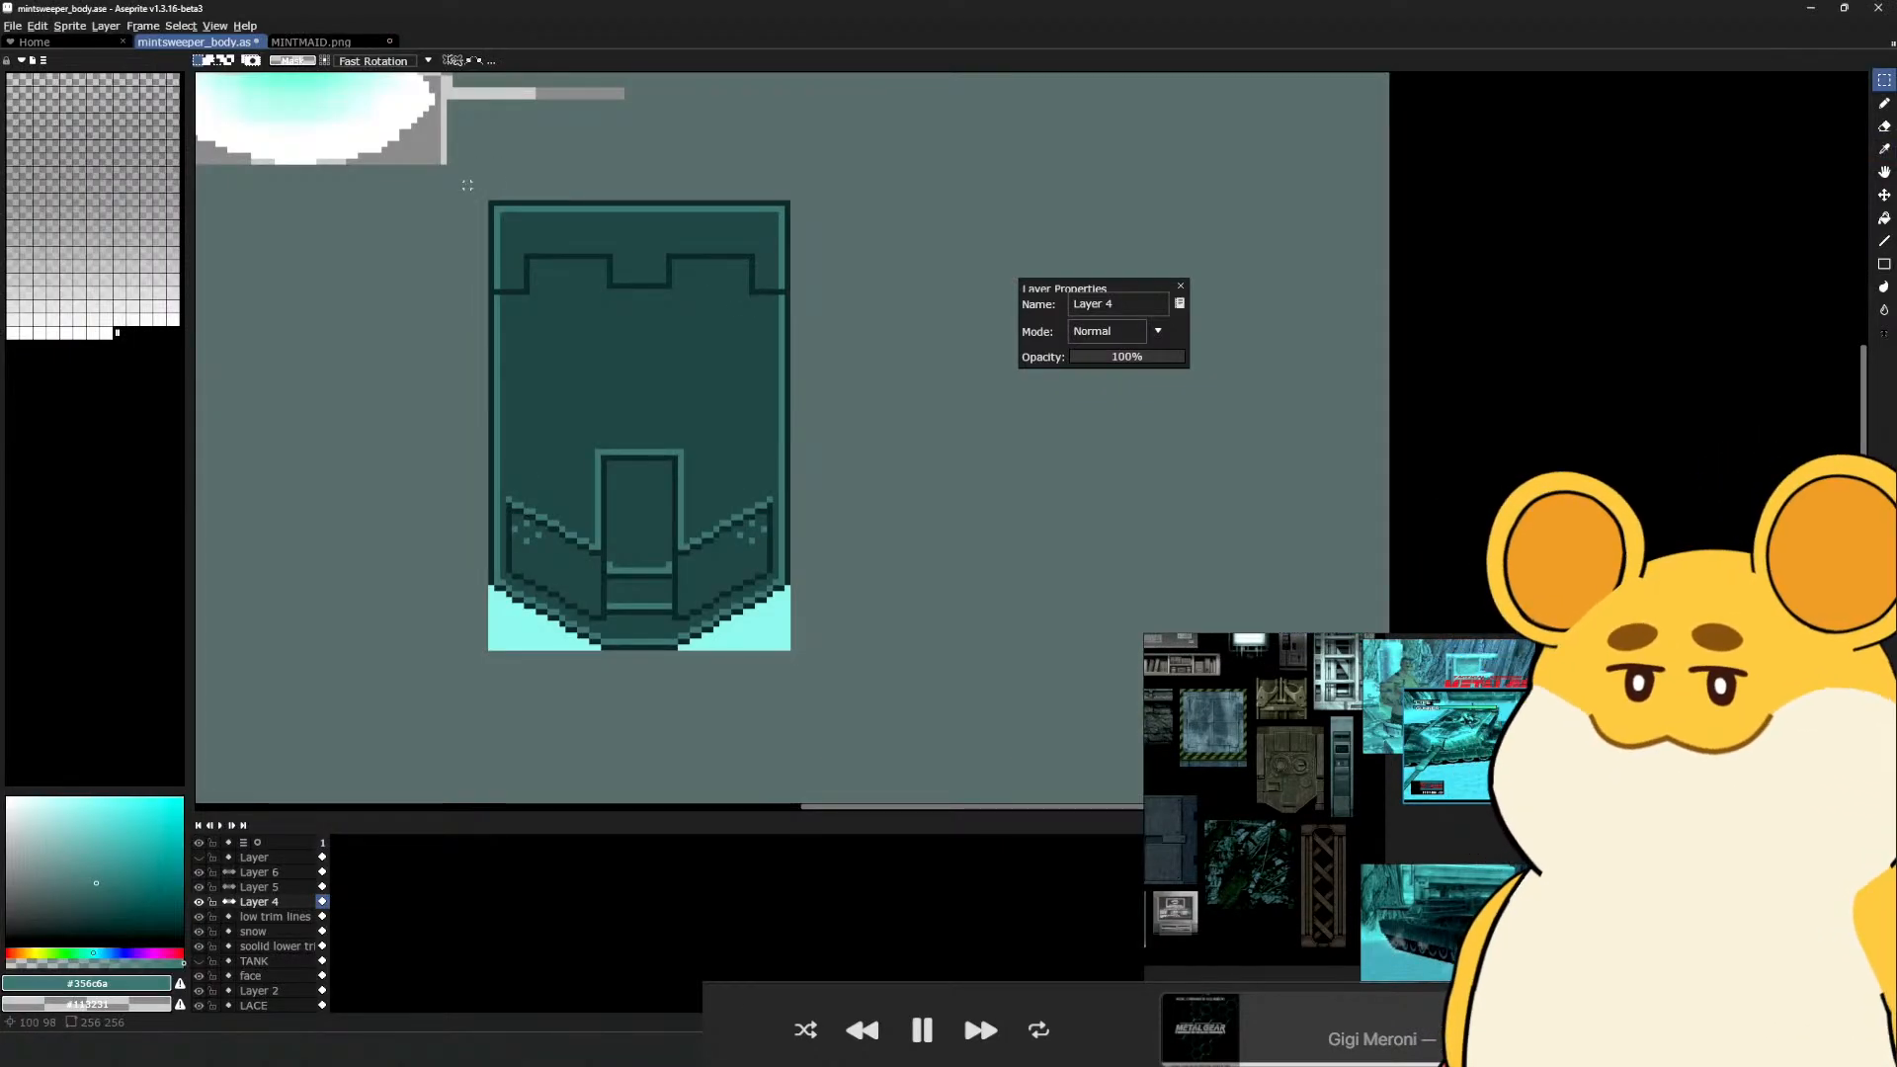
left_click_drag(467, 185, 975, 418)
left_click_drag(767, 367, 768, 442)
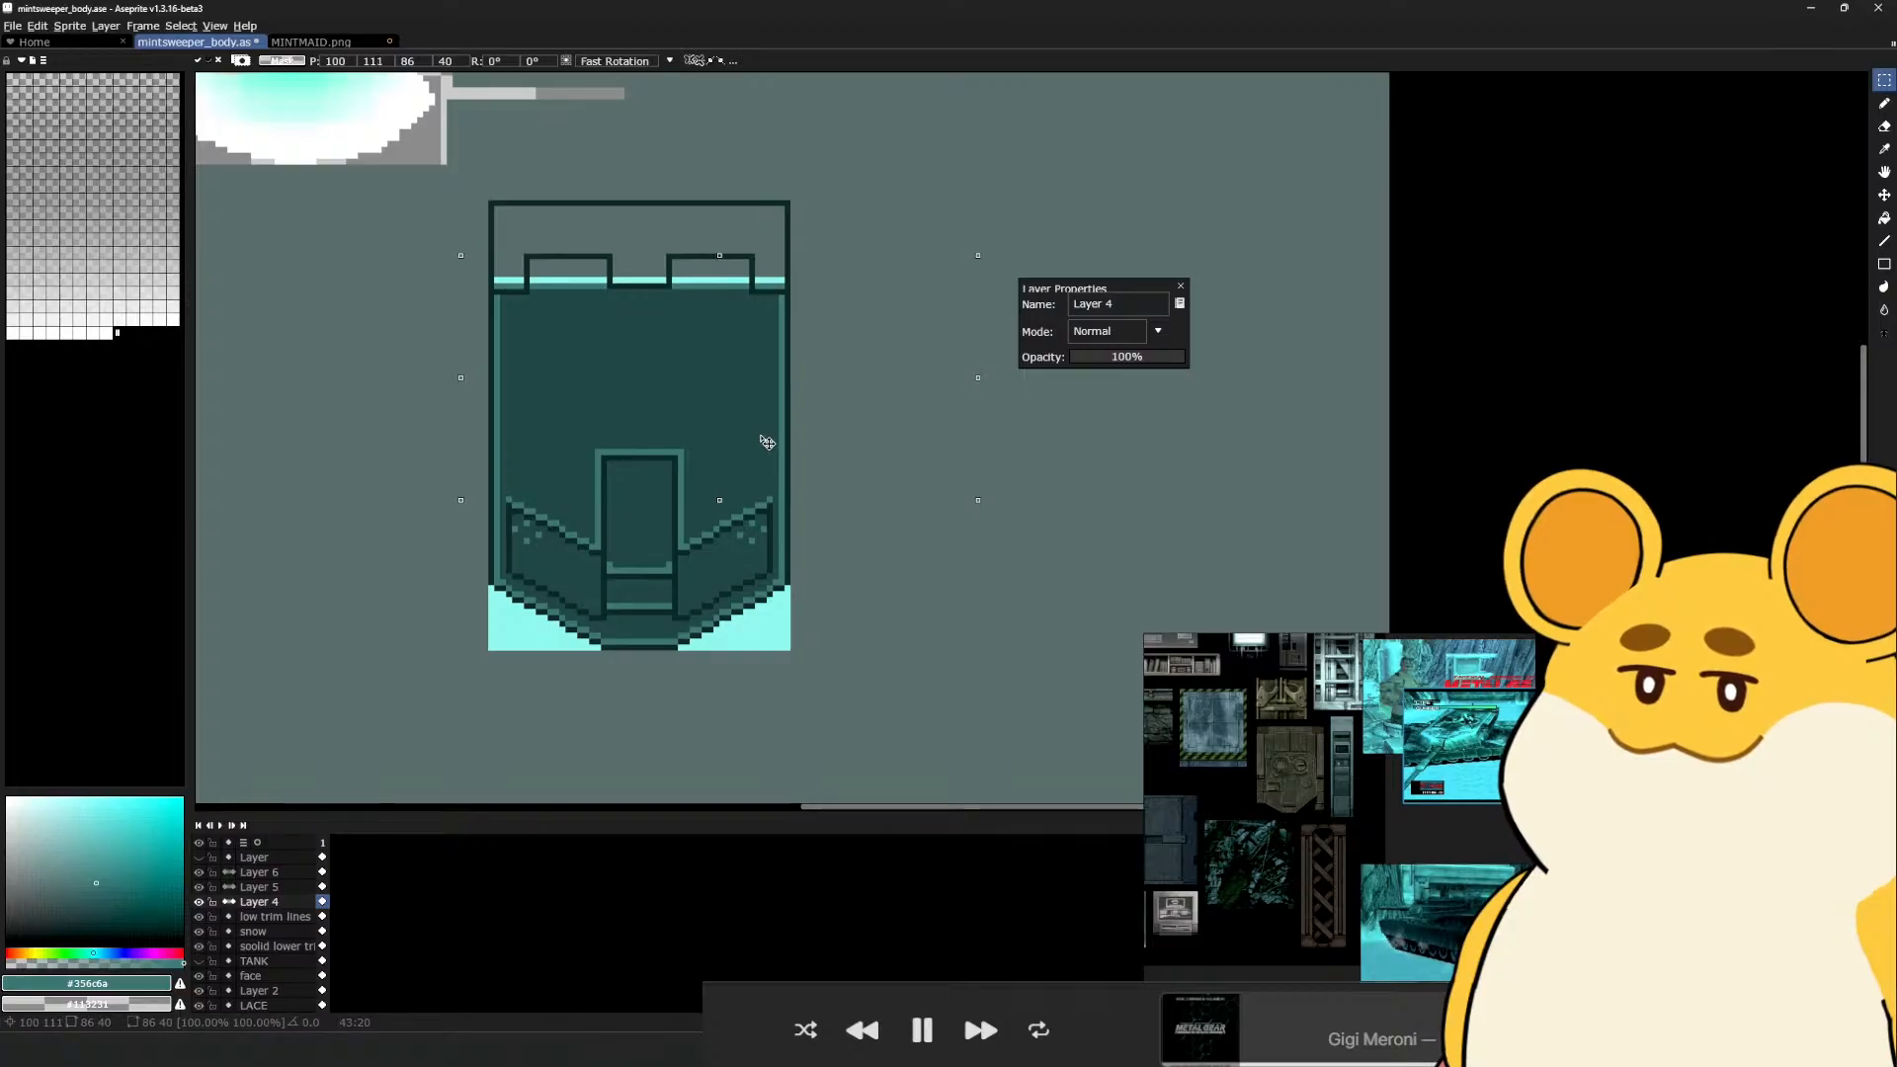
key("ctrl+z")
left_click_drag(322, 901, 324, 872)
left_click_drag(788, 347, 787, 395)
left_click(971, 540)
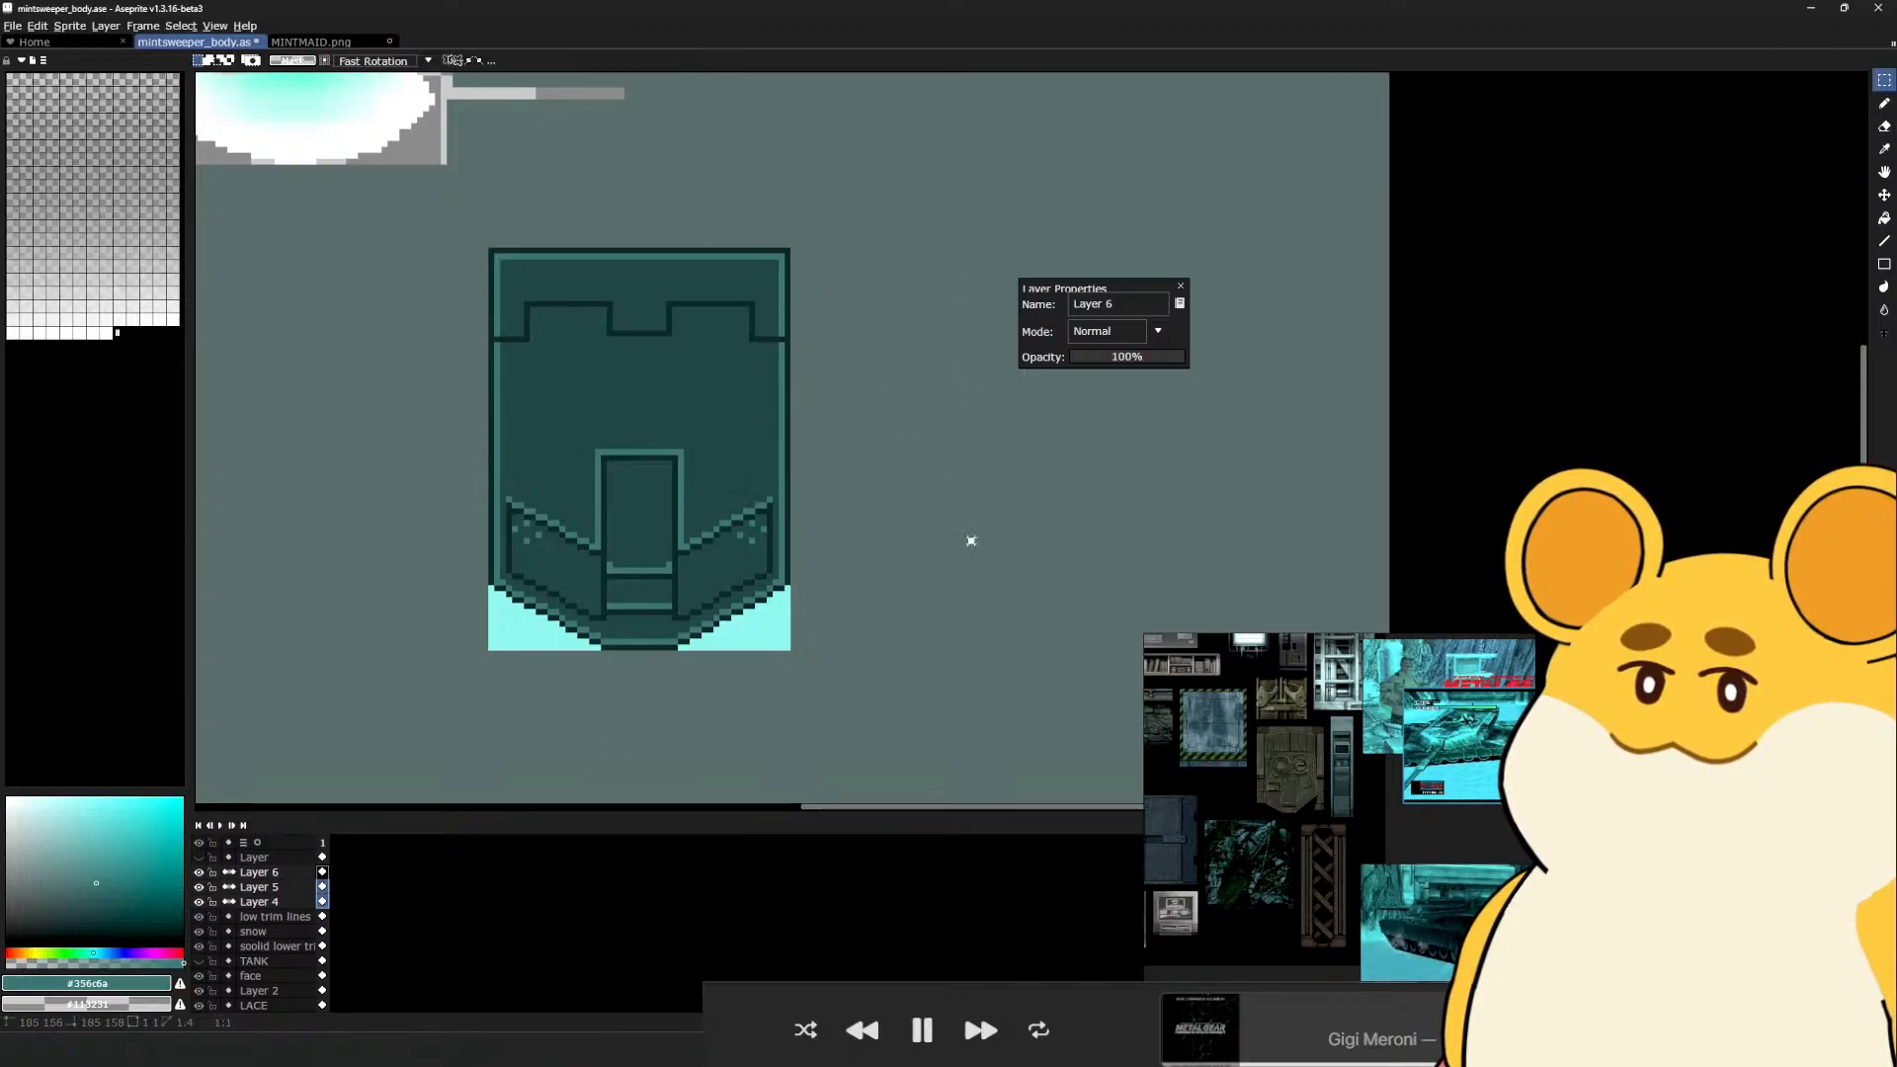
Check the UVs in Maya again, then scale the panel on Layers 4 to 6 about its centre to 45 by 60 px in Aseprite
key("alt+Tab")
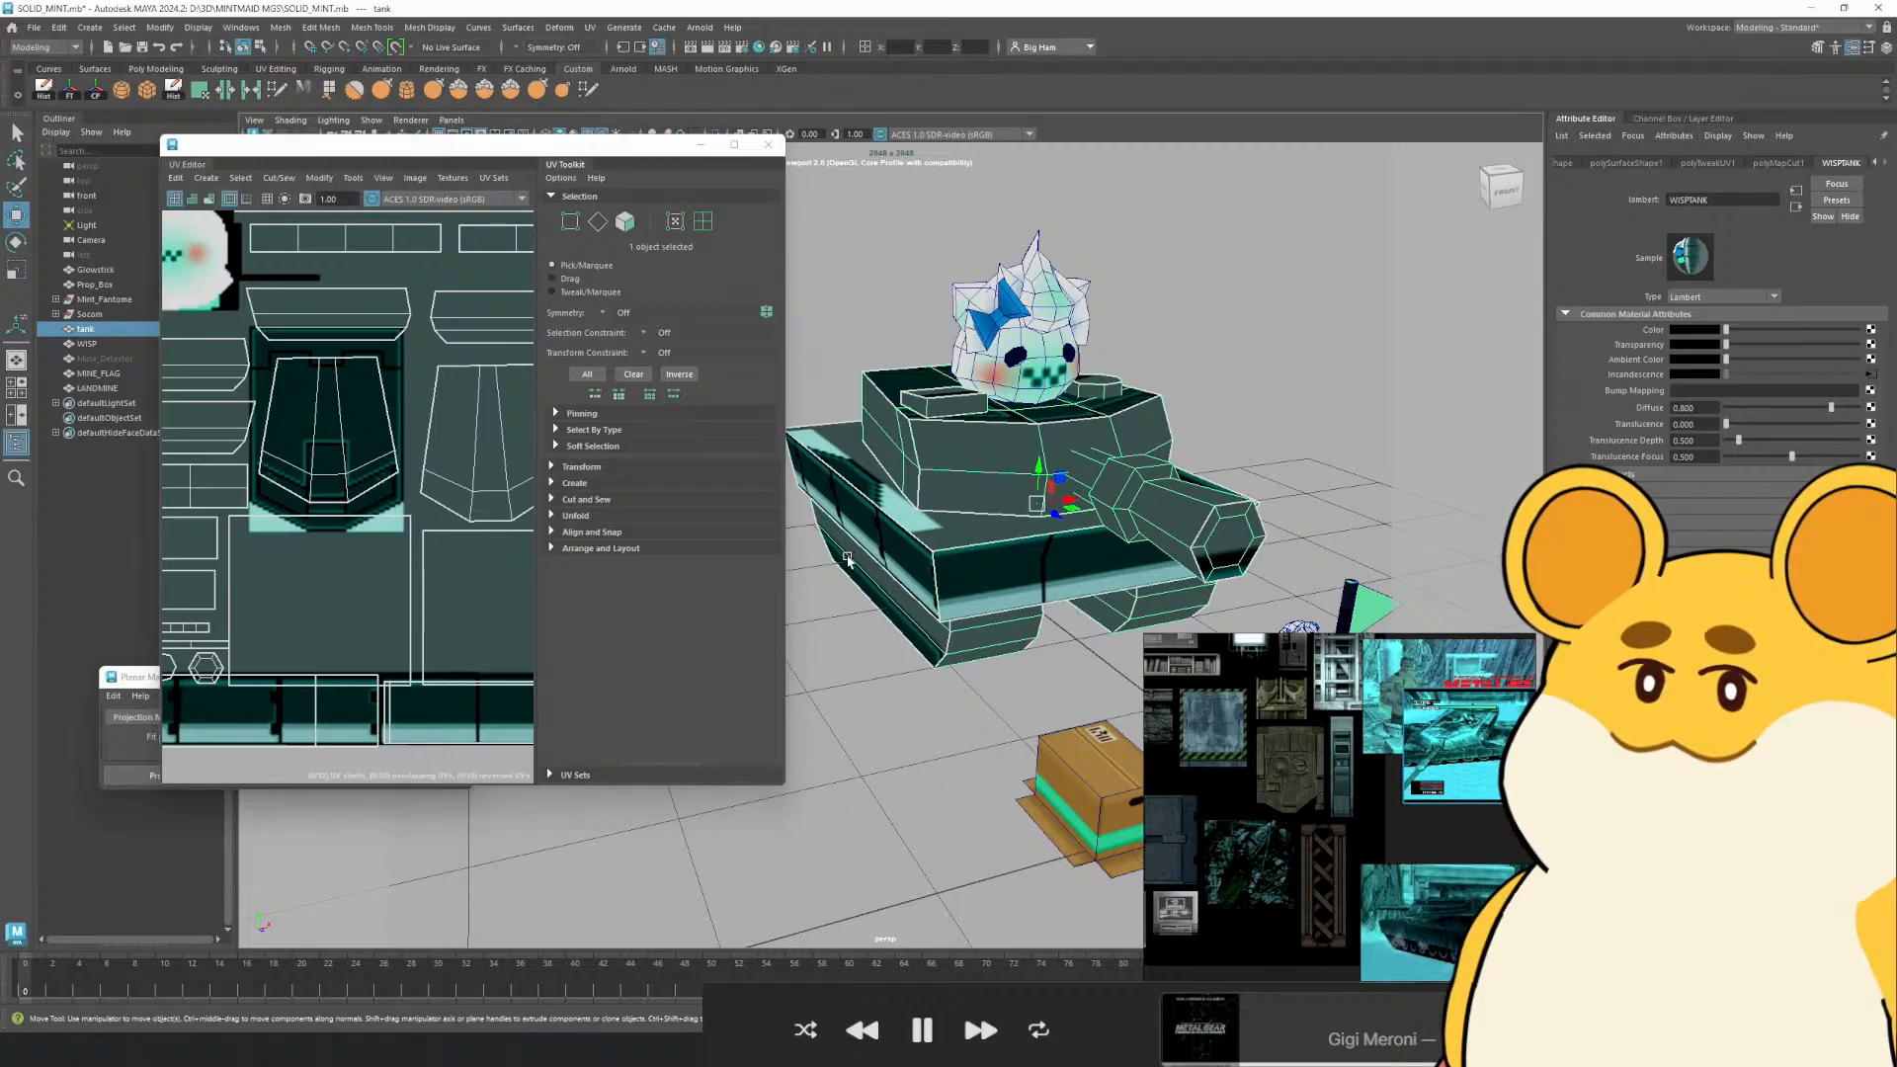
key("alt+Tab")
left_click_drag(450, 233, 875, 740)
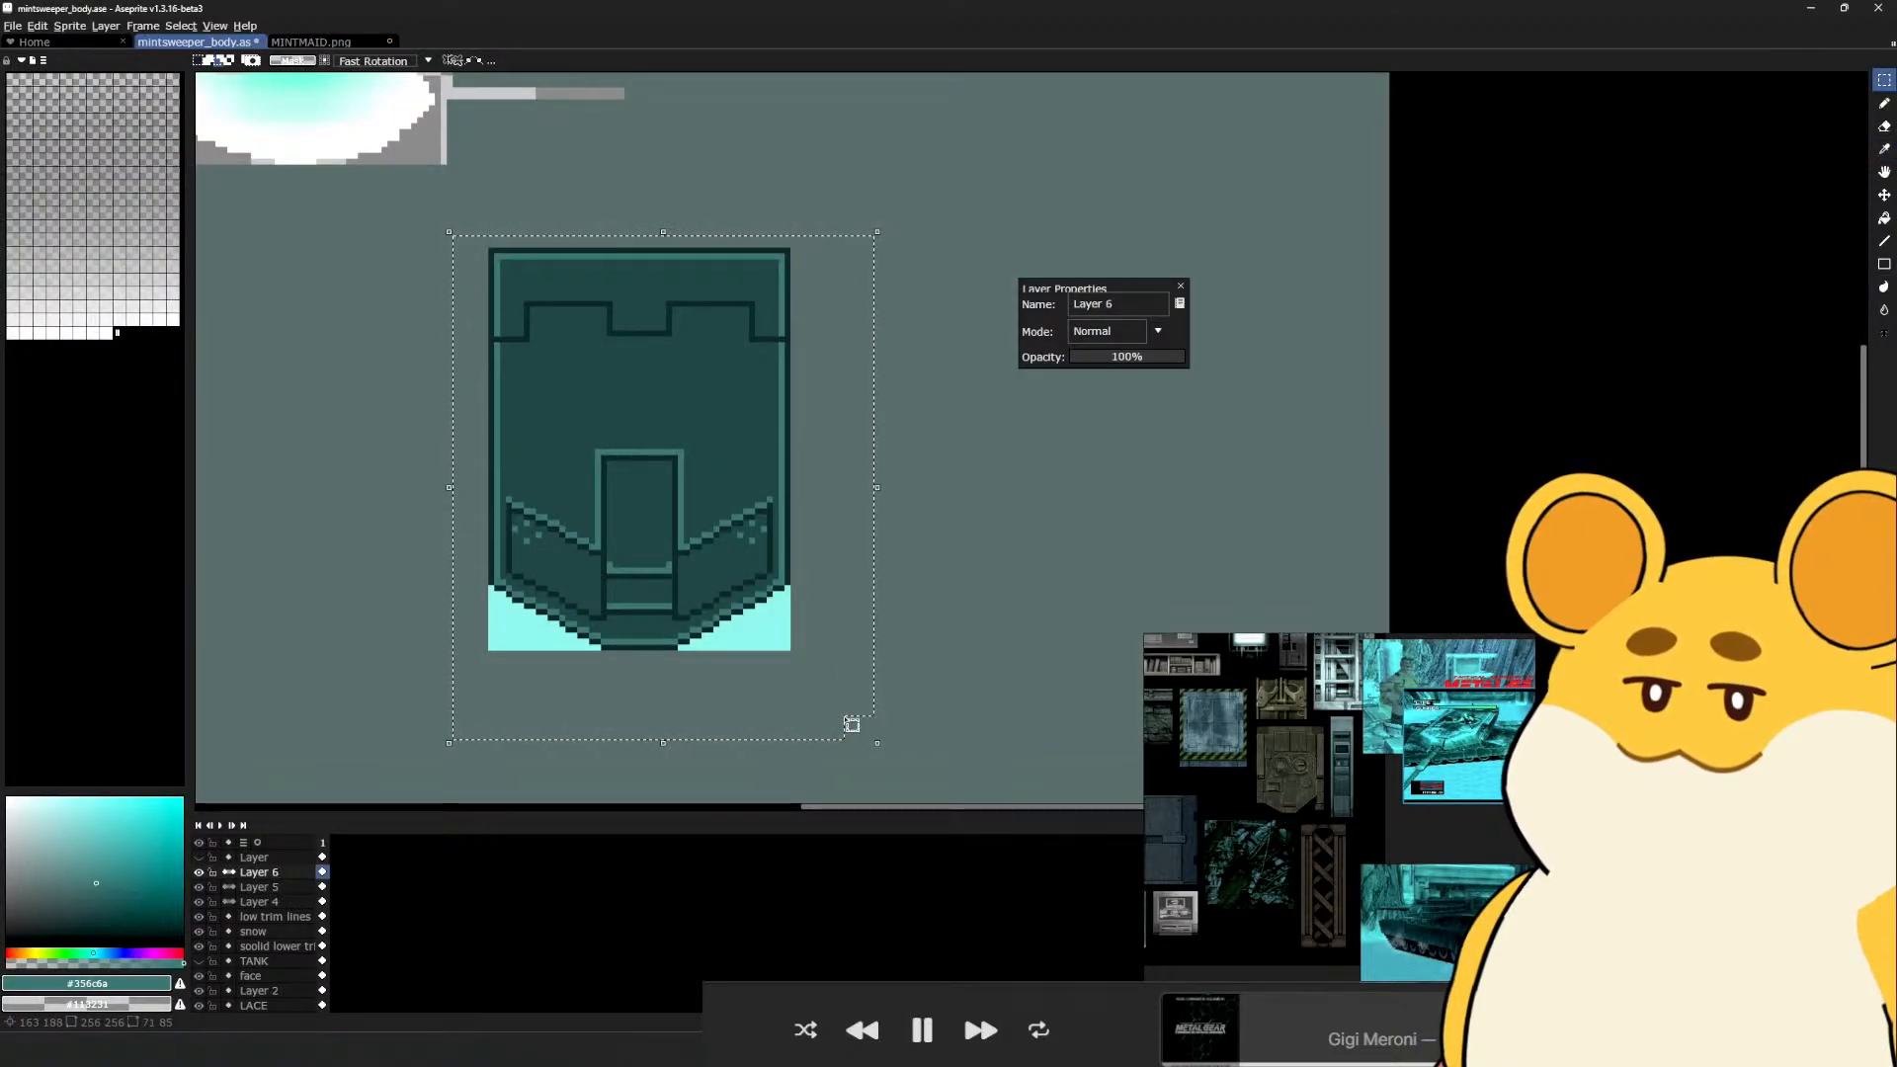
left_click(491, 256)
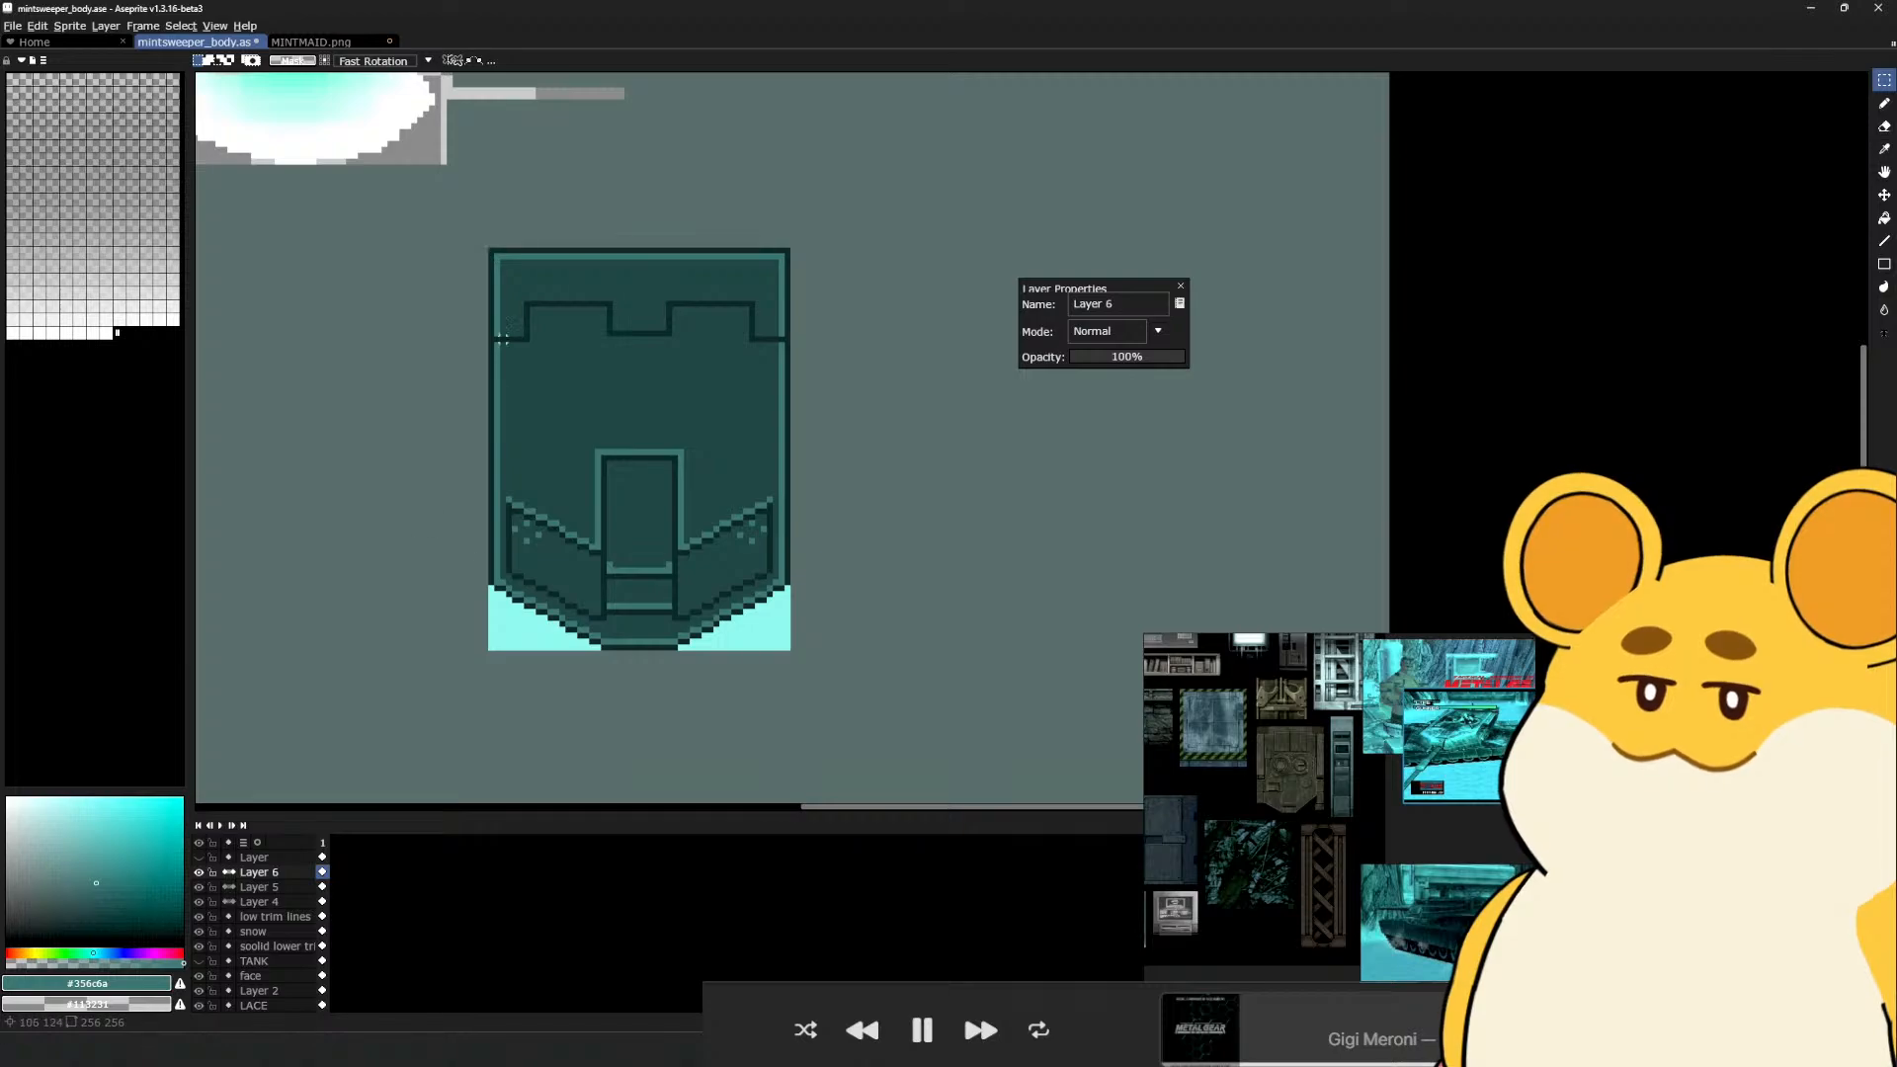
left_click_drag(490, 250, 776, 633)
left_click(322, 901, "shift")
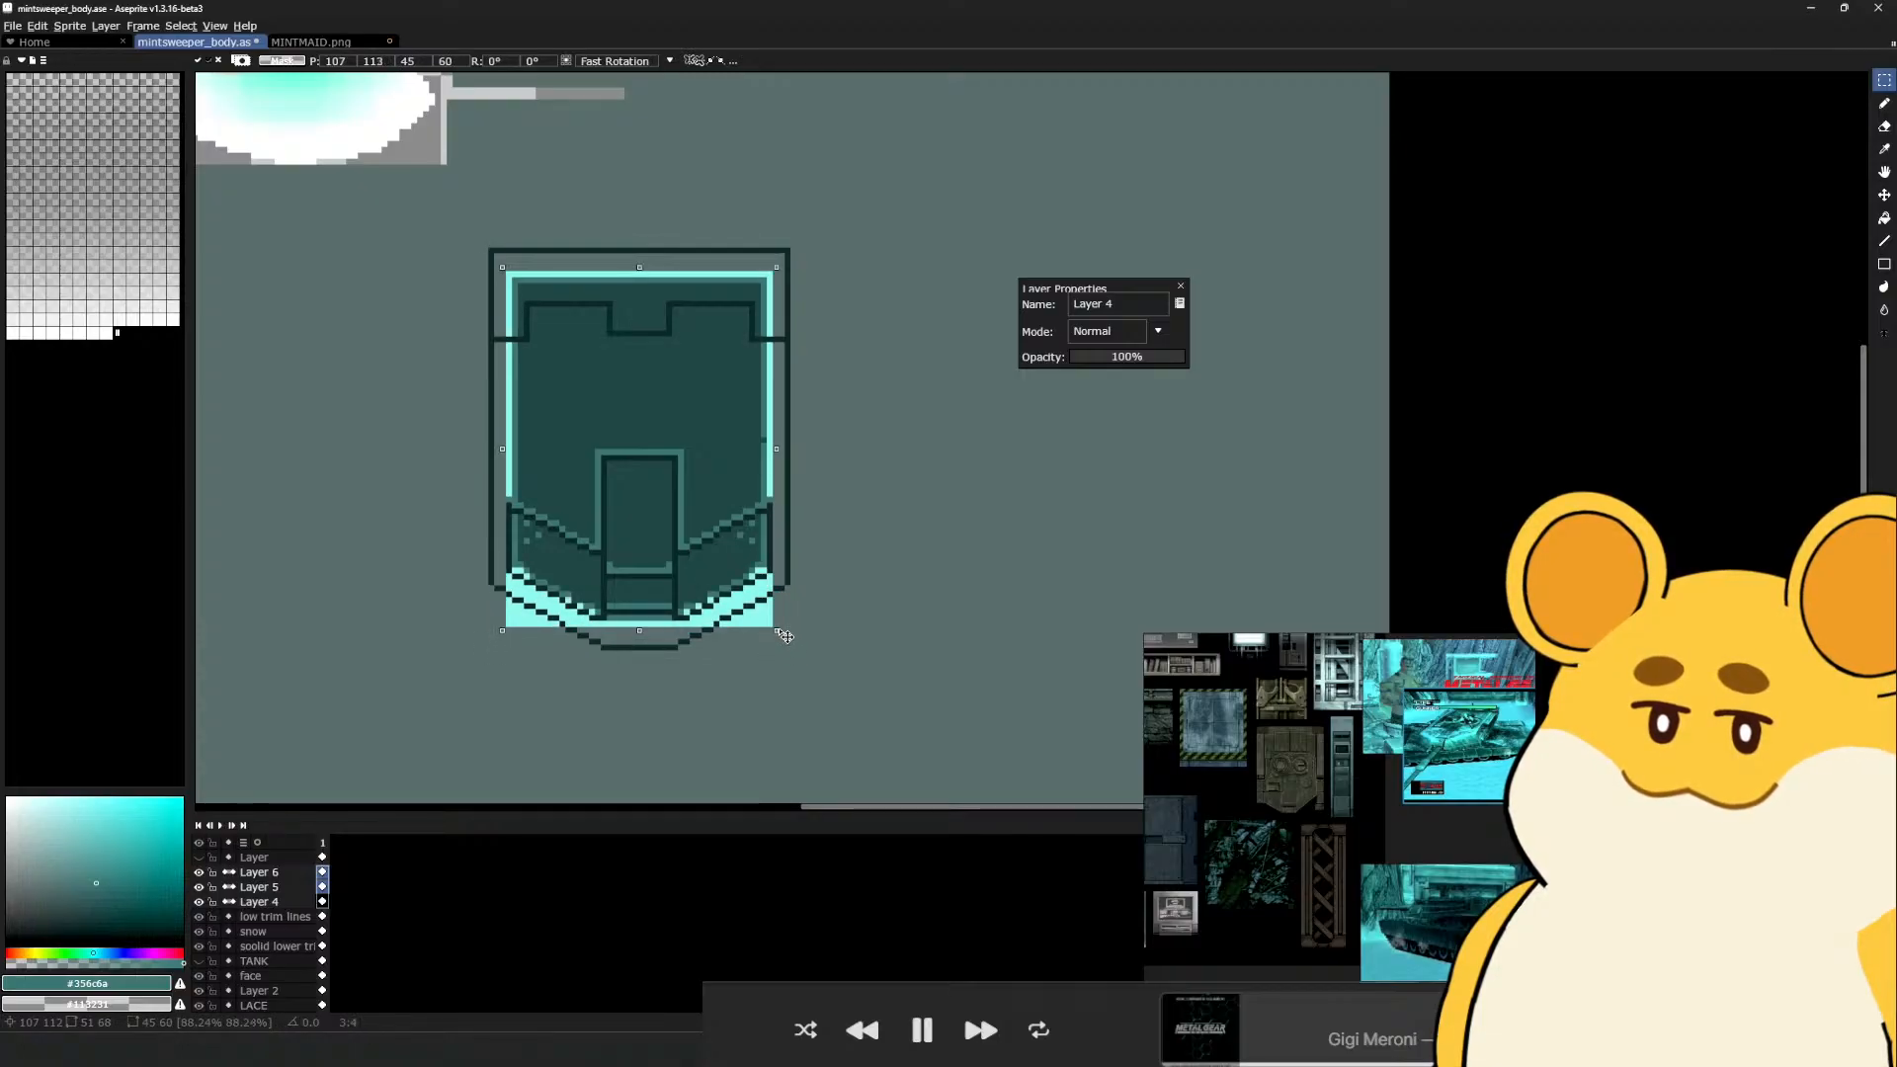
left_click(889, 720)
Set up the pencil with the dark outline colour #152423 and mirror drawing about a vertical axis centred on the turret panel
scroll(758, 456, "down", 1)
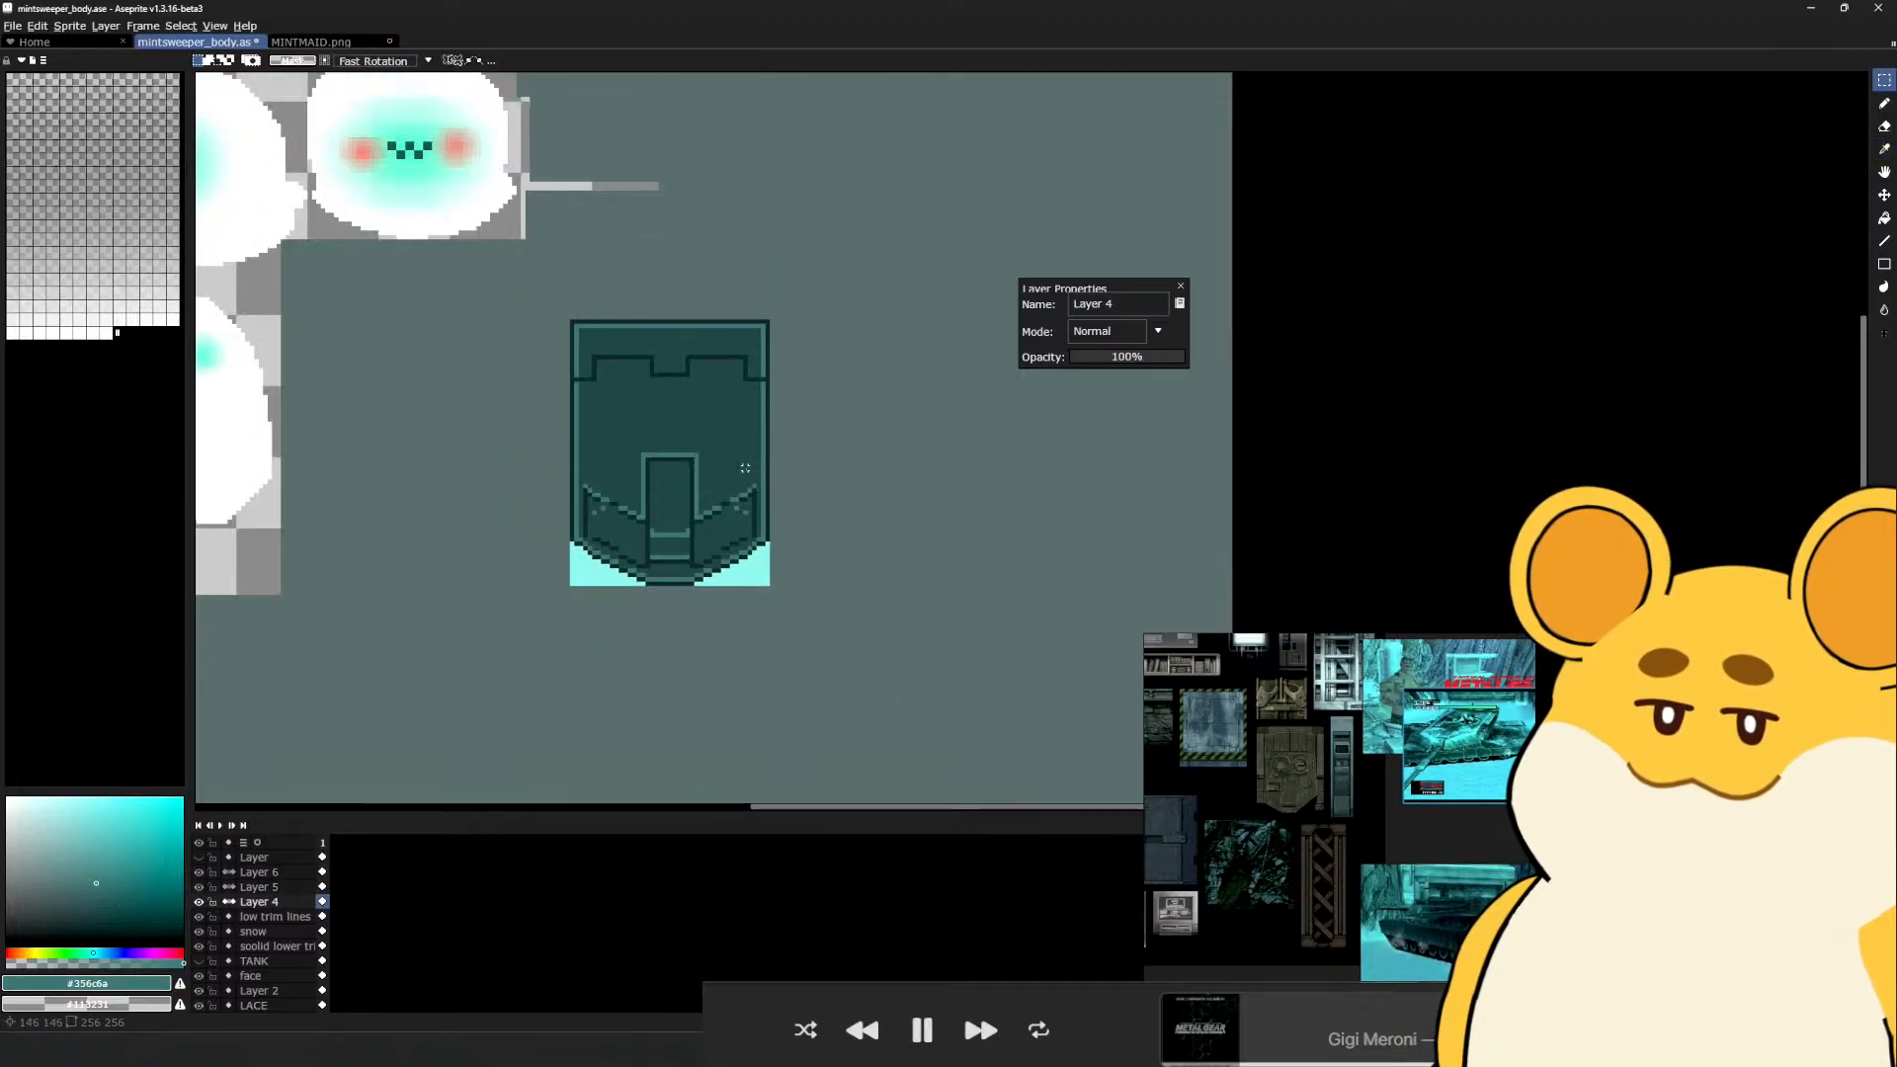
scroll(743, 468, "up", 1)
scroll(712, 531, "up", 4)
key("b")
left_click(722, 497, "alt")
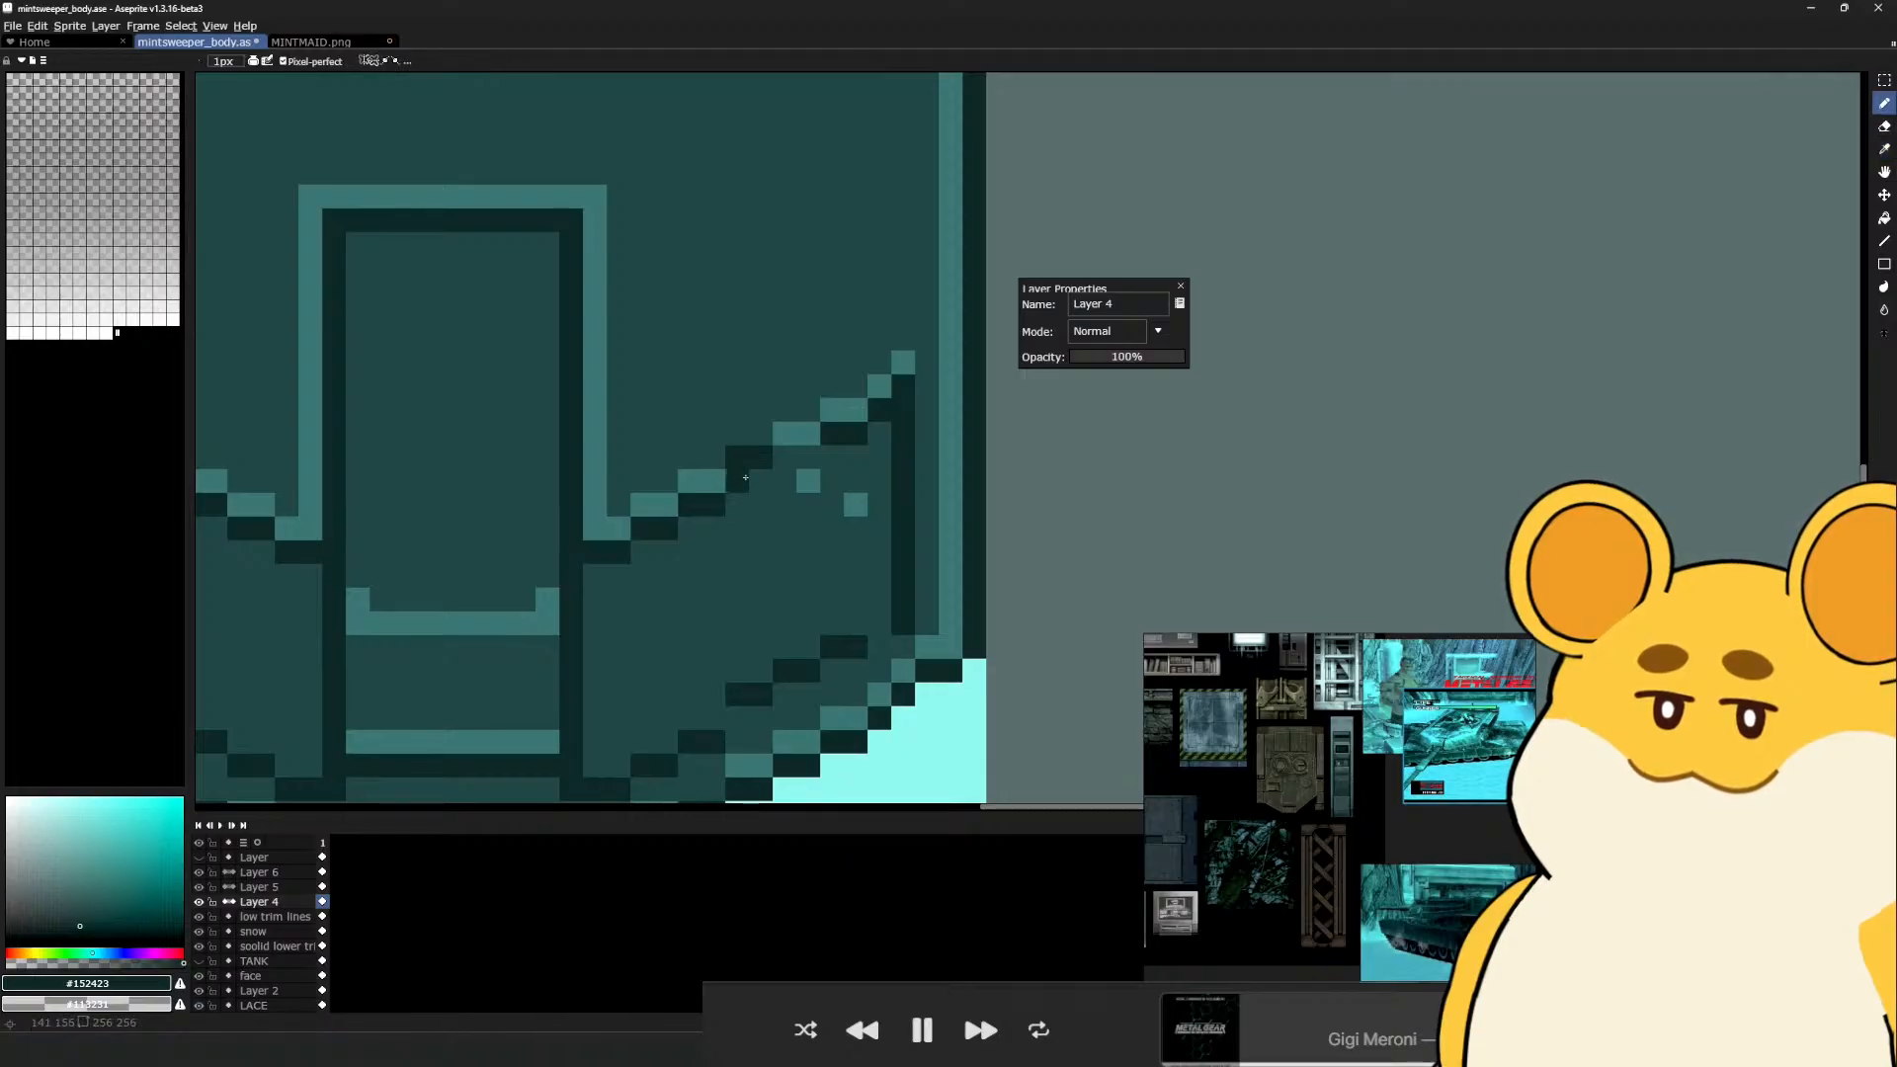
scroll(719, 500, "down", 2)
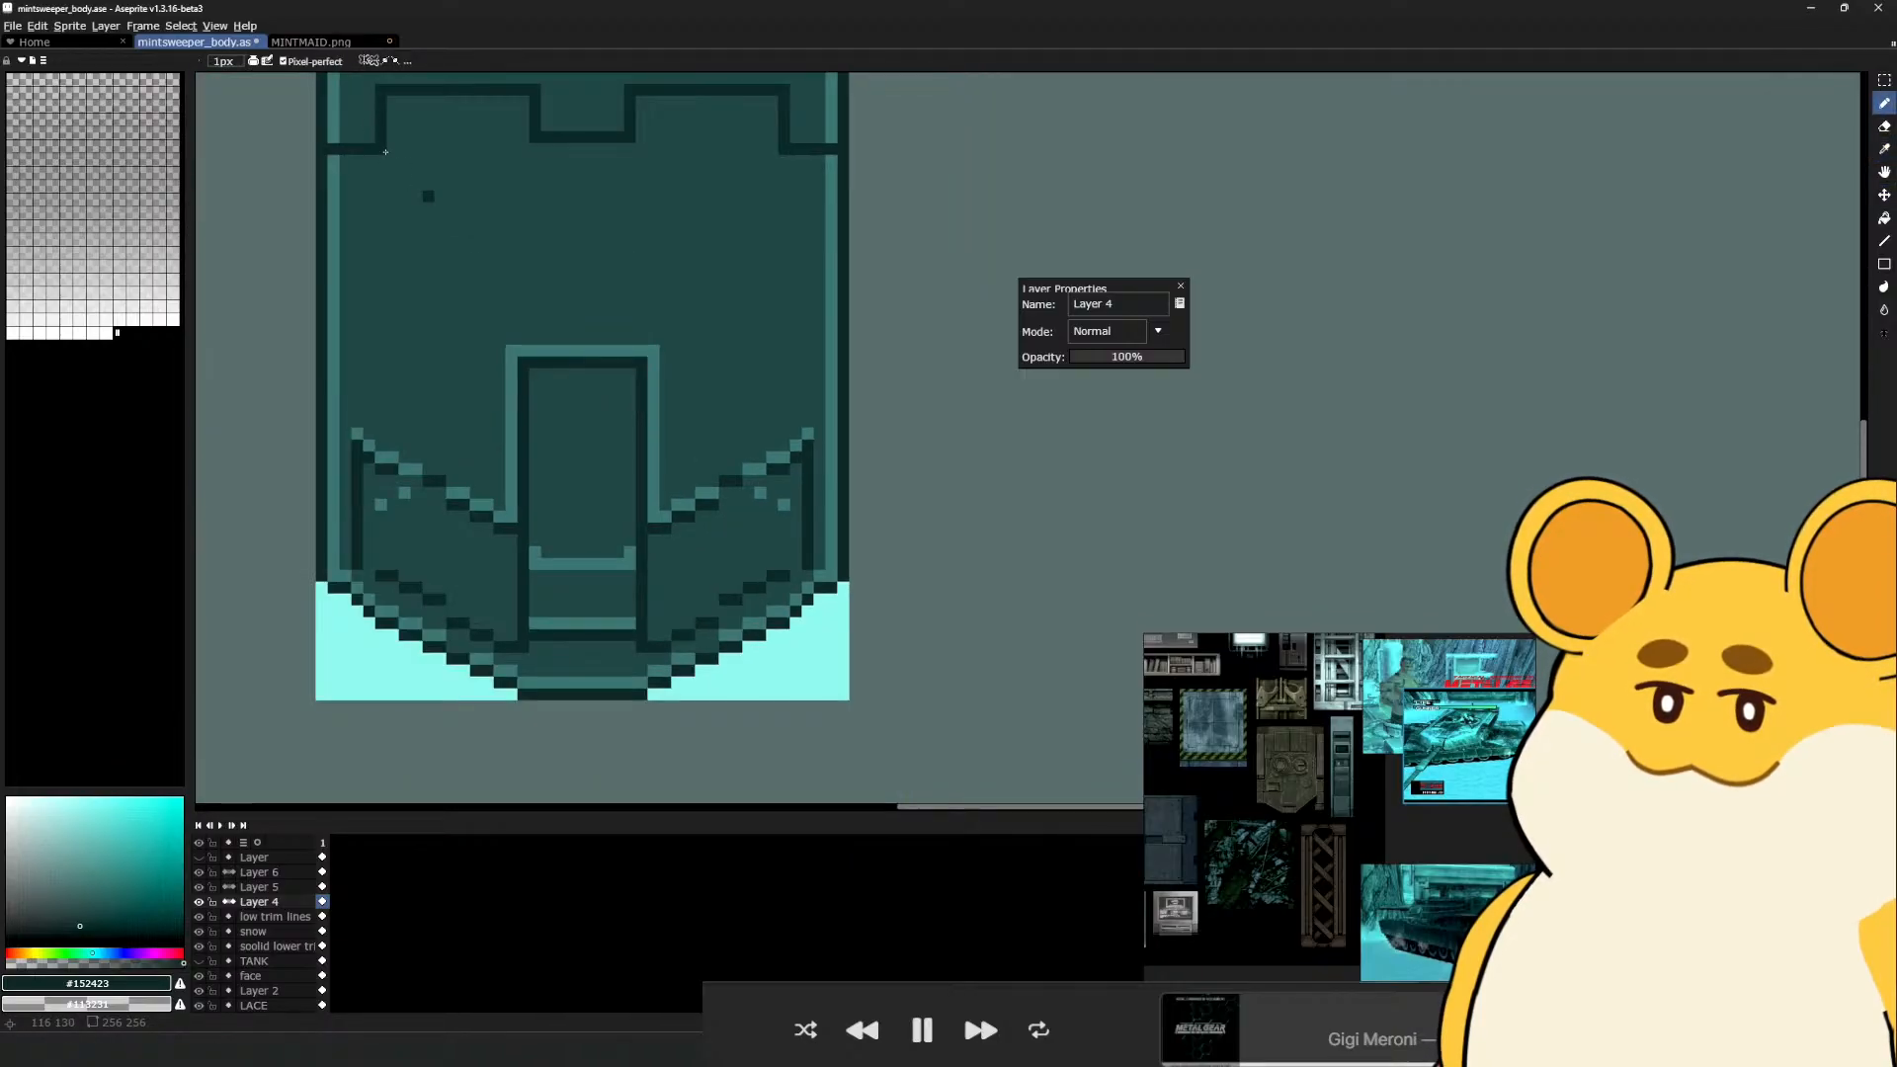
left_click(368, 60)
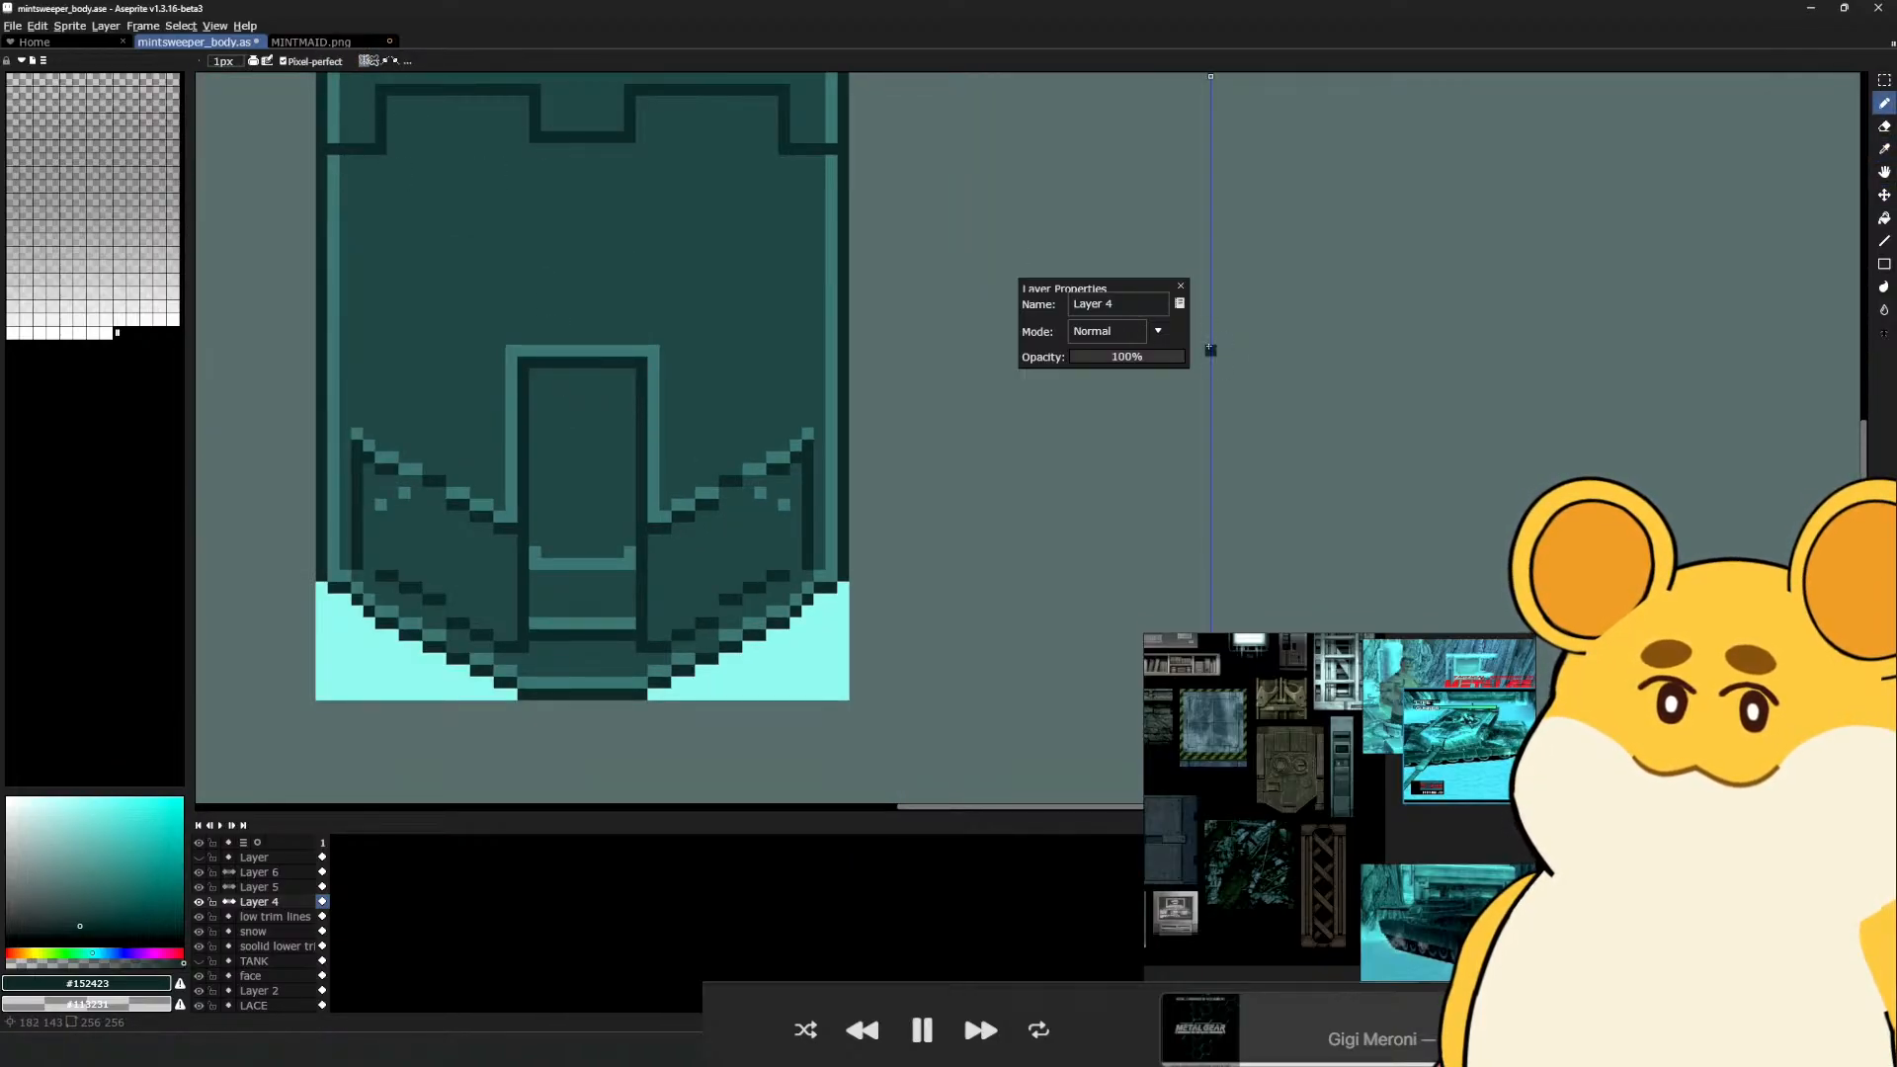
left_click_drag(1212, 77, 1129, 87)
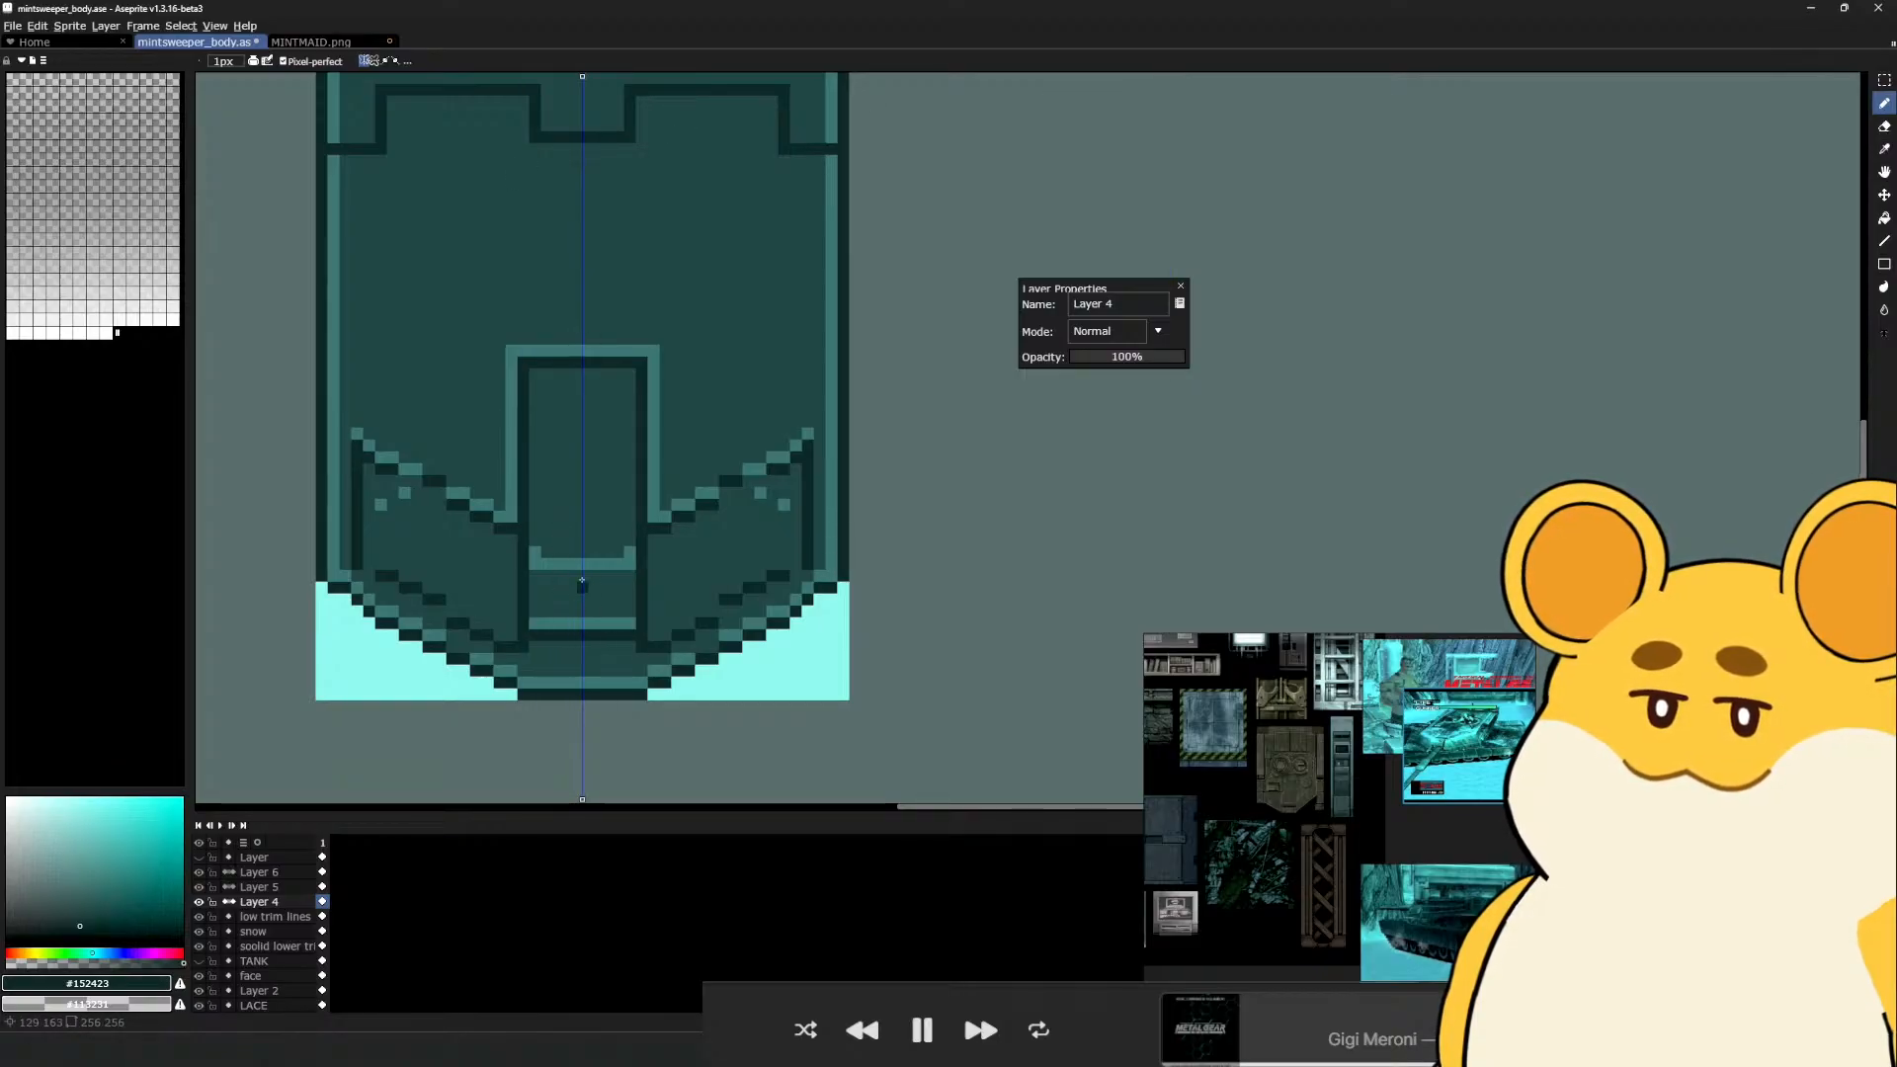
Merge Layer 6 and Layer 5 down into Layer 4
left_click(619, 562, "alt")
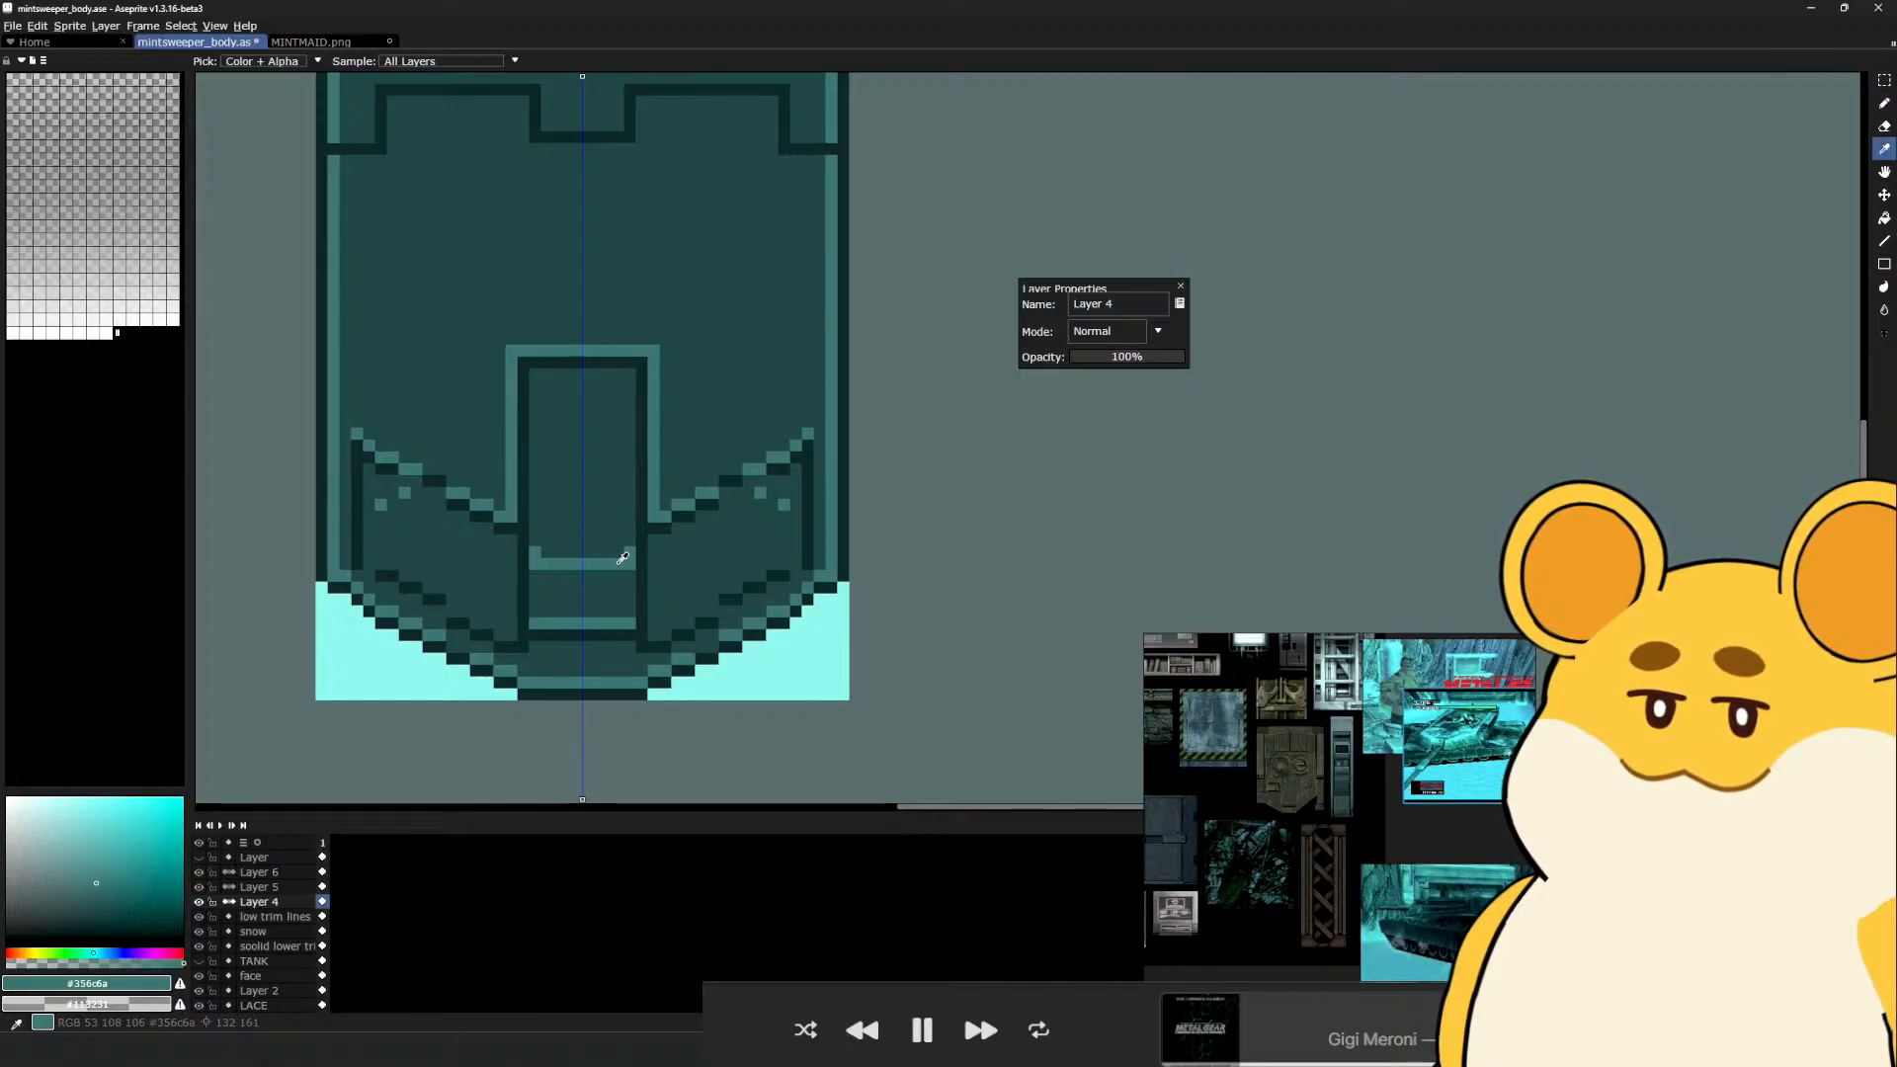
left_click(698, 507, "alt")
left_click(730, 480, "alt")
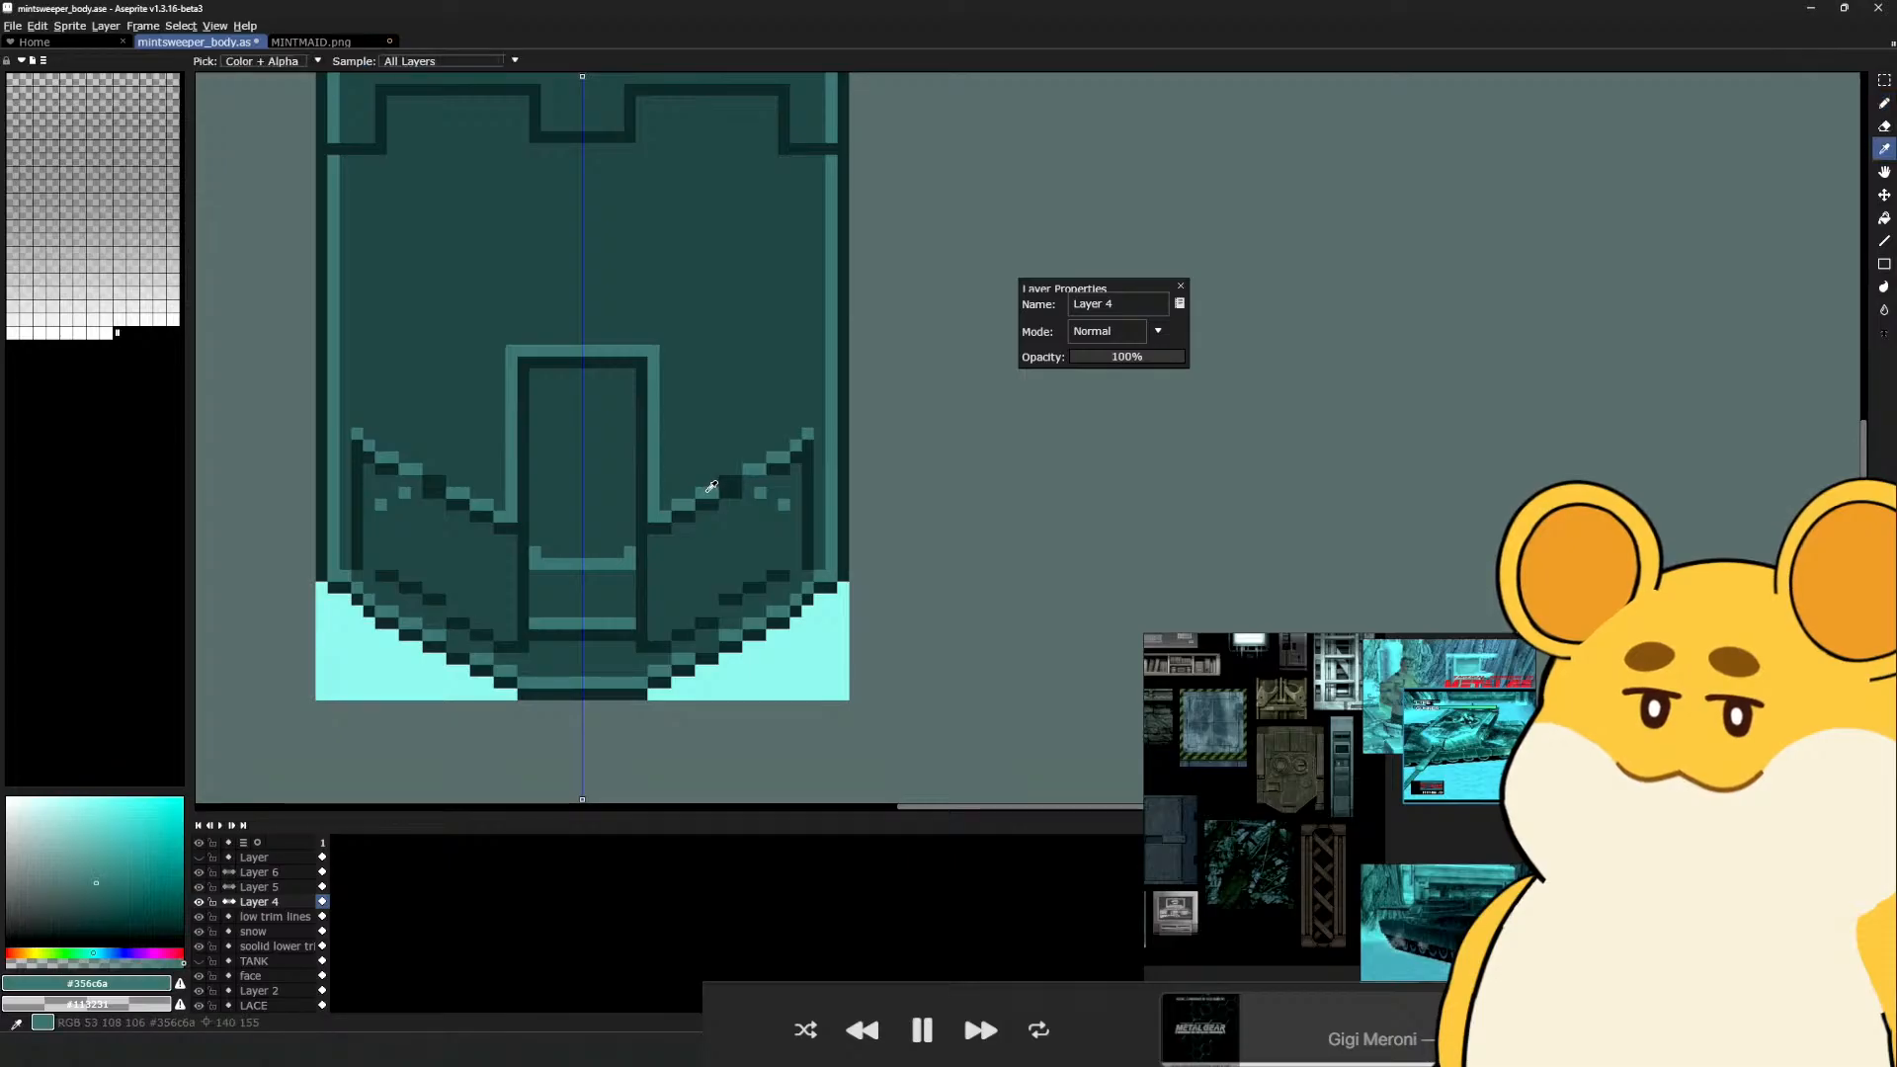
right_click(252, 872)
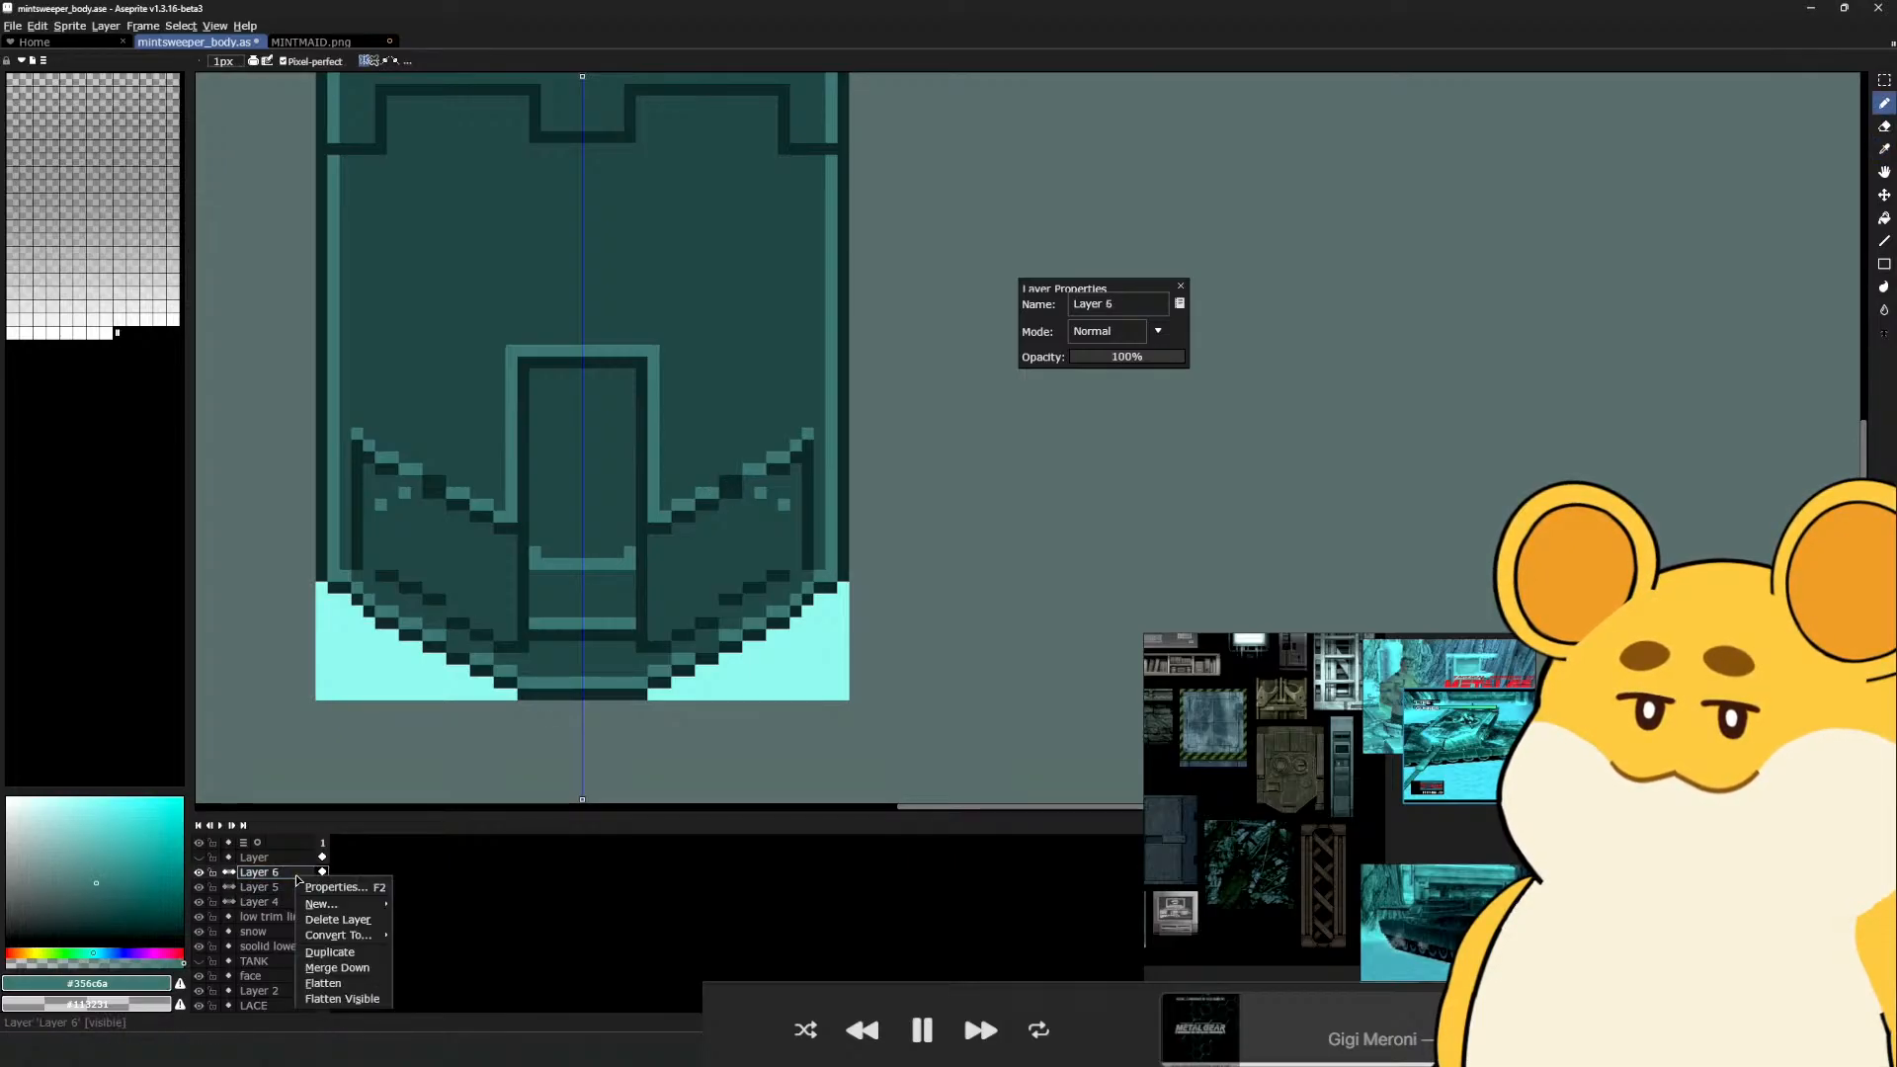
left_click(332, 957)
right_click(306, 876)
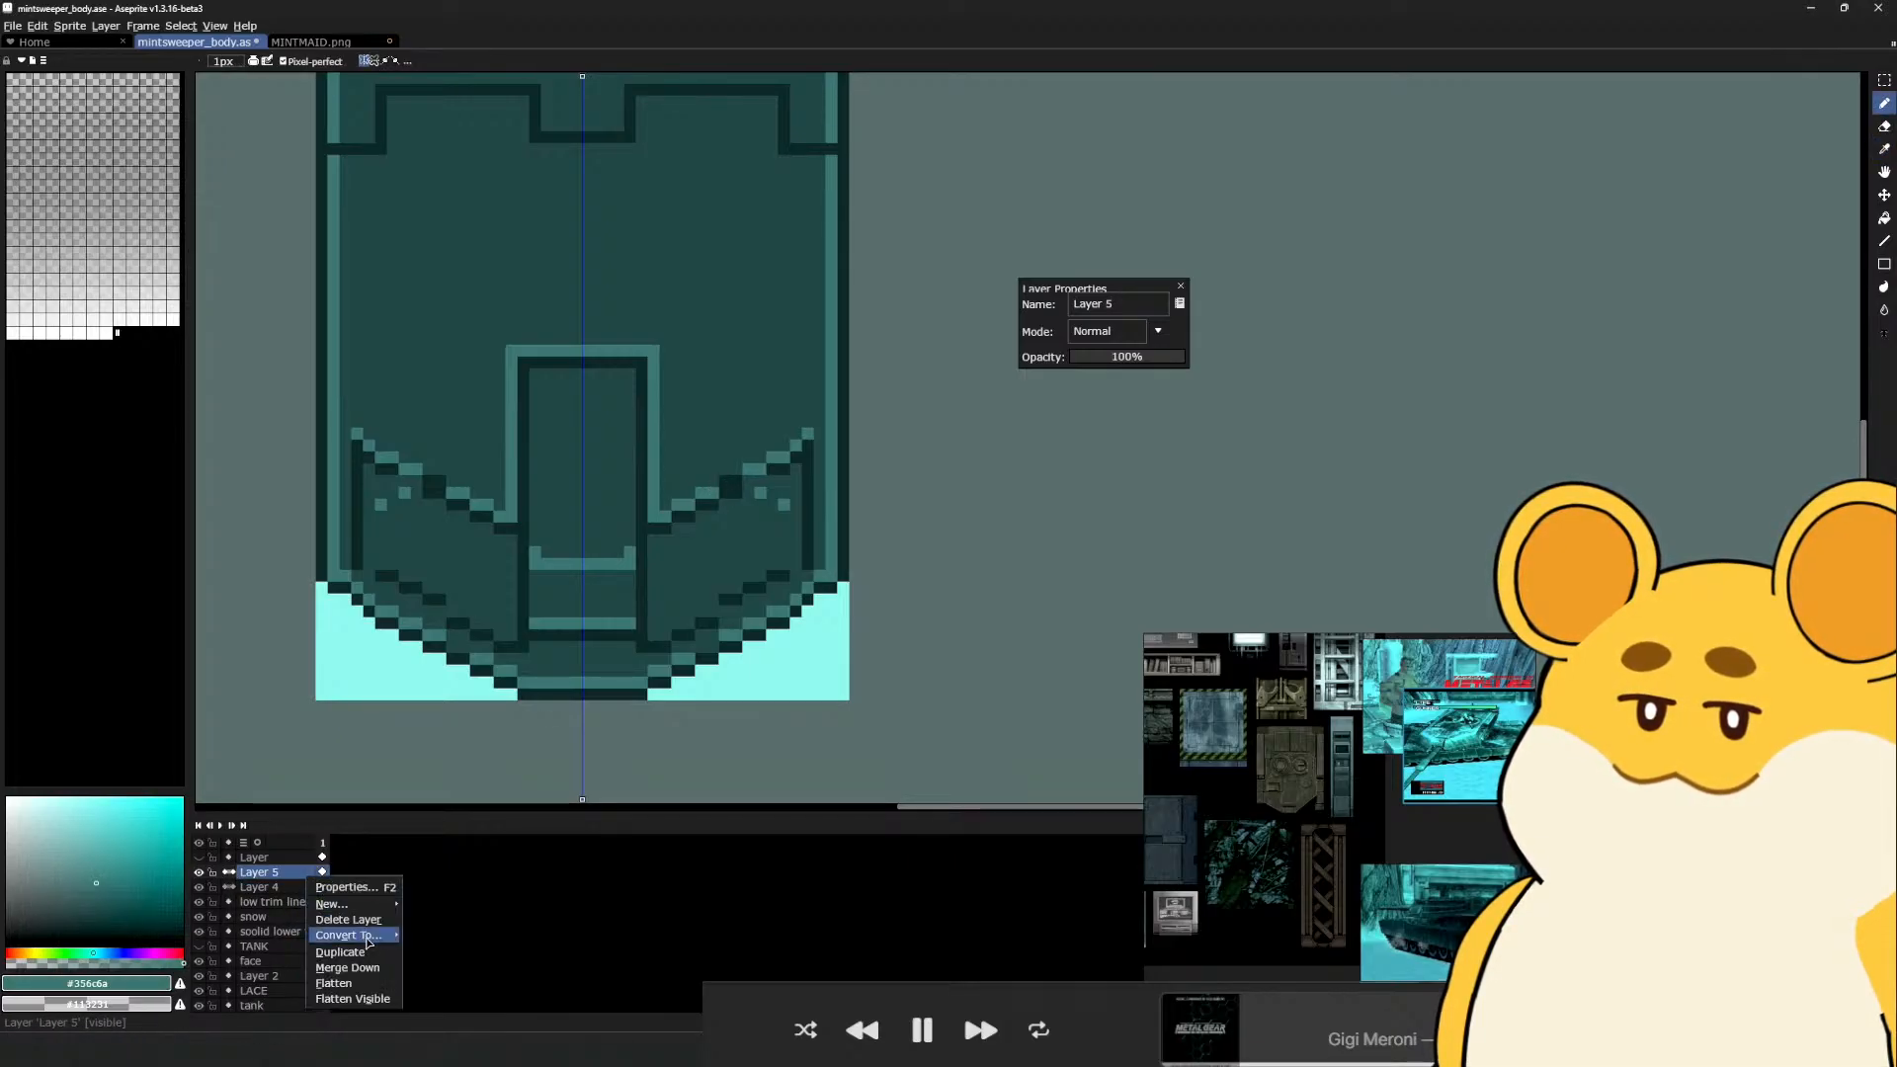
left_click(347, 967)
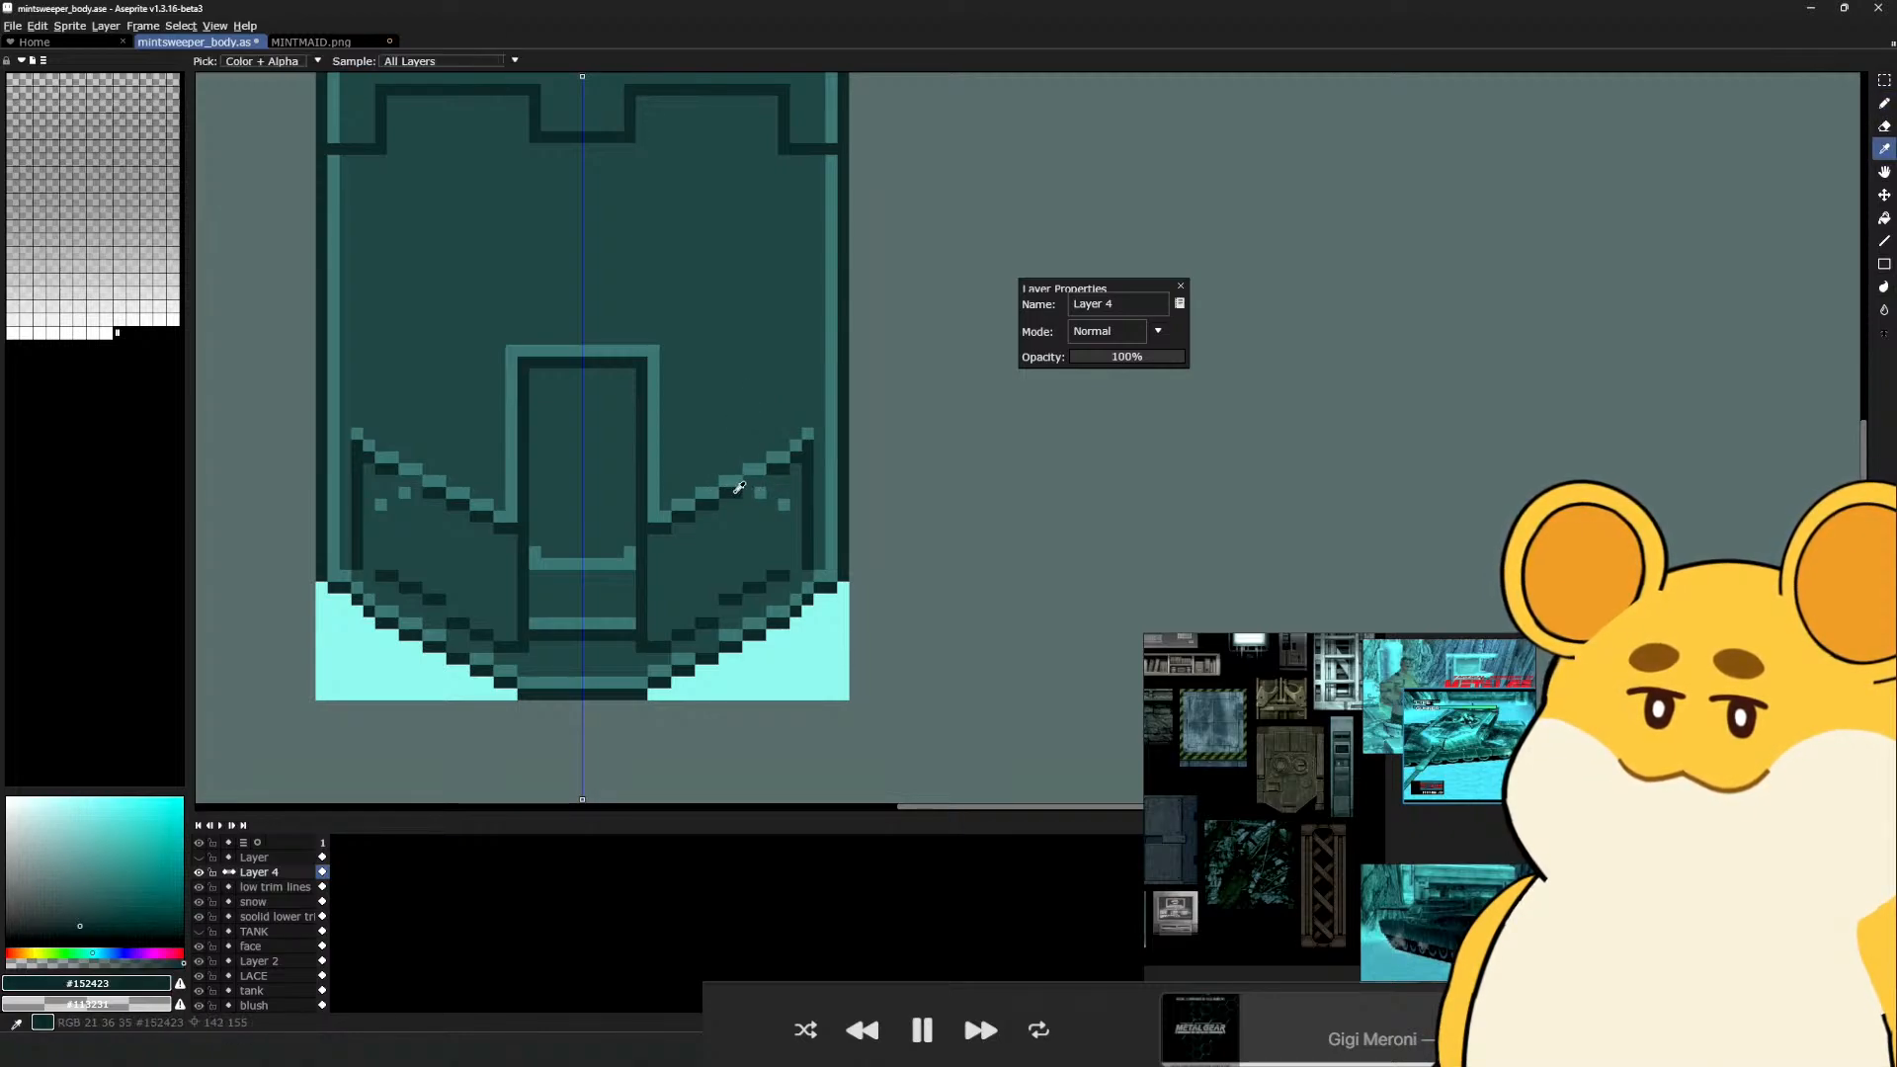
Rework the rivet pixels in the upper outer corners of both side plates with light teal #356c6a and panel colour #1d3e3d
left_click(784, 481)
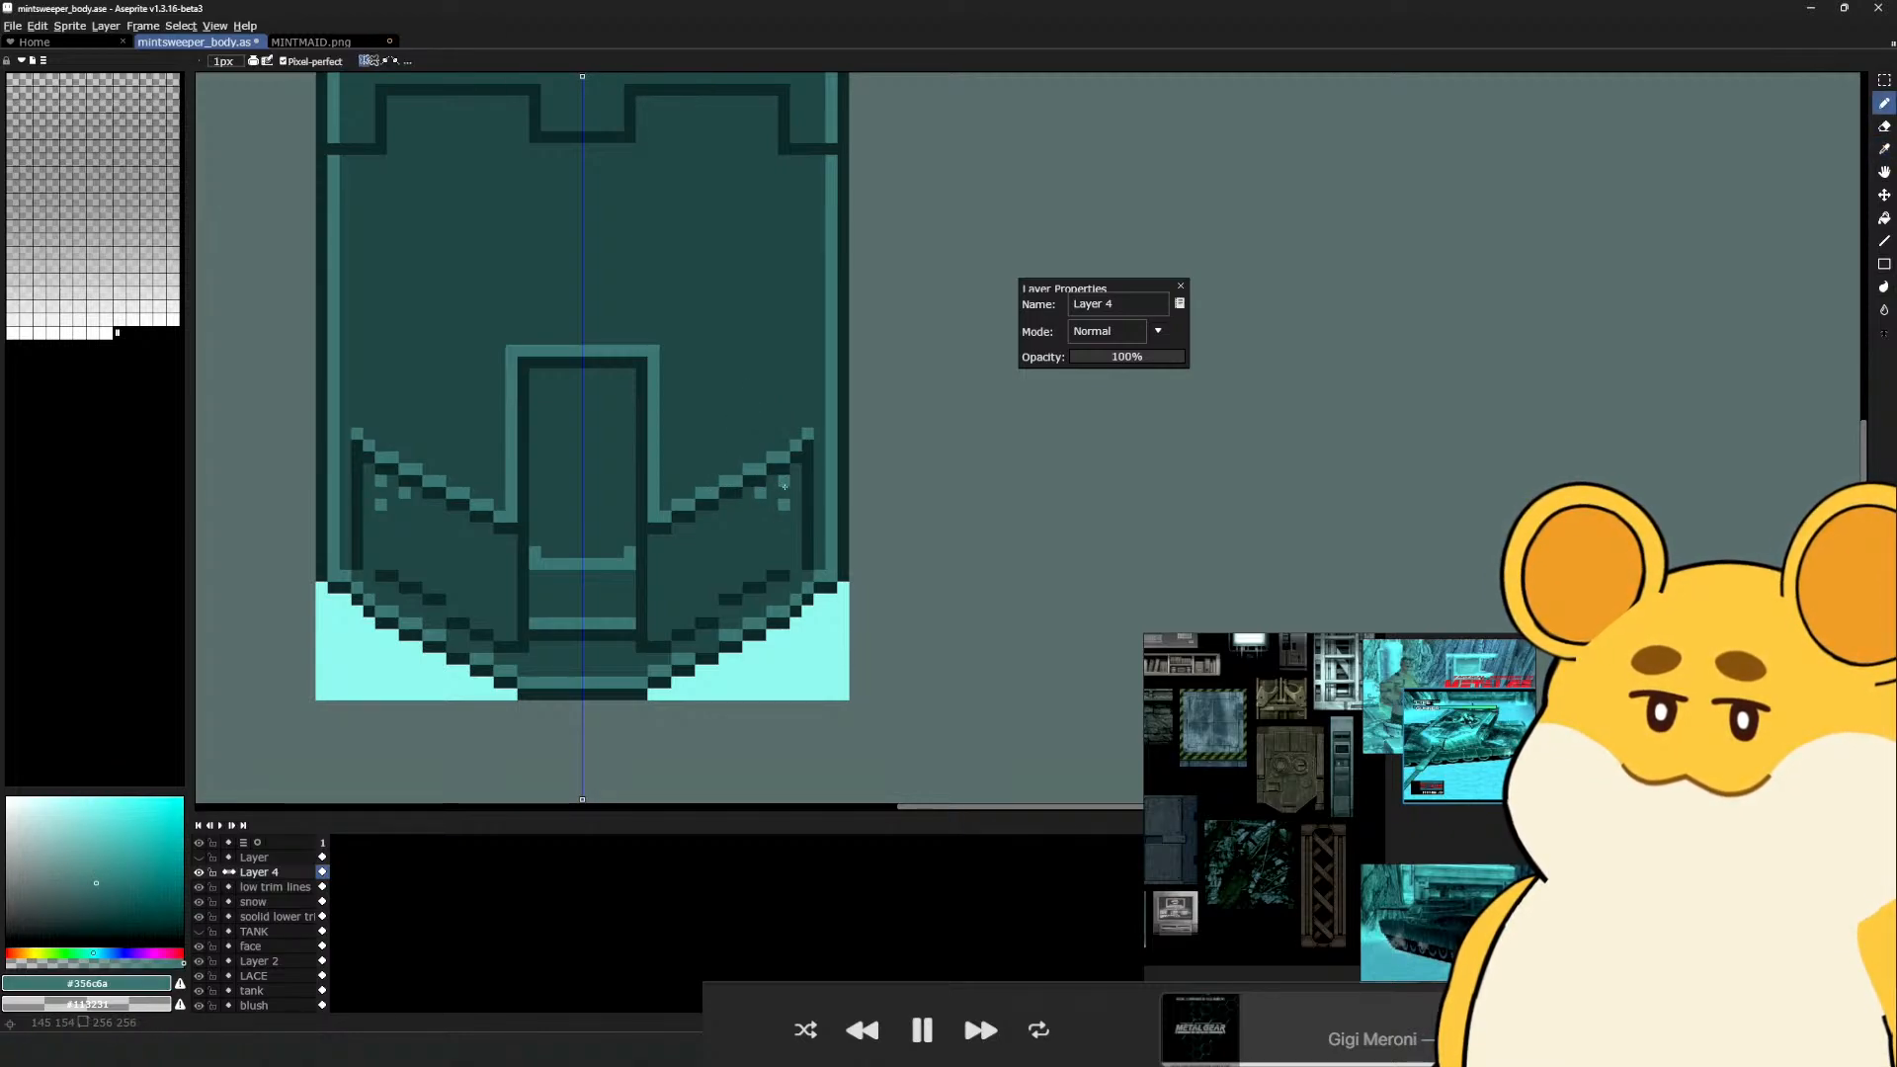
left_click(795, 492)
key("alt")
key("alt")
key("alt")
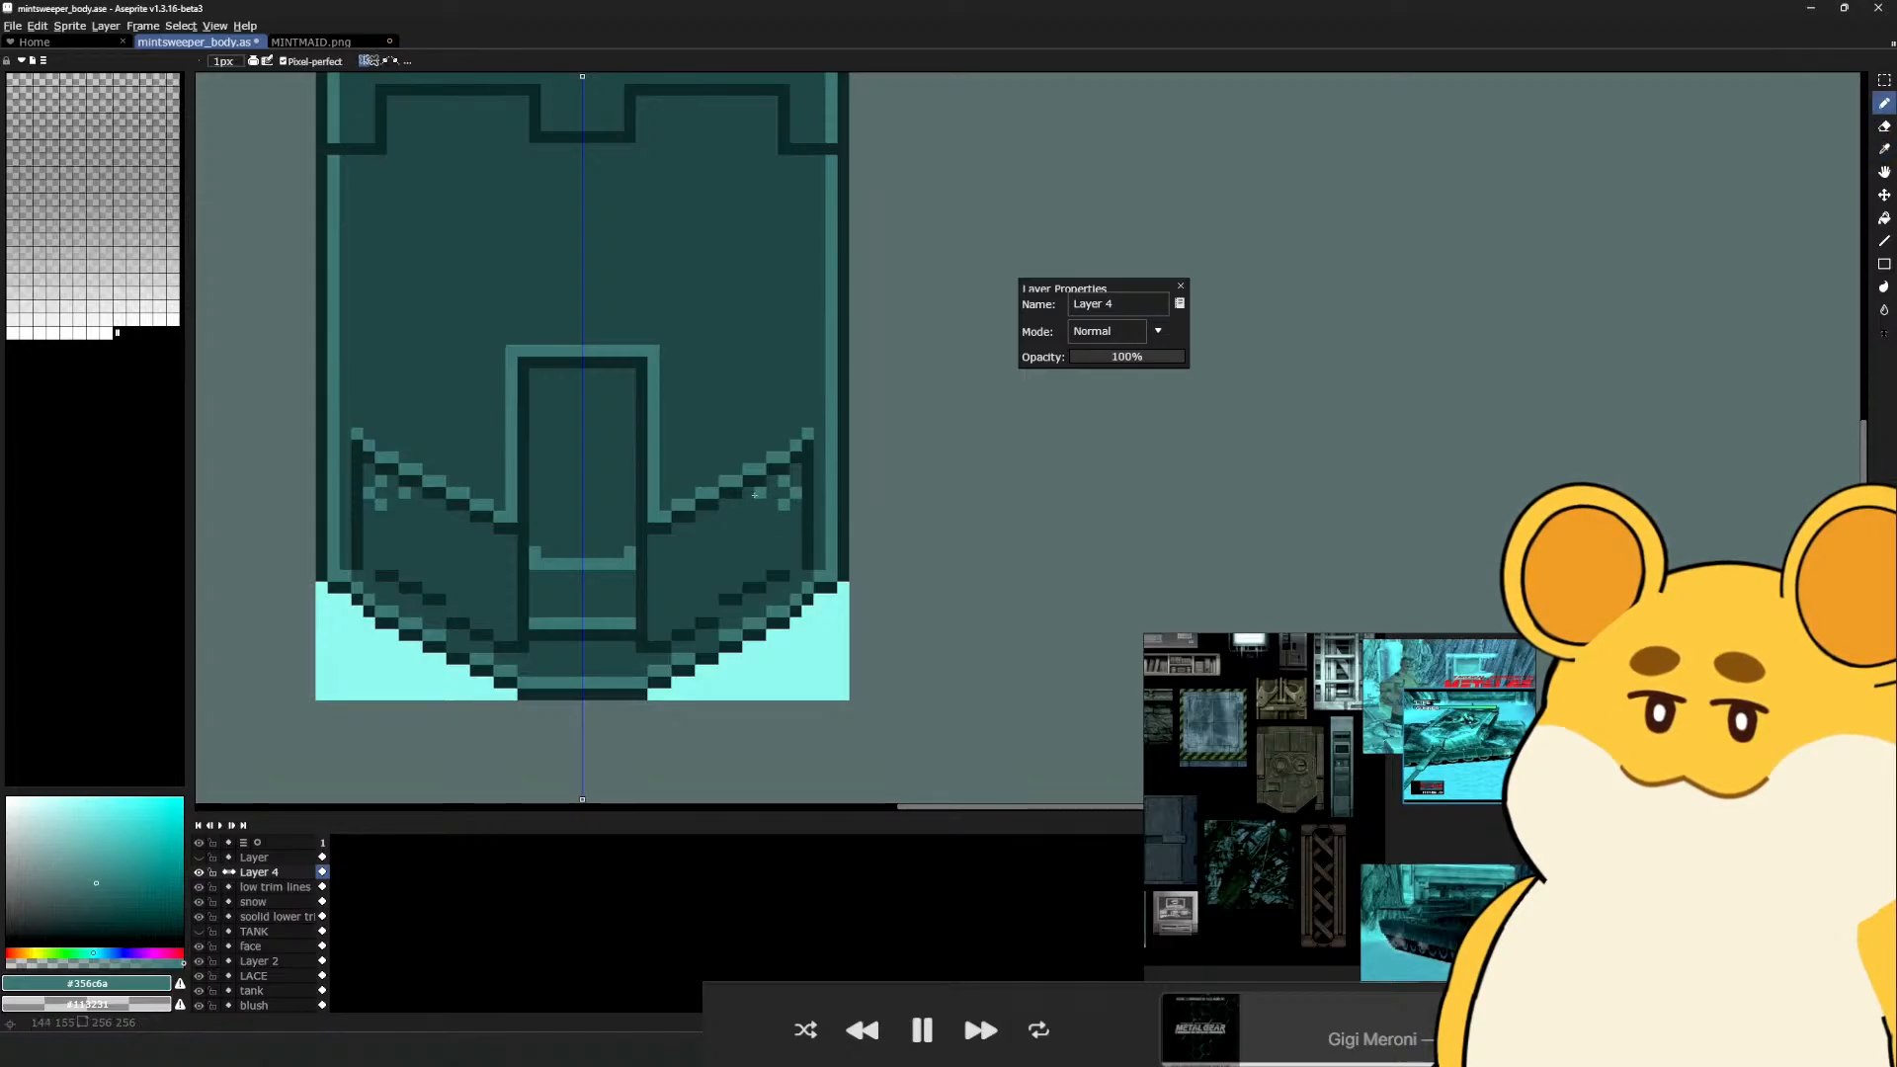
left_click(748, 492)
left_click(760, 504, "alt")
left_click(759, 492)
key("alt")
left_click(784, 507, "alt")
left_click(772, 503)
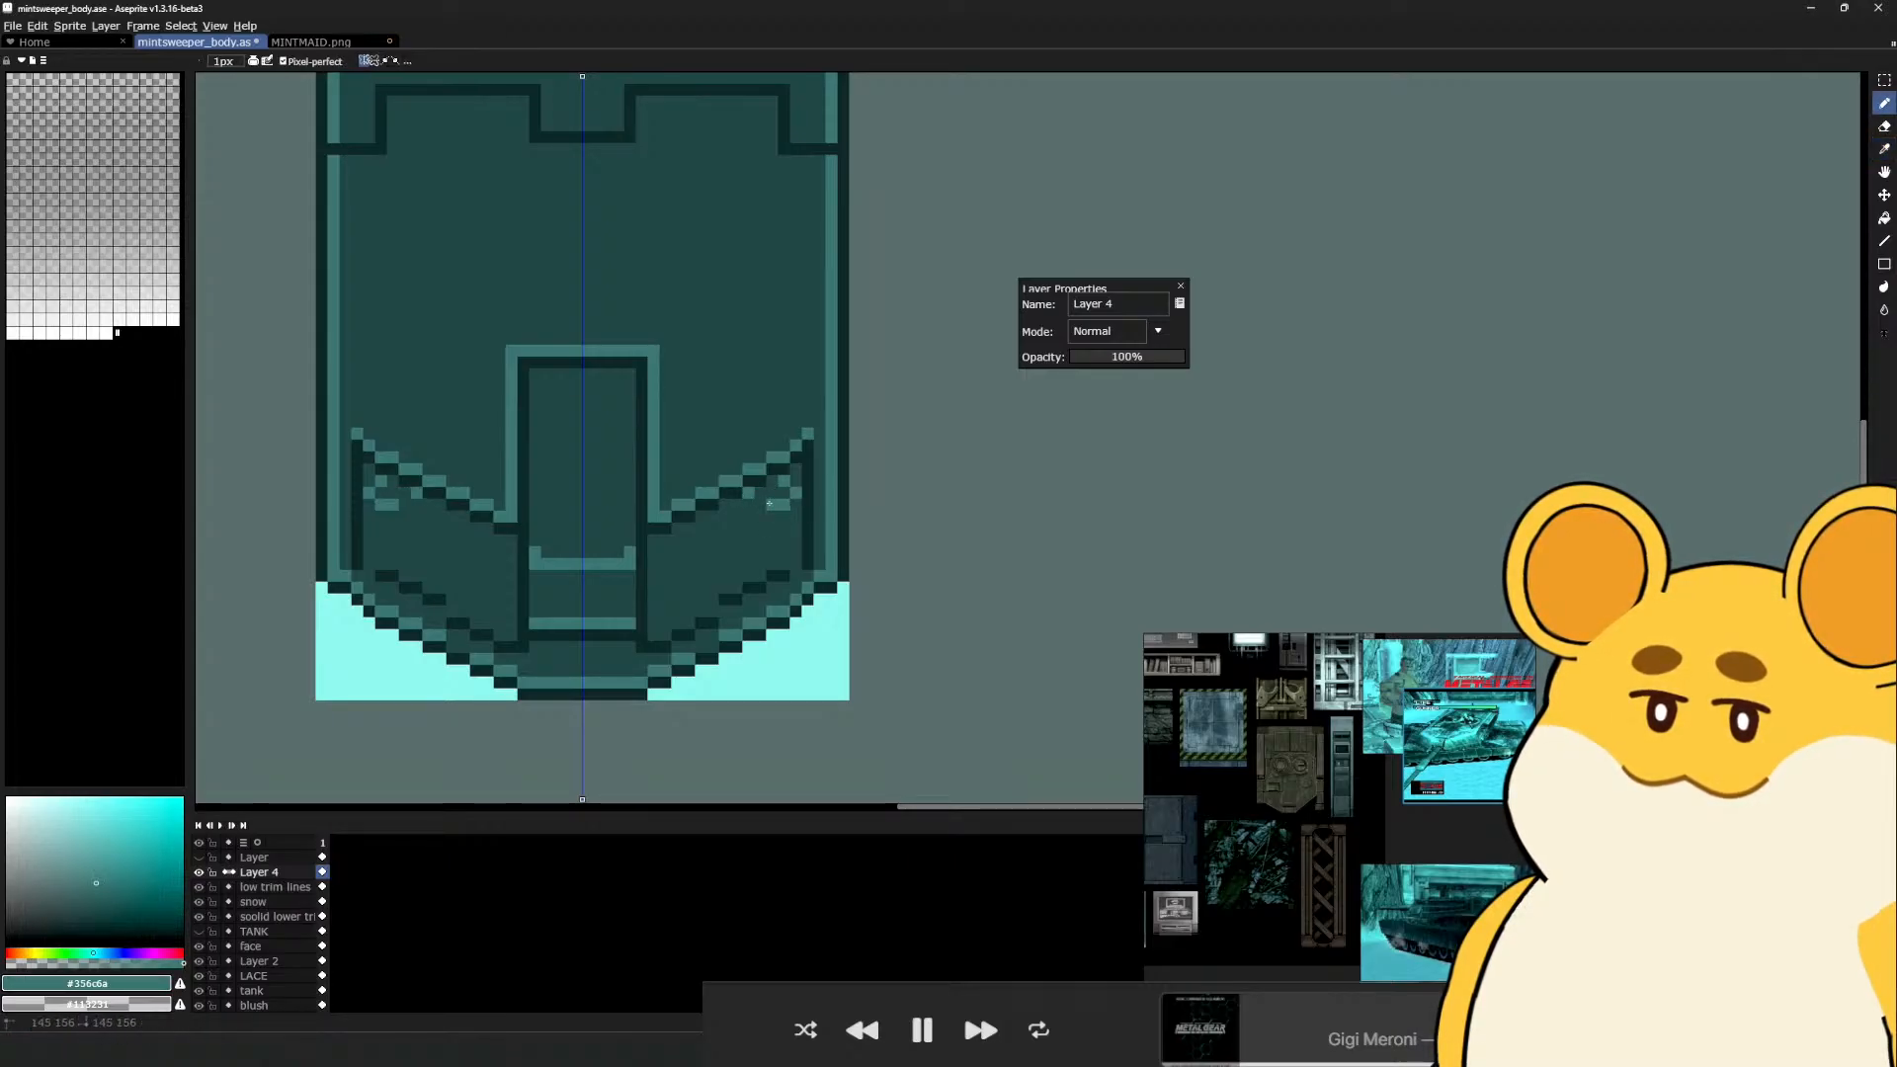
left_click(772, 480)
left_click(771, 492, "alt")
left_click(784, 480)
left_click(784, 504)
Redraw the lower edge outline of both side plates in #152423 and cover the surplus dark pixels above it with #1d3e3d
scroll(796, 506, "down", 3)
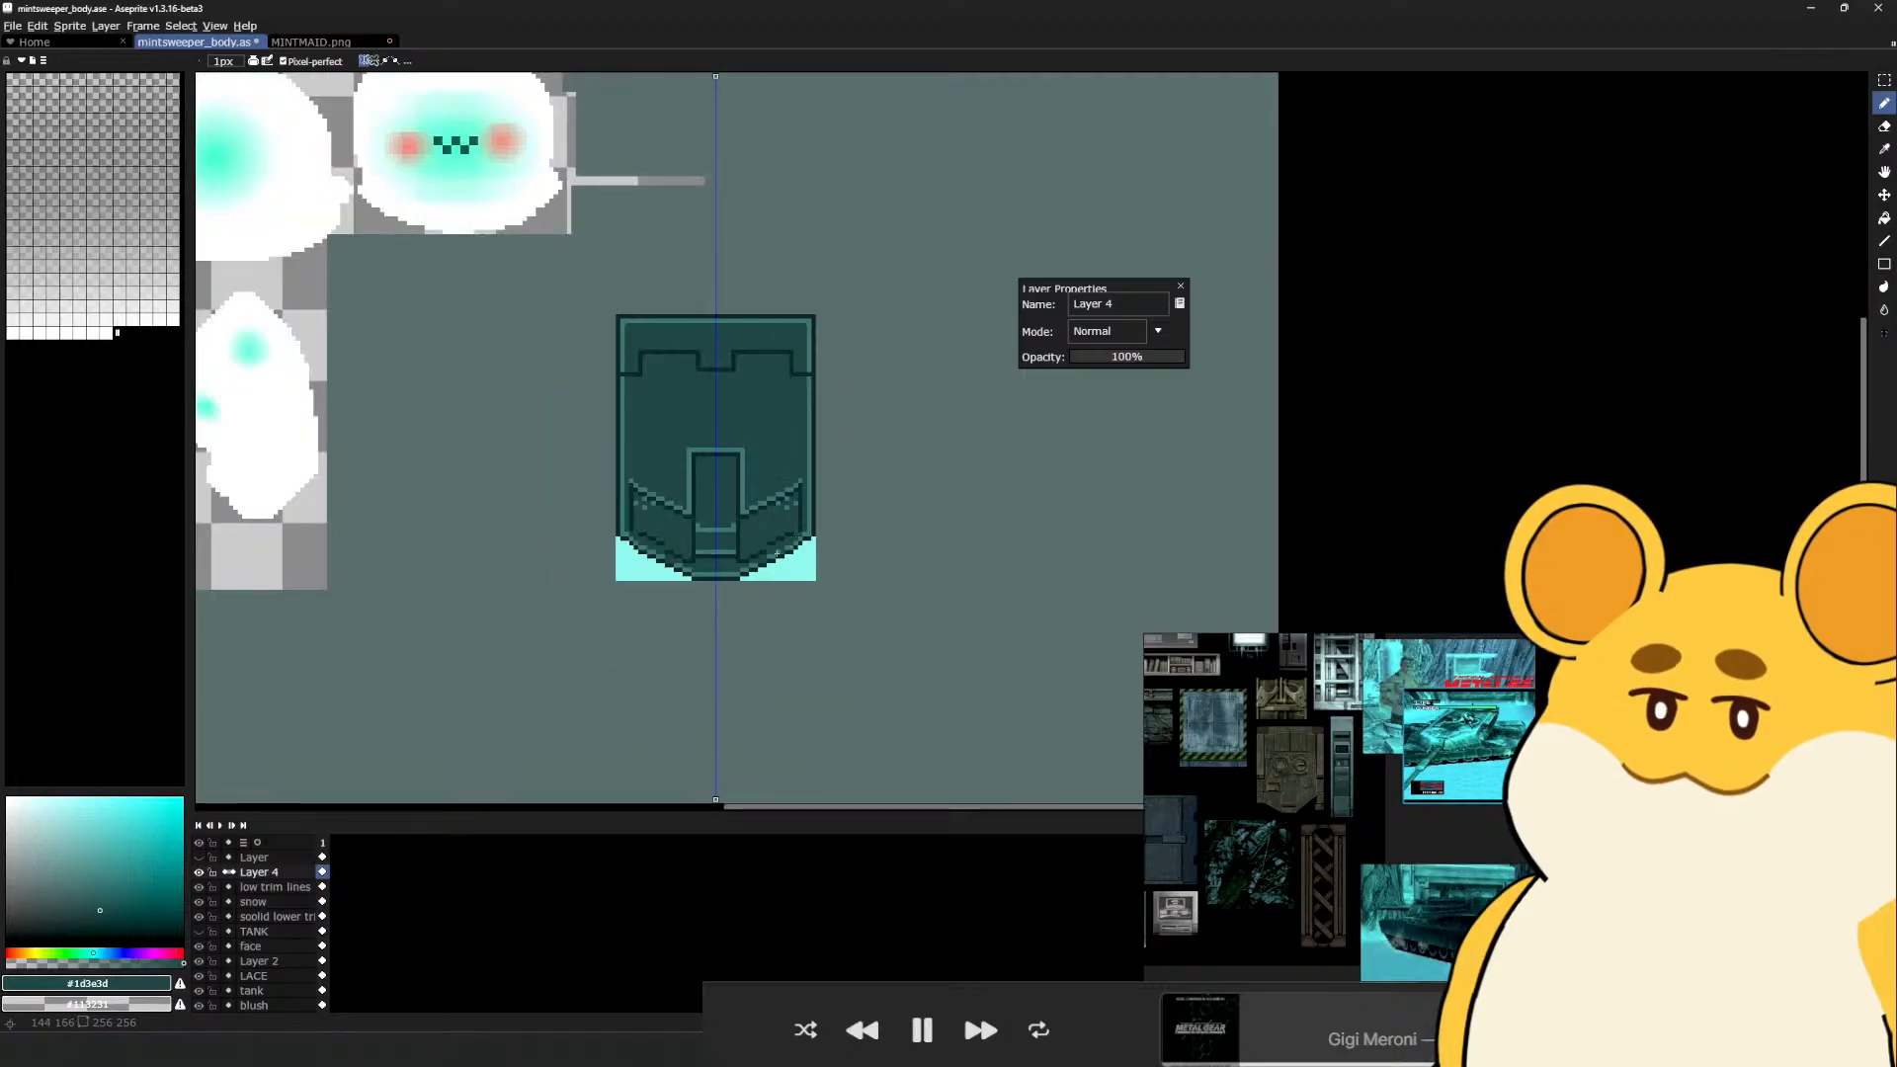
scroll(783, 552, "up", 2)
left_click(562, 543, "alt")
key("alt")
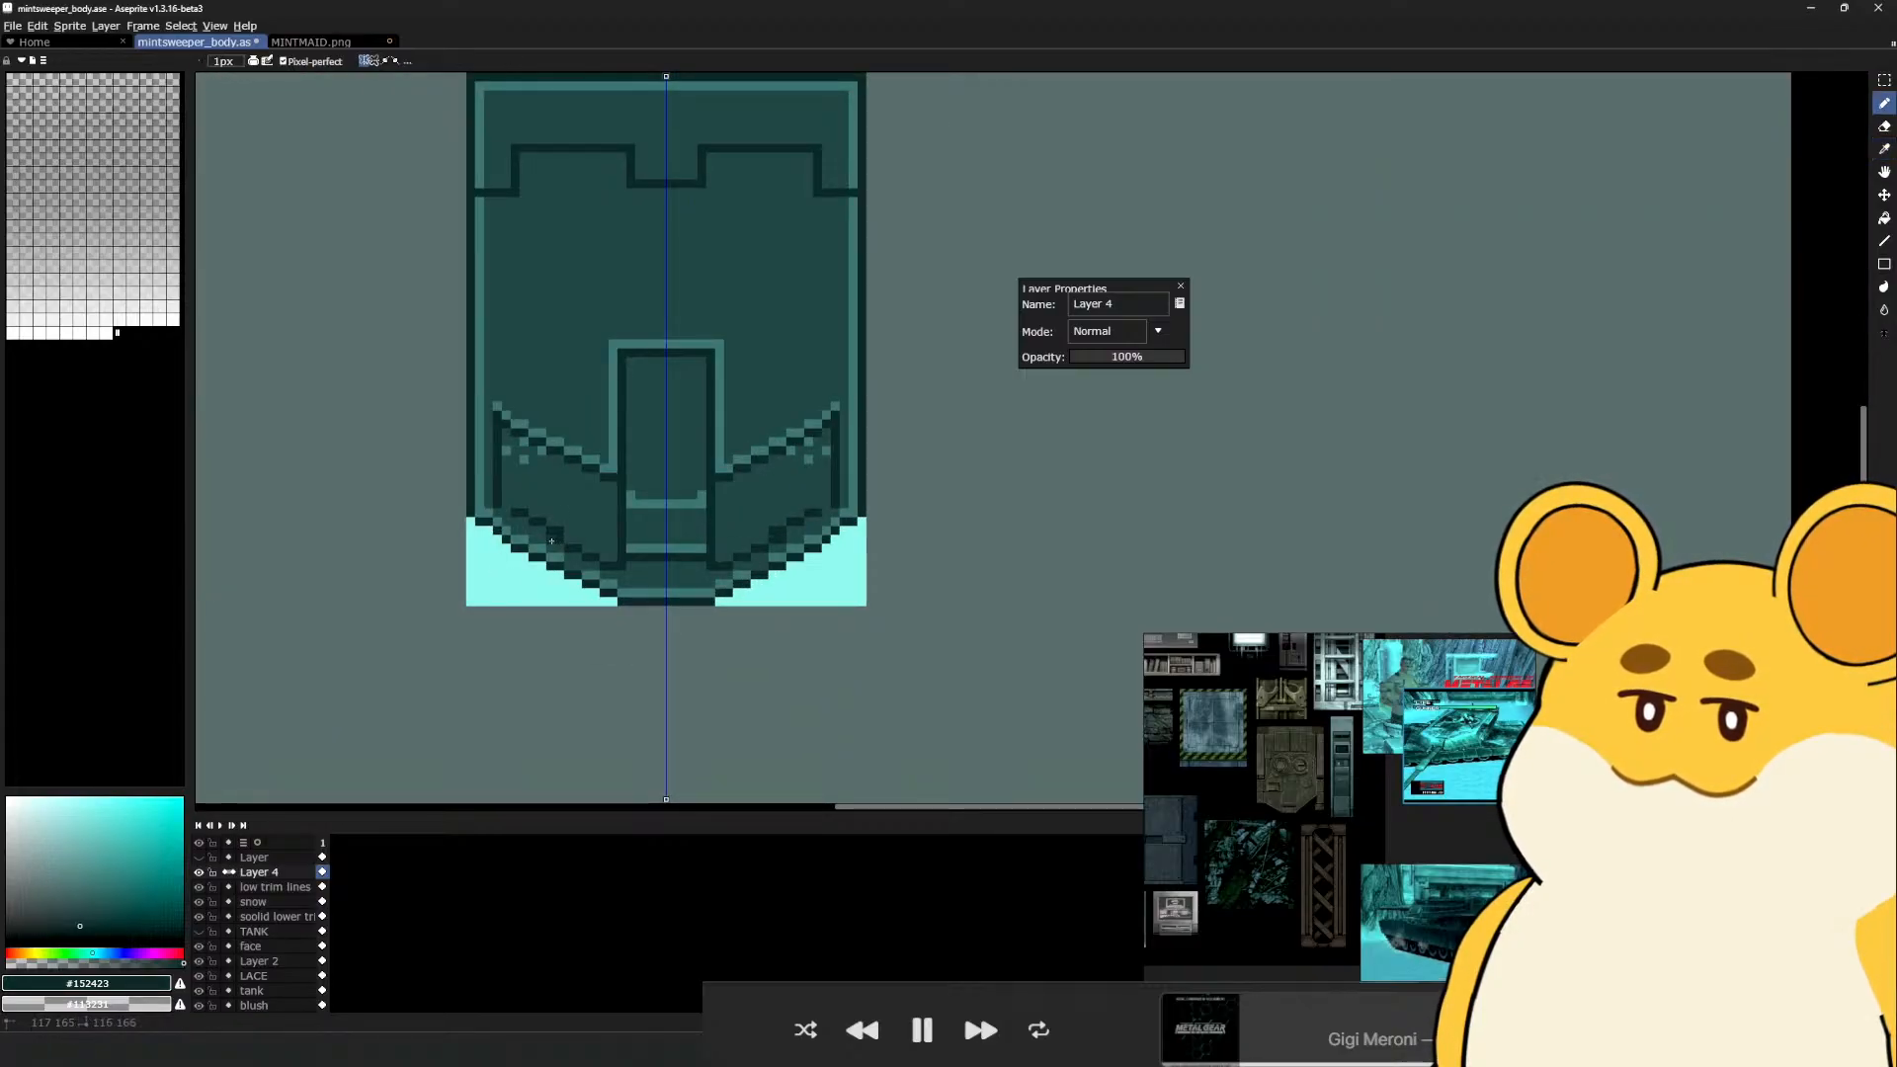
left_click(516, 521)
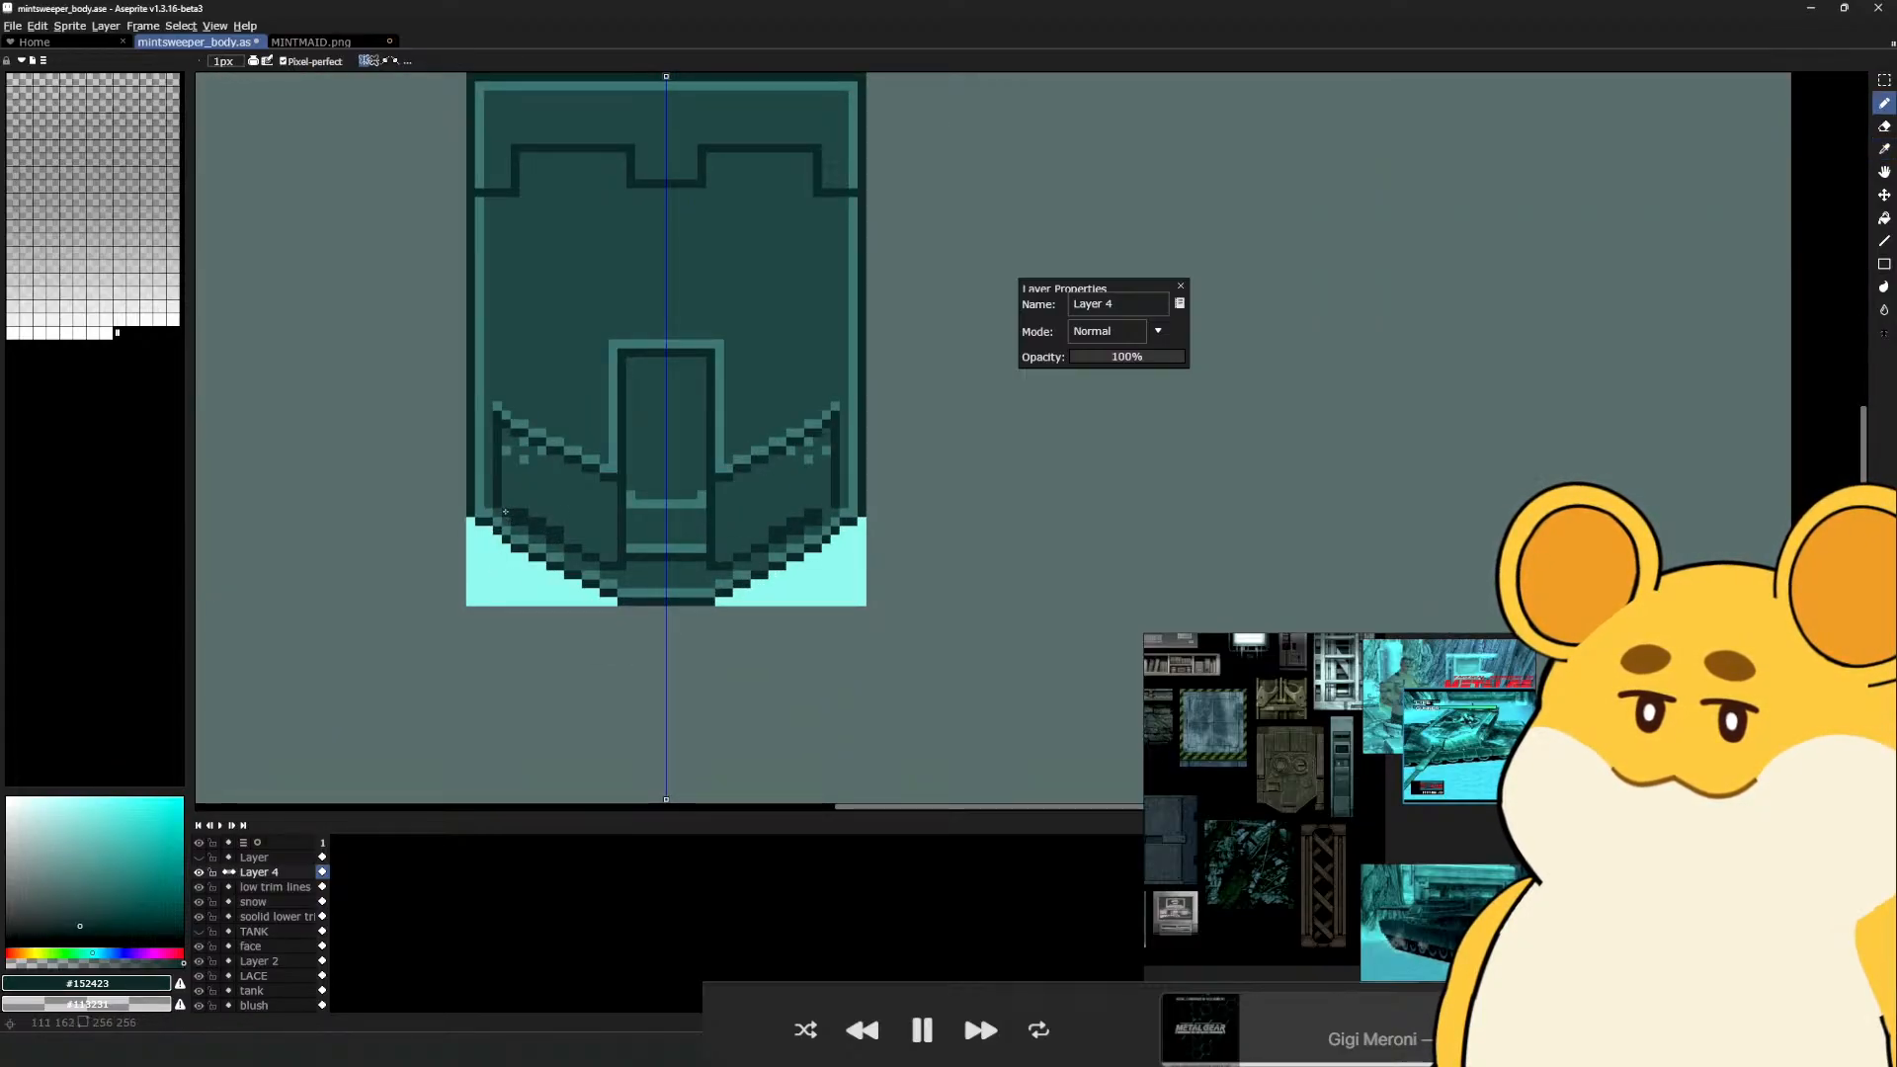
left_click(505, 512)
left_click(525, 502, "alt")
left_click(525, 513)
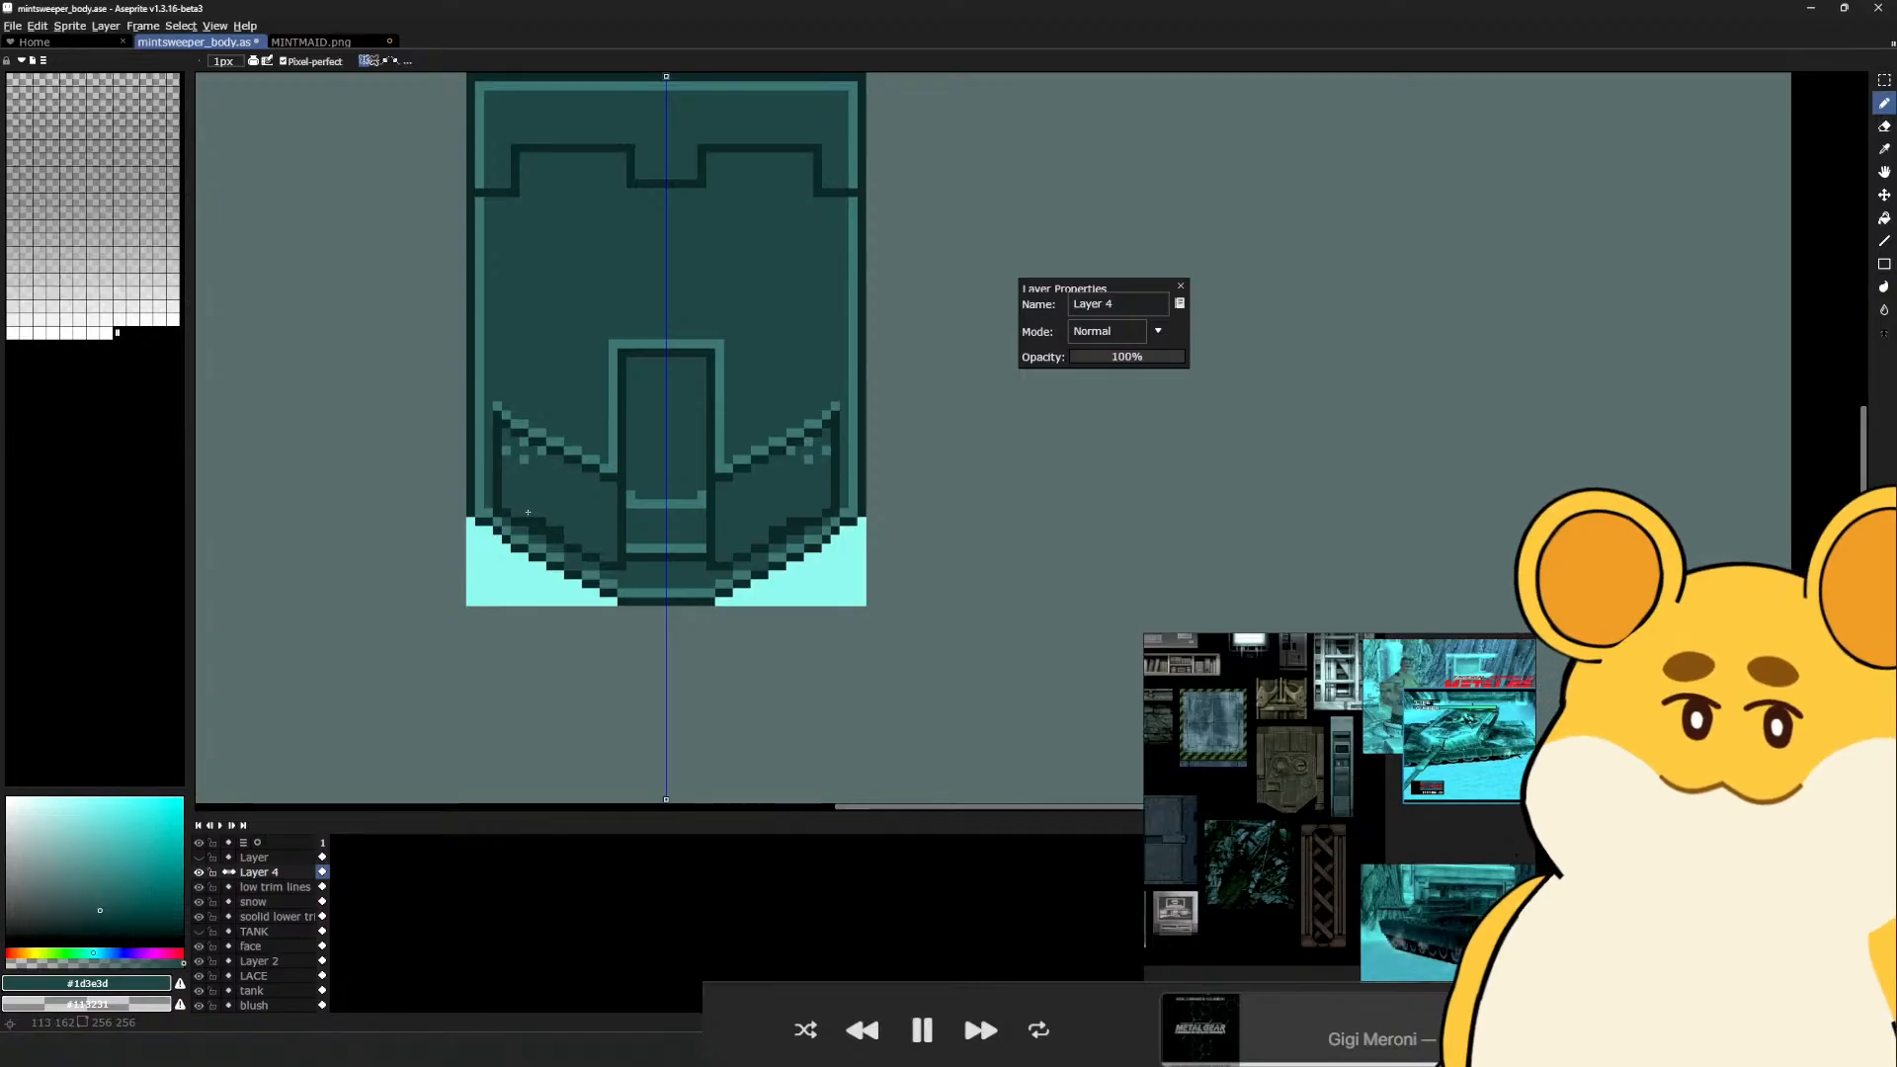
left_click(539, 522)
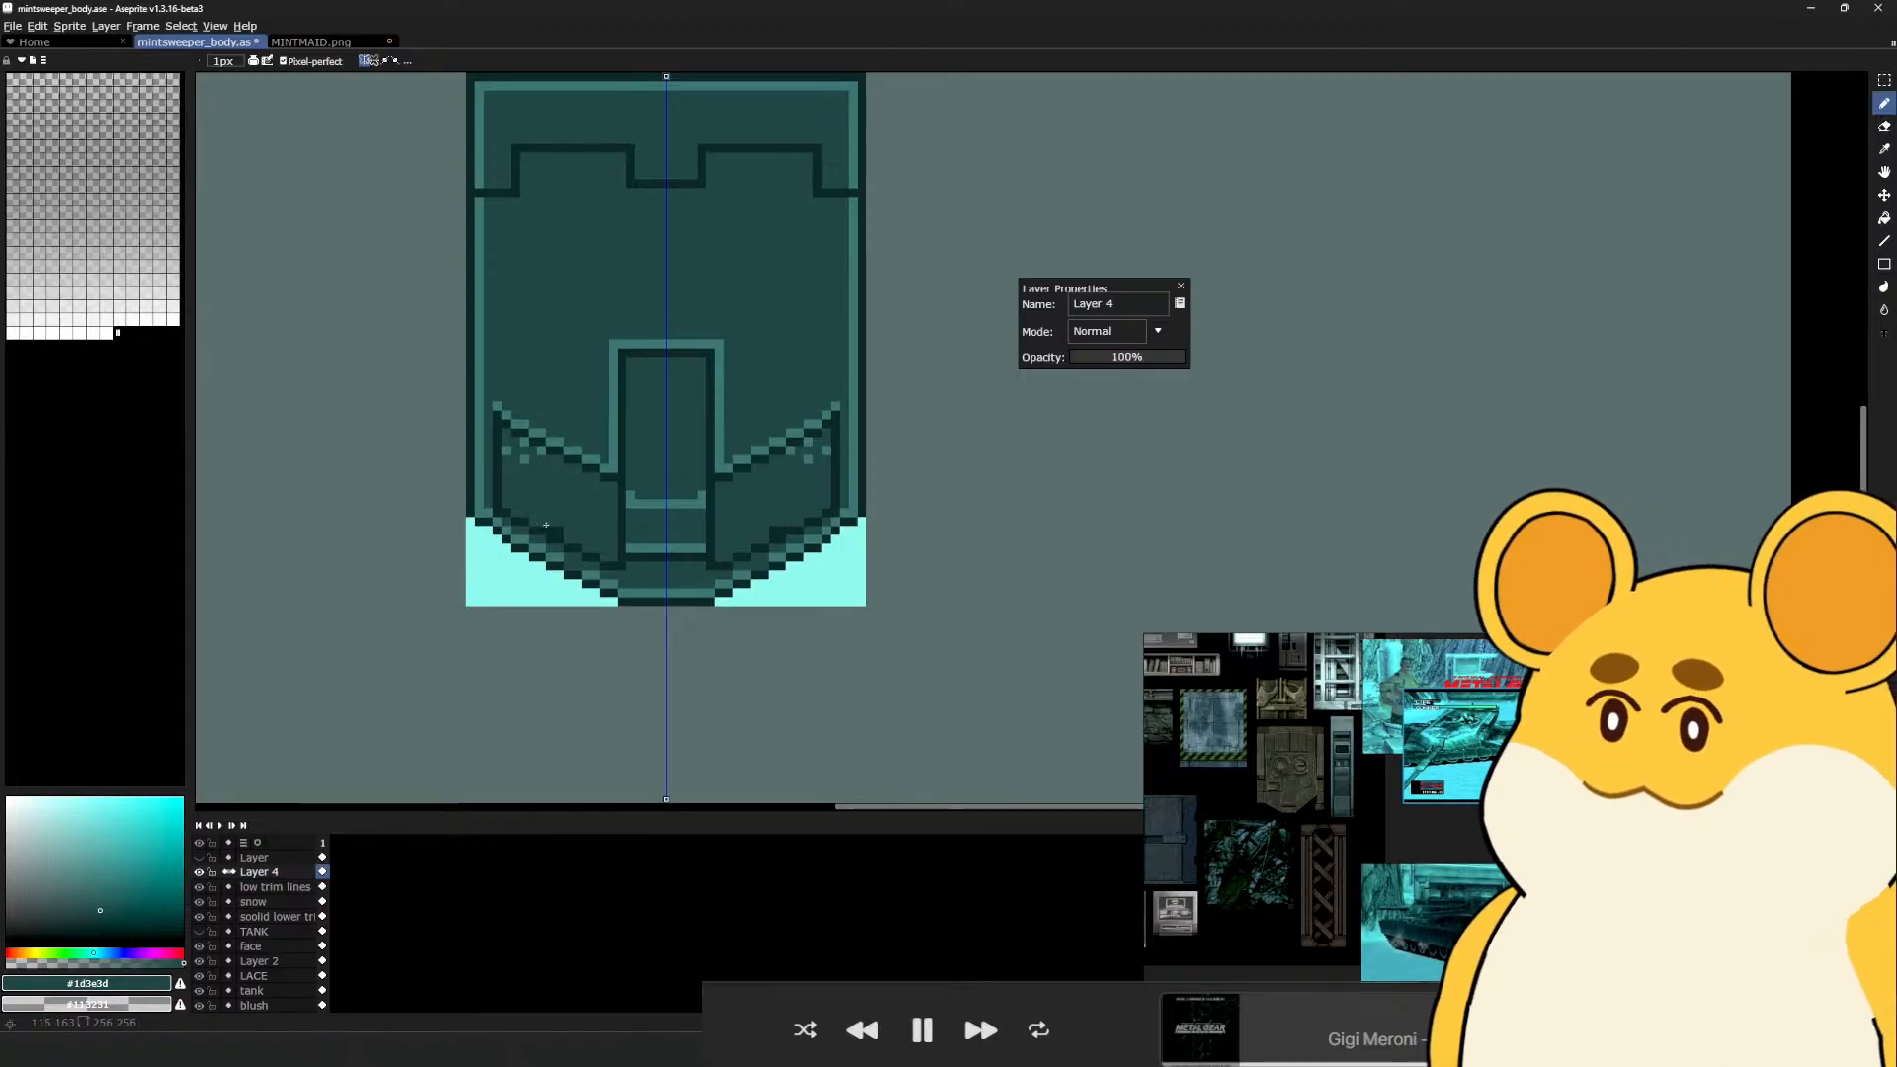
left_click(553, 530)
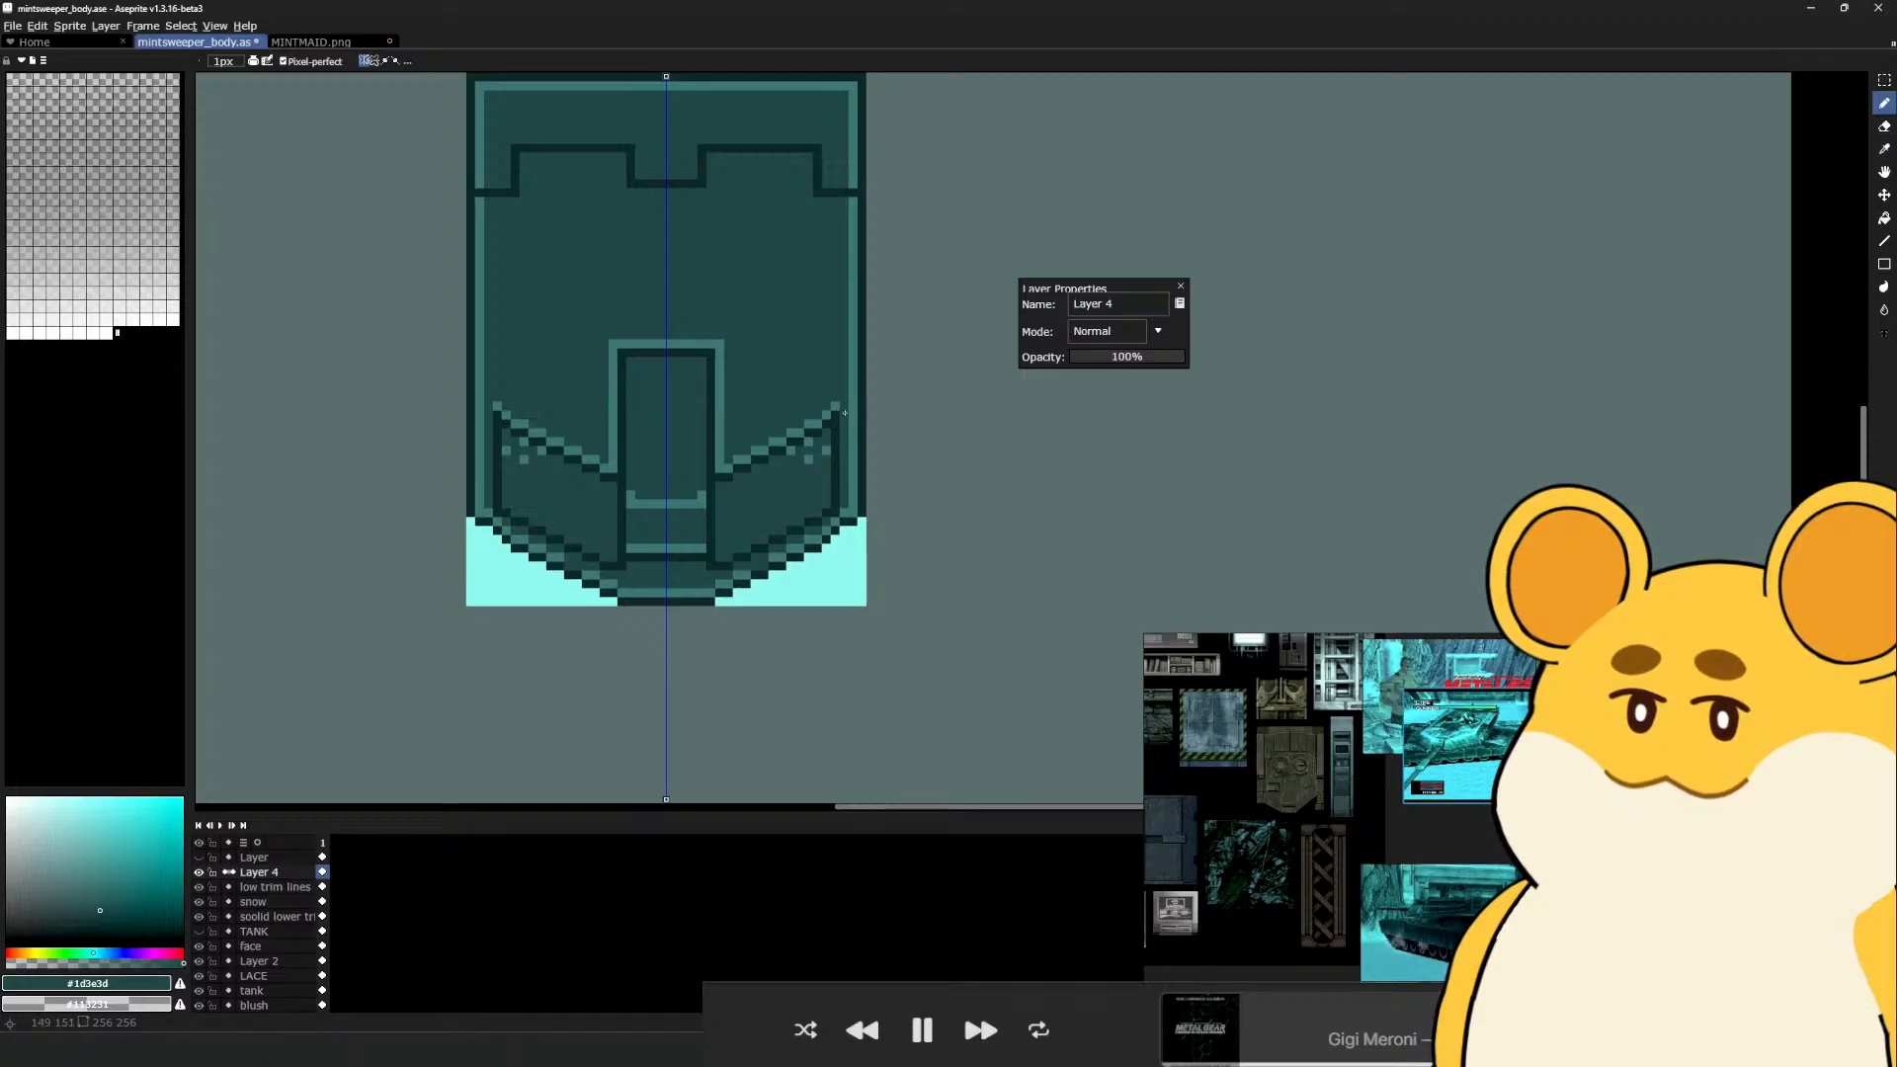
Fill in the highlight pixels at the upper outer corners of both side plates with light teal #356c6a
key("i")
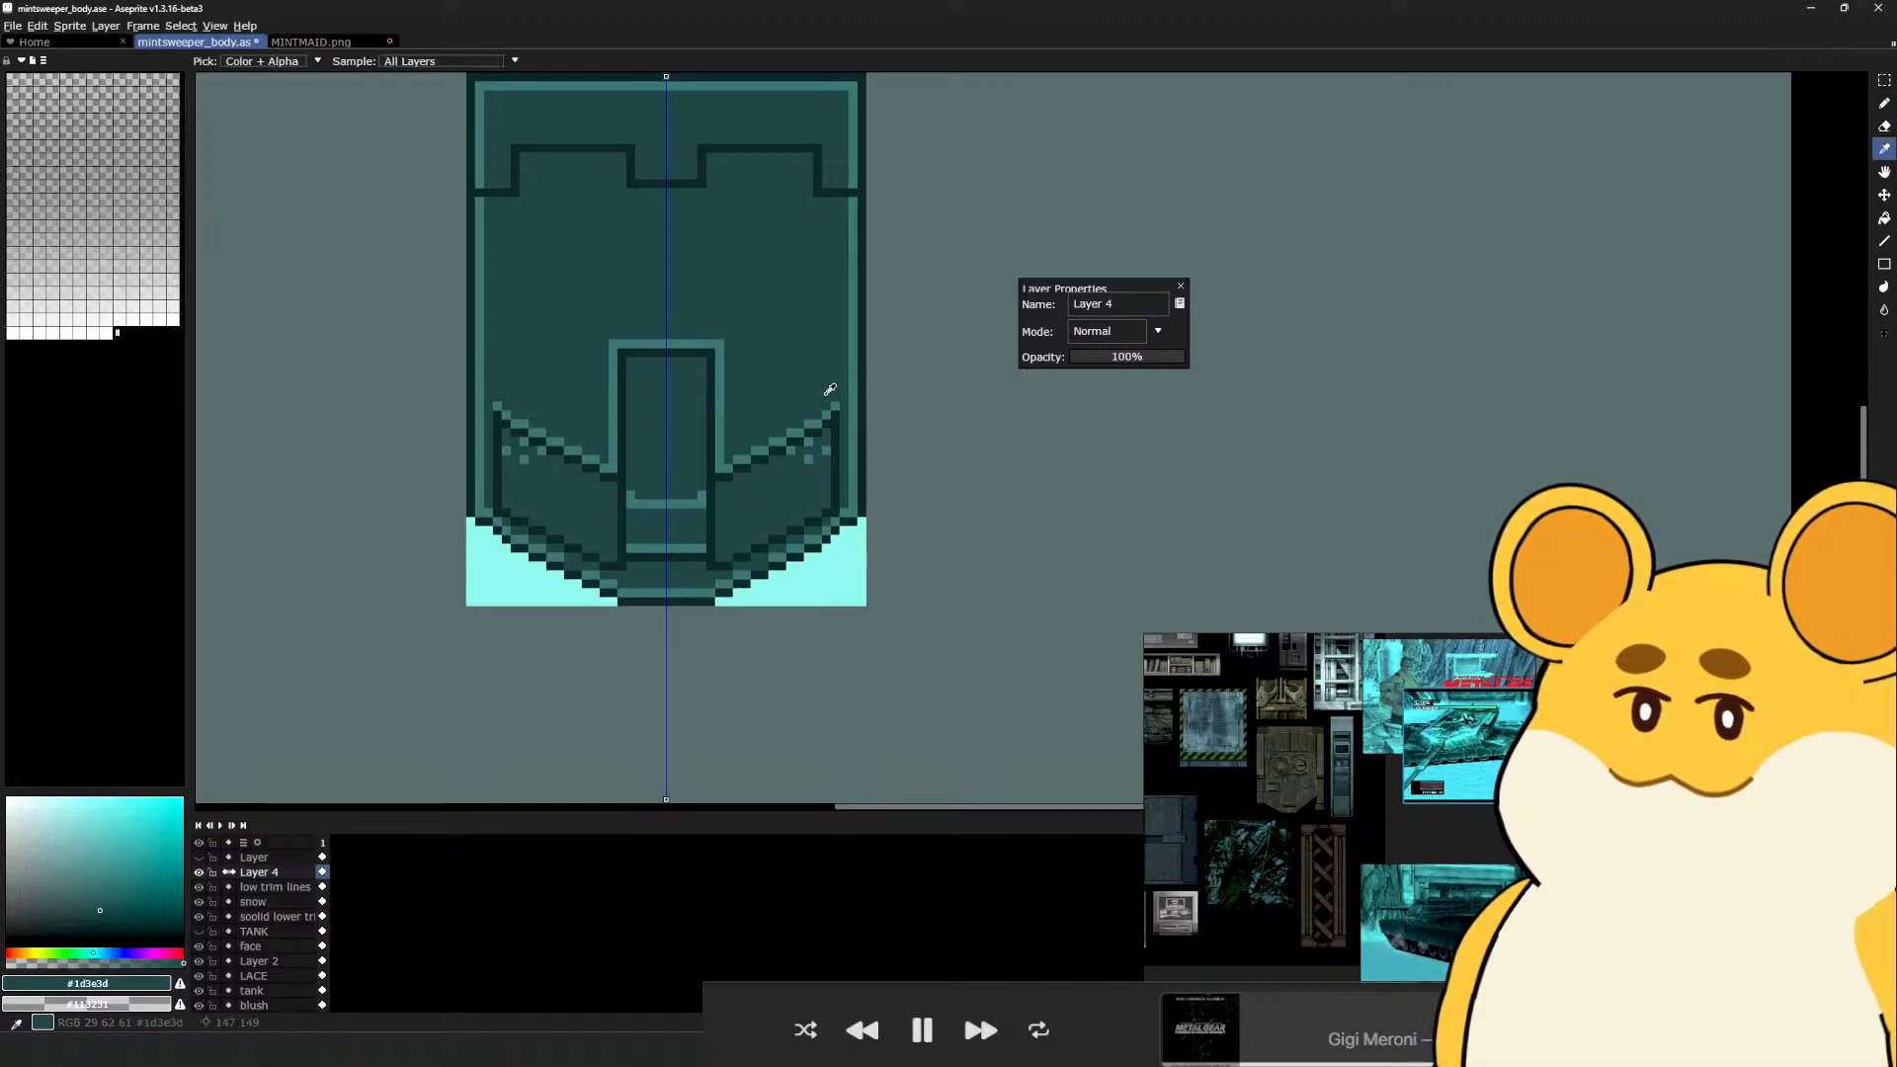
left_click(816, 417)
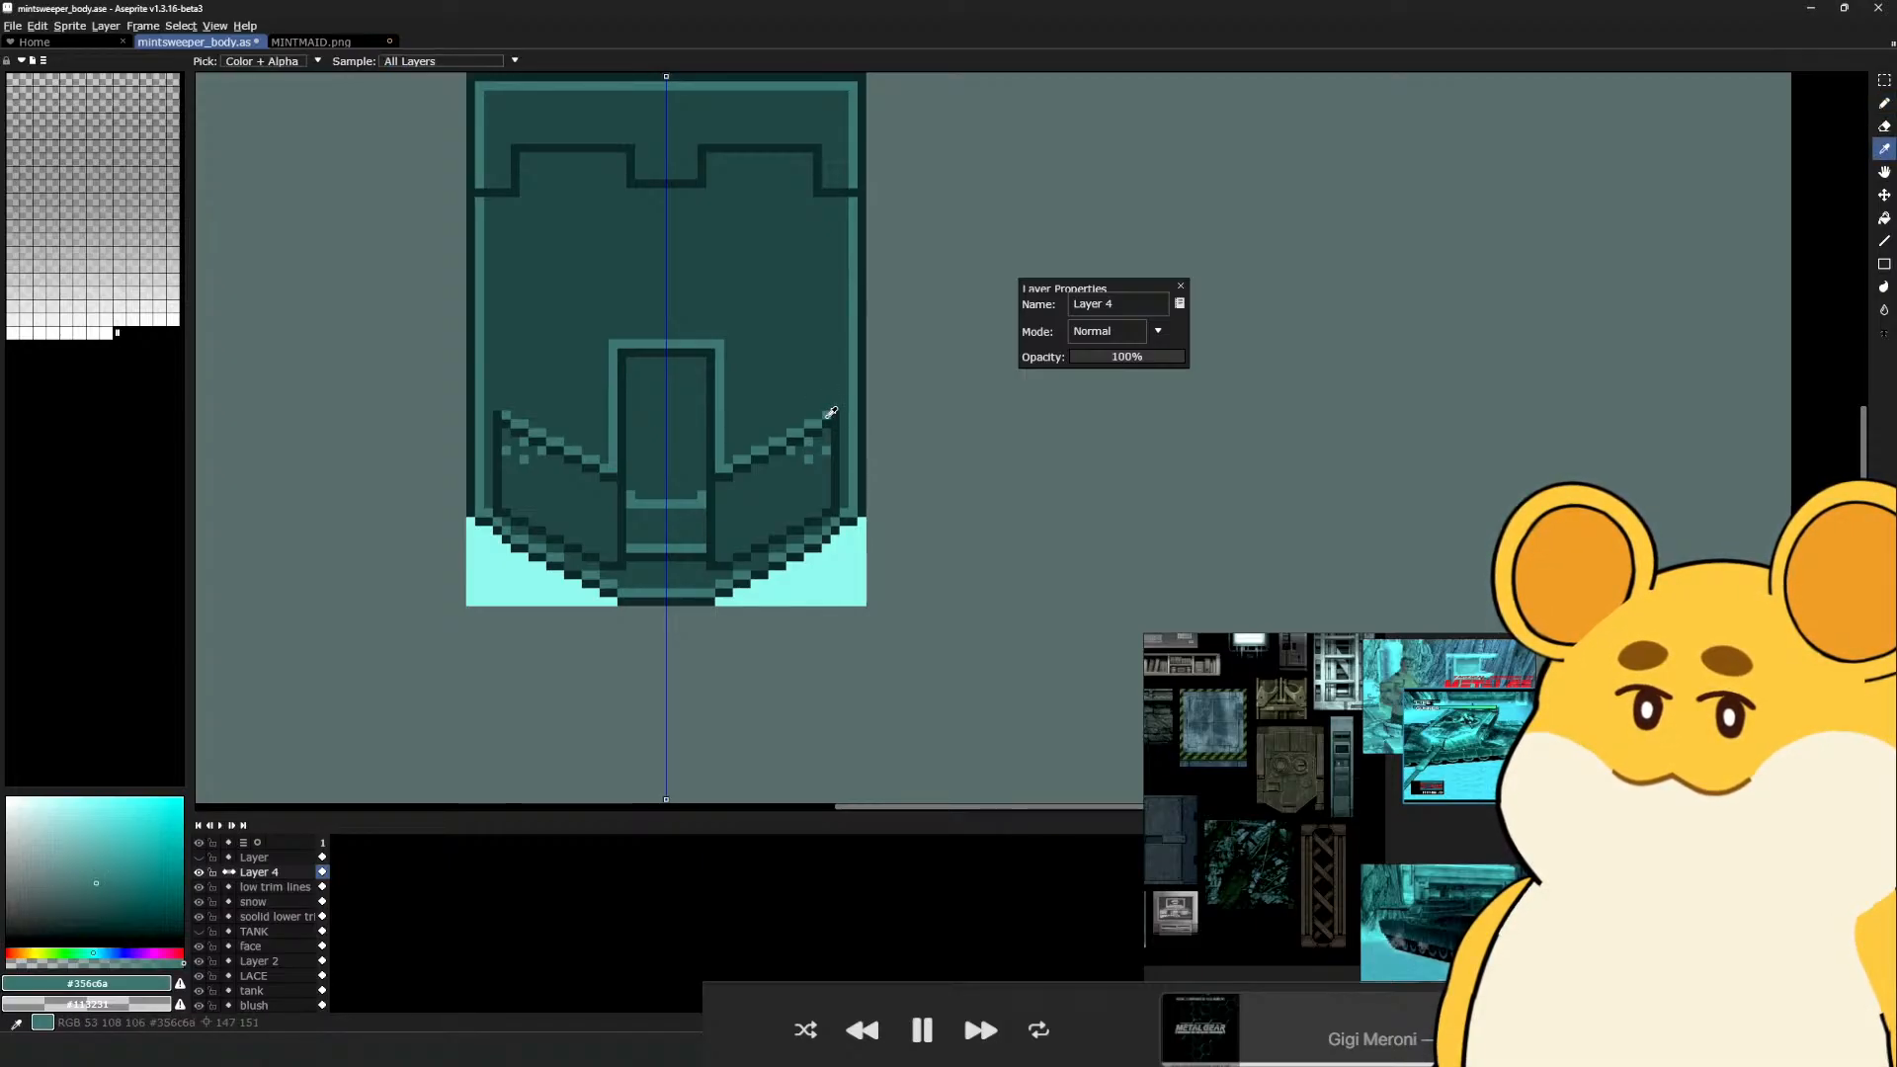
key("b")
left_click(835, 415)
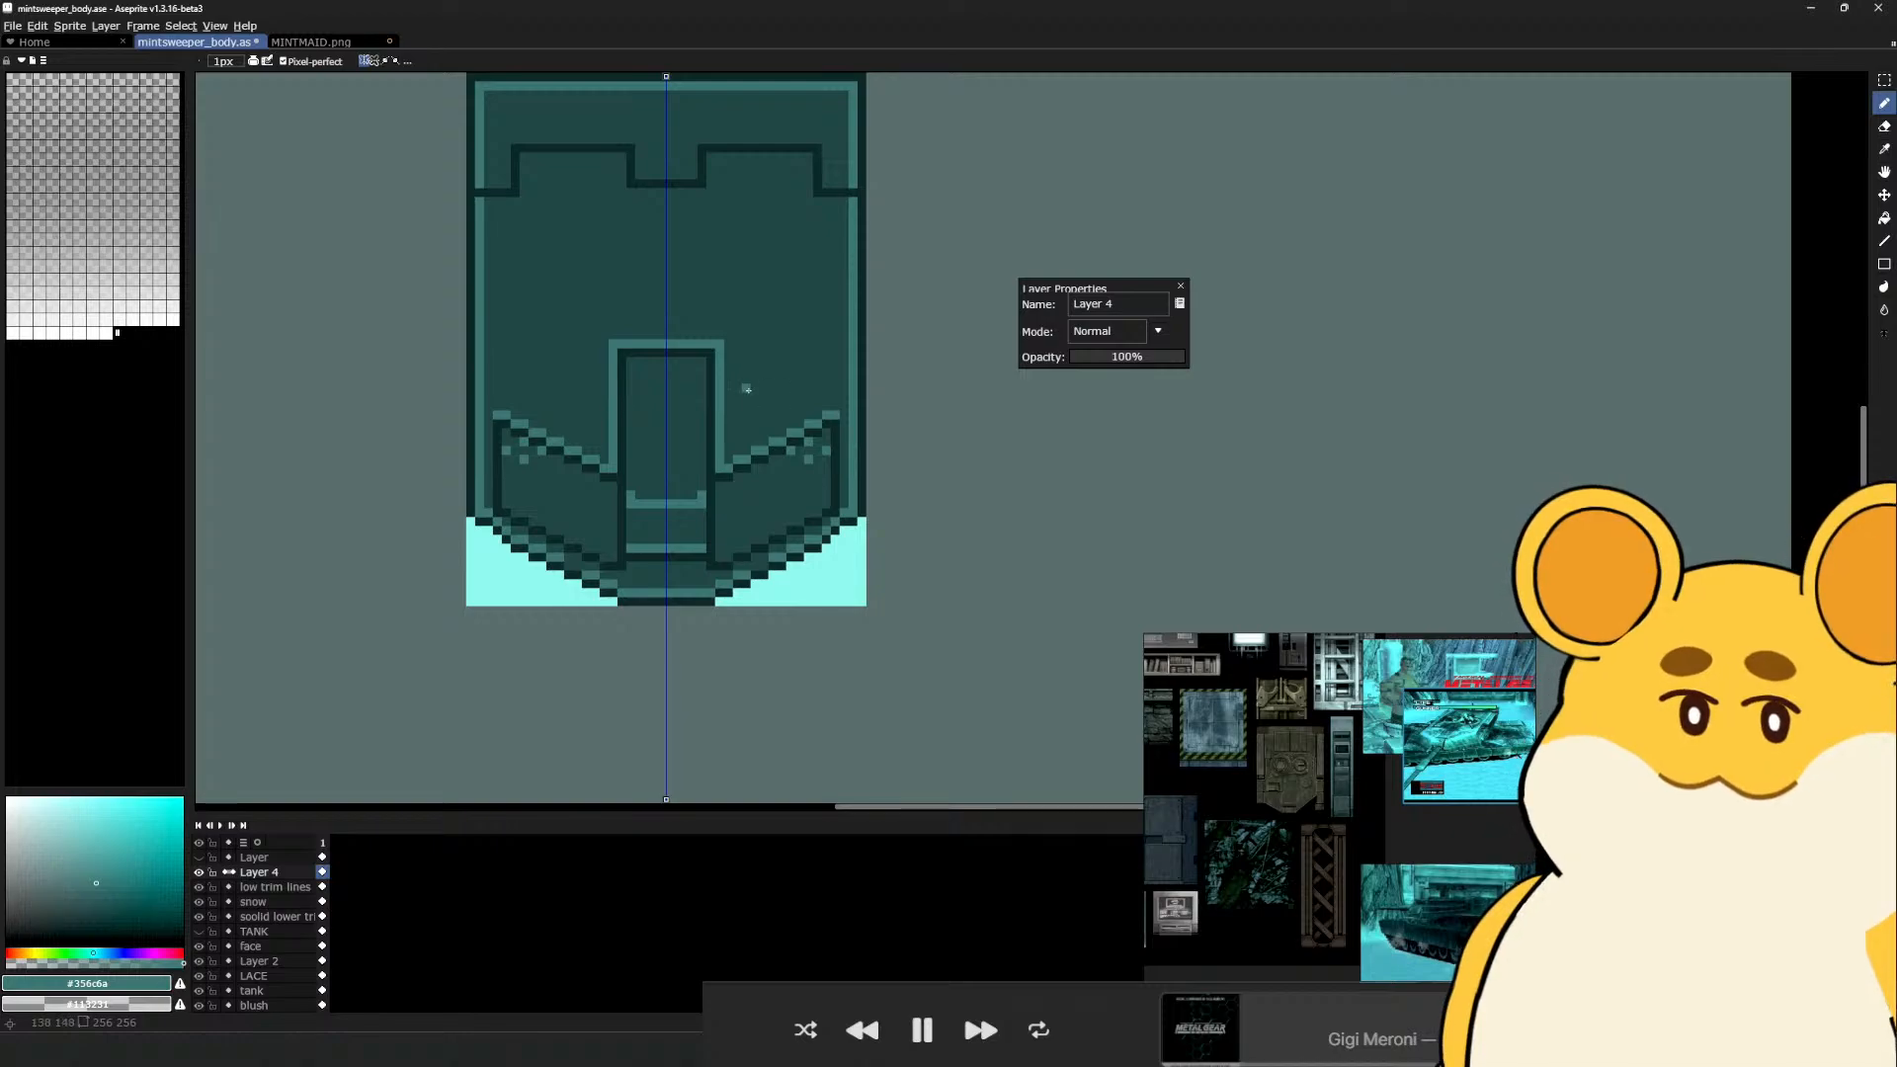
scroll(747, 388, "up", 1)
key("i")
left_click_drag(733, 362, 741, 531)
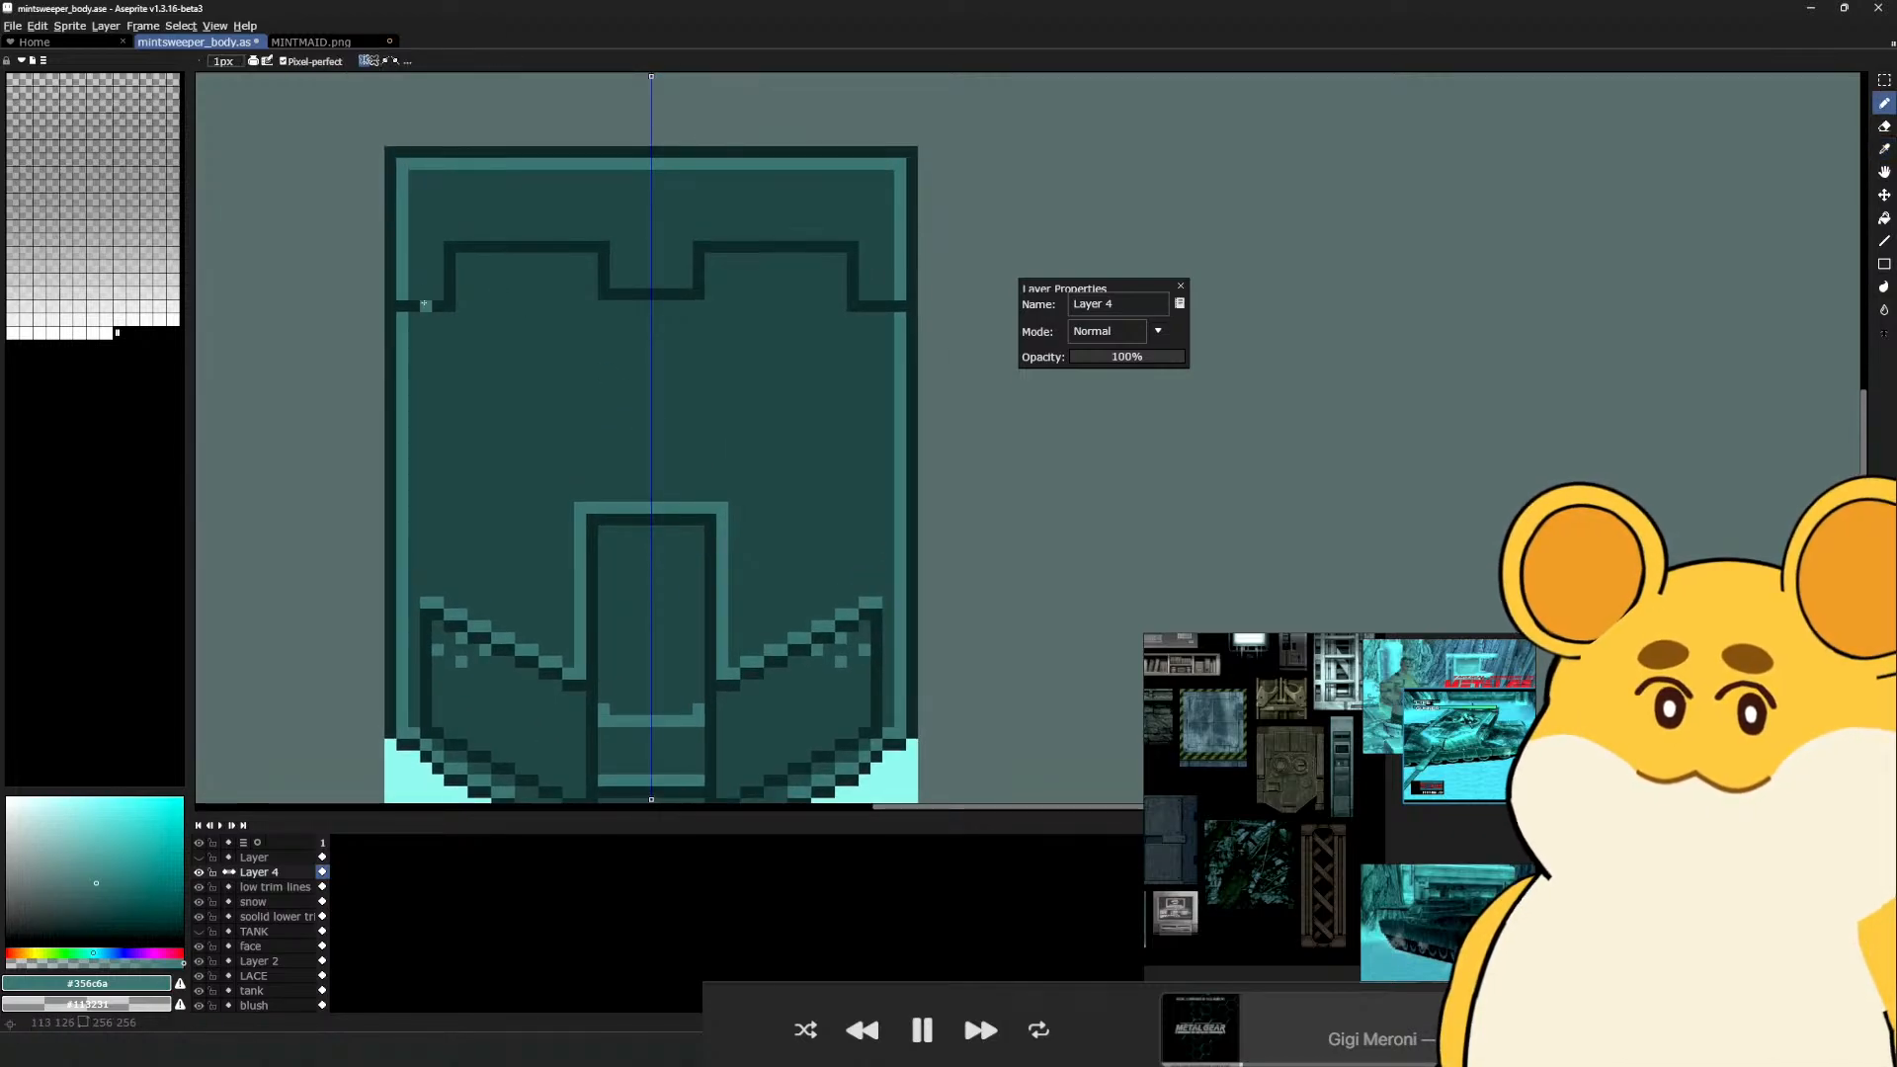
key("alt")
key("alt")
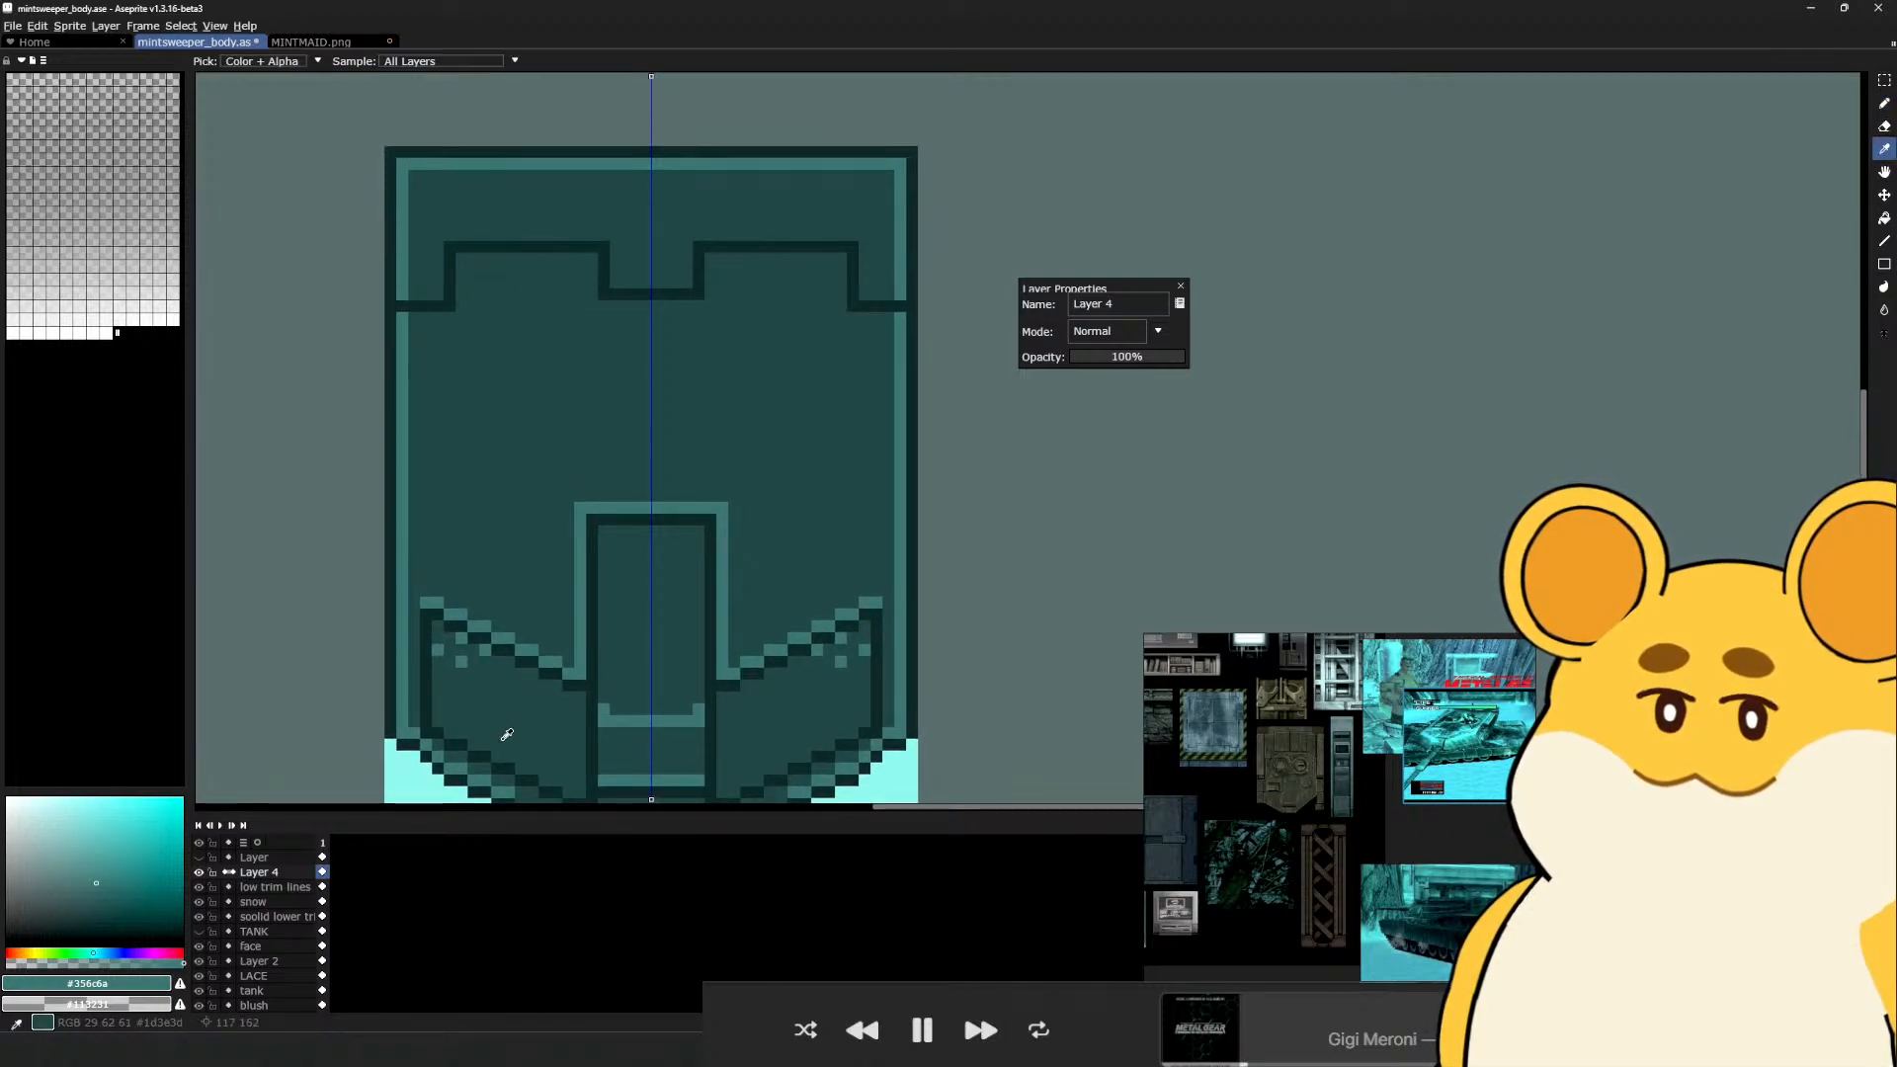
left_click(643, 612)
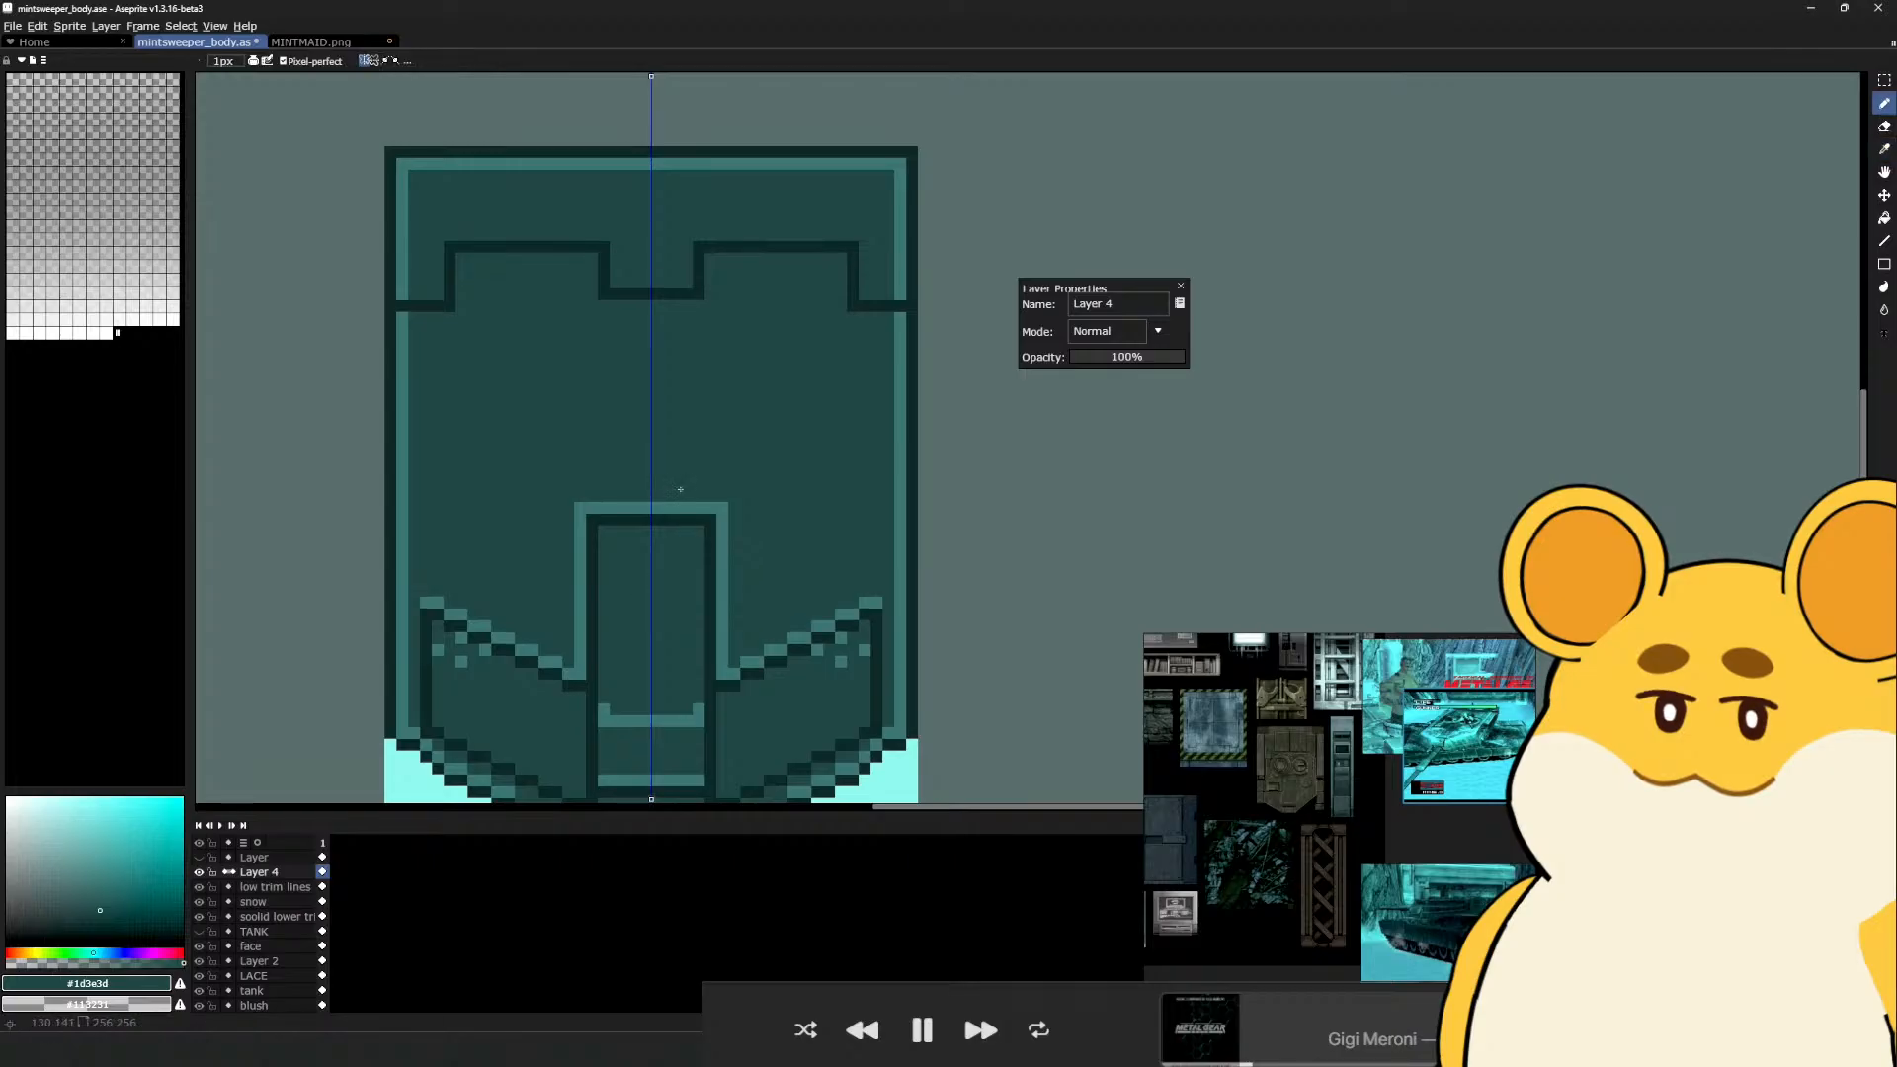
scroll(644, 611, "down", 3)
key("alt")
key("space")
left_click_drag(703, 657, 736, 388)
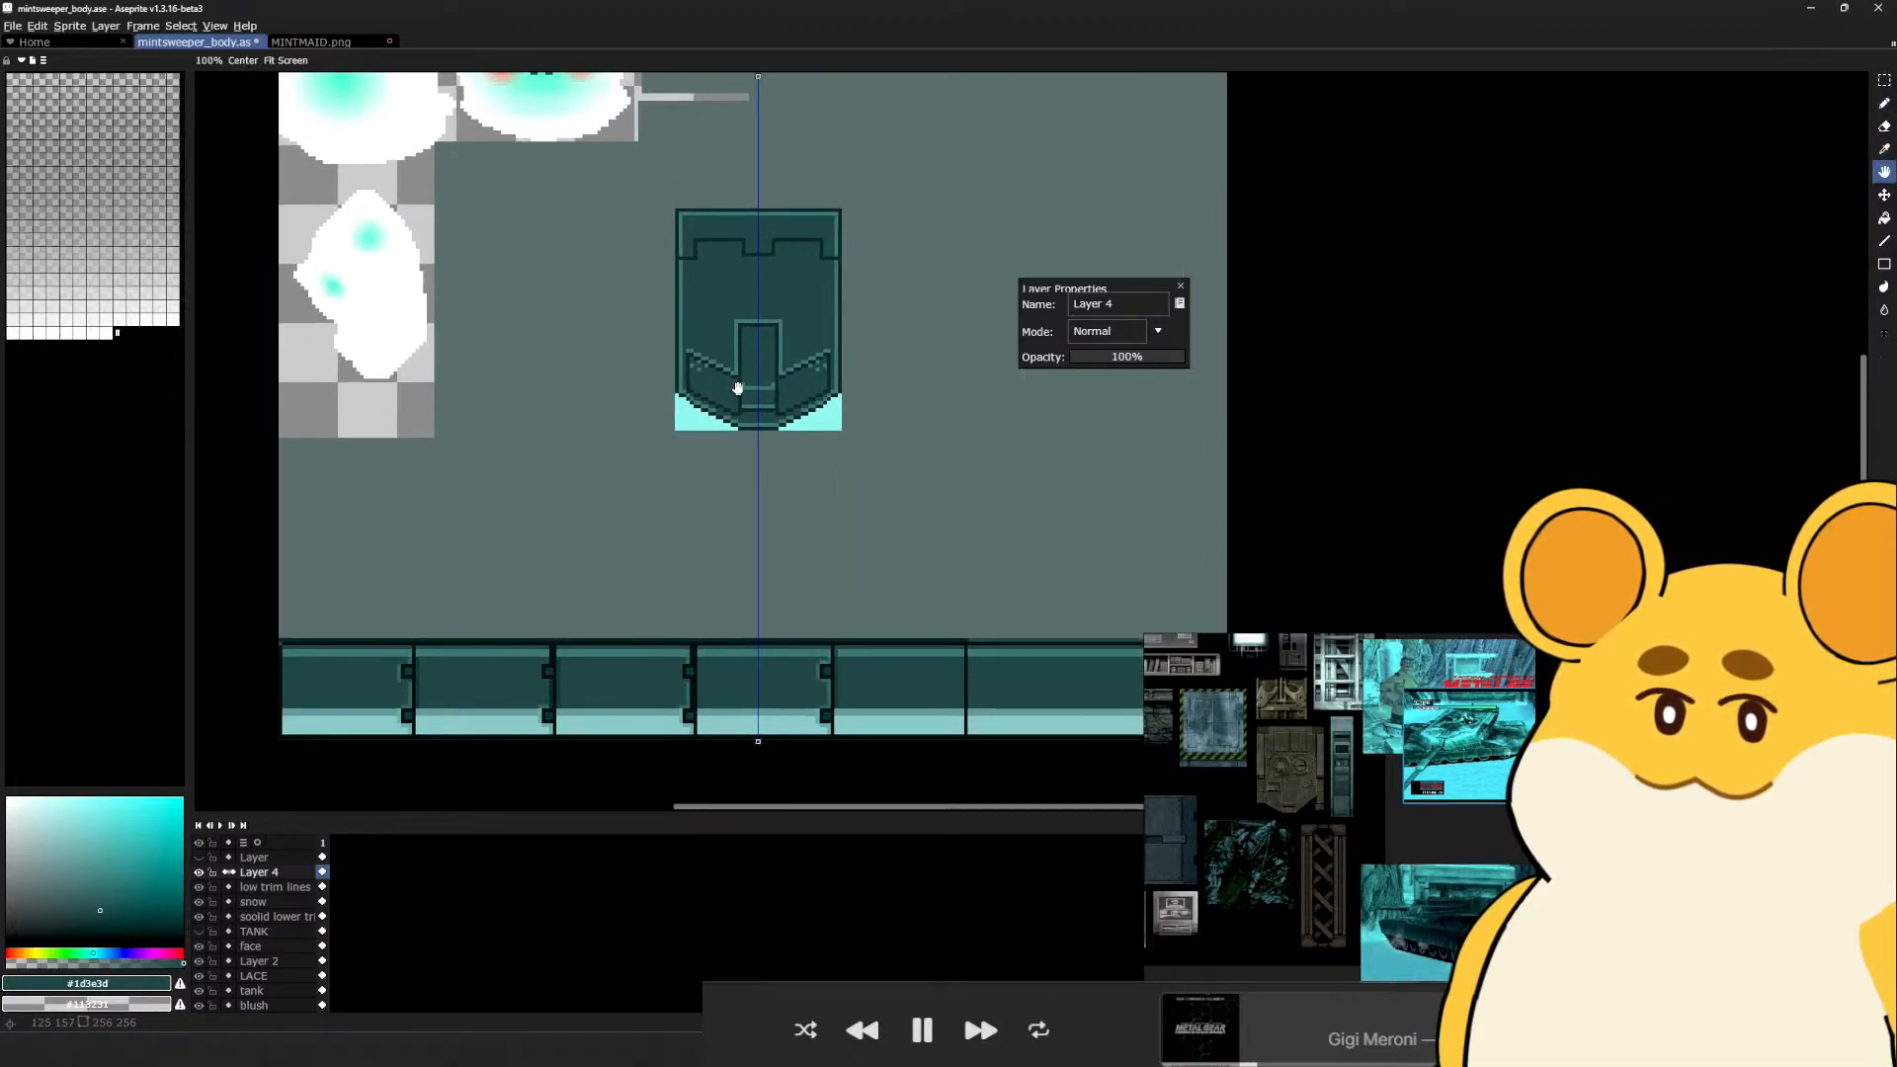
scroll(664, 652, "up", 2)
key("alt")
left_click(696, 630, "alt")
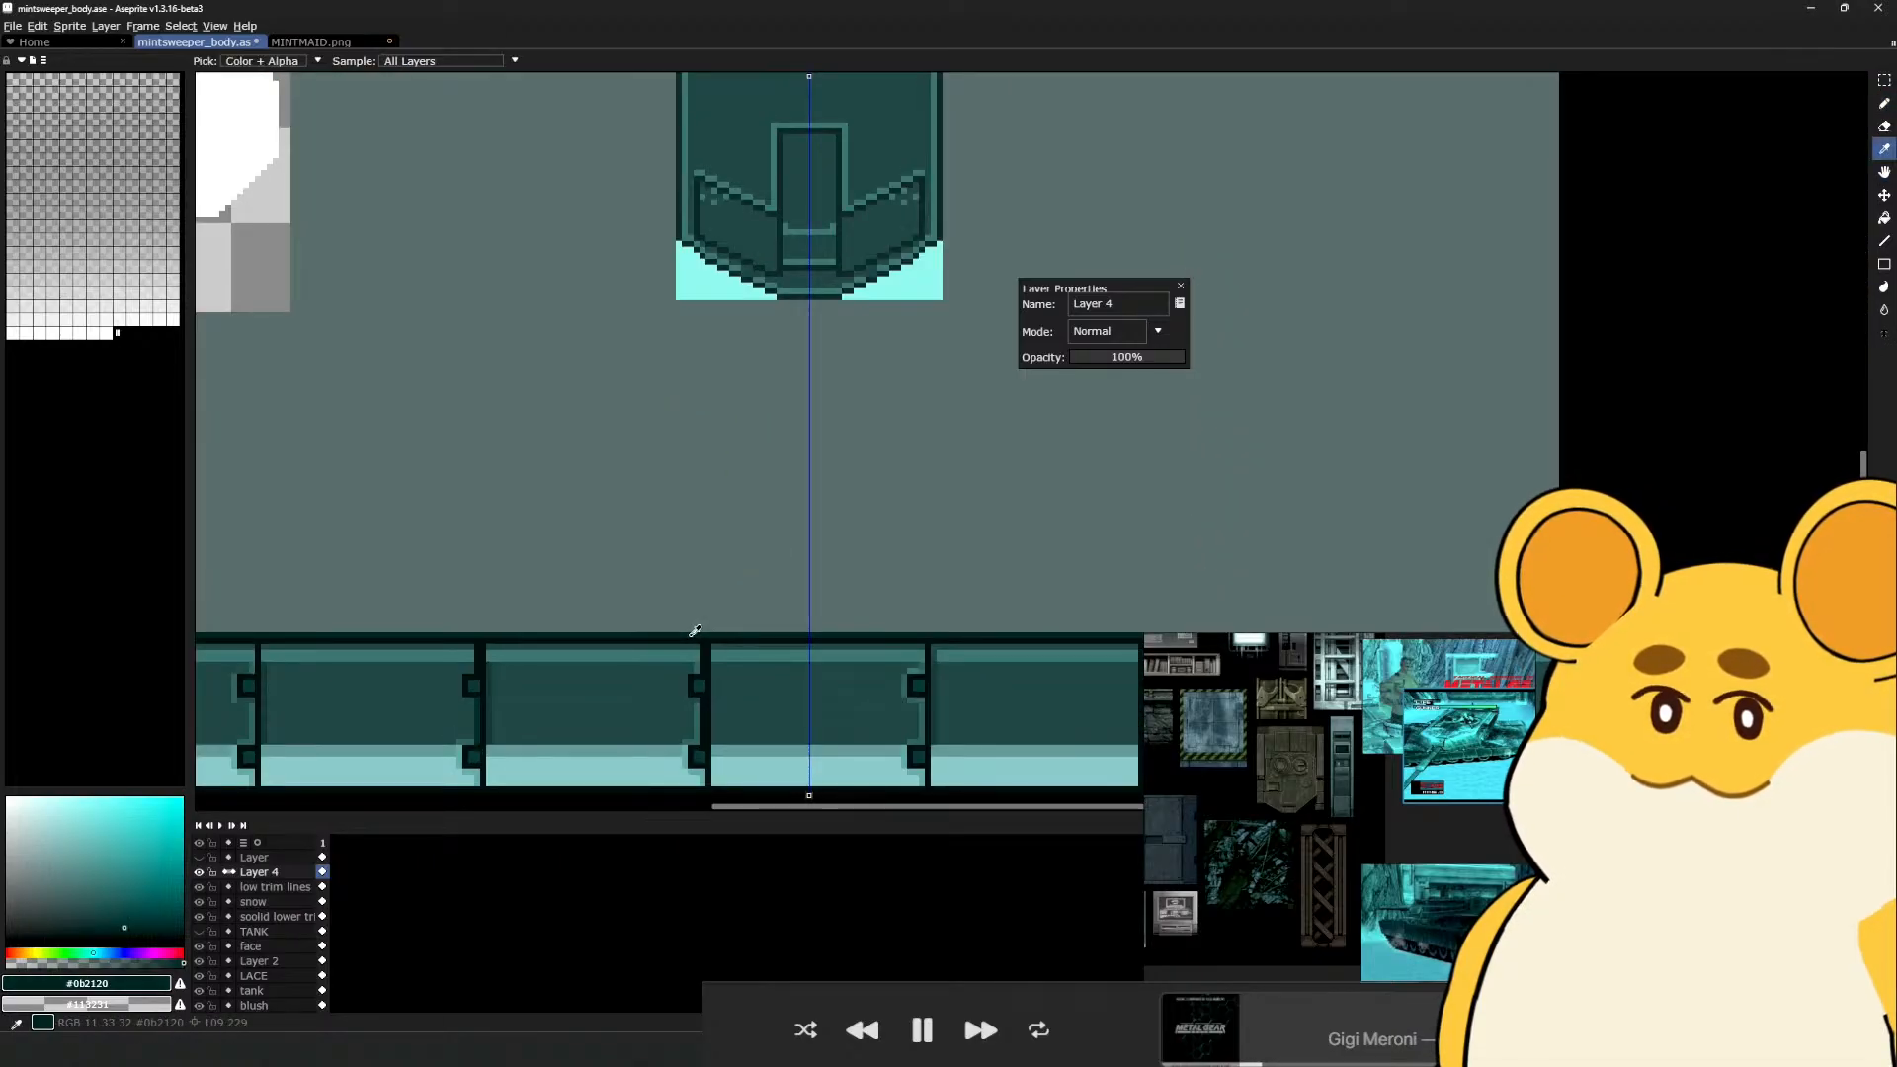
key("space")
left_click_drag(777, 181, 804, 465)
left_click_drag(806, 353, 773, 380)
key("ctrl+z")
key("ctrl+z")
scroll(799, 358, "up", 1)
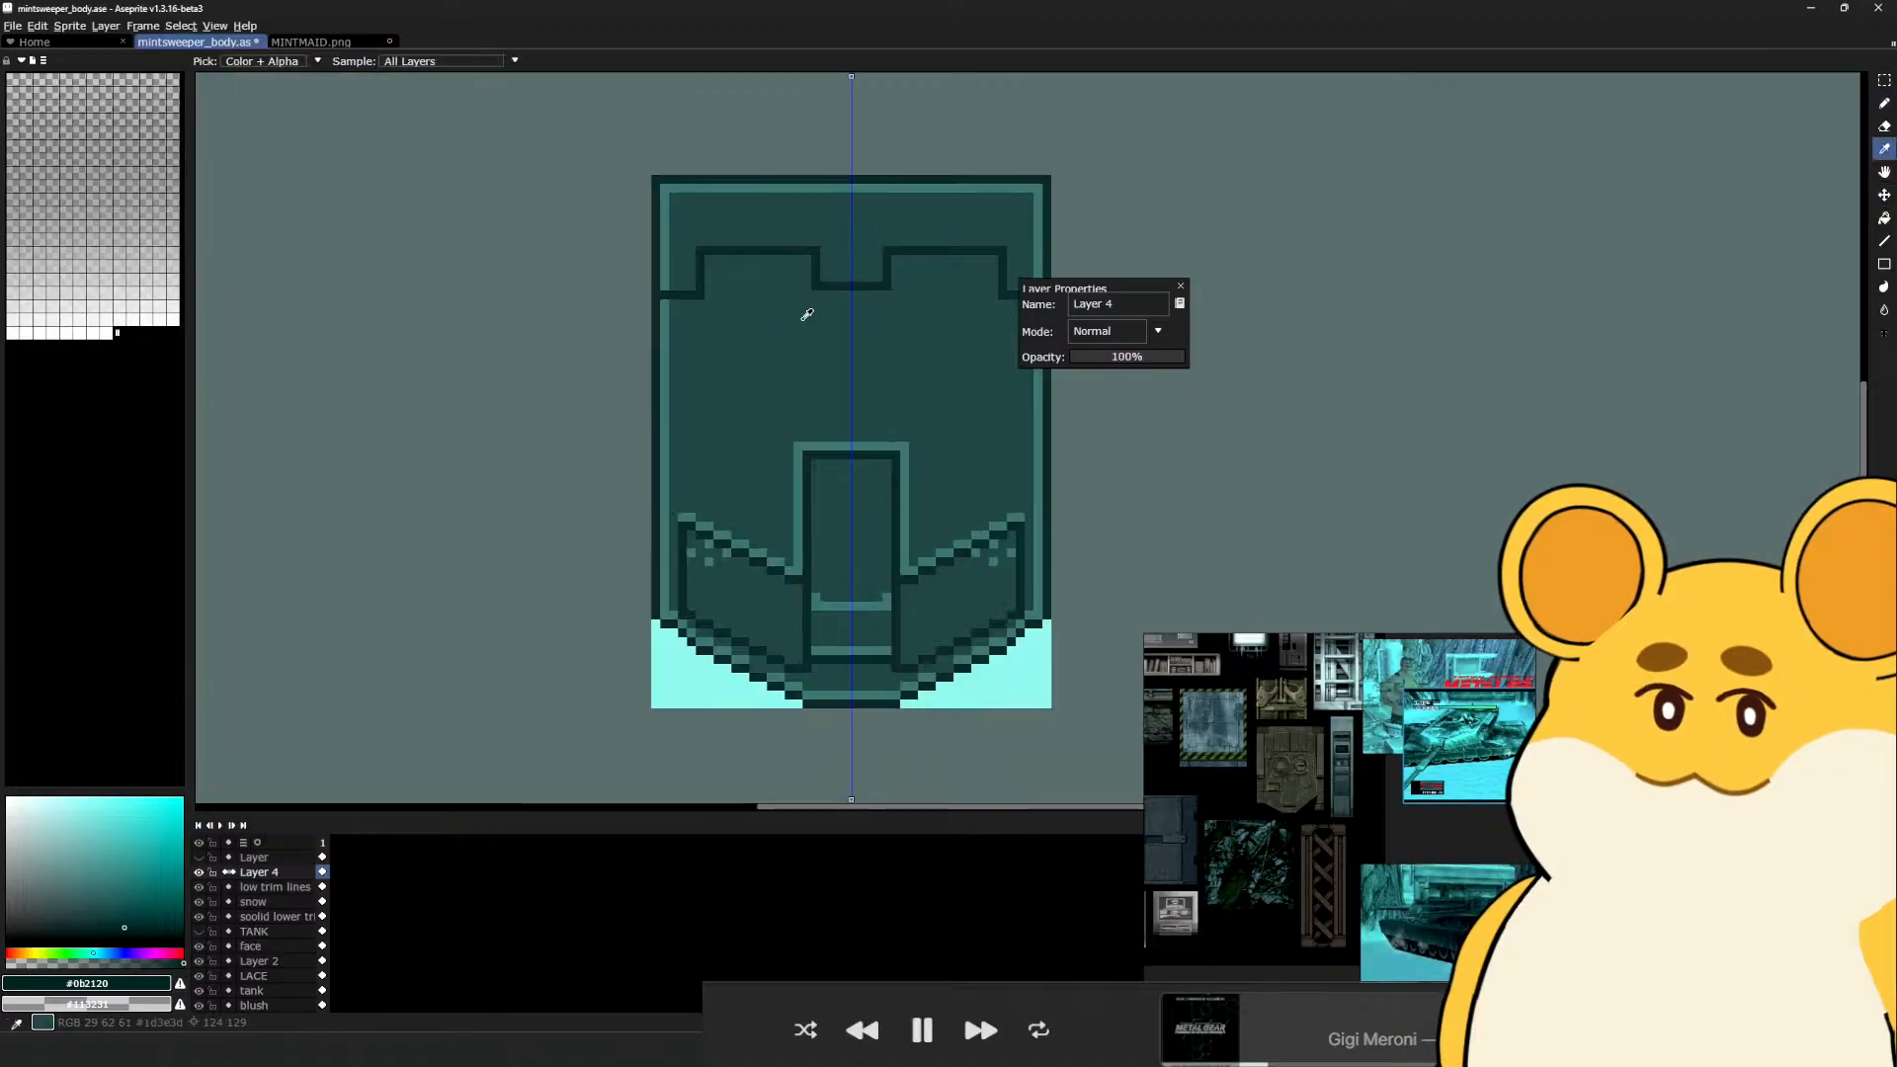
Mix a dark teal with hue 178, saturation 54, value 18 and paint shadows beneath the stepped line and inside the central hatch
left_click(108, 914)
left_click_drag(108, 914, 103, 918)
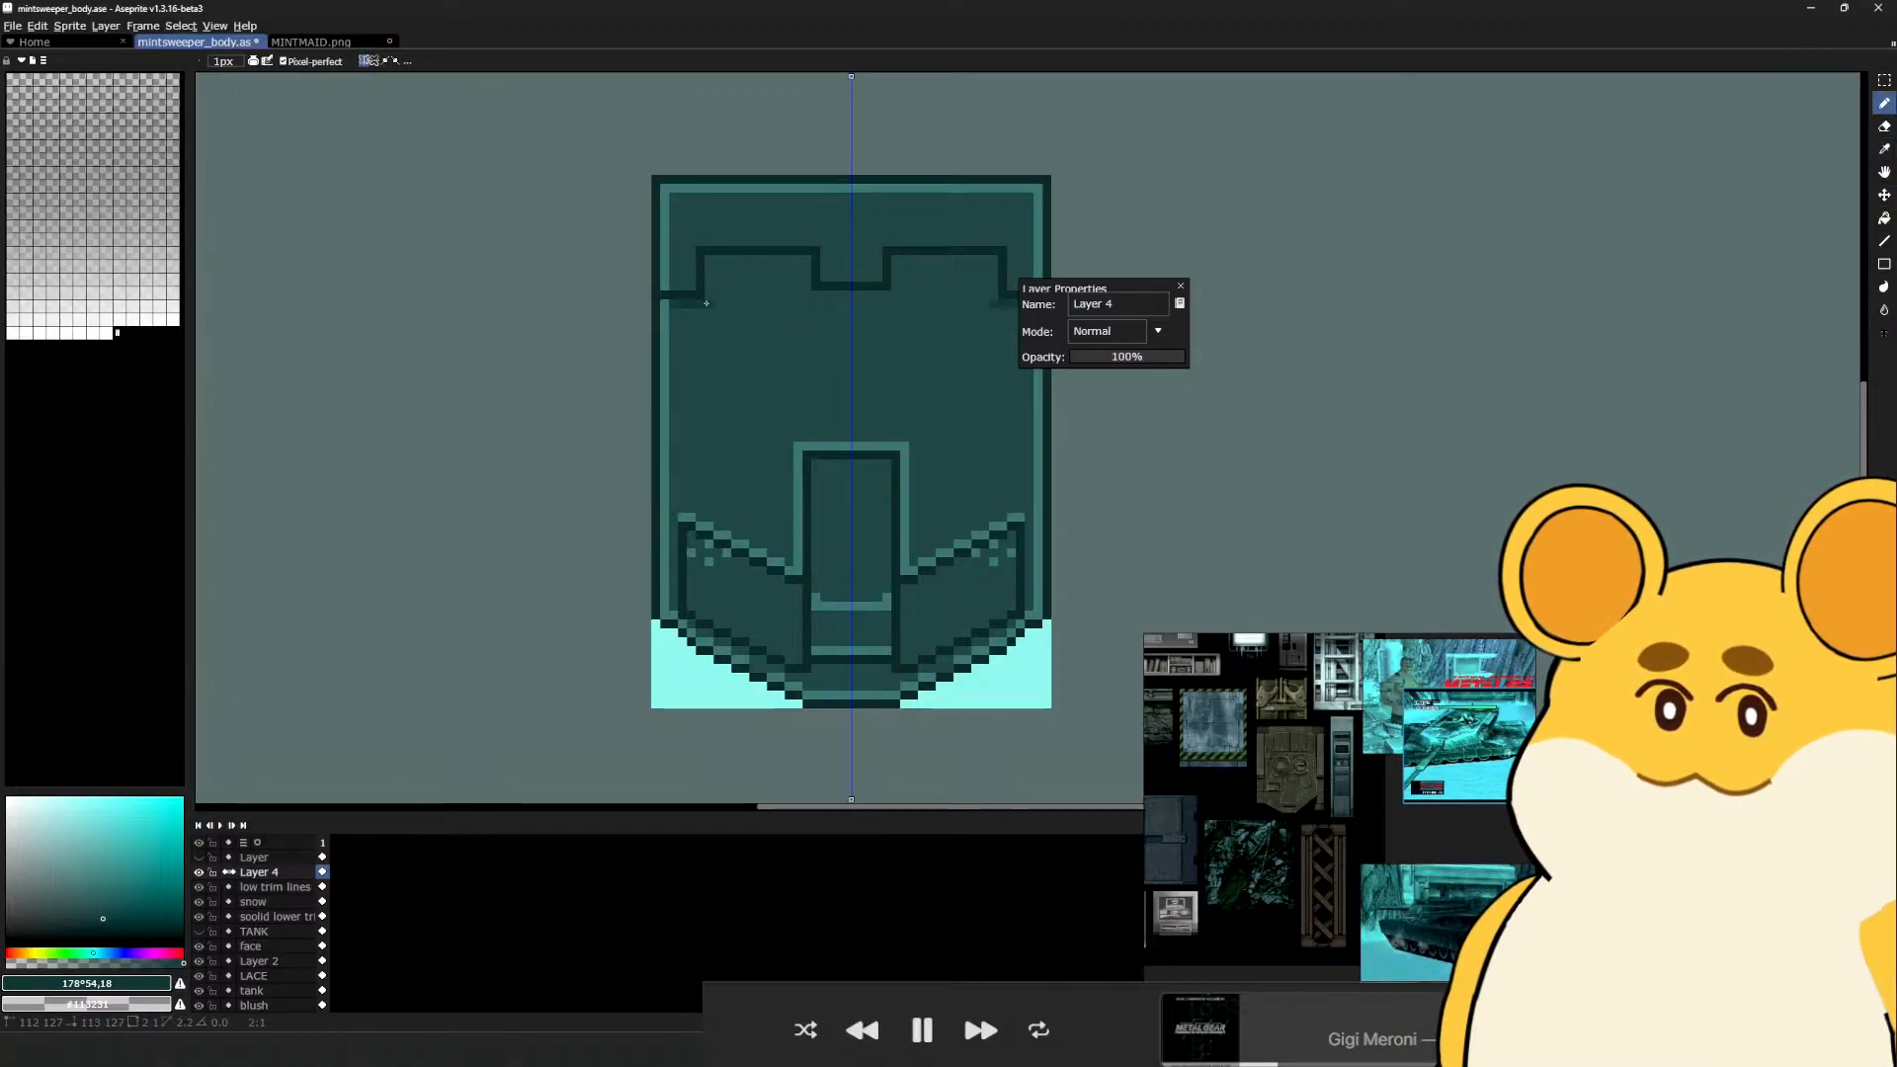
mouse_move(708, 303)
left_mouse_down()
mouse_move(709, 260)
mouse_move(806, 260)
mouse_move(806, 287)
mouse_move(850, 293)
left_mouse_up()
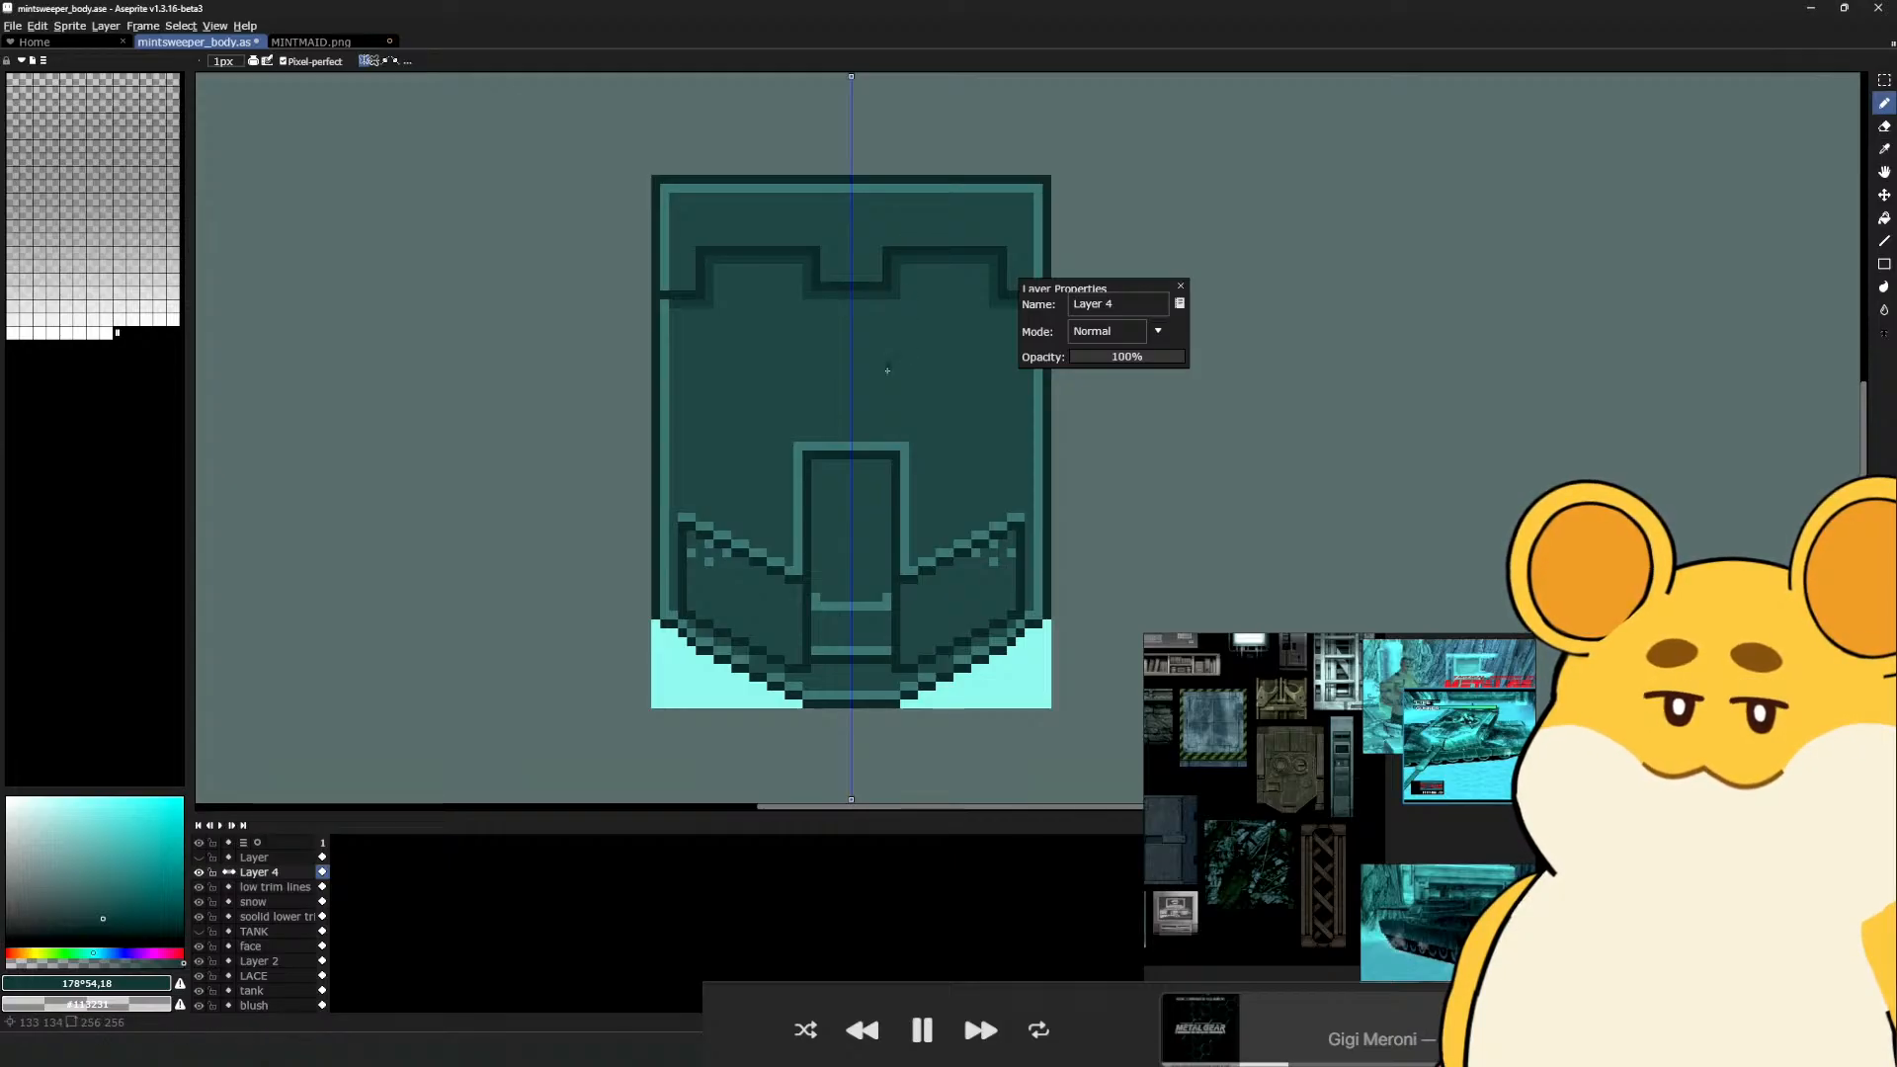
mouse_move(816, 464)
left_mouse_down()
mouse_move(891, 463)
mouse_move(889, 589)
left_mouse_up()
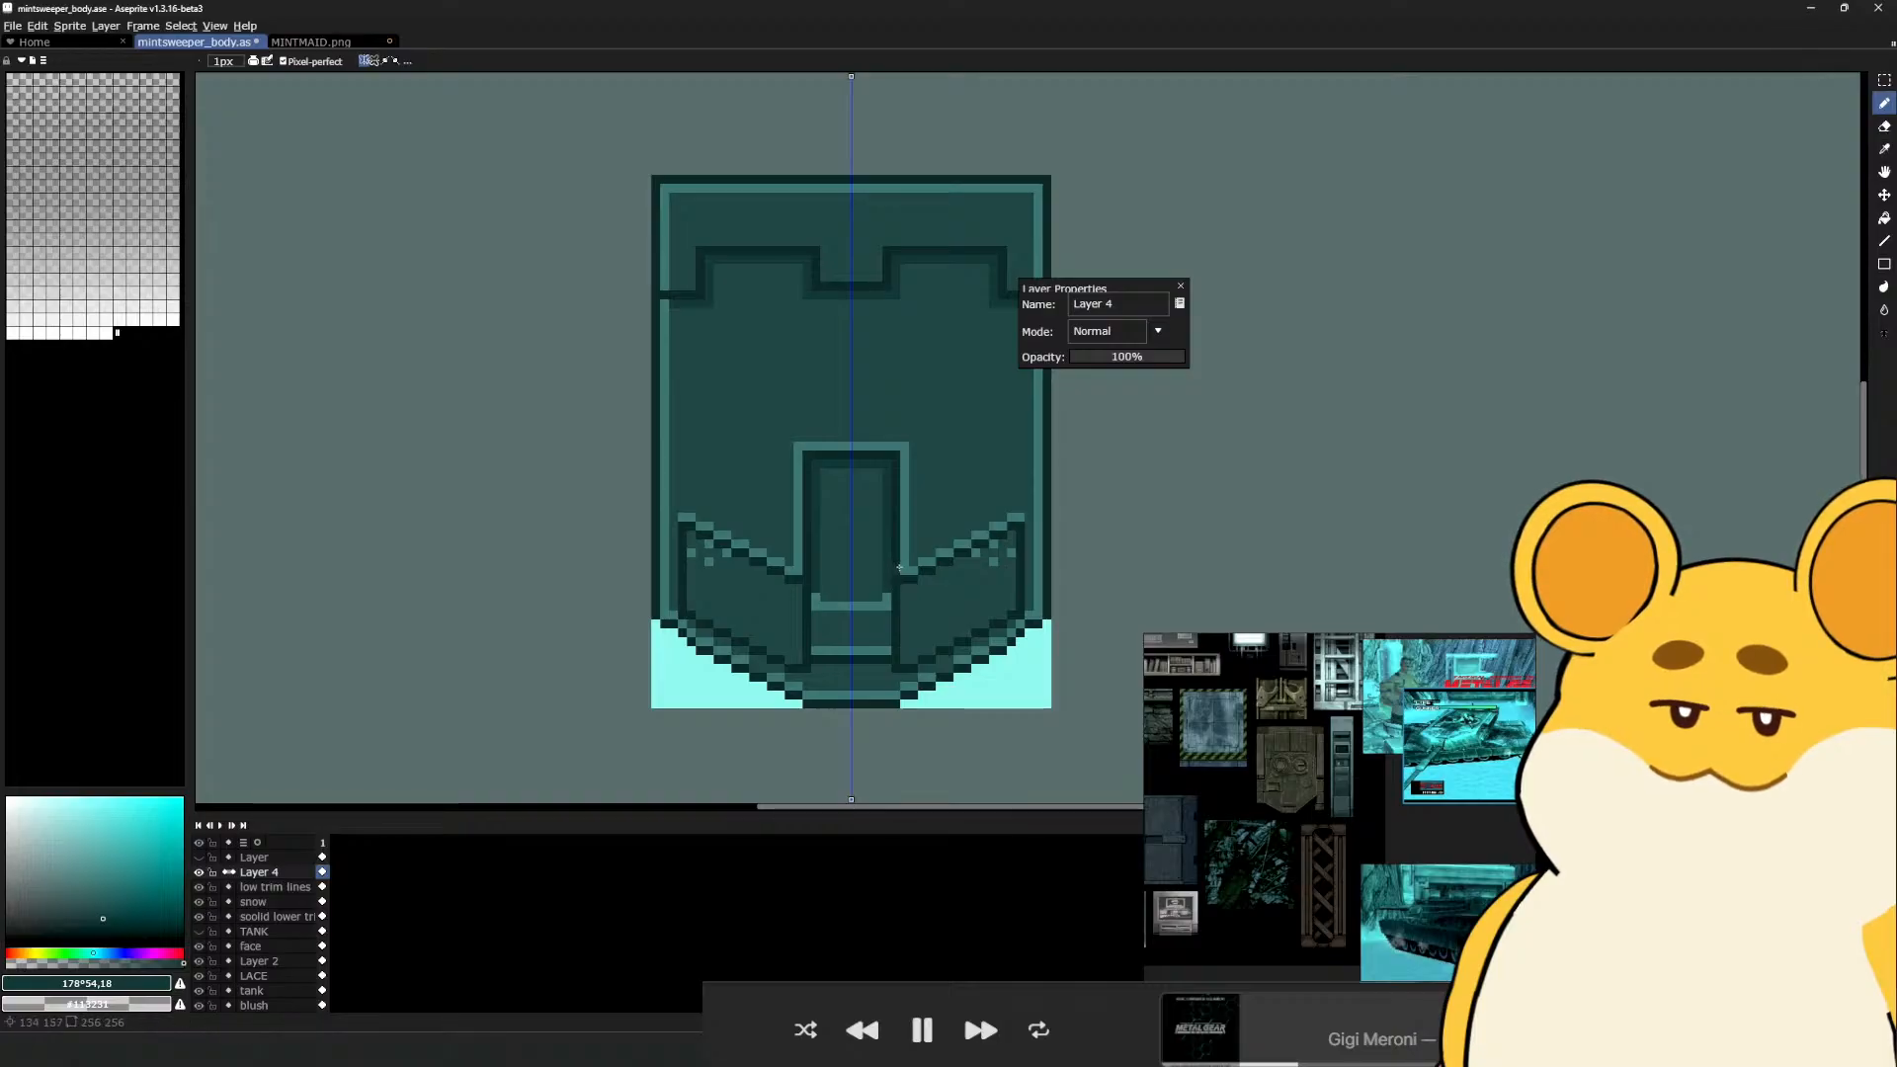
Draw a one-pixel highlight in light teal #356c6a along the upper side of the stepped line's horizontal segments
scroll(889, 590, "down", 2)
scroll(794, 422, "up", 2)
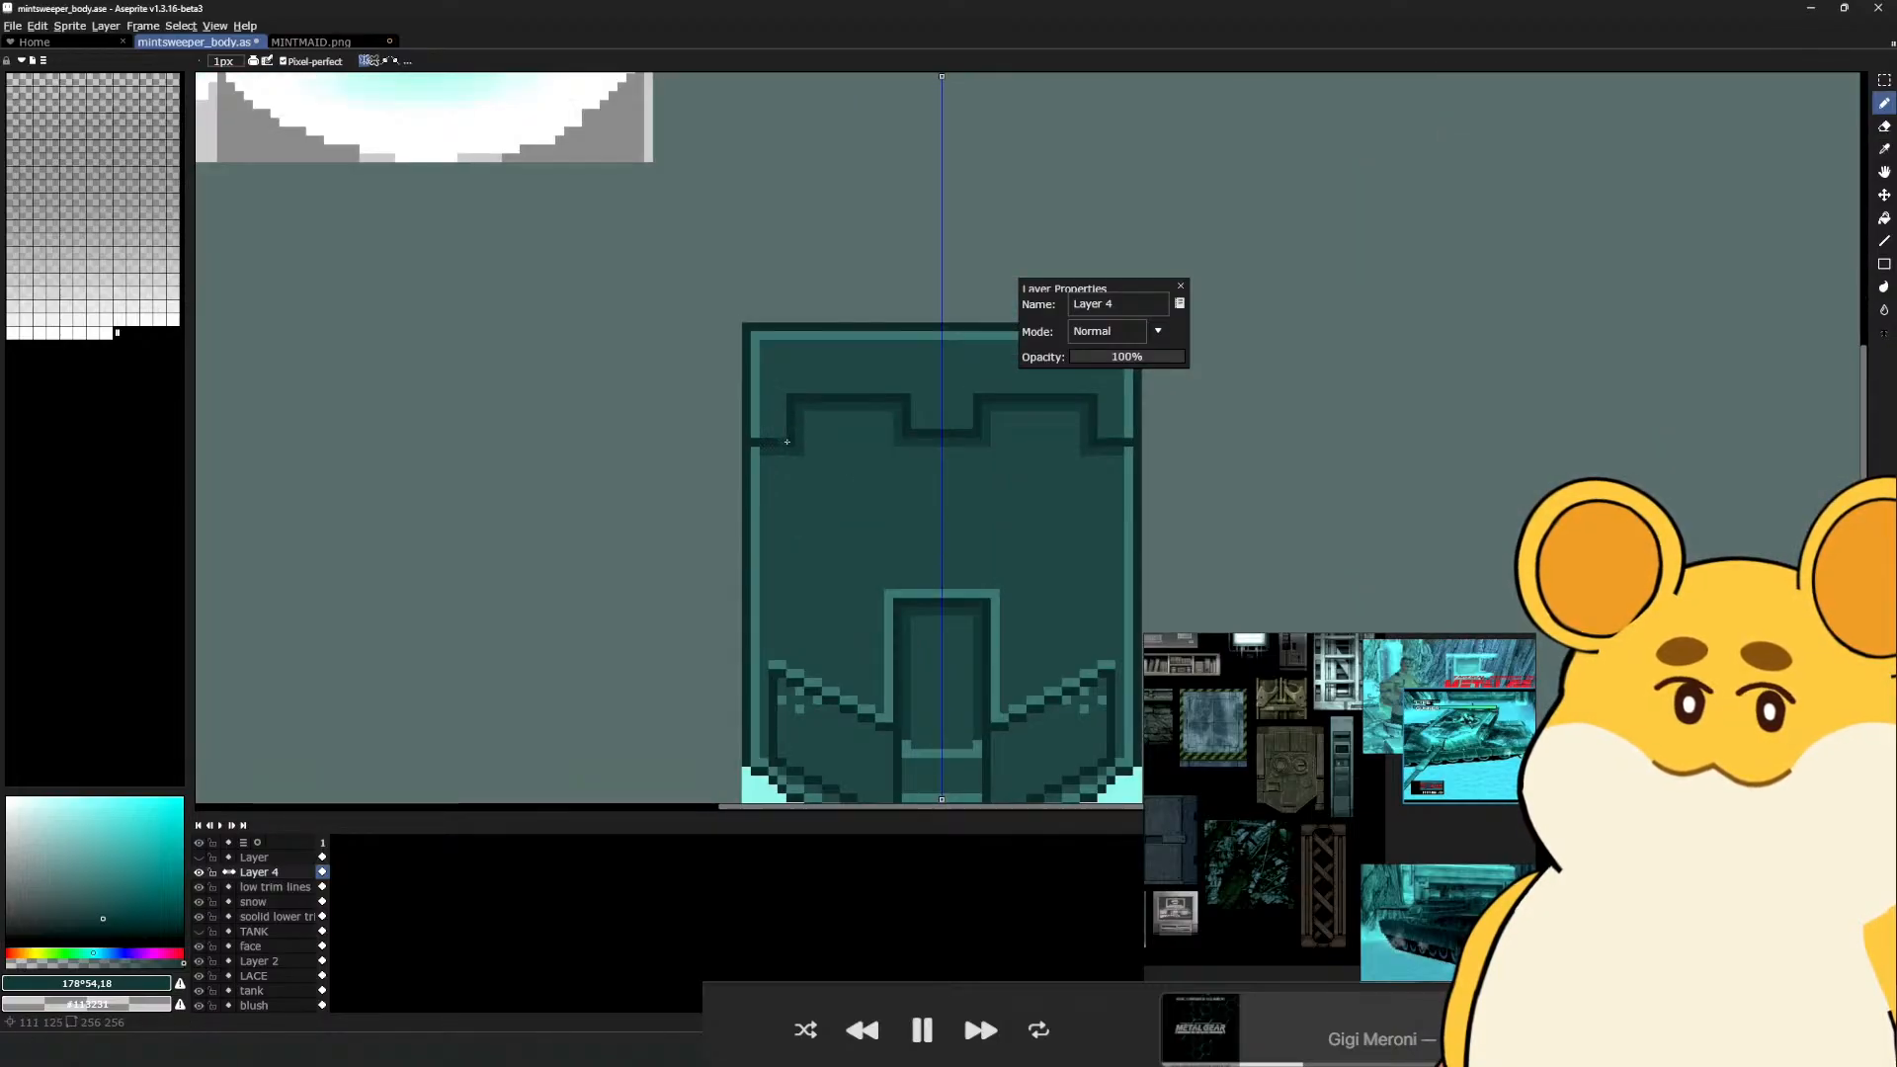
left_click(755, 439, "alt")
left_click(755, 431, "alt")
left_click_drag(762, 433, 785, 432)
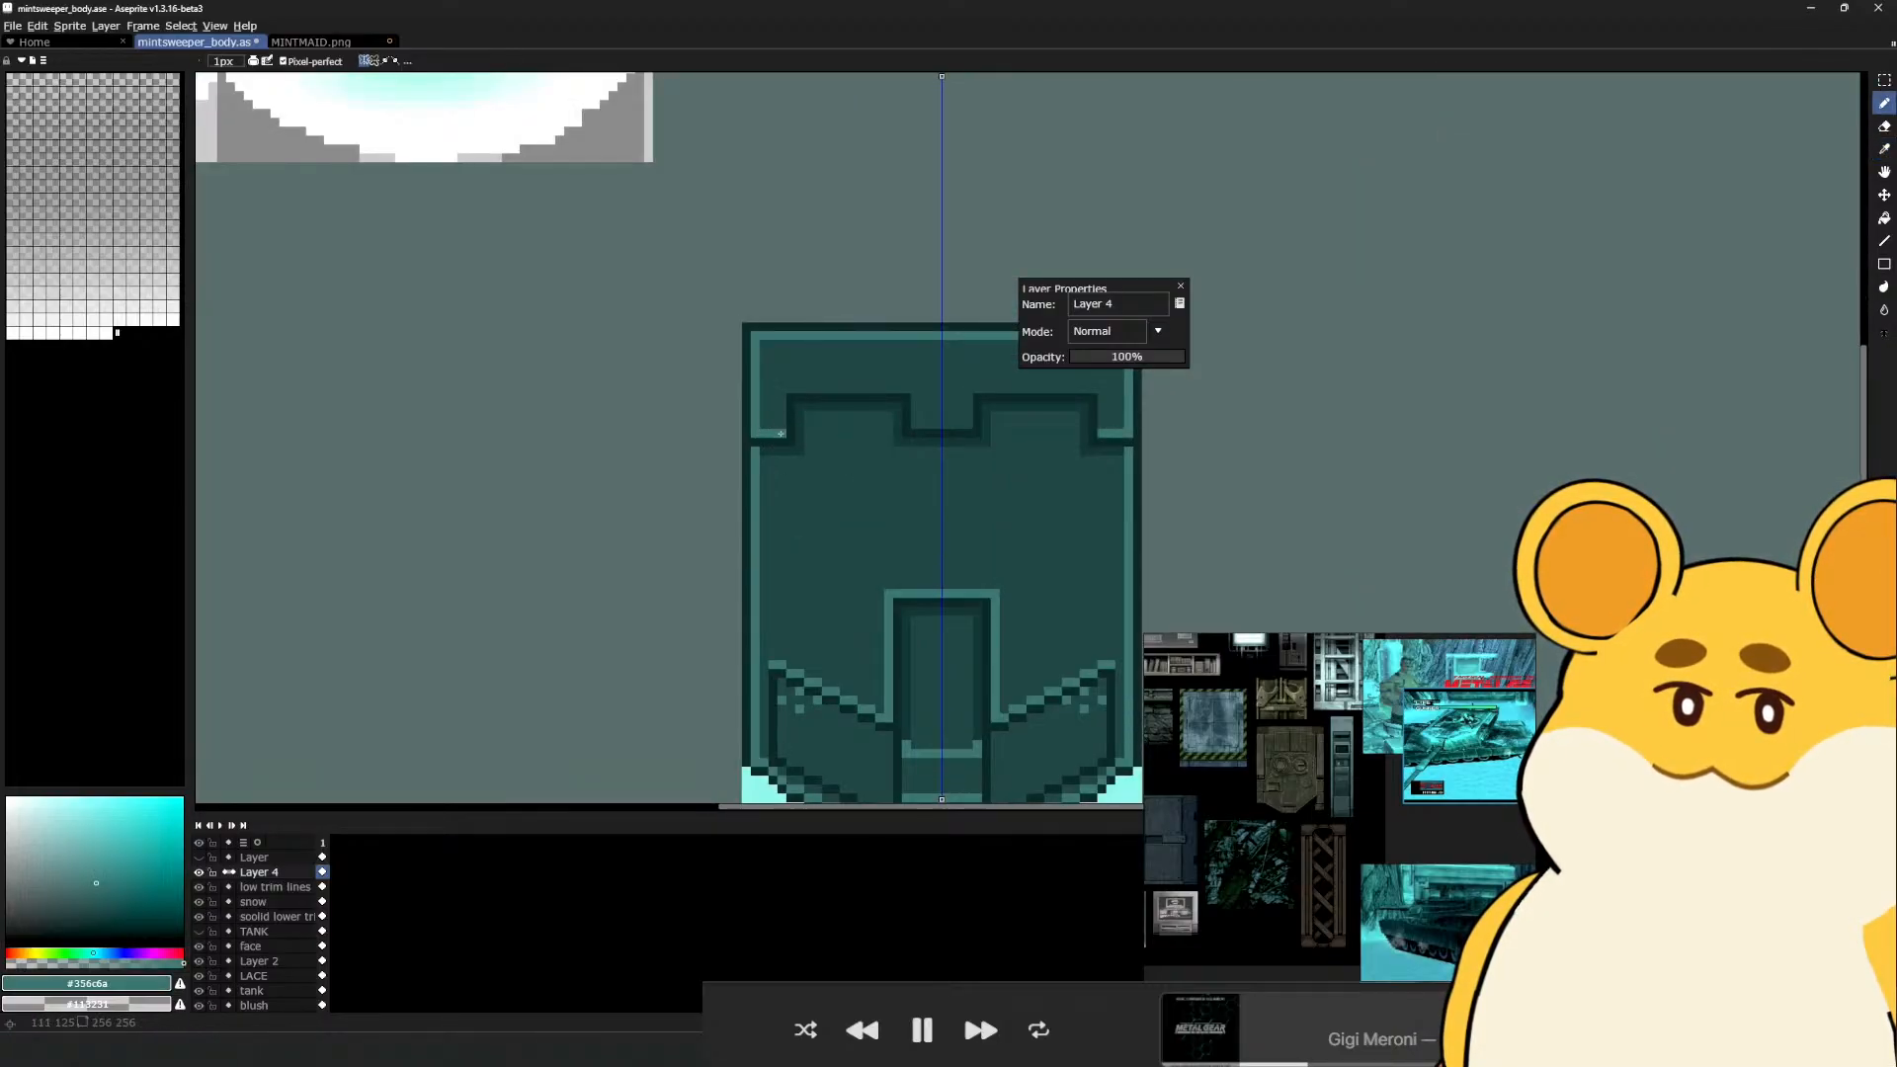
mouse_move(913, 432)
left_mouse_down()
mouse_move(969, 422)
mouse_move(978, 388)
mouse_move(1099, 387)
left_mouse_up()
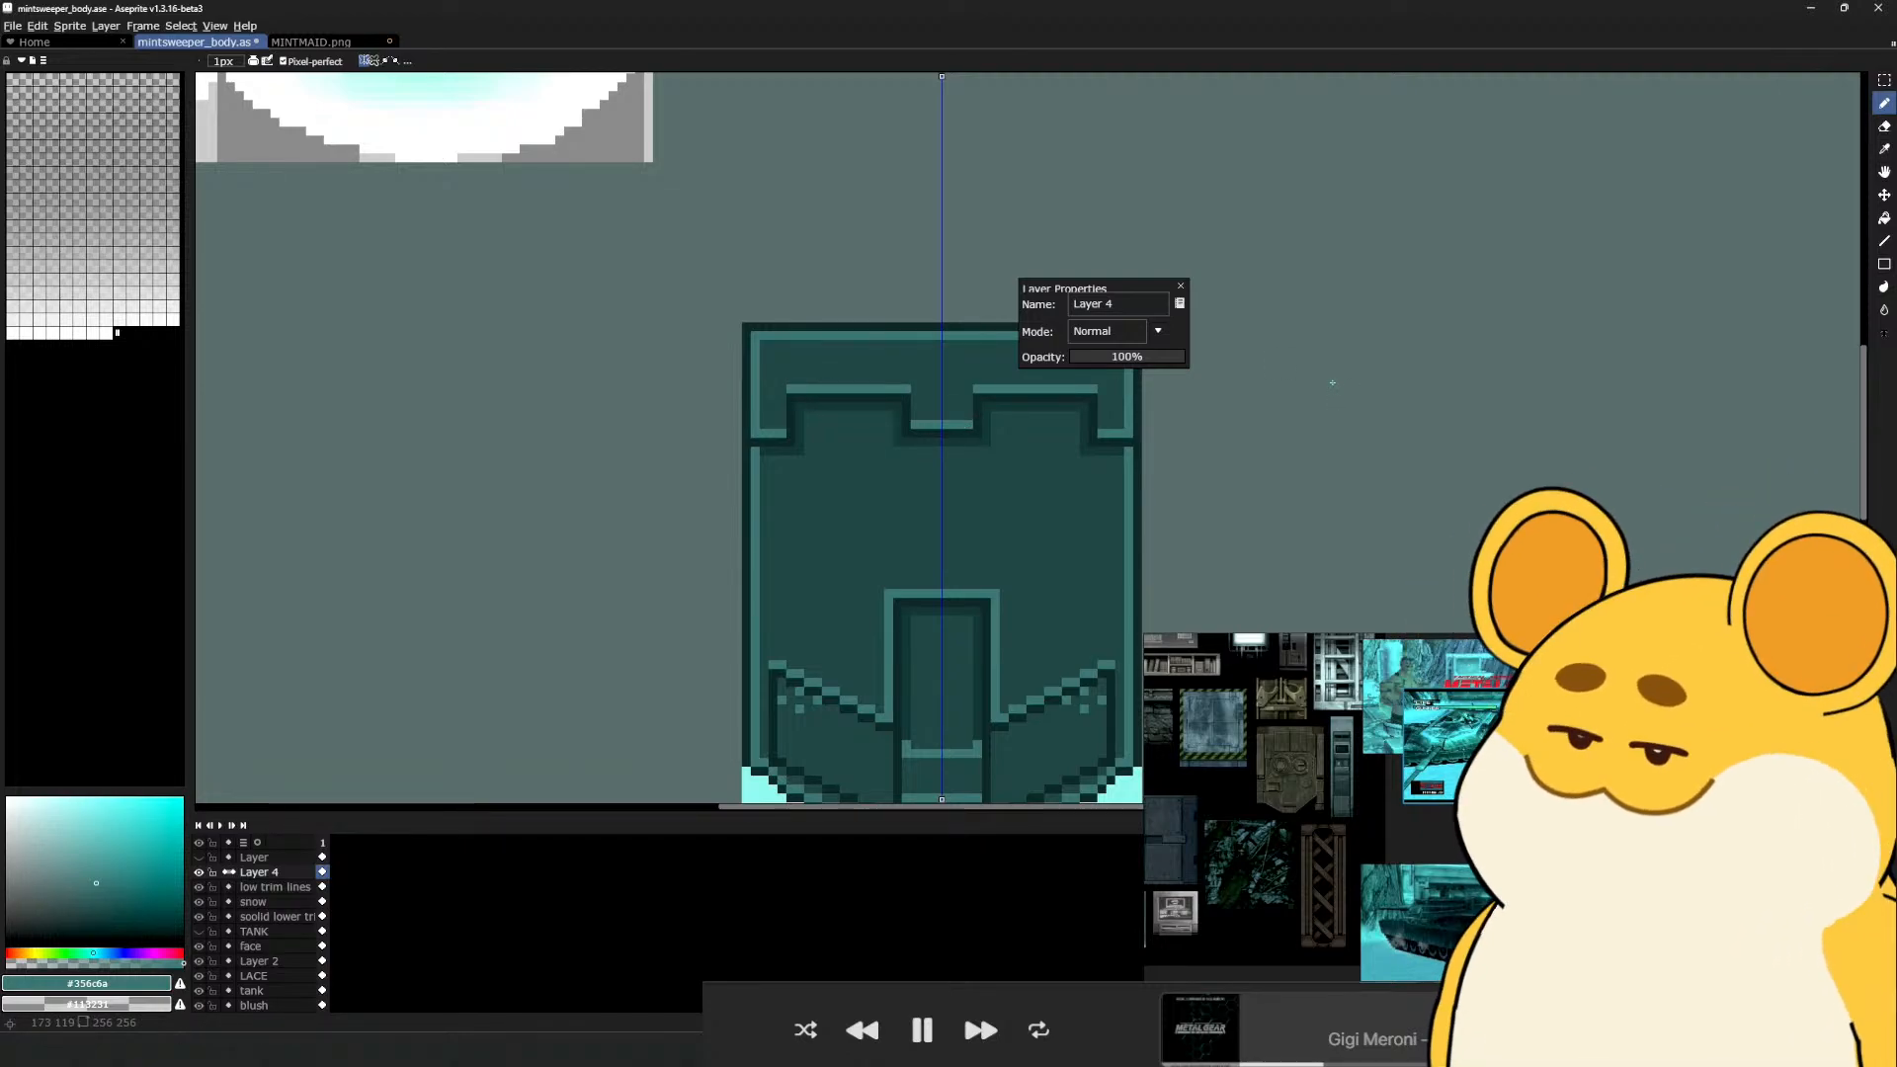
Save the sprite and export it as WISP_TANK_TEXTURE.png, overwriting the existing file
scroll(946, 355, "down", 2)
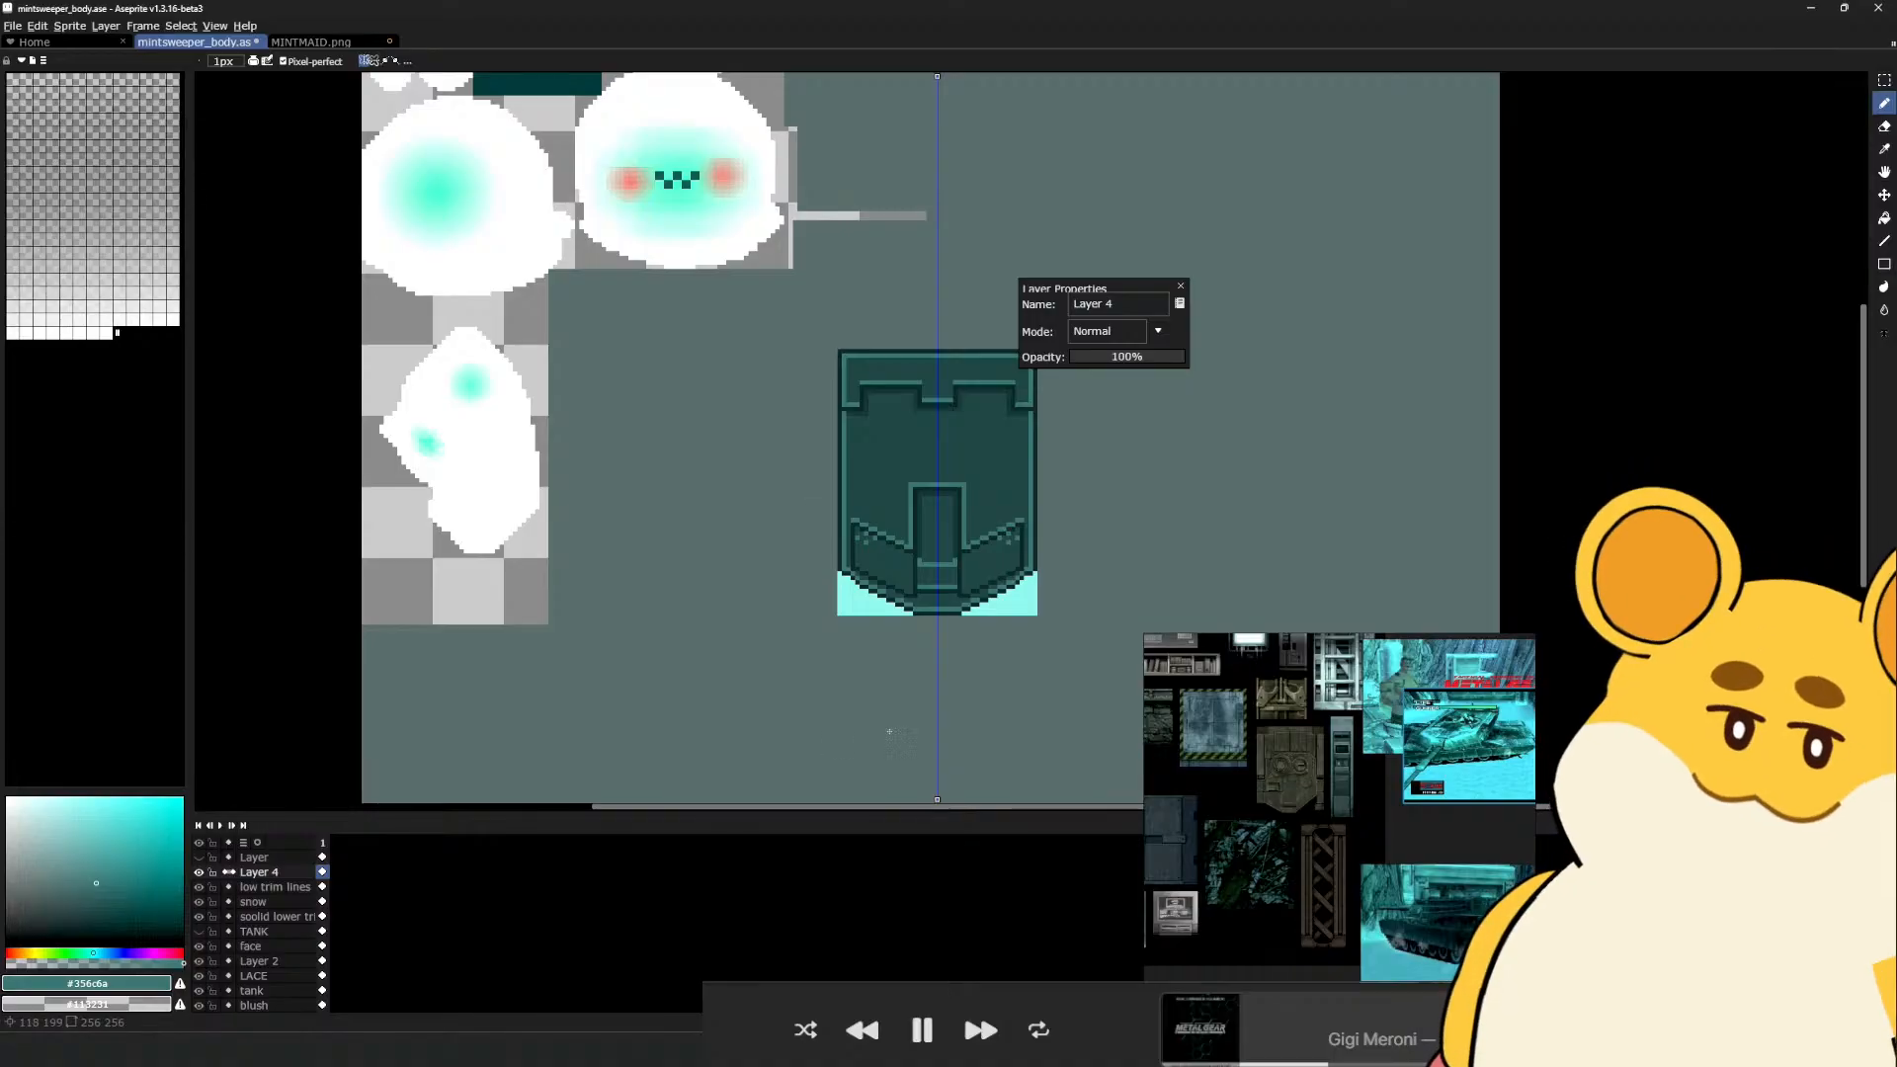
scroll(887, 669, "up", 1)
scroll(945, 611, "up", 2)
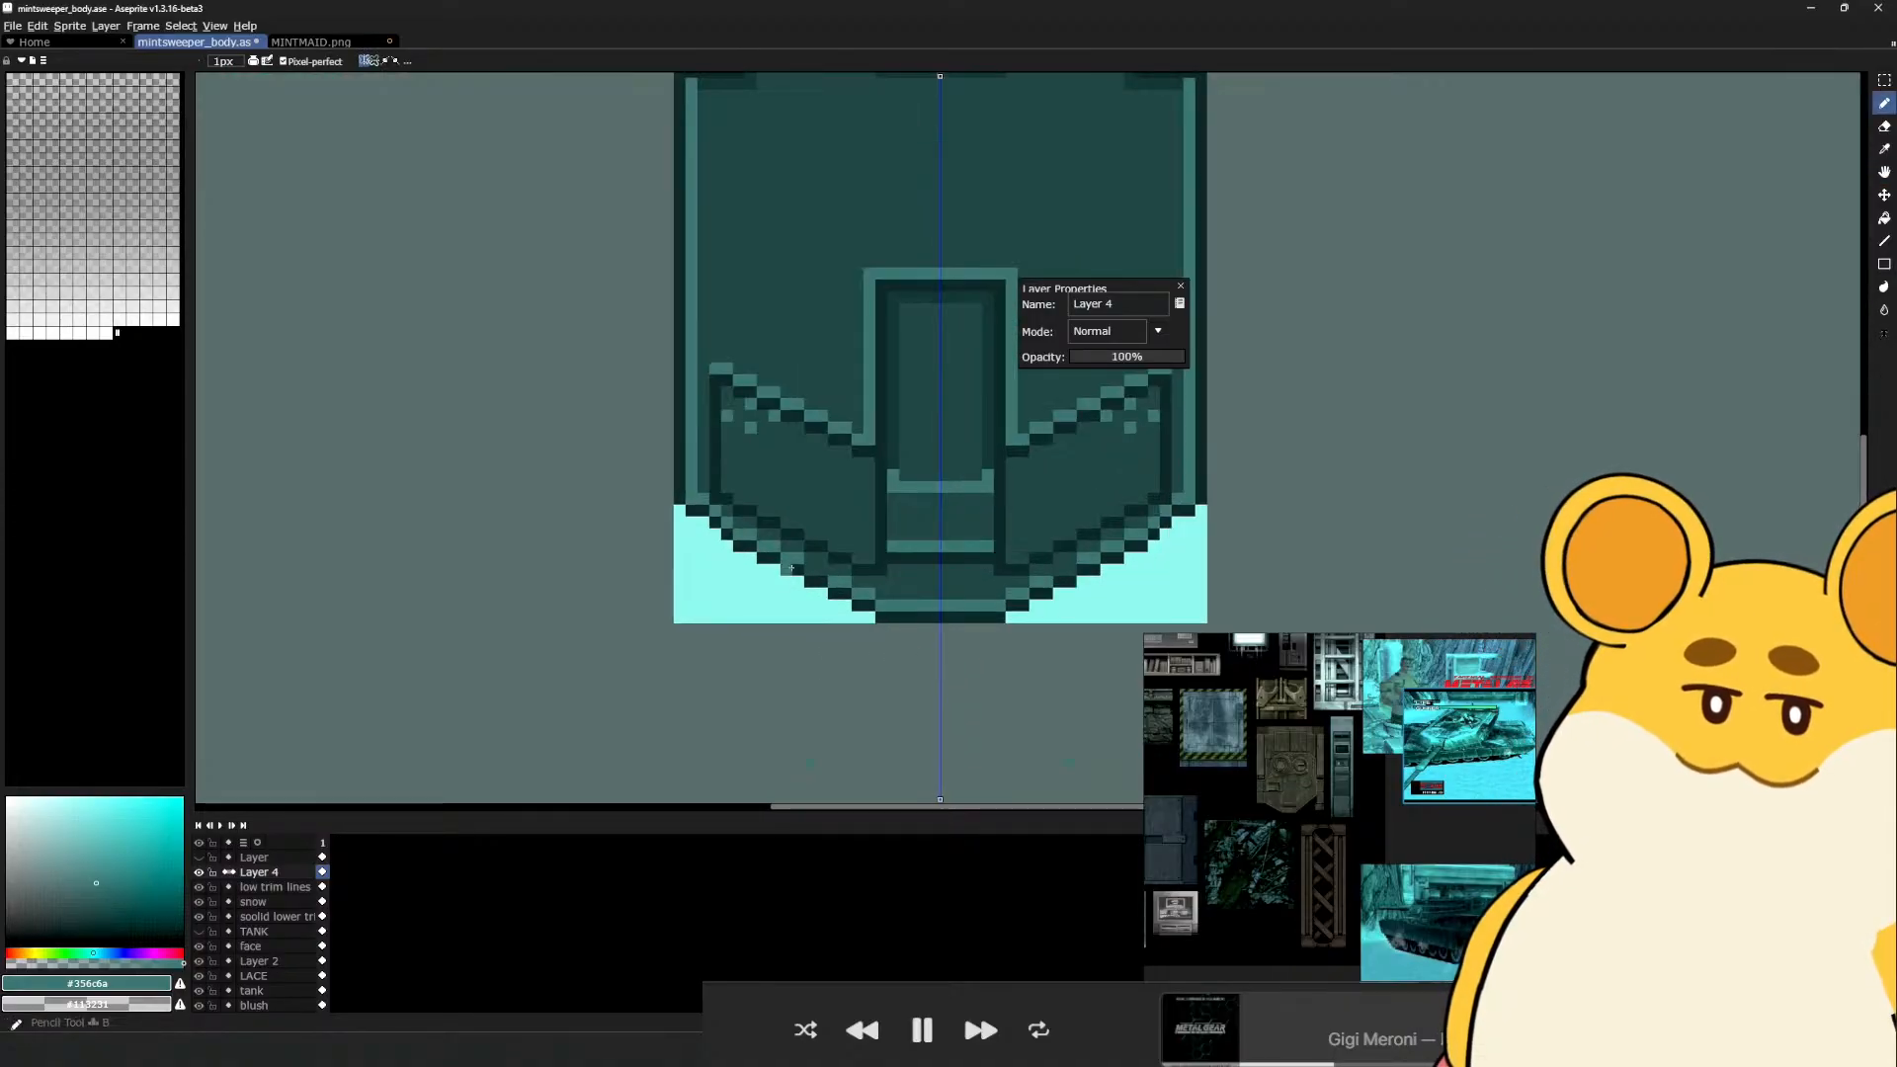
scroll(1027, 555, "down", 1)
scroll(1028, 555, "up", 1)
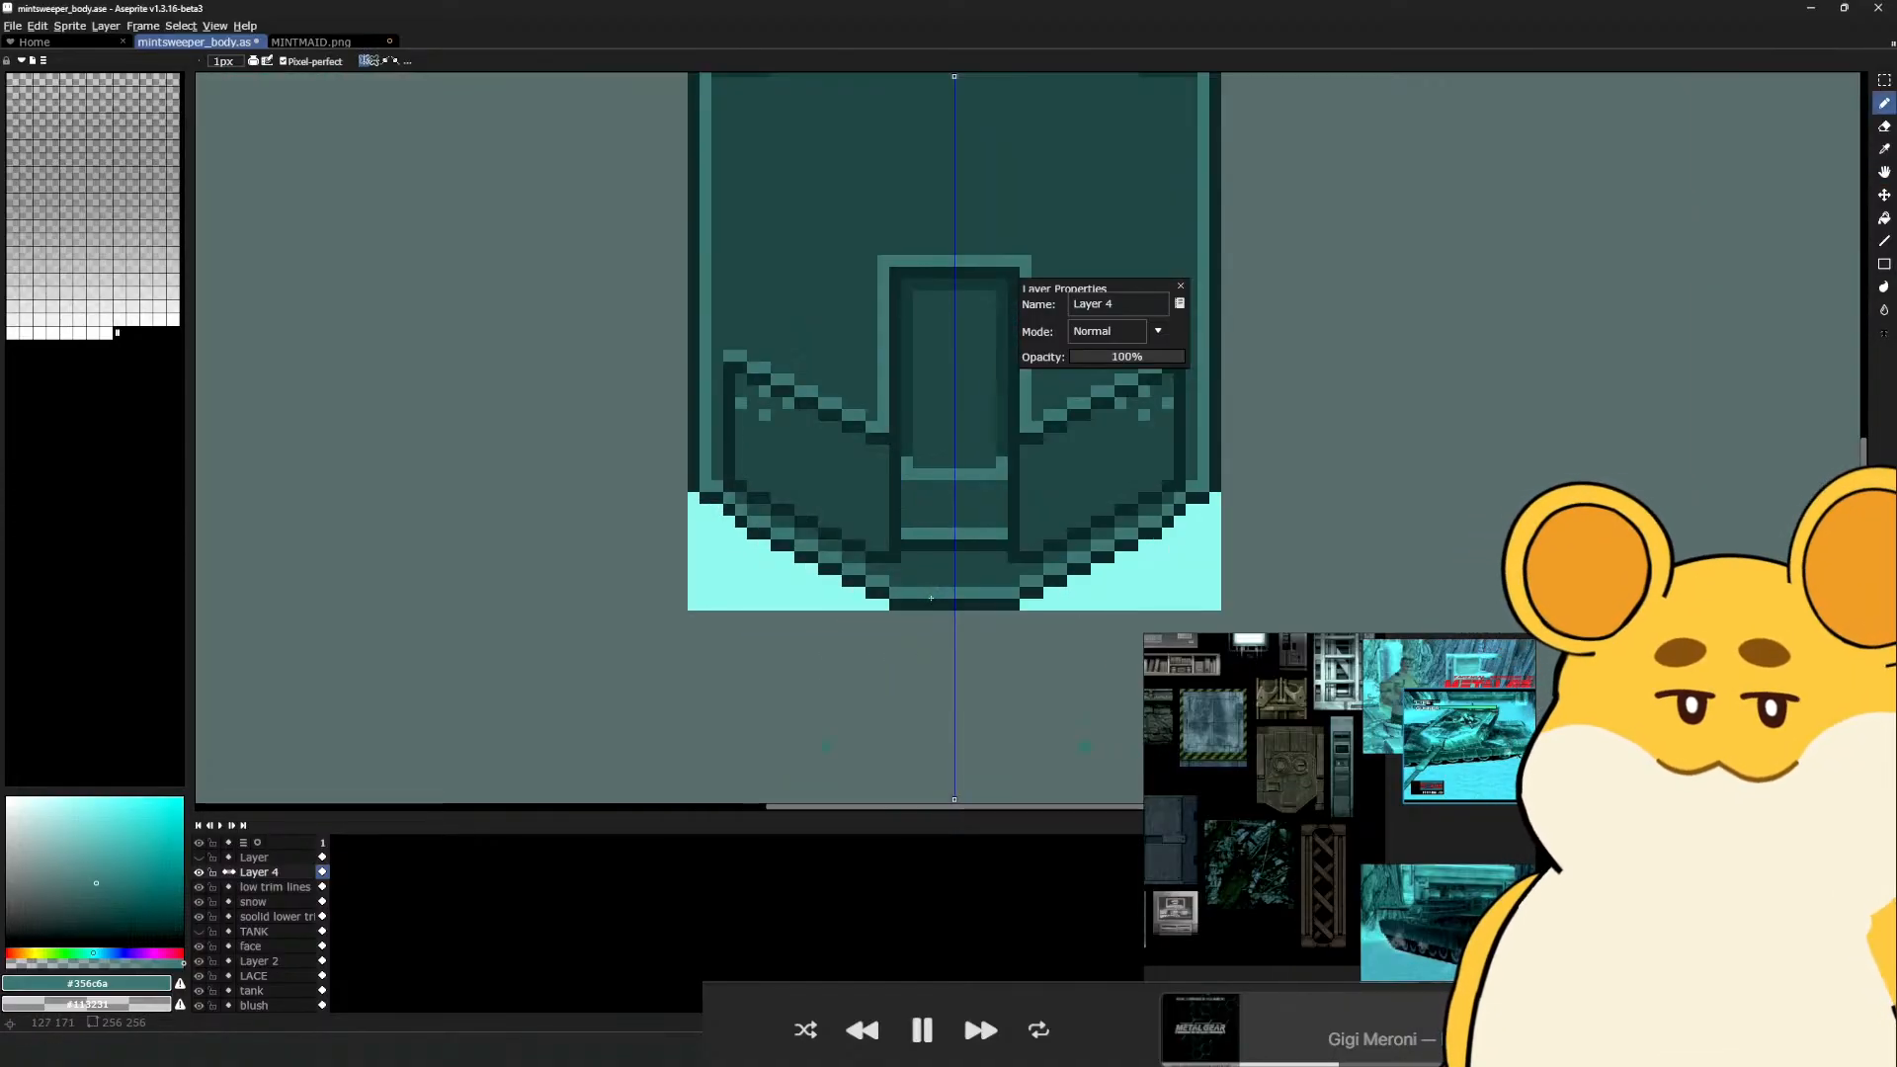
scroll(846, 456, "down", 1)
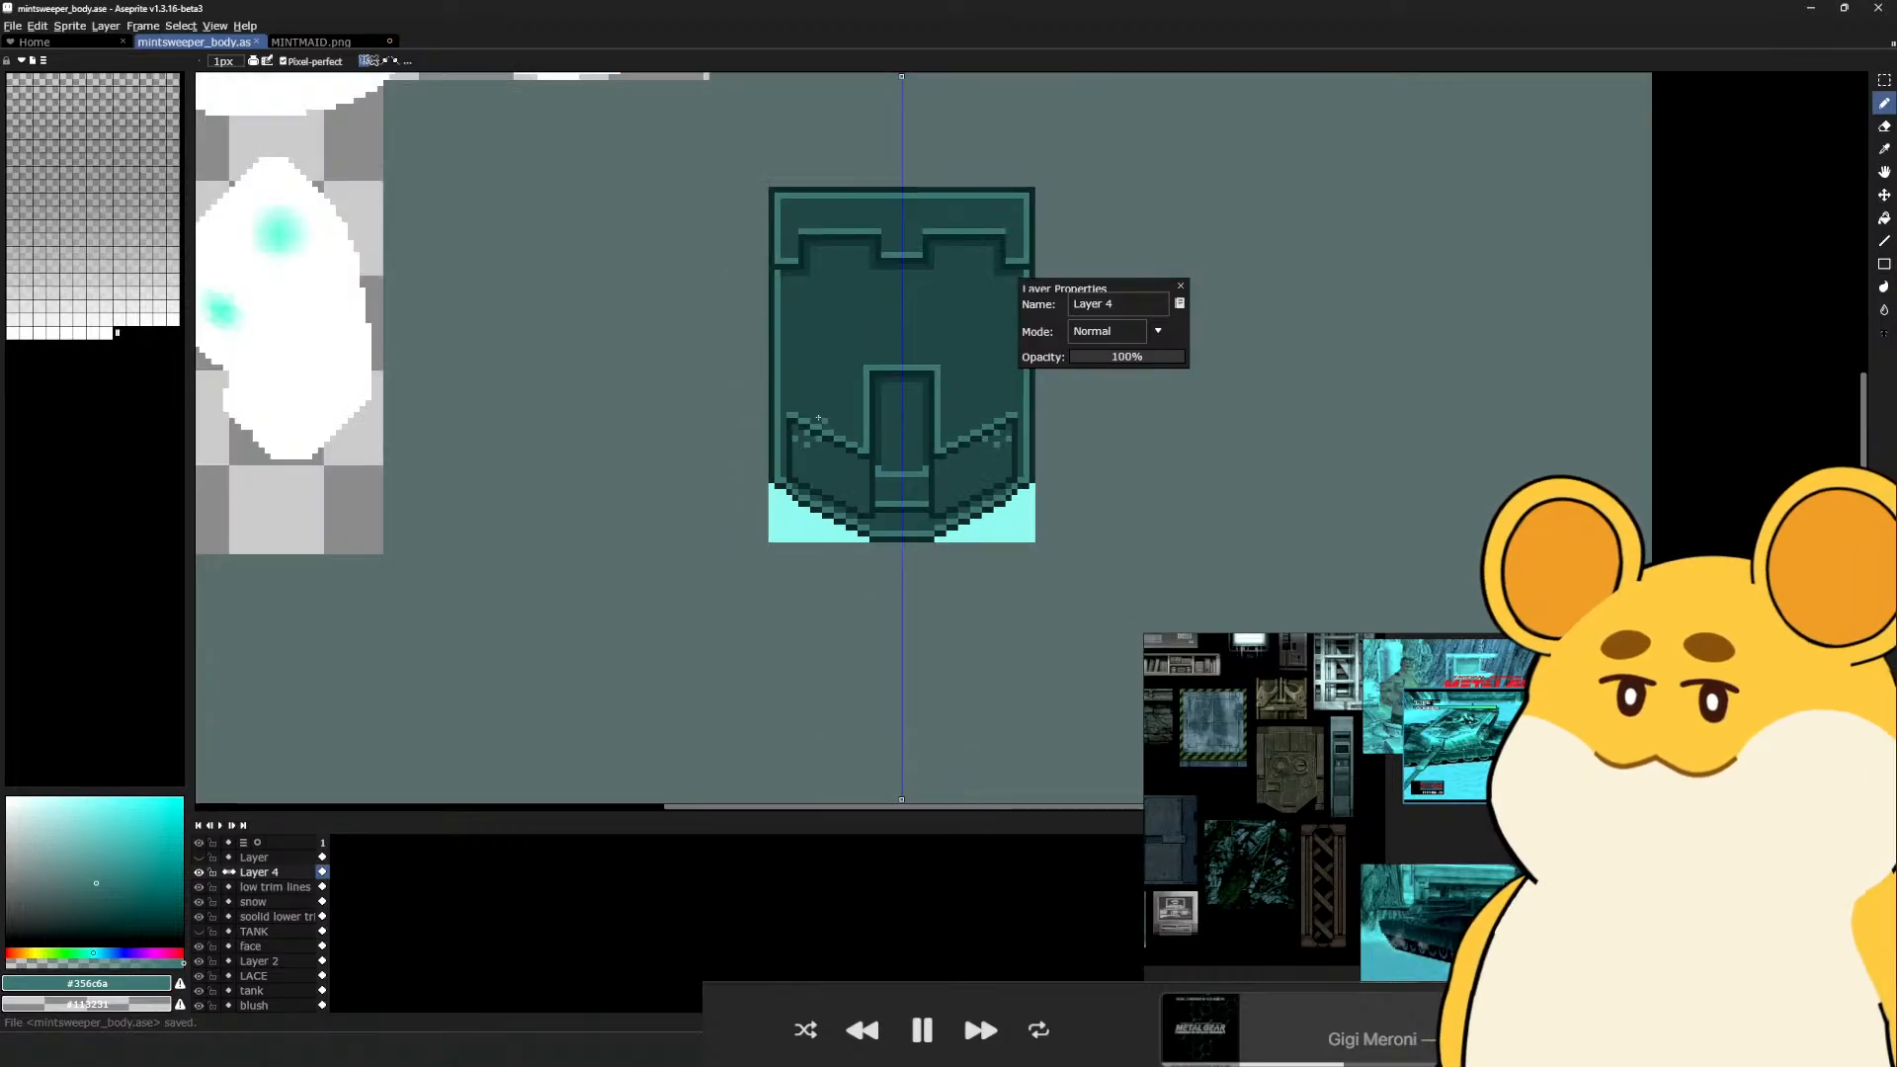
scroll(805, 426, "down", 1)
left_click(11, 25)
mouse_move(69, 157)
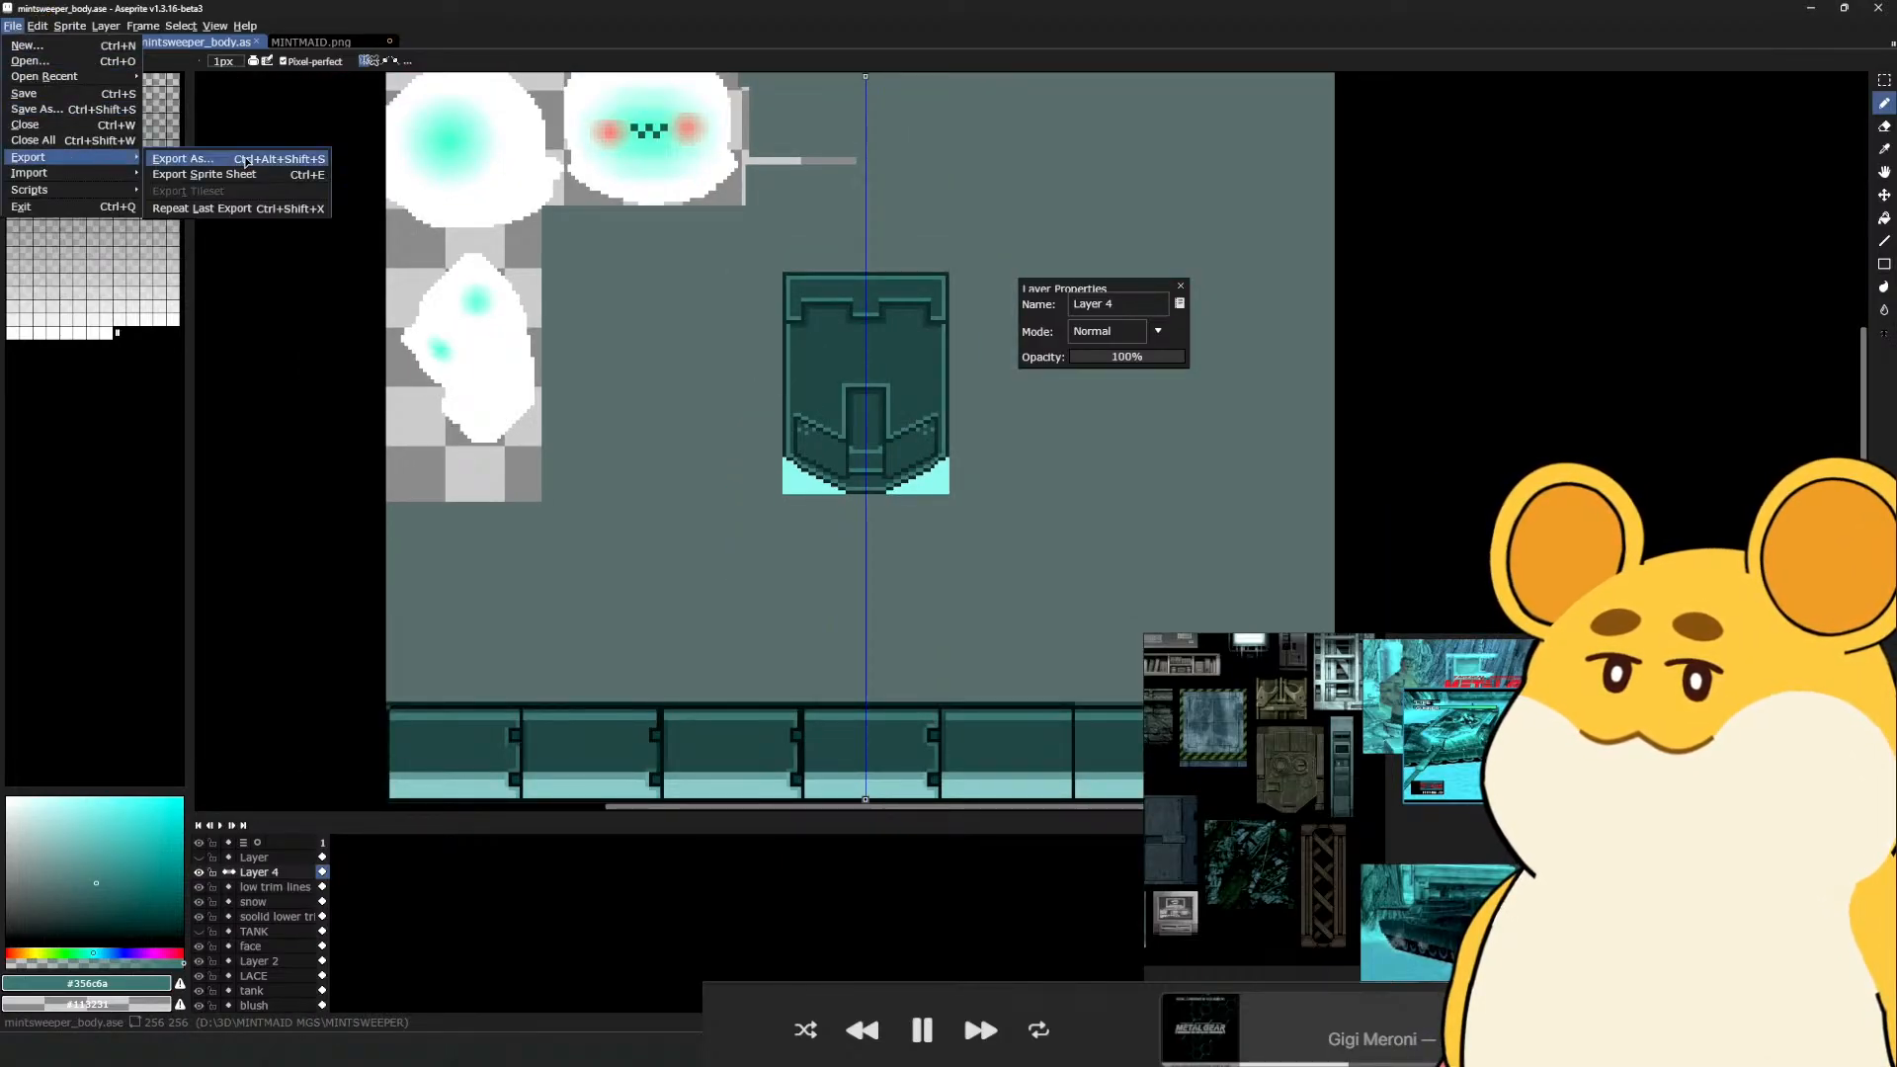
left_click(197, 157)
left_click(281, 435)
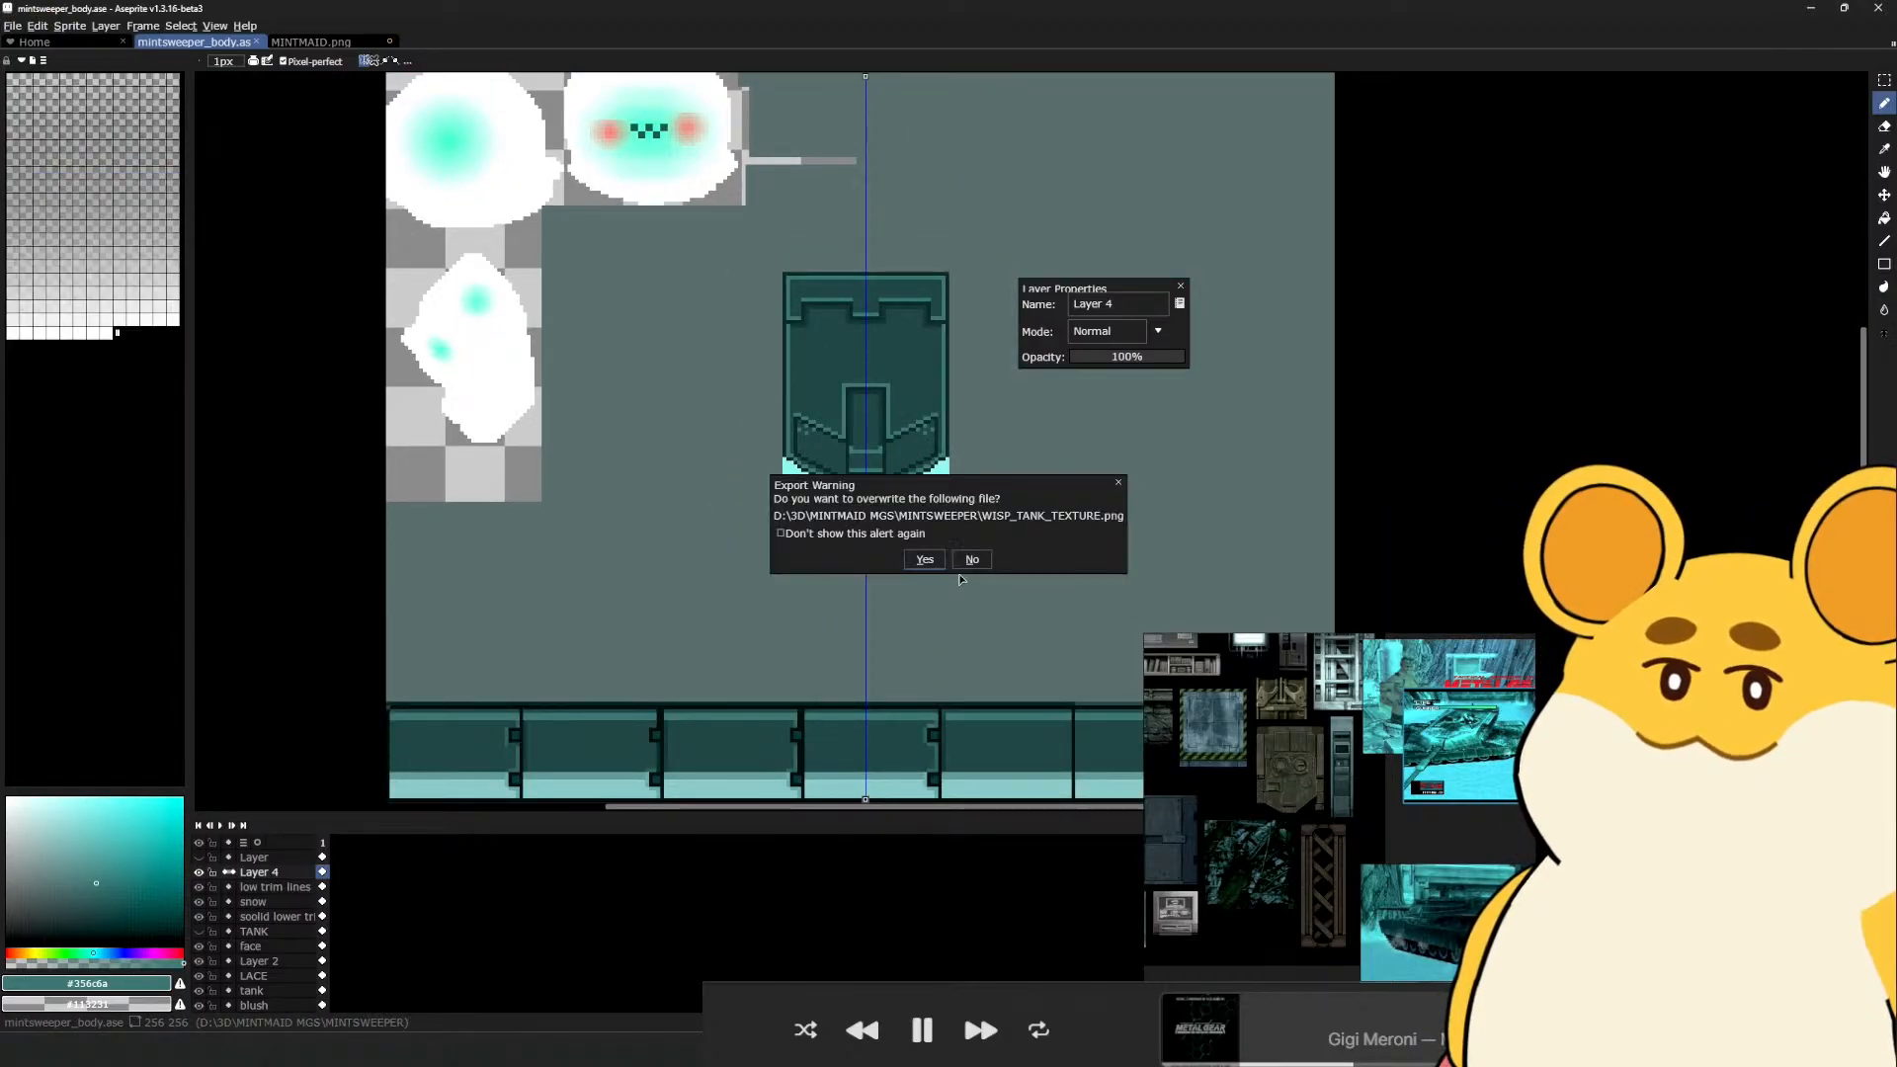
left_click(929, 564)
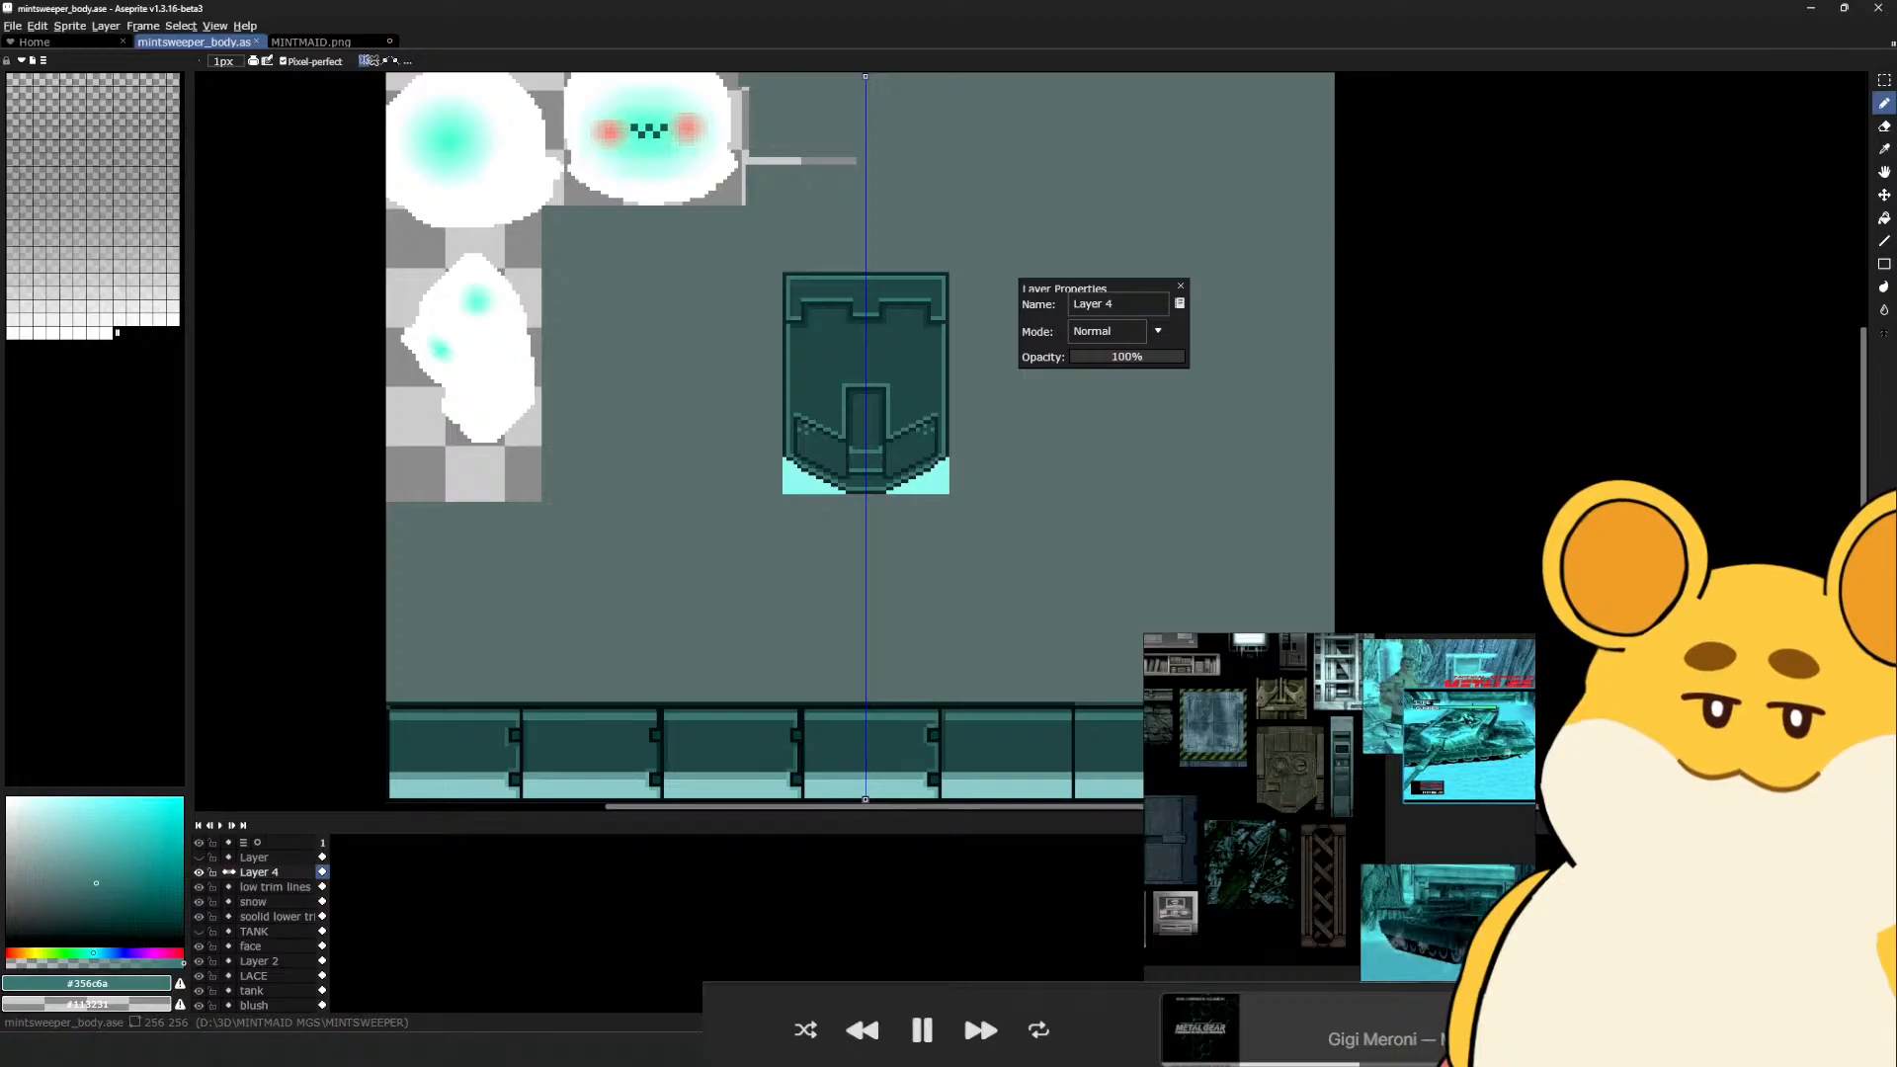
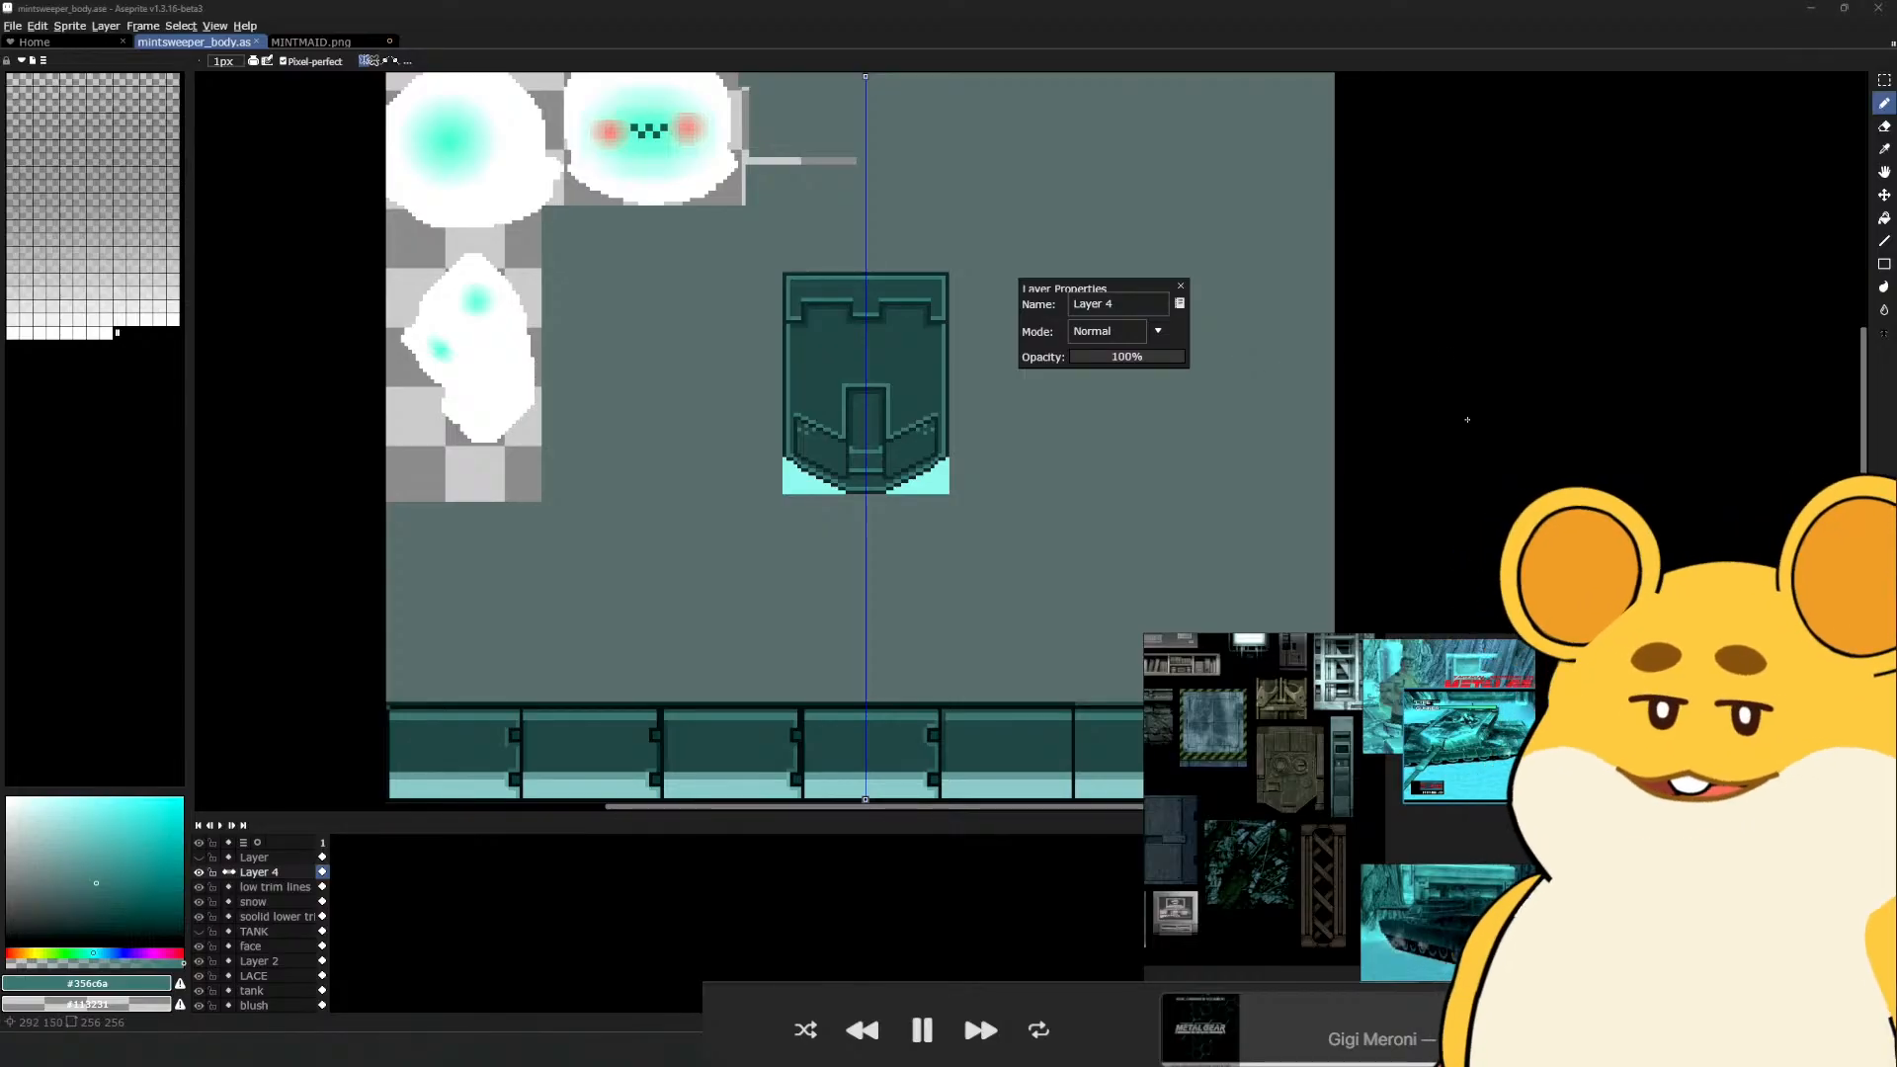
Extend the dark outline one pixel lower at both lower outer corners of the turret panel with #152423
scroll(677, 518, "up", 2)
scroll(677, 518, "up", 1)
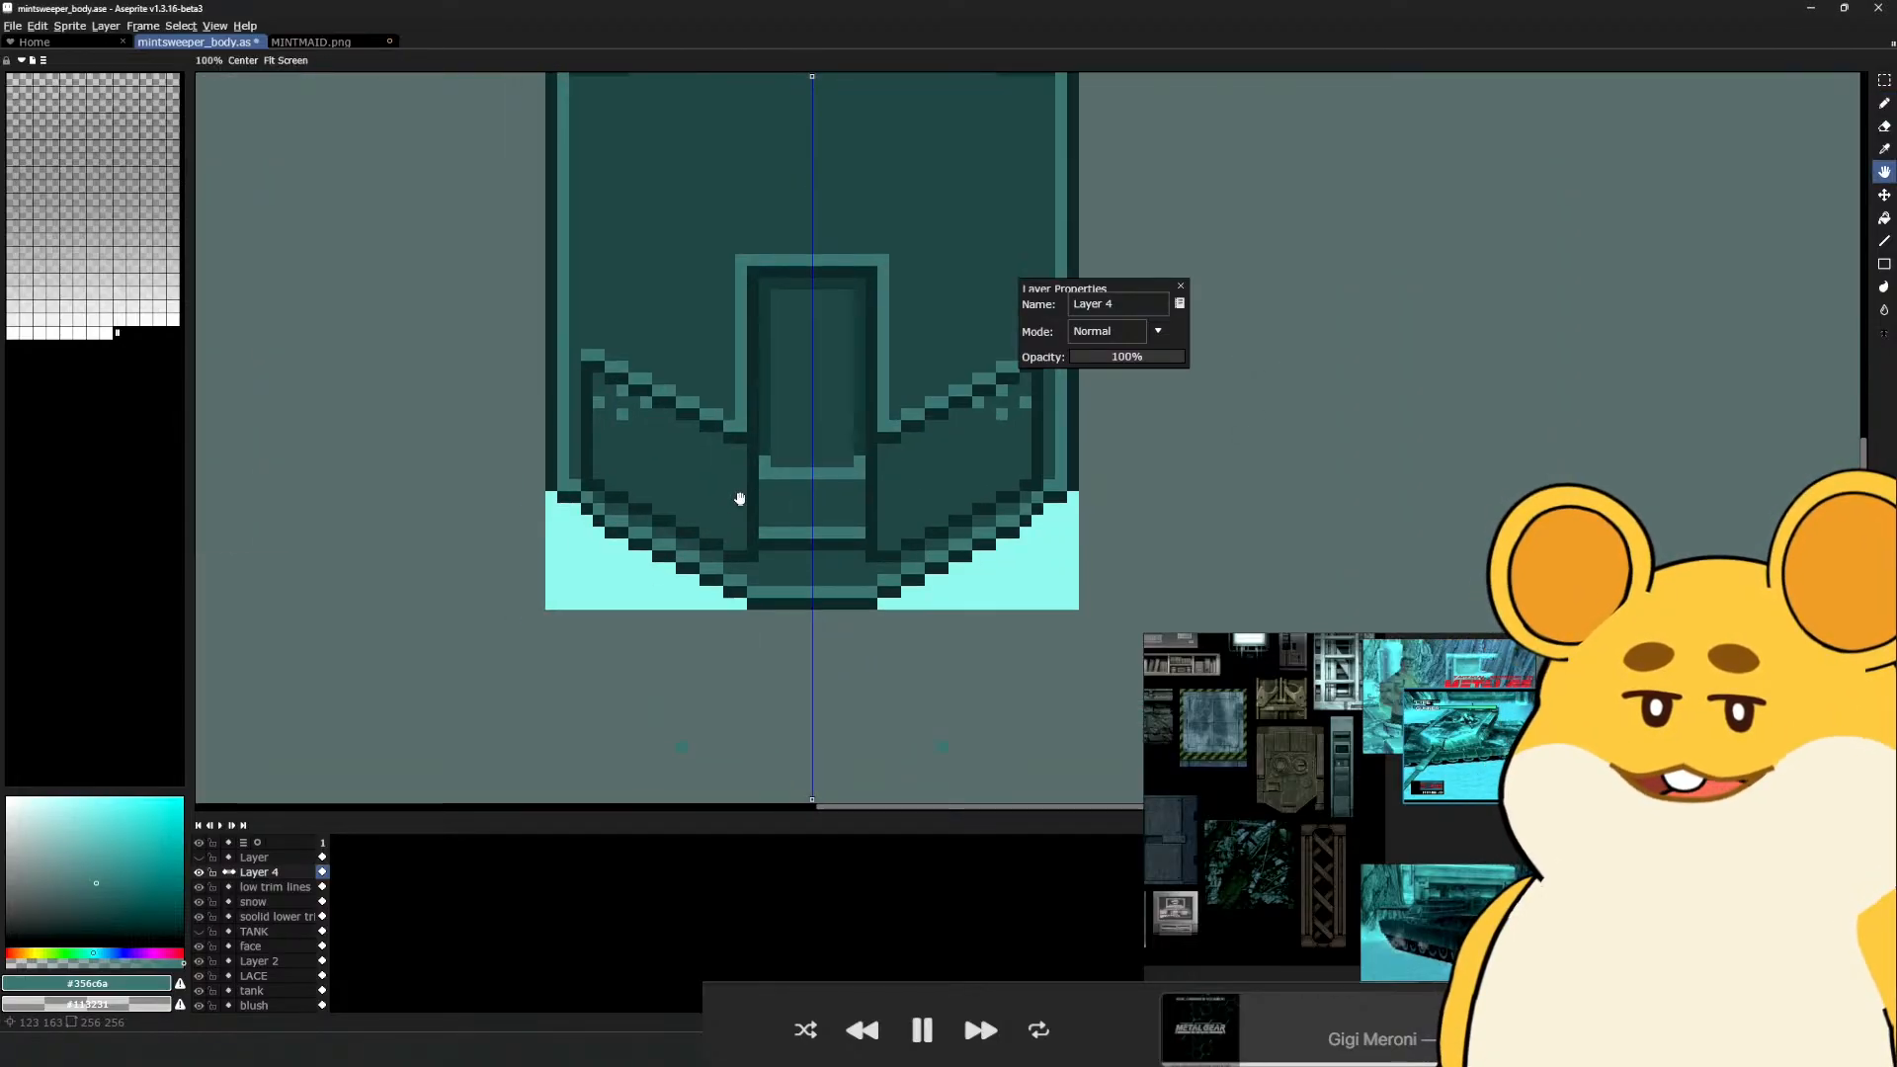
left_click(583, 508, "alt")
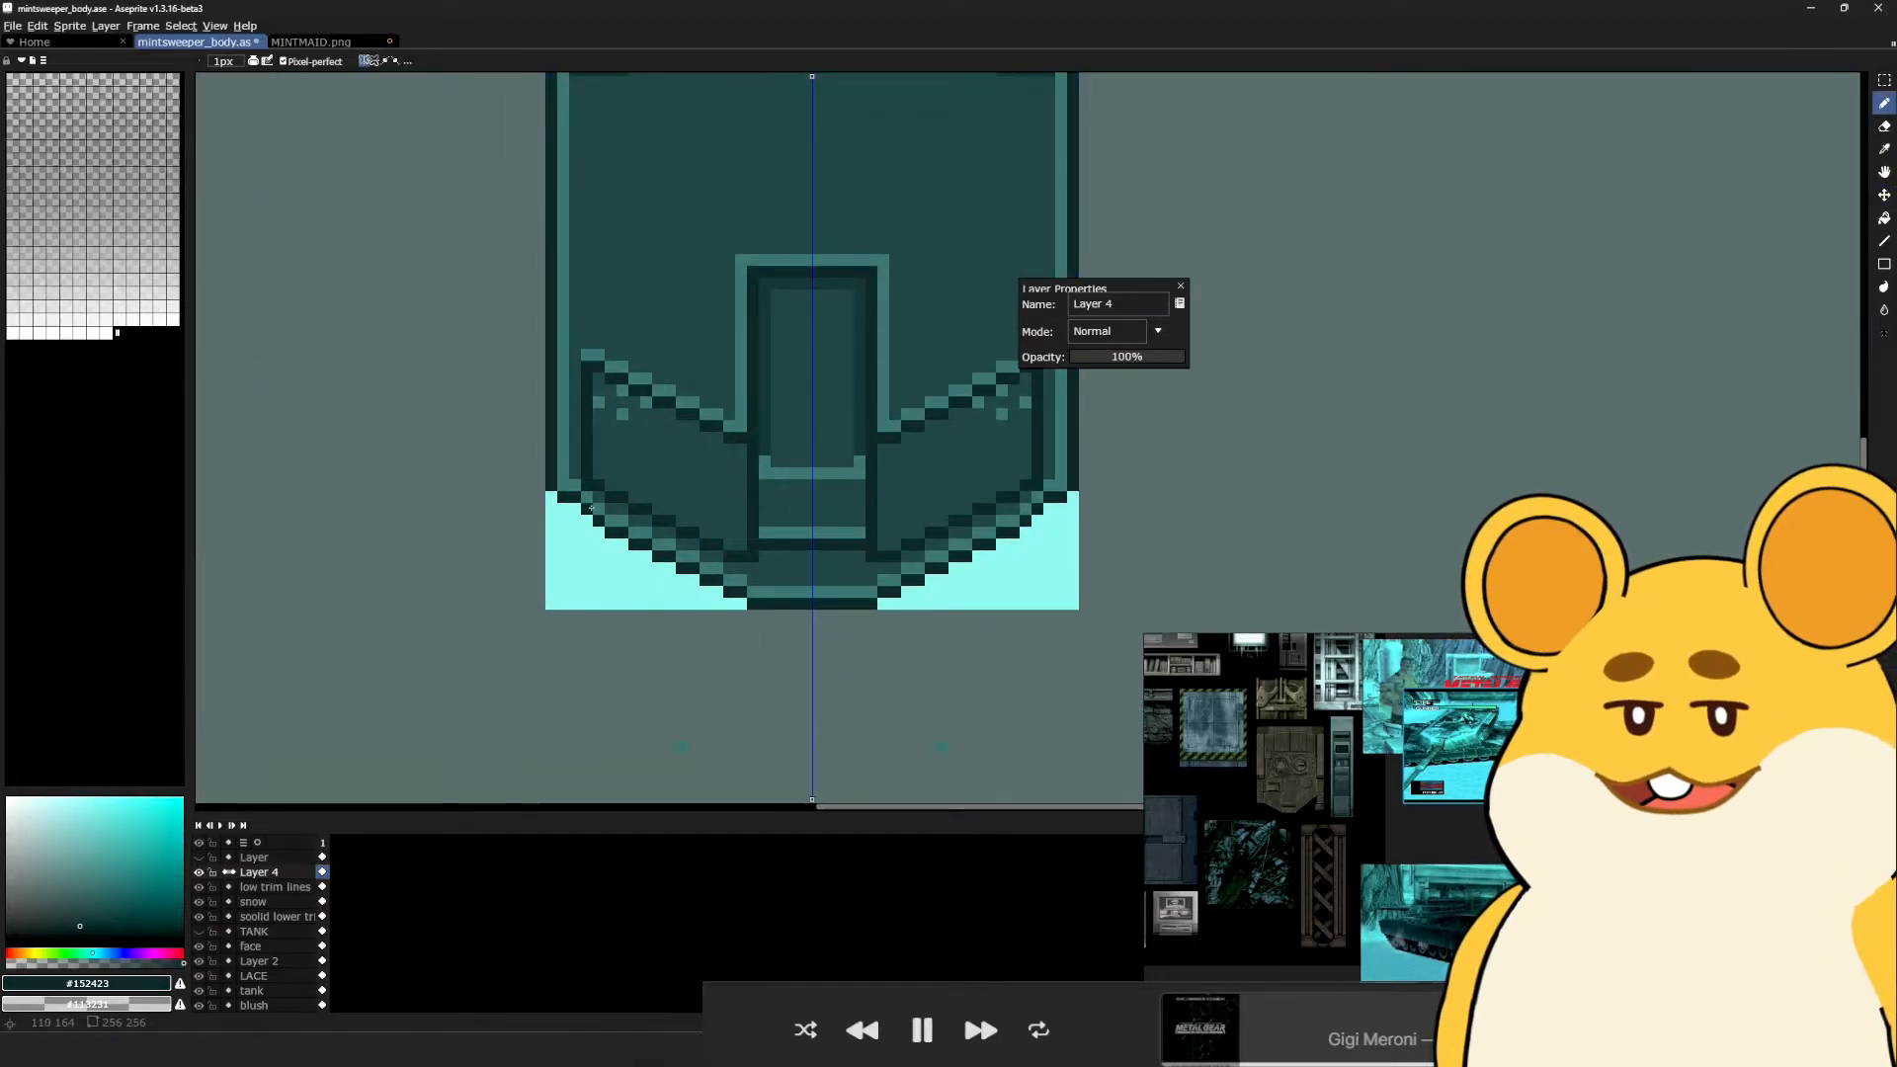
left_click(591, 520)
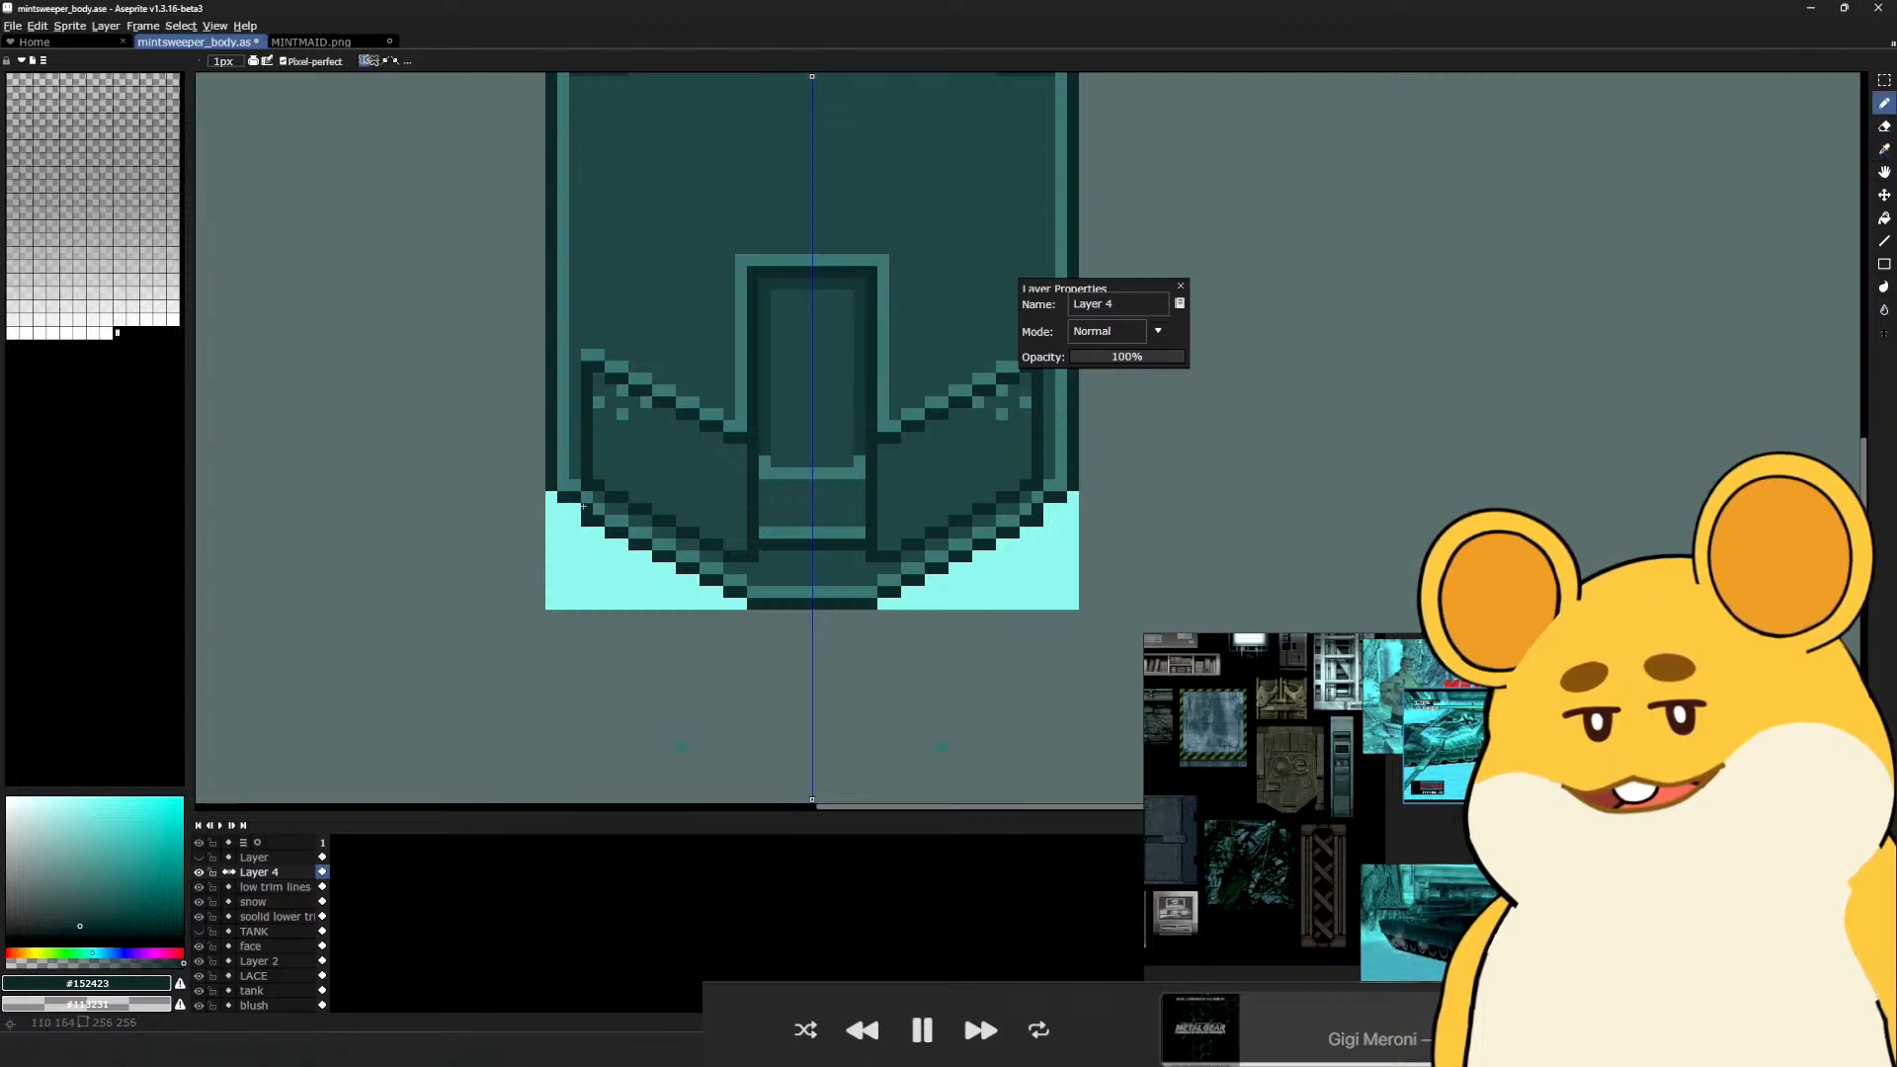
left_click(575, 507)
left_click(551, 495)
Continue the light teal #356c6a trim around both lower outer corners and touch up the neighbouring pixels with #152423 and #1d3e3d
left_click(581, 497, "alt")
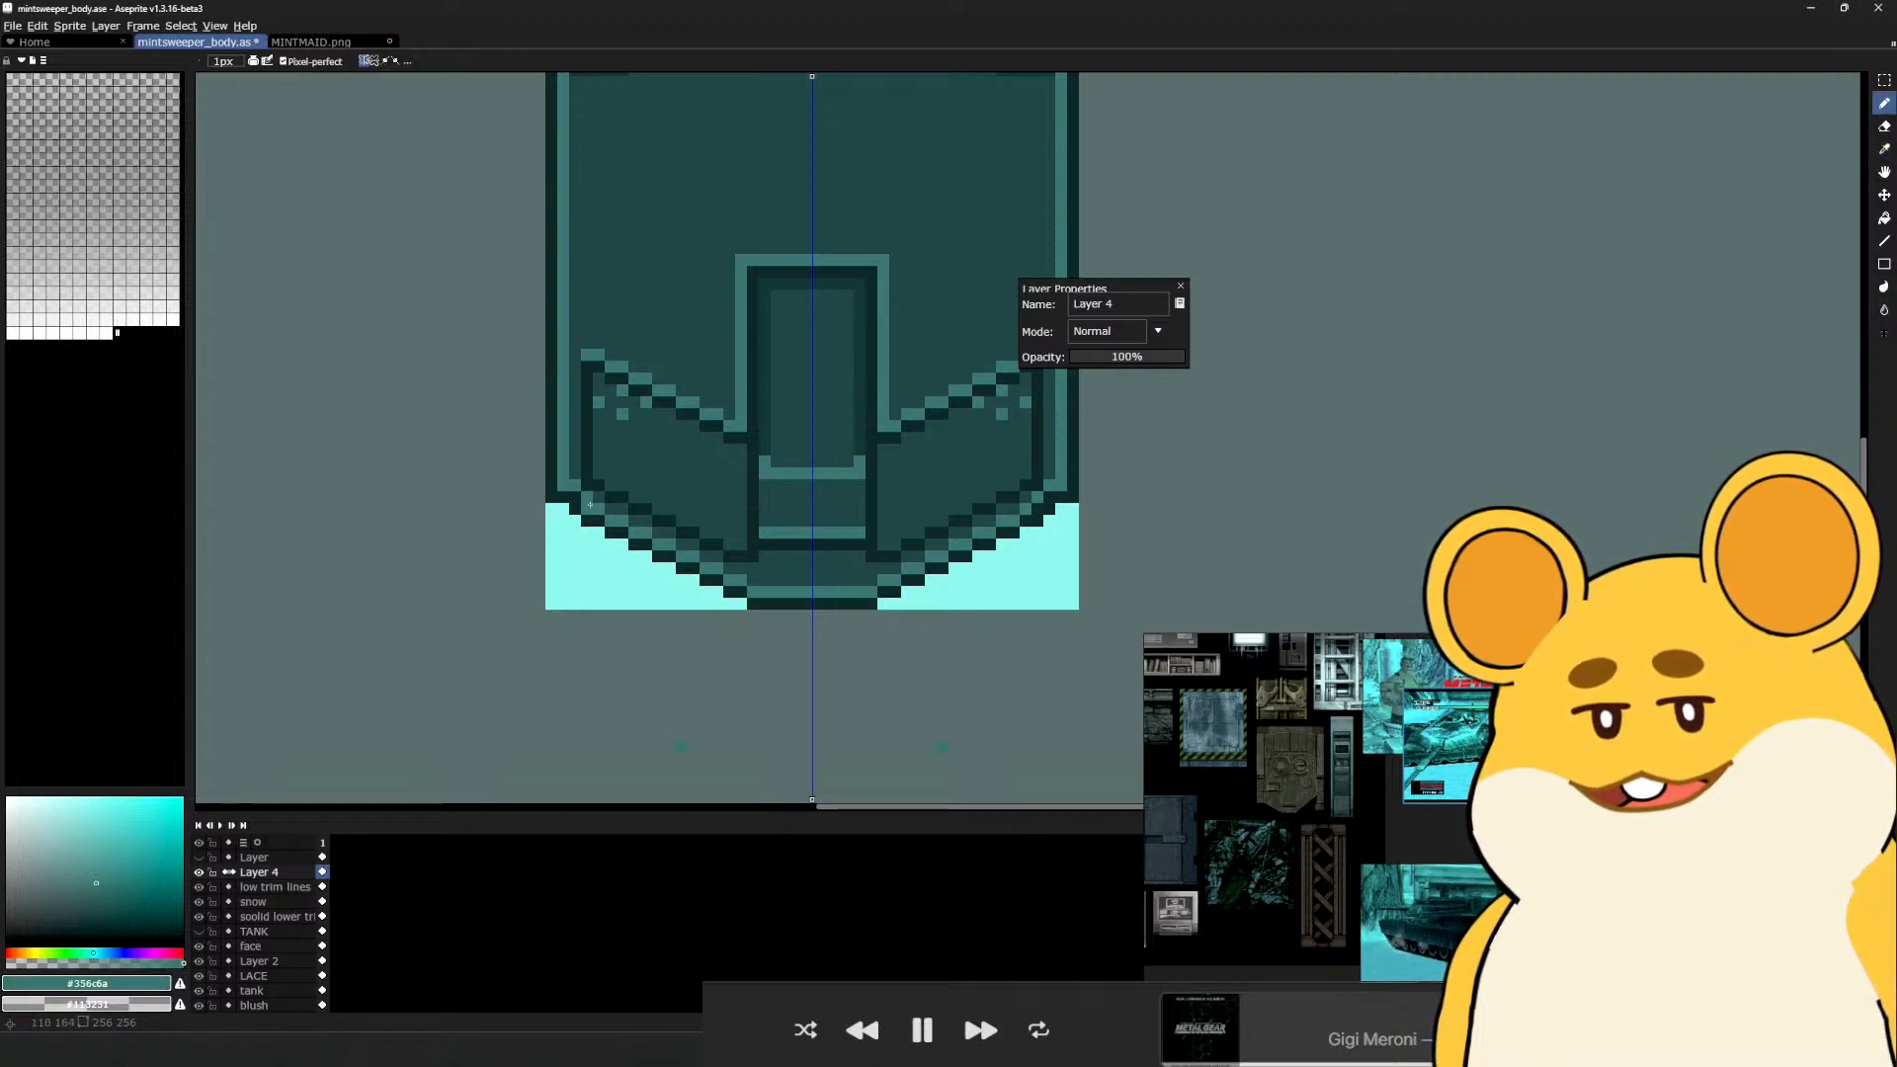
left_click(570, 496)
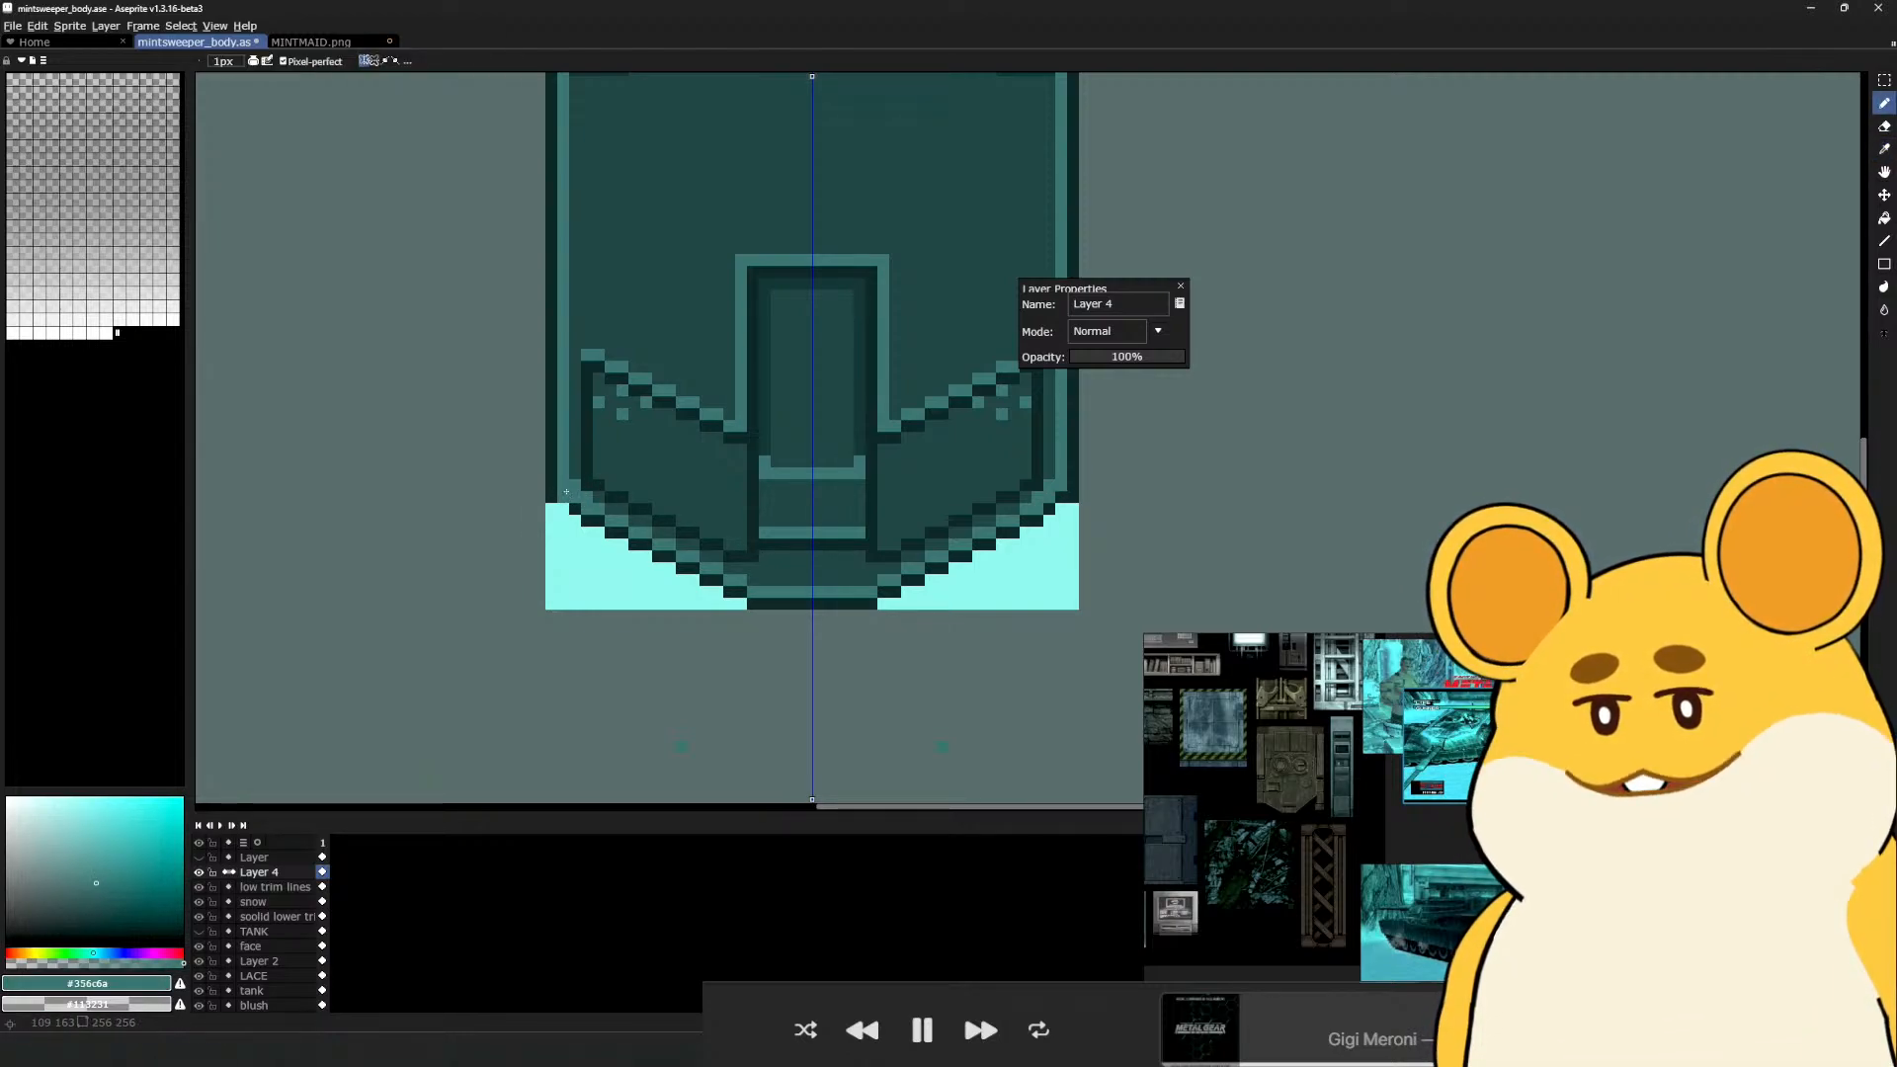
left_click(1048, 509, "alt")
left_click(1060, 507)
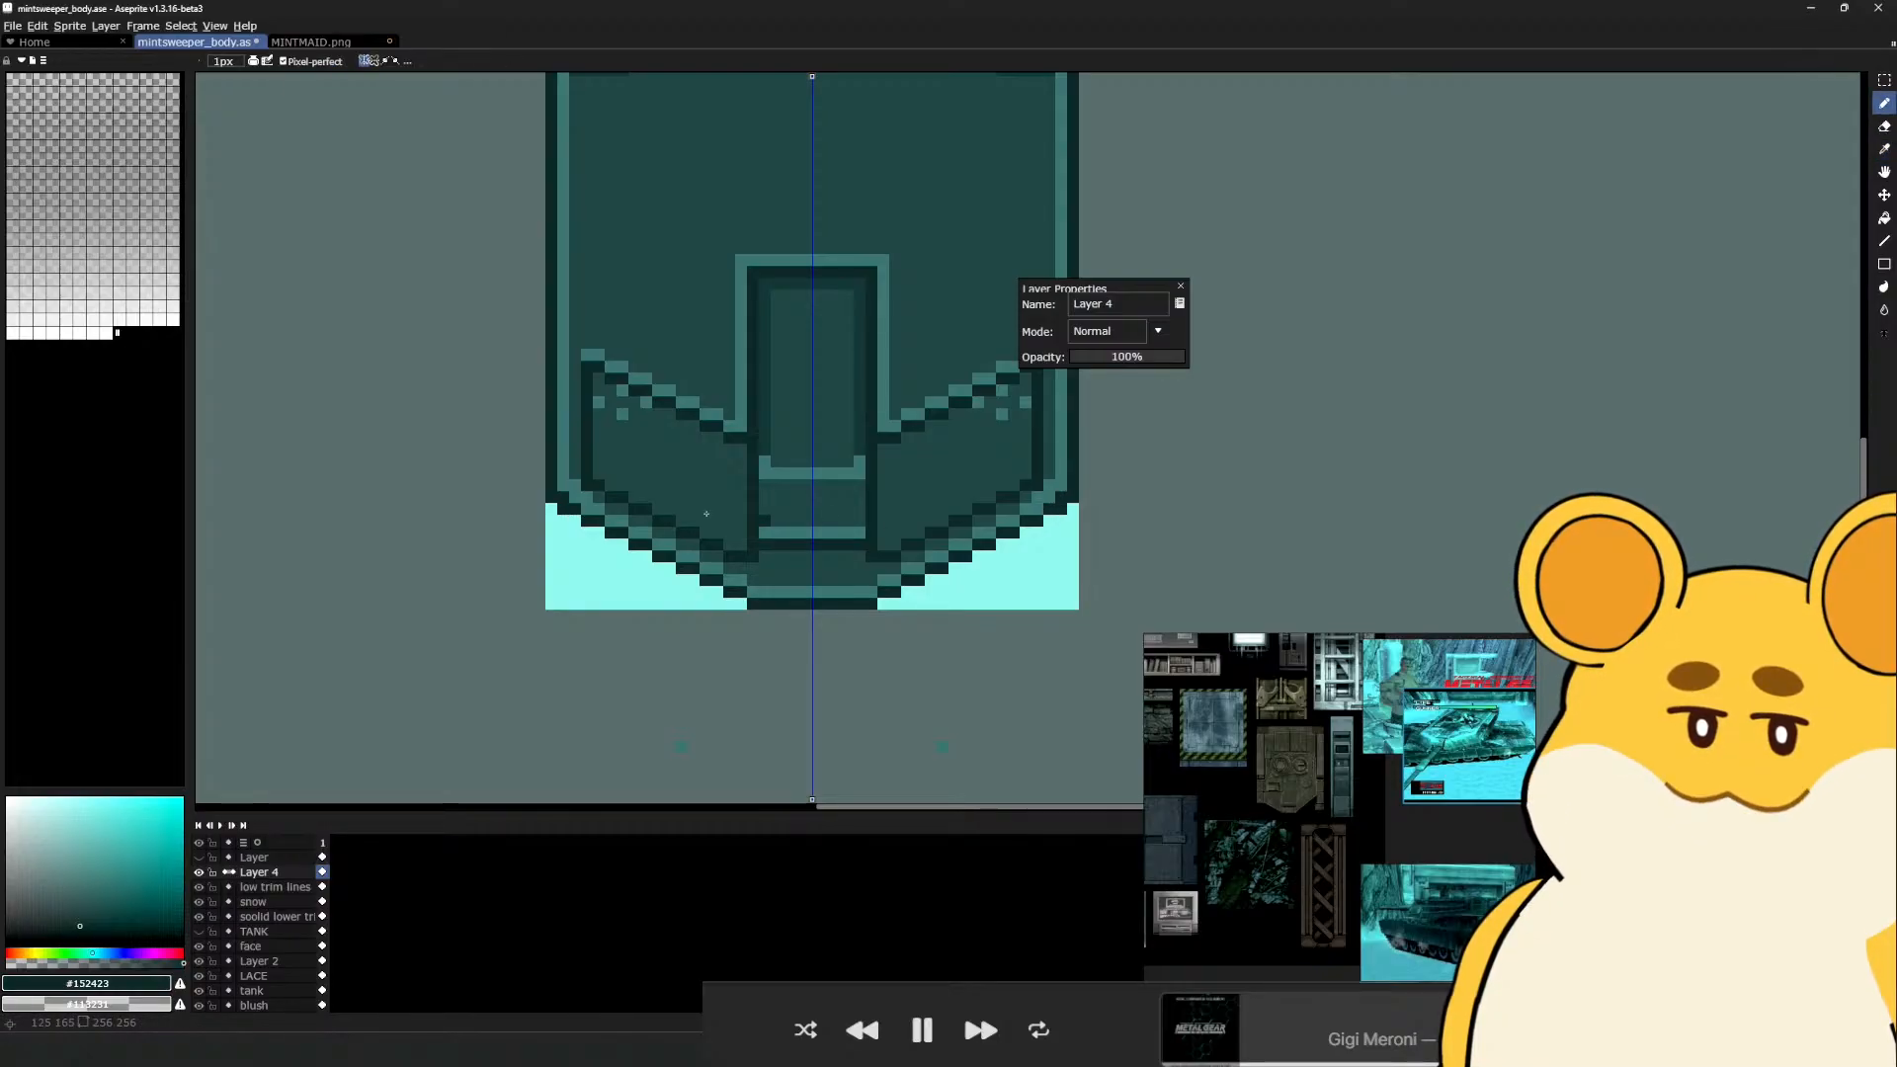
left_click(580, 485, "alt")
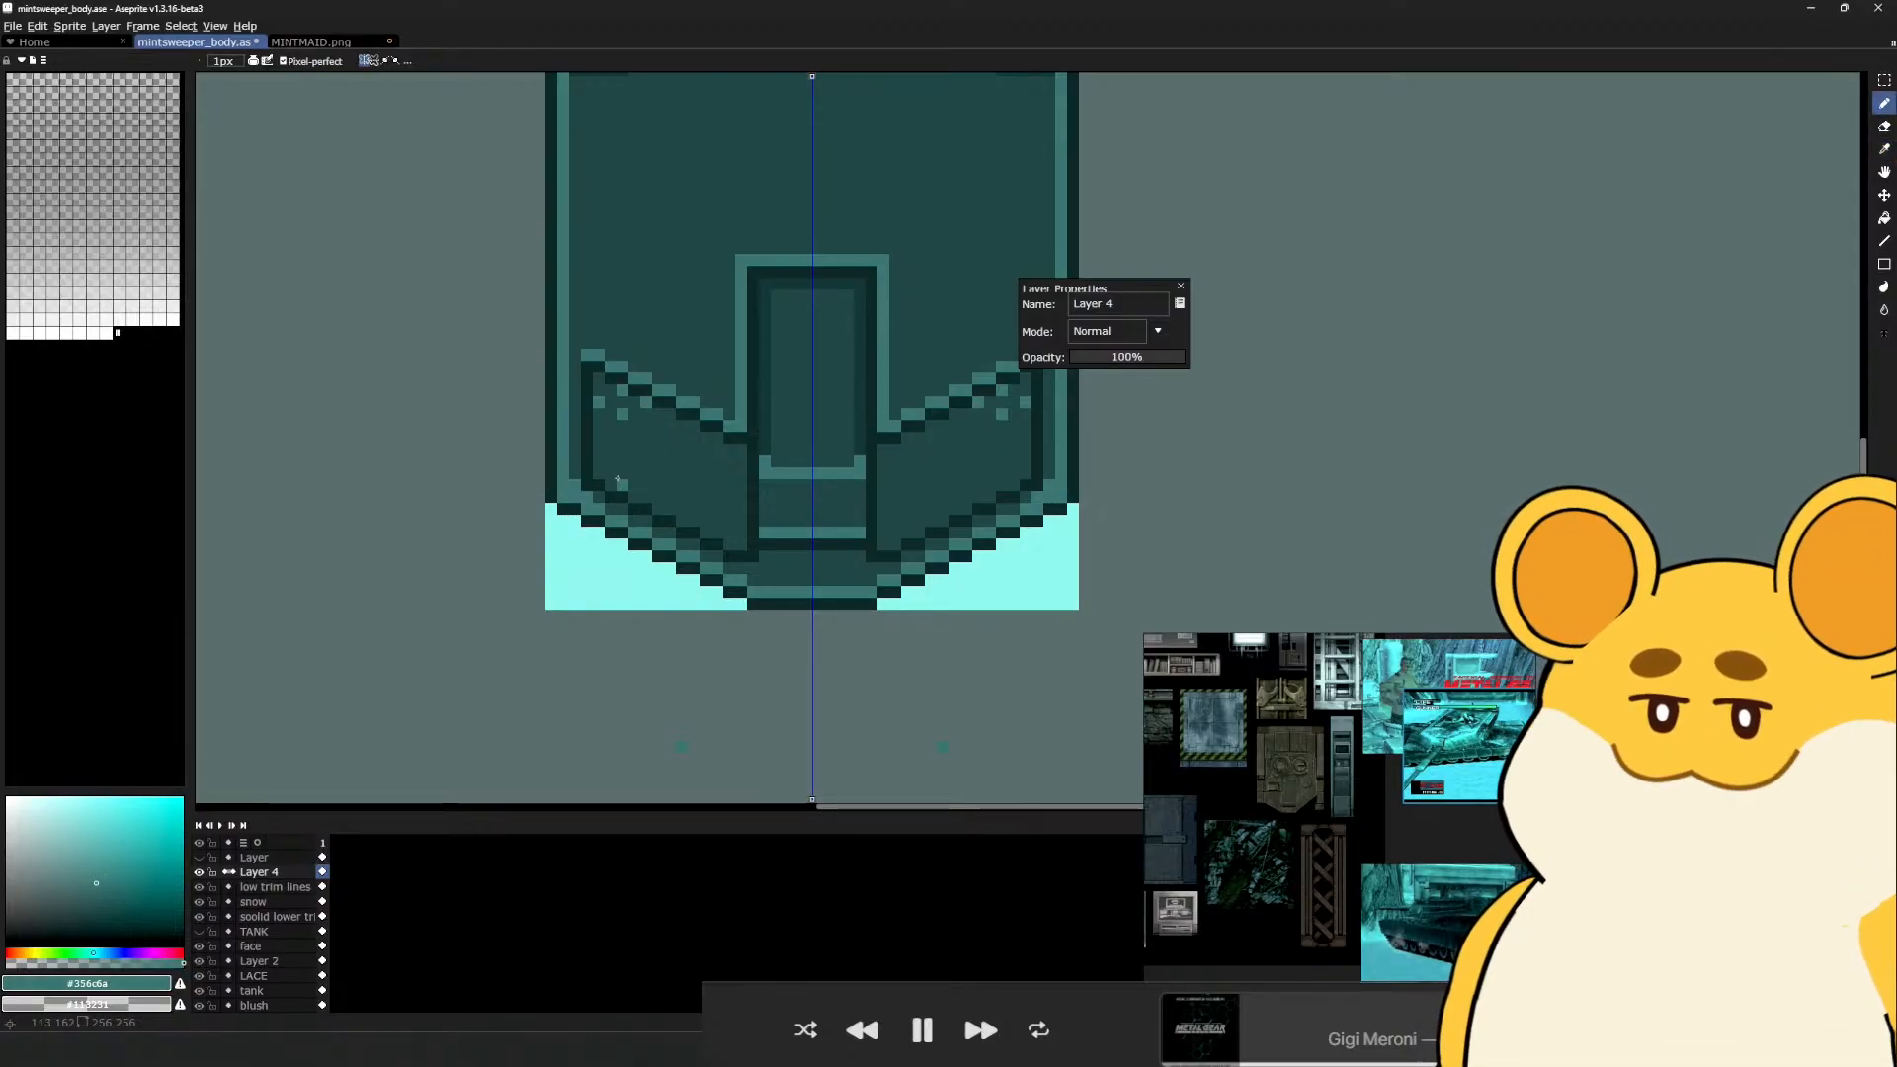
left_click(578, 472, "alt")
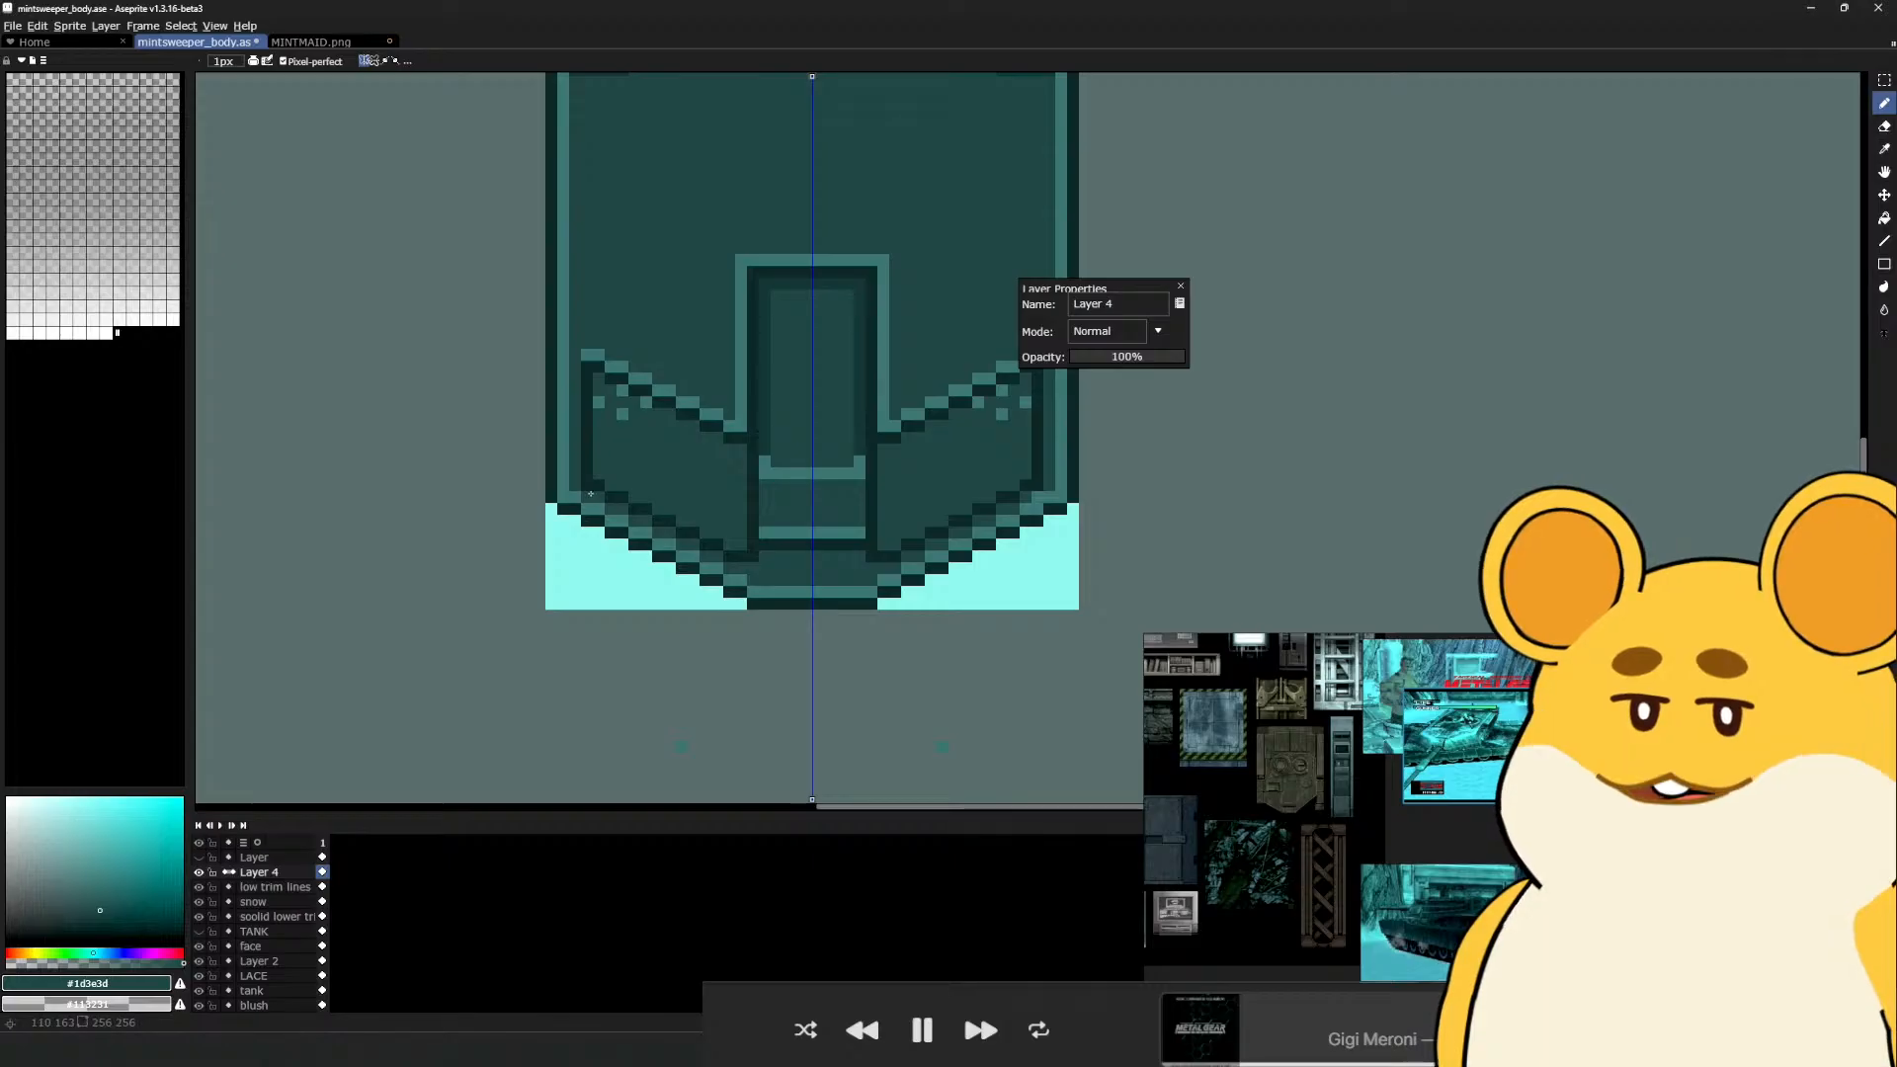
scroll(644, 462, "down", 3)
scroll(781, 464, "up", 2)
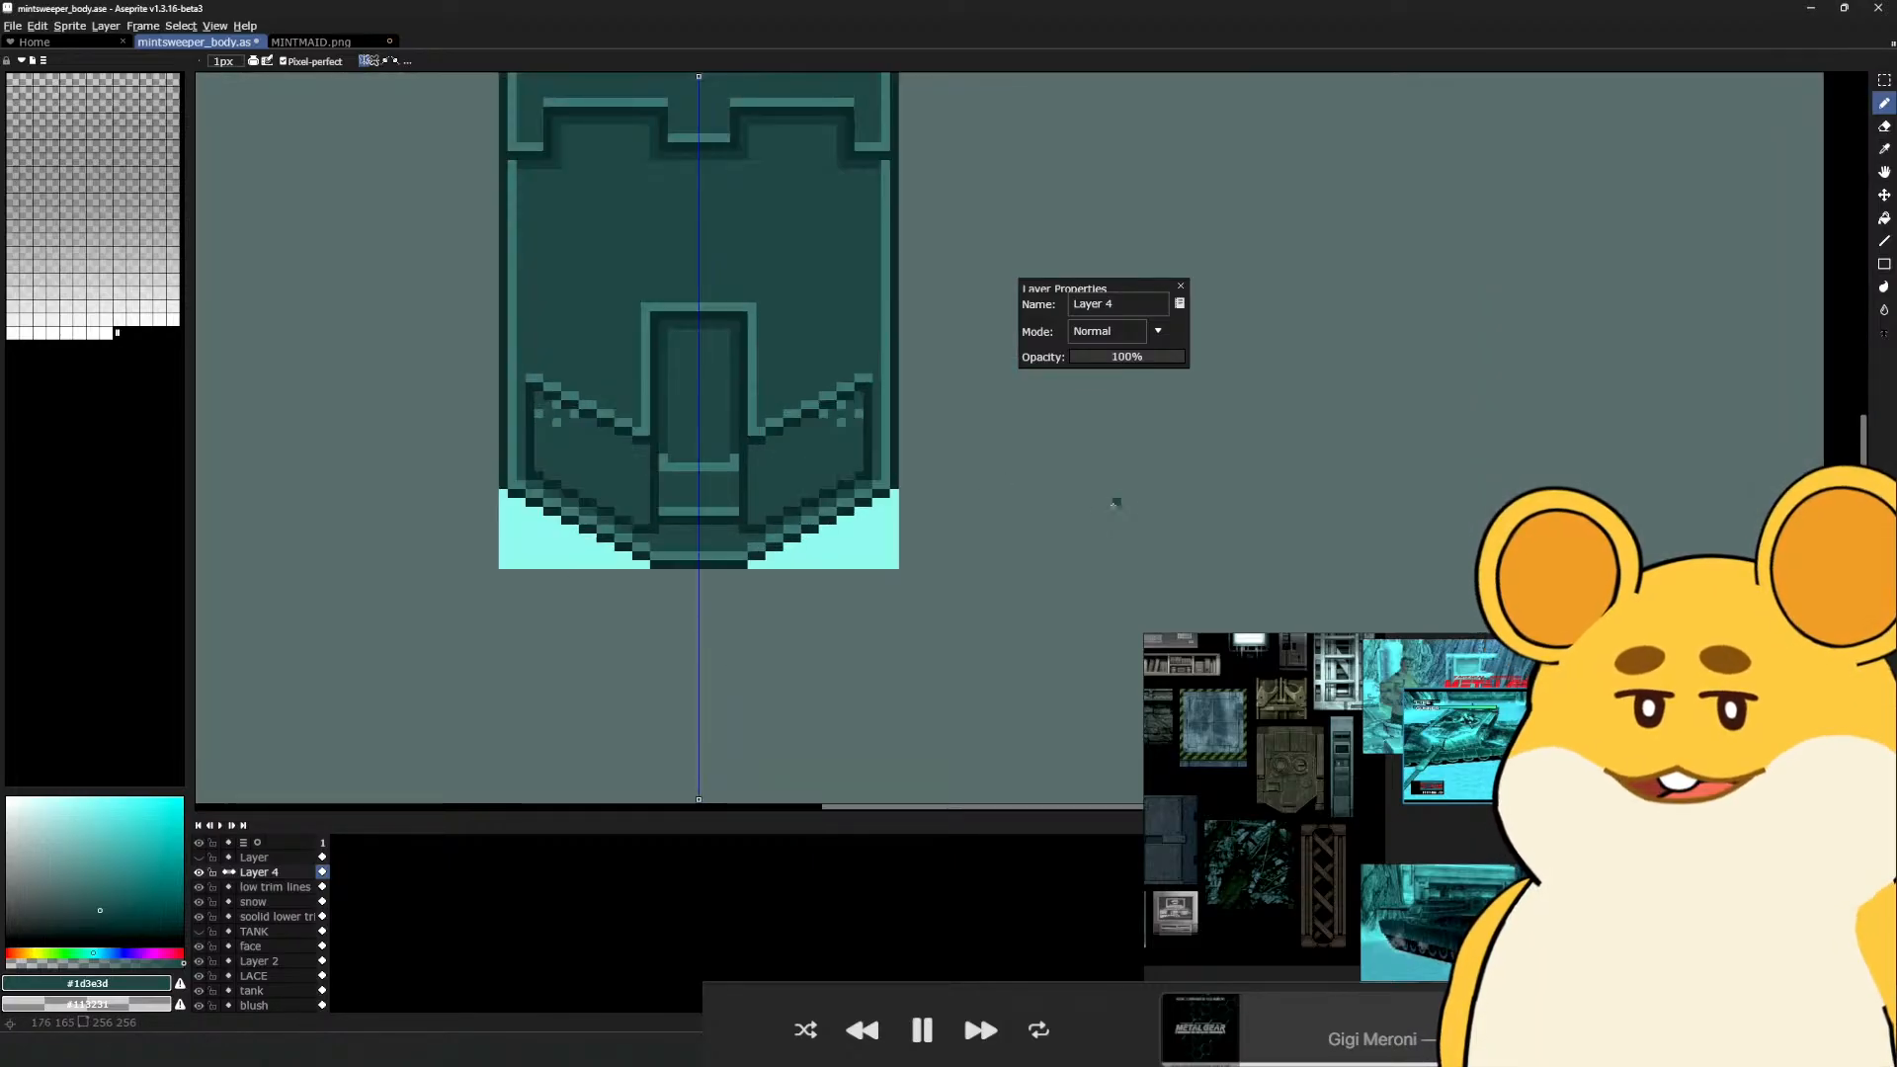
left_click_drag(798, 617, 834, 632)
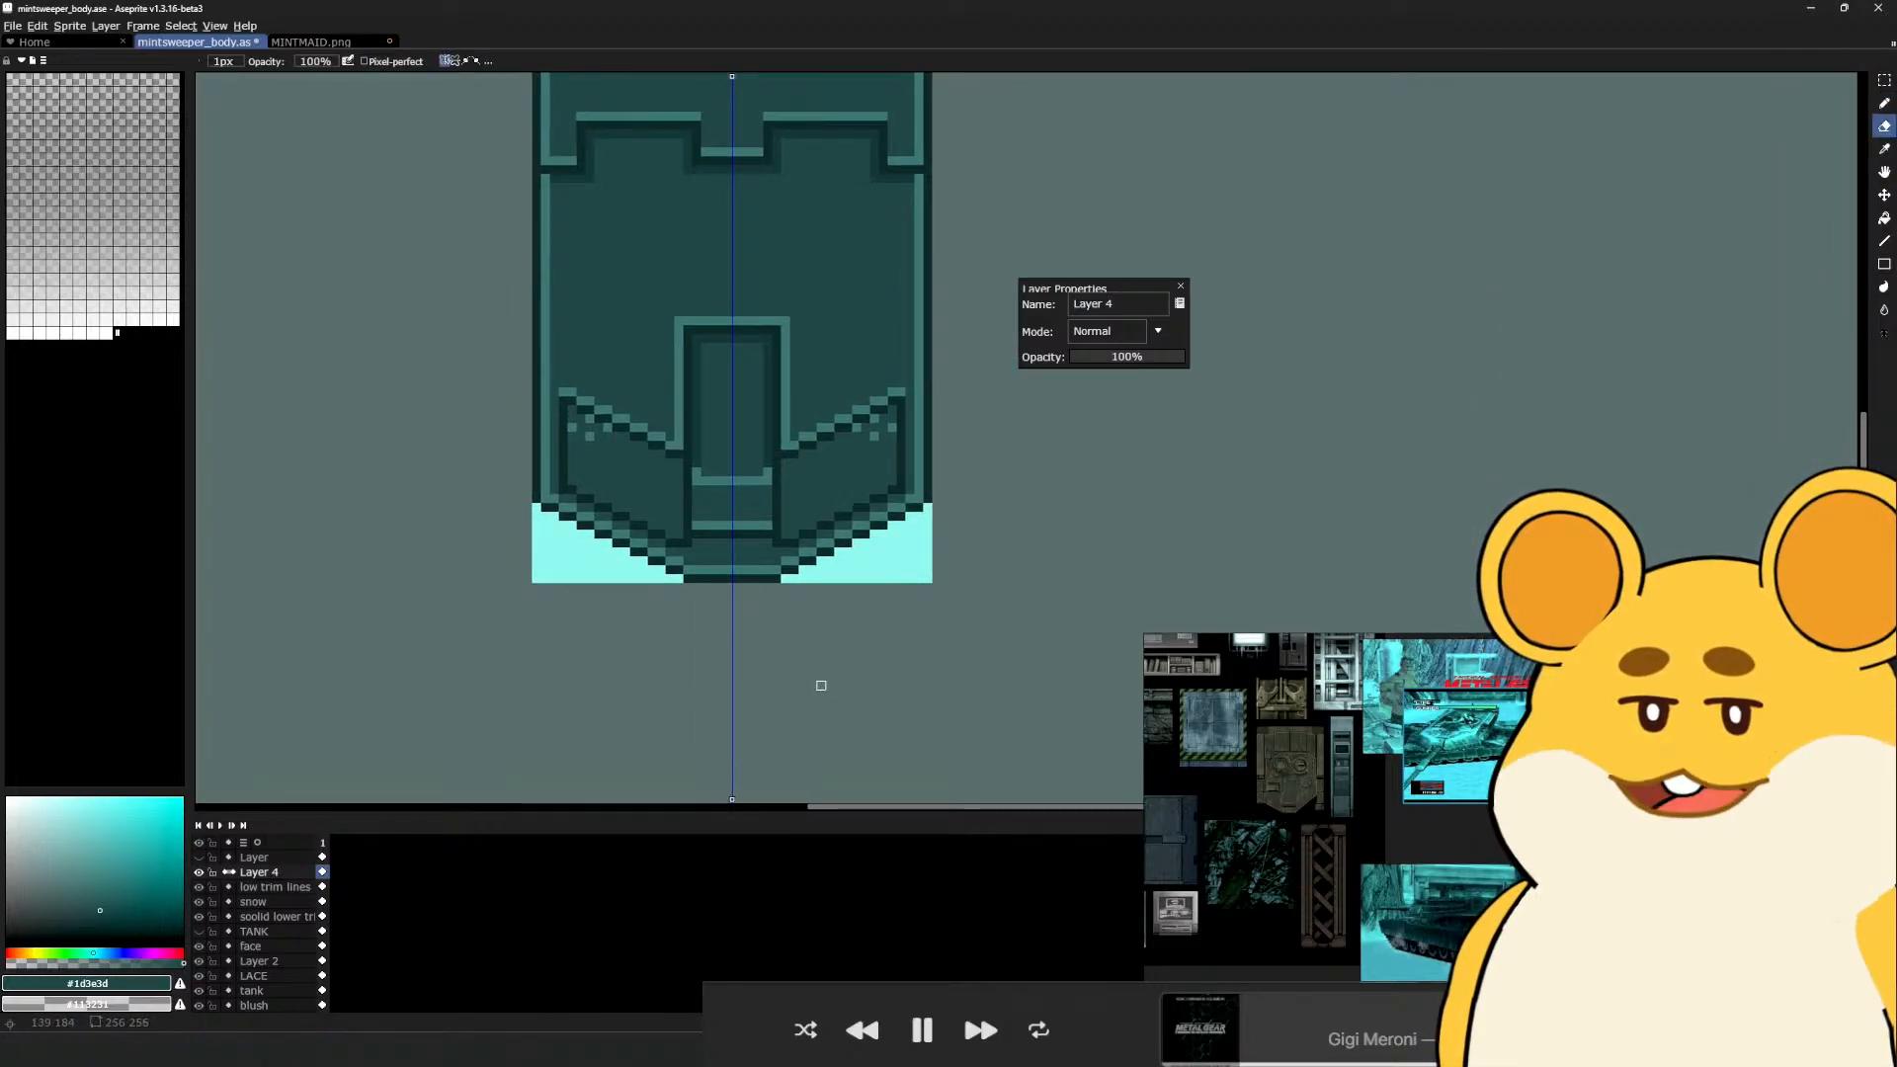
left_click_drag(701, 574, 743, 628)
key("e")
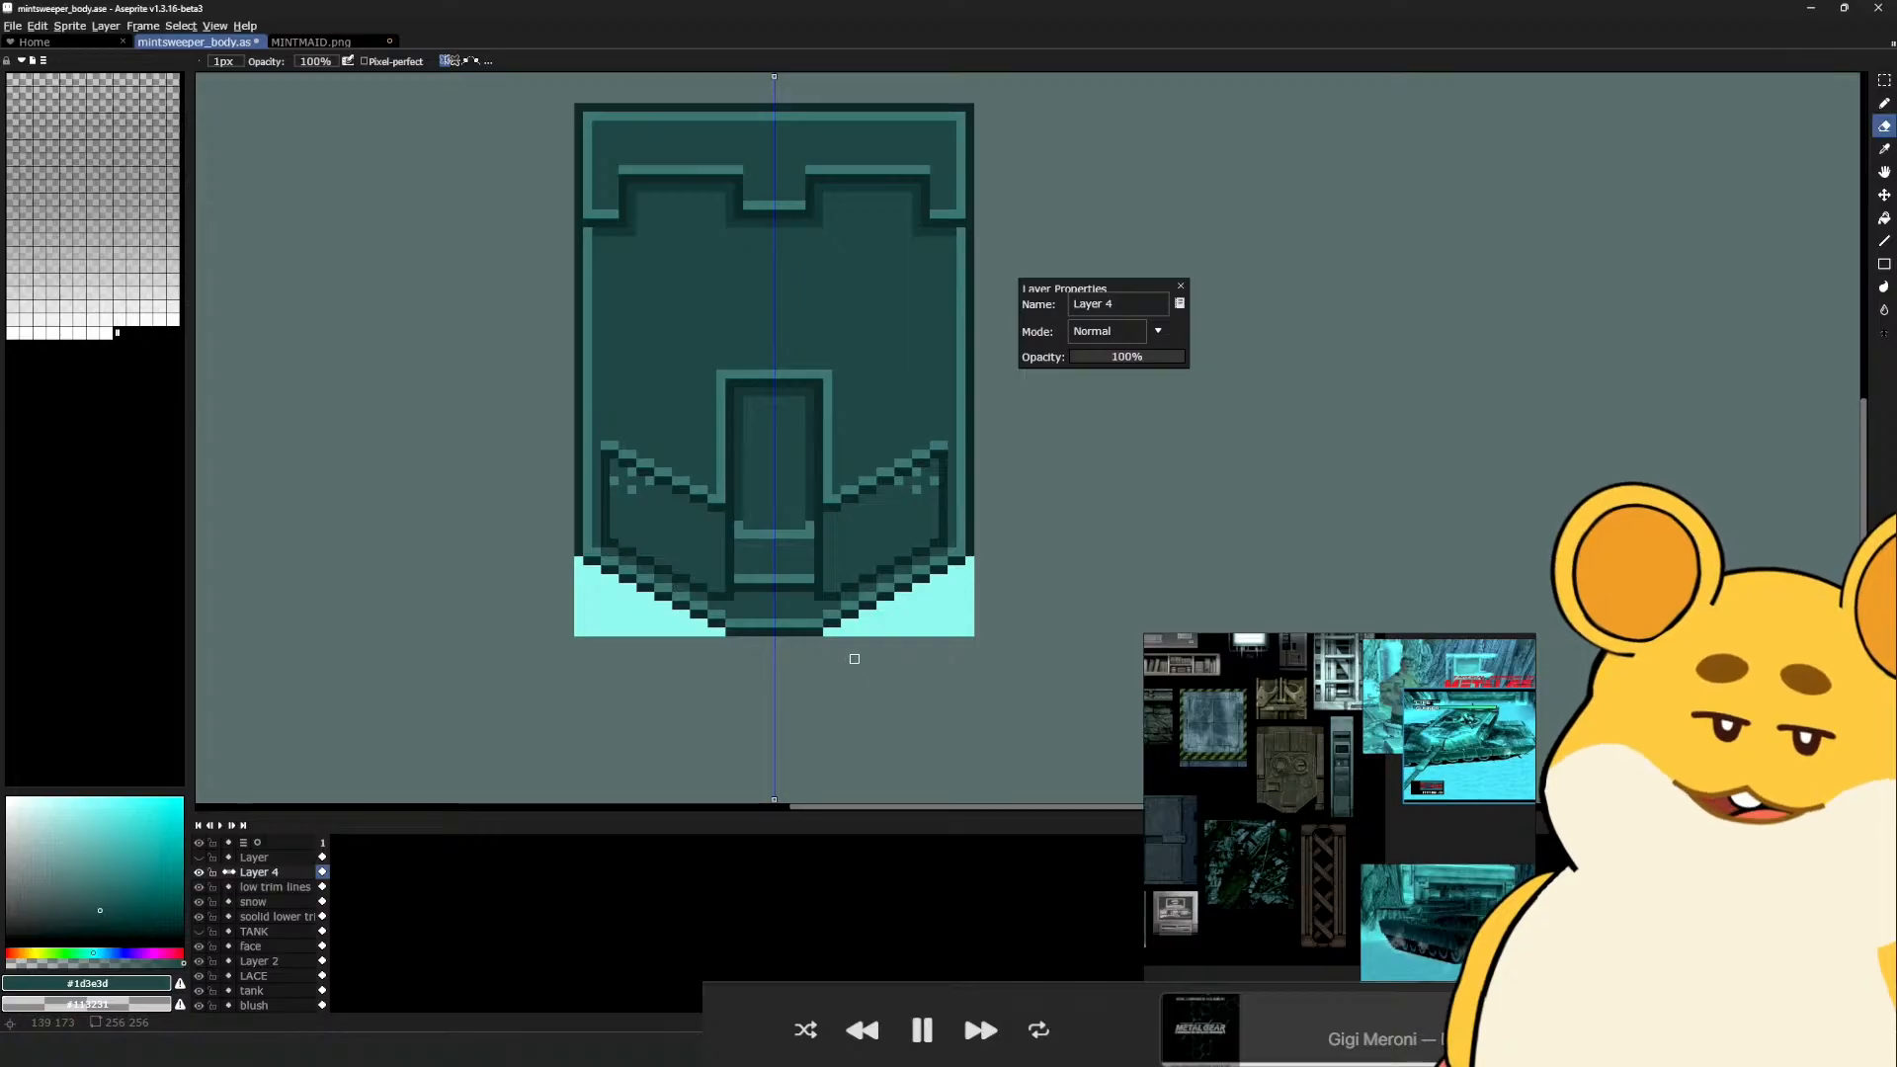
key("v")
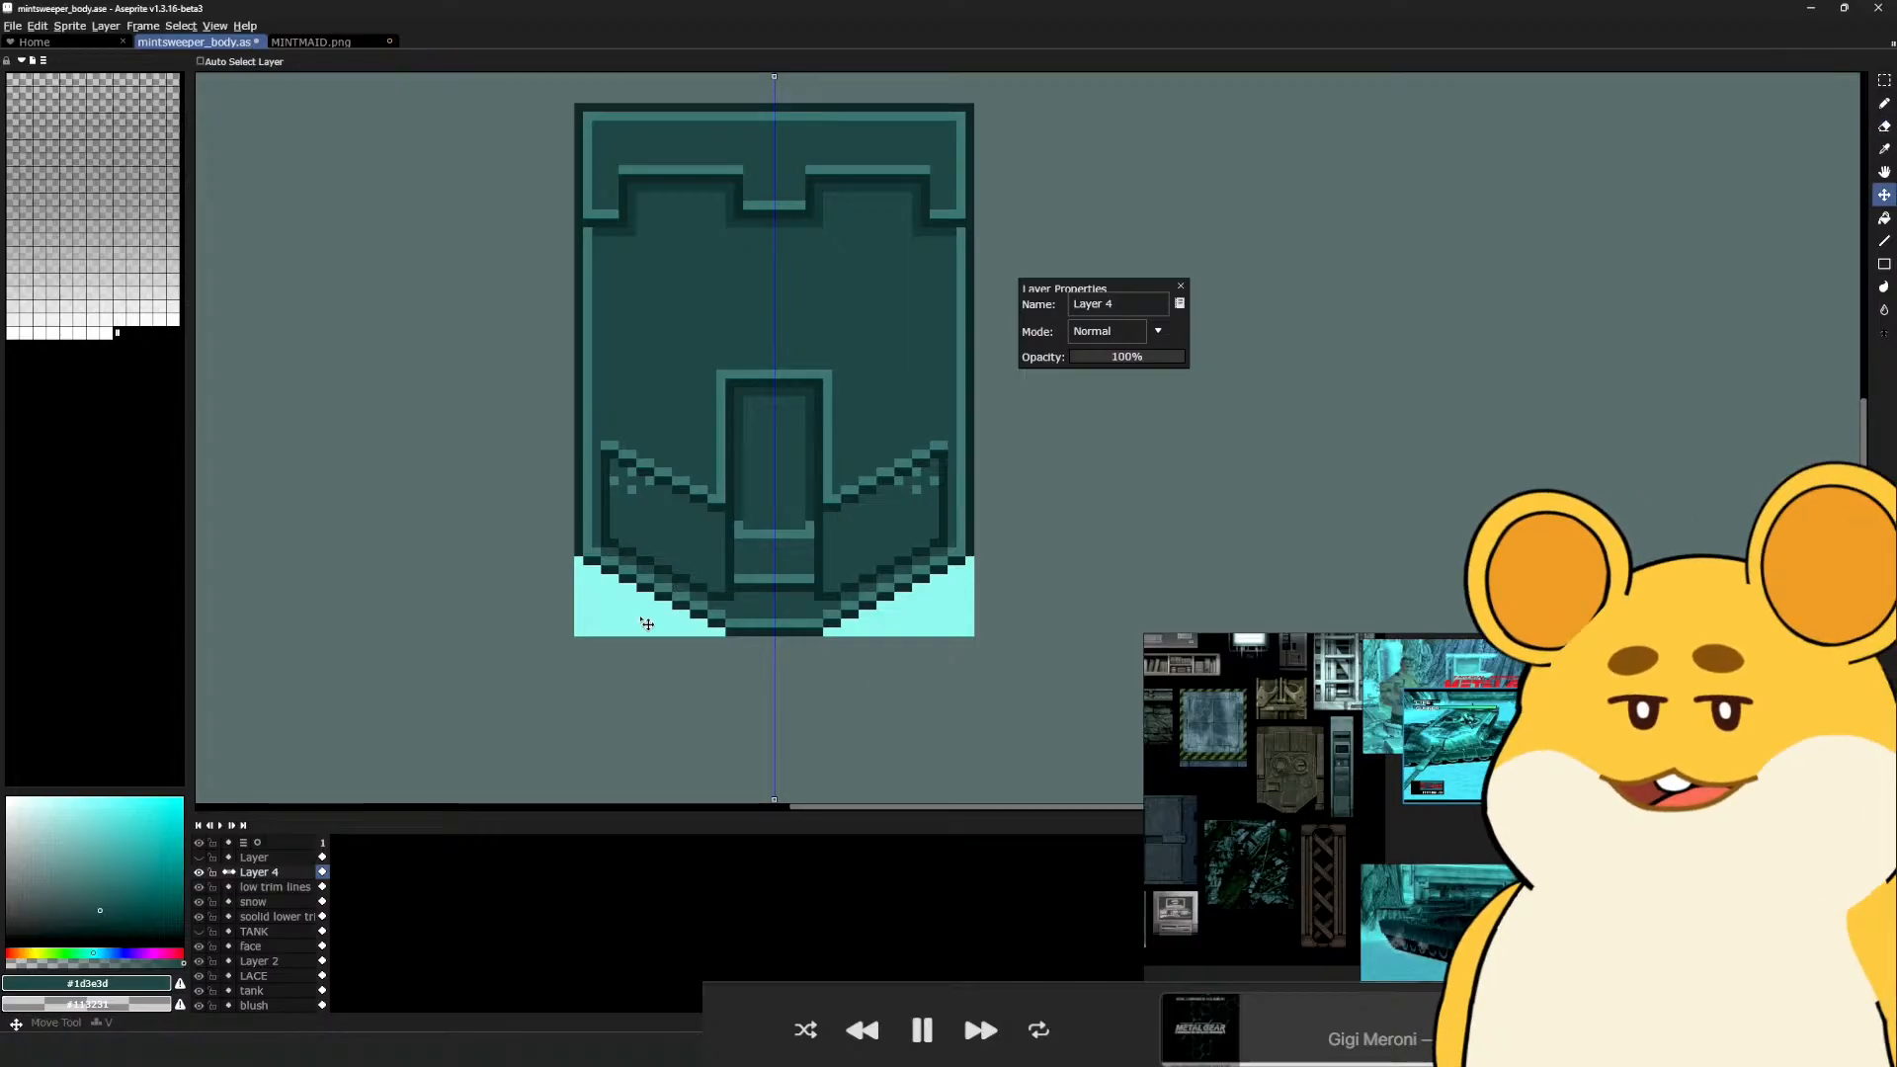
Export the sprite as WISP_TANK_TEXTURE.png, overwriting the existing file, and switch to Maya to compare the panel with the tank's UV shell
left_click(10, 24)
mouse_move(130, 161)
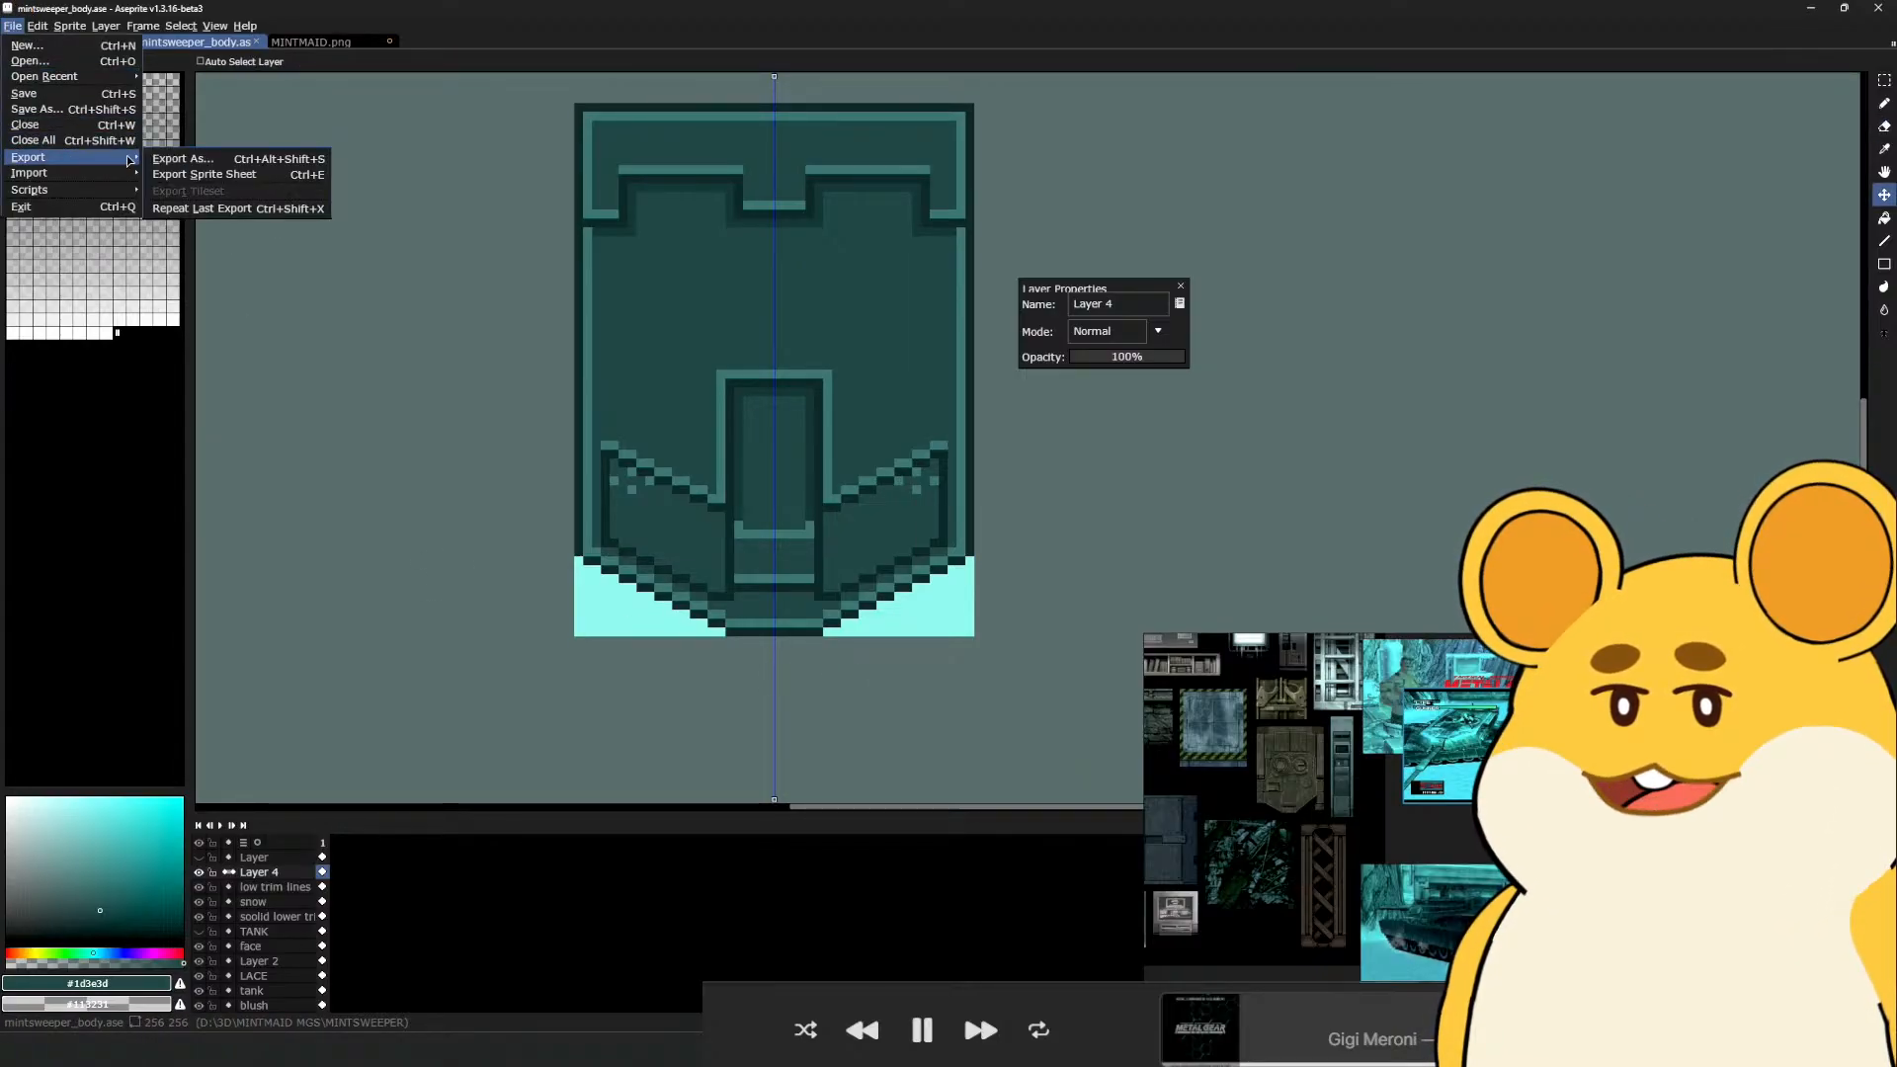
left_click(305, 162)
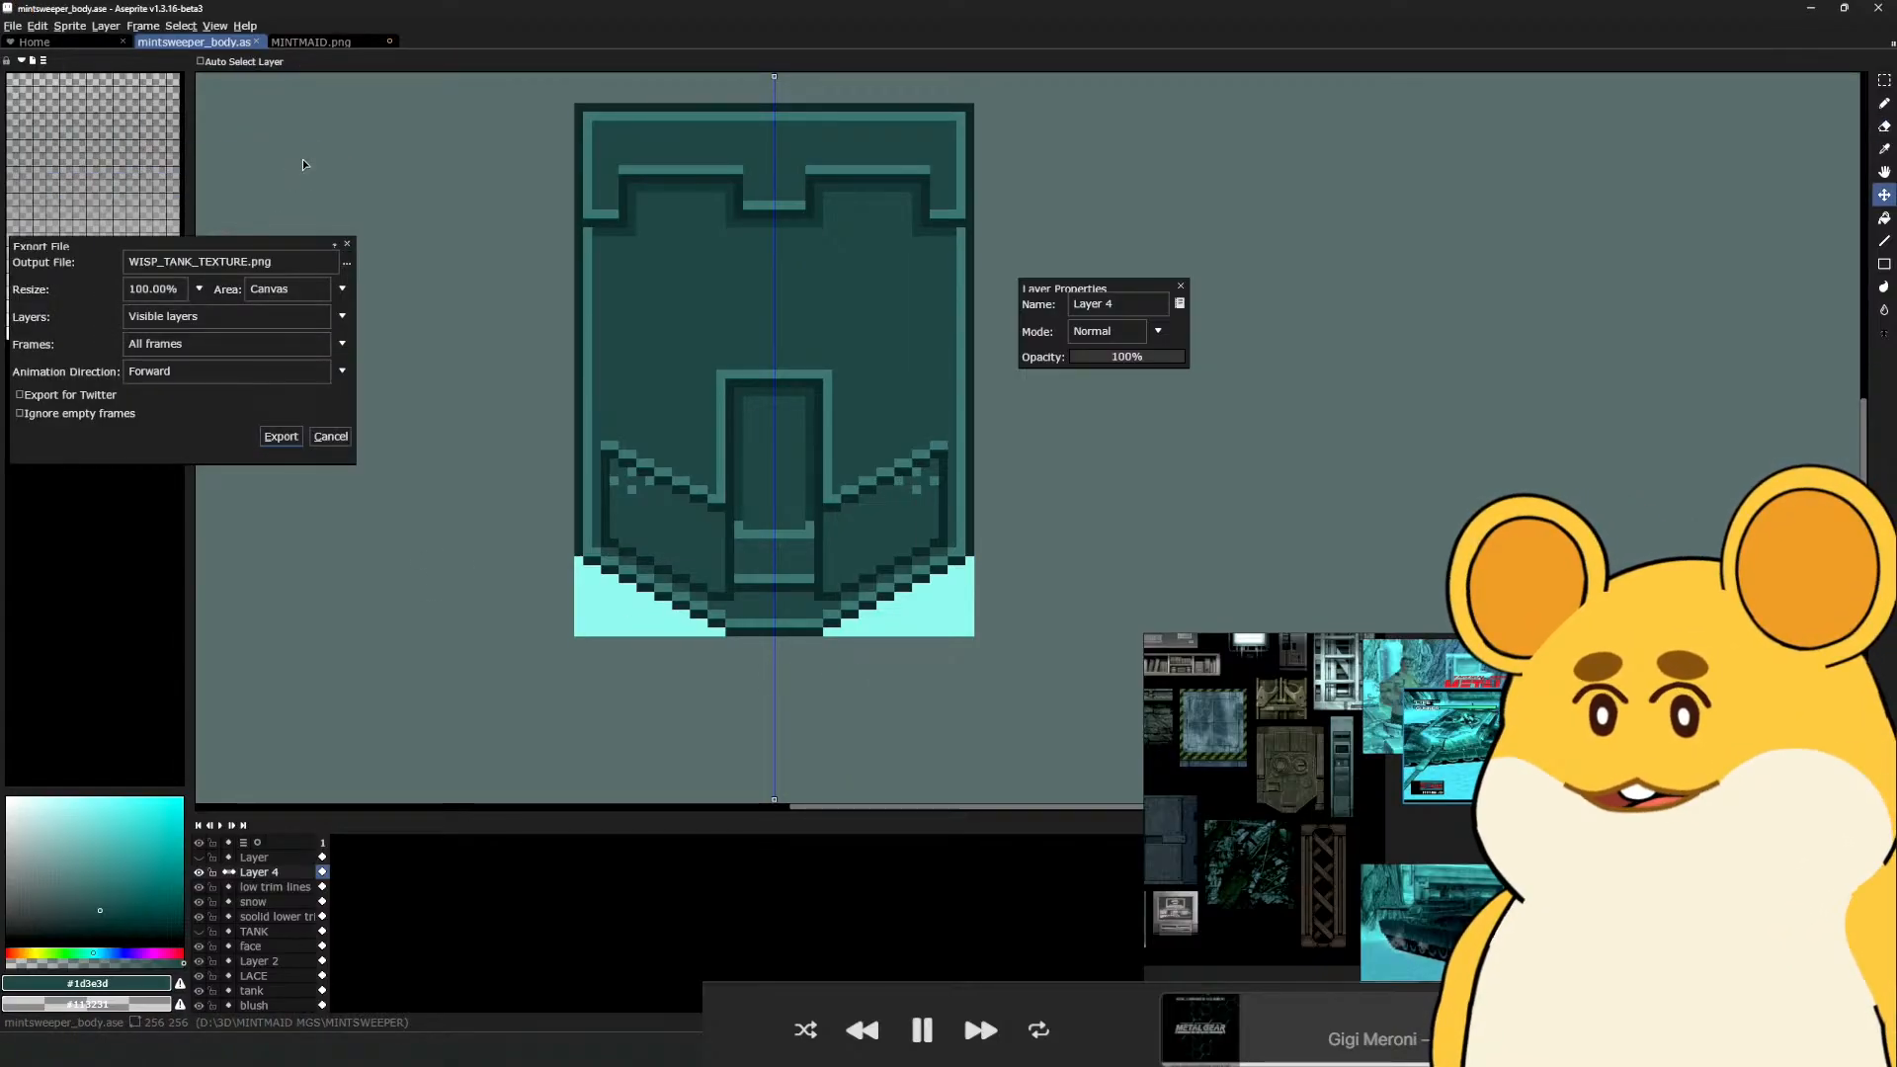
left_click(281, 436)
left_click(924, 560)
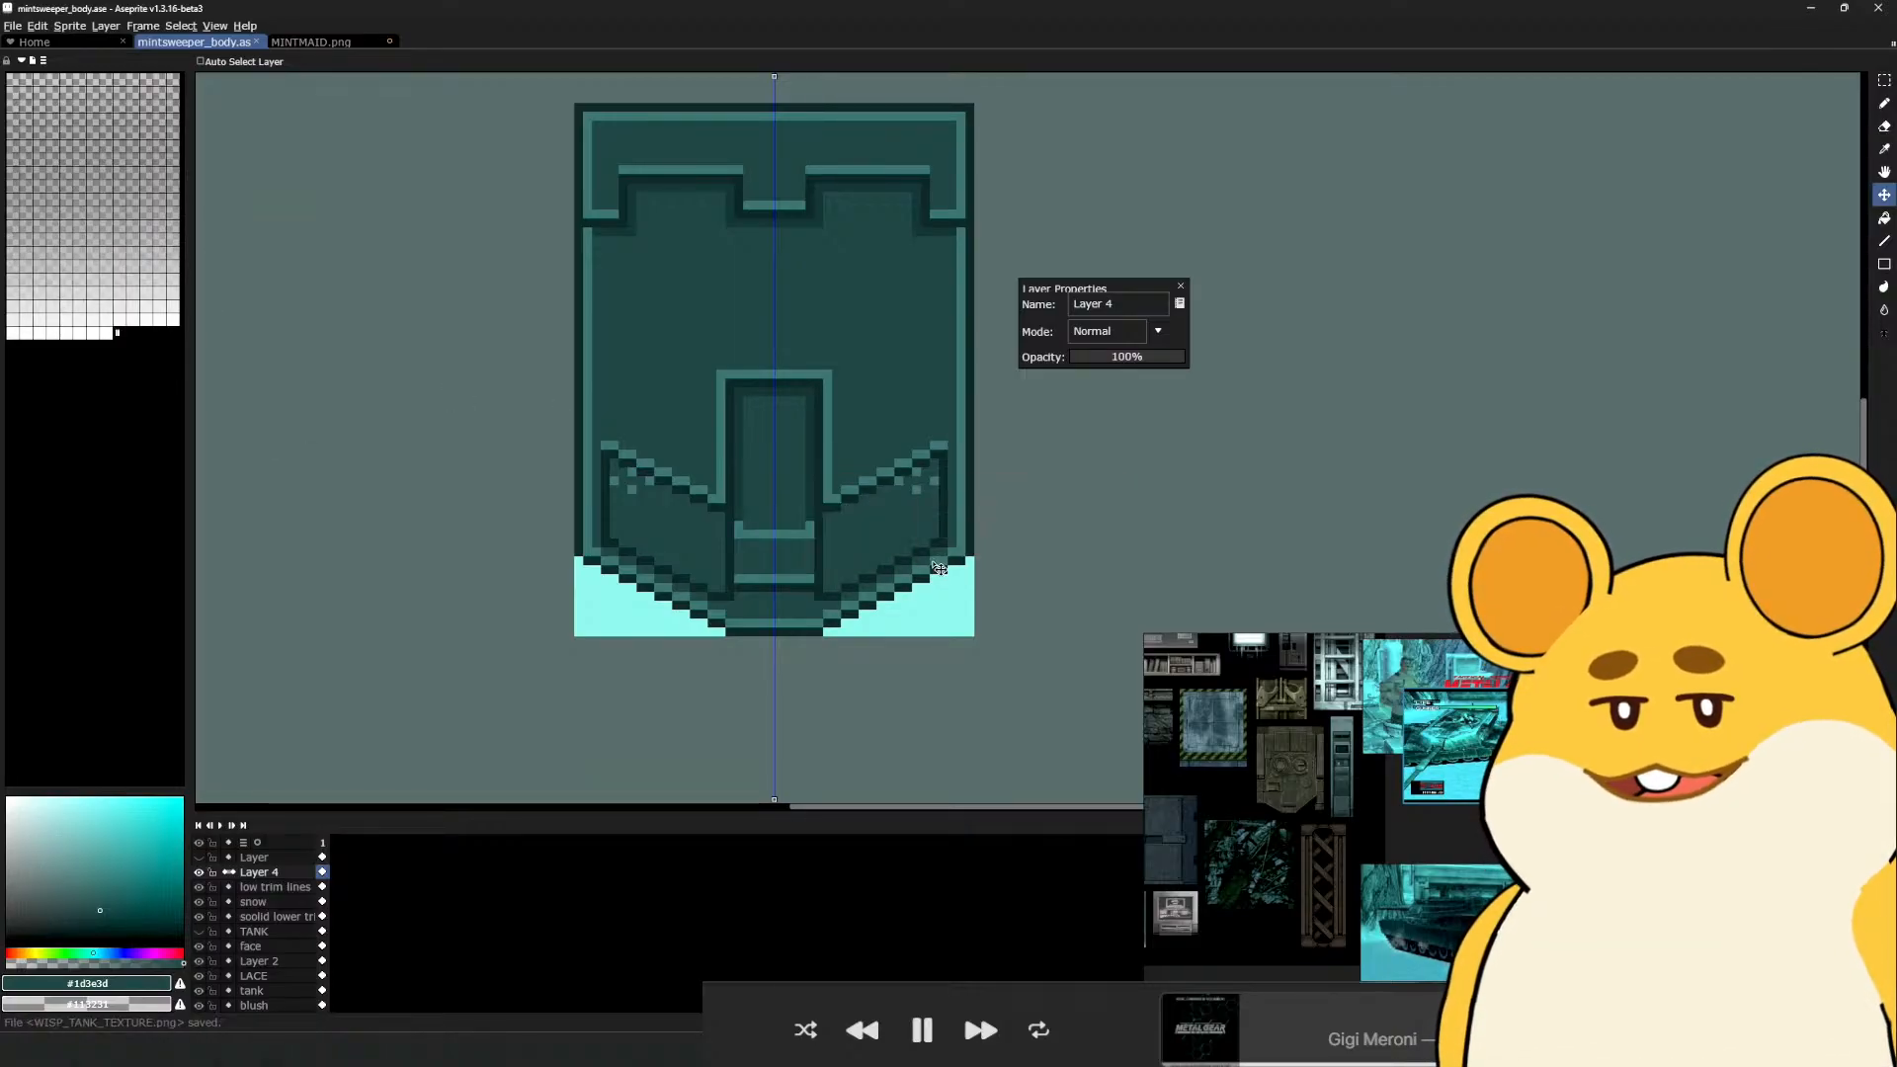
key("alt+Tab")
key("alt+Tab")
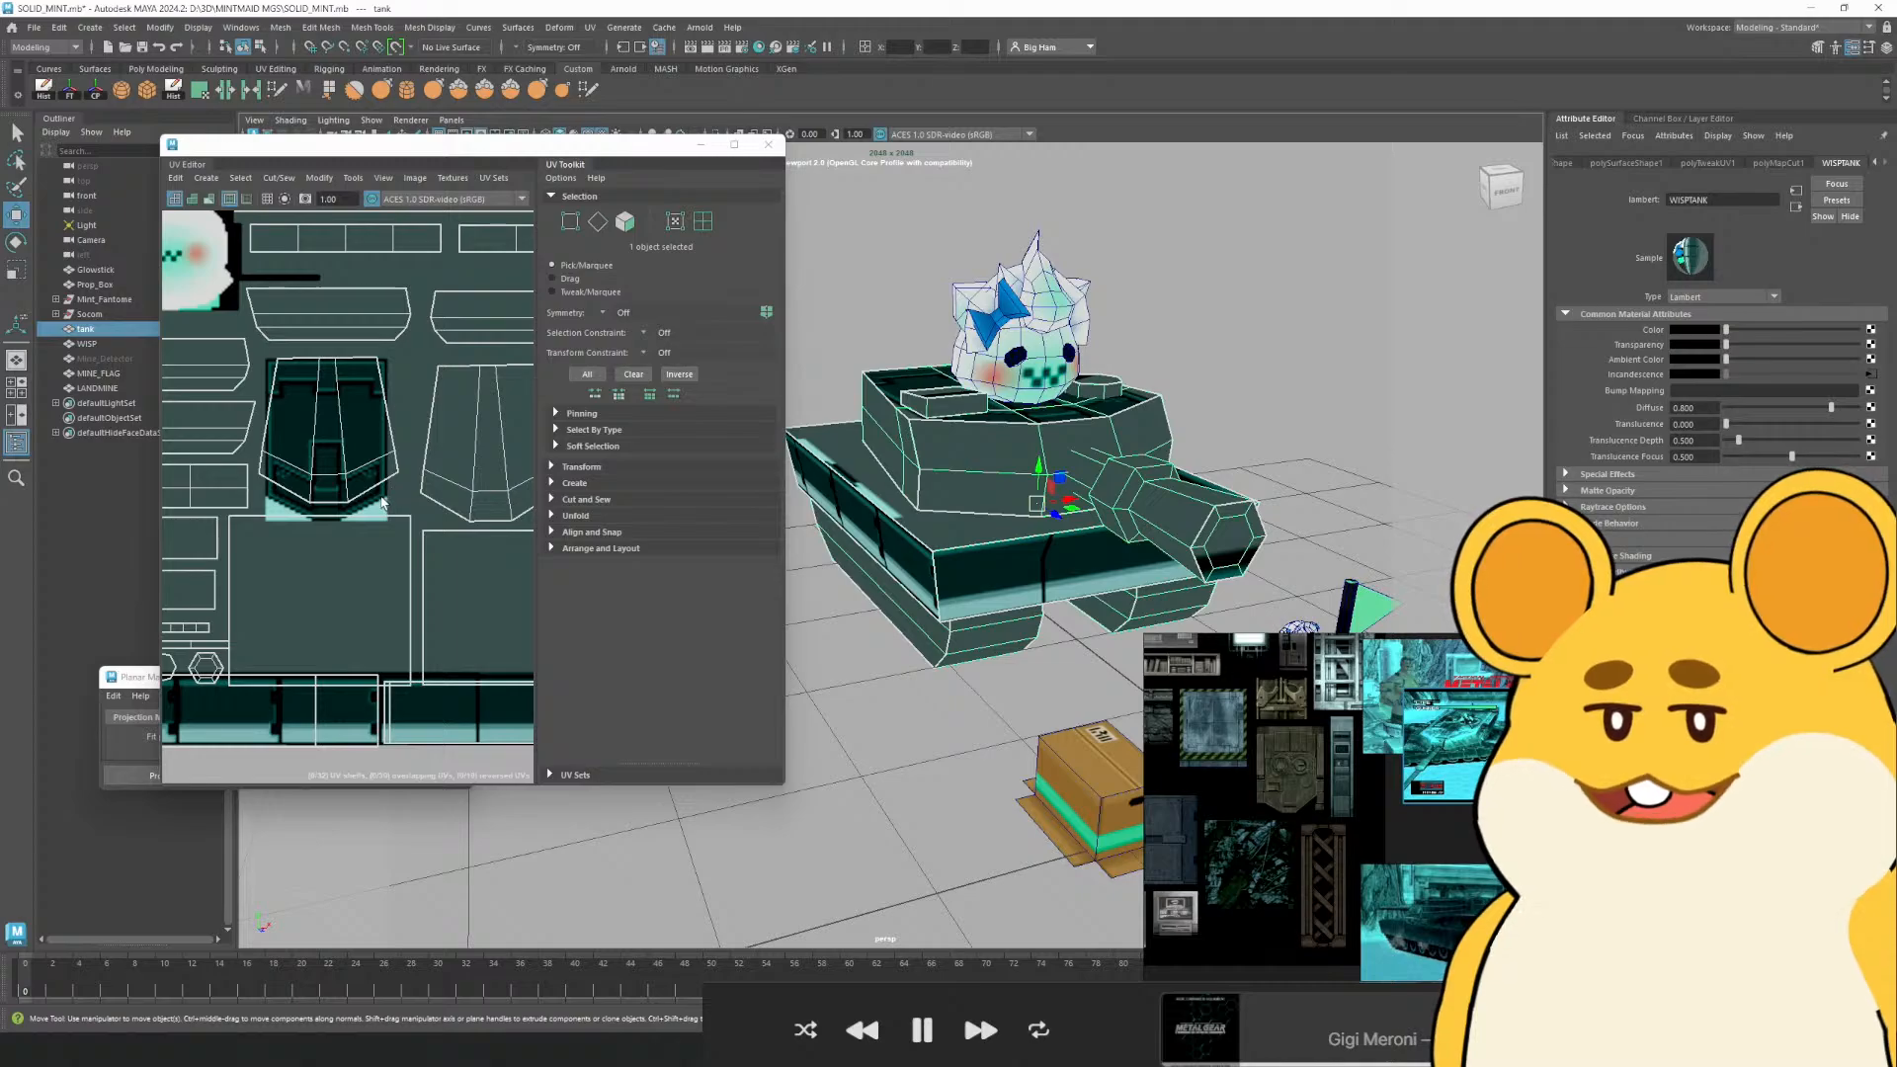
scroll(362, 484, "up", 2)
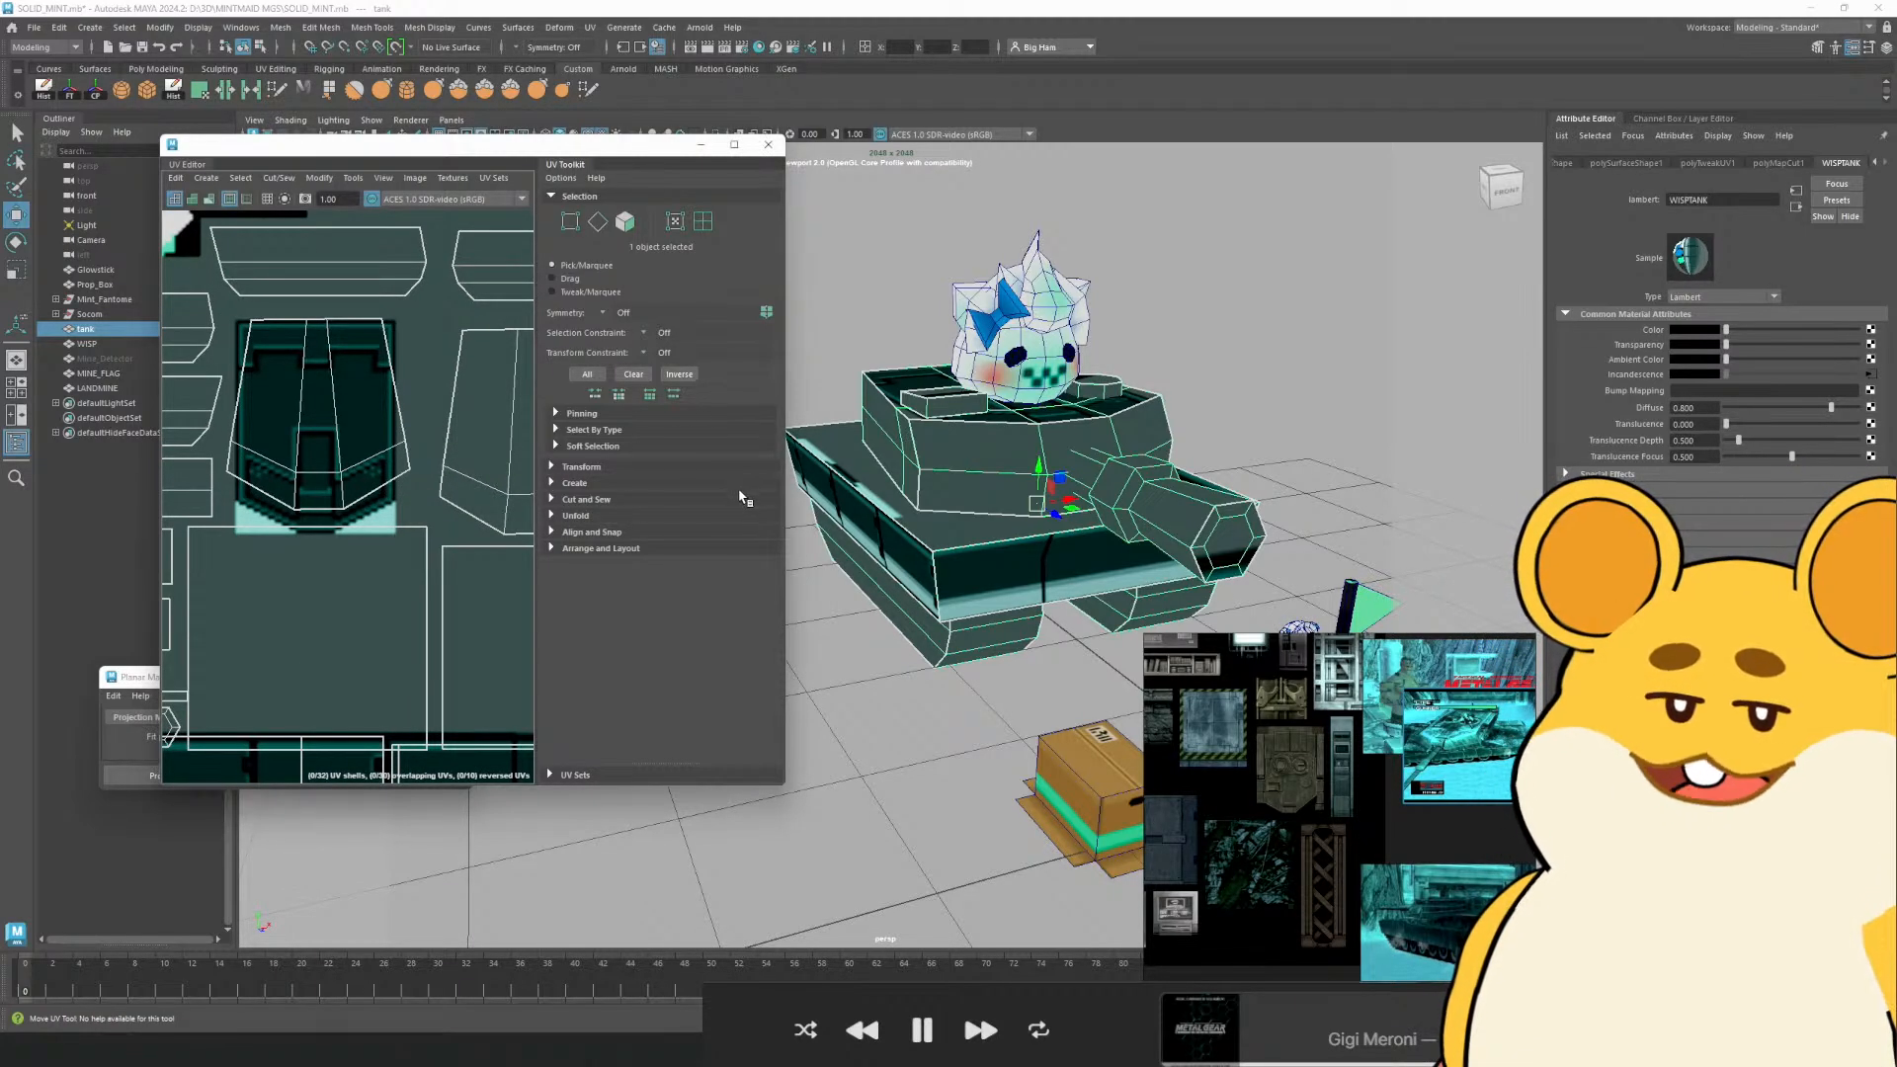
Return to Aseprite, shorten the turret panel by moving its upper section down about 5 pixels, and save the sprite
key("alt+Tab")
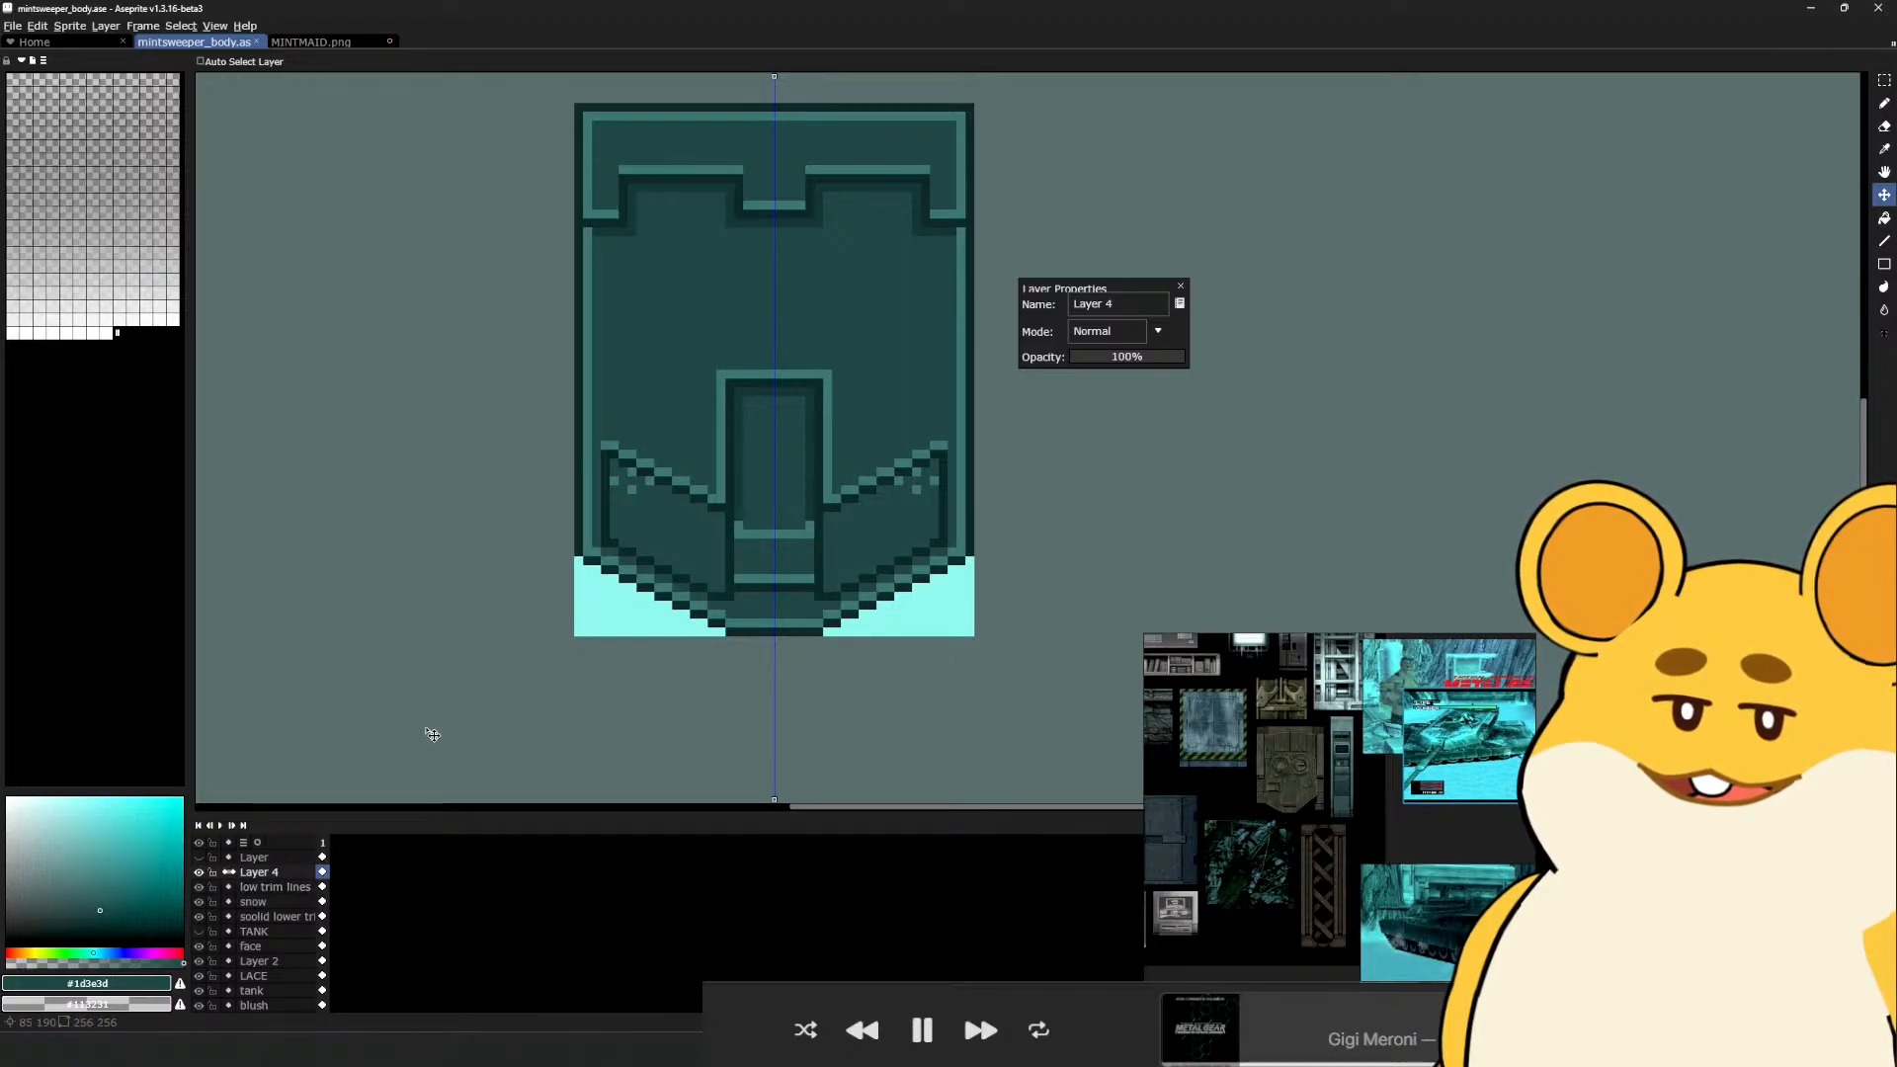
scroll(604, 494, "up", 2)
key("m")
left_click_drag(509, 177, 1055, 394)
left_click_drag(813, 372, 816, 417)
key("ctrl+s")
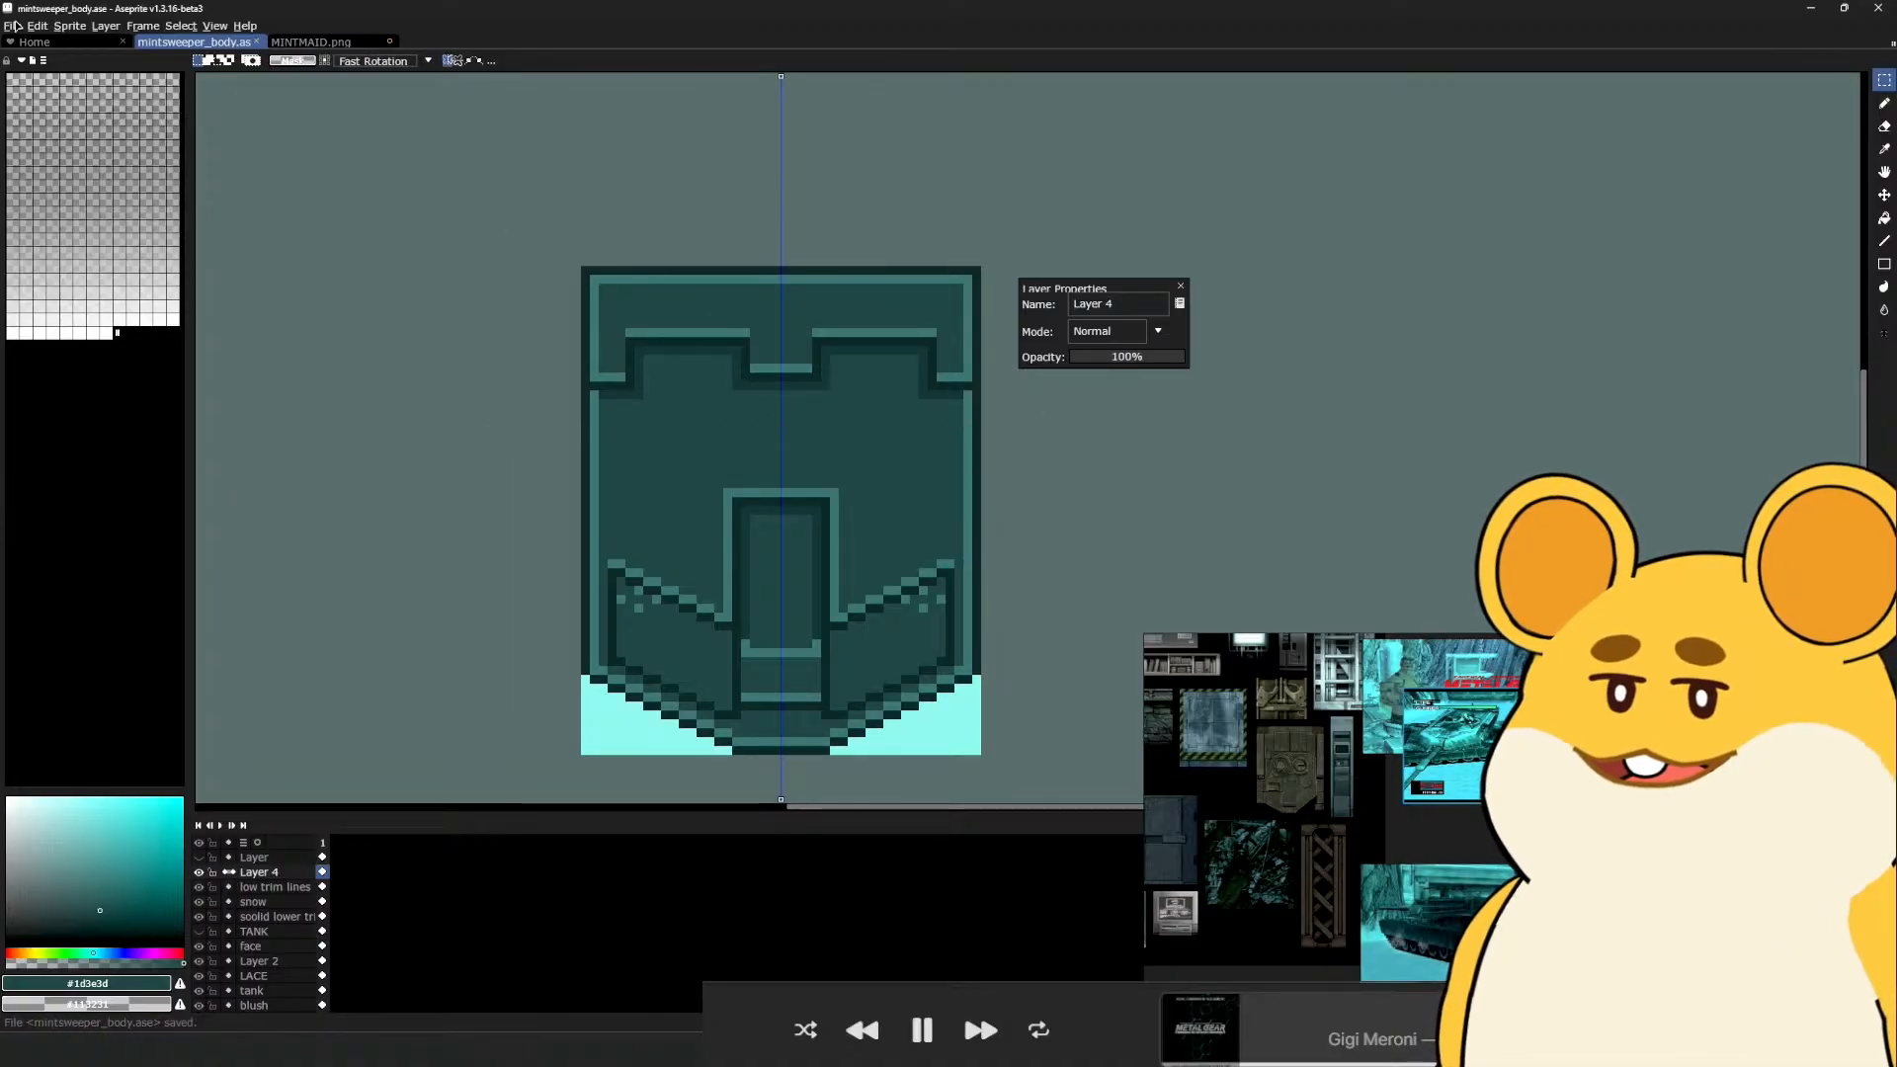
Export the shortened panel to WISP_TANK_TEXTURE.png, overwriting the existing file, and check its alignment with the UV shell in Maya
left_click(14, 26)
mouse_move(69, 153)
left_click(175, 158)
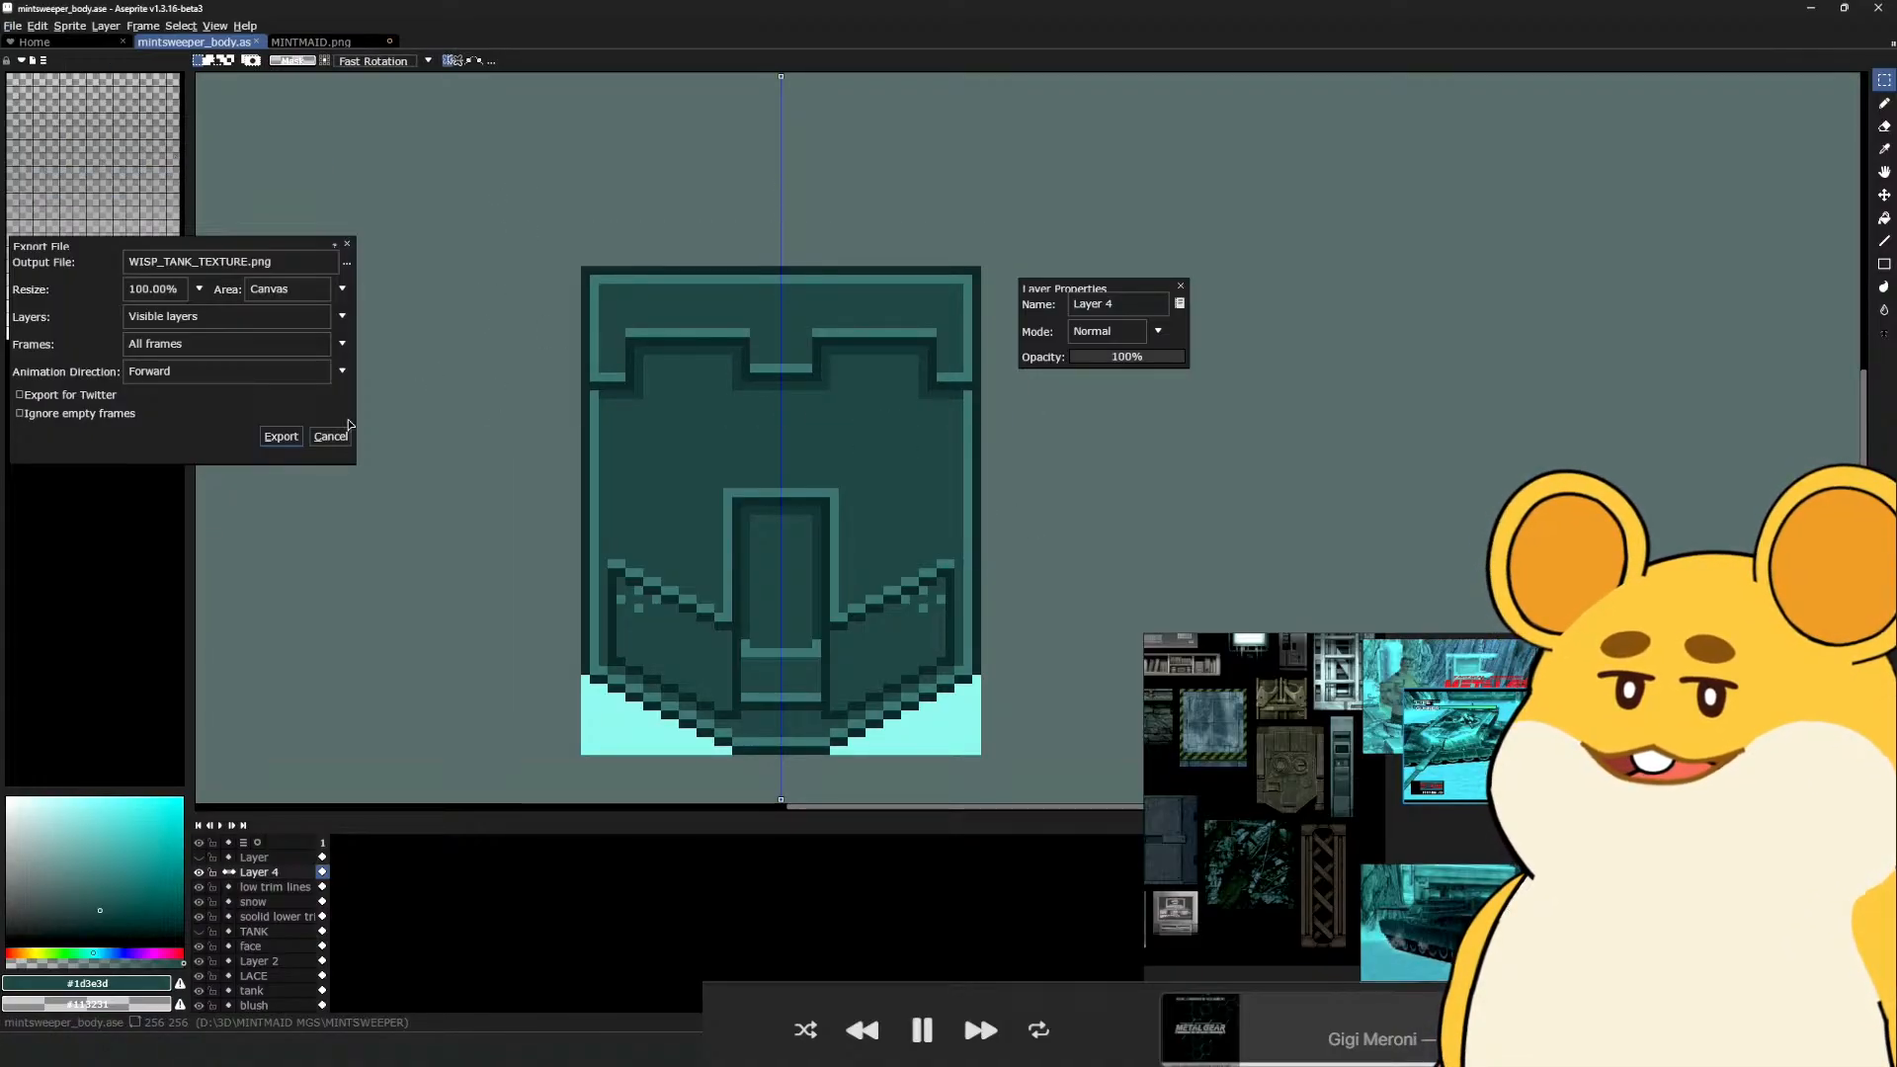
left_click(277, 436)
left_click(926, 555)
key("alt+Tab")
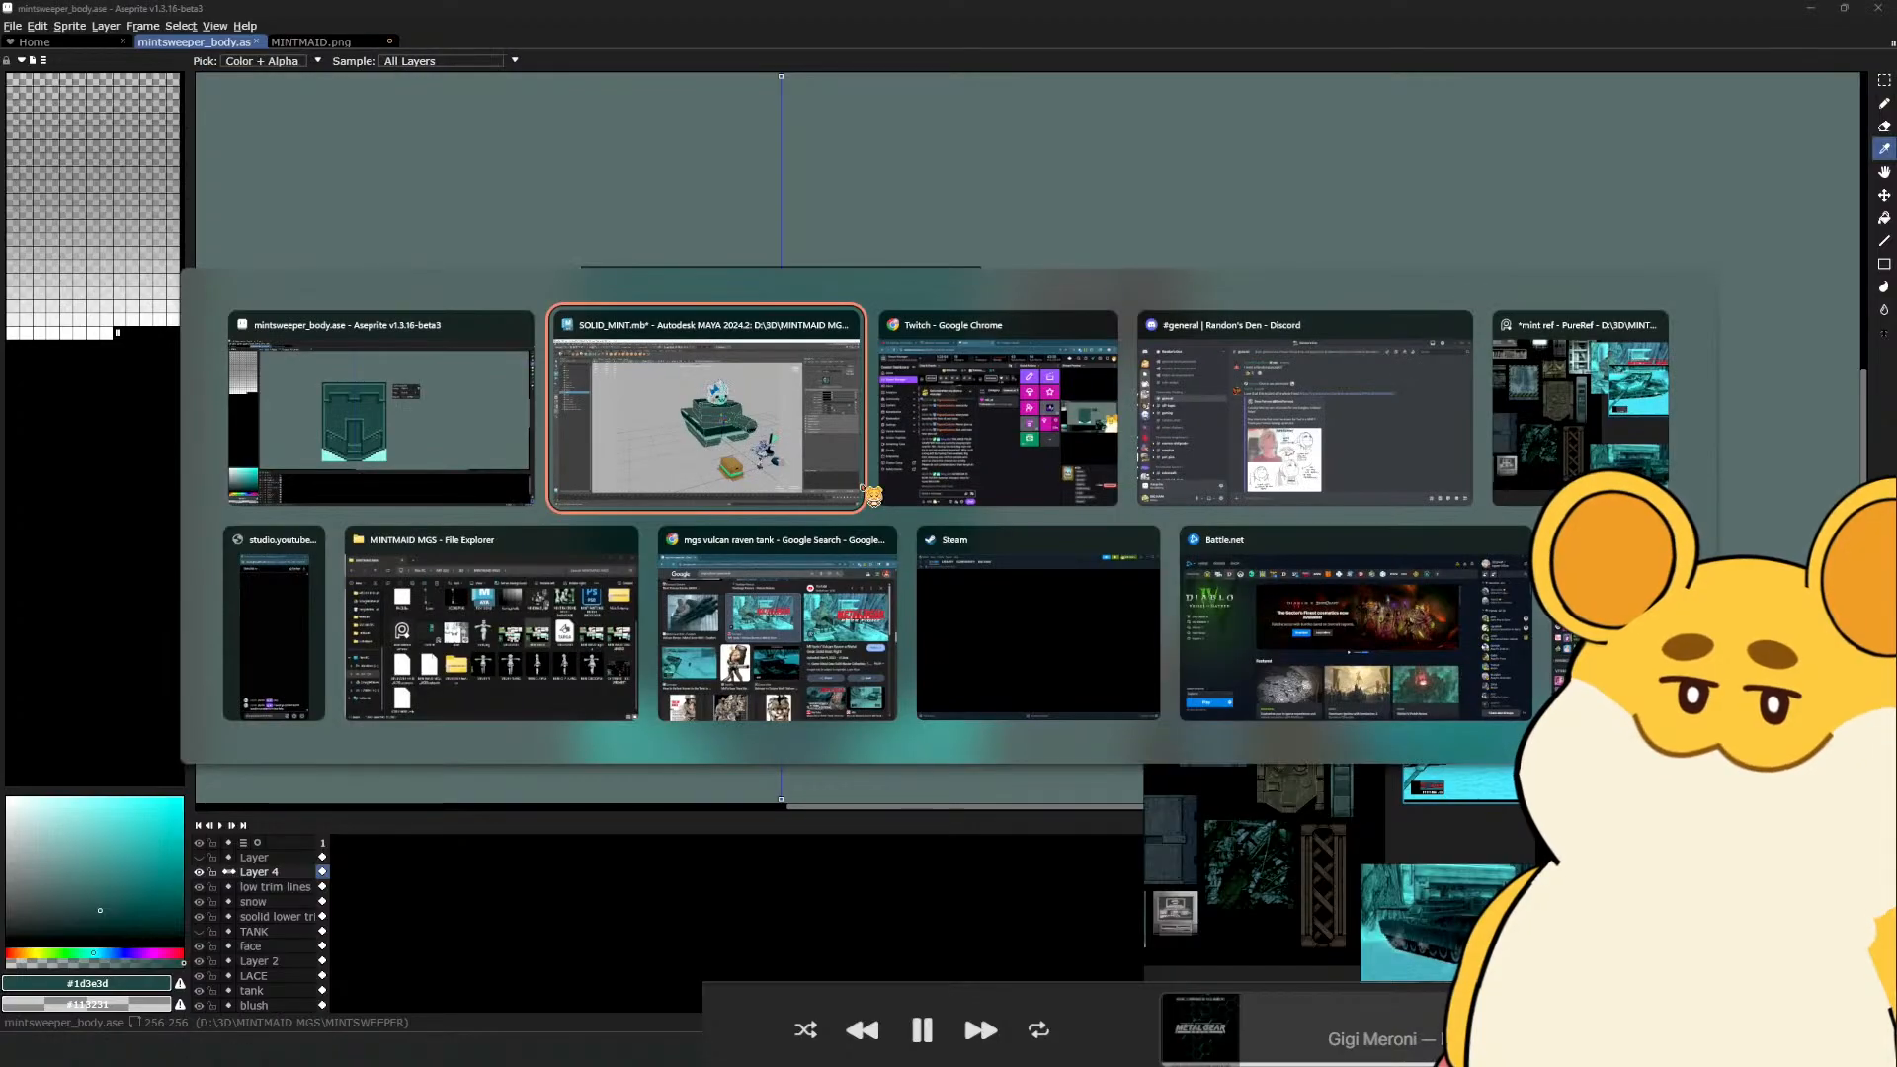
left_click(741, 433)
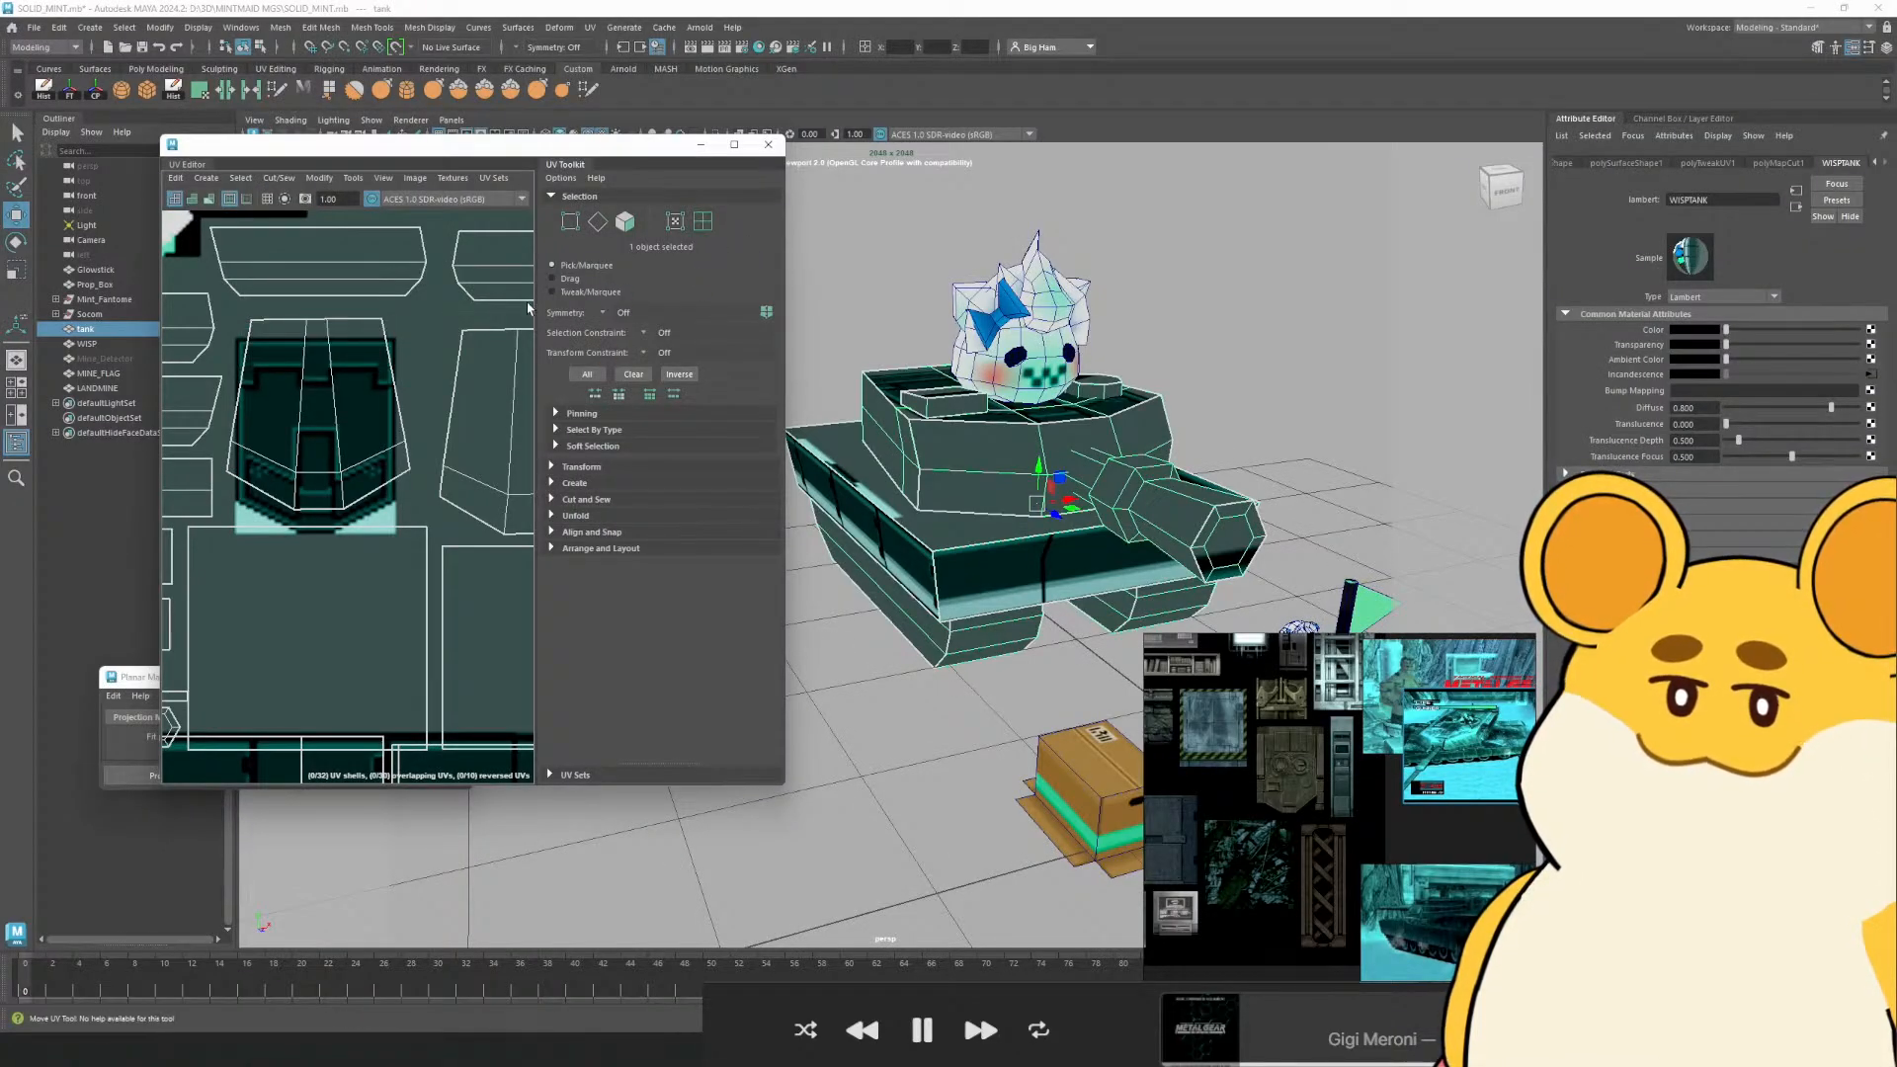
Switch back to Aseprite, select the whole turret panel, move it upward on the canvas, deselect it and save the sprite
key("alt+Tab")
left_click_drag(558, 236, 1080, 802)
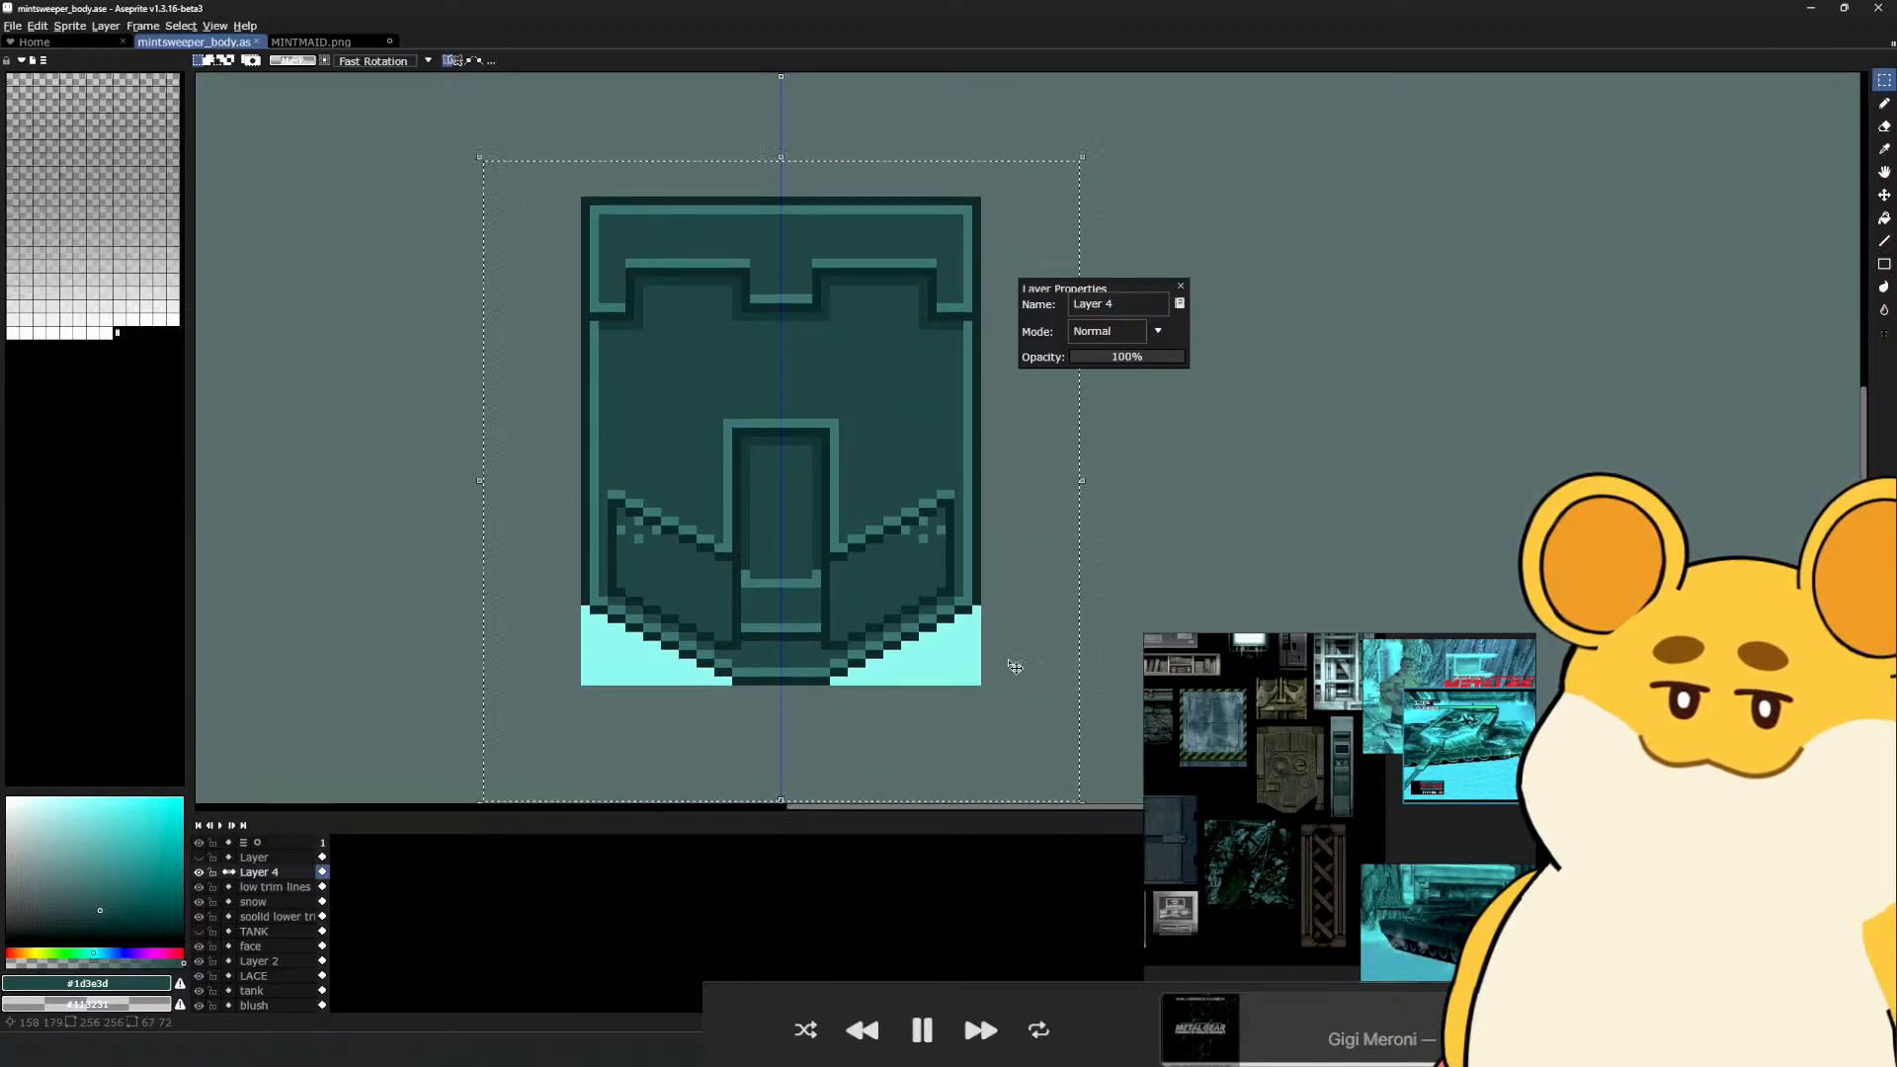
left_click_drag(889, 512, 877, 423)
key("ctrl+d")
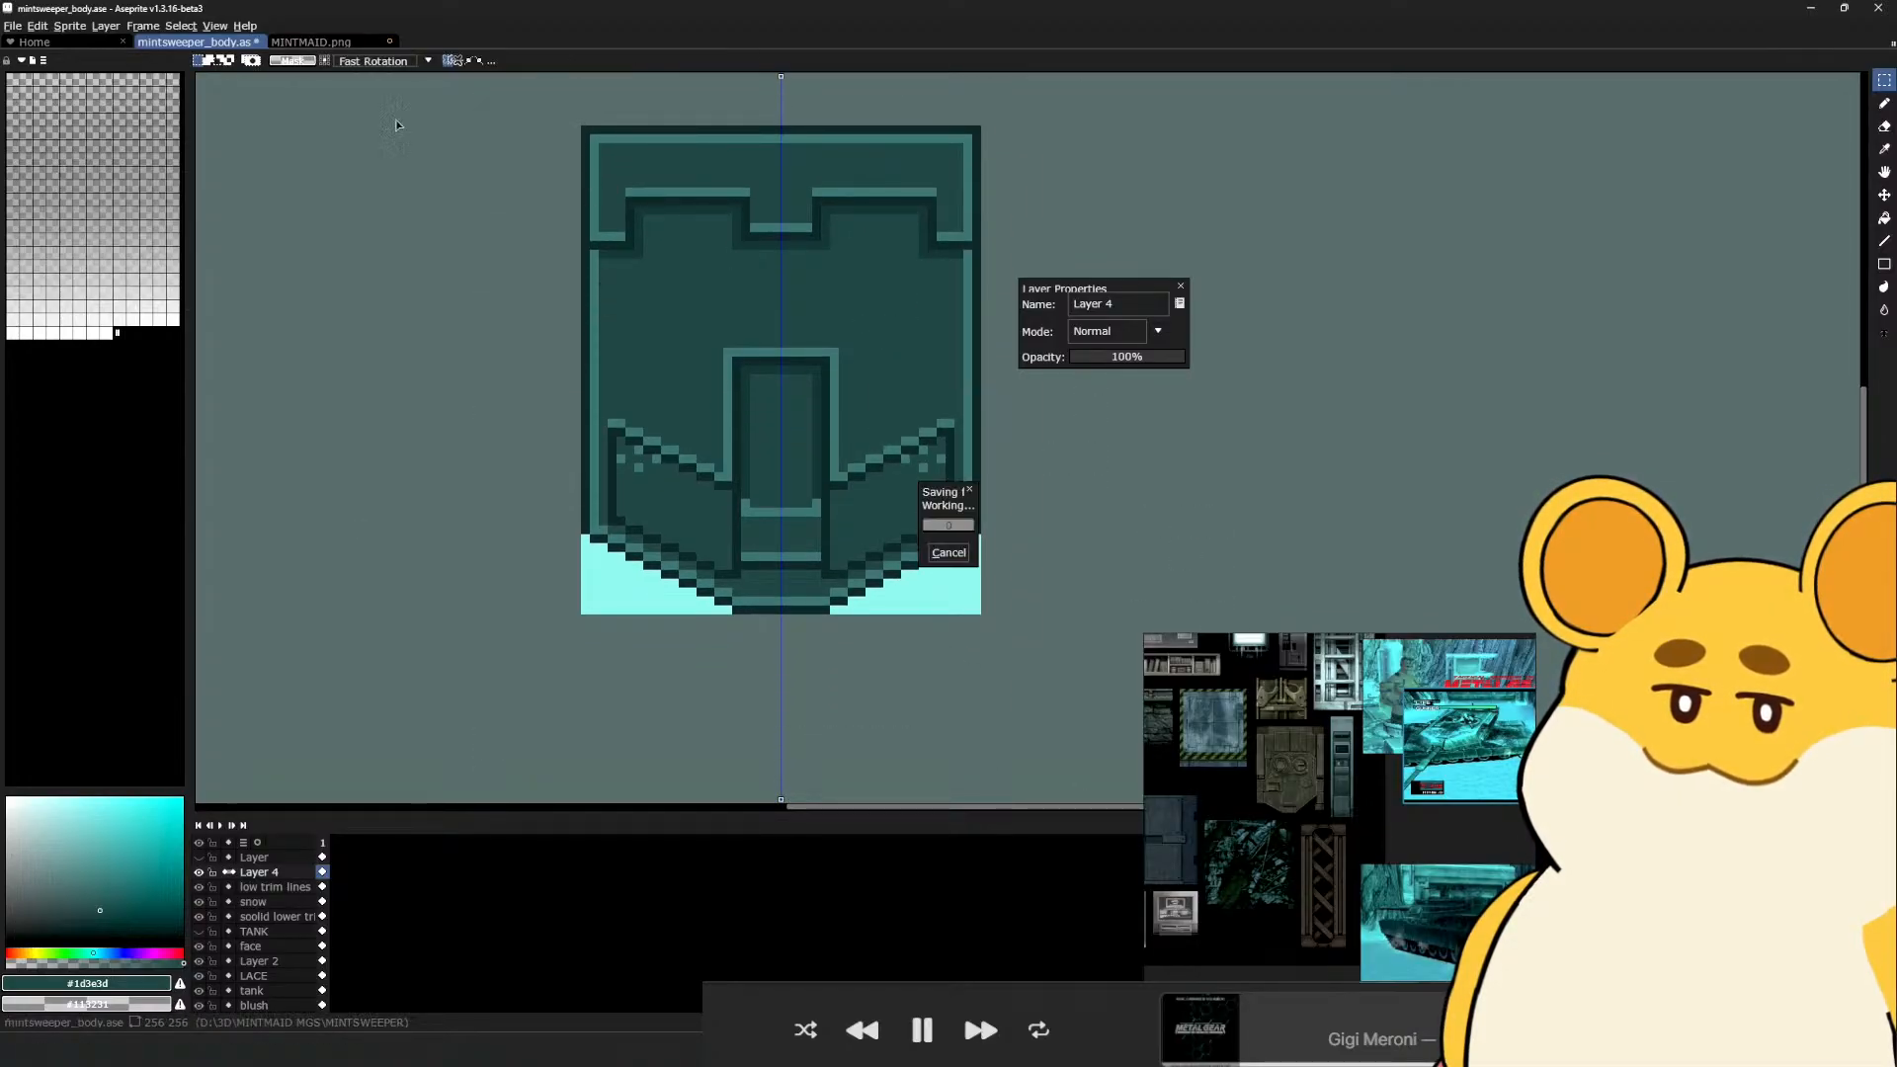
Export the repositioned panel as WISP_TANK_TEXTURE.png and switch to Maya to check it
left_click(13, 26)
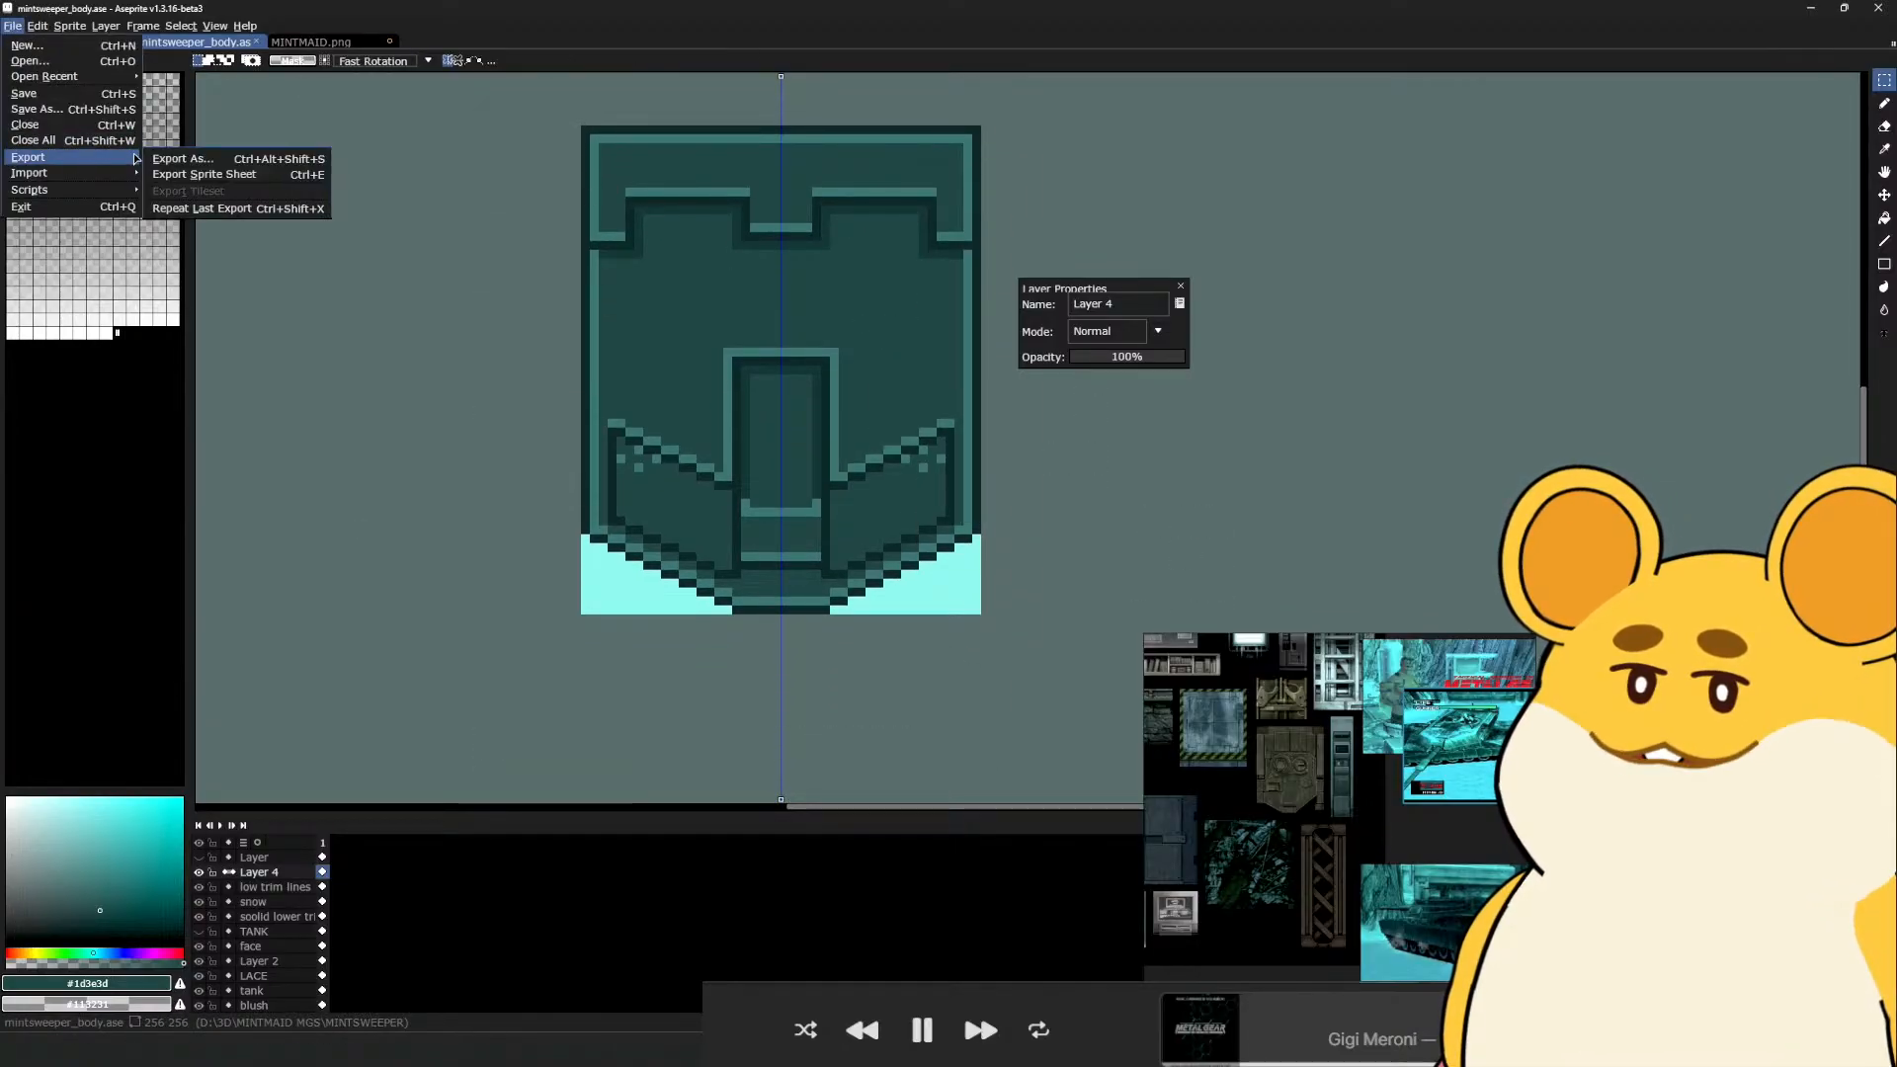
left_click(183, 158)
left_click(288, 440)
key("alt+Tab")
key("alt+Tab")
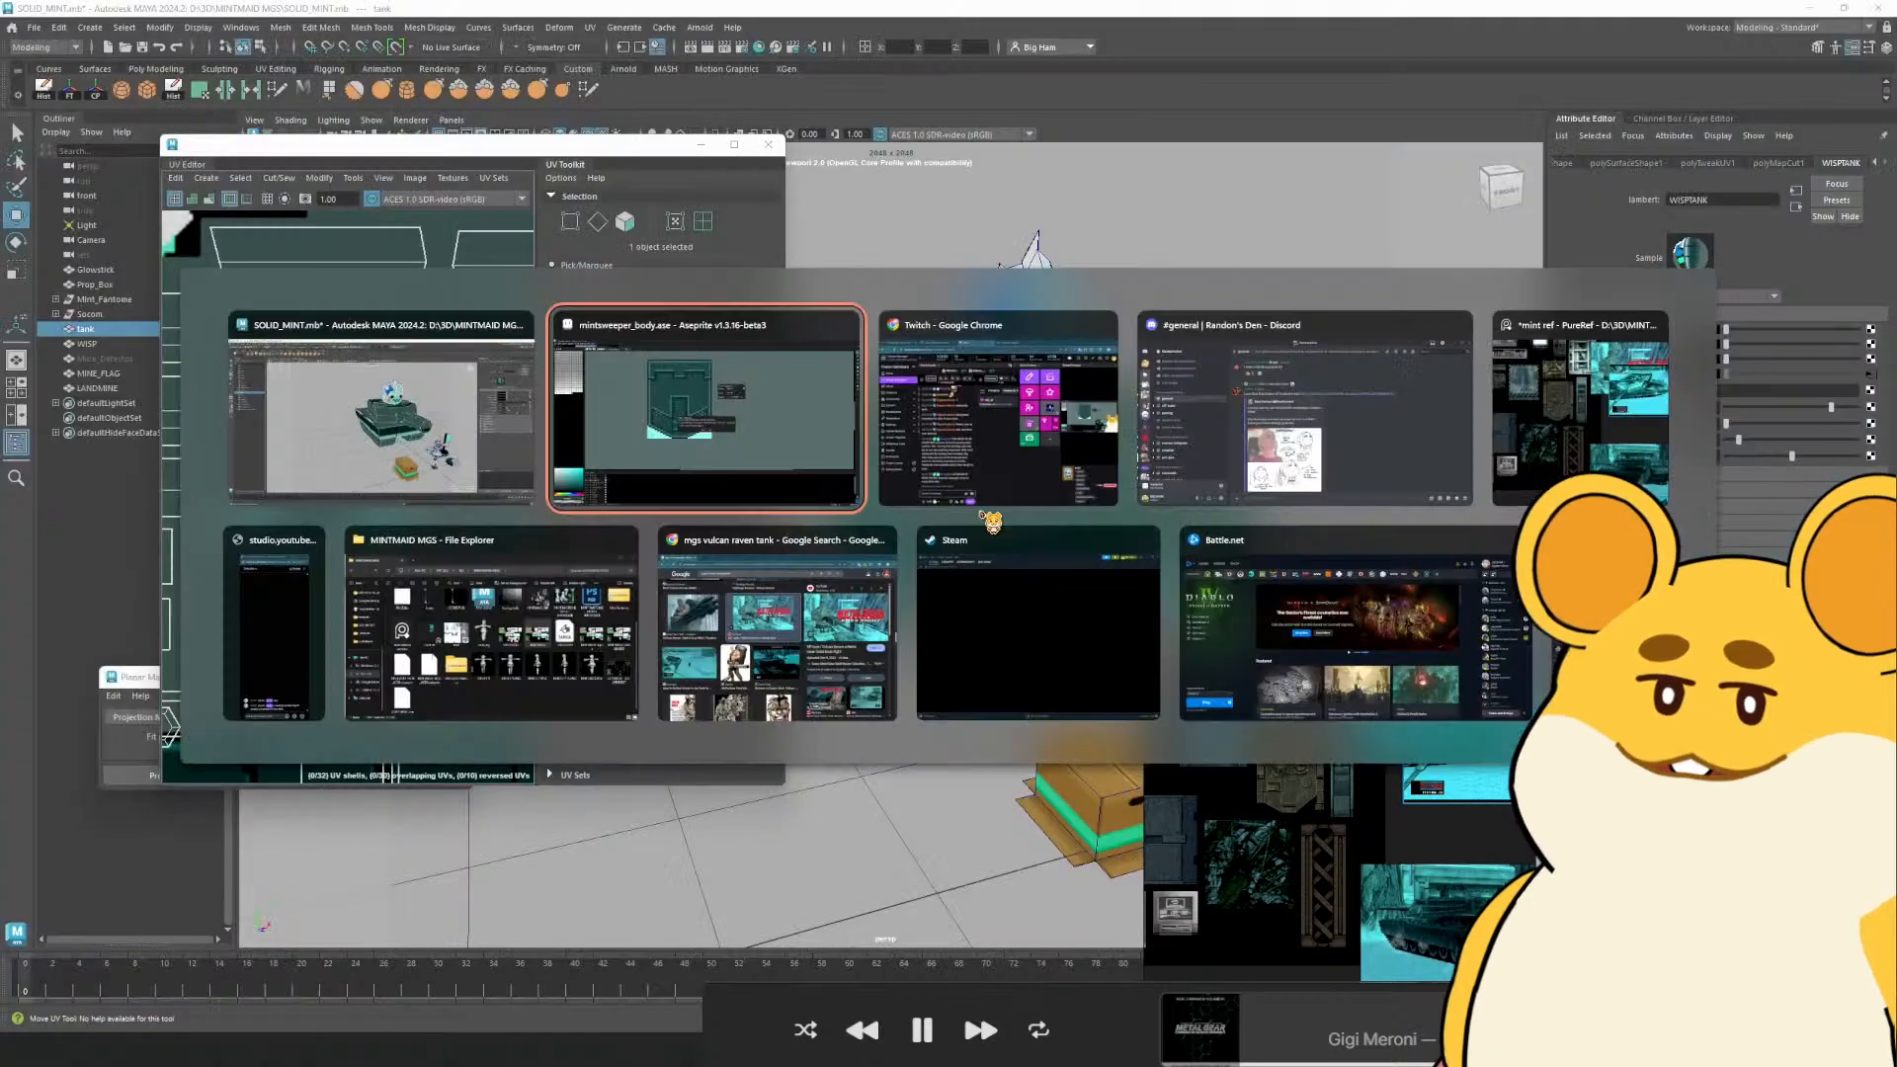
Switch to Aseprite, shift the turret-top artwork on Layer 4 down 2 pixels, and save the sprite
left_click(926, 560)
key("alt+Tab")
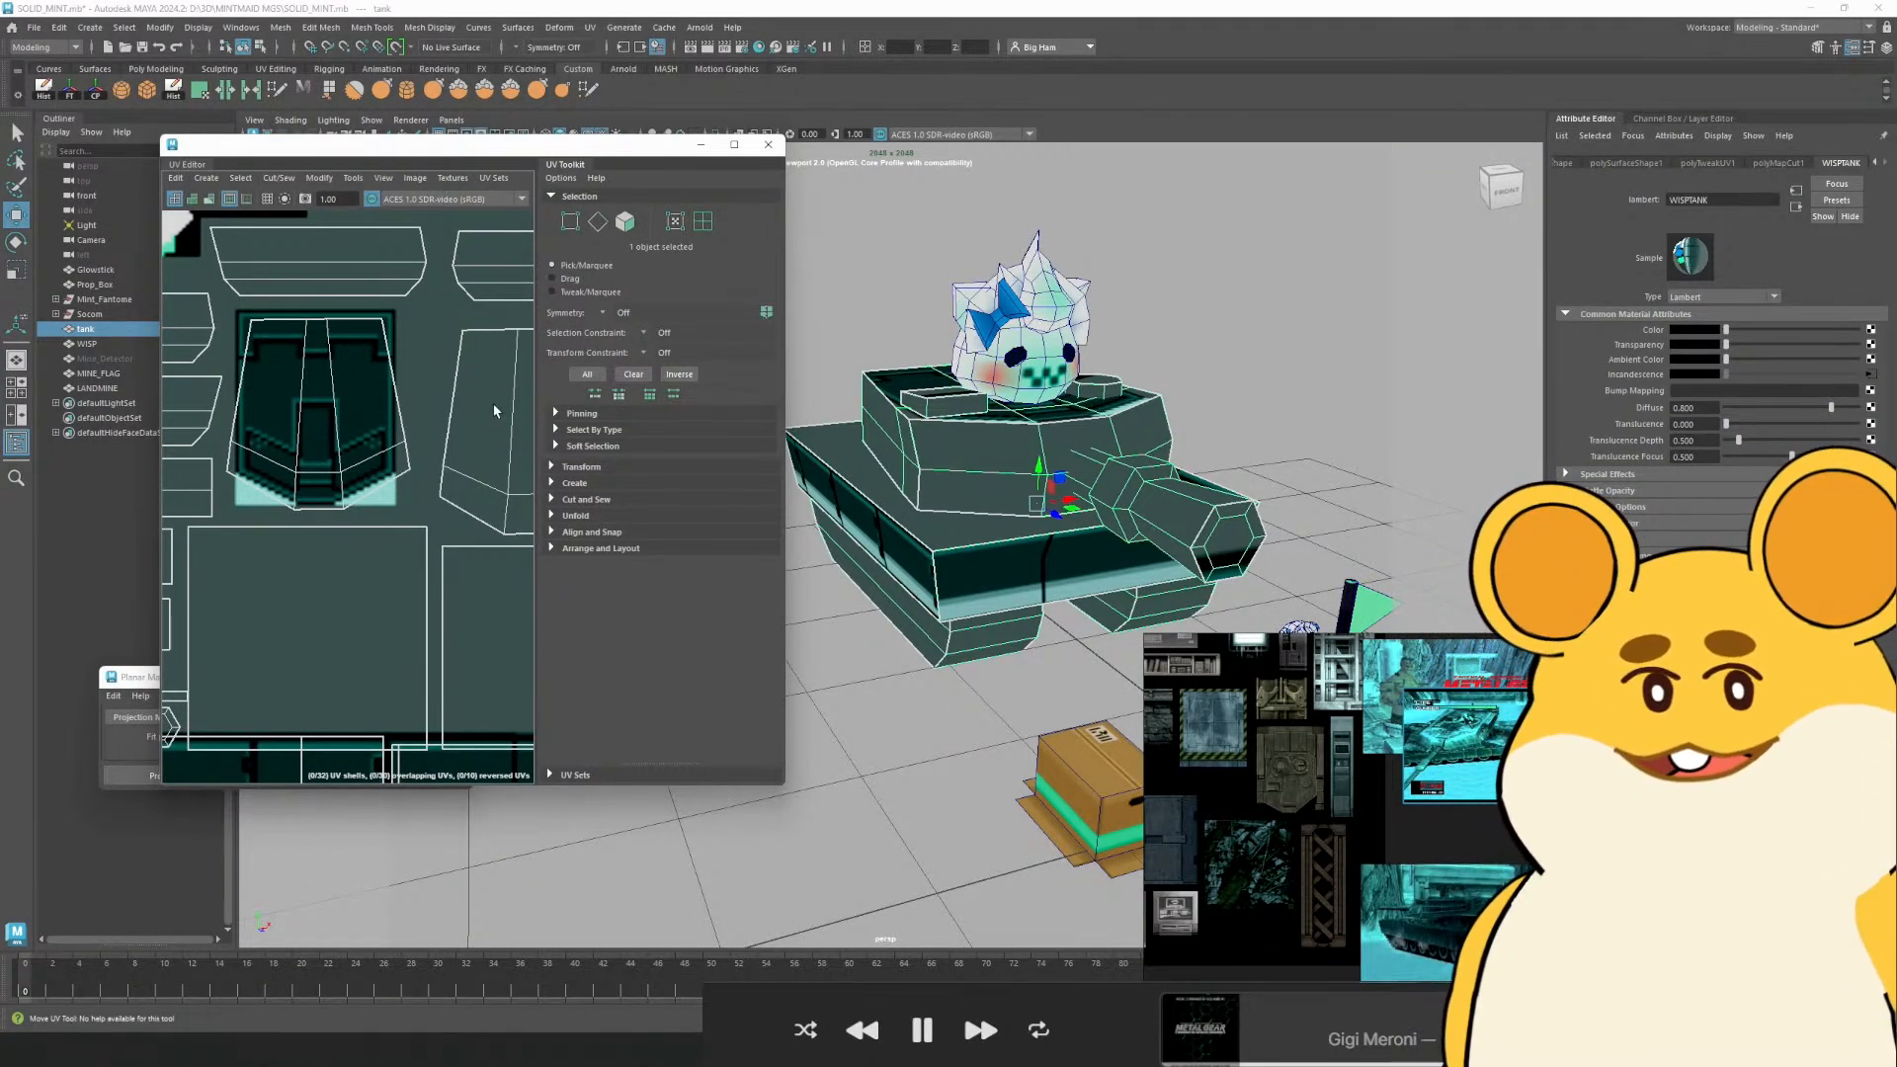
key("alt+Tab")
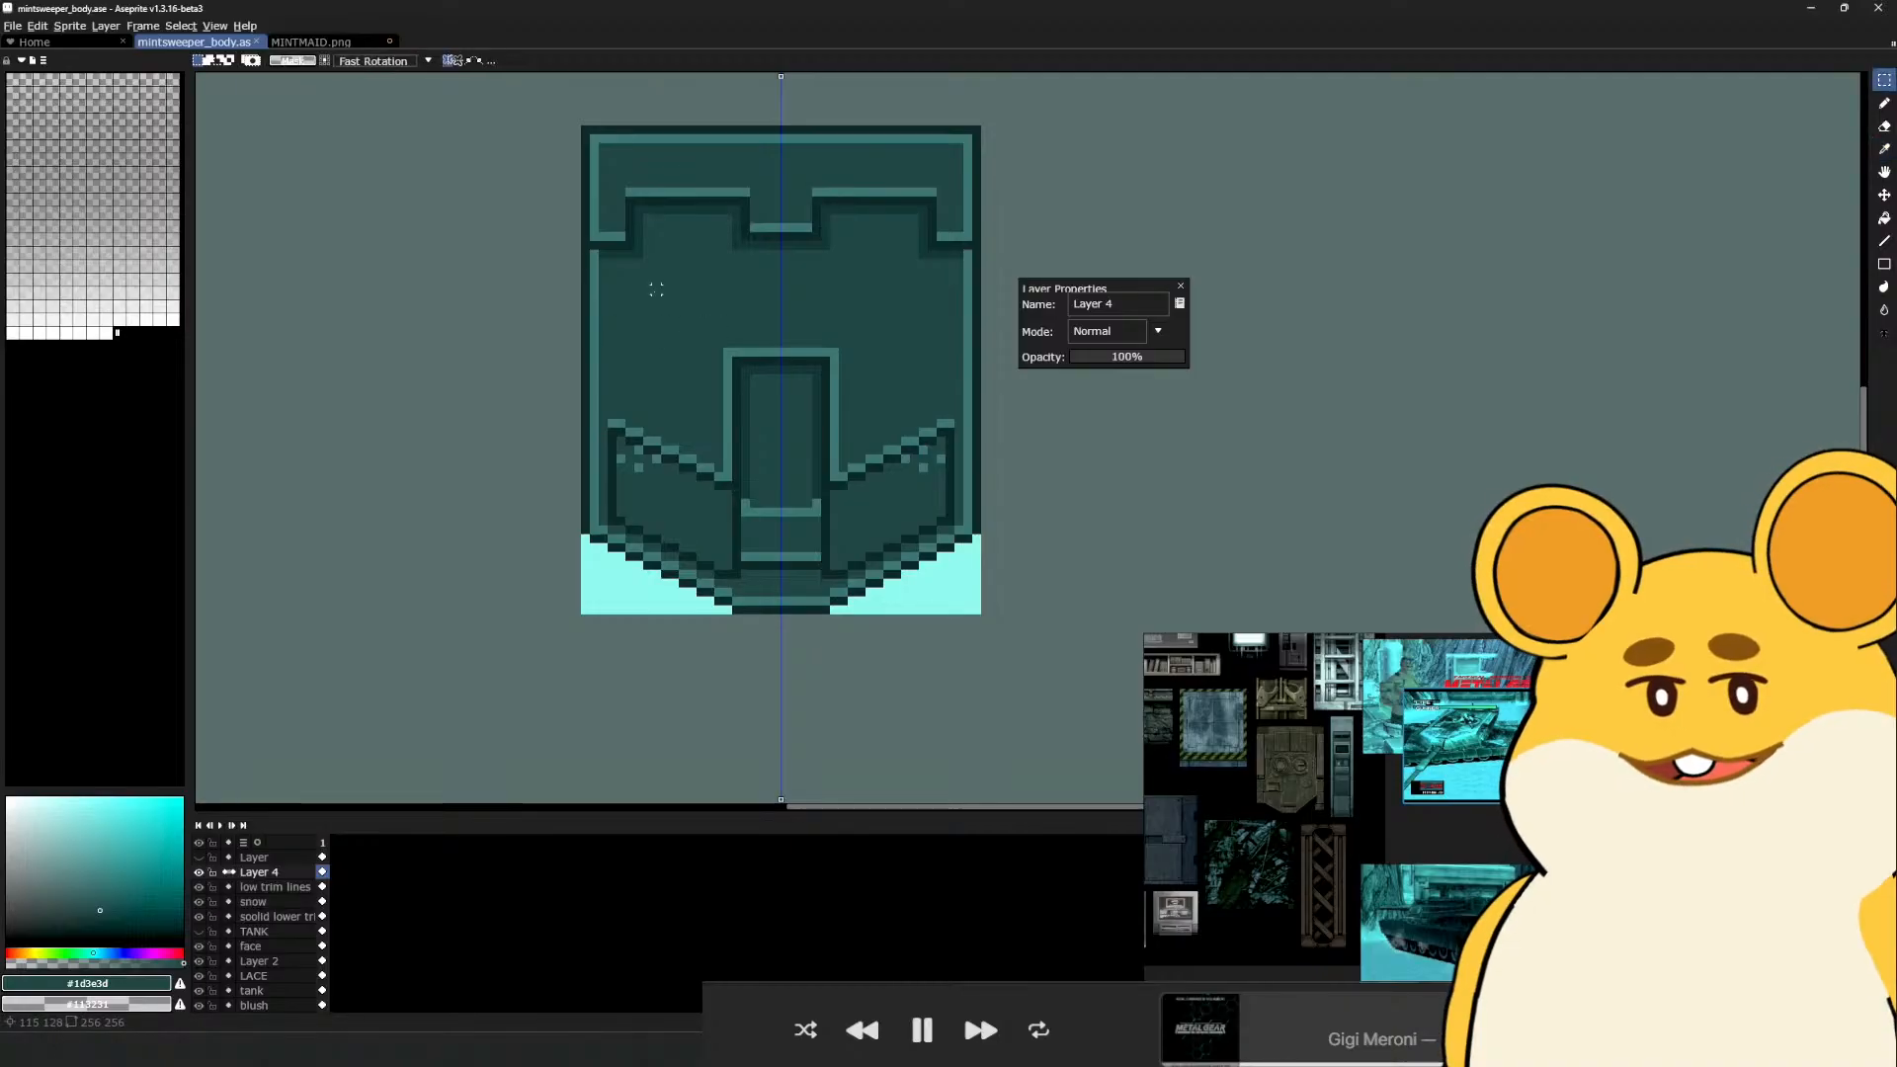
mouse_move(546, 99)
left_mouse_down()
mouse_move(1008, 586)
mouse_move(1015, 658)
left_mouse_up()
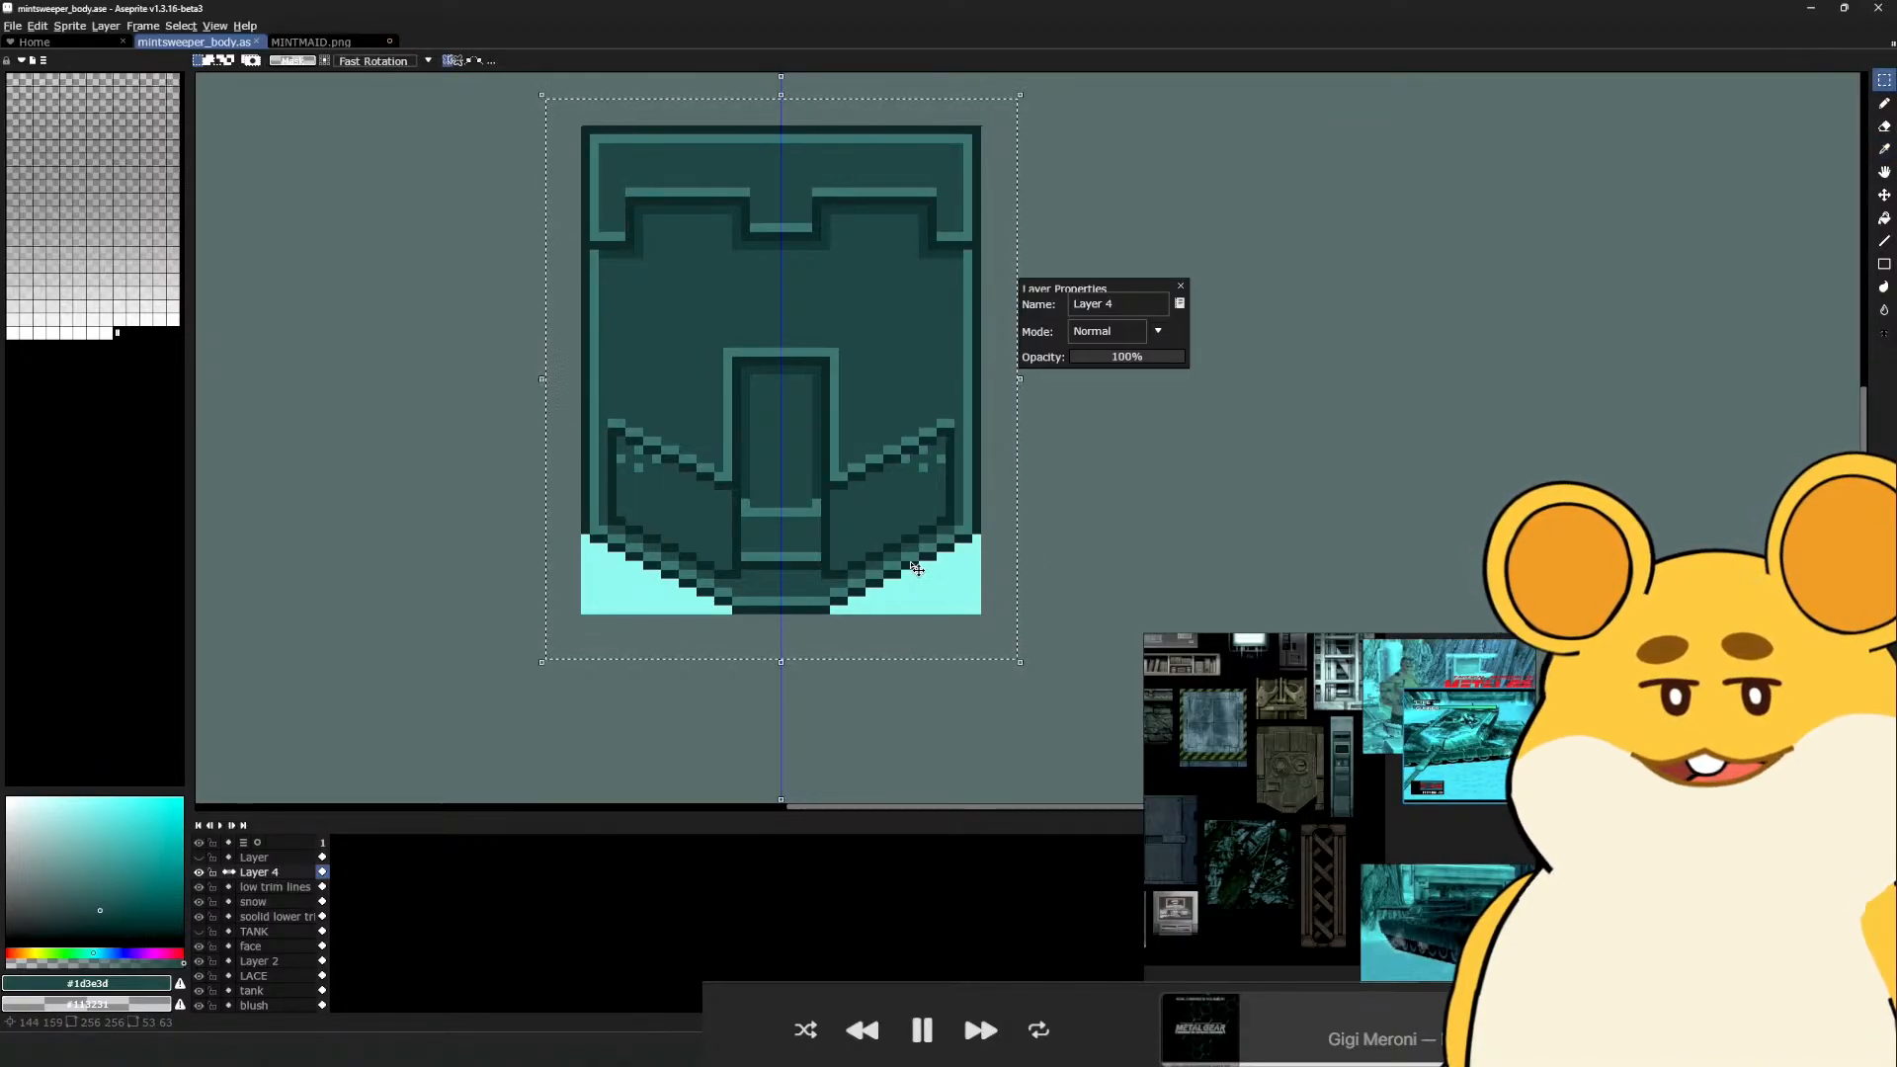
left_click_drag(917, 572, 927, 585)
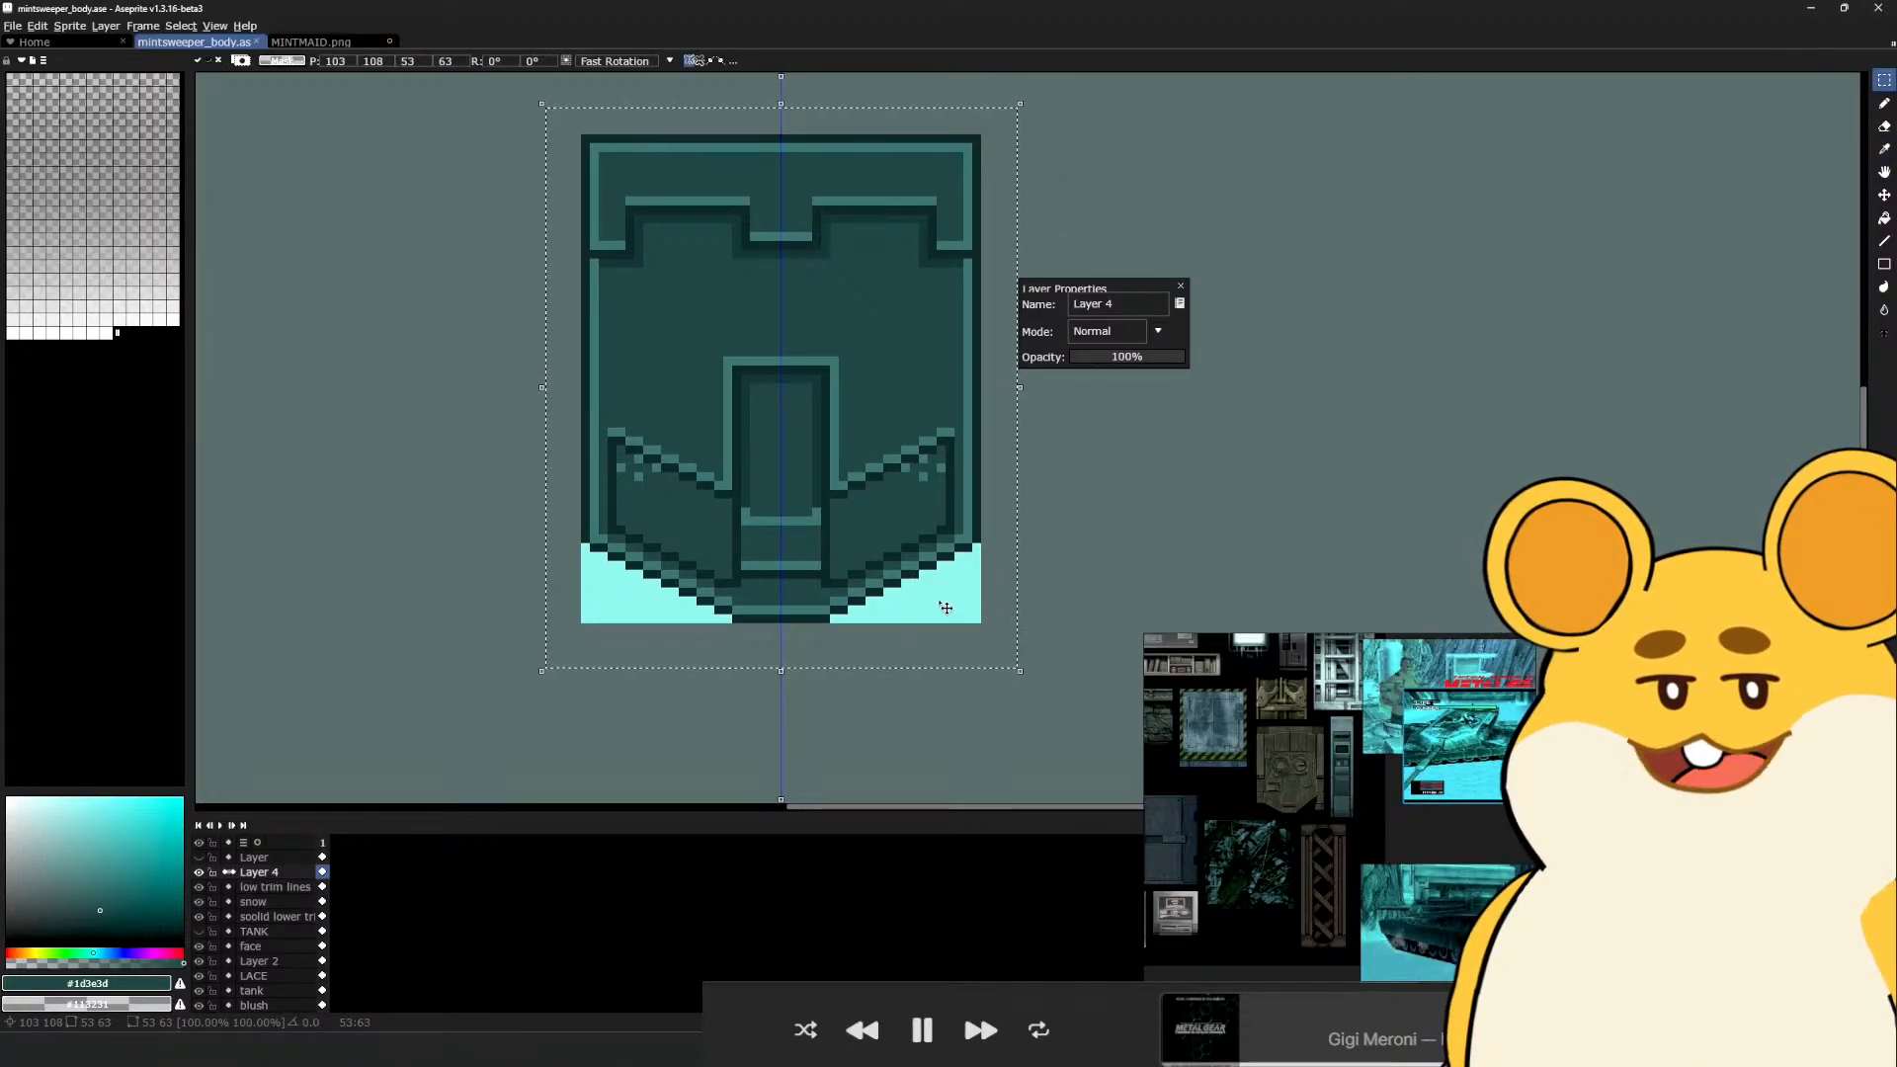
key("Down")
key("ctrl+d")
key("ctrl+s")
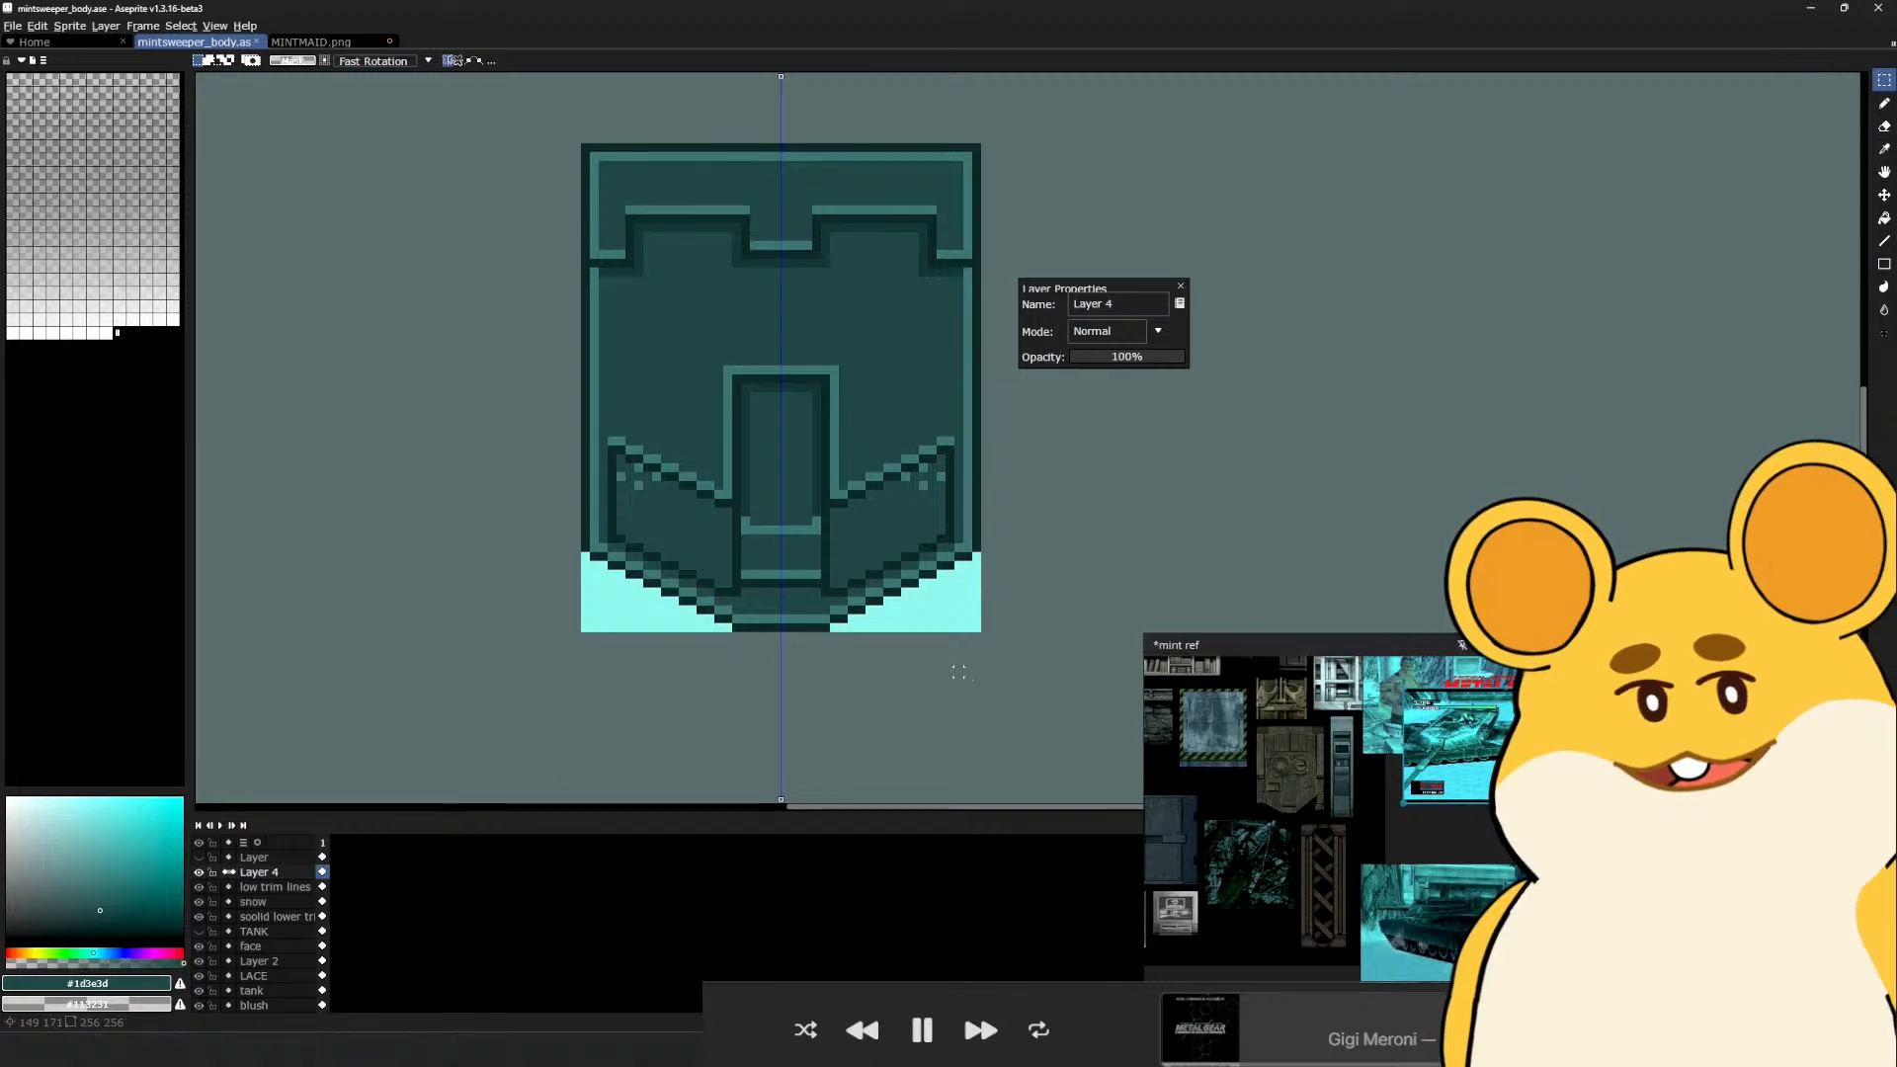
Switch to Maya and examine how the texture sits on the tank turret from the front and from above
key("alt+Tab")
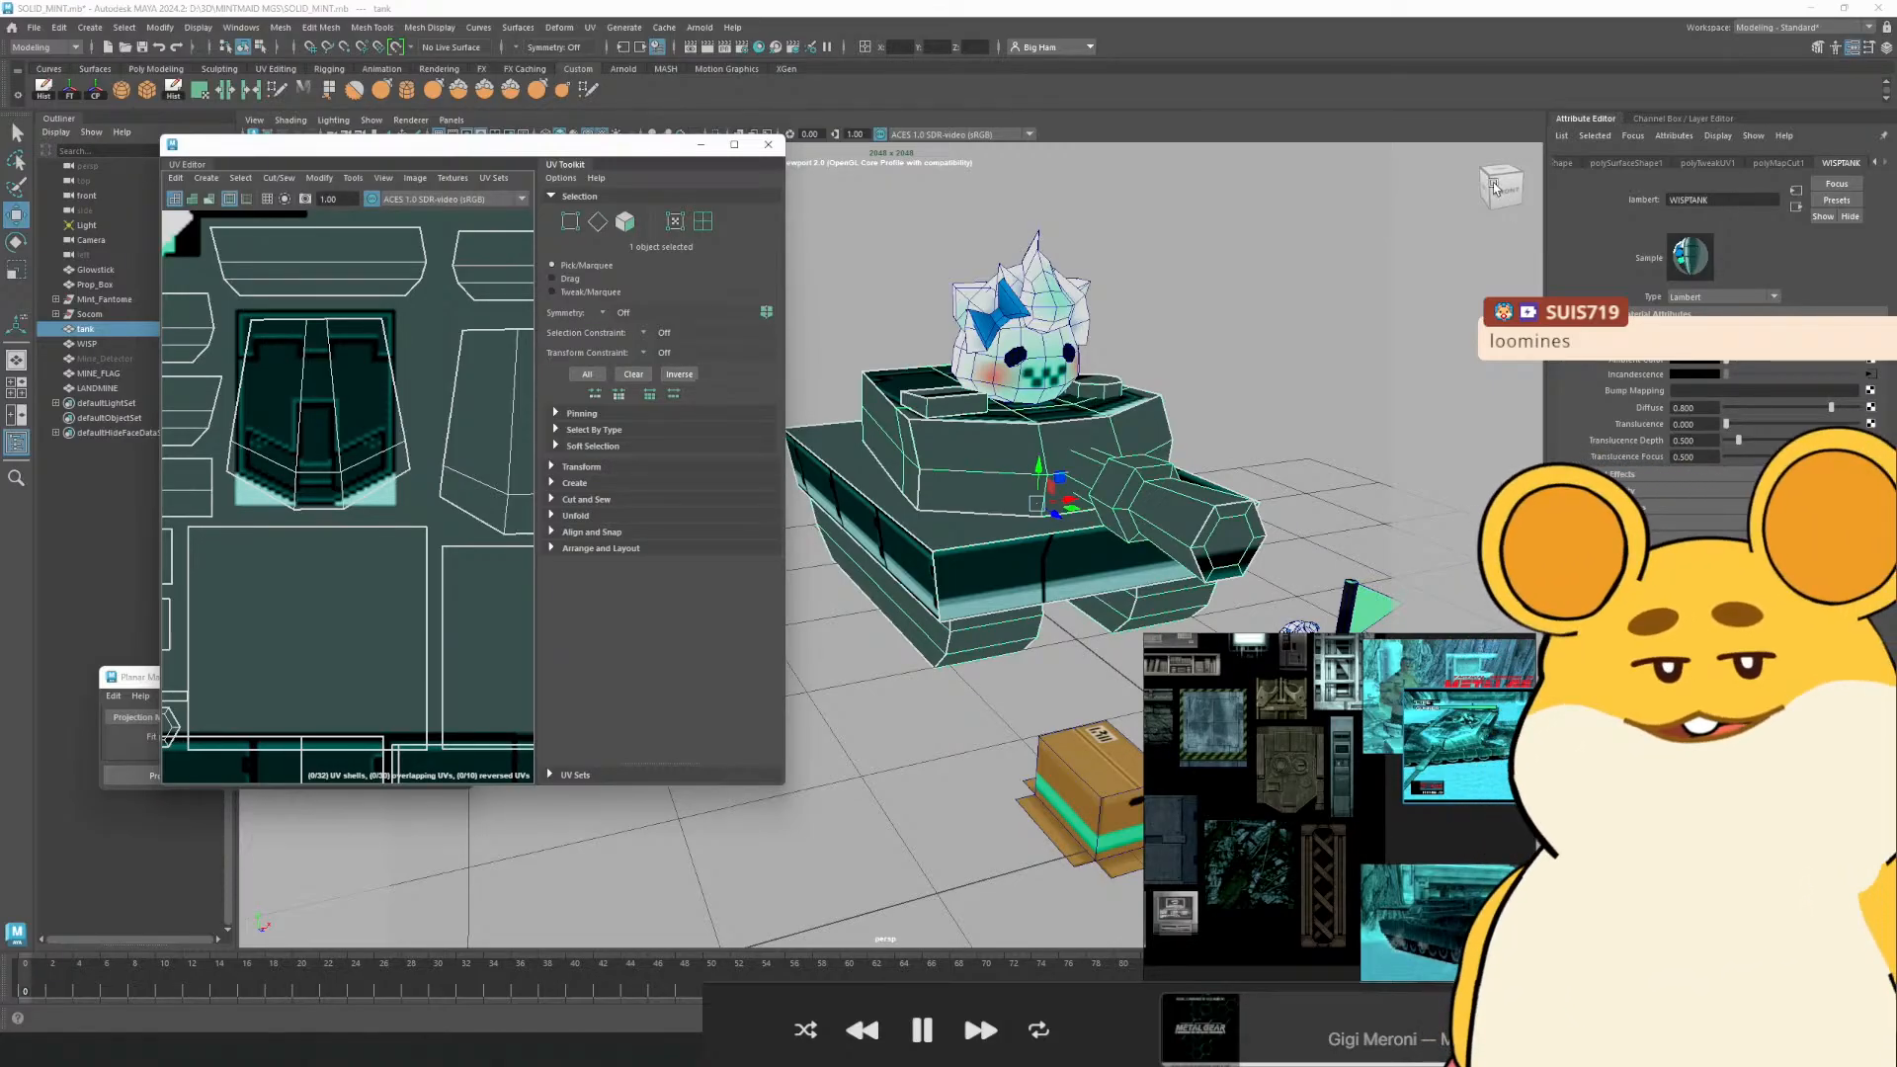
scroll(1094, 435, "down", 2)
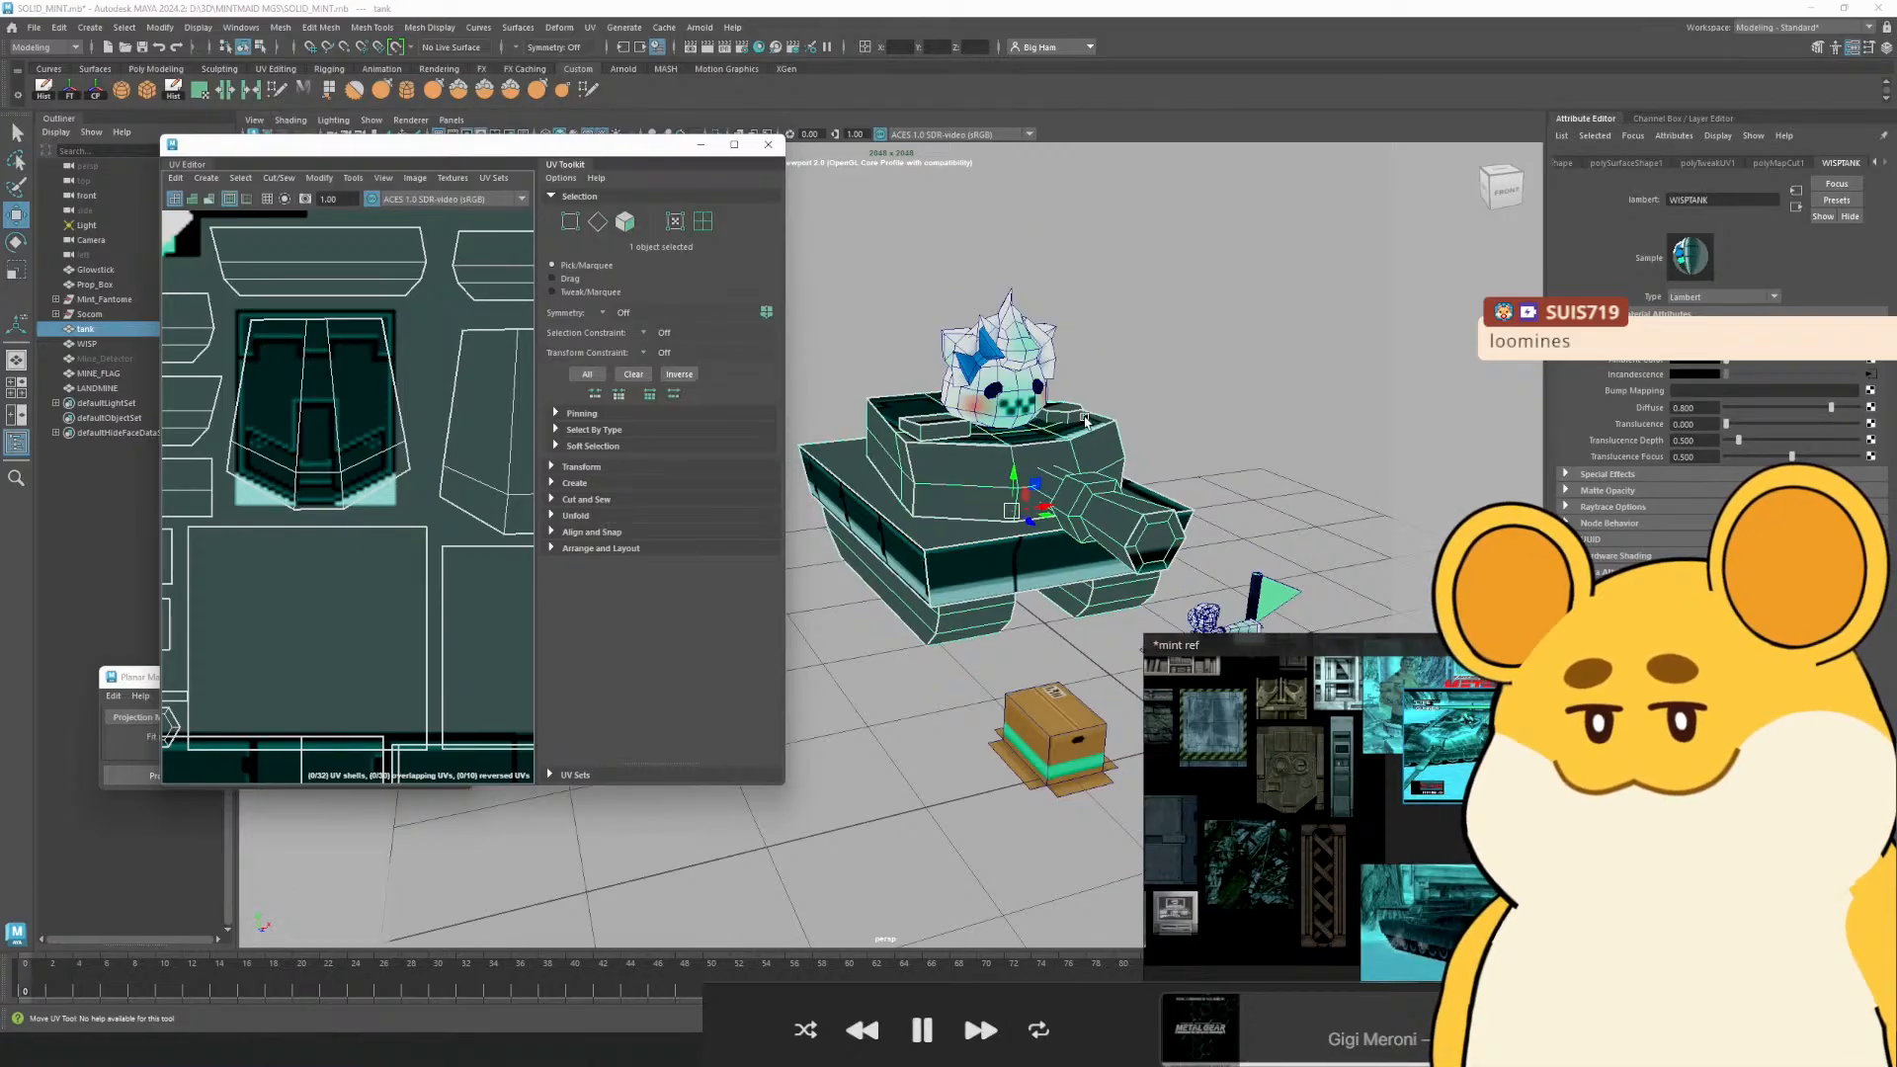
scroll(1083, 419, "up", 2)
left_click_drag(938, 604, 913, 632, "alt")
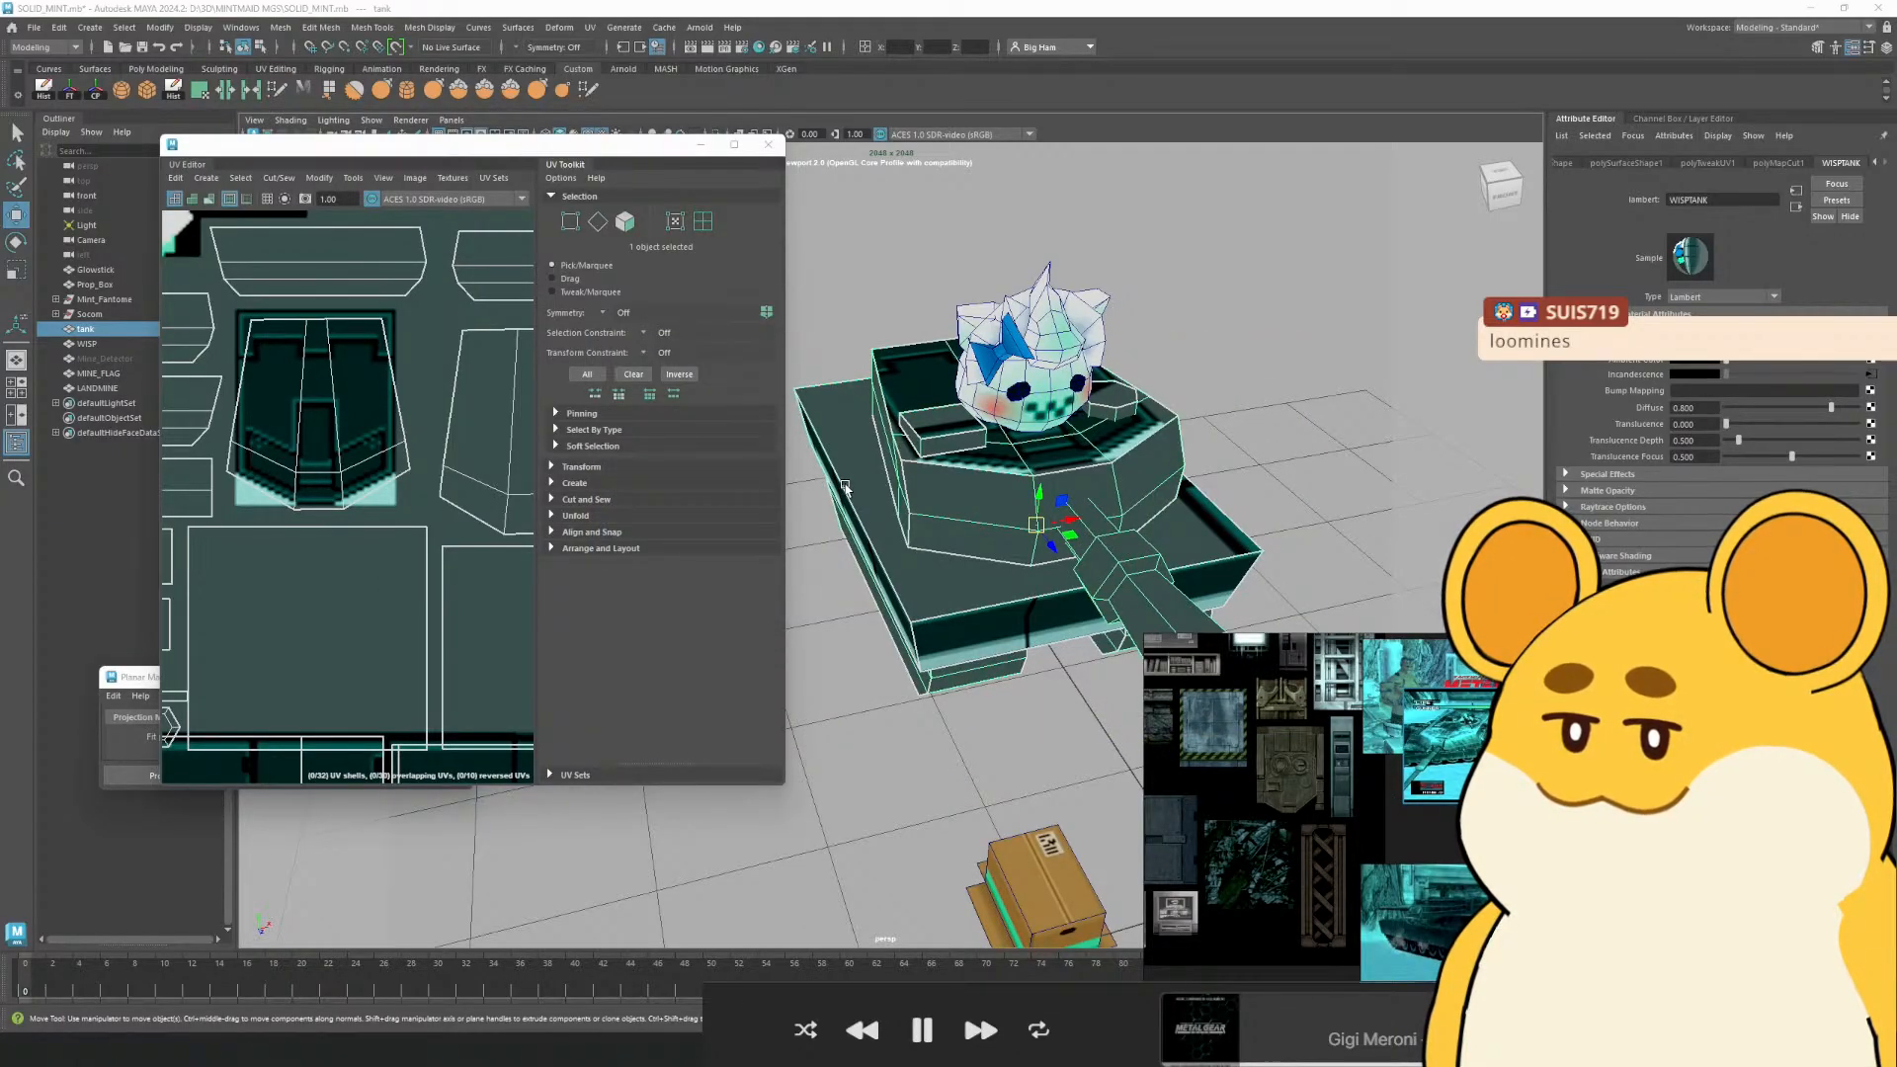
scroll(833, 425, "down", 2)
scroll(833, 425, "up", 5)
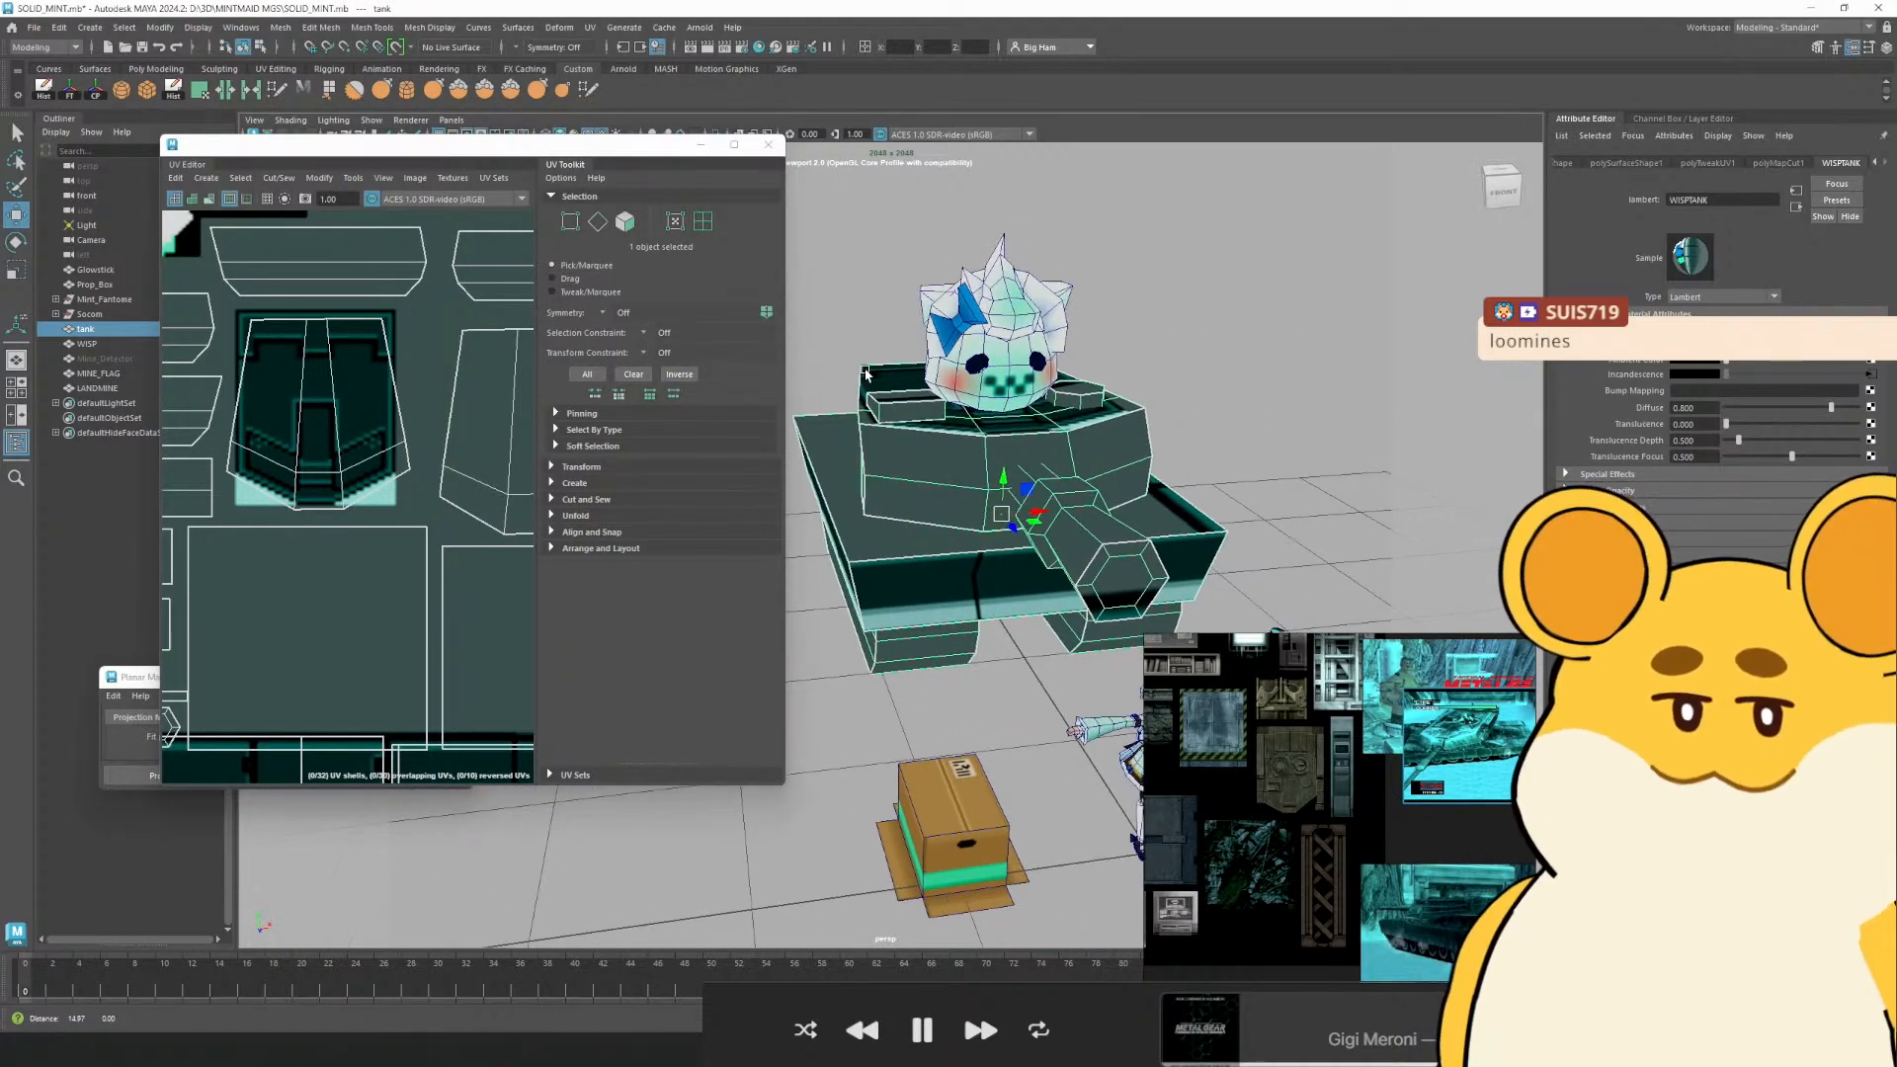
left_click_drag(866, 373, 888, 432)
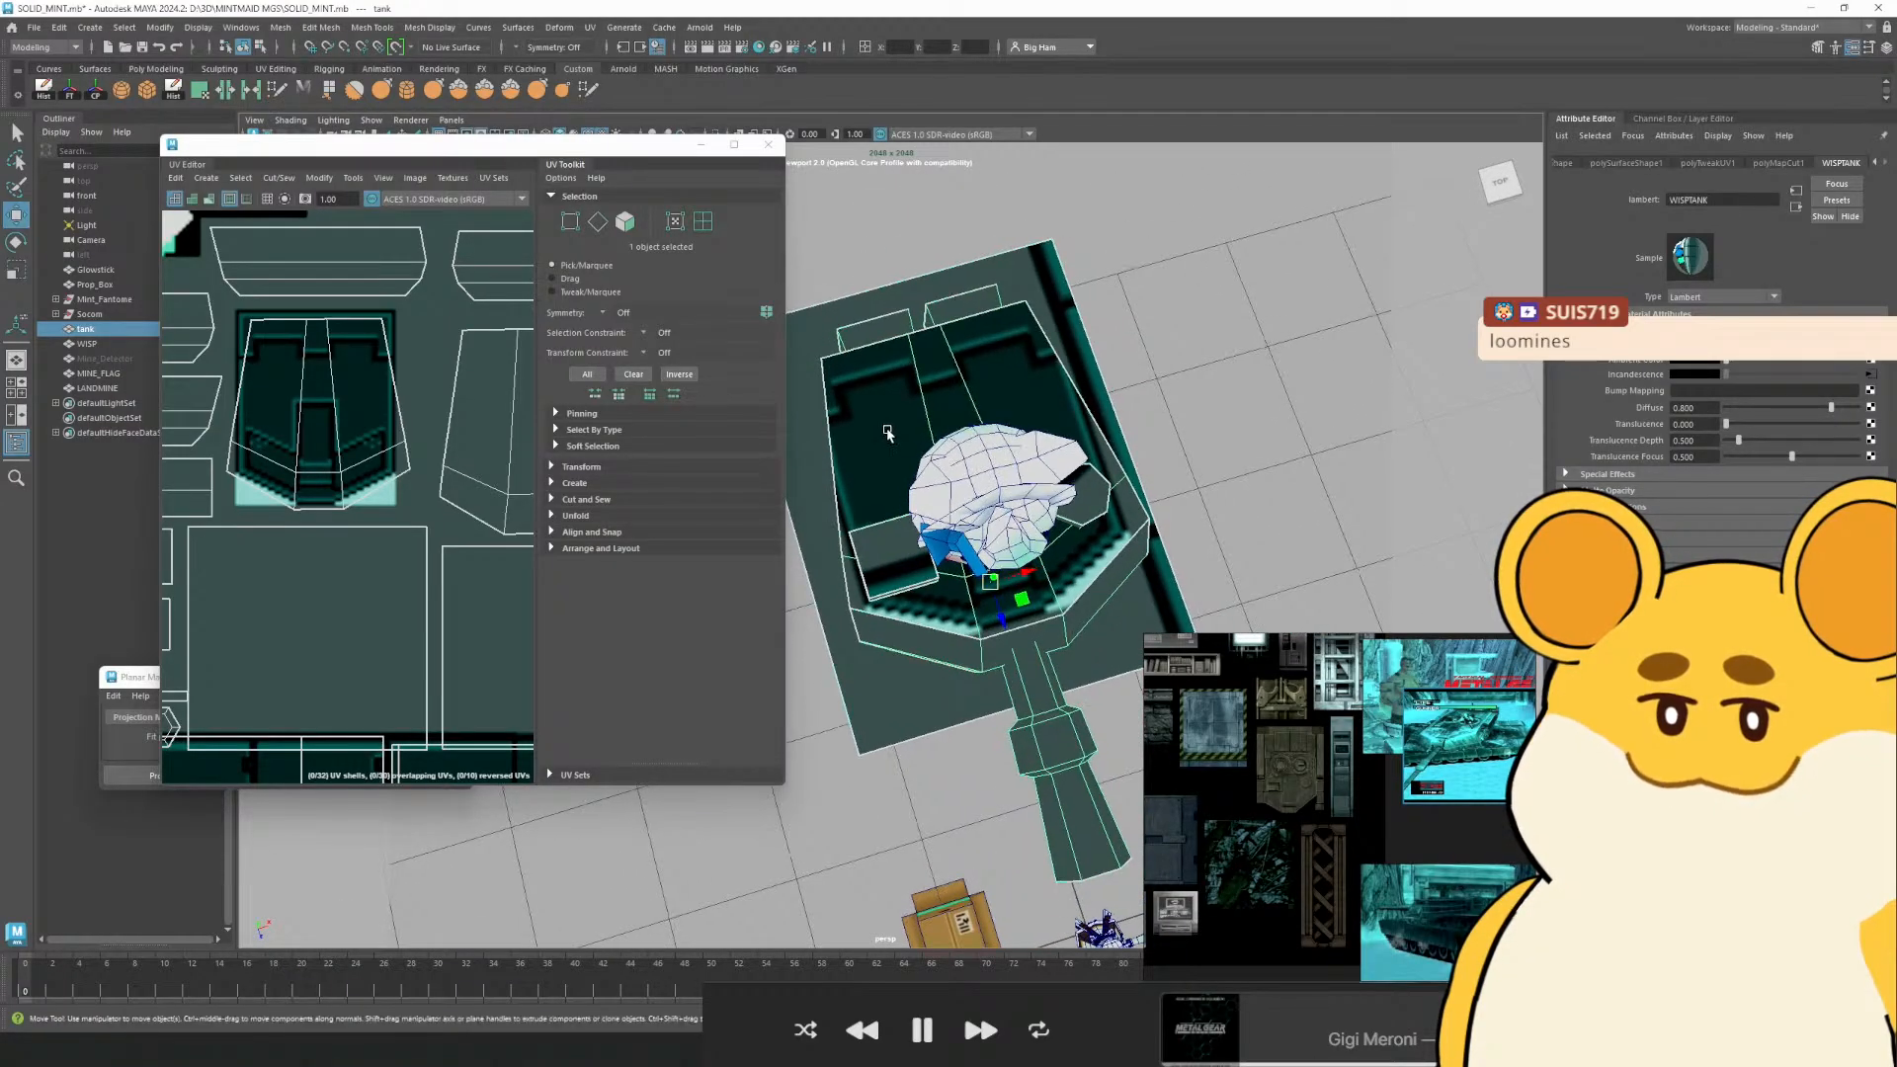
Switch to Aseprite and export the visible layers at 100% as WISP_TANK_TEXTURE.png, overwriting the existing file
key("alt+Tab")
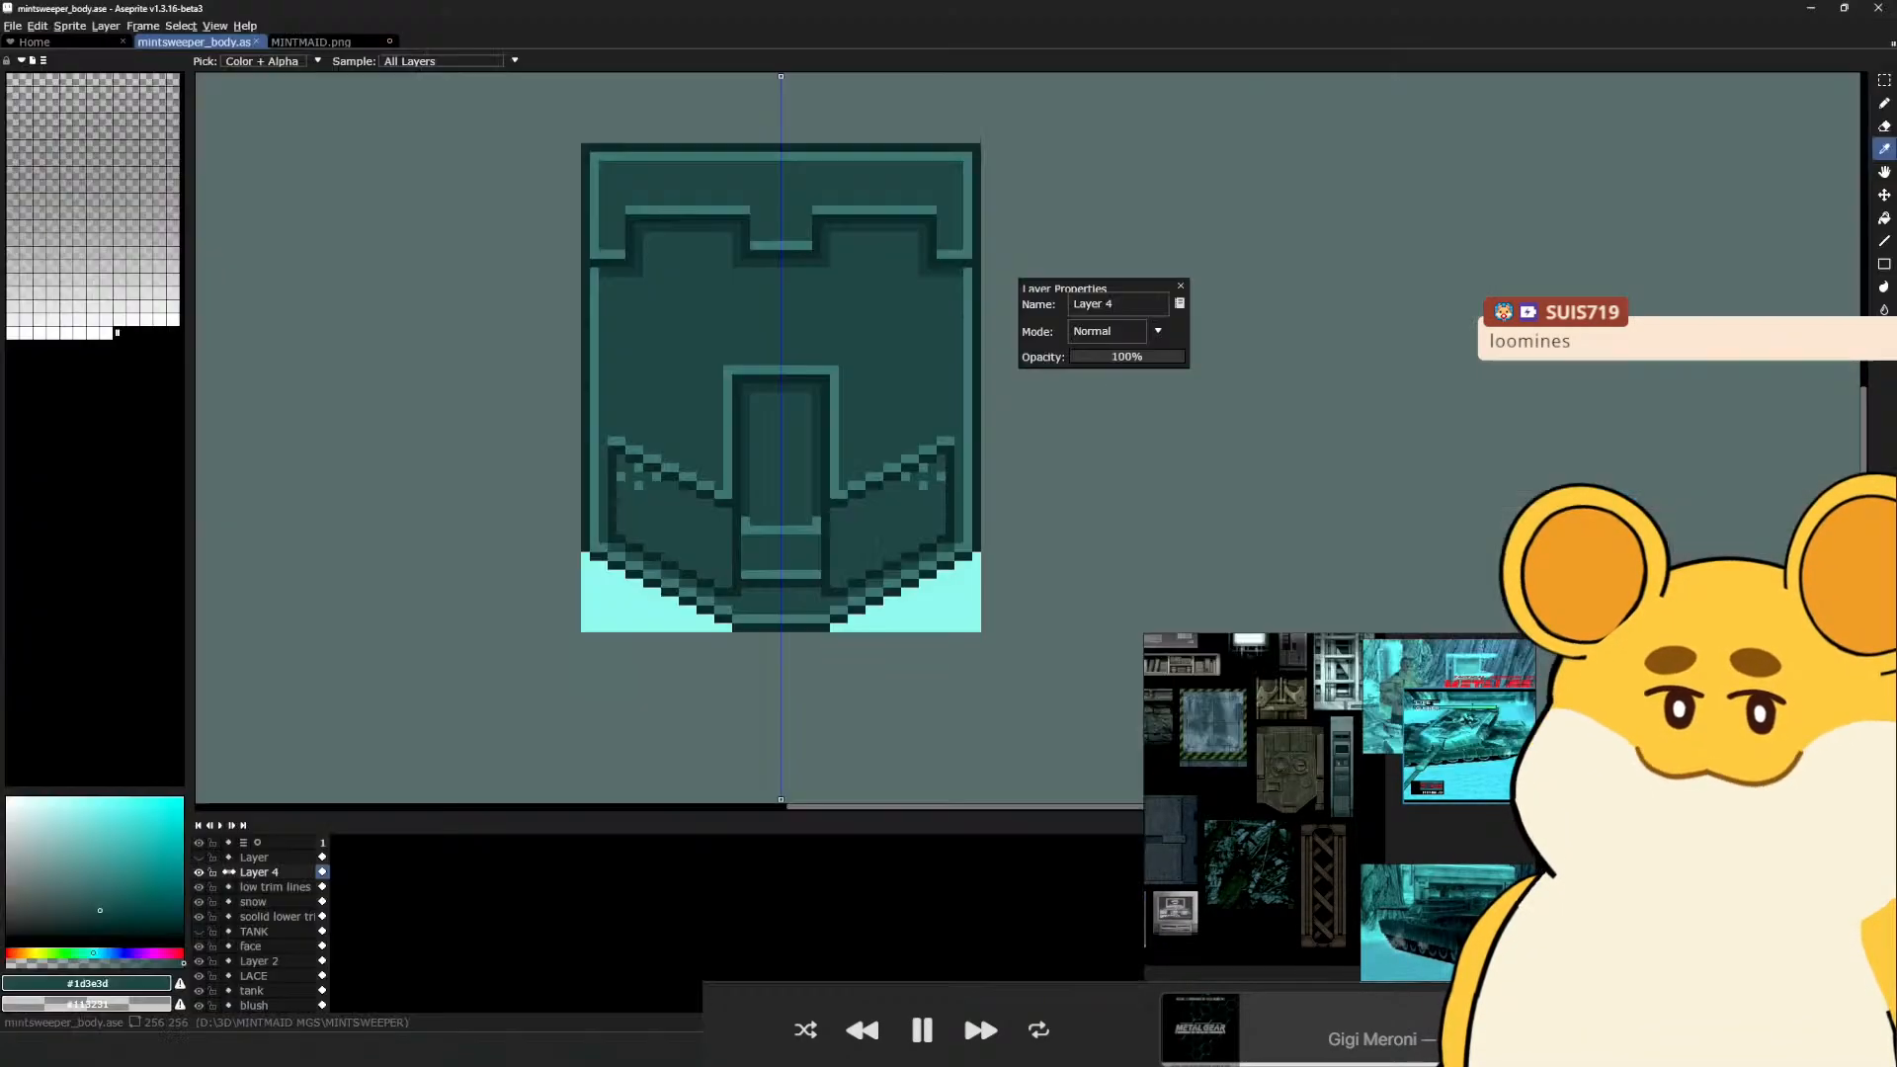
left_click(13, 27)
mouse_move(39, 158)
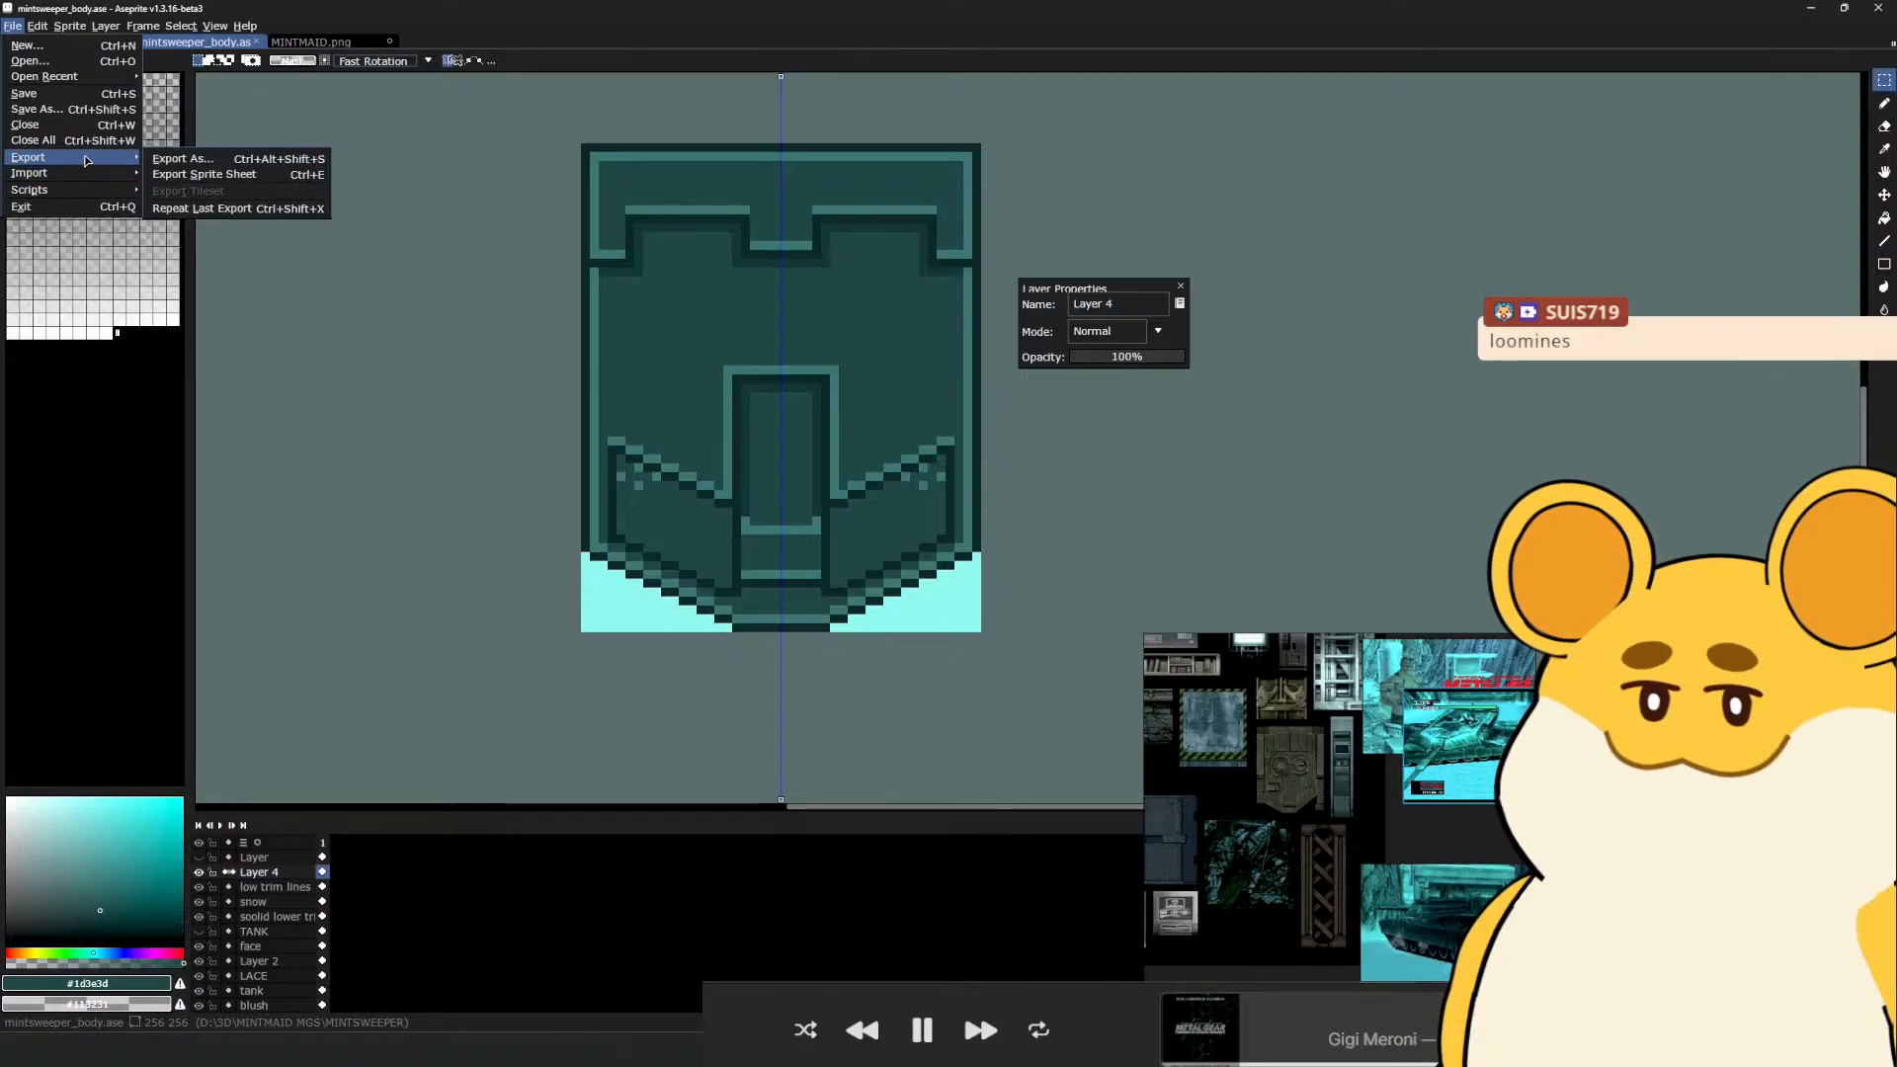
left_click(163, 158)
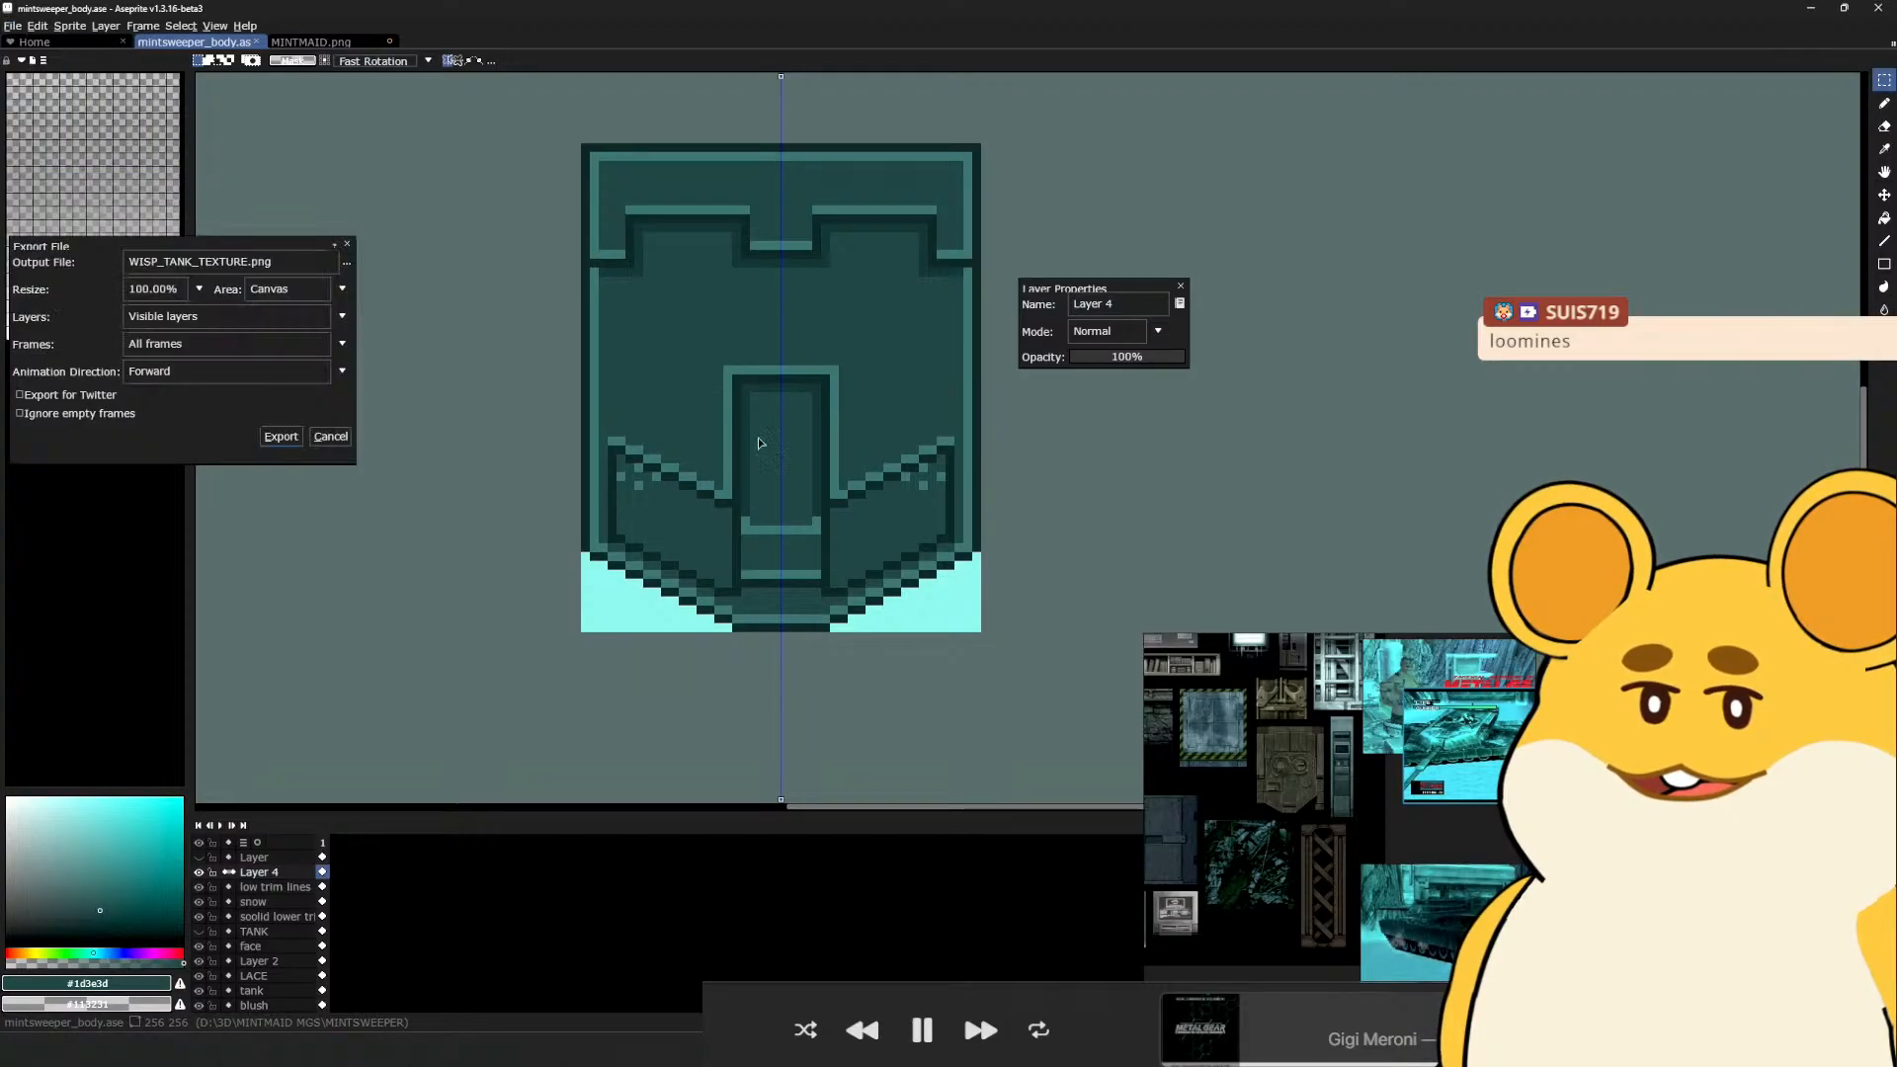
left_click(281, 436)
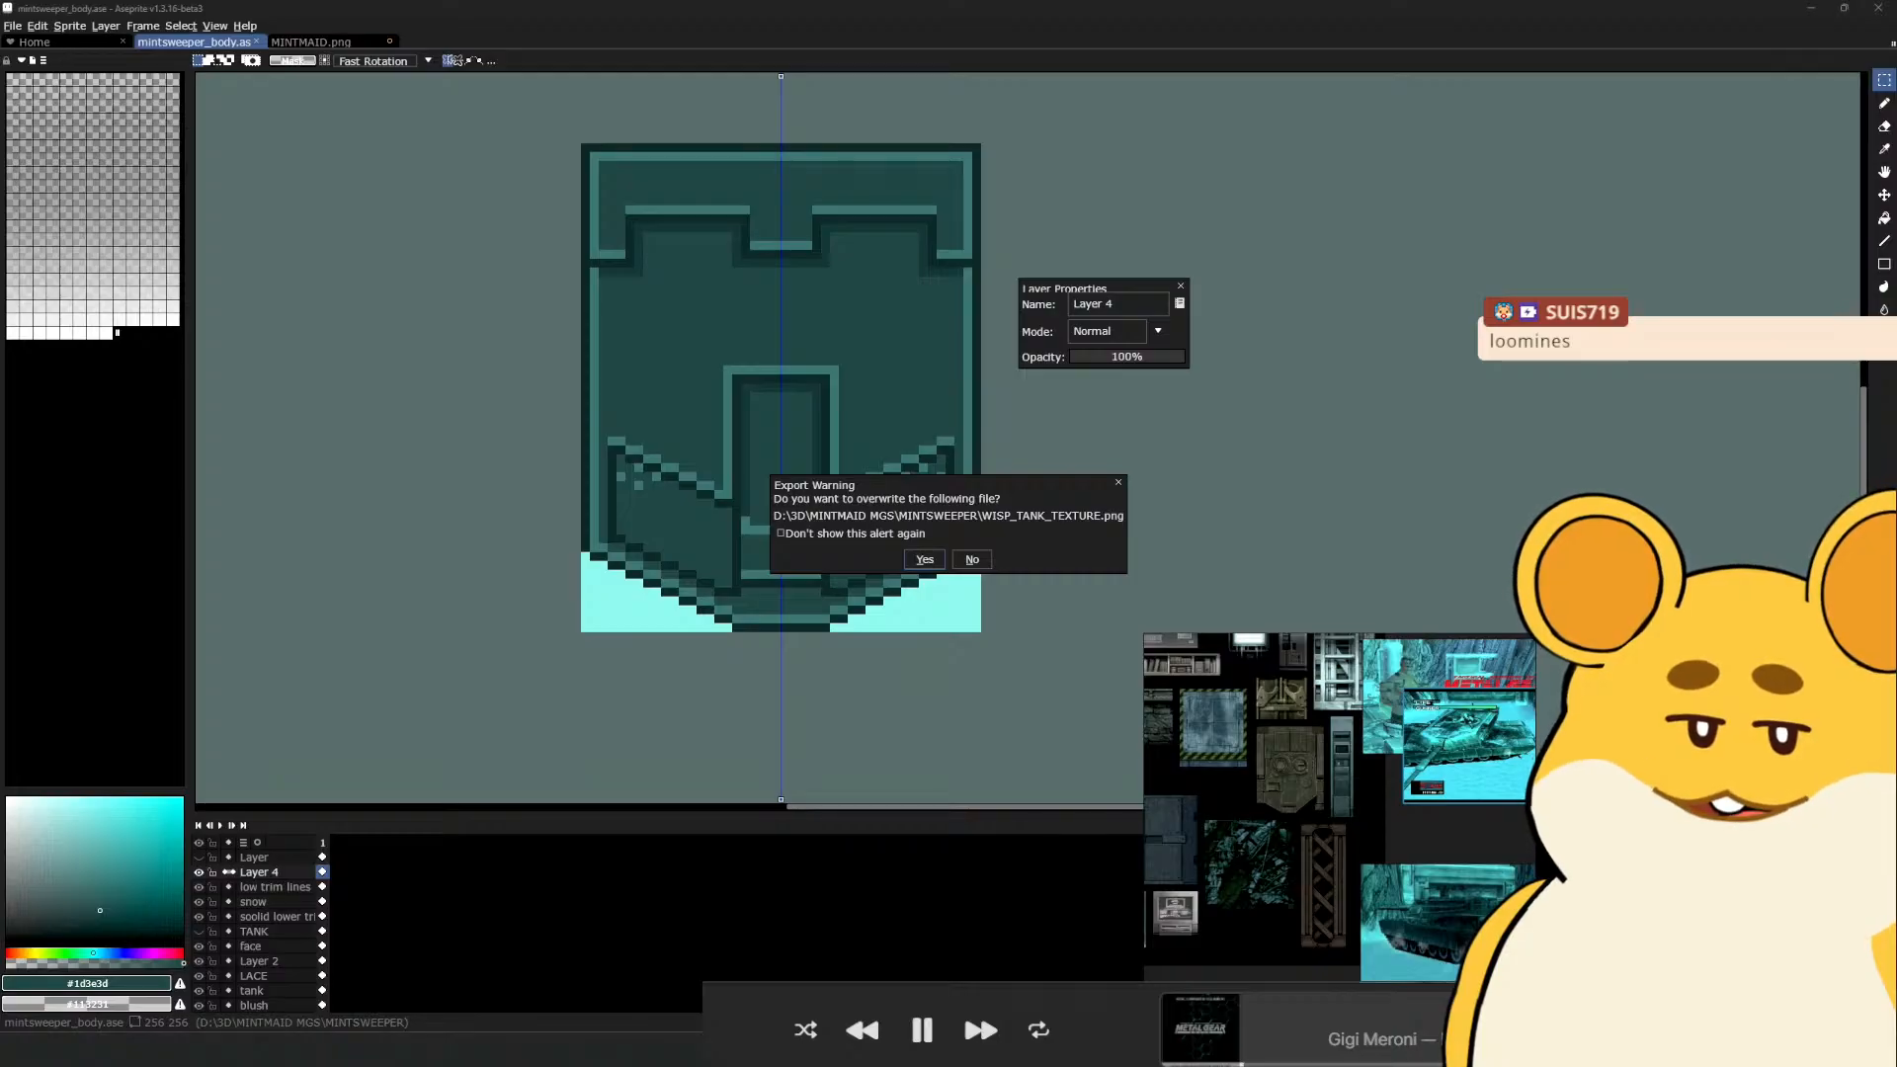
key("alt+Tab")
left_click_drag(510, 240, 1895, 272)
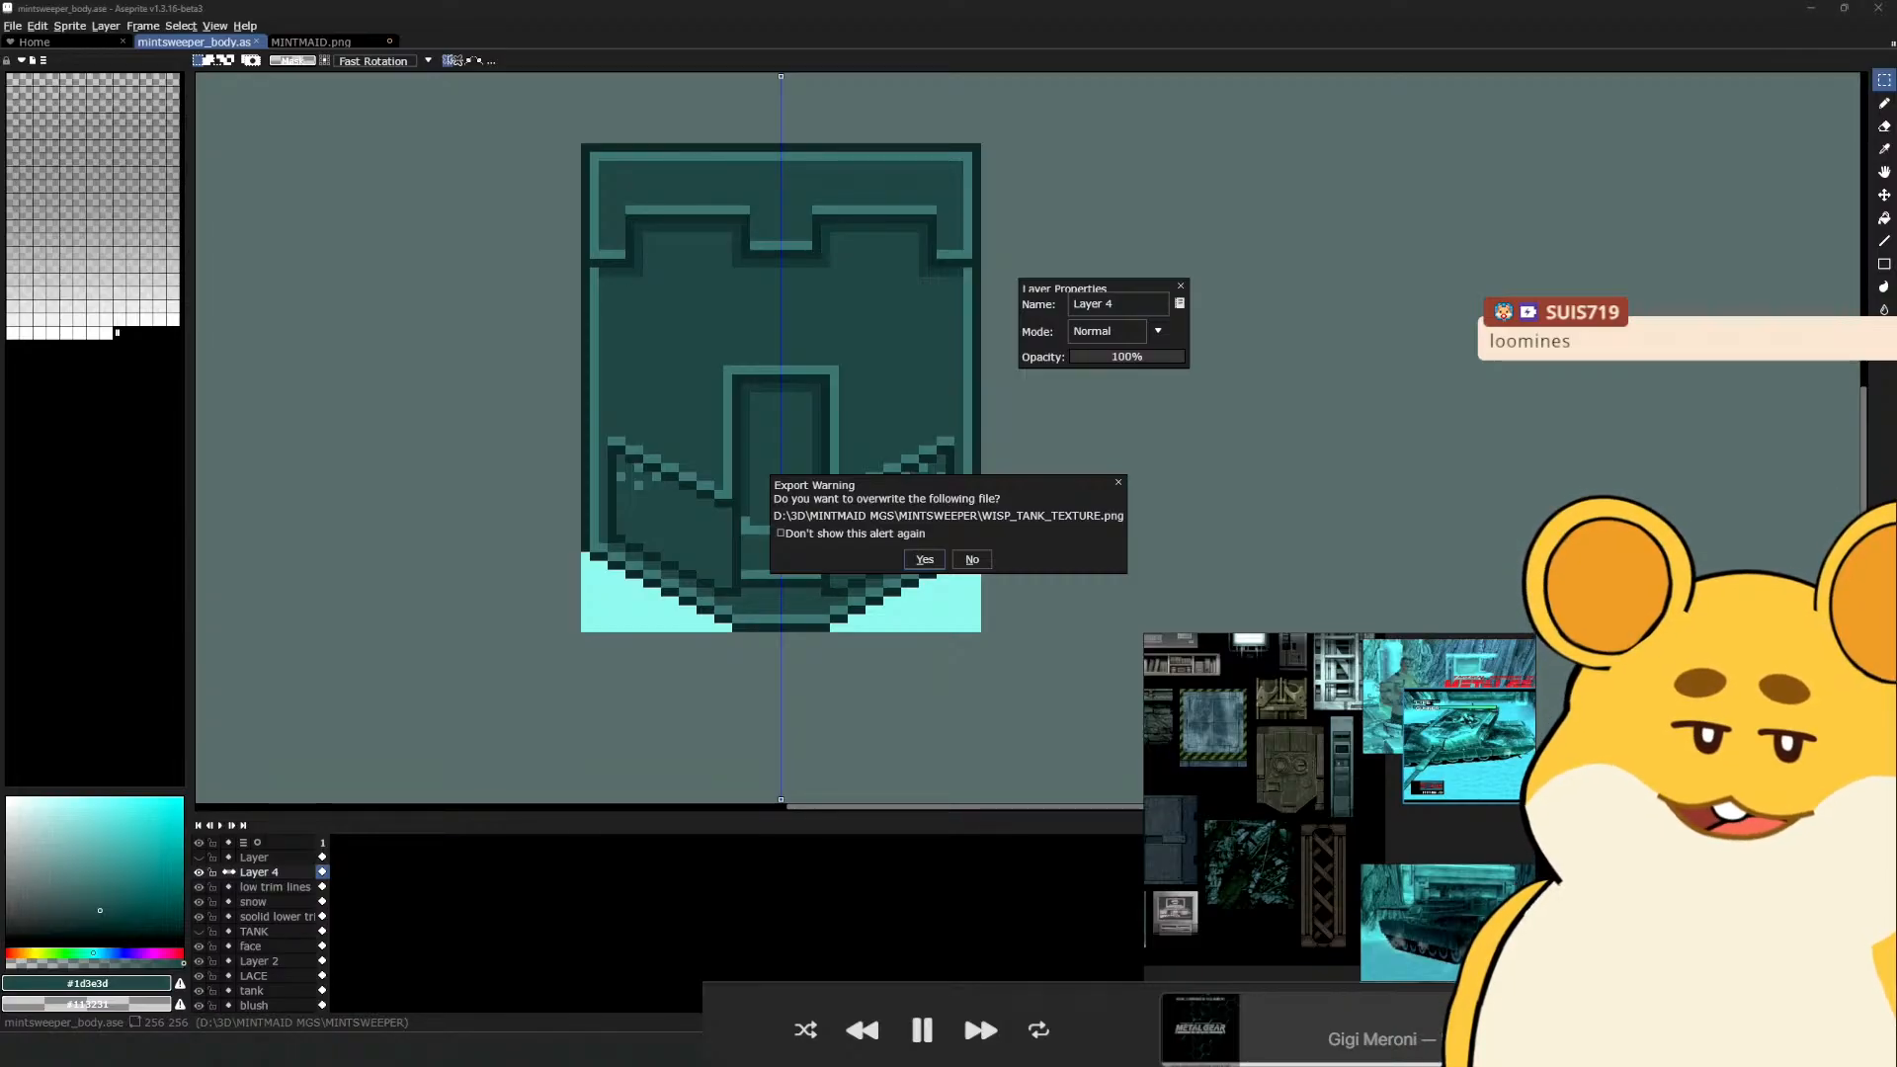
left_click(910, 567)
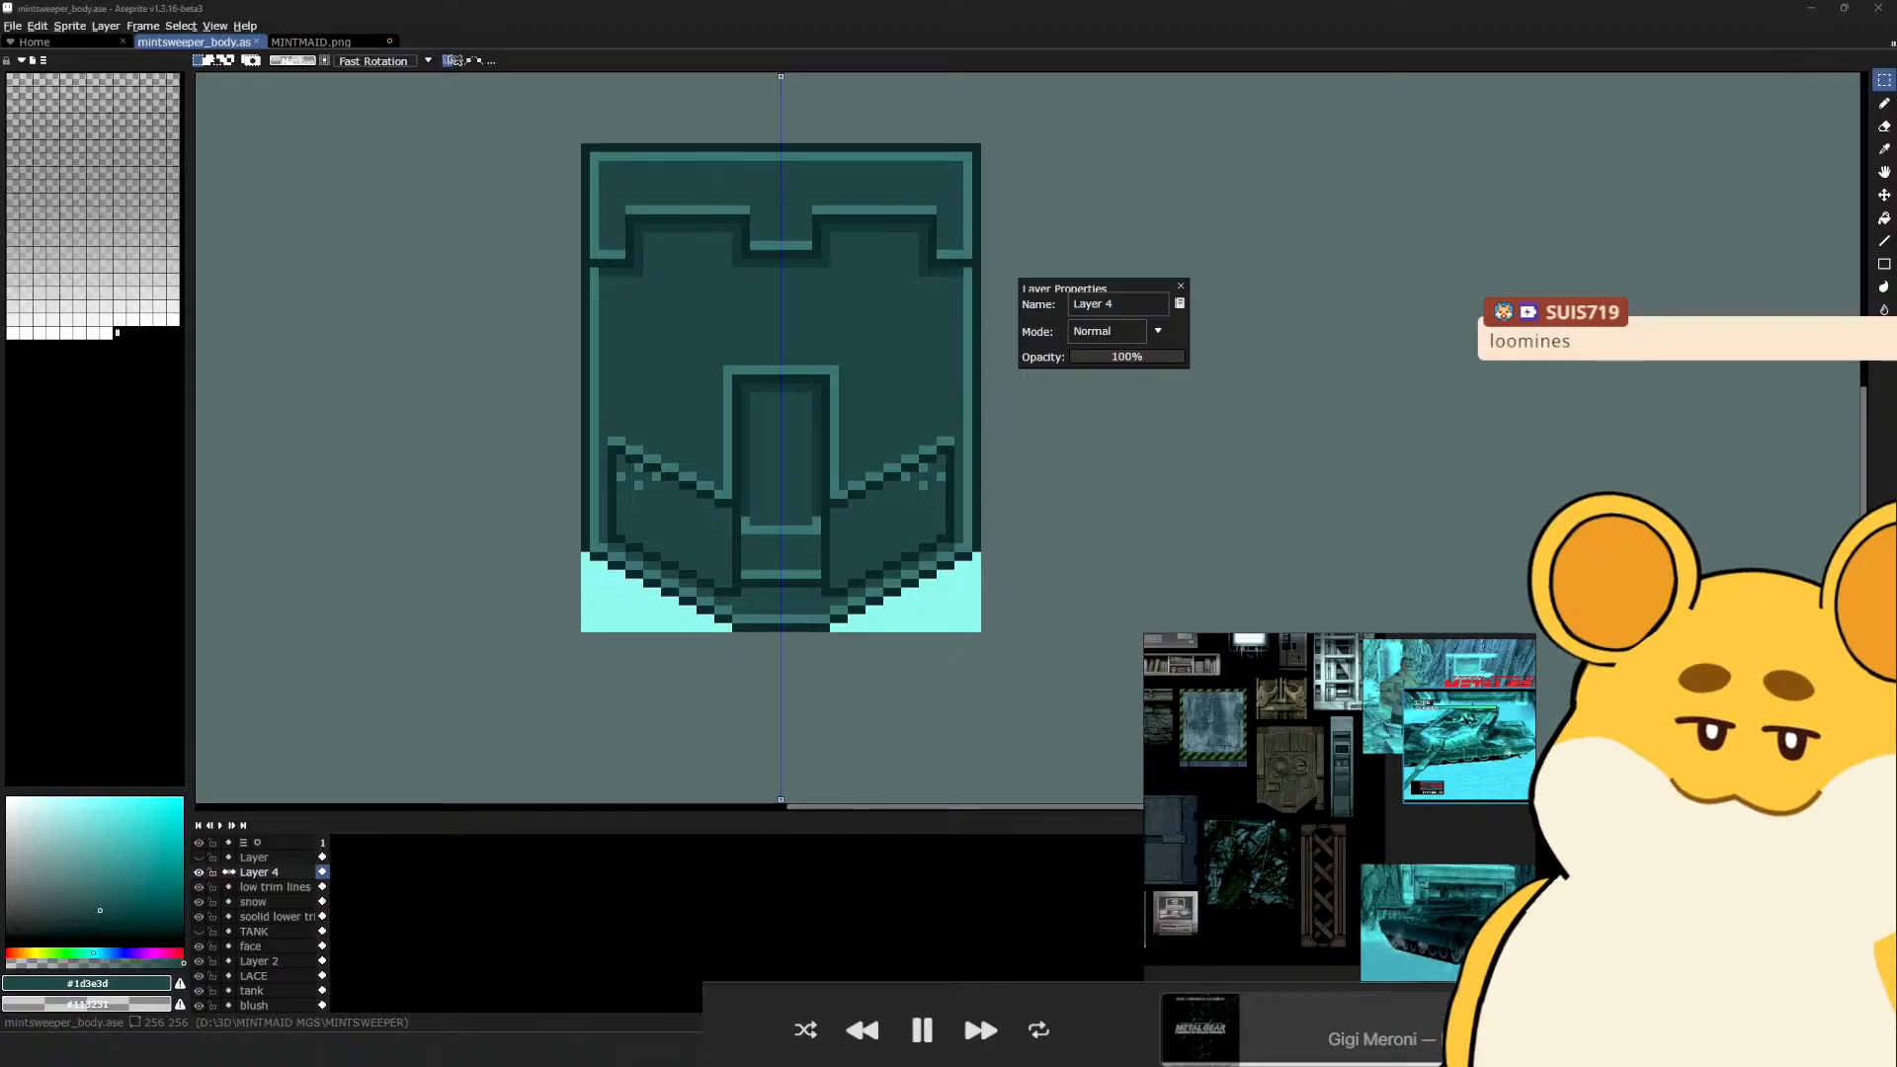
Save mintsweeper_body.ase and export its visible layers again over WISP_TANK_TEXTURE.png
left_click(1162, 494)
scroll(1137, 500, "down", 1)
scroll(1137, 500, "up", 1)
key("ctrl+s")
left_click_drag(807, 415, 889, 463)
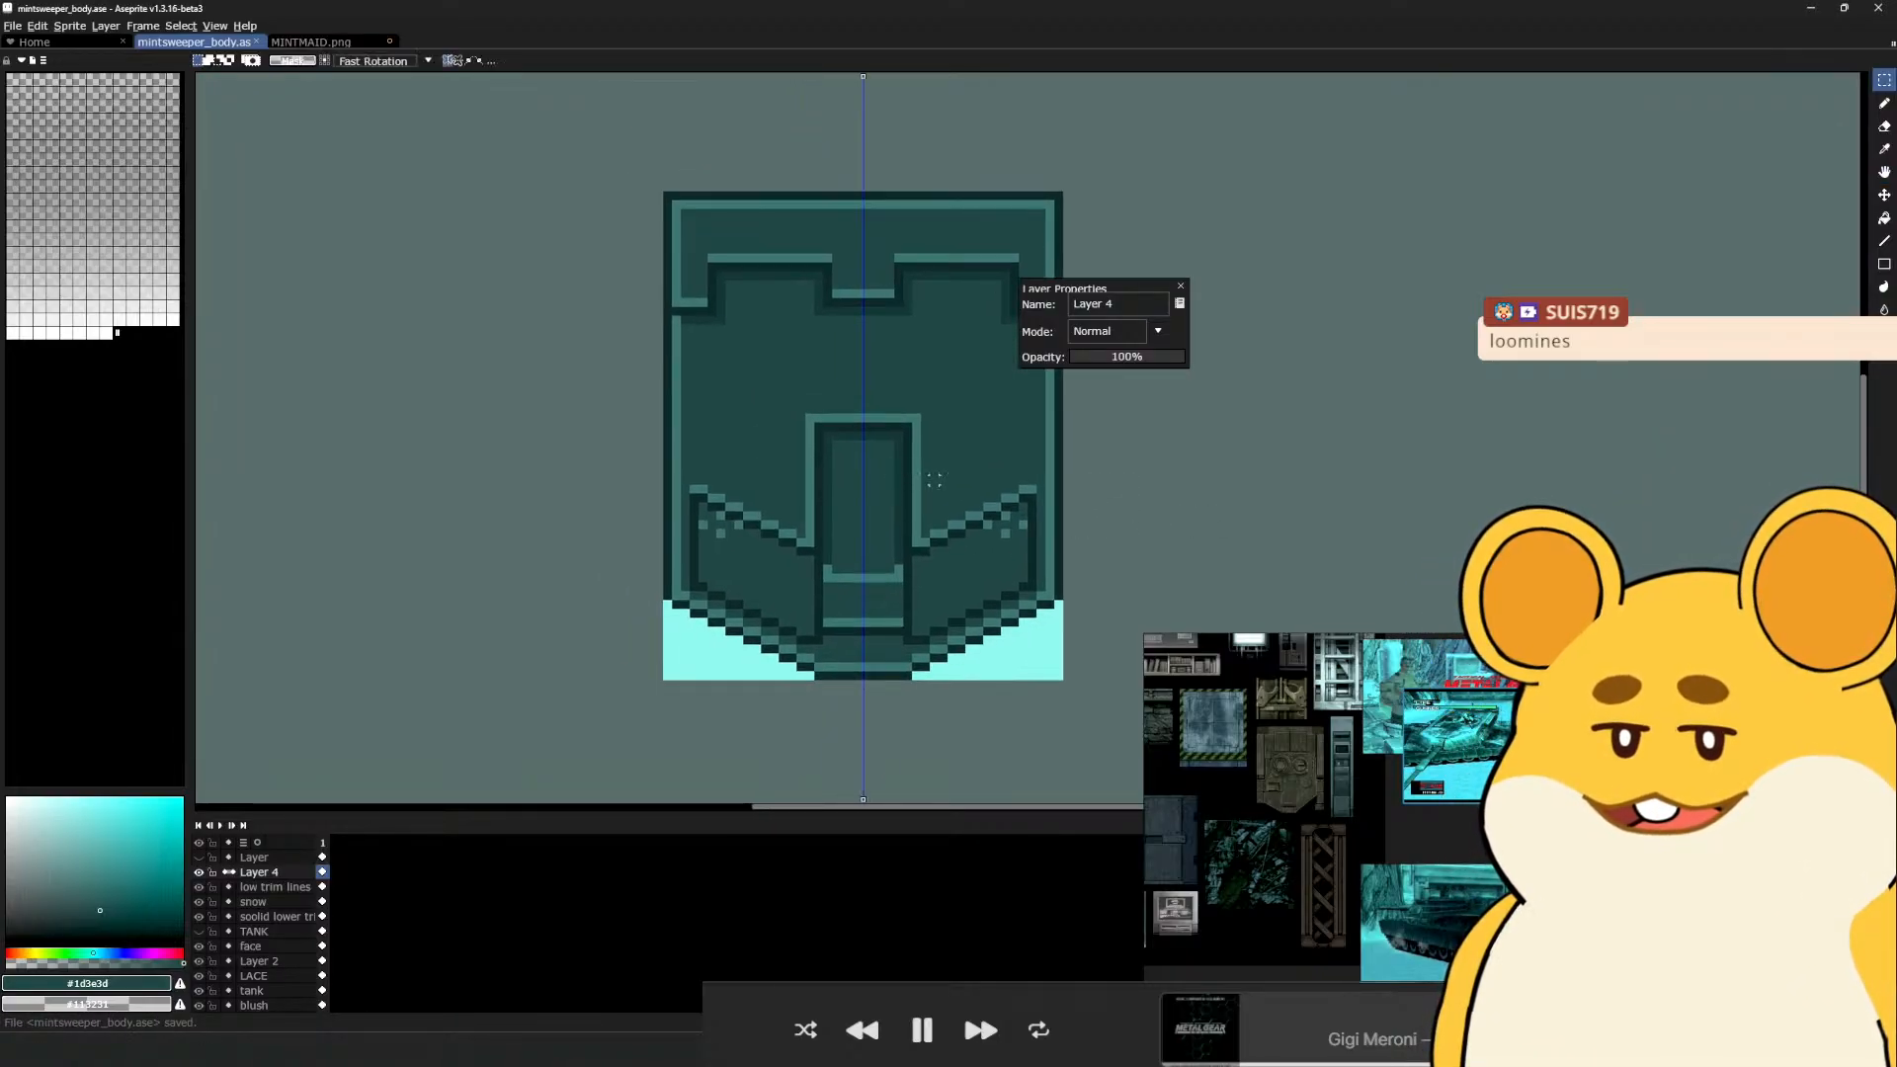
left_click(13, 27)
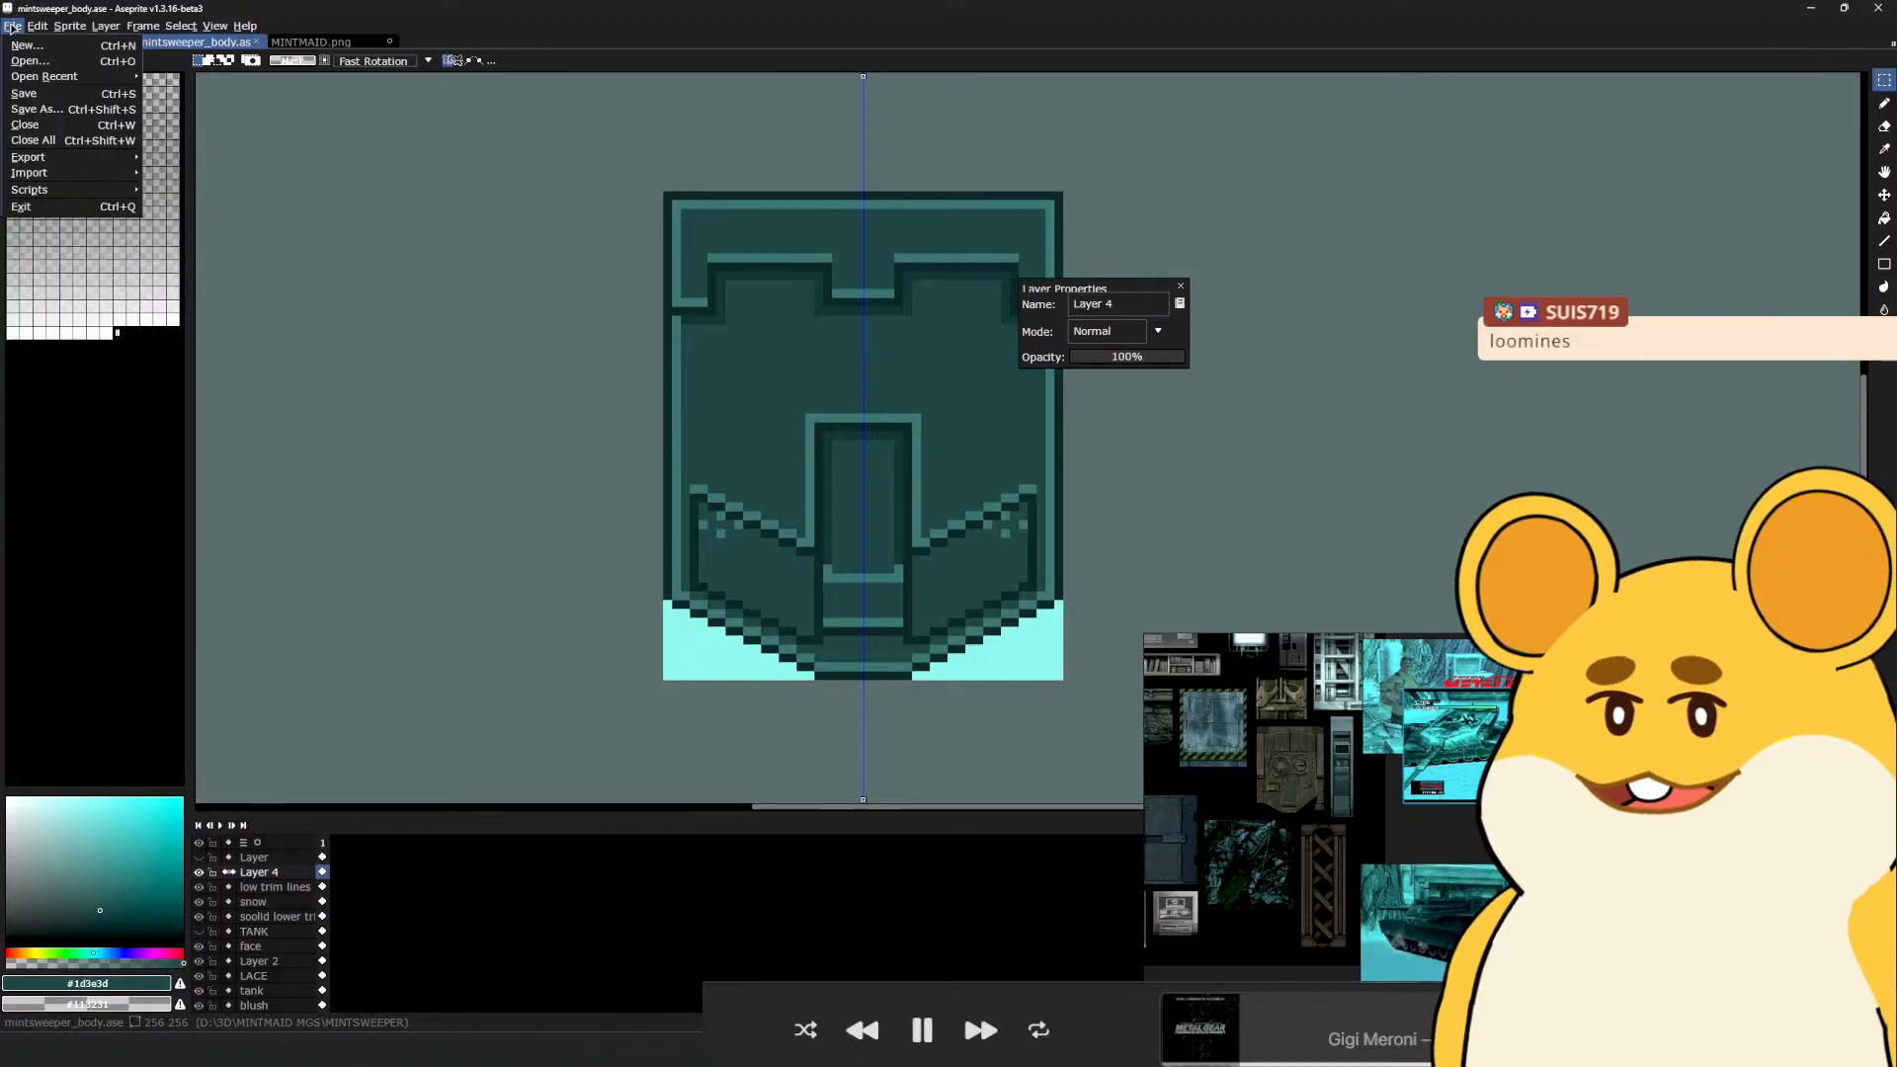
mouse_move(69, 157)
left_click(193, 158)
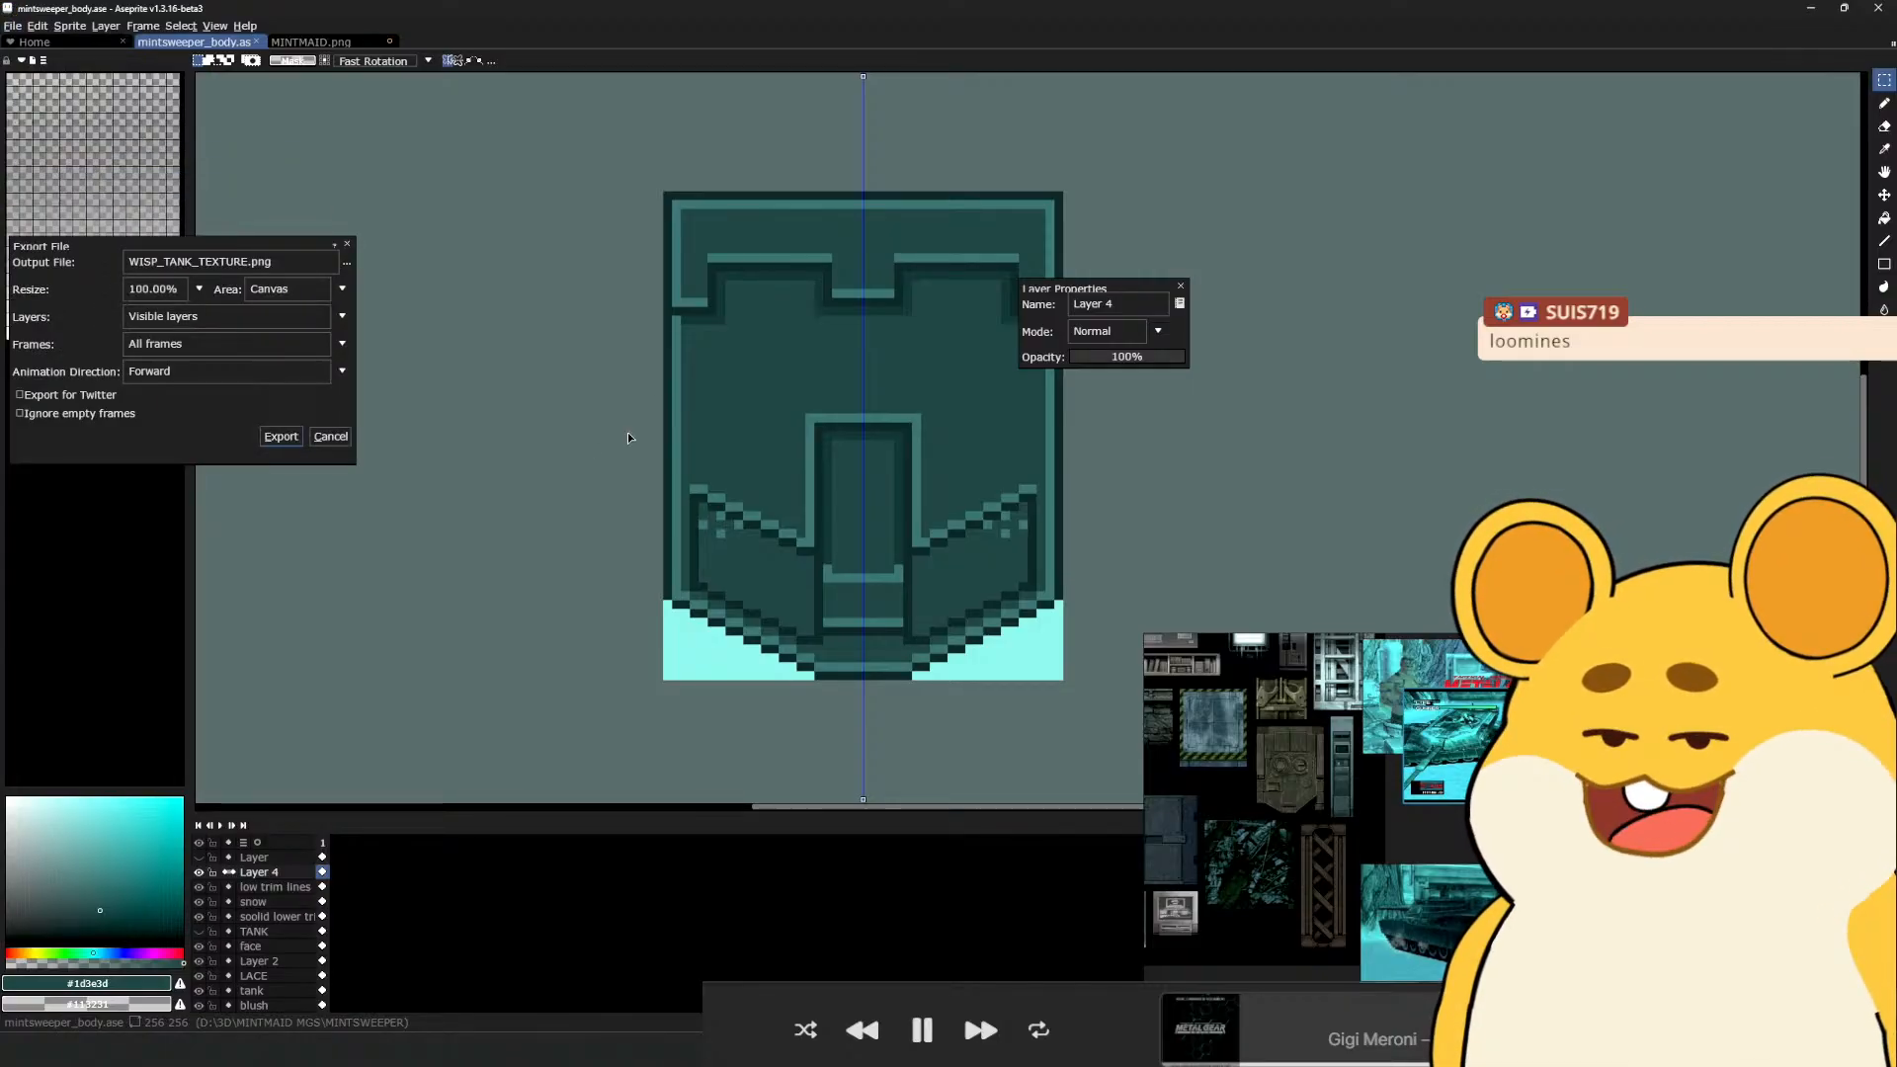
left_click(281, 438)
left_click(922, 560)
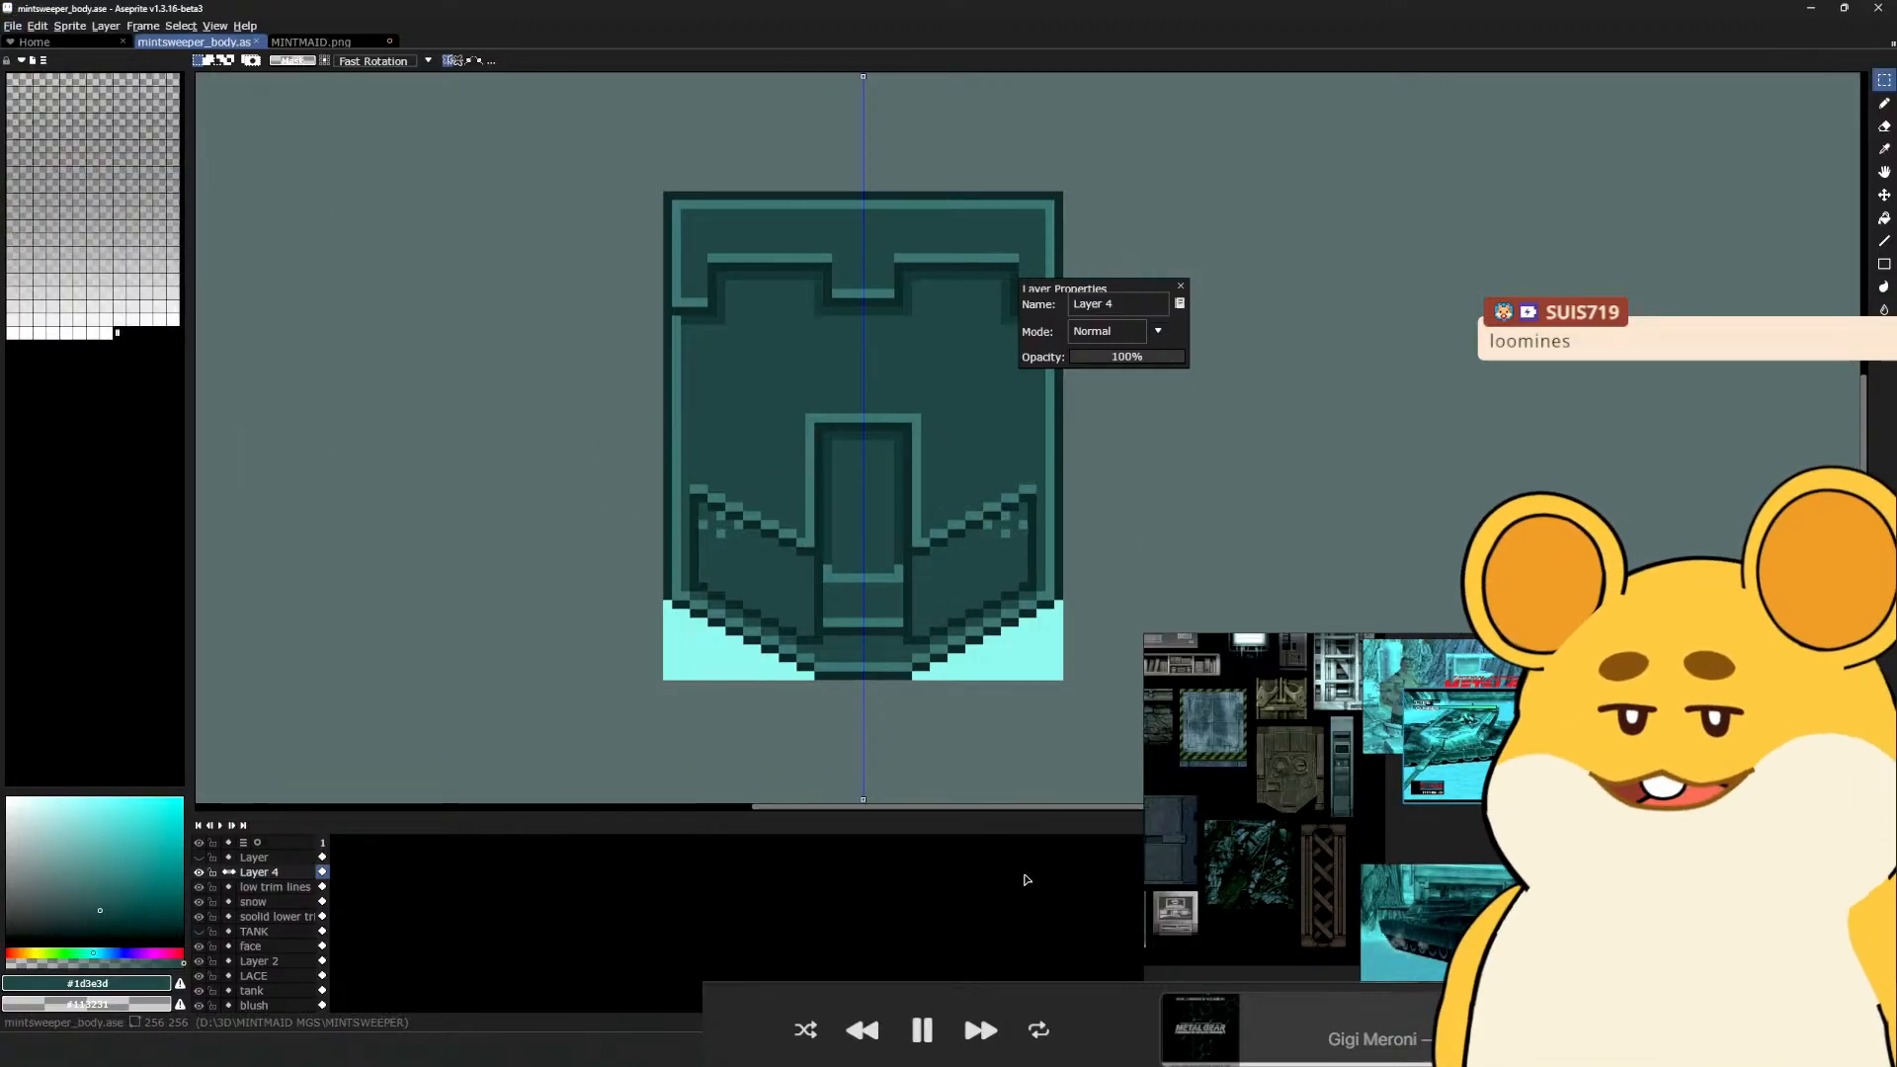
Switch to Maya and set the tank to UV component selection around the turret-top shell in the UV Editor
key("alt+Tab")
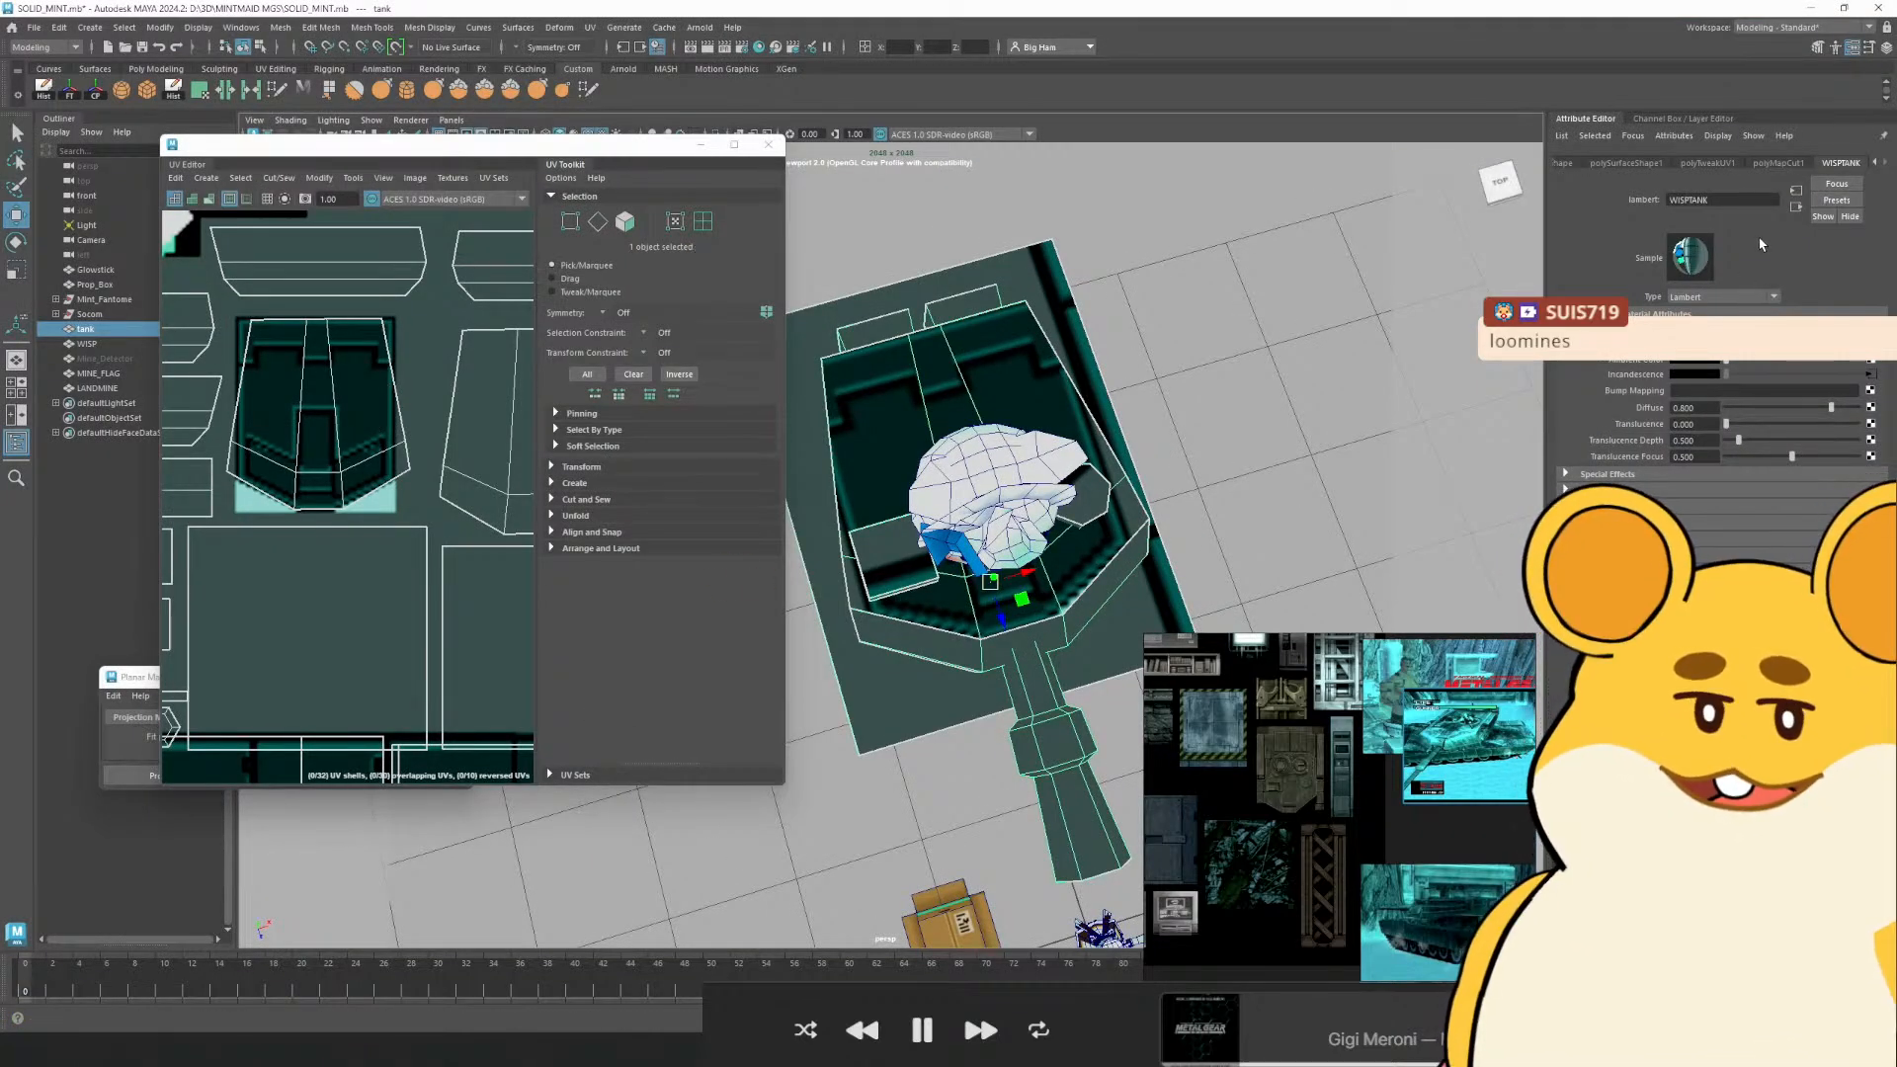
scroll(337, 468, "up", 2)
scroll(1227, 534, "down", 1)
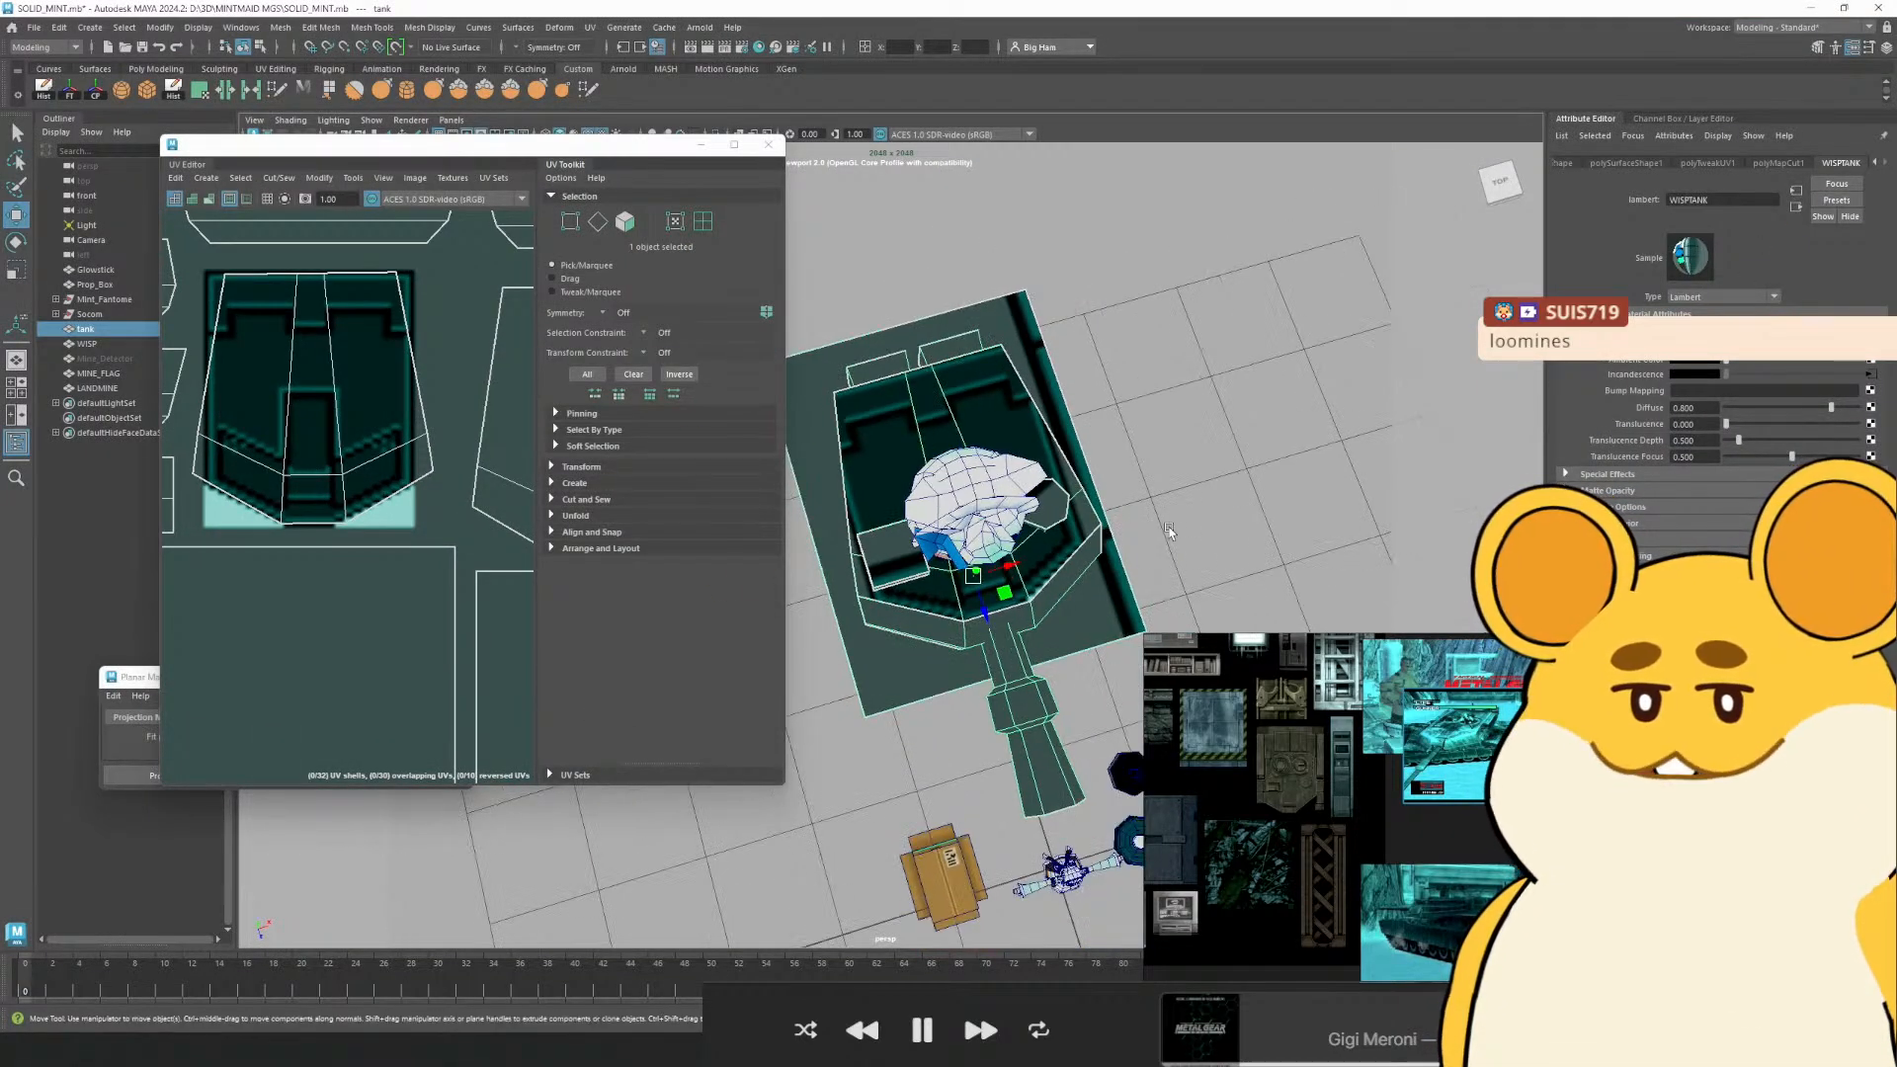
scroll(1081, 532, "up", 1)
left_click_drag(459, 466, 490, 478)
right_click(417, 342)
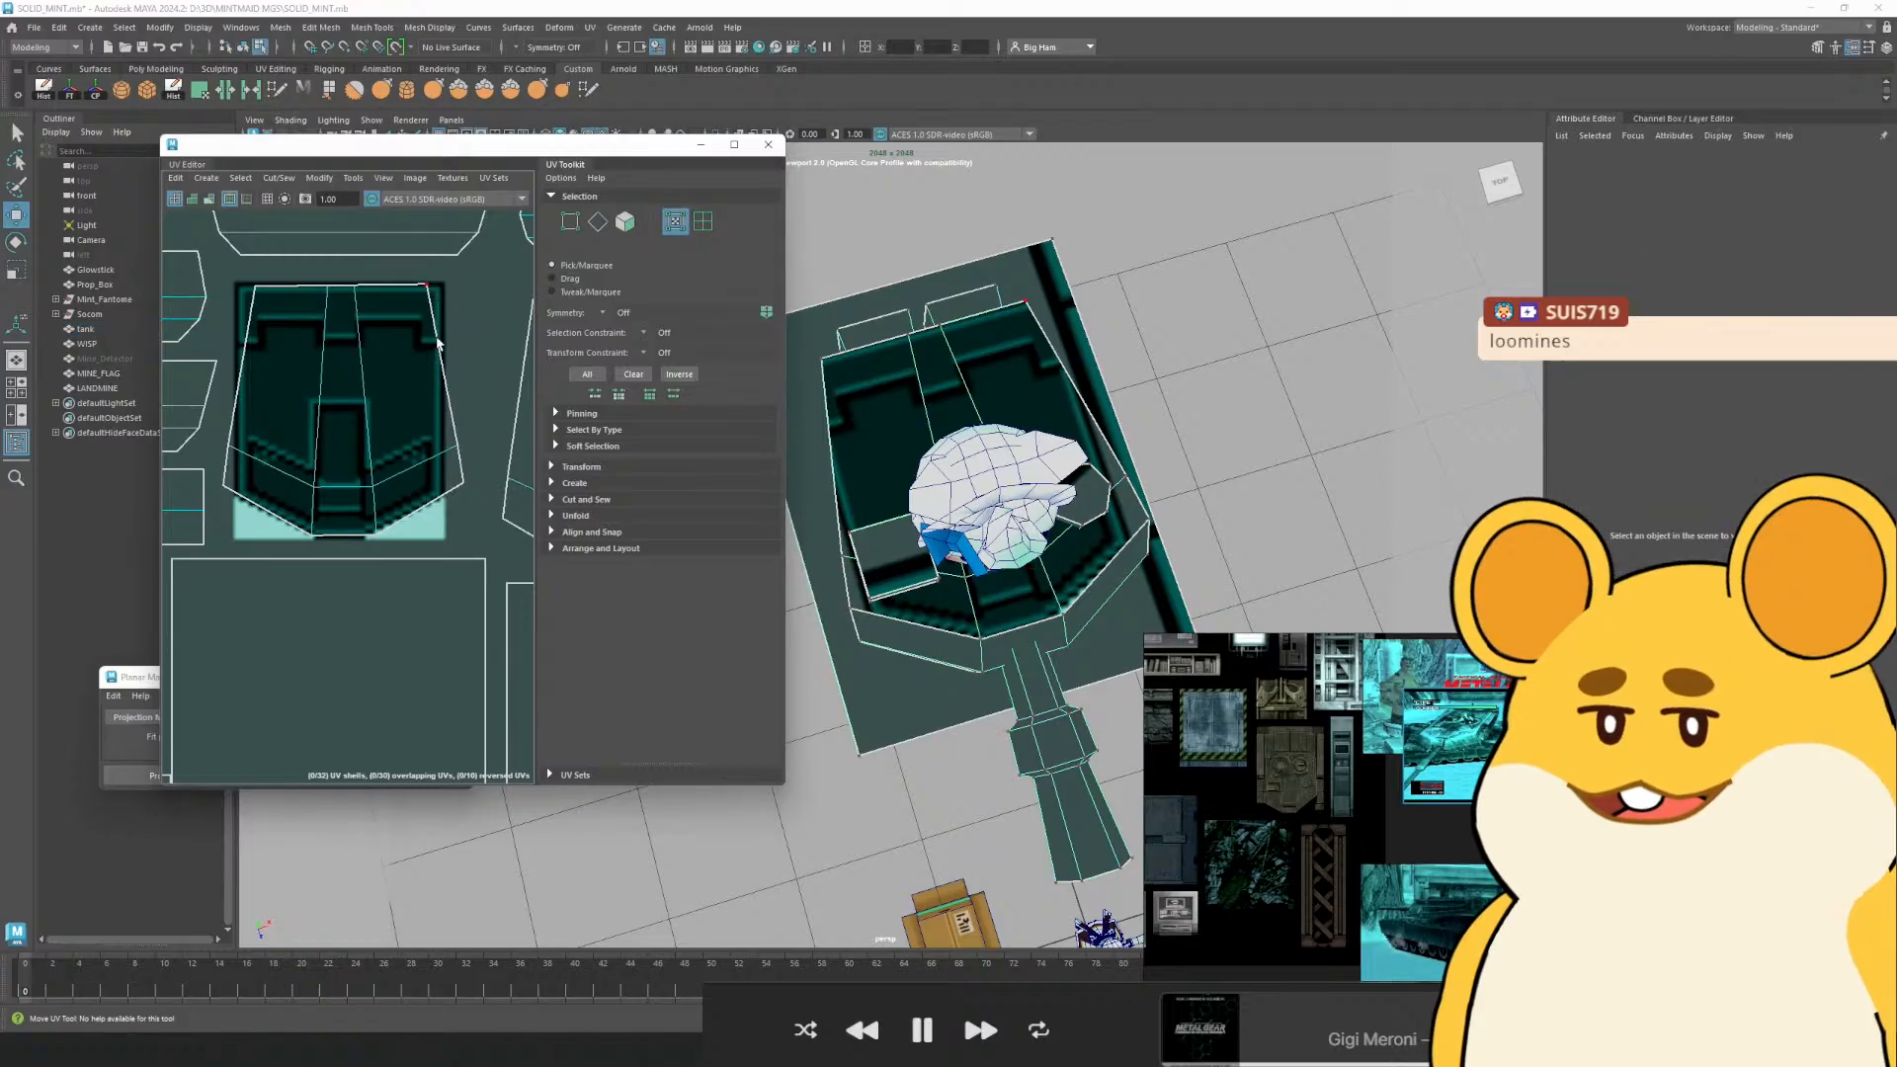
left_click_drag(462, 277, 240, 514)
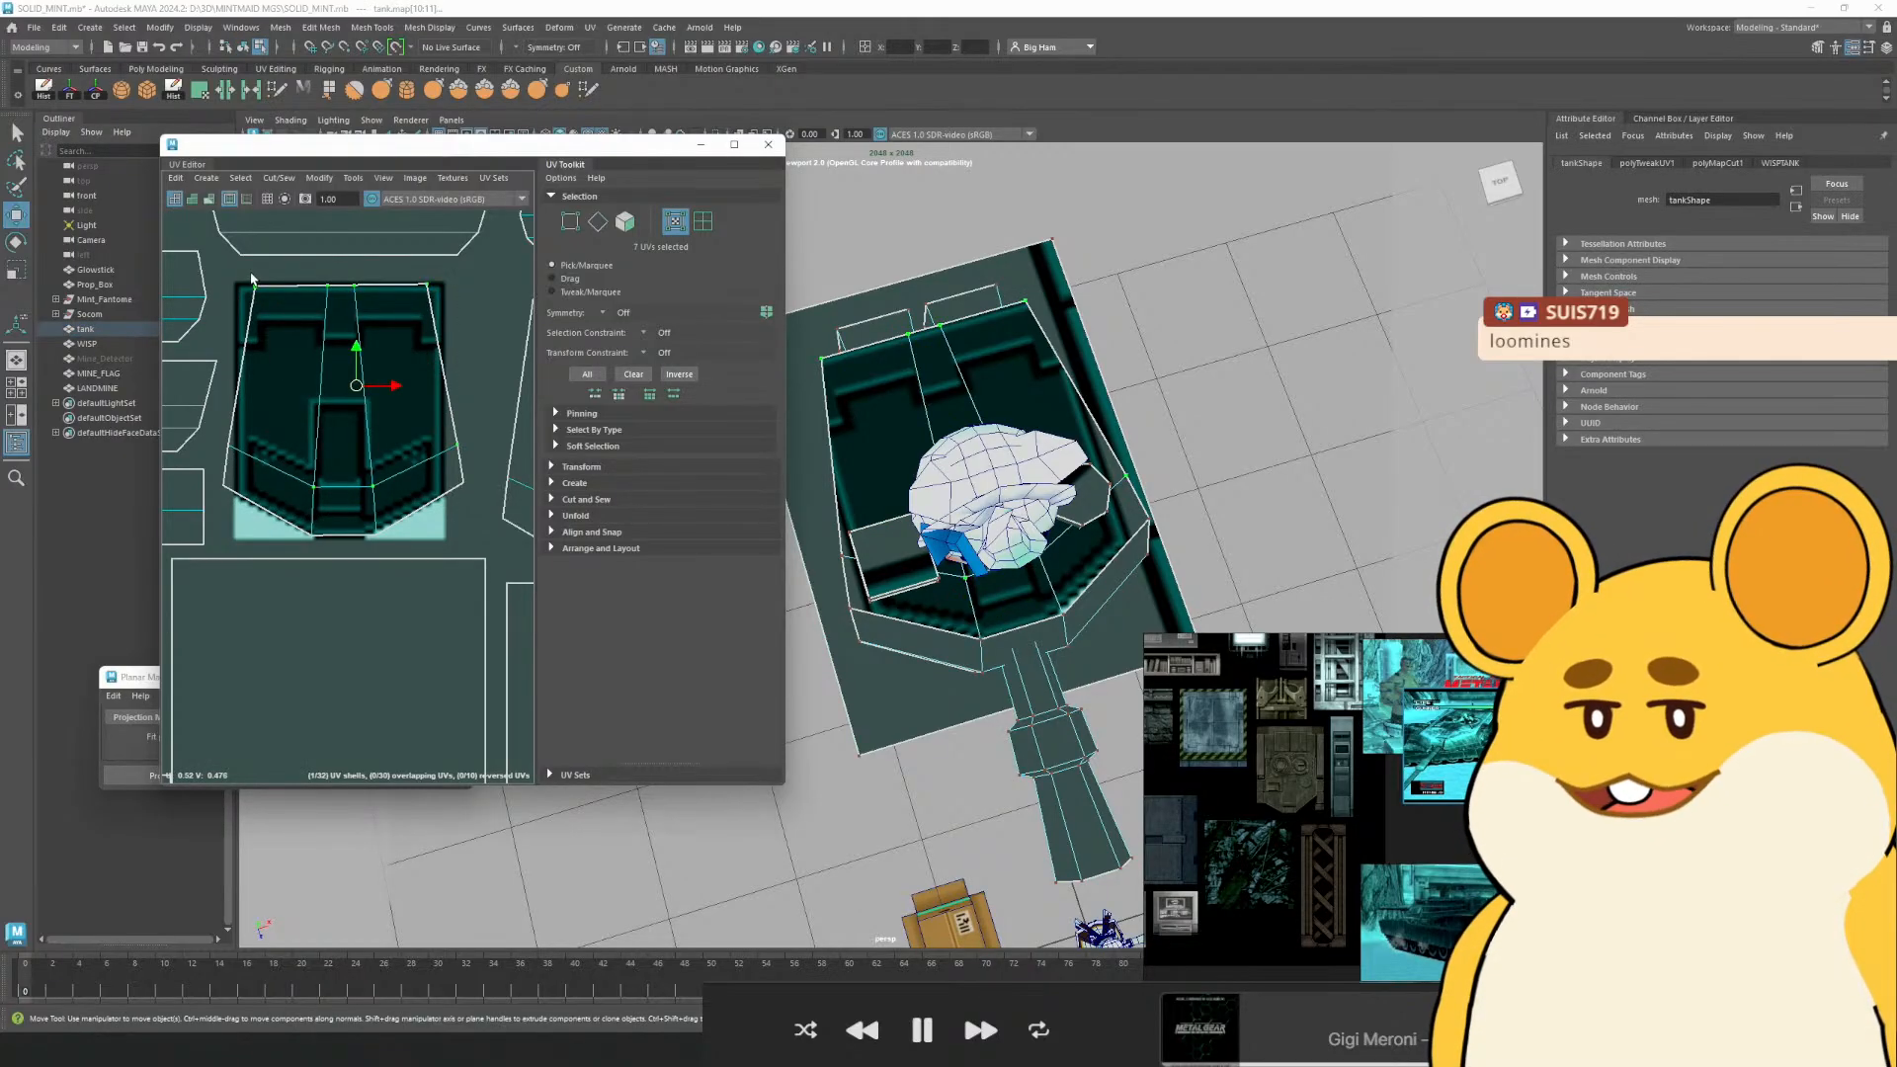
Move the turret-top shell's upper-right corner UV outward to the edge of the painted panel
left_click(255, 284)
left_click_drag(326, 145, 348, 147)
scroll(1114, 456, "up", 1)
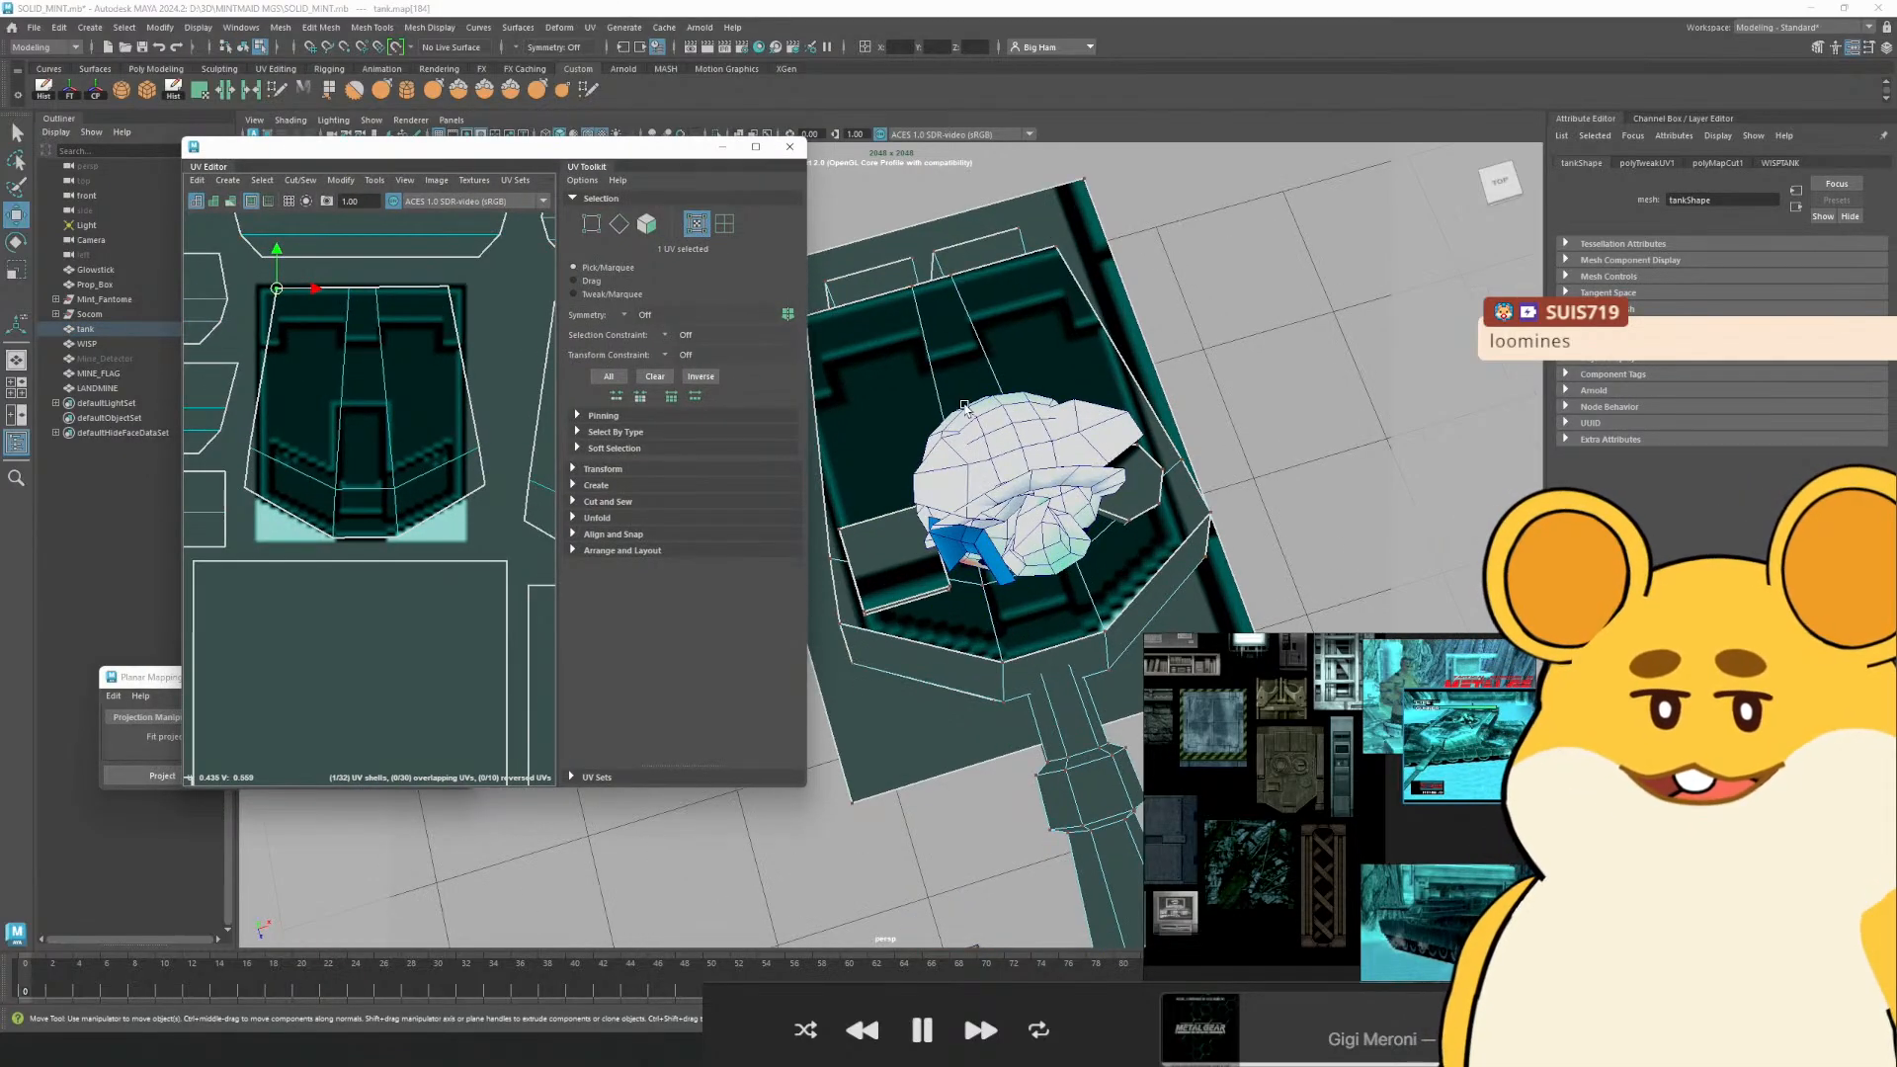
scroll(1038, 402, "down", 1)
left_click_drag(409, 389, 439, 405)
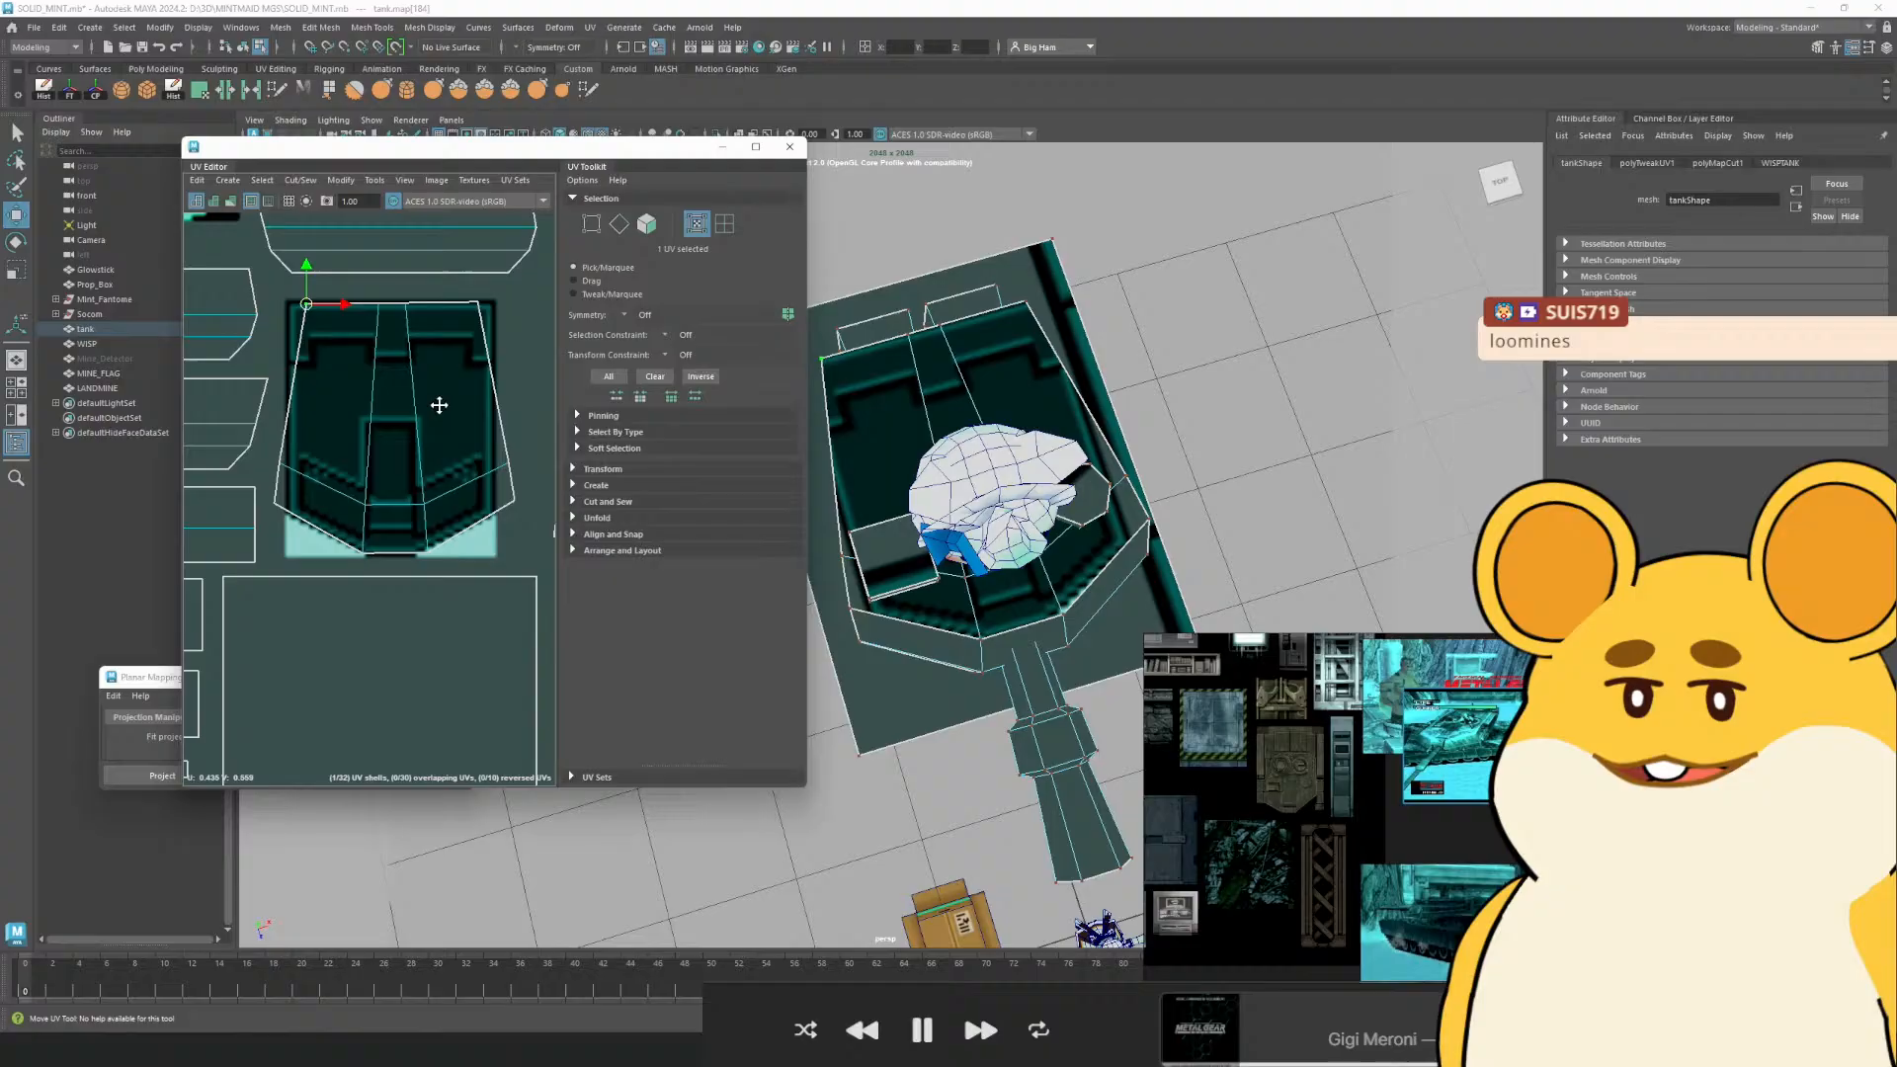
left_click(479, 303)
scroll(514, 307, "up", 2)
mouse_move(490, 300)
left_mouse_down()
mouse_move(505, 346)
mouse_move(492, 301)
left_mouse_up()
key("ctrl+z")
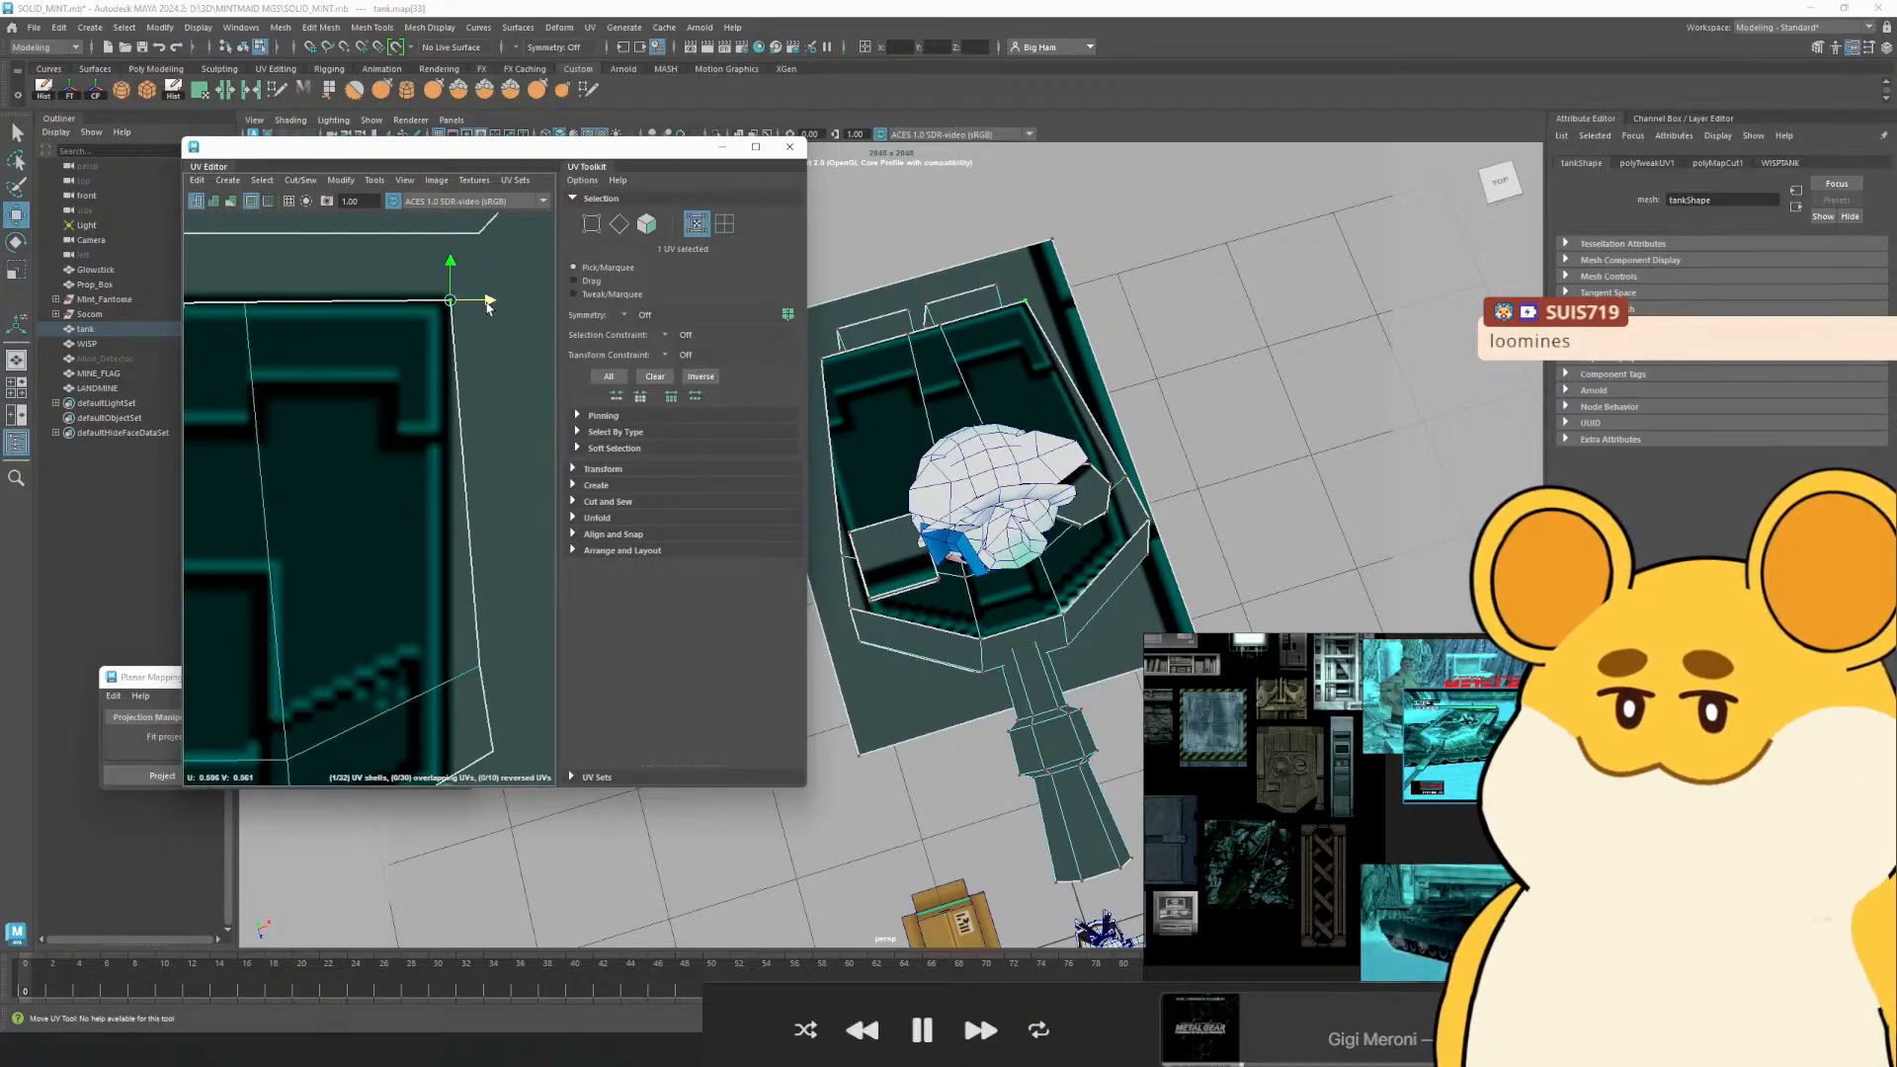
Move the turret-top shell's upper-left corner UV outward to the edge of the painted panel
left_click_drag(258, 403, 584, 472)
left_click(419, 392)
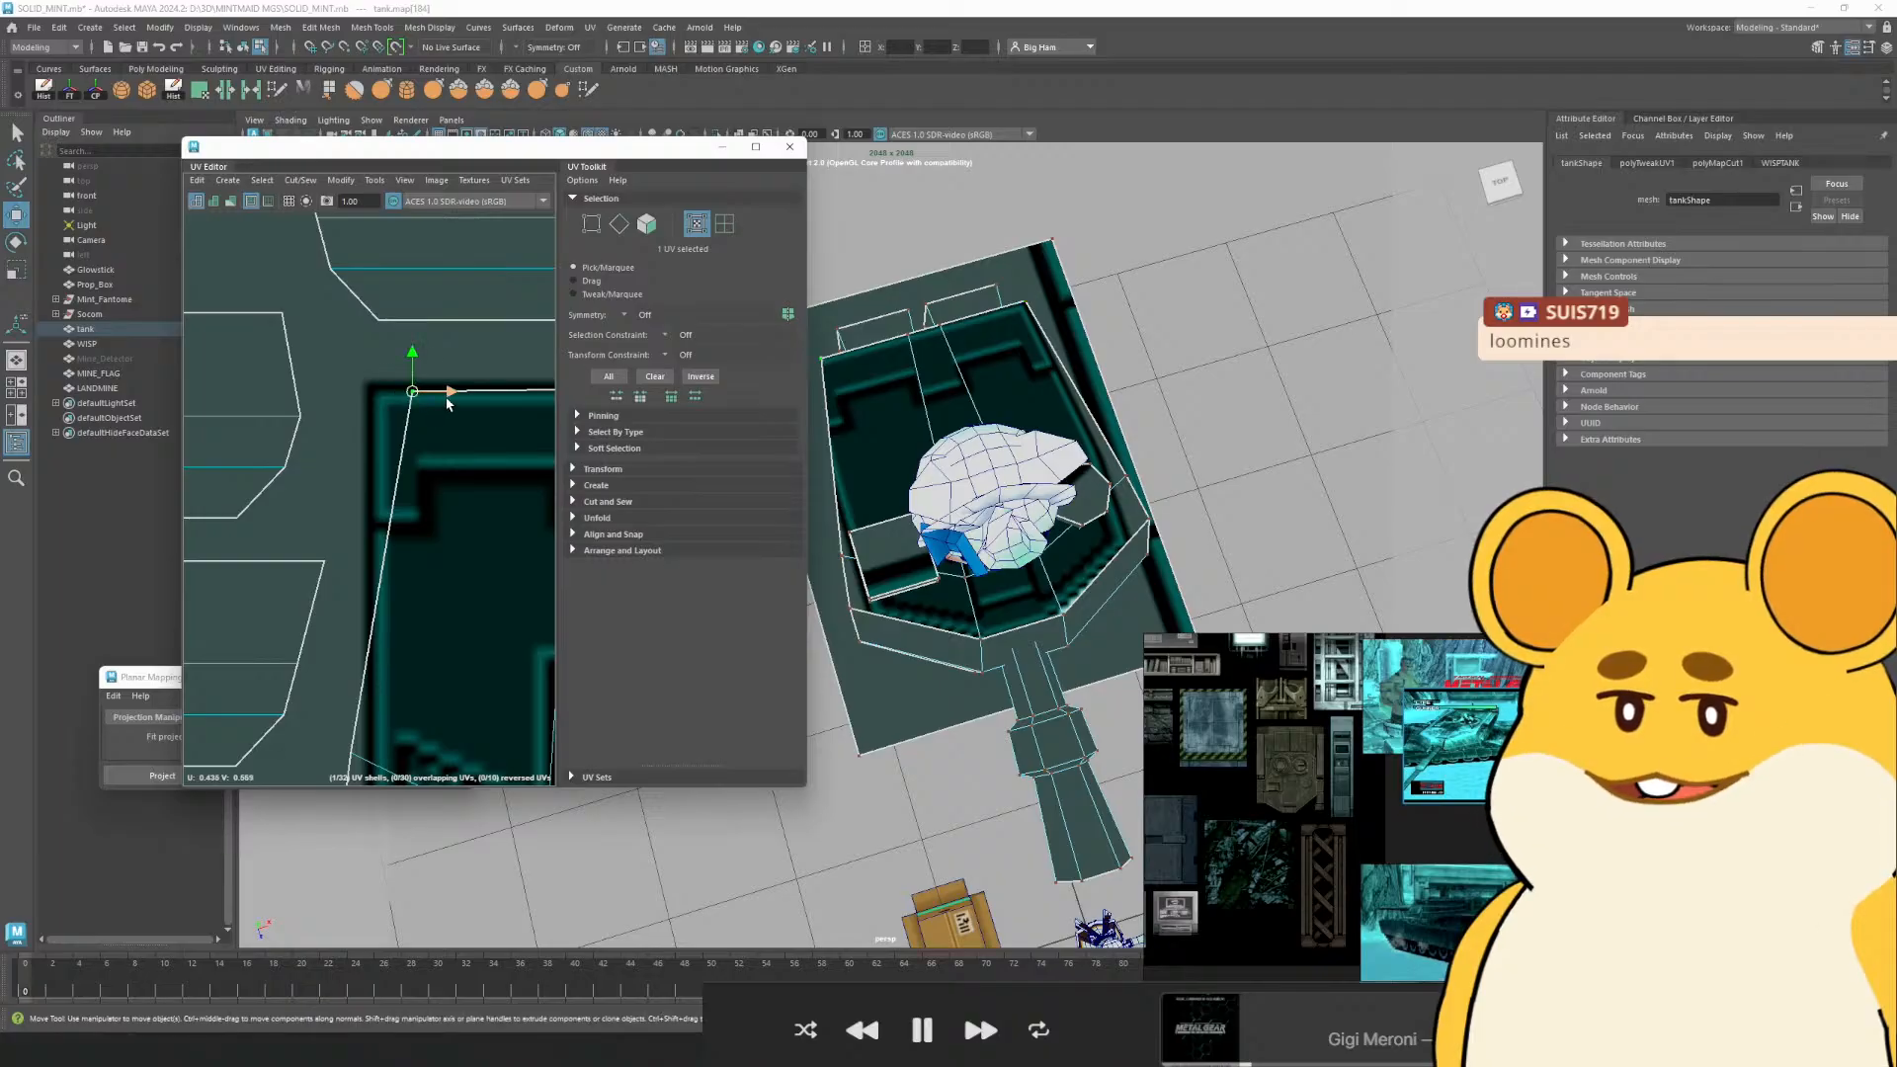
left_click_drag(444, 391, 402, 389)
left_click_drag(423, 463, 314, 263)
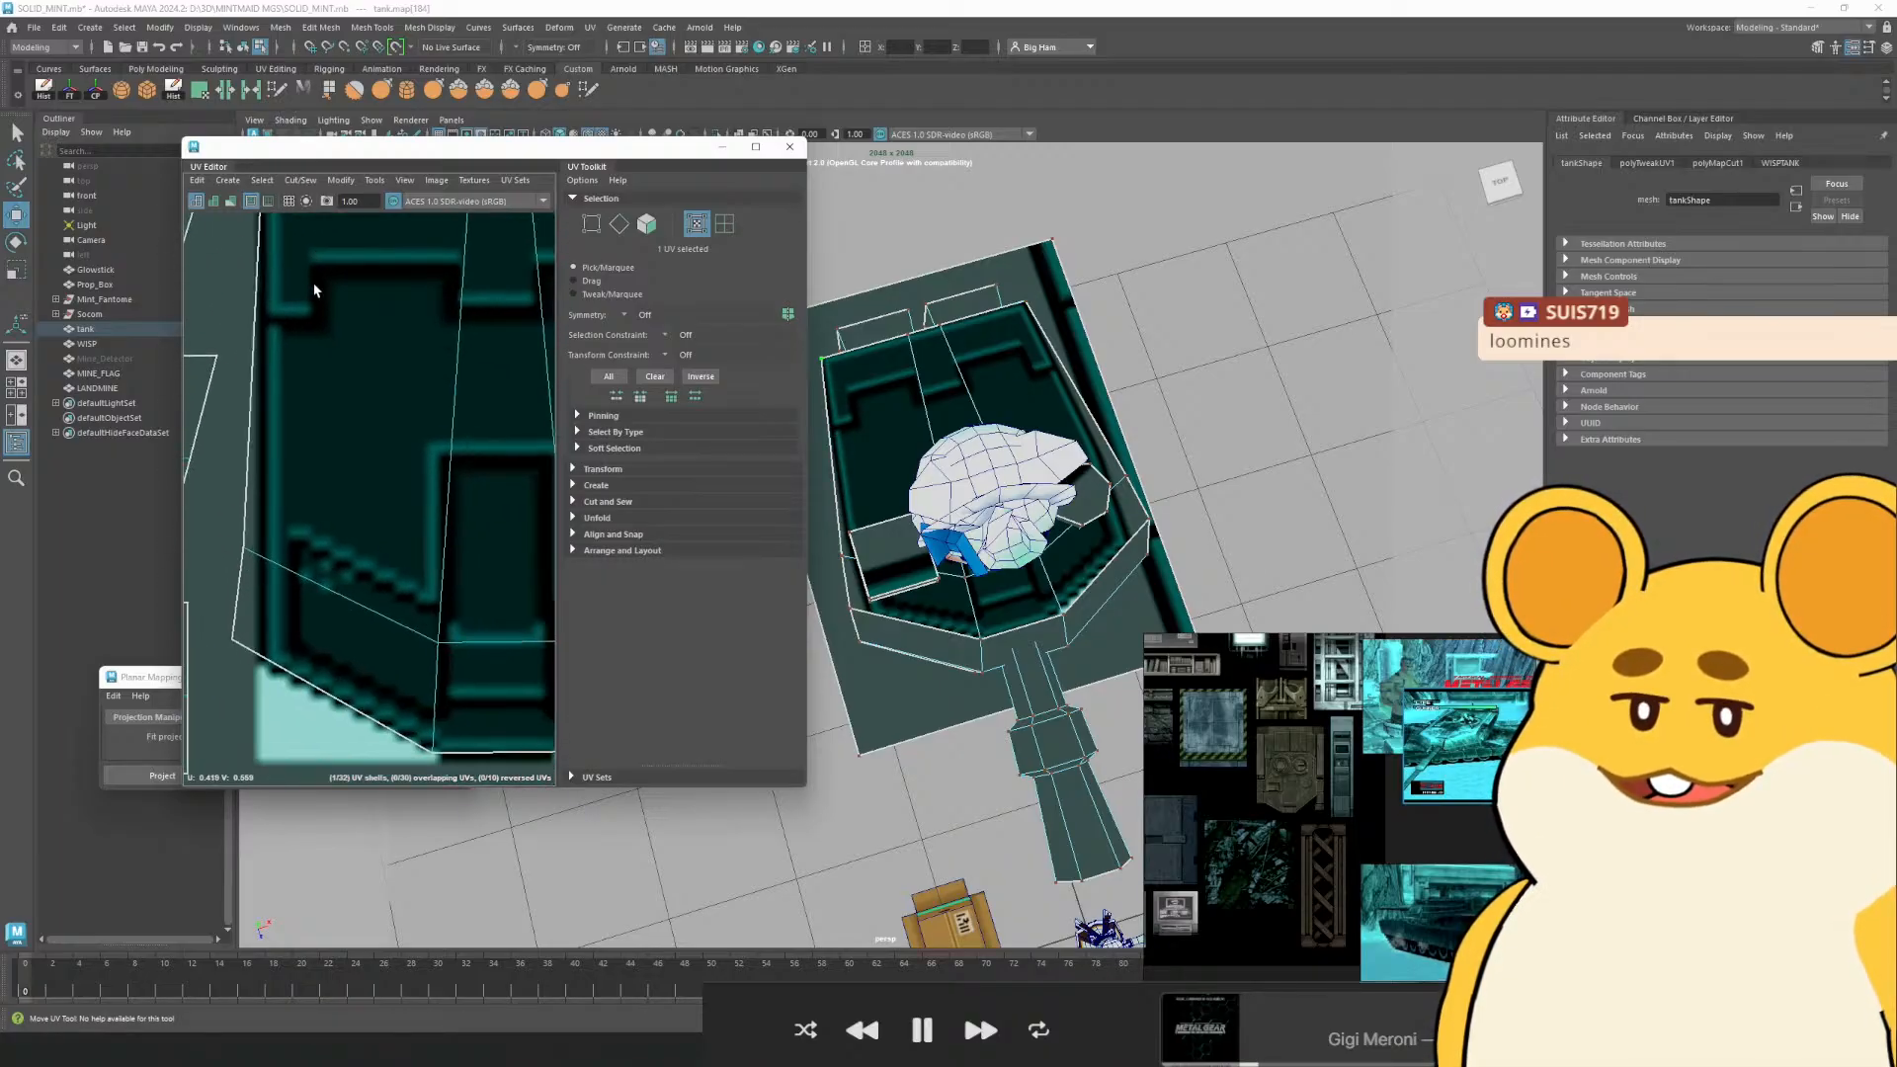
left_click_drag(335, 385, 335, 279)
left_click_drag(213, 506, 293, 531)
scroll(423, 522, "down", 5)
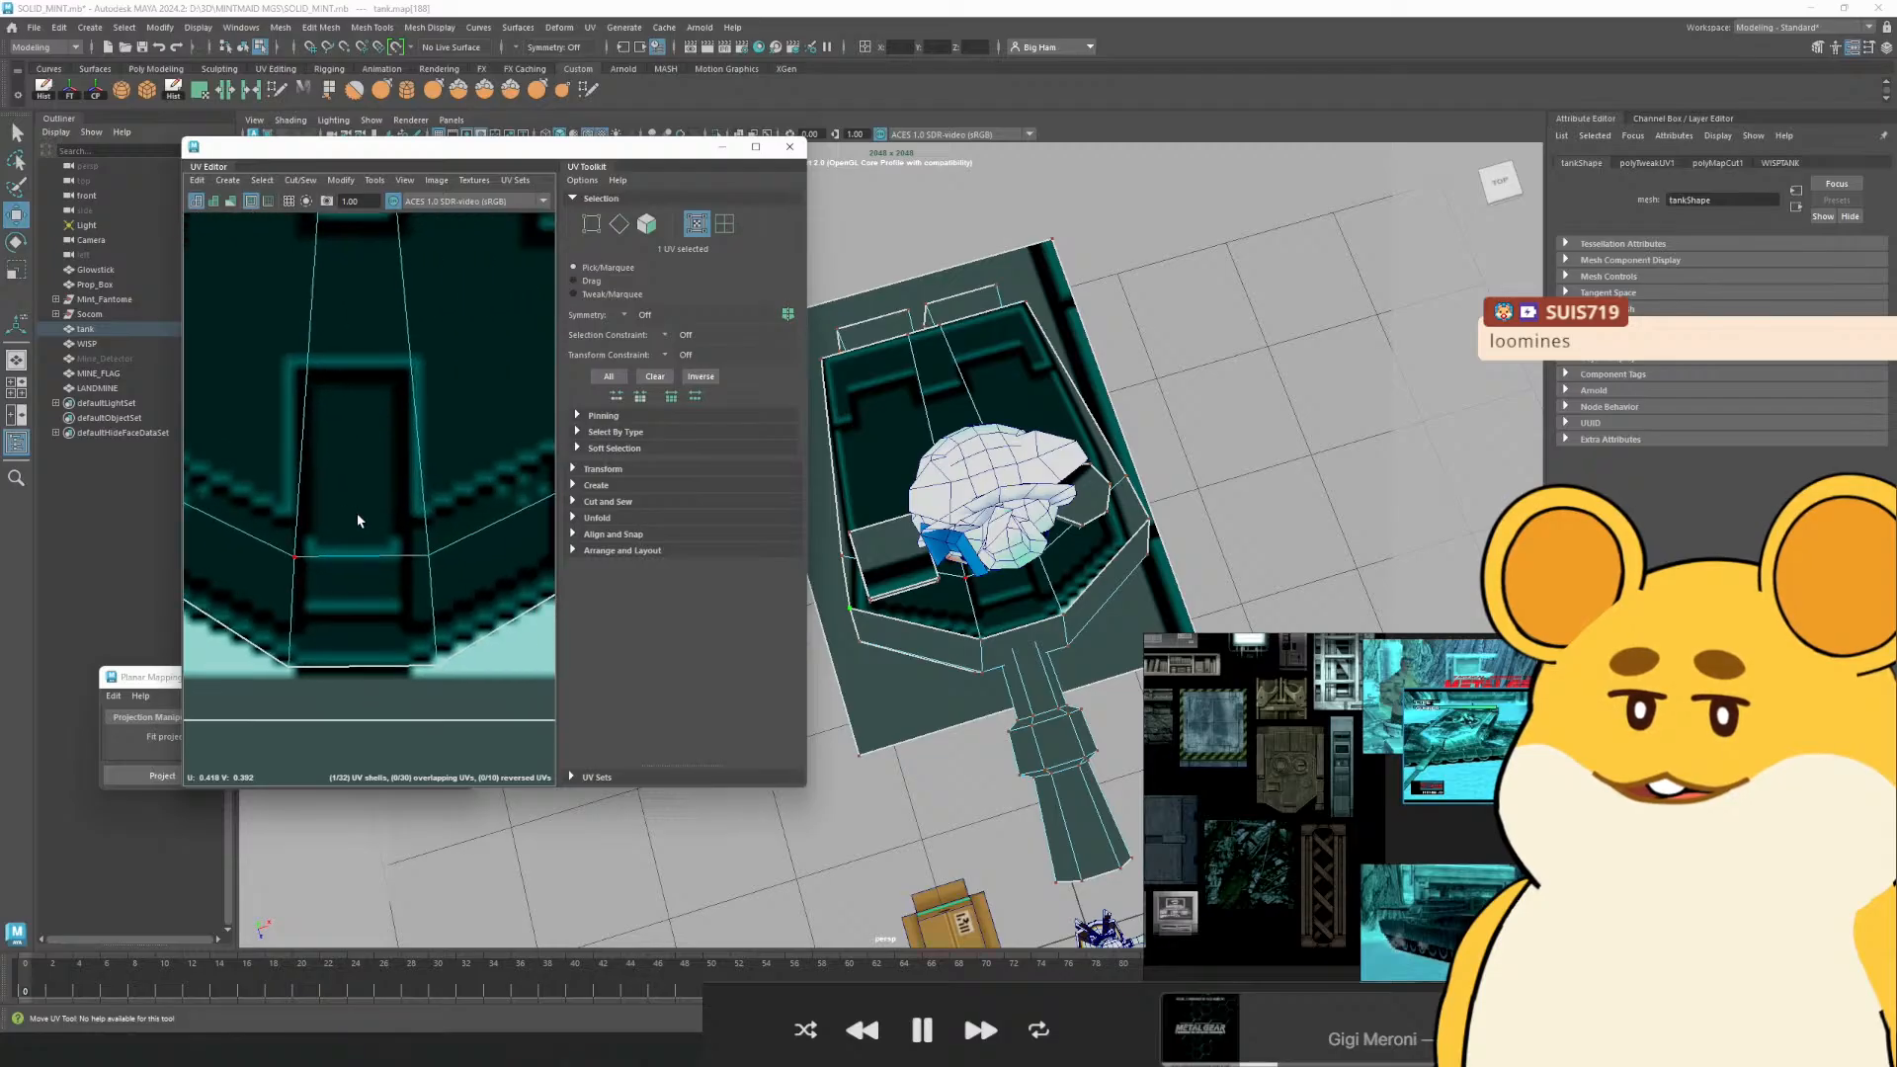
Align the three UVs along the turret-top shell's left side to their maximum U
left_click_drag(513, 329, 464, 578)
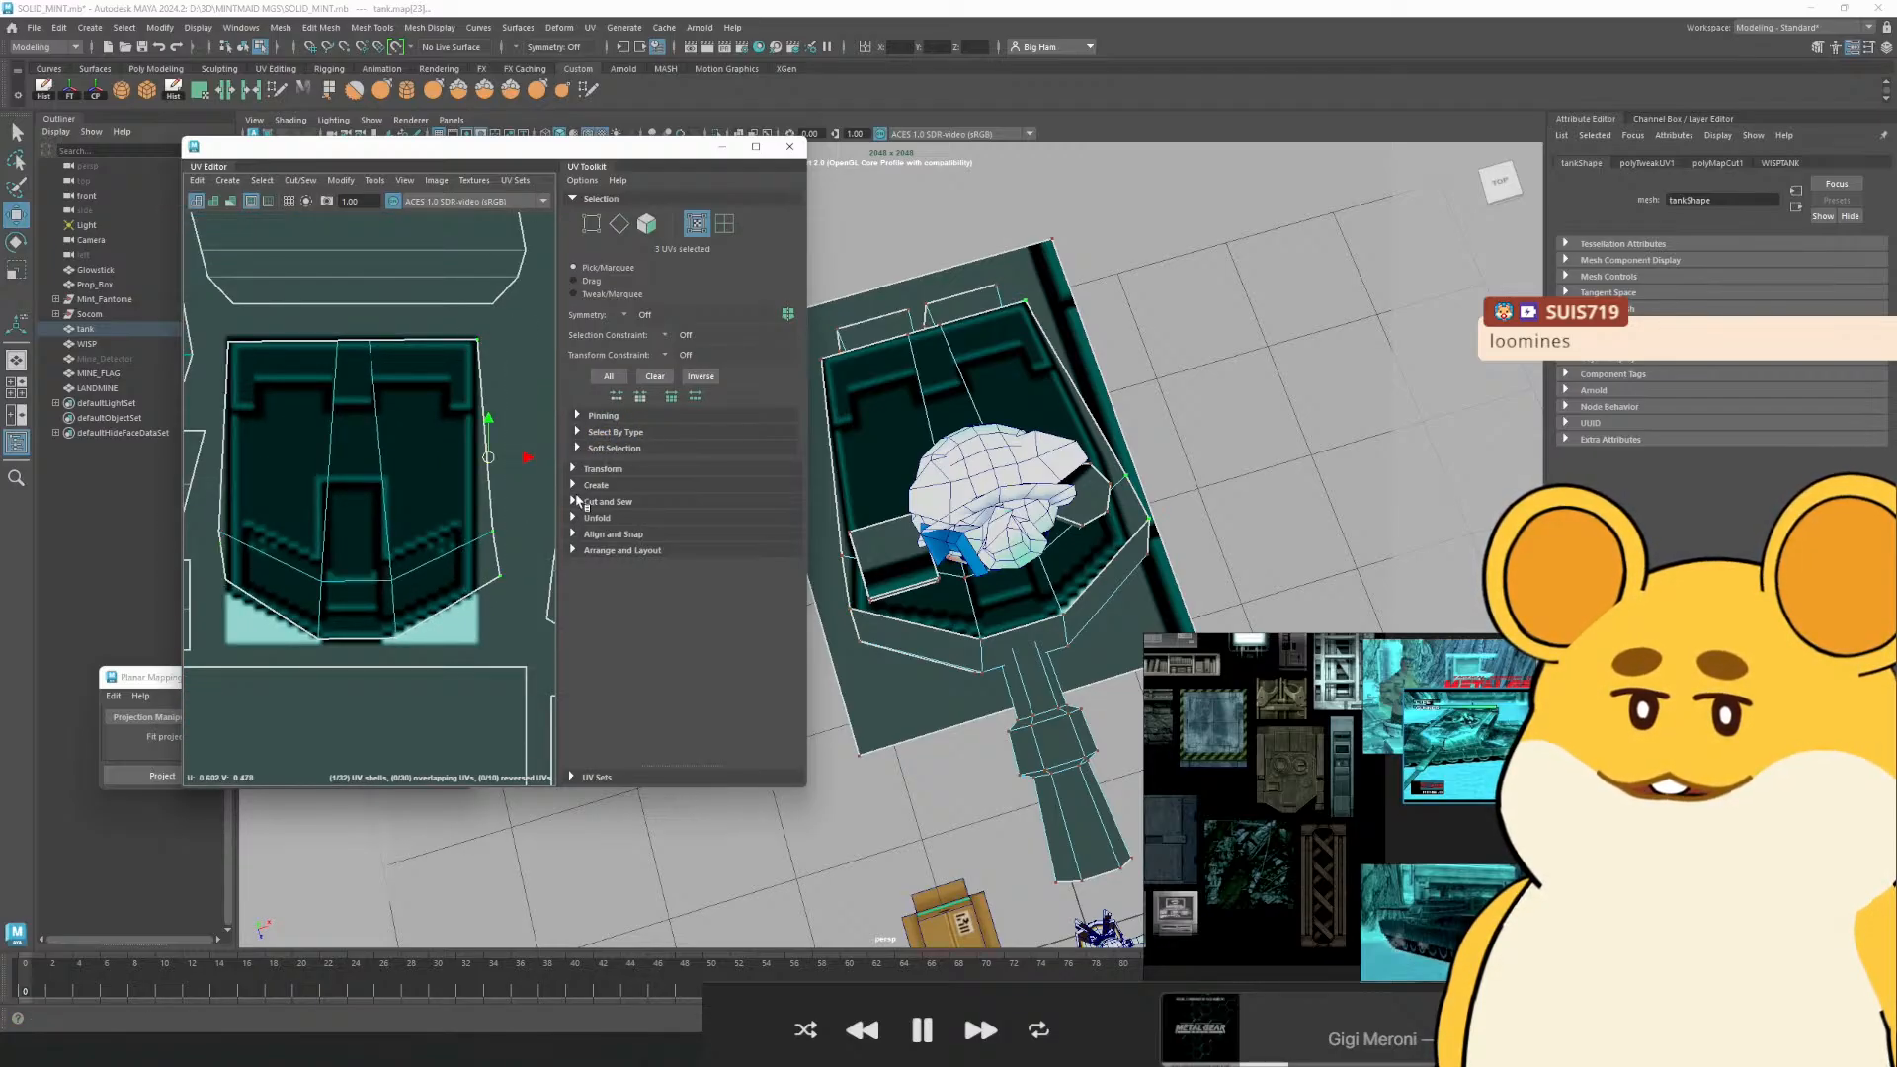
left_click(593, 485)
left_click(604, 488)
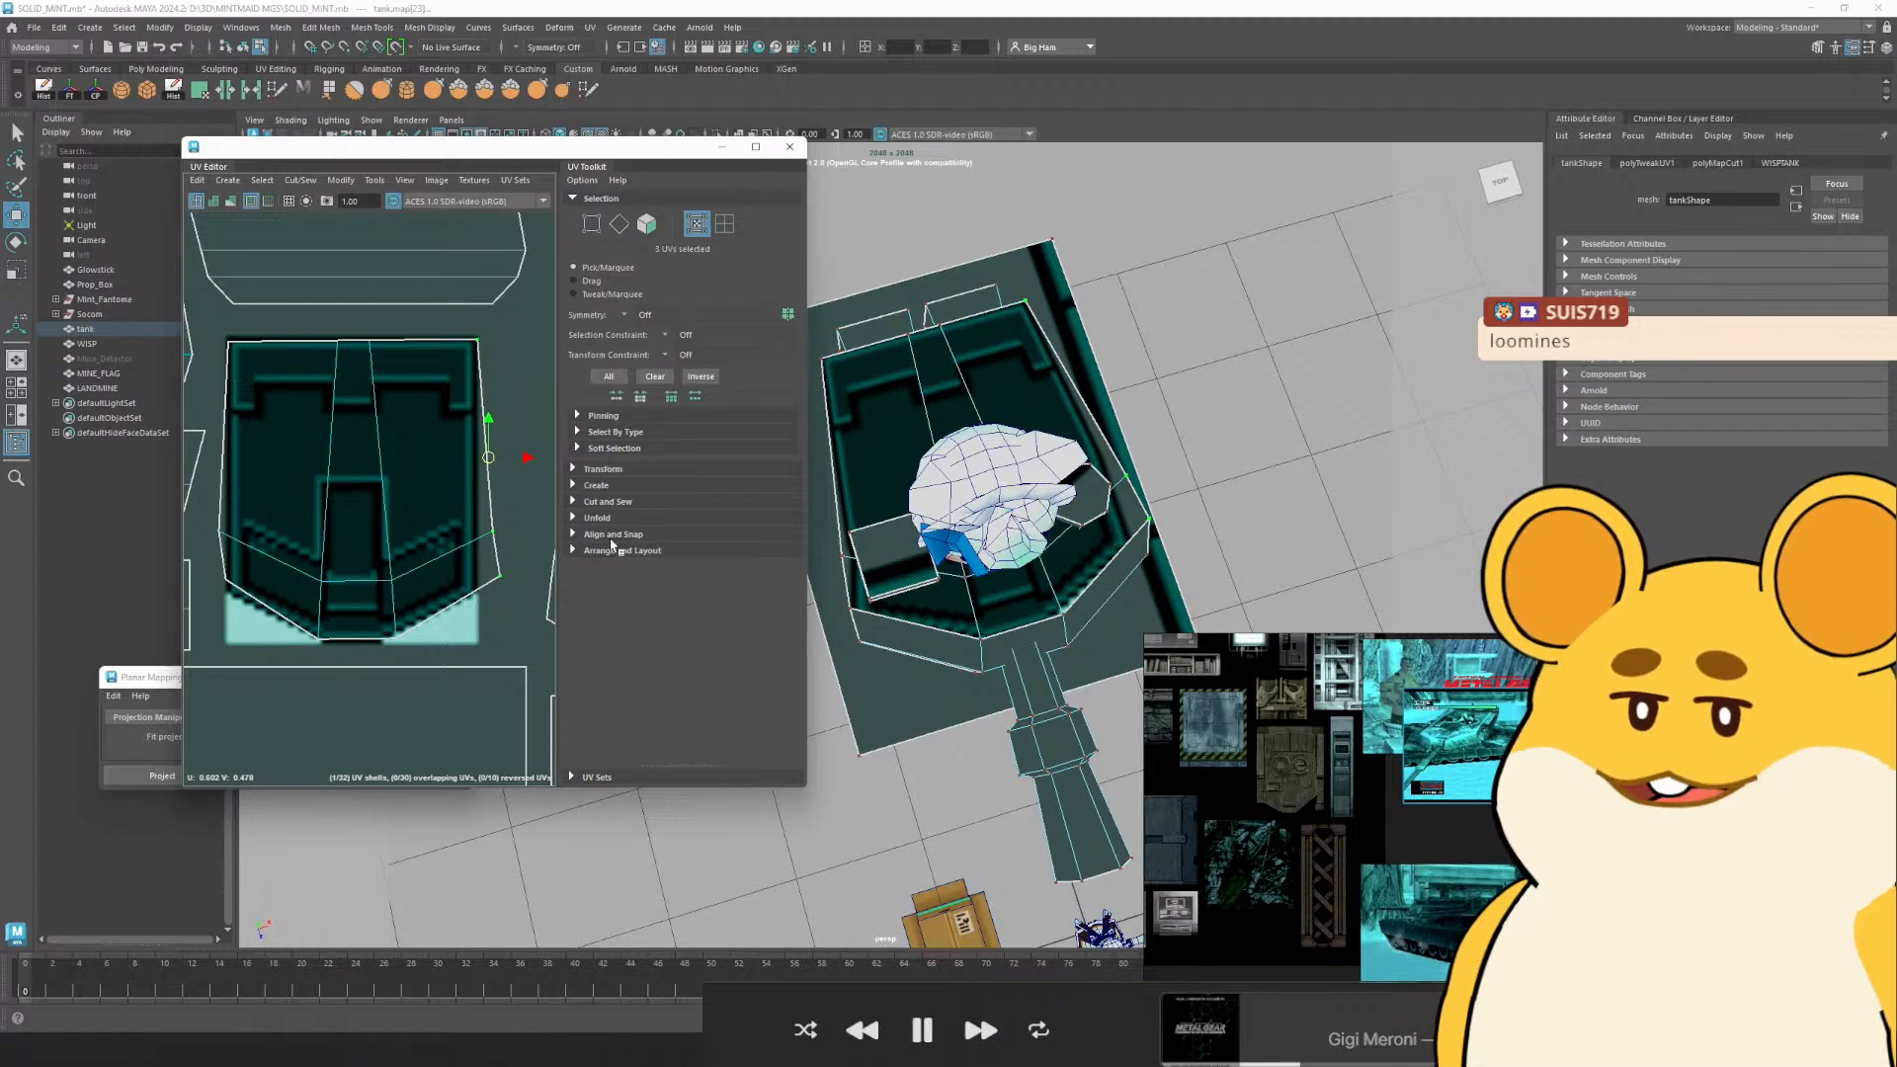
left_click(609, 534)
left_click_drag(444, 514, 524, 524)
left_click_drag(299, 343, 342, 620)
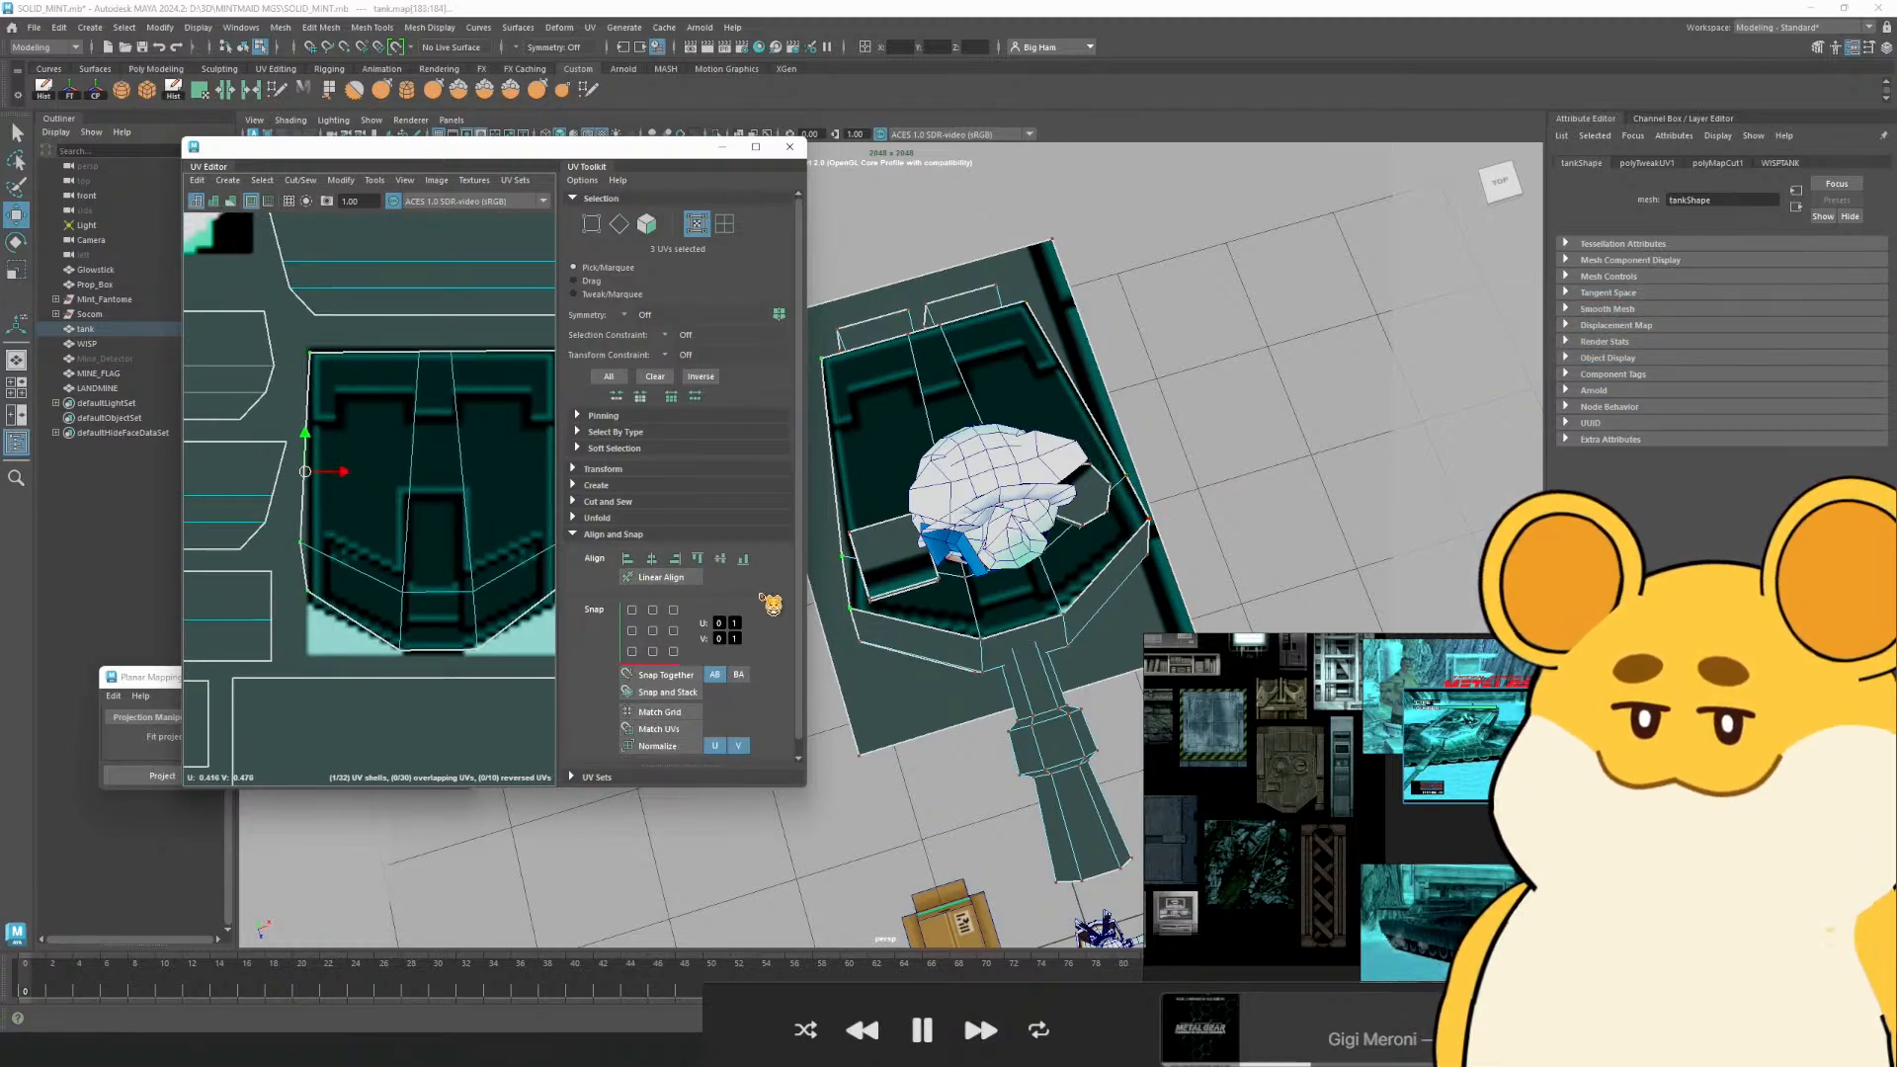
left_click(675, 559)
Move the four UVs along the turret-top shell's upper edge slightly up to the painted panel's outer border
left_click_drag(360, 460, 311, 518)
left_click_drag(420, 499, 393, 456)
left_click_drag(217, 387, 525, 354)
scroll(346, 341, "up", 3)
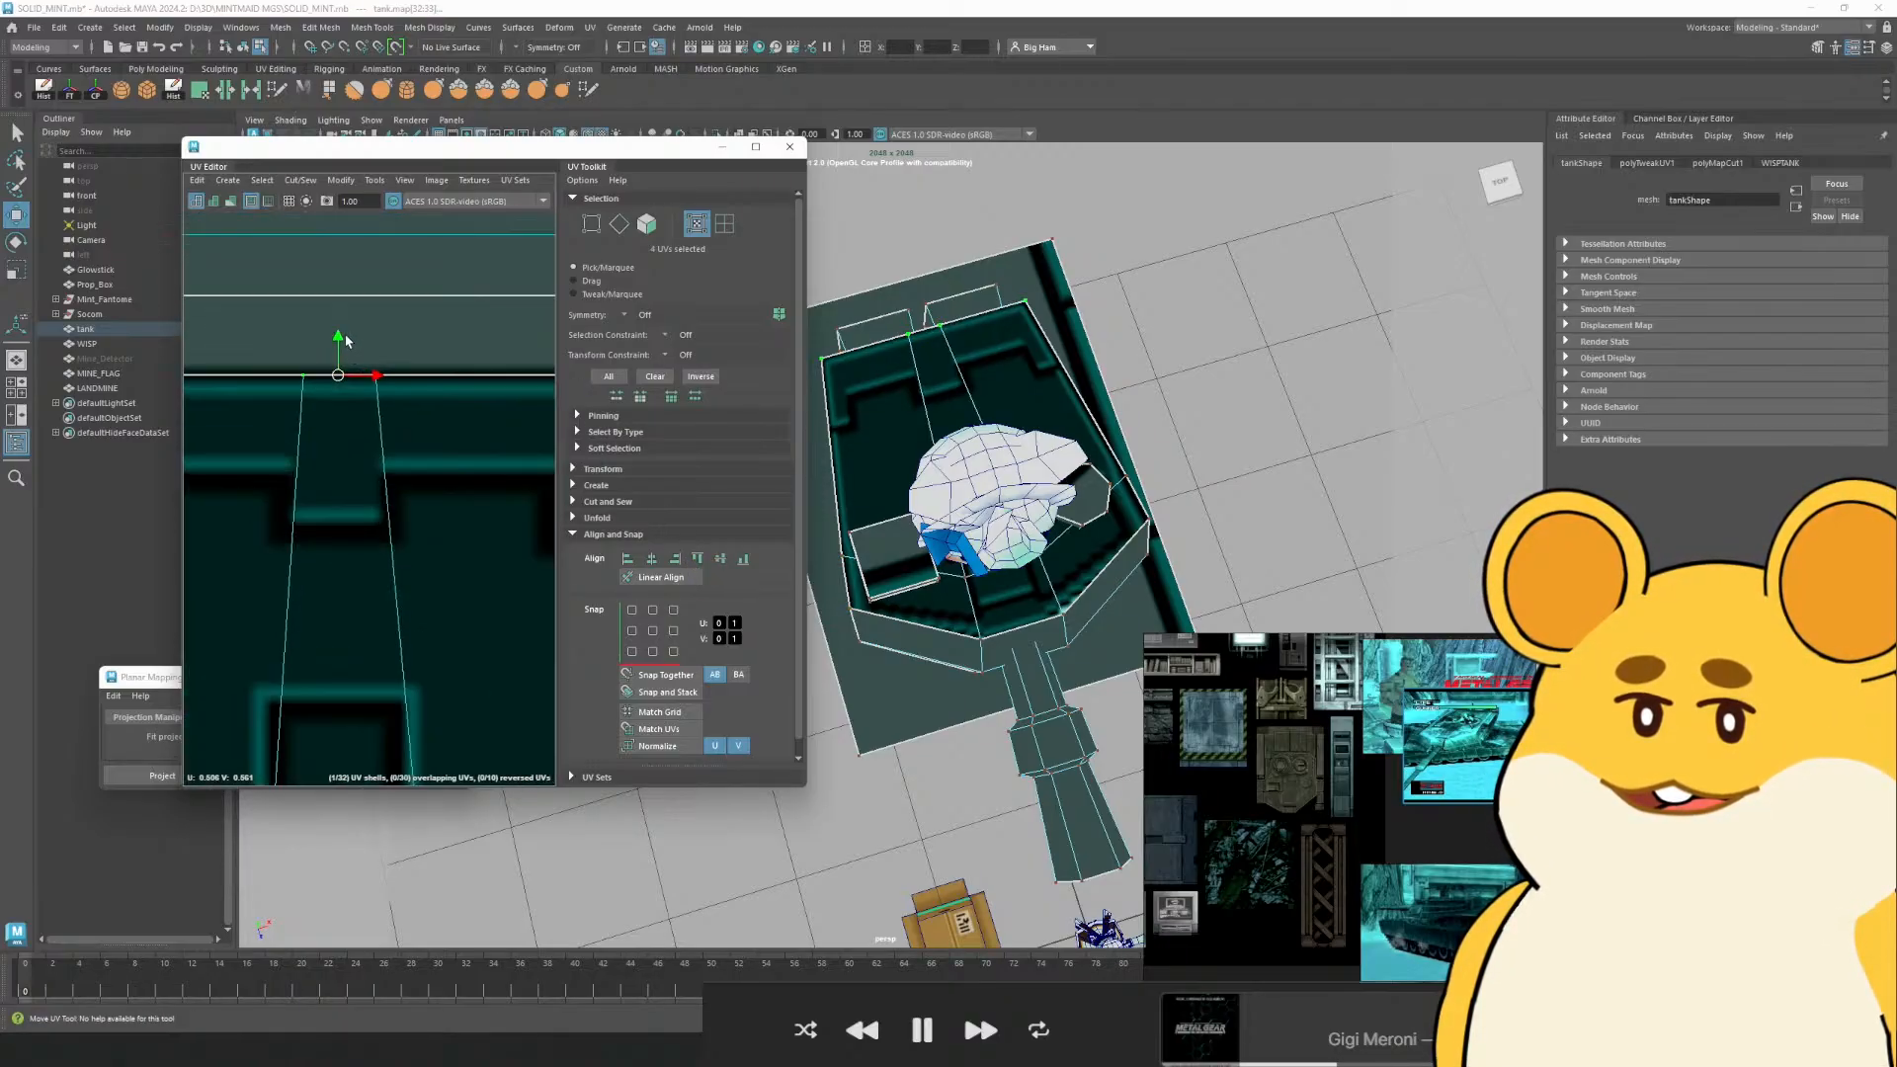
left_click_drag(338, 338, 339, 334)
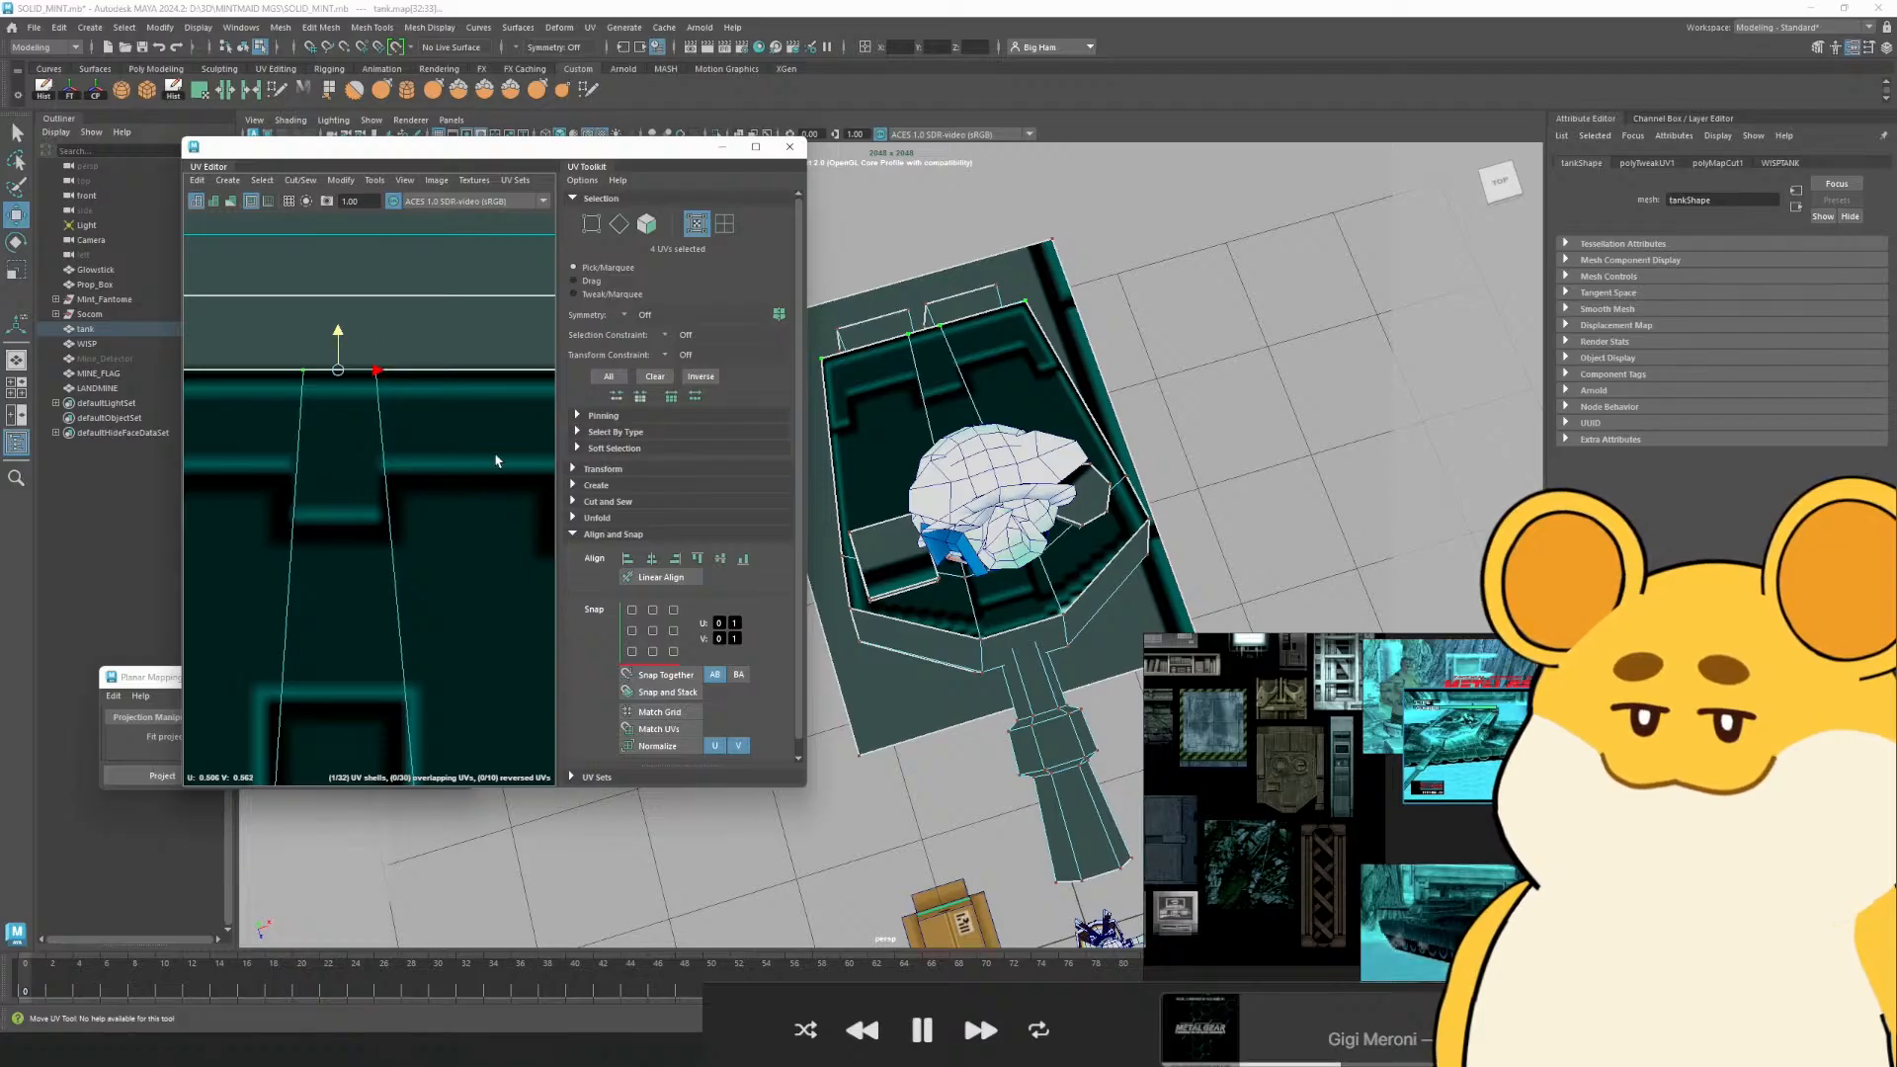
Move the UV at the lower-right corner of the turret-top shell down to the painted panel's diagonal edge
left_click_drag(497, 461, 368, 399)
left_click_drag(431, 493, 441, 262)
left_click_drag(398, 444, 463, 406)
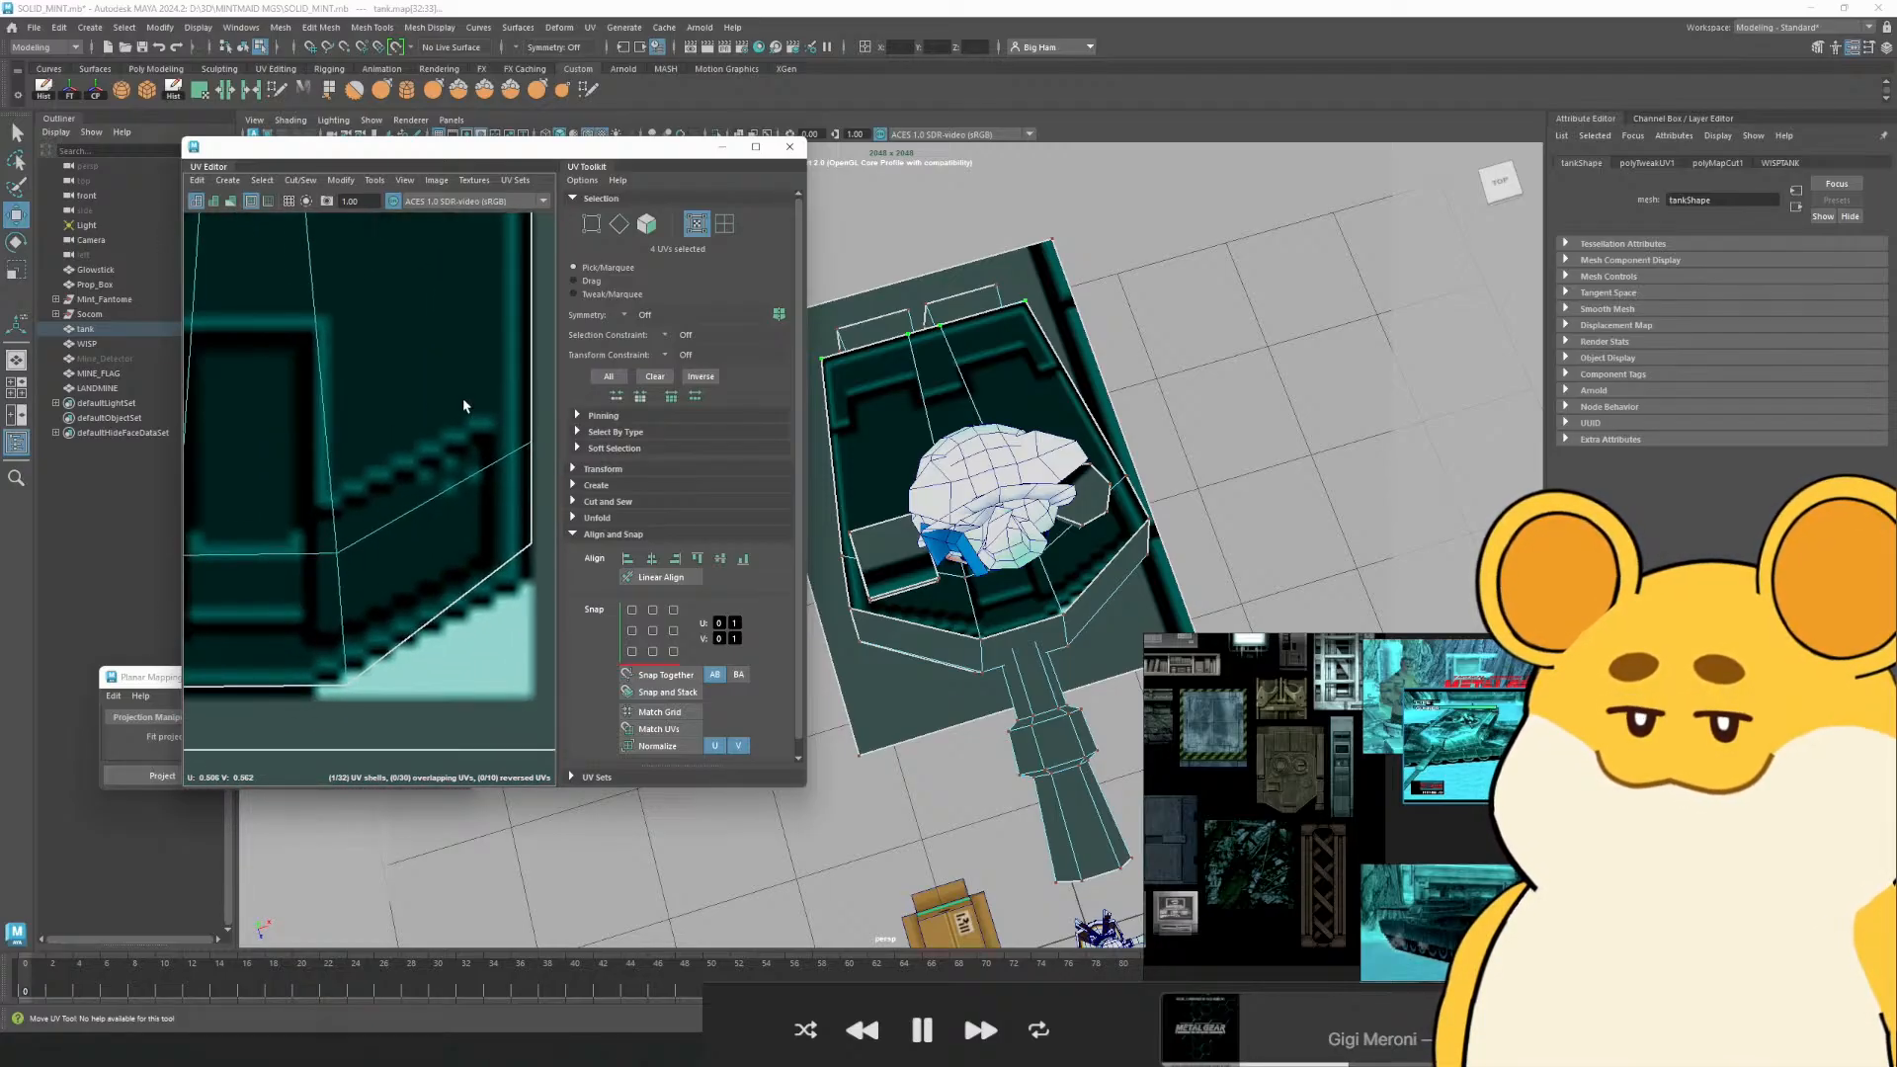
left_click_drag(553, 559, 534, 536)
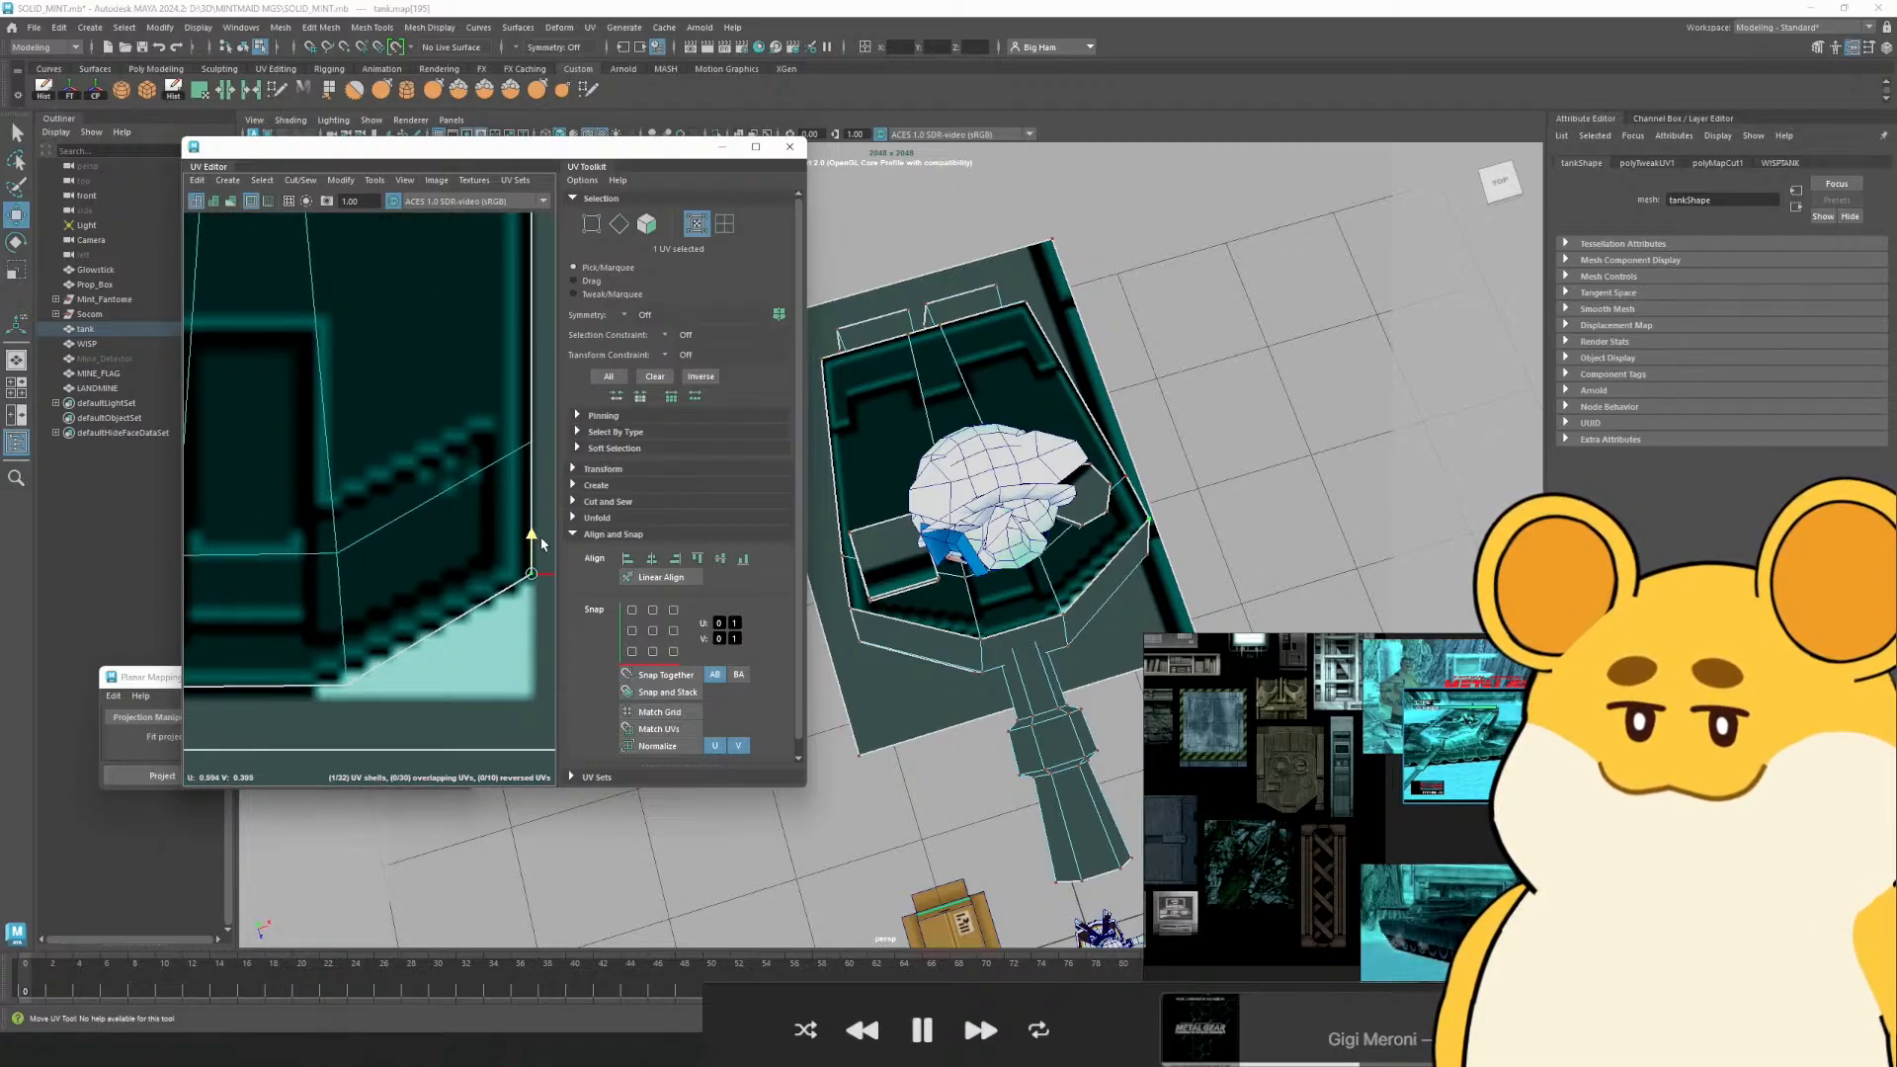
Align the turret-top shell's lower-left corner UV with its lower-right counterpart at their minimum V
left_click_drag(334, 651, 463, 635)
left_click_drag(296, 655, 436, 698)
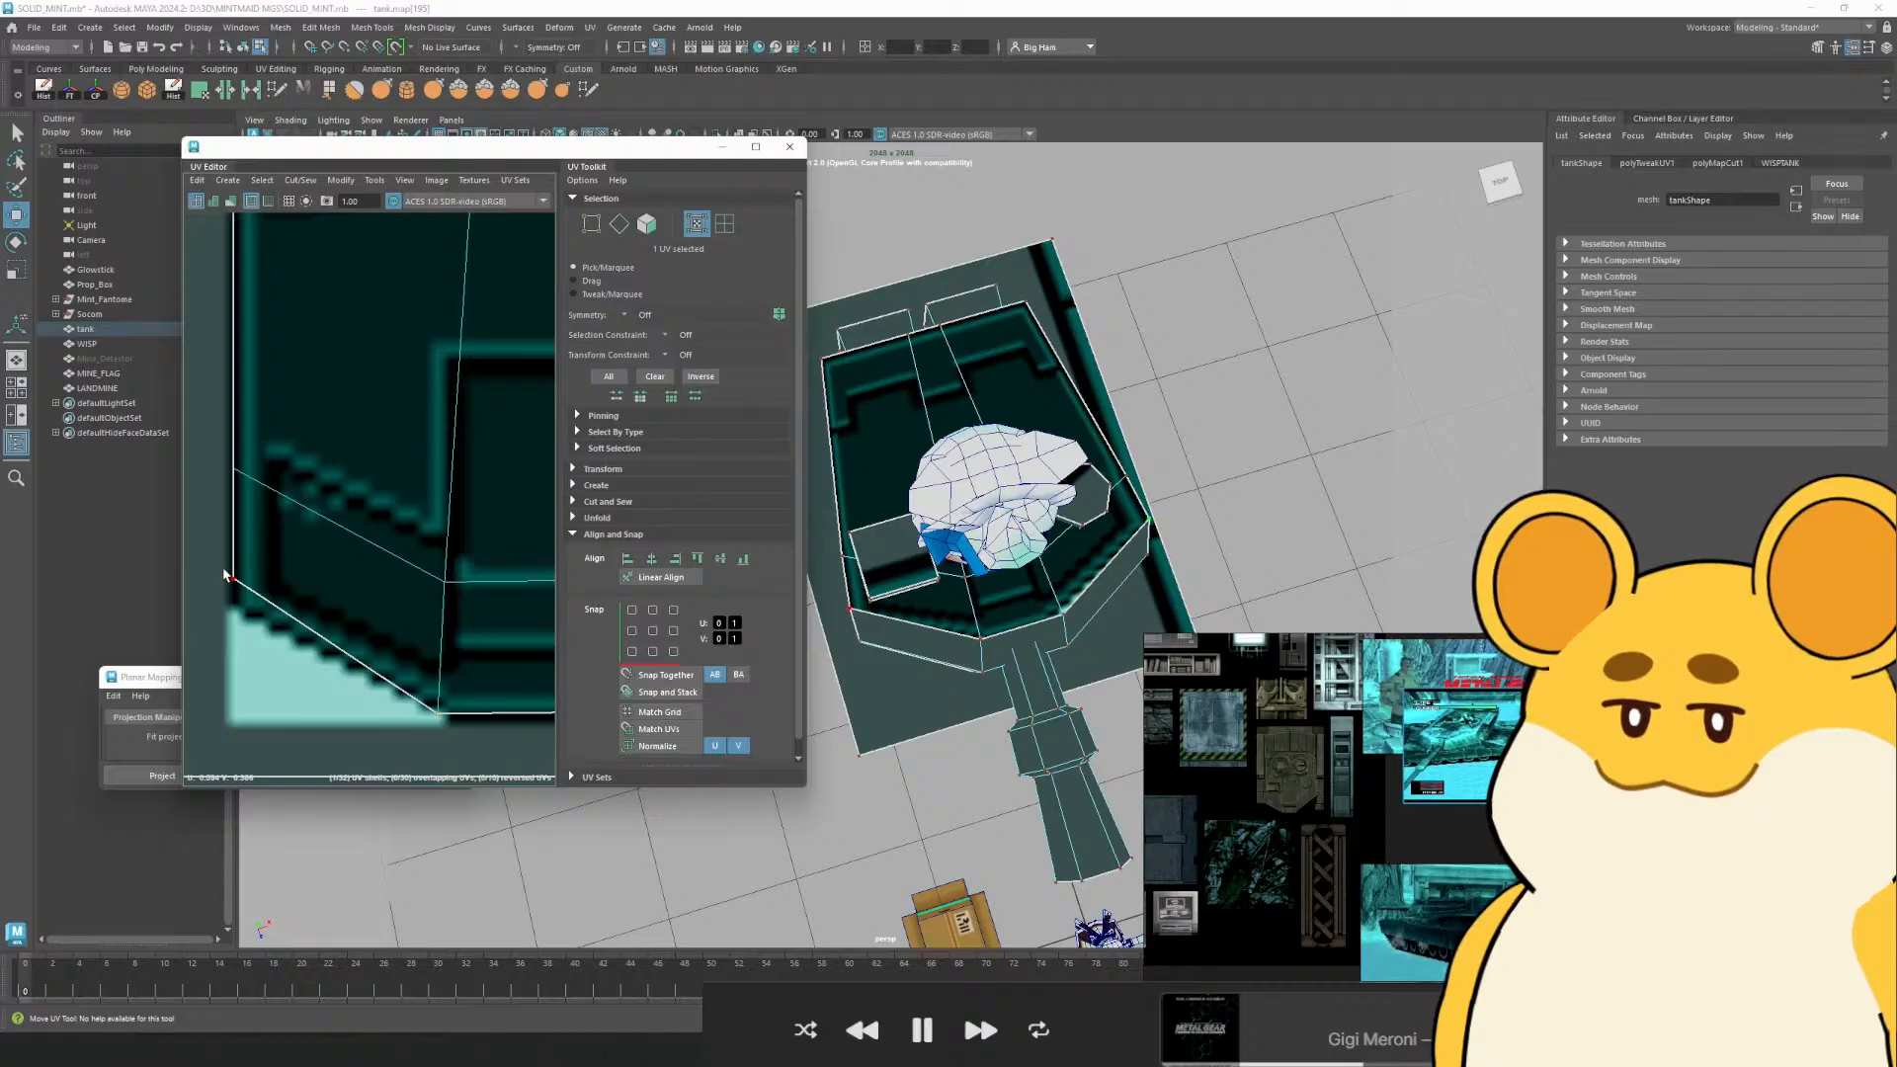
left_click(226, 575, "shift")
left_click(743, 560)
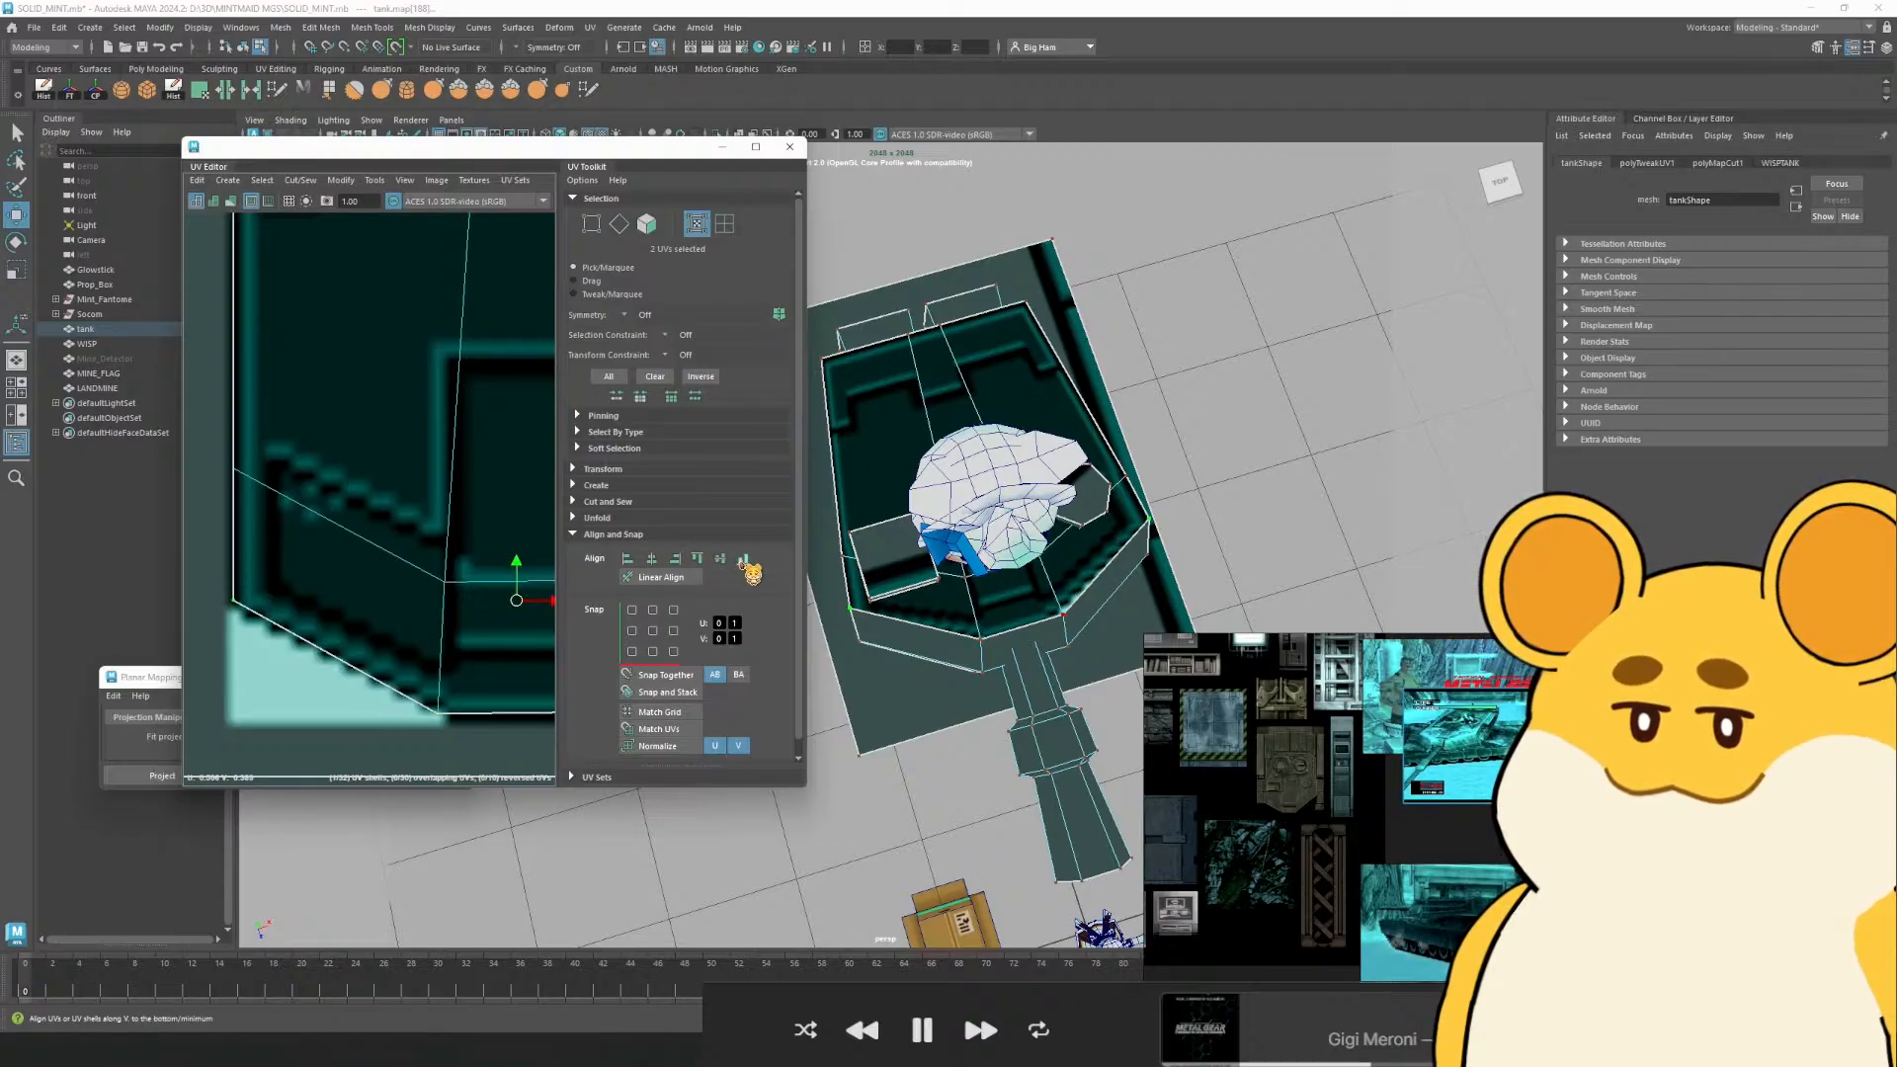
left_click_drag(474, 646, 520, 733)
left_click_drag(366, 625, 410, 615)
key("ctrl+z")
Return to object mode and examine the fitted turret-top texture on the tank from above and from the side
scroll(1059, 538, "down", 5)
right_click(991, 470)
left_click(1055, 450)
left_click(1076, 432)
scroll(1077, 432, "down", 3)
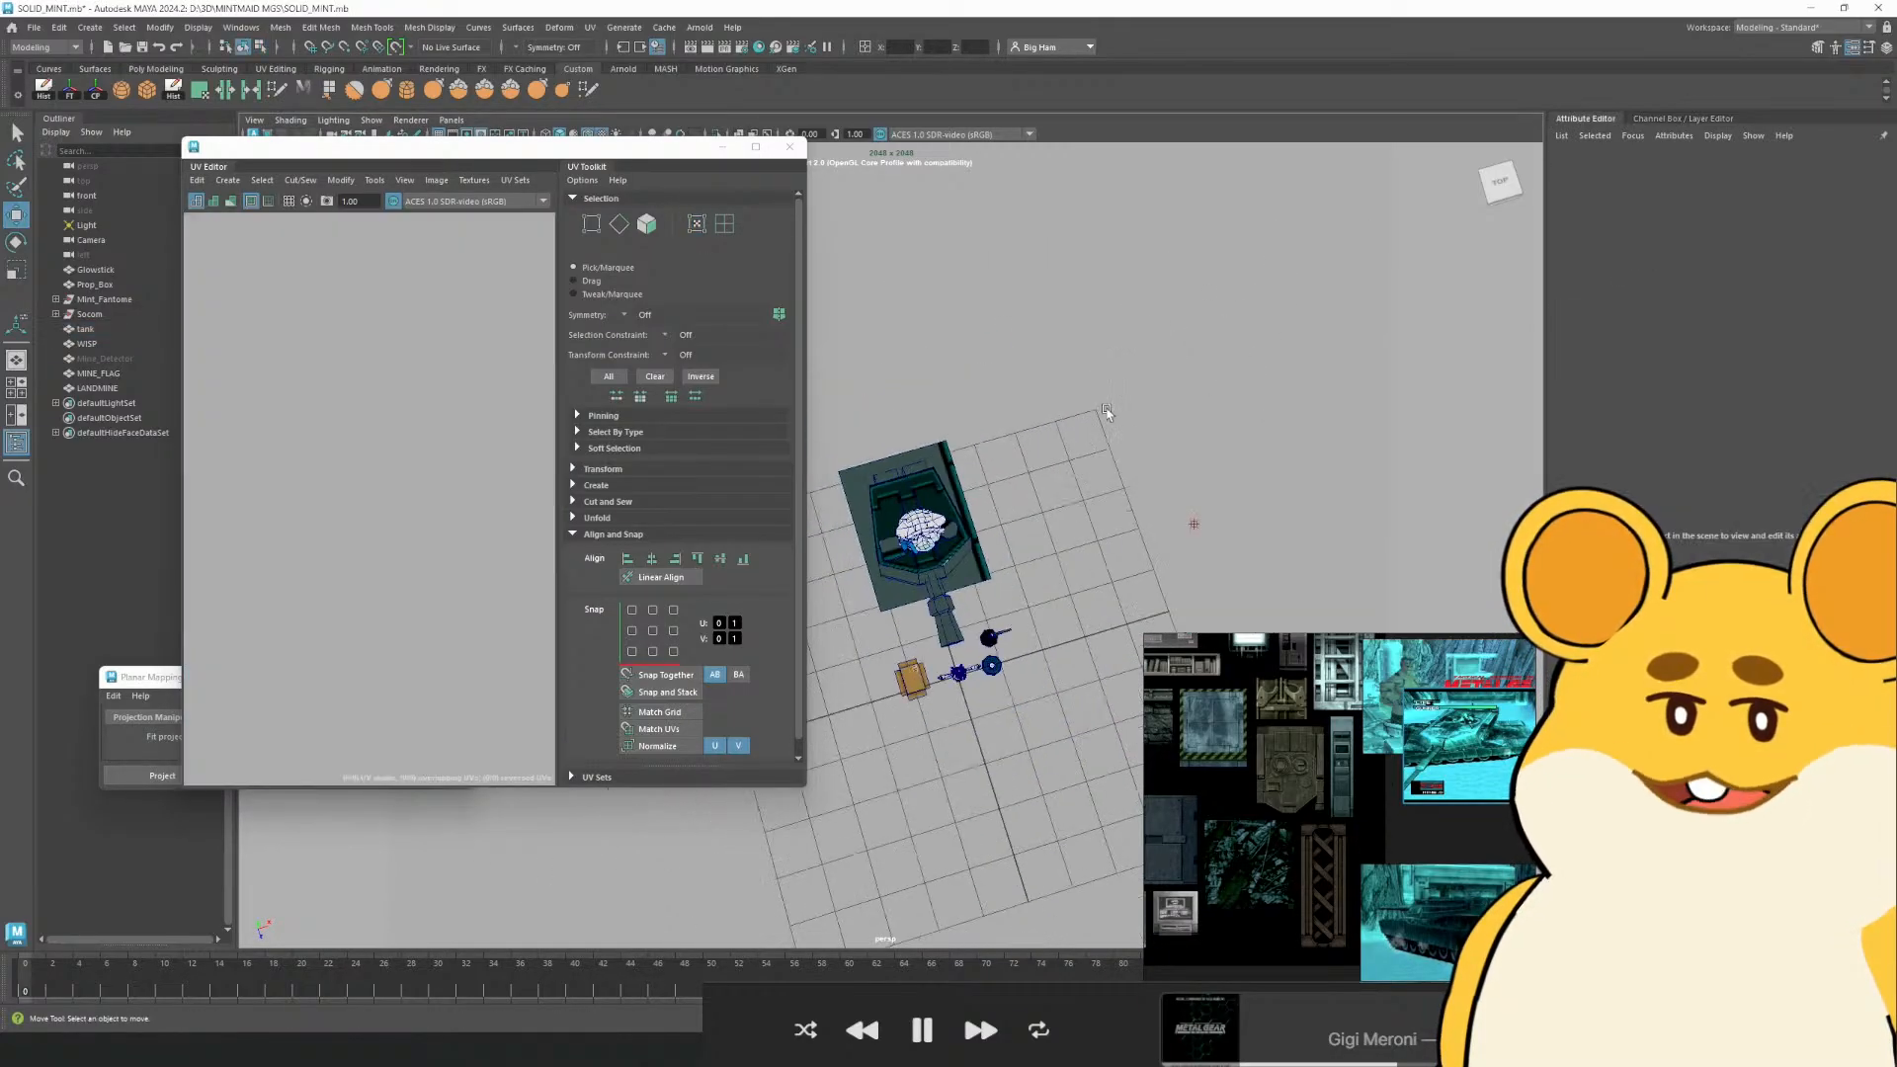
left_click_drag(1103, 409, 995, 374)
scroll(1157, 531, "up", 3)
left_click_drag(1157, 531, 1063, 488)
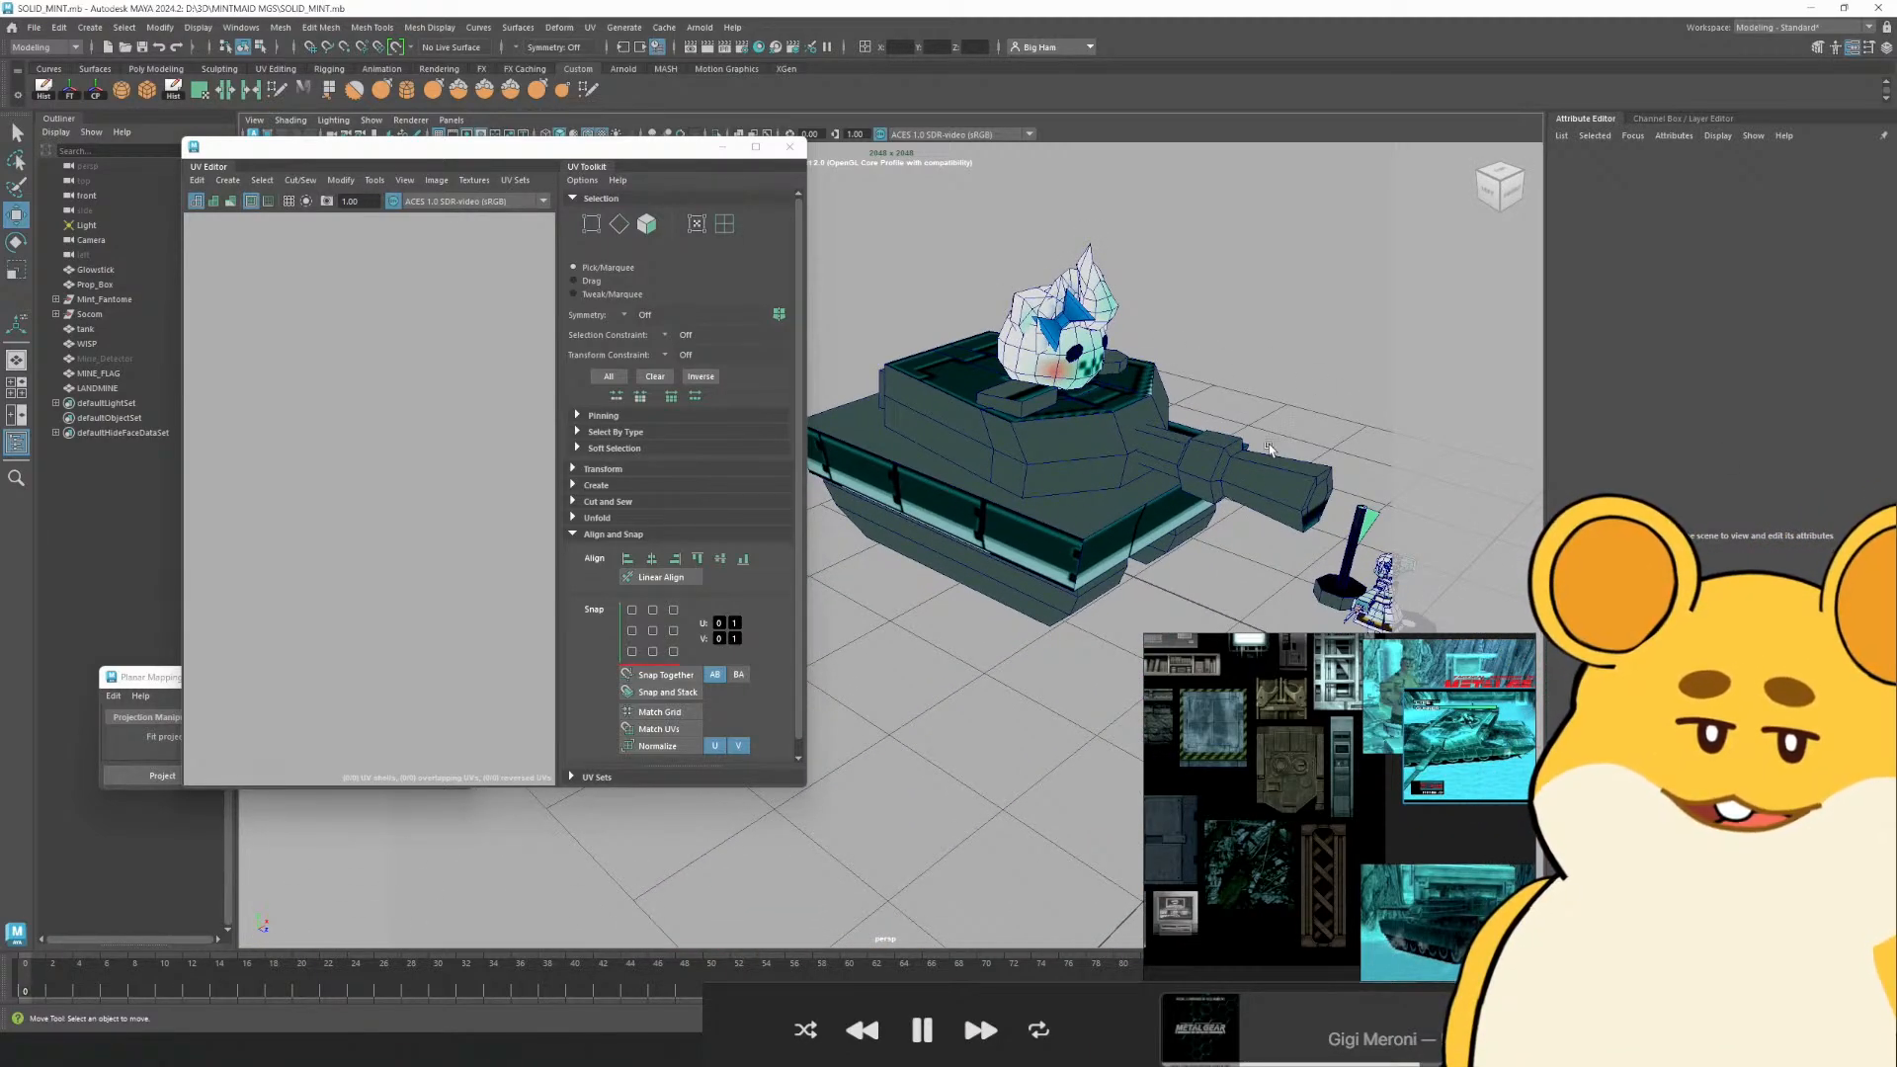
left_click_drag(544, 147, 497, 164)
left_click(1045, 478)
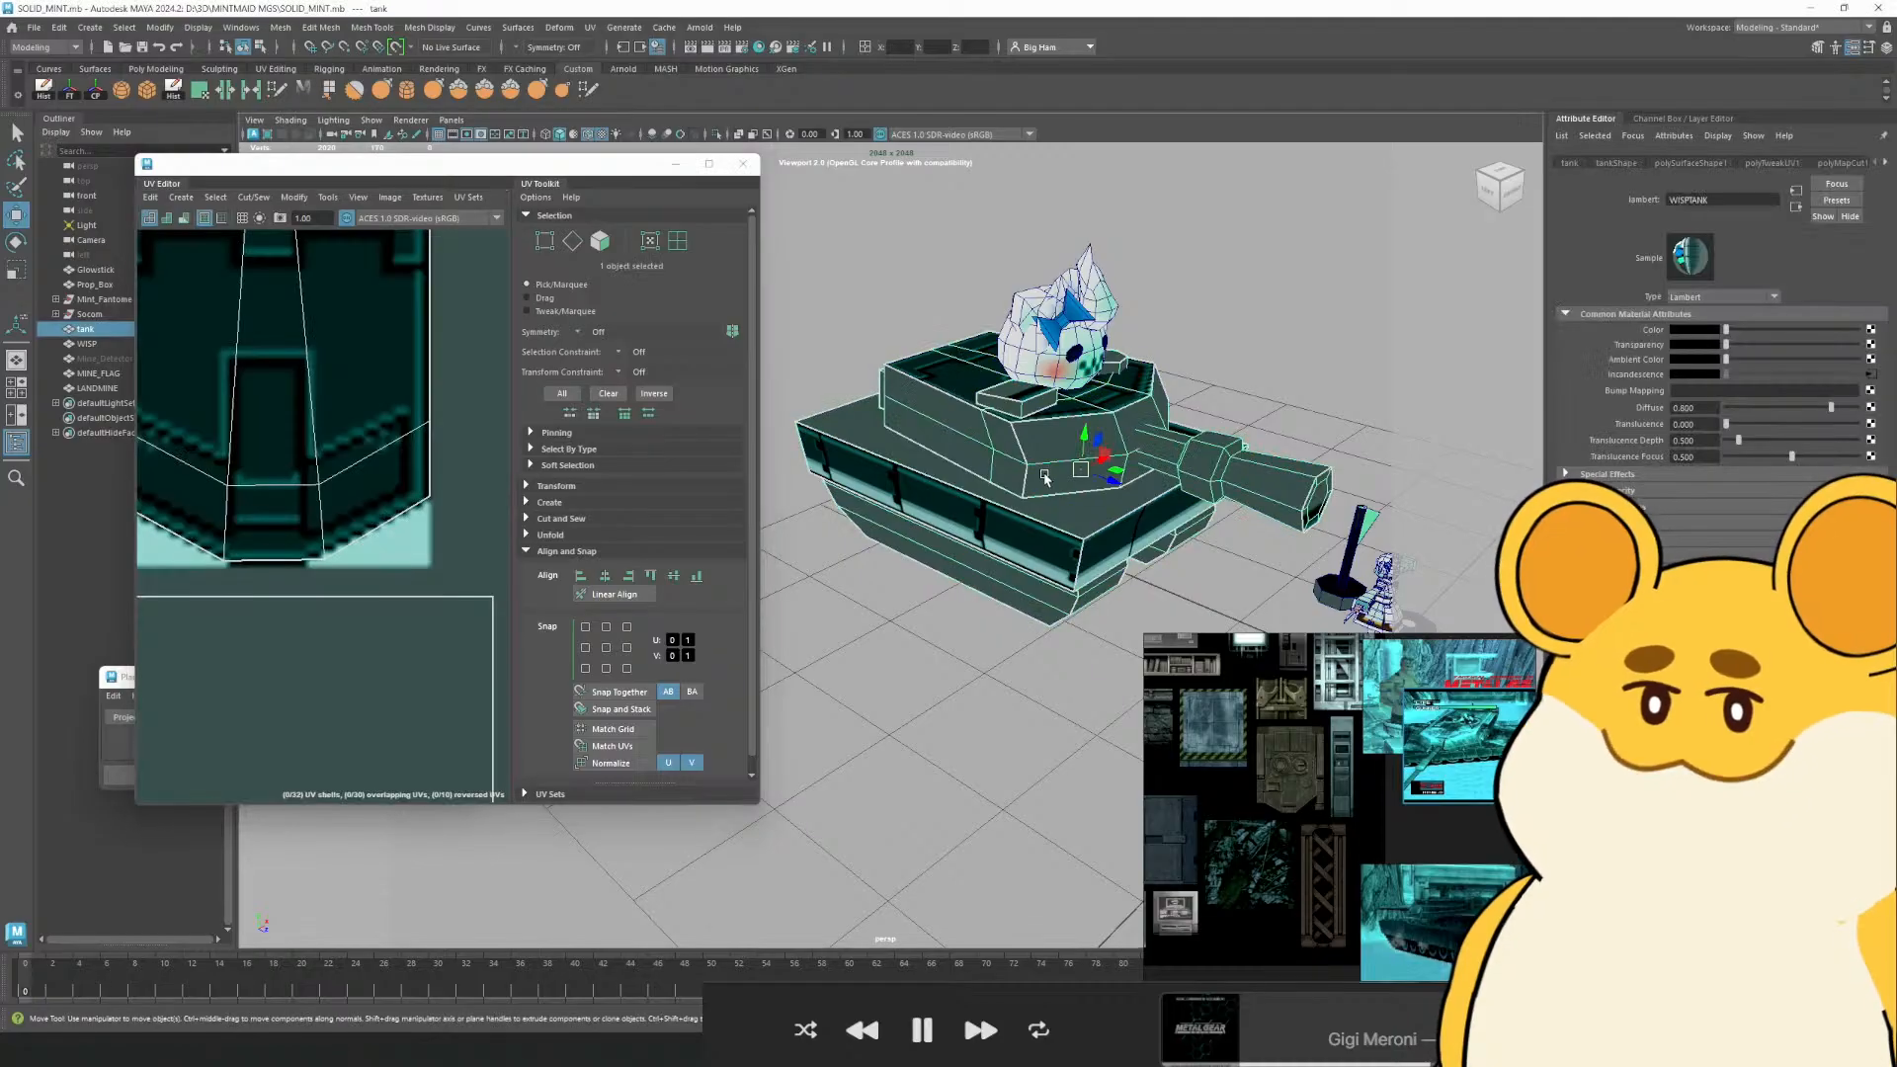
left_click_drag(1000, 412, 936, 418)
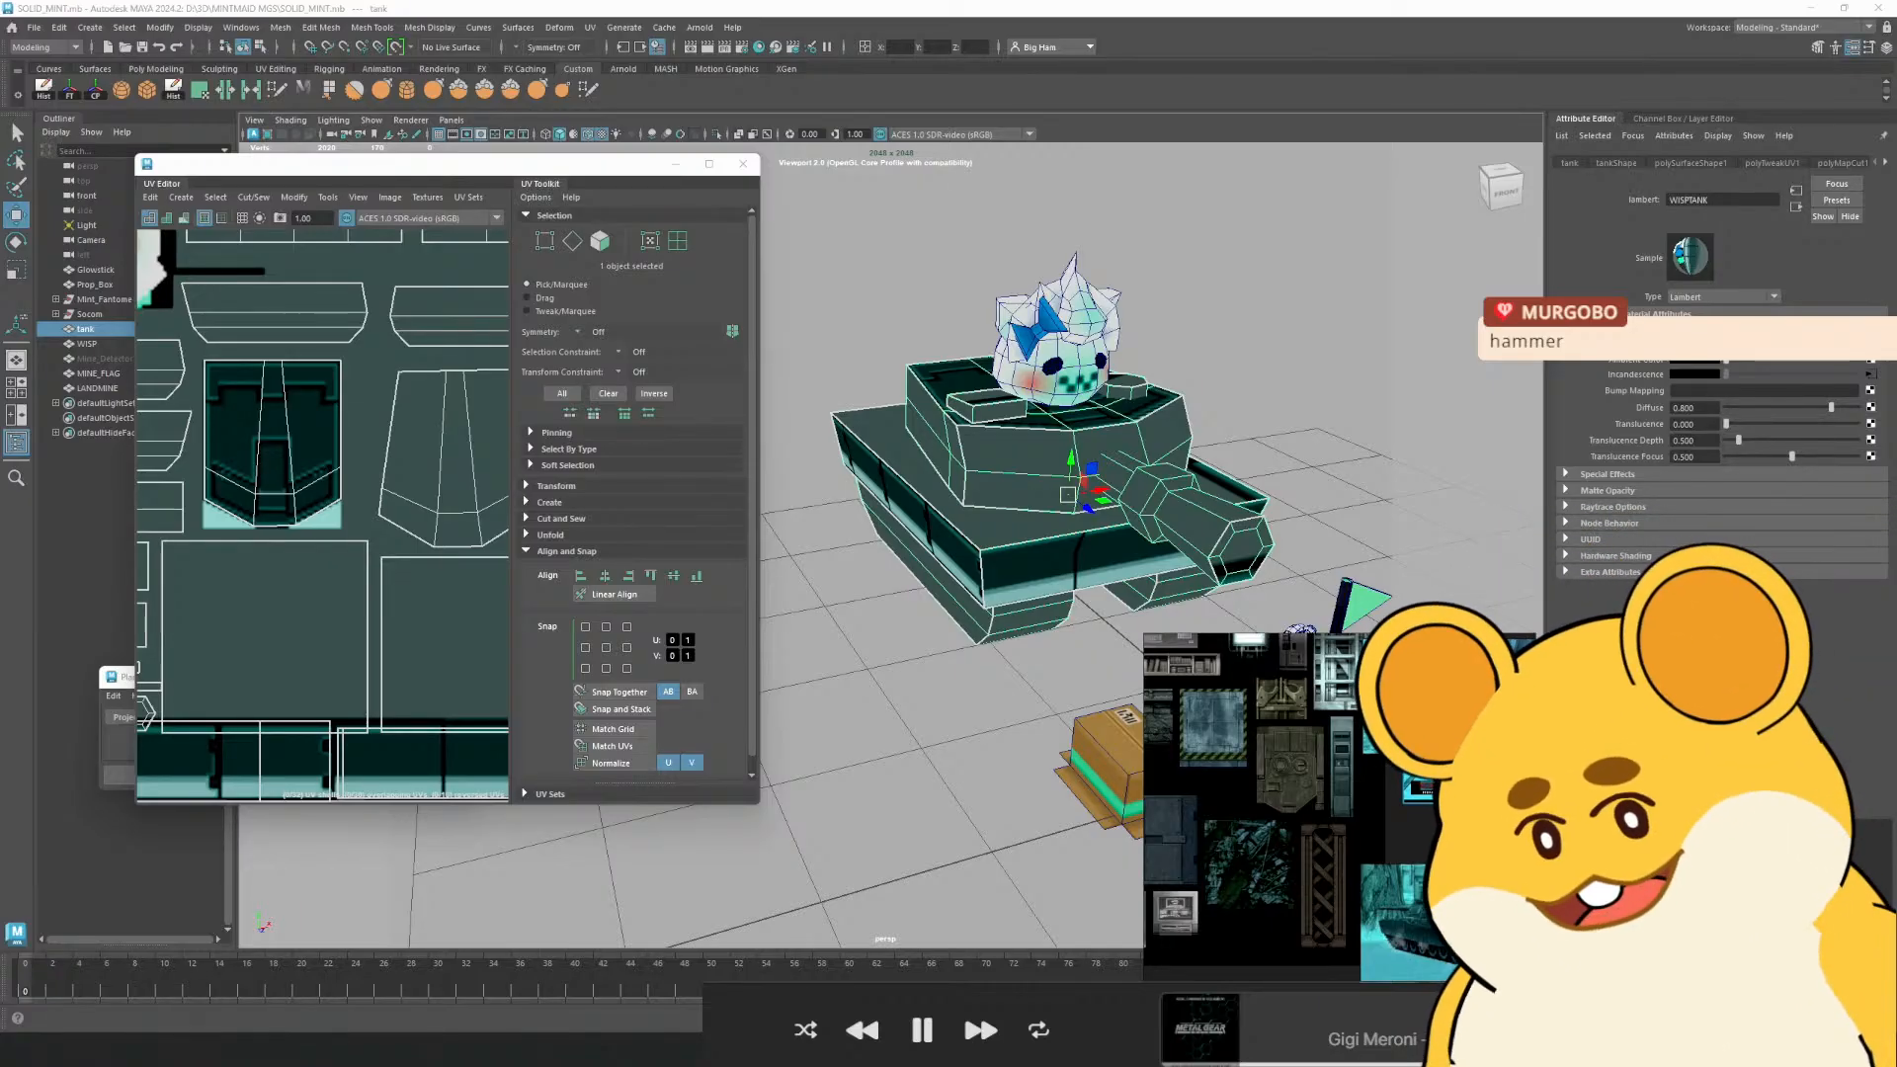
Move the two lower UVs on the right side of the turret-top shell's center strip inward to the painted hatch
left_click(1210, 336)
scroll(1210, 336, "up", 4)
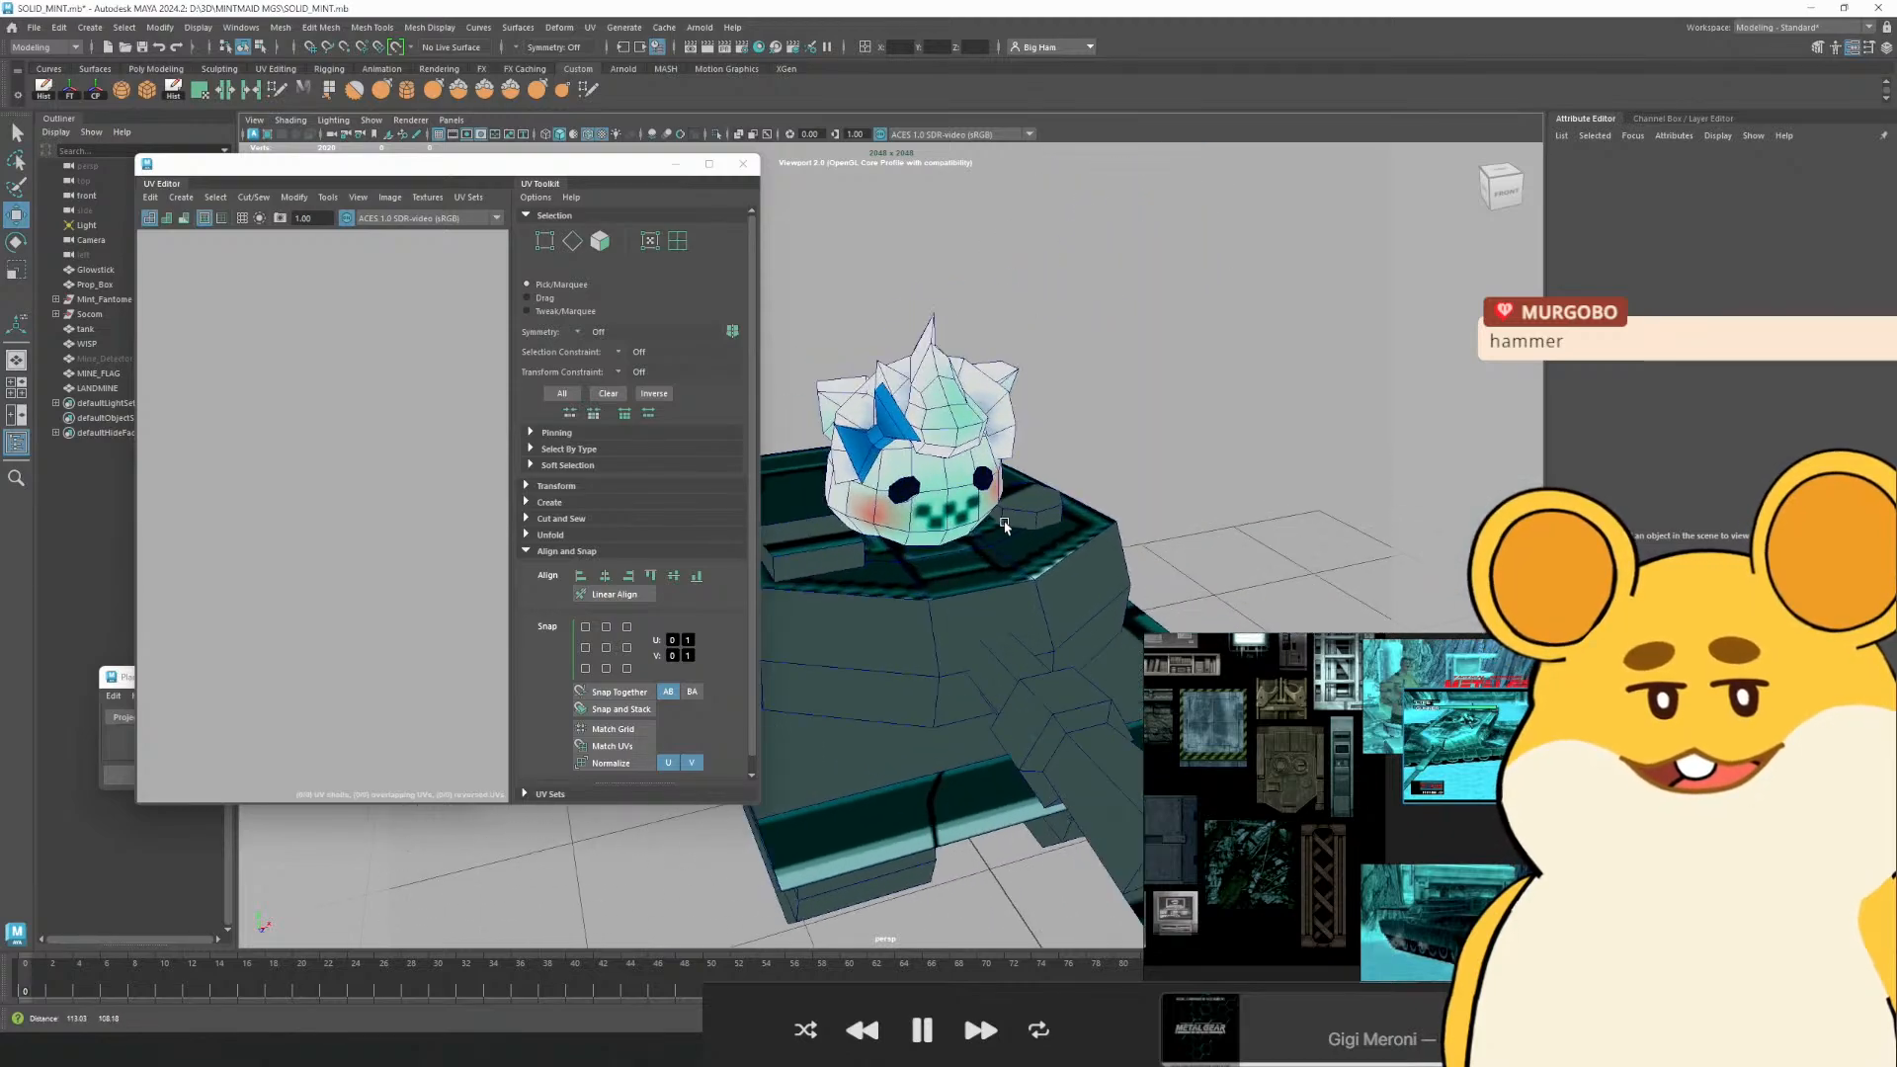
left_click_drag(1087, 375, 1091, 570)
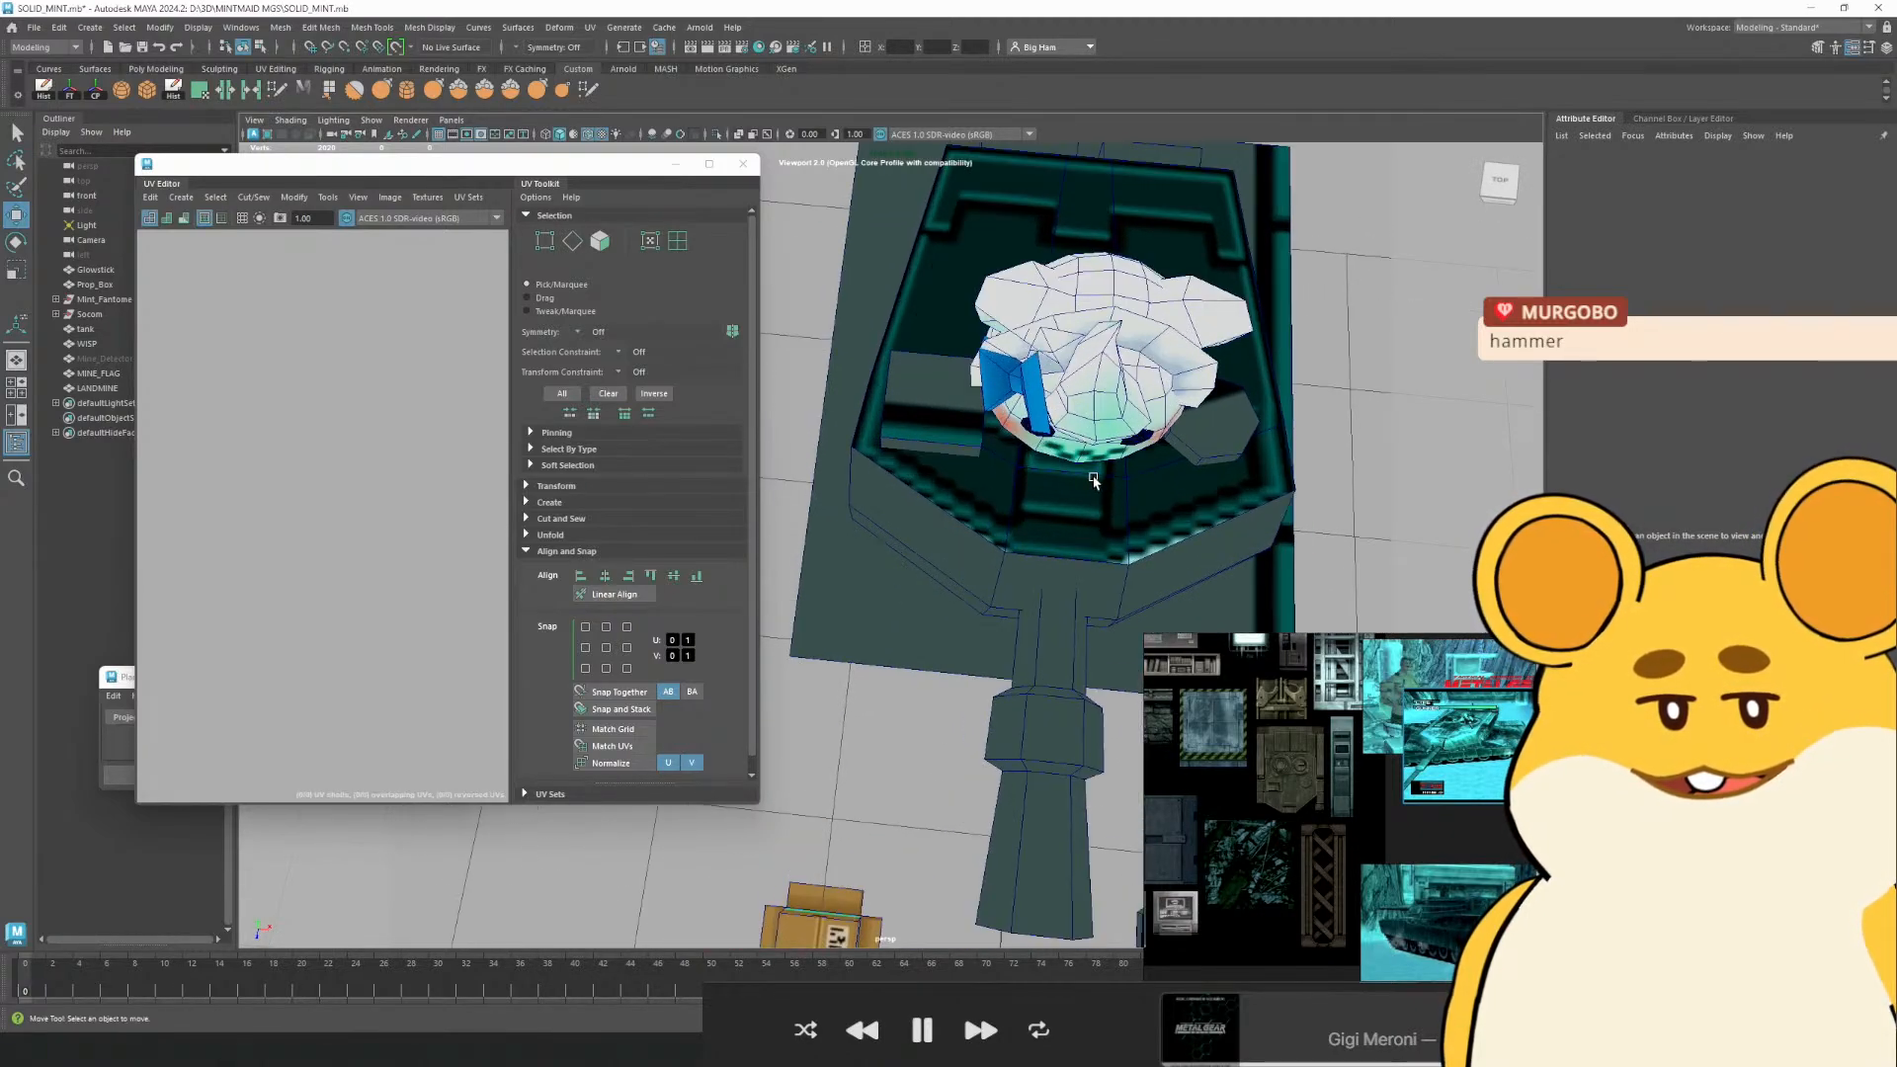
left_click(1095, 570)
scroll(327, 514, "up", 6)
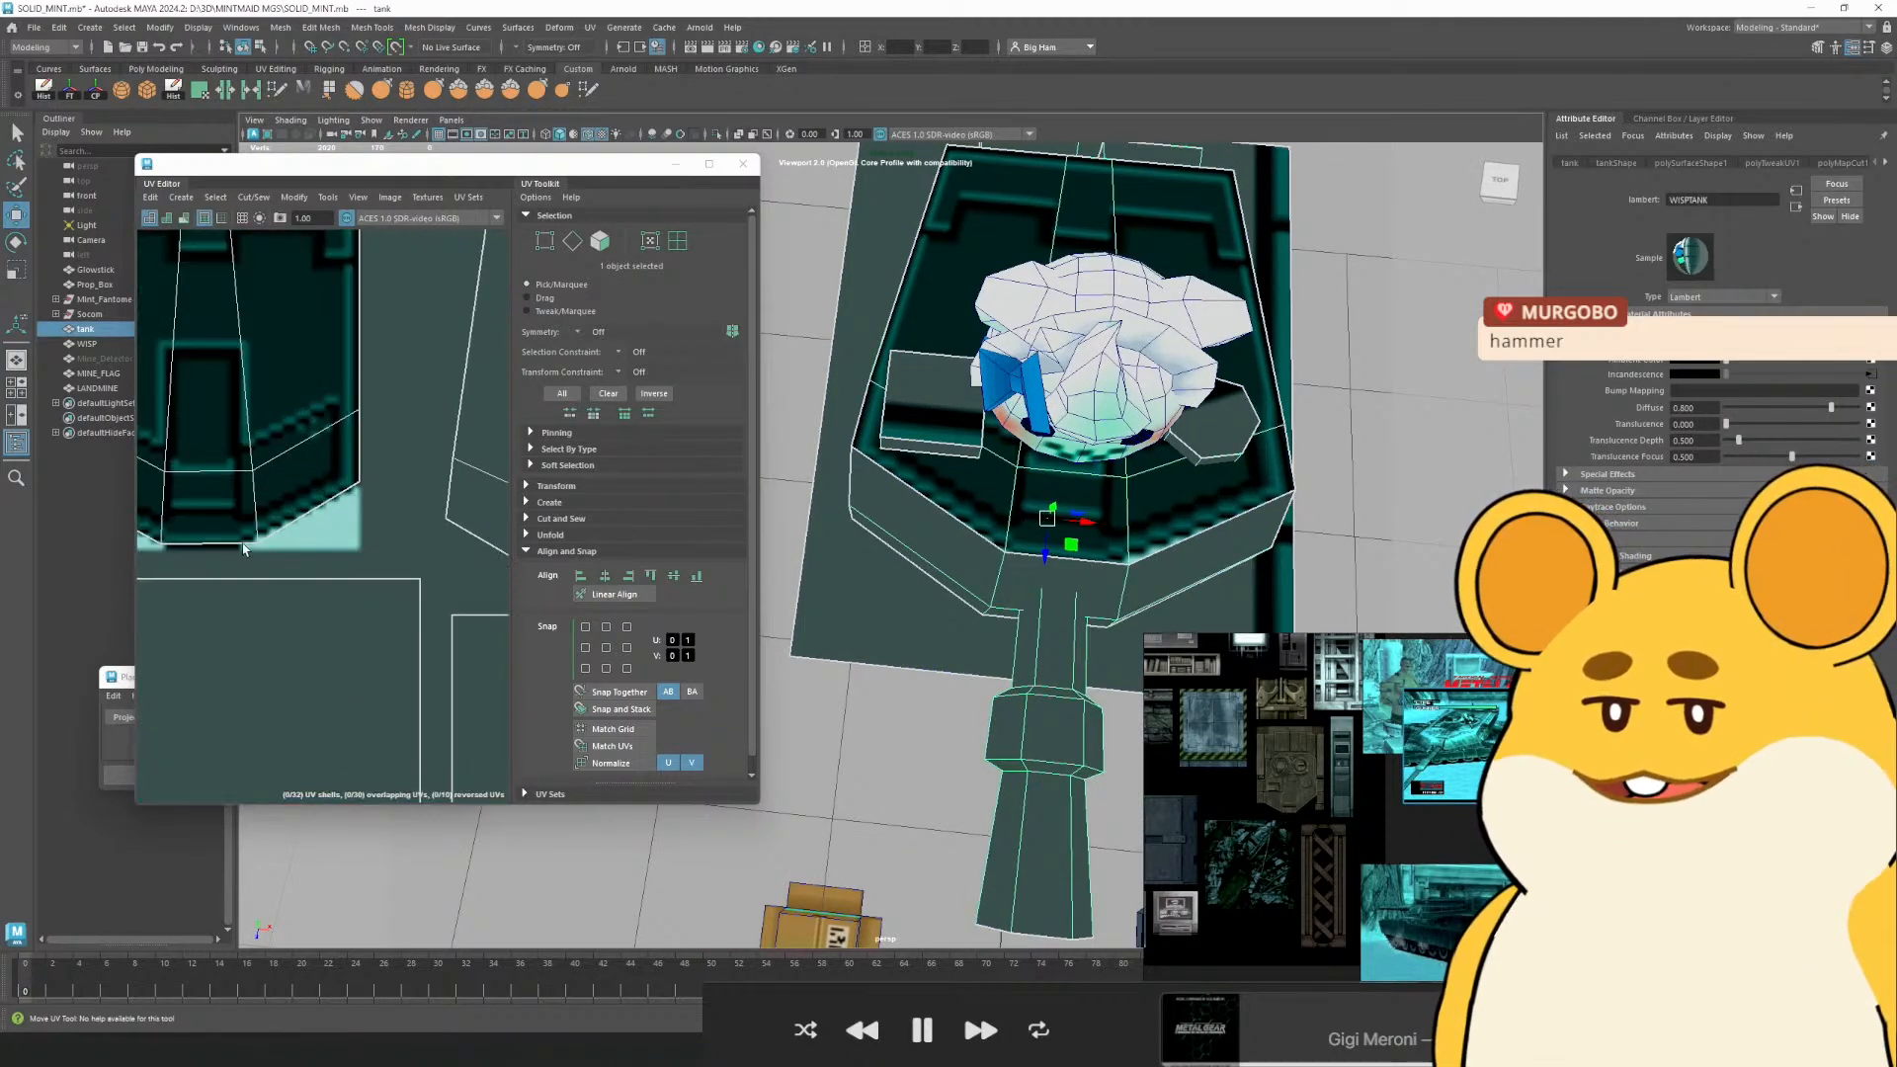
right_click(369, 522)
left_click(435, 523)
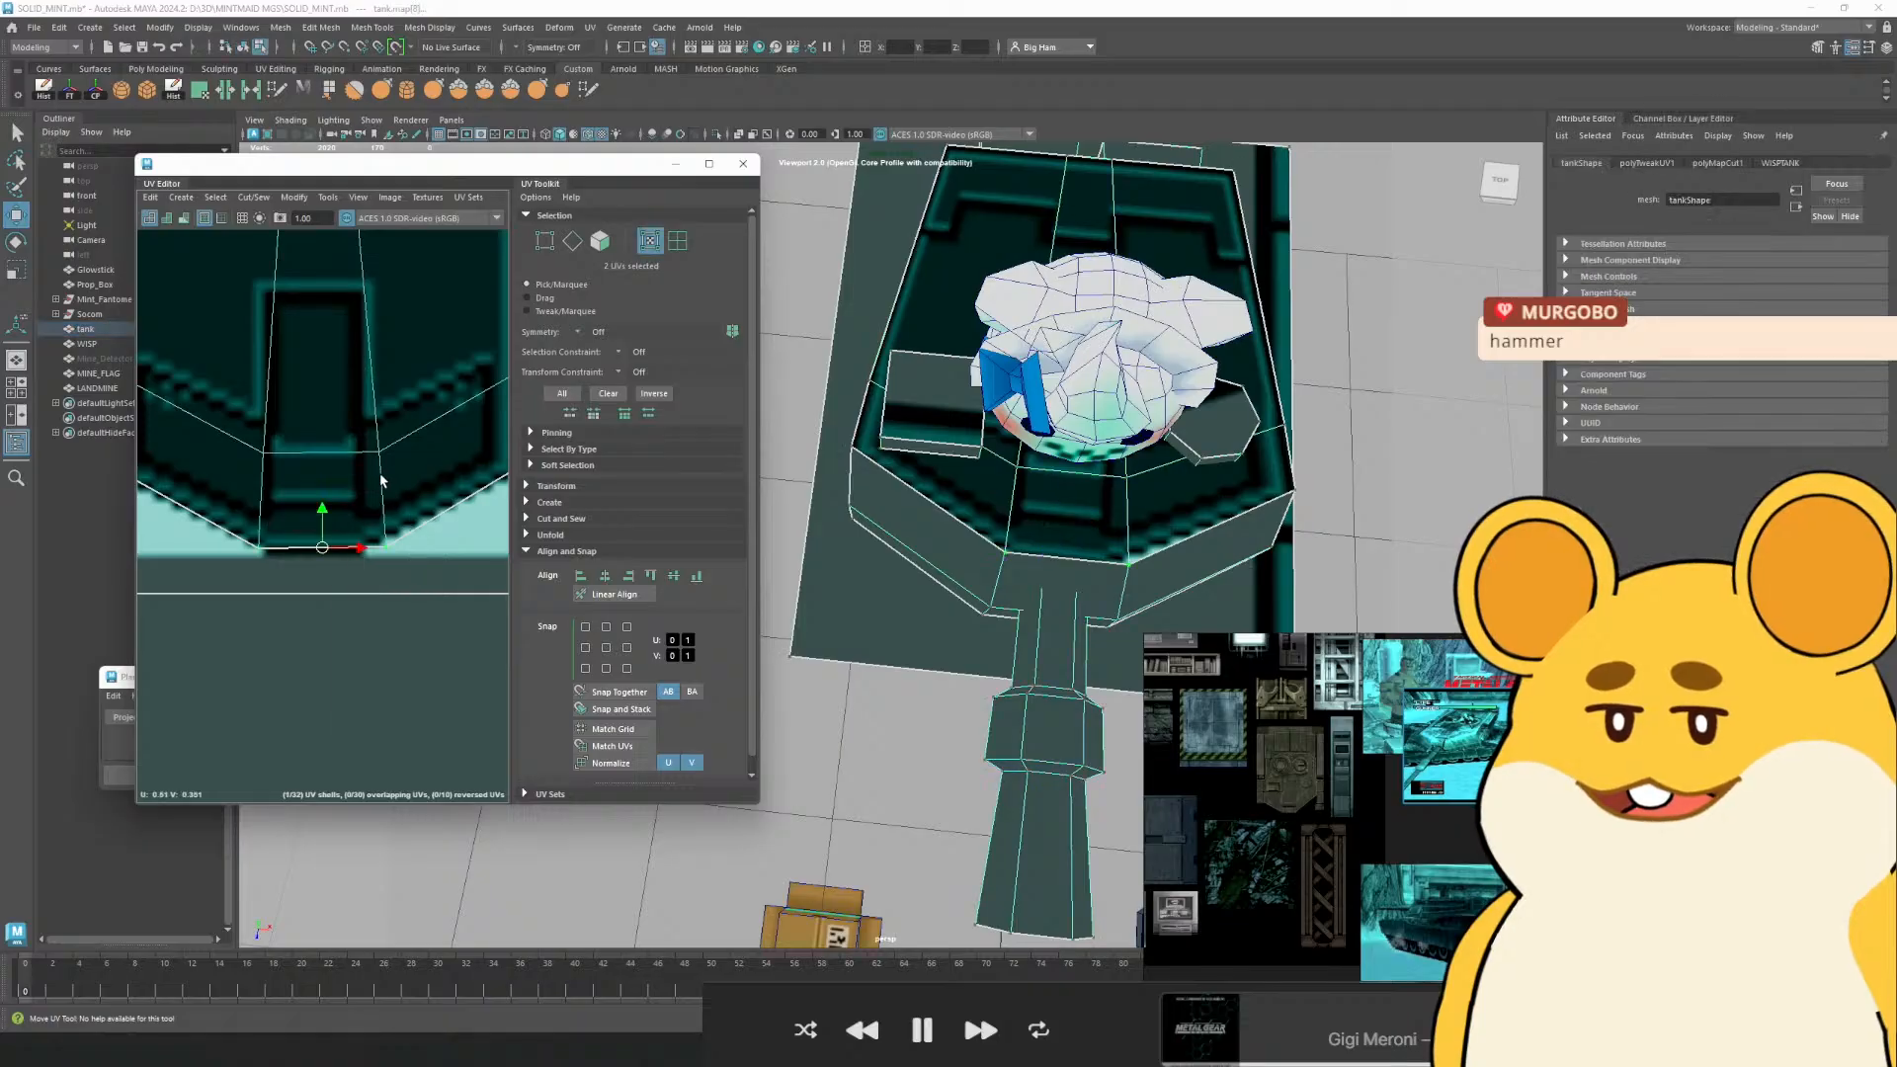
scroll(335, 560, "up", 4)
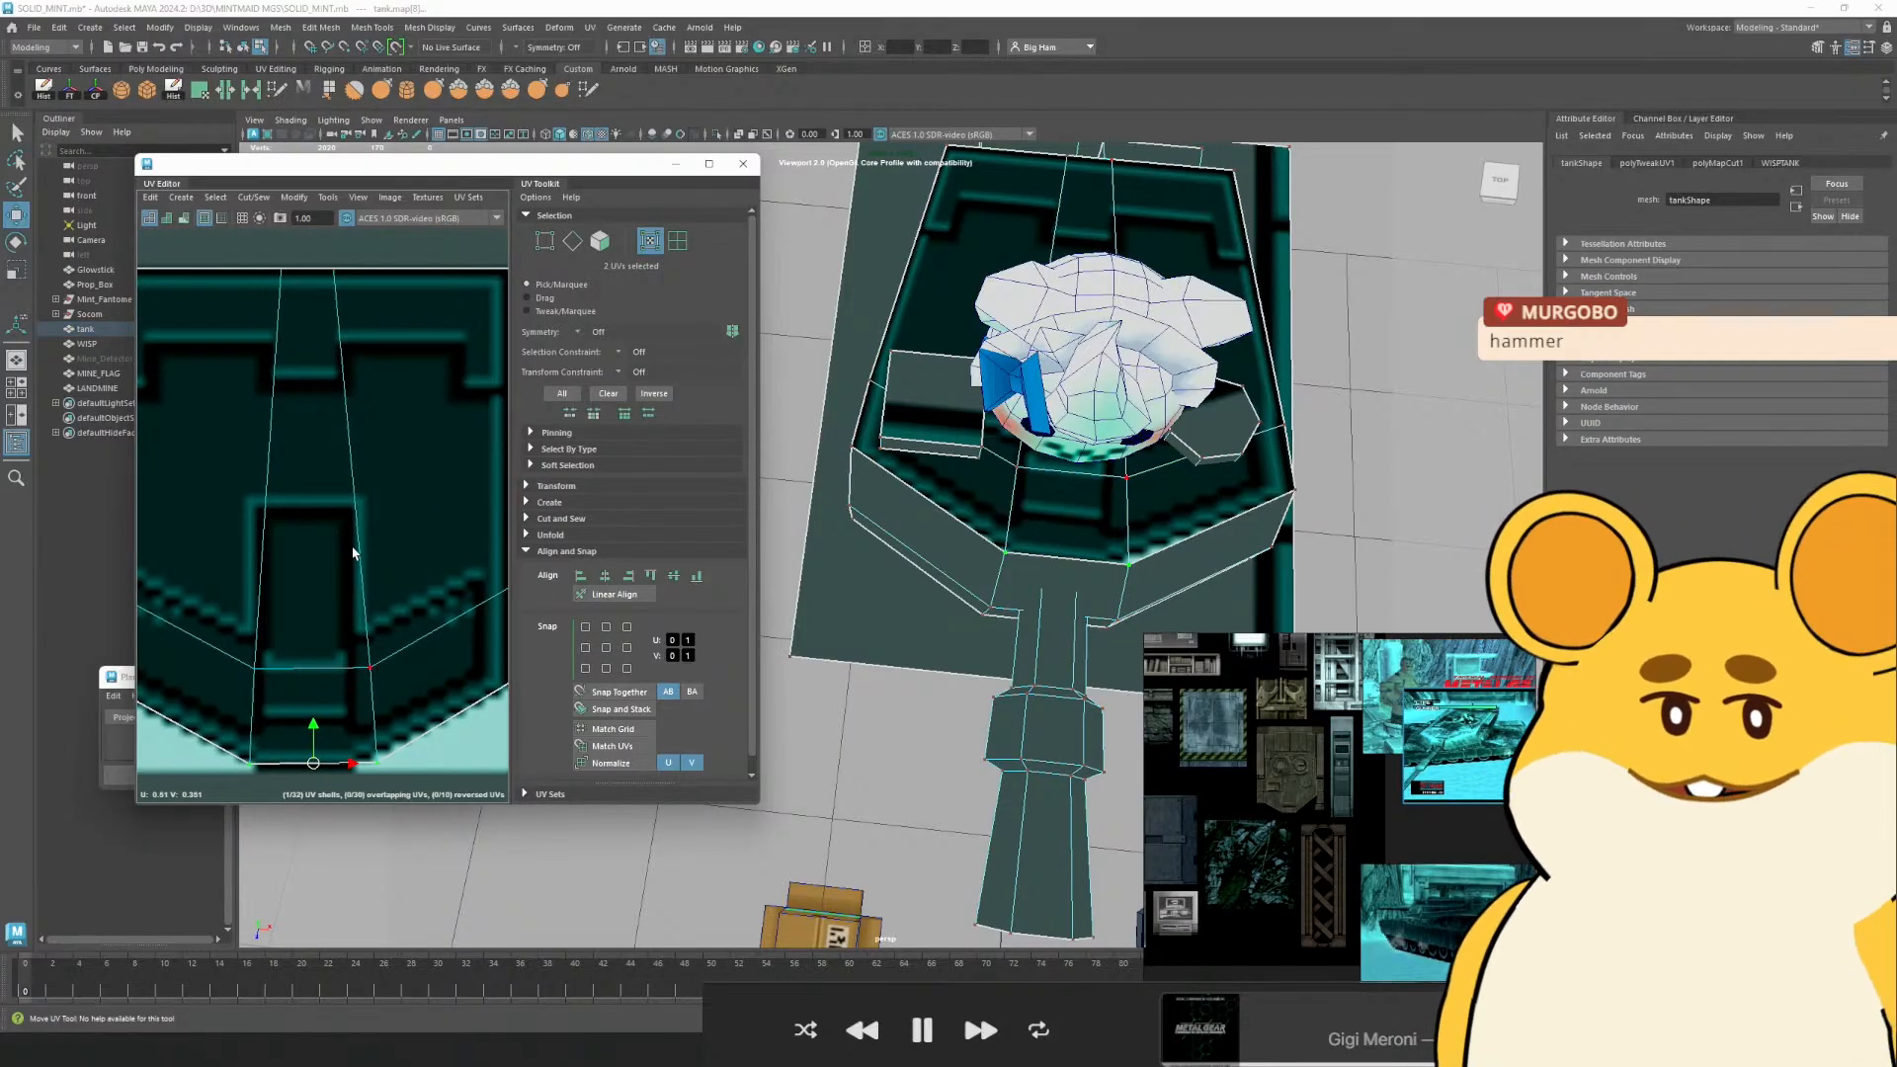
left_click_drag(316, 385, 337, 462)
left_click_drag(386, 559, 358, 523)
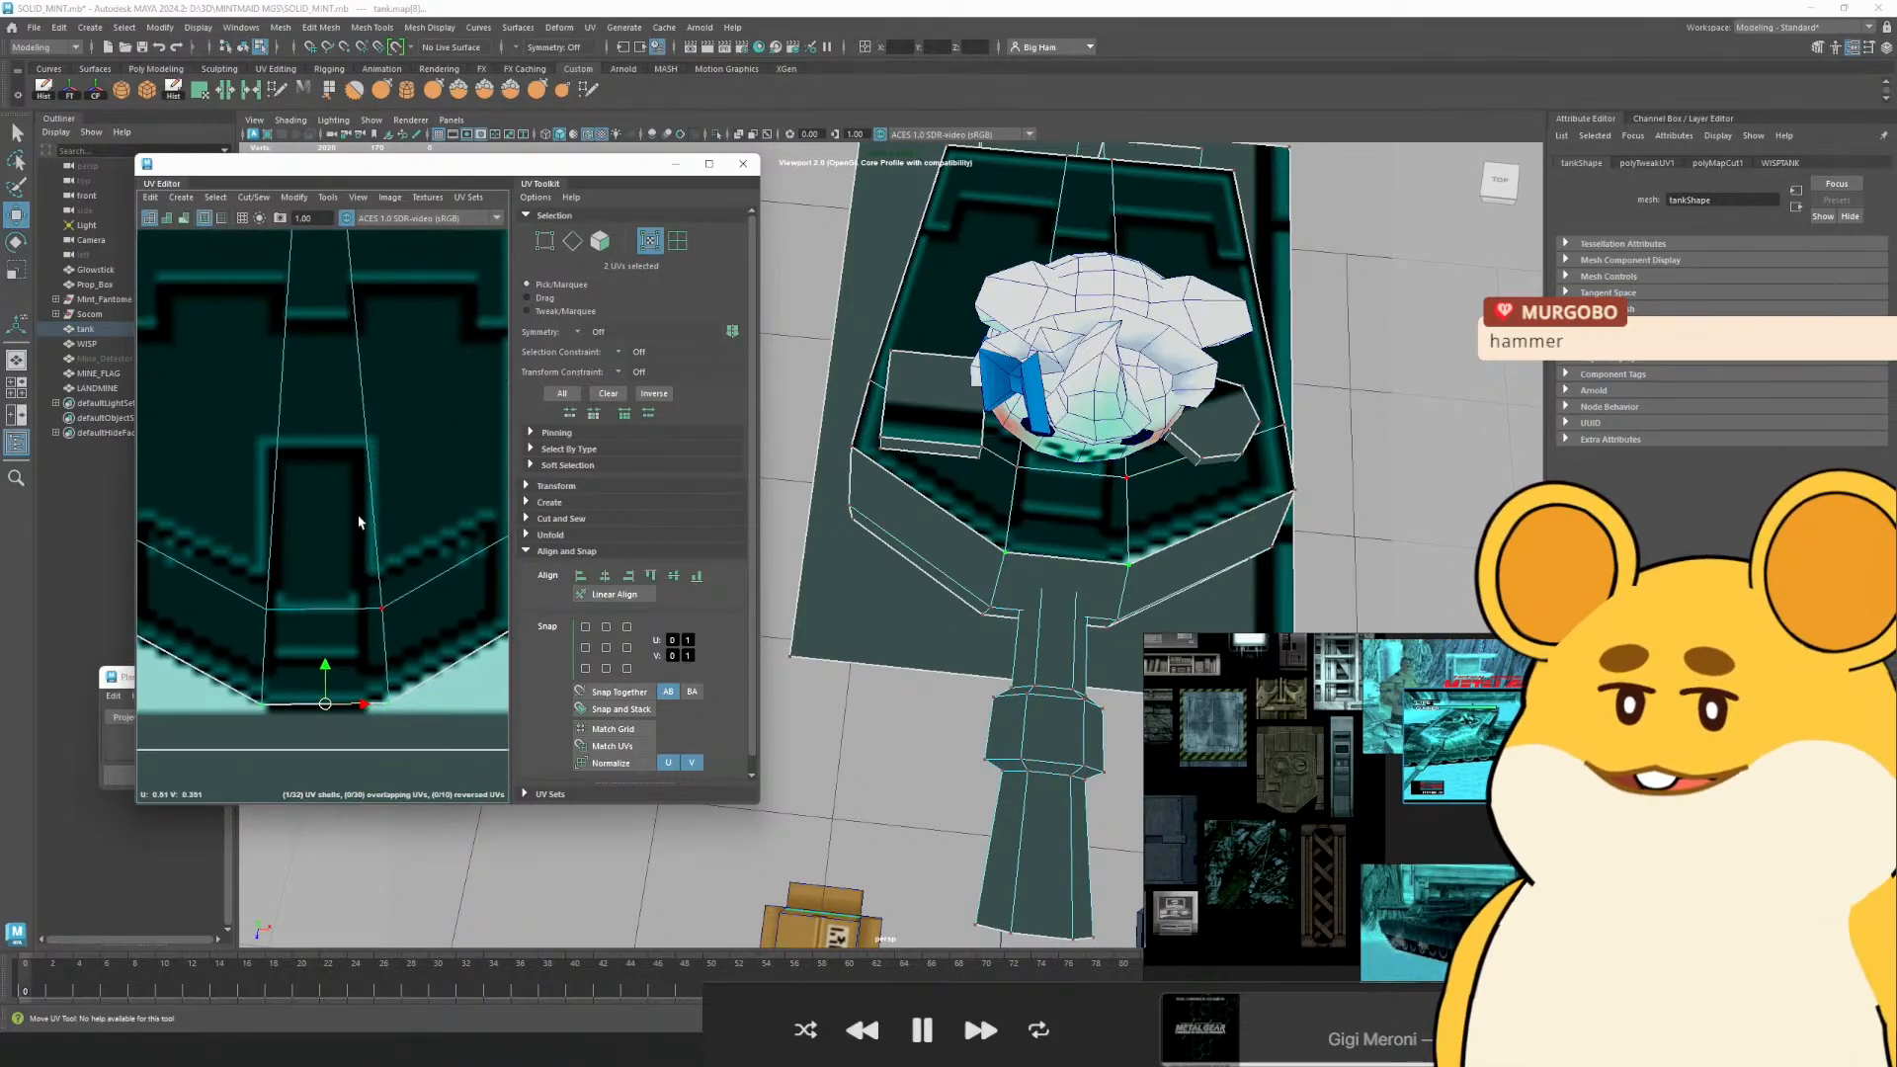
left_click(382, 606)
left_click_drag(415, 612, 407, 709)
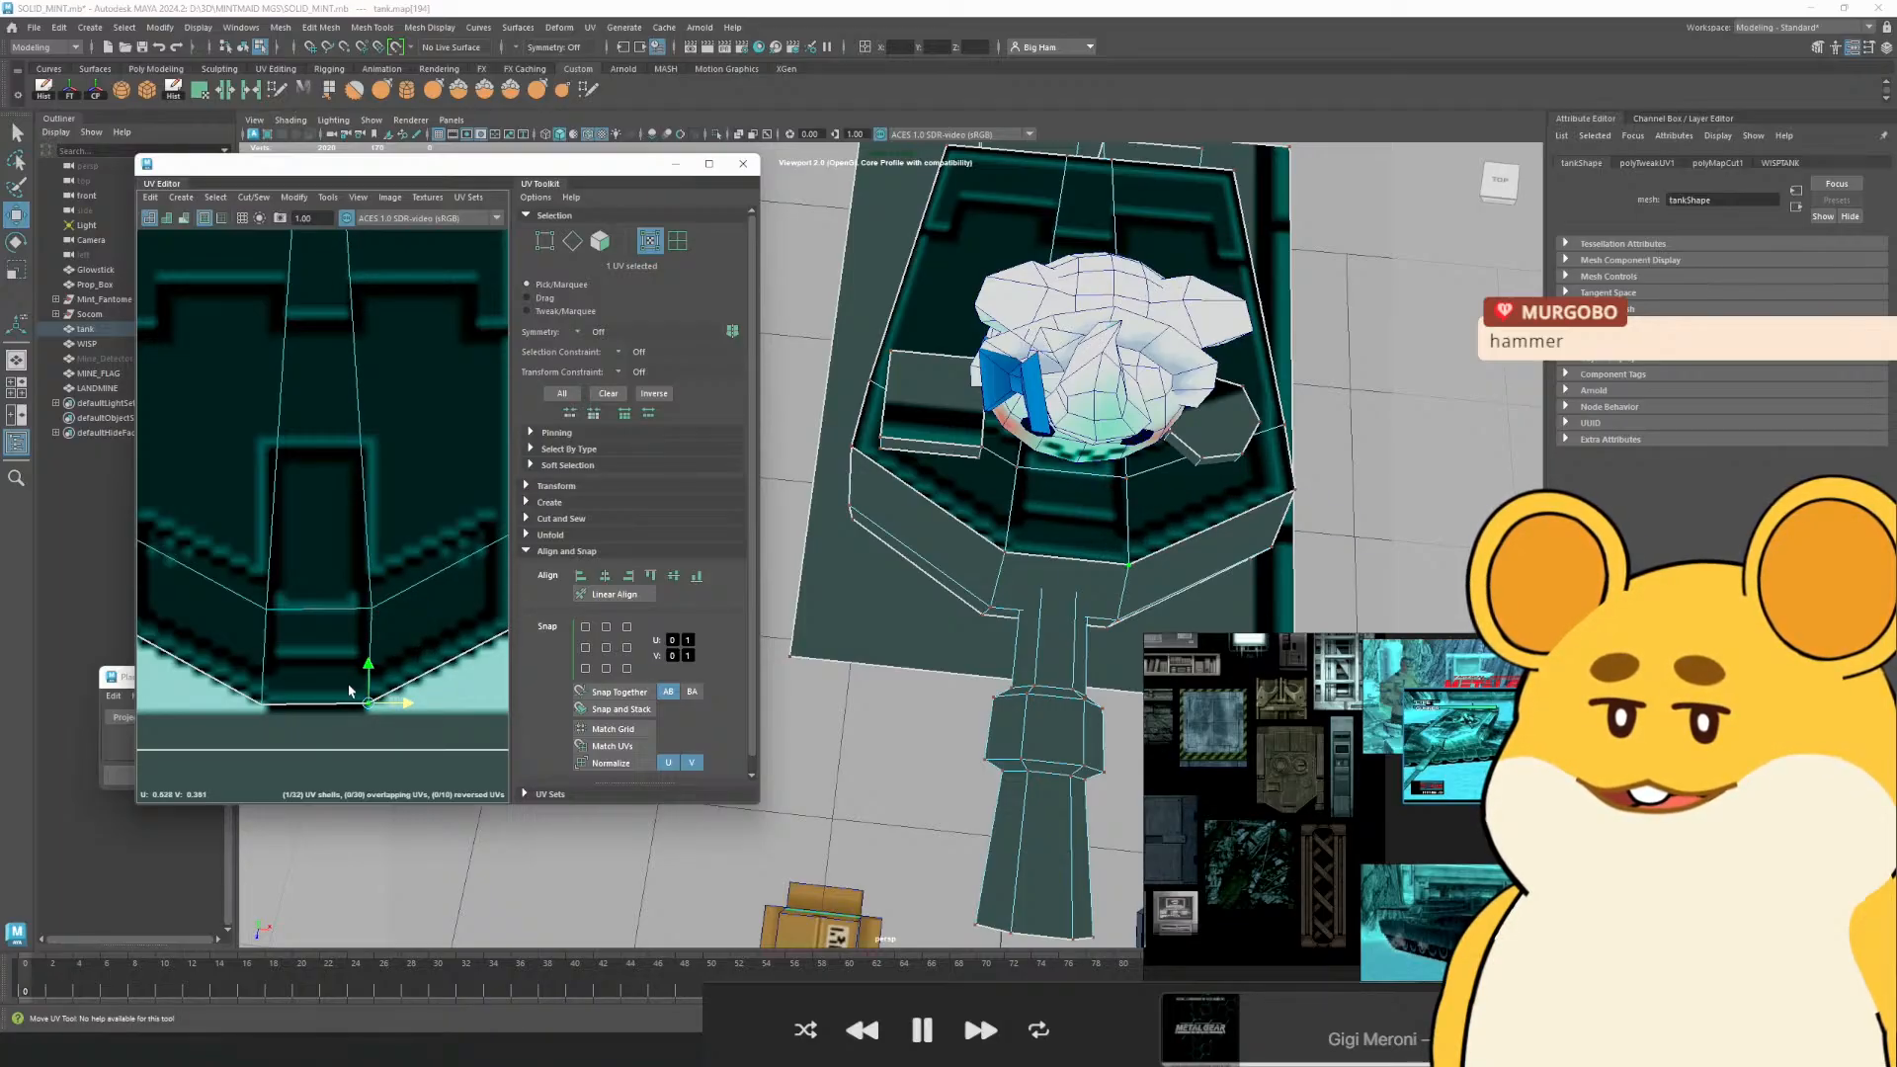
Align the two center UVs along the turret-top shell's lower edge to their minimum V
left_click_drag(231, 679, 413, 755)
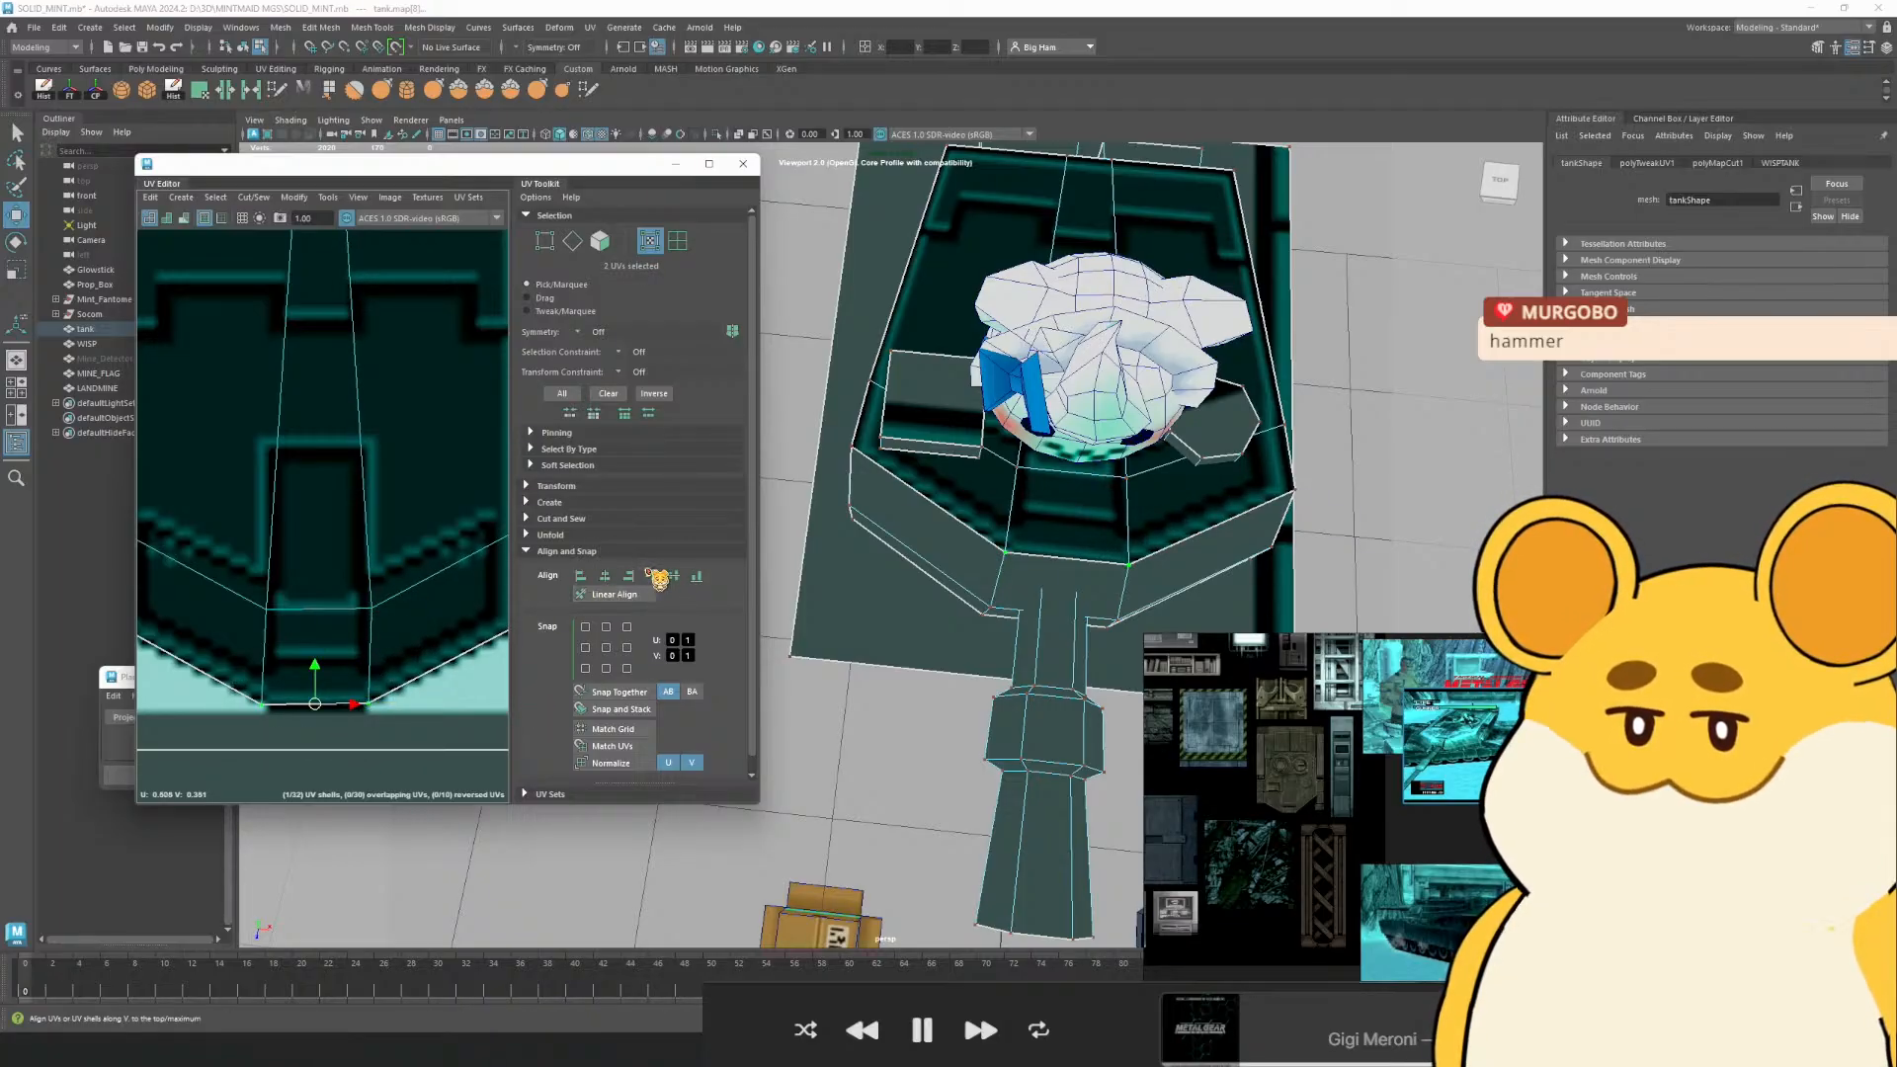
left_click(696, 576)
left_click_drag(466, 626, 470, 570)
left_click_drag(397, 482, 377, 506)
left_click_drag(296, 624, 356, 658)
left_click_drag(160, 663, 261, 591)
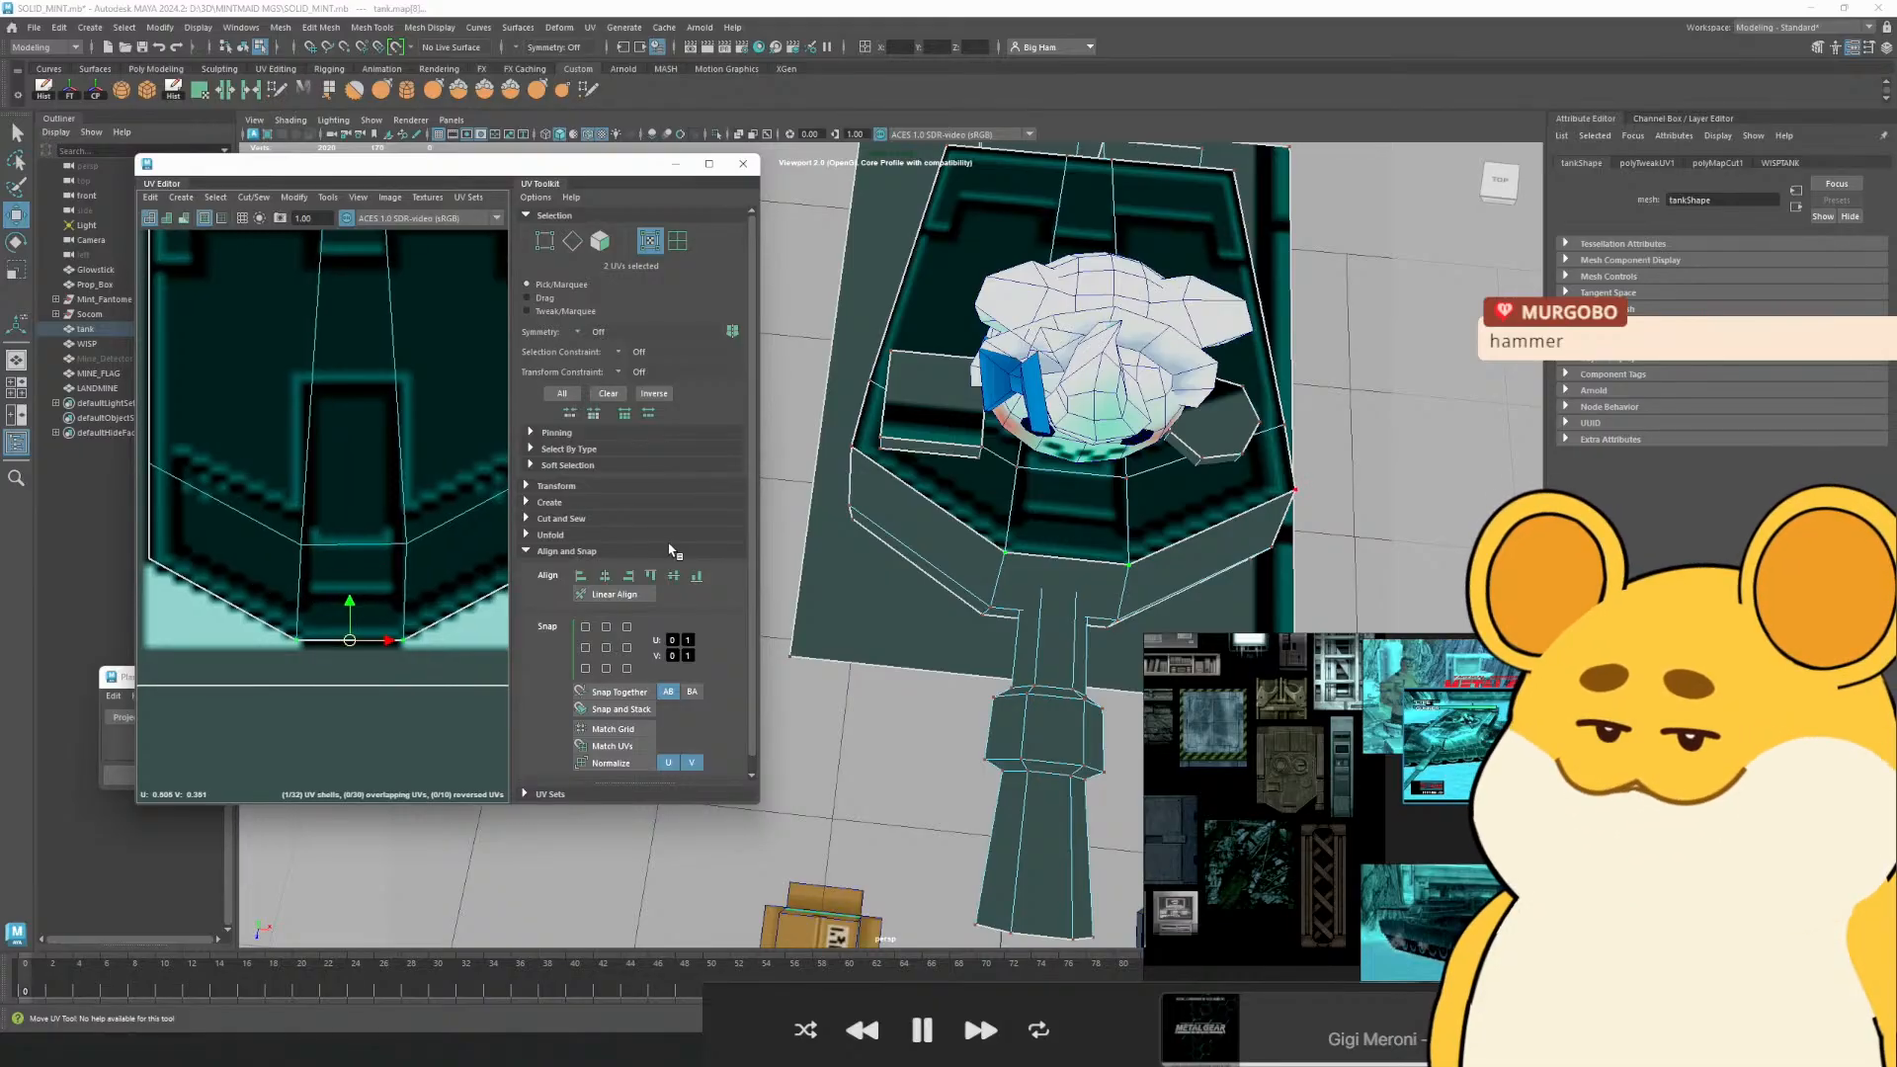
Return to object mode and compare the tank's turret from several angles with the game screenshot in the reference board
right_click(1111, 423)
scroll(1176, 399, "down", 5)
left_click(1177, 399)
left_click_drag(1176, 399, 1067, 423)
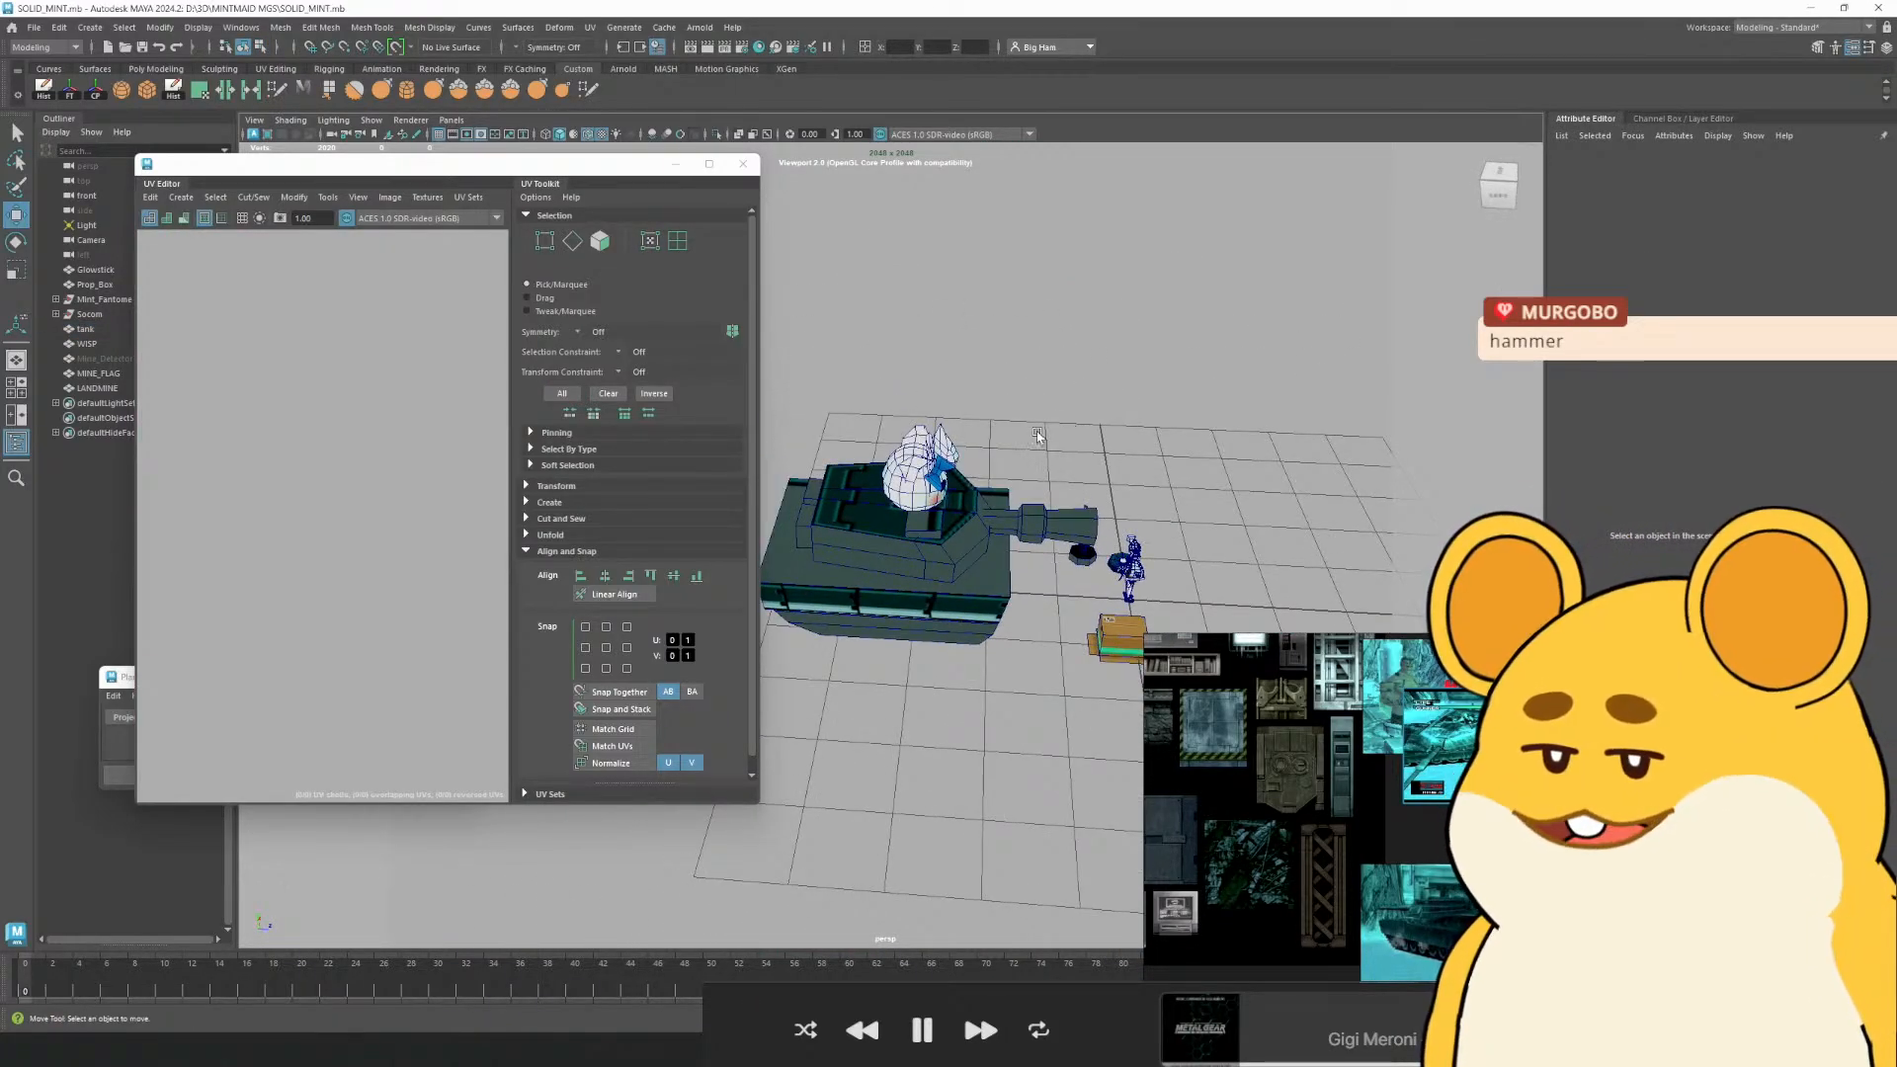
left_click_drag(1452, 798, 1374, 767)
scroll(1342, 729, "up", 3)
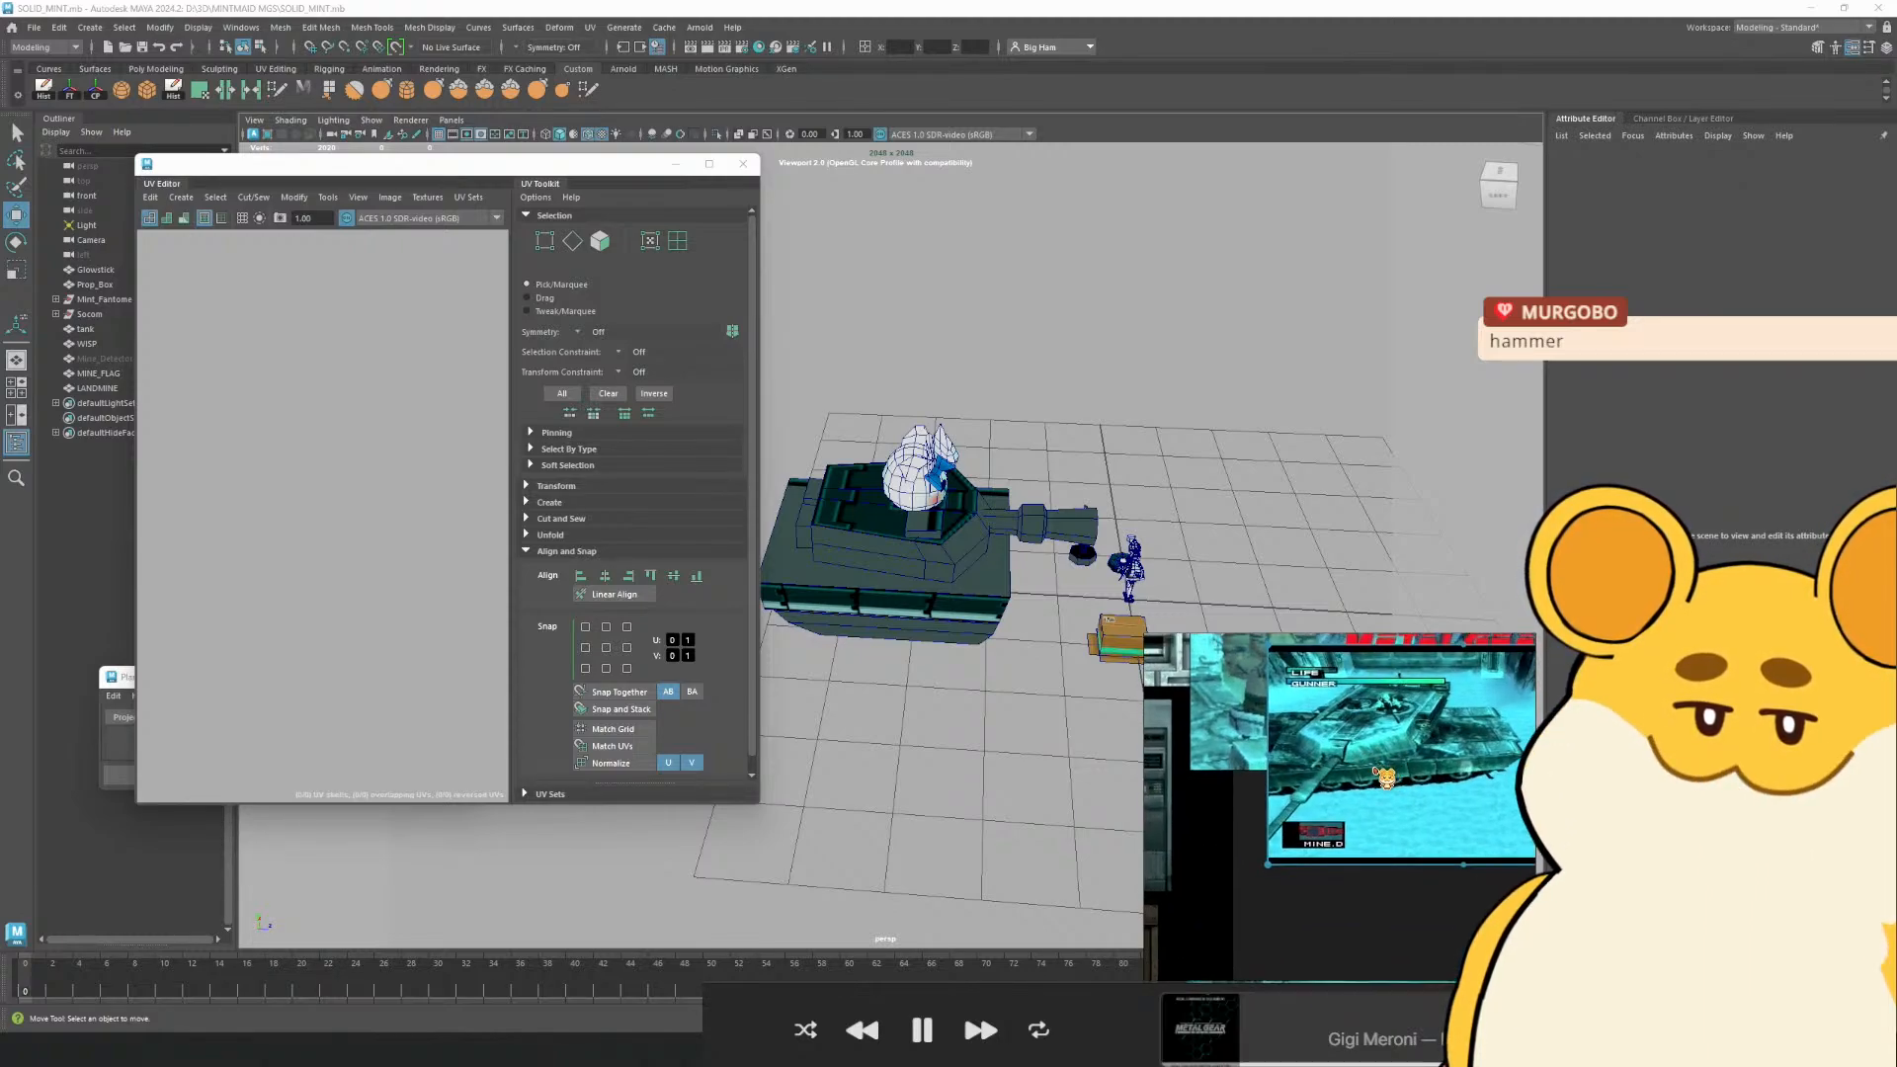
left_click_drag(1119, 426, 1095, 409)
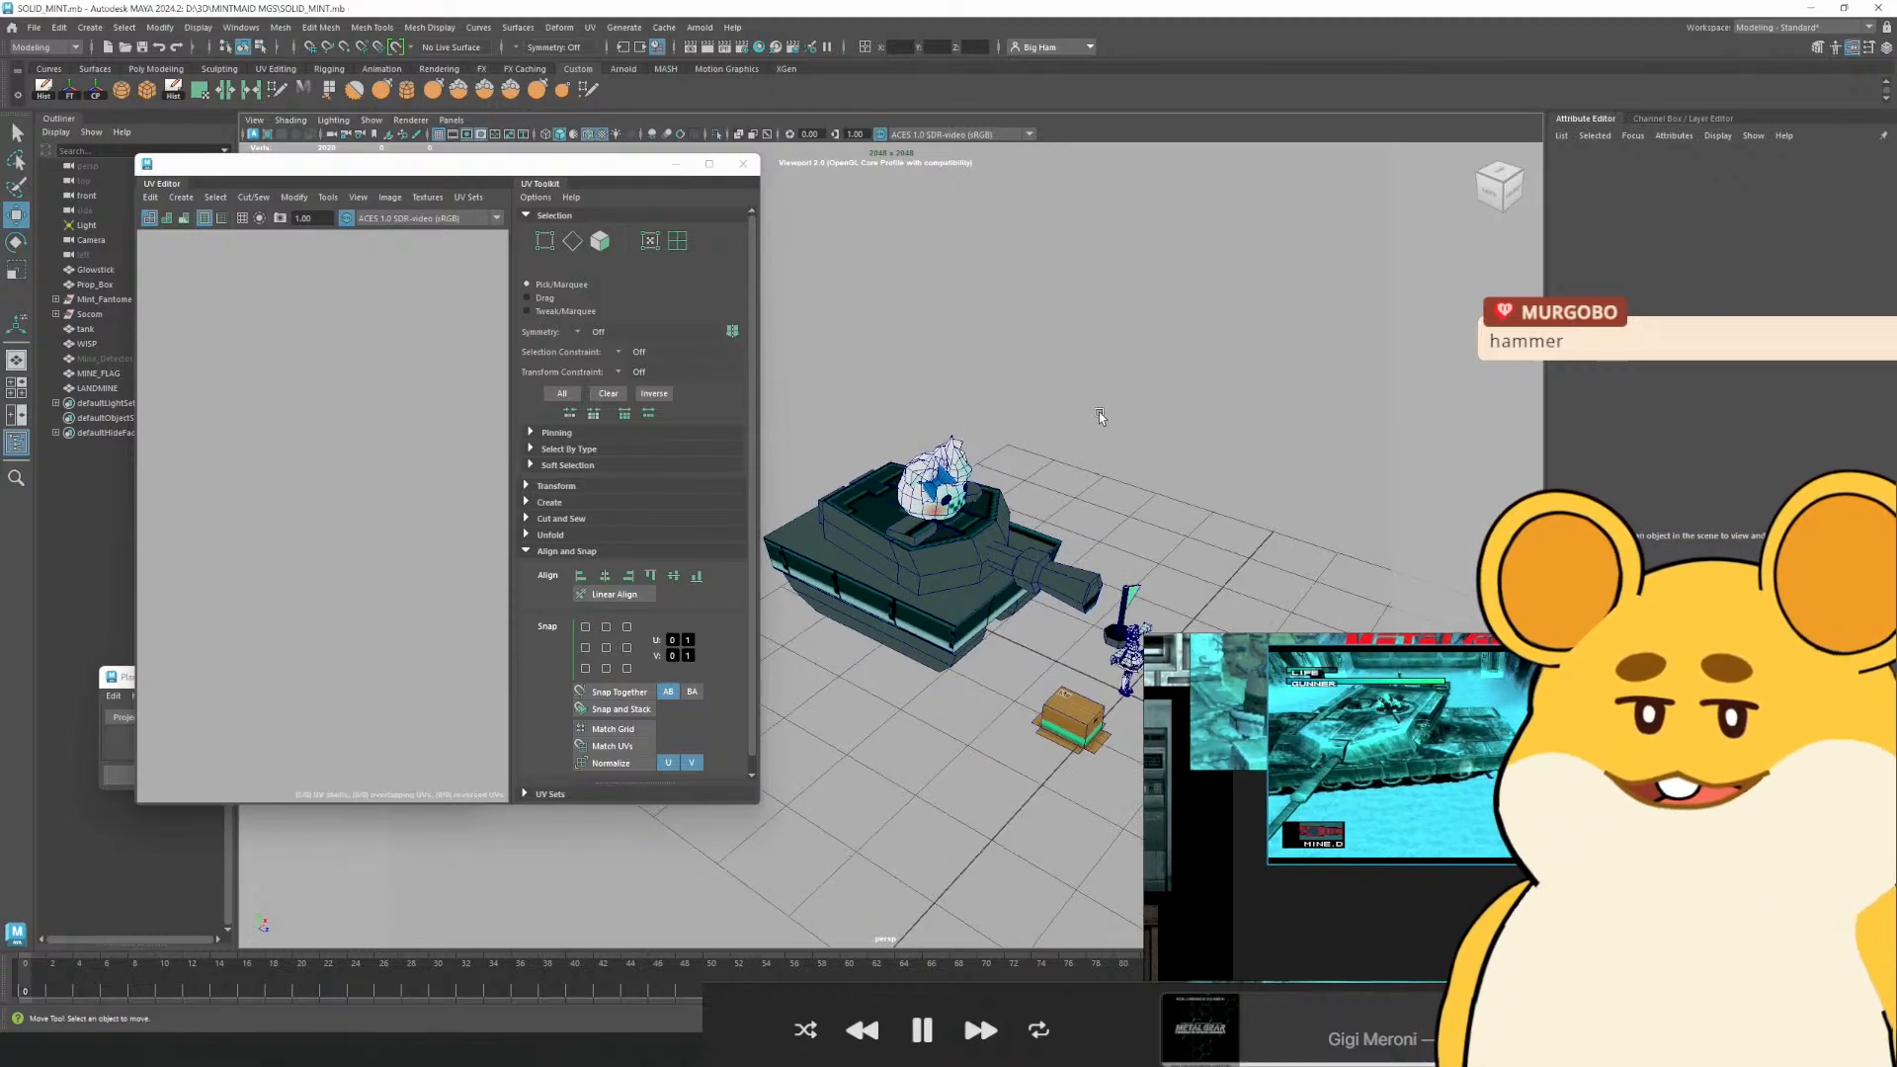
scroll(1053, 476, "up", 3)
left_click_drag(1076, 476, 1047, 553)
left_click(1059, 549)
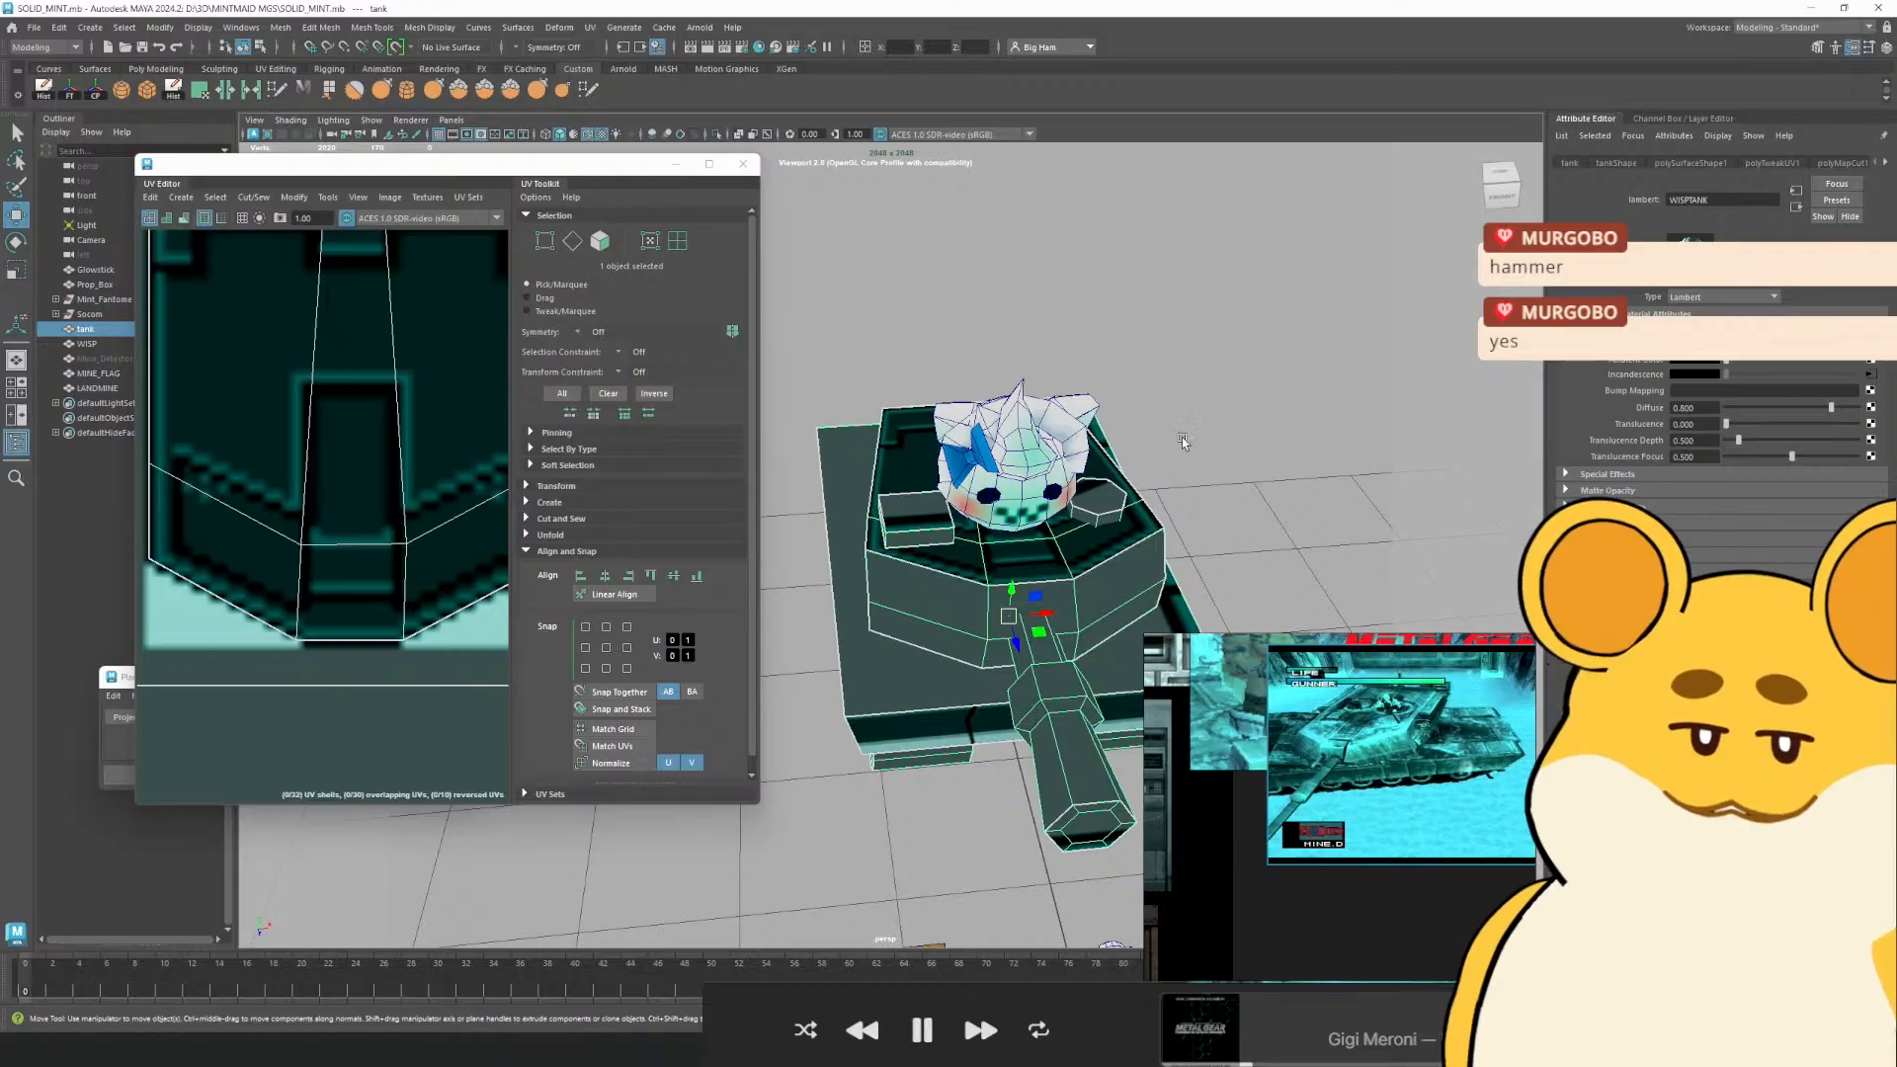
left_click(1203, 377)
left_click_drag(1203, 377, 978, 519)
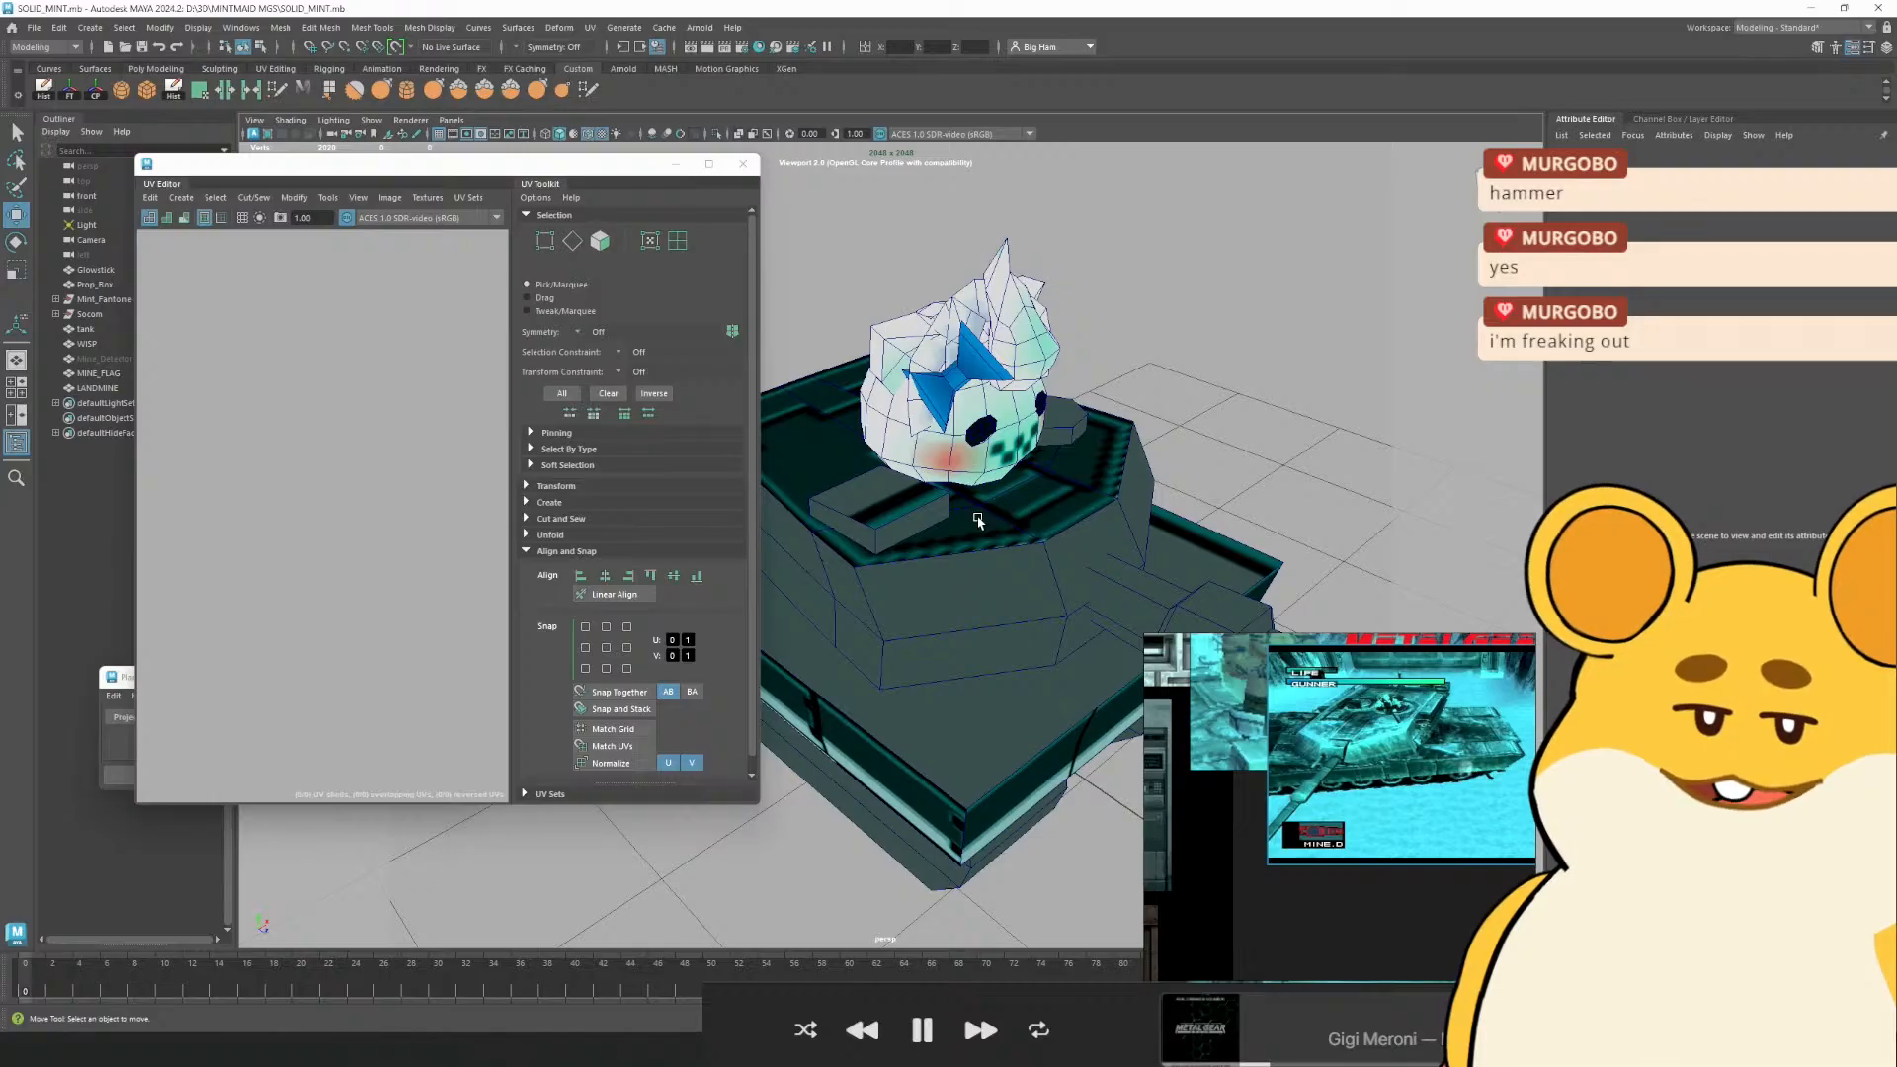
scroll(977, 520, "down", 4)
left_click(997, 543)
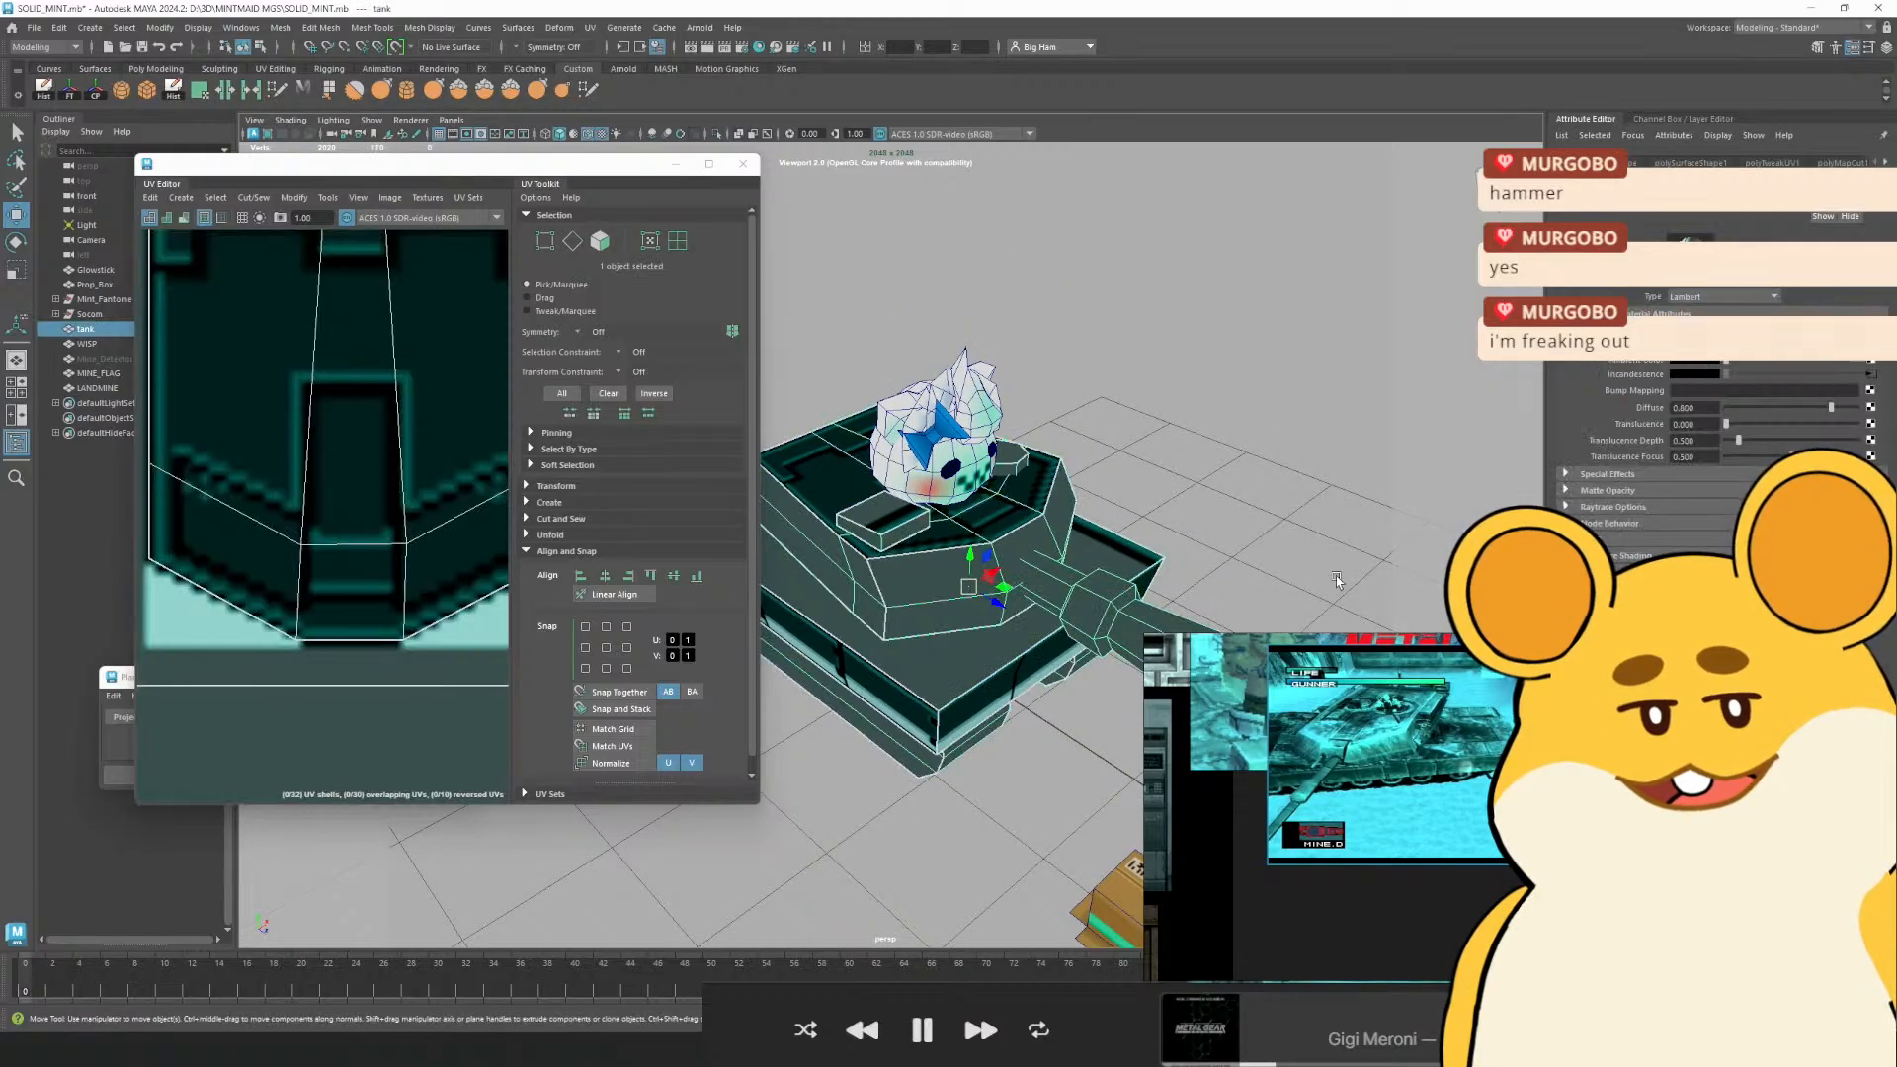
scroll(1284, 751, "up", 2)
left_click(1192, 483)
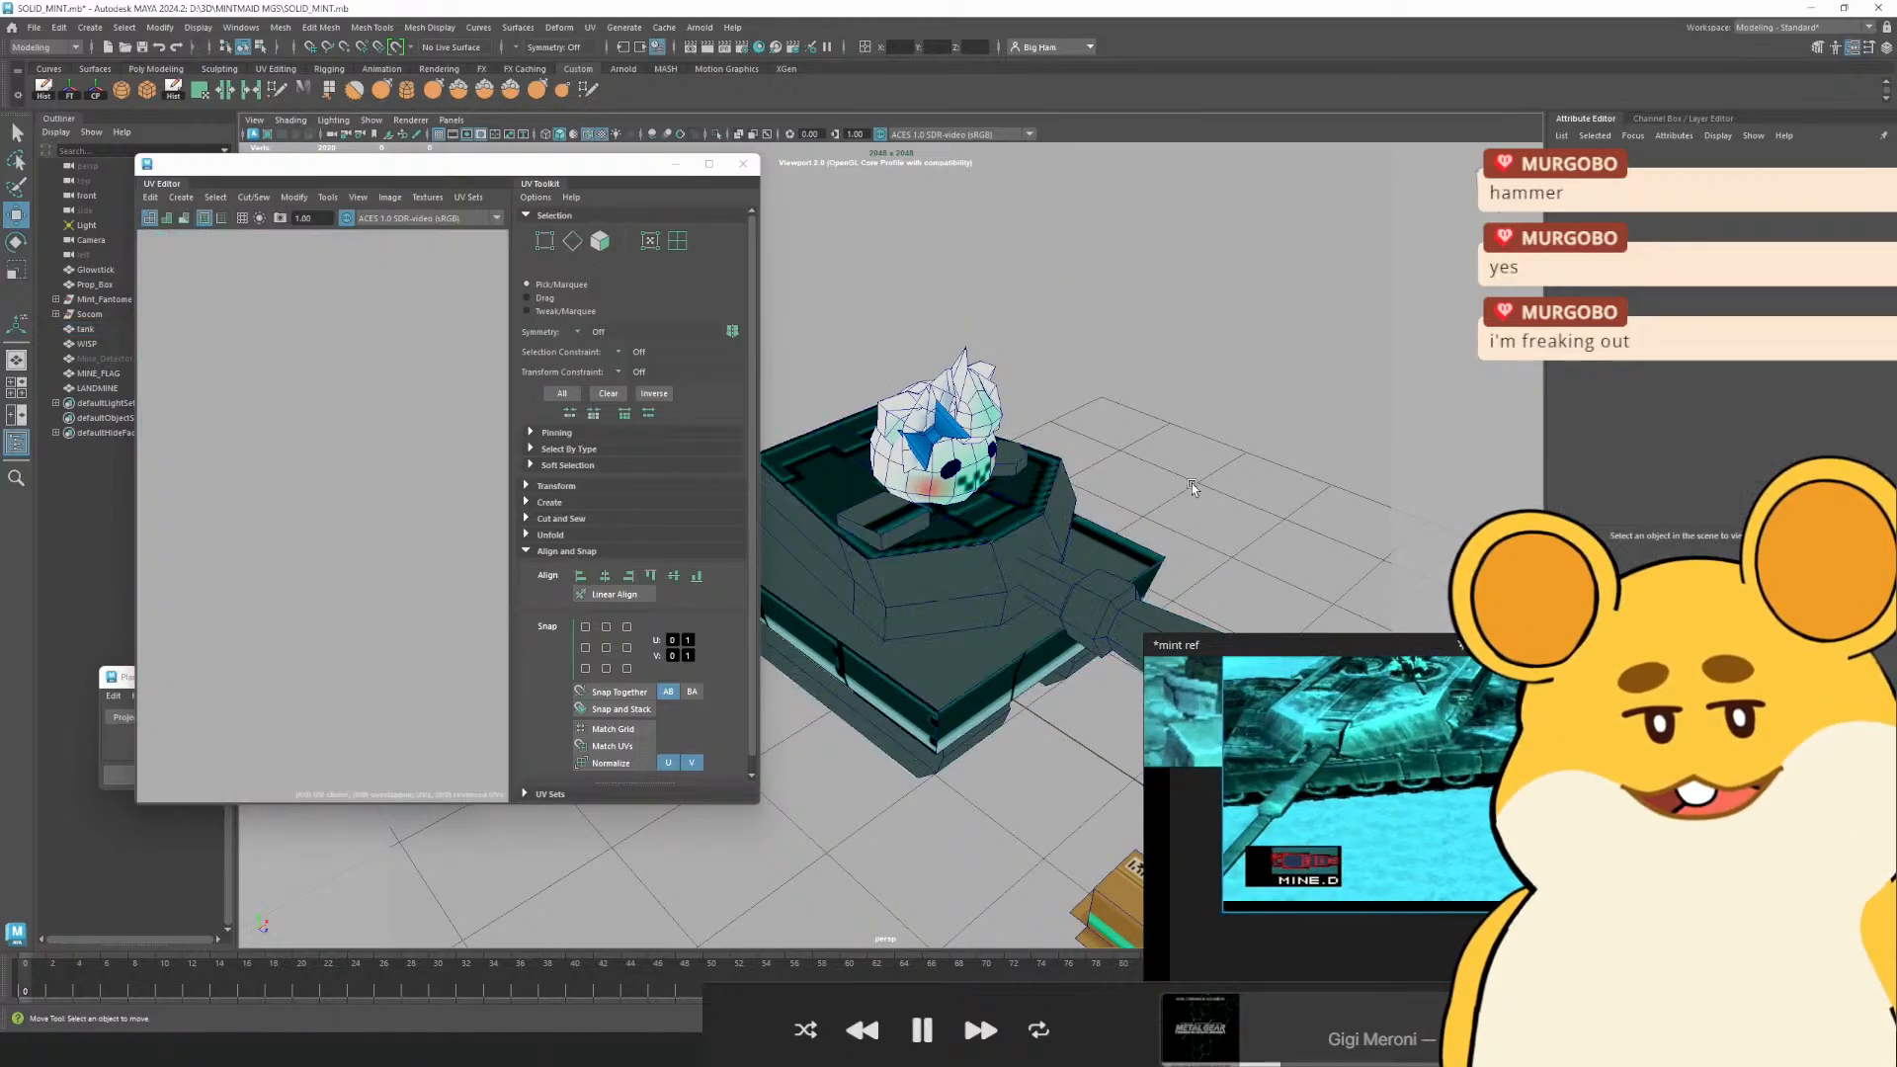
Switch to Aseprite and thicken the dark #16302f shading along both inner sides of the turret top's central hatch
key("alt+Tab")
key("Tab")
key("Tab")
key("Tab")
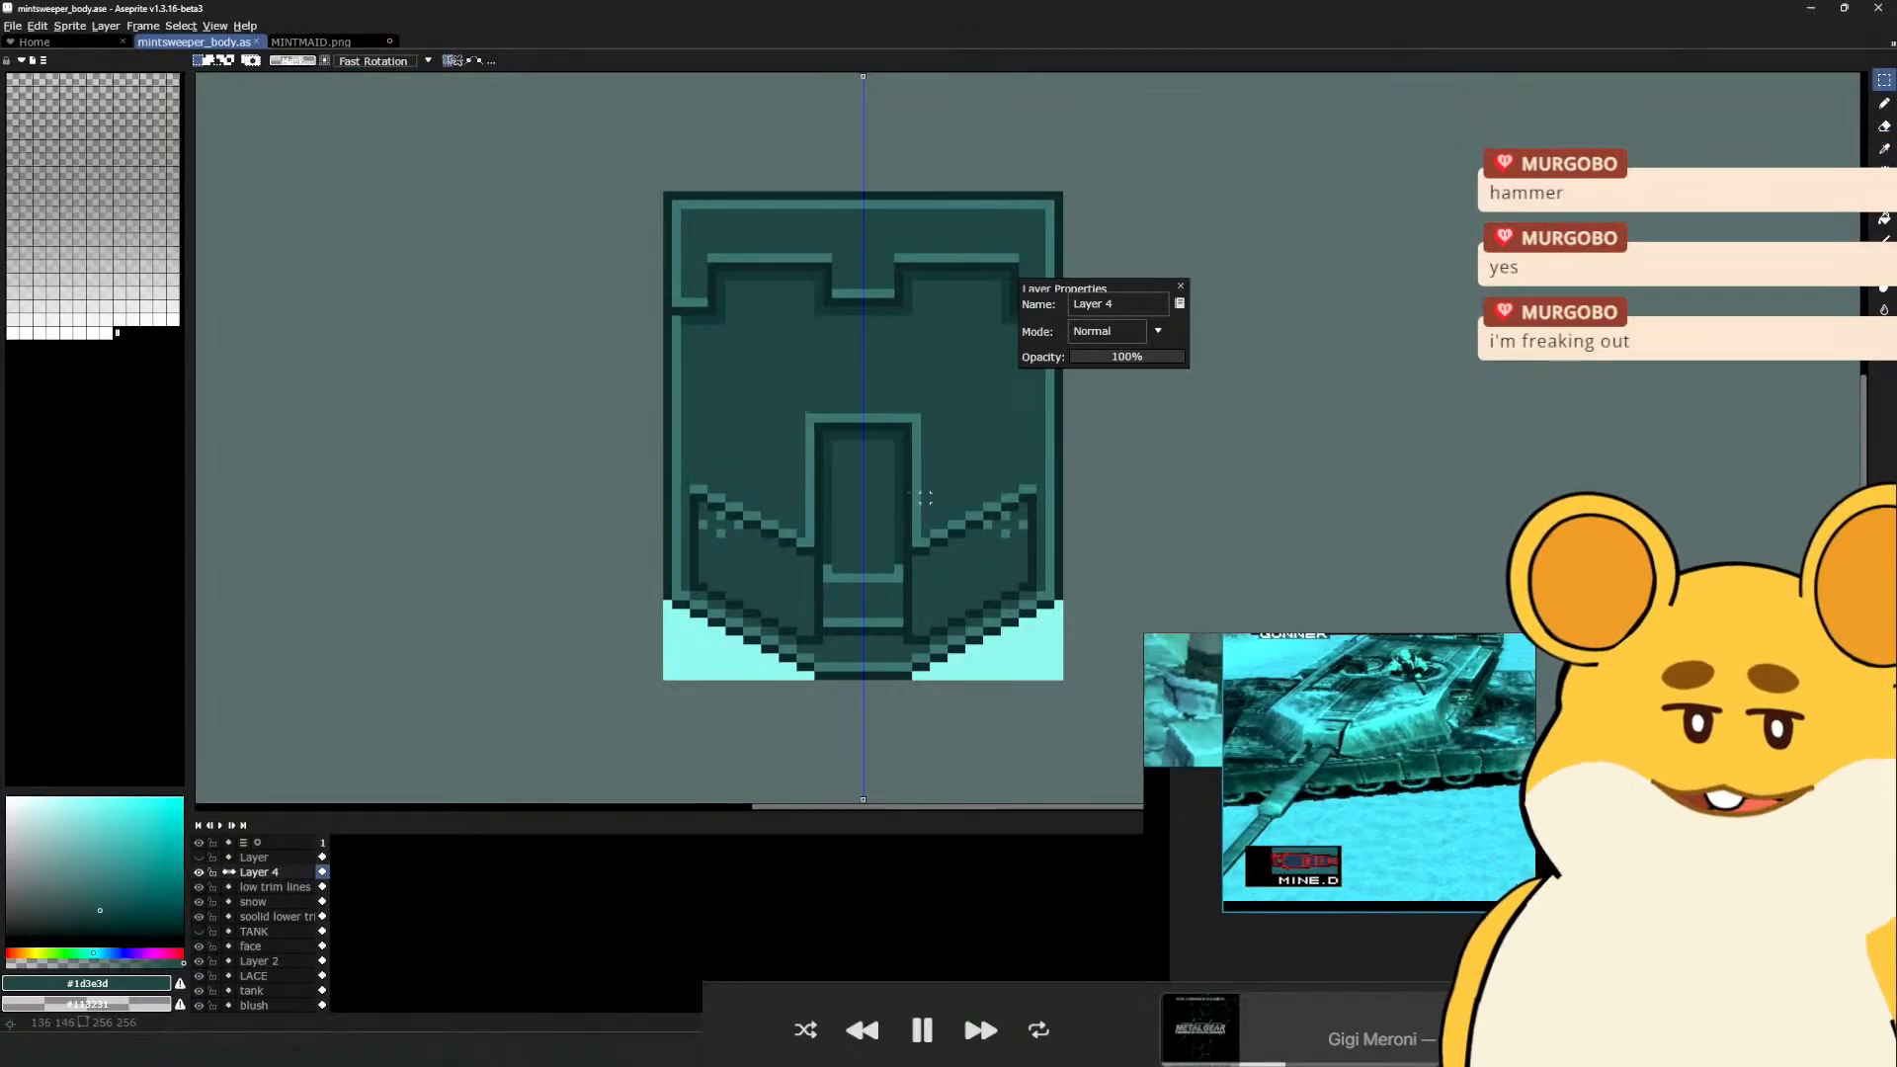
scroll(823, 473, "up", 2)
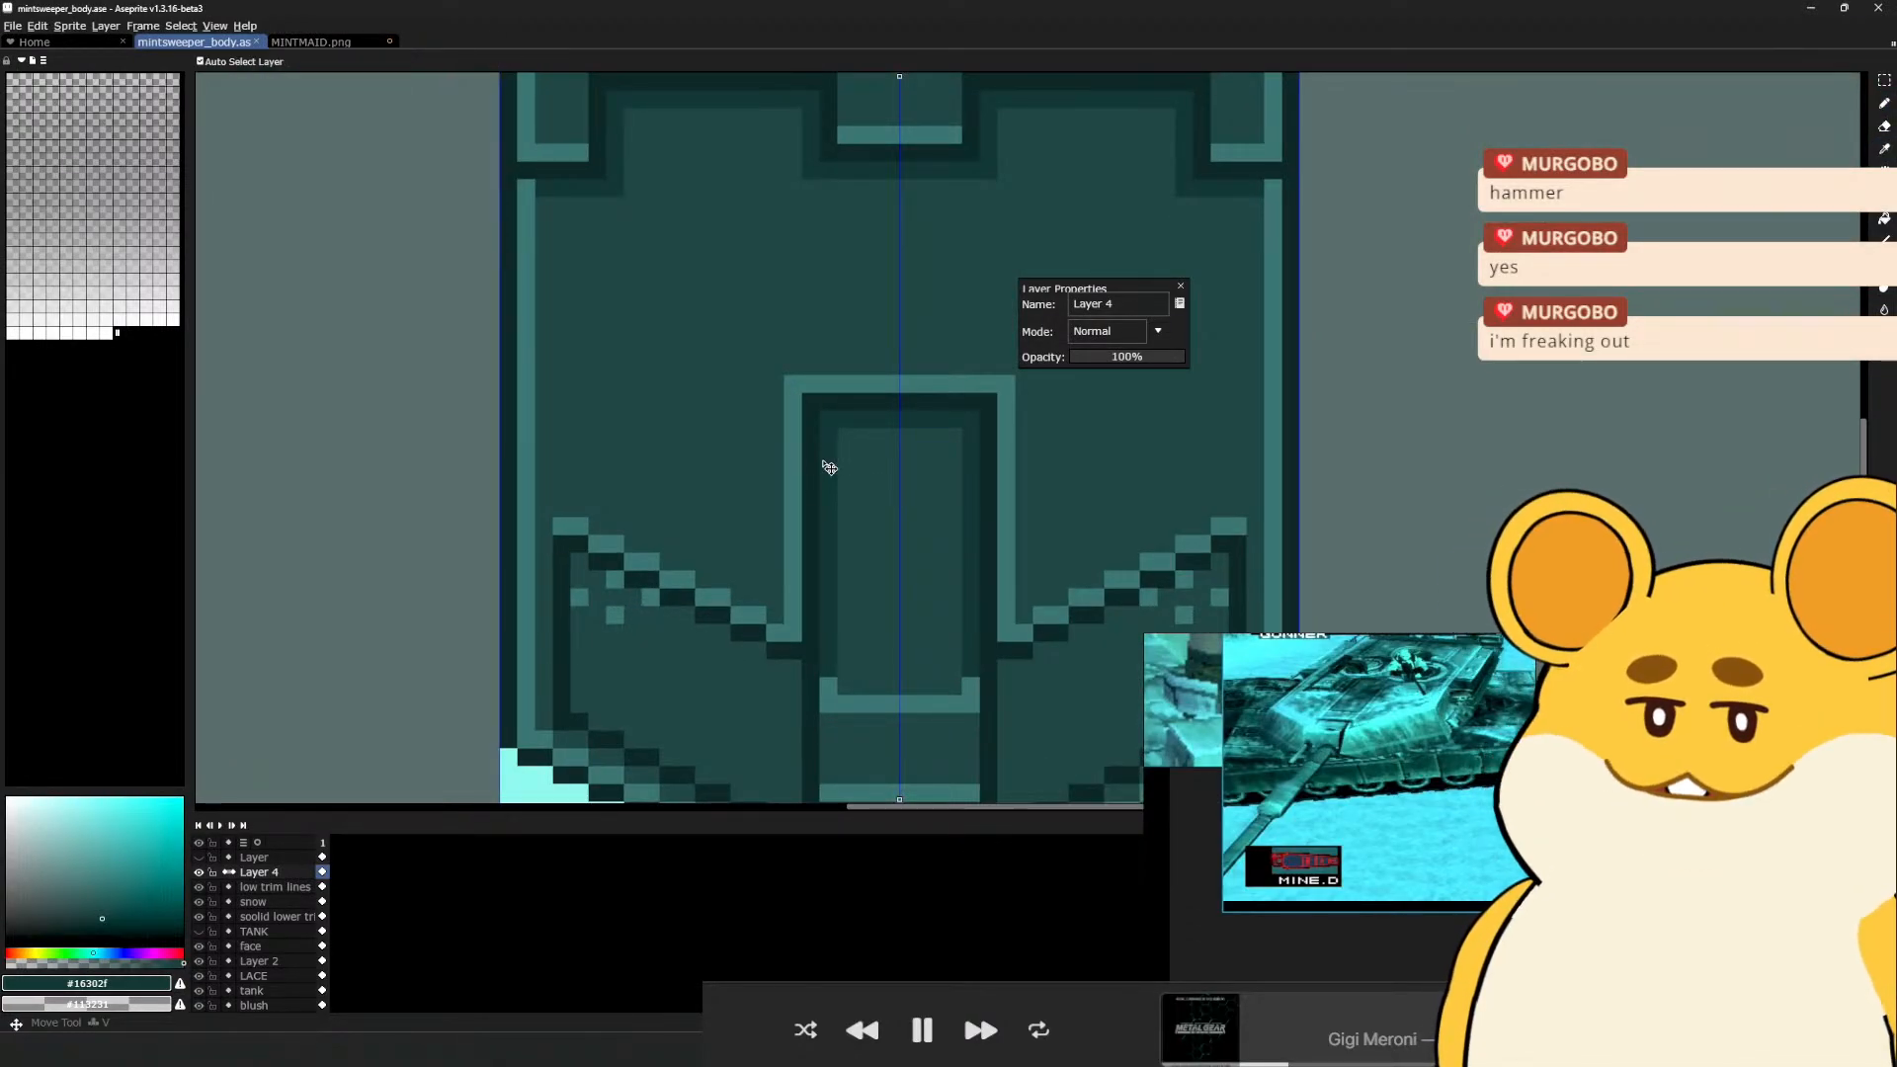
left_click_drag(842, 440, 840, 674)
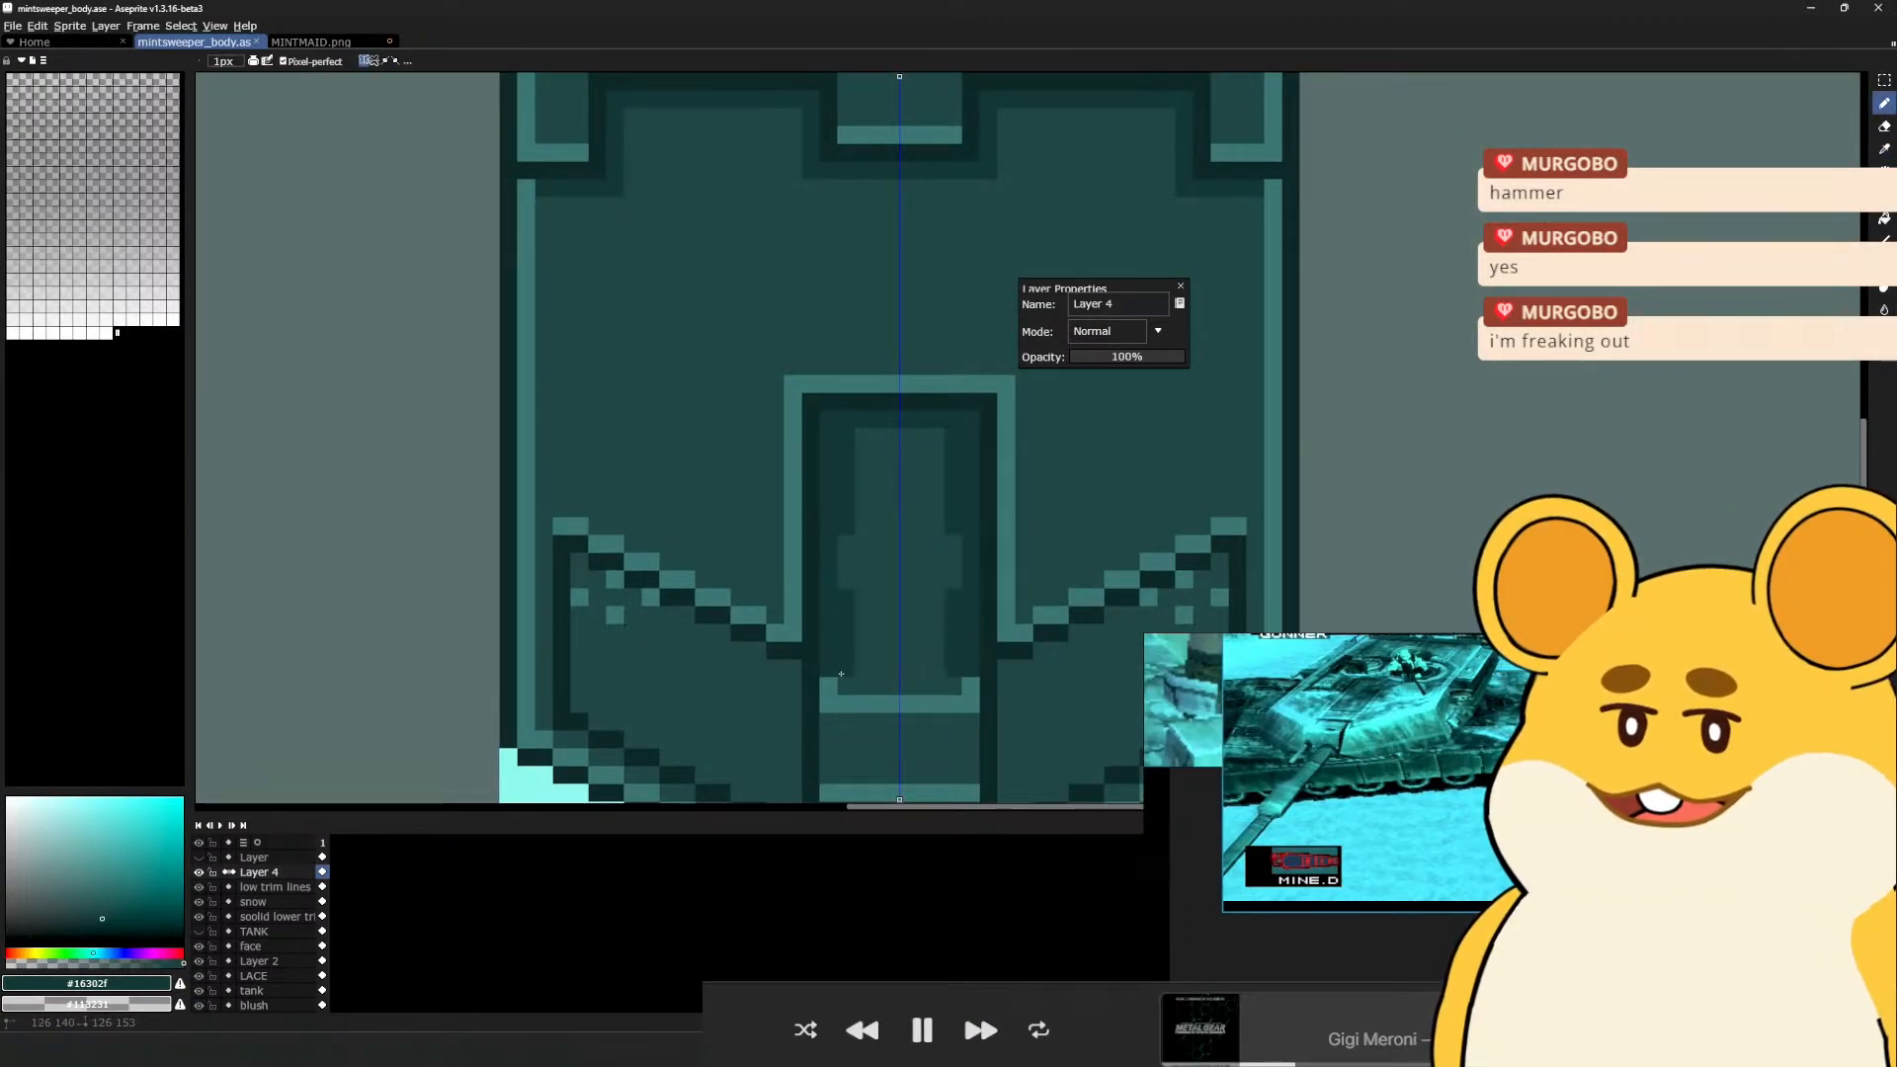
key("ctrl+z")
key("alt")
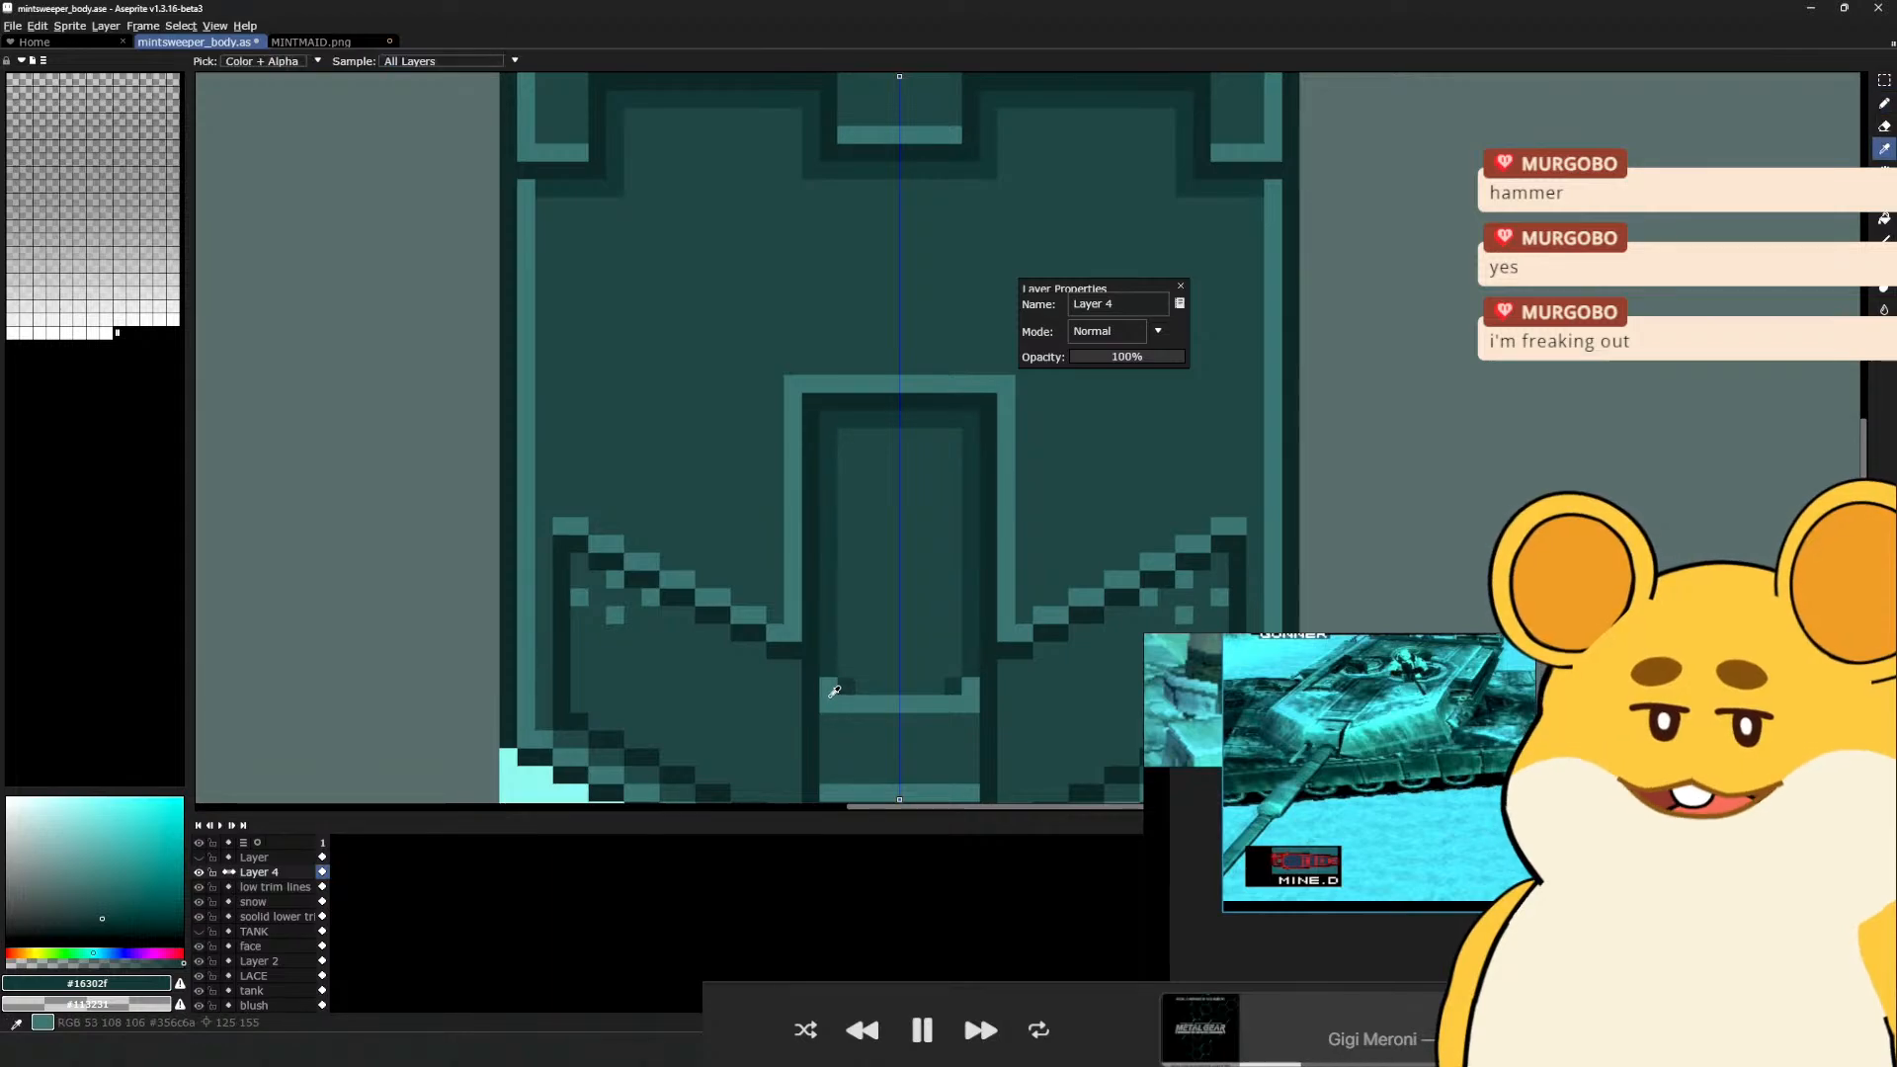
left_click_drag(851, 678, 841, 455)
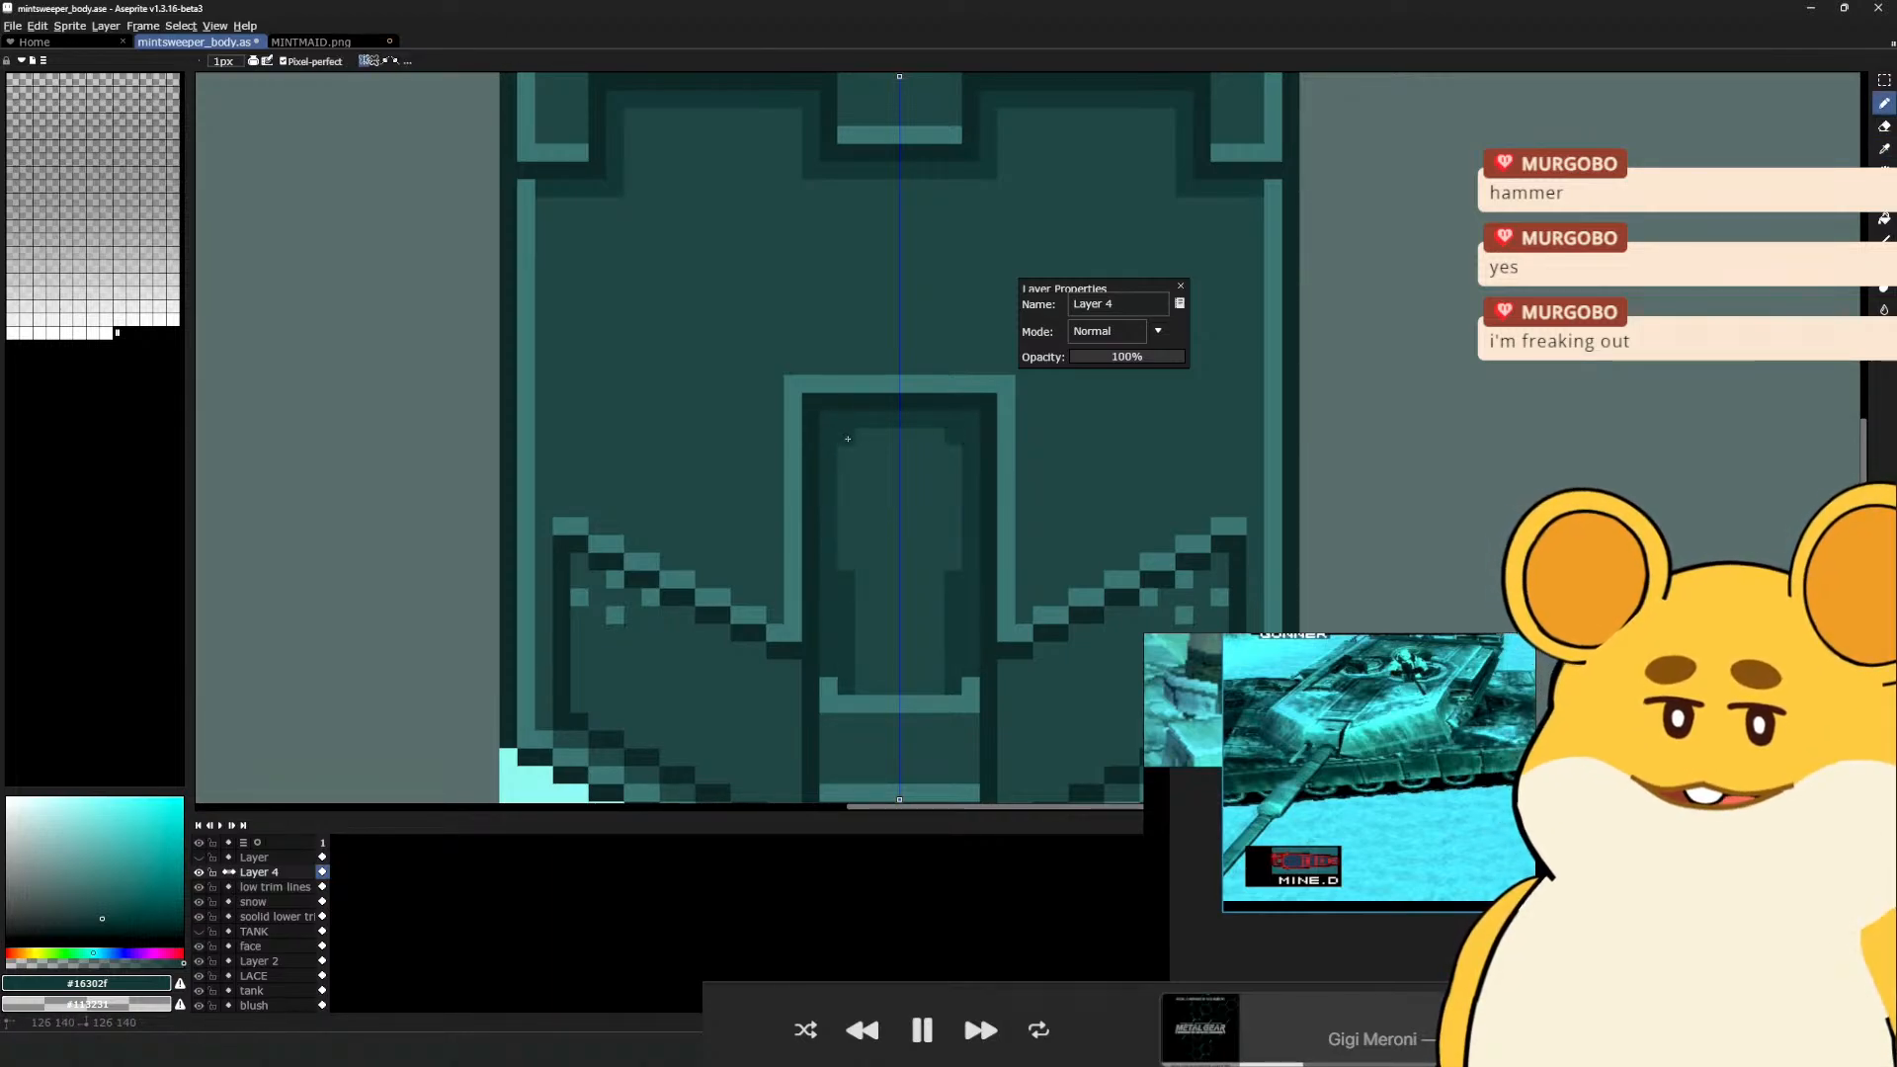
left_click_drag(848, 438, 841, 569)
Extend the dark #16302f shading by two pixel rows across the upper inside edge of the central hatch
left_click(849, 440, "shift")
left_click(953, 434, "shift")
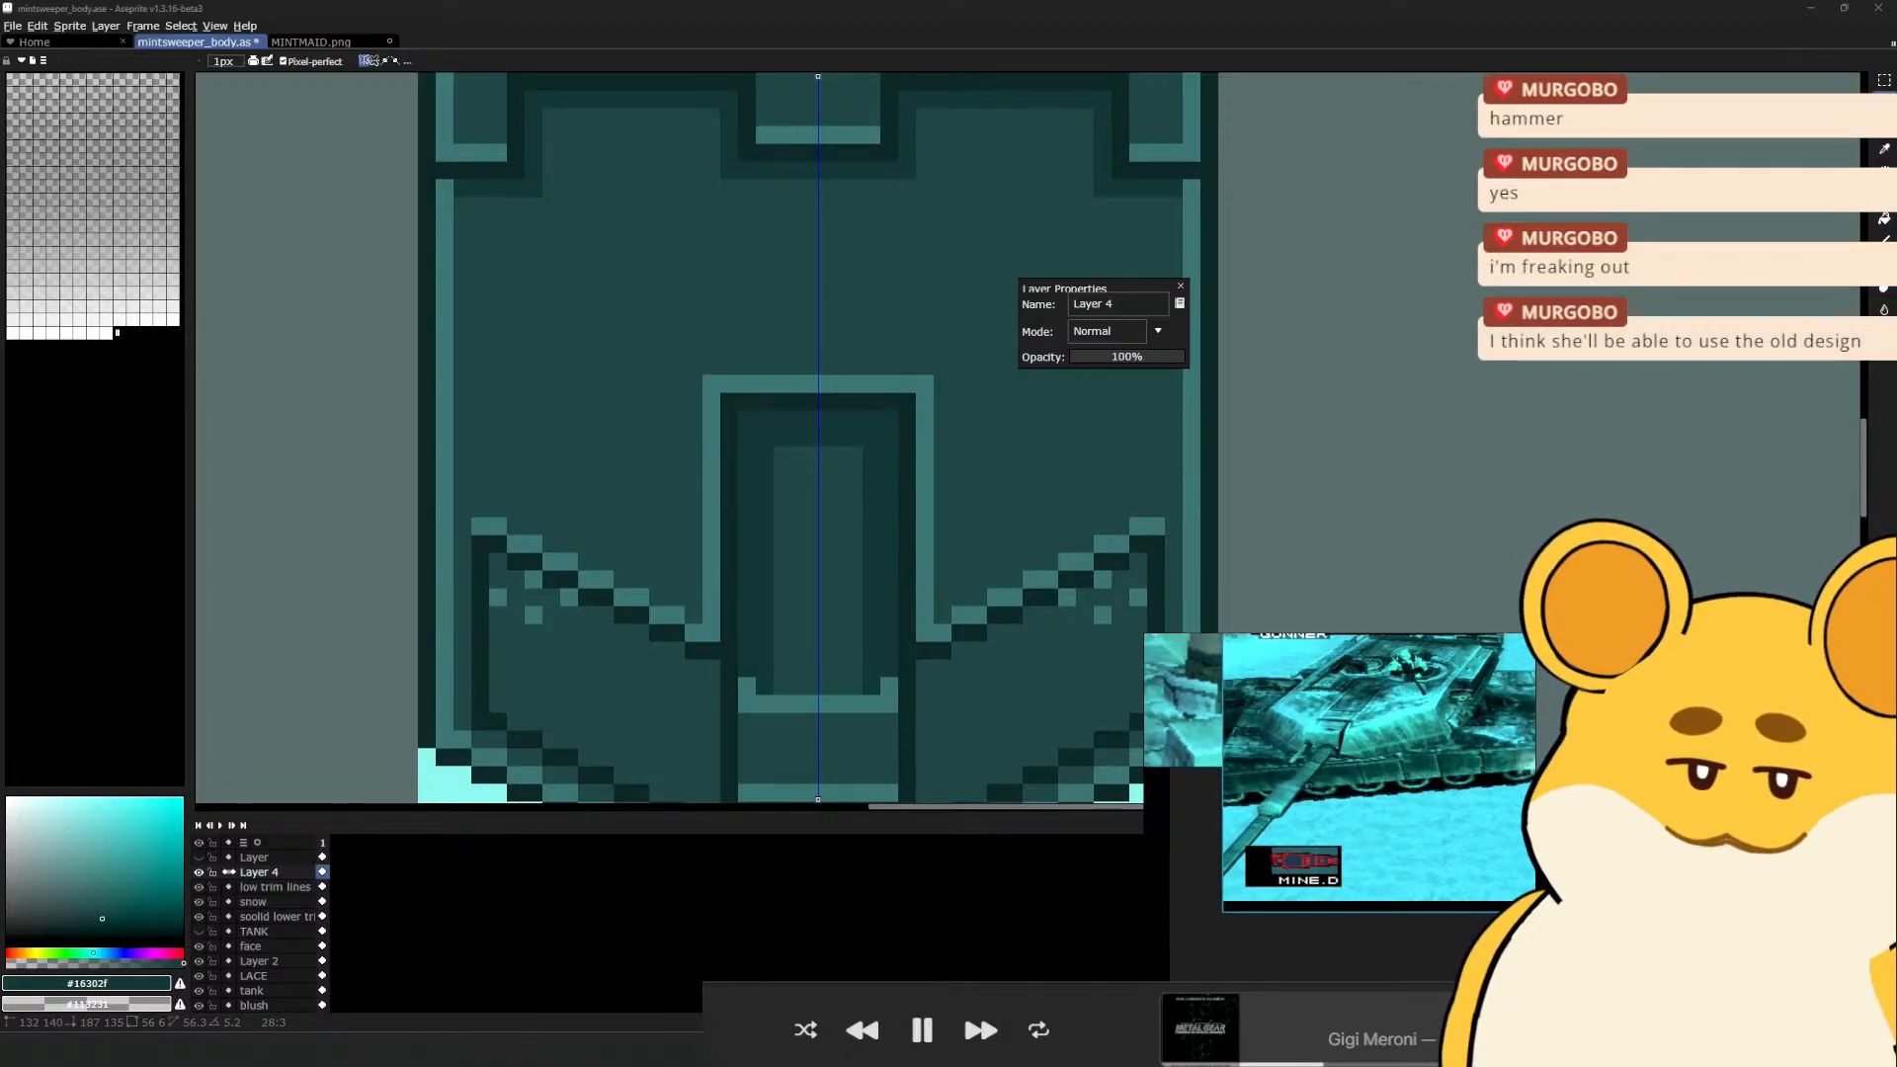
left_click_drag(774, 456, 855, 457)
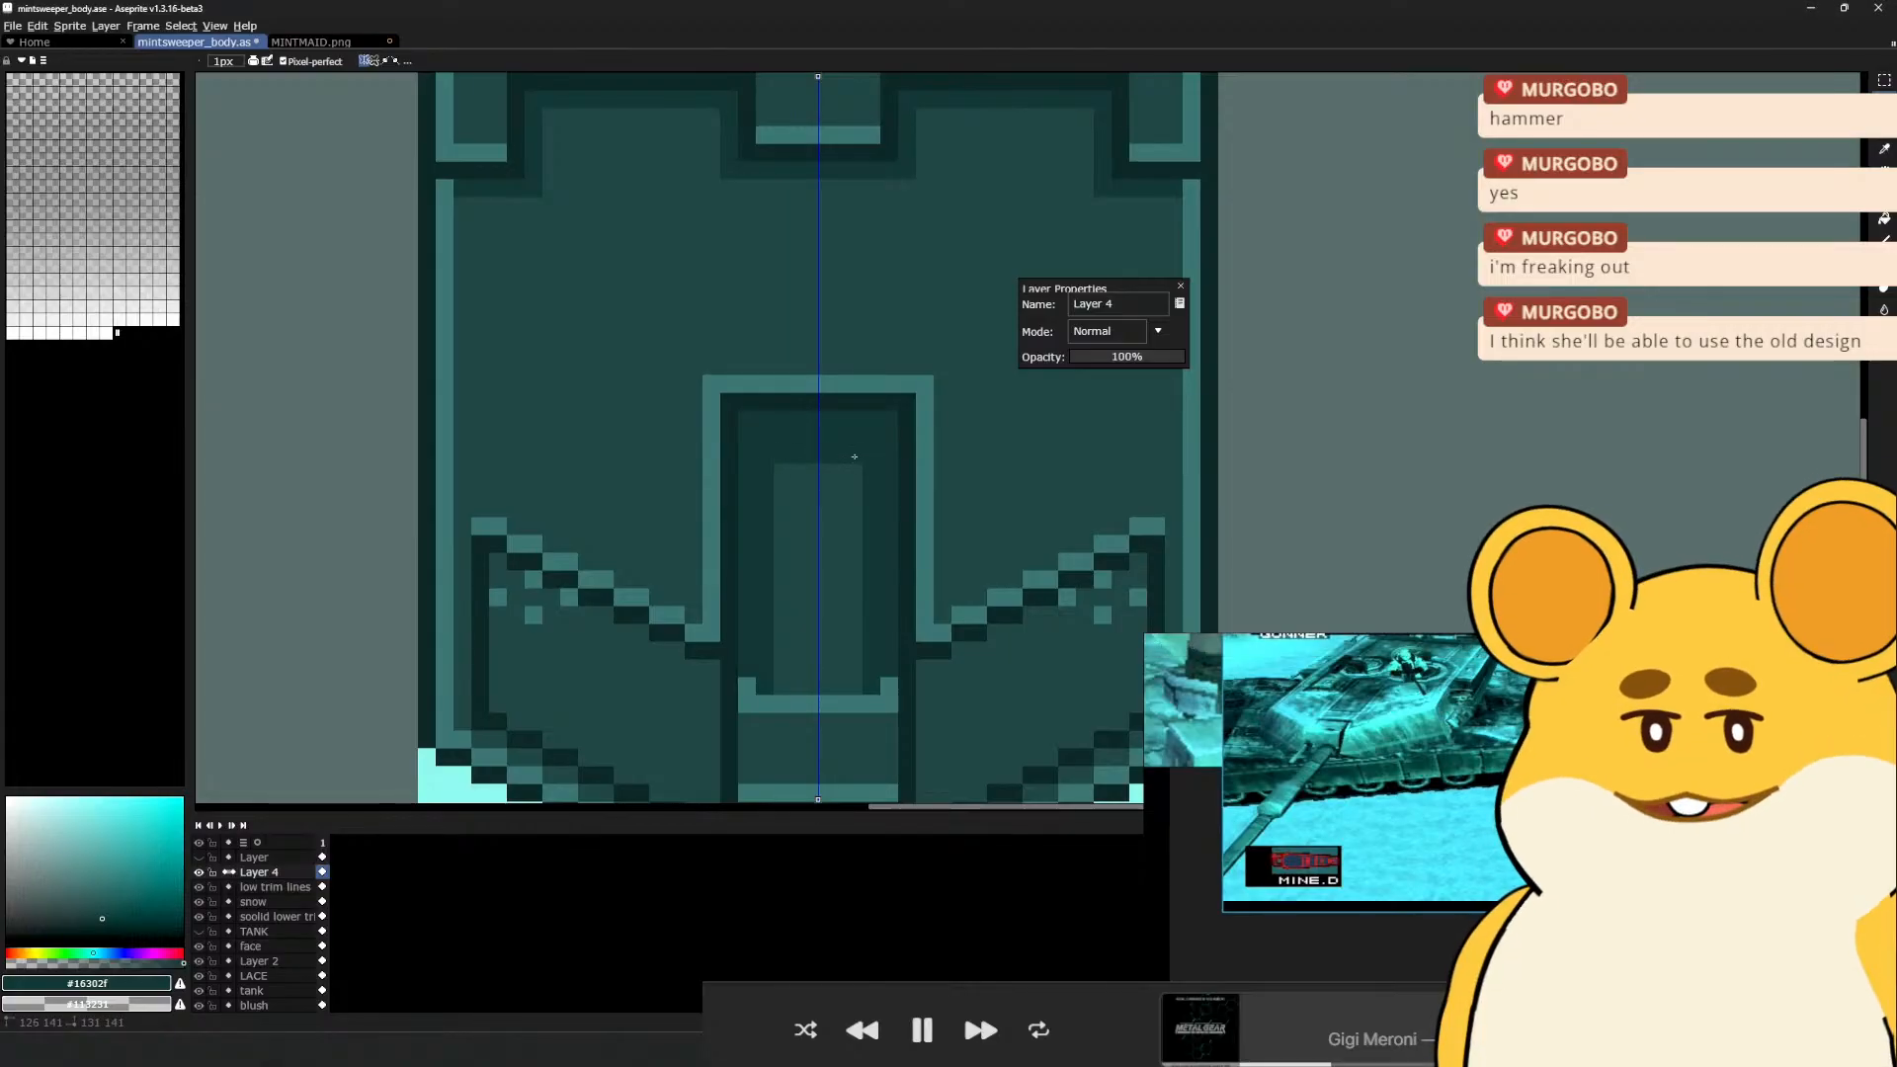
Shift the hatch's two #356c6a highlight notches inward and cover their former pixels with the dark #16302f
left_click_drag(832, 520, 795, 423)
left_click(745, 586, "alt")
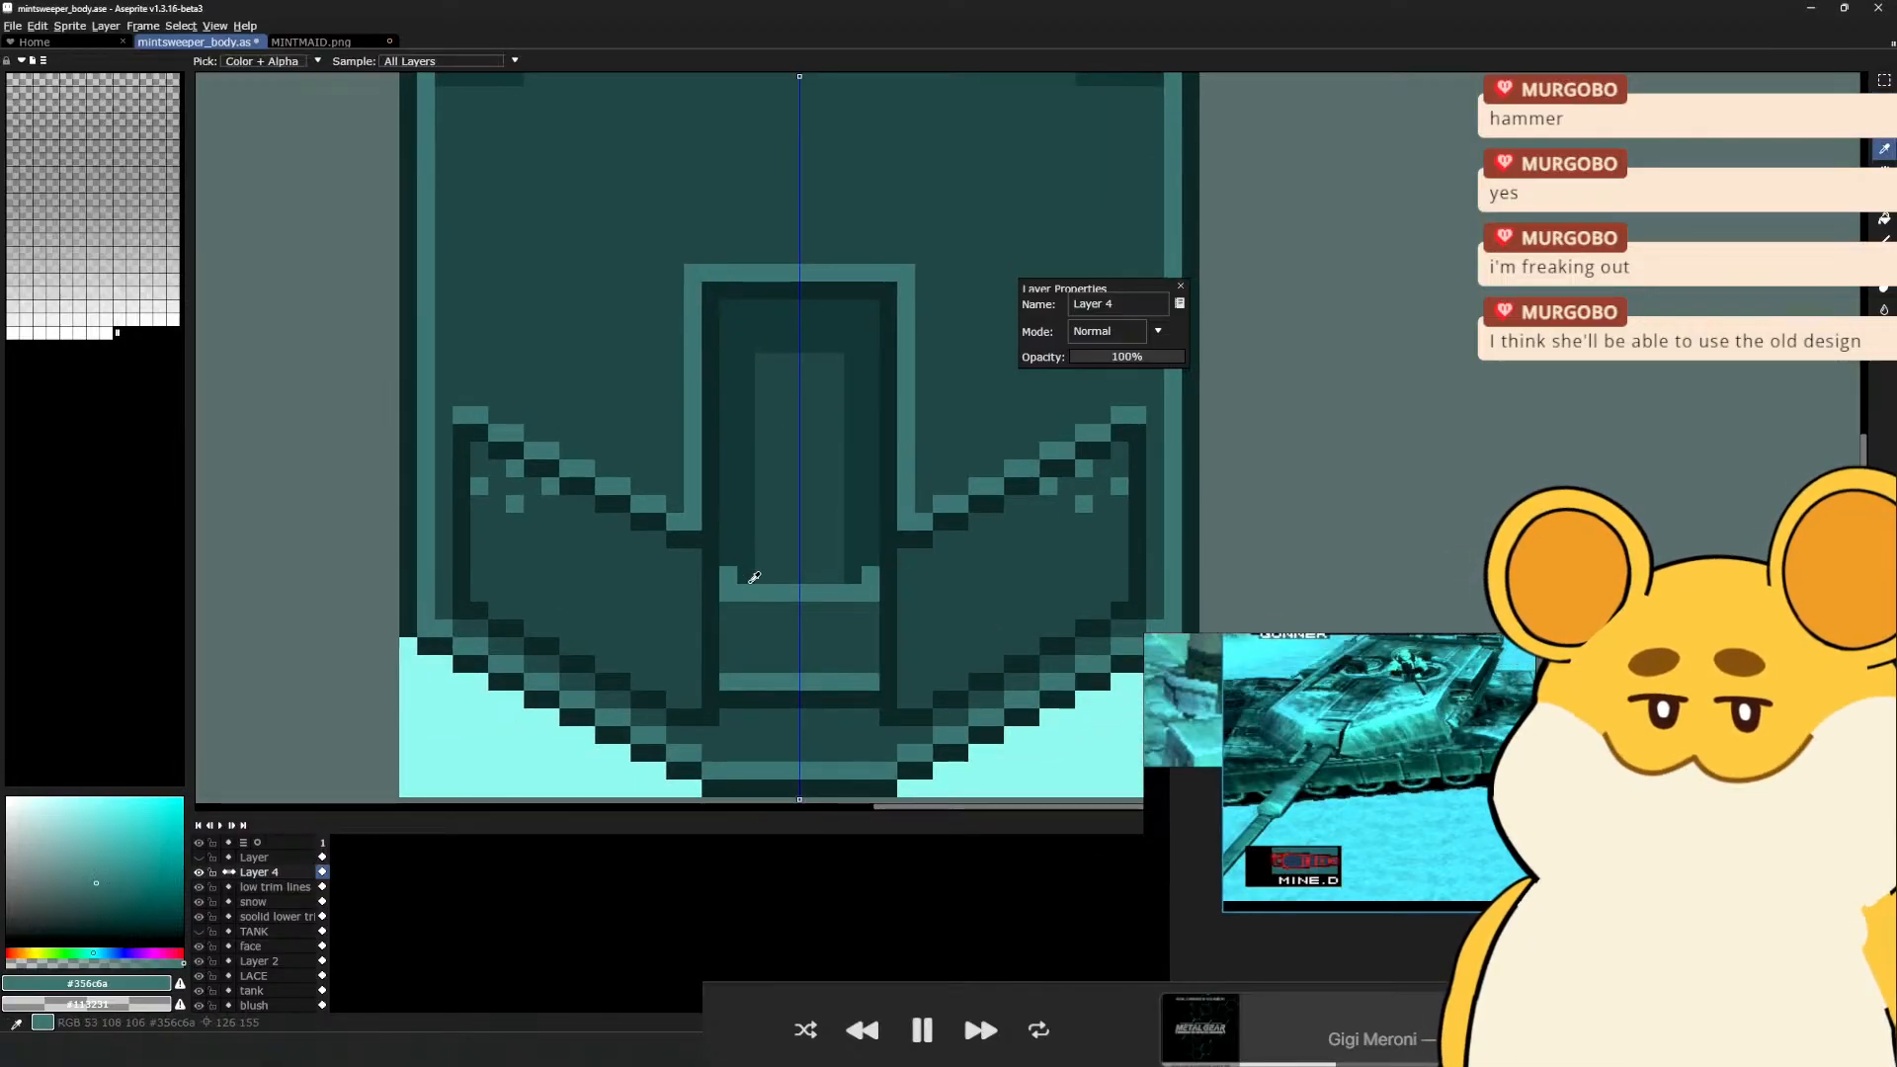
left_click(770, 574)
left_click(728, 558, "alt")
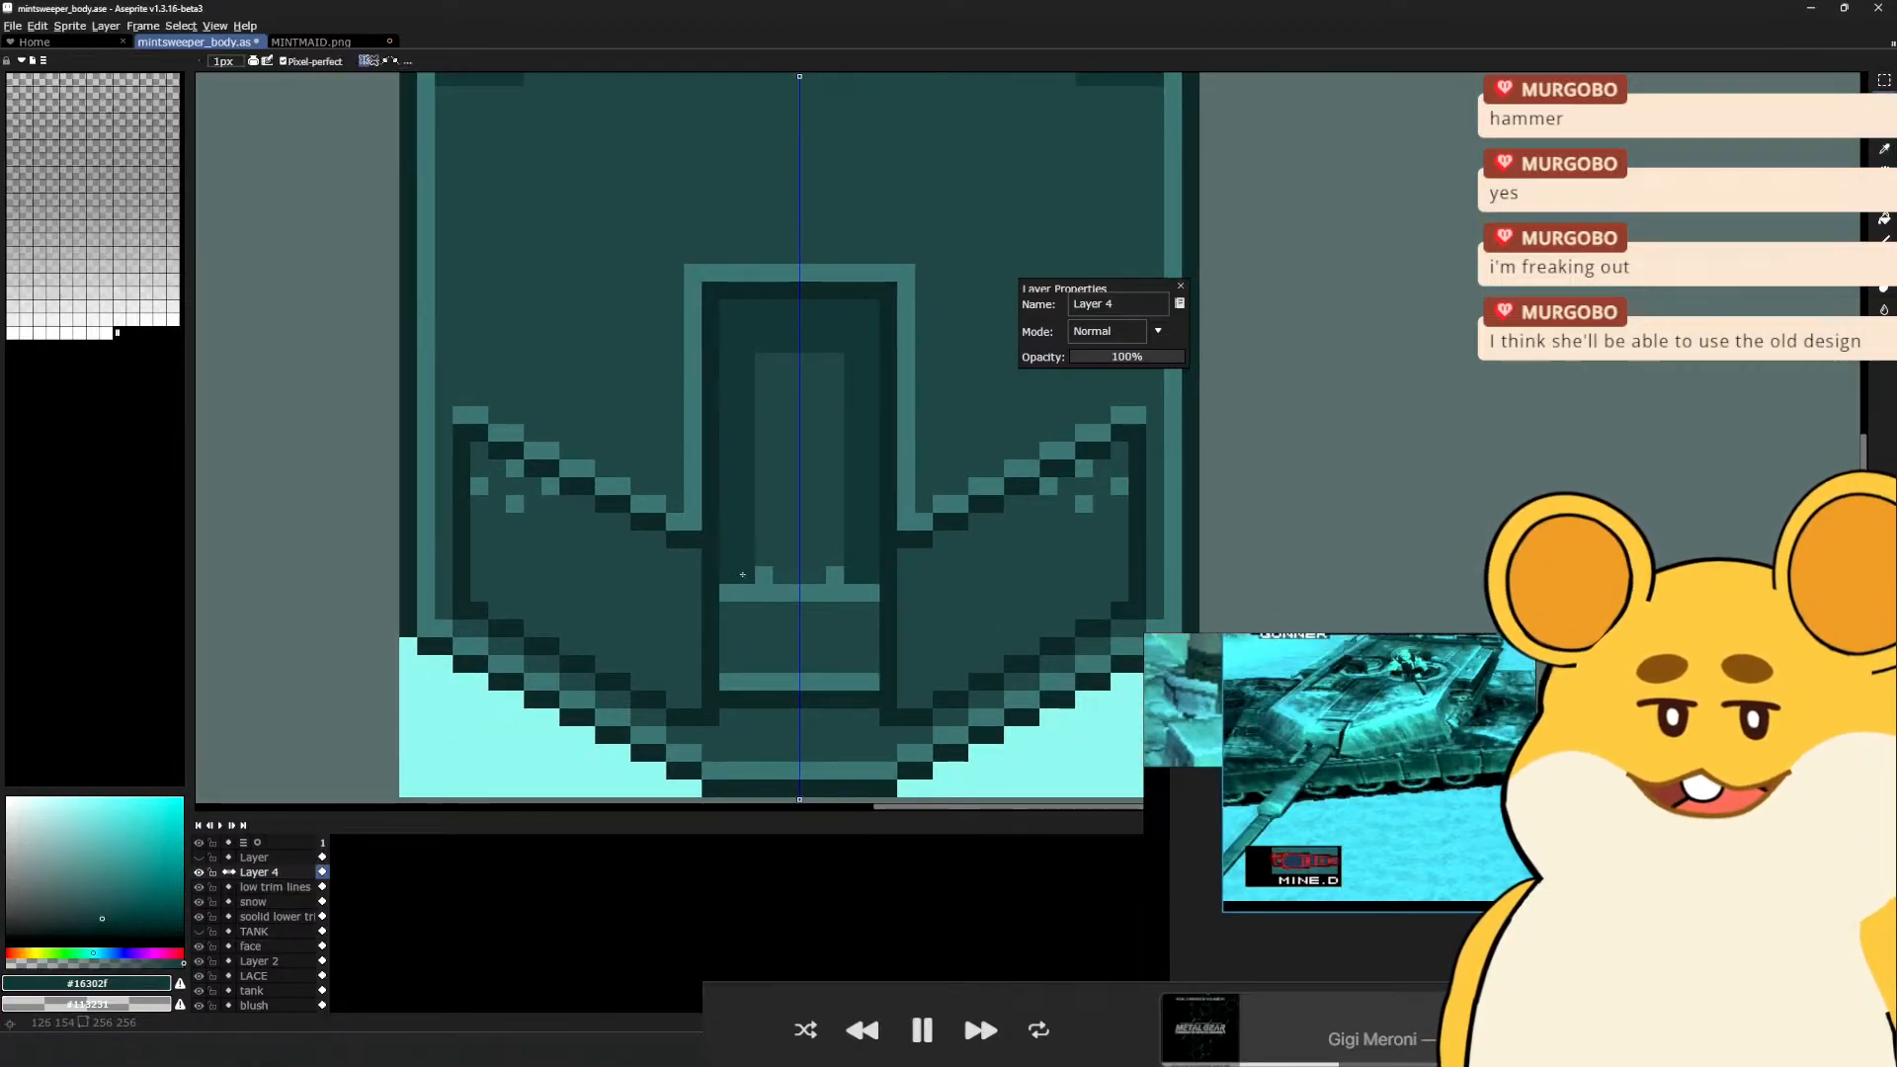
Line the central hatch's inner sides and upper edge with the near-black #071414 sampled from the outline of the lower side panels
scroll(799, 550, "down", 5)
scroll(799, 549, "down", 4)
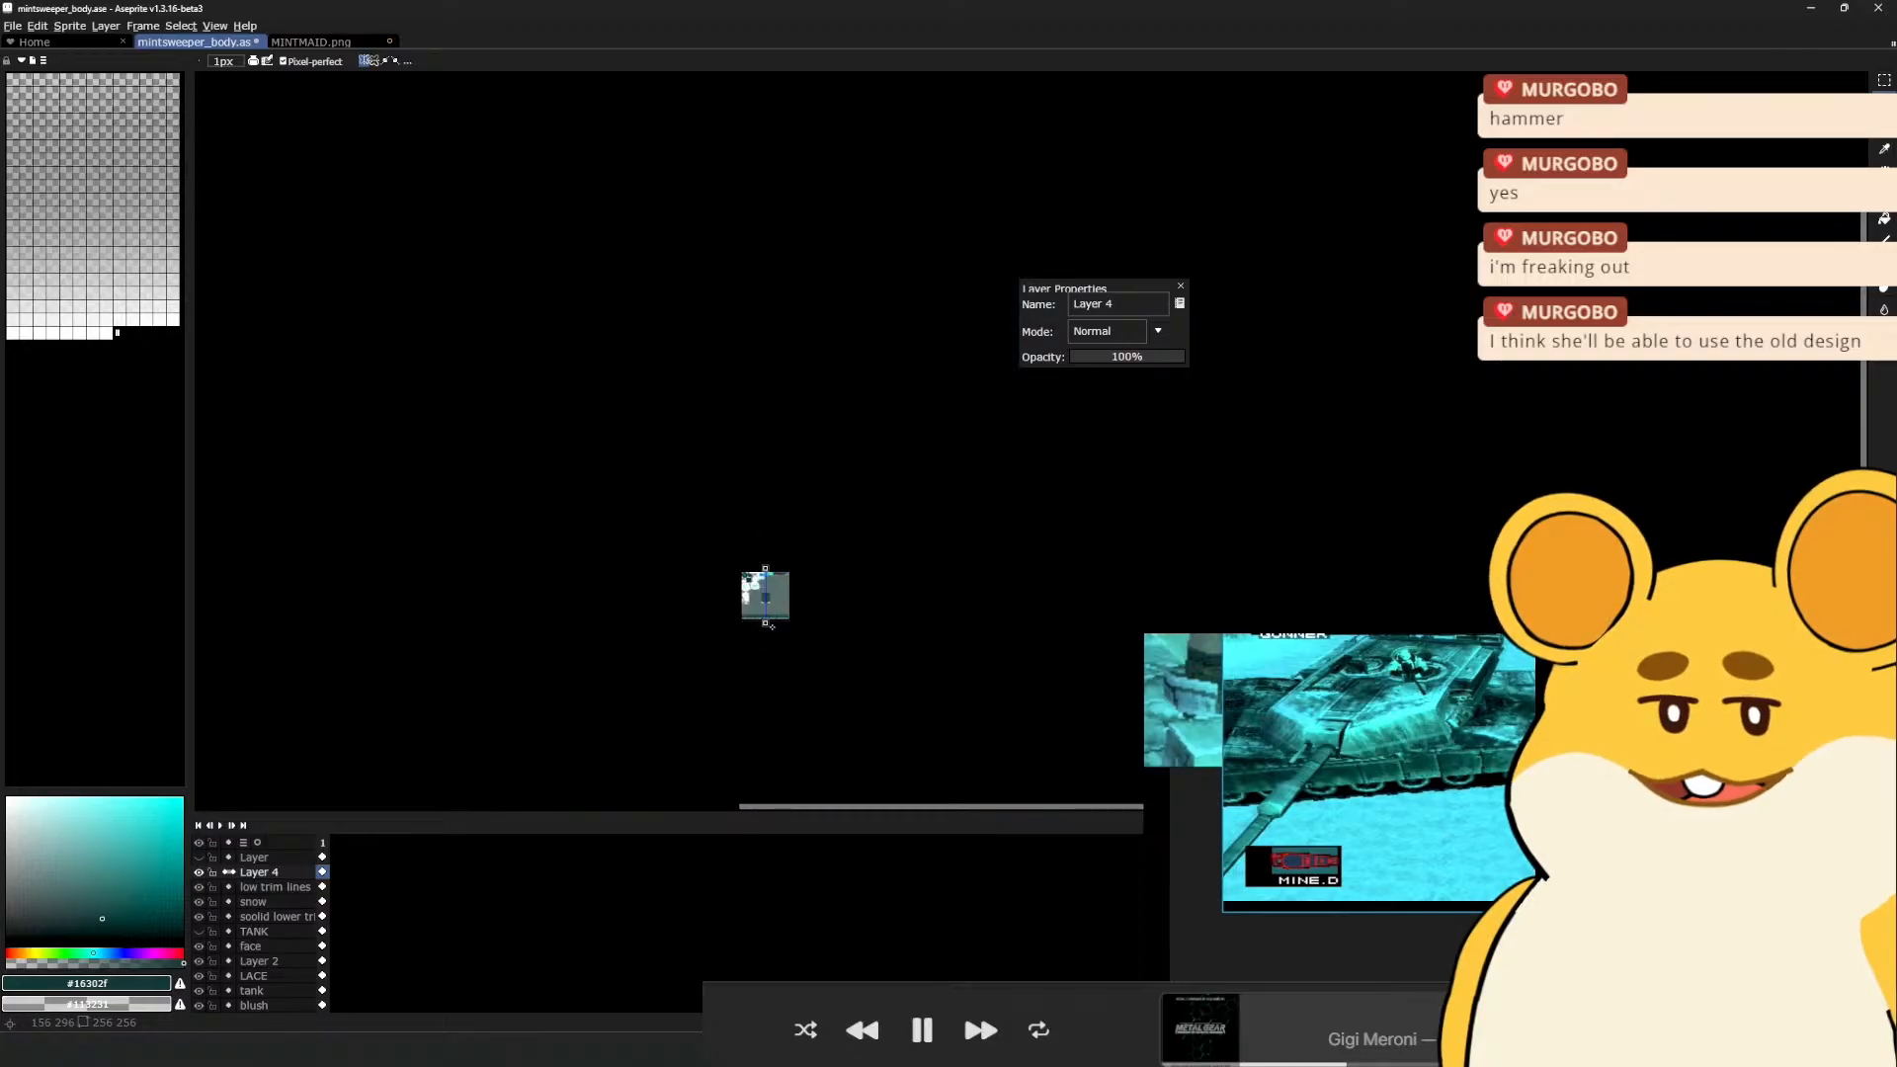
scroll(606, 538, "up", 7)
left_click(569, 515, "alt")
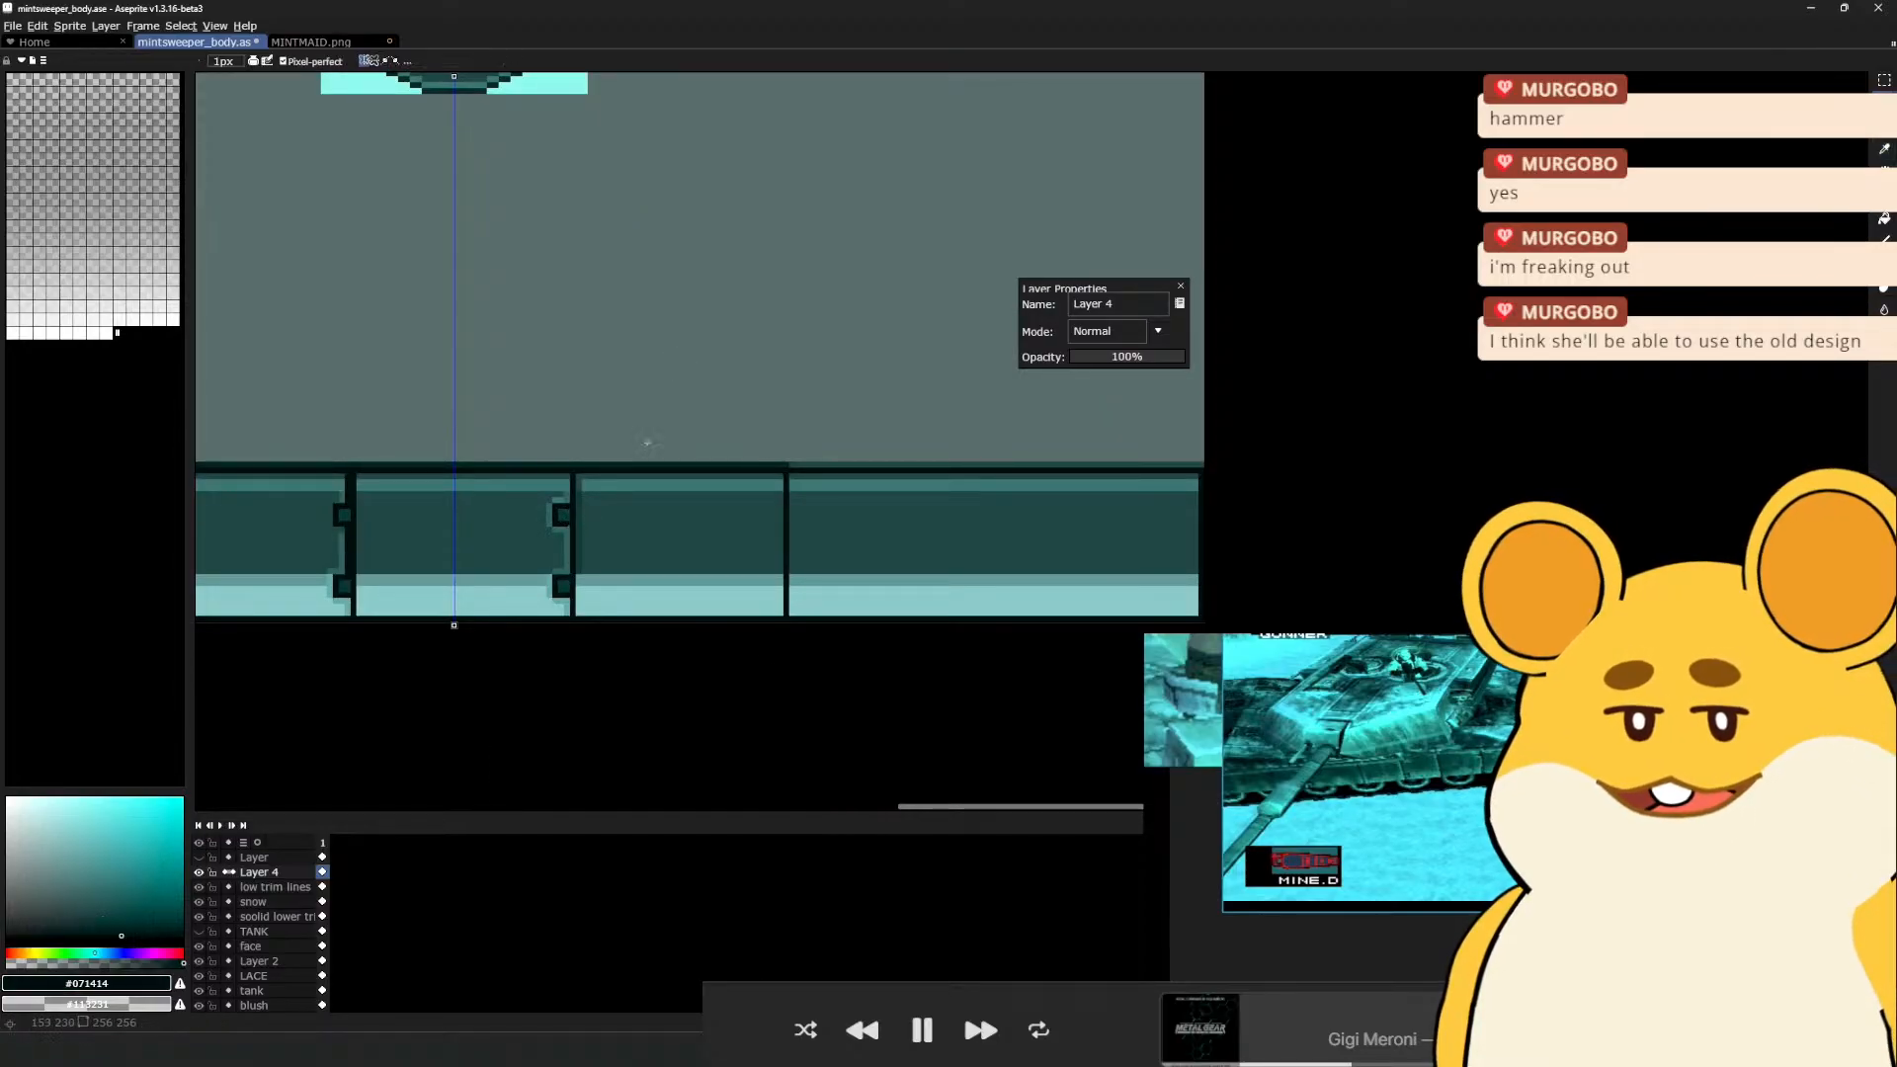
mouse_move(620, 254)
left_mouse_down()
mouse_move(834, 484)
mouse_move(877, 663)
left_mouse_up()
scroll(840, 486, "up", 1)
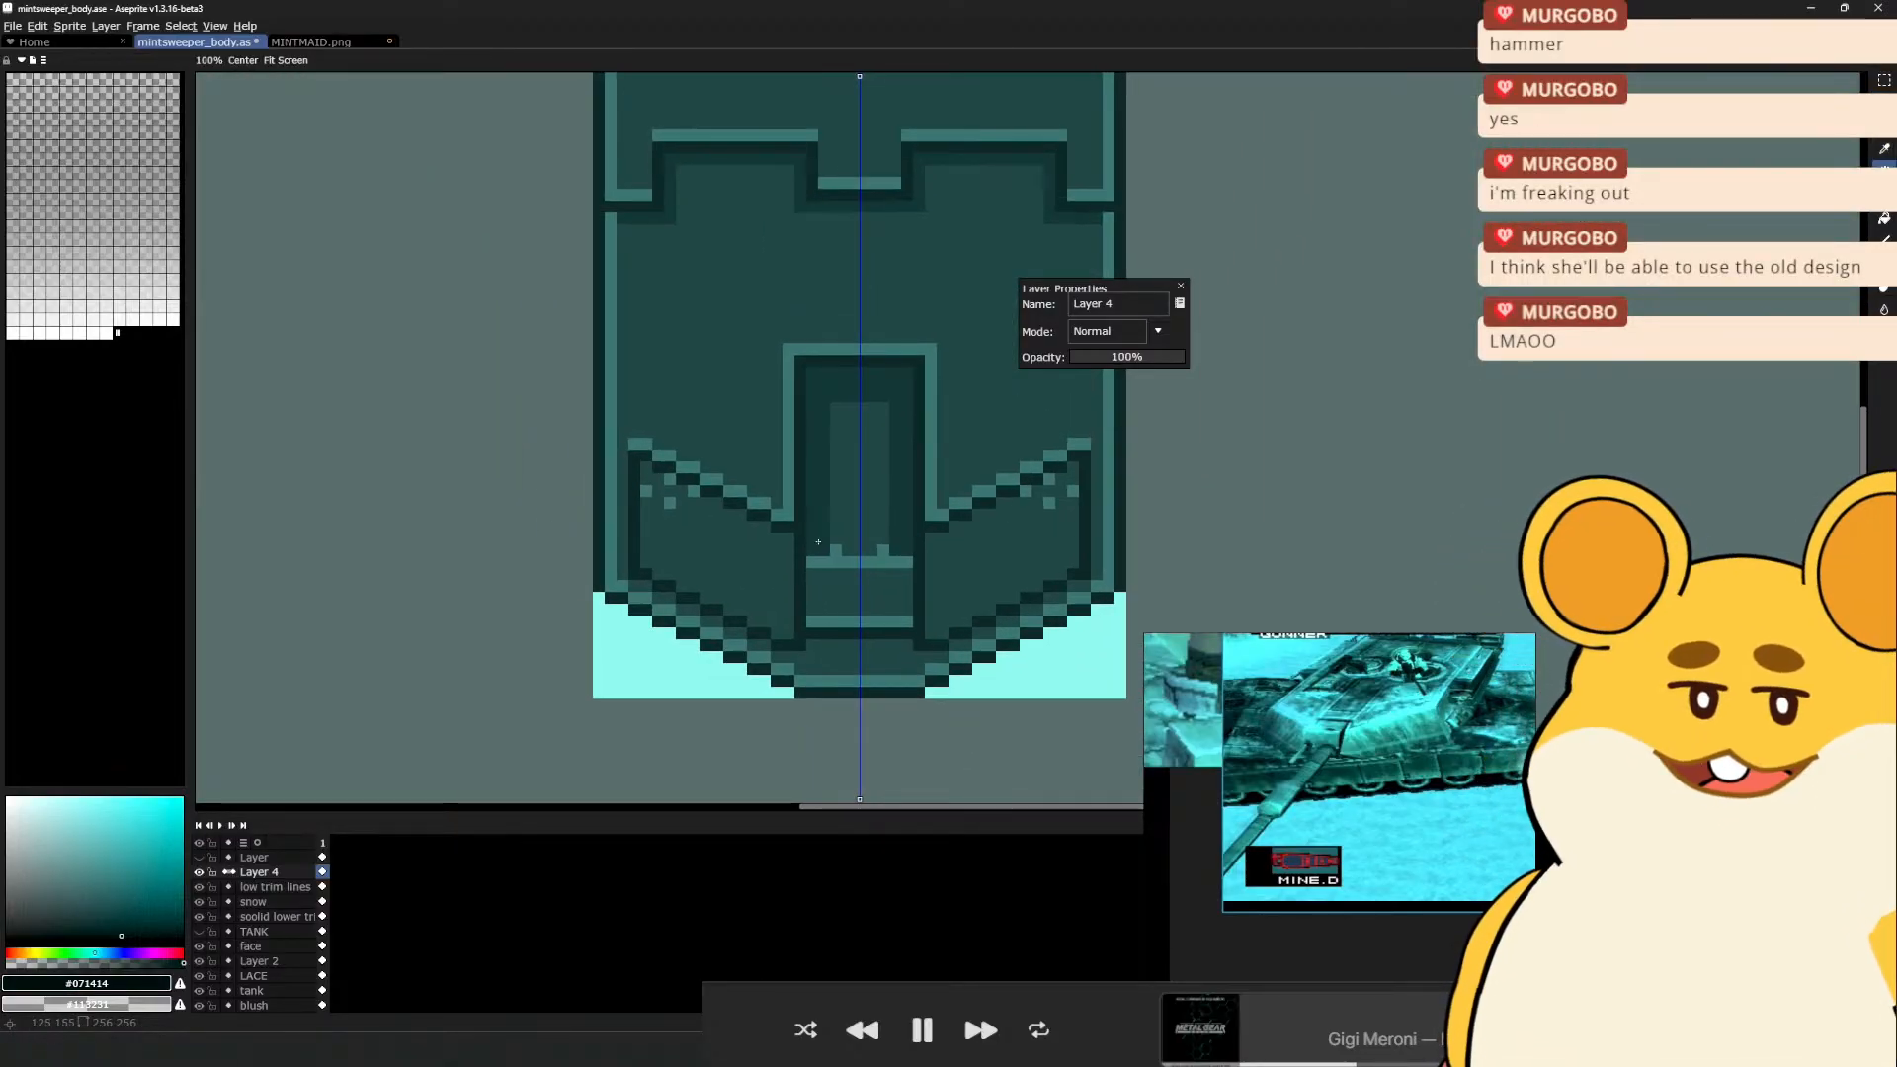
left_click_drag(806, 524, 808, 370)
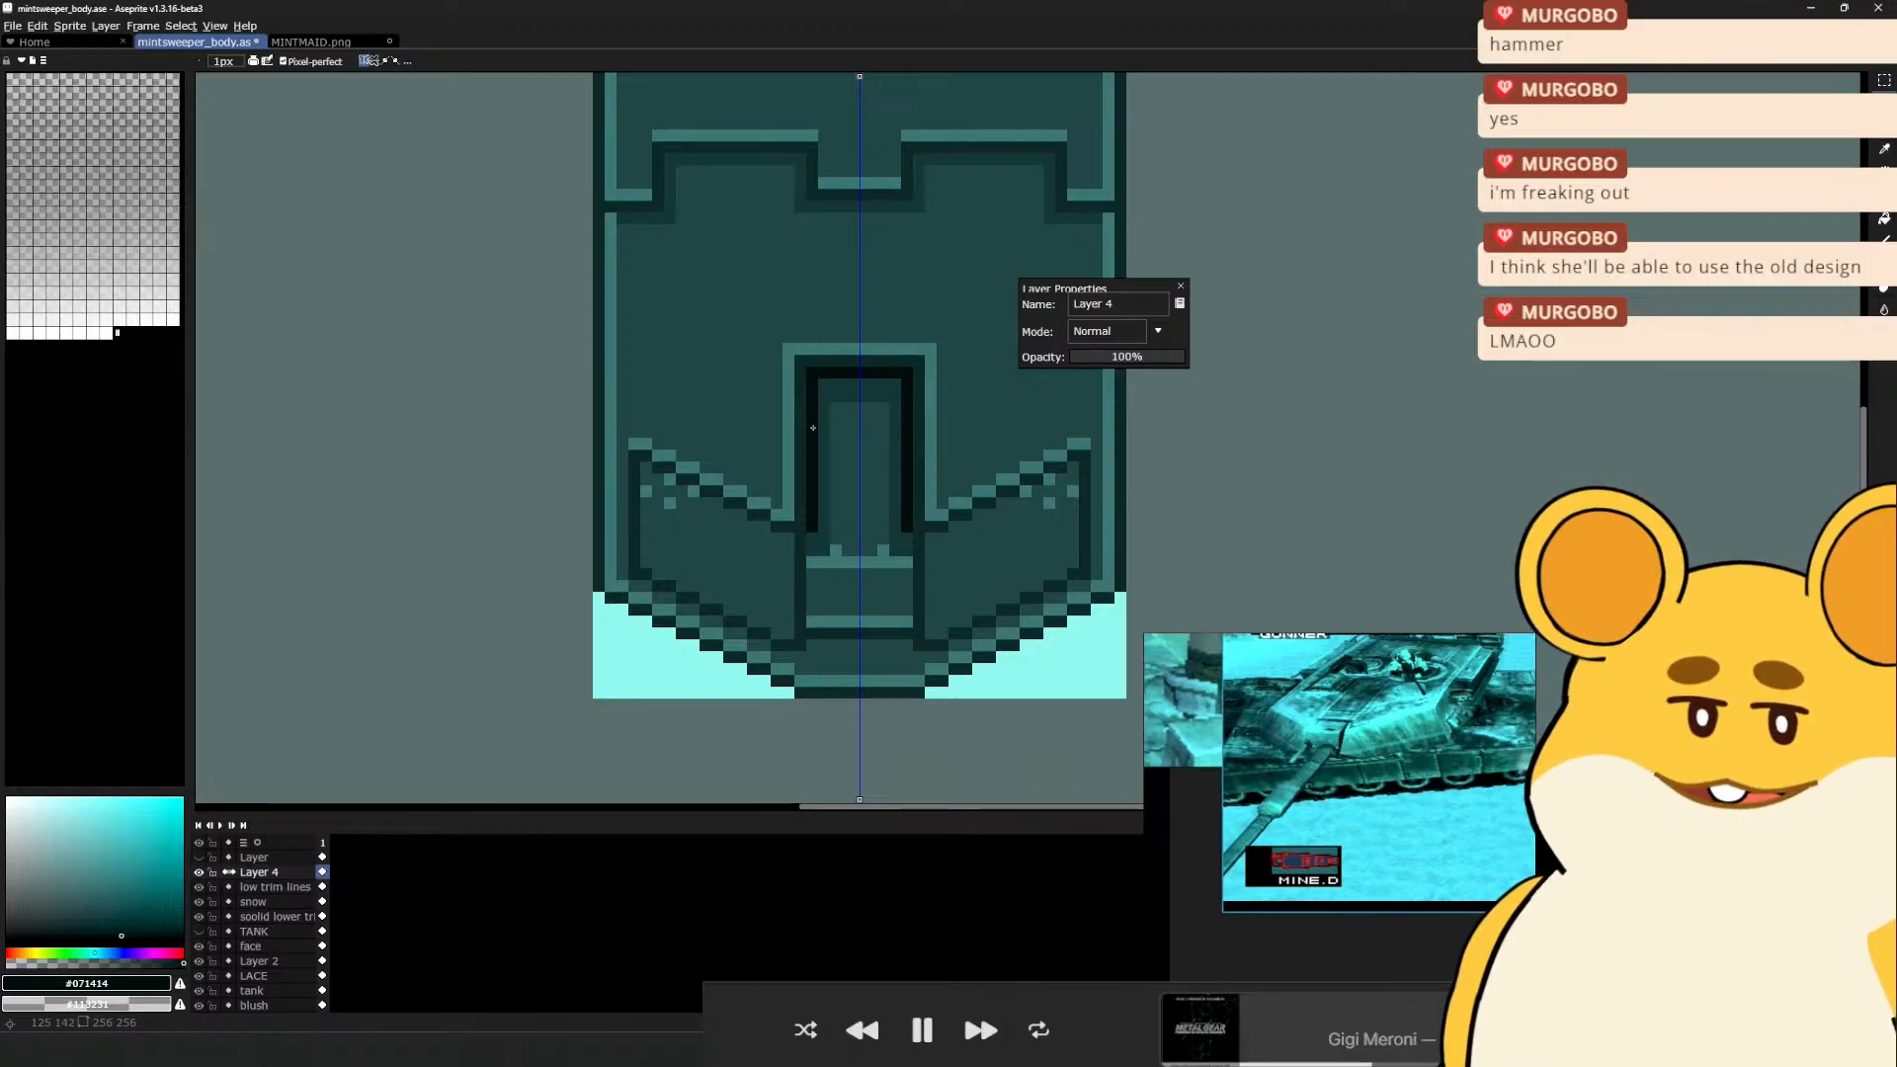
key("ctrl+z")
key("ctrl+z")
left_click(810, 526)
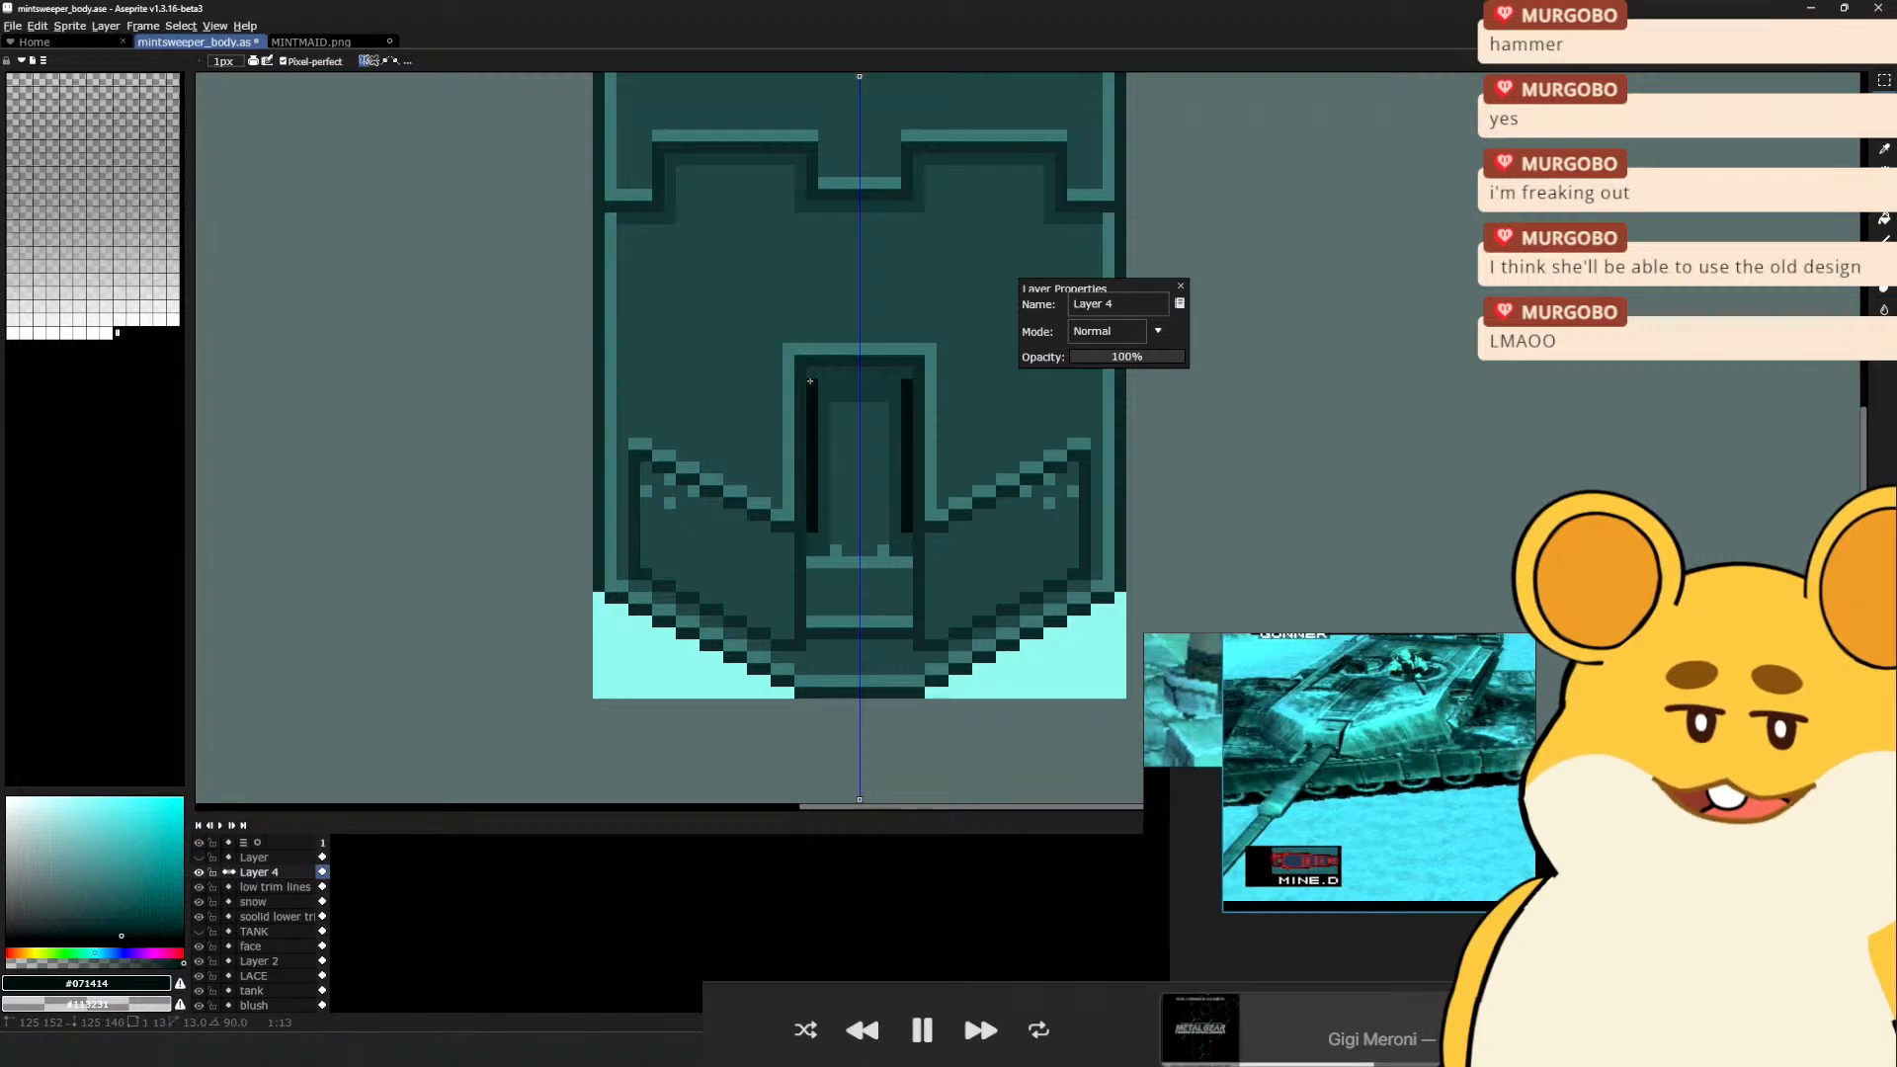
scroll(868, 371, "down", 3)
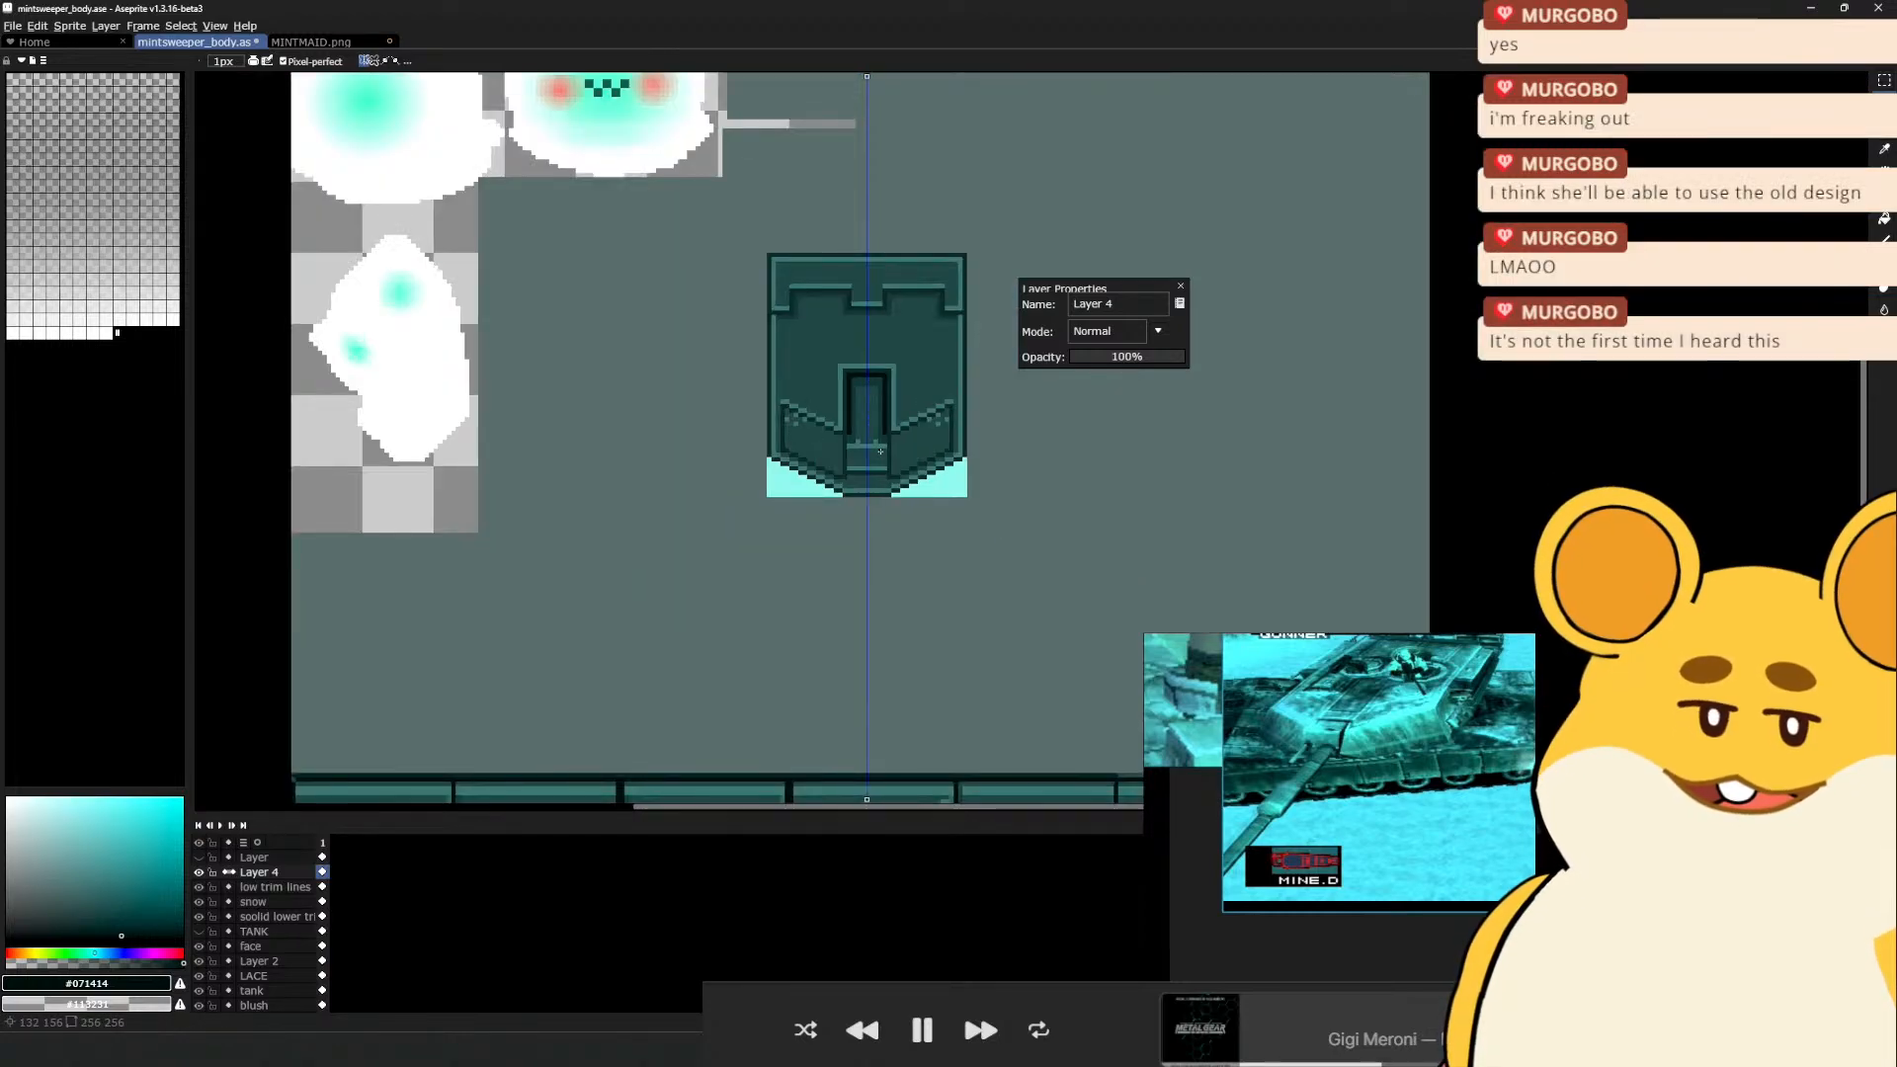
scroll(883, 450, "up", 2)
scroll(895, 415, "up", 2)
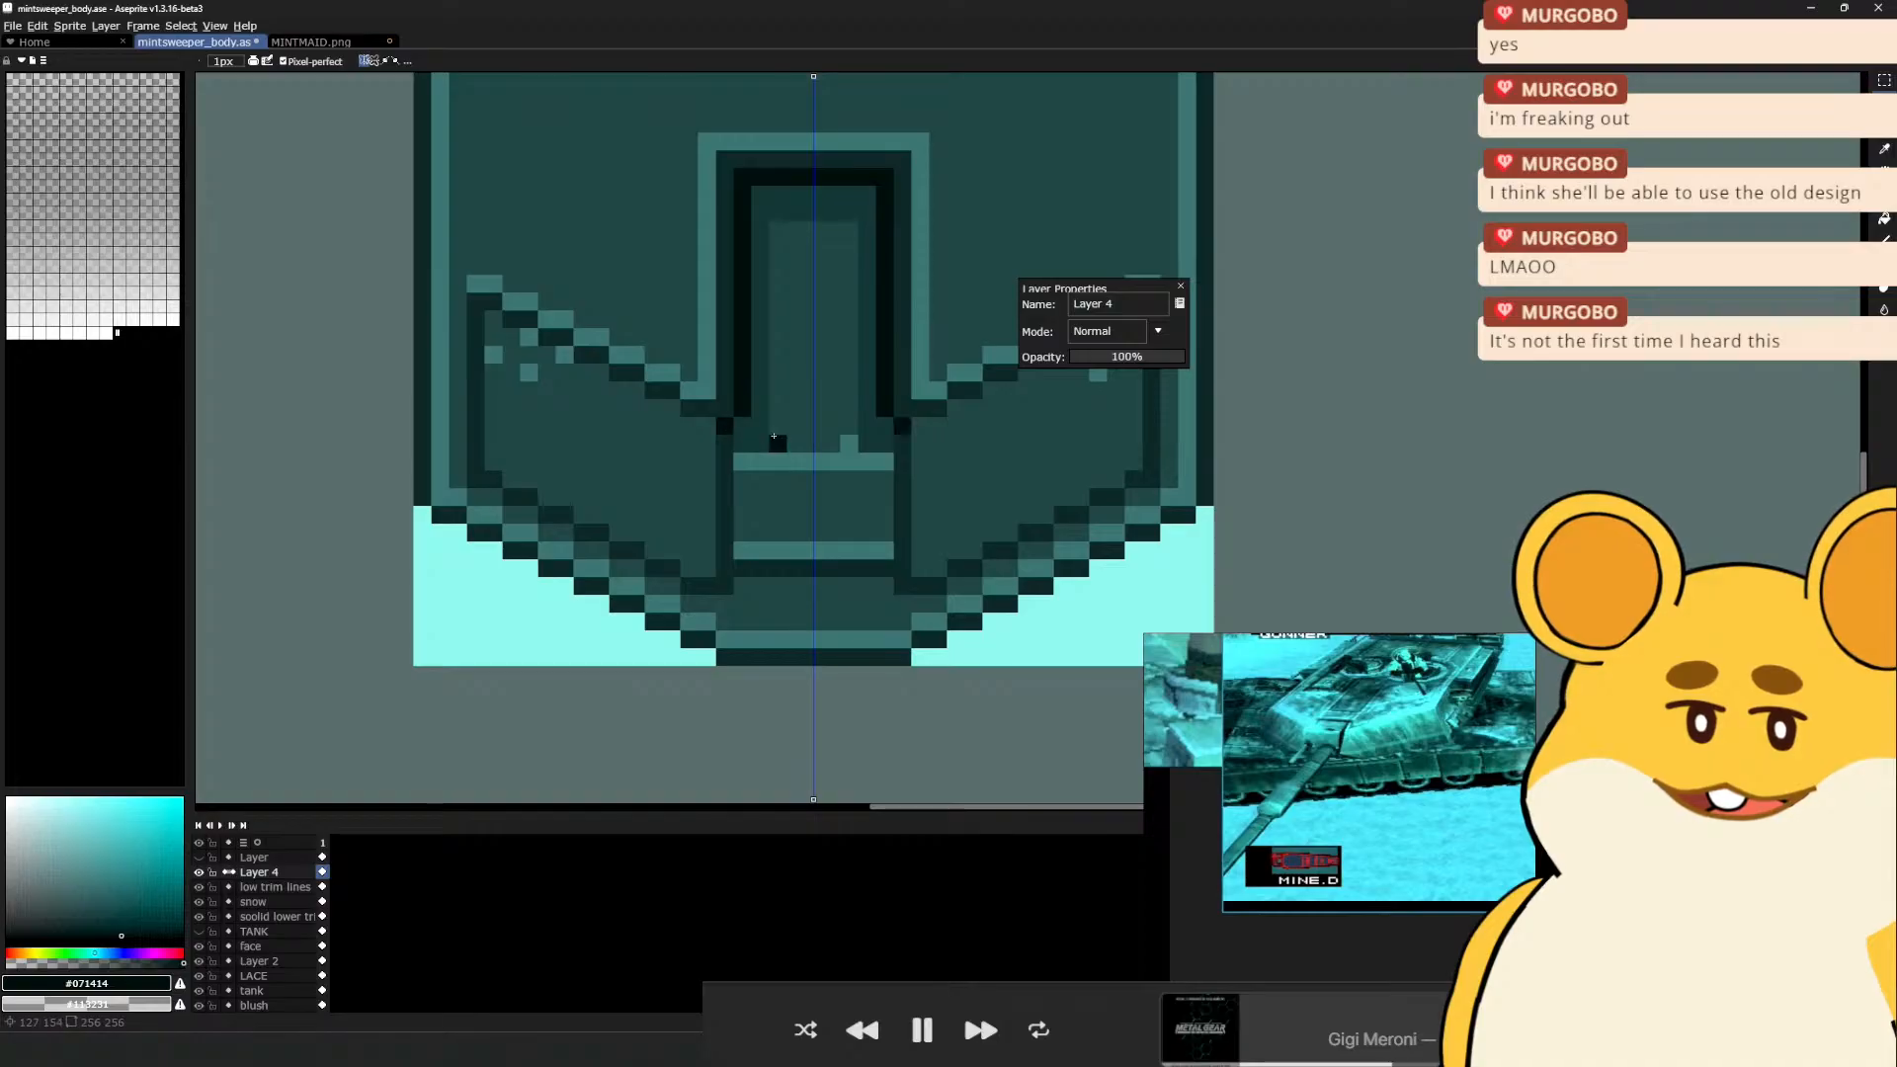
Refill the shading band just inside the hatch's near-black lining with a darker teal, HSV 177, 61, 13
scroll(806, 439, "down", 3)
scroll(771, 425, "up", 2)
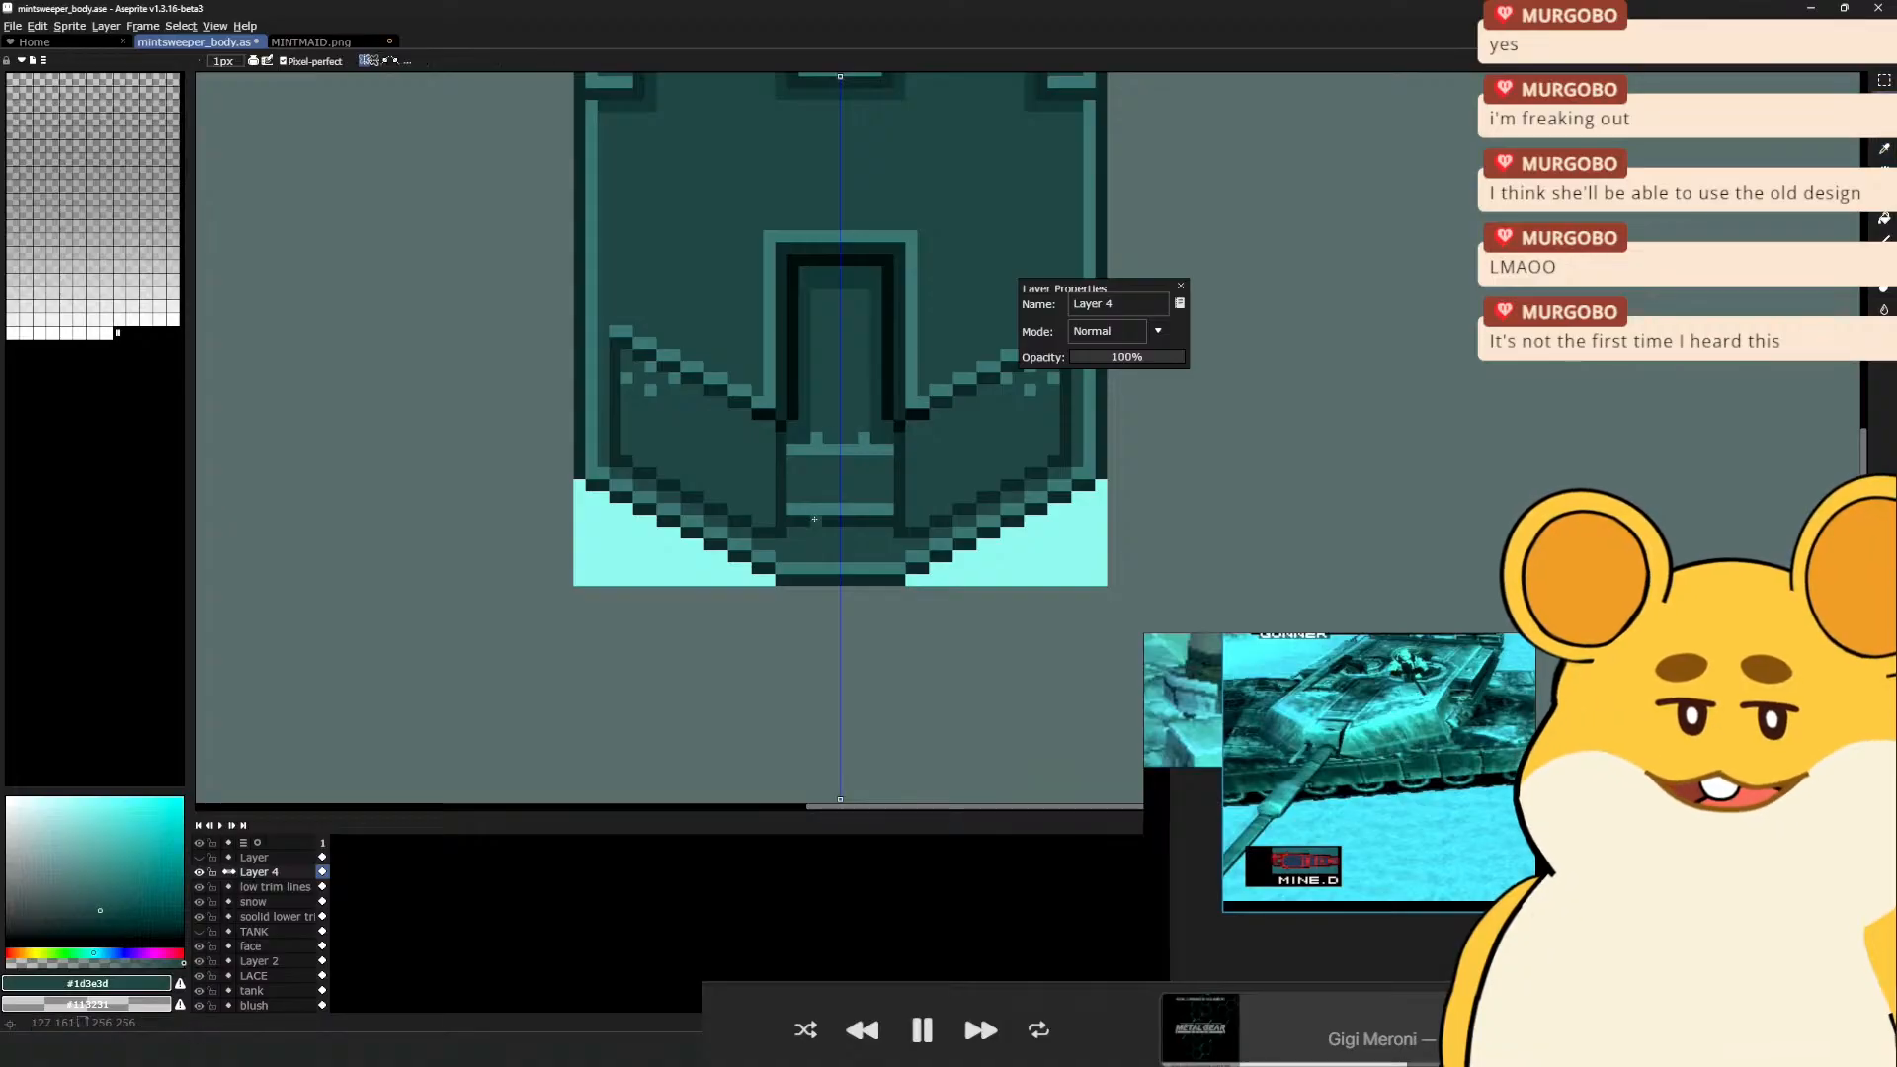
scroll(817, 519, "down", 1)
scroll(817, 519, "down", 1)
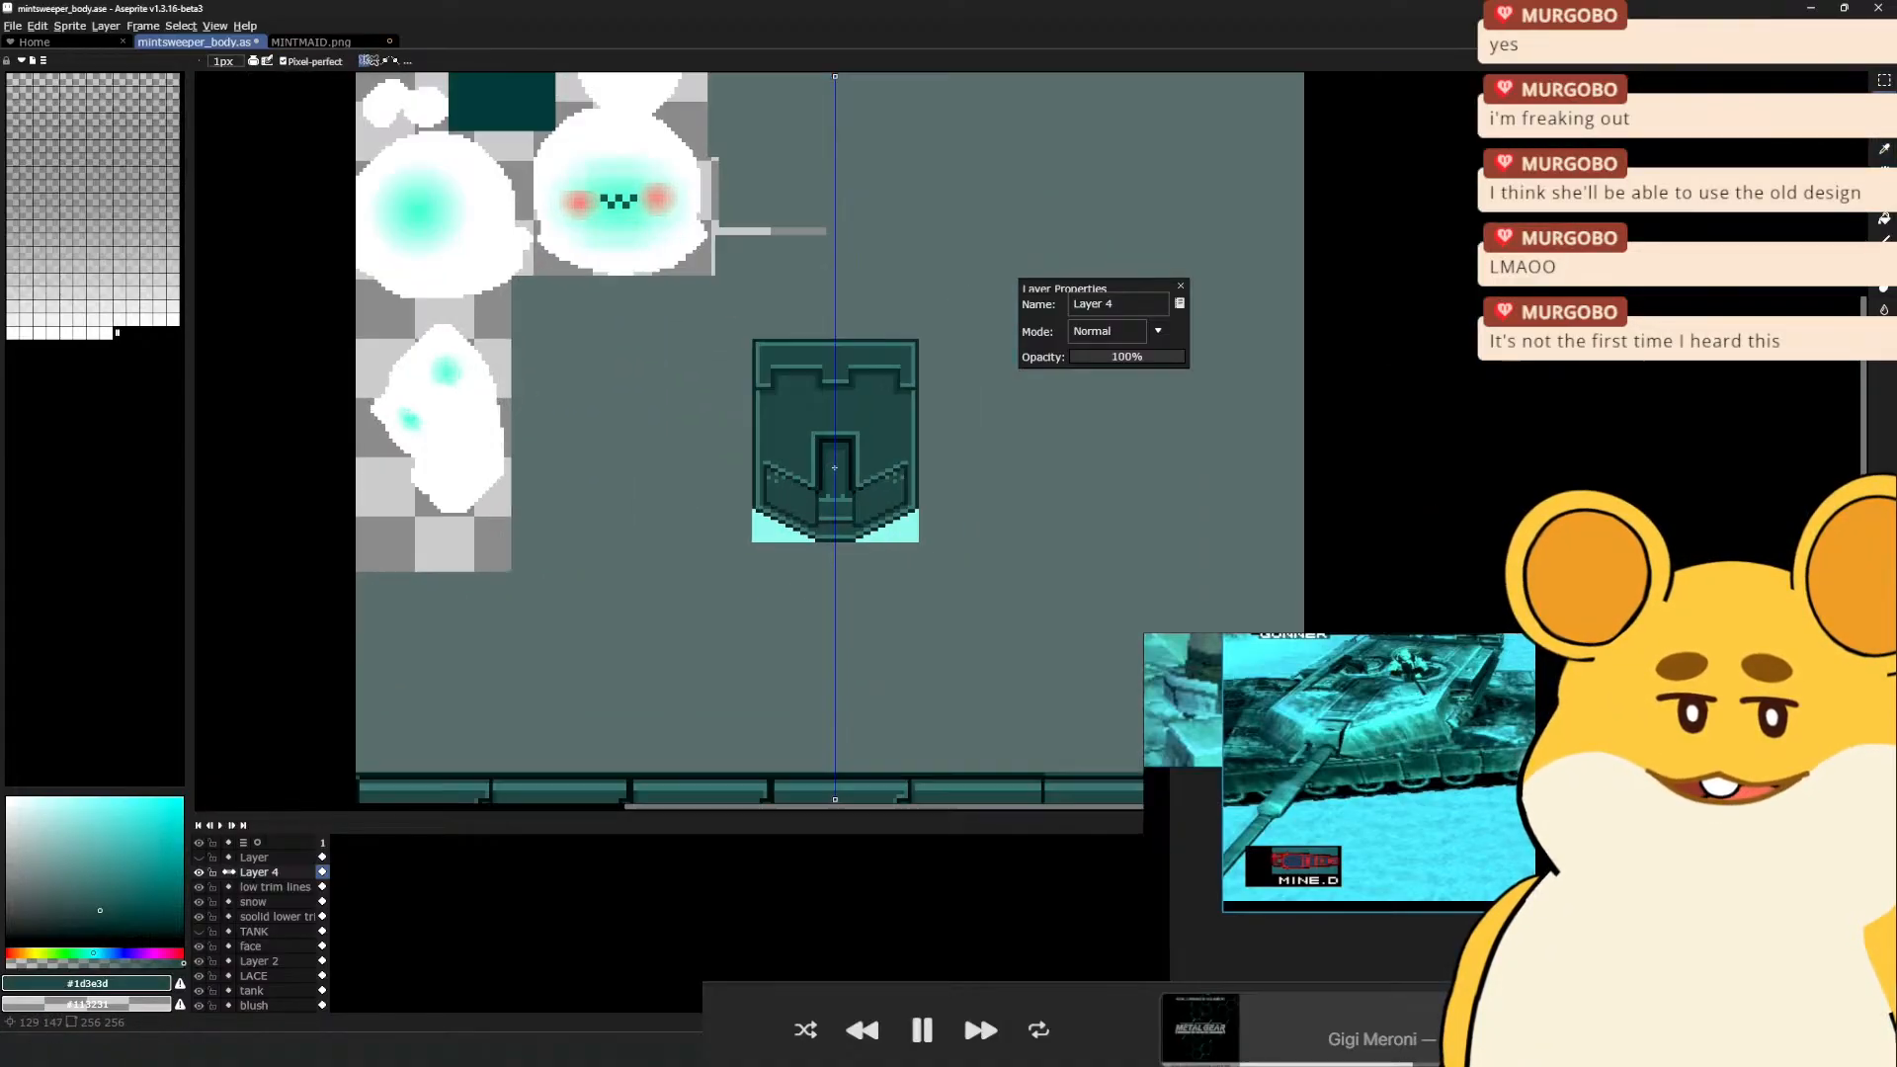
scroll(772, 340, "up", 4)
key("i")
left_click(773, 341)
key("b")
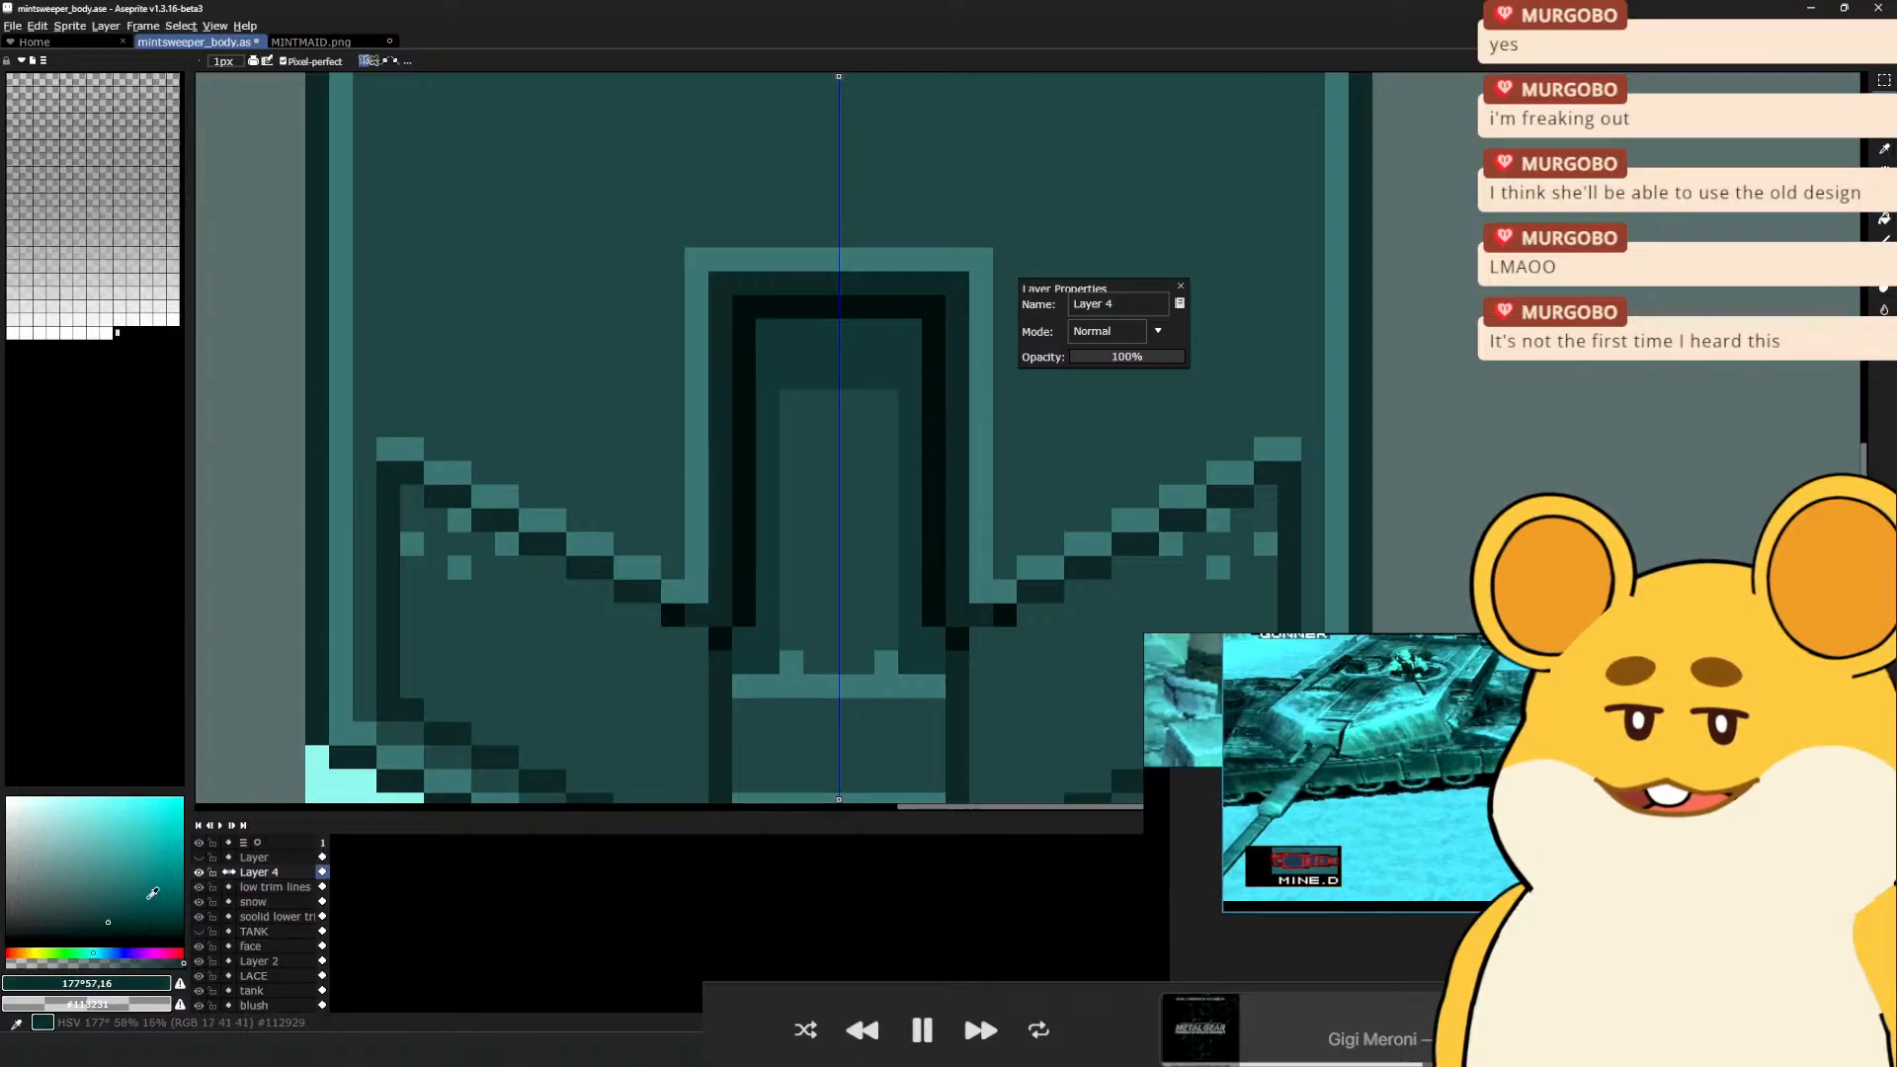
key("g")
left_click(852, 352)
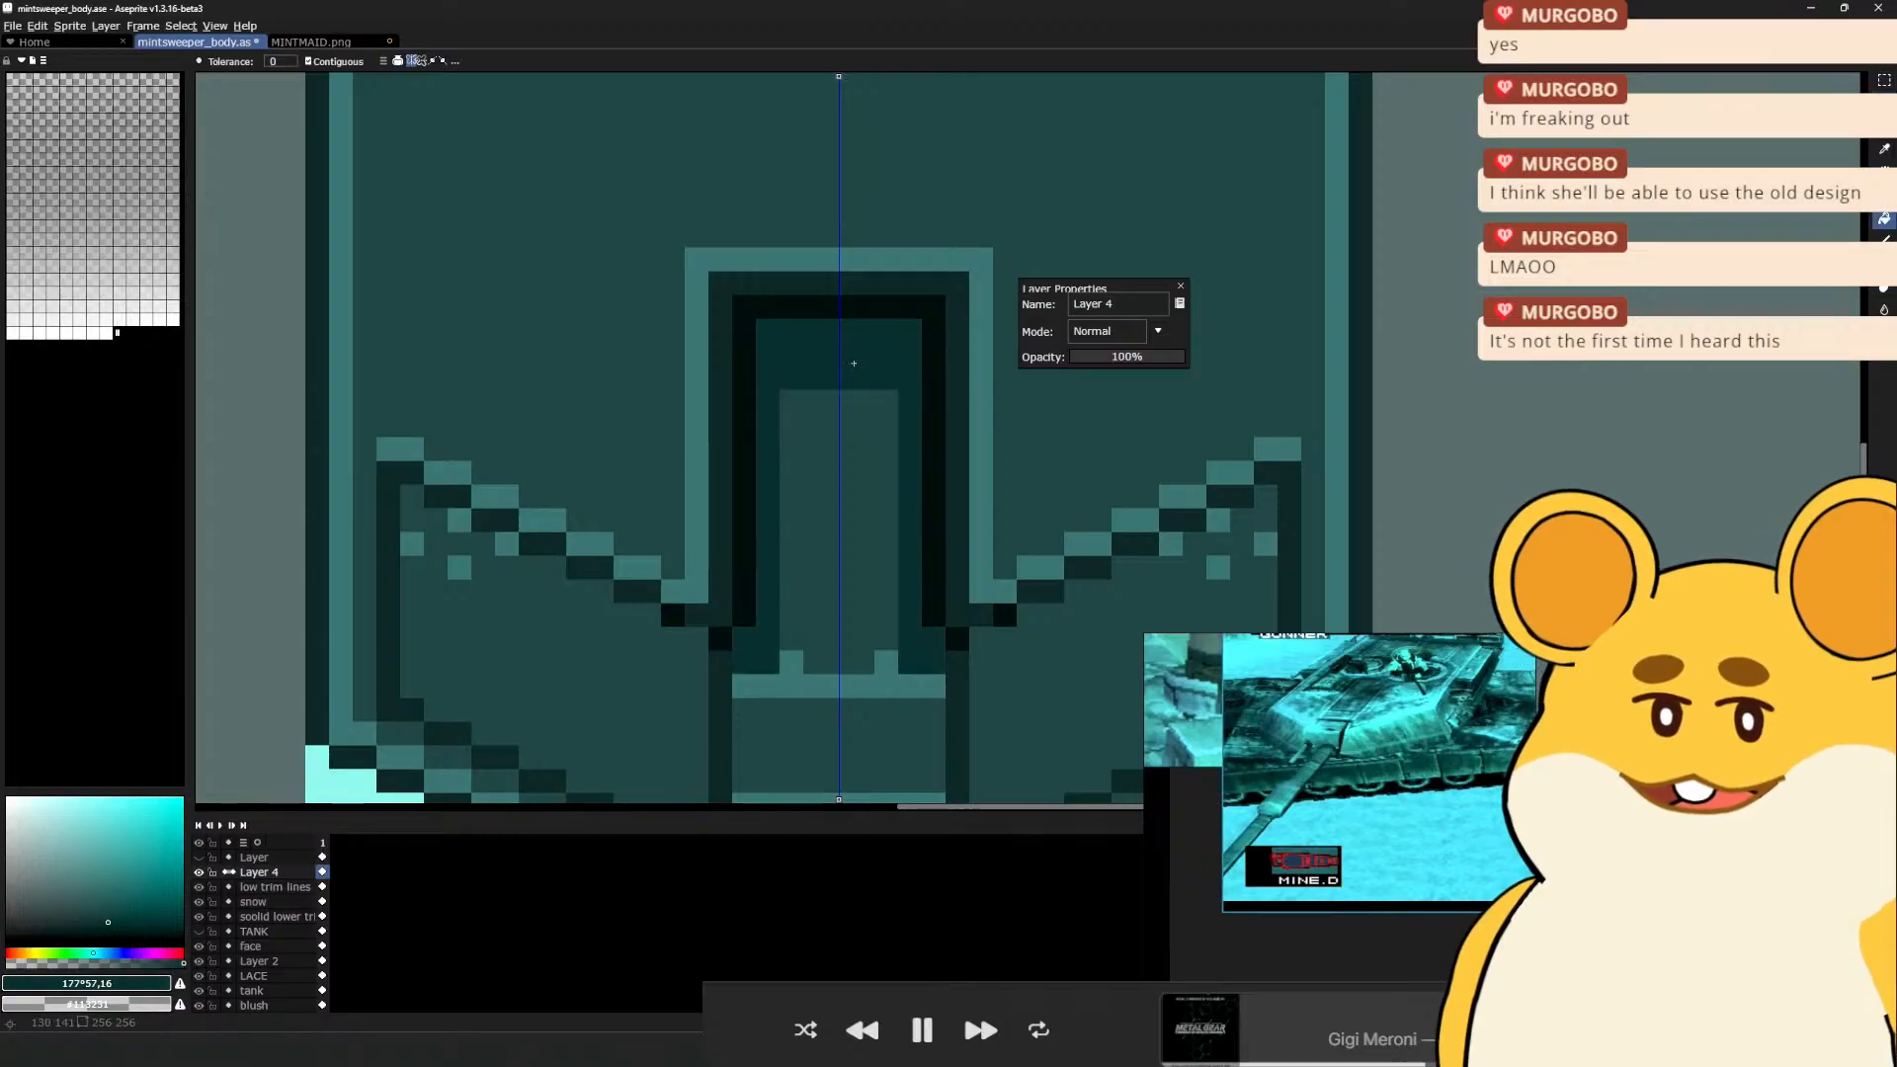
left_click(115, 926)
left_click(857, 336)
Draw a one-pixel #122929 transition band around the upper edge and both sides of the hatch's lighter inner panel
key("i")
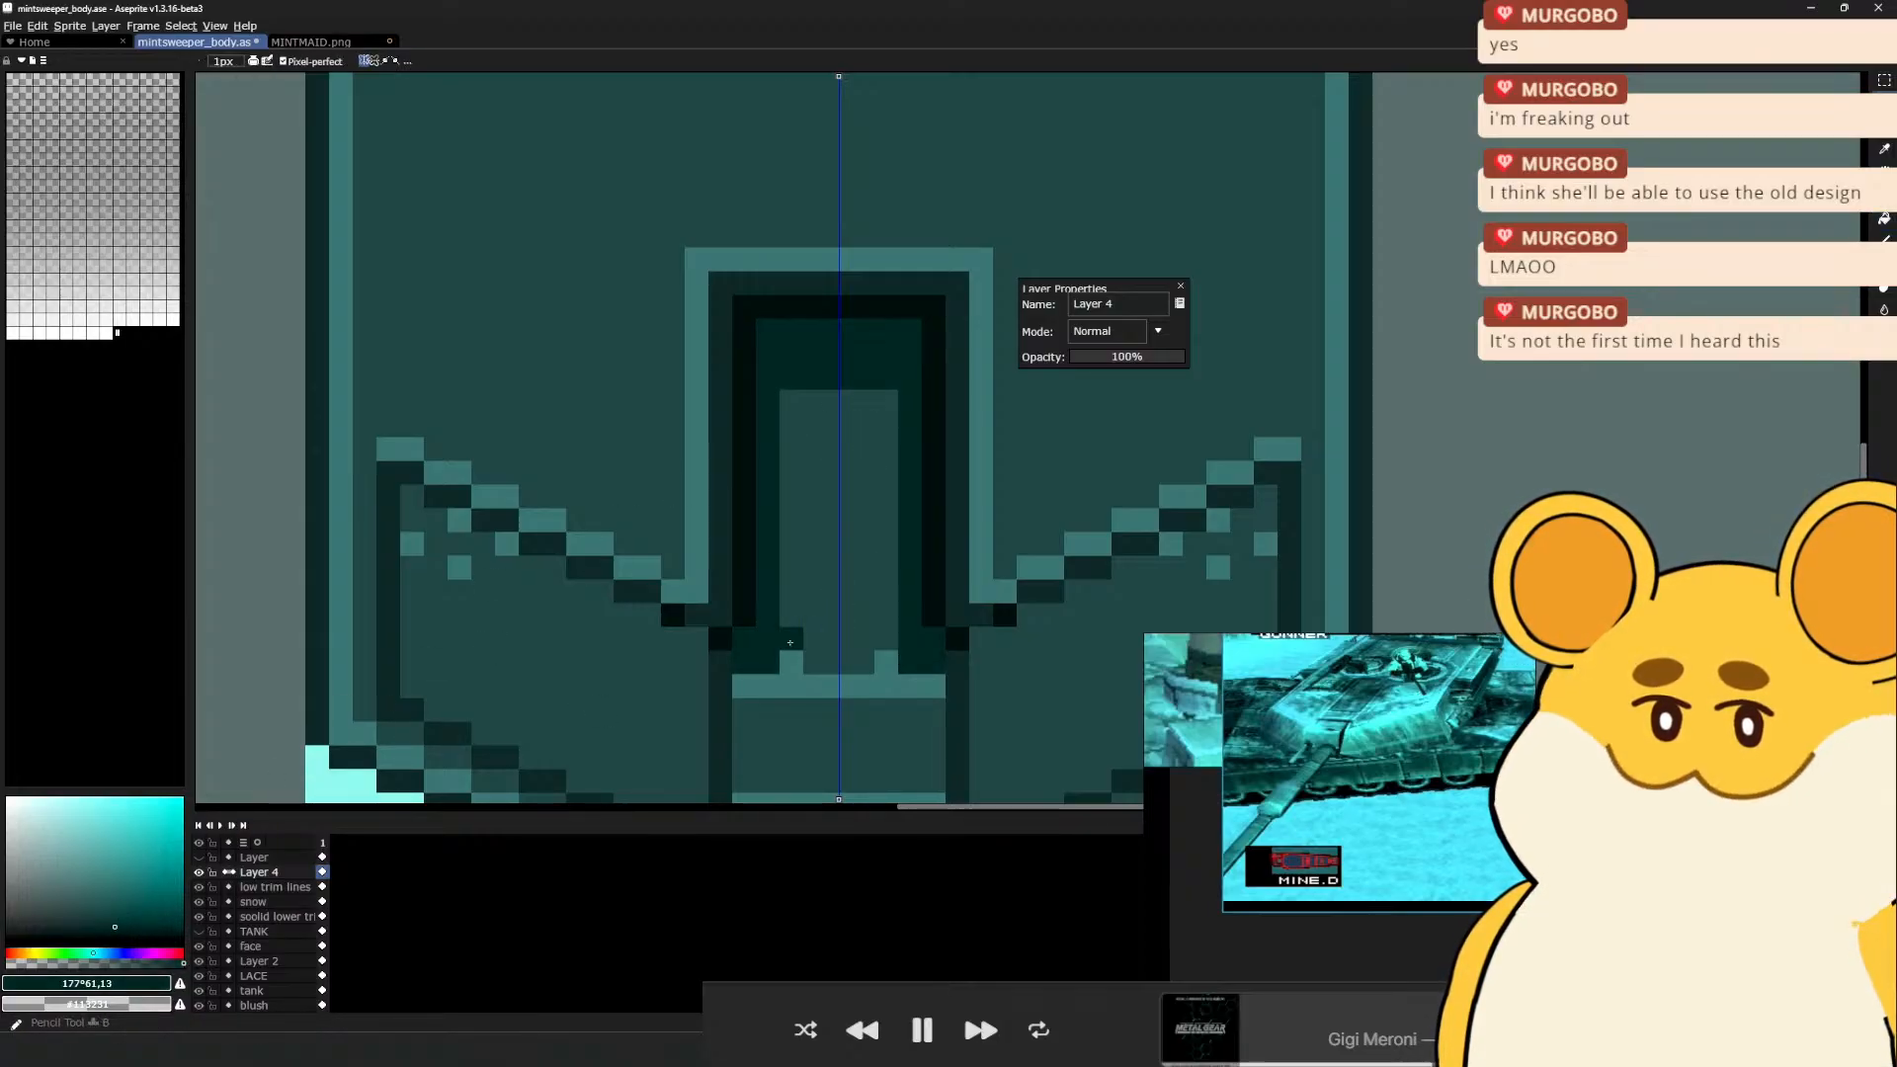
left_click(821, 624)
key("b")
left_click(721, 604, "alt")
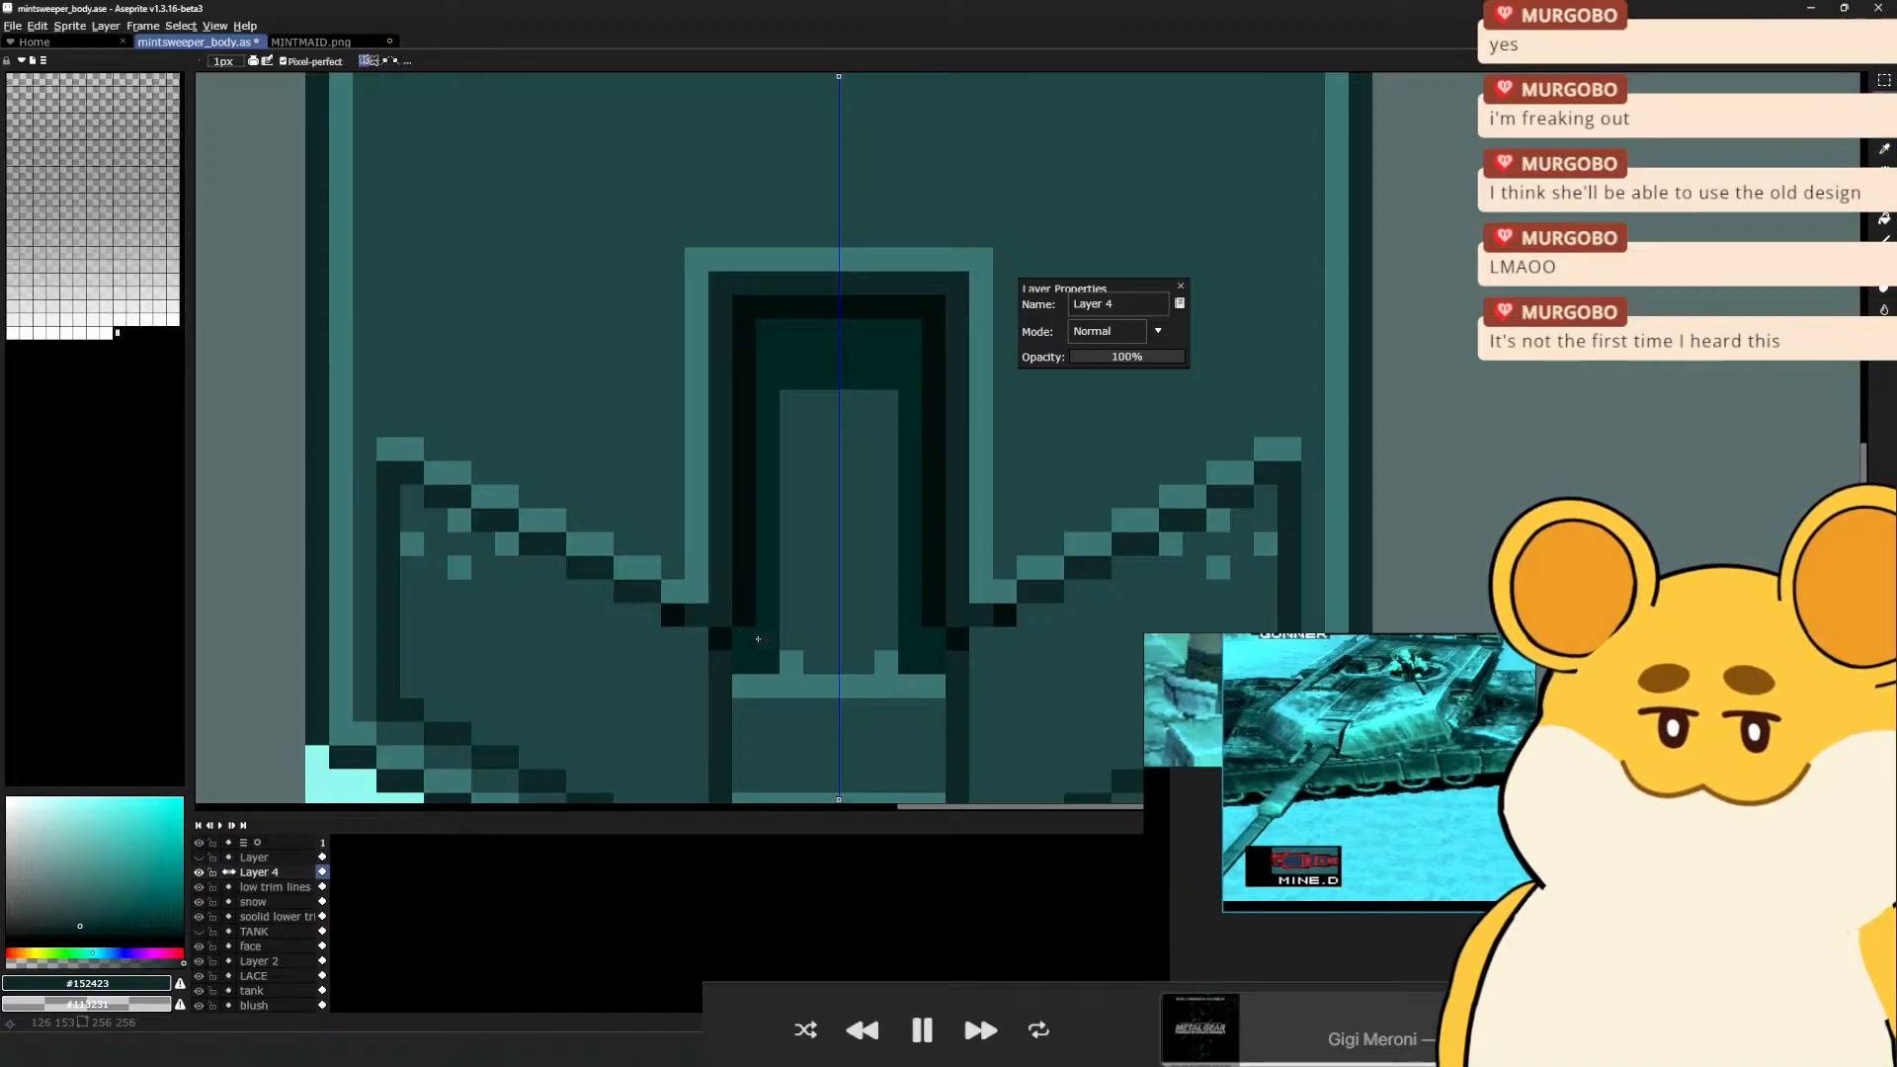
scroll(742, 659, "down", 6)
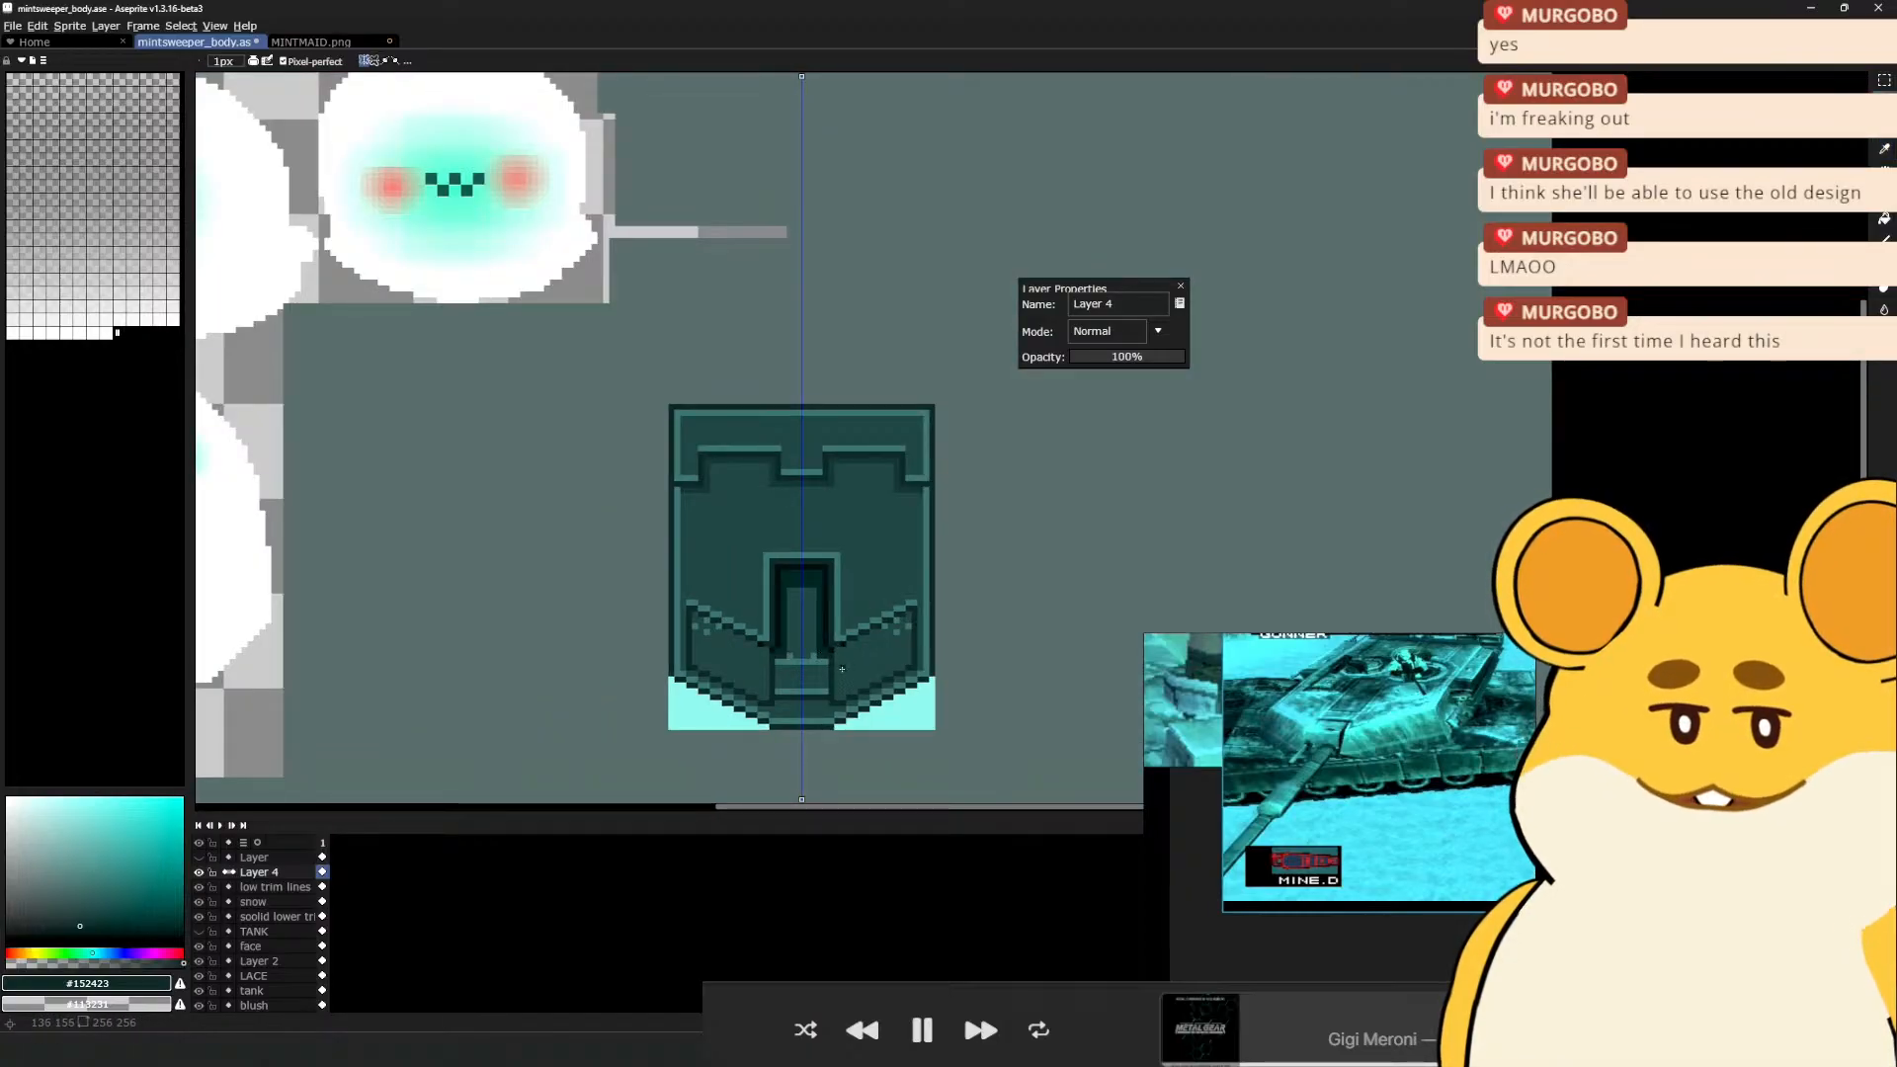
left_click(794, 587, "alt")
scroll(796, 589, "up", 2)
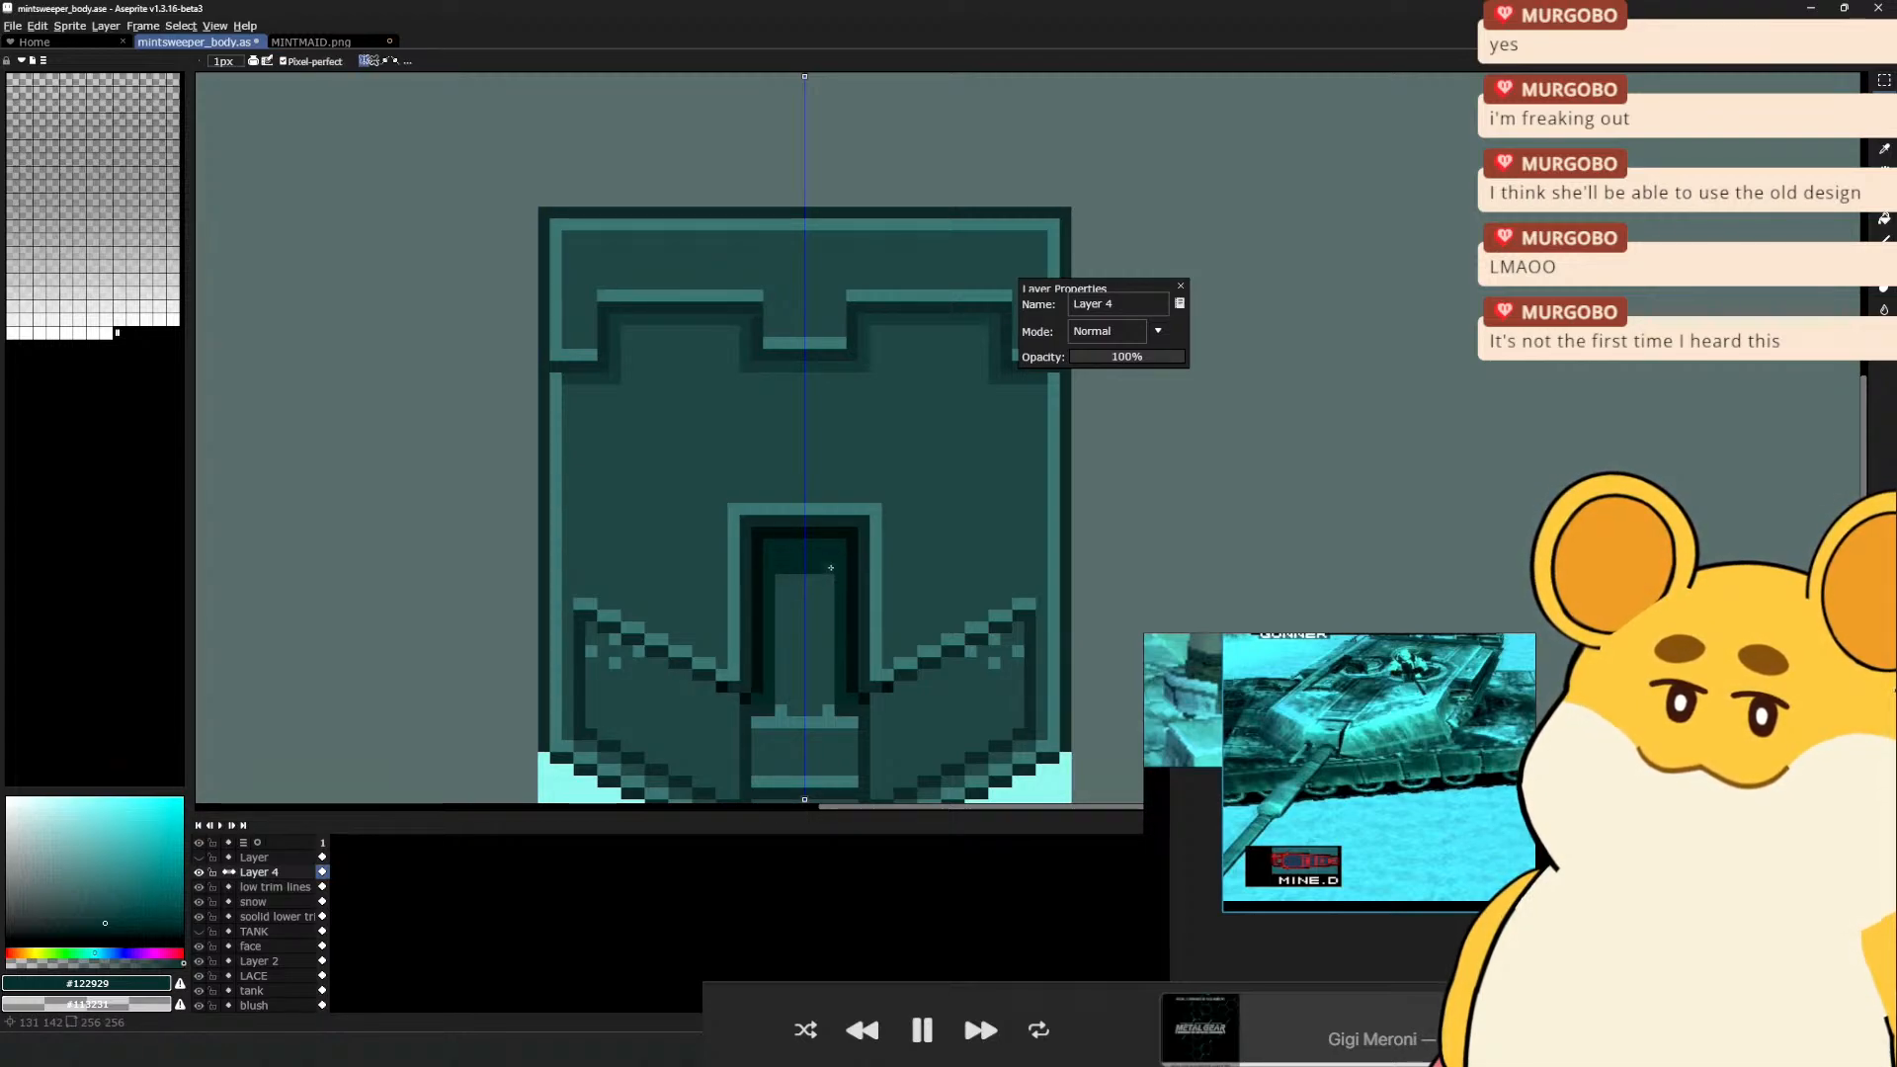
left_click_drag(783, 575, 783, 708)
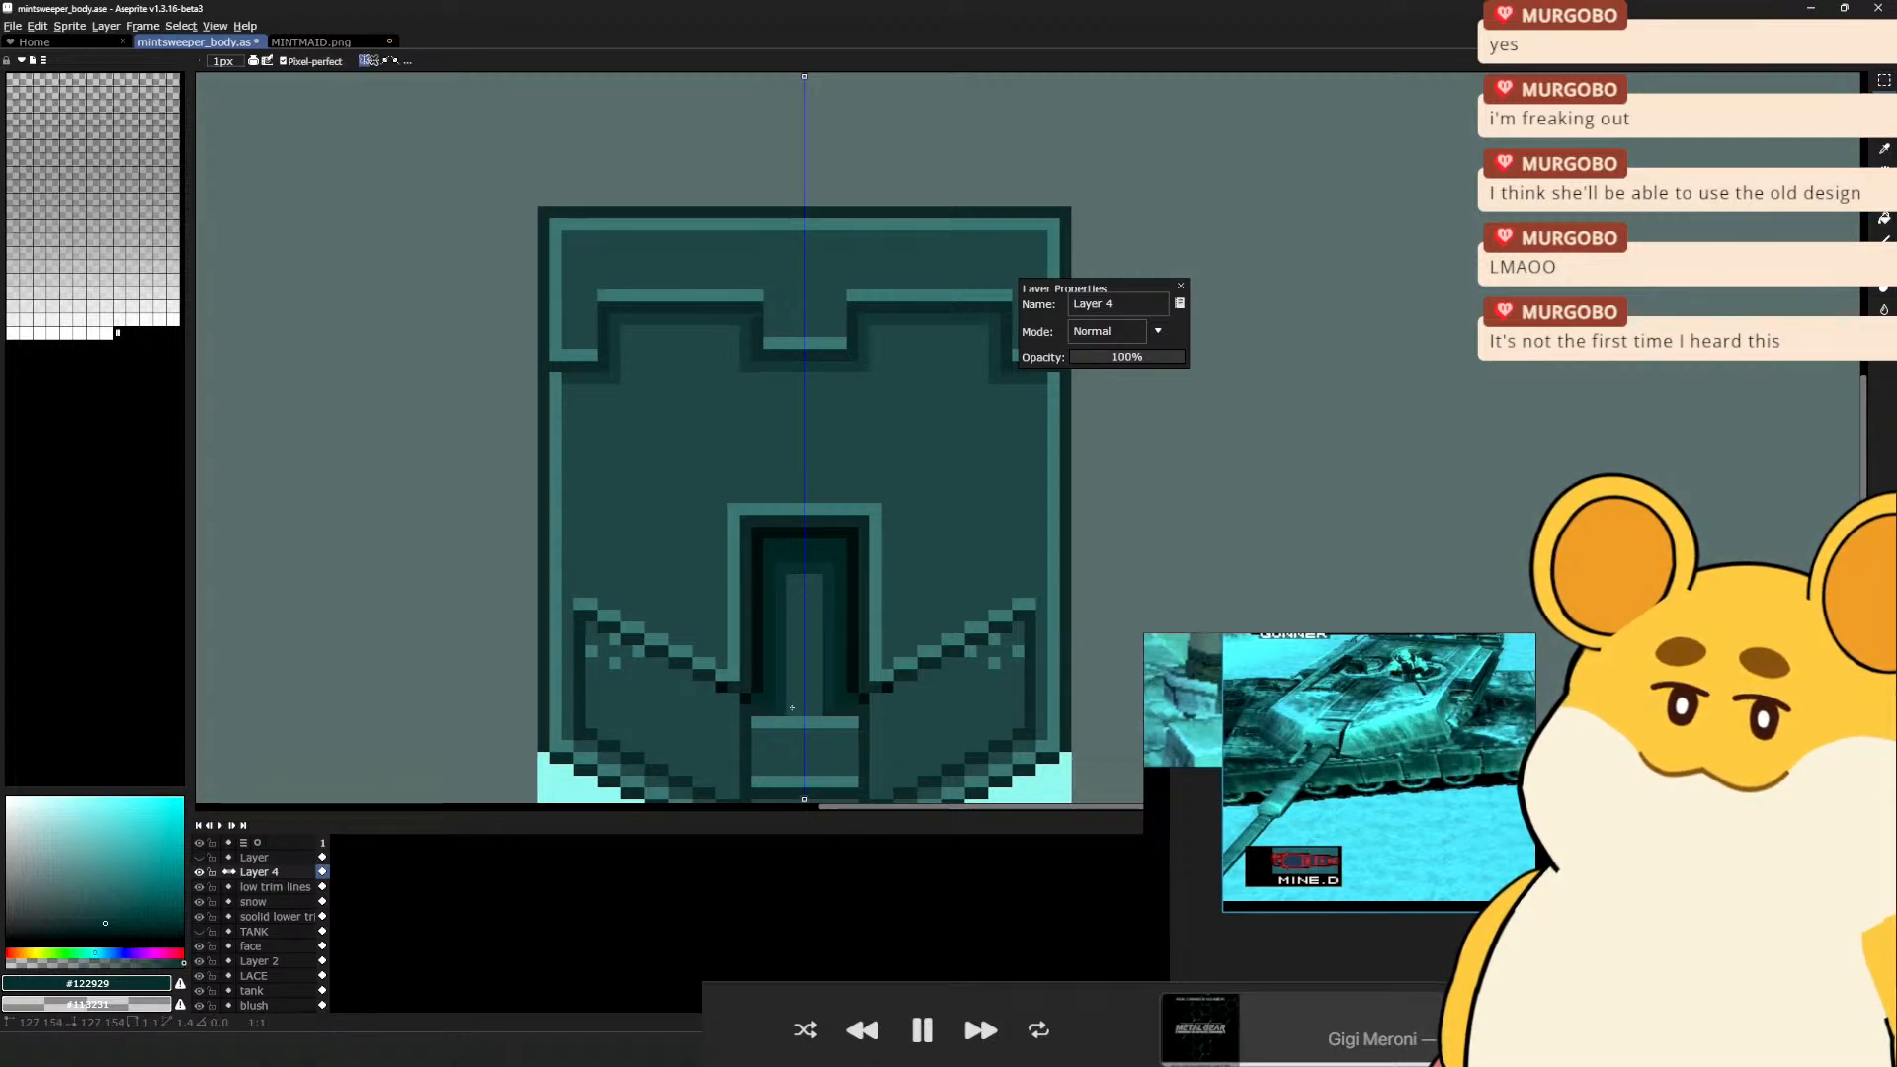
scroll(792, 708, "down", 4)
scroll(909, 660, "up", 1)
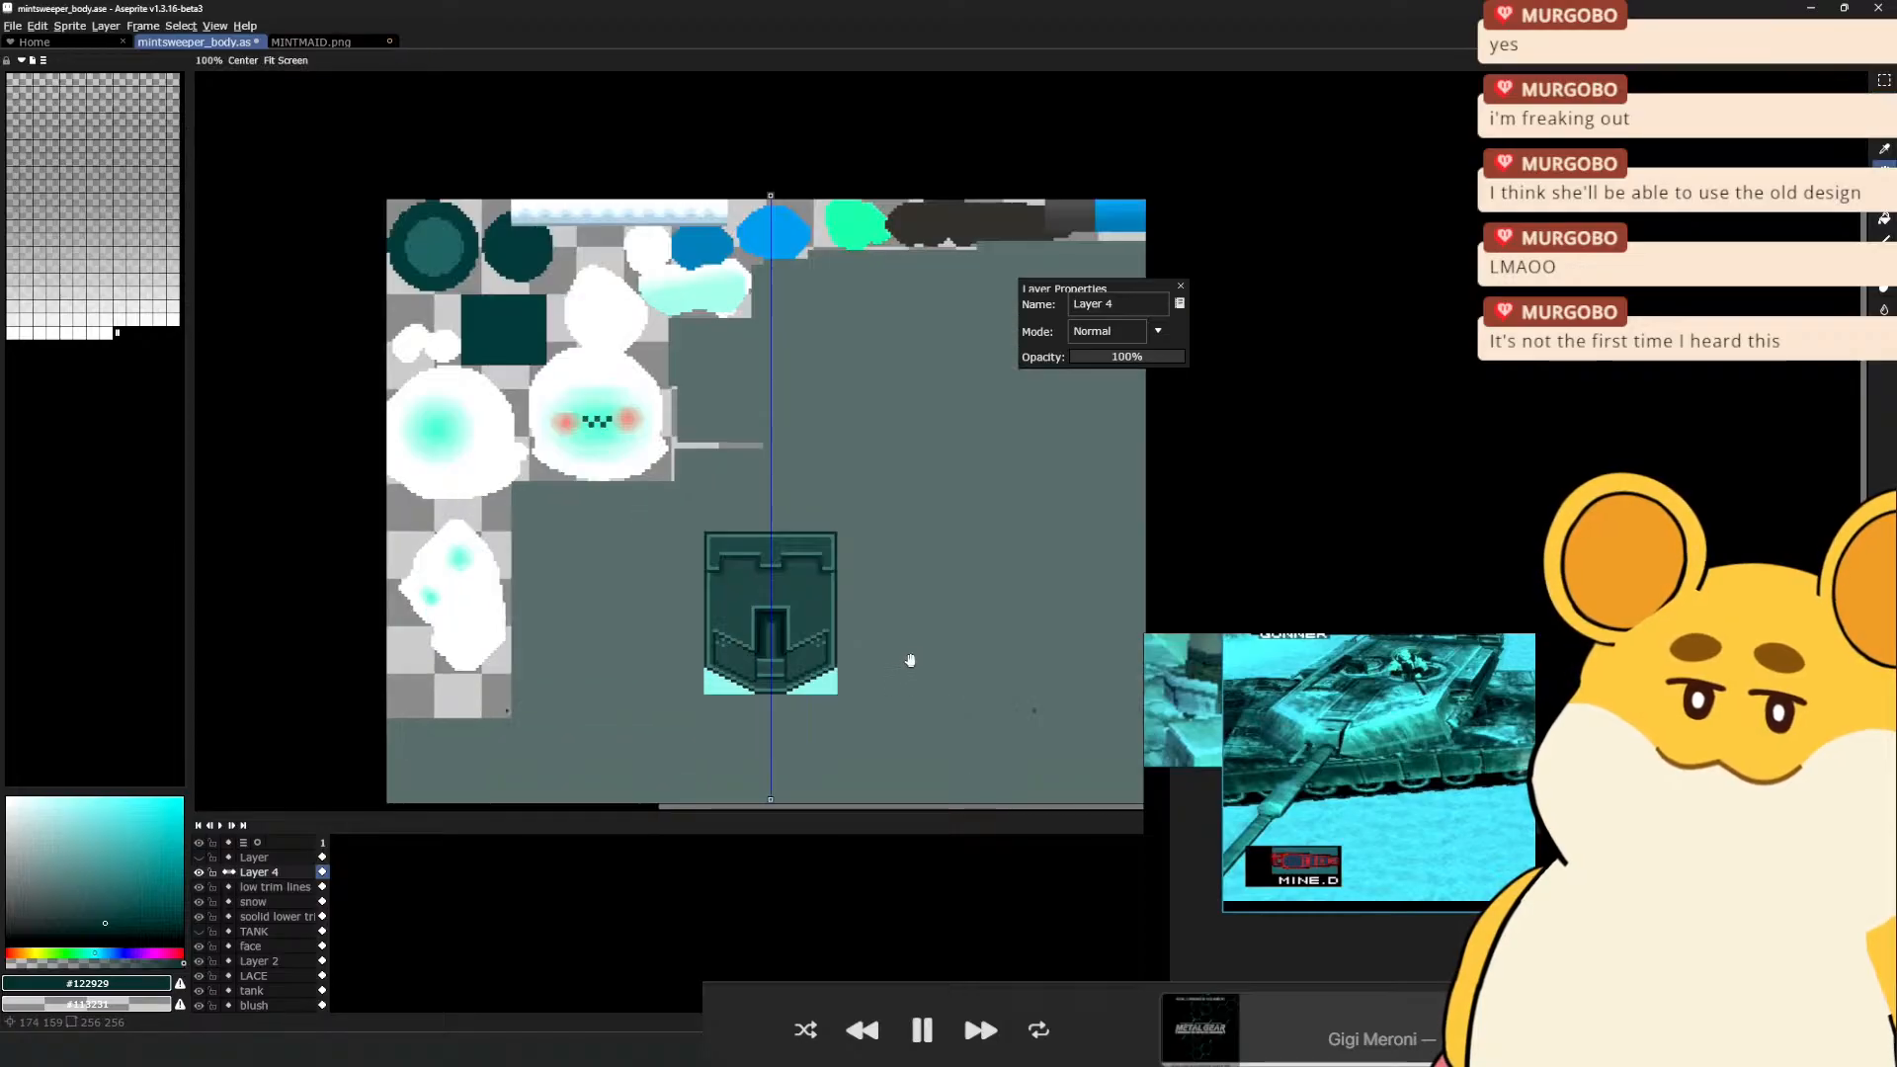
Save the sprite and export it over the existing WISP_TANK_TEXTURE.png
left_click_drag(910, 659, 1027, 583)
key("ctrl+s")
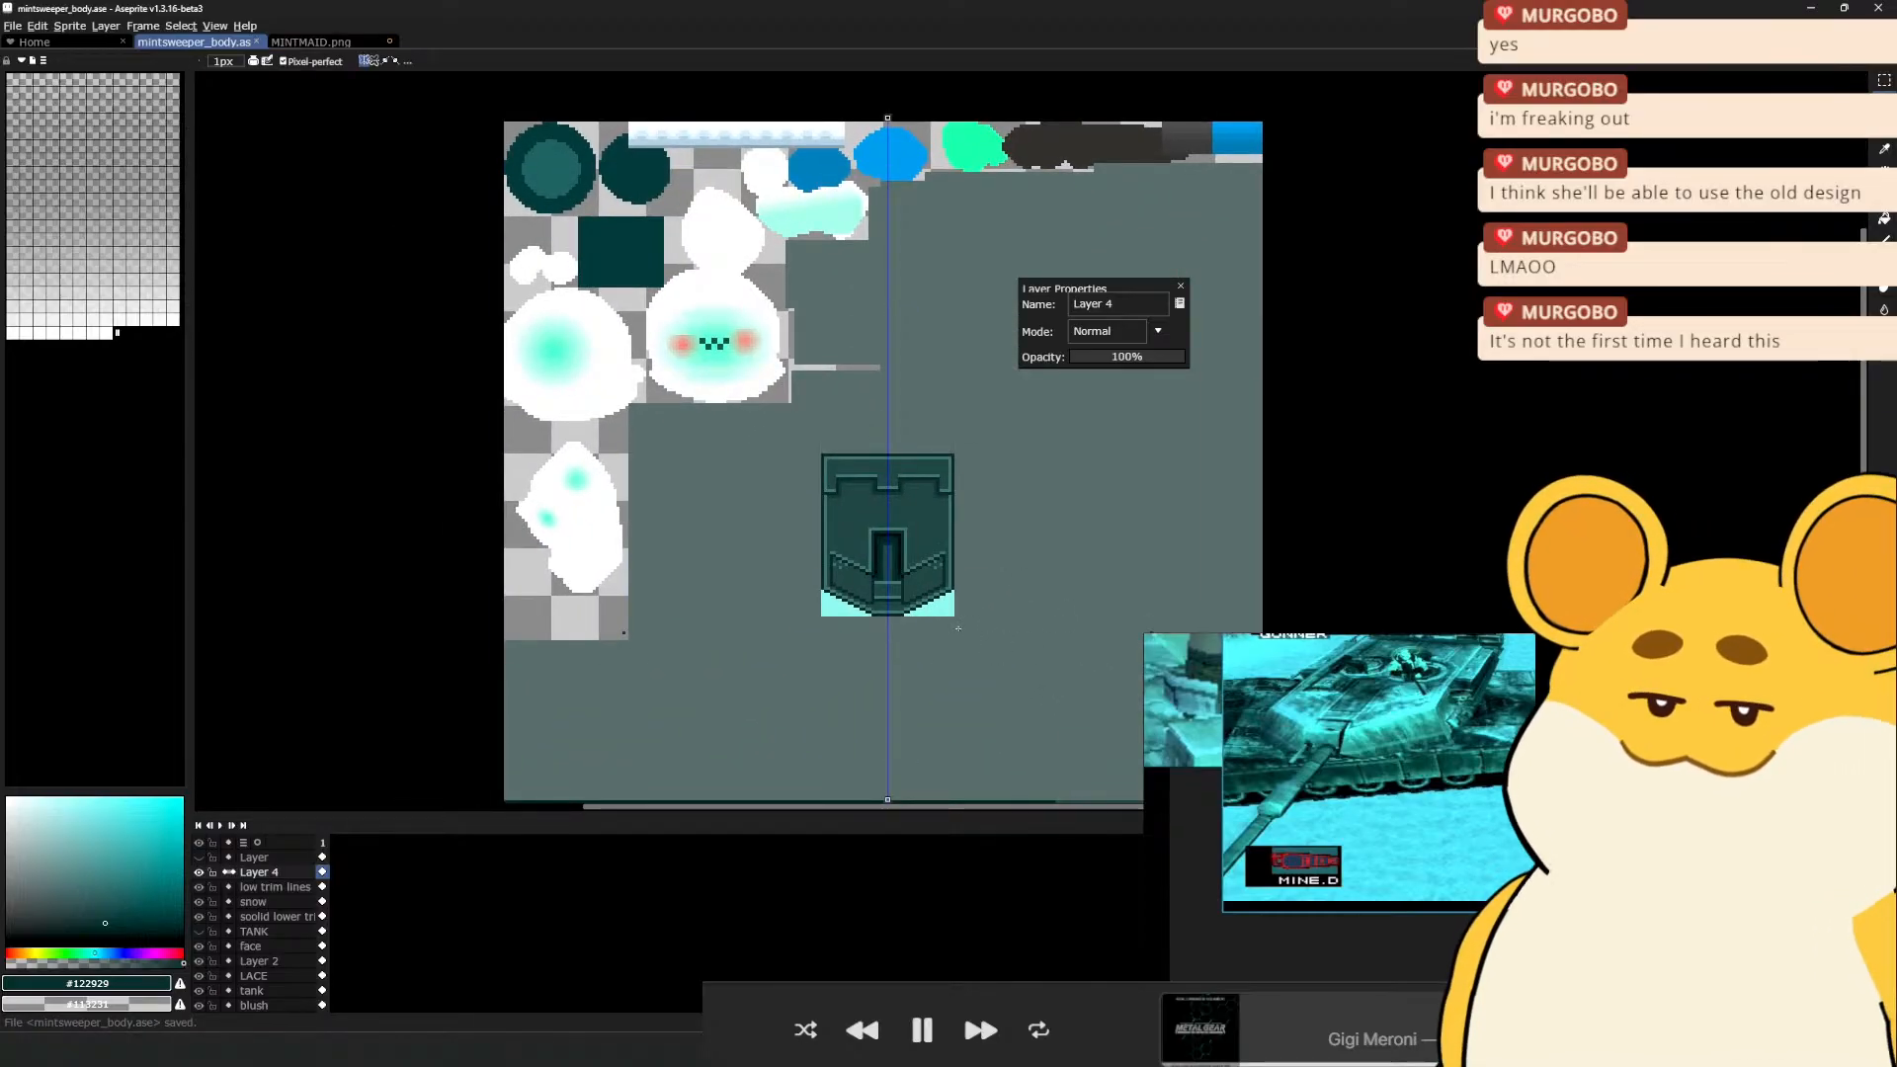
left_click(16, 26)
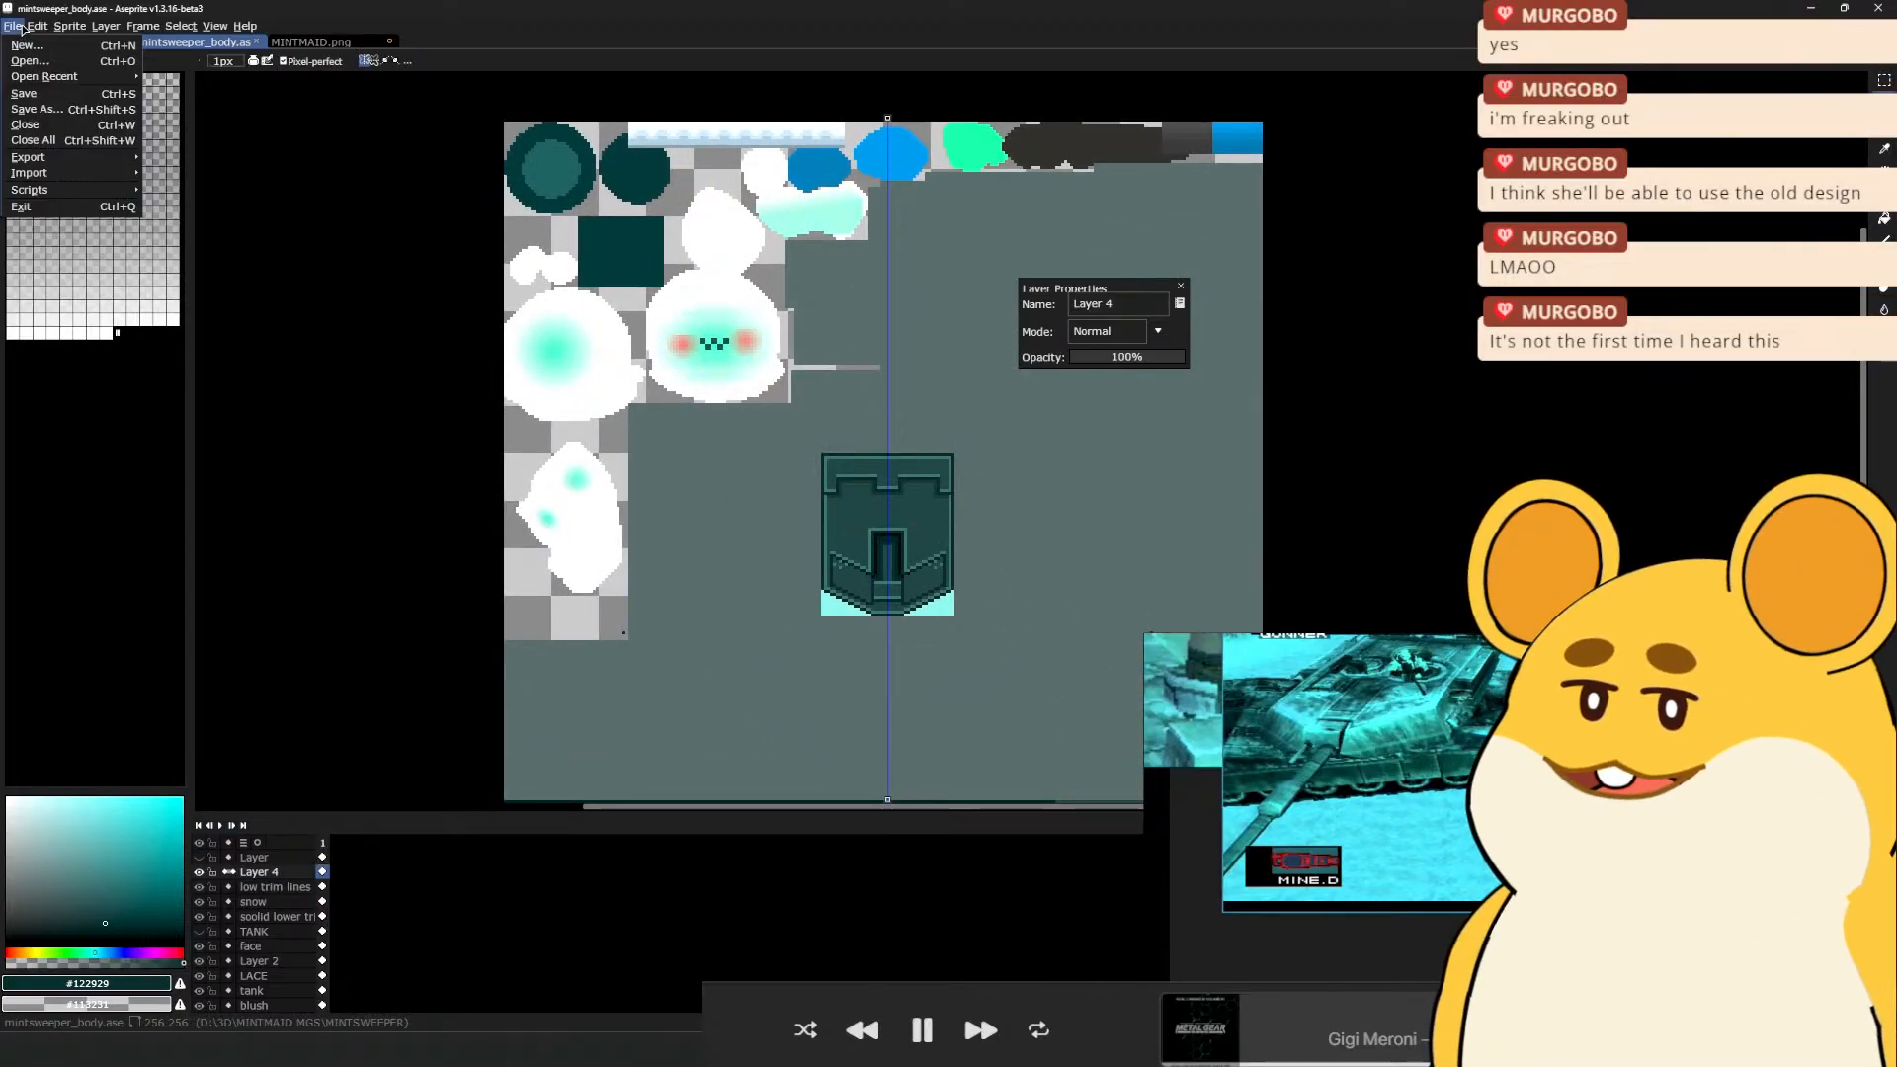
mouse_move(100, 162)
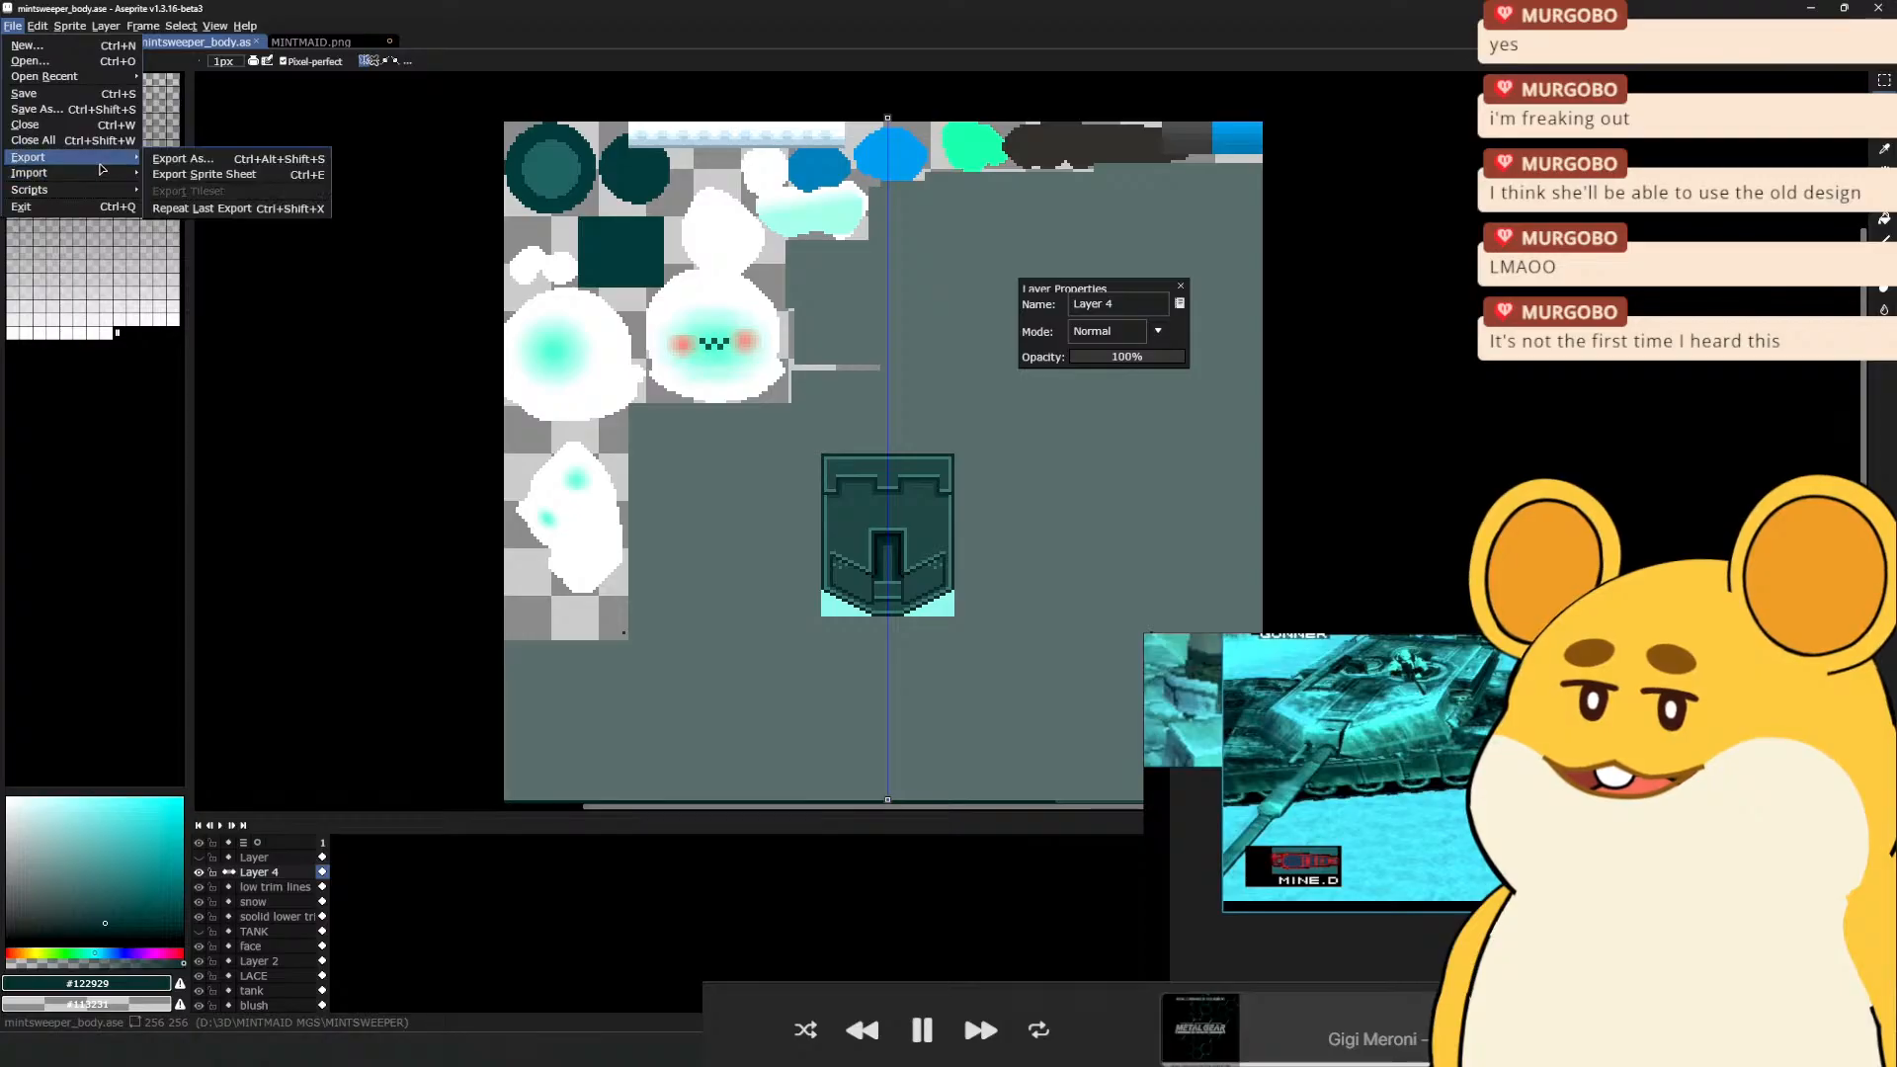
left_click(183, 159)
left_click(281, 435)
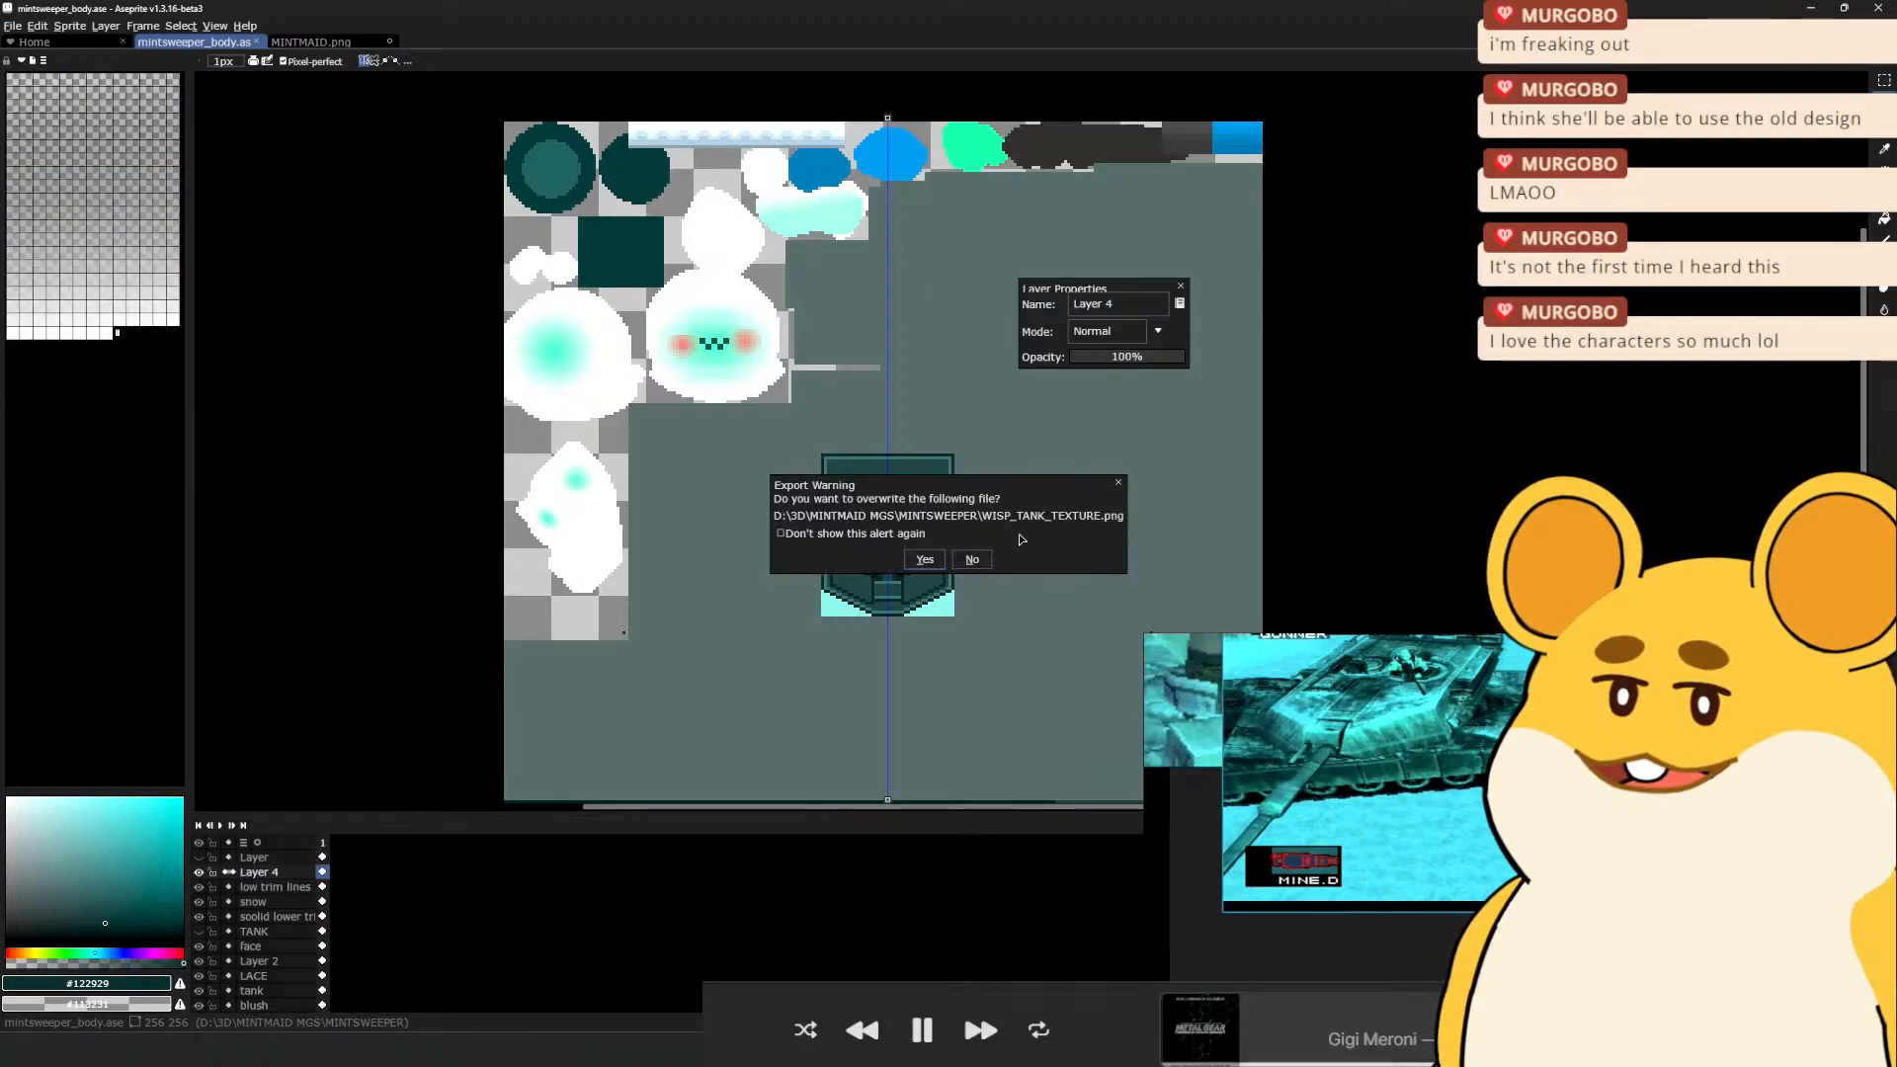
left_click(925, 559)
scroll(692, 581, "up", 1)
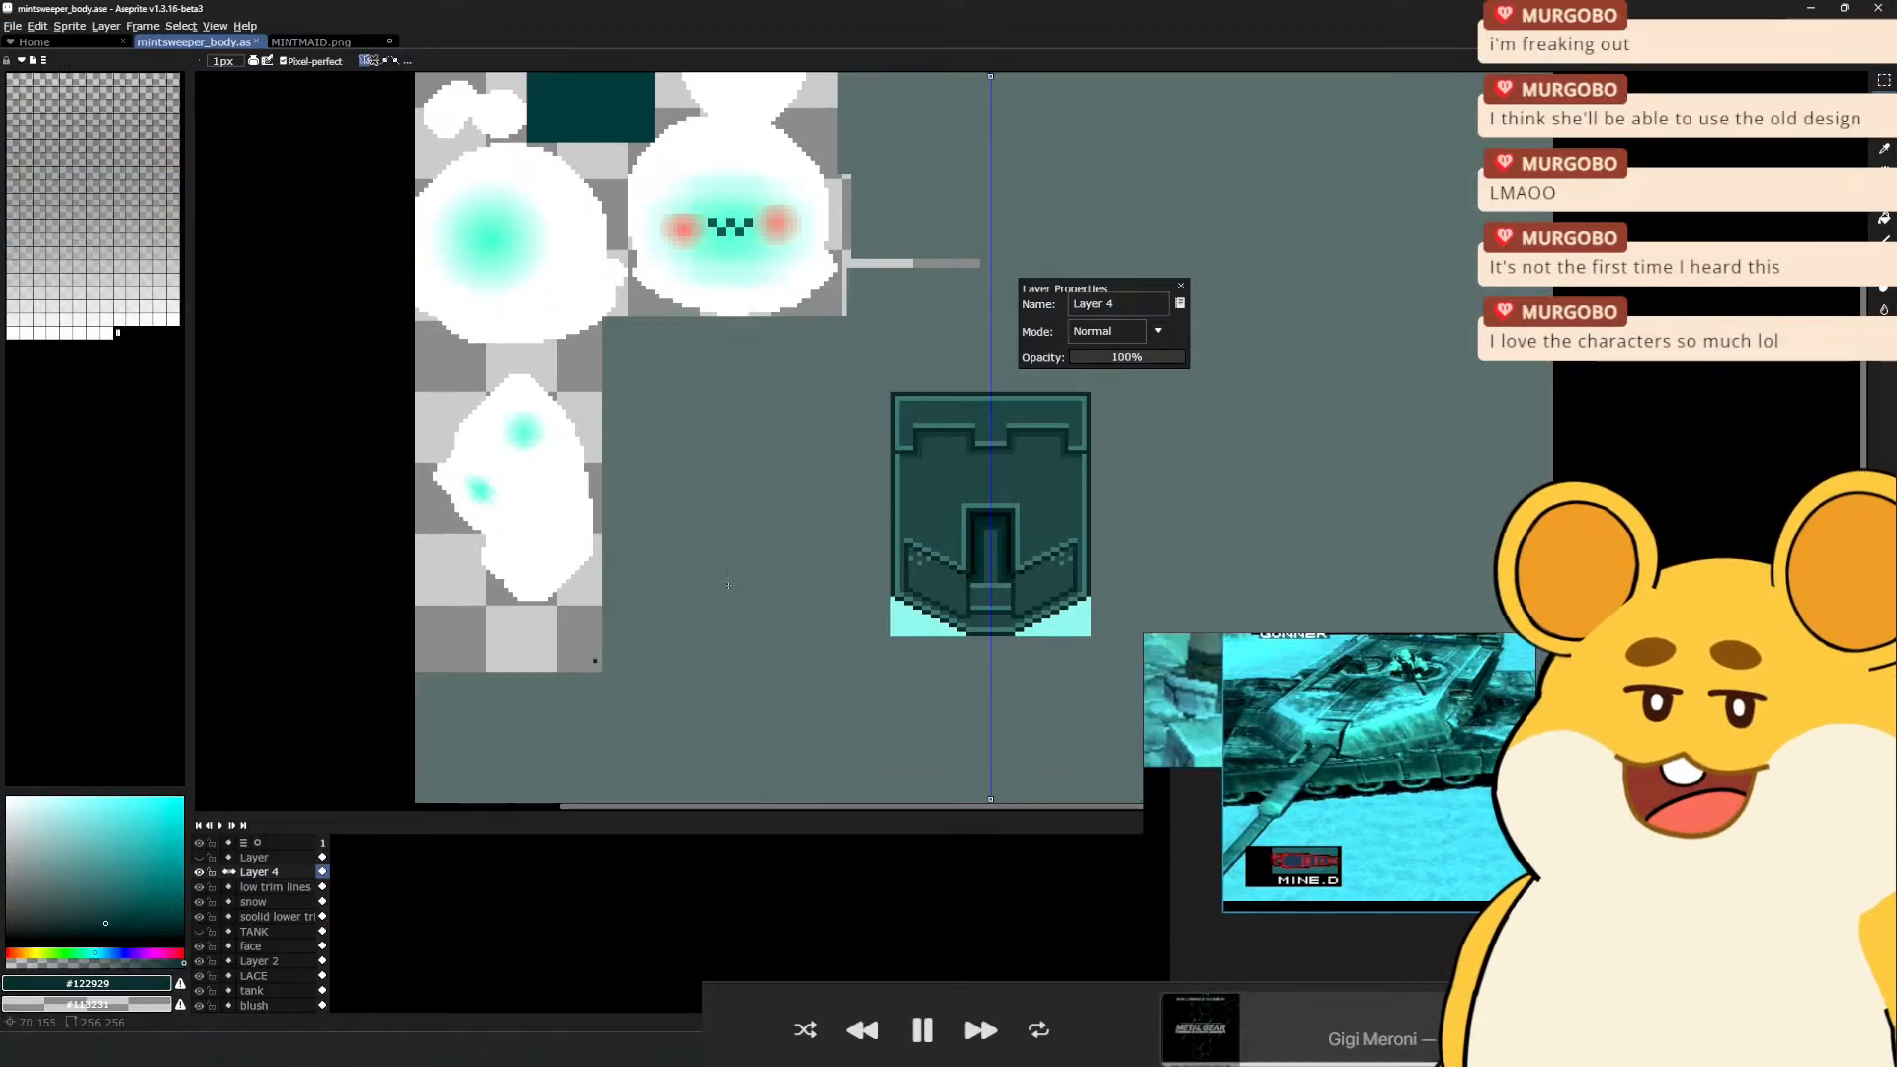
Switch to Maya and reload the WISP_TANK_TEXTURE.png file texture used by the tank's material
key("alt+Tab")
key("alt+Tab")
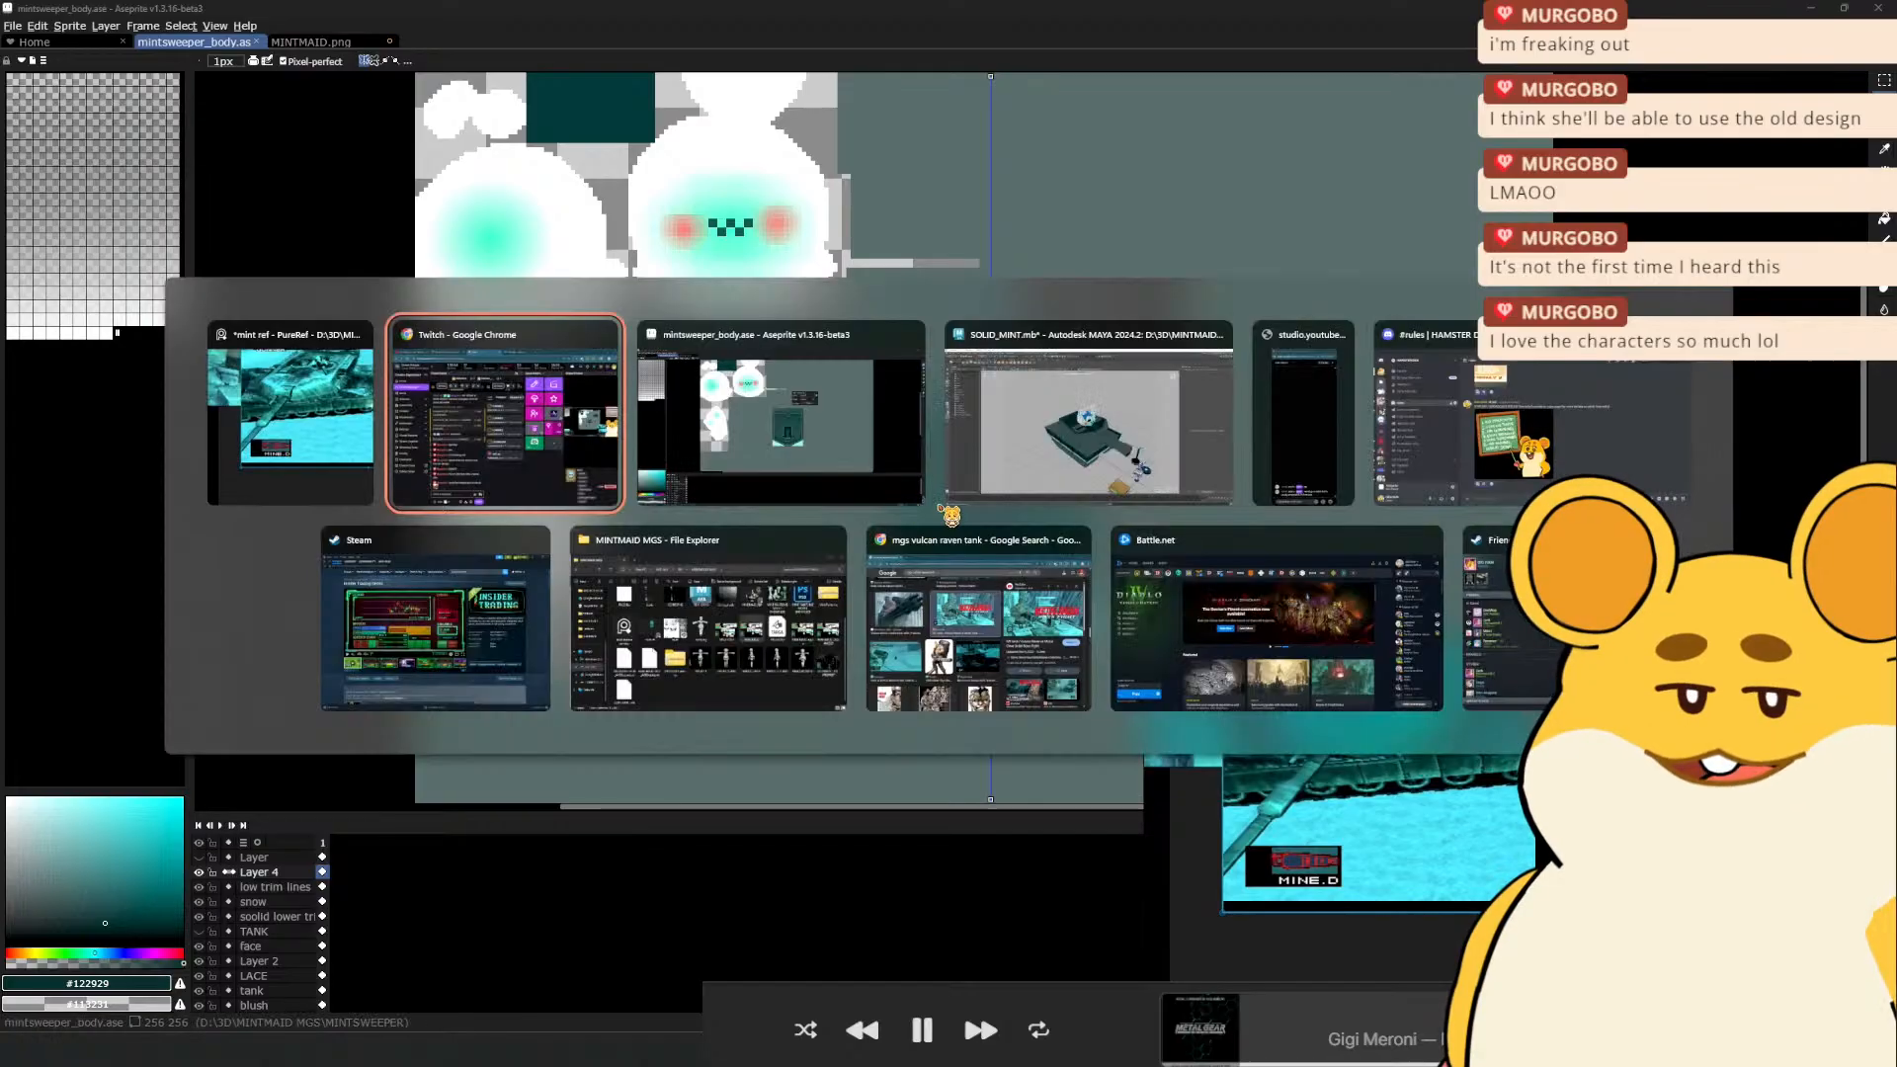
left_click(972, 508)
left_click(1003, 563)
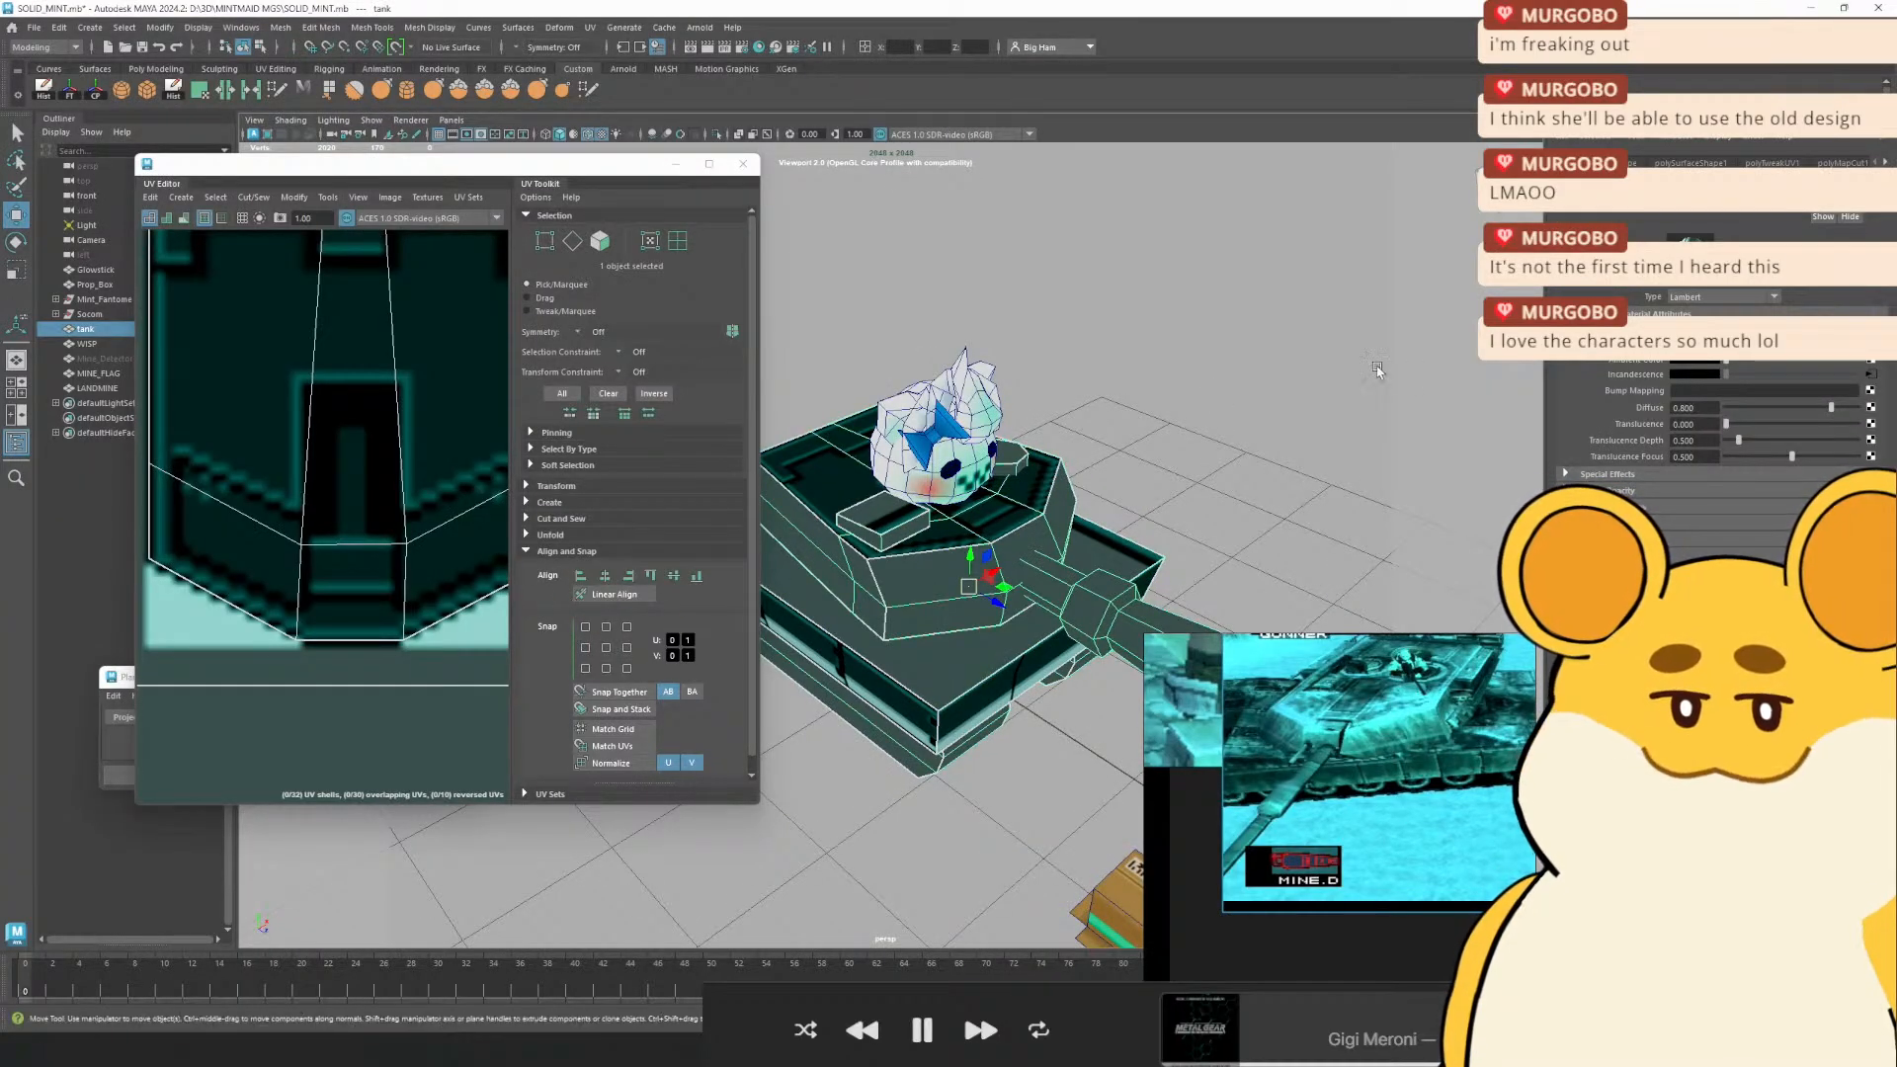
left_click(1869, 376)
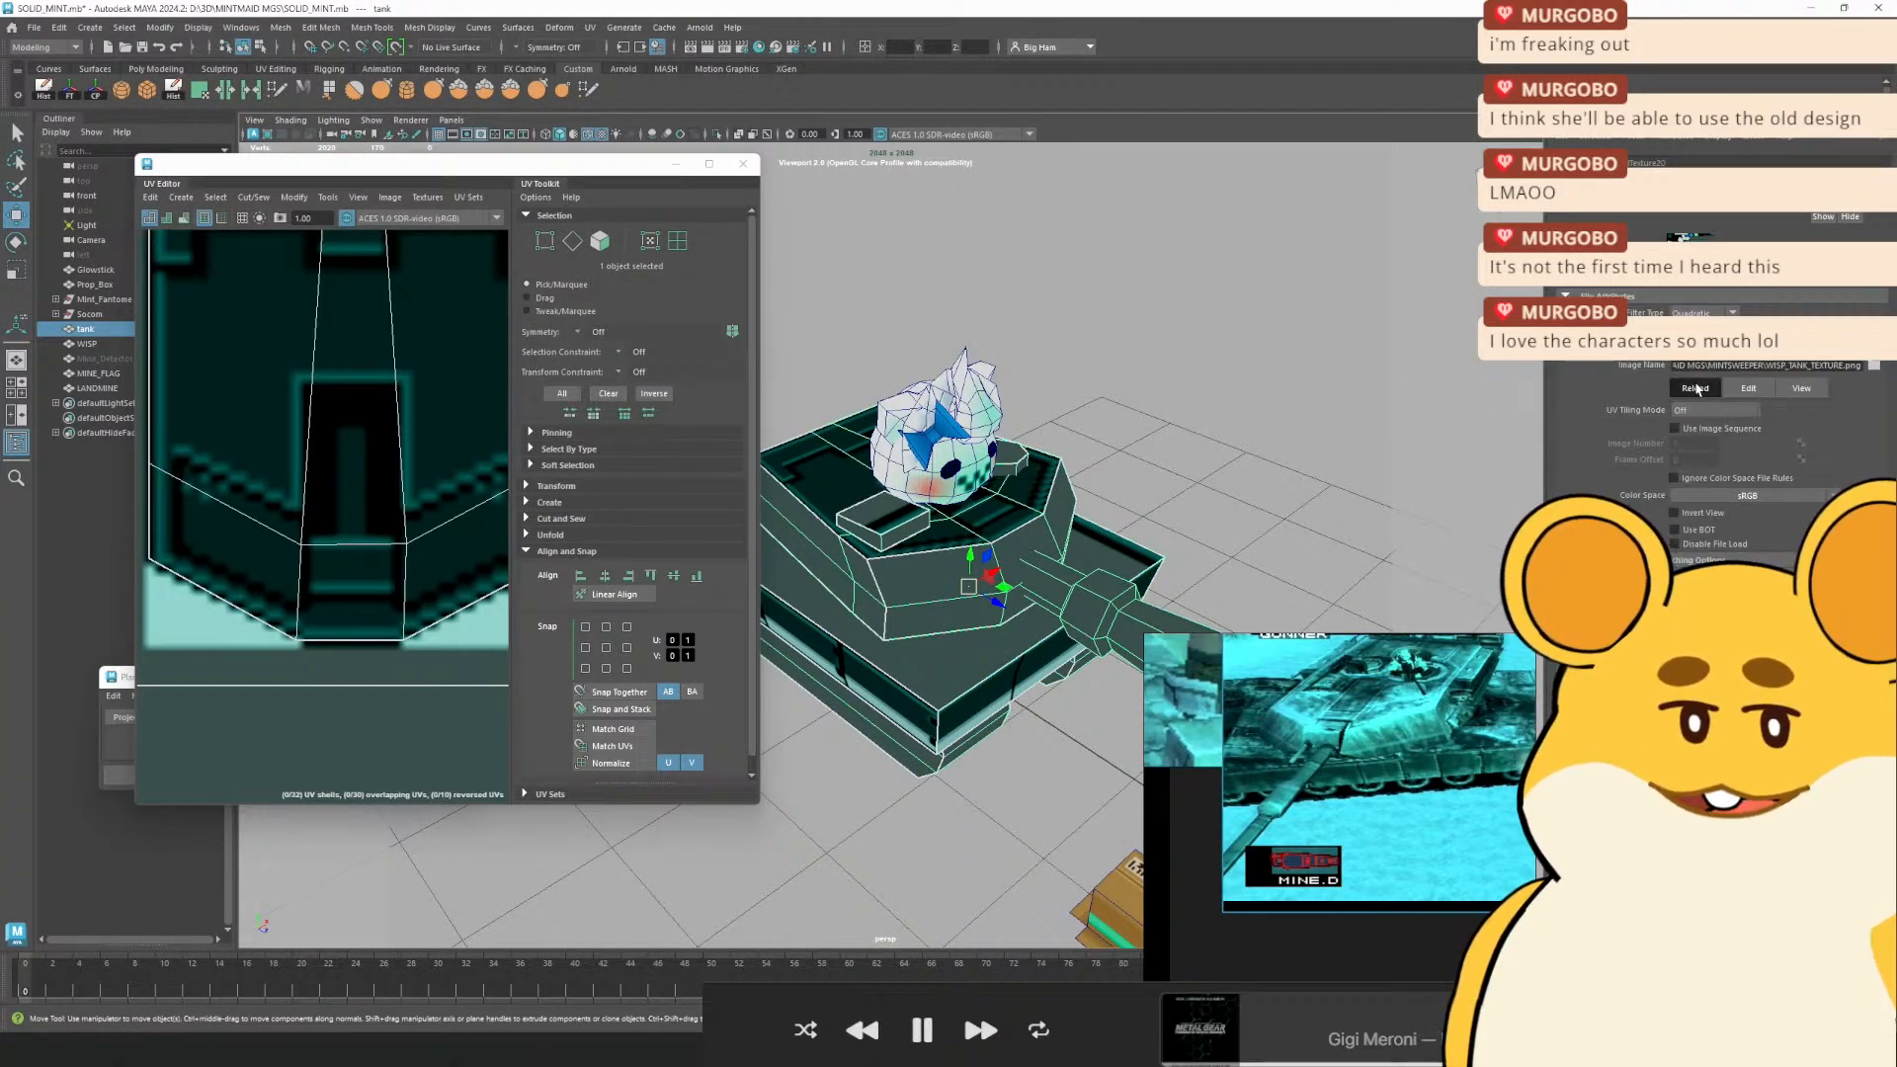
Deselect the tank and examine its updated turret top, side skirt and overall look from several angles
left_click(1161, 472)
scroll(1175, 479, "up", 5)
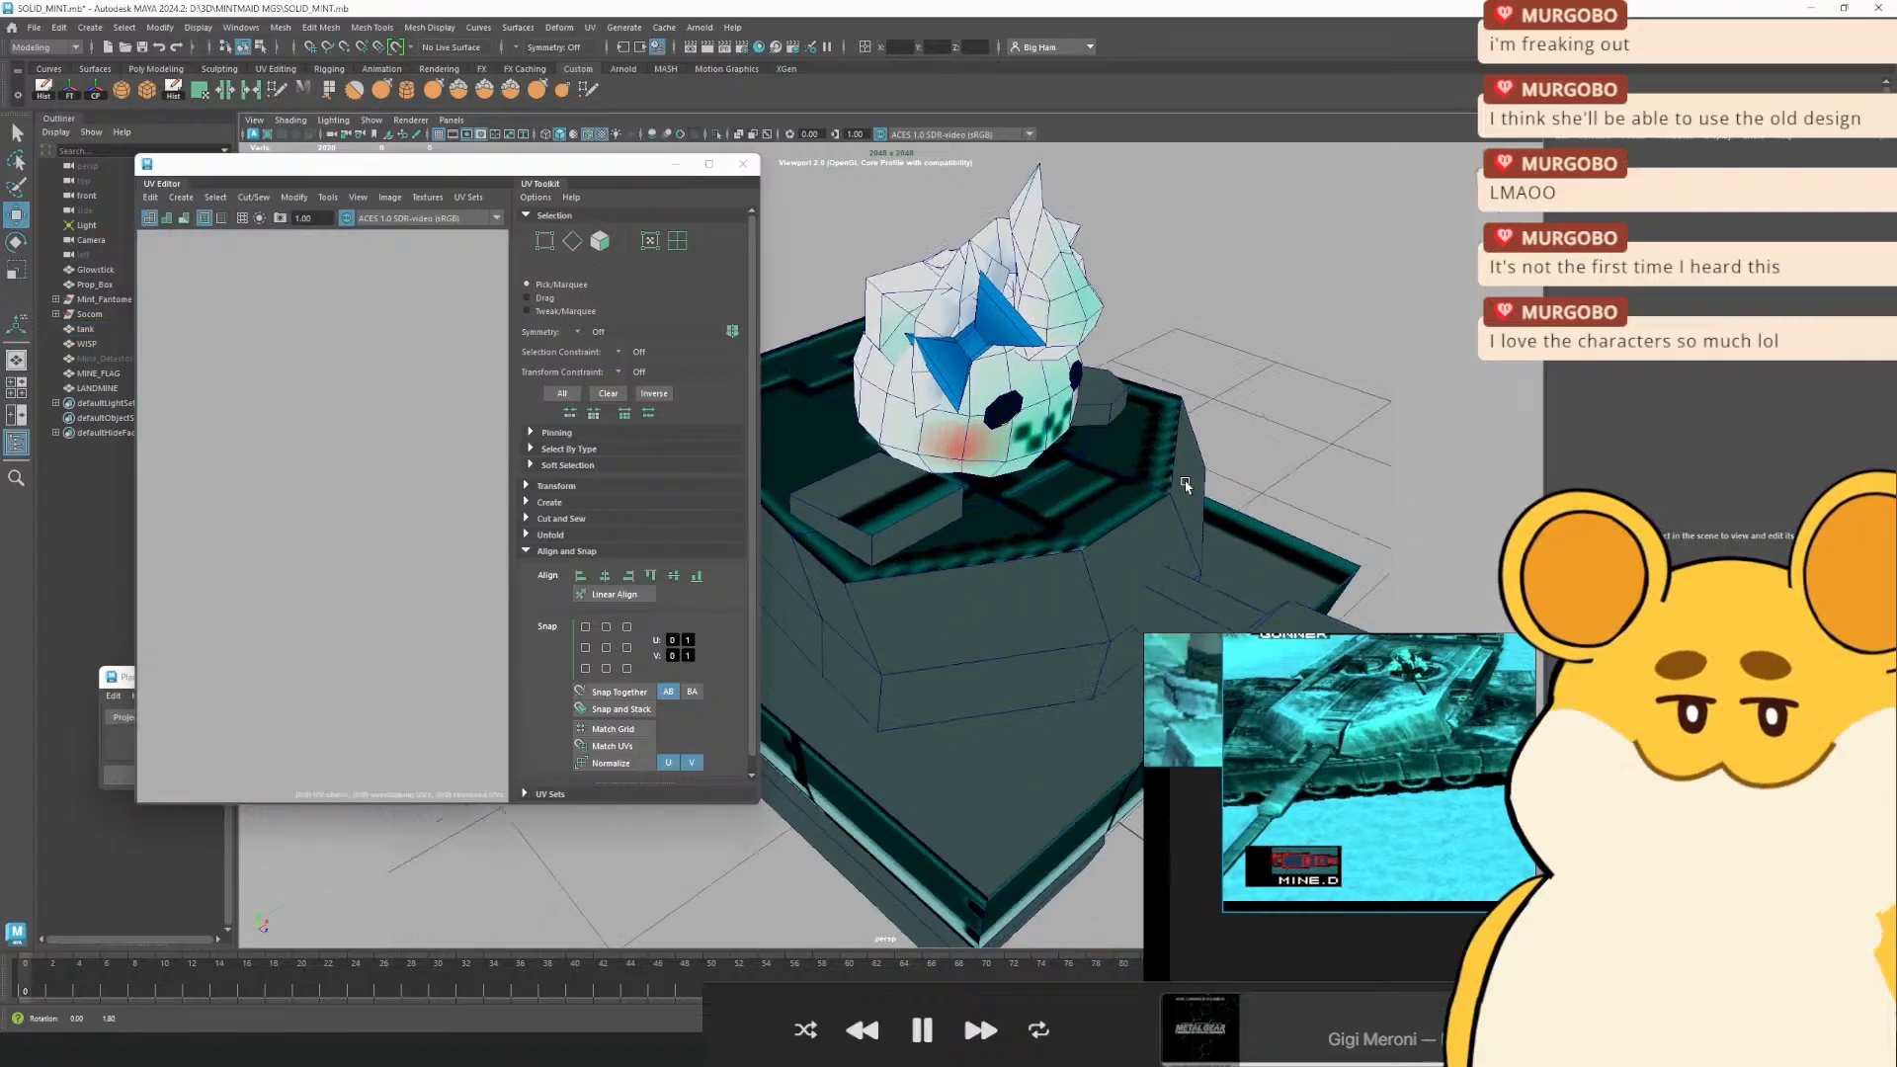
scroll(1185, 483, "down", 5)
left_click_drag(1185, 483, 1007, 481, "alt")
scroll(1137, 468, "down", 5)
scroll(1005, 459, "up", 5)
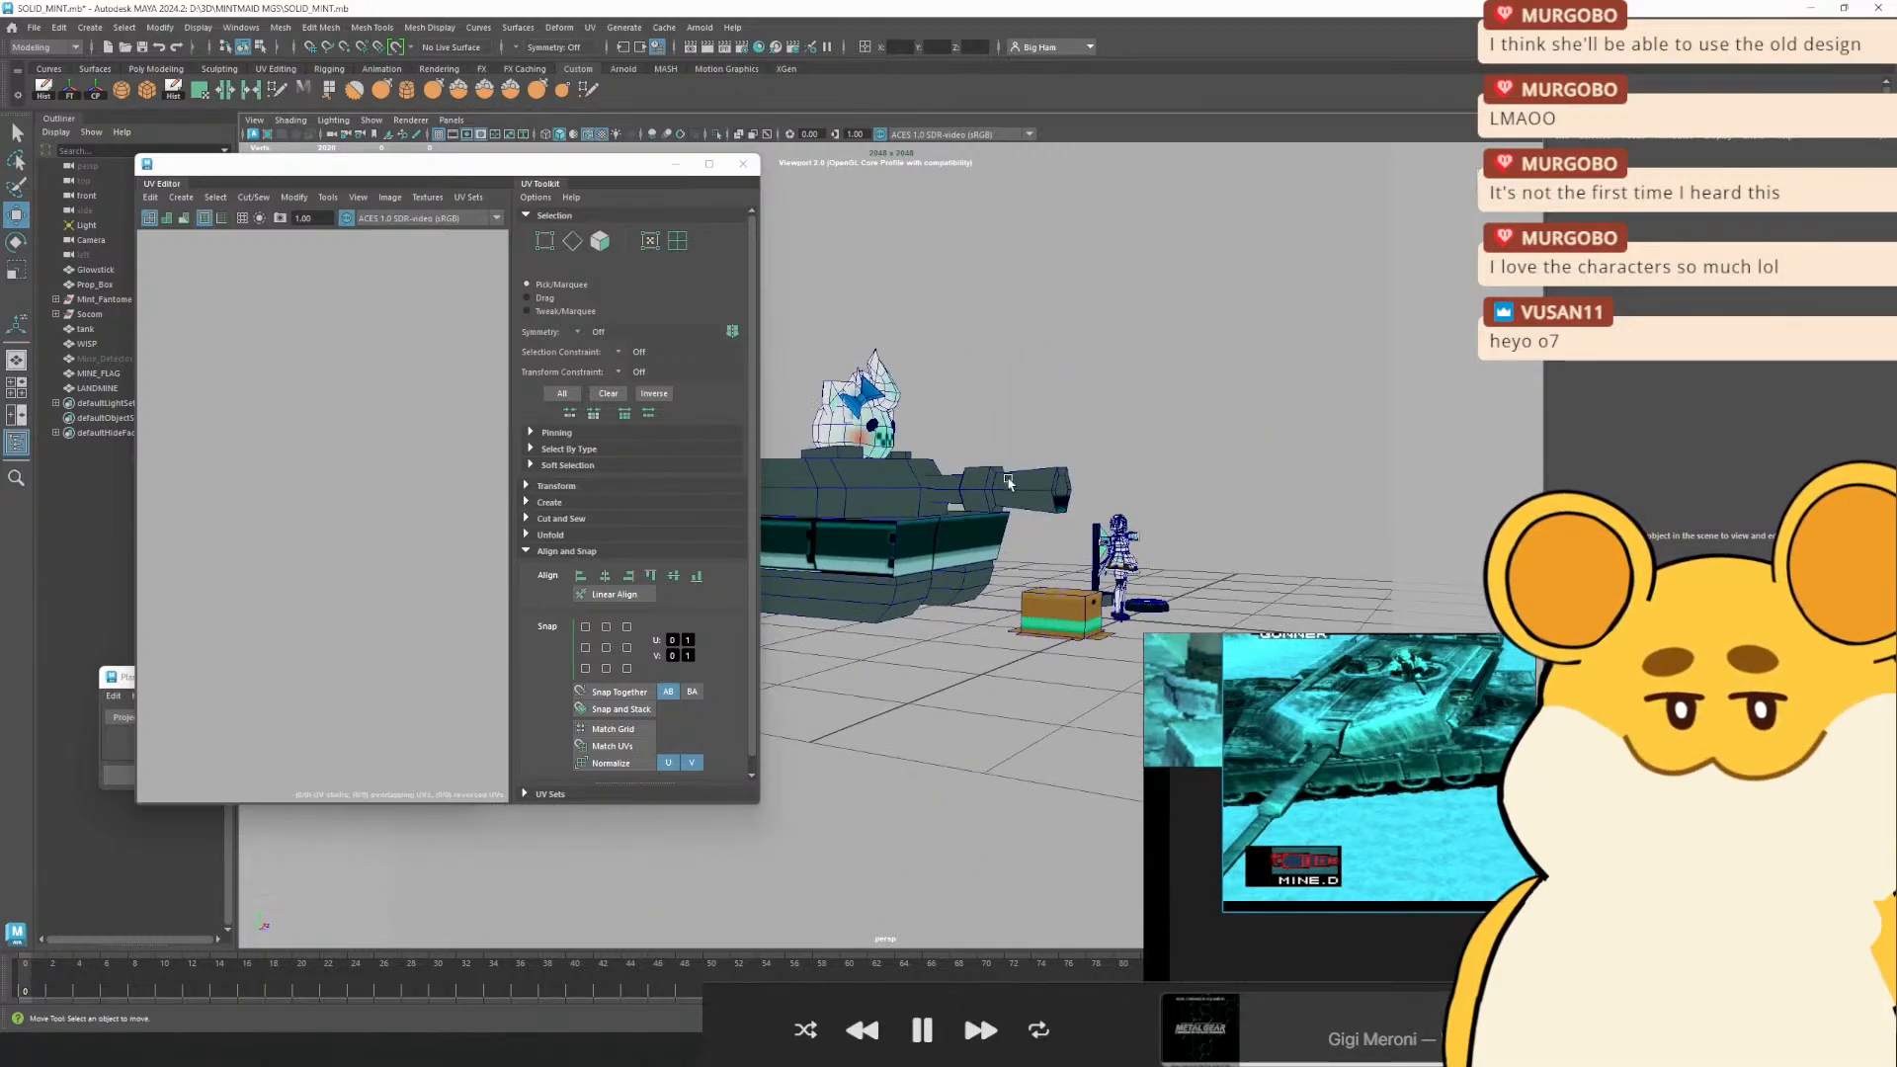
left_click_drag(1042, 543, 912, 569, "alt")
Select the tank, pick its skirt UV shells along the texture's lower edge, and switch to selecting individual UVs
left_click(1046, 583)
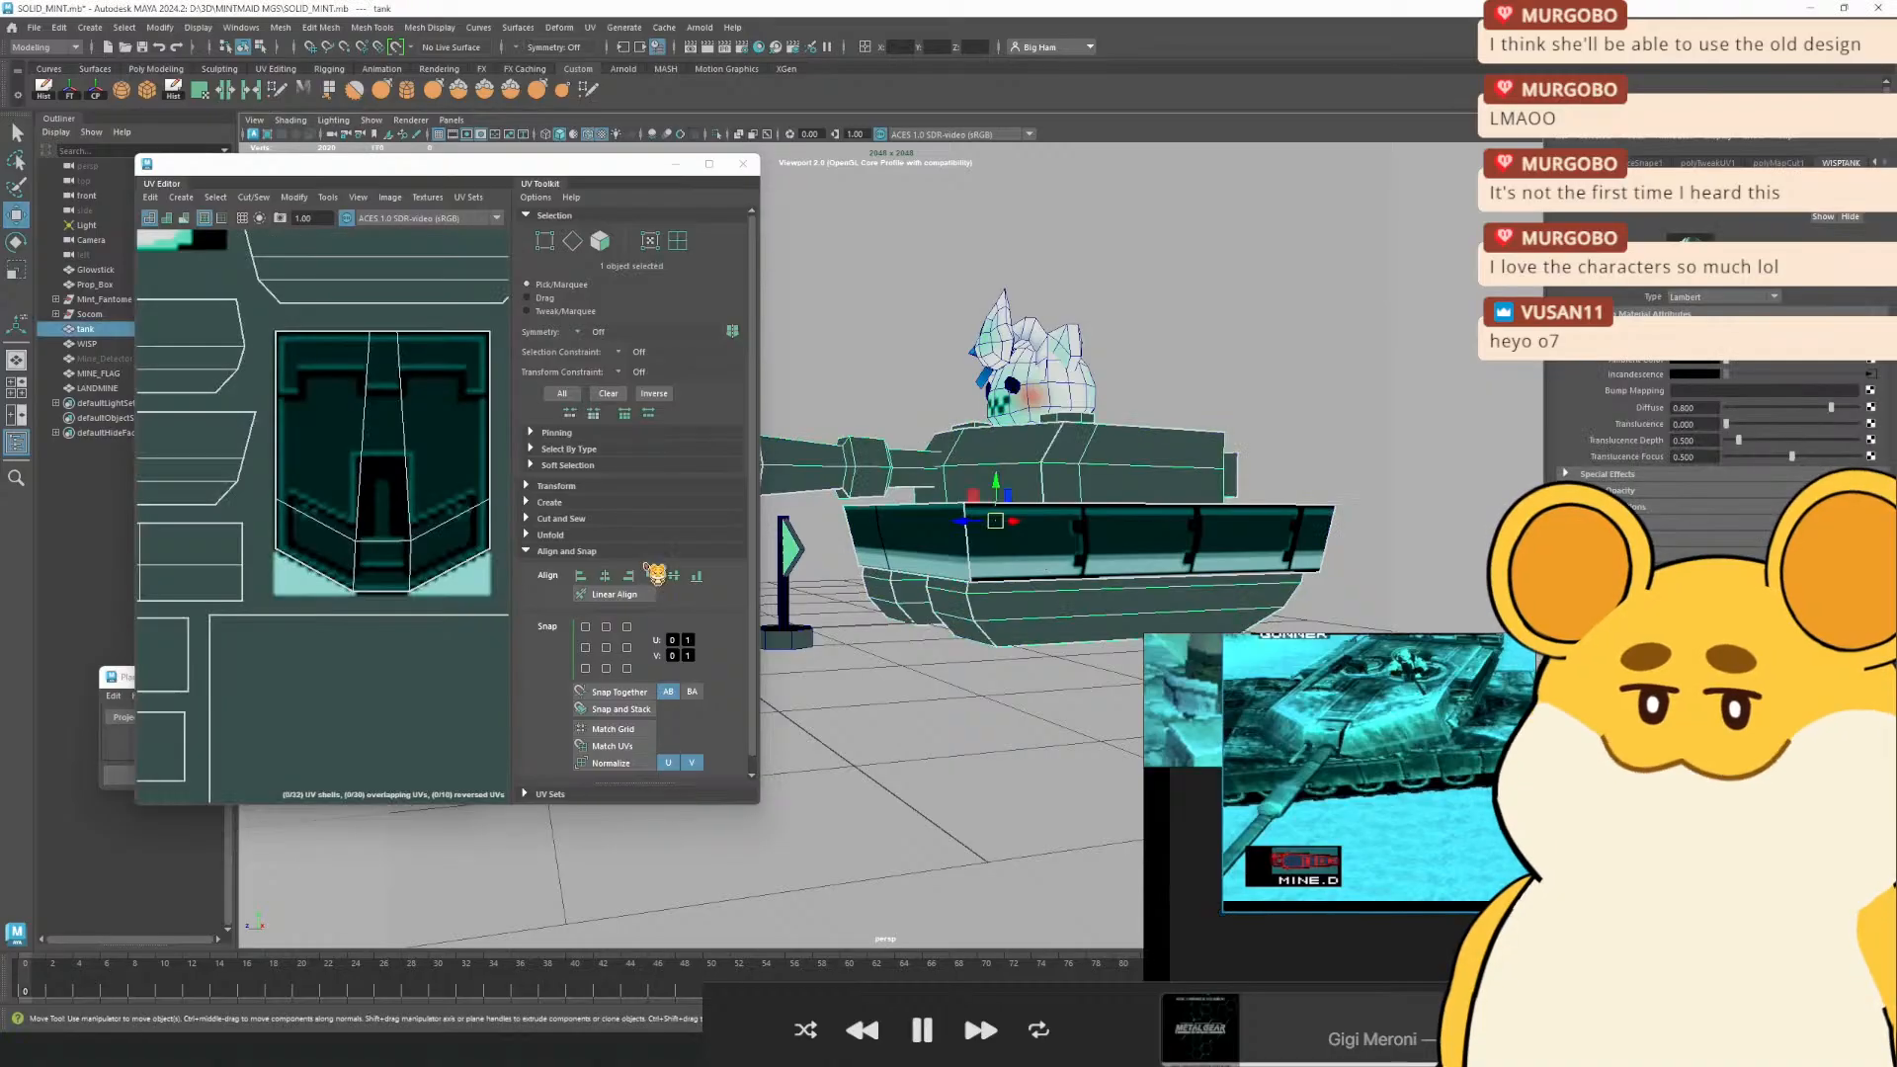
scroll(444, 622, "down", 5)
scroll(414, 655, "up", 3)
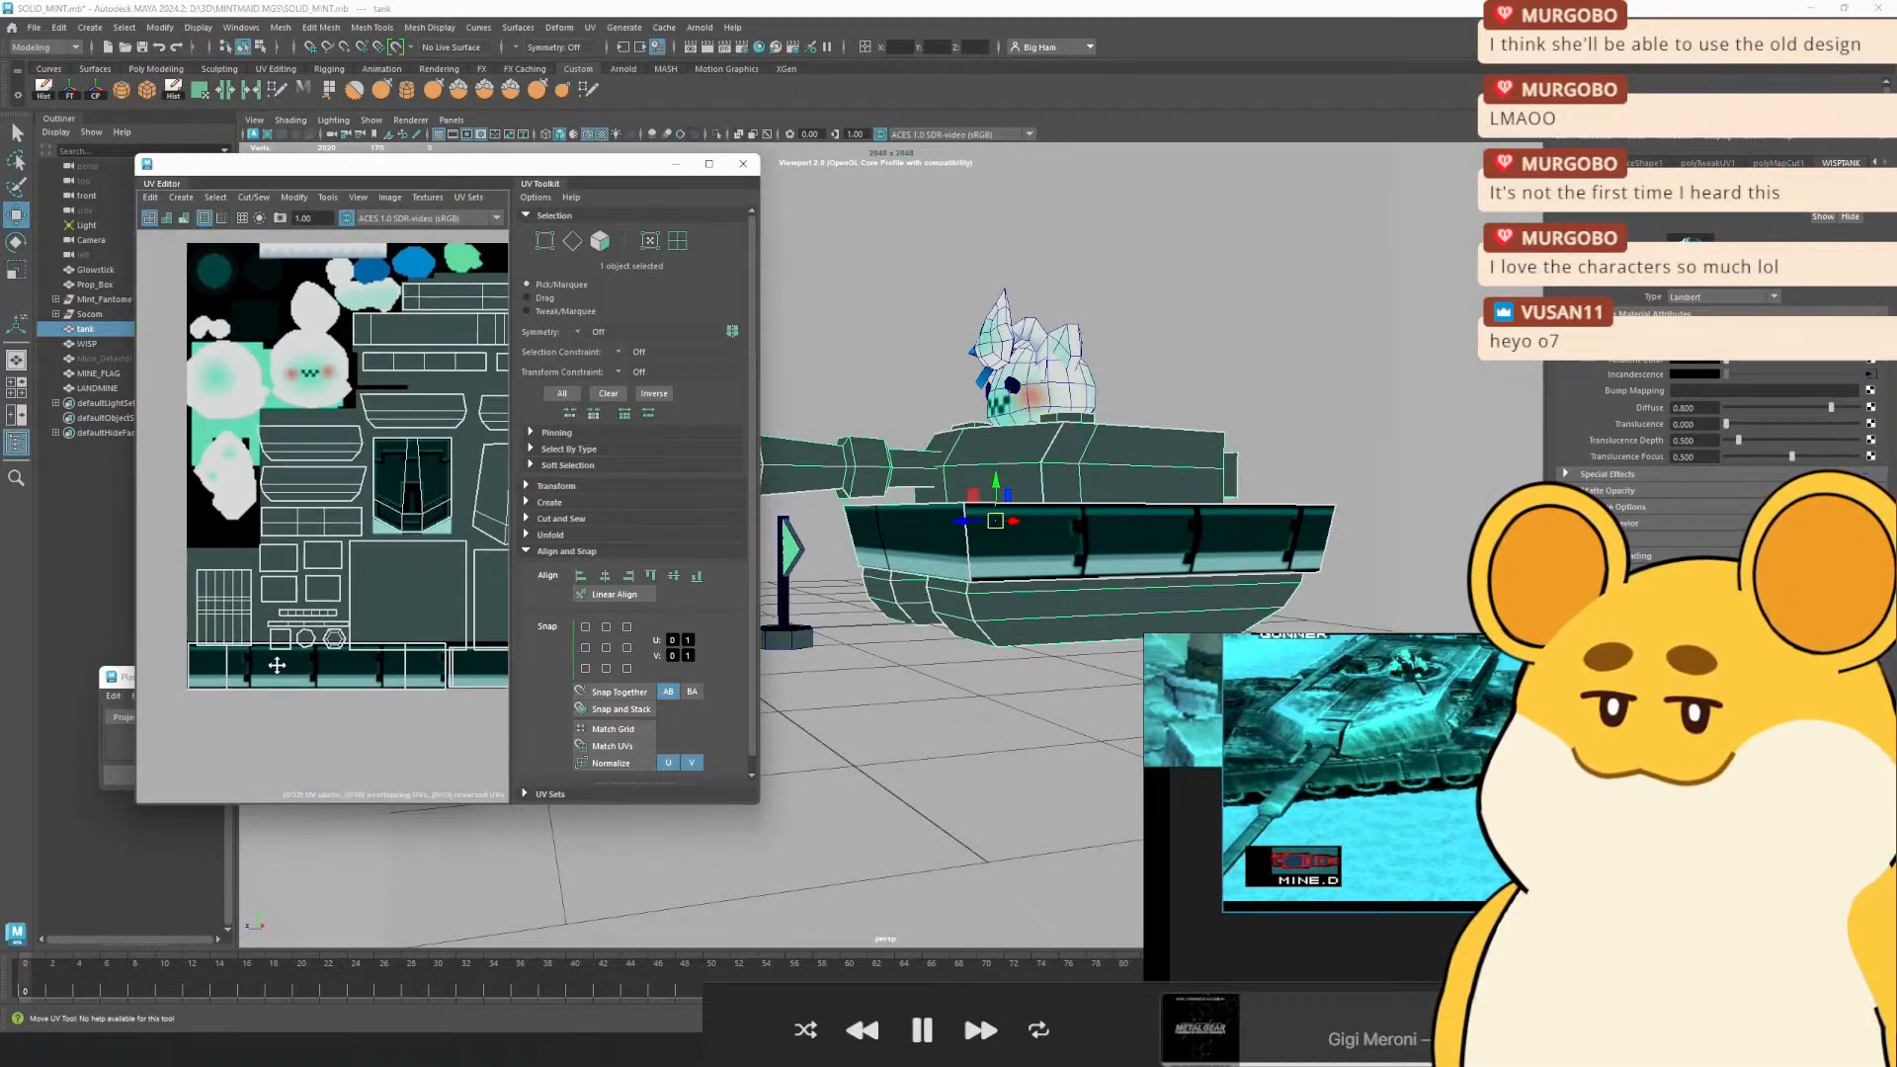
left_click(677, 240)
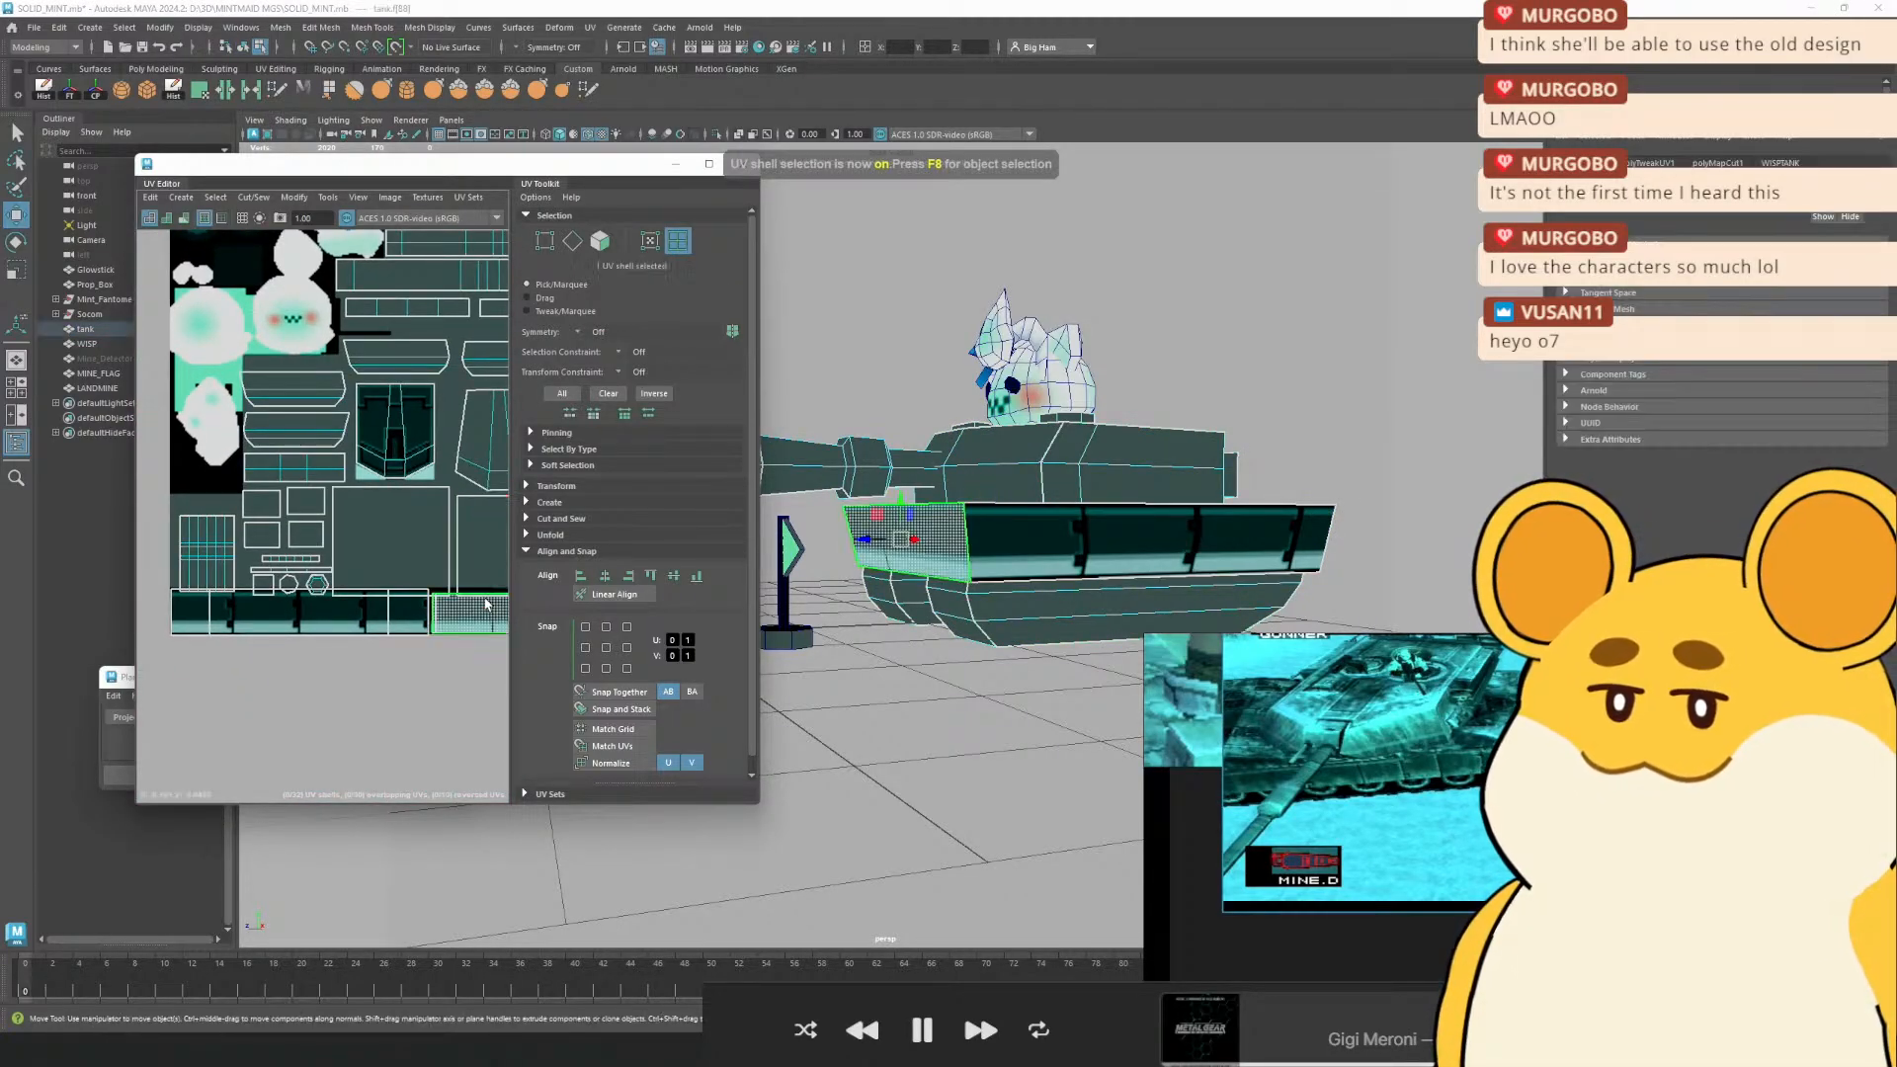
left_click_drag(314, 644, 282, 608)
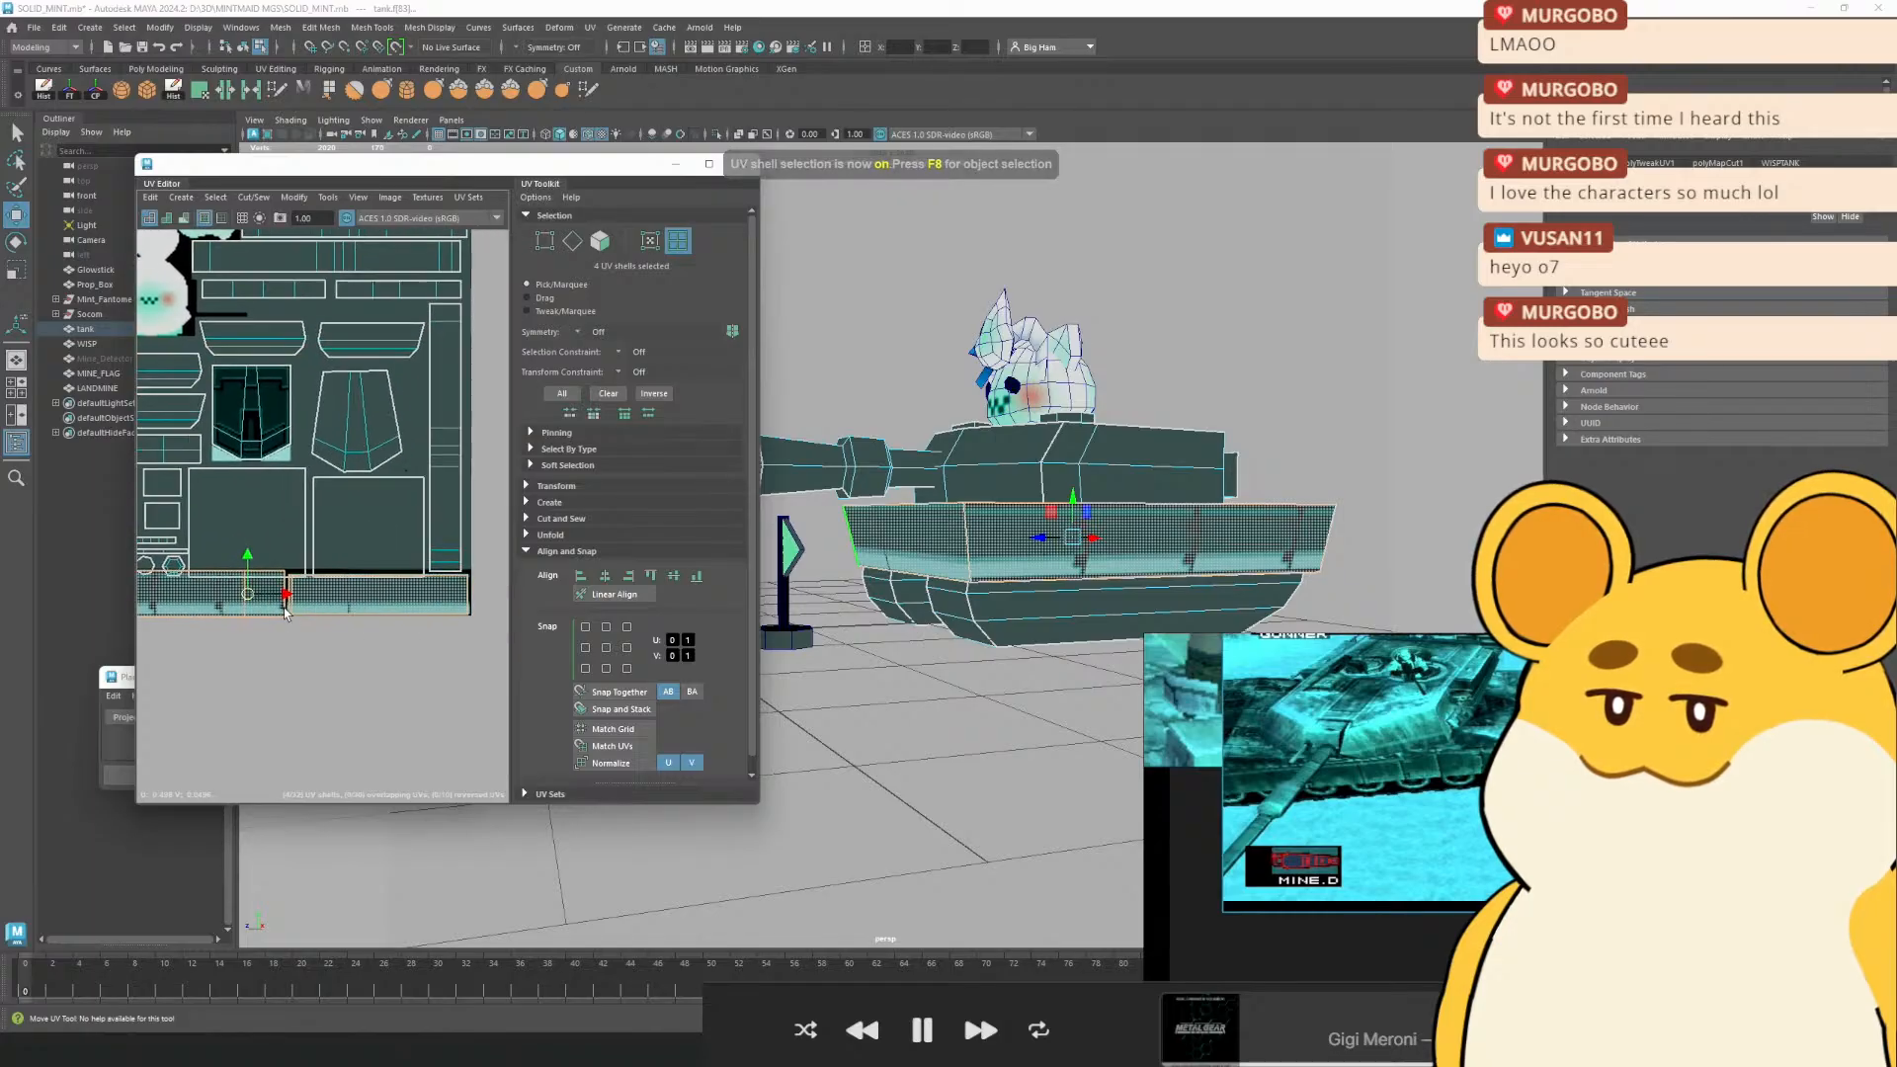
right_click(347, 606, "ctrl")
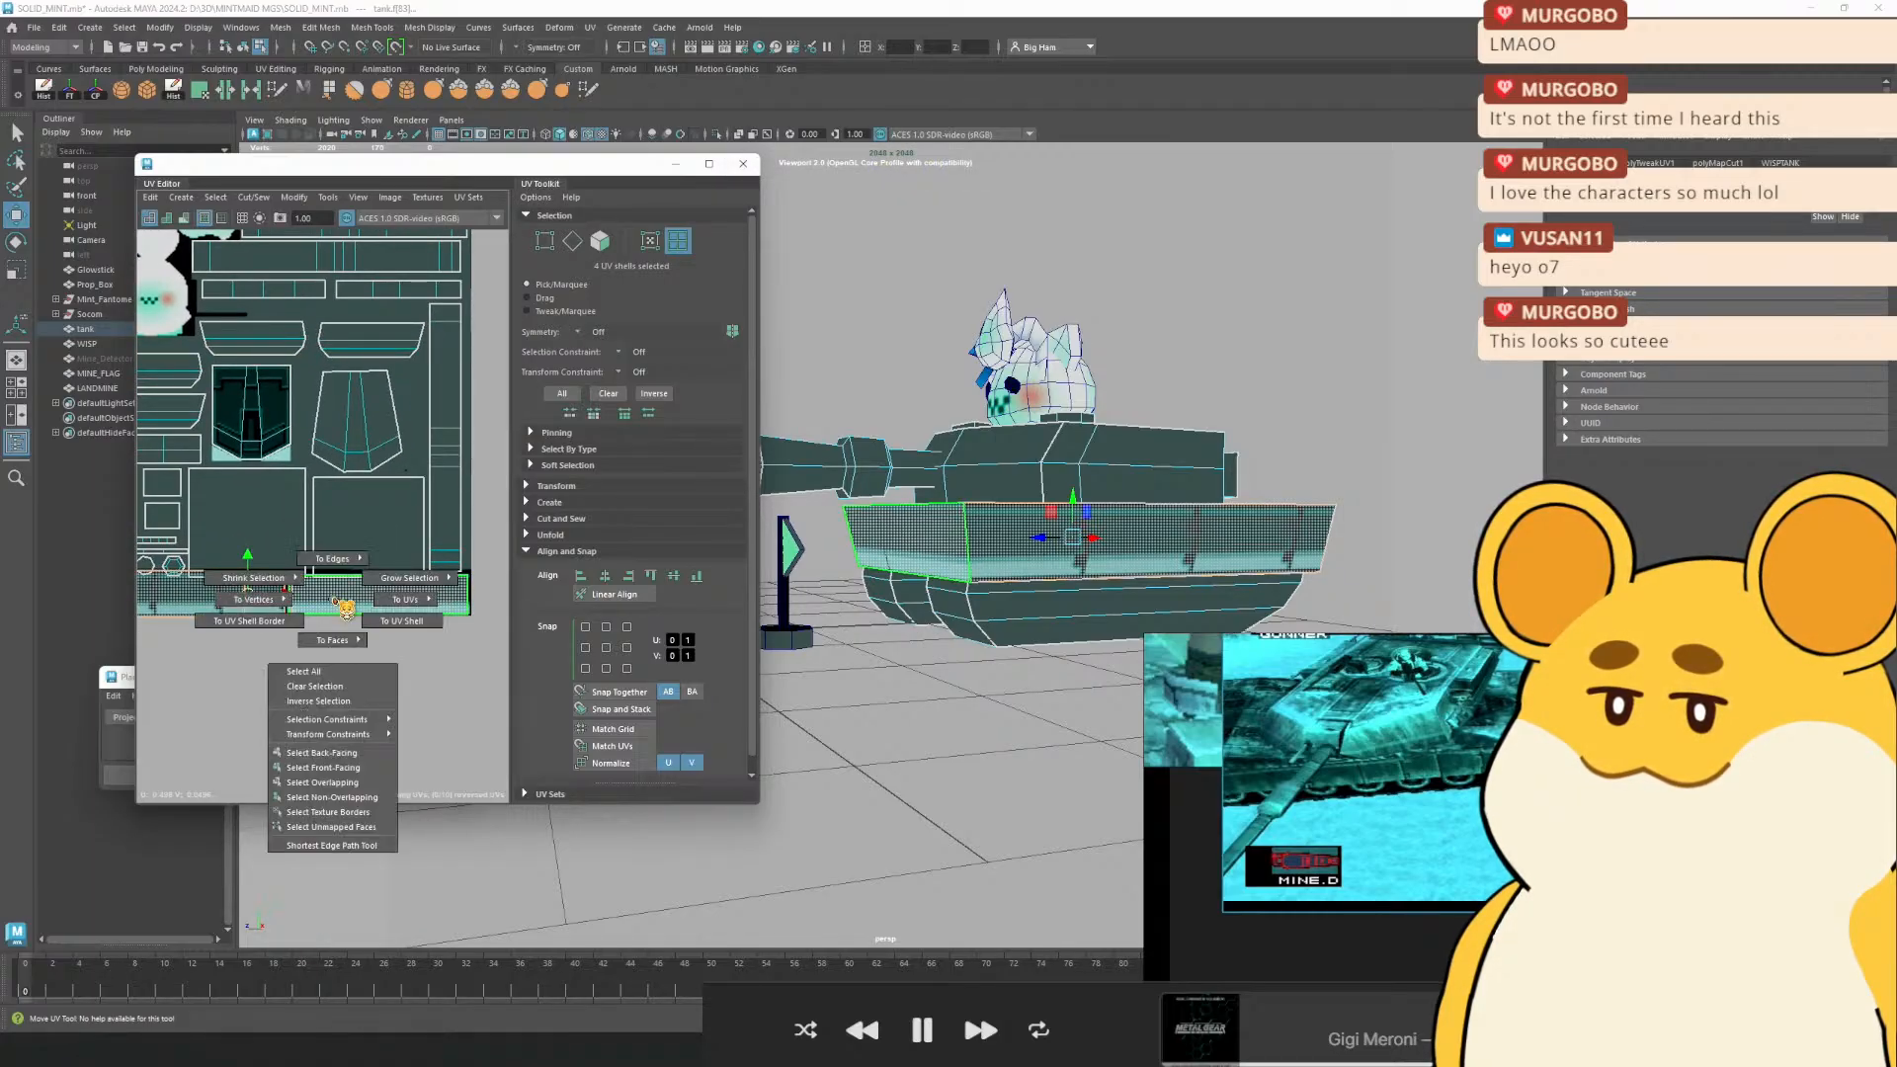
right_click(339, 603)
left_click(387, 602)
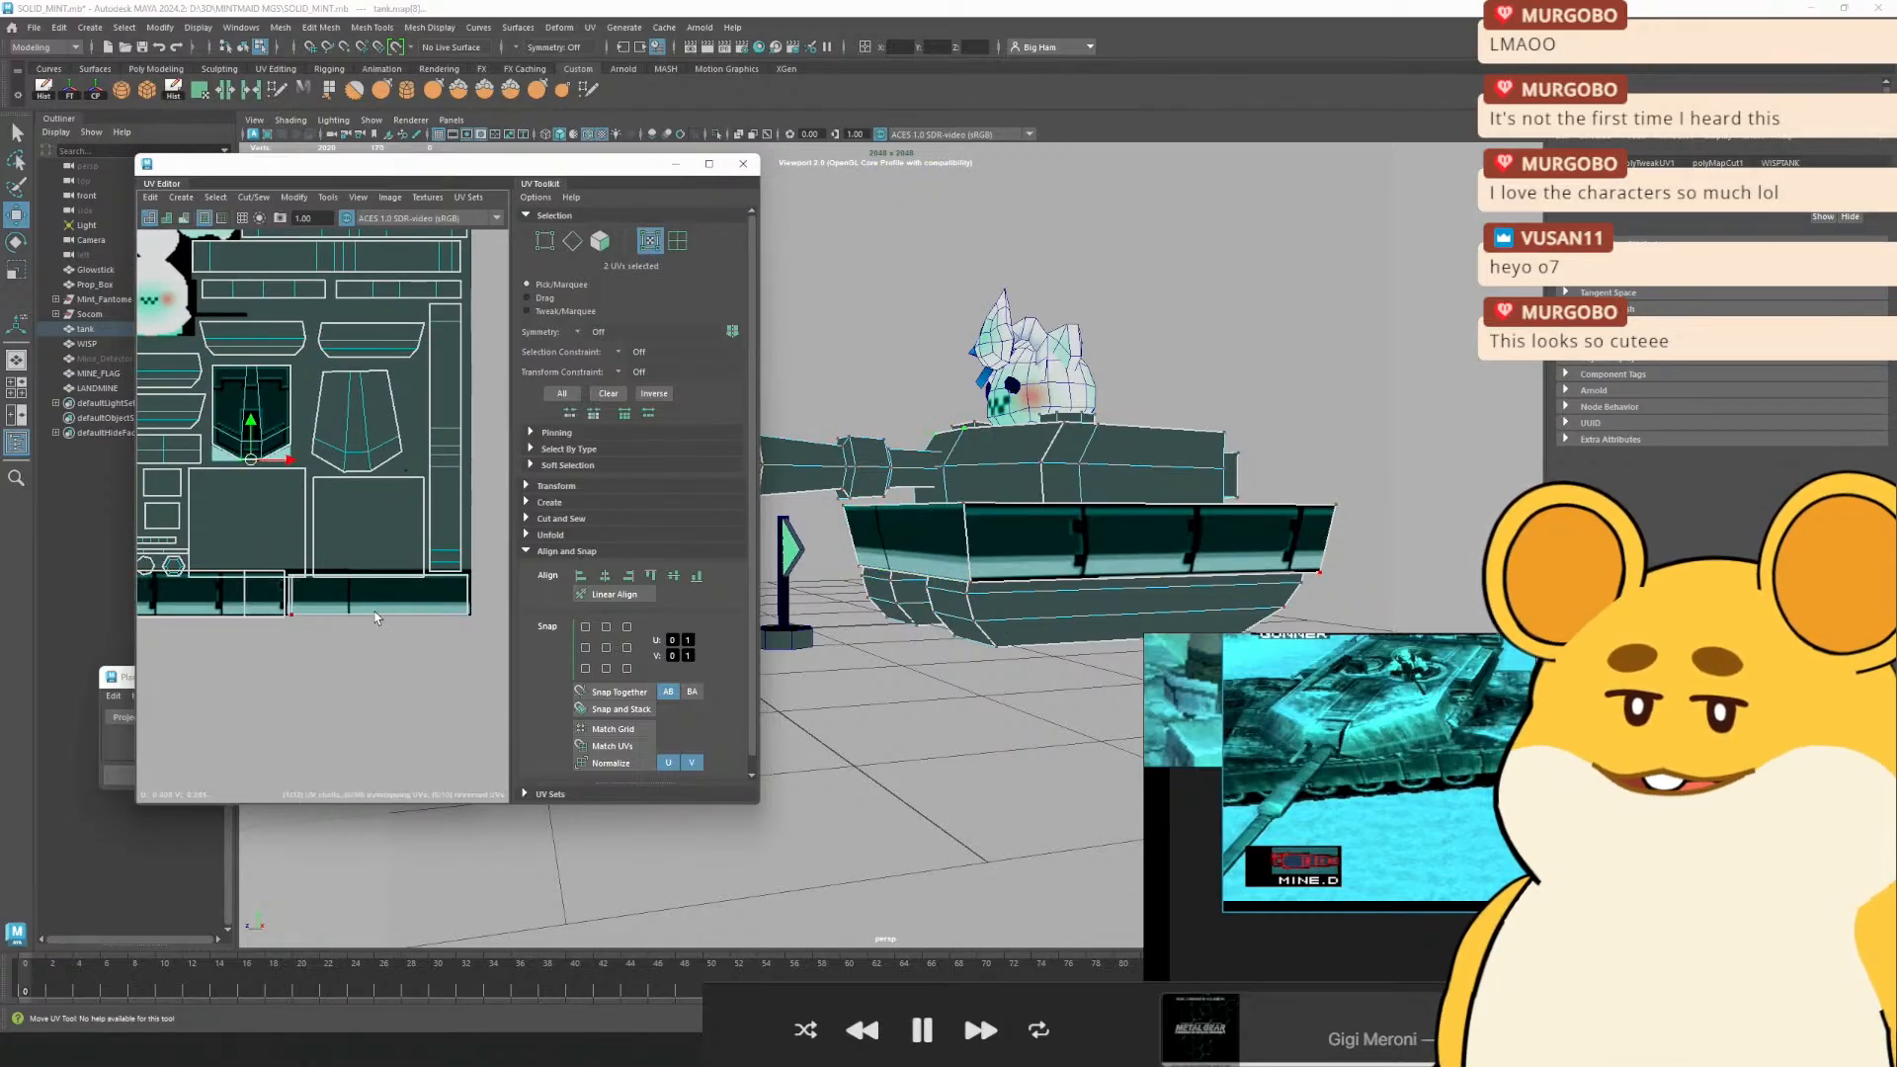
Align the lower-edge UVs of the skirt strips to the minimum V and adjust their height against the texture's lower outline
left_click_drag(265, 627, 374, 650)
scroll(442, 655, "down", 2)
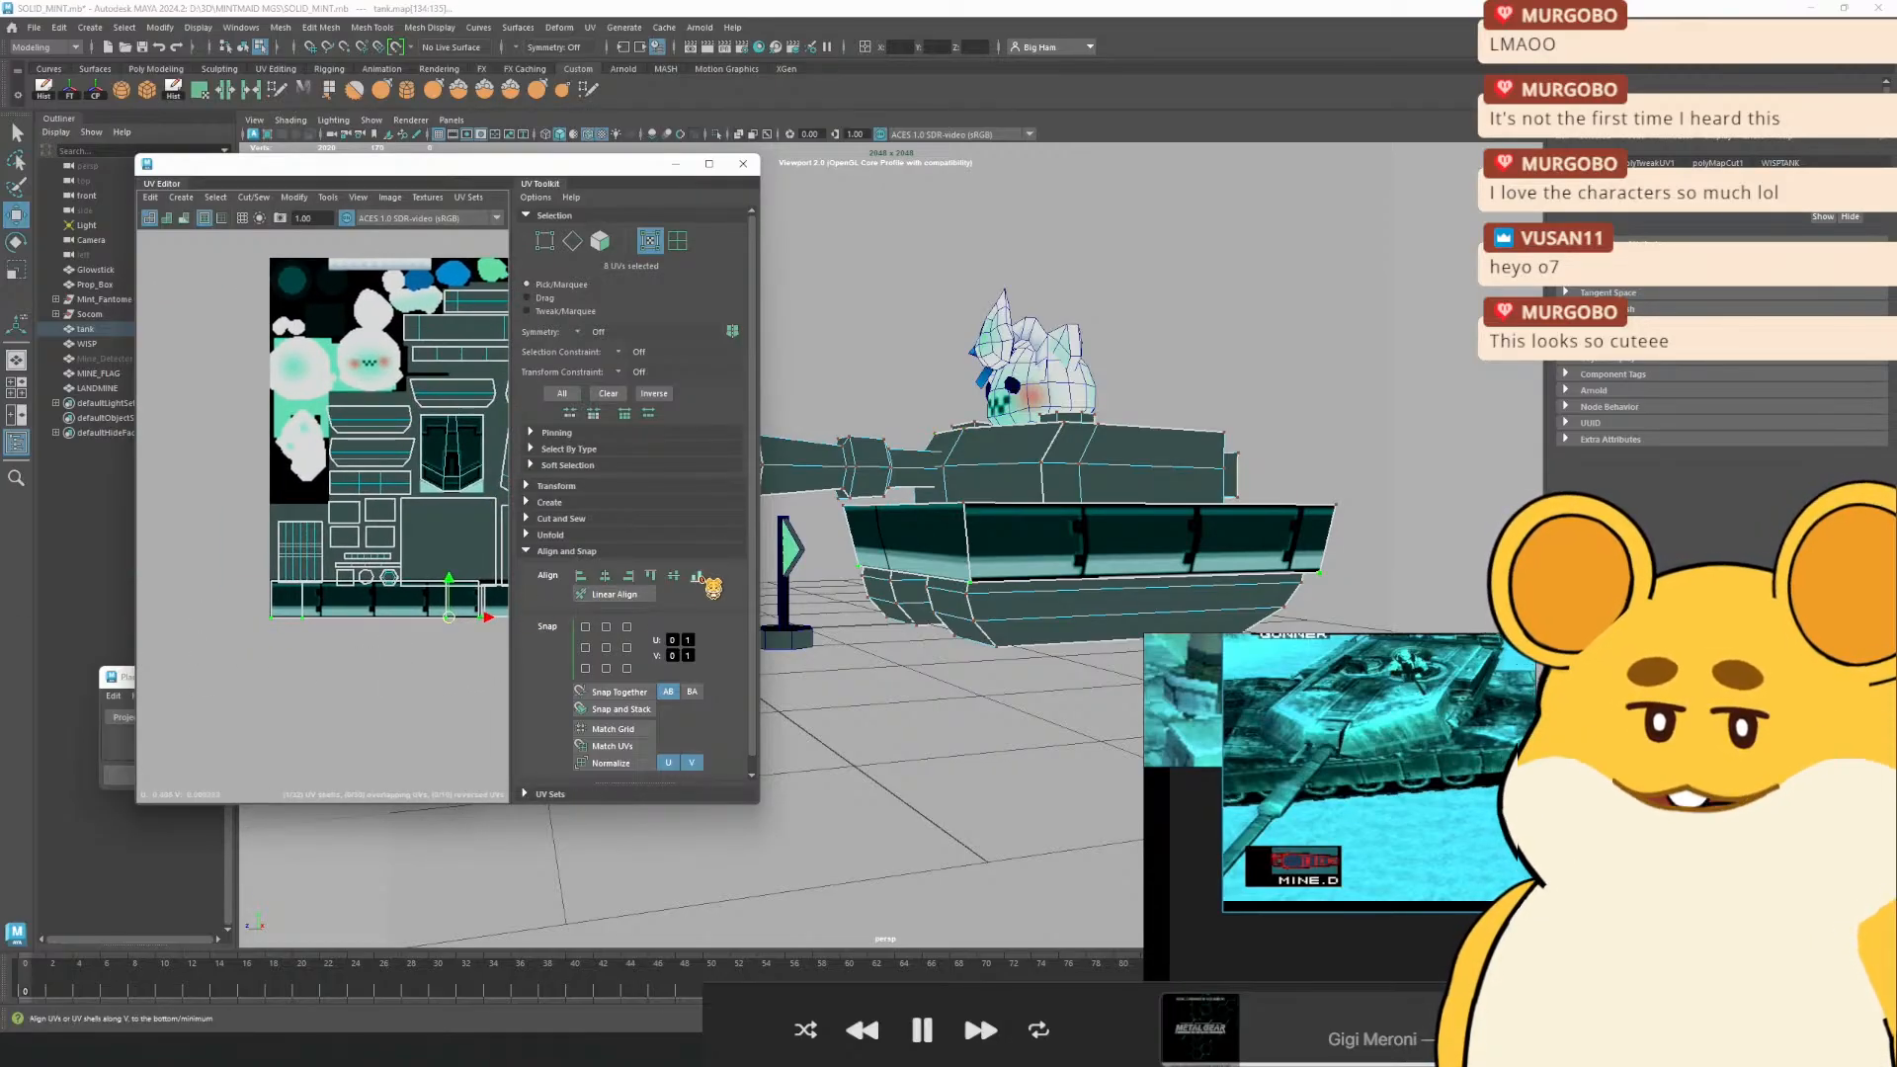
scroll(360, 620, "up", 6)
left_click_drag(447, 601, 410, 573)
scroll(407, 567, "down", 4)
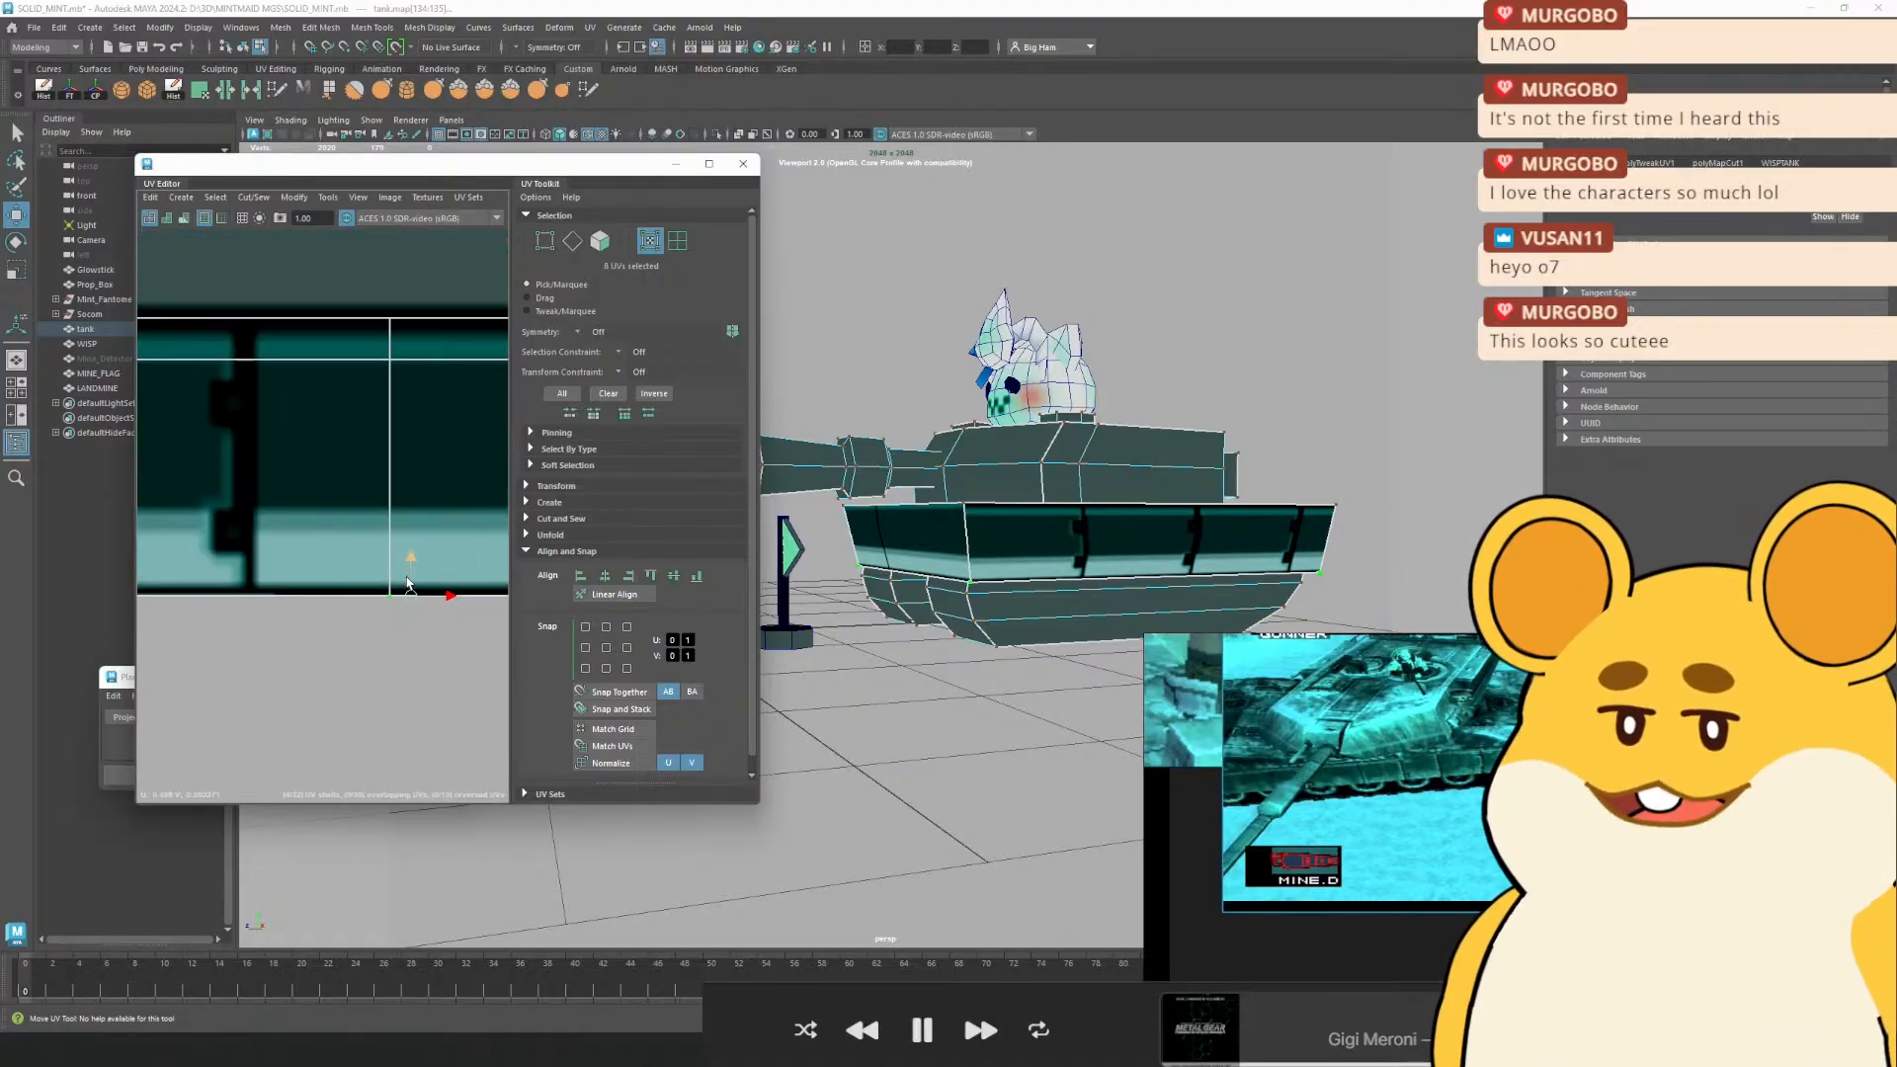
Select the skirt UV shells along the texture's lower edge and convert the selection to vertices
scroll(406, 551, "down", 1)
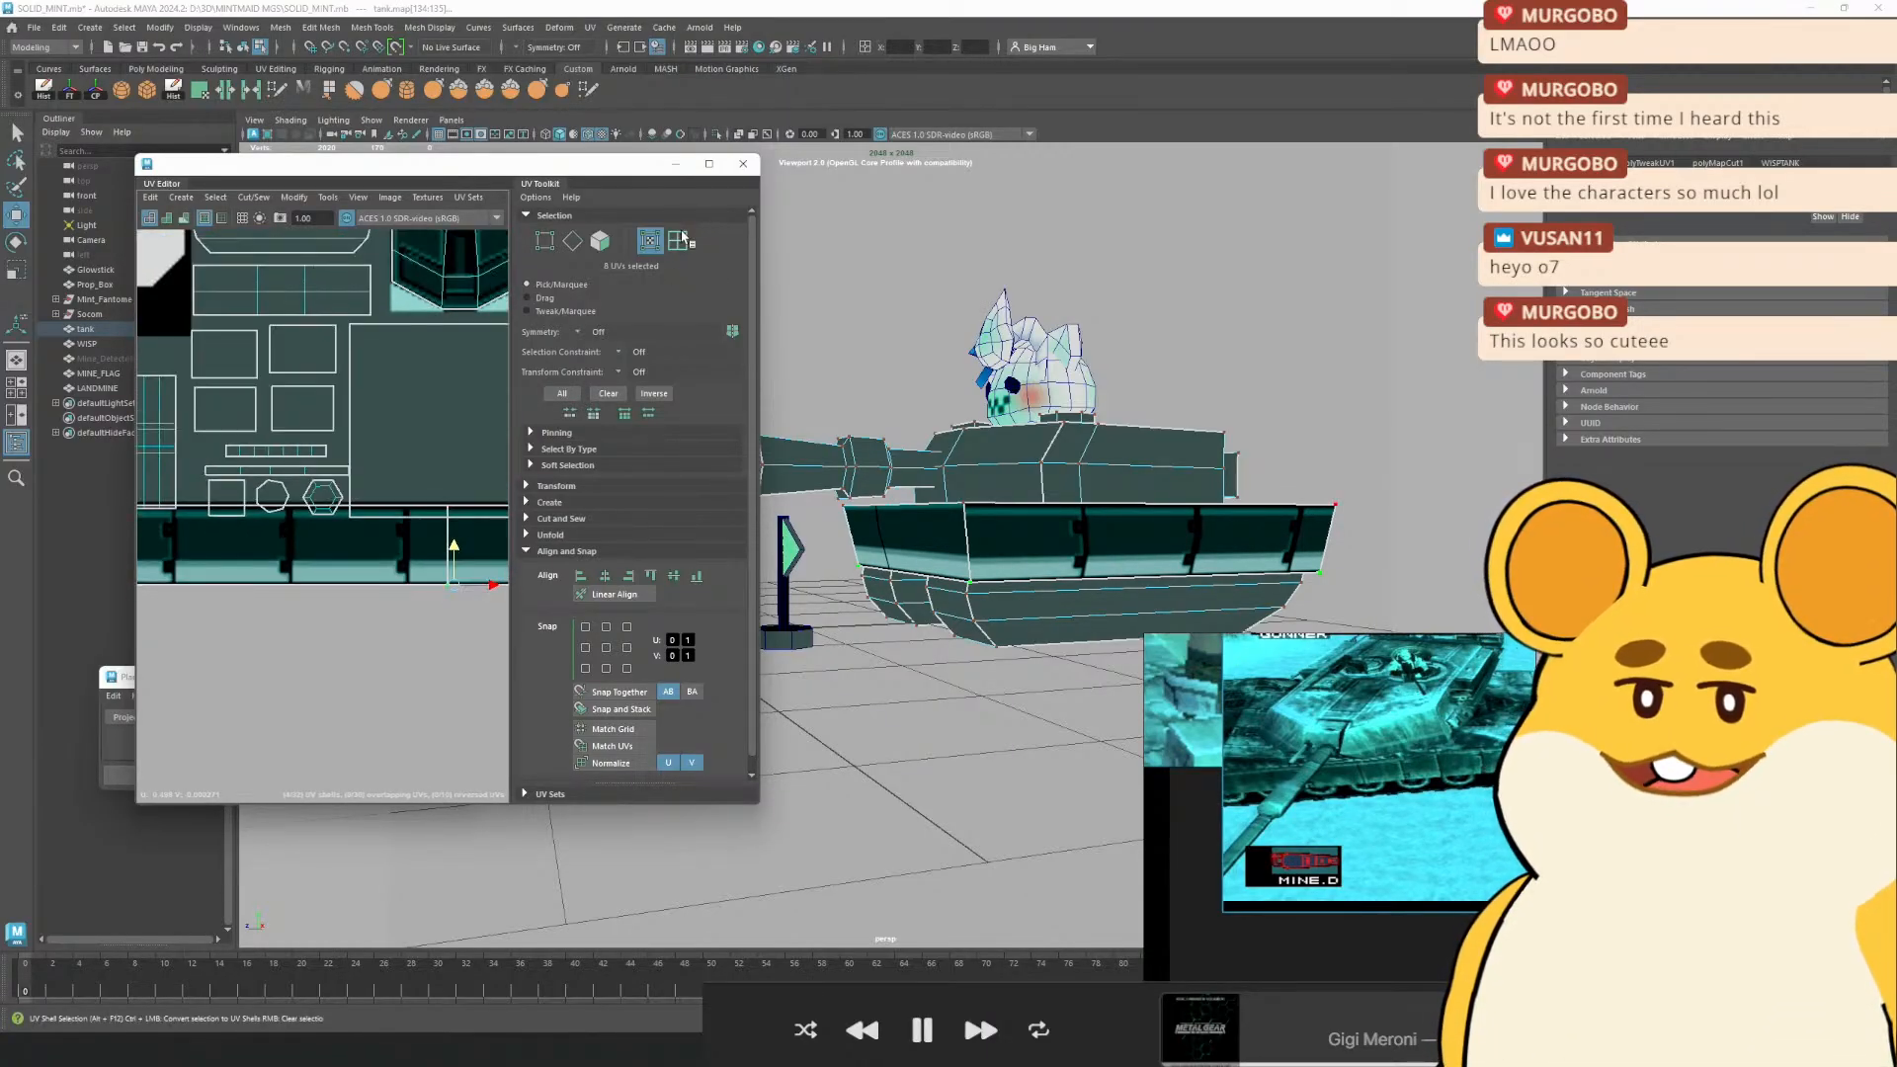
left_click(678, 240)
left_click(346, 578)
scroll(353, 629, "down", 4)
left_click_drag(267, 632, 481, 593)
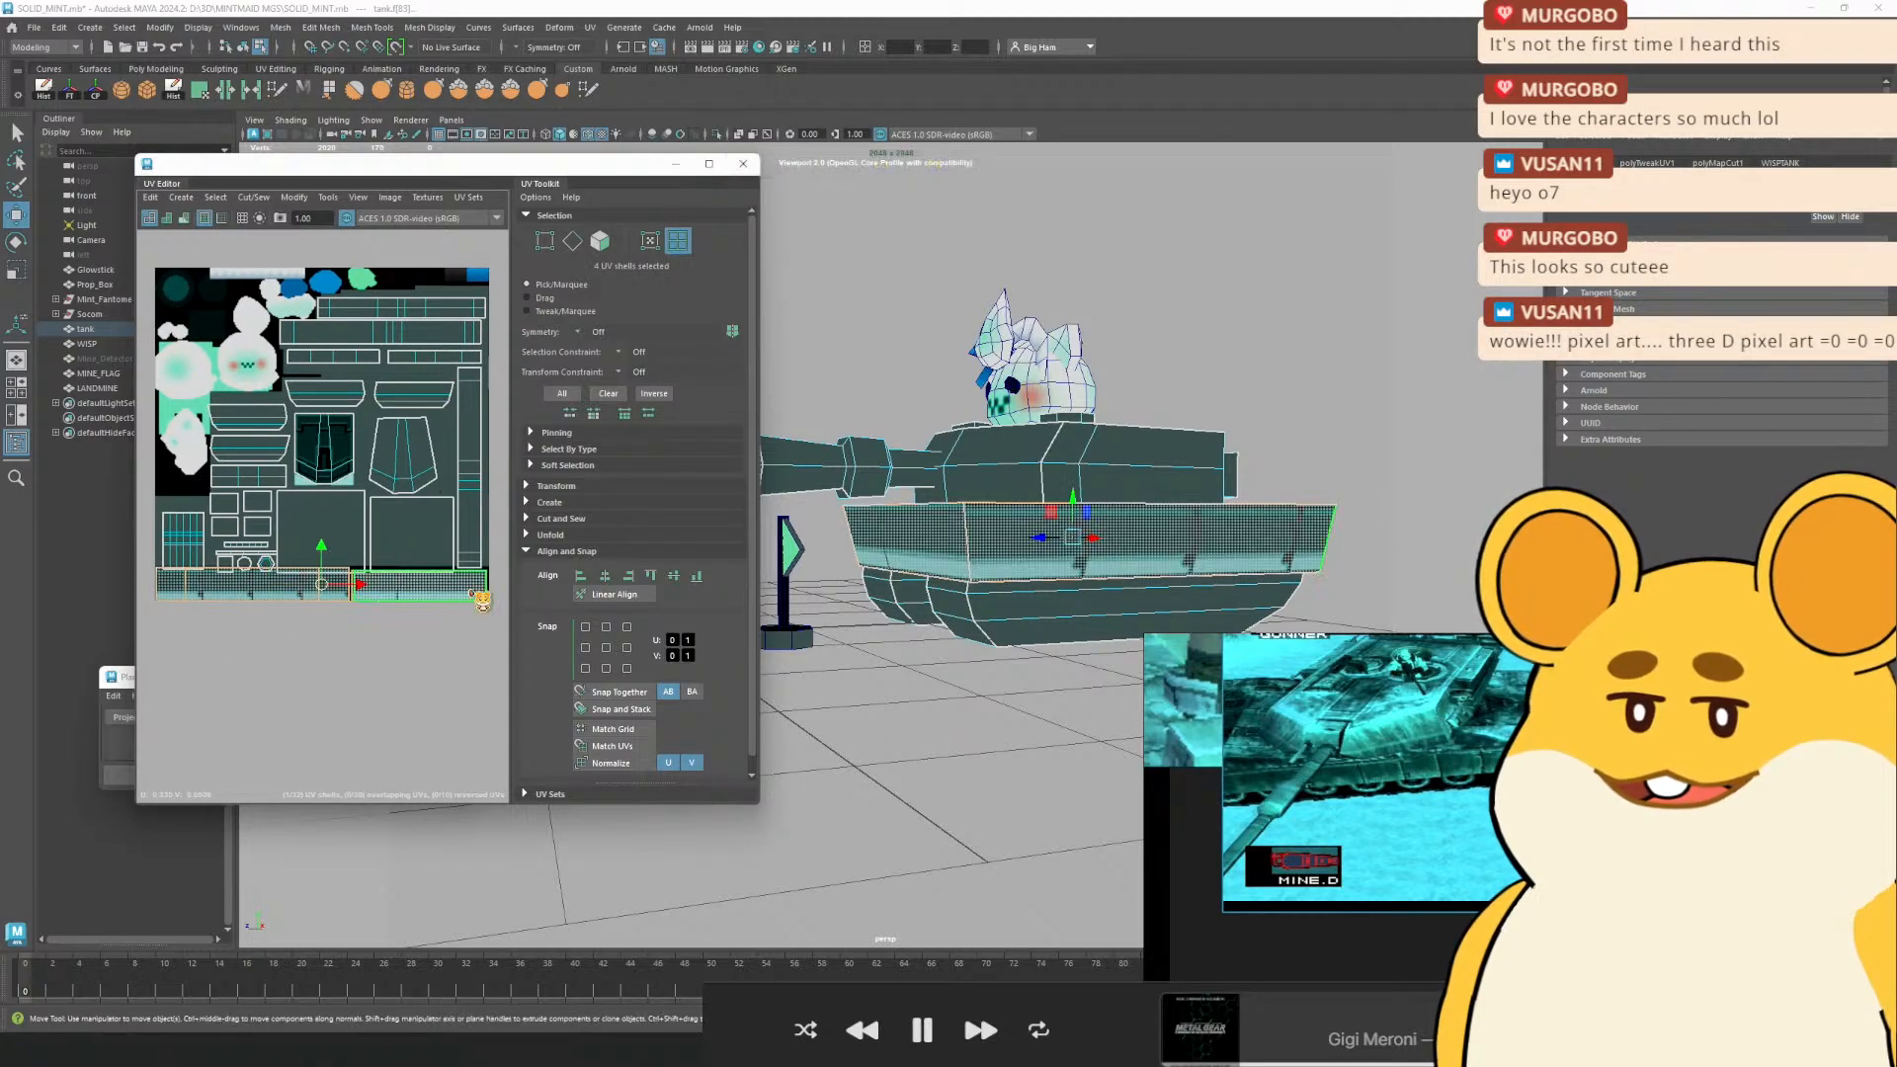
right_click(482, 599)
left_click(398, 592)
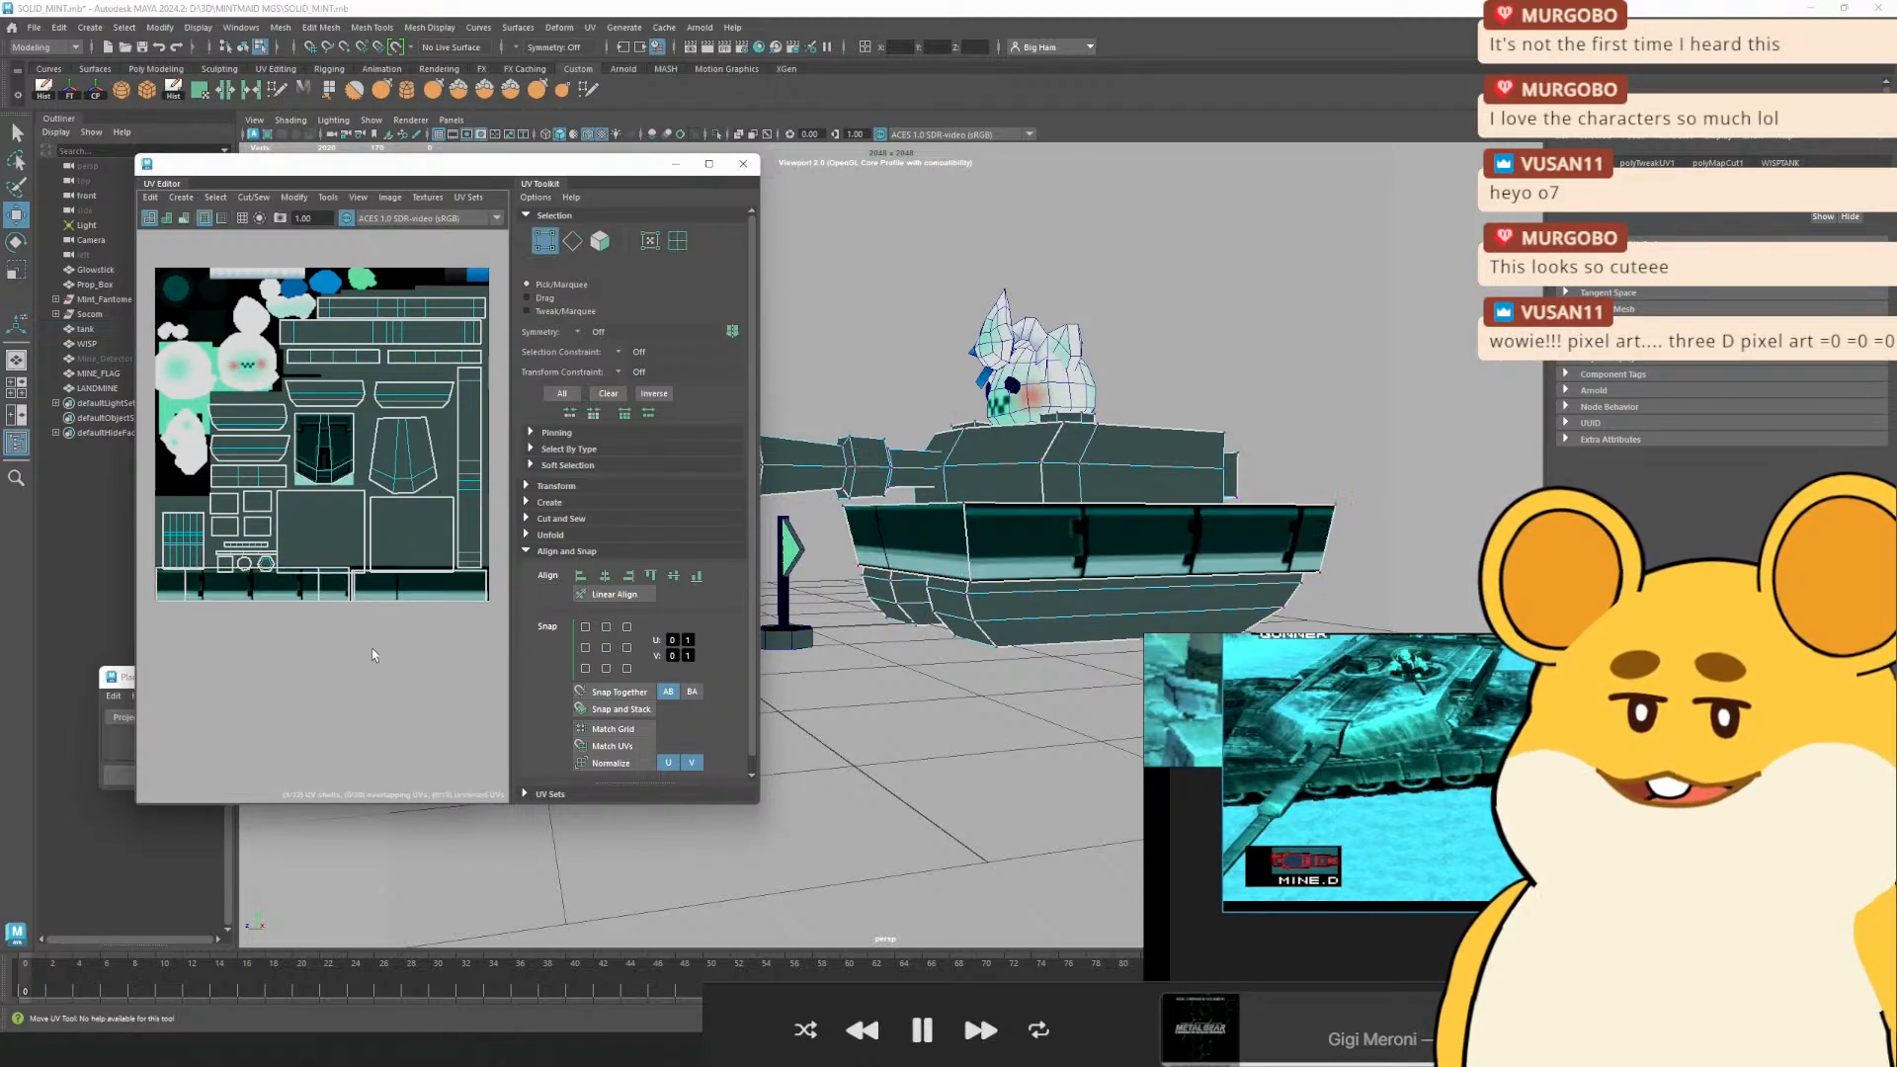
left_click_drag(494, 642, 153, 563)
right_click(446, 597, "shift")
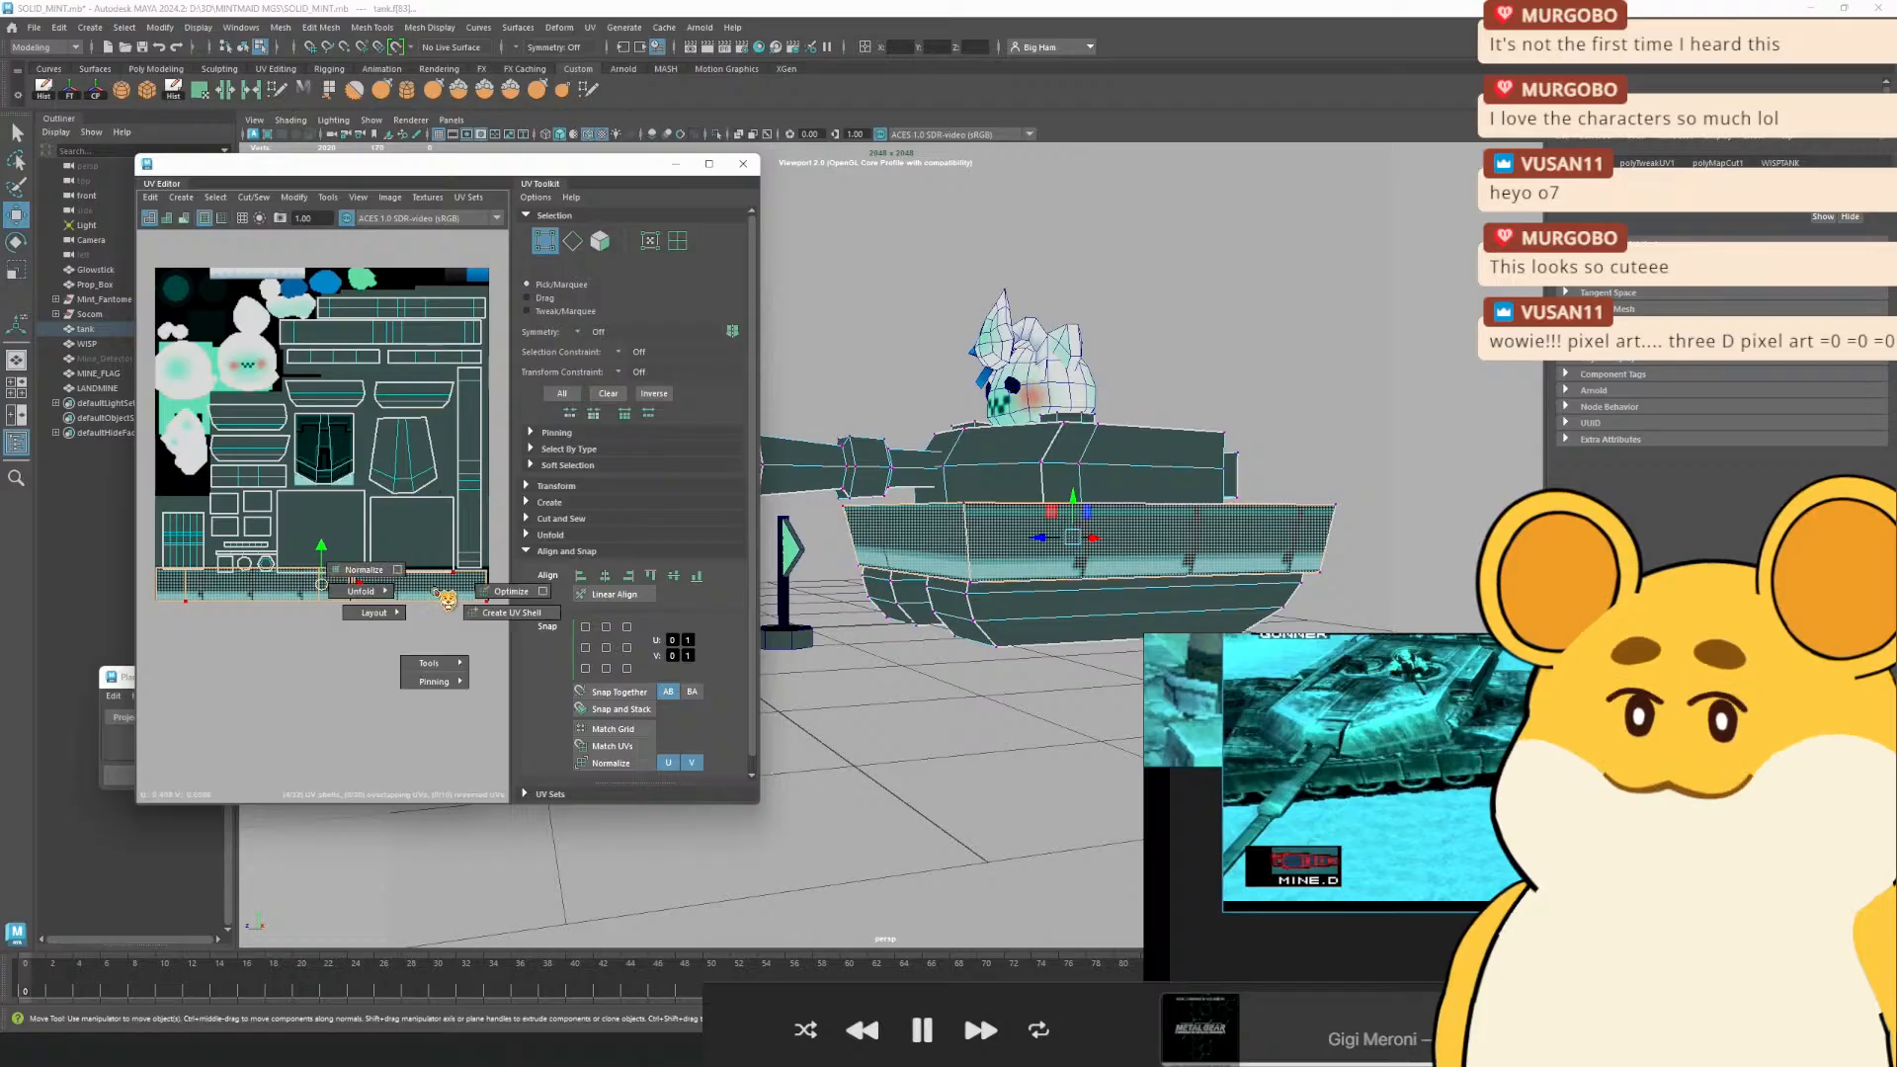
right_click(447, 600, "ctrl")
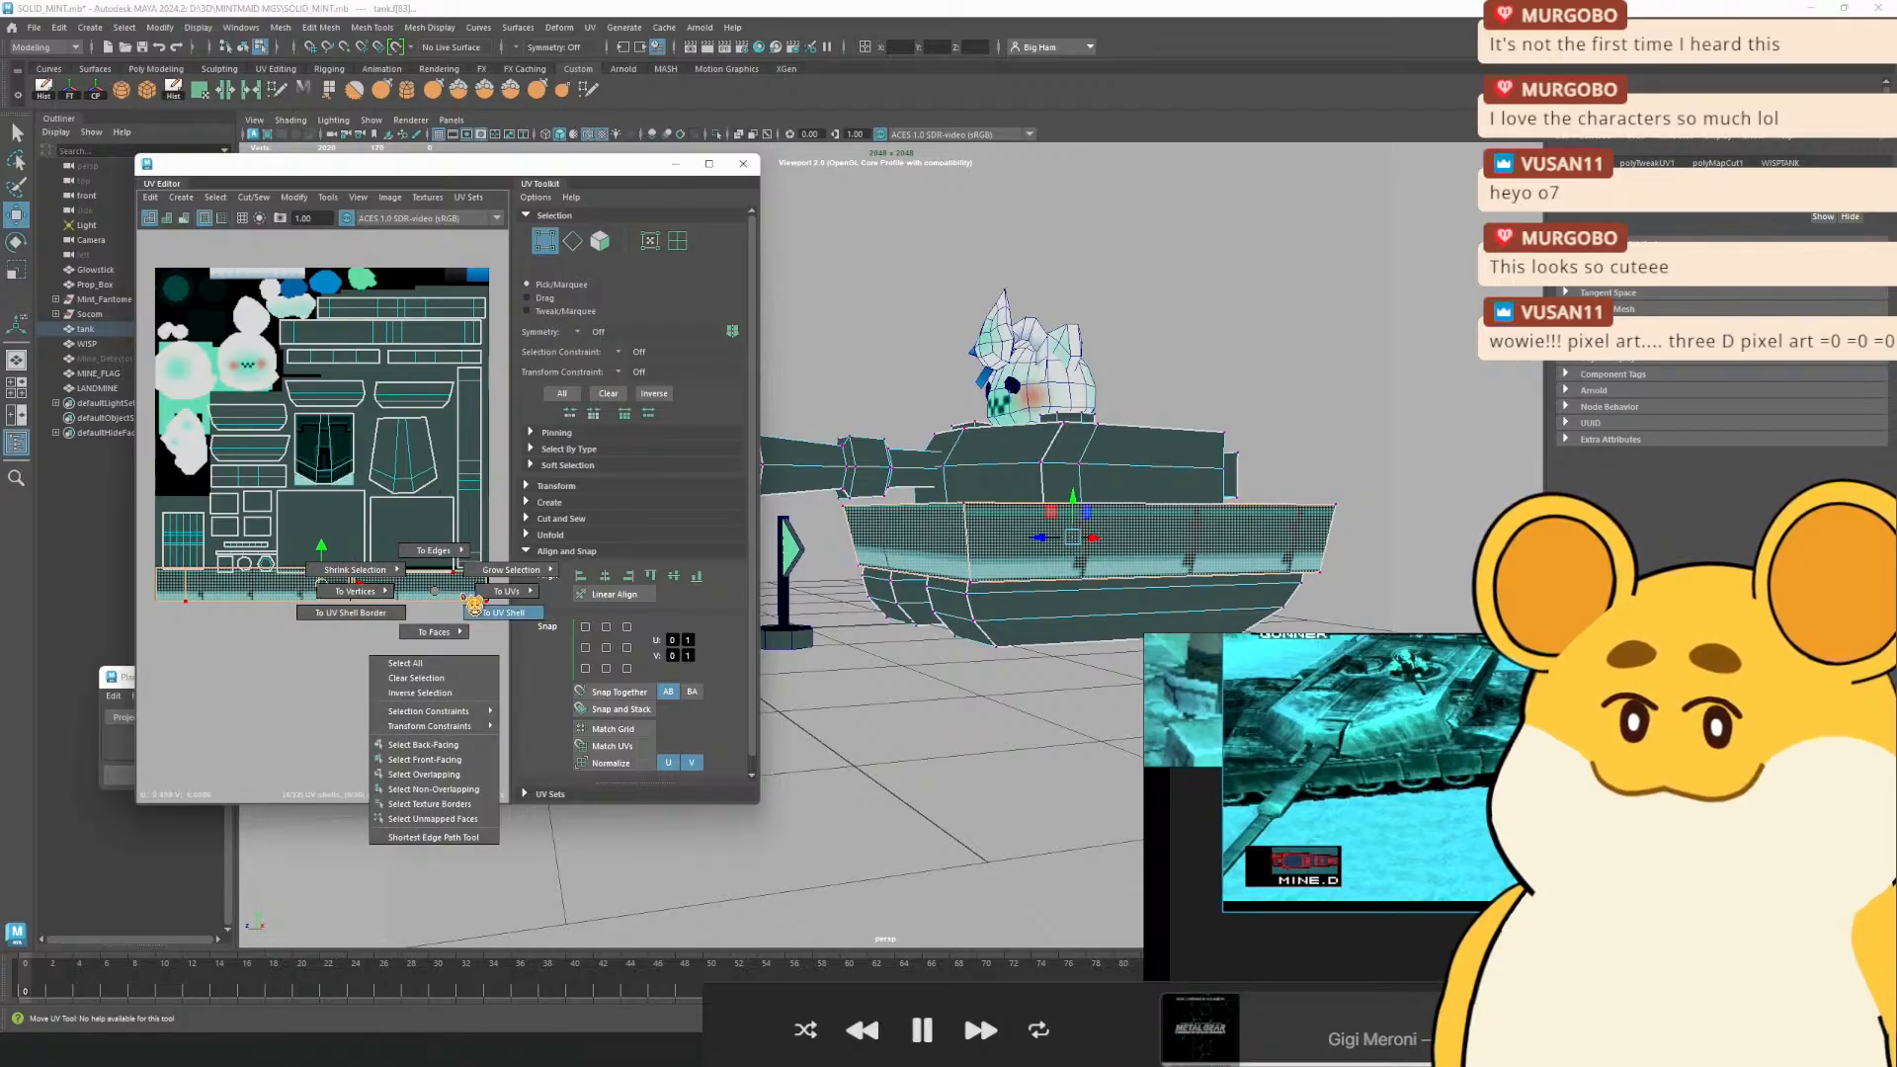
mouse_move(504, 593)
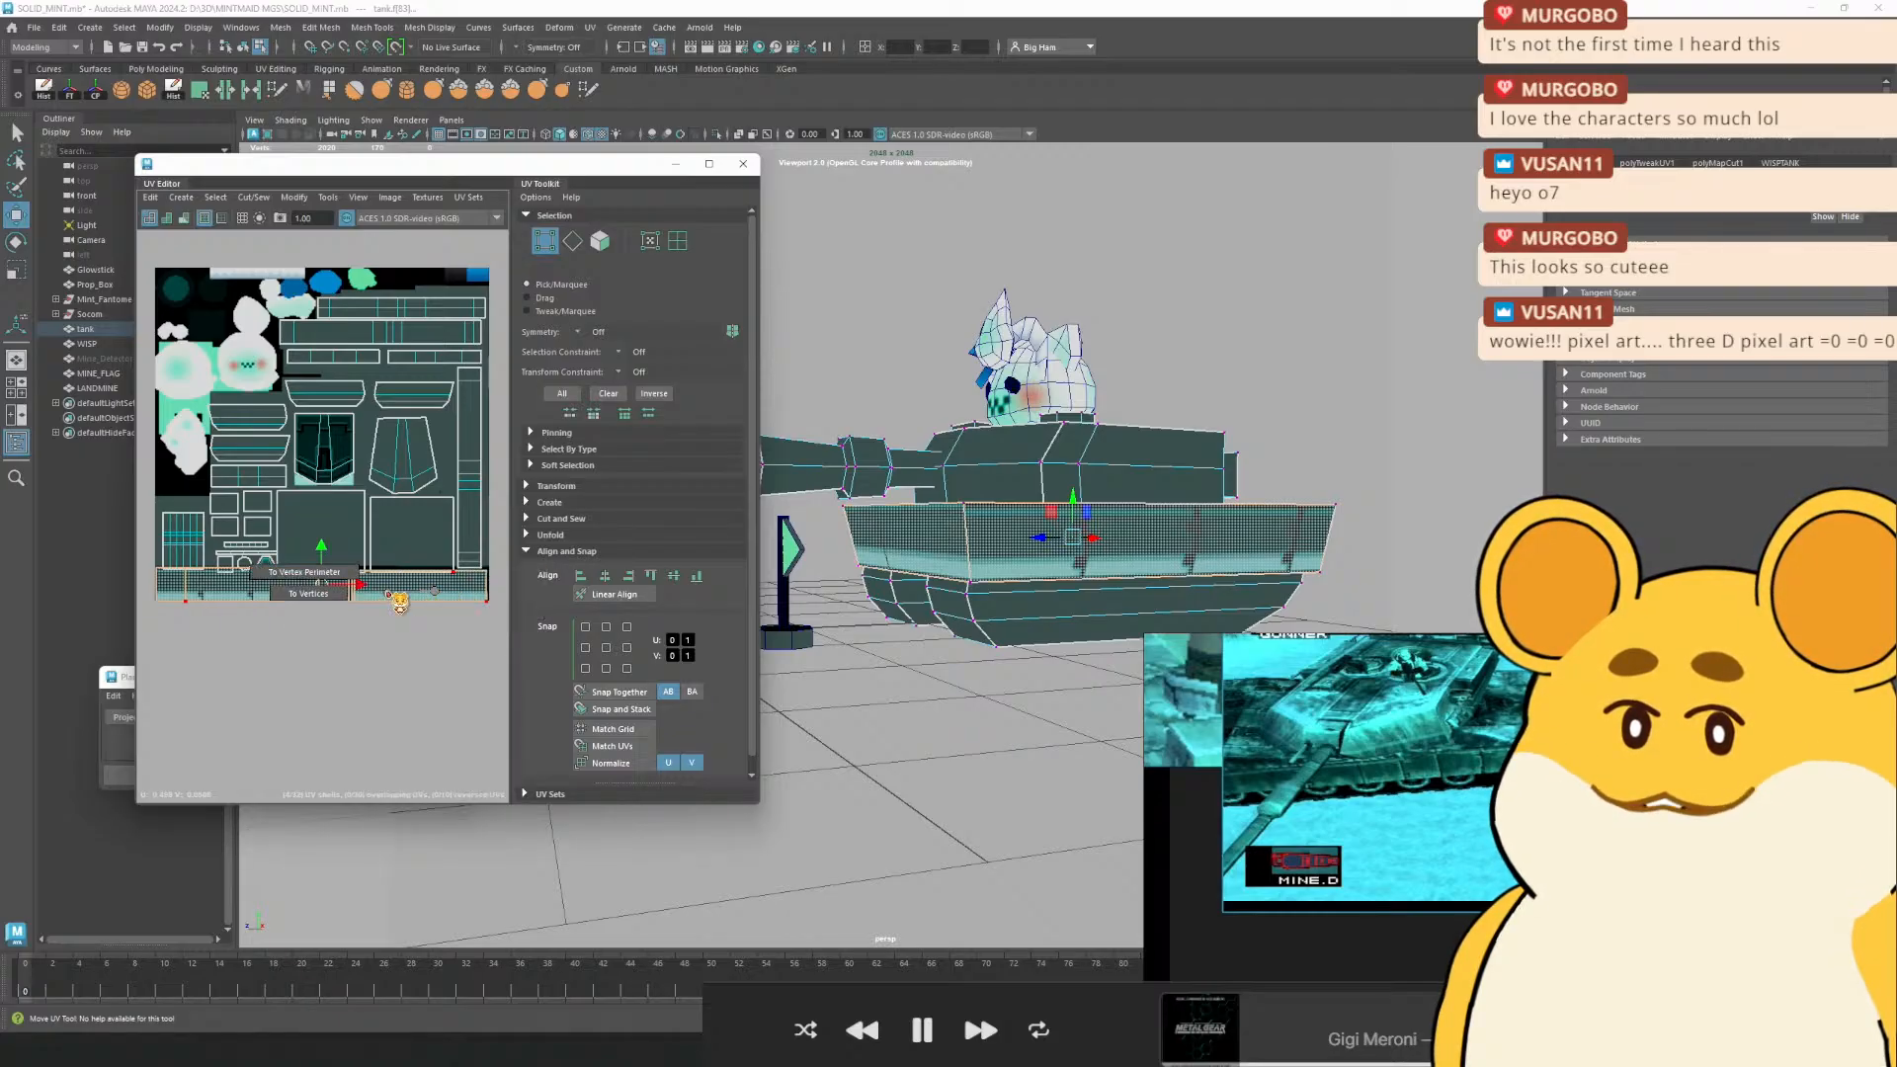
left_click(315, 593)
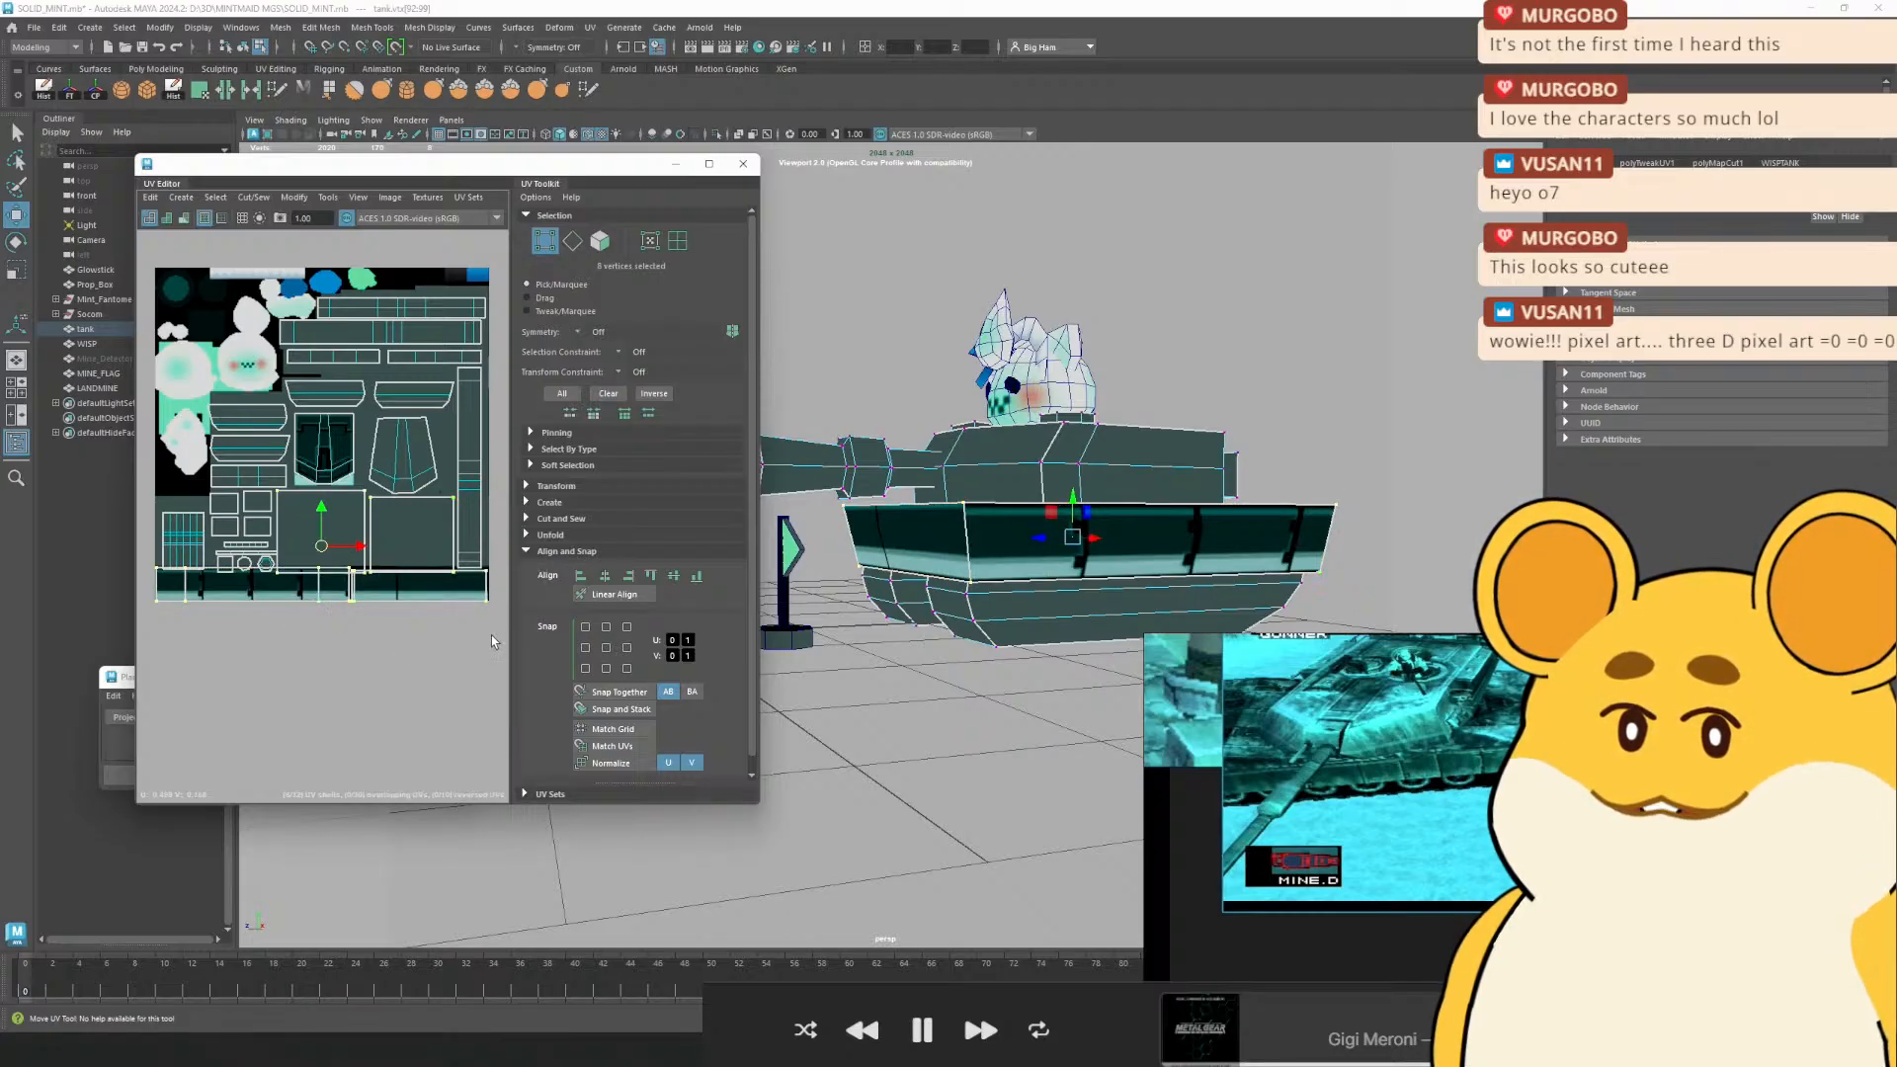
Try to isolate the skirt strips' upper-edge vertices and flatten them by vertical scaling, and undo the attempt
left_click_drag(409, 613, 151, 588)
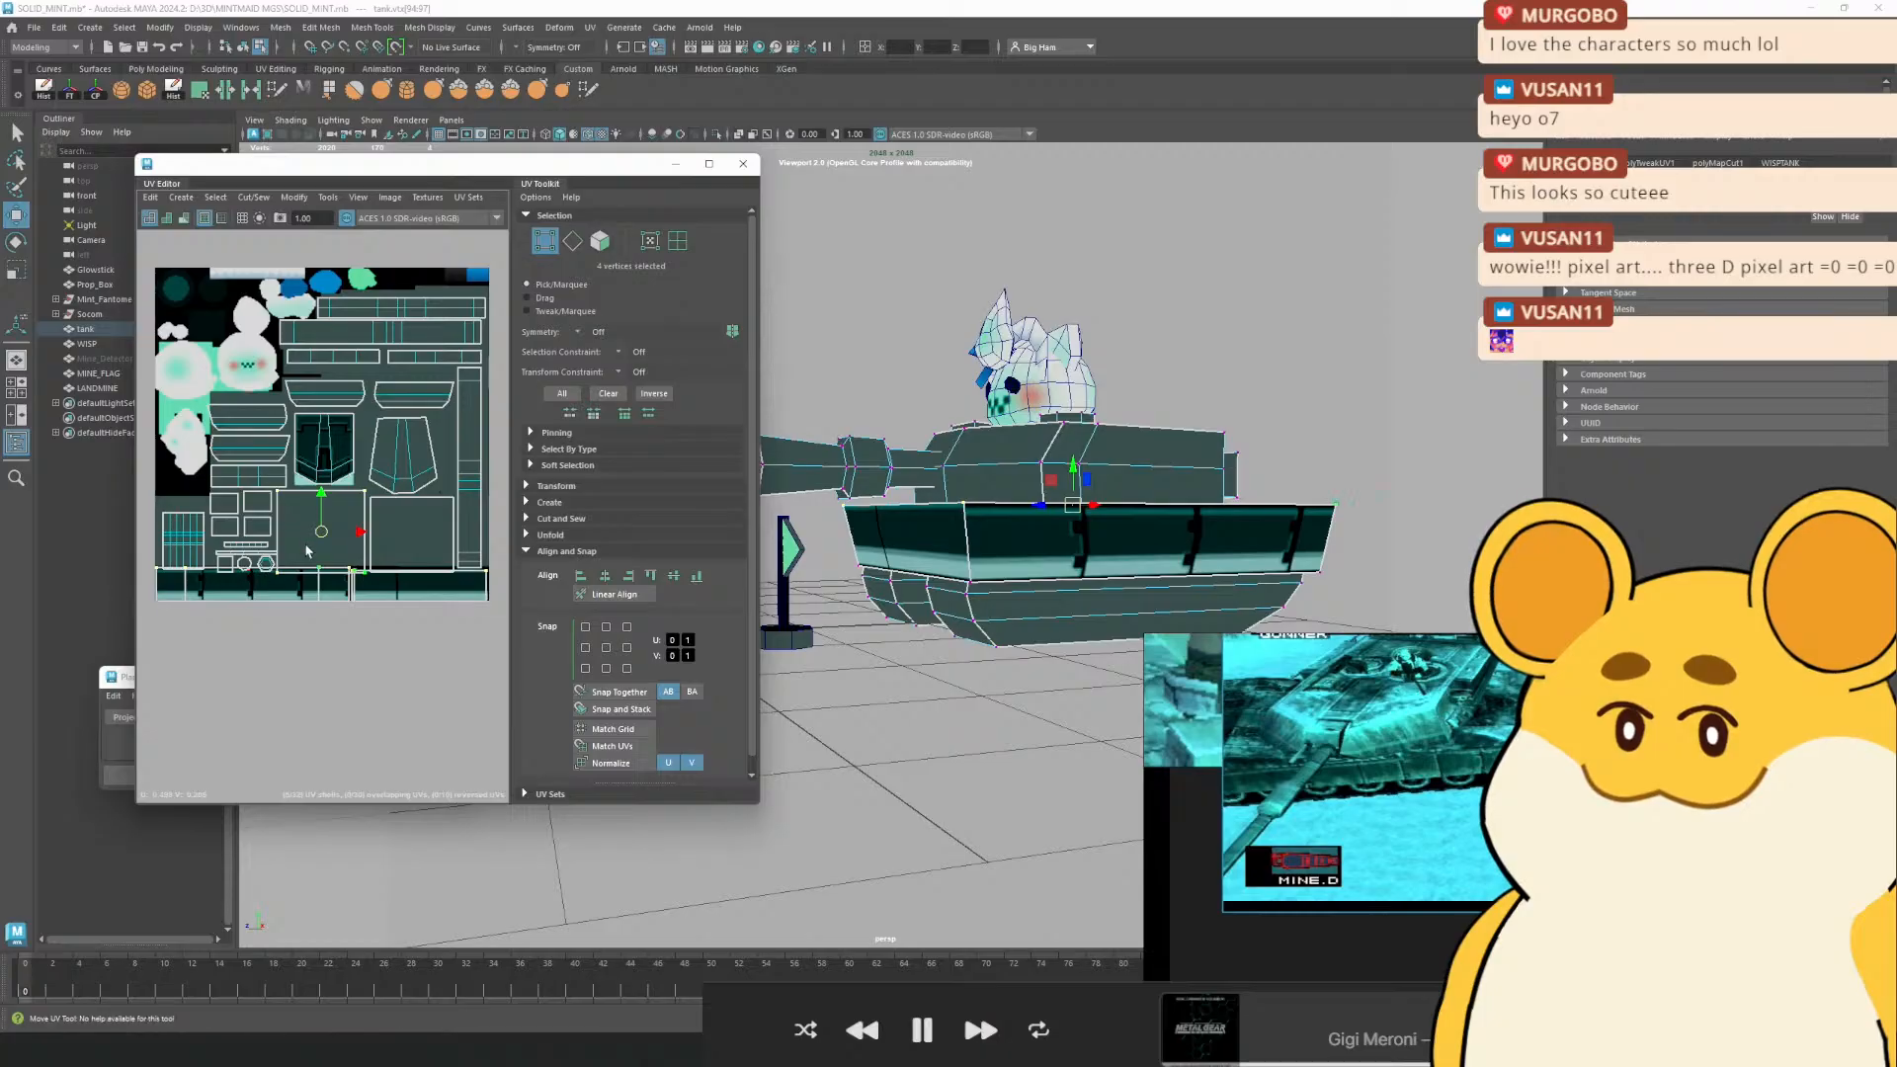
key("r")
left_click_drag(321, 493, 310, 536)
key("ctrl+z")
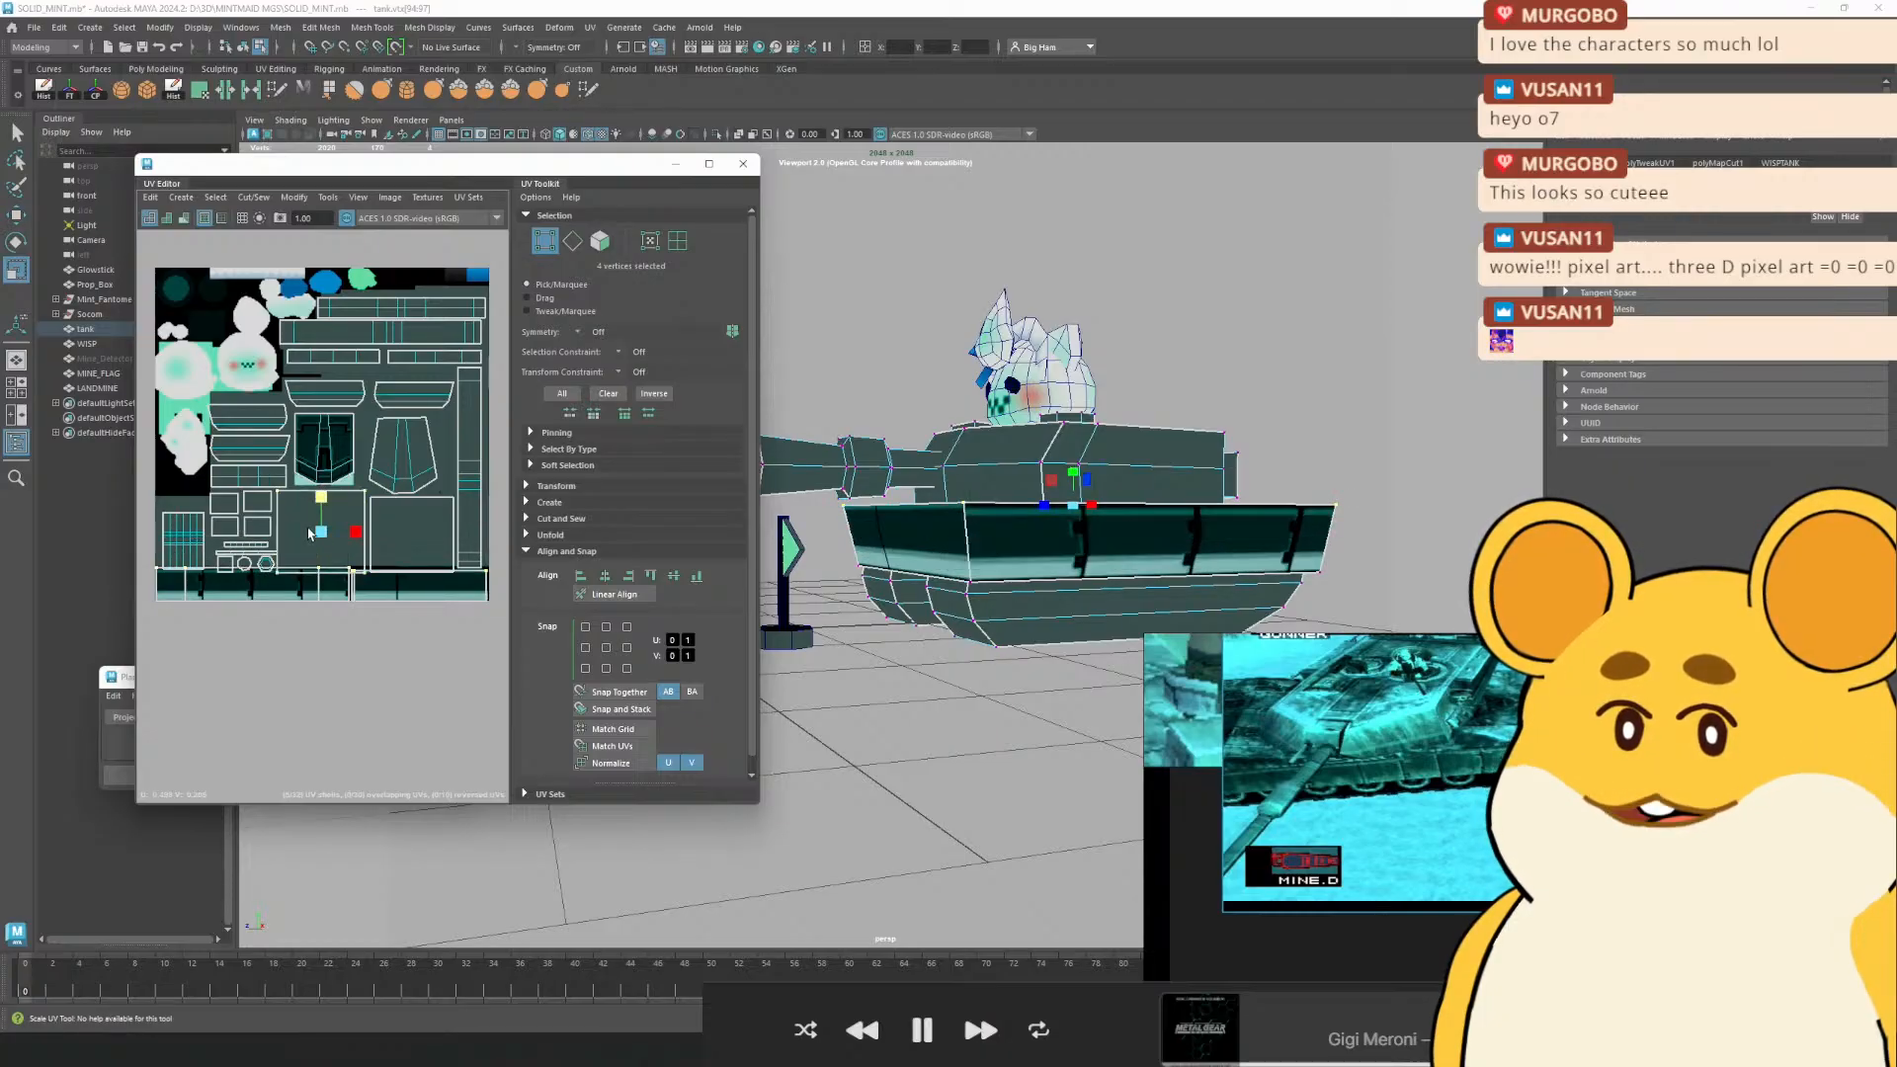
scroll(368, 519, "up", 3)
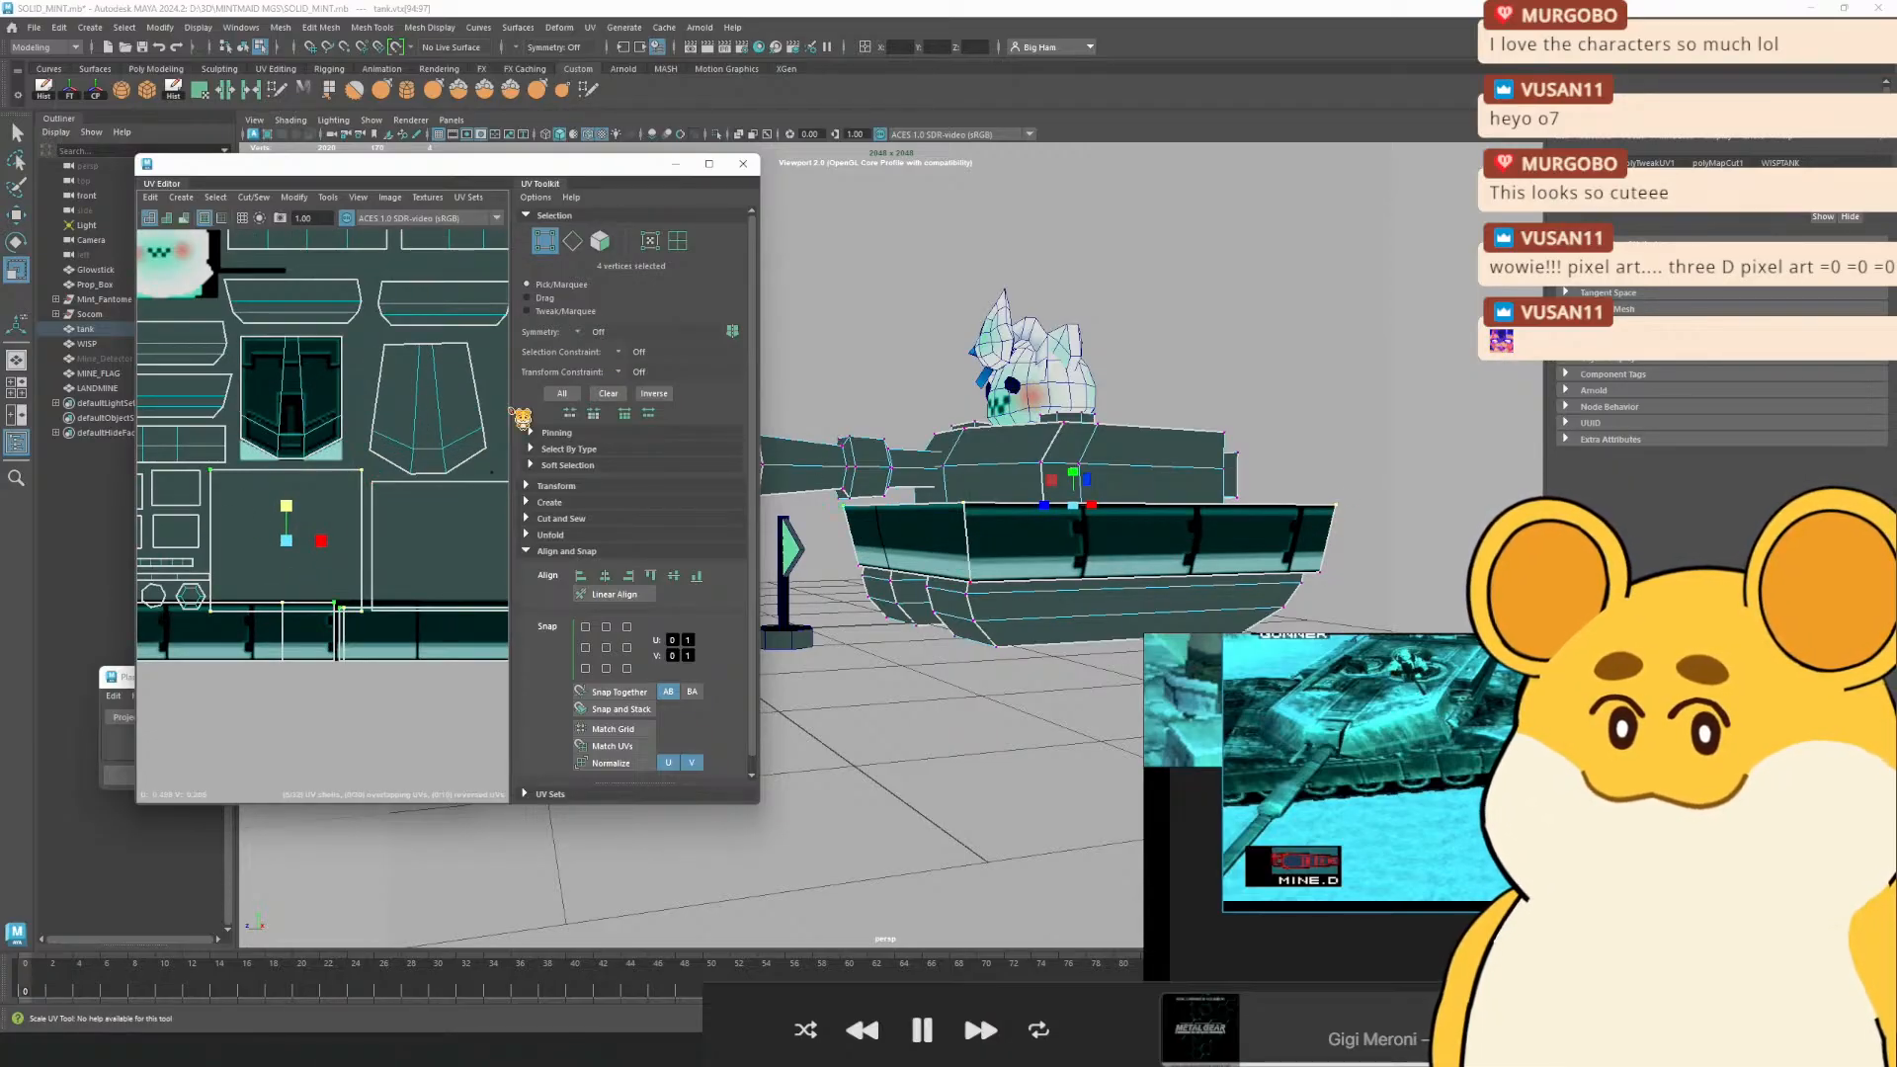
left_click_drag(447, 404, 195, 502)
left_click_drag(254, 434, 177, 504)
left_click_drag(234, 578, 283, 512)
scroll(284, 513, "up", 3)
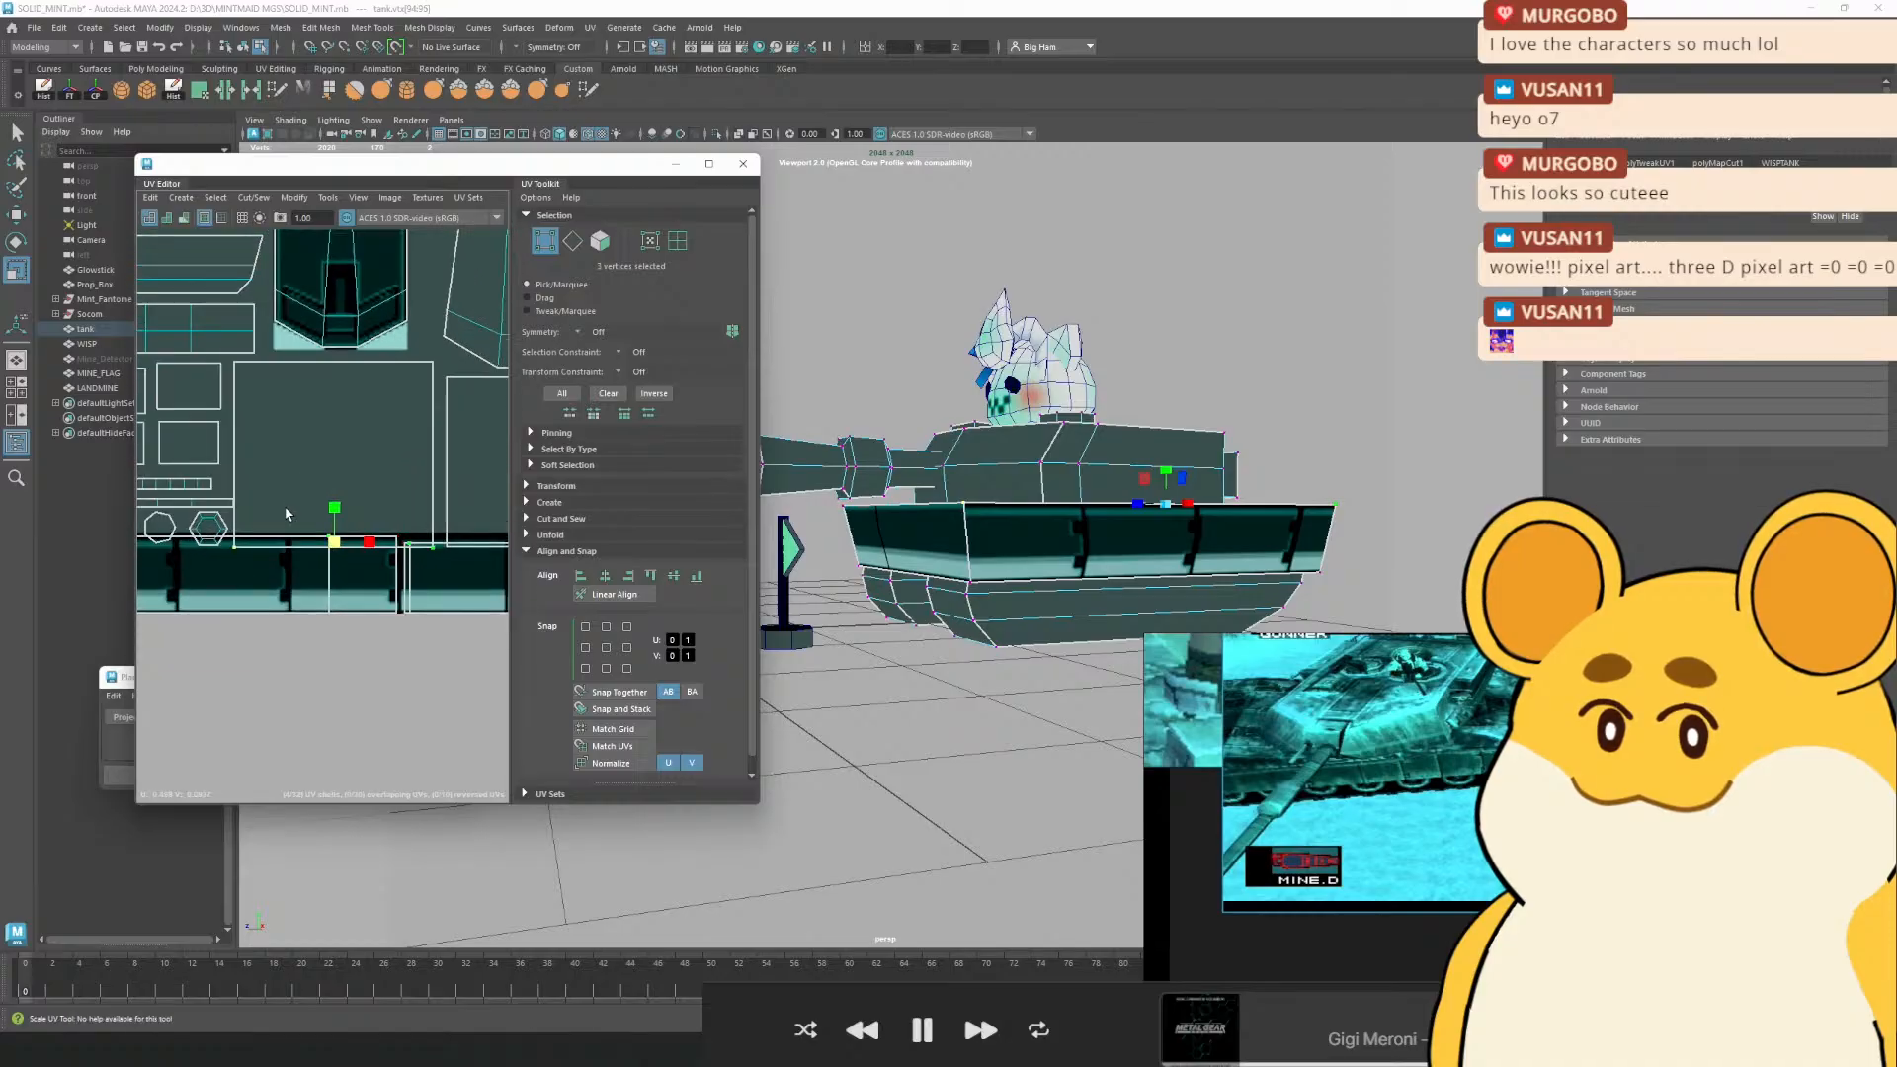
scroll(275, 580, "down", 1)
left_click_drag(331, 585, 276, 579)
key("ctrl+z")
key("ctrl+z")
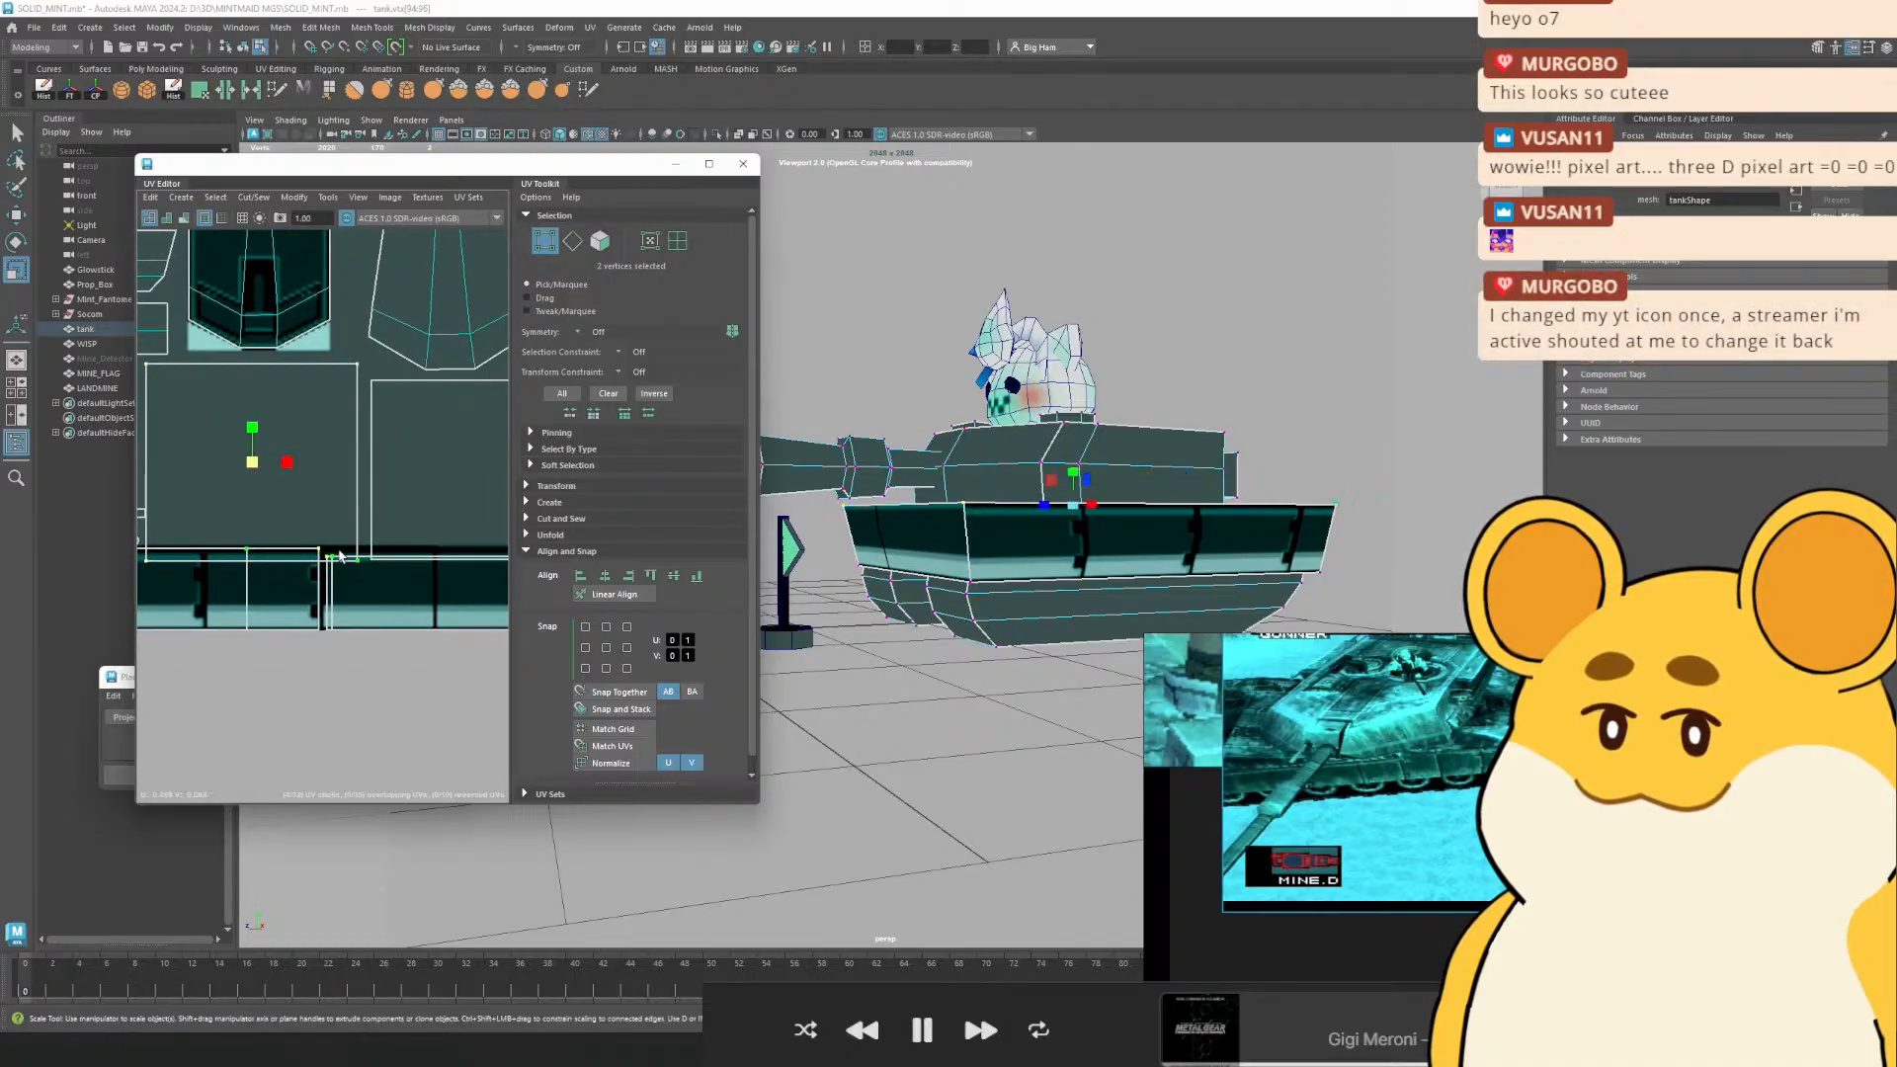
Switch to selecting individual UVs and pick the upper-edge UVs of all the skirt strips
right_click(326, 533)
left_click(388, 534)
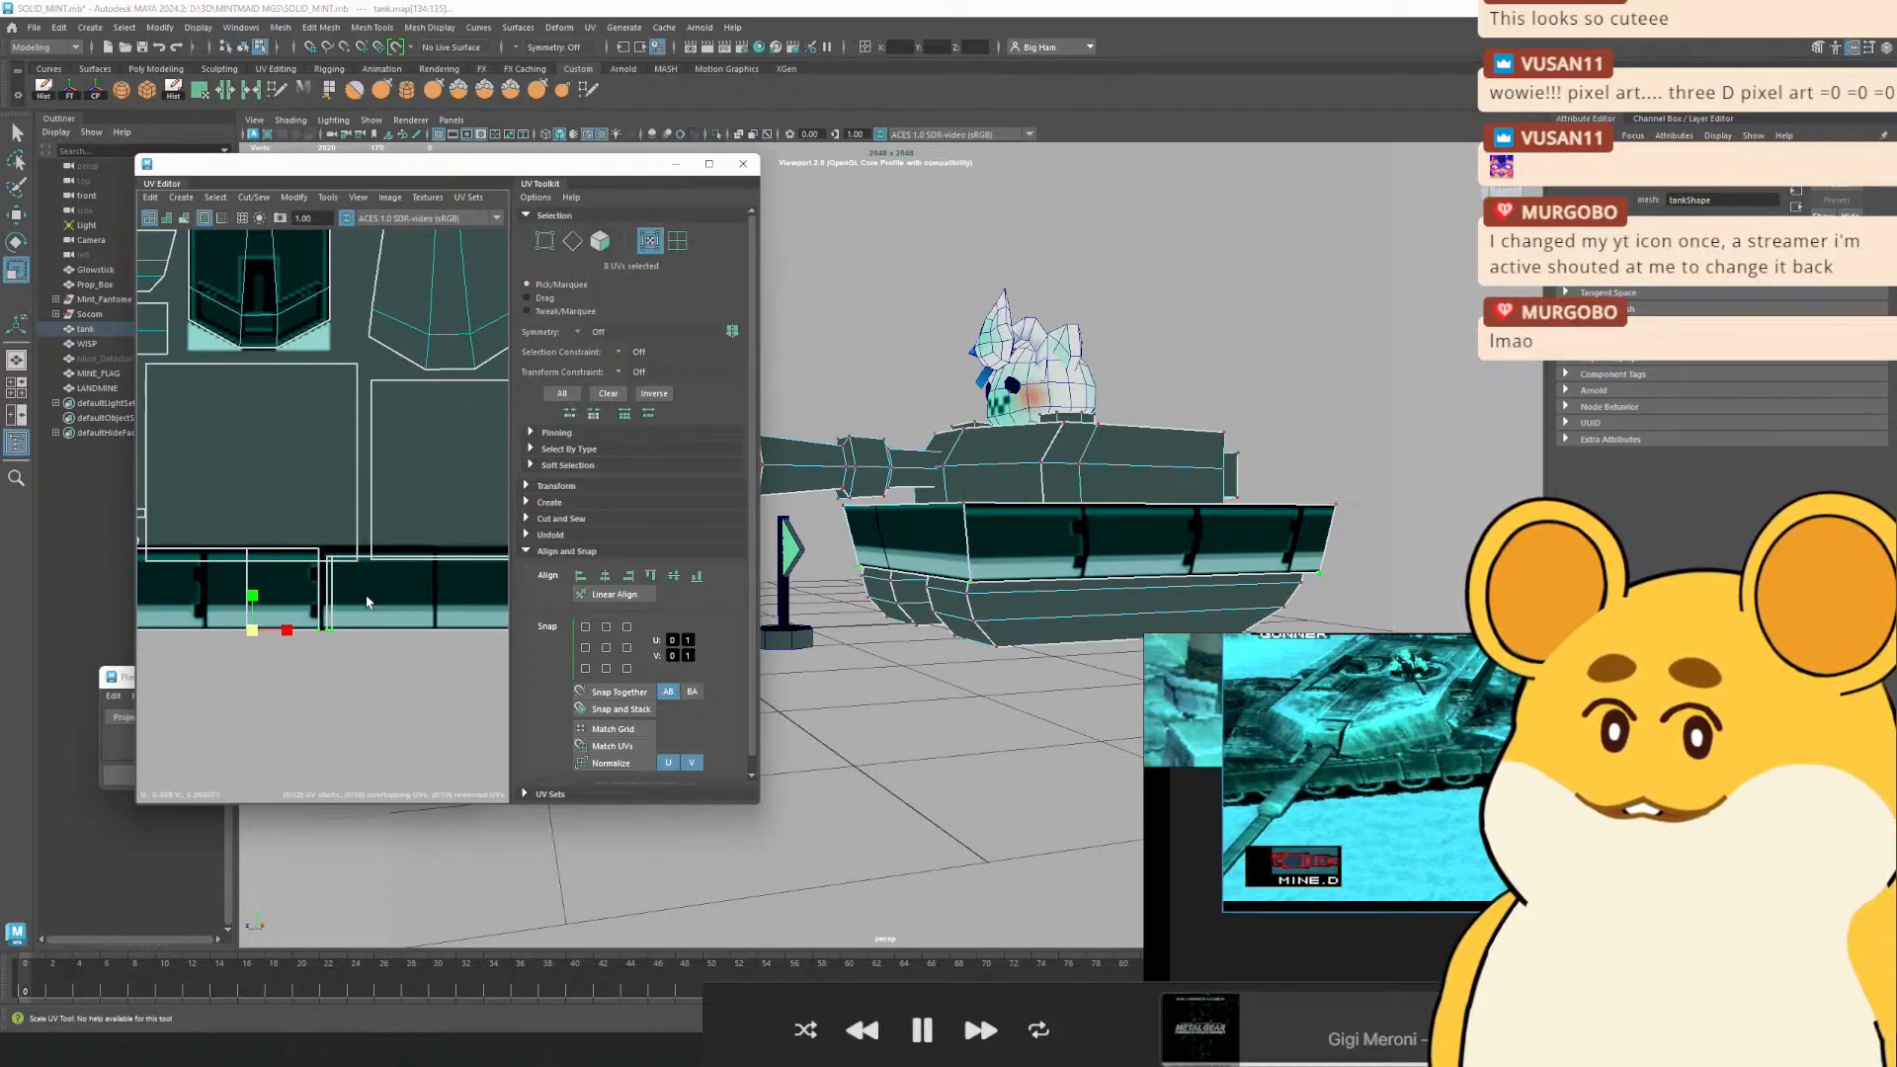
left_click_drag(434, 593, 183, 593)
scroll(417, 573, "up", 2)
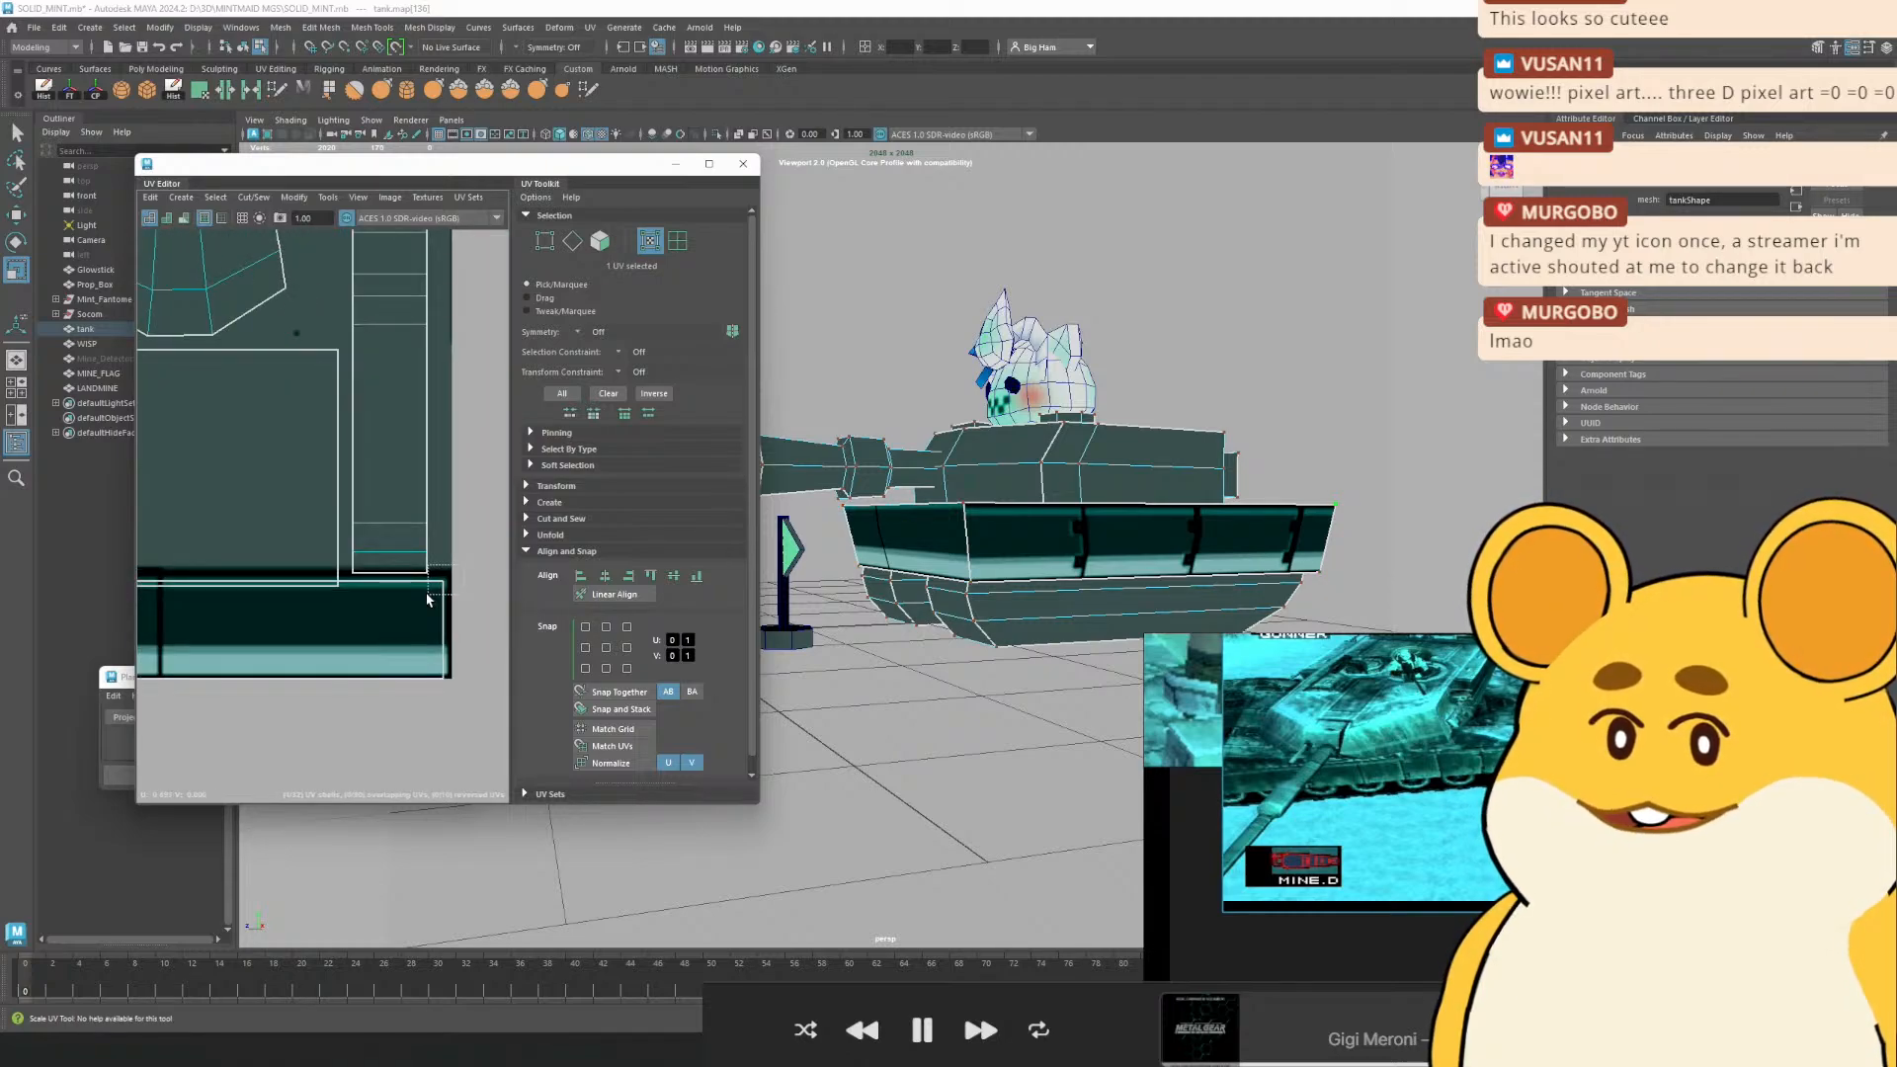
left_click_drag(426, 599, 426, 599)
left_click_drag(198, 590, 488, 605)
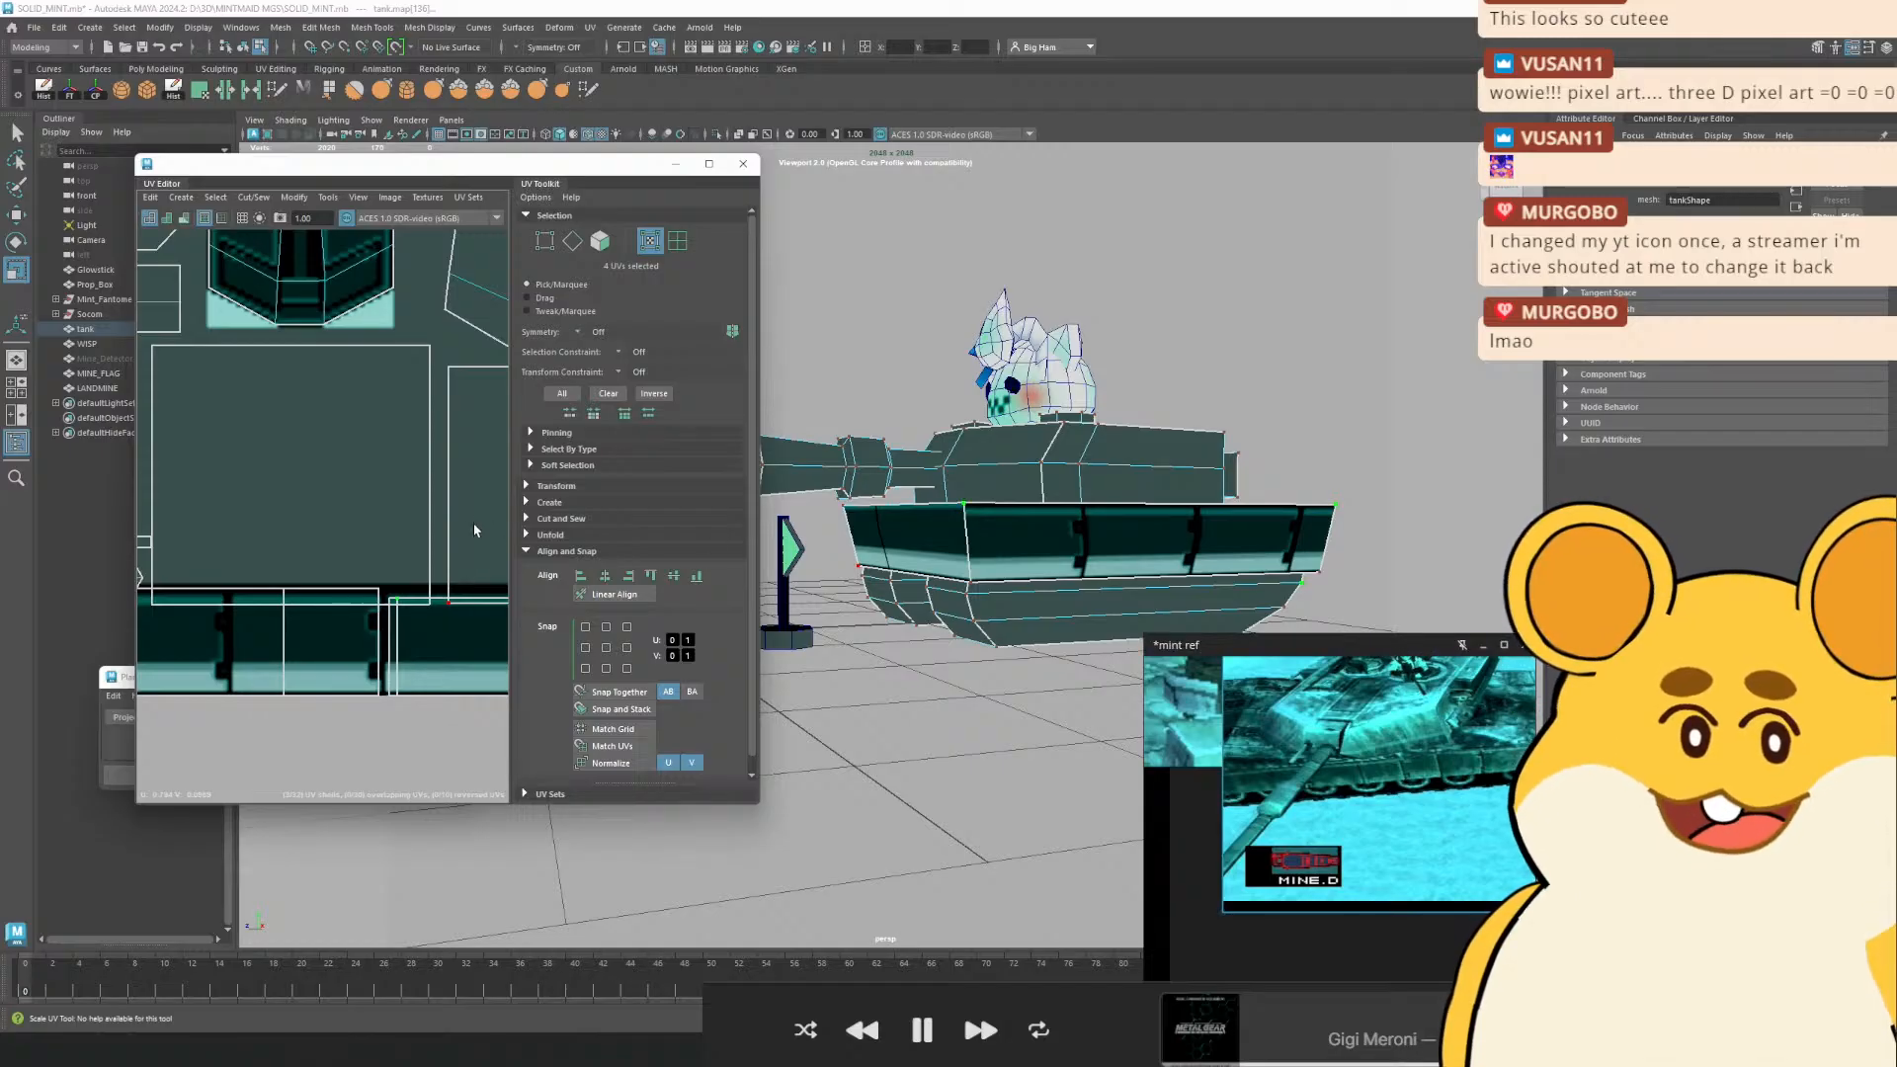
left_click_drag(473, 531, 491, 548)
left_click_drag(407, 612, 407, 613)
left_click_drag(291, 596, 309, 615)
left_click_drag(286, 612, 471, 616)
scroll(366, 607, "up", 3)
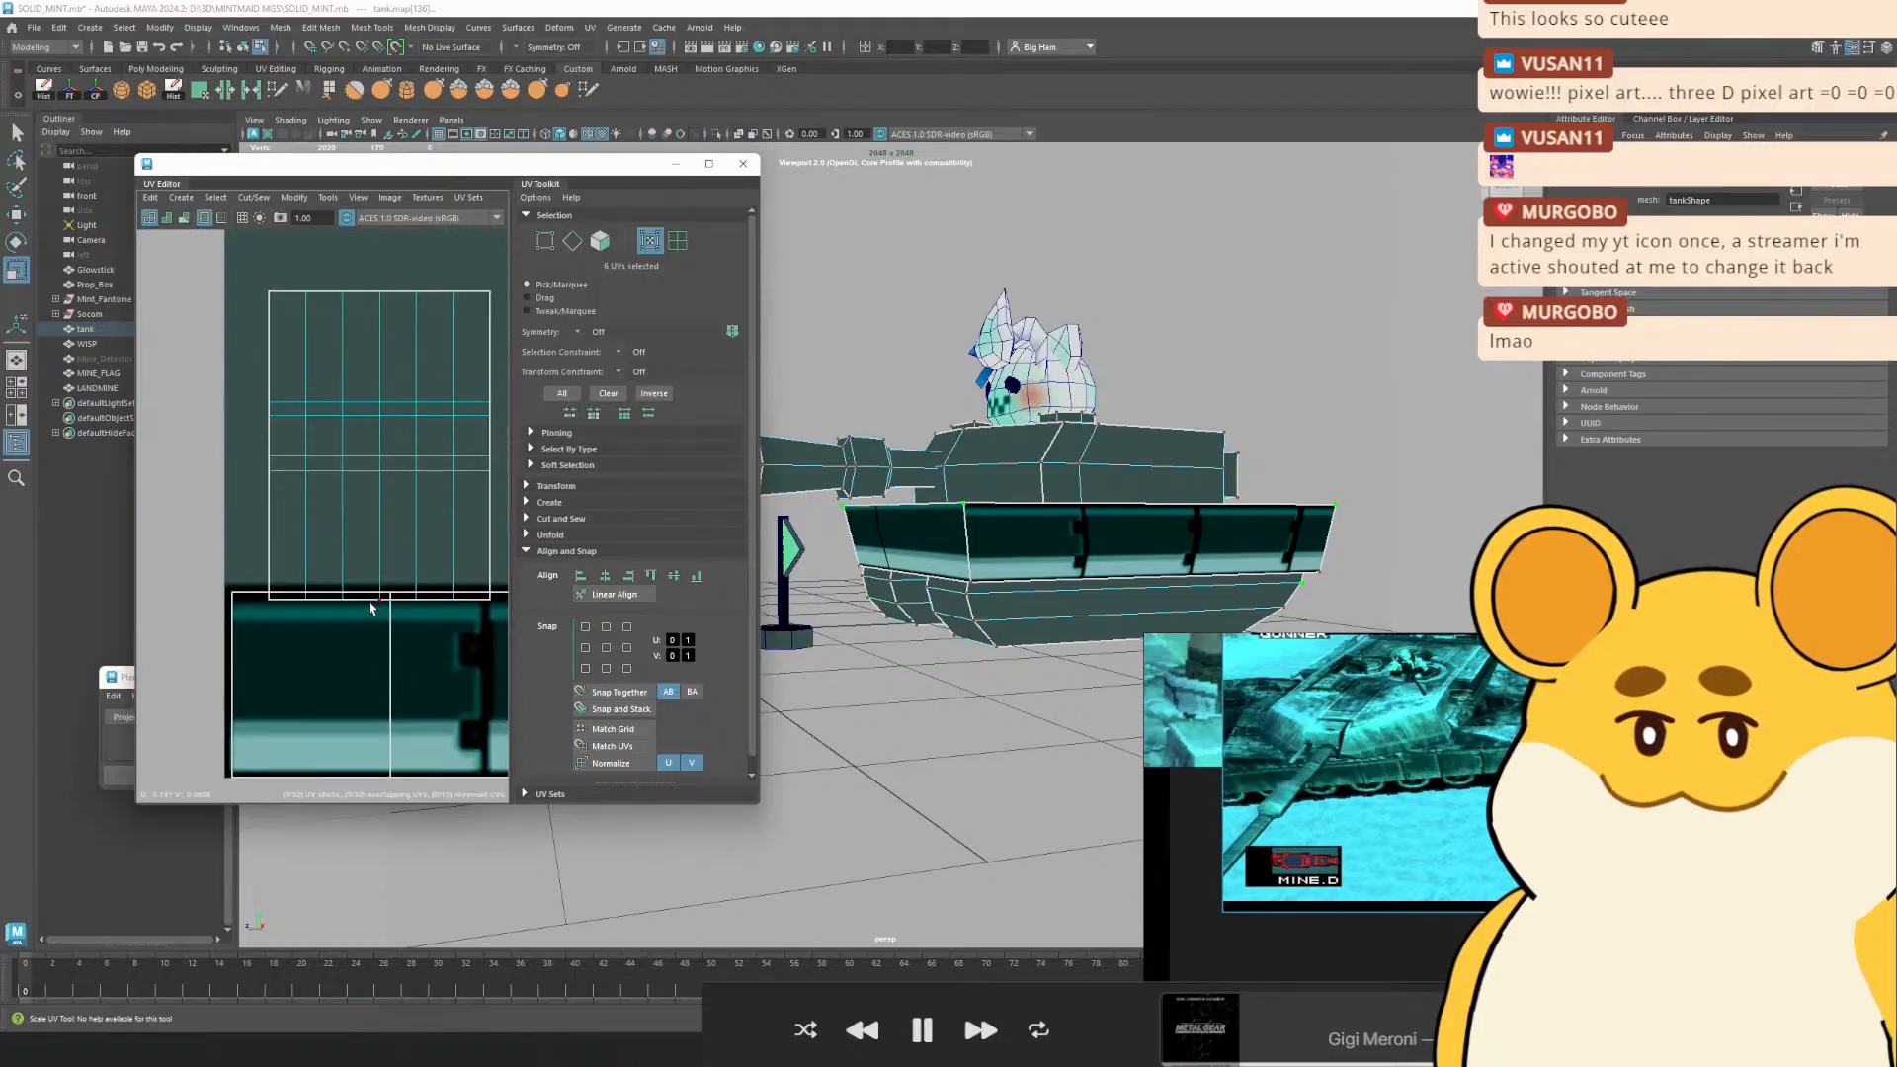
left_click(386, 593, "shift")
left_click_drag(211, 582, 246, 613)
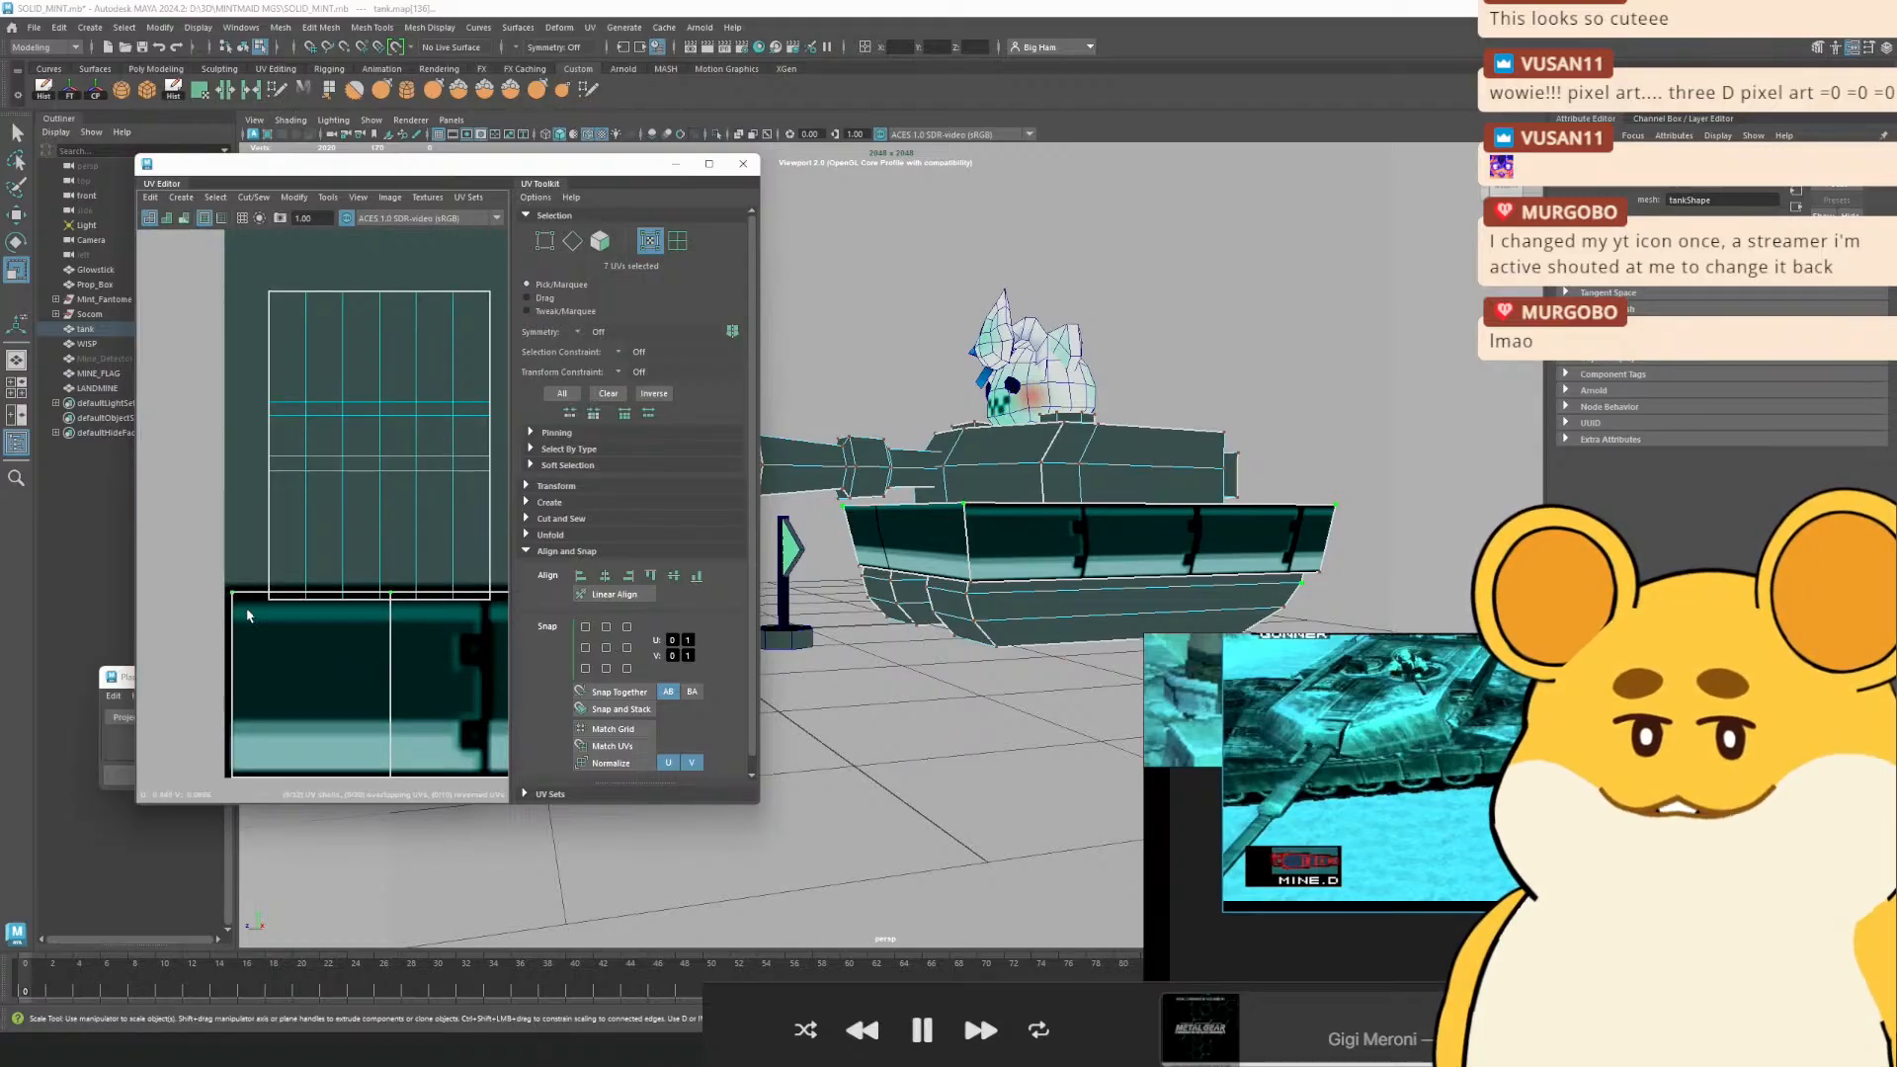
Align the skirt strips' upper-edge UVs to the maximum V and nudge them onto the texture's upper outline
left_click(651, 575)
scroll(413, 599, "down", 3)
left_click_drag(373, 628, 279, 623)
scroll(336, 592, "up", 2)
key("w")
scroll(339, 563, "up", 2)
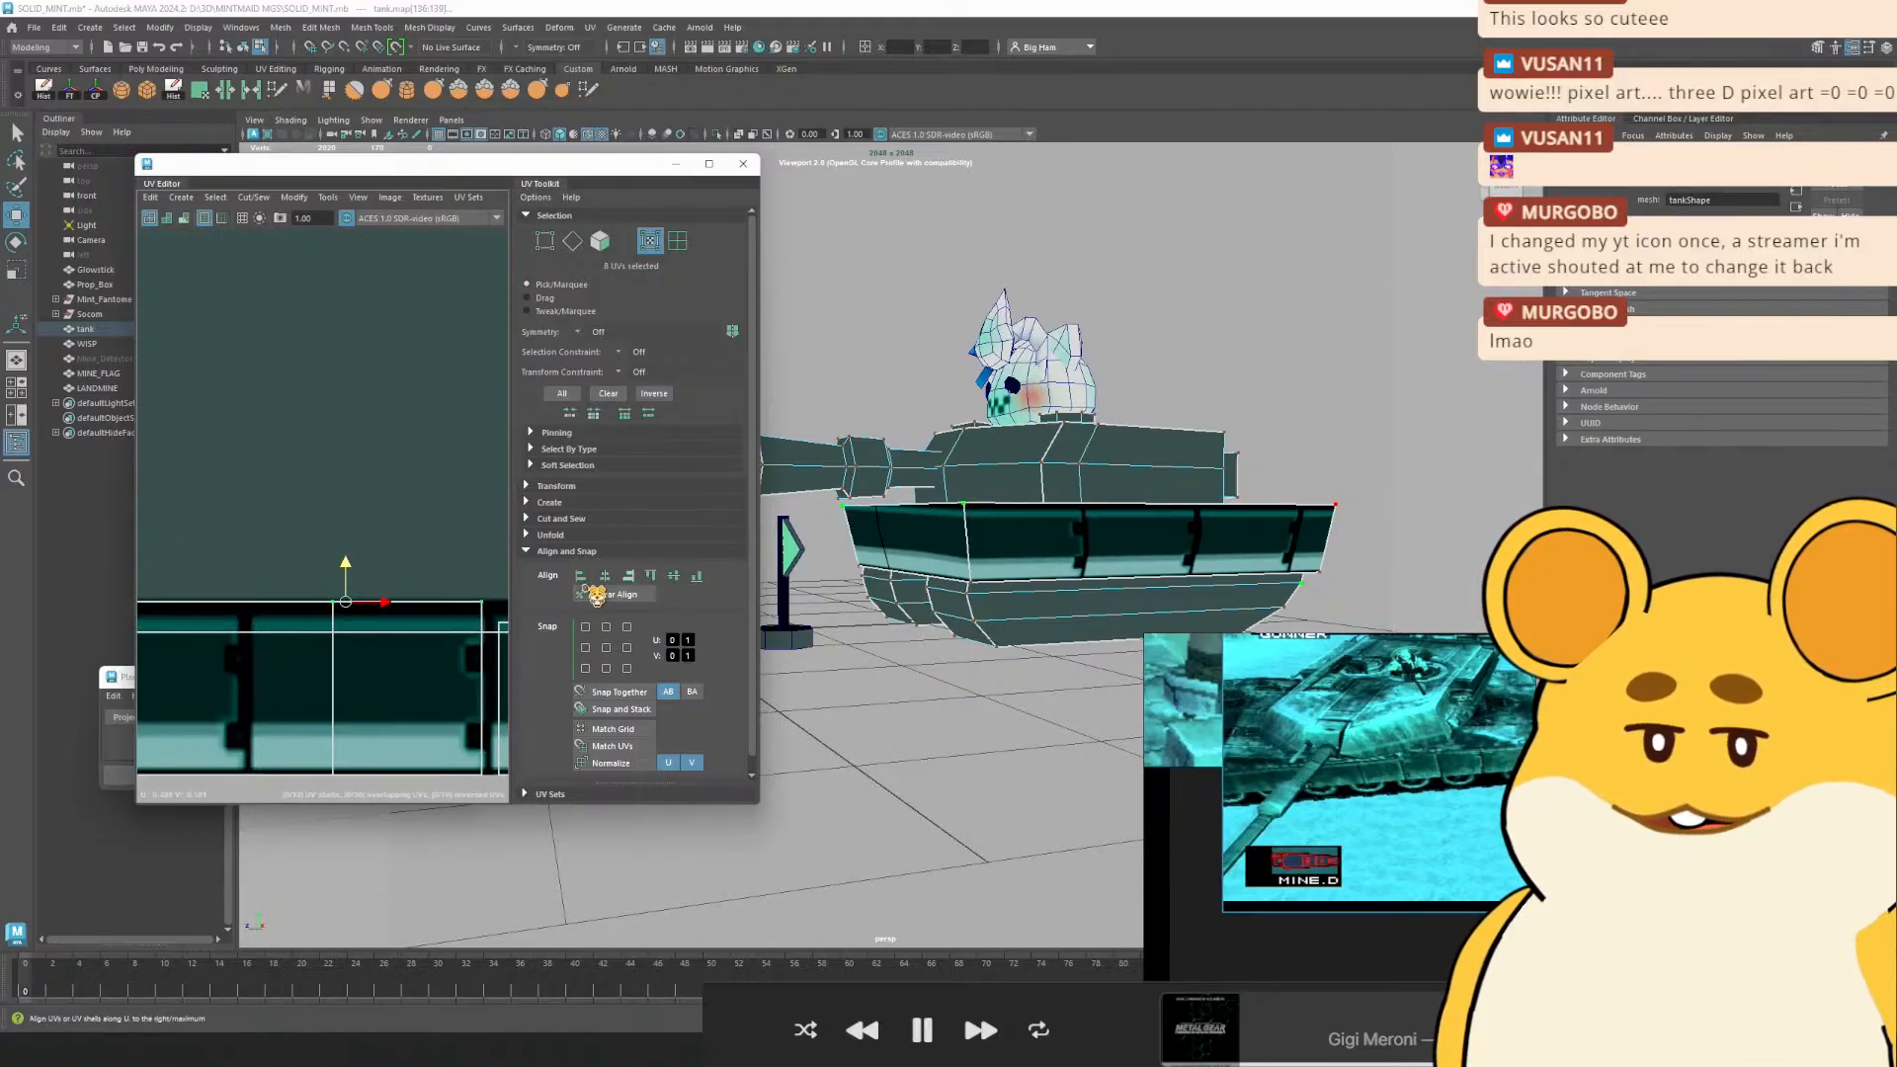
left_click_drag(346, 571, 346, 577)
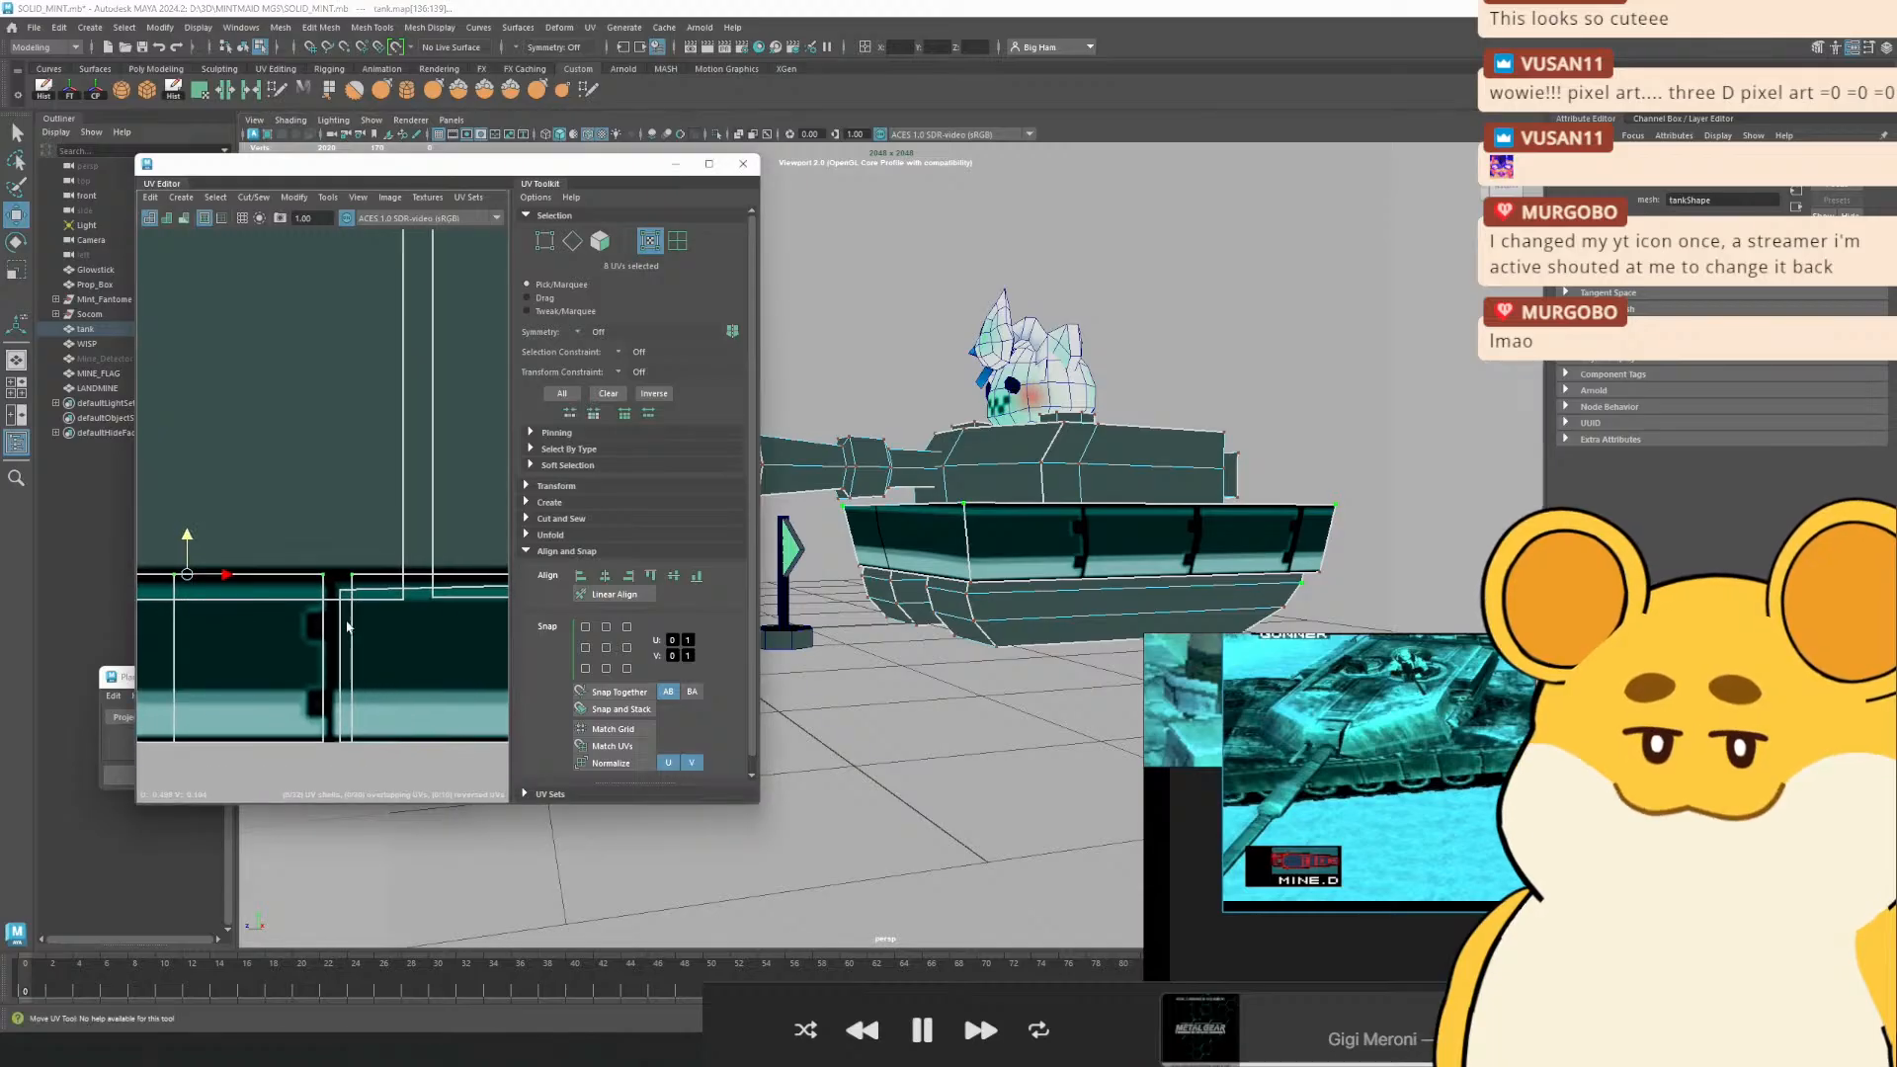
Deselect the tank and examine the skirt texture on the model from above and up close
left_click(1164, 346)
left_click_drag(1163, 347, 1078, 535)
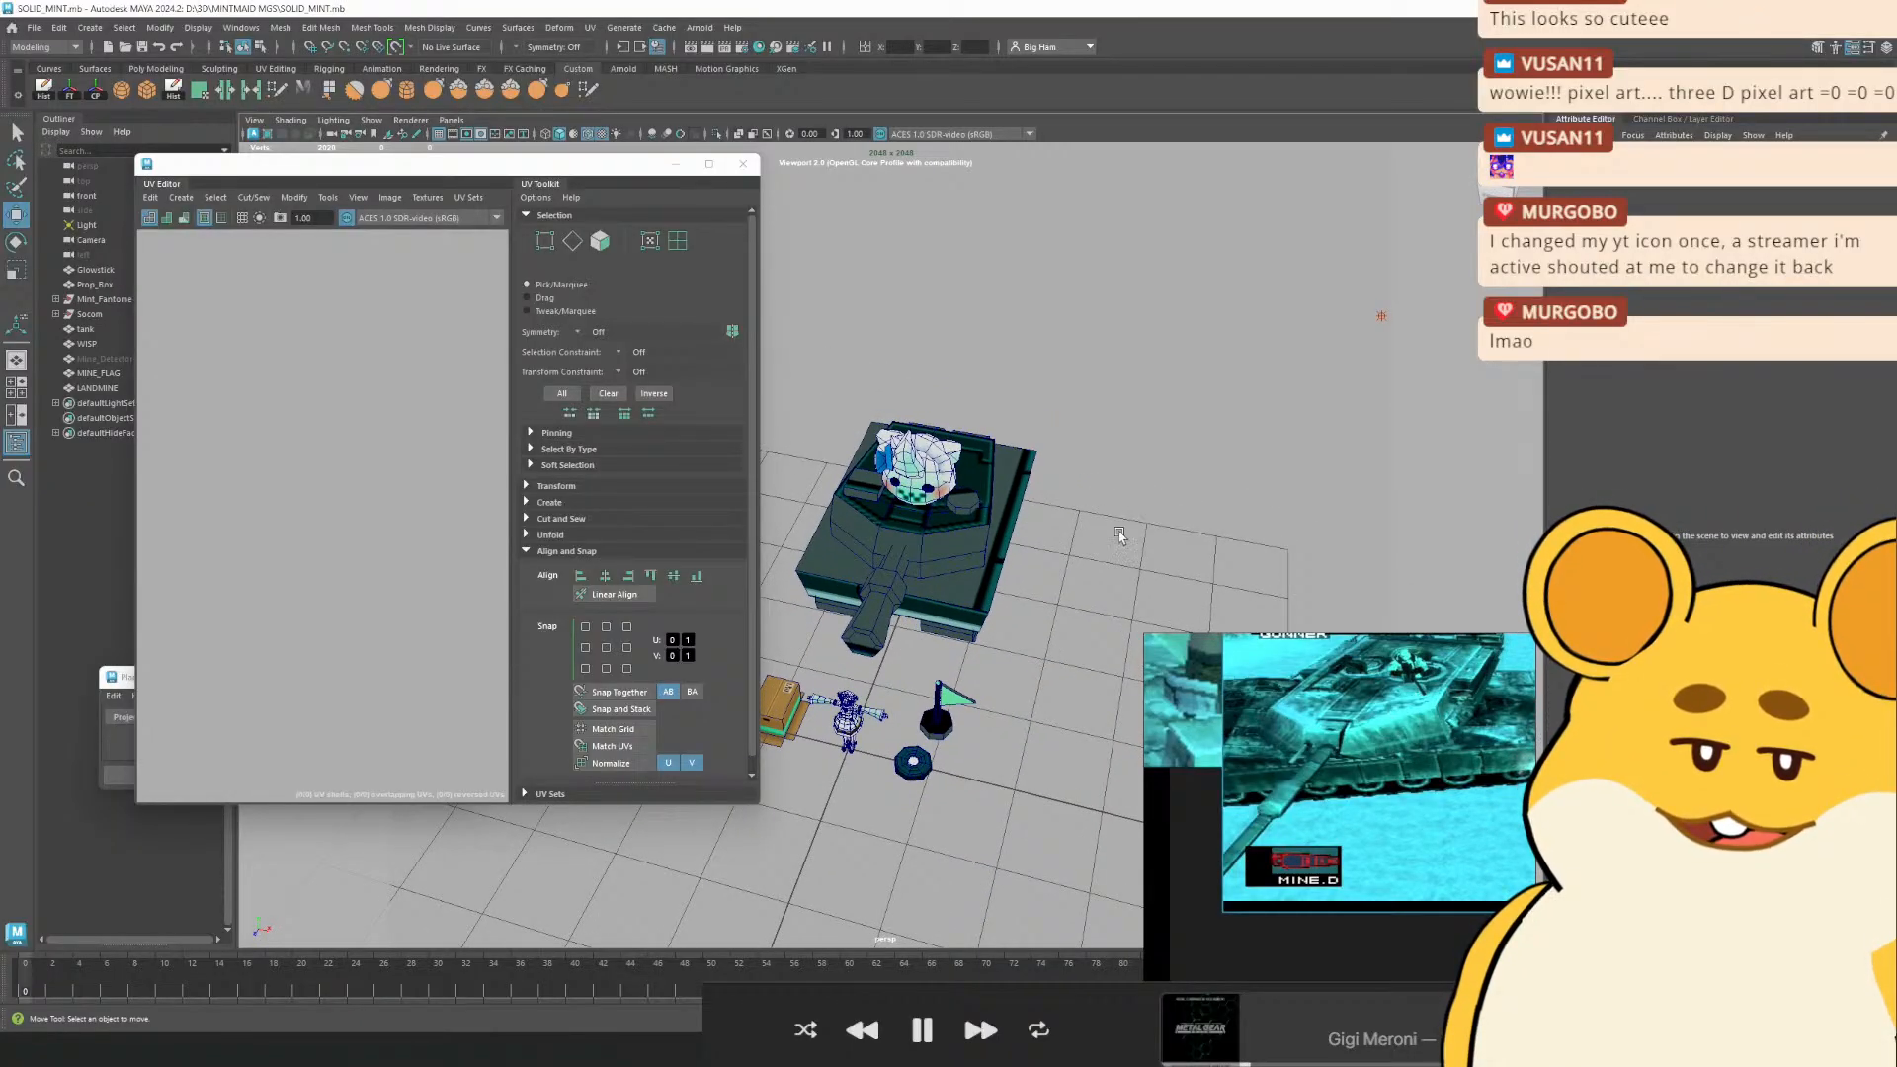
mouse_move(1510, 644)
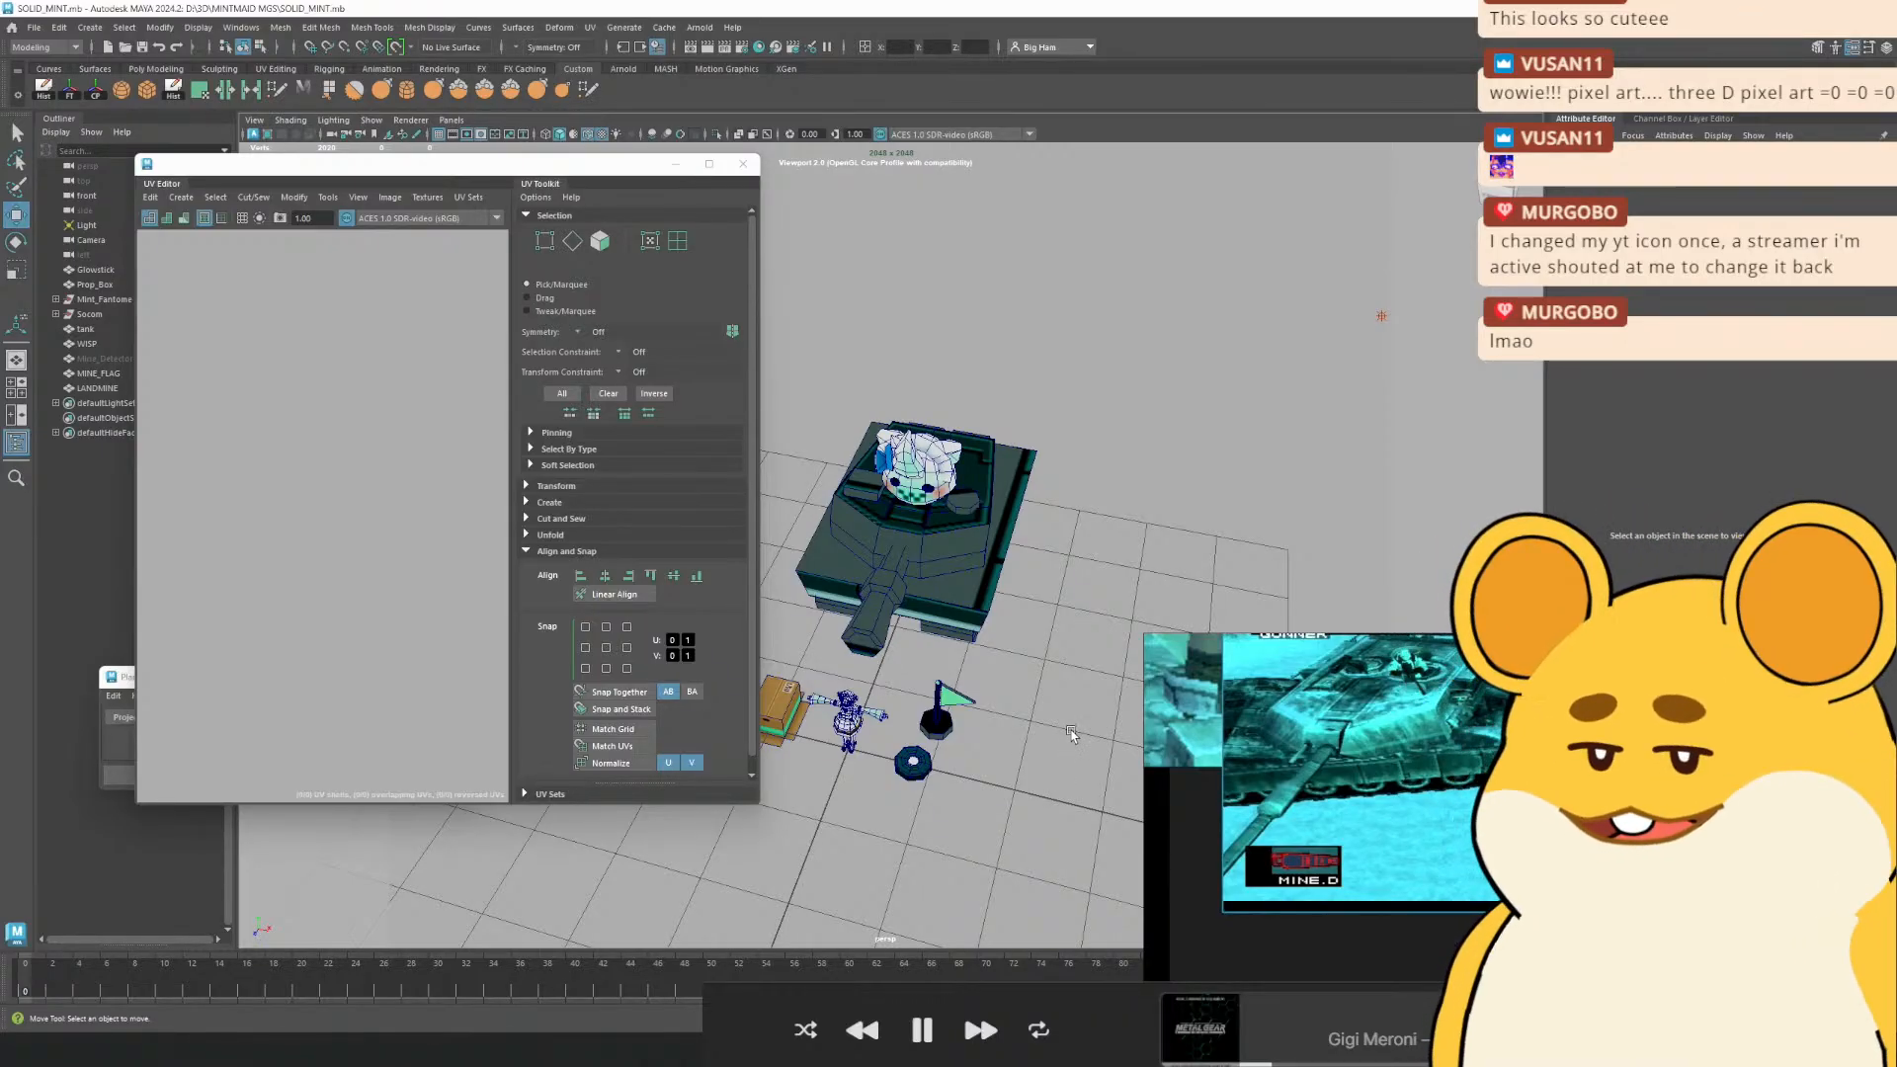
scroll(963, 575, "up", 5)
mouse_move(963, 575)
left_mouse_down()
mouse_move(911, 577)
mouse_move(1121, 565)
mouse_move(960, 581)
left_mouse_up()
scroll(381, 542, "down", 5)
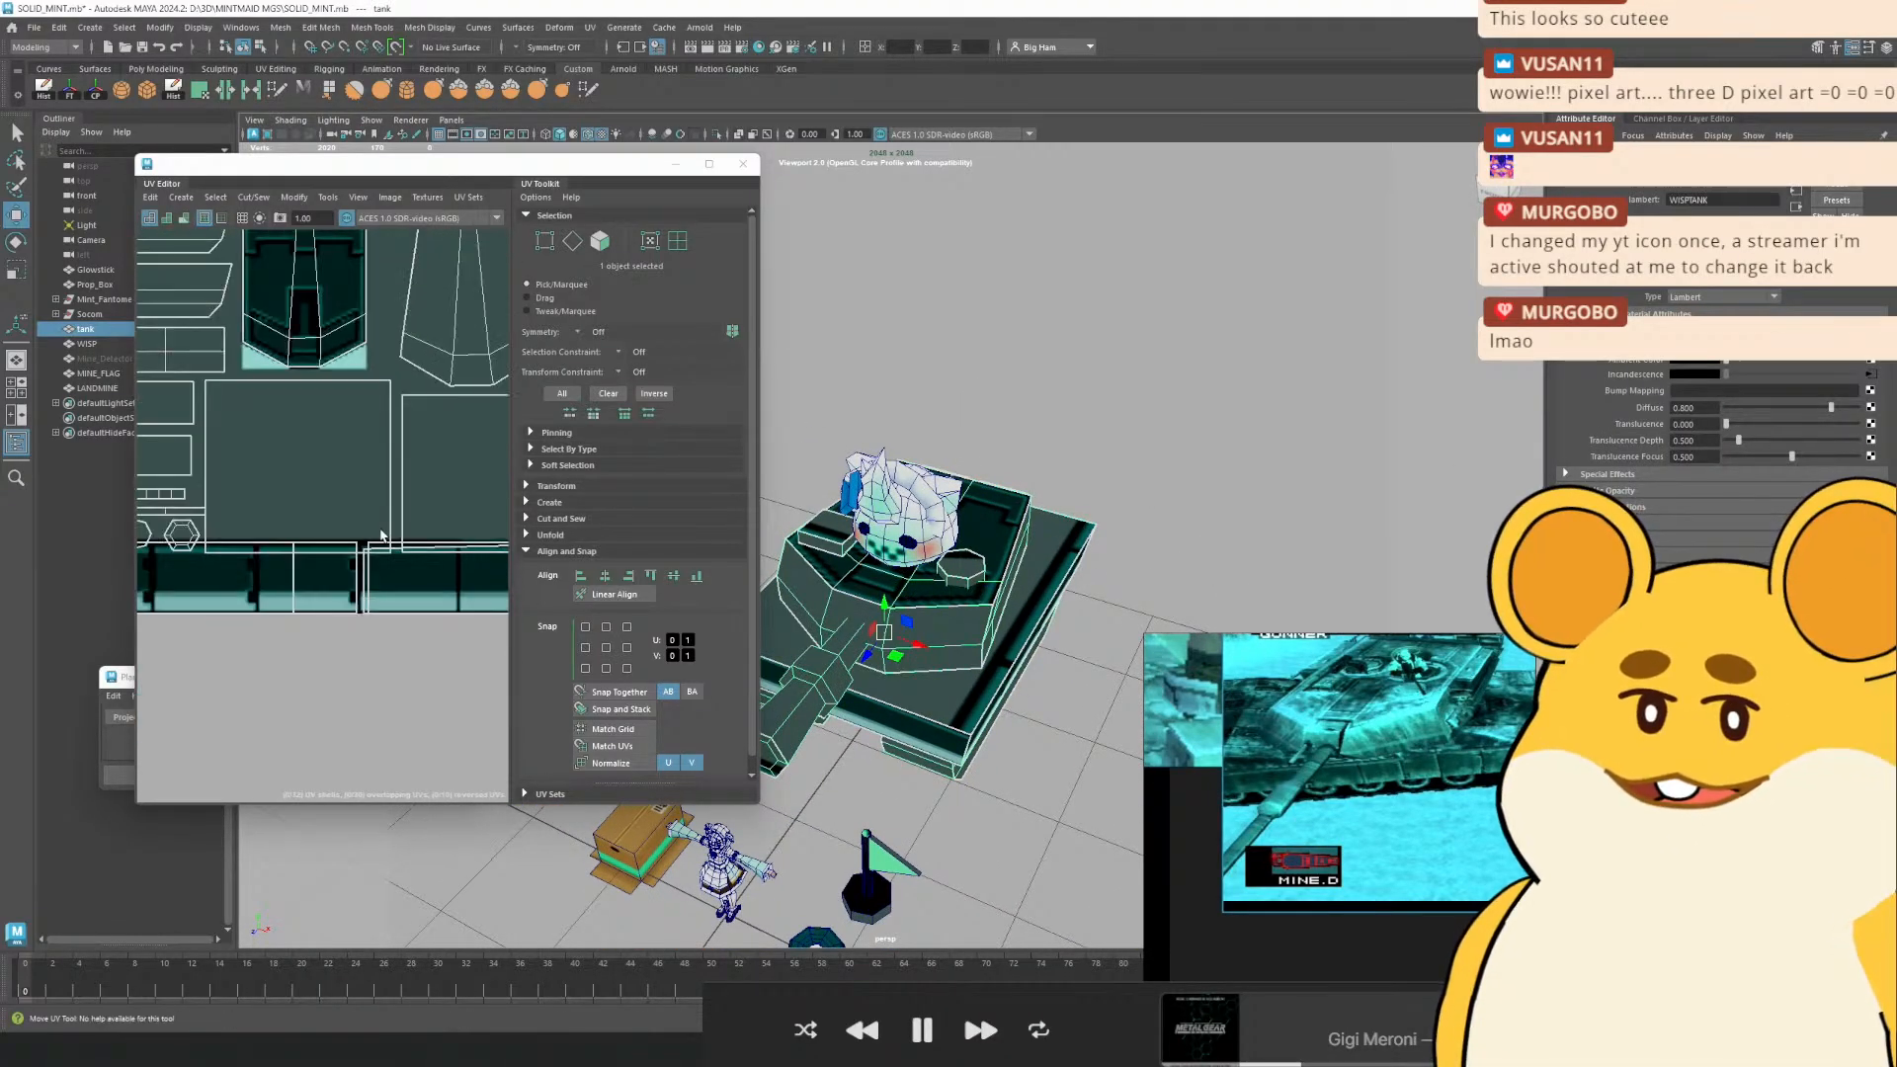
Reselect the tank and adjust the skirt strips' upper-corner UVs against the texture's upper outline
scroll(385, 542, "up", 2)
left_click_drag(390, 542, 251, 484)
scroll(275, 561, "up", 3)
right_click(252, 531)
left_click(253, 539)
scroll(247, 558, "down", 3)
left_click_drag(242, 563, 110, 601)
left_click_drag(305, 594, 276, 545)
scroll(403, 544, "up", 4)
left_click_drag(245, 553, 148, 580)
left_click_drag(444, 578, 297, 580)
scroll(296, 580, "down", 3)
Select the two lower UVs of the narrow vertical strip and raise them clear of the skirt strip
left_click_drag(189, 550, 340, 590)
key("r")
key("w")
key("r")
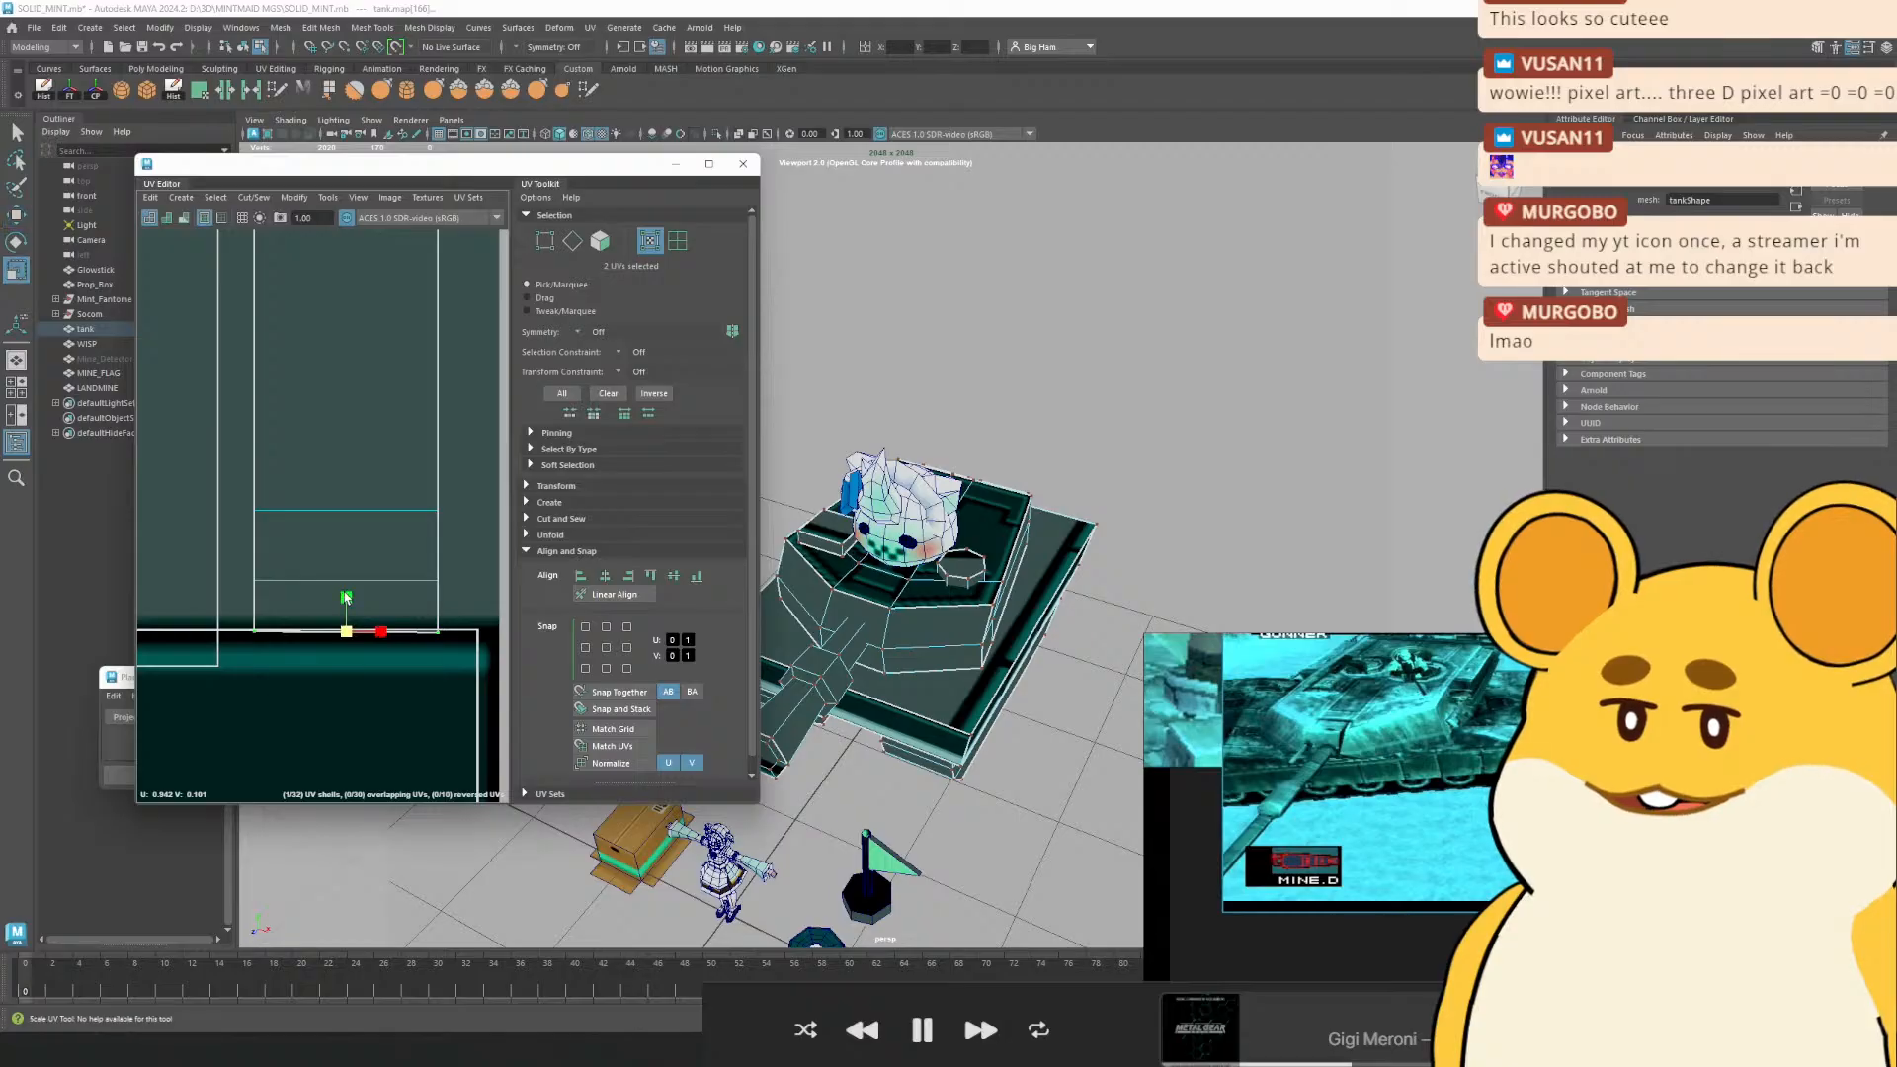
key("w")
scroll(297, 612, "up", 4)
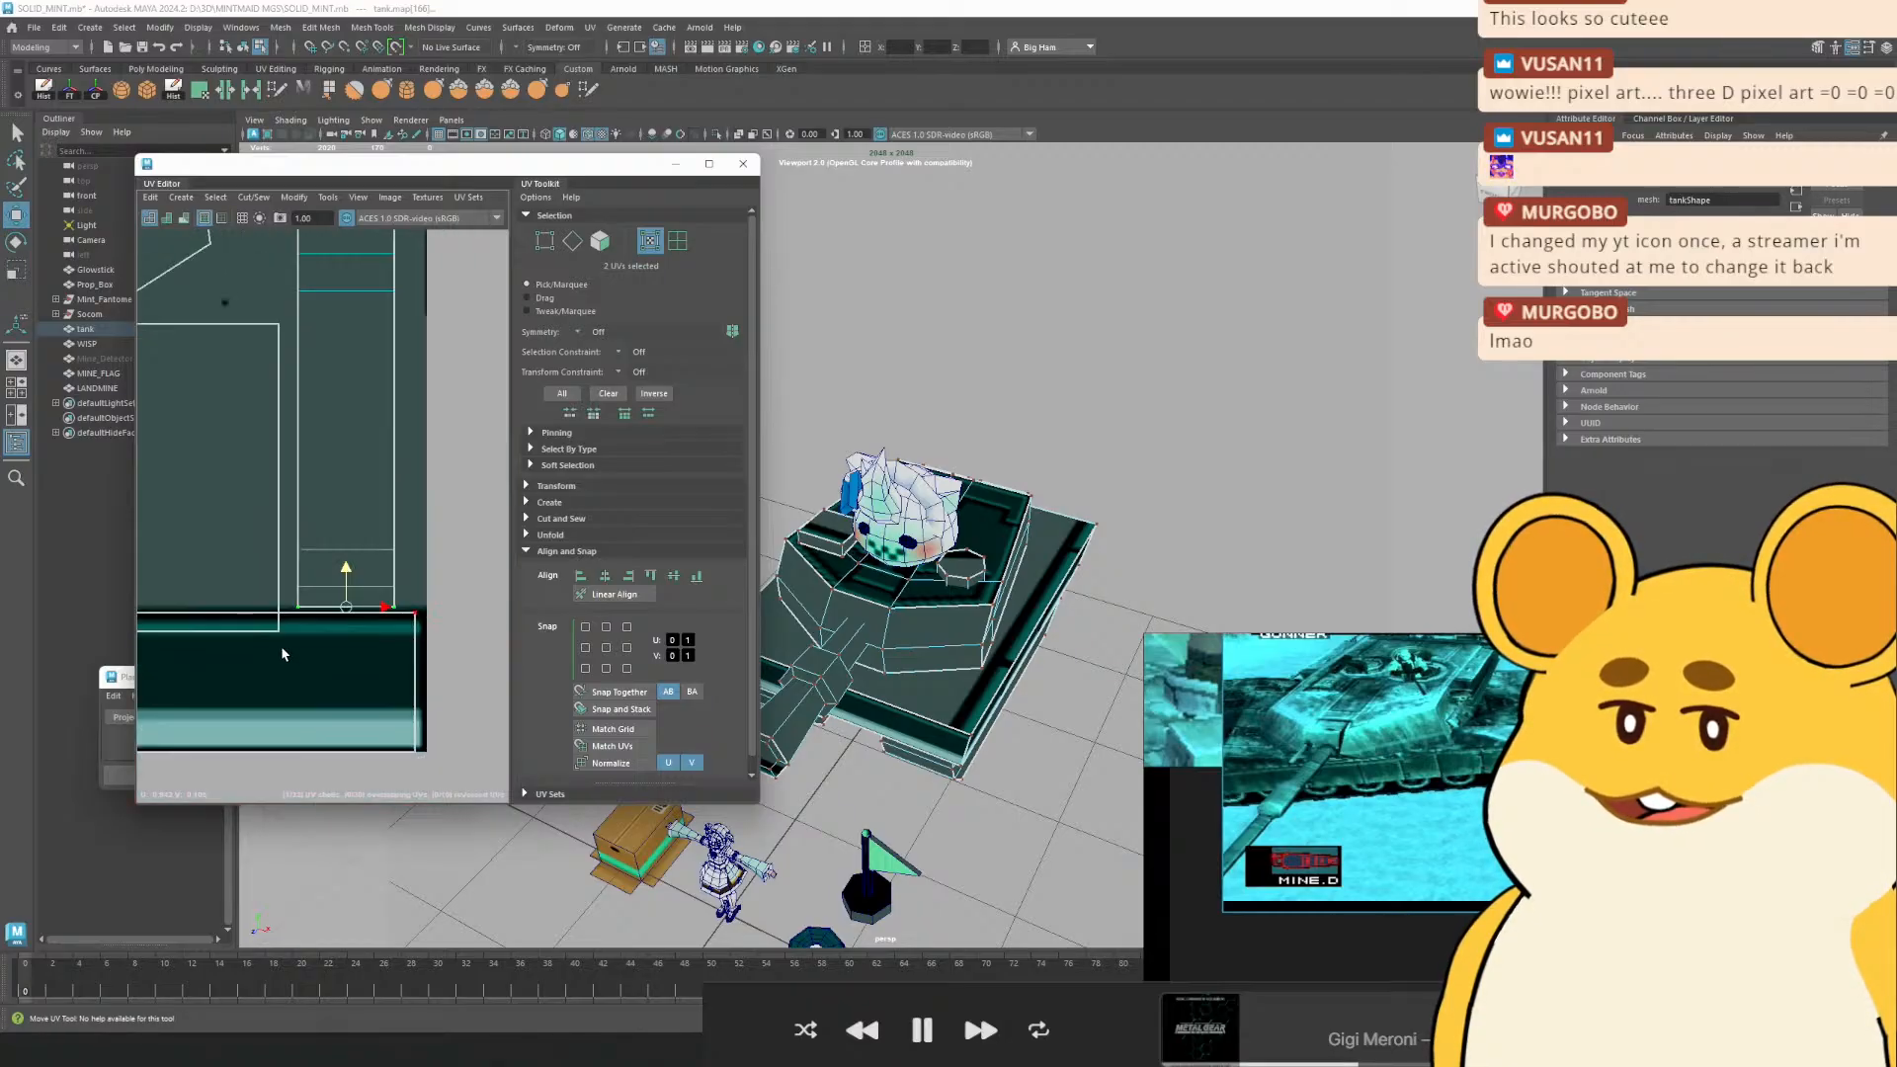
scroll(316, 630, "down", 4)
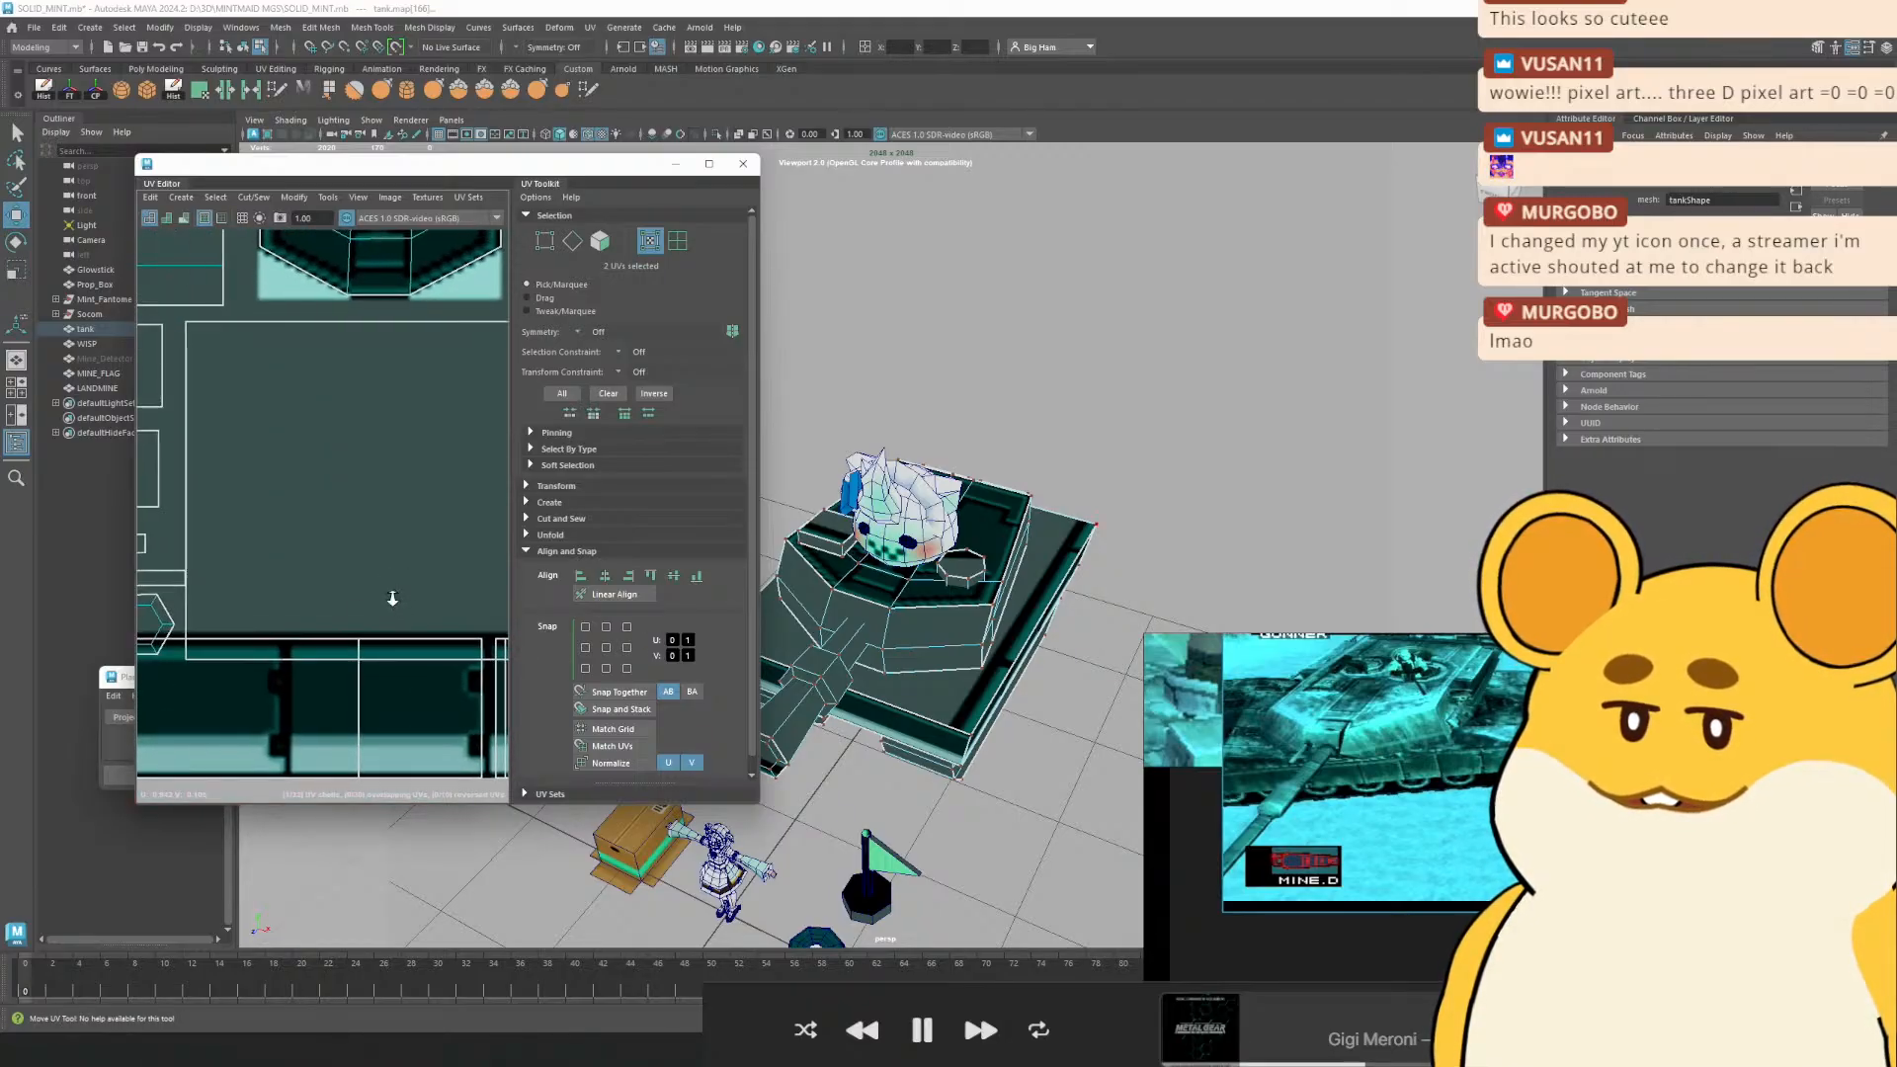
Select the two large rectangular UV shells and move them up clear of the skirt strips
left_click(678, 242)
scroll(326, 415, "down", 4)
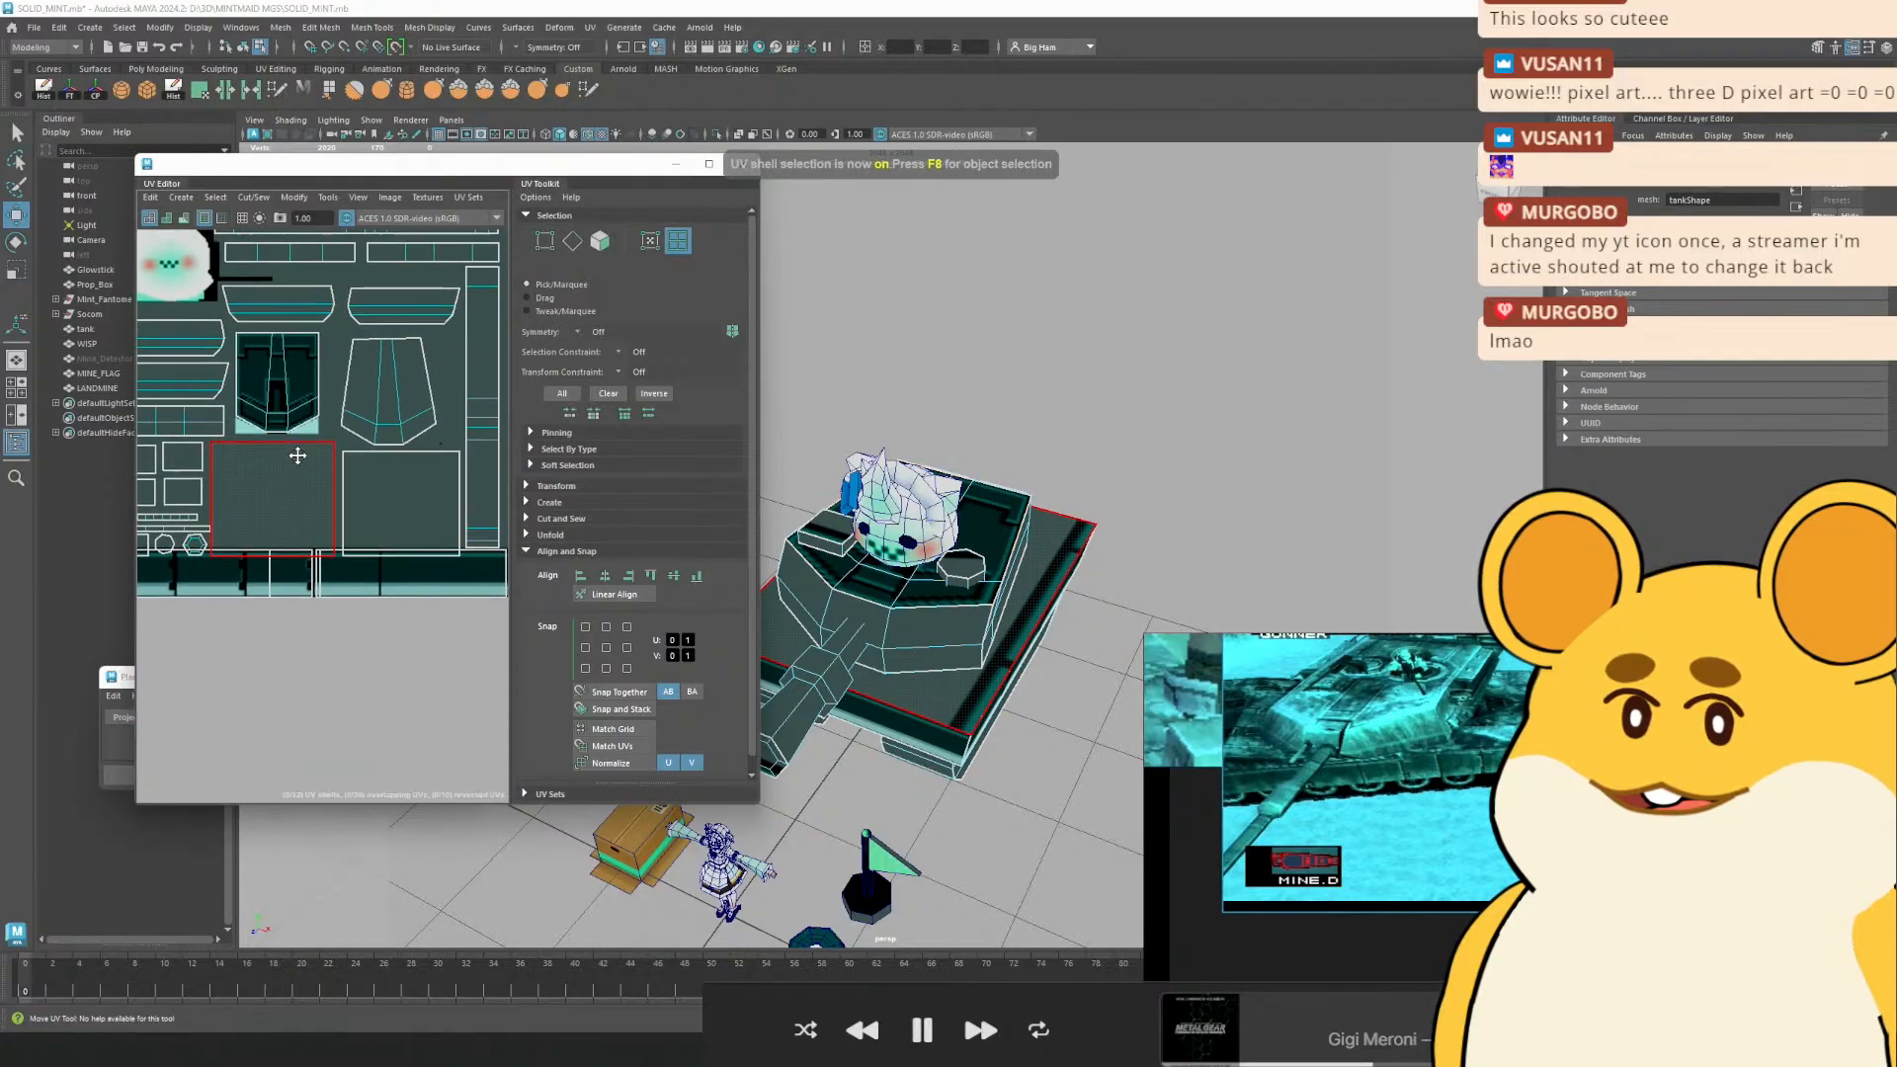
left_click(301, 474)
left_click_drag(411, 503, 303, 452)
left_click(377, 498)
left_click(287, 502, "shift")
key("r")
key("w")
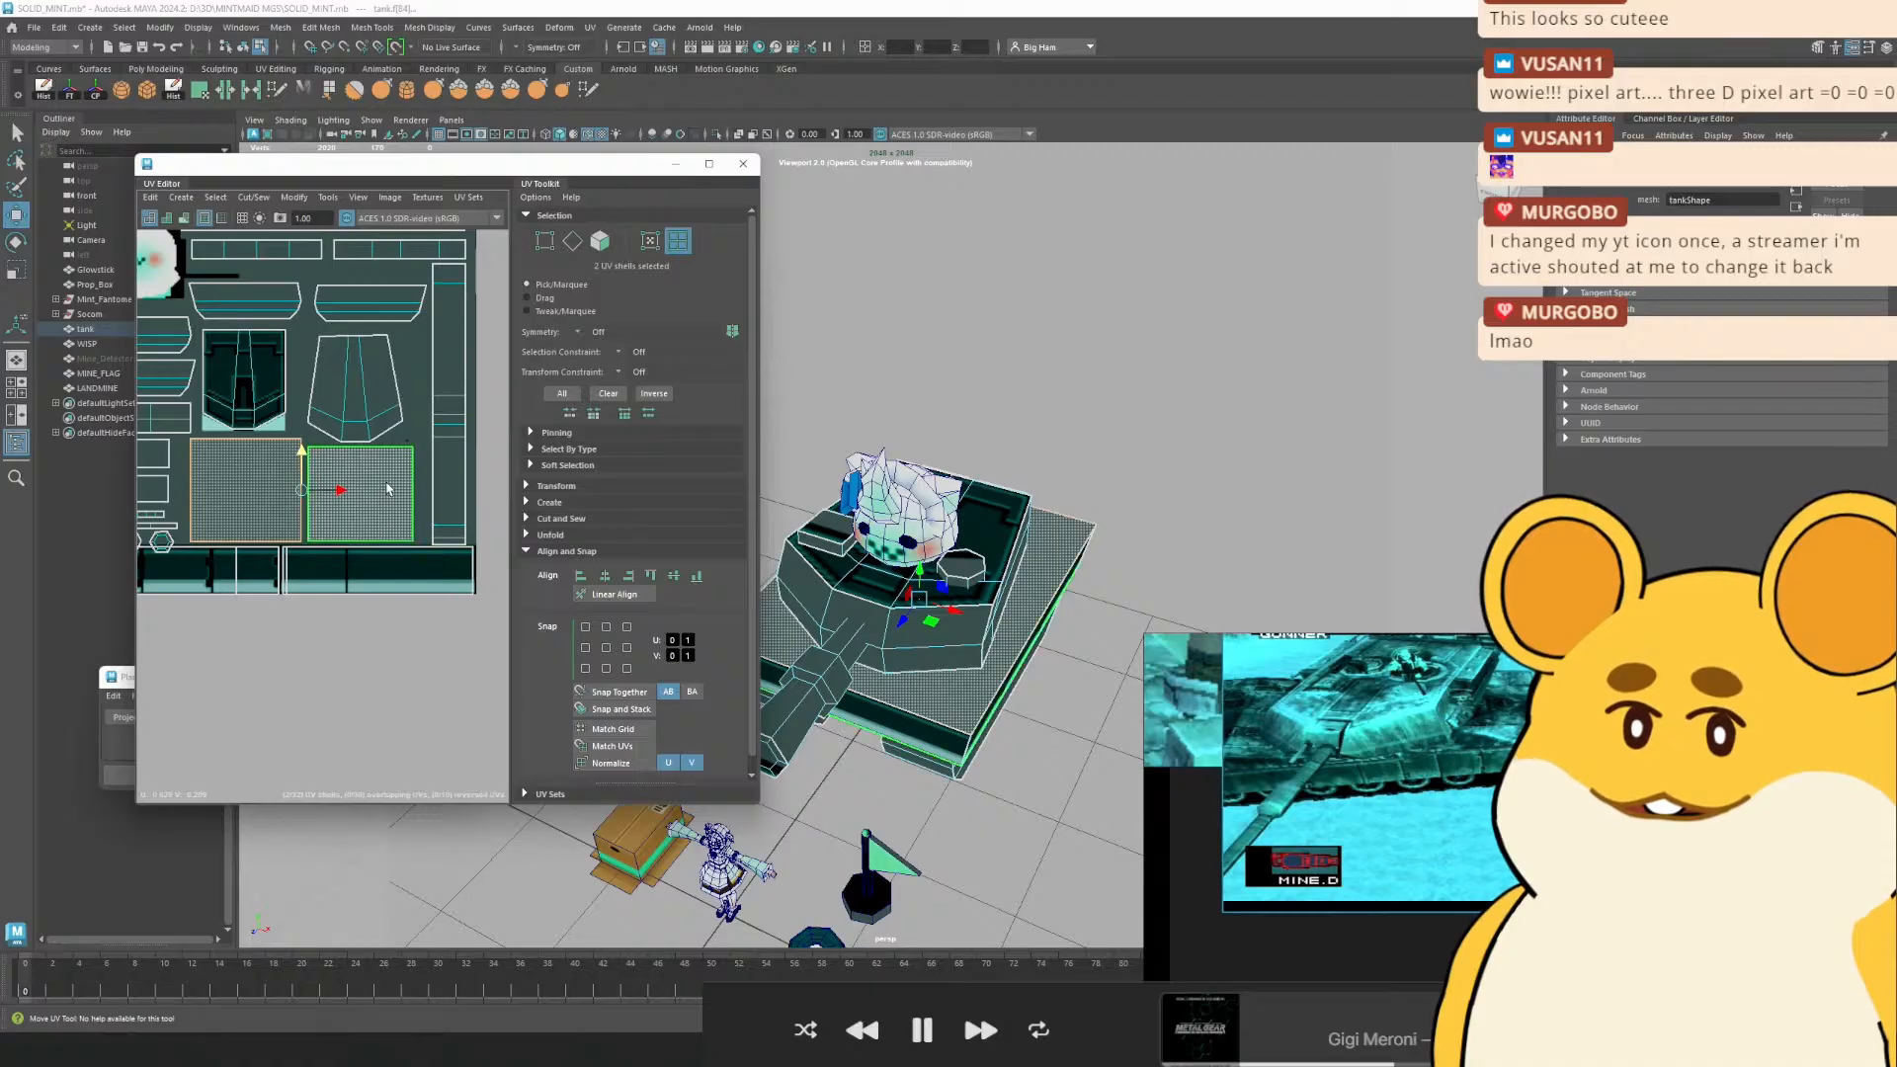
Return to object selection, check the tank deselected, reselect it and save the scene
scroll(910, 543, "up", 1)
scroll(1027, 489, "down", 3)
key("F8")
left_click(1106, 447)
scroll(1275, 368, "up", 2)
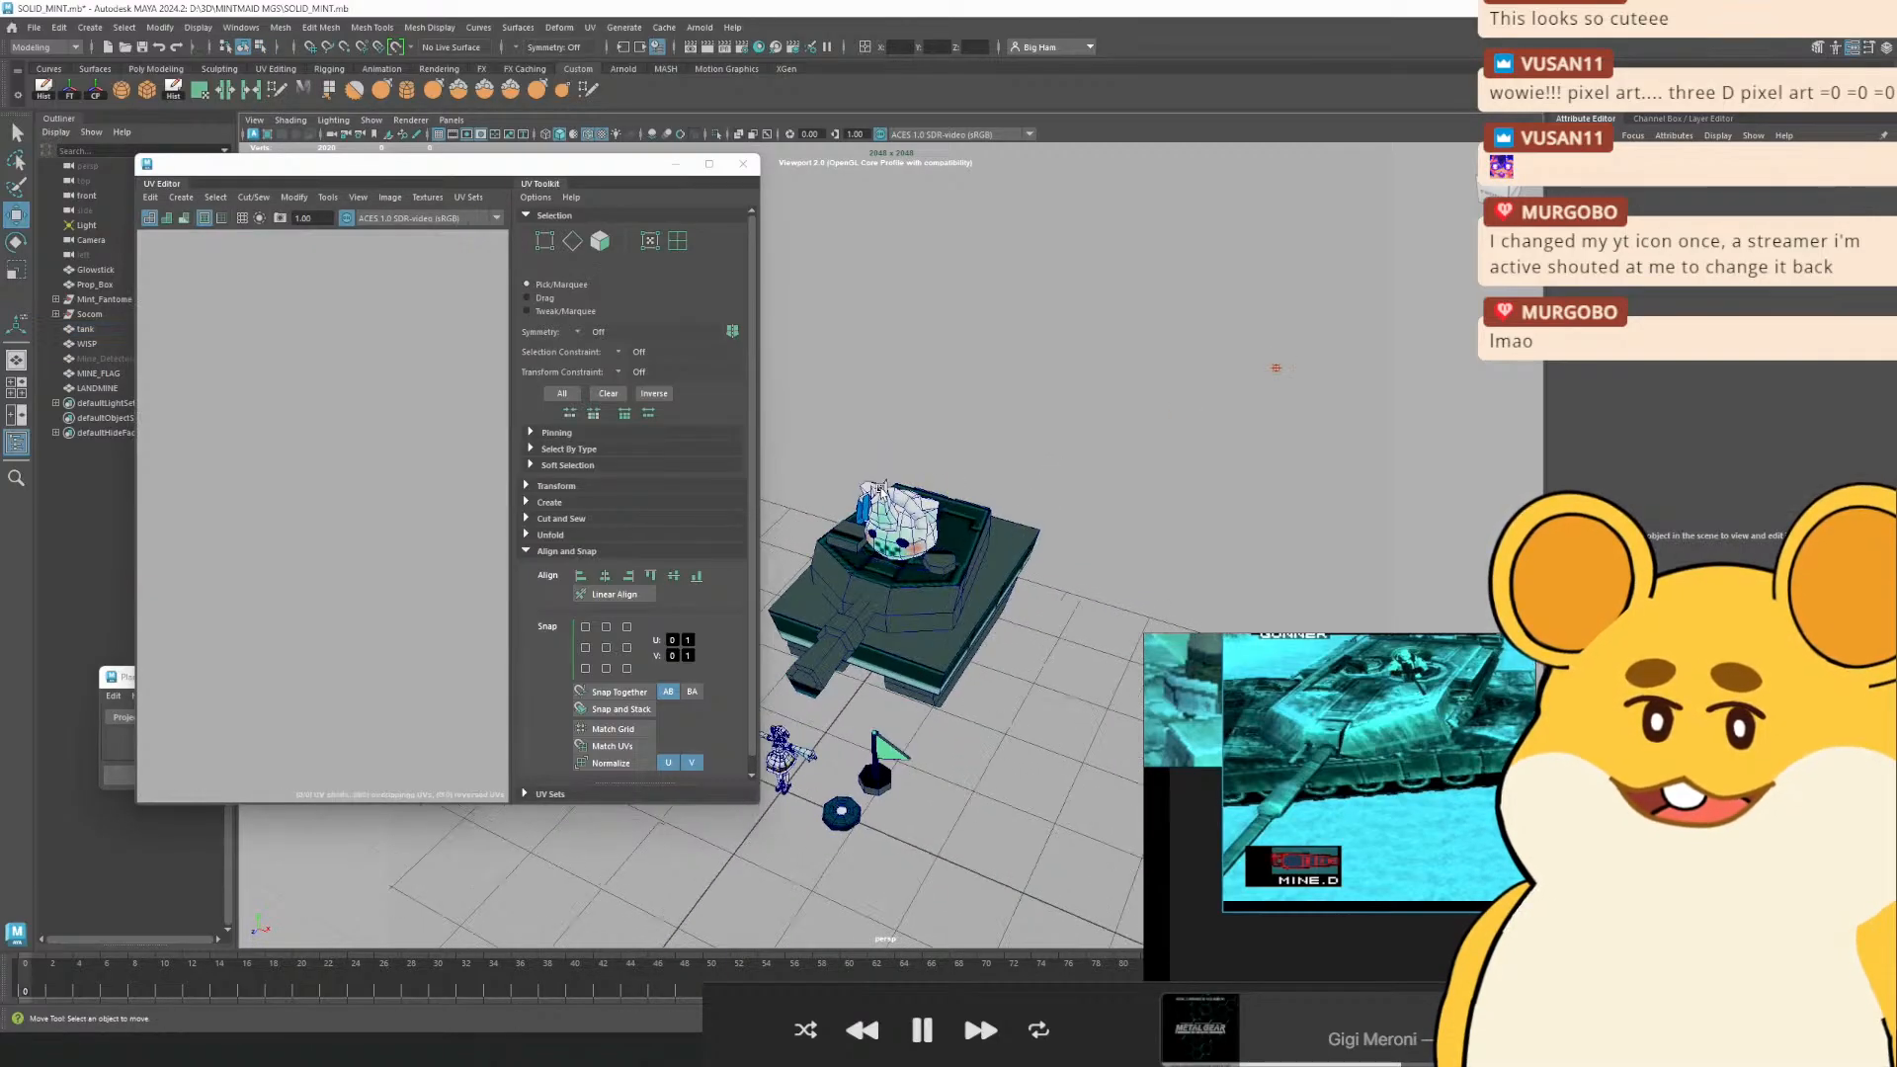
left_click(938, 640)
left_click_drag(268, 445, 319, 490)
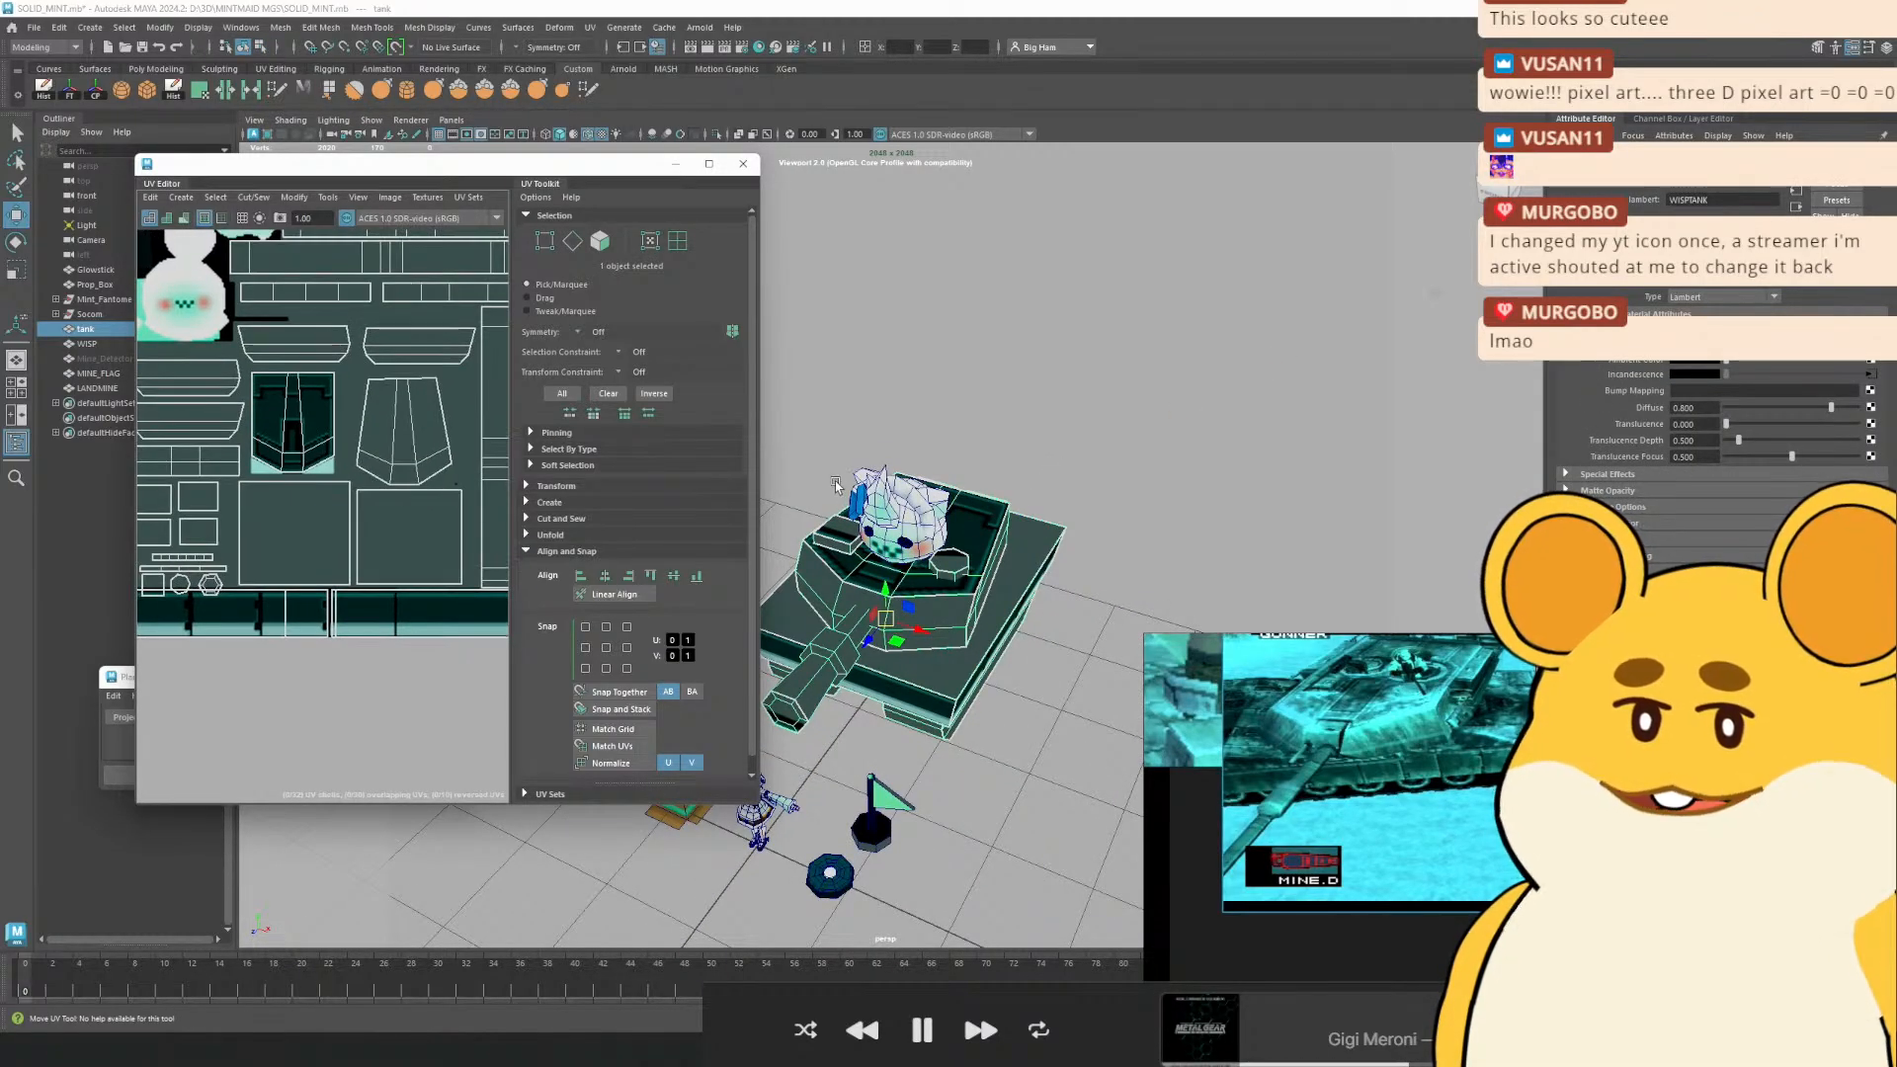
left_click_drag(792, 483, 806, 487)
key("ctrl+s")
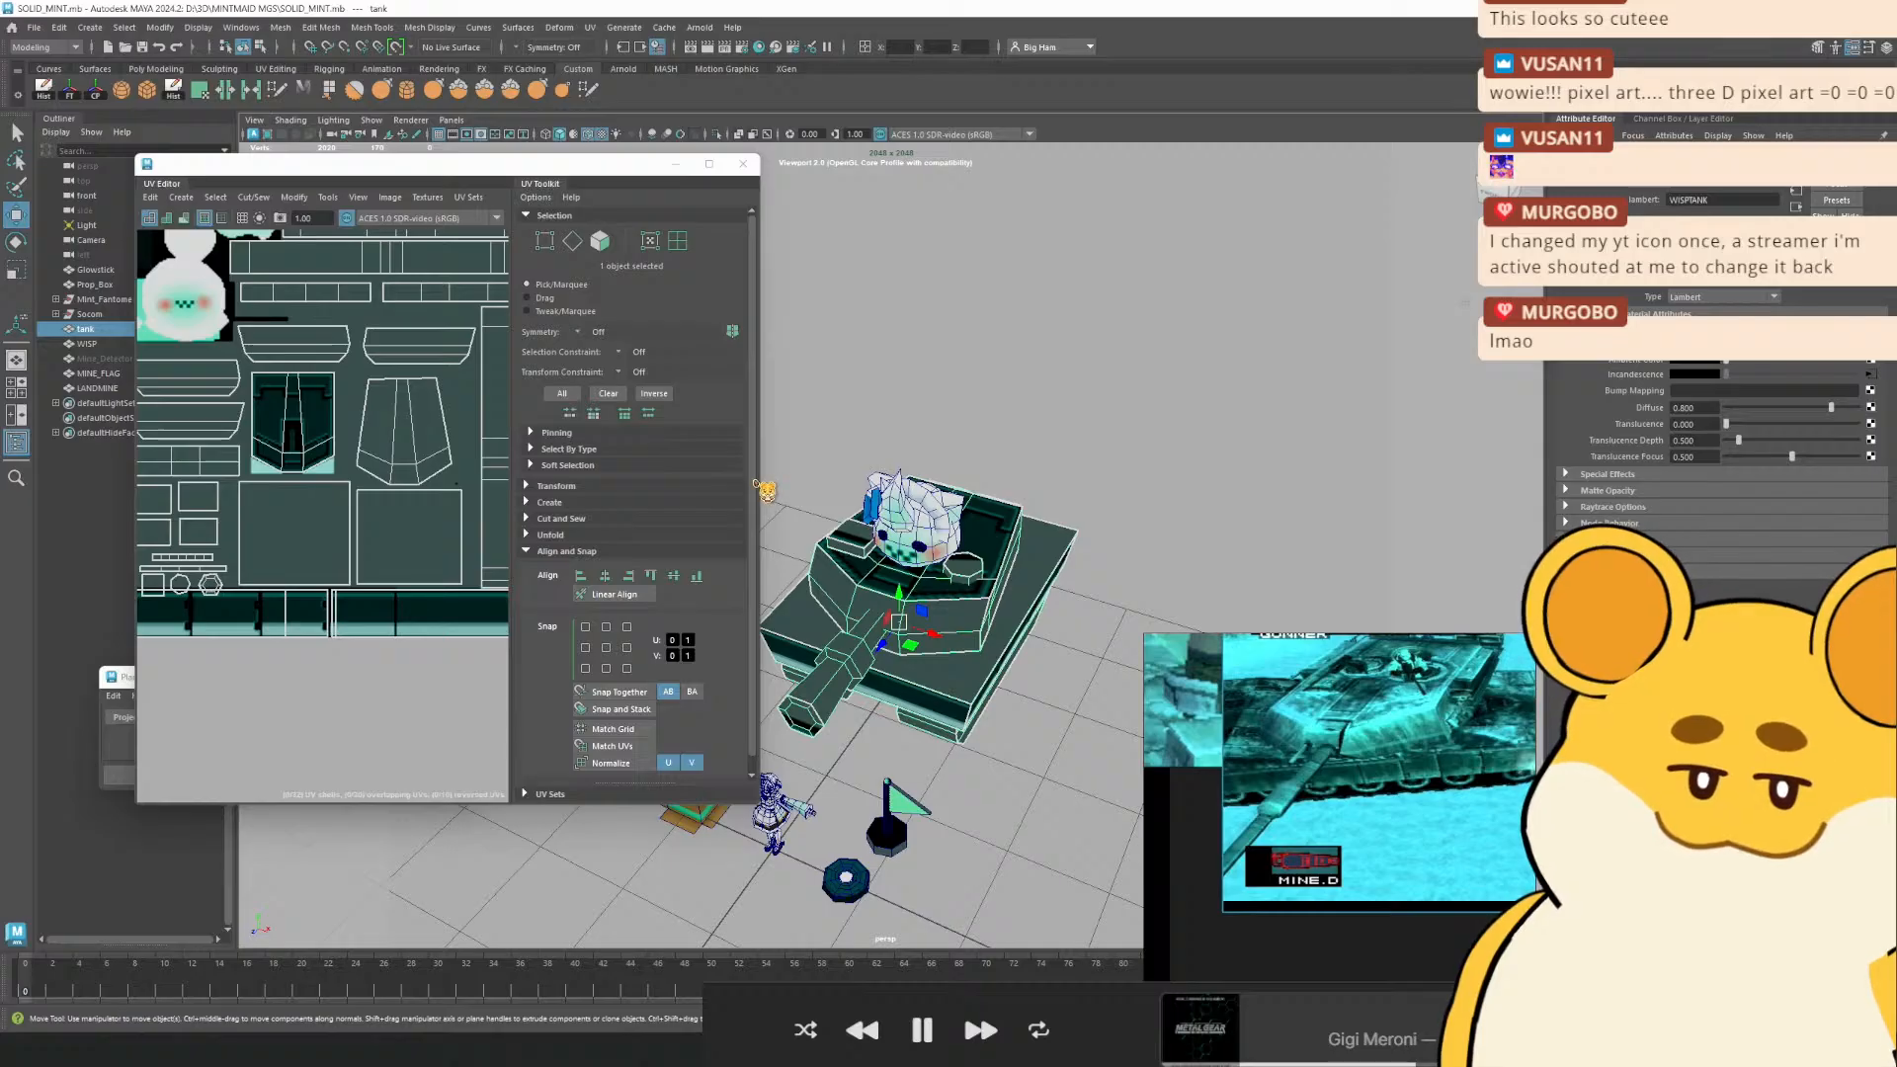
Select the unpainted turret UV shell and move it over the painted turret artwork
scroll(381, 395, "up", 2)
left_click_drag(382, 394, 457, 497)
left_click(677, 241)
left_click(472, 499)
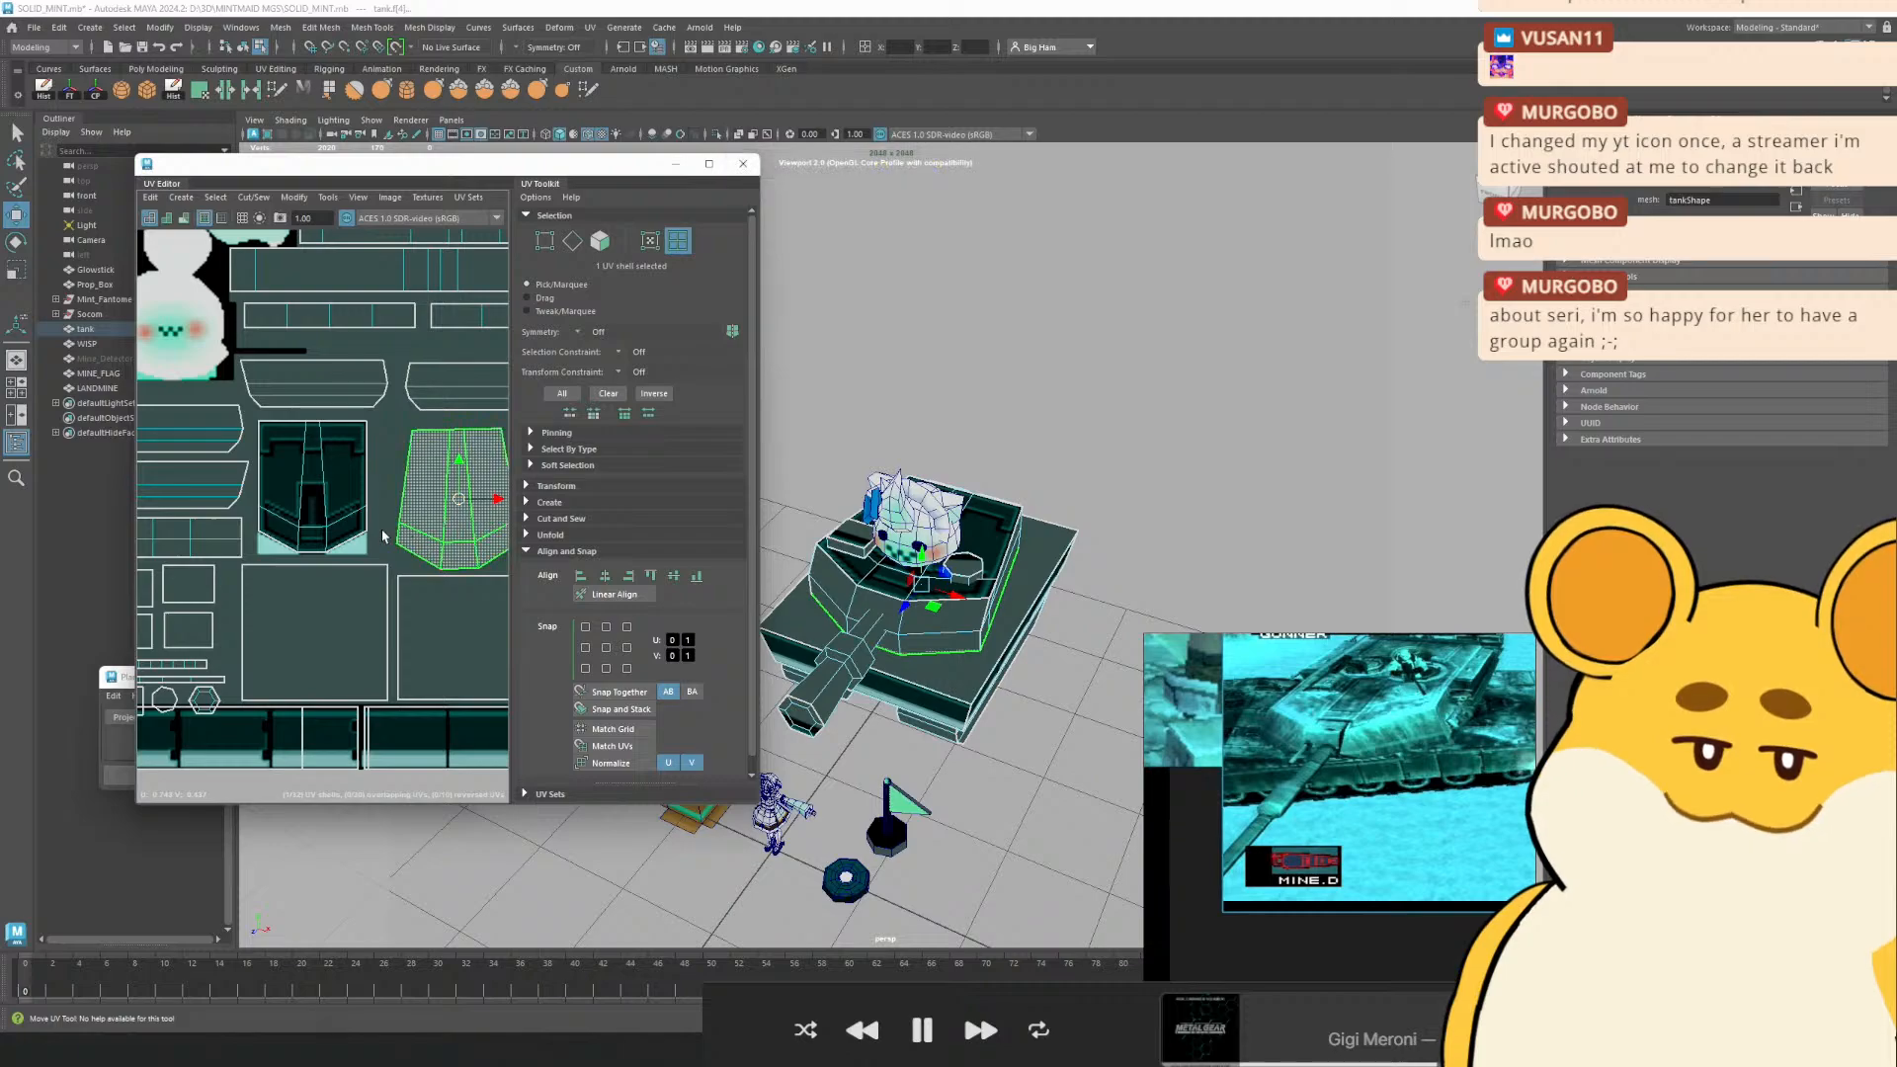
left_click_drag(466, 489, 266, 487)
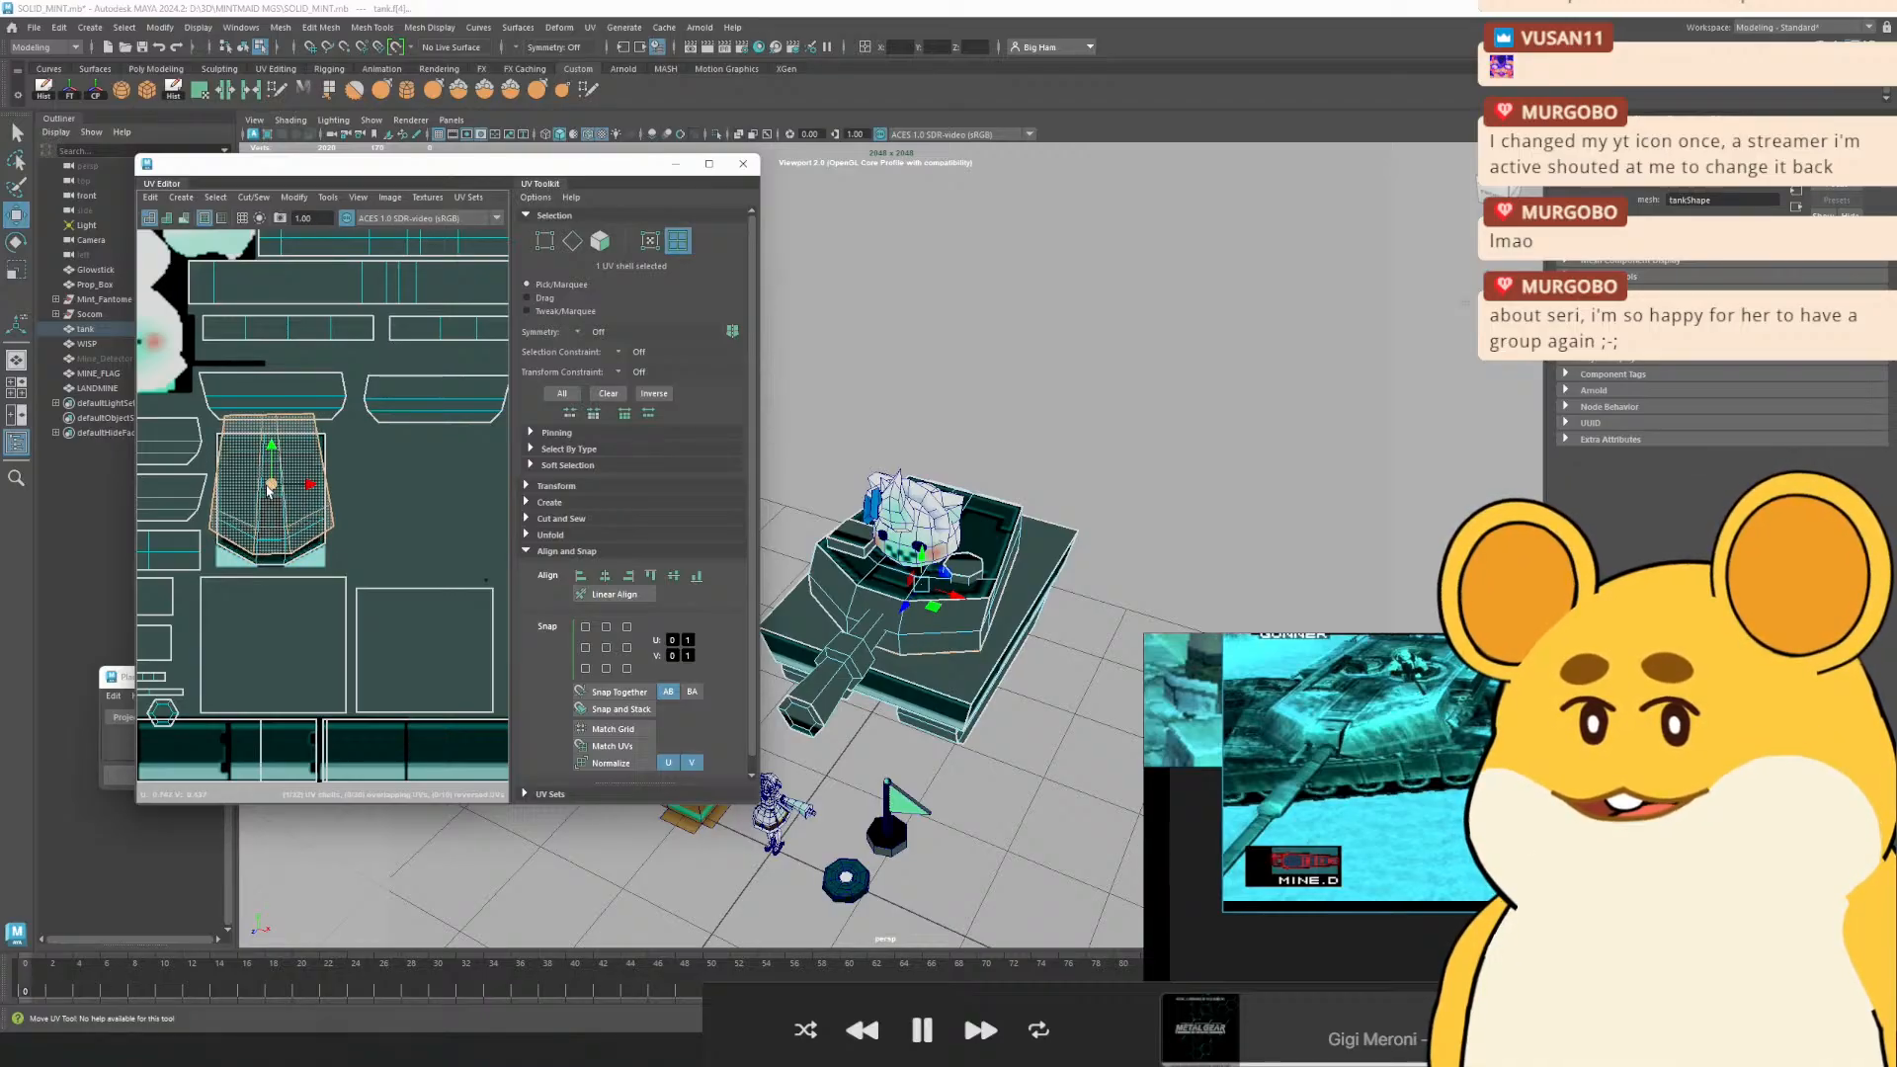
Align the overlaid turret shell's bottom-edge UVs vertically with the lowest matching corners of the painted turret shell
scroll(271, 489, "up", 4)
left_click_drag(232, 611, 262, 654)
right_click(255, 603)
scroll(258, 610, "up", 2)
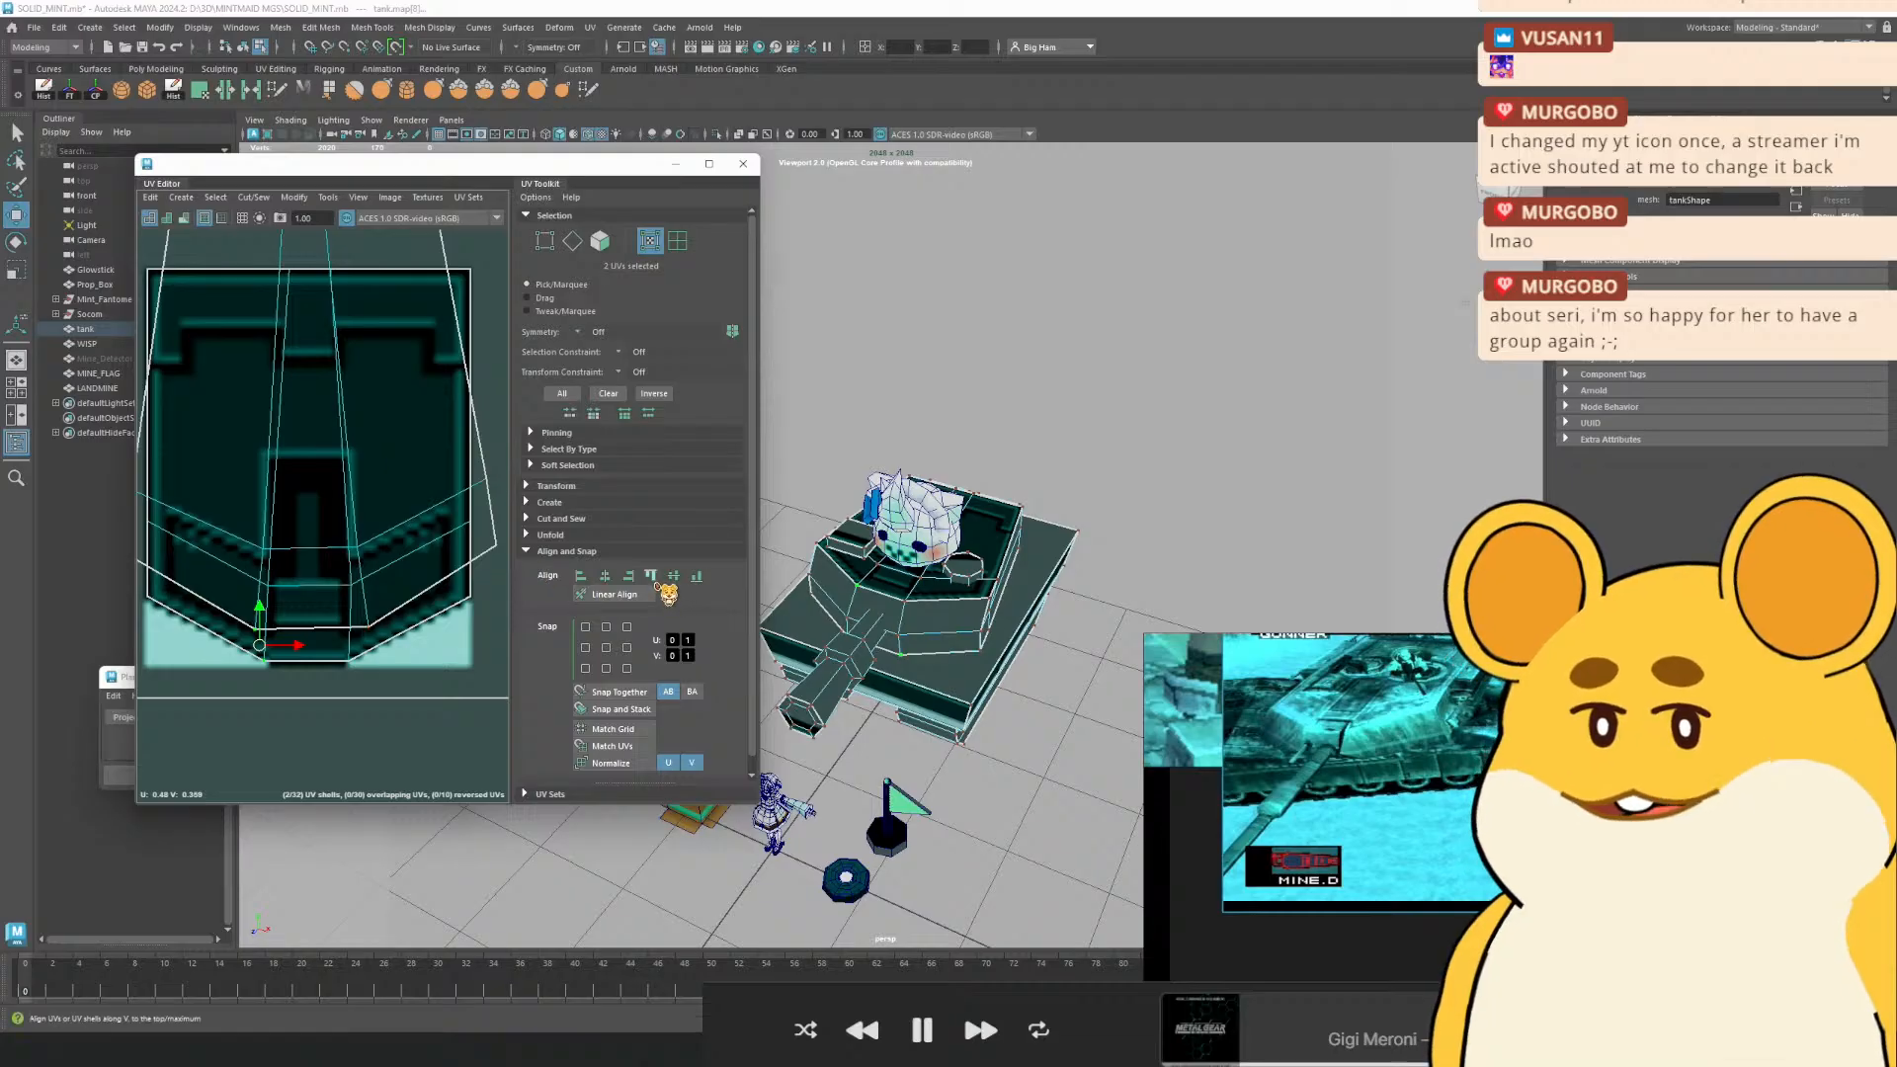
left_click(696, 576)
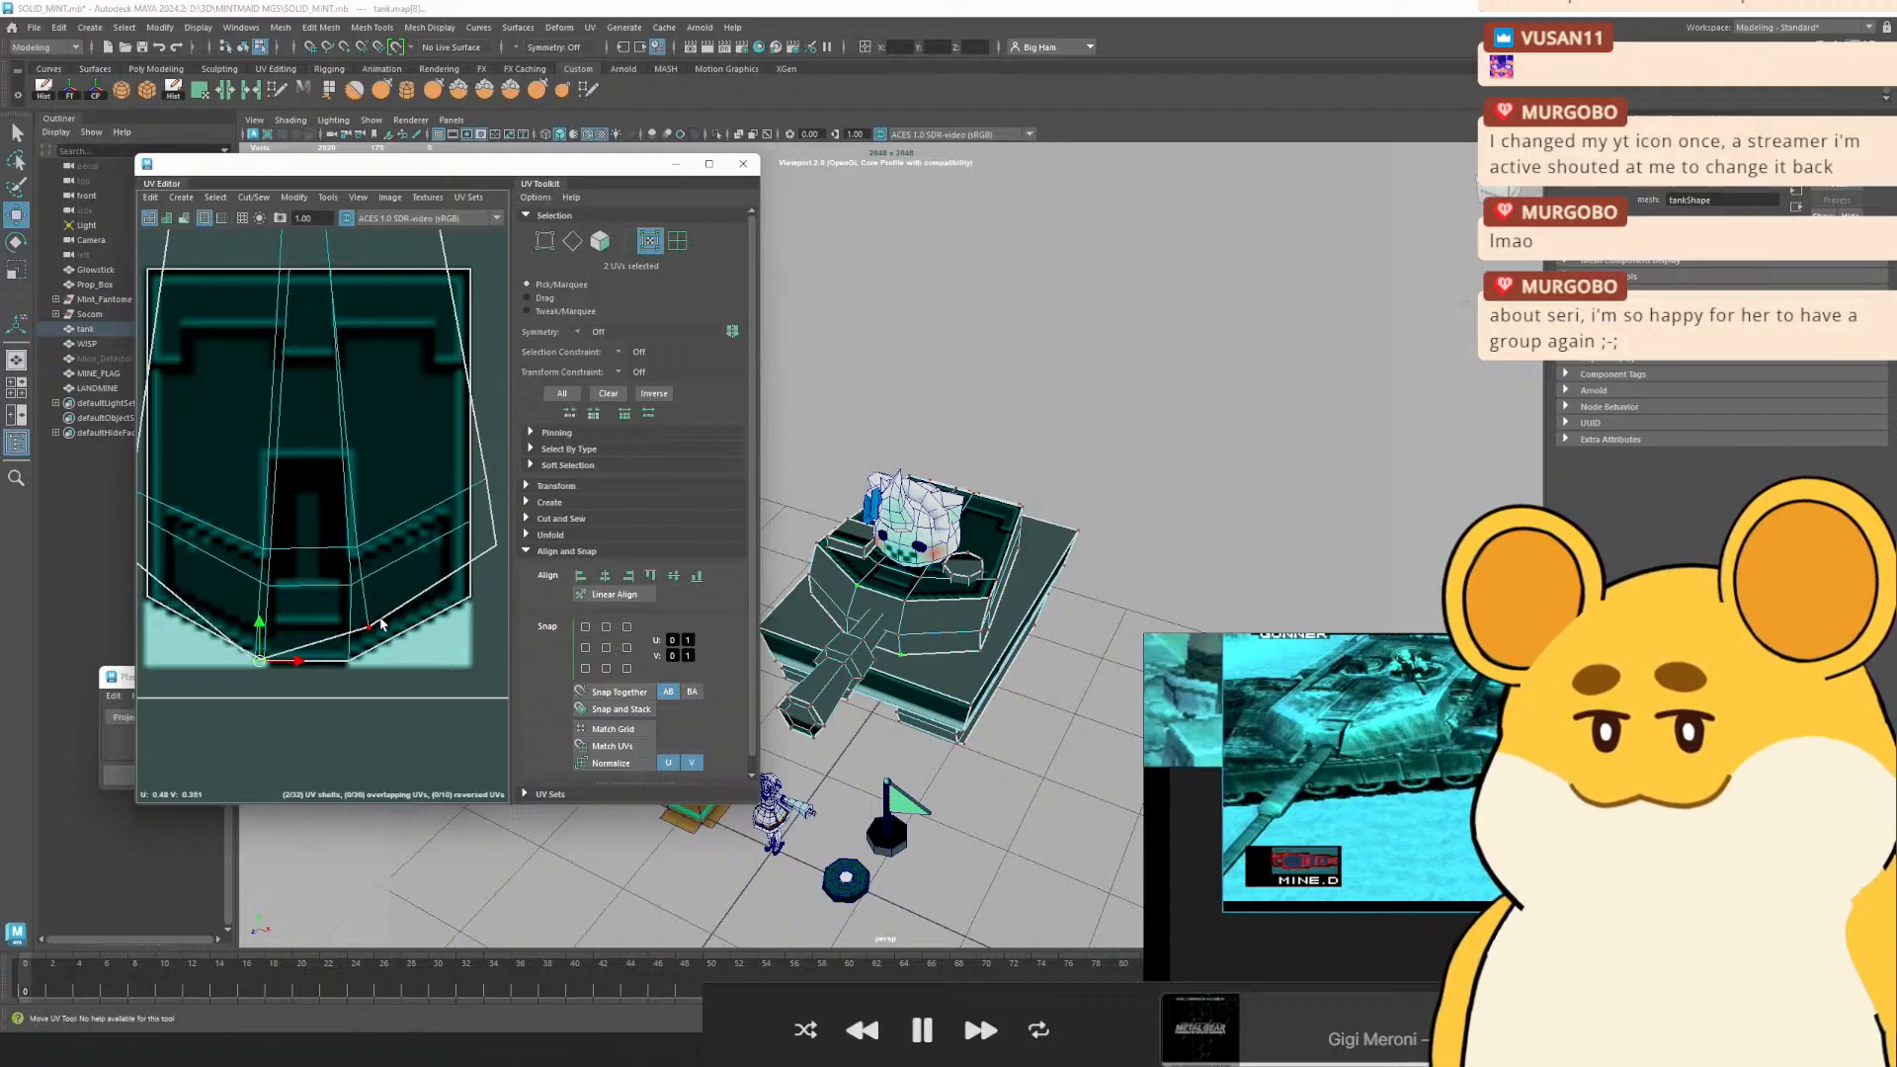
left_click_drag(383, 618, 307, 672)
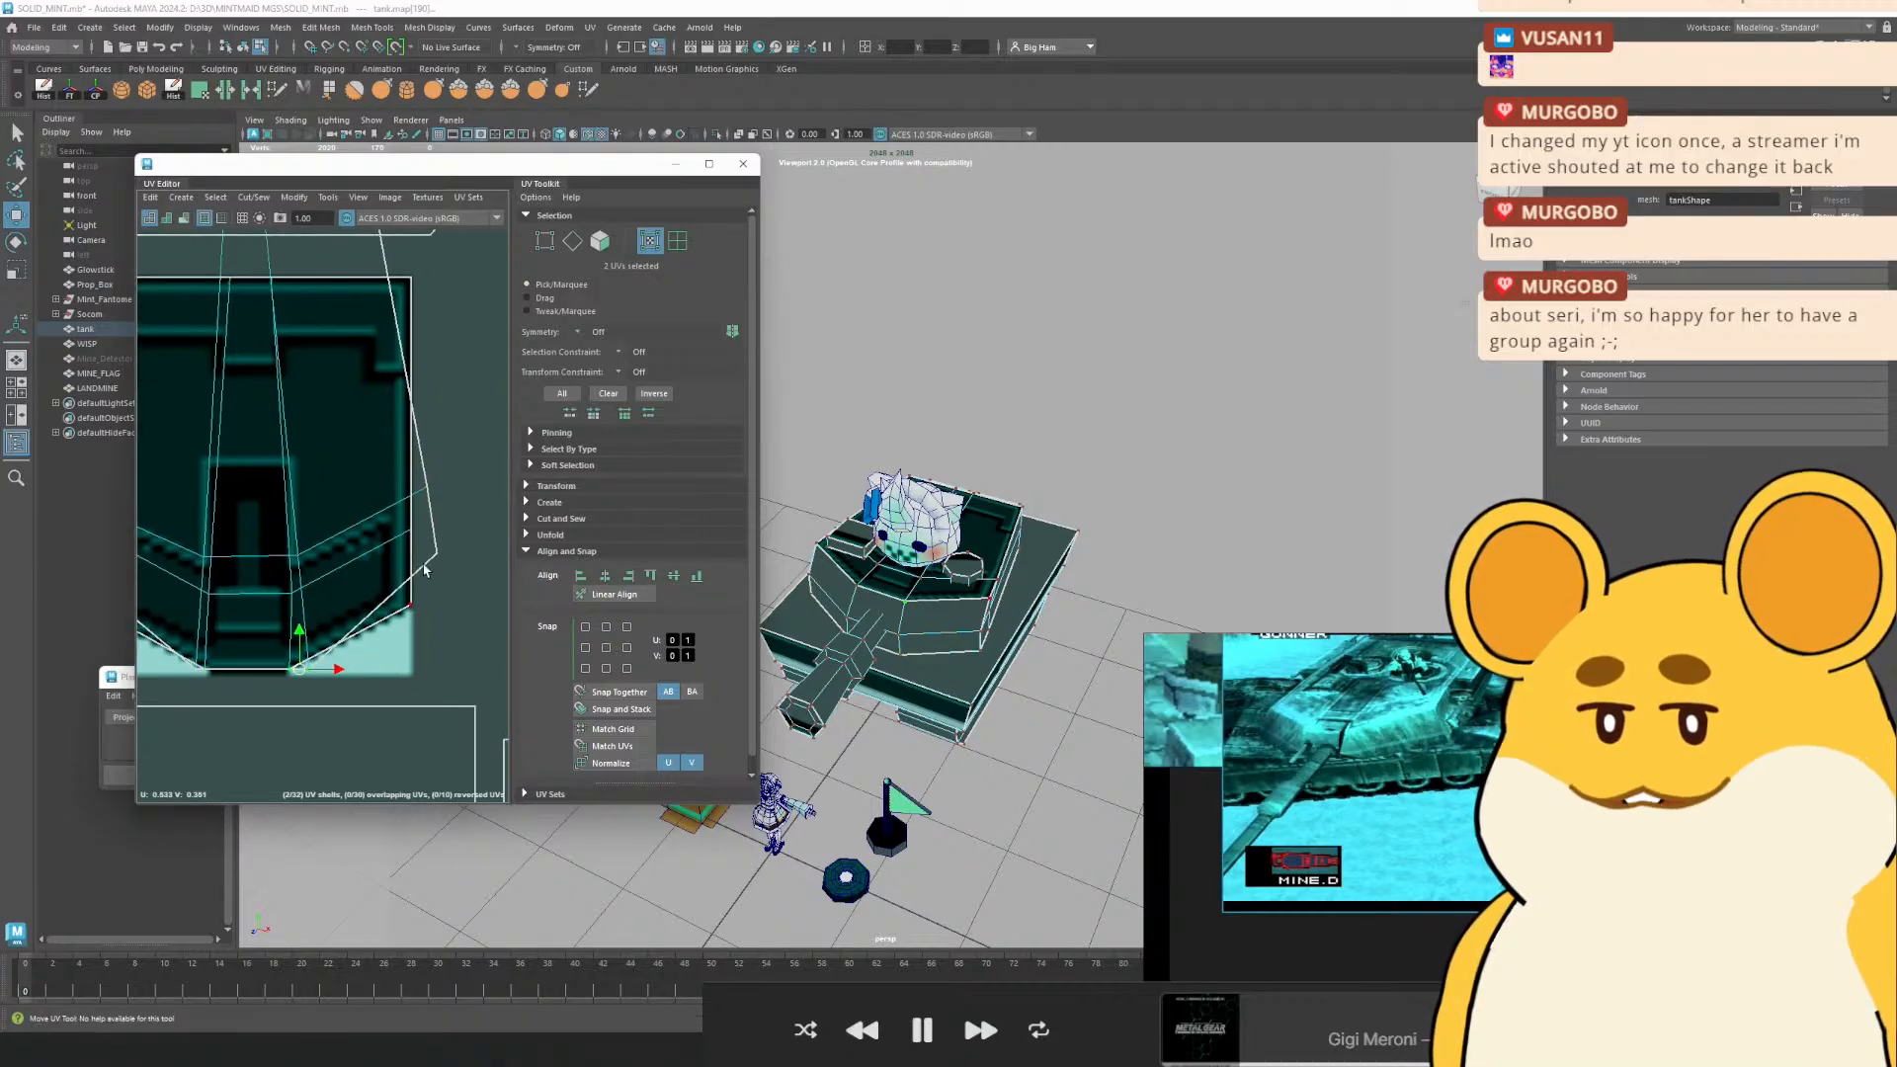
Align the turret shell's lower outer corner UVs on both sides with the matching corners of the painted shell
left_click_drag(423, 567, 453, 544)
left_click_drag(445, 620, 447, 622)
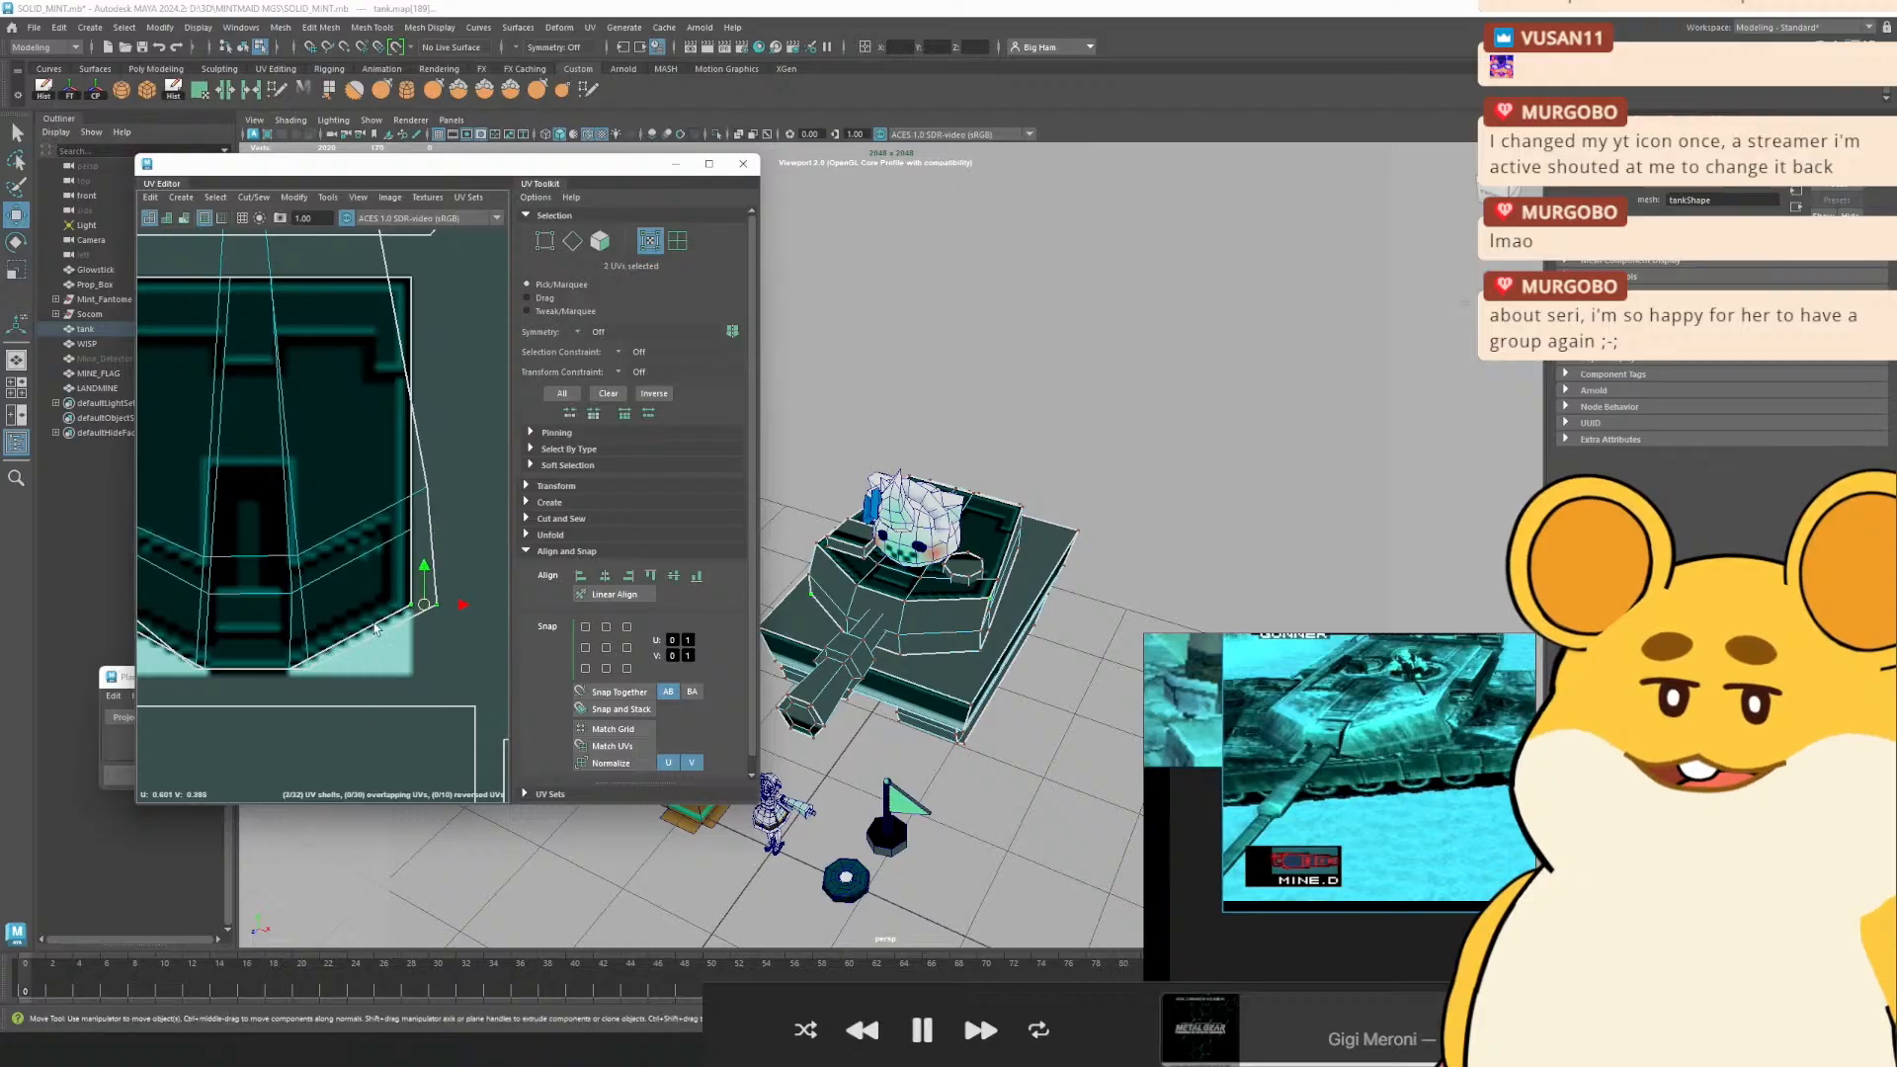
mouse_move(271, 593)
left_mouse_down()
mouse_move(368, 609)
mouse_move(268, 615)
left_mouse_up()
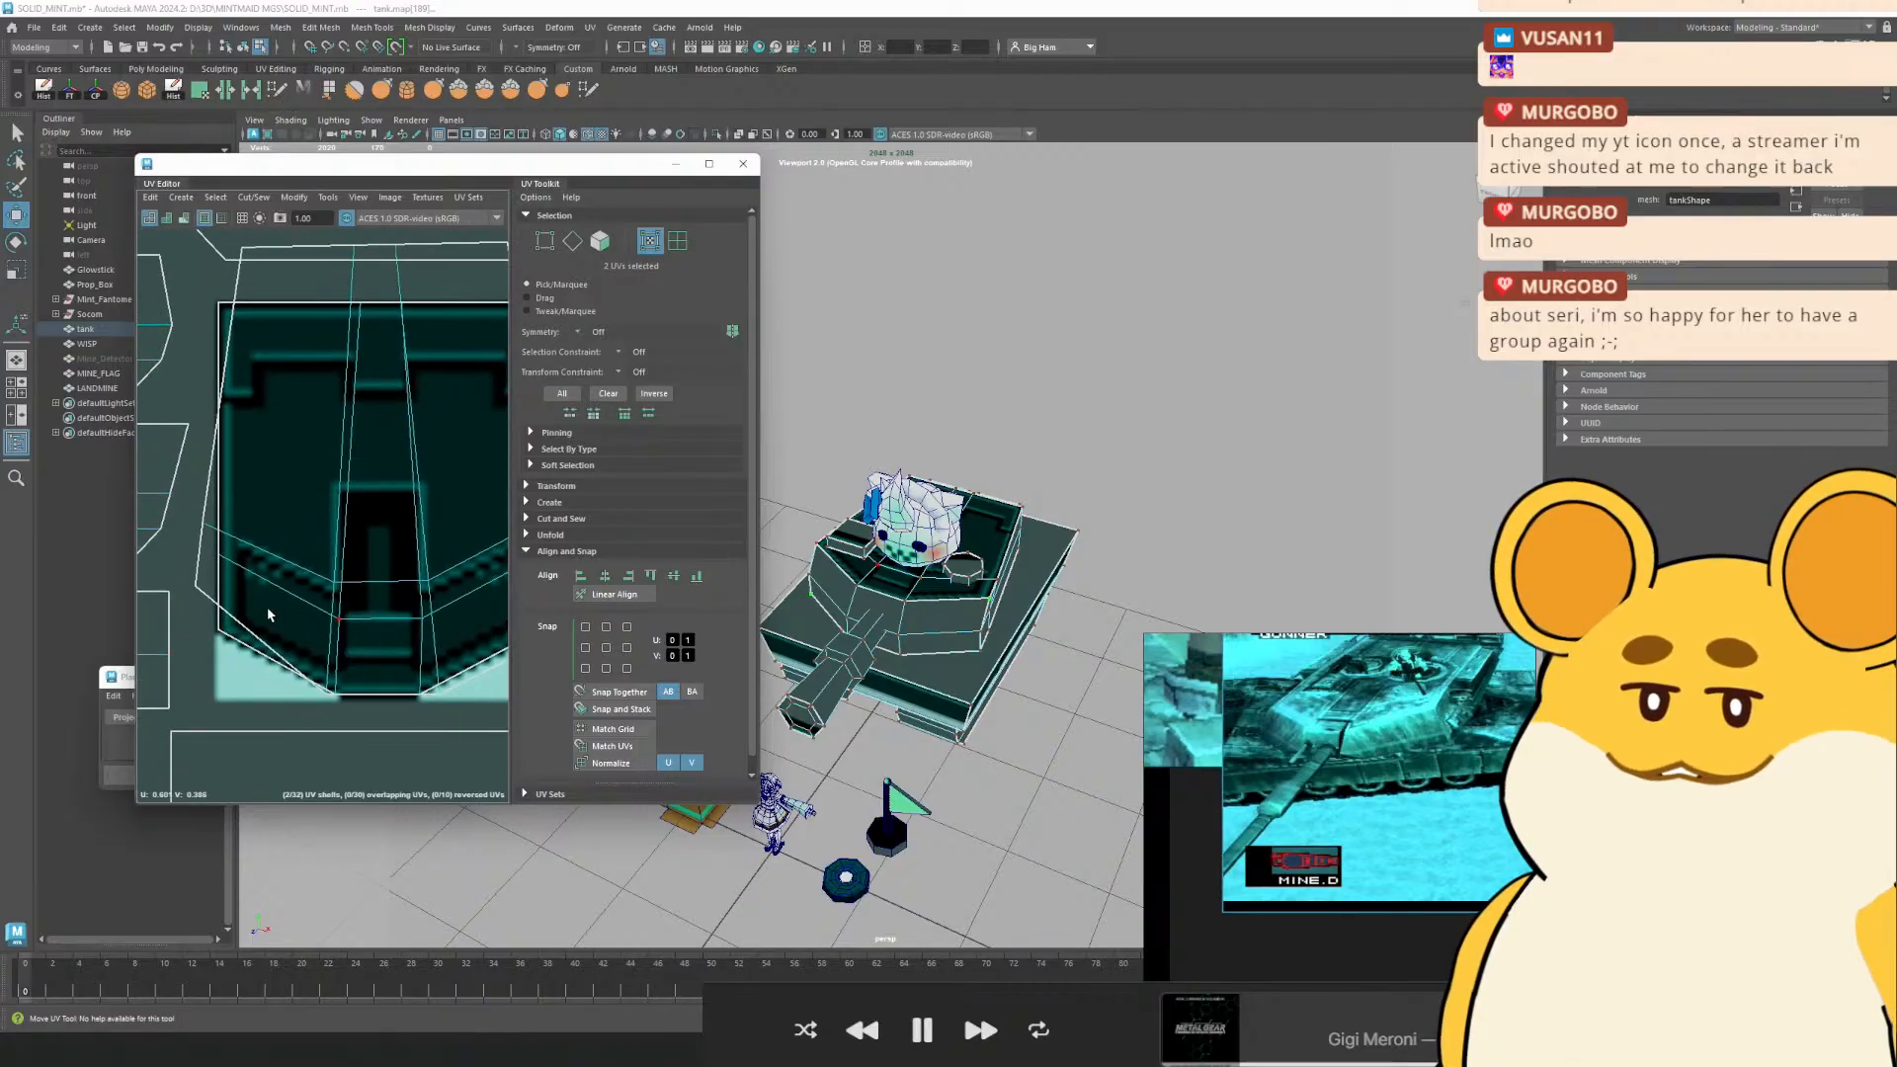
left_click(191, 585)
left_click(216, 626, "shift")
key("g")
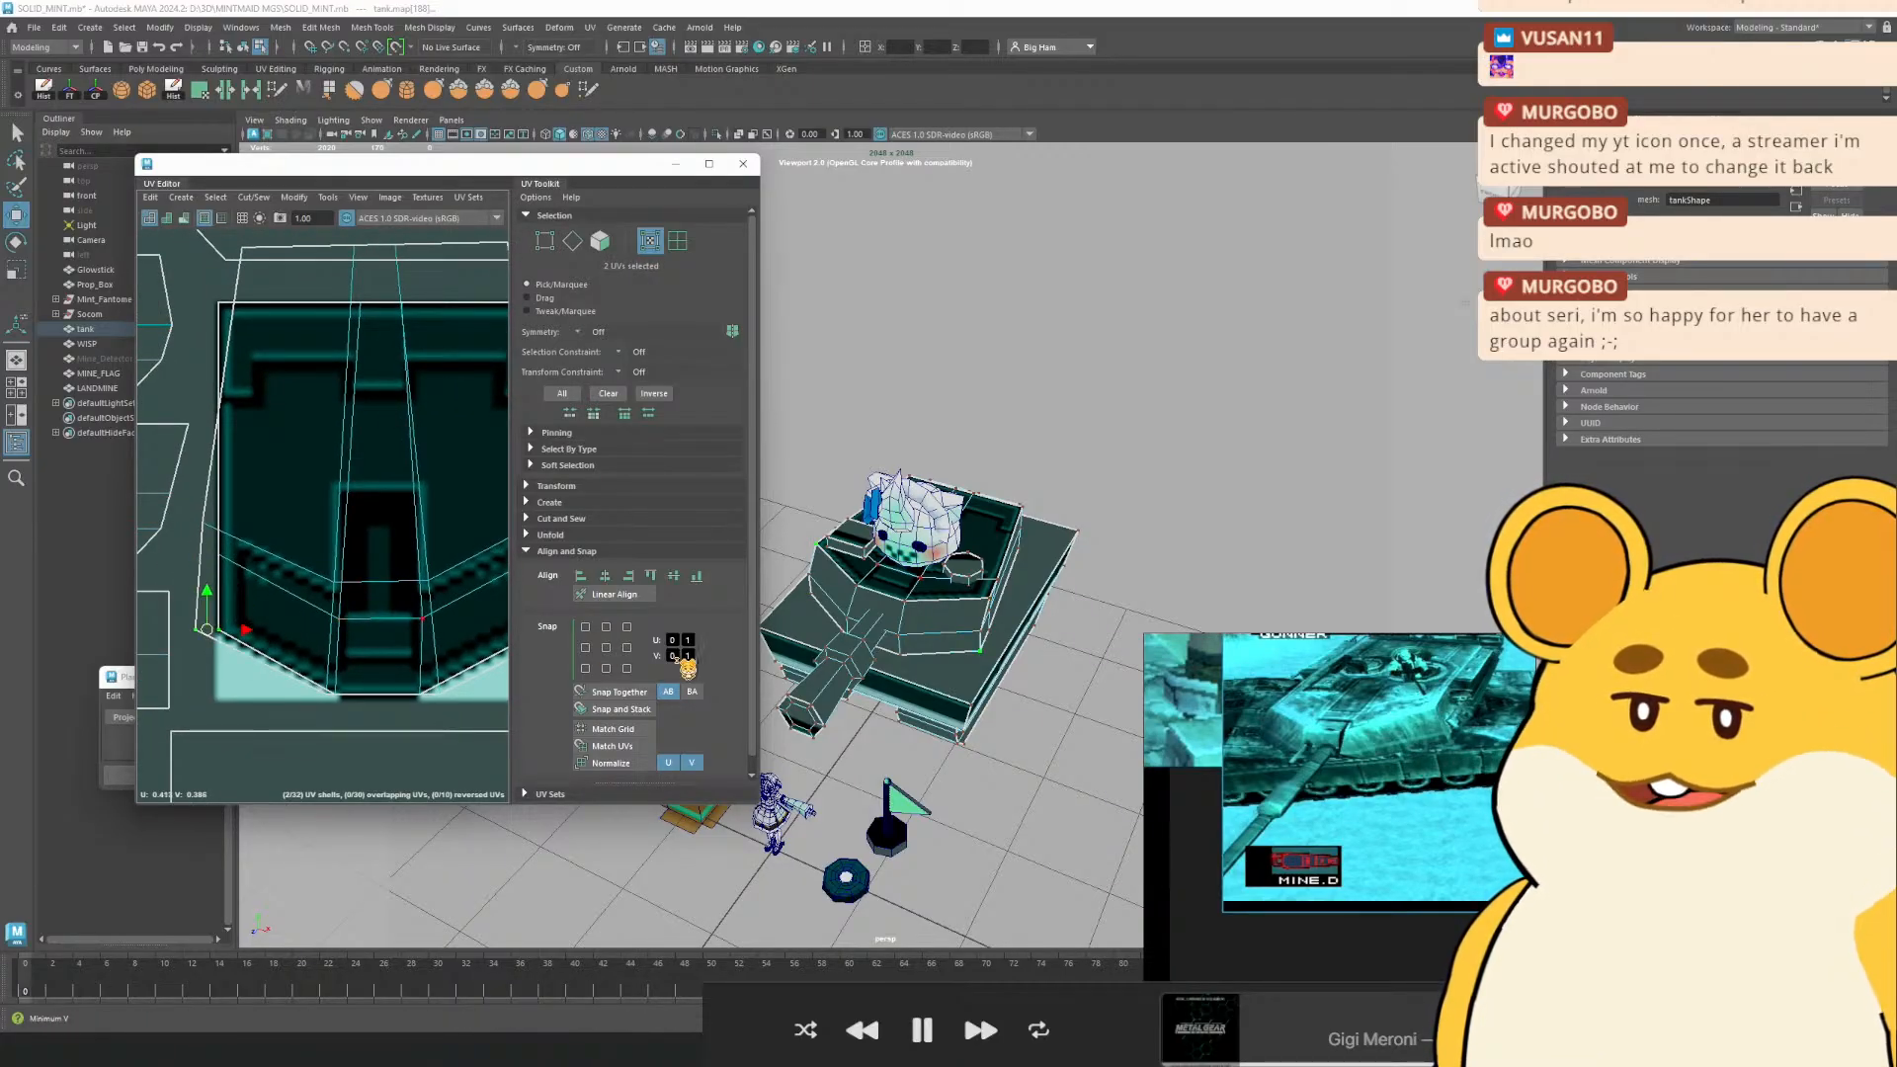
left_click(628, 576)
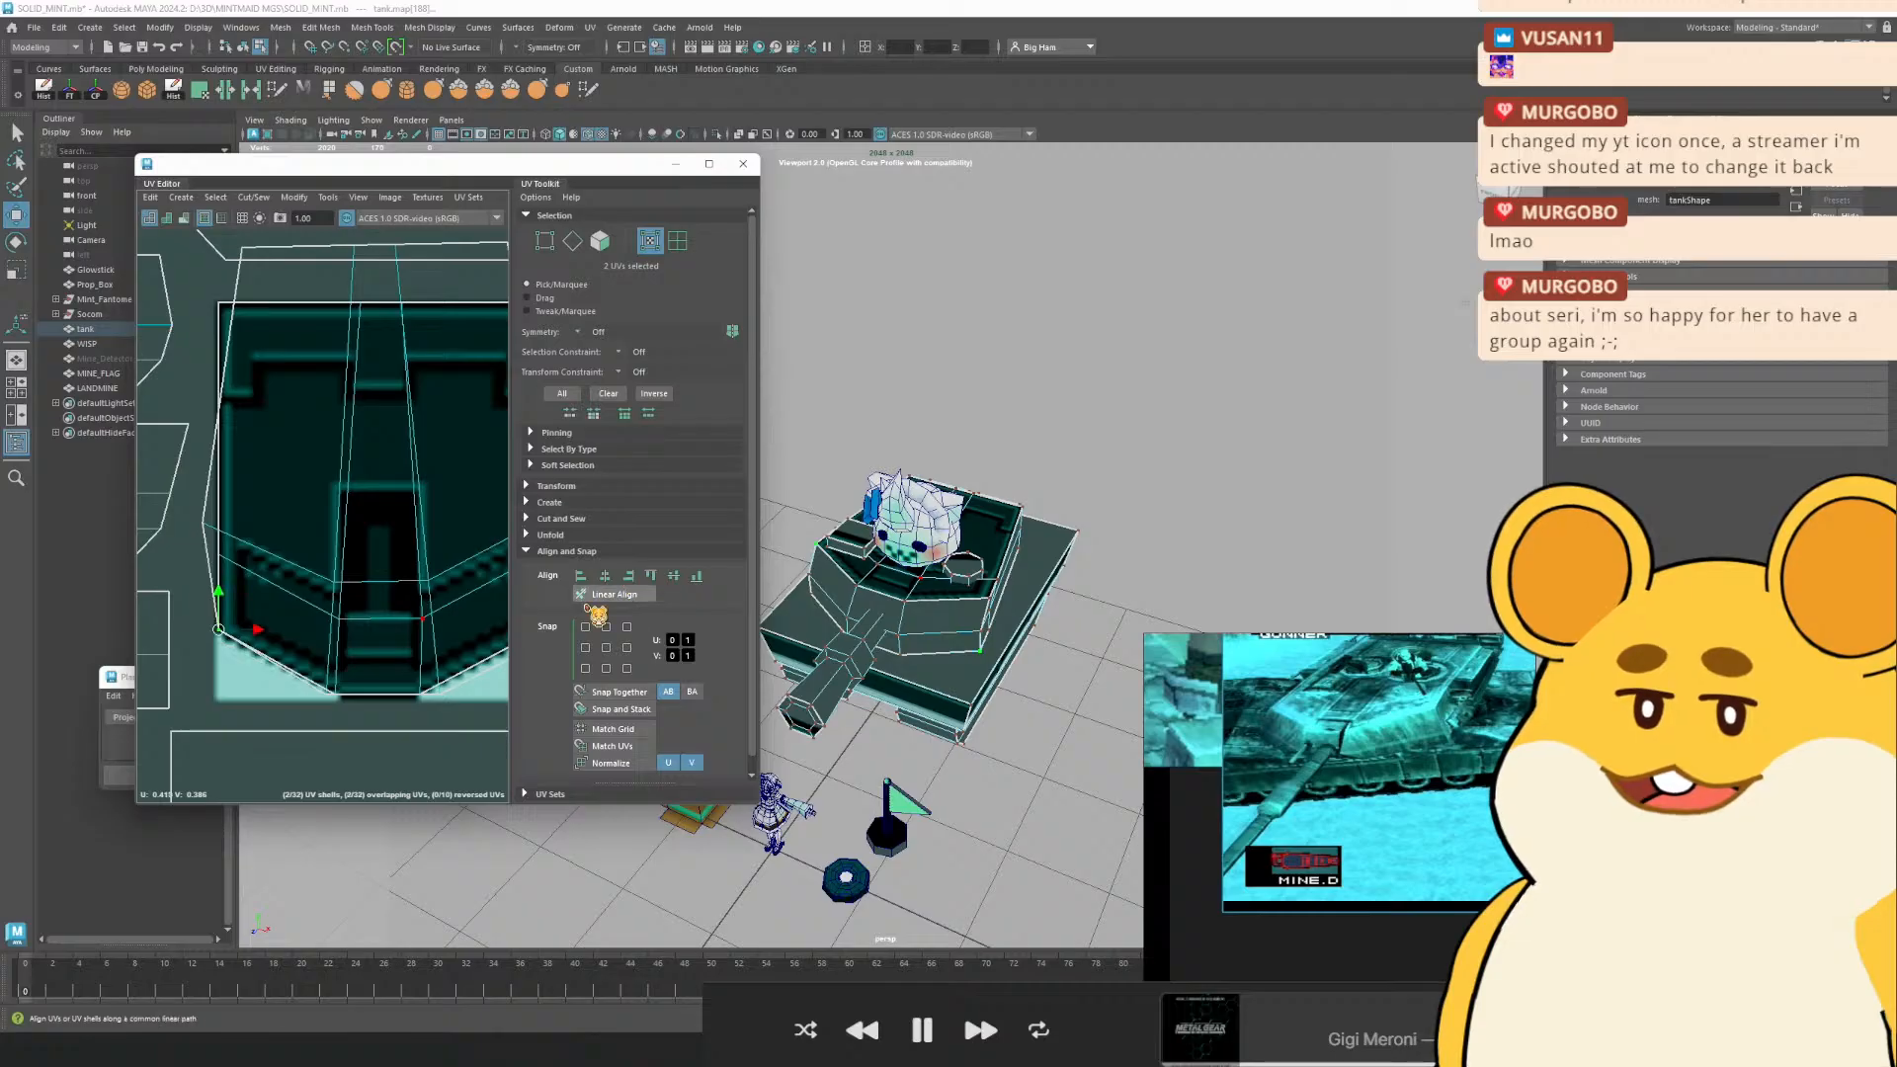
left_click_drag(503, 626, 427, 677)
left_click(580, 576)
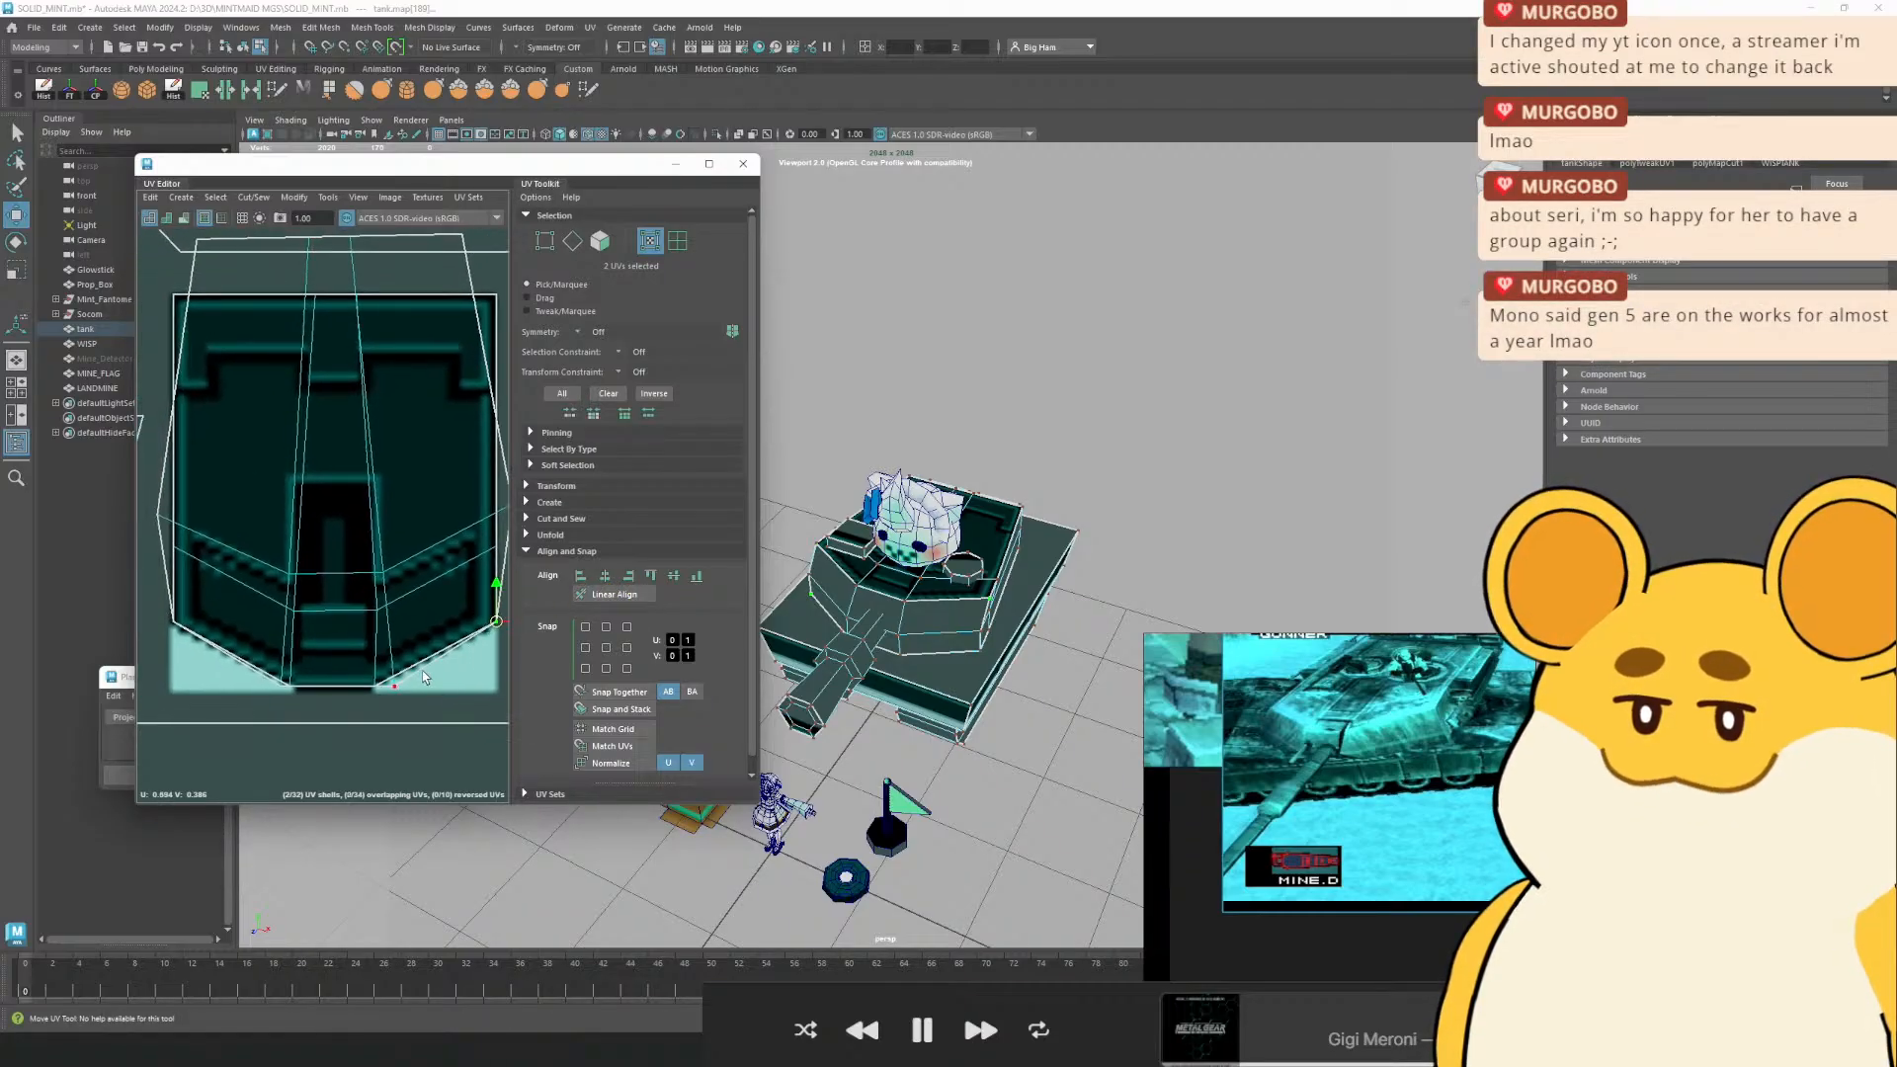
Align the two pairs of bottom-edge UVs horizontally so both turret shells share the same front corners
left_click(375, 694)
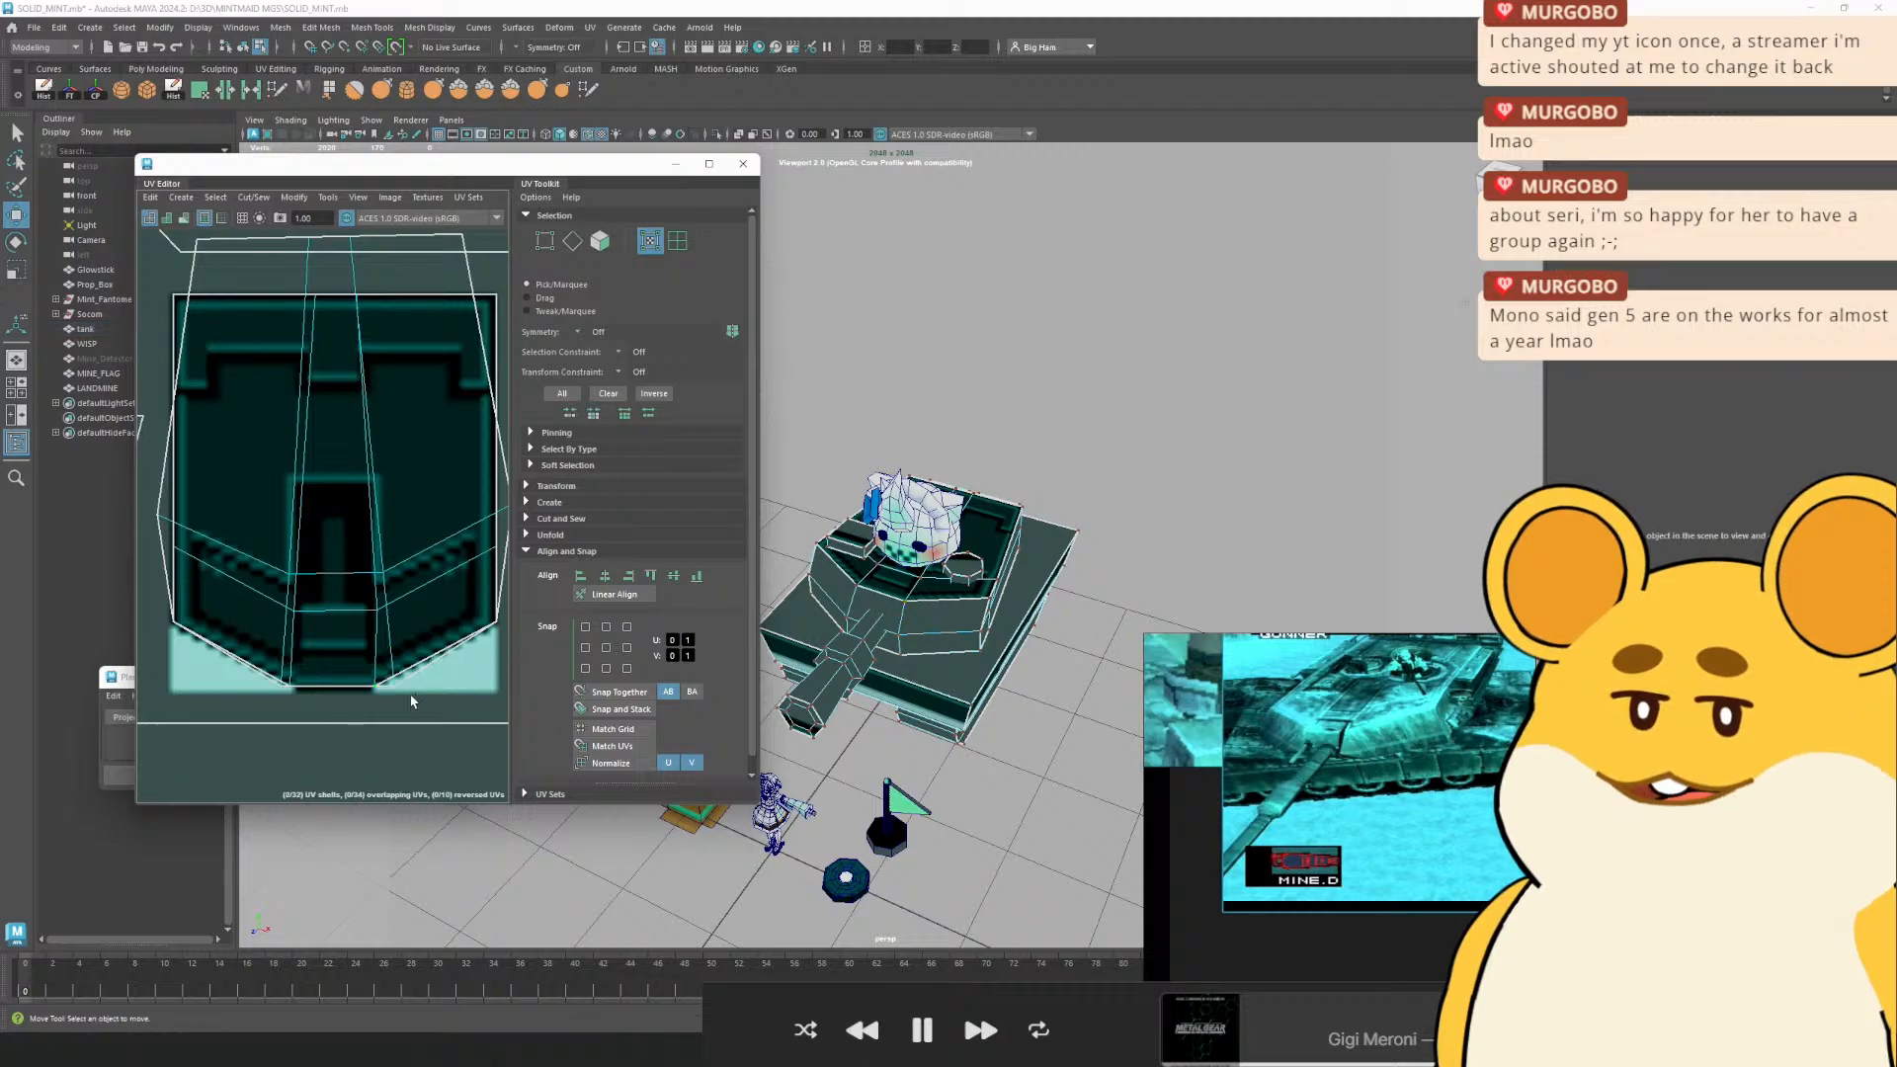
left_click(581, 576)
left_click_drag(308, 703, 311, 704)
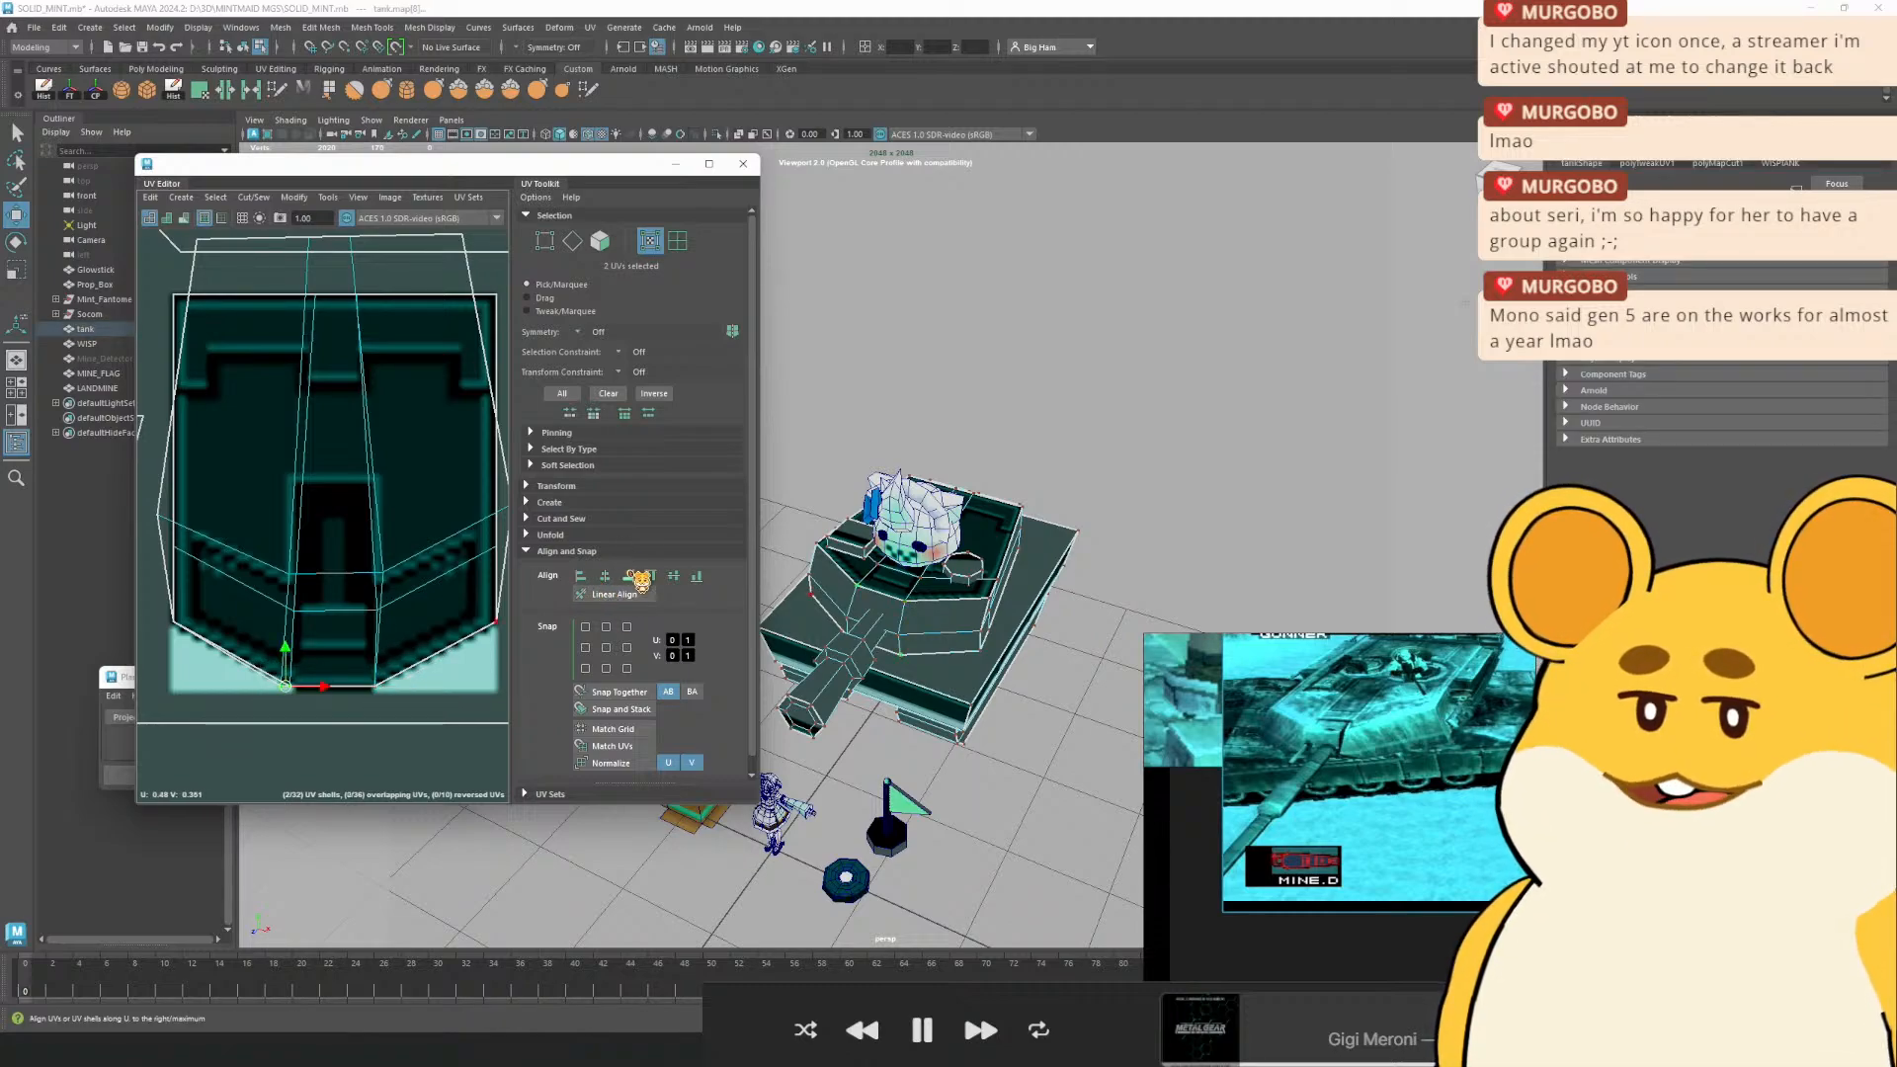
left_click(627, 576)
left_click_drag(403, 583, 442, 603, "alt")
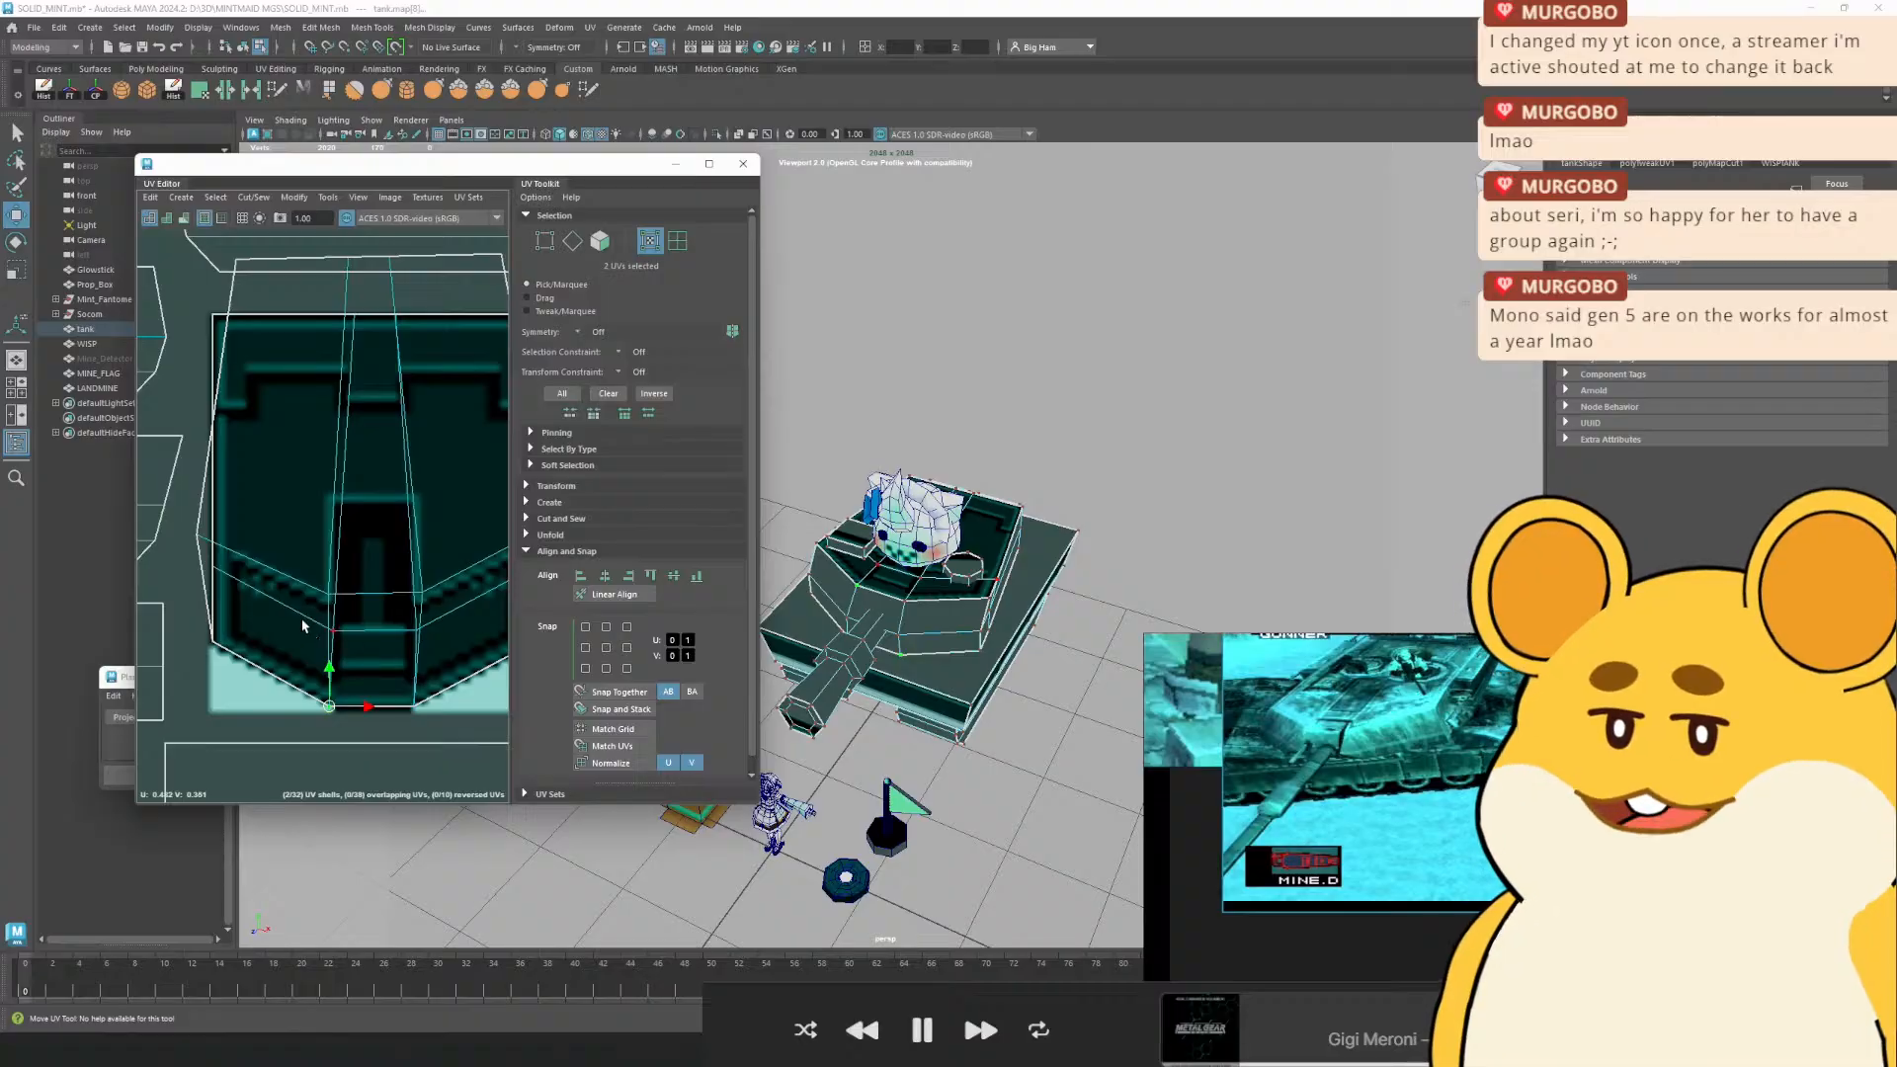
Bring together the paired inner UVs just above the turret's front edge, on both sides of the centre panel
left_click(333, 632)
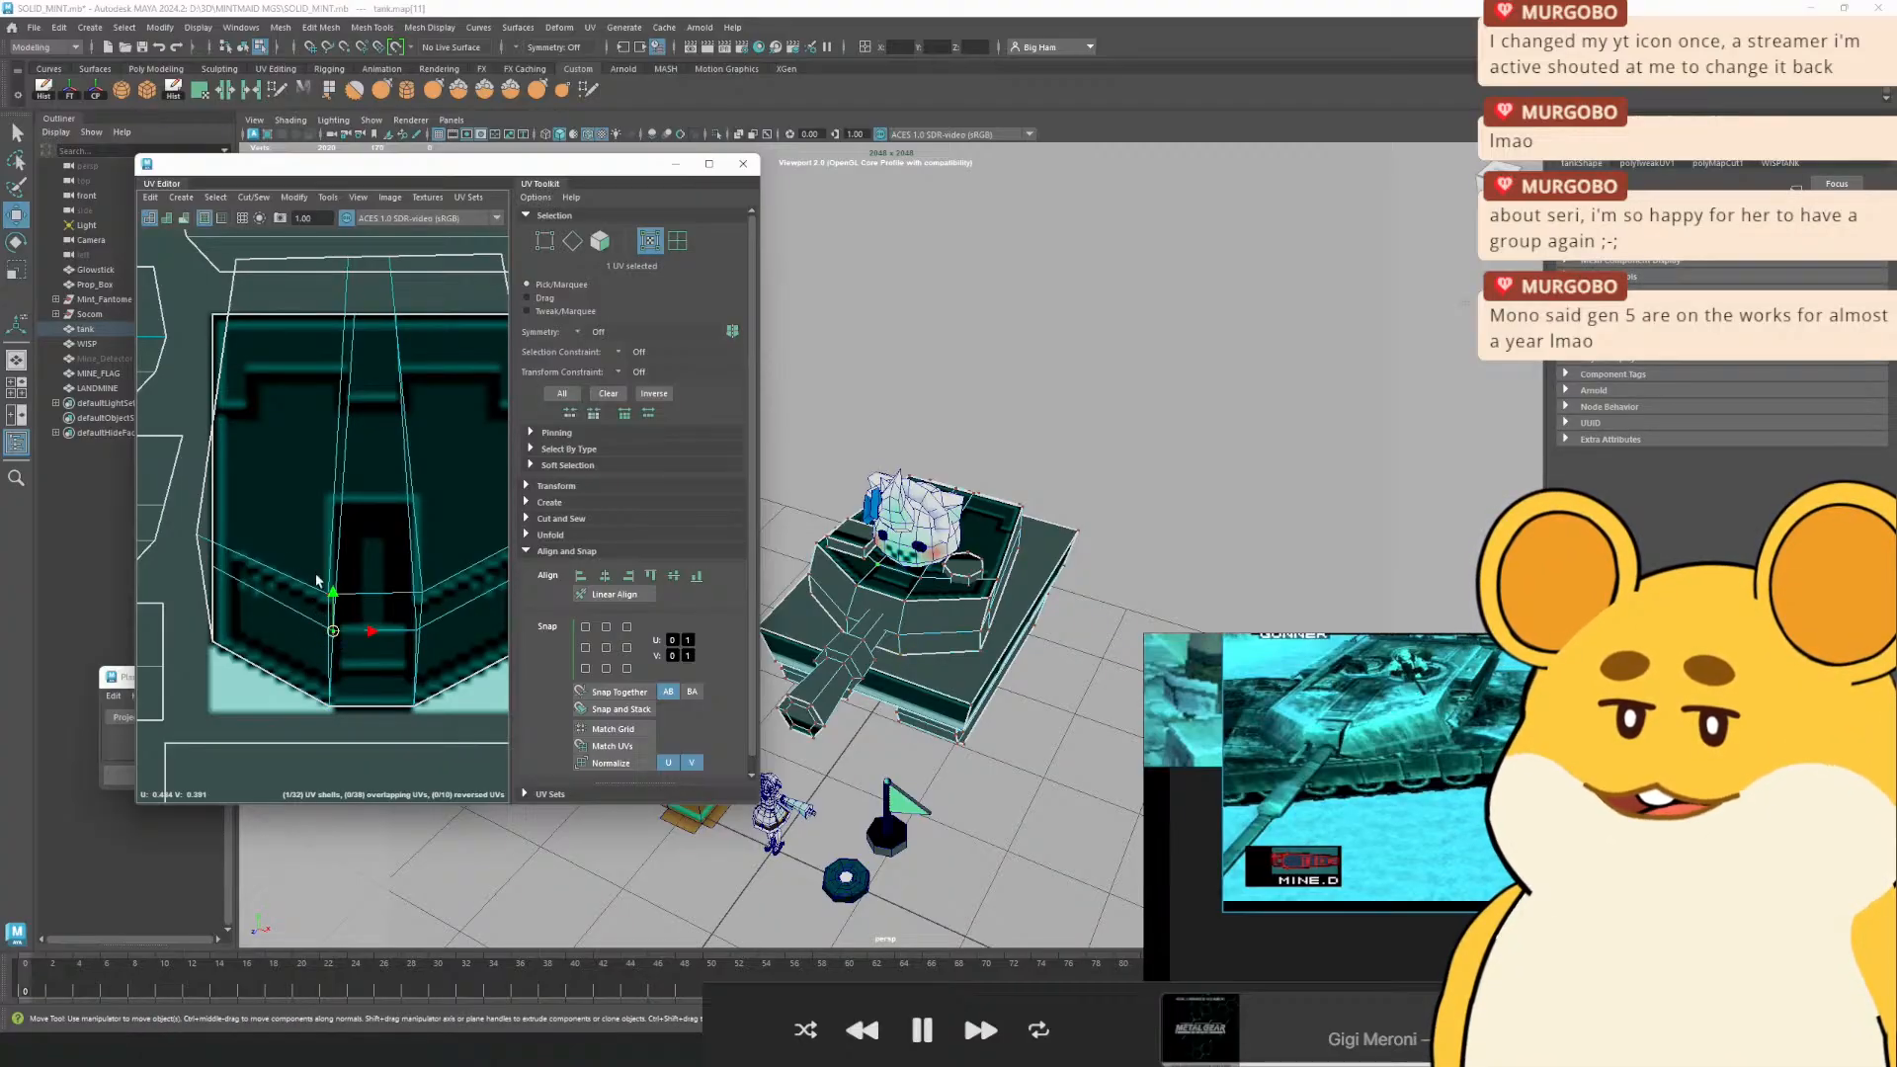
left_click(328, 594)
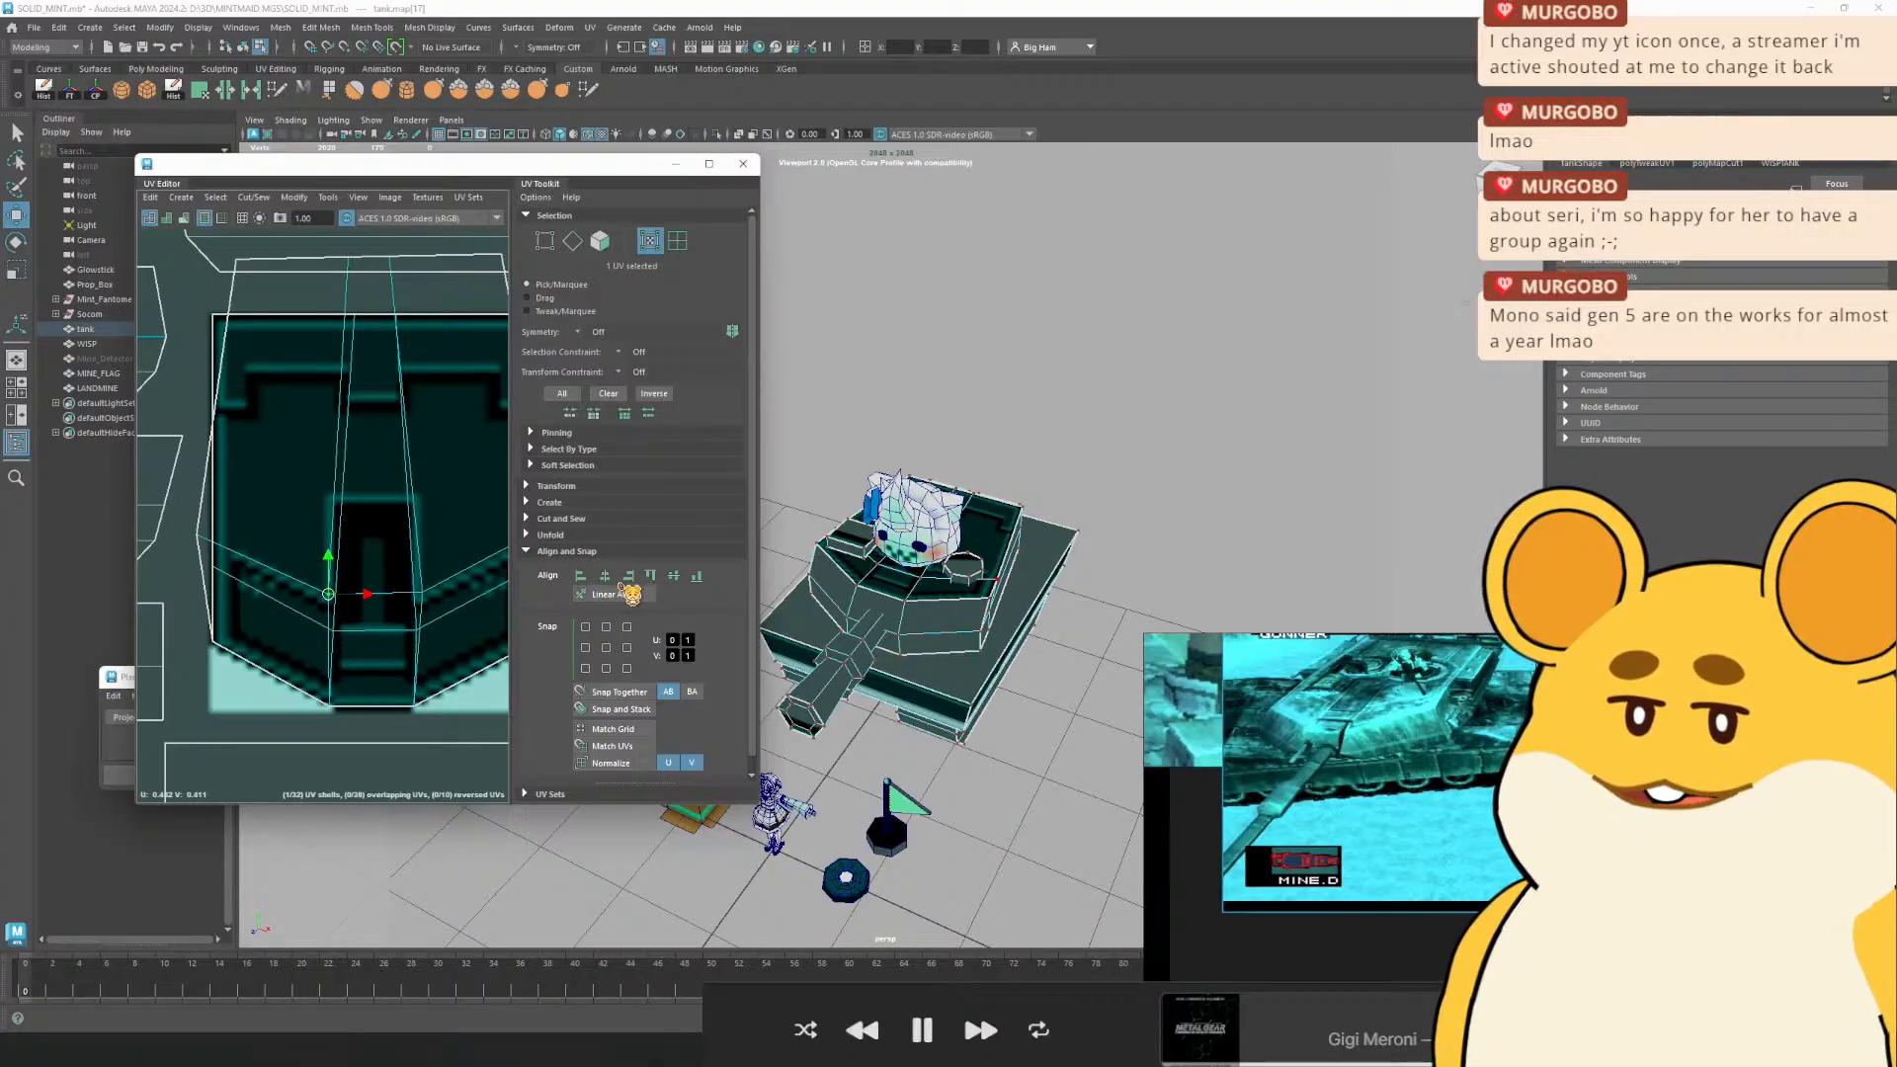
left_click_drag(297, 570, 311, 624)
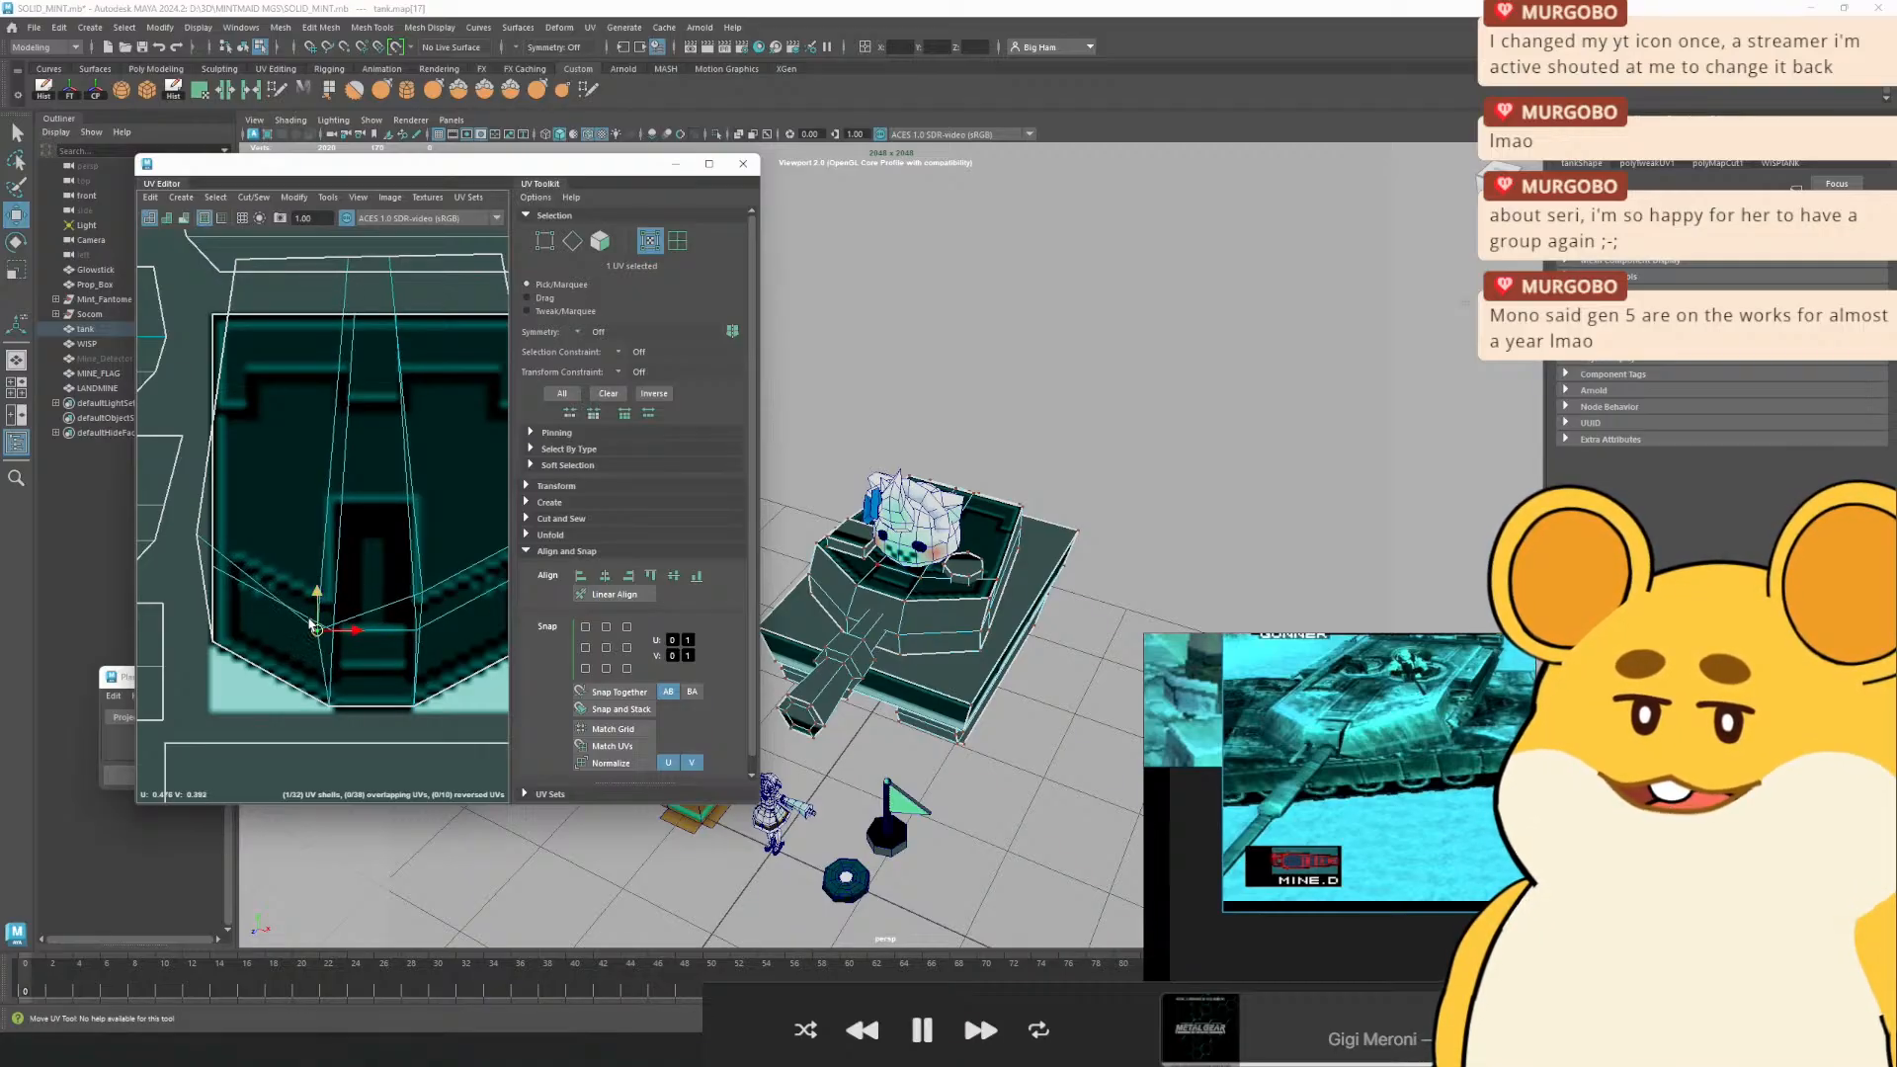
left_click(628, 575)
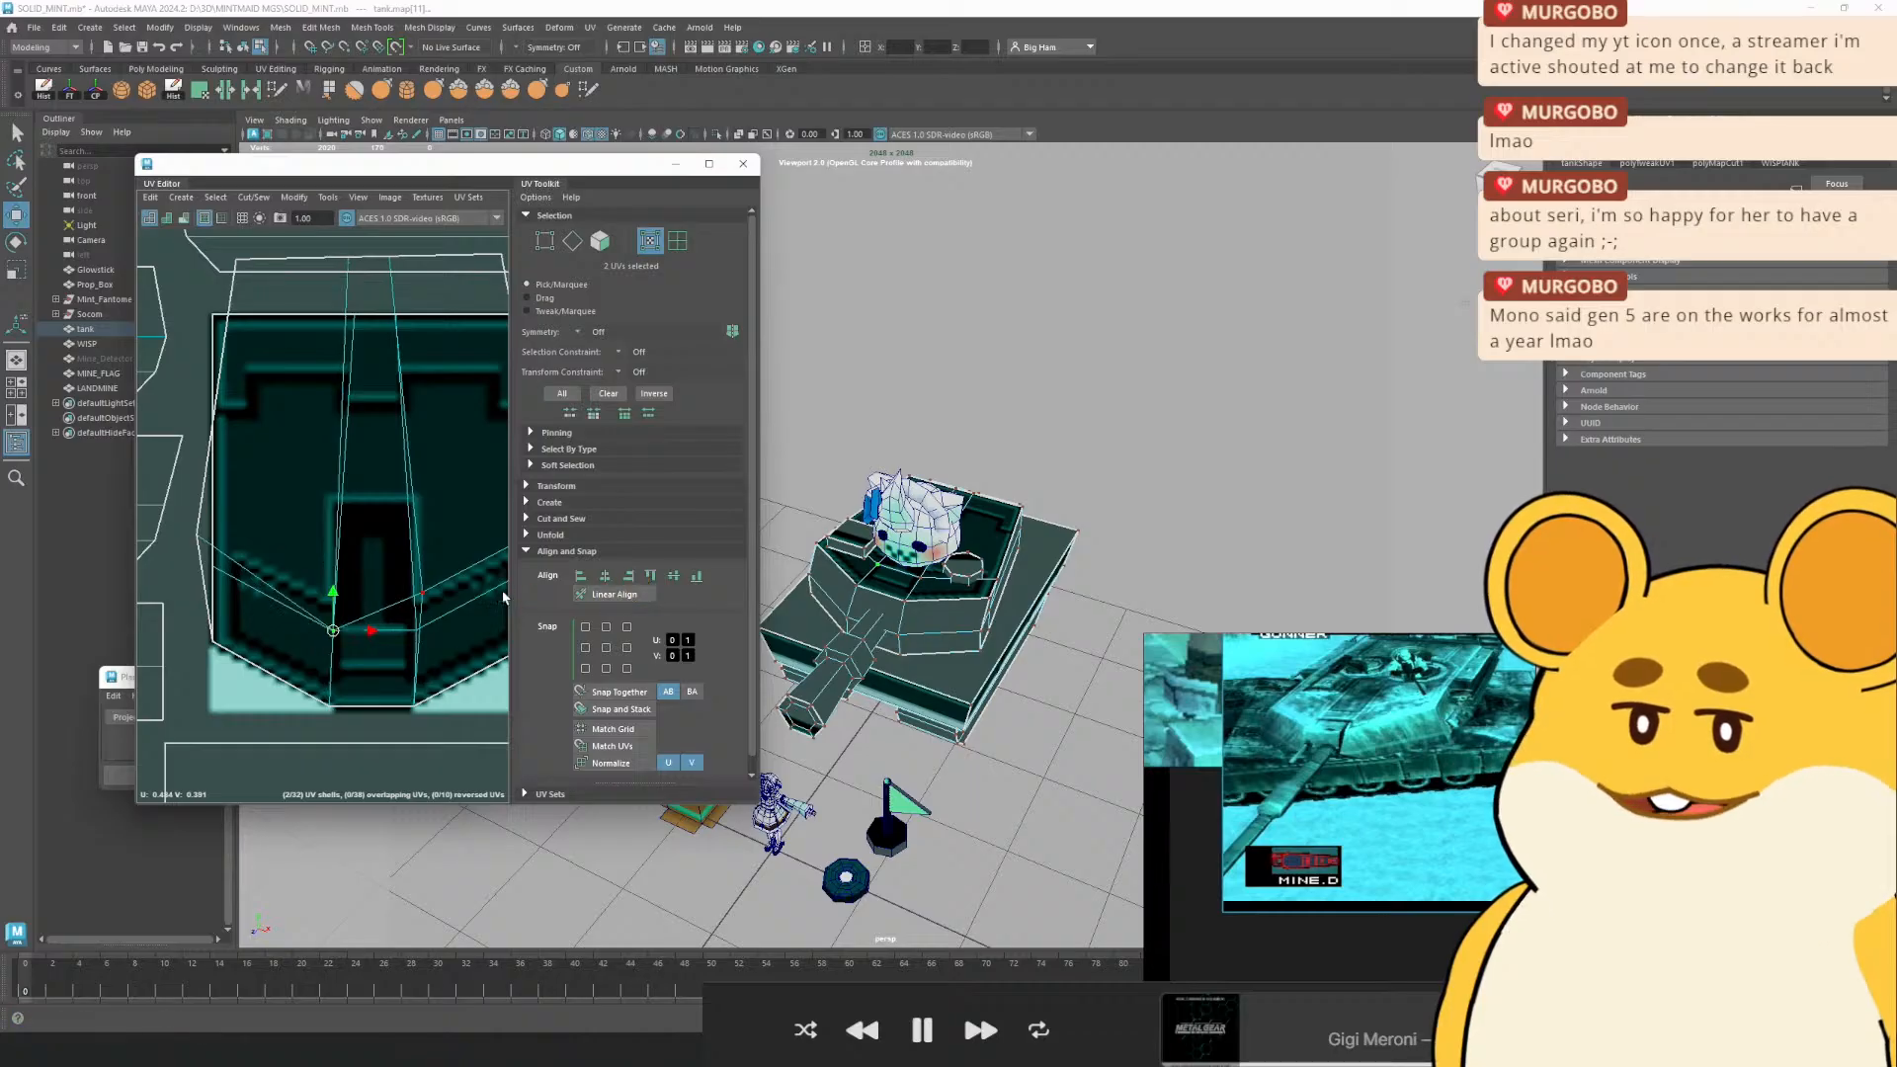
left_click_drag(462, 564, 421, 629)
left_click(581, 575)
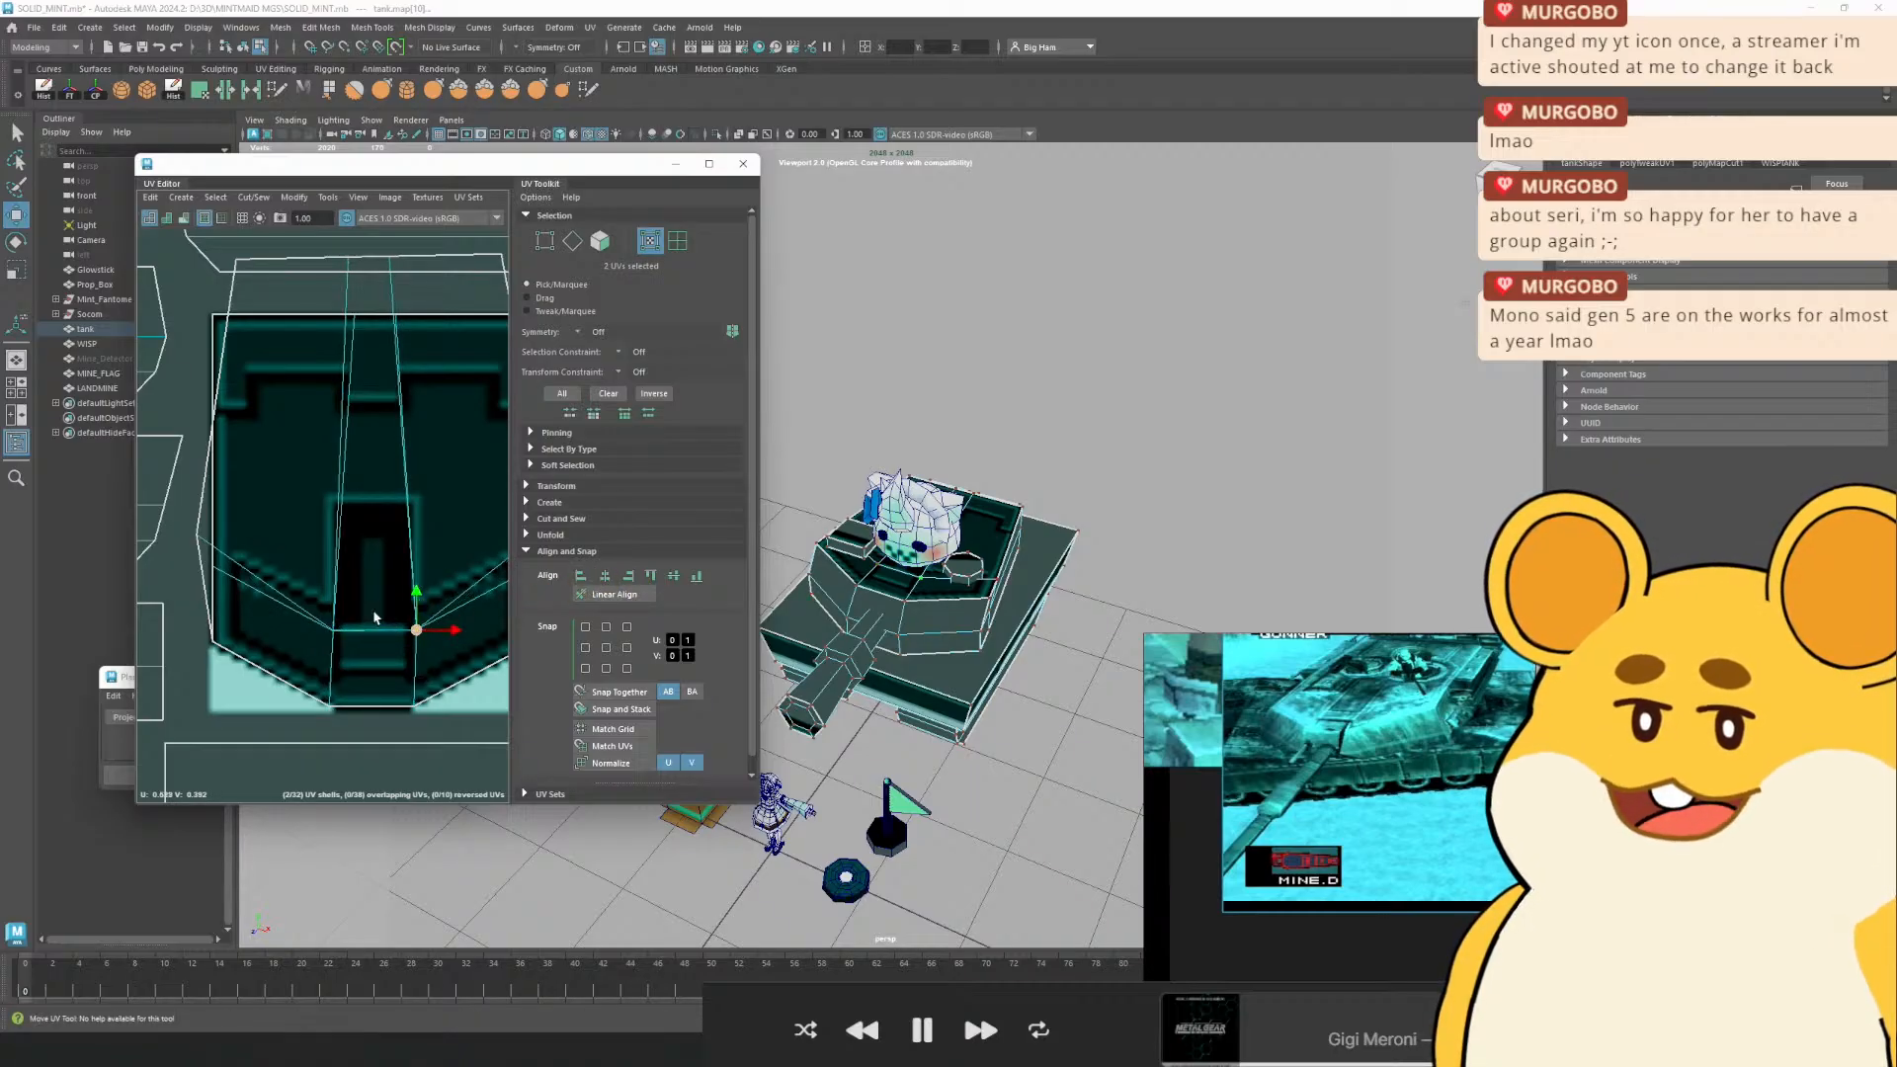
Align the outer side UVs where the front bevel meets the turret's sides with the painted shell's side edges
left_click_drag(246, 583, 312, 589)
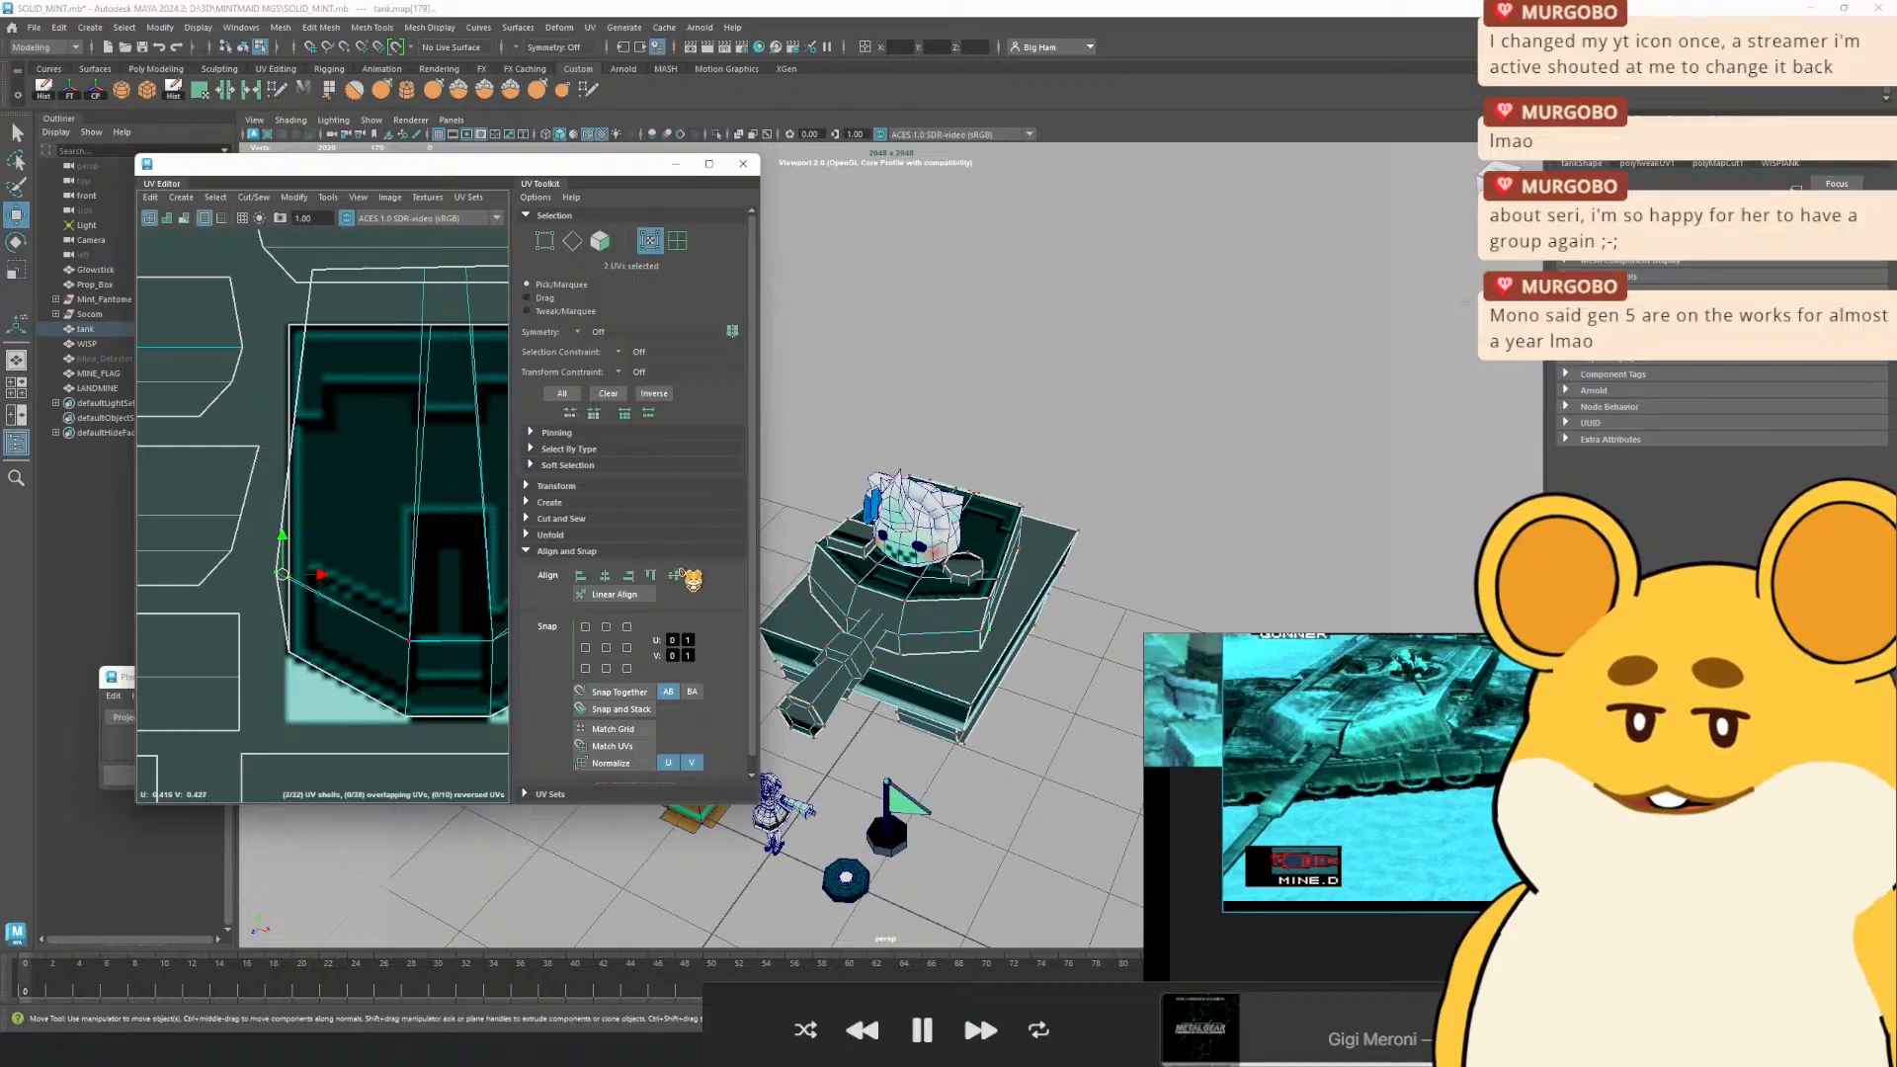
left_click(629, 576)
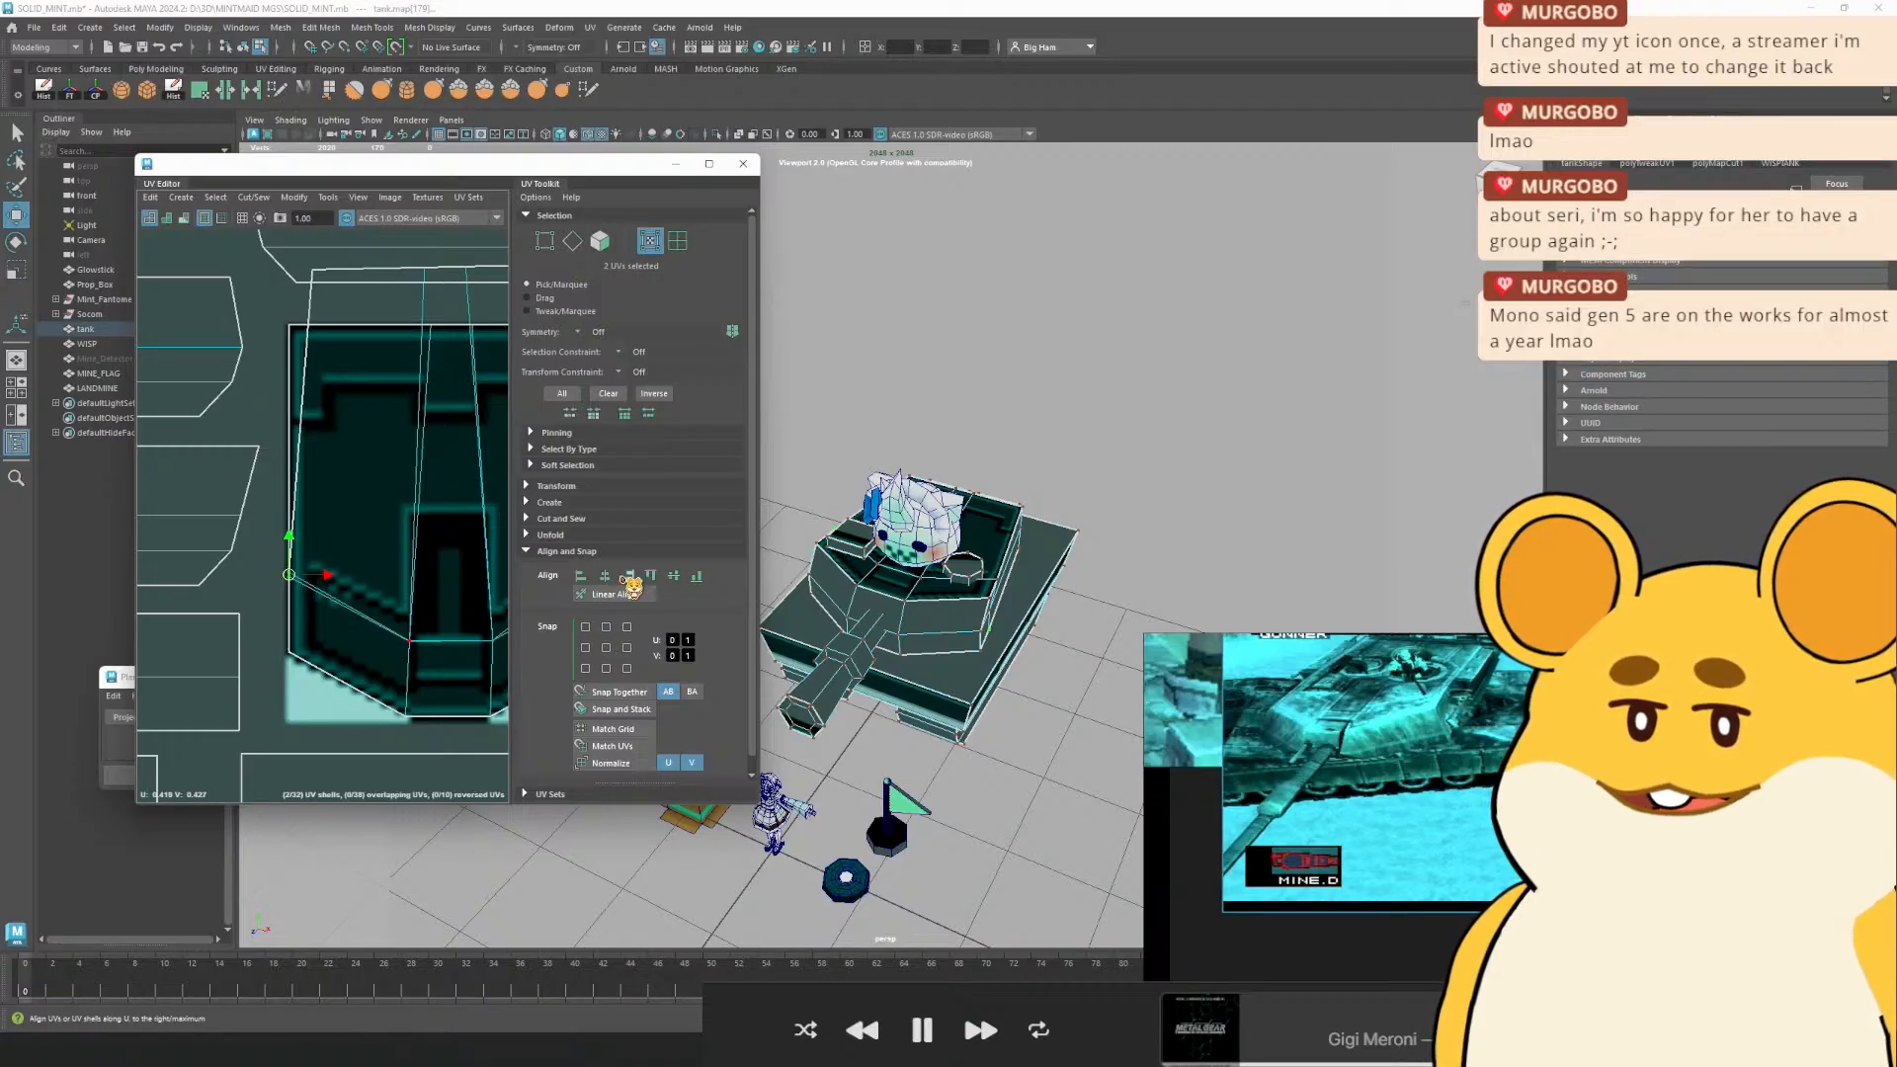
left_click(695, 576)
left_click_drag(503, 619, 404, 550)
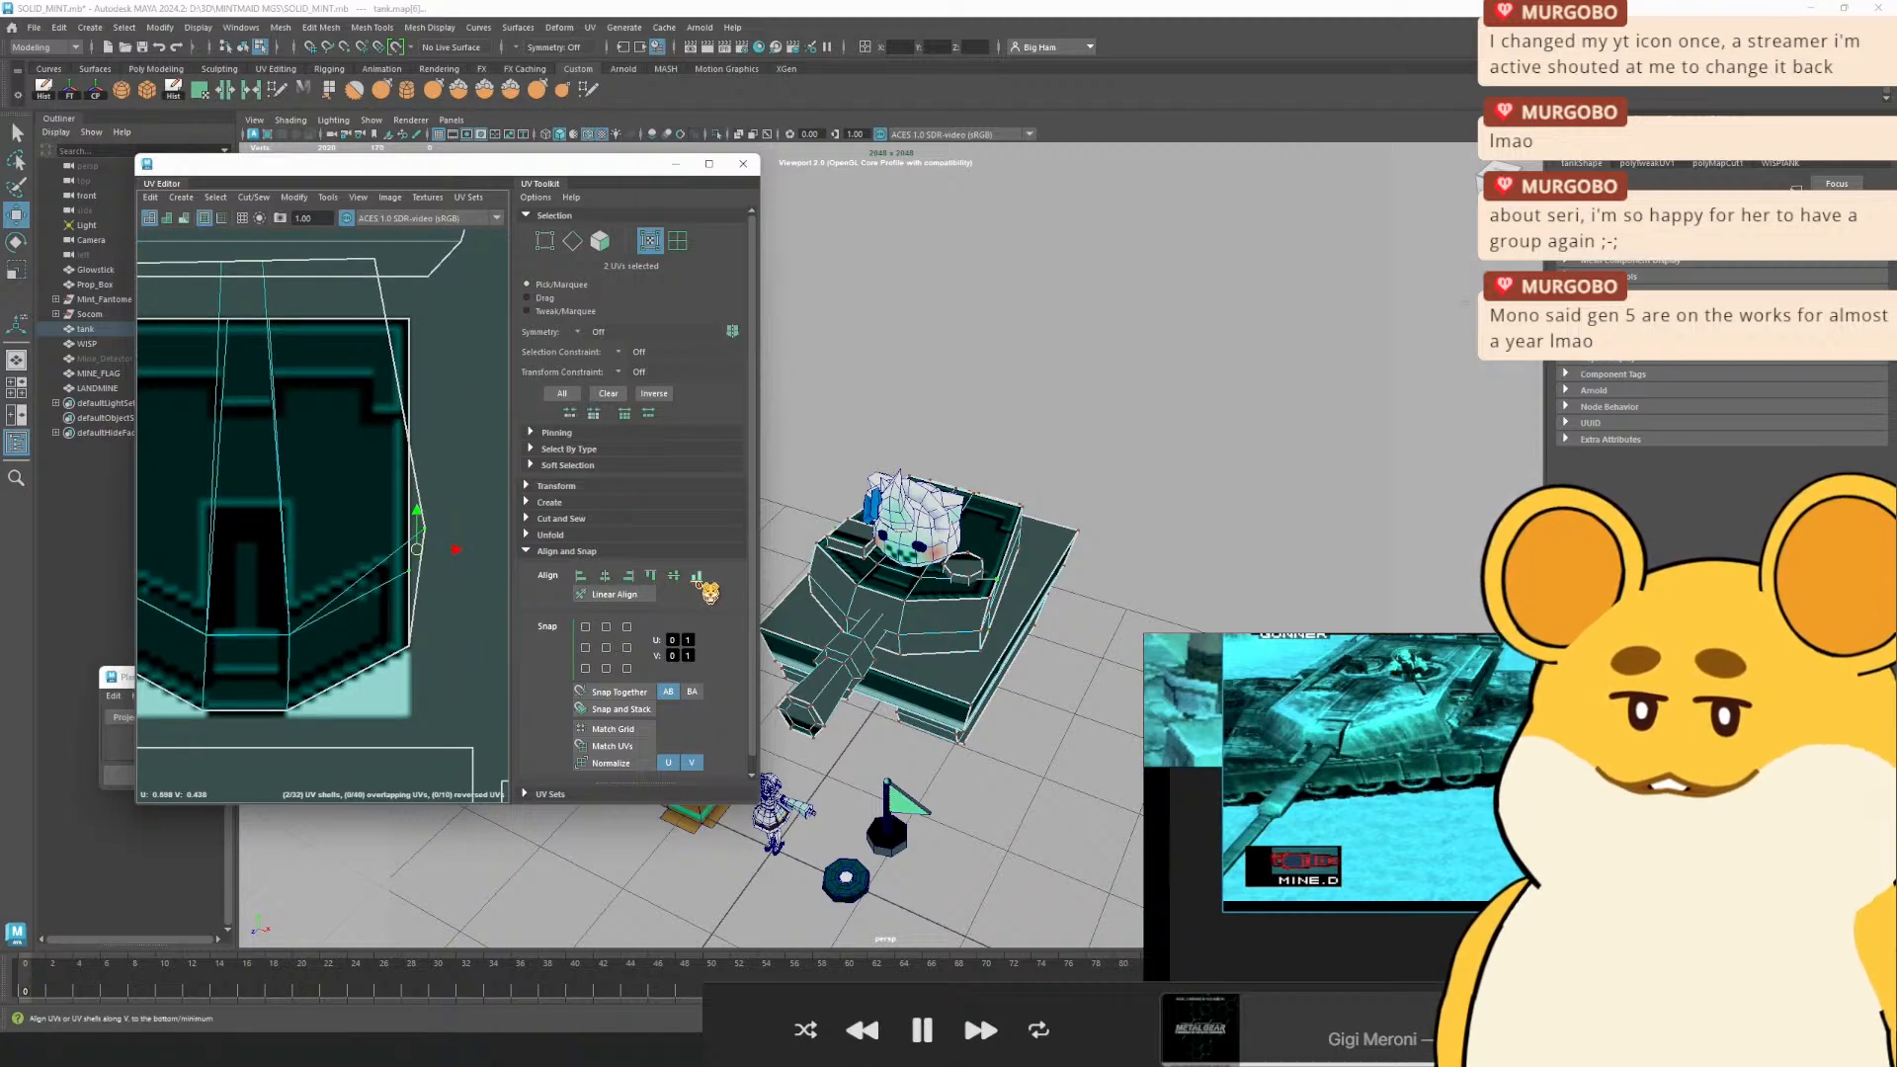
left_click(628, 576)
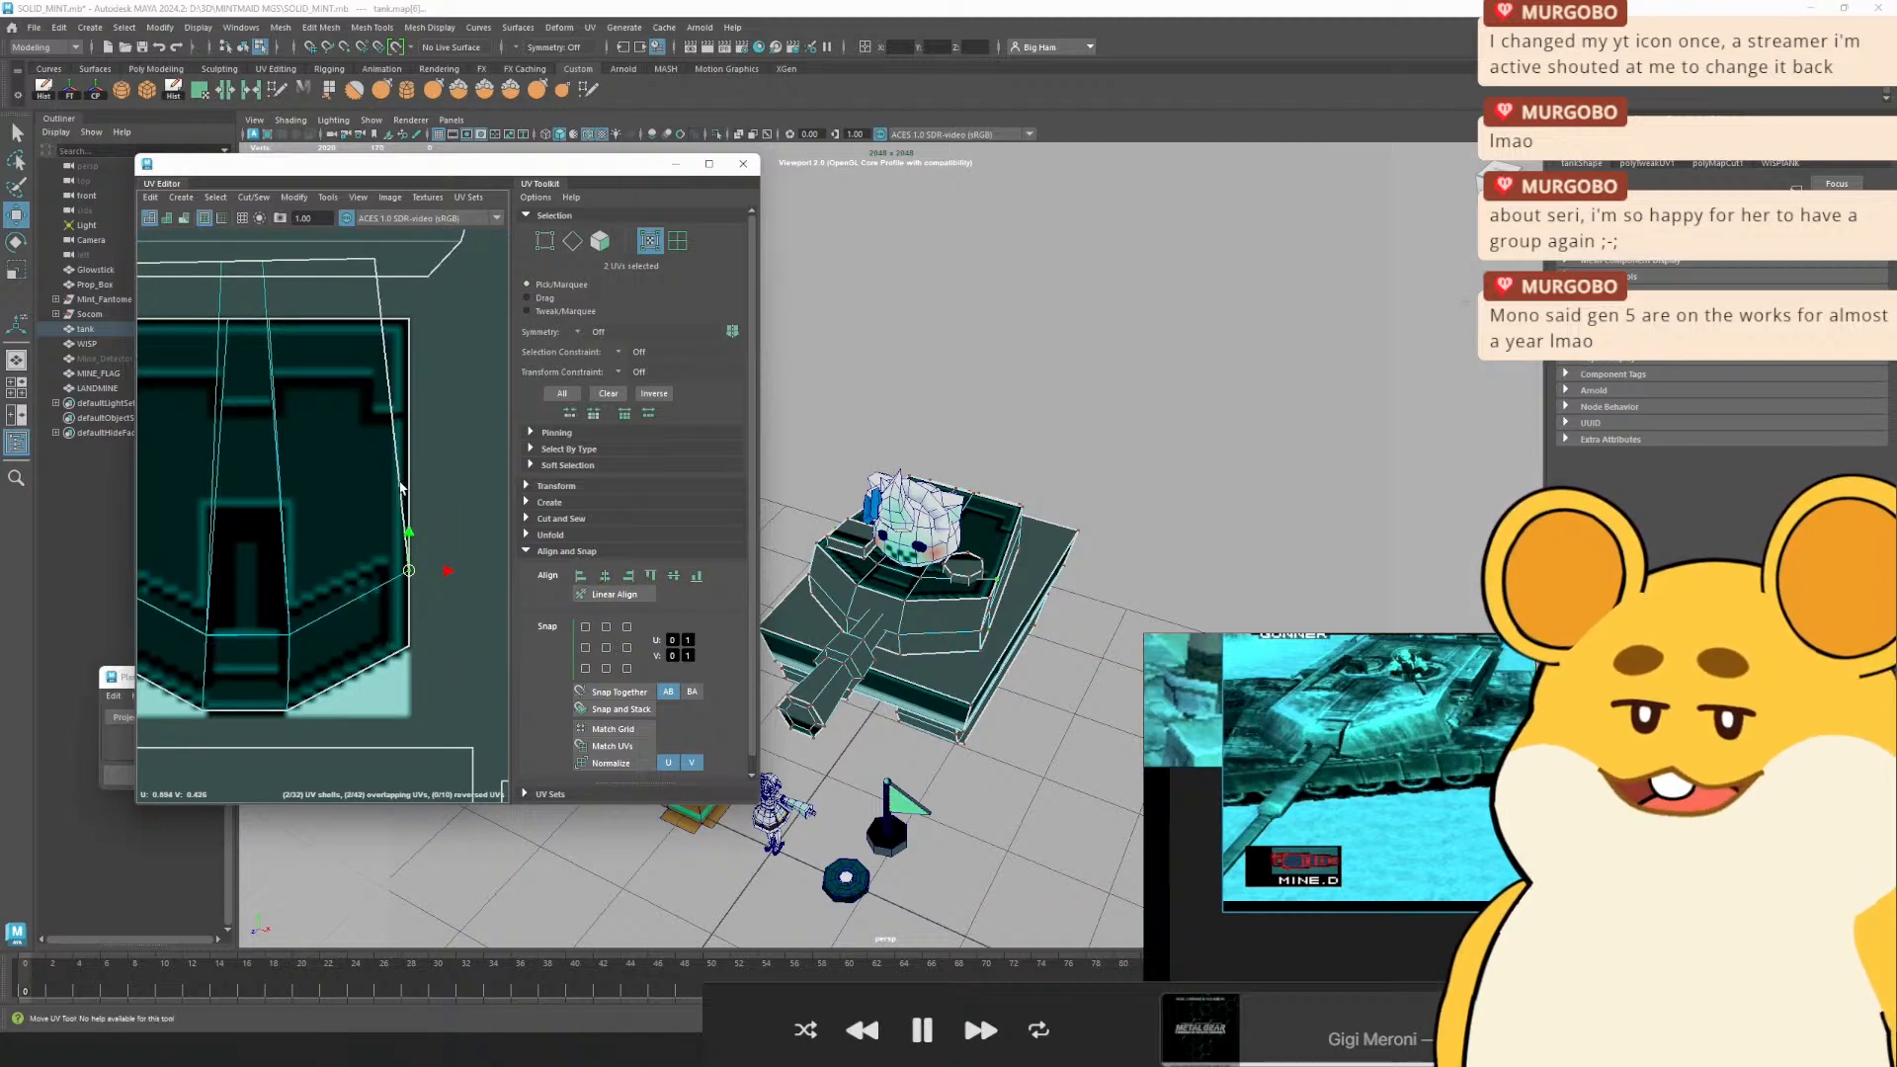
Align the turret shell's top-right corner UV and the adjacent upper centre-panel UV with their painted counterparts
left_click_drag(372, 464, 360, 550)
left_click(359, 345)
left_click_drag(362, 345, 417, 423)
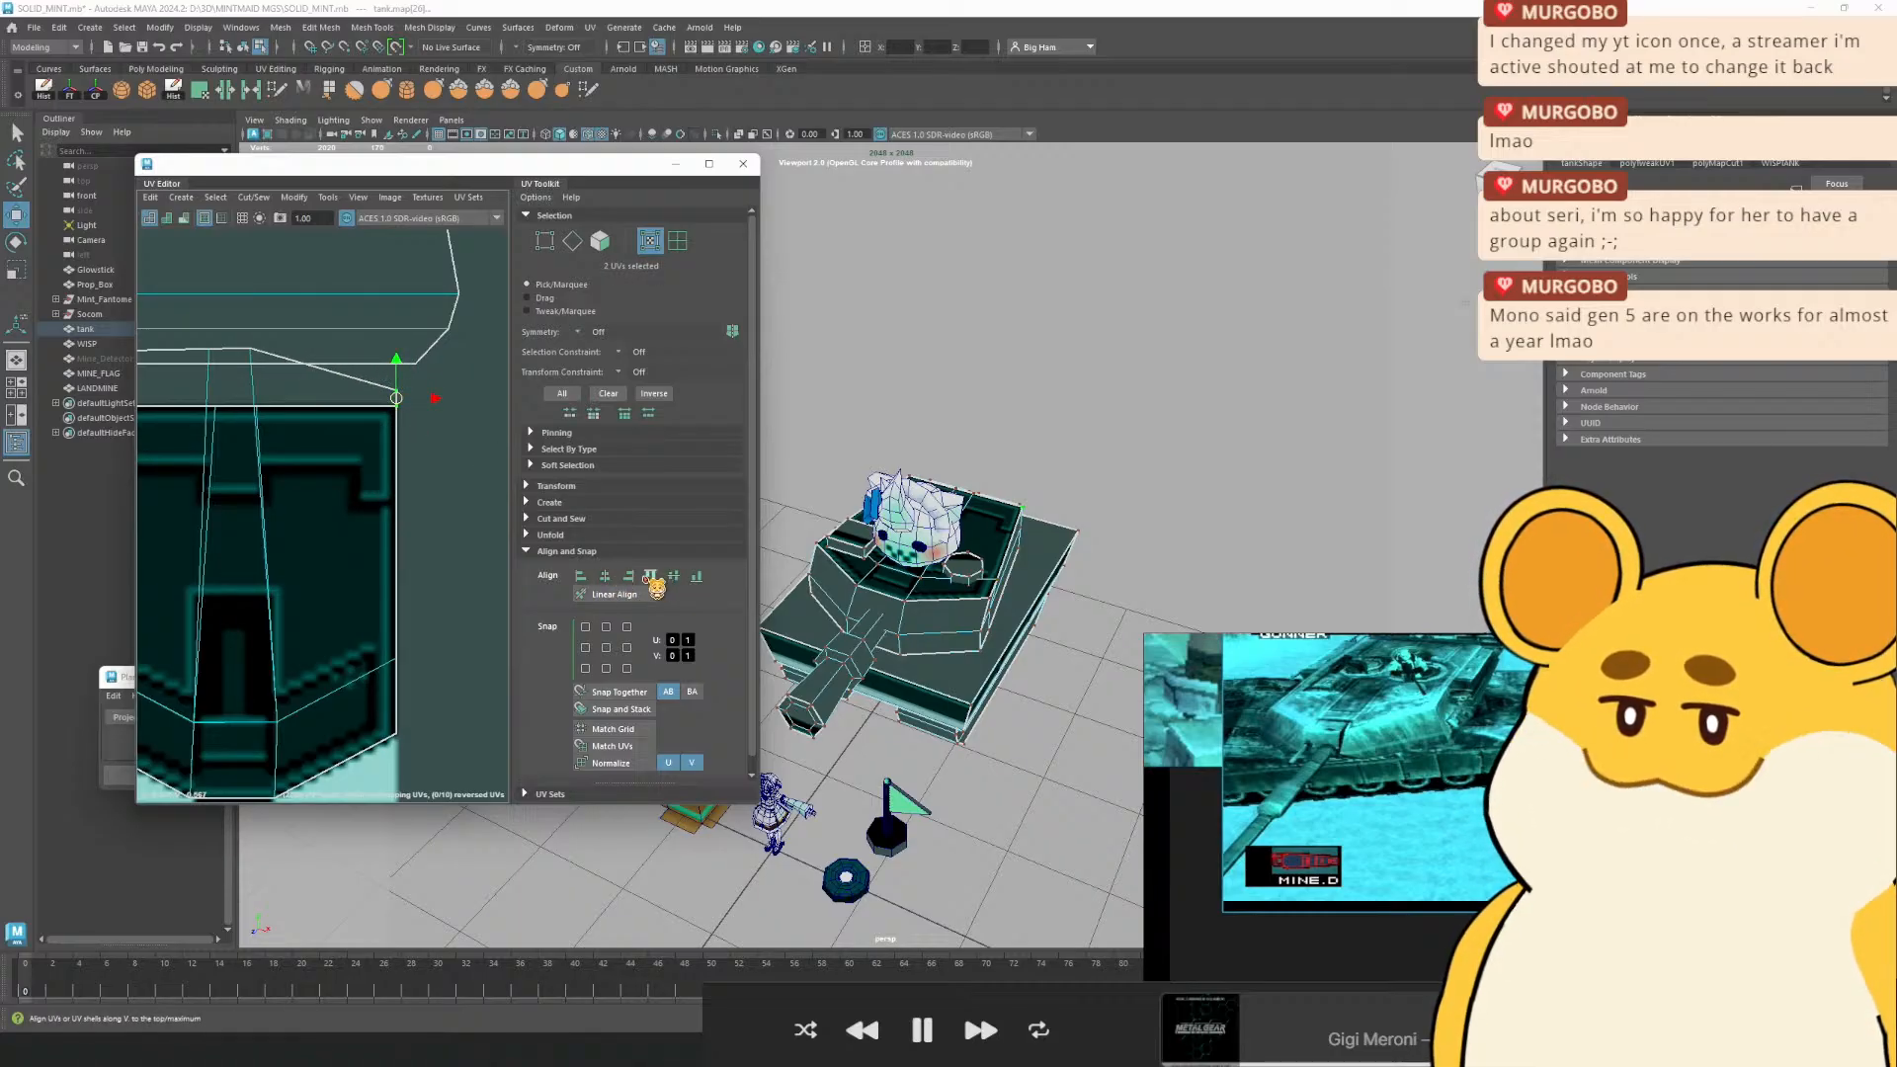
left_click(696, 575)
left_click_drag(256, 385, 411, 466)
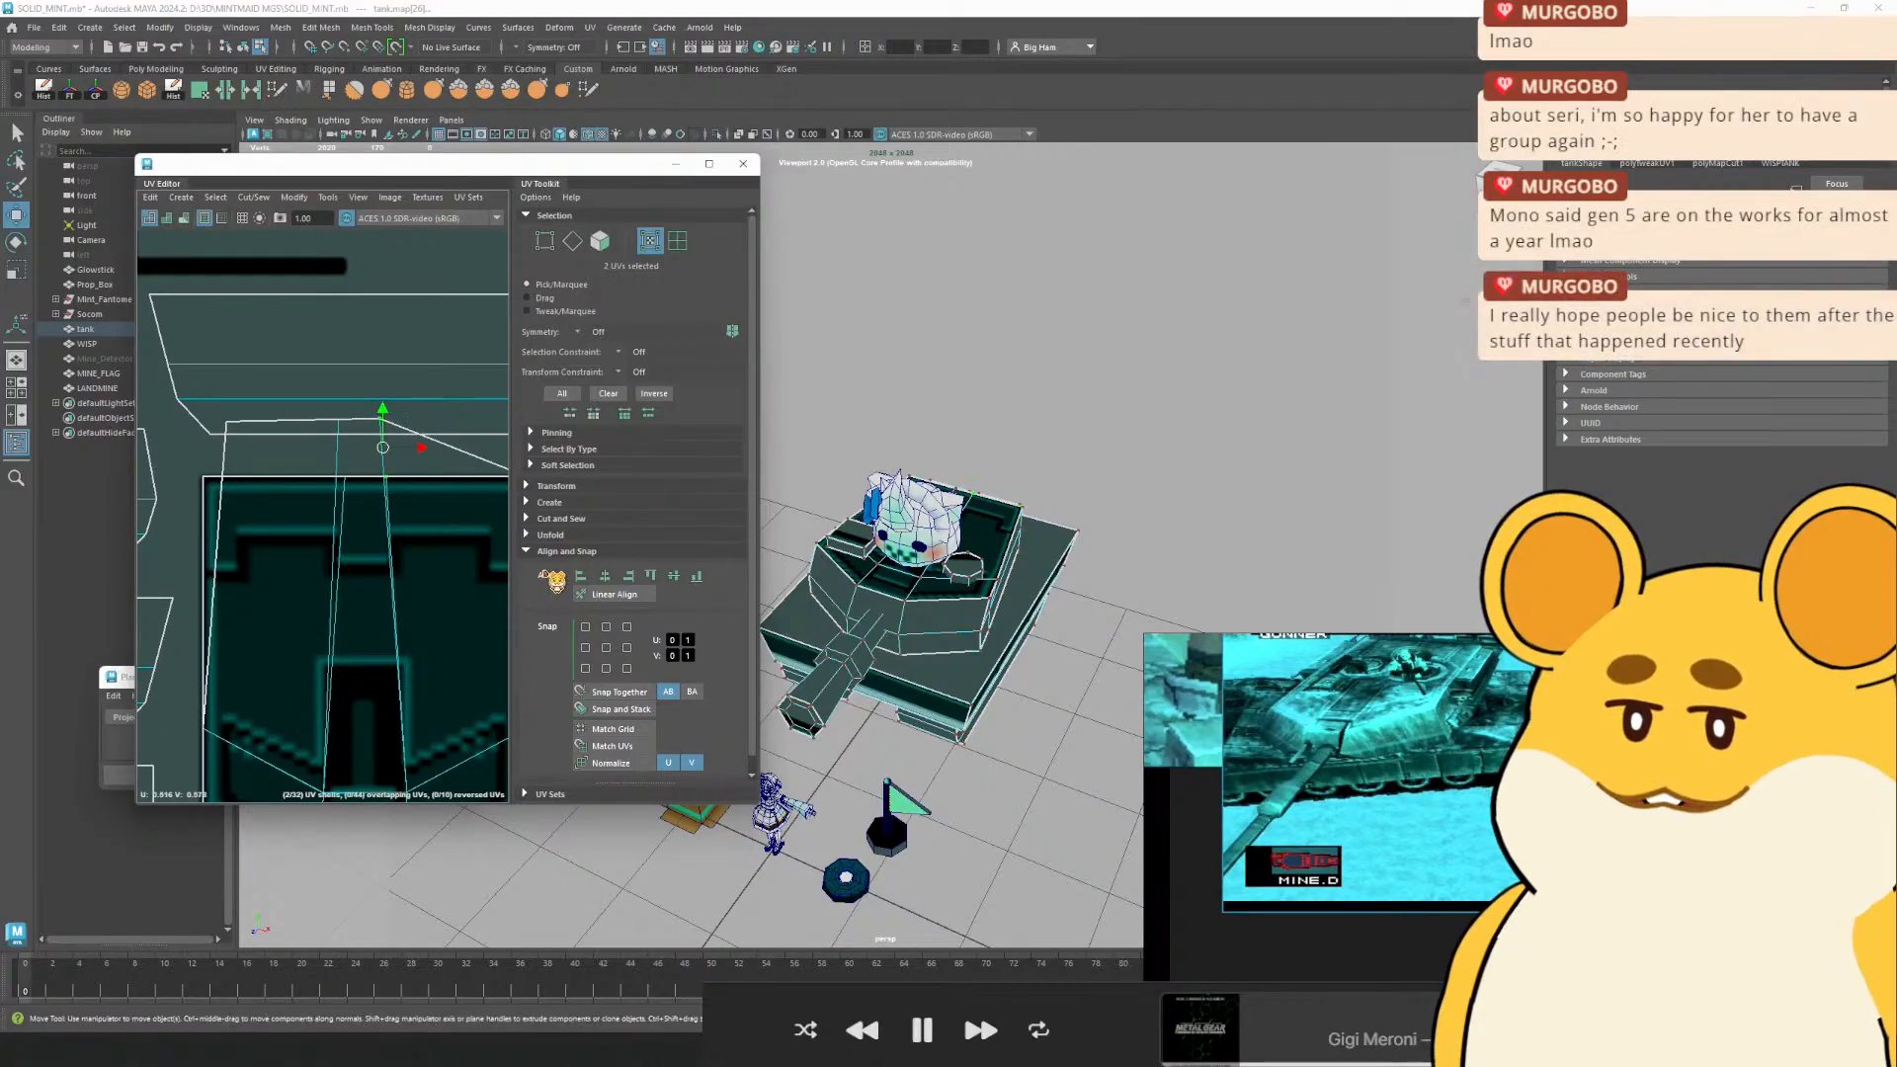
left_click(695, 577)
left_click(629, 576)
Align the remaining upper centre-panel UV and the top-left corner UV with the painted shell's top edge
left_click_drag(423, 530, 371, 506)
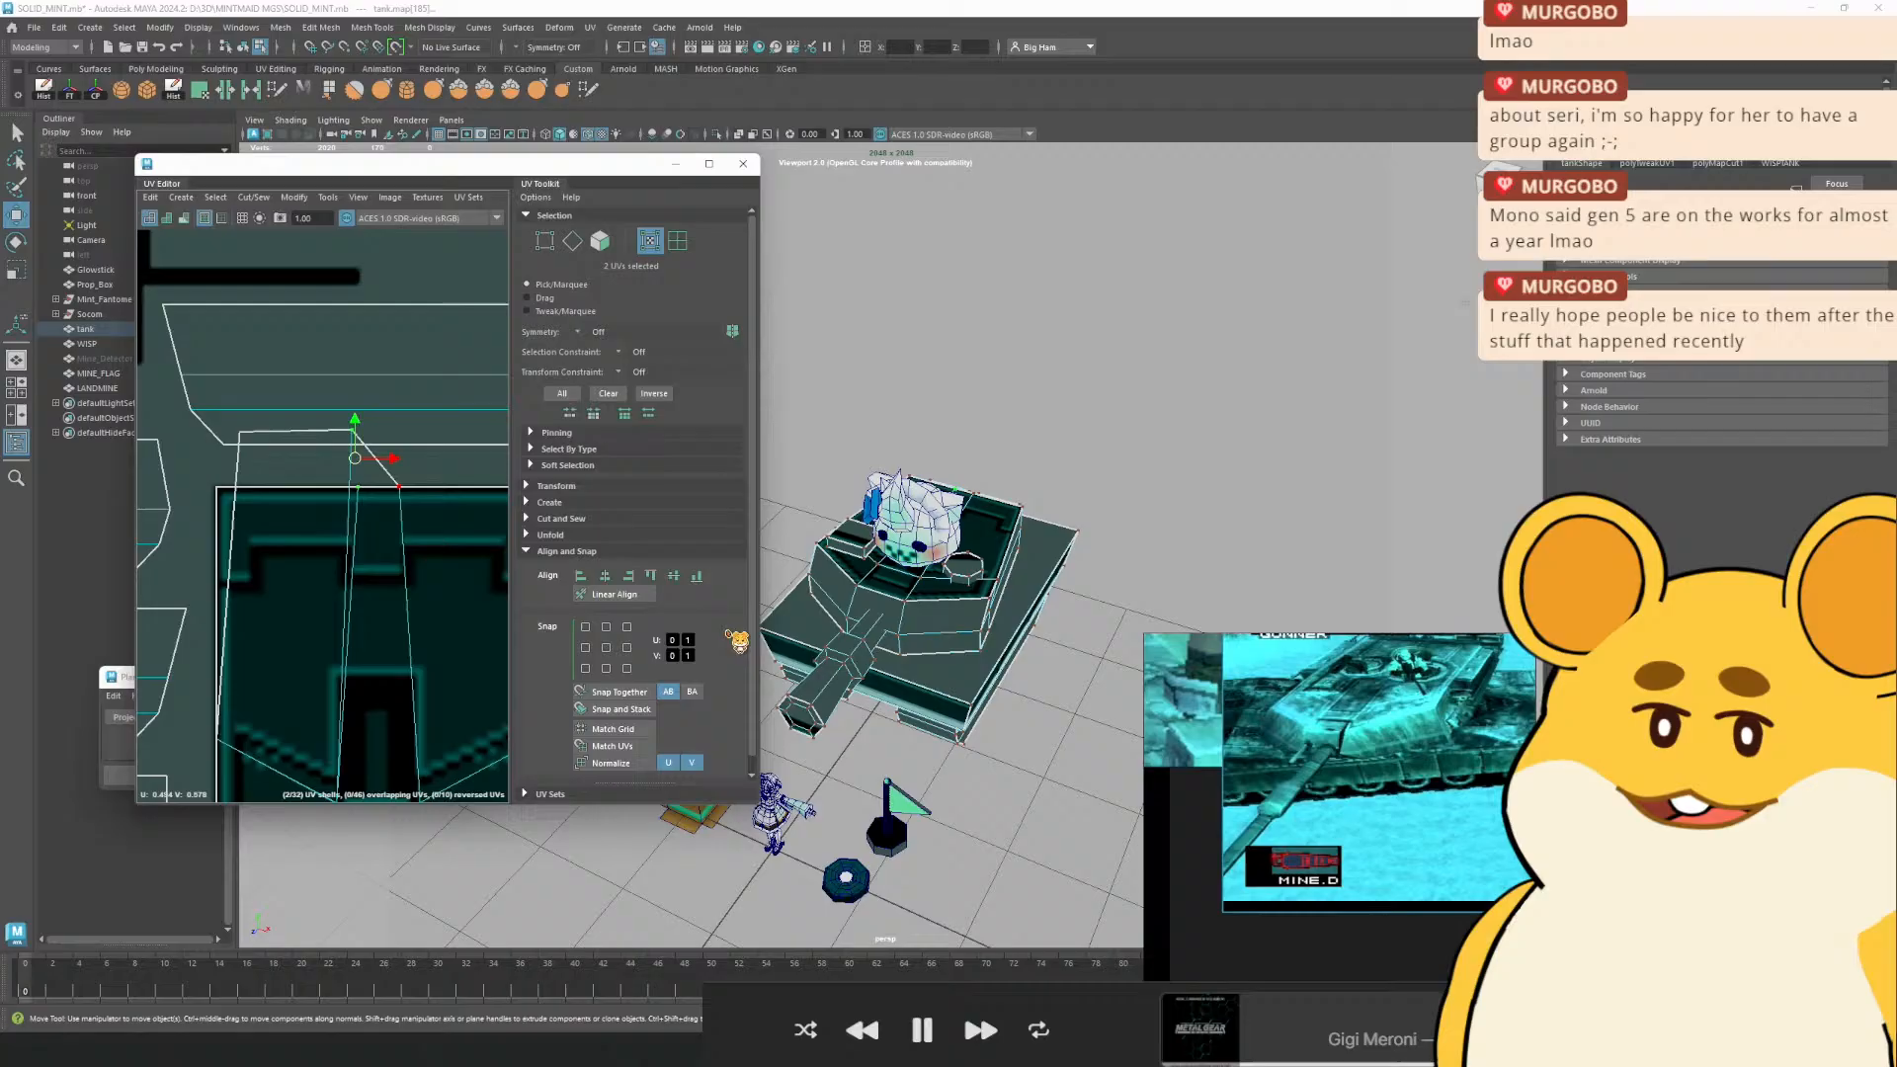
left_click(696, 576)
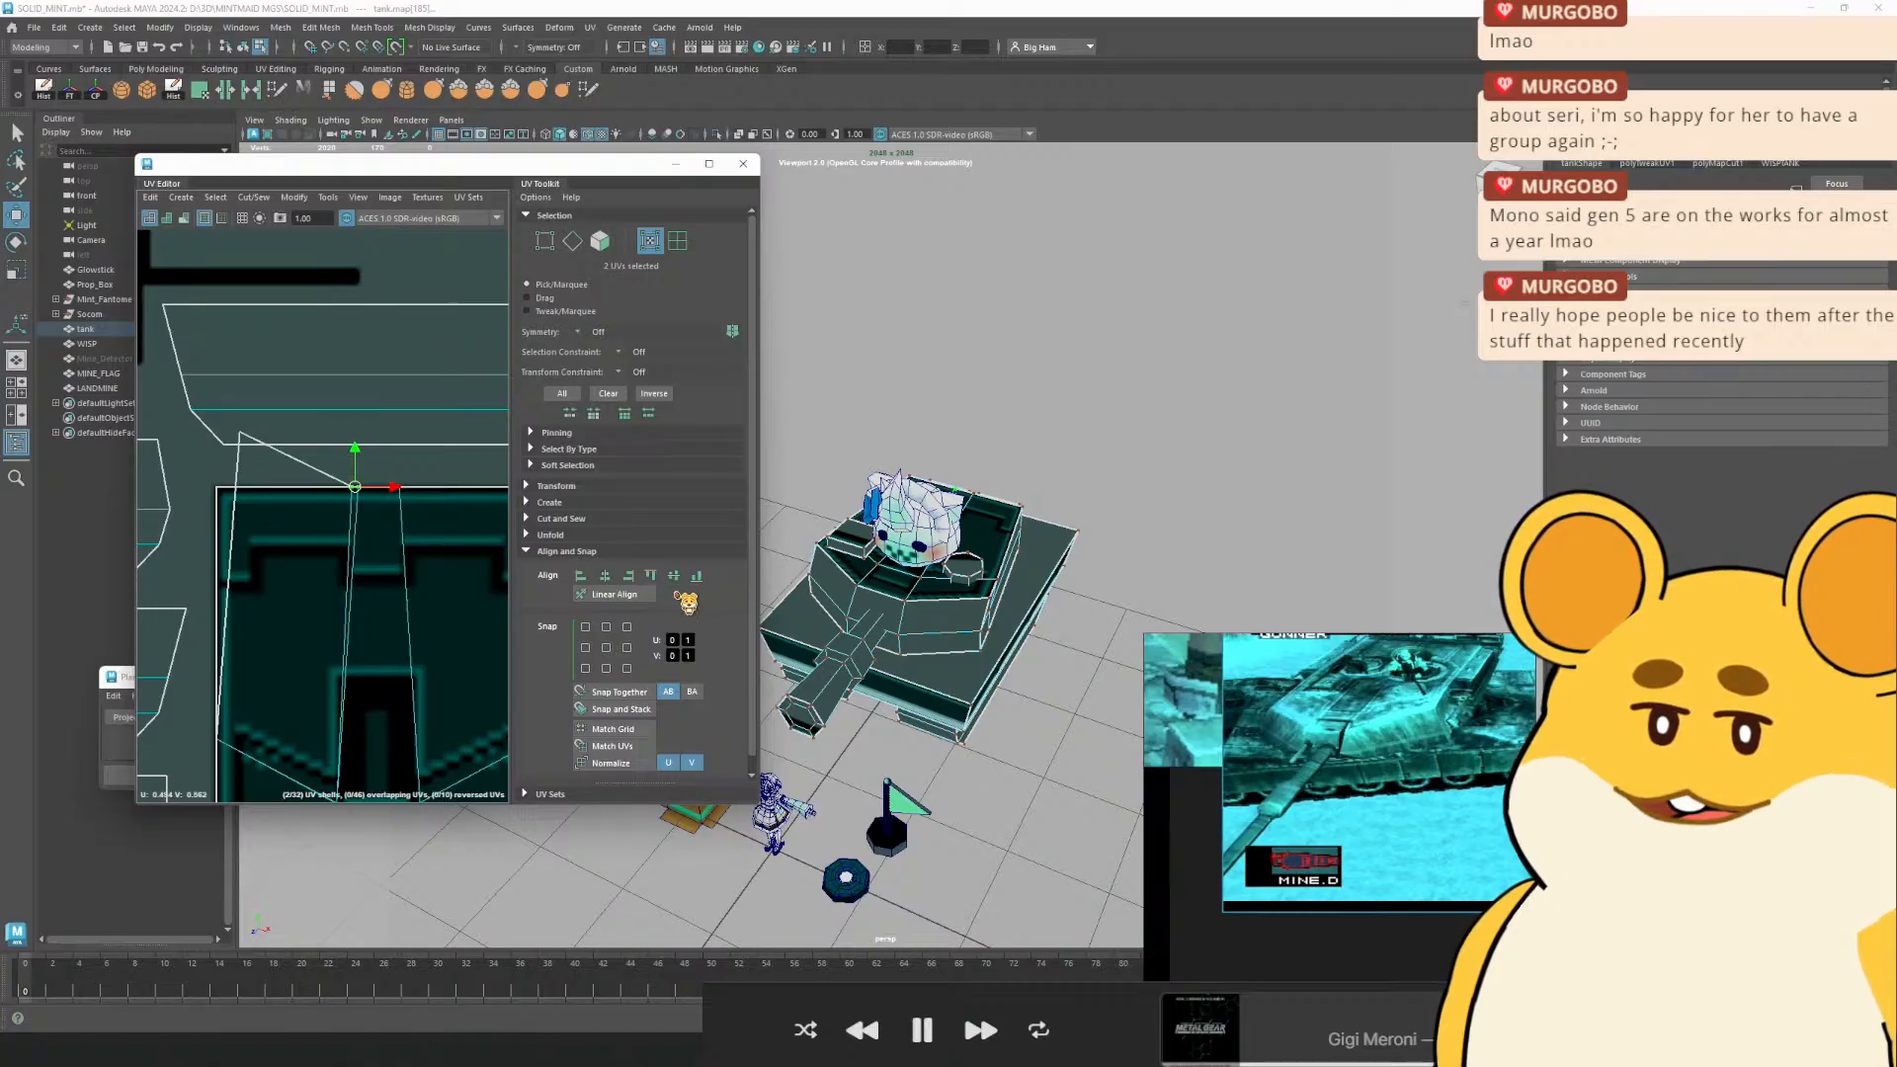
left_click(628, 576)
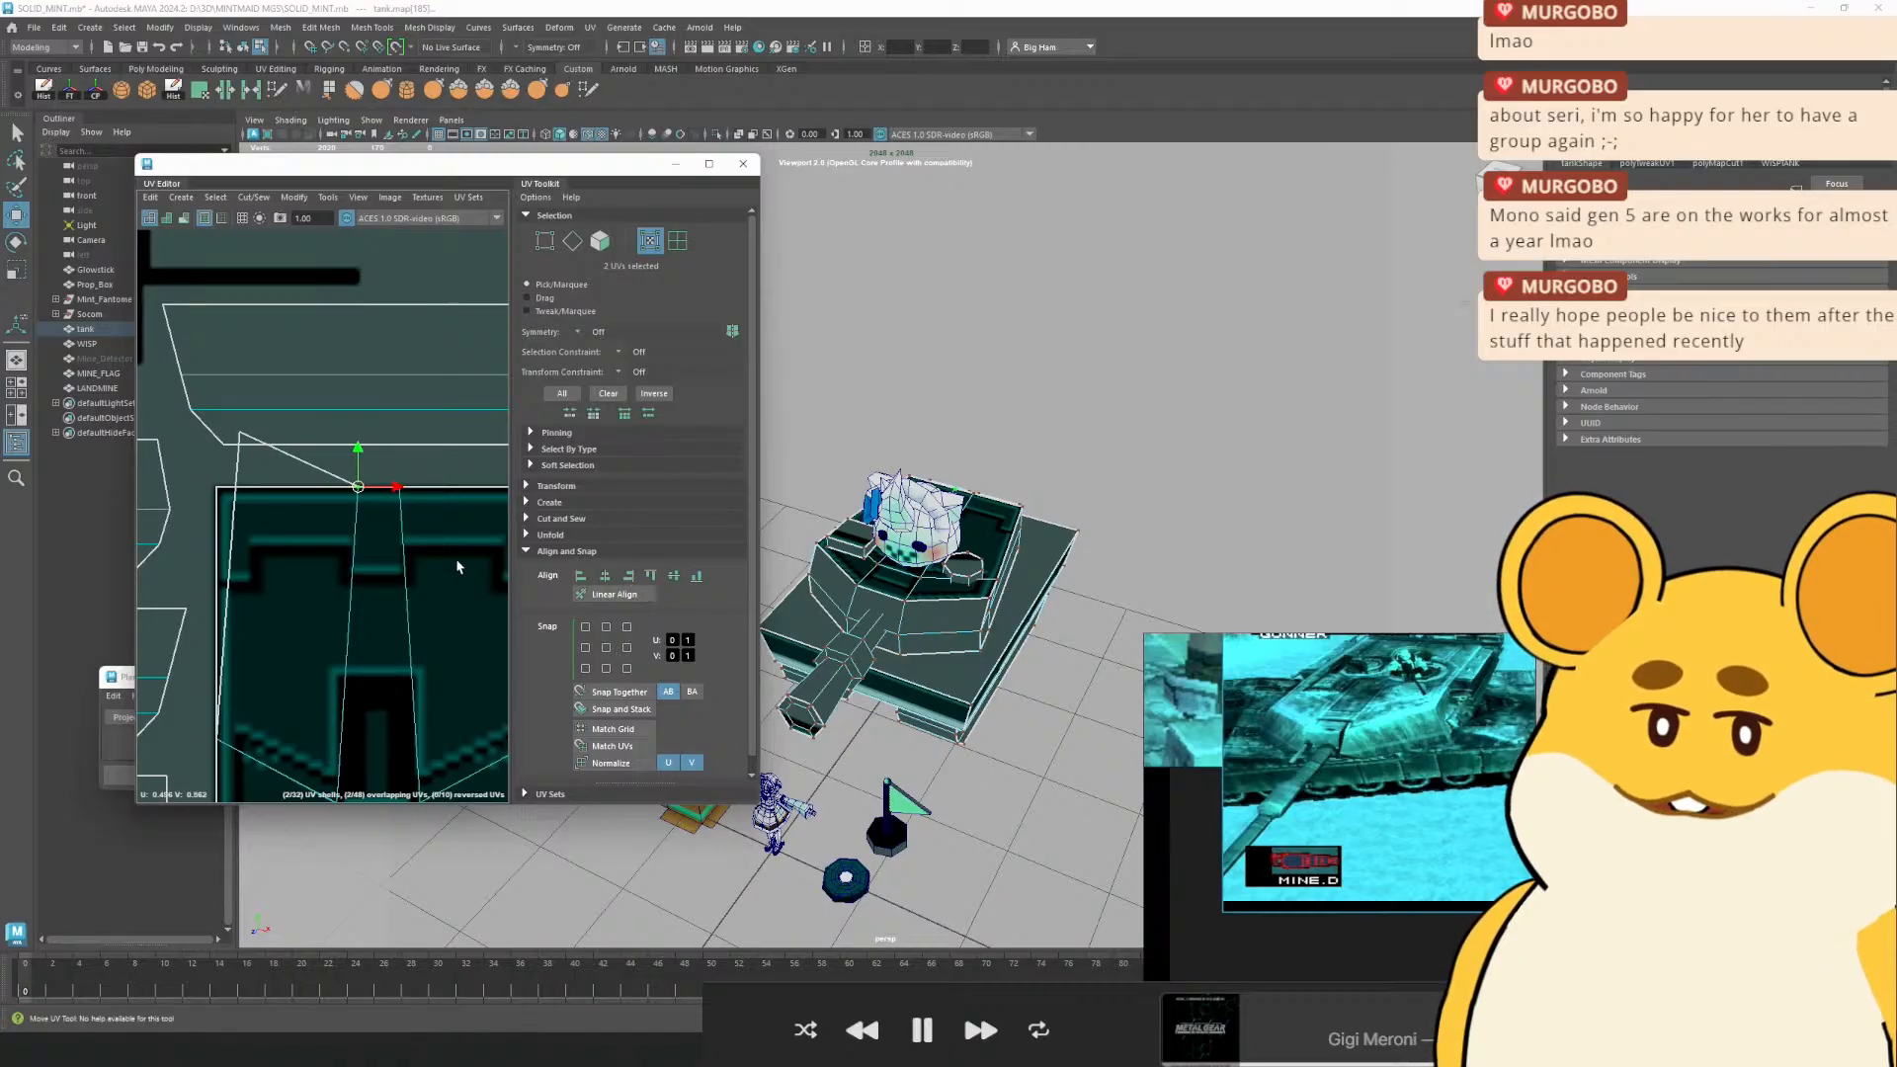
left_click_drag(294, 525, 323, 538)
left_click_drag(256, 438, 294, 464)
left_click(245, 499, "shift")
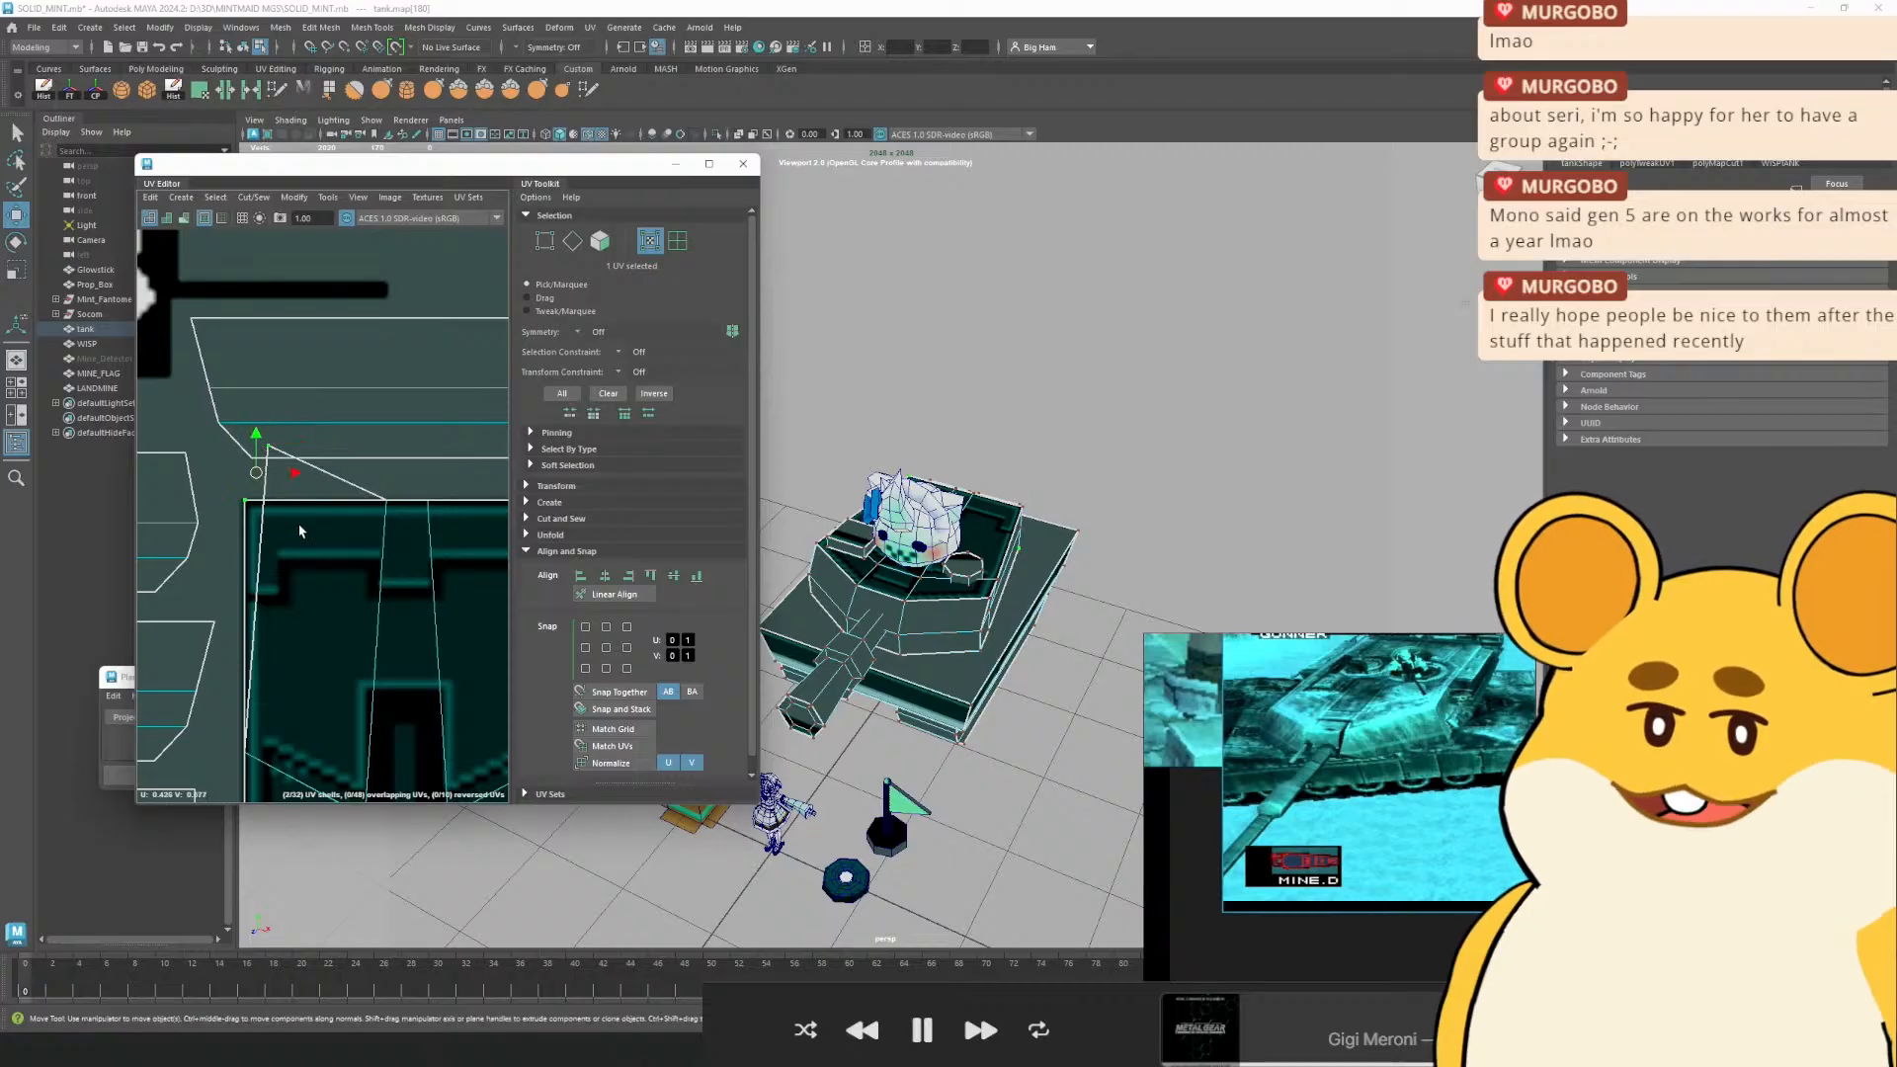
left_click(695, 577)
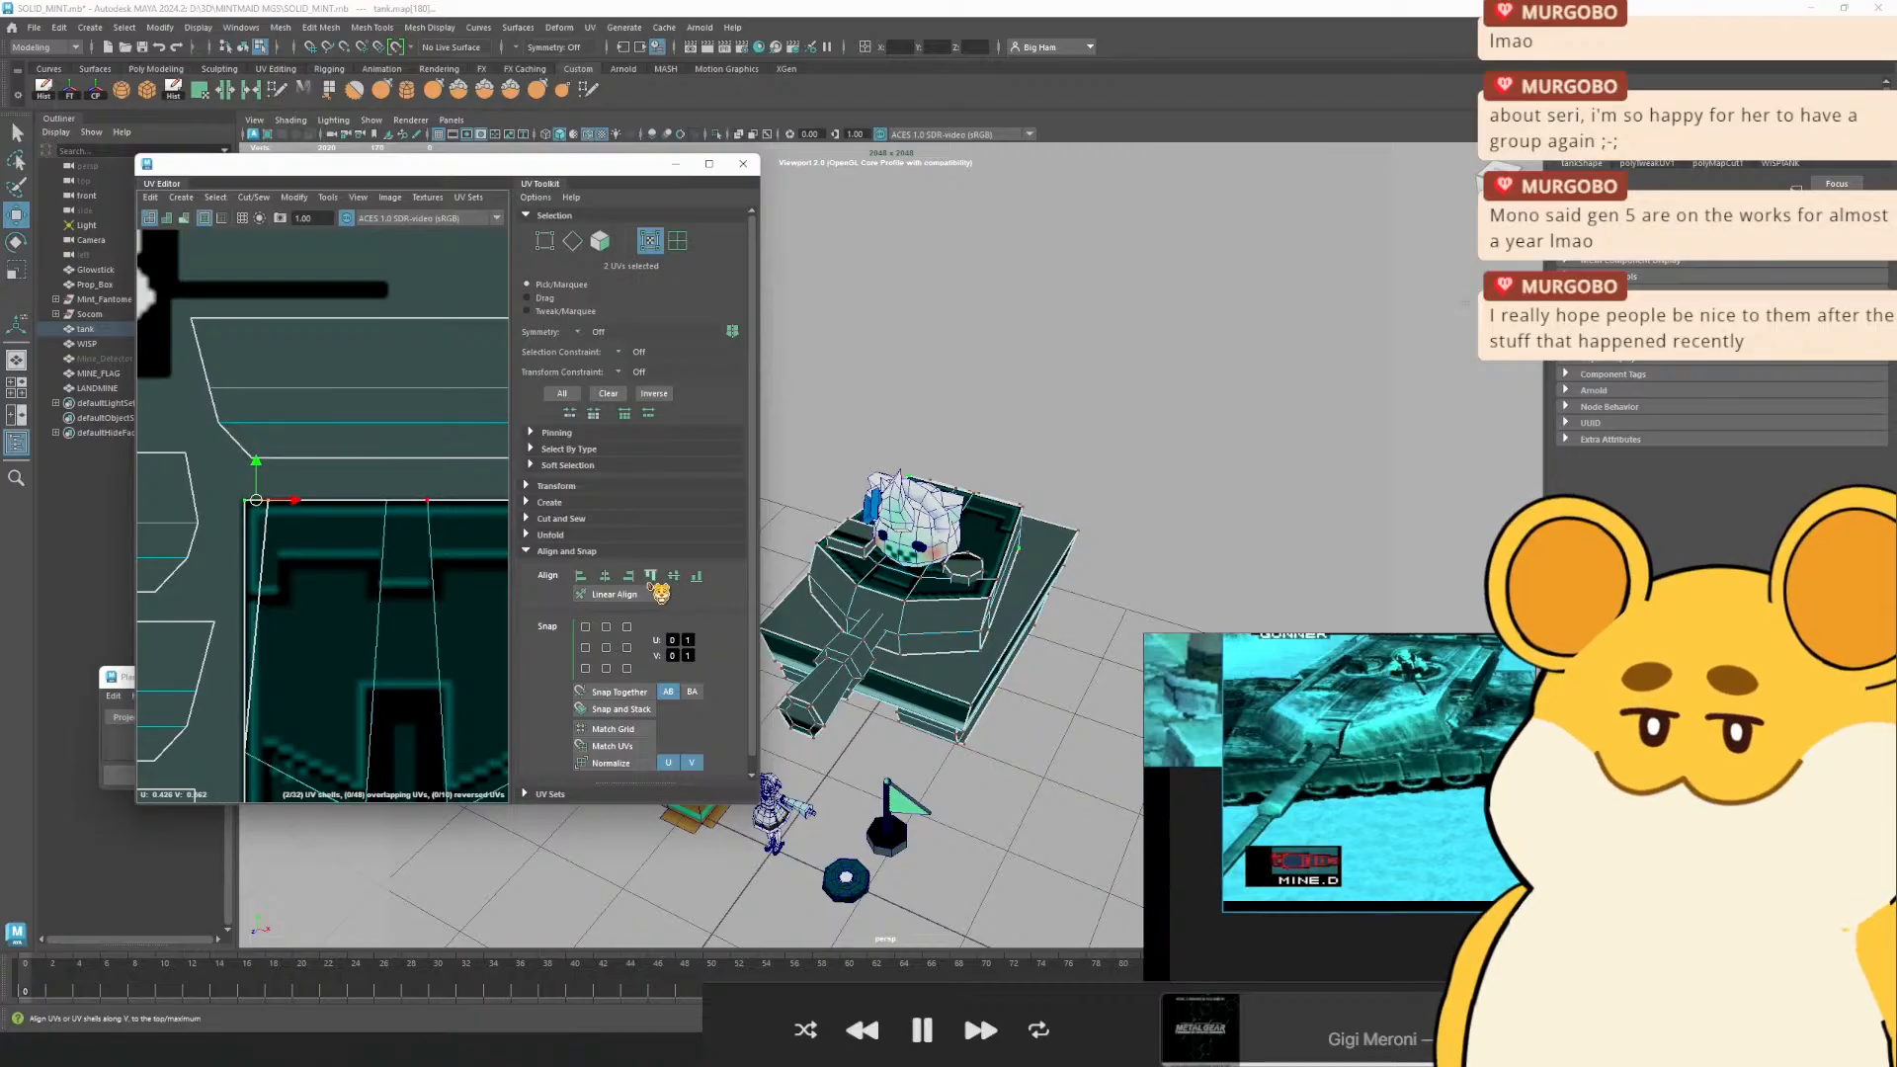
left_click(581, 576)
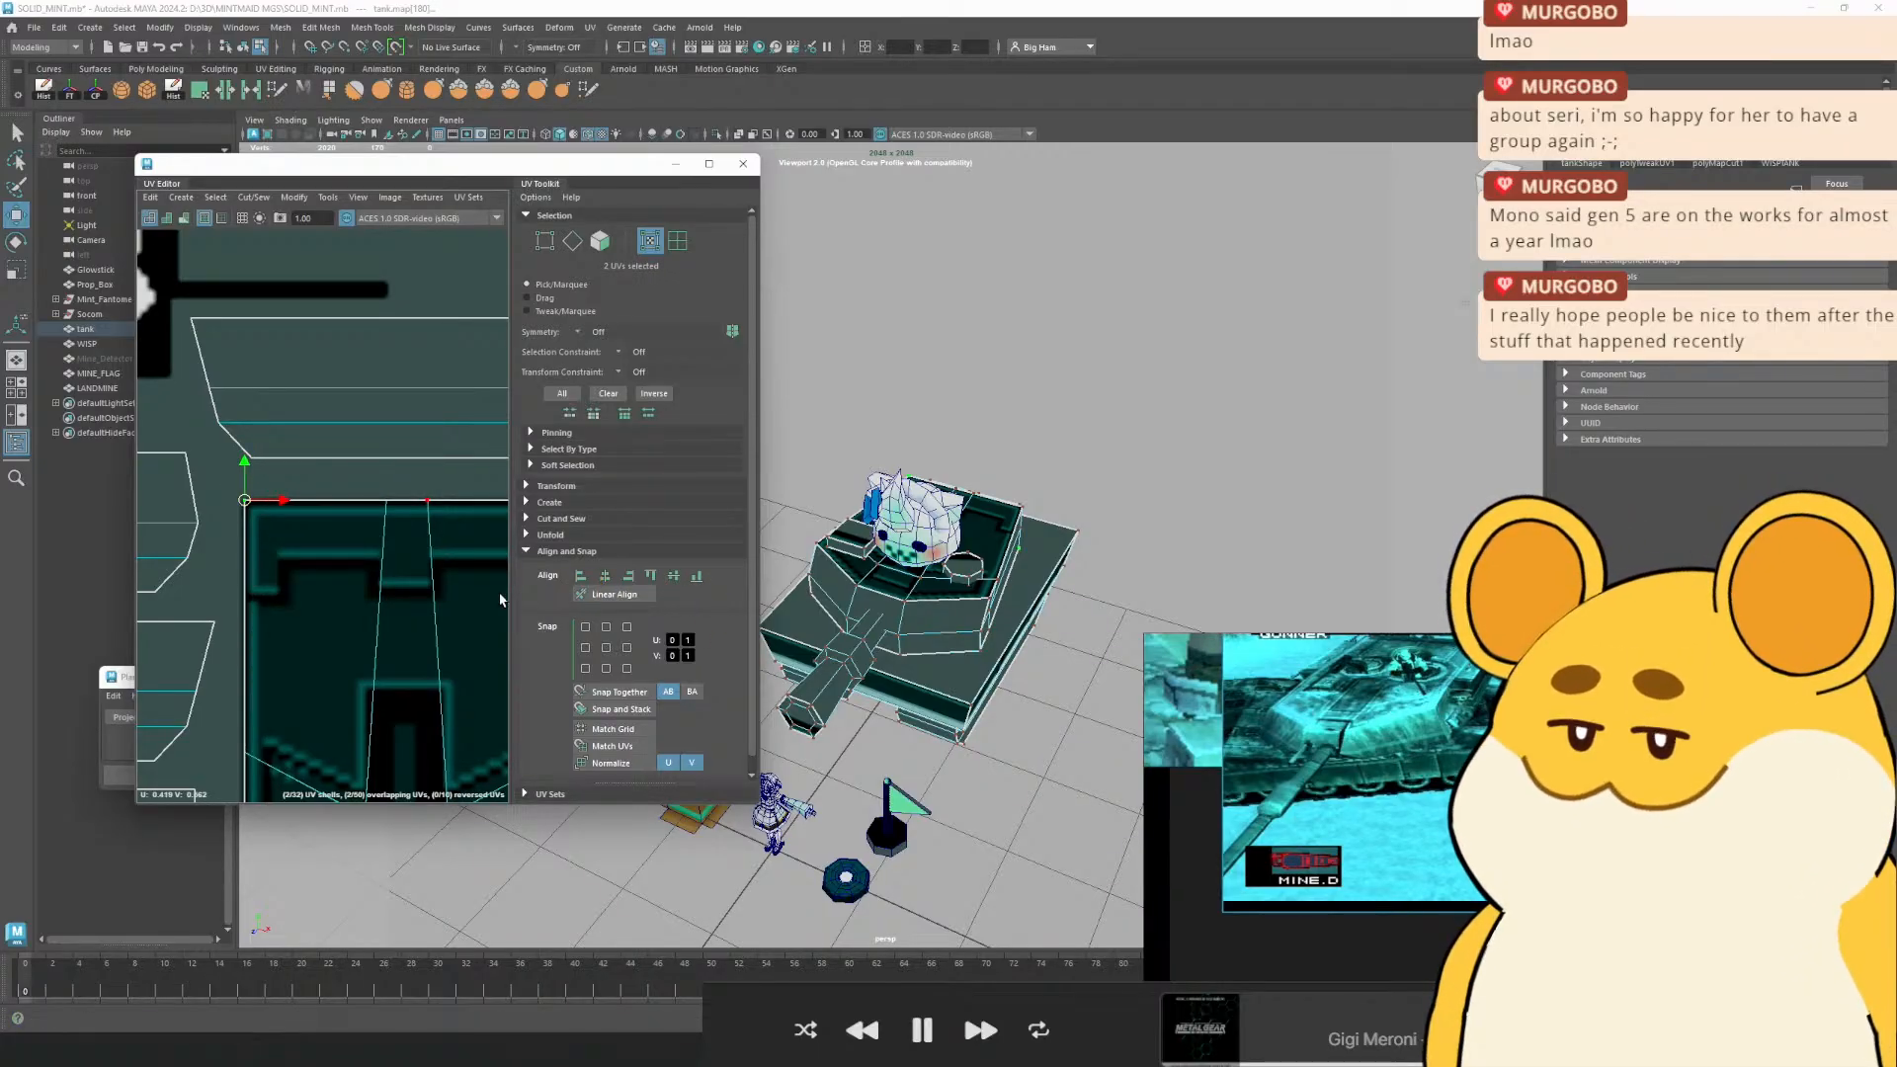
Return the tank to object selection, check the turret texture on the model and save the scene
scroll(247, 395, "down", 3)
left_click_drag(833, 560, 921, 554)
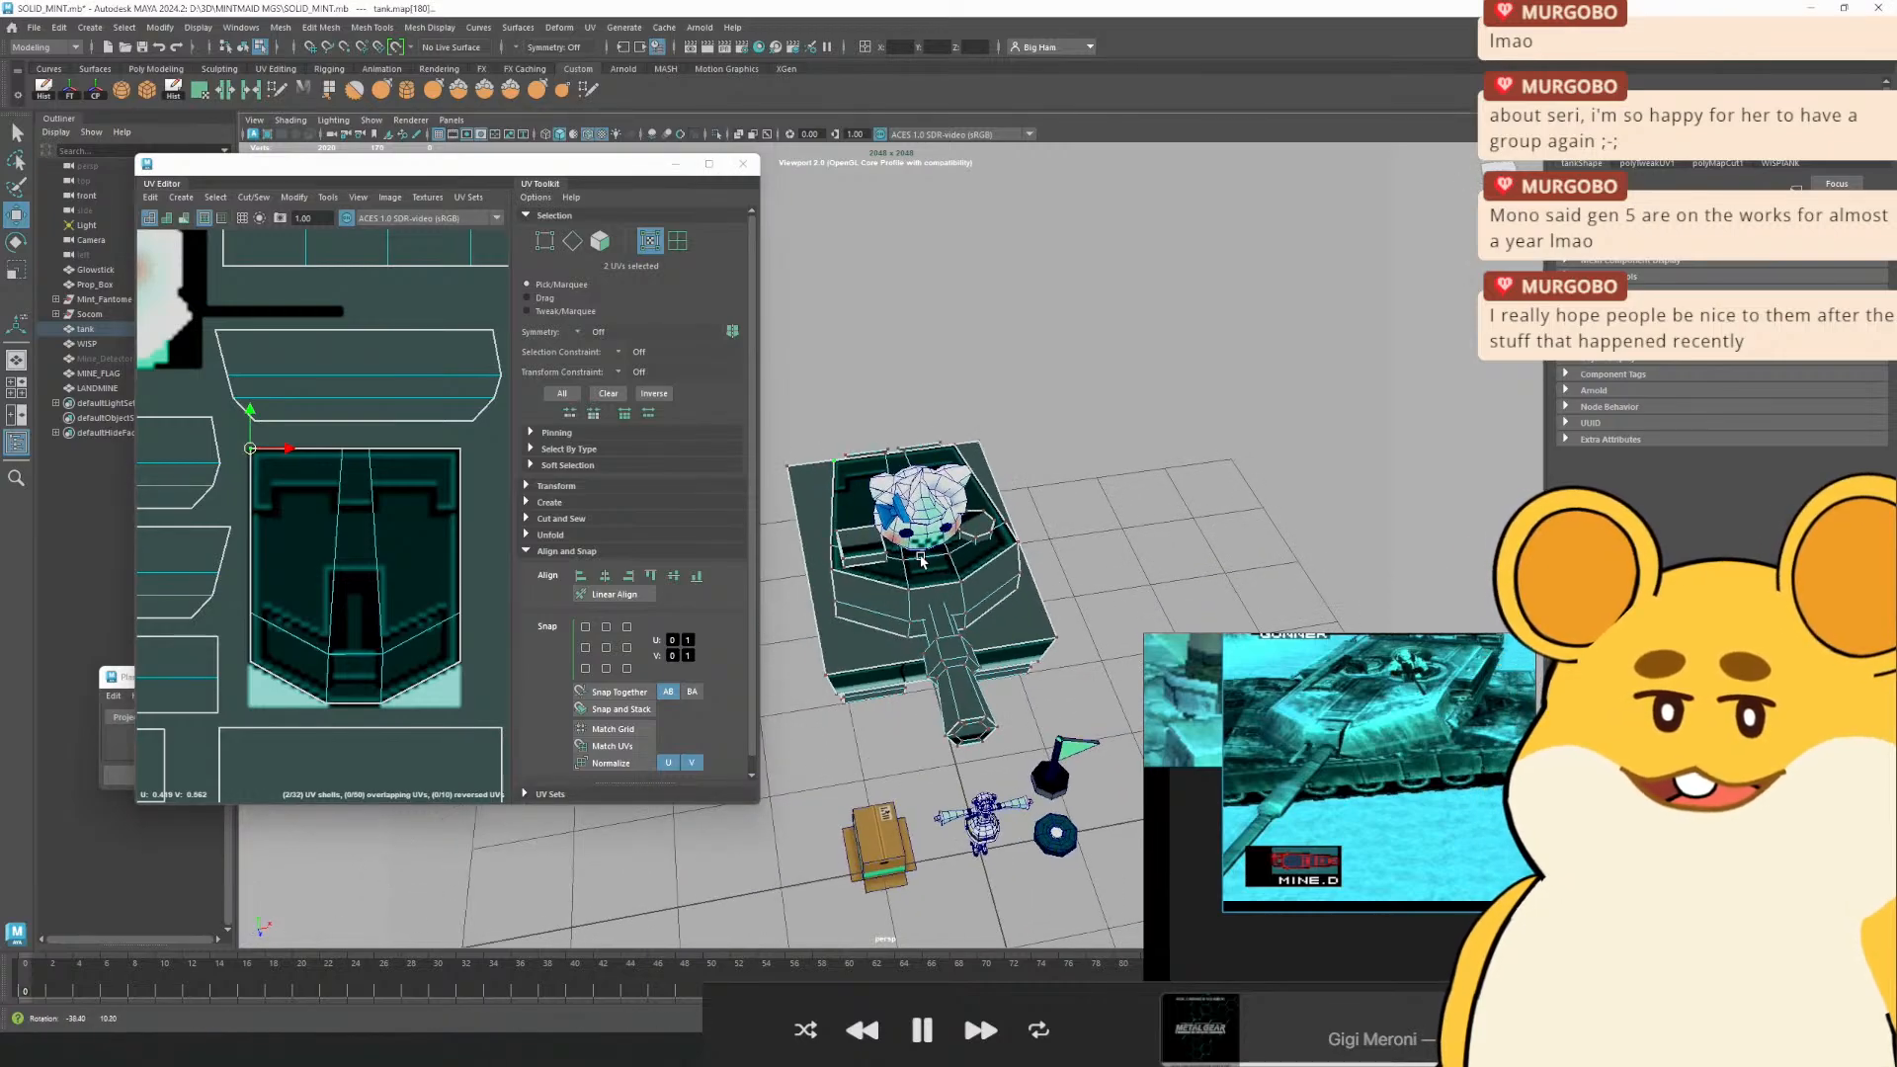
right_click(920, 553)
left_click(991, 523)
scroll(1051, 482, "up", 2)
left_click_drag(963, 439, 1051, 459)
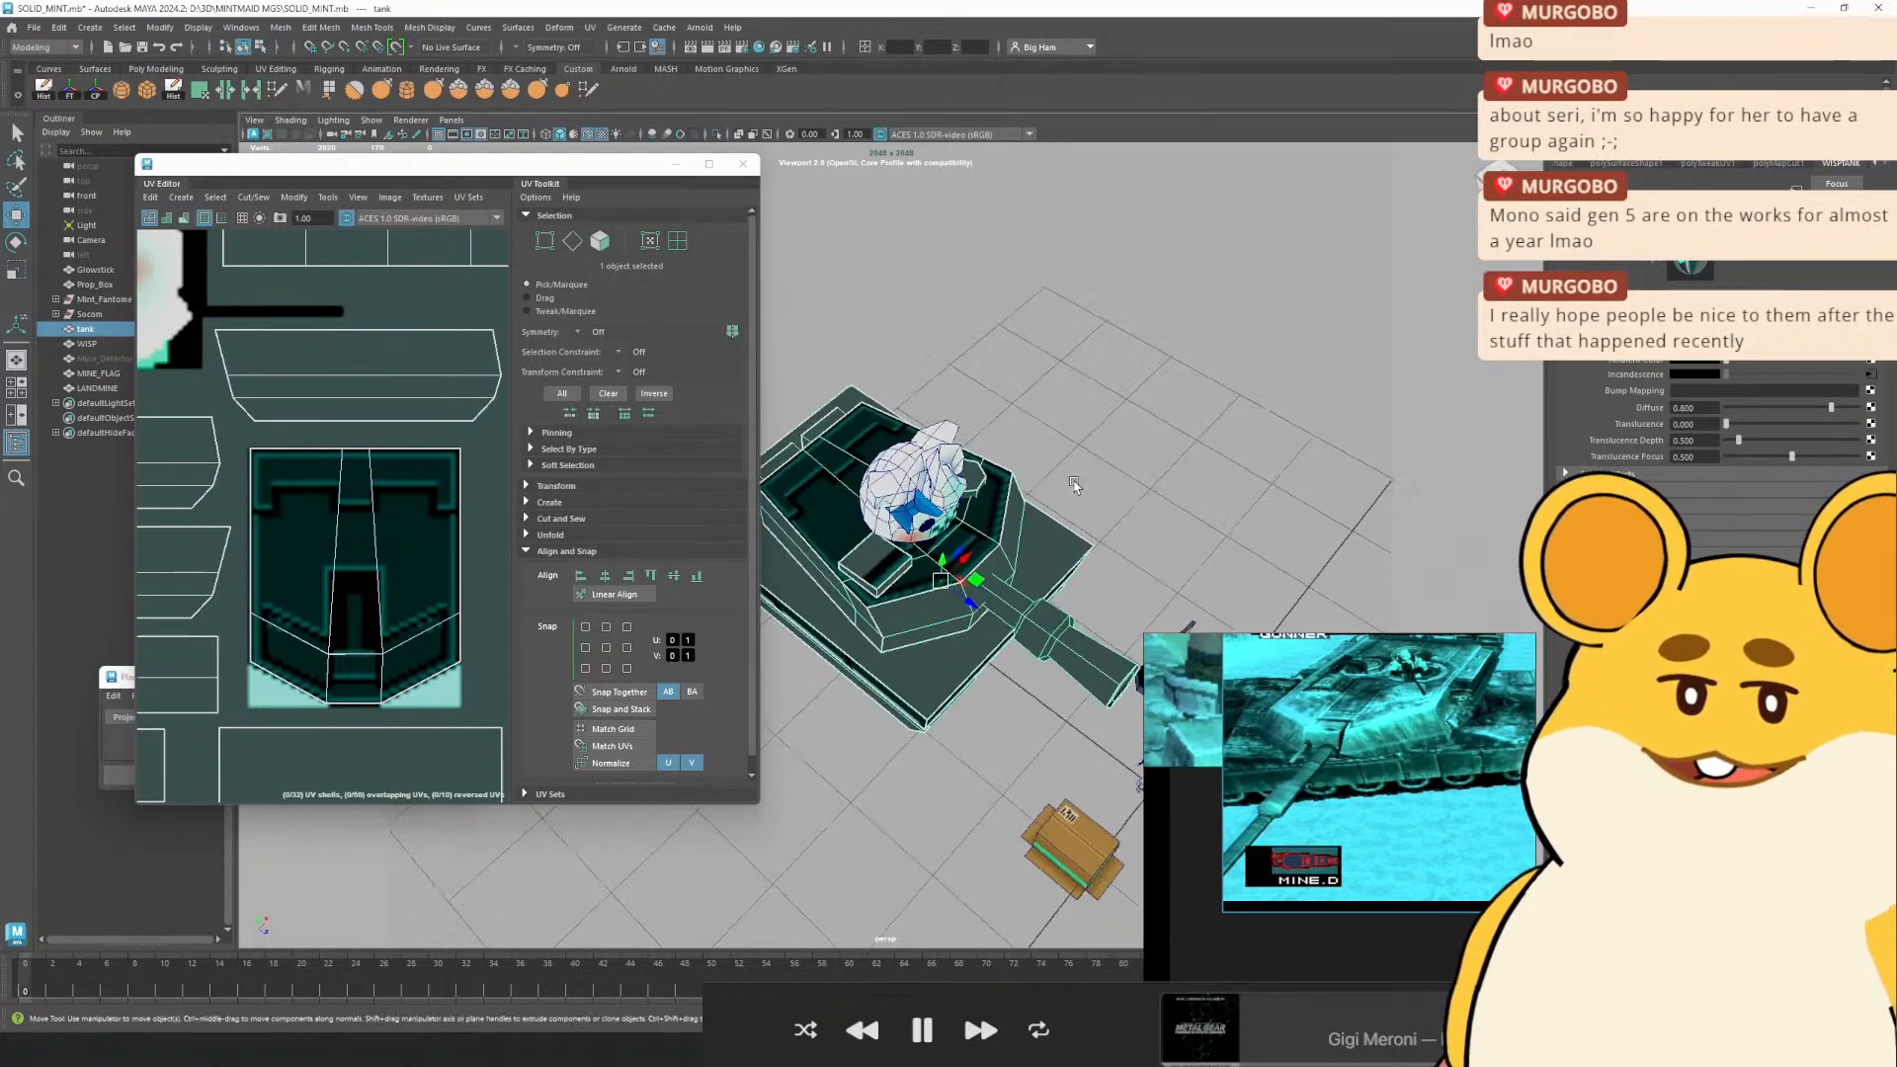
key("ctrl+s")
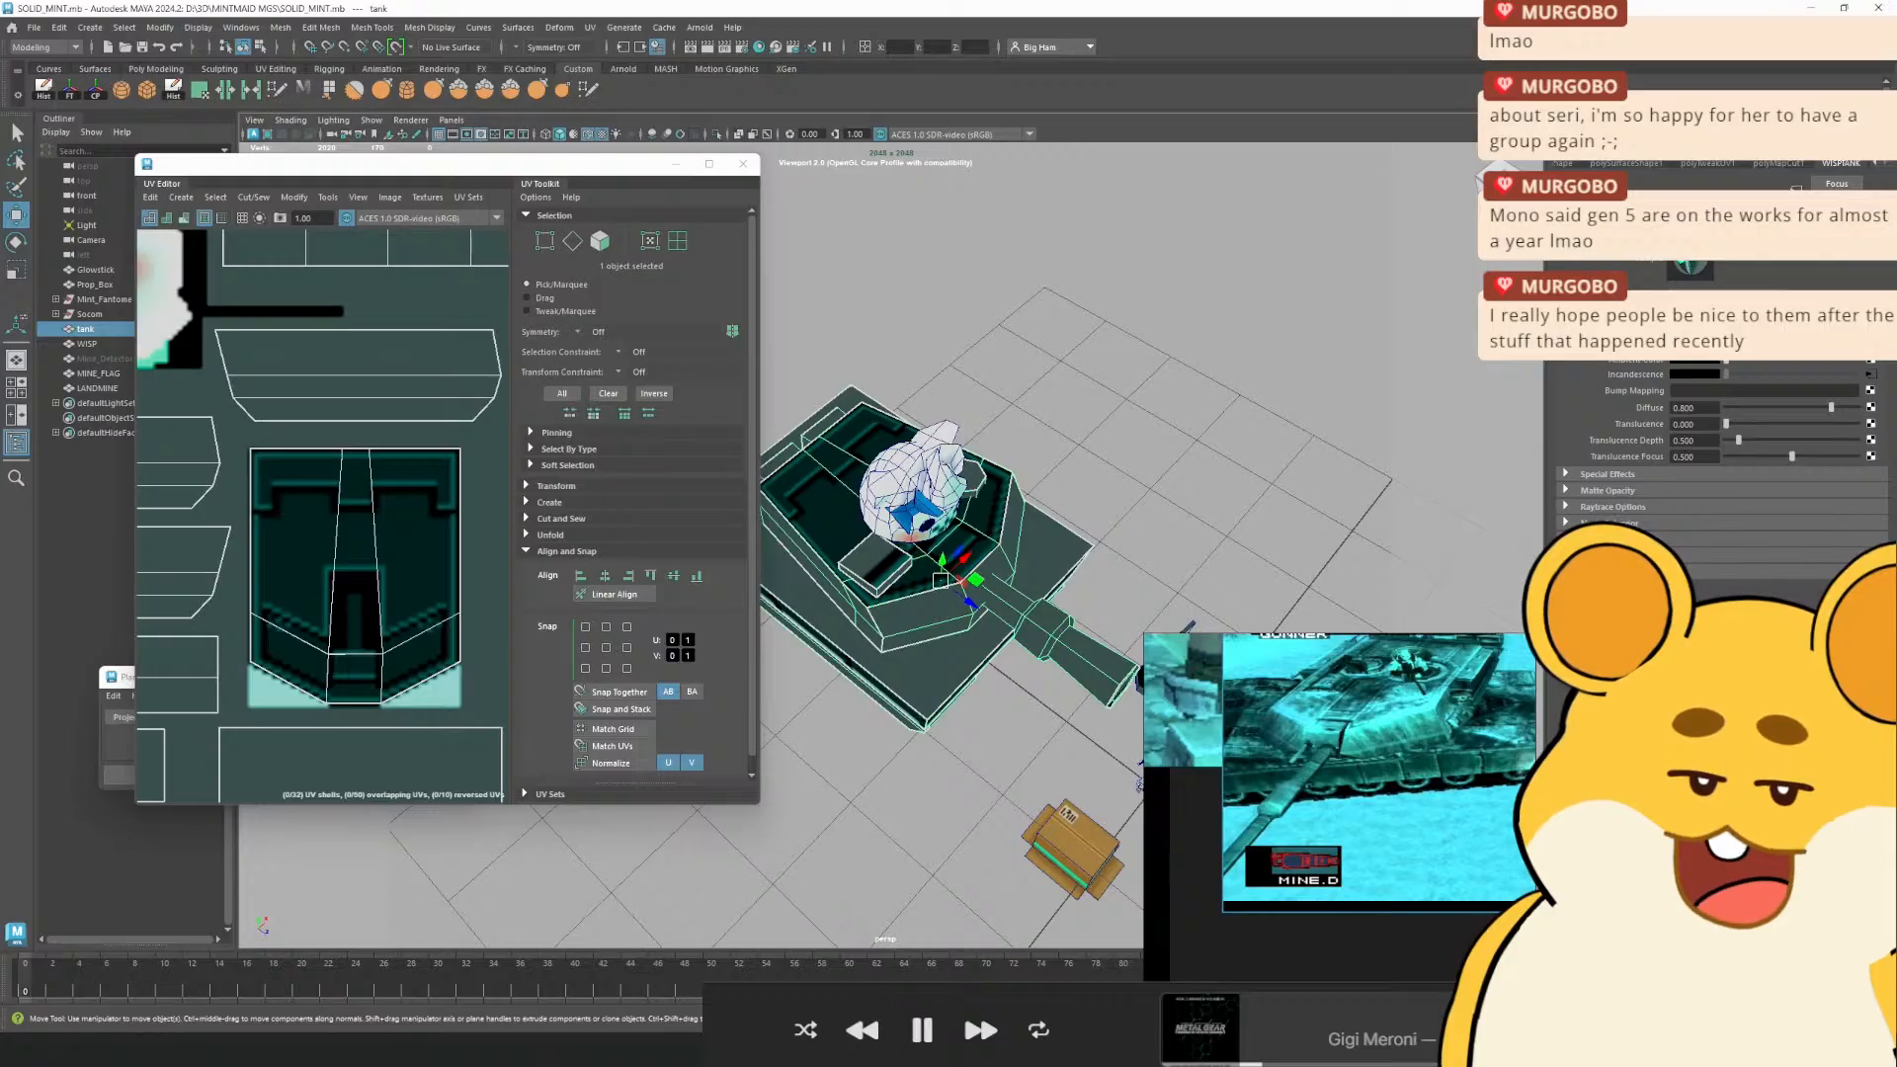
Add the WISP mesh to the tank selection and delete the construction history of both
left_click_drag(1047, 592, 890, 546)
scroll(924, 593, "down", 3)
left_click(87, 343, "ctrl")
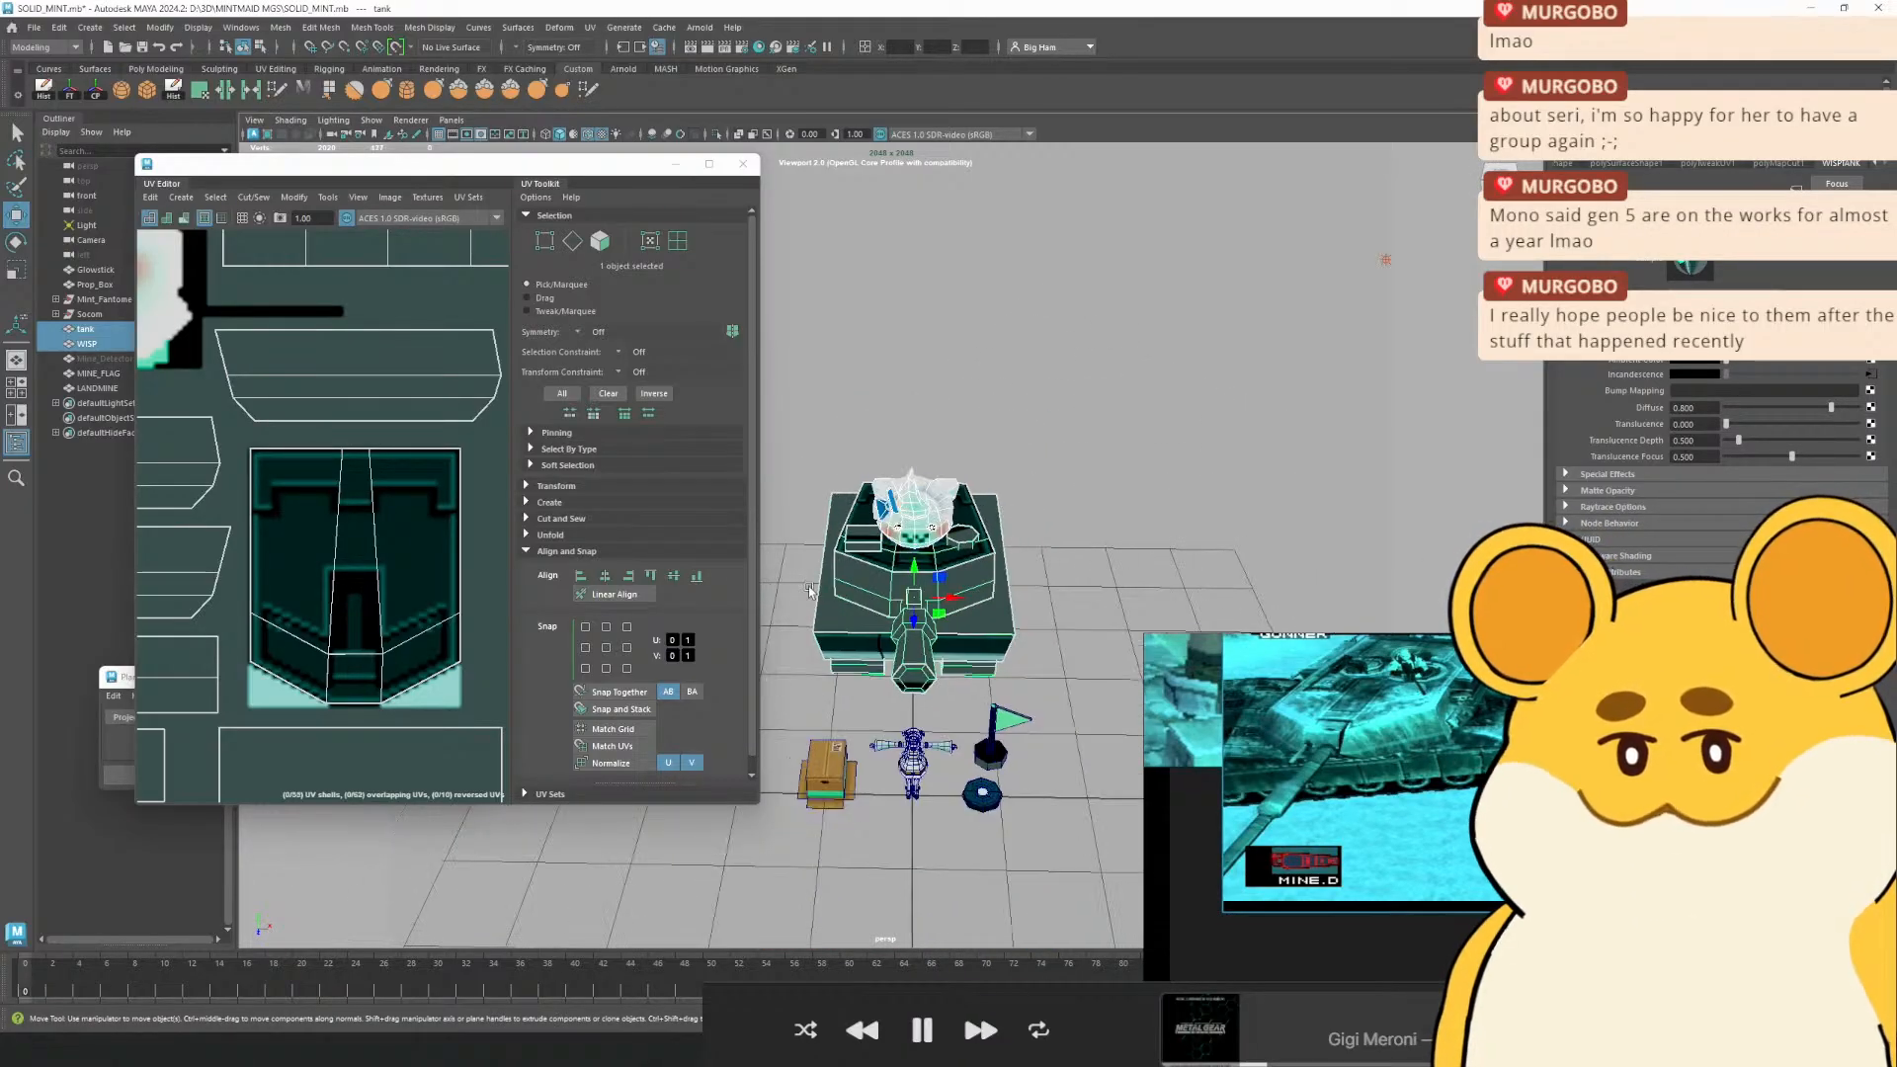
left_click(46, 92)
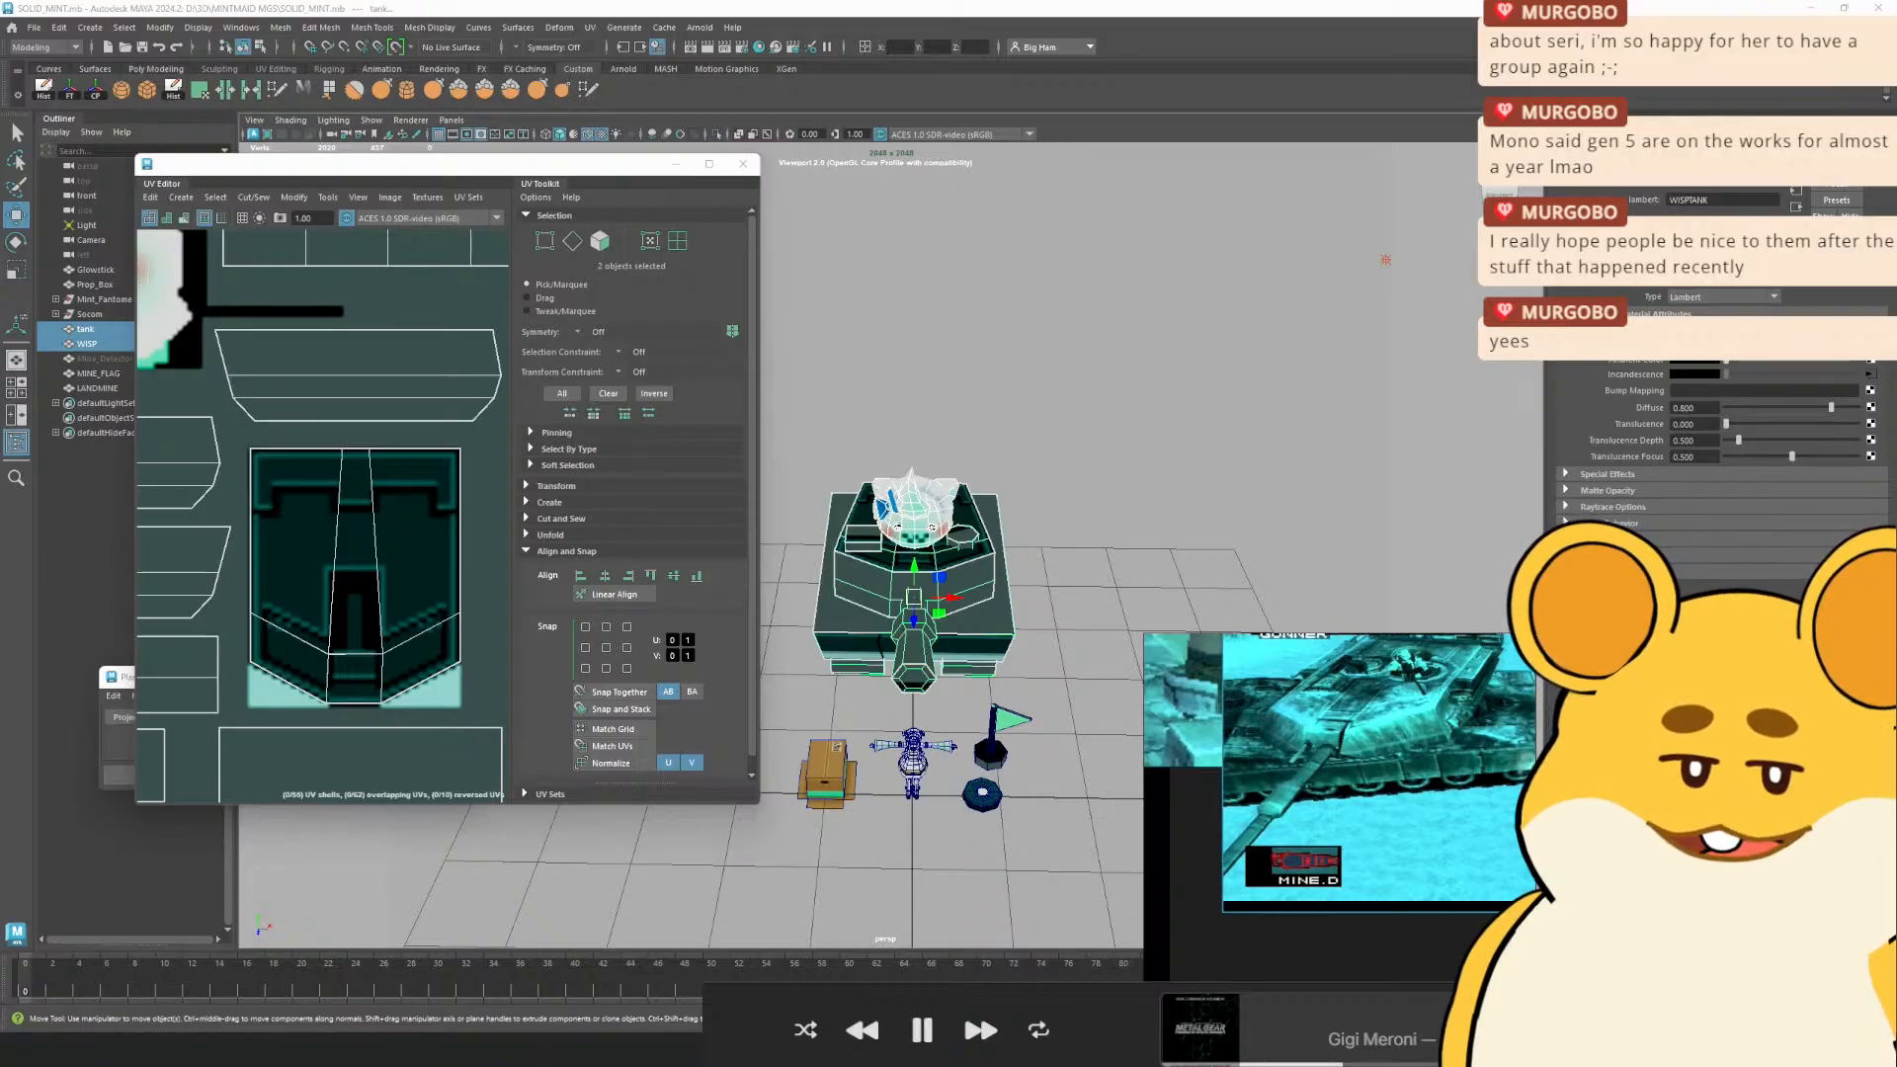
Clear the selection, select only the tank and examine the model from the front
left_click(1046, 520)
left_click_drag(1046, 520, 926, 597, "alt")
left_click(925, 596)
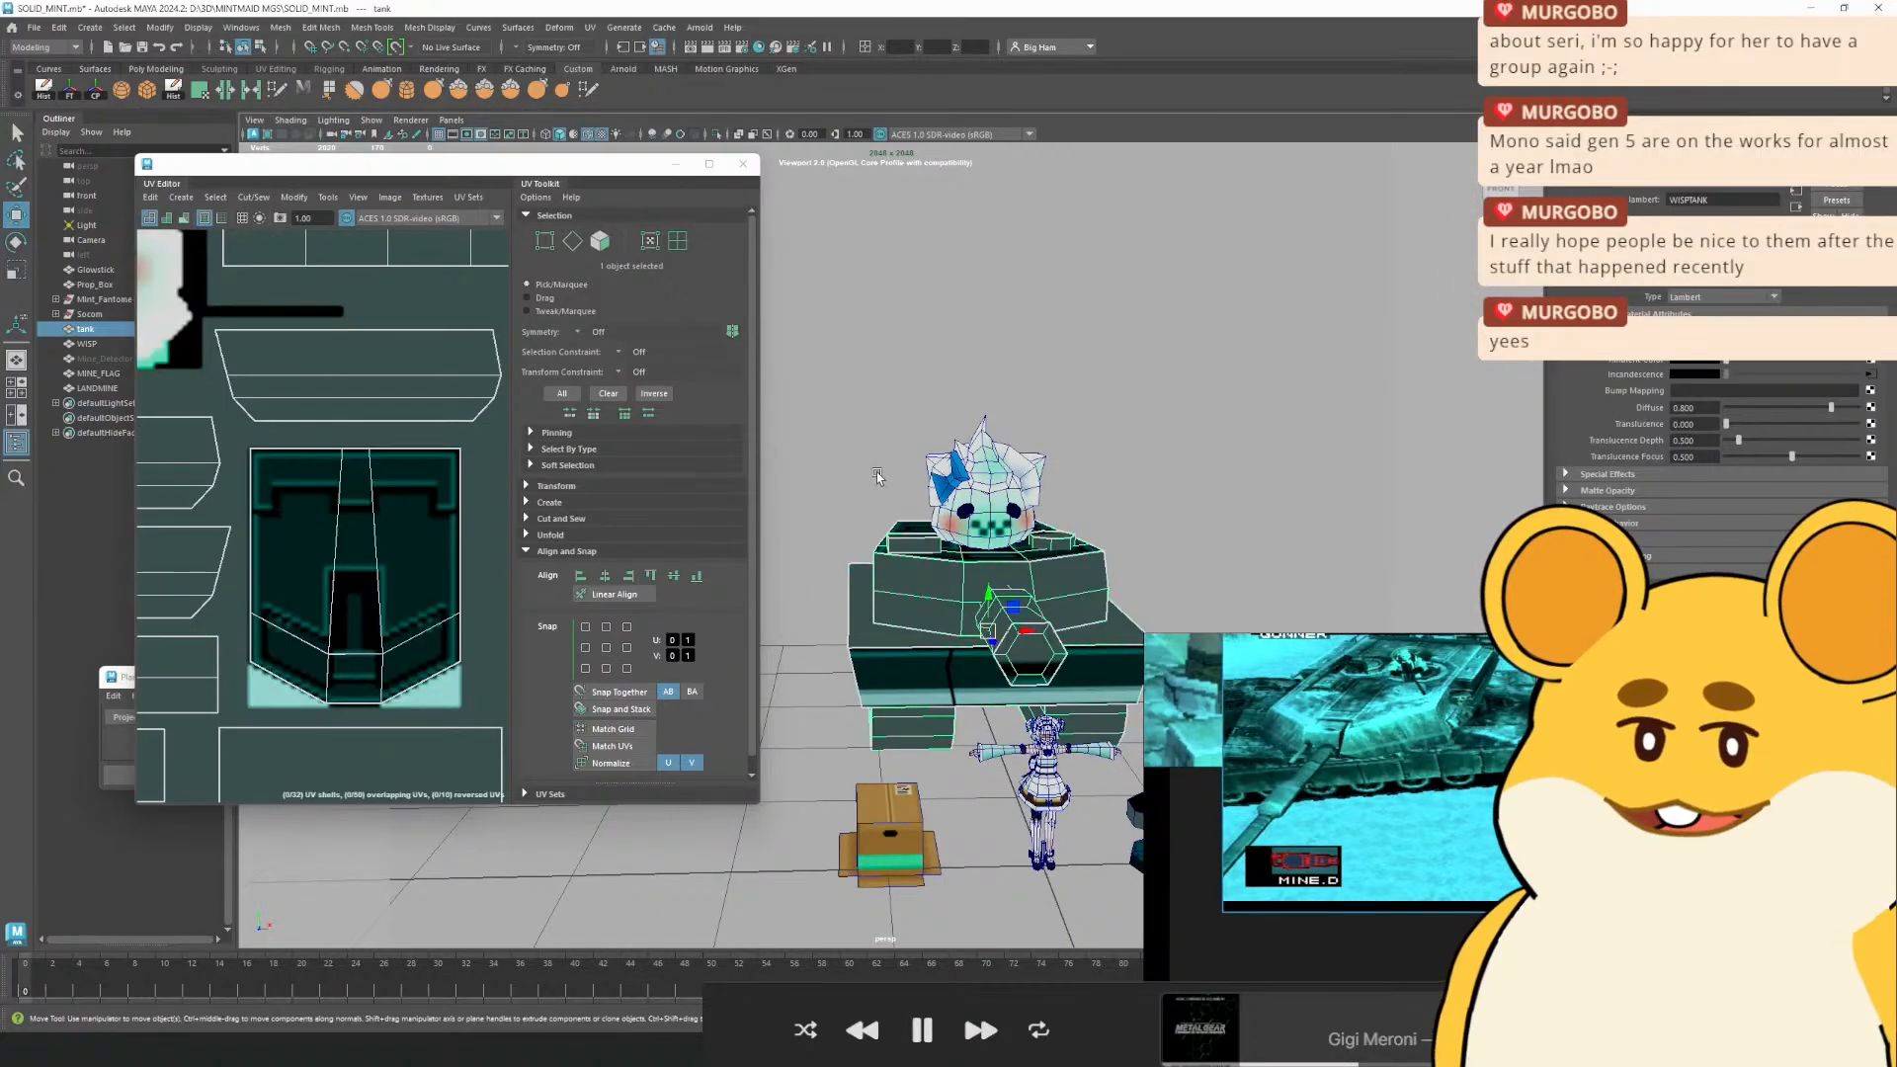
left_click_drag(879, 477, 909, 454, "alt")
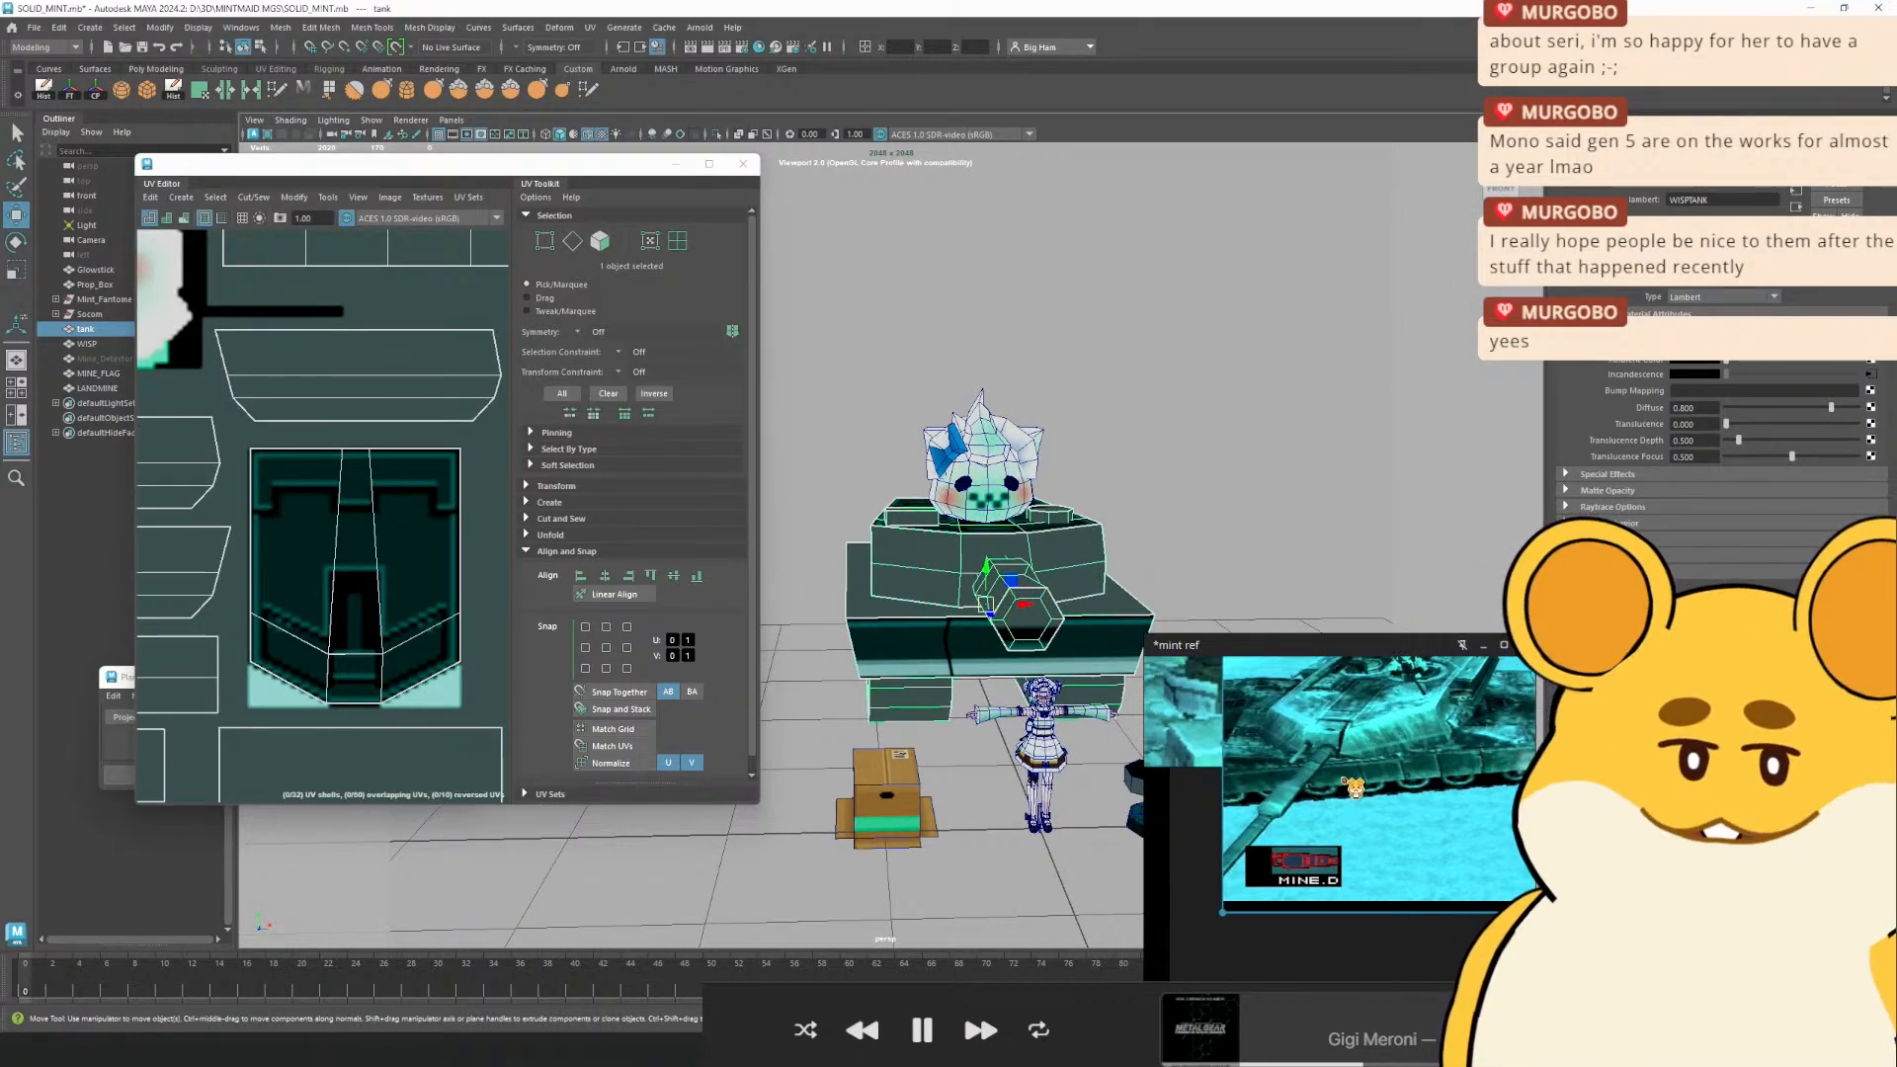
Save the scene, clear the tank selection and examine the tank's turret from above and from the front
scroll(1113, 550, "up", 2)
left_click_drag(1007, 514, 976, 556, "alt")
key("ctrl+s")
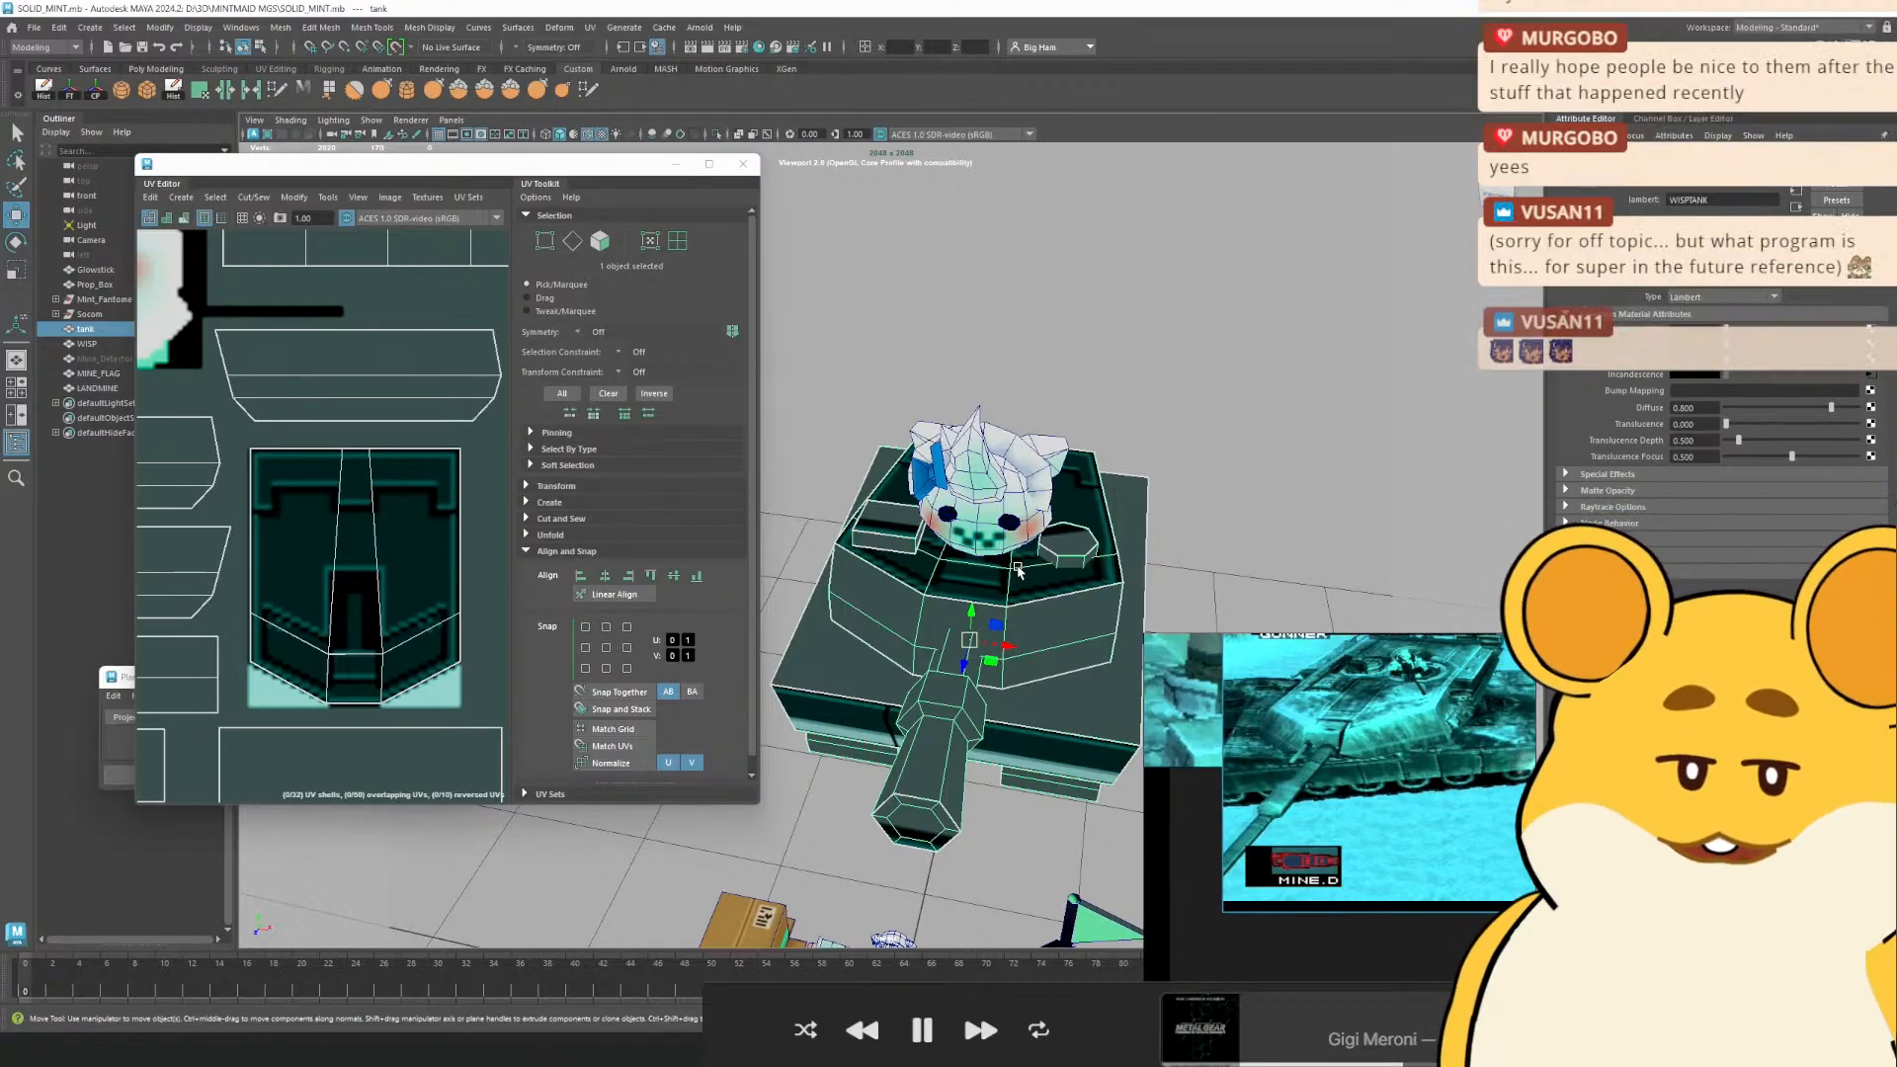
left_click(1294, 481)
left_click_drag(1275, 492, 1108, 531, "alt")
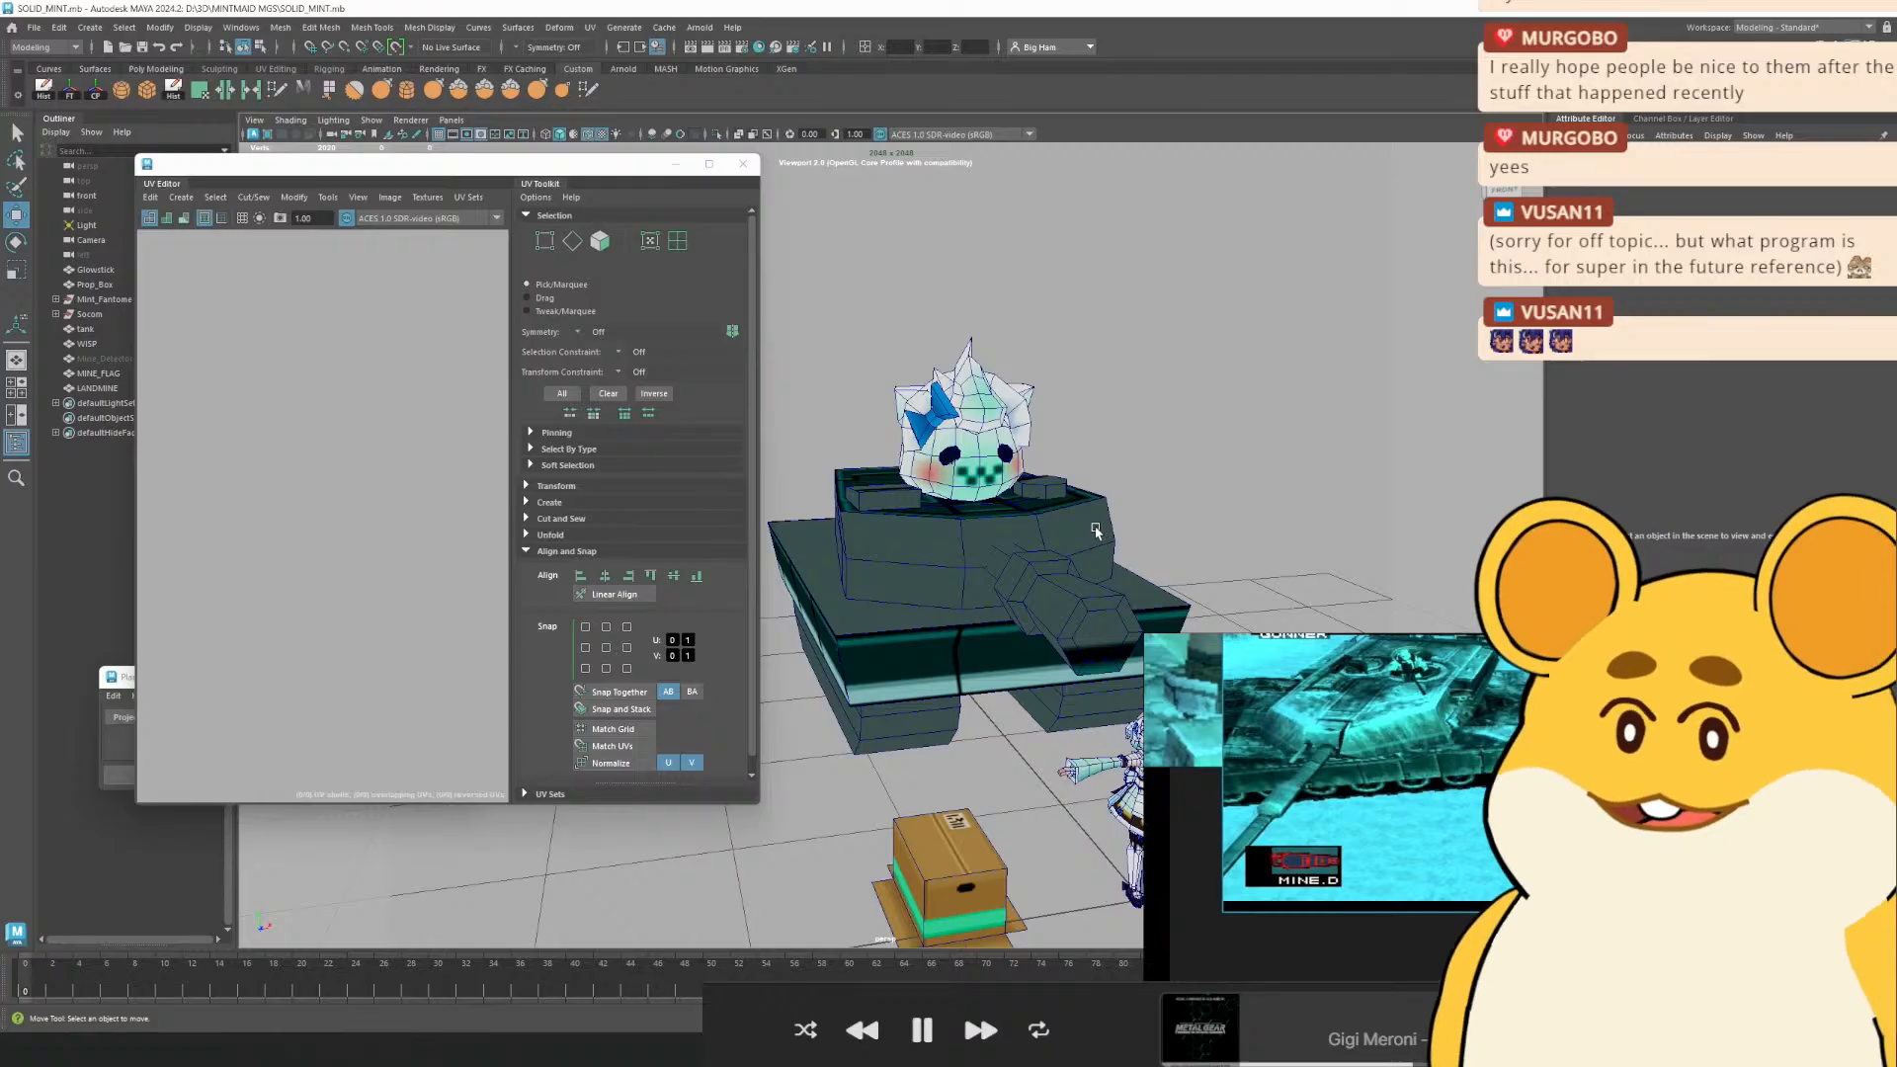
left_click(1098, 534)
left_click(877, 465)
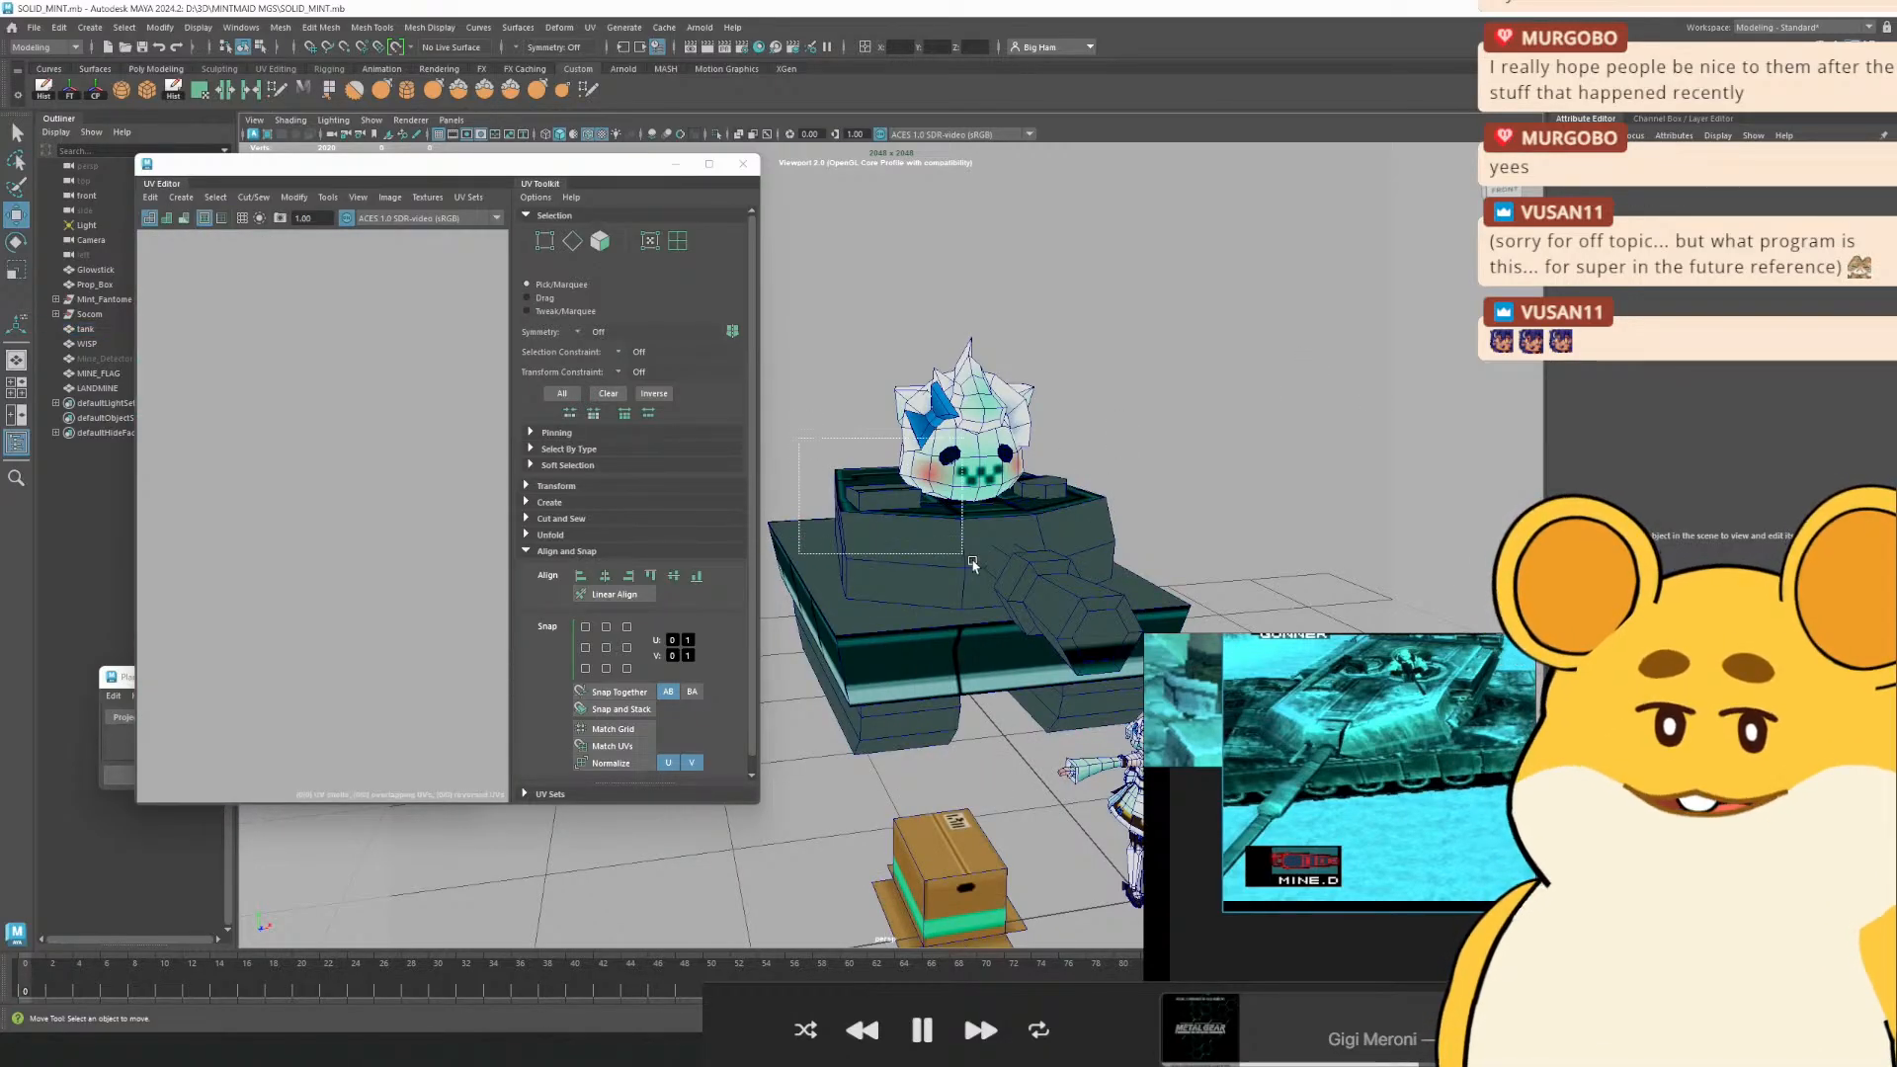
left_click_drag(973, 564, 973, 565)
left_click(1163, 476)
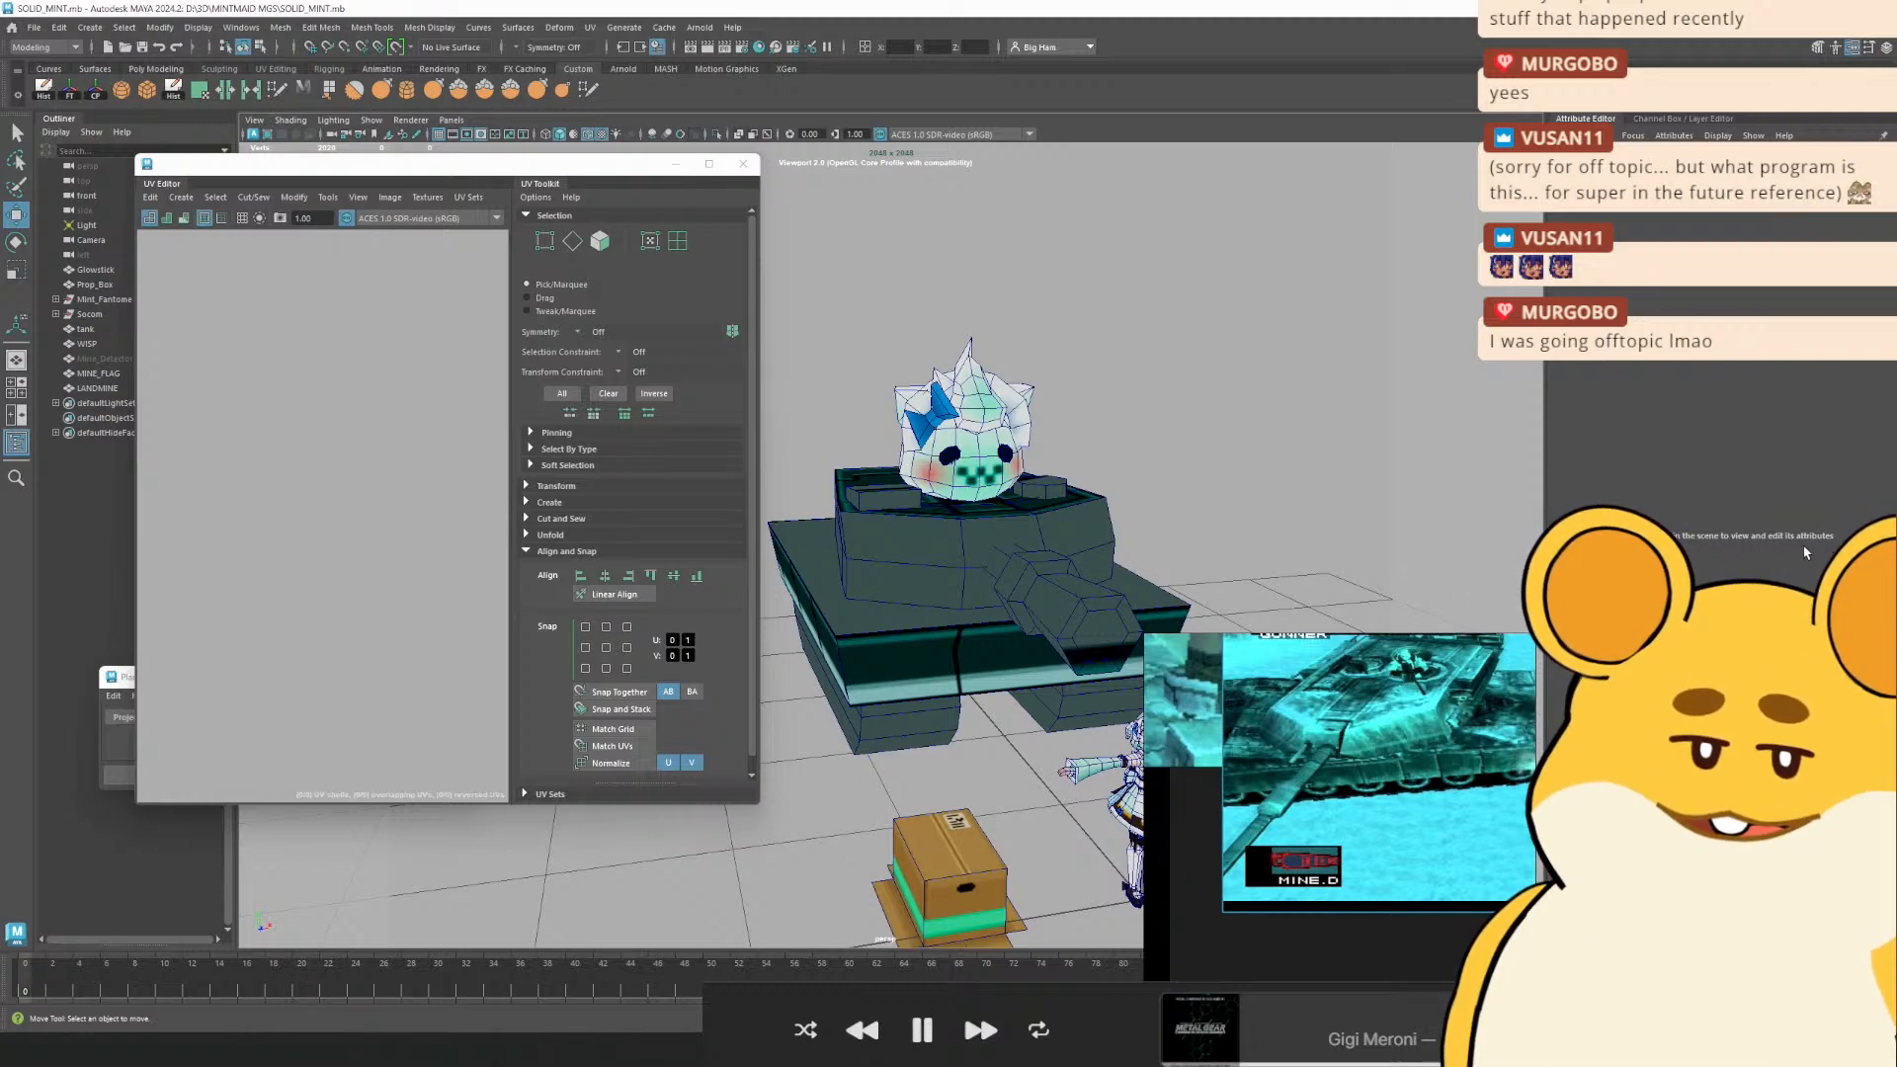
Move the UV Editor off the model, recheck the selected tank, deselect it and save the scene
left_click_drag(548, 164, 443, 196)
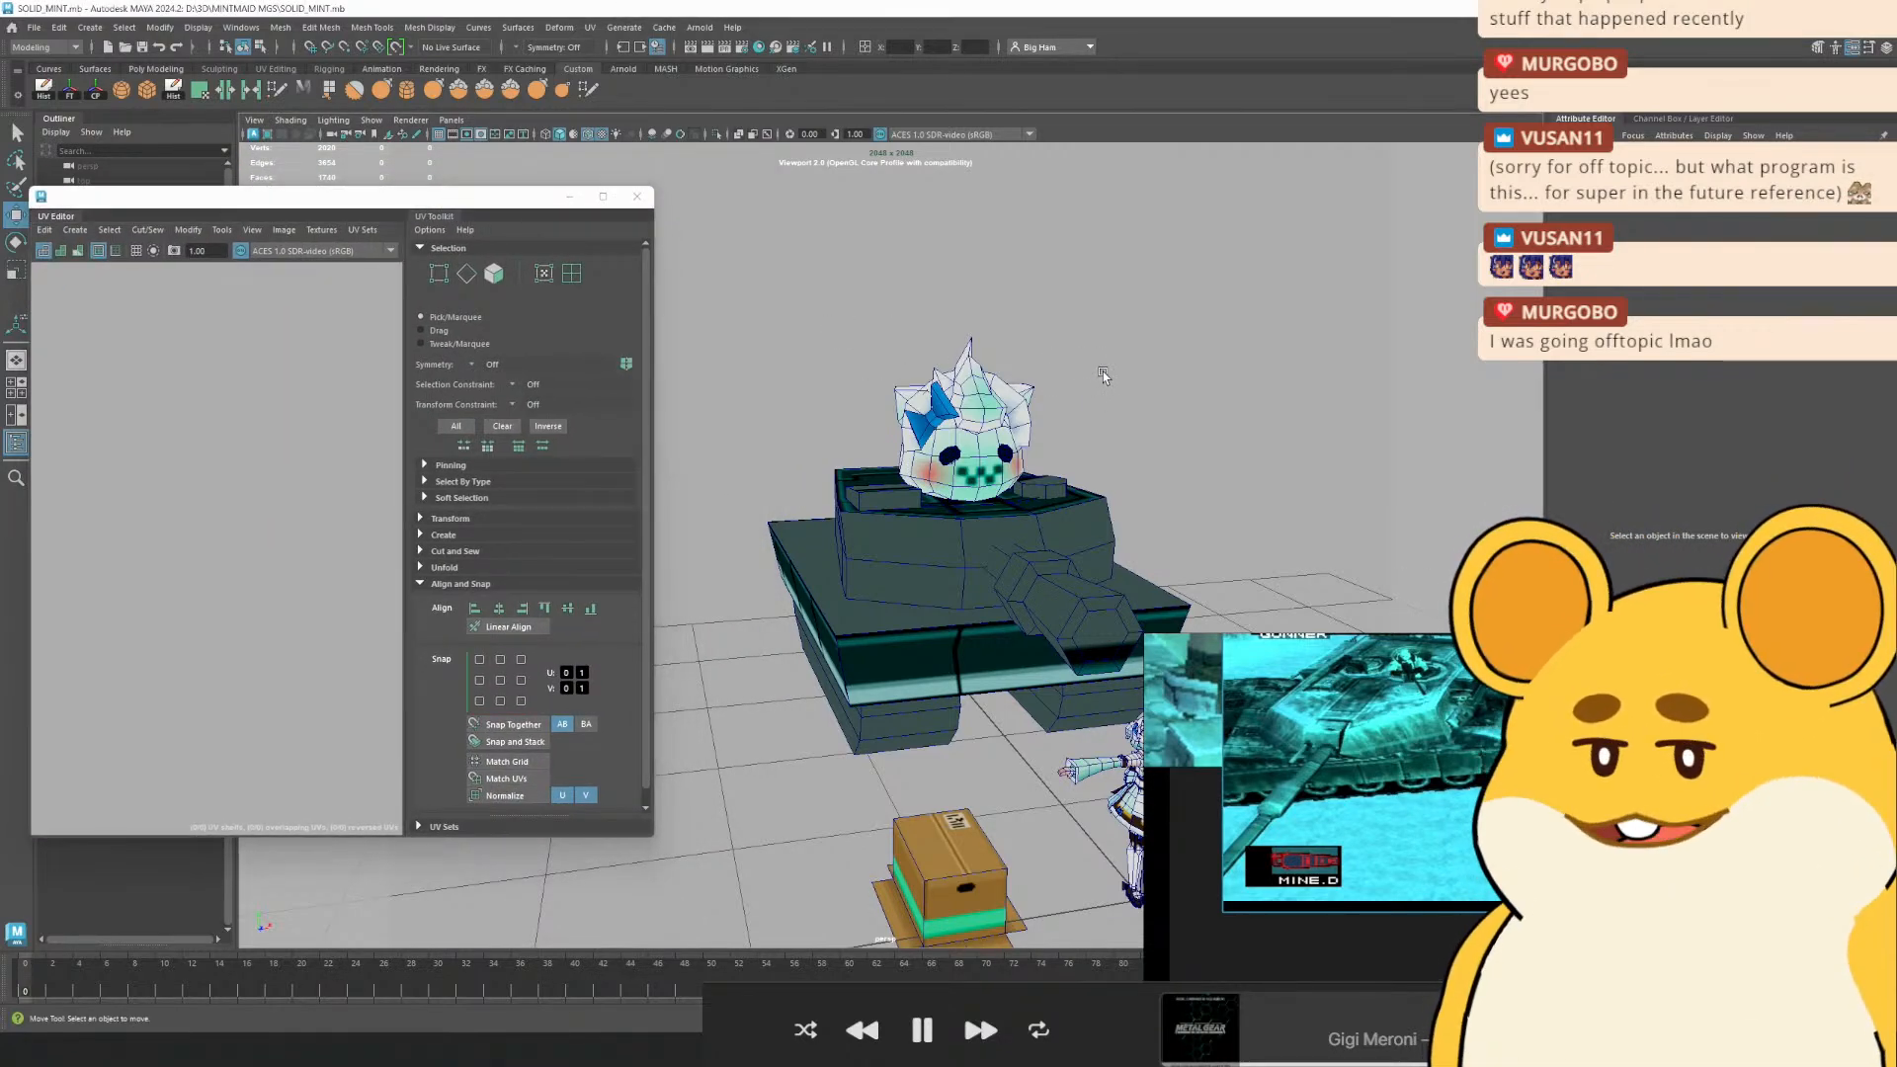
left_click(971, 559)
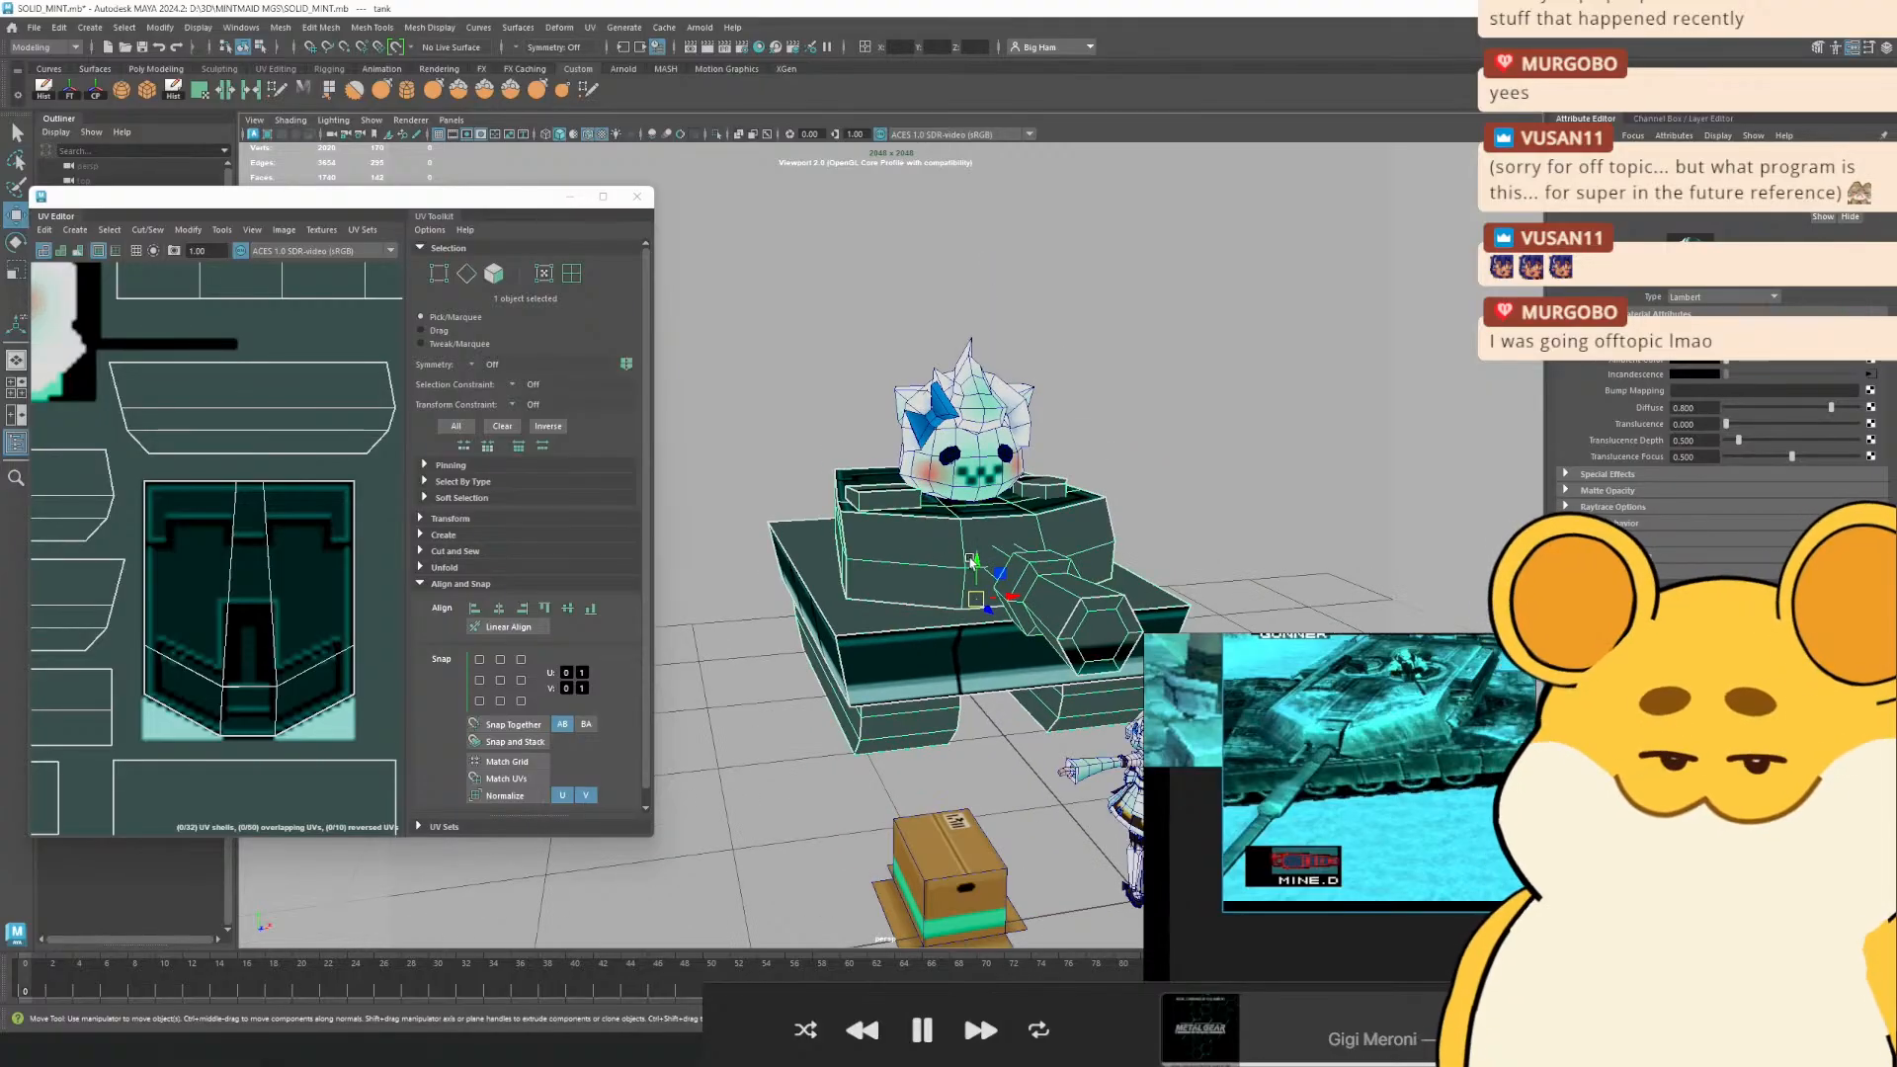
left_click_drag(971, 559, 1087, 351)
scroll(1088, 350, "up", 3)
scroll(1088, 351, "down", 4)
left_click(1088, 350)
key("ctrl+s")
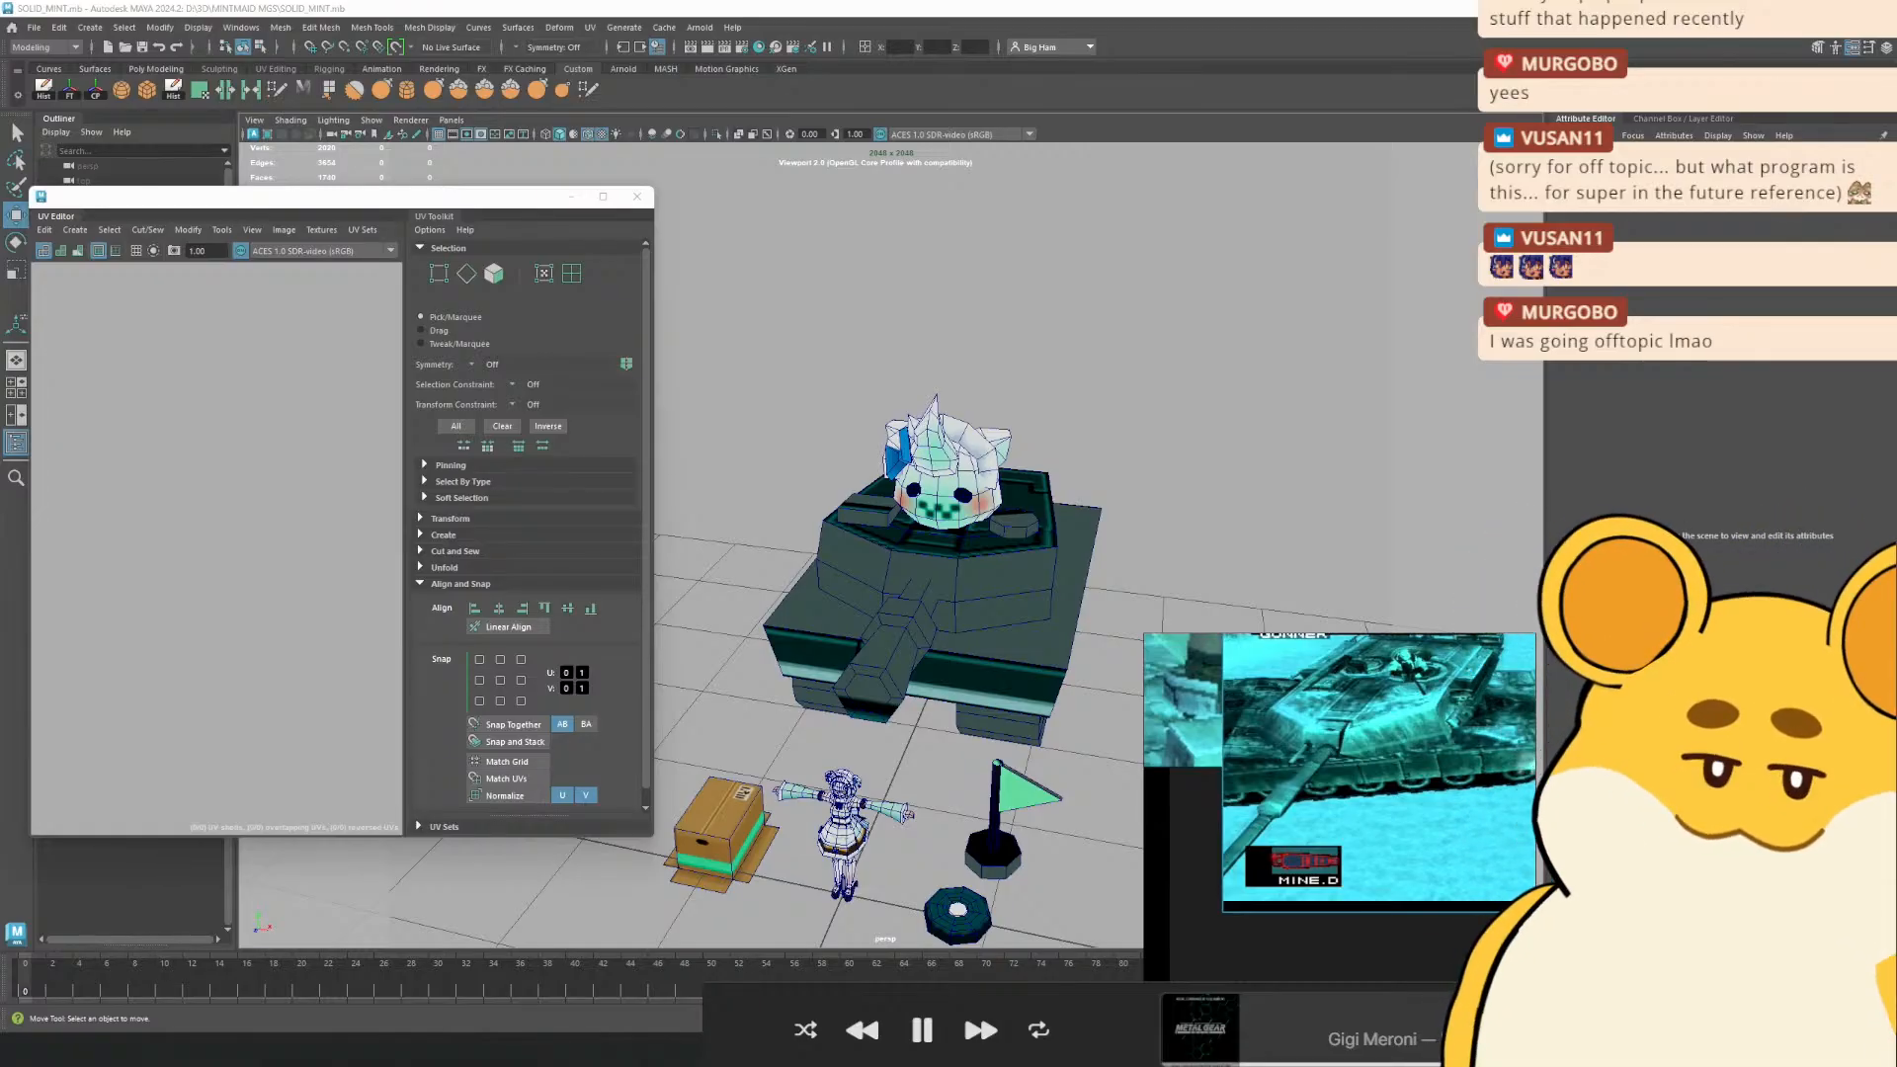
Switch to Aseprite and examine the turret artwork within the whole mintsweeper_body texture sheet
key("alt+Tab")
key("alt+Tab")
key("alt+Tab")
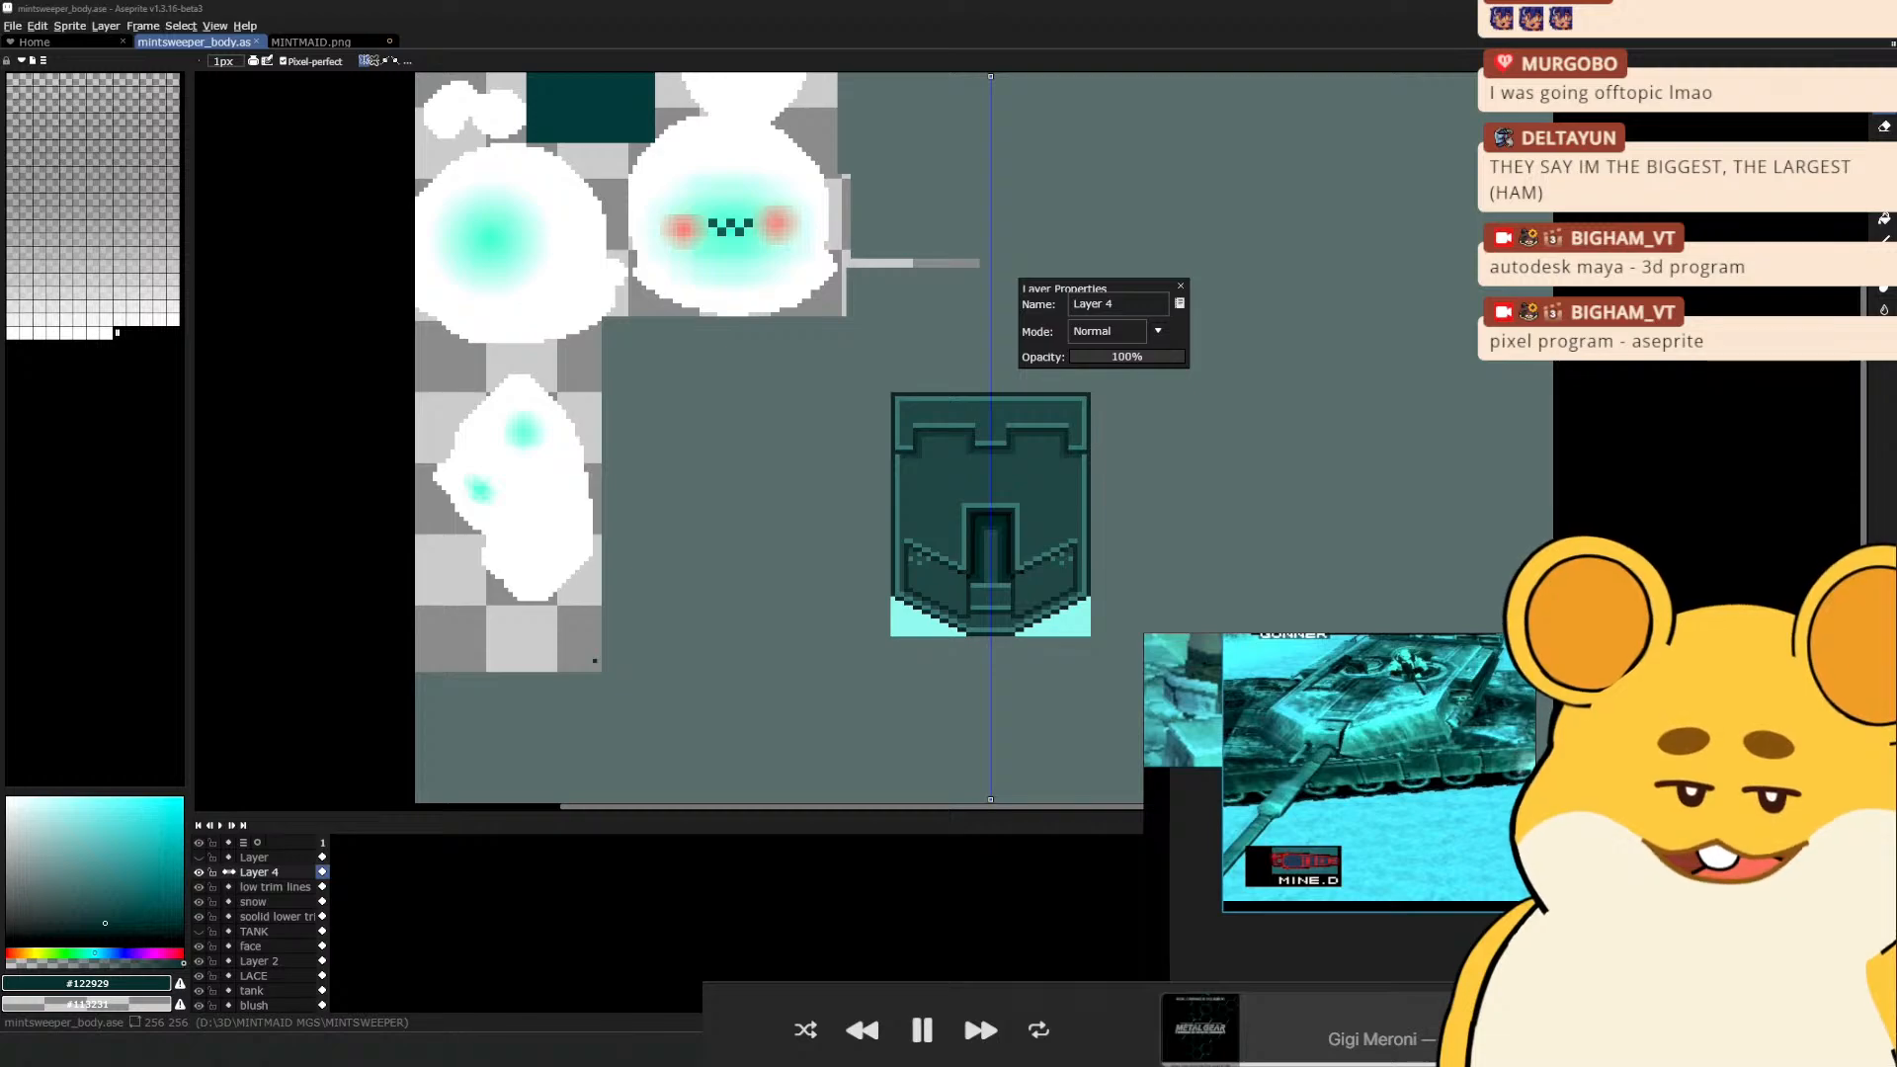
scroll(1174, 460, "up", 2)
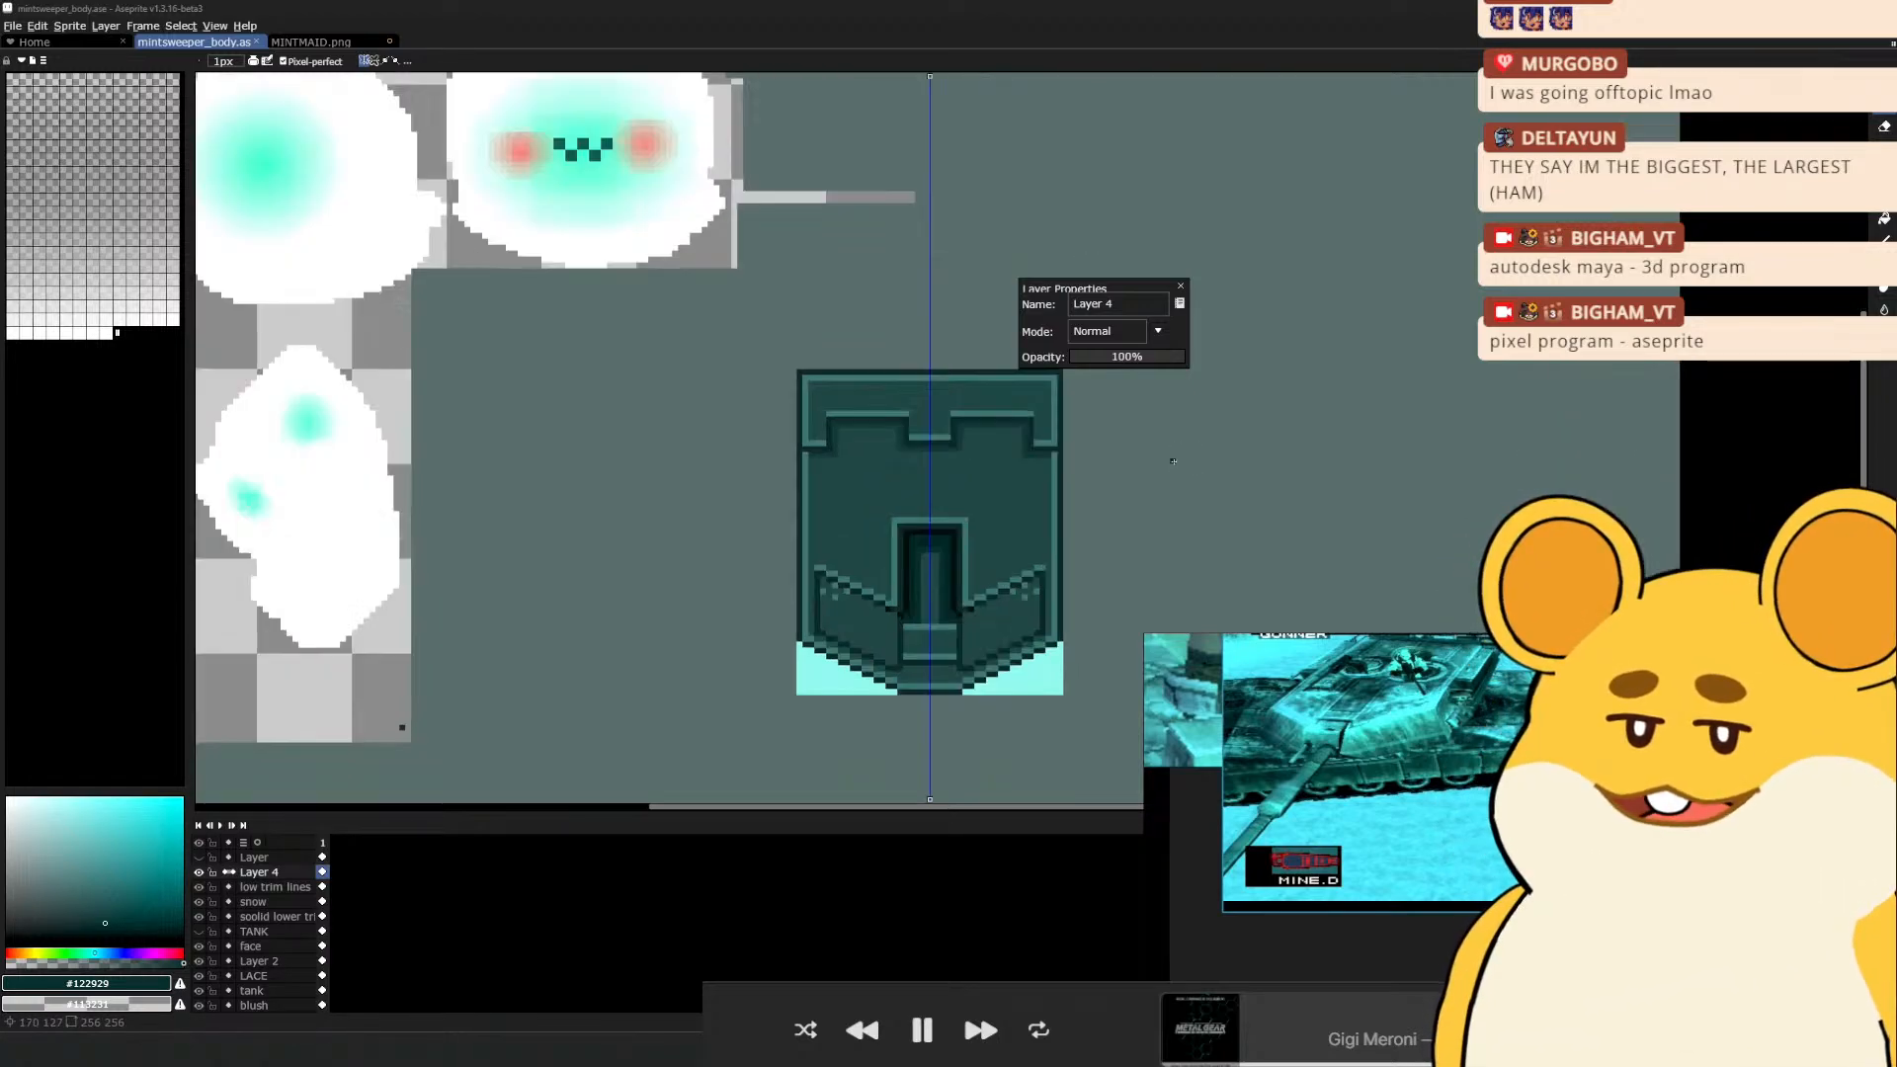
scroll(1422, 554, "down", 3)
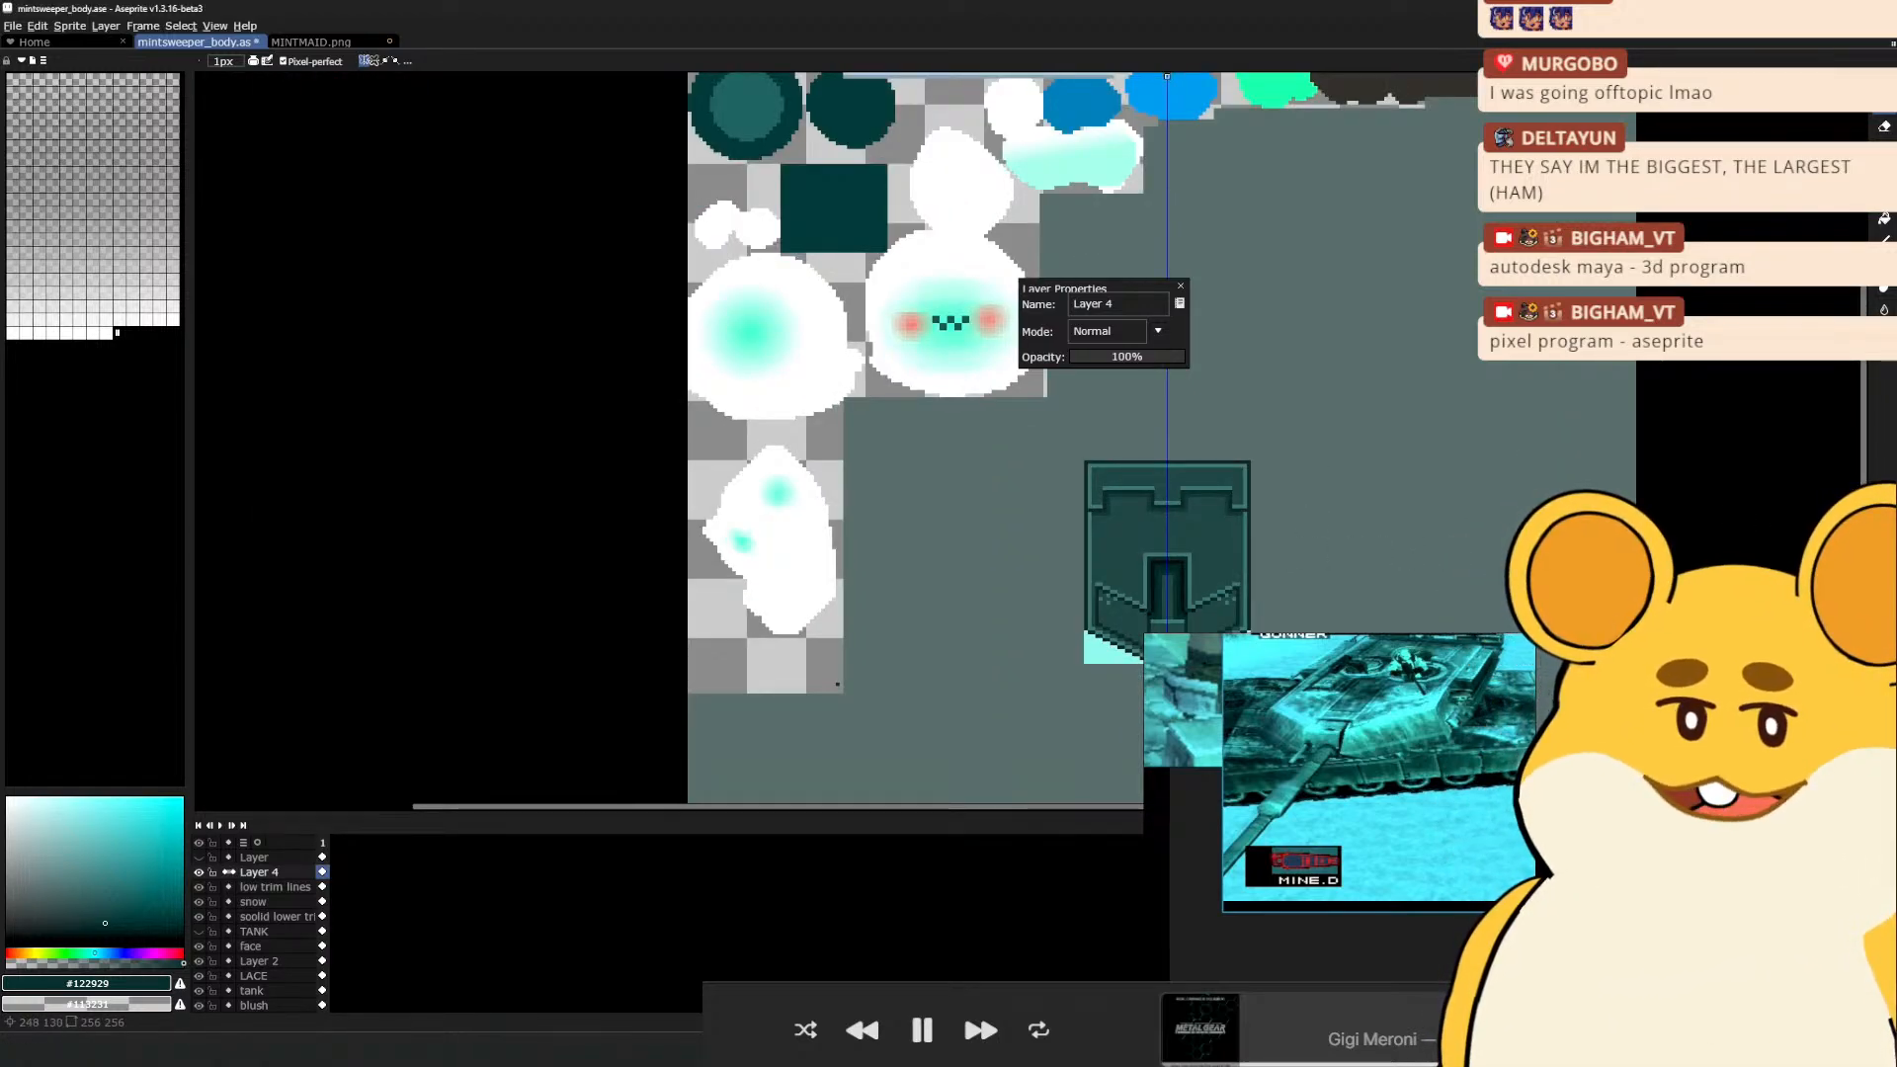
scroll(1274, 464, "down", 4)
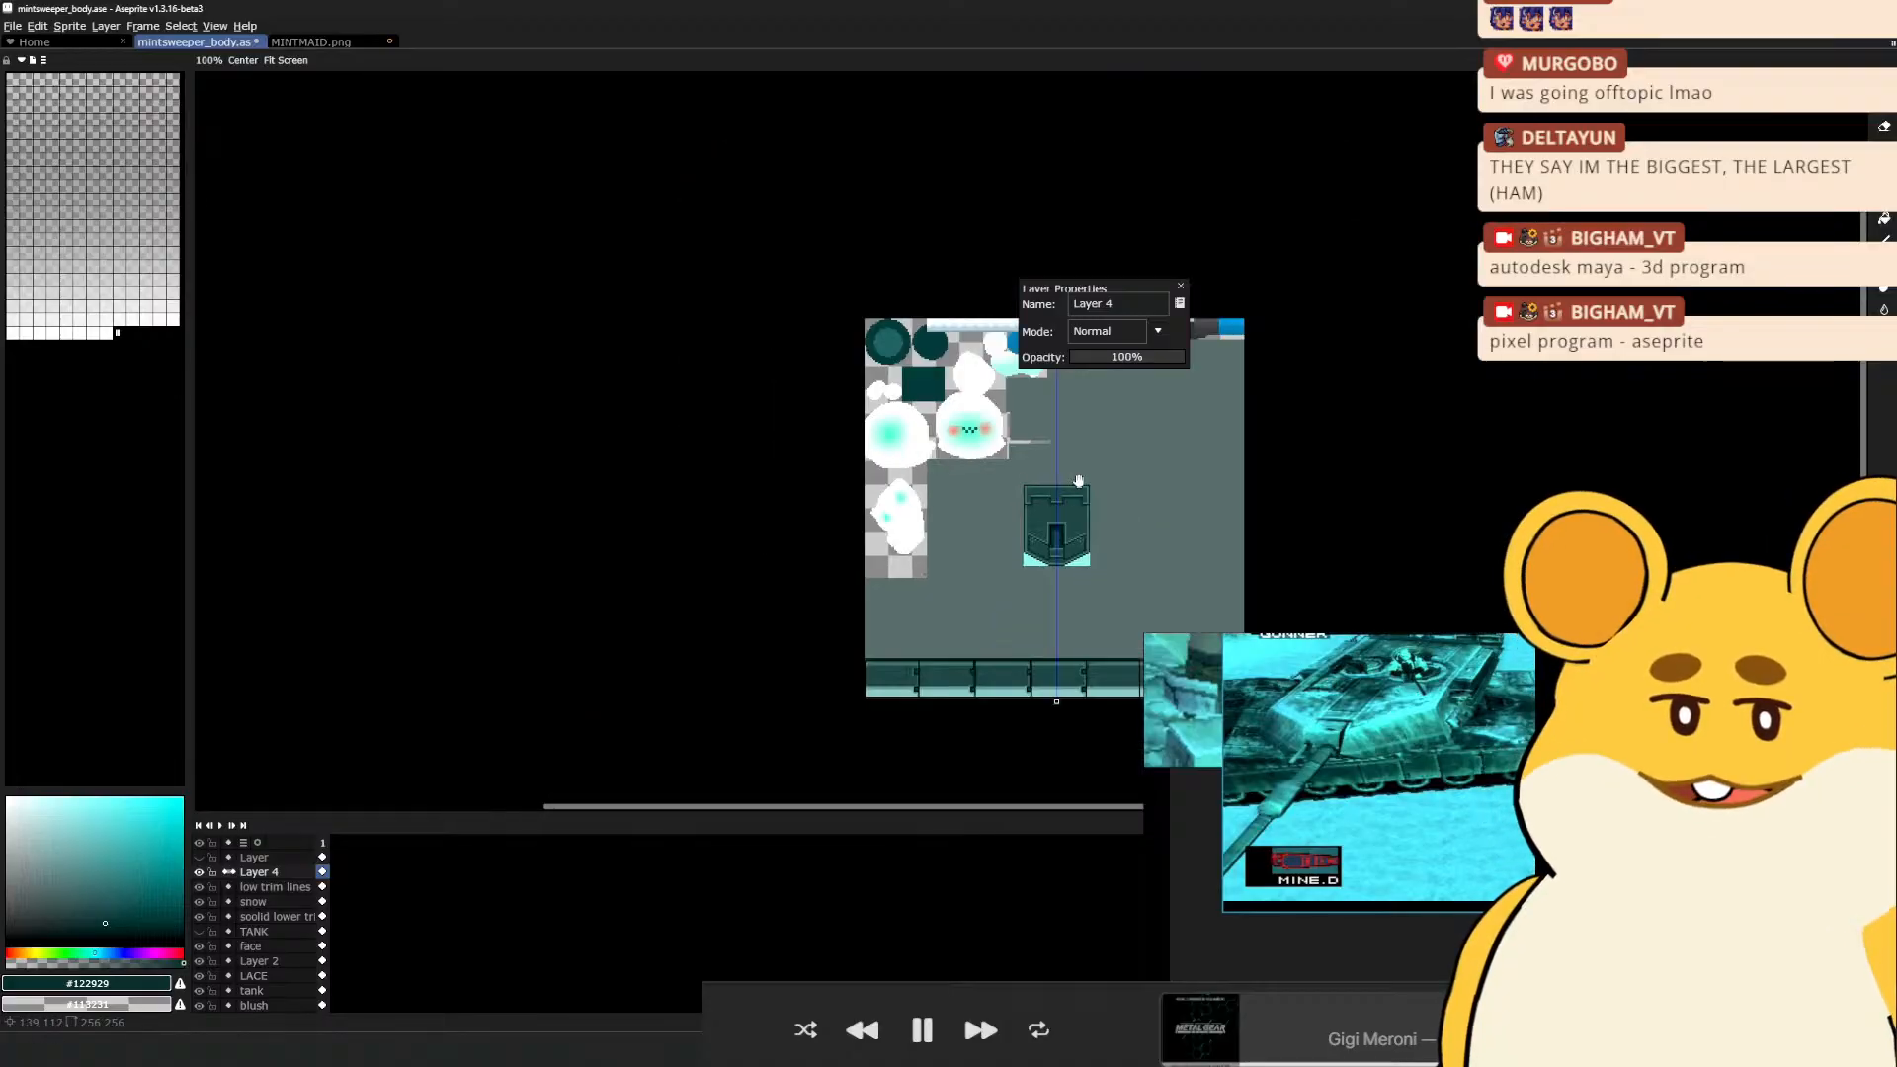
scroll(1078, 481, "up", 3)
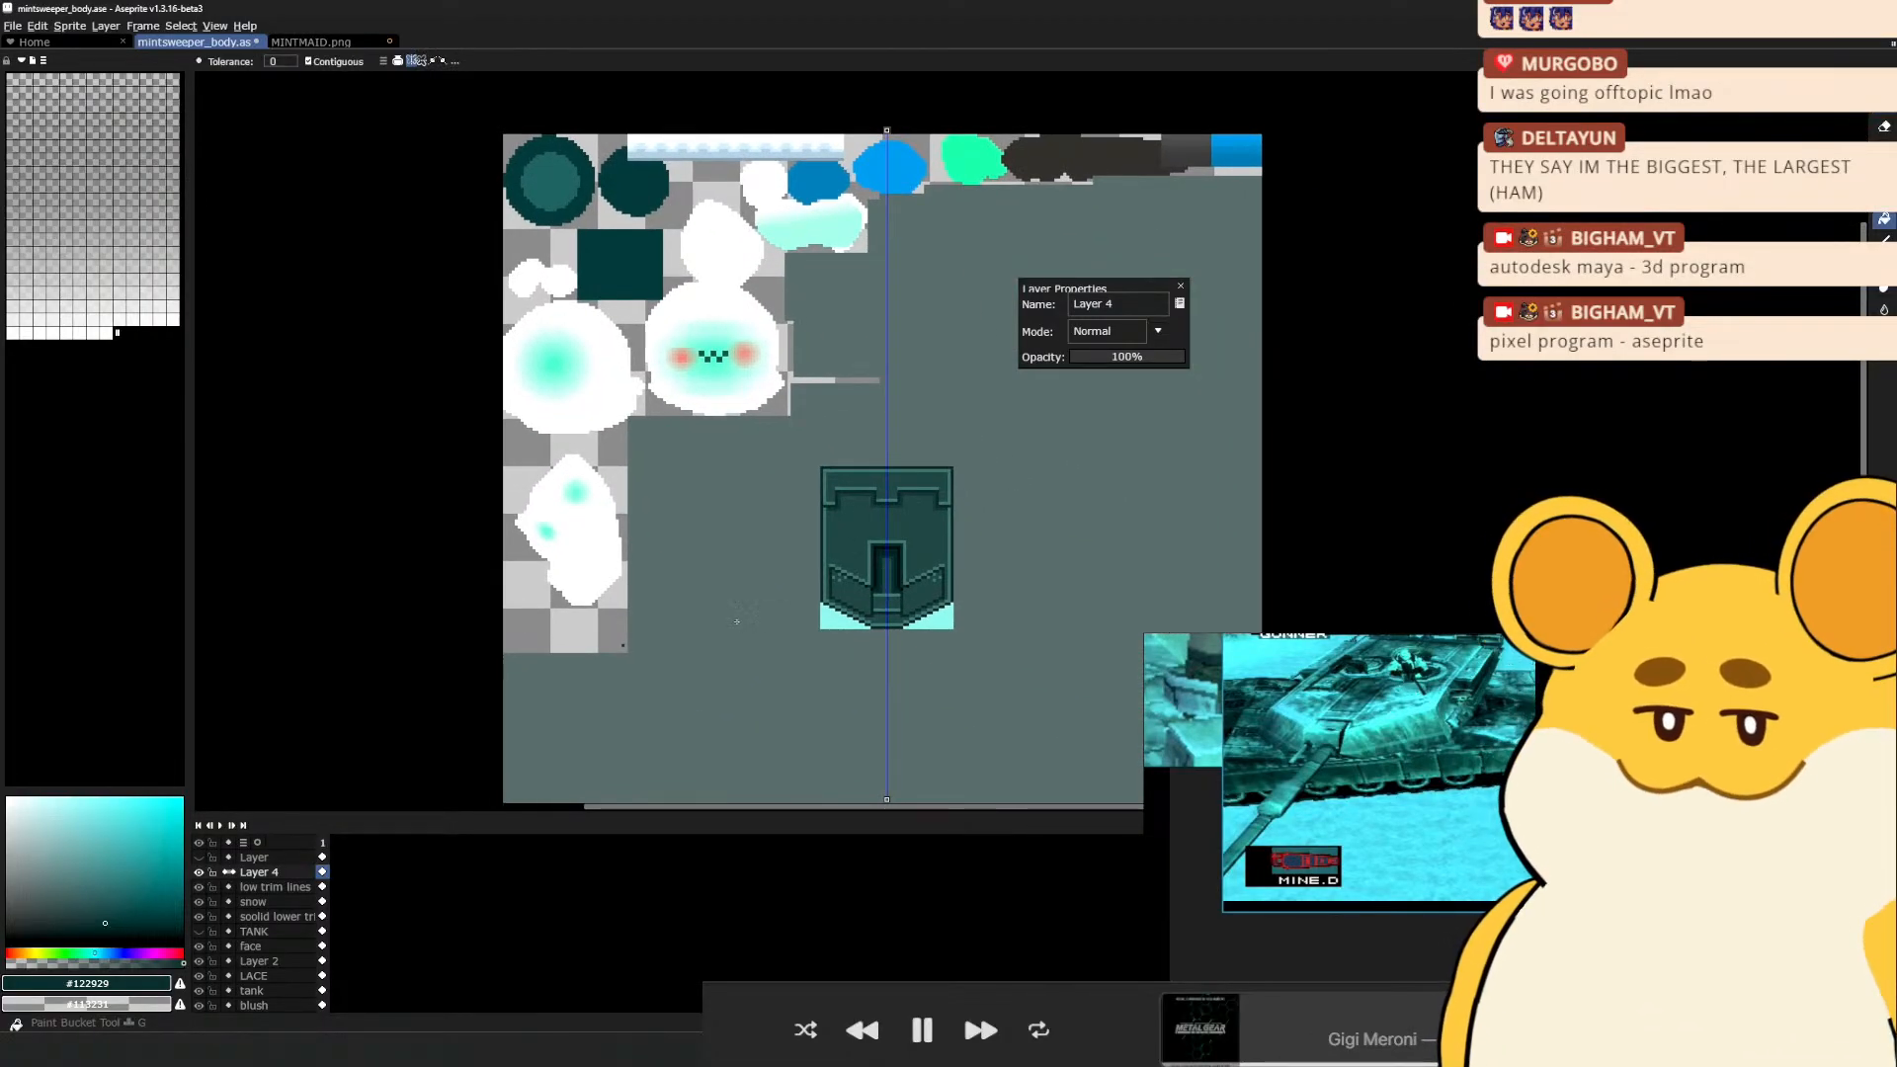
Try a flat fill and dithered gradients with 2x2 and 4x4 matrices on Layer 4, undoing each attempt
left_click(737, 622)
key("ctrl+z")
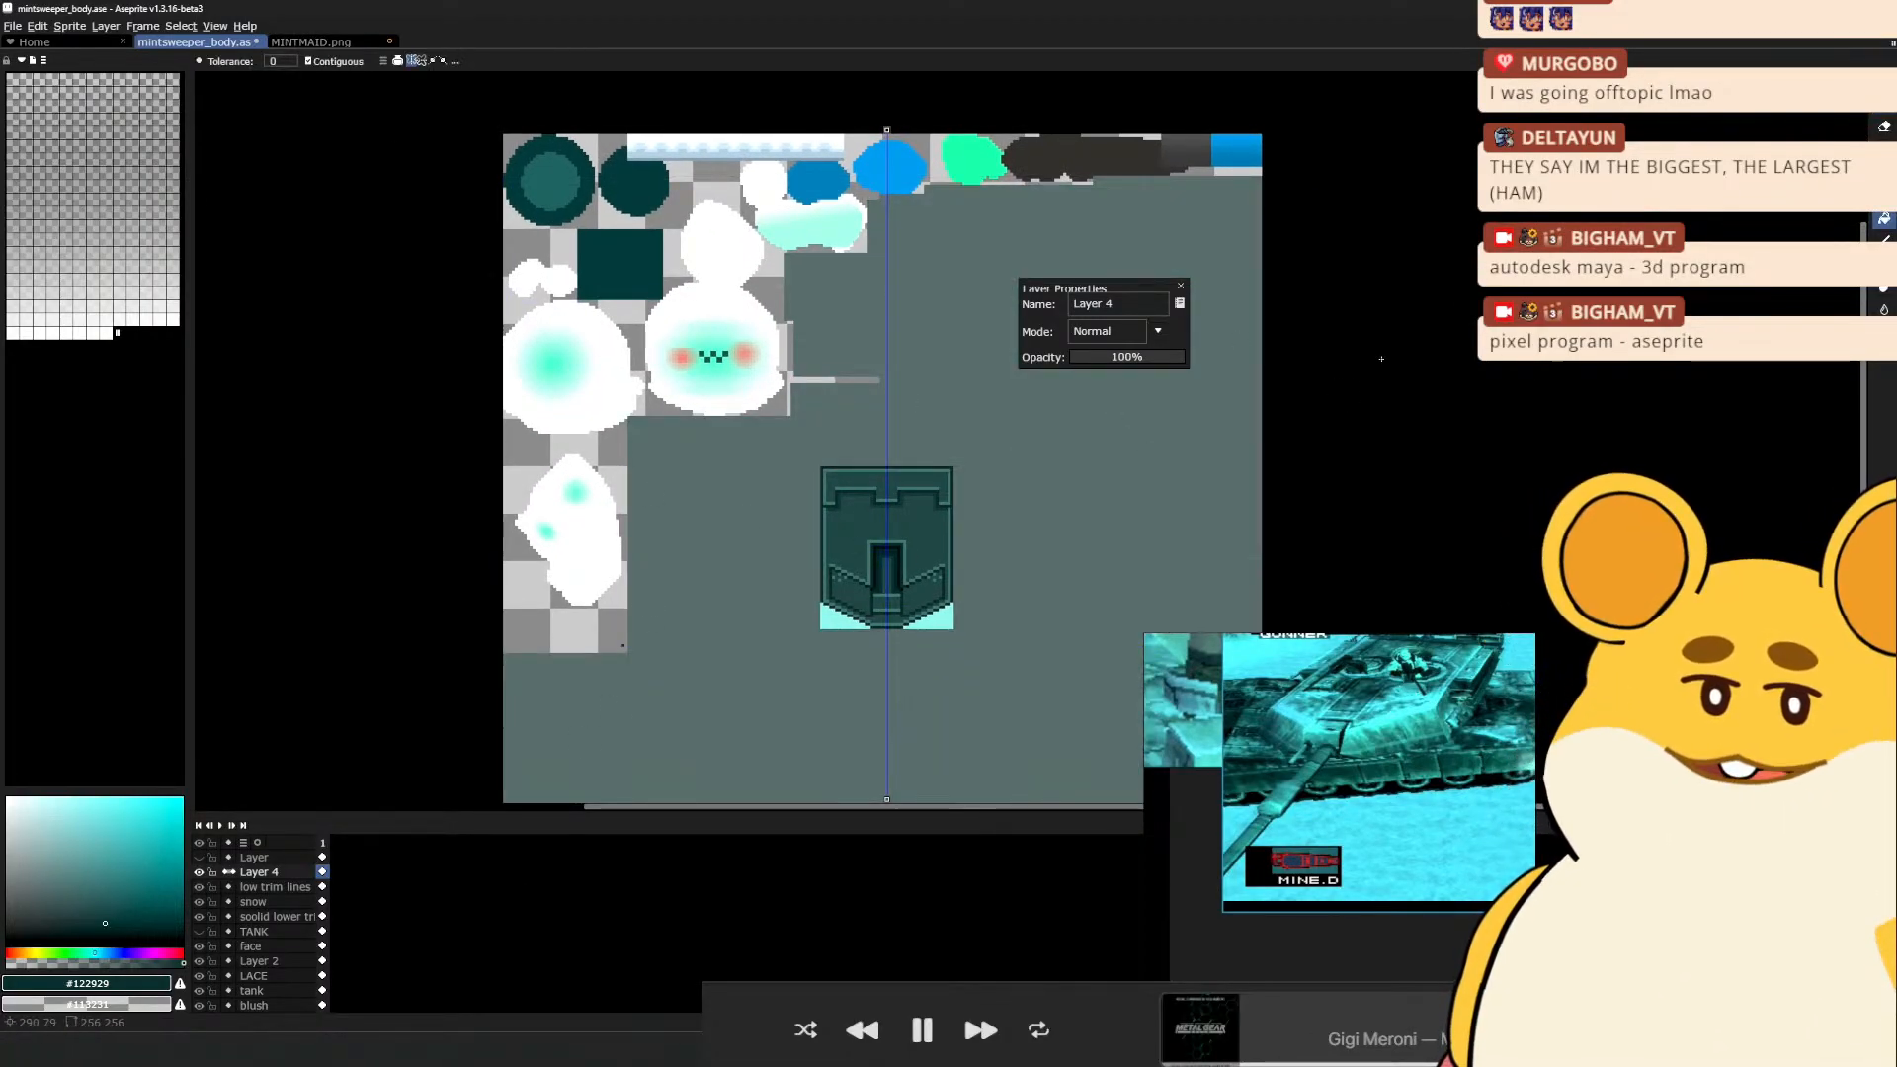
key("shift+g")
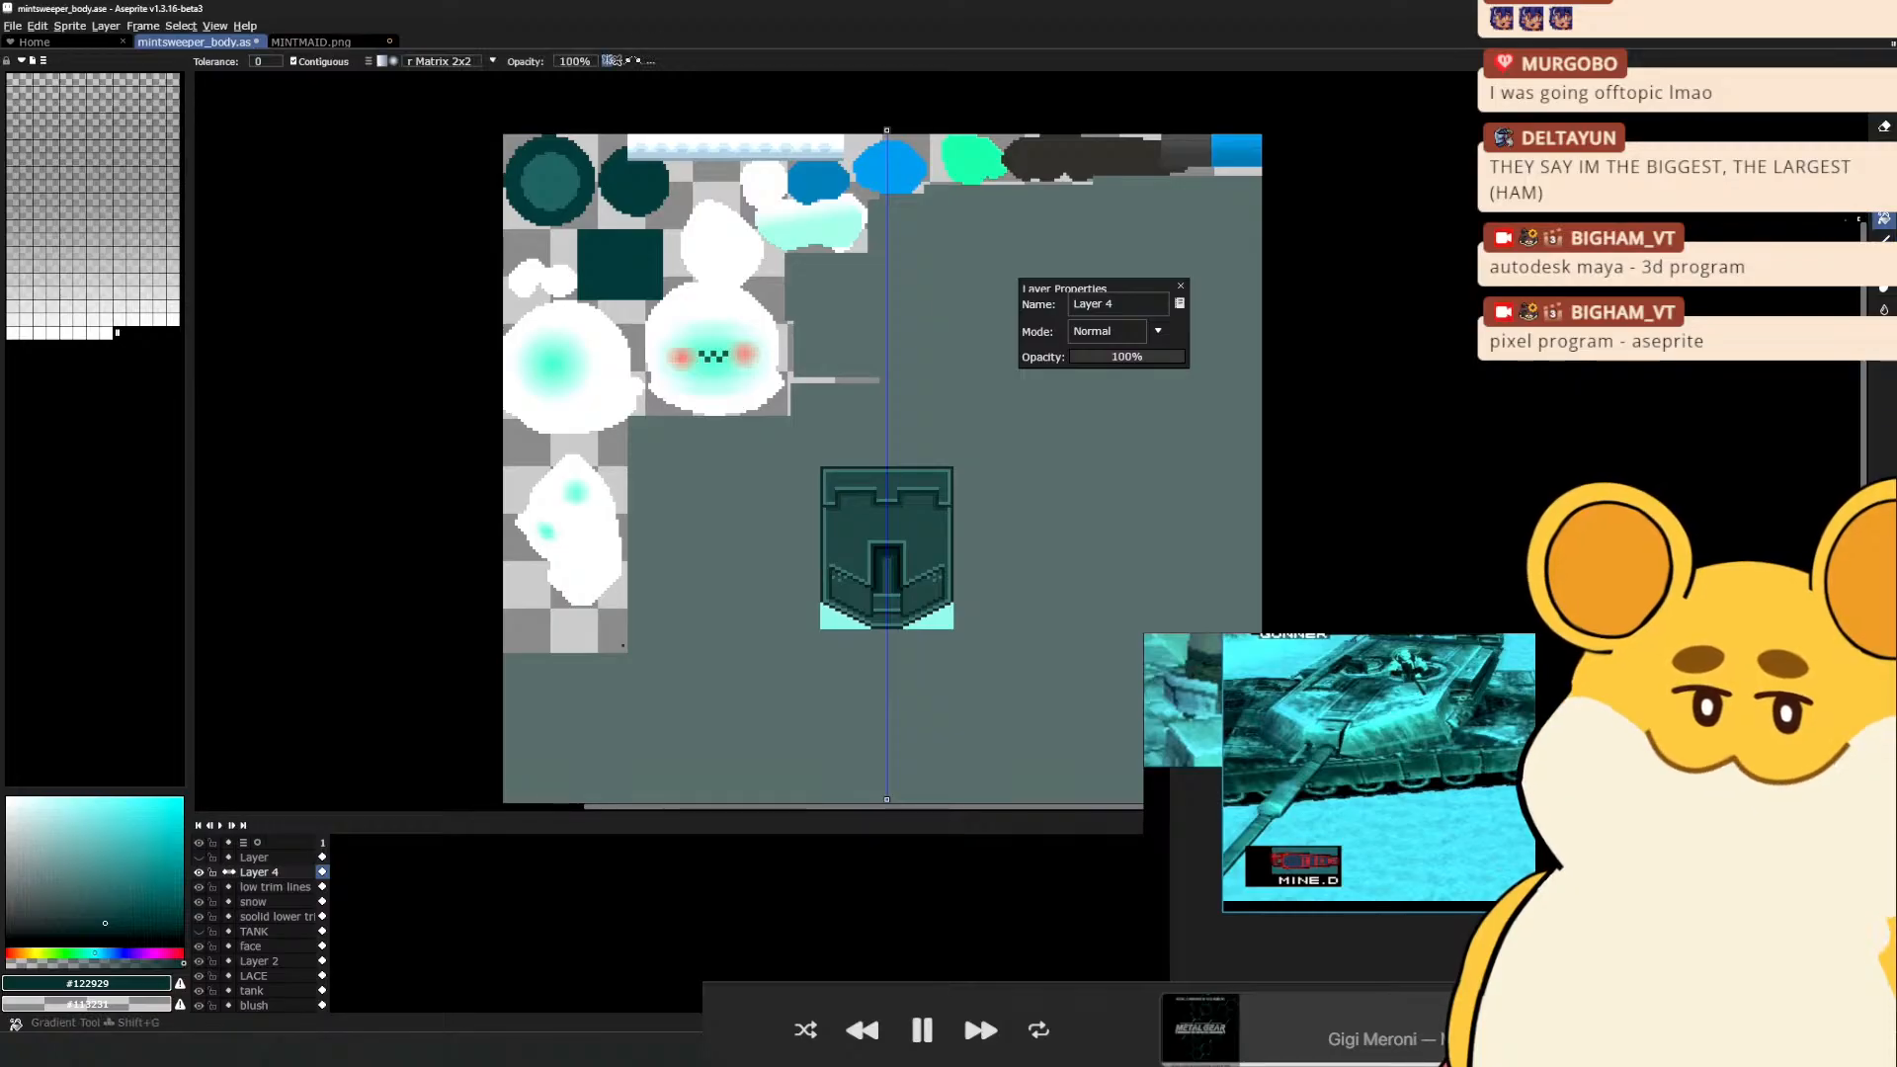
left_click_drag(646, 555, 766, 567)
key("ctrl+z")
left_click_drag(681, 551, 795, 553)
scroll(795, 553, "up", 1)
key("ctrl+z")
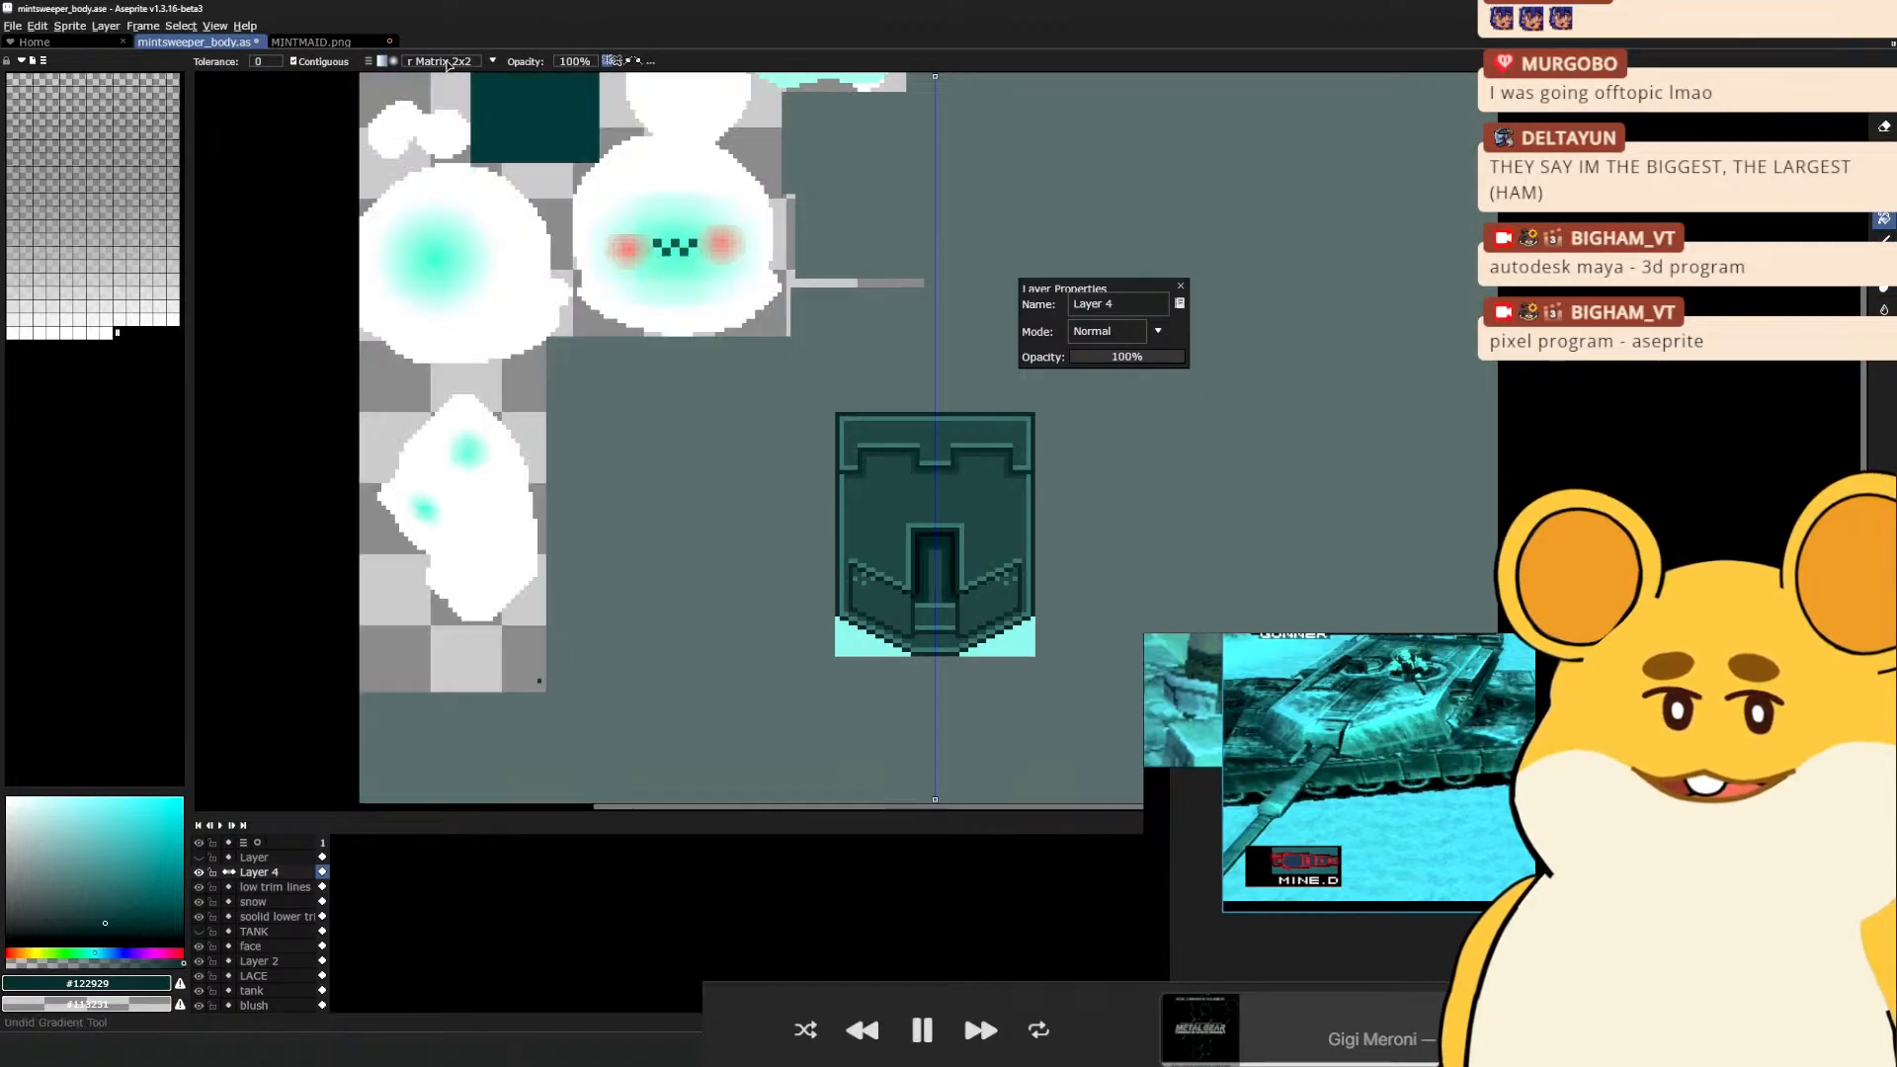
left_click(405, 63)
left_click(435, 109)
left_click_drag(538, 494, 753, 481)
key("ctrl+z")
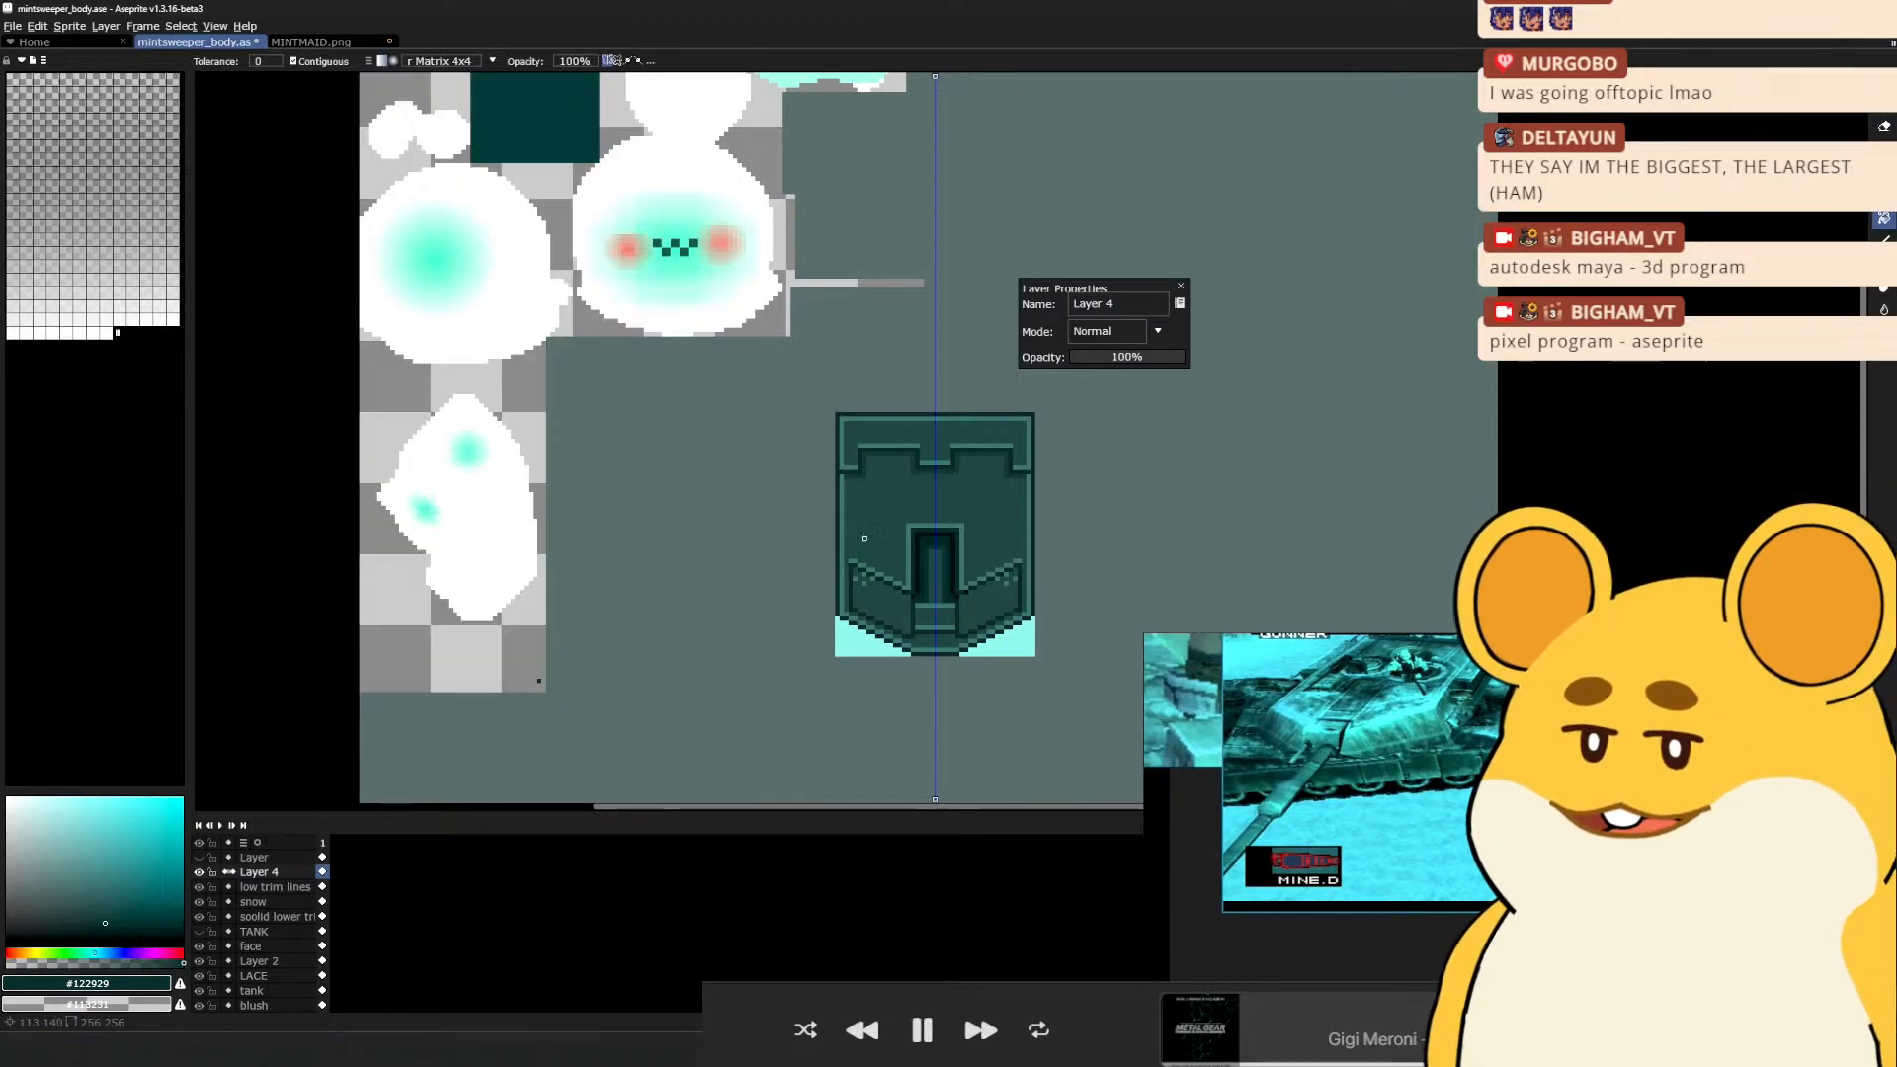
Review the side-skirt artwork, switch to Maya, save the scene and examine the tank's front and side skirts
scroll(863, 538, "down", 2)
scroll(781, 607, "up", 1)
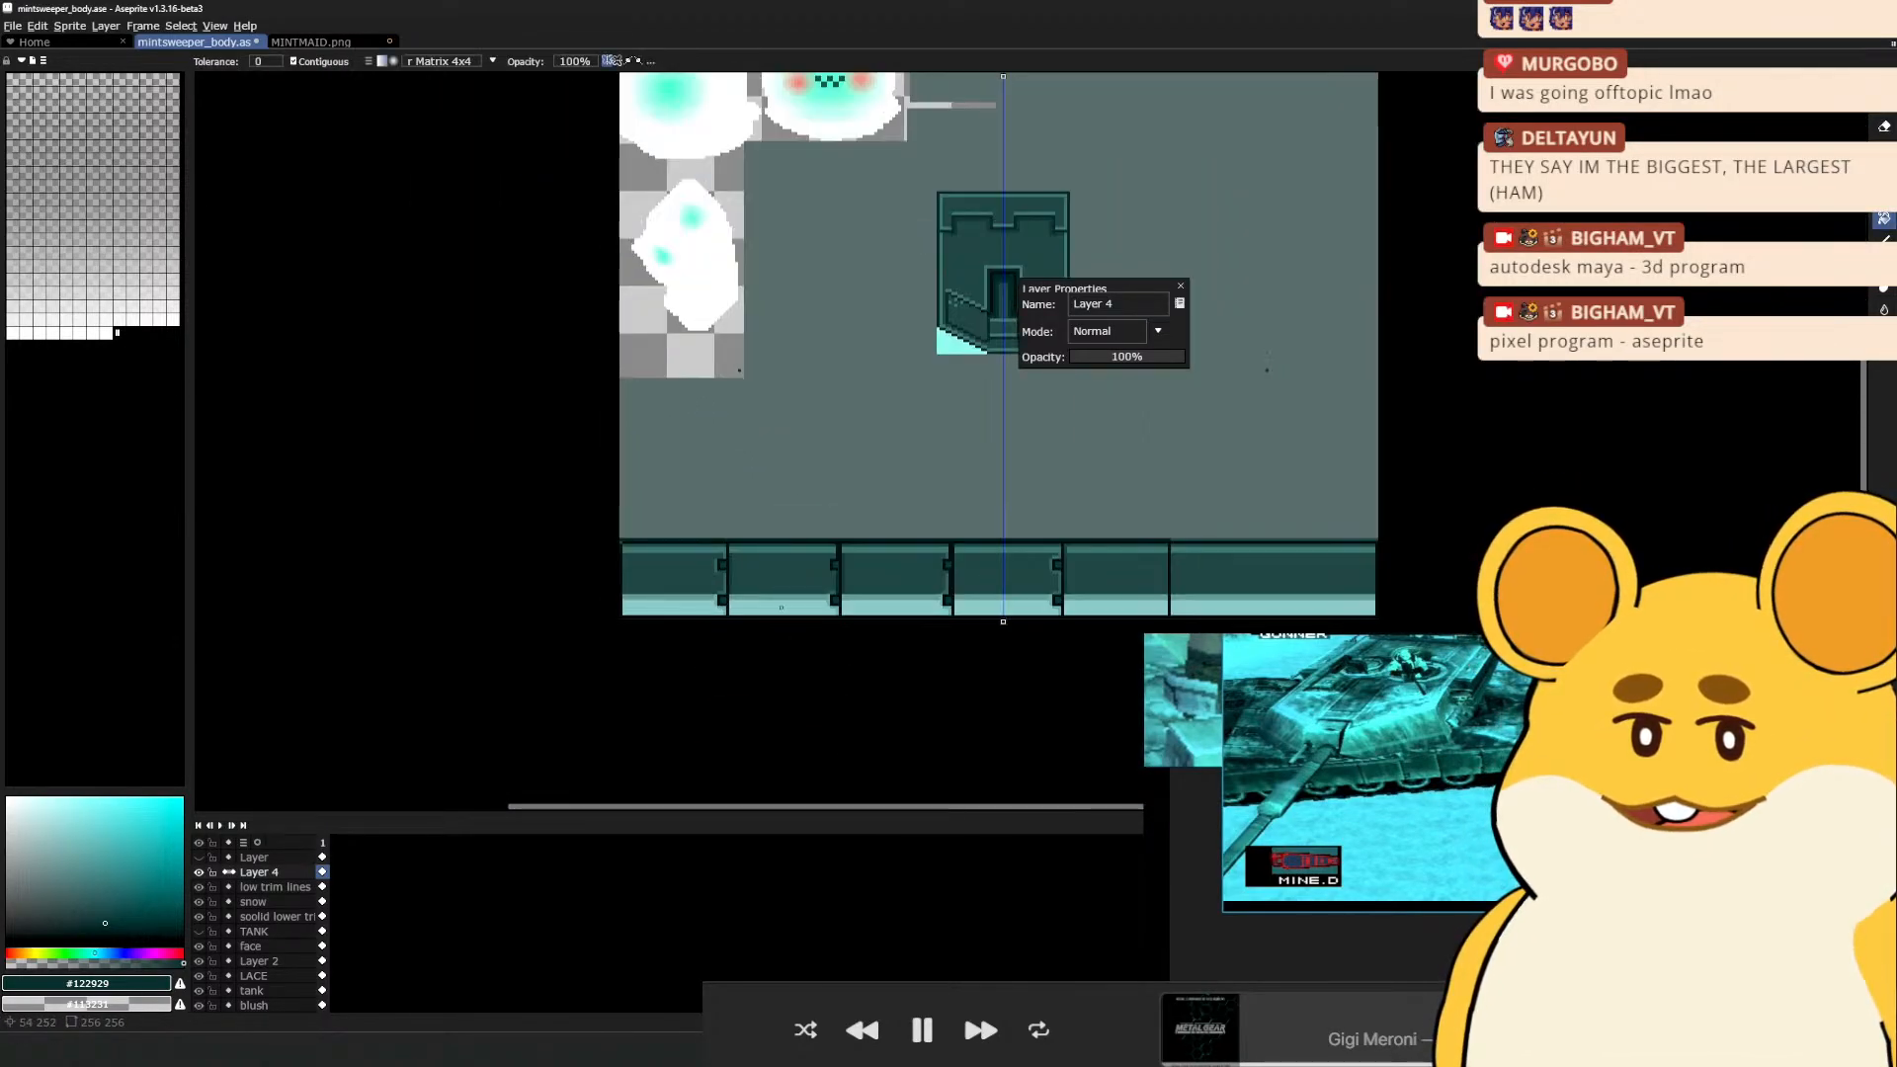
key("space")
left_click_drag(906, 449, 828, 576)
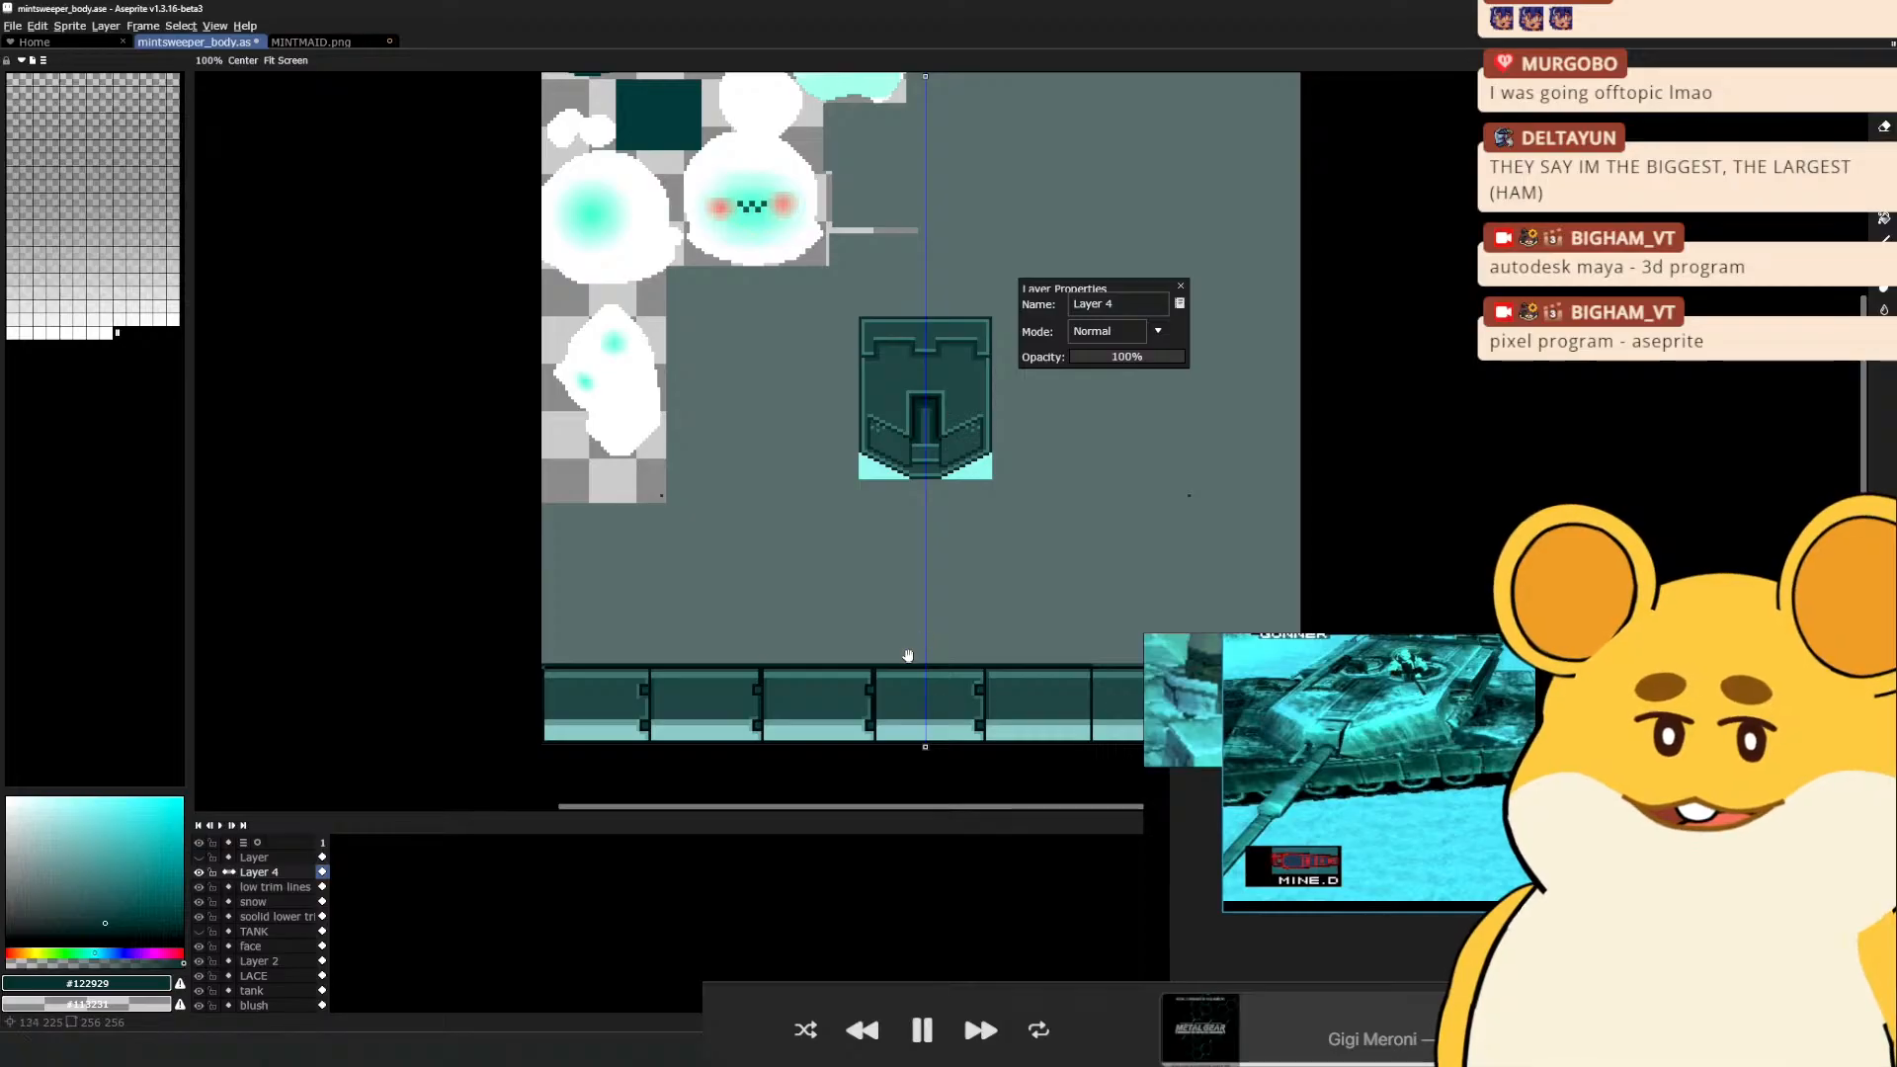
key("alt+Tab")
scroll(889, 644, "up", 3)
left_click_drag(1049, 649, 979, 612, "alt")
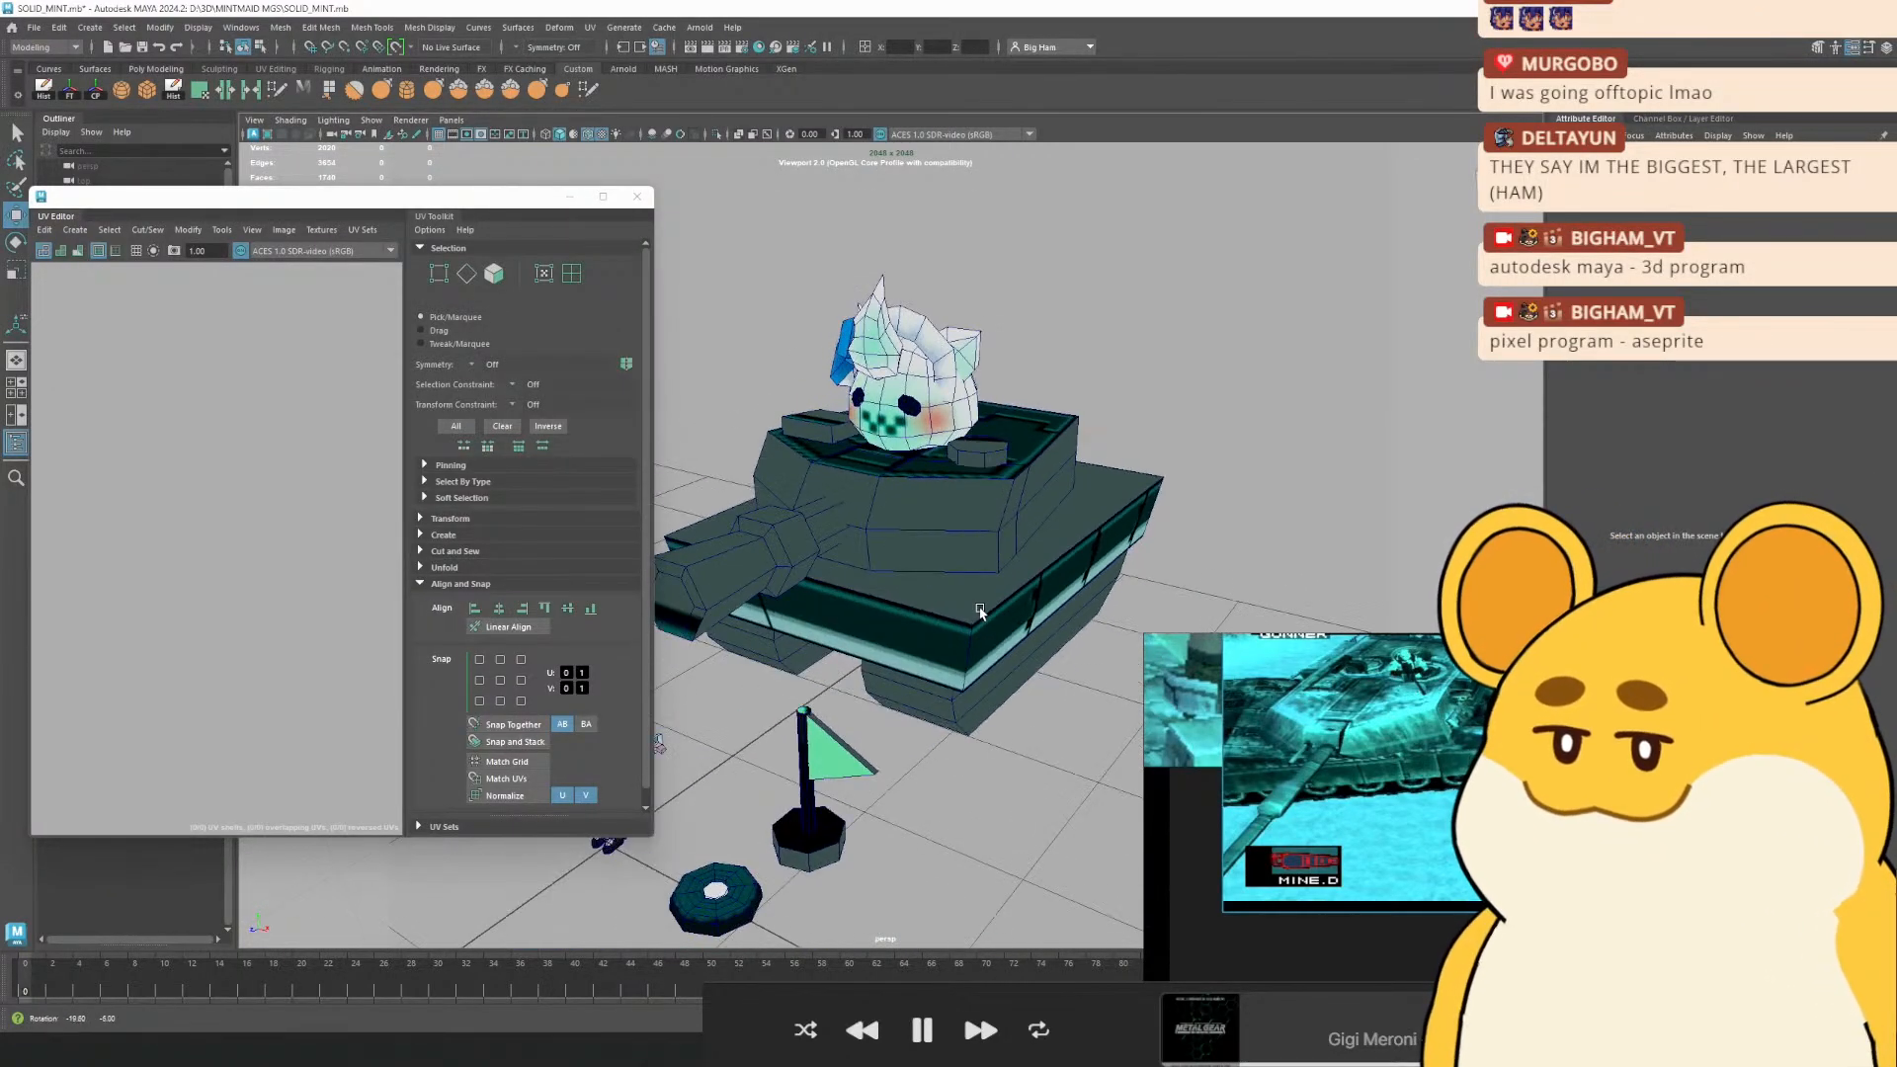
key("ctrl+s")
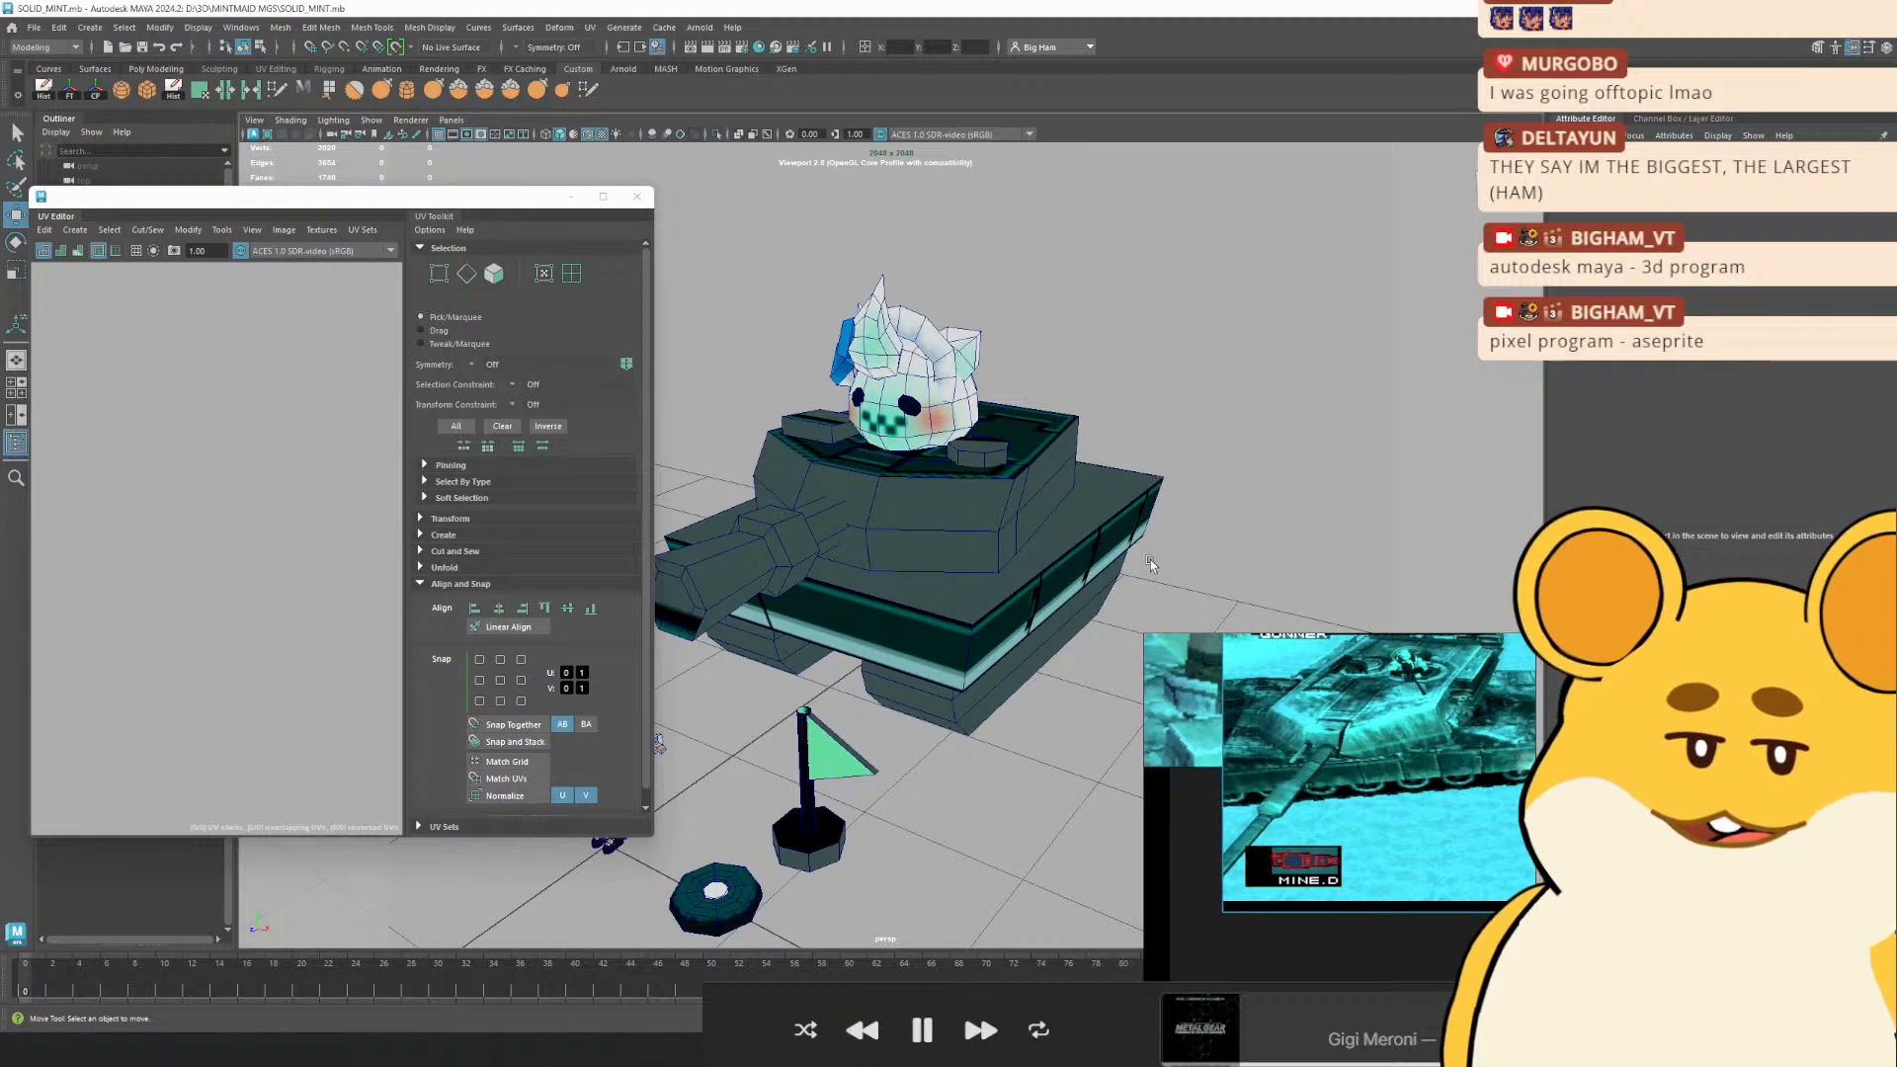
scroll(919, 534, "down", 3)
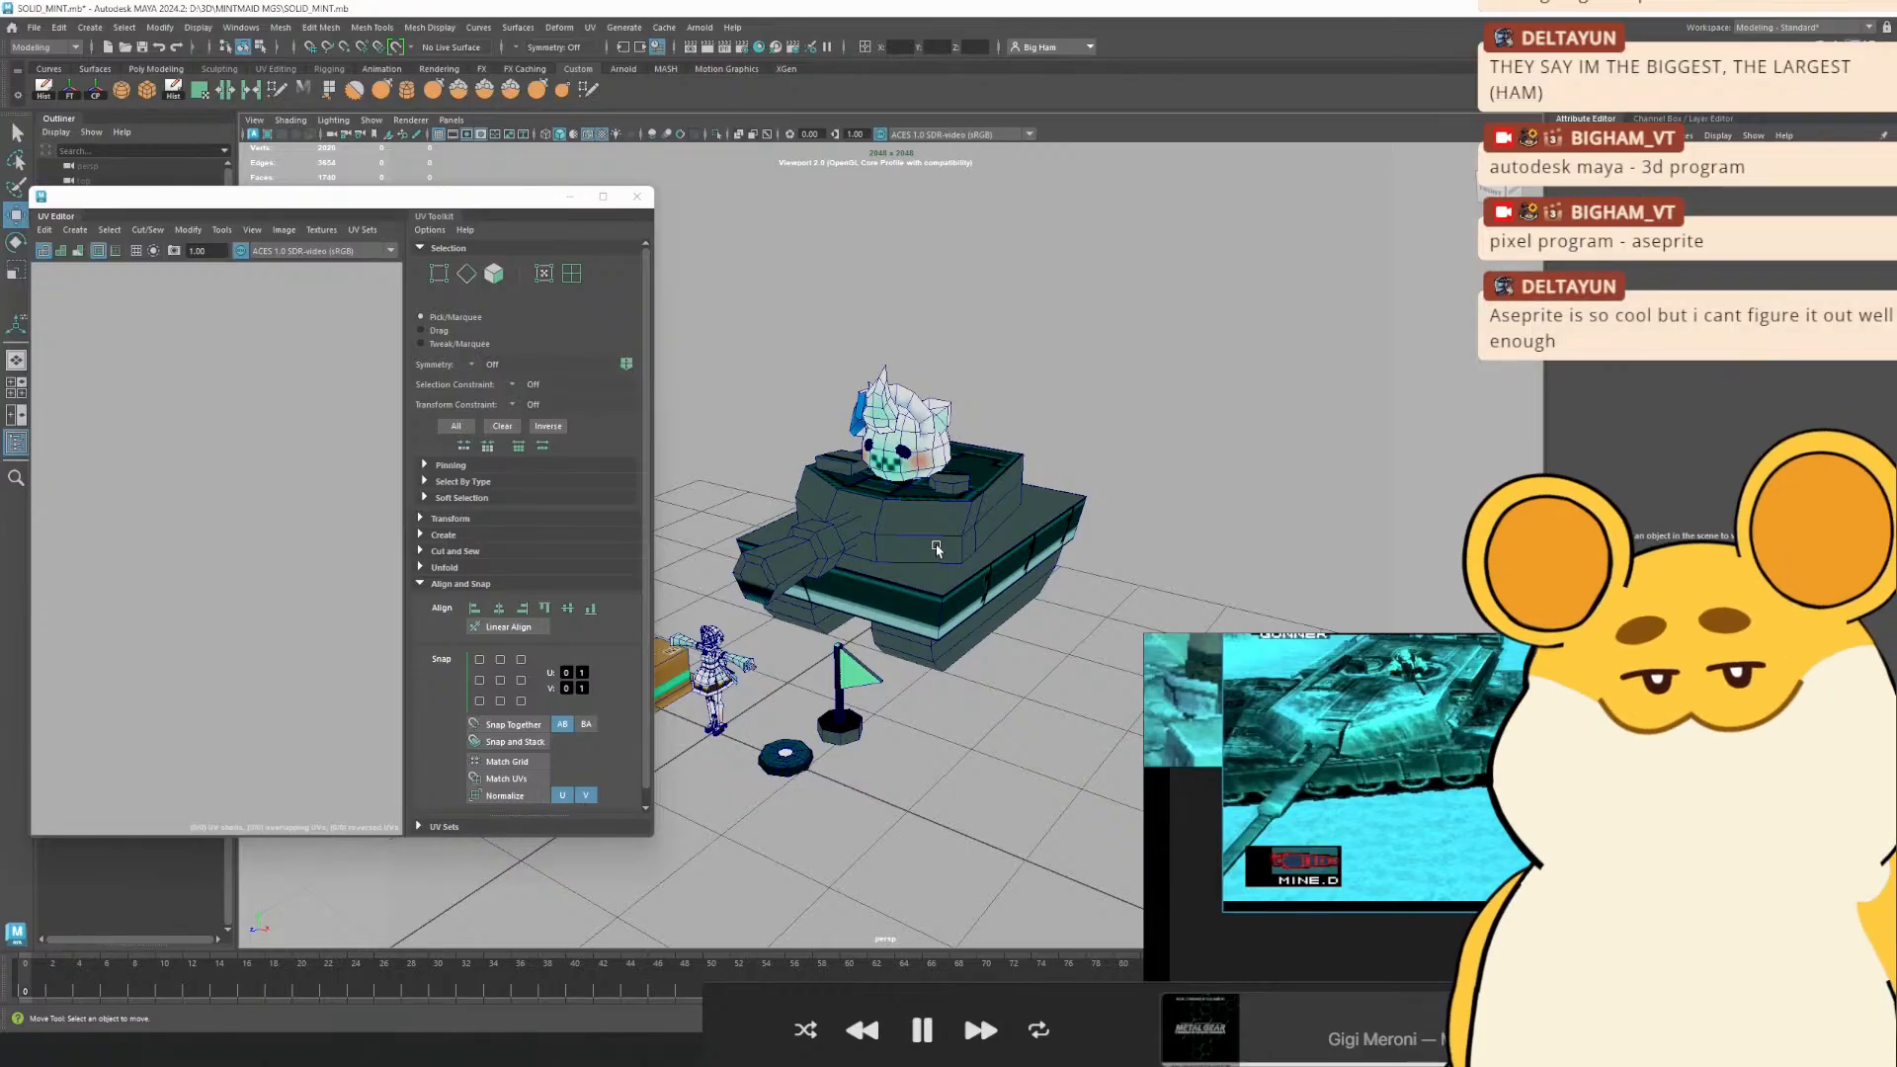
left_click_drag(940, 571, 838, 573)
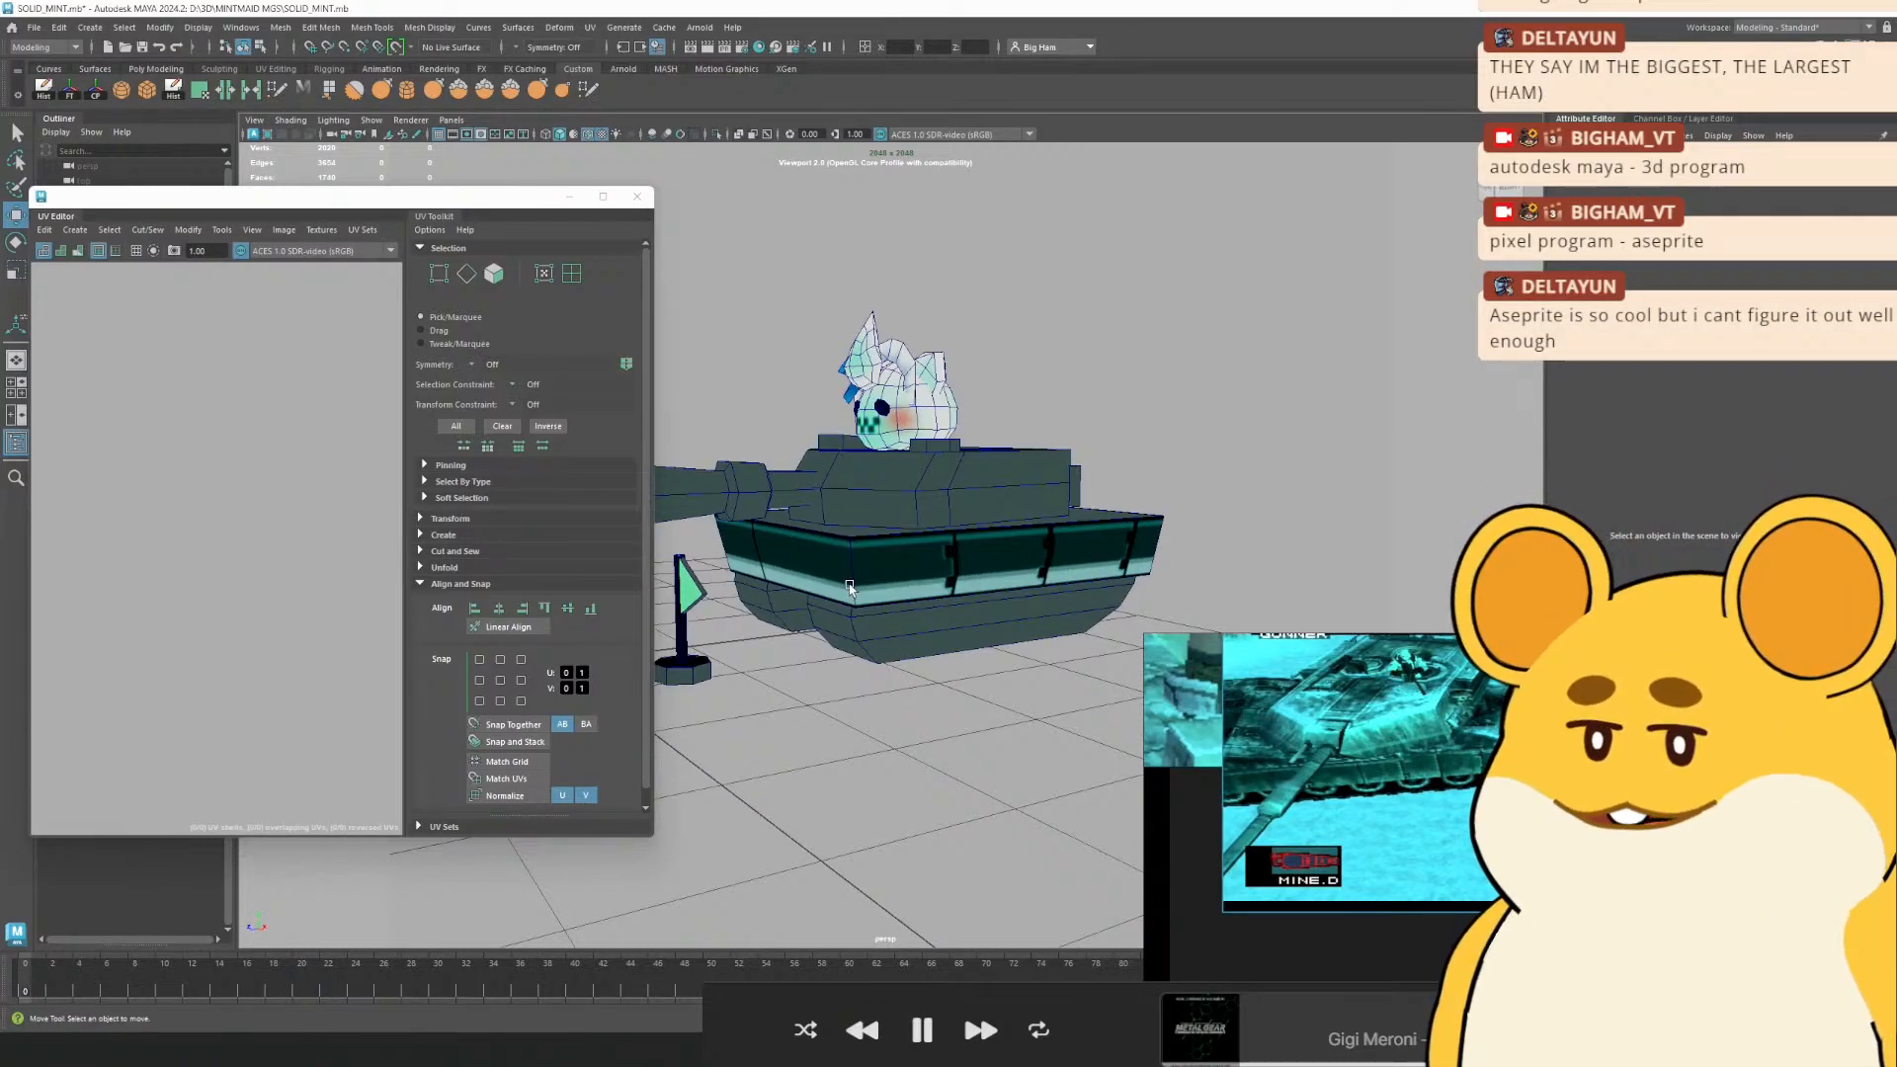
scroll(850, 587, "up", 2)
Switch to Aseprite and erase the stray pixel and its mirrored copy from the empty area of Layer 4
key("alt+Tab")
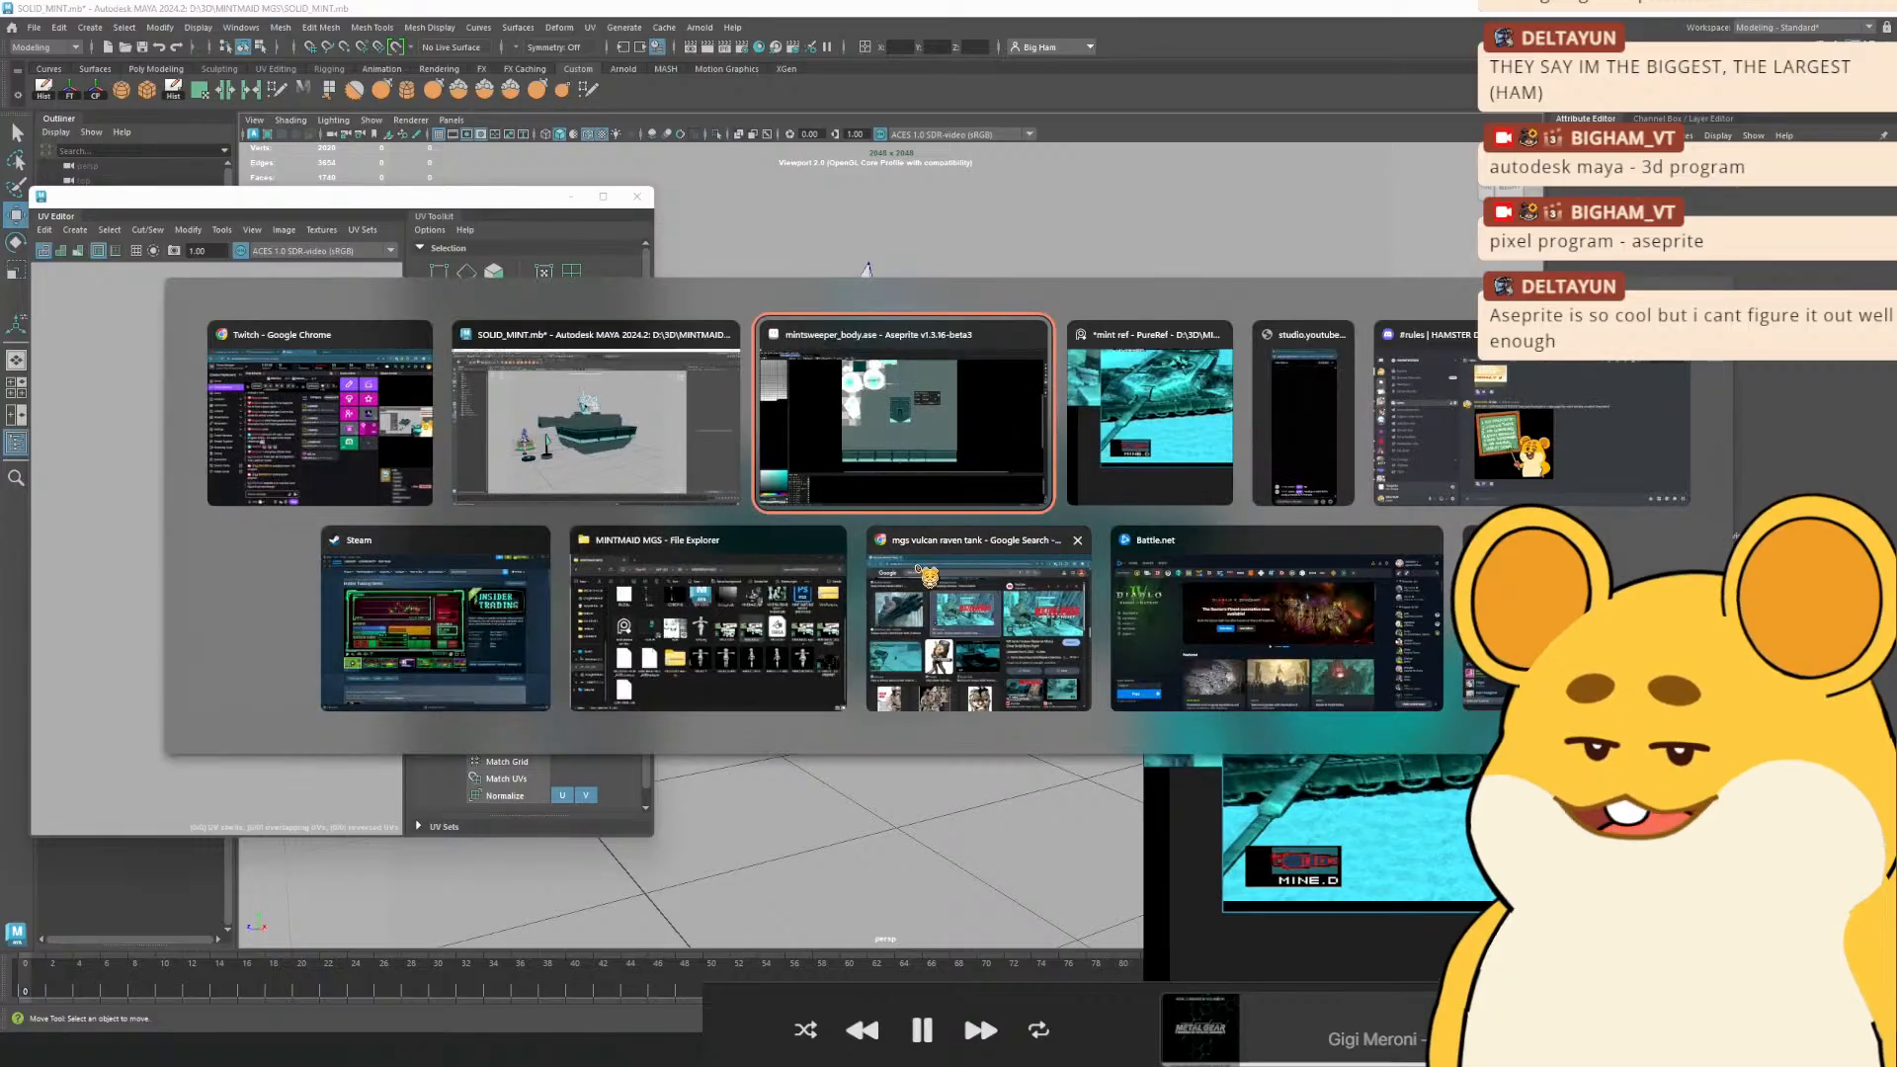
left_click_drag(932, 430, 914, 480)
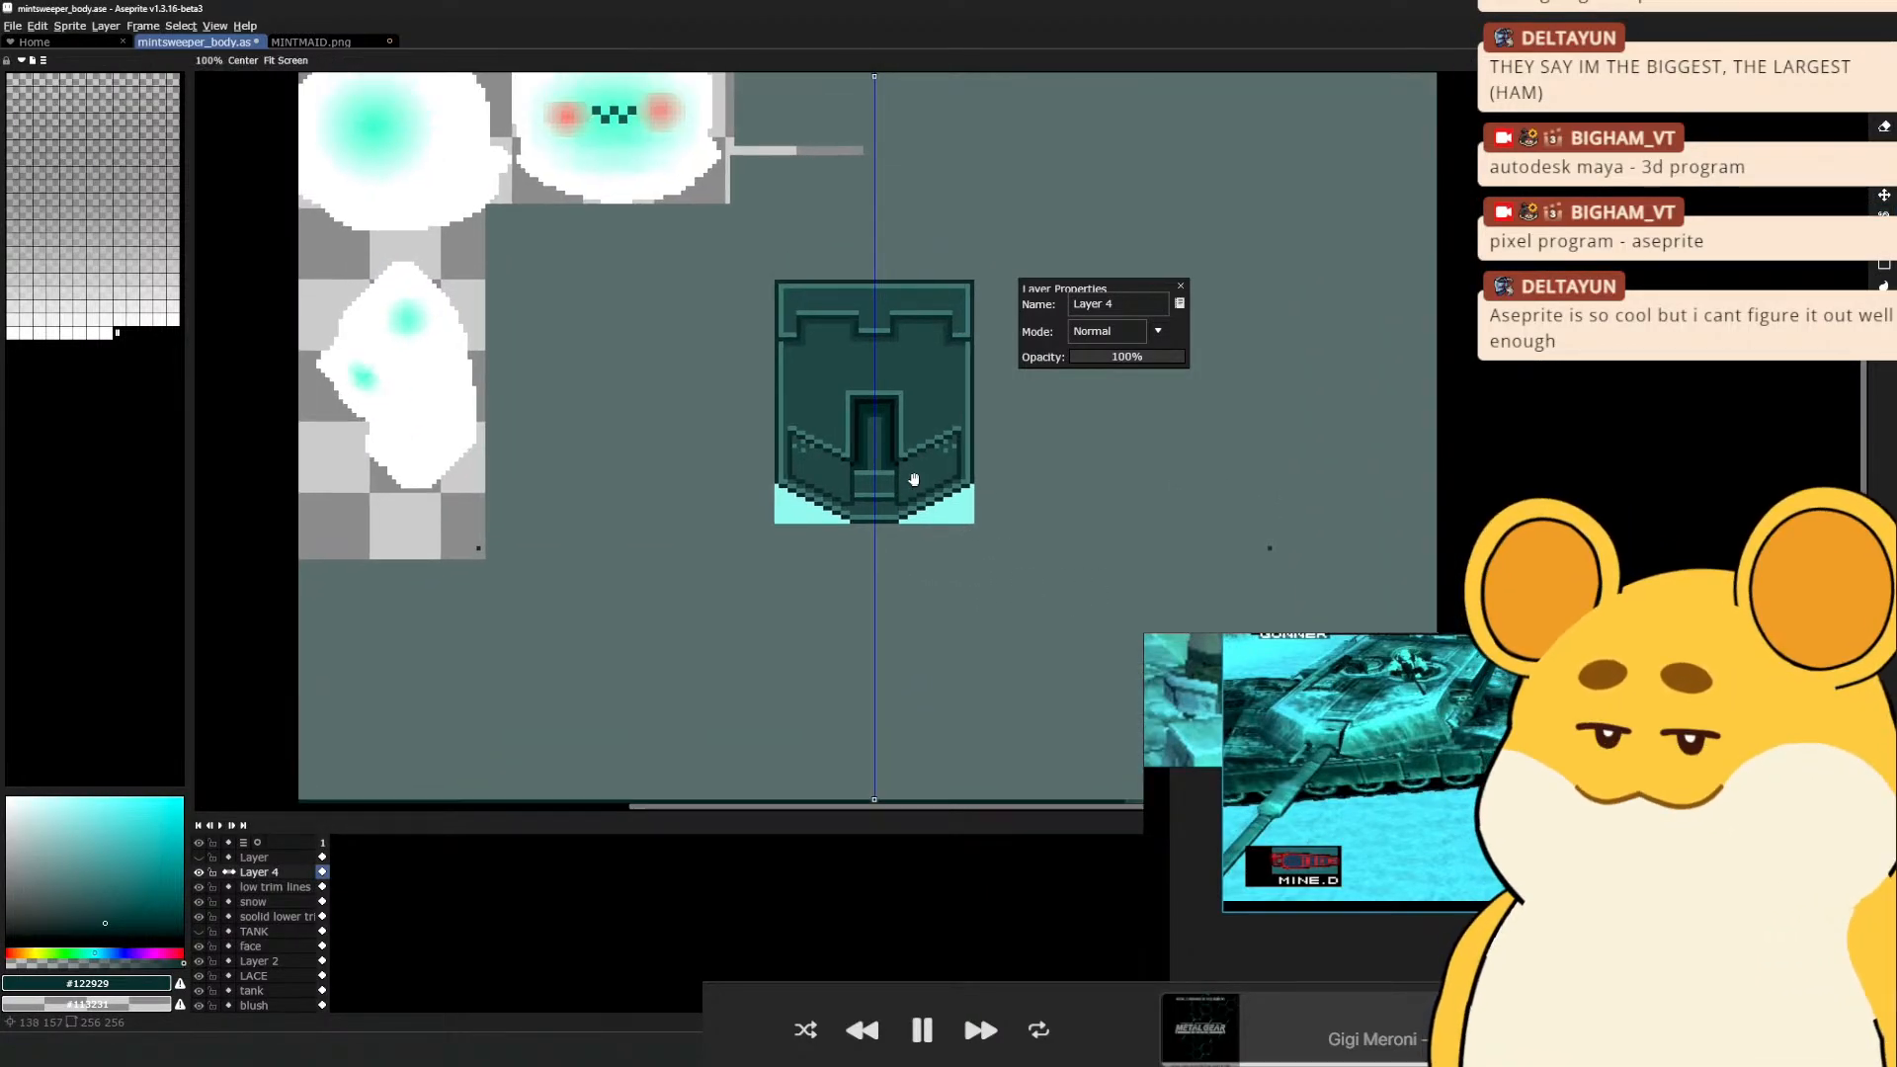
left_click(1272, 548, "ctrl")
key("e")
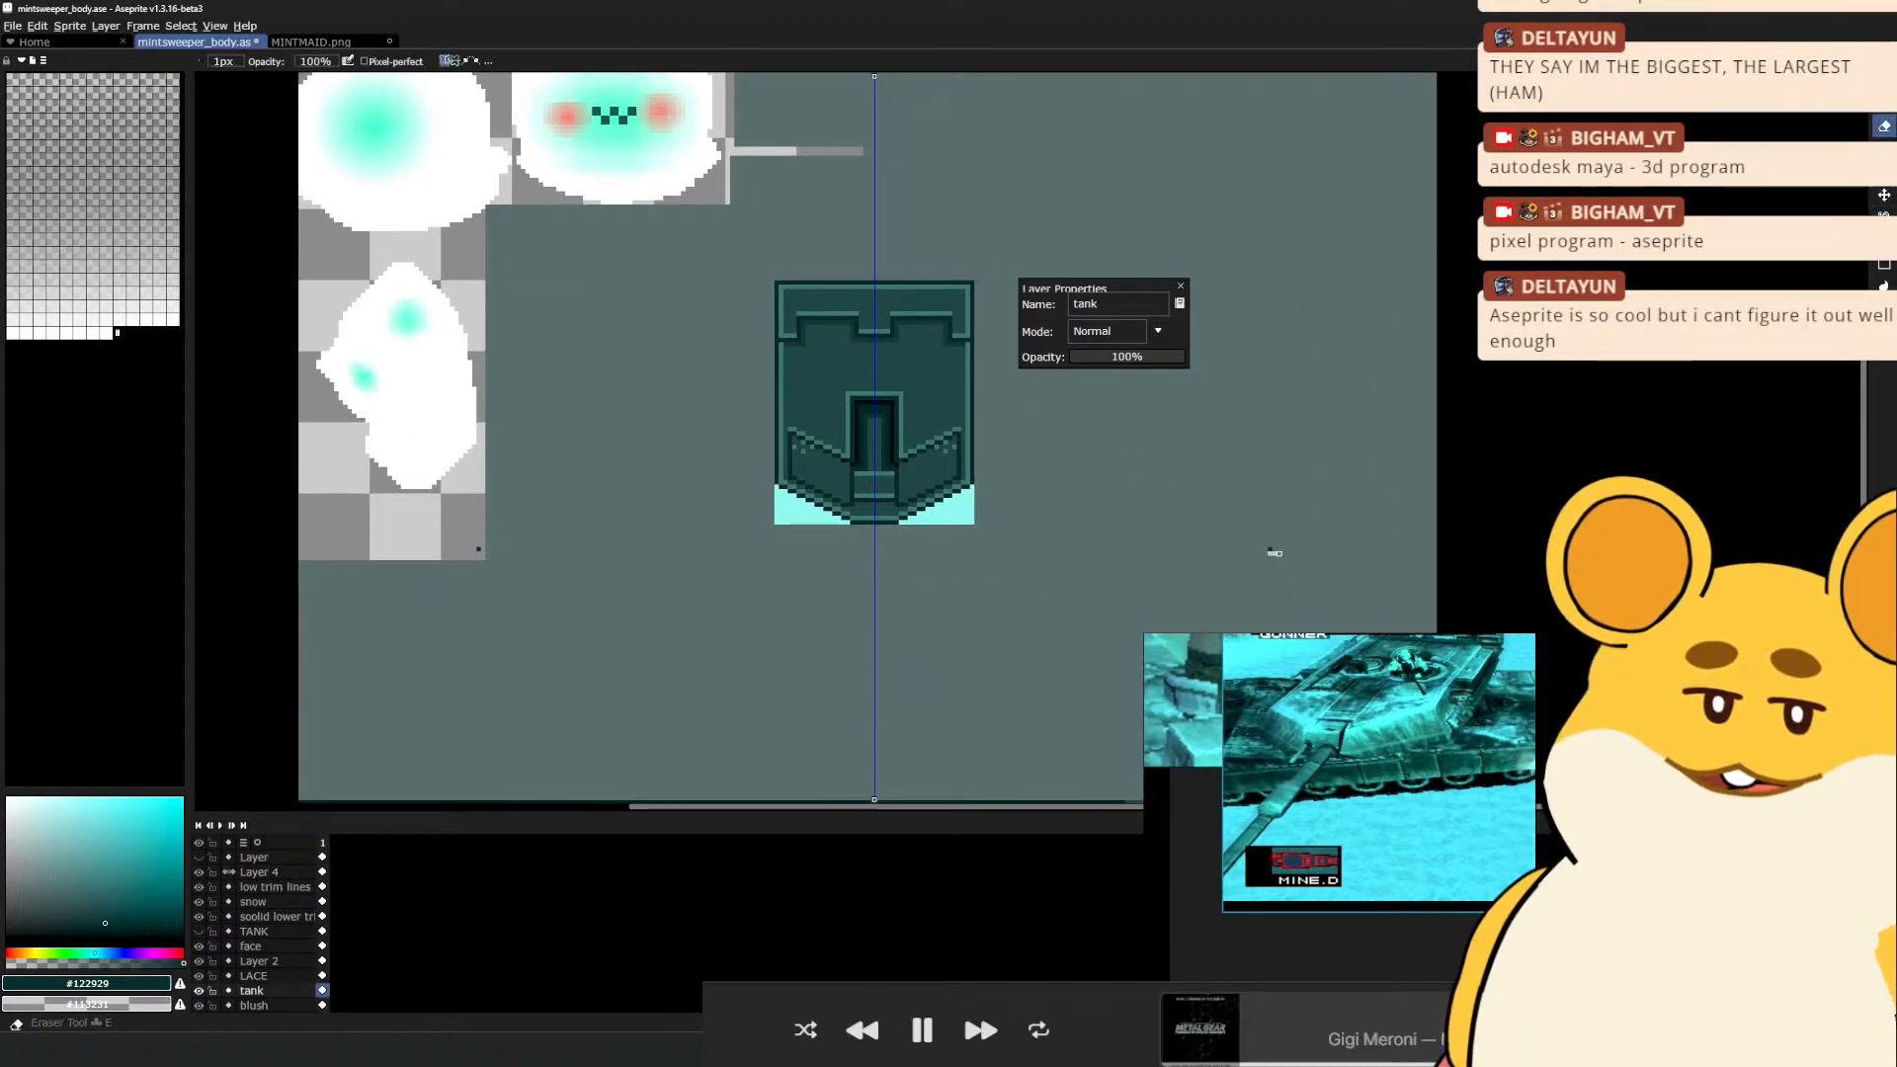
left_click(1270, 548, "ctrl")
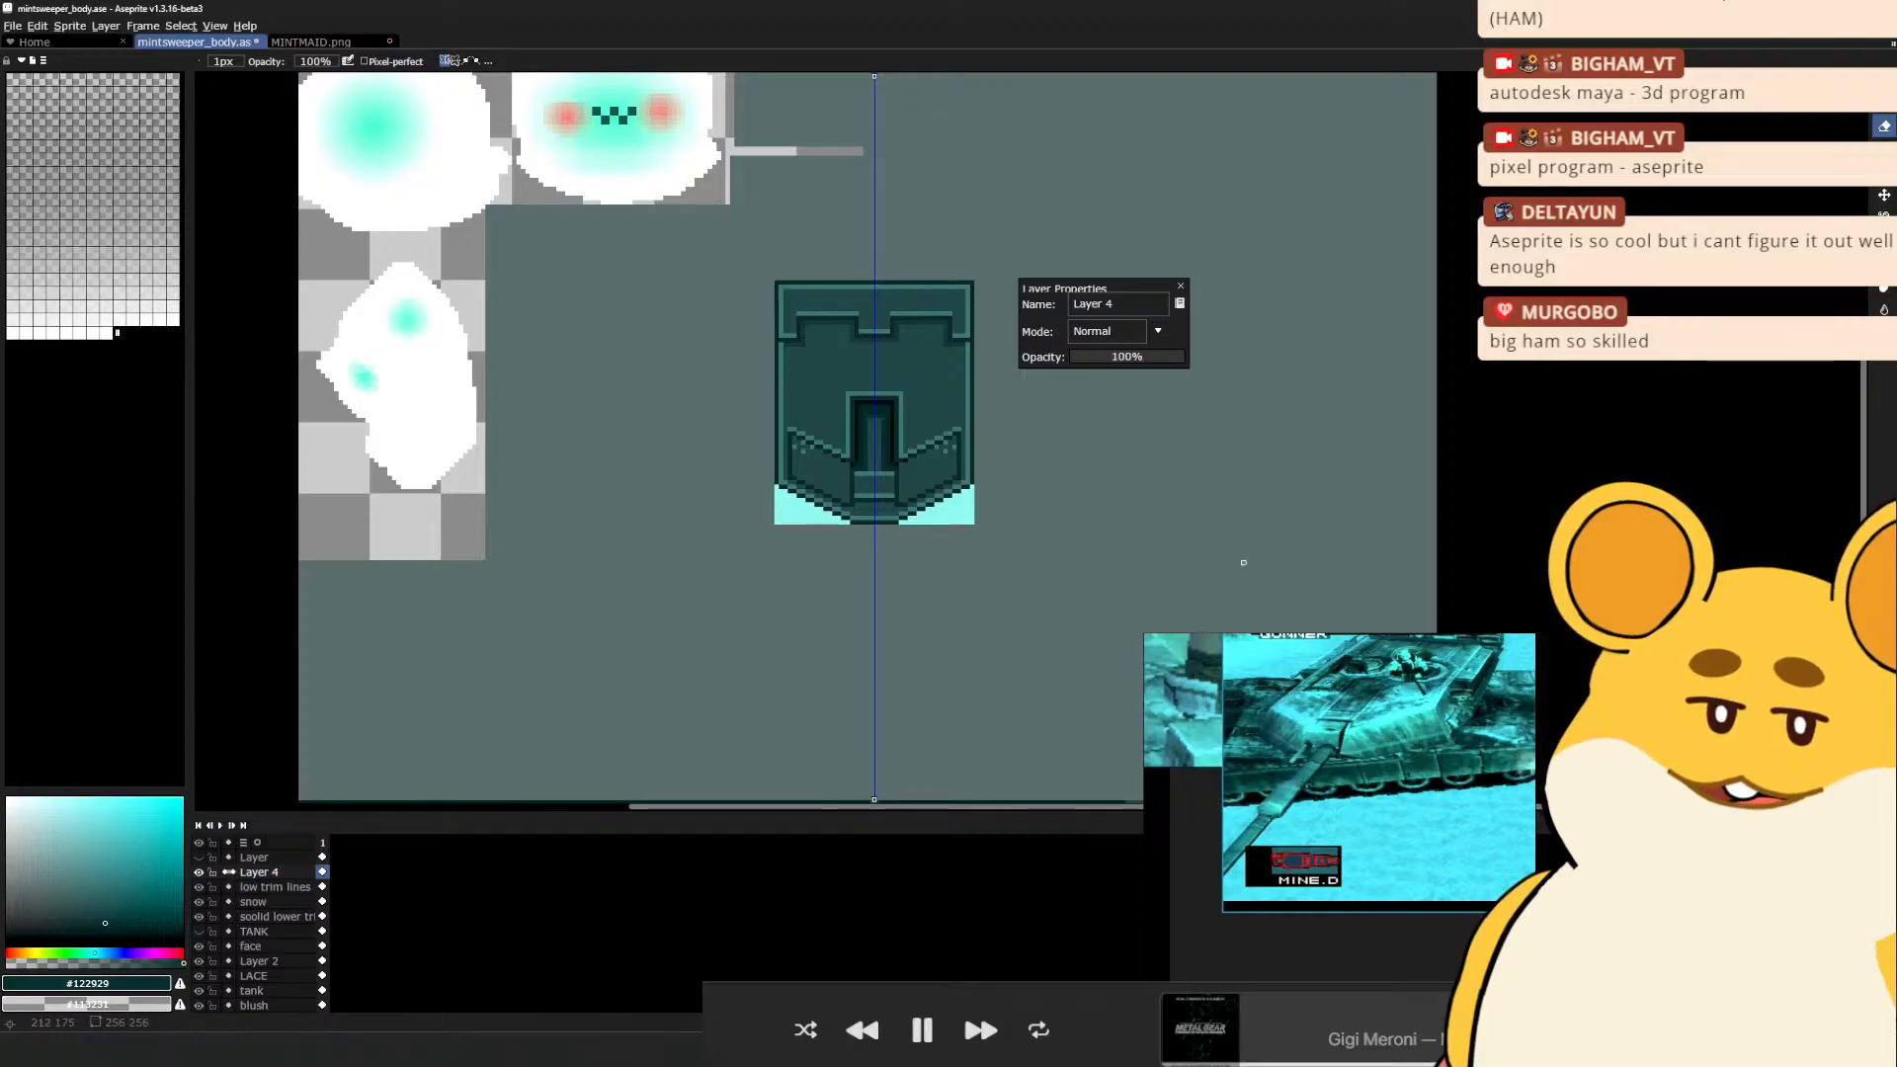
left_click_drag(1103, 550, 1037, 538)
key("b")
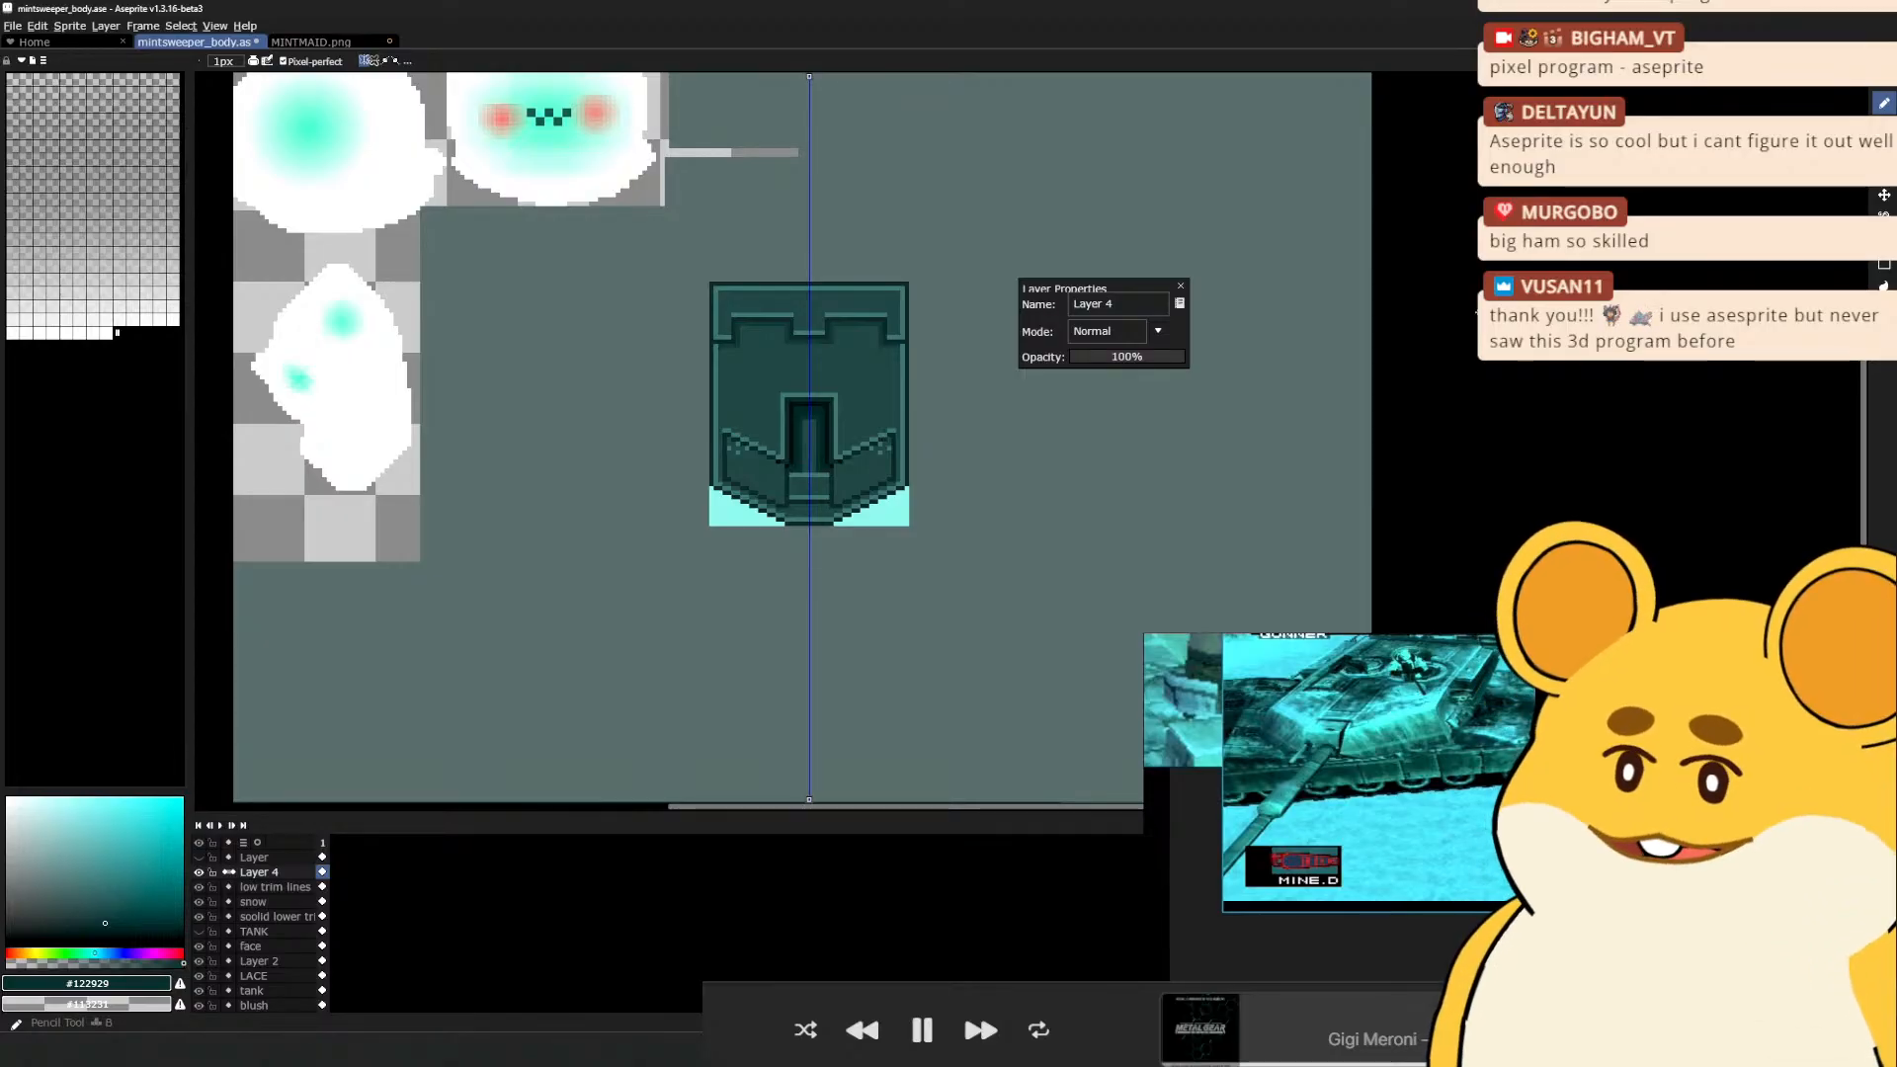
Look over the turret and side-skirt artwork, and save the mintsweeper_body file
left_click_drag(1476, 312, 1132, 312)
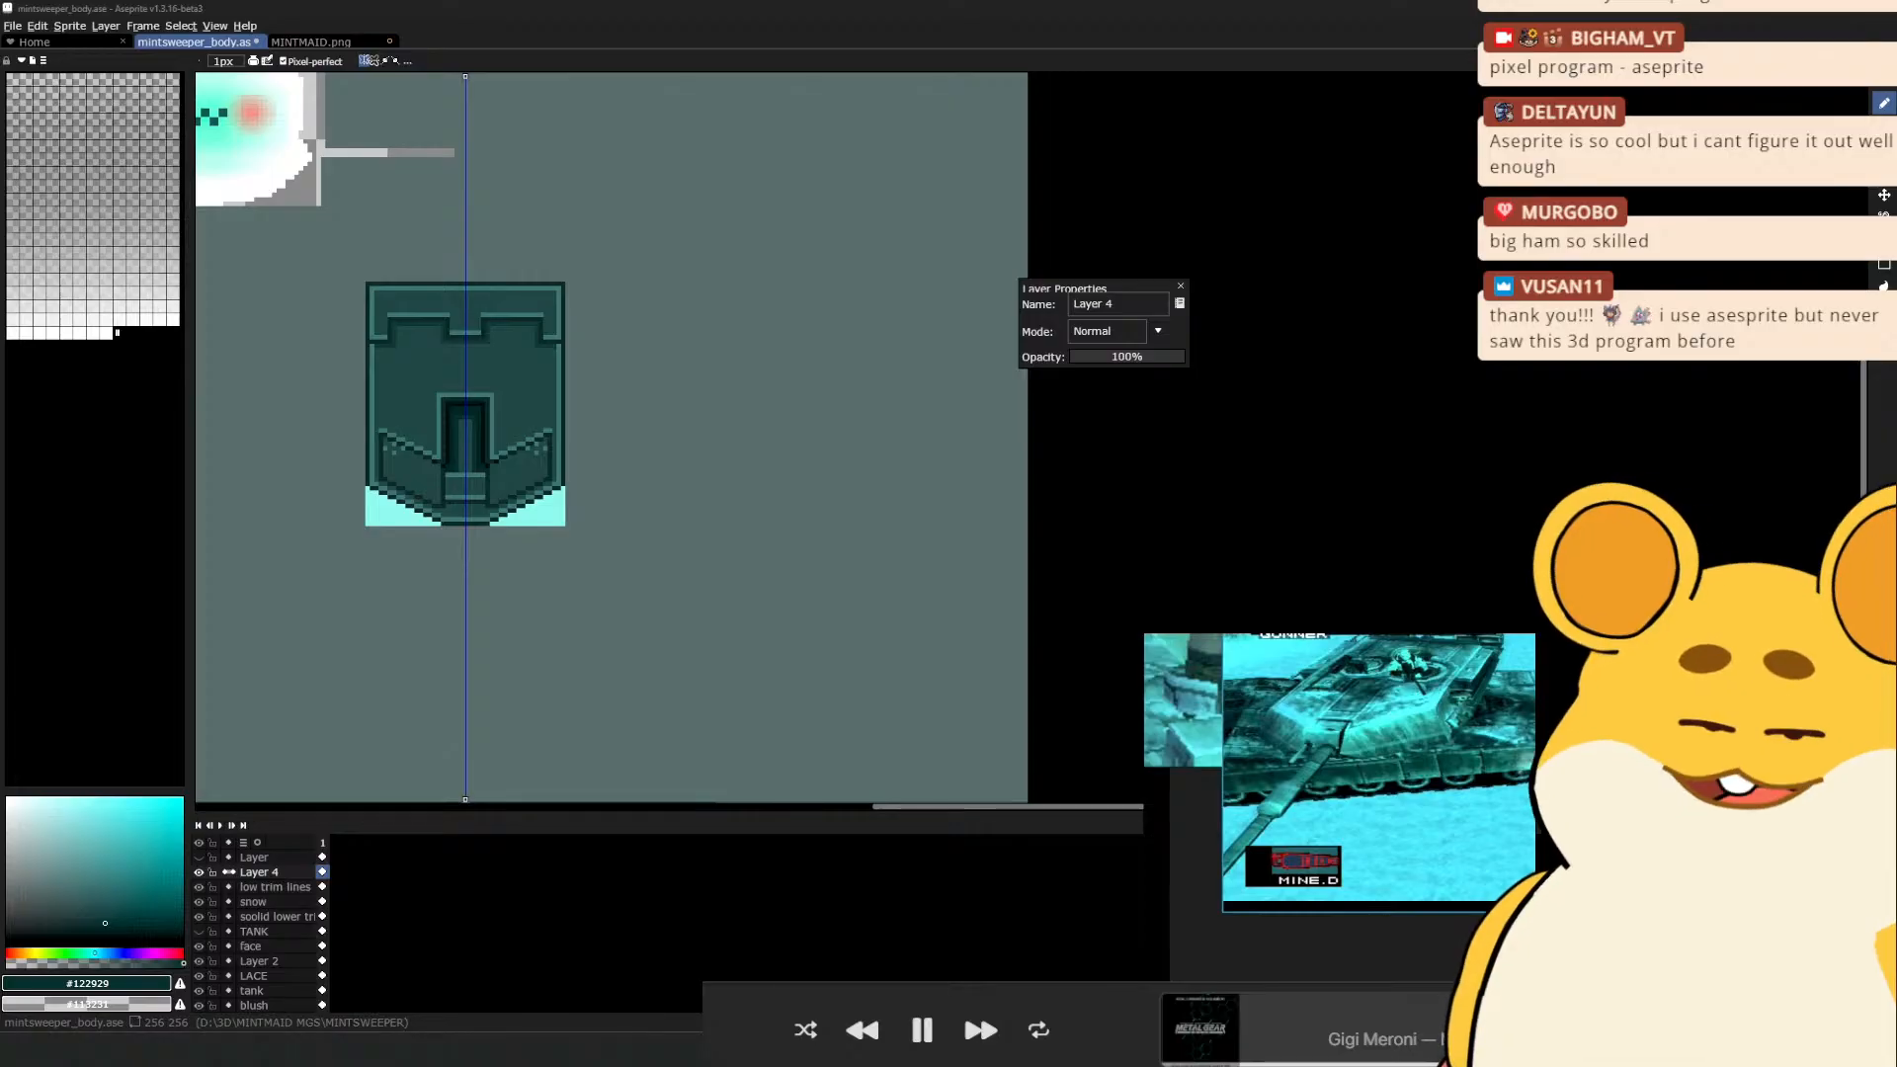
left_click_drag(426, 361, 596, 409)
left_click_drag(612, 482, 854, 542)
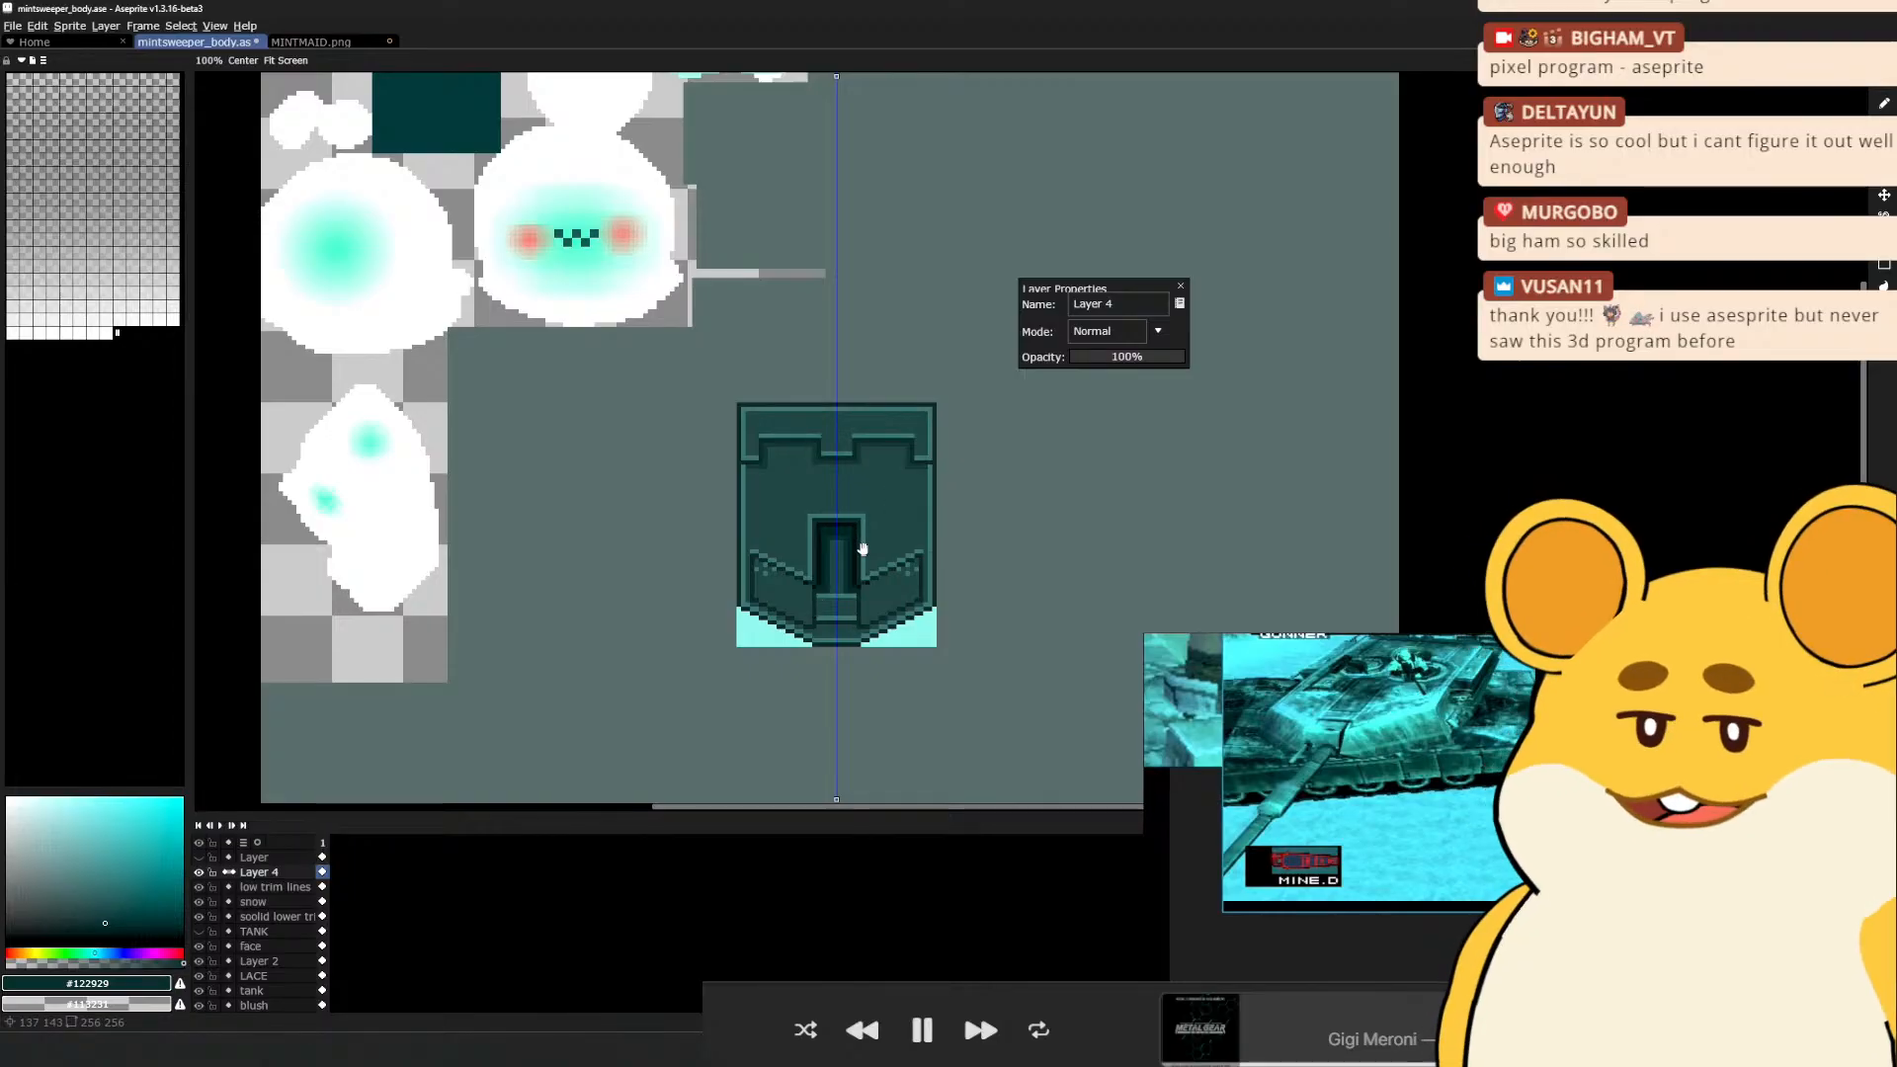
left_click_drag(847, 593, 852, 511)
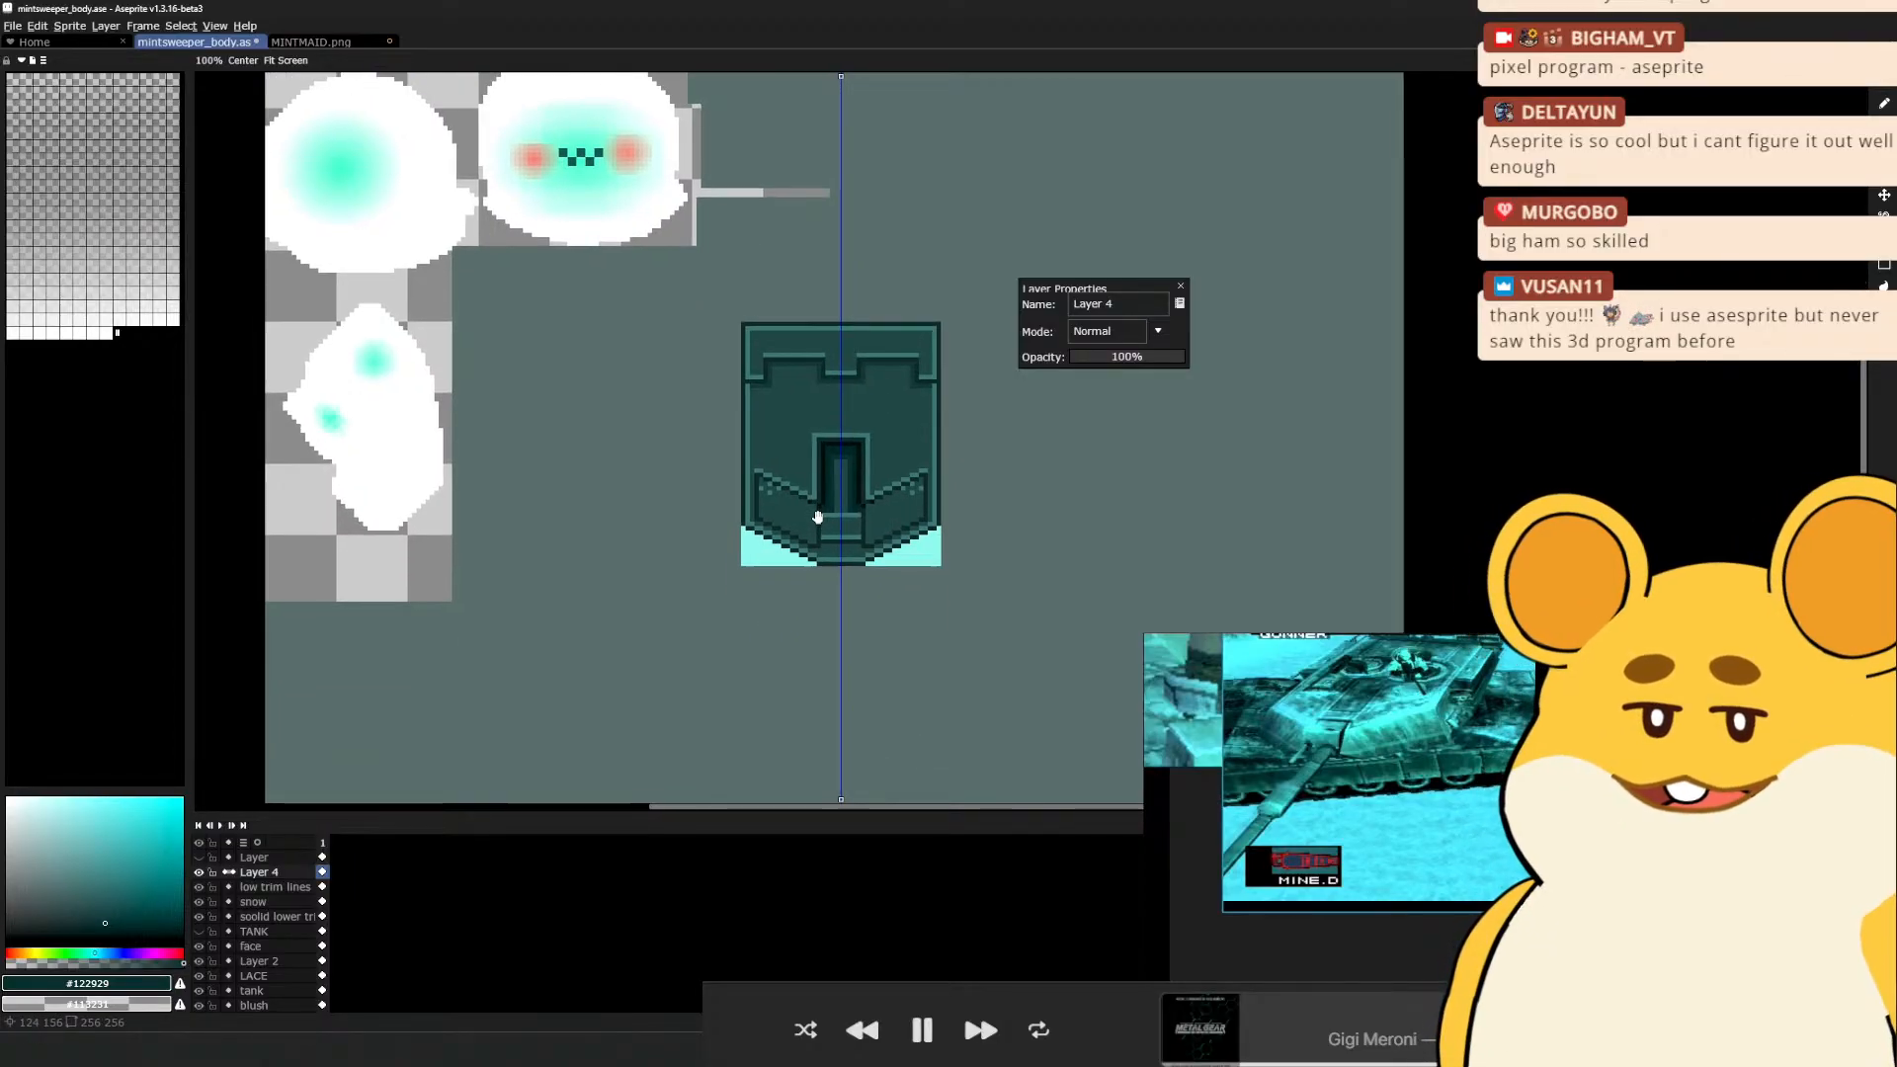
key("m")
key("h")
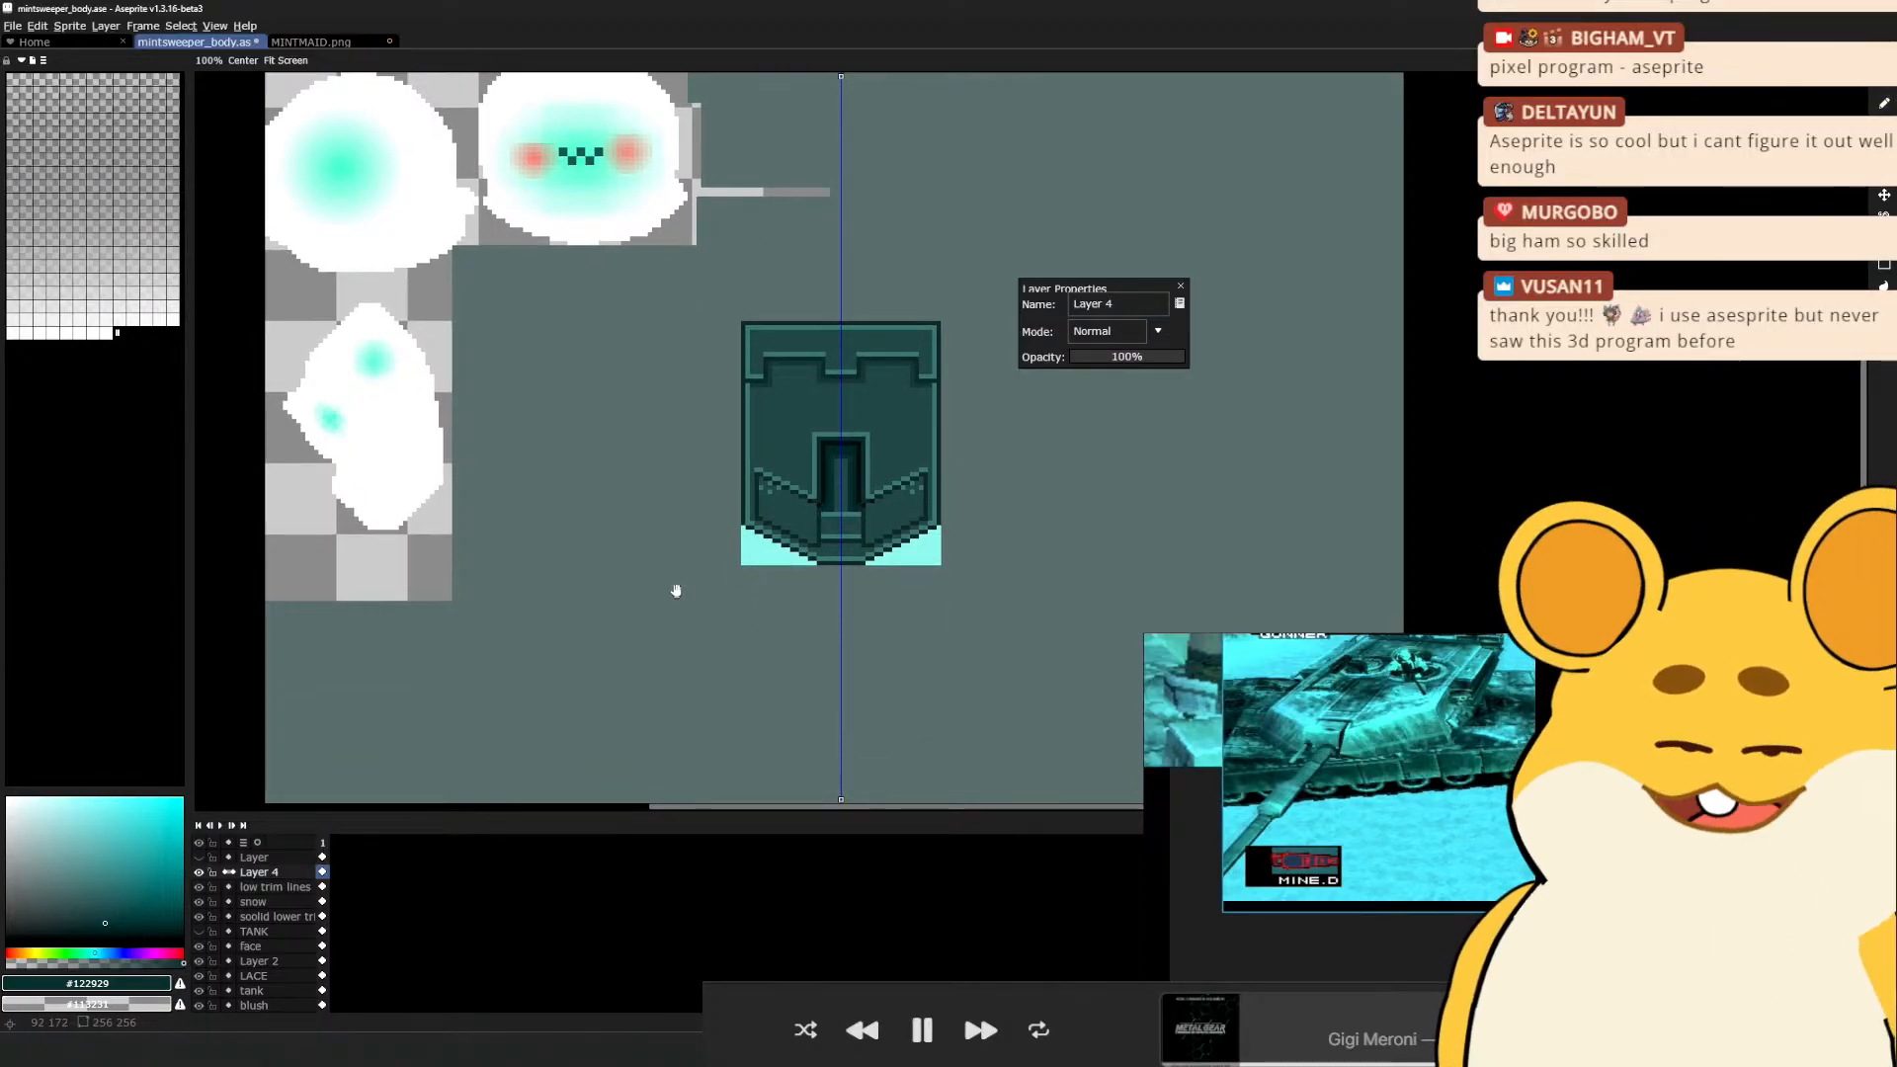
left_click_drag(678, 589, 697, 542)
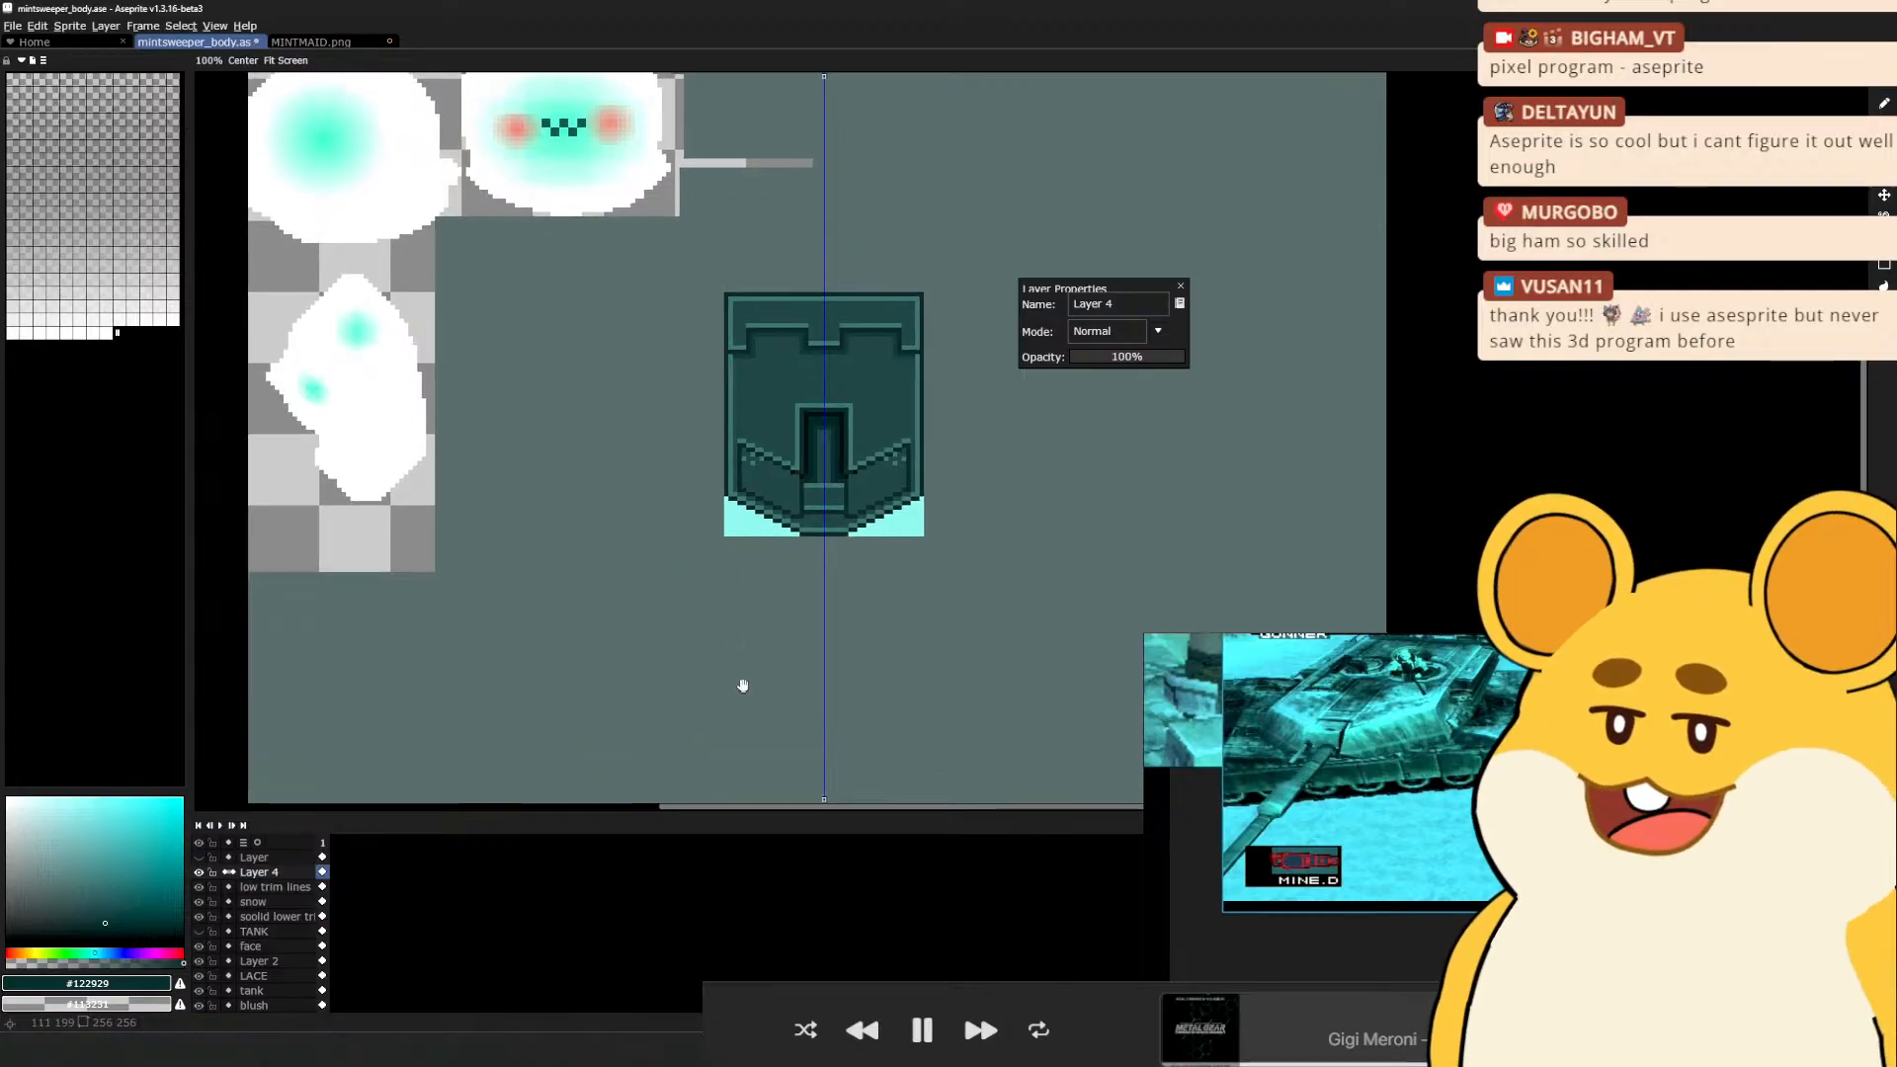
left_click_drag(743, 733, 702, 661)
scroll(688, 642, "down", 2)
scroll(691, 737, "up", 2)
left_click_drag(653, 758, 660, 675)
key("ctrl+s")
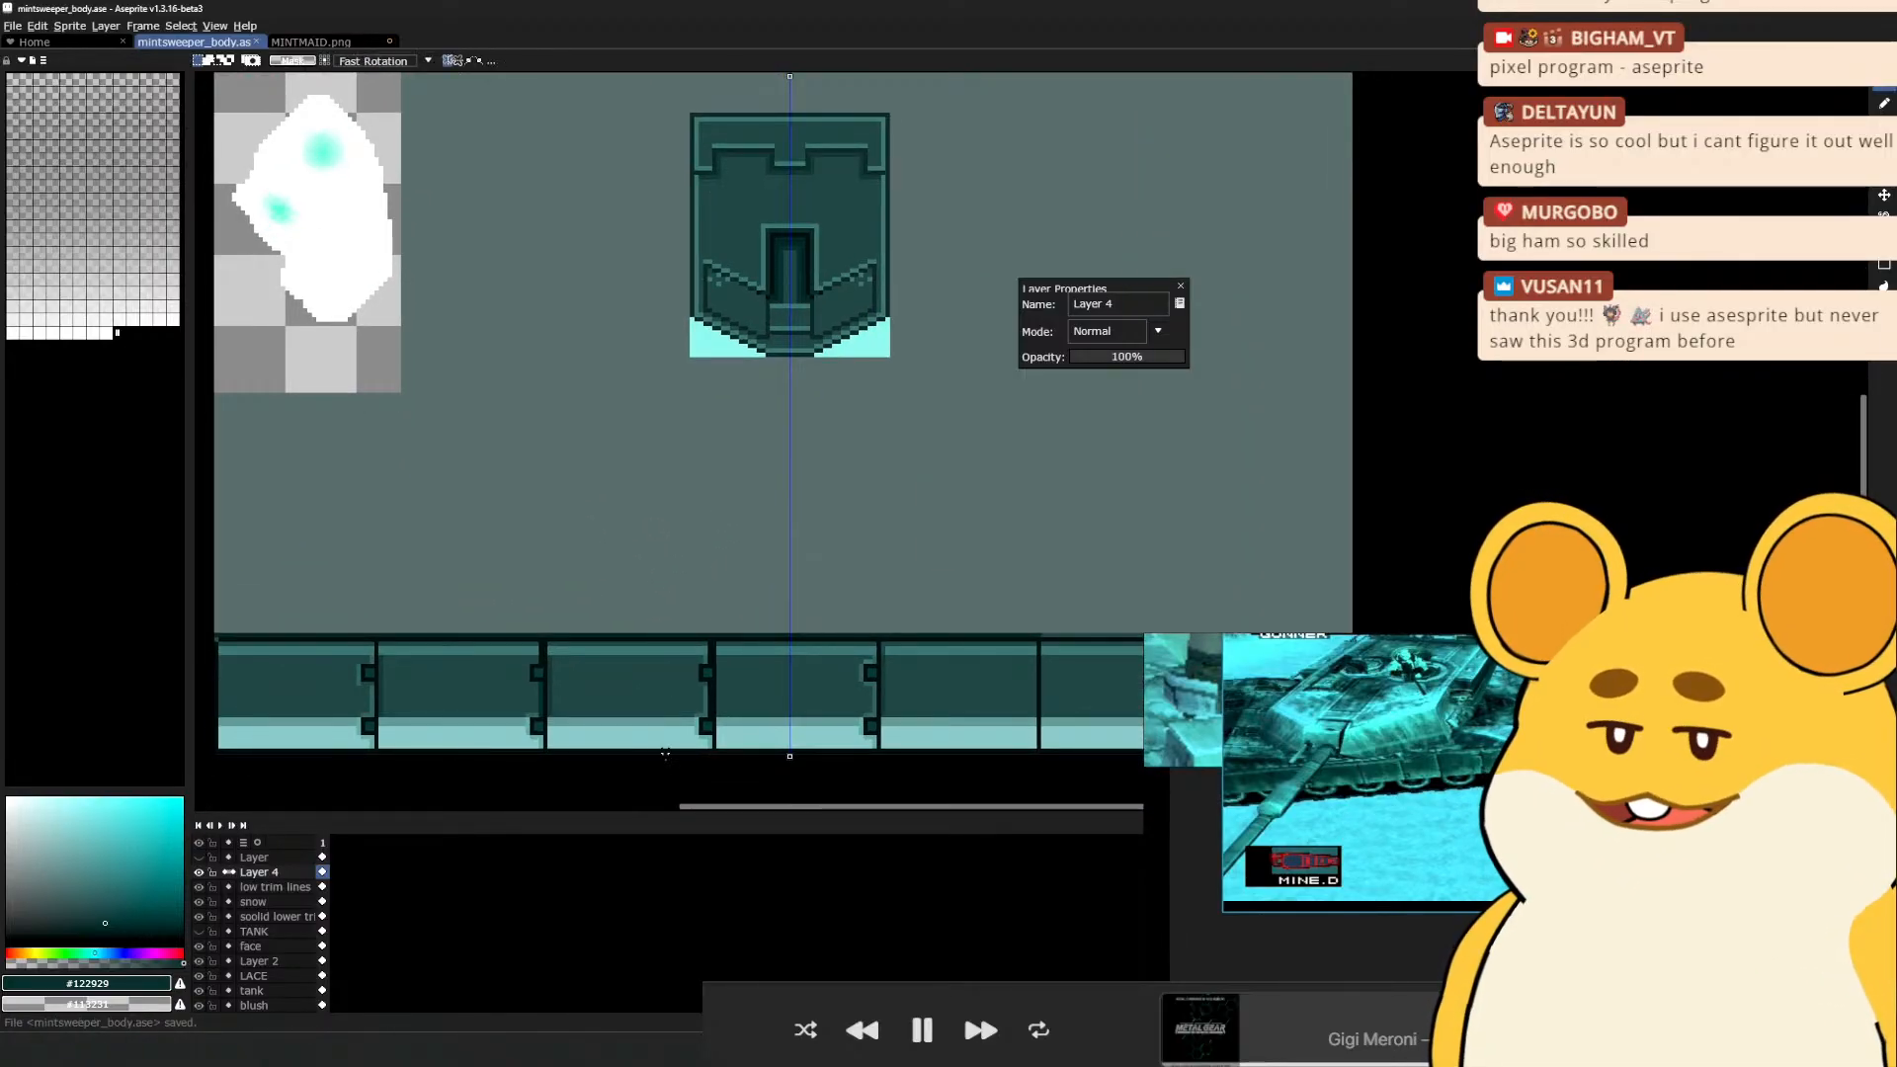
Make the snow layer active, sample the pale snow colour from the side skirts, and add a new layer above it
key("b")
left_click(666, 750, "ctrl")
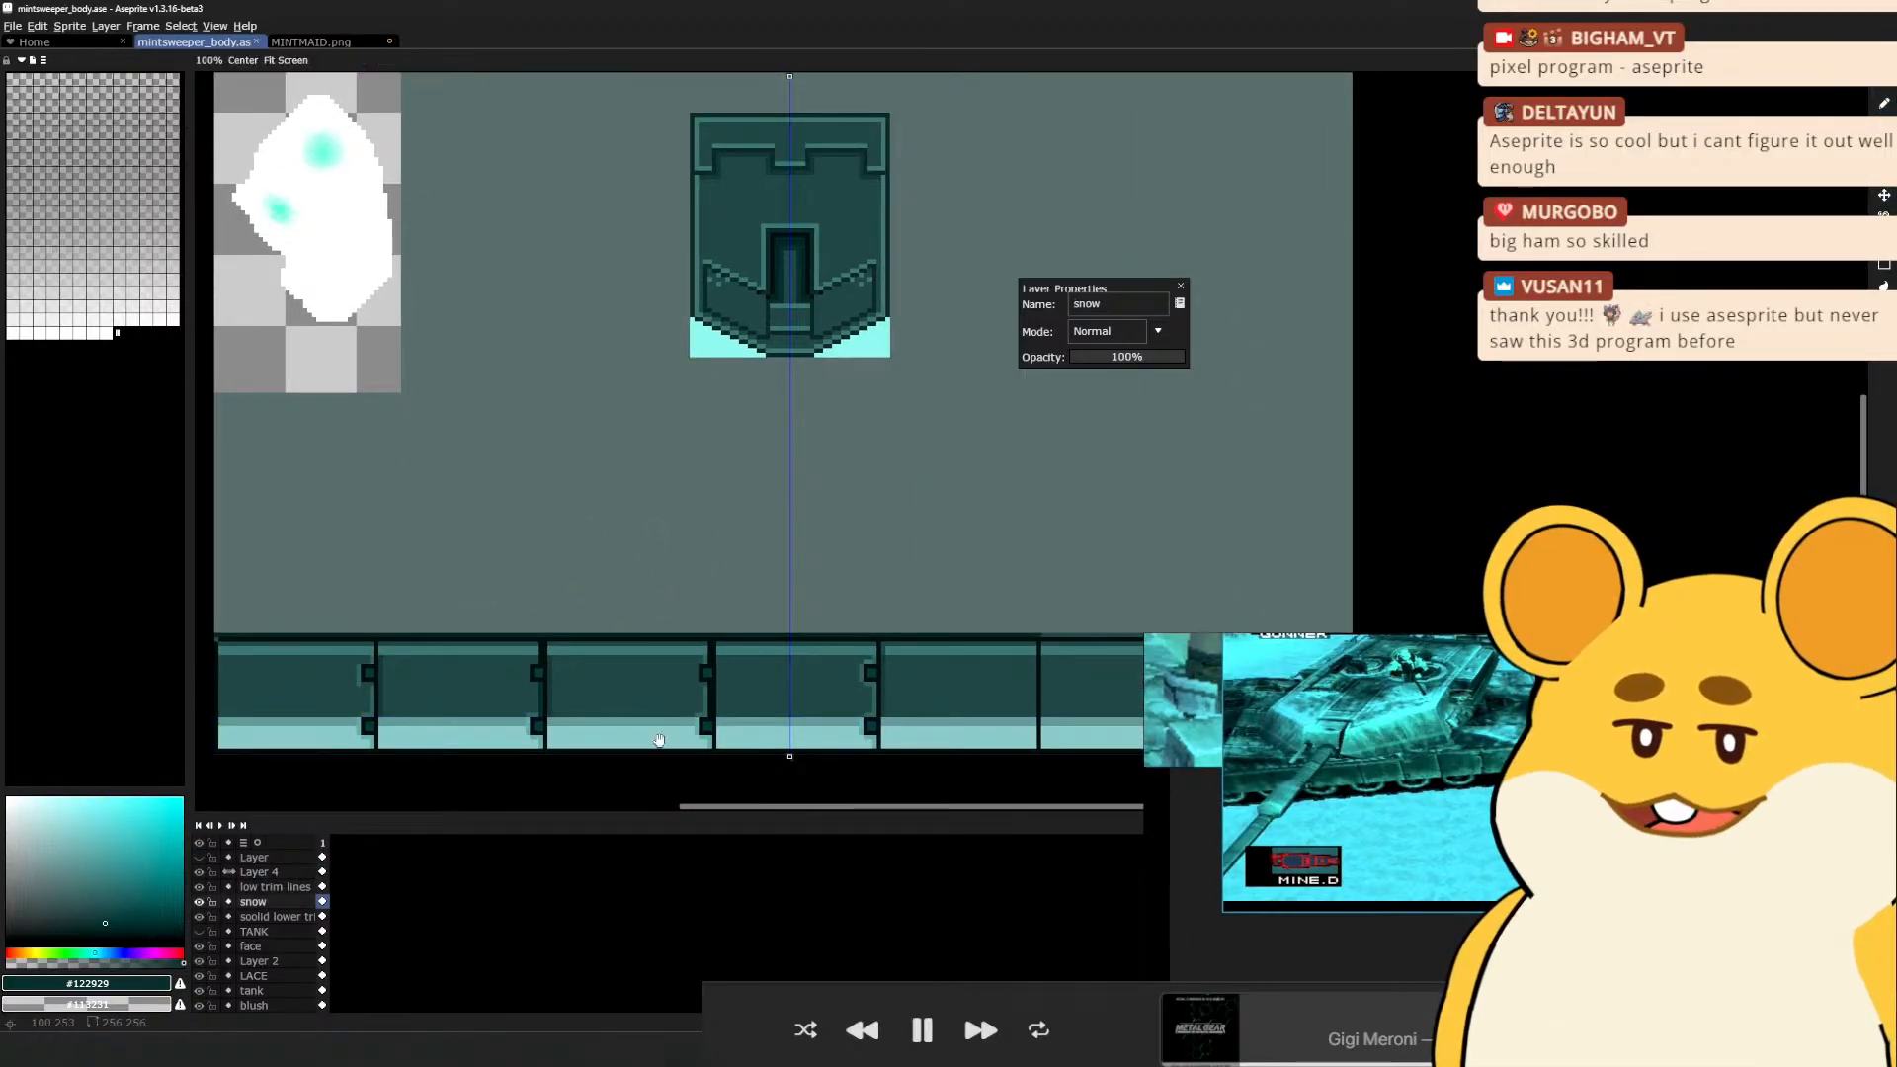
left_click(666, 731, "alt")
left_click_drag(666, 731, 632, 621)
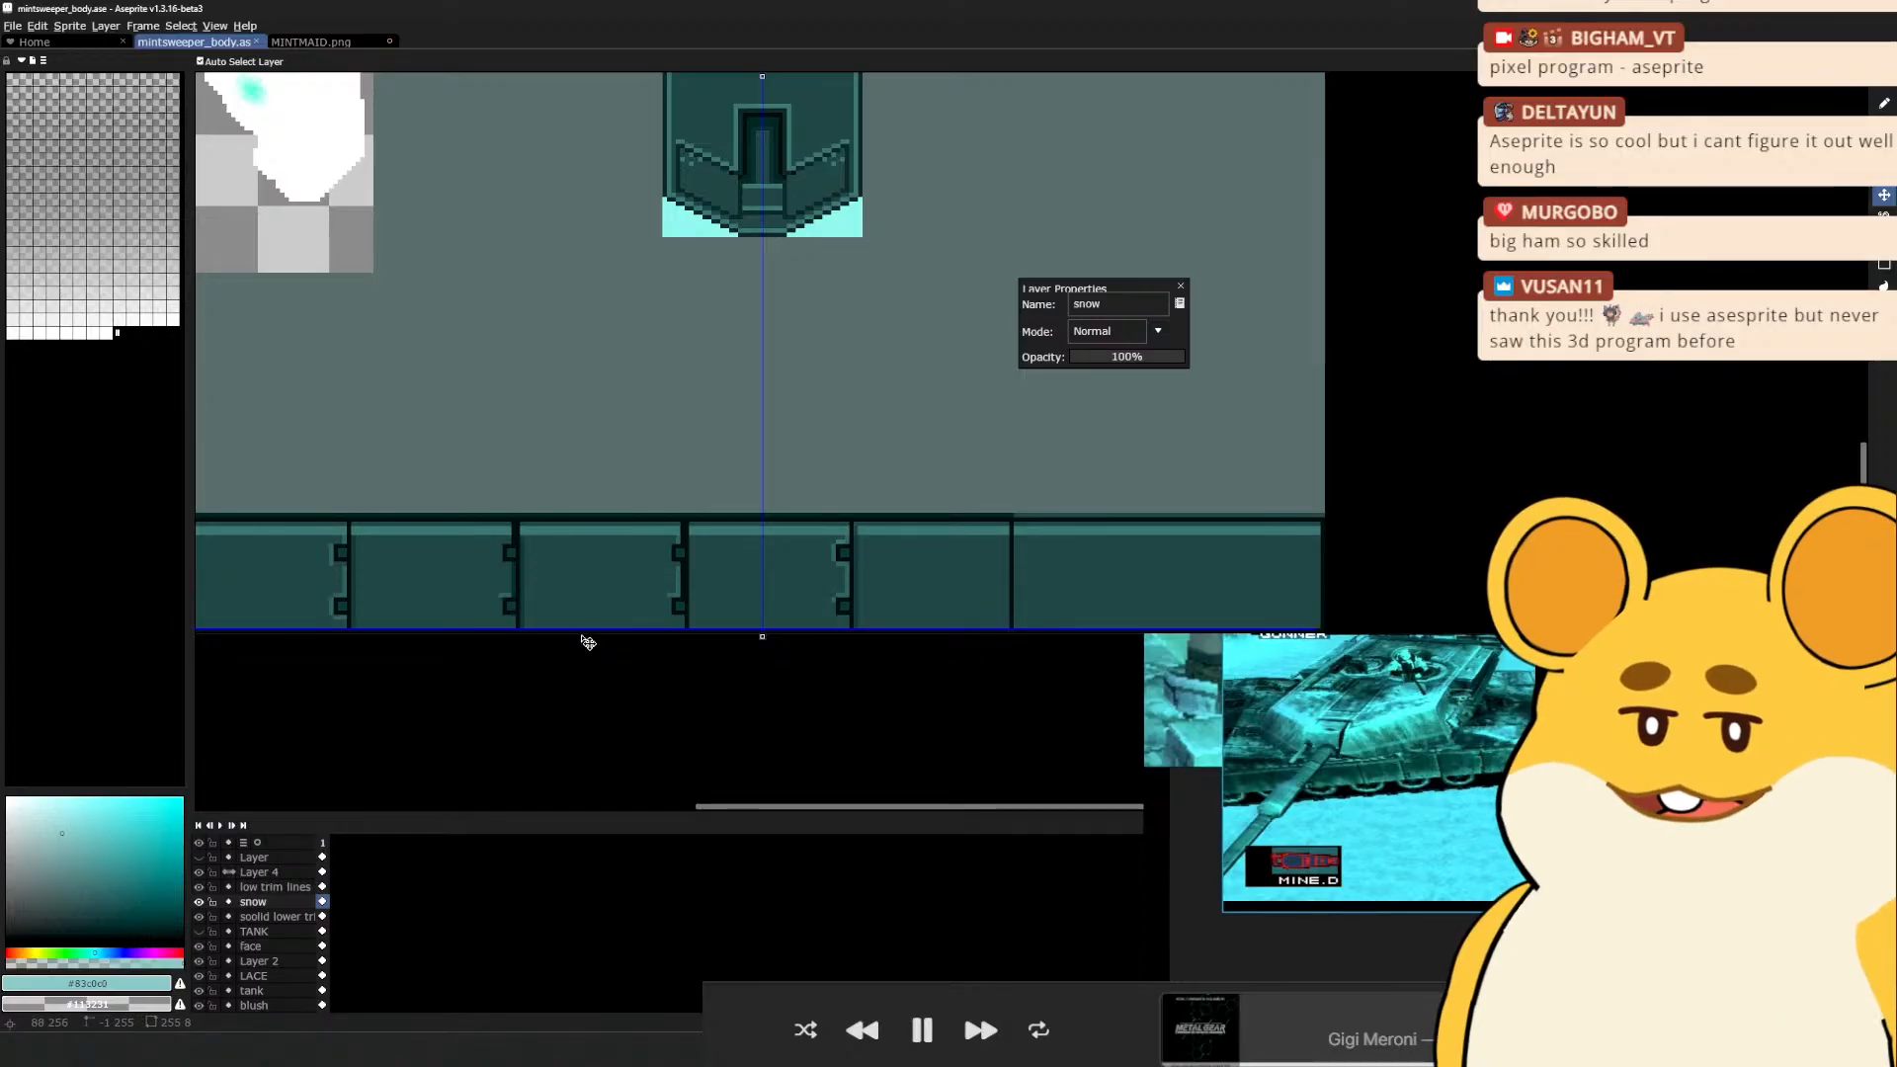
key("shift+n")
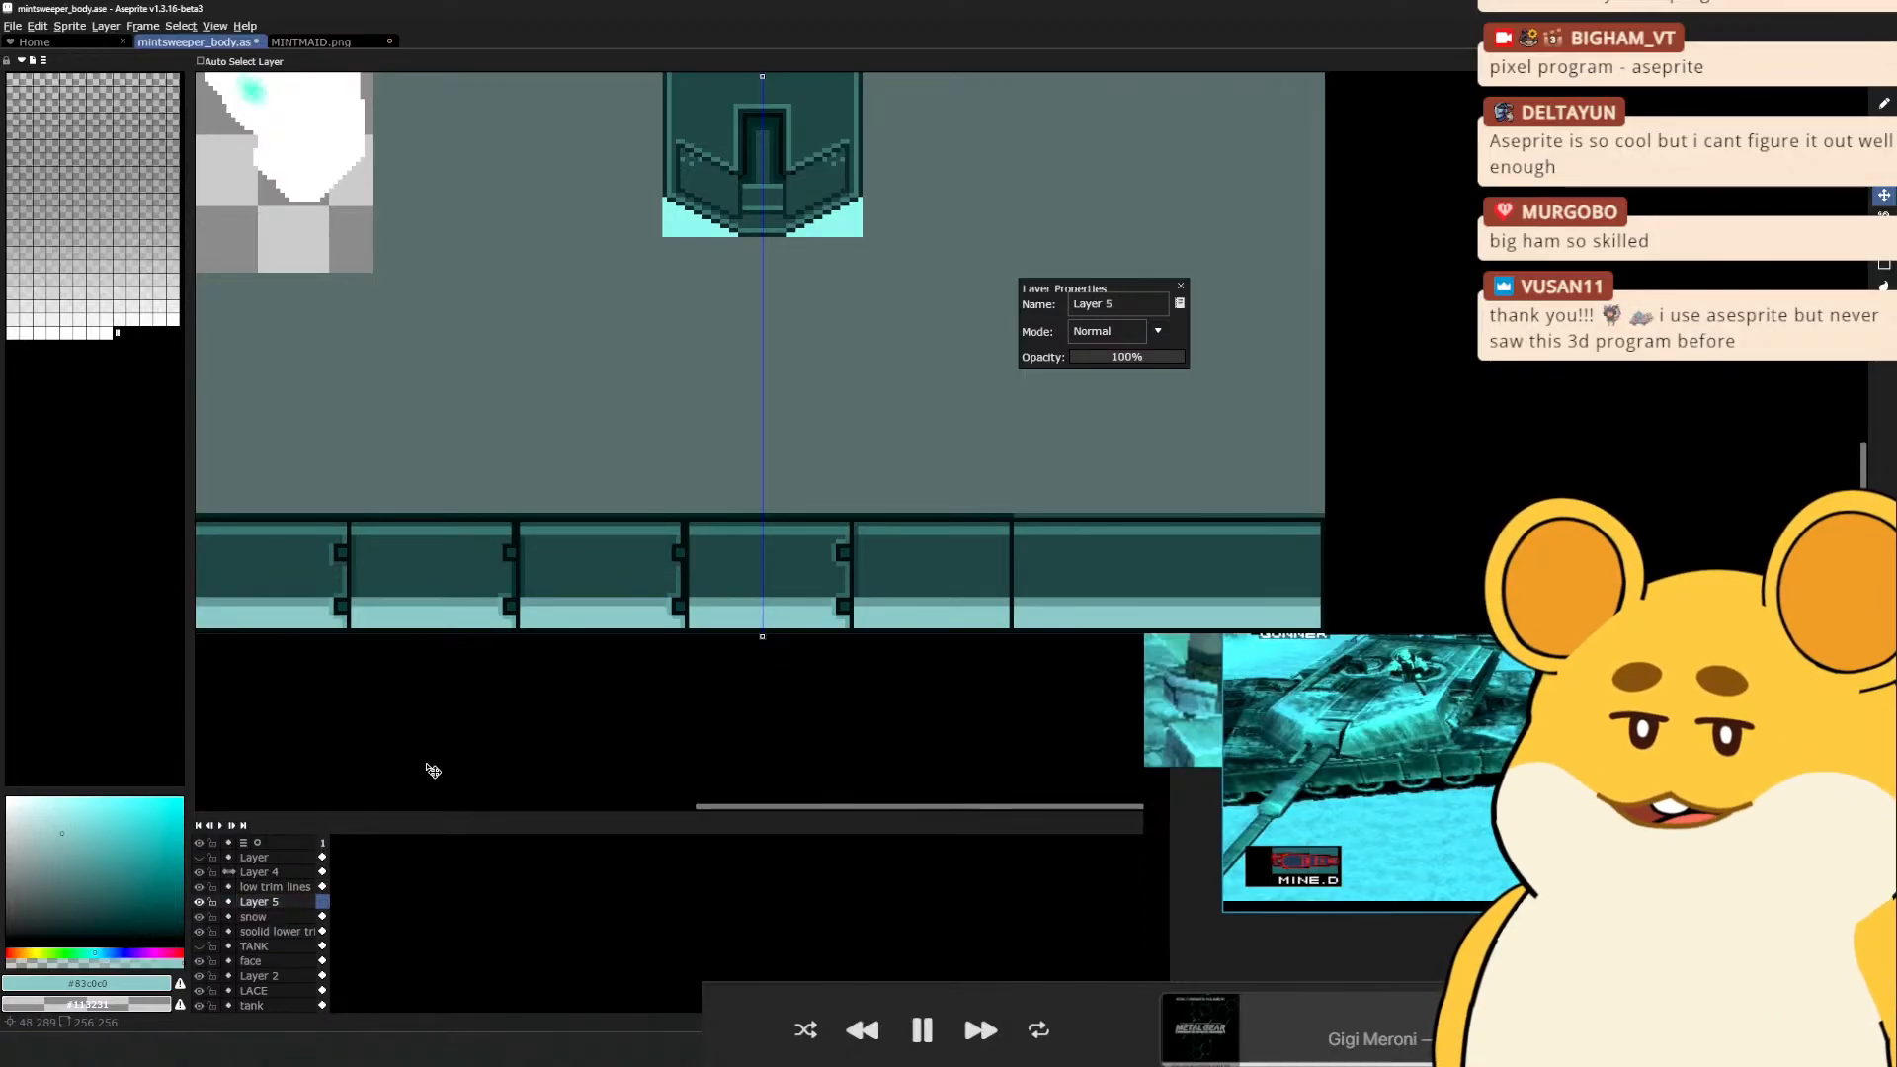
Try rectangular selections around the snow band across the full width of the side skirts
left_click_drag(382, 710, 473, 727)
key("m")
left_click_drag(272, 608, 1416, 650)
key("w")
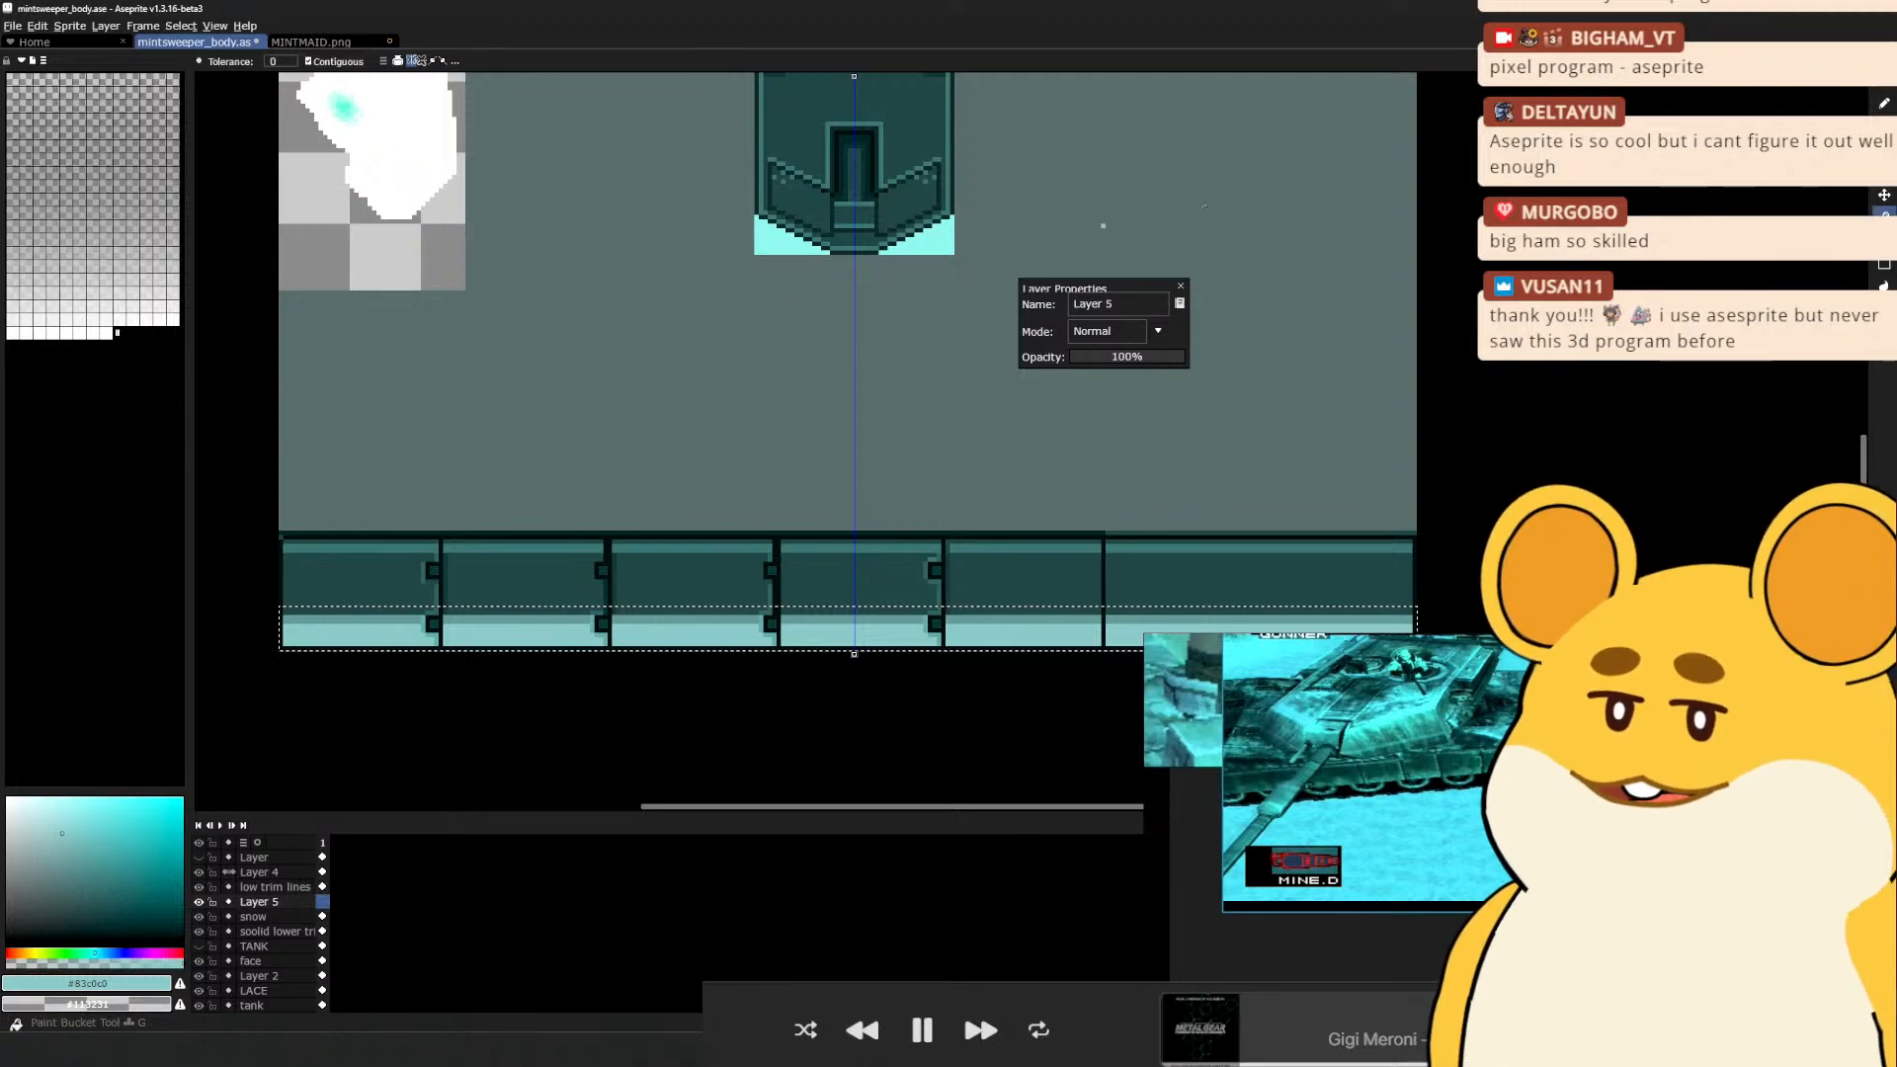
key("ctrl+d")
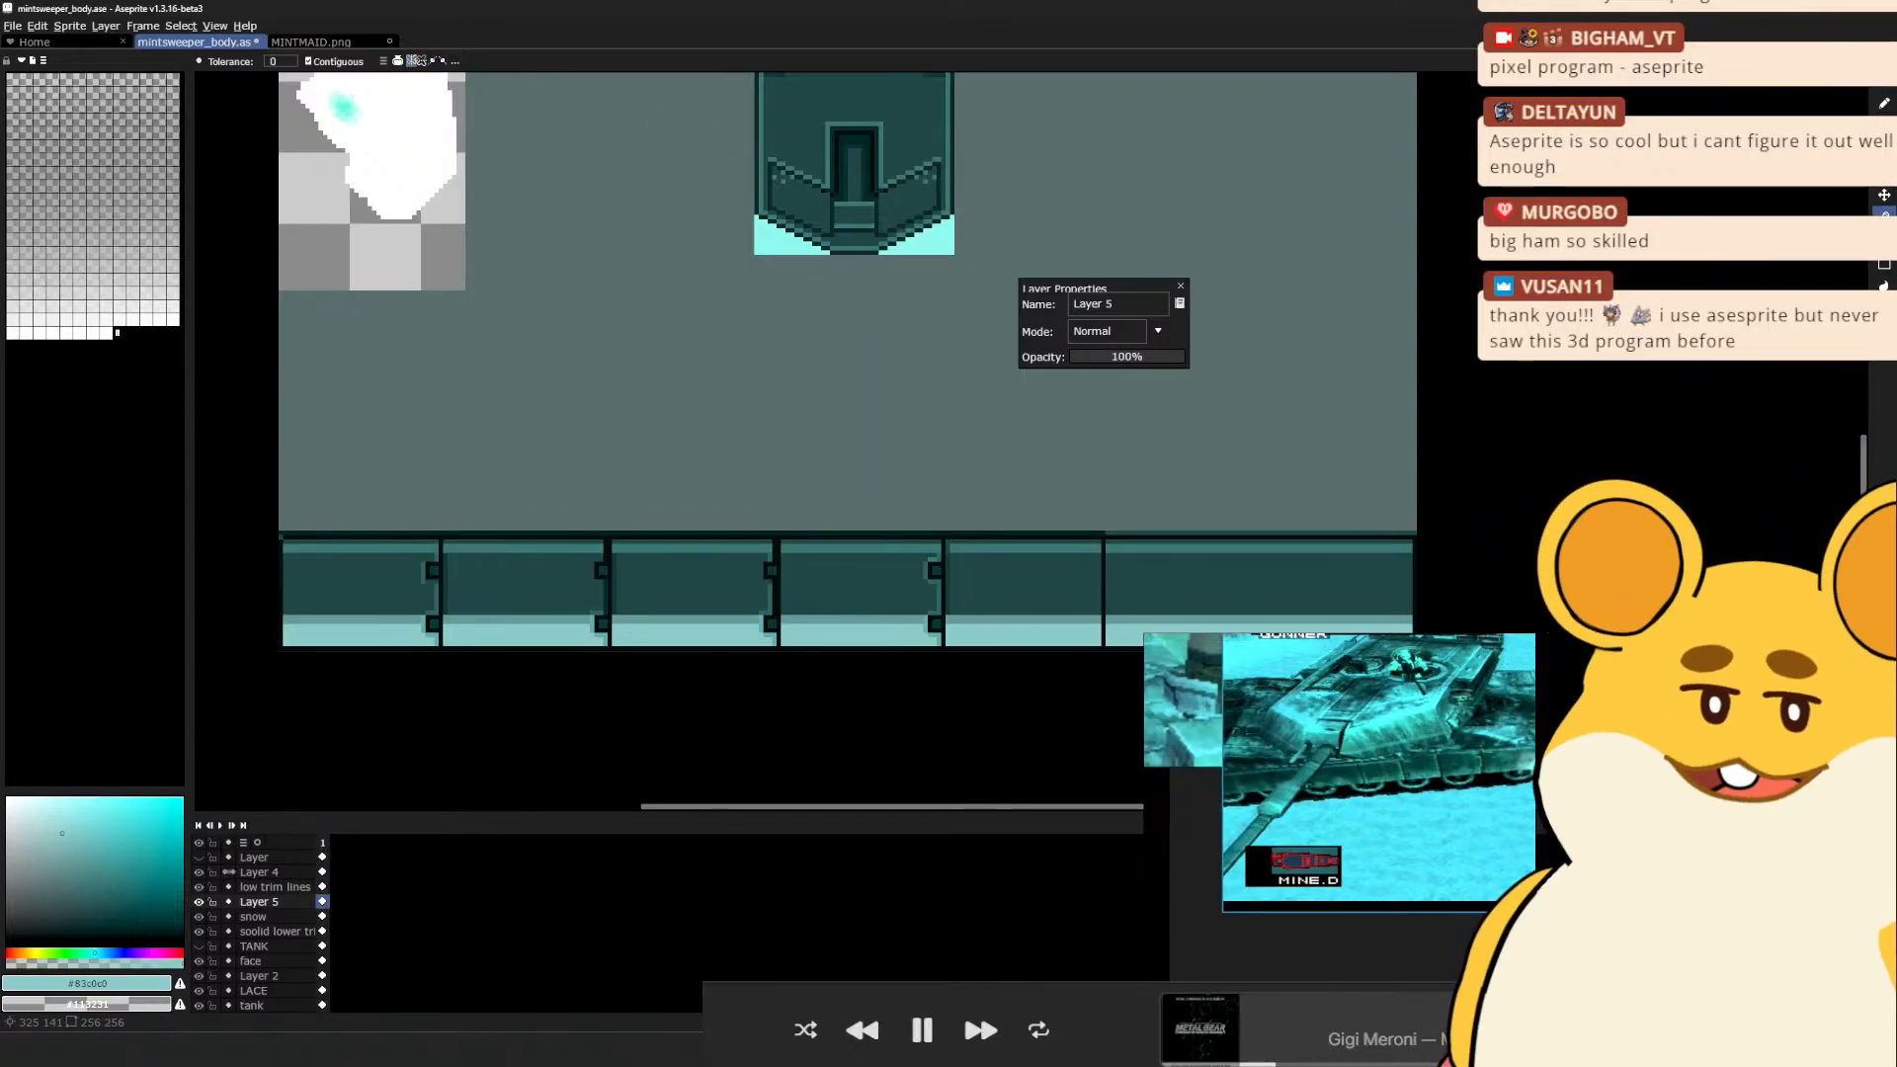
left_click(1883, 84)
mouse_move(217, 691)
left_mouse_down()
mouse_move(863, 580)
mouse_move(1618, 544)
mouse_move(1631, 584)
left_mouse_up()
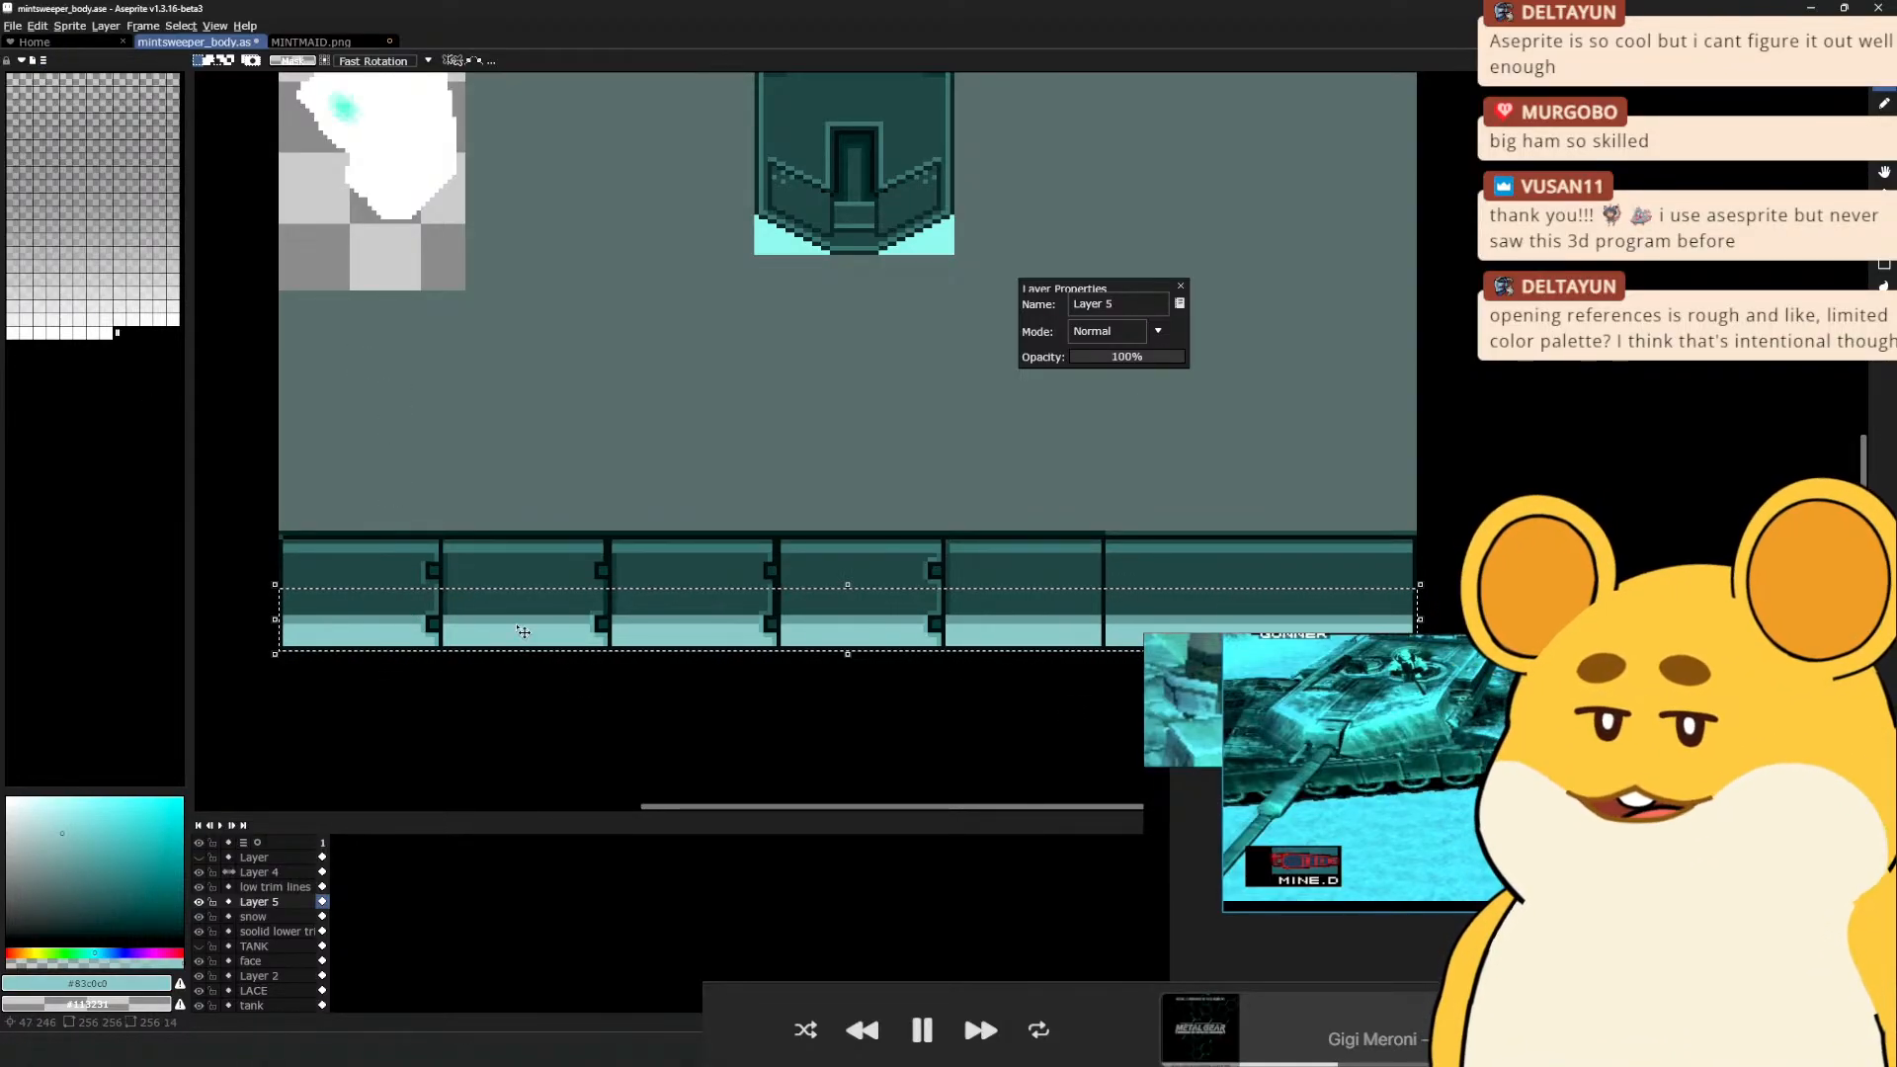
Configure the Paint Bucket to refer to the active layer instead of the visible layers
key("v")
key("w")
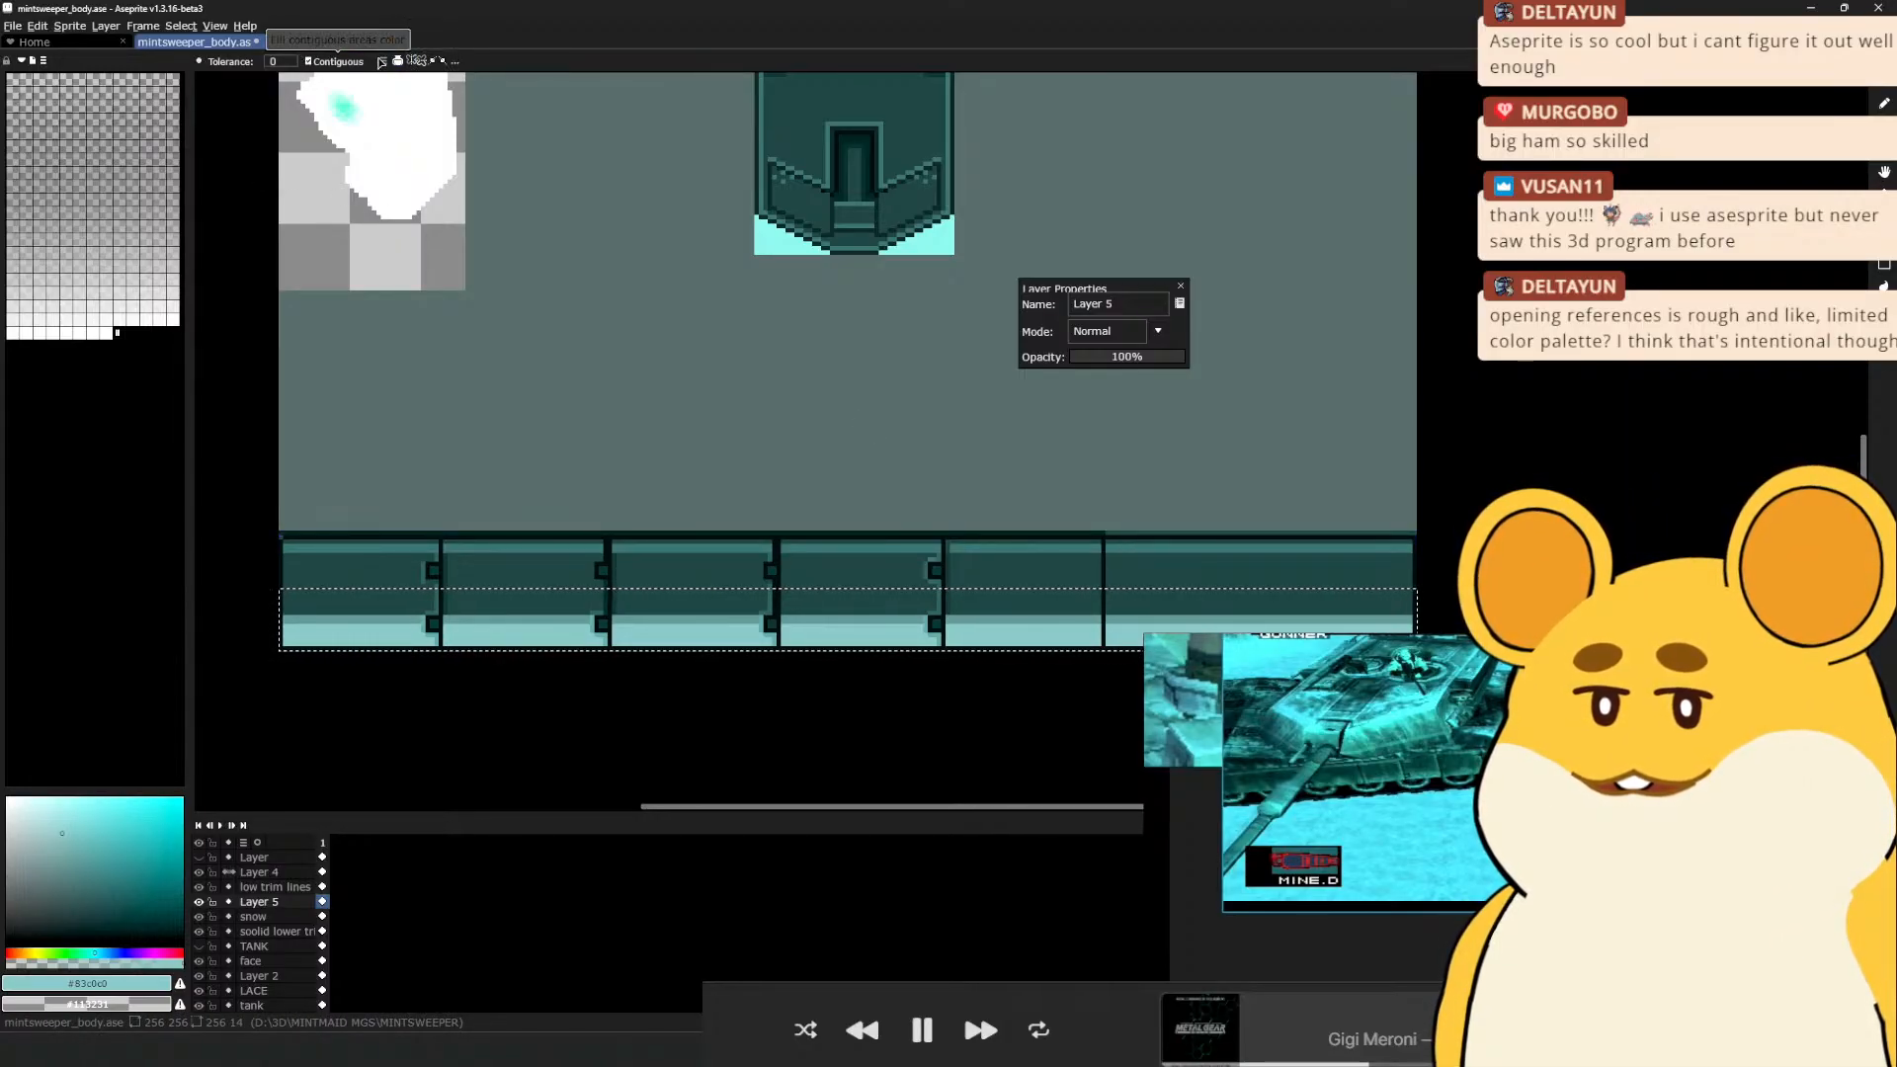
left_click(383, 61)
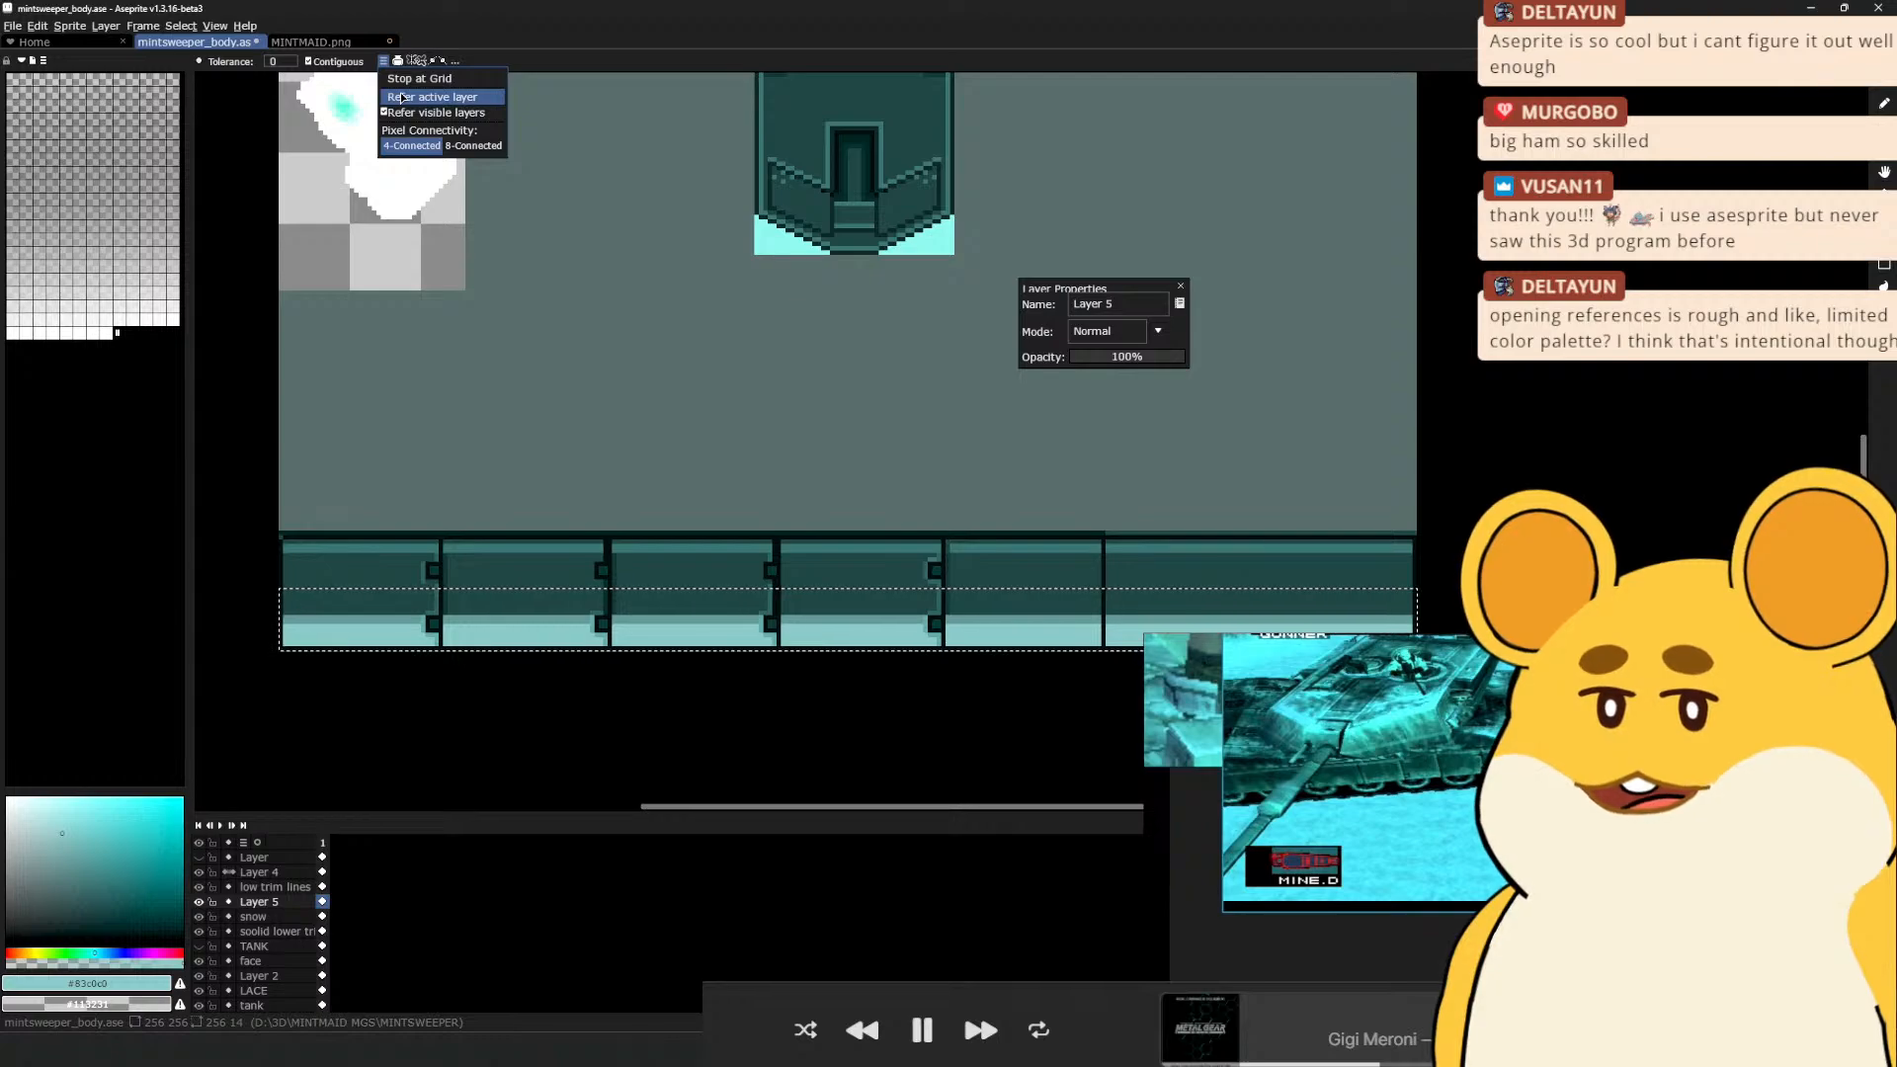
left_click_drag(400, 97, 366, 75)
left_click(353, 61)
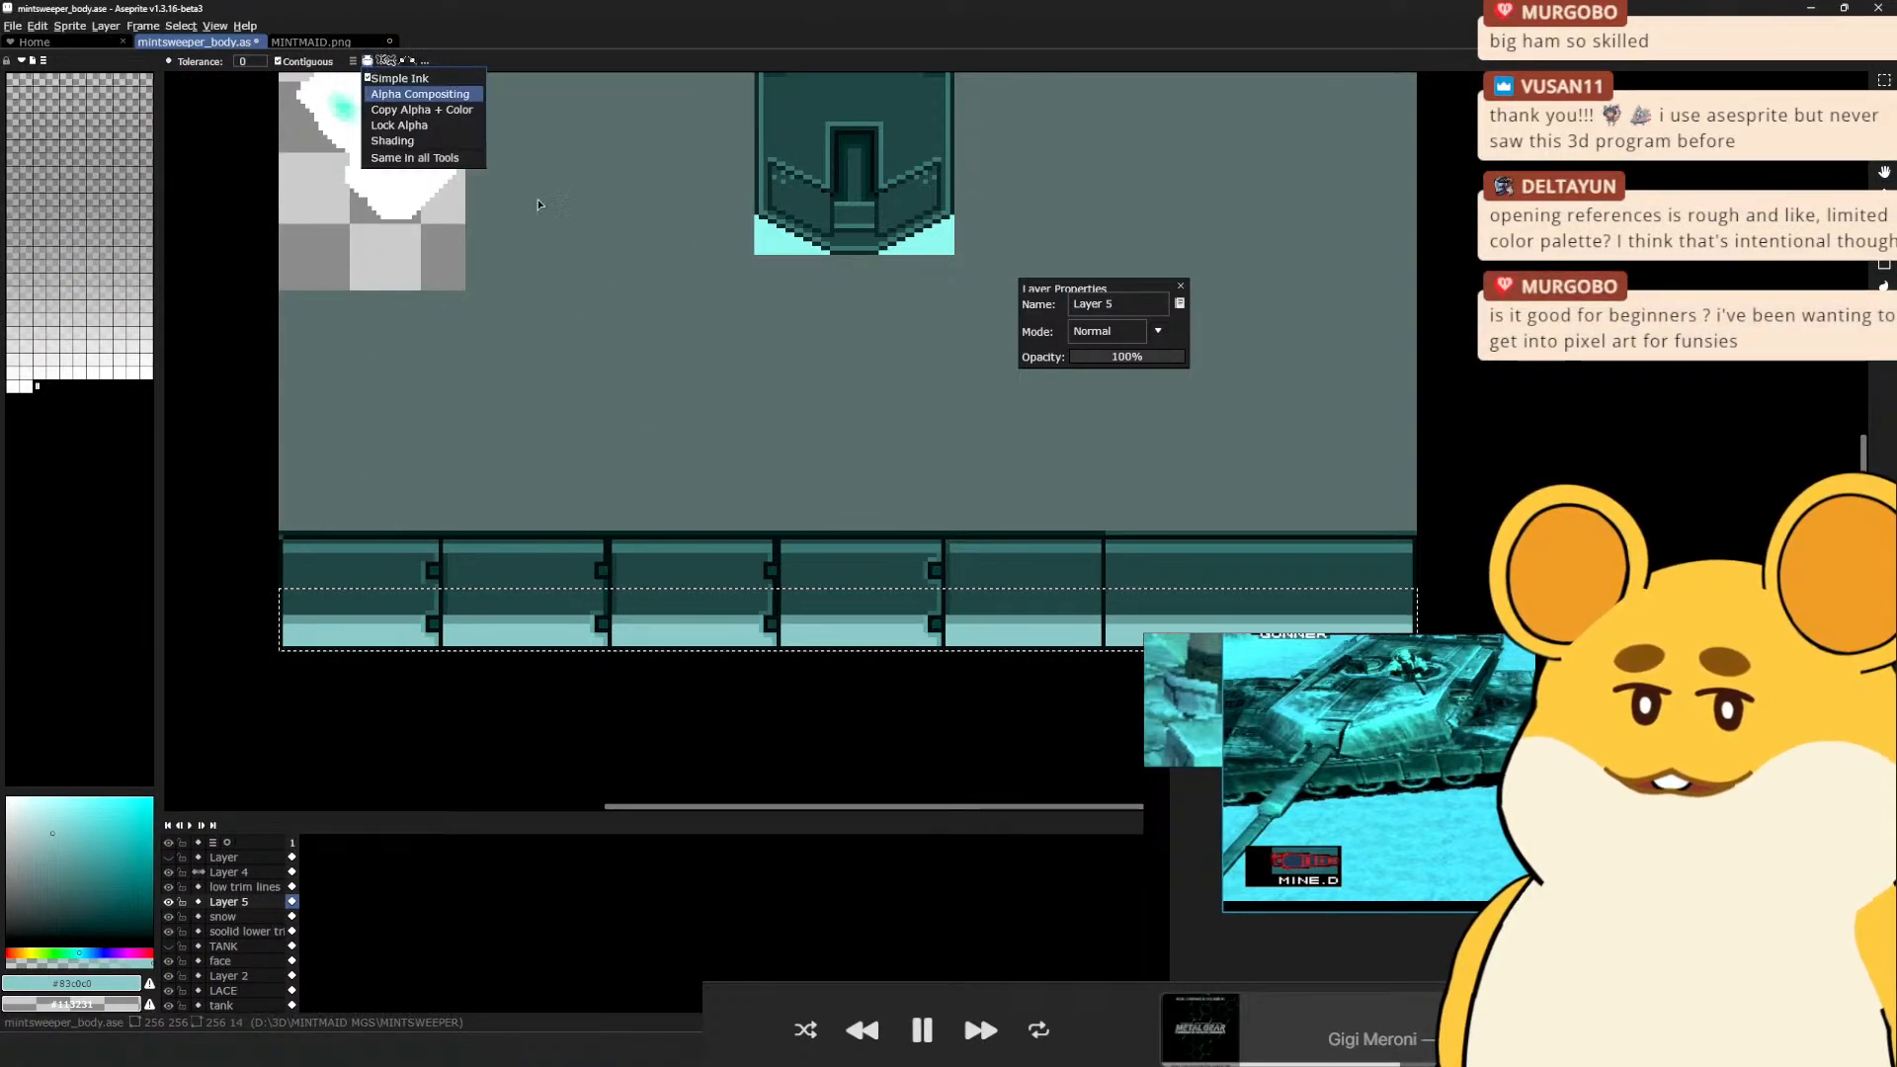
left_click(354, 61)
left_click(352, 61)
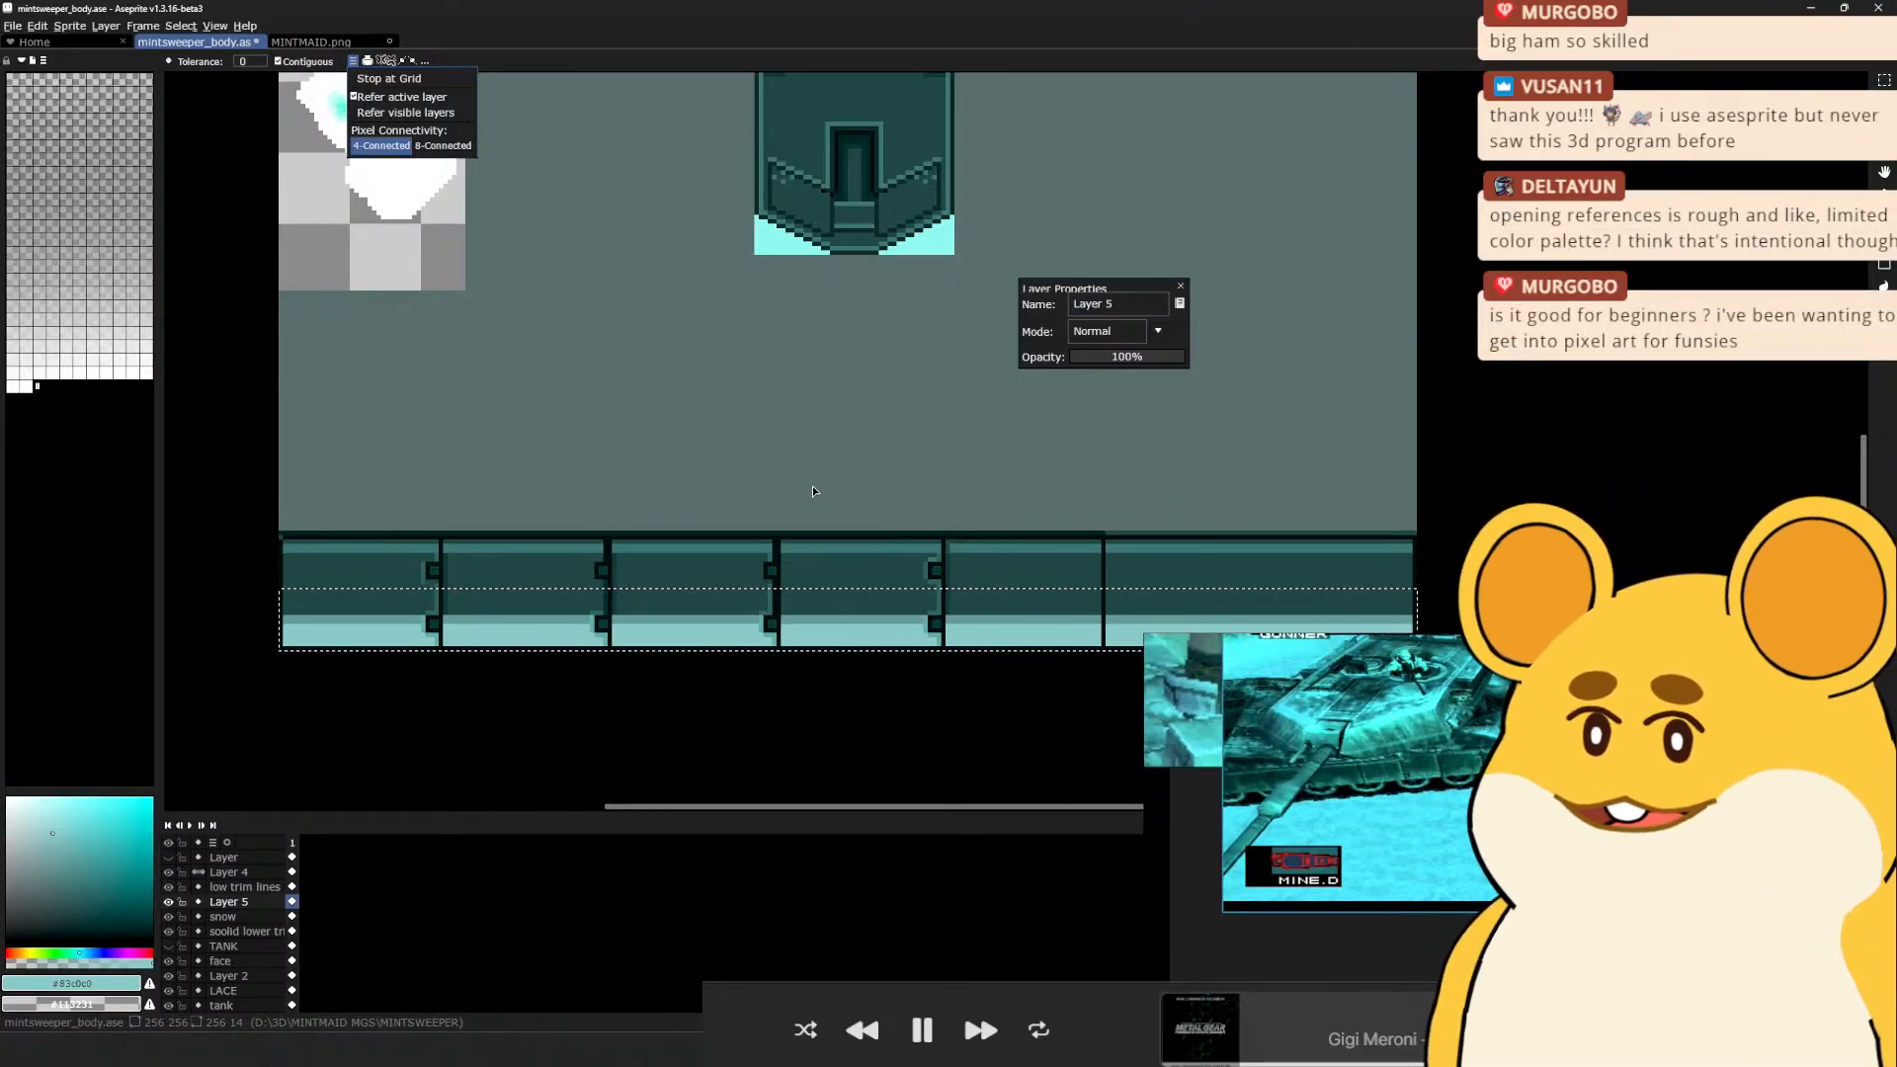
left_click(877, 478)
Clear the selection around the side skirts' snow band and switch back to the Pencil
key("b")
scroll(851, 432, "up", 1)
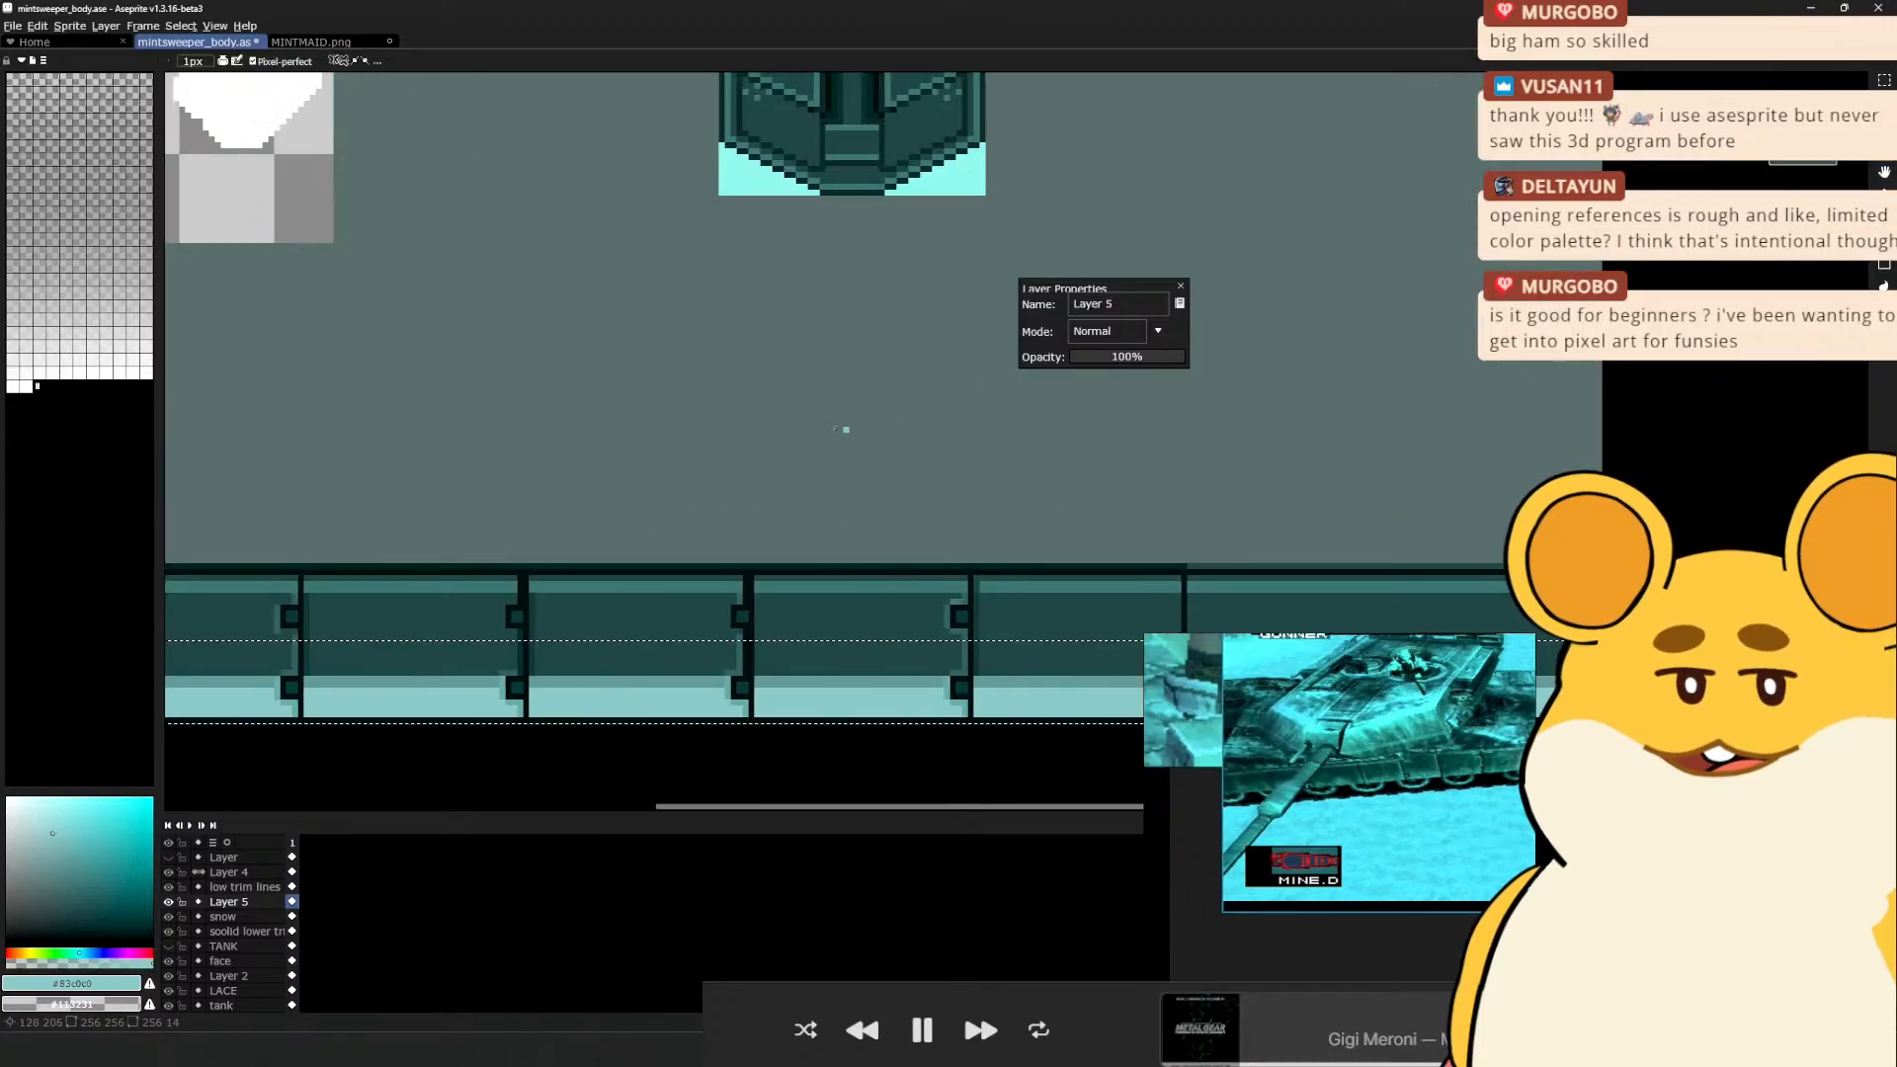
key("m")
key("ctrl+d")
left_click_drag(721, 376, 755, 434)
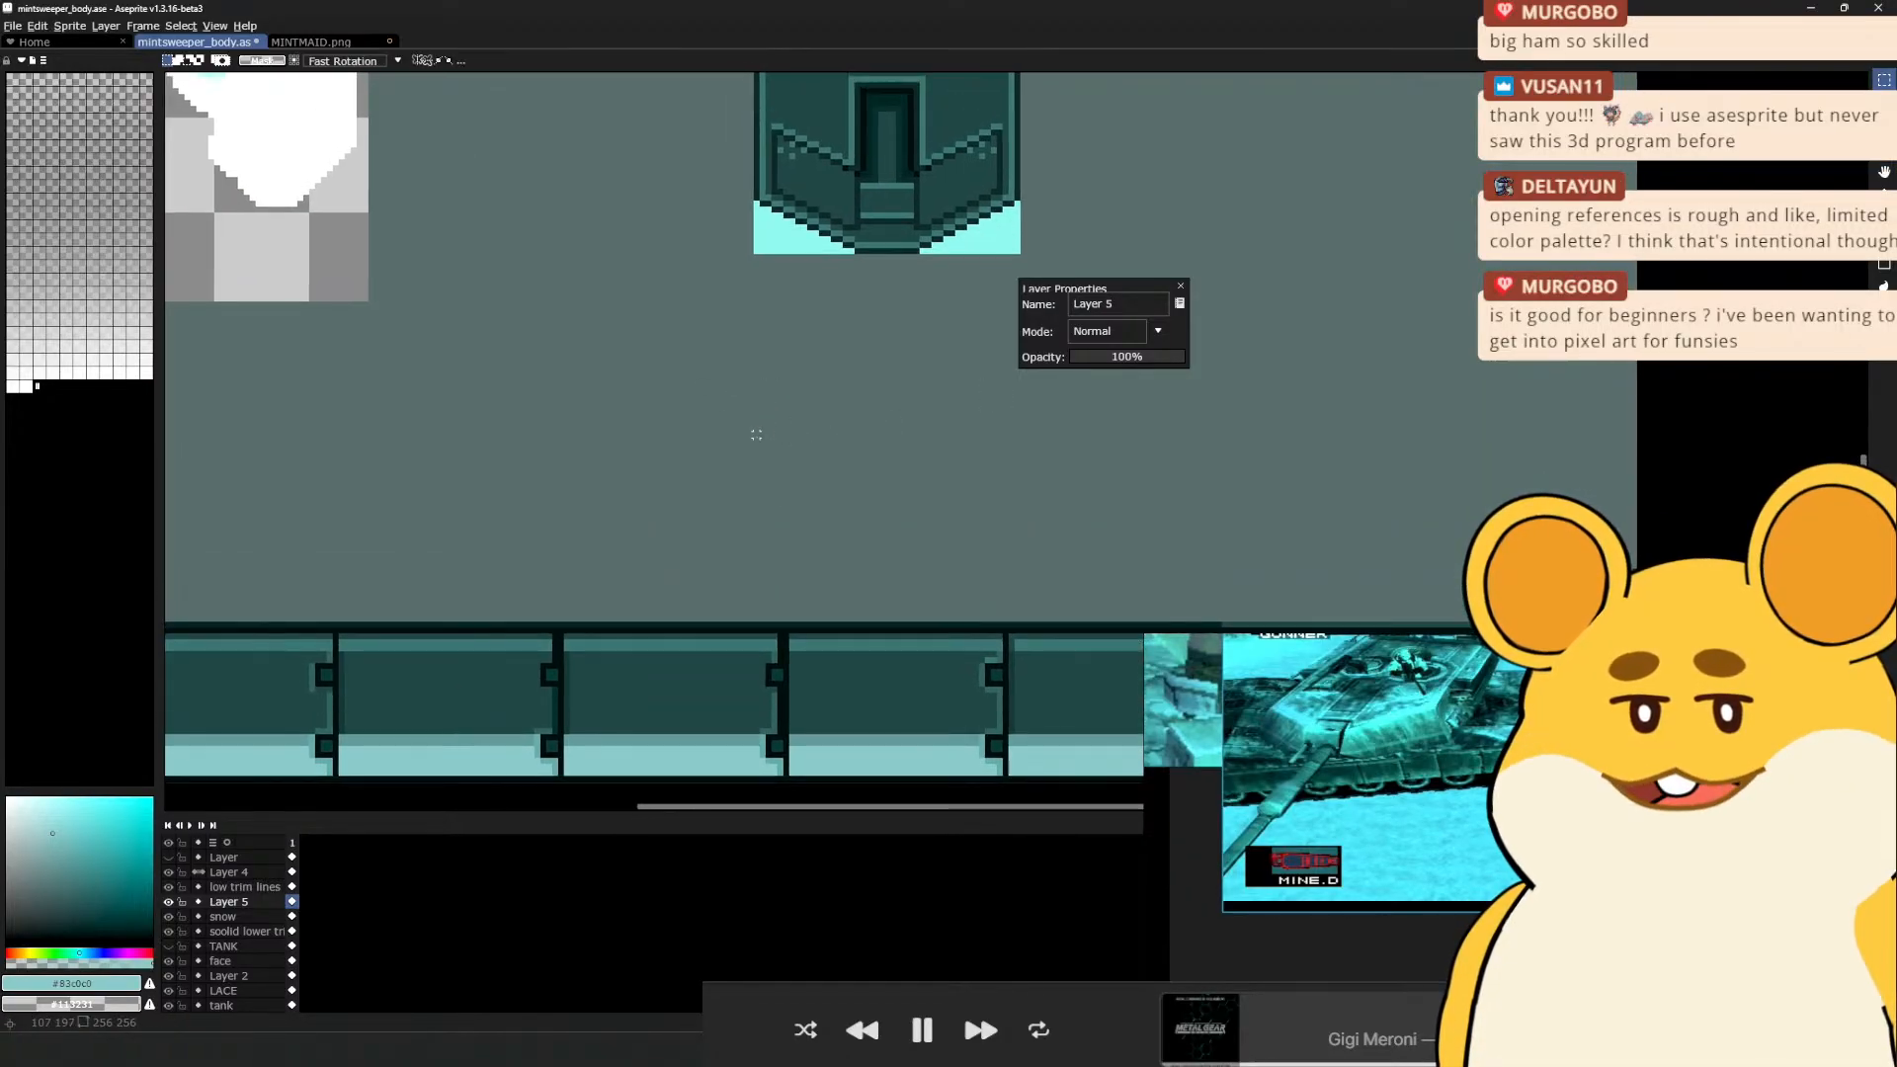
scroll(755, 435, "up", 3)
key("b")
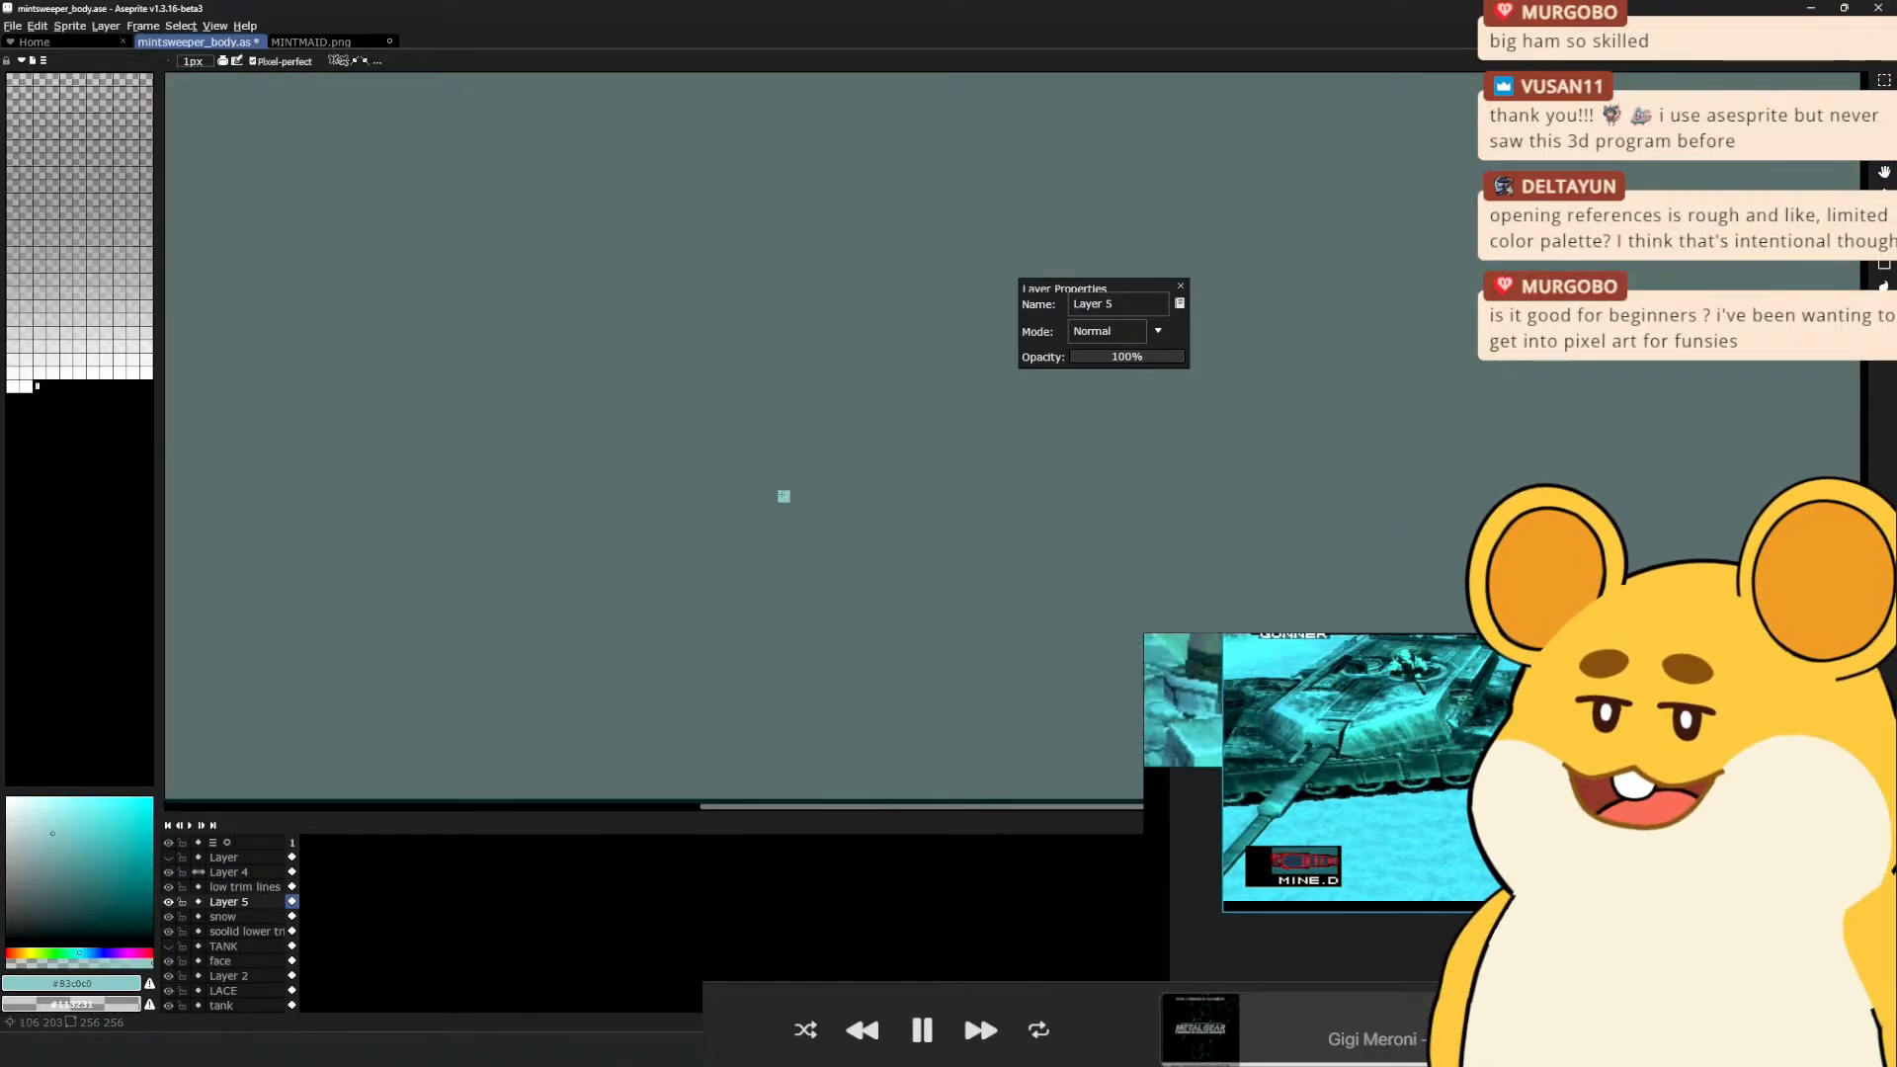
Try the Aseprite Default Theme - Light with its adjusted scaling and cancel the preferences to restore the dark theme
left_click(15, 27)
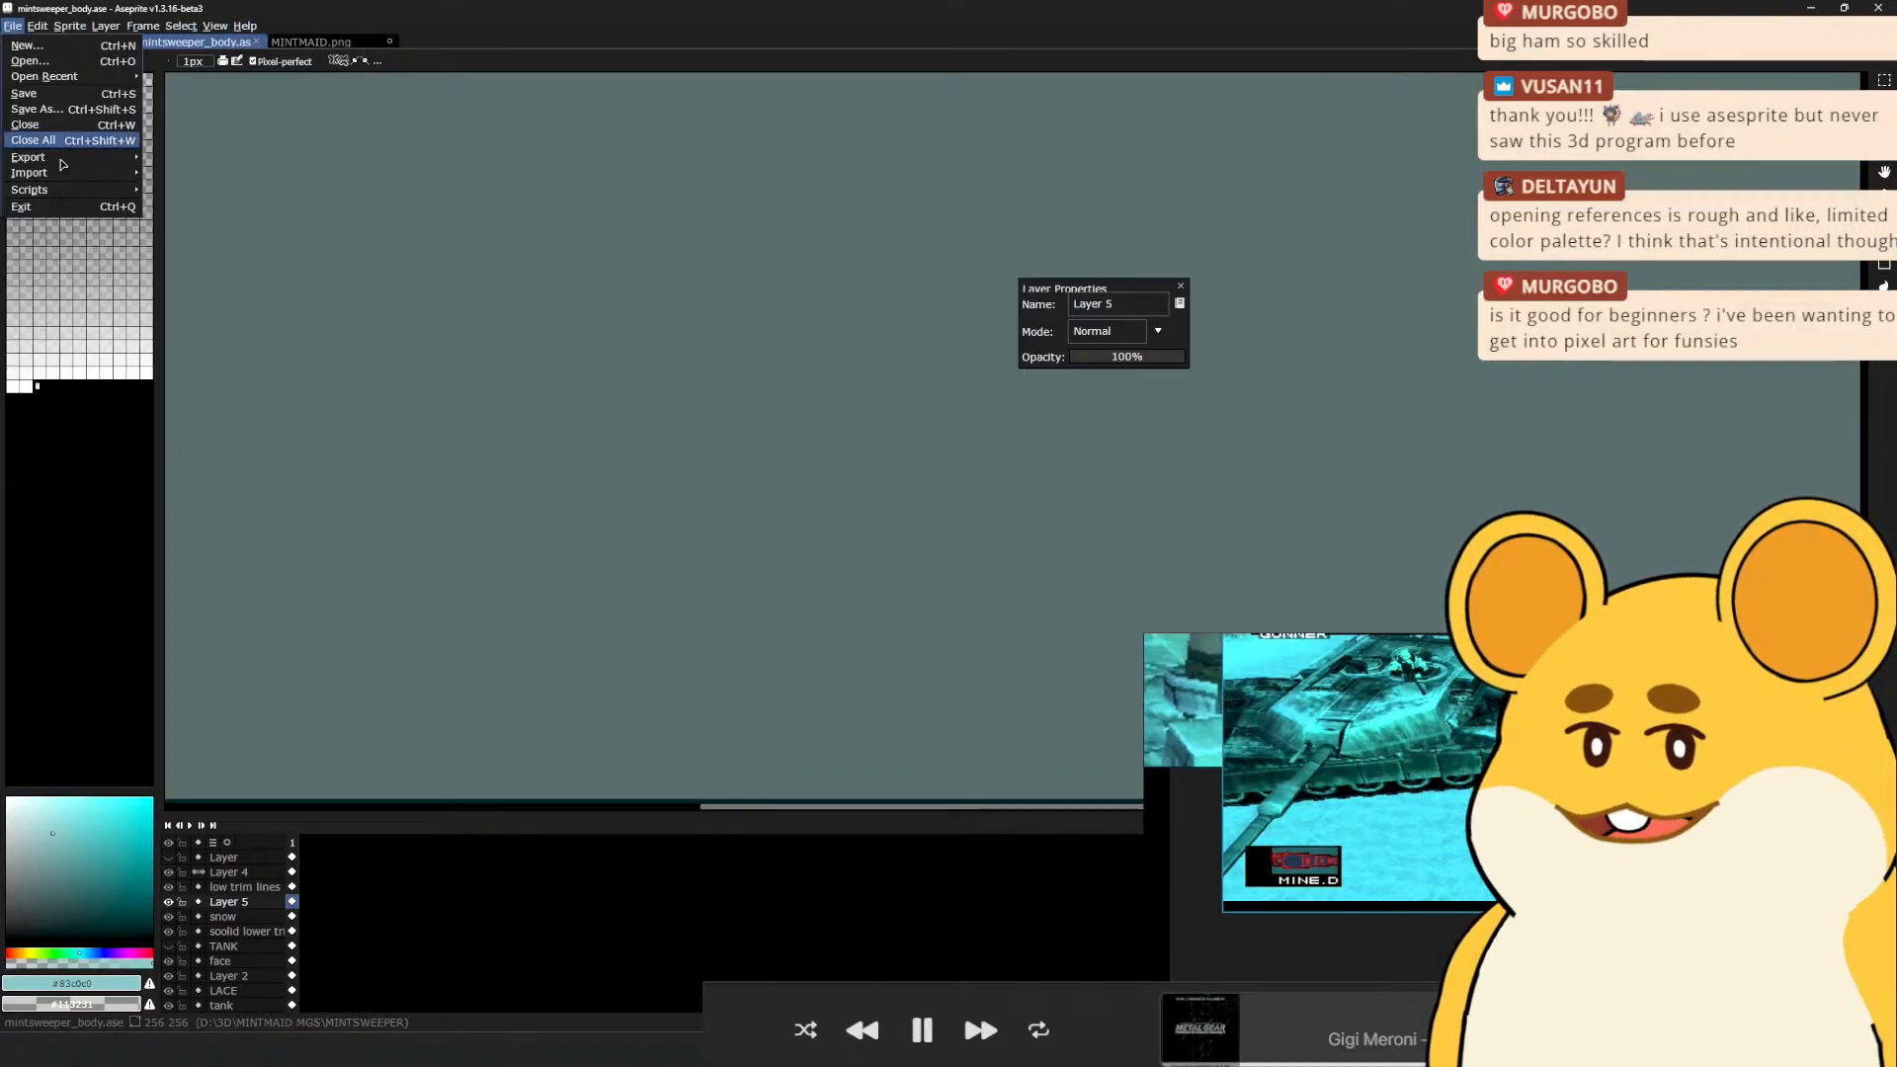
mouse_move(38, 26)
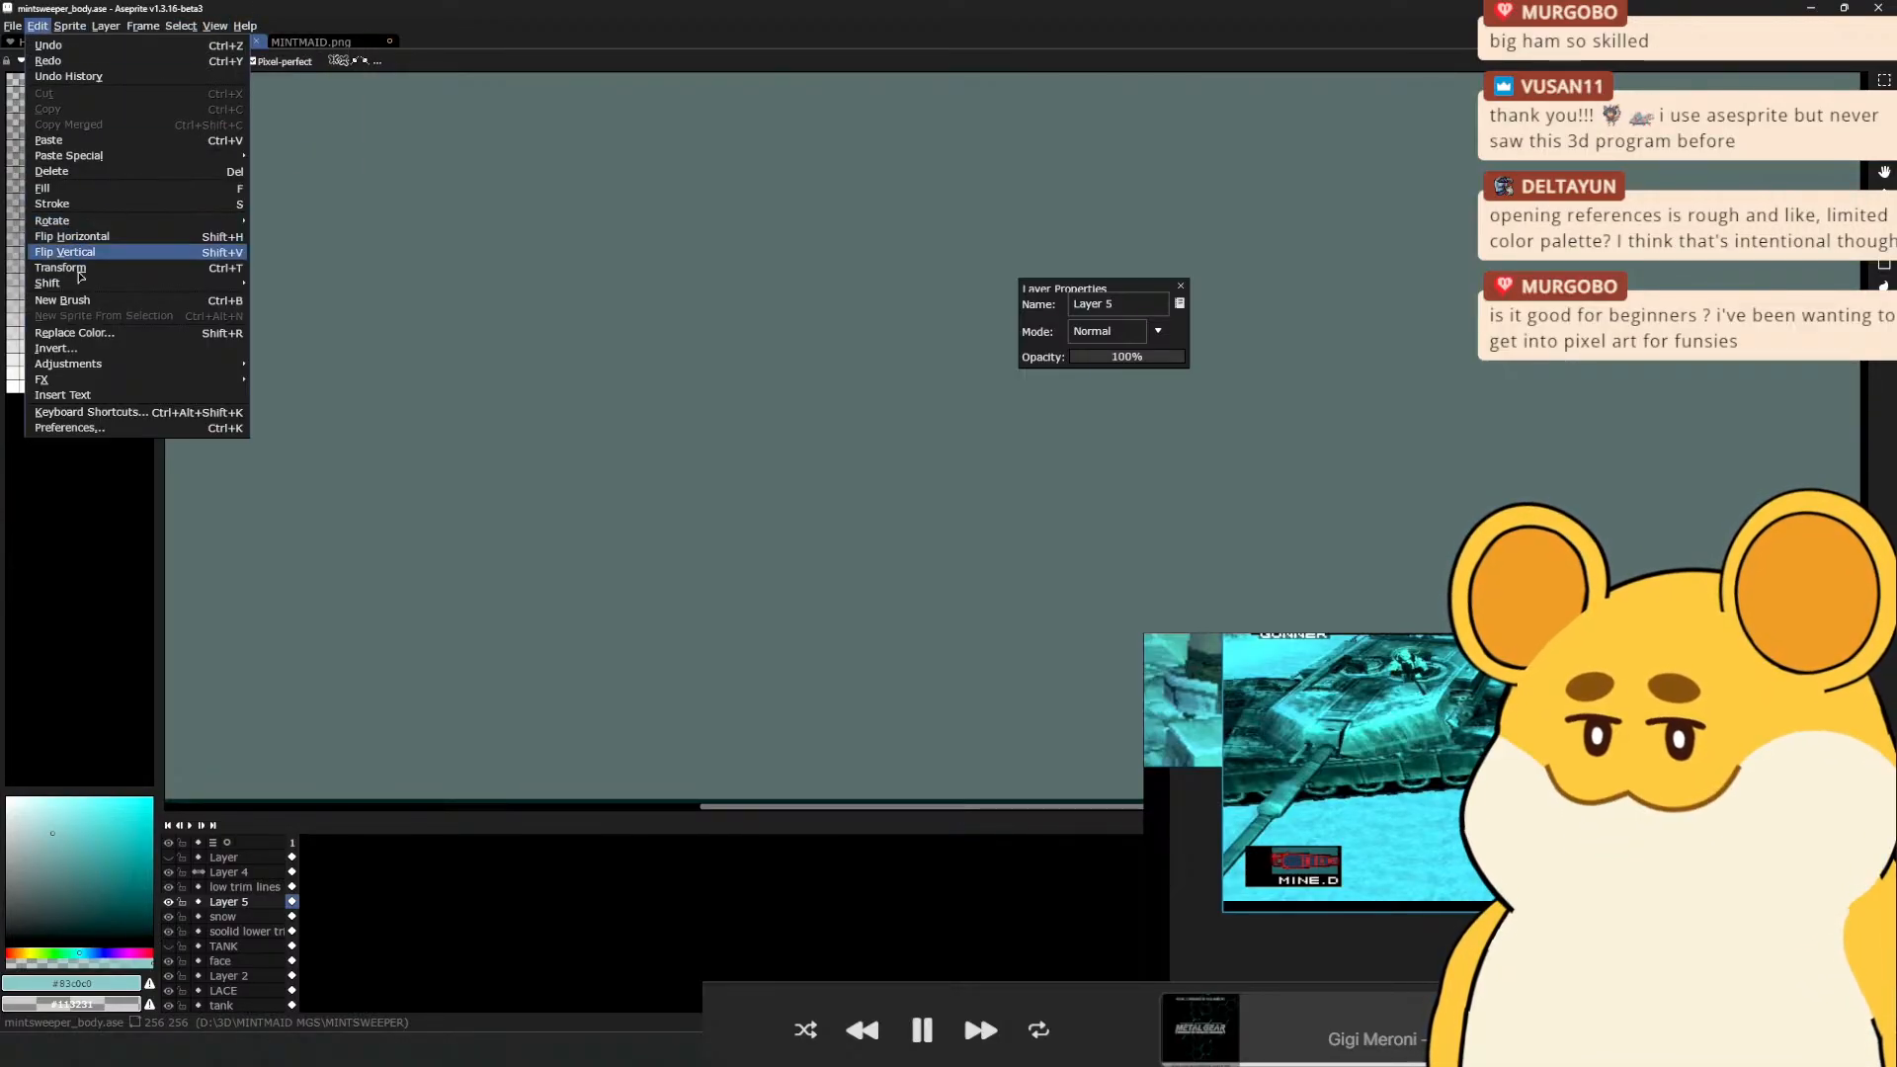
left_click(102, 429)
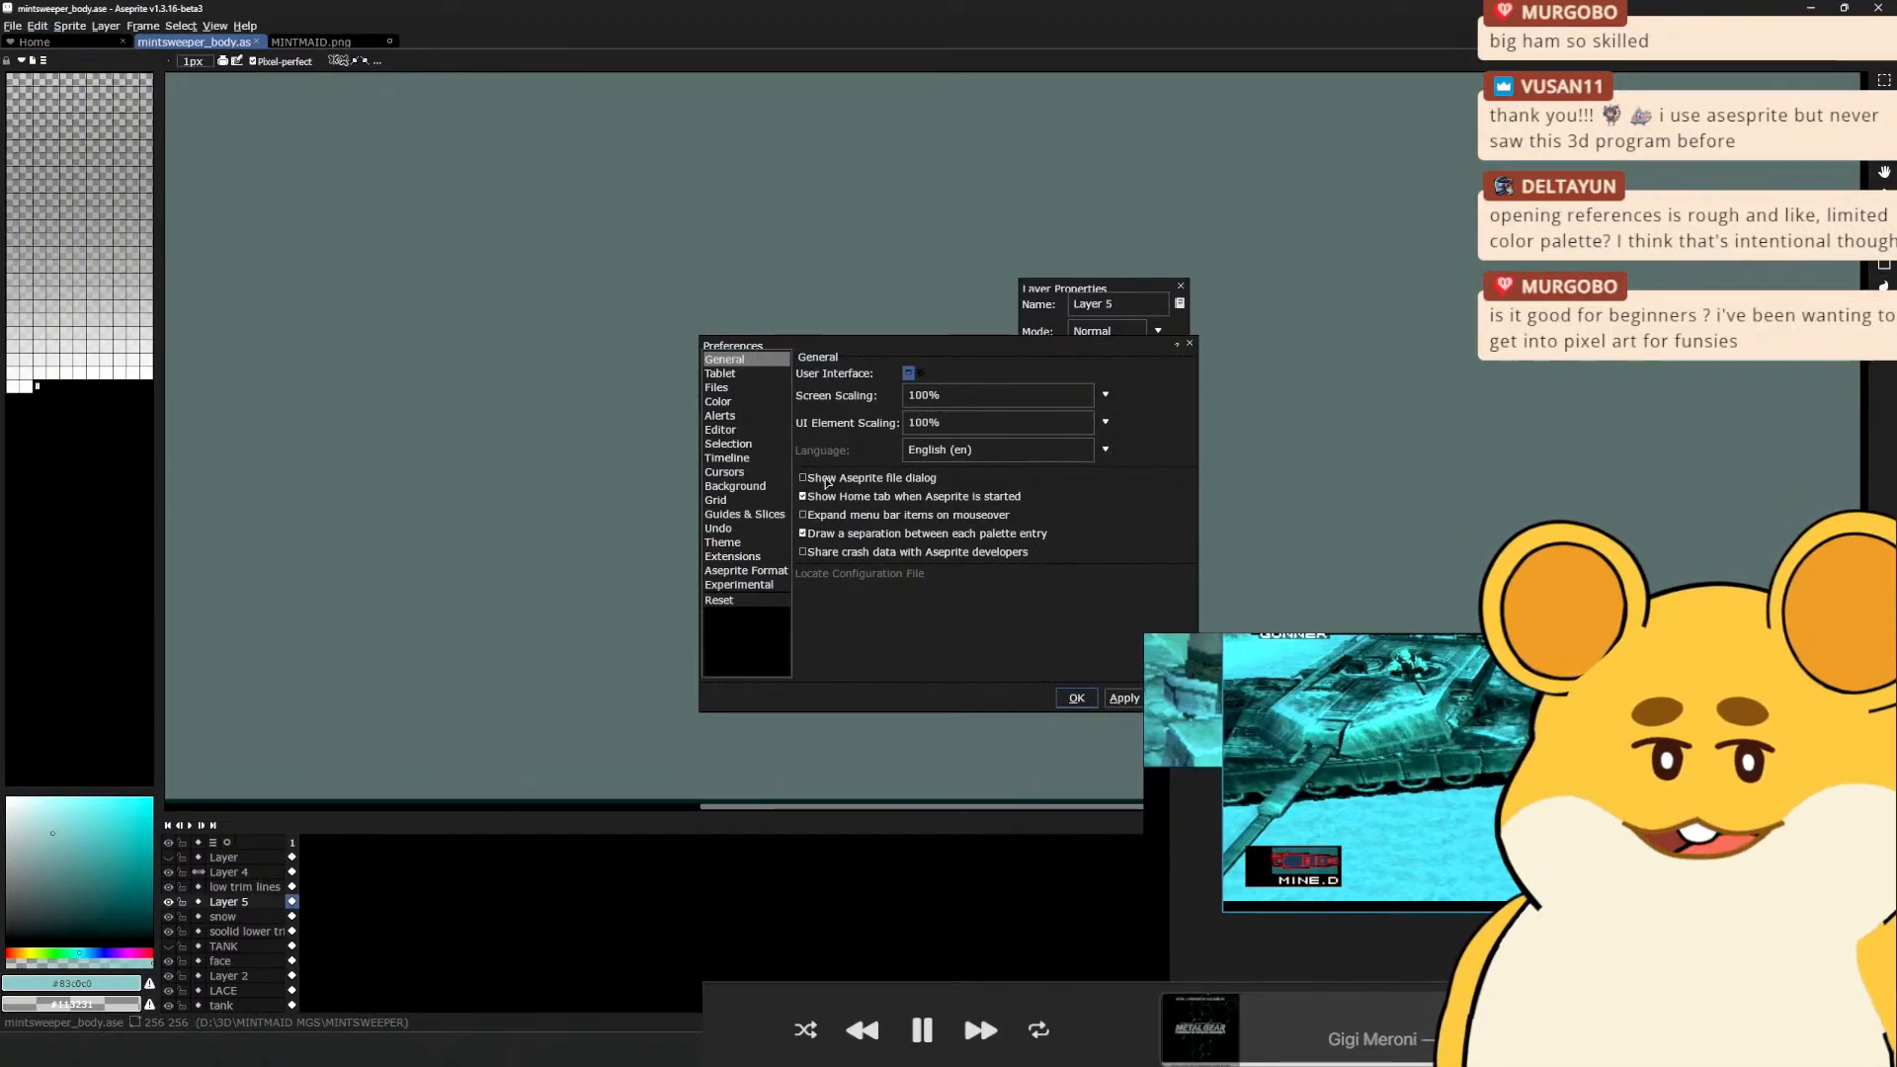
left_click(767, 542)
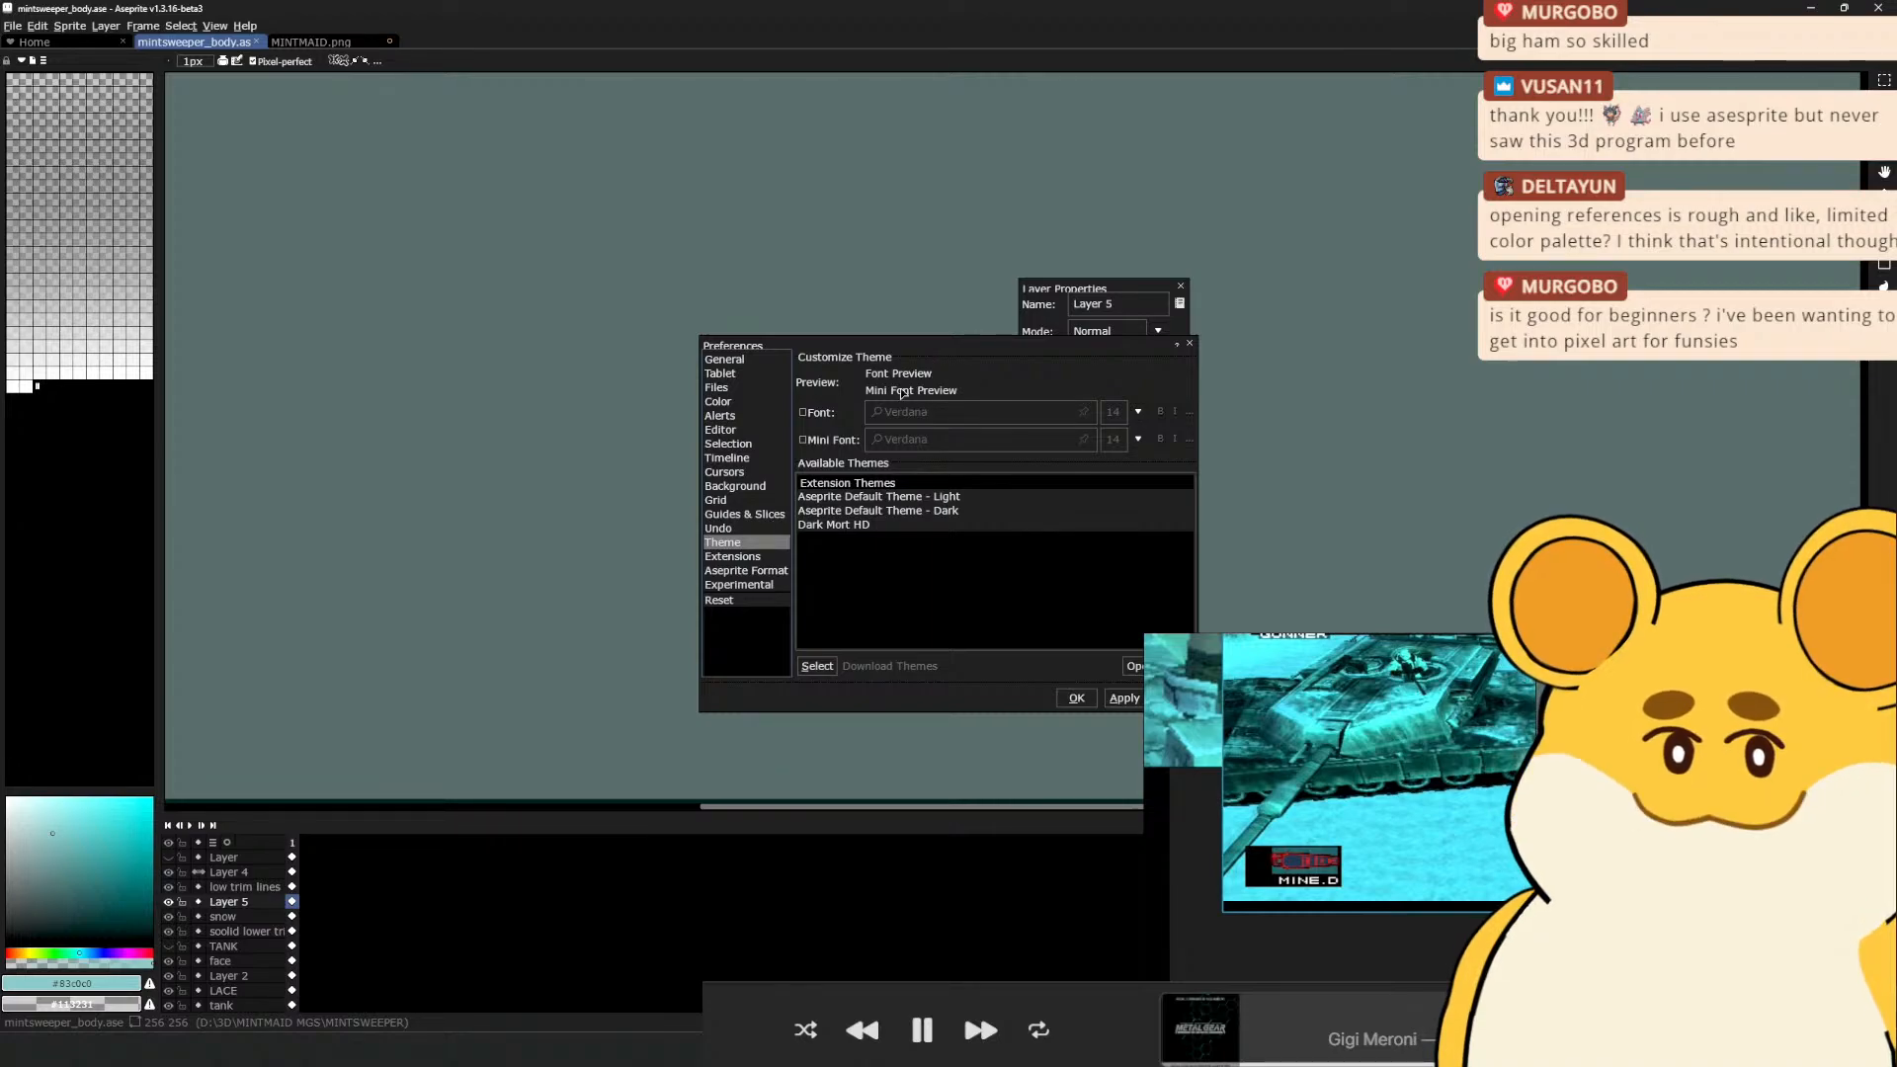
double_click(887, 497)
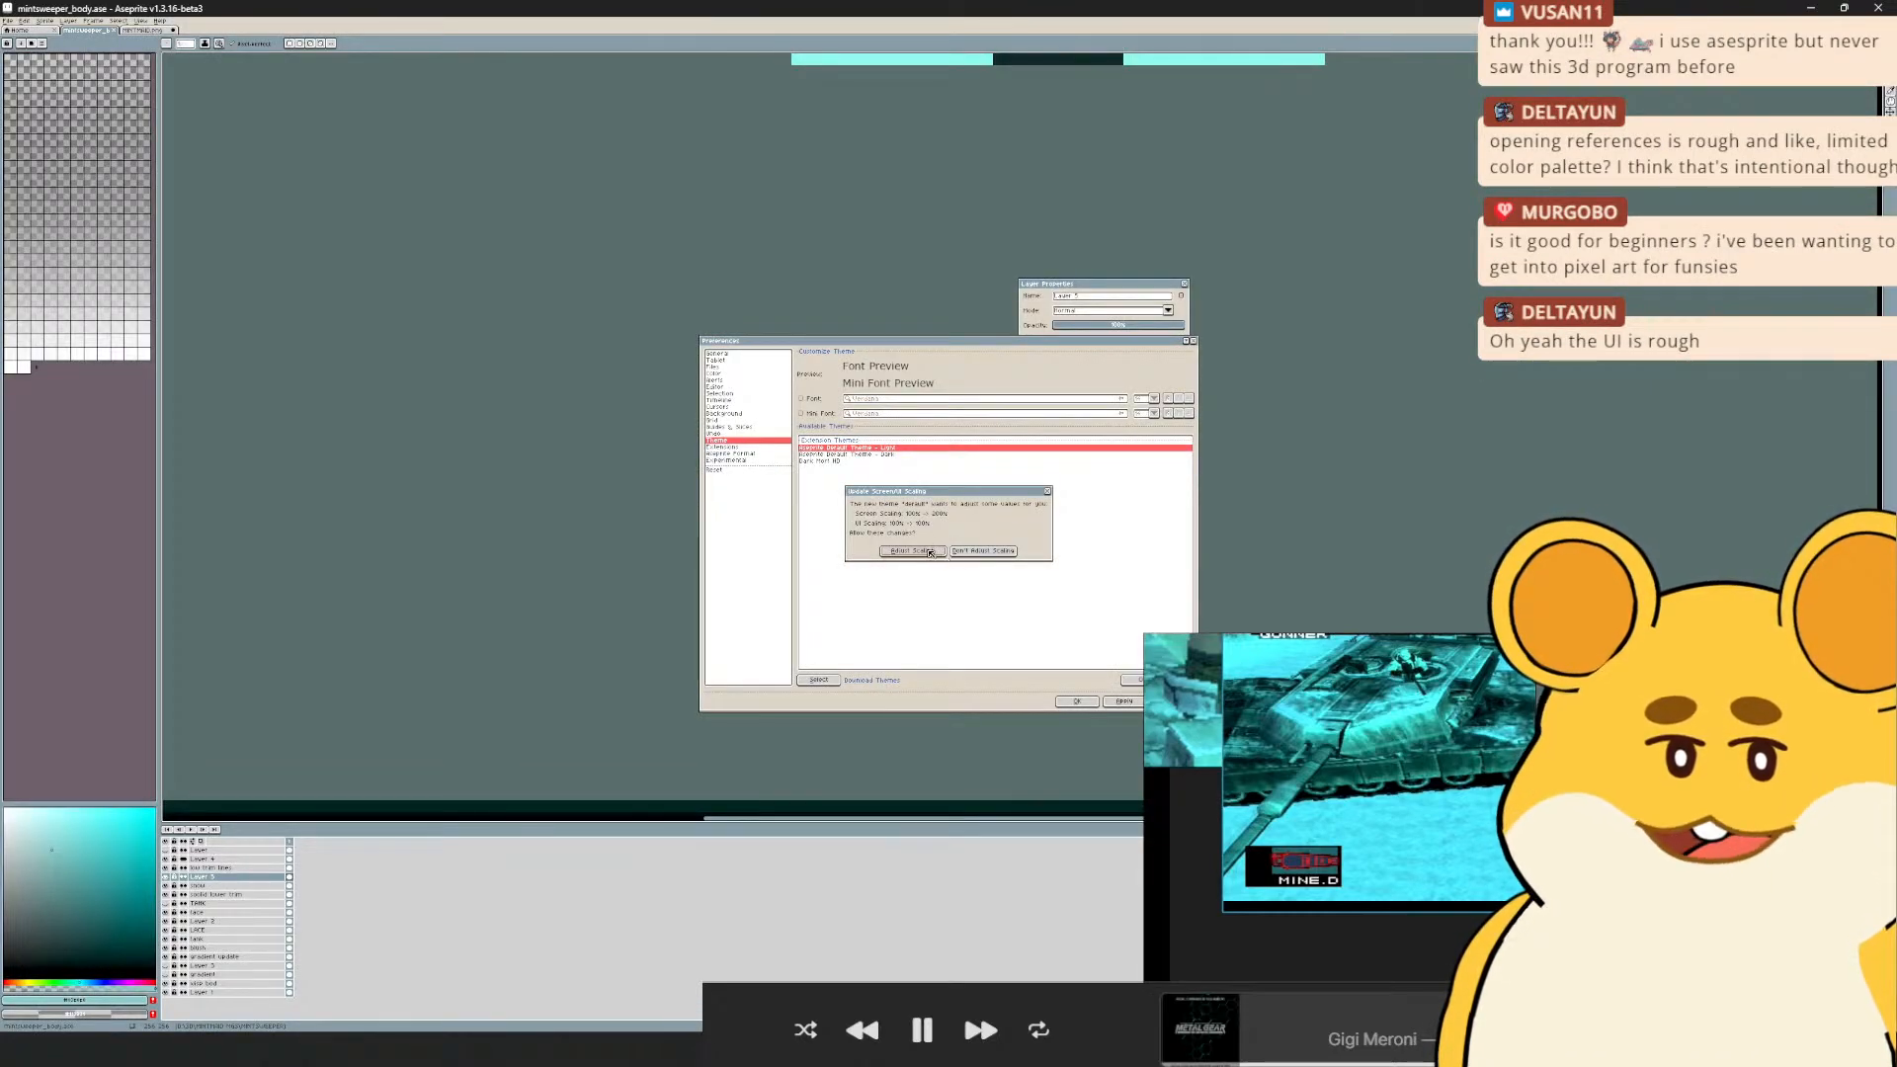
left_click(929, 552)
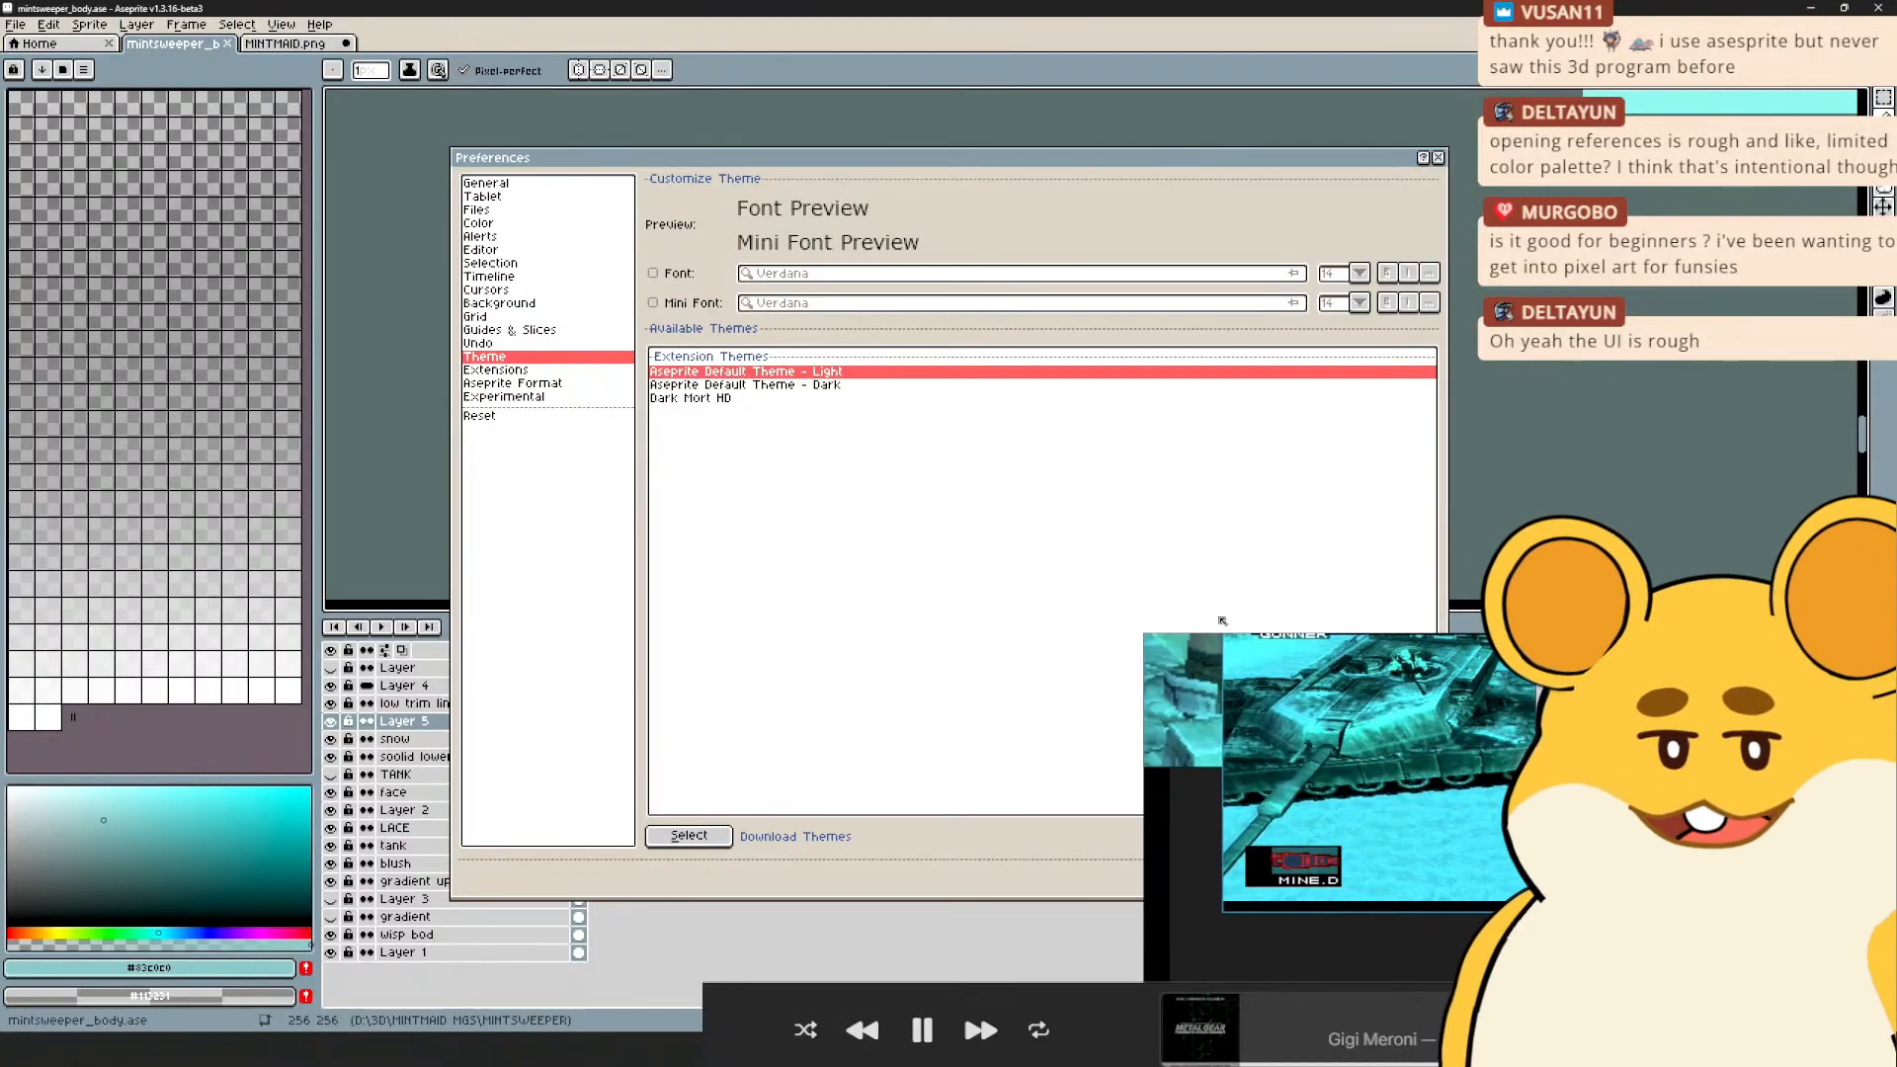
left_click_drag(1267, 660, 1584, 660)
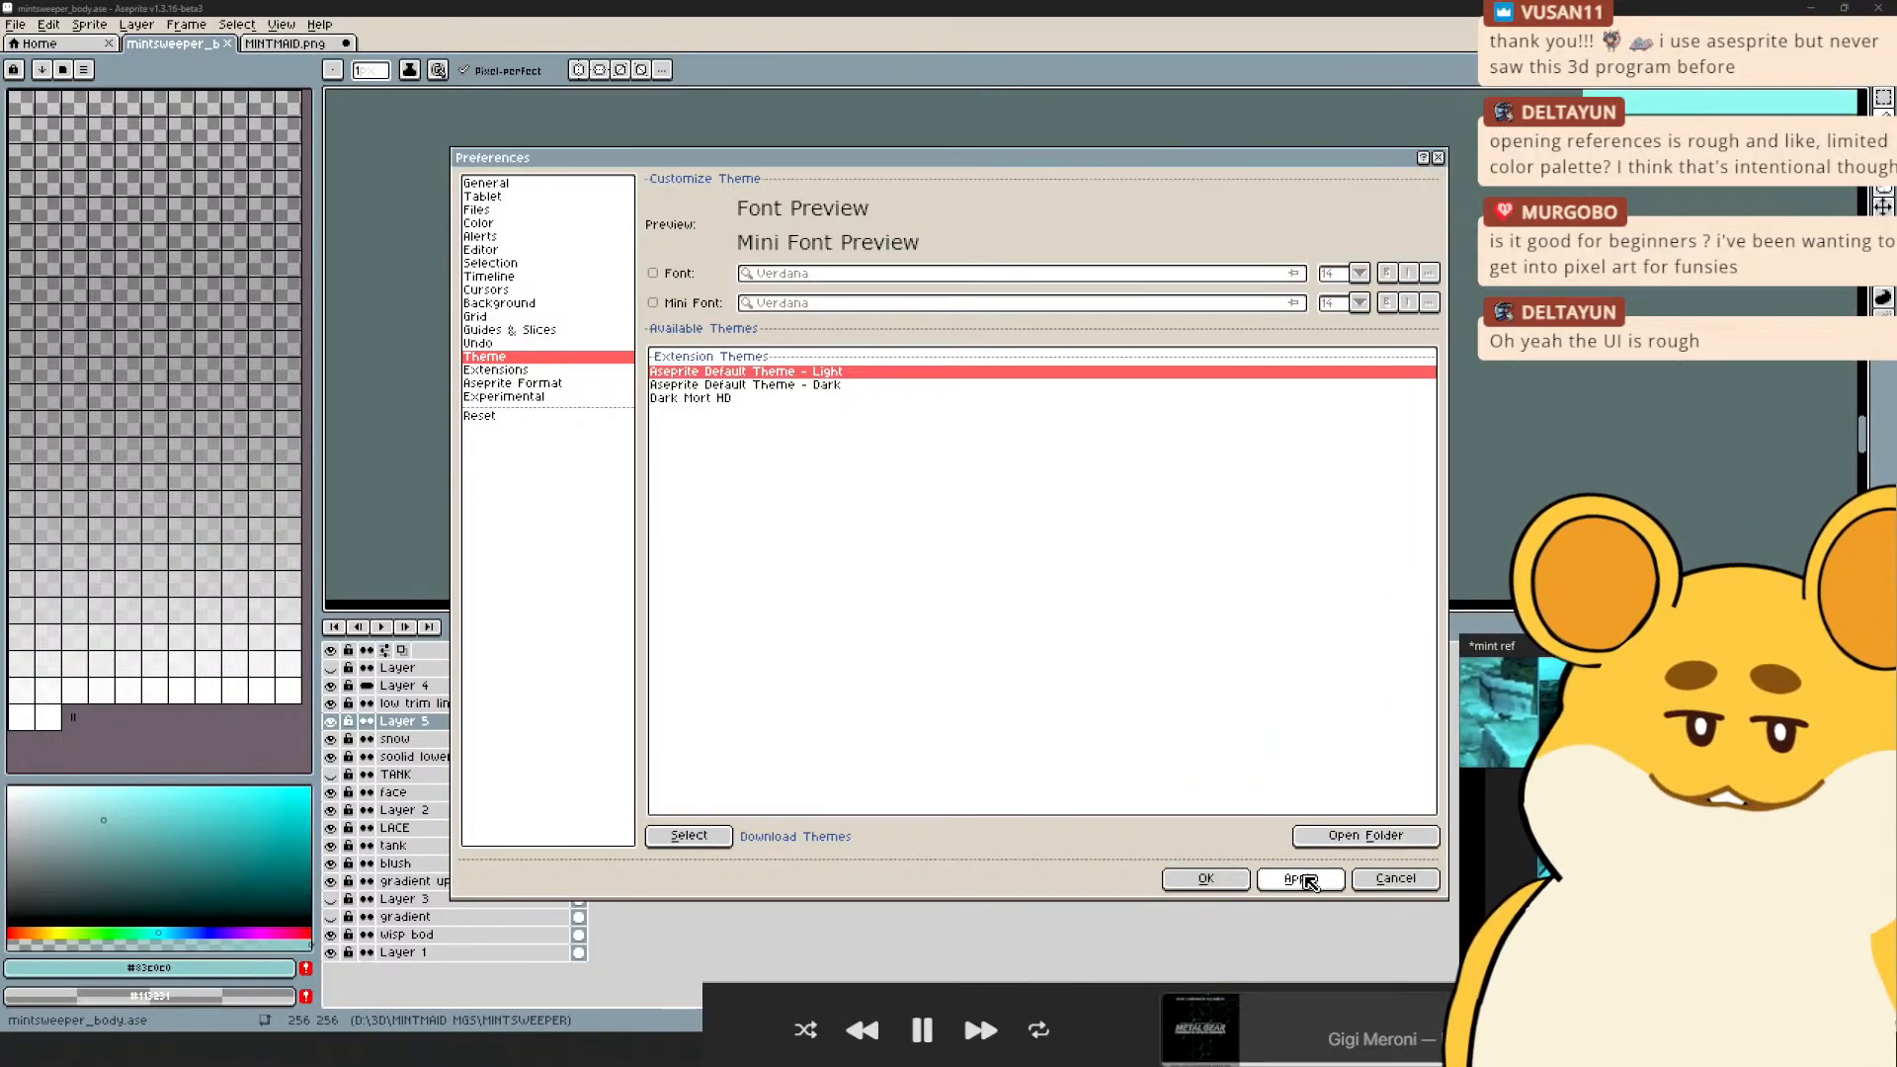
left_click(1396, 880)
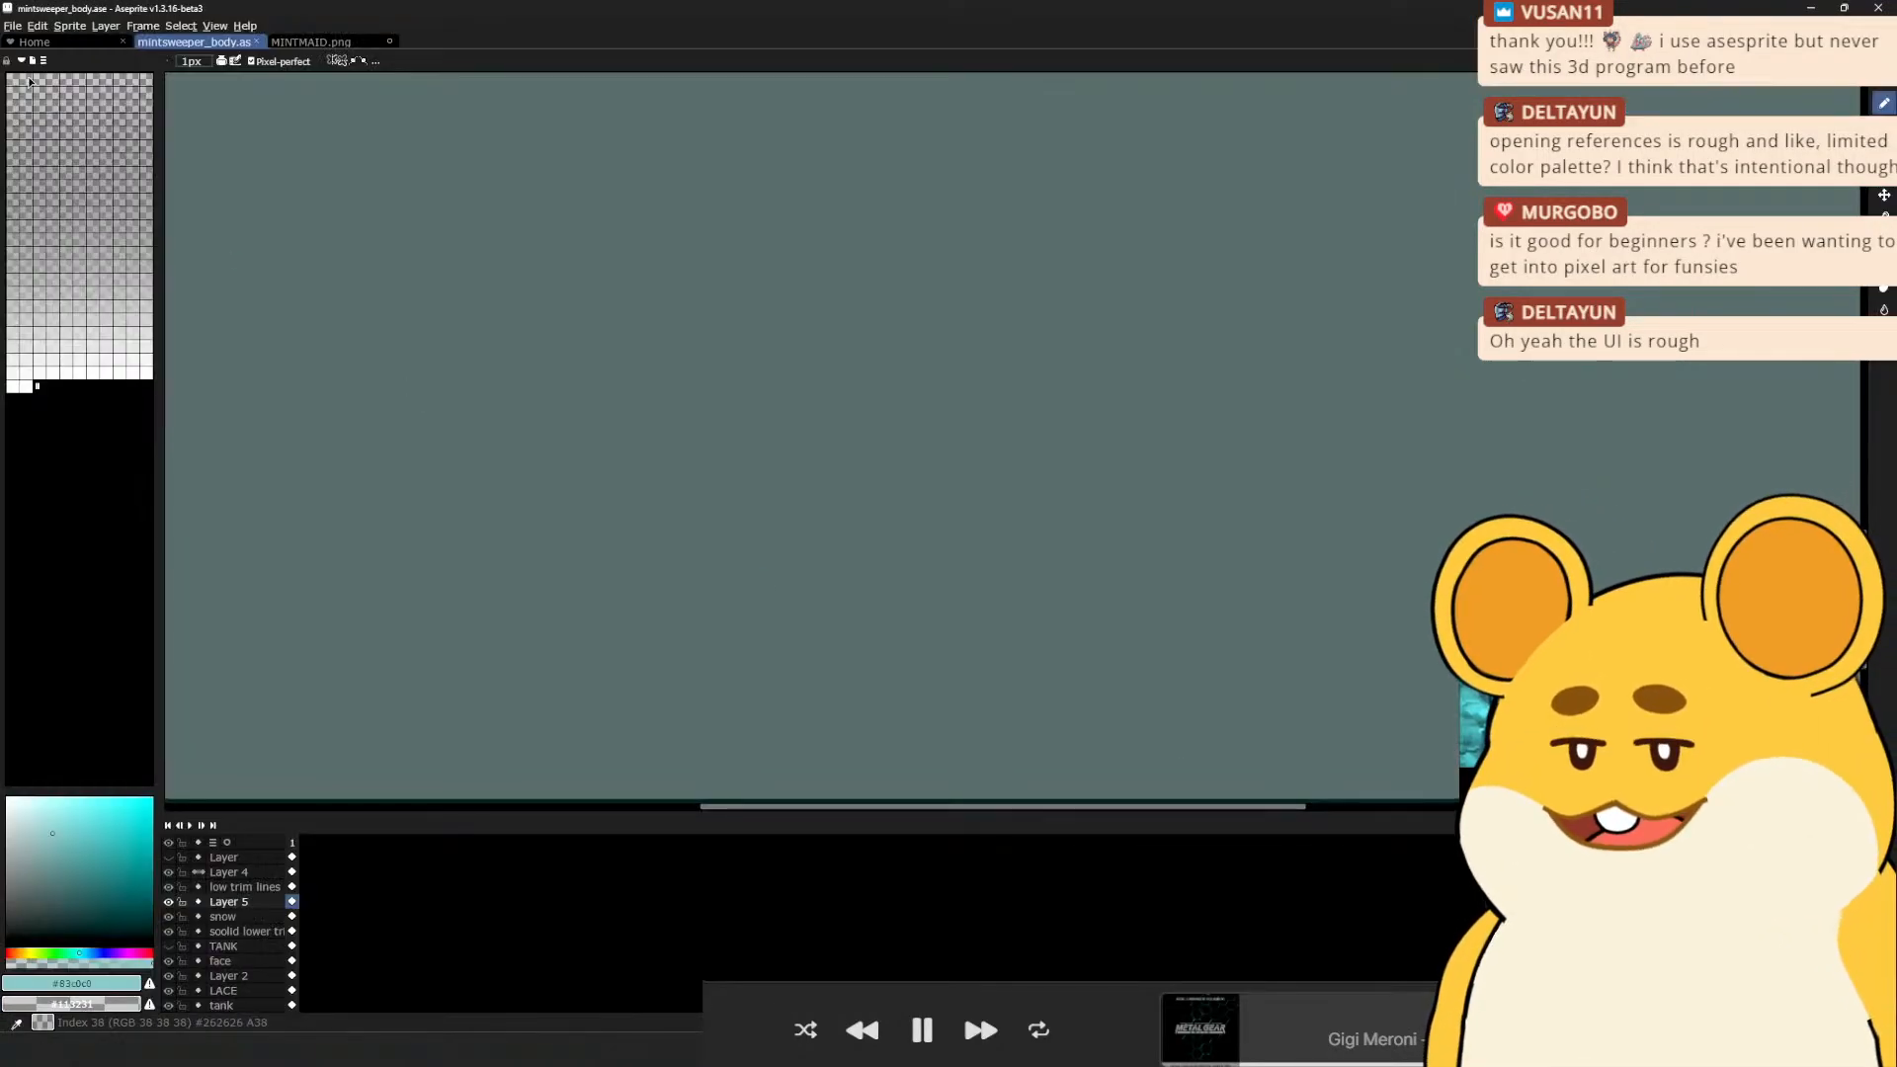
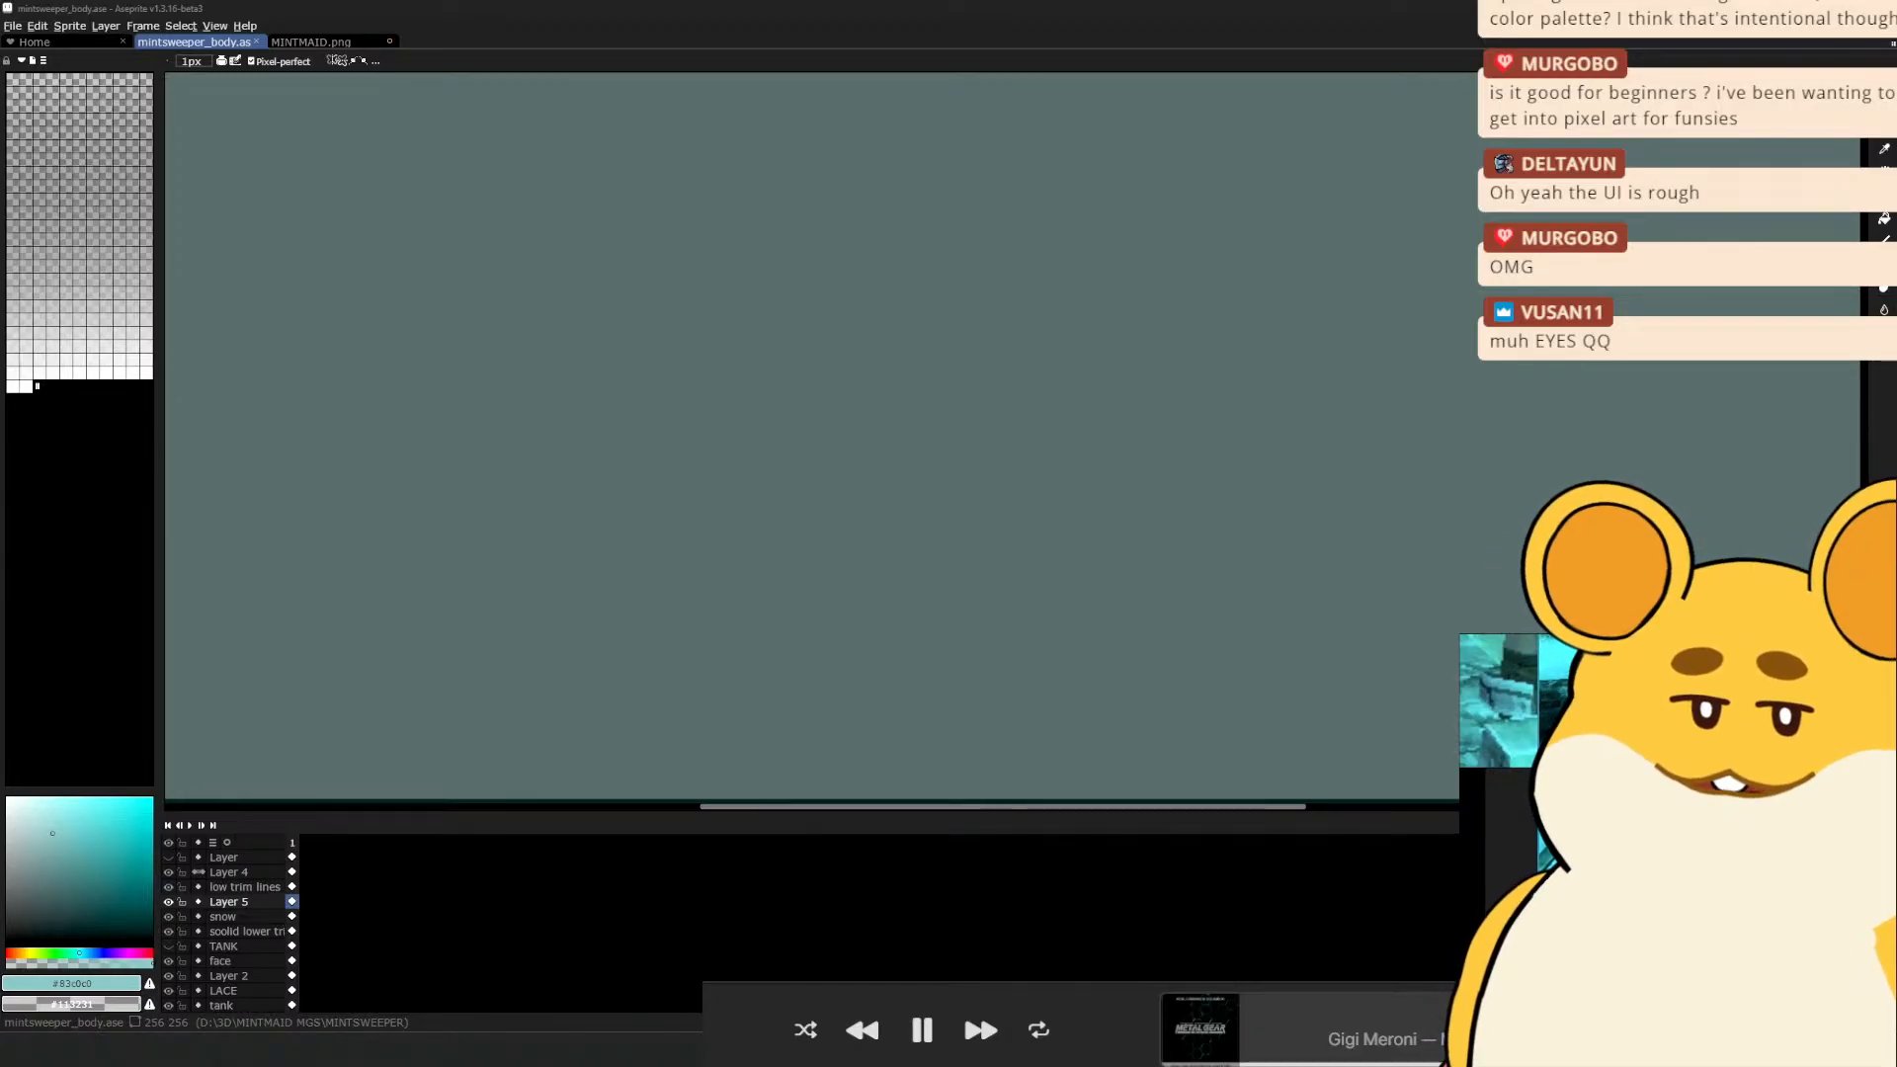
Switch to the browser, copy the address of the Aseprite Dark Mort HD Theme page, and return to Aseprite with the browser closed
left_click_drag(842, 218, 768, 203)
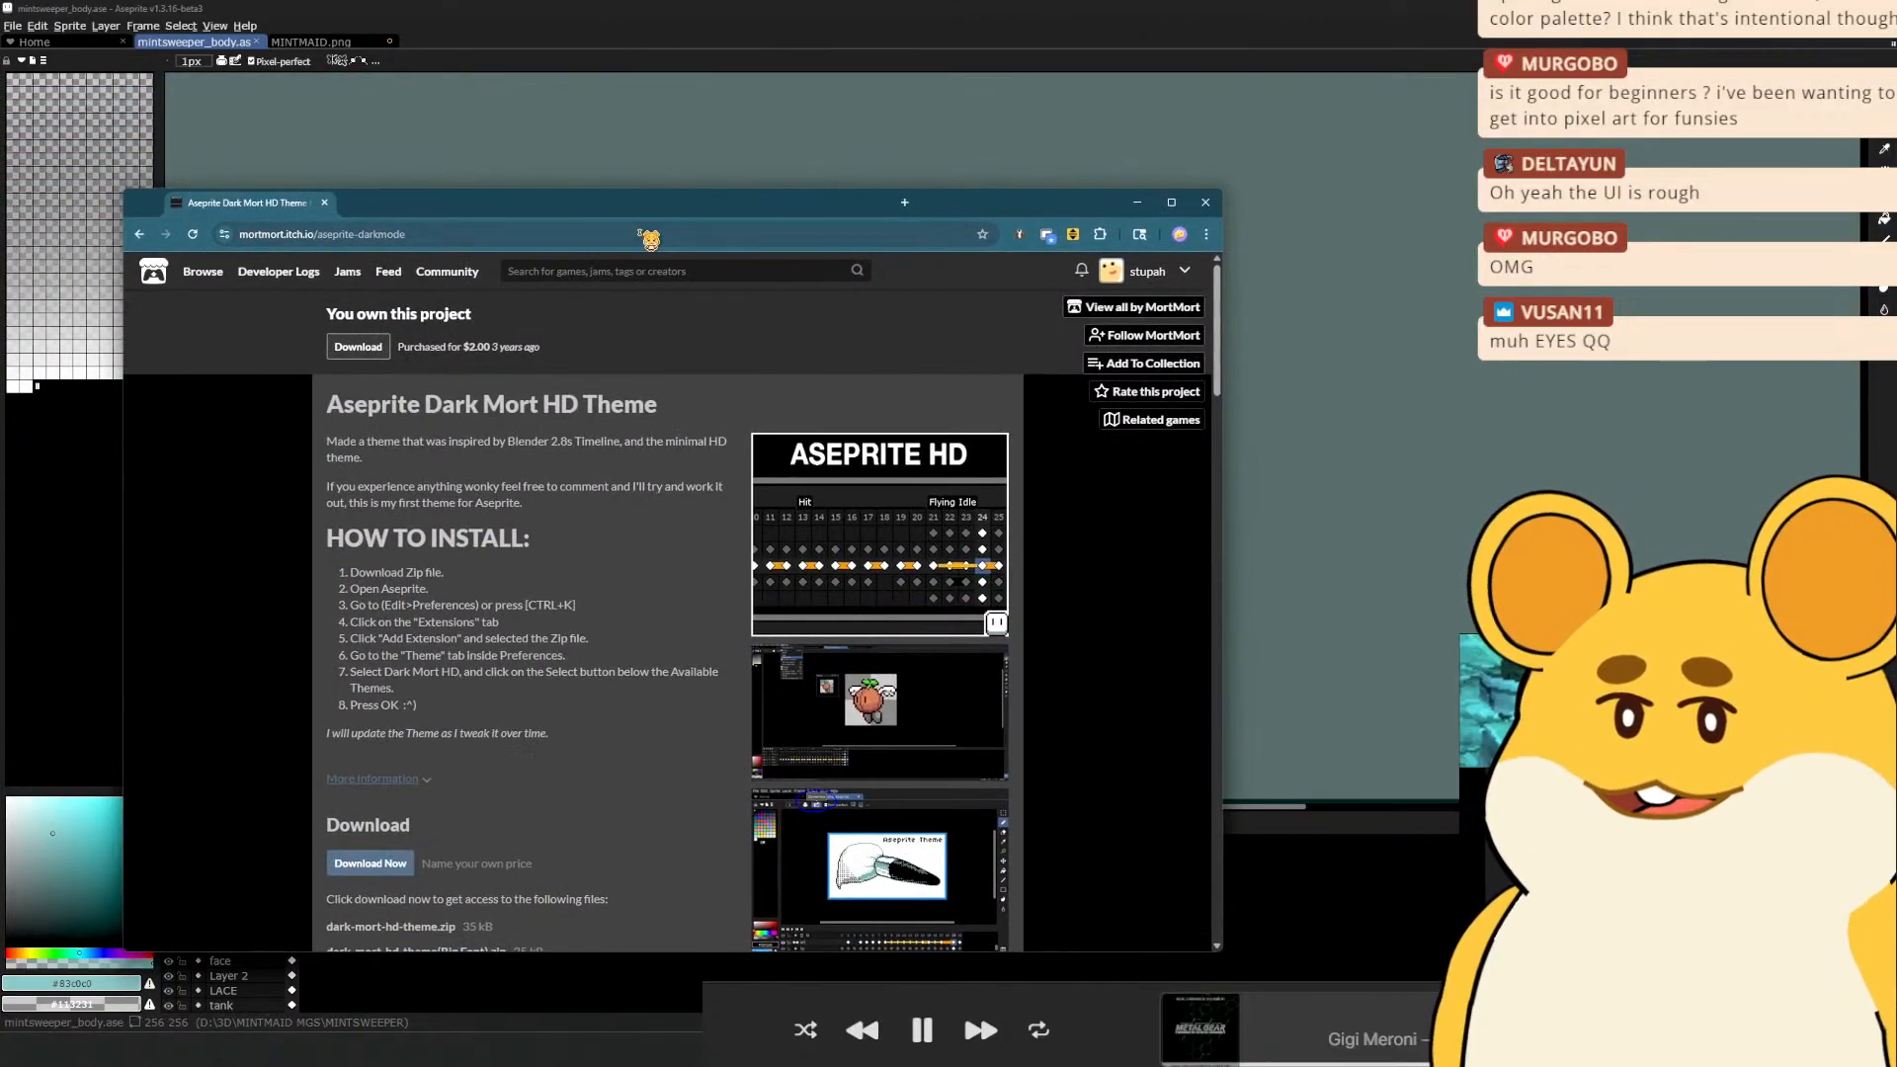
left_click(643, 237)
key("ctrl+c")
key("alt+Tab")
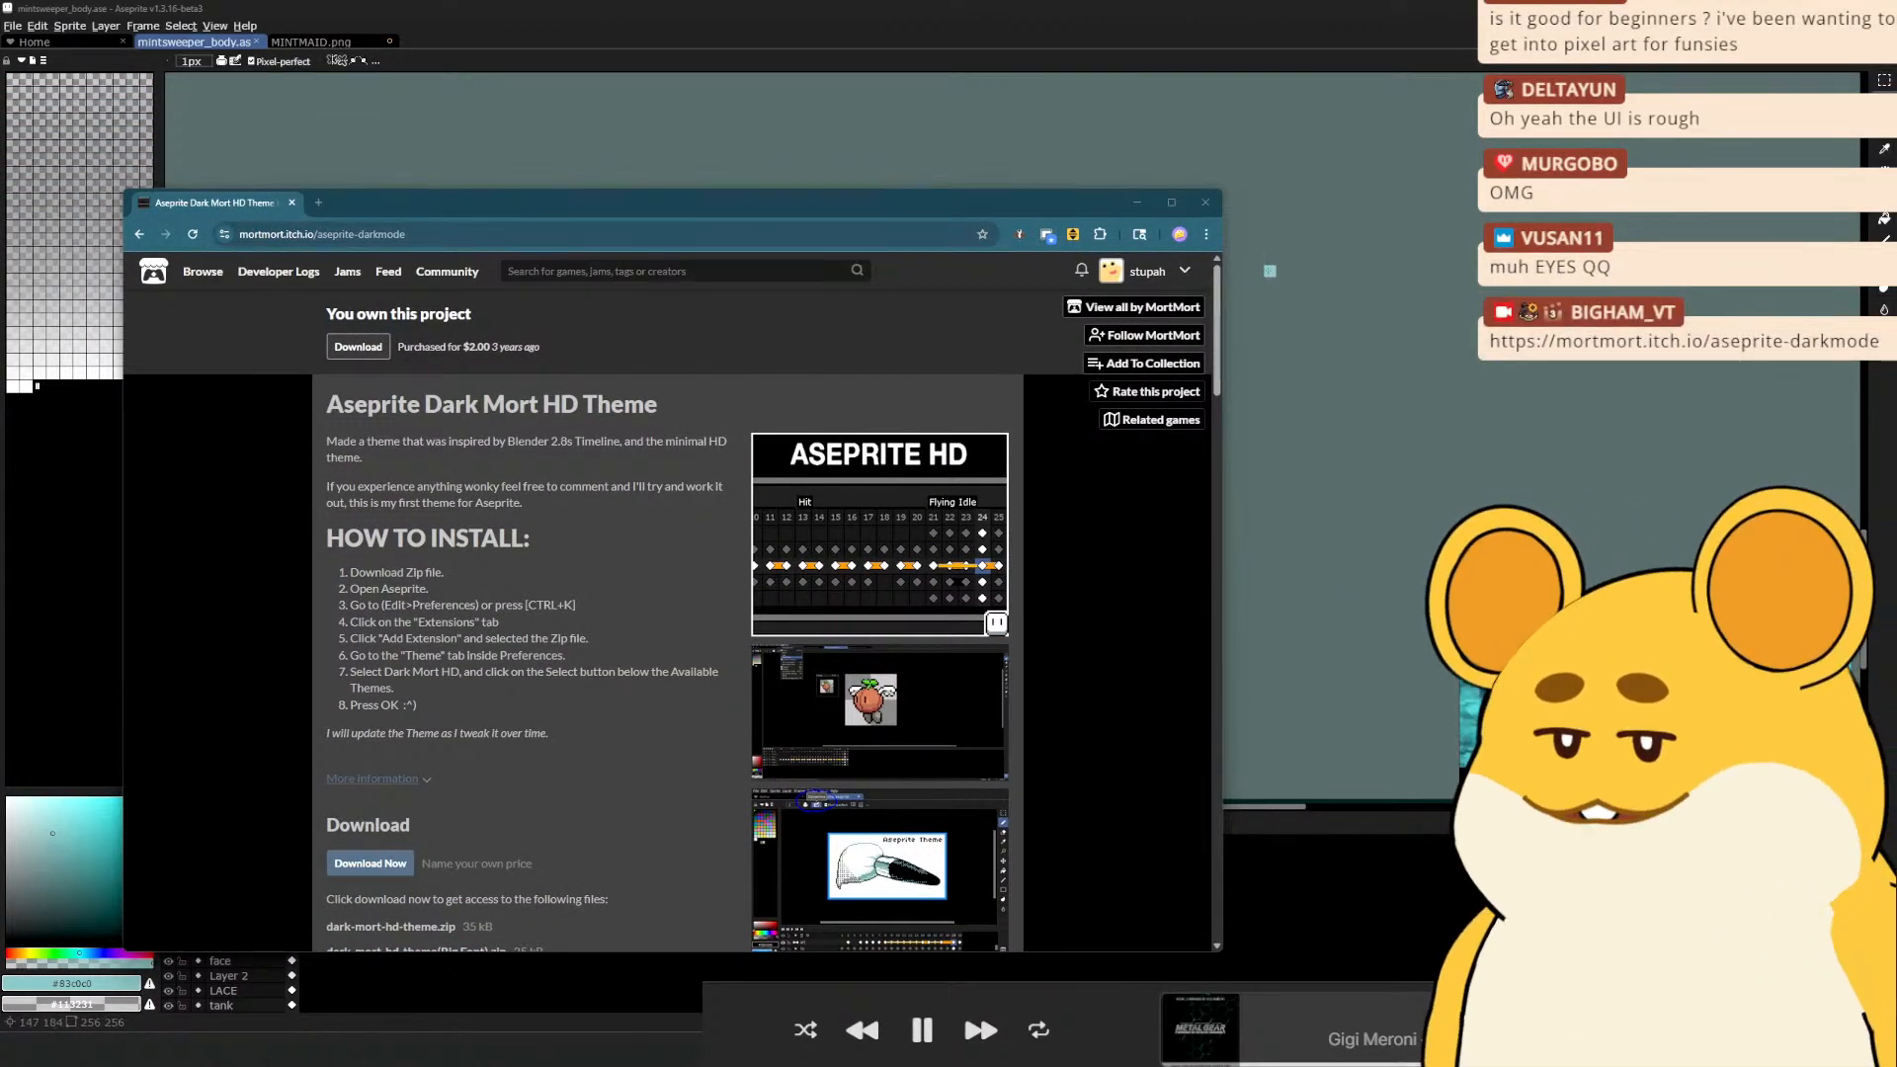
left_click(1212, 201)
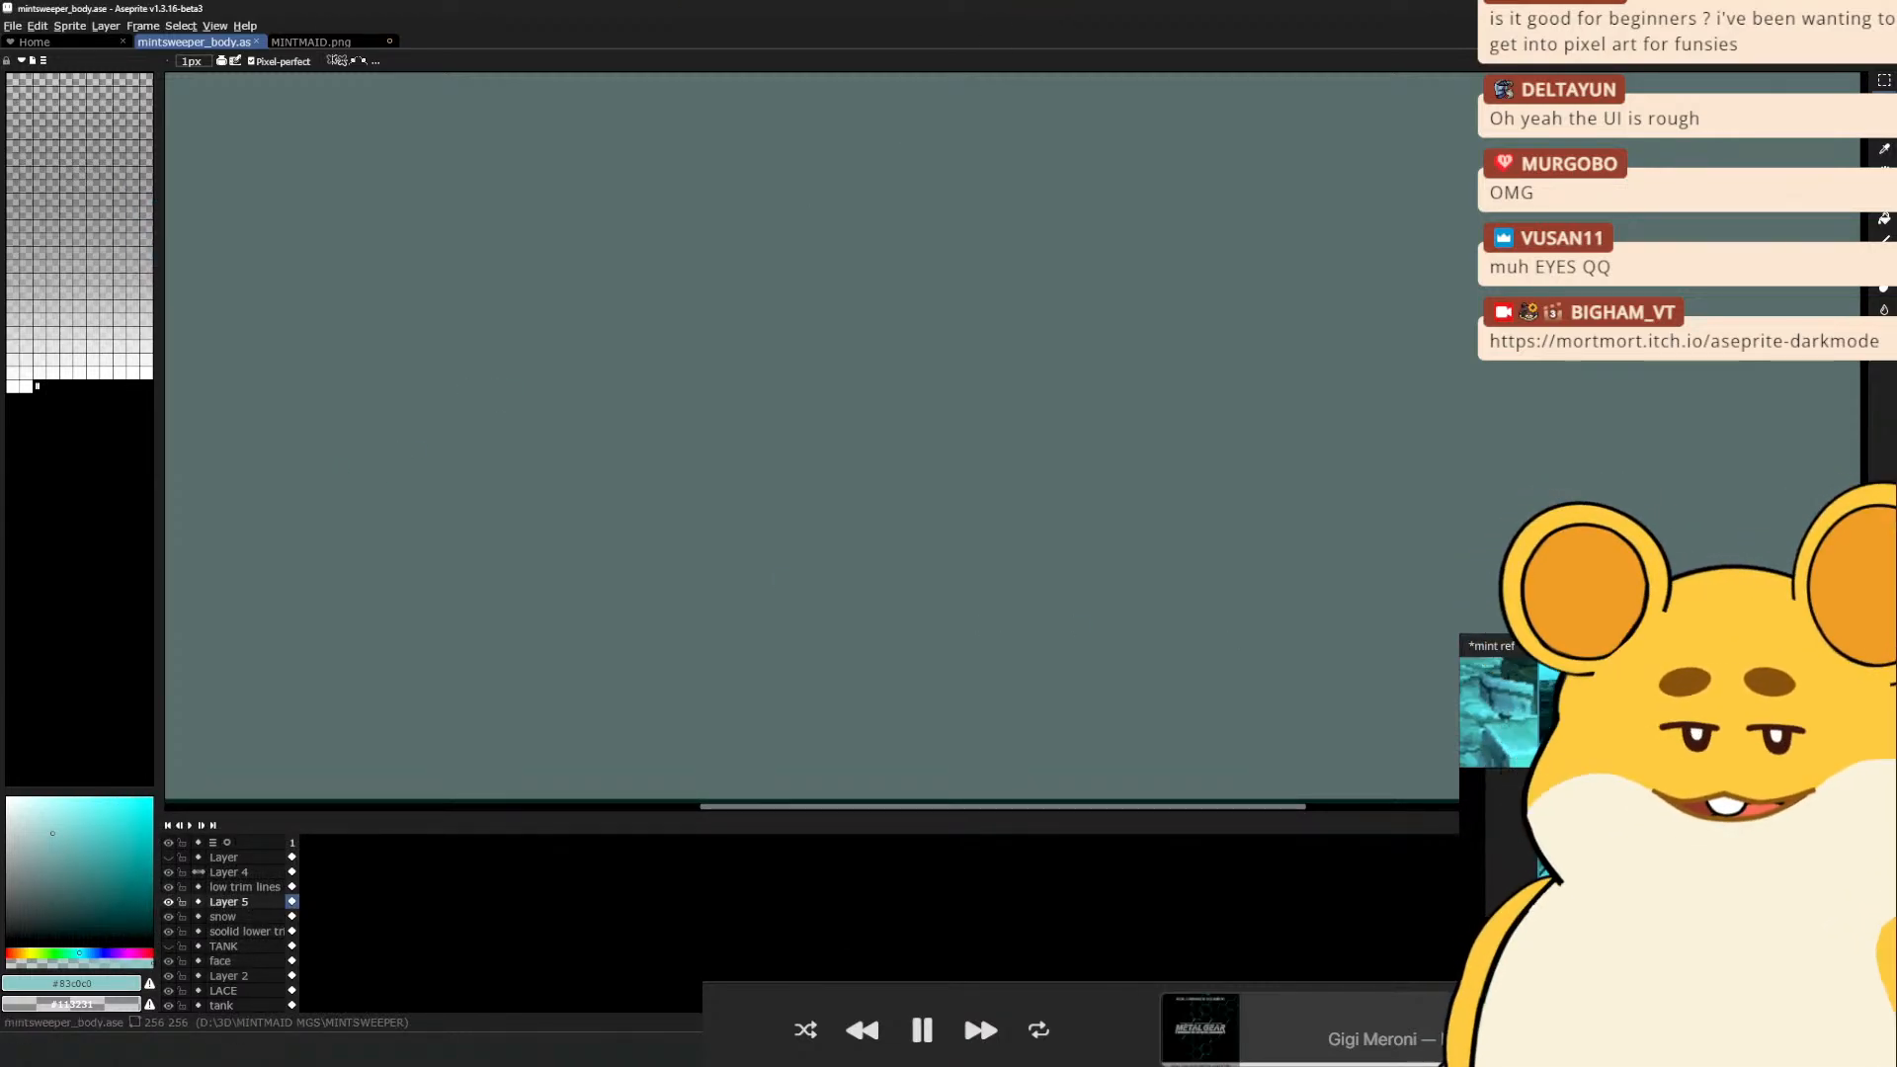
Try freehand Pencil strokes on Layer 5 in the empty area below the turret and undo them
scroll(1054, 356, "down", 1)
scroll(1033, 395, "up", 1)
scroll(1006, 432, "down", 1)
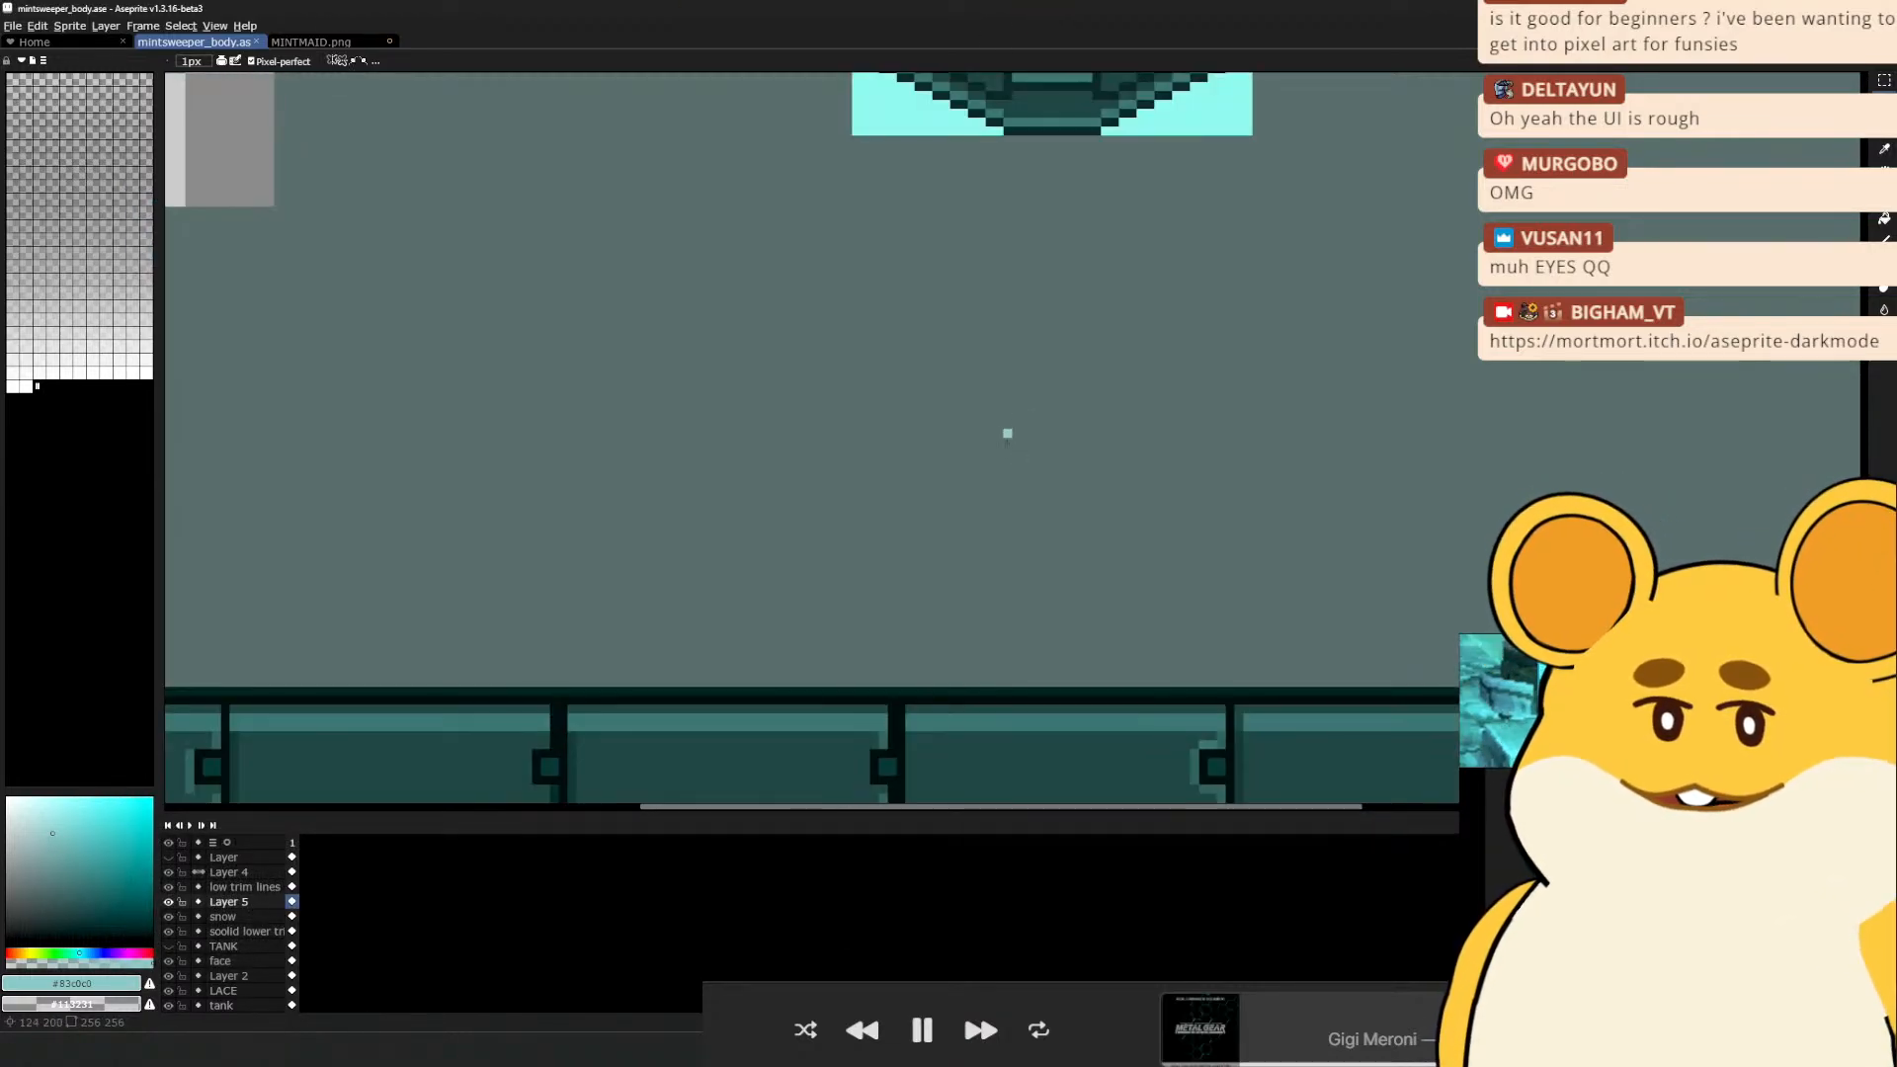
left_click_drag(981, 432, 948, 543)
key("e")
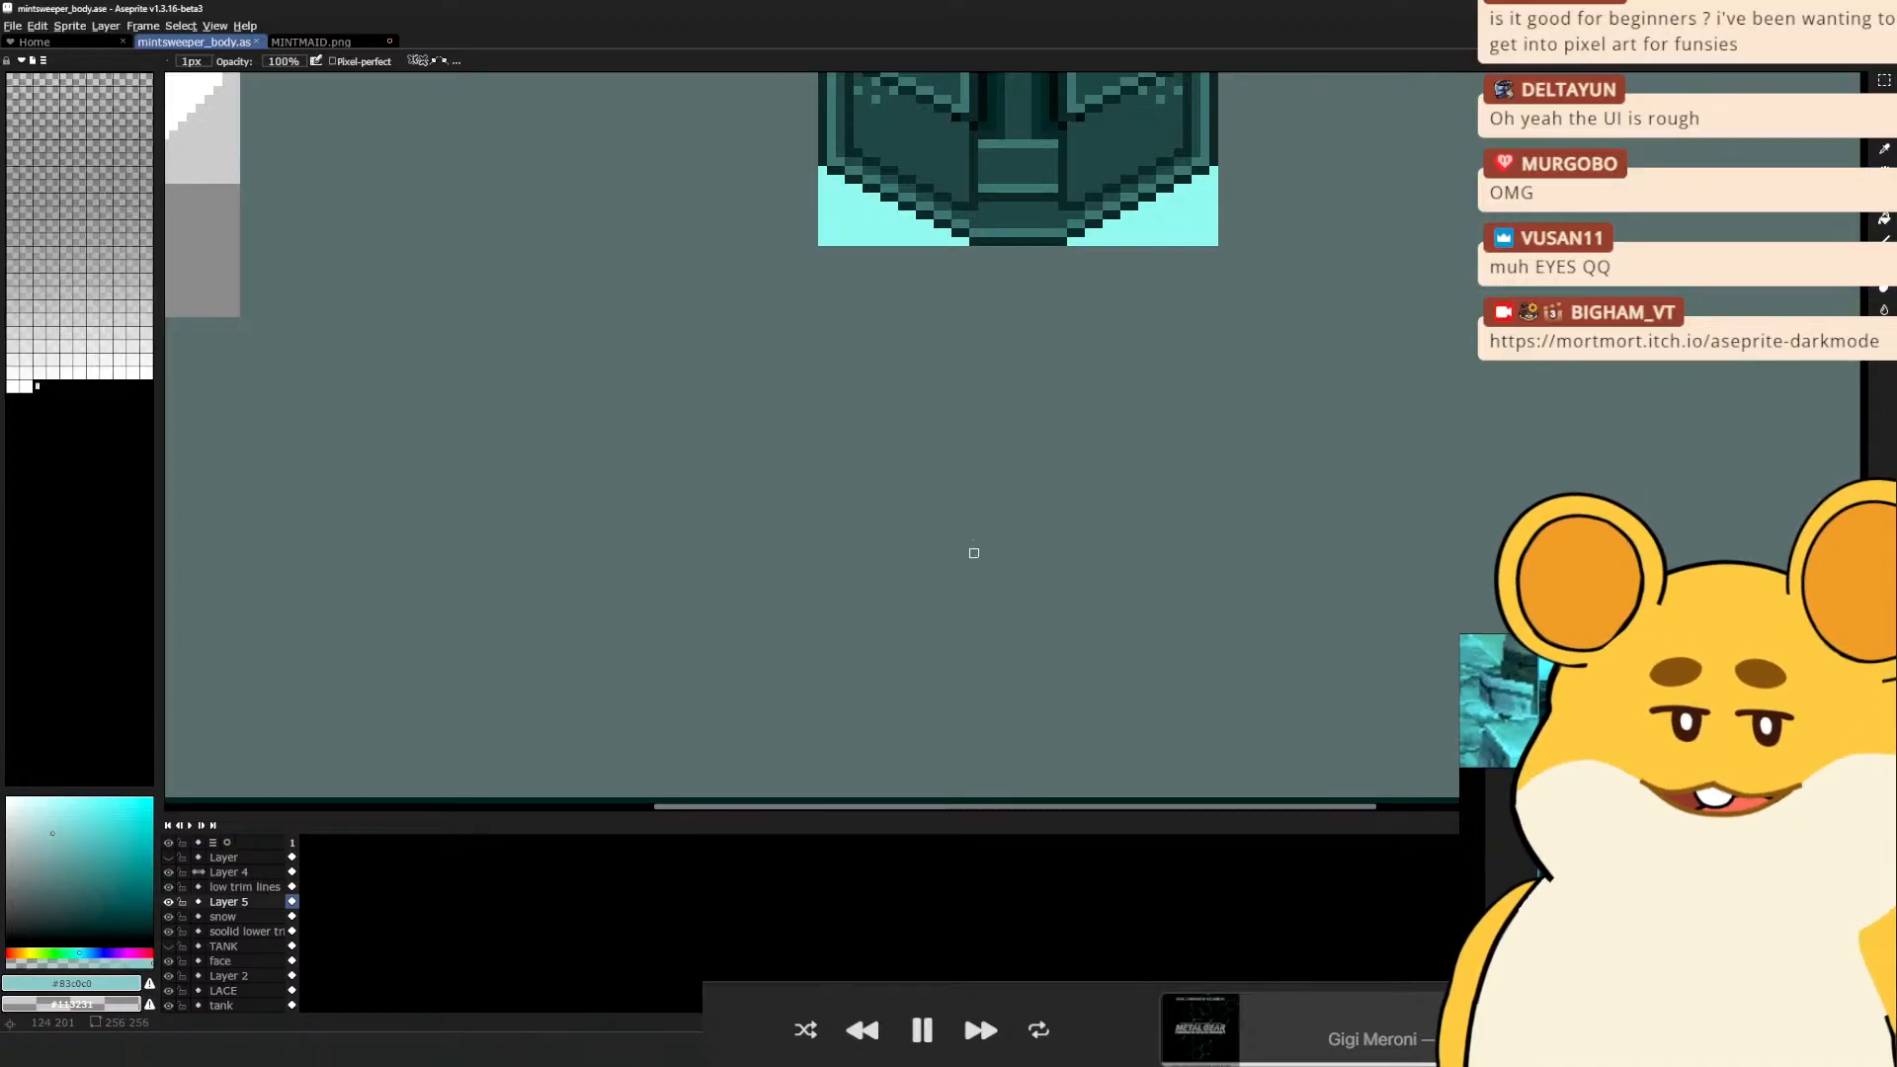
left_click_drag(987, 337, 939, 411)
key("b")
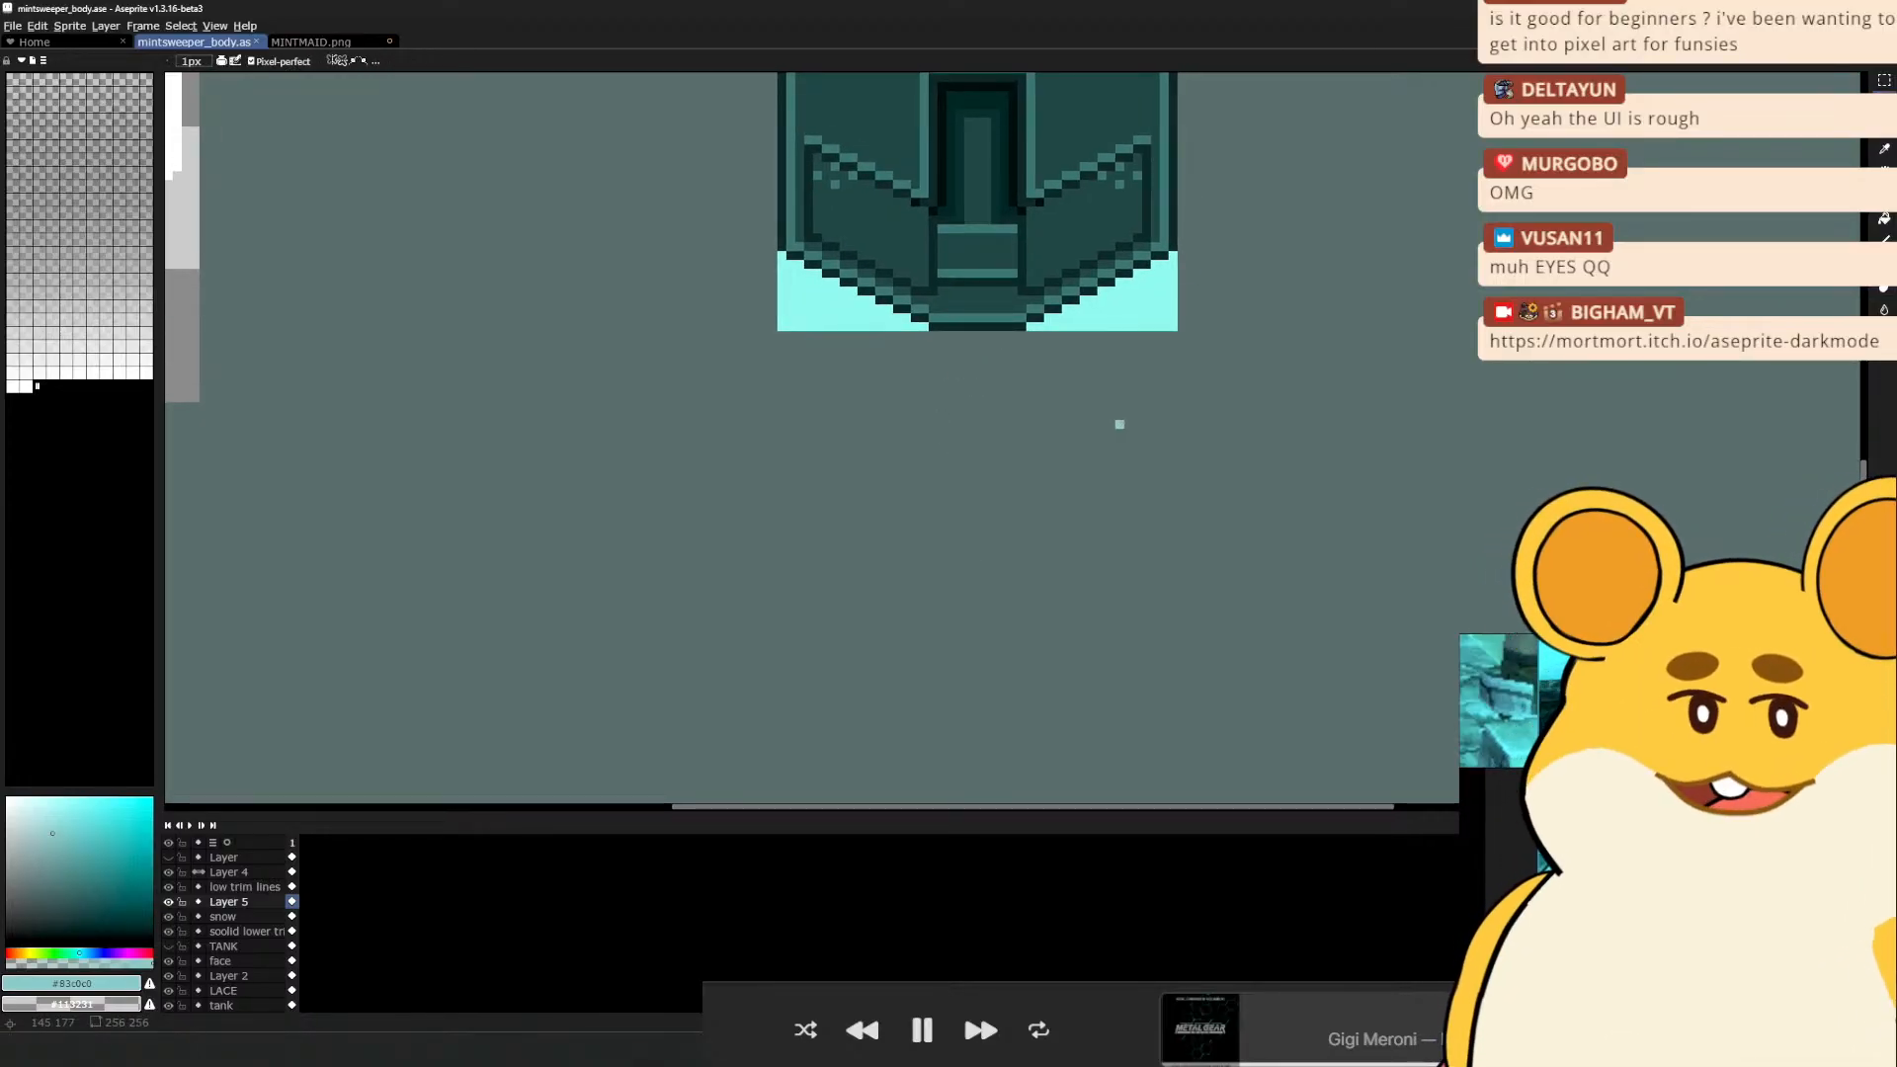
left_click_drag(1057, 479, 1100, 390)
left_click_drag(891, 521, 1083, 449)
key("ctrl+z")
Compare the side skirts with Layer 5 hidden and shown, and add a new layer directly above the snow layer
scroll(1056, 430, "down", 1)
key("space")
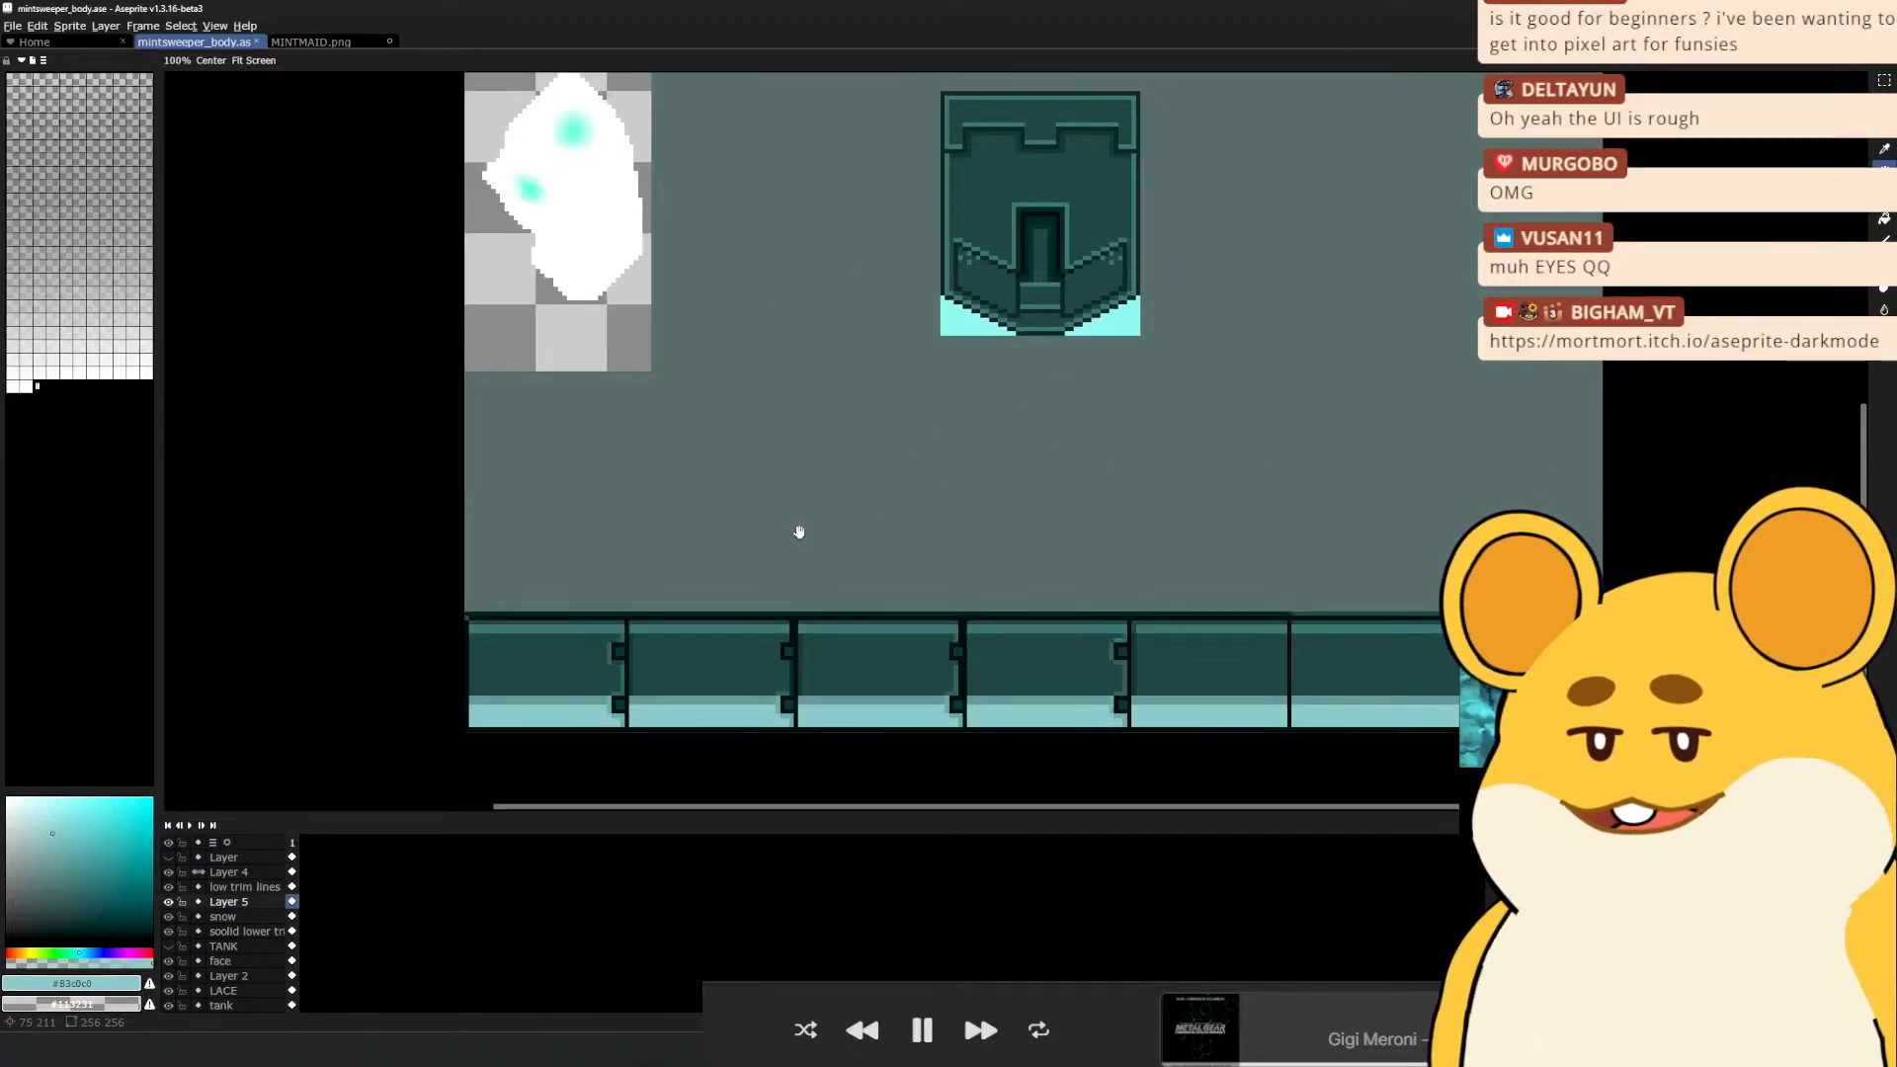
left_click_drag(799, 533, 521, 640)
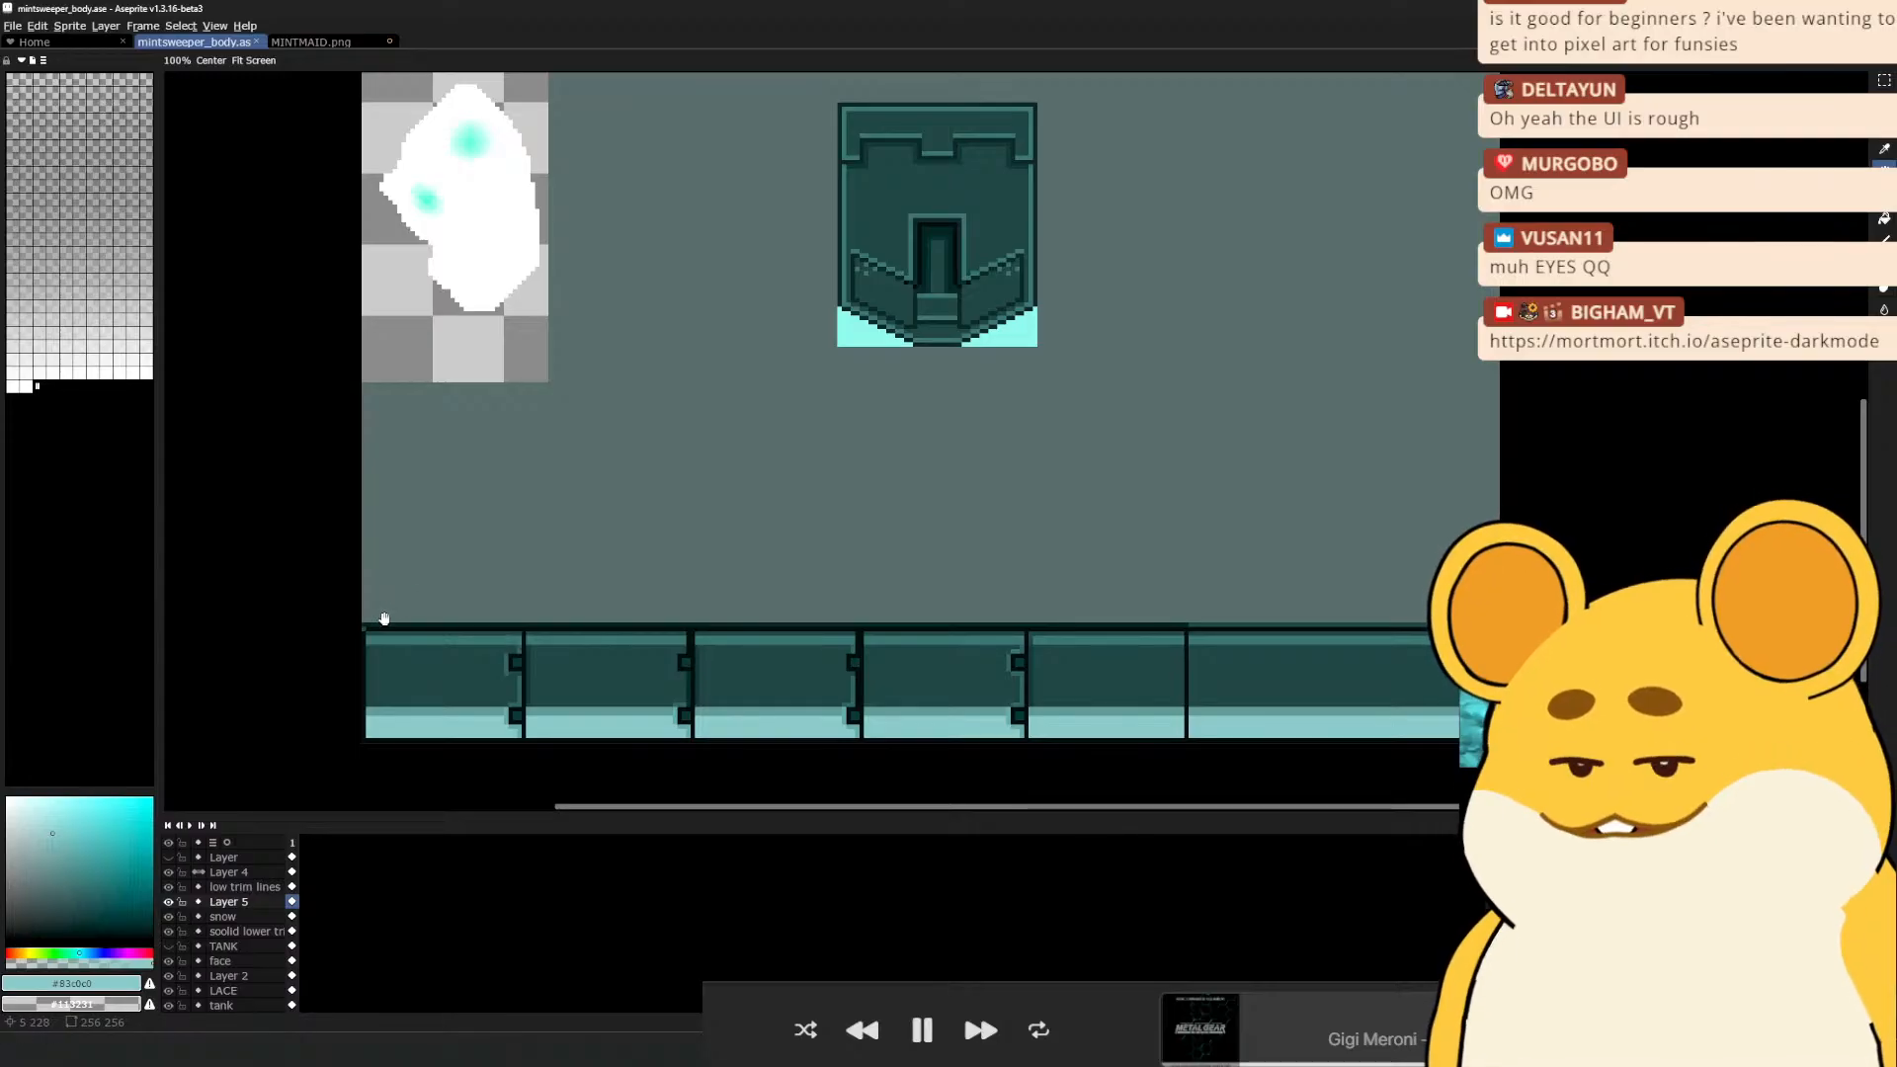
left_click_drag(869, 670, 829, 635)
key("v")
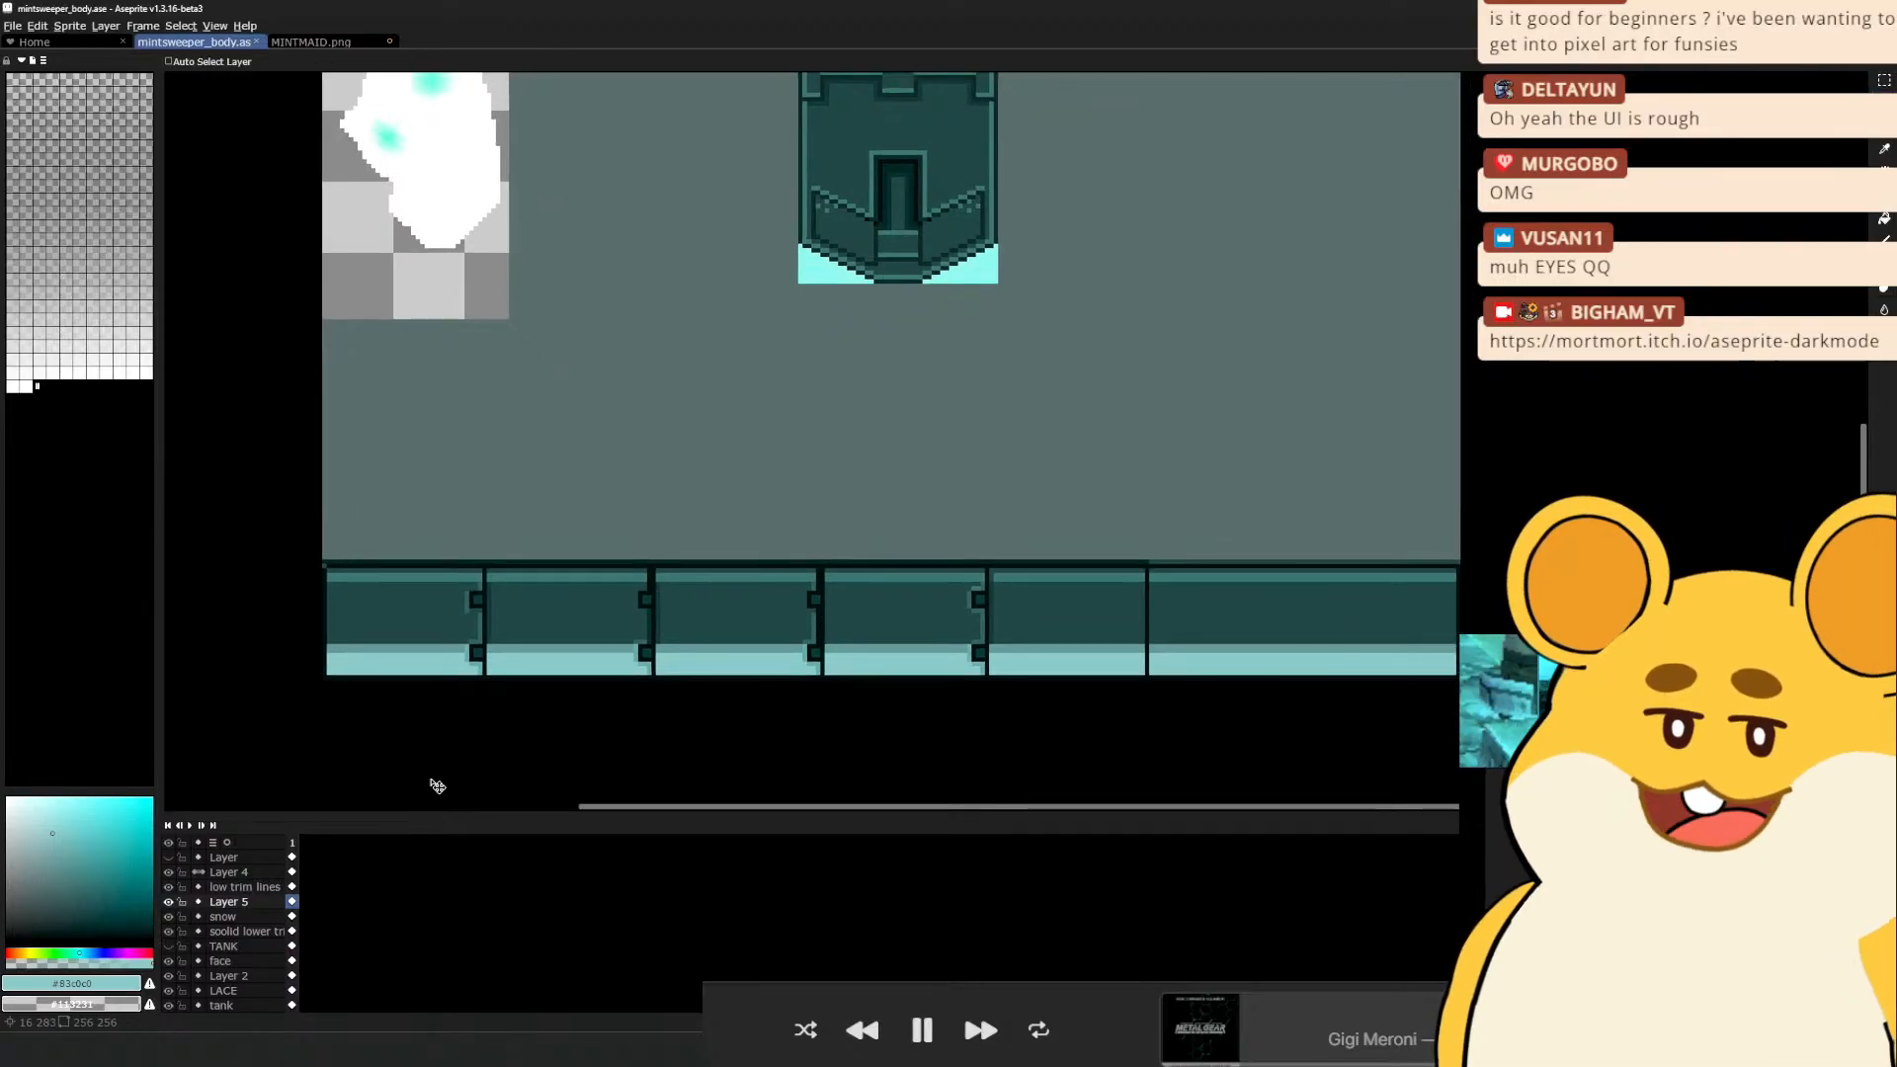
left_click(169, 901)
left_click(169, 902)
left_click(237, 918)
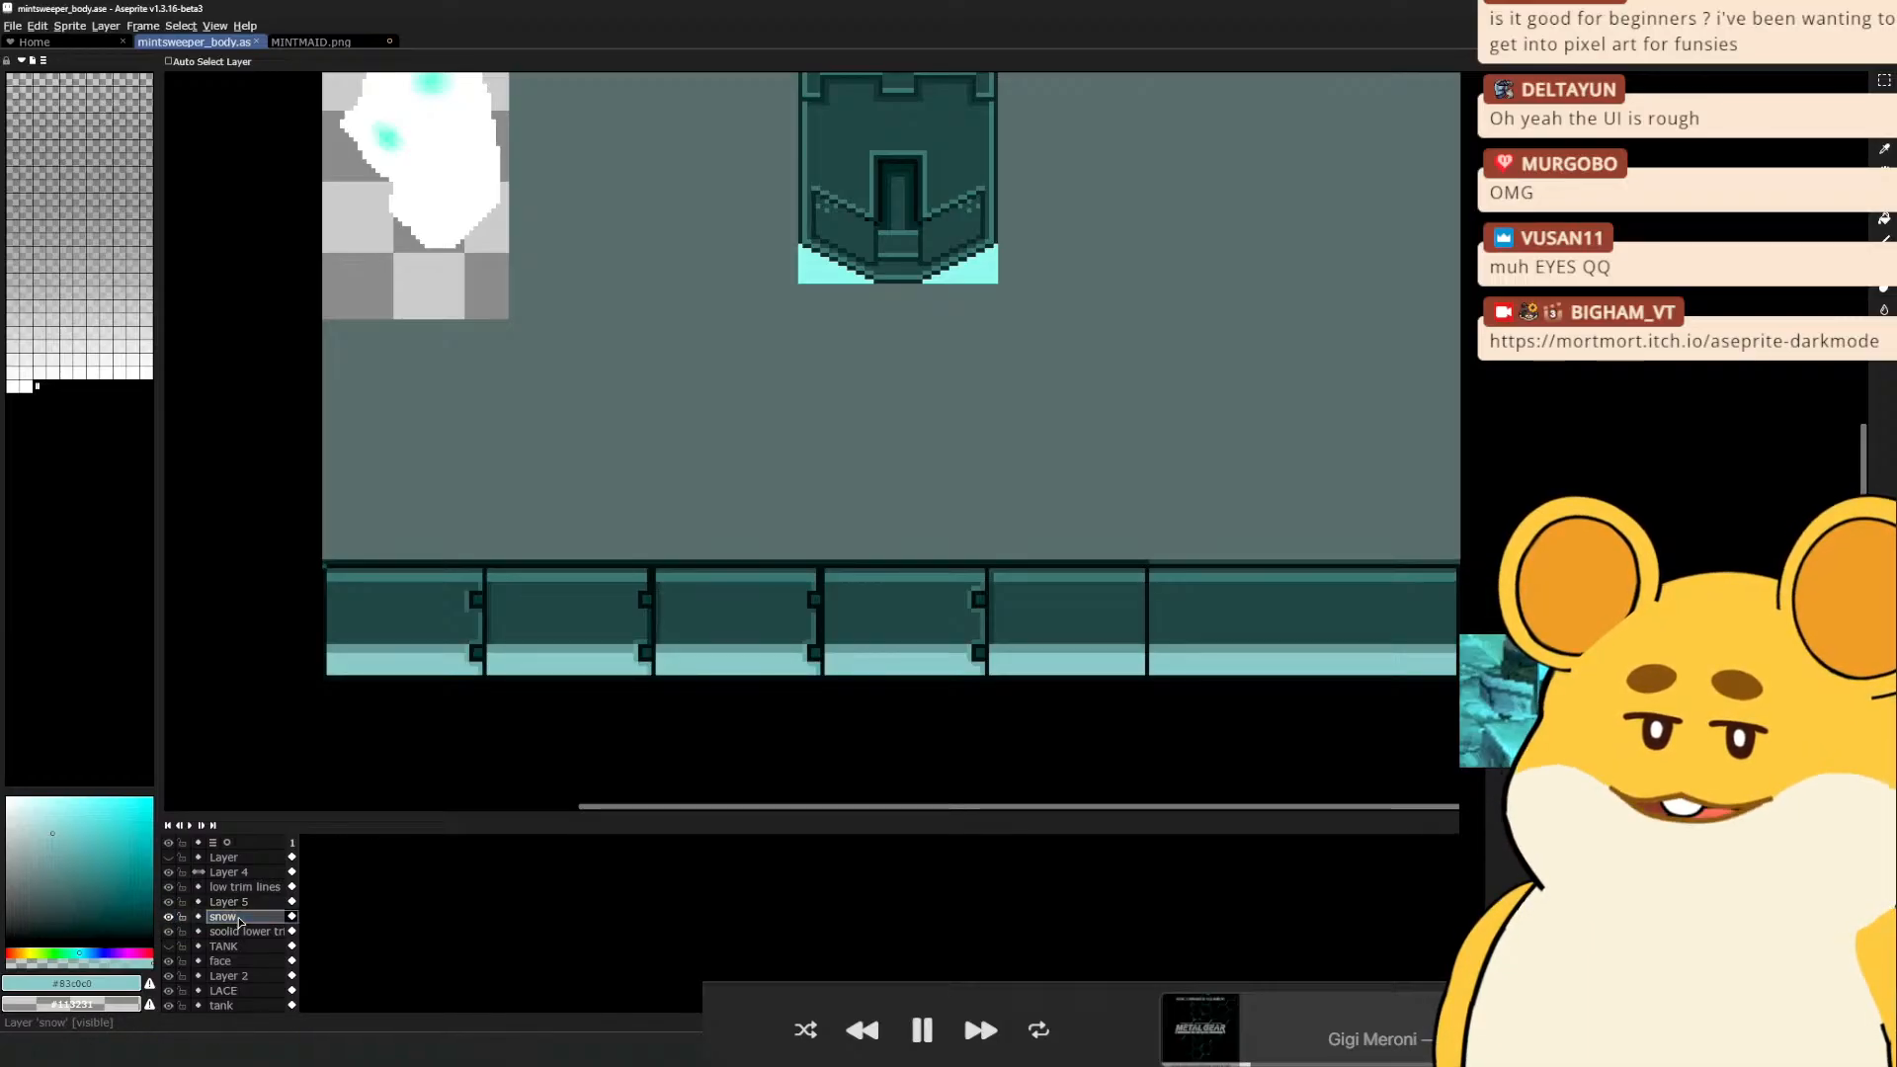
key("shift+n")
Try a Paint Bucket fill on Layer 6 in the empty area above the side skirts and undo it
key("g")
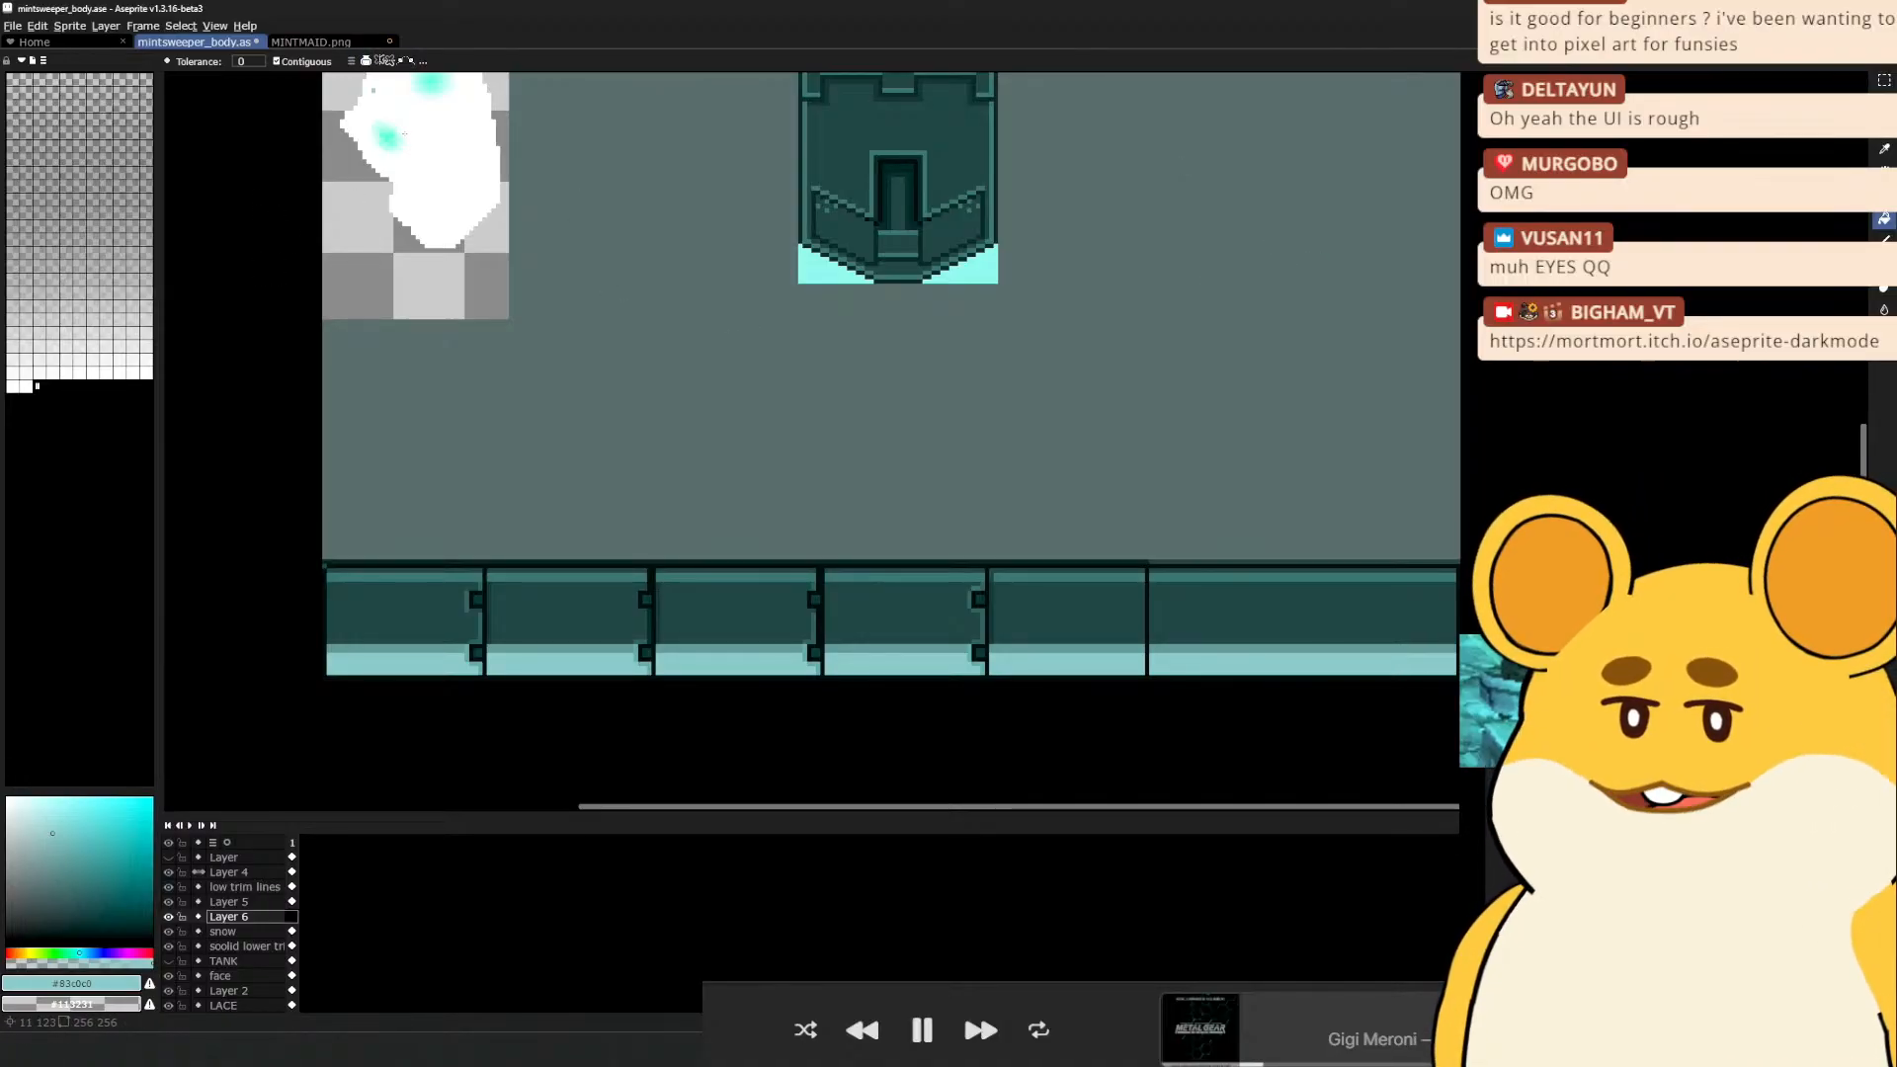
left_click_drag(467, 624, 456, 578)
left_click(373, 488)
key("ctrl+z")
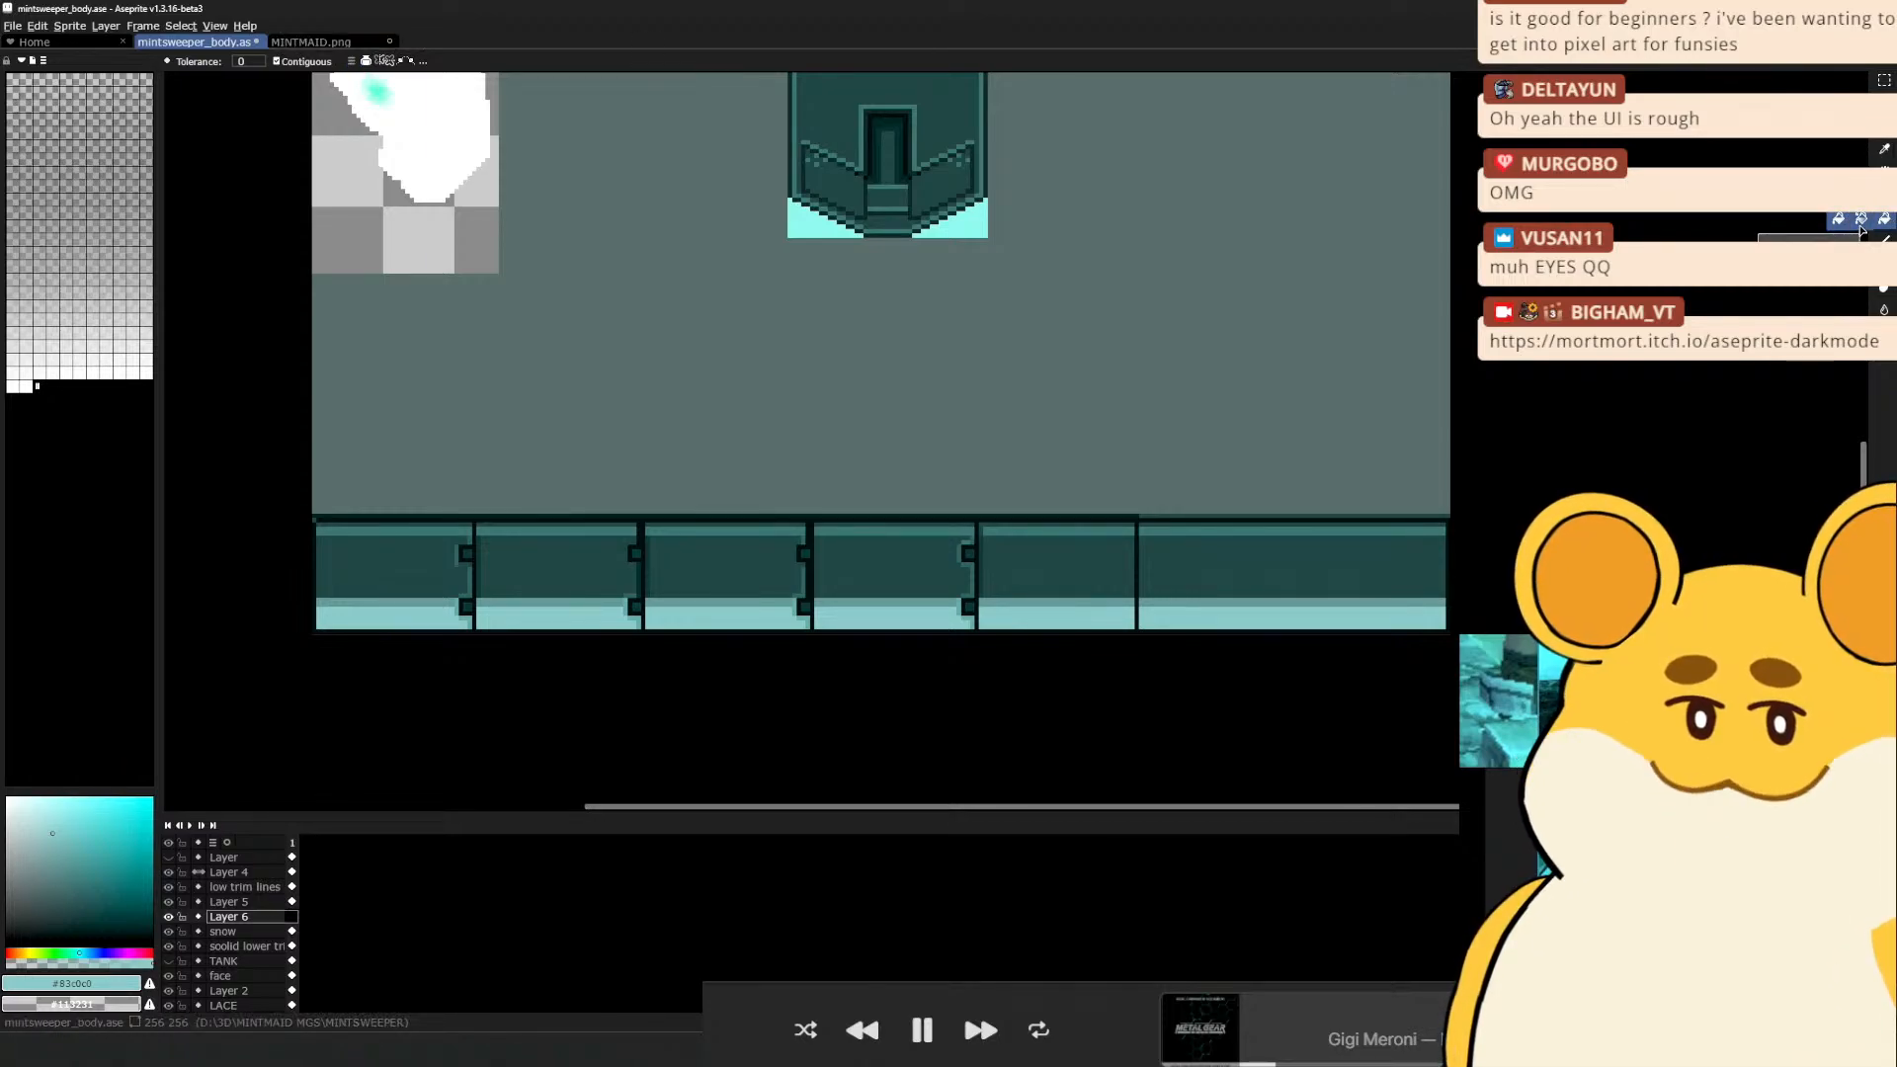
Draw a short vertical 4x4 matrix dithered gradient with the Gradient tool on Layer 6 across the side skirts
left_click(1853, 219)
scroll(852, 437, "up", 1)
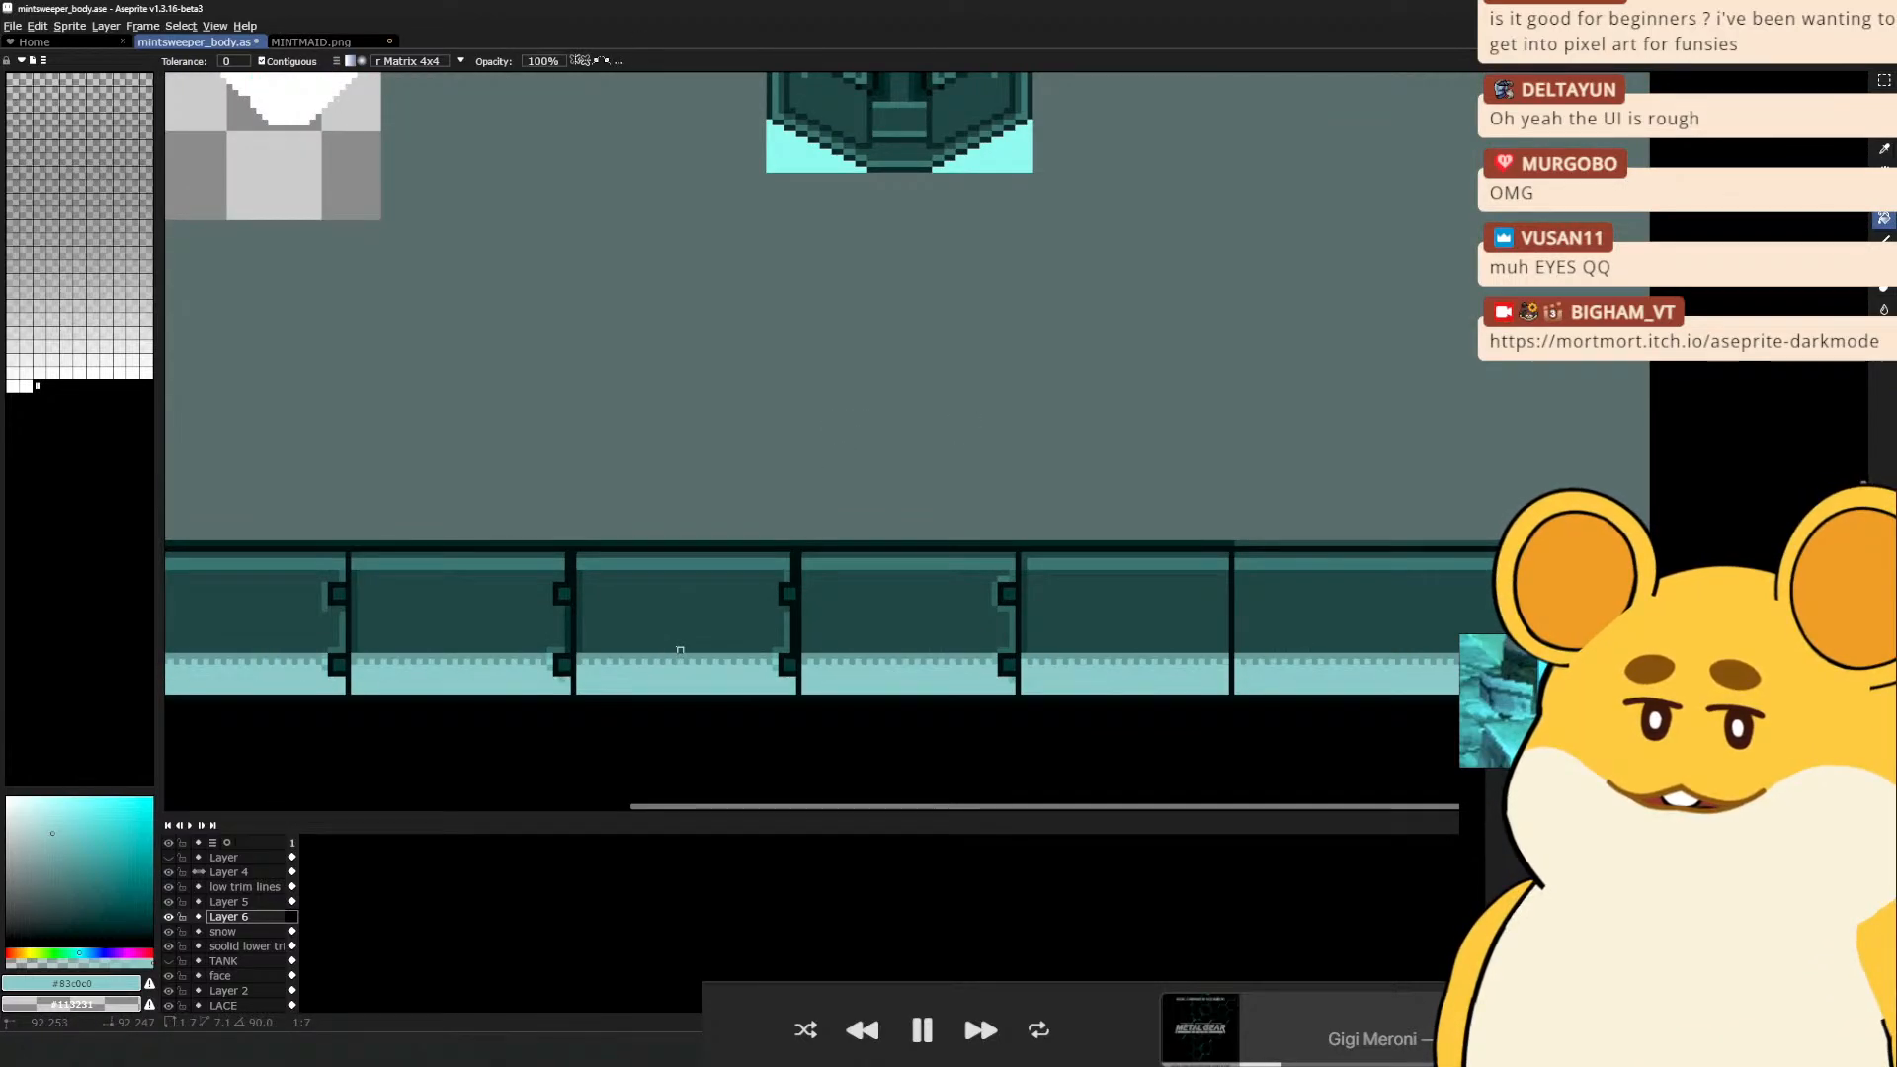
left_click_drag(679, 664, 679, 605)
scroll(680, 613, "down", 1)
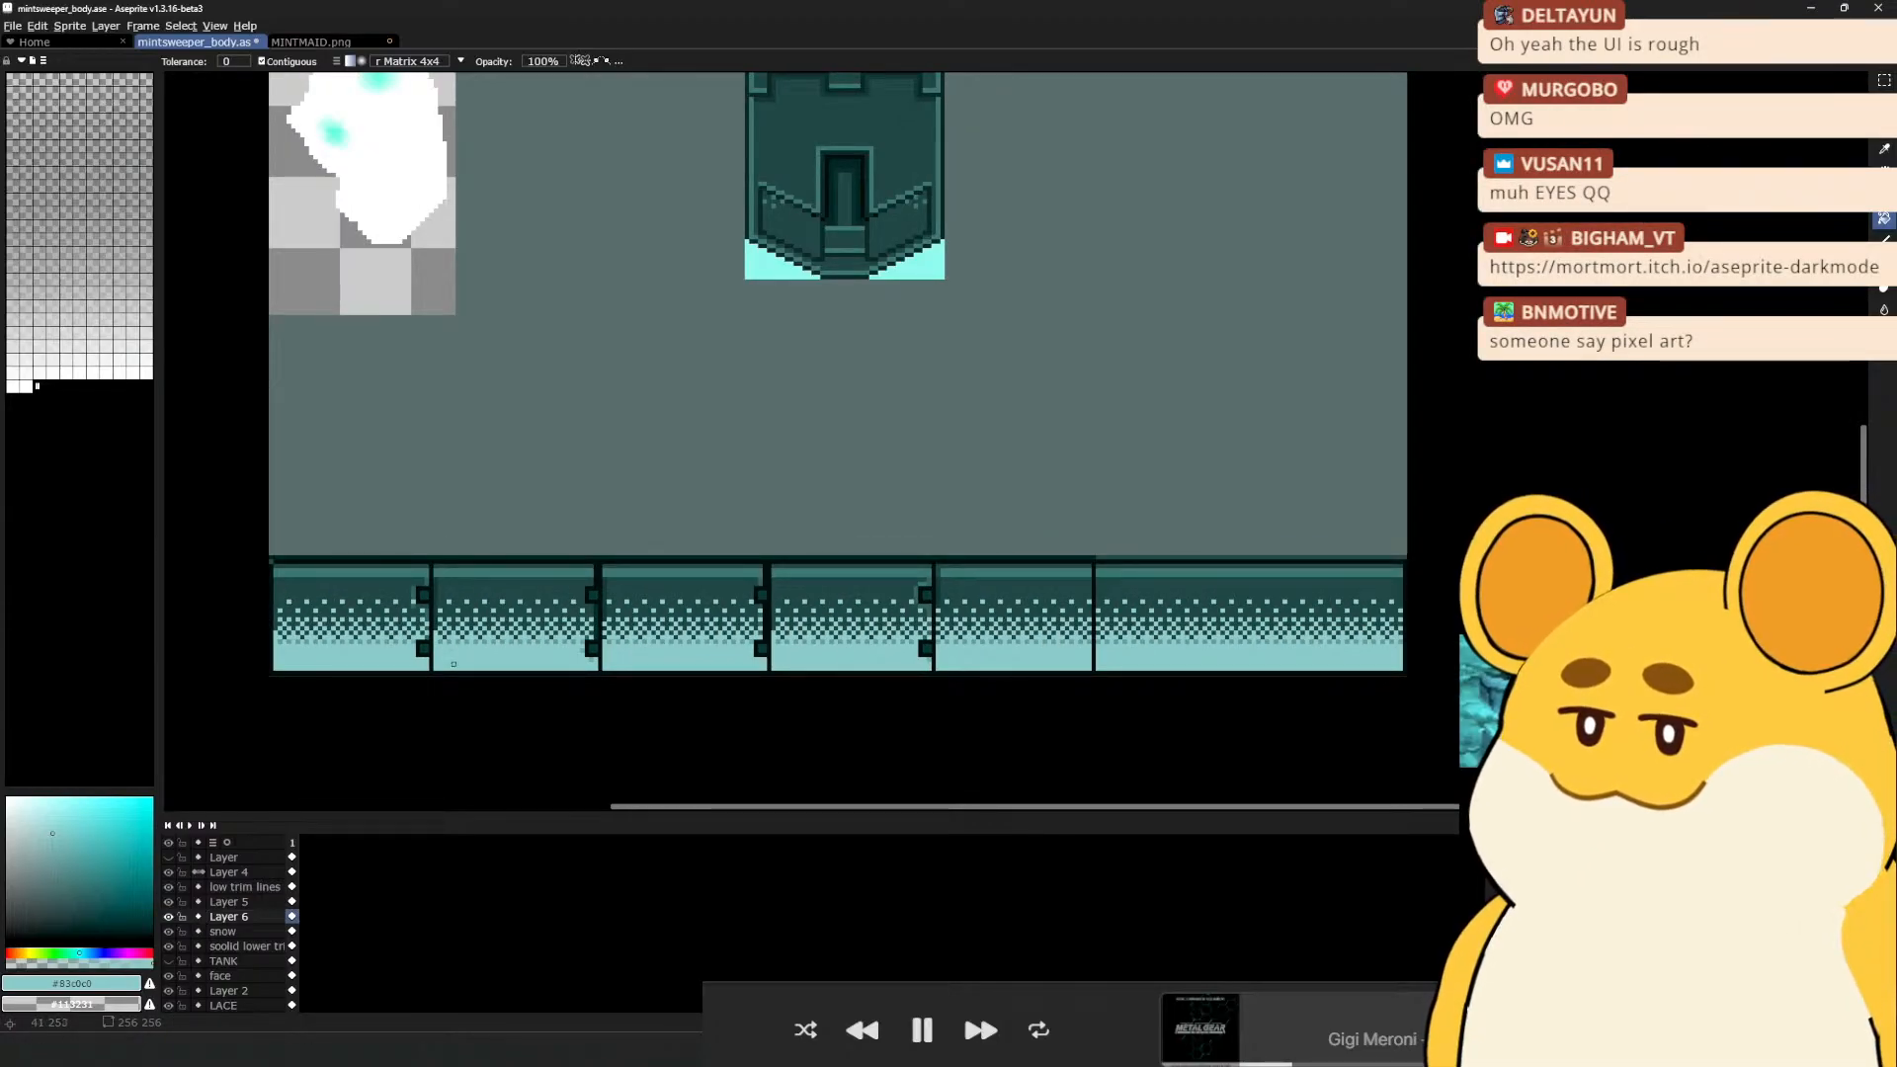
scroll(453, 667, "up", 1)
scroll(544, 642, "down", 2)
scroll(641, 620, "up", 3)
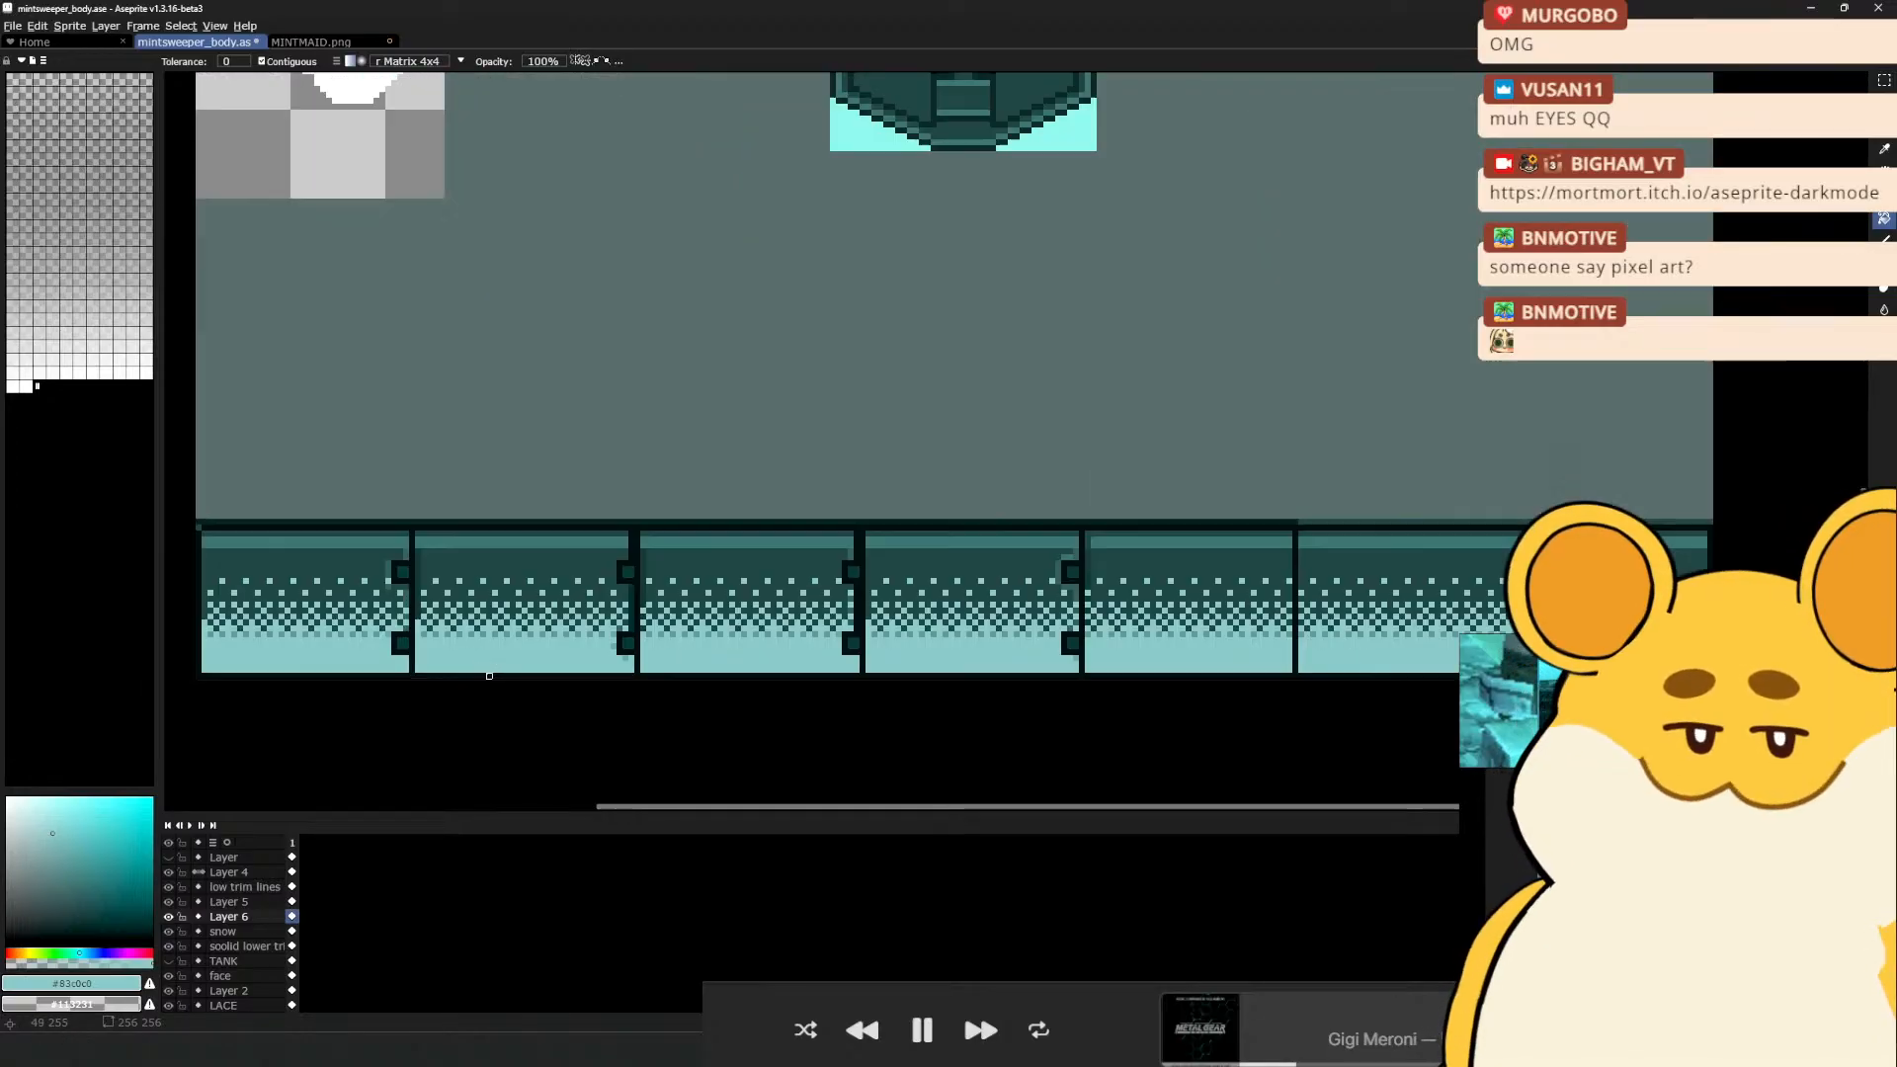
scroll(563, 633, "down", 2)
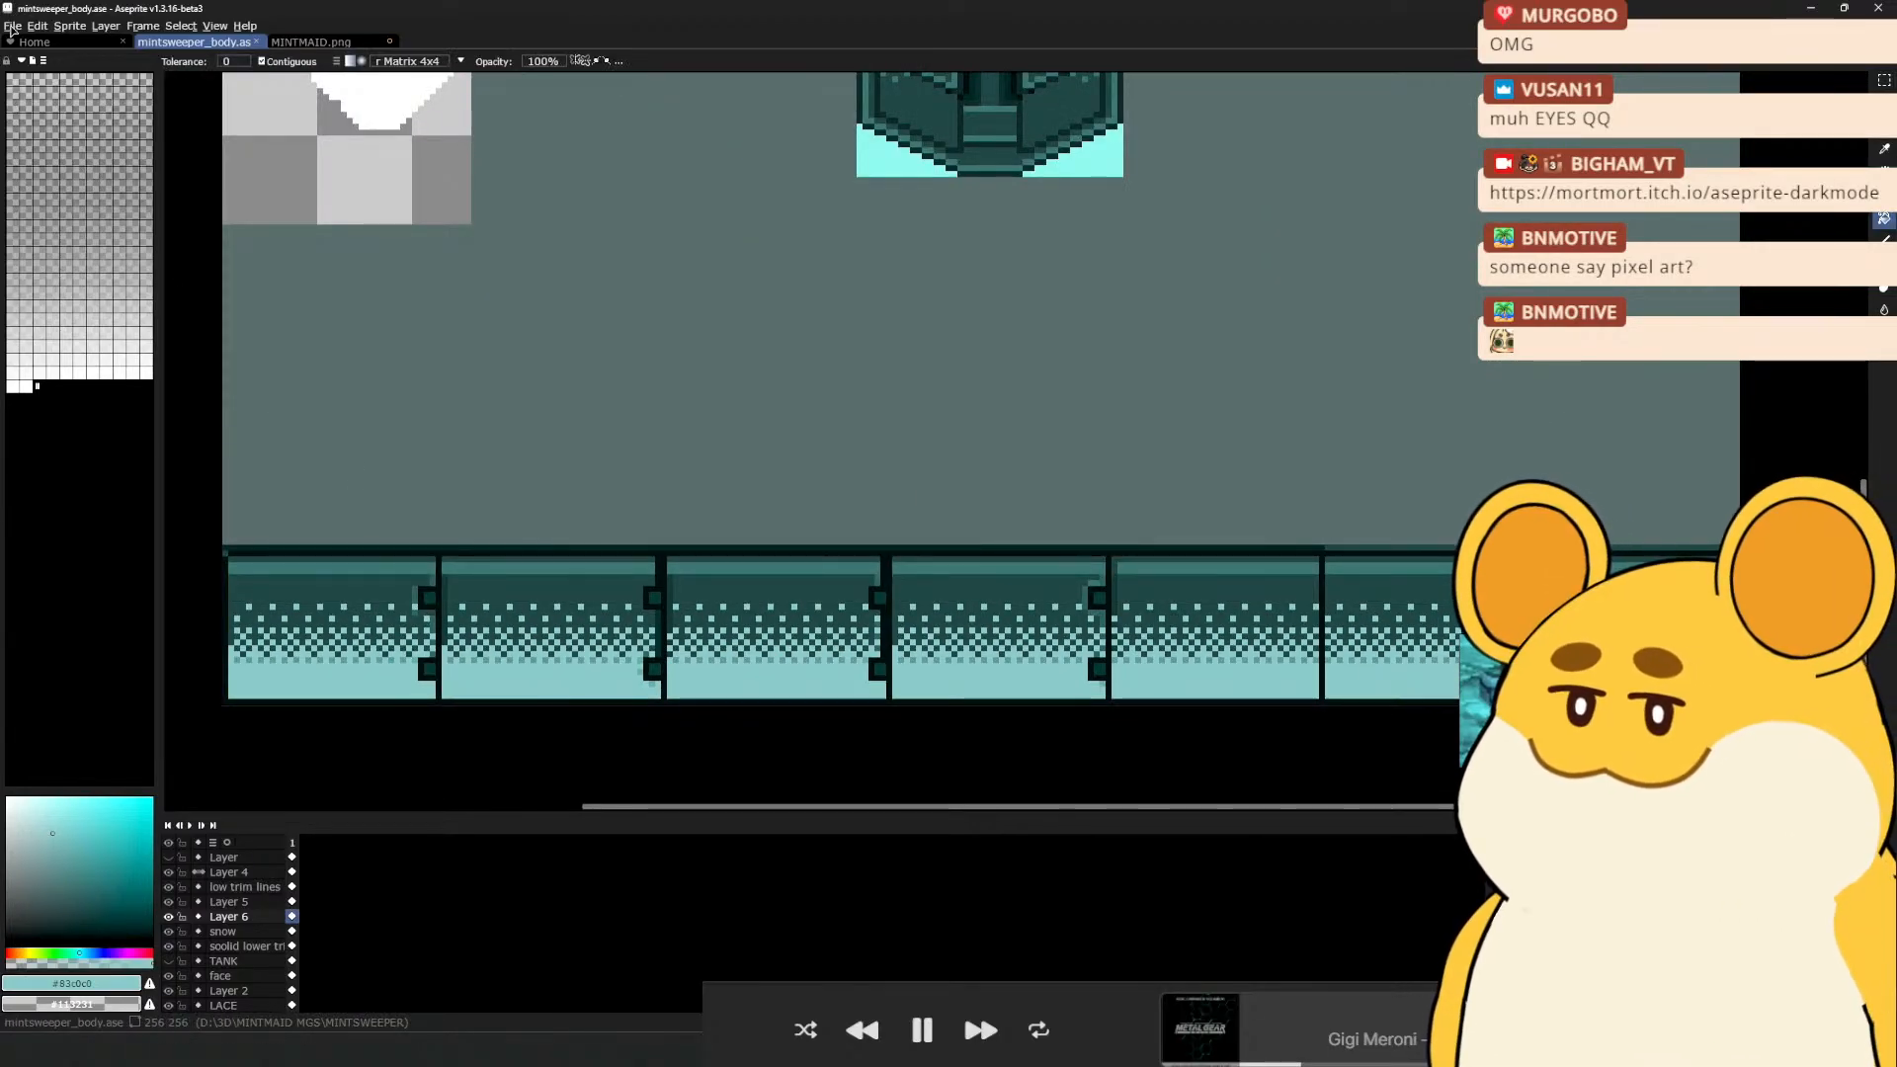
Export the visible layers of the whole canvas at 100% as WISP_TANK_TEXTURE.png
left_click(13, 25)
mouse_move(74, 160)
left_click(198, 159)
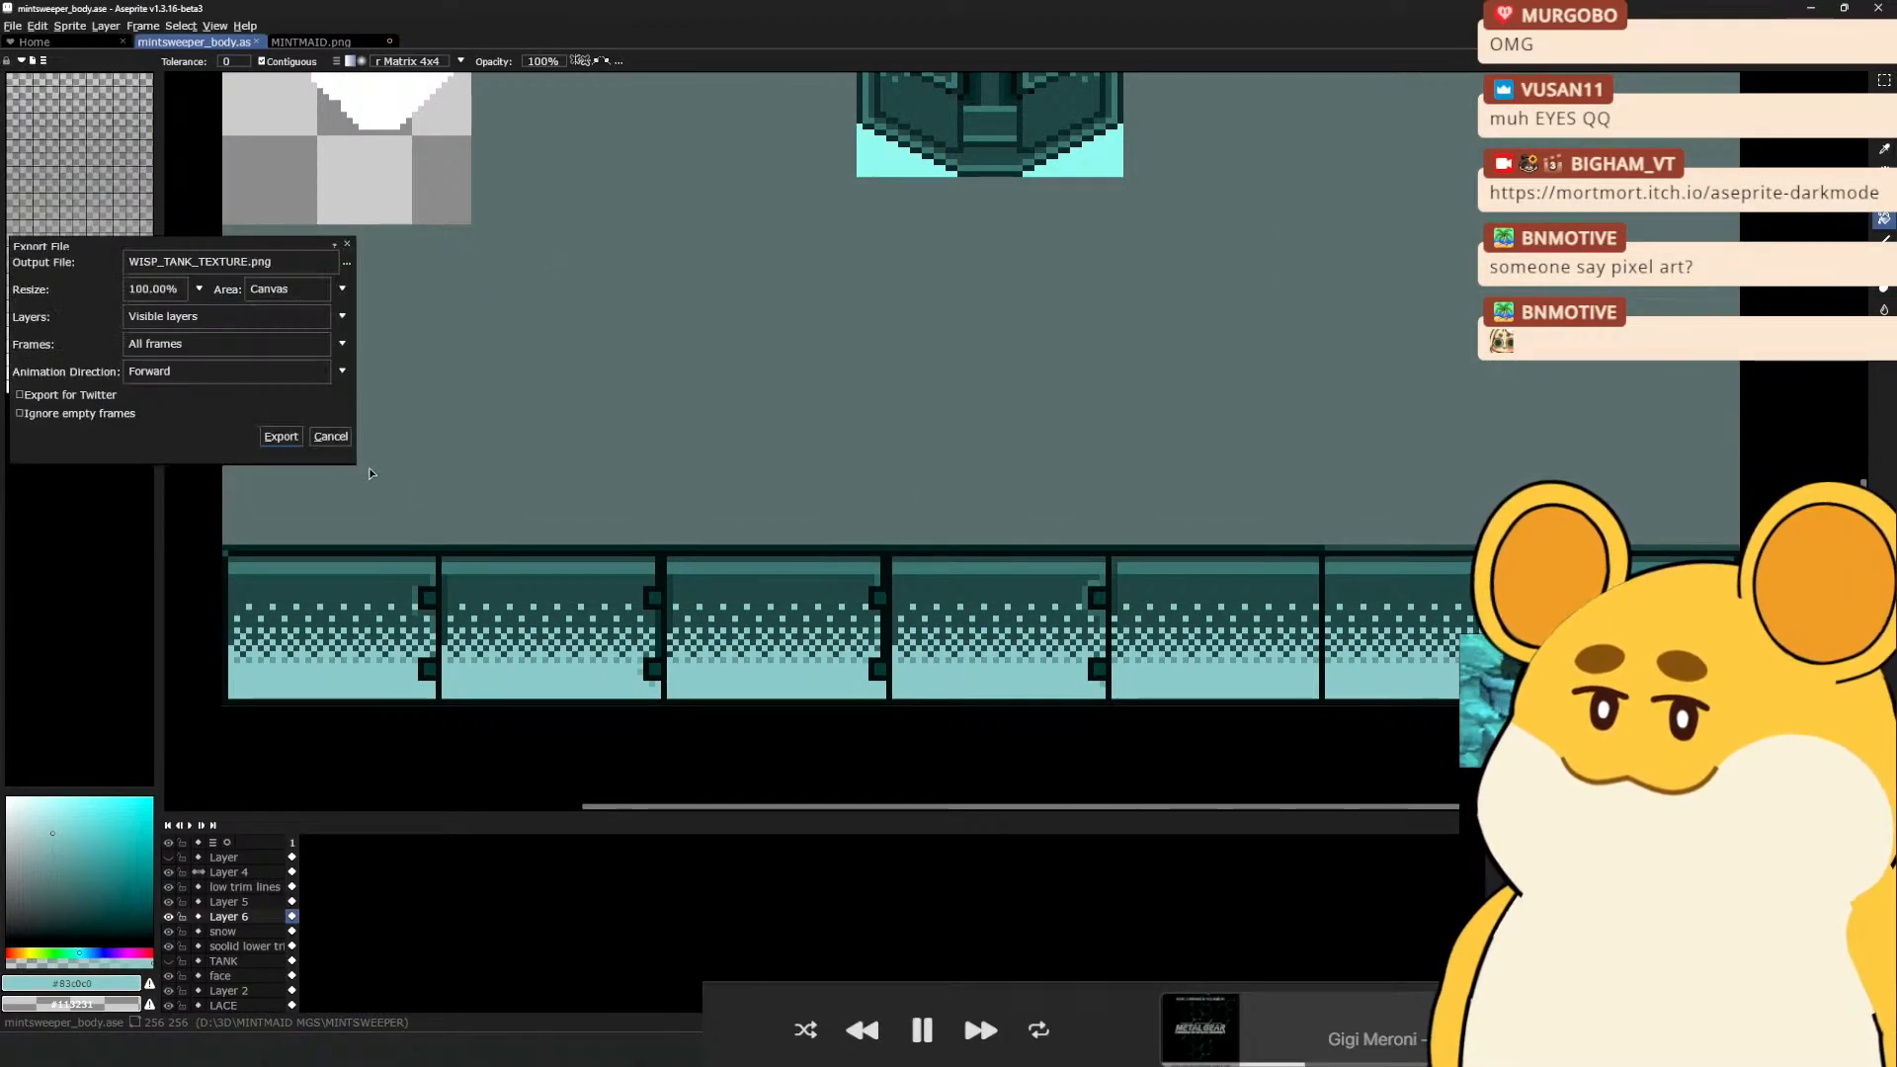
left_click(281, 436)
left_click(912, 565)
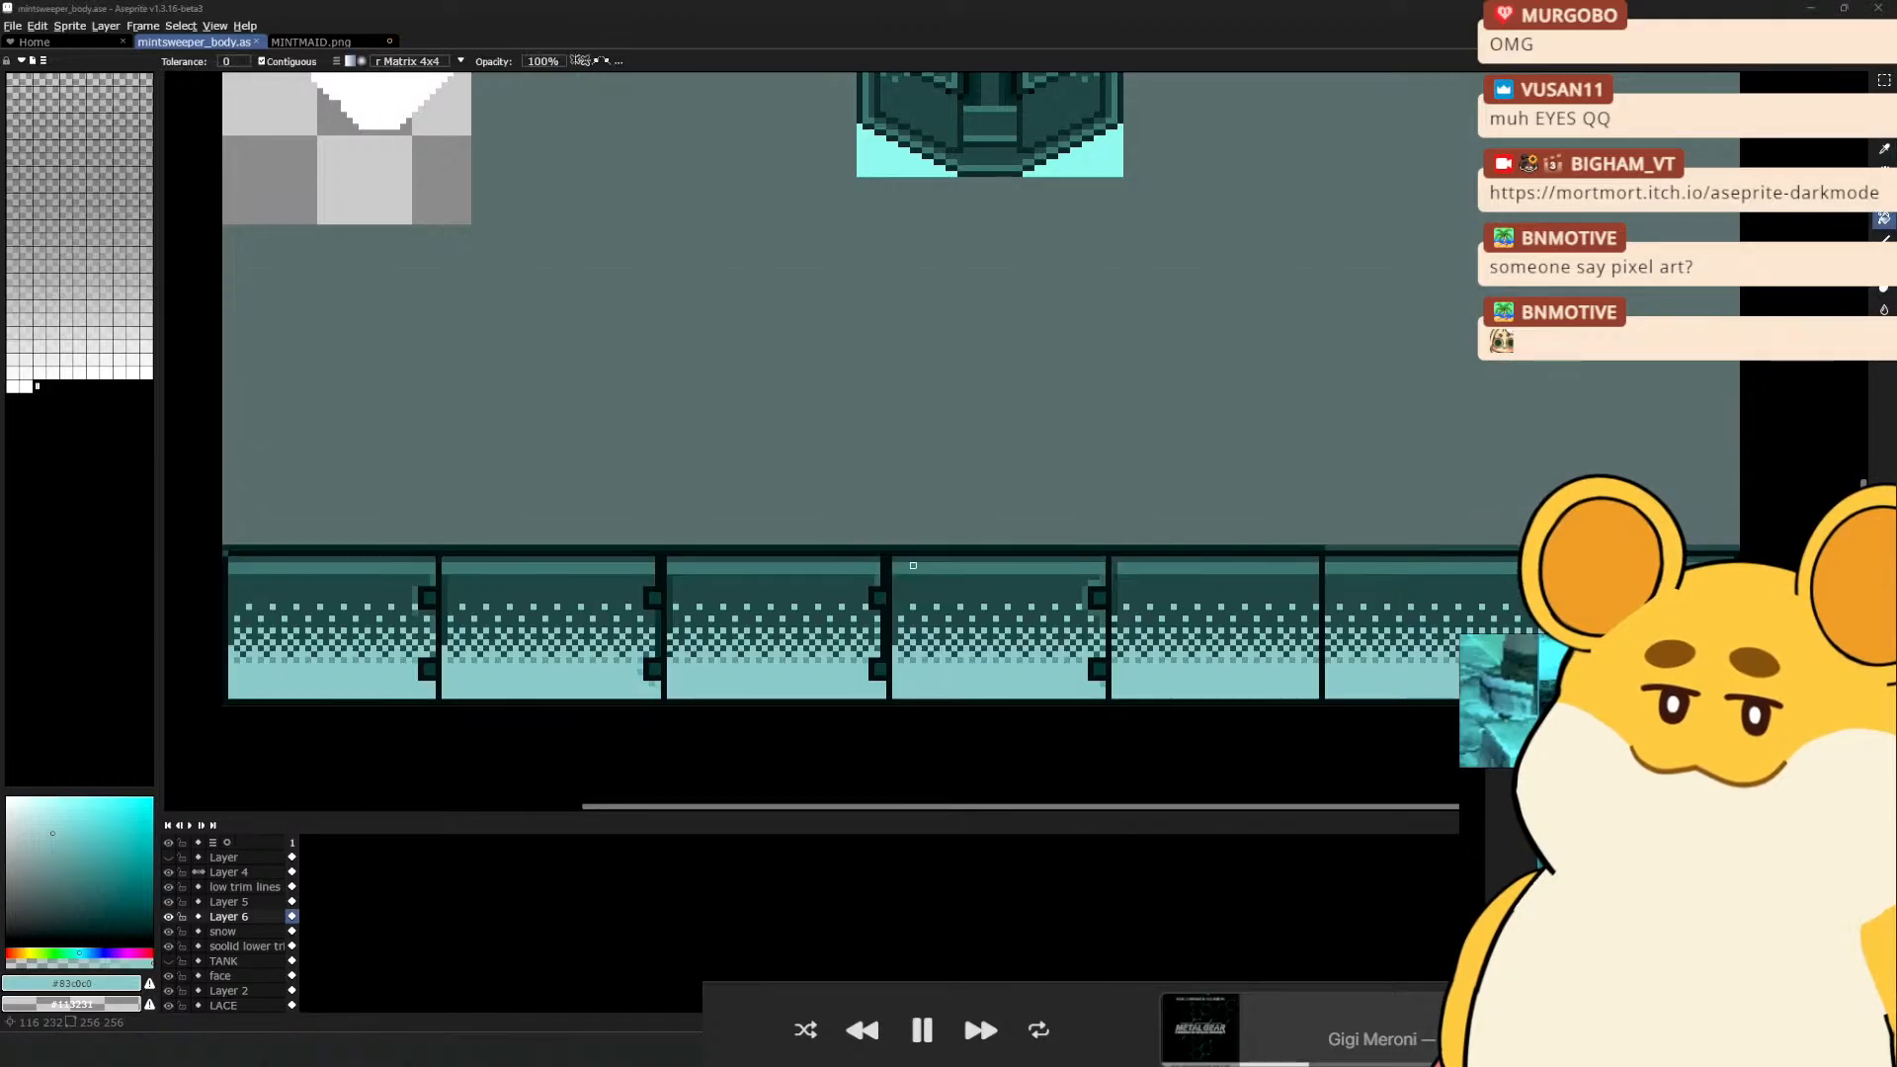
Switch to Maya, examine the exported texture on the tank's side skirts, and return to Aseprite
key("alt+Tab")
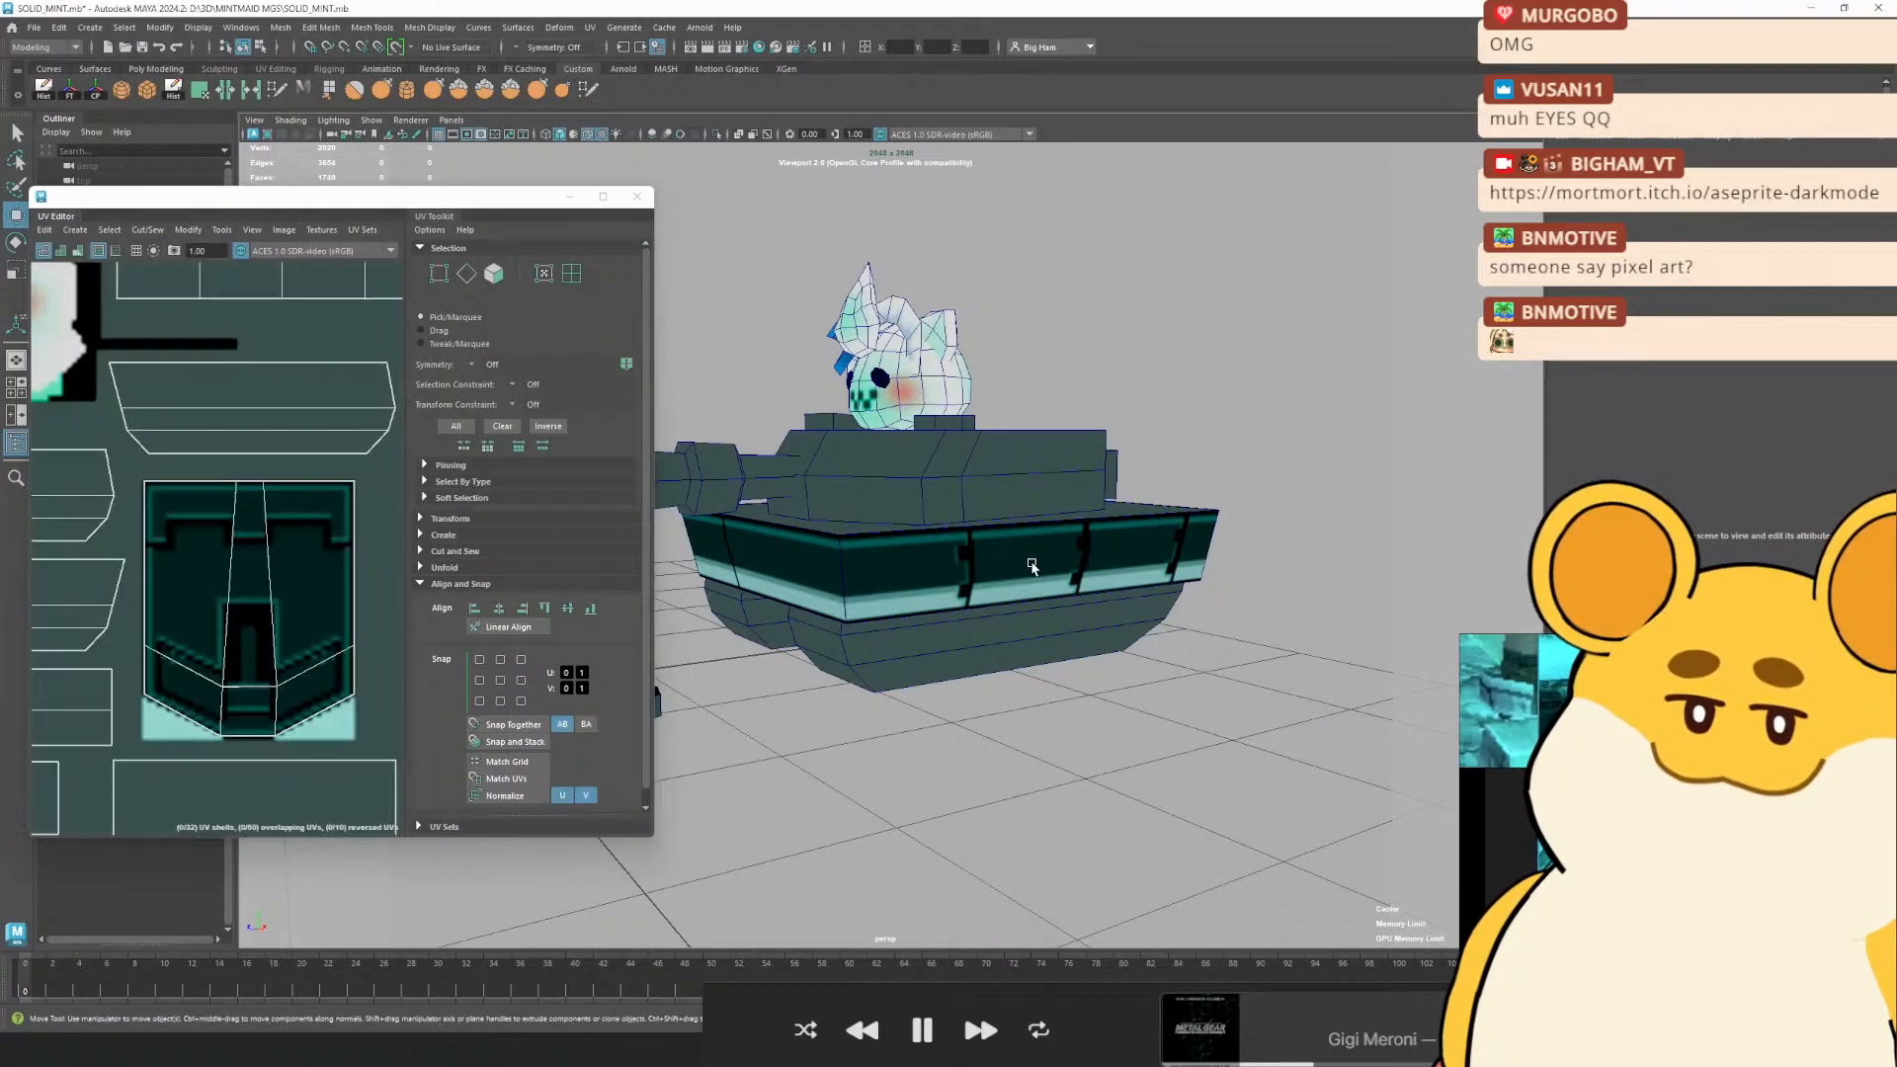
left_click(1228, 569)
key("a")
left_click_drag(1066, 509, 1021, 541, "alt")
scroll(1022, 541, "up", 2)
key("alt+Tab")
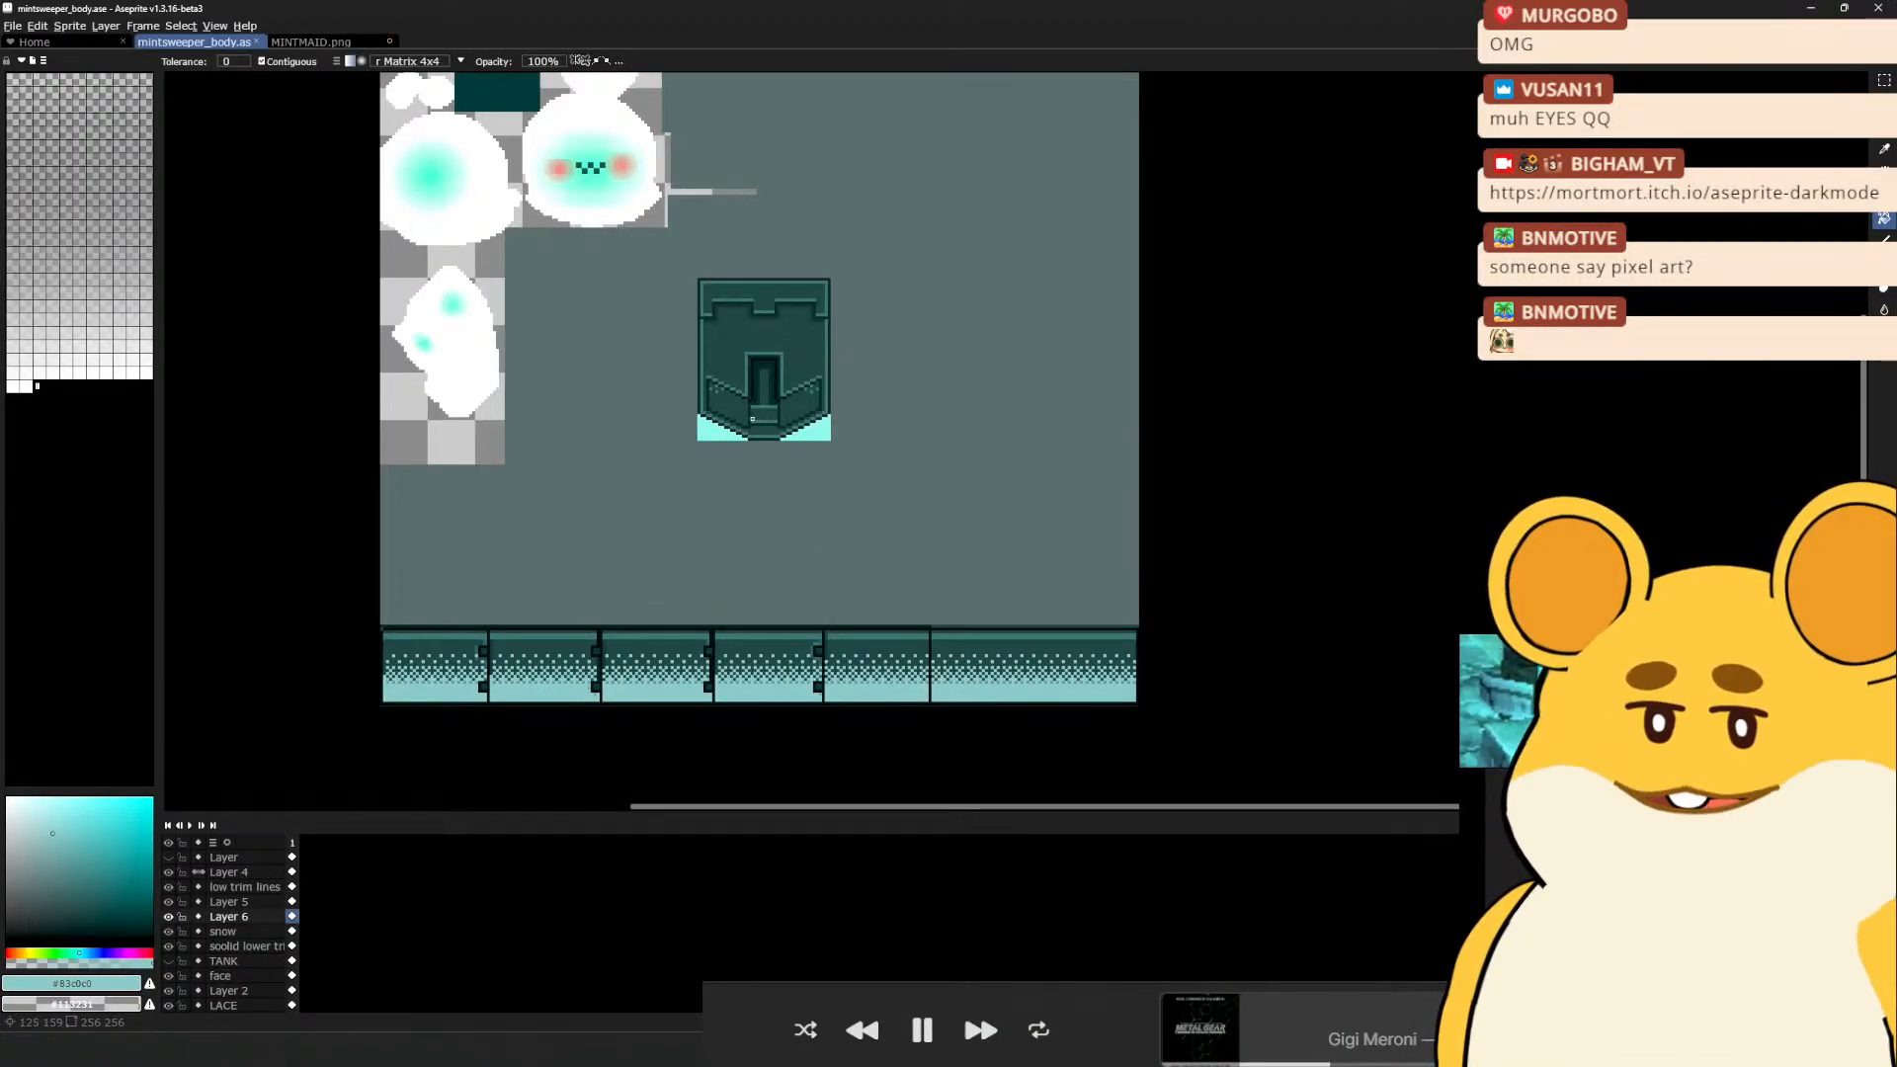
Undo the dithered gradient on Layer 6
key("v")
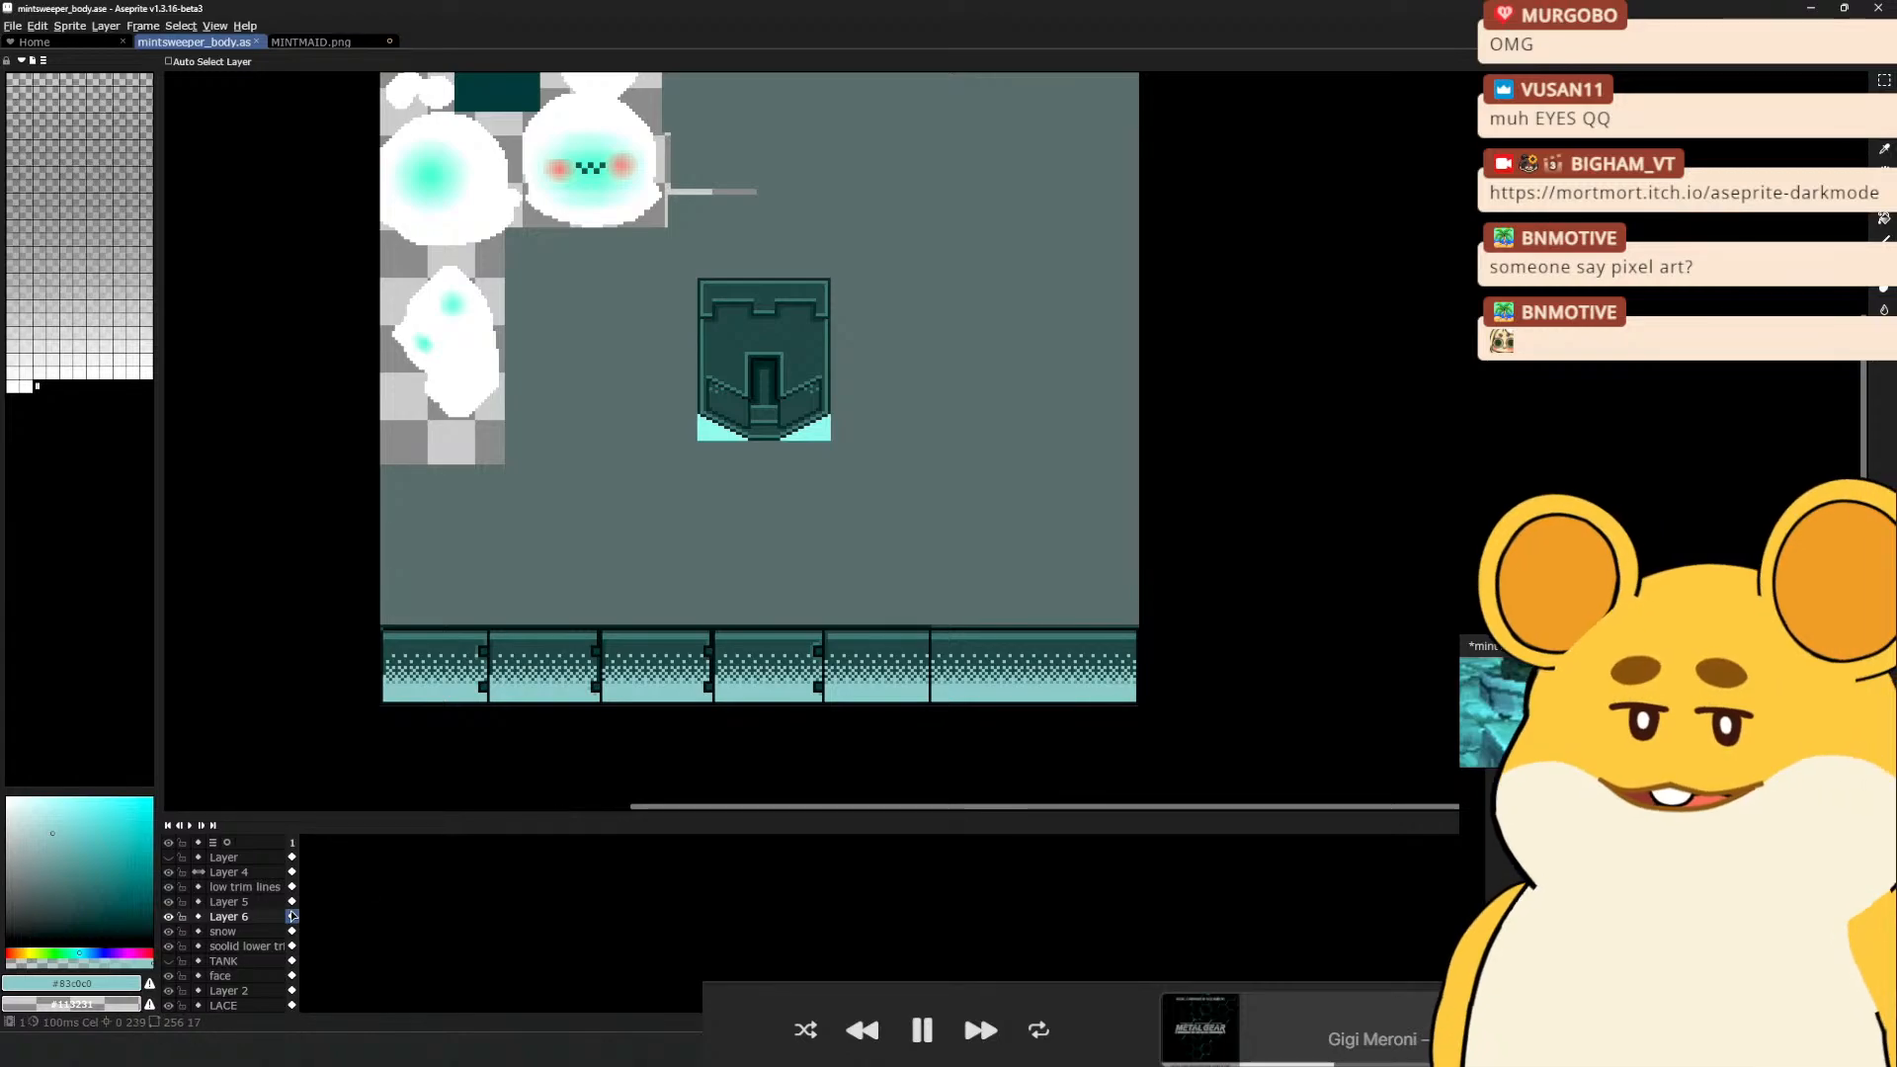
scroll(365, 725, "up", 1)
left_click(485, 646, "ctrl")
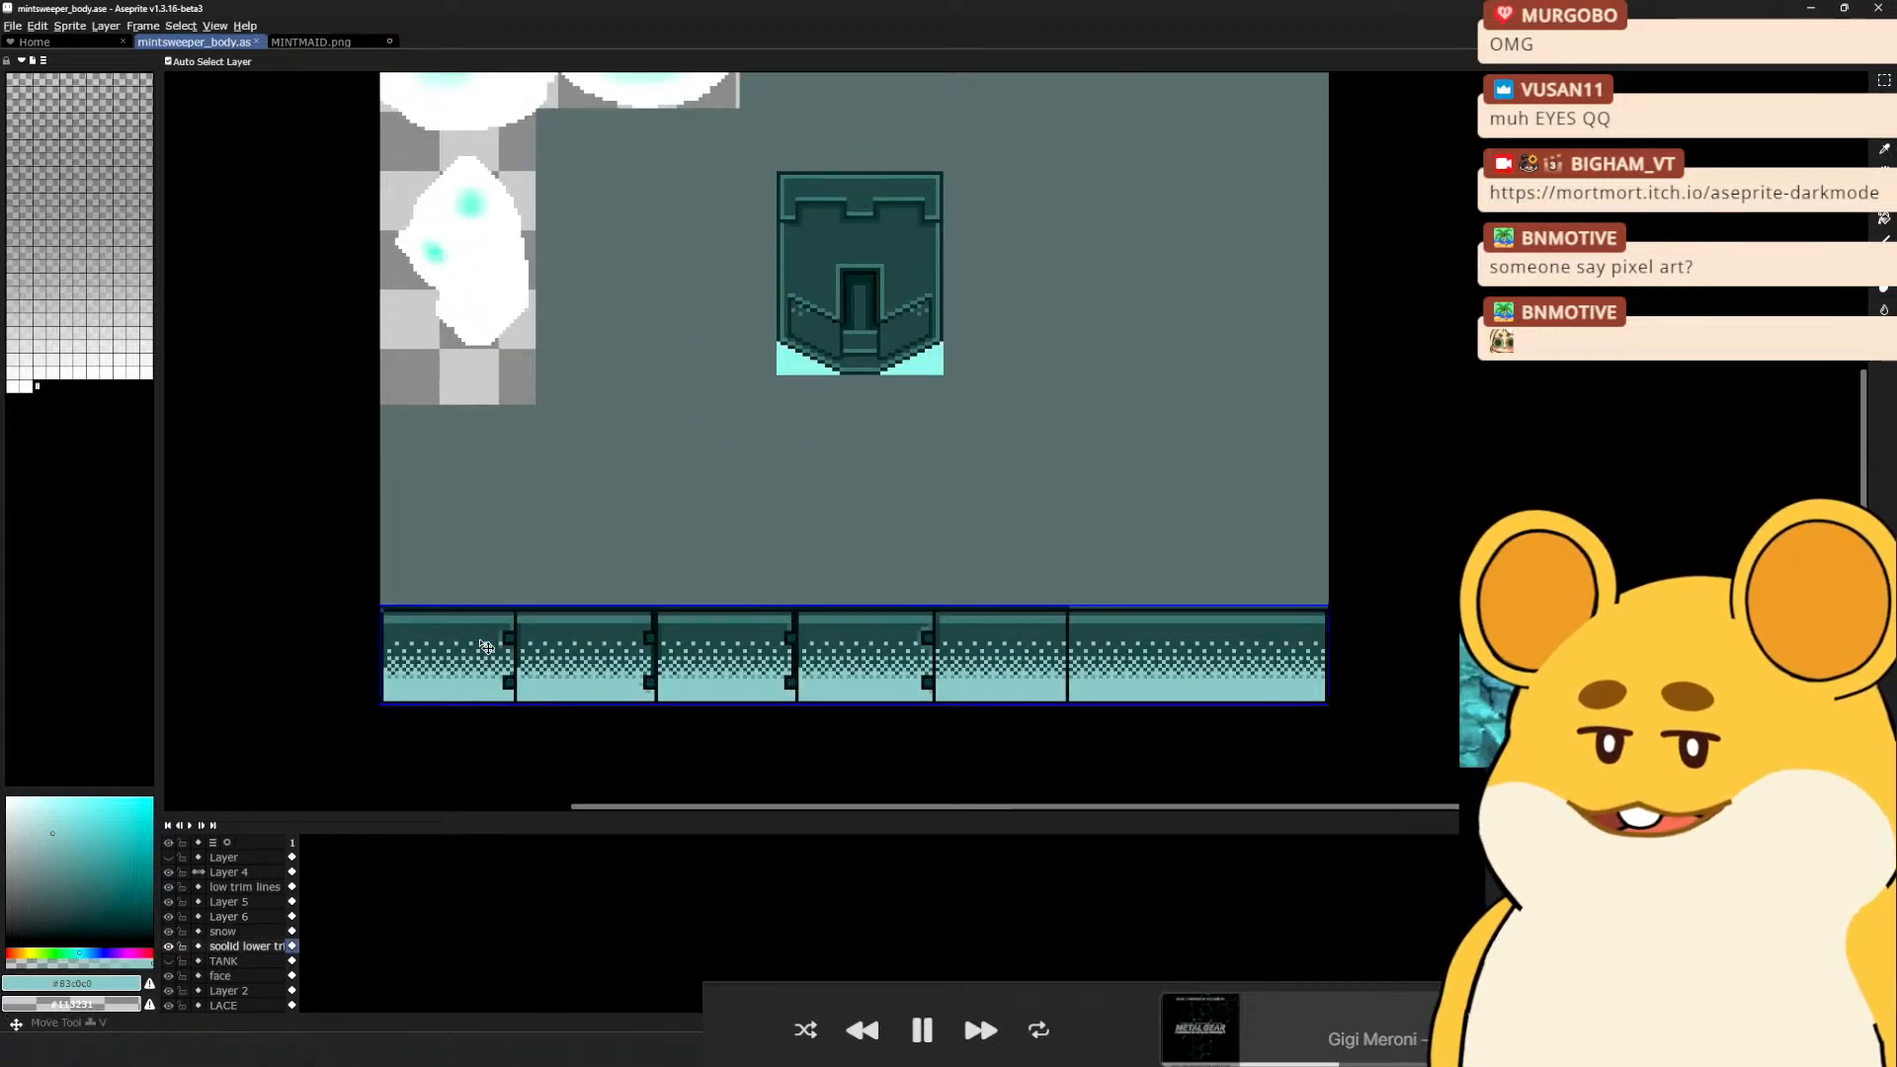
key("ctrl+z")
key("ctrl+z")
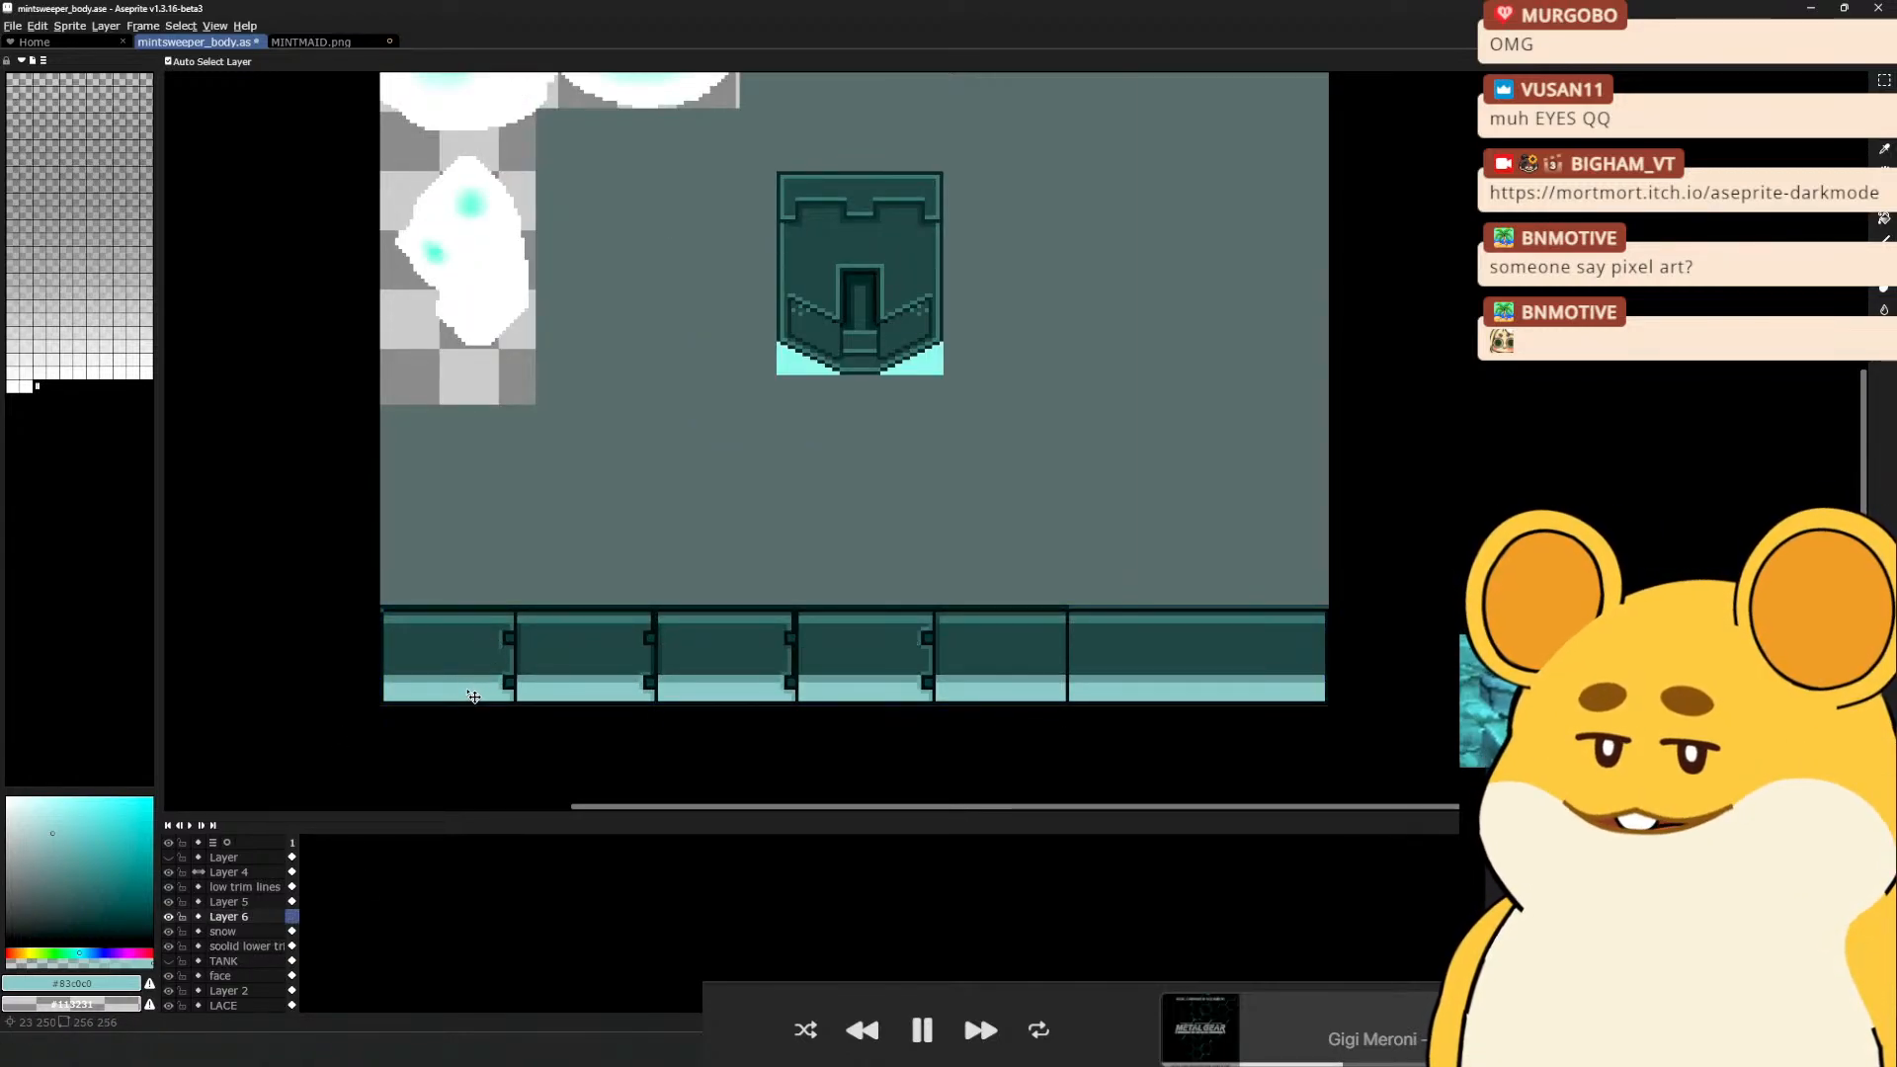
Activate the soolid lower trim layer and marquee-select the entire side skirt strip along the canvas's lower edge
left_click(417, 650, "ctrl")
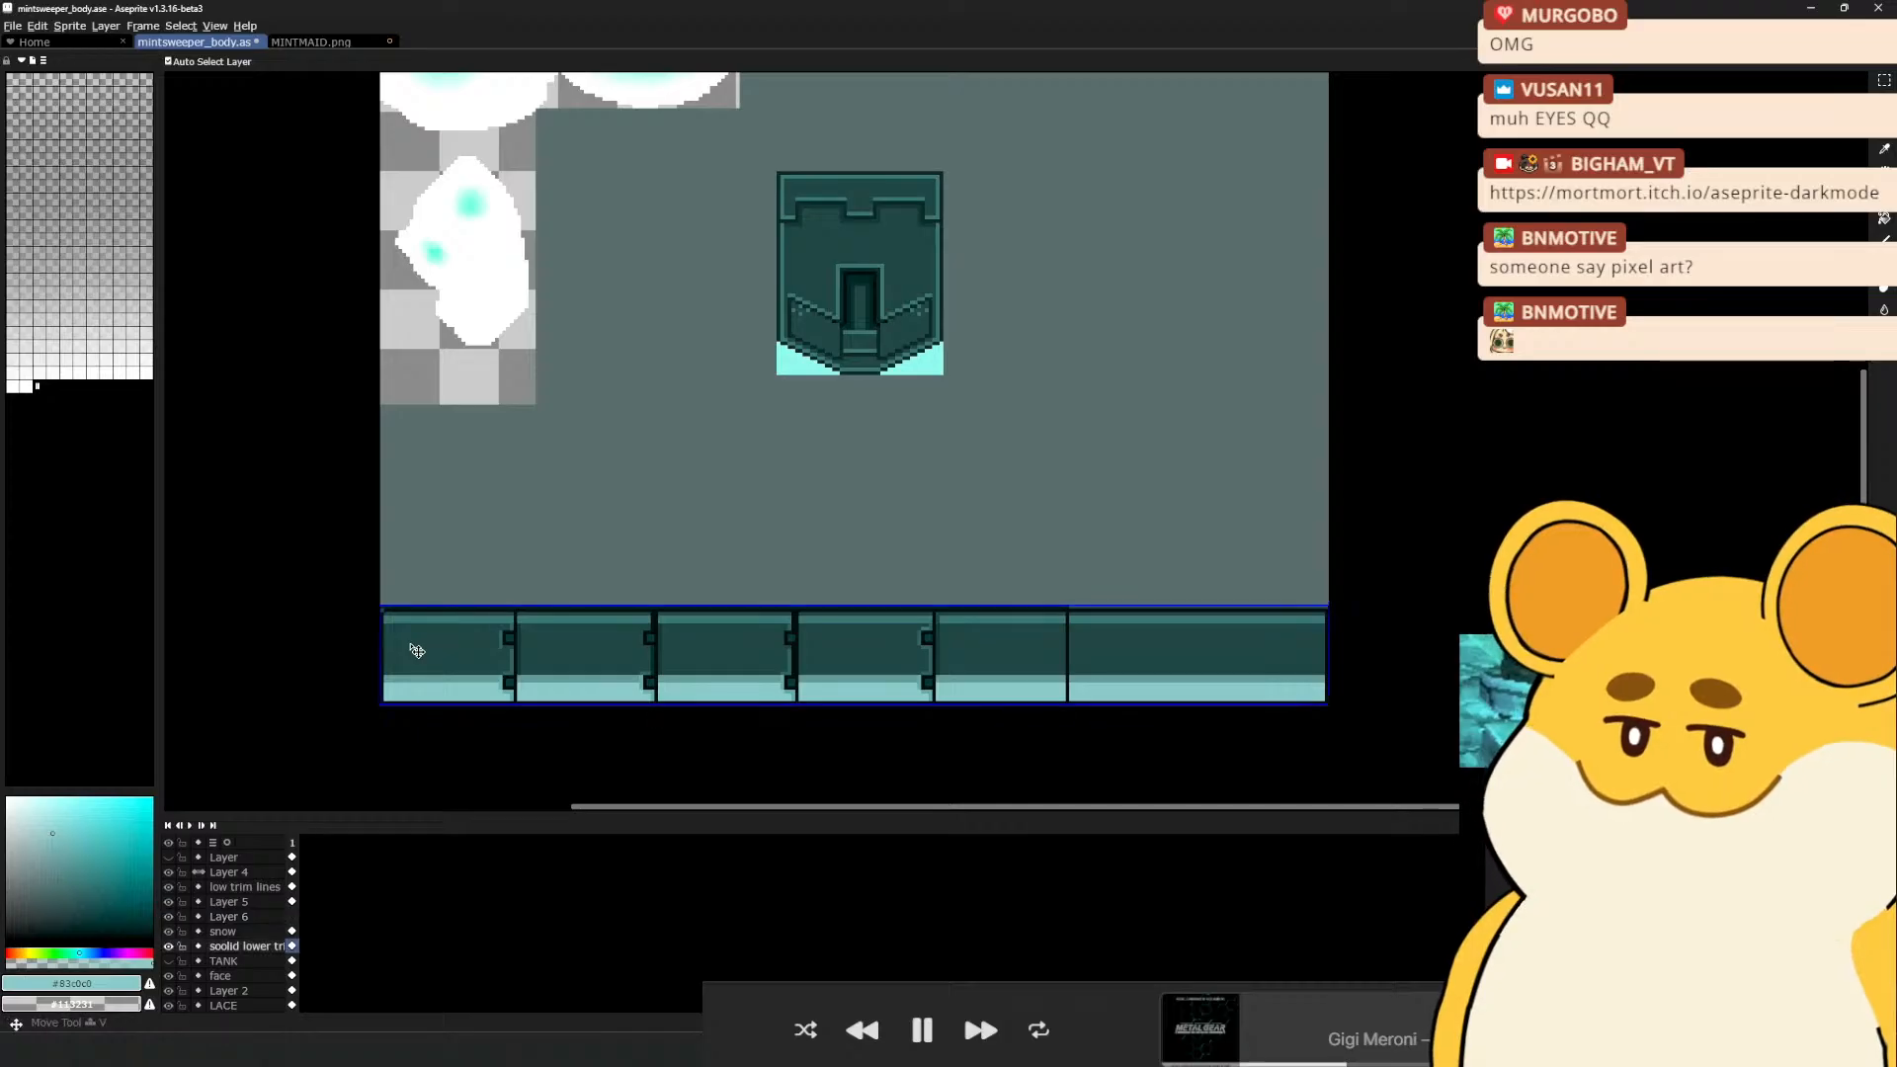
key("m")
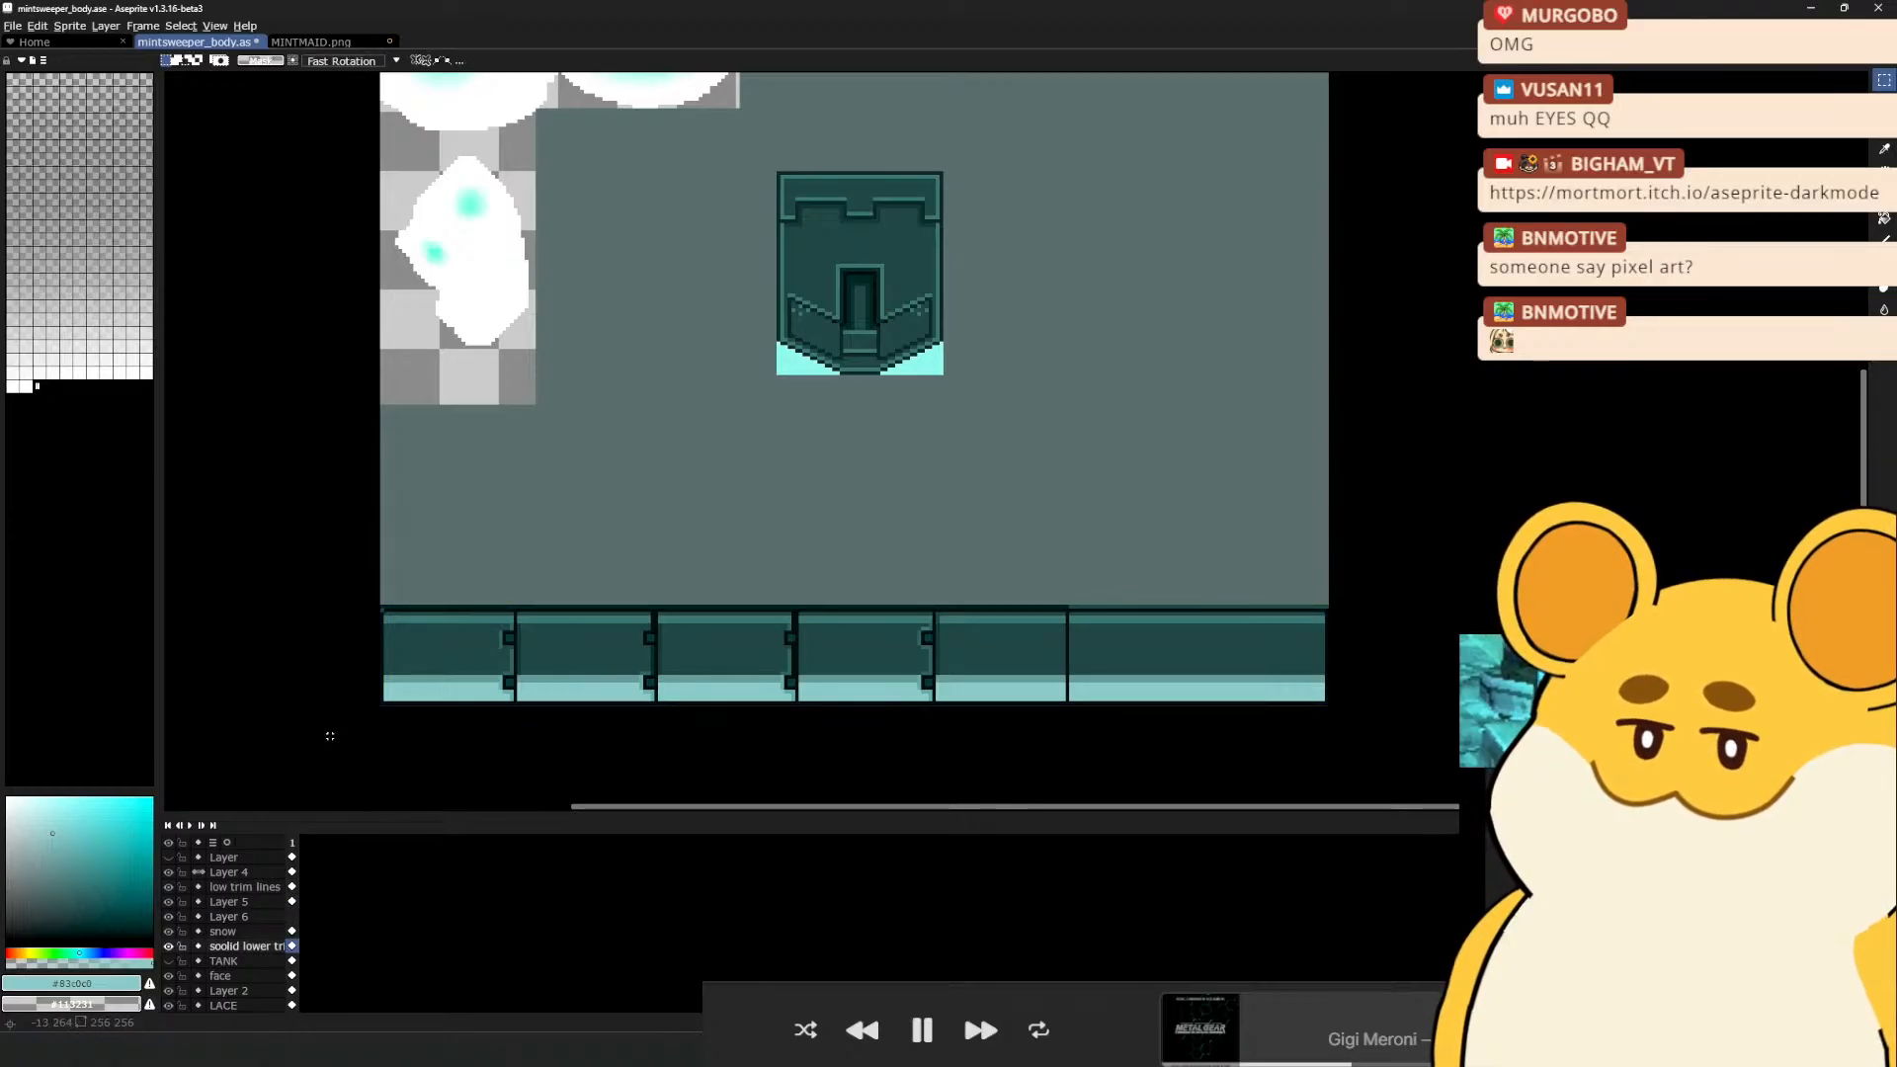
left_click_drag(1422, 602, 367, 751)
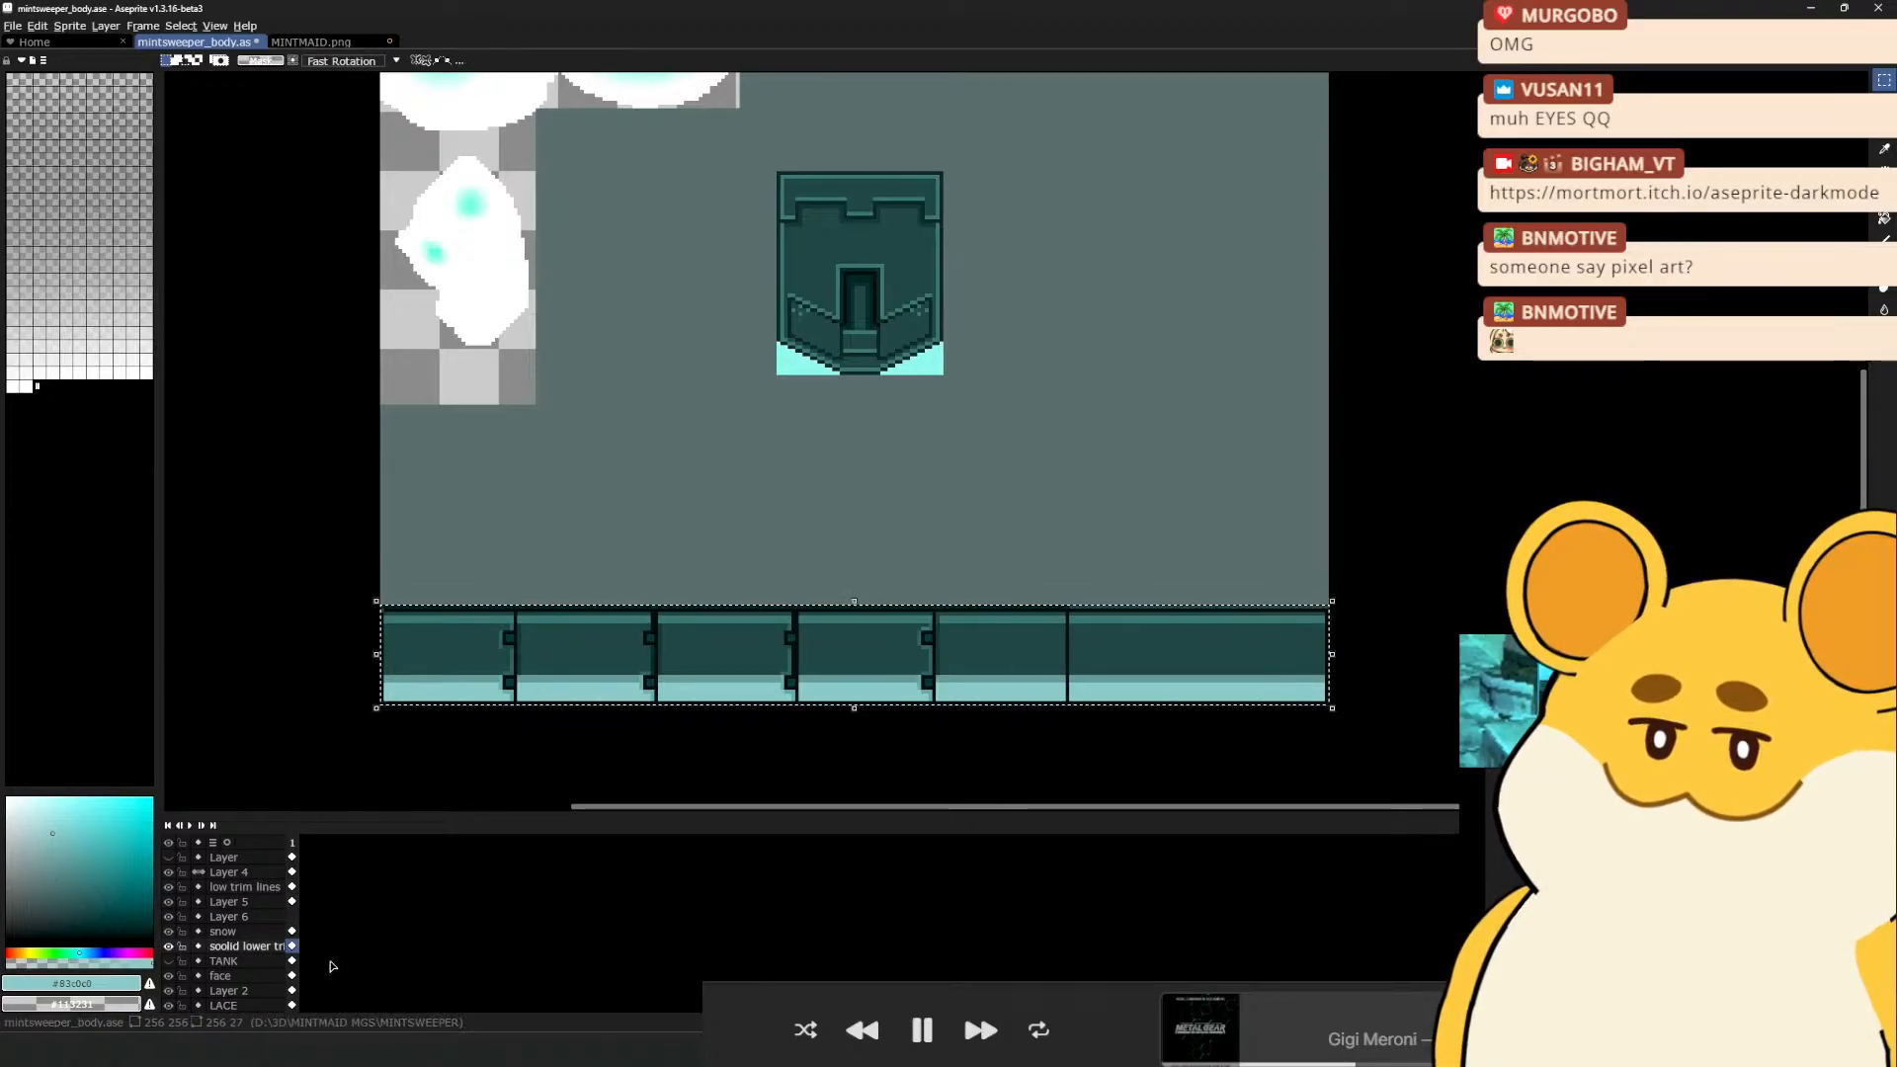
Compare the side skirts with the snow and low trim lines layers hidden and shown
left_click(168, 947)
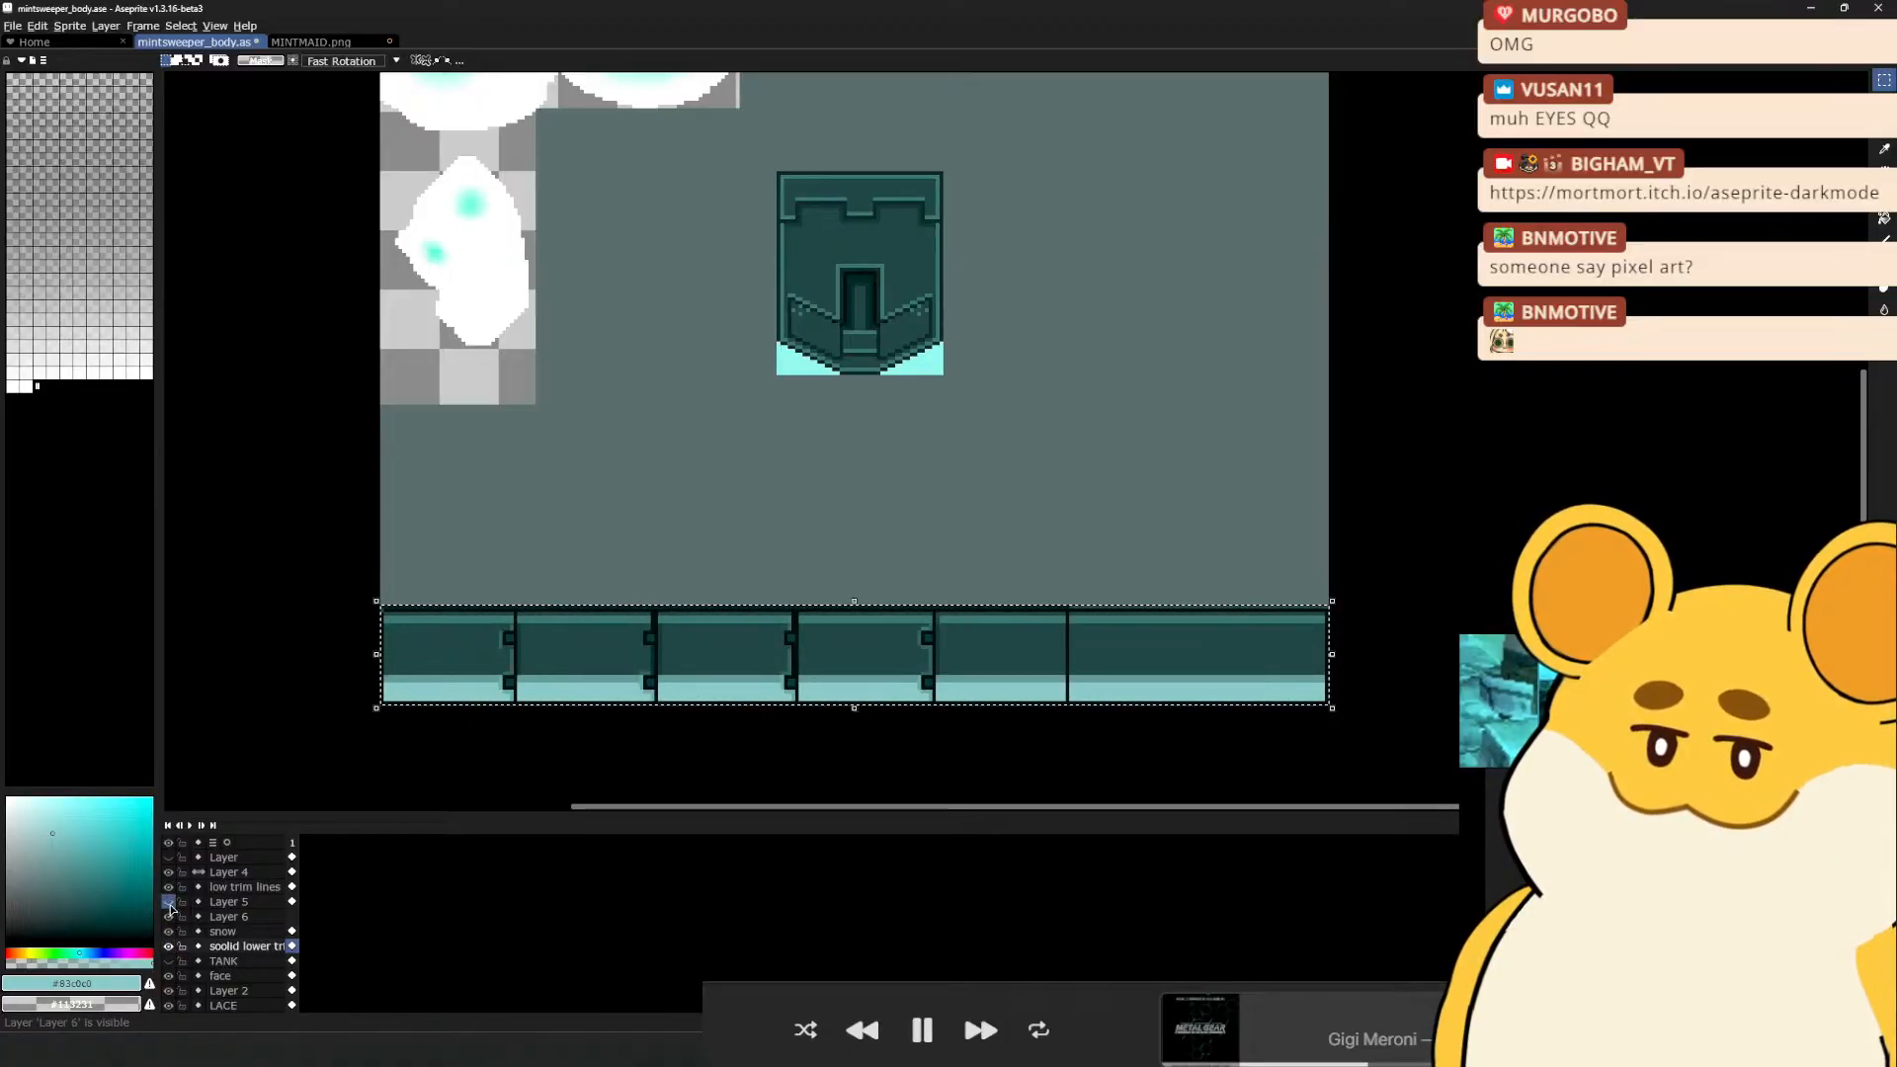
left_click(168, 931)
left_click(168, 887)
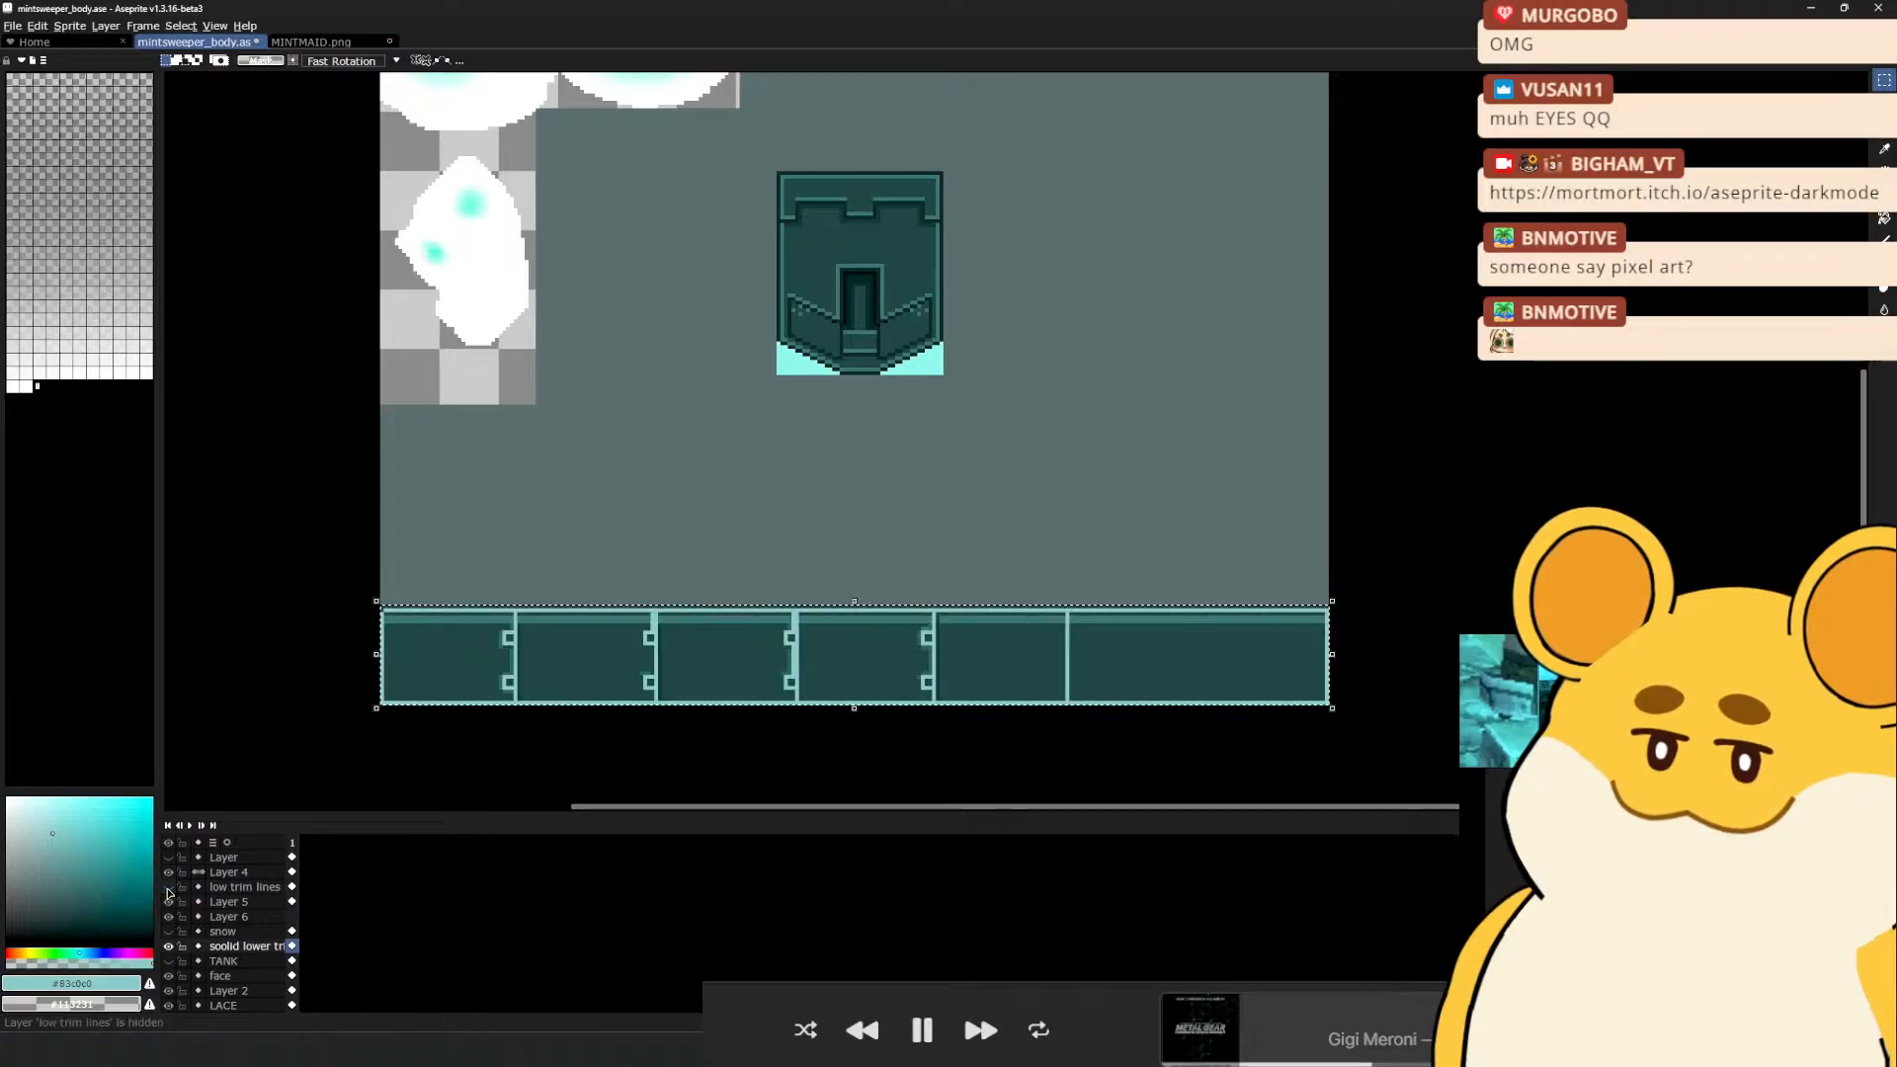
left_click(168, 890)
left_click(168, 890)
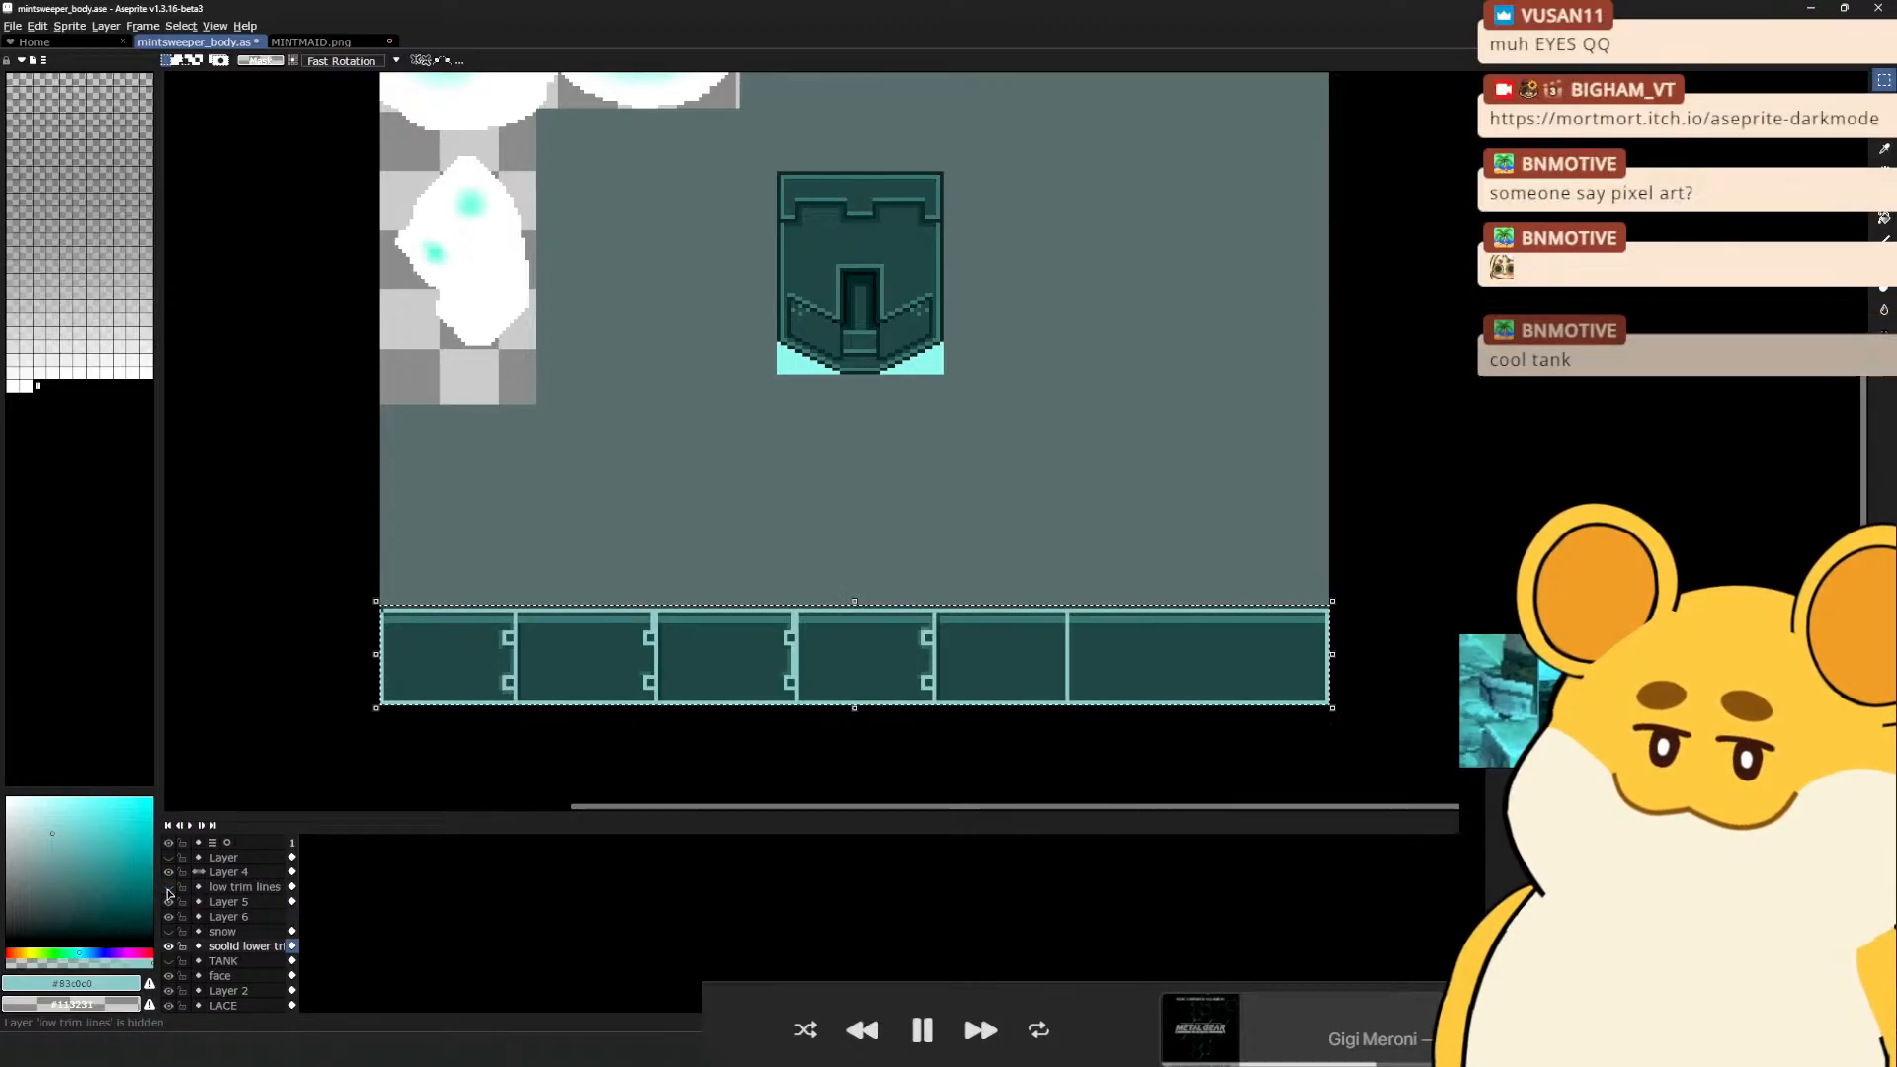
left_click(168, 889)
left_click(168, 889)
left_click(168, 889)
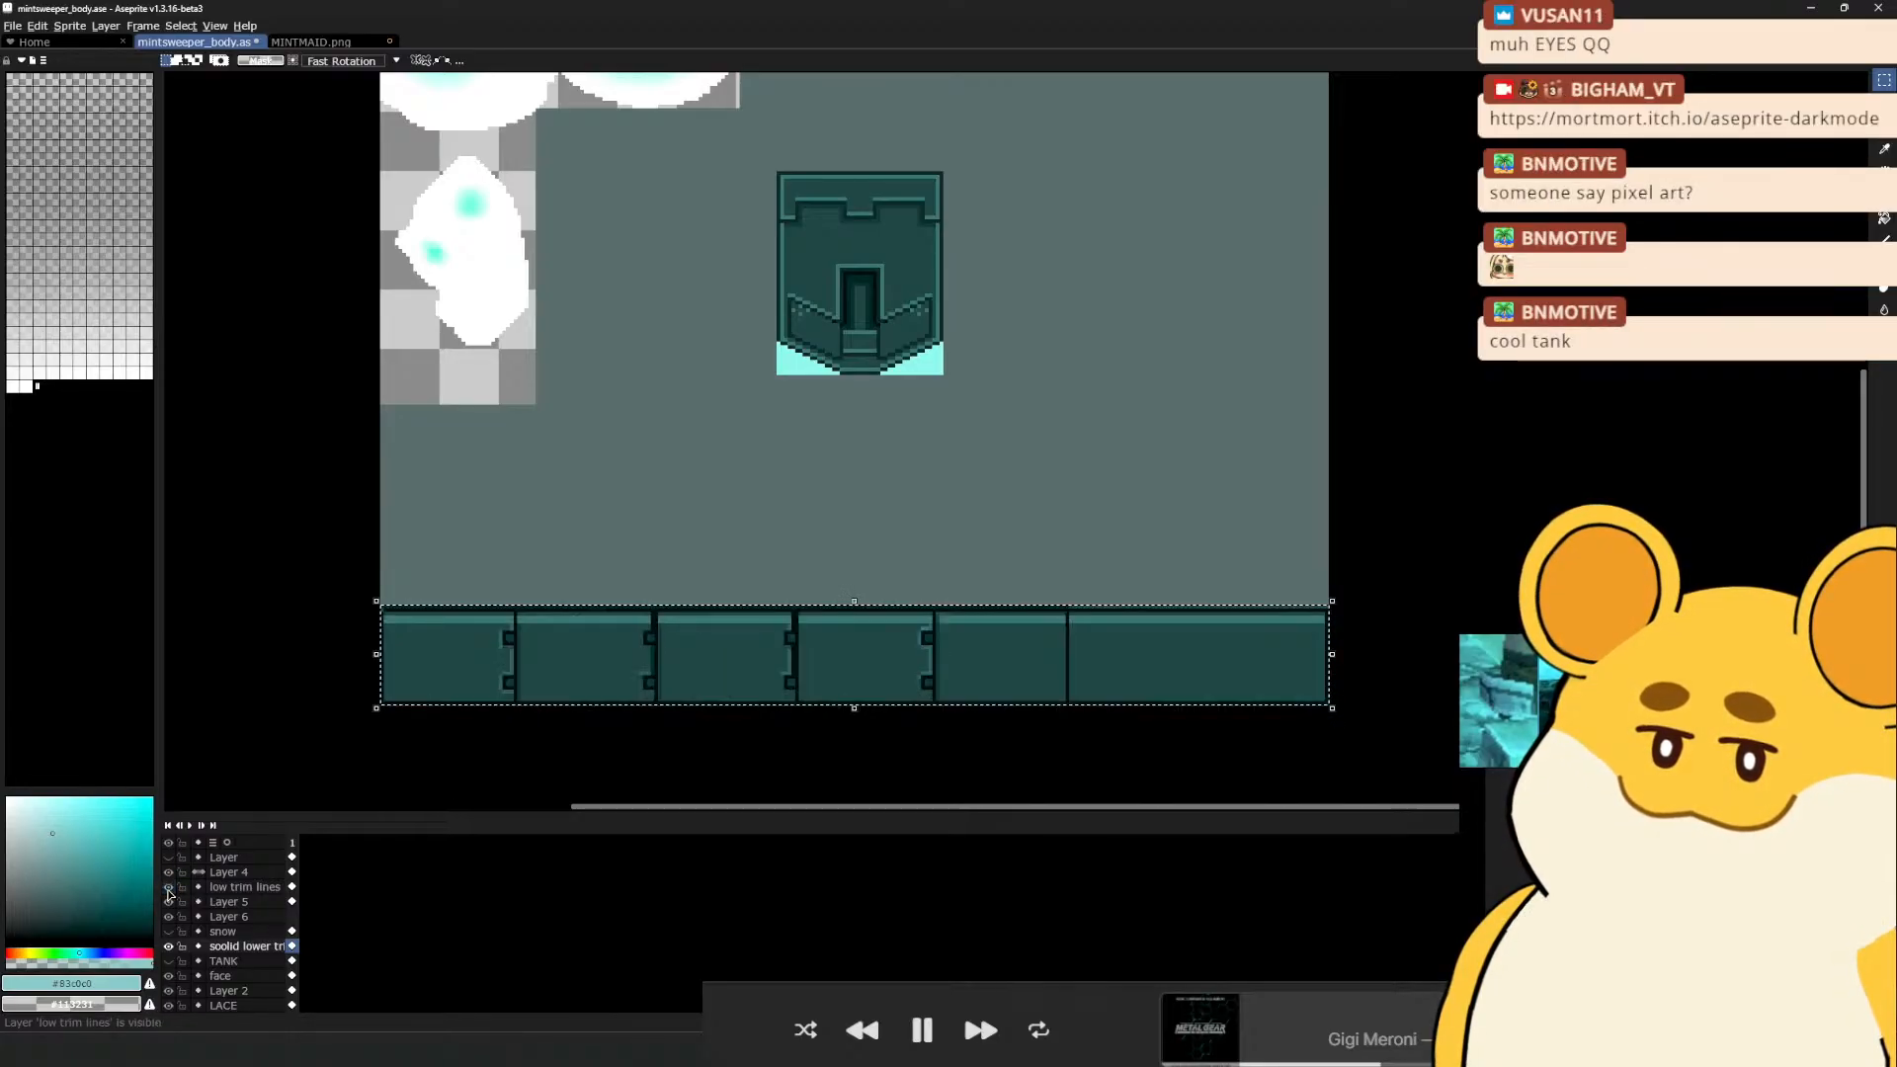
left_click(168, 889)
left_click(167, 889)
left_click(168, 931)
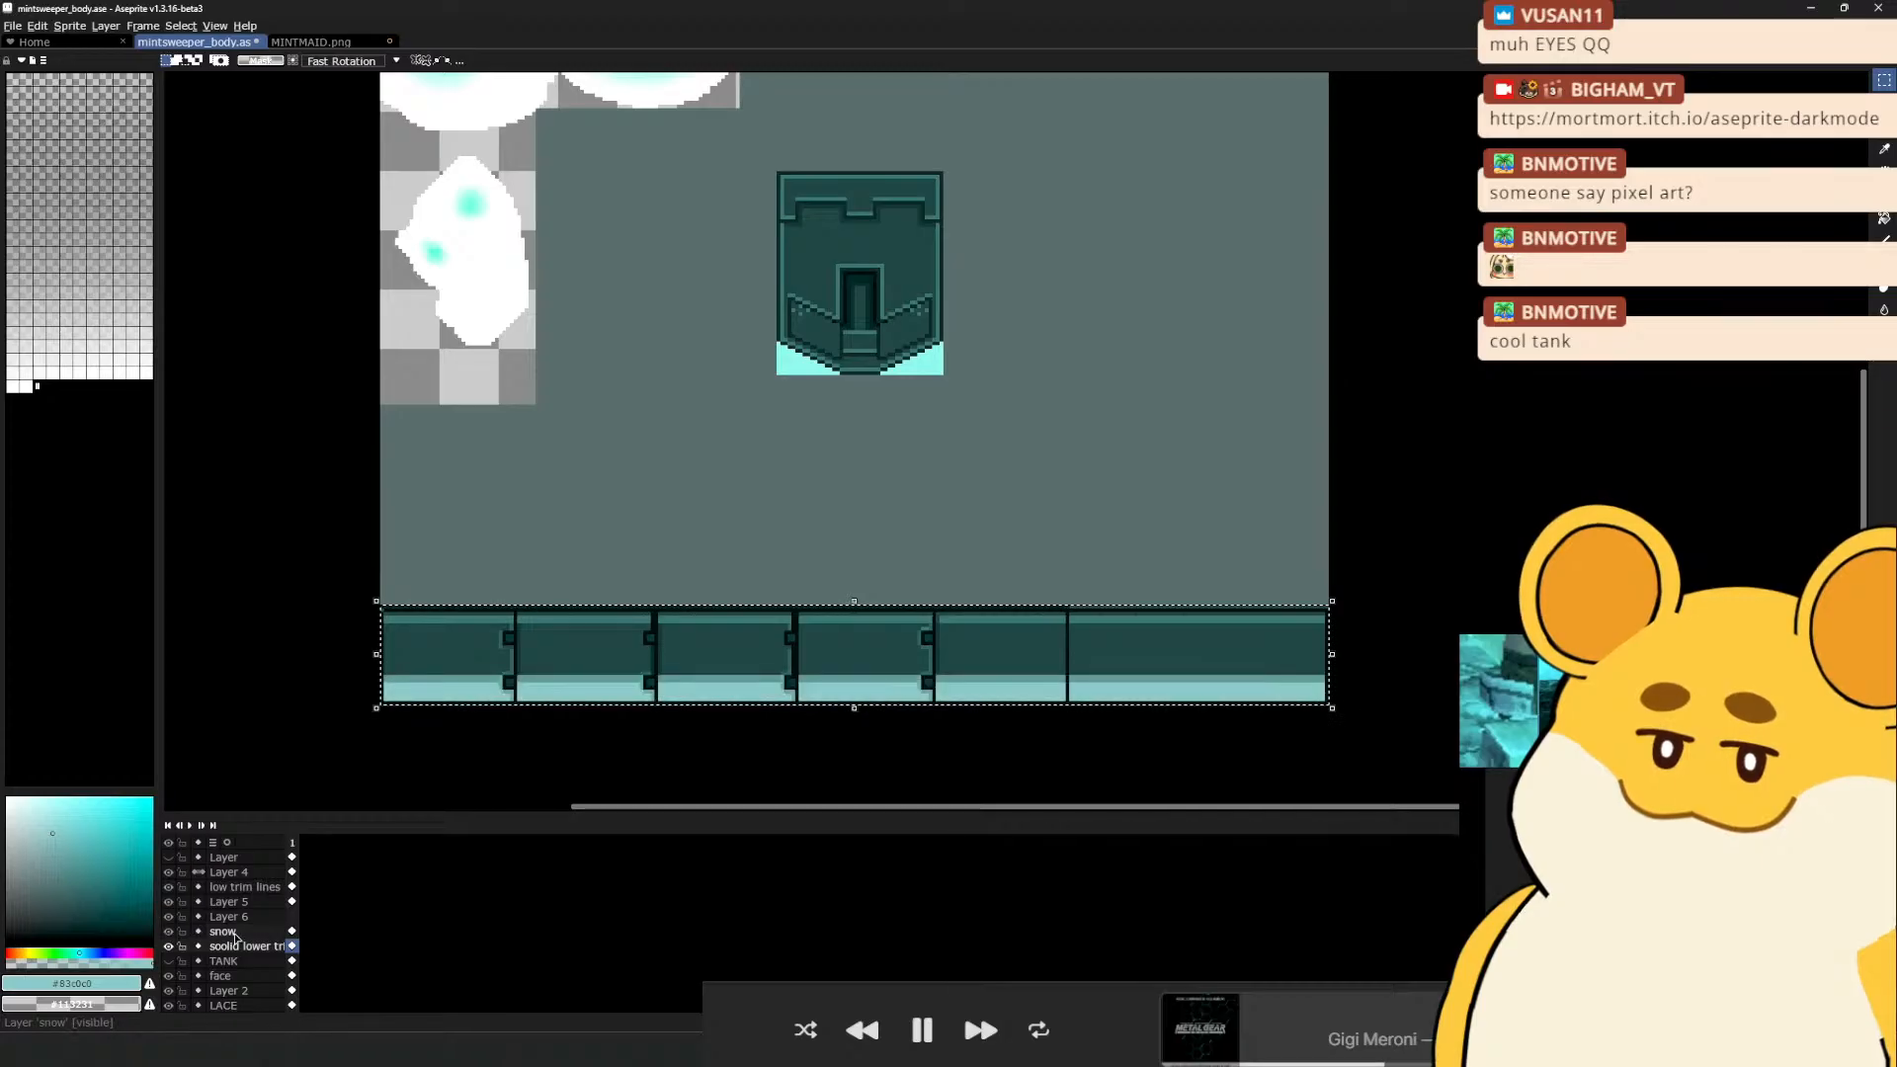
Shrink the skirt strip on the layers from soolid lower trim to low trim lines to about four fifths of the canvas width, and save
left_click_drag(236, 939, 235, 887)
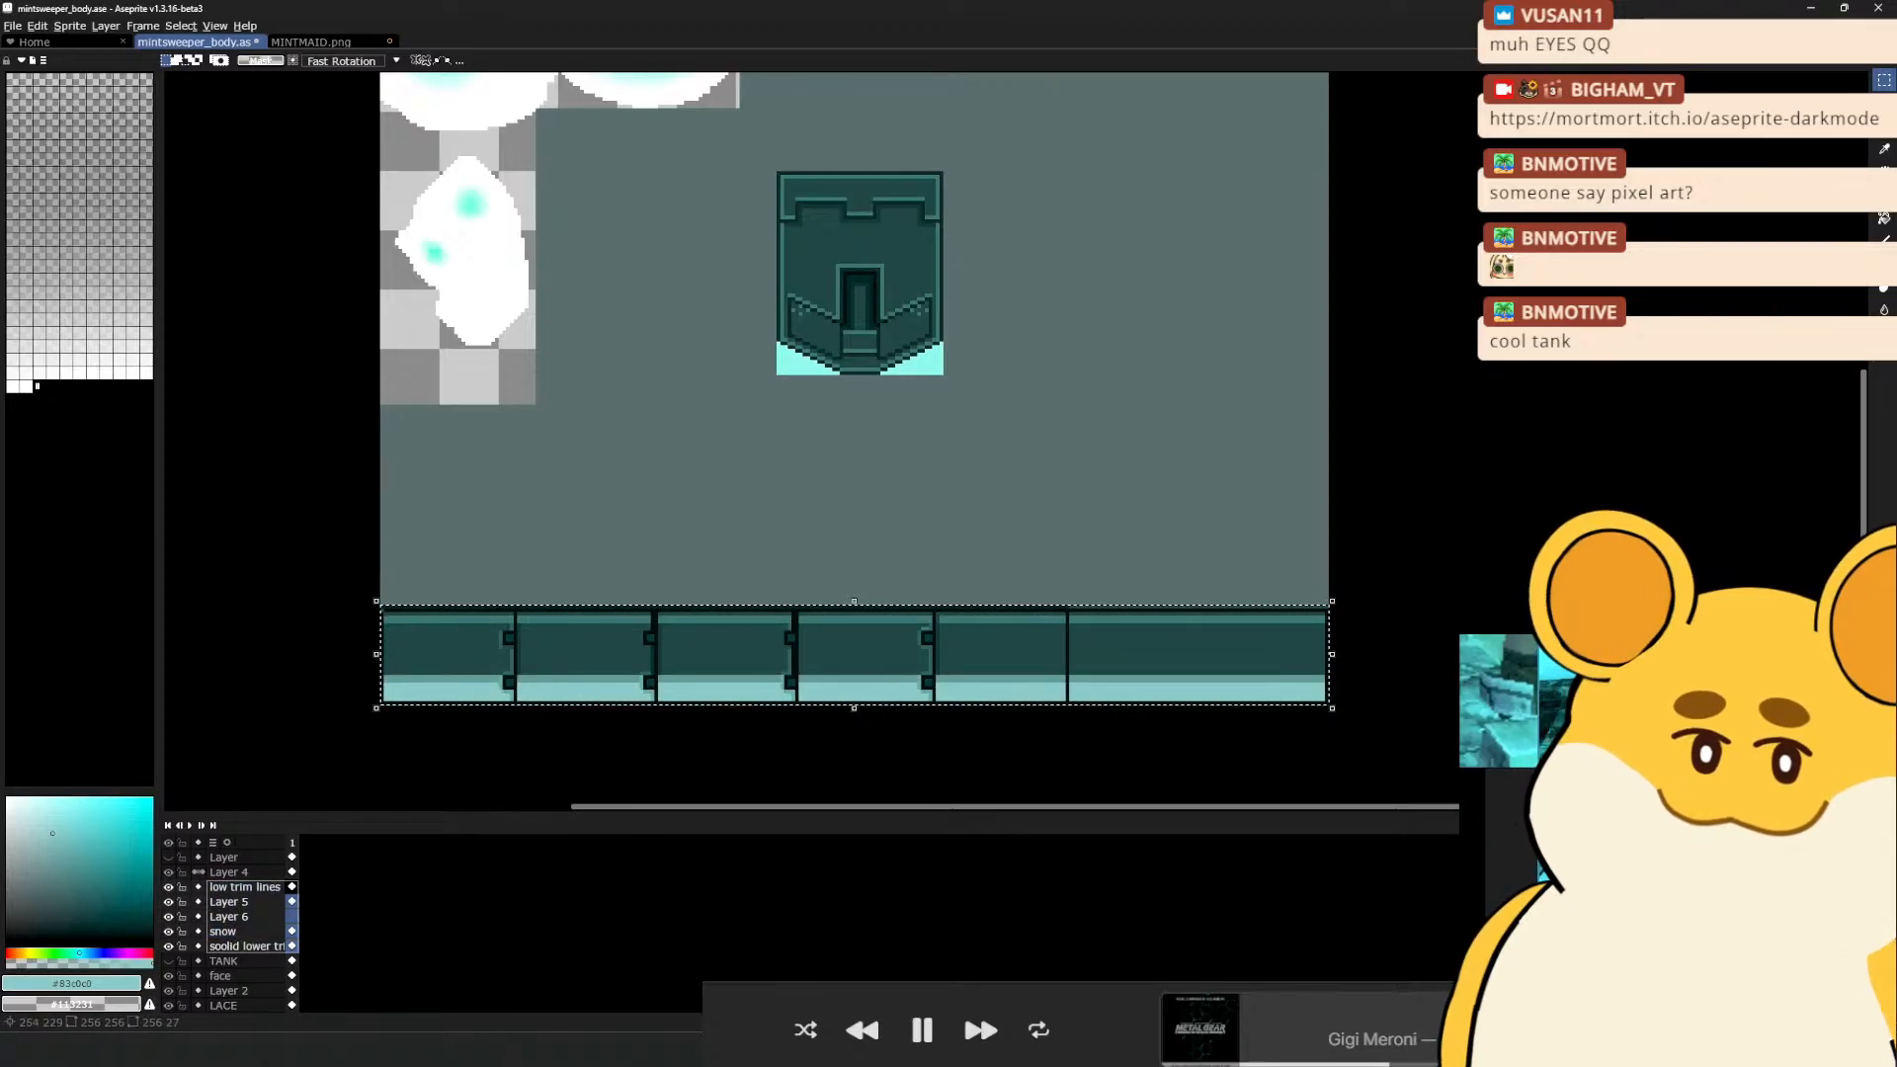
left_click_drag(1332, 601, 1132, 681)
left_click(1159, 736)
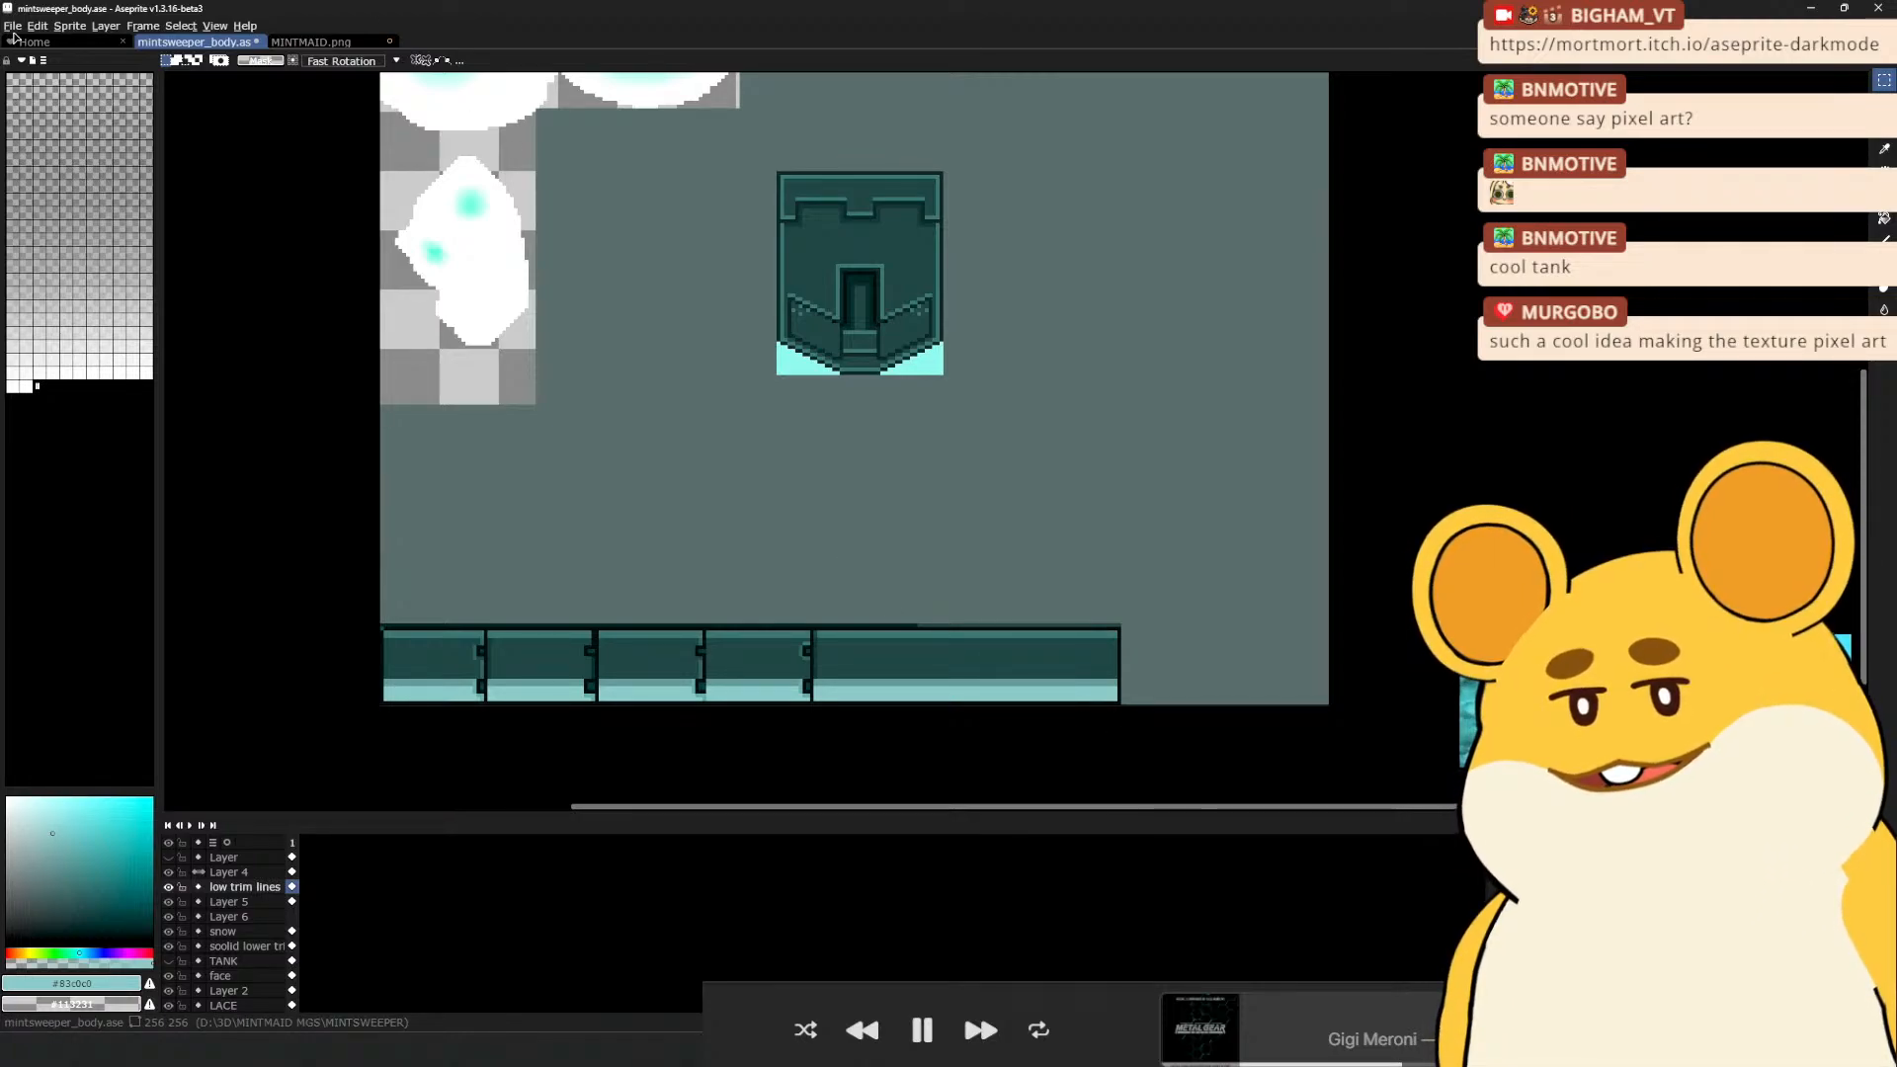
key("ctrl+s")
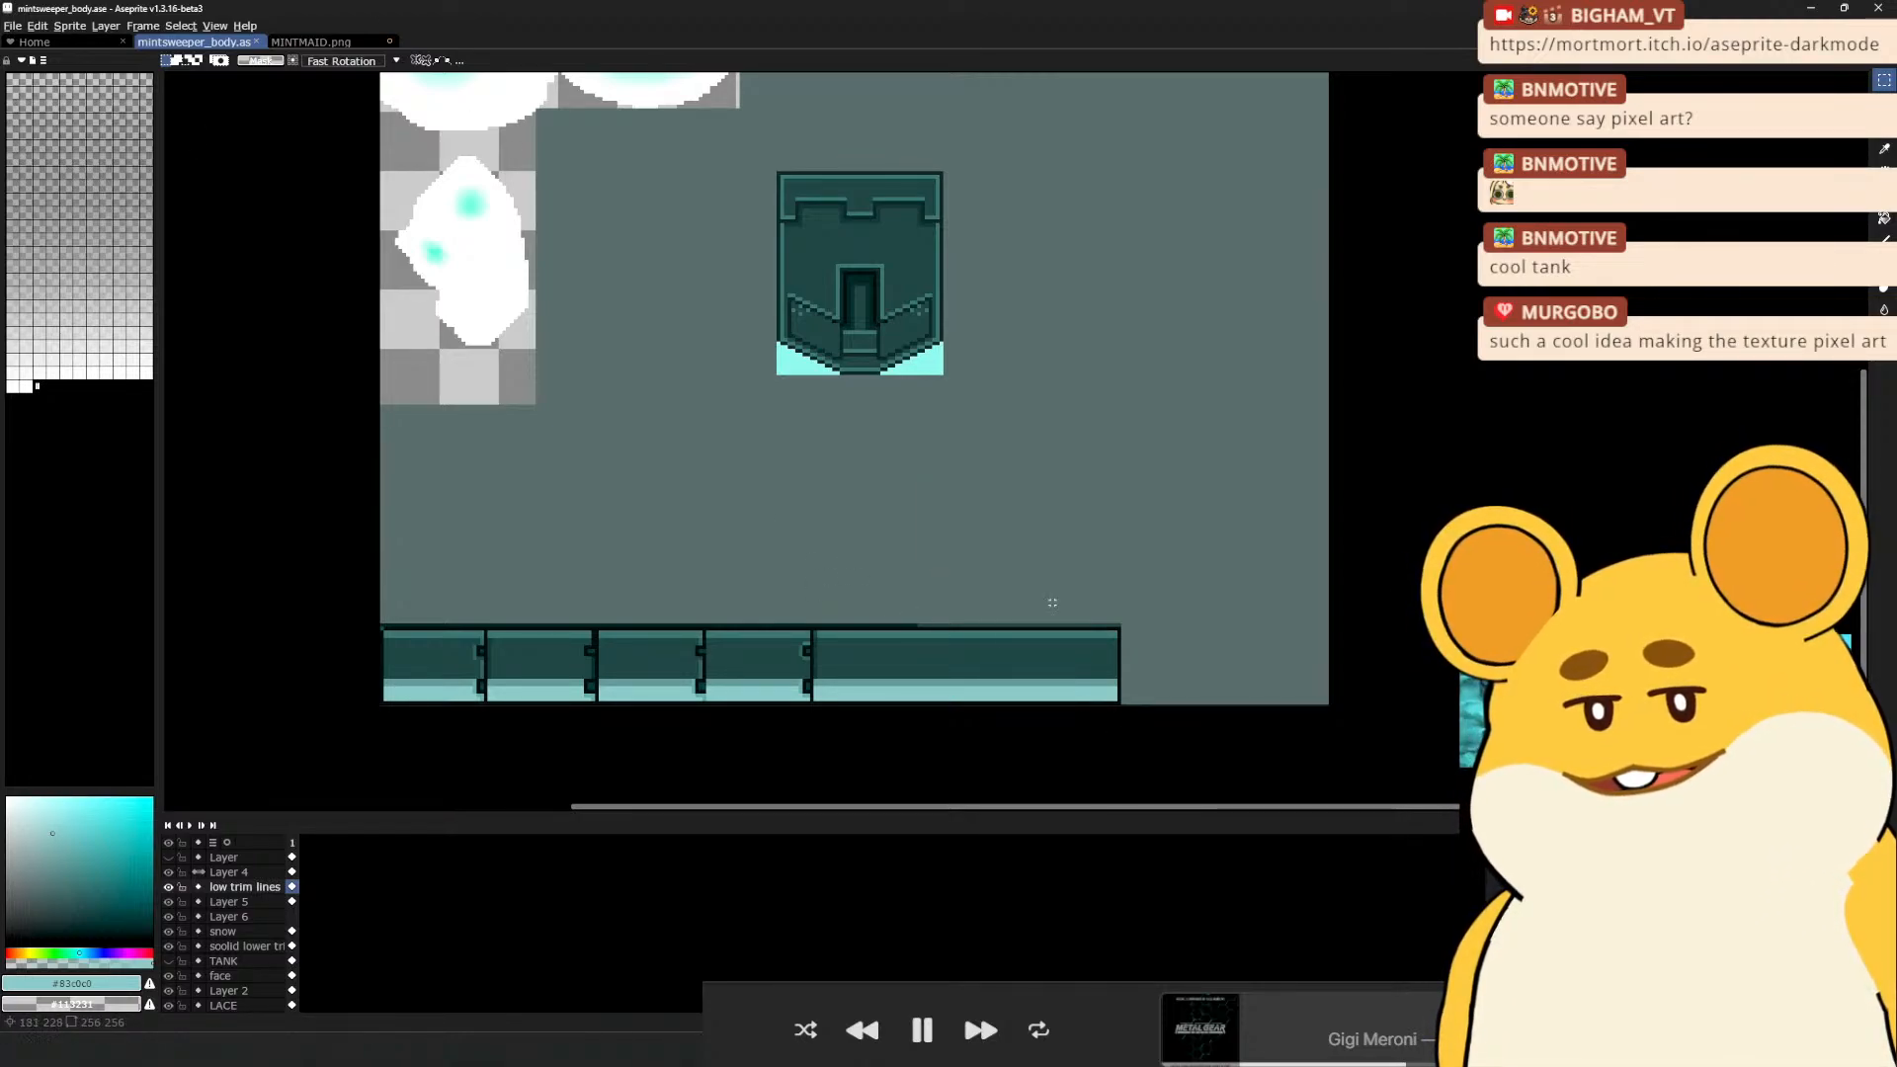
mouse_move(1206, 583)
left_mouse_down()
mouse_move(874, 705)
mouse_move(1193, 693)
left_mouse_up()
left_click(947, 684)
key("Escape")
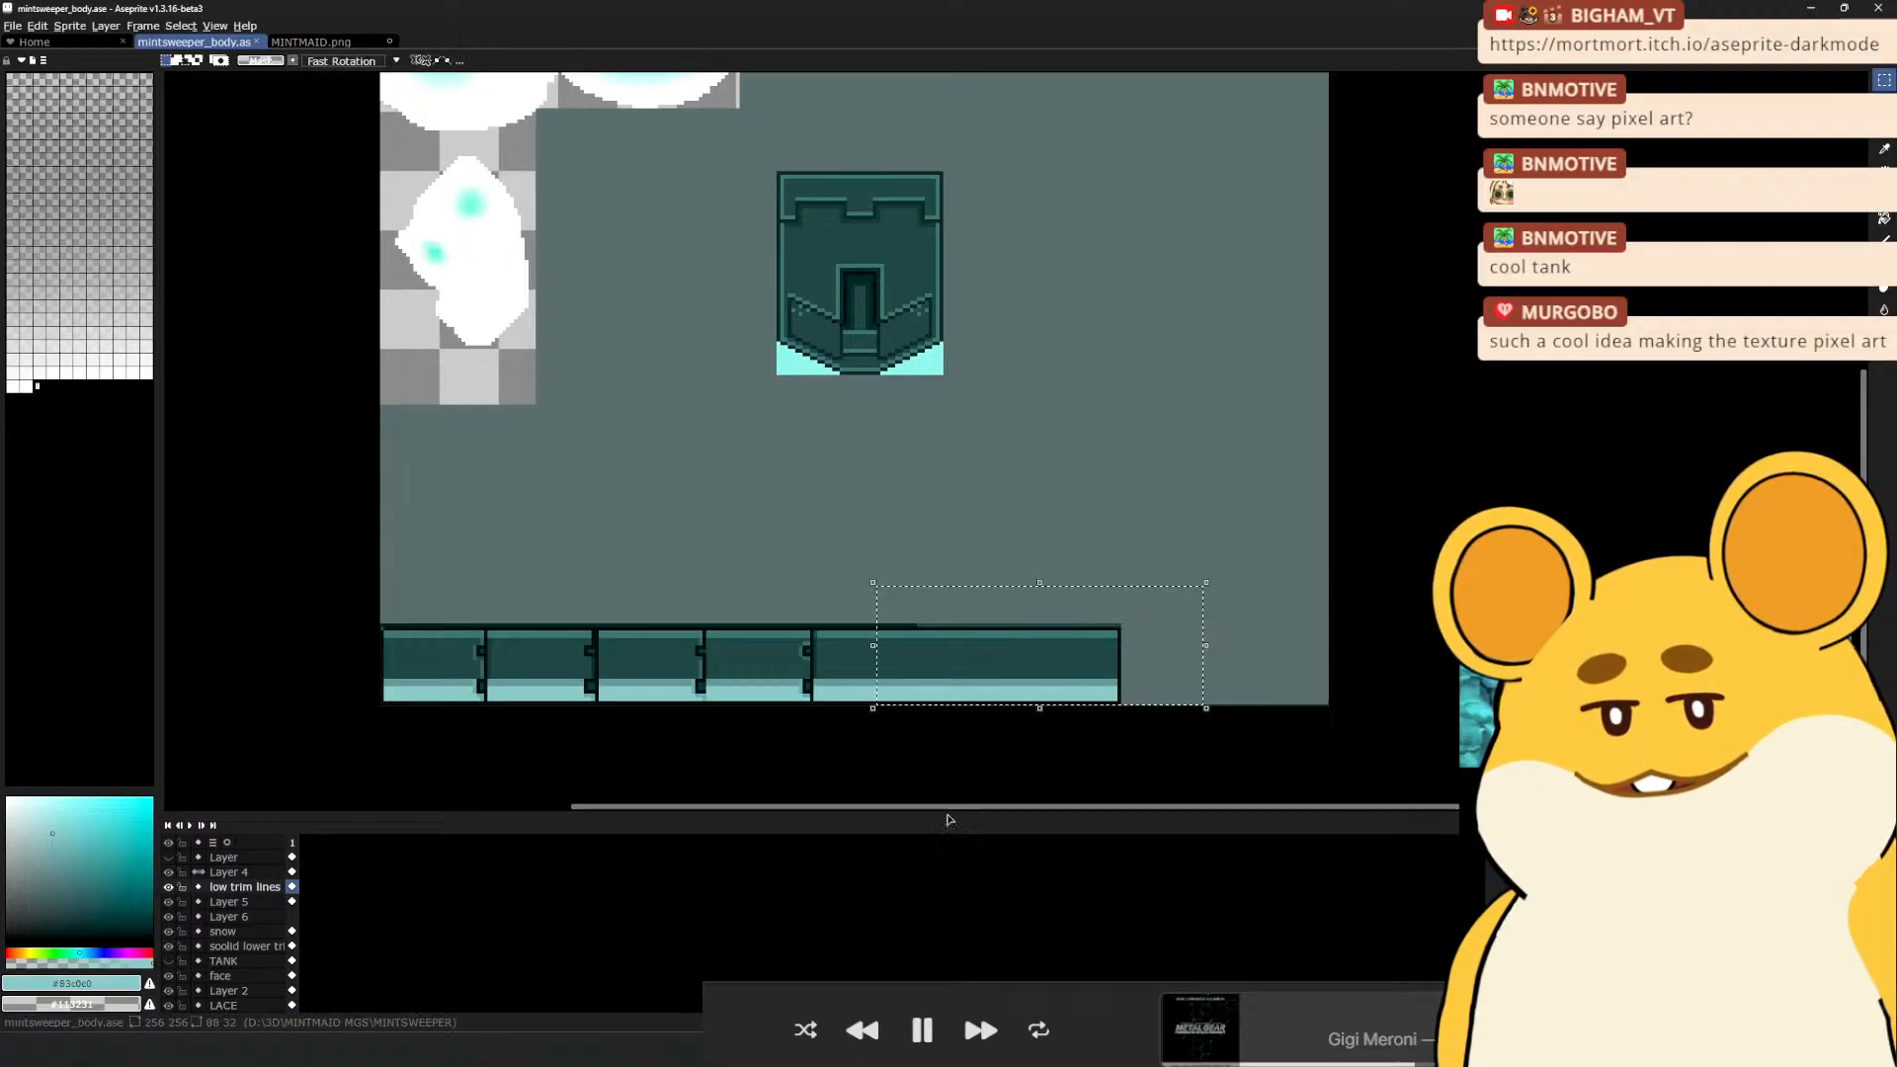
key("ctrl+d")
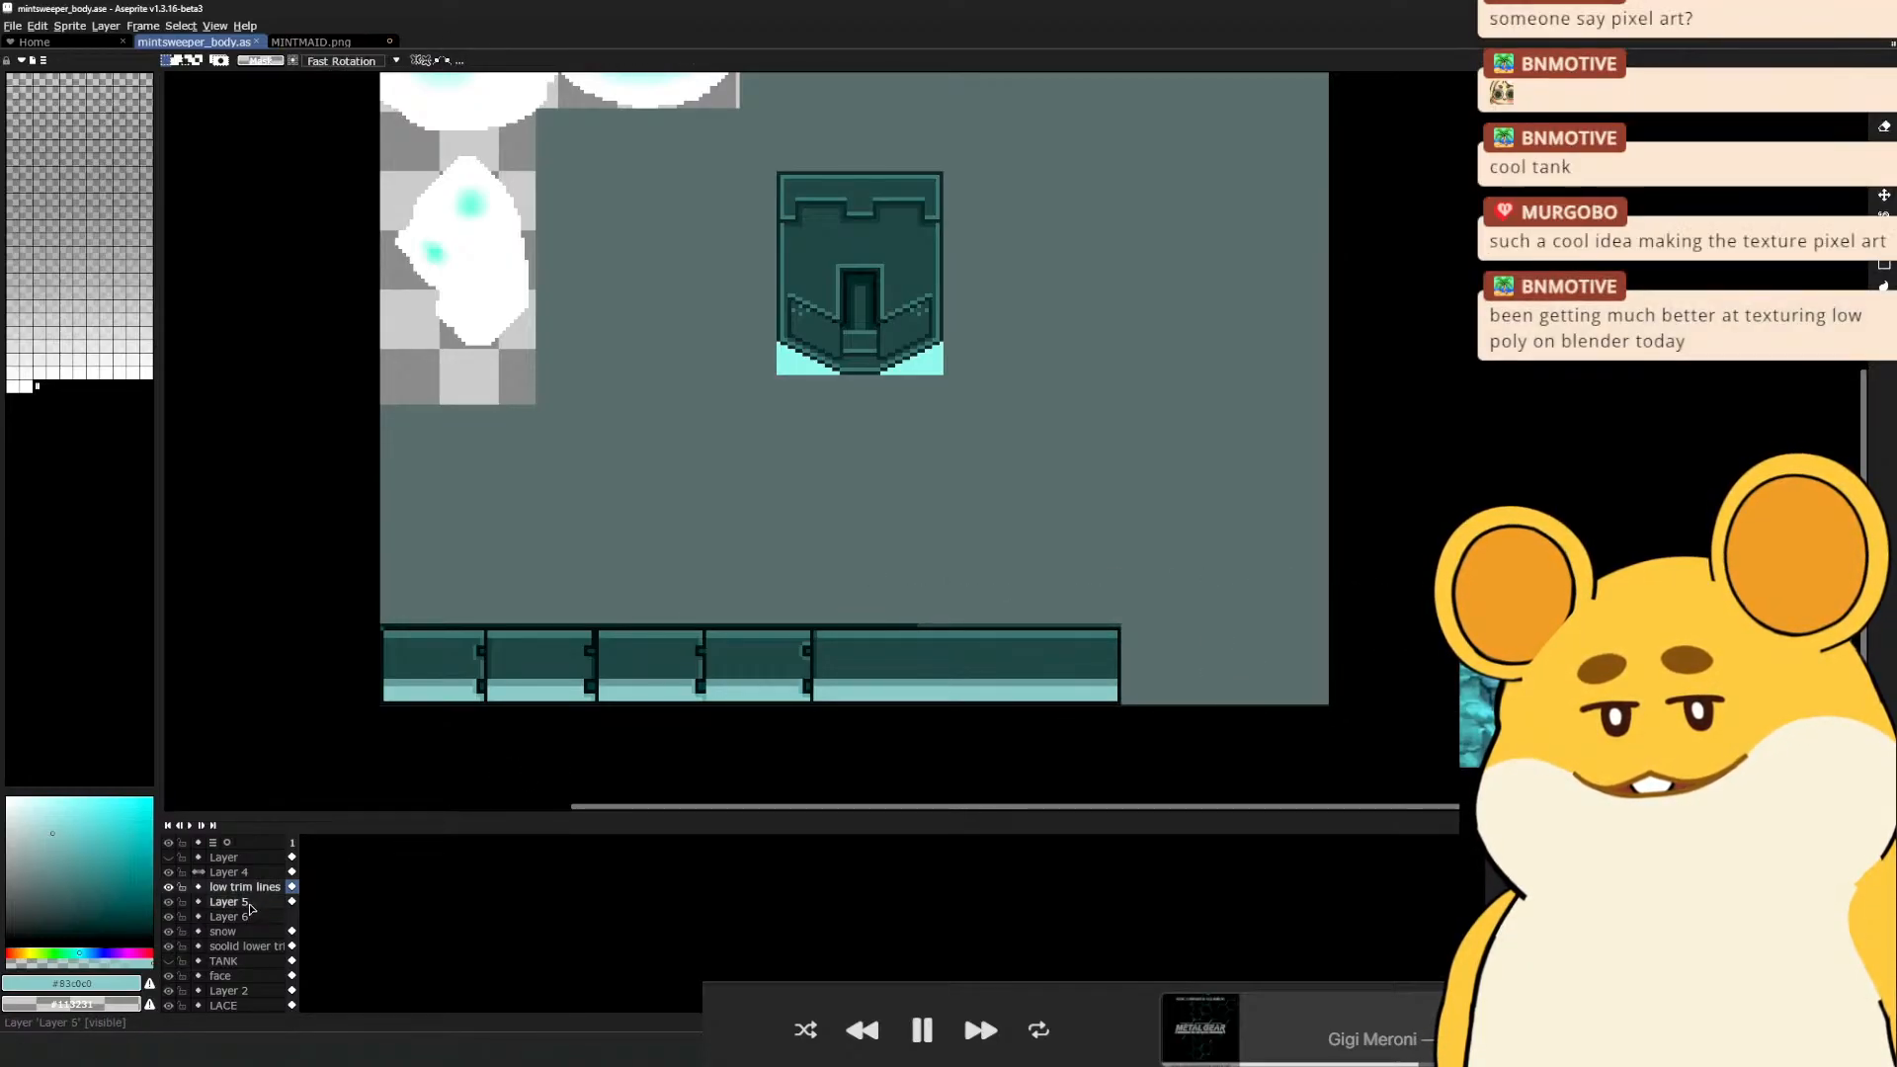
Try to copy the right section of the skirt strip into the empty corner on the soolid lower trim layer, and undo it
left_click(251, 901, "shift")
left_click(246, 916, "shift")
left_click(226, 931, "shift")
left_click(237, 946, "shift")
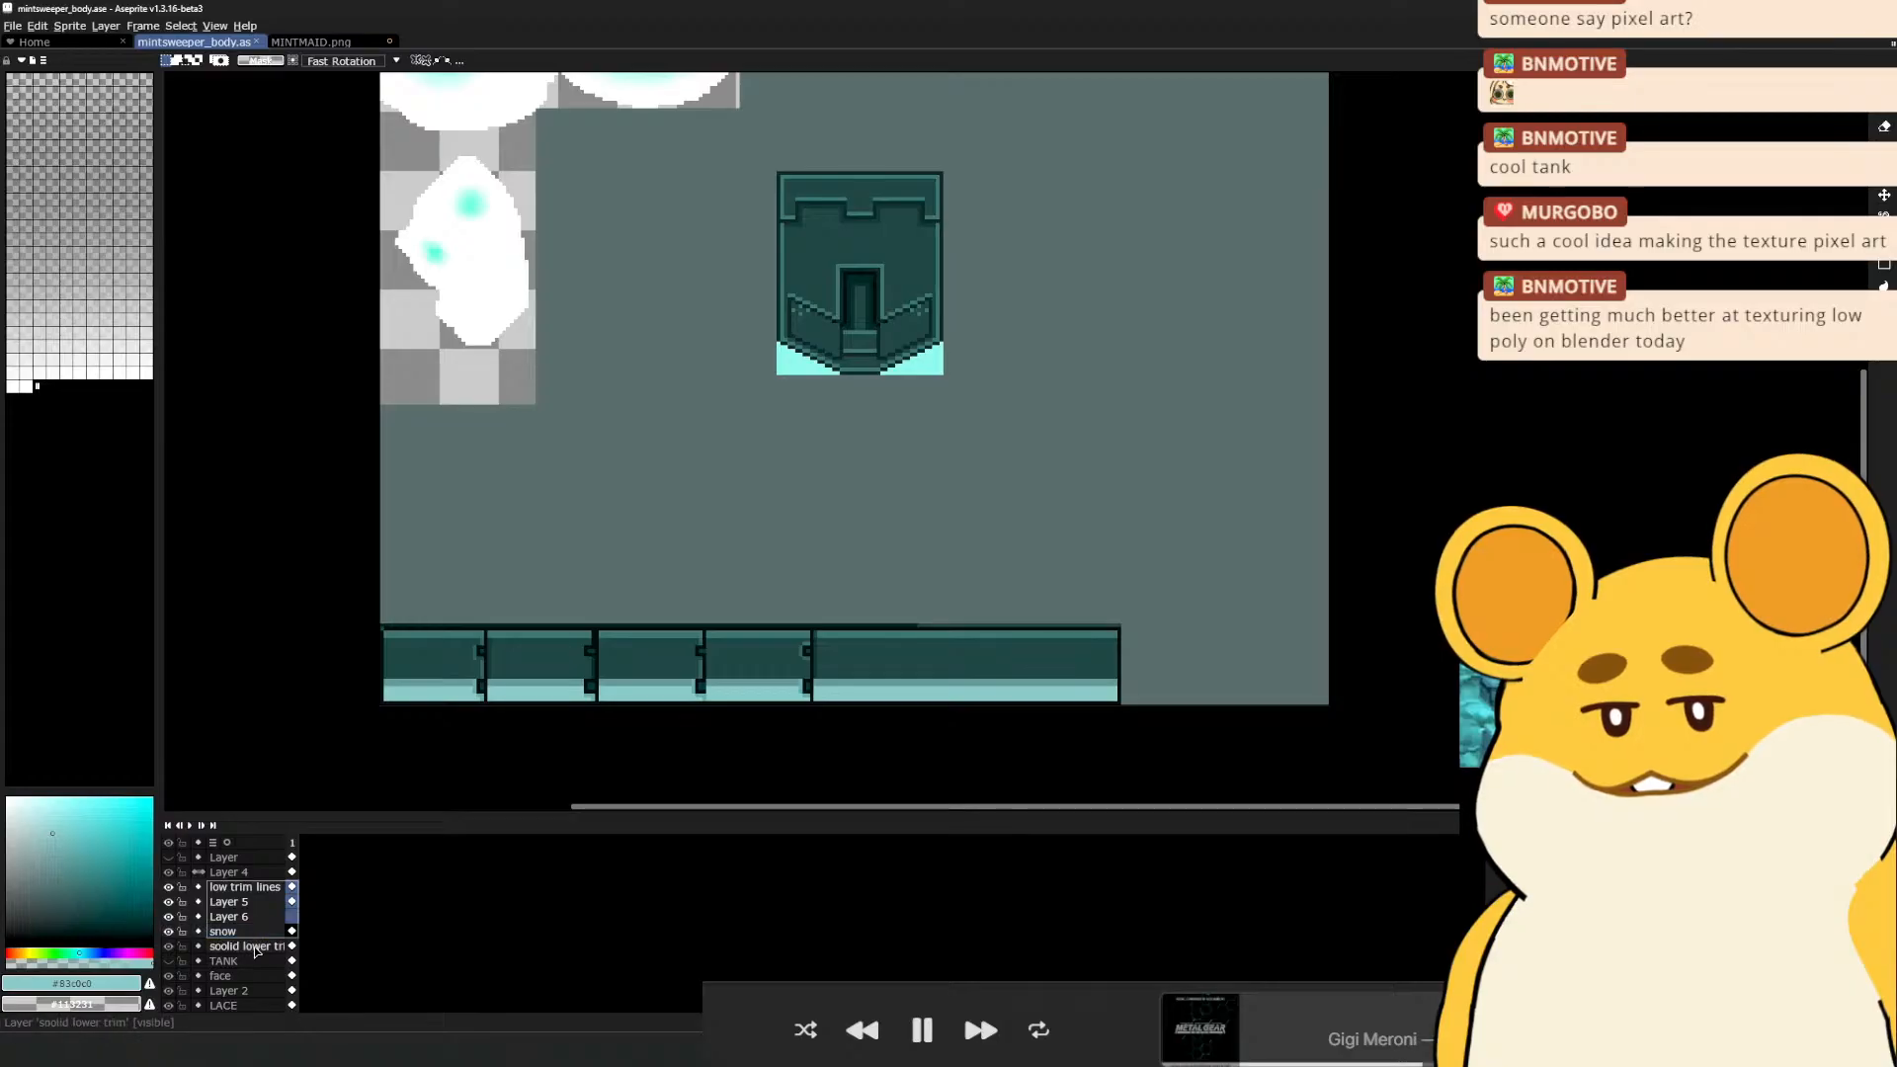
left_click_drag(1235, 560, 900, 801)
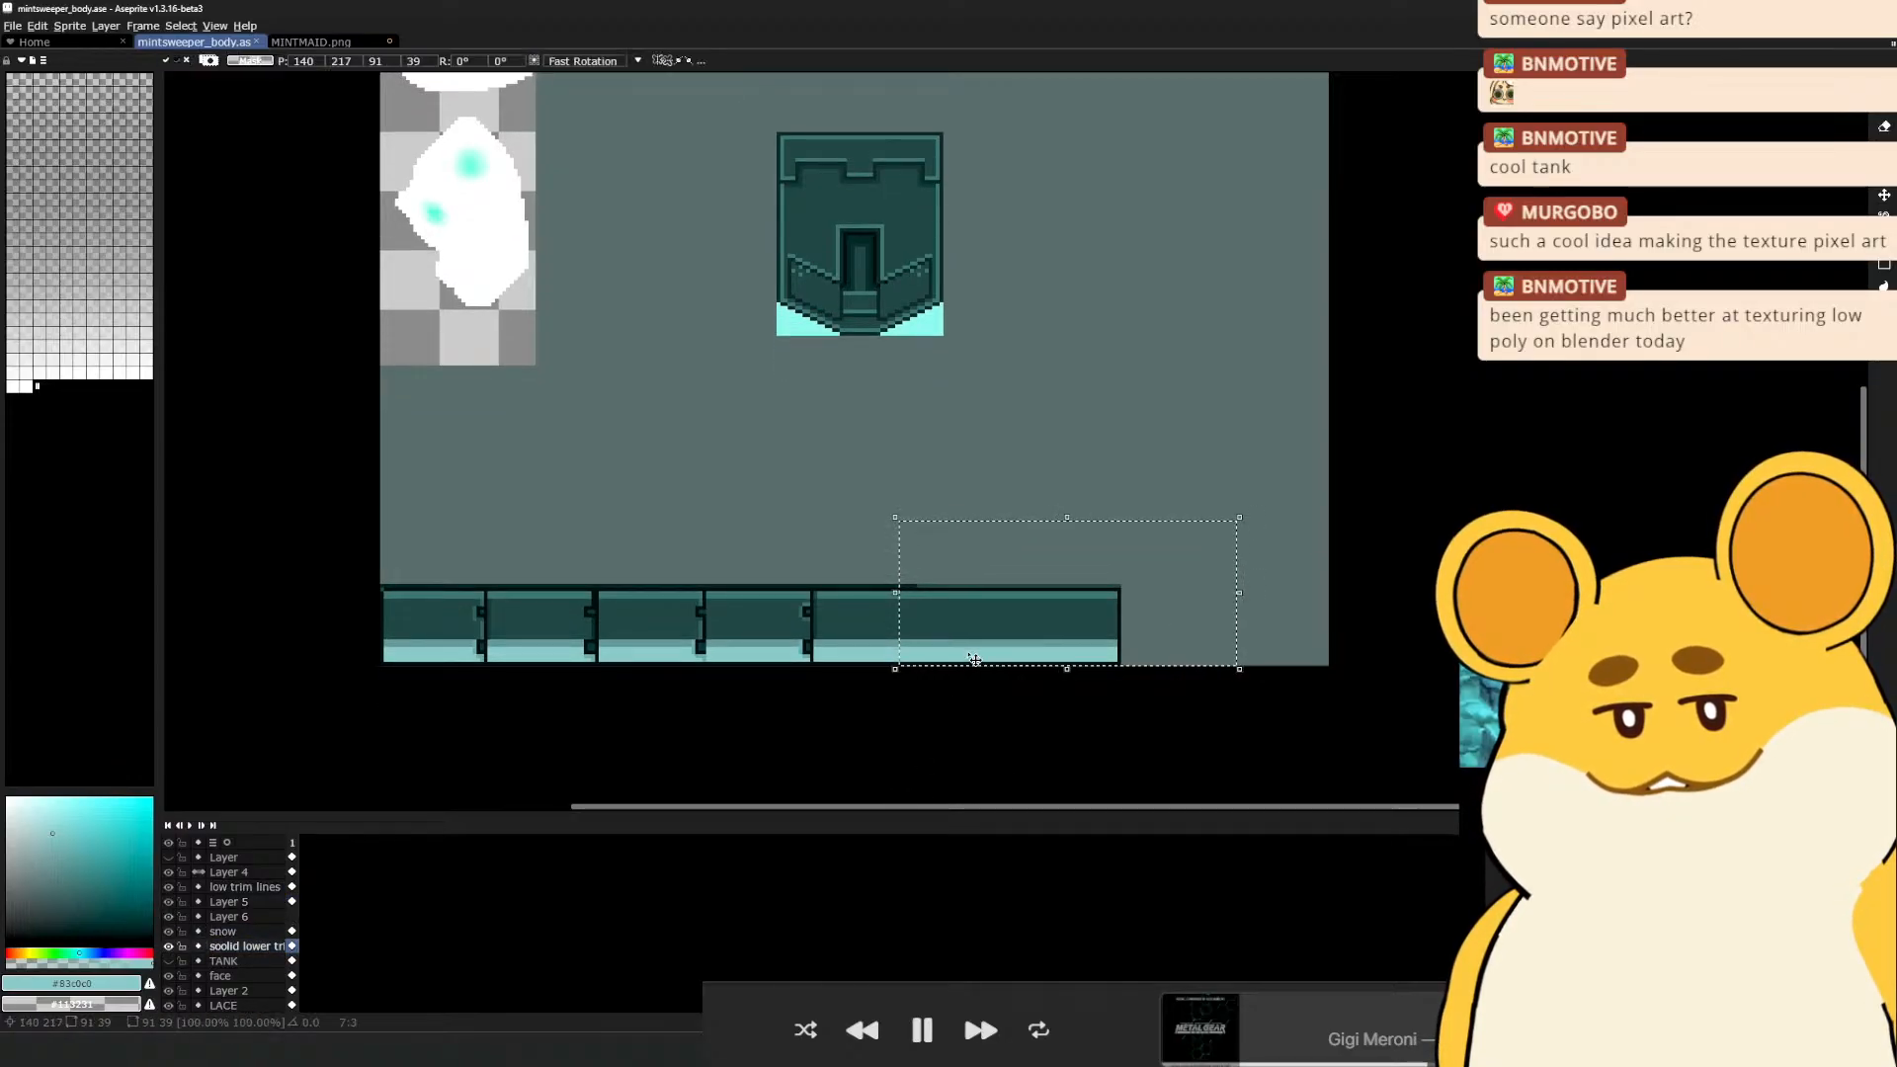
left_click_drag(978, 673, 1198, 669)
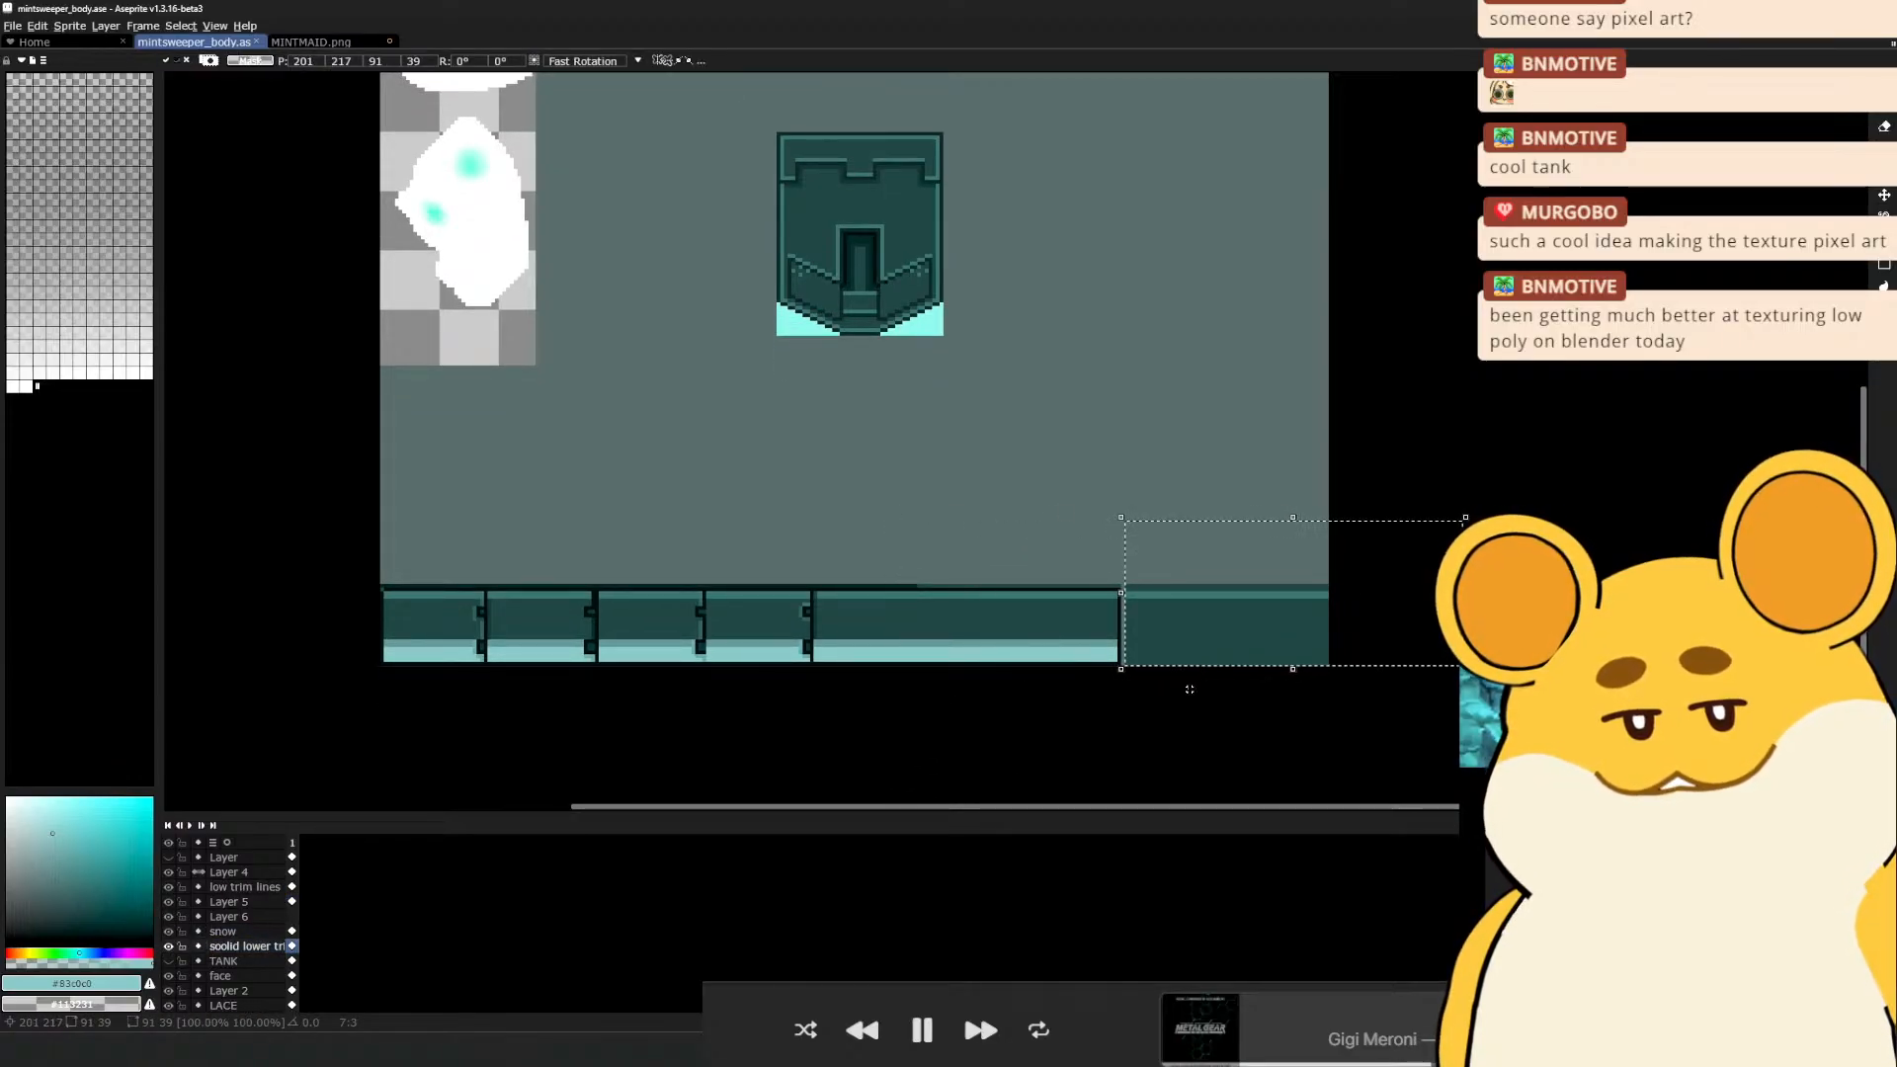
key("Return")
left_click(1178, 763)
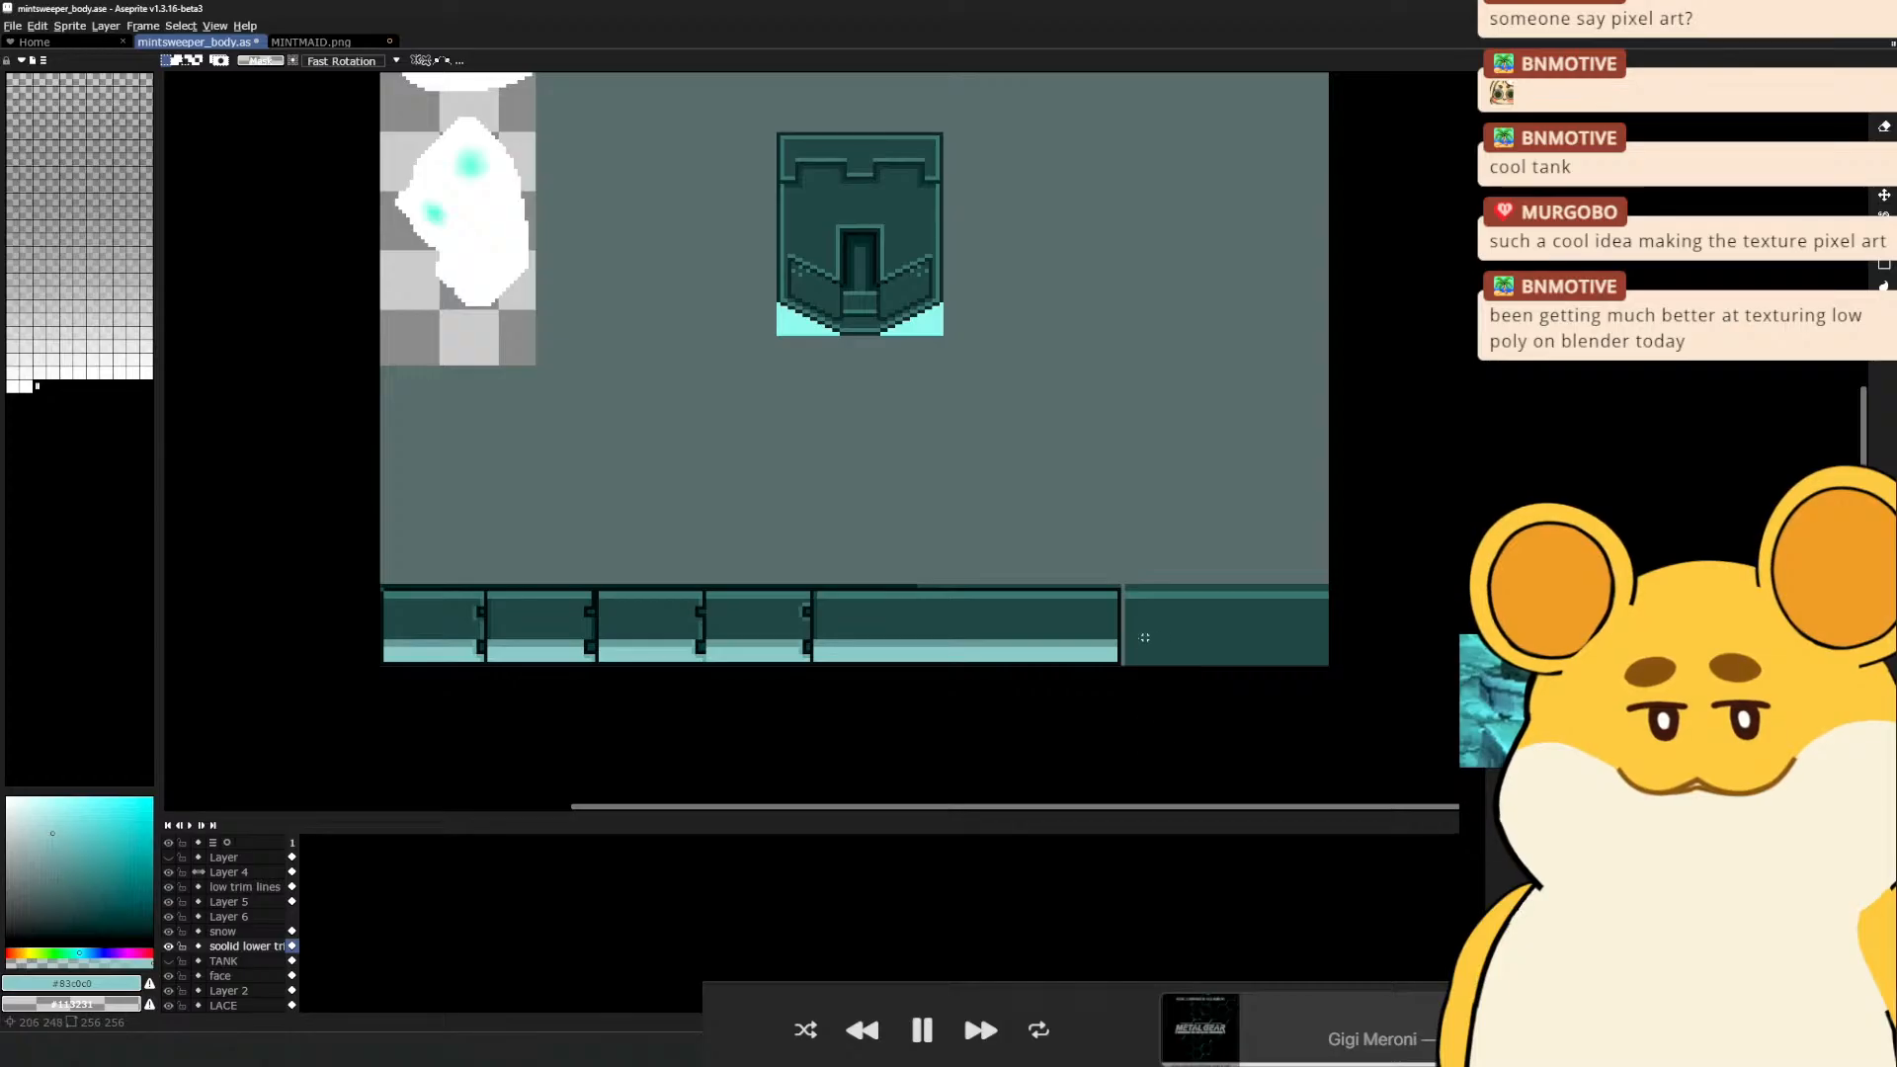
key("ctrl+z")
key("ctrl+z")
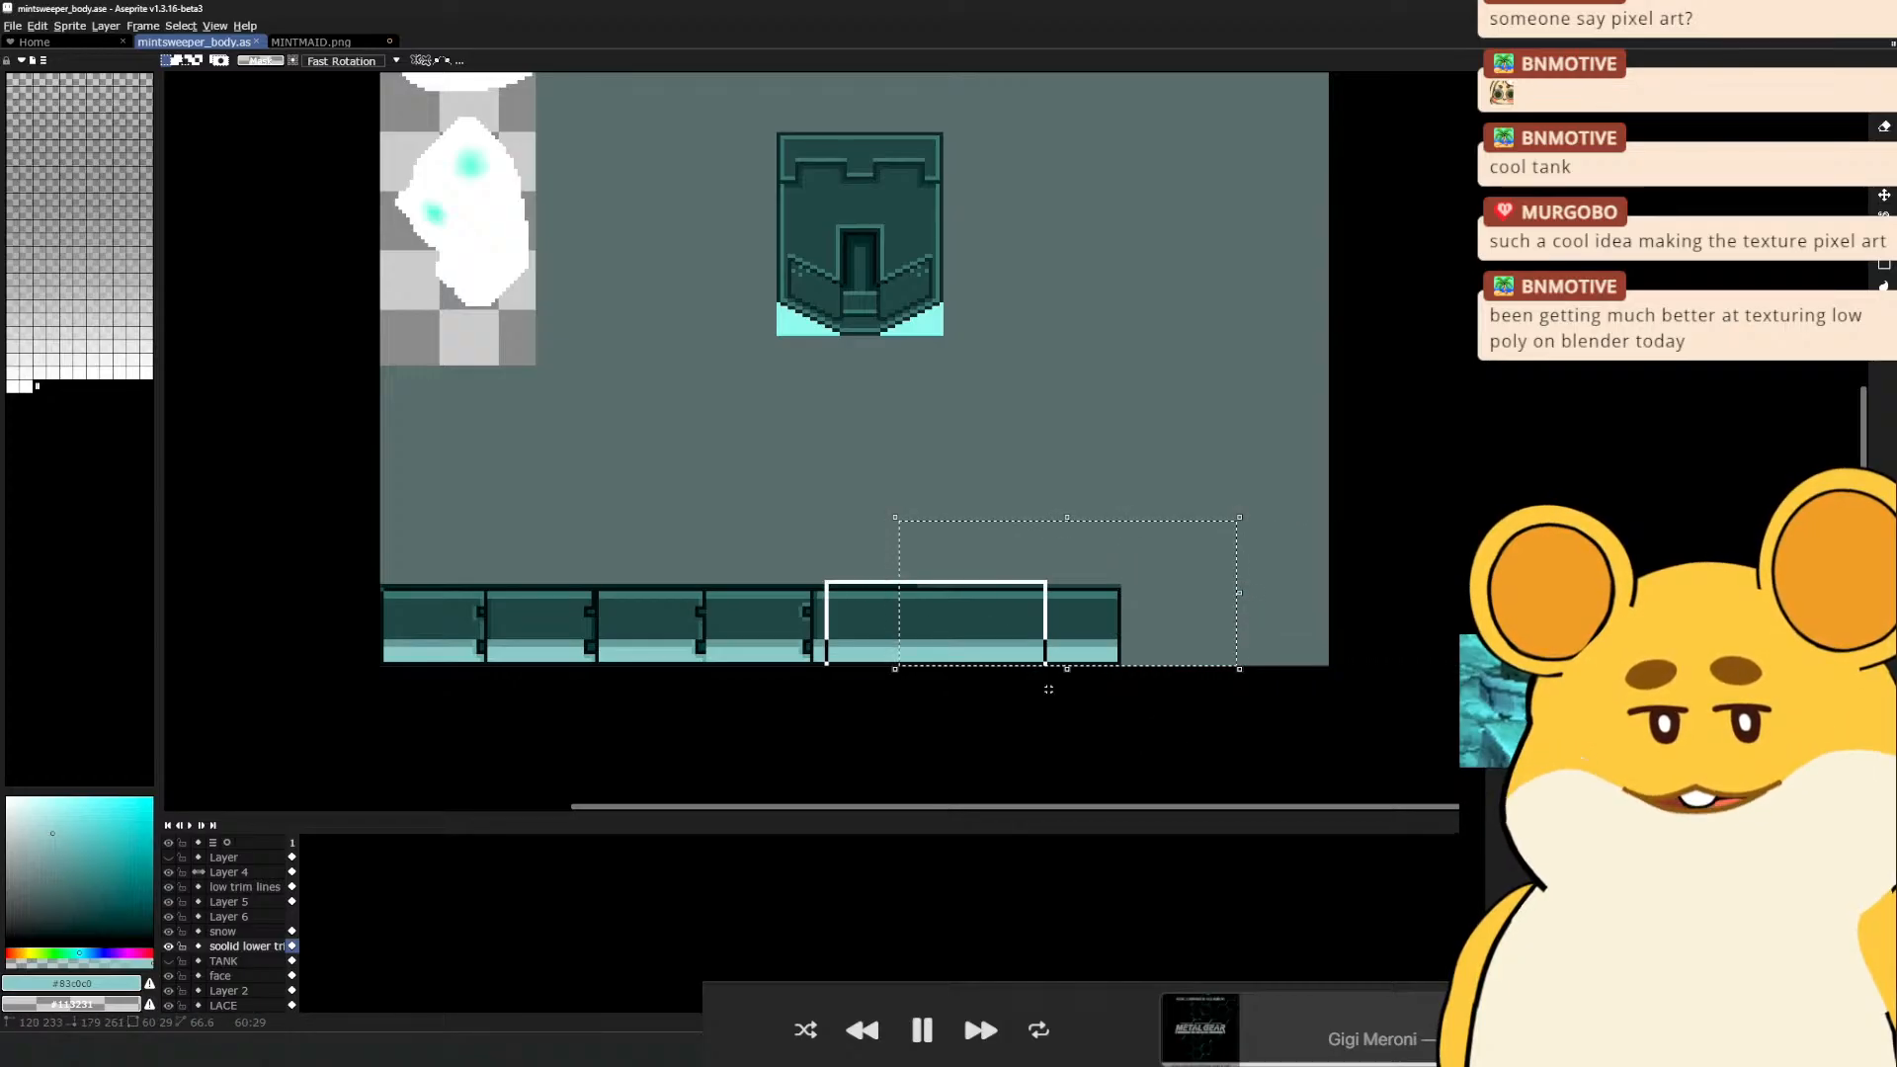
Copy the right skirt section on the layers from soolid lower trim to low trim lines over to the canvas's right edge
left_click_drag(244, 946, 244, 886)
left_click_drag(1161, 622, 1428, 623)
left_click(1249, 789)
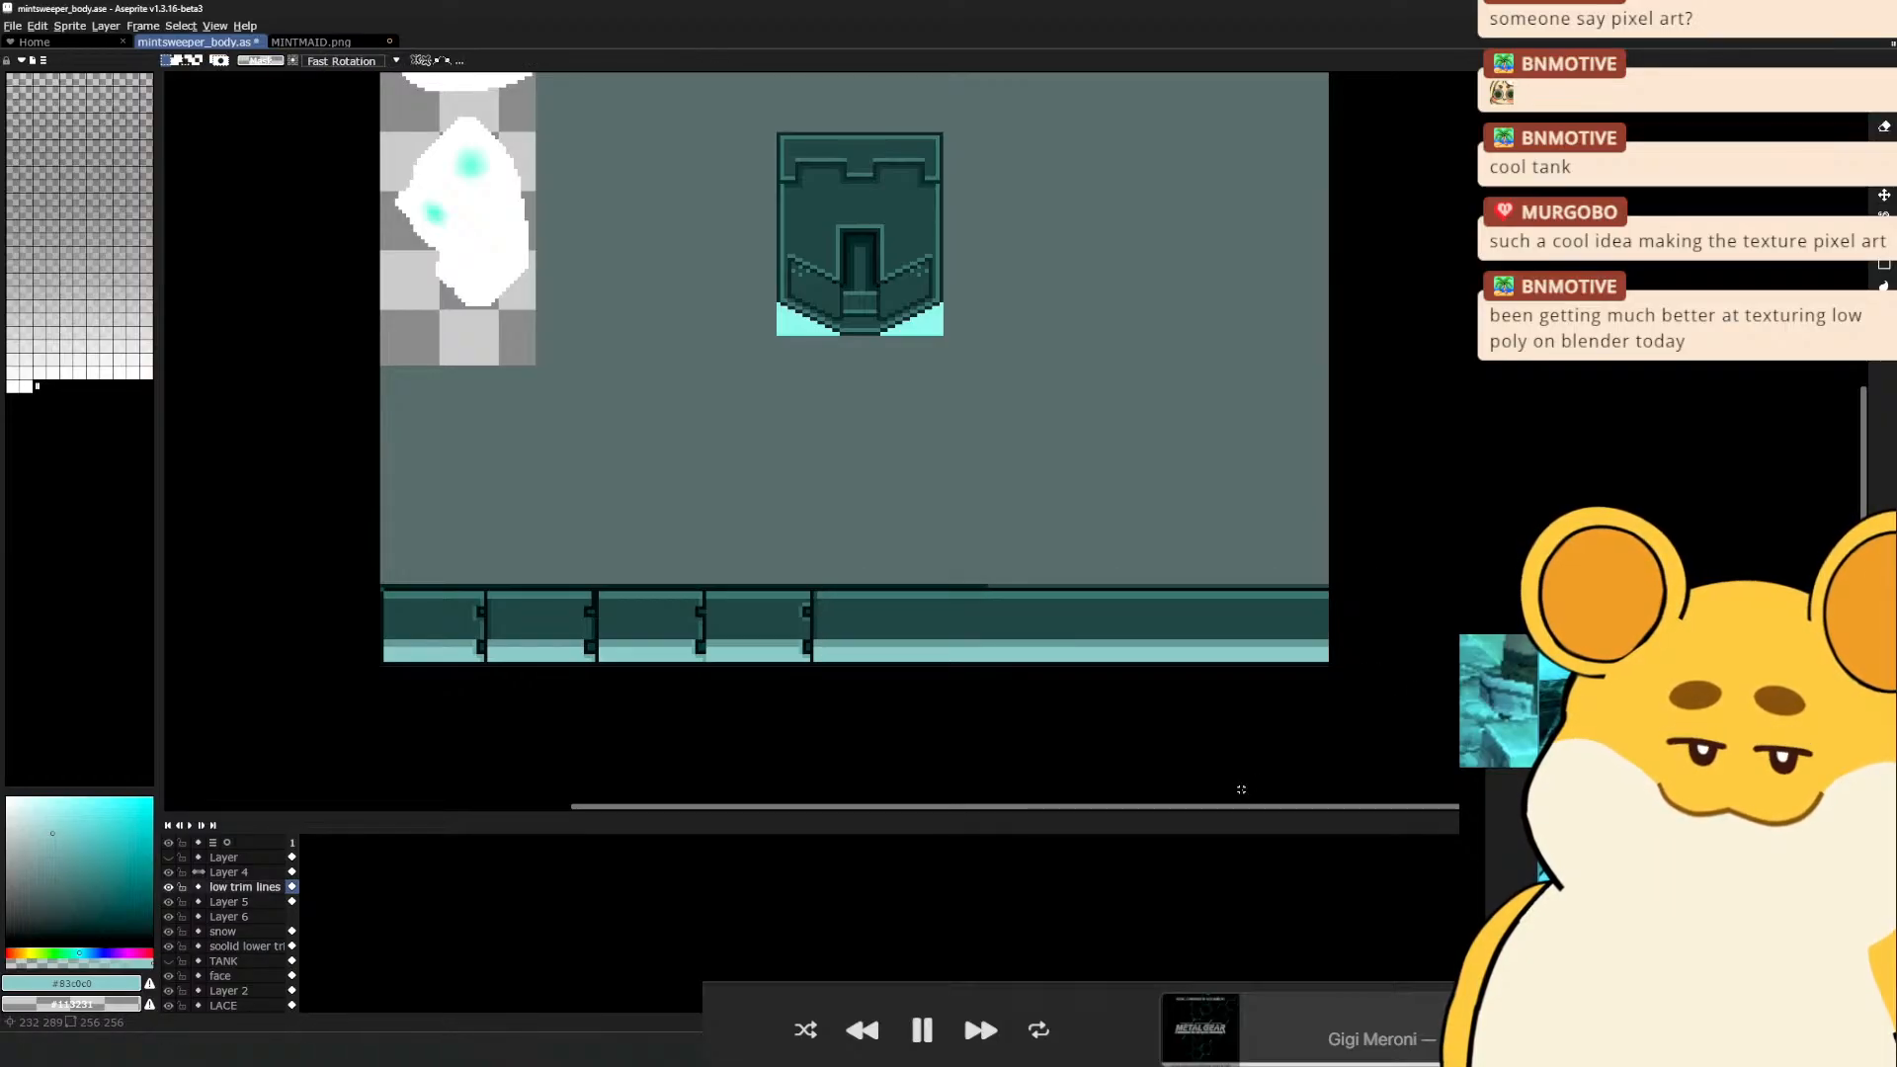
Sample the dark outline color #071414 and draw a 1 px vertical Pencil line closing the skirt strip's right end on low trim lines
left_click_drag(1304, 743, 1236, 732)
scroll(1255, 726, "up", 2)
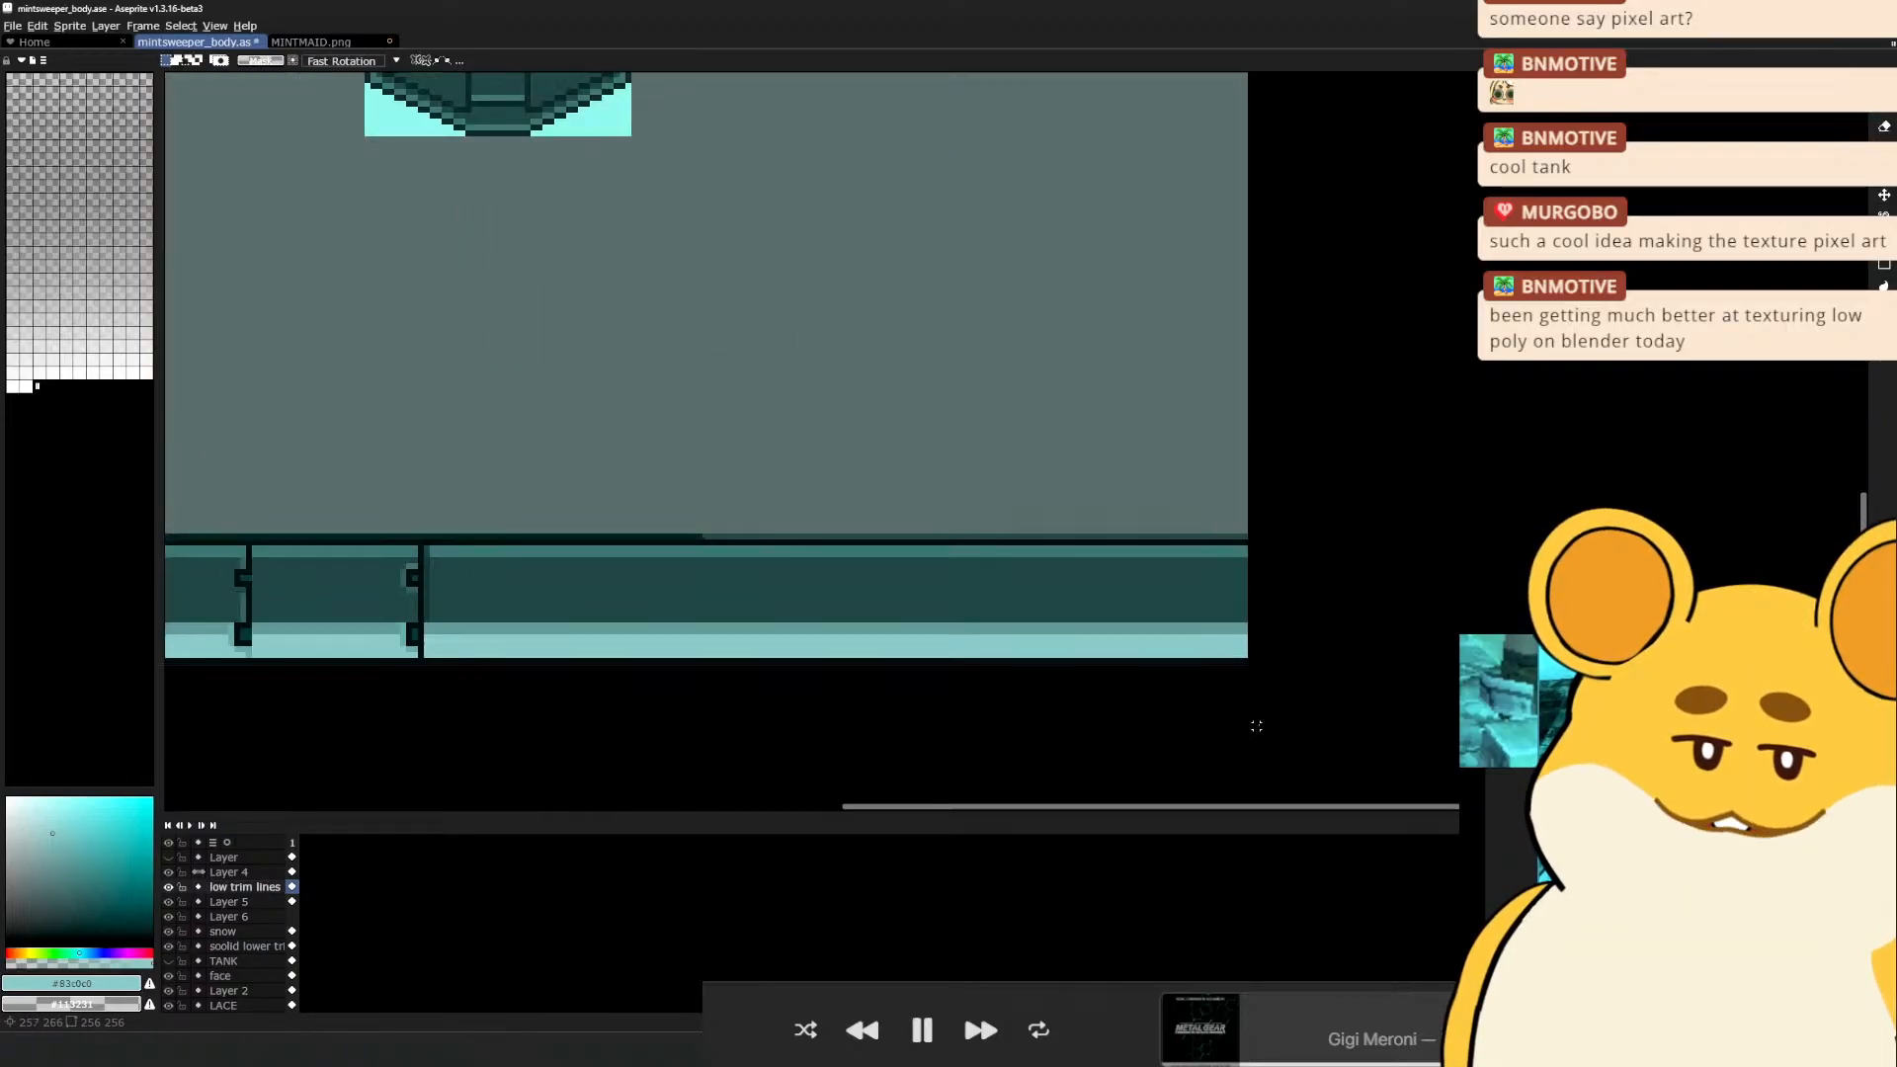
key("b")
left_click(1246, 542, "alt")
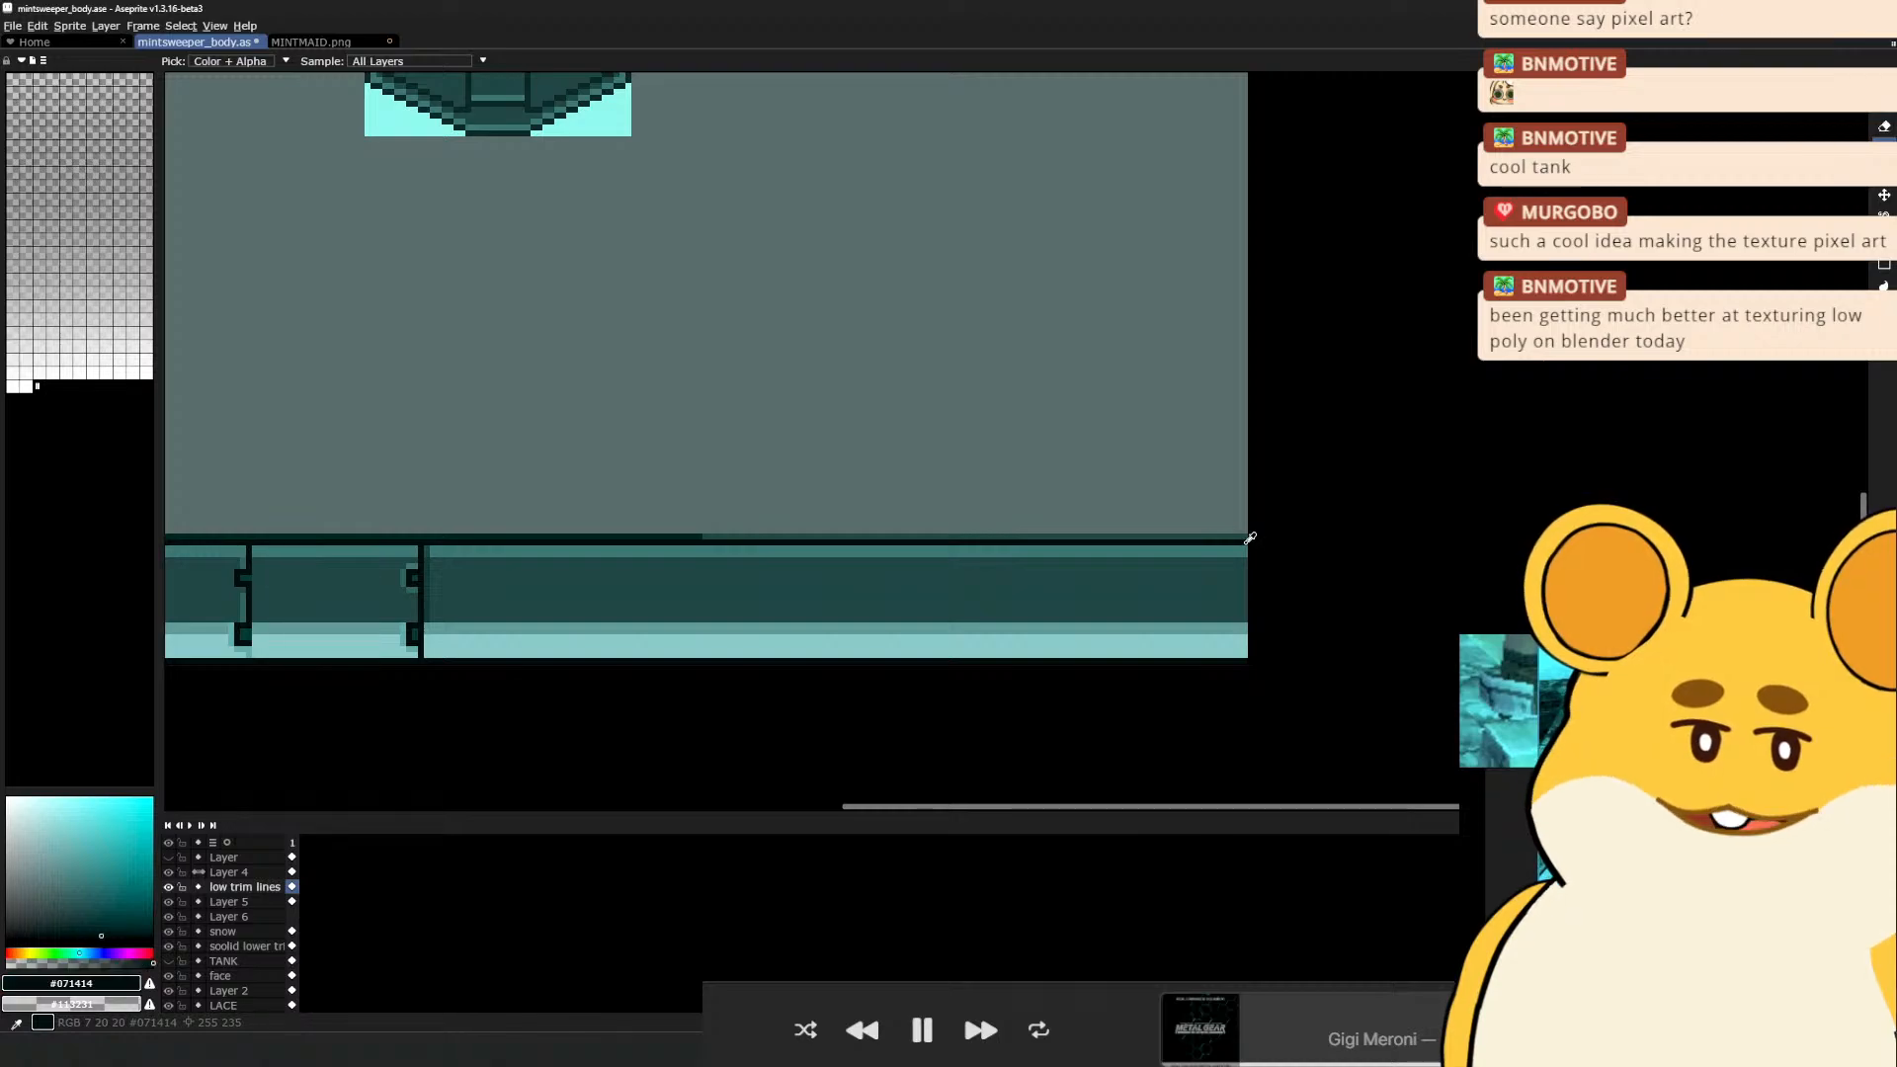
key("v")
key("b")
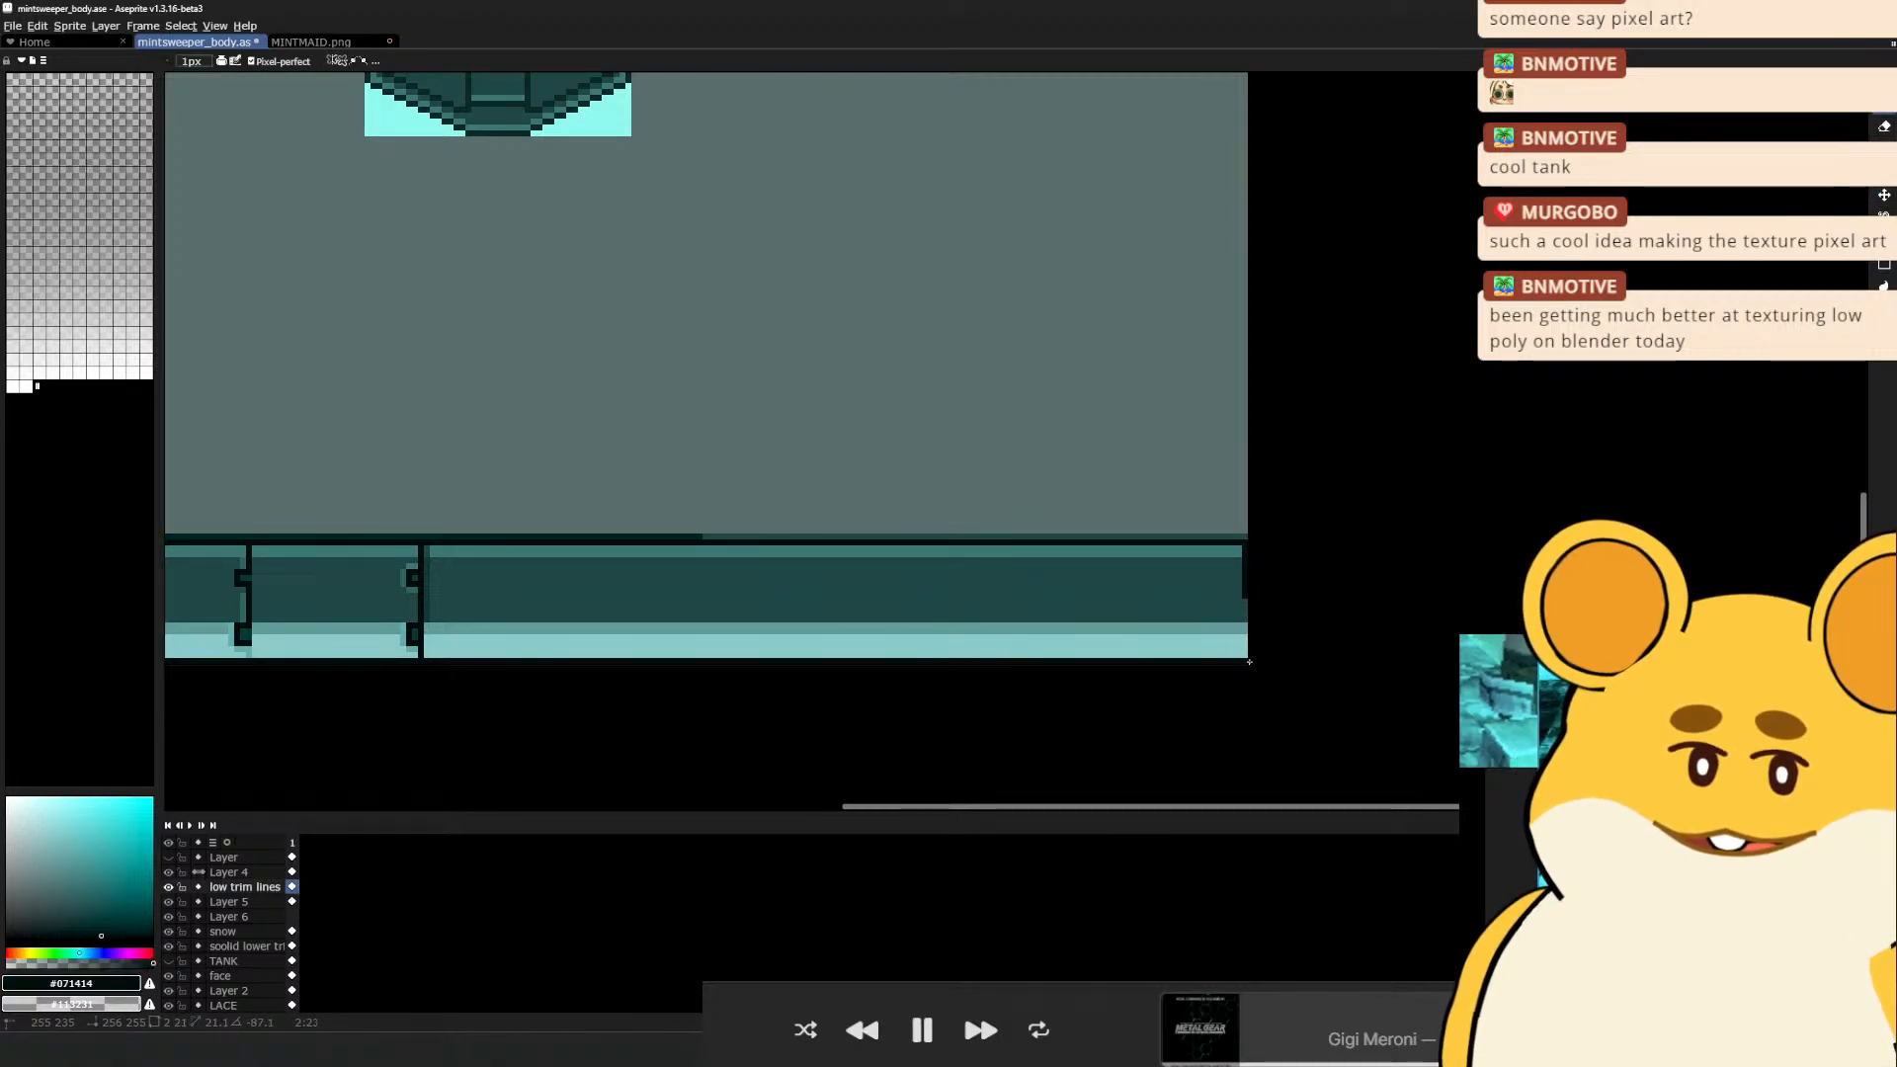
View the whole texture canvas, switch to Maya, and open the file node behind the tank material's color texture
scroll(1190, 632, "down", 3)
left_click_drag(916, 567, 1023, 583)
key("ctrl+space")
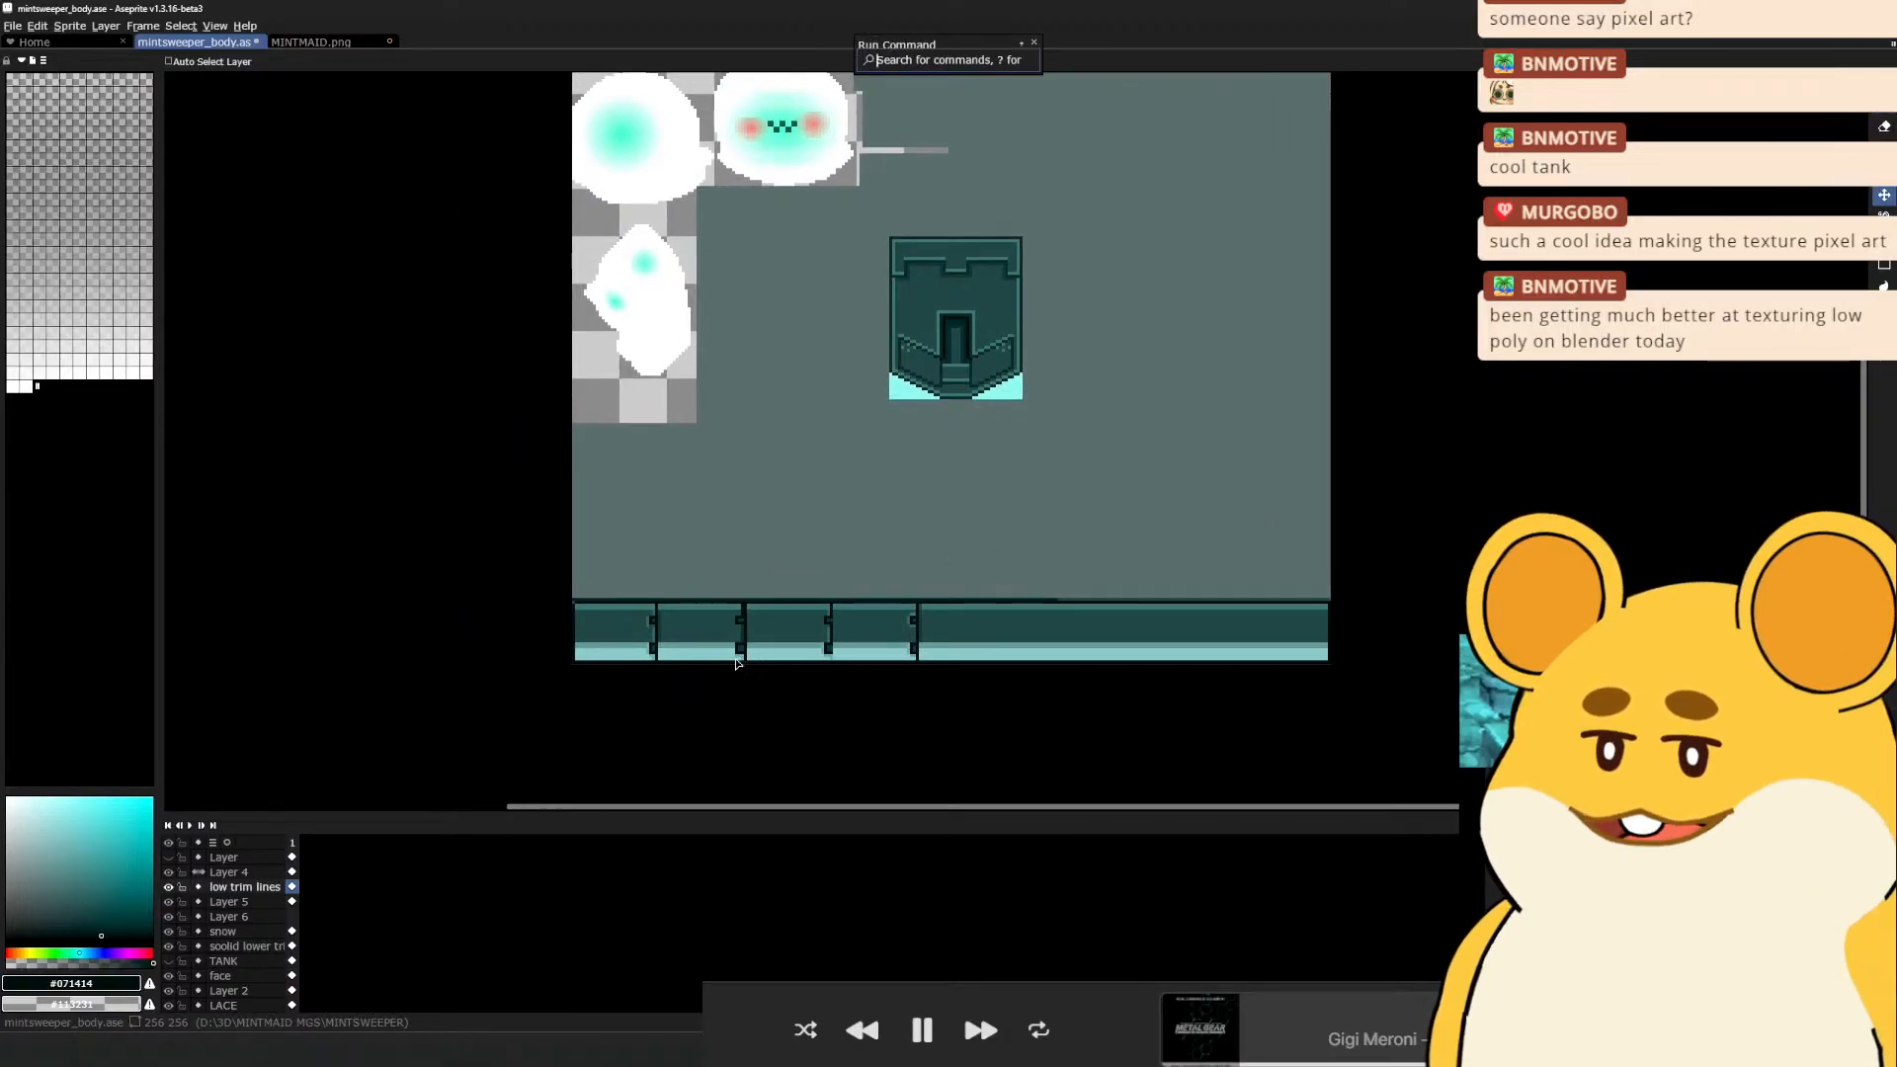
key("alt+Tab")
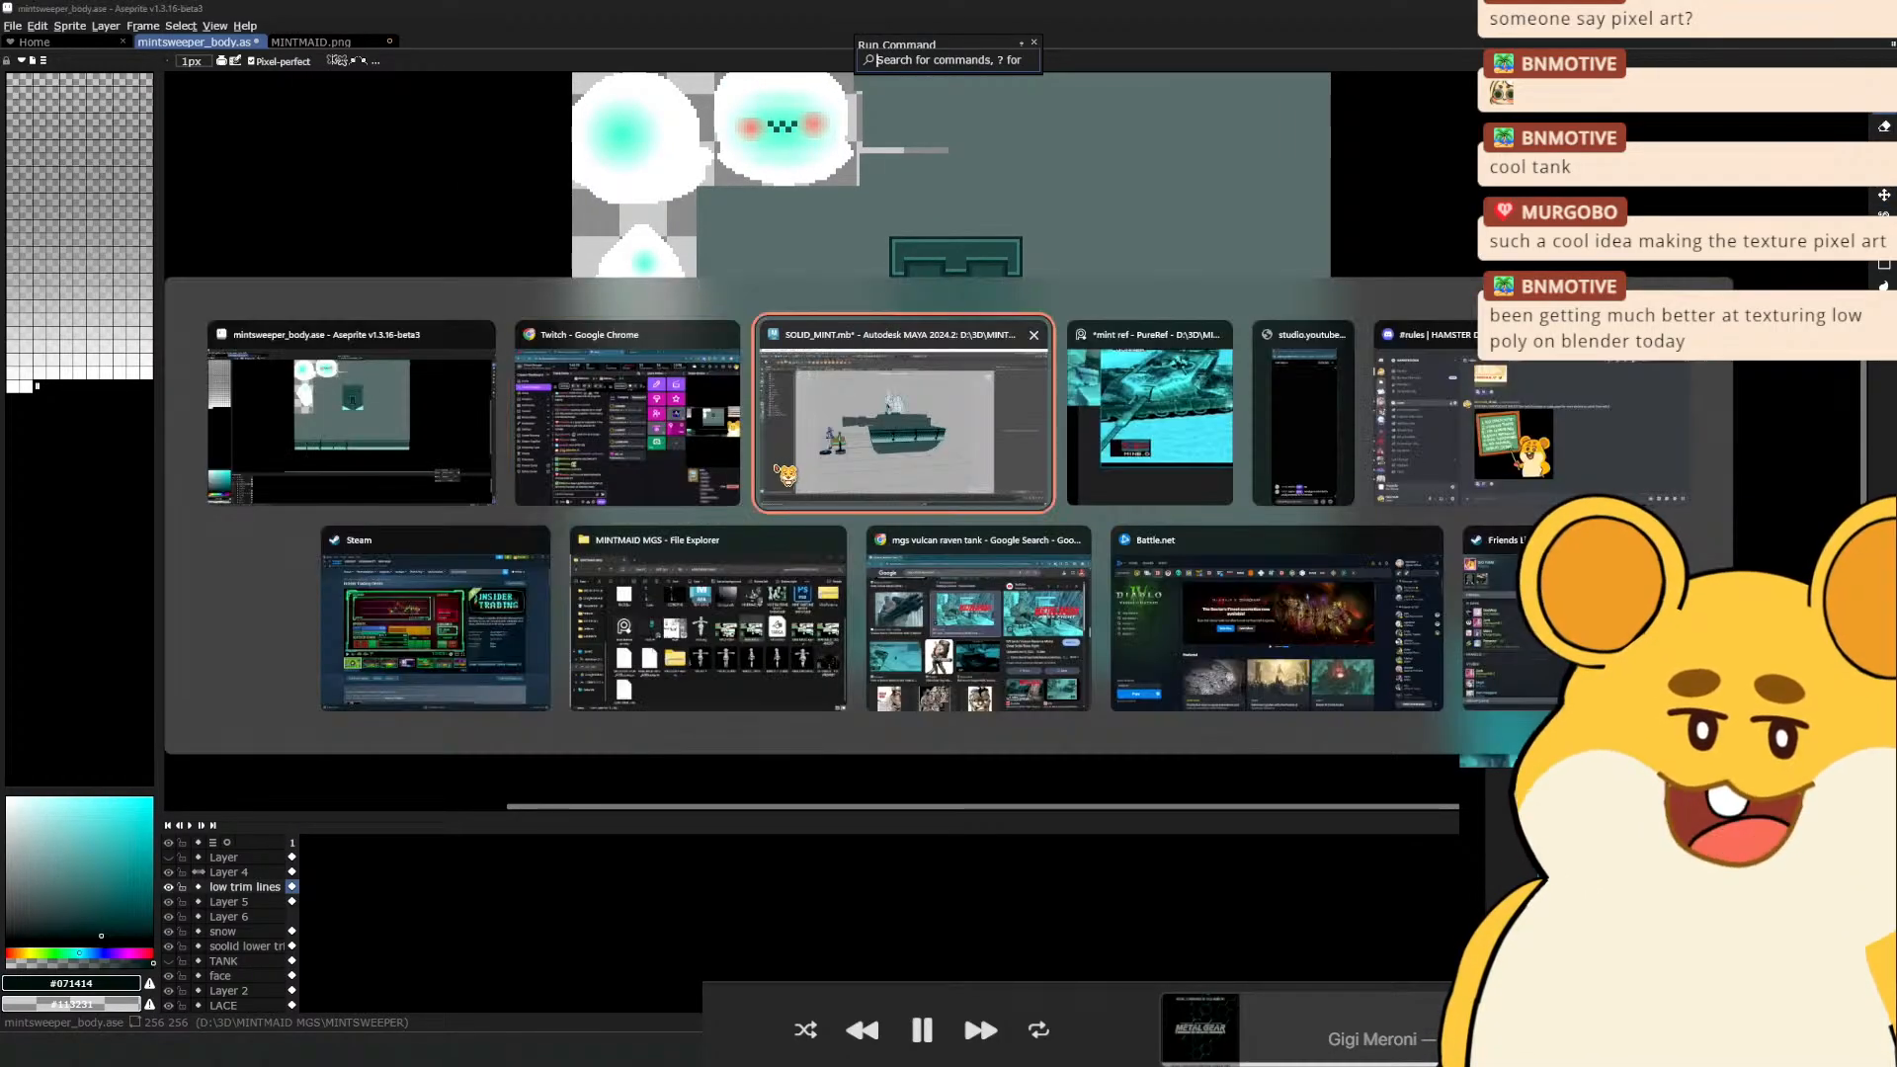
left_click(1031, 560)
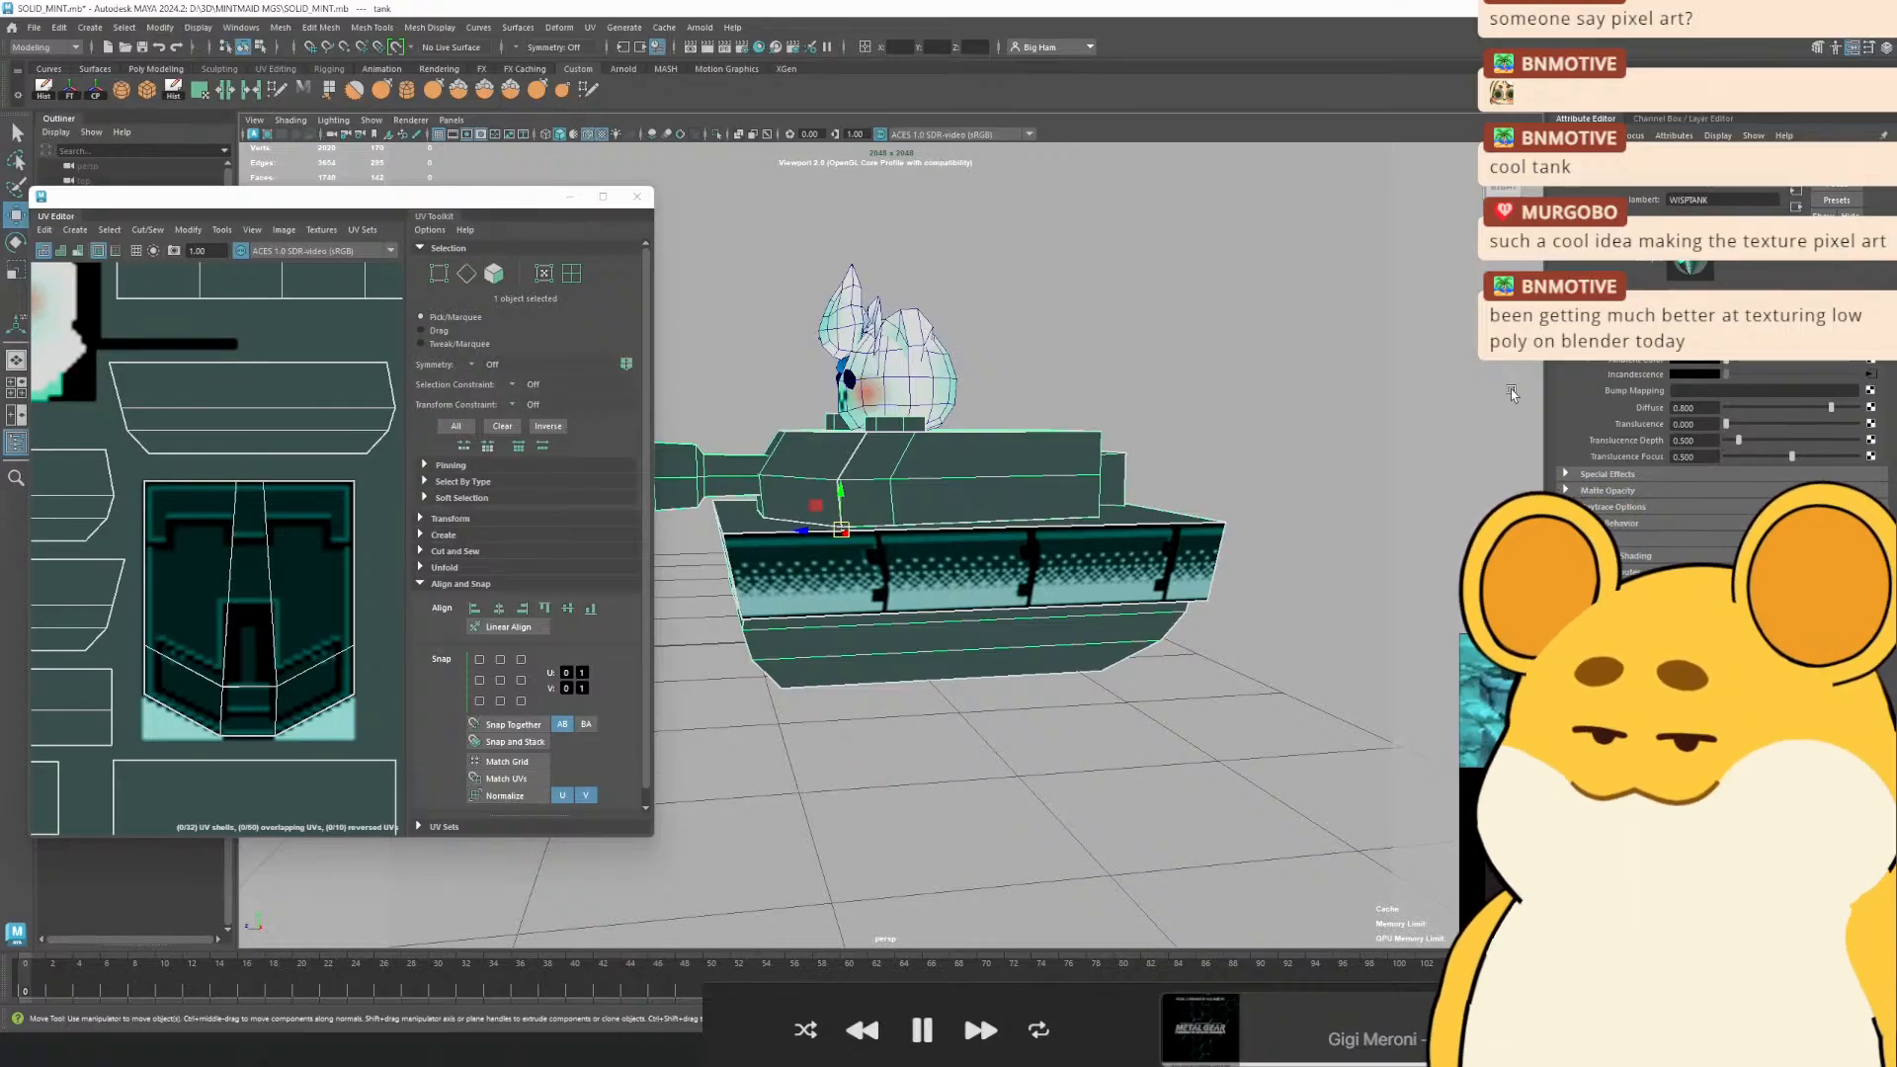
left_click(1872, 381)
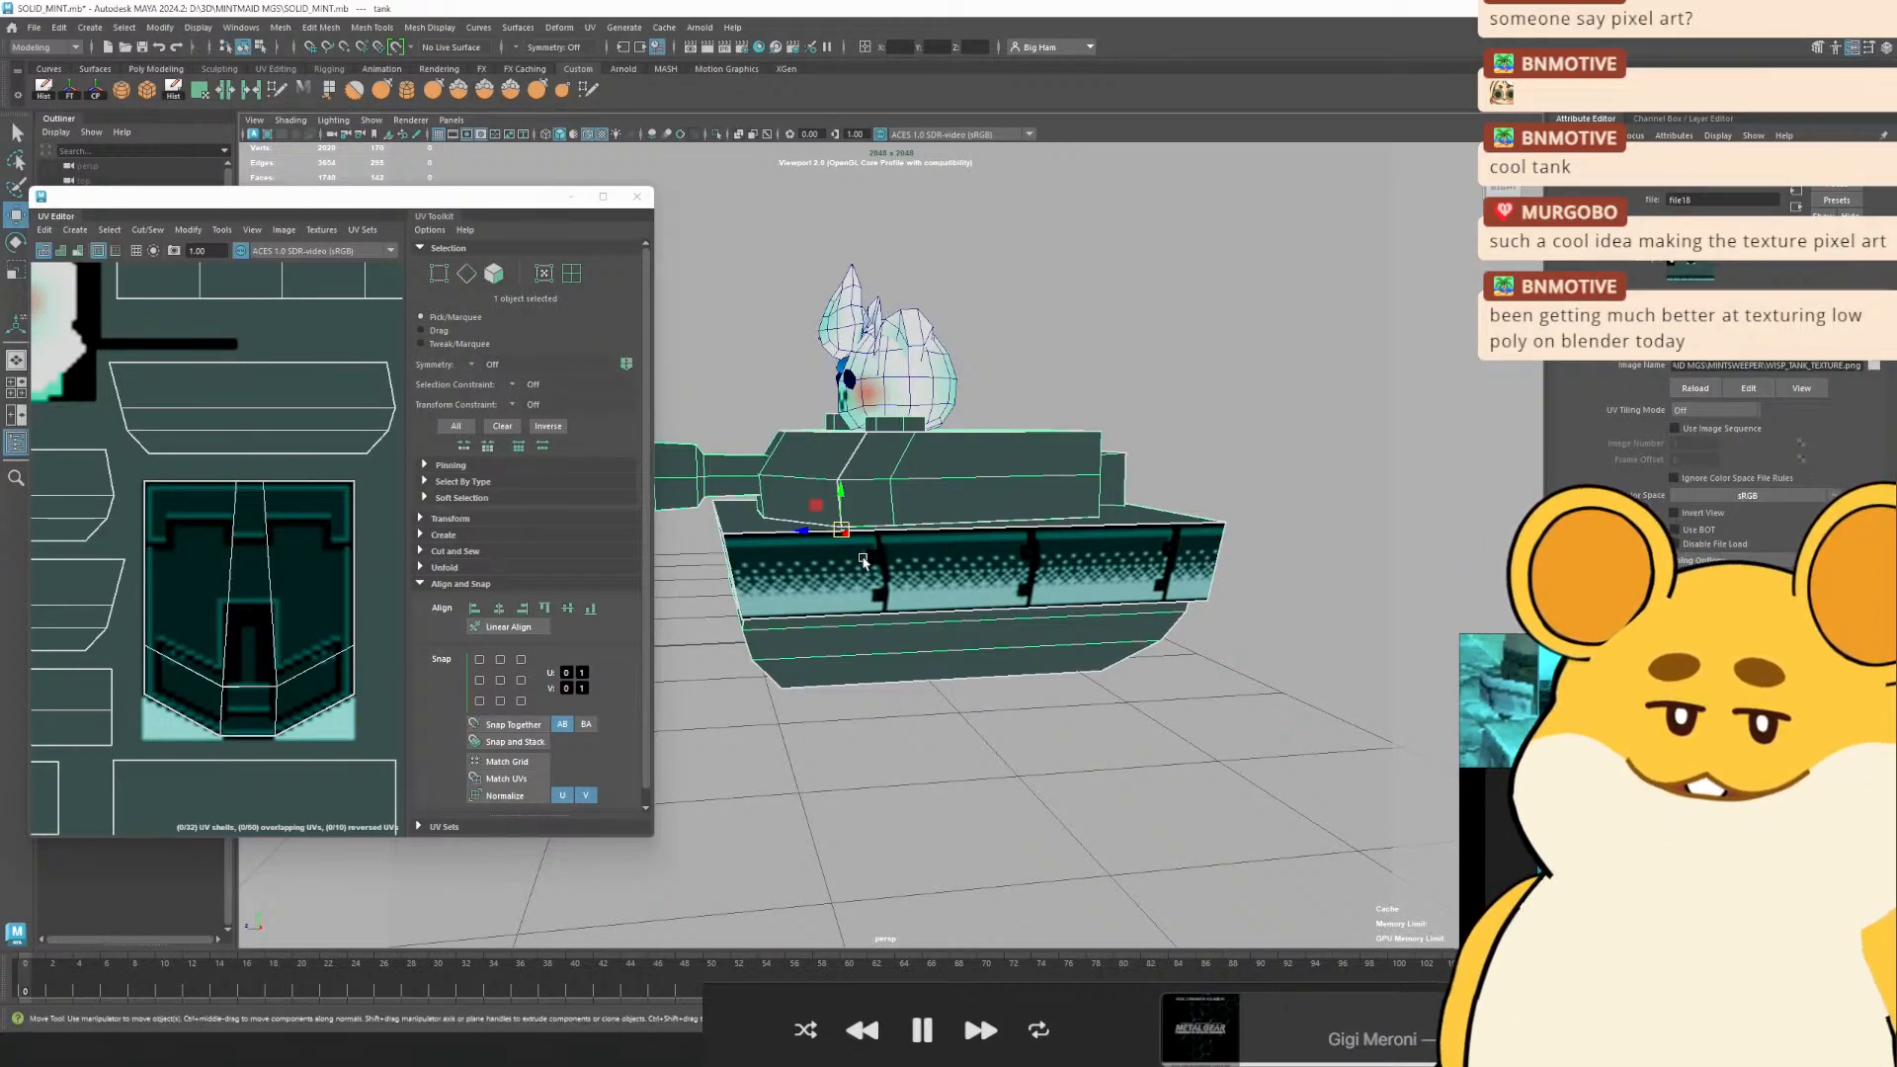
key("alt+Tab")
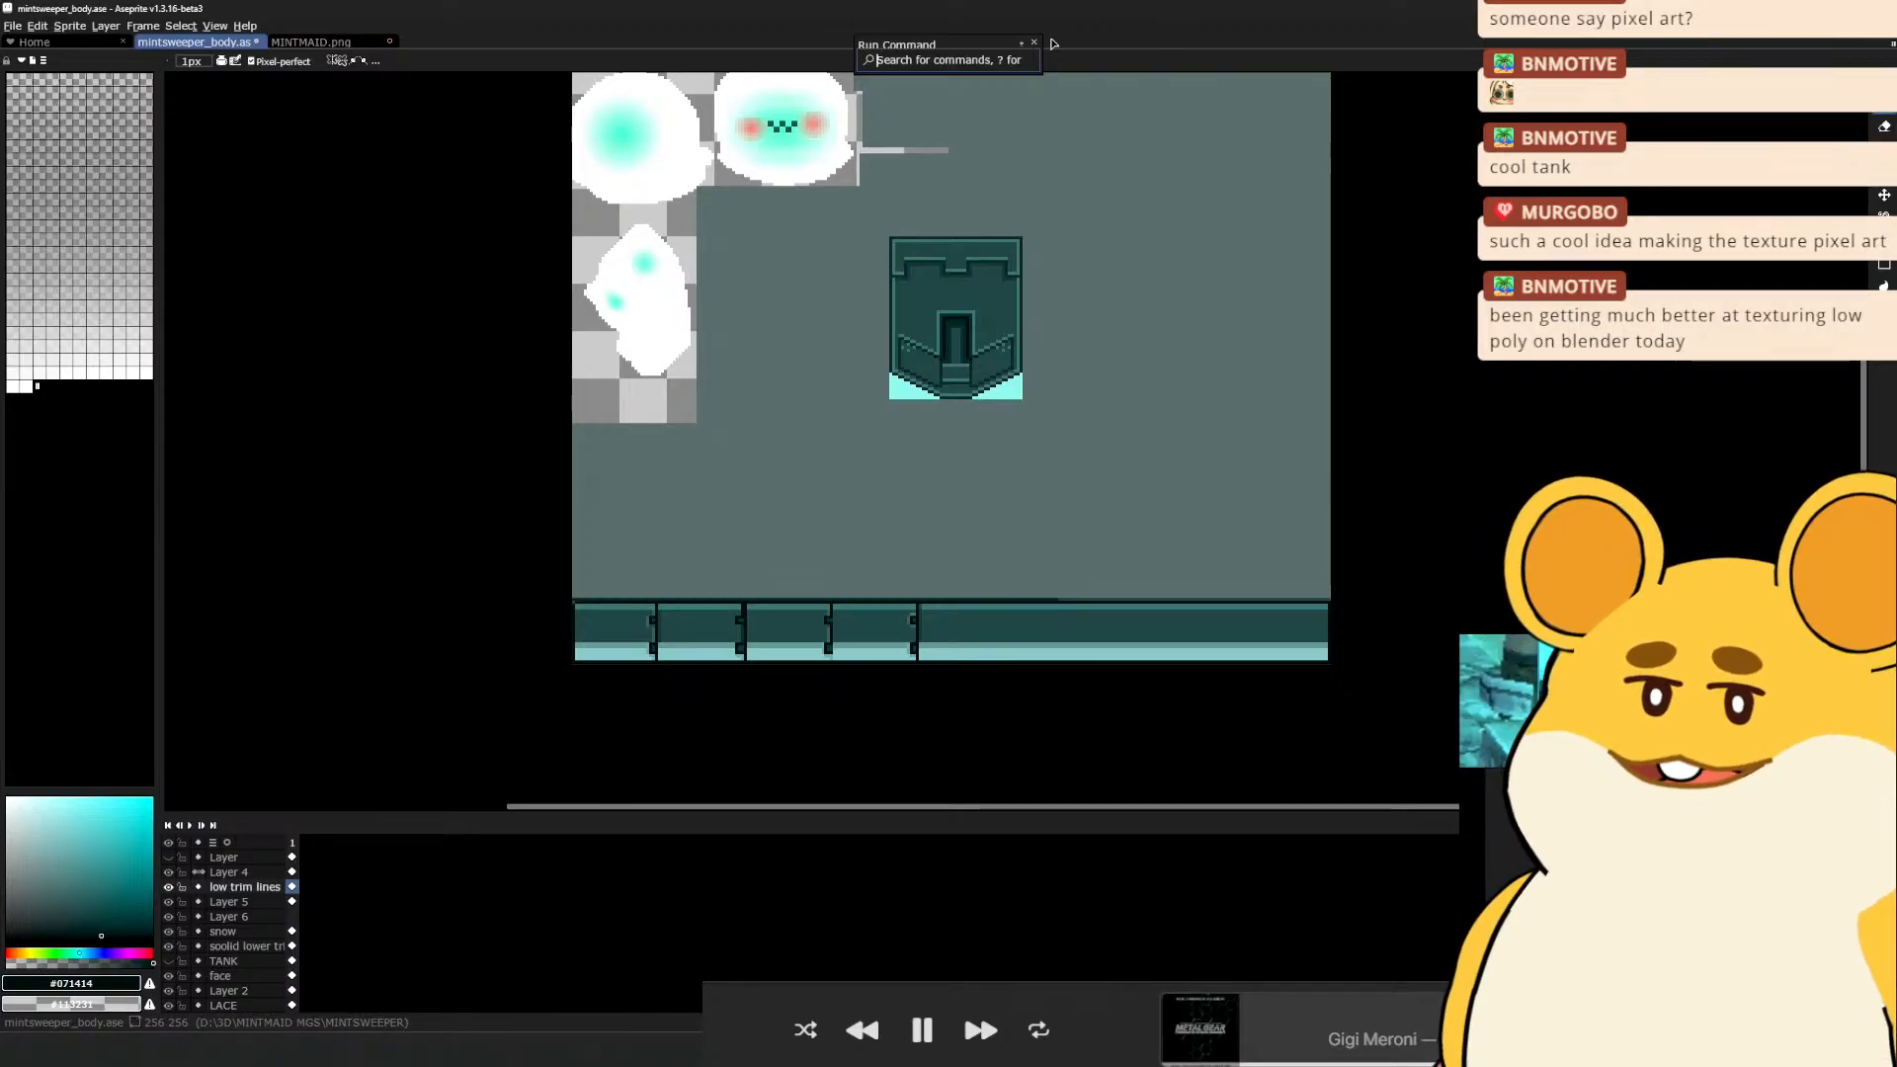
Export the visible layers from Aseprite as WISP_TANK_TEXTURE.png at 100%, overwriting the existing file
left_click(1035, 43)
left_click(13, 25)
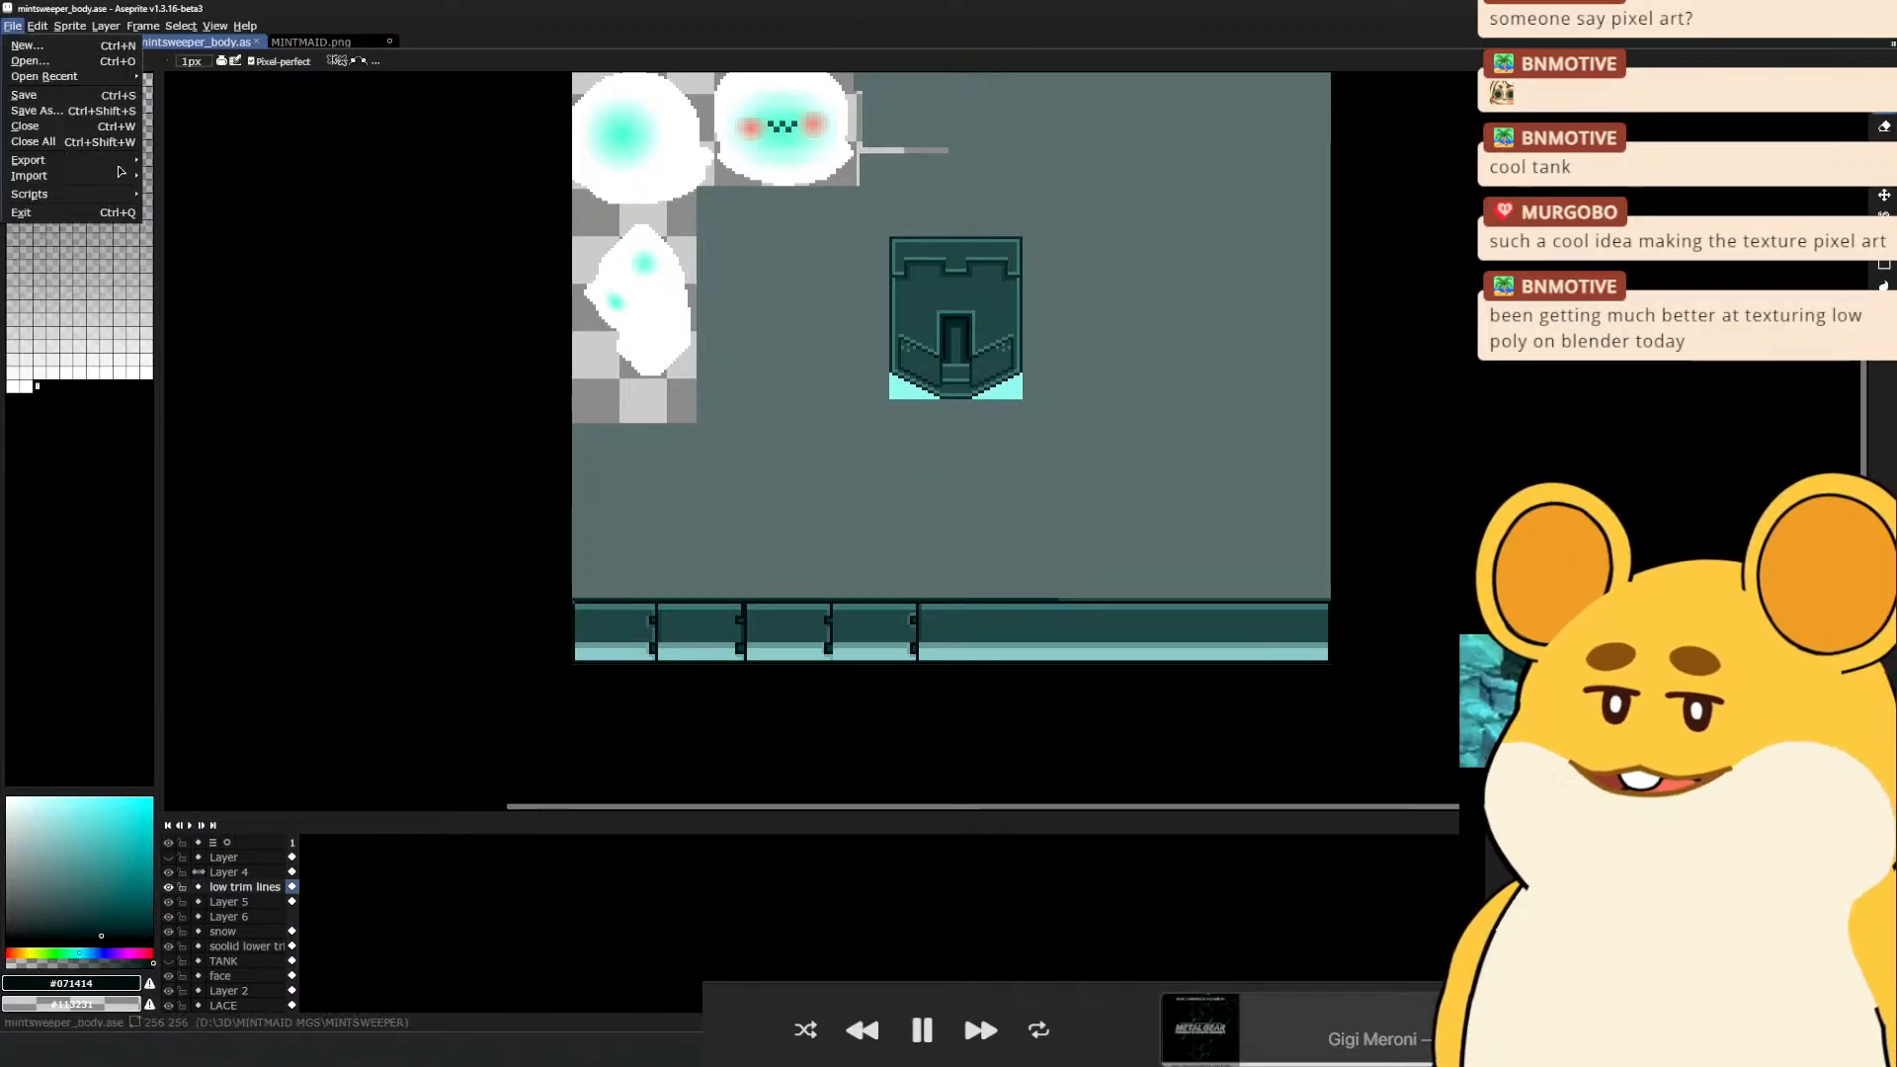
mouse_move(118, 160)
left_click(187, 161)
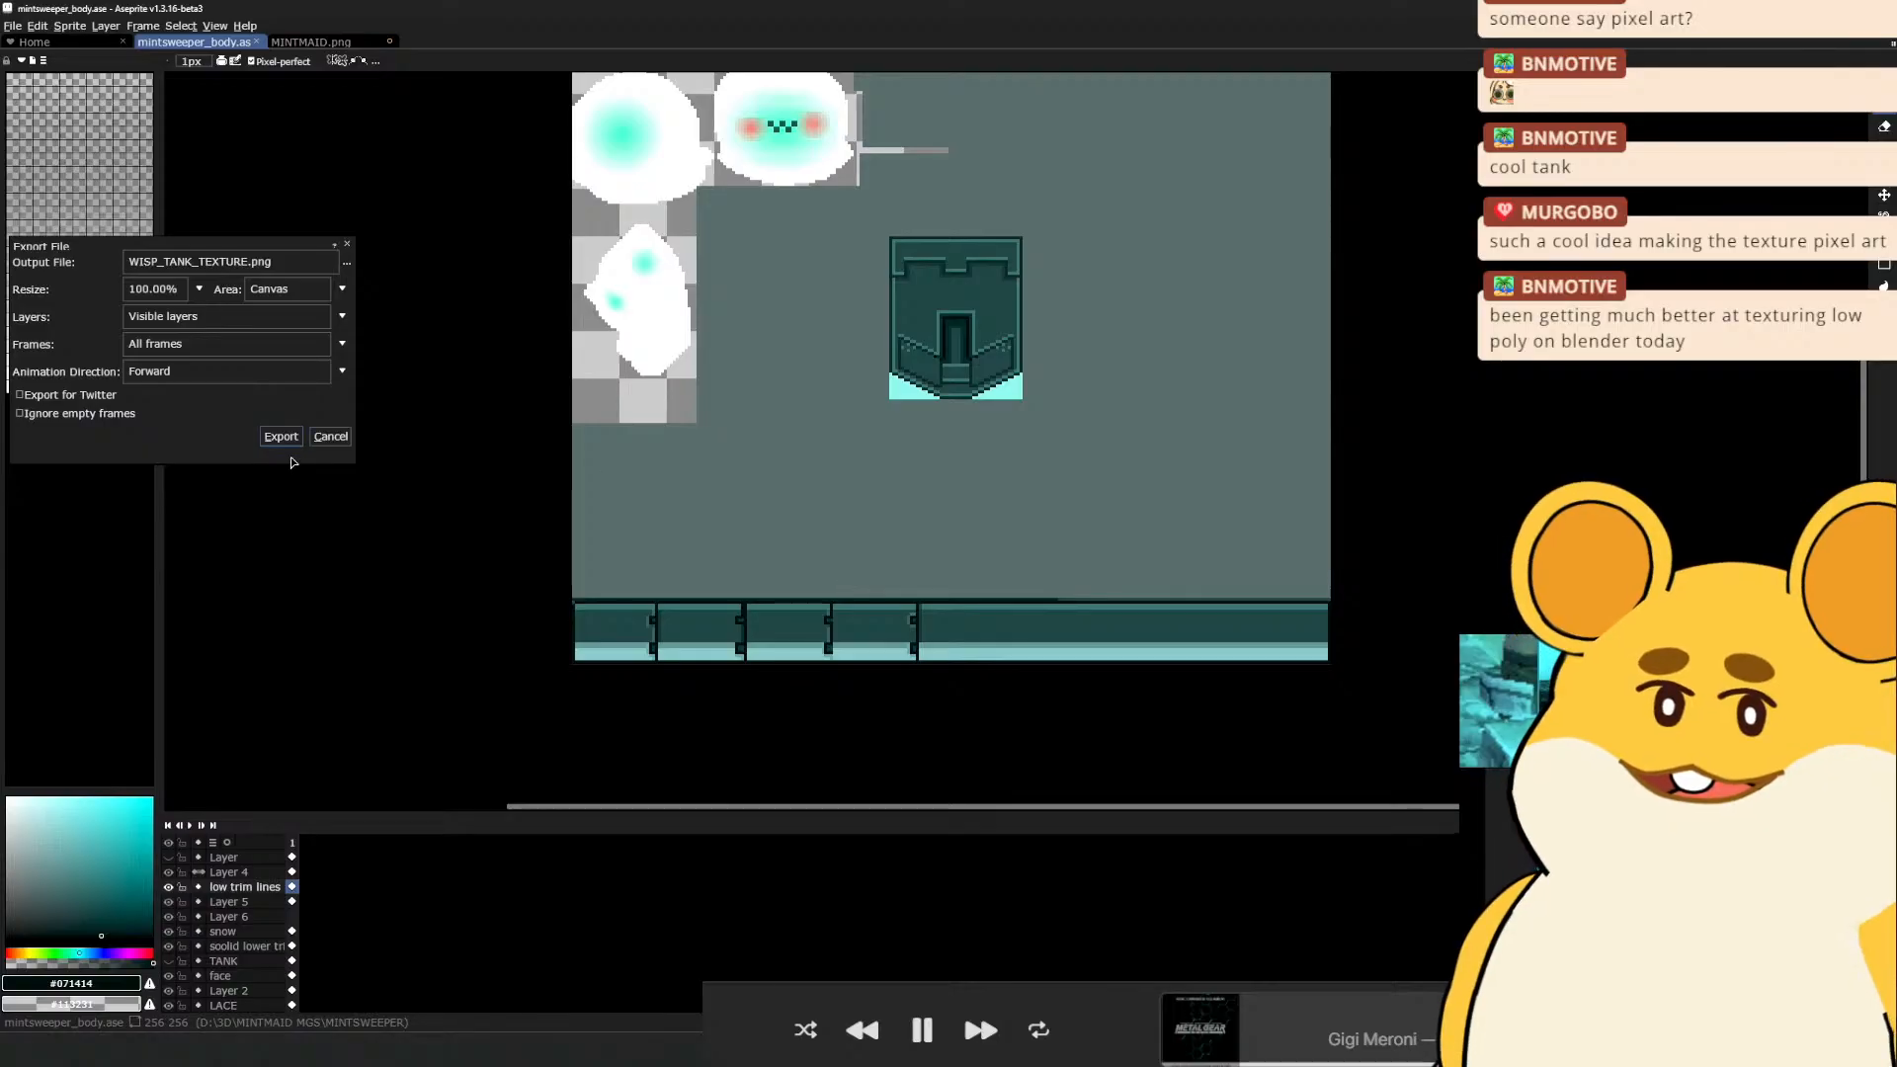
left_click(281, 437)
left_click(924, 559)
Switch to Maya, select the tank, and review its full UV layout over the updated skirt texture
key("alt+Tab")
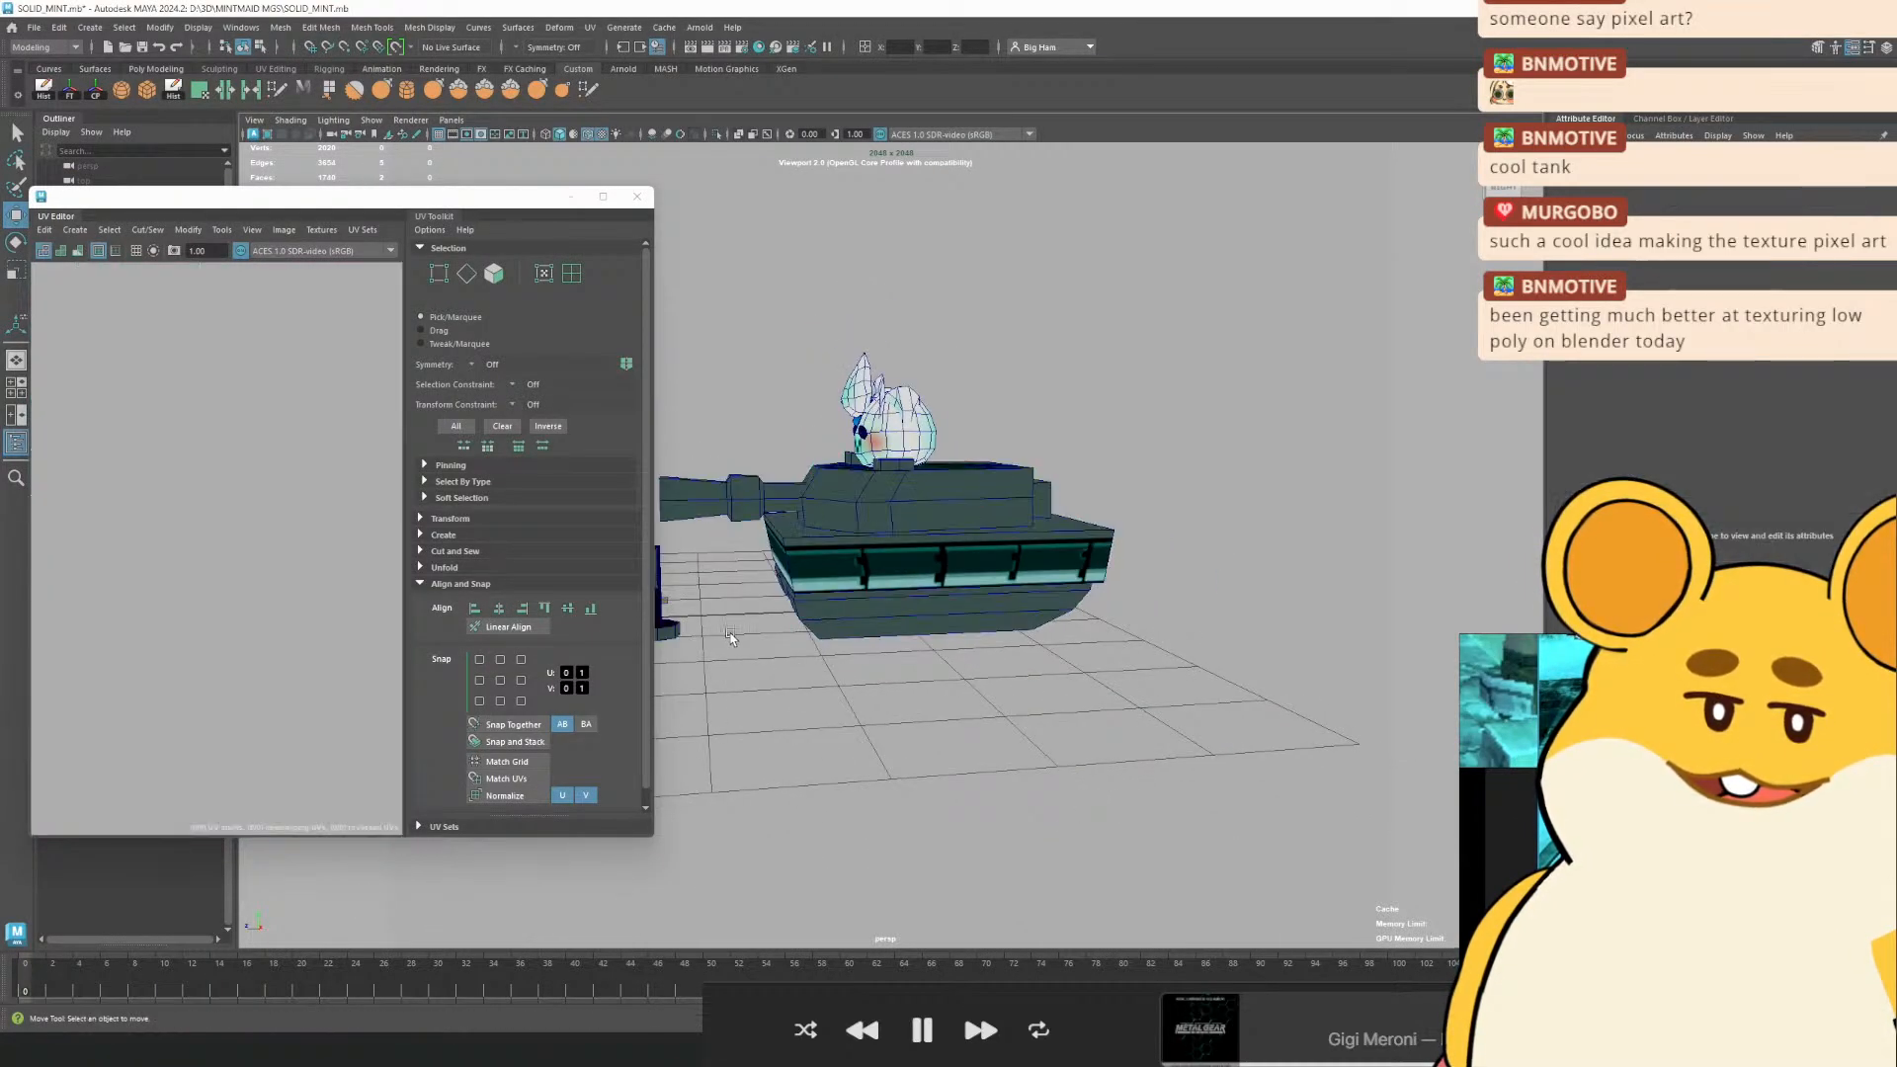
left_click_drag(795, 652, 791, 602)
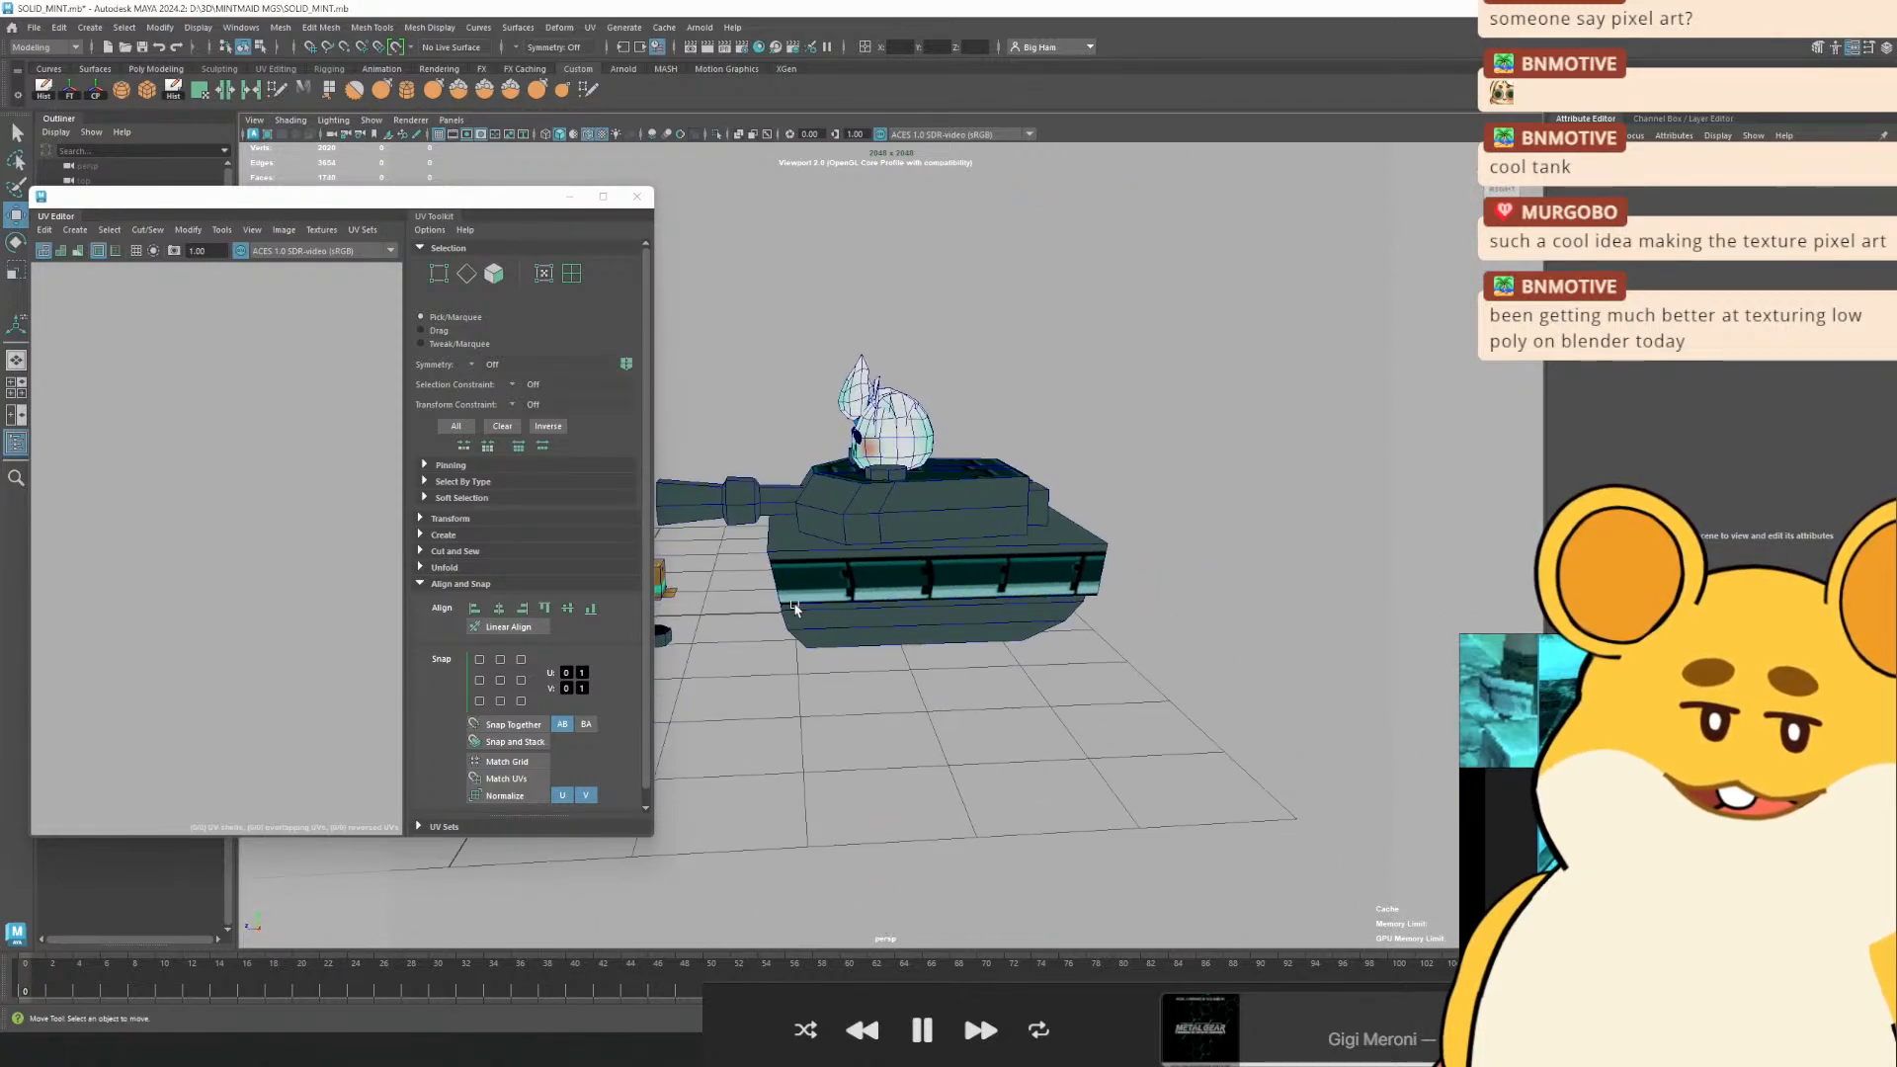
left_click(862, 595)
scroll(238, 600, "down", 4)
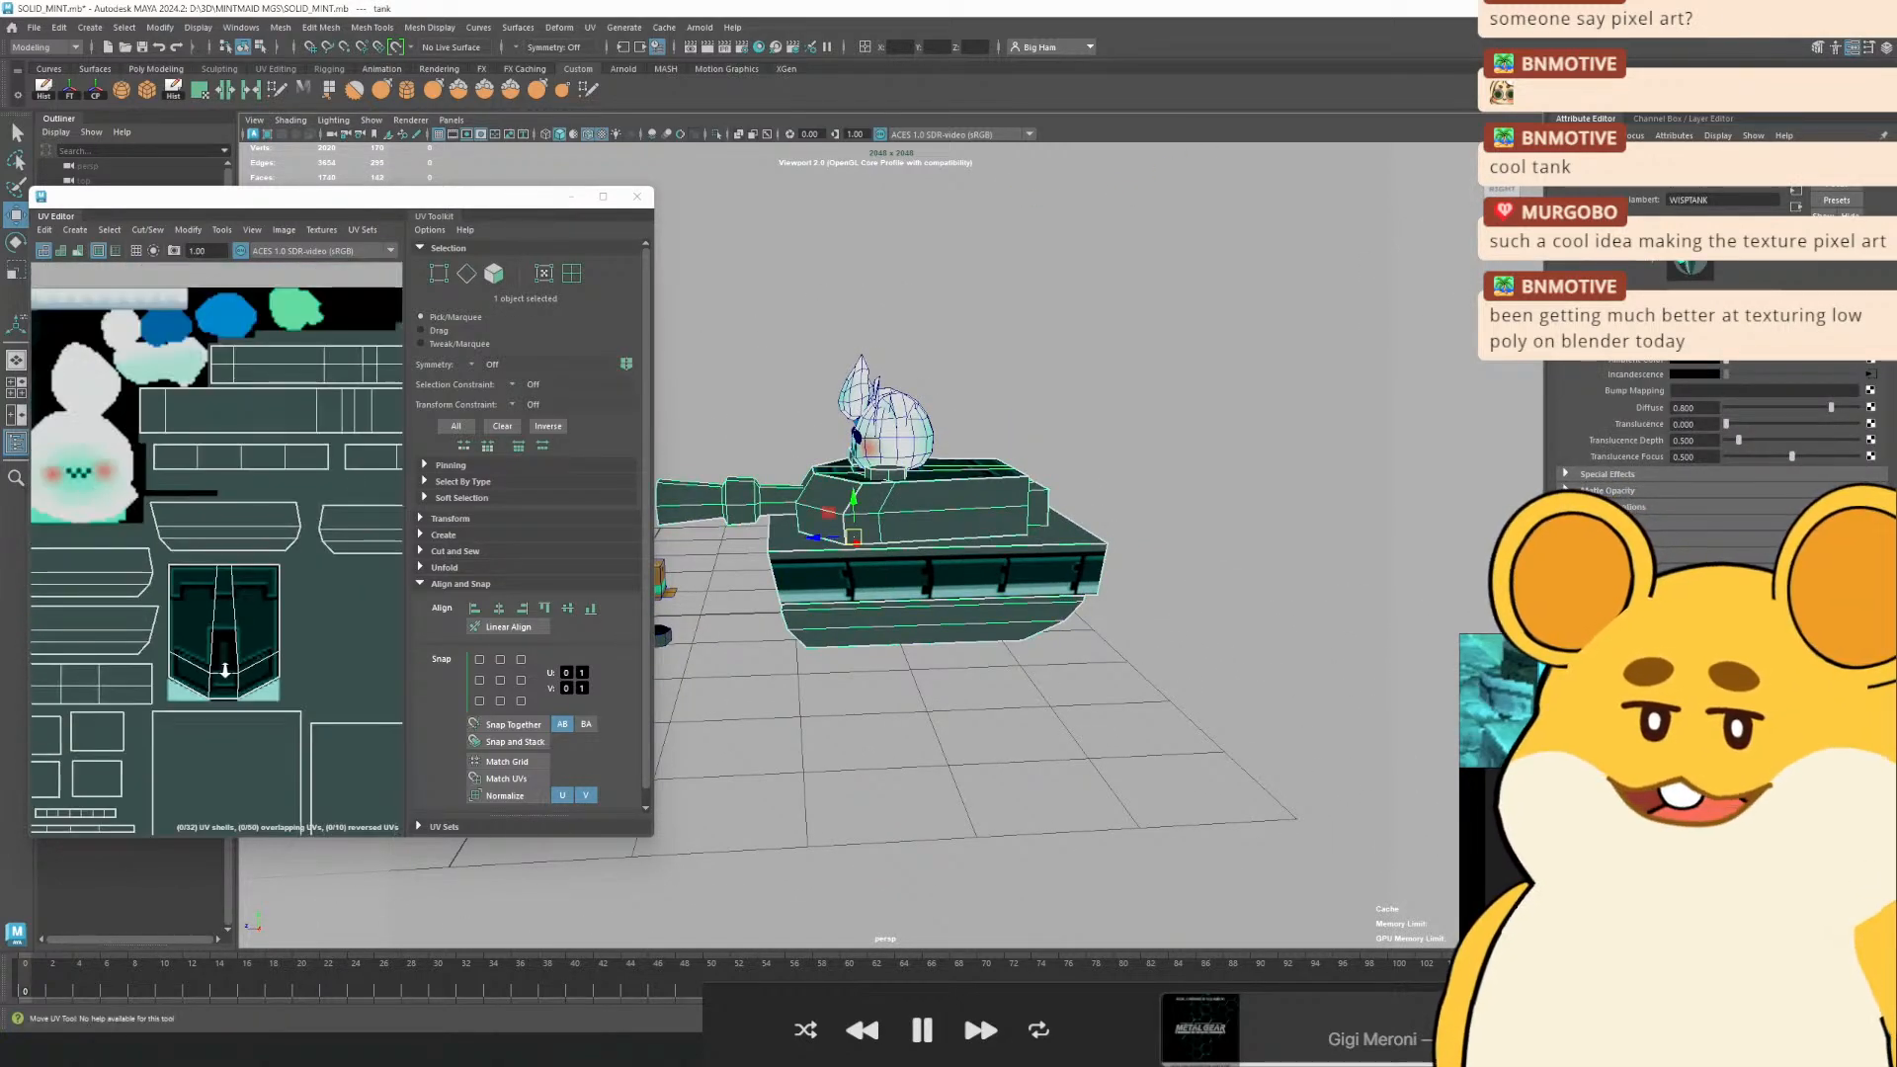
left_click_drag(255, 686, 265, 550)
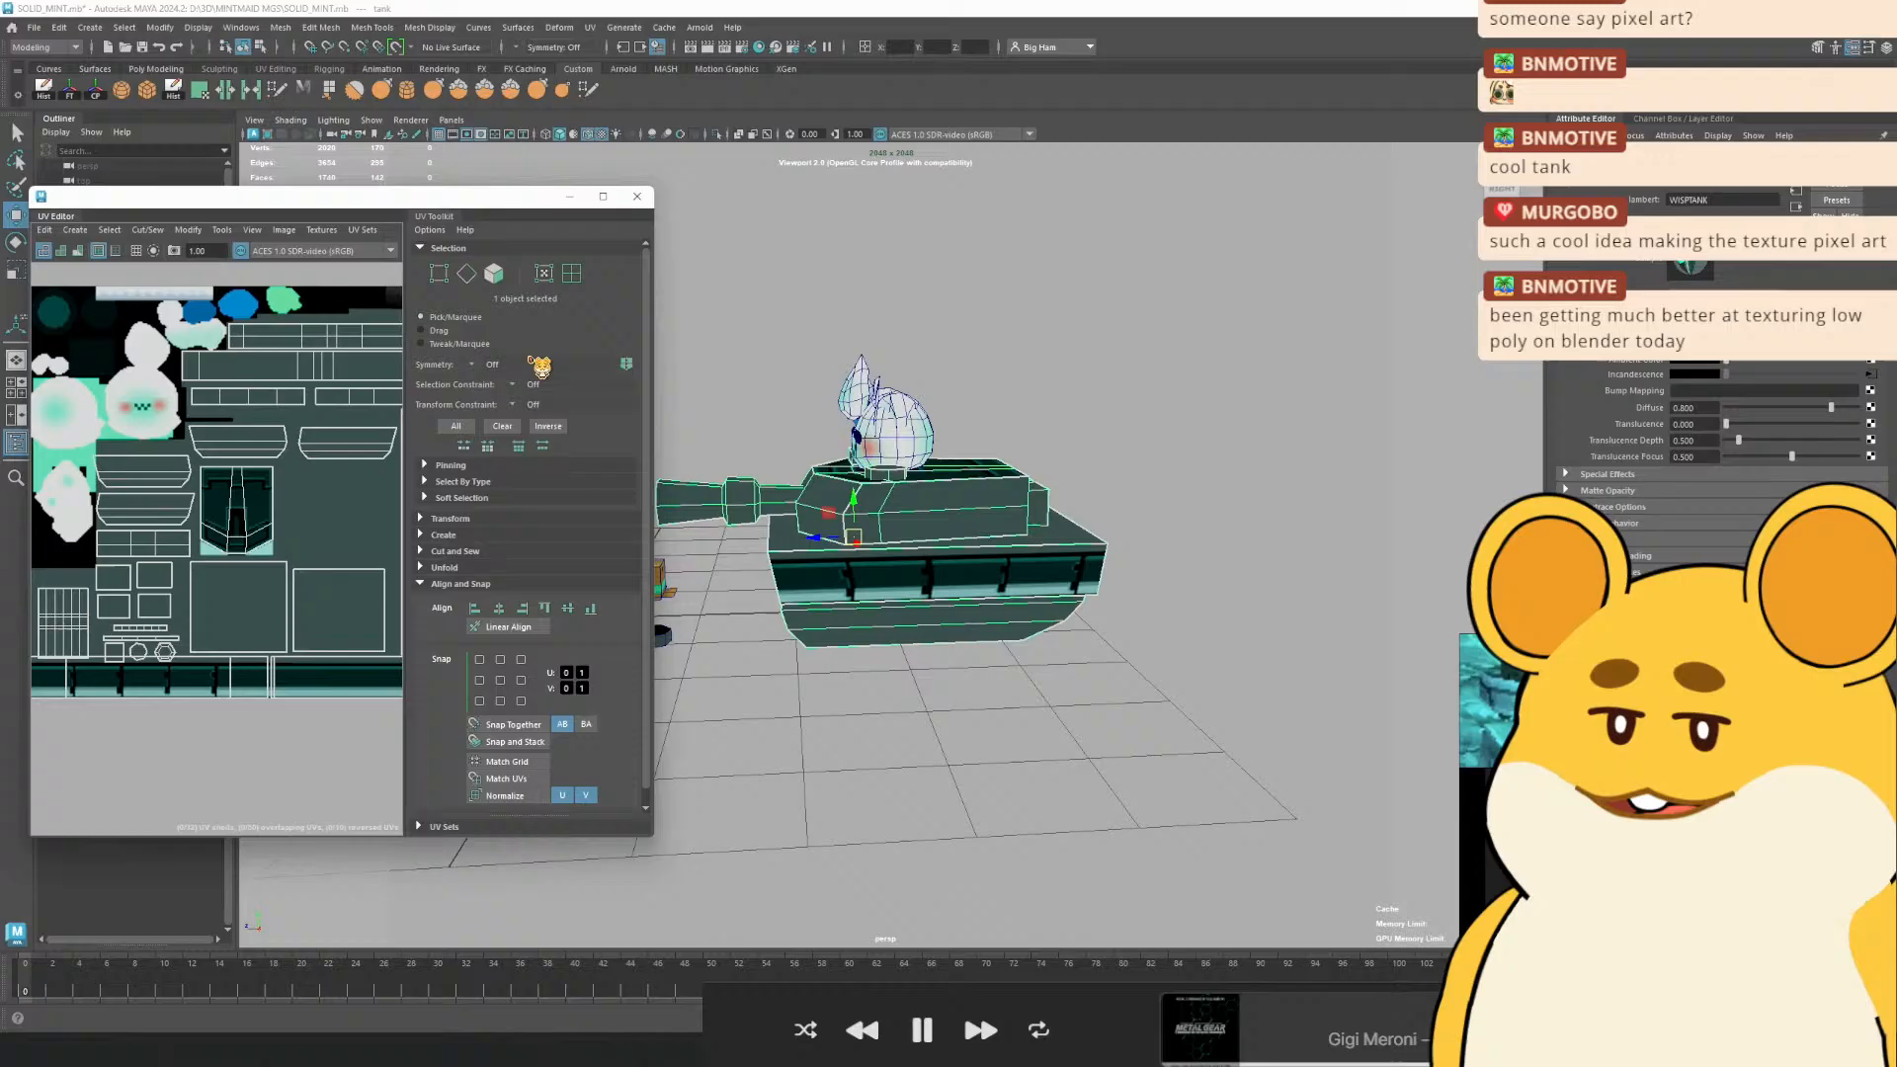
Read the turret-top UV shell's texel density and apply that 2.0194 value to the side skirt shells
left_click(569, 272)
left_click(265, 526)
scroll(544, 728, "down", 1)
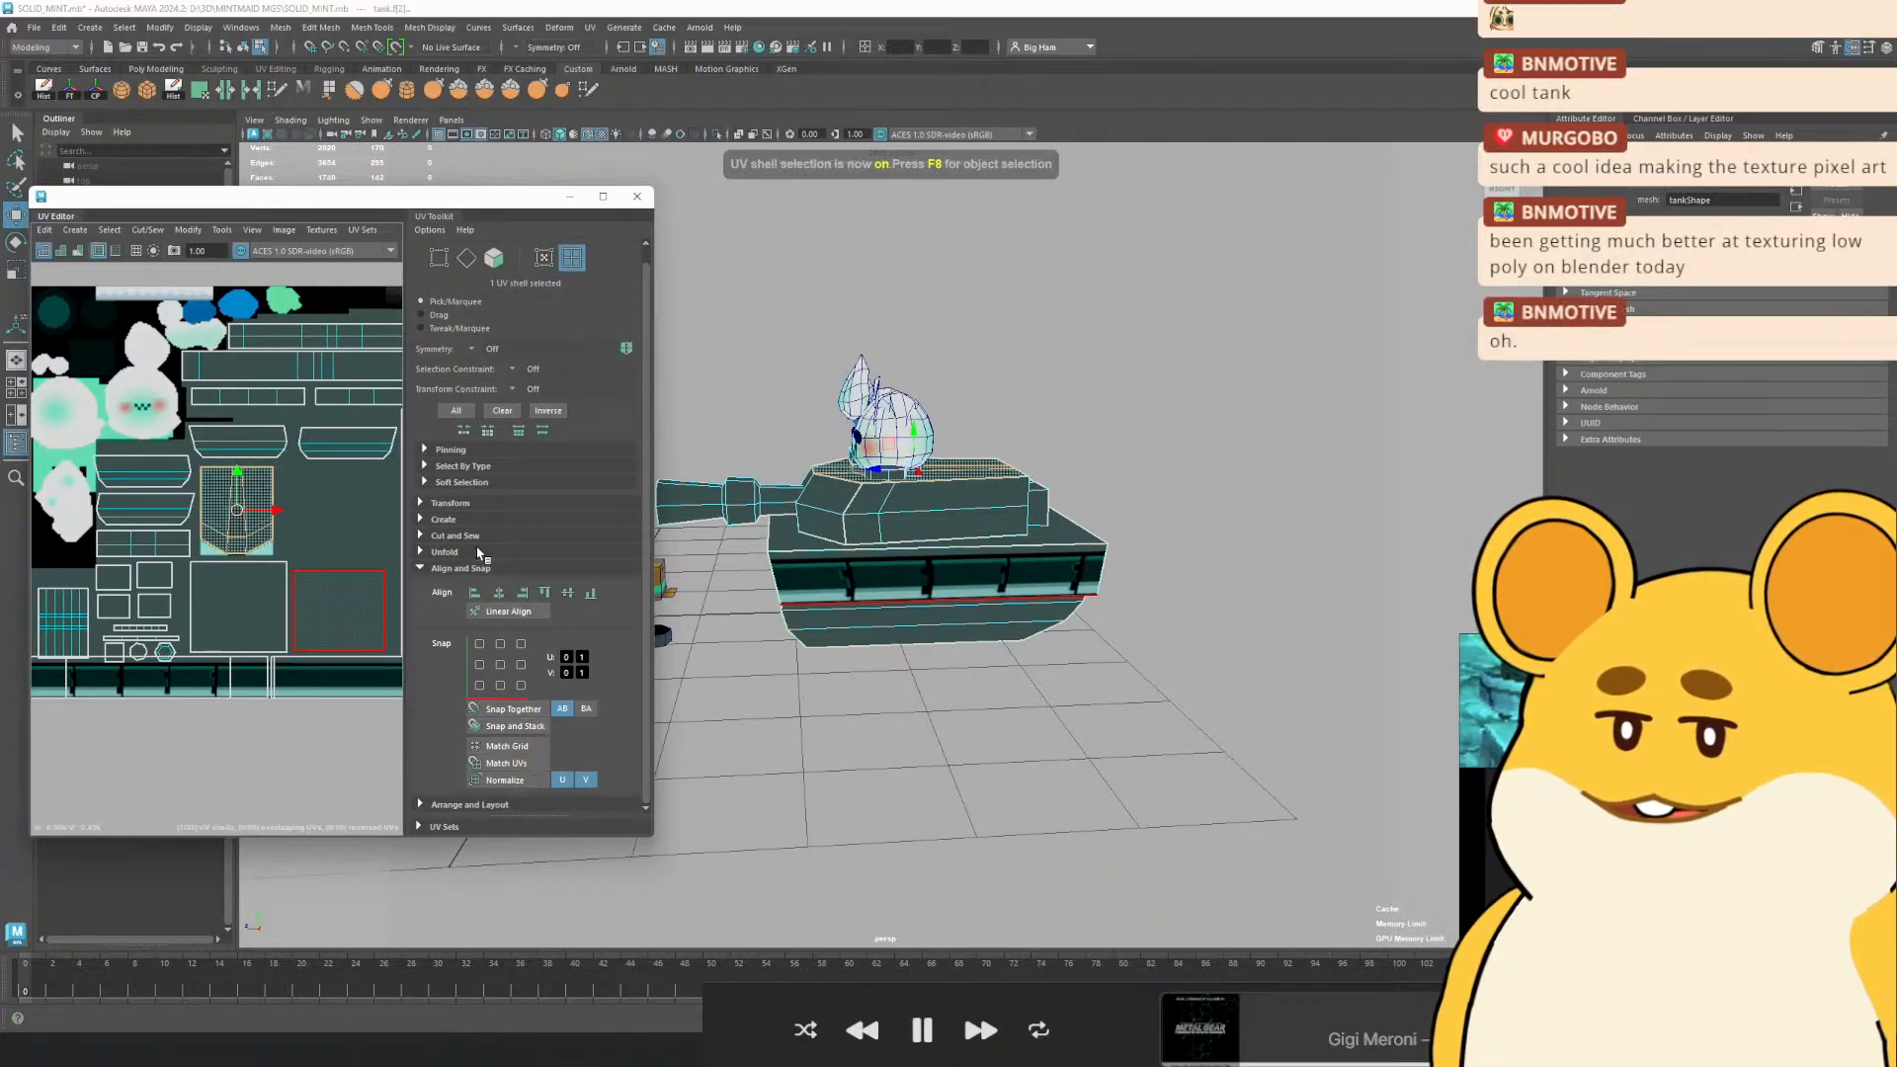
left_click(449, 503)
scroll(550, 652, "down", 4)
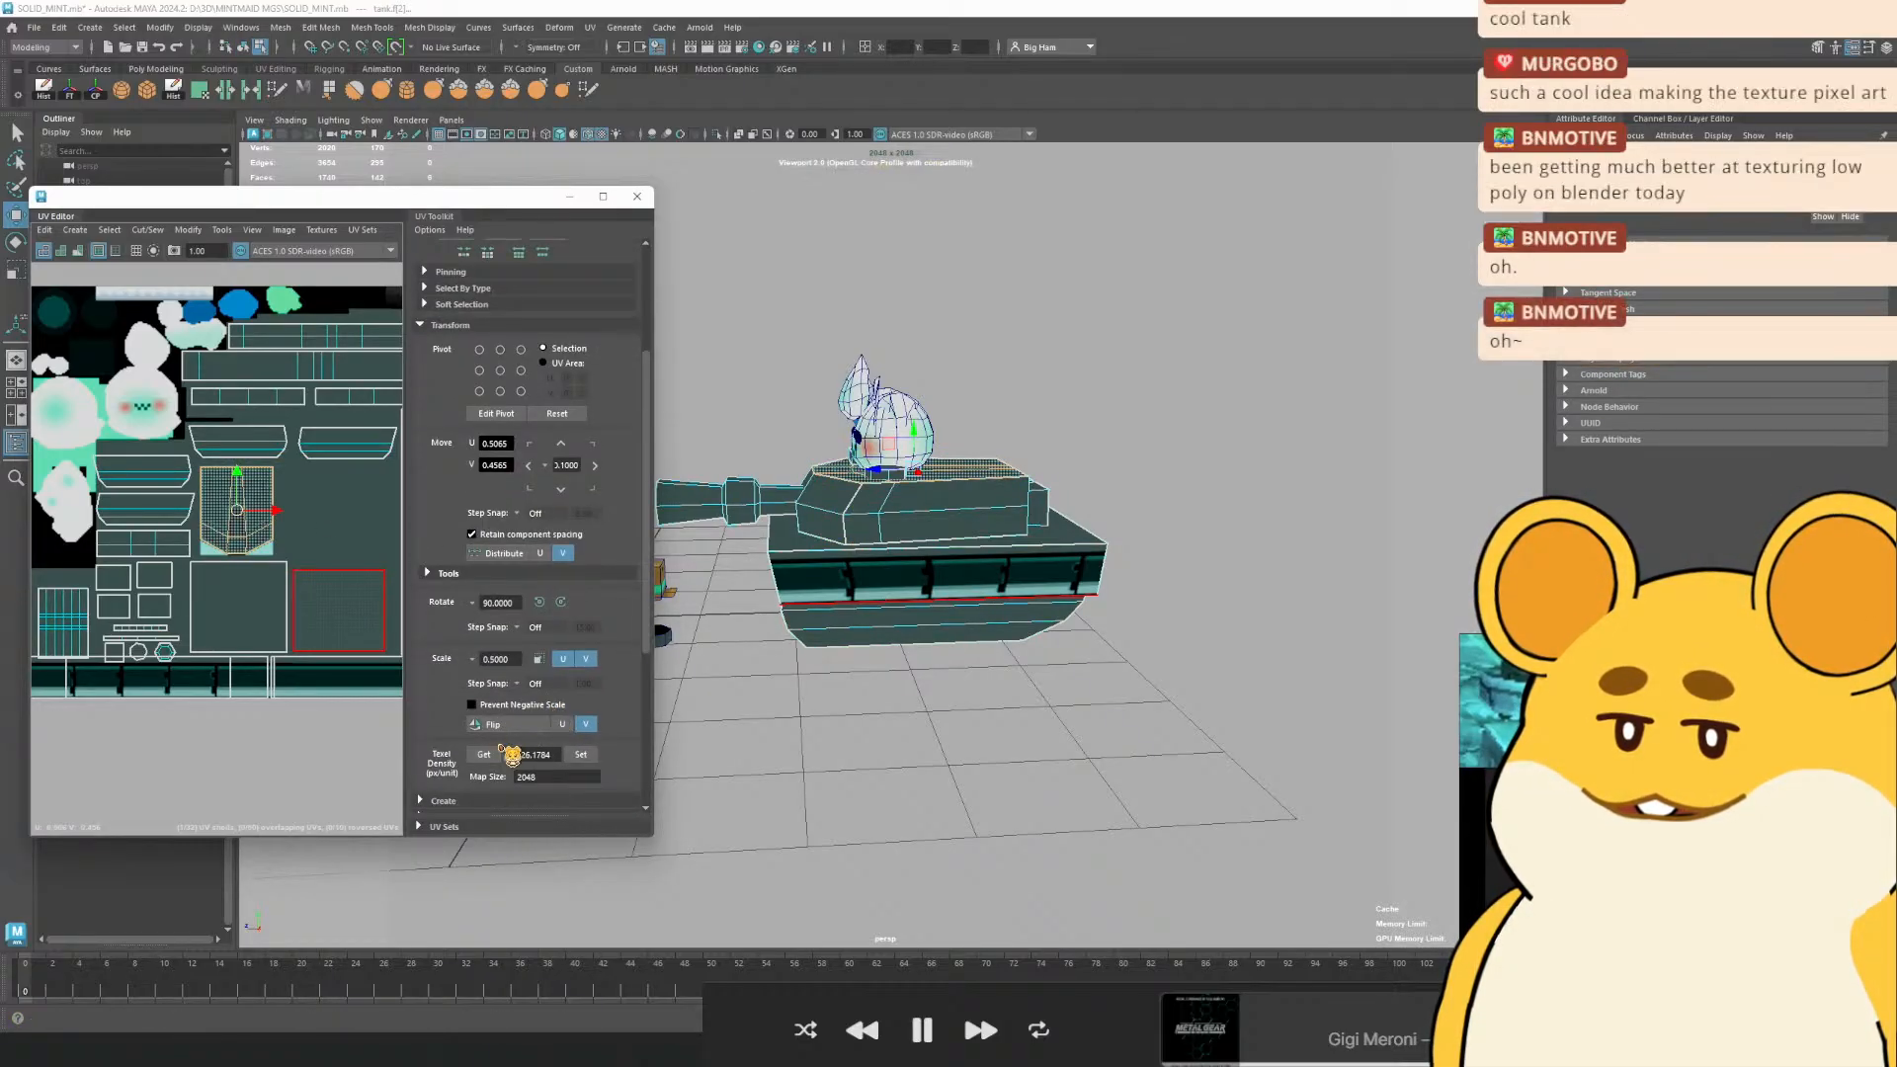
left_click(335, 686)
left_click_drag(47, 728, 362, 679)
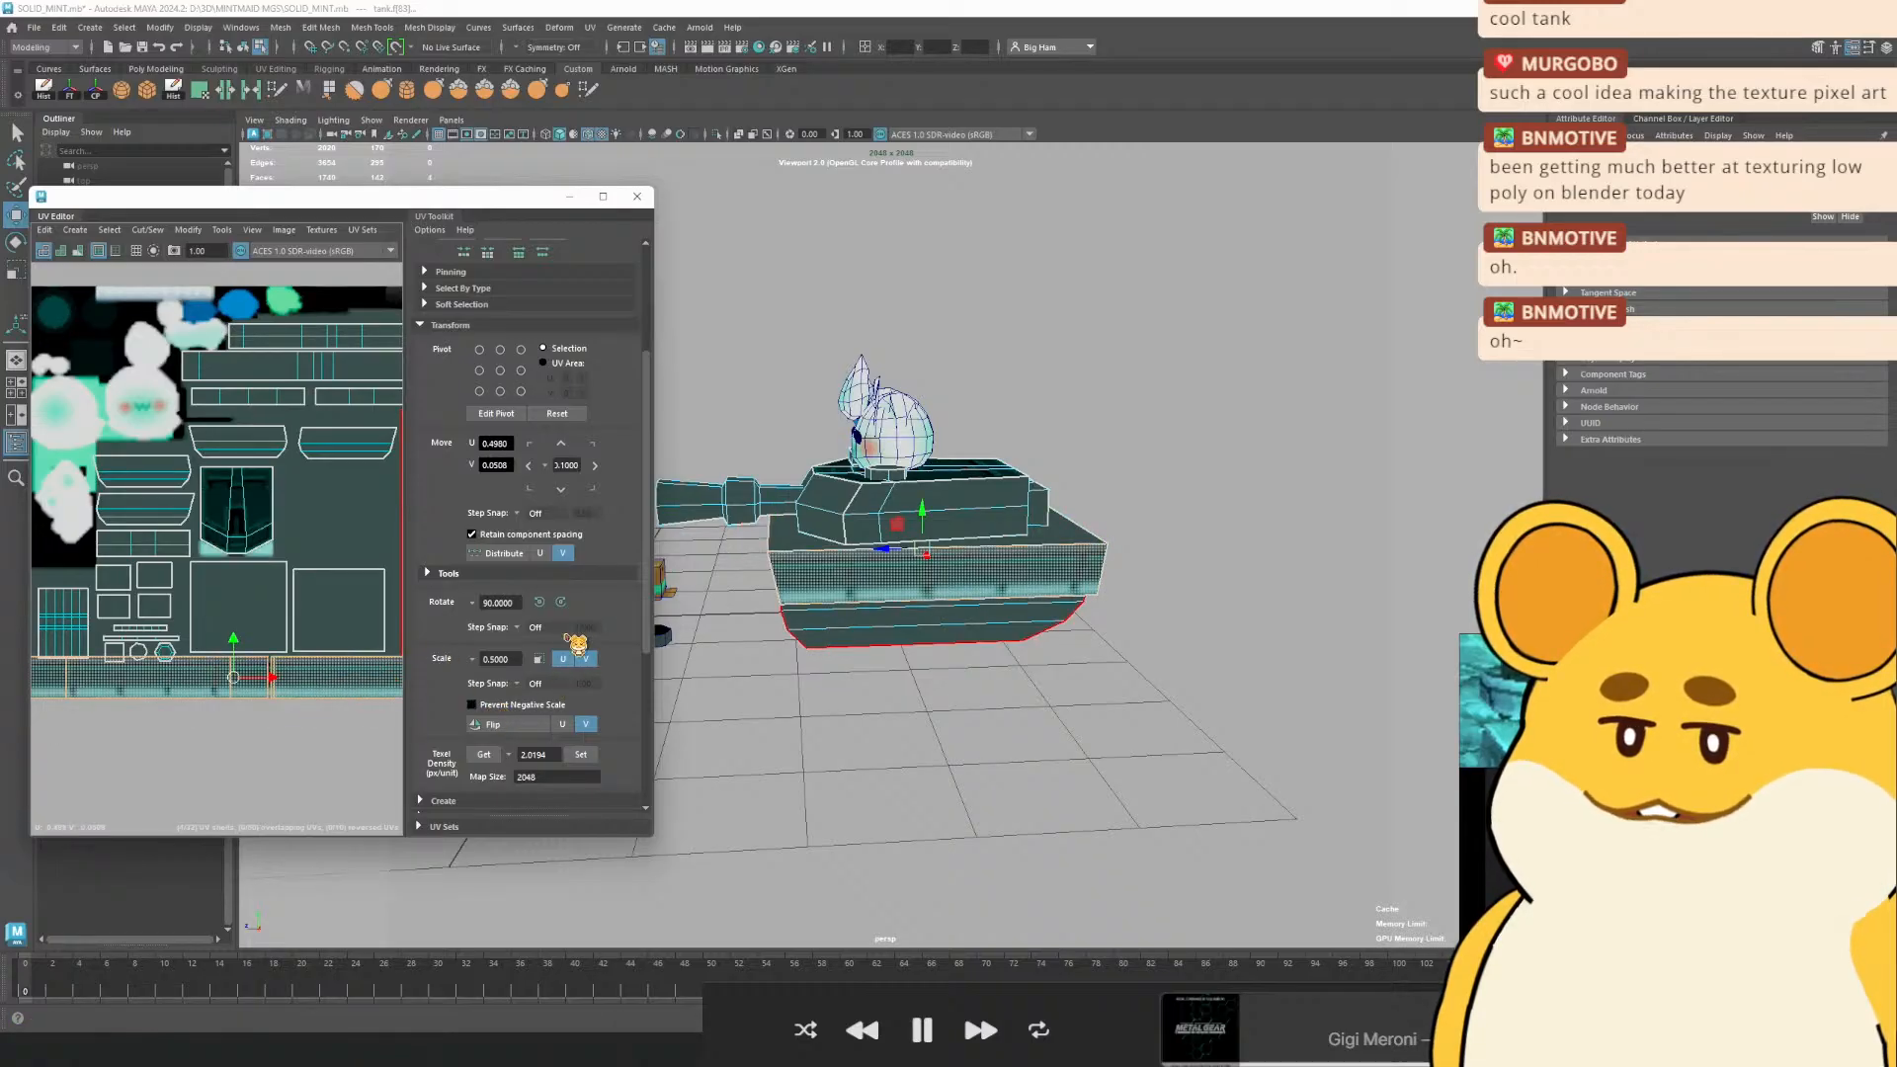
scroll(578, 642, "down", 4)
left_click(591, 578)
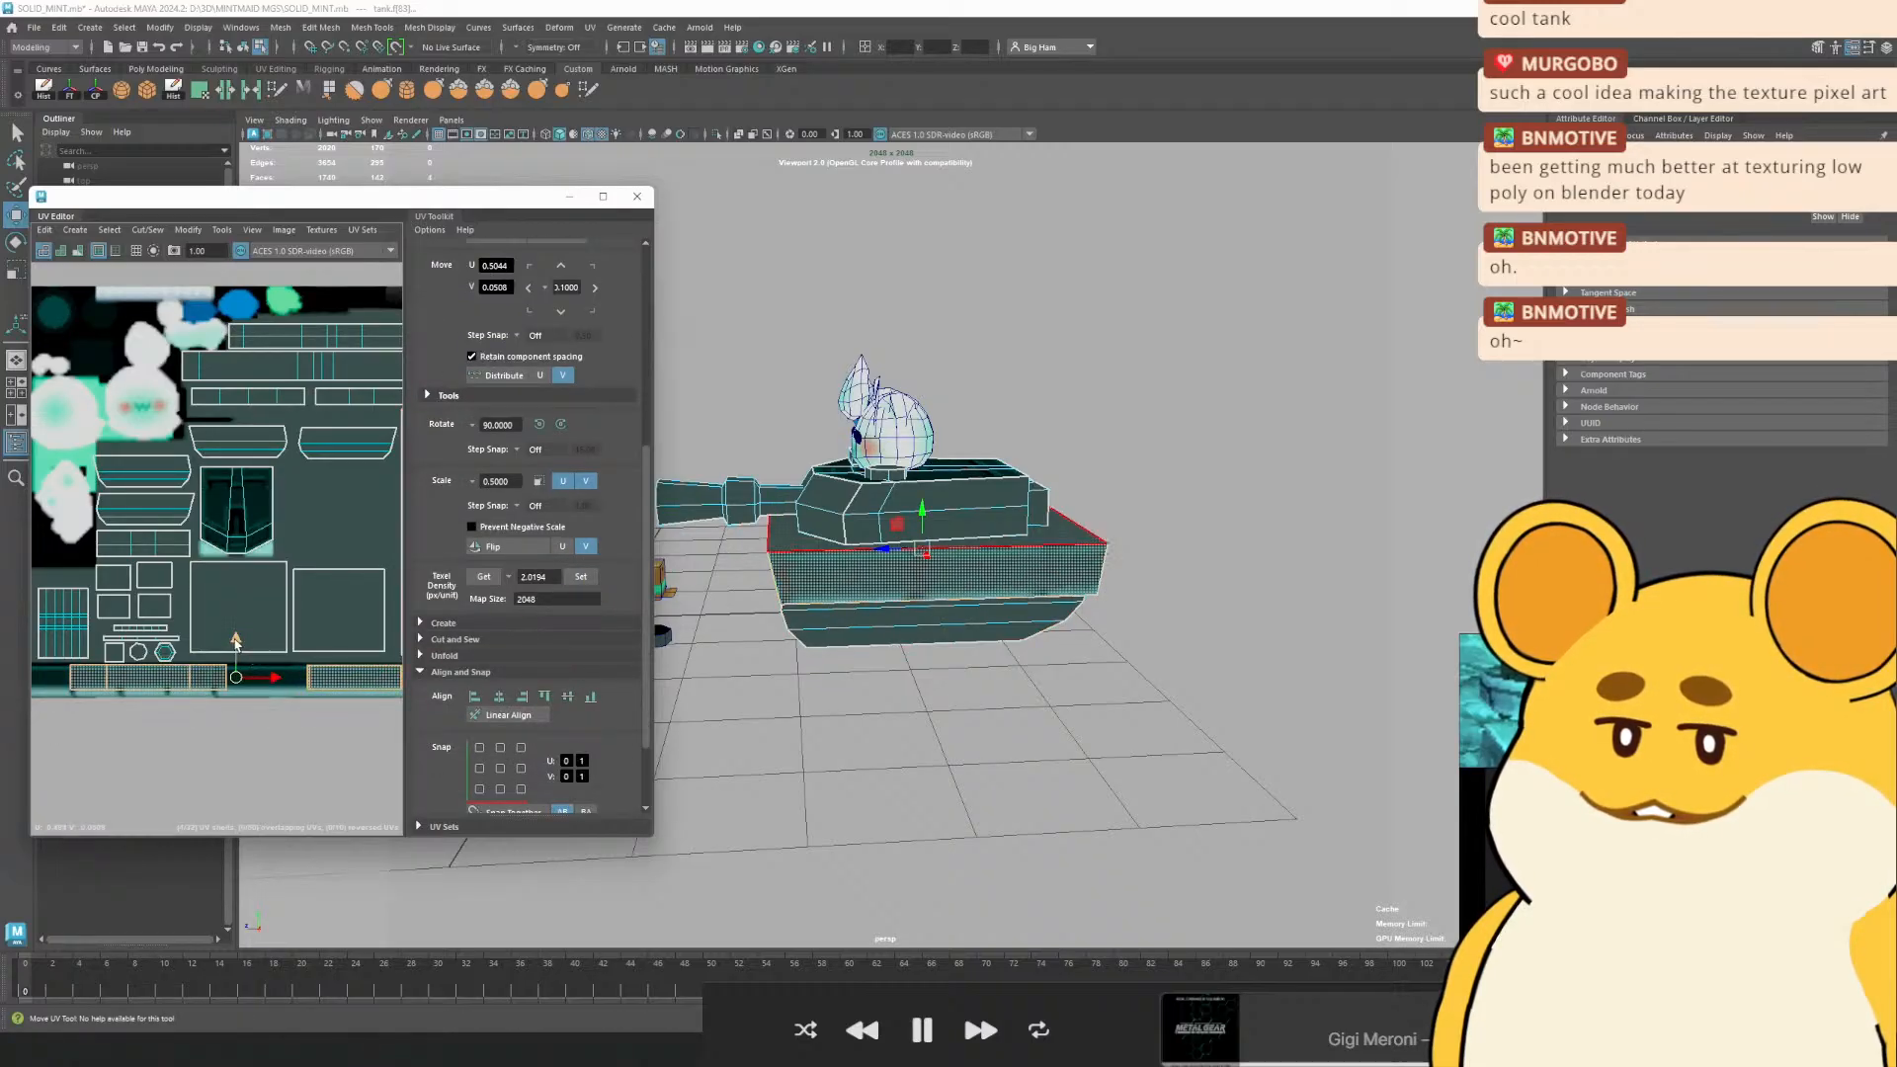
Enlarge the UV Editor window and move the skirt UV shells slightly down onto the painted strip
scroll(246, 659, "up", 2)
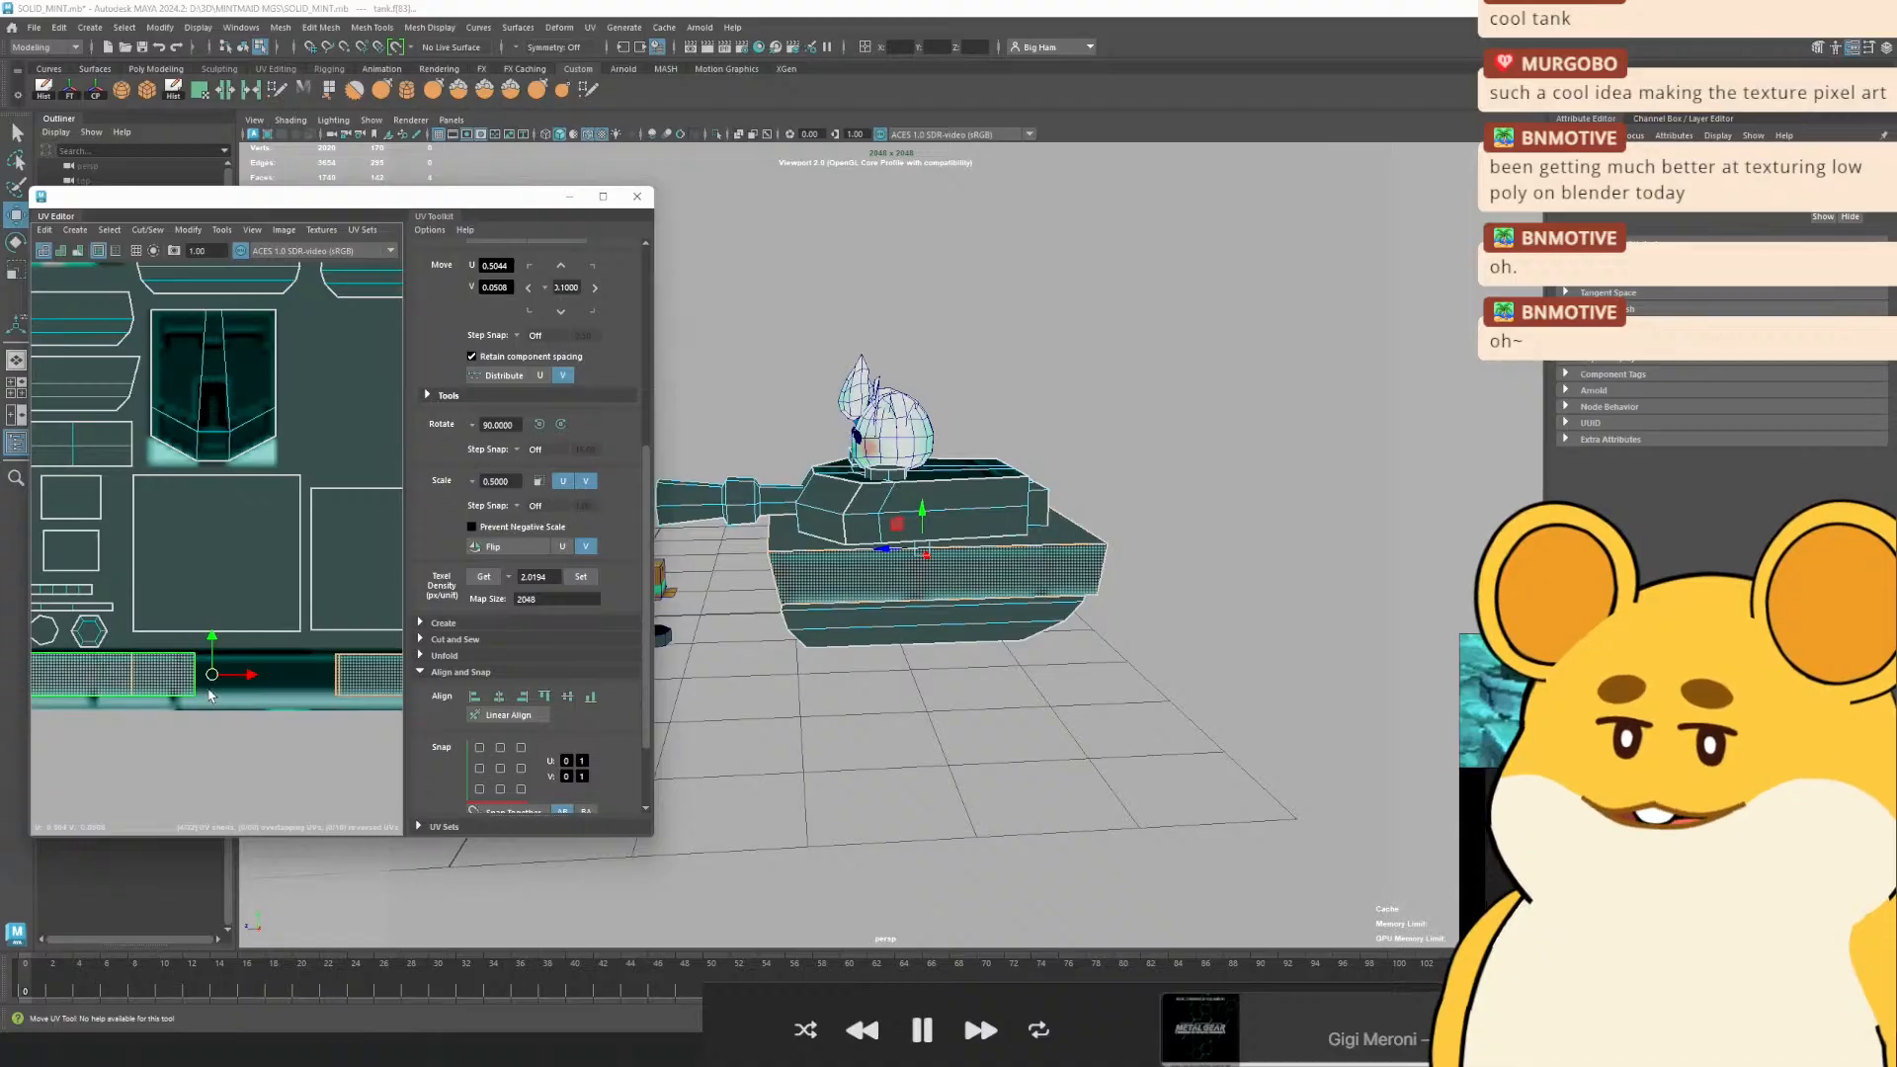
left_click_drag(657, 843, 705, 858)
scroll(299, 719, "down", 1)
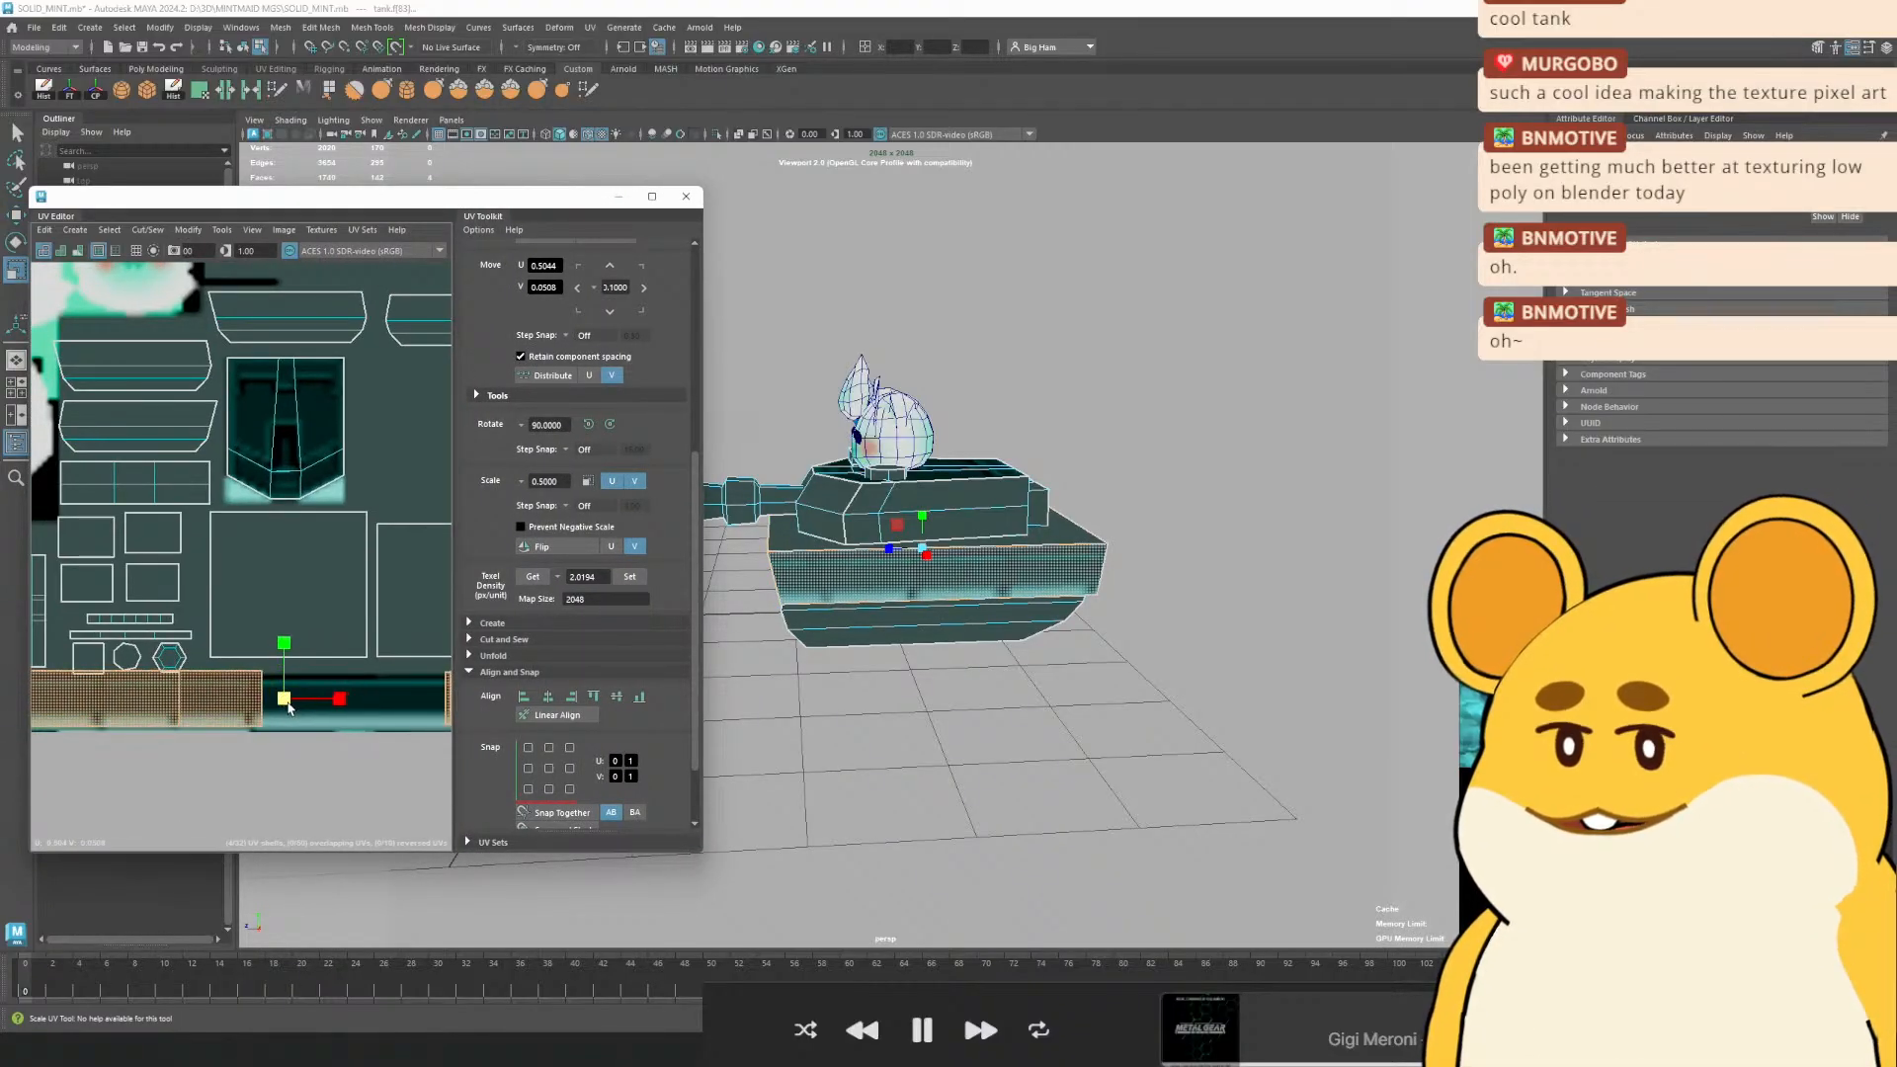
key("w")
left_click_drag(287, 659, 288, 666)
Return to object mode, select the tank, and set its color texture's filter type to Off
right_click(913, 548)
left_click(985, 521)
left_click(1146, 452)
left_click_drag(1146, 457, 1028, 444)
left_click(1028, 554)
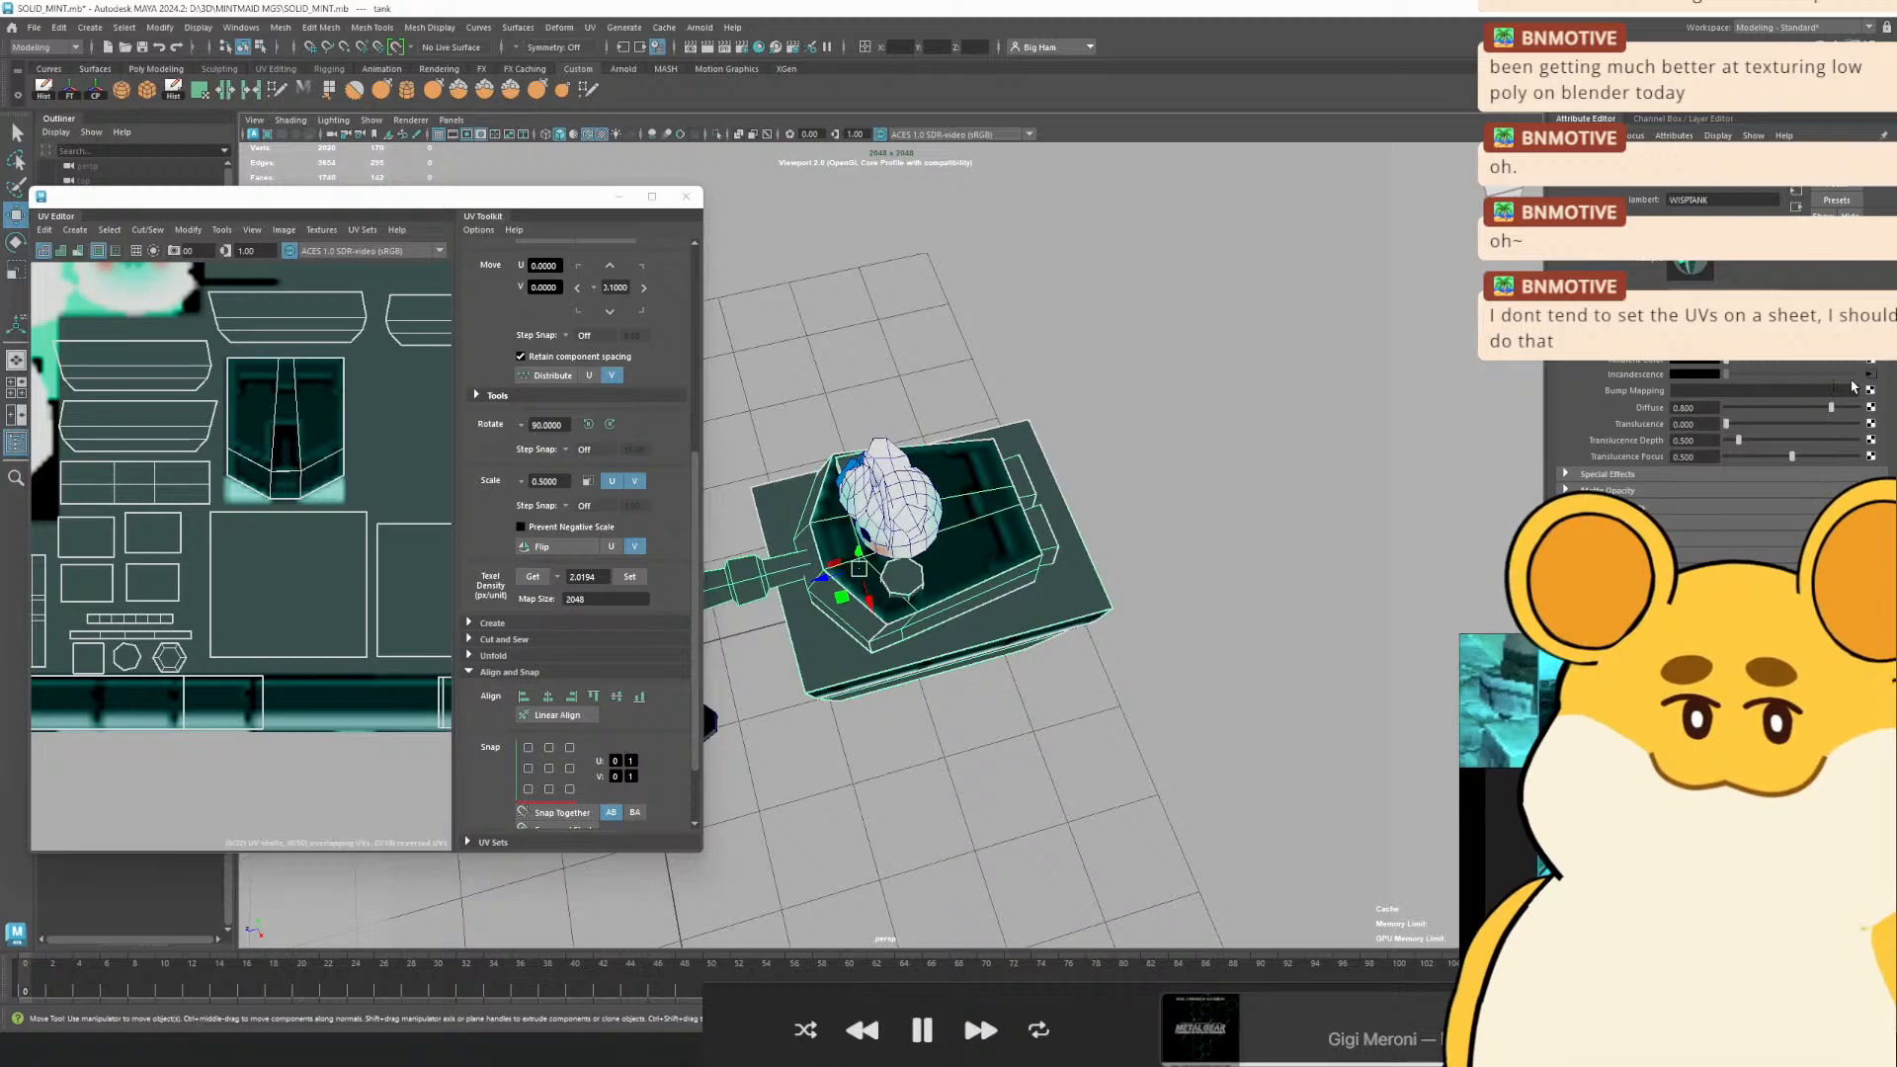
left_click(1870, 374)
left_click(1685, 391)
left_click(1701, 313)
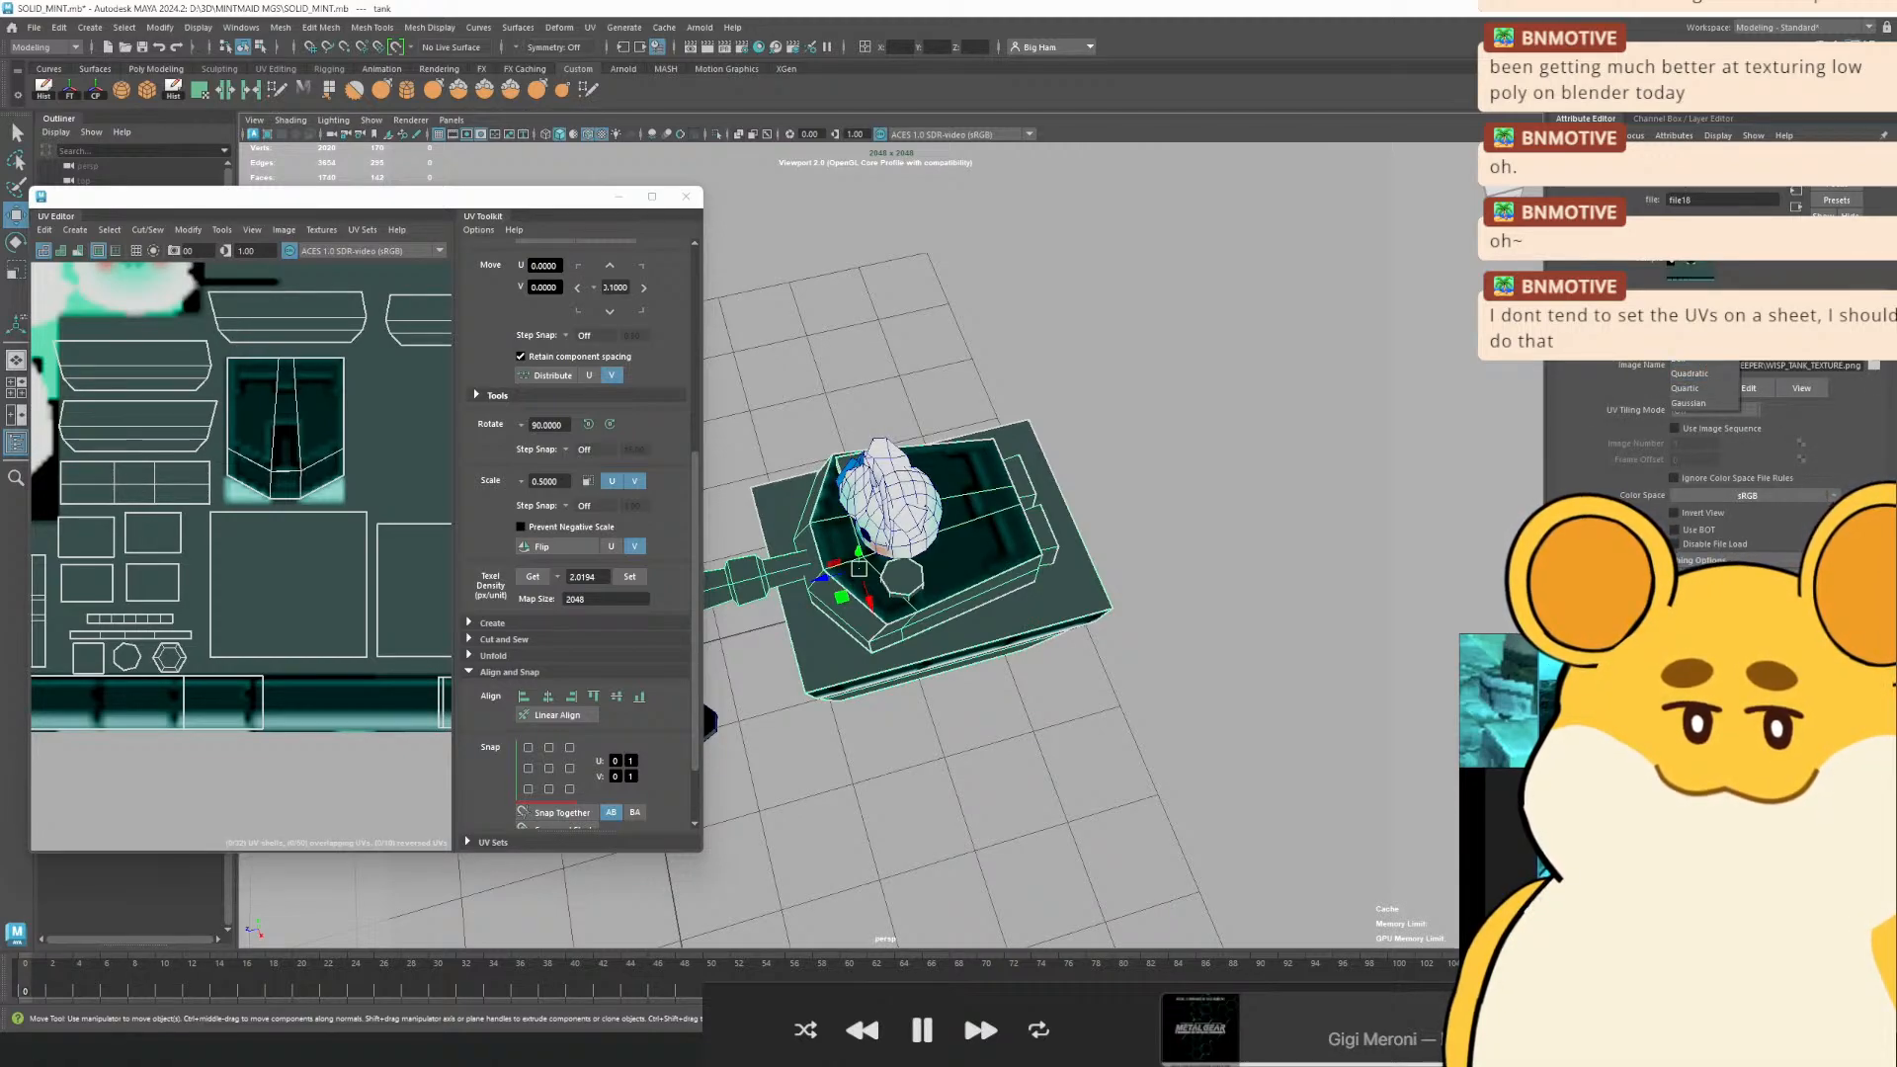
left_click(1688, 329)
left_click(1300, 539)
Inspect the skirt texture around the tank's front and side, and save the scene
left_click_drag(1175, 771, 1041, 695)
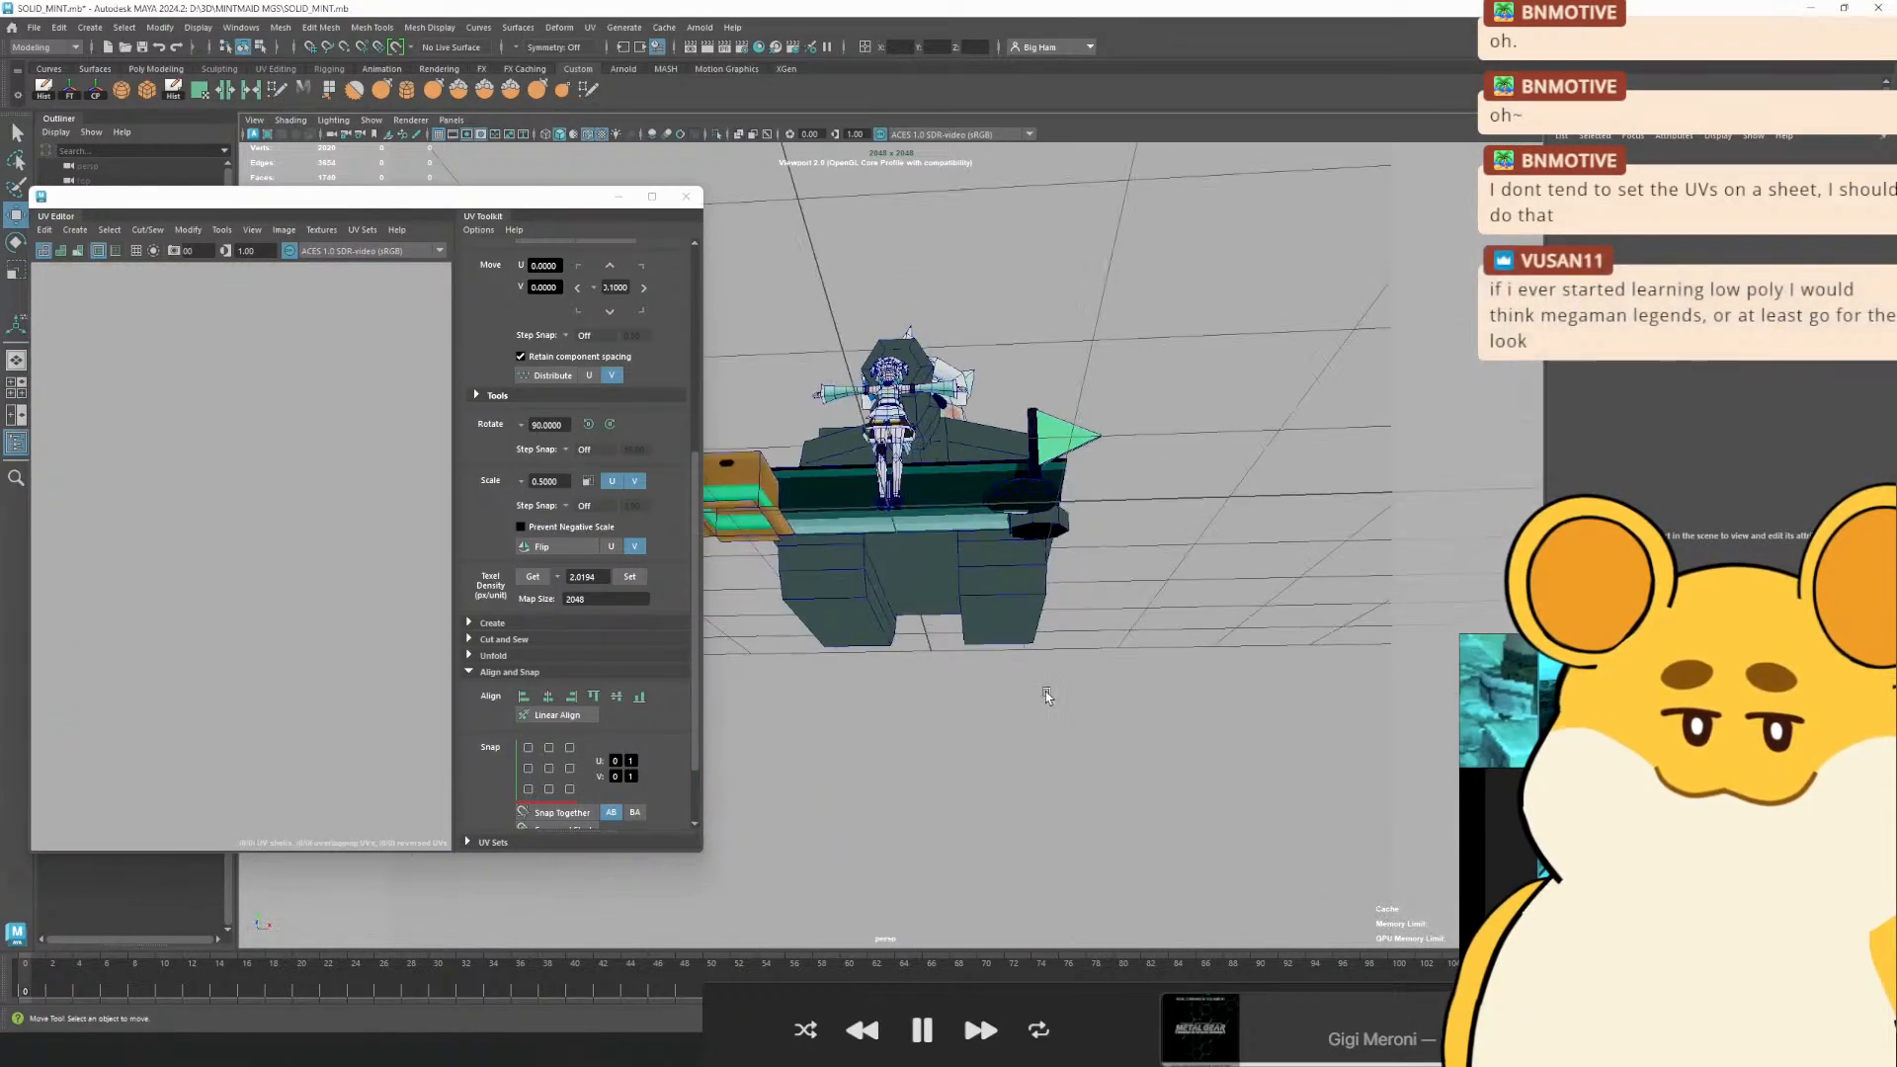
scroll(991, 631, "up", 5)
left_click_drag(994, 536, 1032, 630)
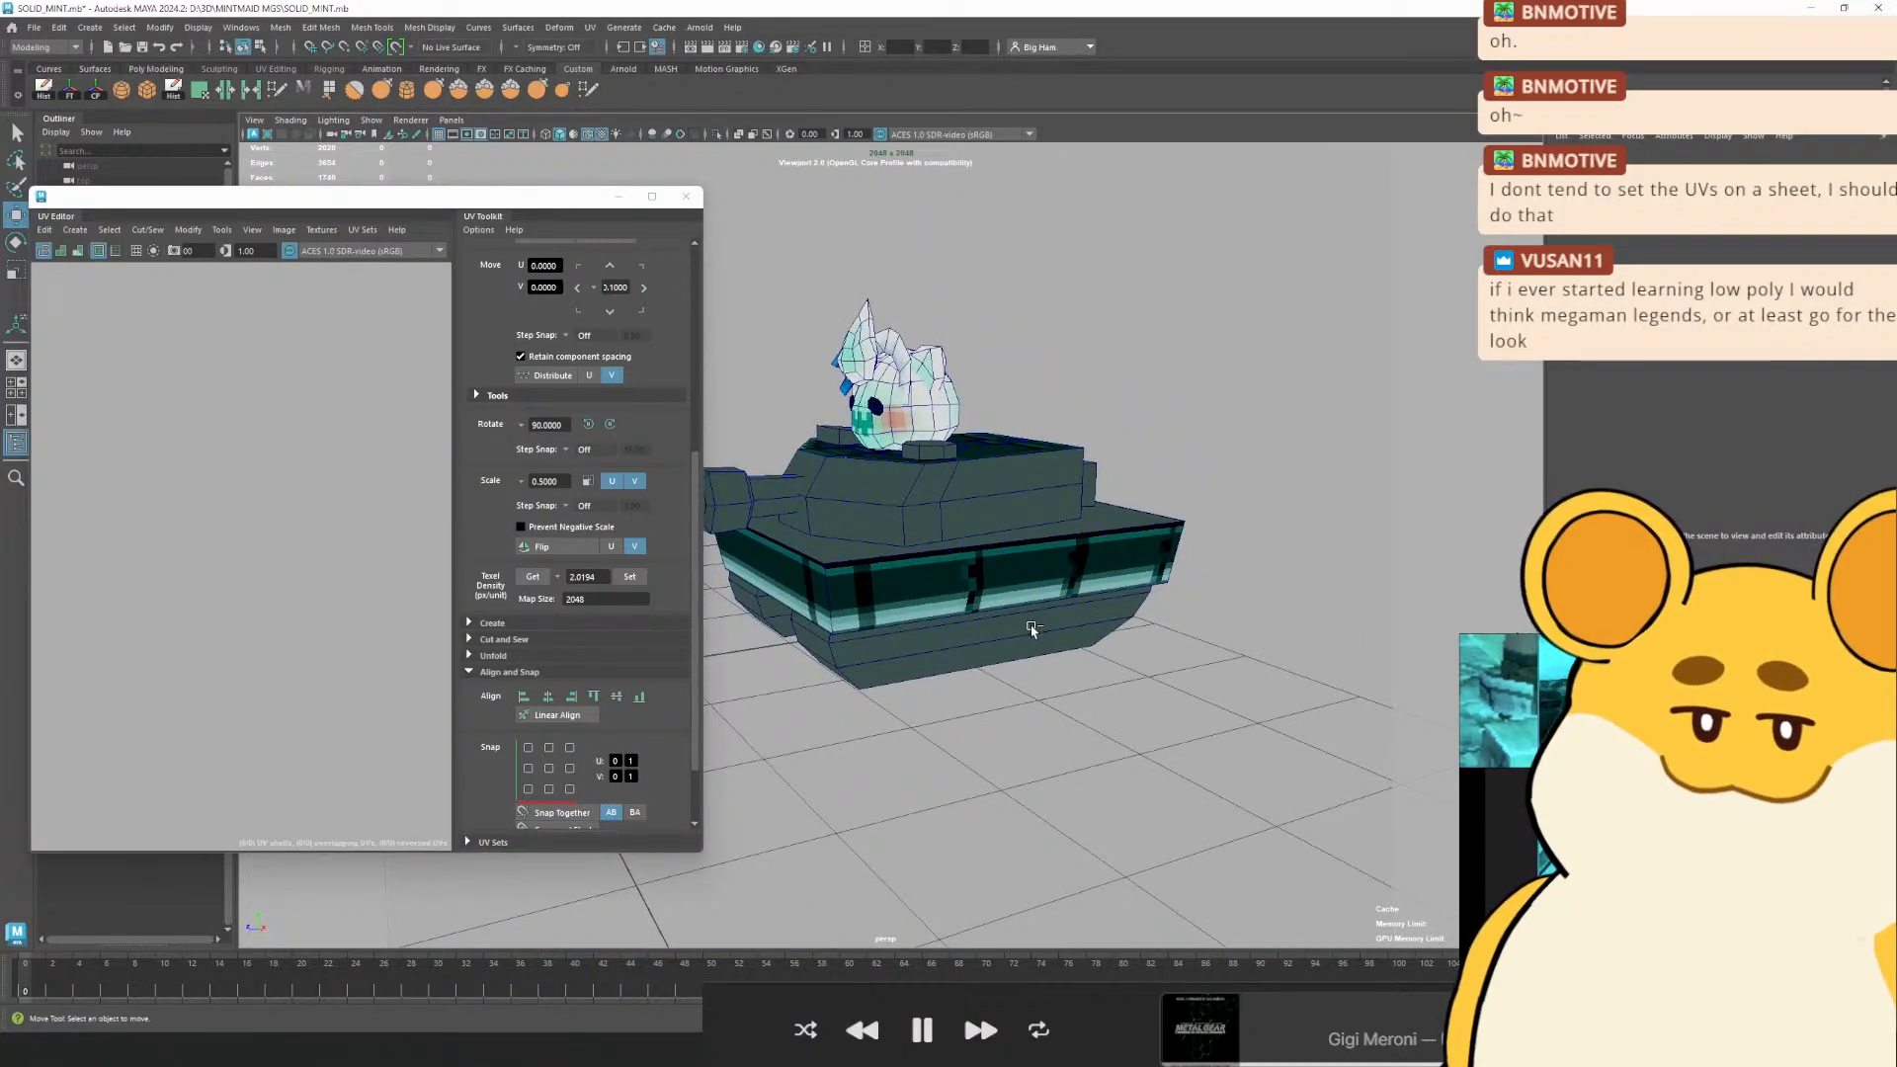
key("ctrl+s")
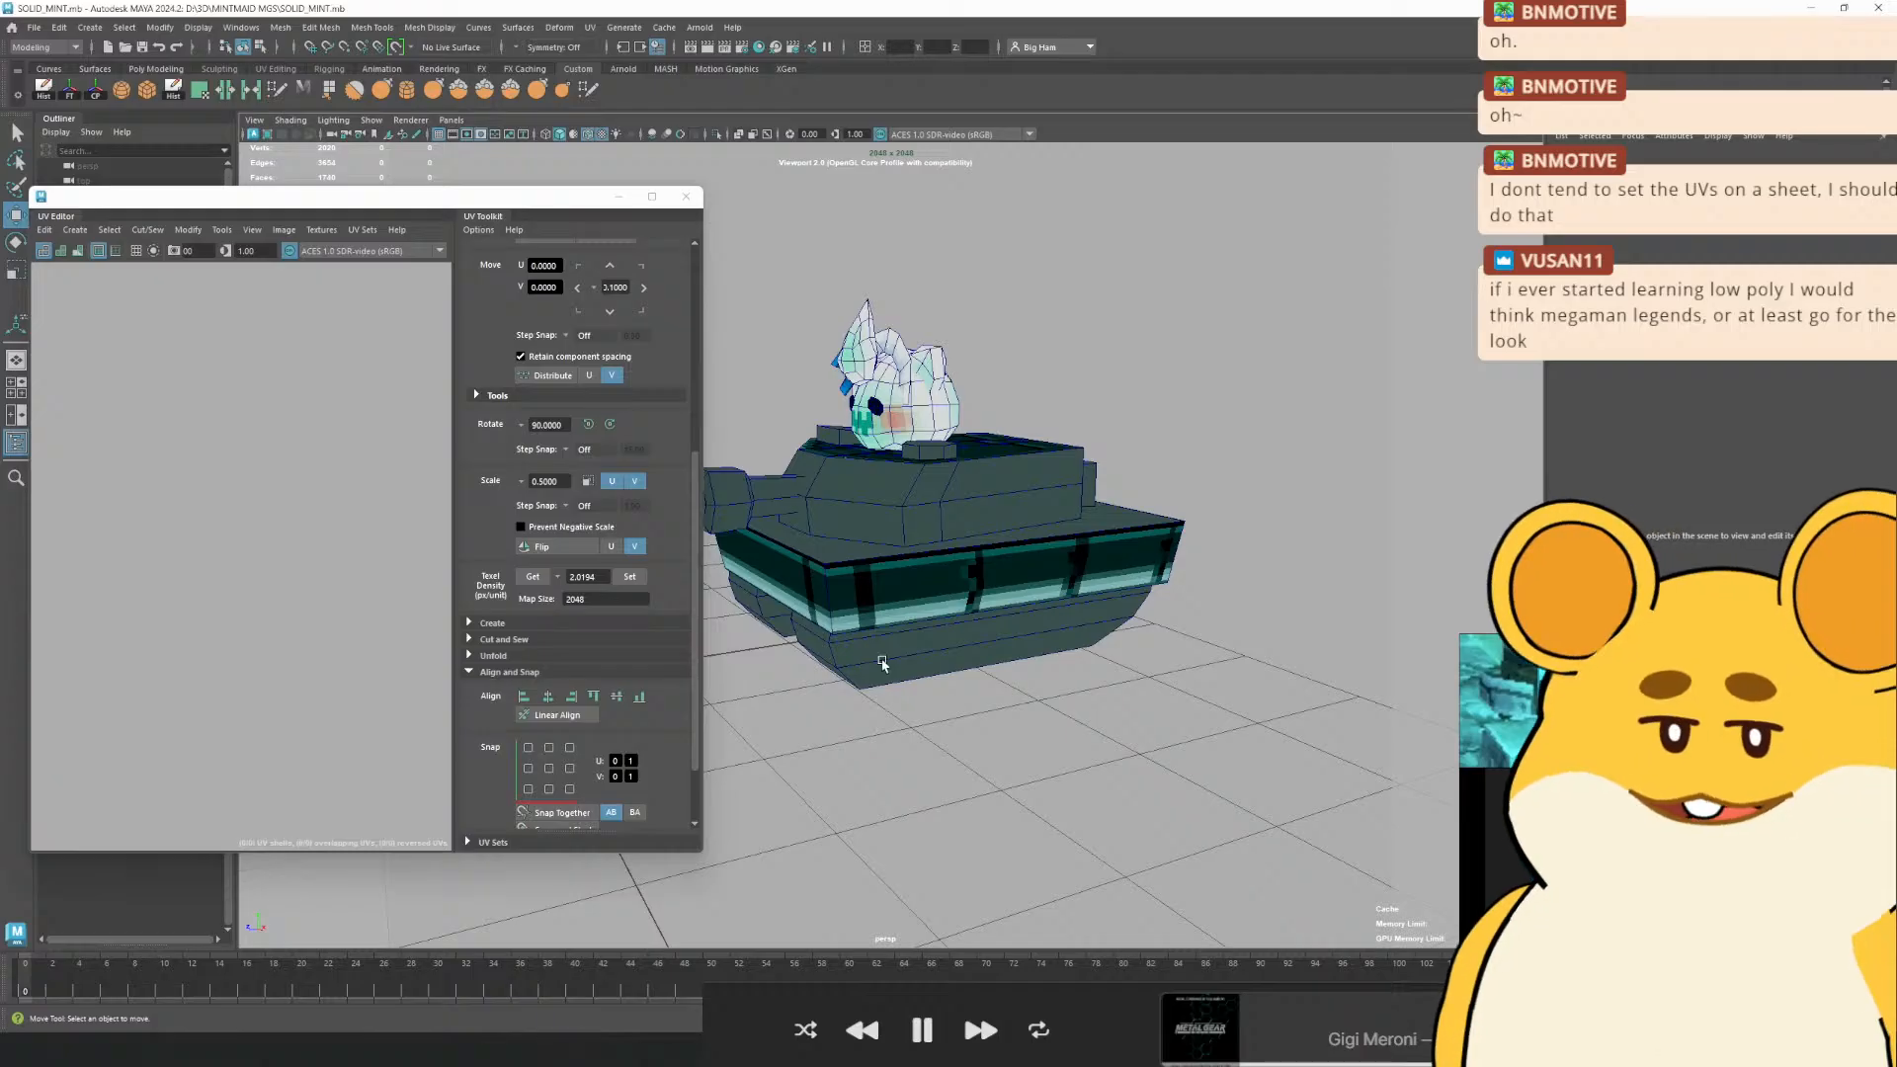
Examine the textured tank from several angles alongside the scene's props, and review its UV layout
scroll(1407, 772, "down", 6)
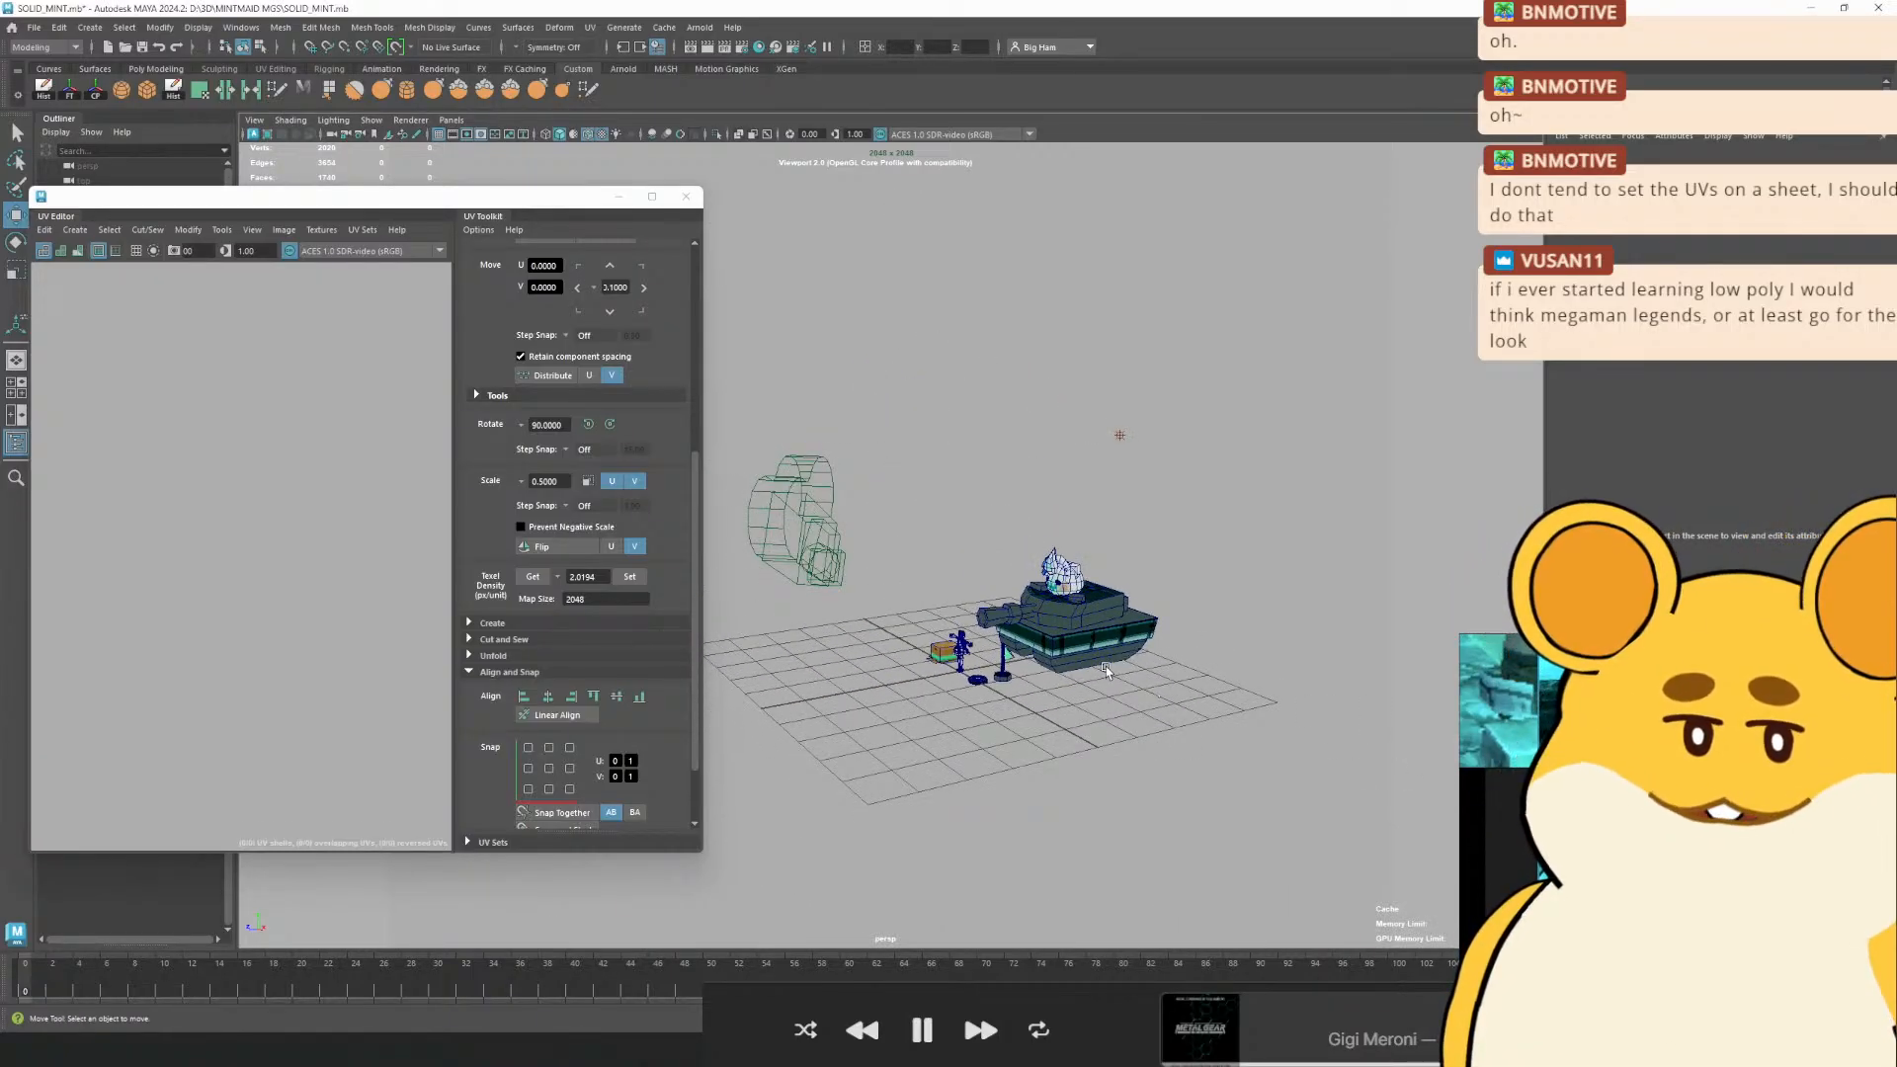
left_click_drag(1107, 671, 1148, 667, "alt")
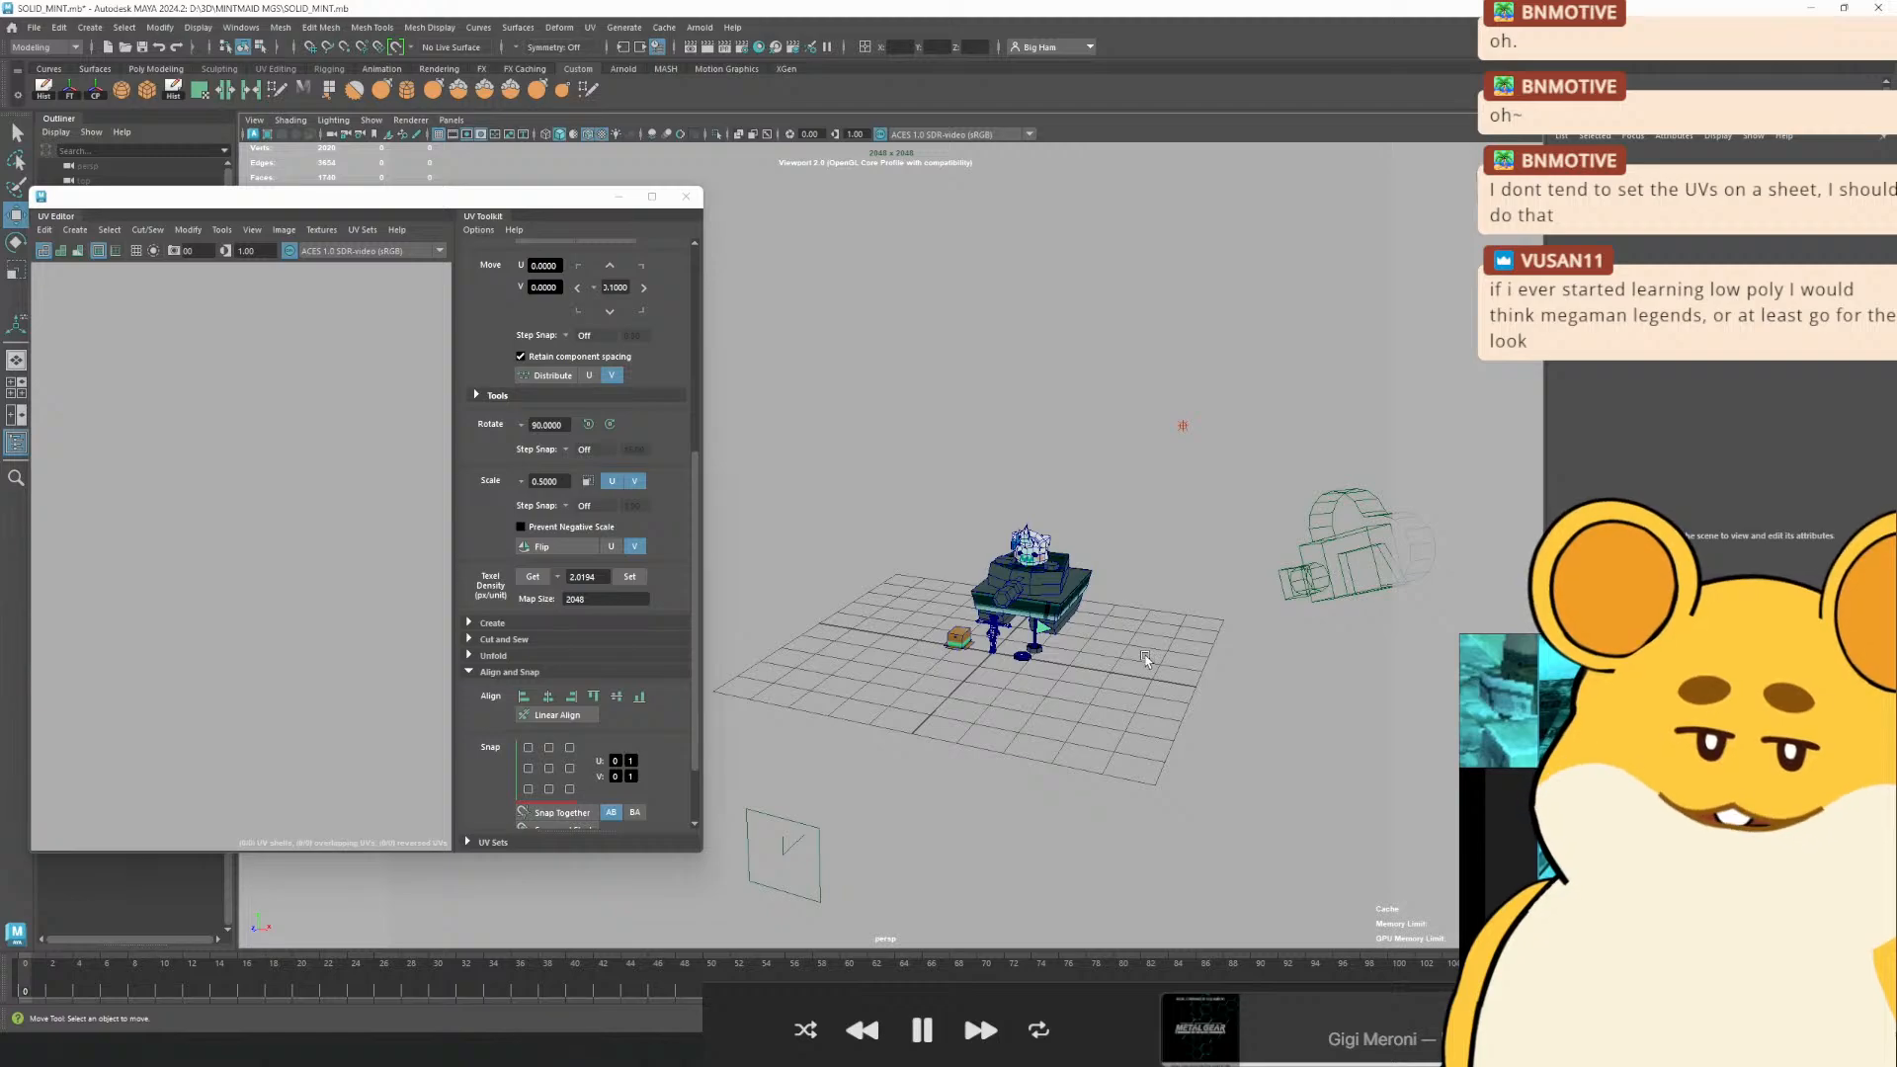
scroll(945, 687, "up", 2)
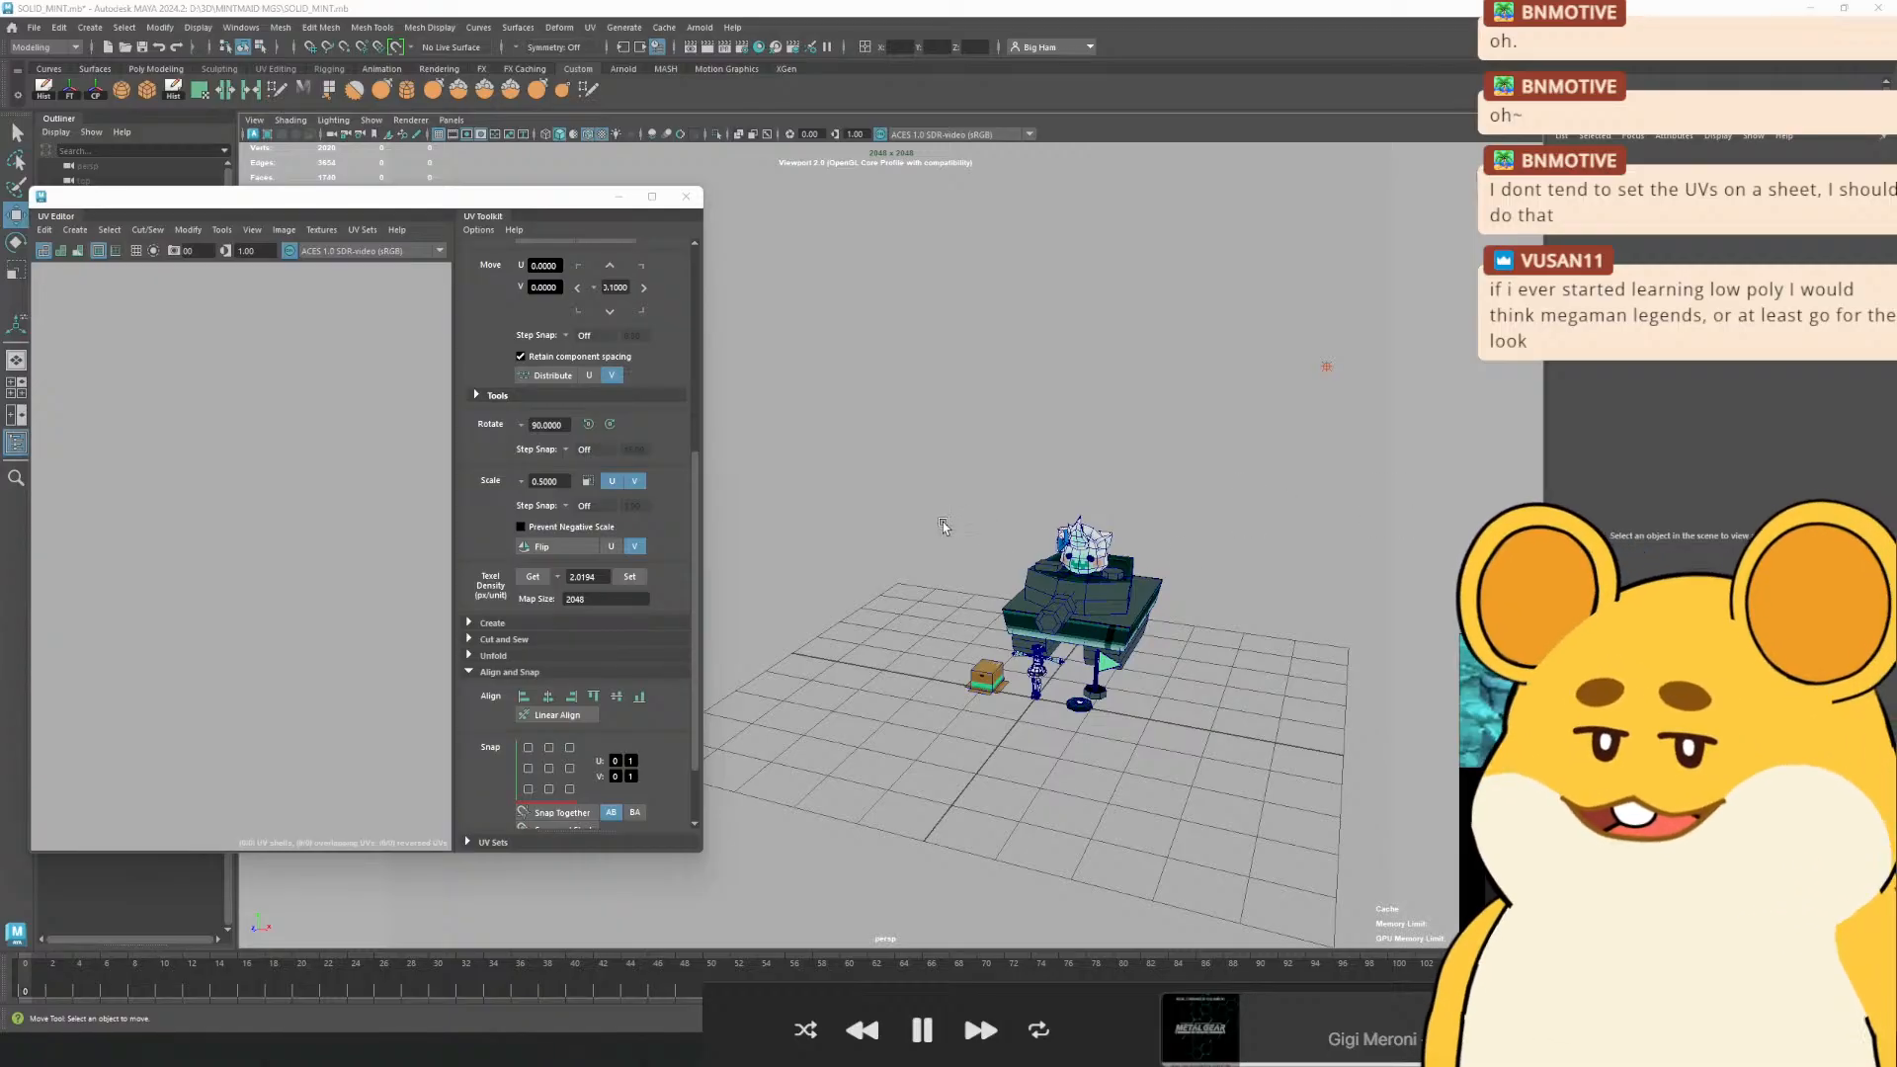
scroll(1282, 607, "up", 2)
left_click_drag(1282, 608, 840, 494, "alt")
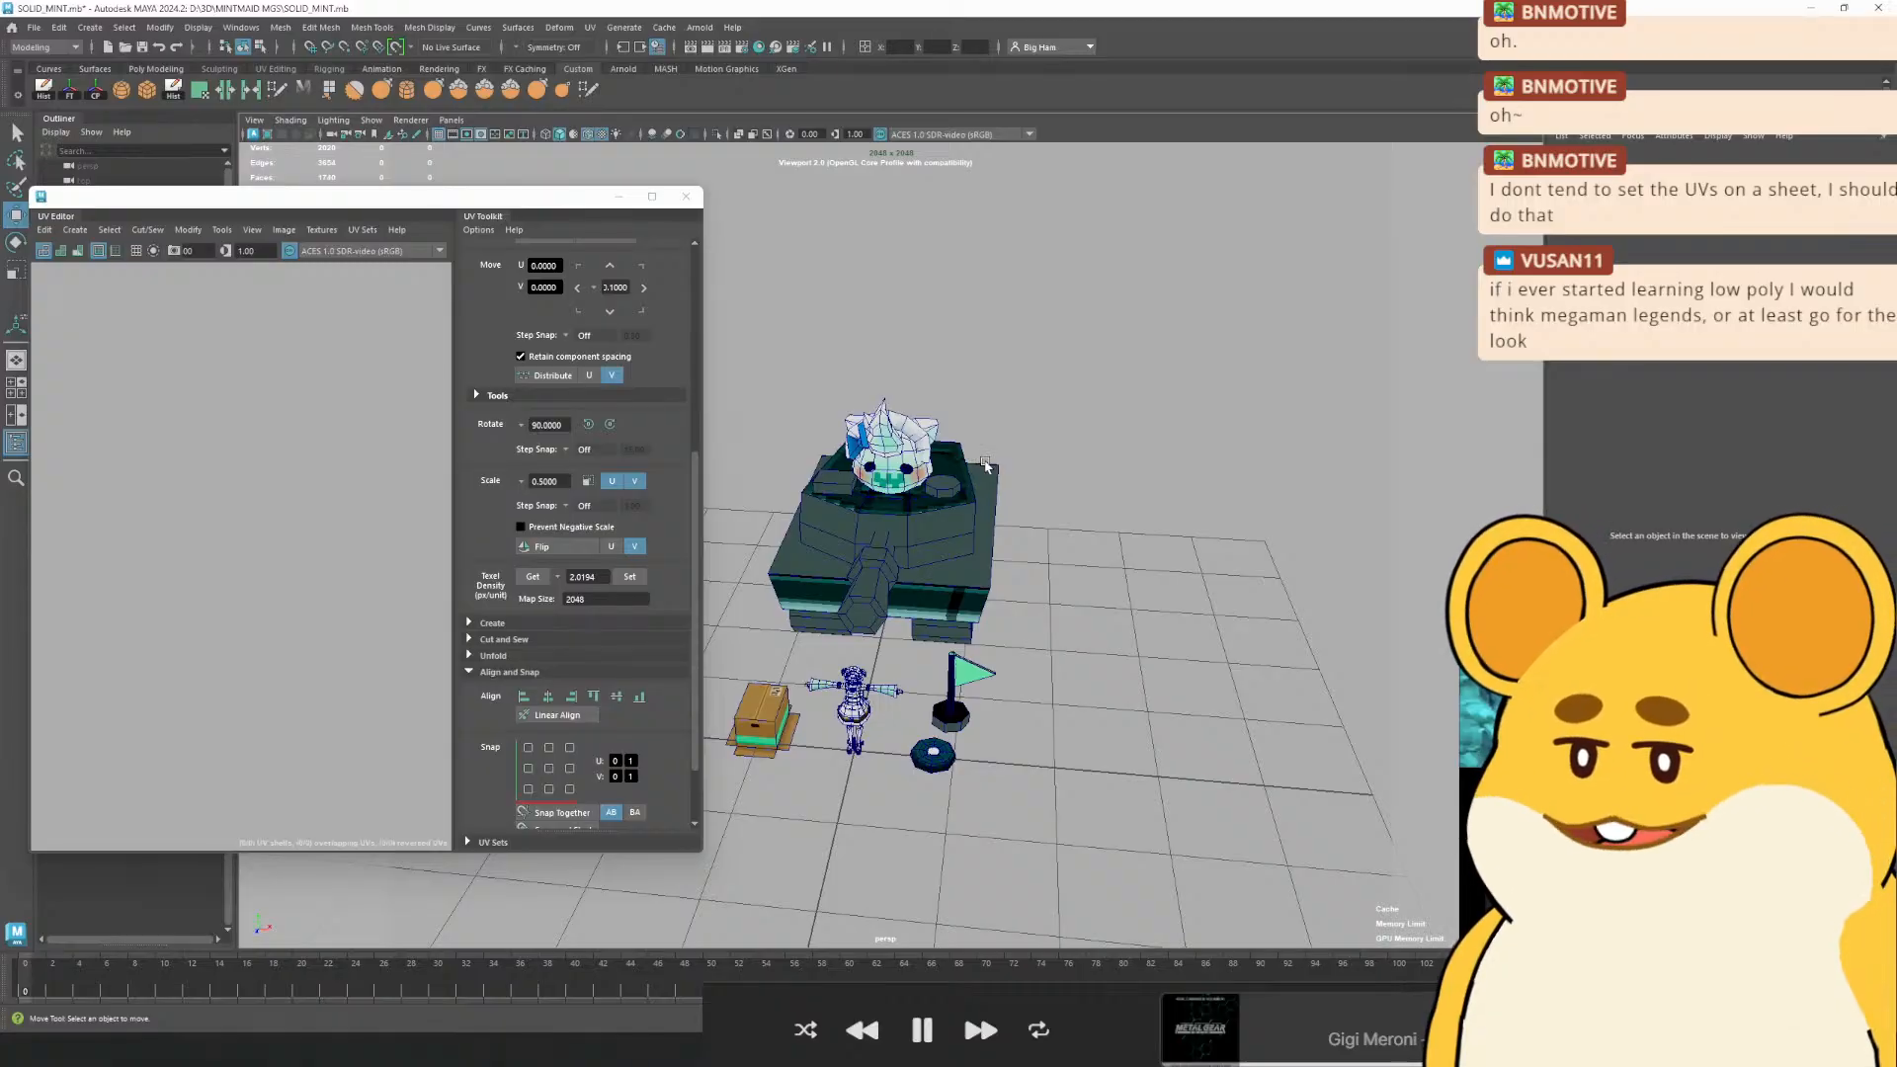
scroll(985, 464, "up", 2)
key("alt+Tab")
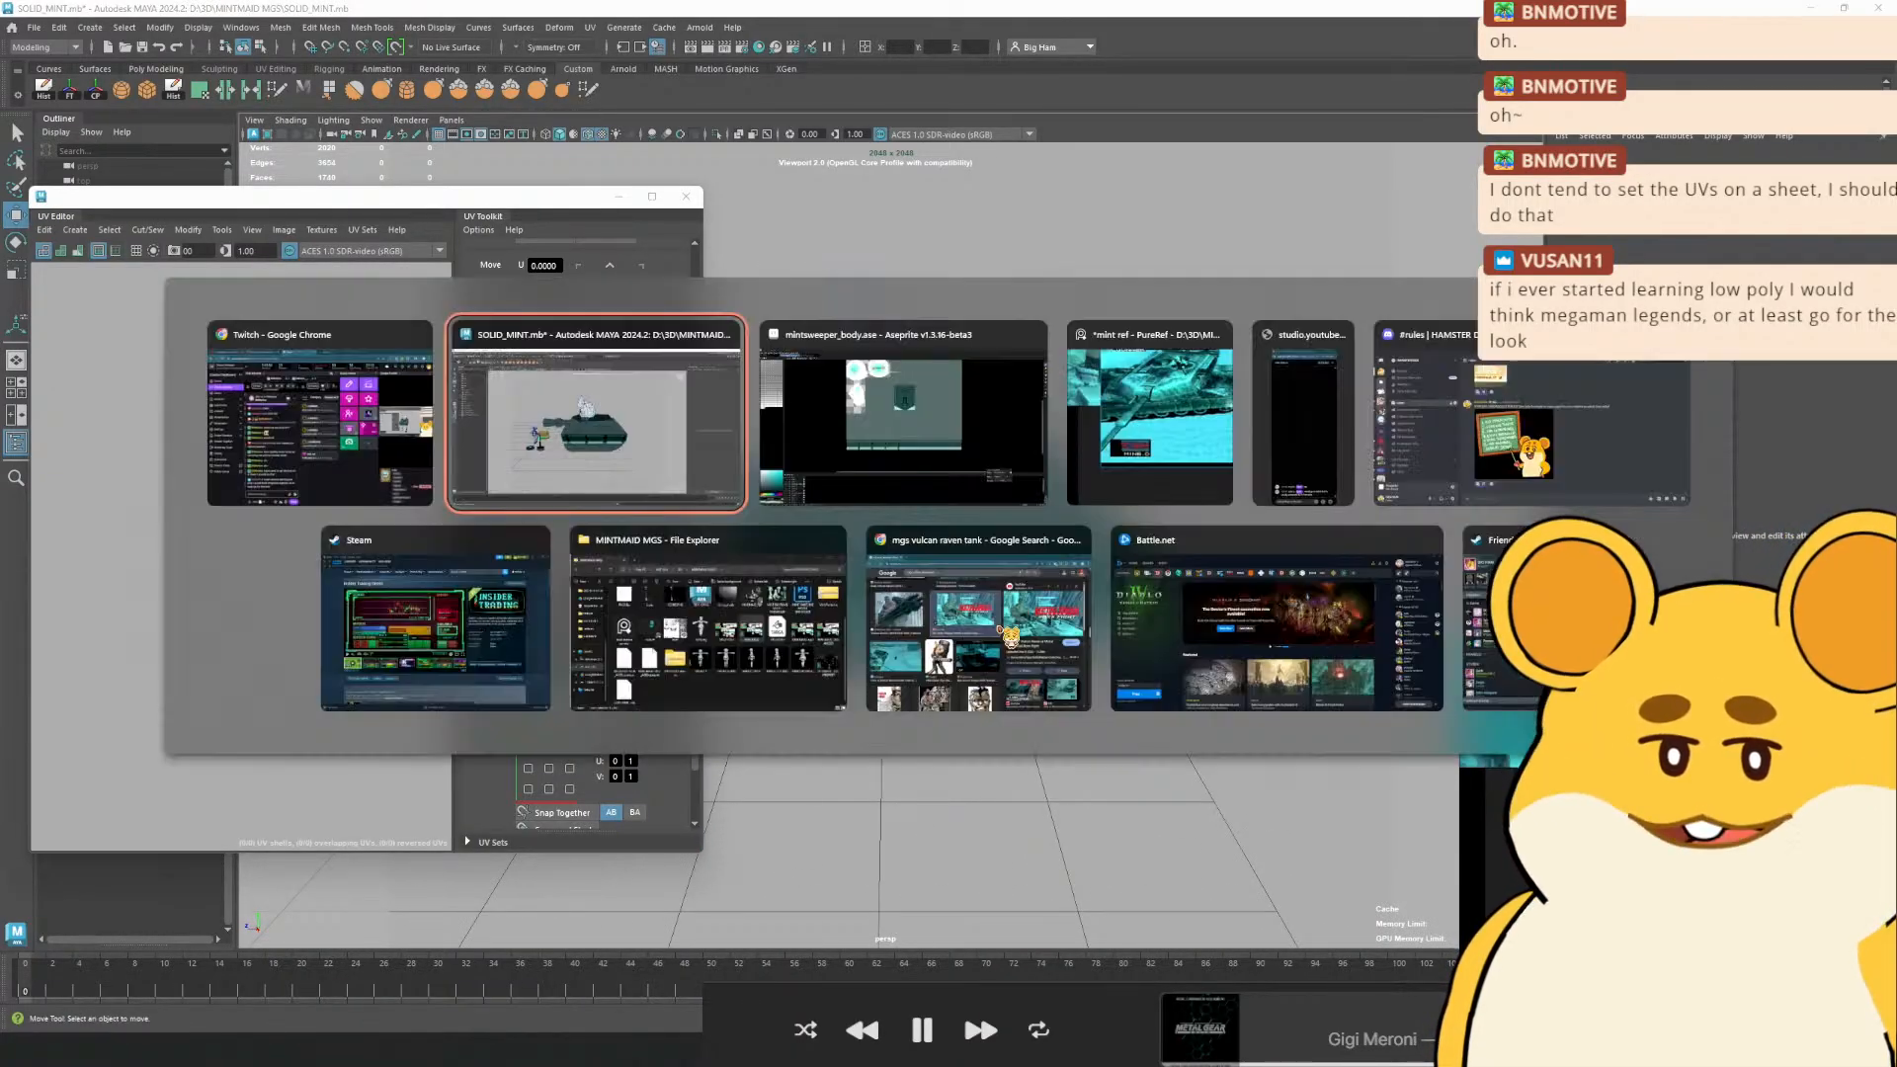
key("alt+Tab")
key("alt+Tab")
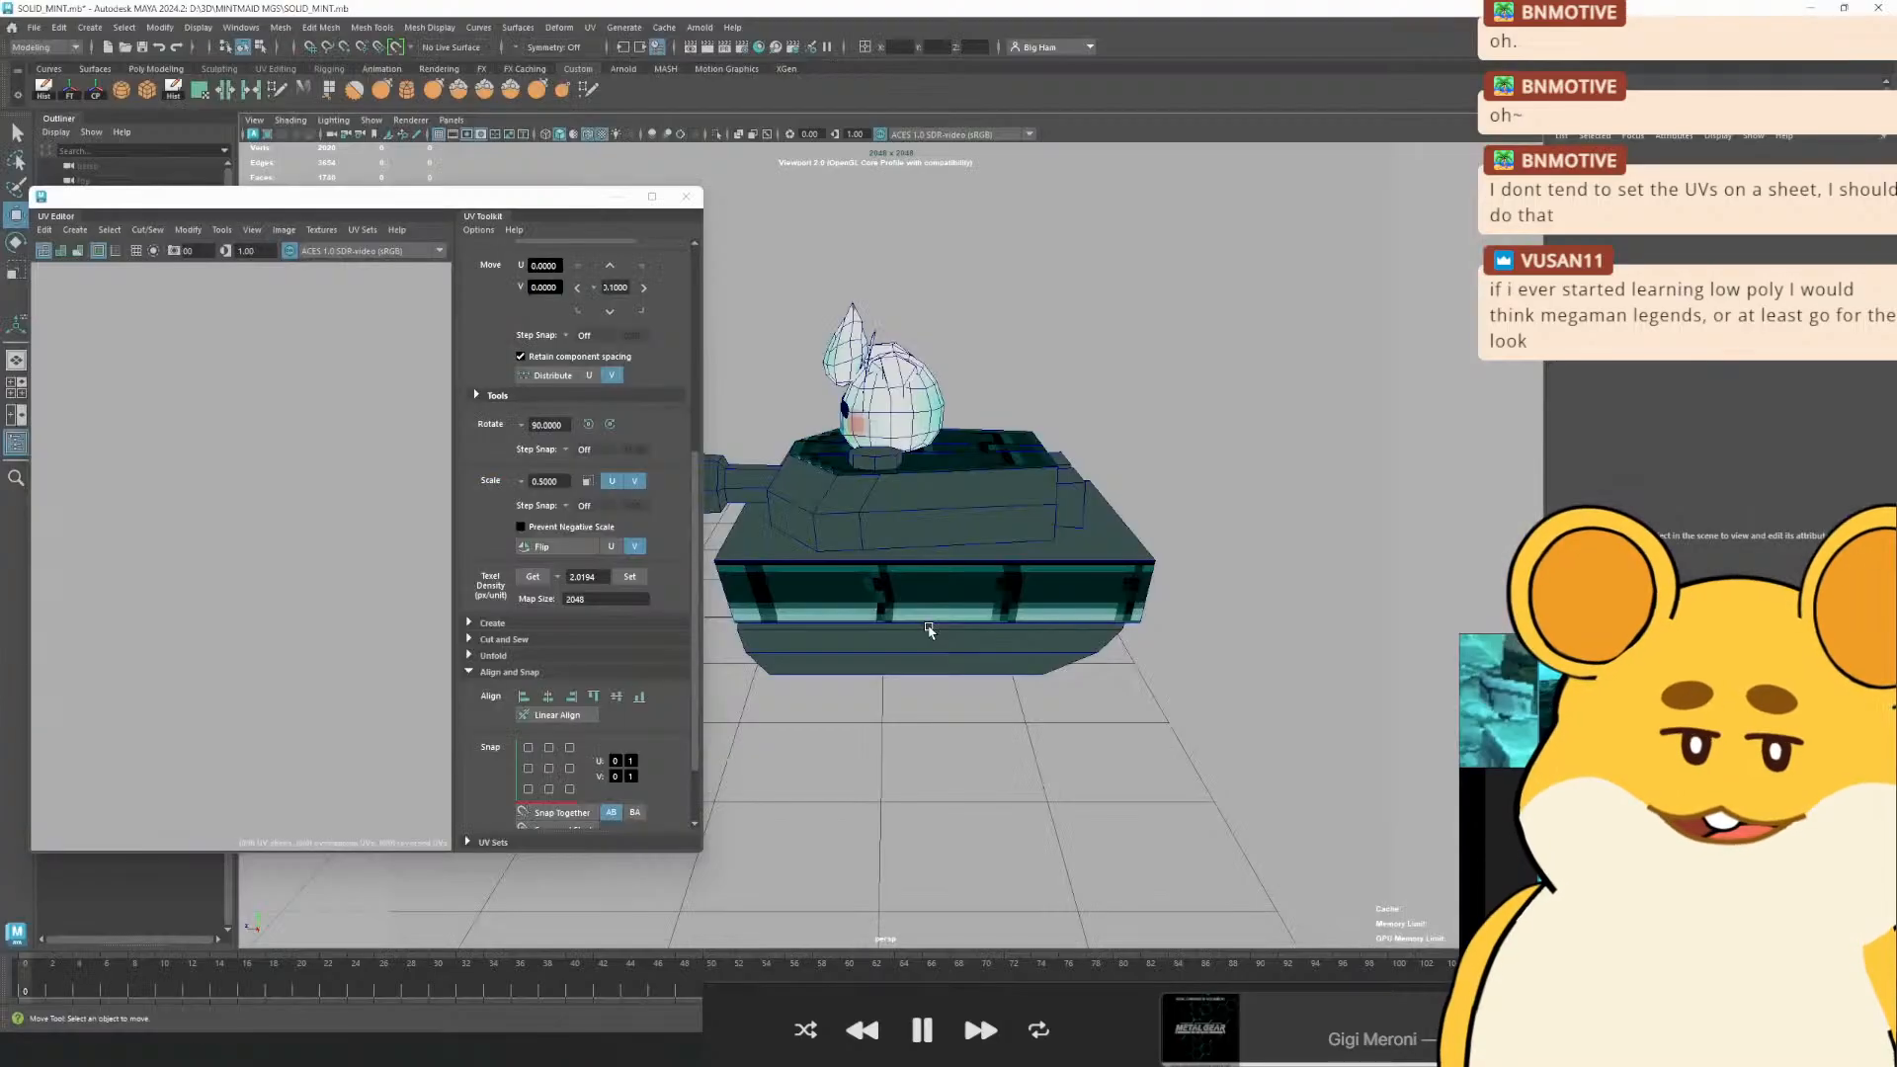
left_click_drag(866, 615, 910, 592, "alt")
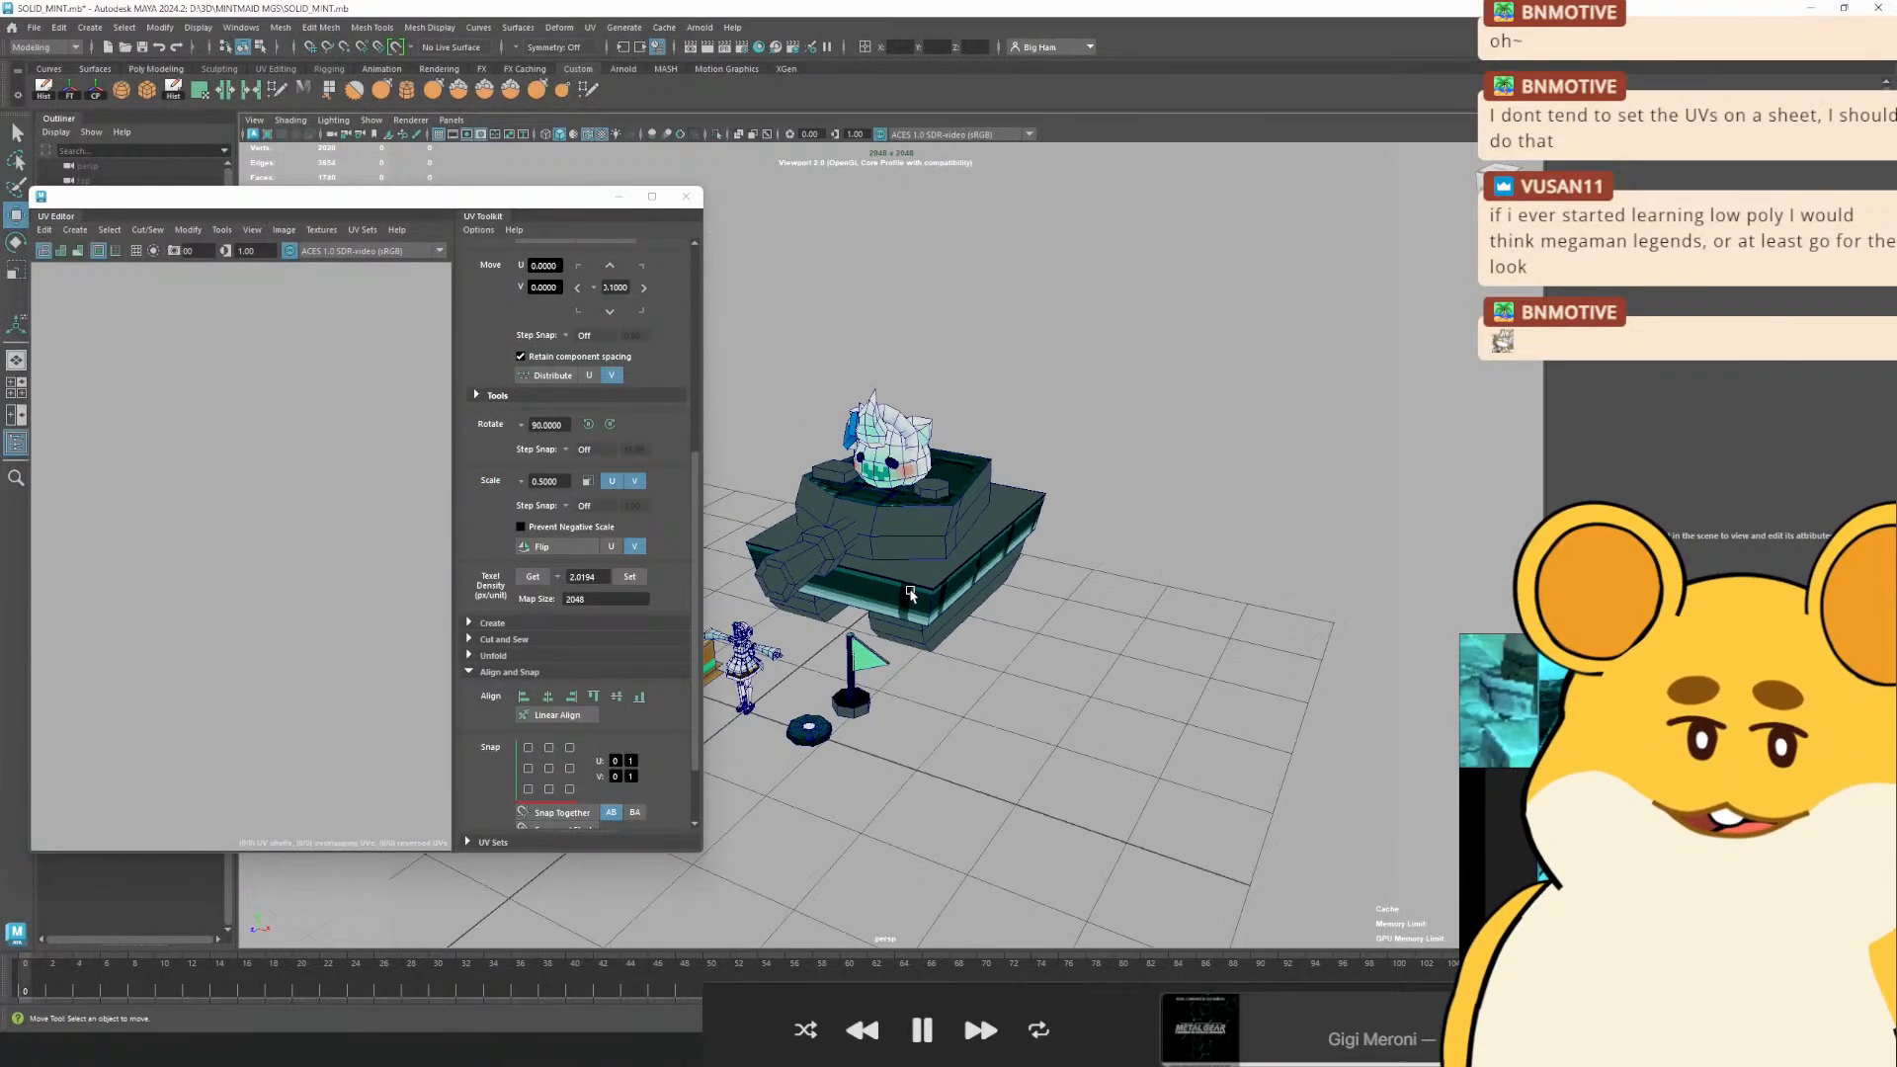
left_click(973, 558)
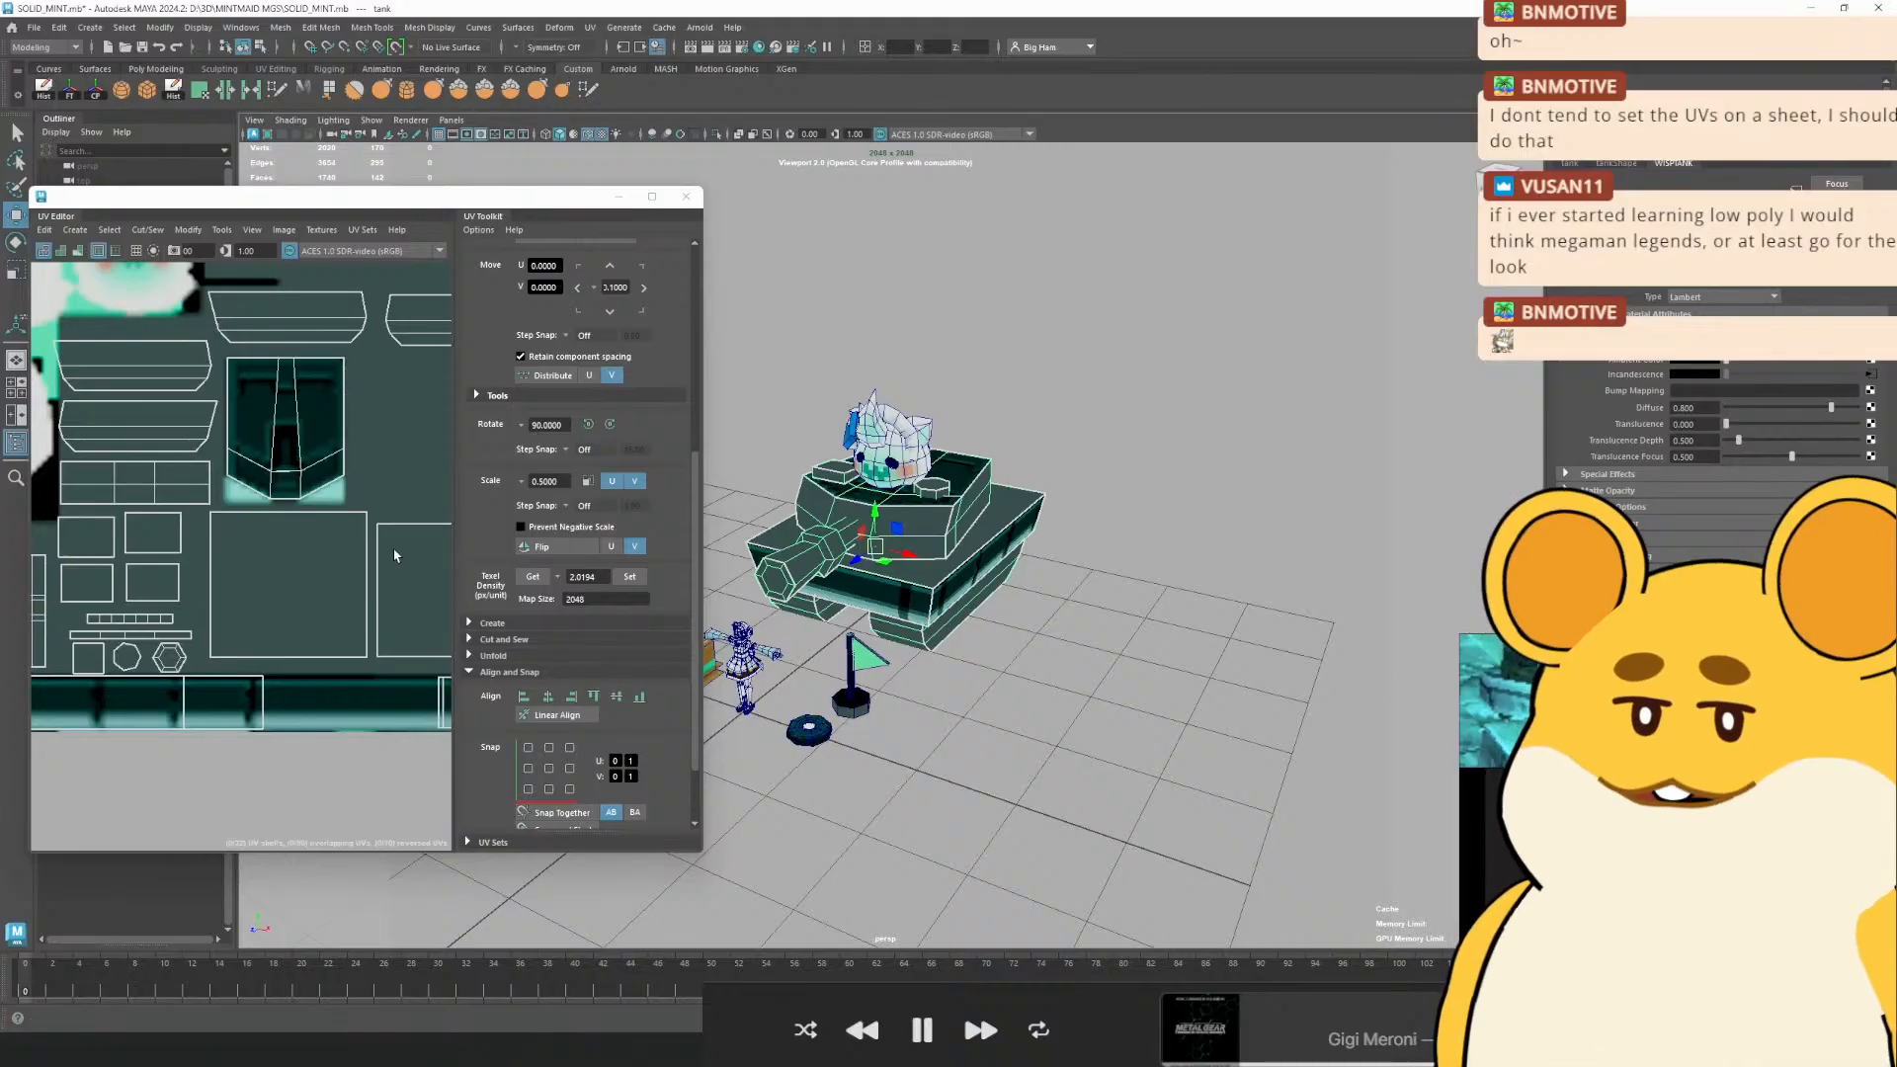
scroll(356, 520, "down", 2)
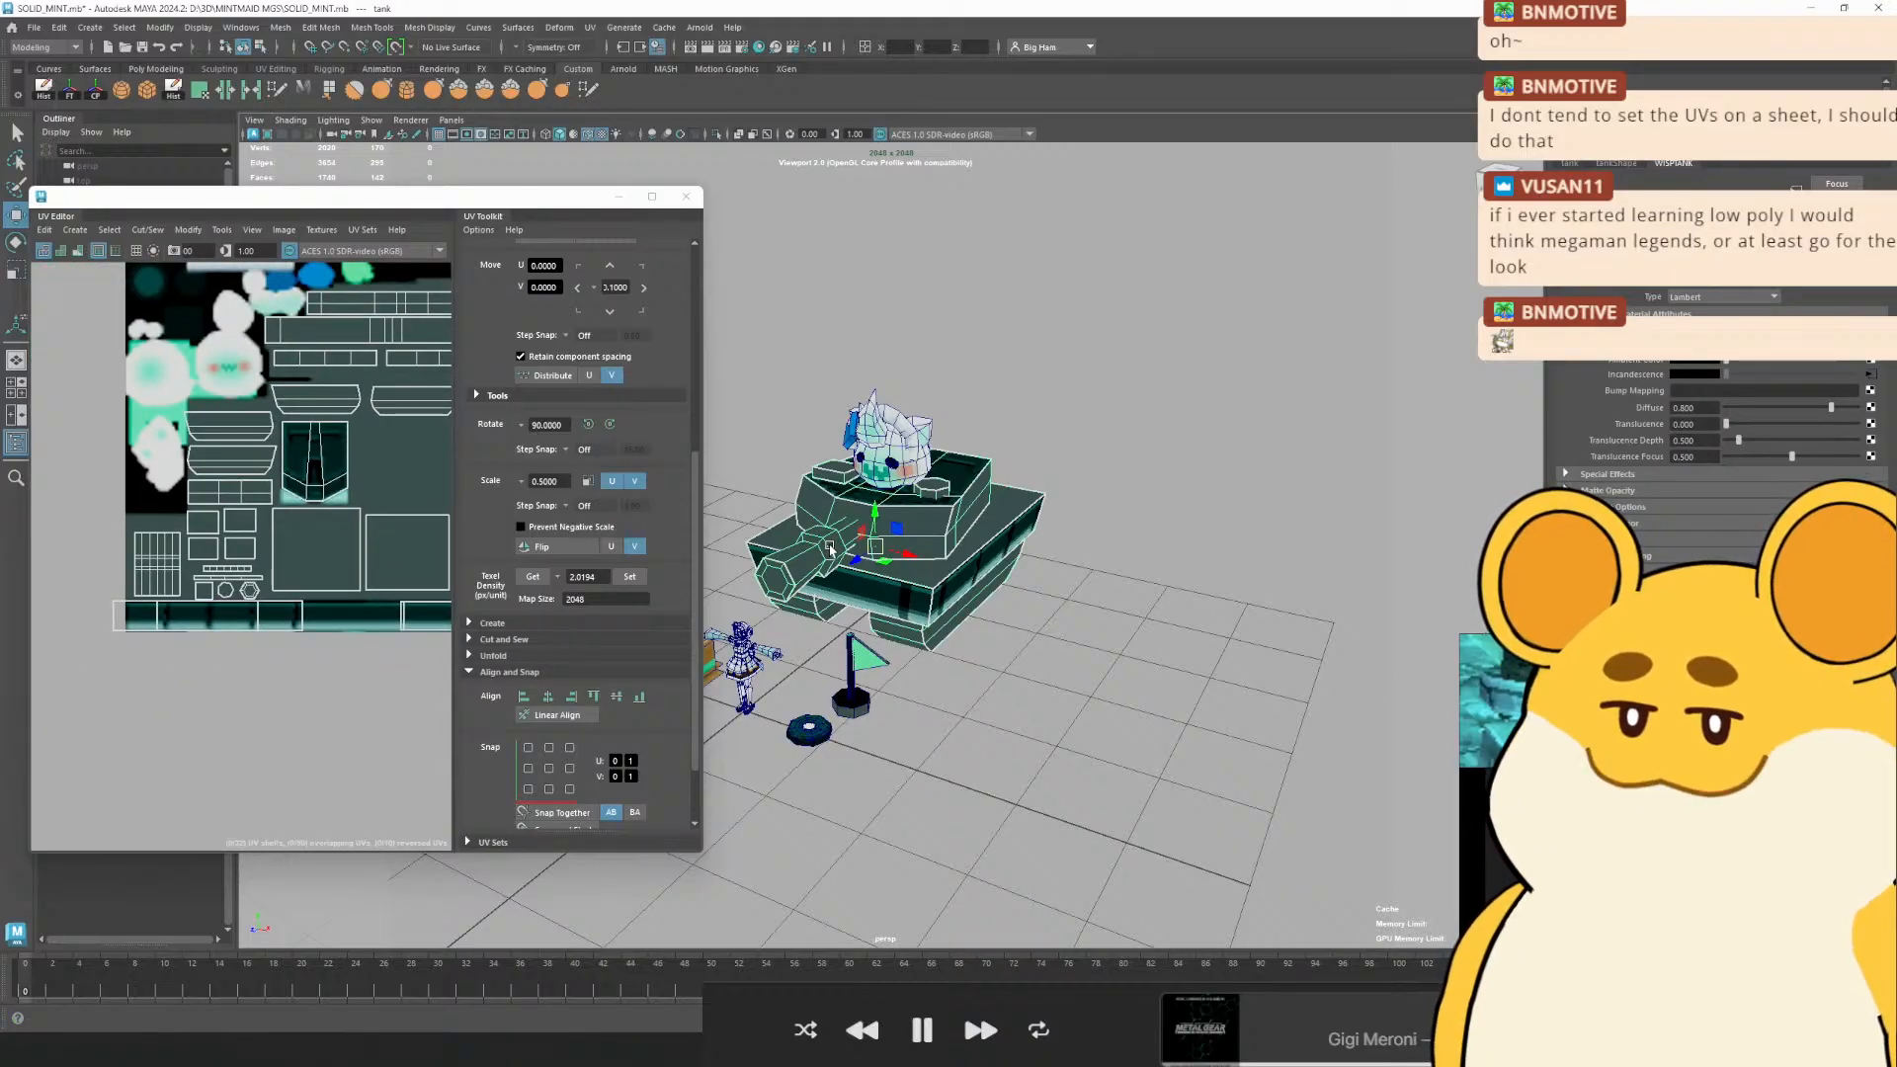
Switch to Aseprite and export the canvas again over WISP_TANK_TEXTURE.png with visible layers at 100%
key("alt+Tab")
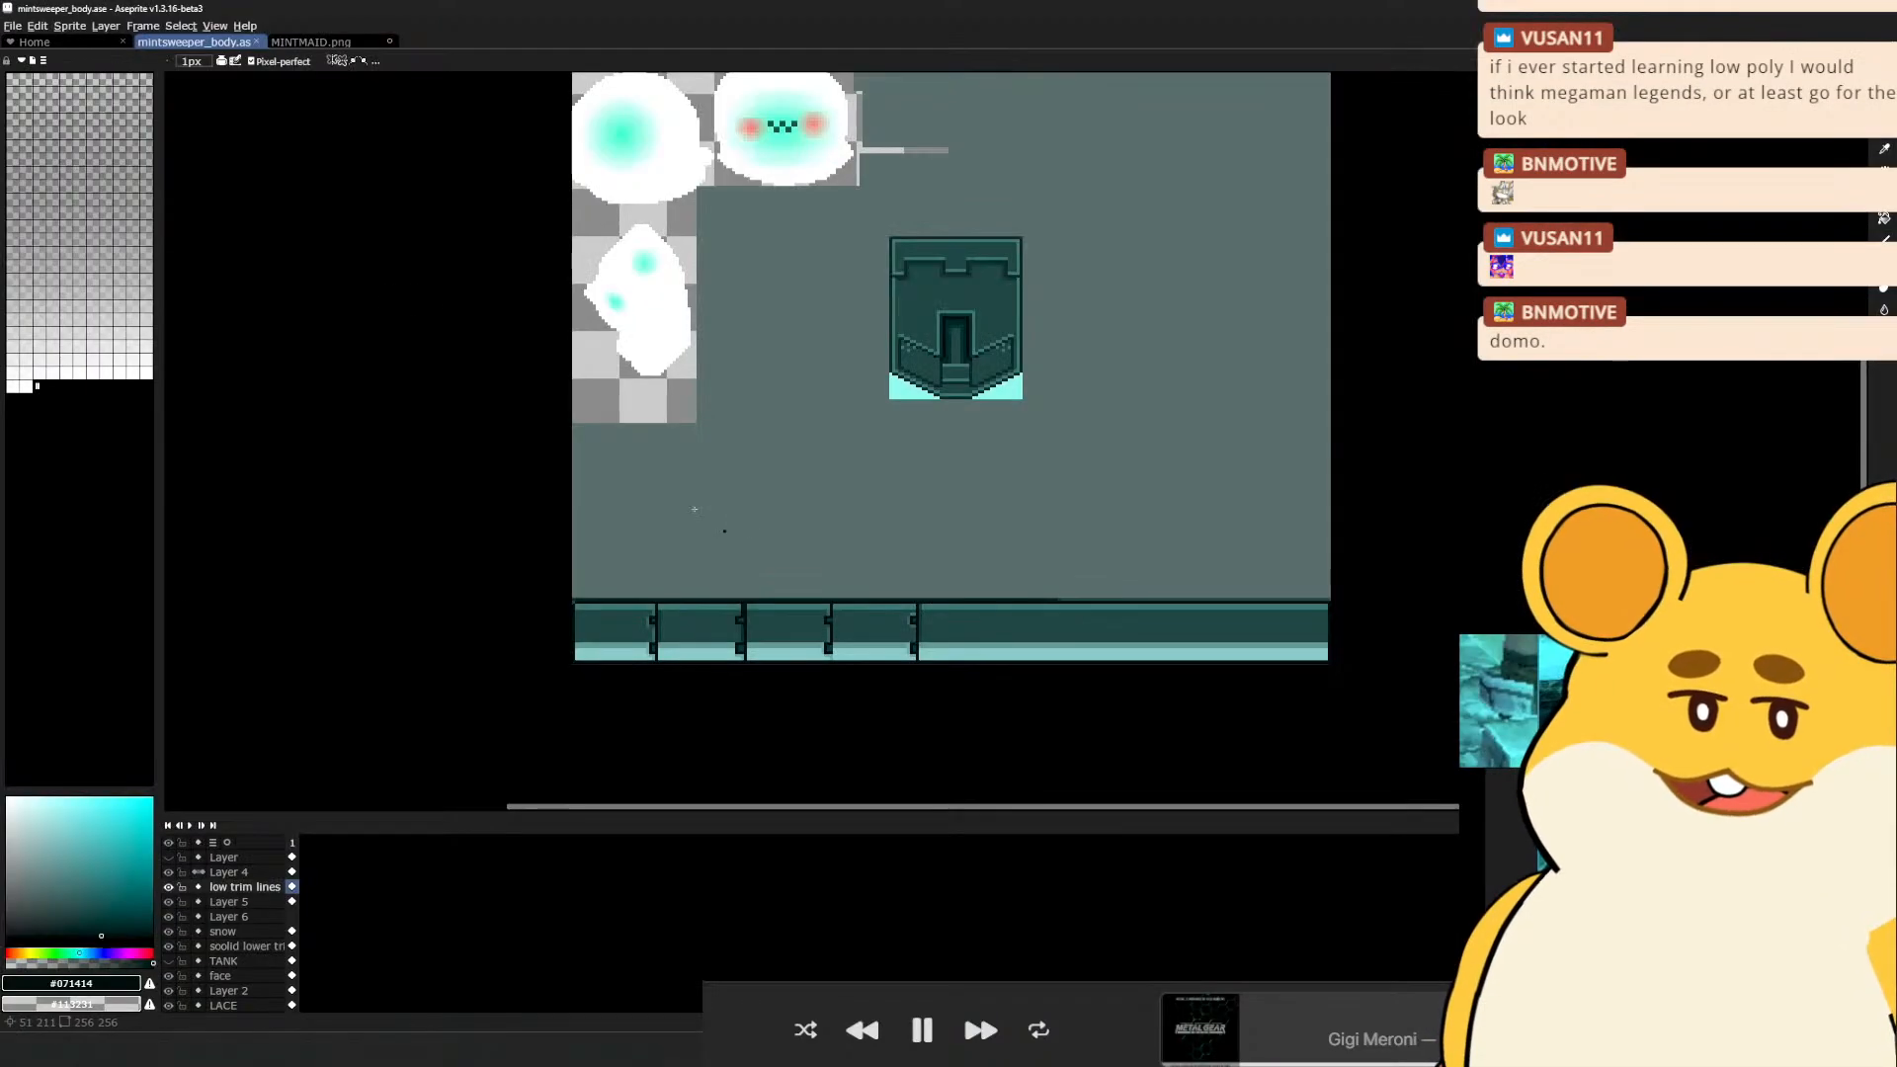
left_click(12, 24)
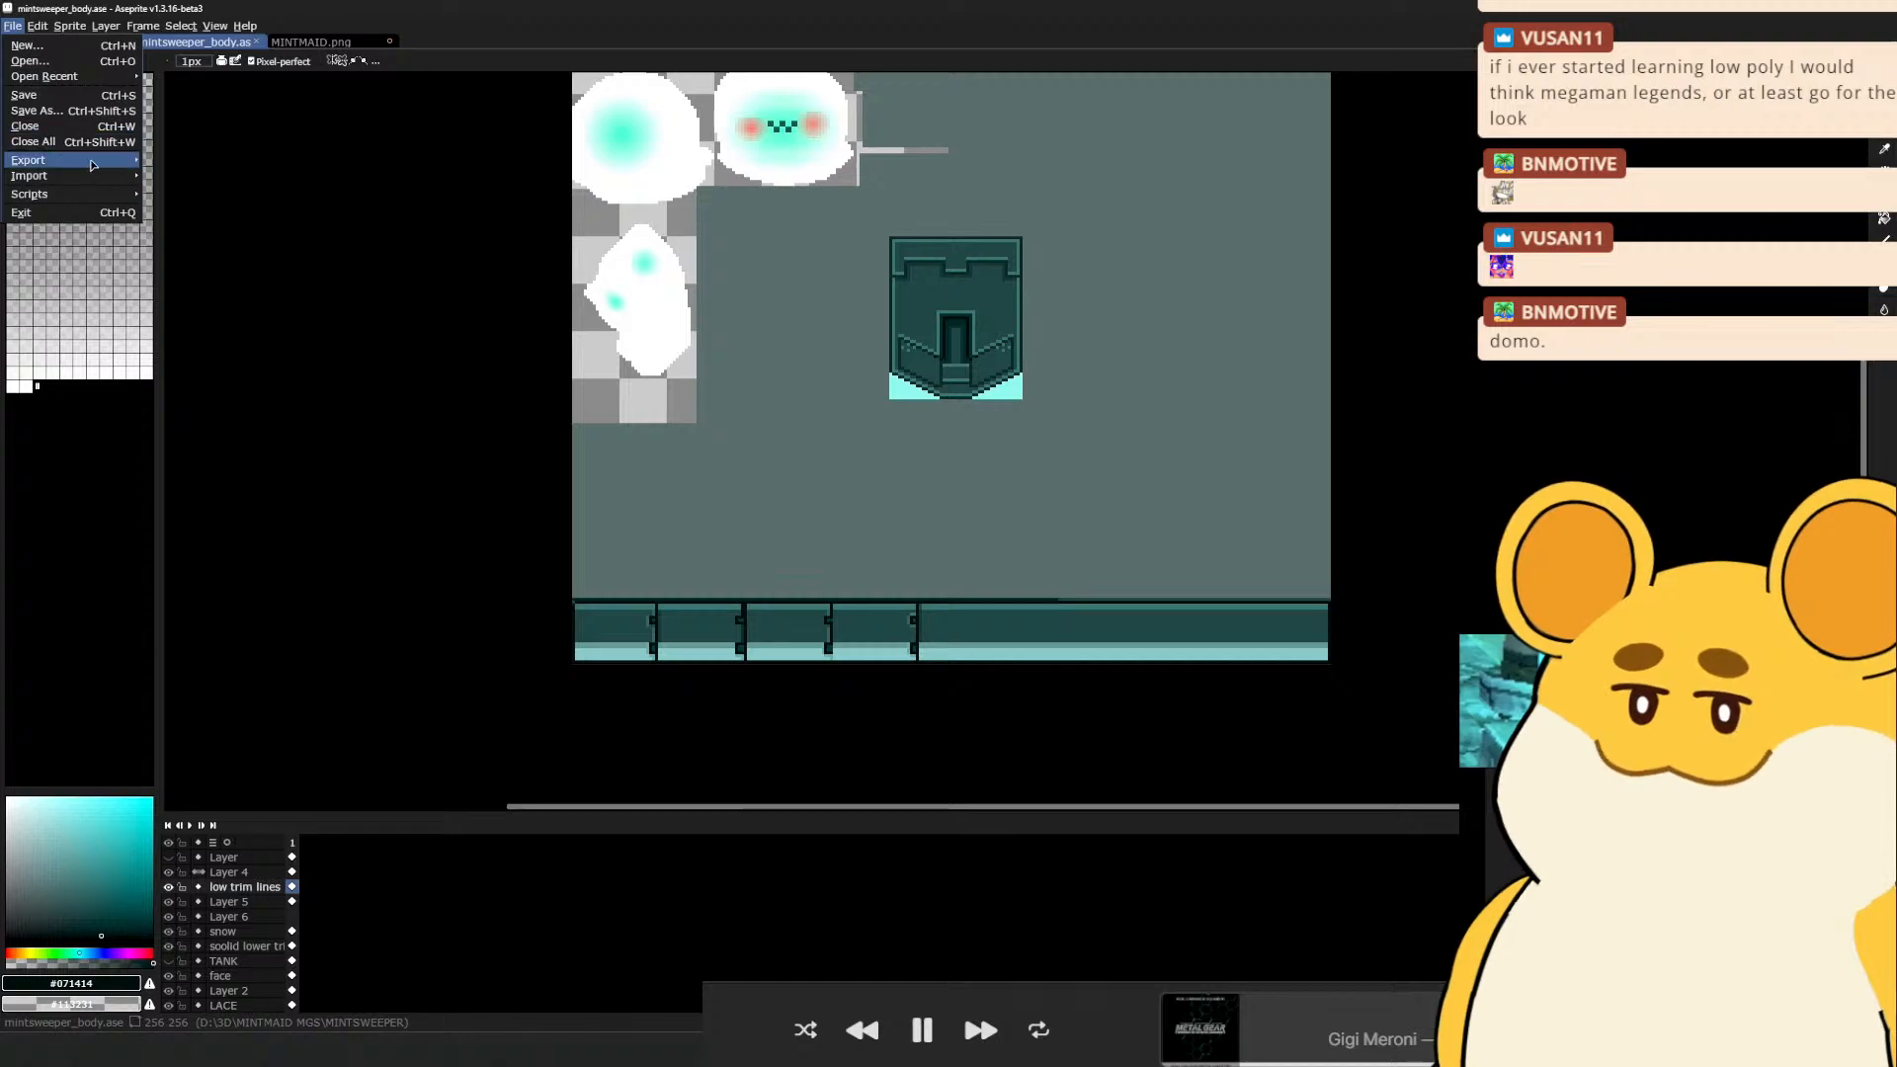
mouse_move(60, 158)
left_click(237, 163)
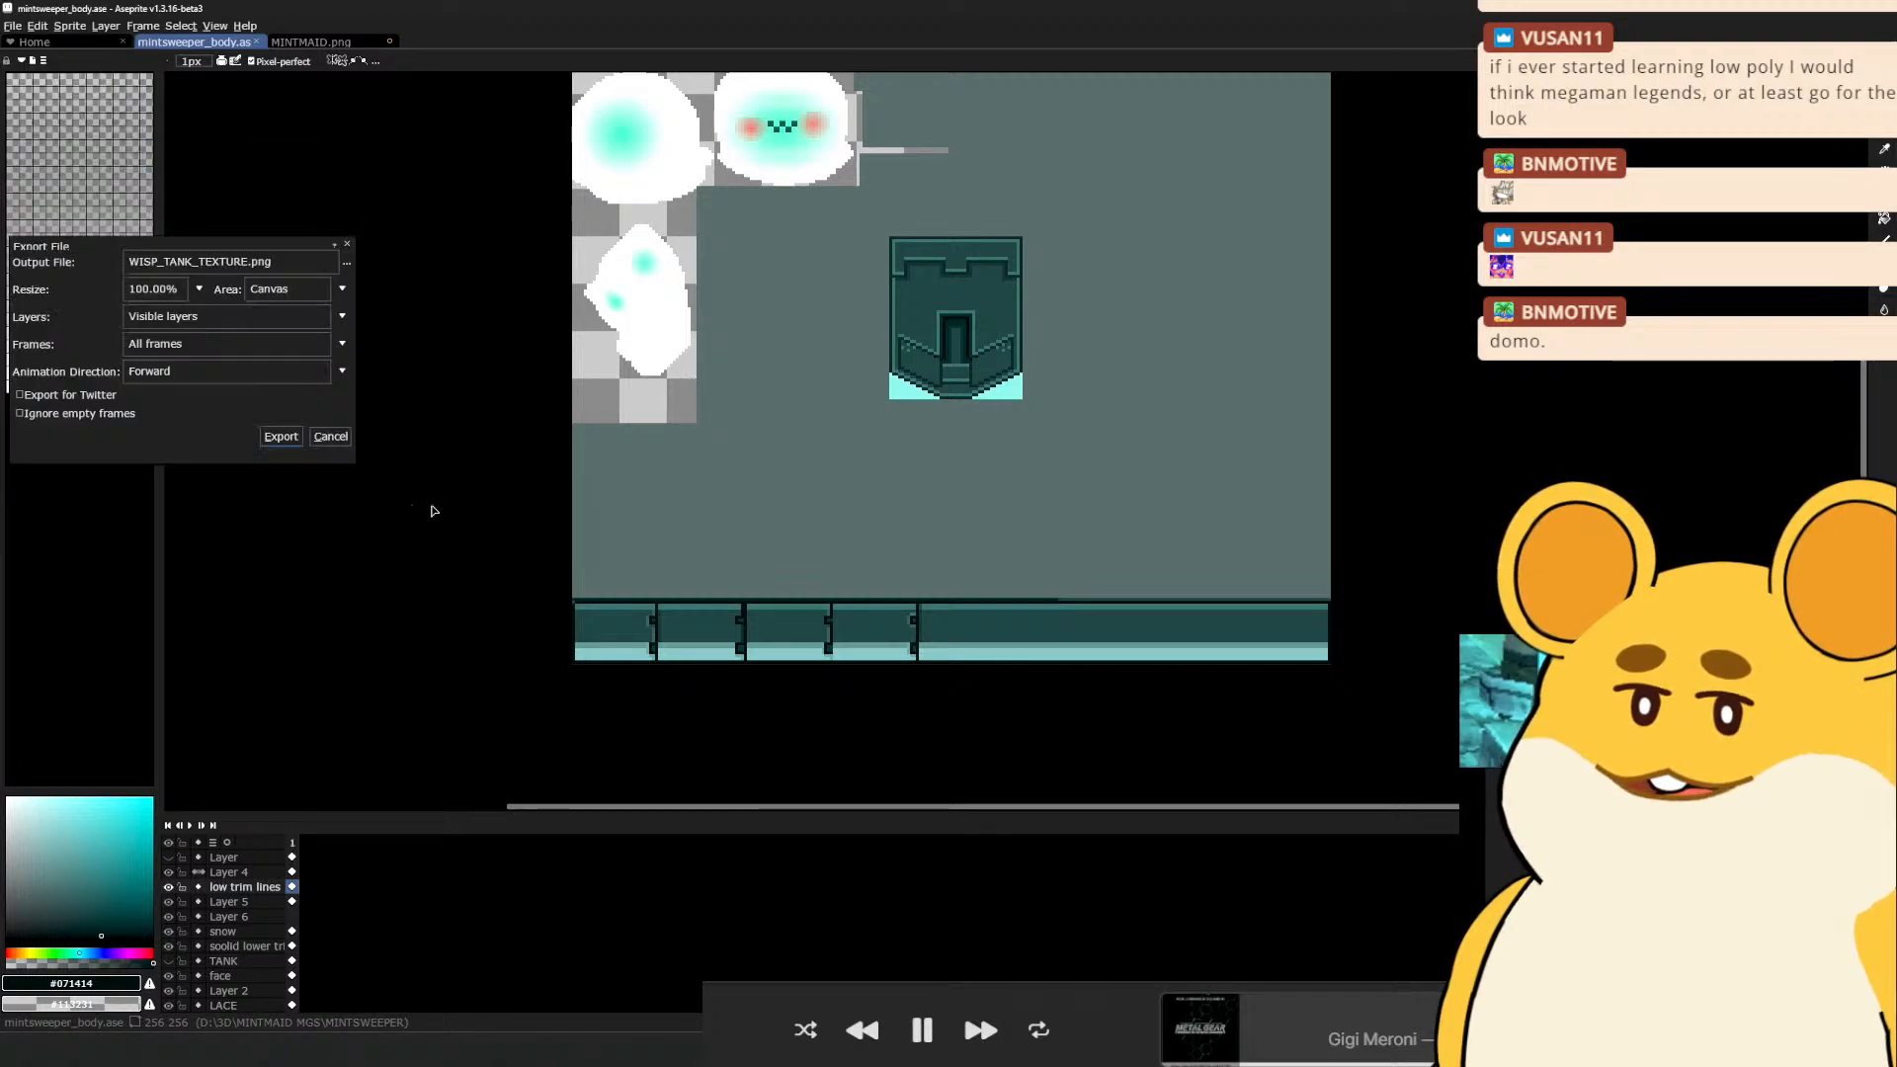
left_click(281, 439)
left_click(925, 560)
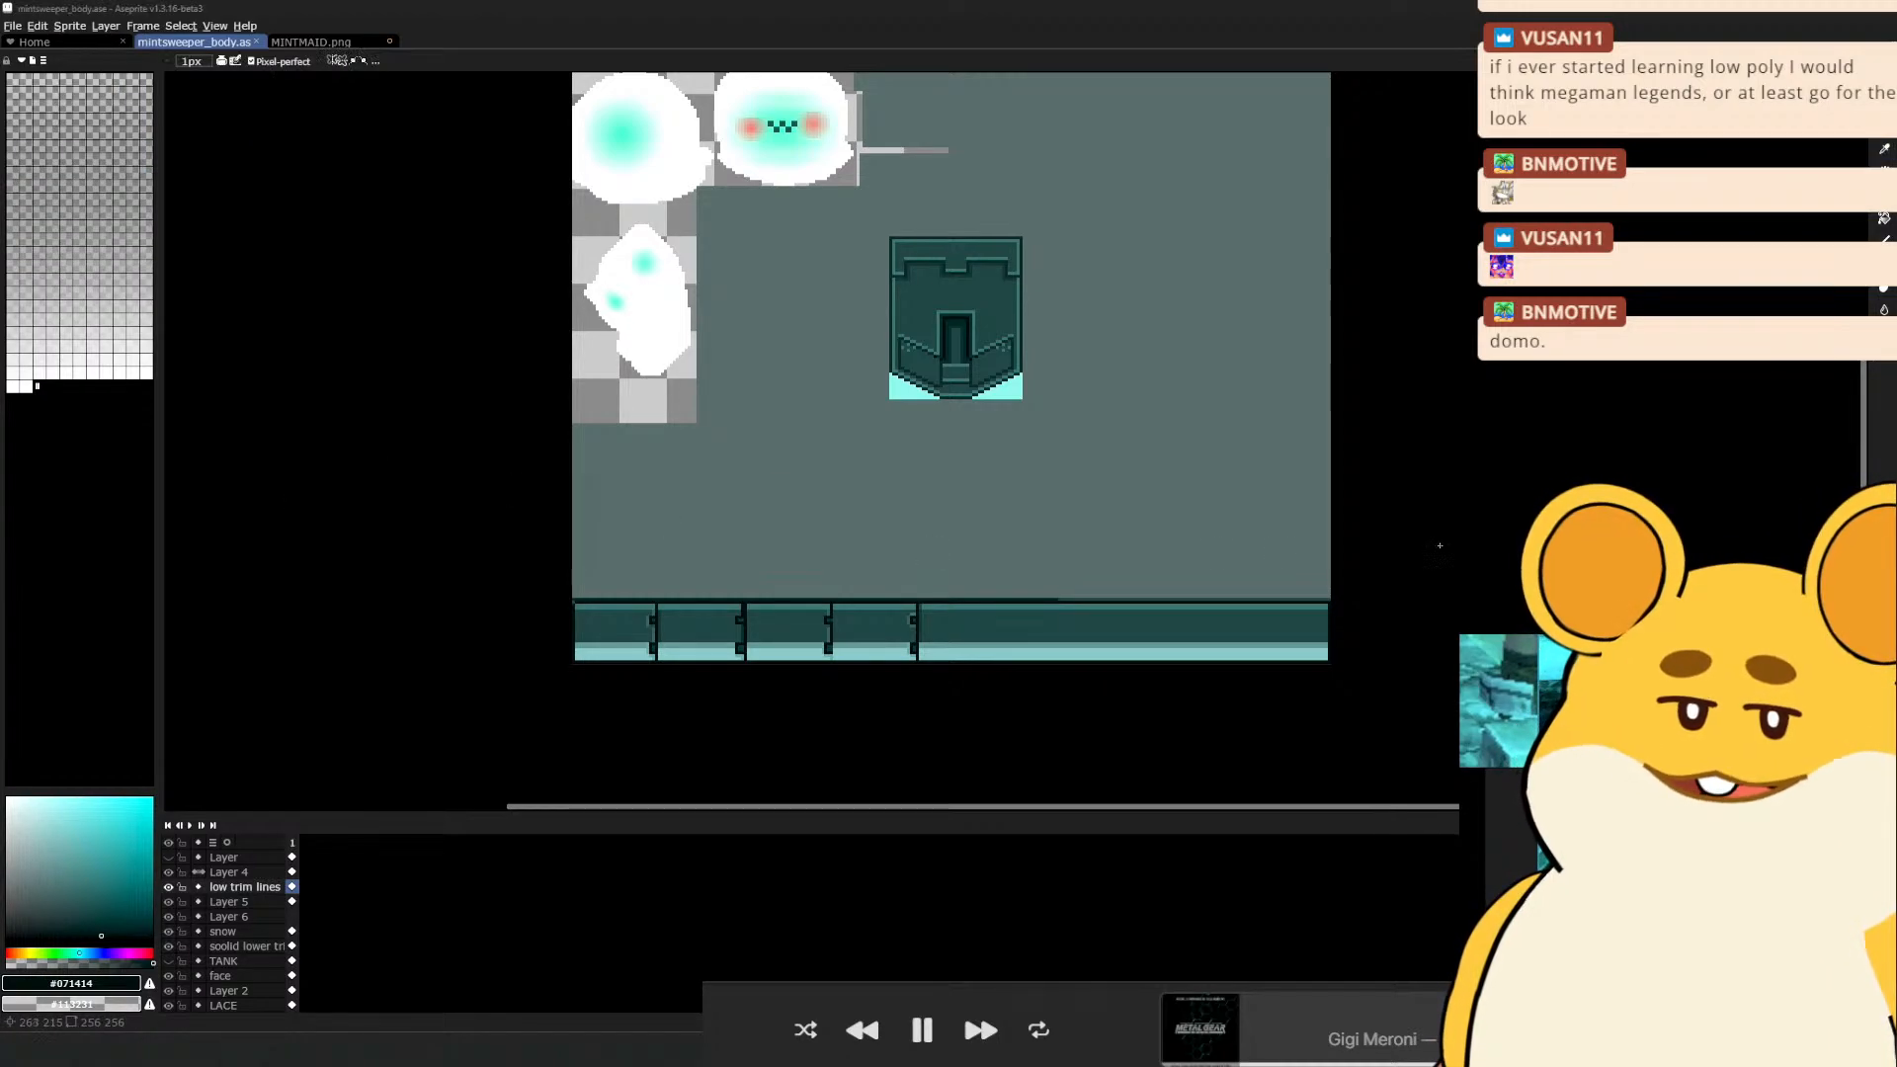
Switch to Maya and change the filter type on the tank's color texture from Off to a smoothed option
key("alt+Tab")
left_click(1115, 560)
scroll(1116, 560, "up", 4)
left_click(961, 601)
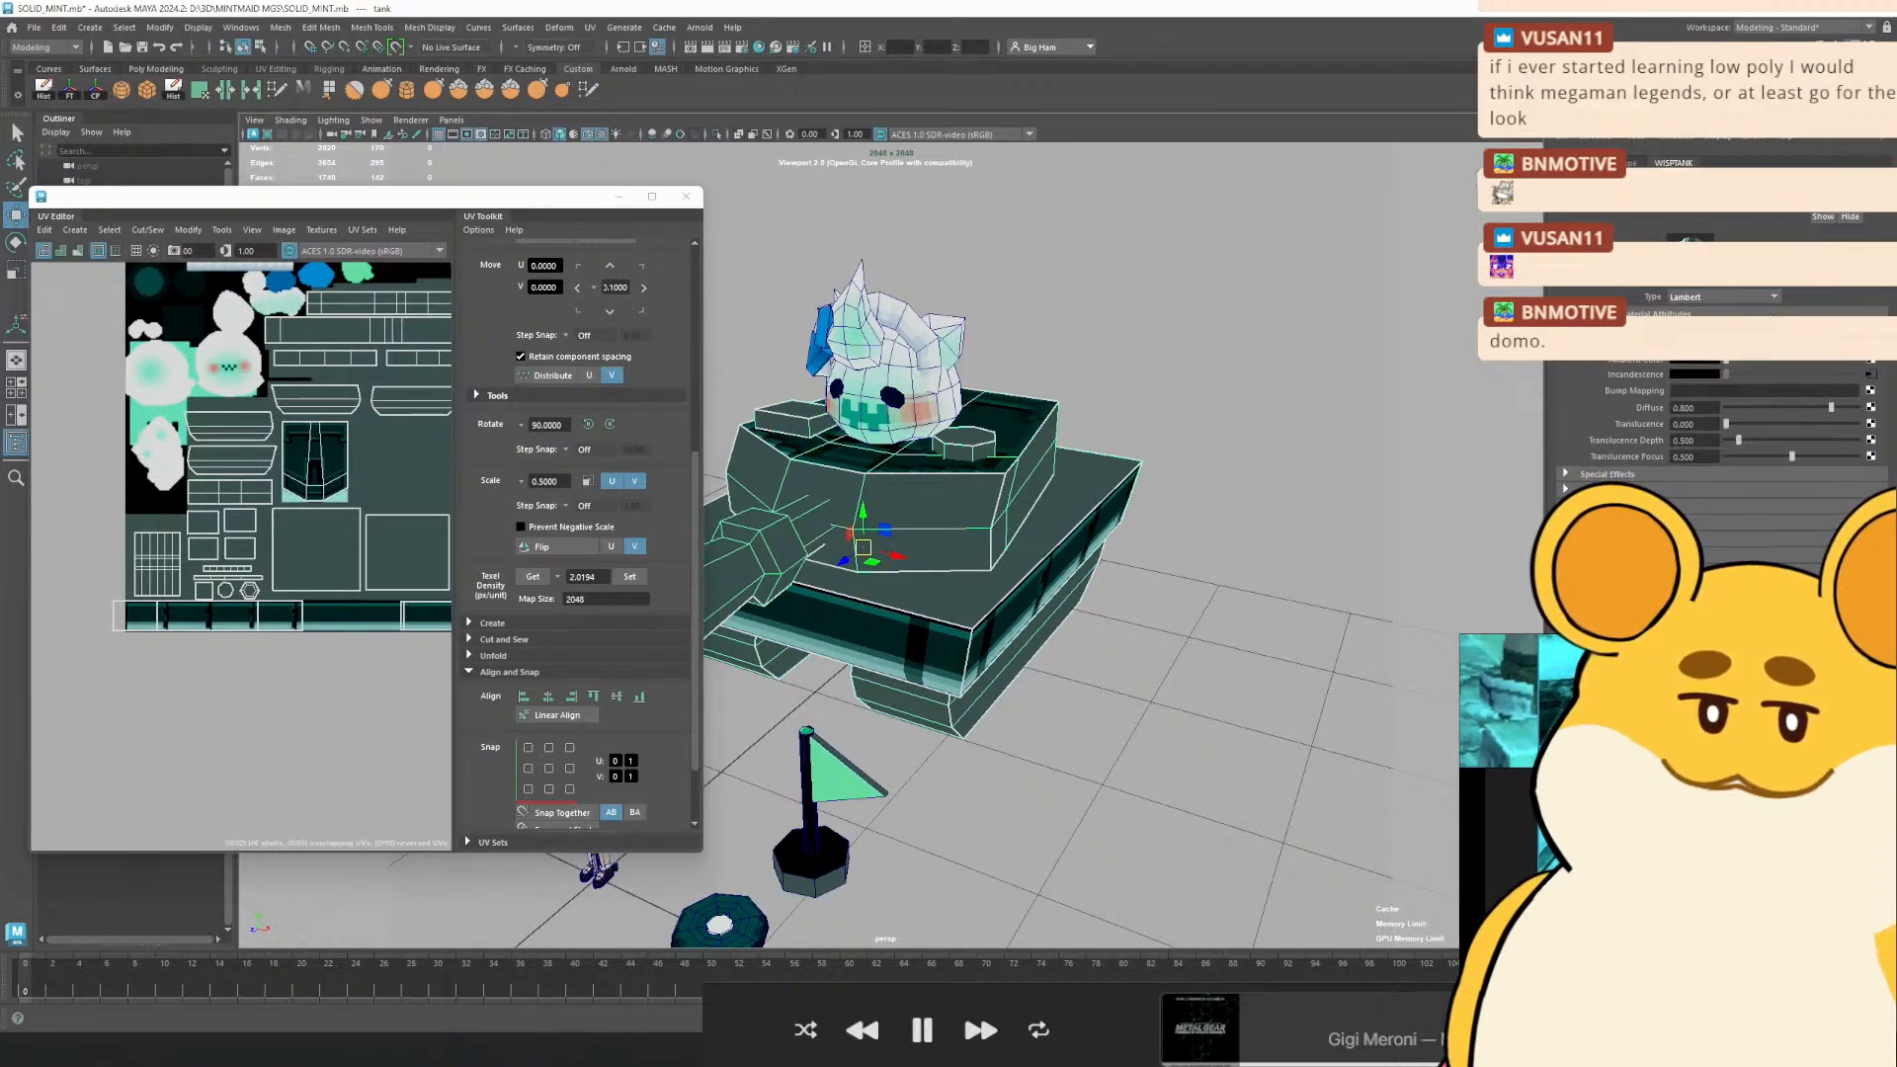
left_click(1871, 377)
left_click(1738, 313)
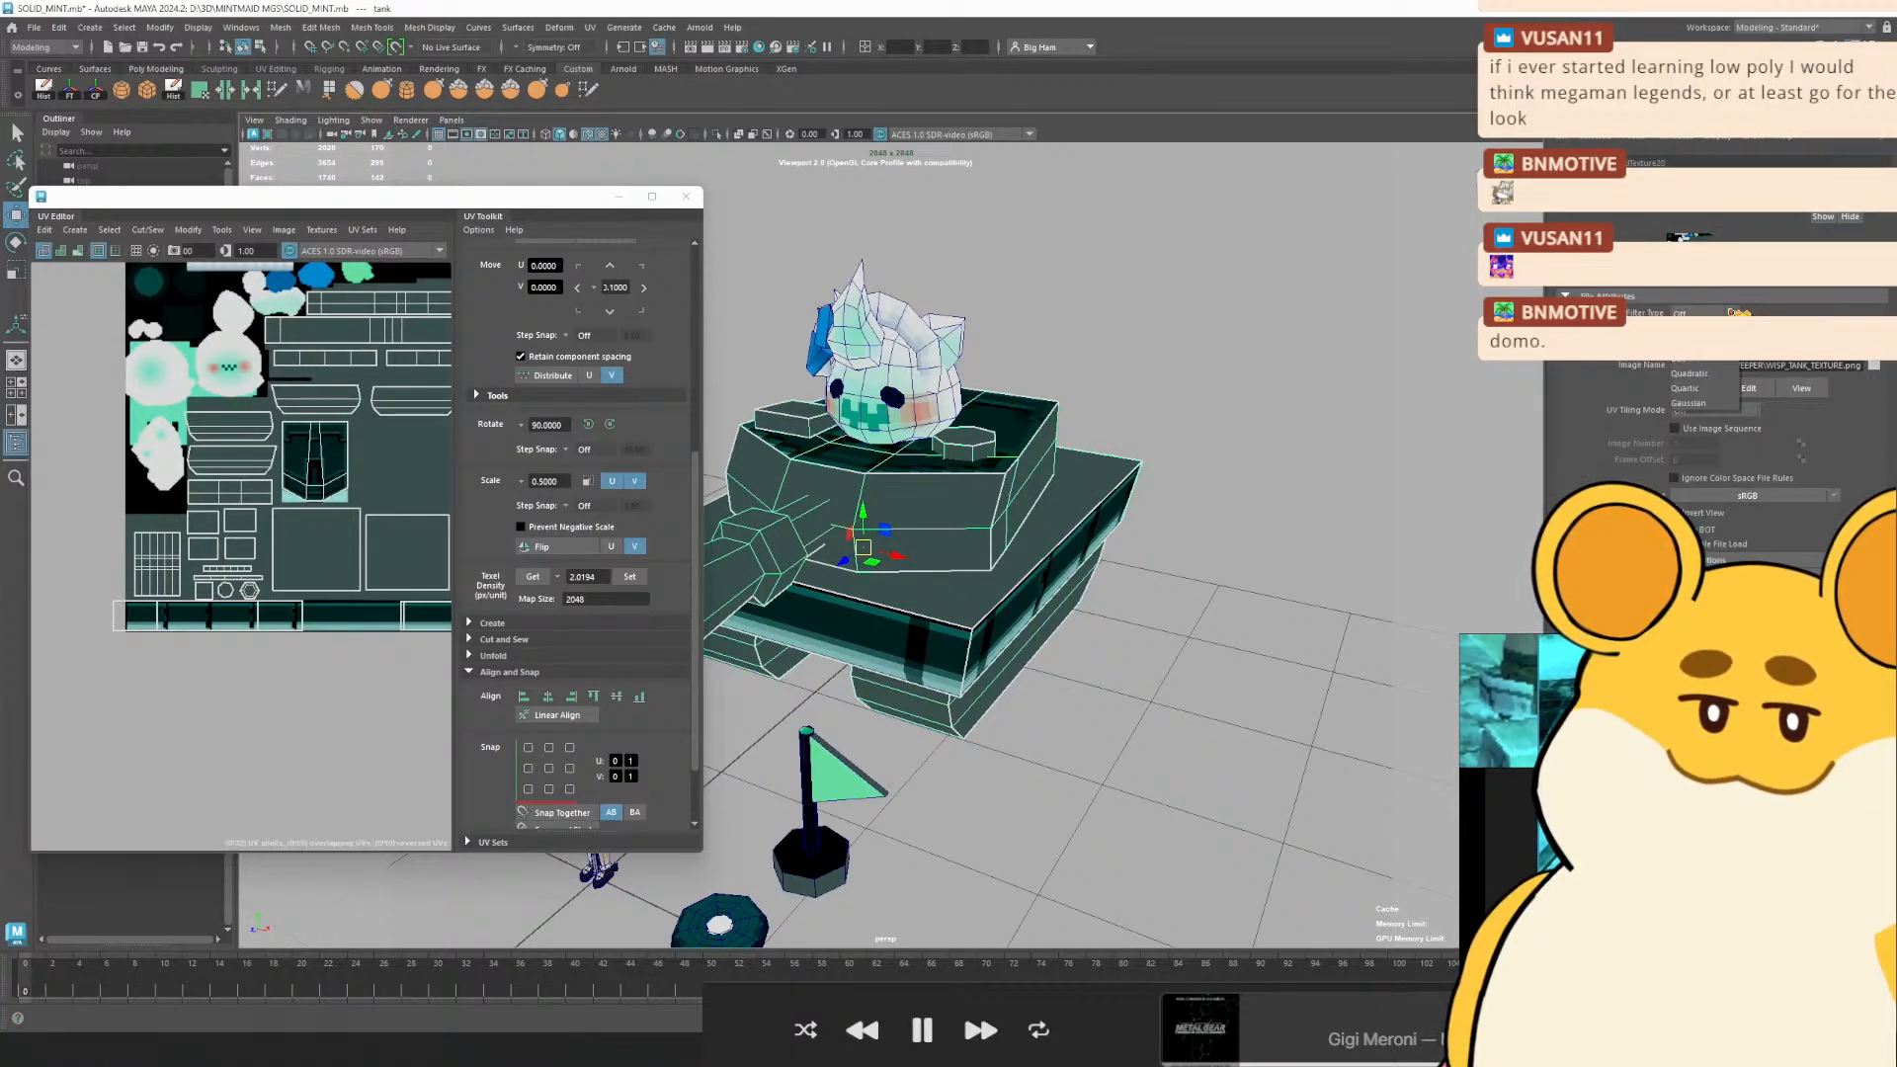
left_click(1712, 359)
left_click(1146, 448)
left_click(1117, 466)
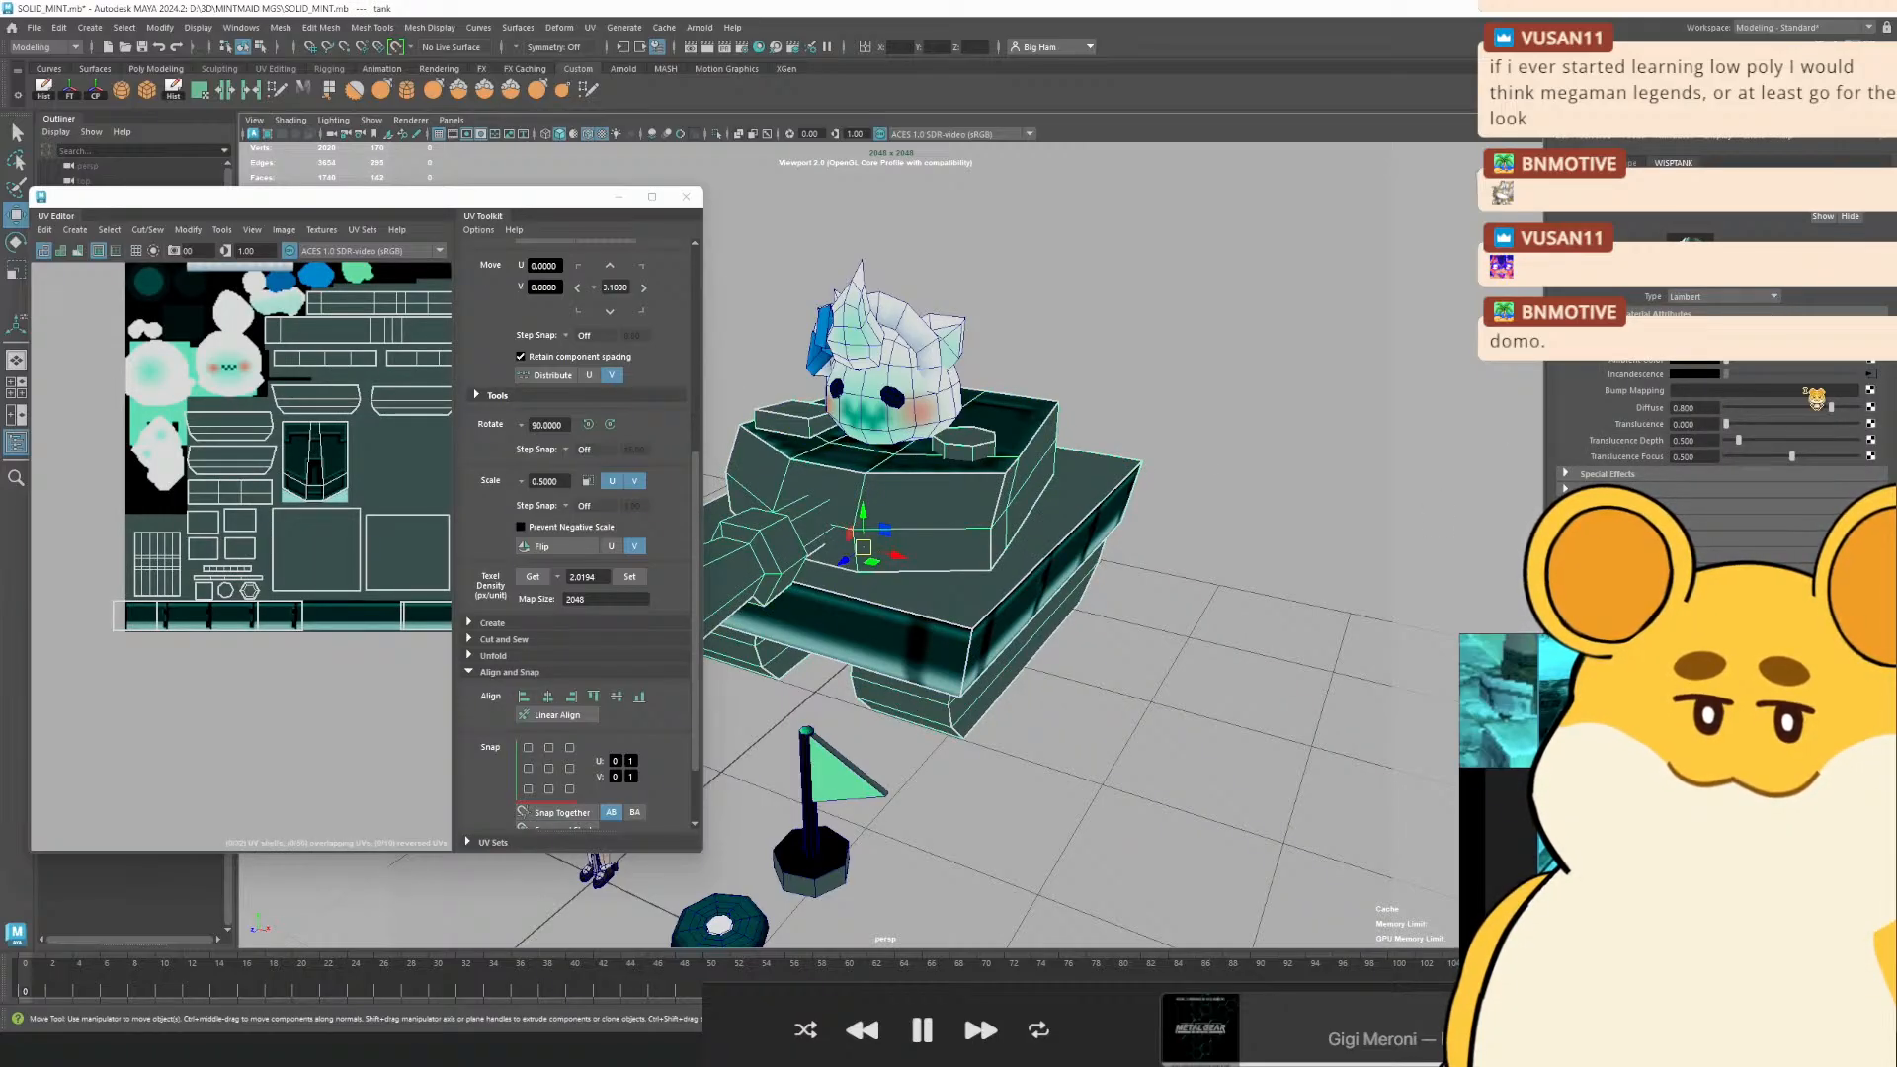
Set the tank color texture's filter type to Quartic and check the skirt with the tank deselected
left_click(1872, 376)
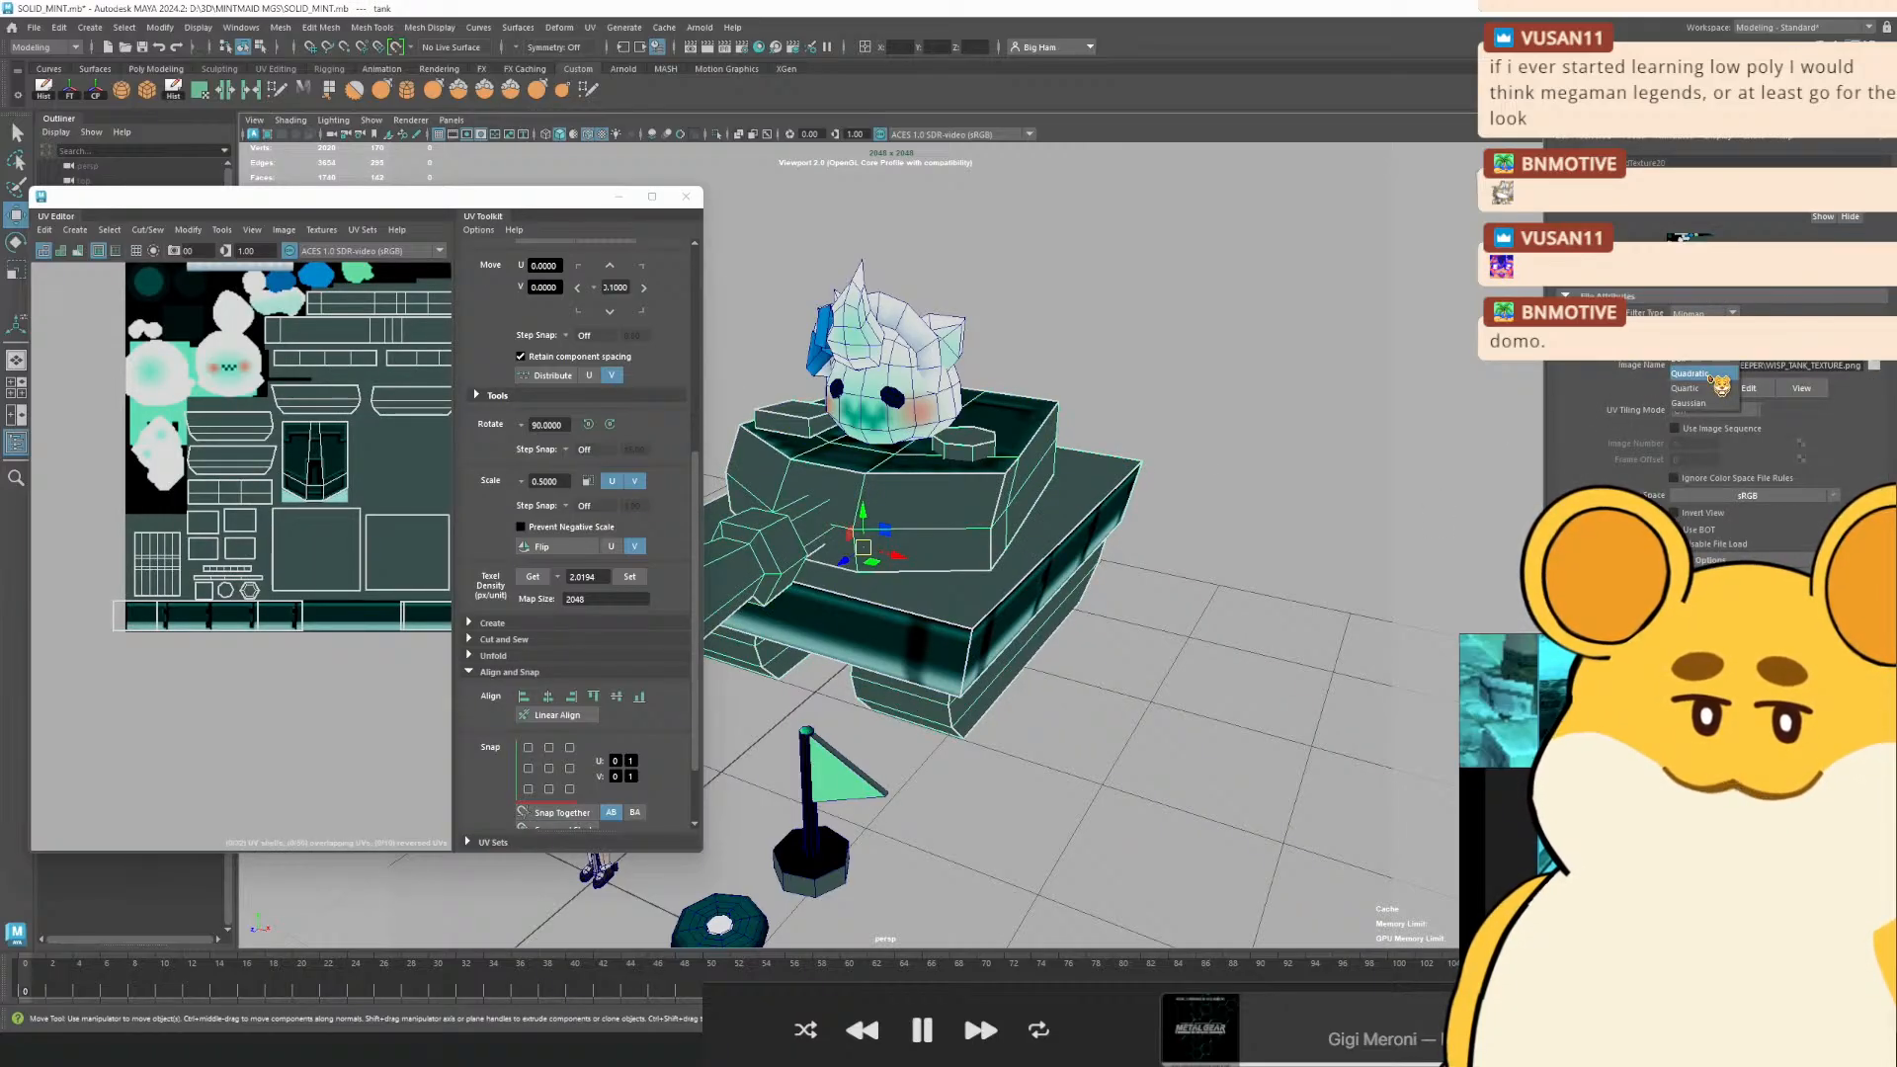
left_click(1695, 387)
left_click(1297, 477)
scroll(1234, 540, "down", 5)
left_click_drag(1190, 555, 1135, 495)
scroll(1012, 409, "up", 3)
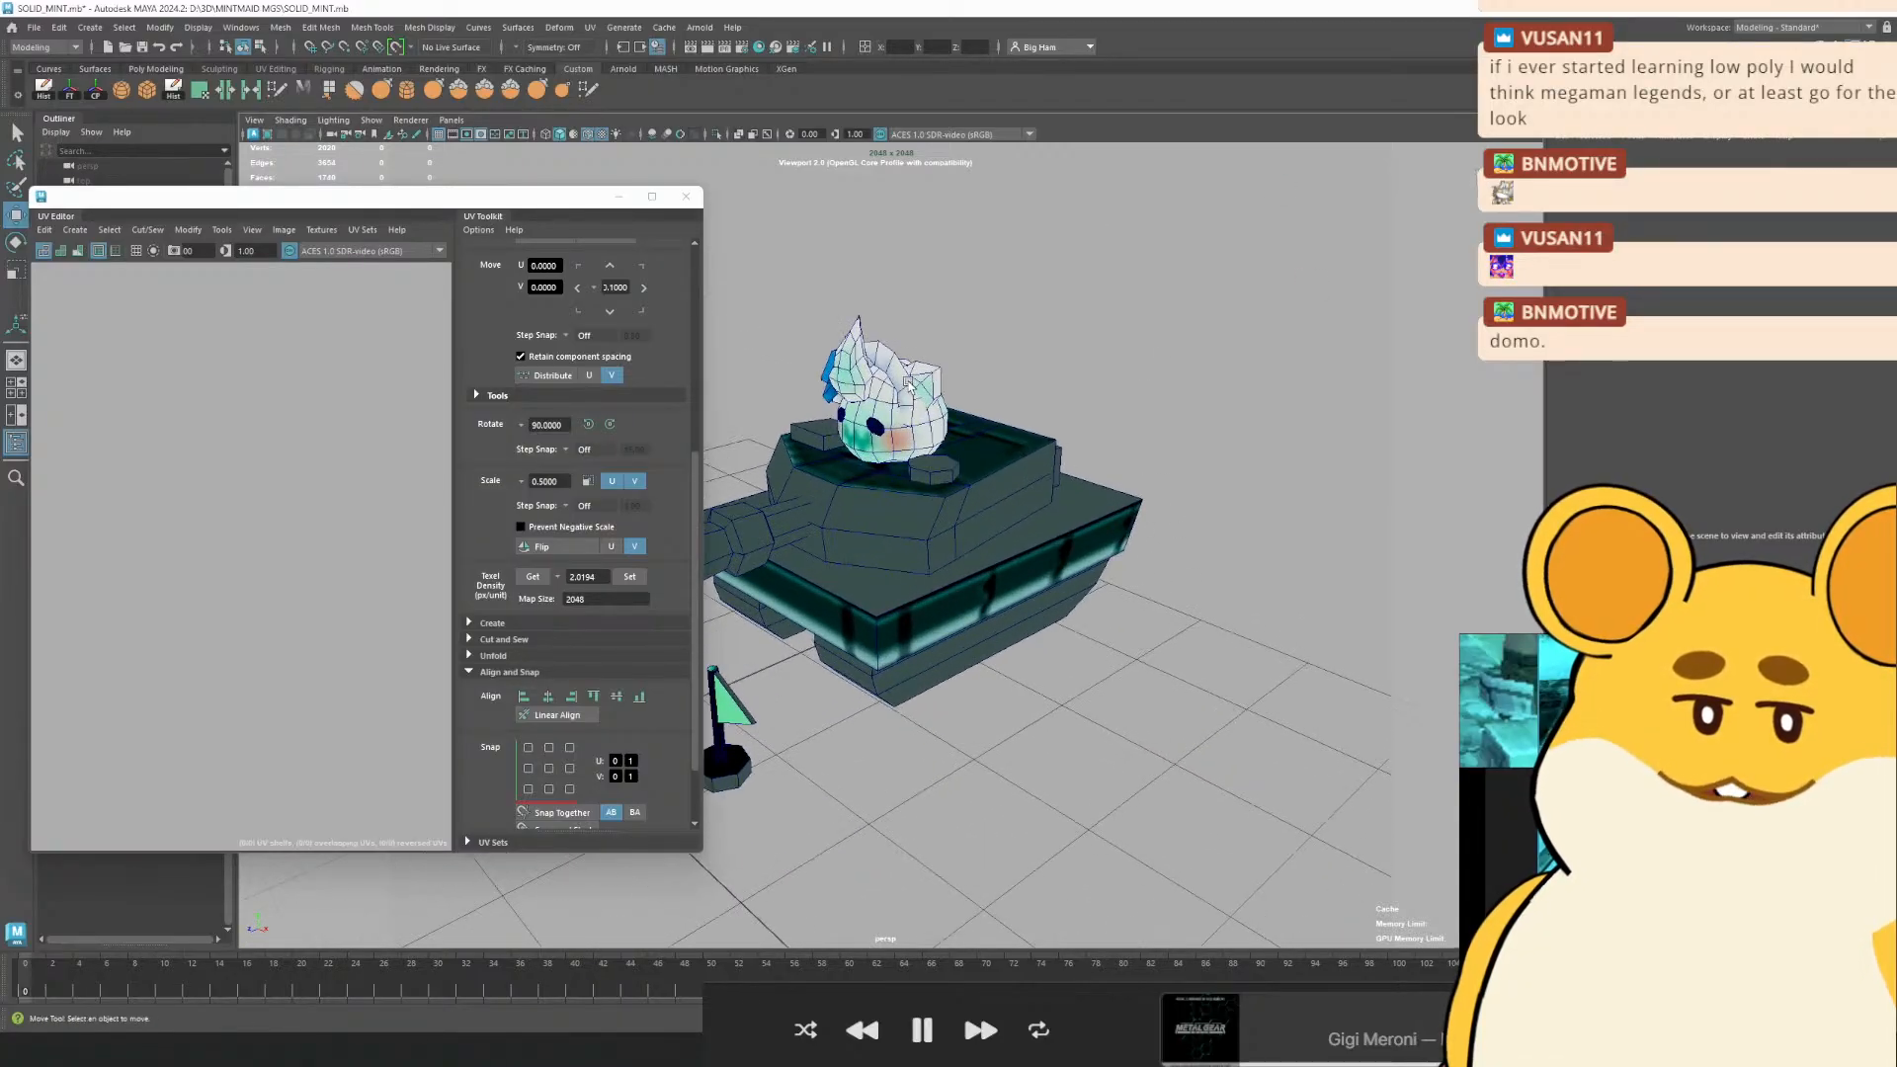
Set the tank color texture's filter type to Gaussian and check the deselected tank from another angle
left_click(1013, 409)
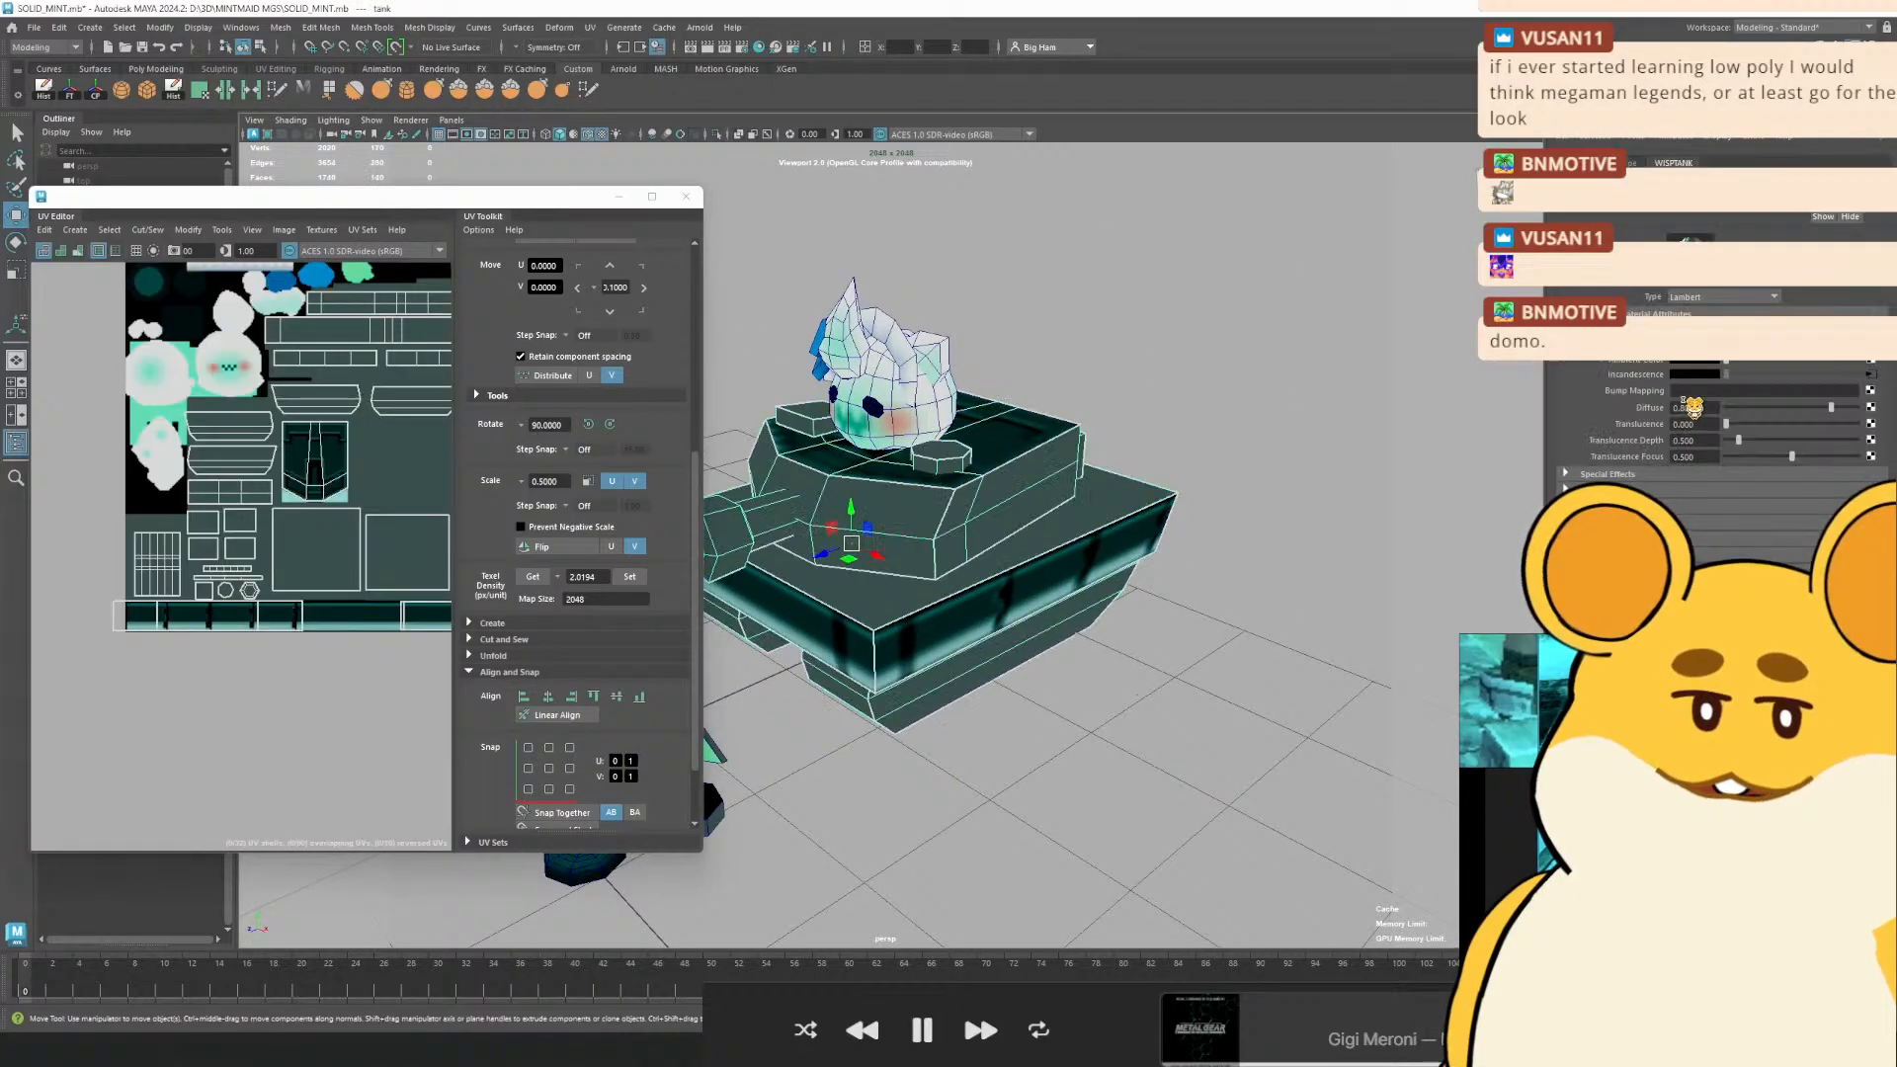
left_click(1868, 376)
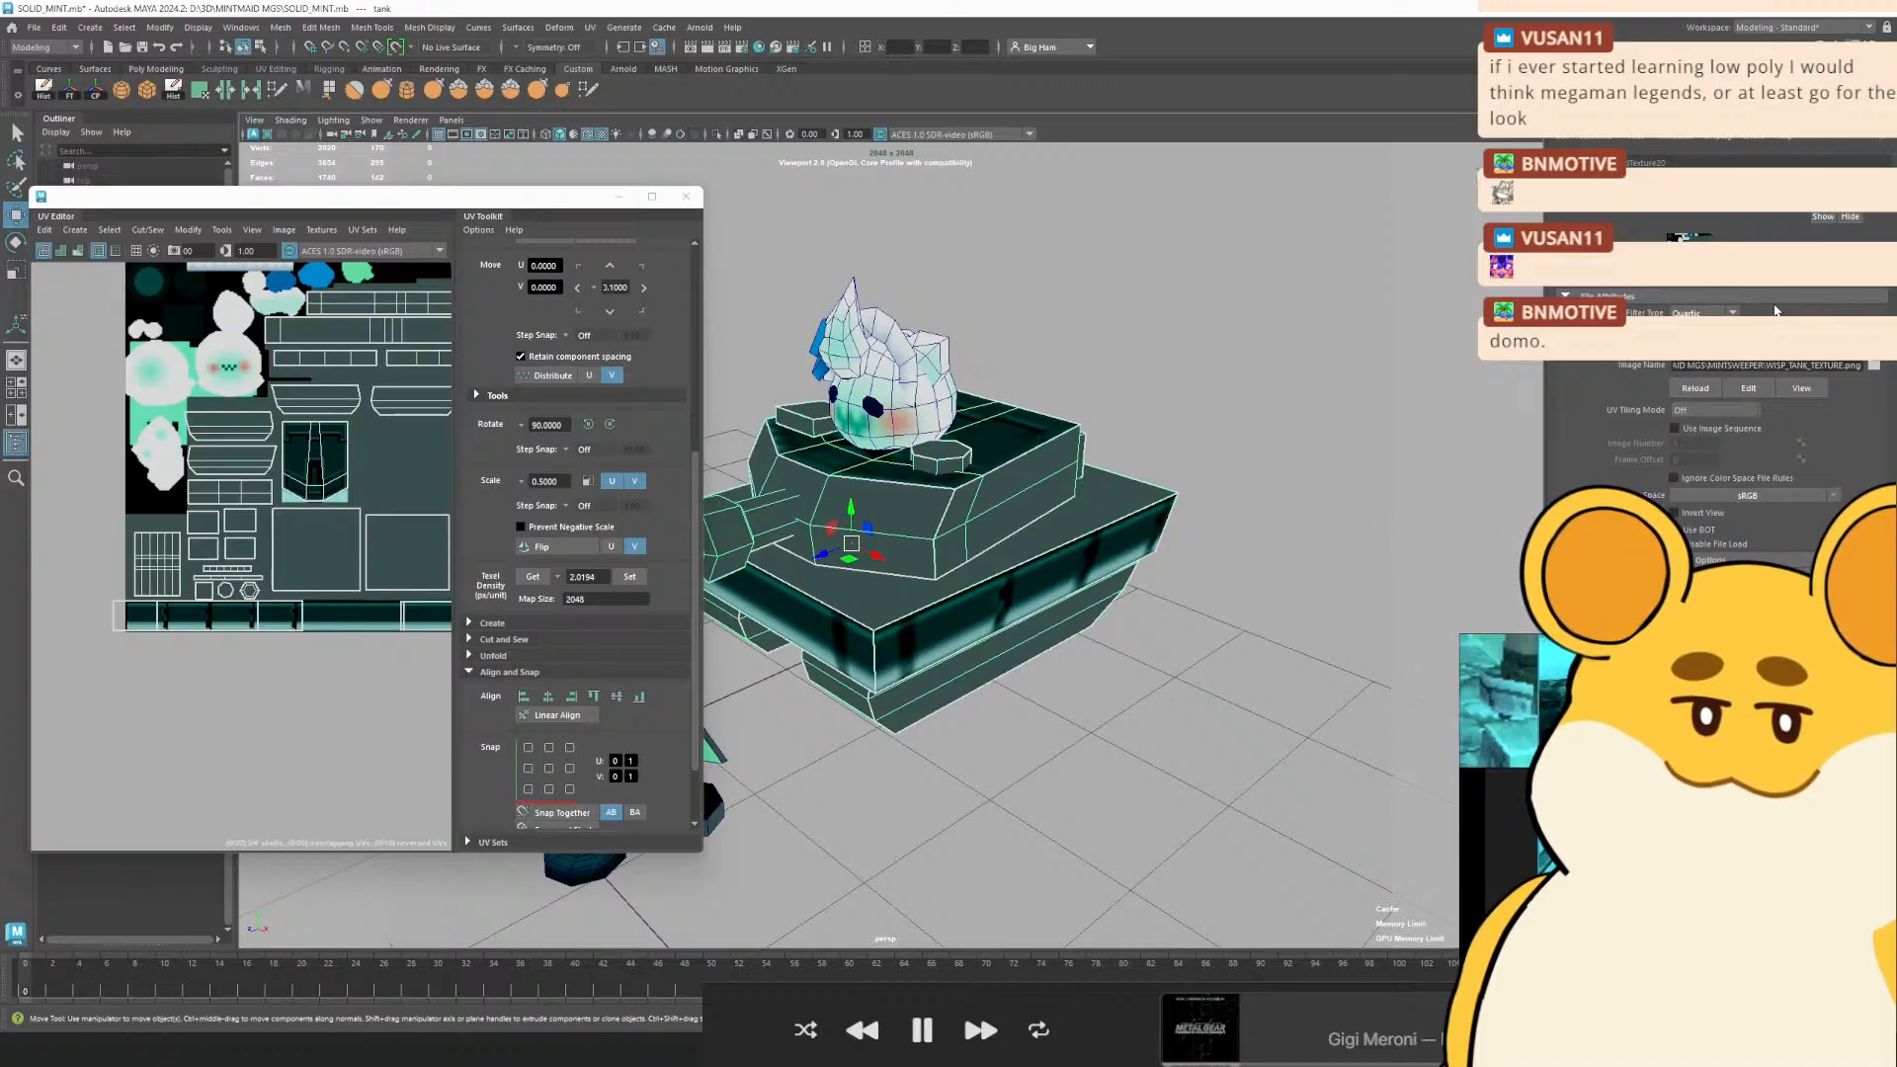
left_click(1062, 463)
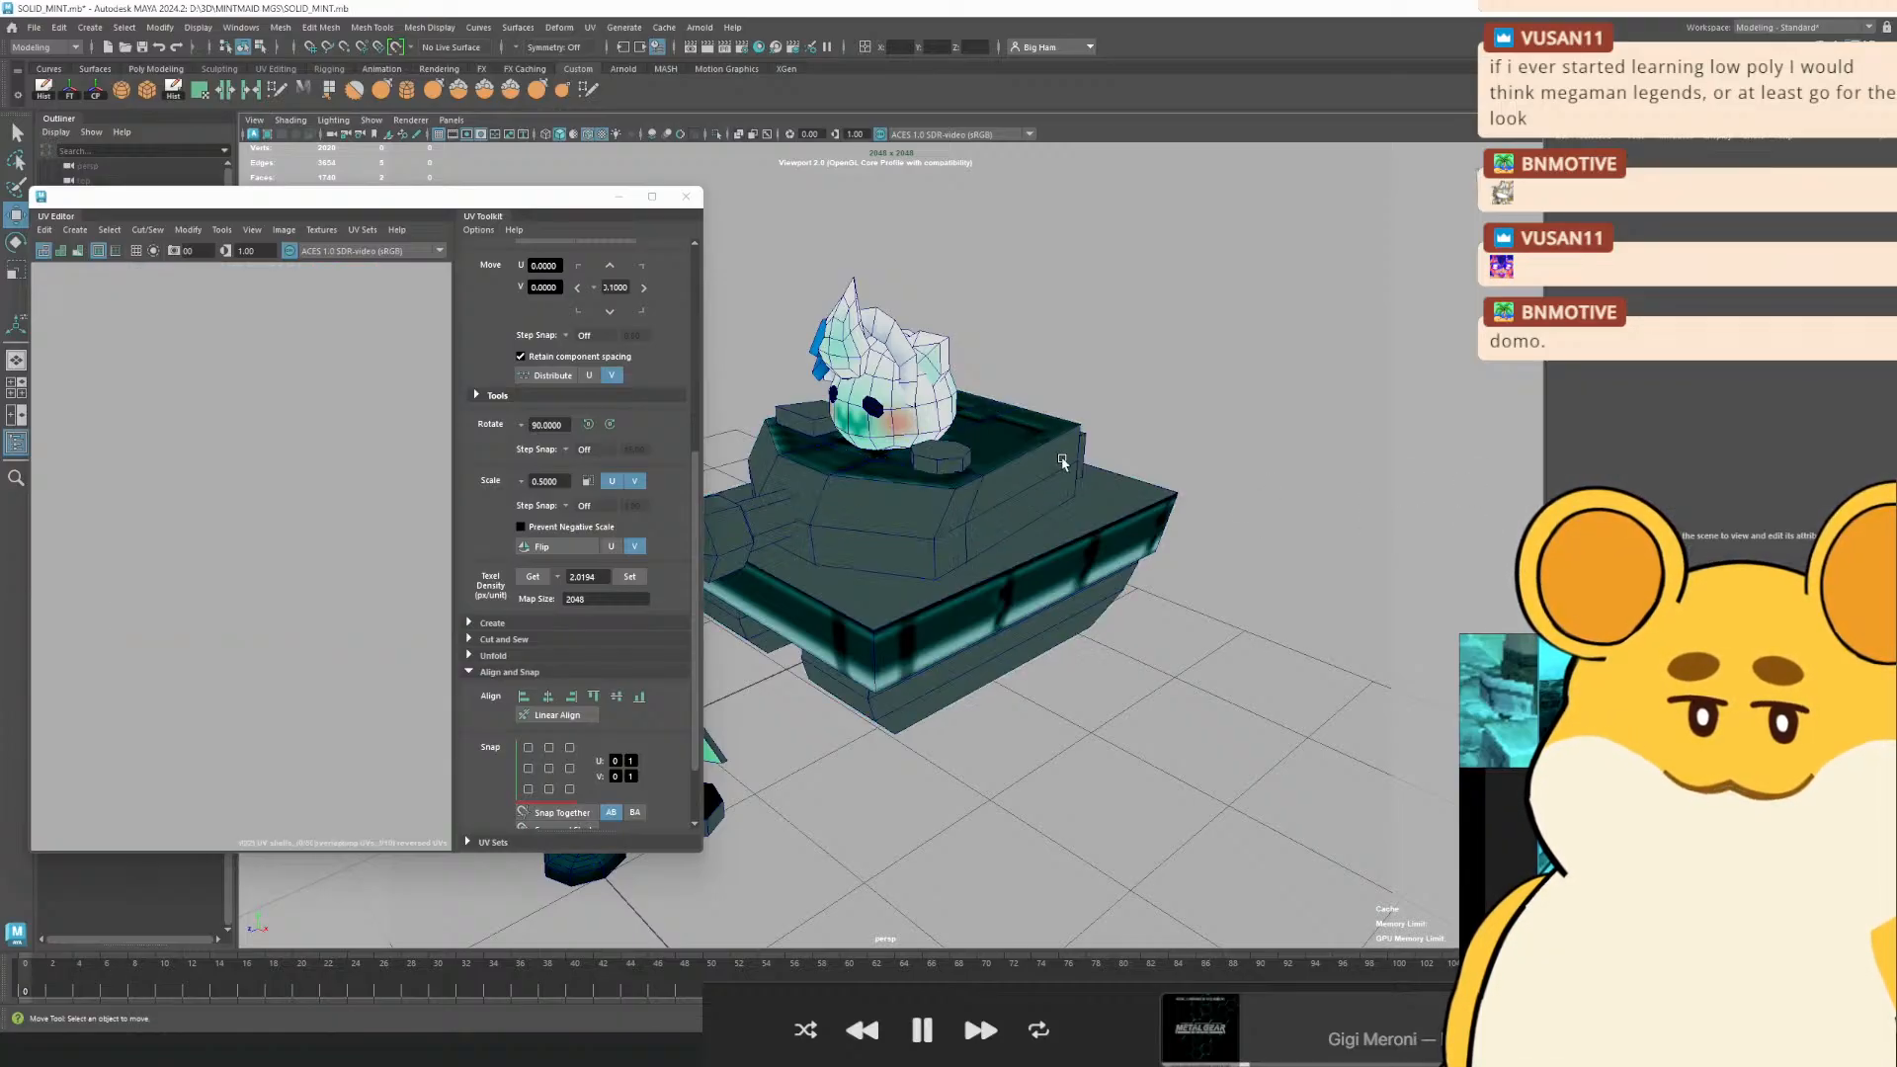
mouse_move(1062, 463)
left_mouse_down()
mouse_move(1058, 508)
mouse_move(1053, 464)
left_mouse_up()
left_click(1053, 464)
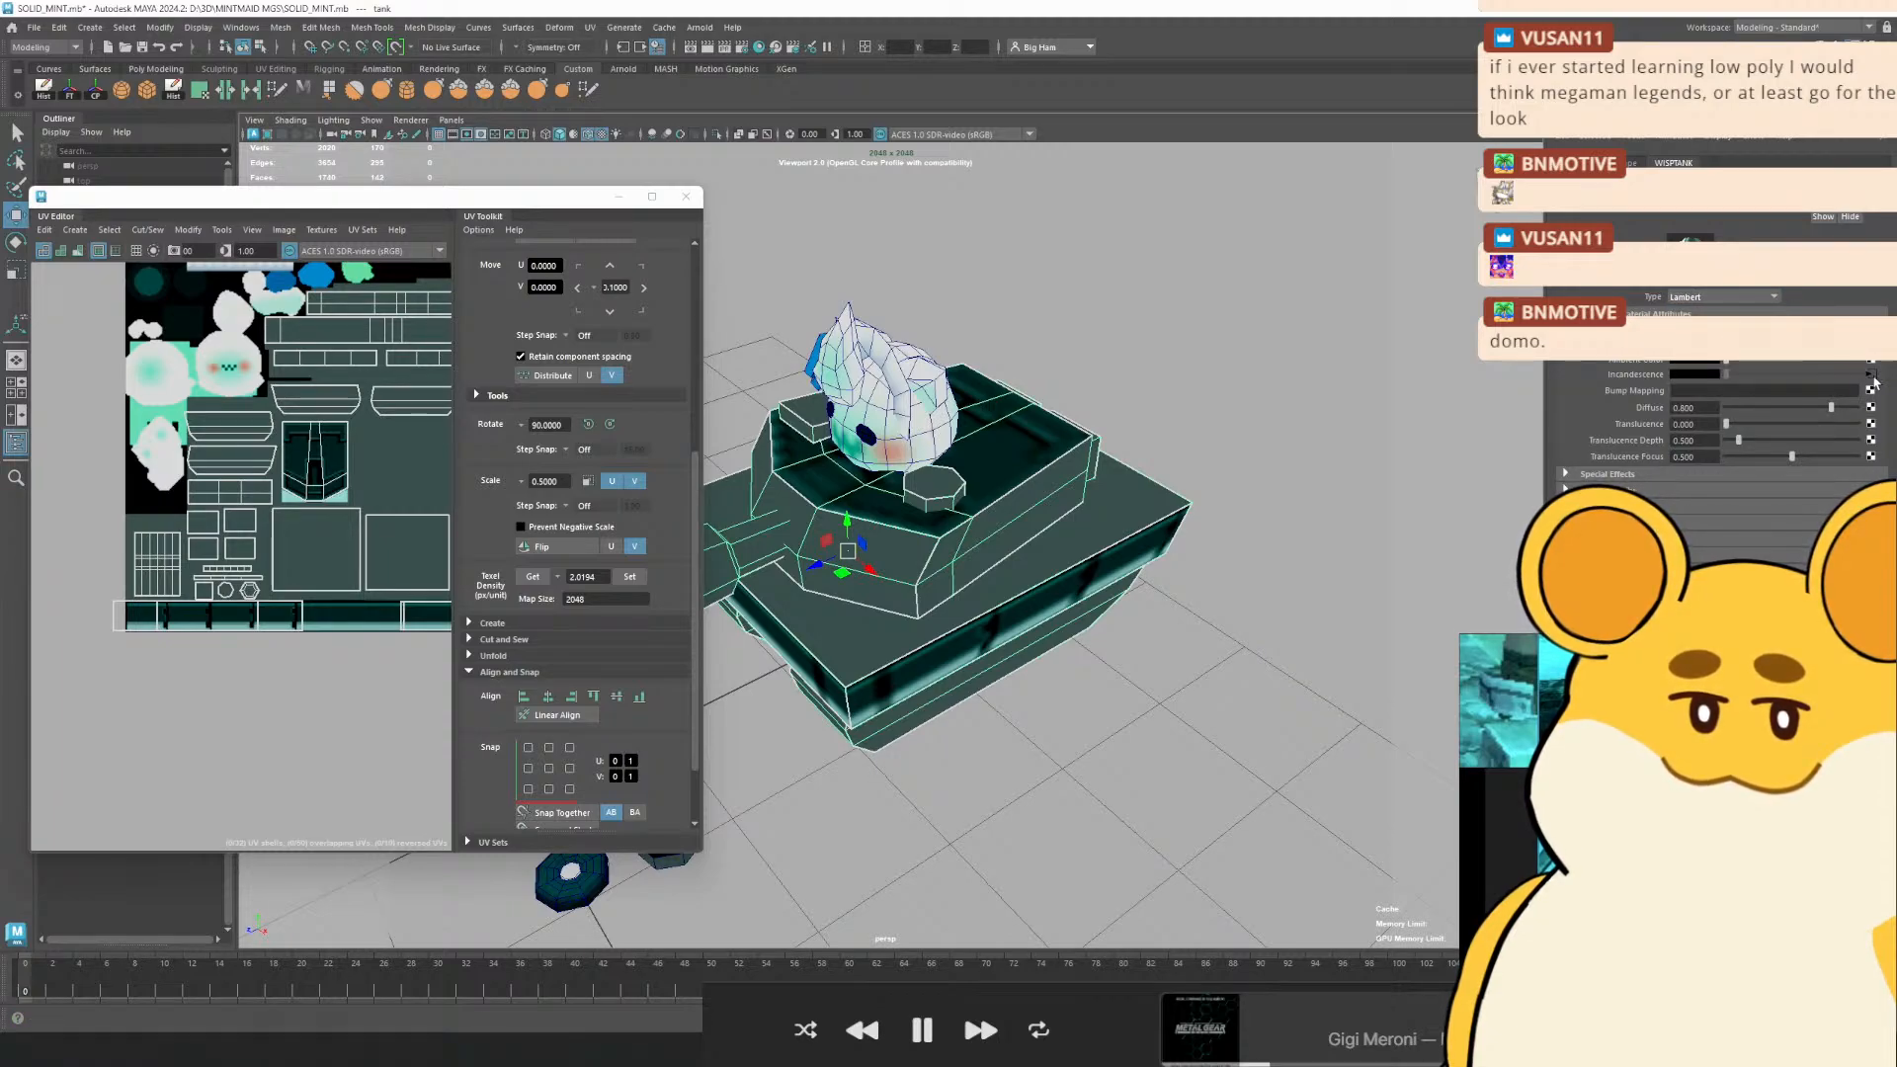
left_click(1872, 377)
left_click(1701, 312)
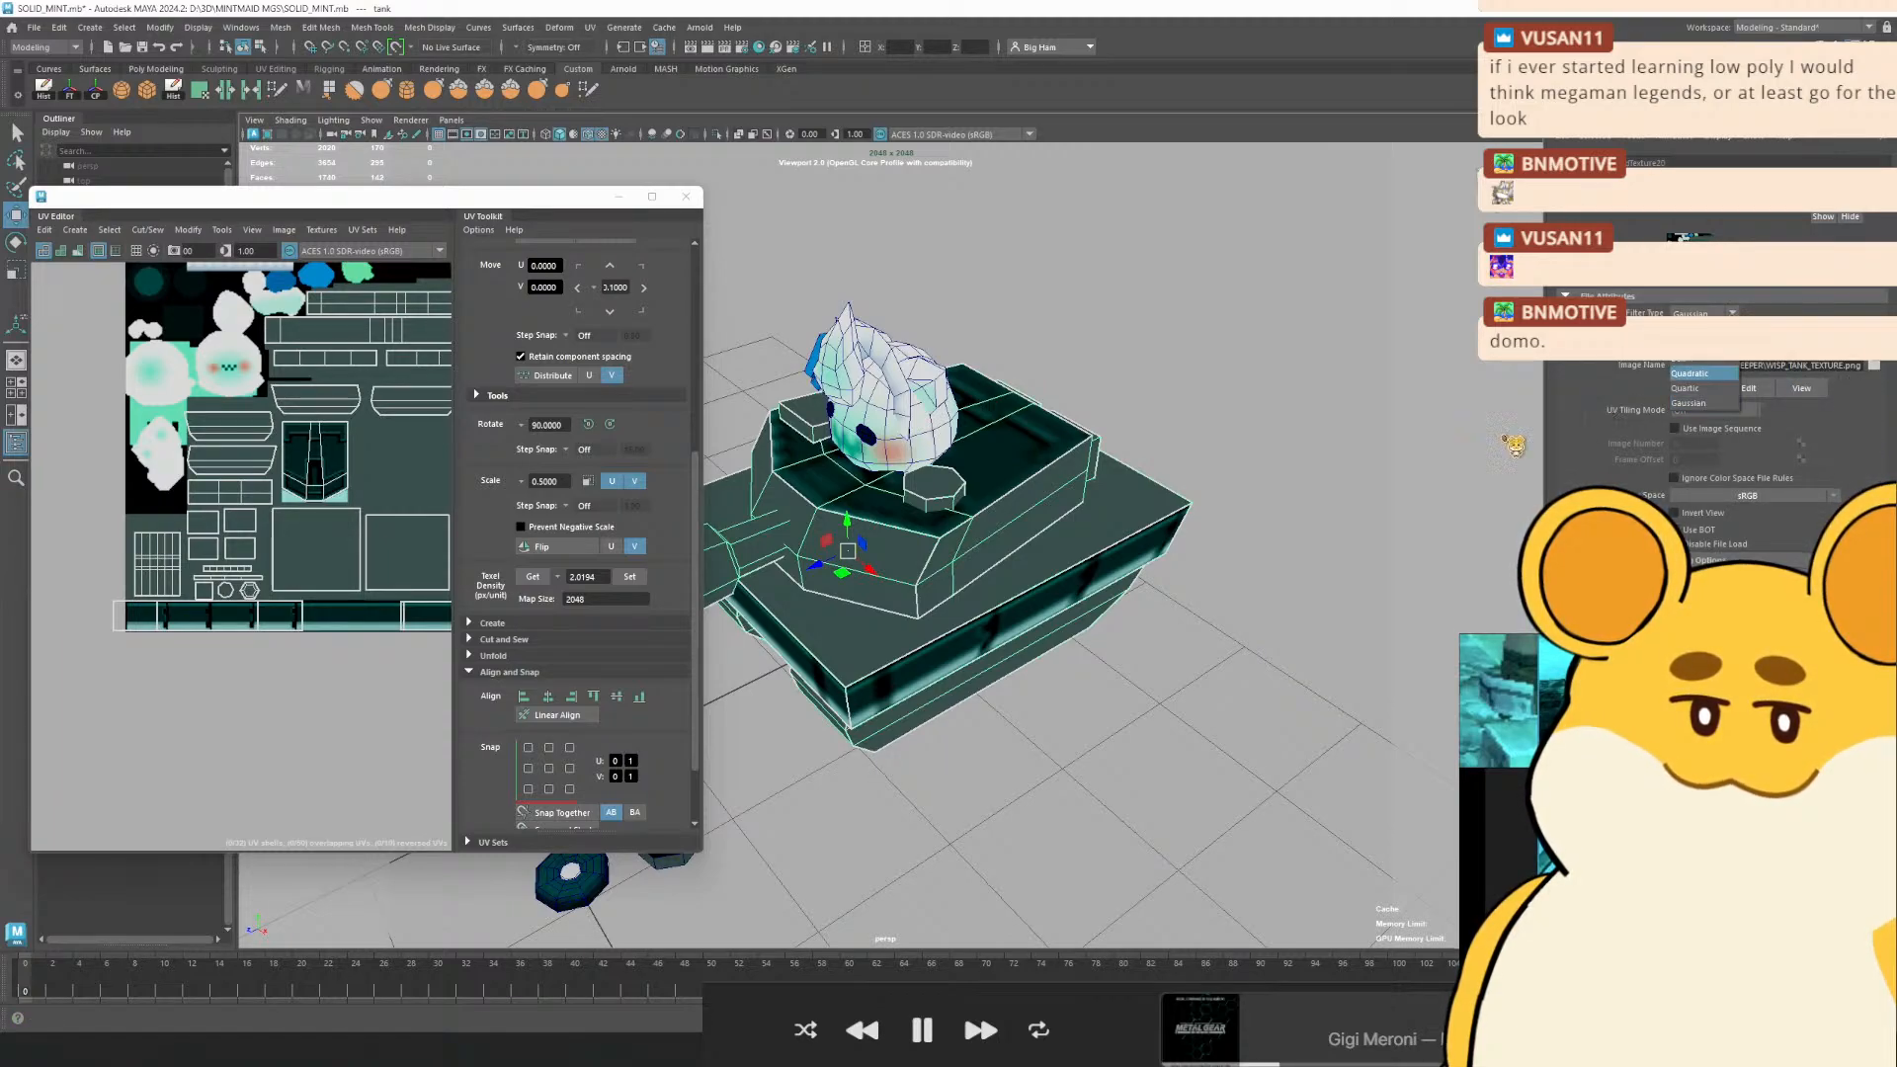
left_click(1509, 445)
Check which filter type the small character's body texture uses
left_click_drag(808, 791, 788, 867)
left_click(886, 889)
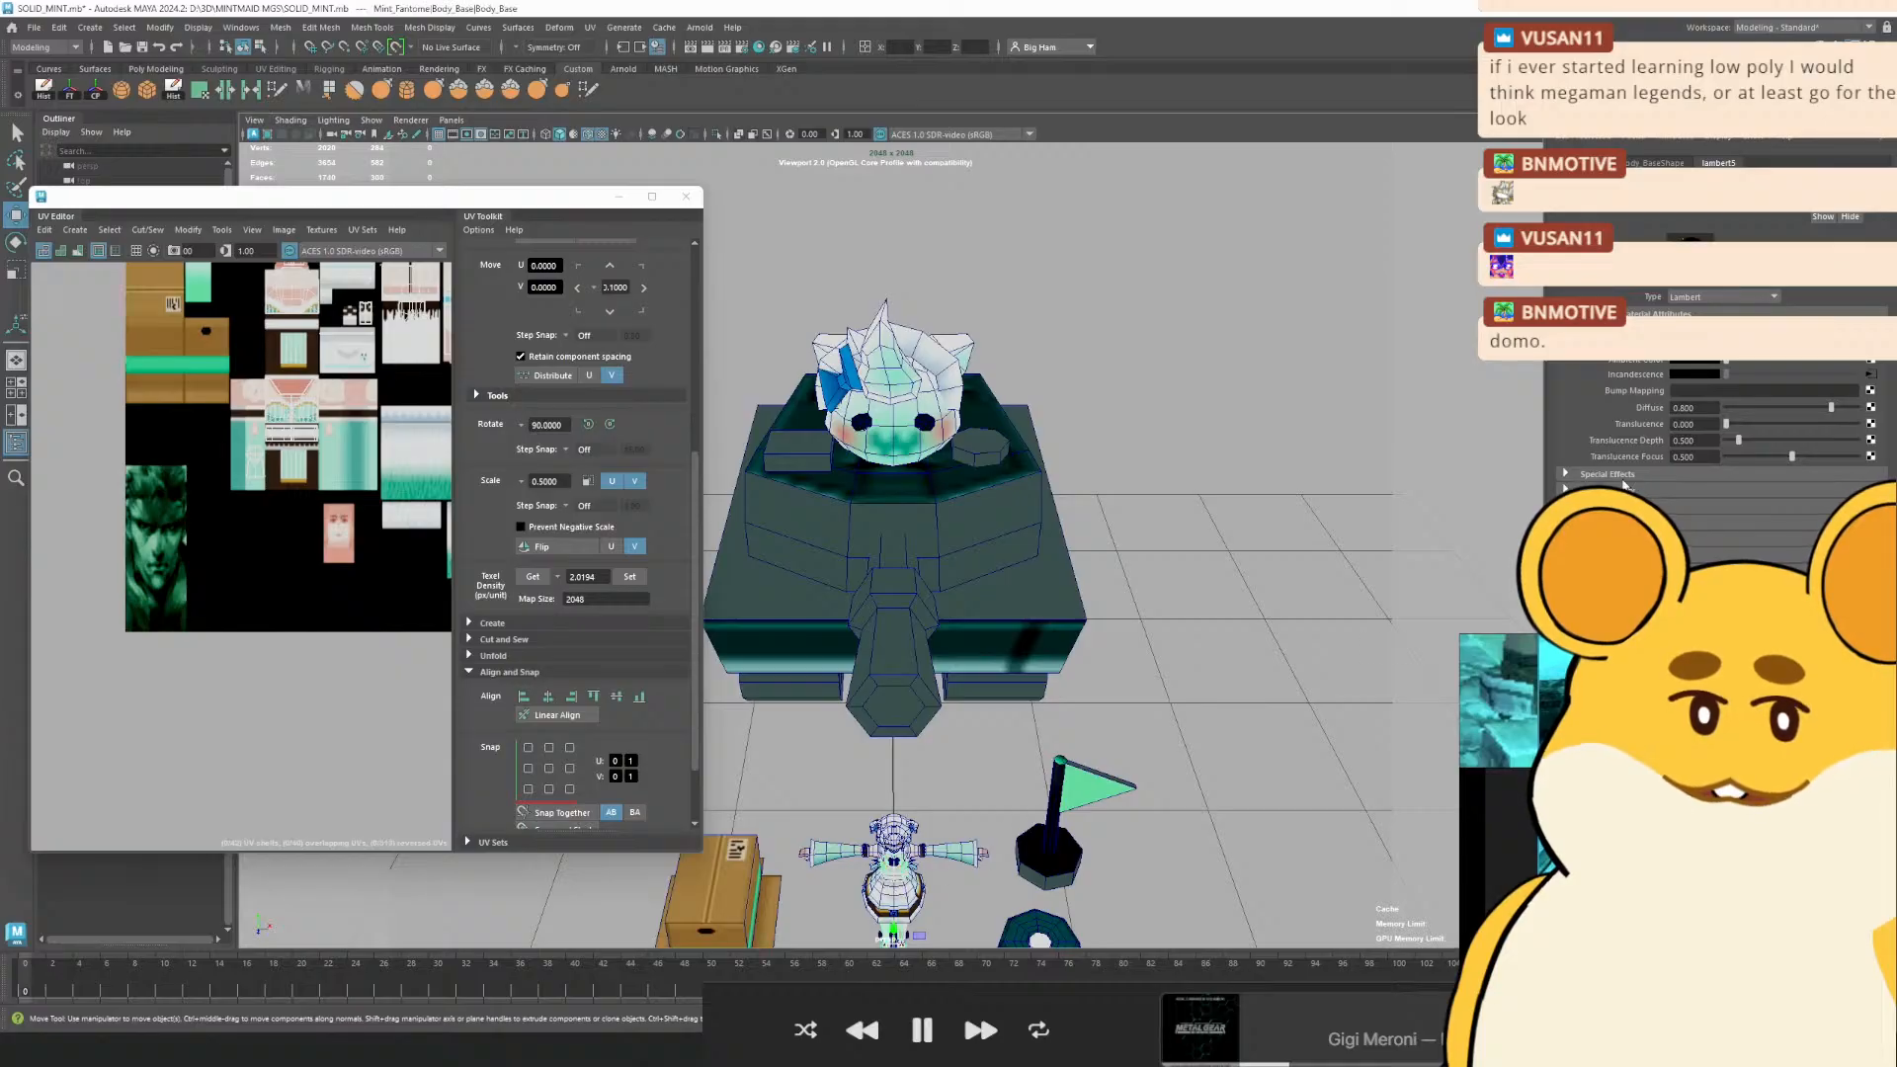
left_click(1873, 375)
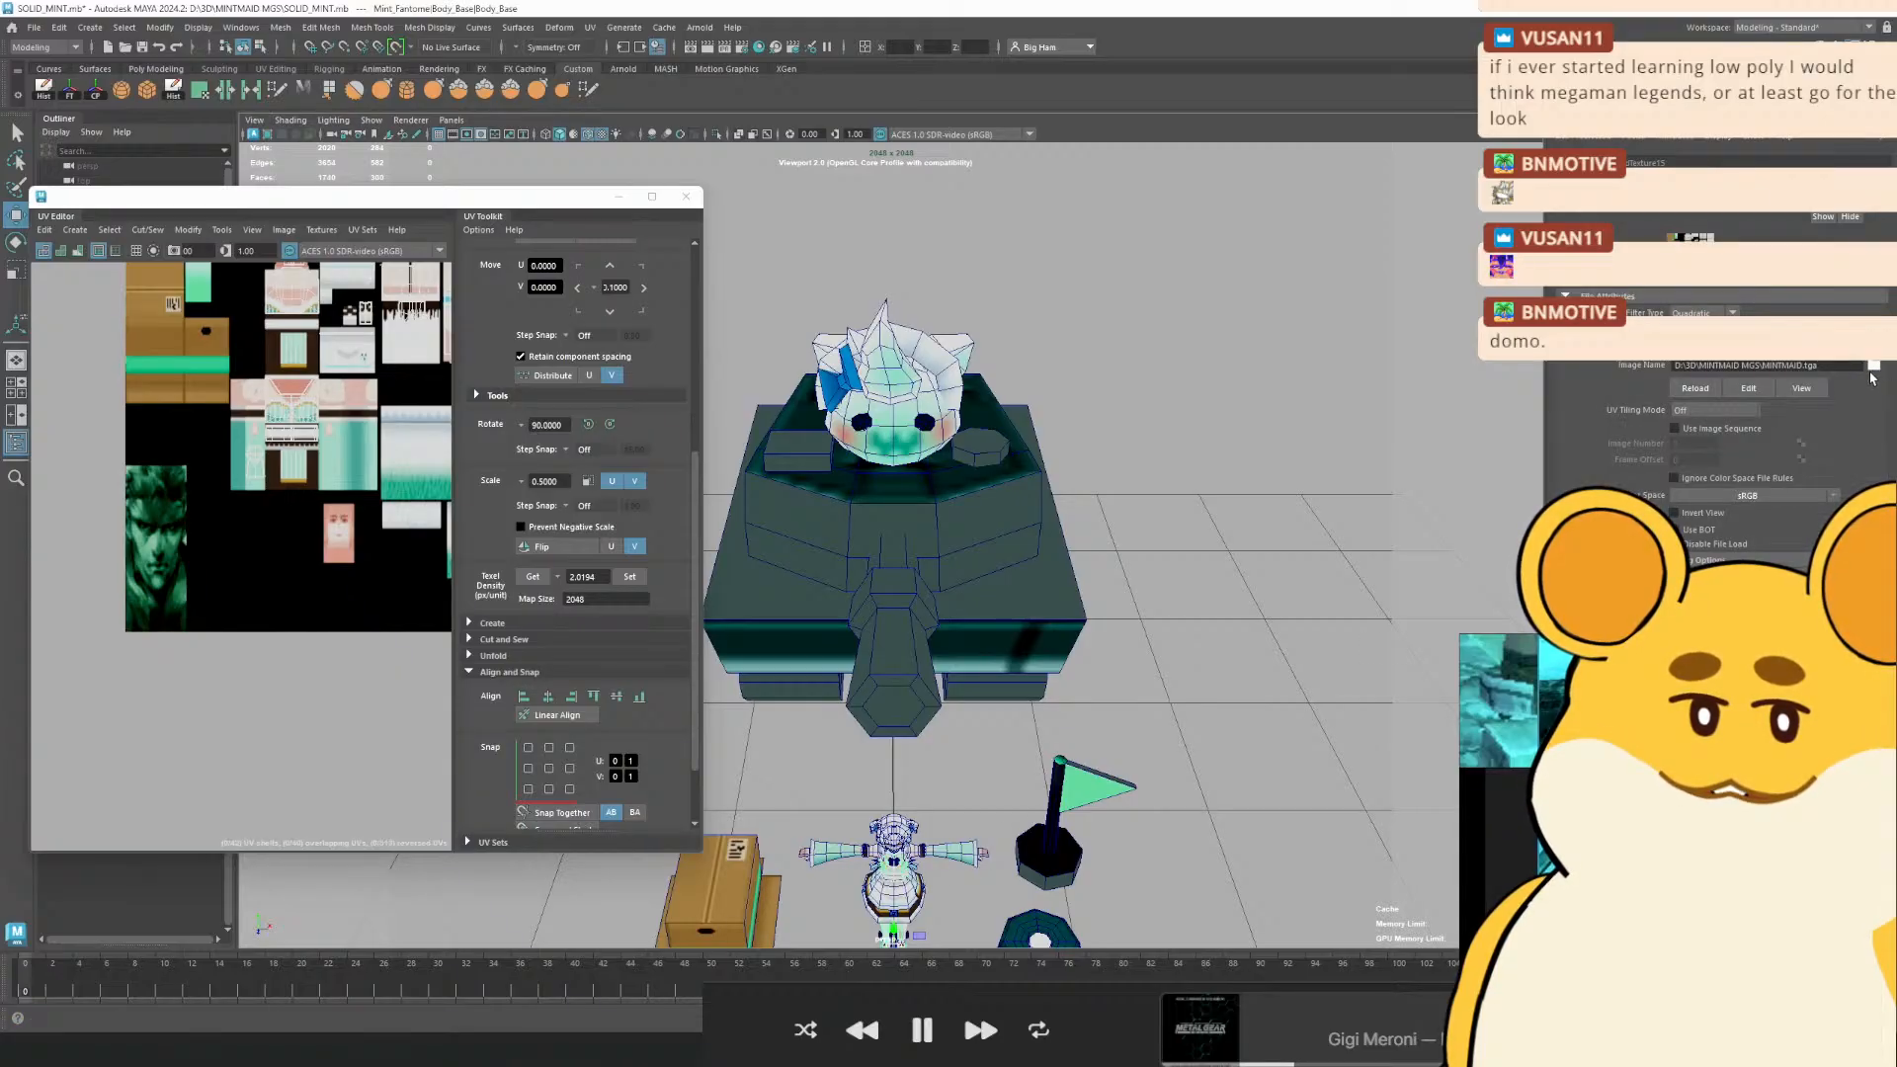
left_click(1032, 368)
Select the tank and set its color texture's filter type to Quadratic, matching the character's texture
left_click(988, 526)
left_click(1865, 365)
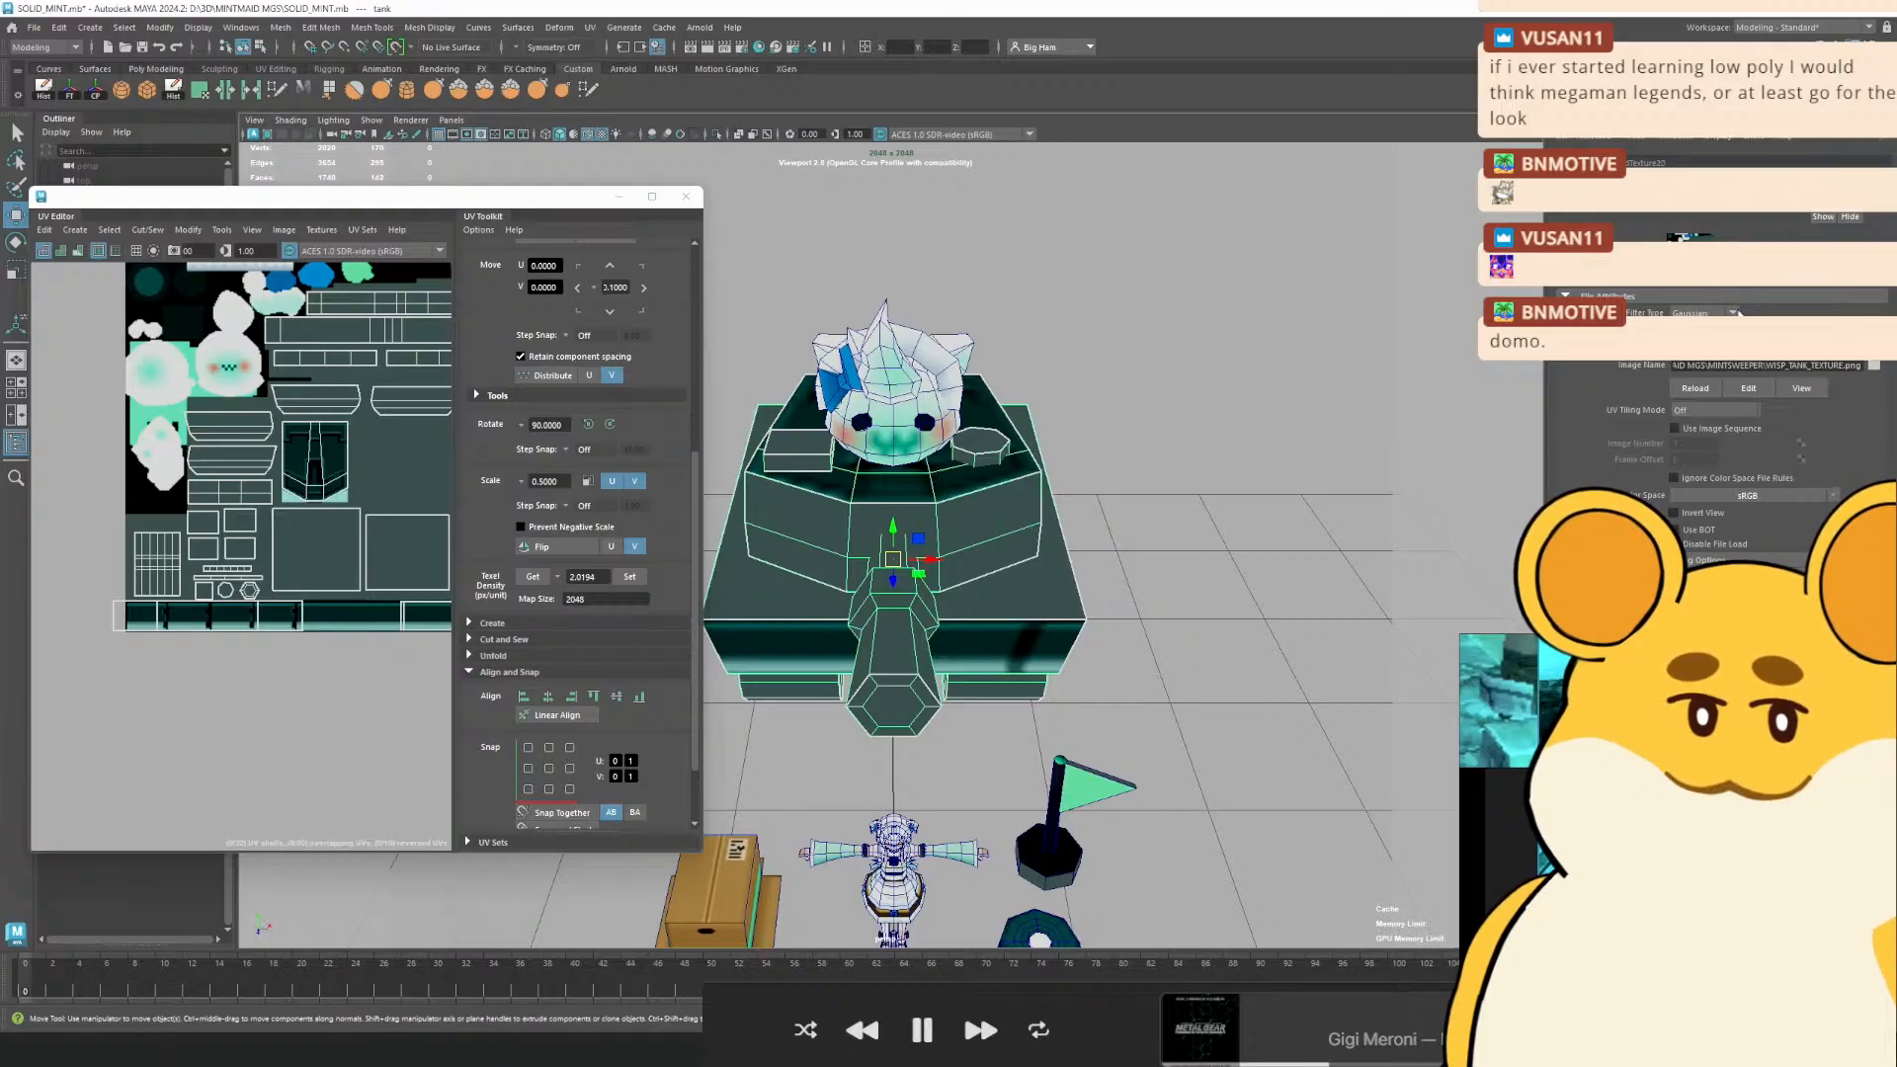
left_click(1735, 313)
left_click(1721, 381)
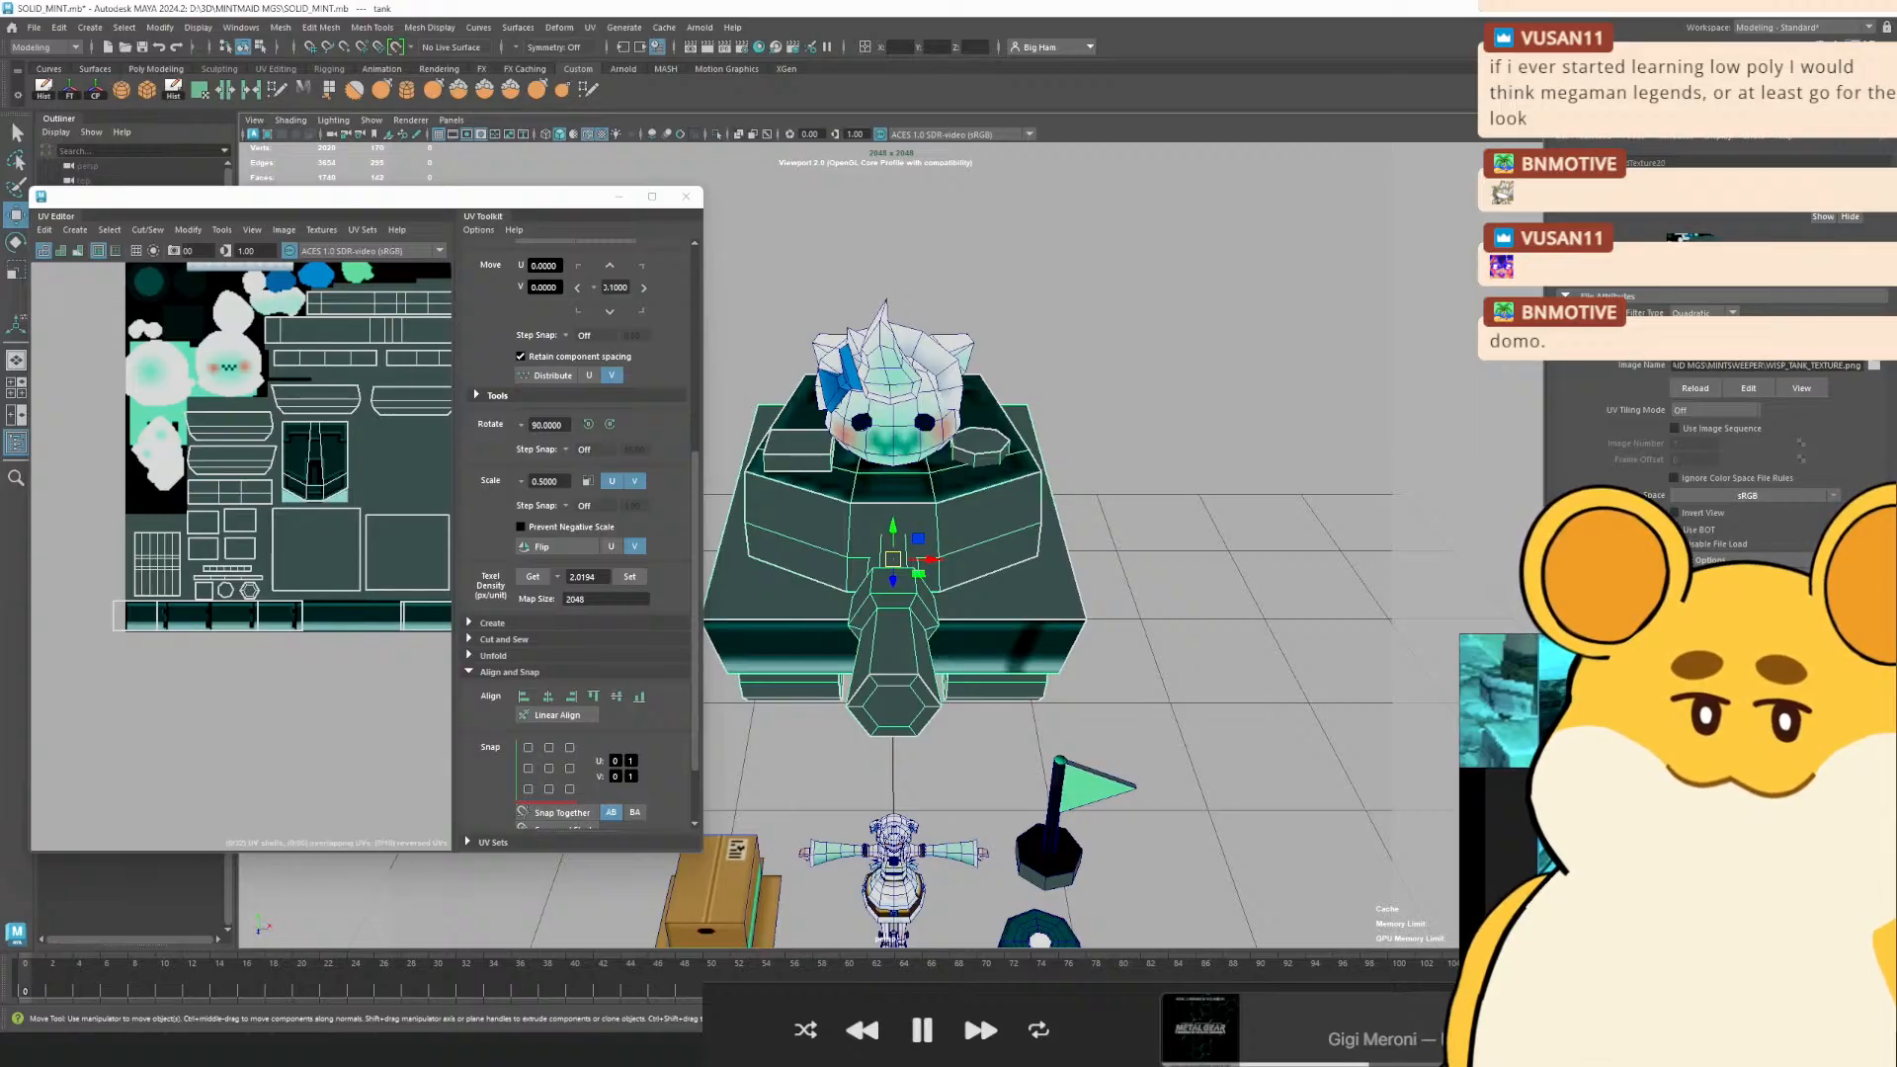
Examine the deselected tank and surrounding props from several angles and distances
left_click(1169, 415)
scroll(1169, 414, "up", 3)
left_click_drag(1169, 415, 998, 398)
scroll(986, 398, "down", 3)
scroll(999, 398, "down", 4)
scroll(996, 487, "up", 2)
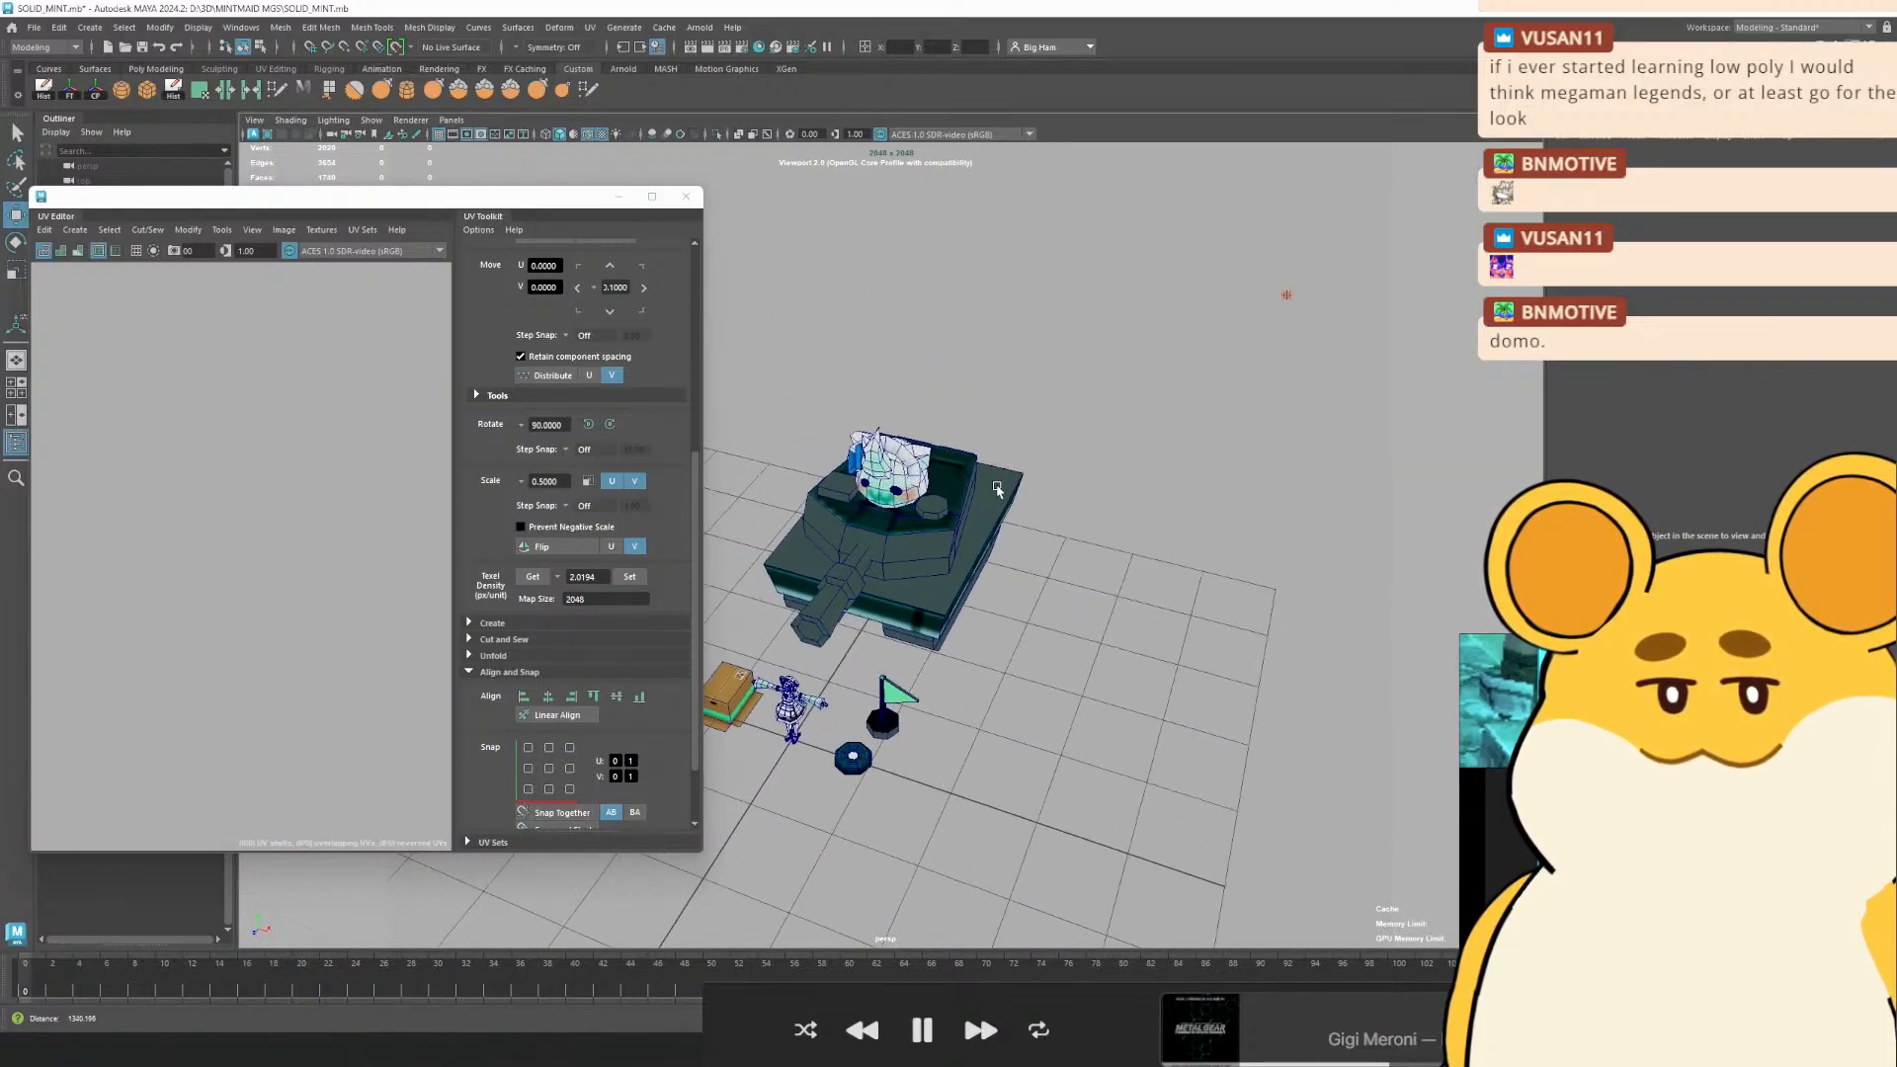
scroll(1017, 593, "up", 4)
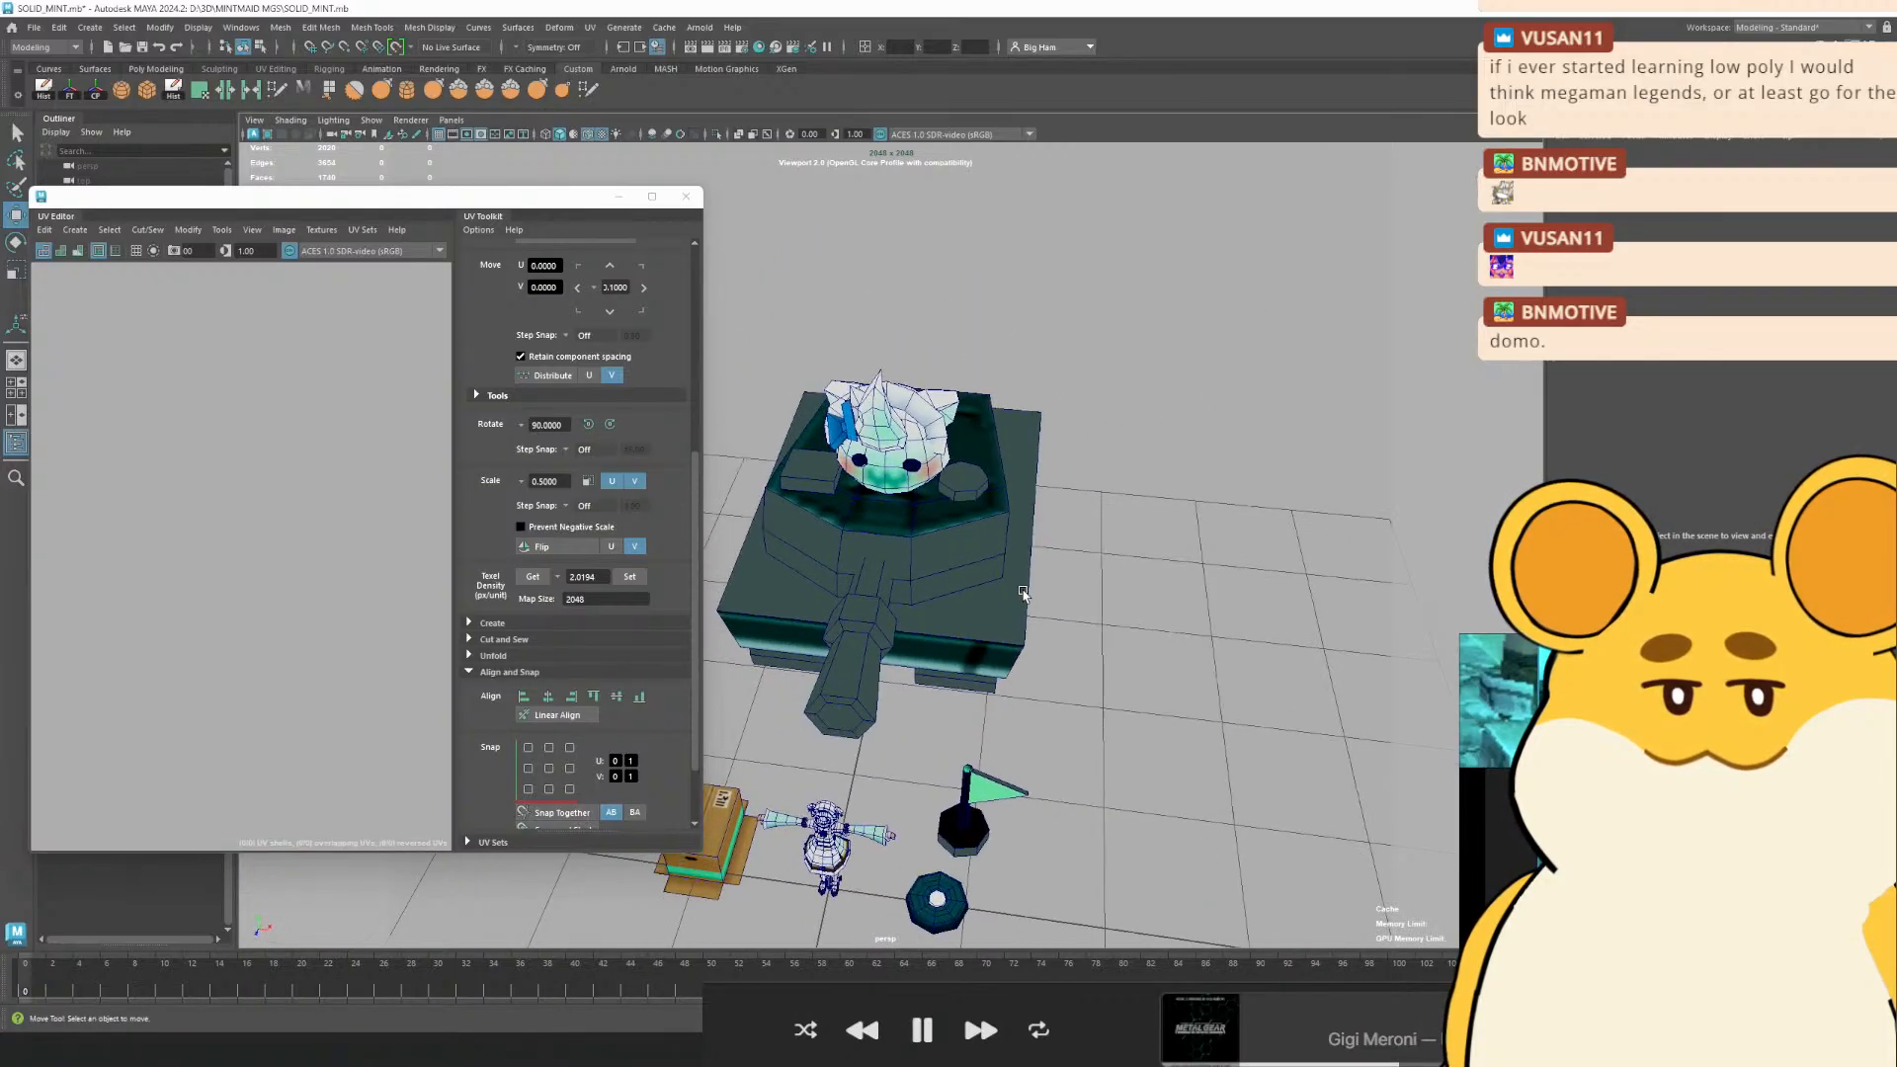
scroll(1022, 593, "down", 5)
scroll(1022, 593, "up", 2)
left_click_drag(1022, 593, 815, 355)
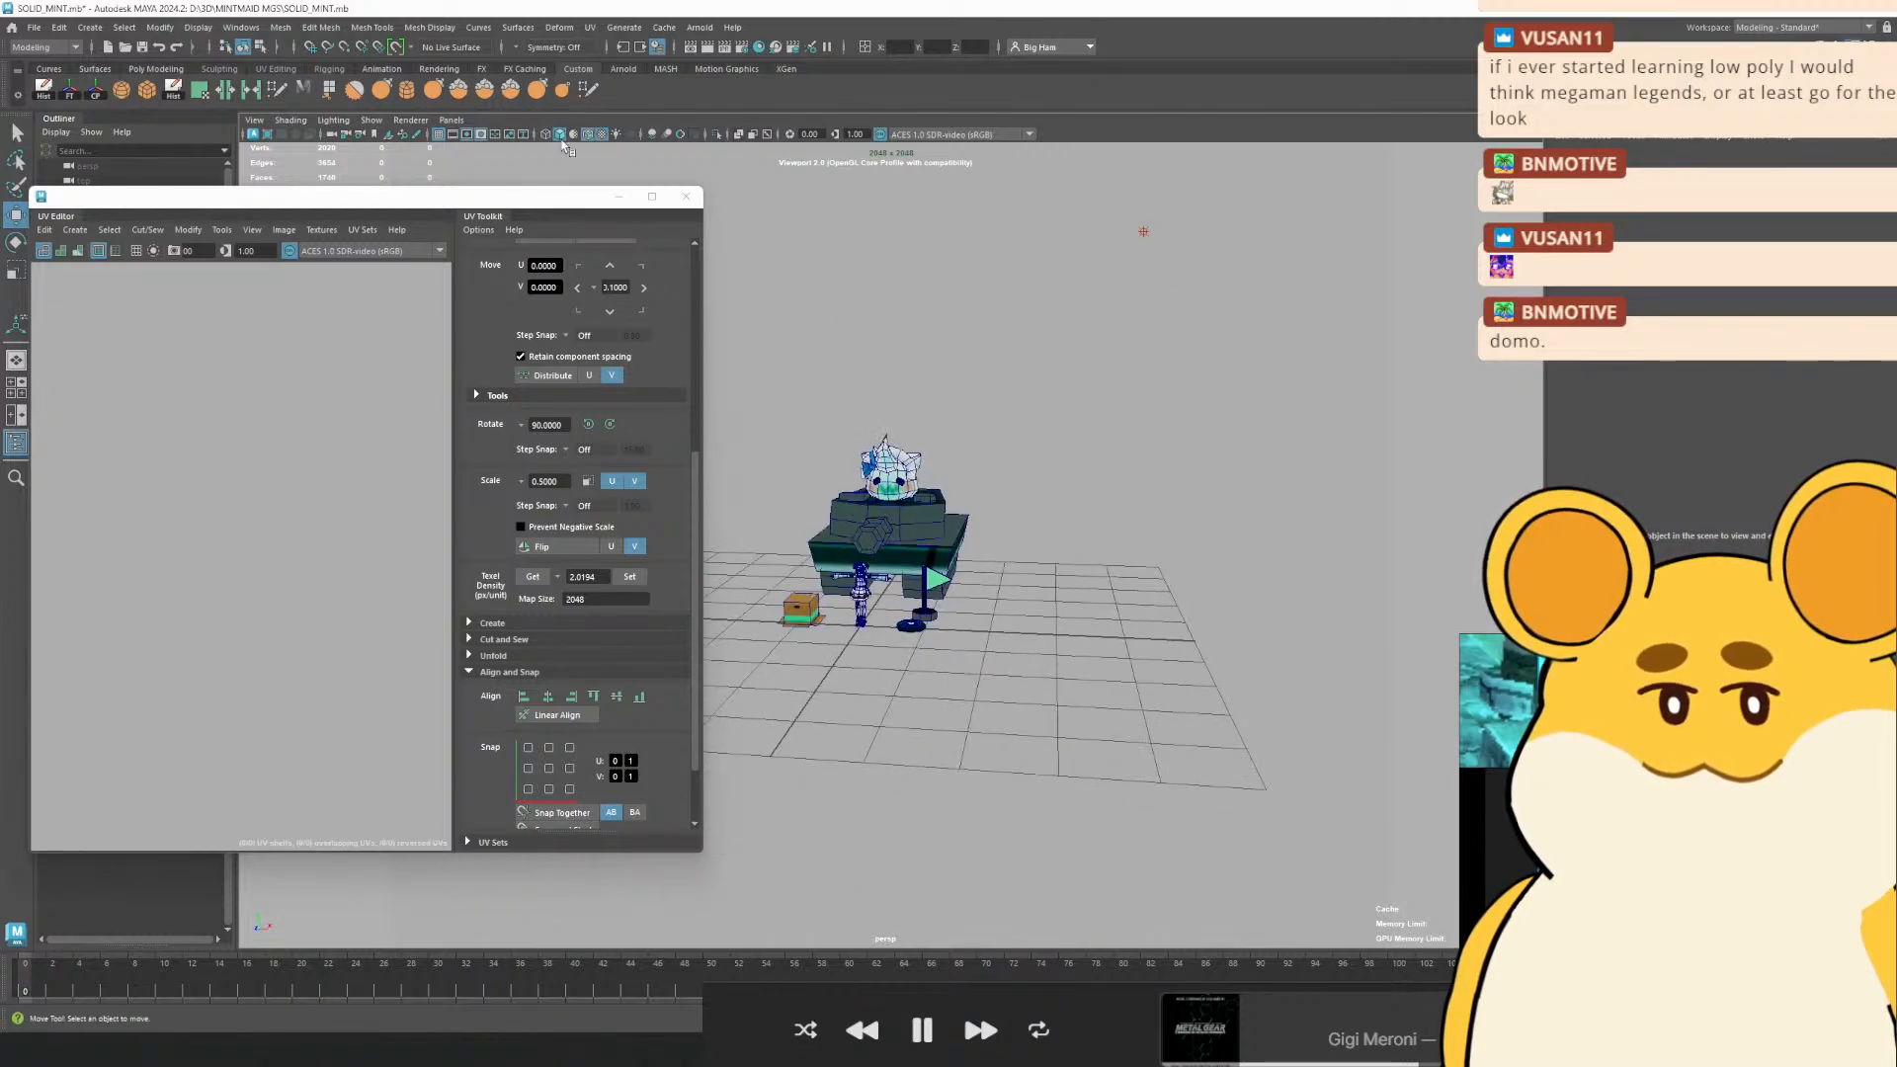
Turn off the wireframe overlay on the shaded models and save the scene
left_click(587, 134)
scroll(1042, 522, "up", 4)
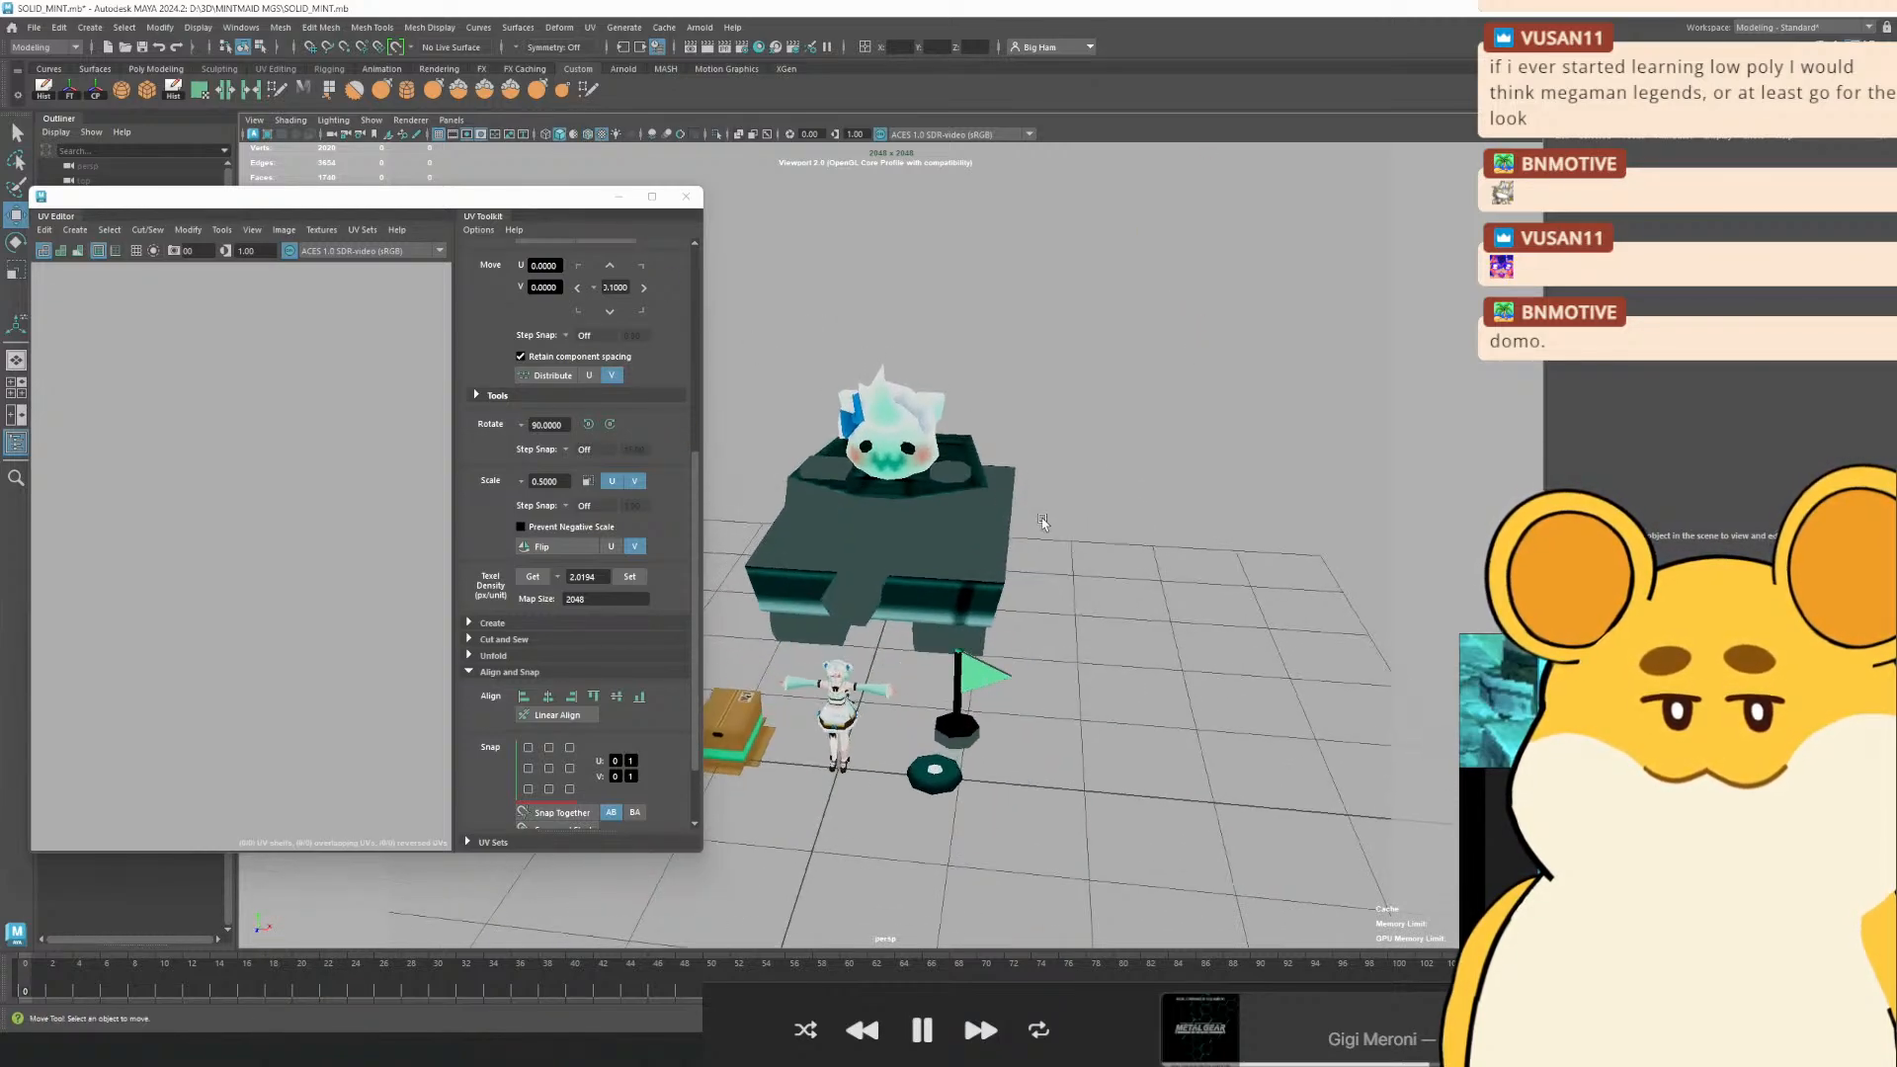
key("ctrl+s")
scroll(1047, 526, "up", 1)
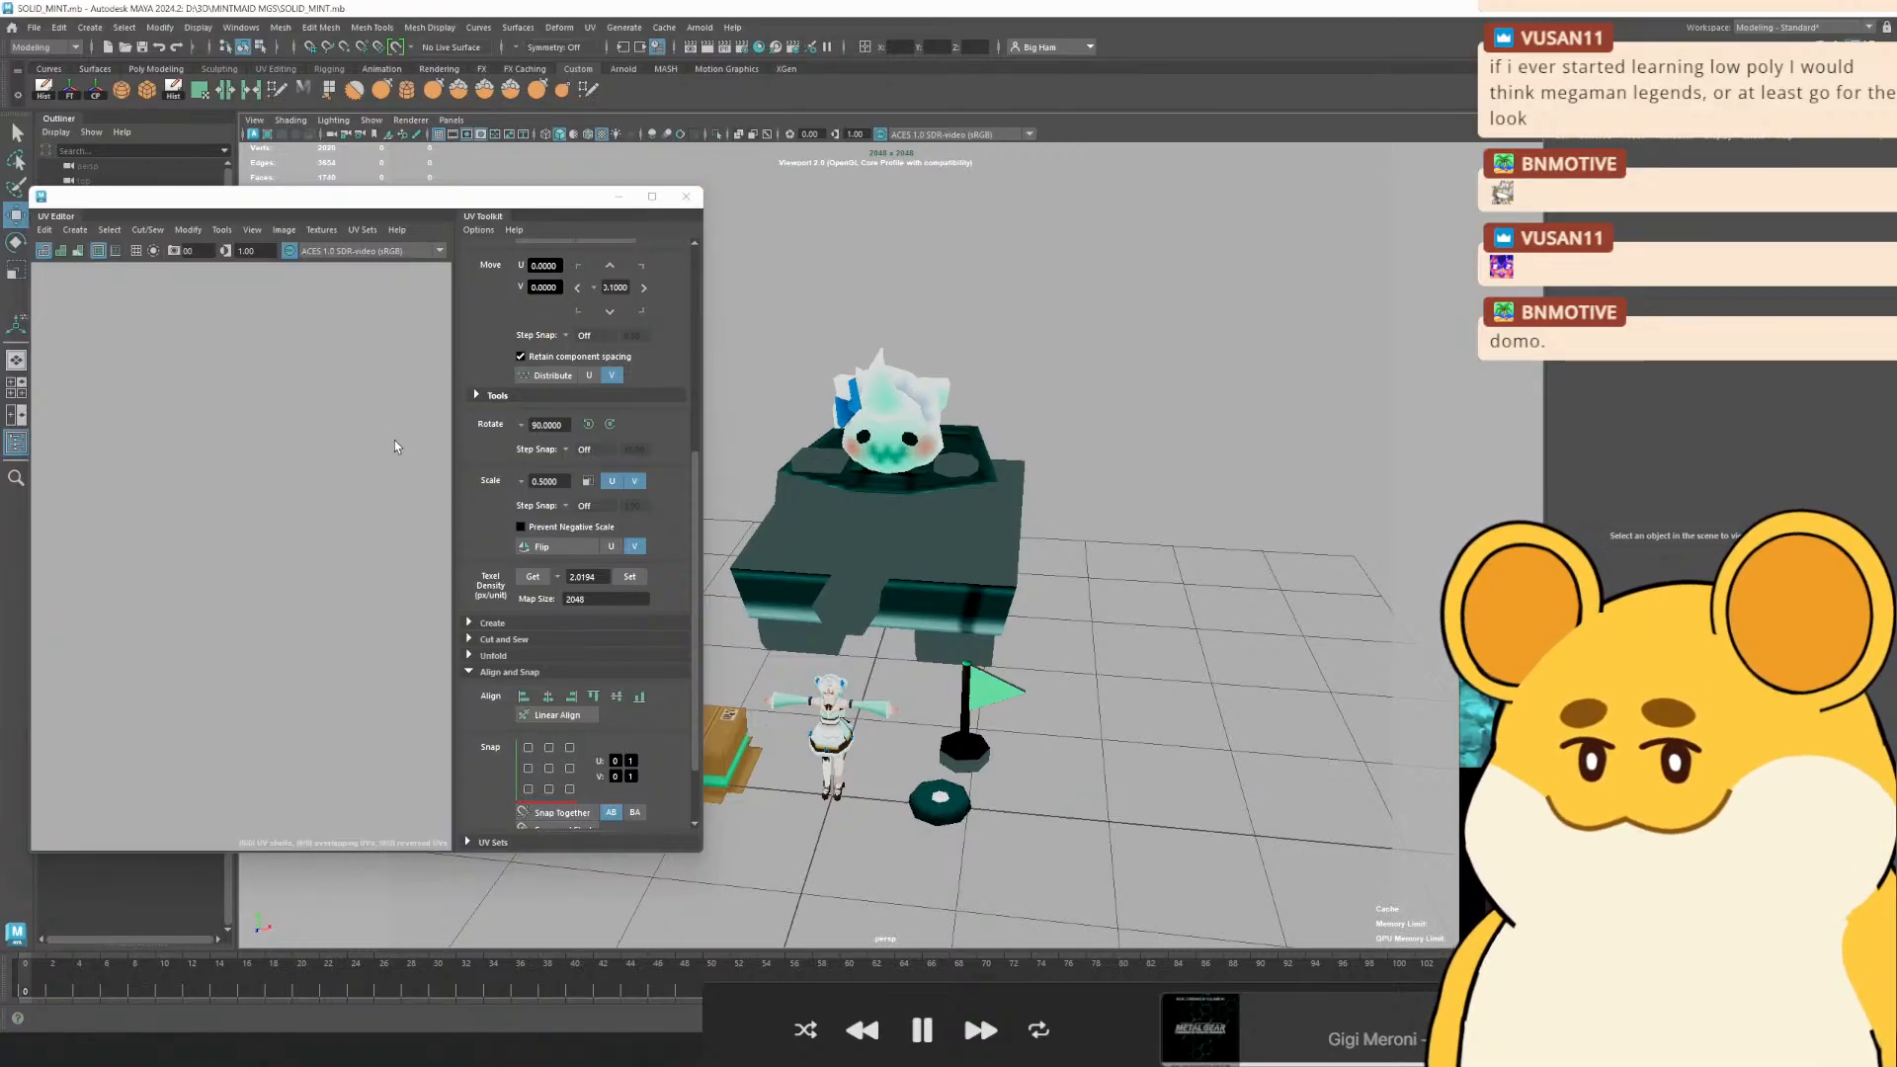
Try the Off filter type on the tank's color texture and compare the tank's look with it deselected
left_click(822, 517)
scroll(822, 517, "up", 1)
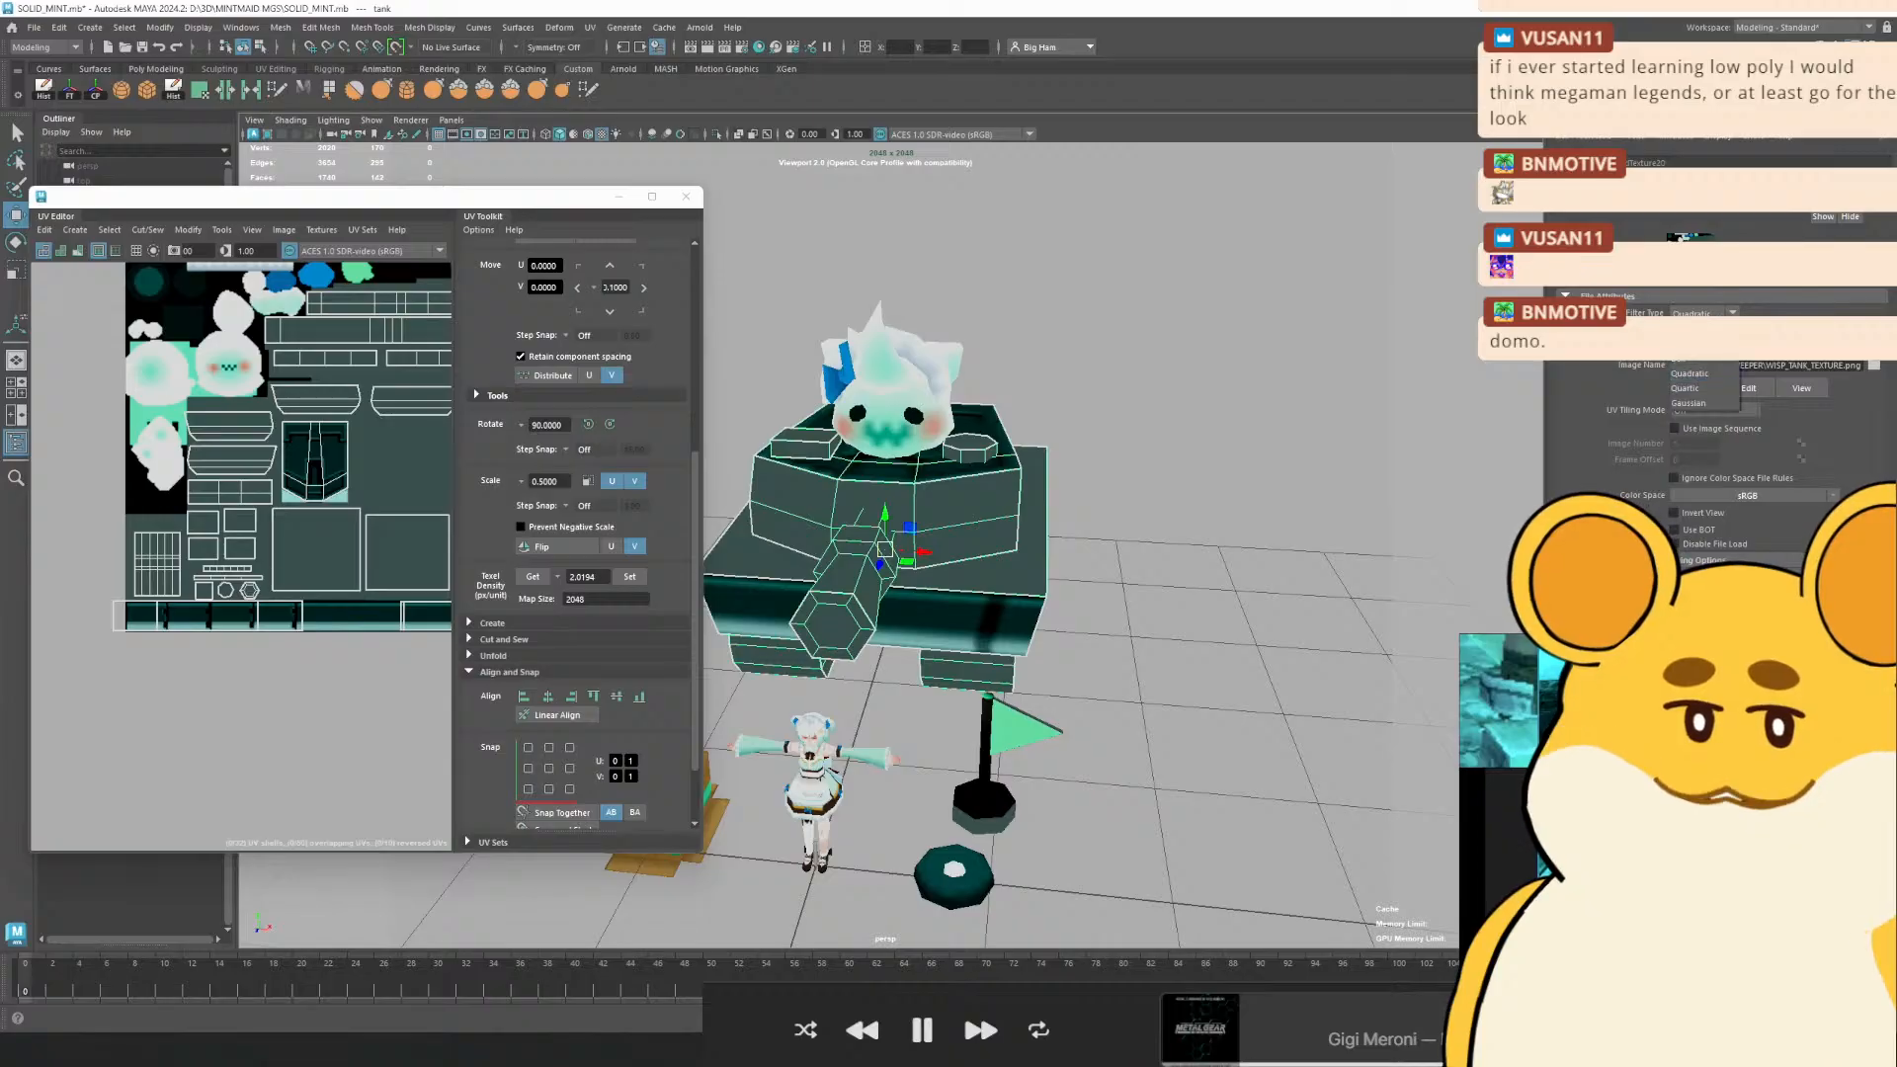
left_click(1268, 464)
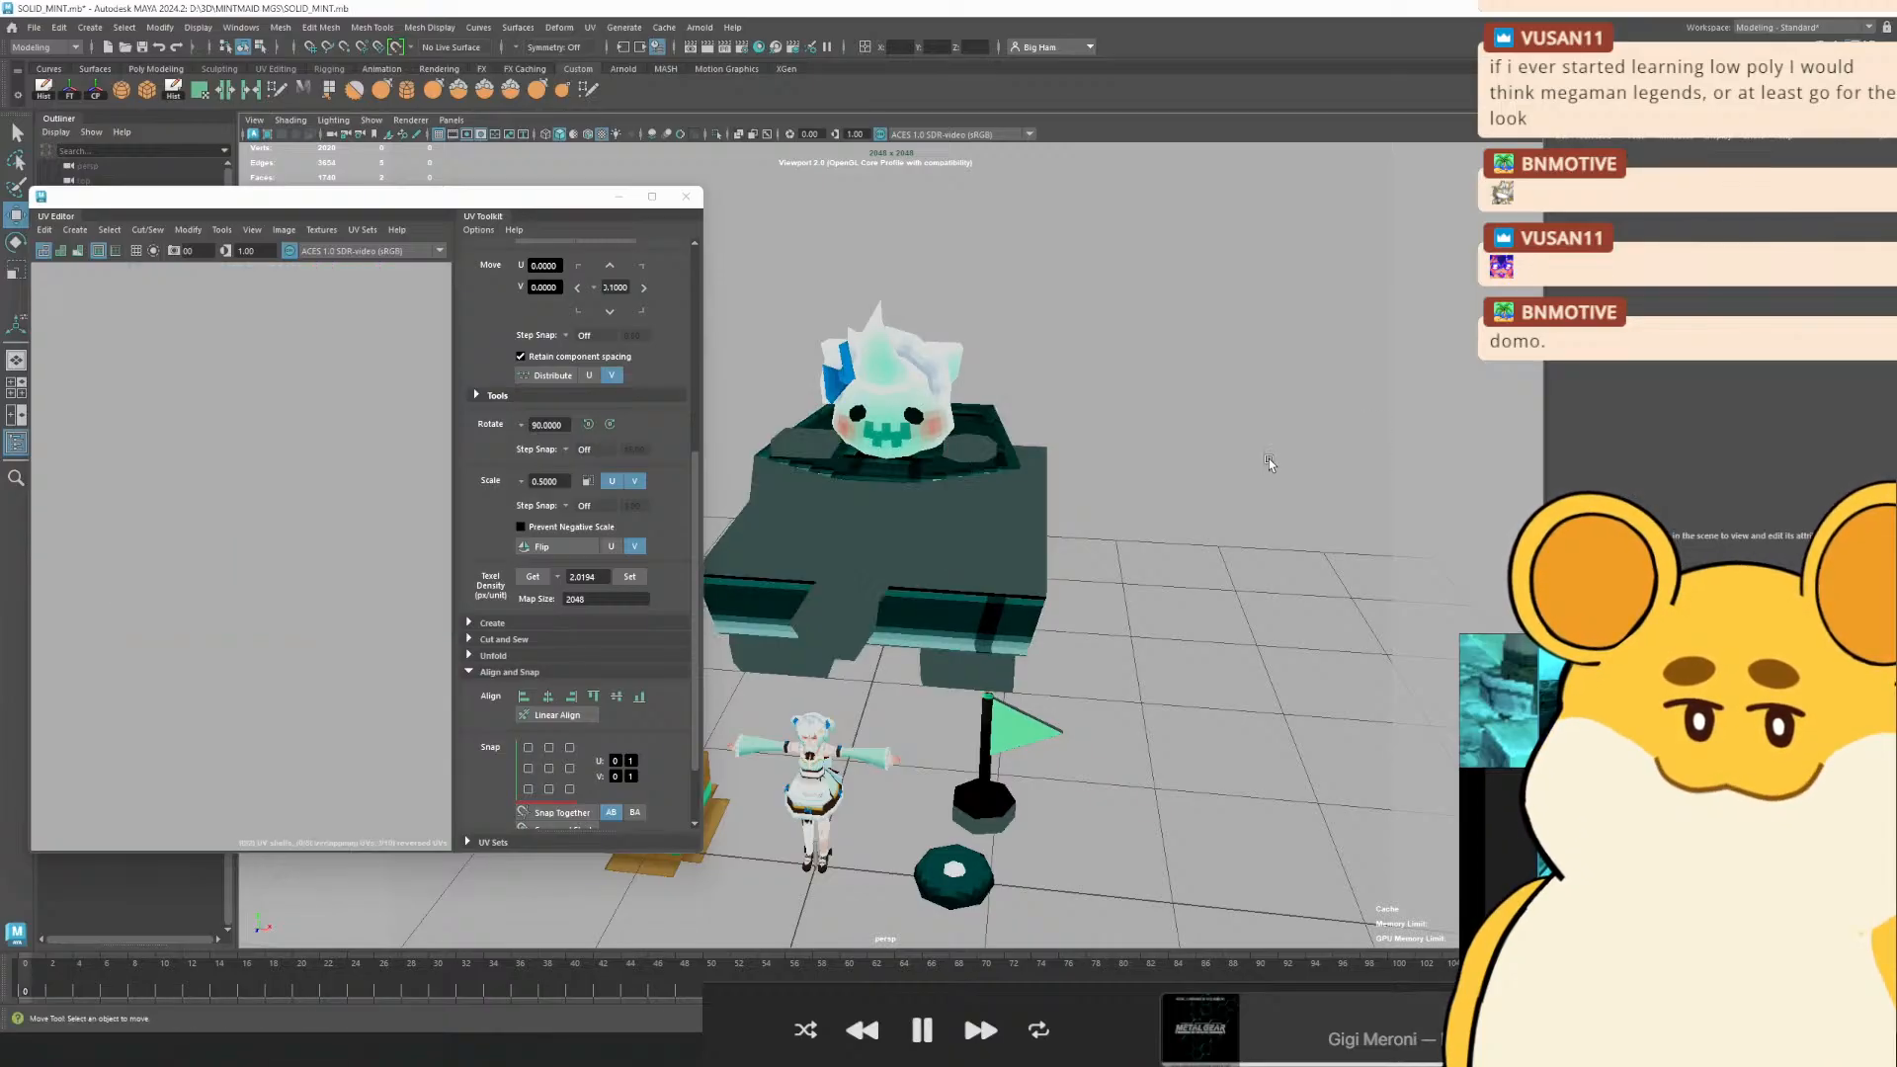
left_click(984, 523)
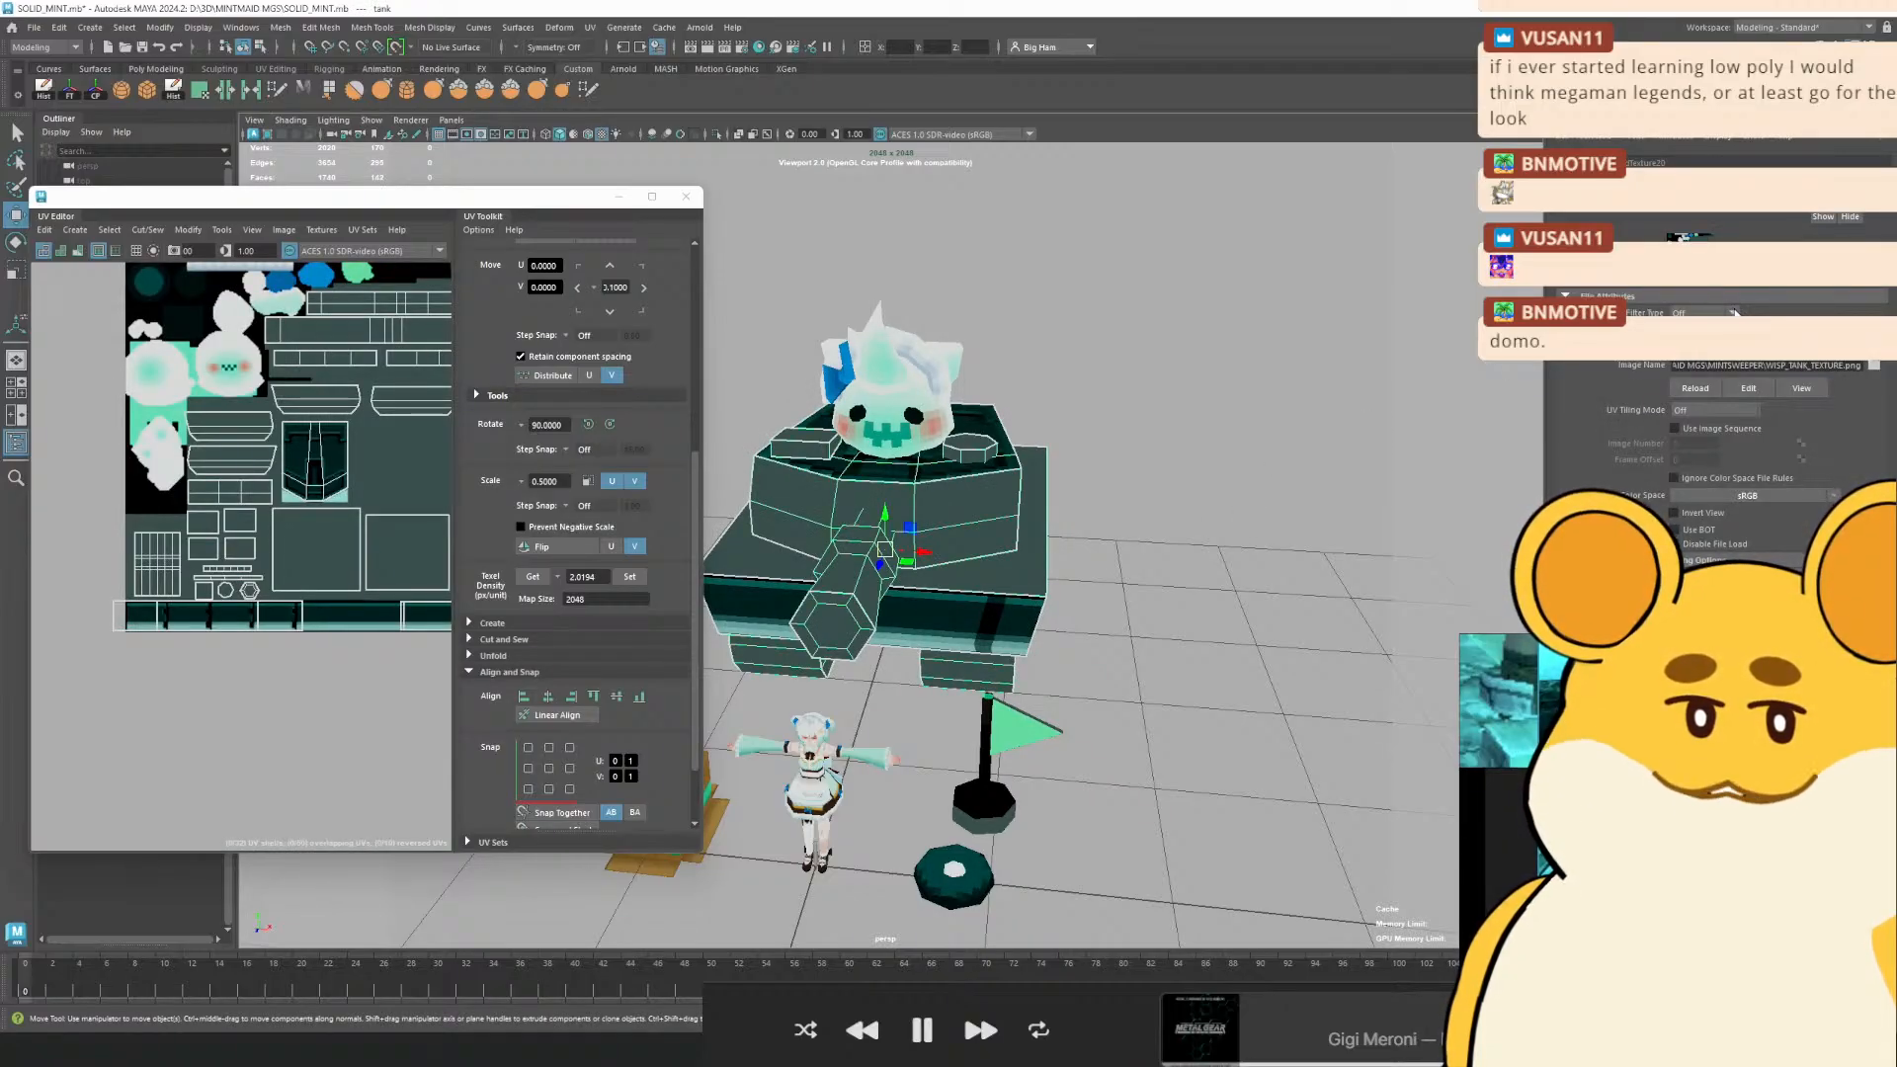
left_click(1004, 549)
left_click(1197, 488)
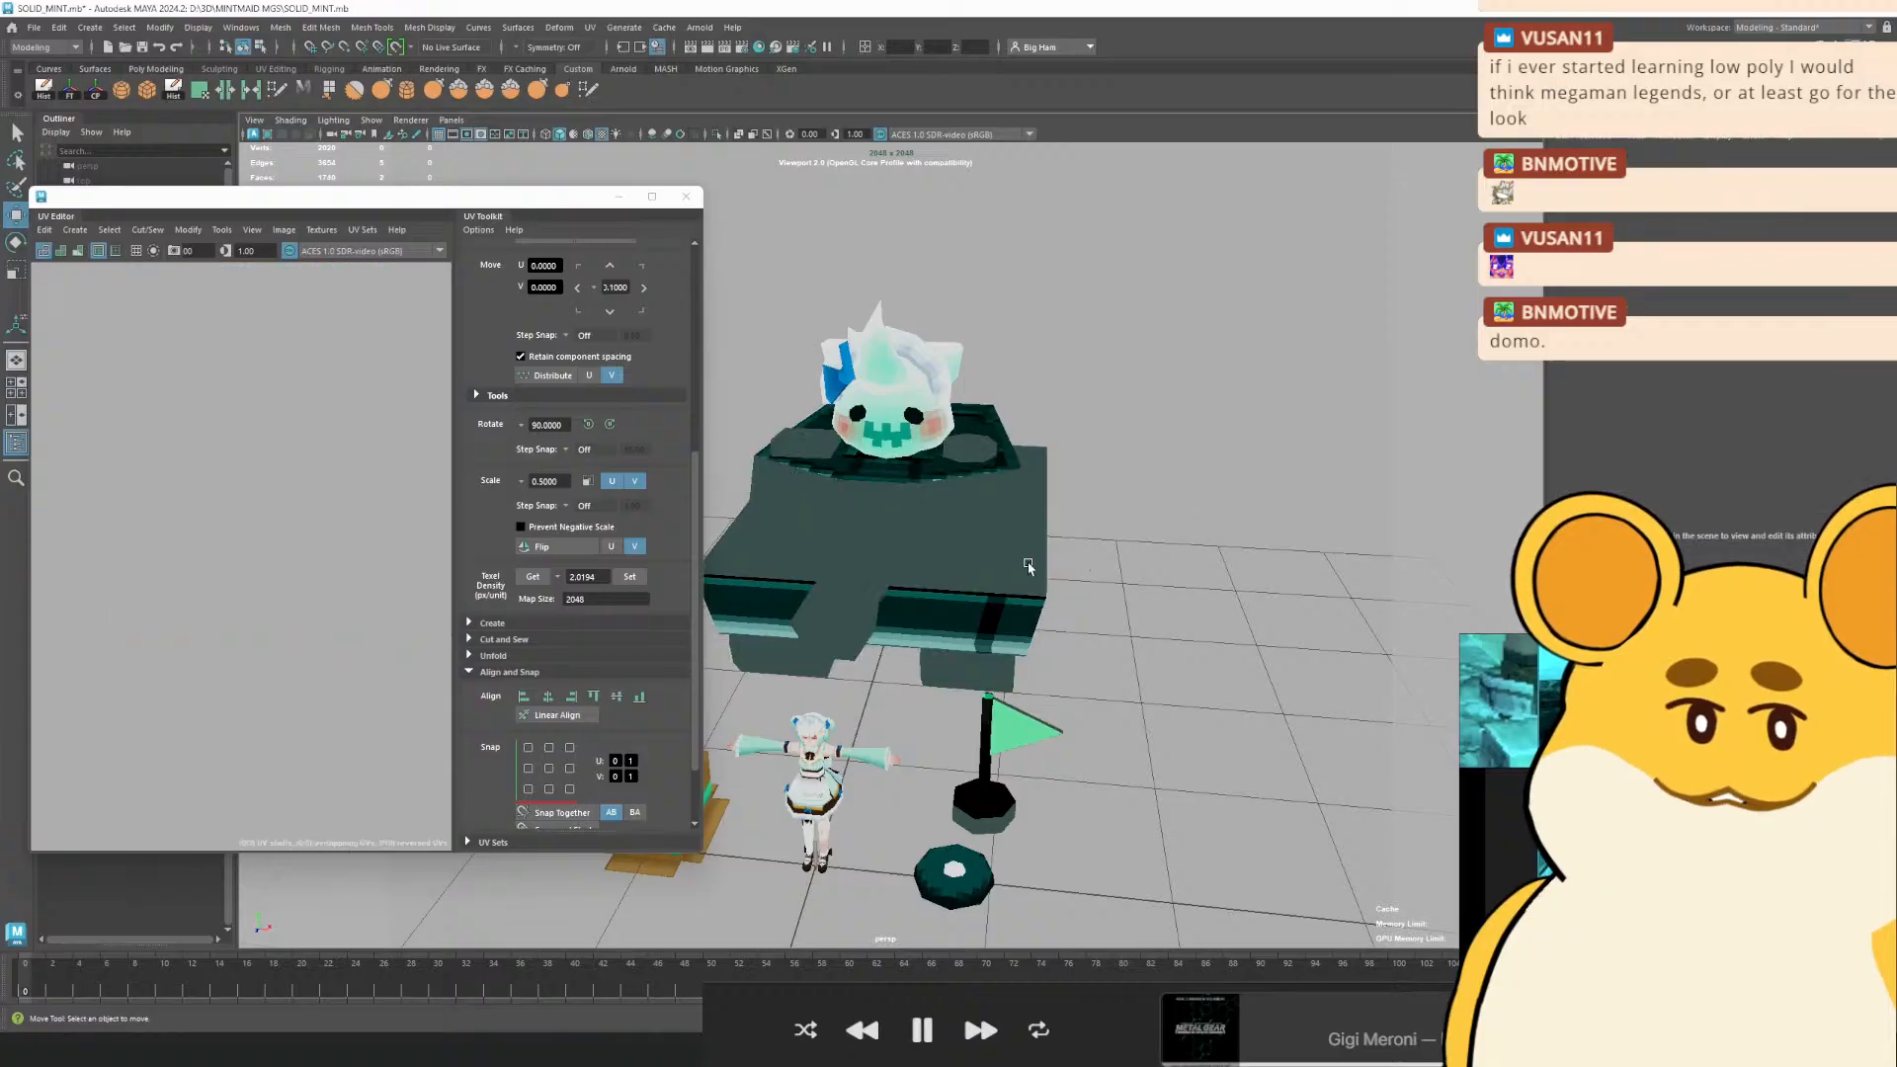
Turn smoothed filtering back on for the tank's color texture, review the tank from farther away, and save the scene
left_click(1029, 562)
left_click(1869, 388)
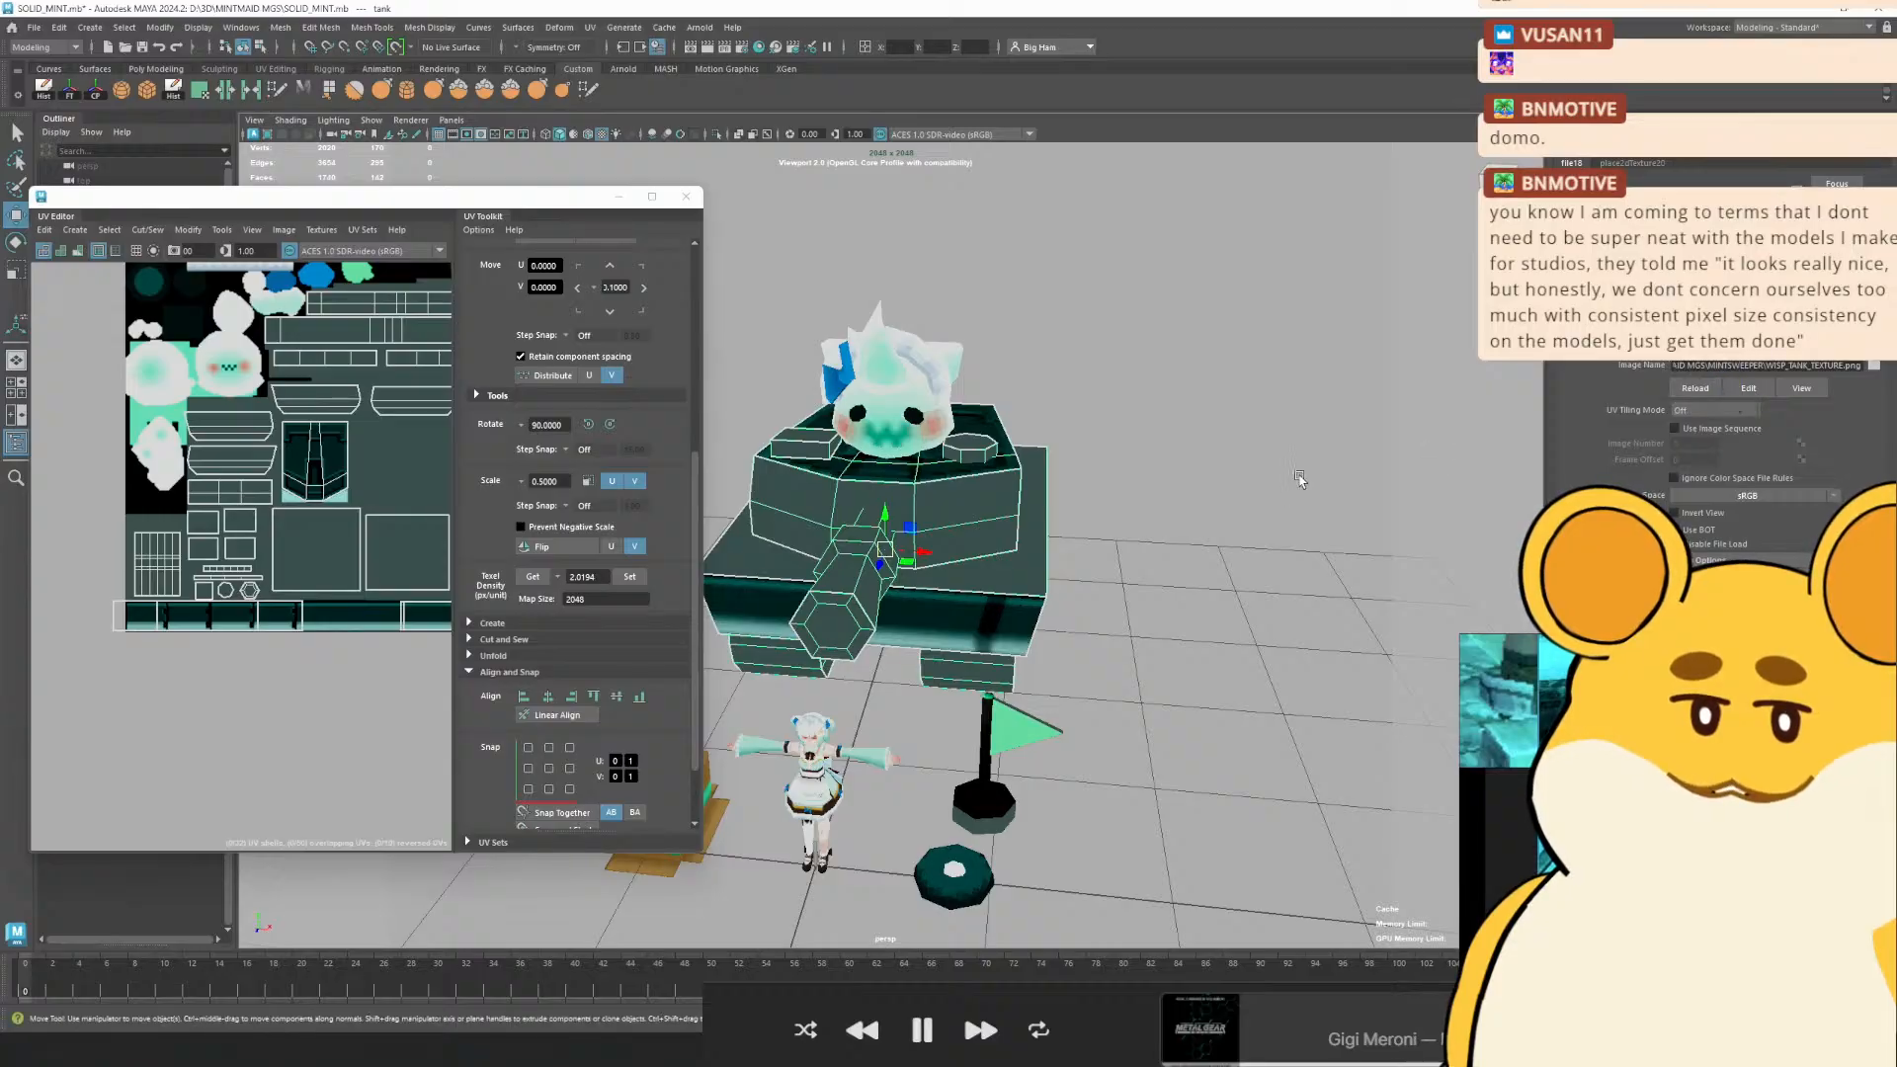
left_click(1299, 478)
scroll(1299, 479, "down", 5)
left_click_drag(790, 563, 1195, 242)
key("ctrl+s")
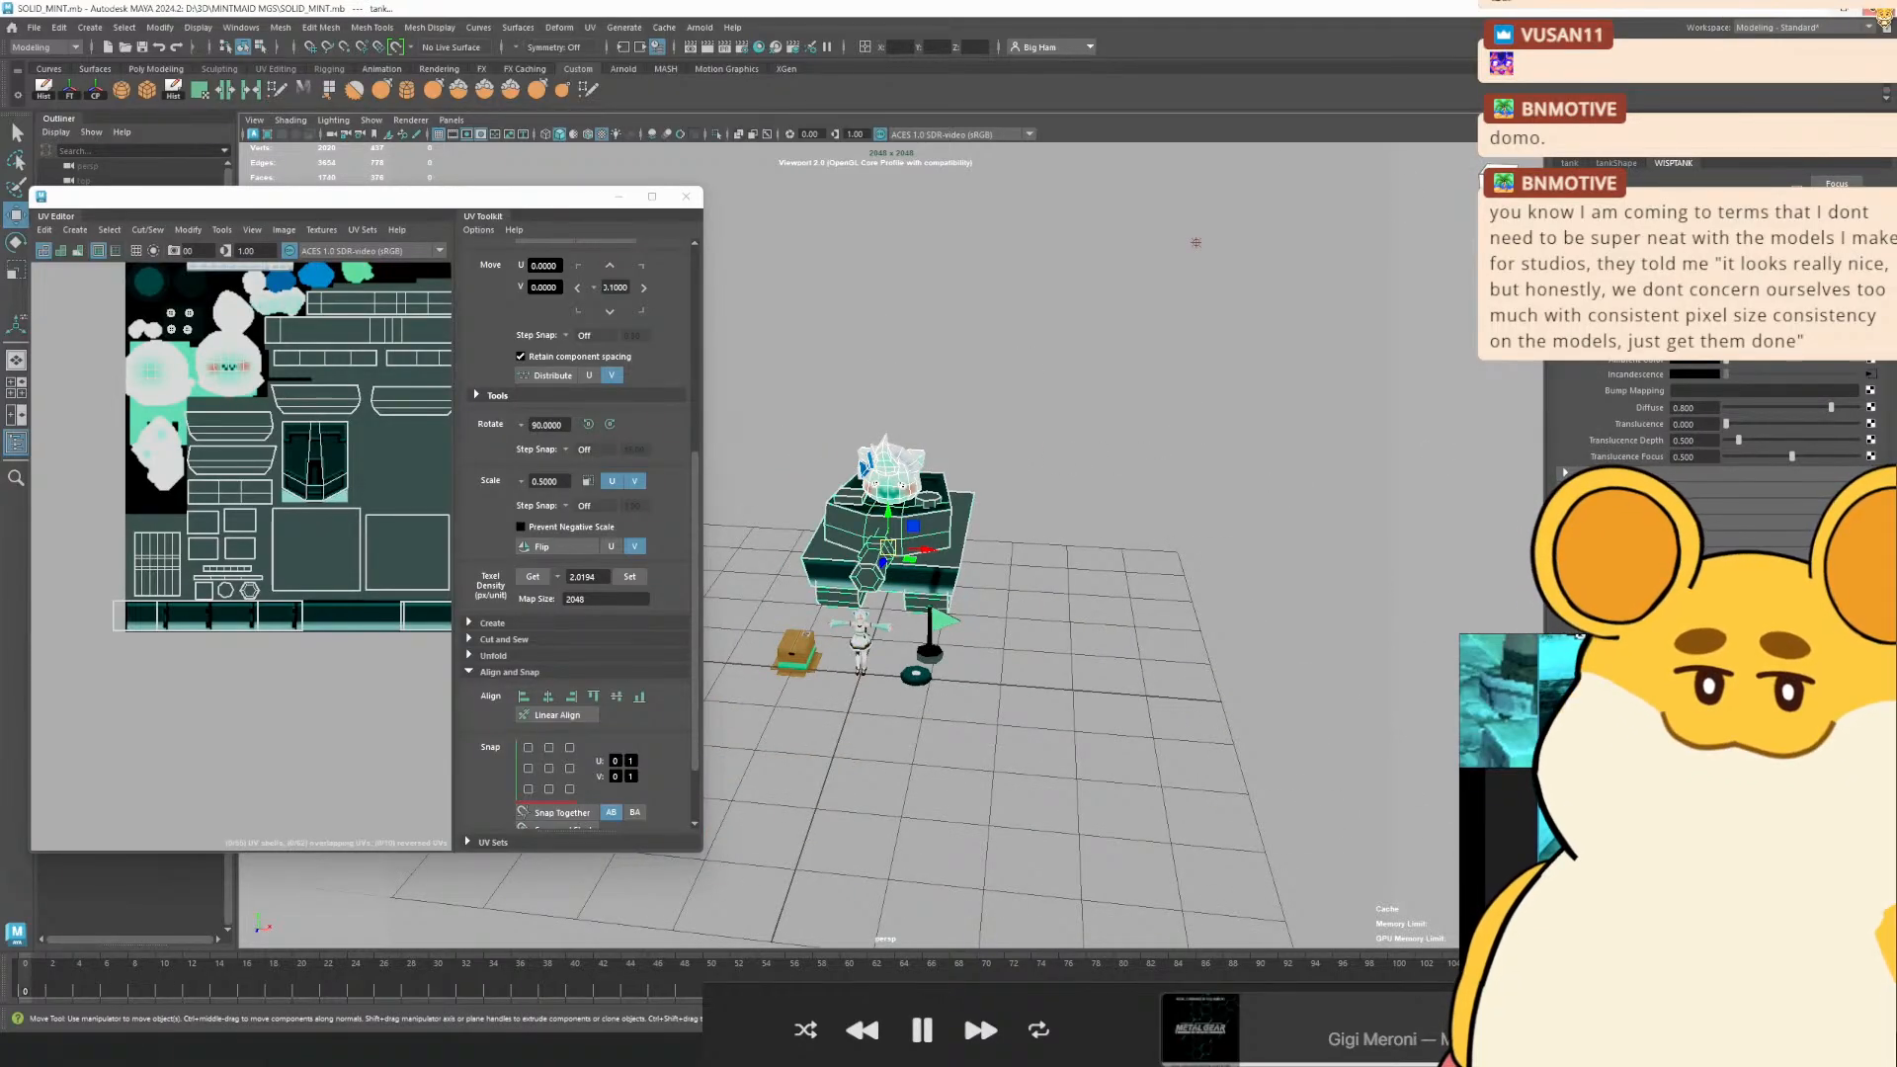
Close Maya and relaunch Maya 2024
key("alt+F4")
key("super")
type("maya 2024")
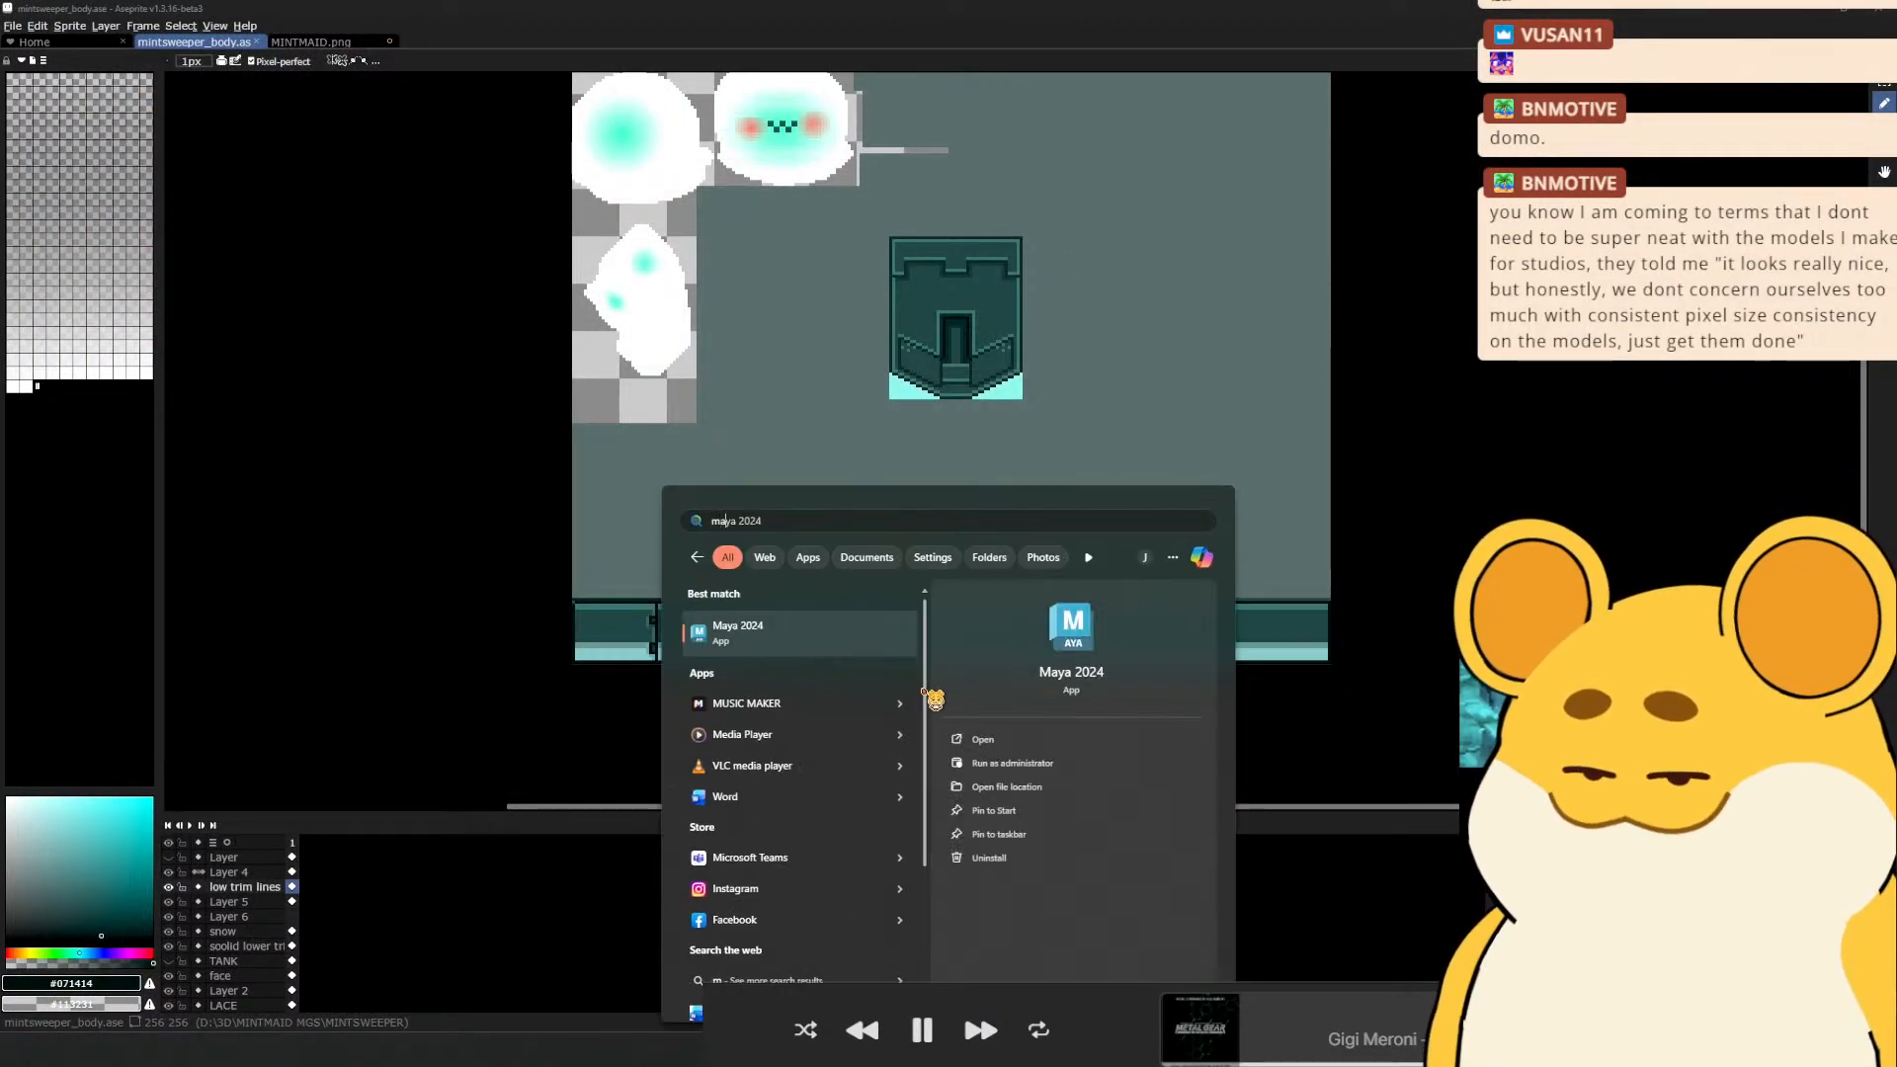
left_click(742, 621)
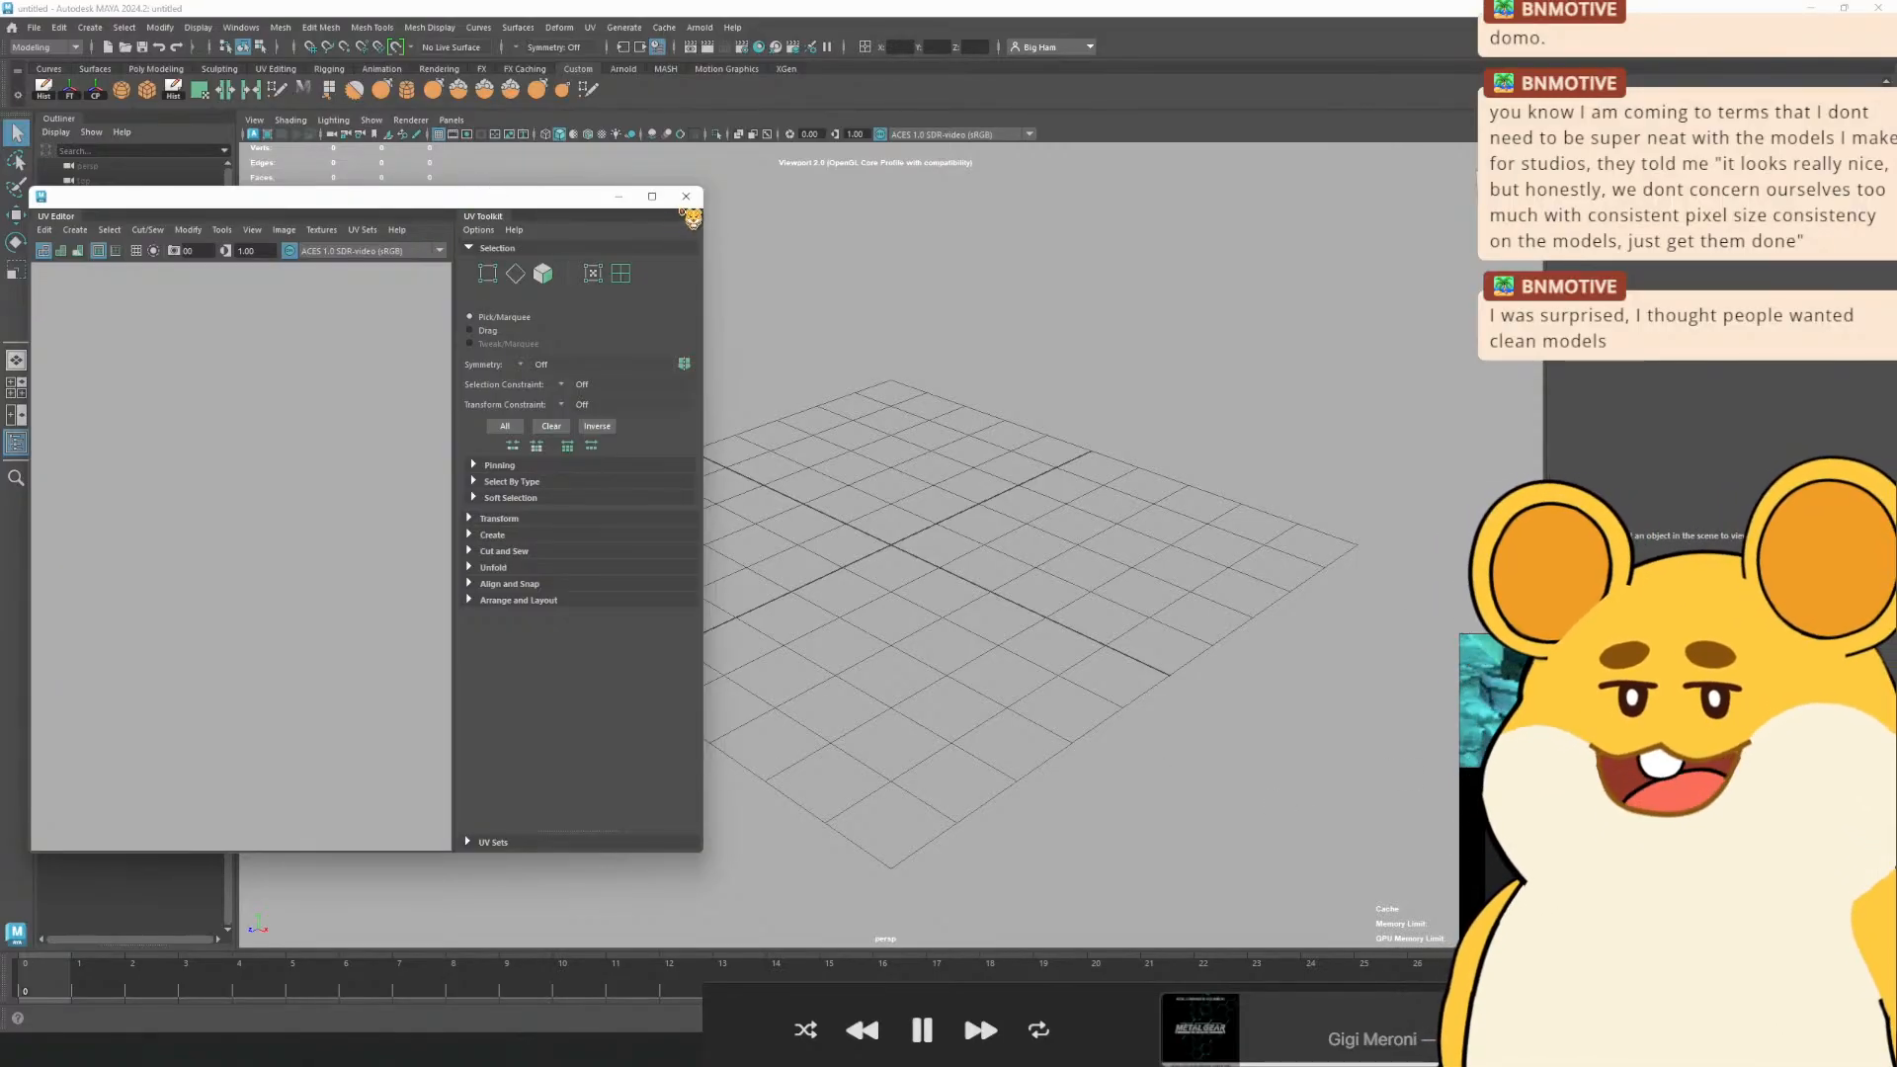
Close the empty UV Editor and reopen SOLID_MINT.mb from the recent files
left_click(685, 196)
left_click(33, 26)
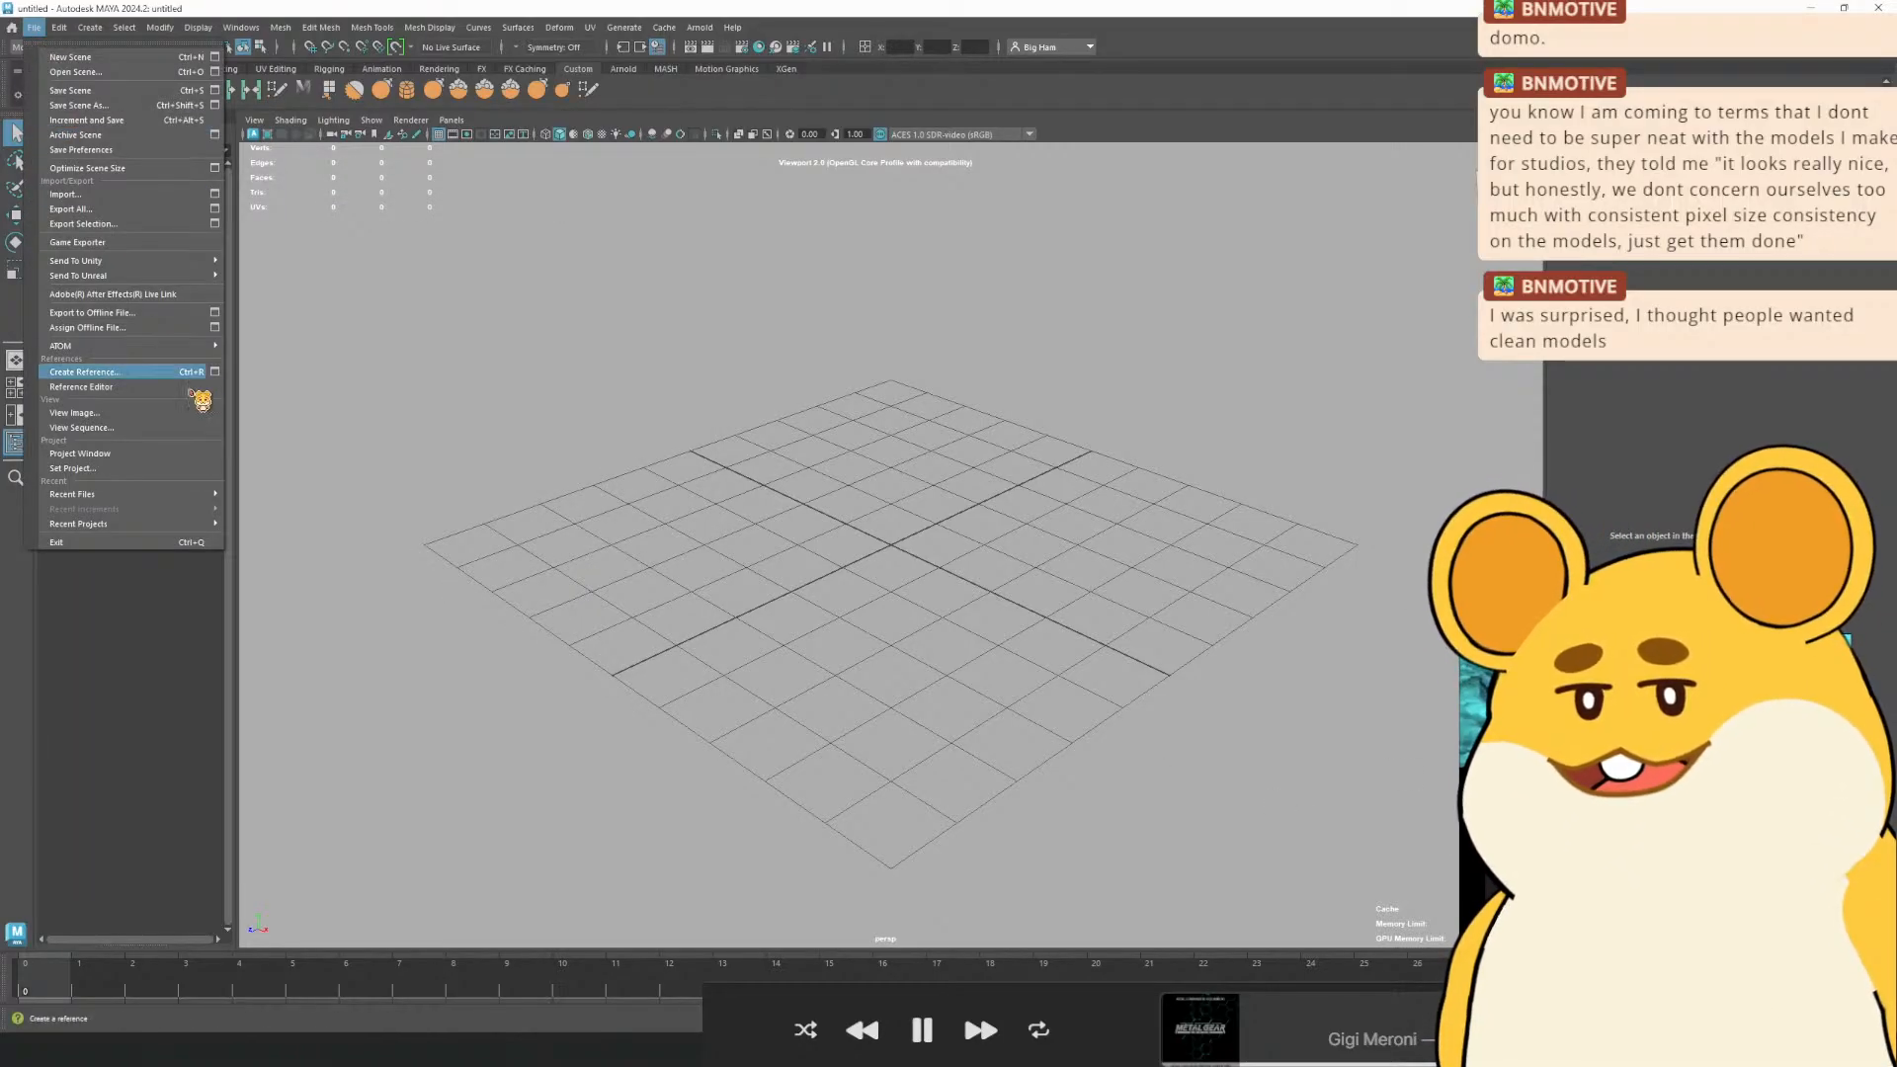
mouse_move(206, 502)
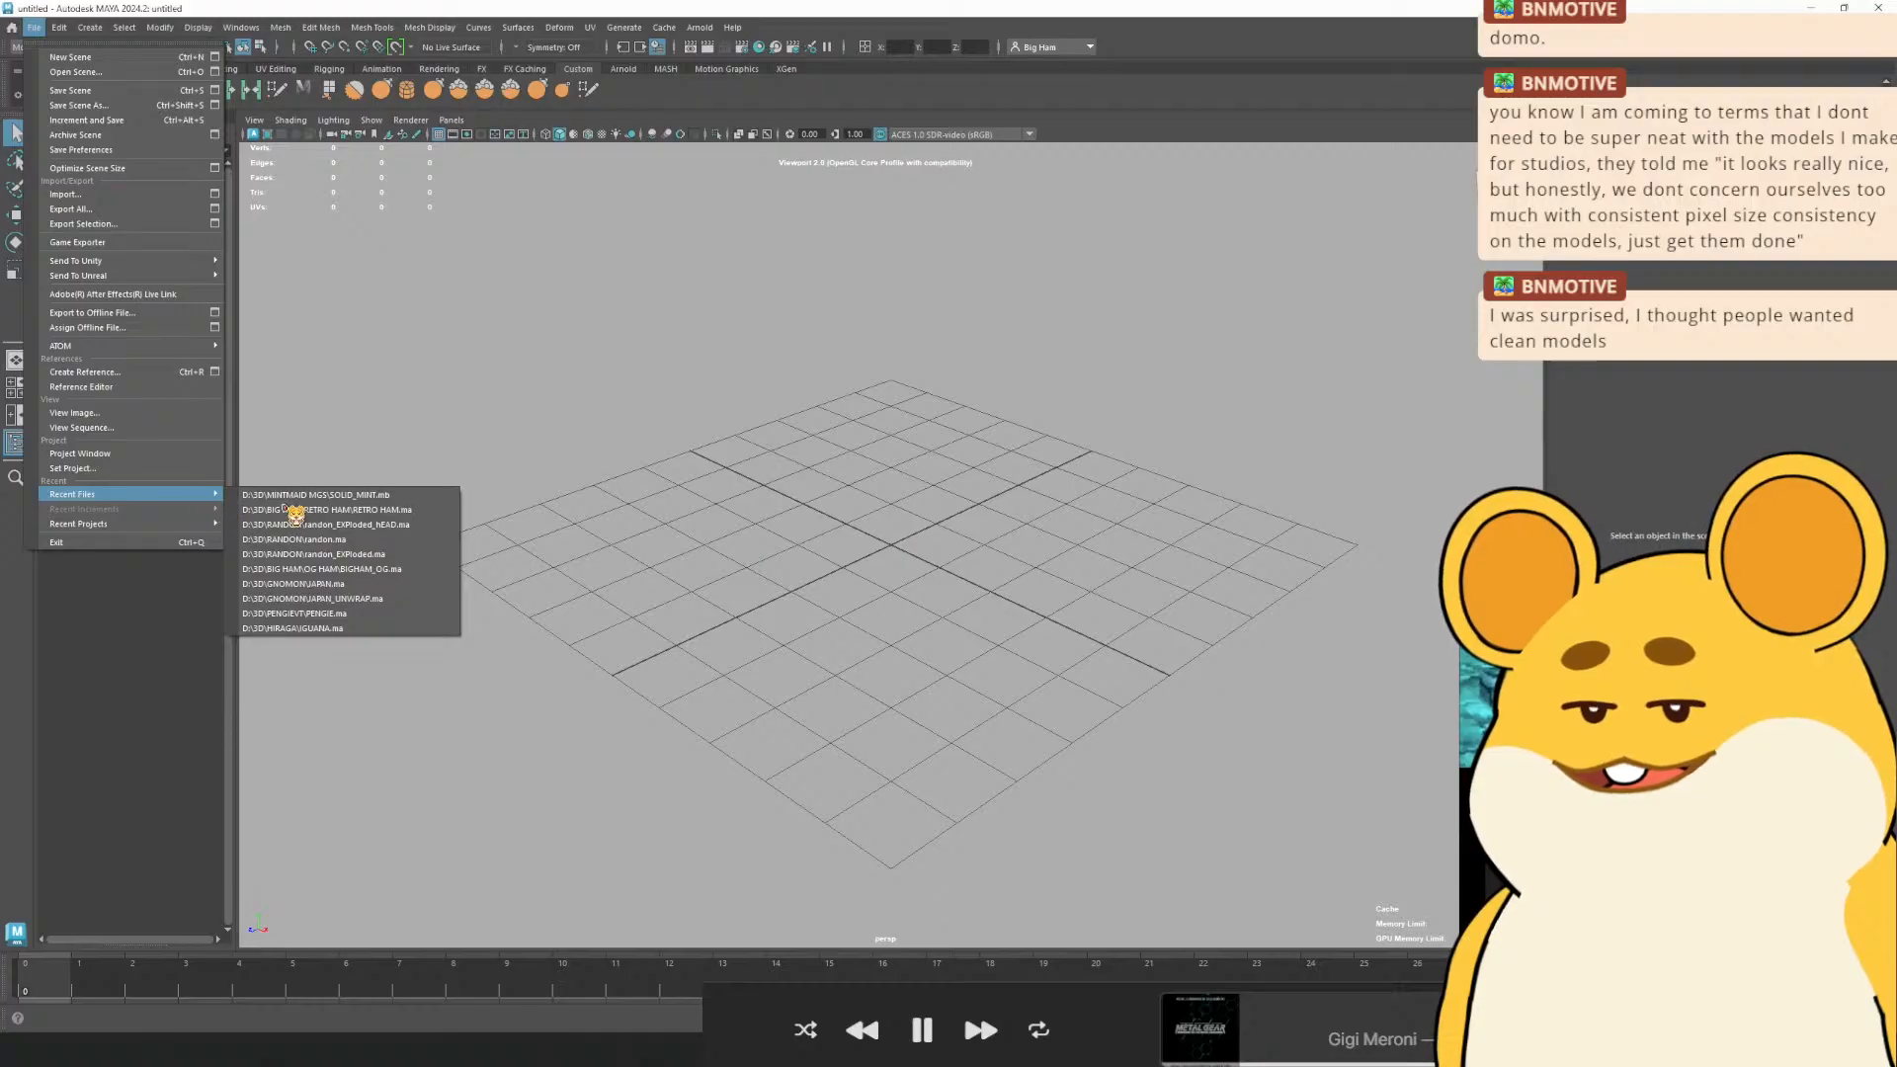
left_click(369, 498)
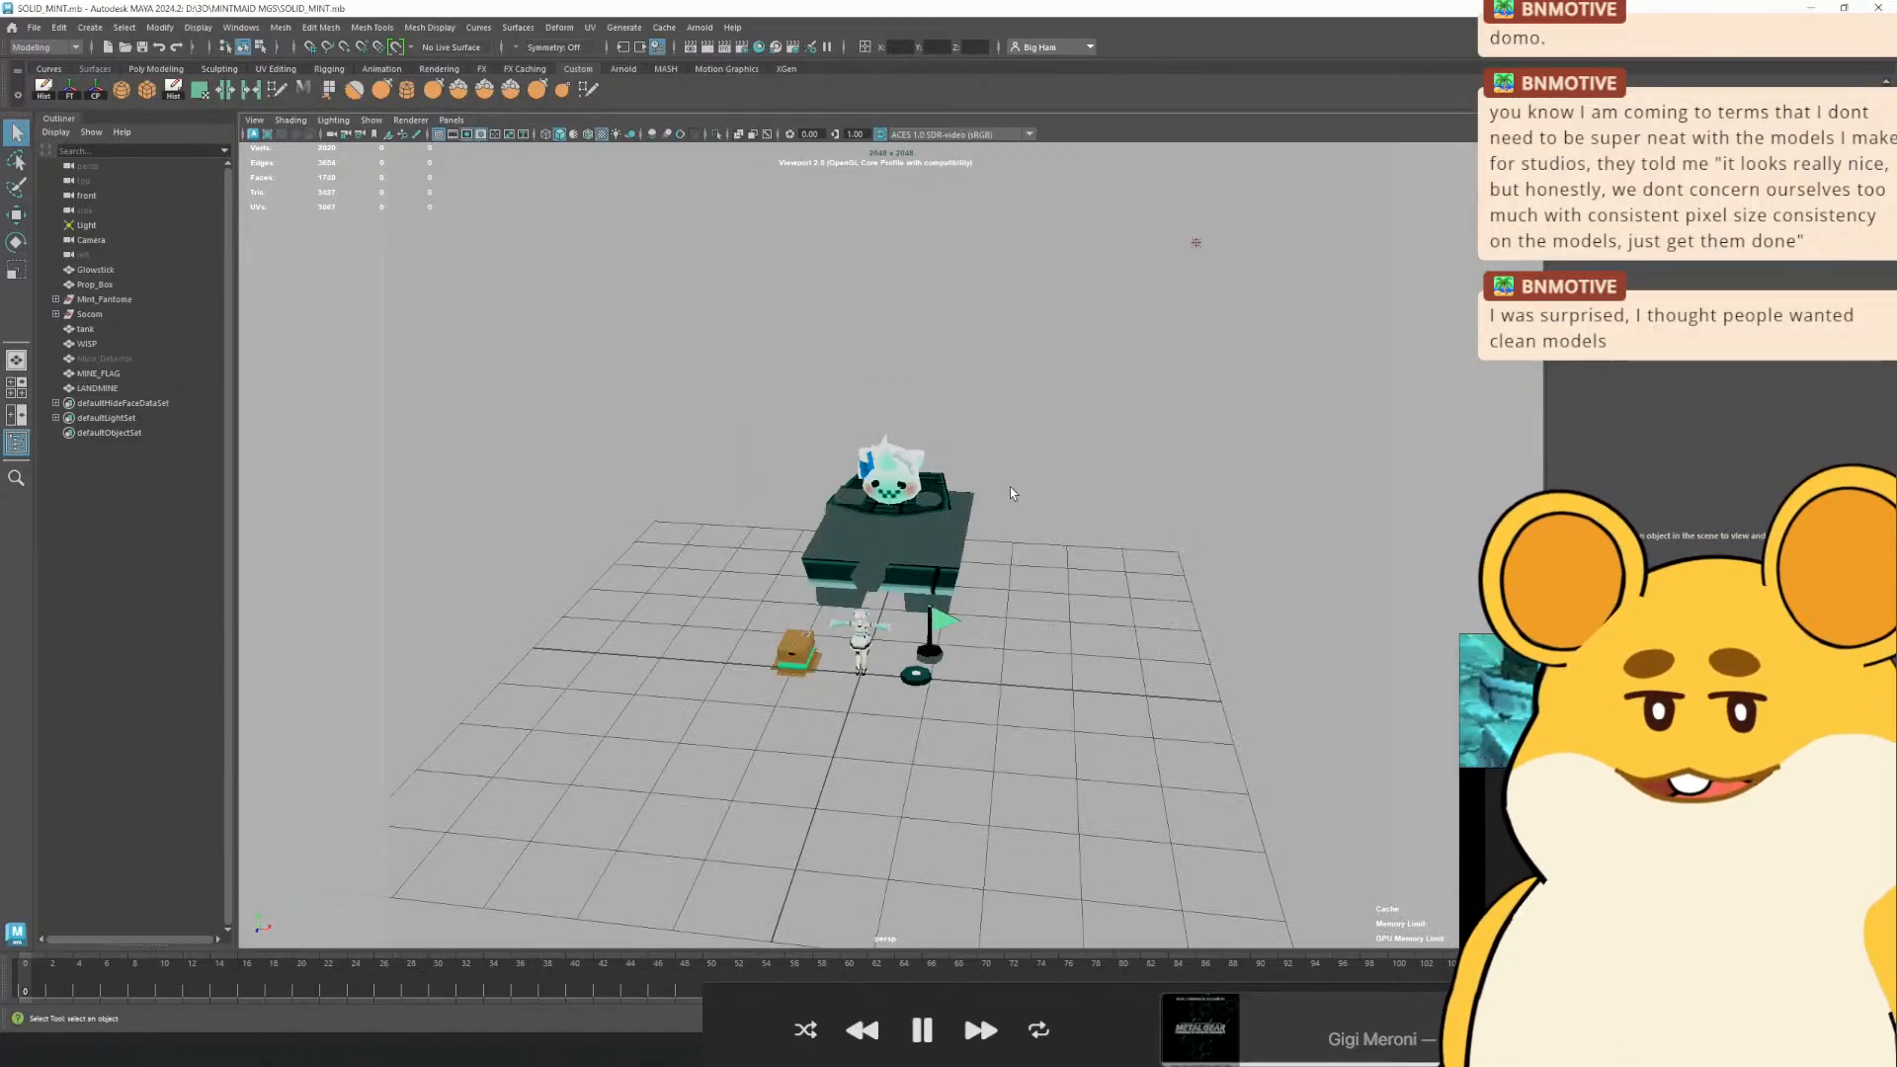
Select the tank, open its layout in the UV Editor, and switch to UV shell selection
left_click_drag(927, 496, 886, 555)
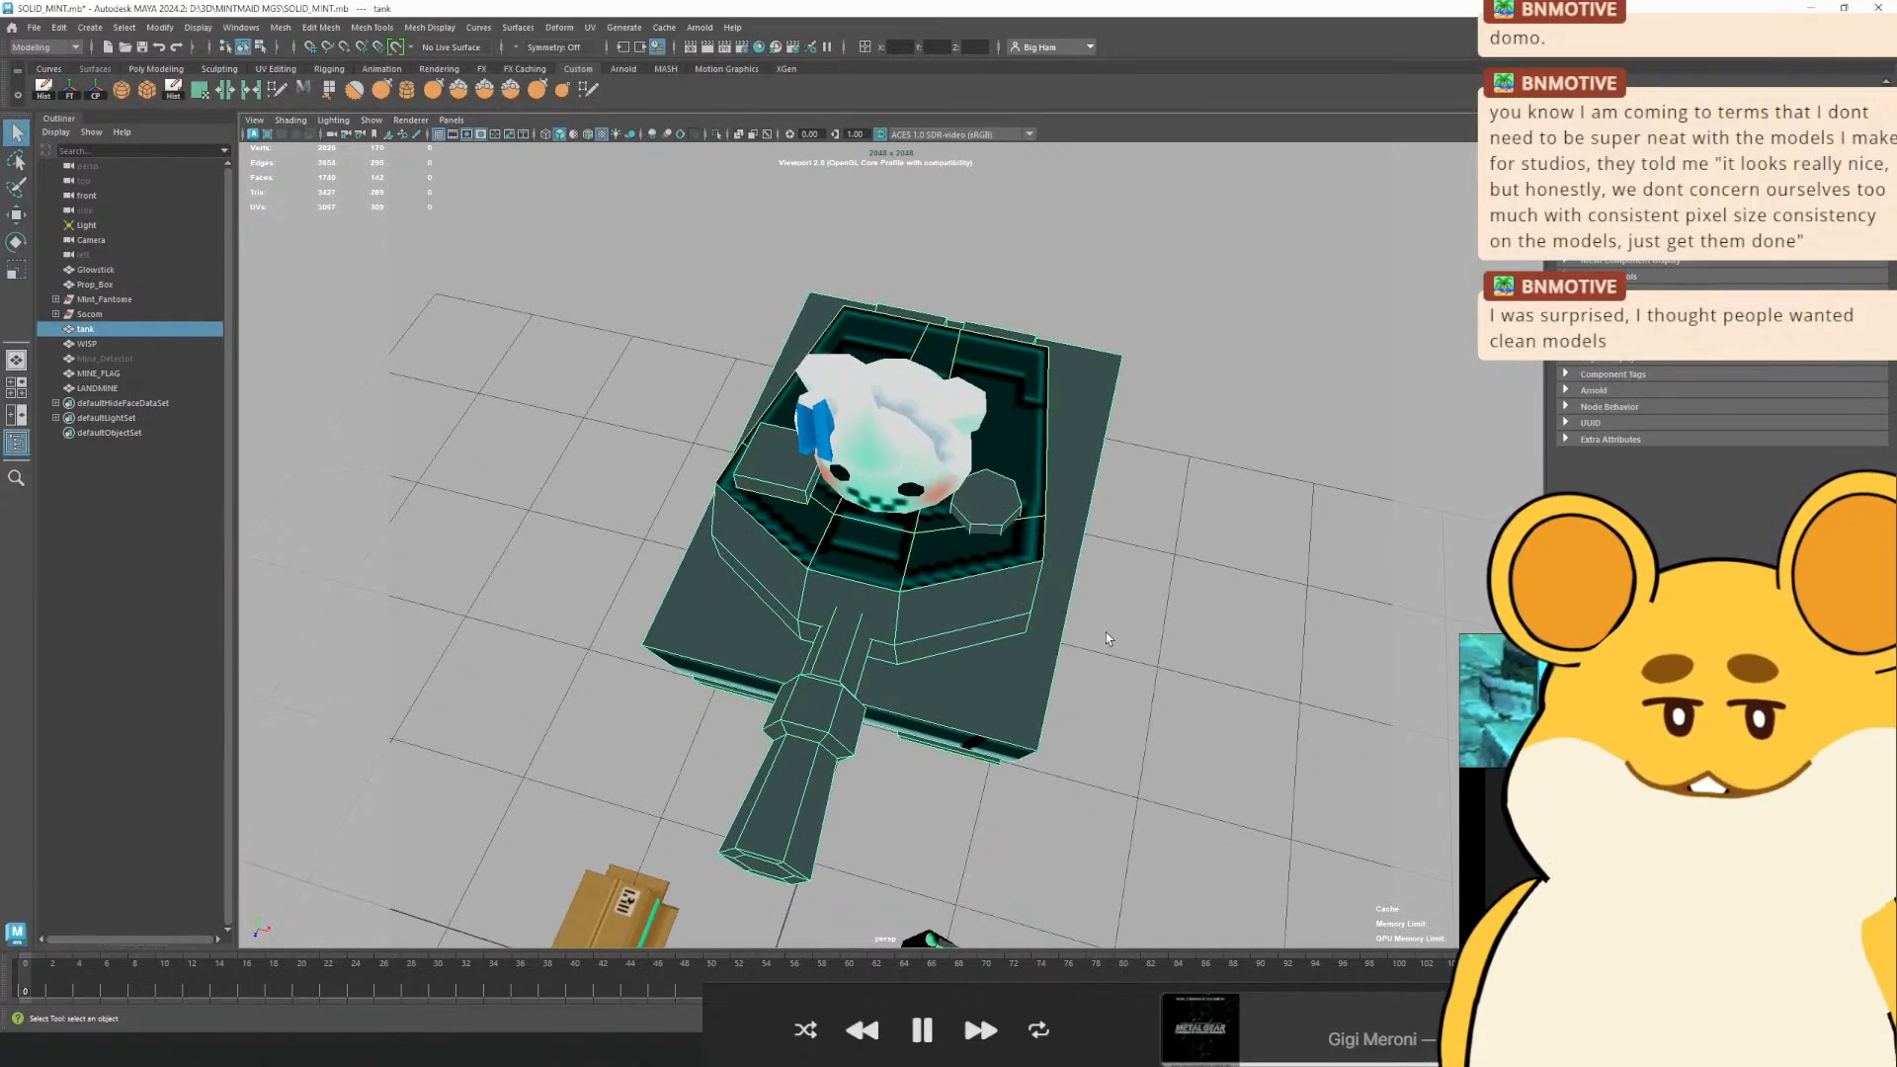
left_click_drag(1111, 637, 1011, 562)
scroll(1012, 562, "down", 5)
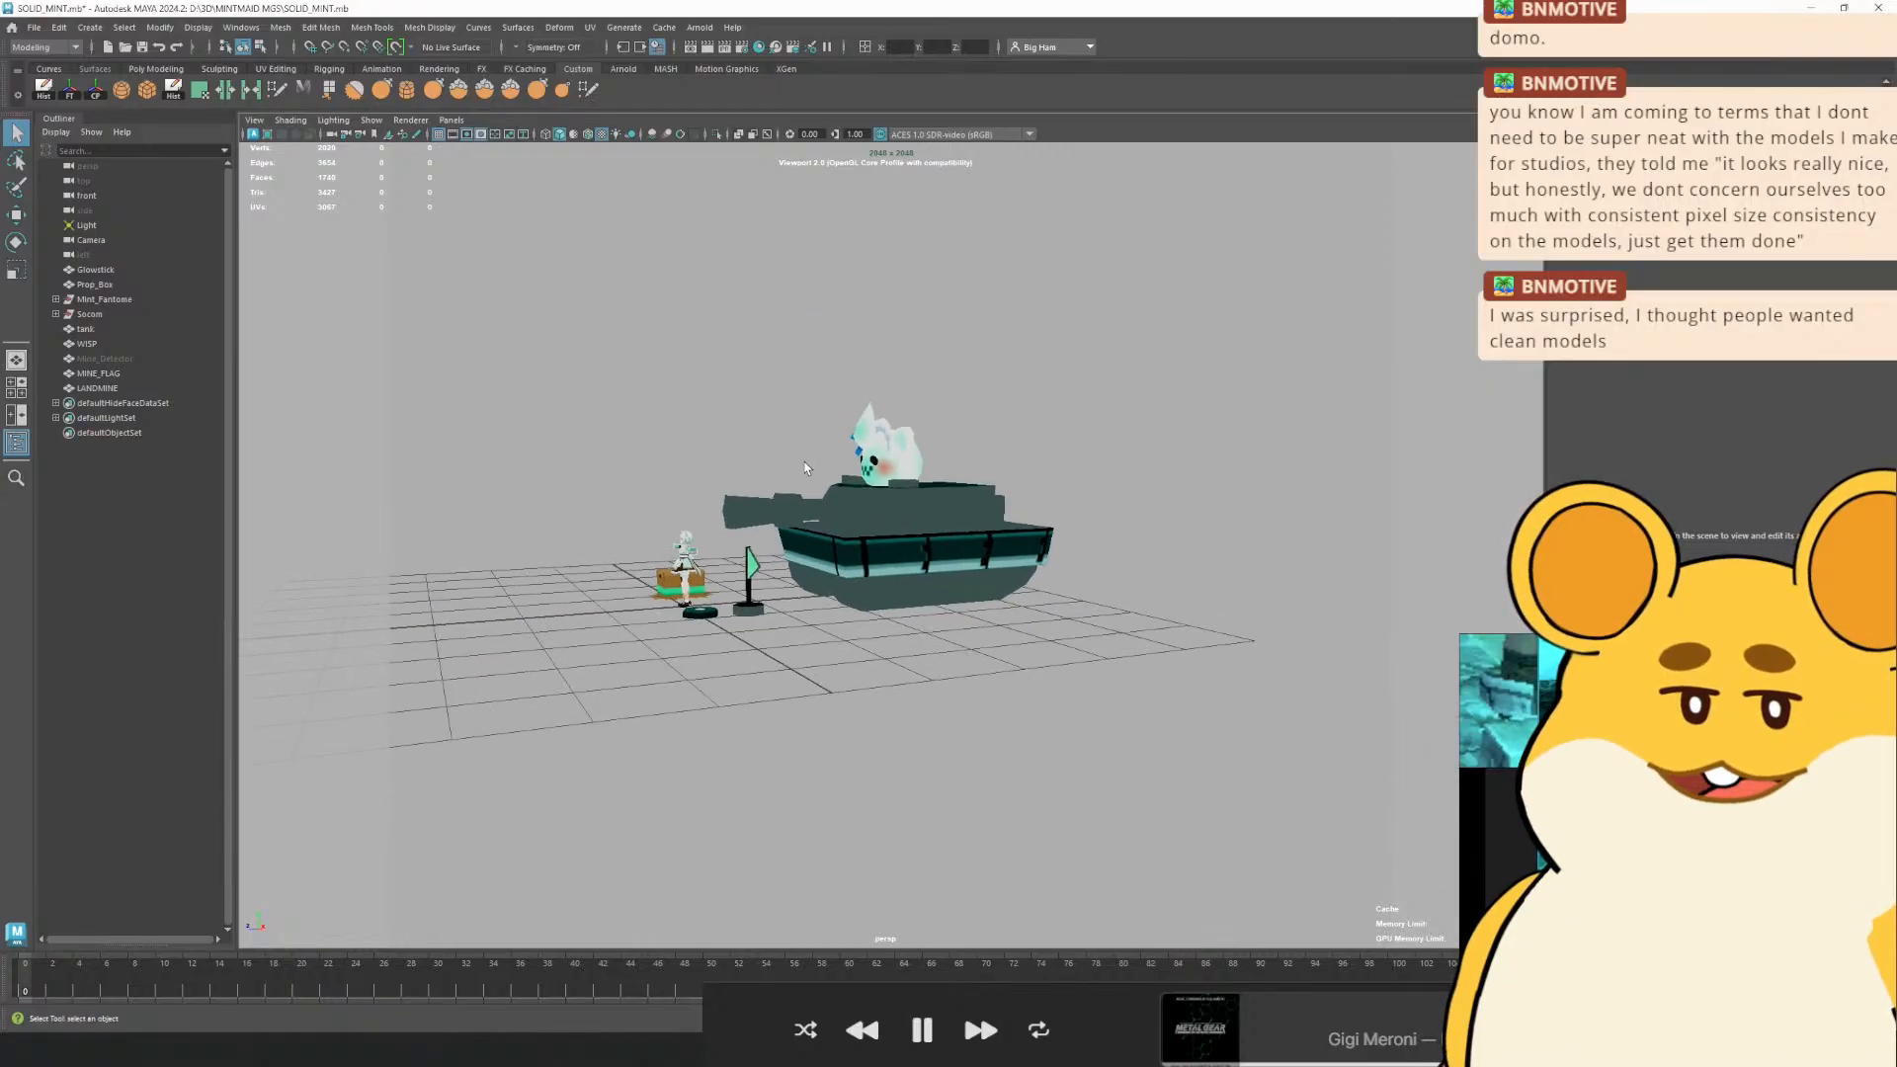
left_click(1007, 573)
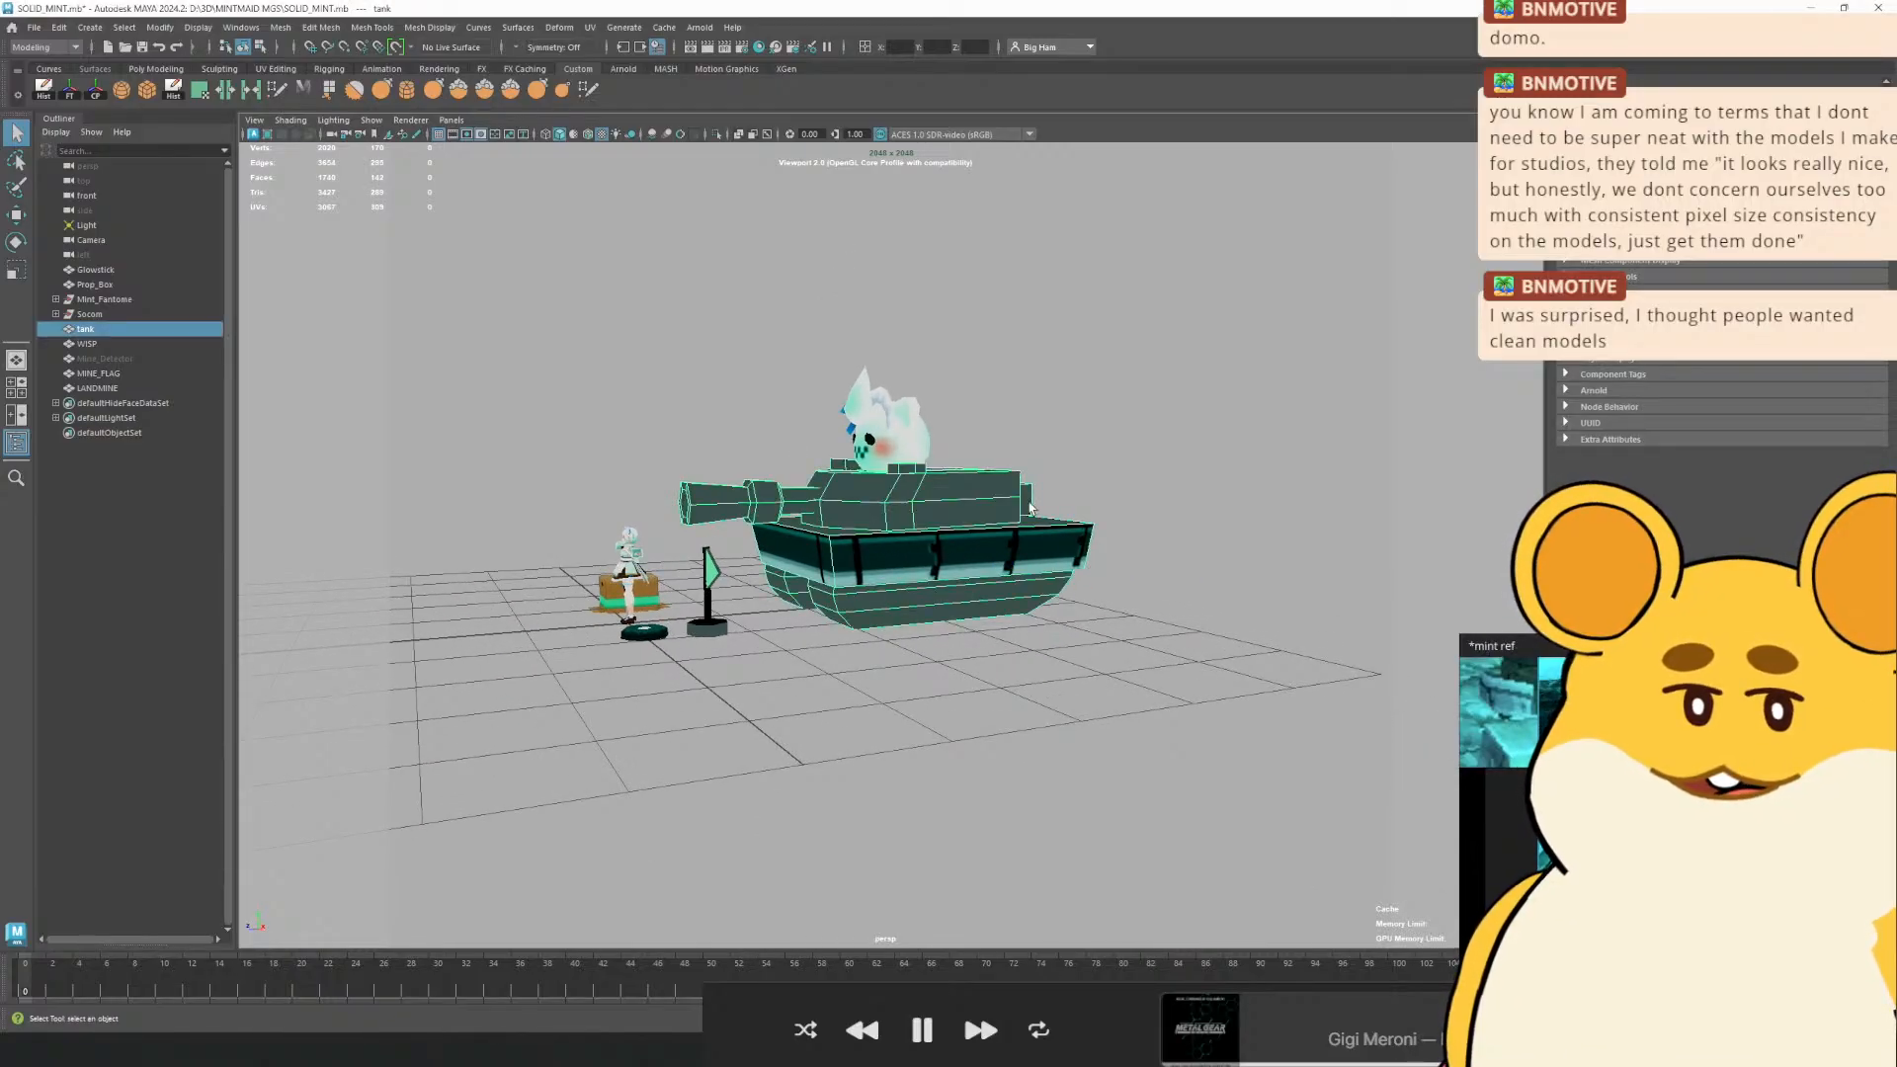
left_click(589, 27)
left_click(624, 65)
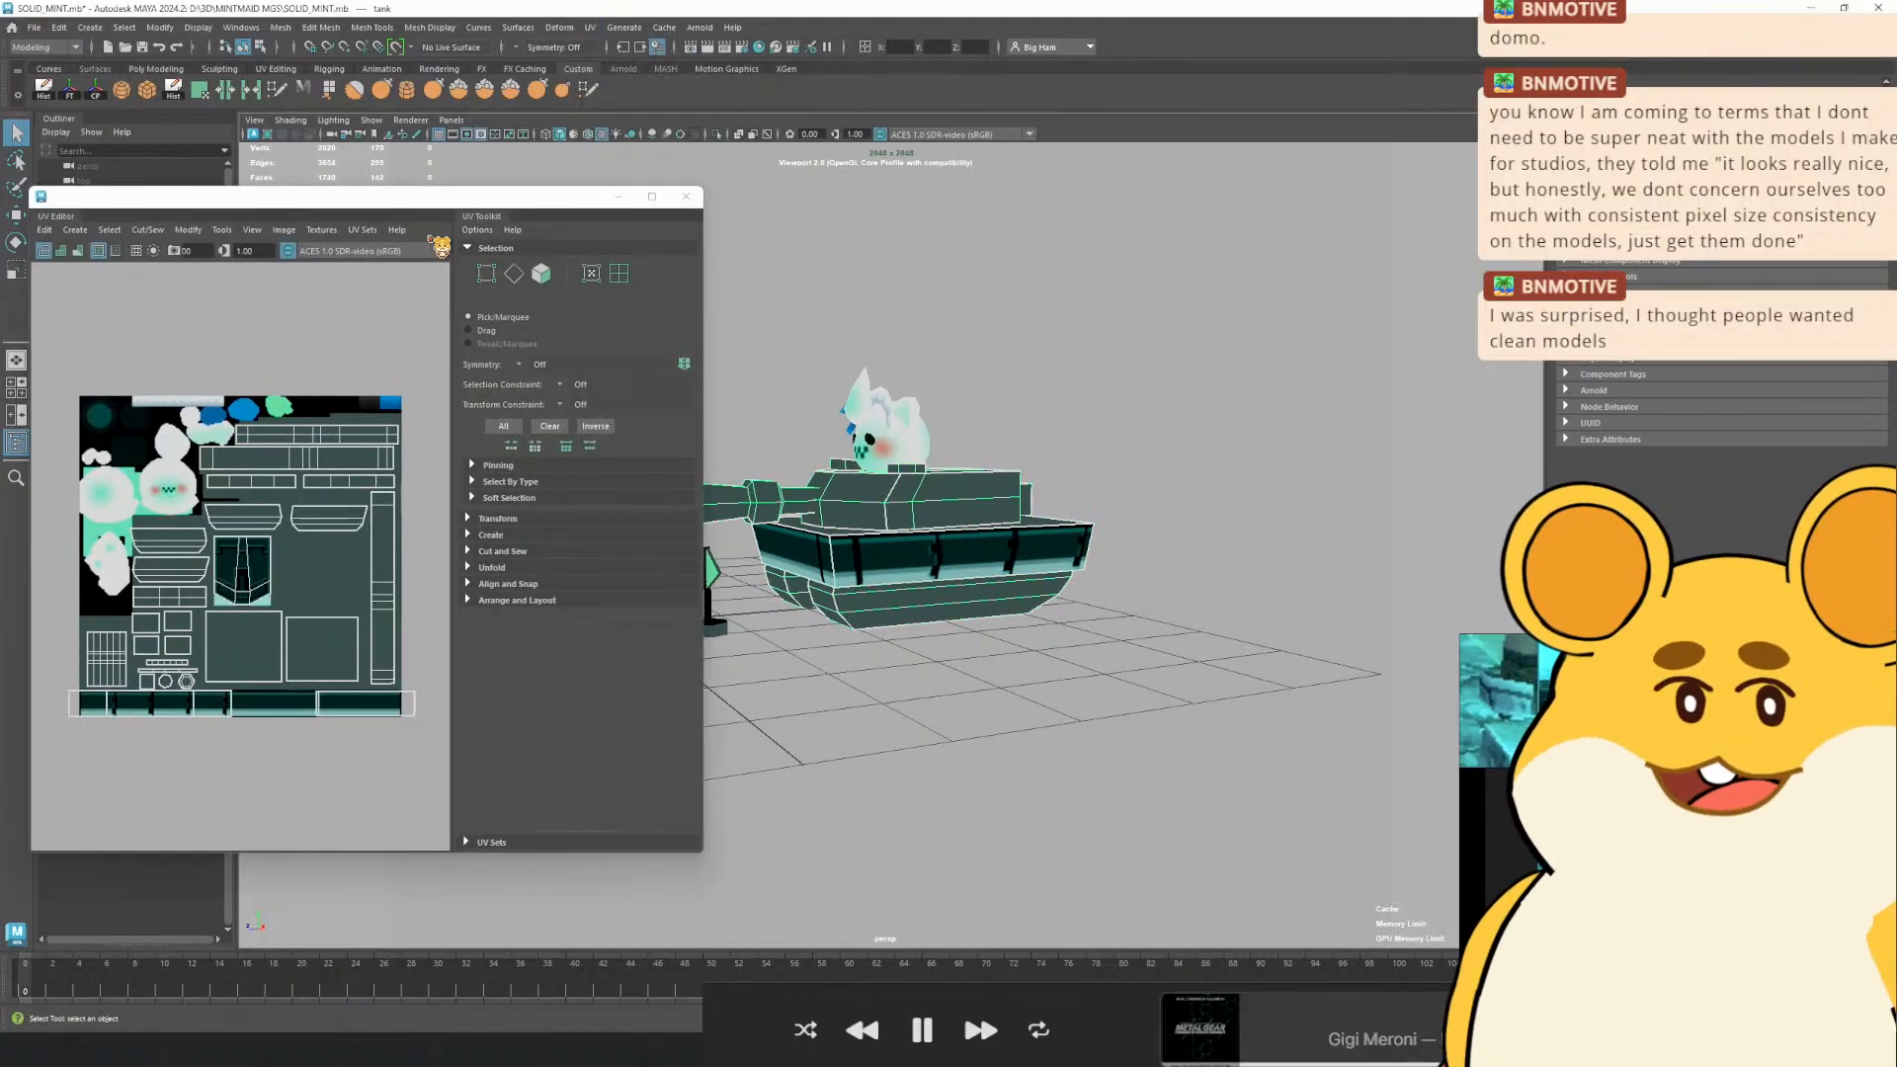
left_click(619, 273)
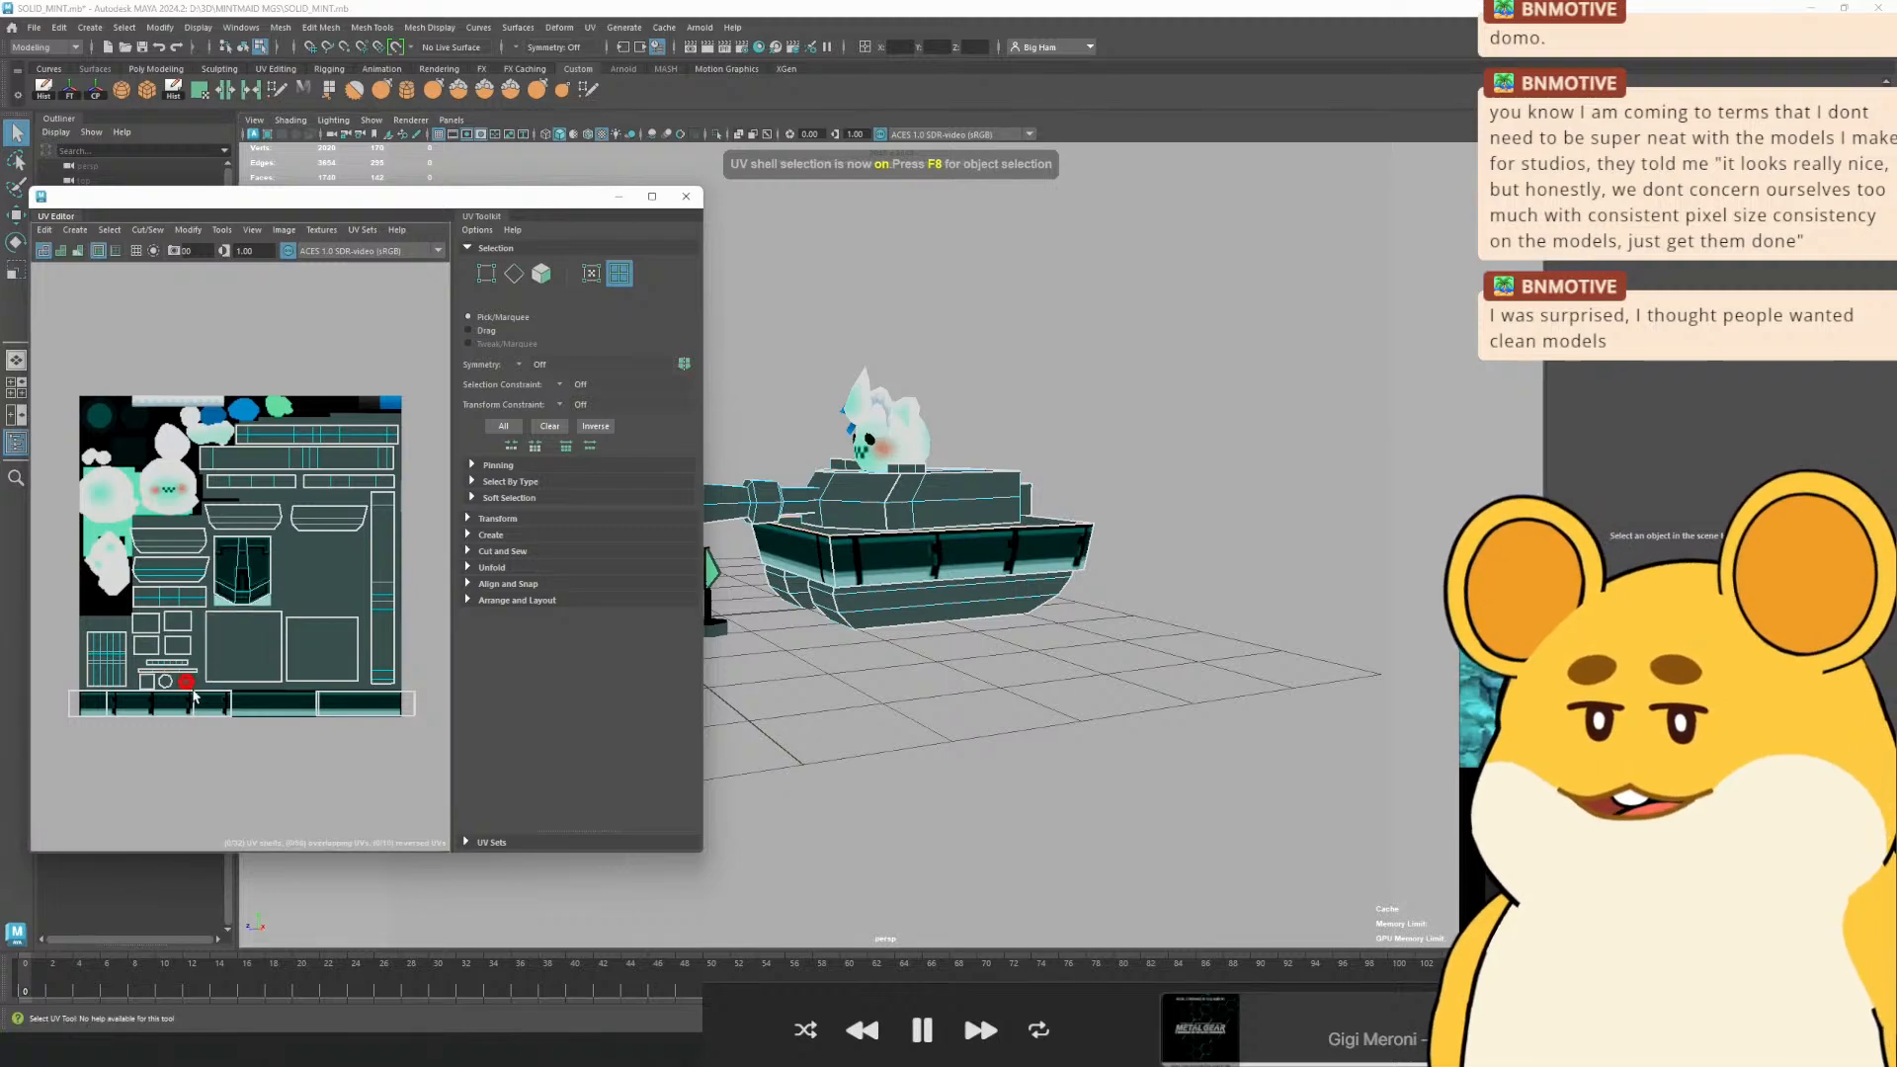
Move the tank's stacked front and rear skirt UV shells along the lowest texture strip so they sit beside the side-skirt shells
left_click_drag(320, 716, 174, 639)
scroll(213, 714, "up", 3)
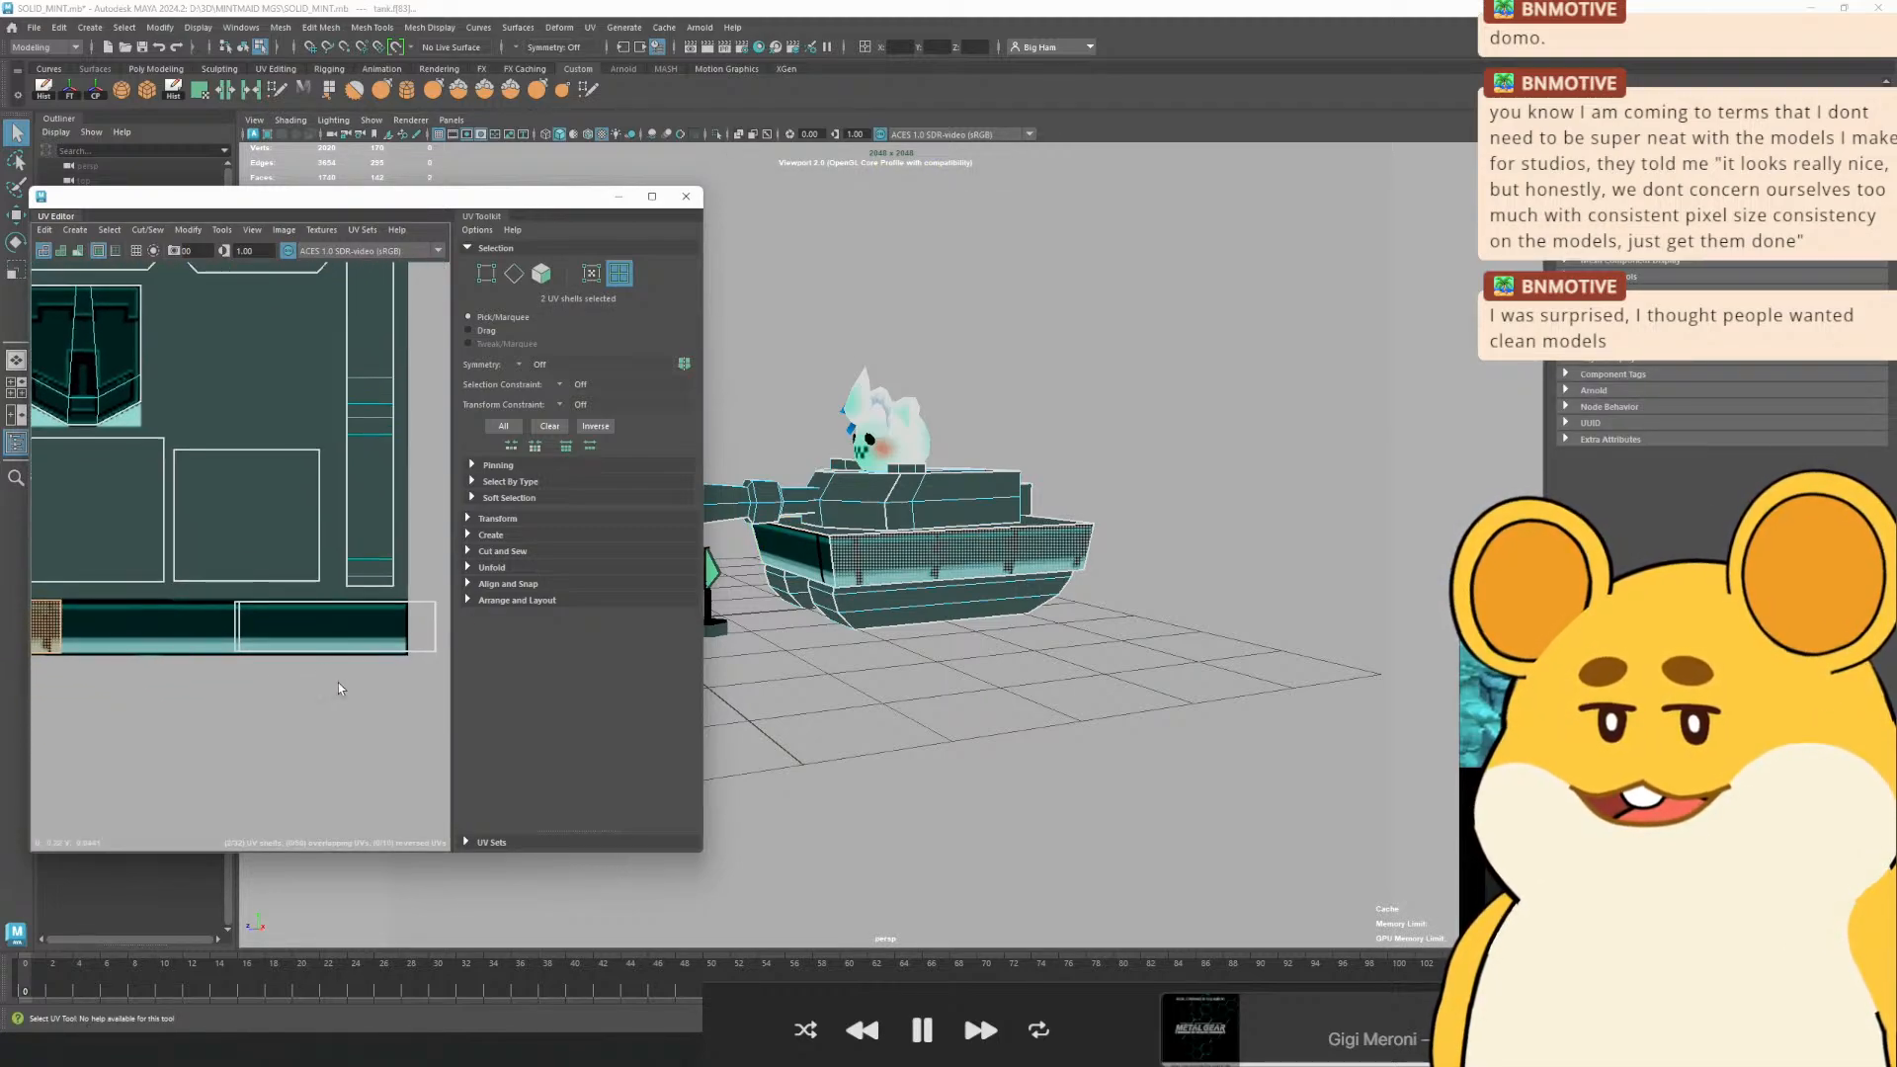
left_click_drag(406, 642, 302, 637)
key("w")
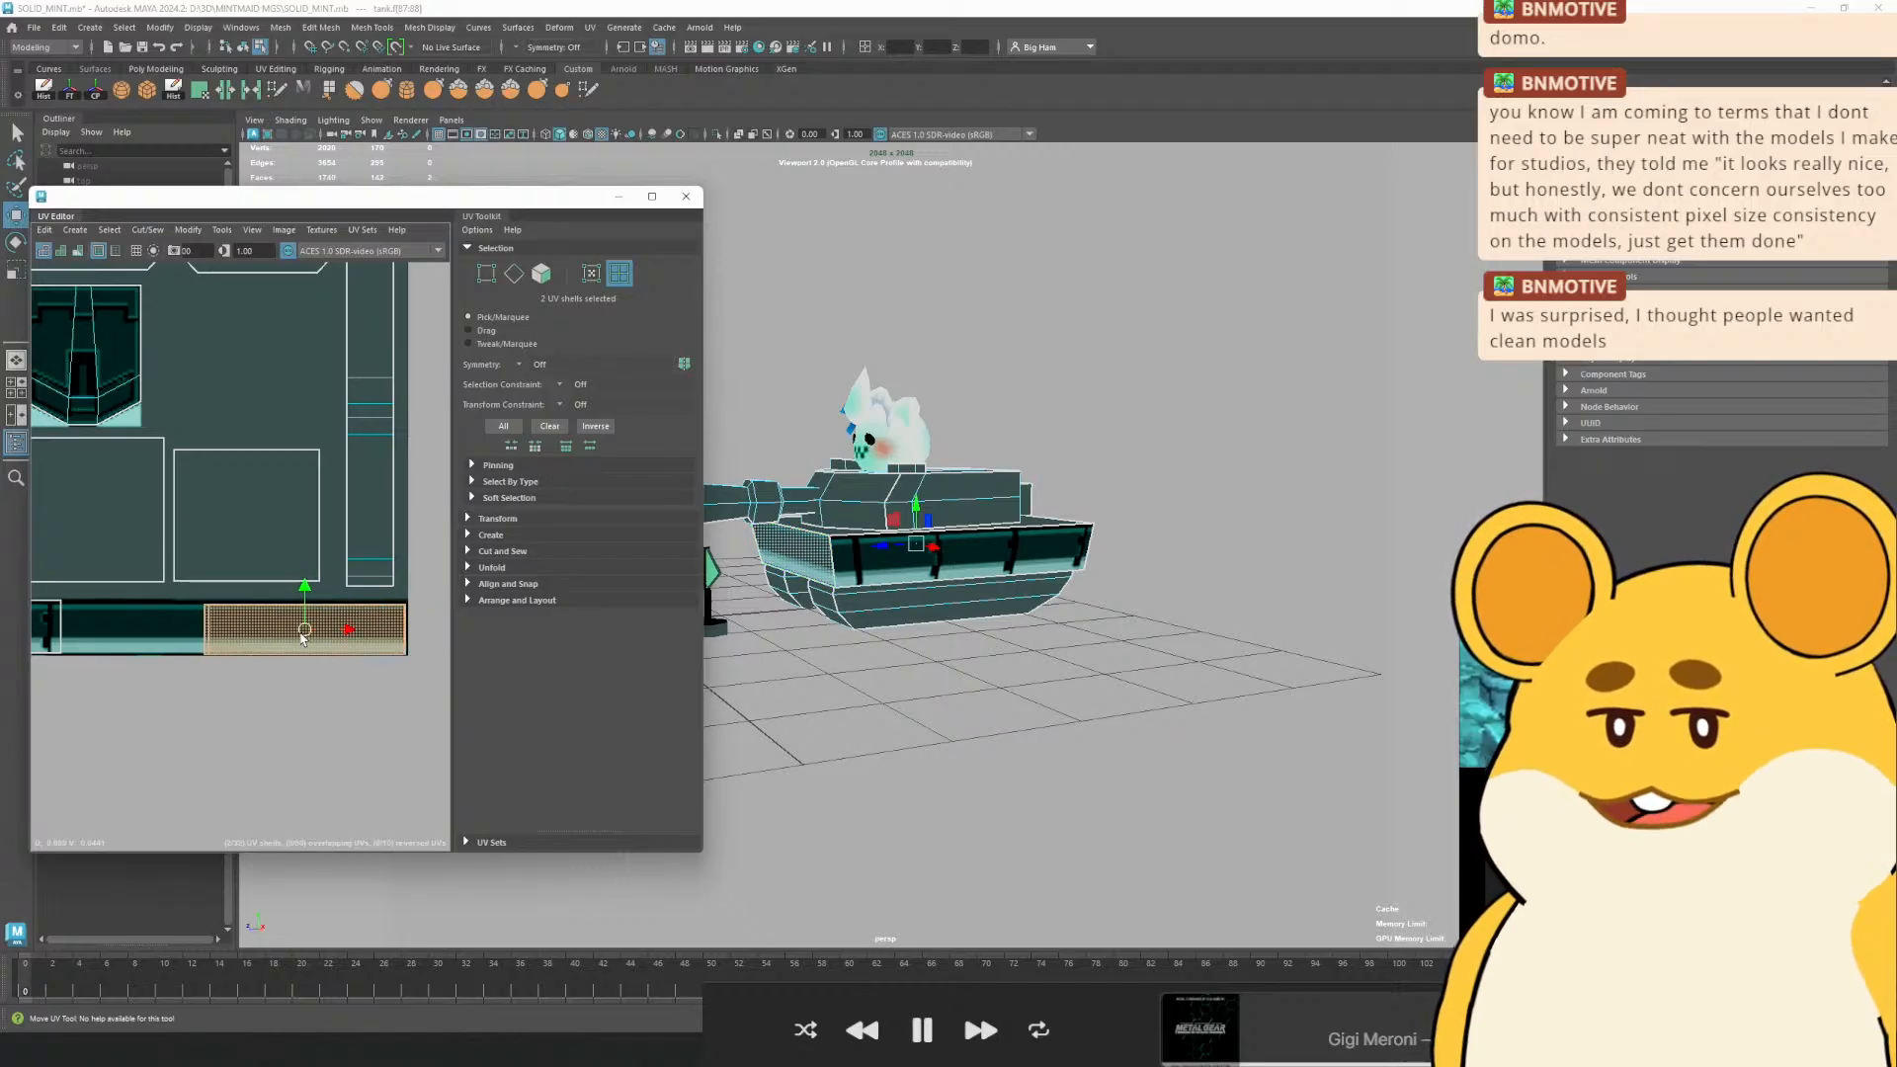
scroll(964, 598, "up", 3)
left_click_drag(731, 681, 894, 617, "alt")
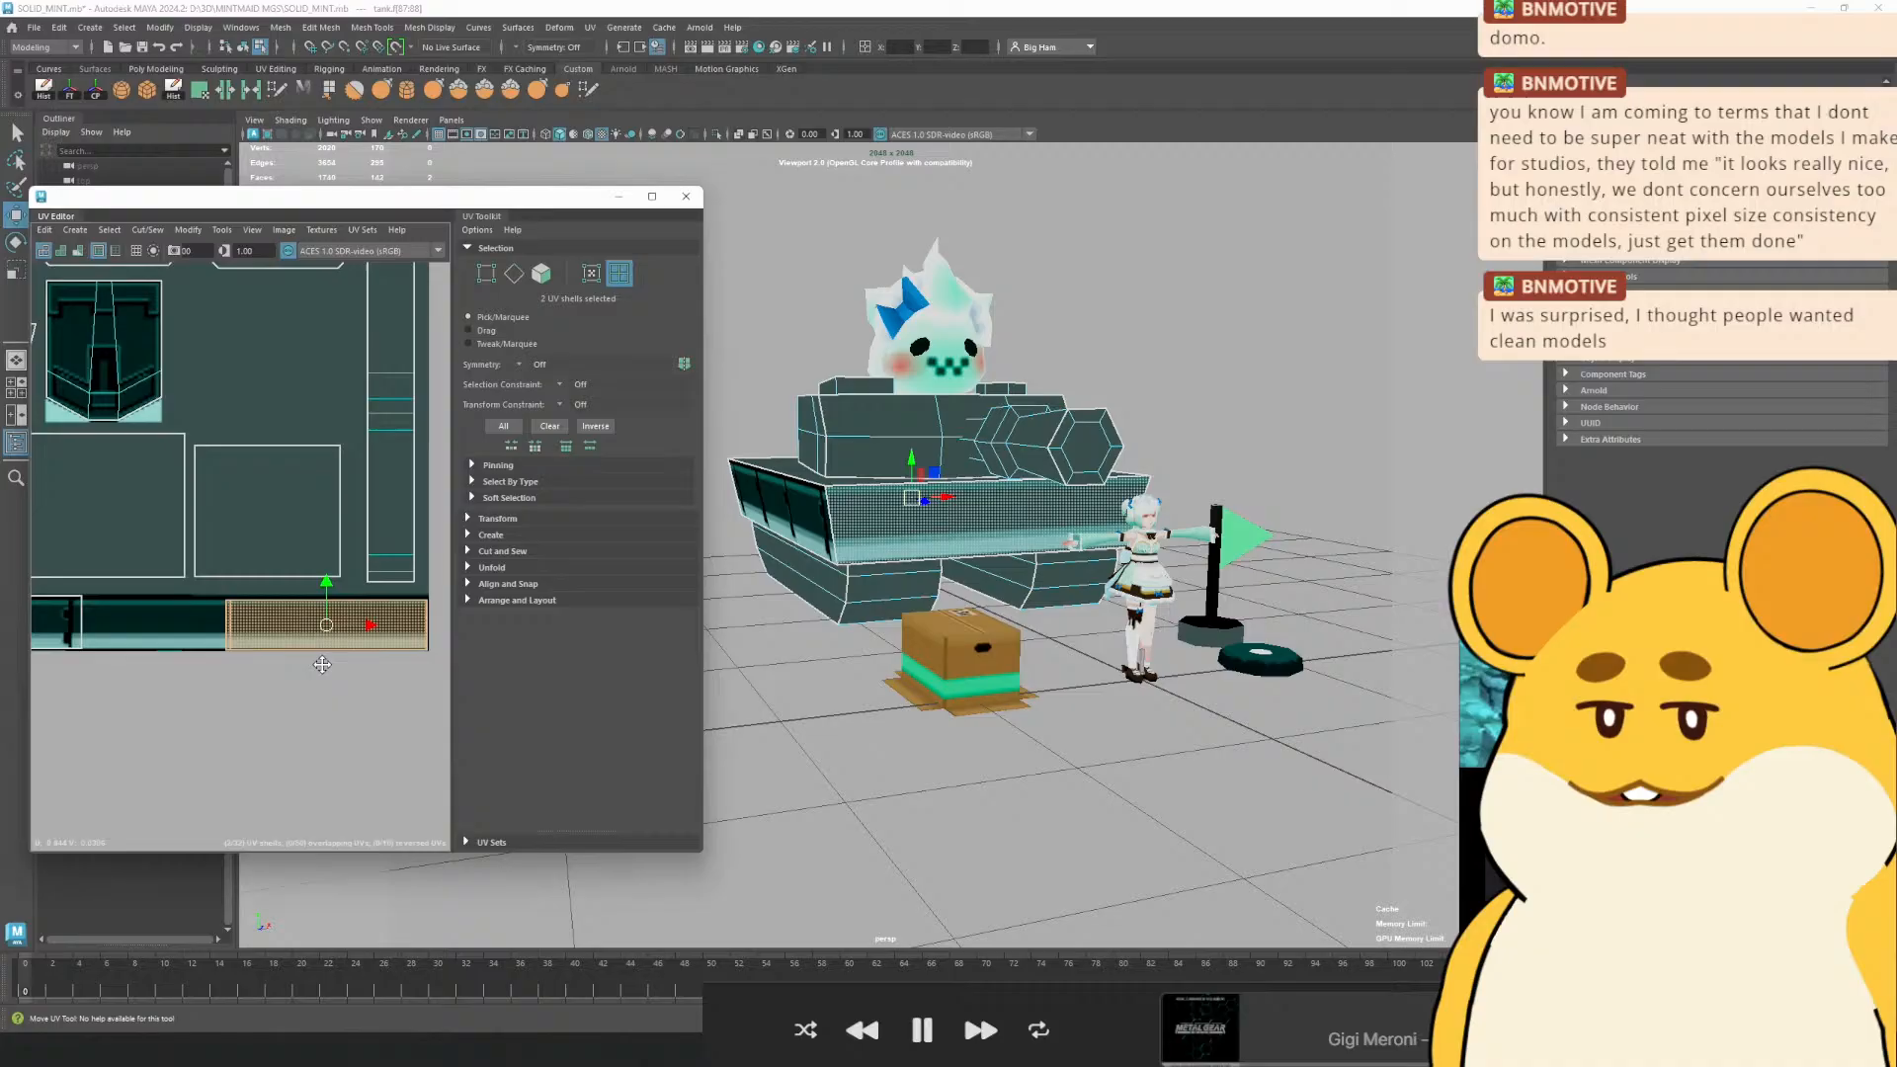
left_click_drag(322, 664, 350, 668)
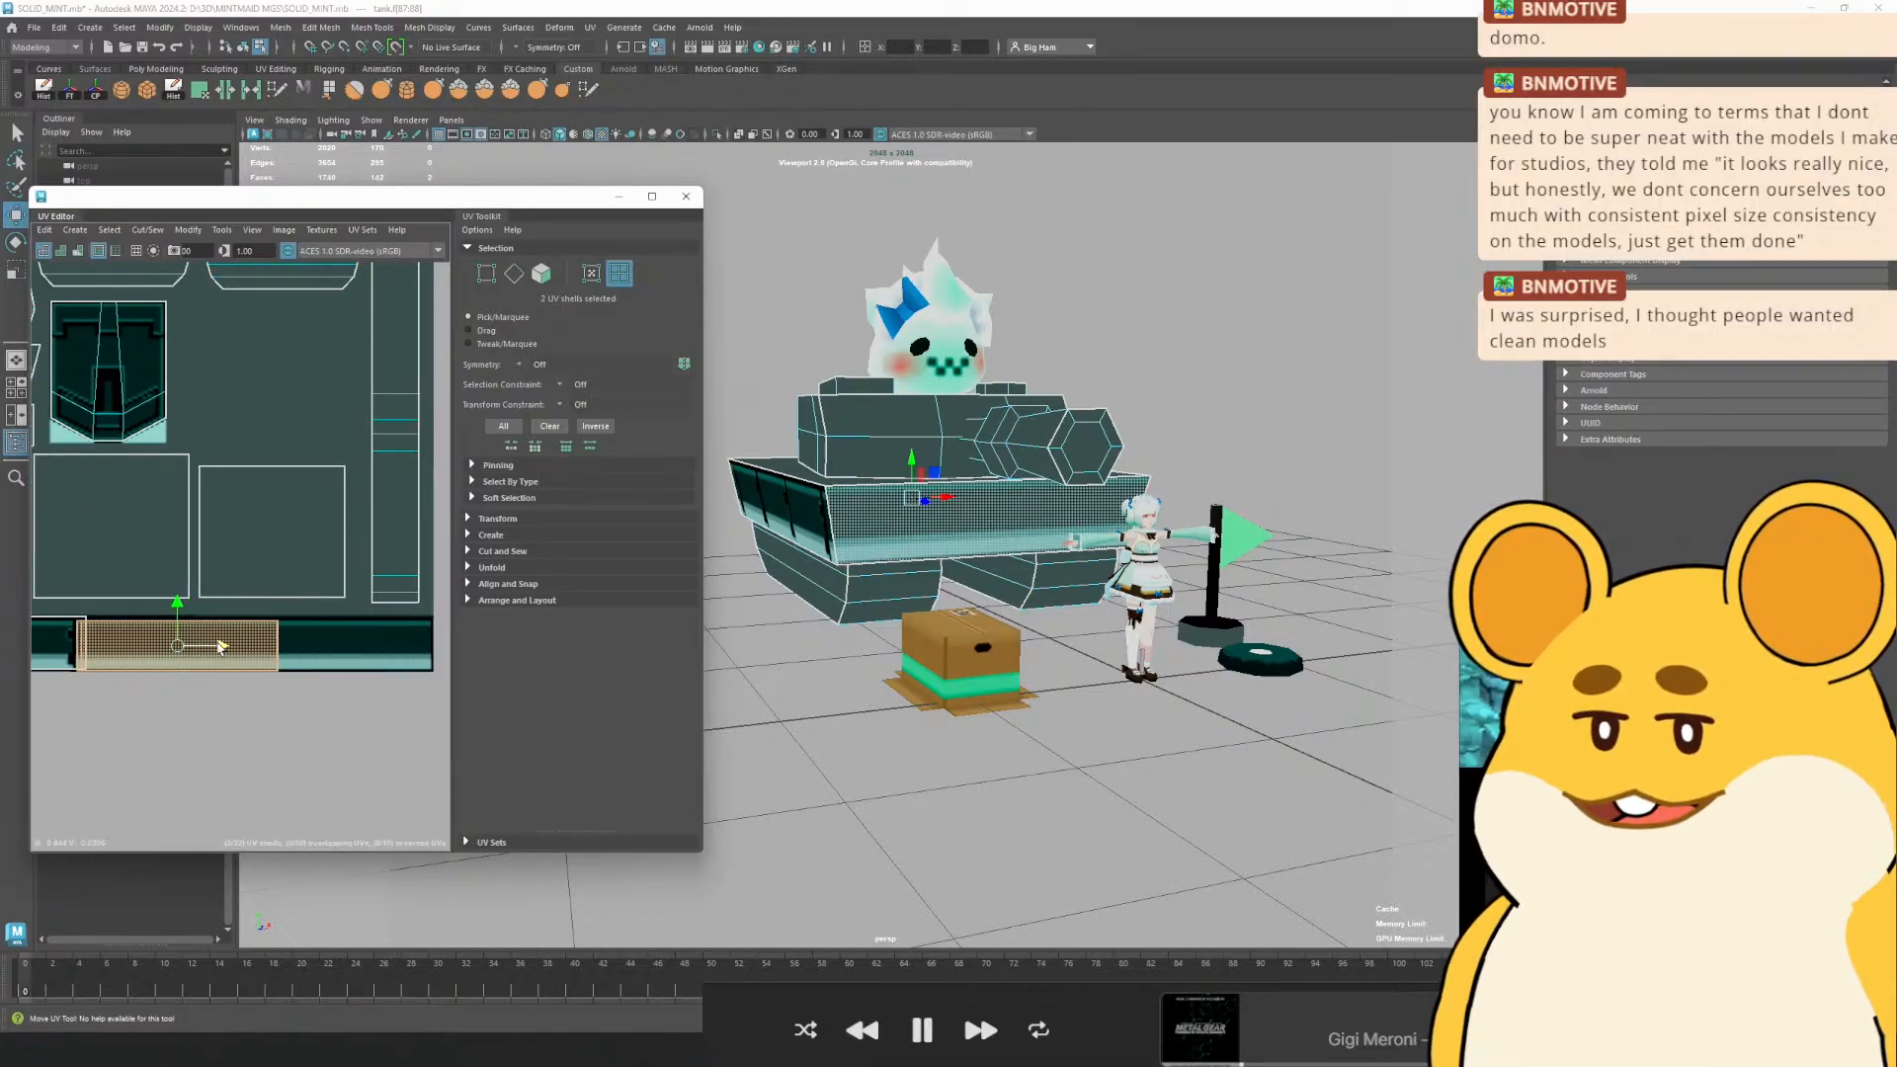
left_click_drag(79, 710, 399, 680)
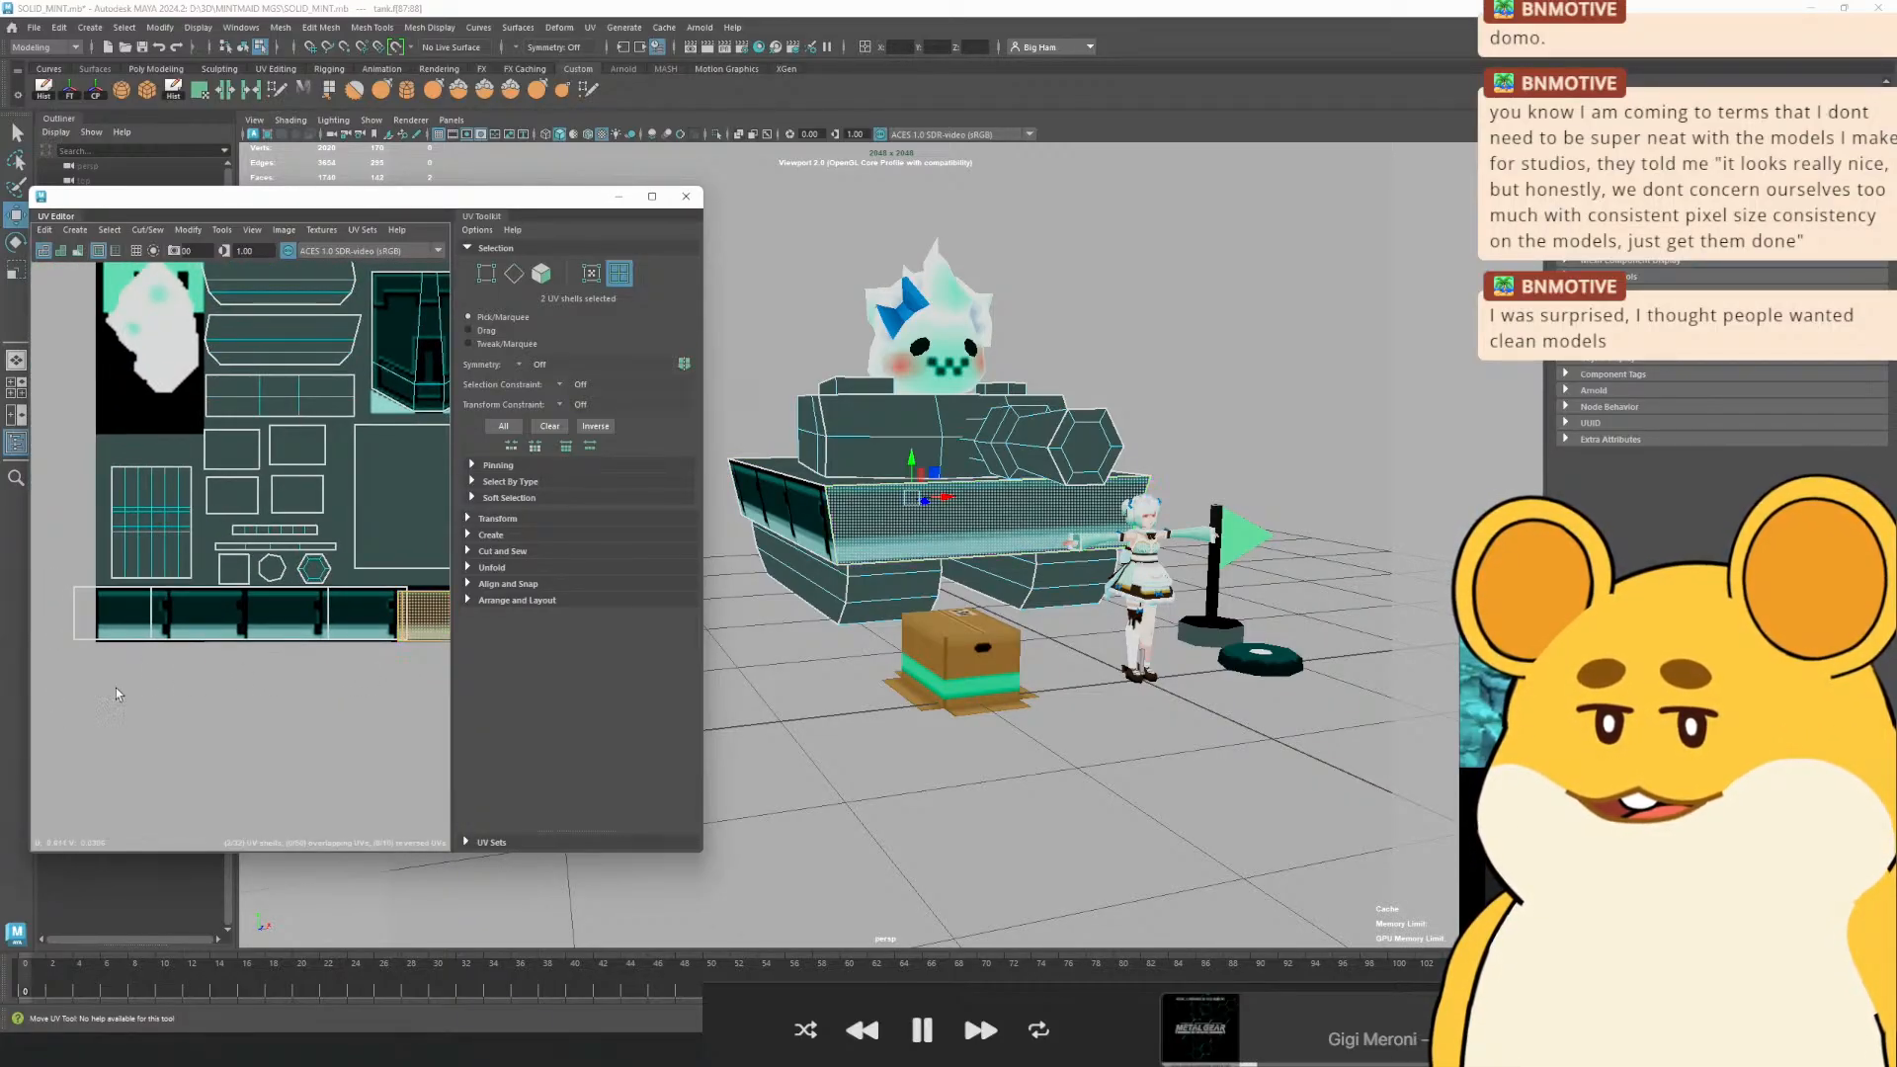
Shift the two side-skirt UV shells slightly so they line up with the height of the painted strip
left_click(156, 632)
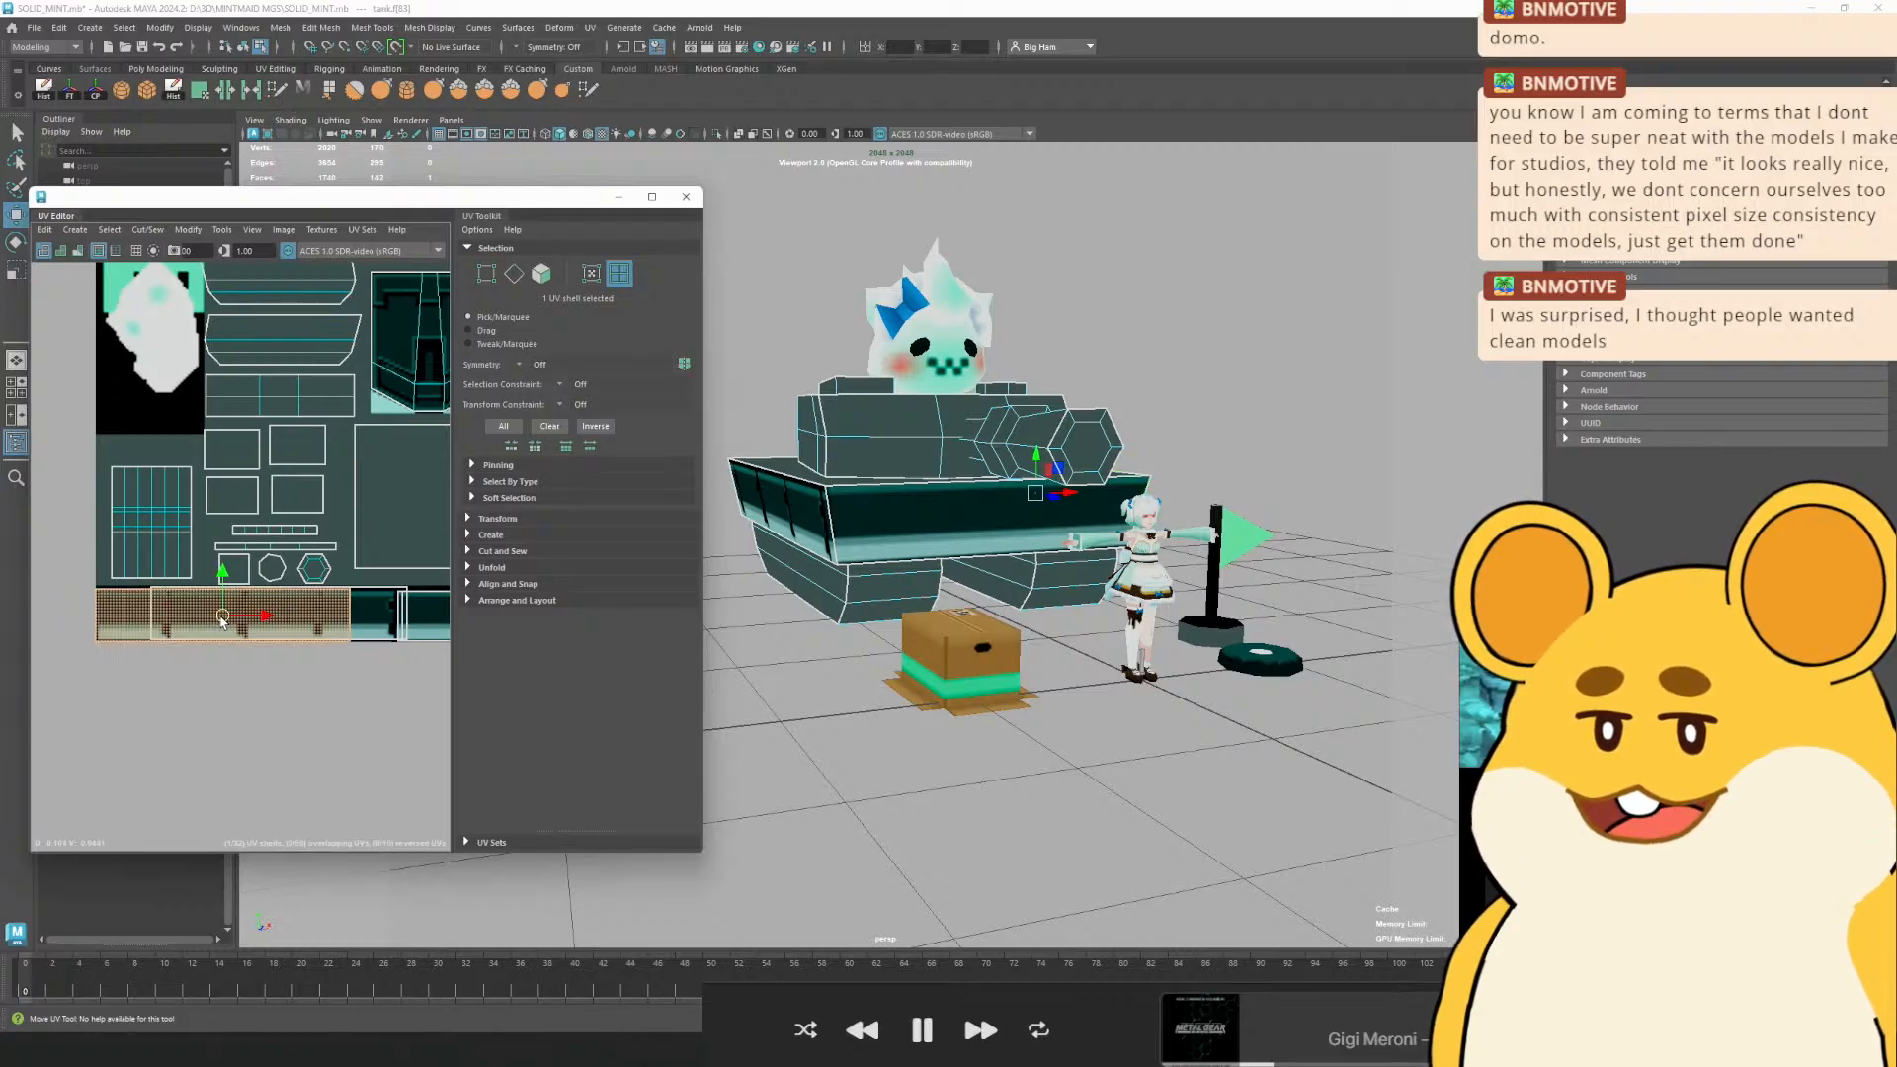
scroll(246, 633, "up", 3)
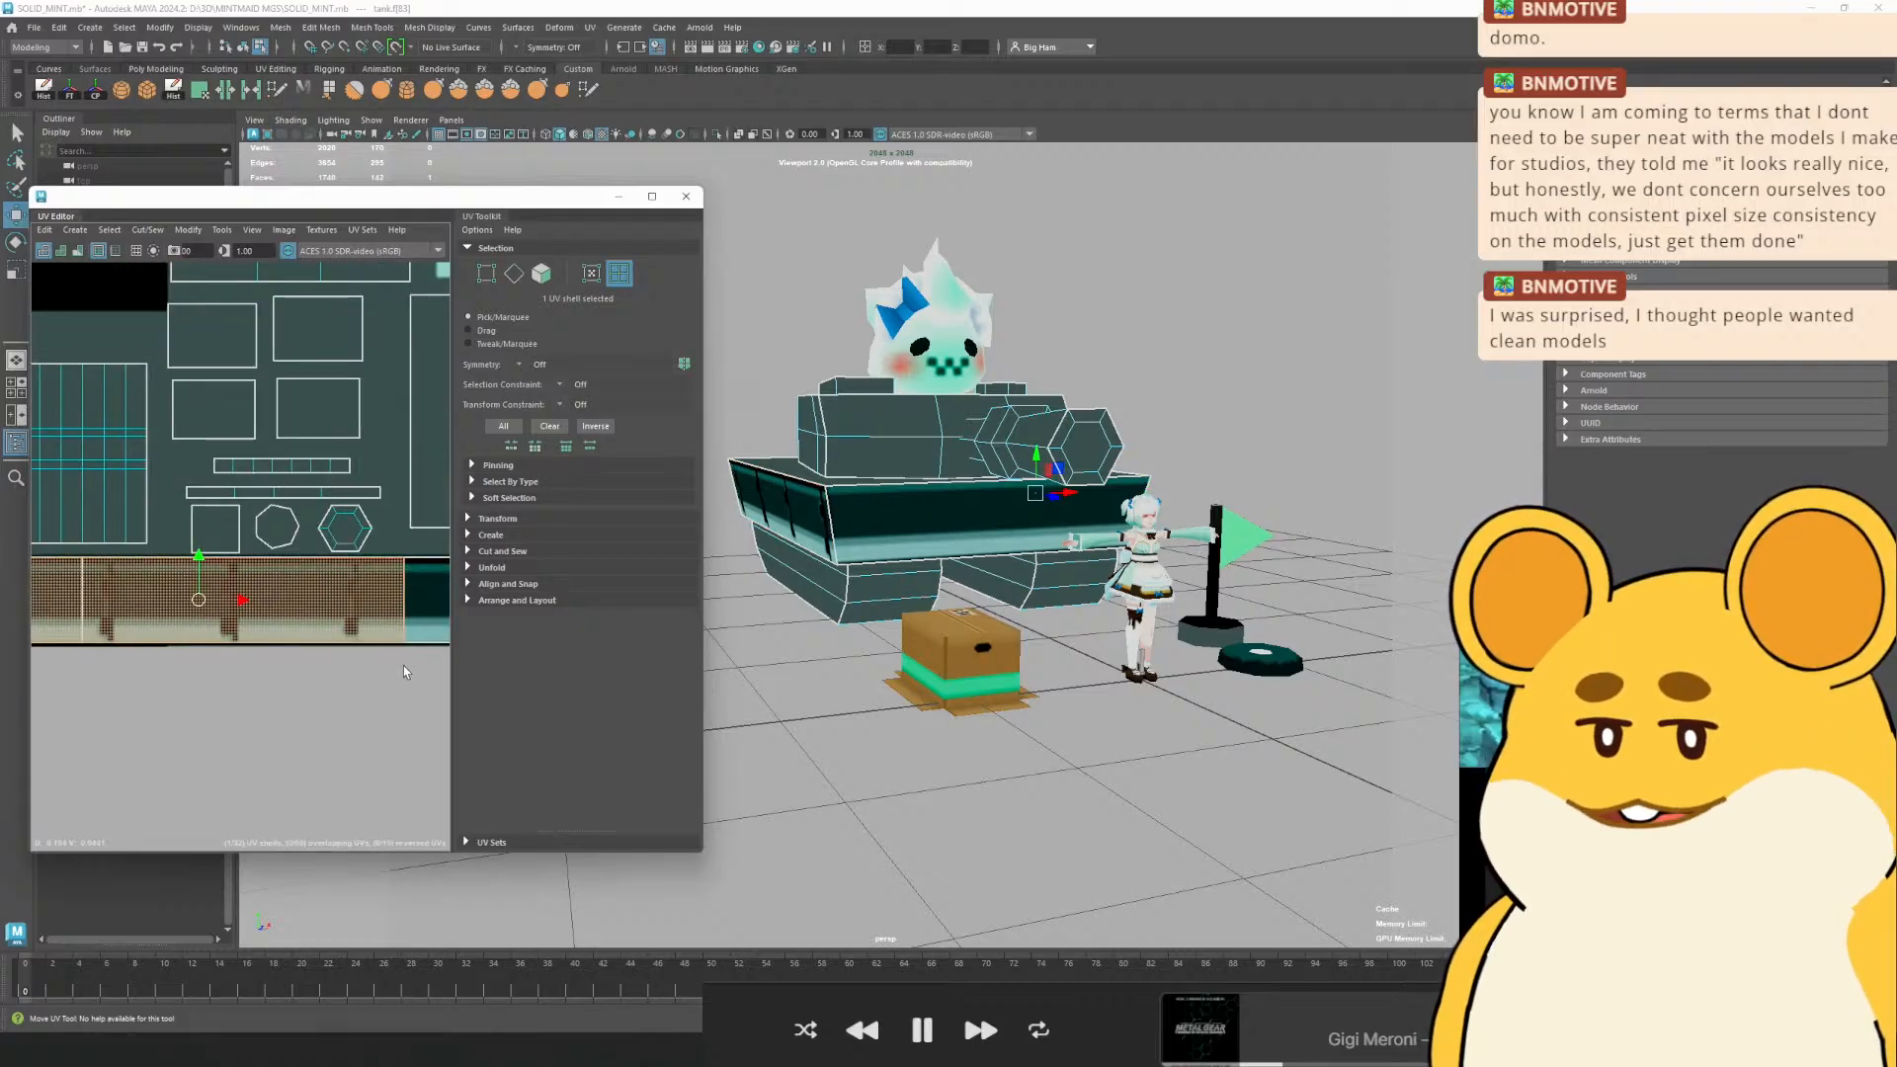
left_click_drag(399, 629, 403, 622)
left_click_drag(240, 565, 241, 568)
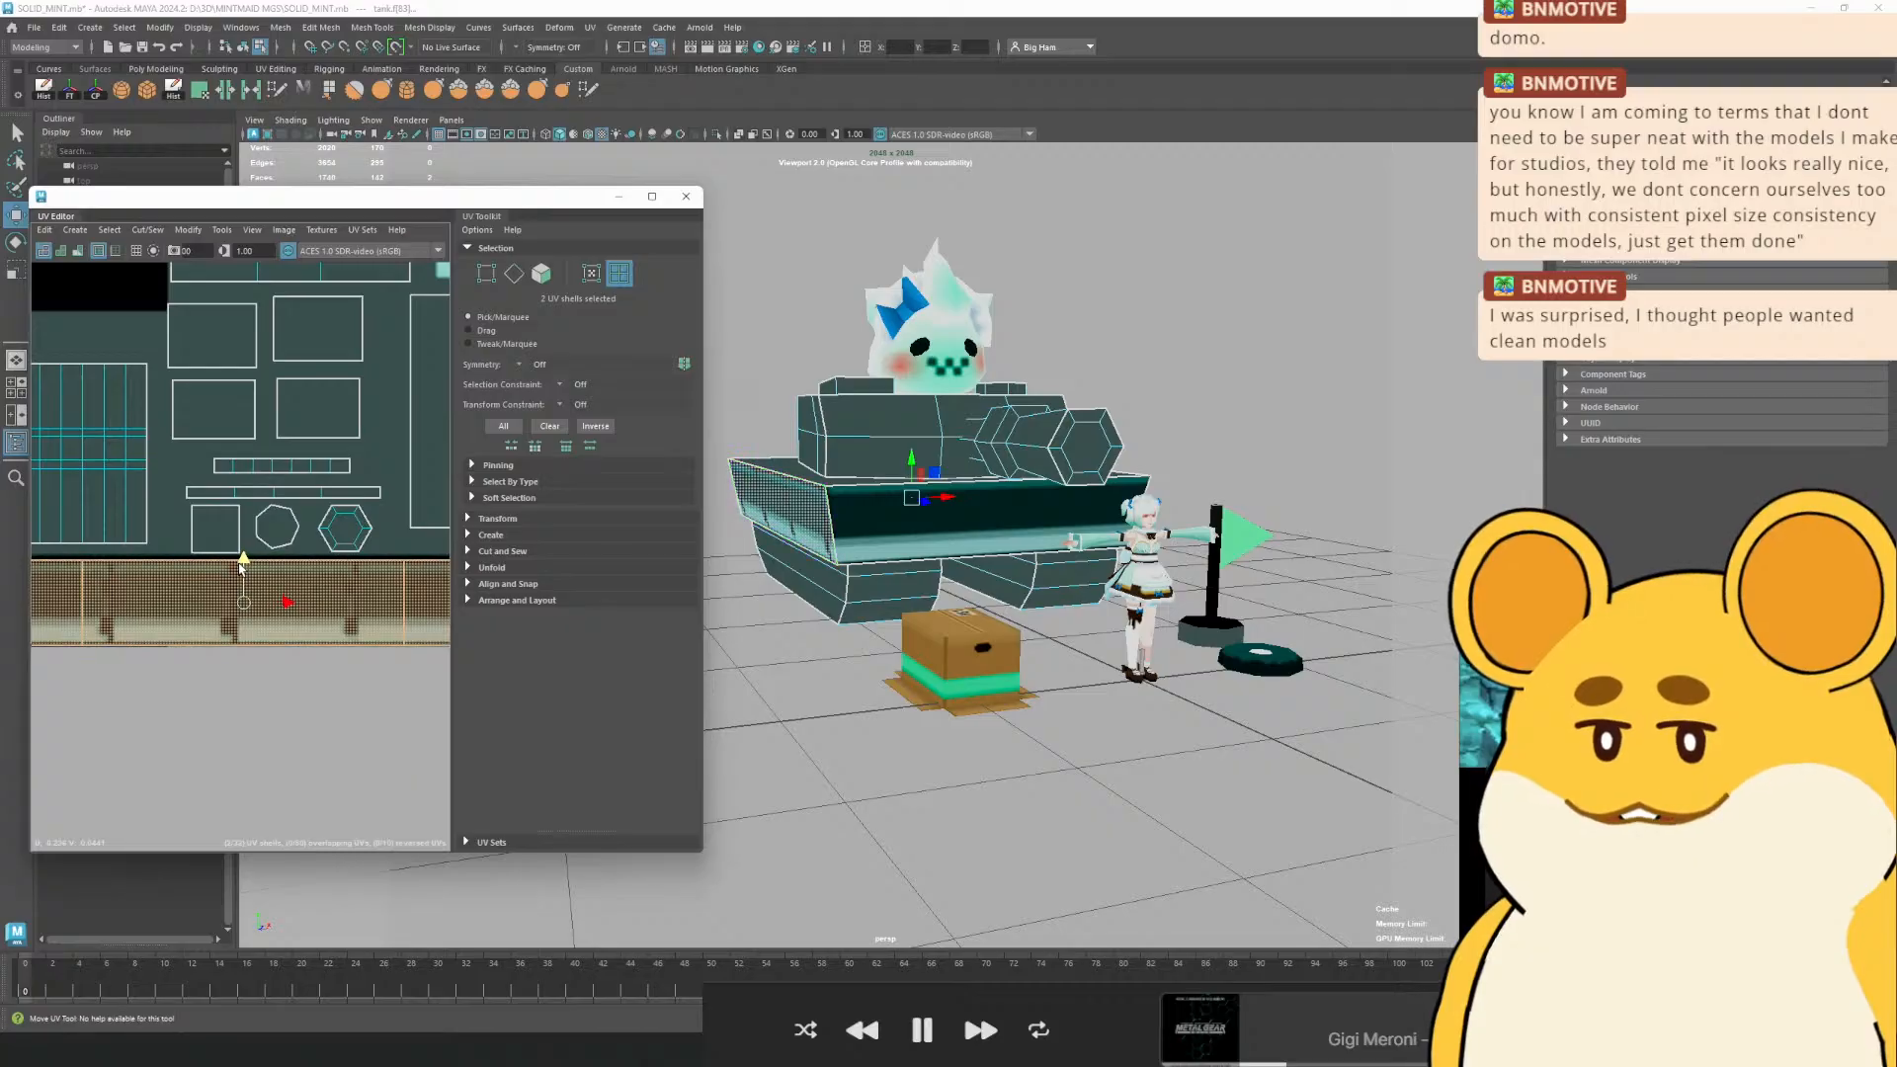
left_click_drag(177, 720, 310, 762)
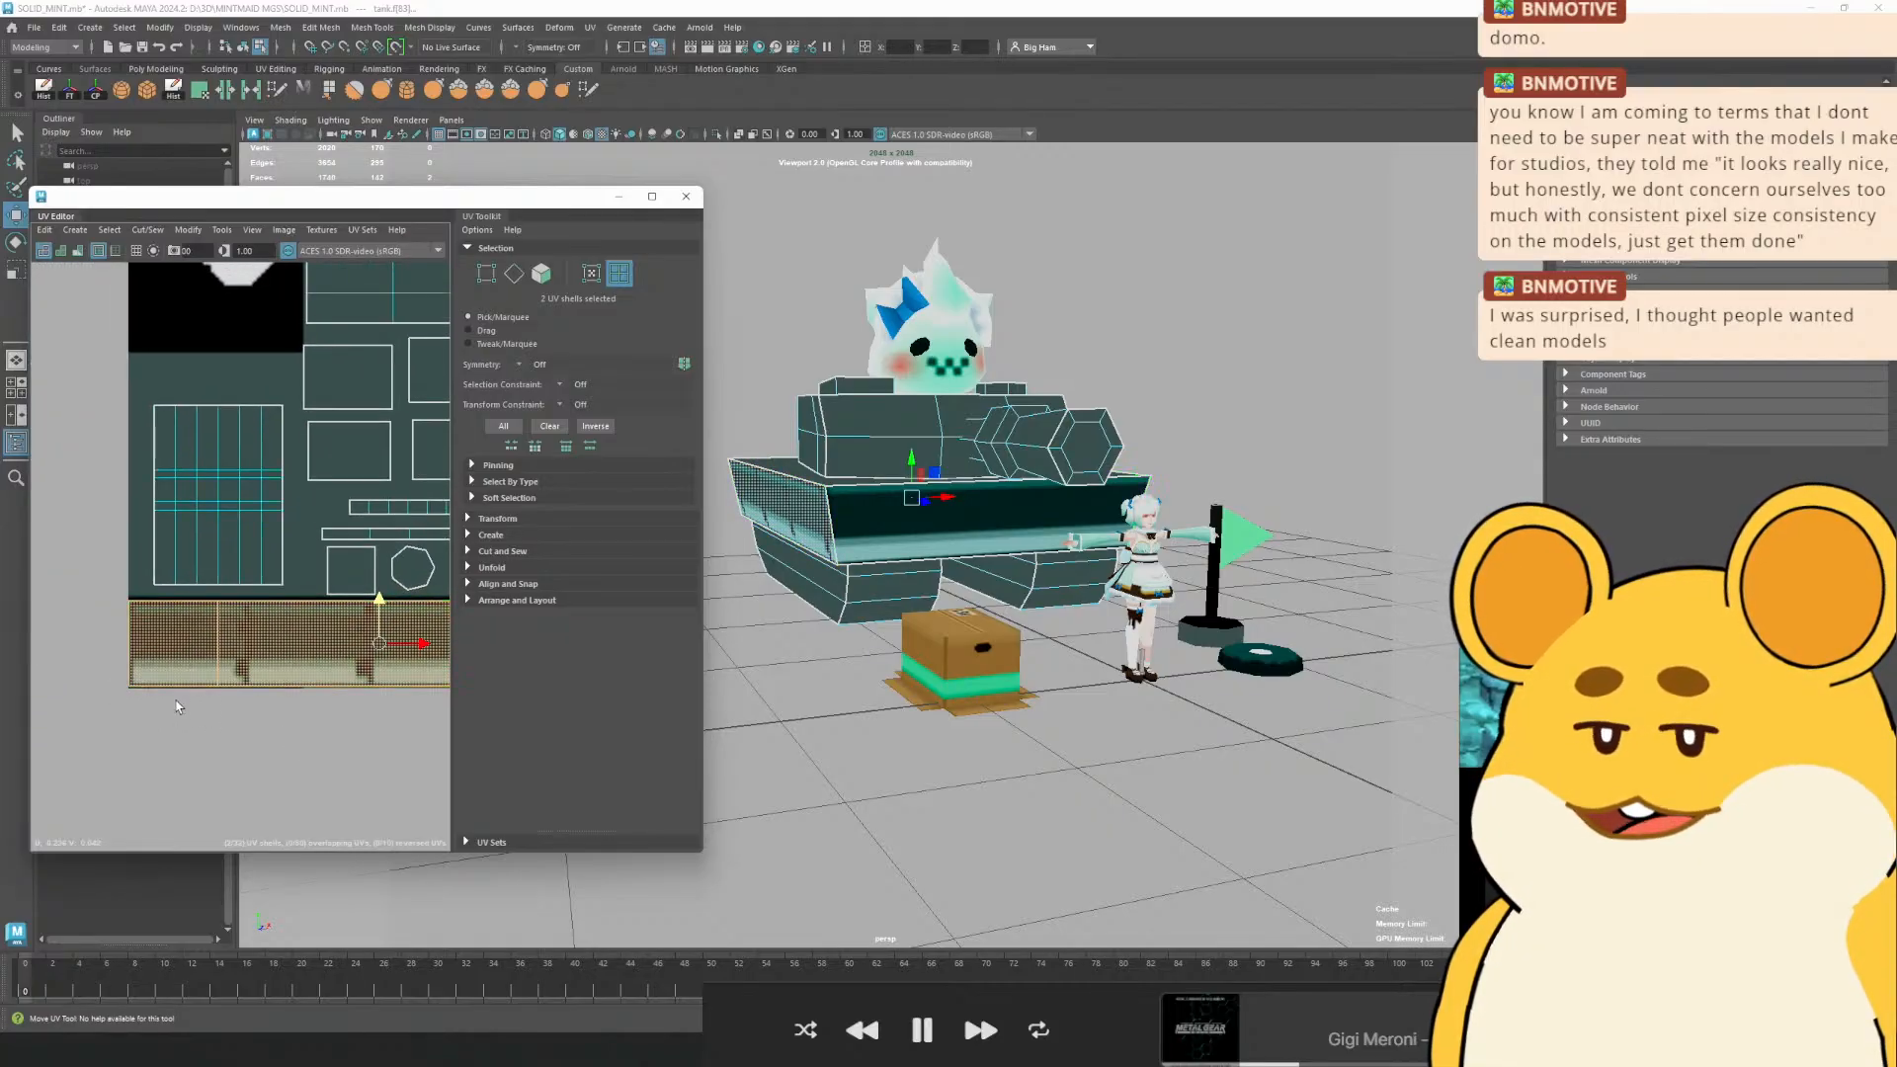
Slide the side-skirt UV shells horizontally along the strip to fit the painted brackets, checking the result on the tank's side
left_click(209, 672)
left_click_drag(211, 664, 80, 678)
mouse_move(284, 660)
left_mouse_down()
mouse_move(80, 652)
mouse_move(276, 692)
left_mouse_up()
left_click(259, 671)
left_click_drag(92, 674, 261, 696)
left_click(280, 691)
left_click_drag(402, 685, 205, 633)
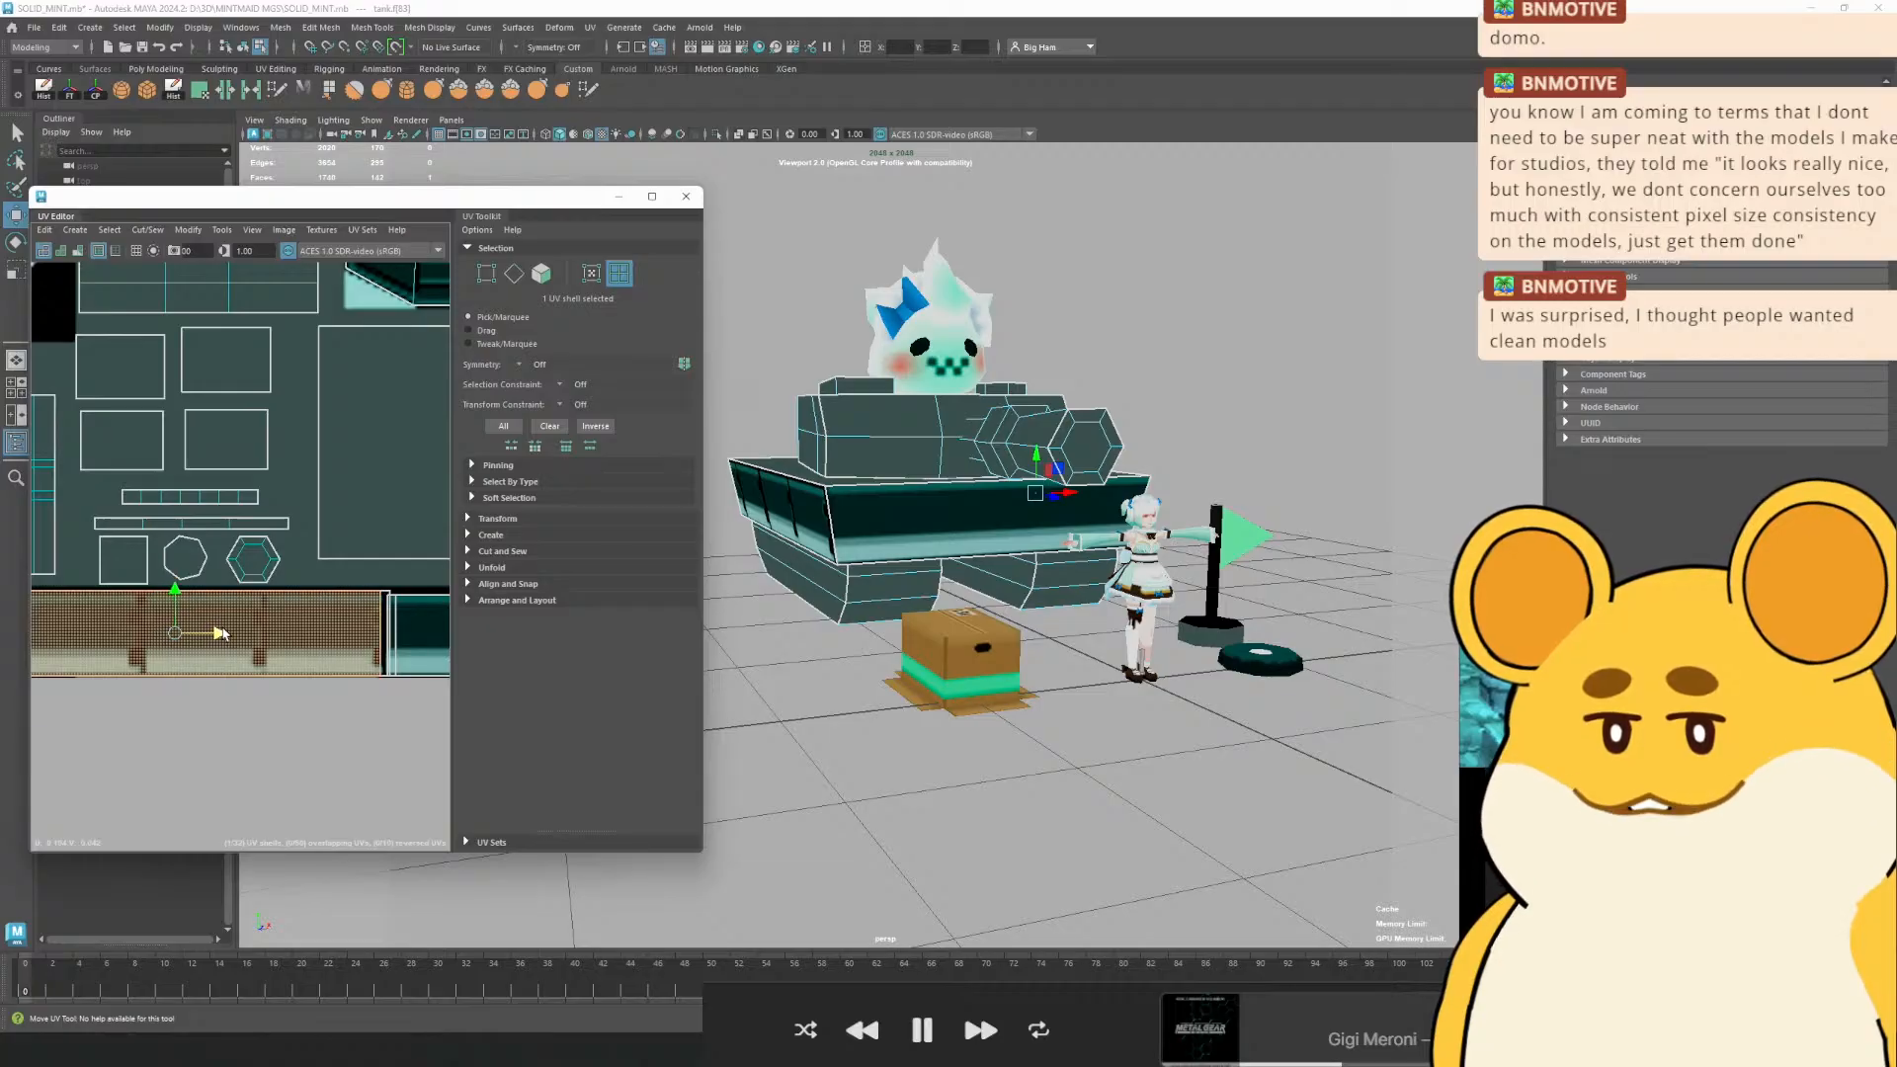
left_click_drag(871, 551, 1097, 558, "alt")
left_click_drag(750, 558, 783, 565, "alt")
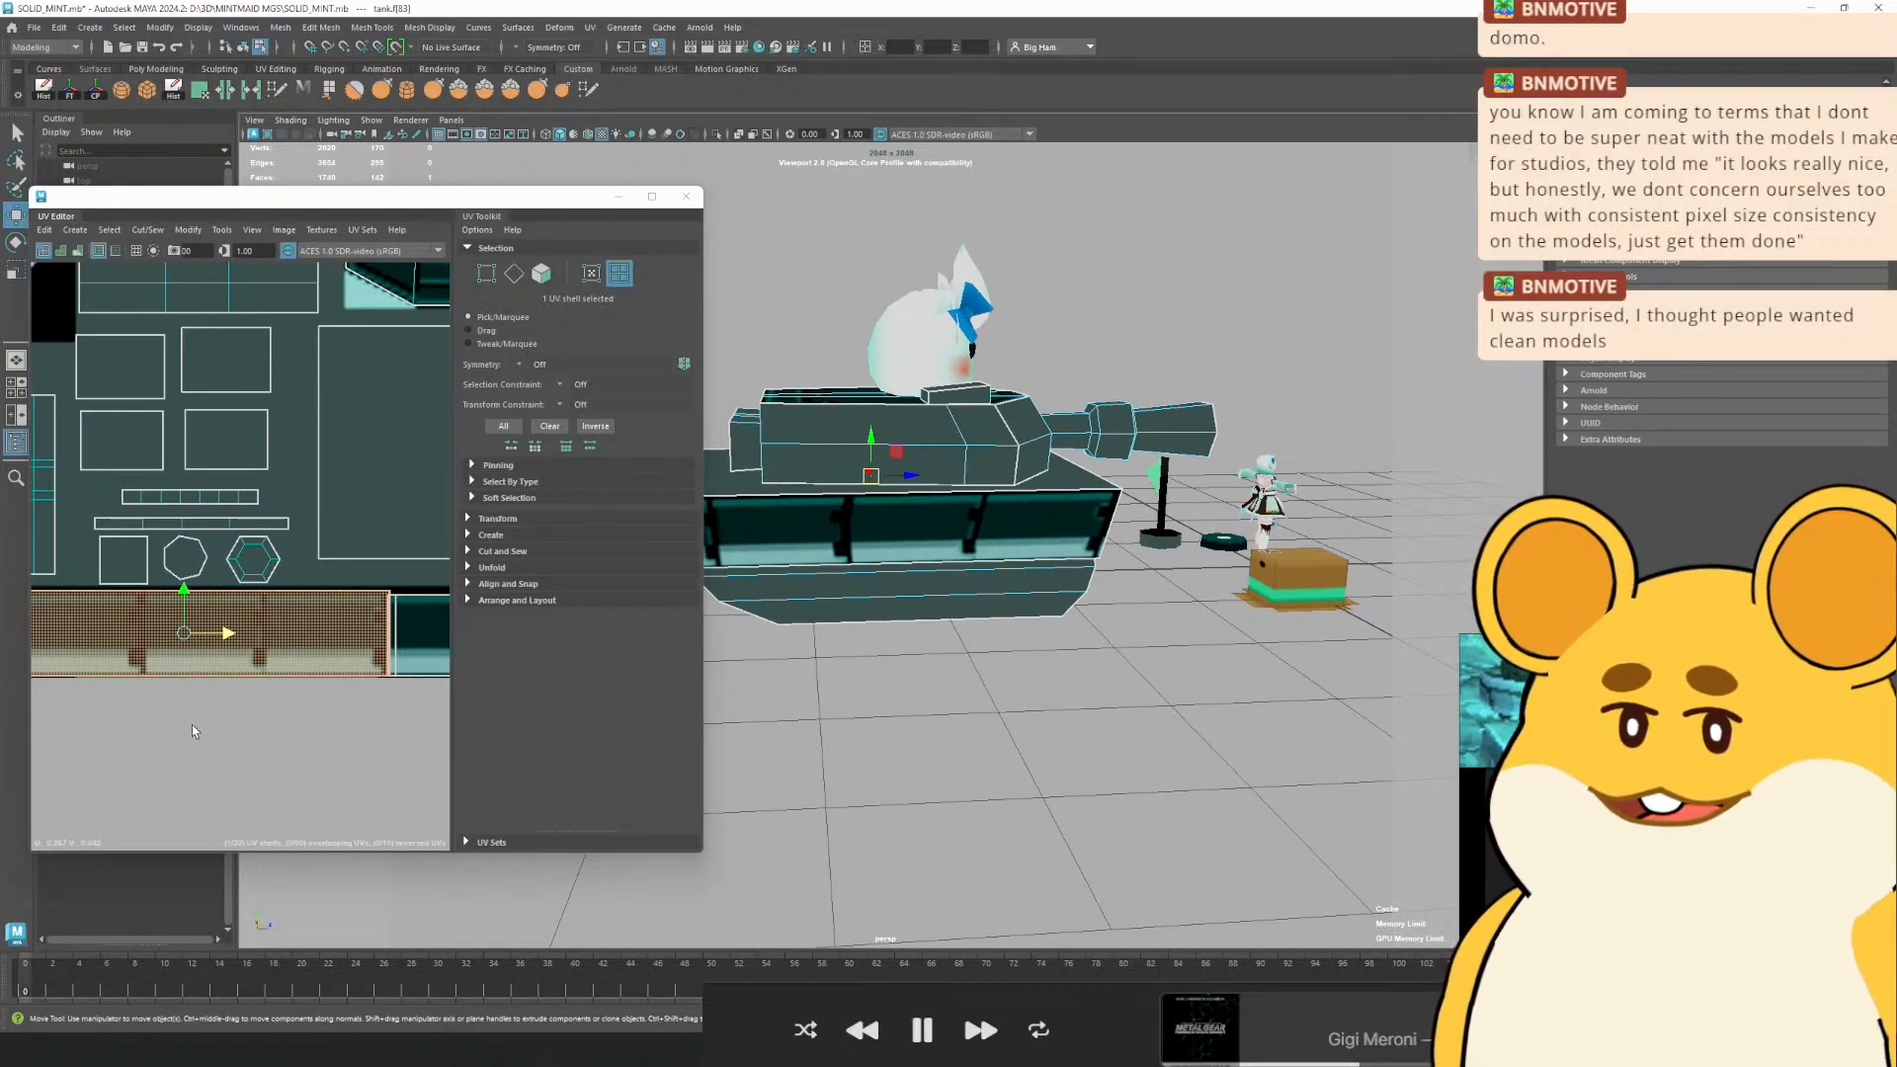
left_click_drag(193, 731, 250, 643)
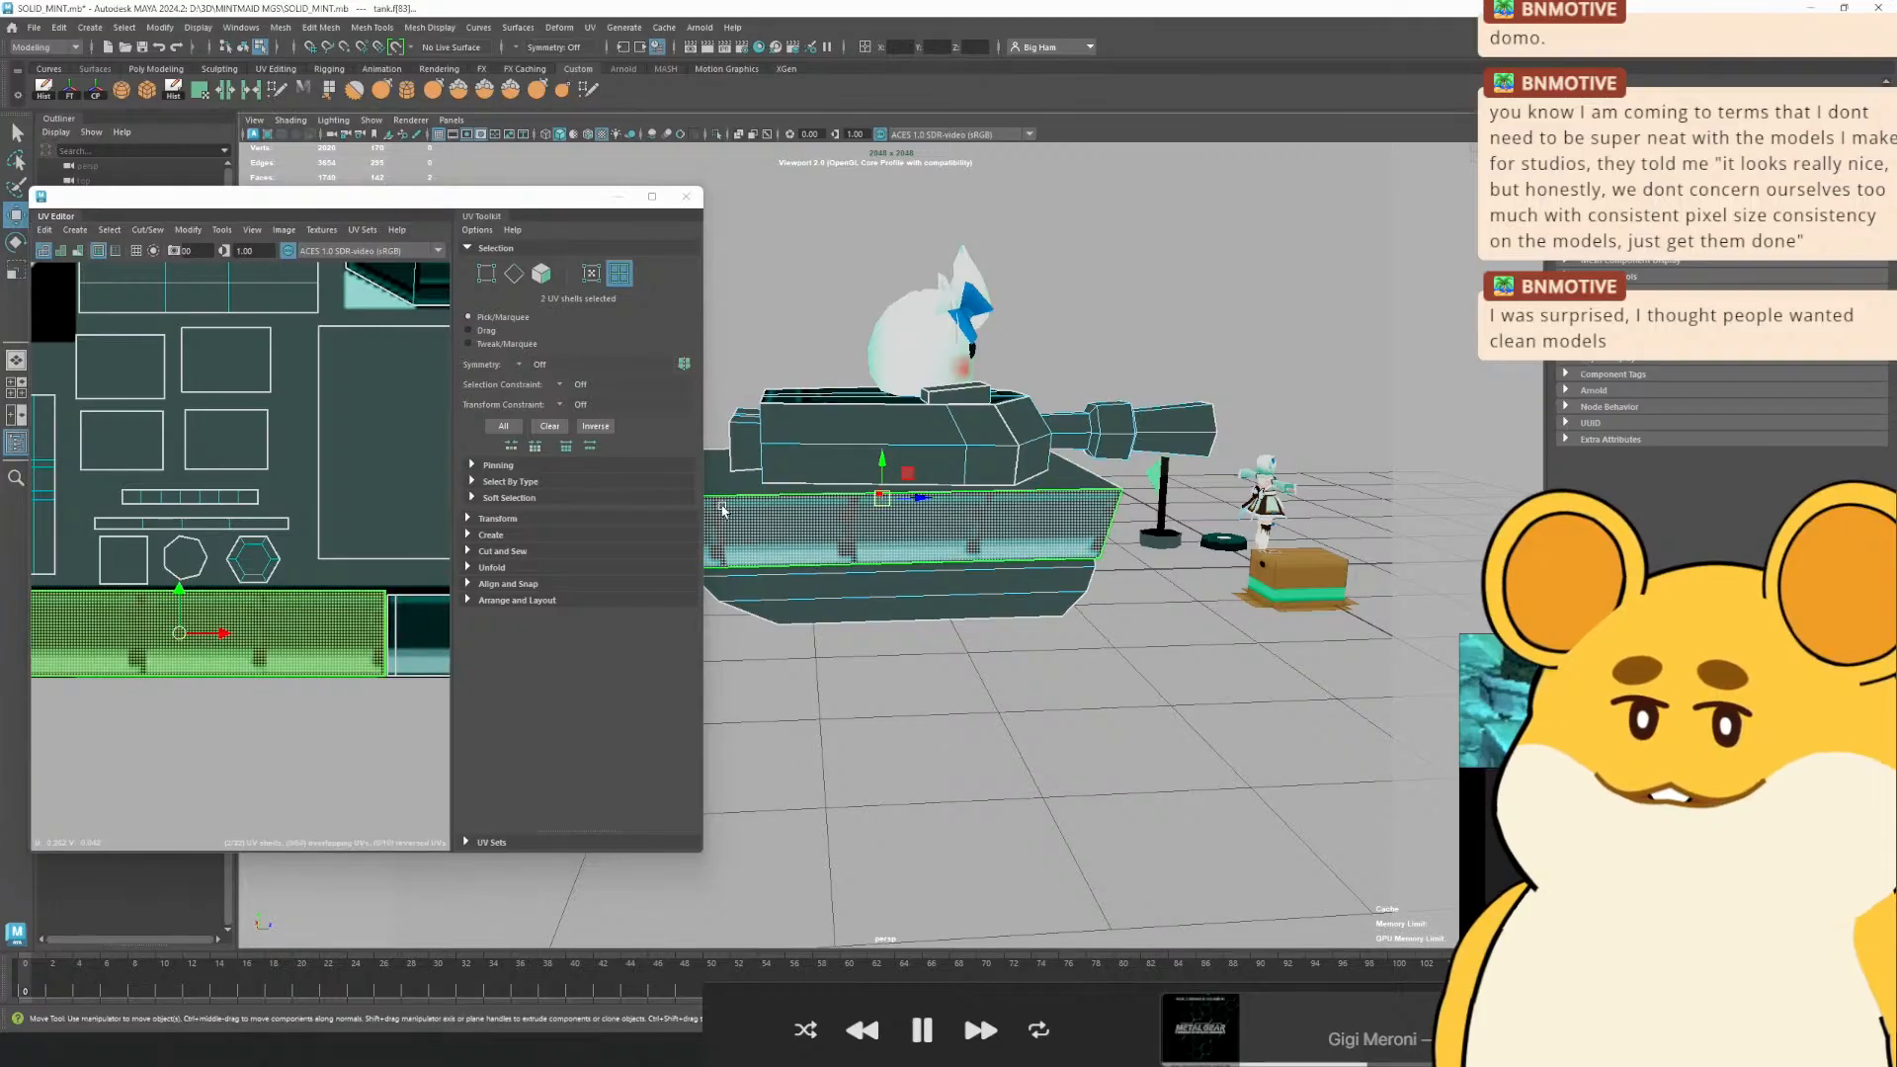
left_click_drag(152, 699, 330, 684, "alt")
Reselect the tank, pick one side-skirt UV shell and slide it horizontally to line up with the other side's shell
right_click(859, 509)
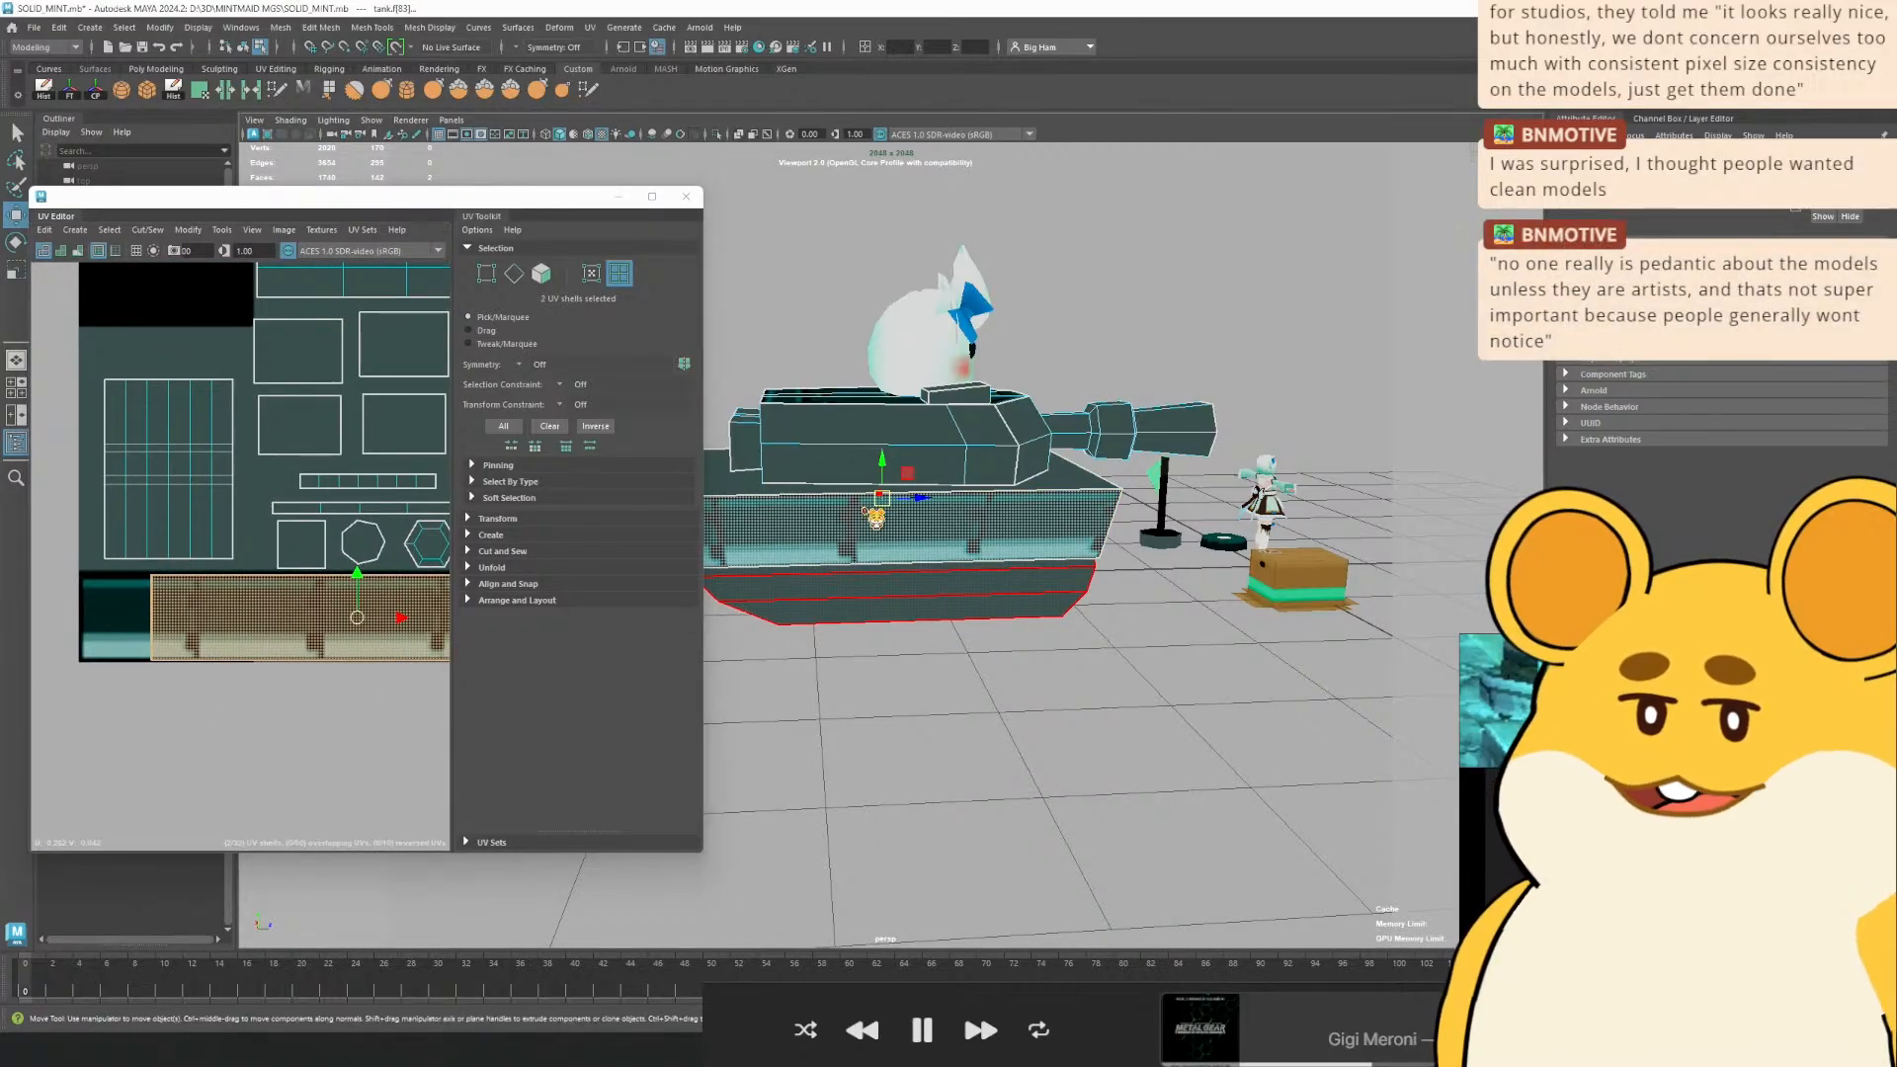
scroll(1015, 506, "down", 3)
left_click(1047, 612)
left_click_drag(1079, 632, 909, 571, "alt")
left_click(889, 509)
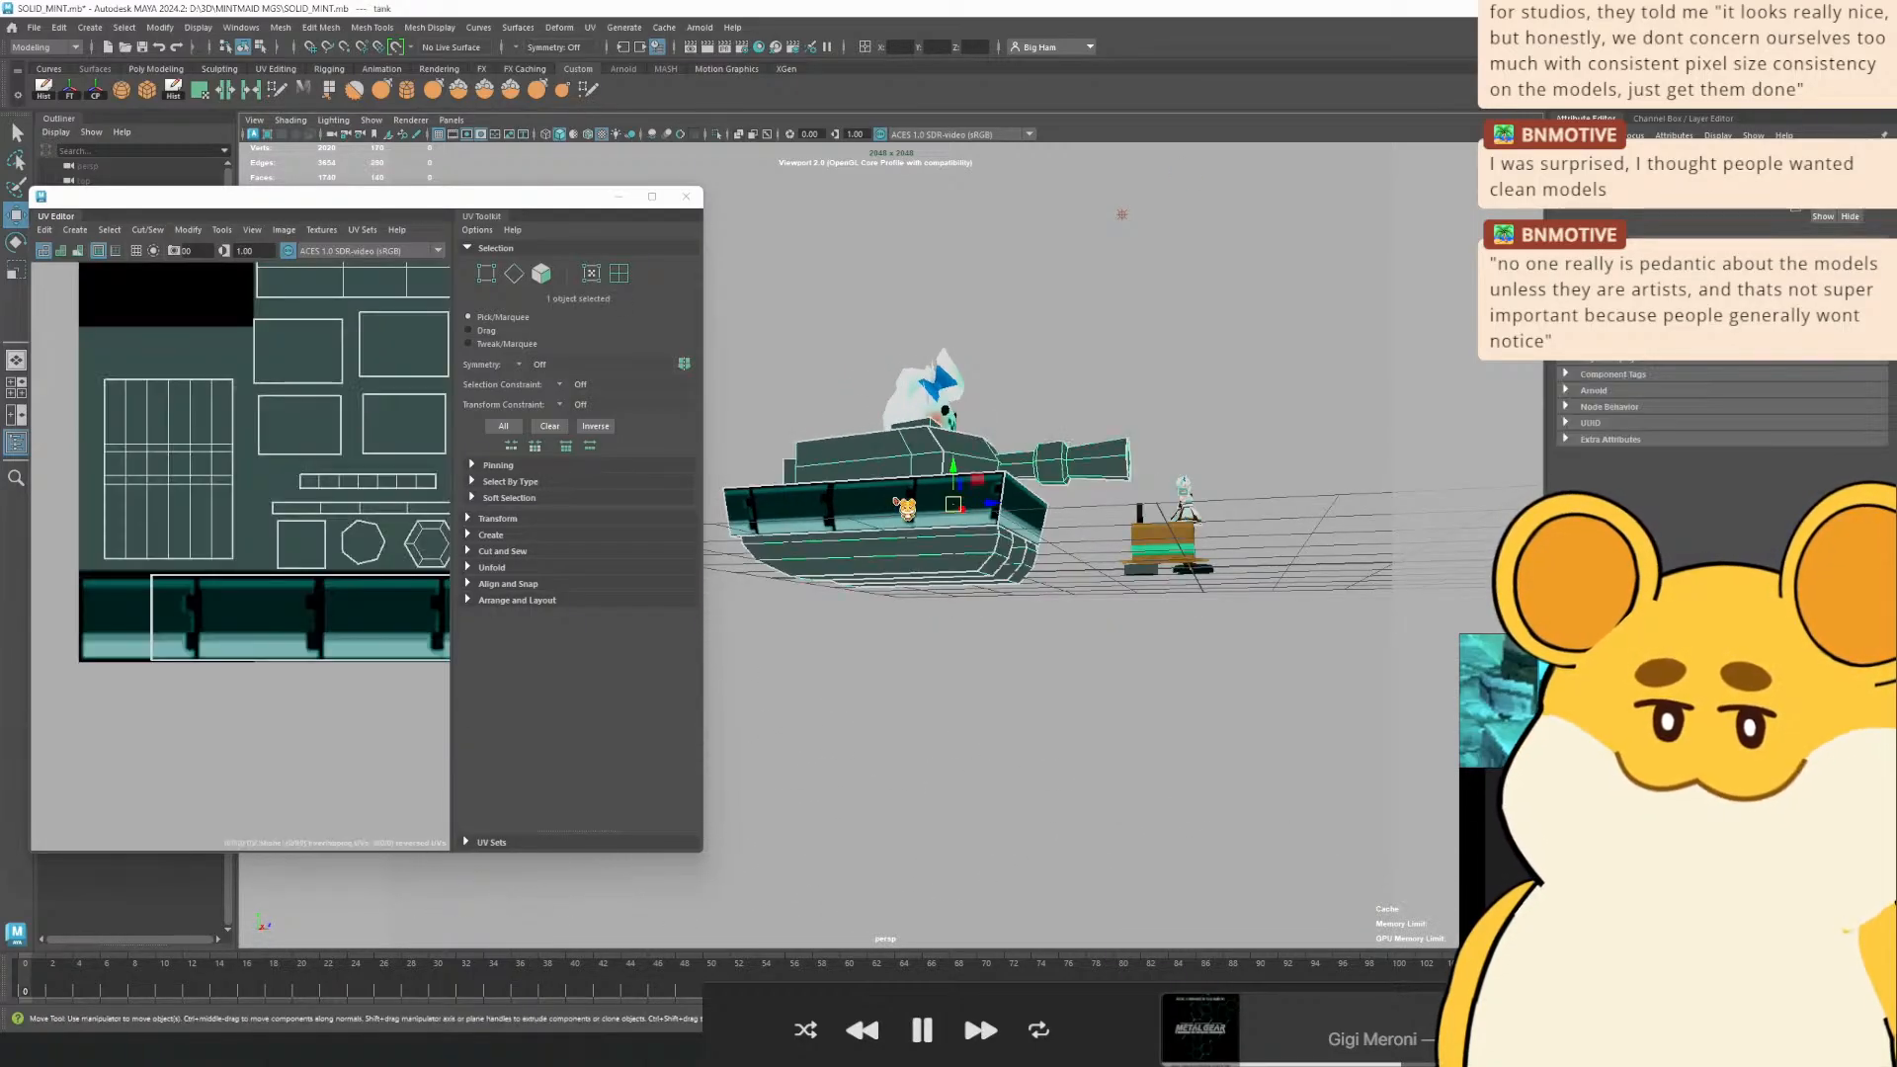
left_click(312, 683)
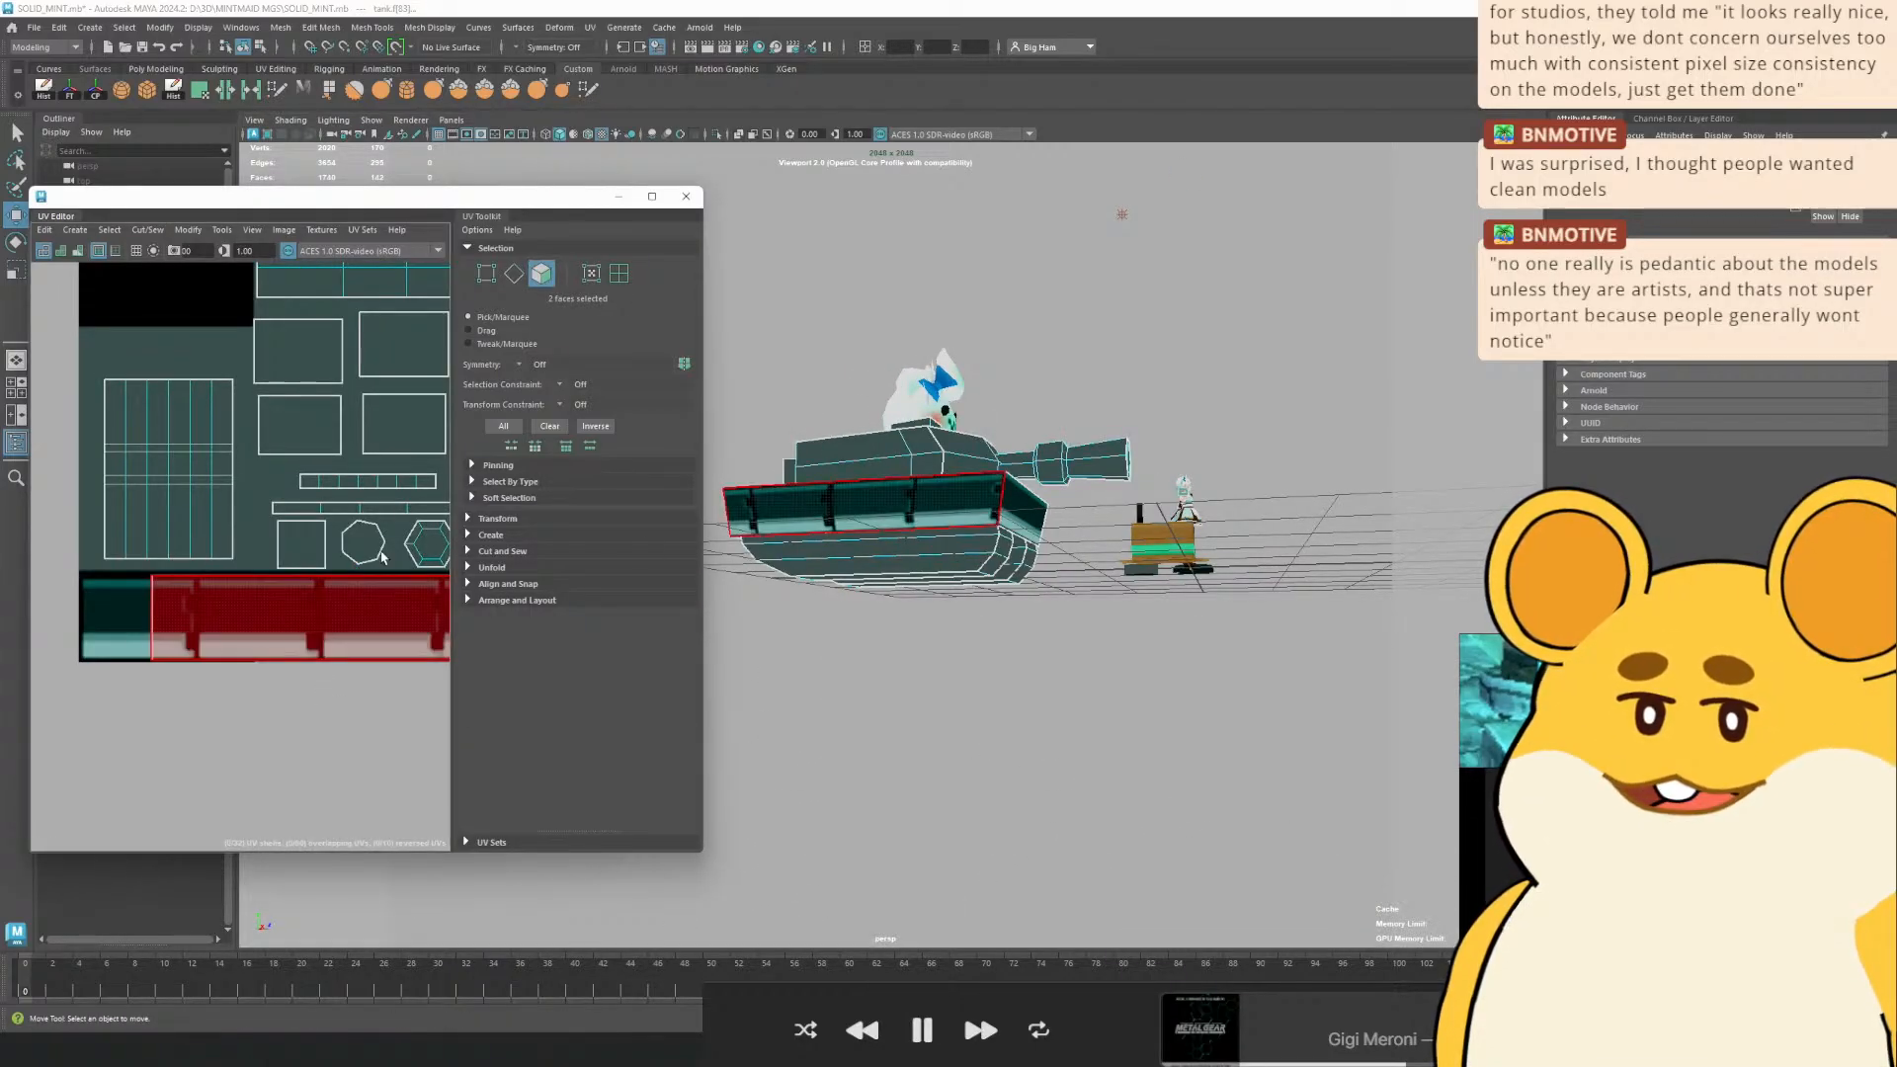
left_click(619, 274)
left_click(288, 597)
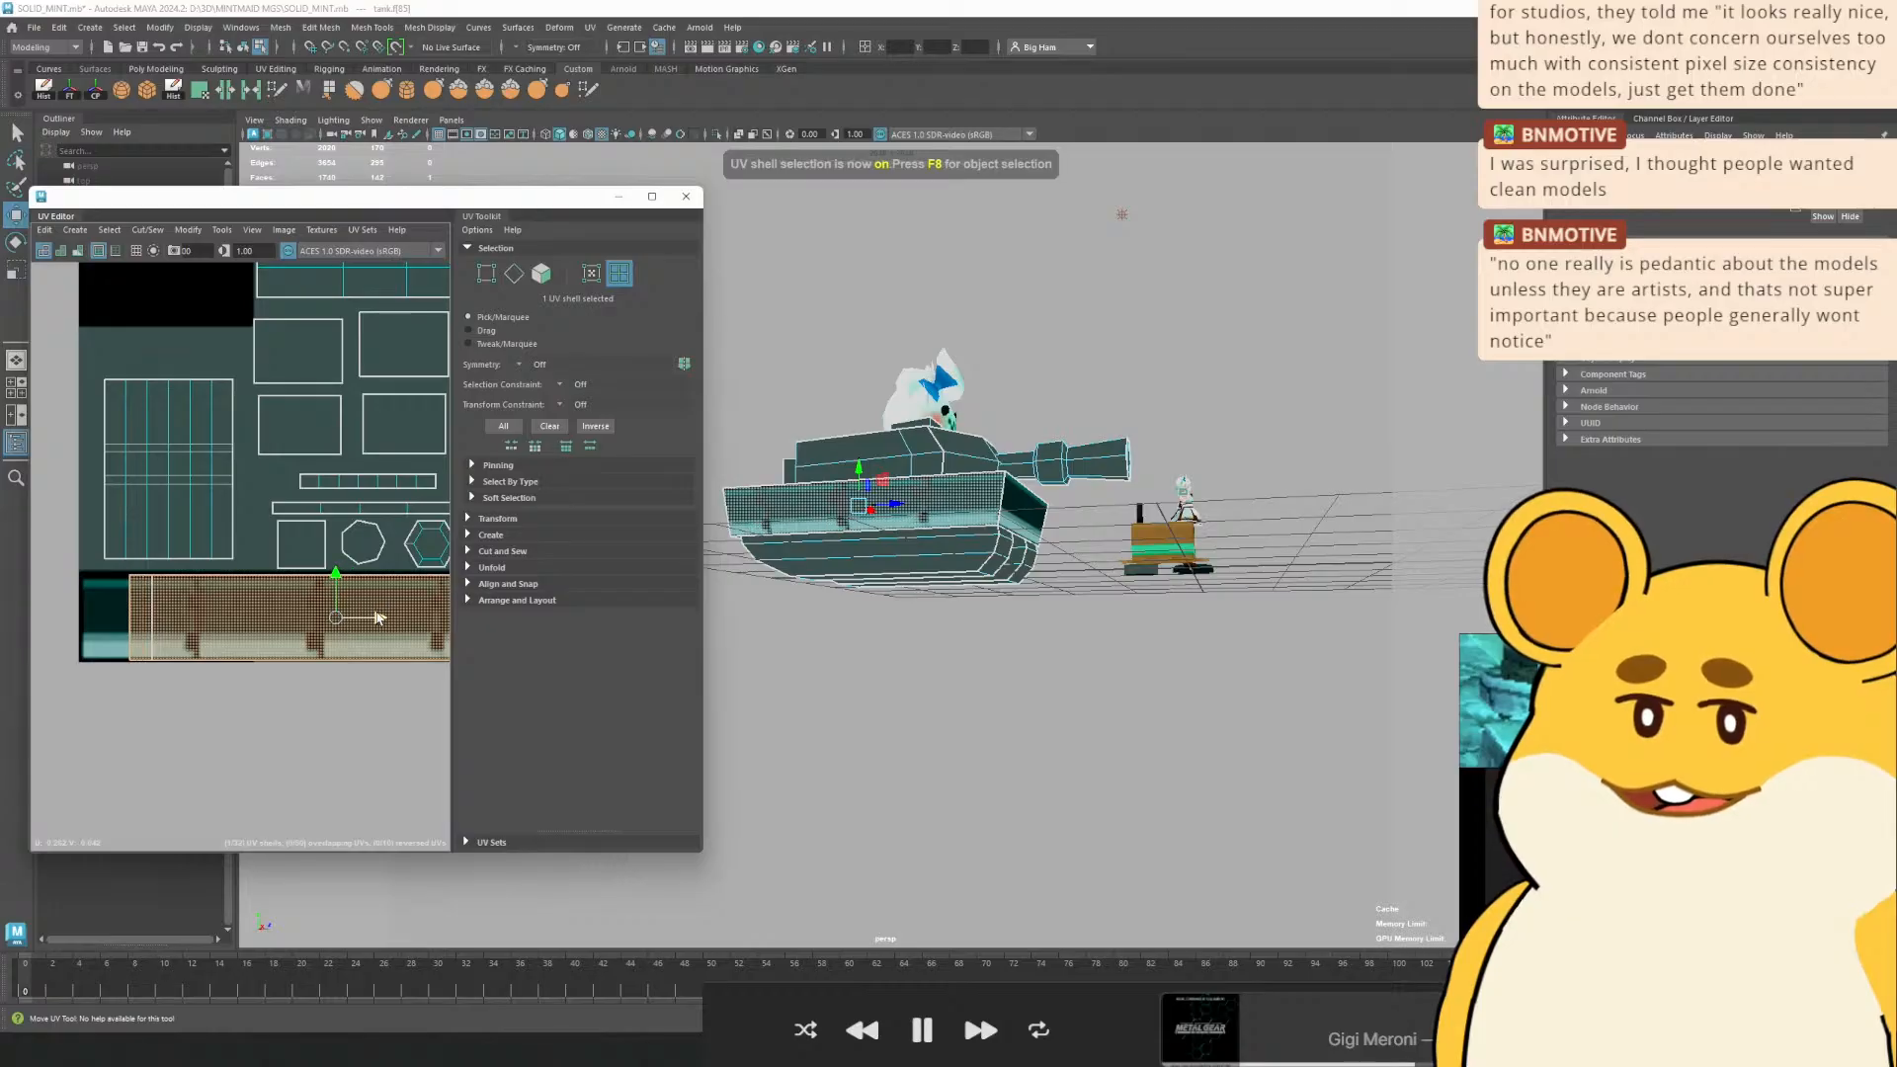
left_click_drag(366, 615, 398, 615)
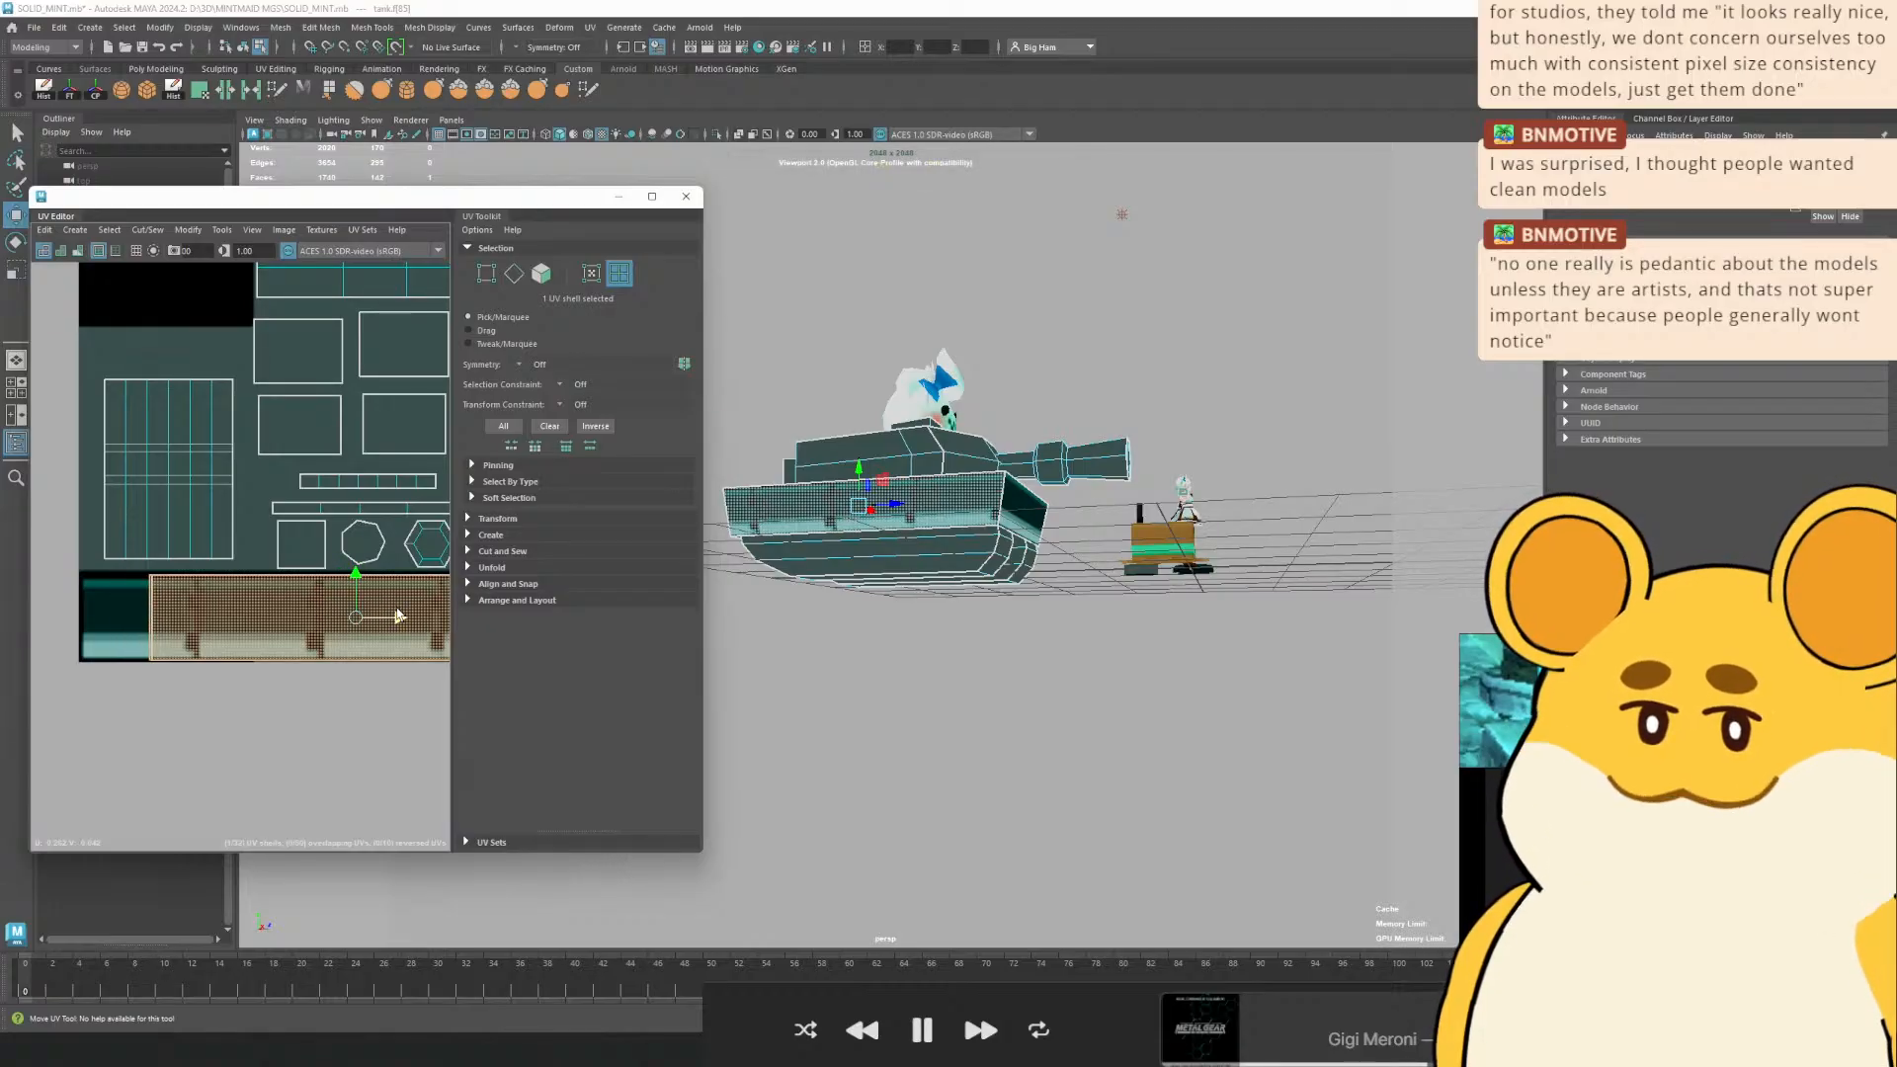
Undo the last small shell nudge and slide the opposite side-skirt UV shell over so it starts at the first bracket
left_click_drag(1129, 444, 1052, 476, "alt")
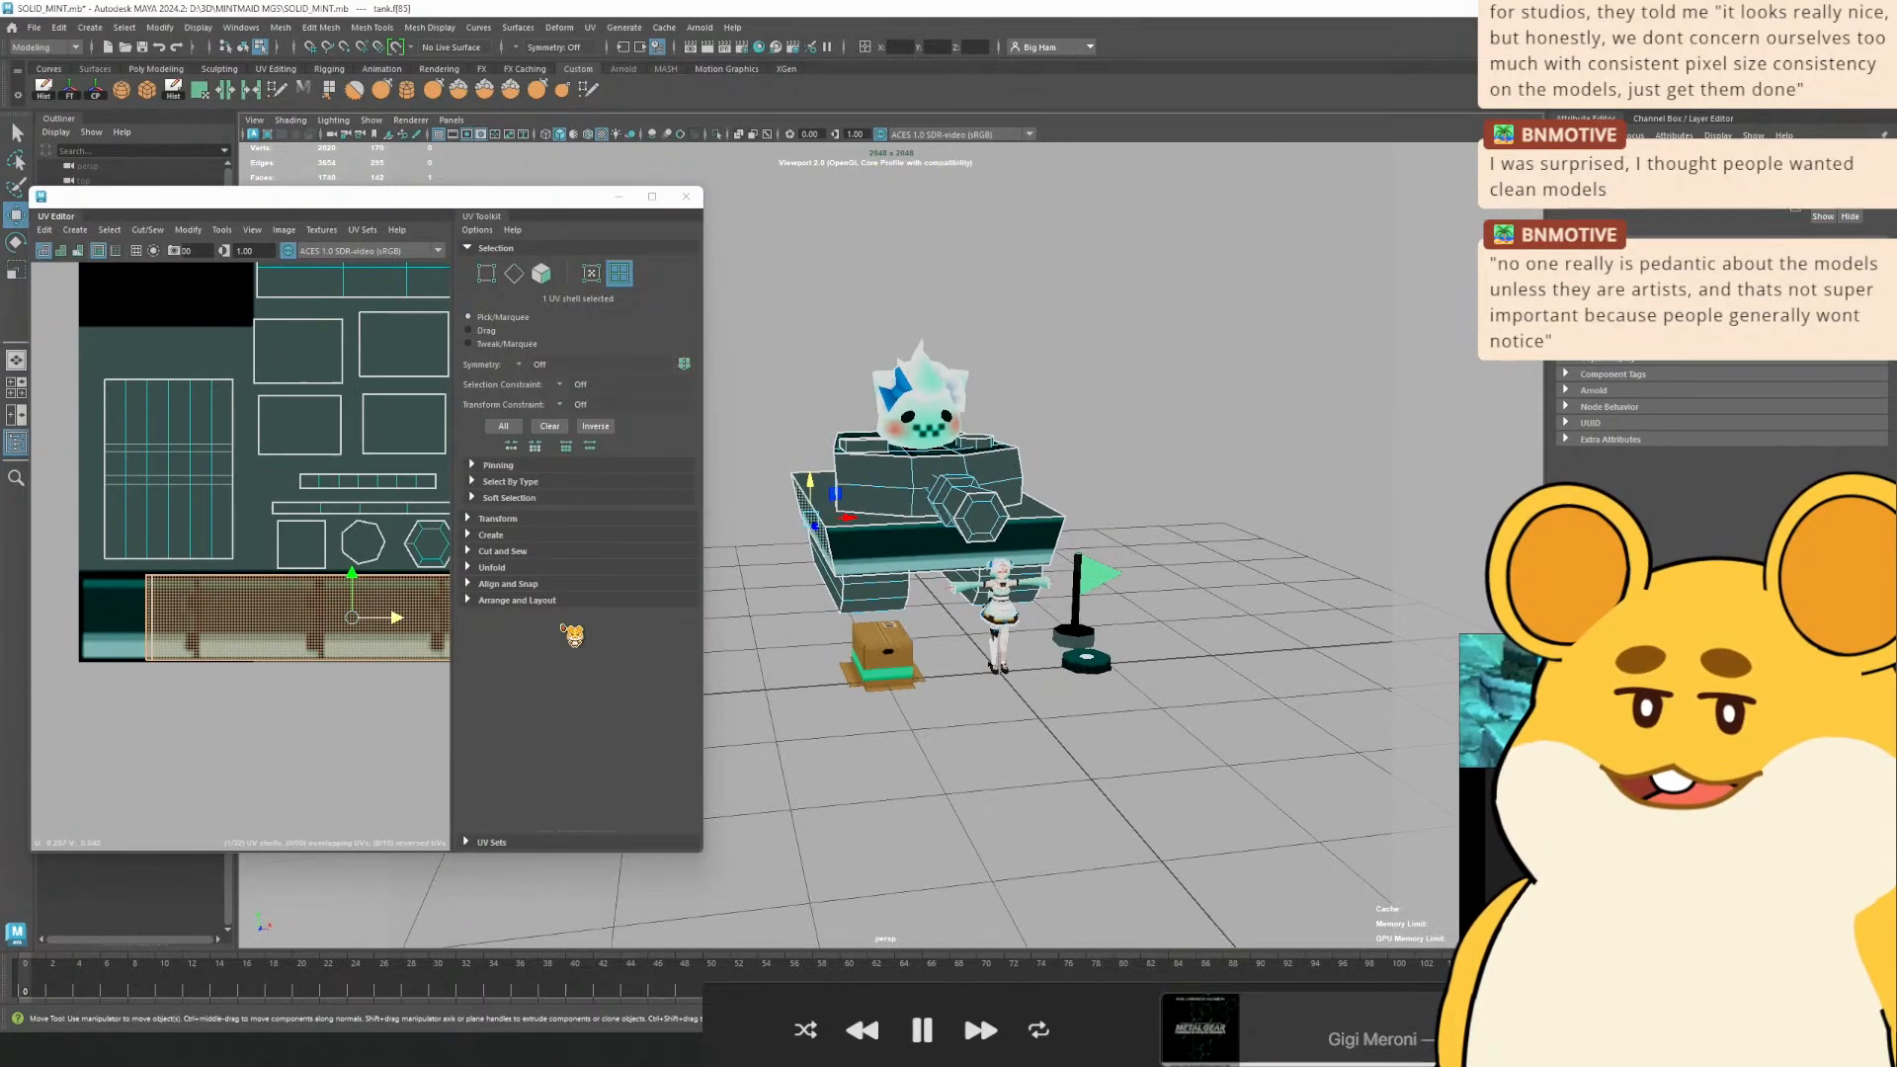
left_click_drag(1048, 583, 791, 514, "alt")
mouse_move(390, 620)
left_mouse_down()
mouse_move(428, 625)
mouse_move(398, 618)
left_mouse_up()
key("ctrl+z")
left_click(206, 632)
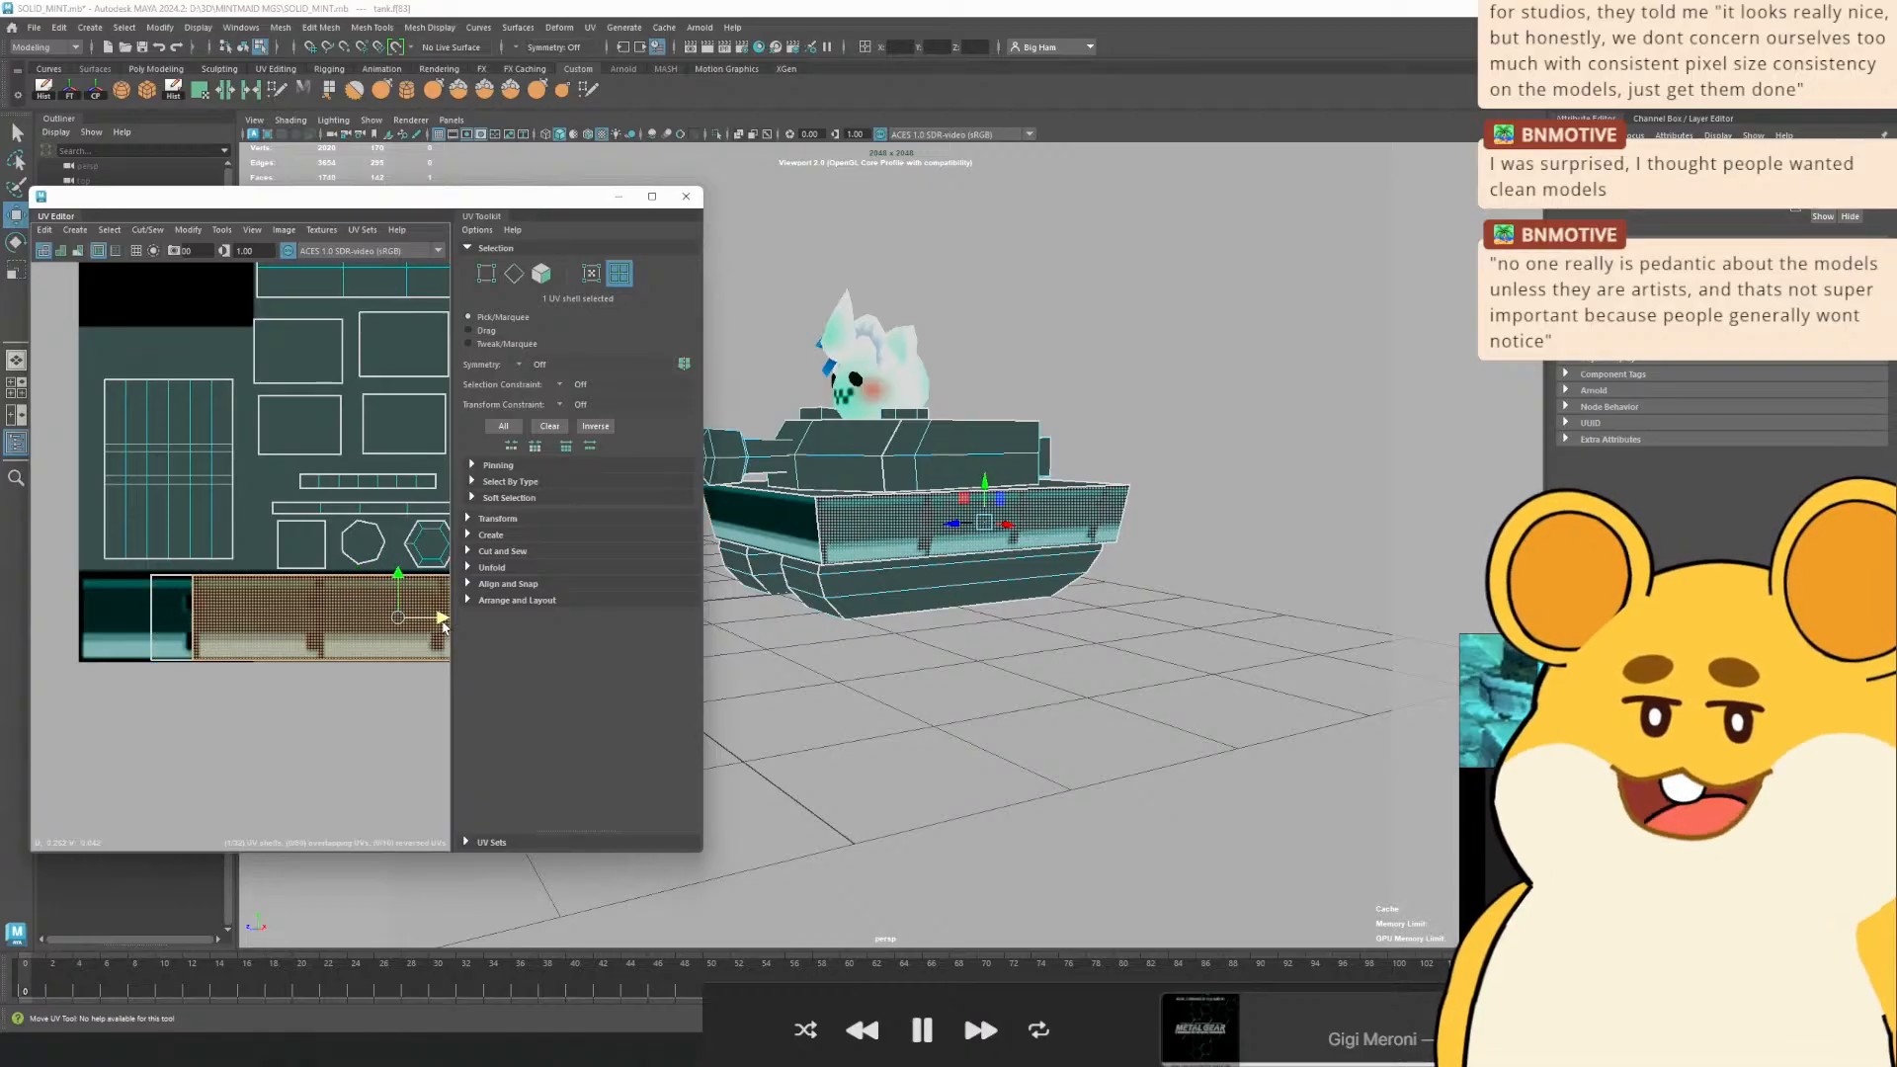
Return to object mode, deselect the tank, and examine how the skirt texture meets at the hull corners
right_click(909, 470)
scroll(1097, 339, "down", 3)
left_click(1093, 457)
left_click_drag(1092, 457, 395, 435, "alt")
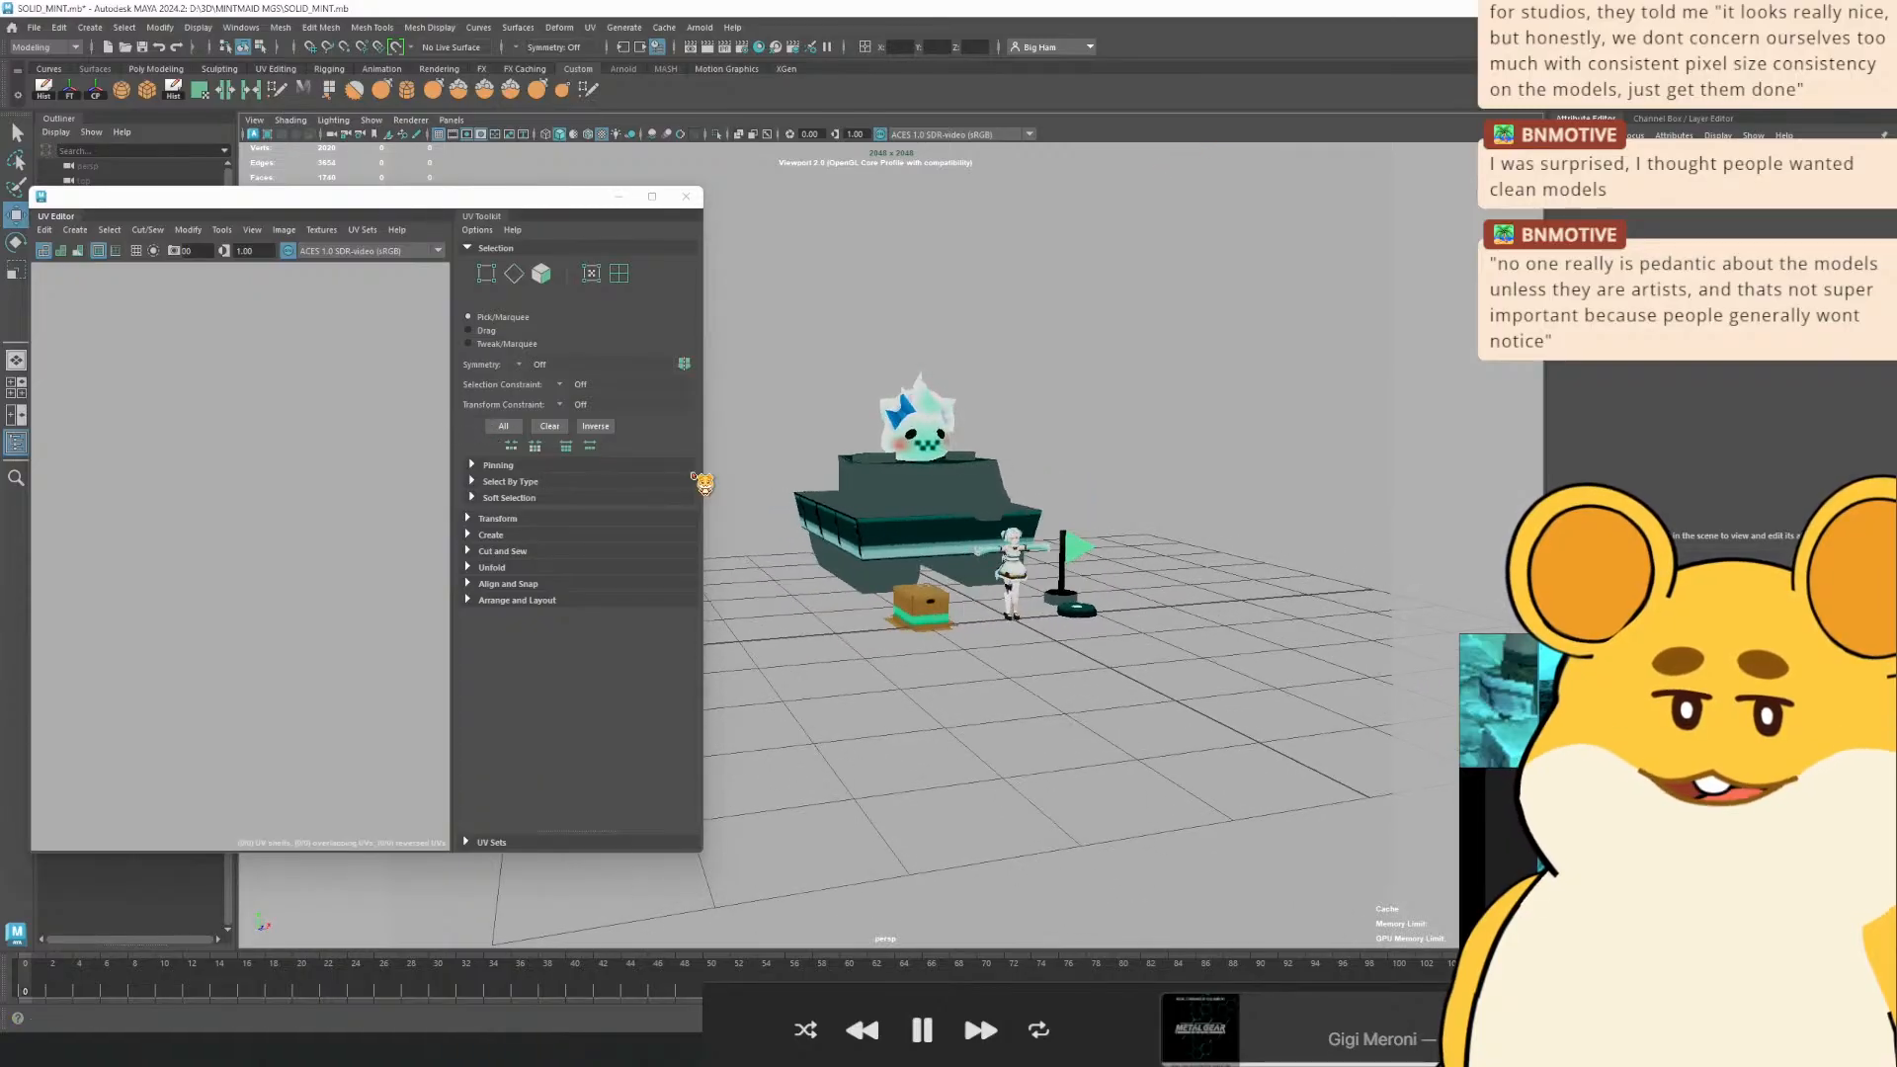
scroll(793, 518, "up", 5)
left_click_drag(792, 518, 901, 570, "alt")
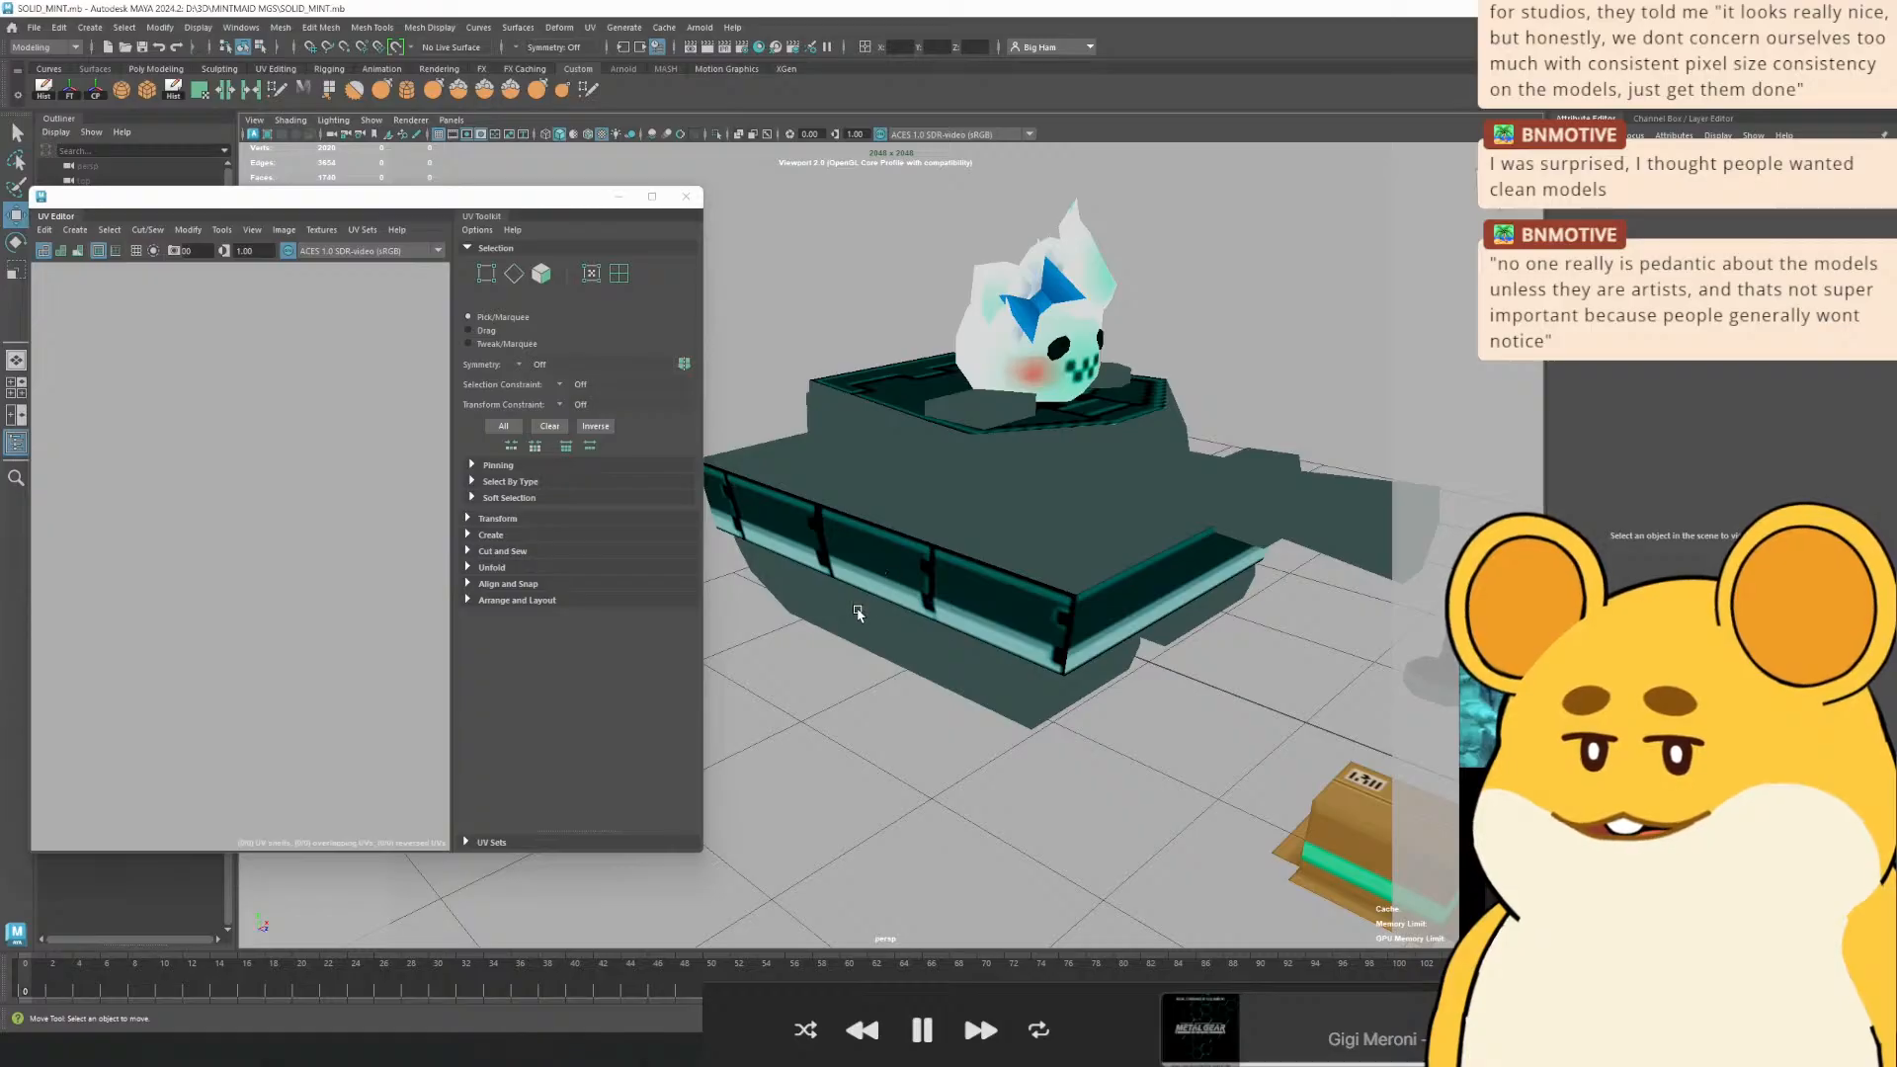
scroll(857, 613, "down", 4)
Reselect the tank and align the upper-edge UVs of the skirt shells into one straight row
left_click_drag(1094, 652, 1090, 646)
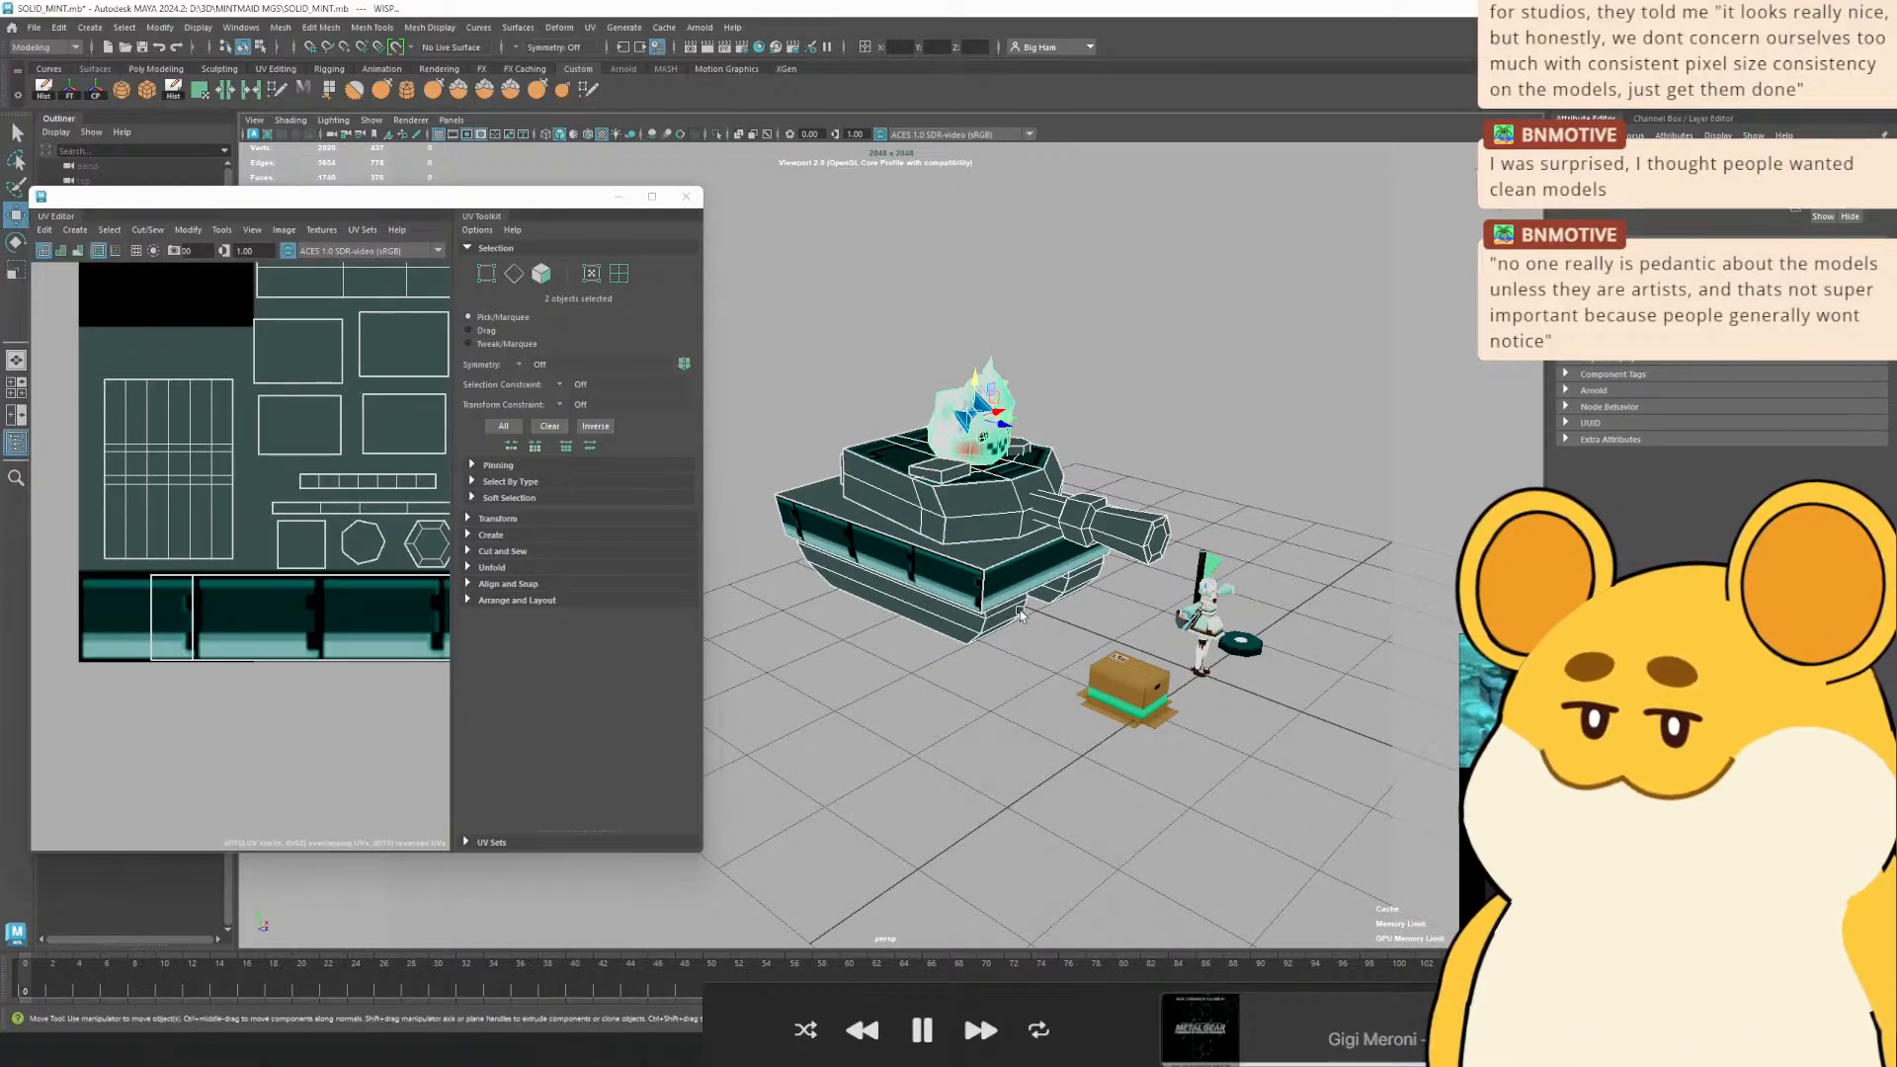
left_click(1015, 684)
left_click_drag(1016, 684, 1033, 512, "alt")
left_click(913, 528)
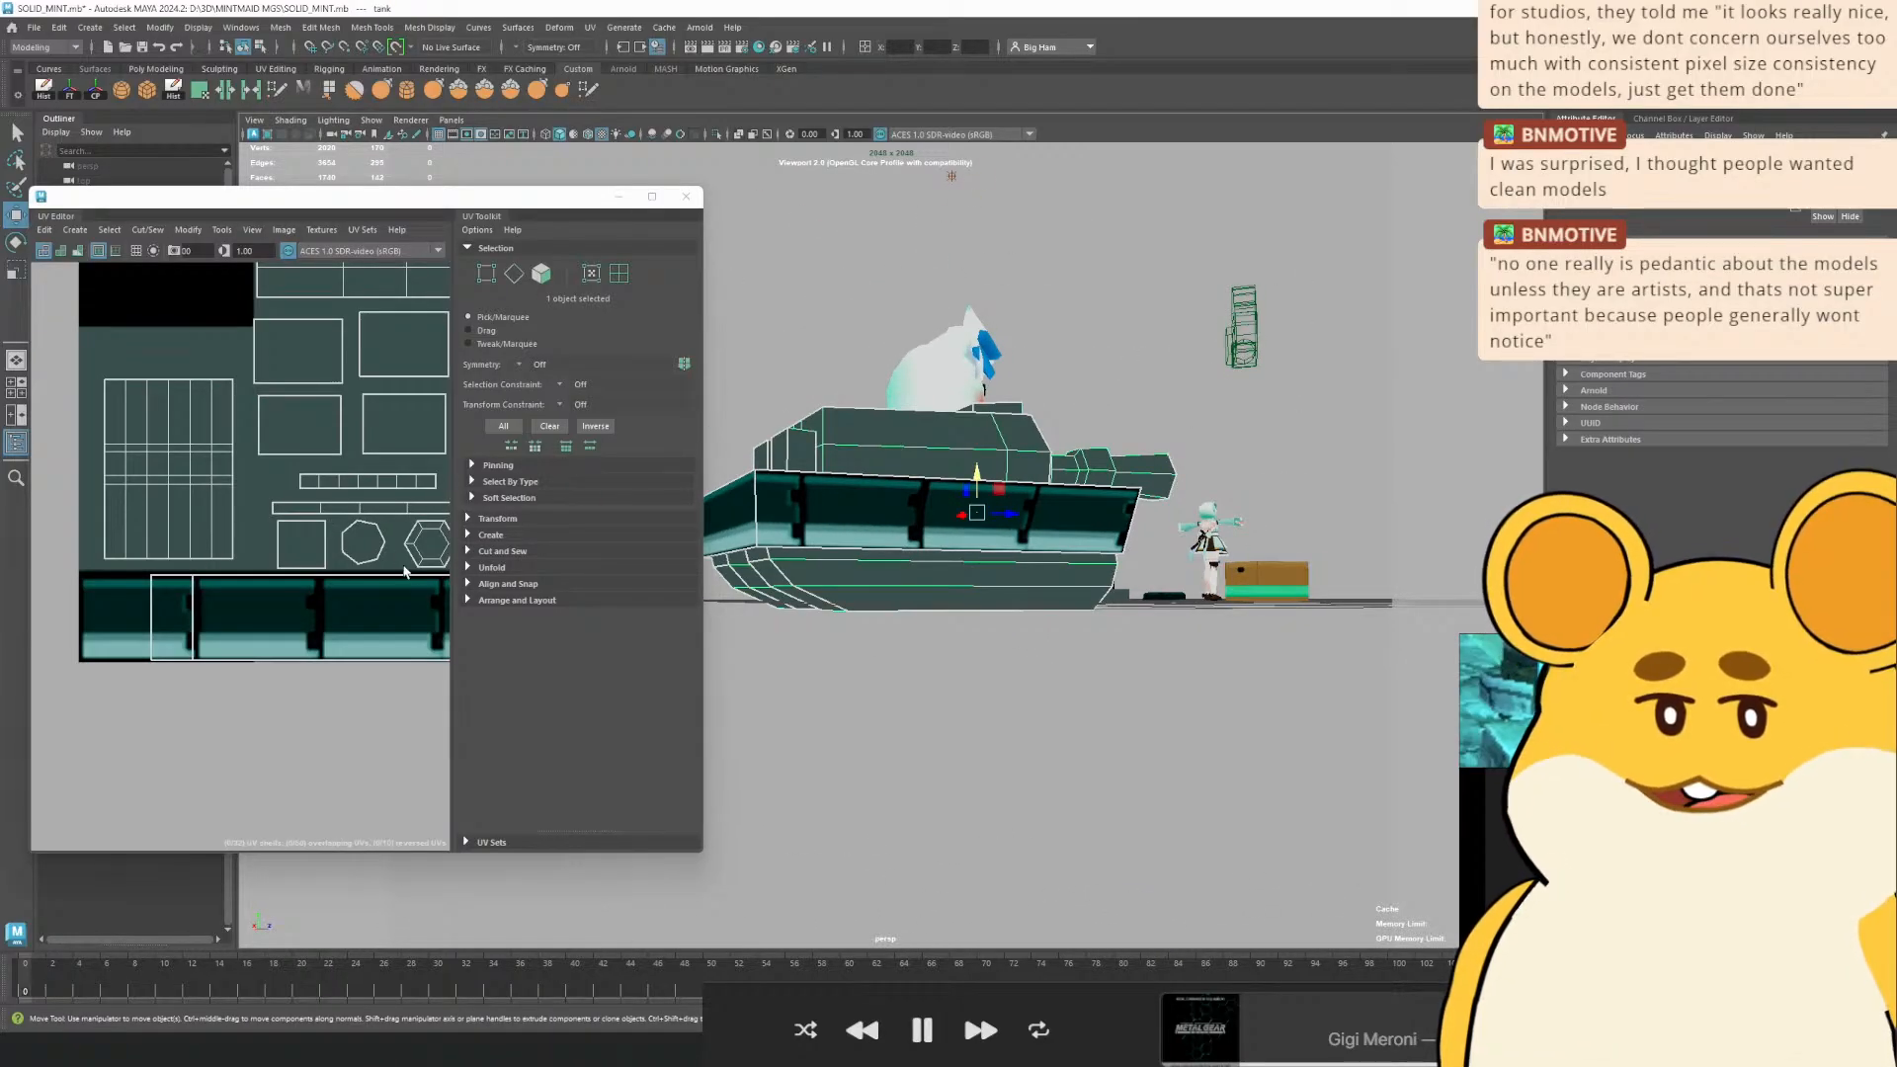
left_click_drag(319, 602, 15, 582, "alt")
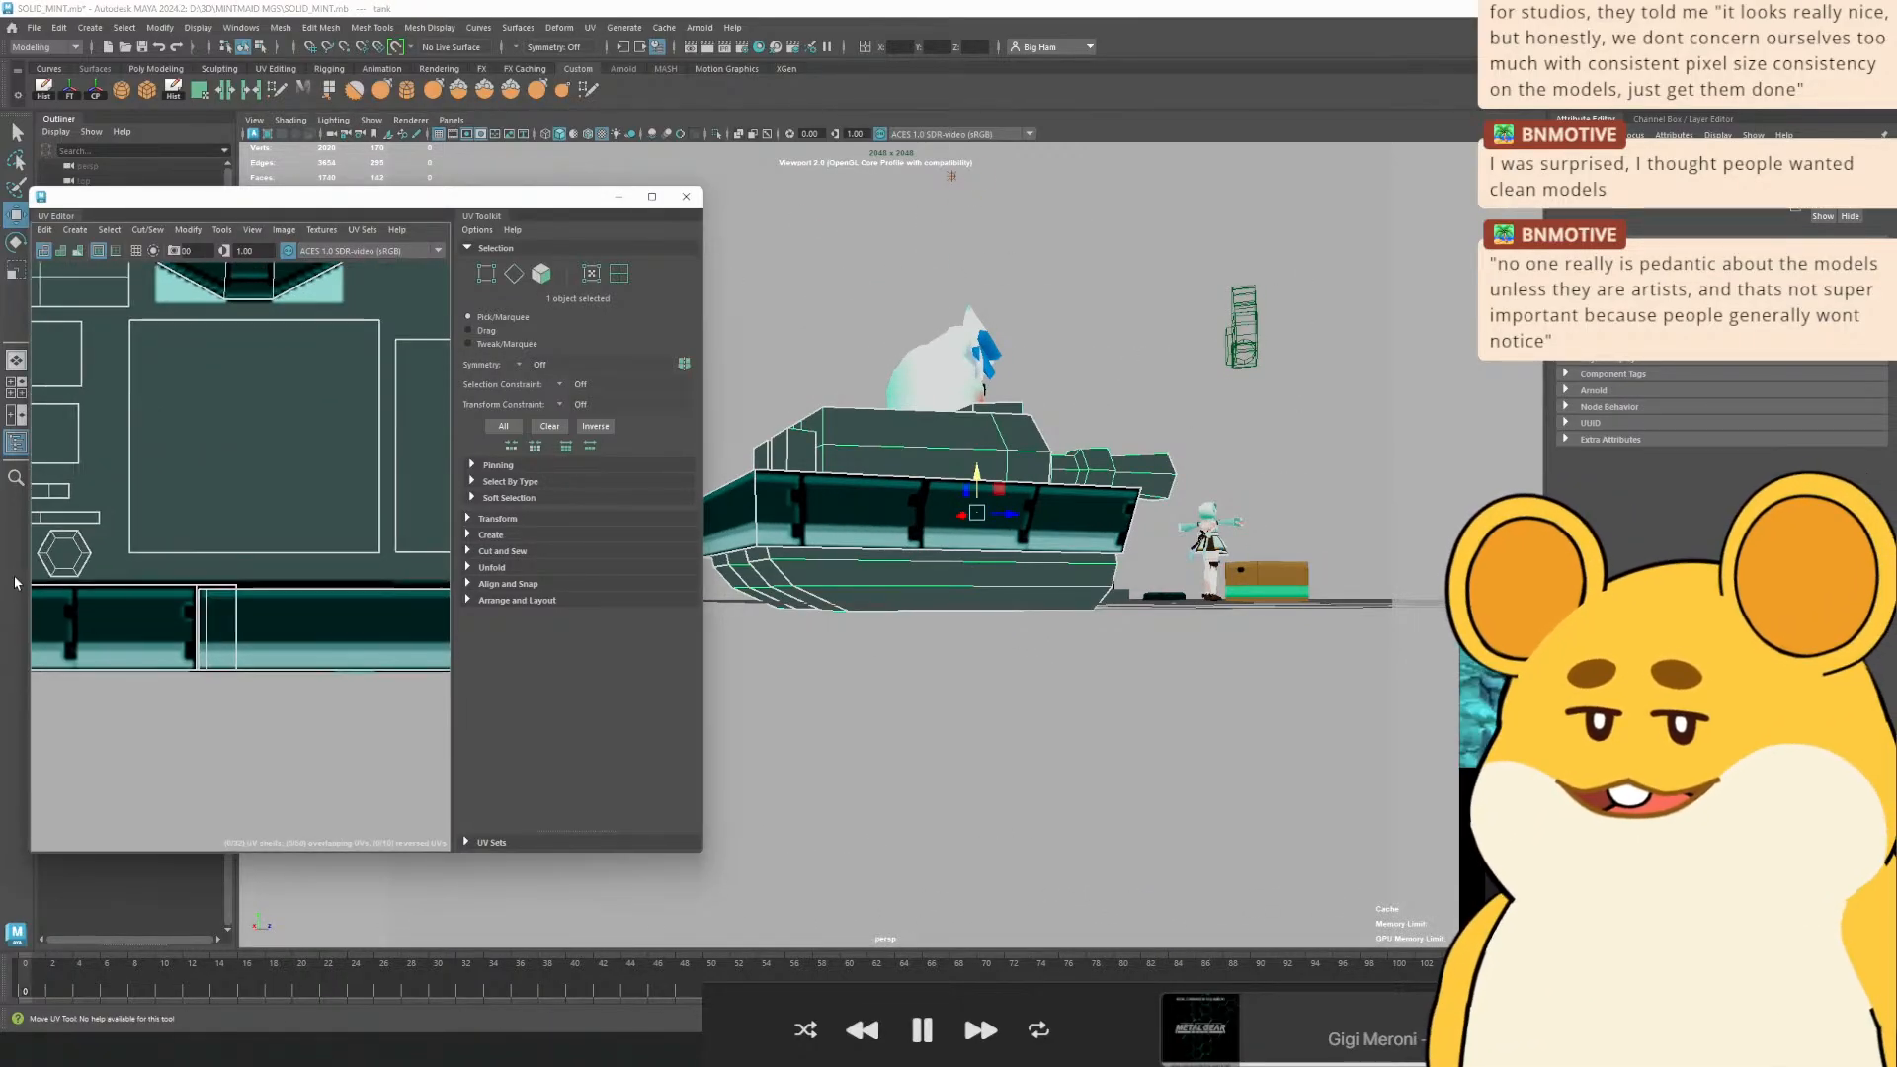
left_click(616, 273)
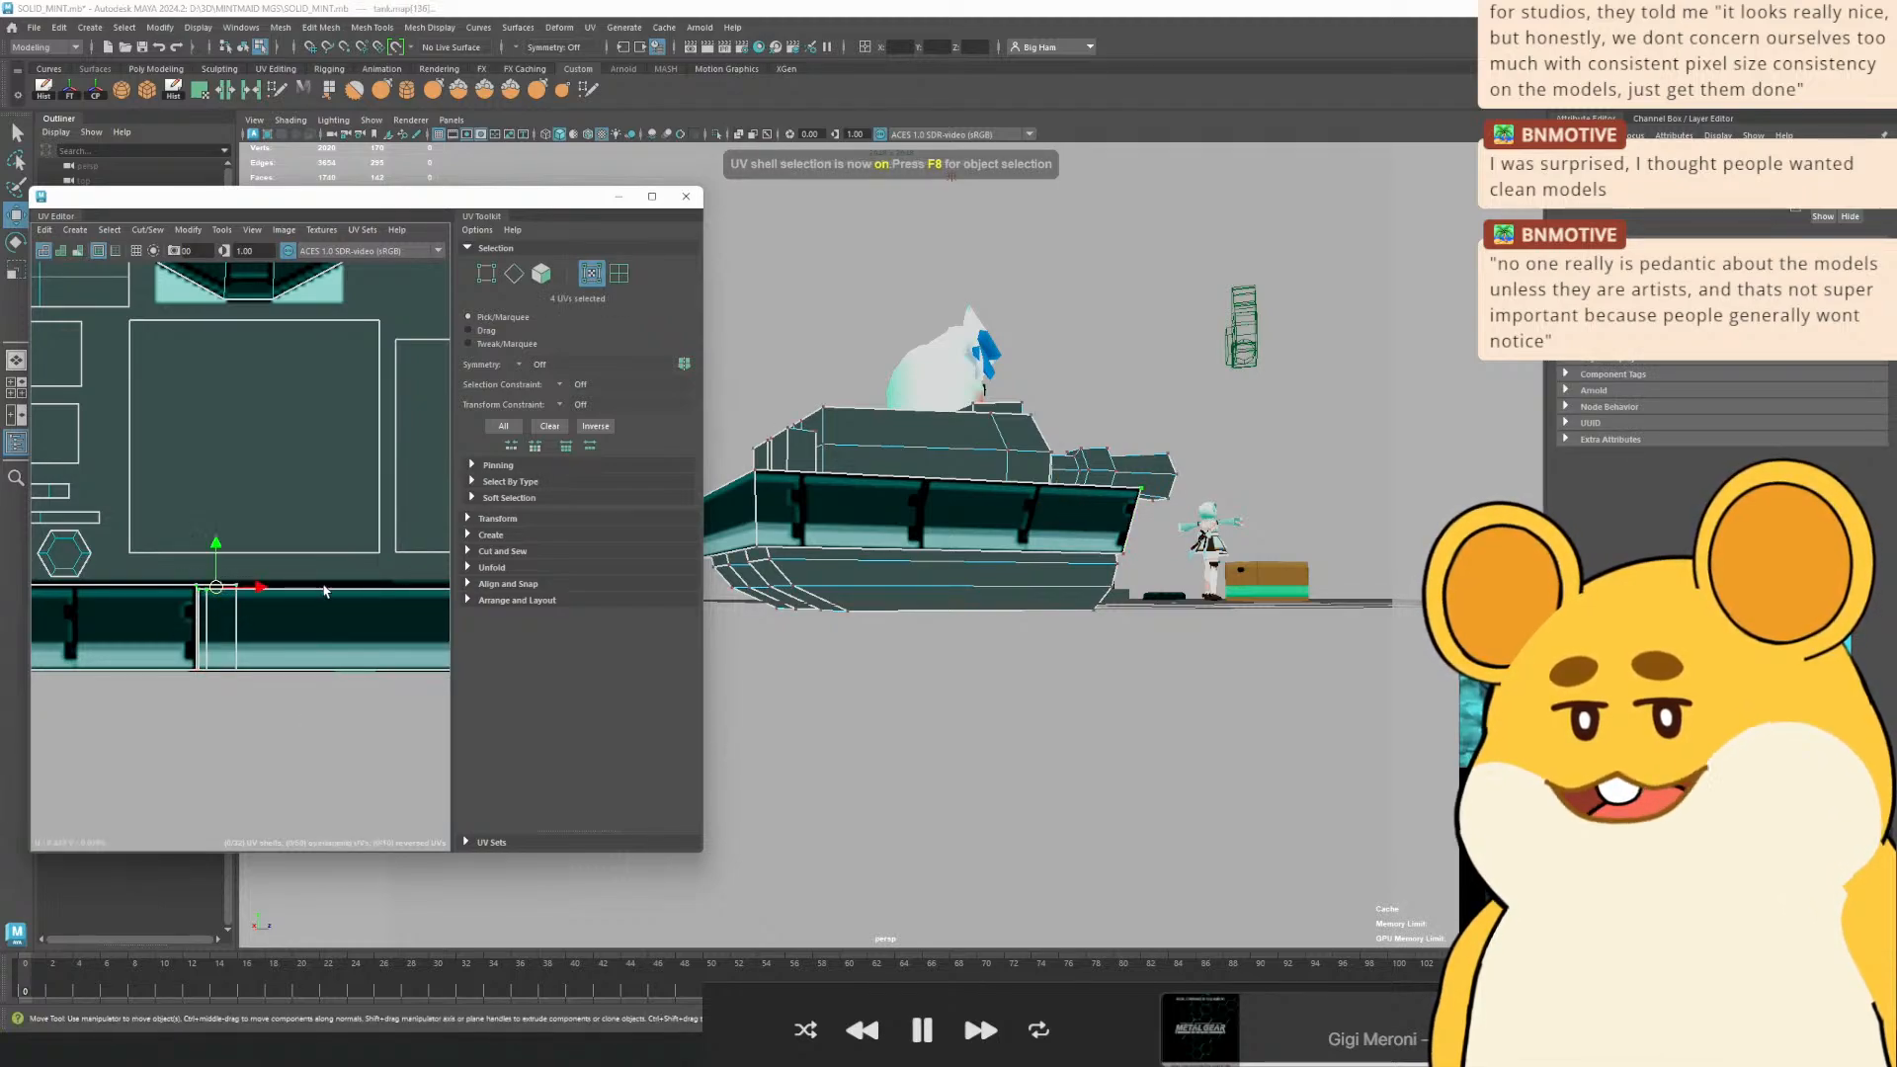
left_click_drag(324, 590, 301, 683, "alt")
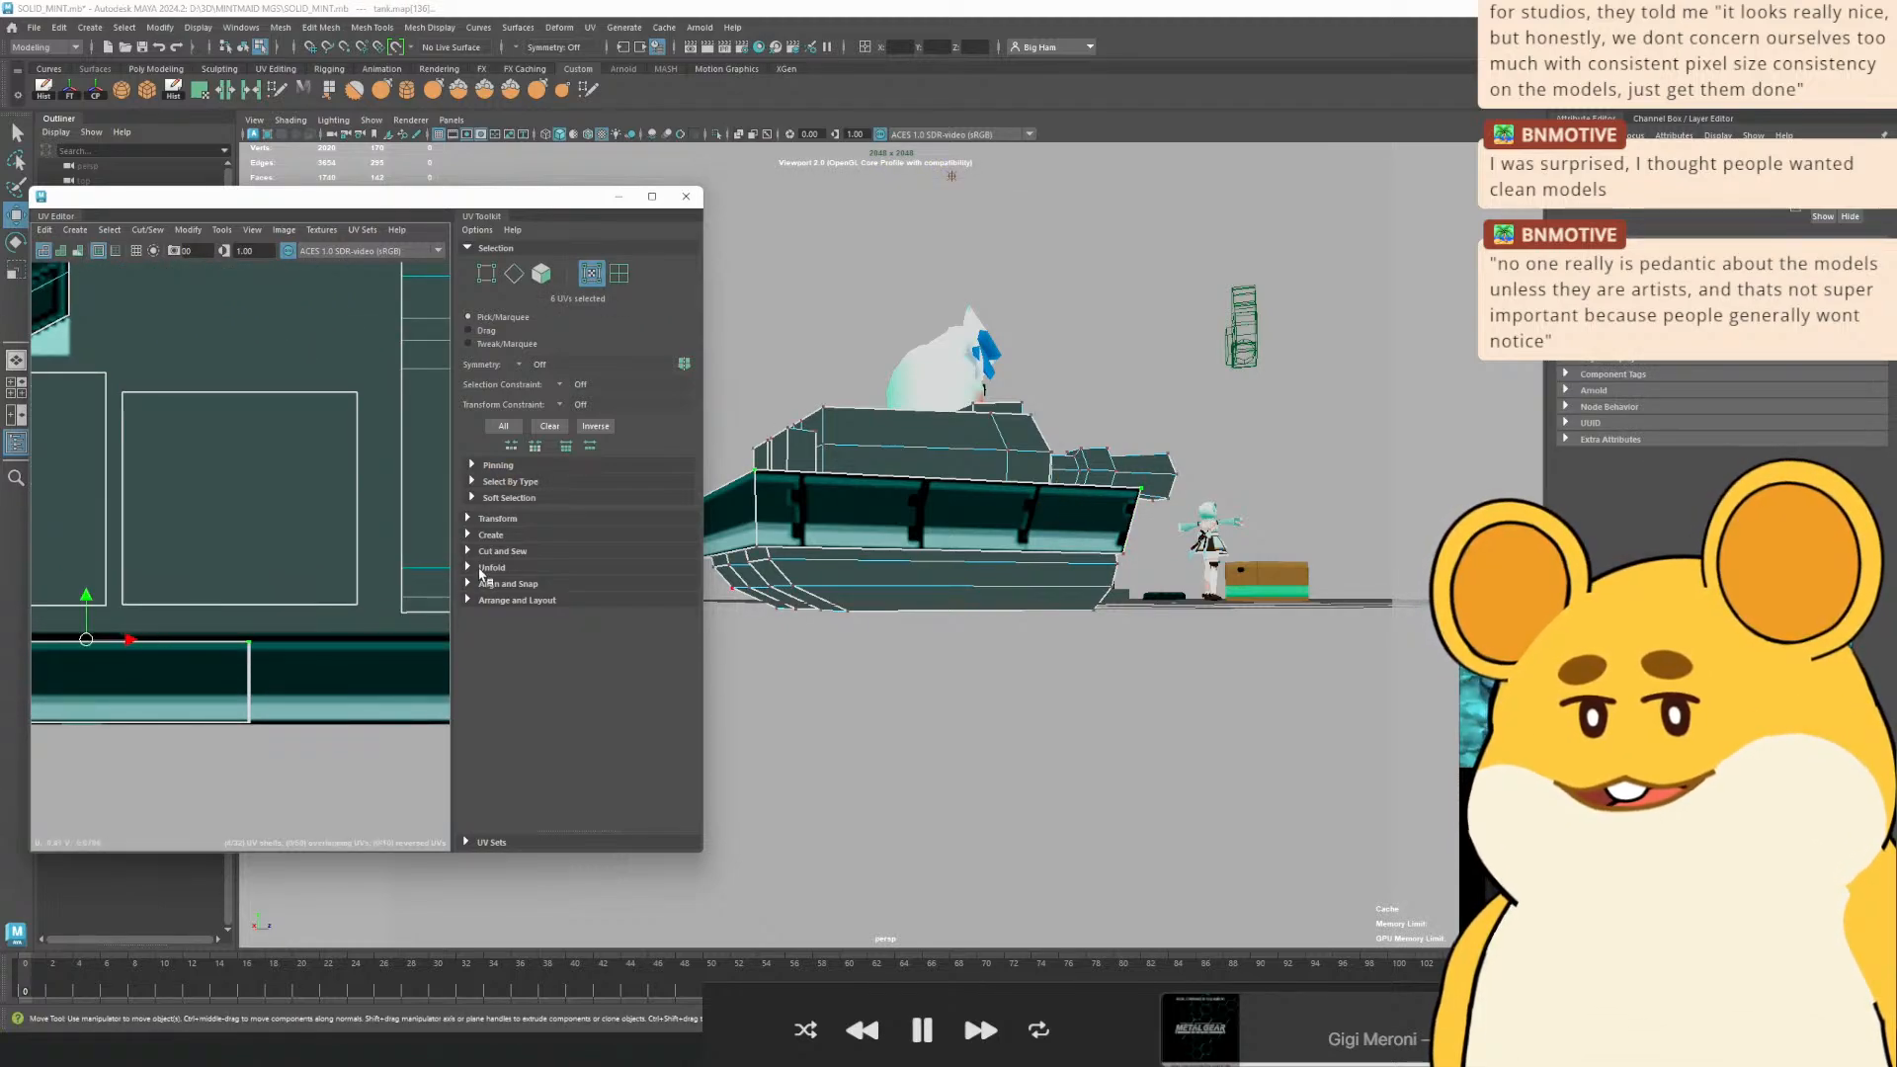
left_click(487, 585)
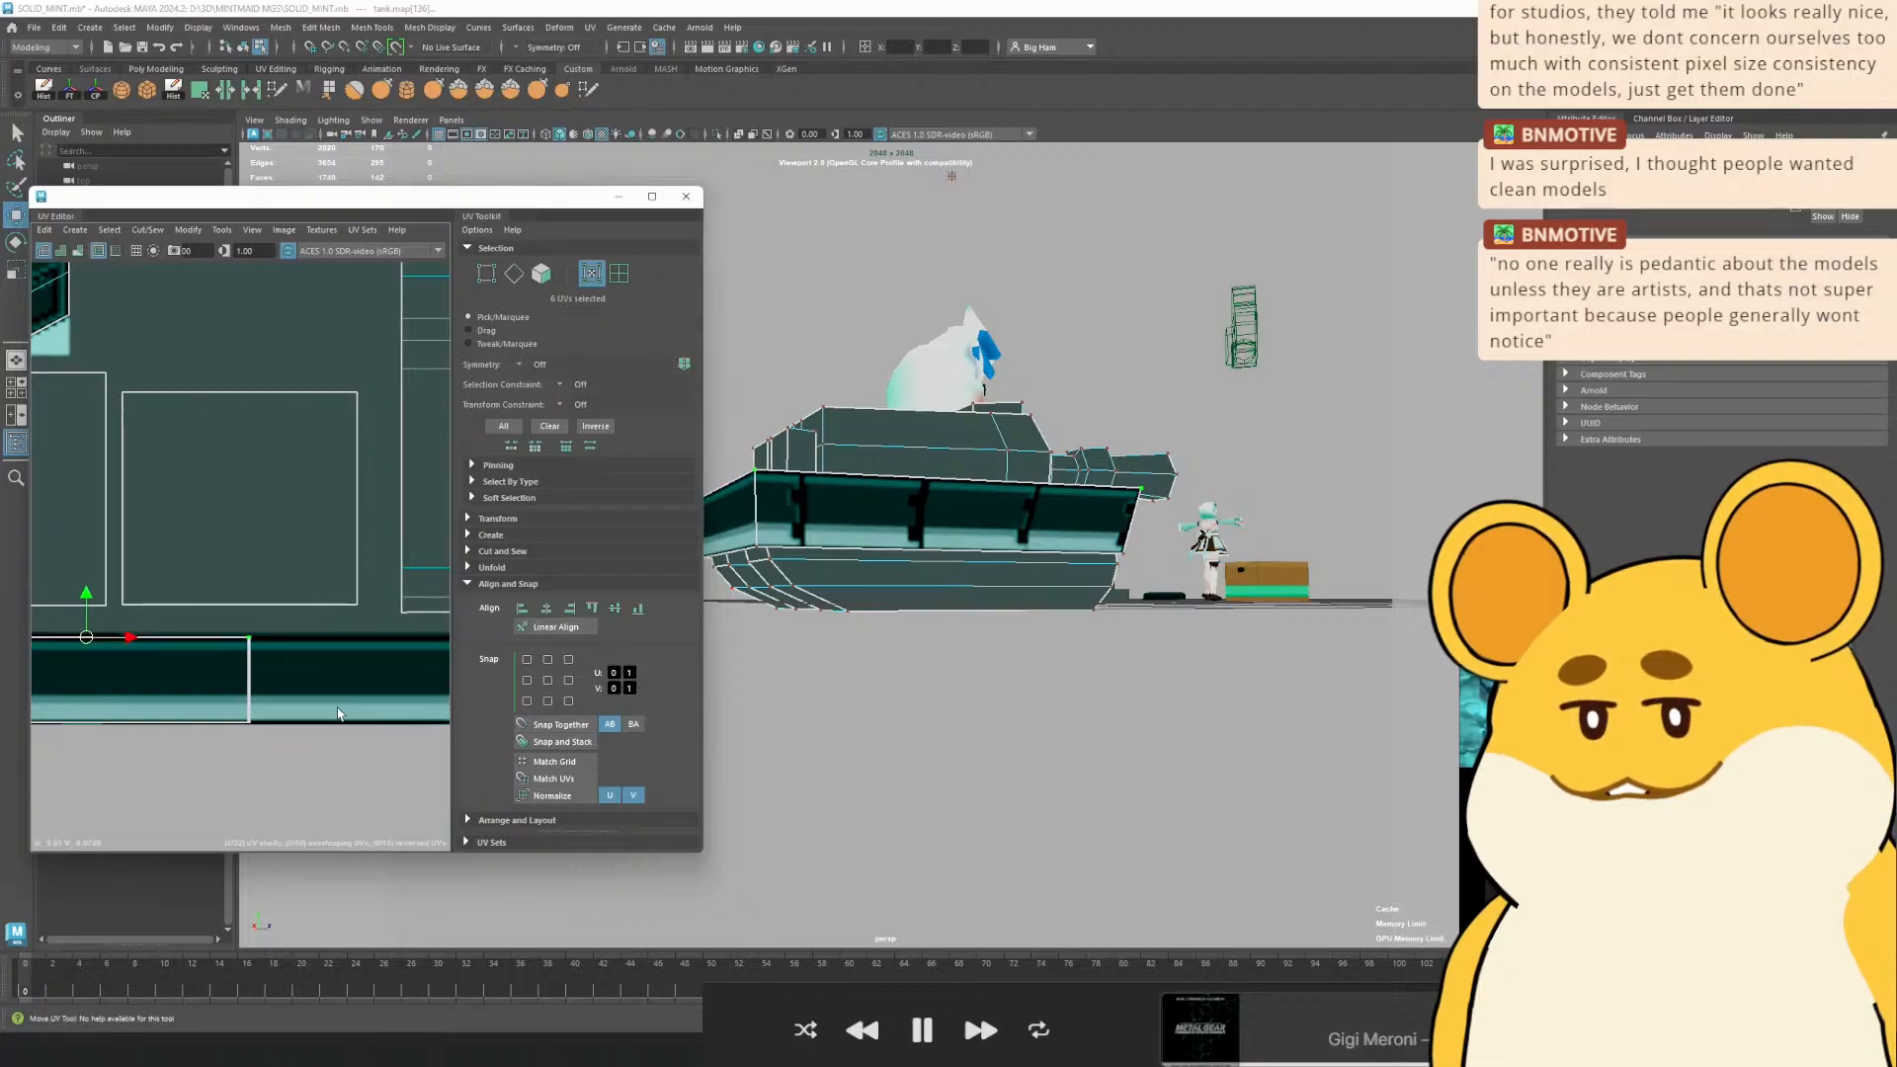
Align the lower-edge UVs of the skirt shells into one straight row
left_click_drag(217, 746, 584, 706, "alt")
left_click_drag(240, 671, 197, 681, "alt")
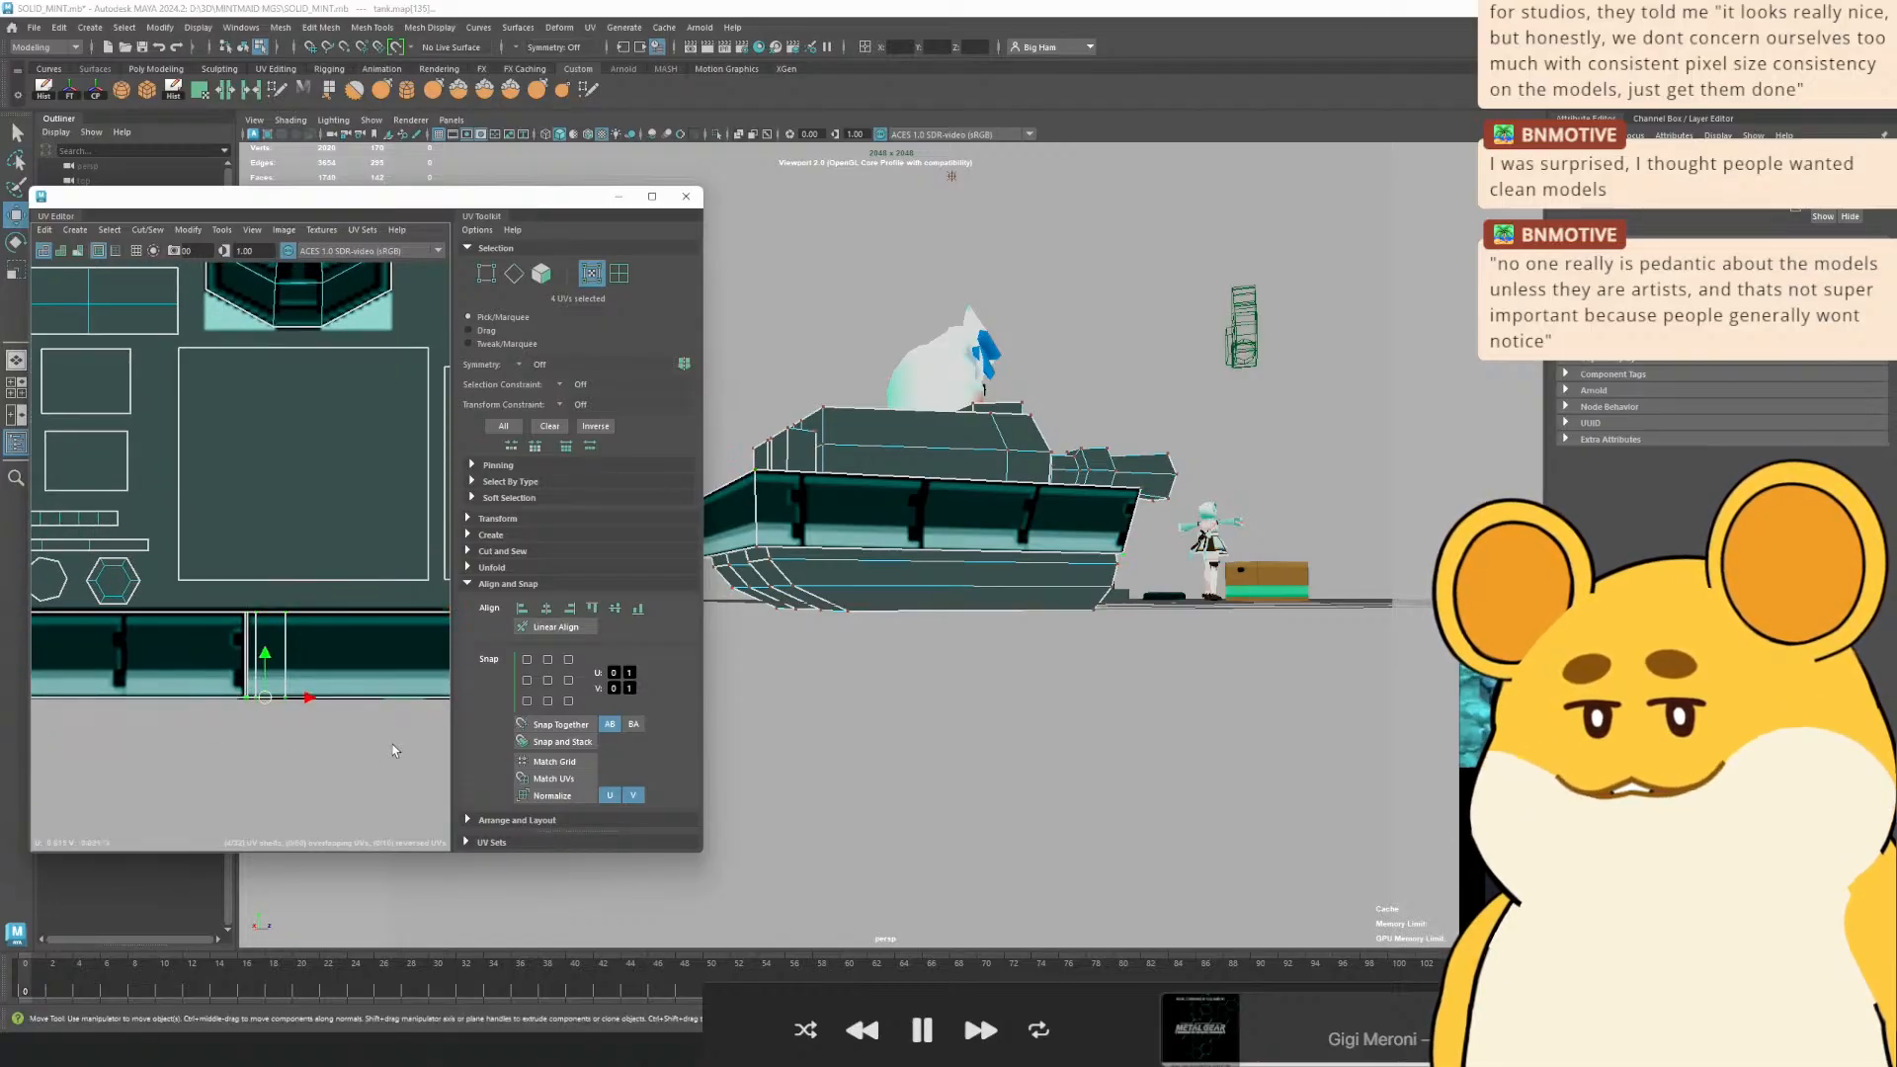
left_click_drag(393, 751, 318, 689, "alt")
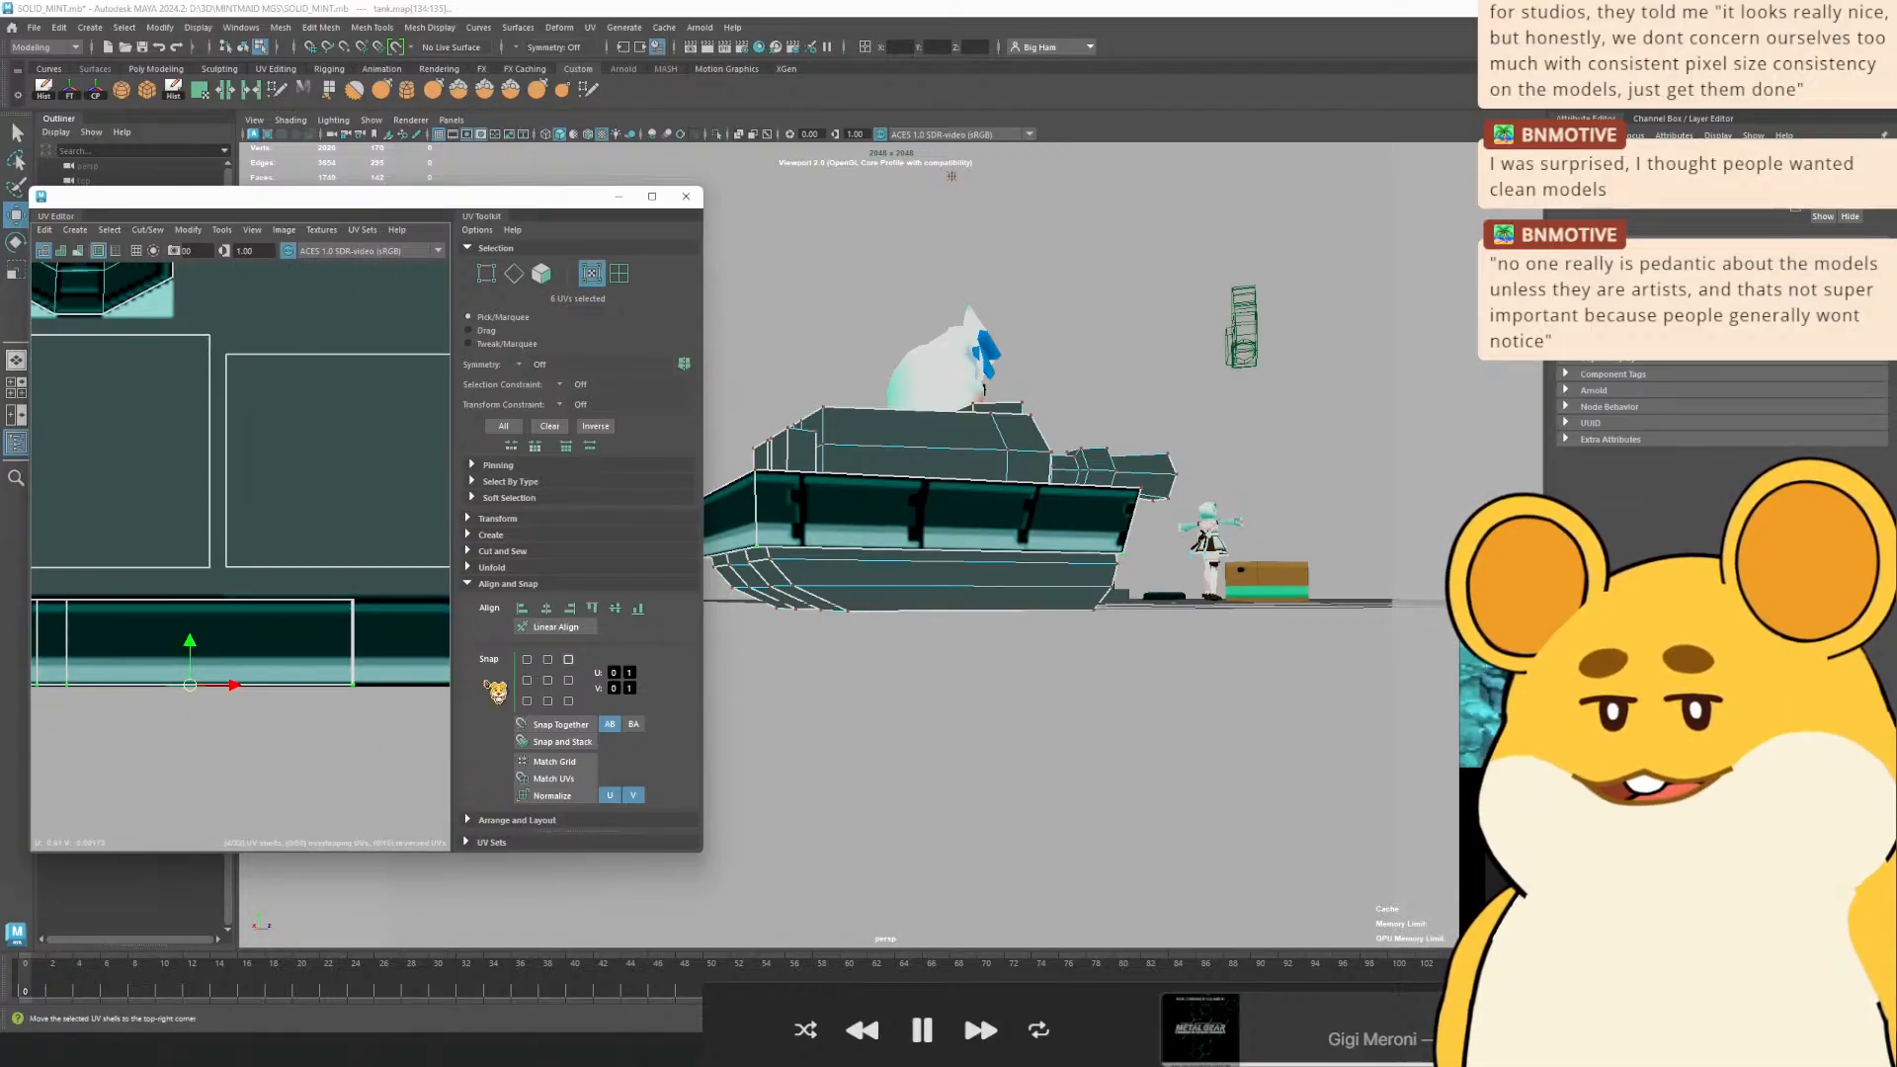
Return to object mode and examine the skirt texture around the front and both sides of the tank
right_click(985, 522)
left_click_drag(815, 548, 1092, 622, "alt")
left_click(945, 699)
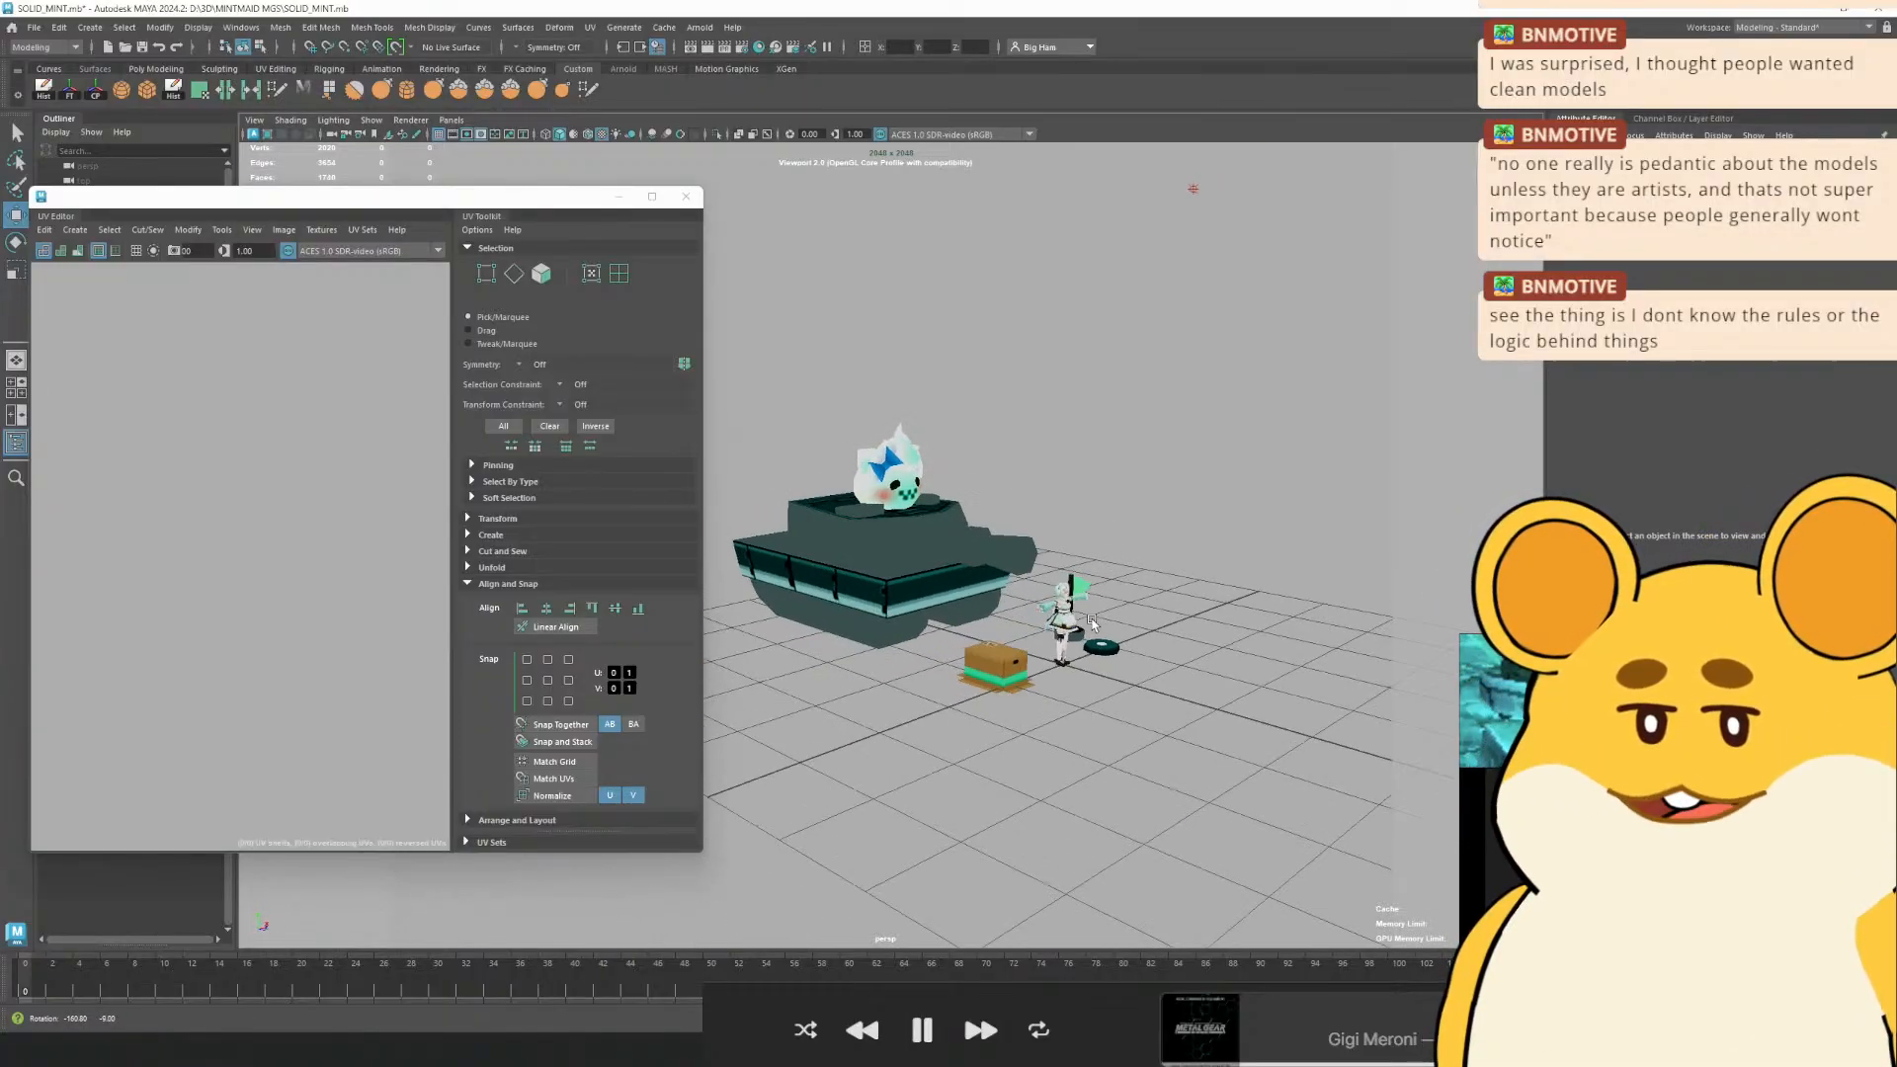
scroll(1060, 634, "up", 3)
left_click(1033, 616)
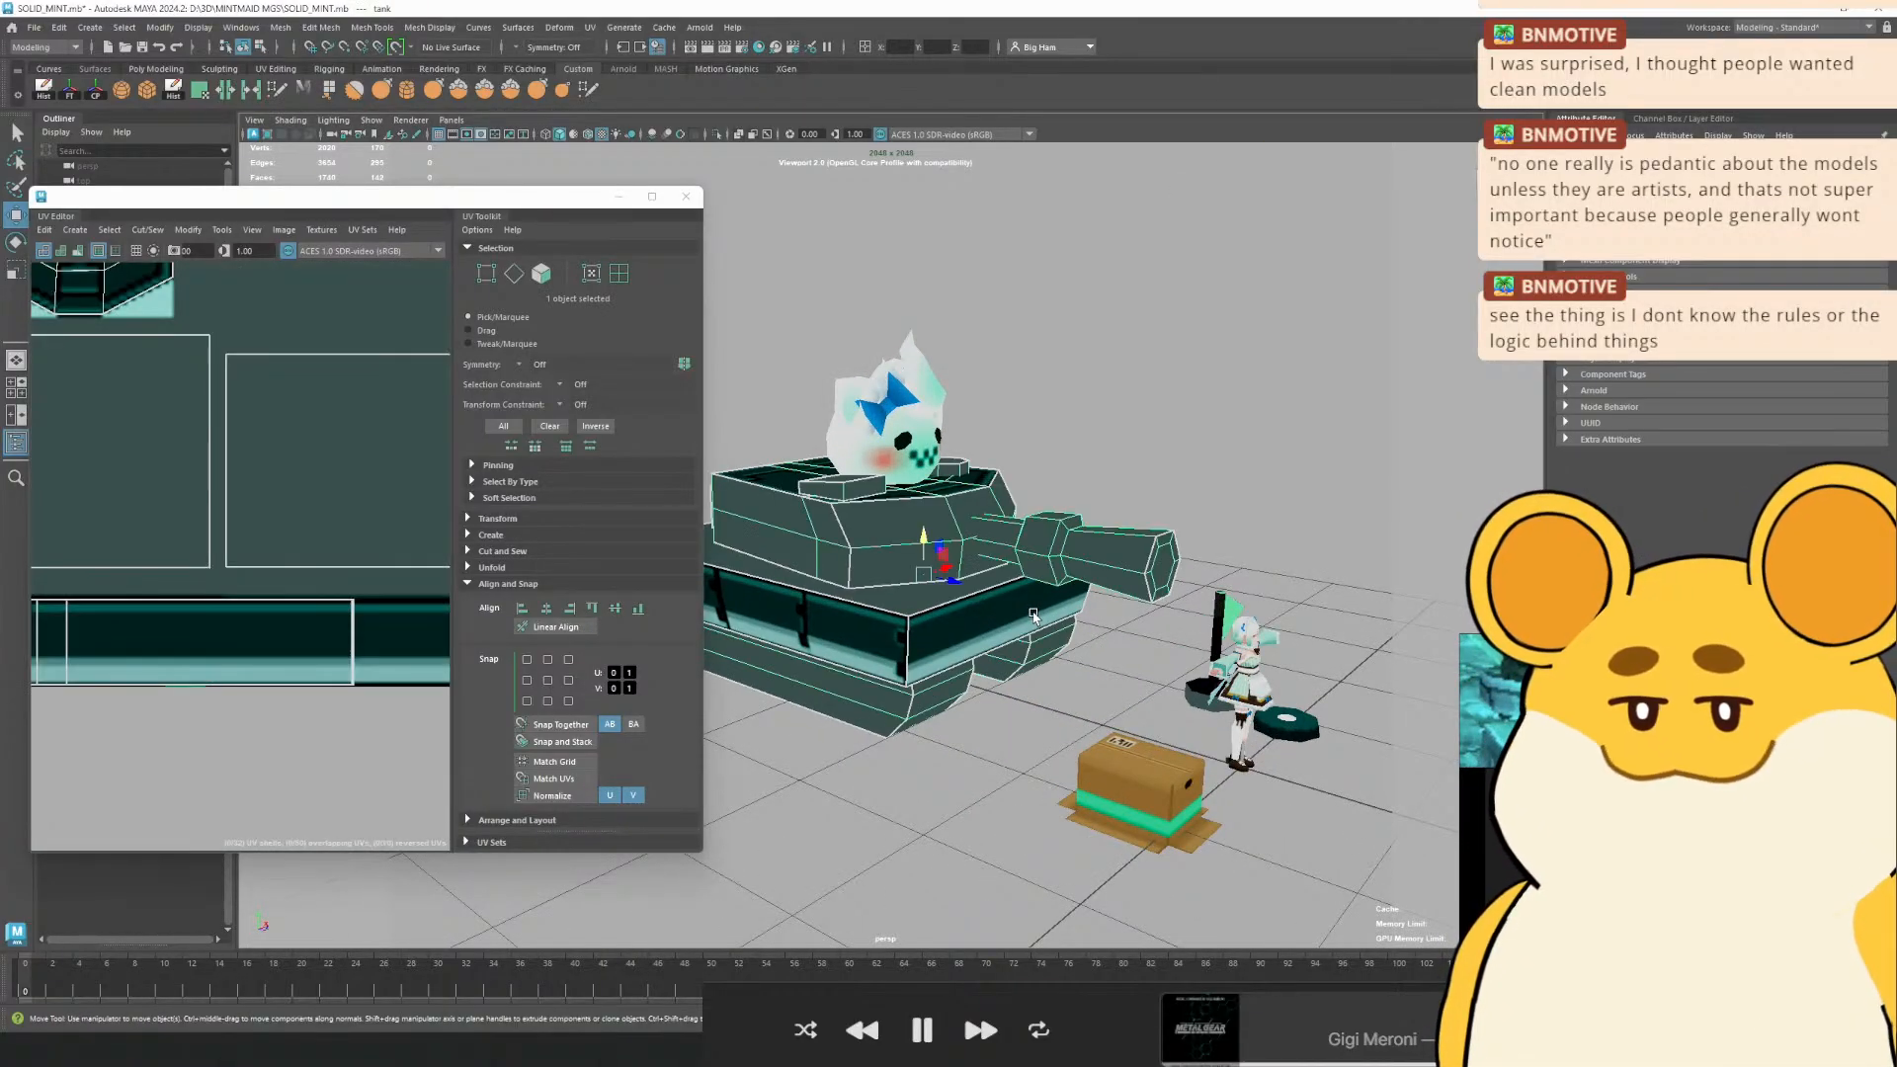
left_click(1118, 679)
left_click_drag(1117, 679, 1058, 615, "alt")
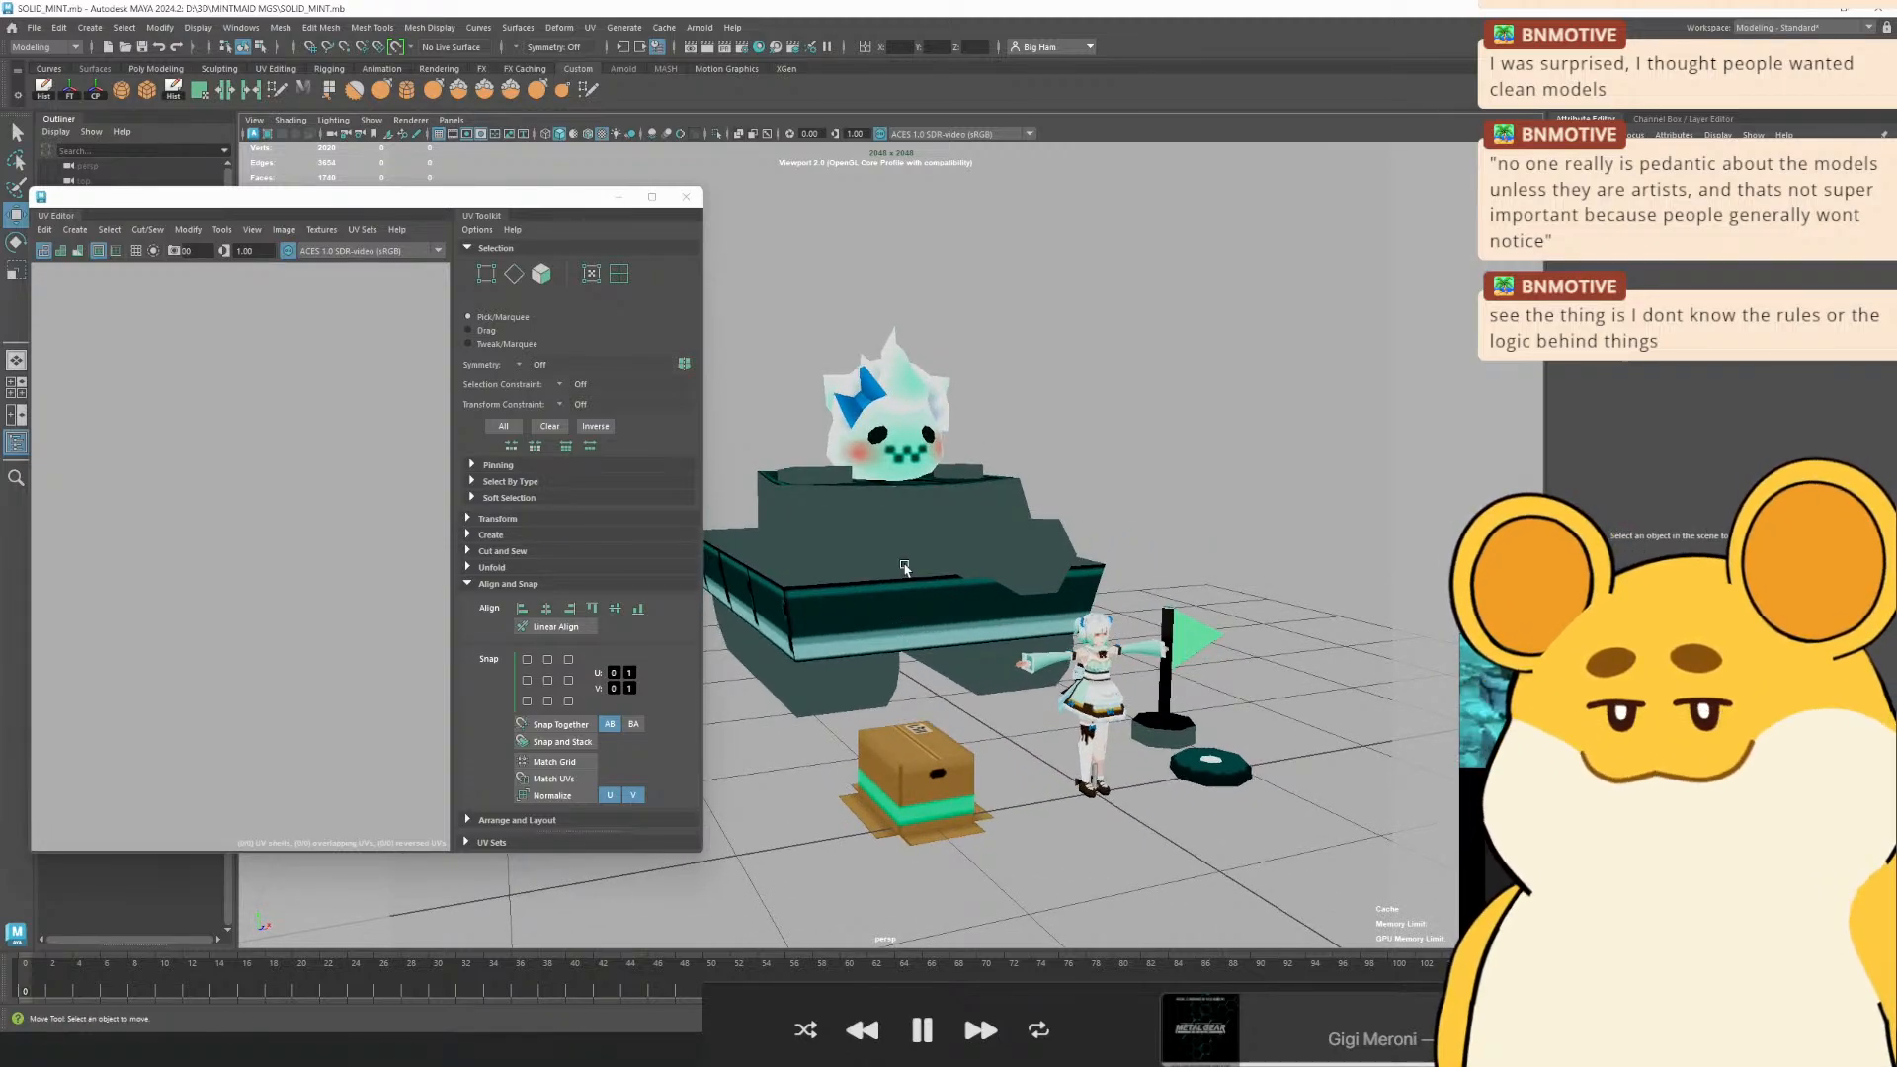
left_click(885, 604)
left_click_drag(1211, 624, 1114, 610, "alt")
left_click(1256, 717)
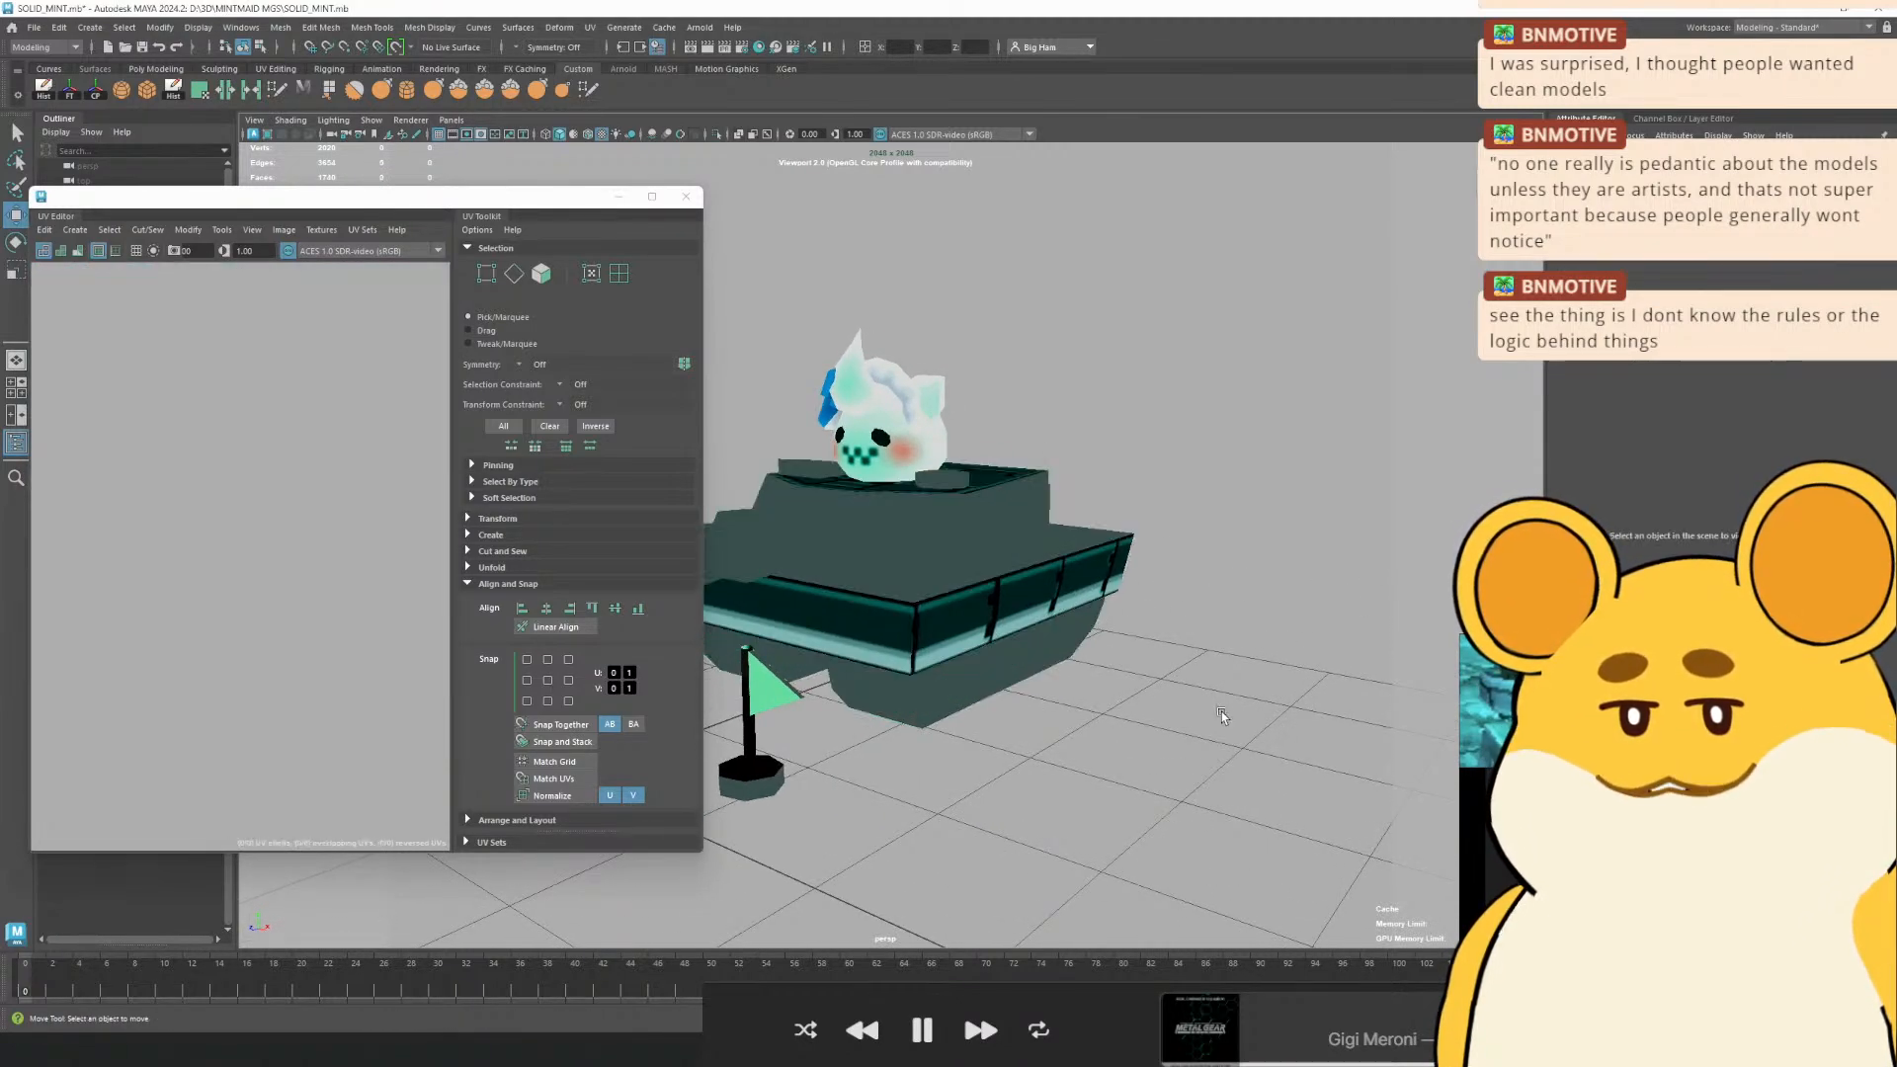
left_click_drag(1214, 708, 1141, 708, "alt")
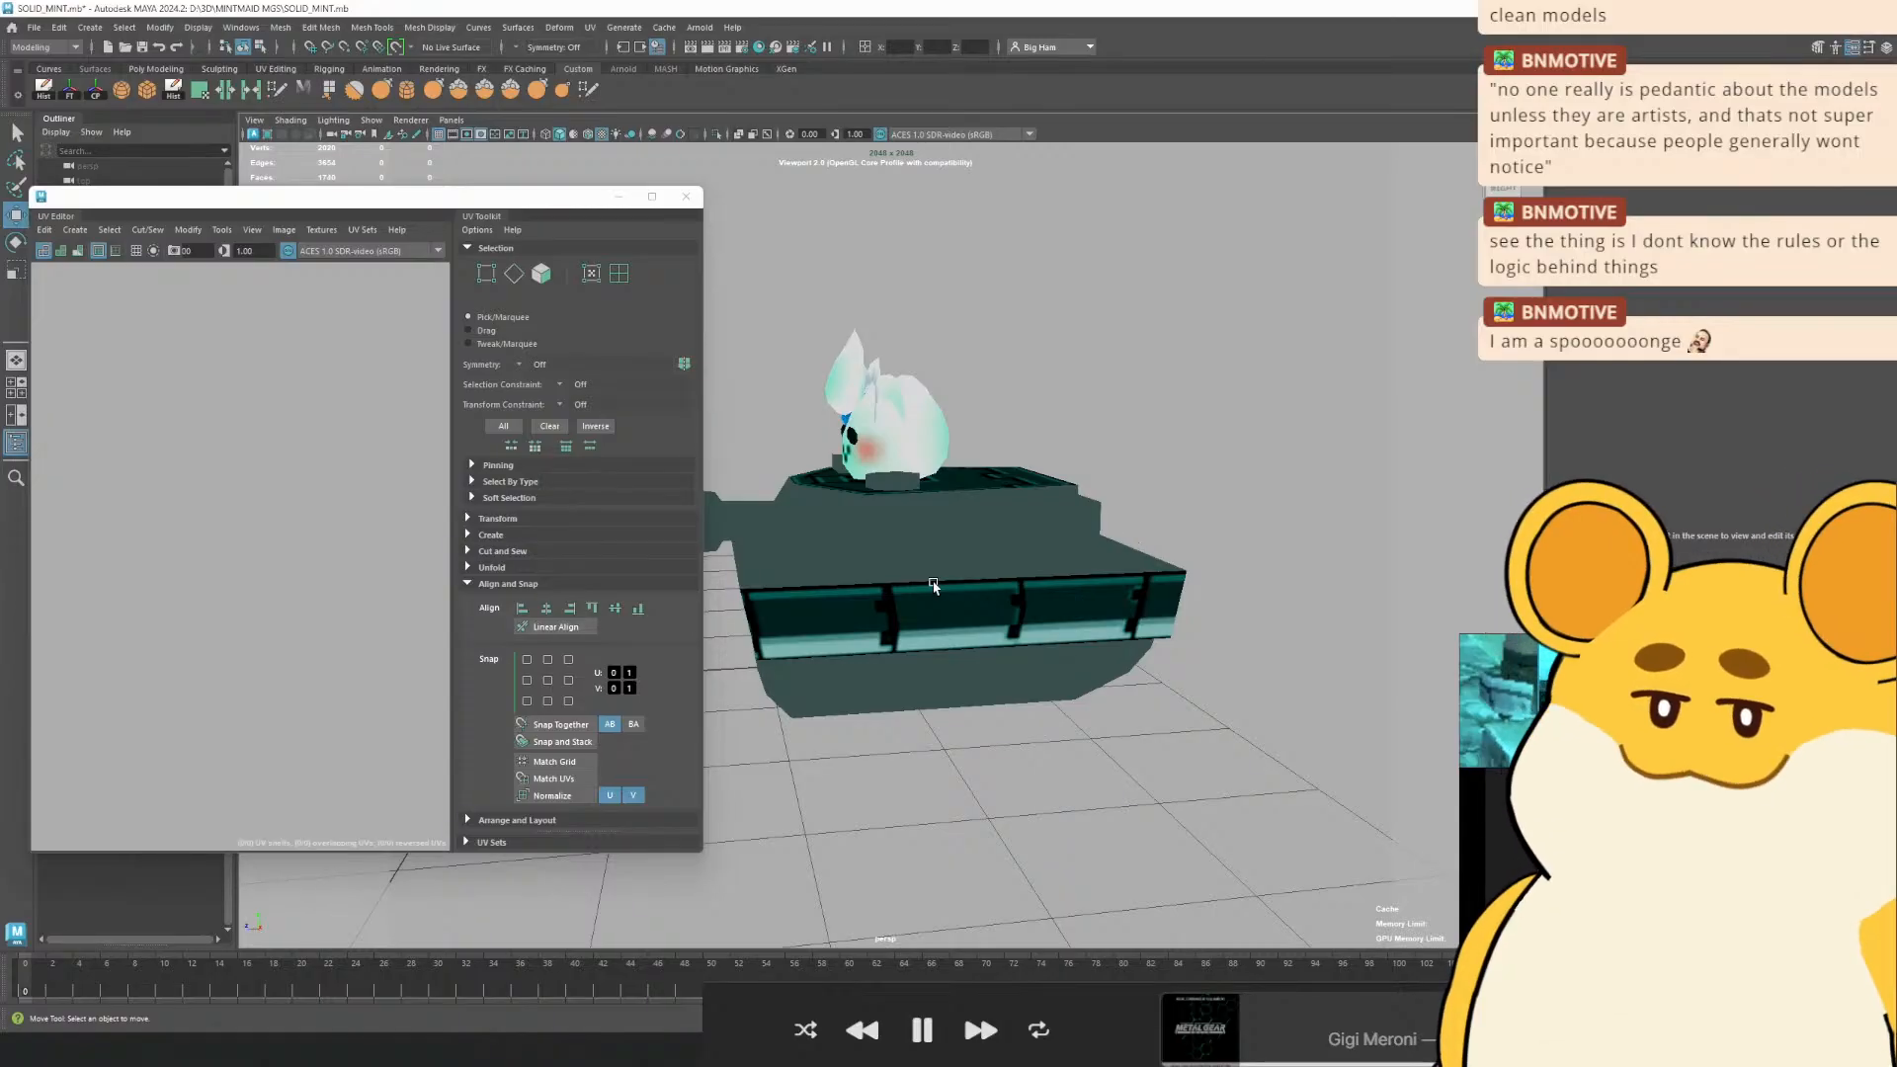
Check the tank's skirt texture from several angles alongside its UV layout, and save the scene
left_click_drag(934, 587, 978, 573)
scroll(937, 635, "down", 3)
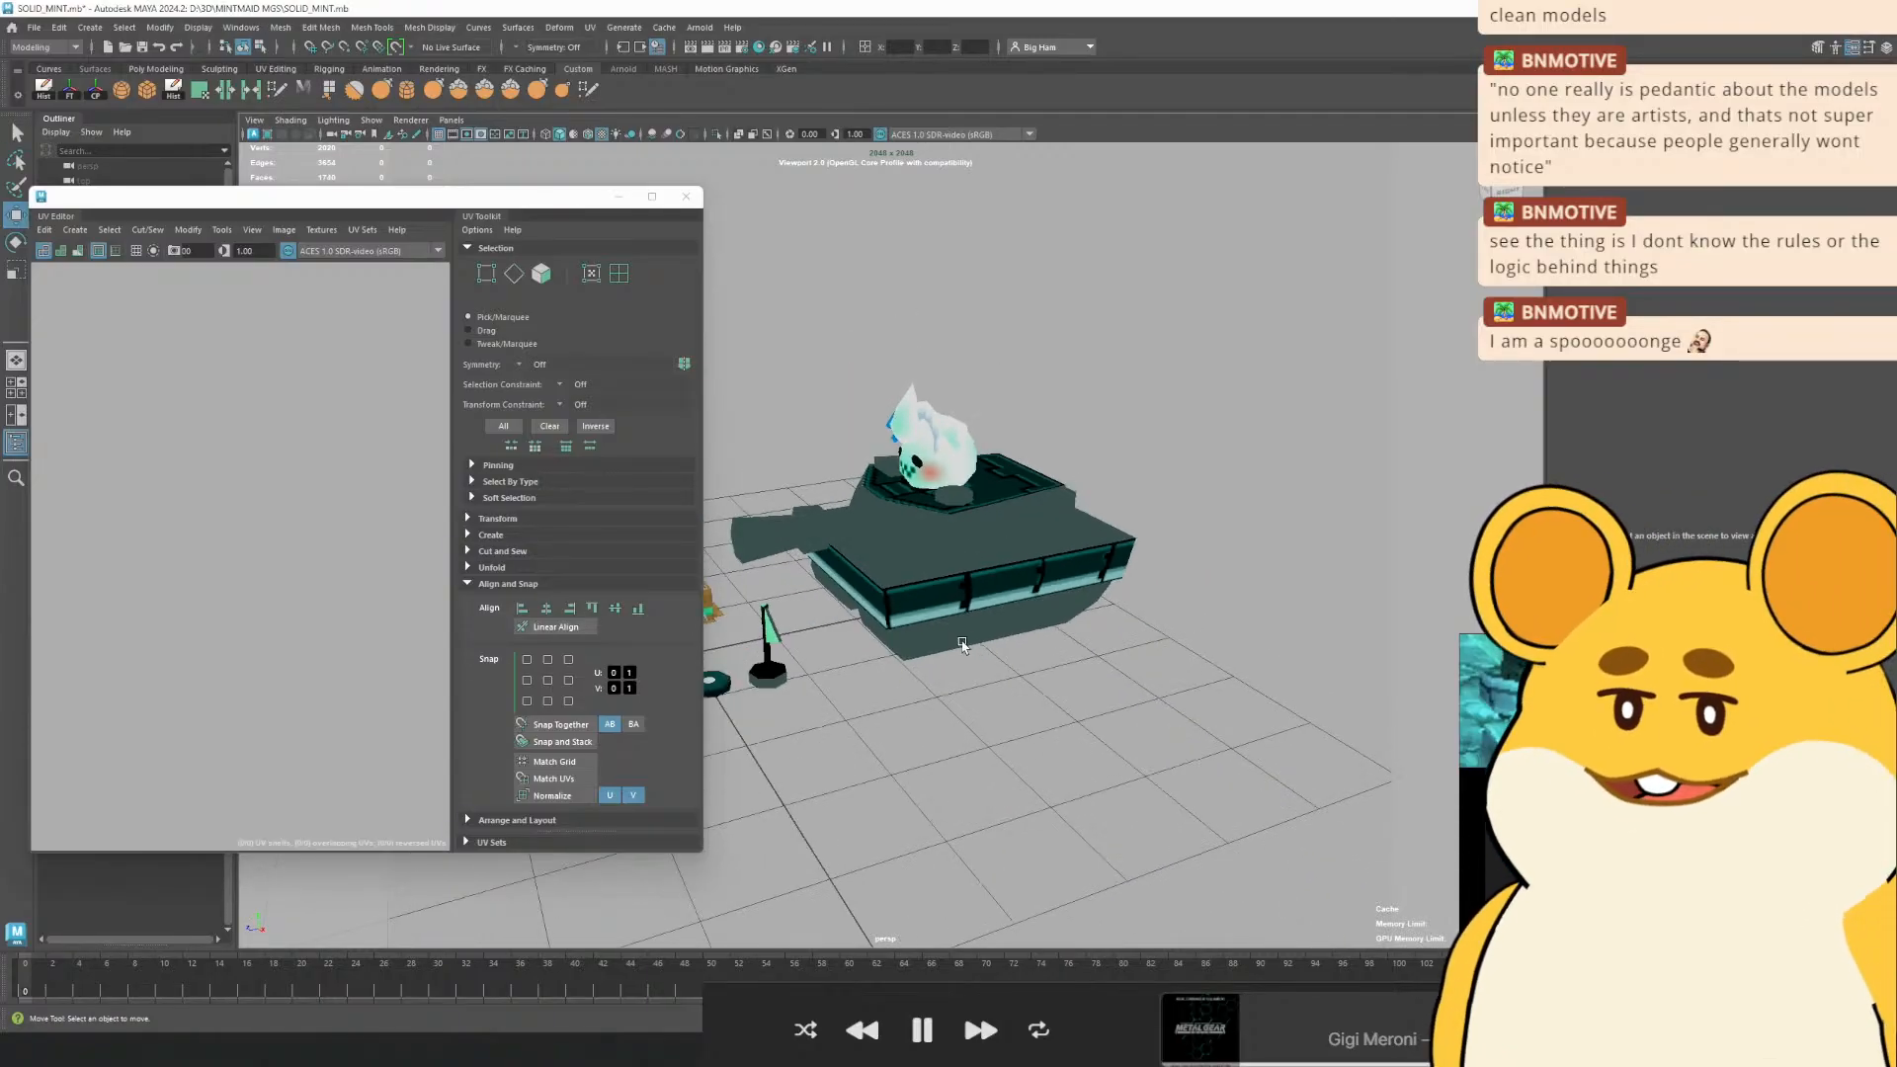
scroll(962, 645, "up", 3)
left_click_drag(962, 645, 1254, 617)
scroll(916, 614, "up", 1)
left_click_drag(869, 620, 1020, 607)
left_click(1019, 607)
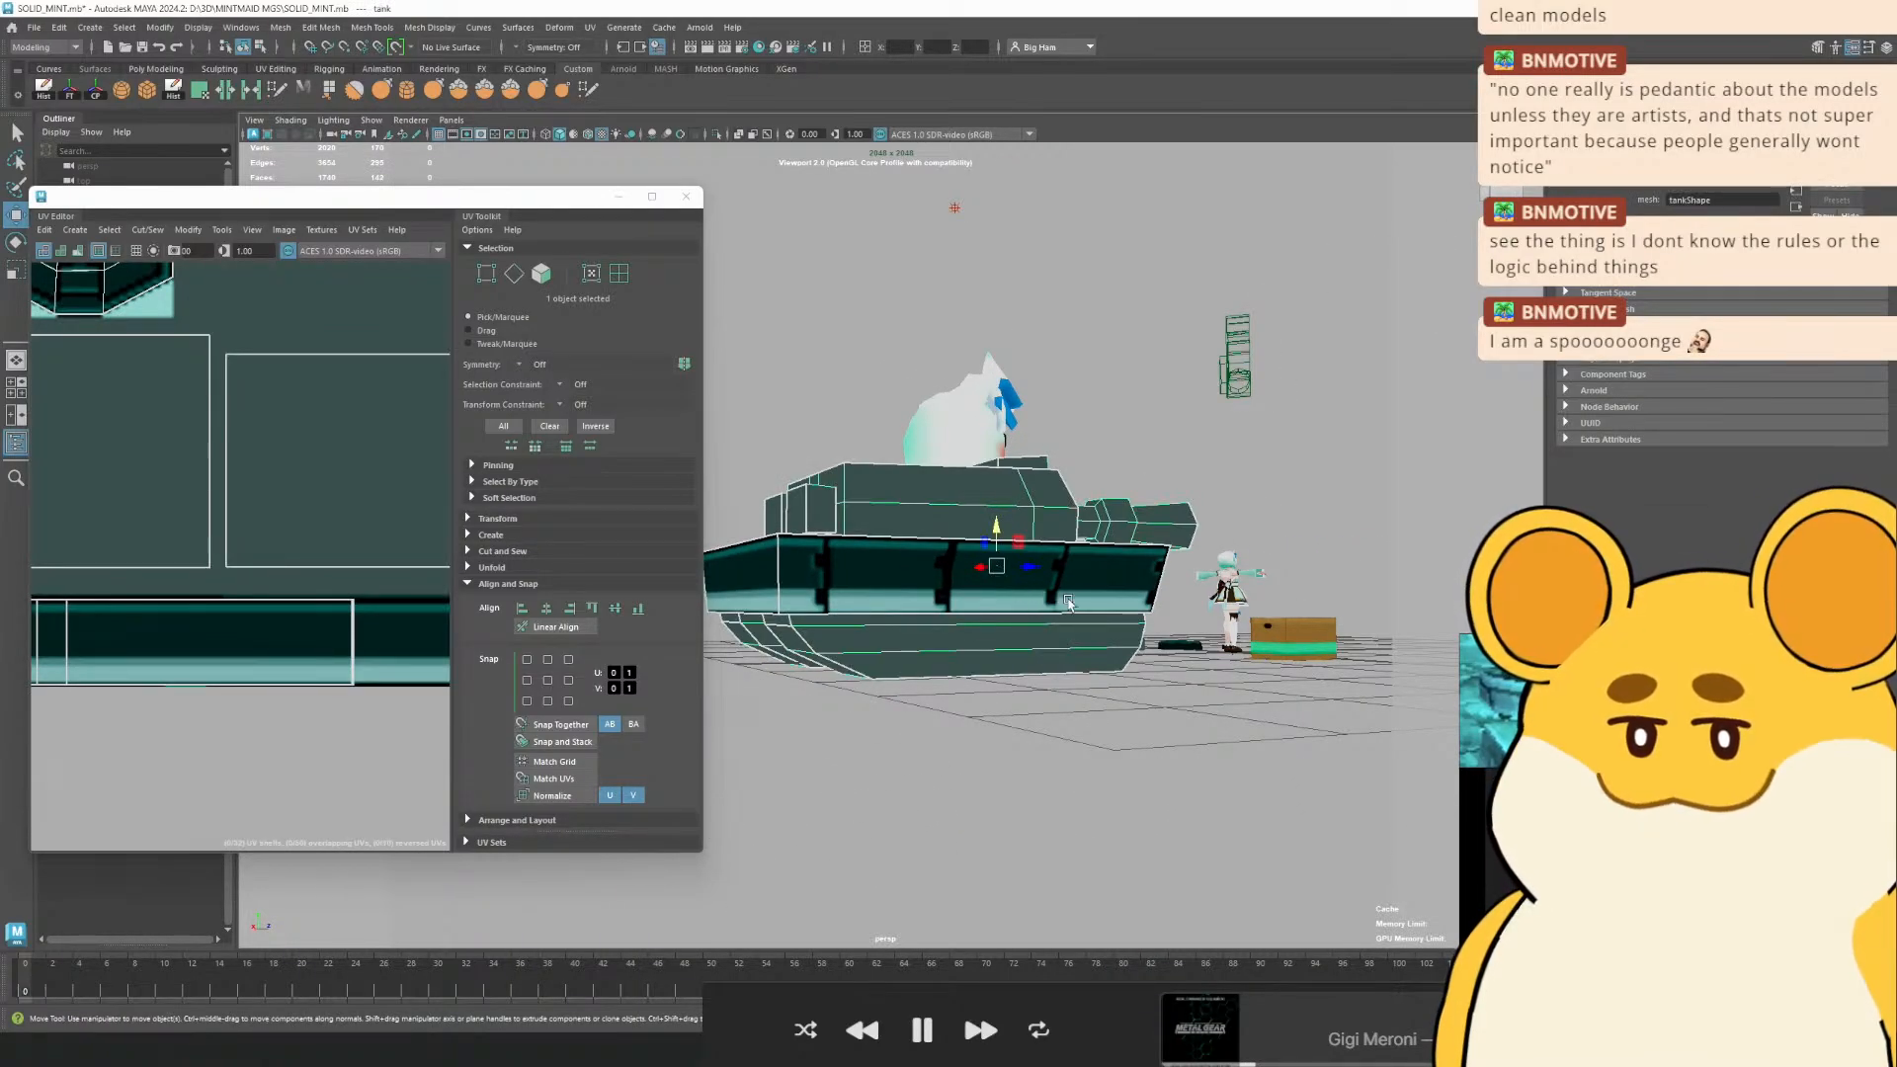
scroll(301, 723, "down", 3)
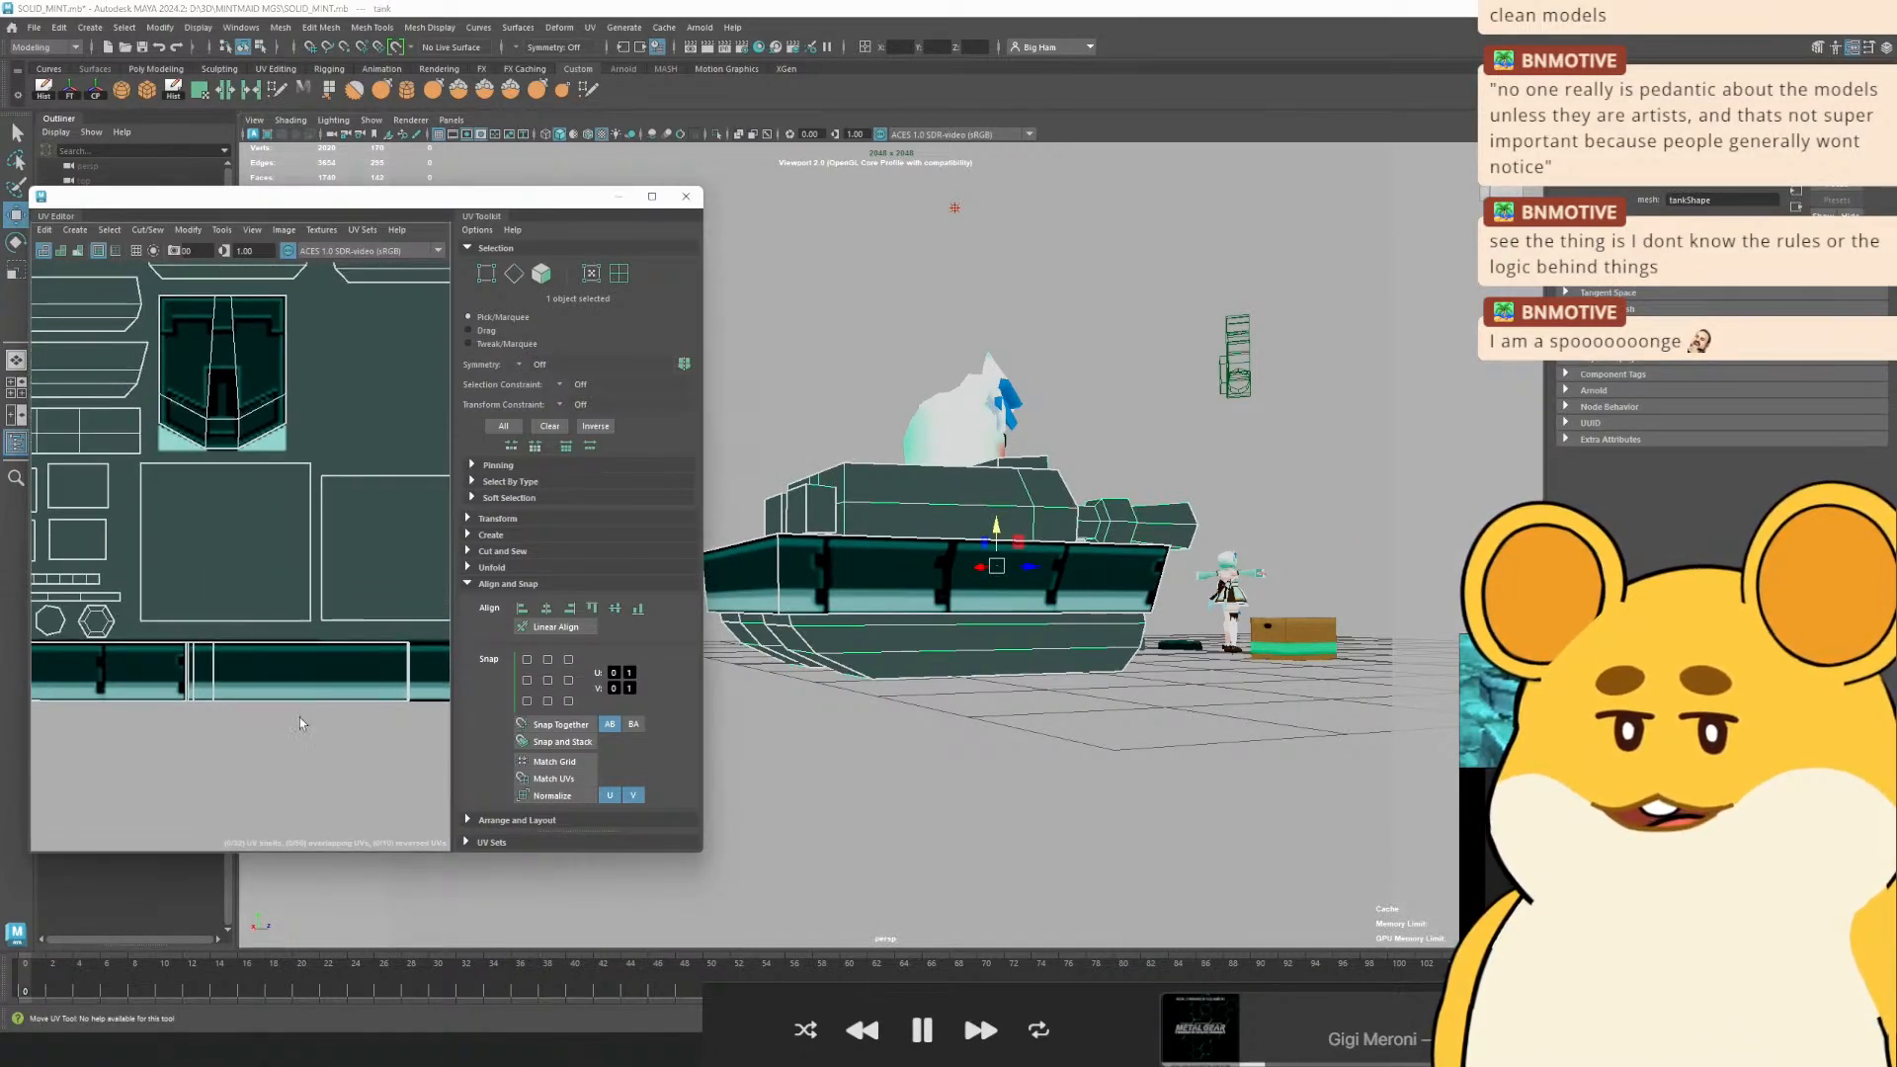
left_click_drag(780, 674, 926, 616)
key("ctrl+s")
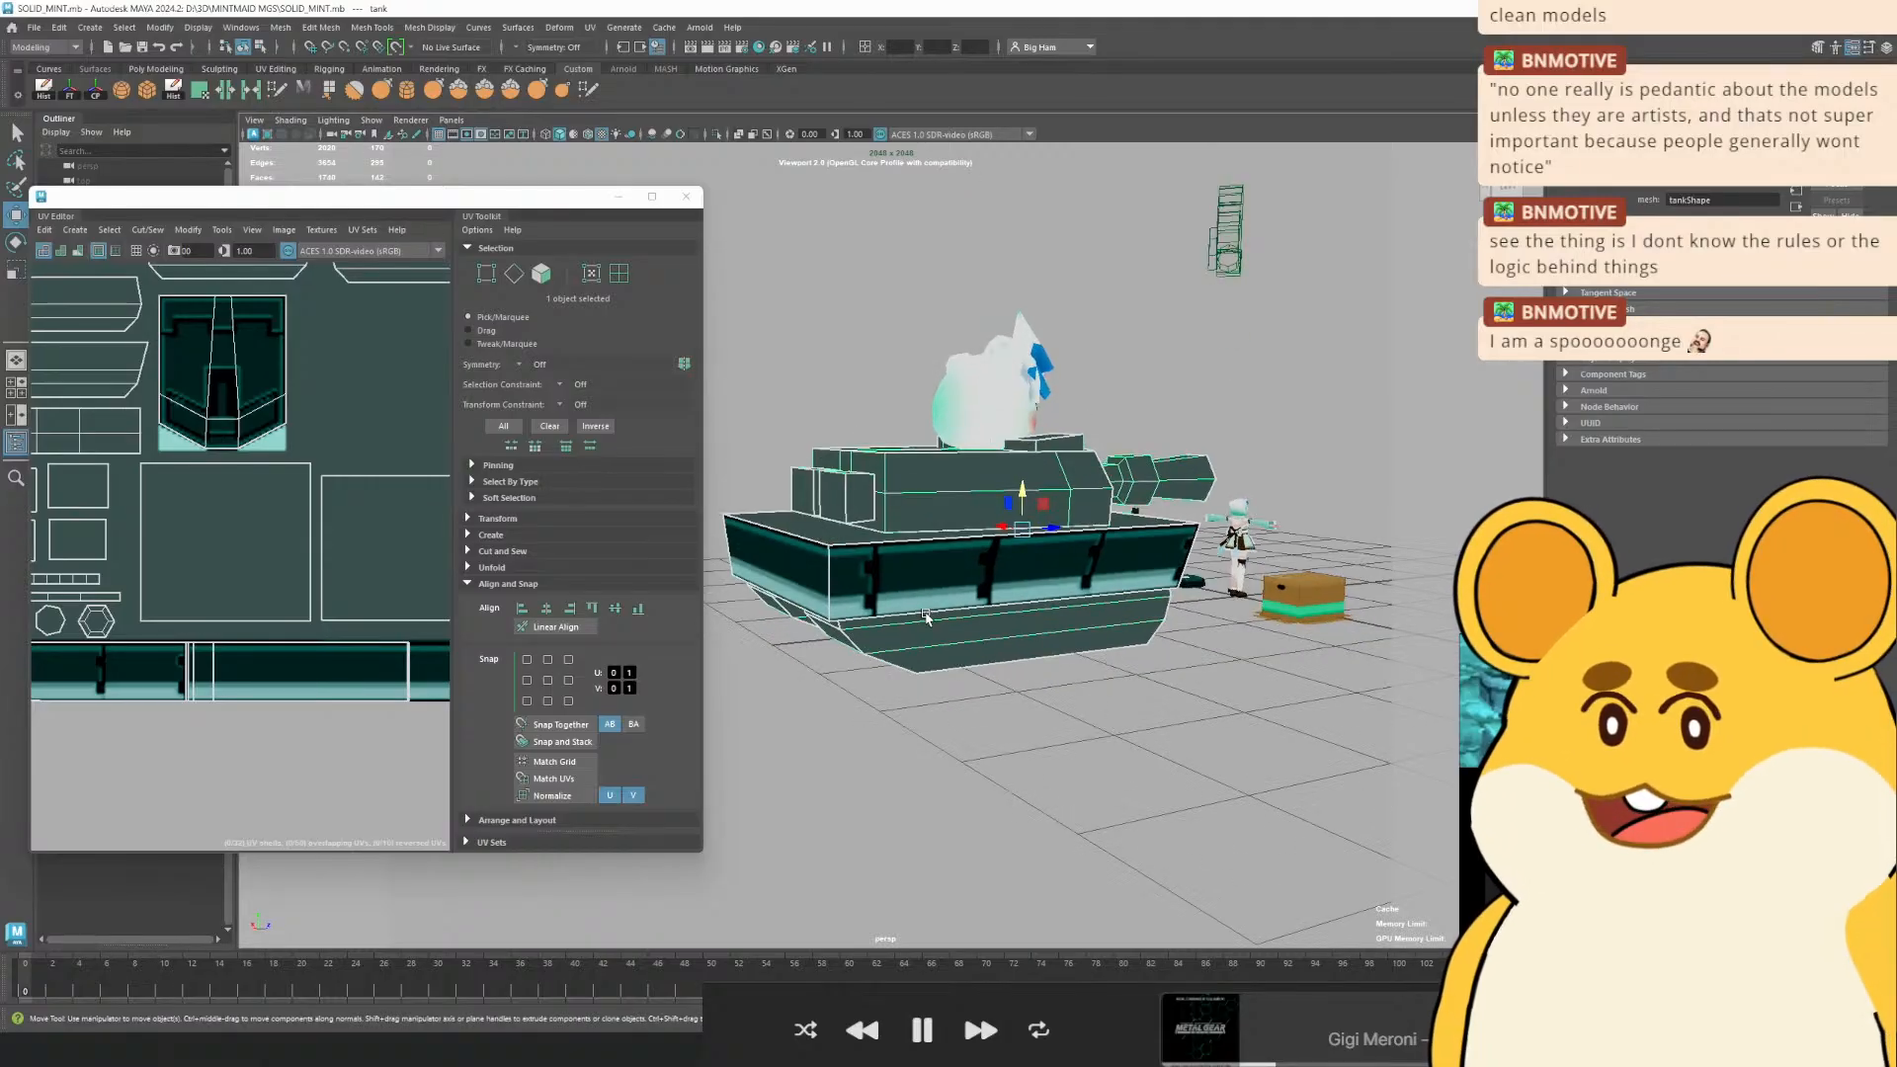
scroll(244, 682, "down", 3)
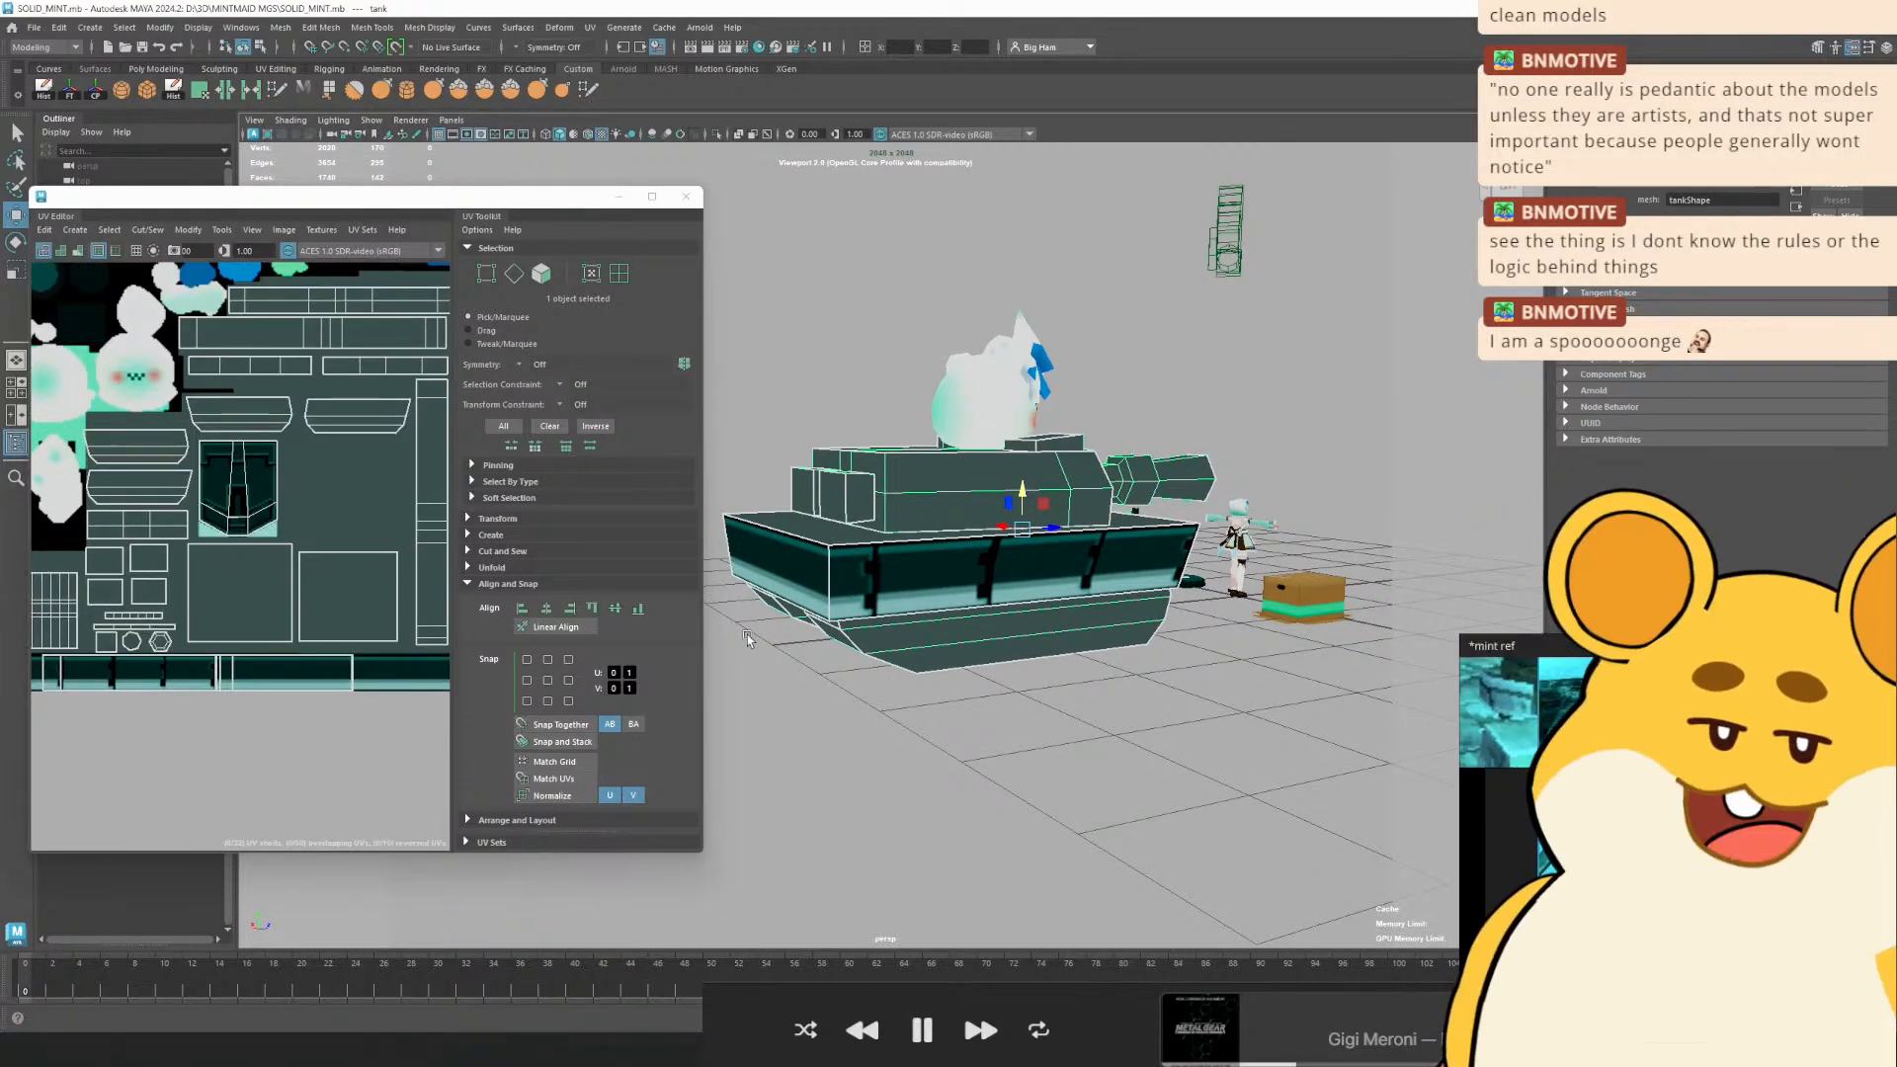
left_click_drag(748, 640, 762, 570)
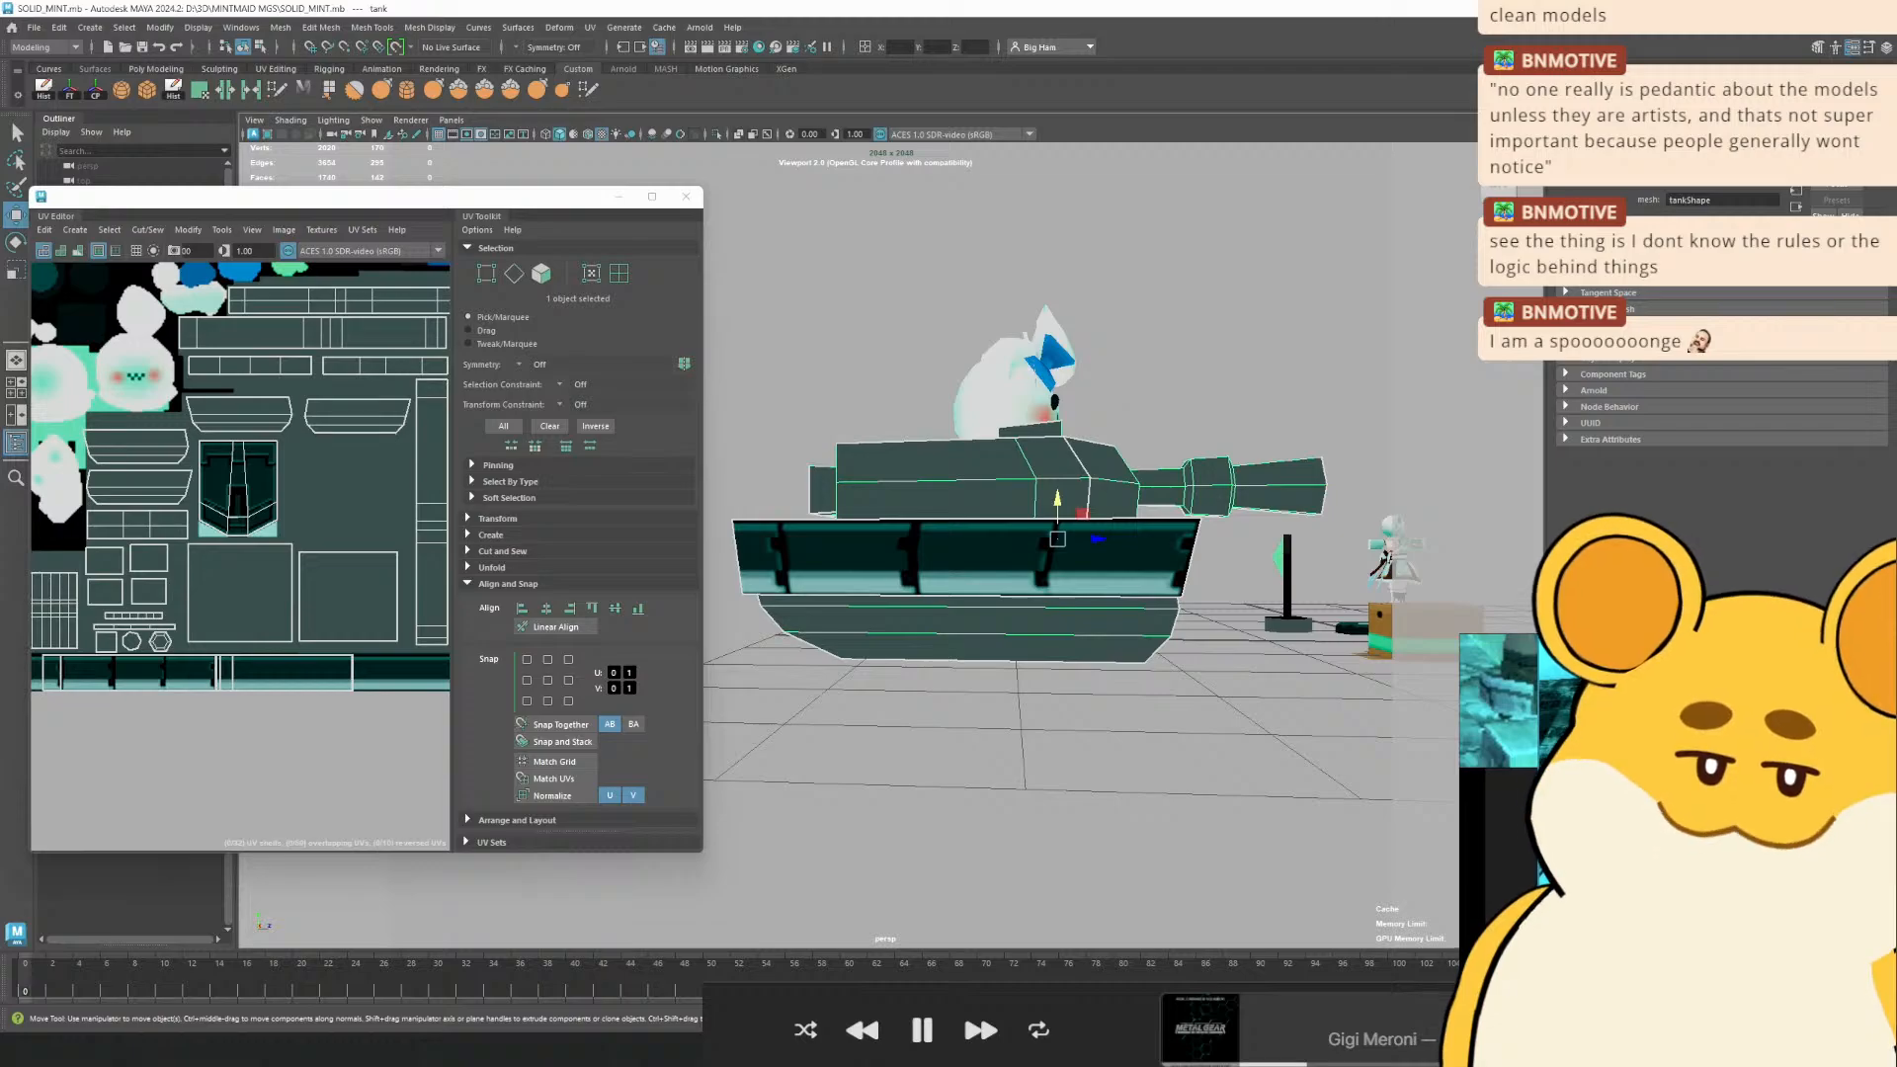